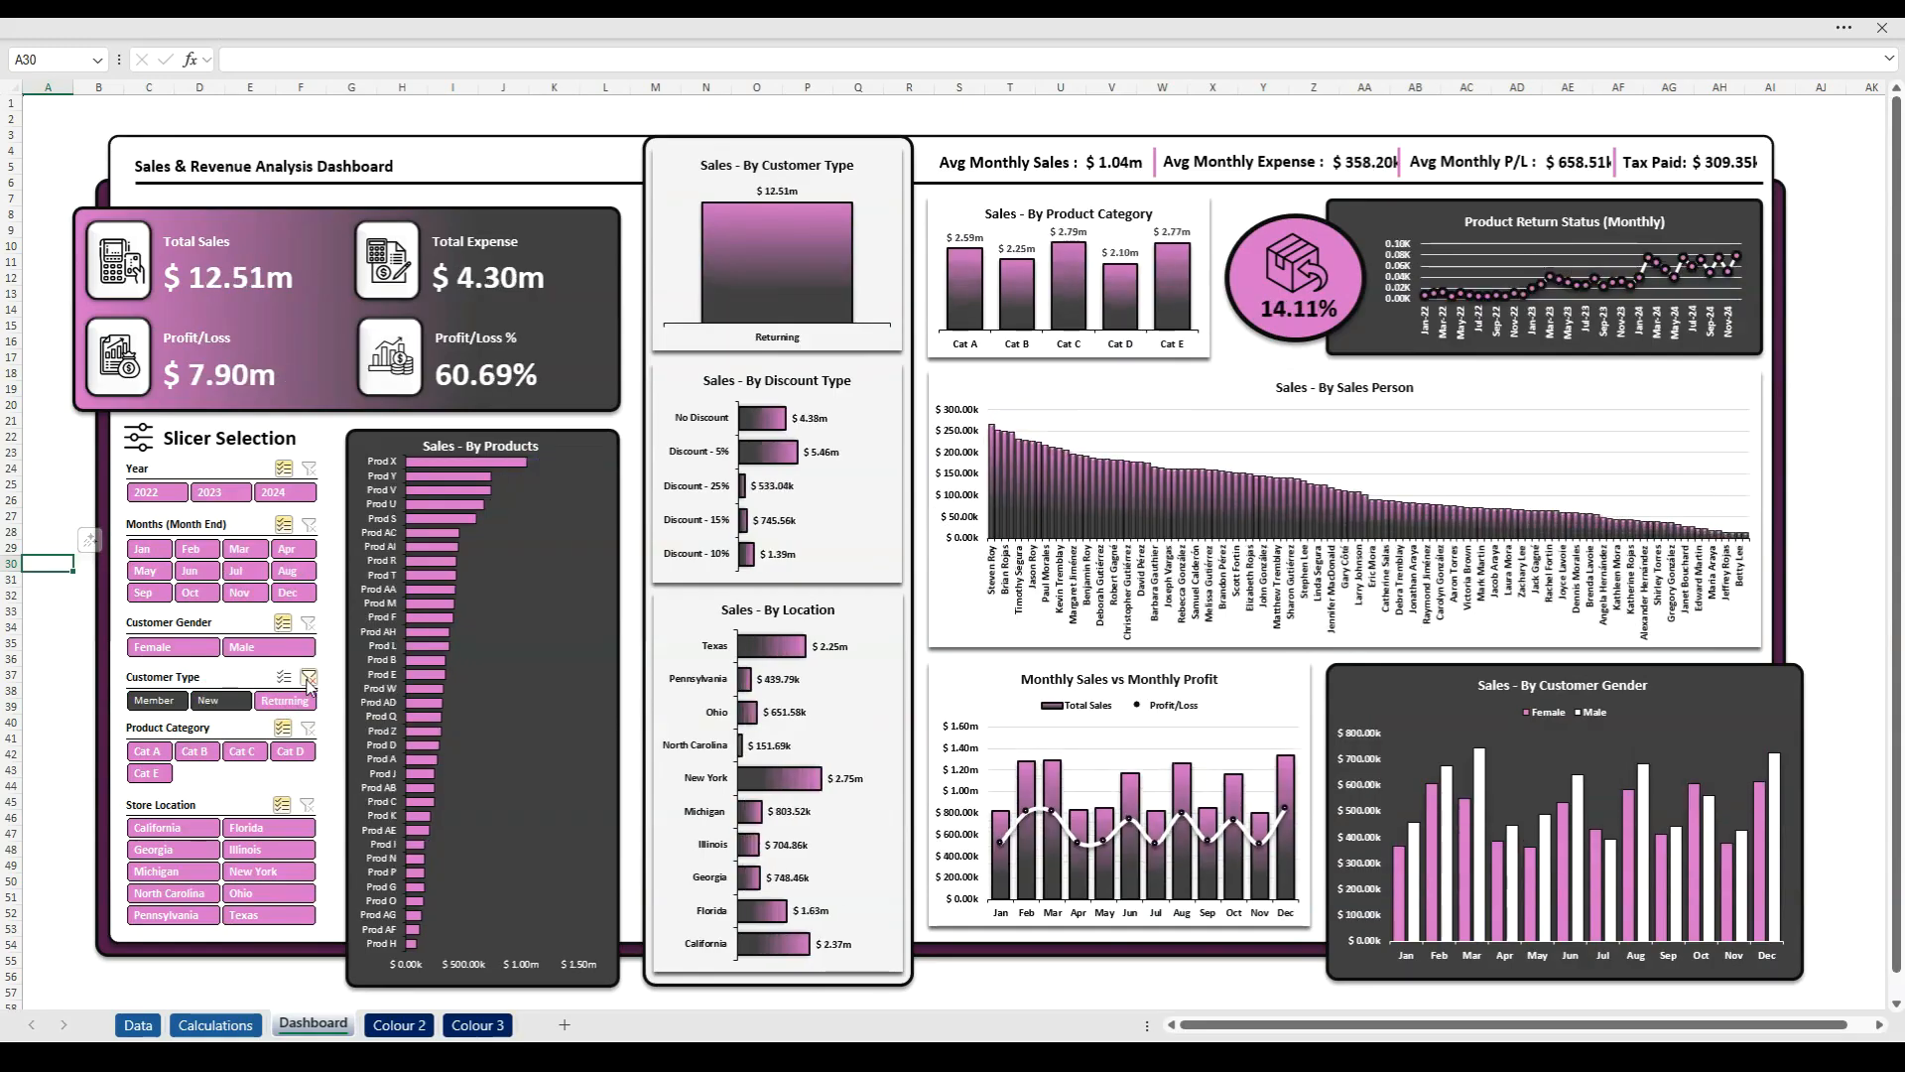
- Clear the Customer Type filter, and undo the earlier slicer selections one by one until the dashboard is unfiltered
left_click(309, 677)
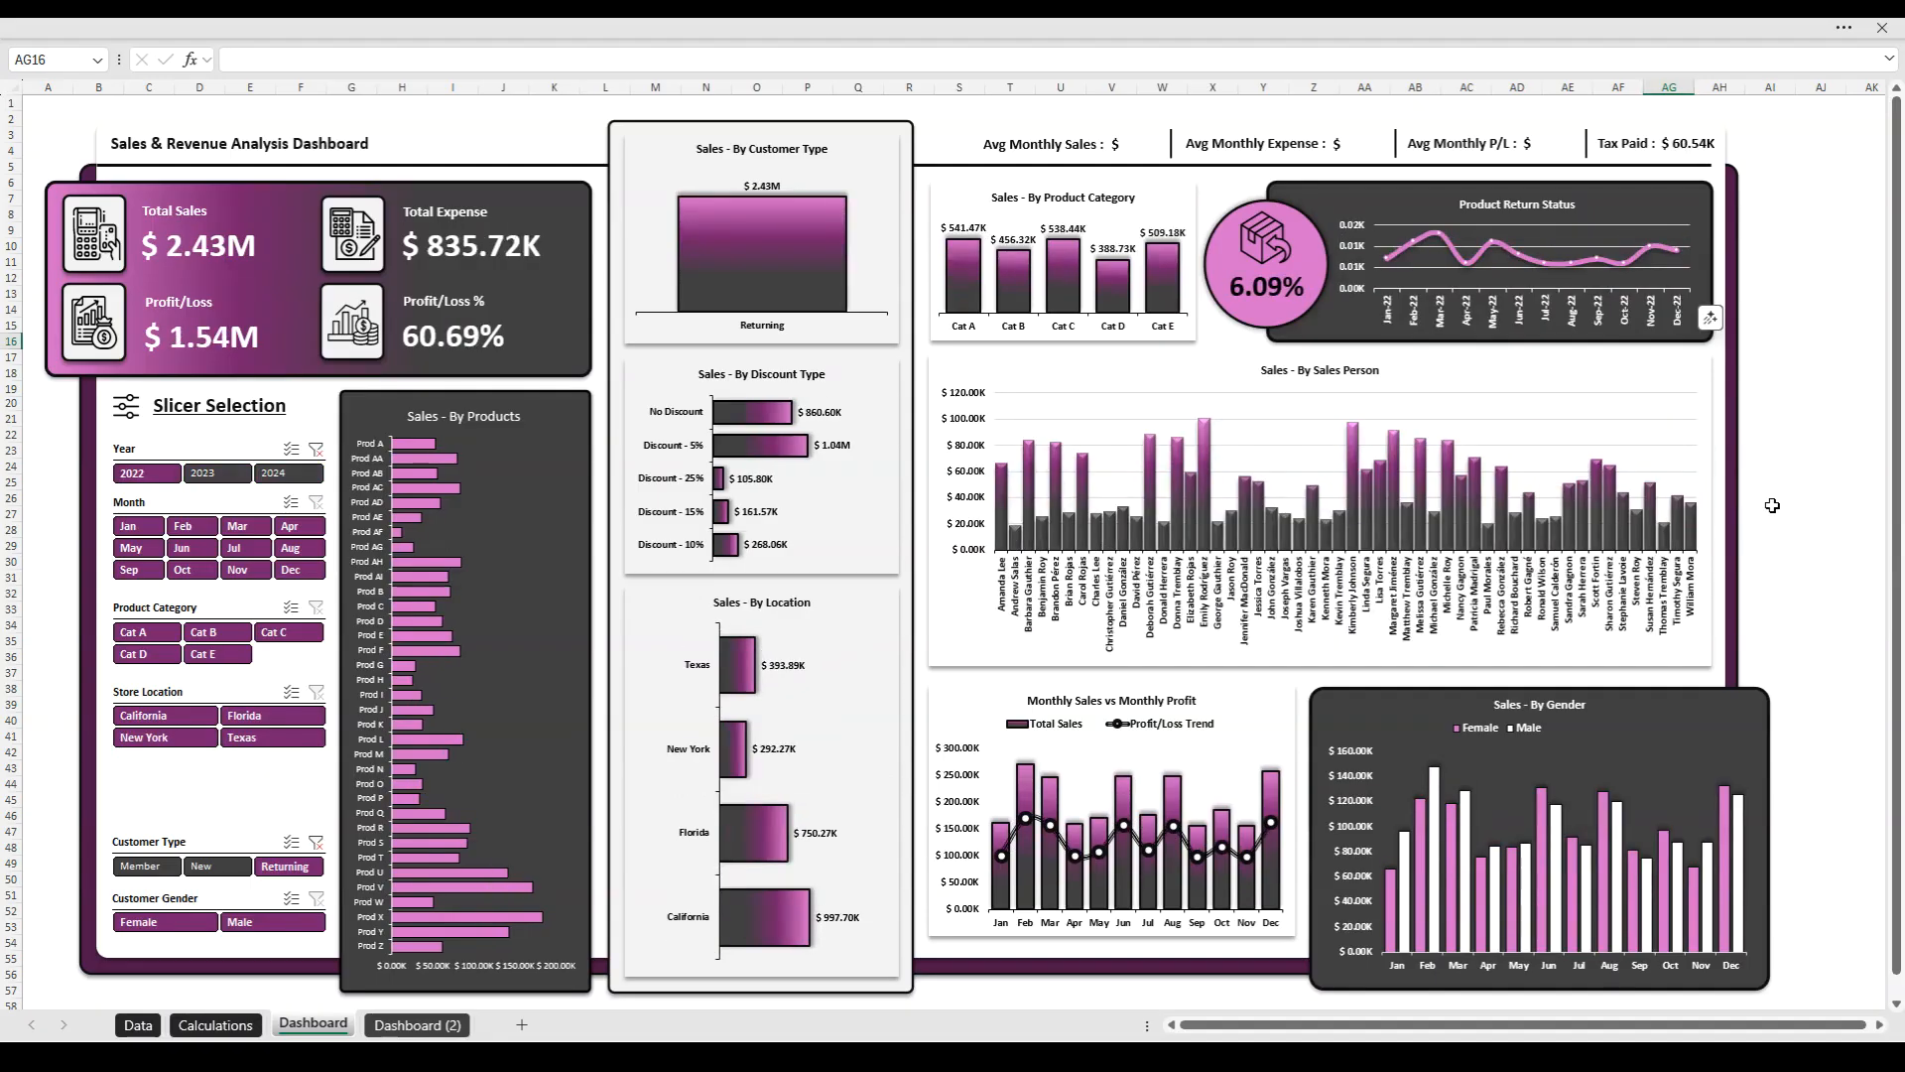
key("ctrl+z")
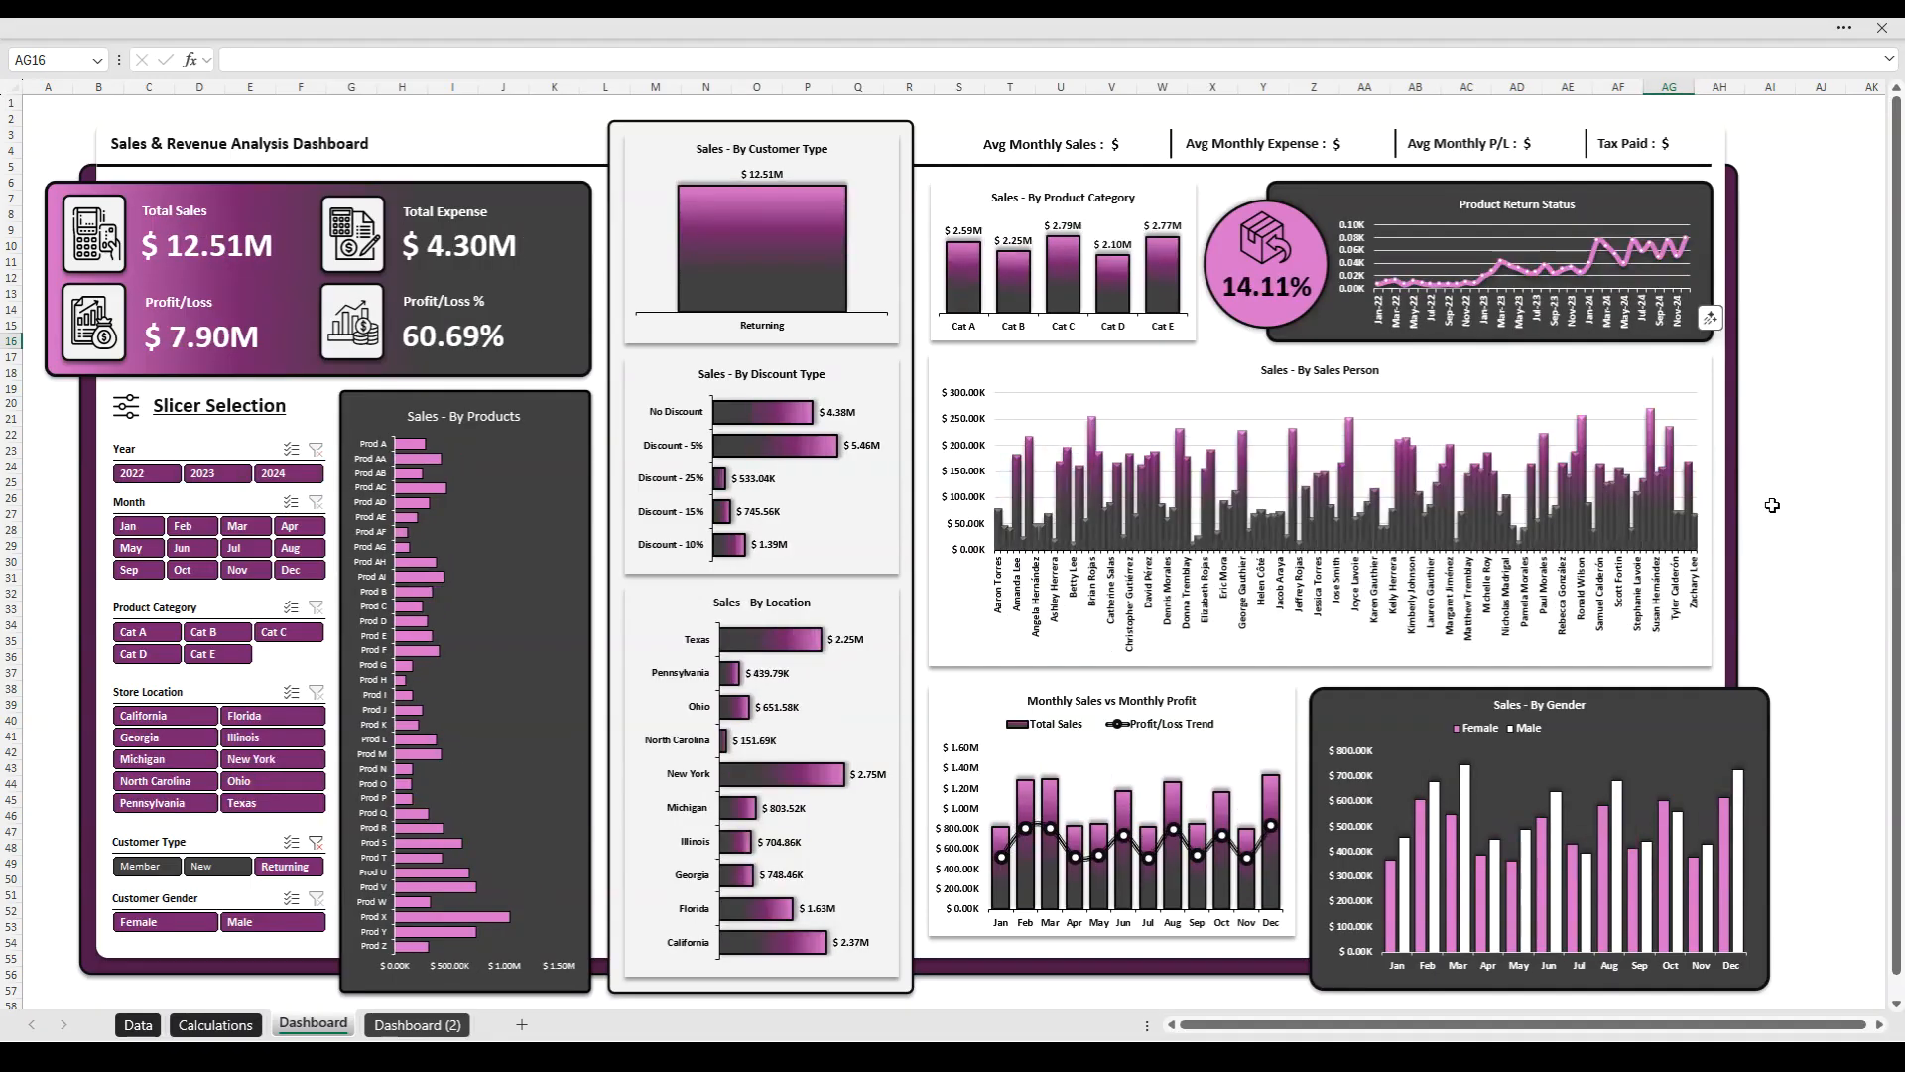
key("ctrl+z")
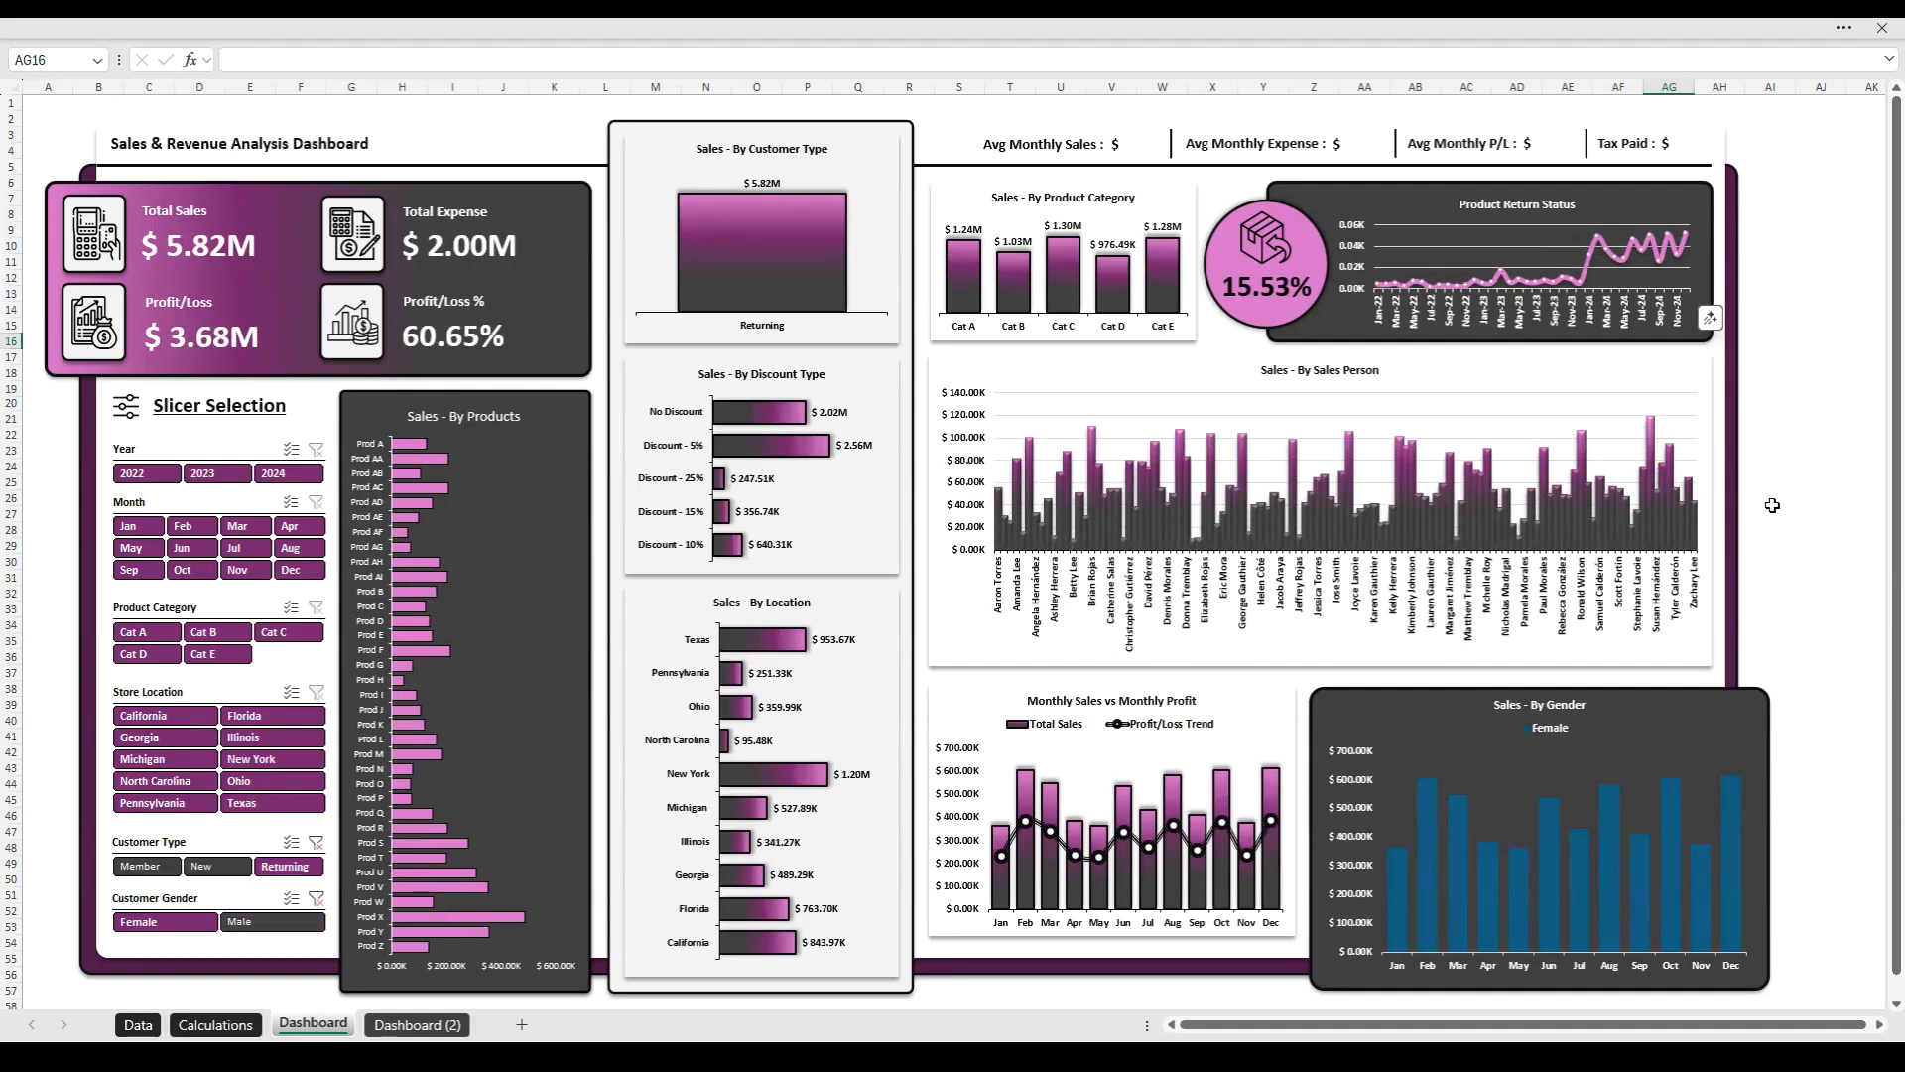
key("ctrl+z")
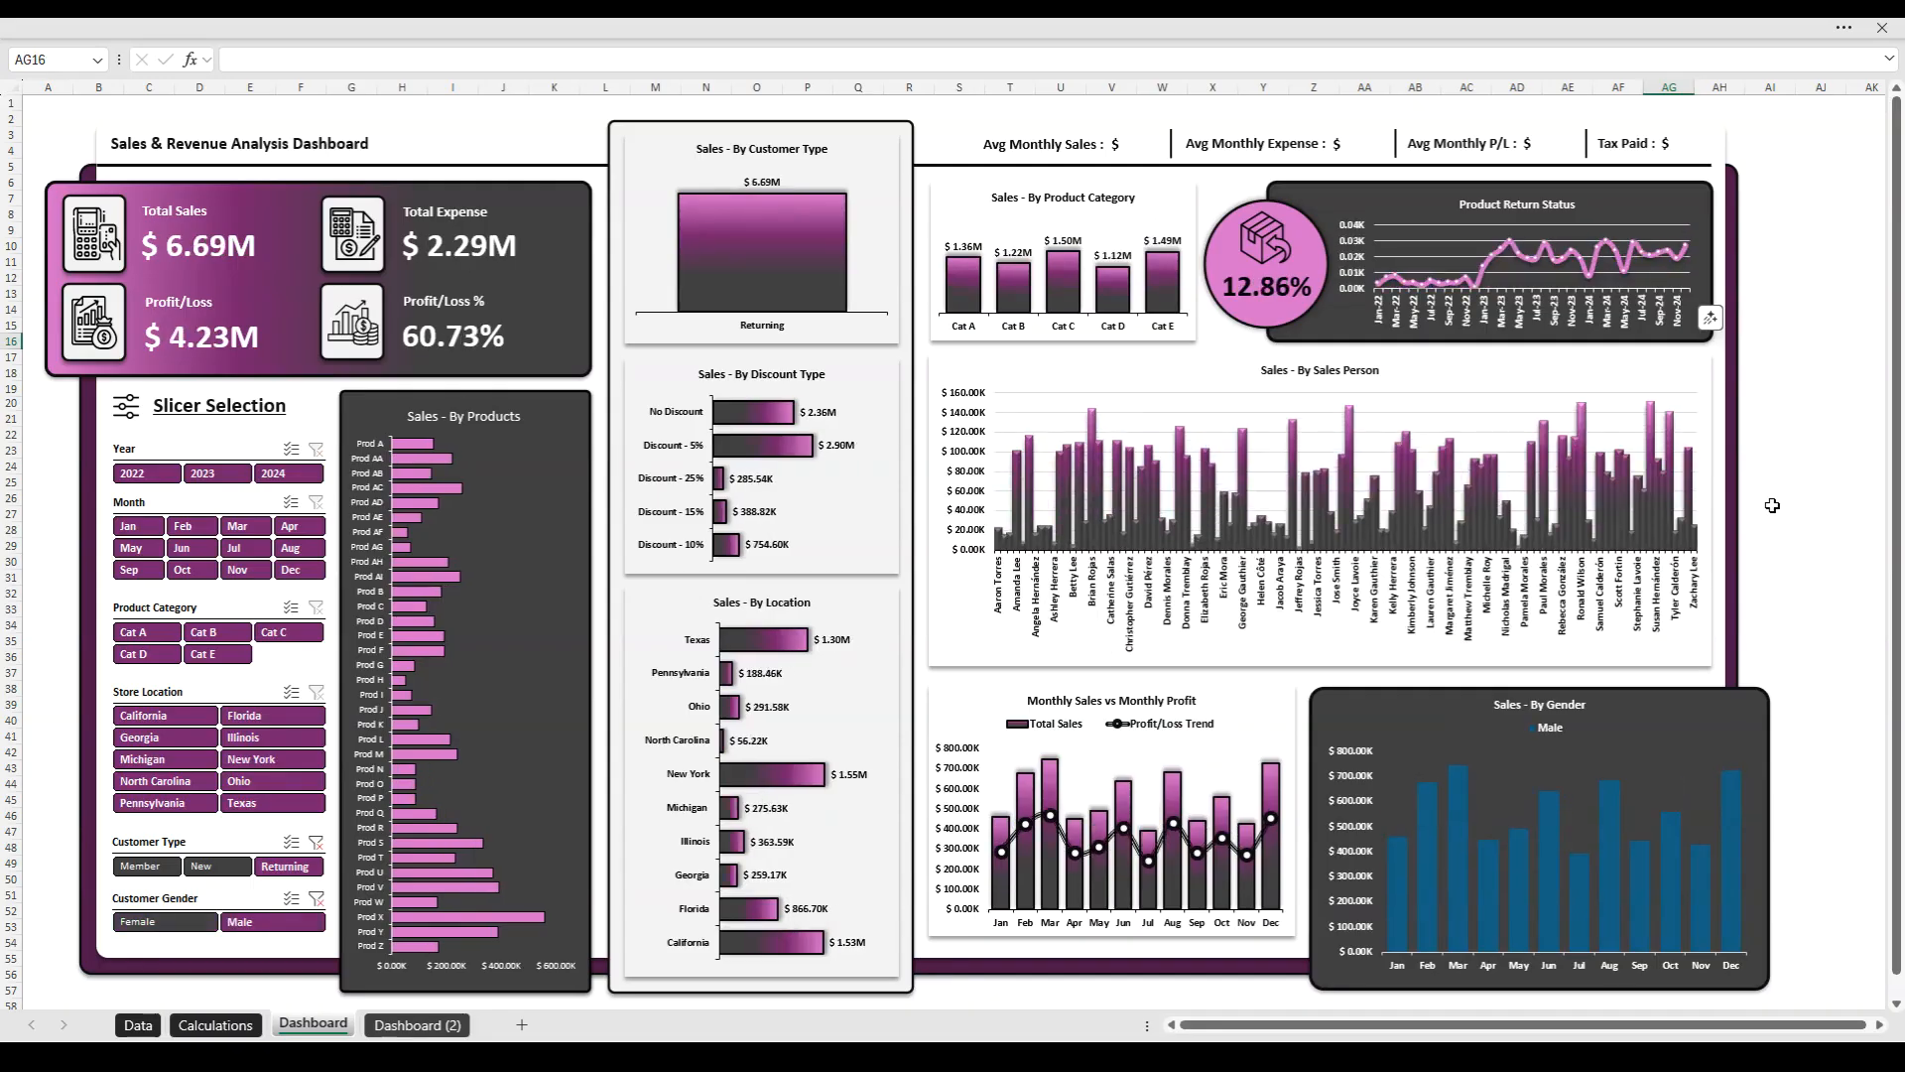
key("ctrl+z")
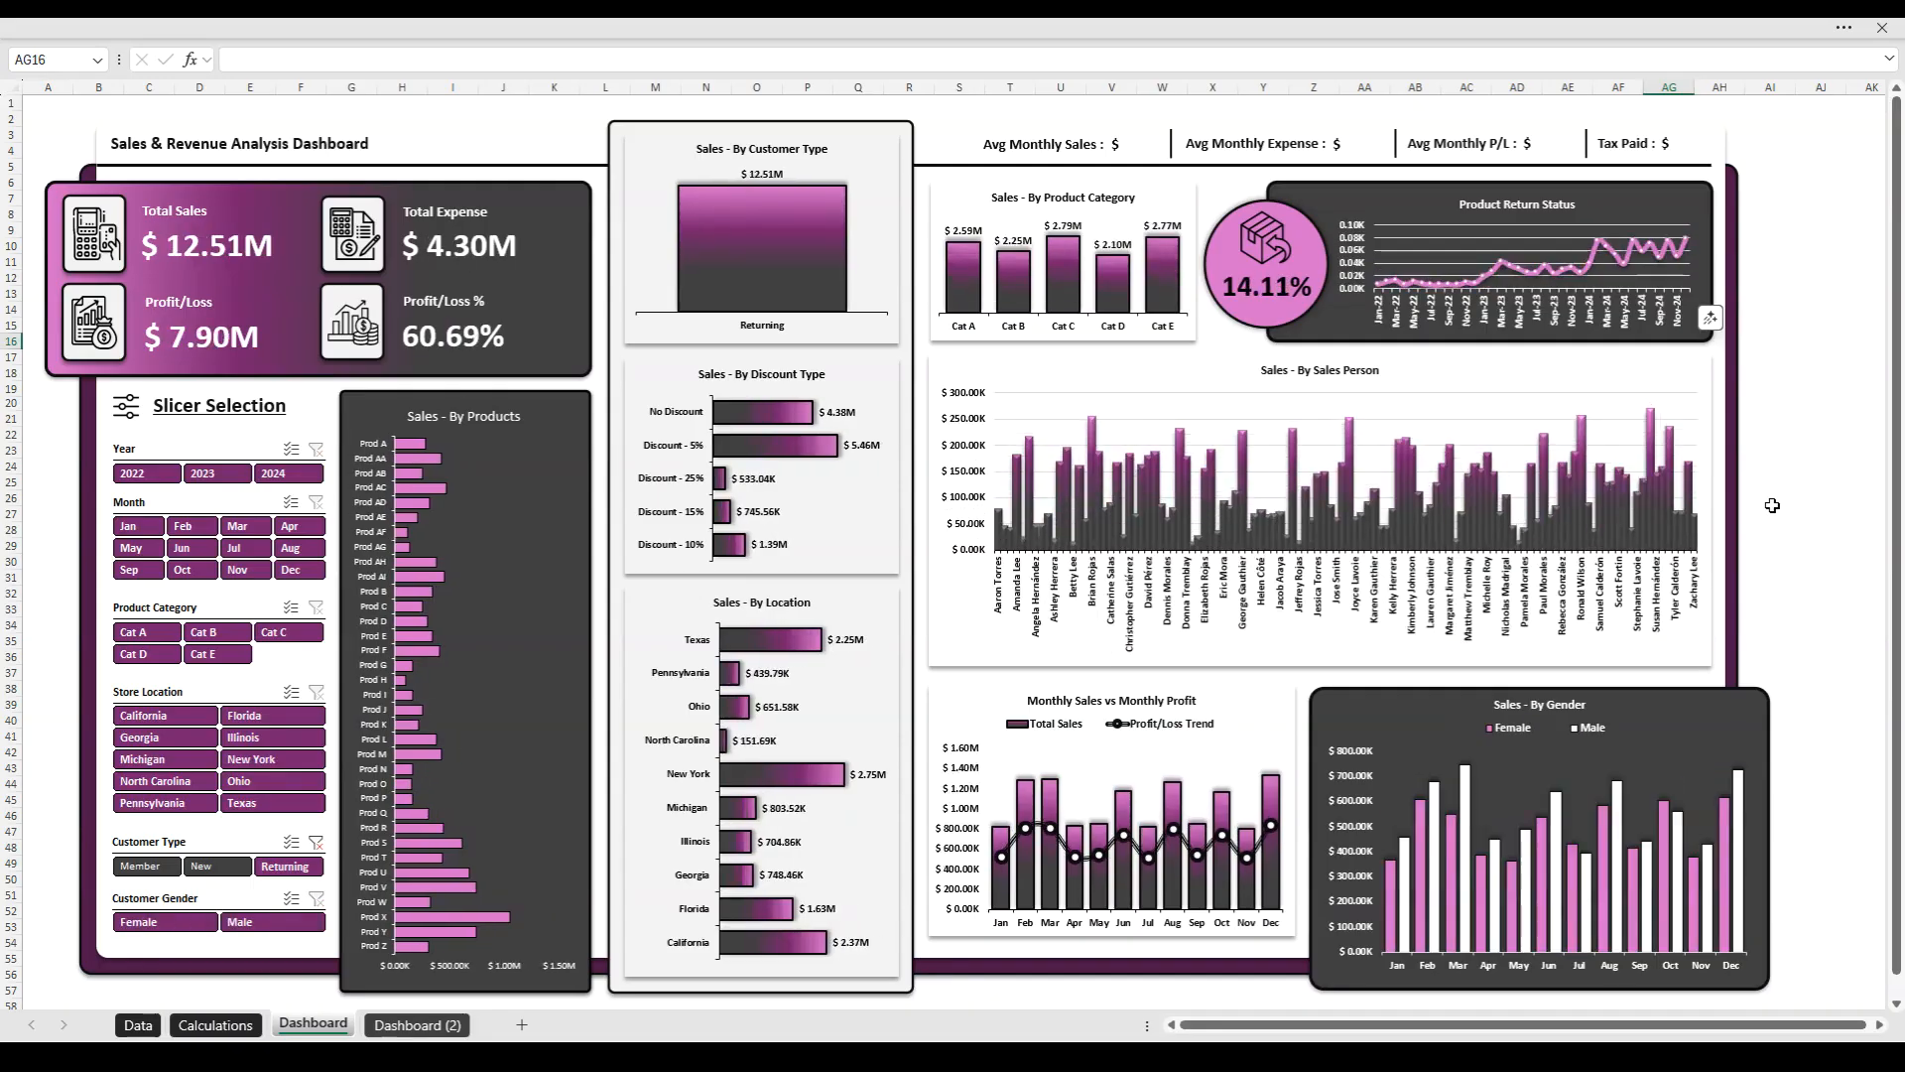
key("ctrl+z")
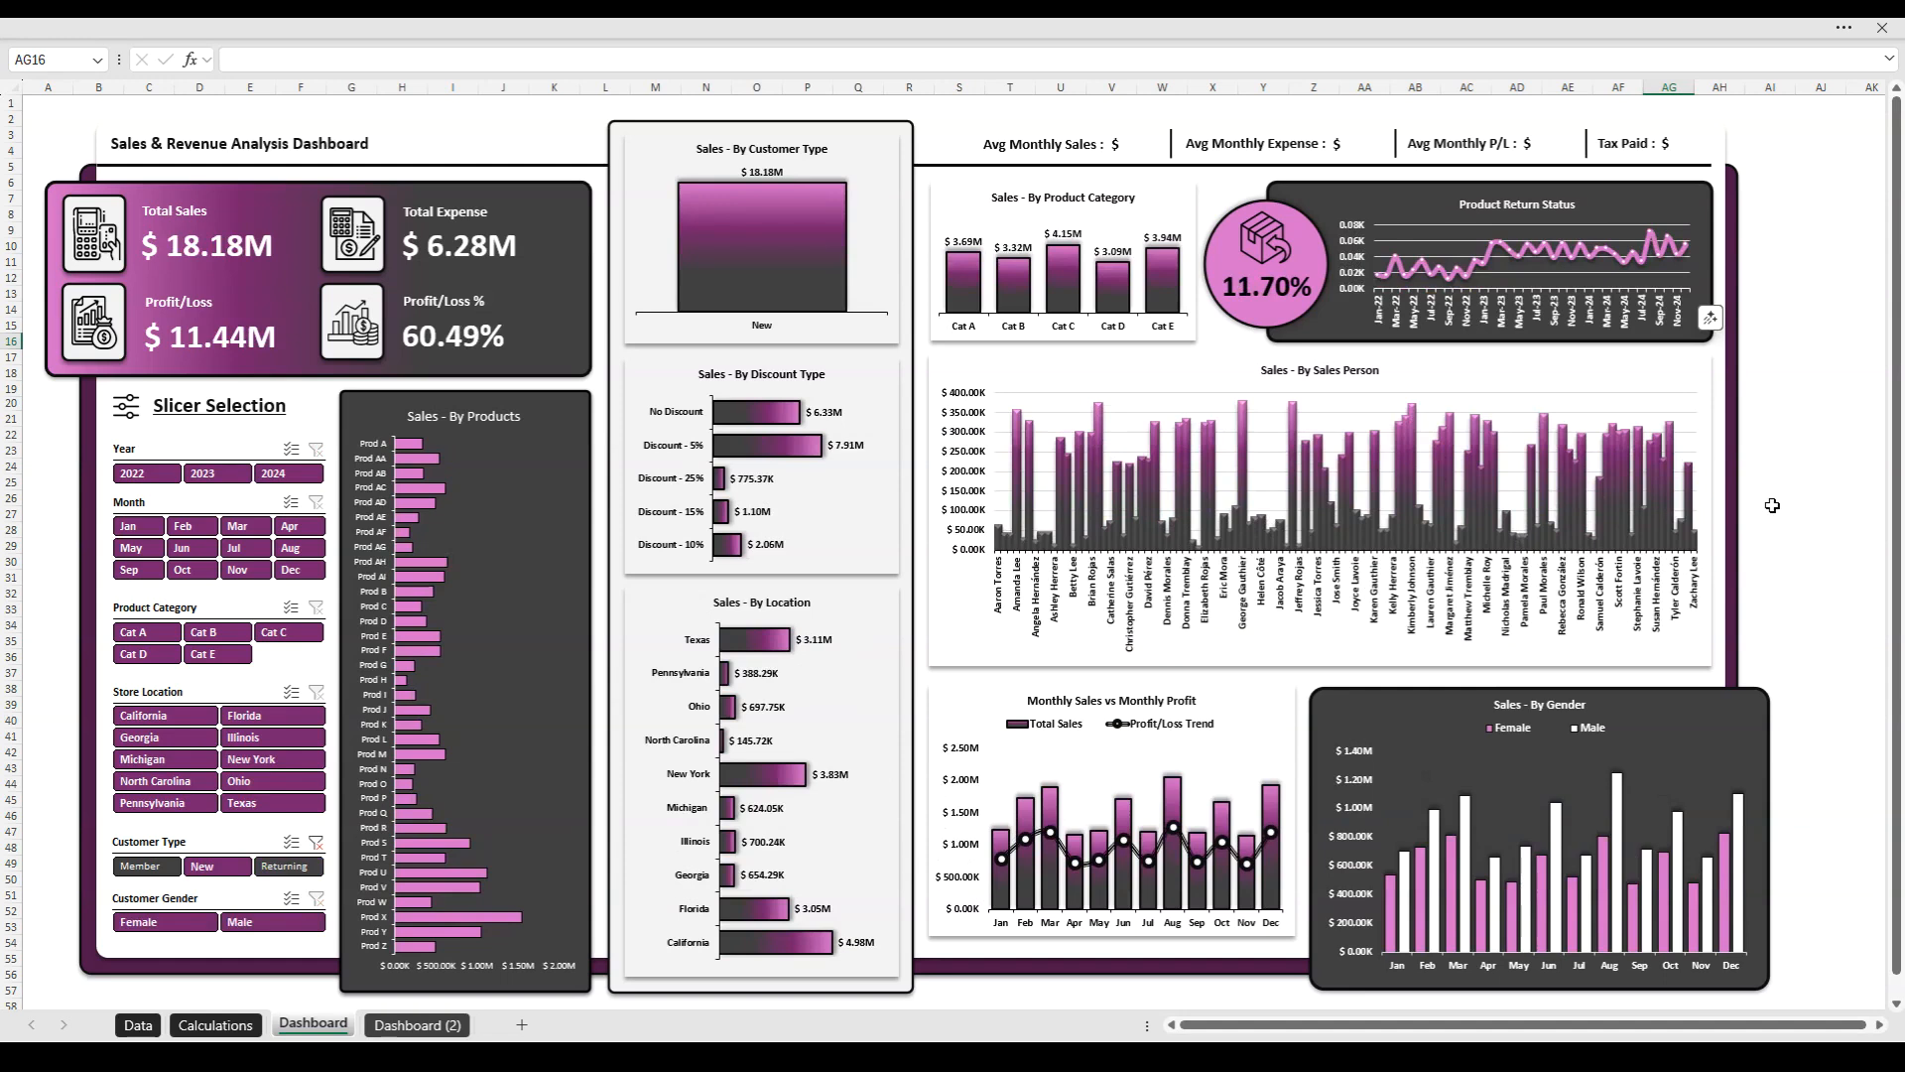
key("ctrl+z")
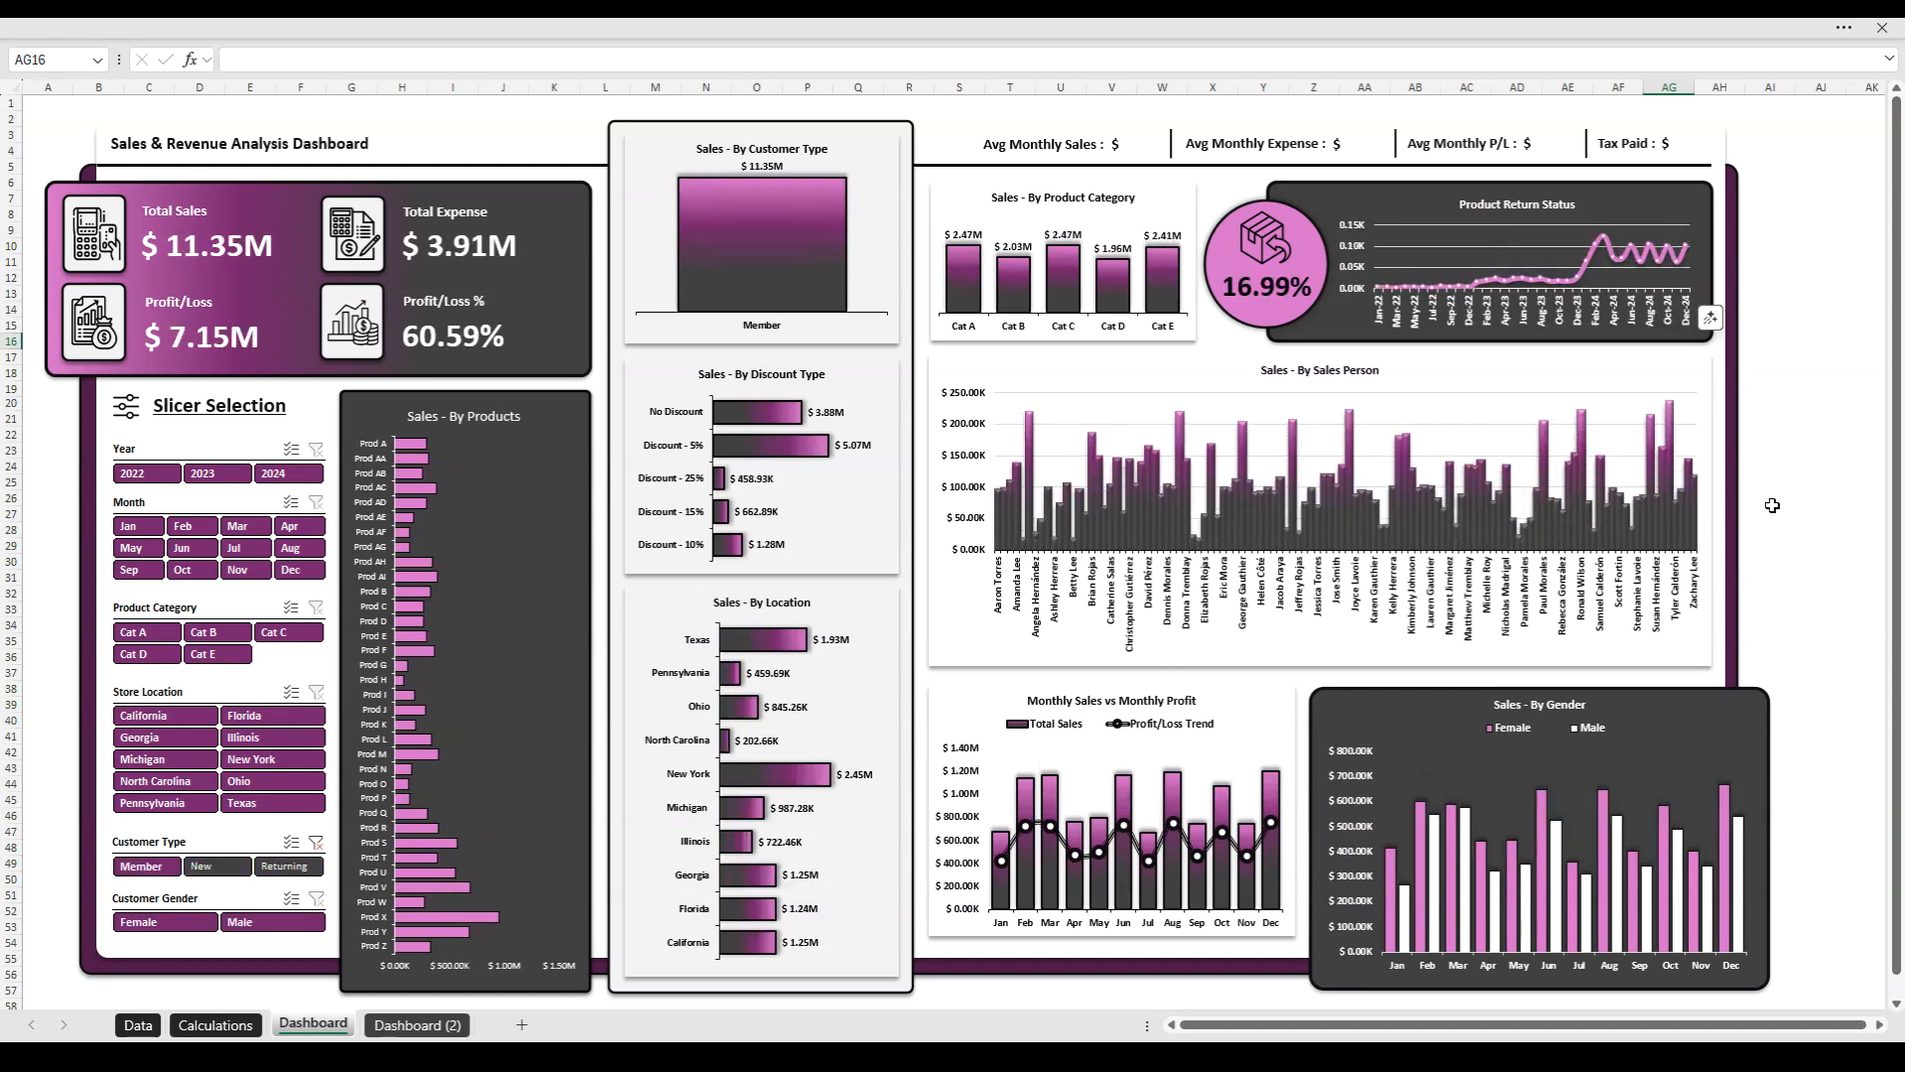
key("ctrl+z")
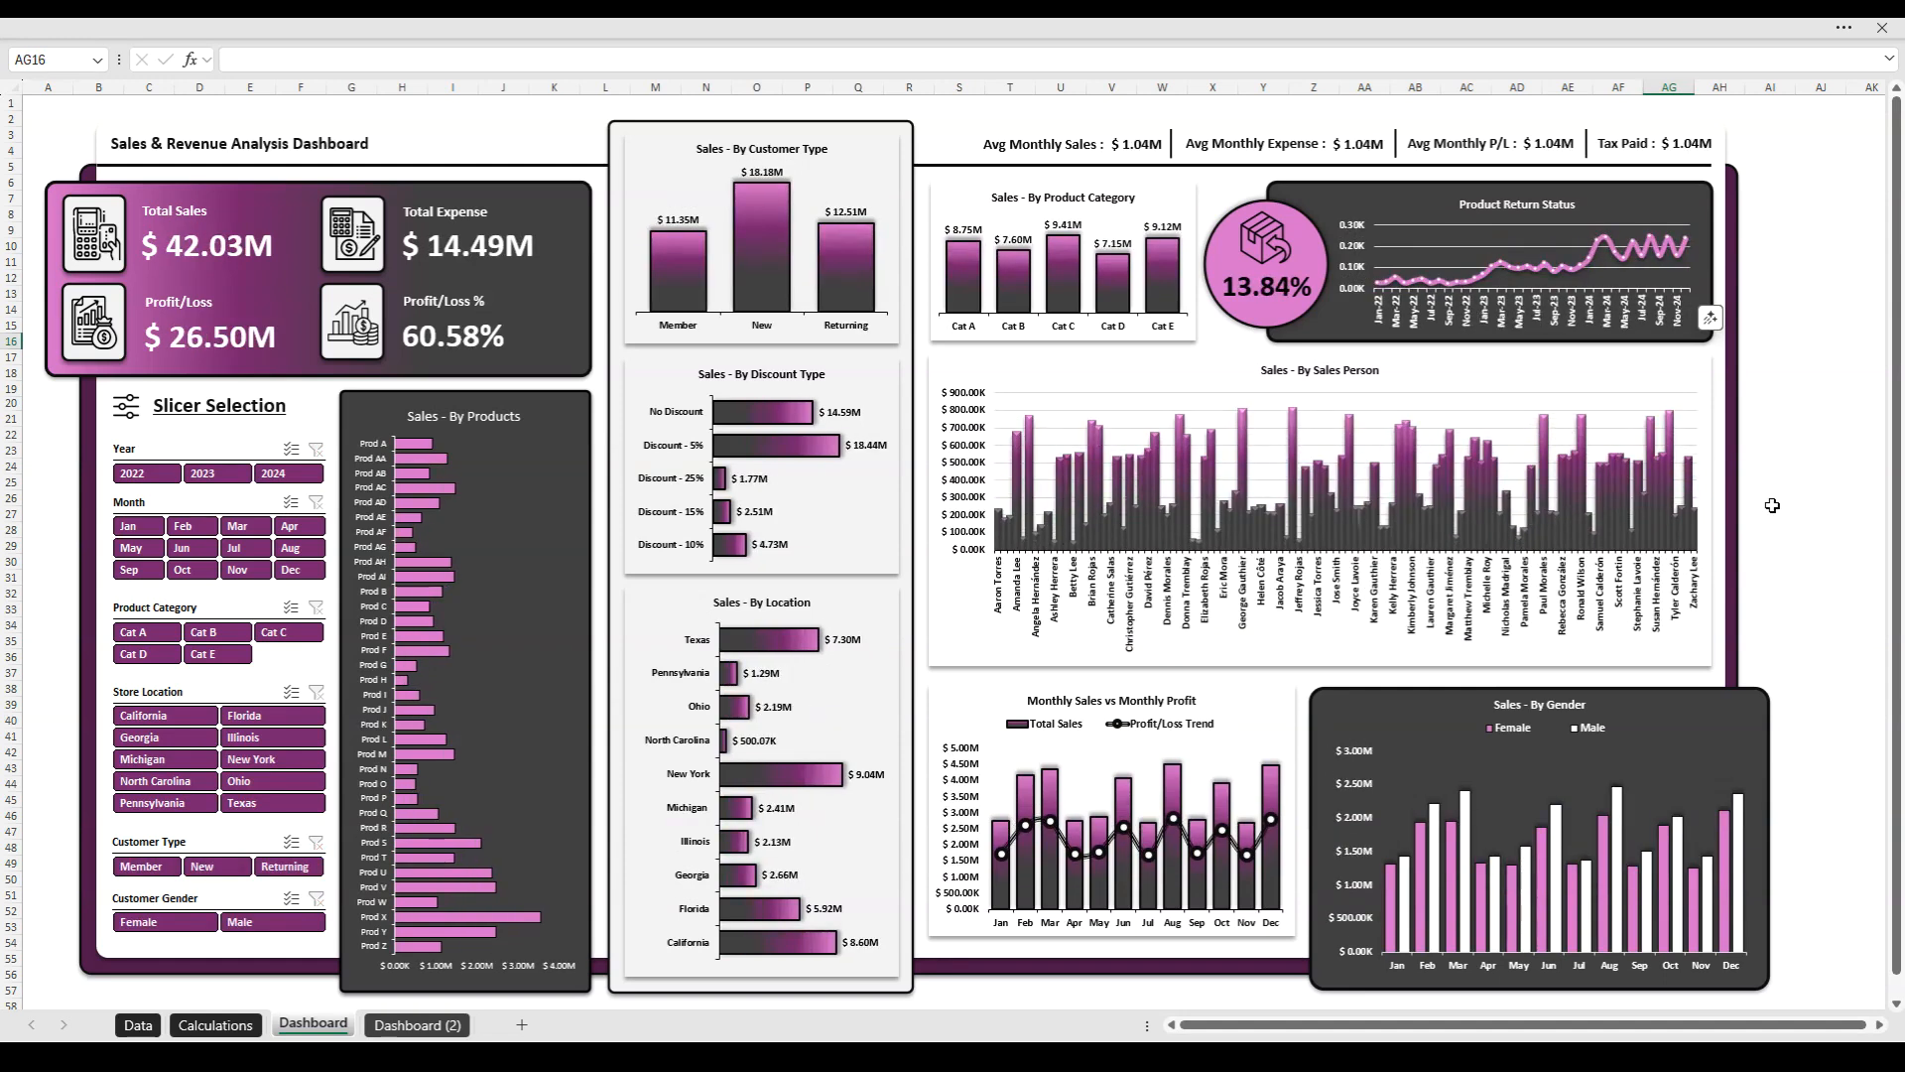
key("ctrl+z")
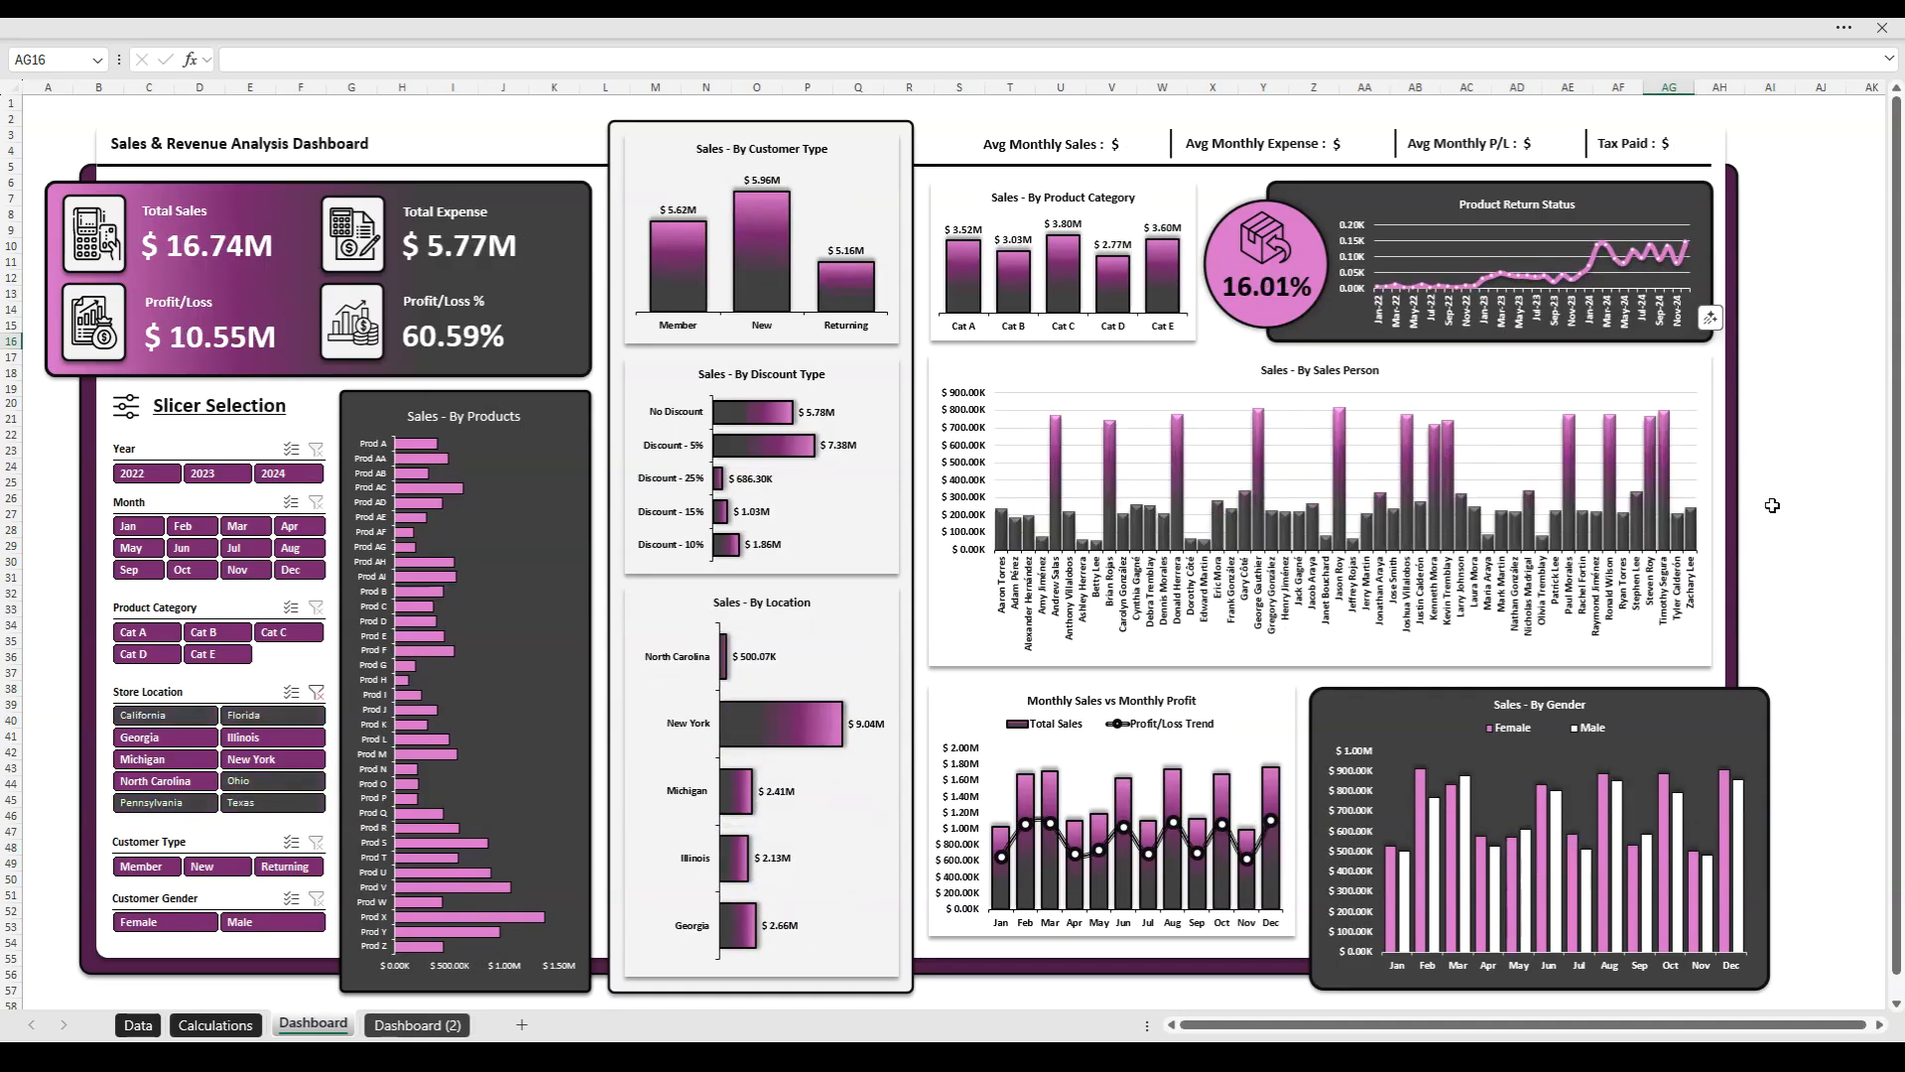
key("ctrl+z")
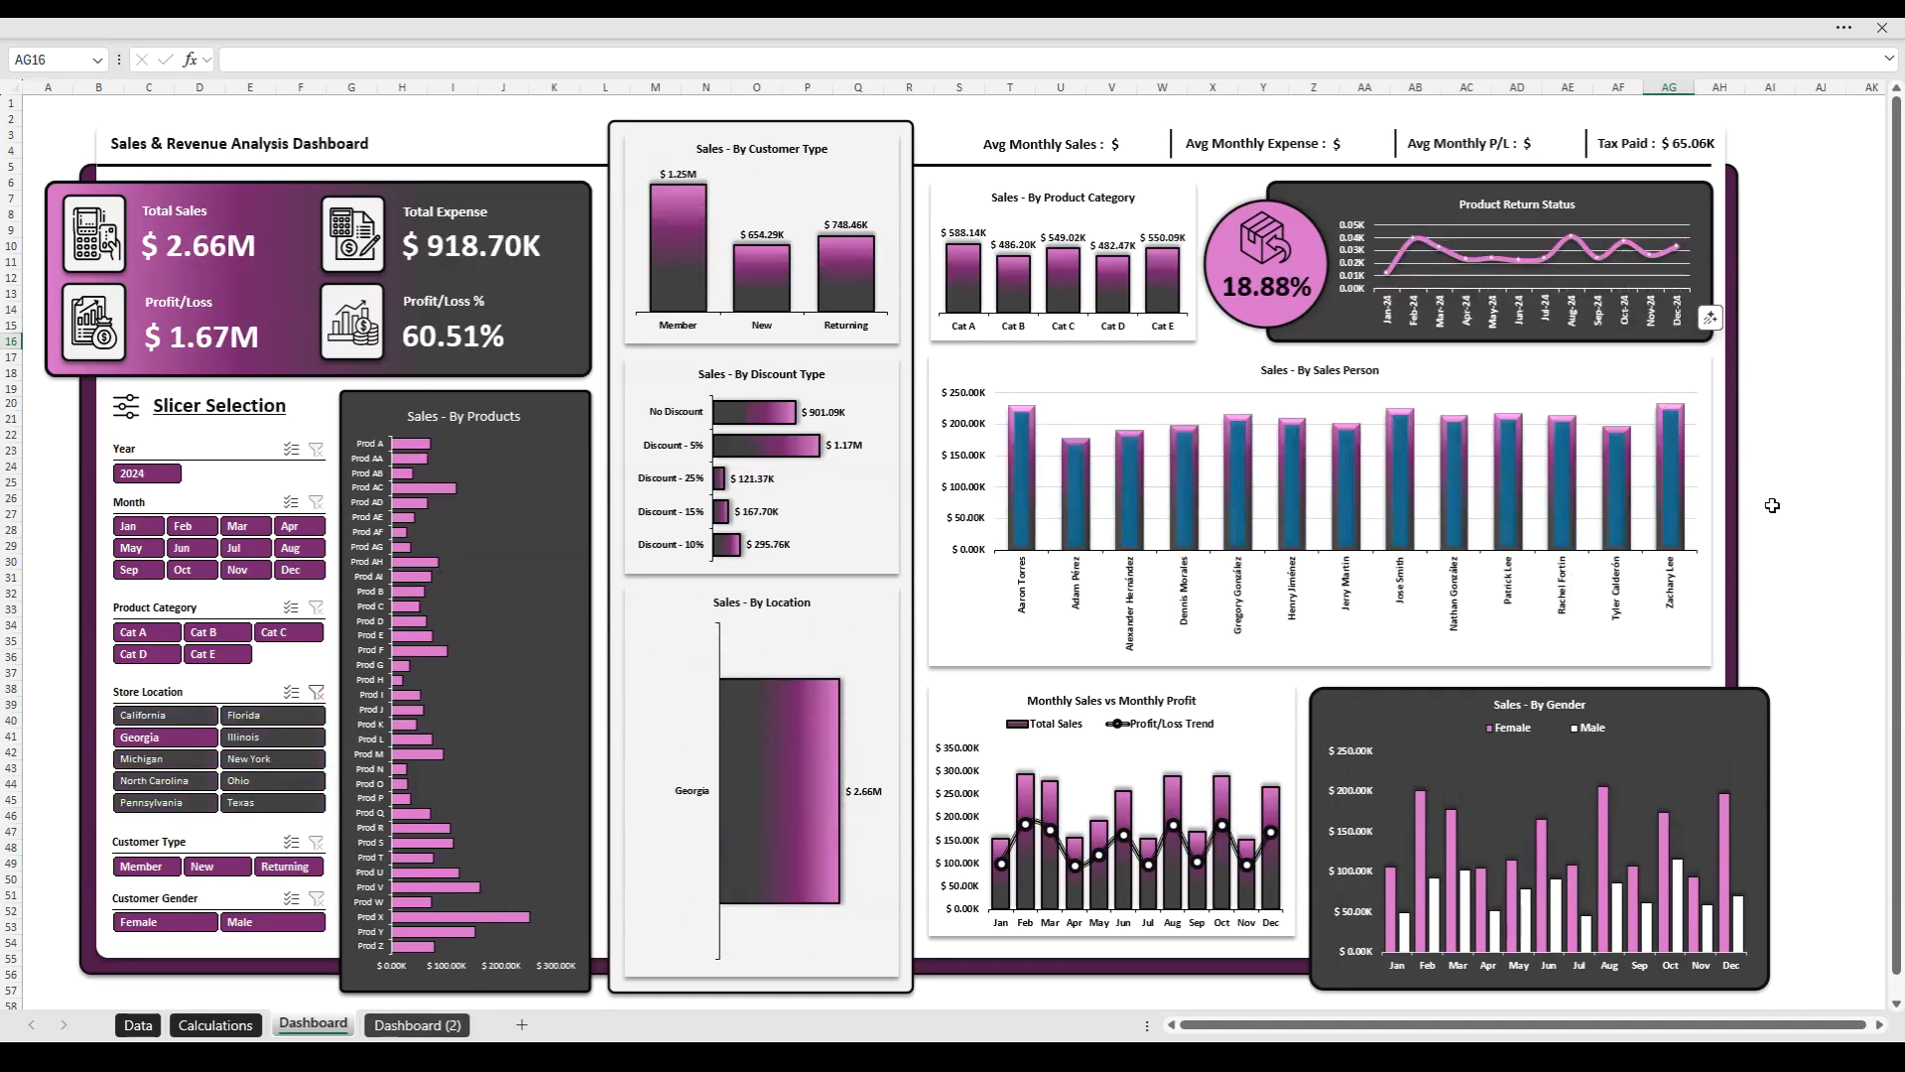
key("ctrl+z")
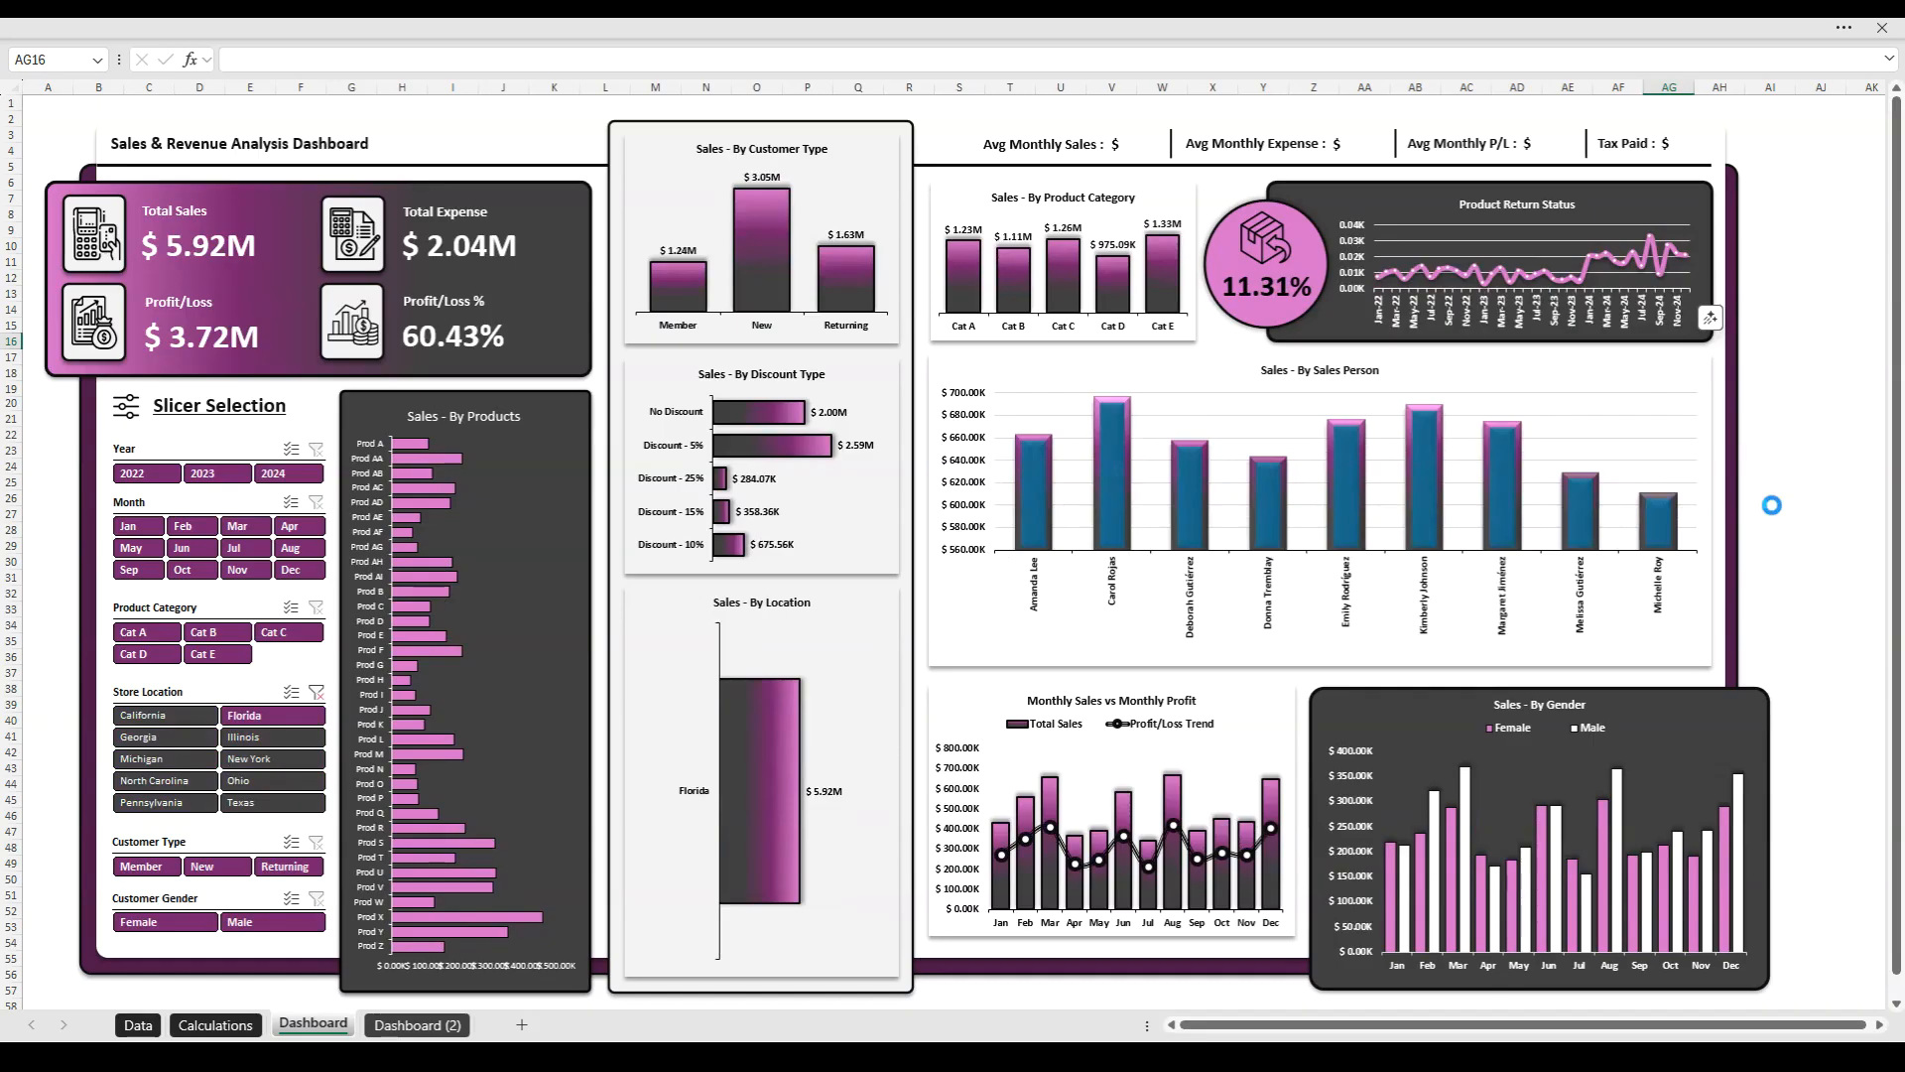
key("ctrl+z")
key("ctrl+z")
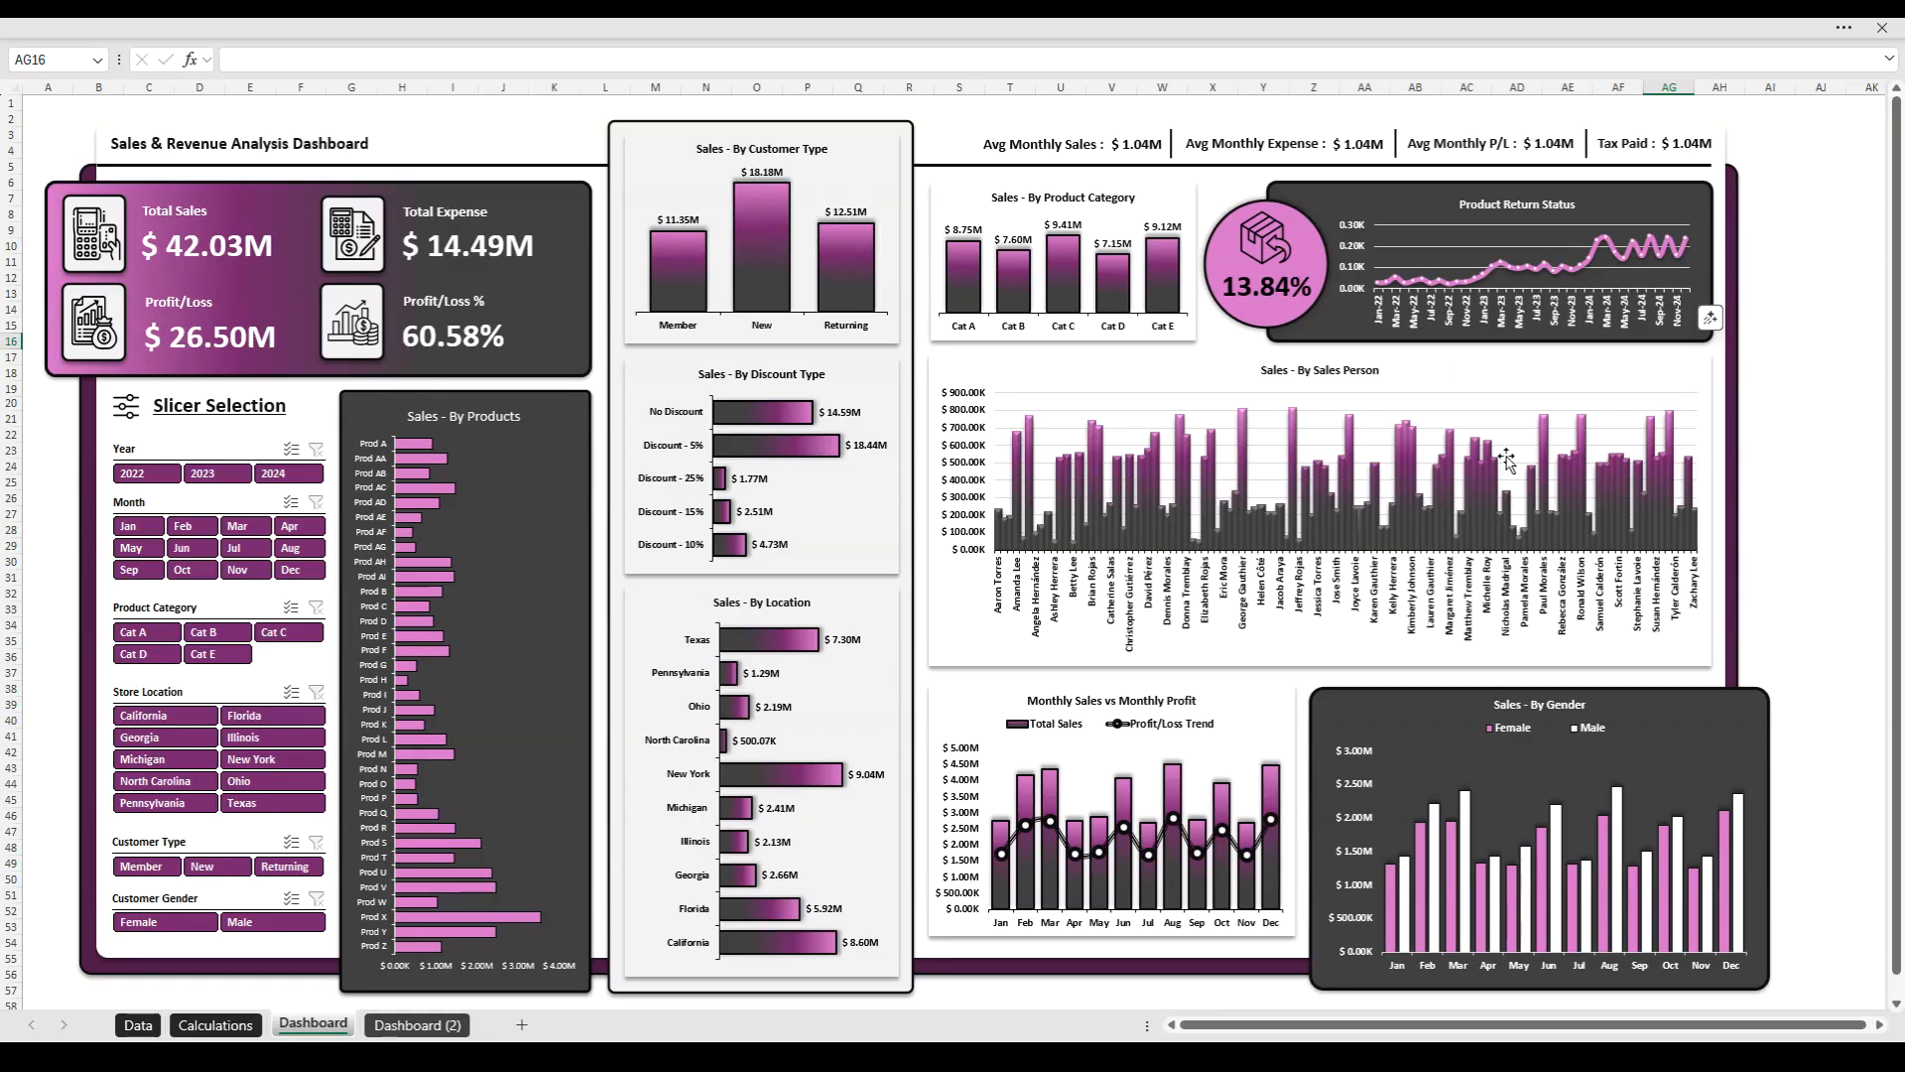
- Filter the dashboard to 2022 with the Year slicer and restore all years
left_click(149, 474)
left_click(217, 474, "ctrl")
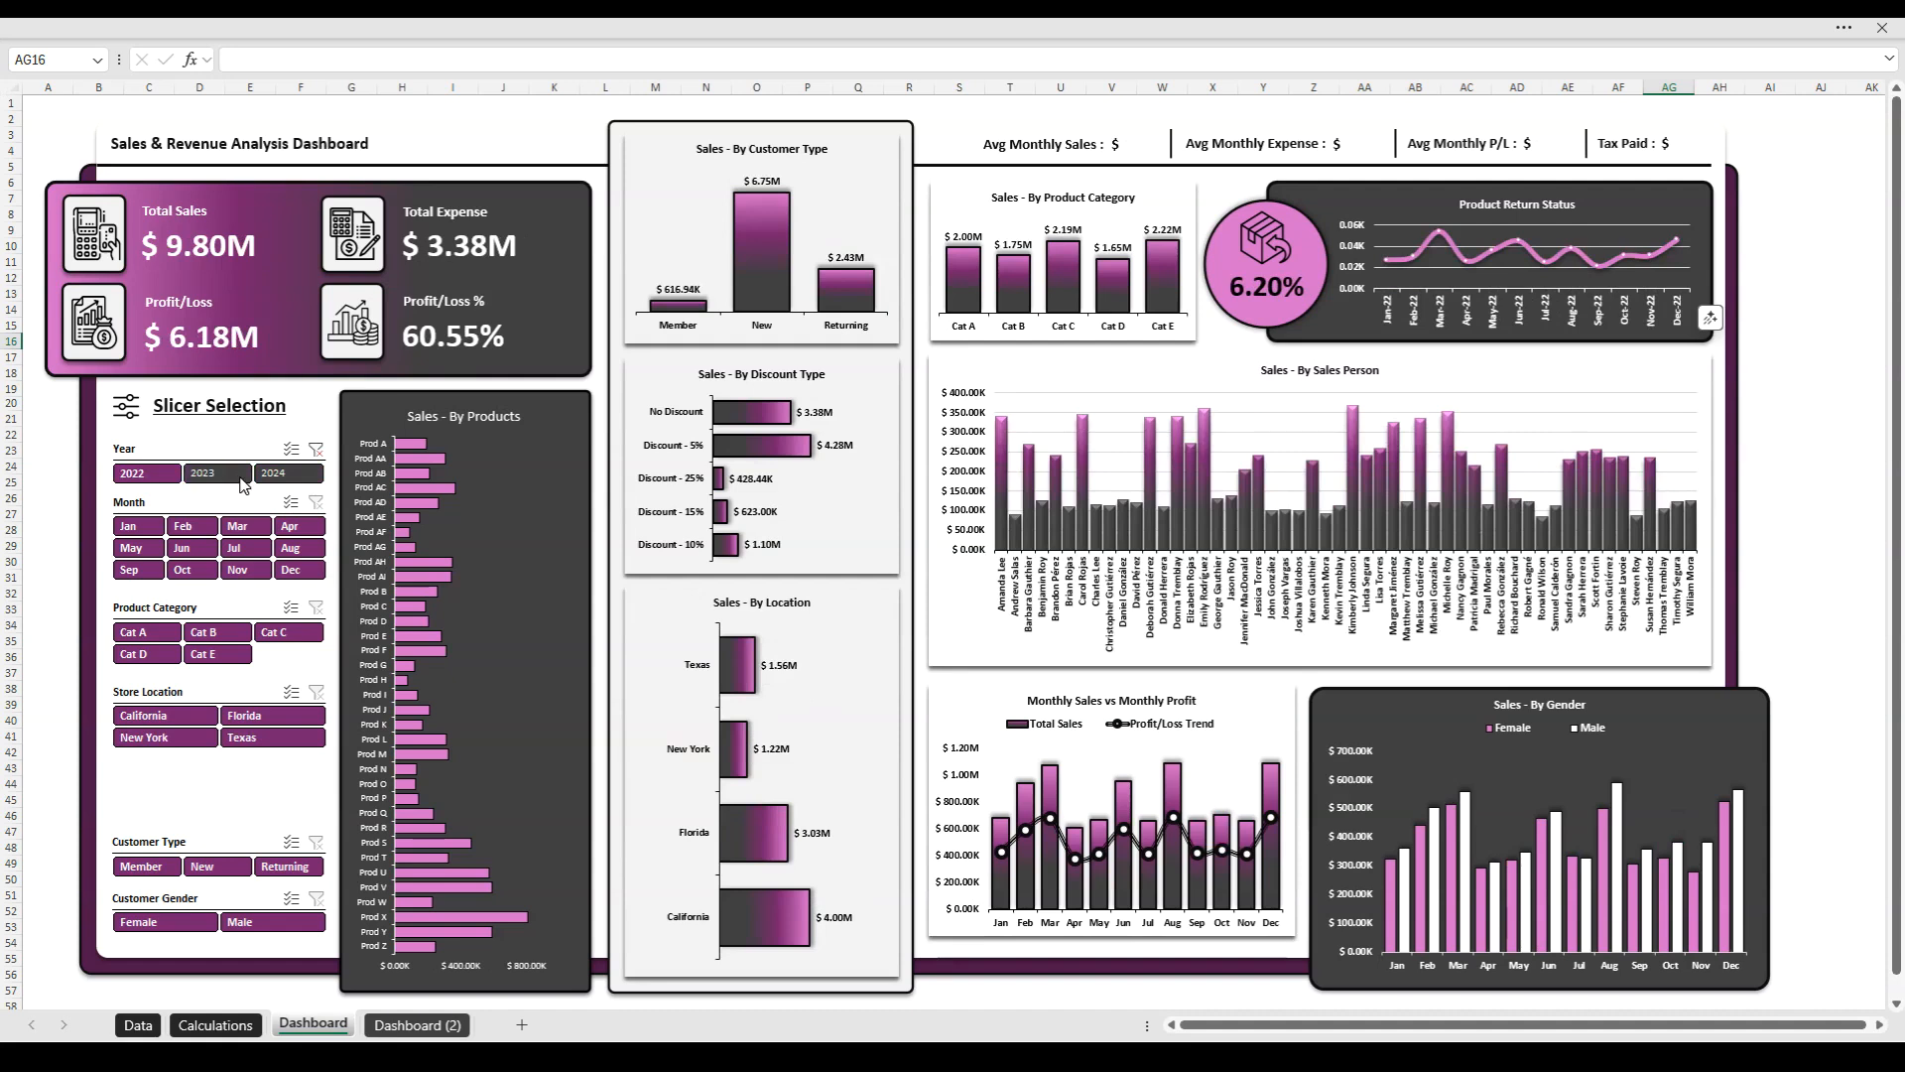
left_click(275, 474, "ctrl")
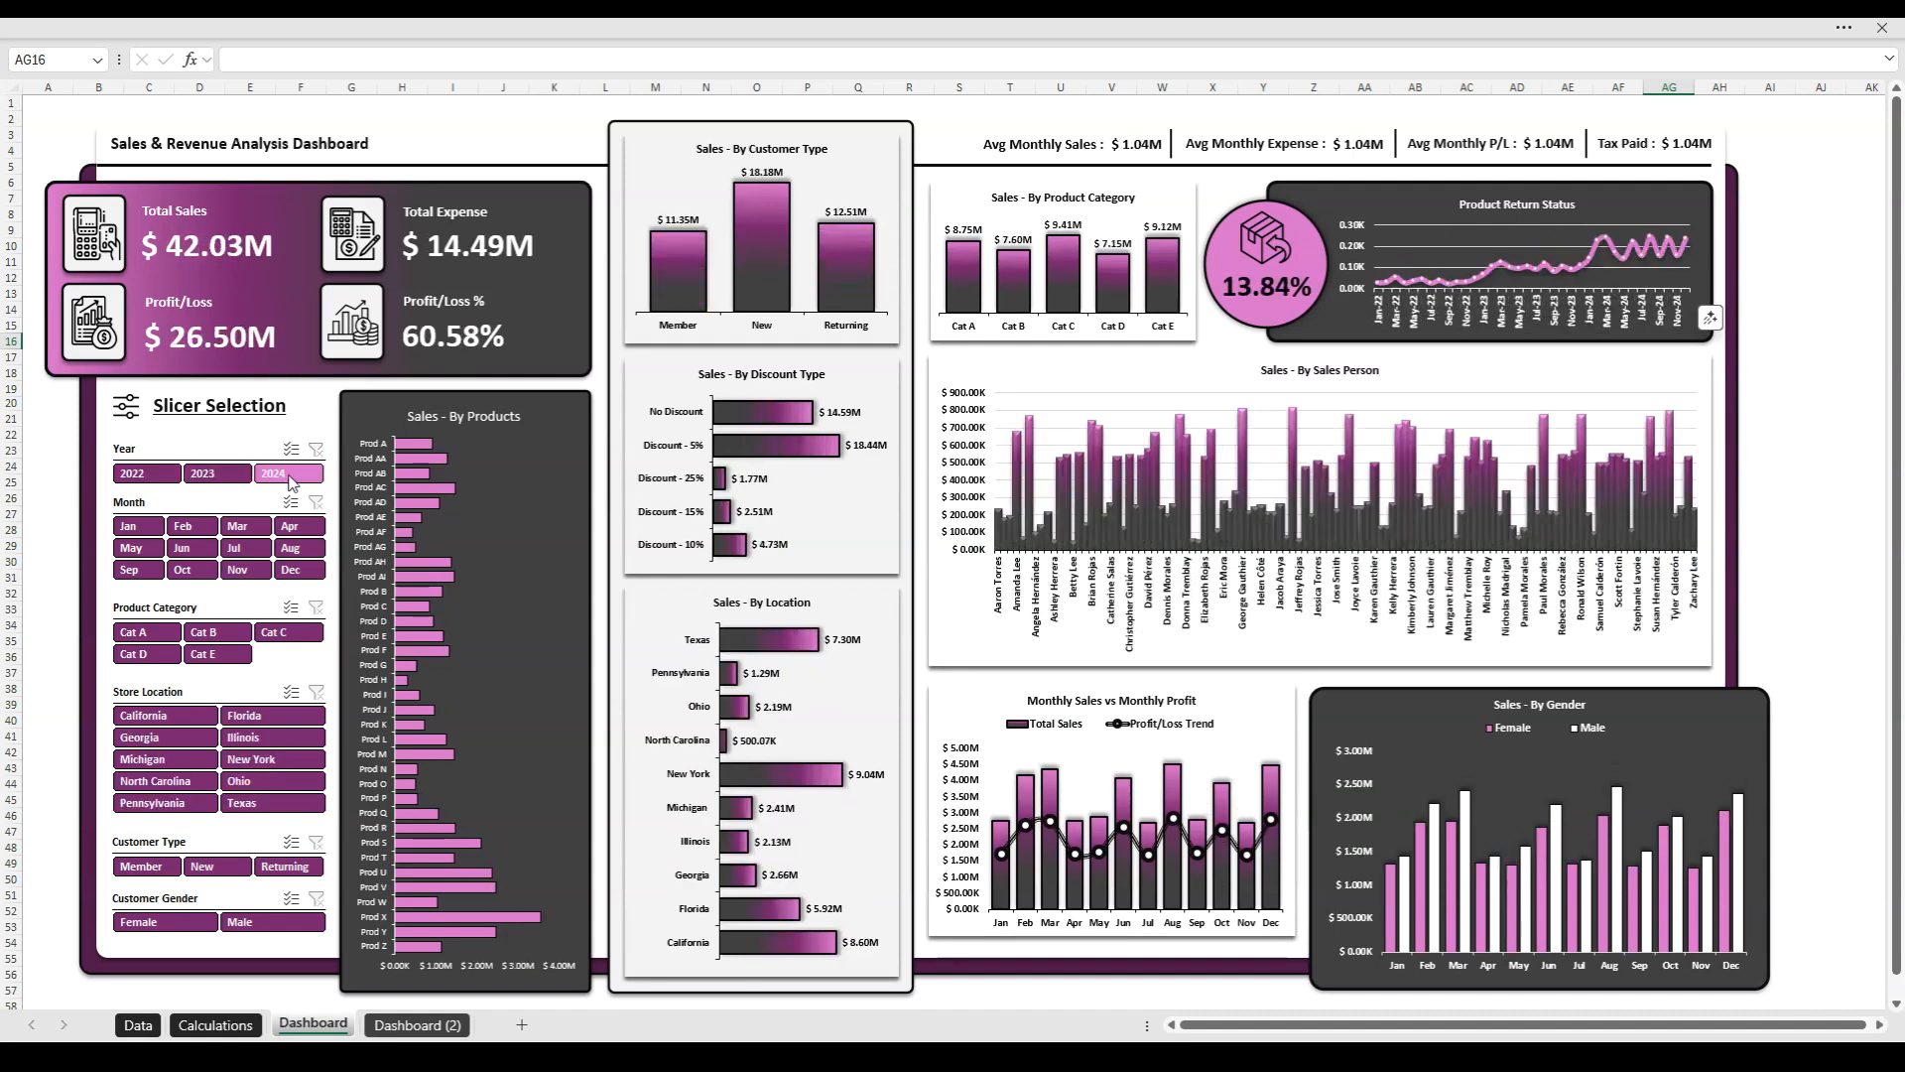
- Exclude the months from January through July in the Month slicer and clear the month filter
left_click(128, 526, "ctrl")
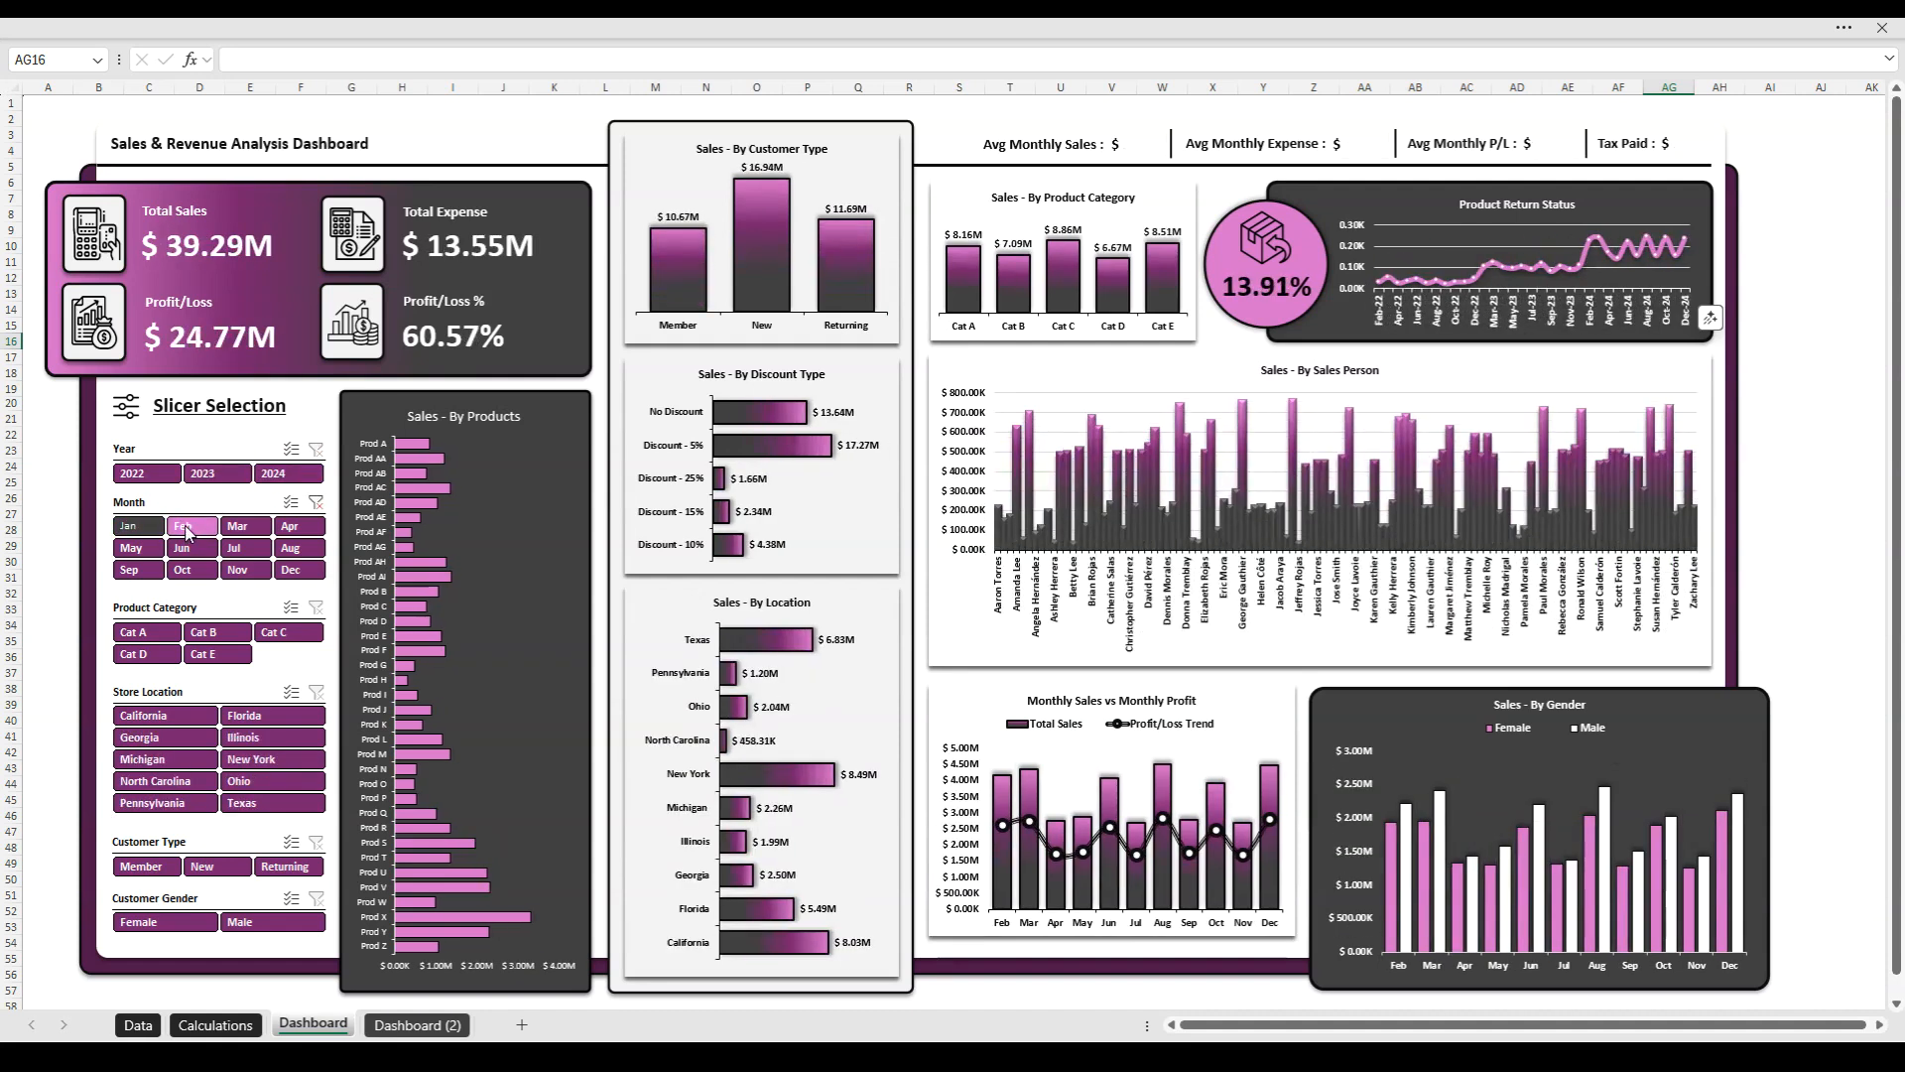
left_click(183, 528, "ctrl")
left_click(243, 527, "ctrl")
left_click(288, 527, "ctrl")
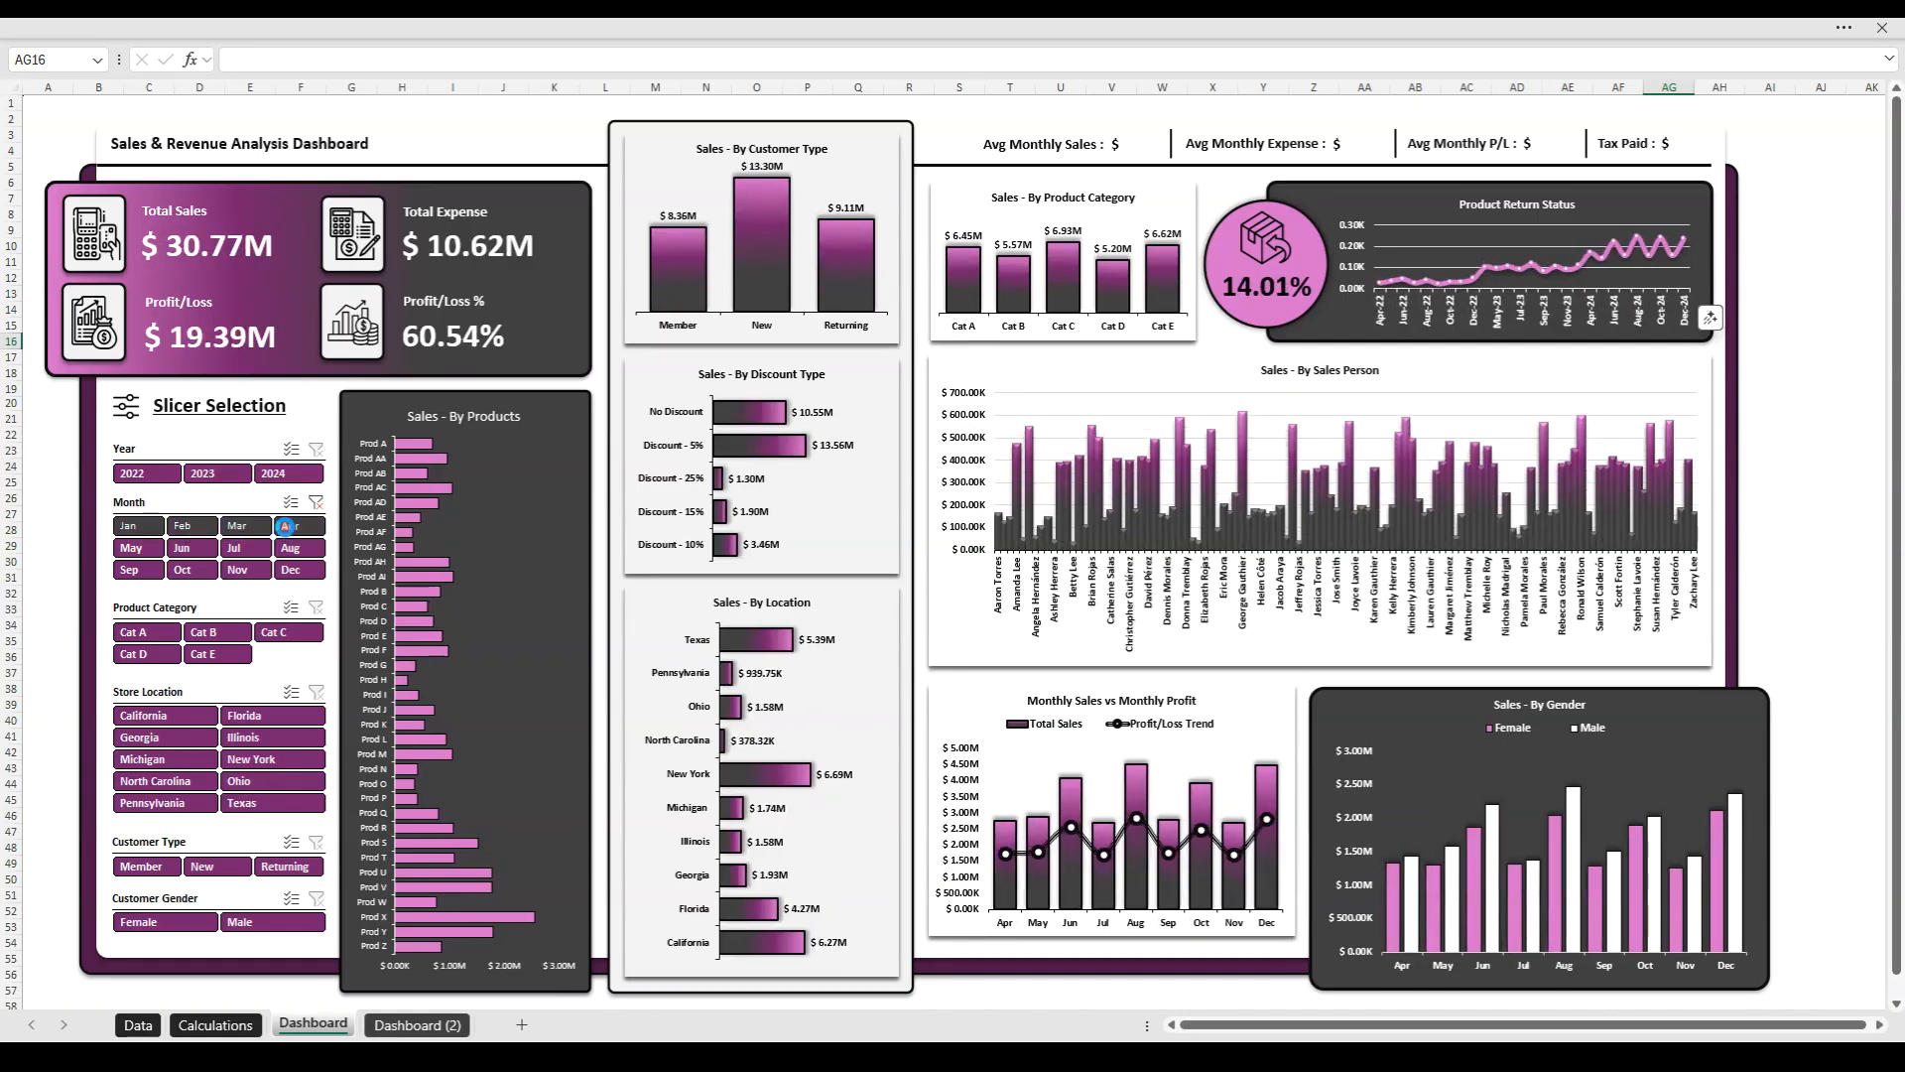
left_click(133, 549, "ctrl")
left_click(194, 550, "ctrl")
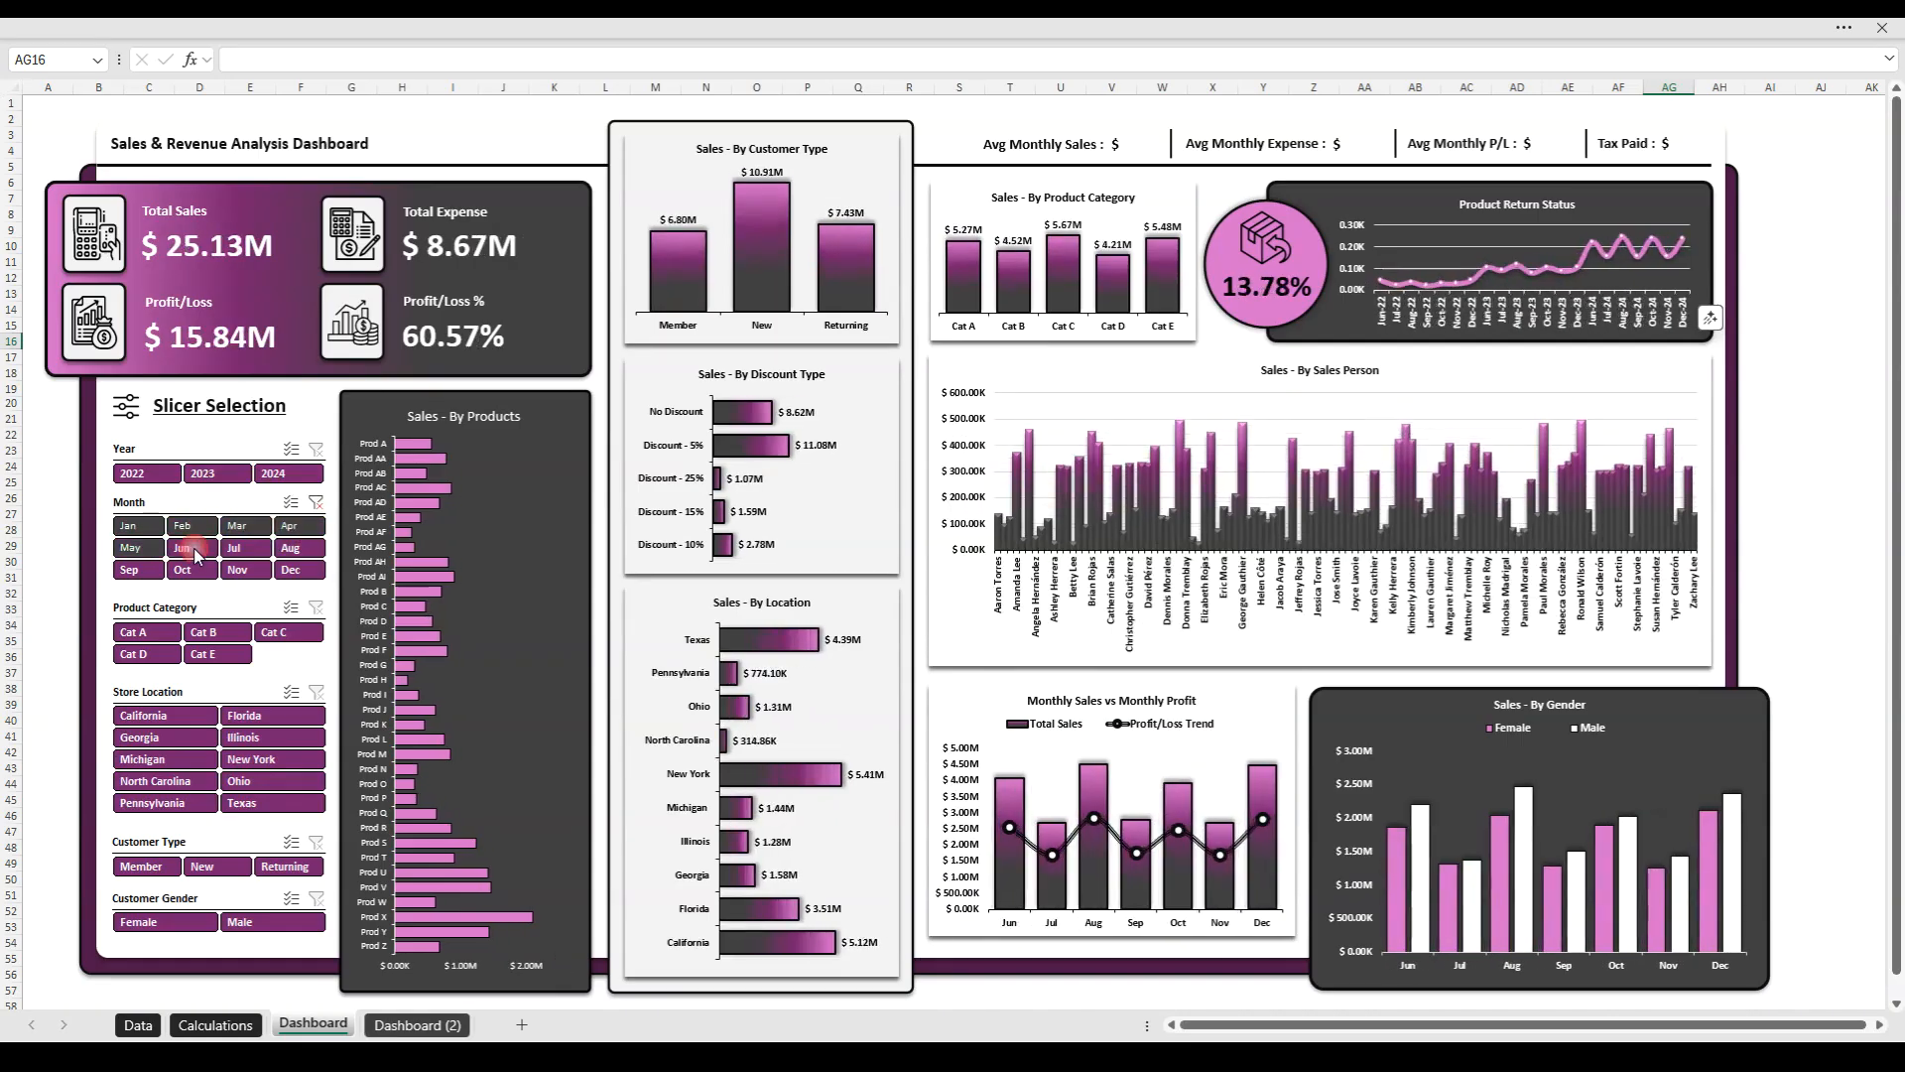
left_click(238, 549, "ctrl")
left_click(316, 504)
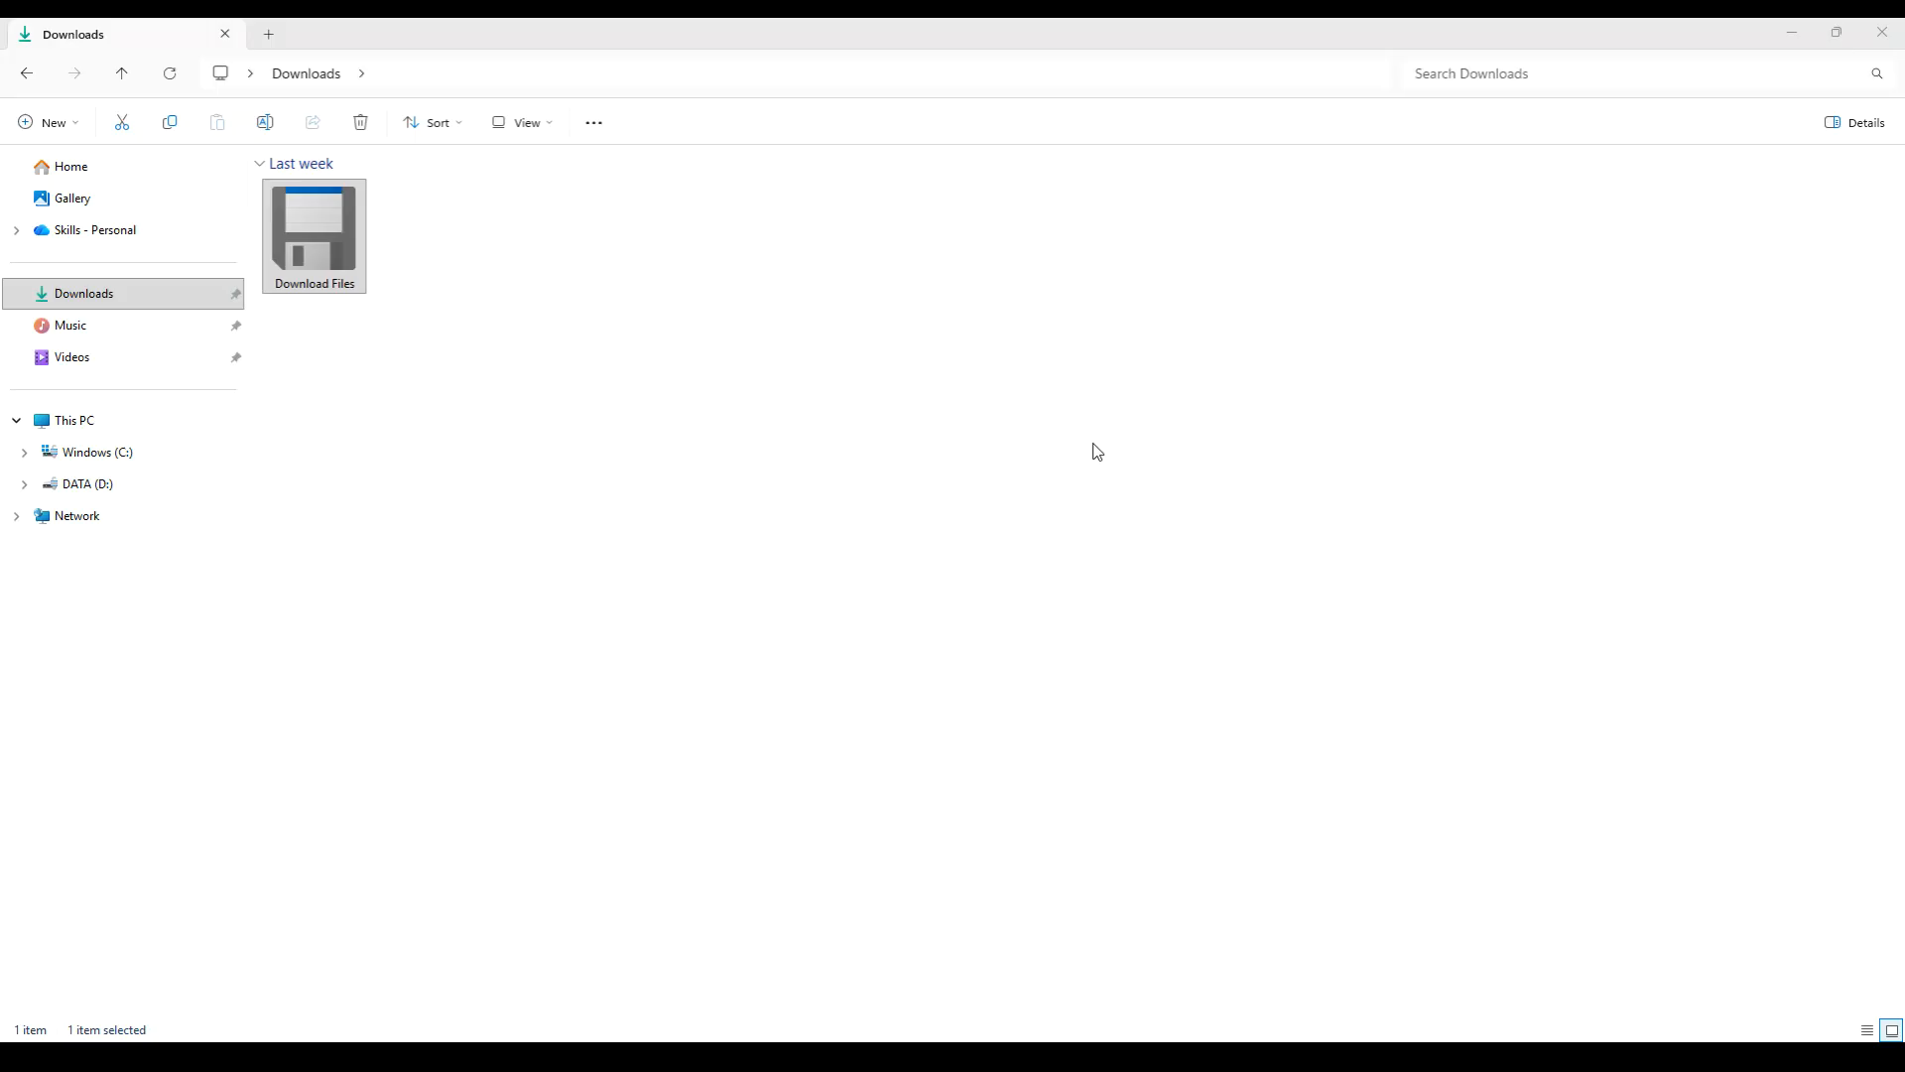
- In File Explorer, open Download Files, Practice Files, Dashboard Files and the Revenue & Sales Analysis Dashboard folder, and show its contents as large icons
double_click(343, 264)
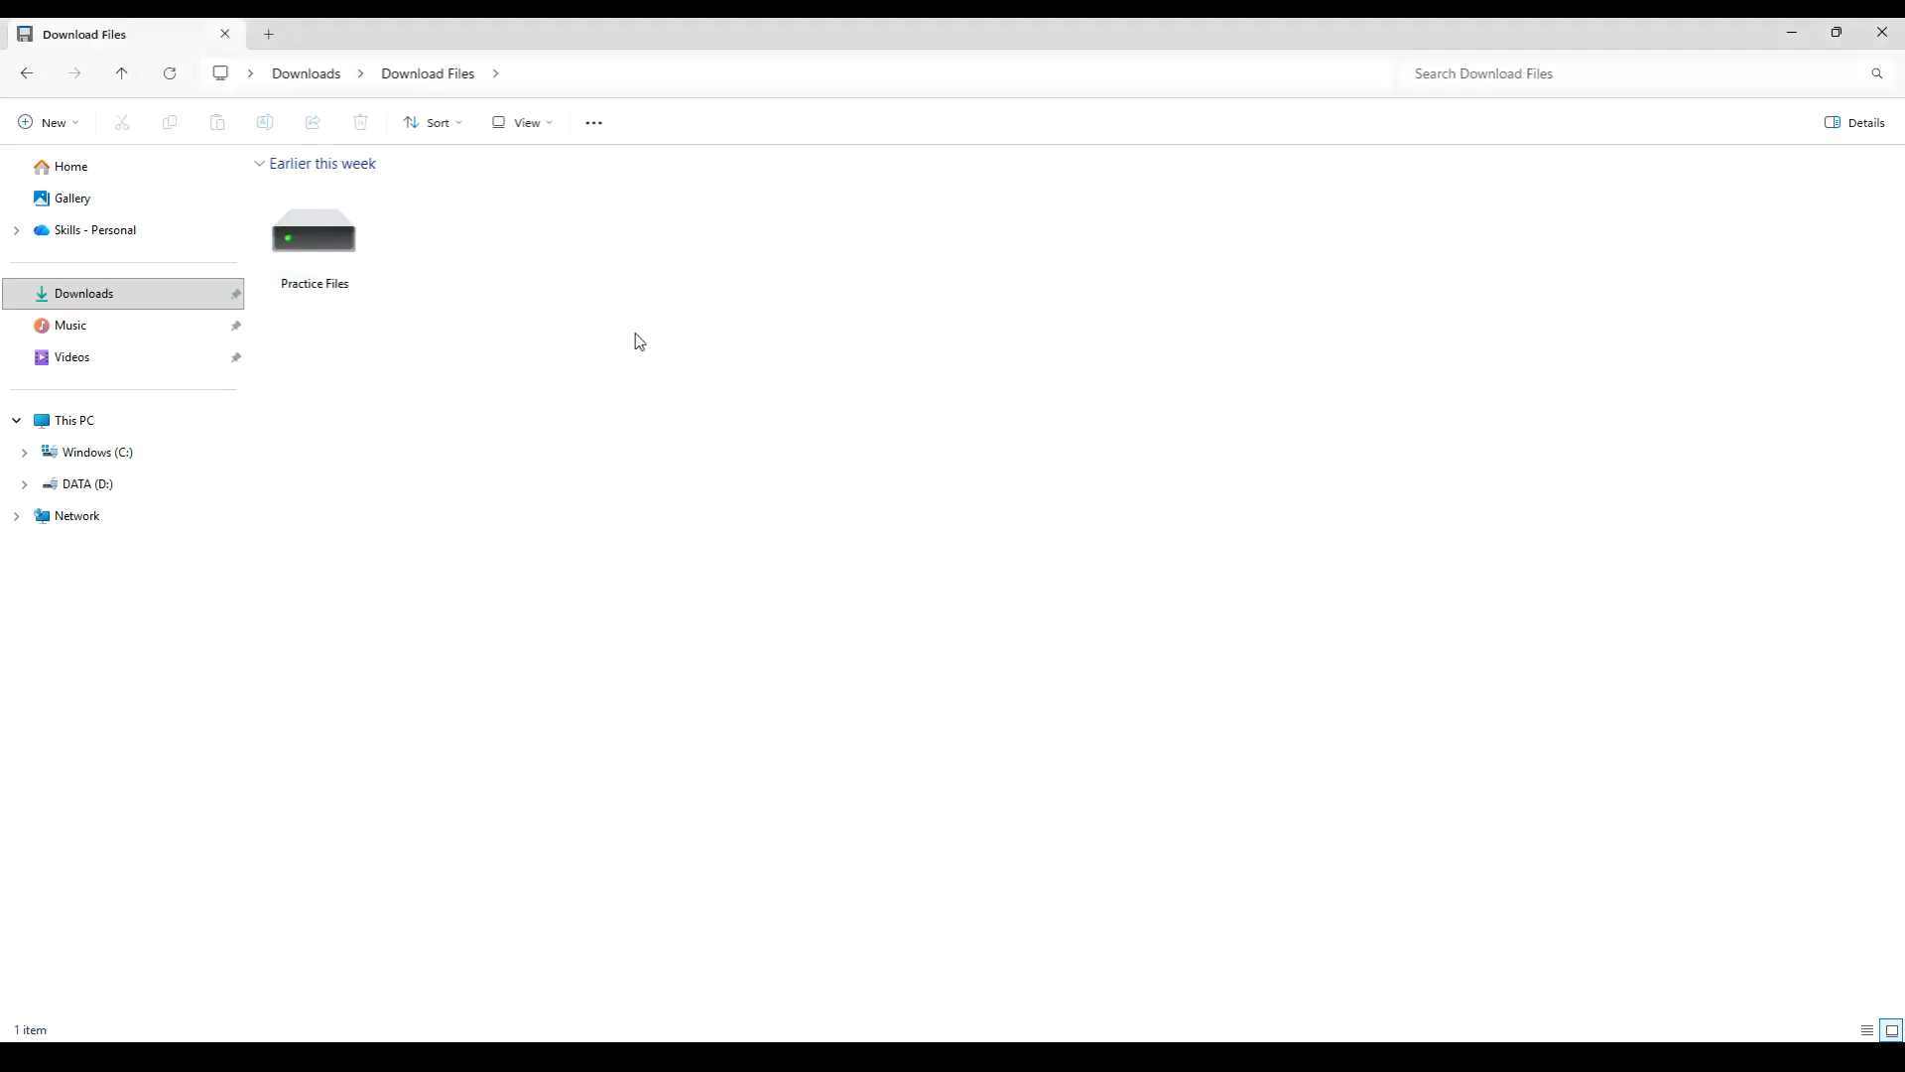
double_click(338, 266)
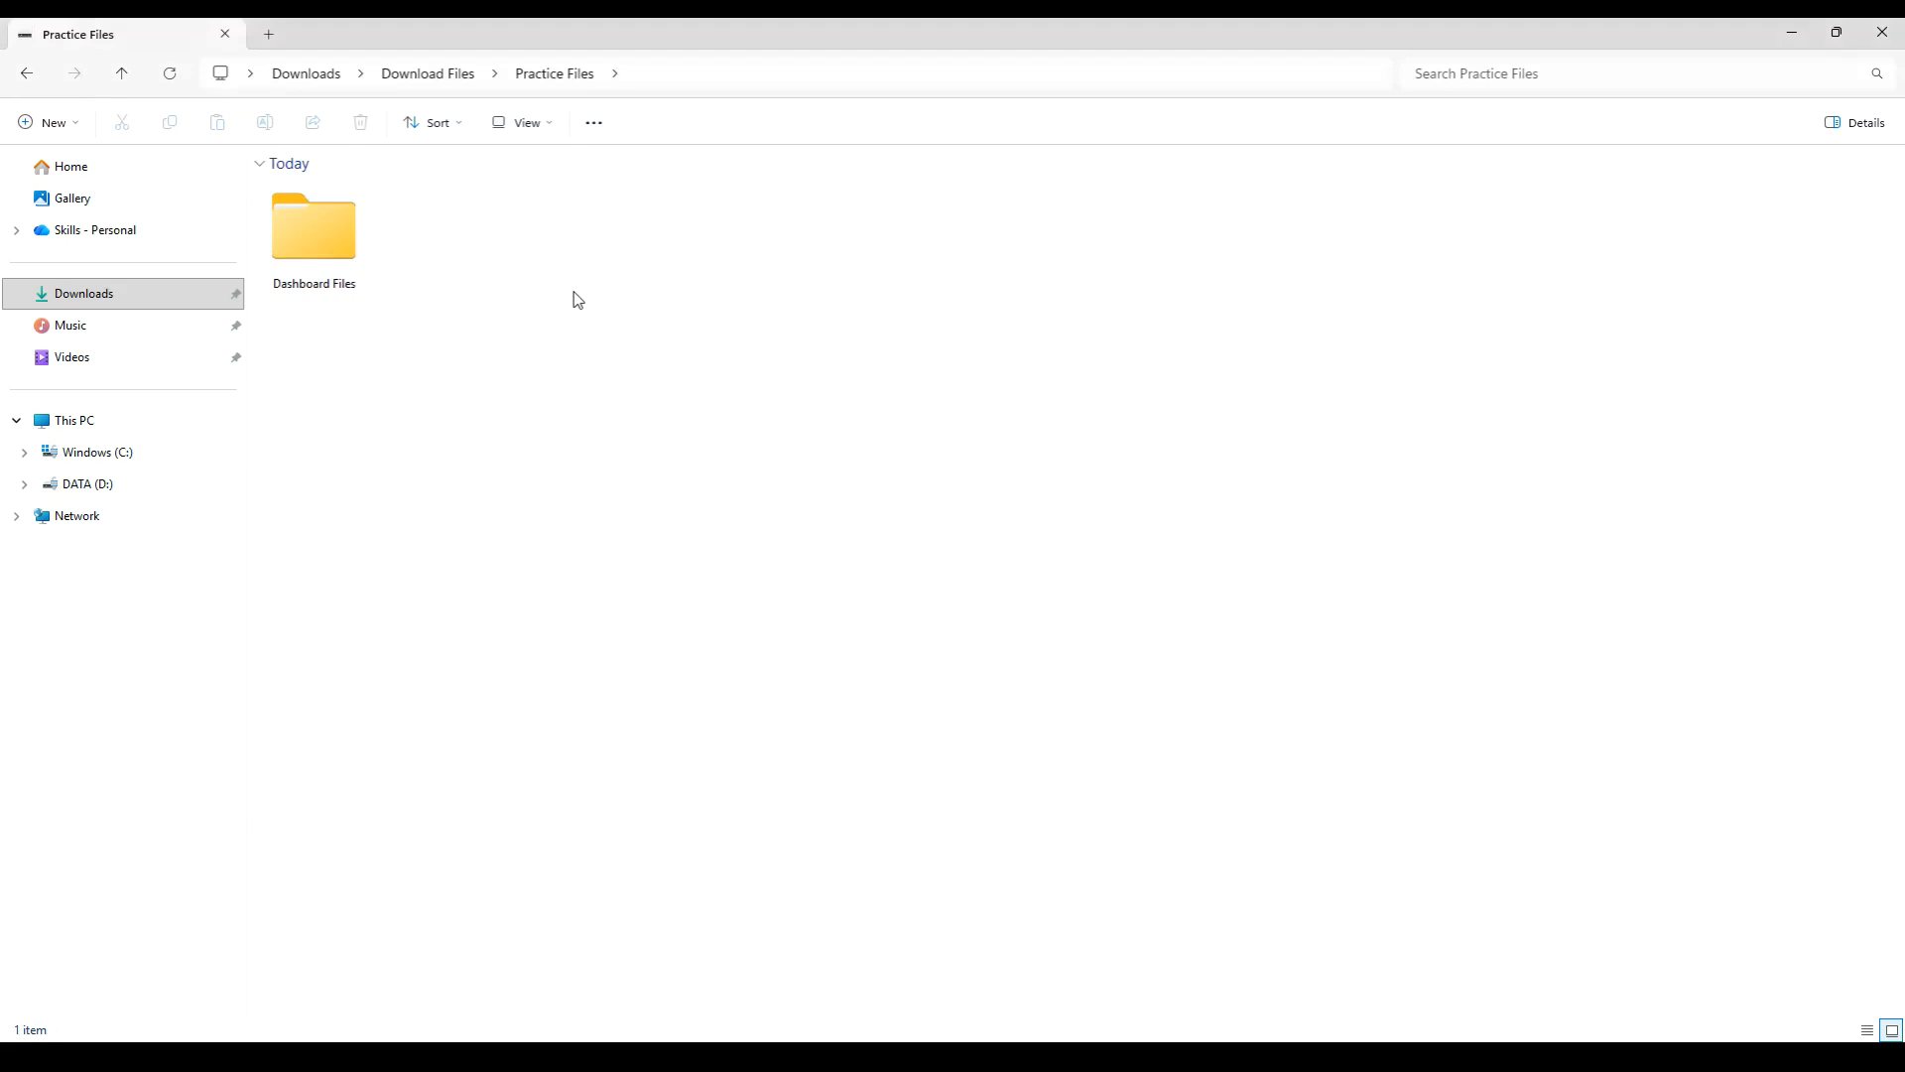
double_click(287, 249)
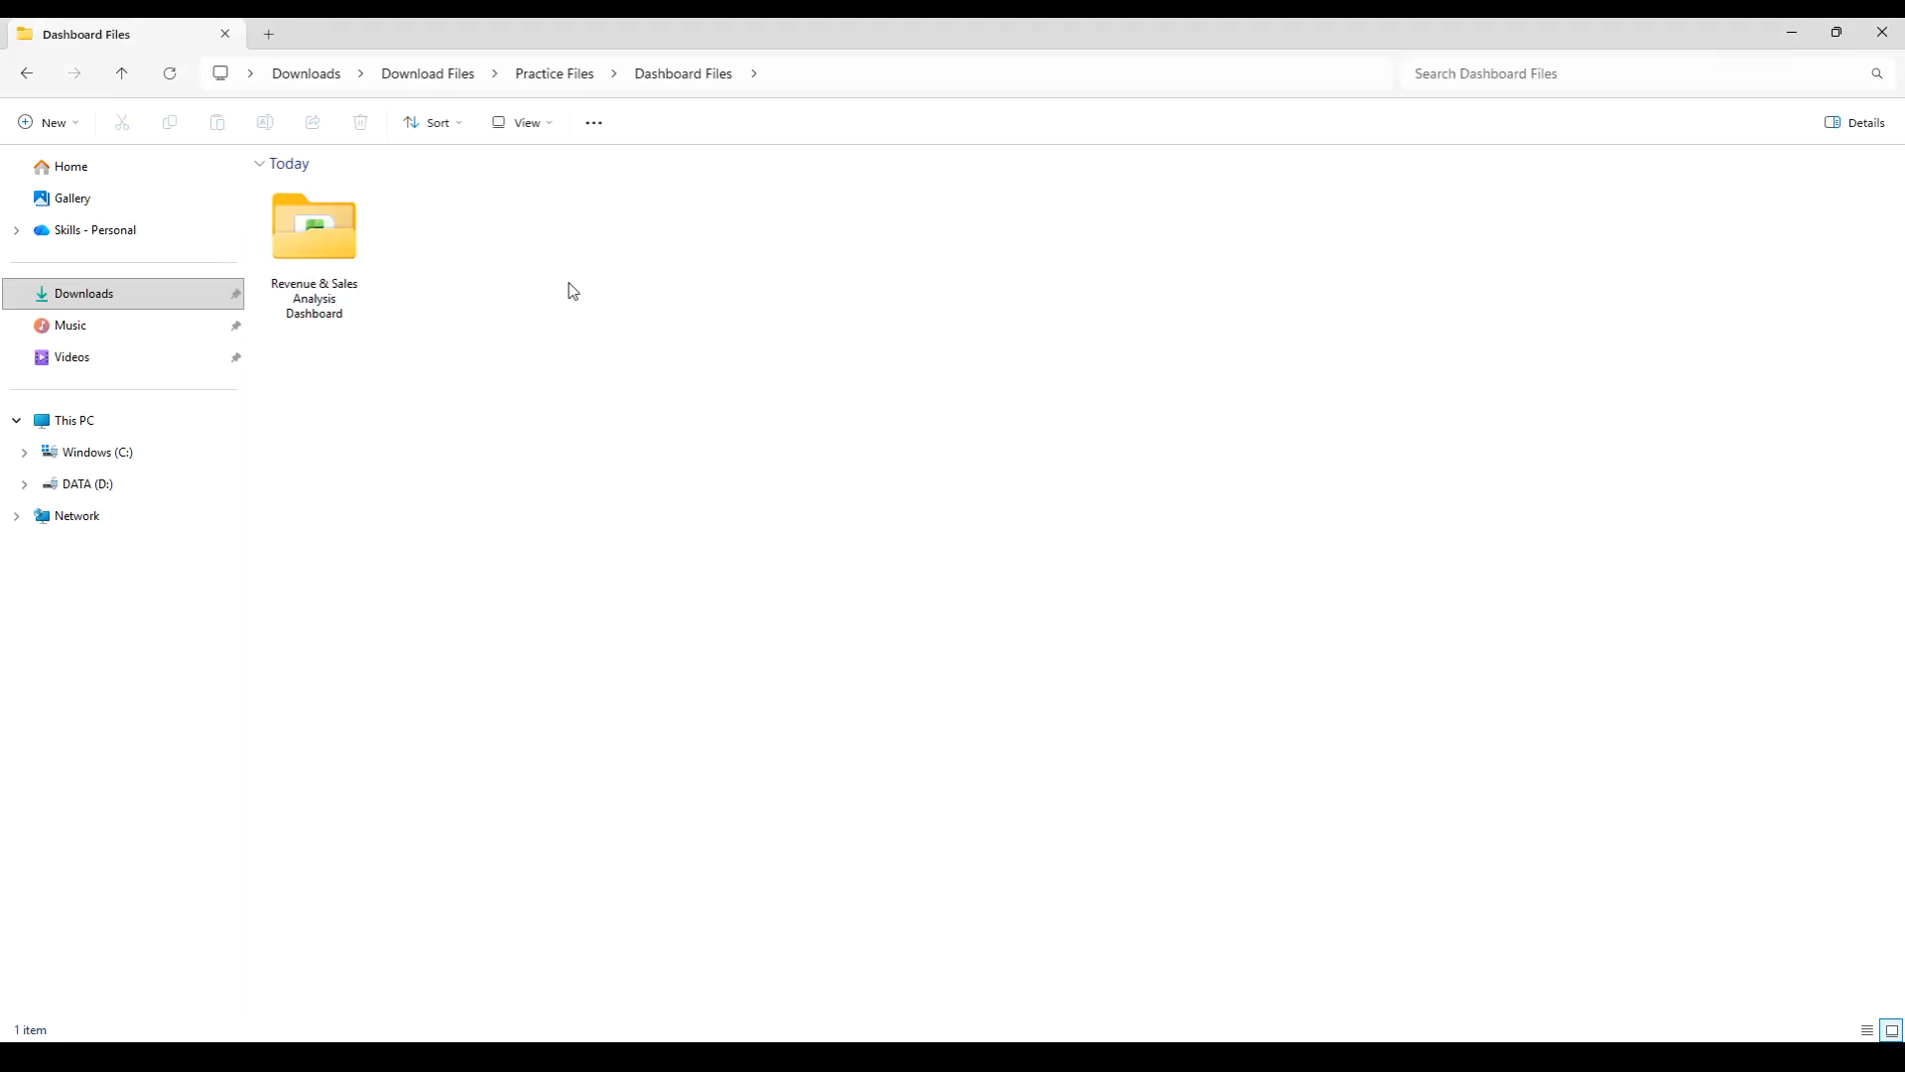
double_click(323, 256)
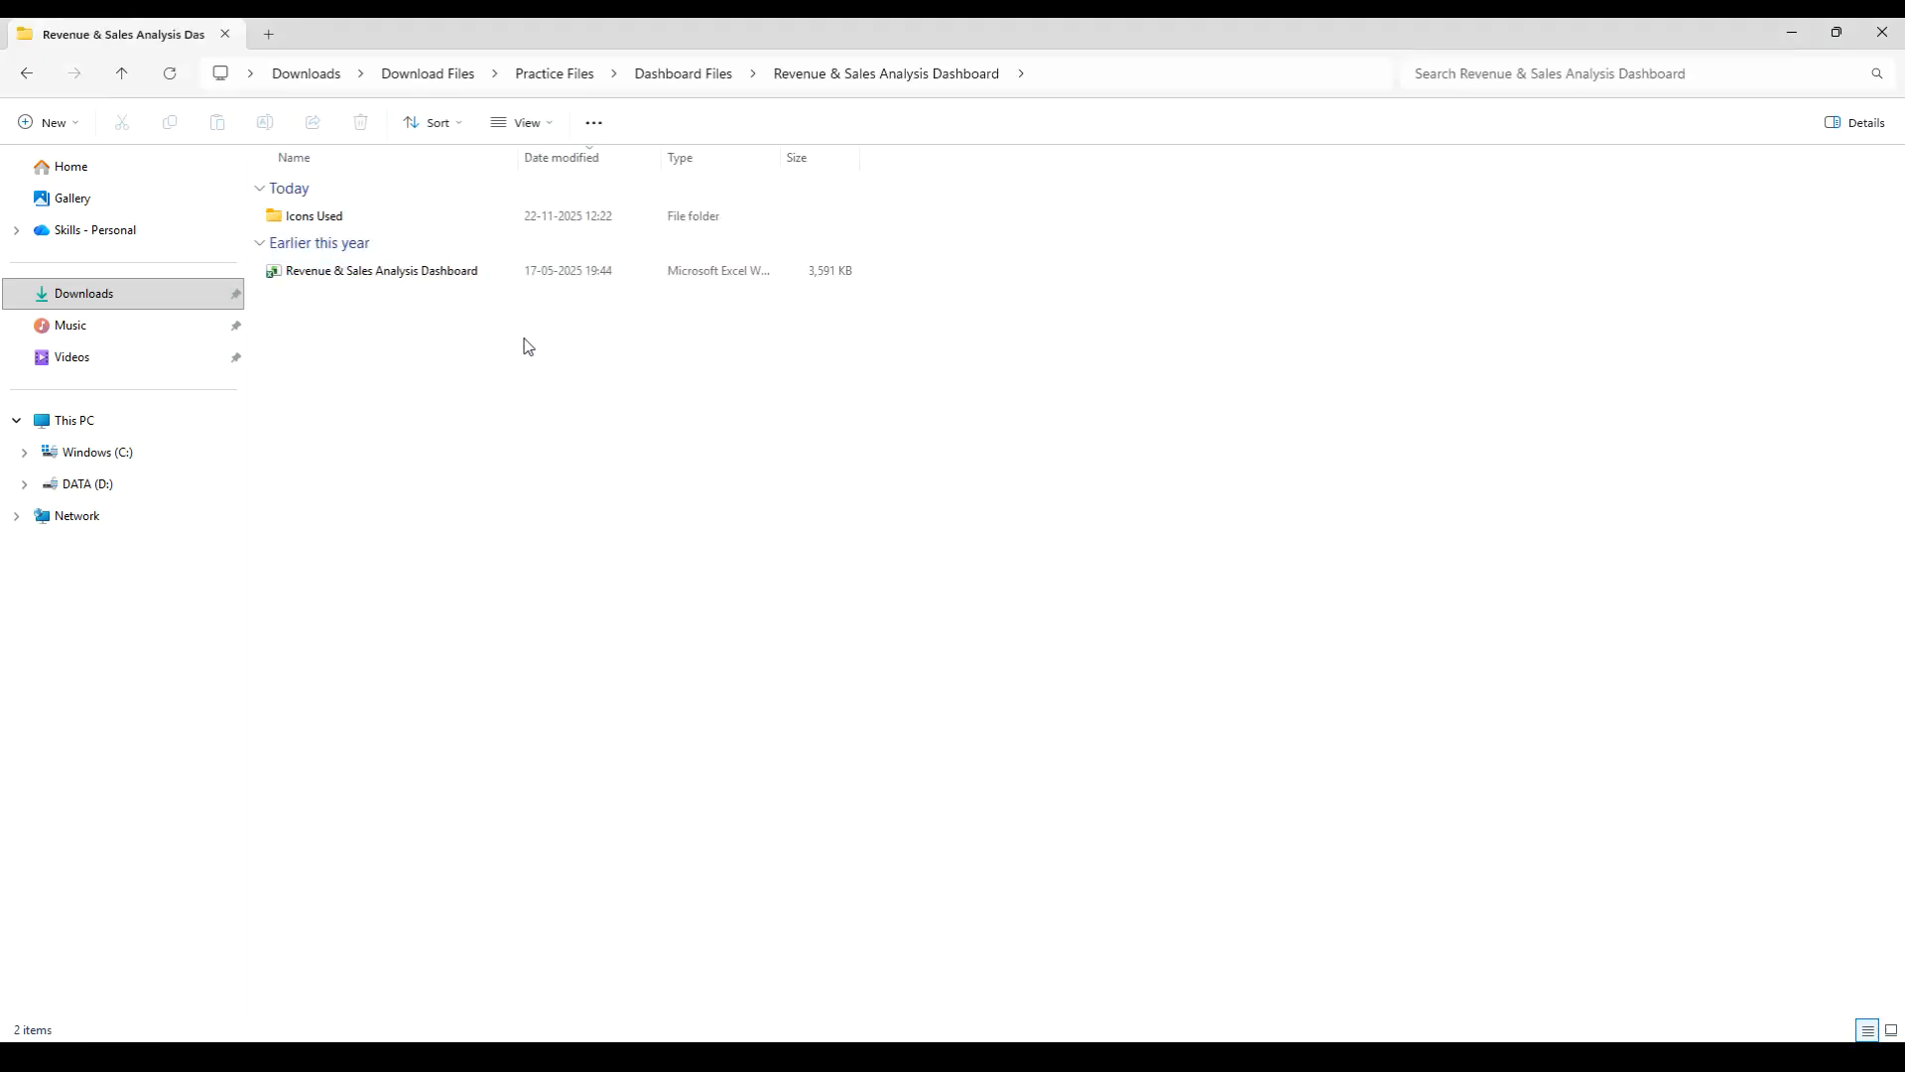
left_click(532, 127)
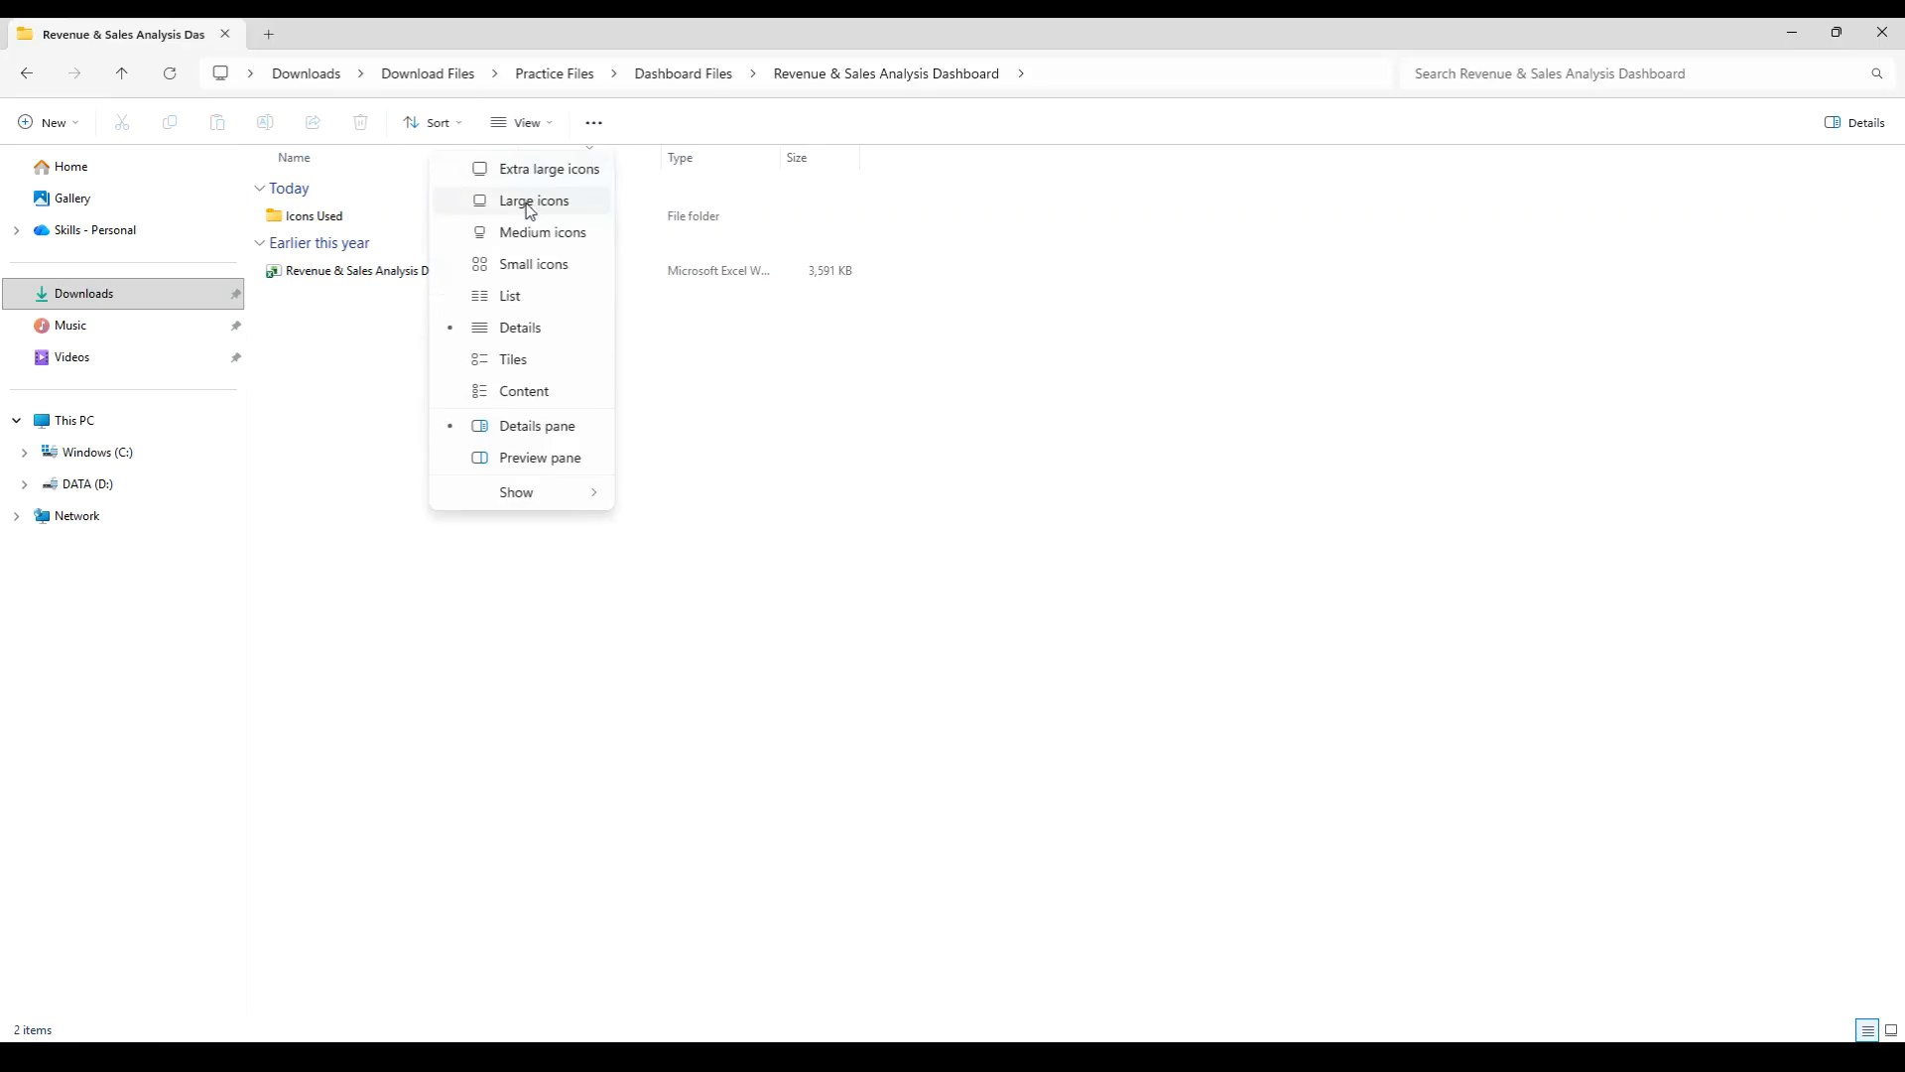
left_click(523, 200)
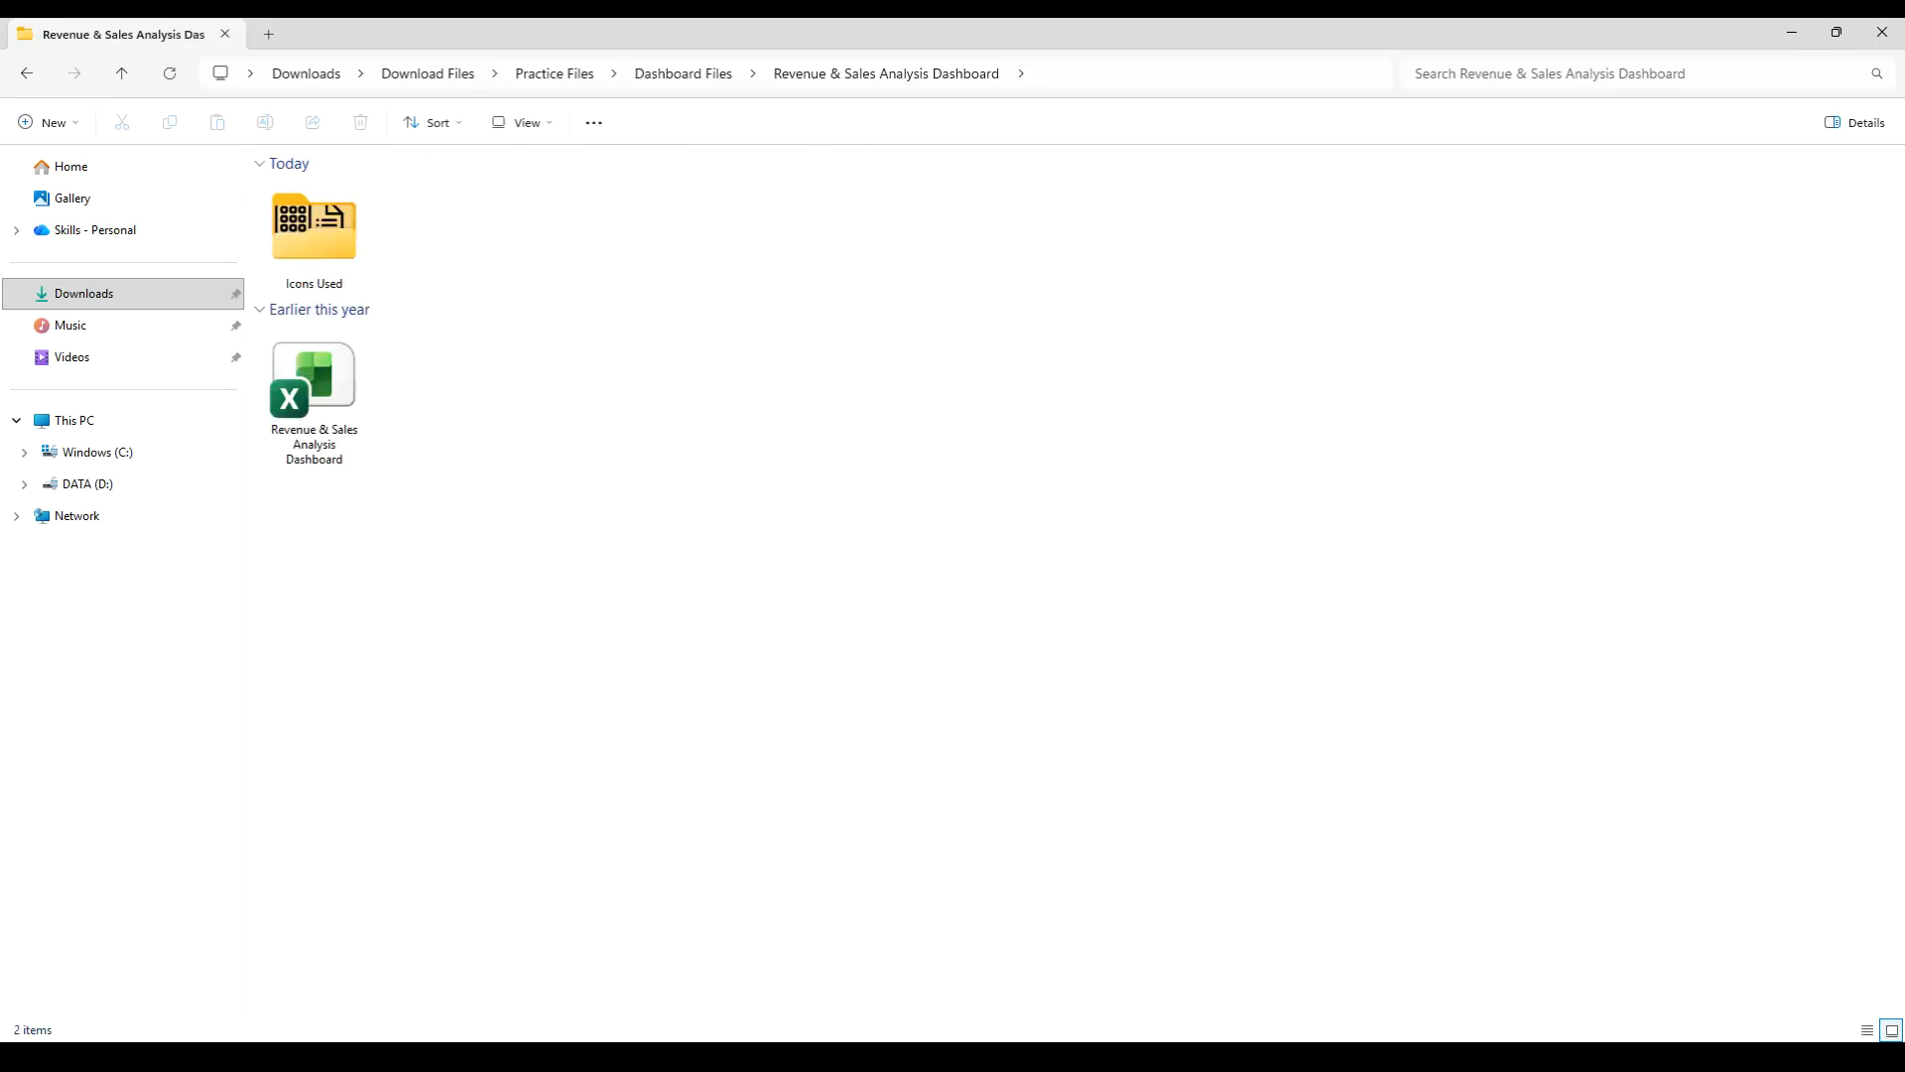
- Open the Icons Used folder and display its PNG files as large icons
left_click(363, 358)
left_click(333, 263)
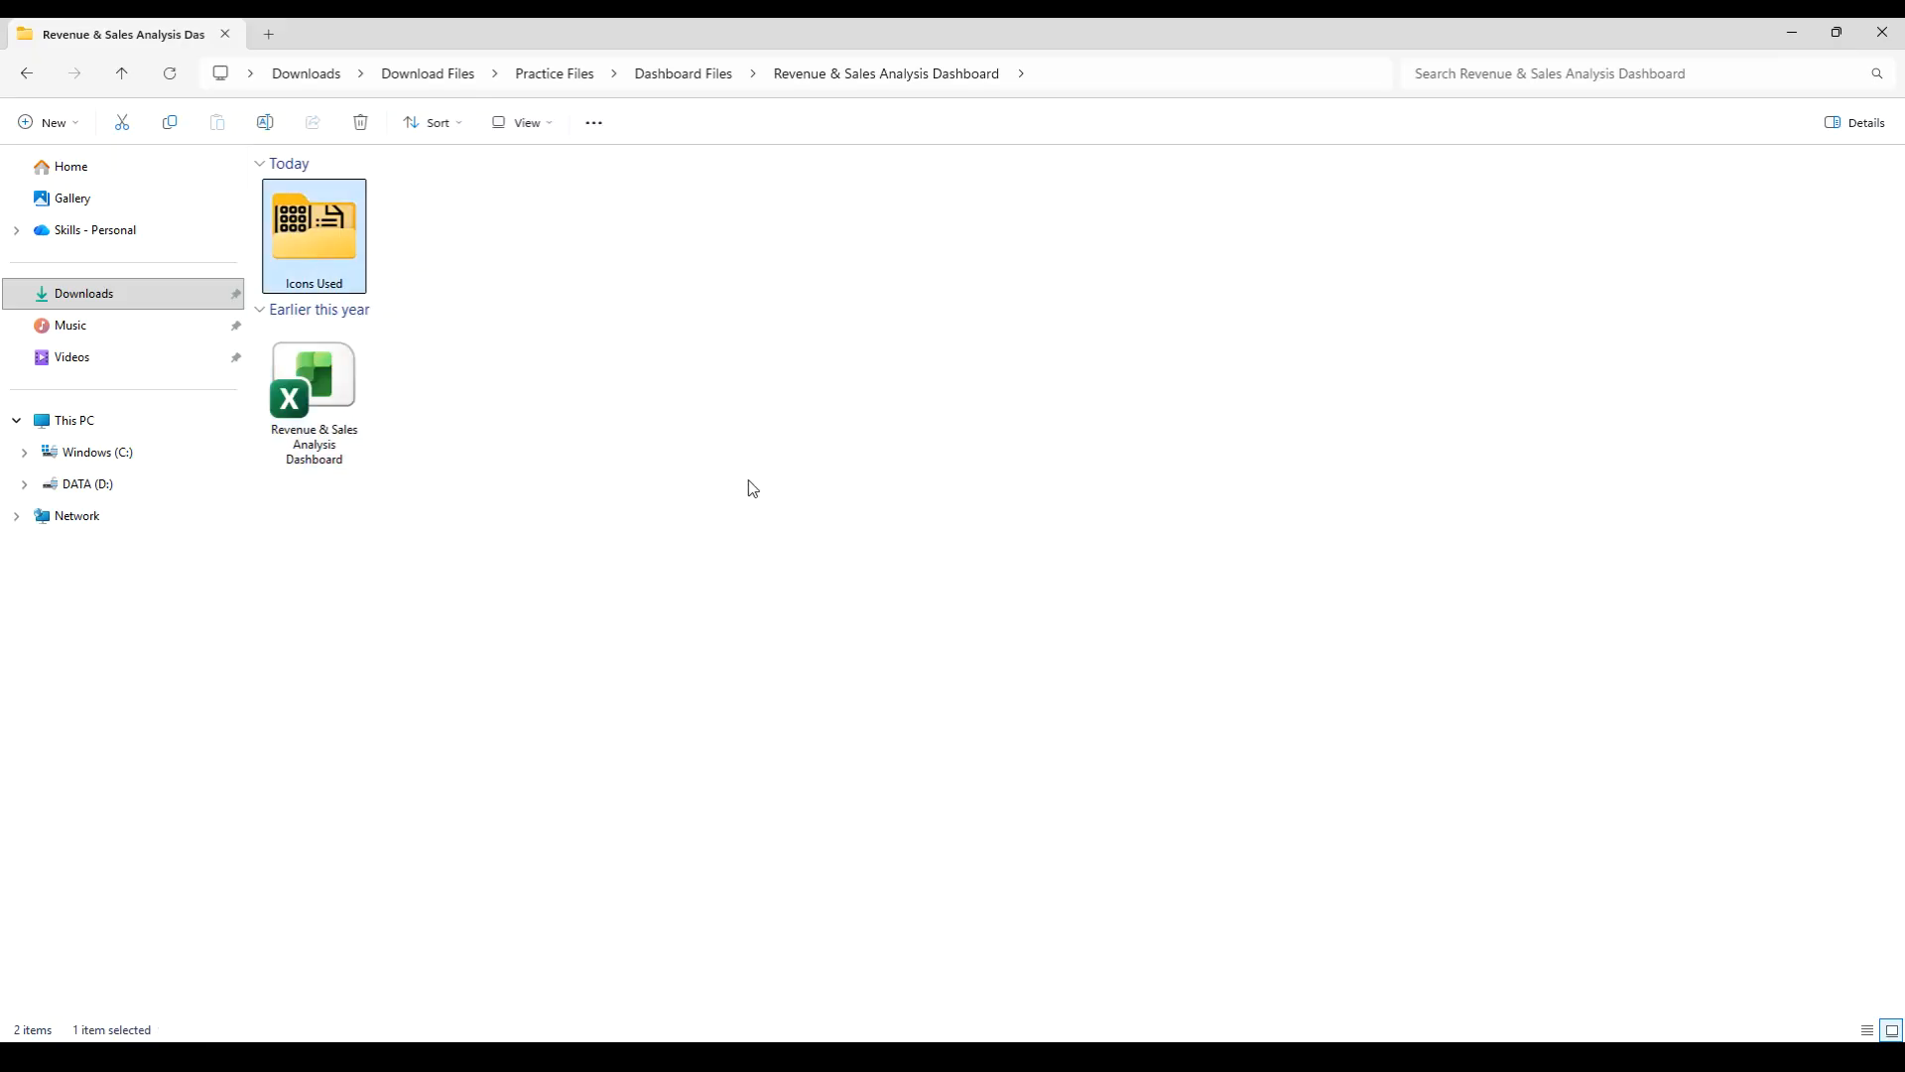
left_click(328, 380)
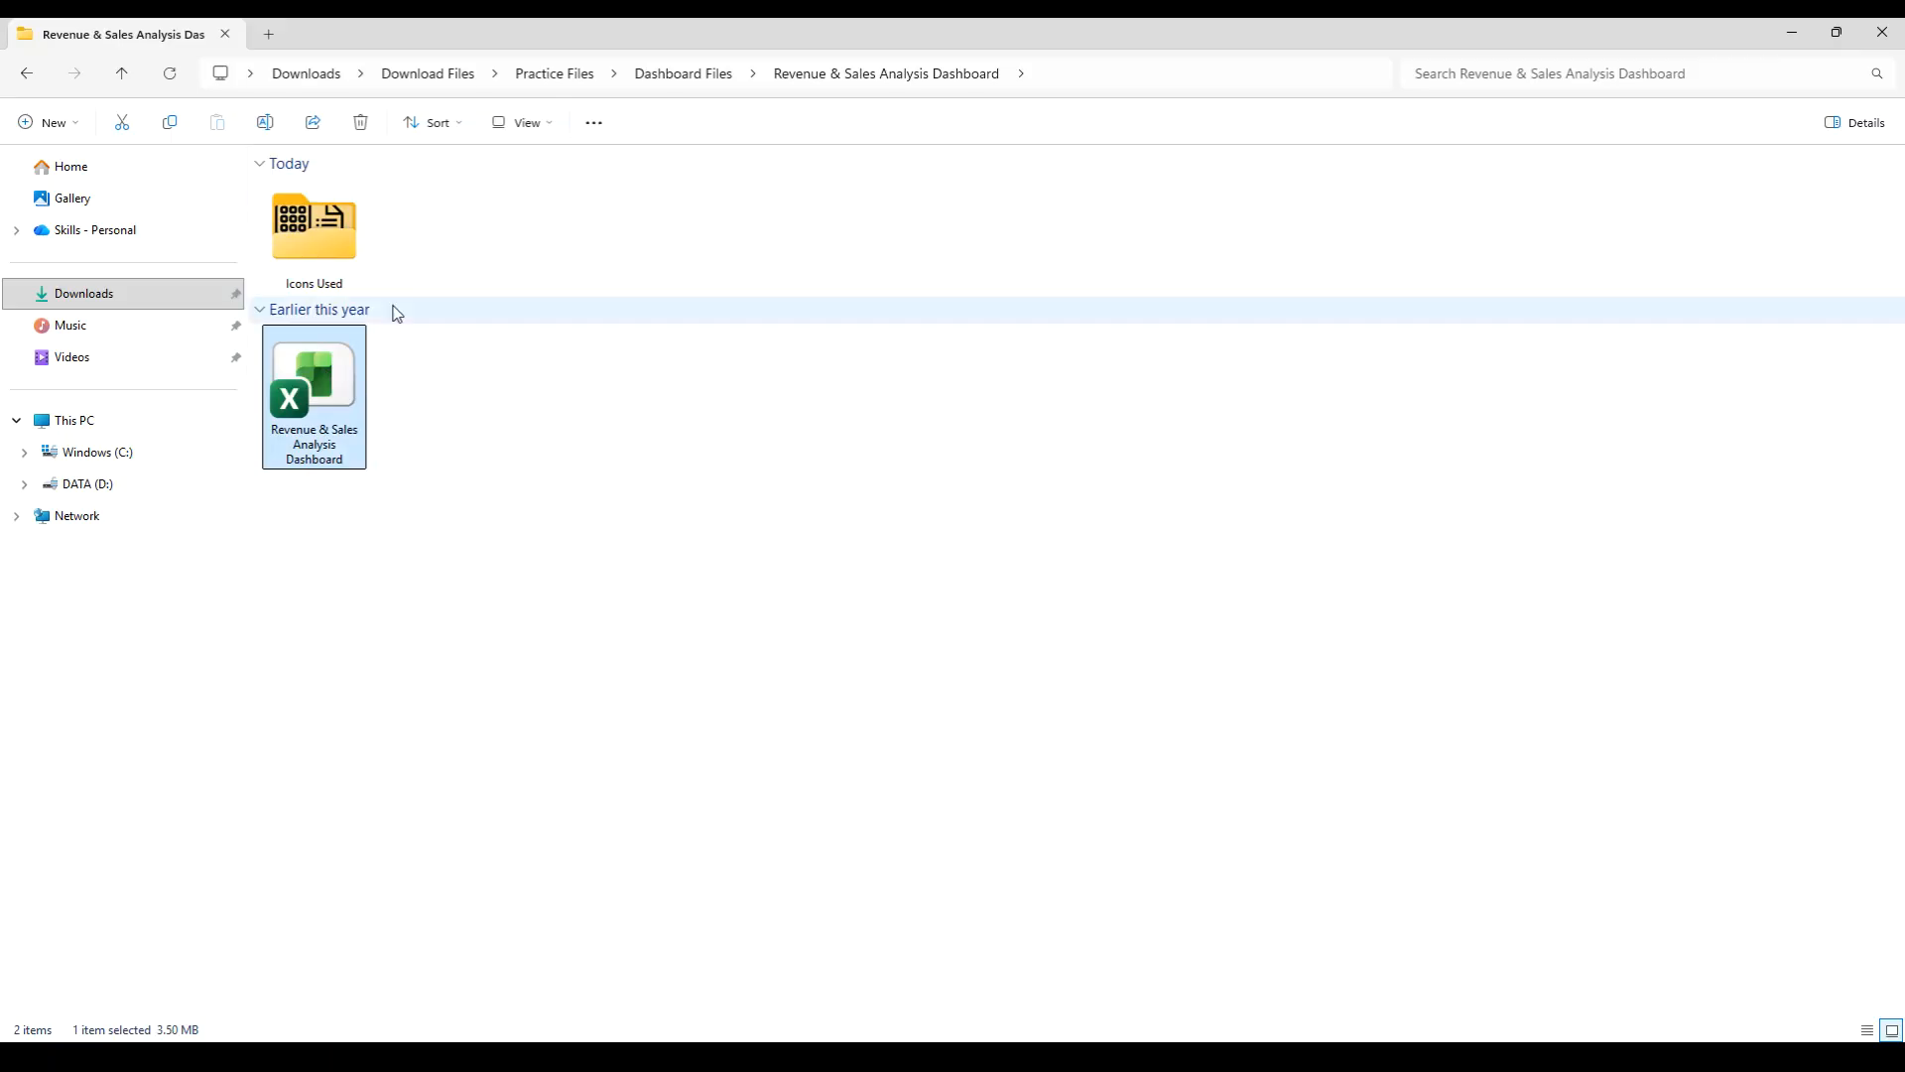
double_click(334, 255)
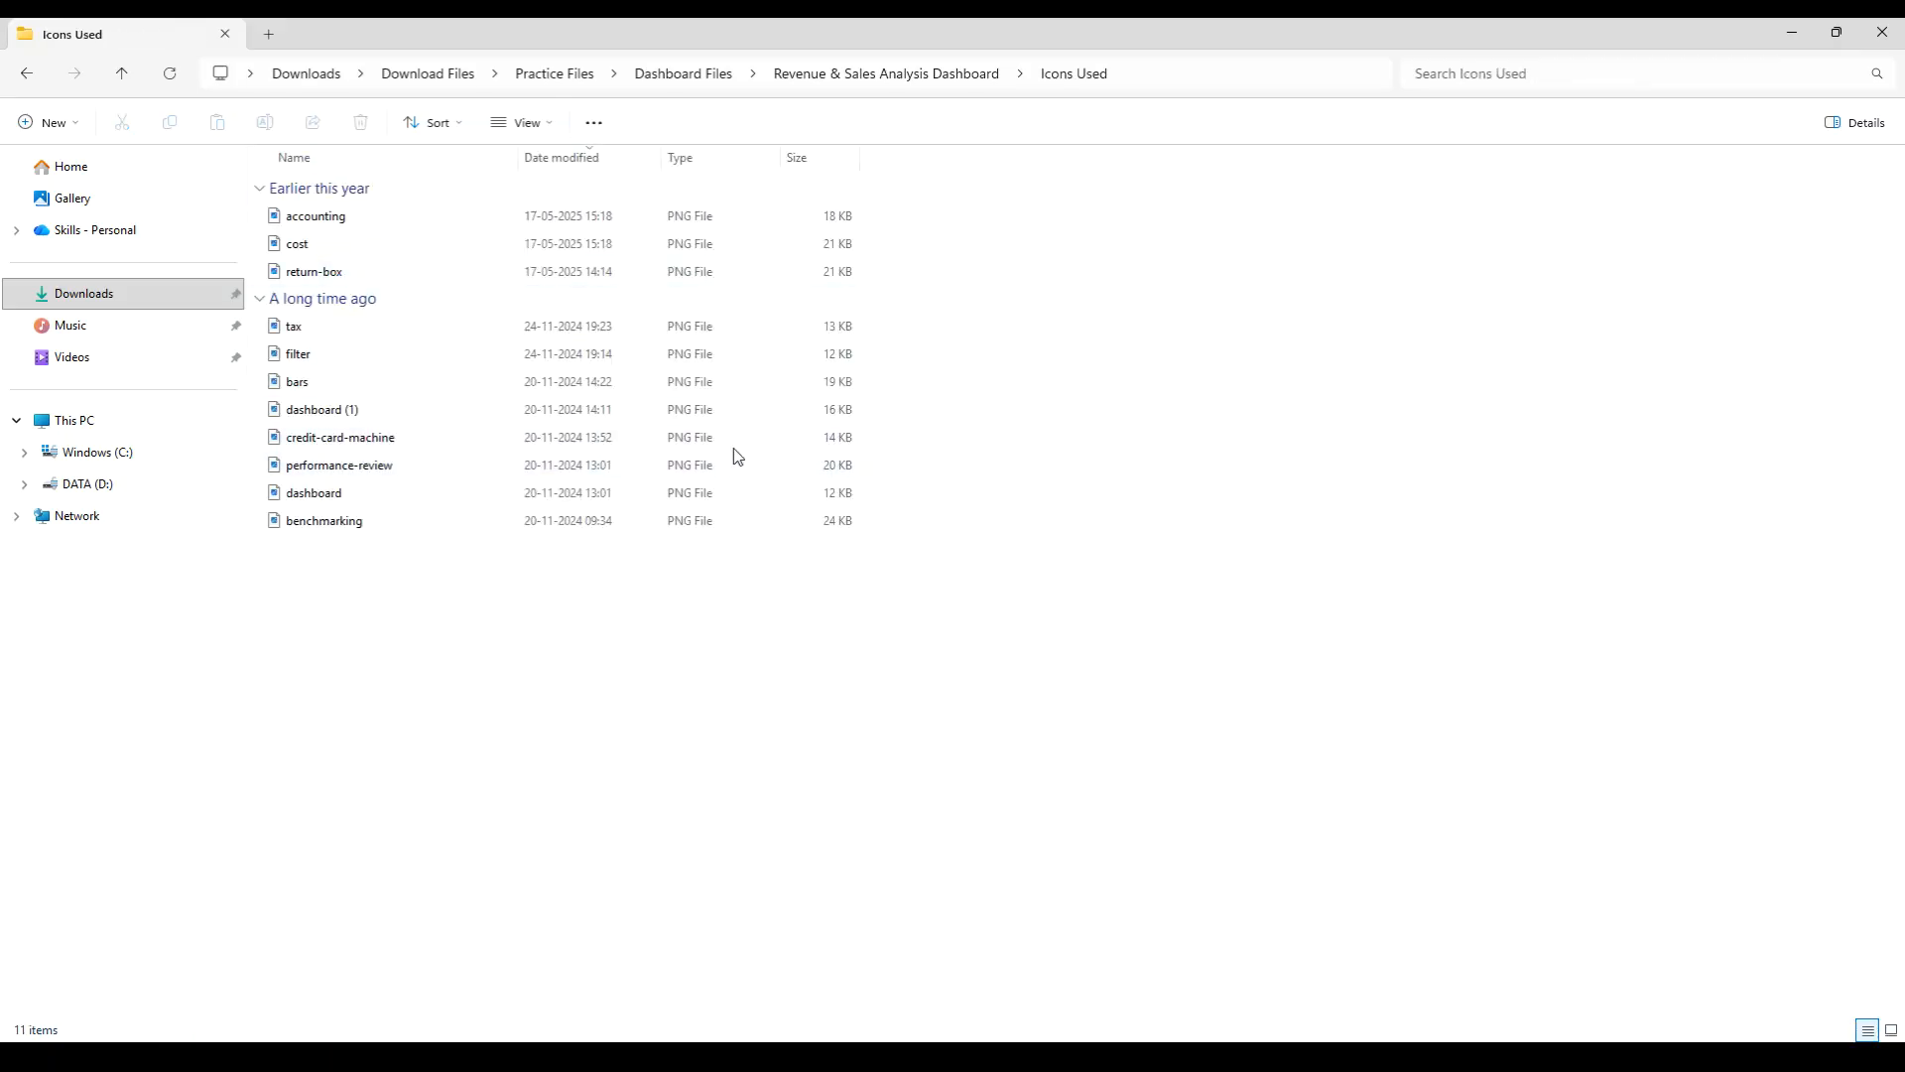
left_click(551, 124)
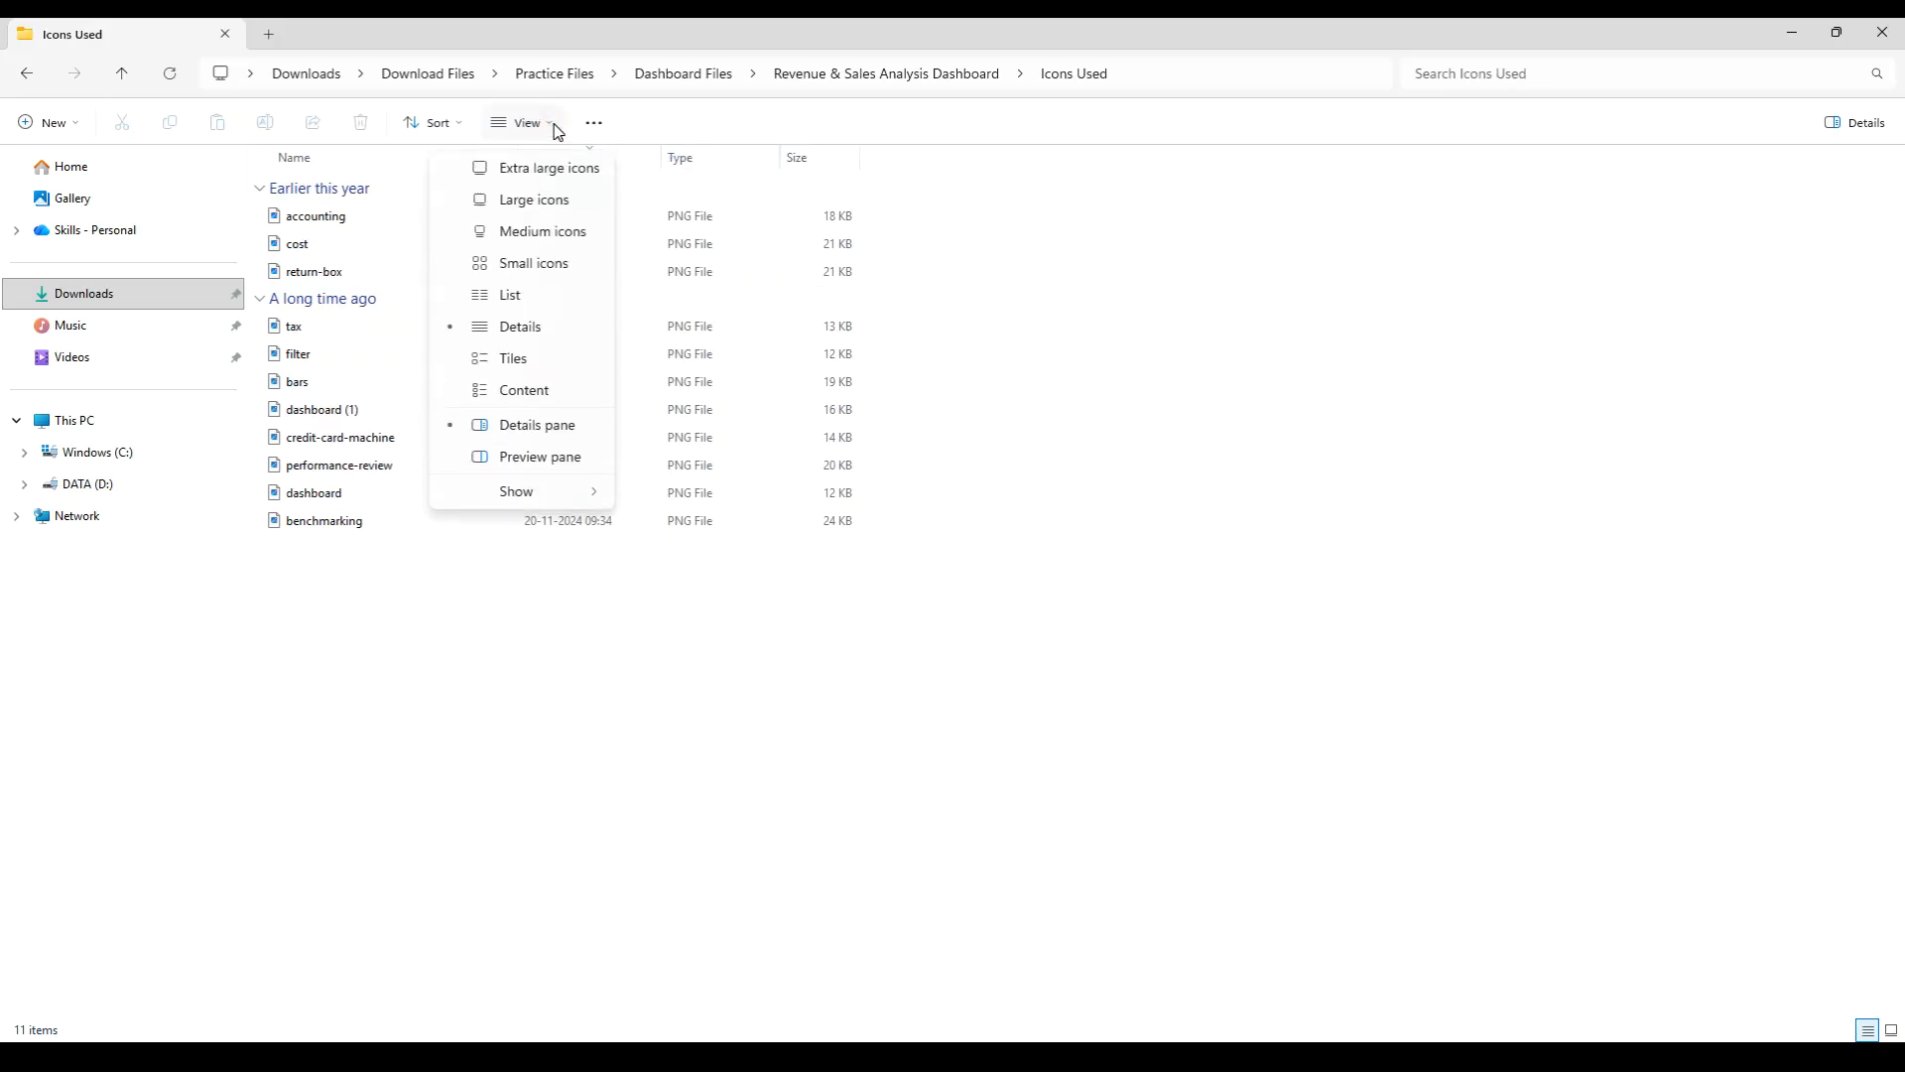
left_click(545, 203)
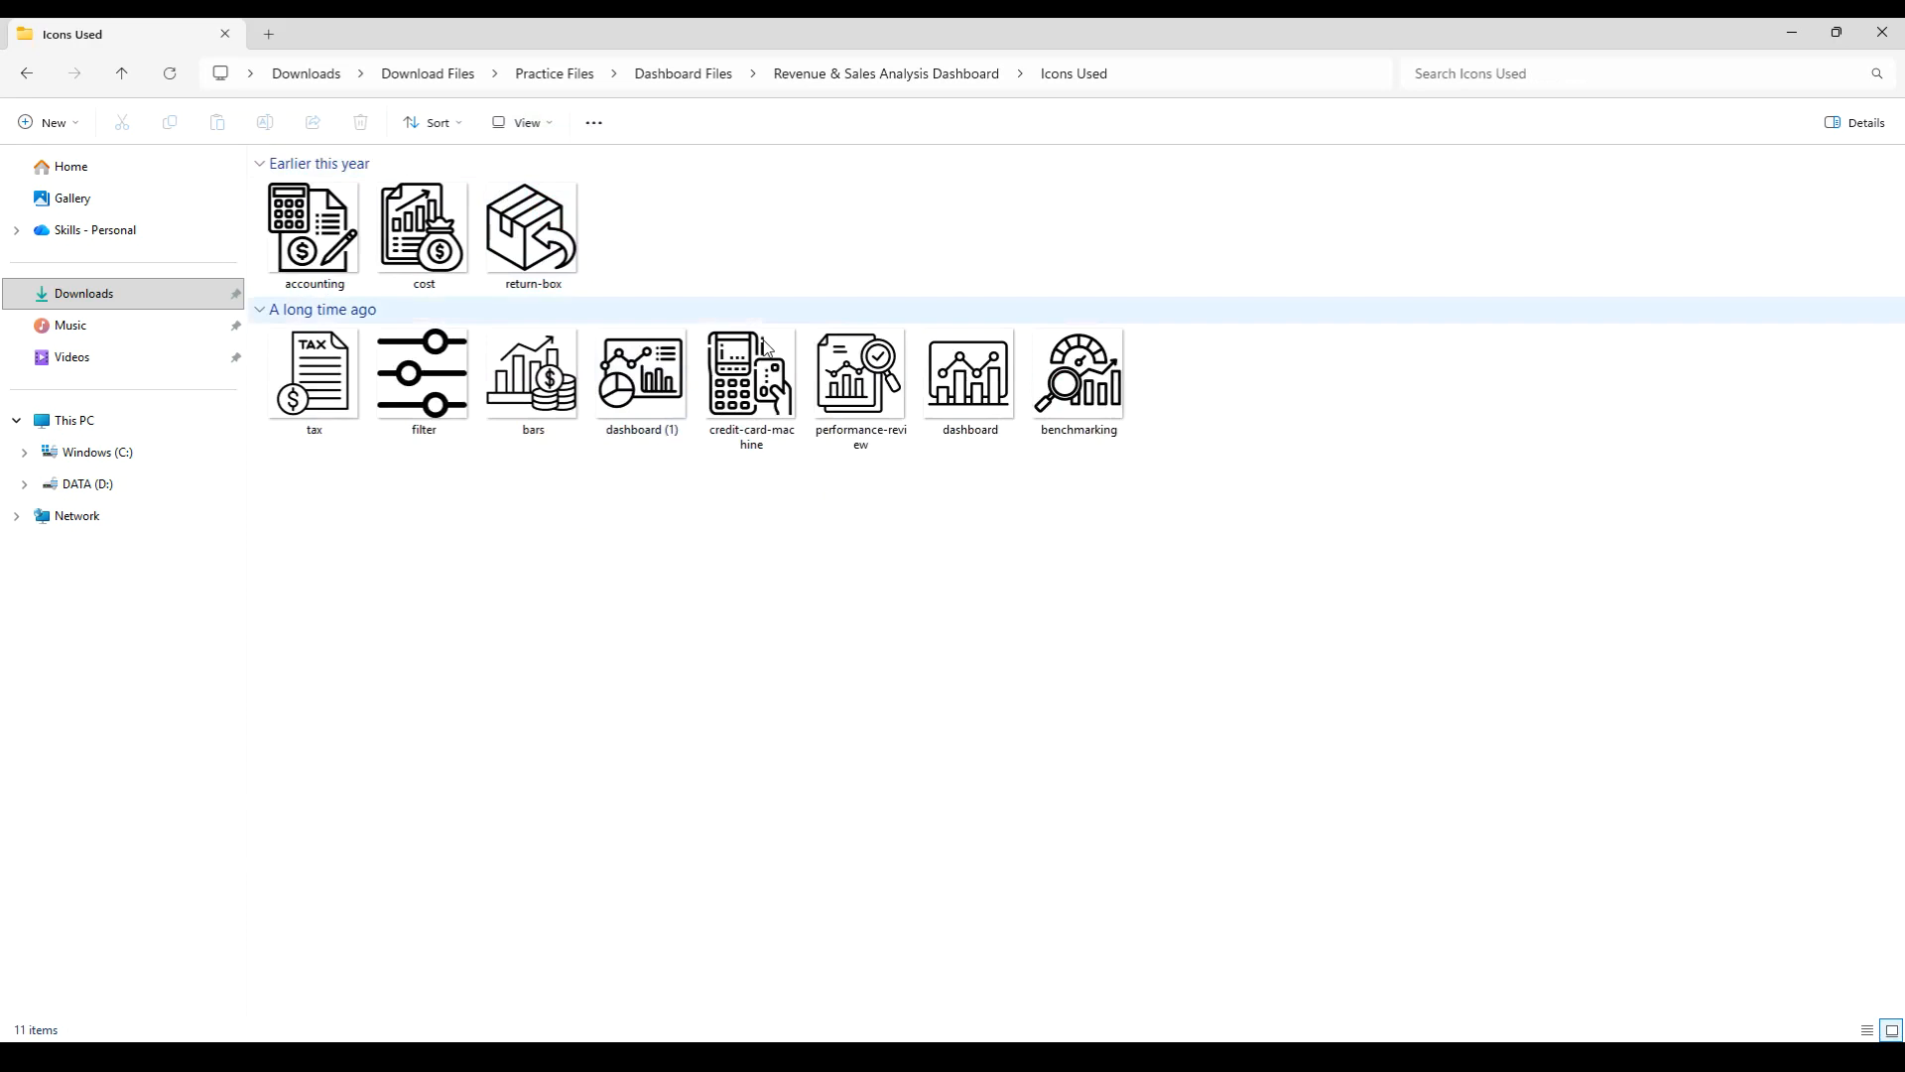
- Return to the Revenue & Sales Analysis Dashboard folder and open the Revenue & Sales Analysis Dashboard workbook in Excel
key("alt+Left")
left_click(477, 532)
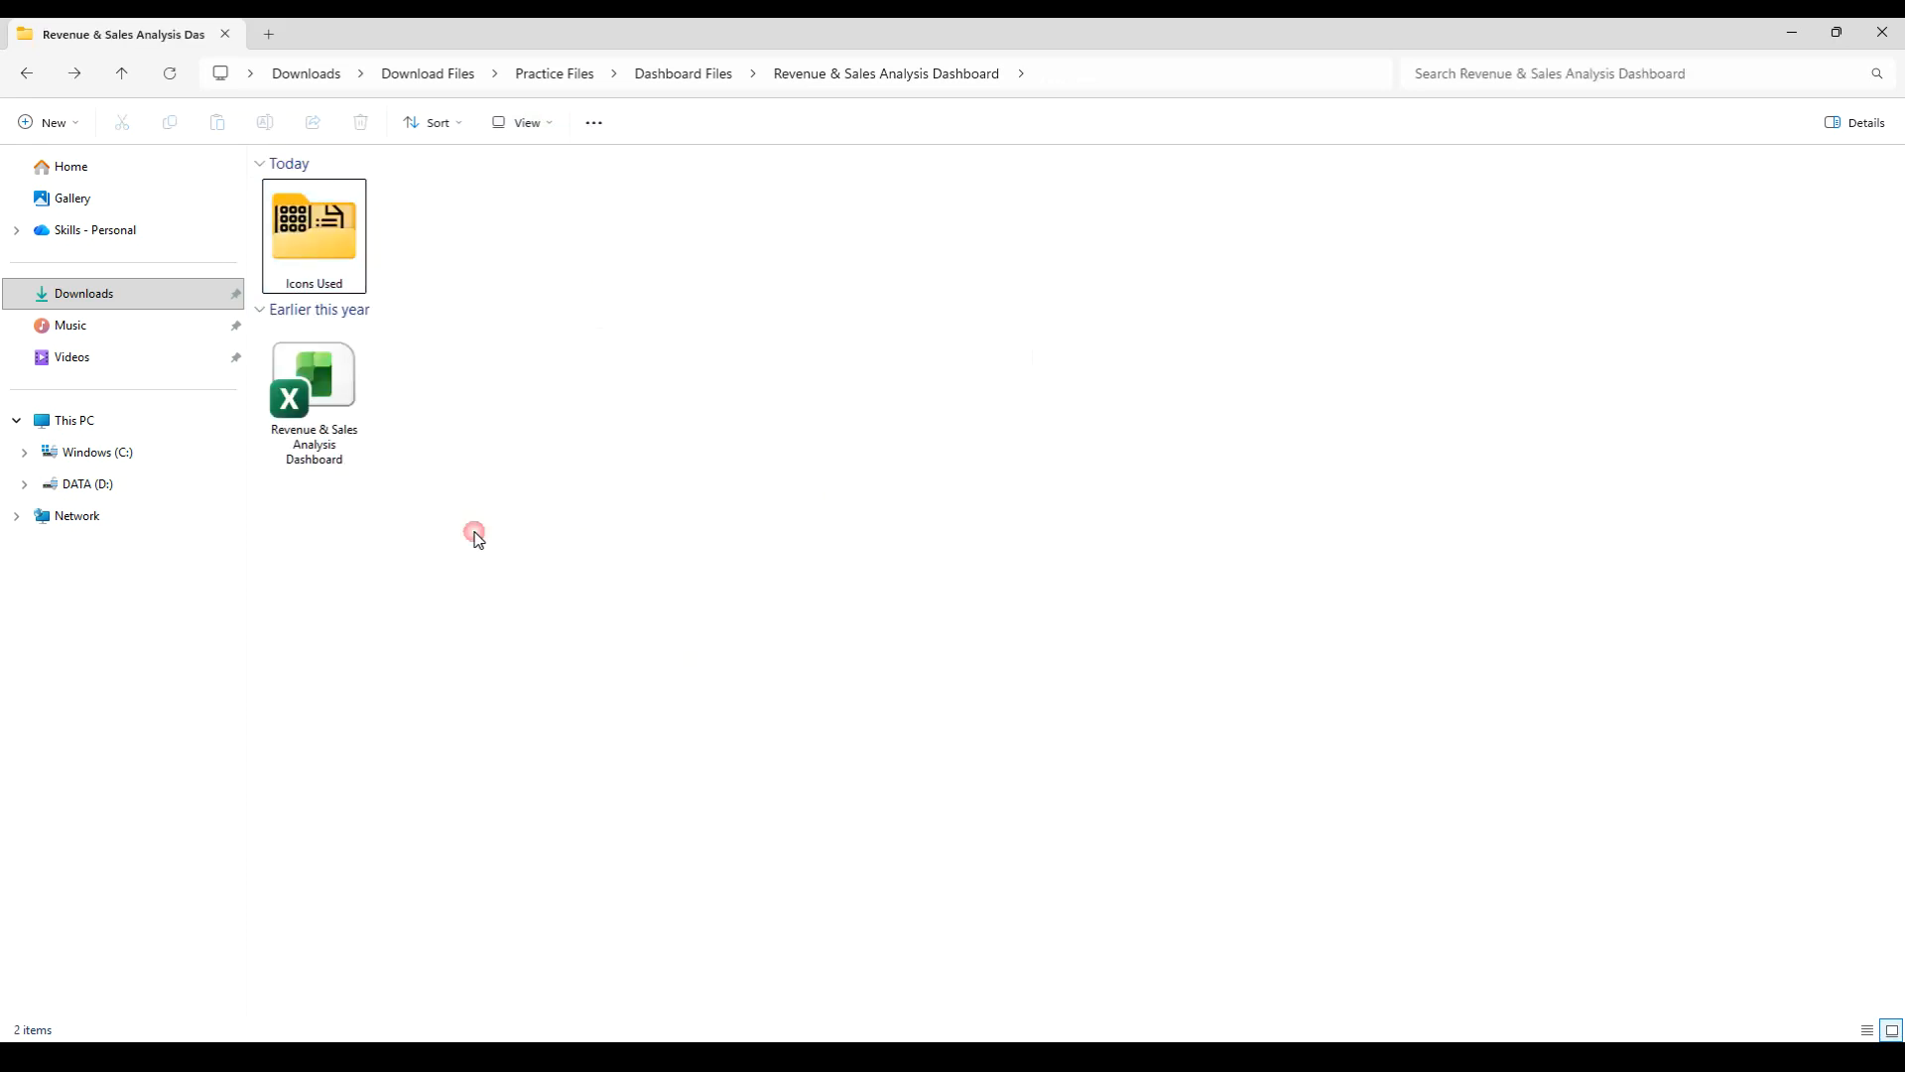
left_click(334, 400)
right_click(335, 400)
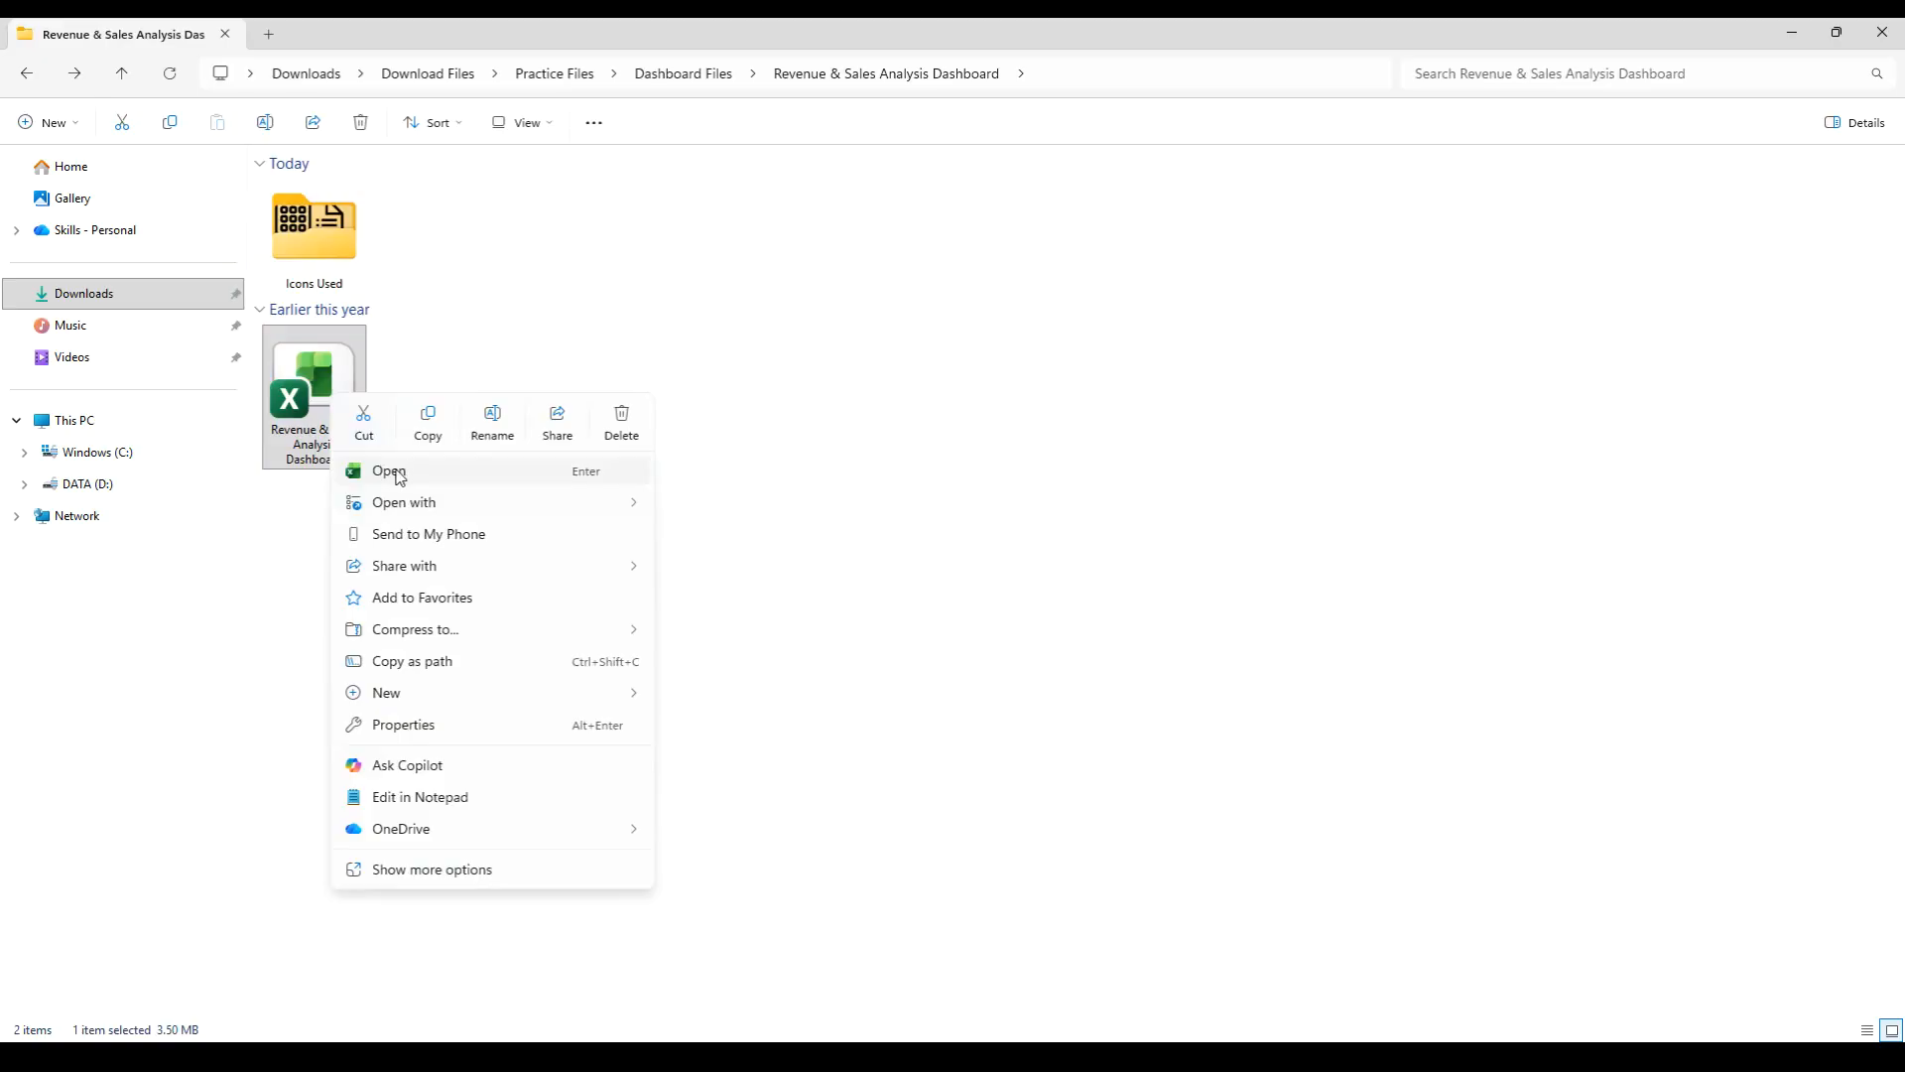
left_click(401, 472)
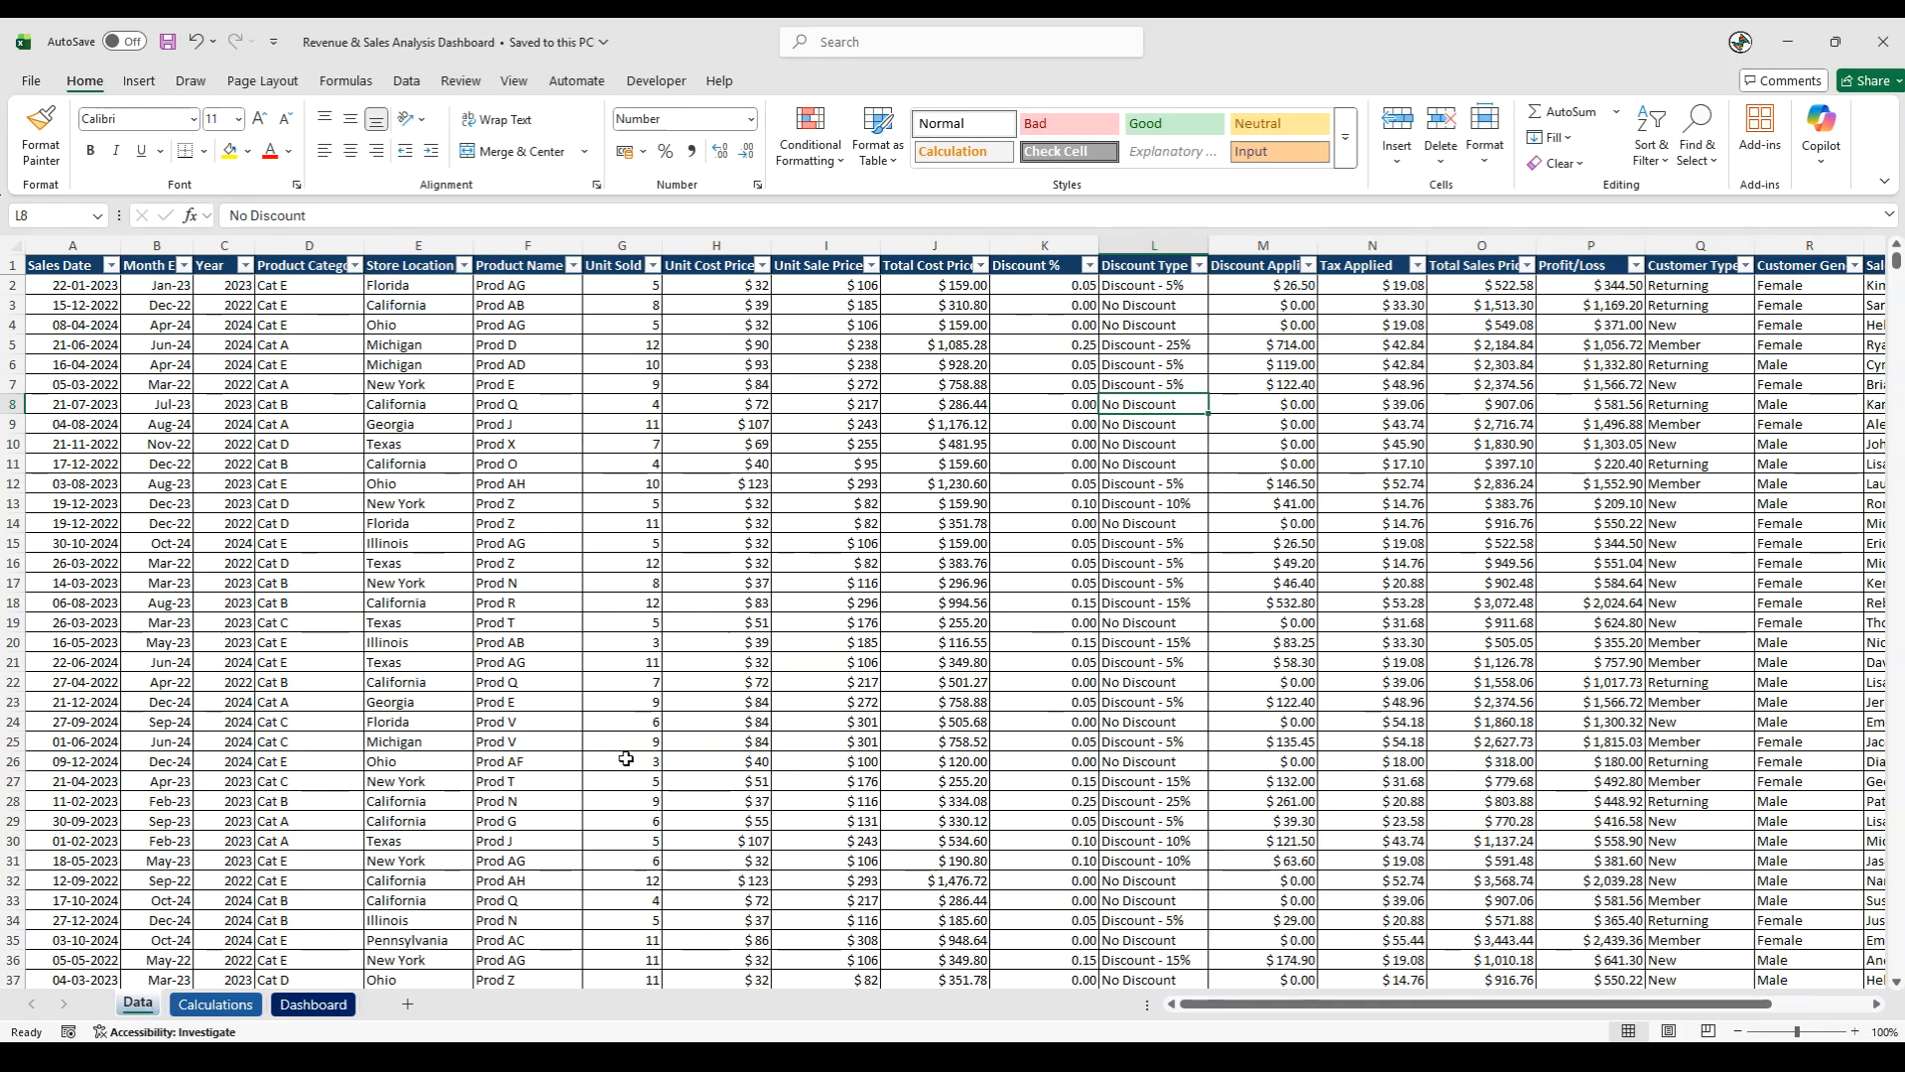
- Review the workbook's Calculations and Dashboard sheets and the alternative version on Dashboard (2)
left_click(215, 1004)
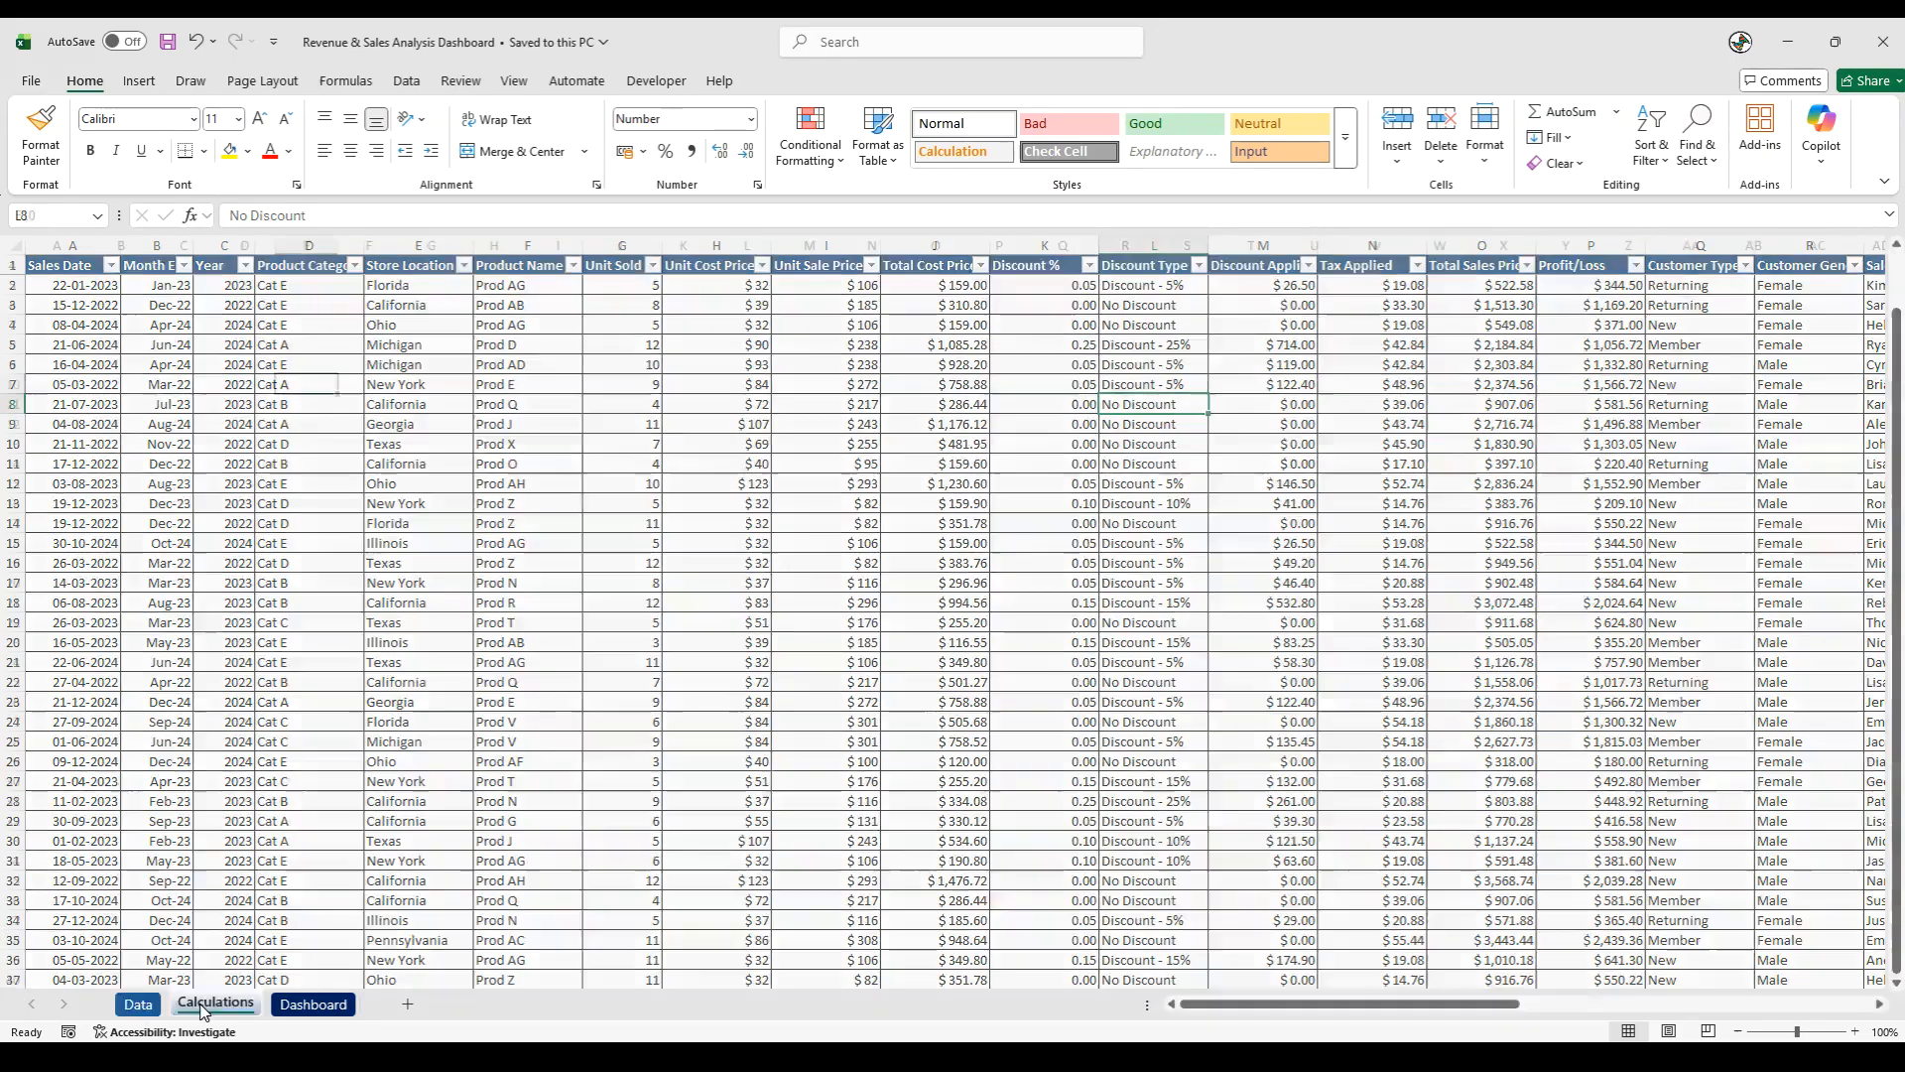
left_click(315, 1005)
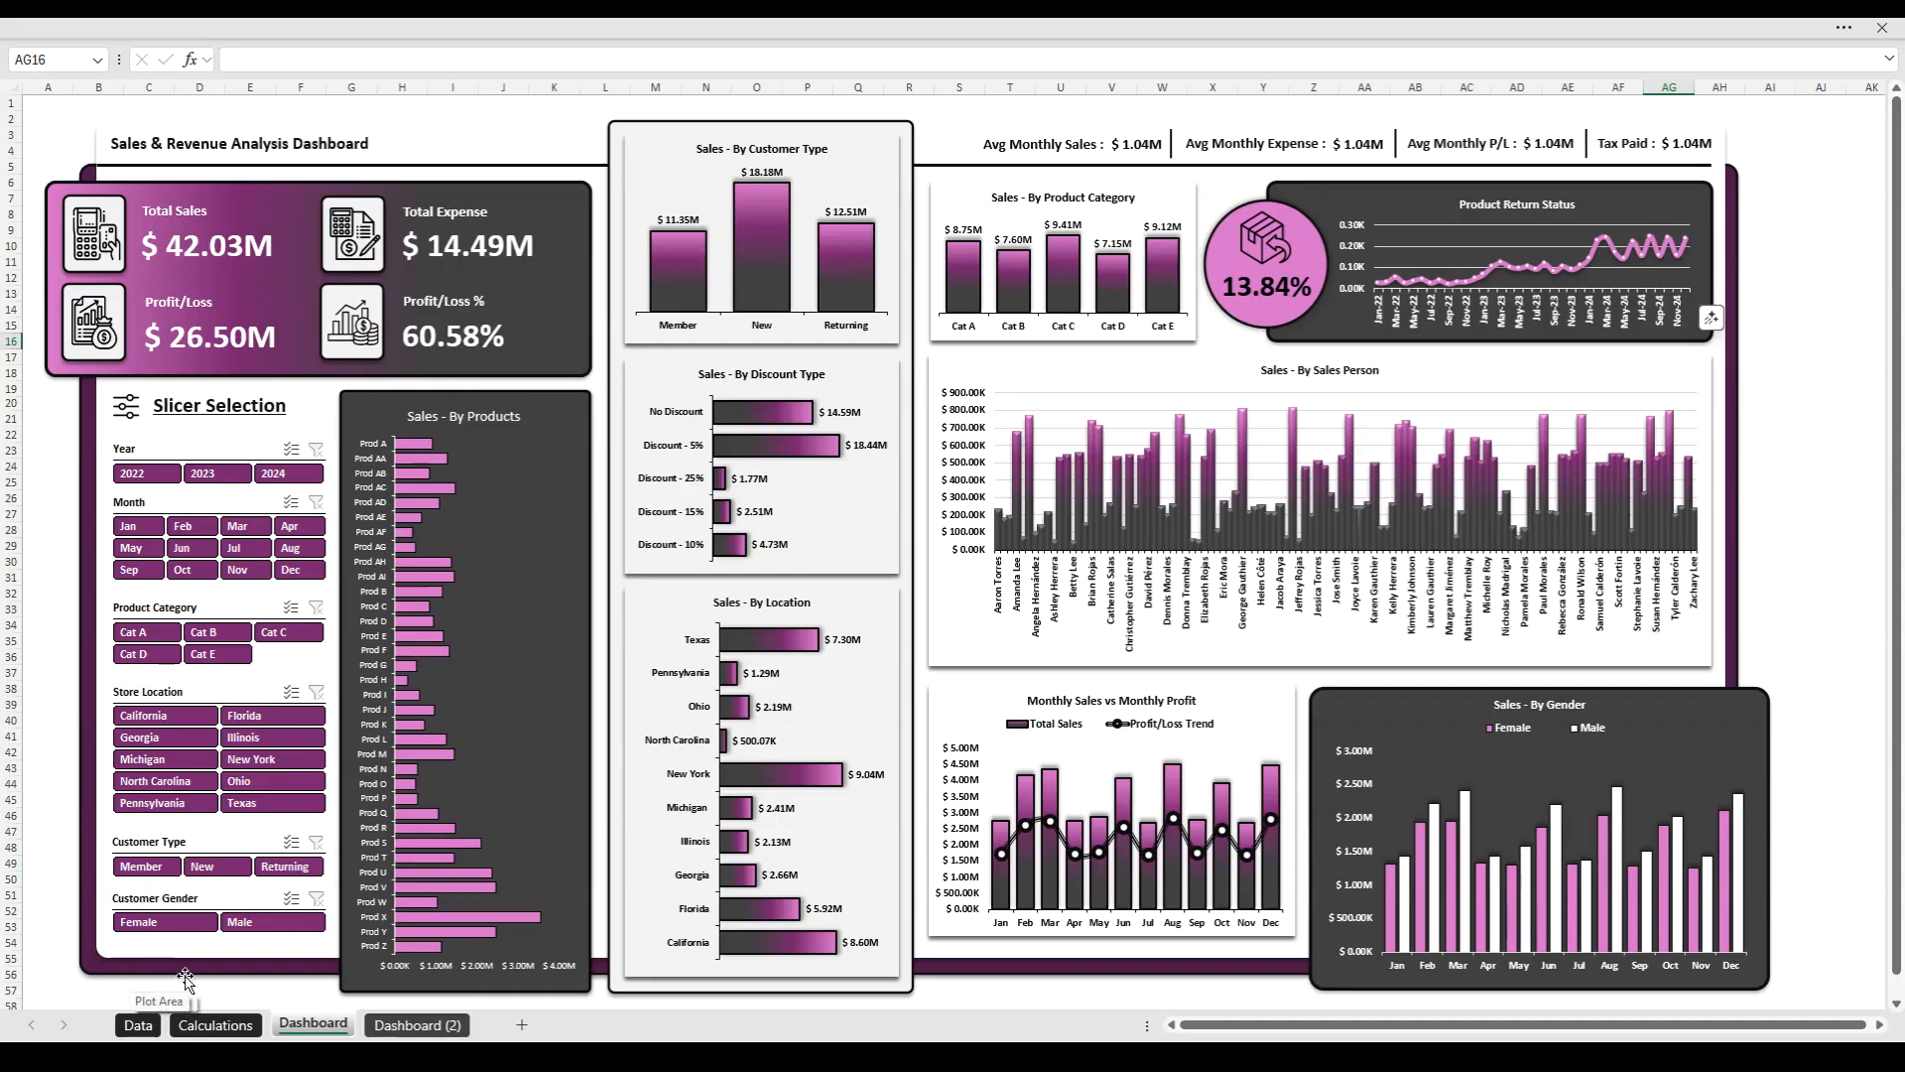
left_click(415, 1025)
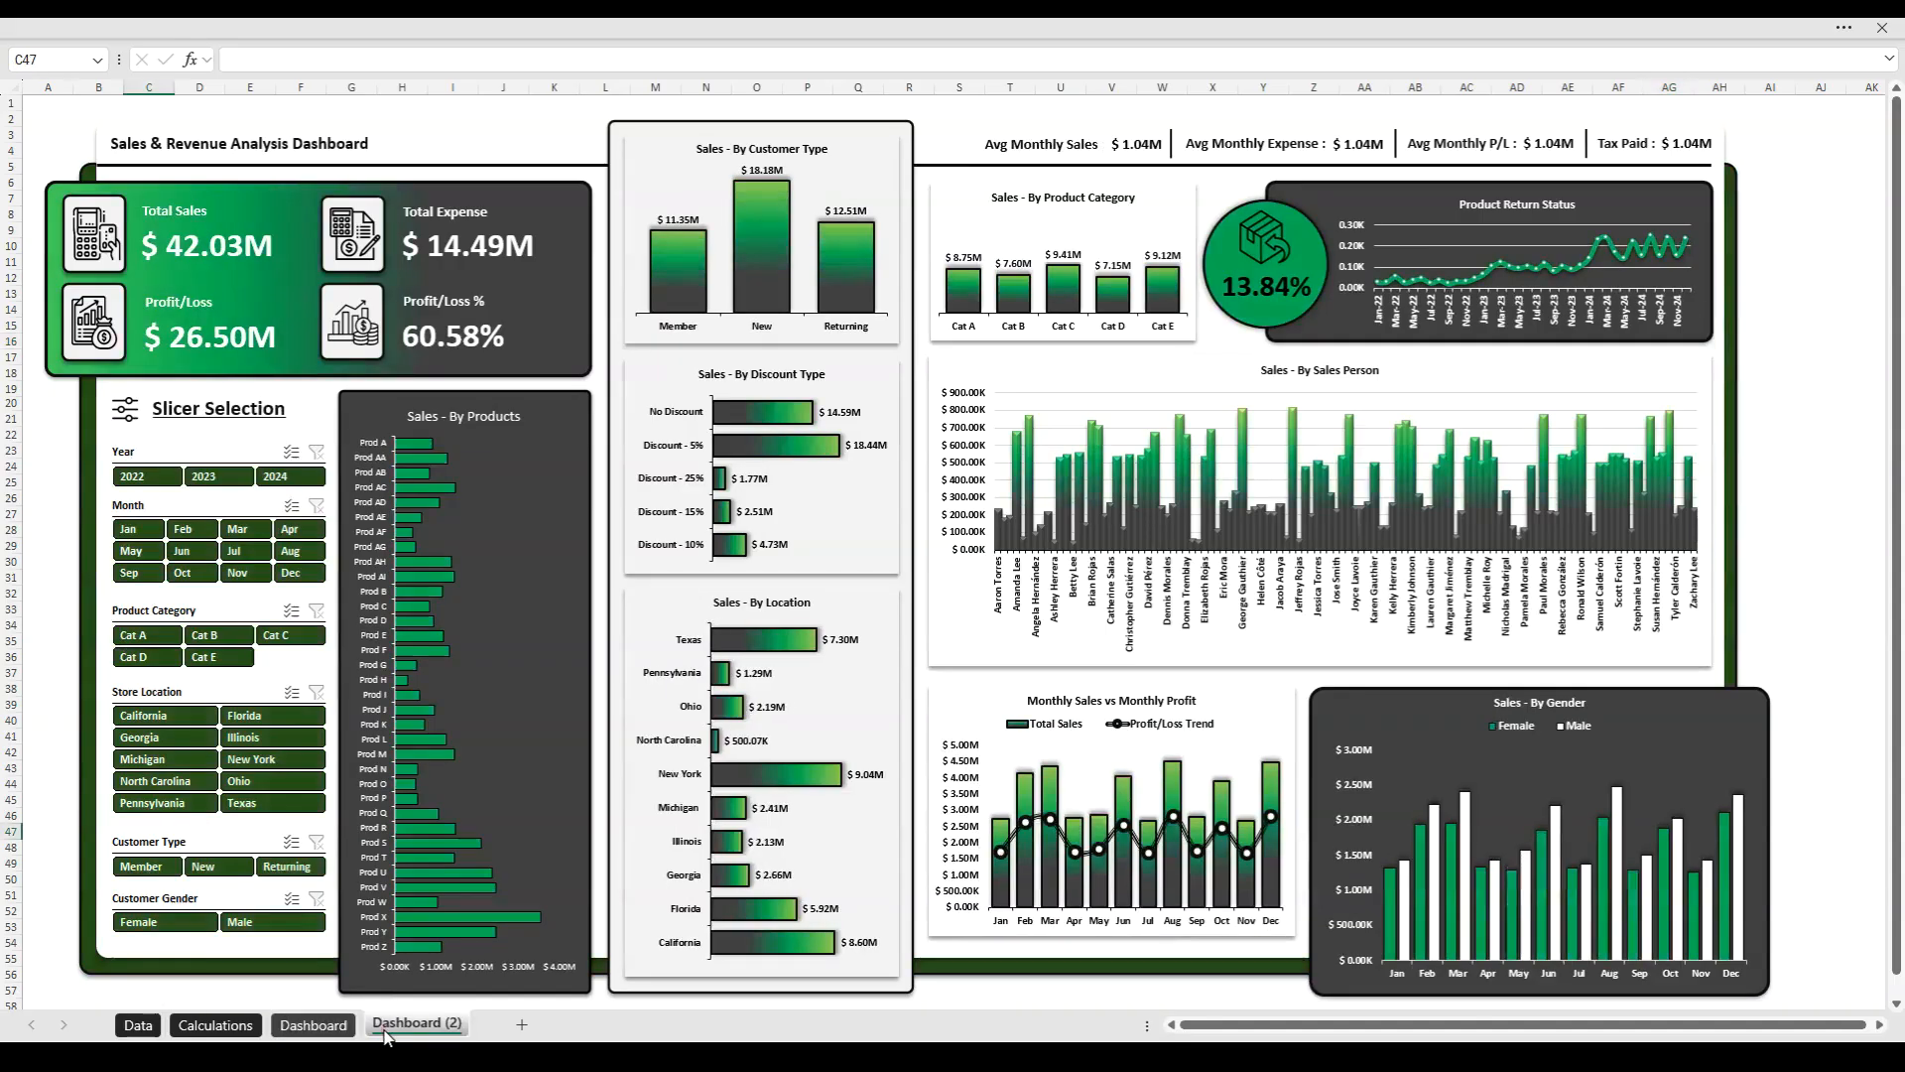
- Compare the Dashboard sheet with the alternative Dashboard (2) version
left_click(309, 1025)
left_click(383, 1027)
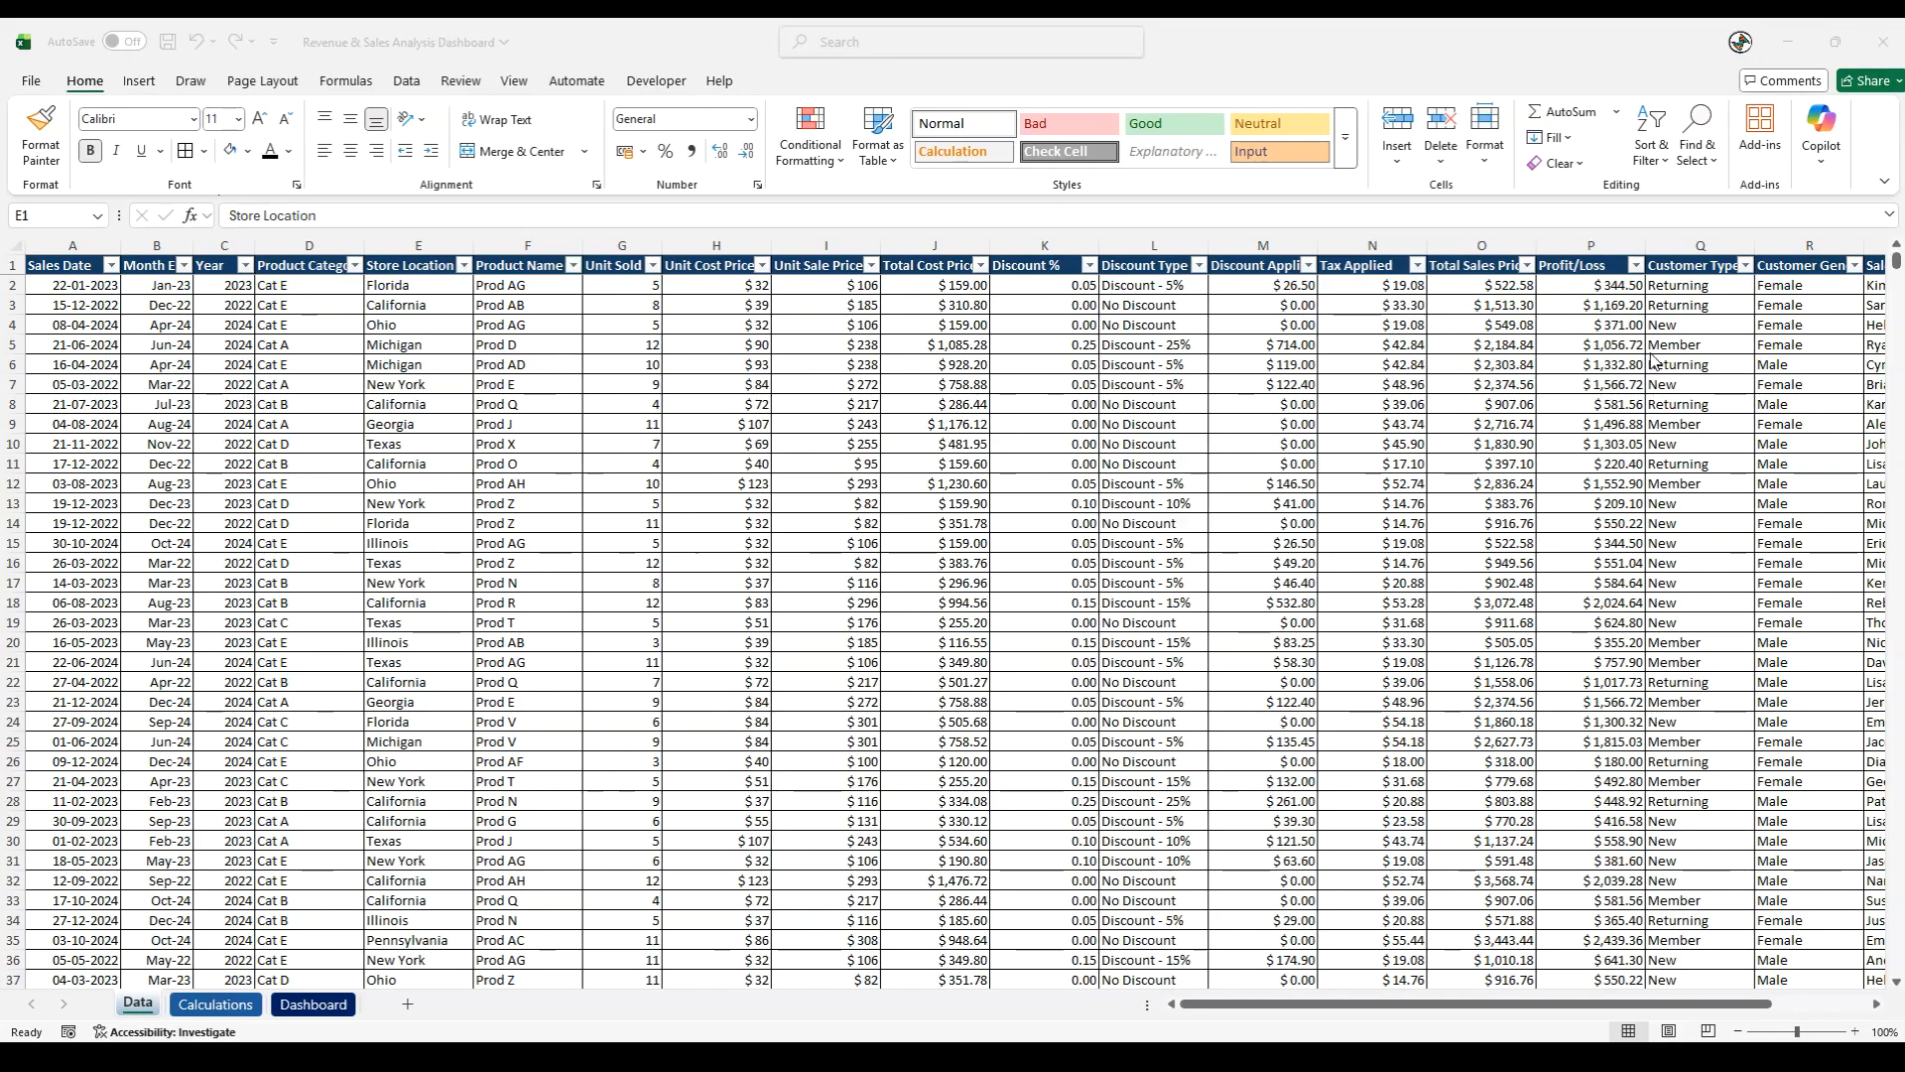
- Insert a PivotTable from the Data sheet range A1:T28385, placed on the existing Calculations worksheet at cell B6
left_click(74, 266)
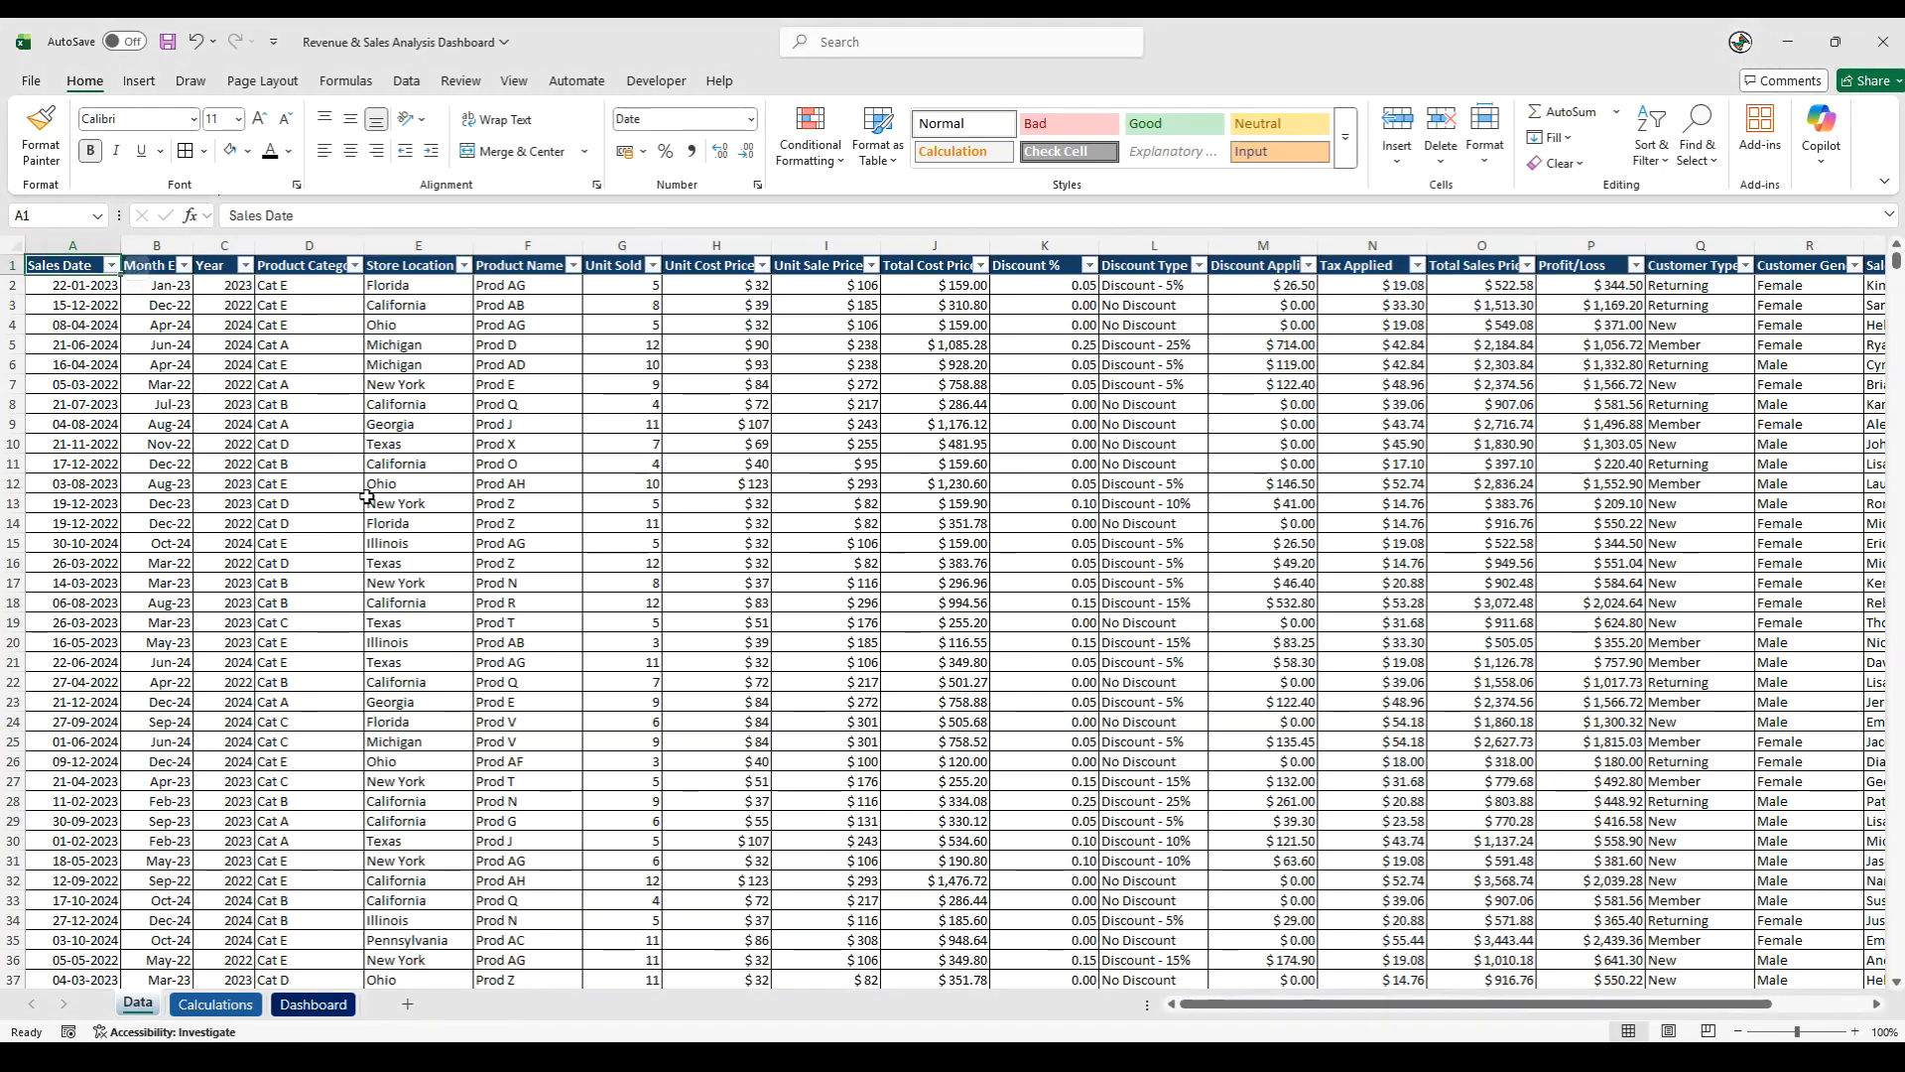
key("ctrl+shift+End")
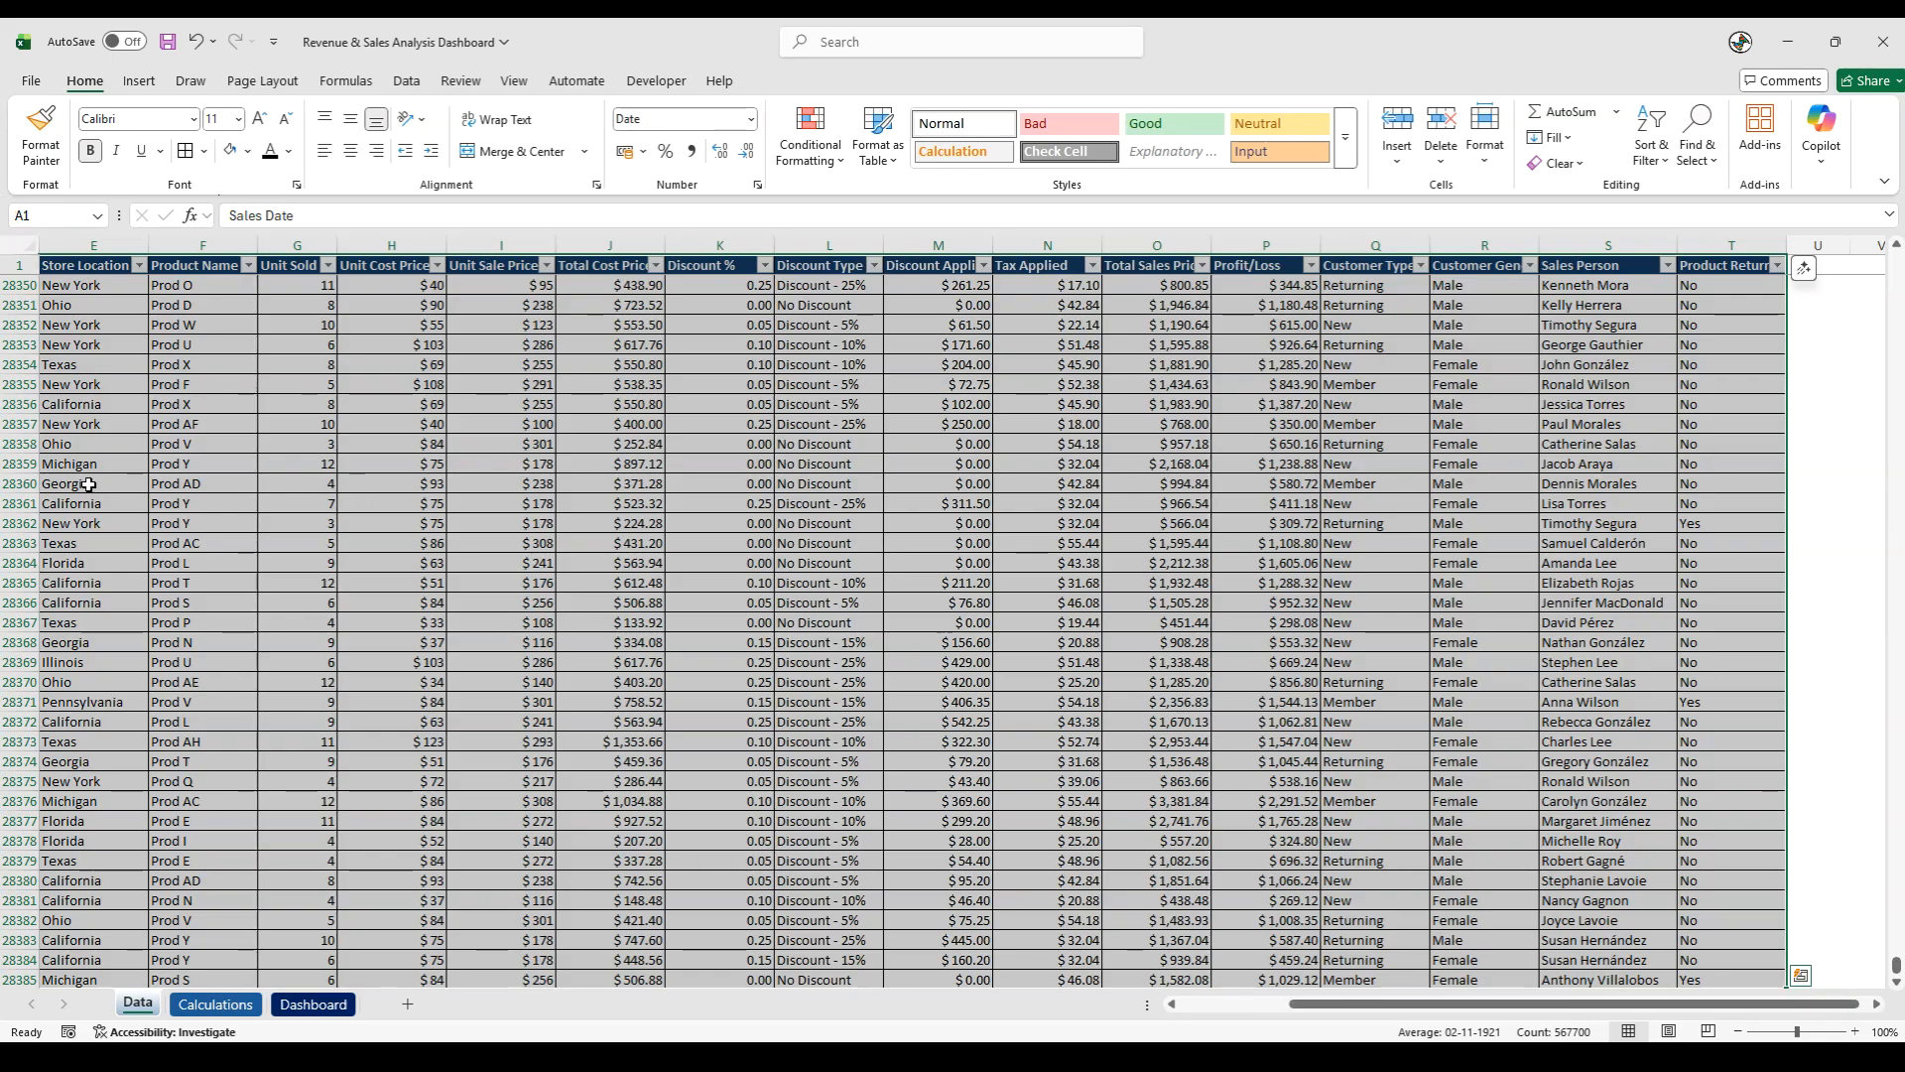
left_click(142, 83)
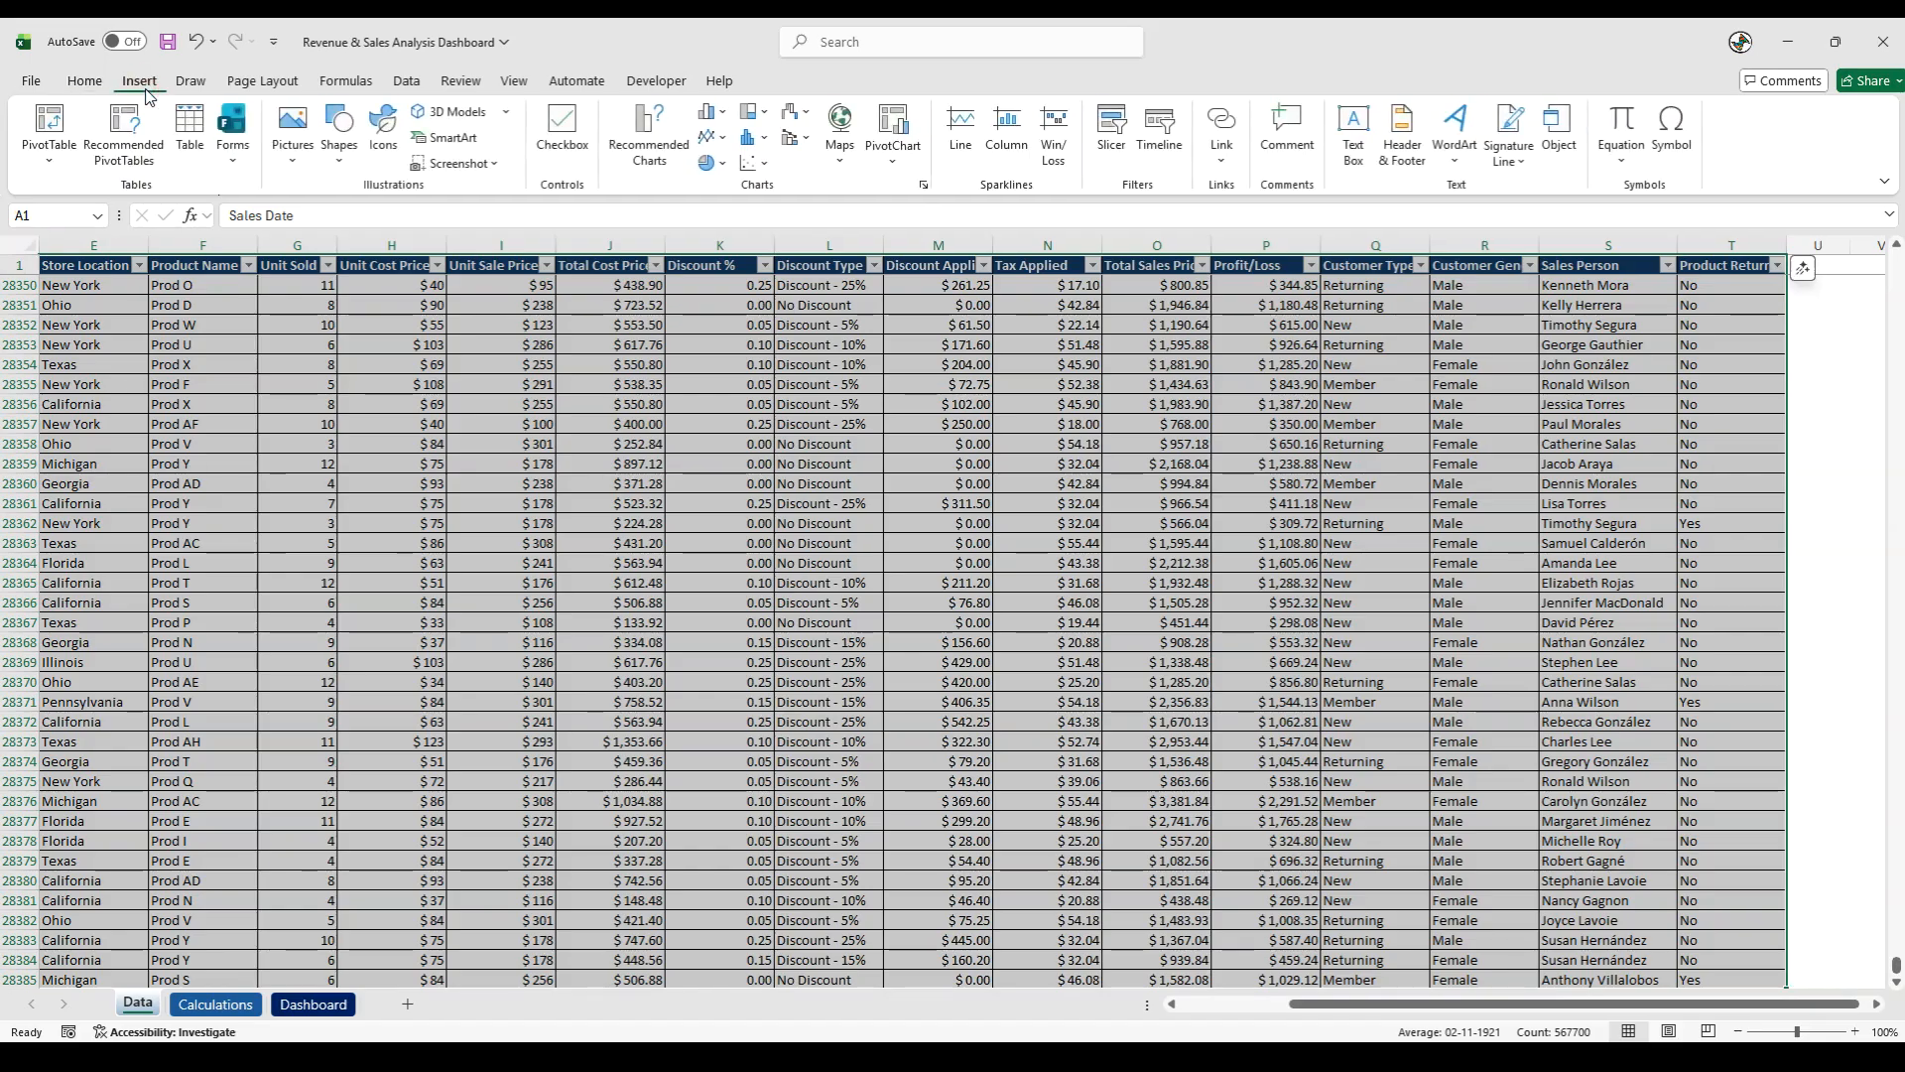
left_click(45, 119)
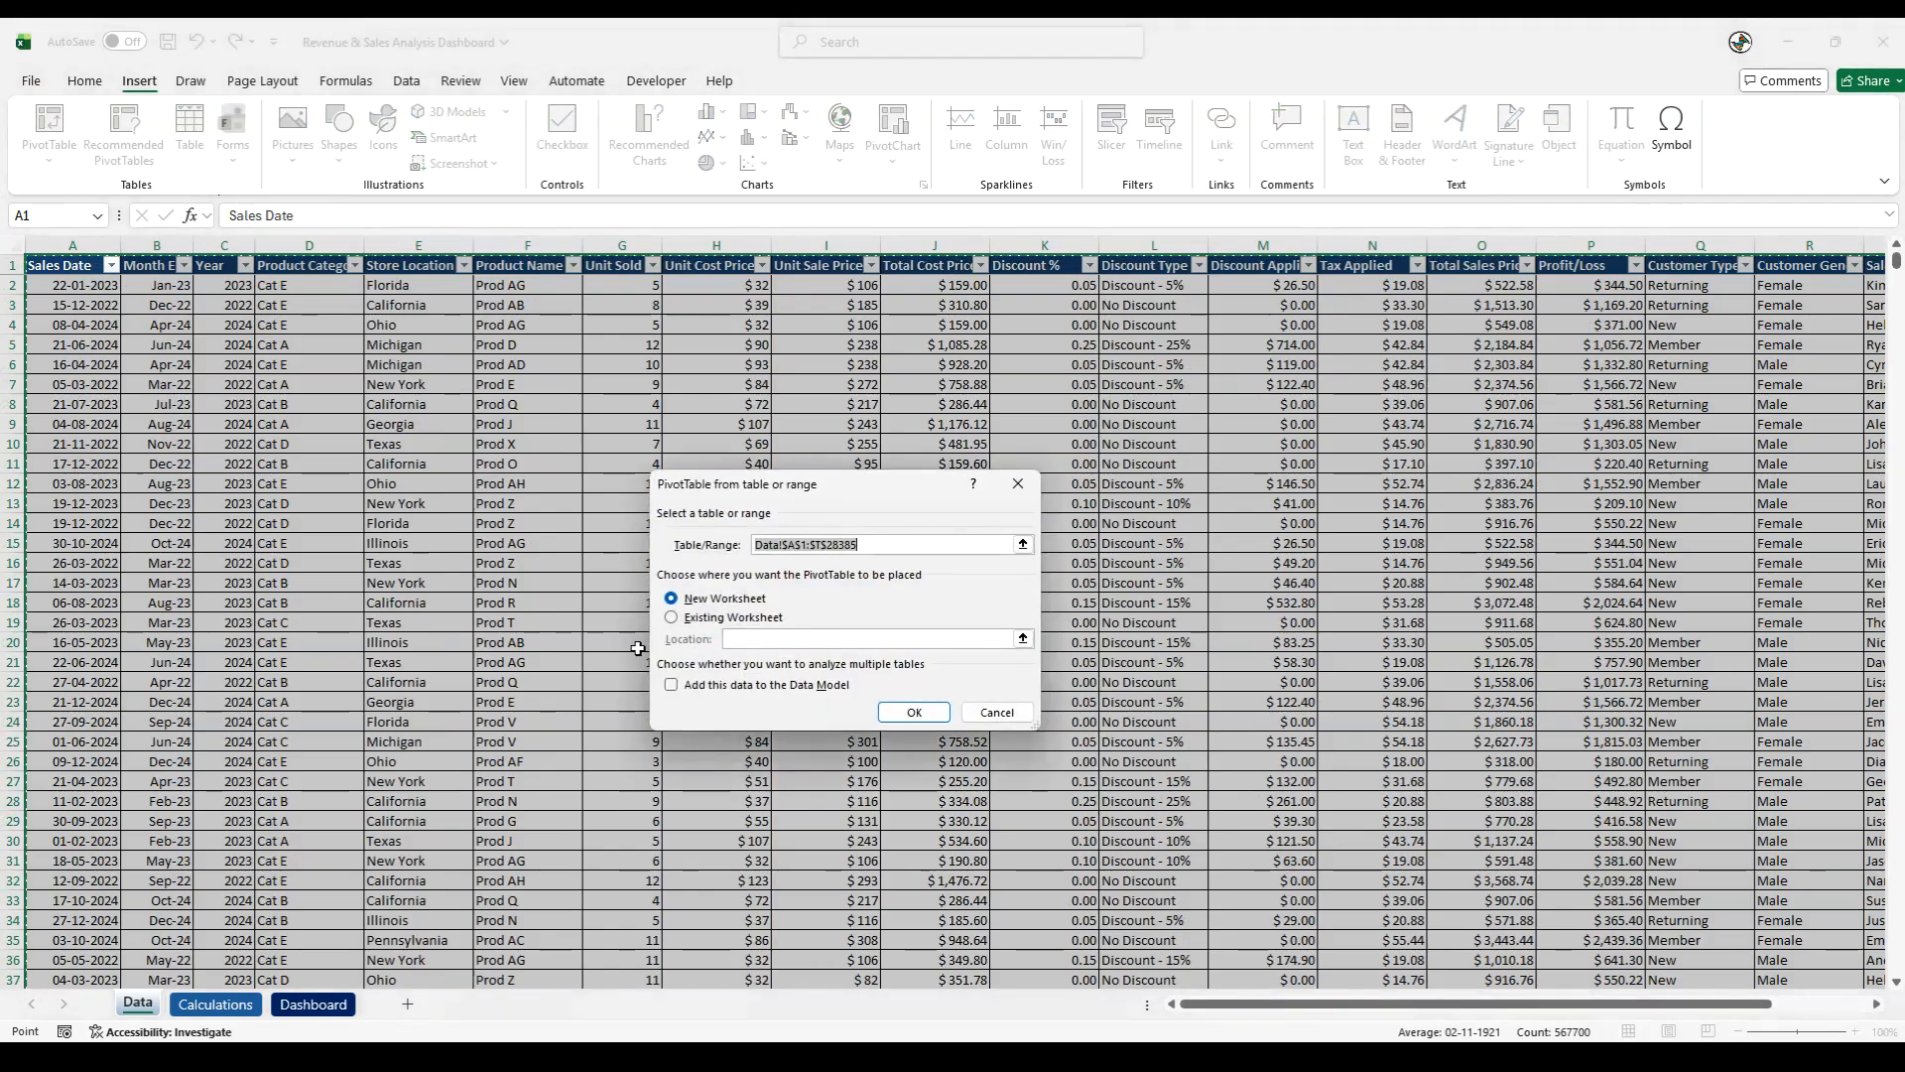
left_click(672, 617)
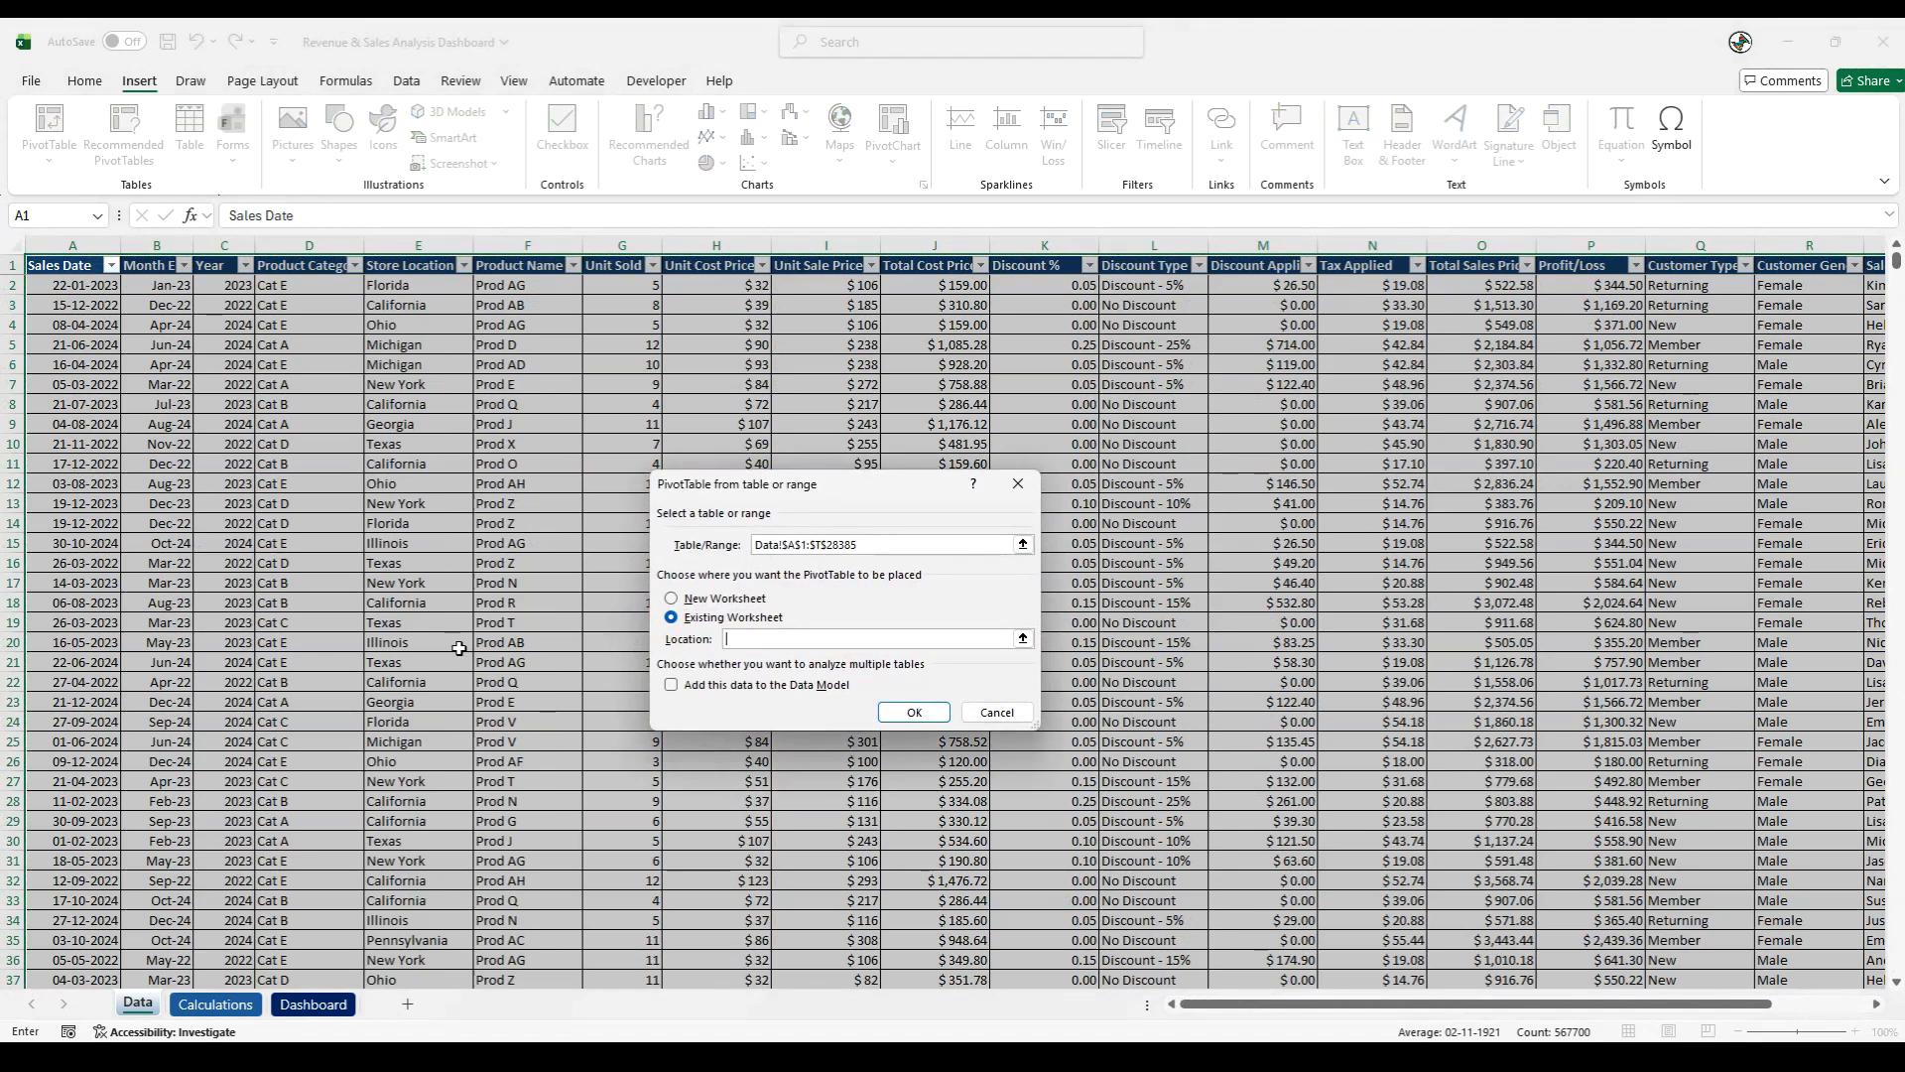
left_click(1022, 638)
left_click(216, 1003)
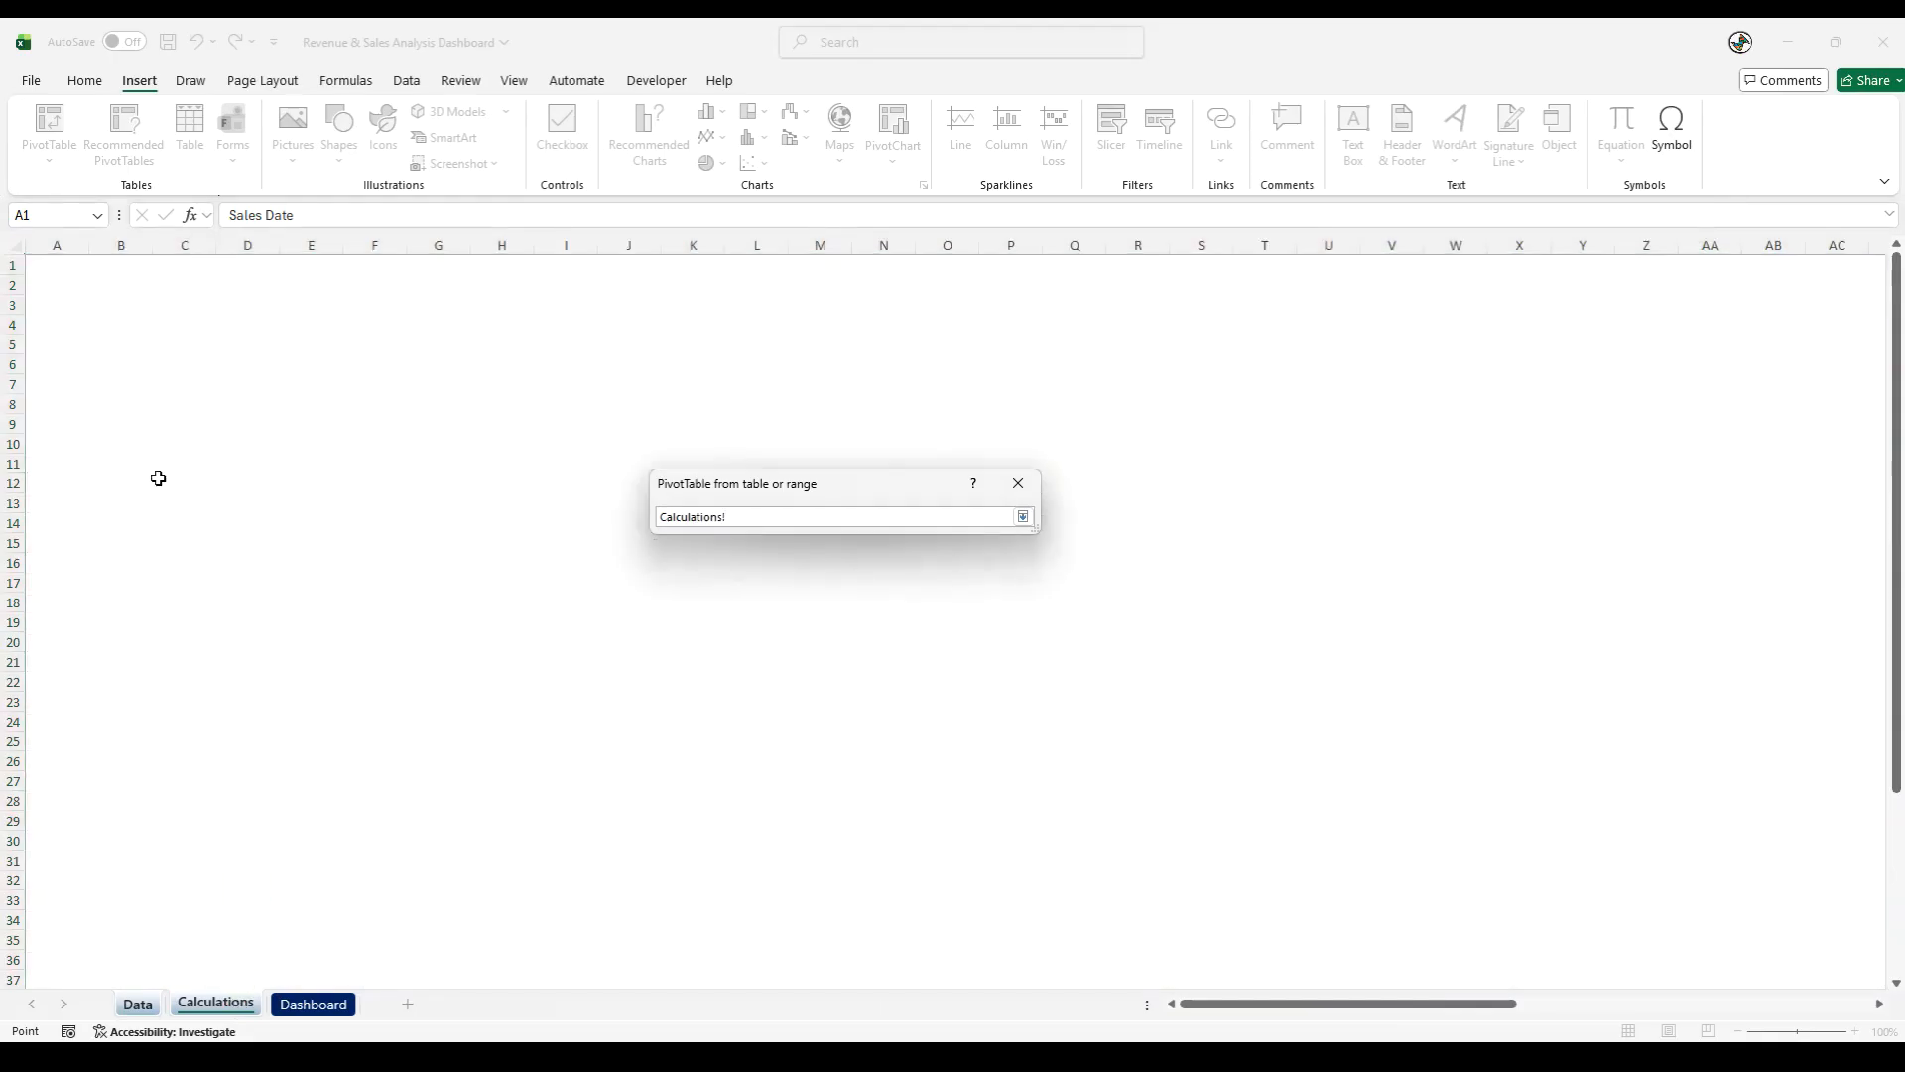
left_click(126, 364)
left_click(1023, 517)
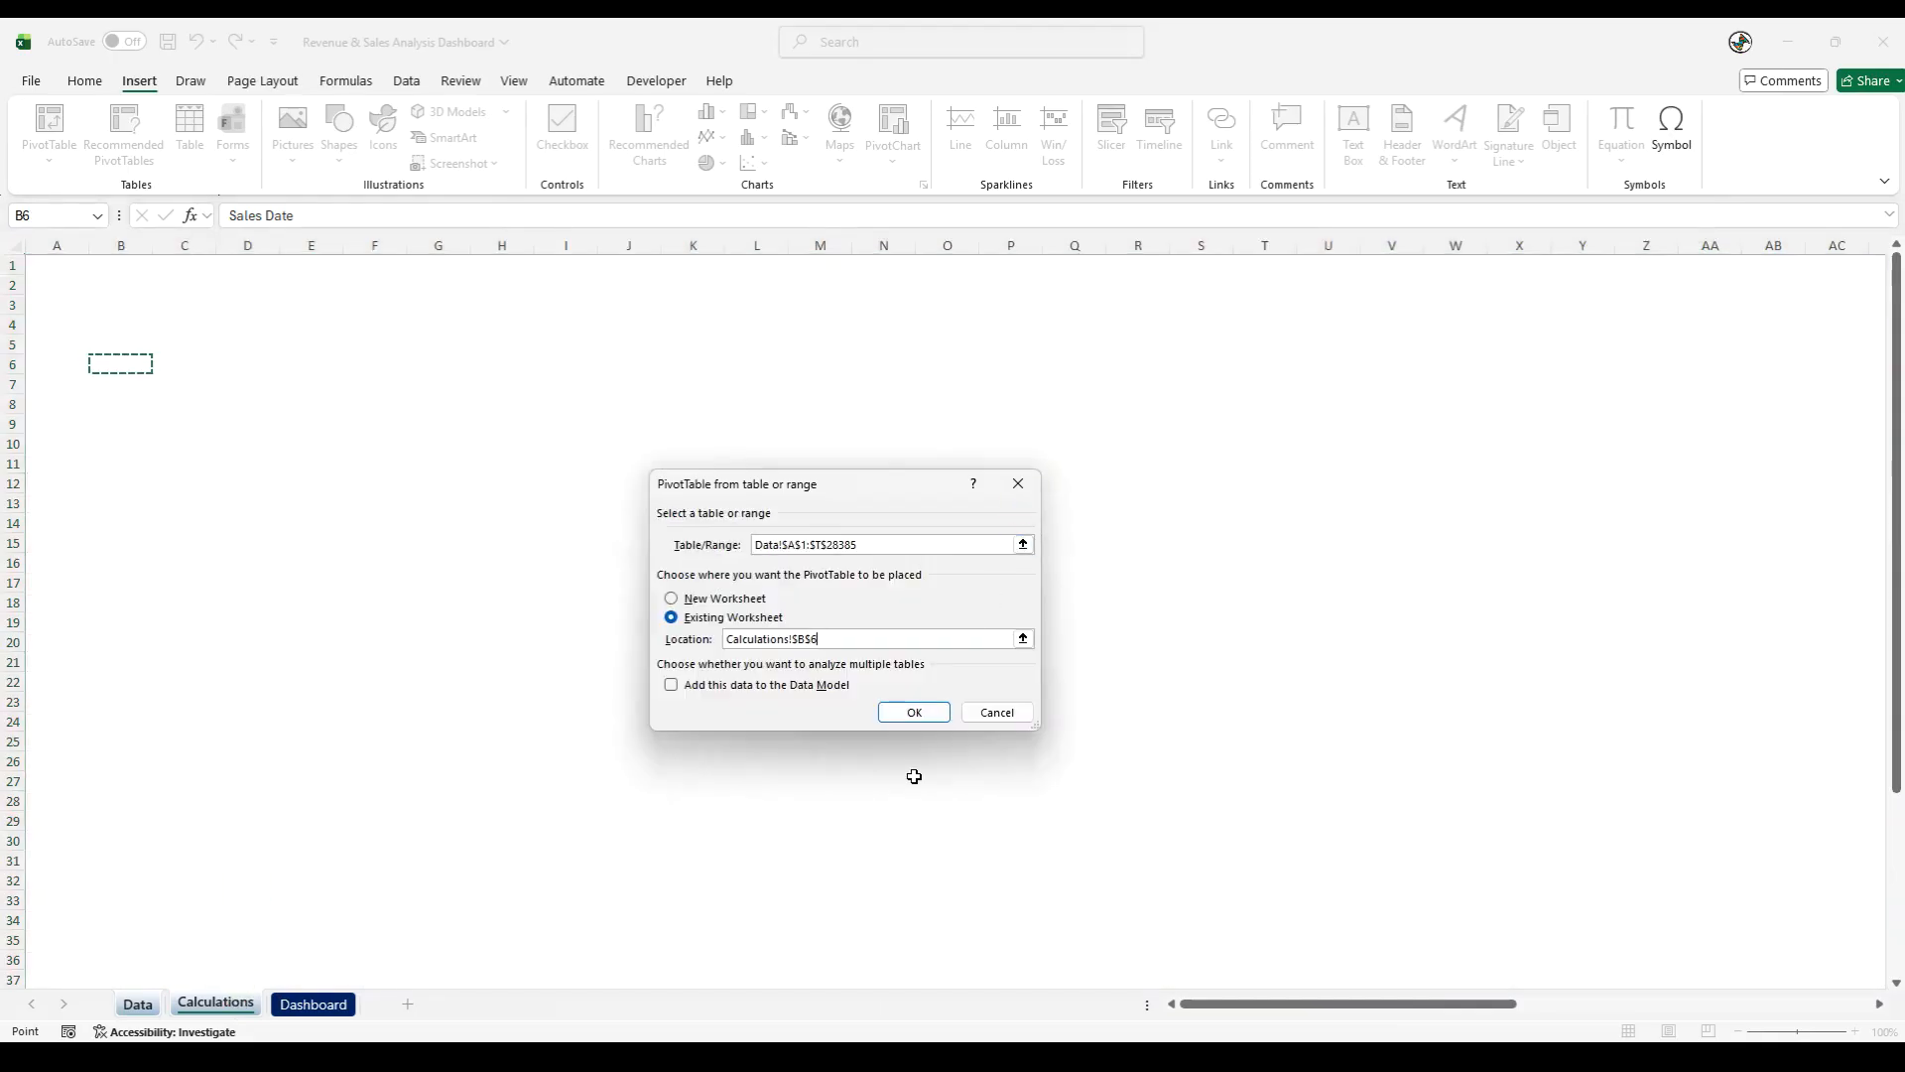
left_click(913, 712)
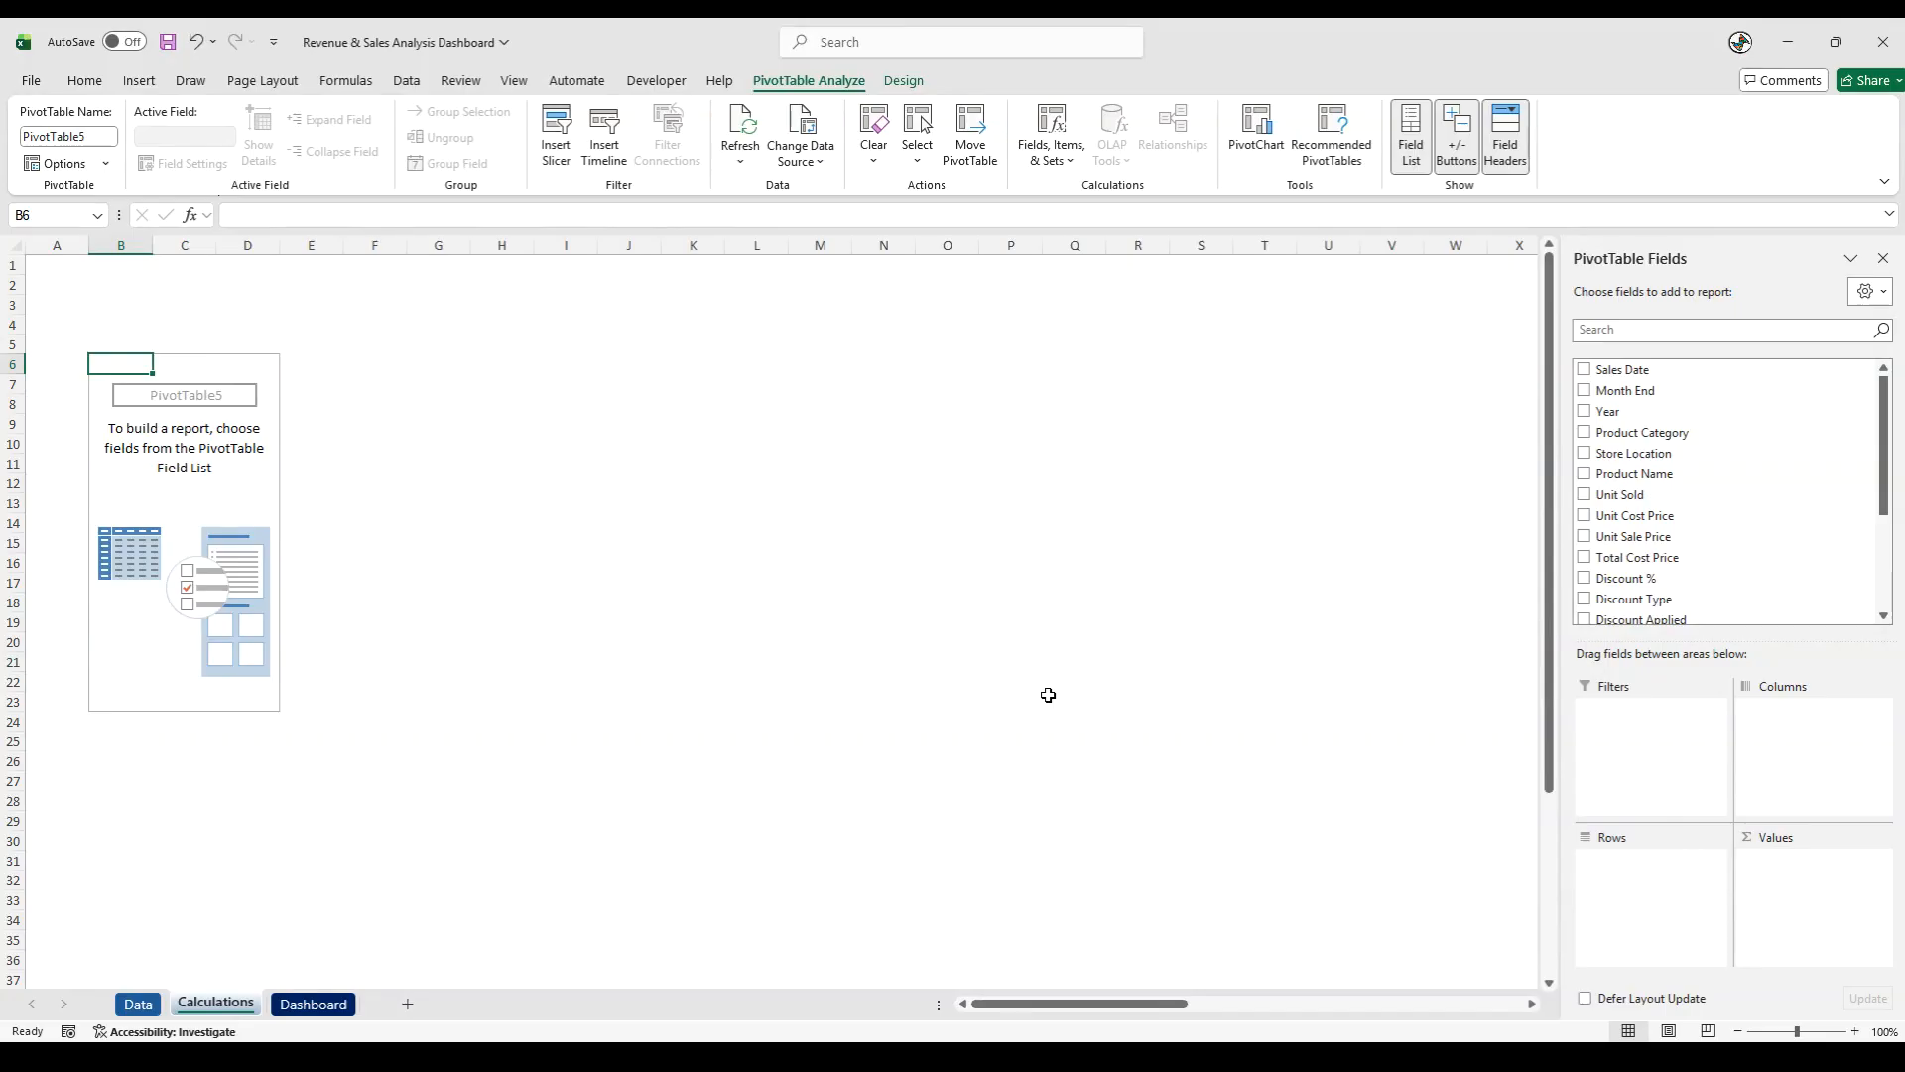
- Add Month End to the PivotTable rows and remove the extra date levels, keeping only Months (Month End)
left_click_drag(1661, 393, 1687, 910)
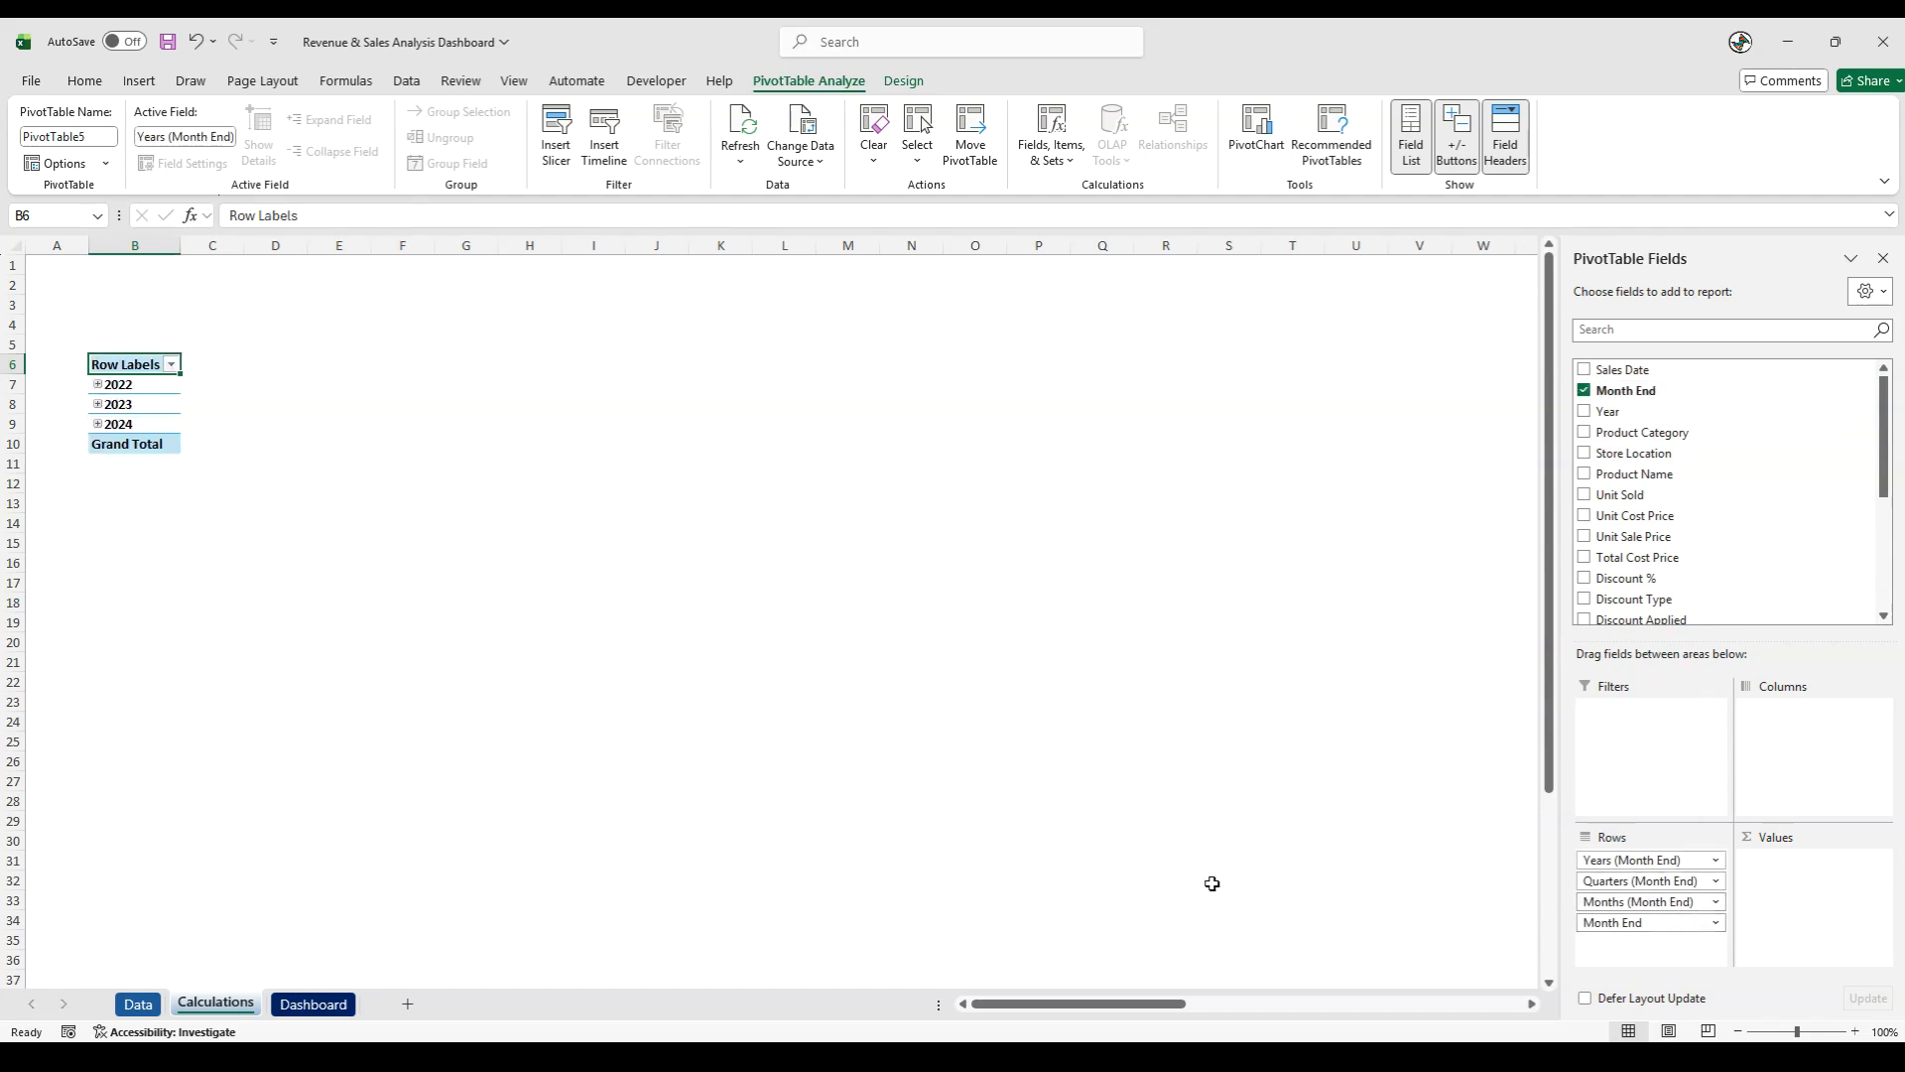
left_click_drag(1628, 859, 1363, 860)
left_click_drag(1636, 882, 1318, 893)
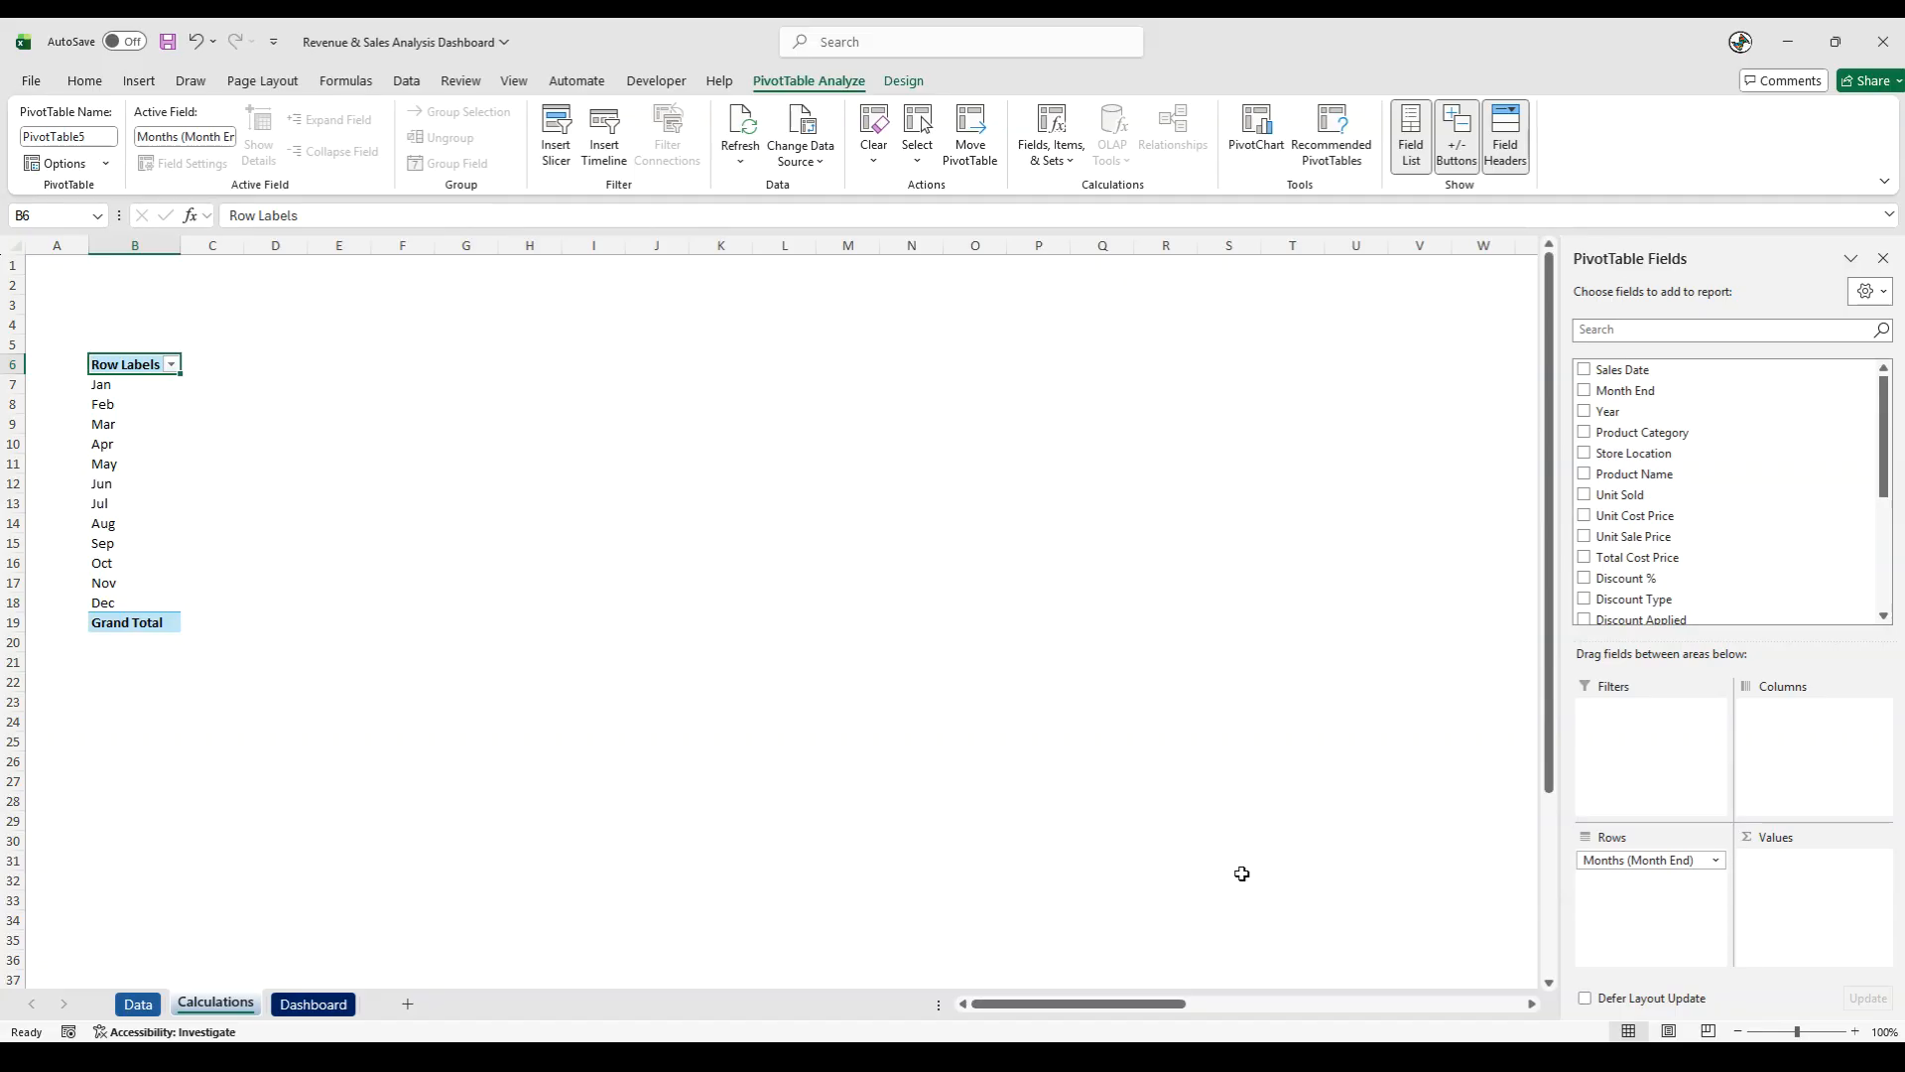
- Add Total Sales Price, Total Cost Price and Profit/Loss to the PivotTable as summed values, in that order
scroll(1801, 571, "down", 3)
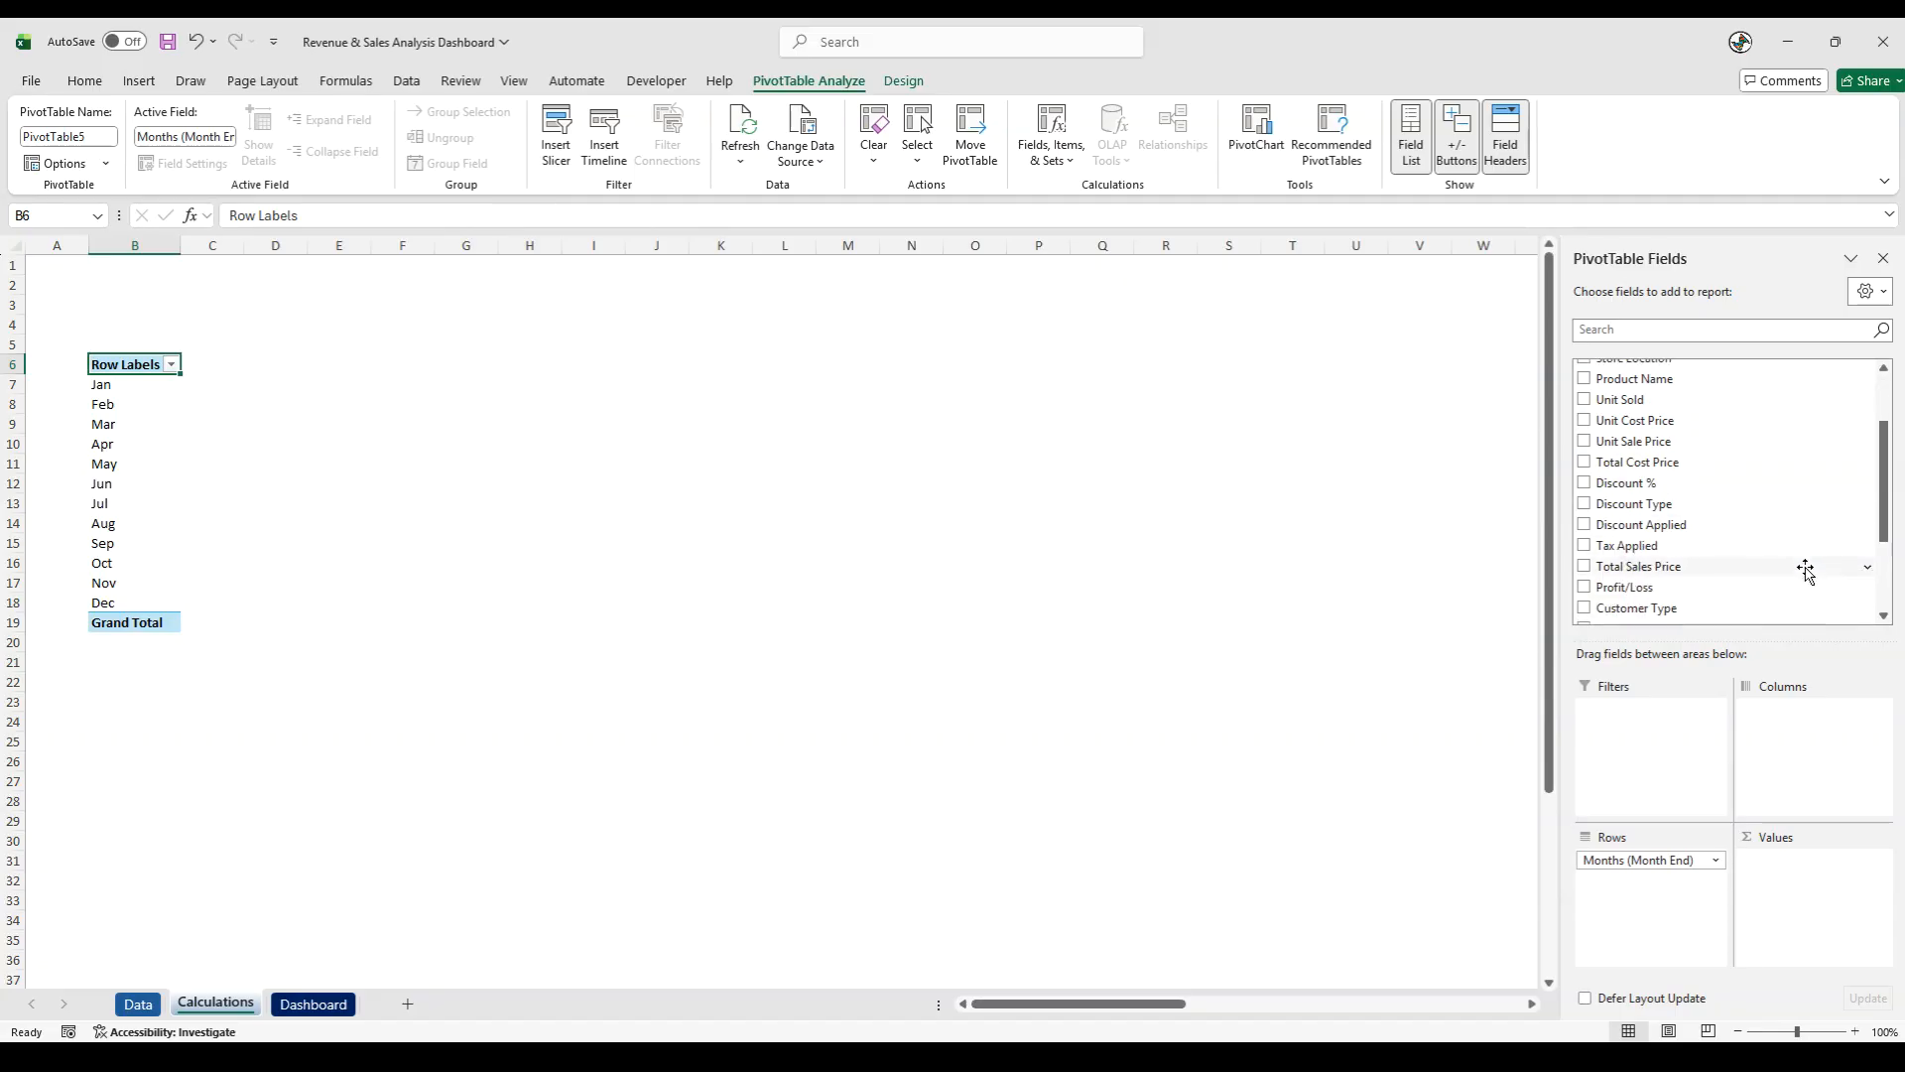
scroll(1808, 602, "down", 1)
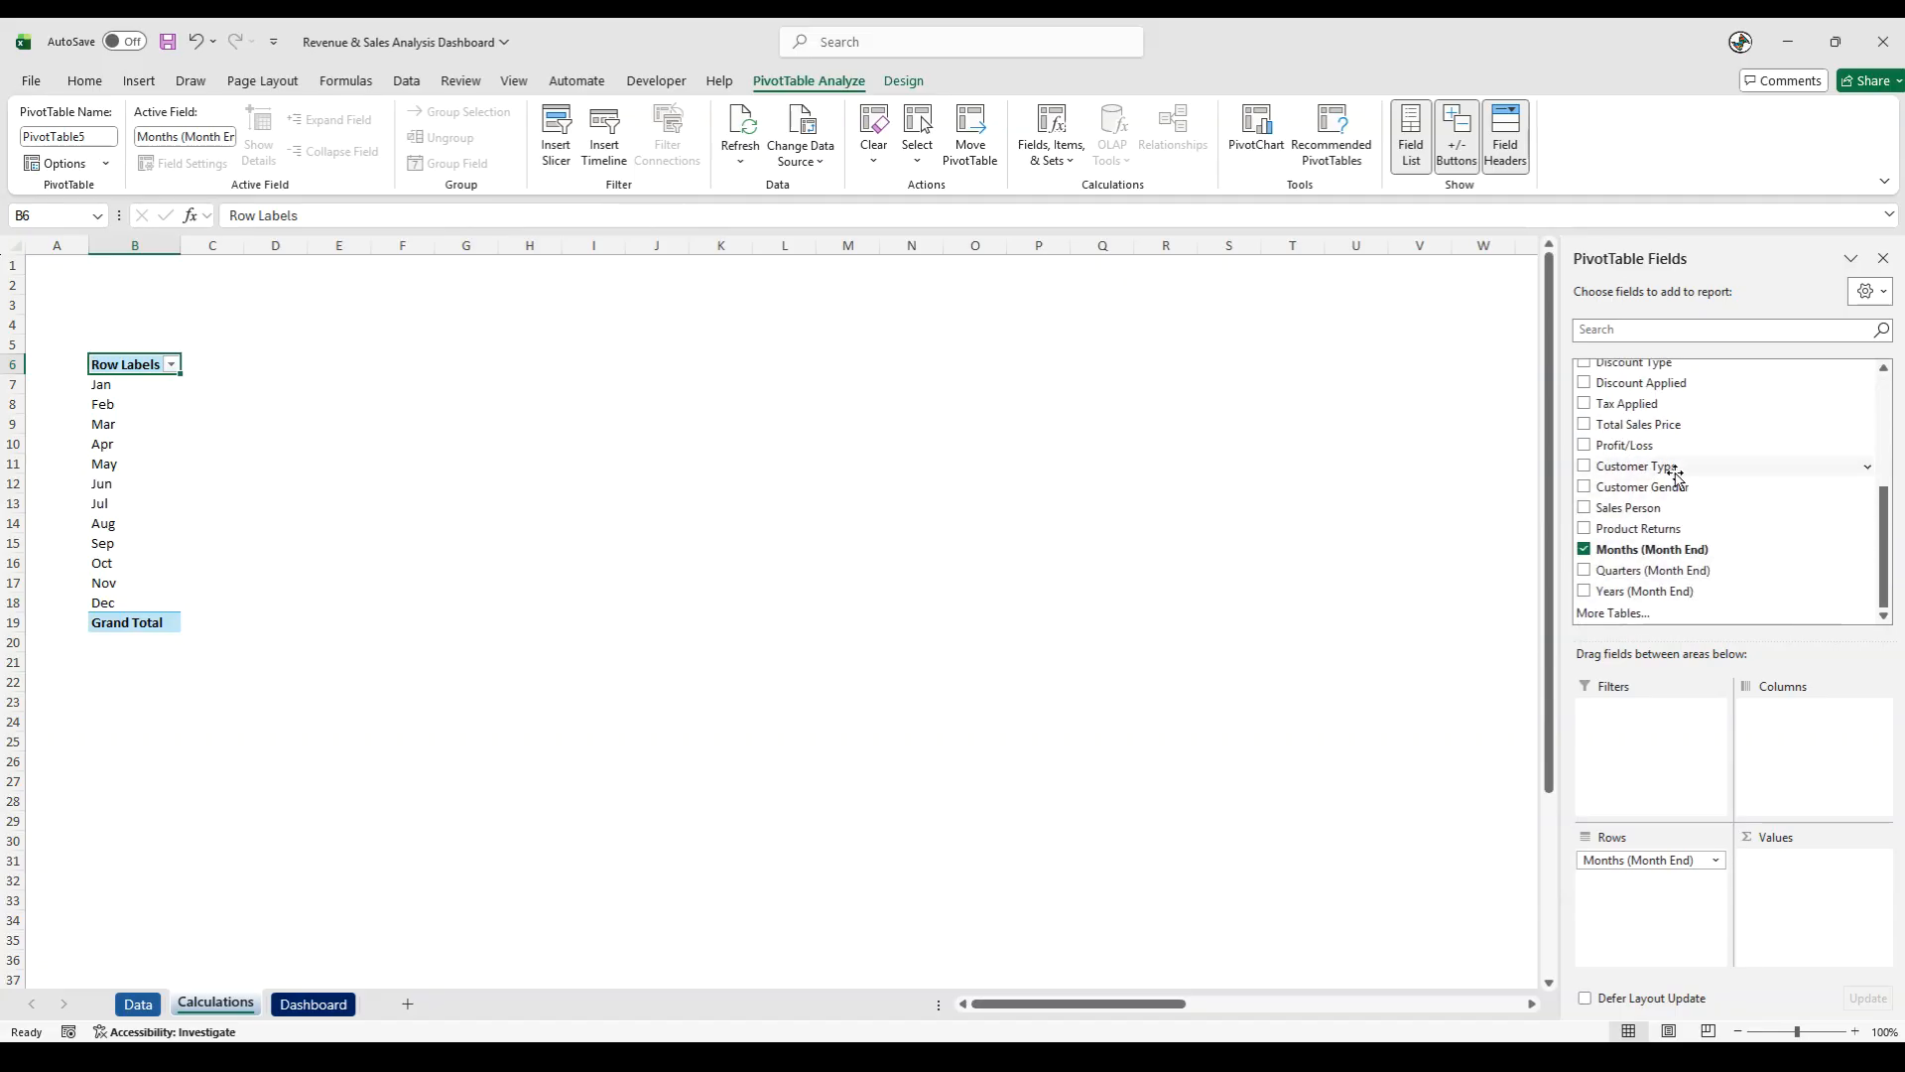
left_click_drag(1633, 434, 1822, 903)
scroll(1752, 523, "up", 3)
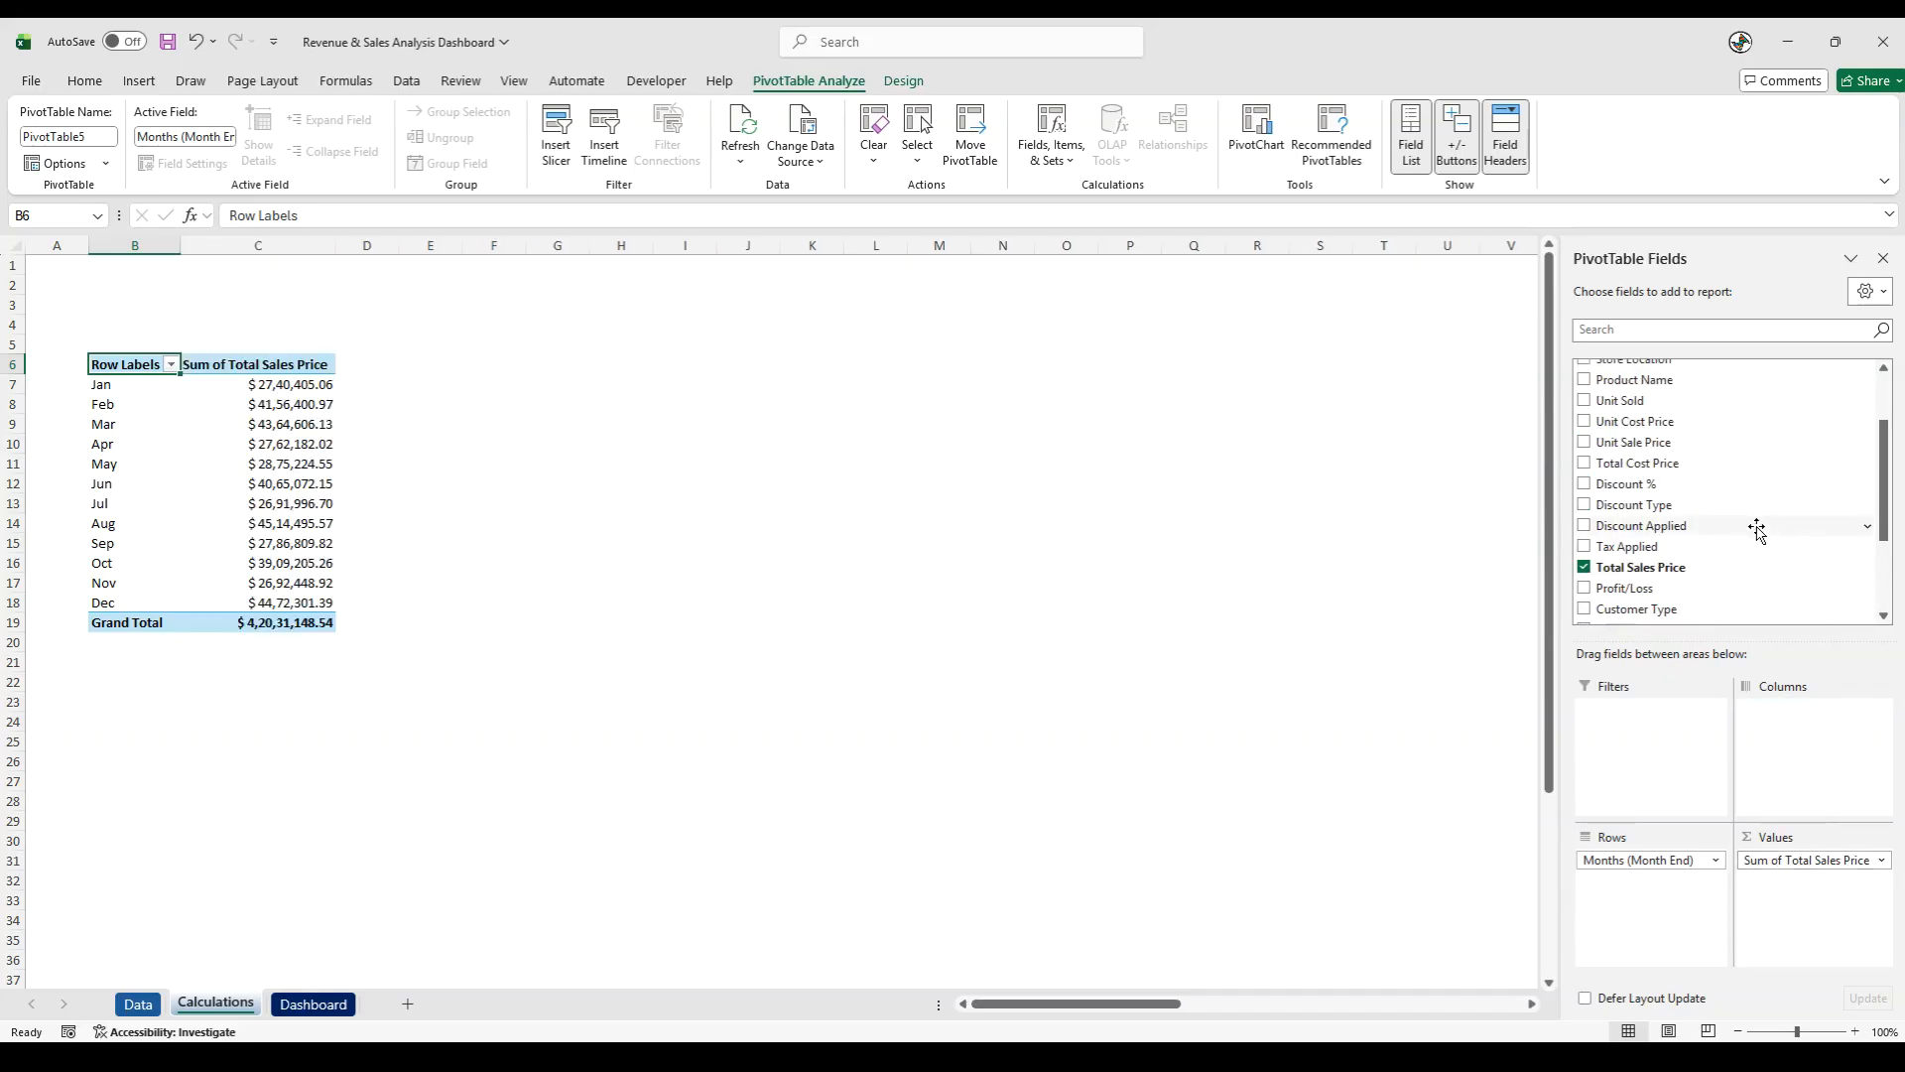
left_click_drag(1655, 464, 1834, 888)
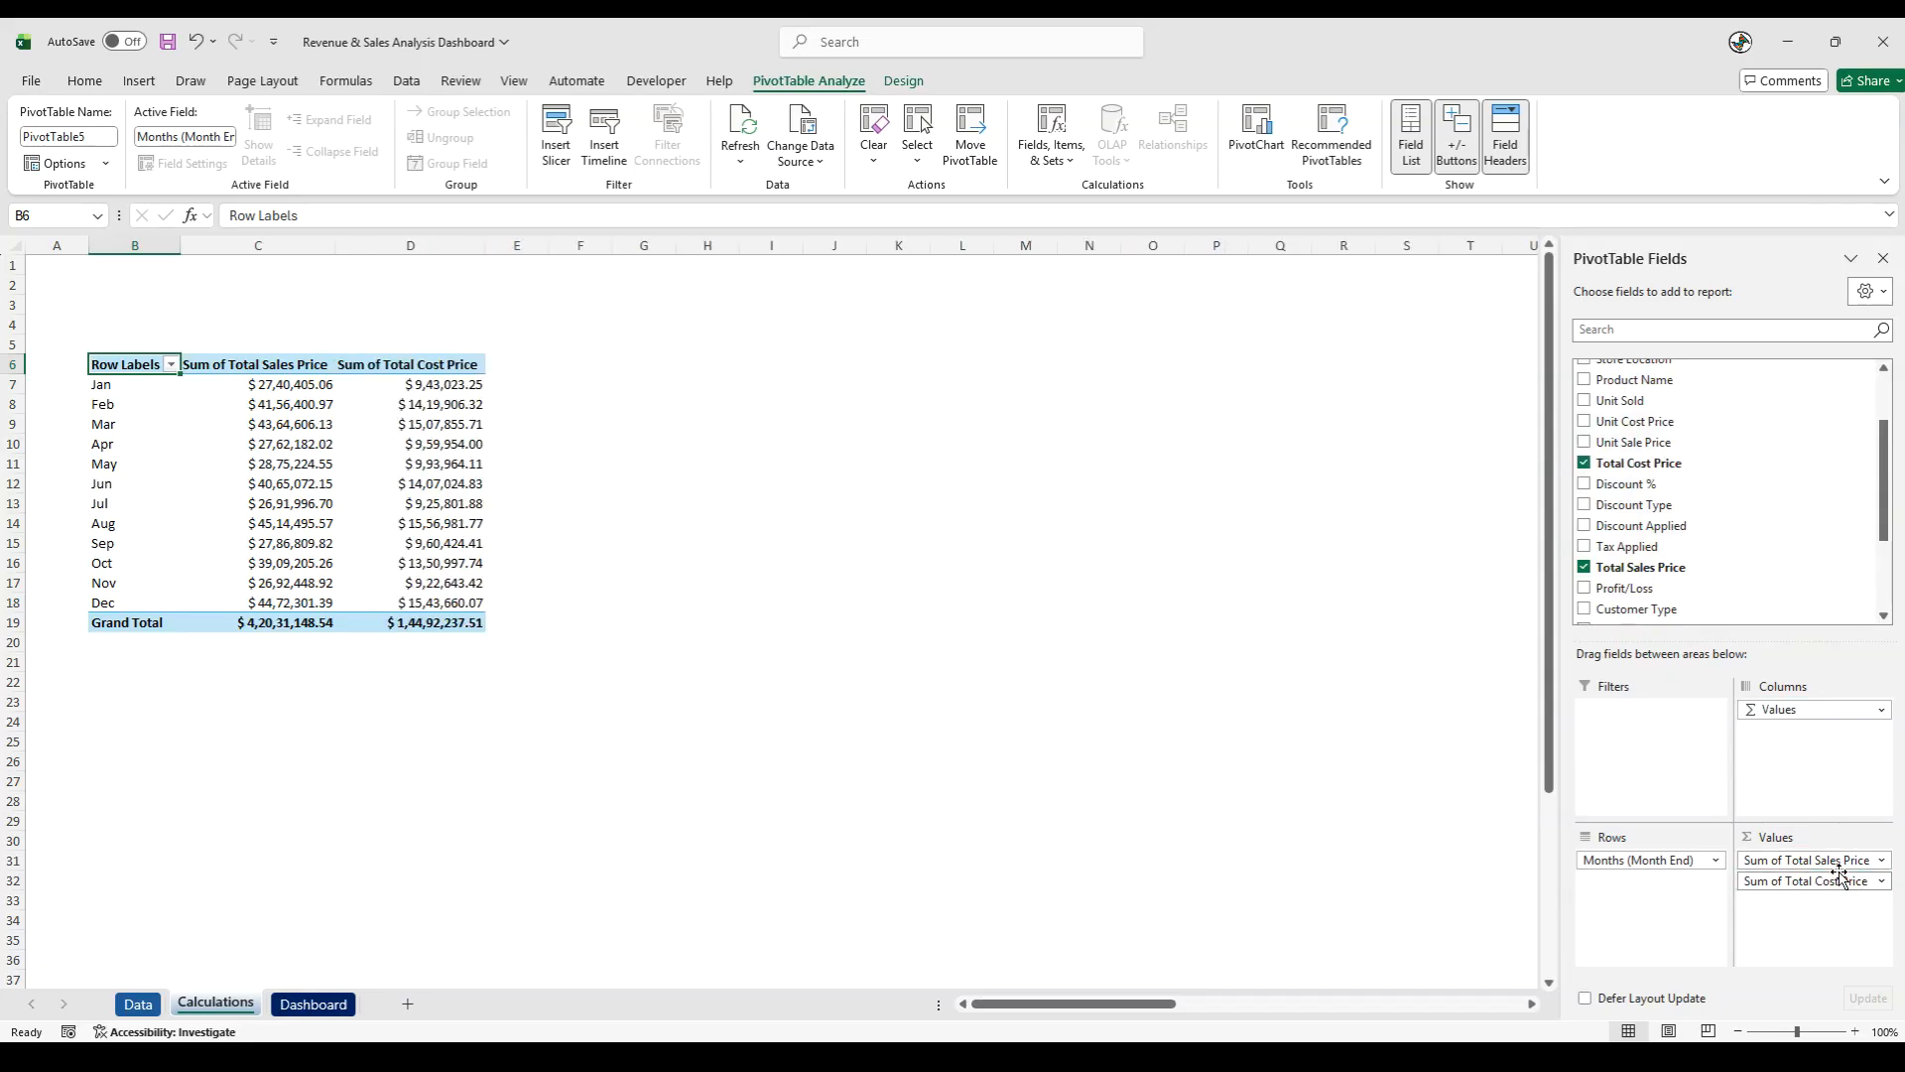
scroll(1709, 519, "down", 1)
left_click_drag(1623, 540, 1824, 918)
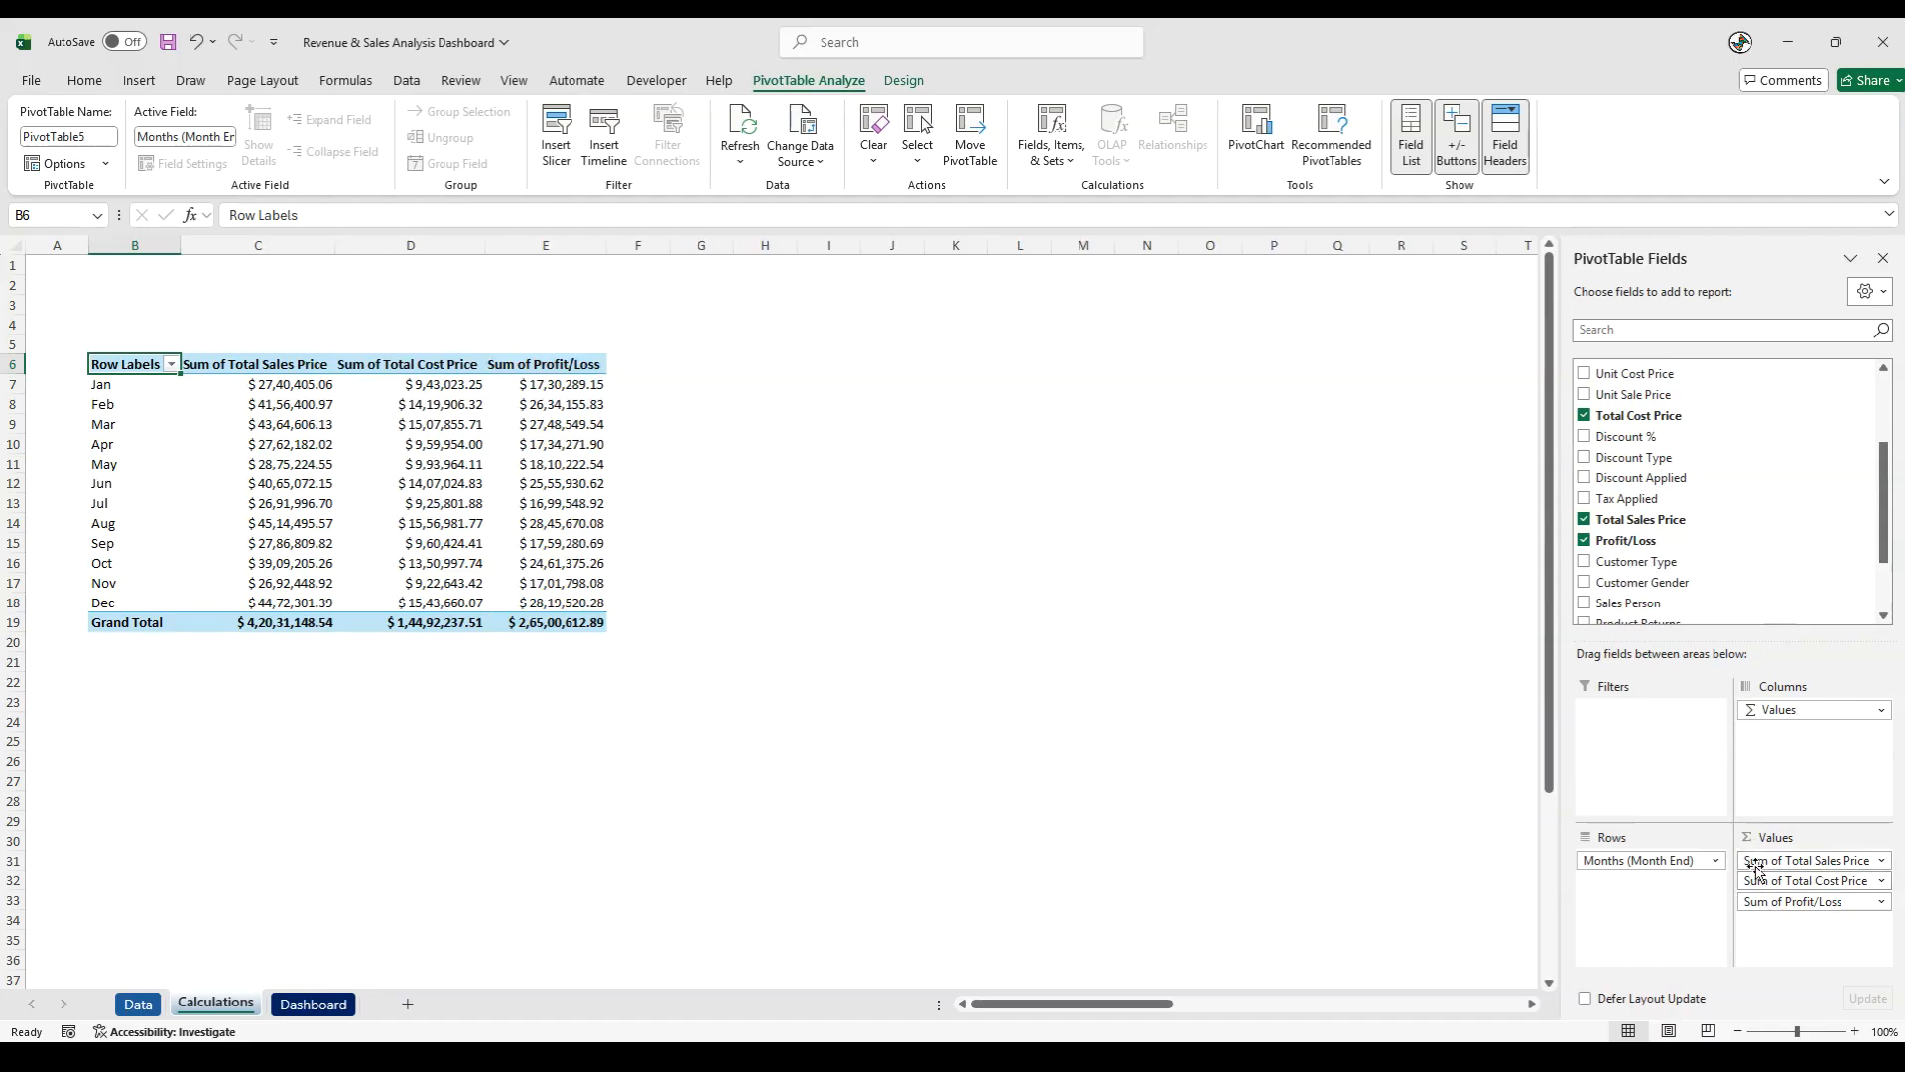
- Check the value field settings of Total Sales Price for its summarize calculation
left_click(1856, 862)
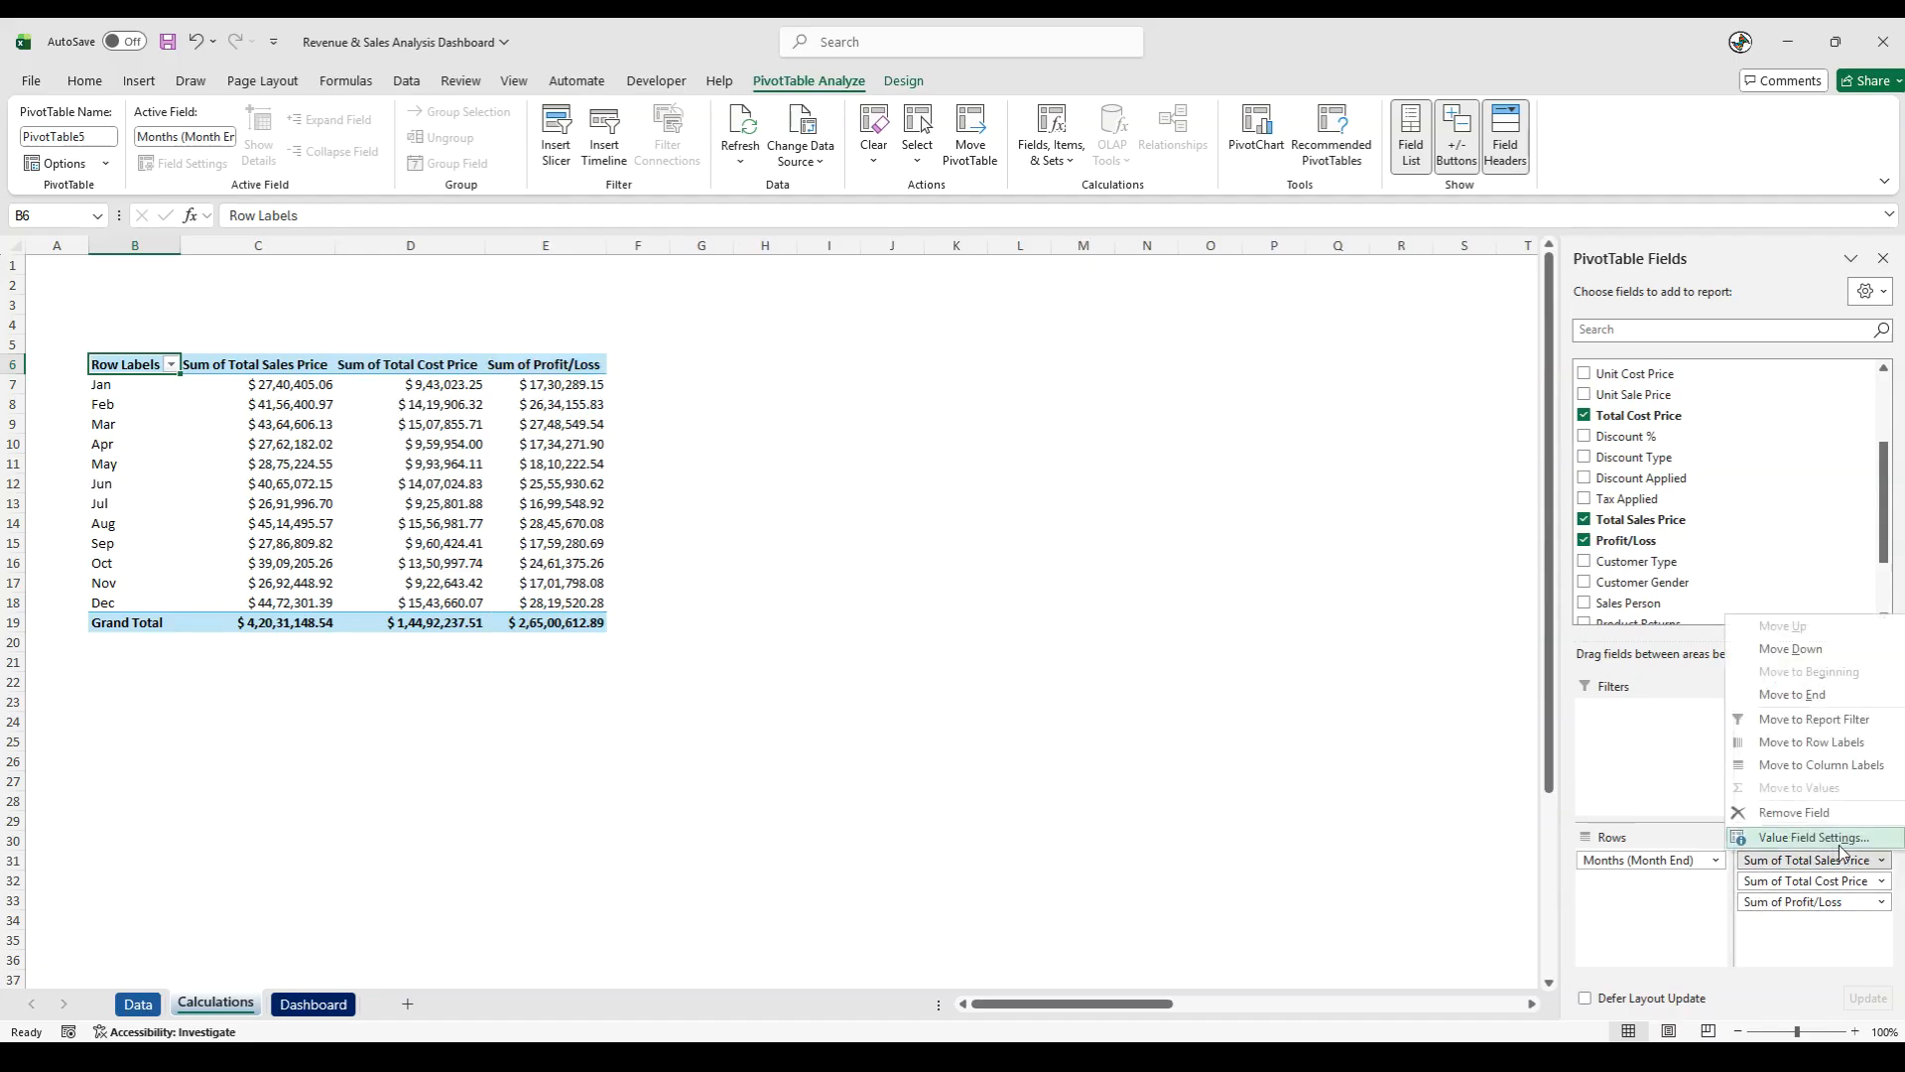
left_click(1820, 836)
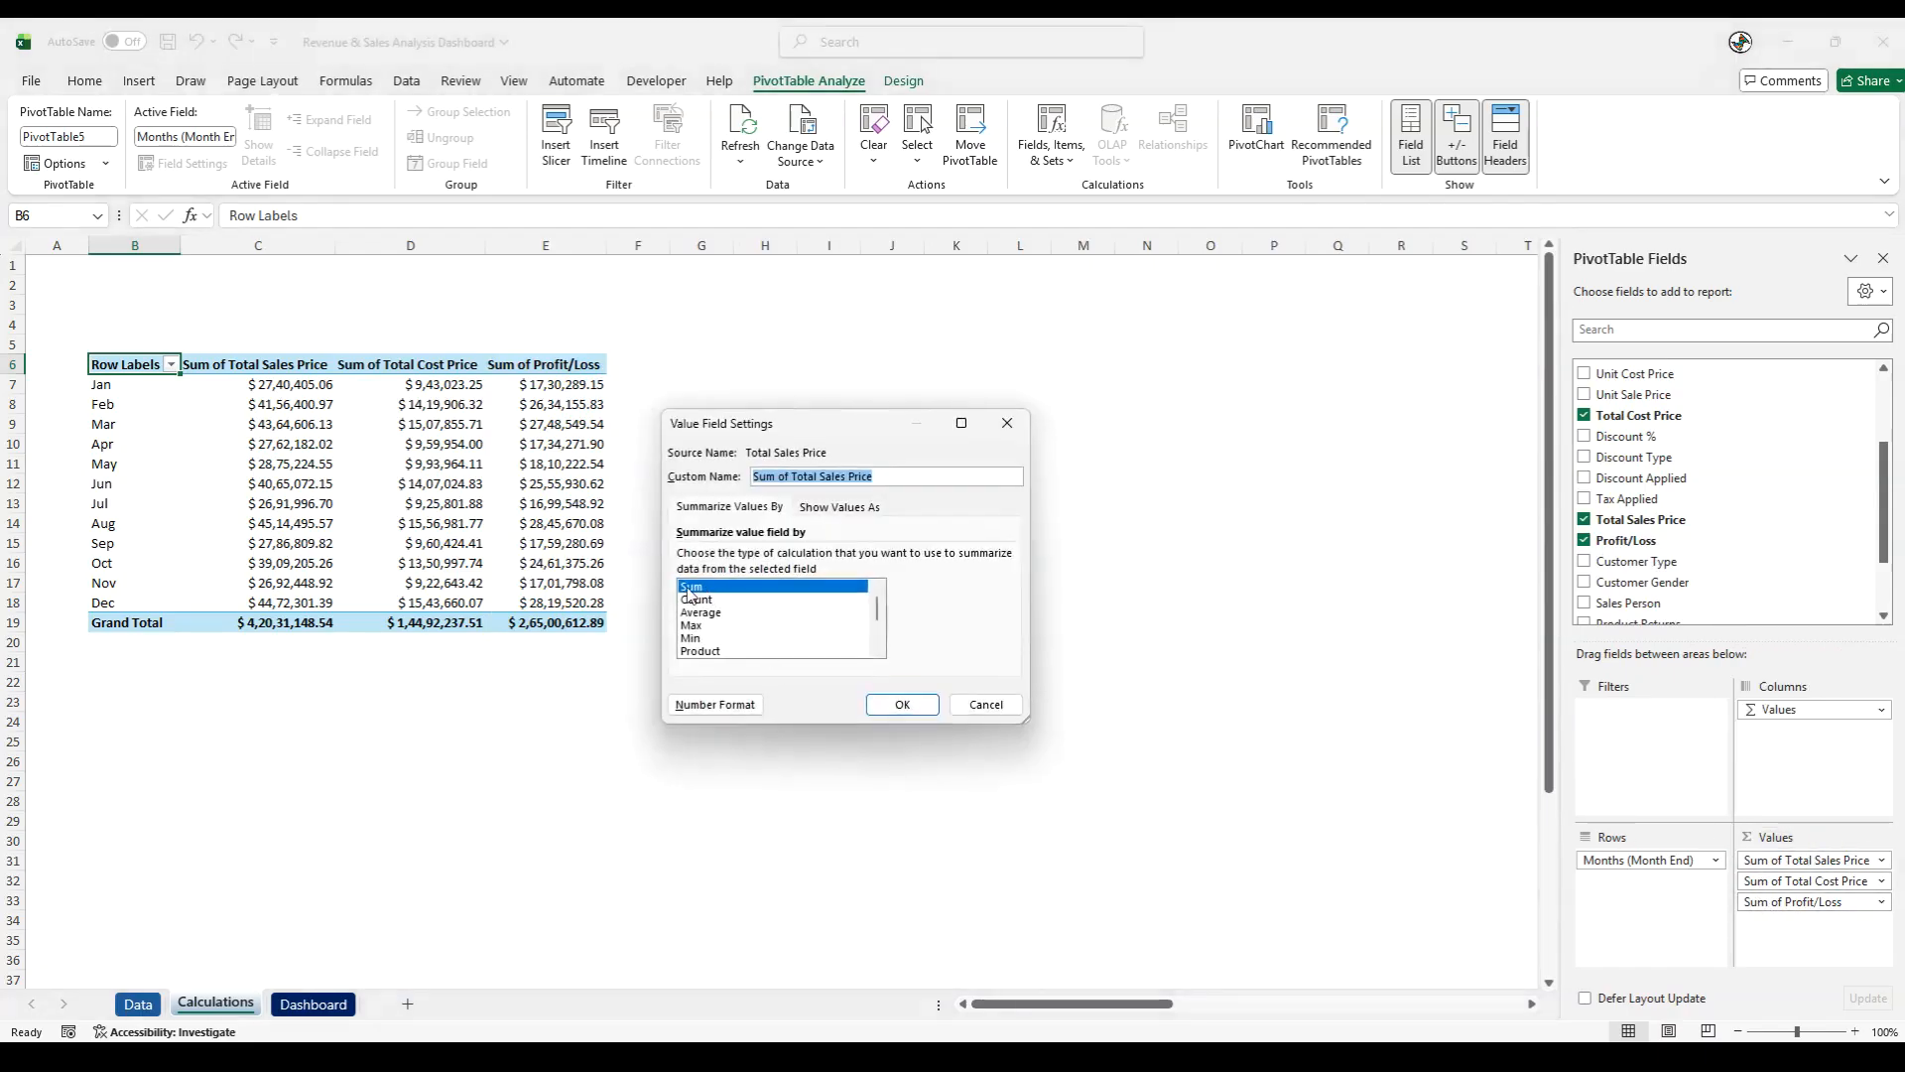
left_click(915, 705)
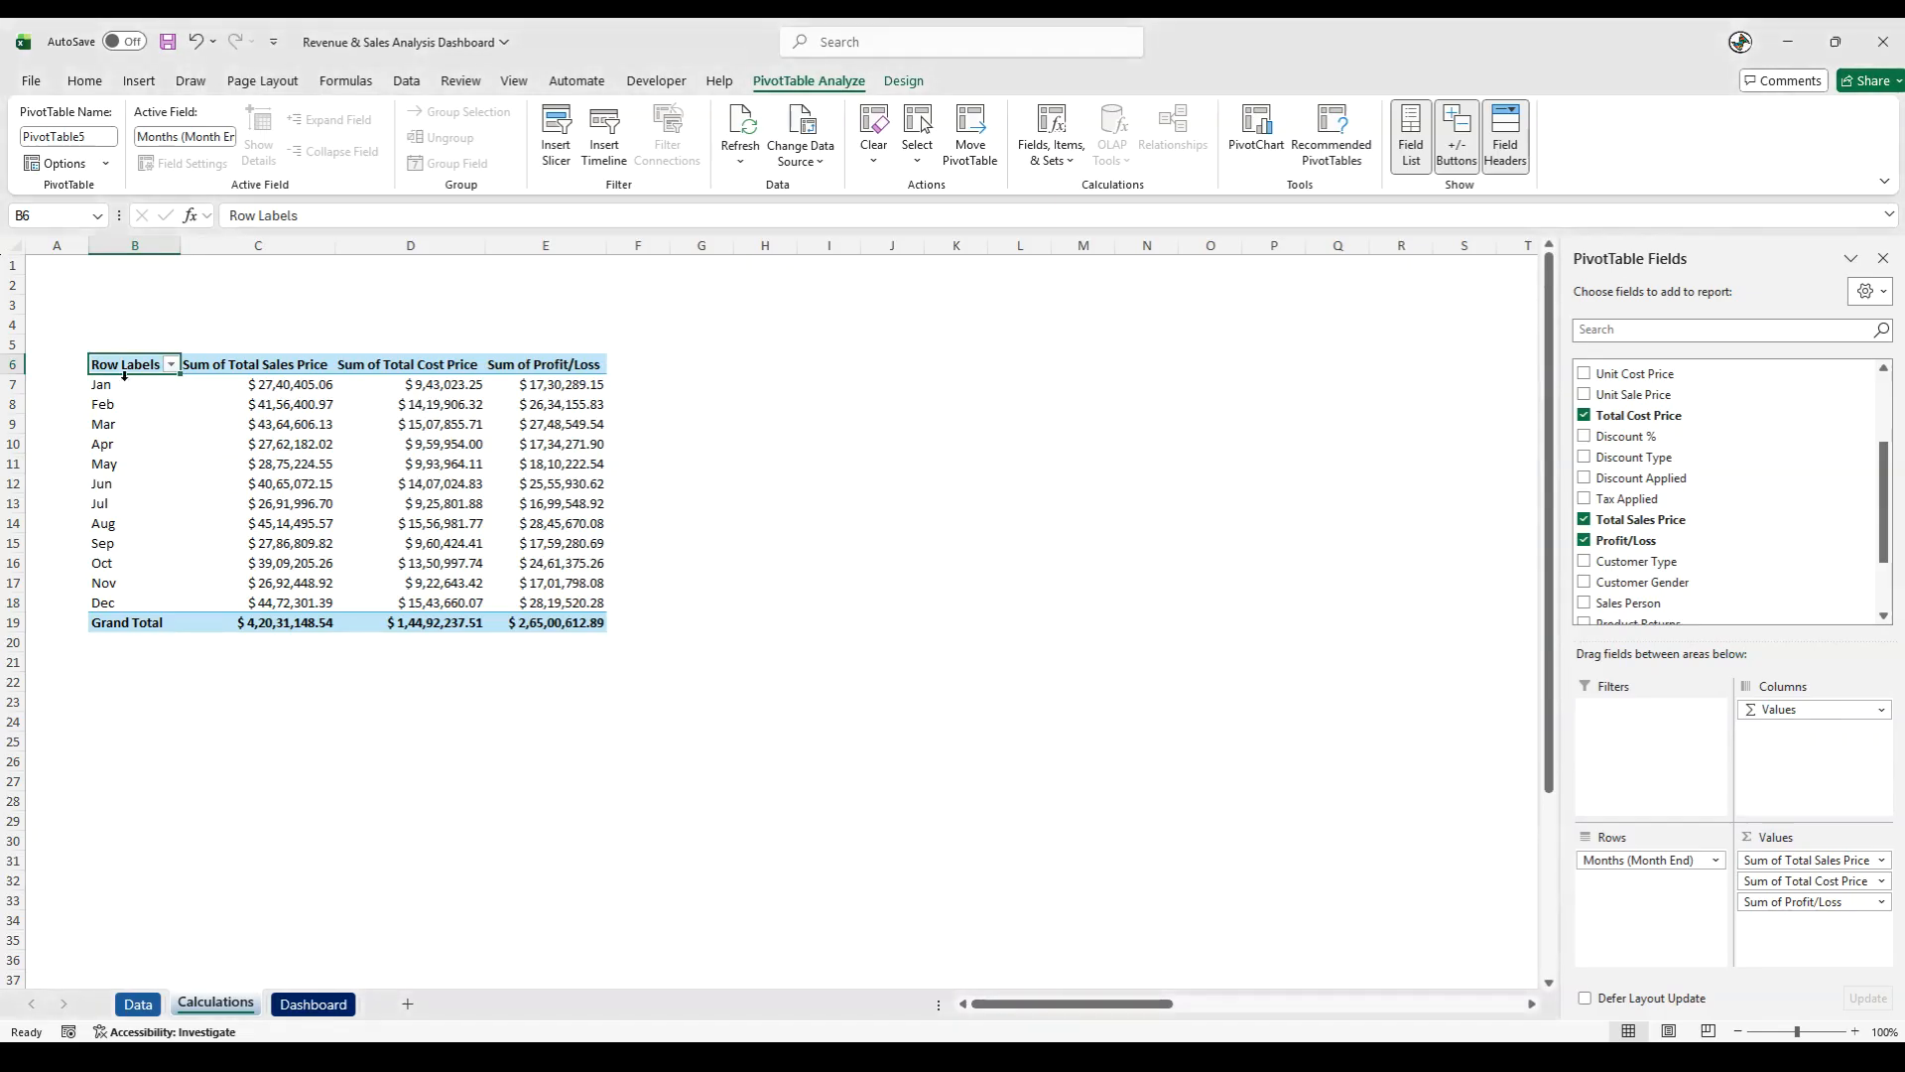
- Rename the PivotTable's row label header as Month and the sales price column header as Total Sales
type("M")
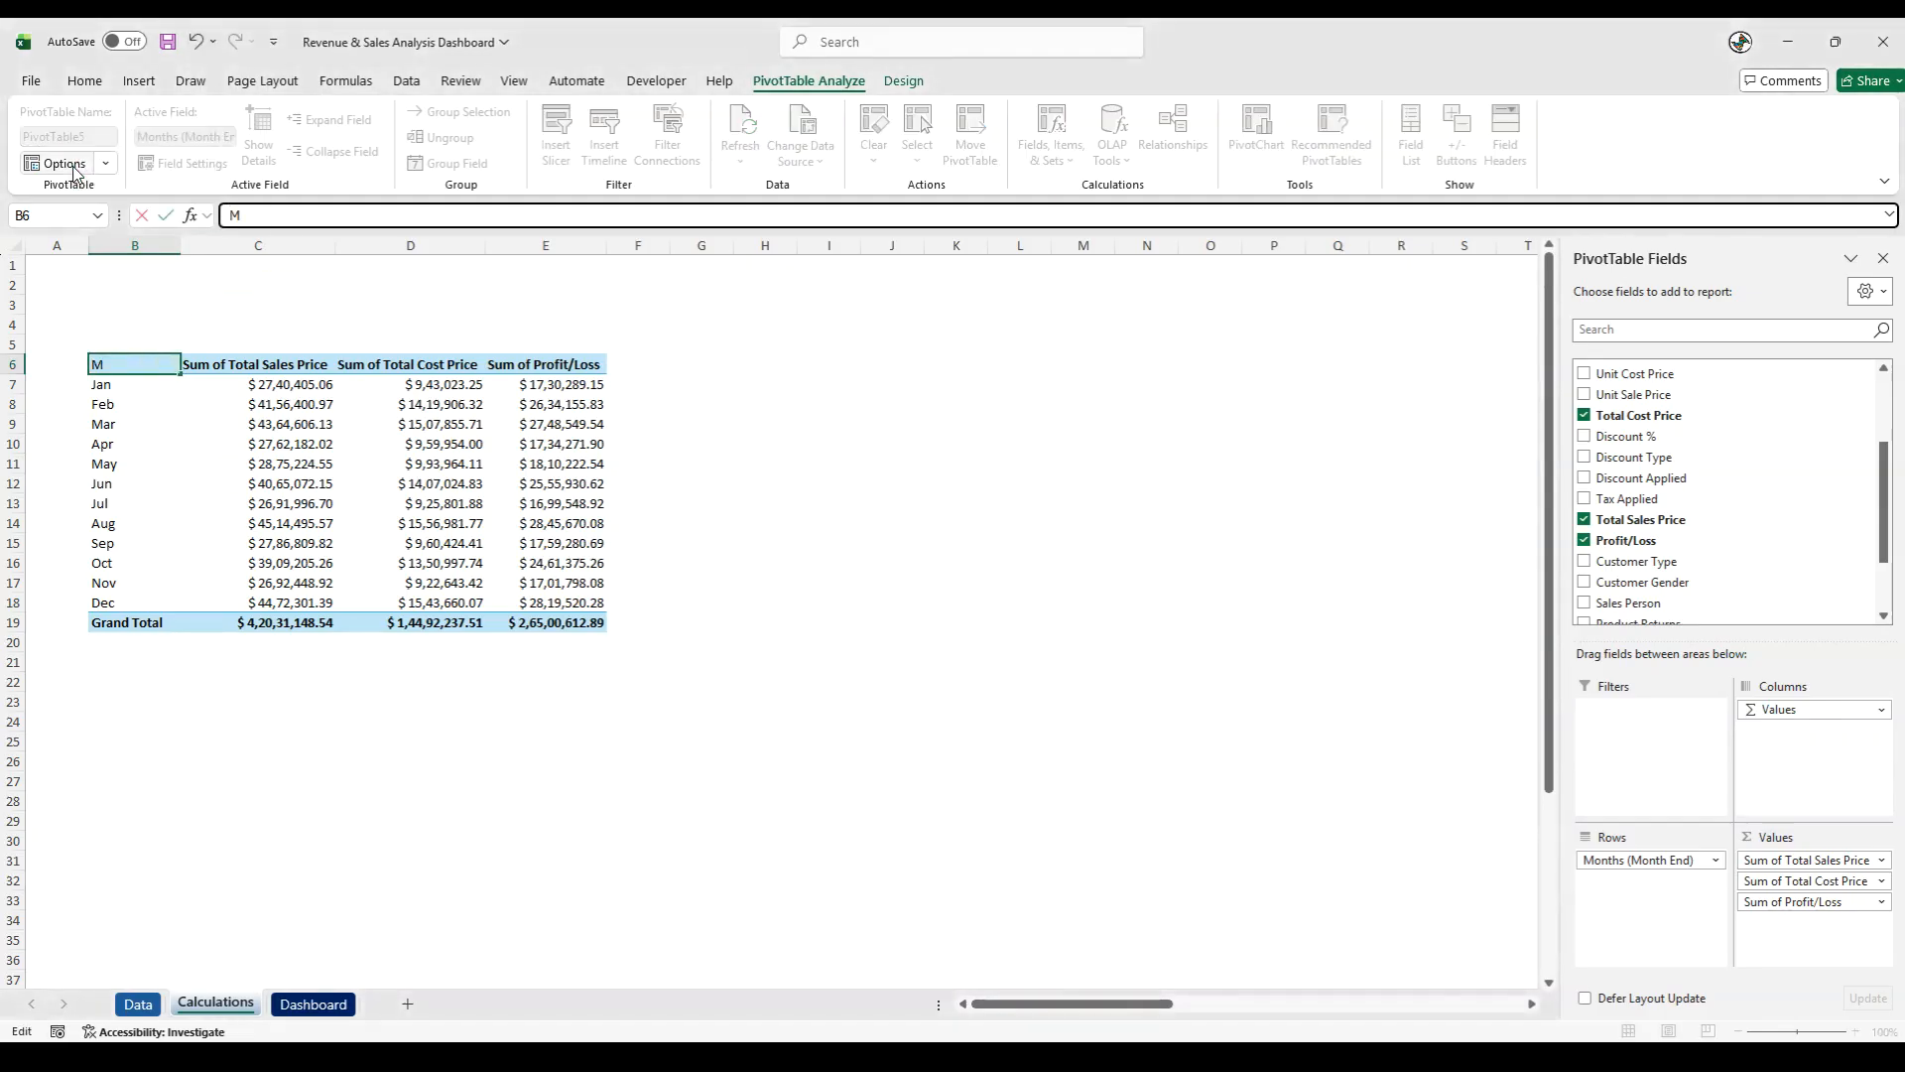
type("onth")
key("Tab")
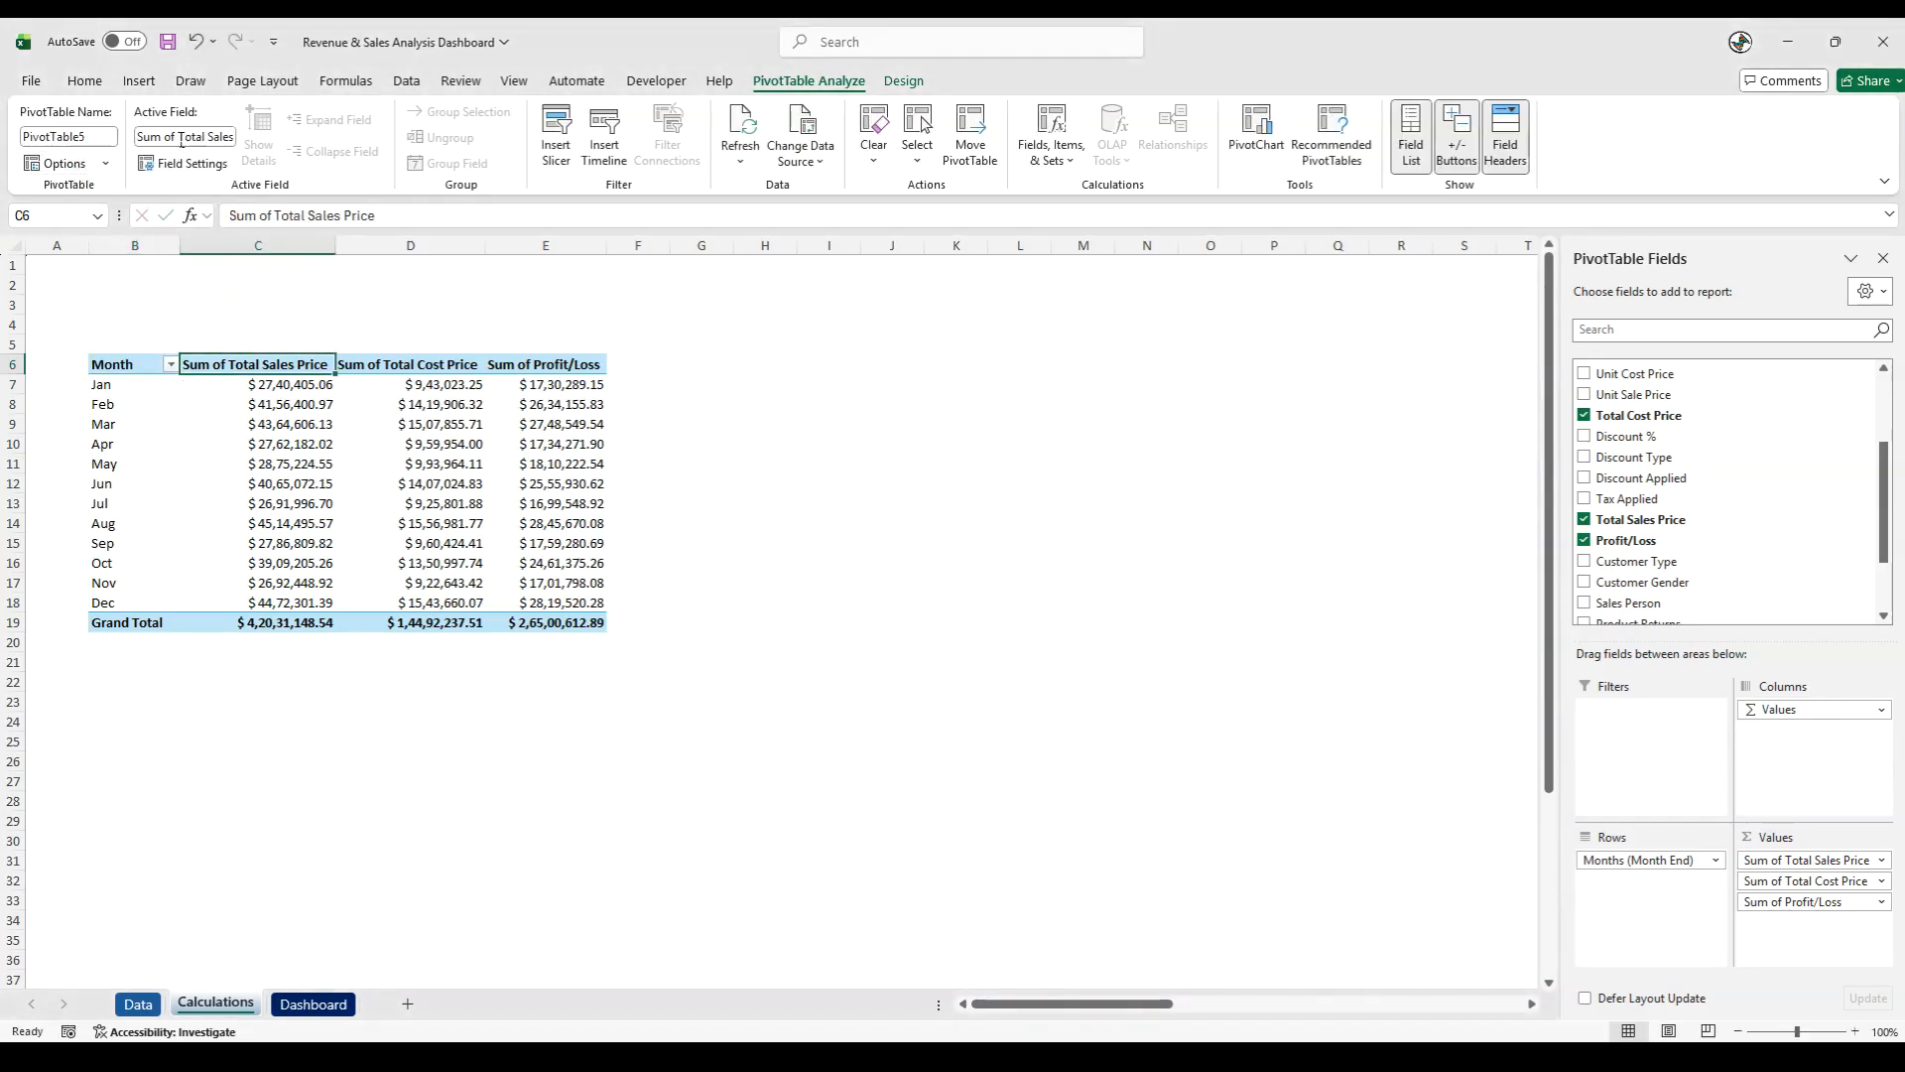
left_click_drag(274, 214, 165, 216)
key("BackSpace")
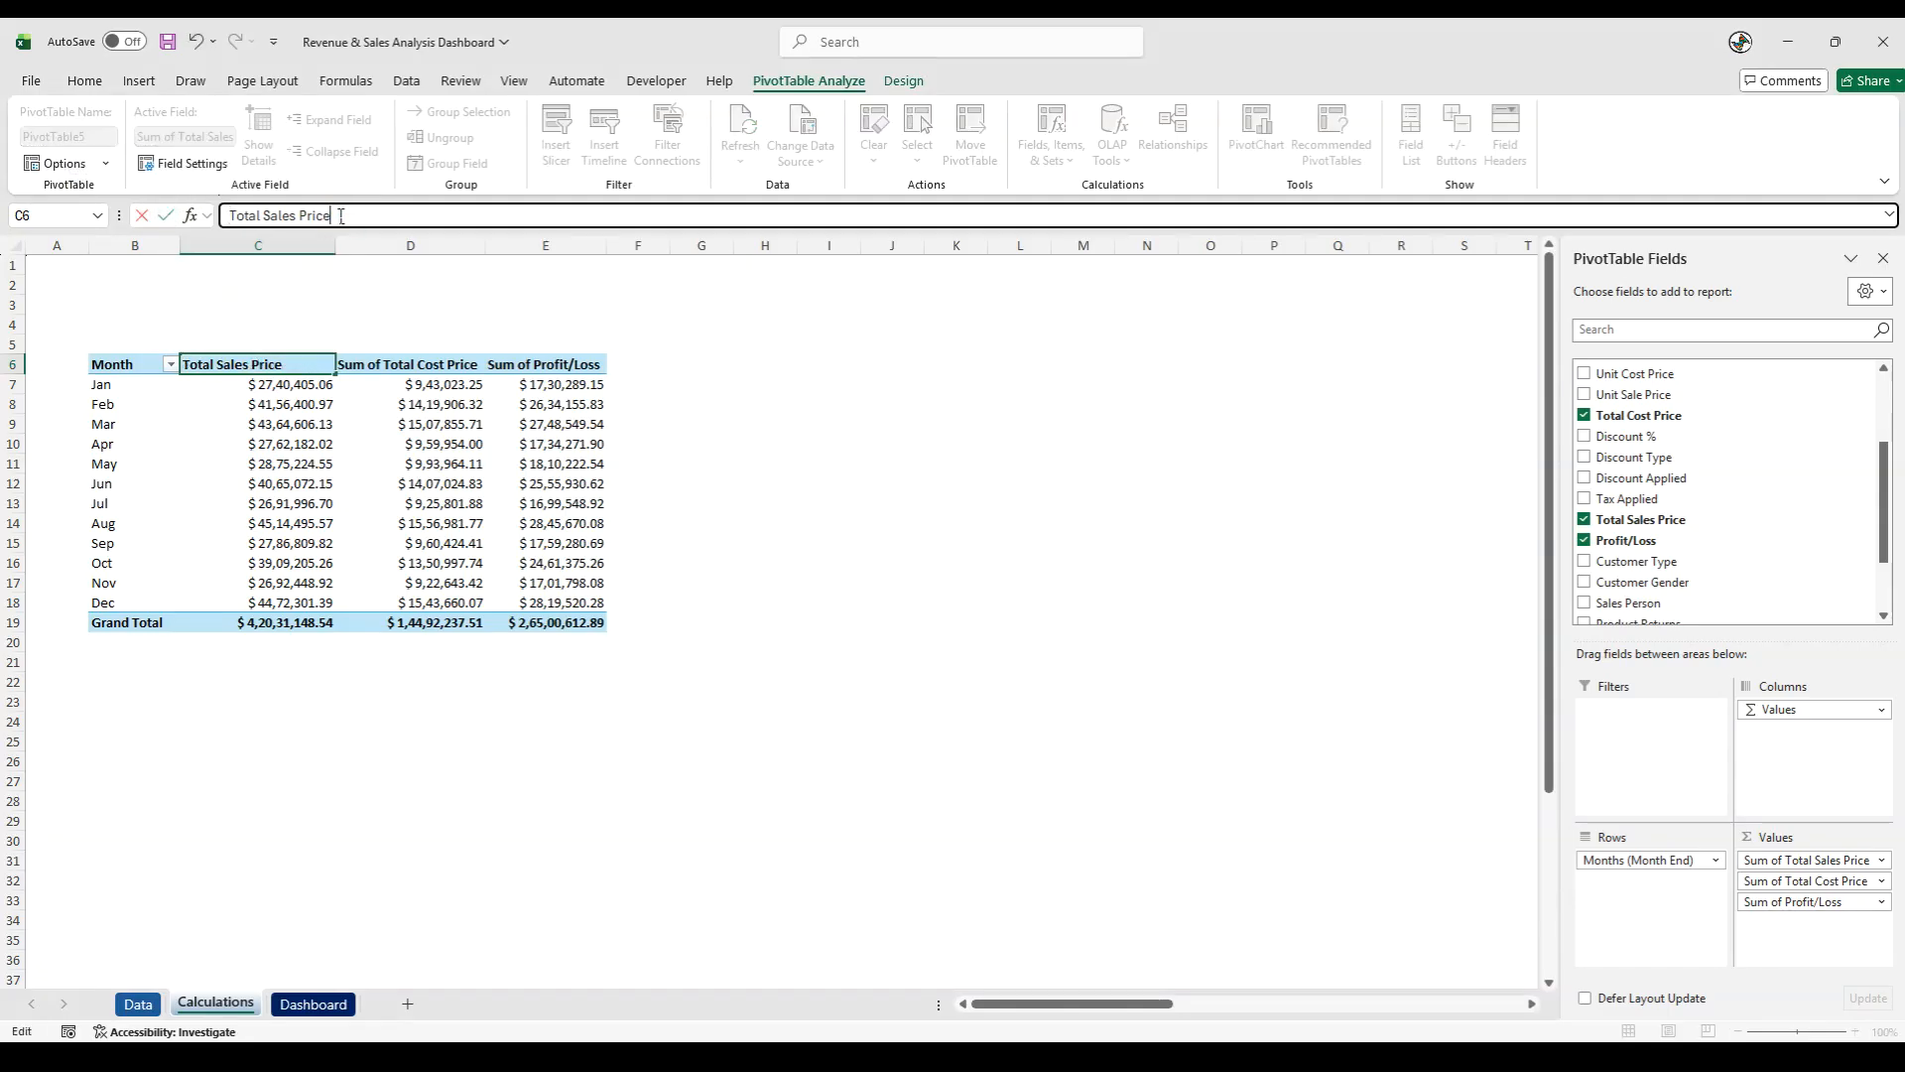
key("BackSpace")
key("BackSpace")
key("BackSpace")
key("Return")
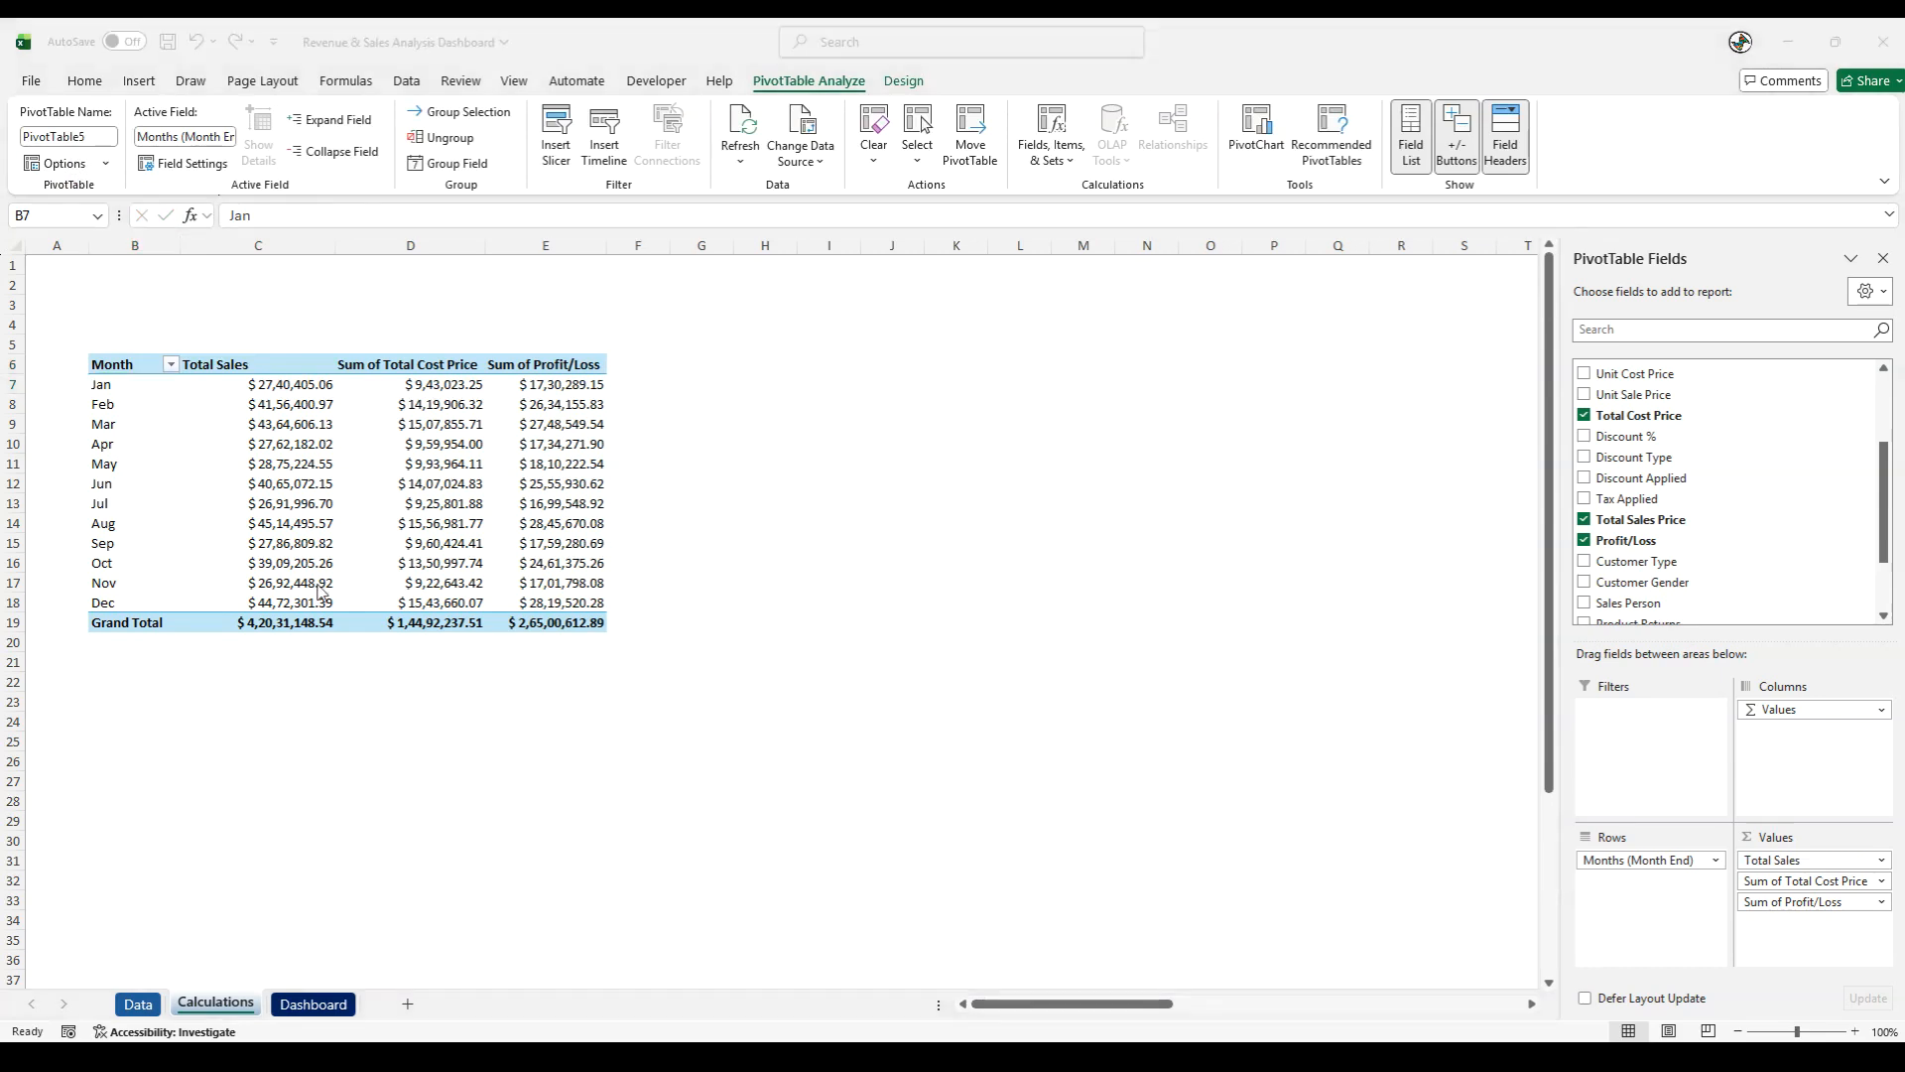
- Rename the total cost price column header in D6 as Cost of Goods Sold
left_click(397, 369)
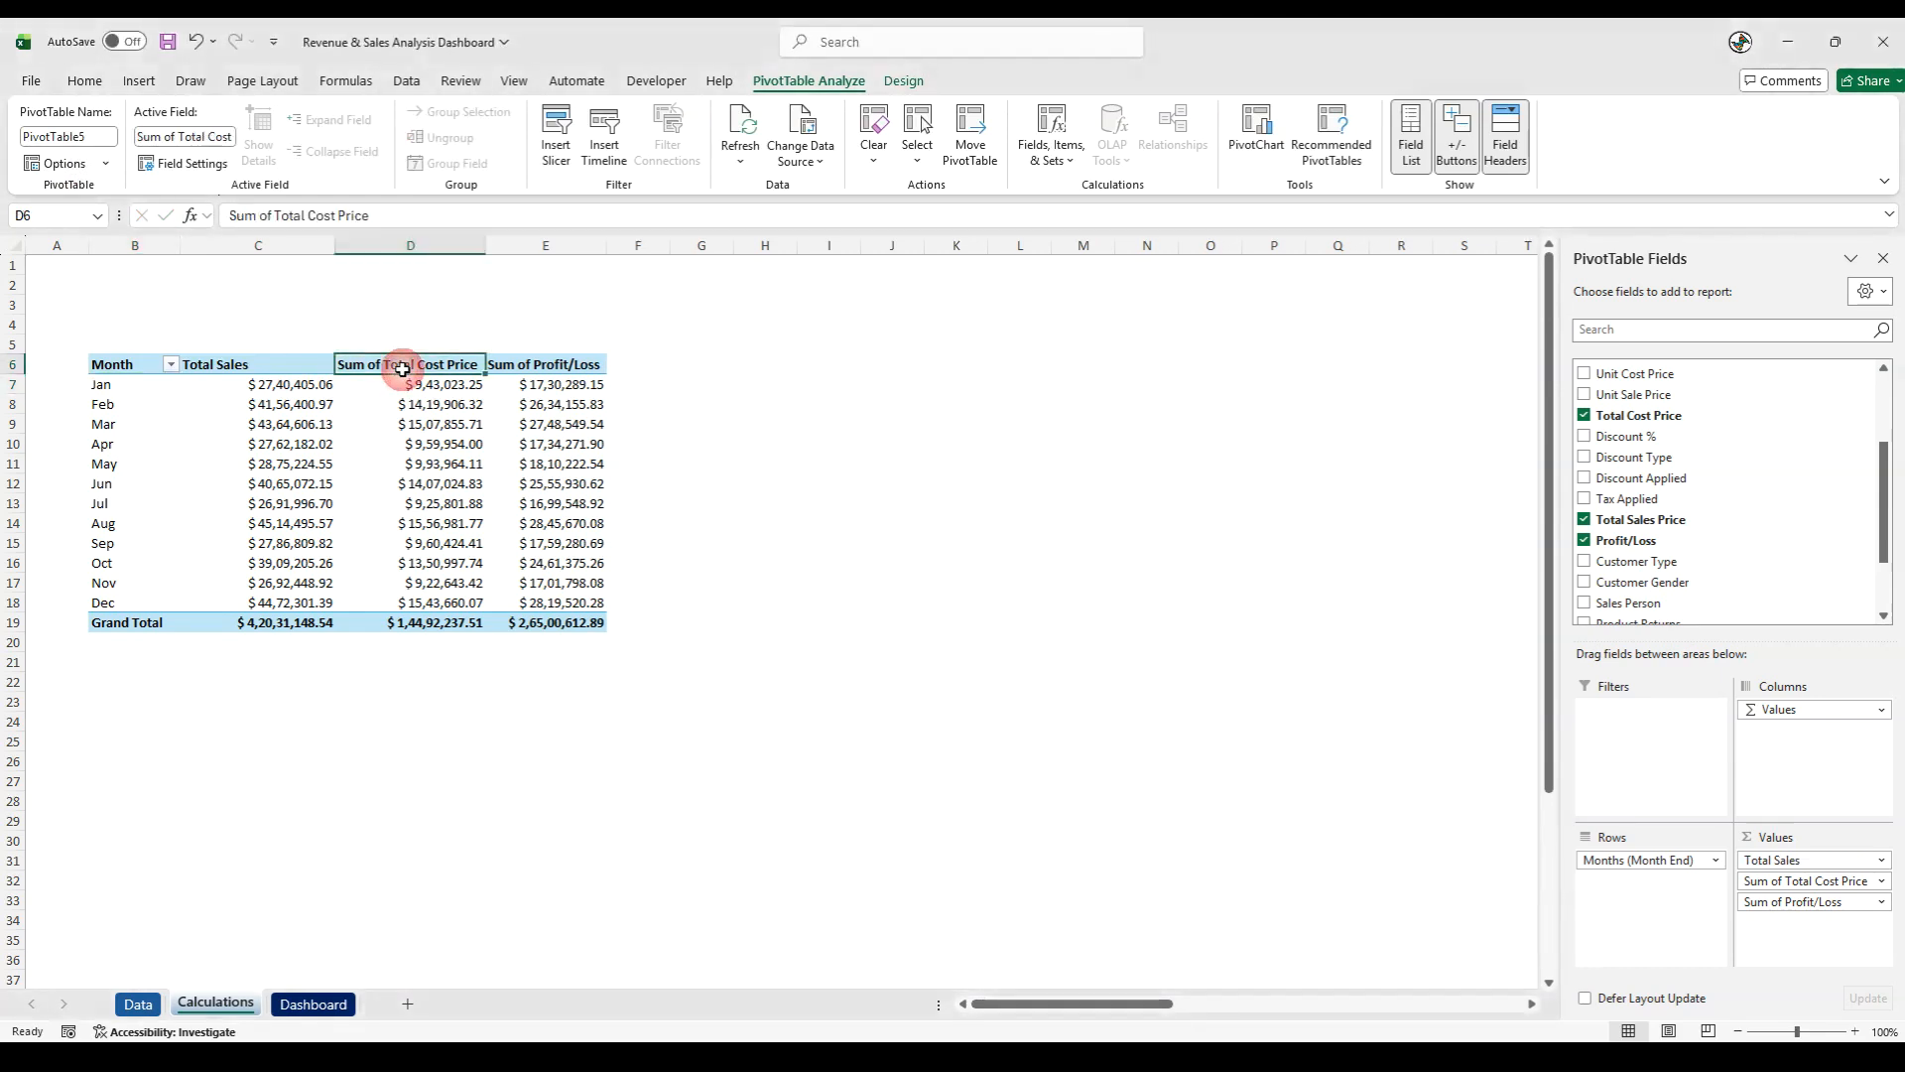
triple_click(364, 215)
type("Cost")
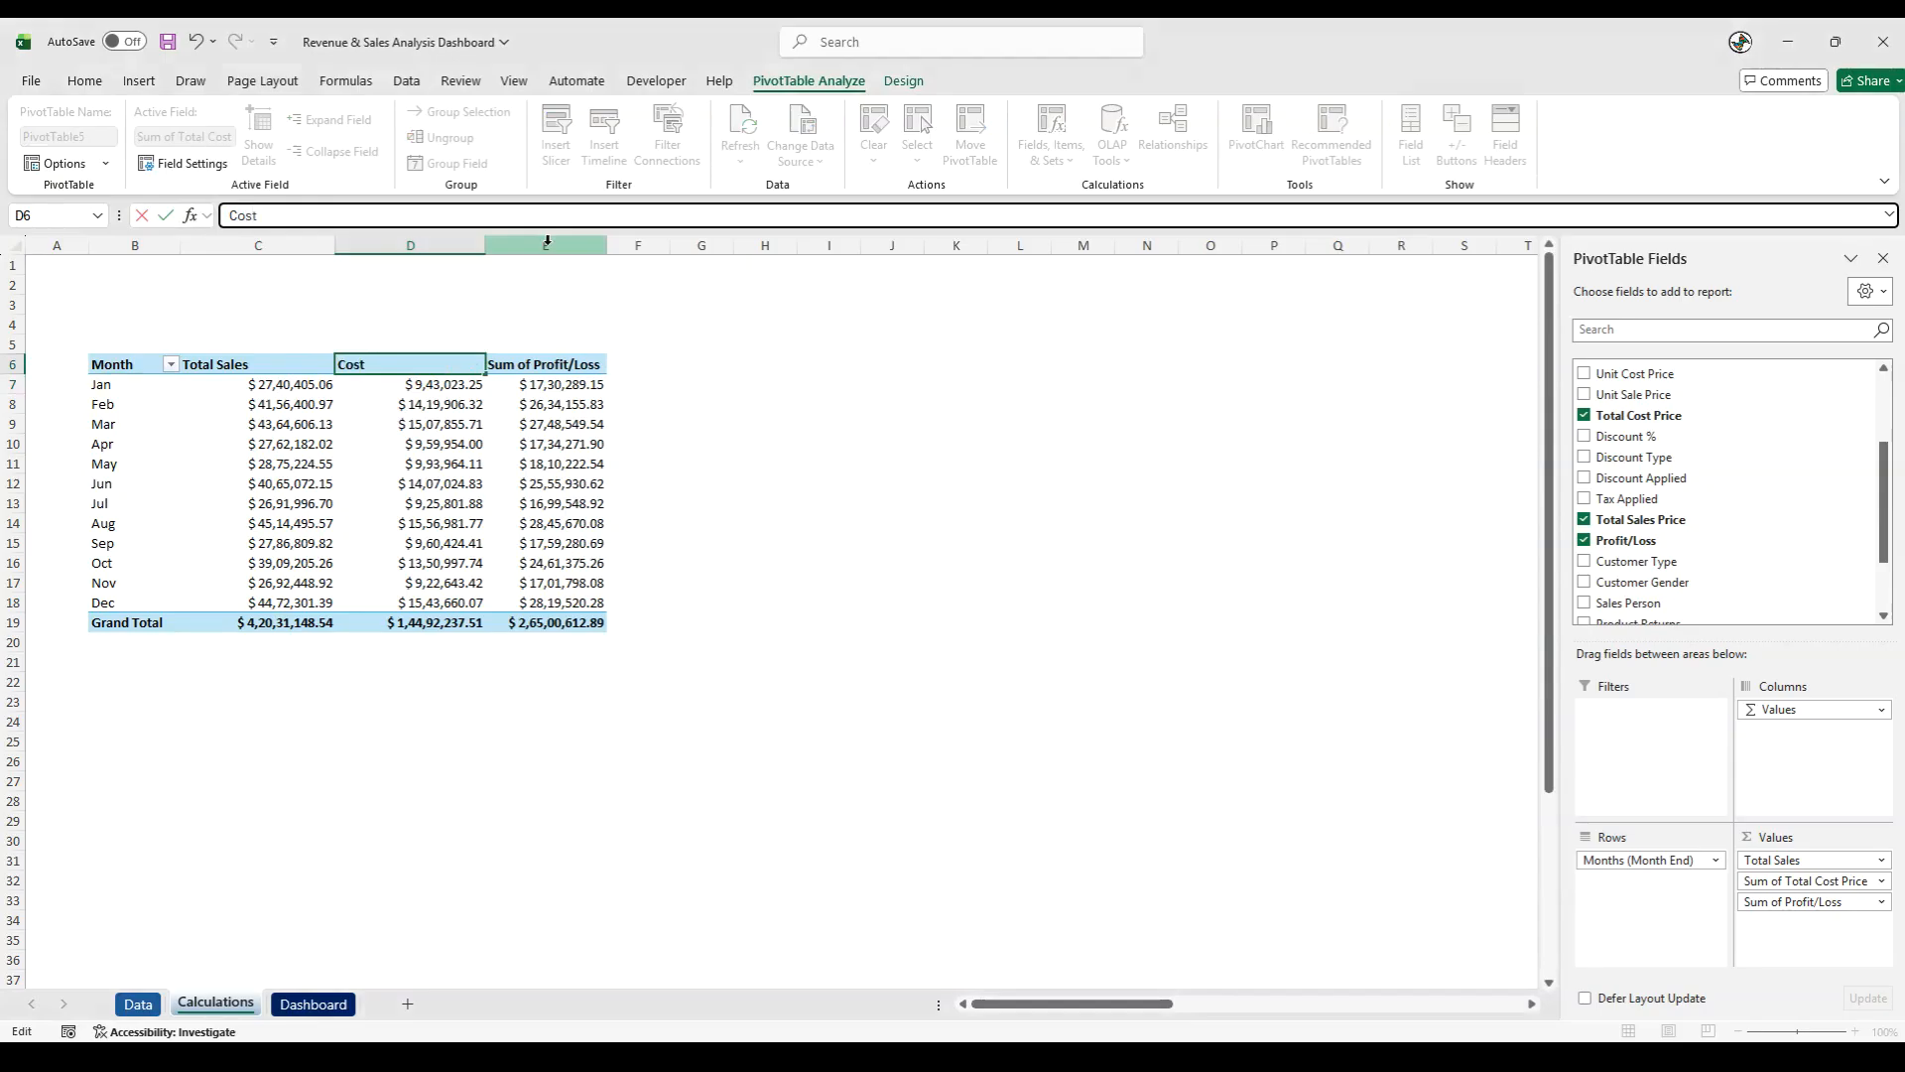
type(" of Goods Sold")
key("Return")
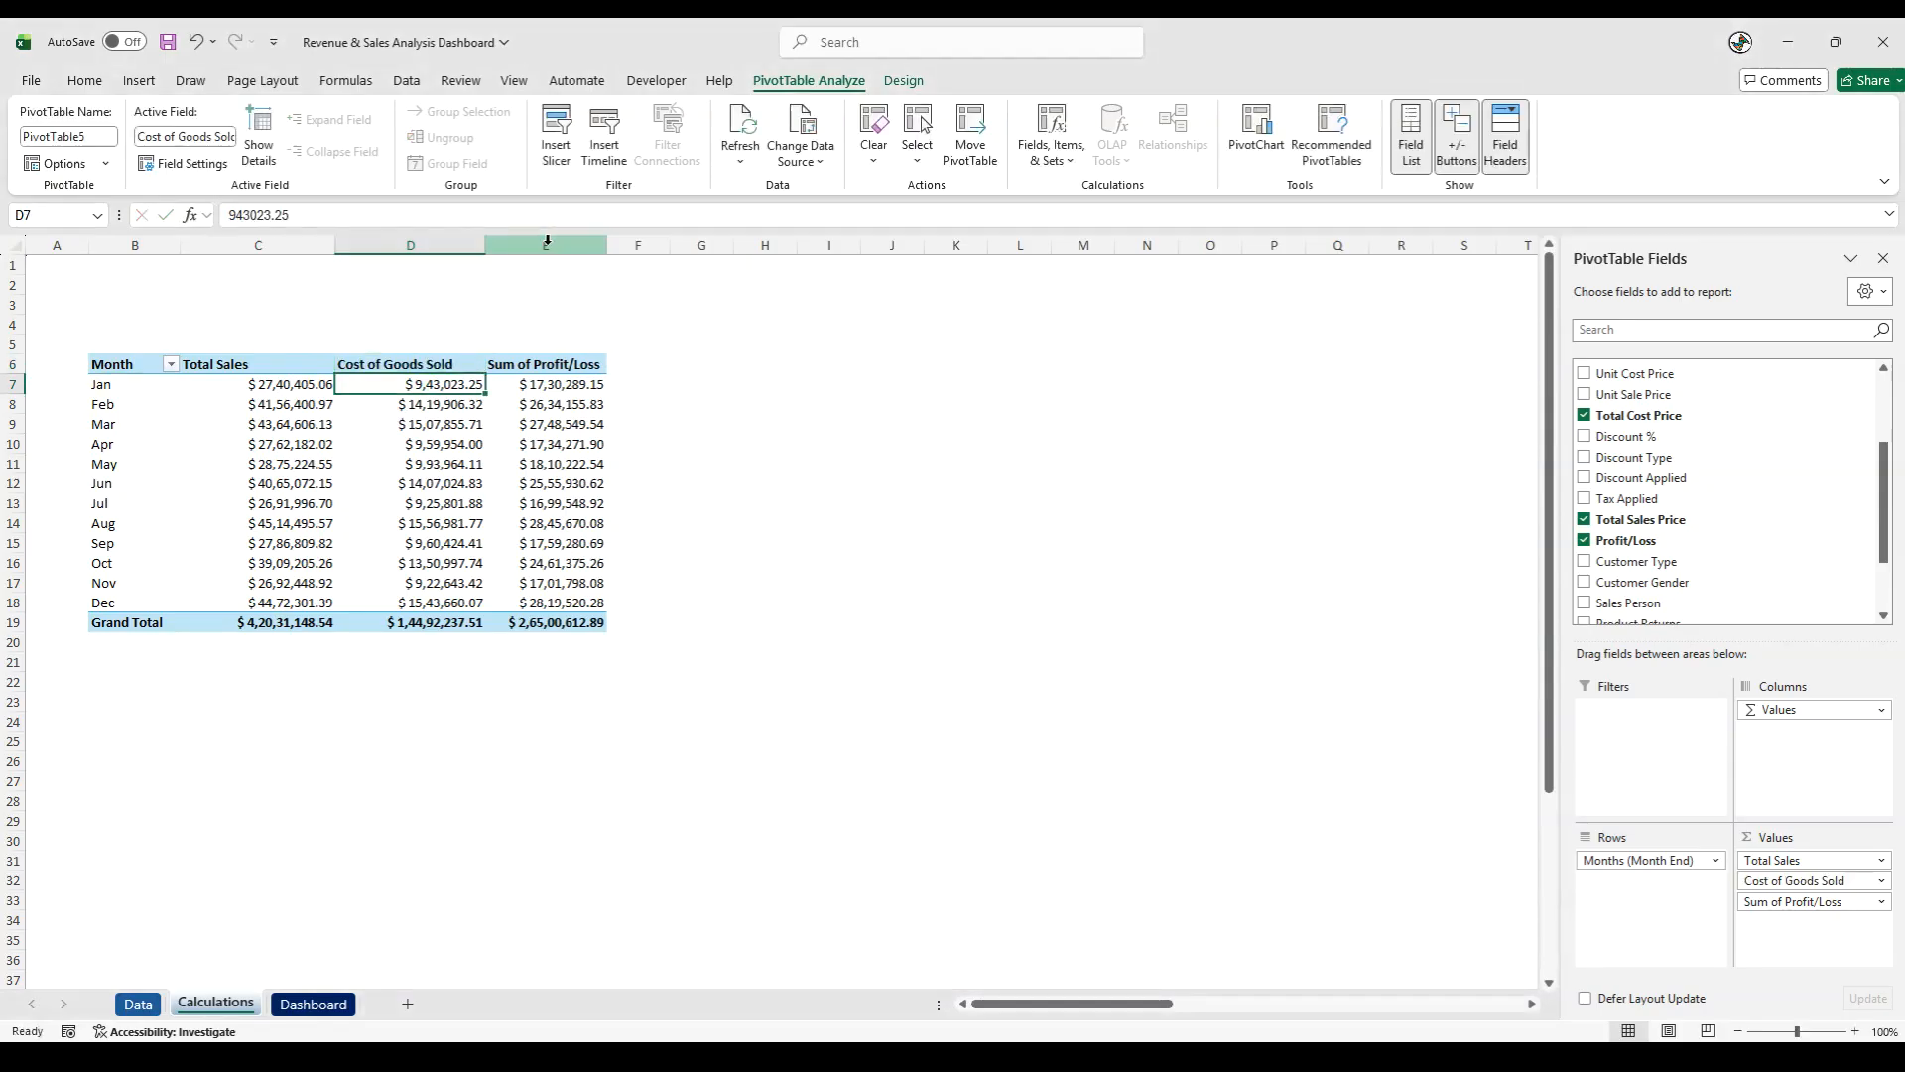
- Shorten the profit column header in E6 to Profit/Loss followed by a trailing space
left_click(541, 364)
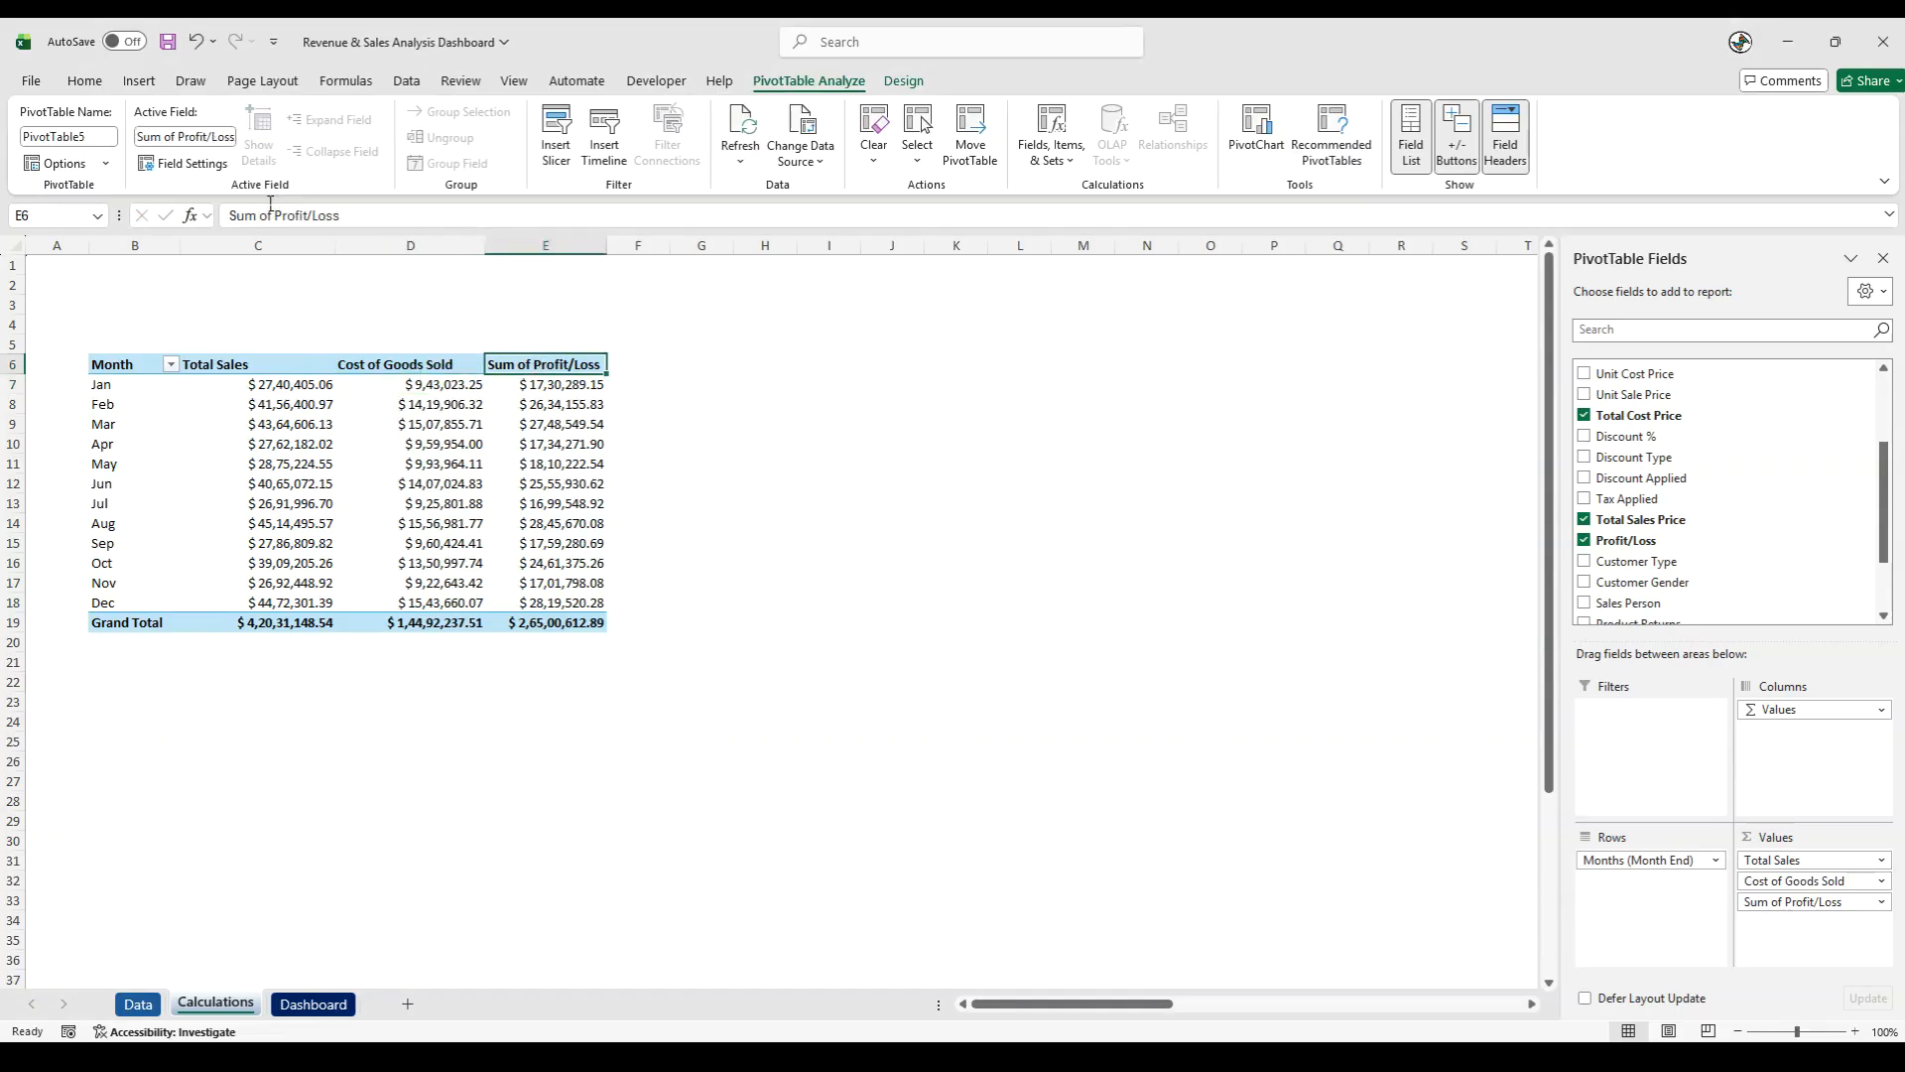
left_click_drag(277, 216, 229, 215)
key("BackSpace")
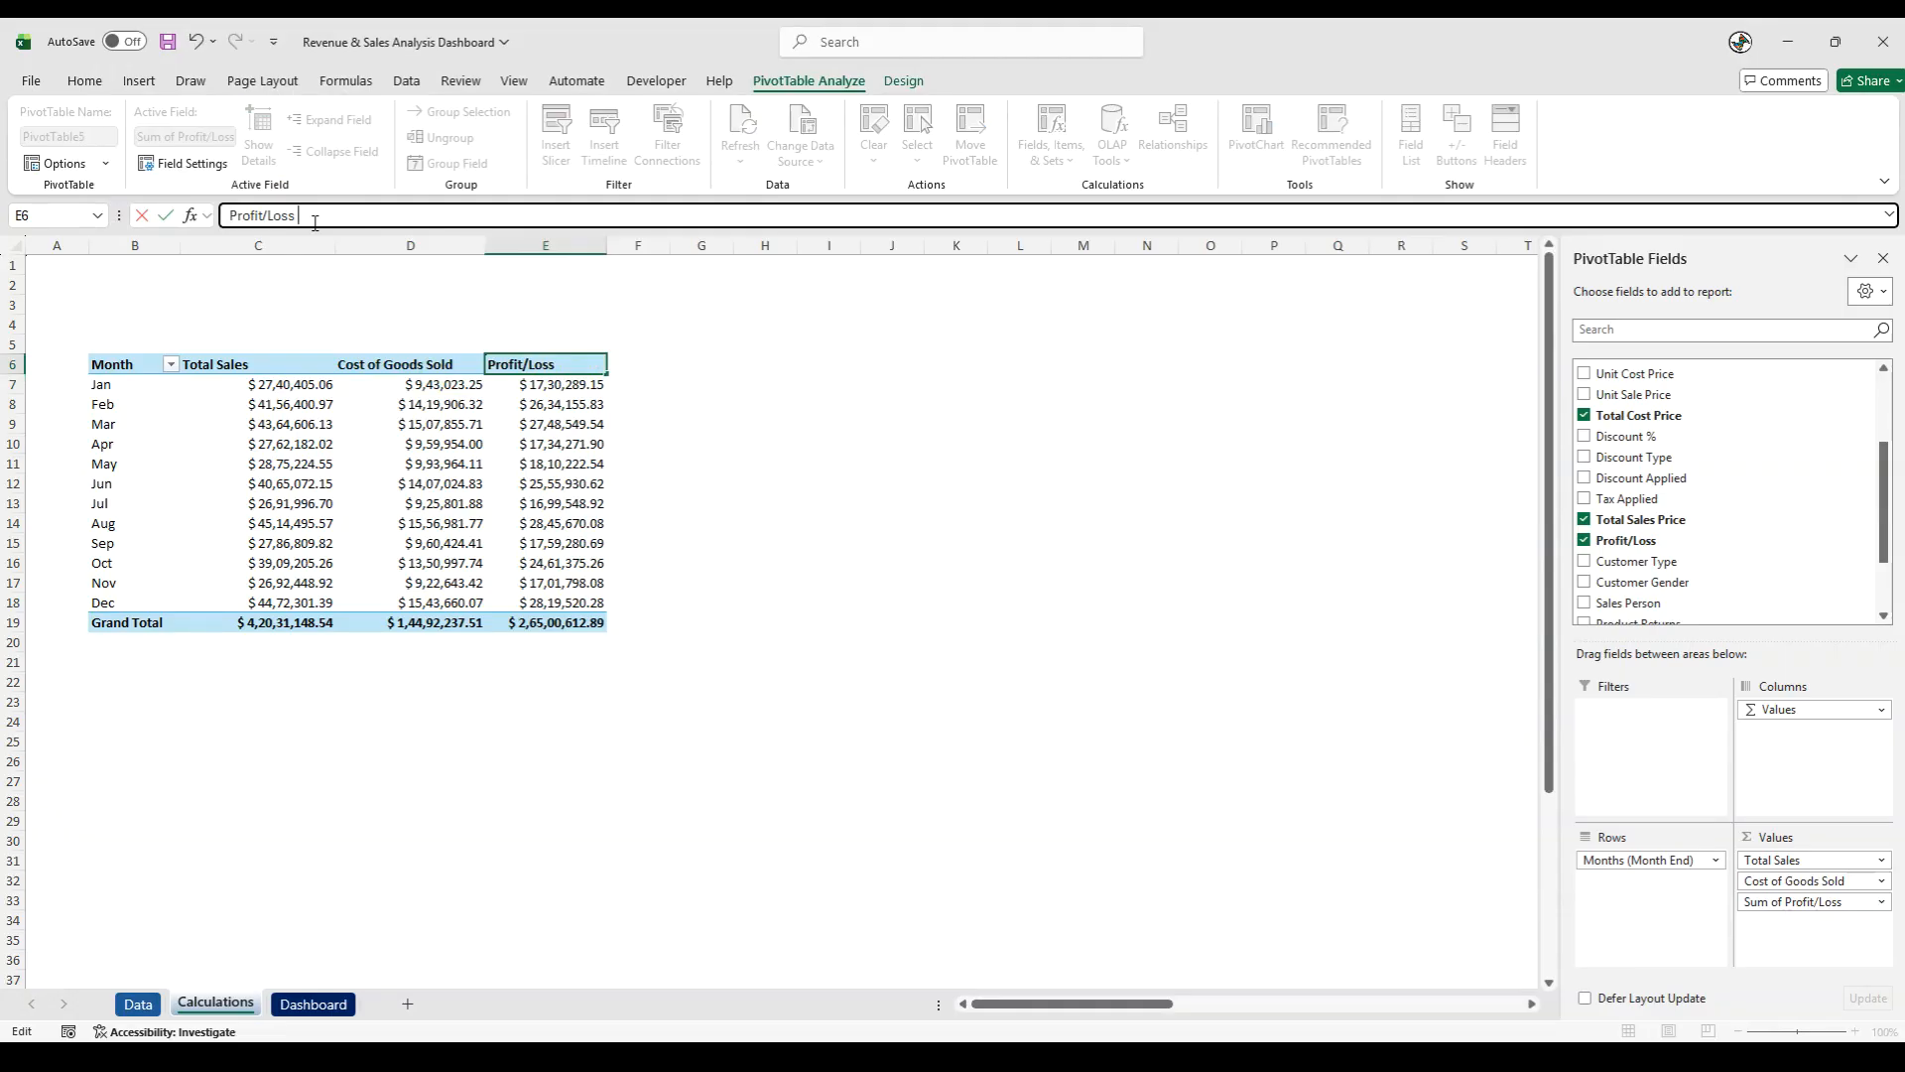
key("Return")
left_click(791, 484)
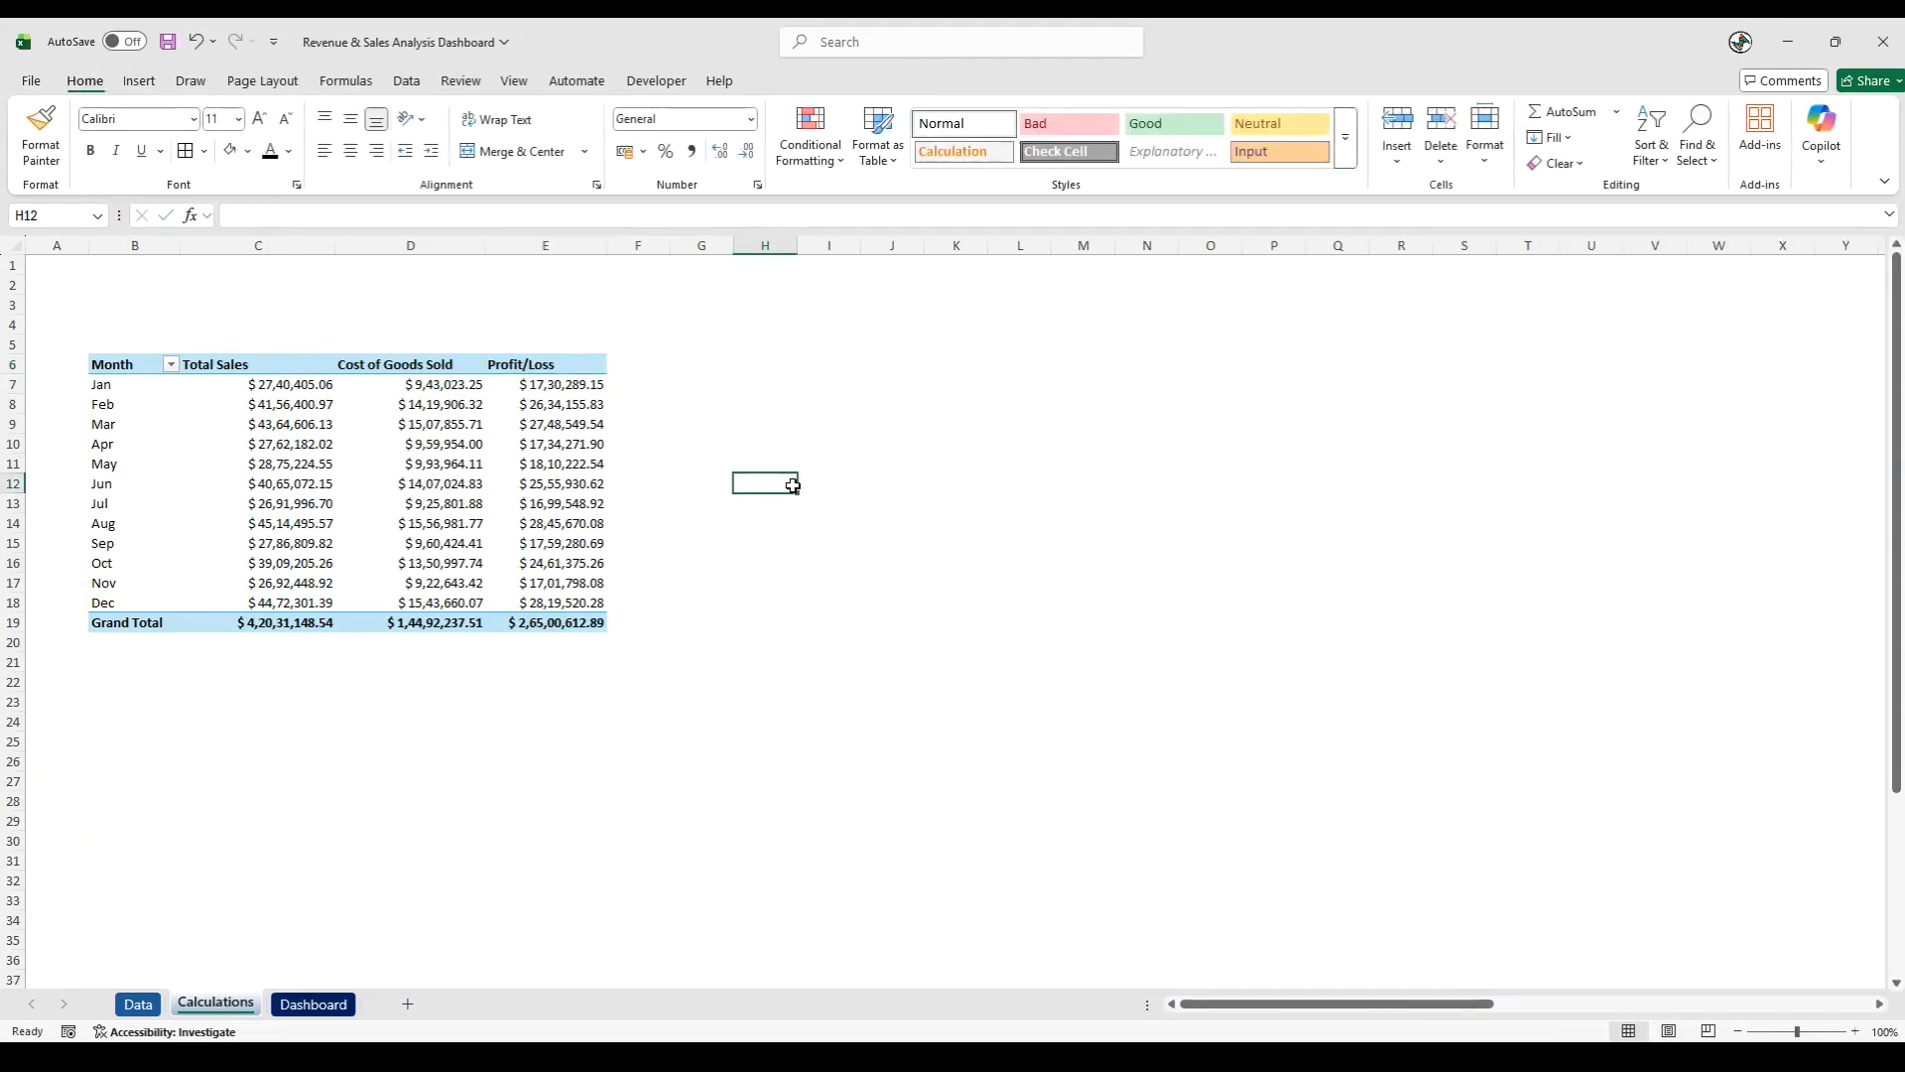
- Apply the Medium PivotTable style with the dark blue header row to the monthly table and slightly narrow column B
left_click(376, 476)
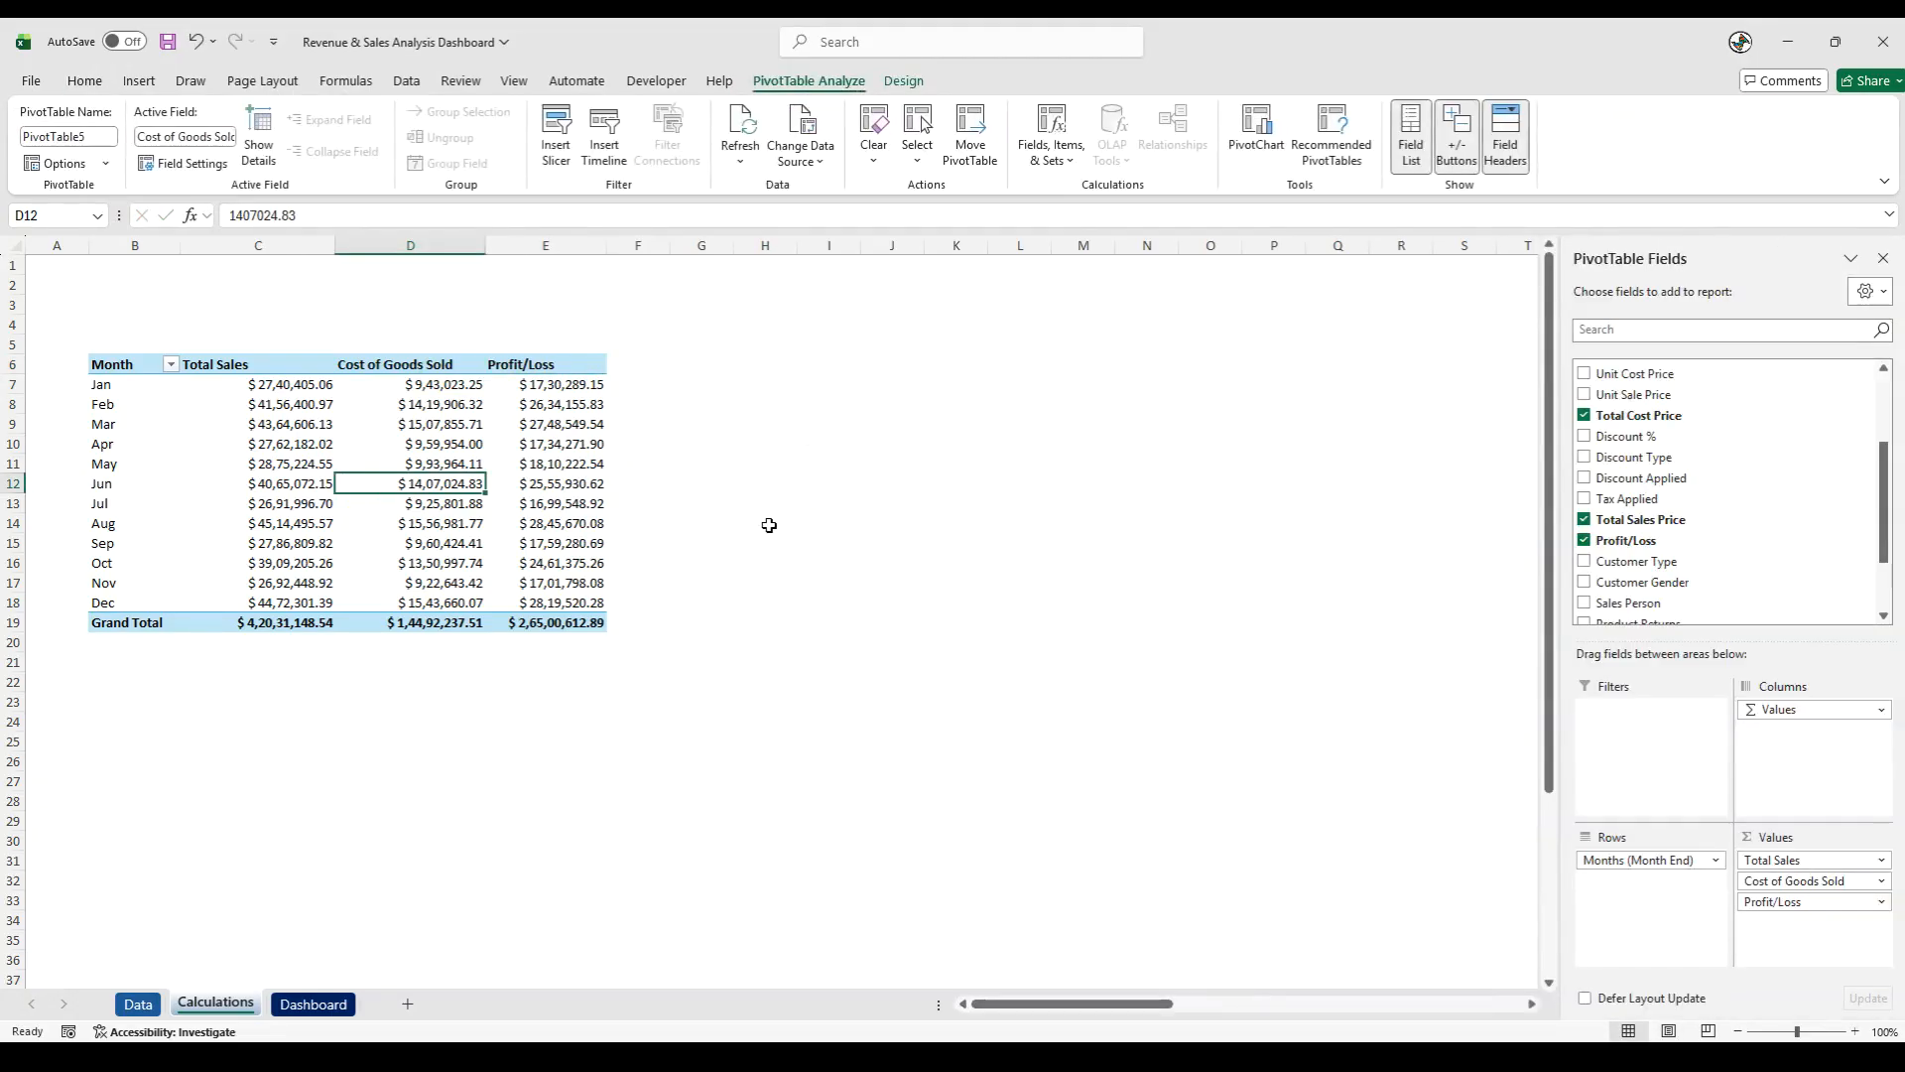
left_click(901, 82)
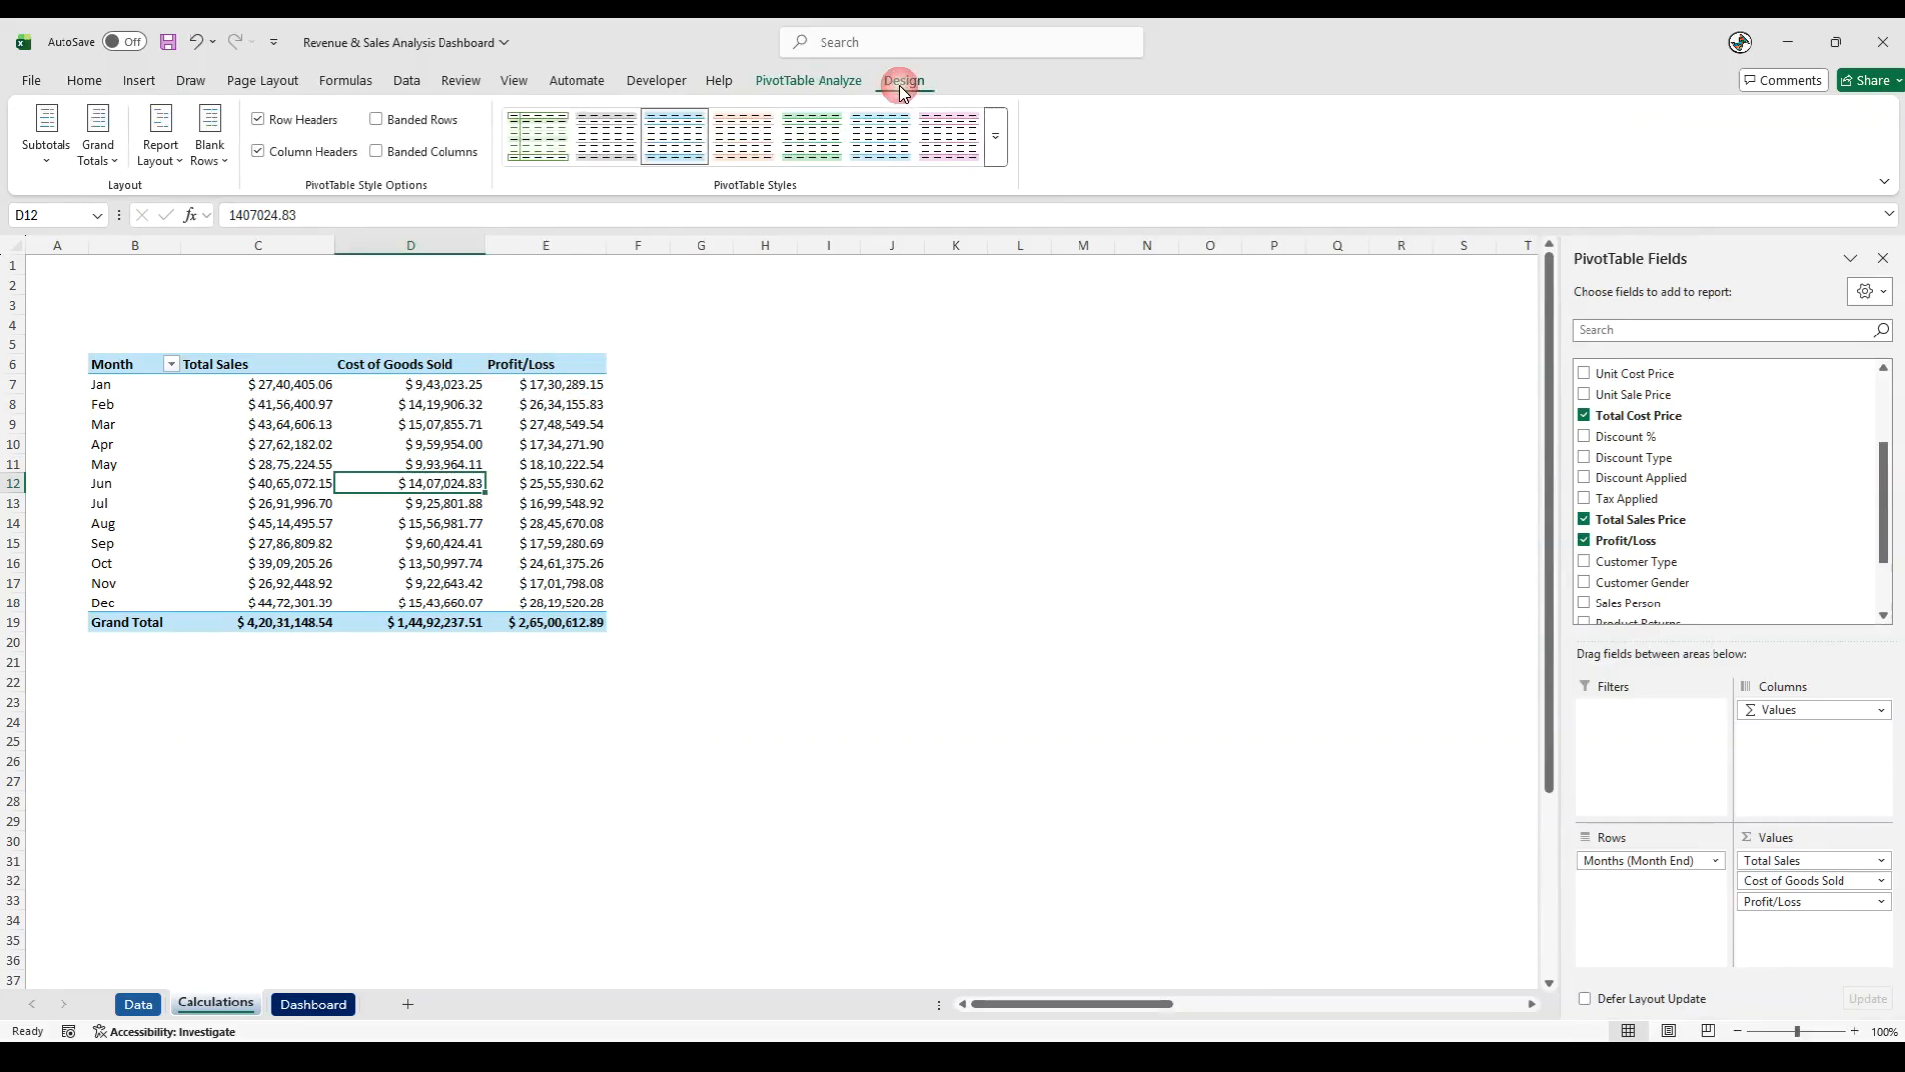
left_click(996, 134)
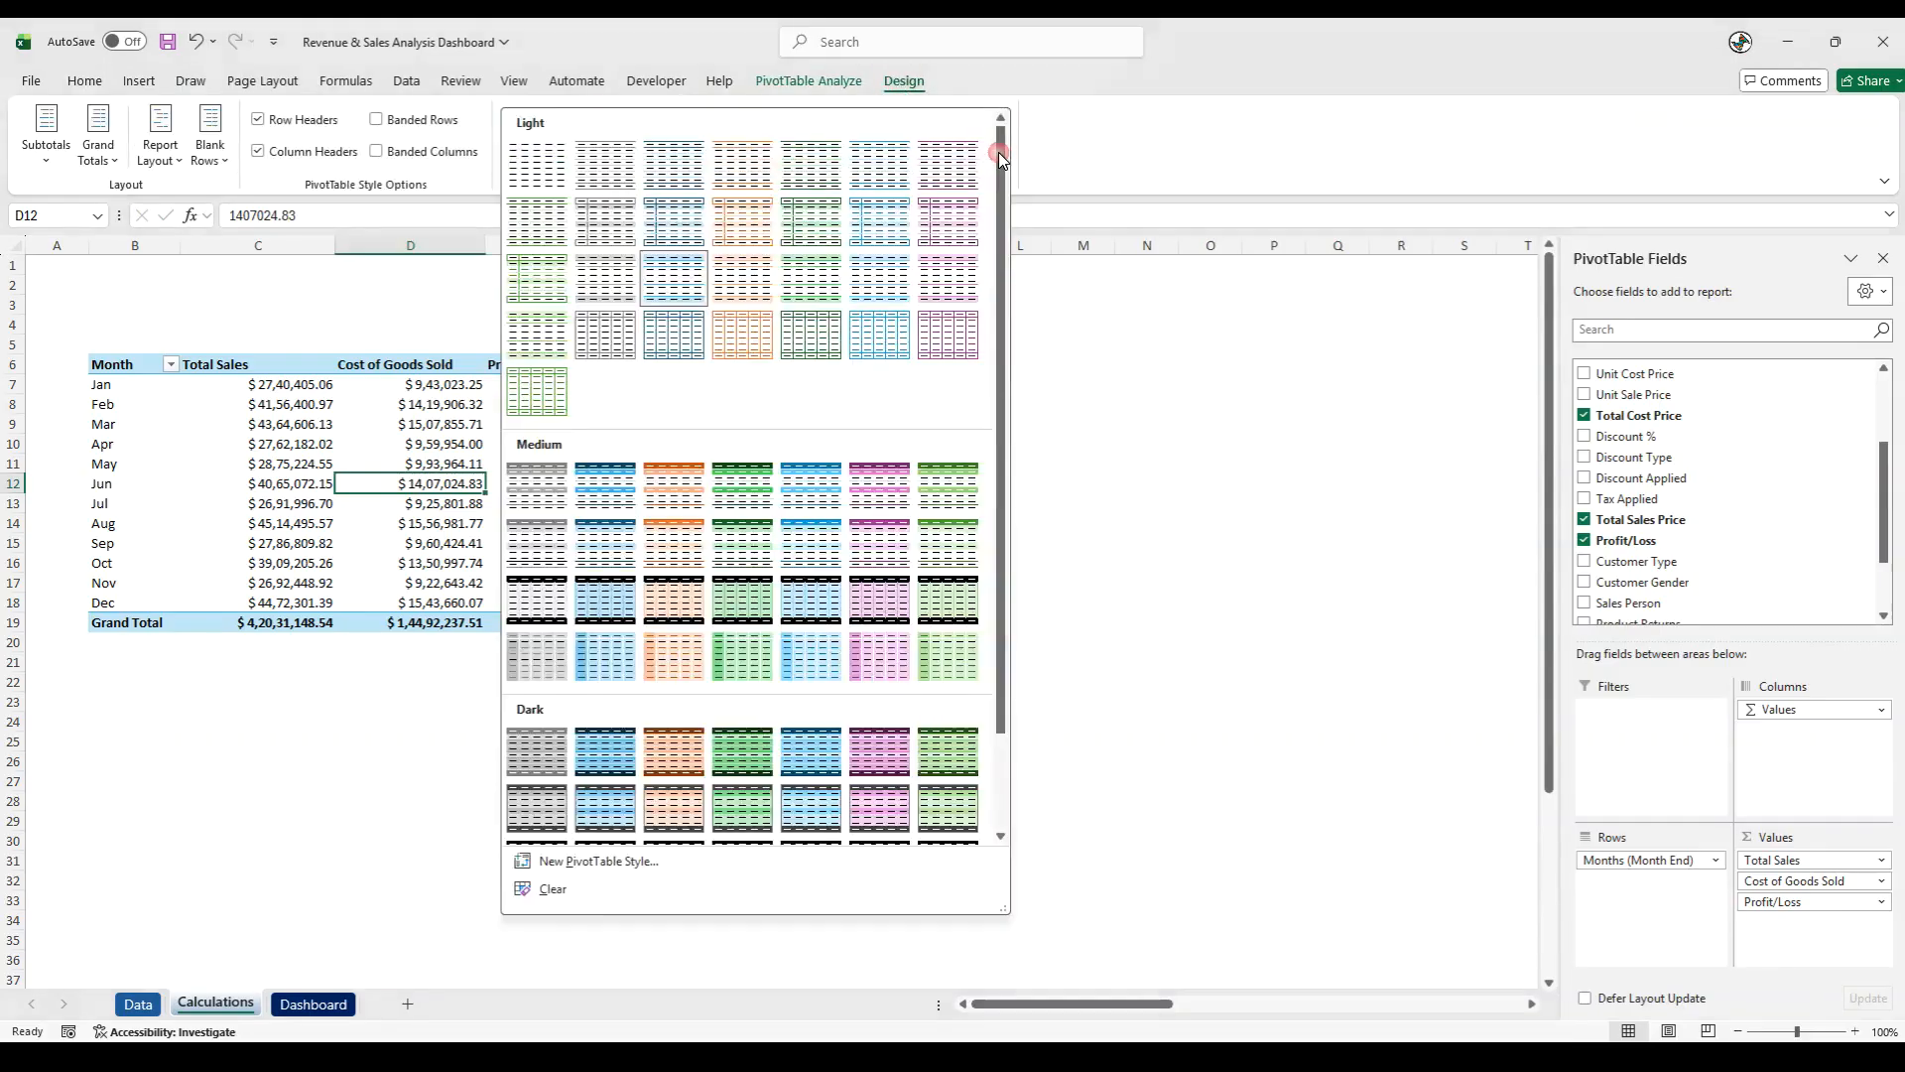
left_click(603, 487)
left_click(228, 782)
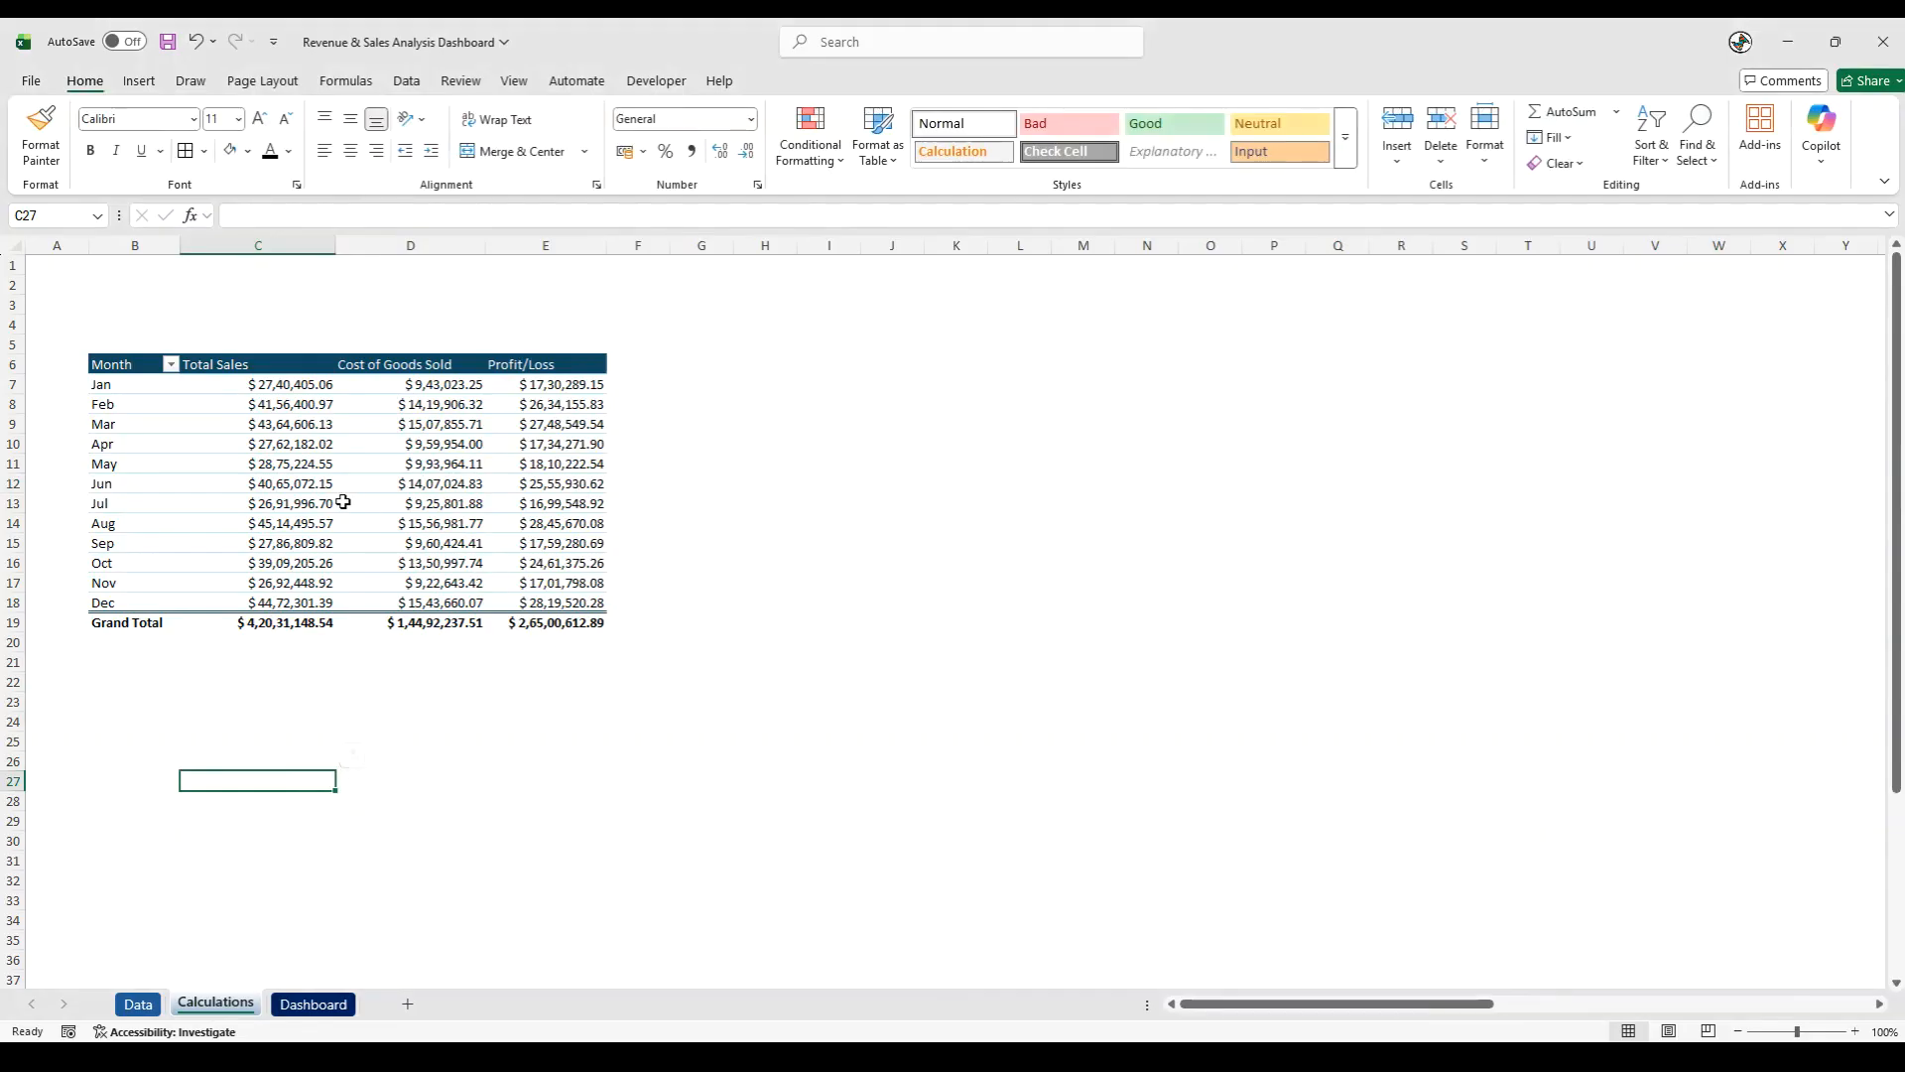
left_click_drag(180, 240, 177, 241)
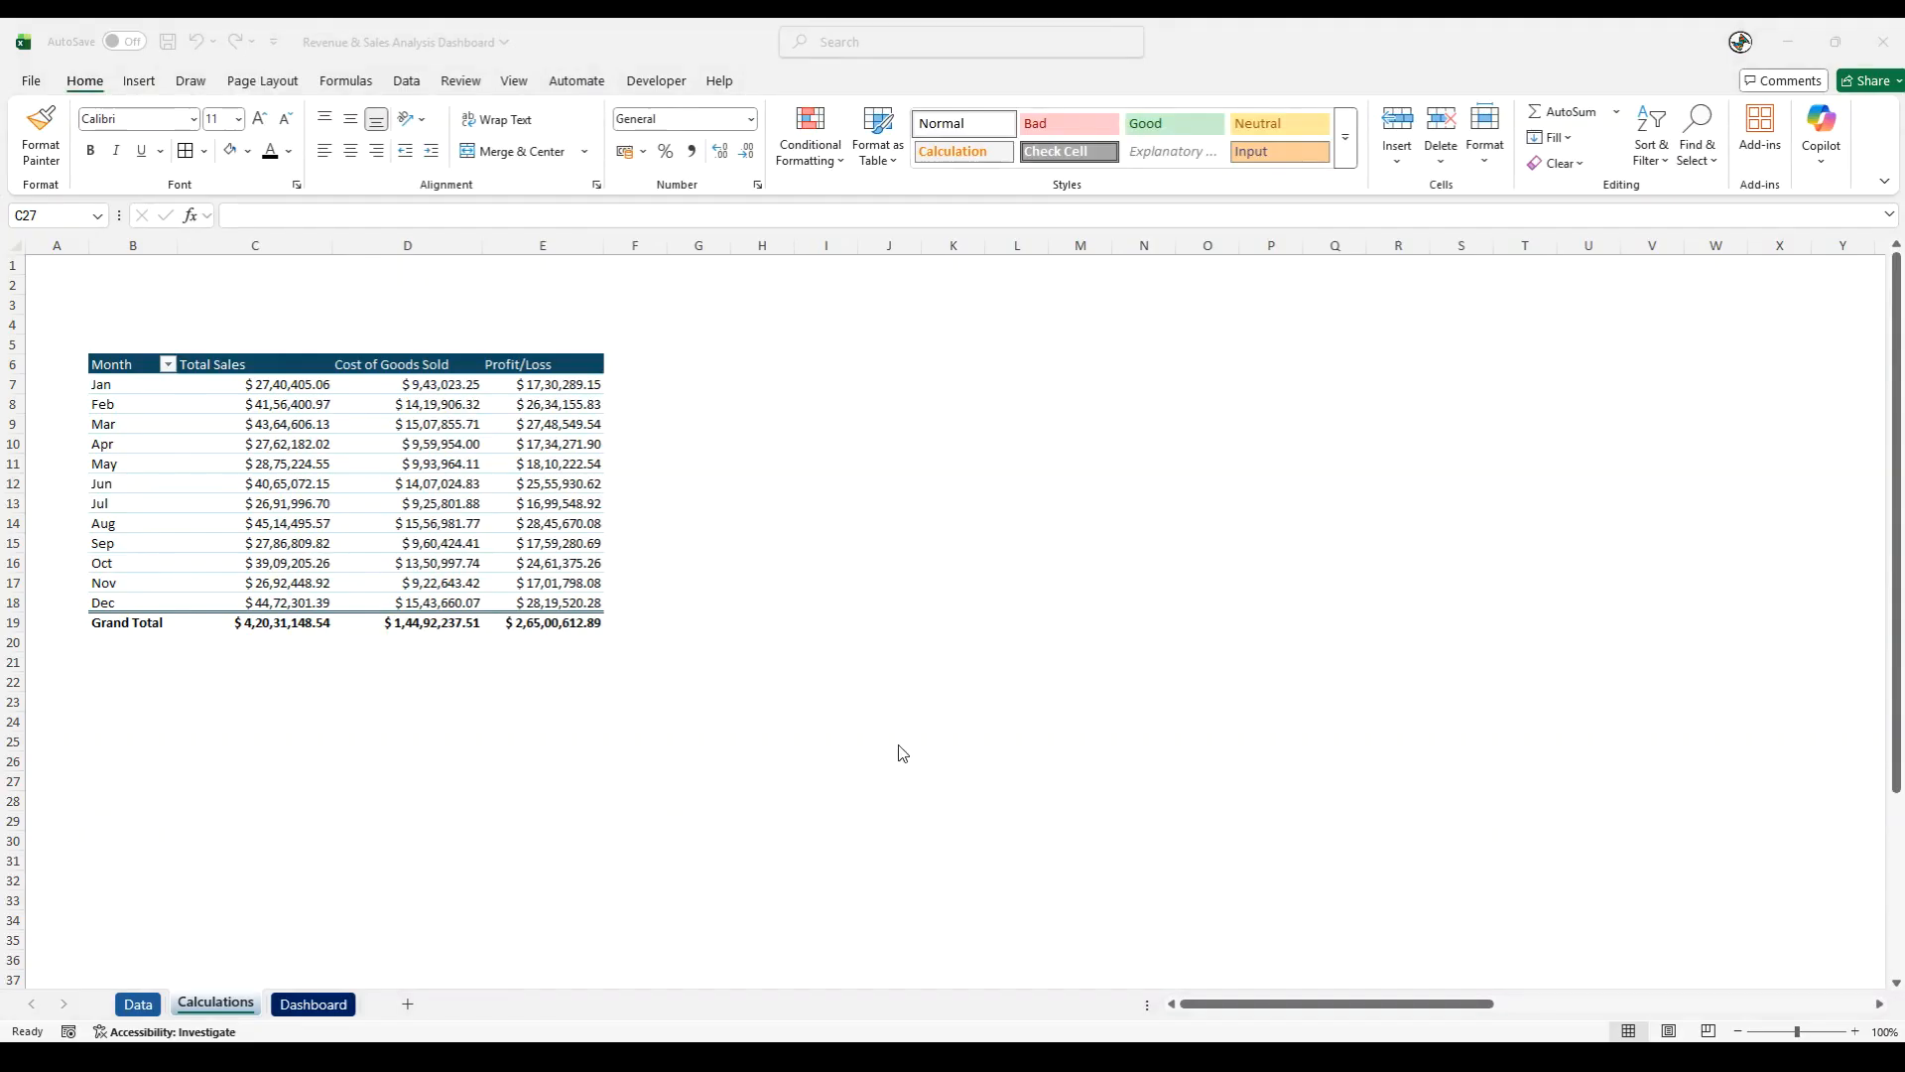
left_click(663, 746)
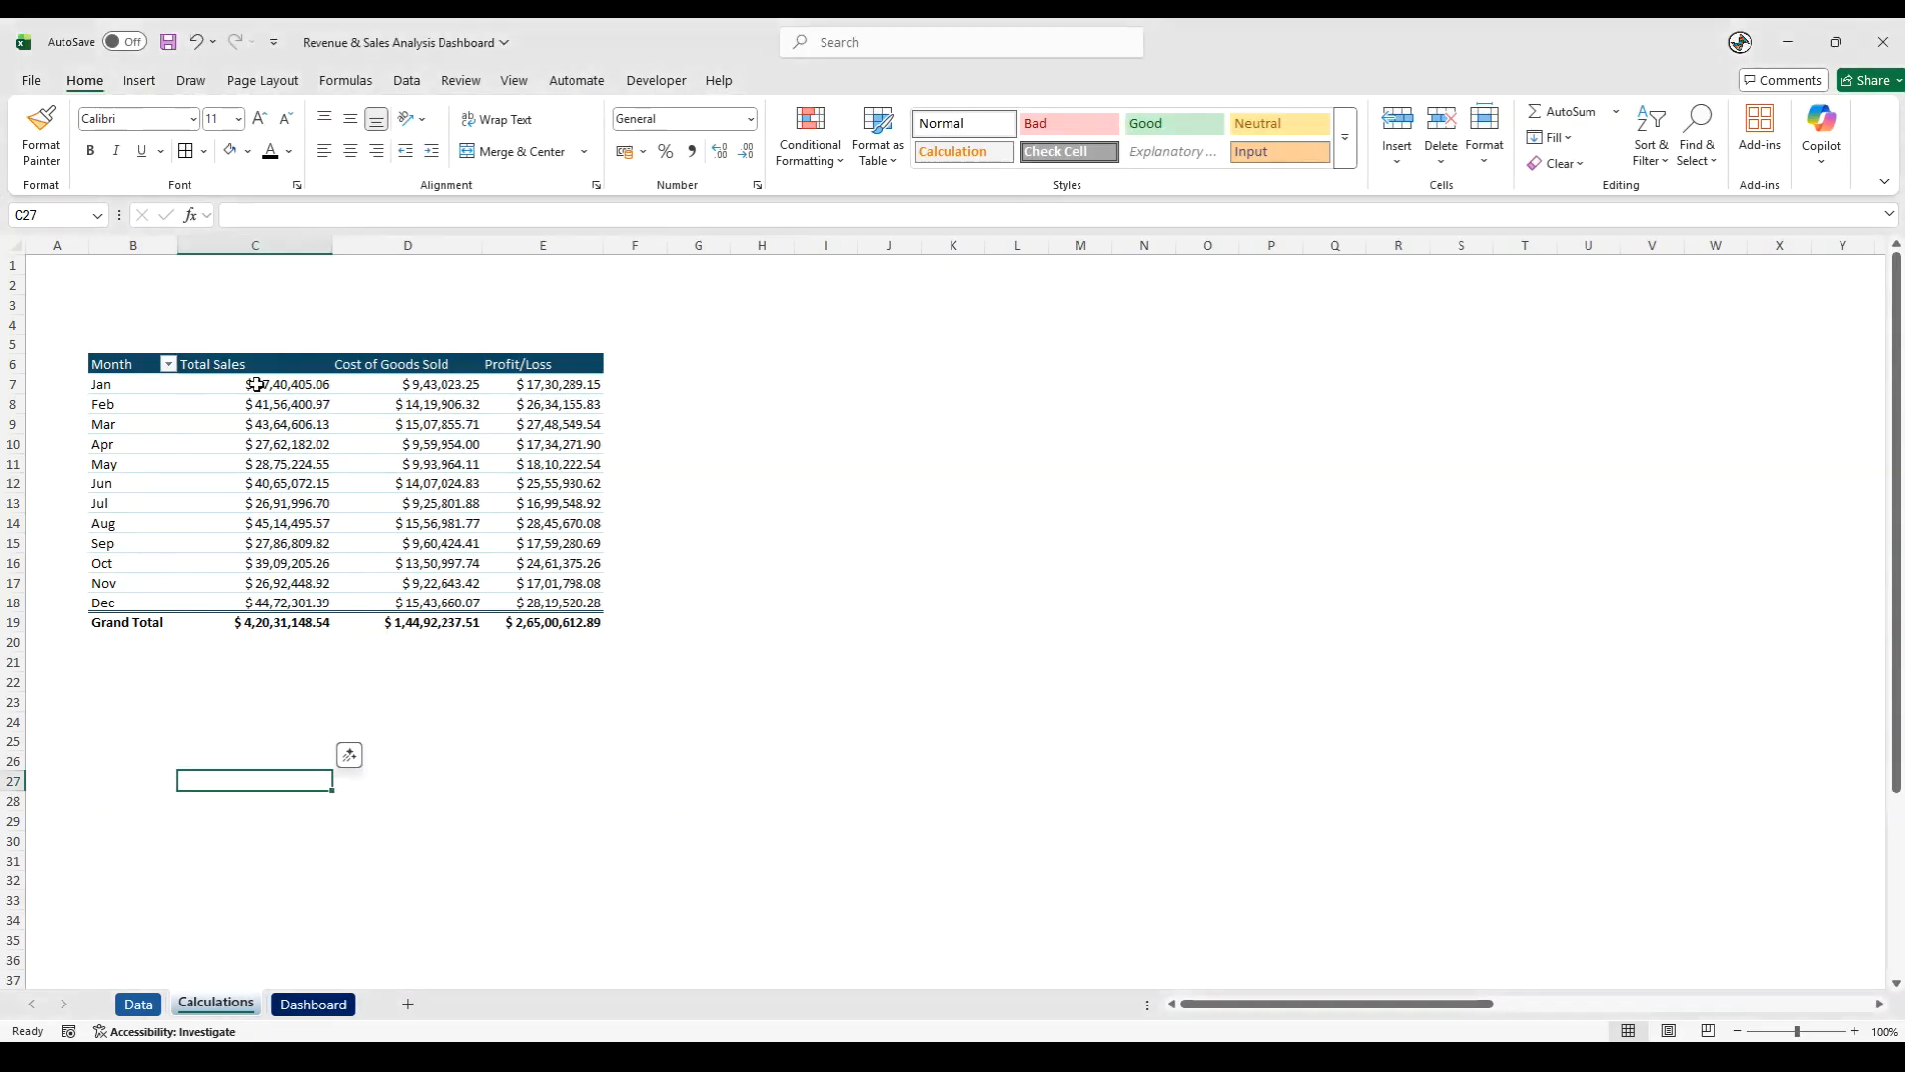
- Apply the custom number format [<999950]$ 0.00,"k";[<999950000]$ 0.00,,"m";$0.00,,,"b" to columns C through E
left_click_drag(285, 245, 534, 293)
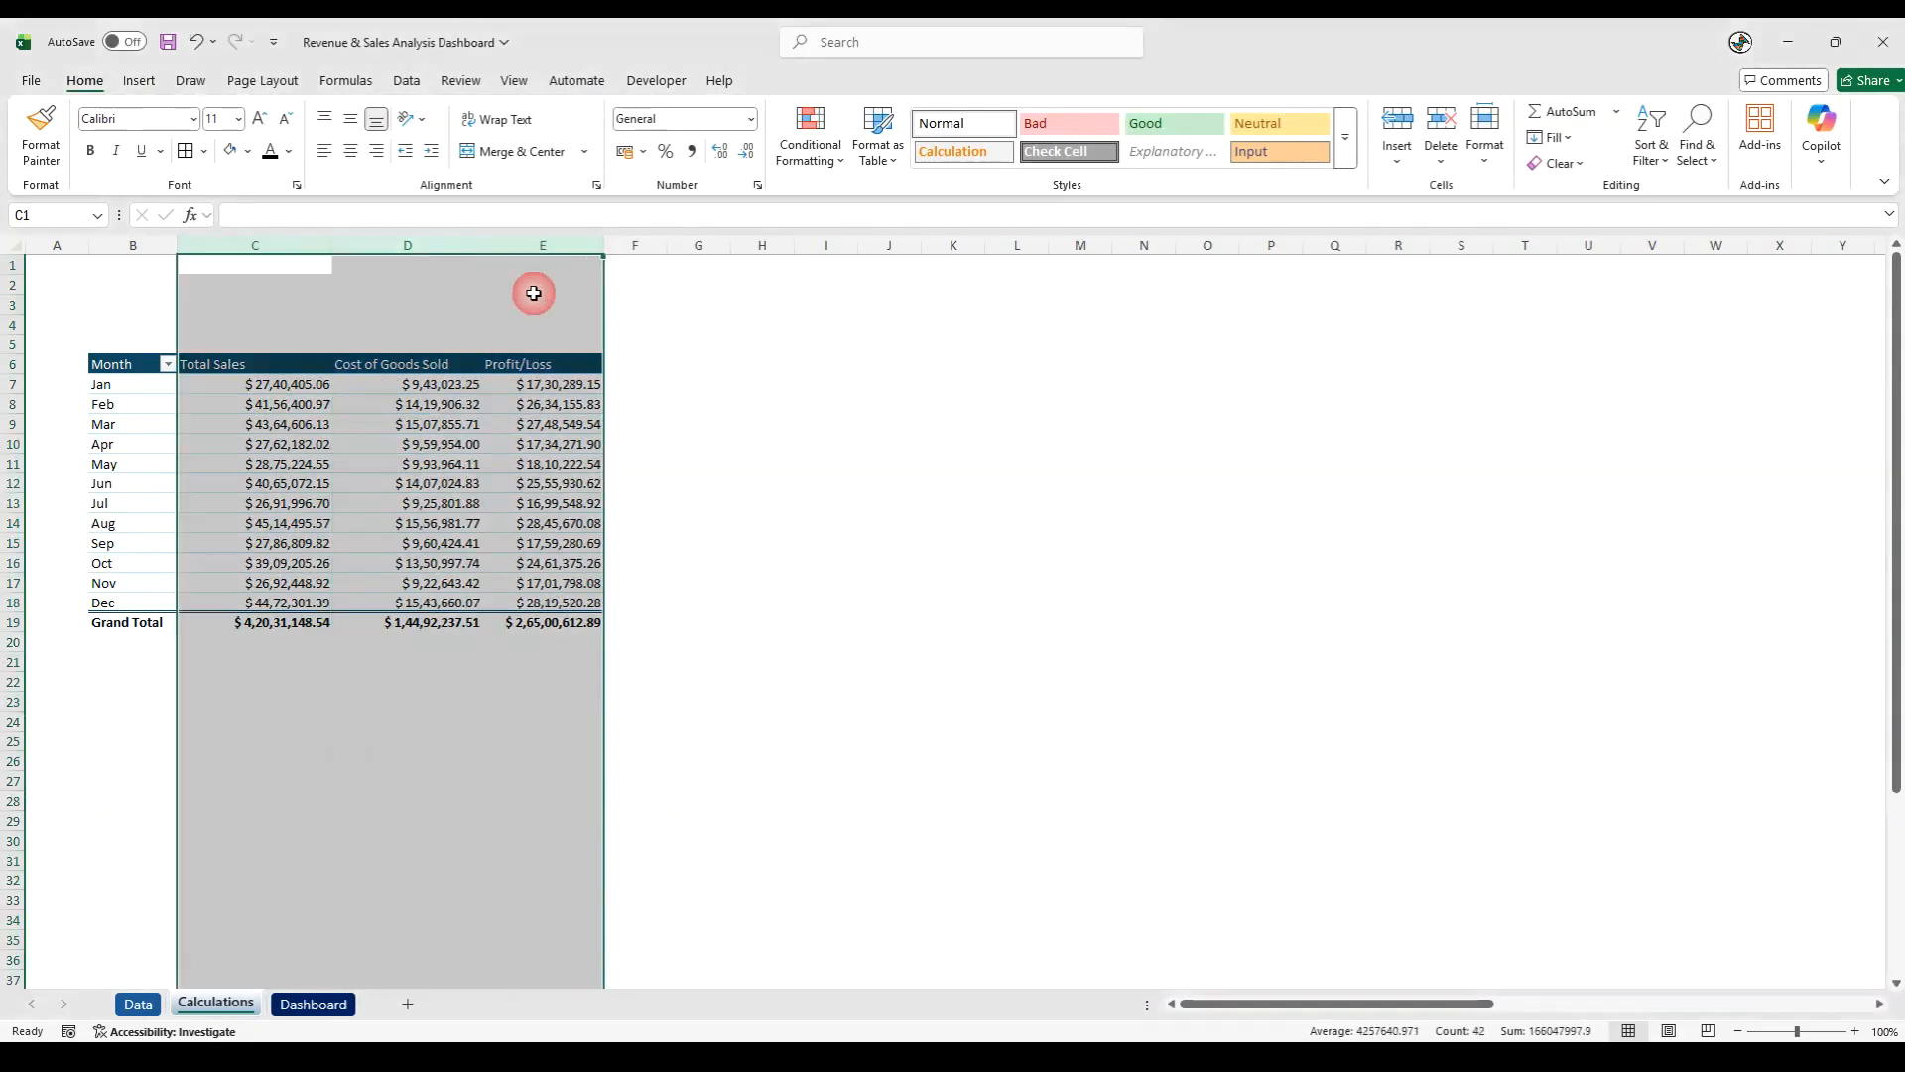
right_click(522, 379)
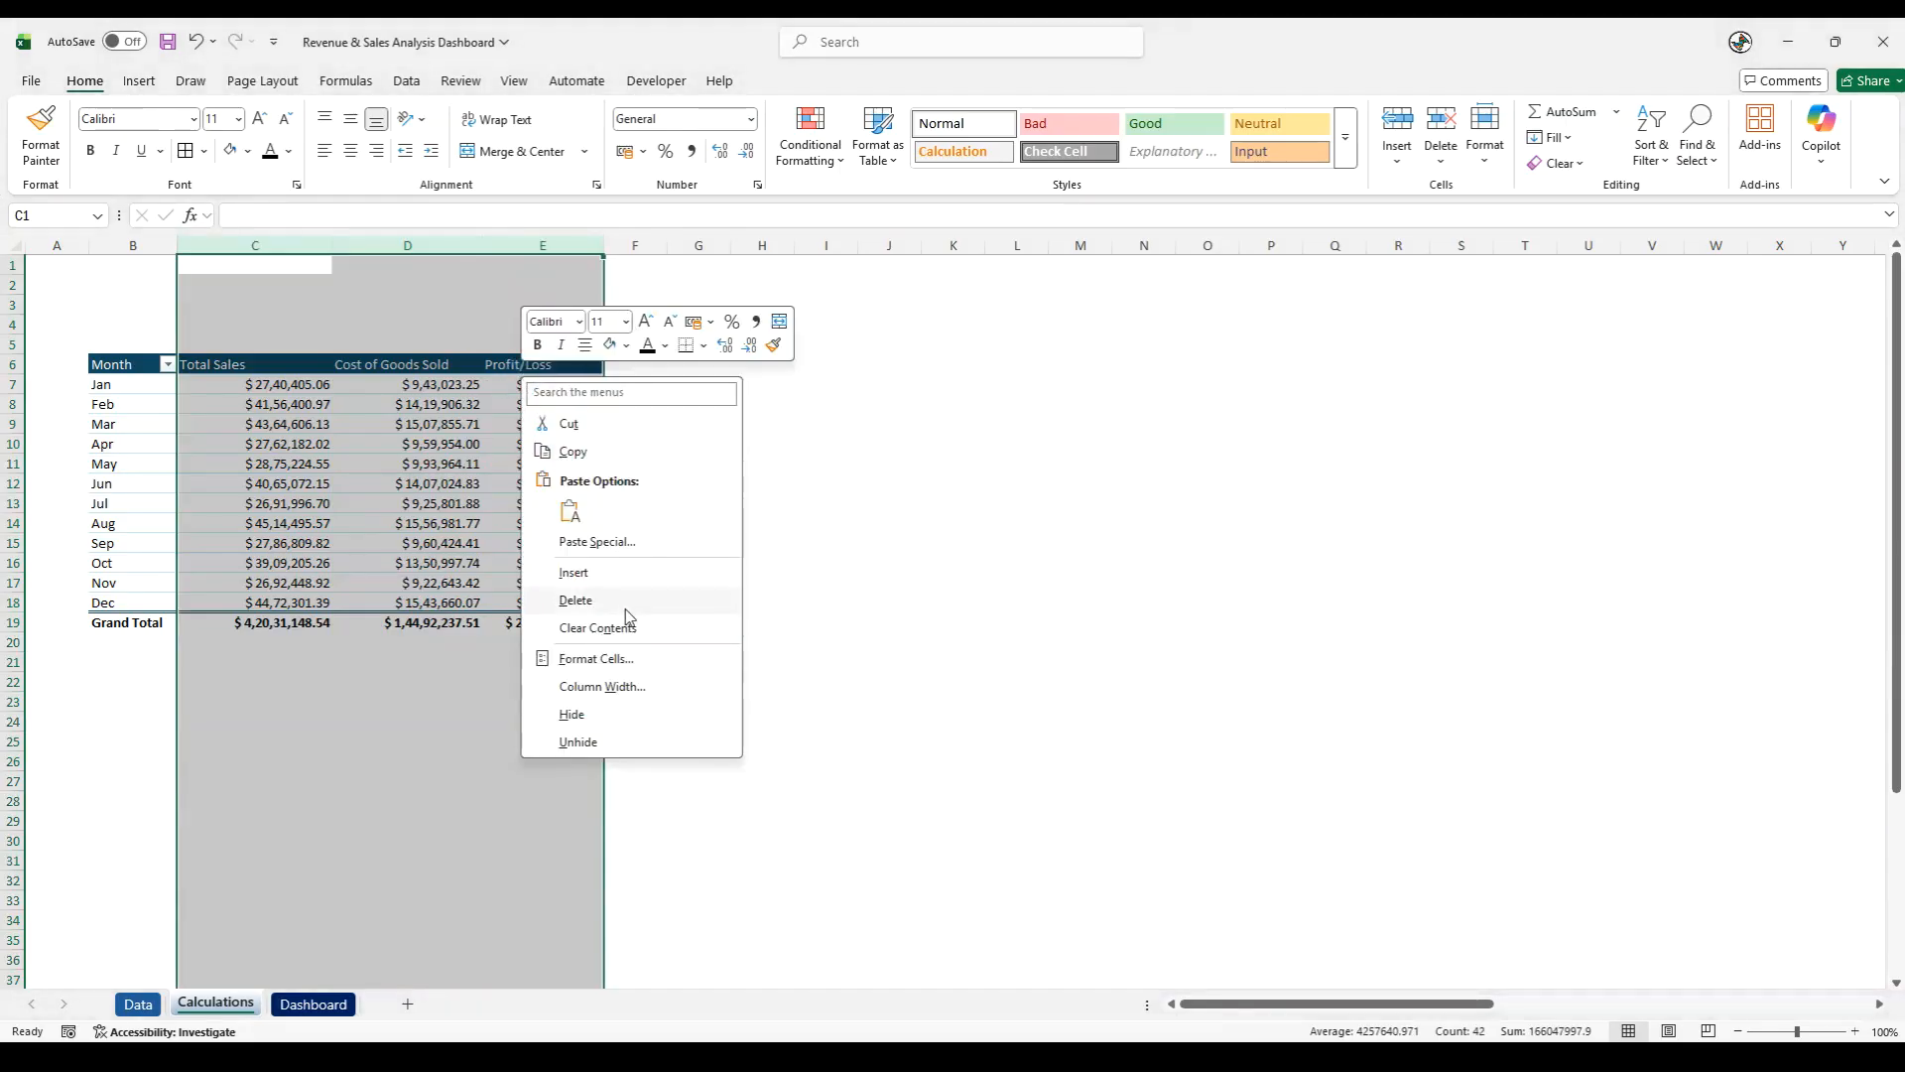
left_click(610, 659)
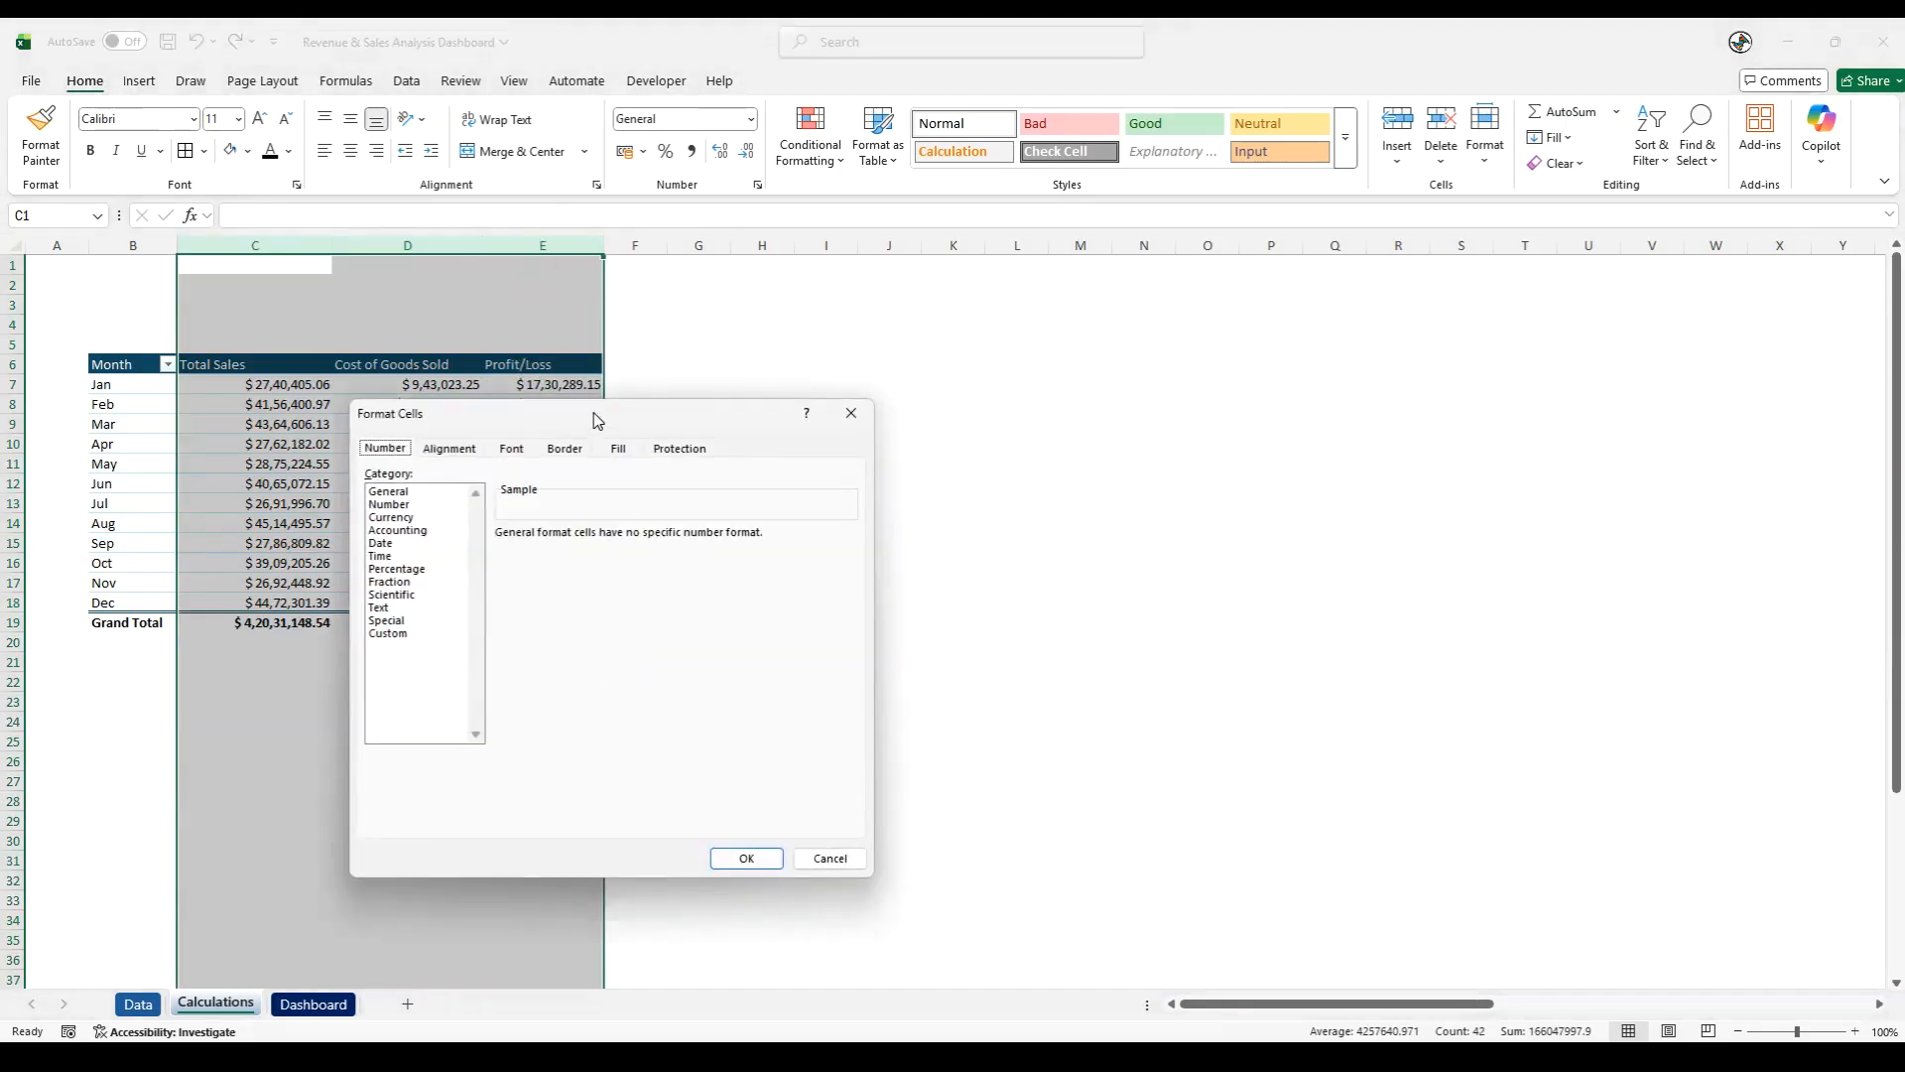
left_click_drag(598, 420, 1001, 398)
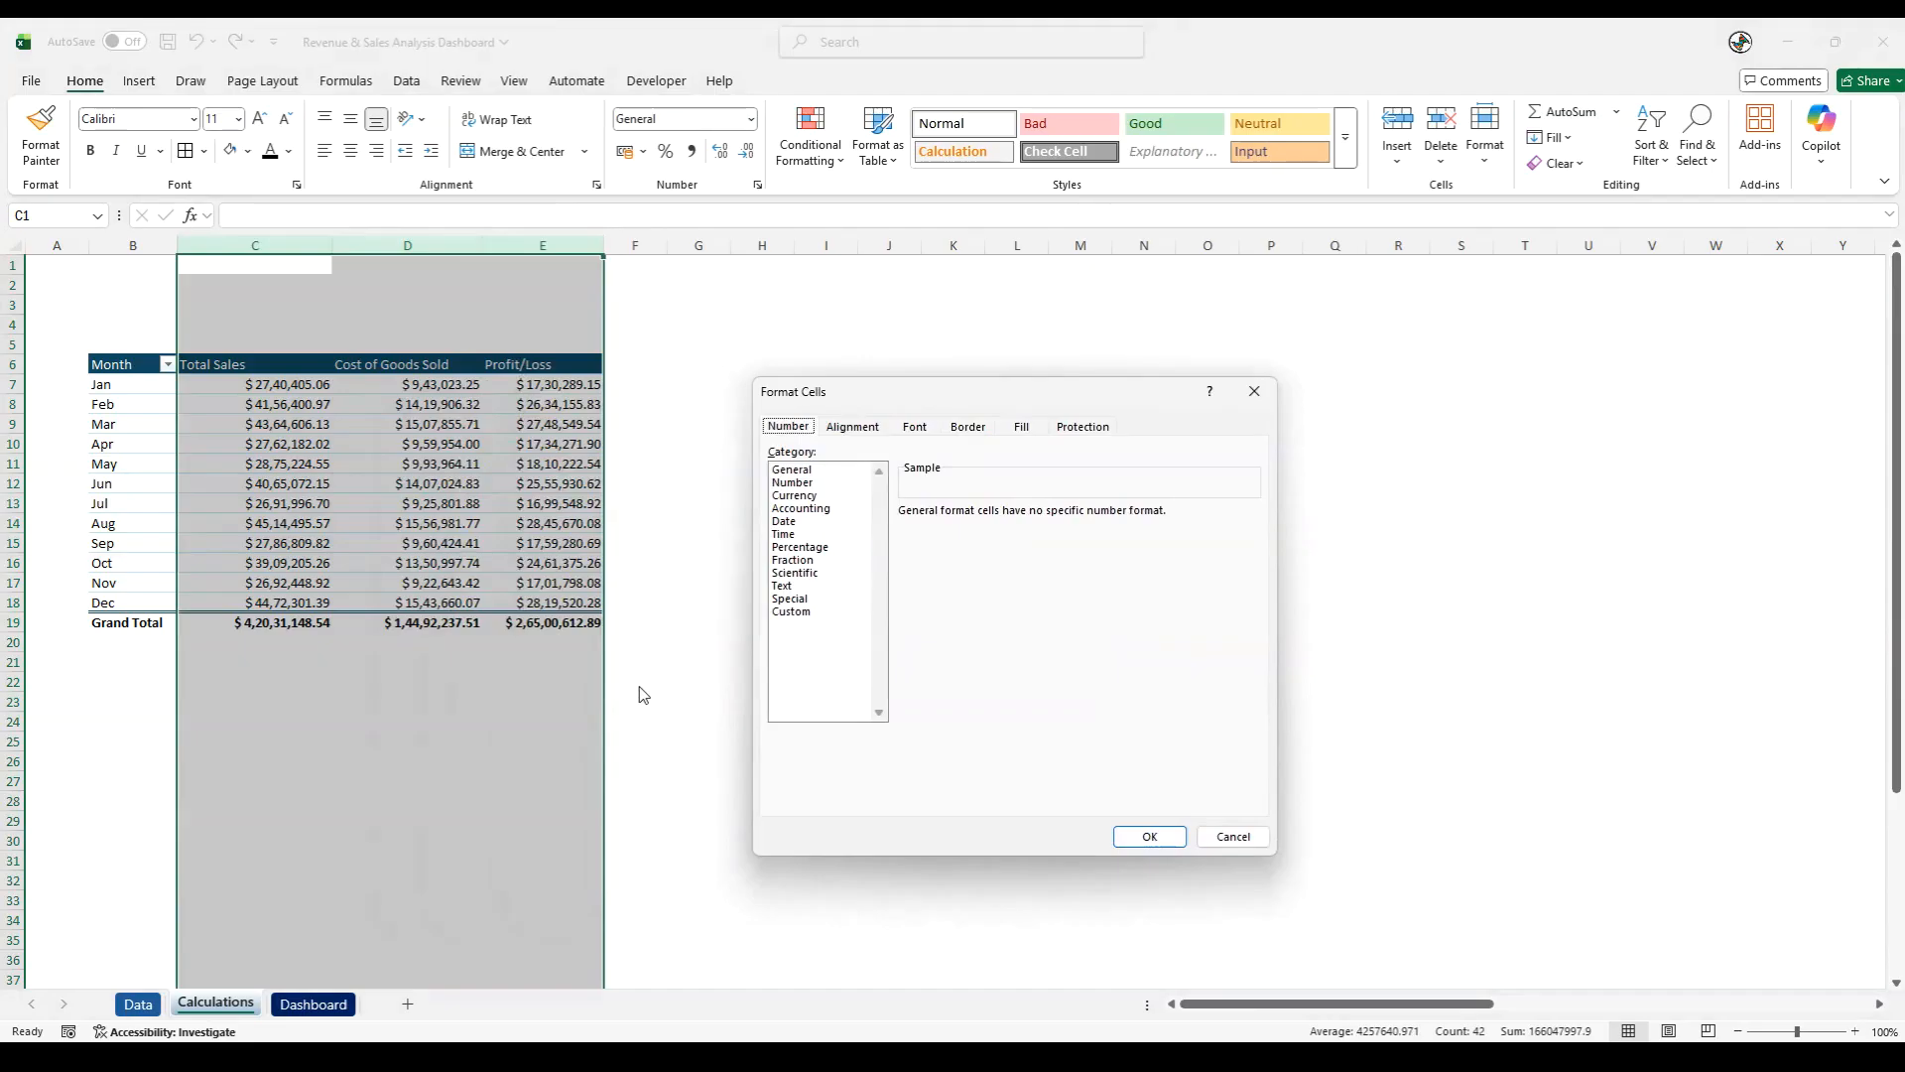
left_click(804, 612)
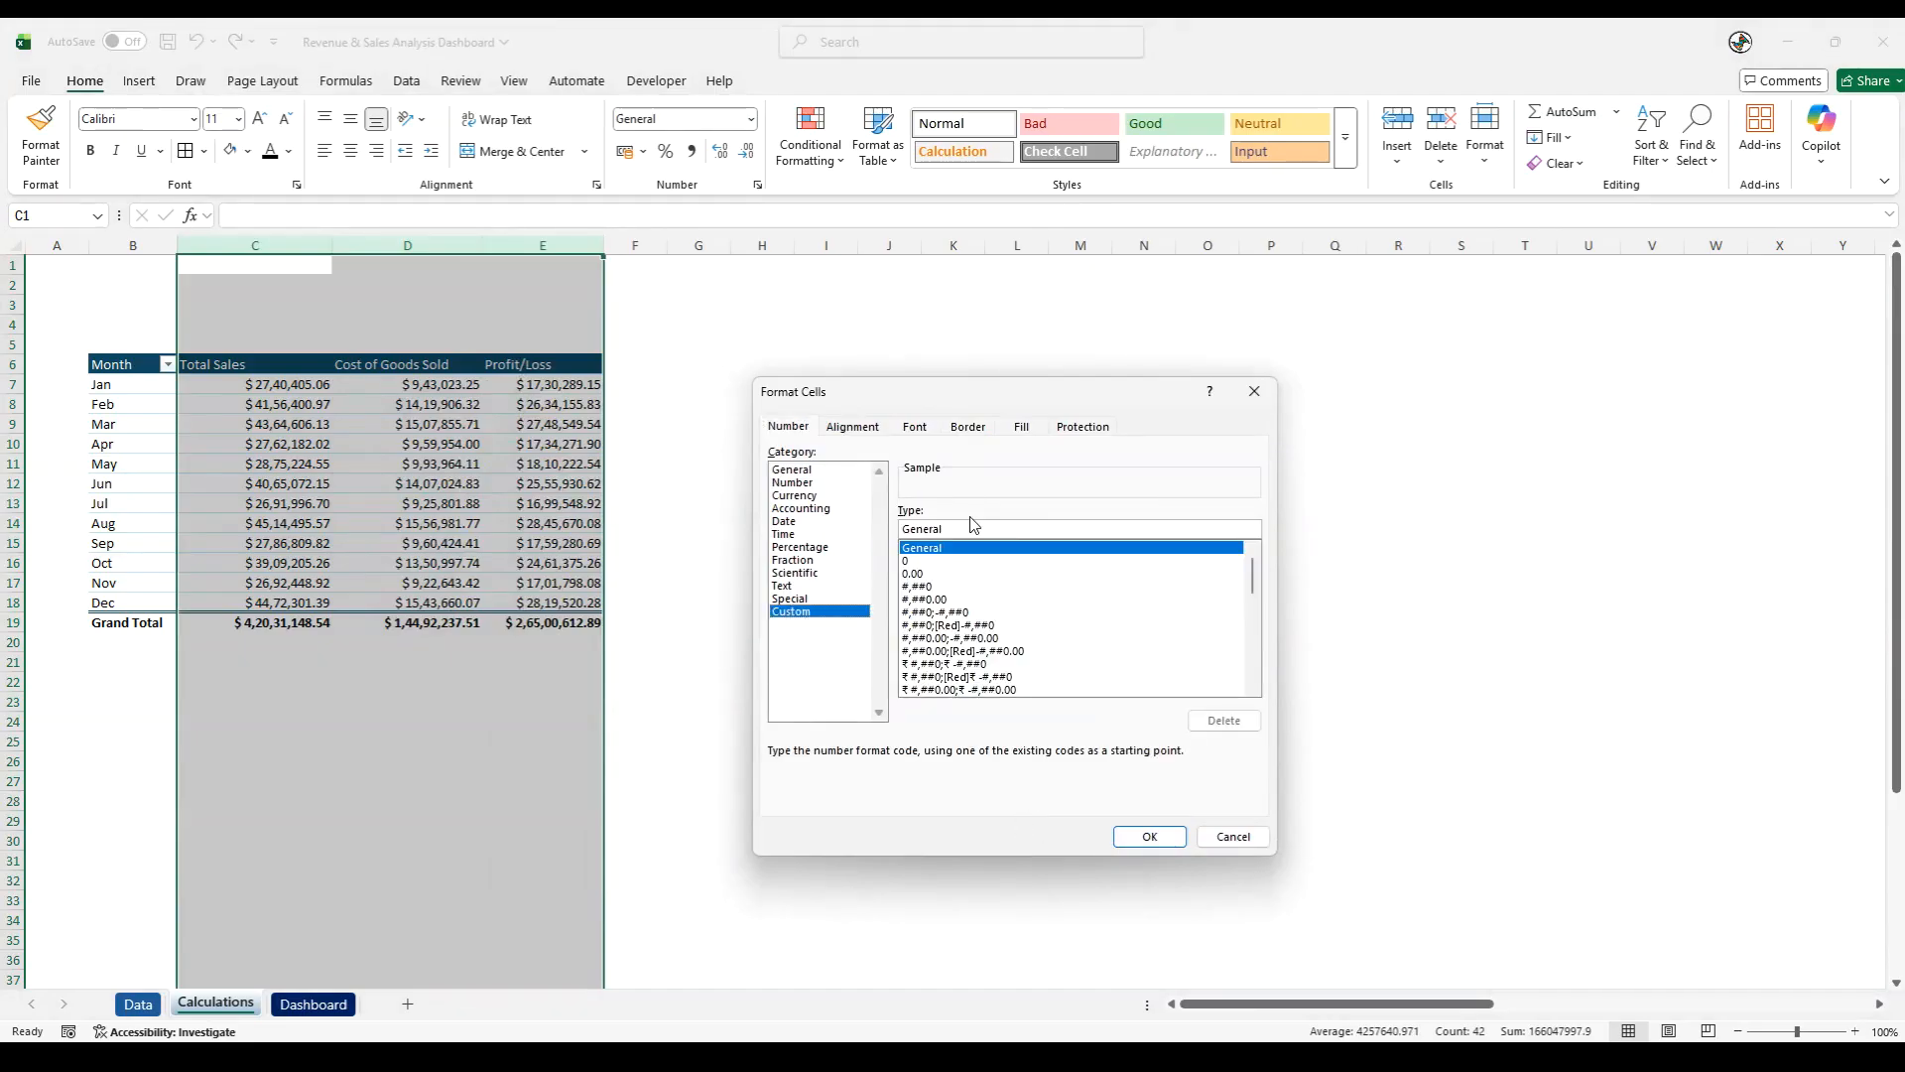
left_click_drag(975, 528, 863, 521)
key("BackSpace")
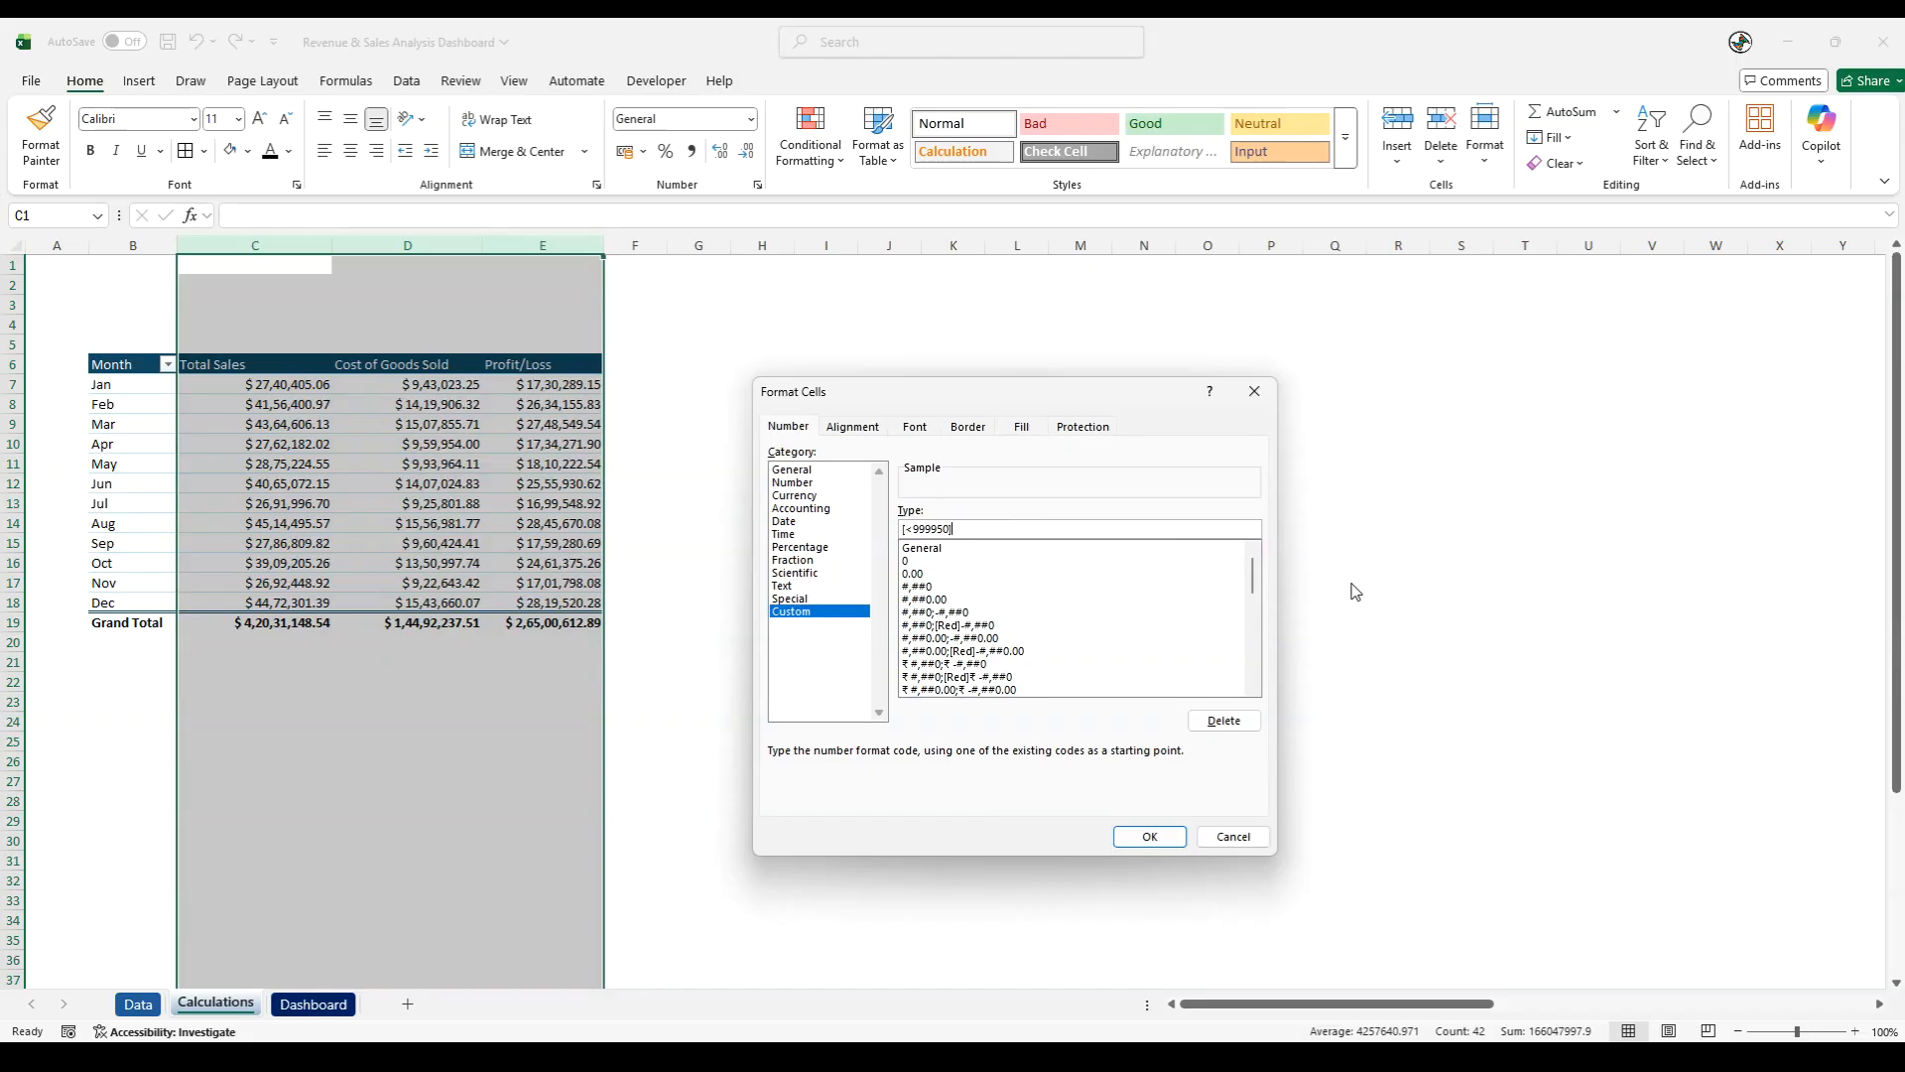
type("[<999950]$")
type("0.00,\"k\";[<999950000]$ 0.00")
type(",\"k\";[<999950000]$ 0.00,")
type(",\"m\"")
type(";$0.00,,,\"b")
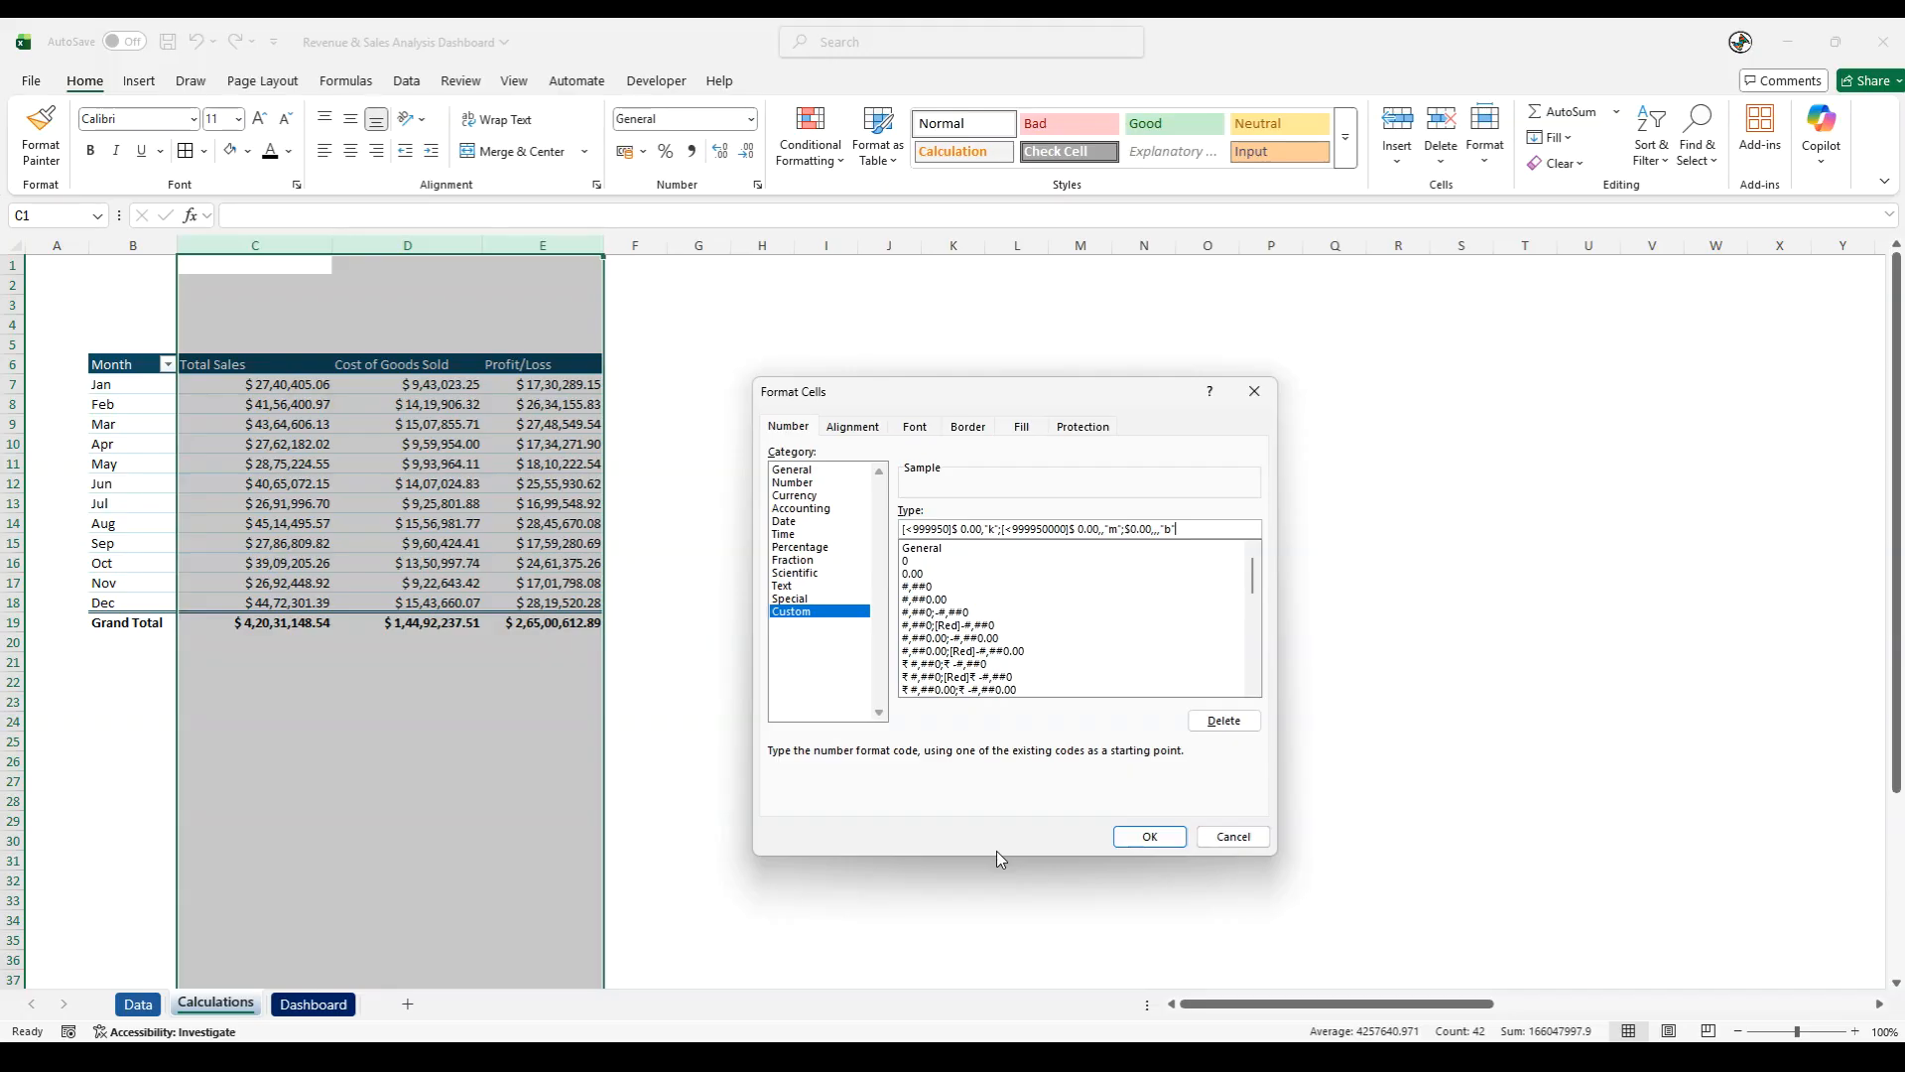
left_click(1150, 836)
left_click(832, 798)
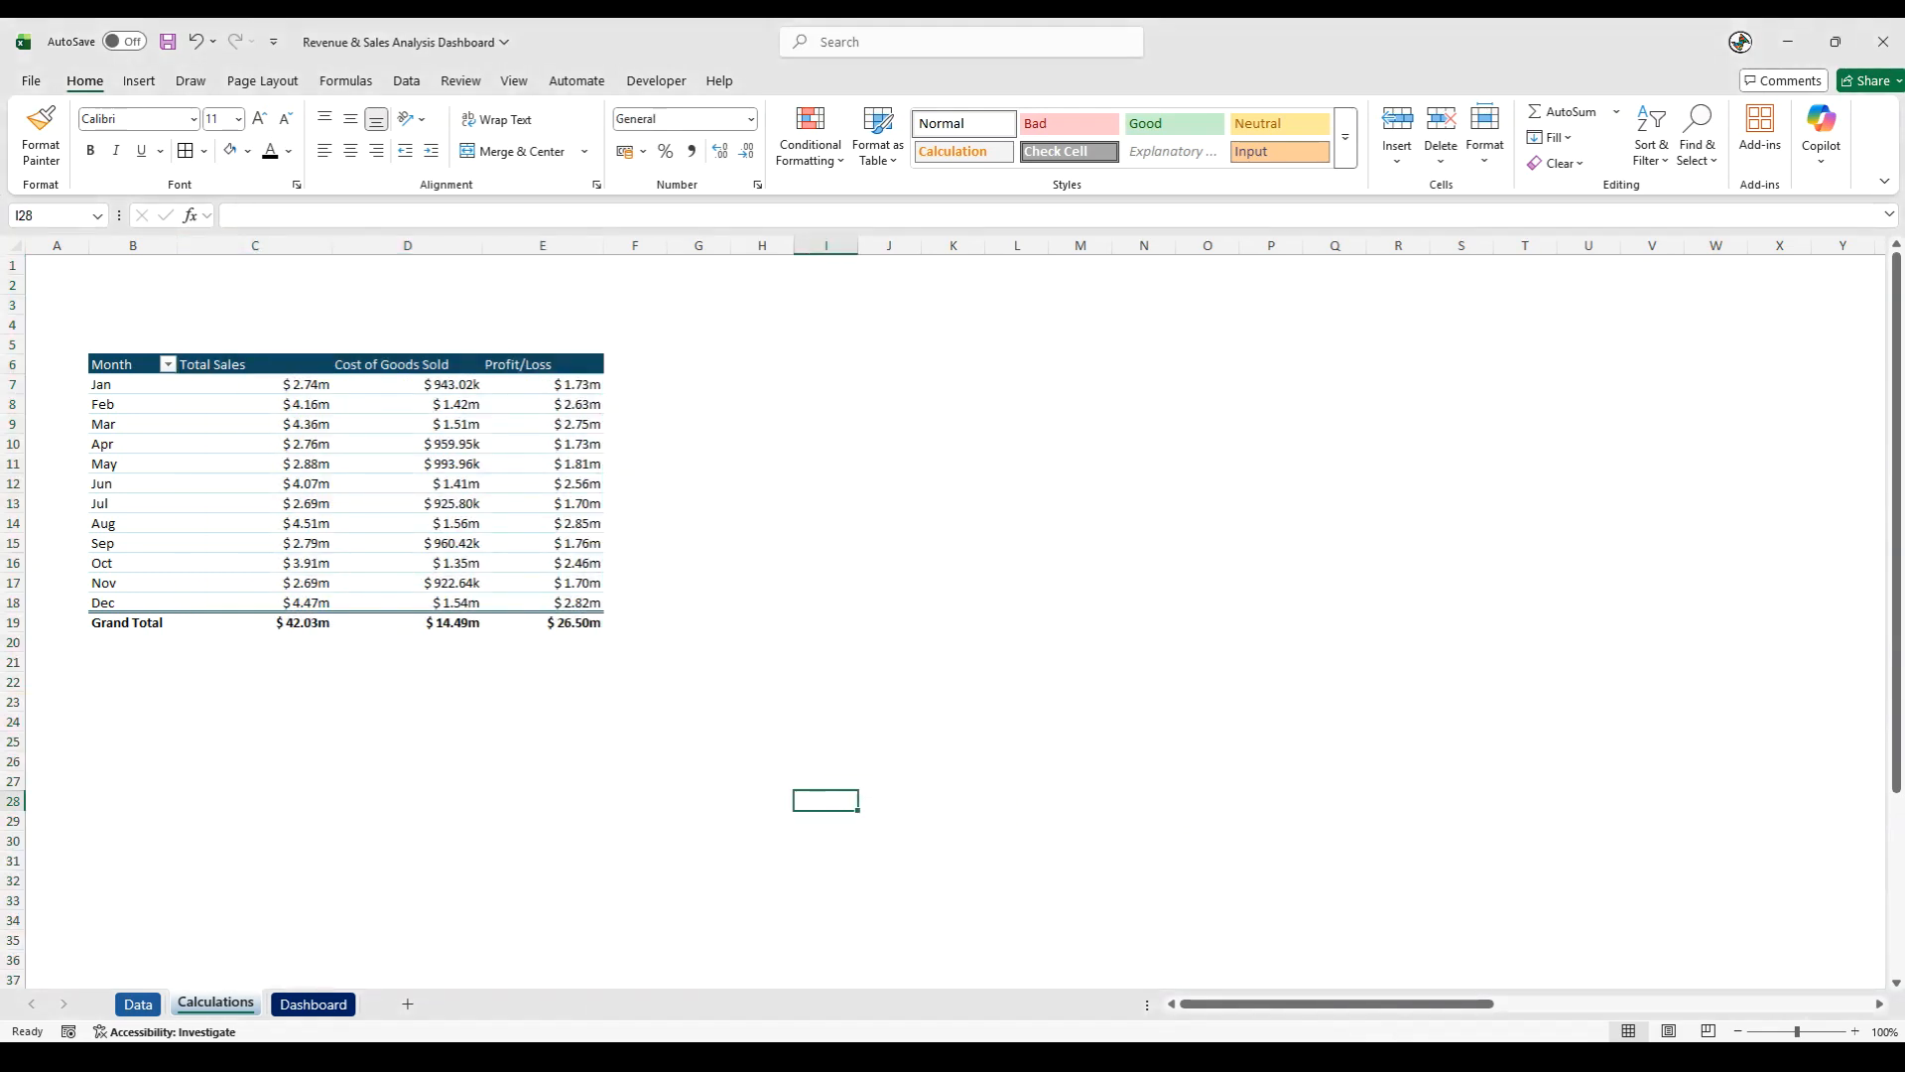
- Narrow columns C, D and E to fit the Total Sales, Cost of Goods Sold and Profit/Loss headers
left_click_drag(331, 249, 260, 256)
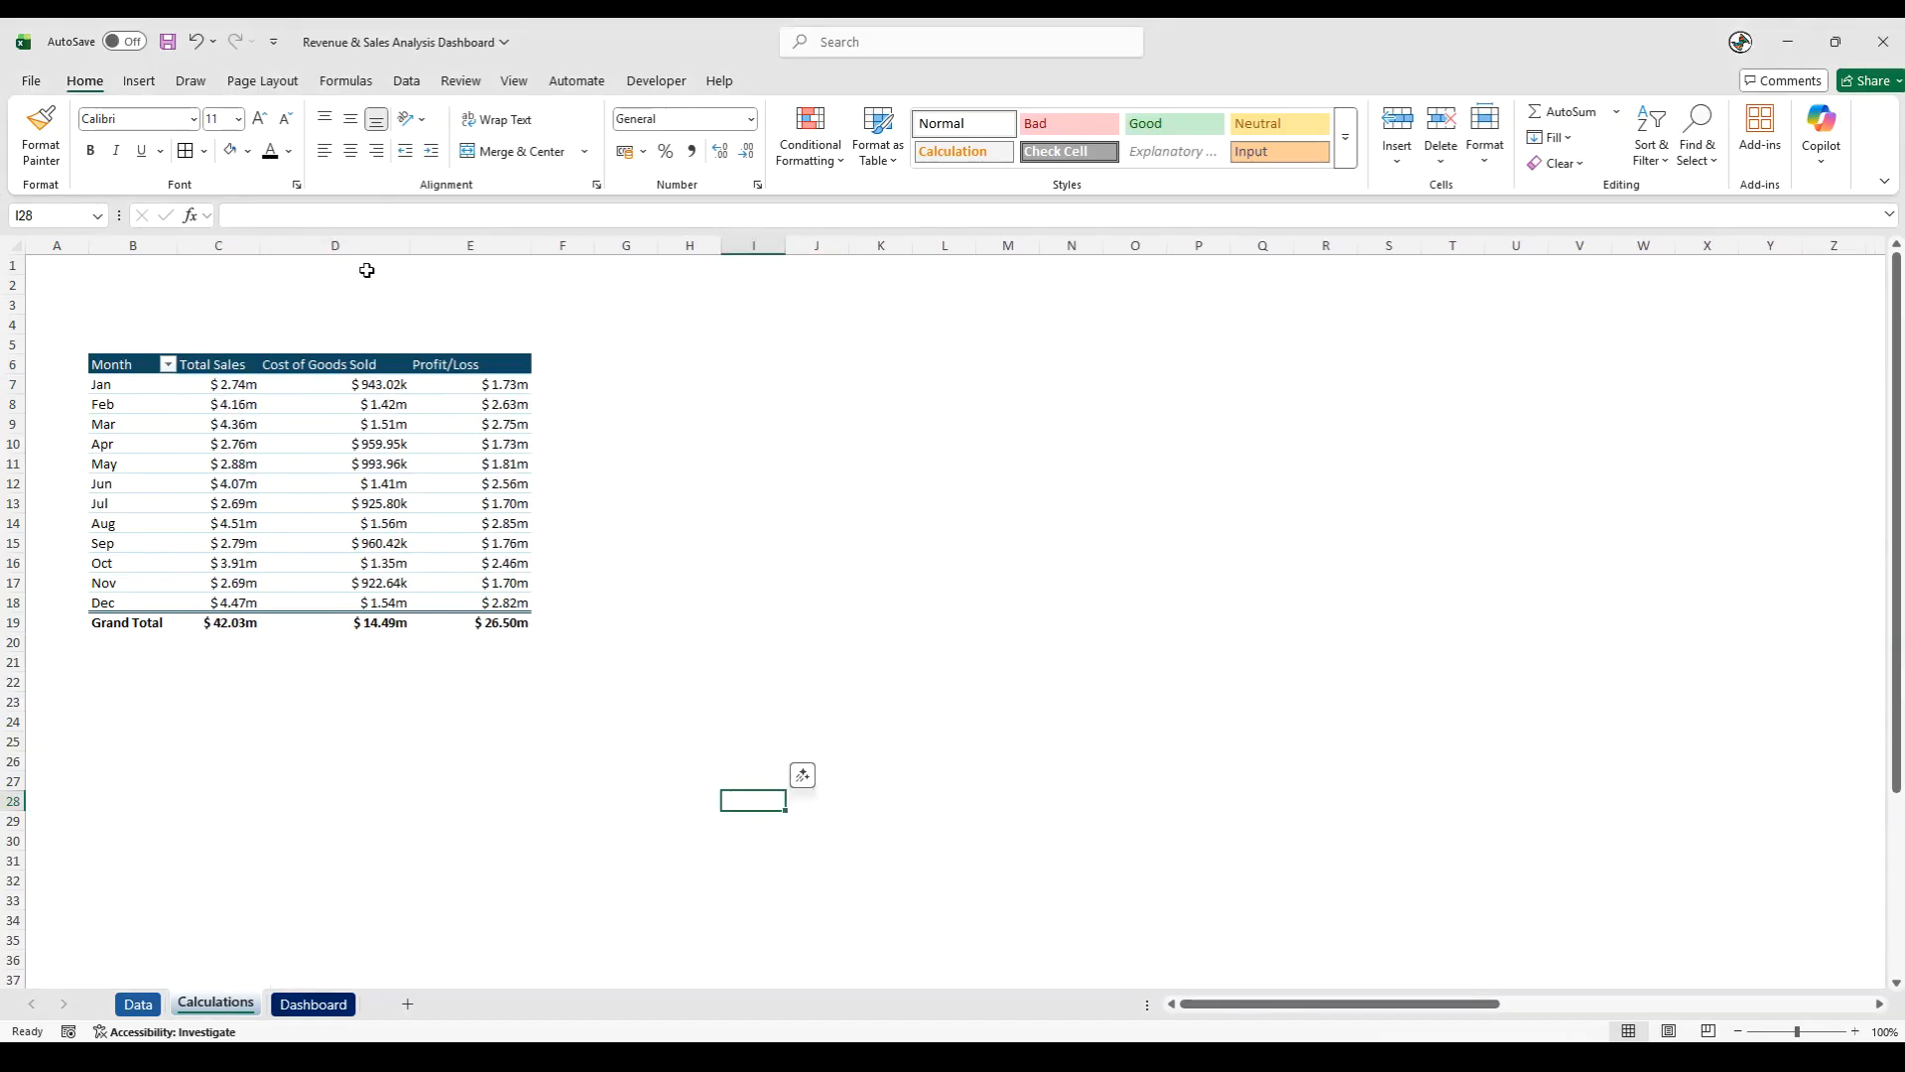
left_click_drag(409, 248, 388, 247)
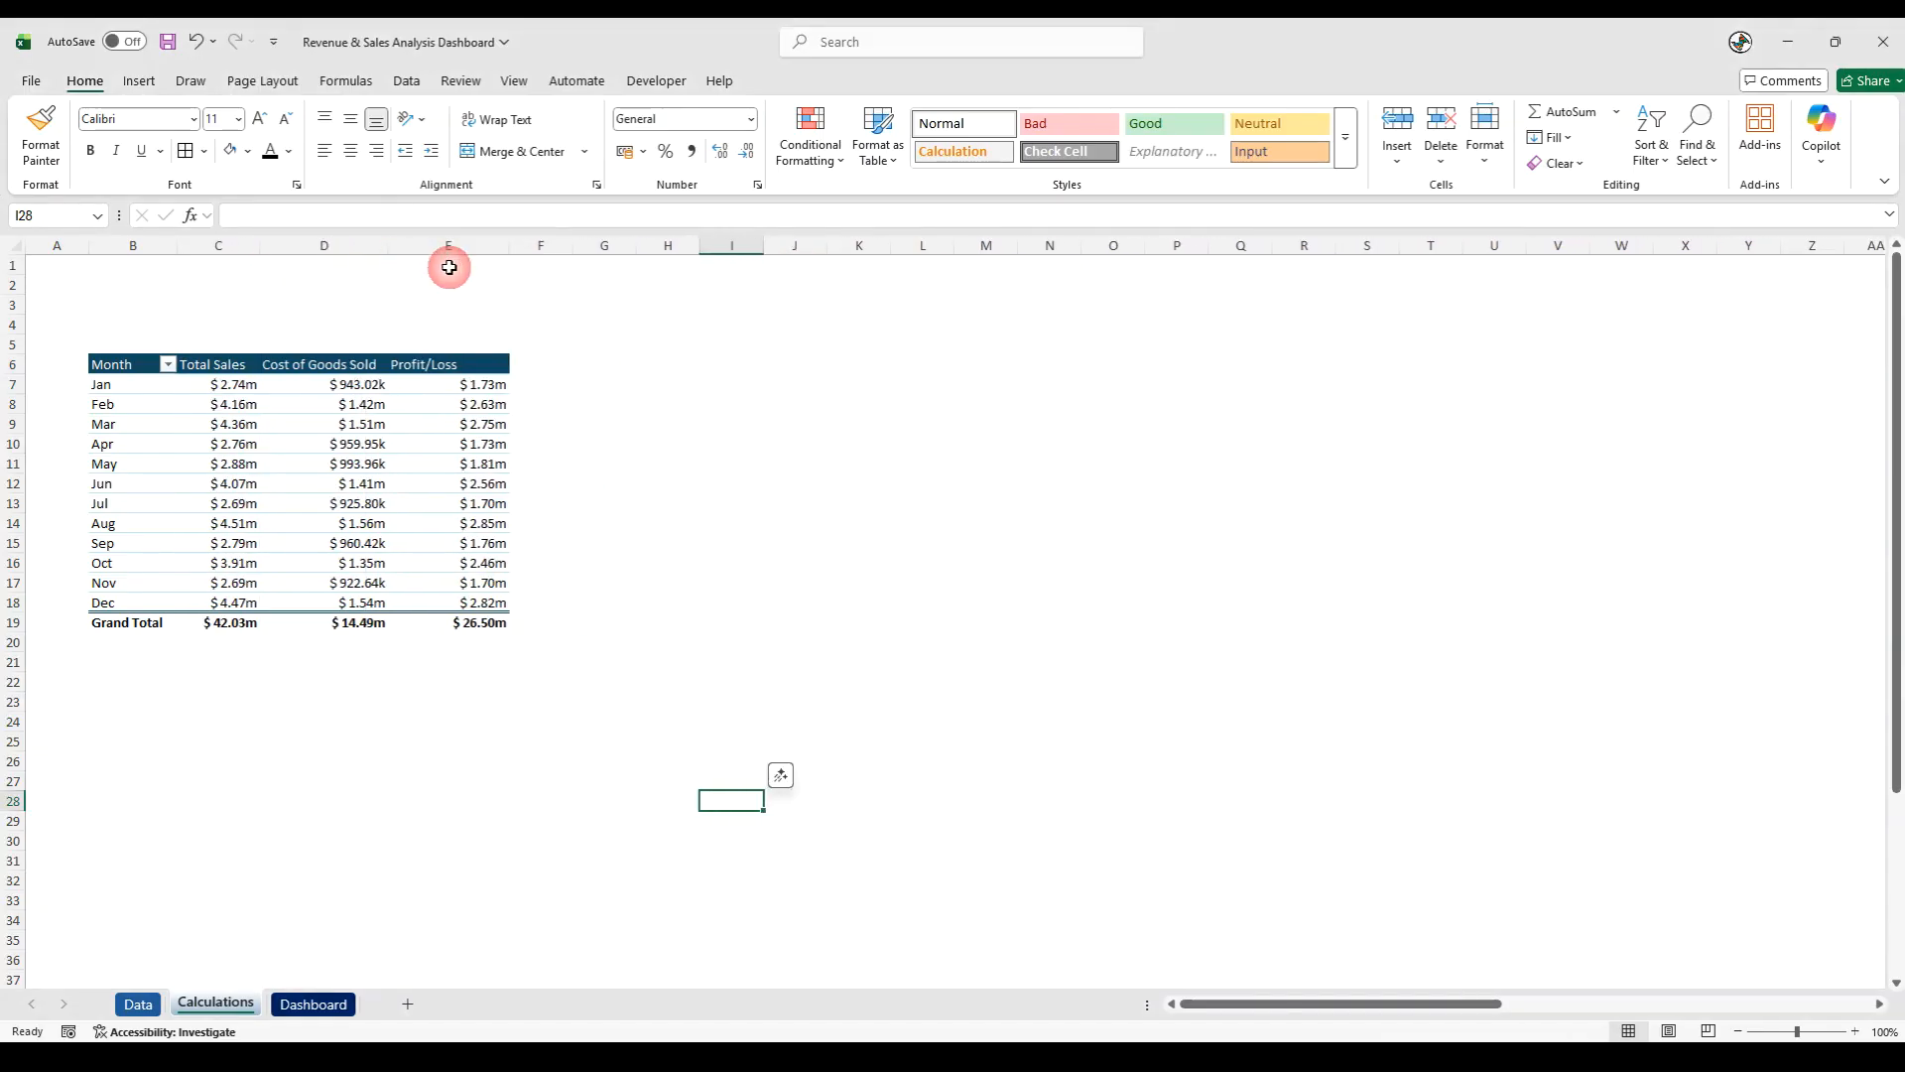
left_click_drag(509, 248, 466, 252)
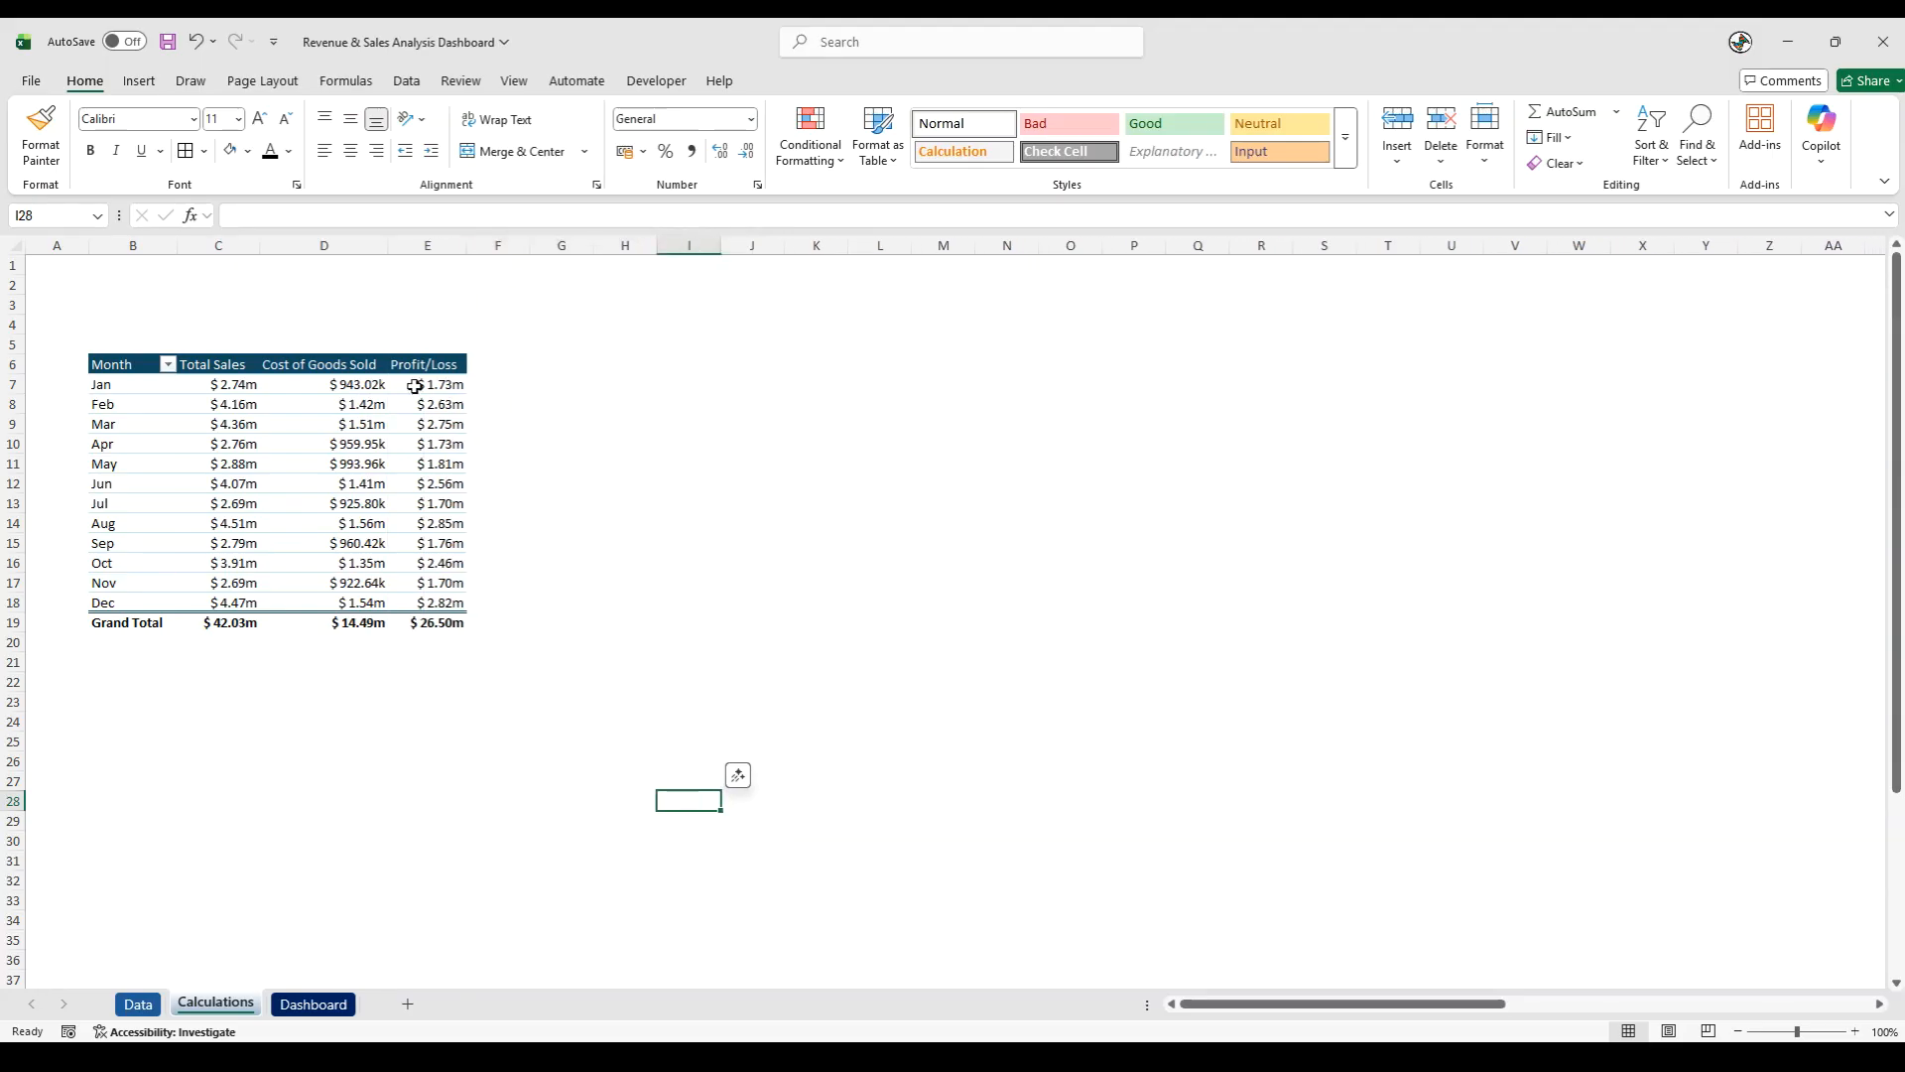
- Turn off autofitting column widths on update in the monthly PivotTable's options
right_click(356, 404)
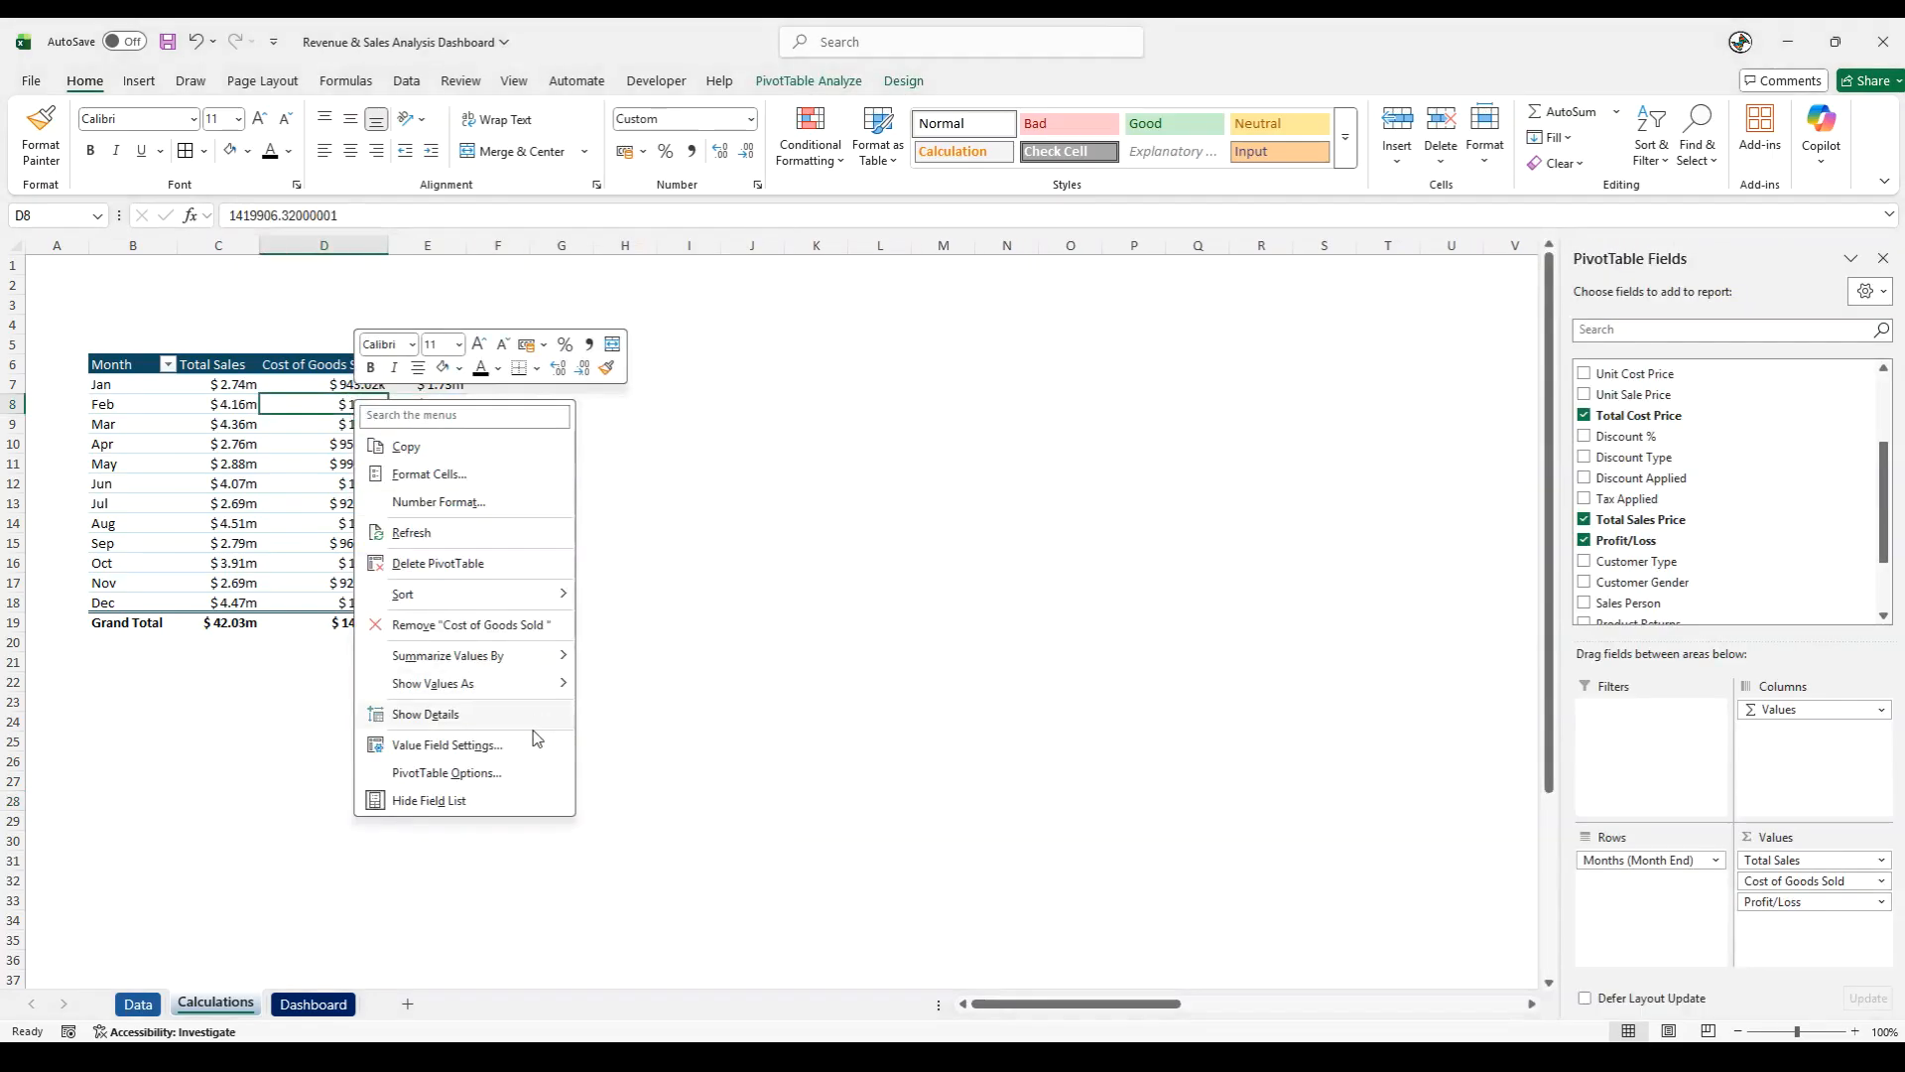
left_click(440, 776)
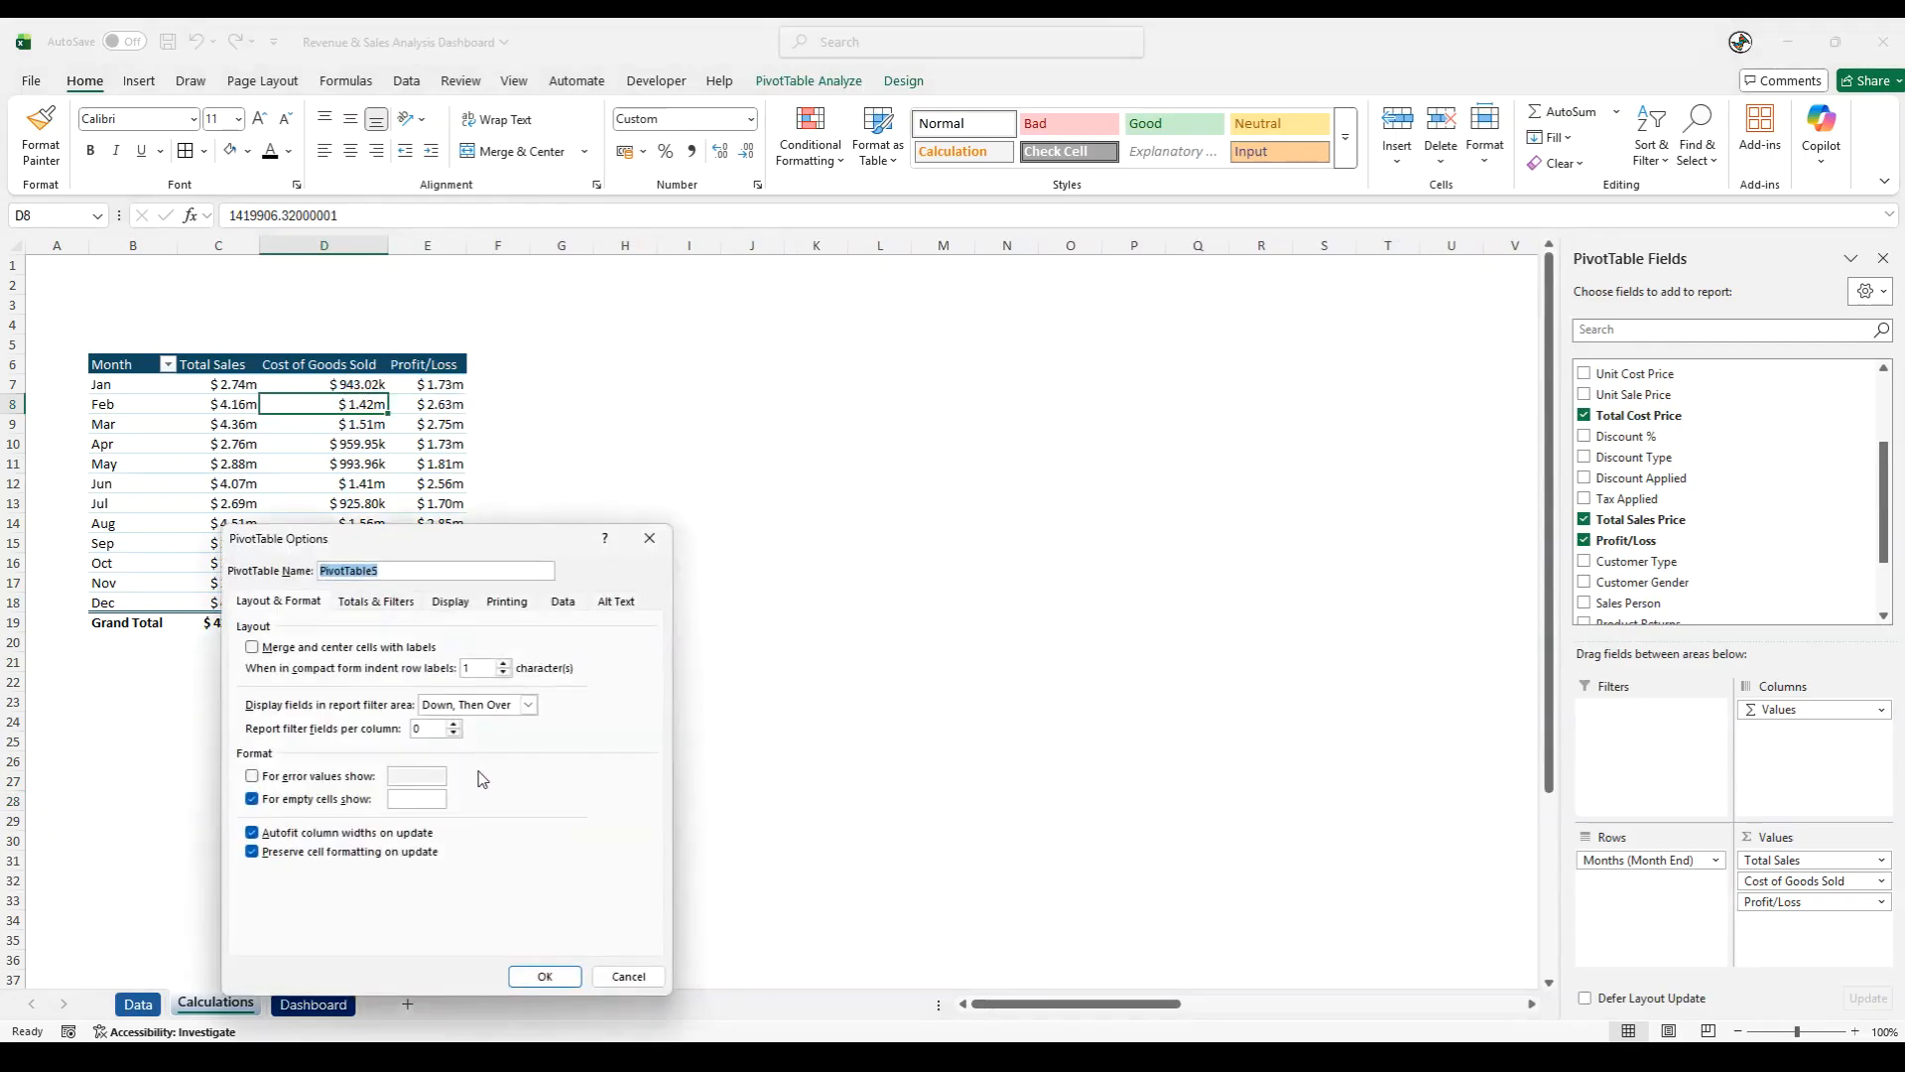
left_click(264, 834)
left_click(545, 975)
left_click(373, 778)
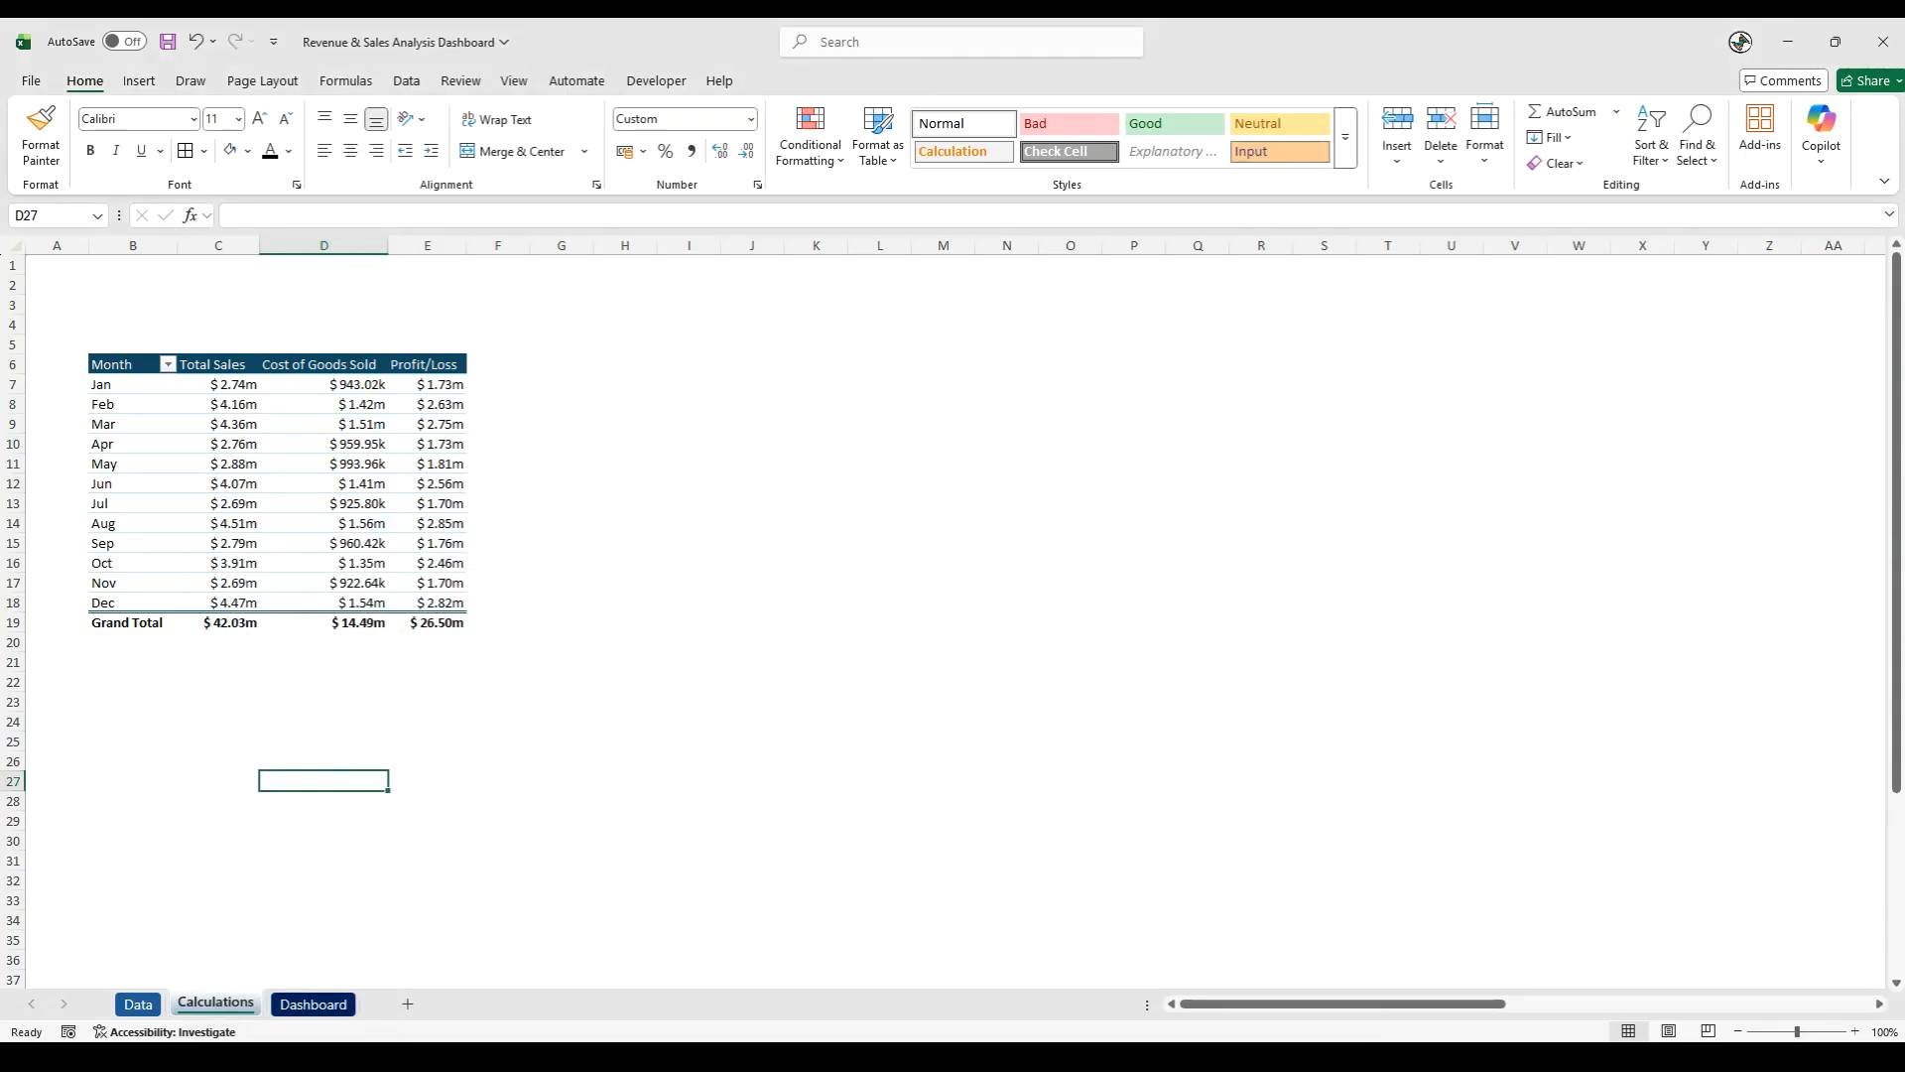
- Add the heading Reference Tables in H6 and make it bold and underlined
left_click(606, 361)
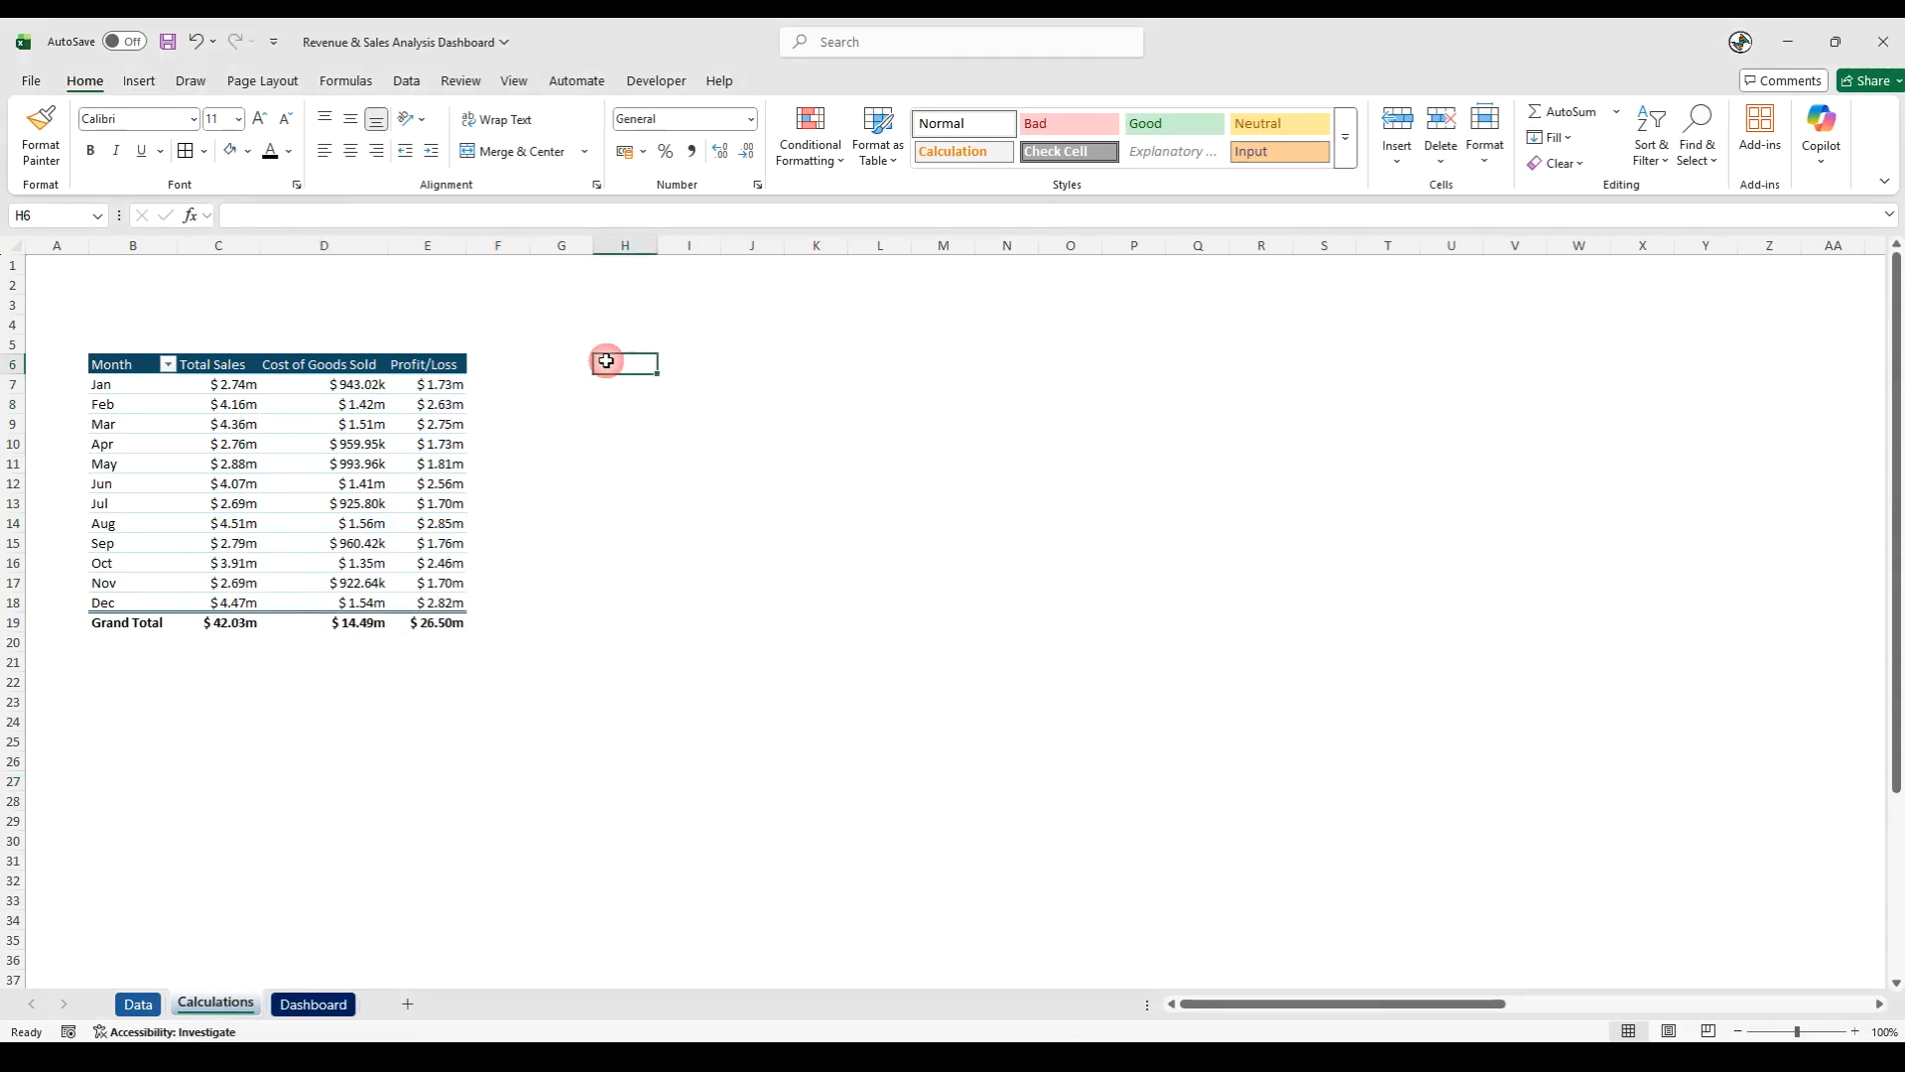
type("Ref")
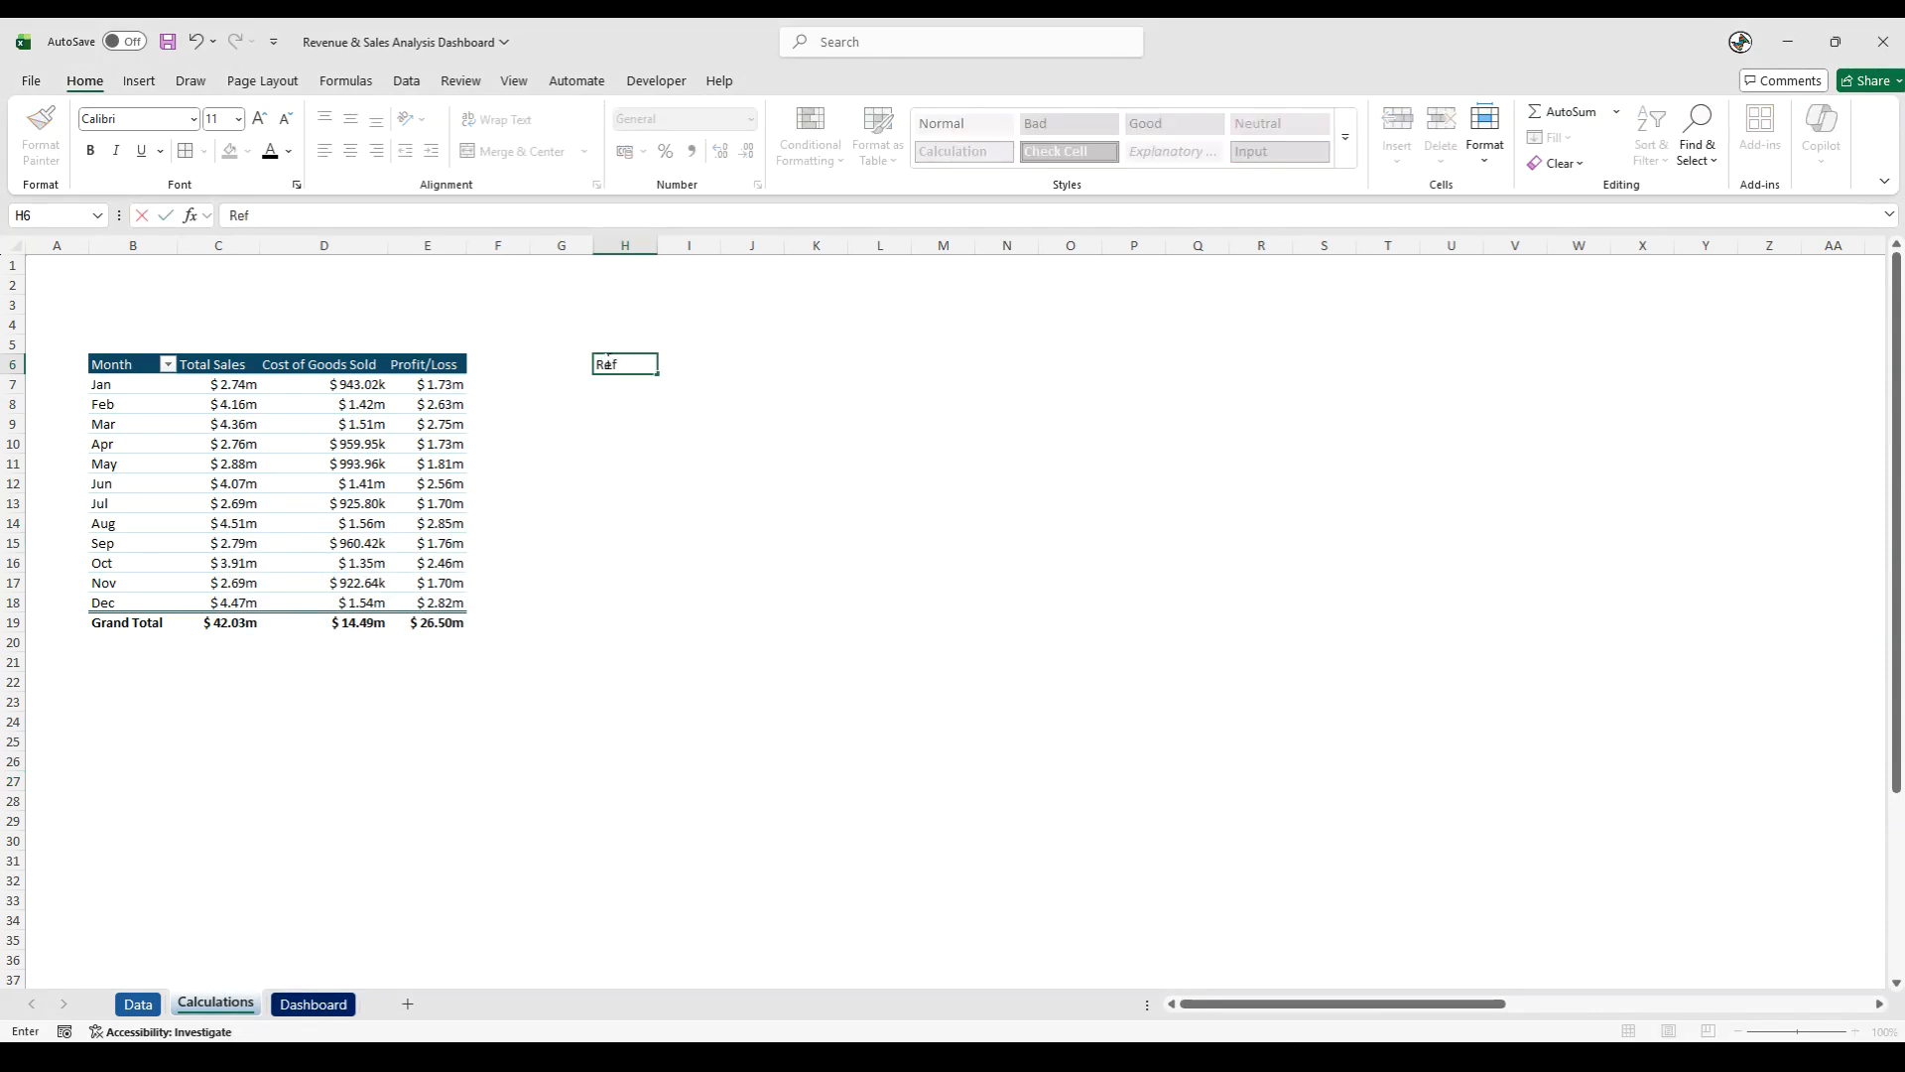
type("erence Tables")
key("ctrl+Return")
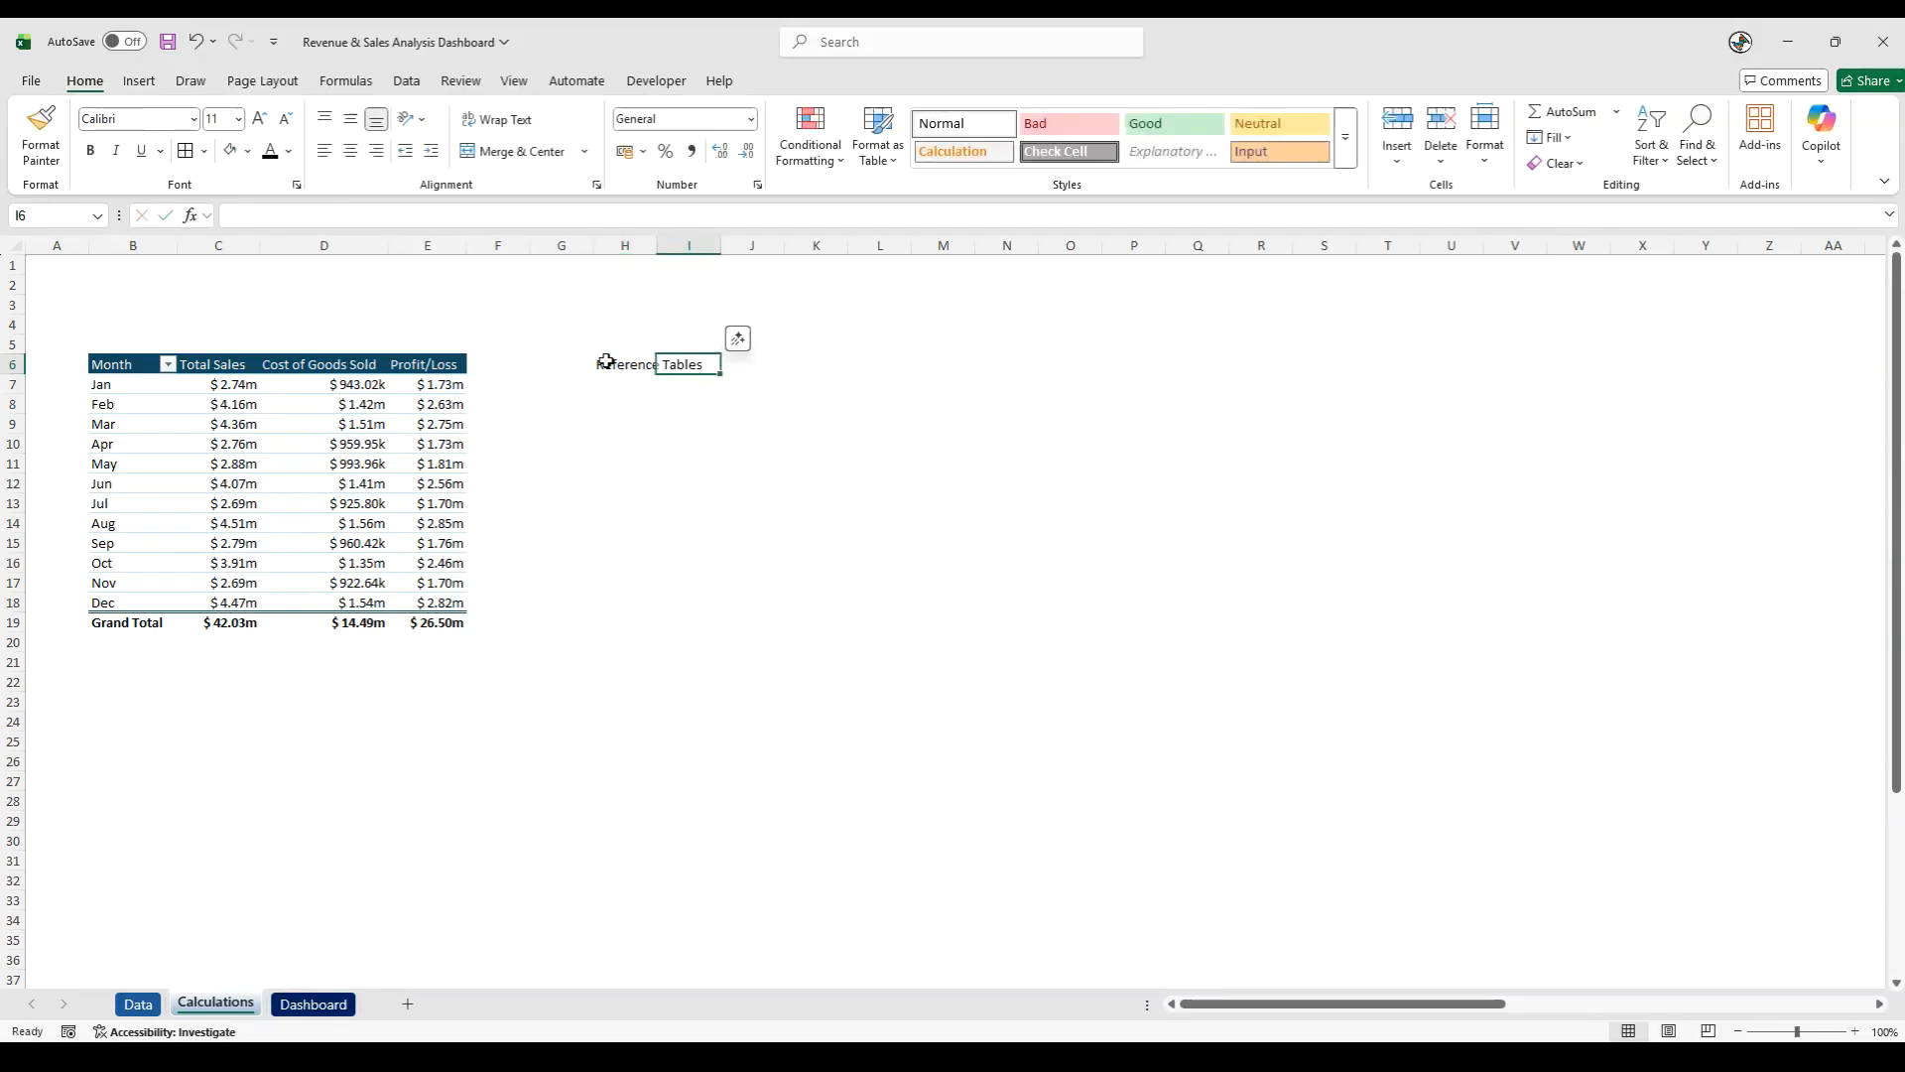
key("ctrl+b")
key("ctrl+u")
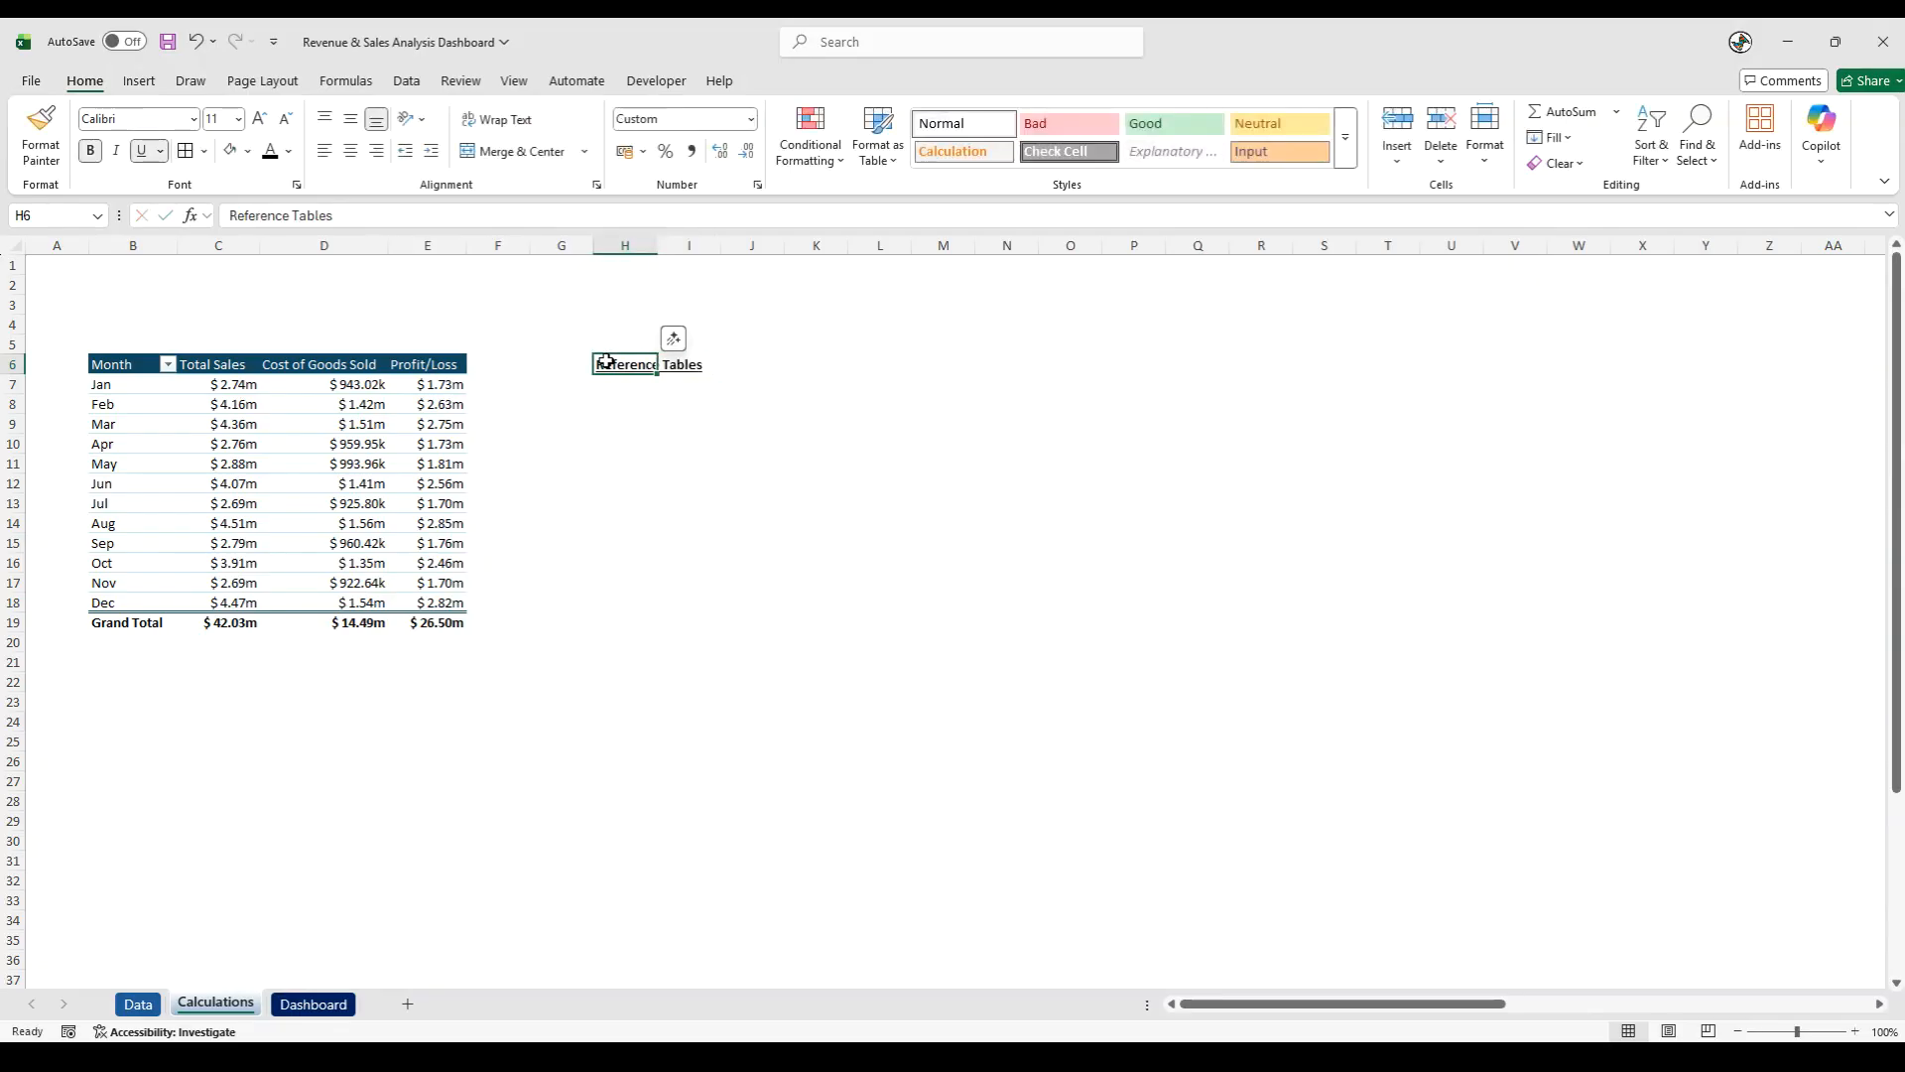
left_click(617, 447)
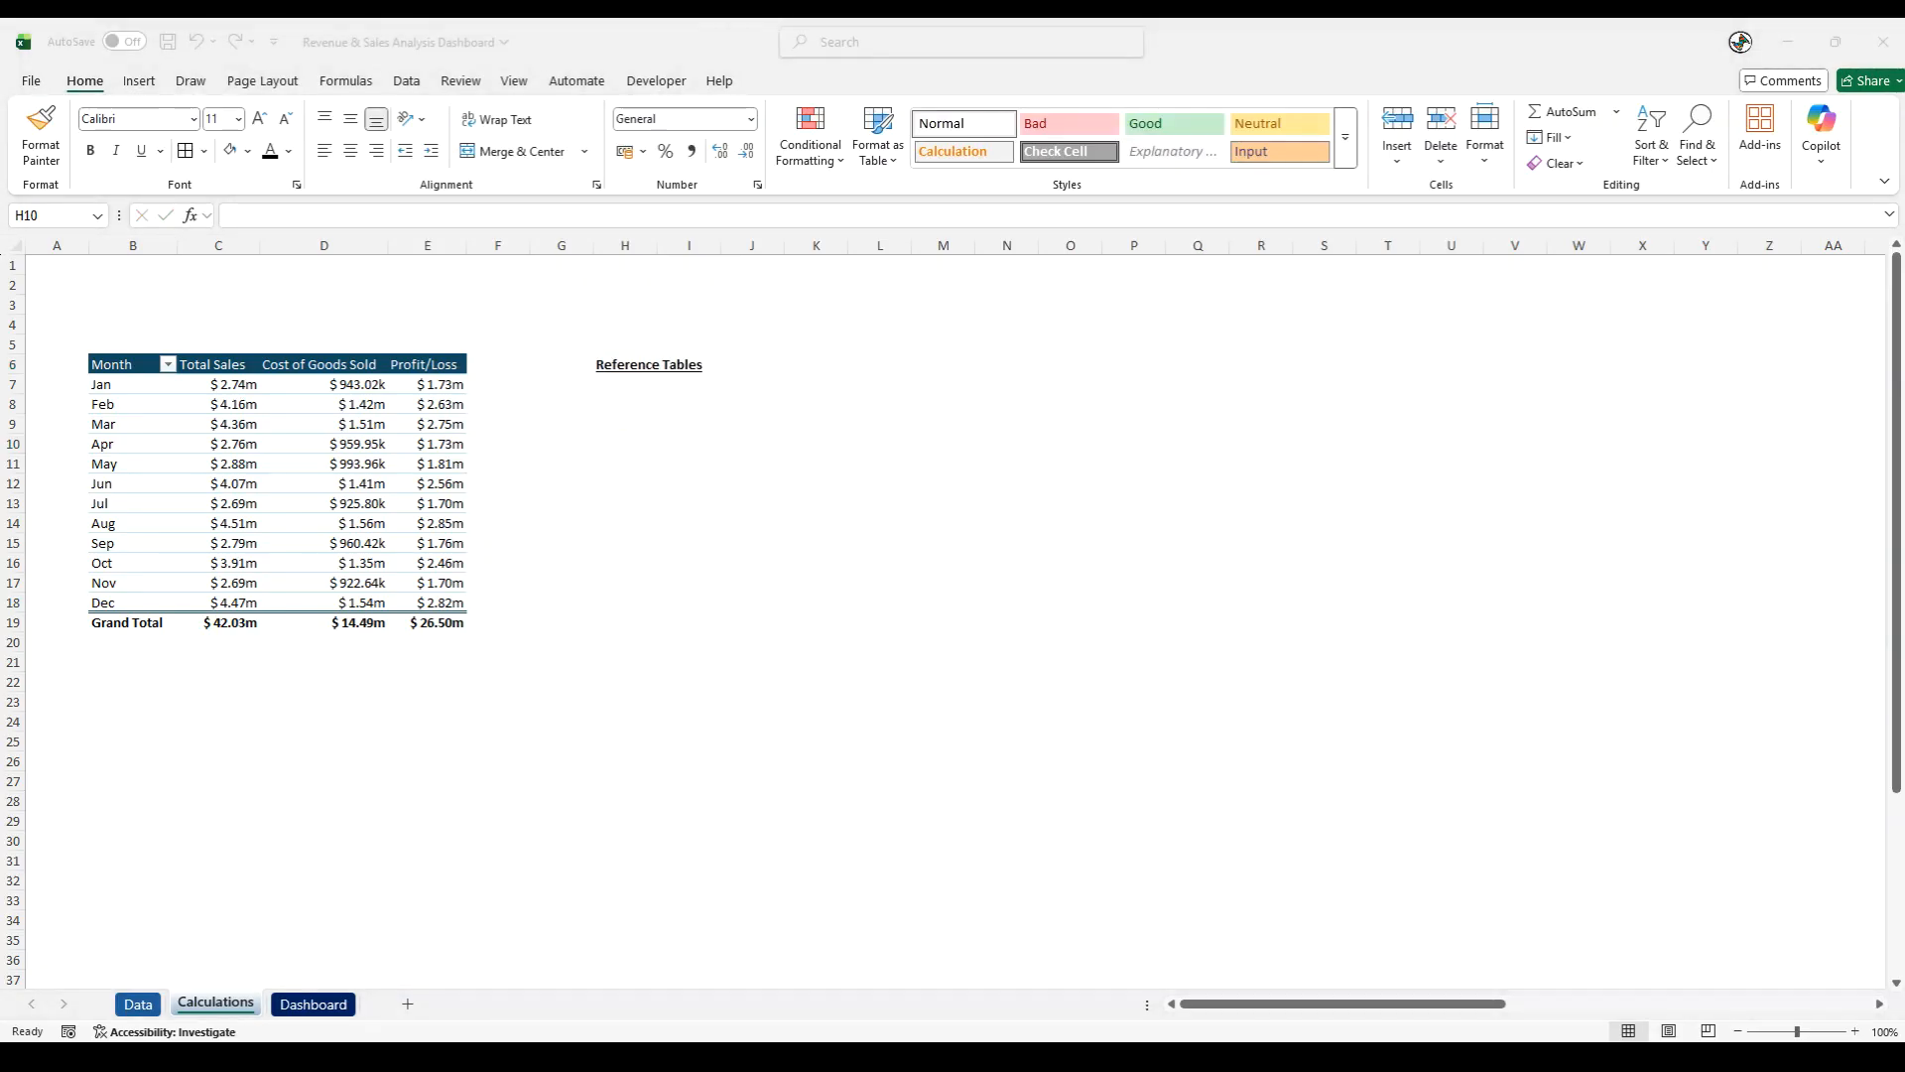
- Enter the label Avg Monthly Sales in H8 and widen column H so the text fits
left_click(615, 406)
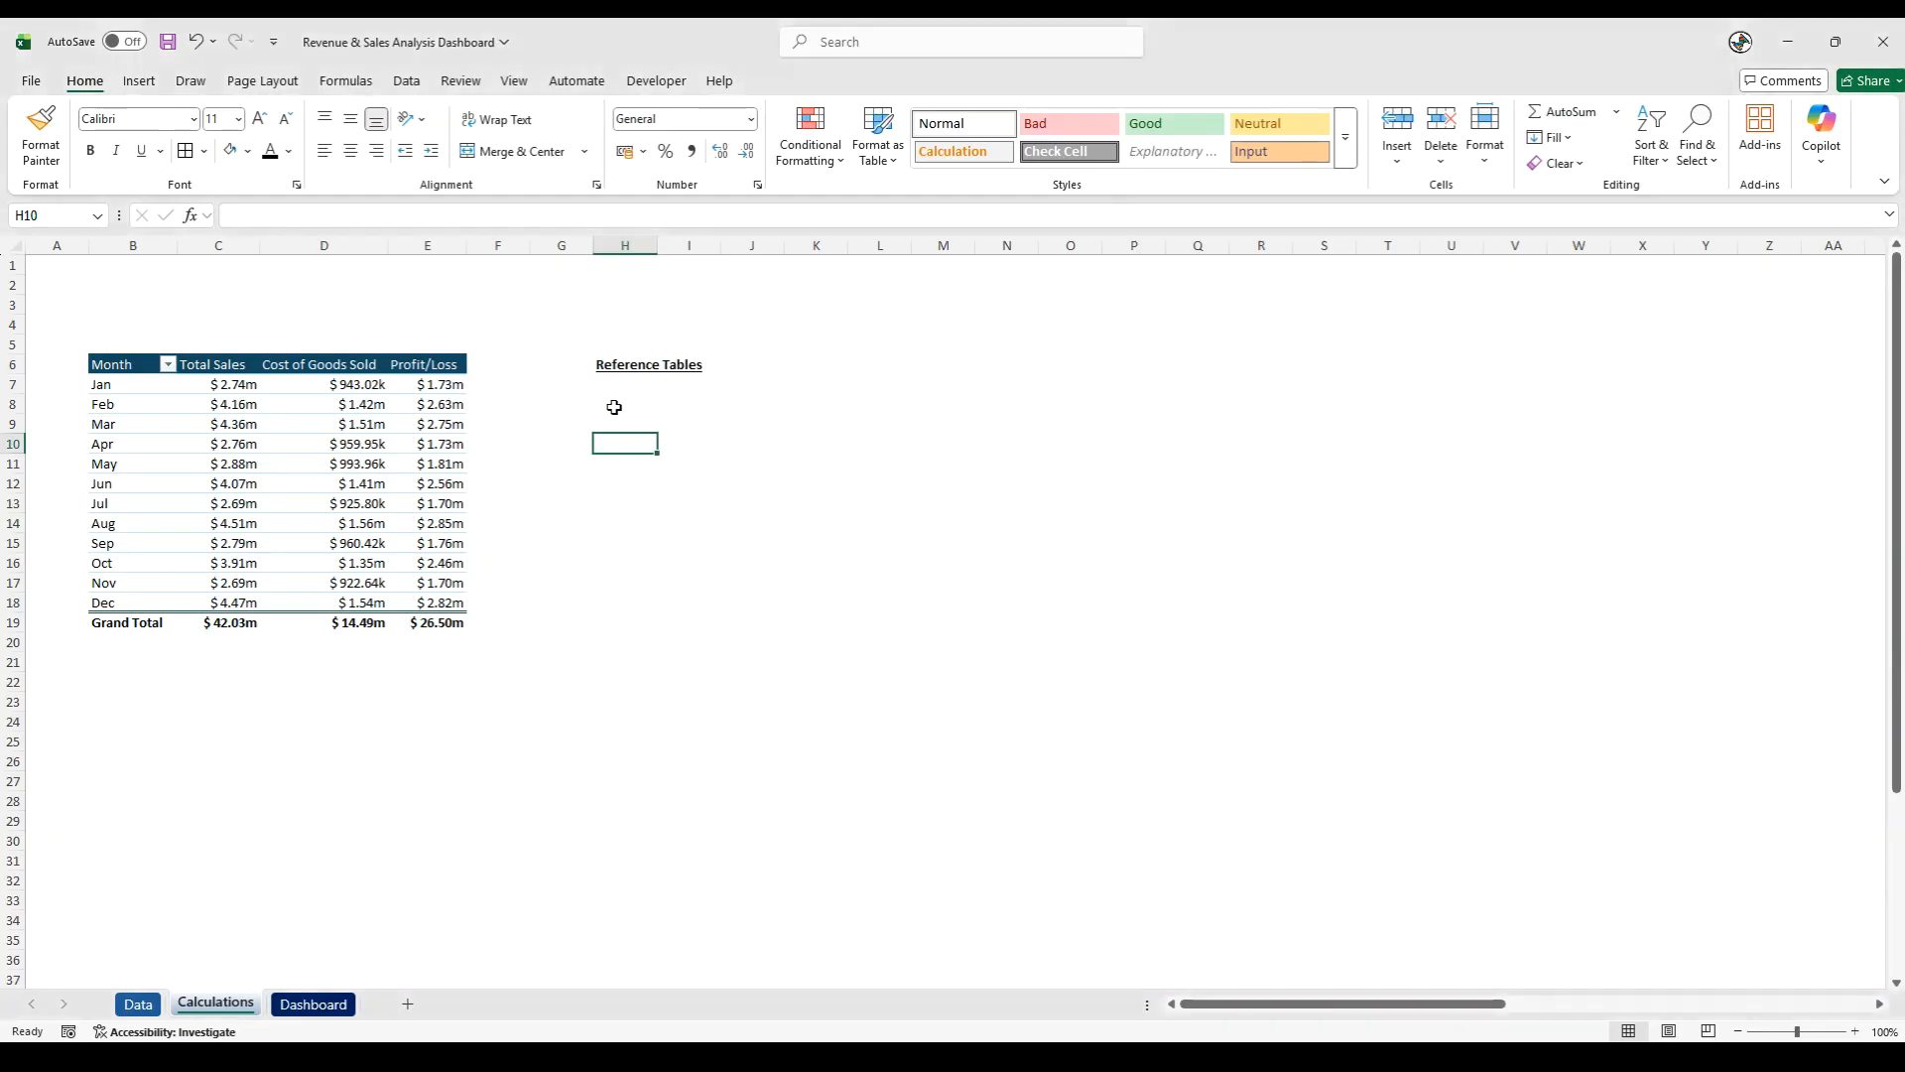
type("Avg Monthly sa")
key("BackSpace")
key("BackSpace")
type("Sal")
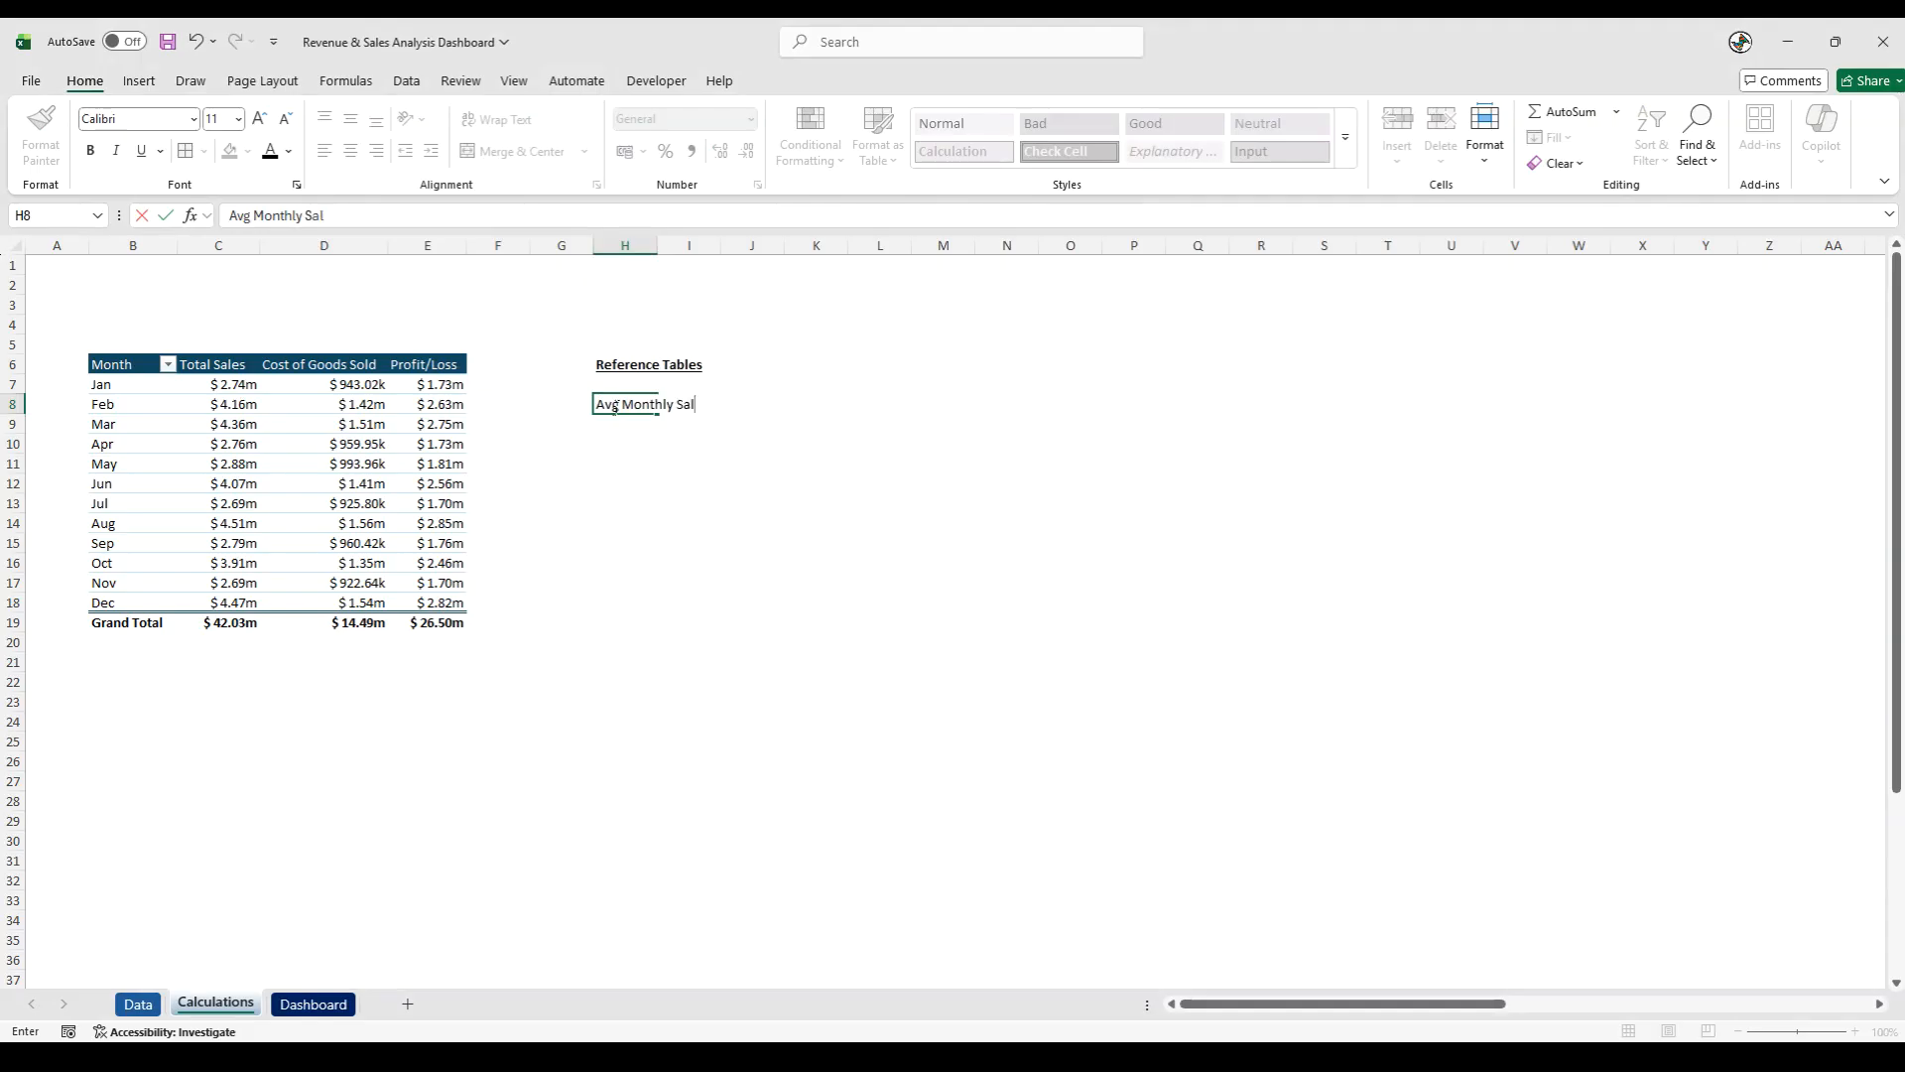
type("es")
left_click(663, 570)
left_click_drag(658, 245, 791, 293)
- Copy the formatting of the Profit/Loss header in E6 onto the Avg Monthly Sales label in H8
left_click(655, 402)
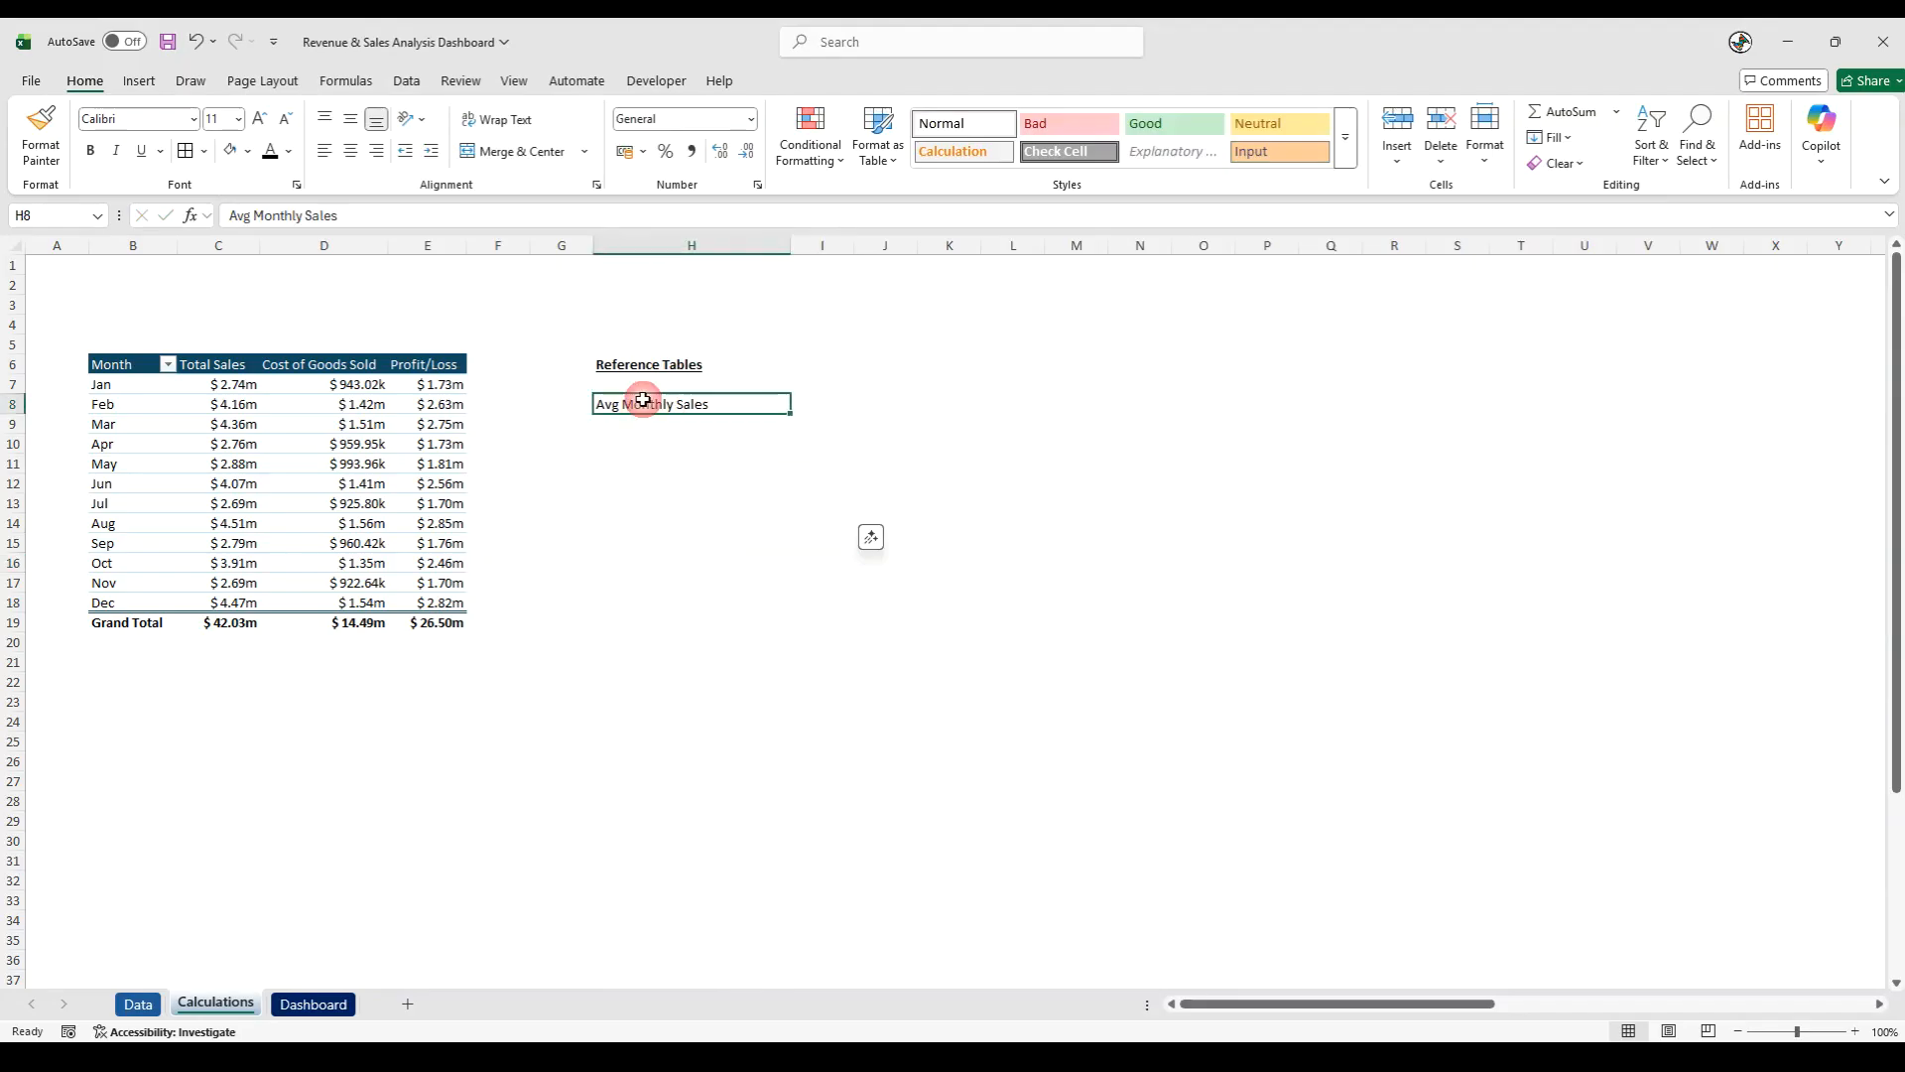
left_click(409, 368)
left_click(48, 147)
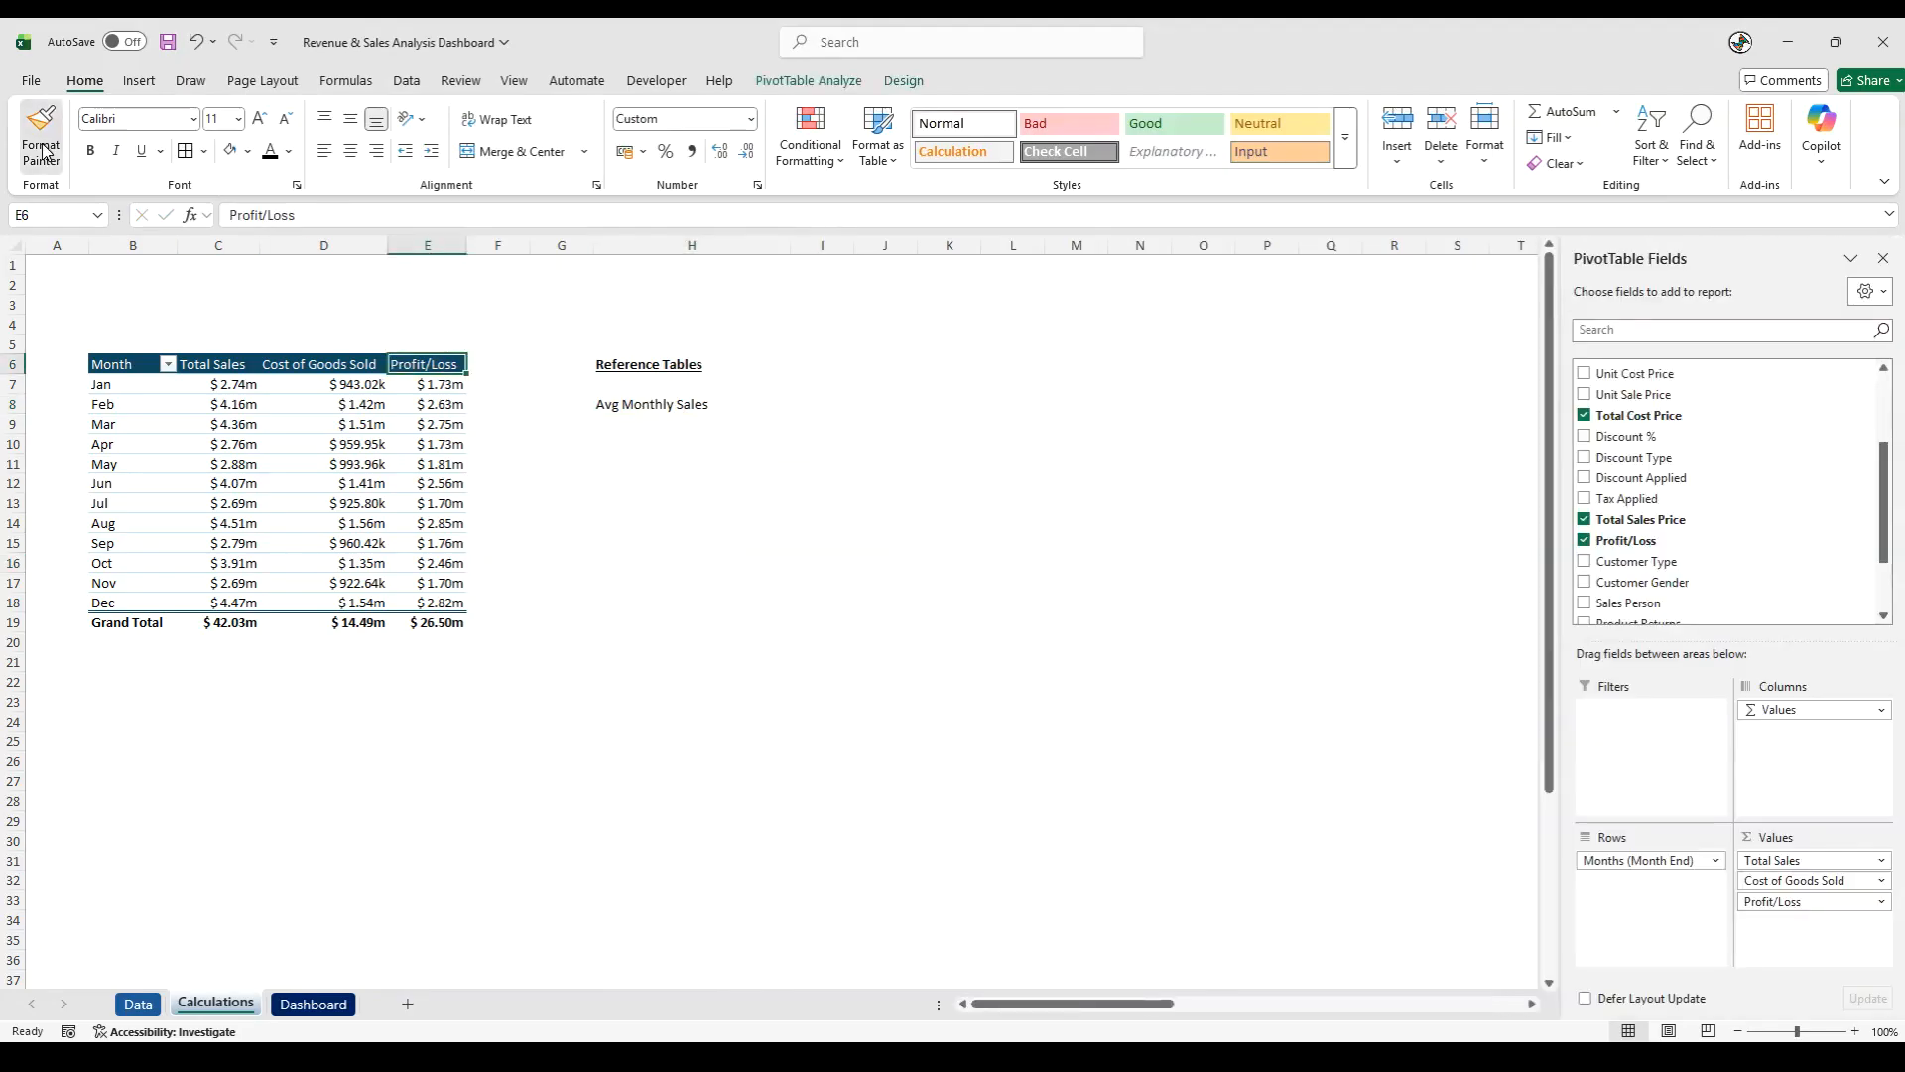
left_click(649, 407)
- Calculate the average monthly sales in H9 with the formula =AVERAGE(C:C)
left_click(644, 427)
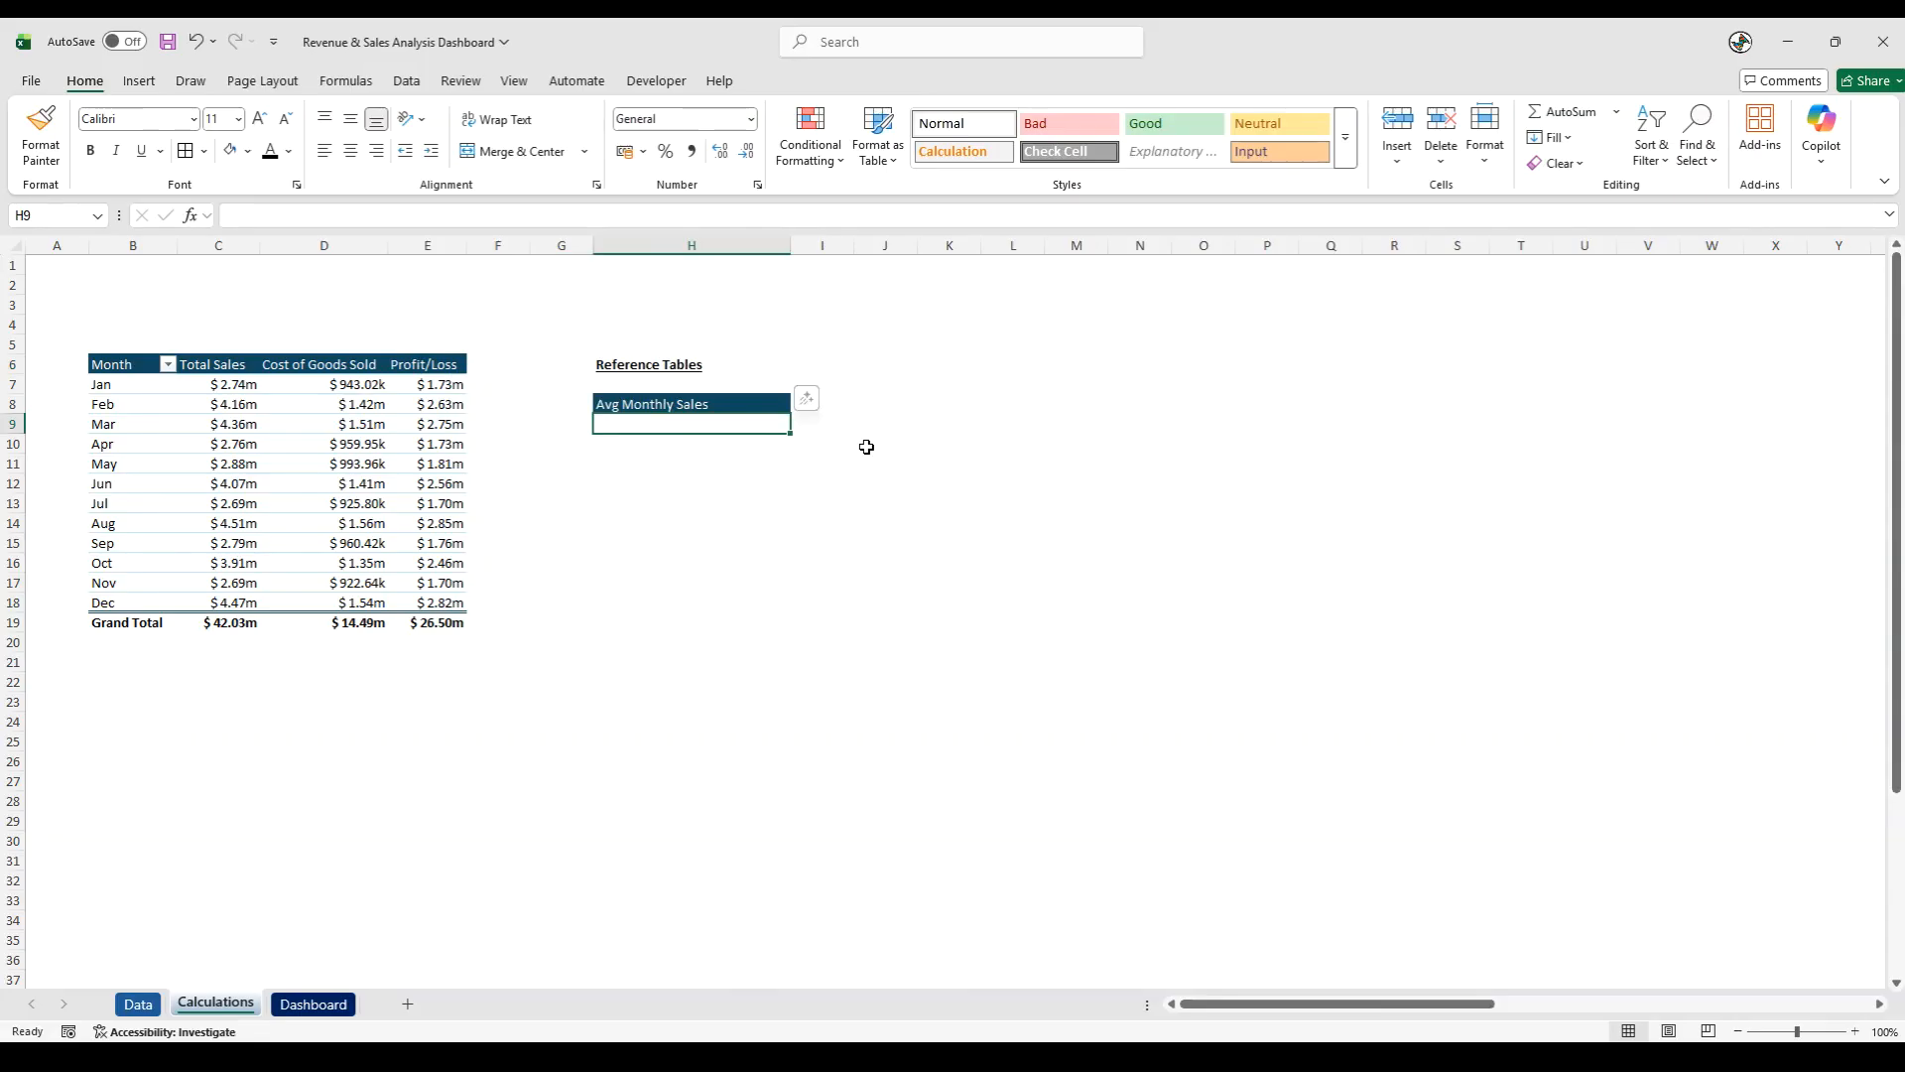
double_click(641, 424)
type("=aver")
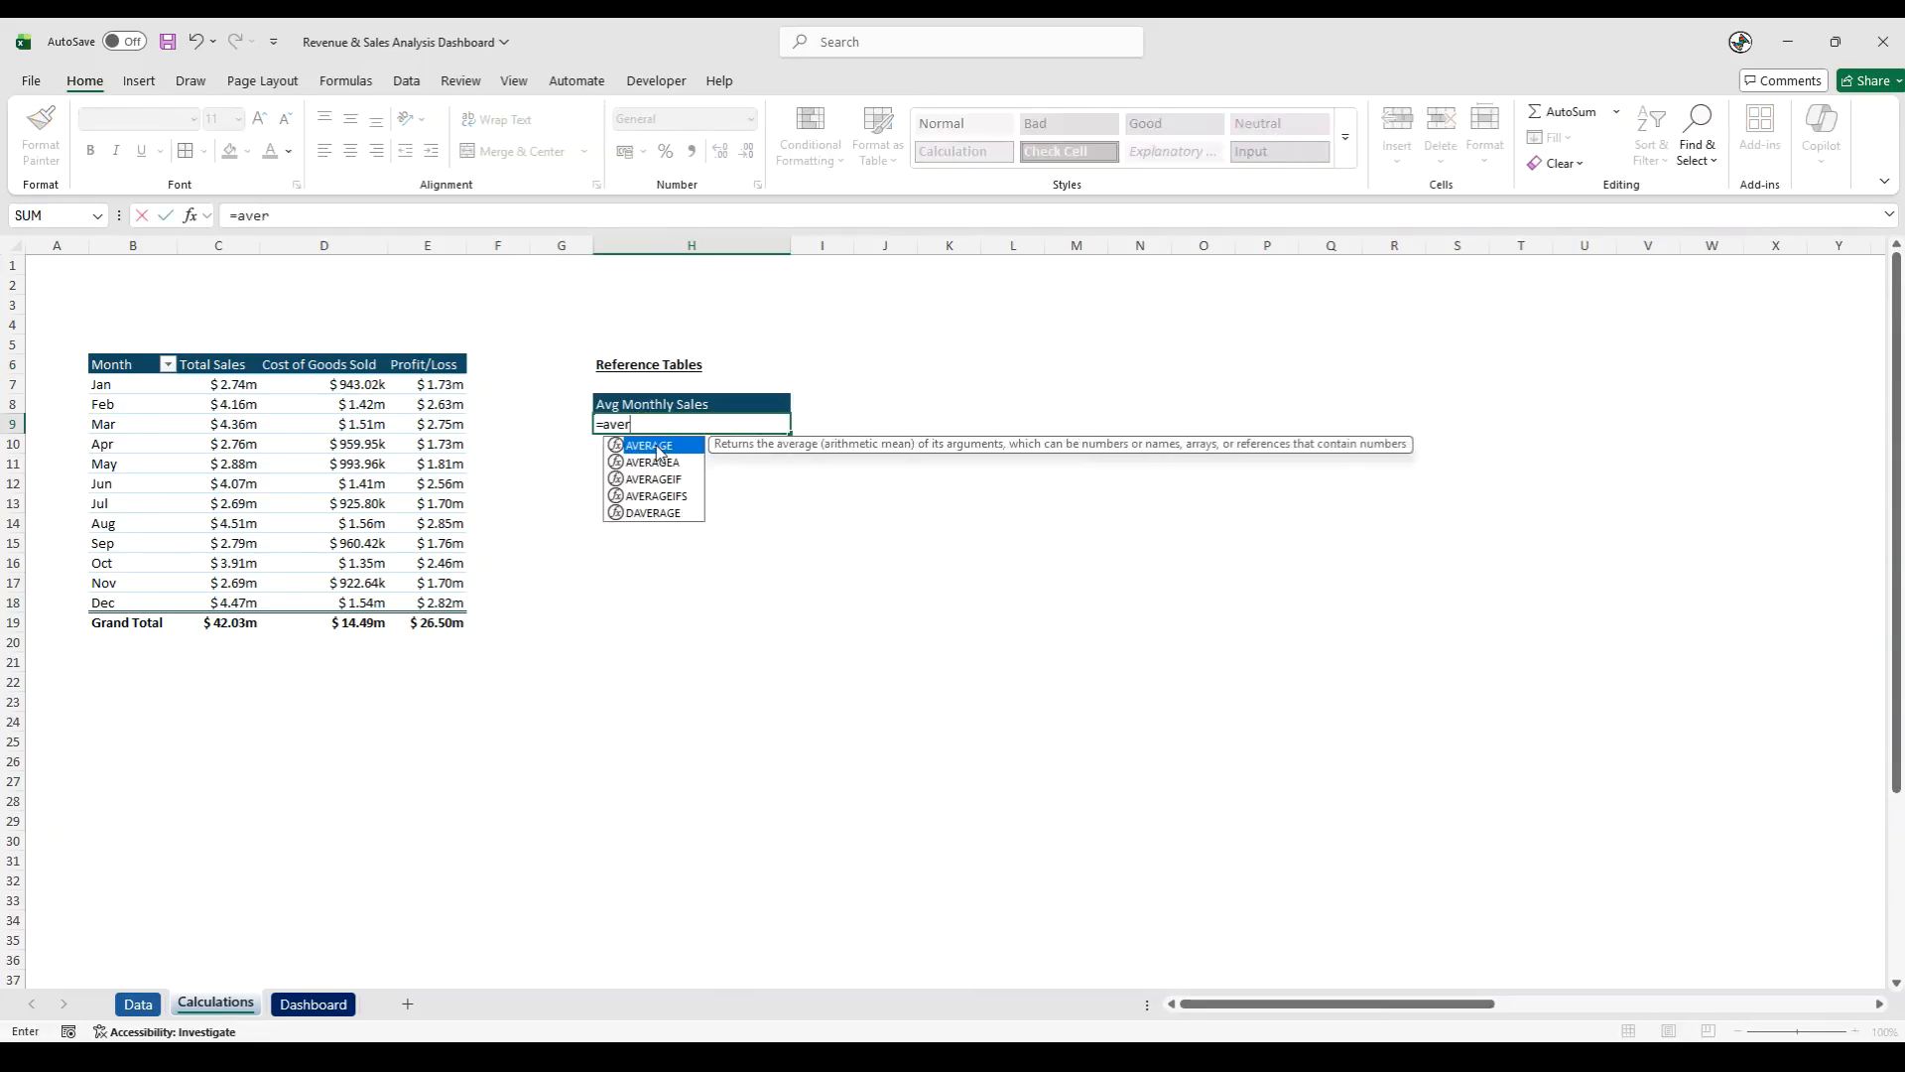
double_click(657, 449)
left_click(207, 248)
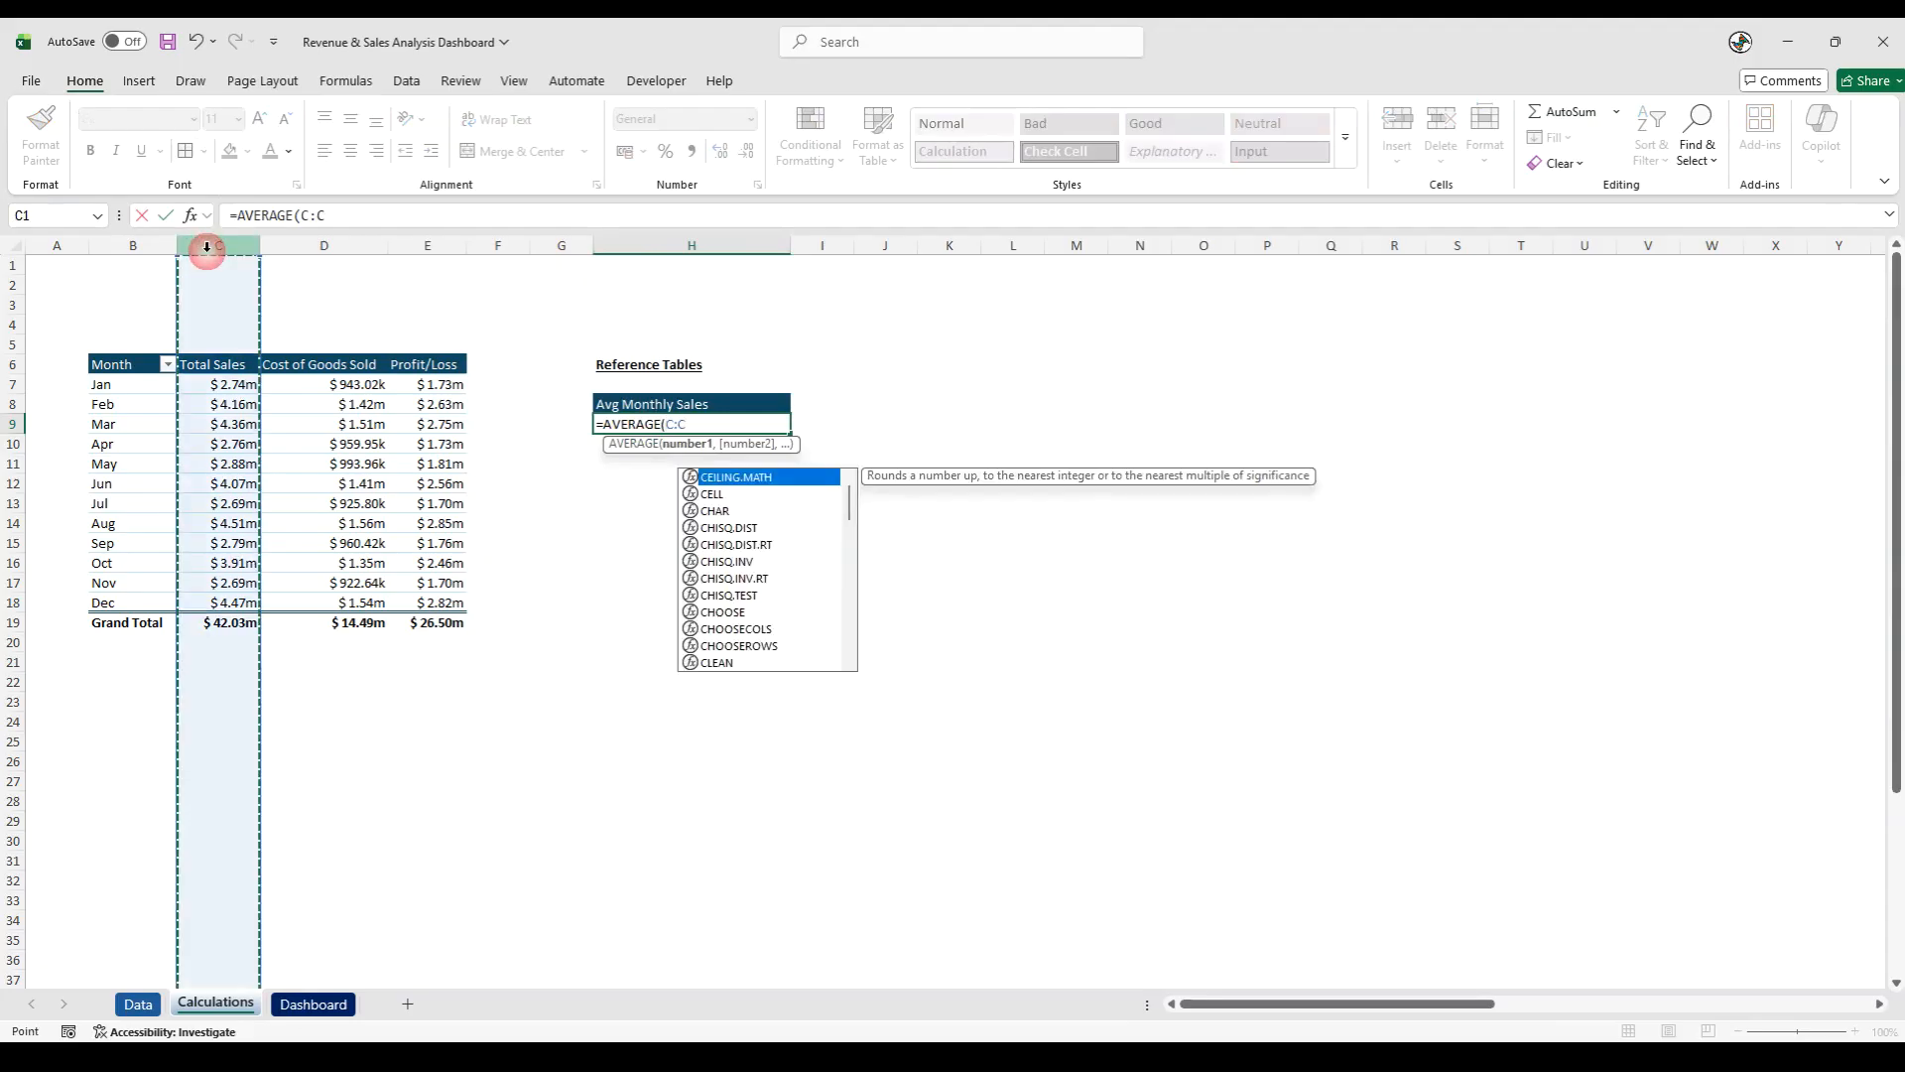
type(")")
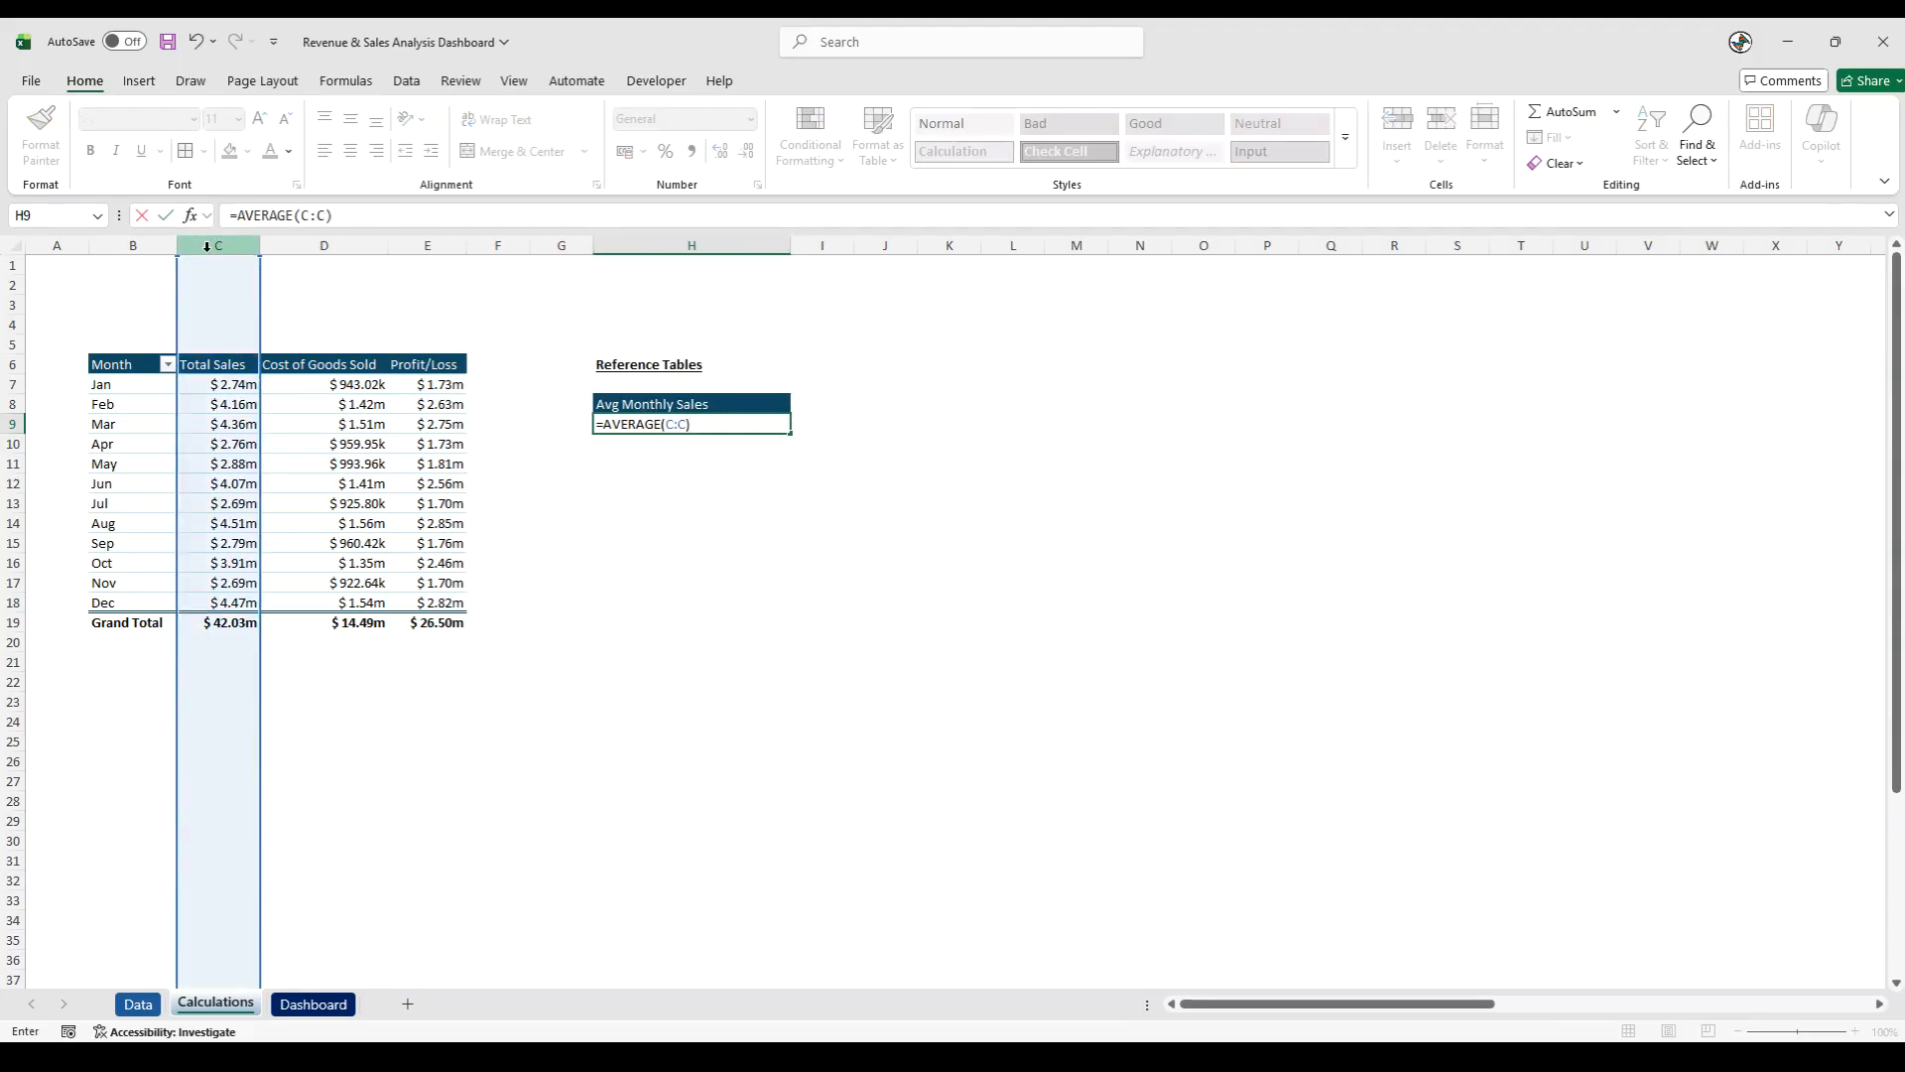
key("Return")
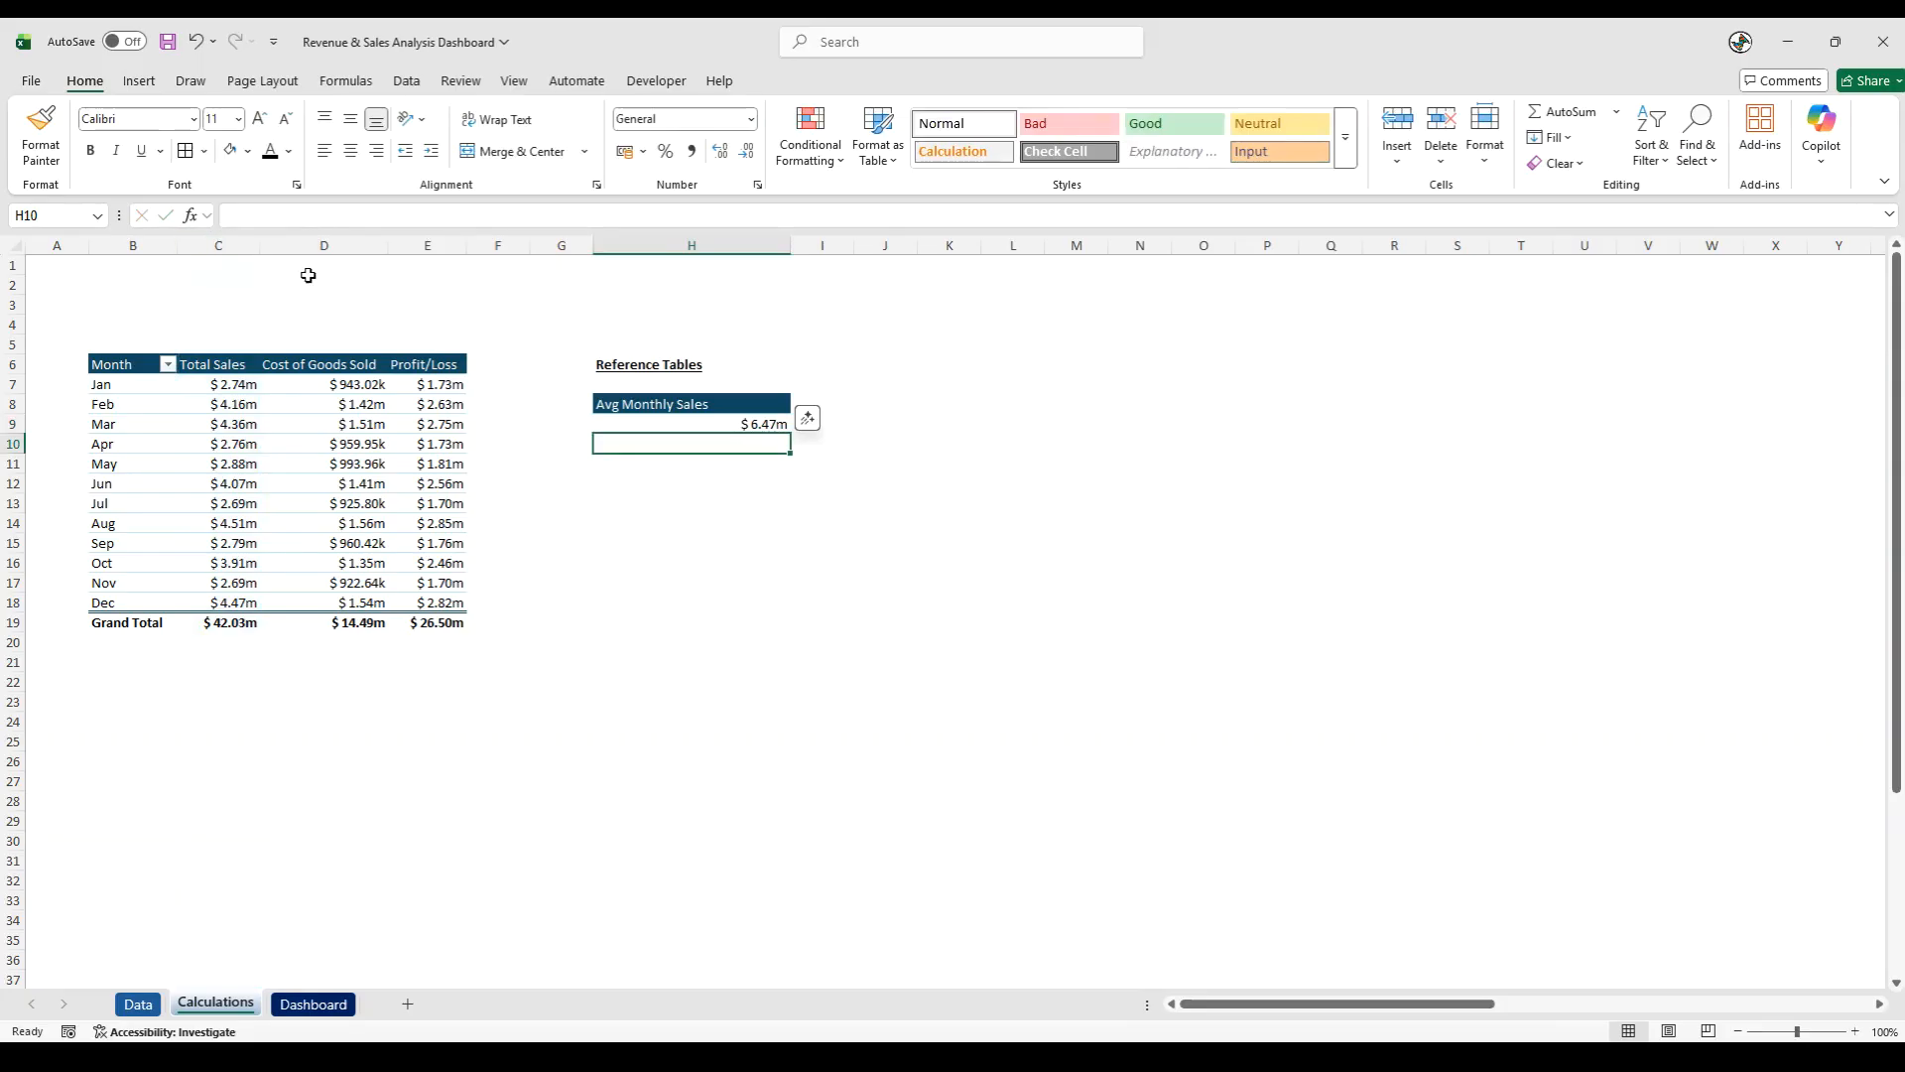
- Copy the formatting of the January total sales cell C7 onto the average value in H9
left_click(234, 385)
left_click(40, 137)
left_click(741, 424)
left_click(731, 508)
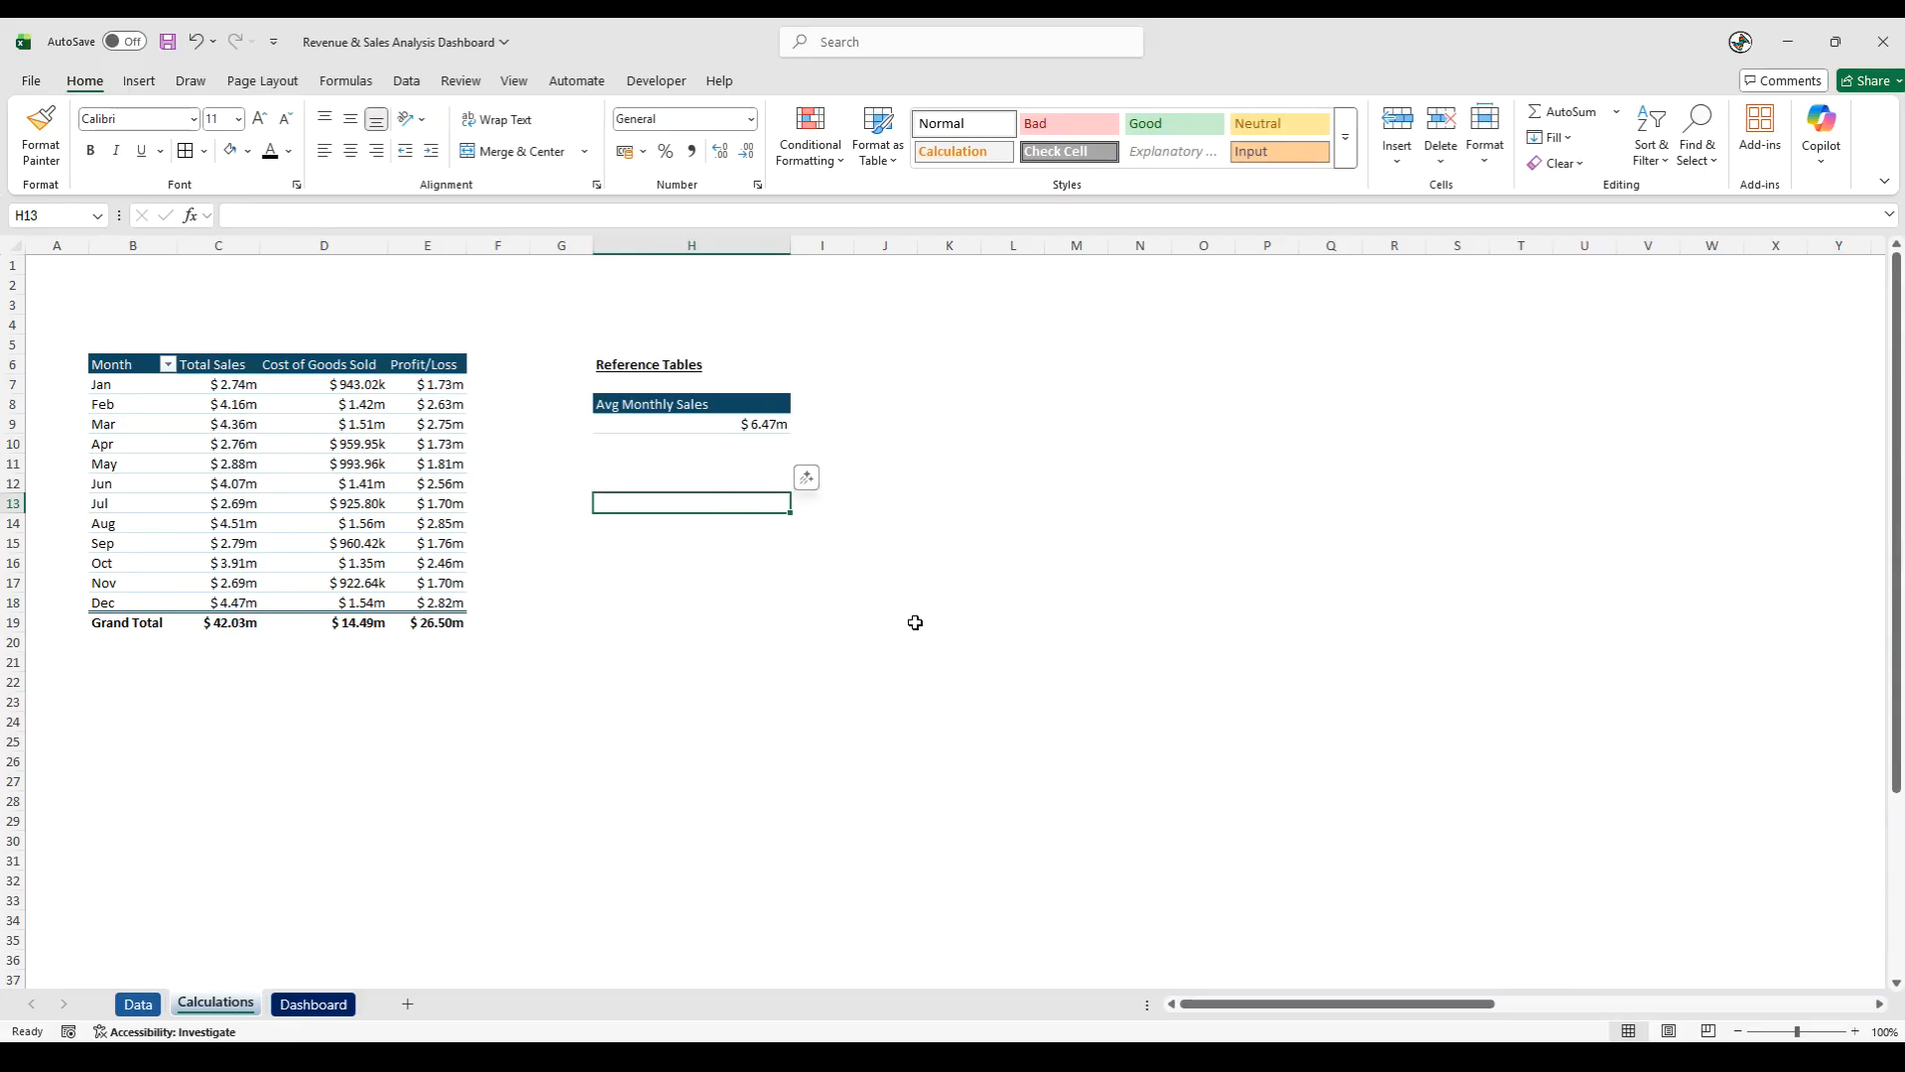
- Copy the Cost of Goods Sold header from D6 to H13 and change the copied text to Avg Cost of Goods Sold
left_click_drag(949, 444, 949, 424)
left_click(332, 367)
key("ctrl+c")
left_click(651, 501)
key("ctrl+v")
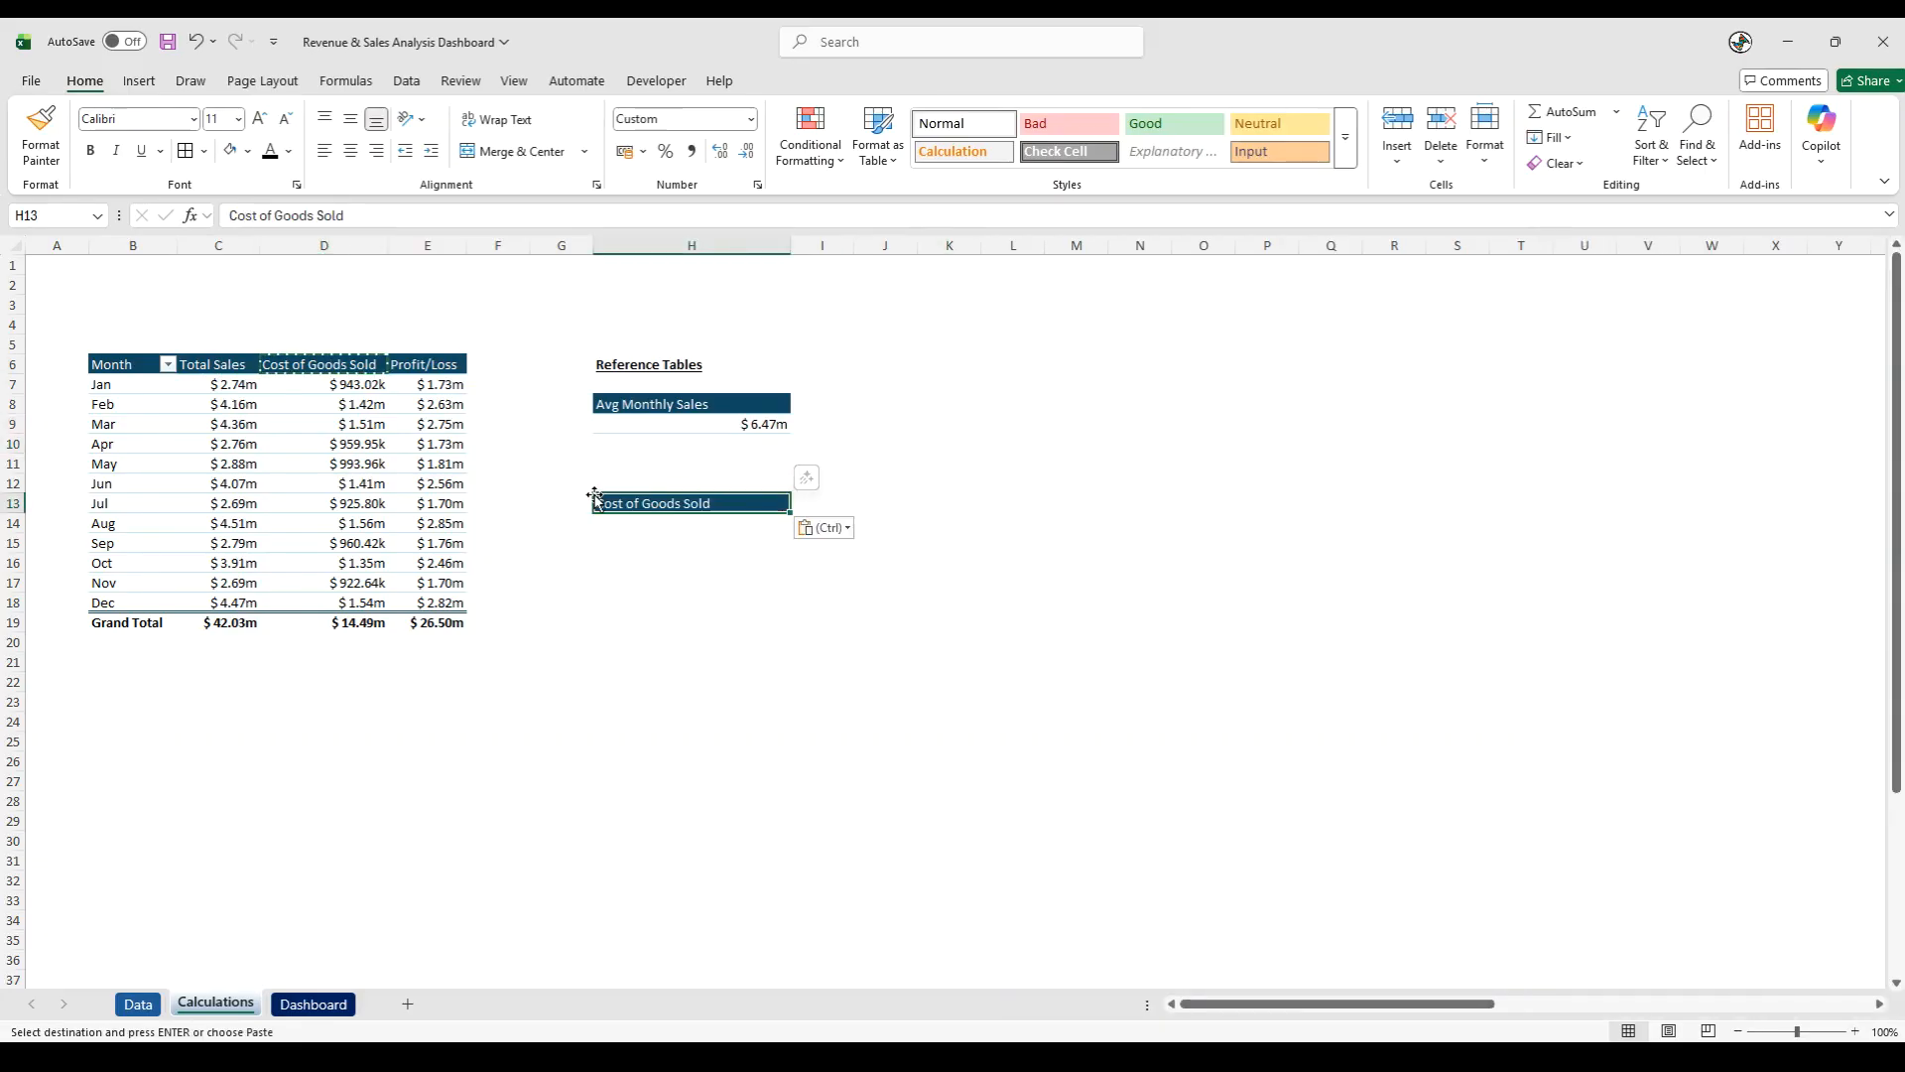
left_click(323, 222)
type("A")
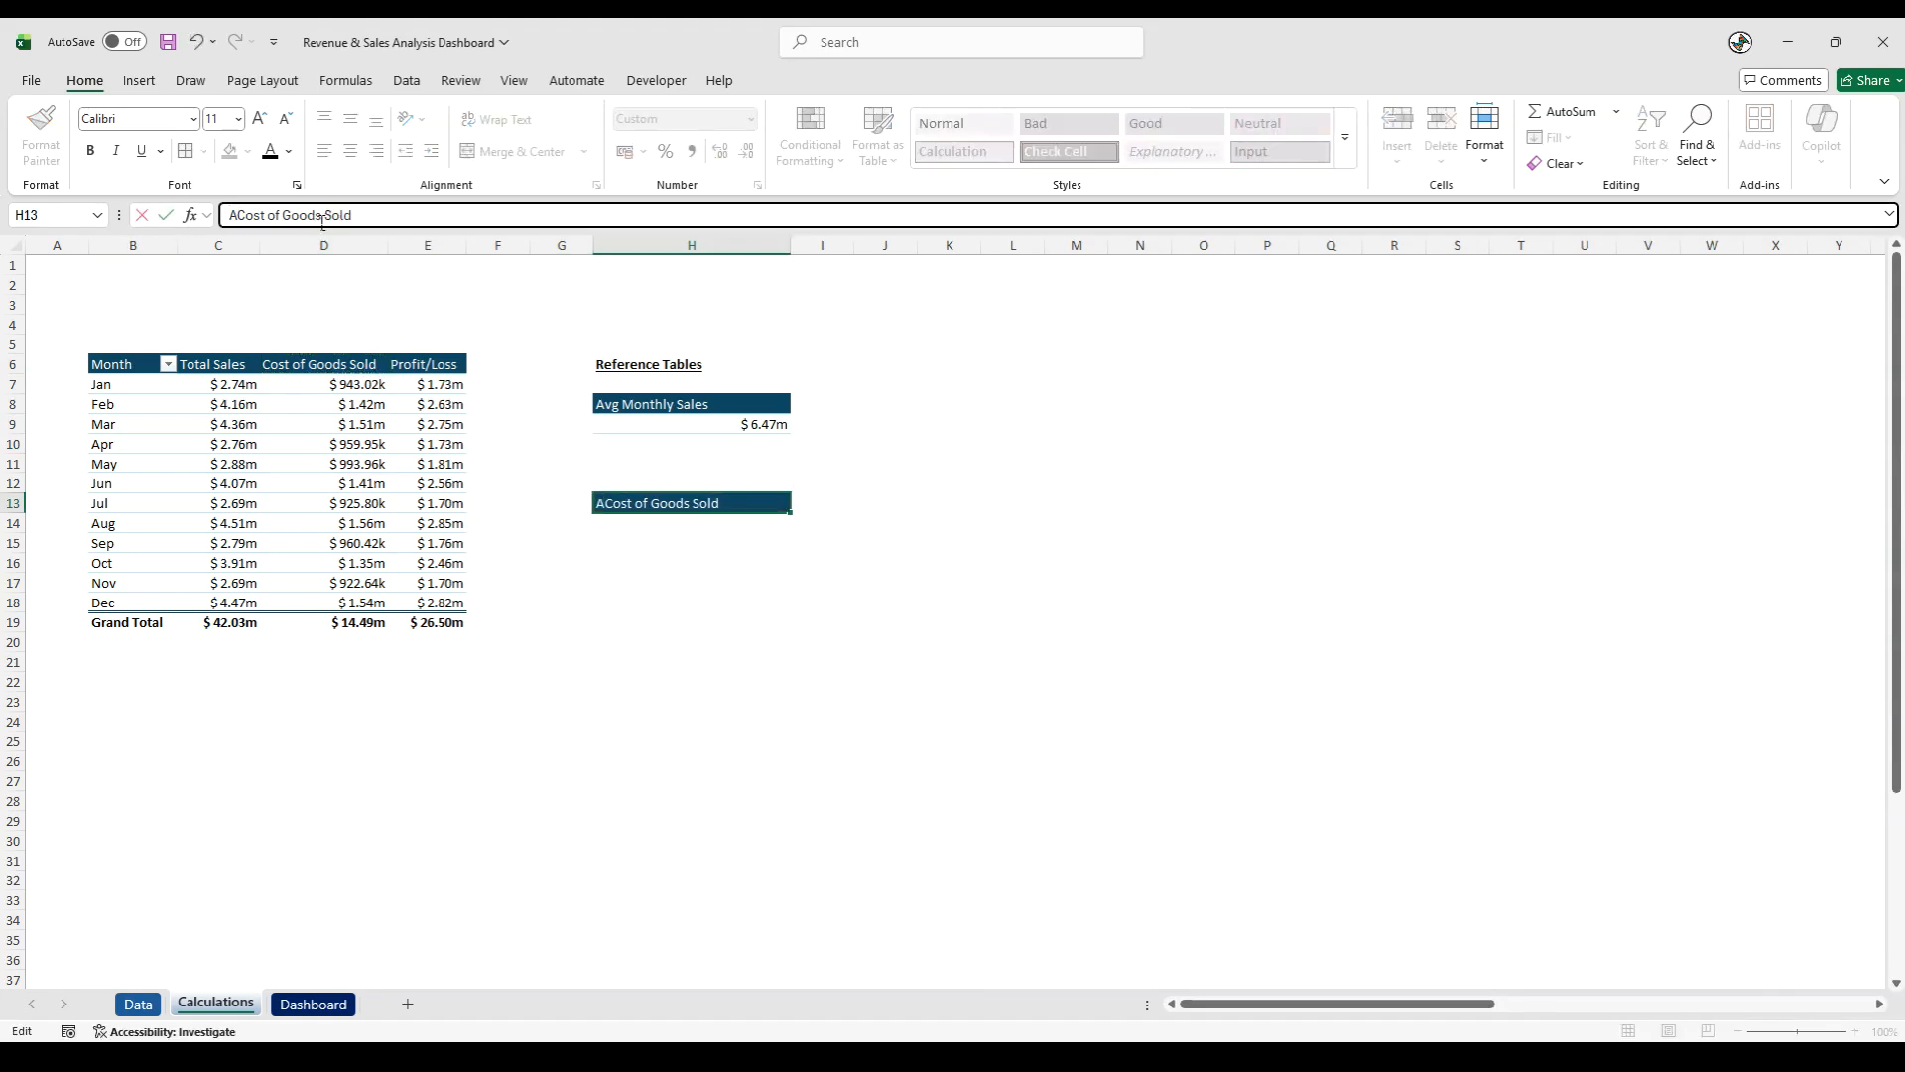
type("vg")
key("Tab")
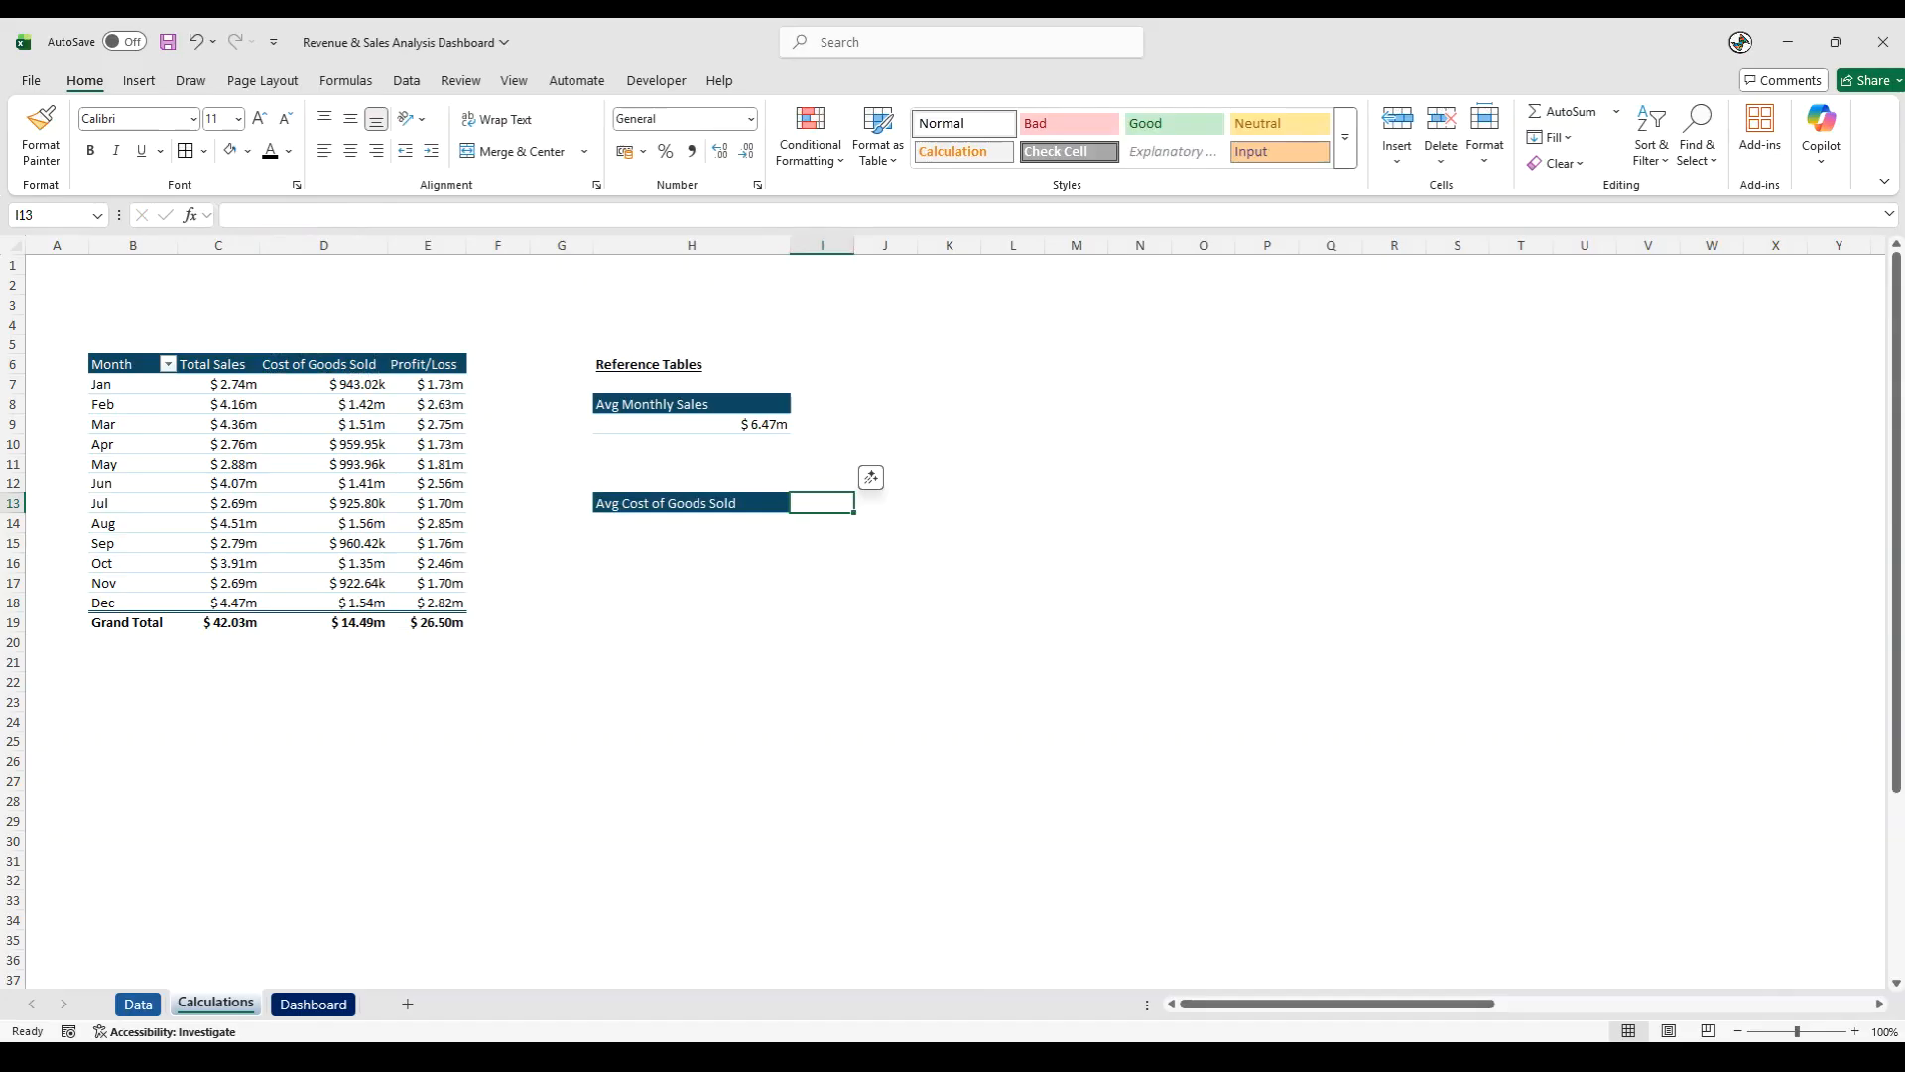
- Calculate the average cost of goods sold in H14 with the formula =AVERAGE(D:D)
left_click(715, 522)
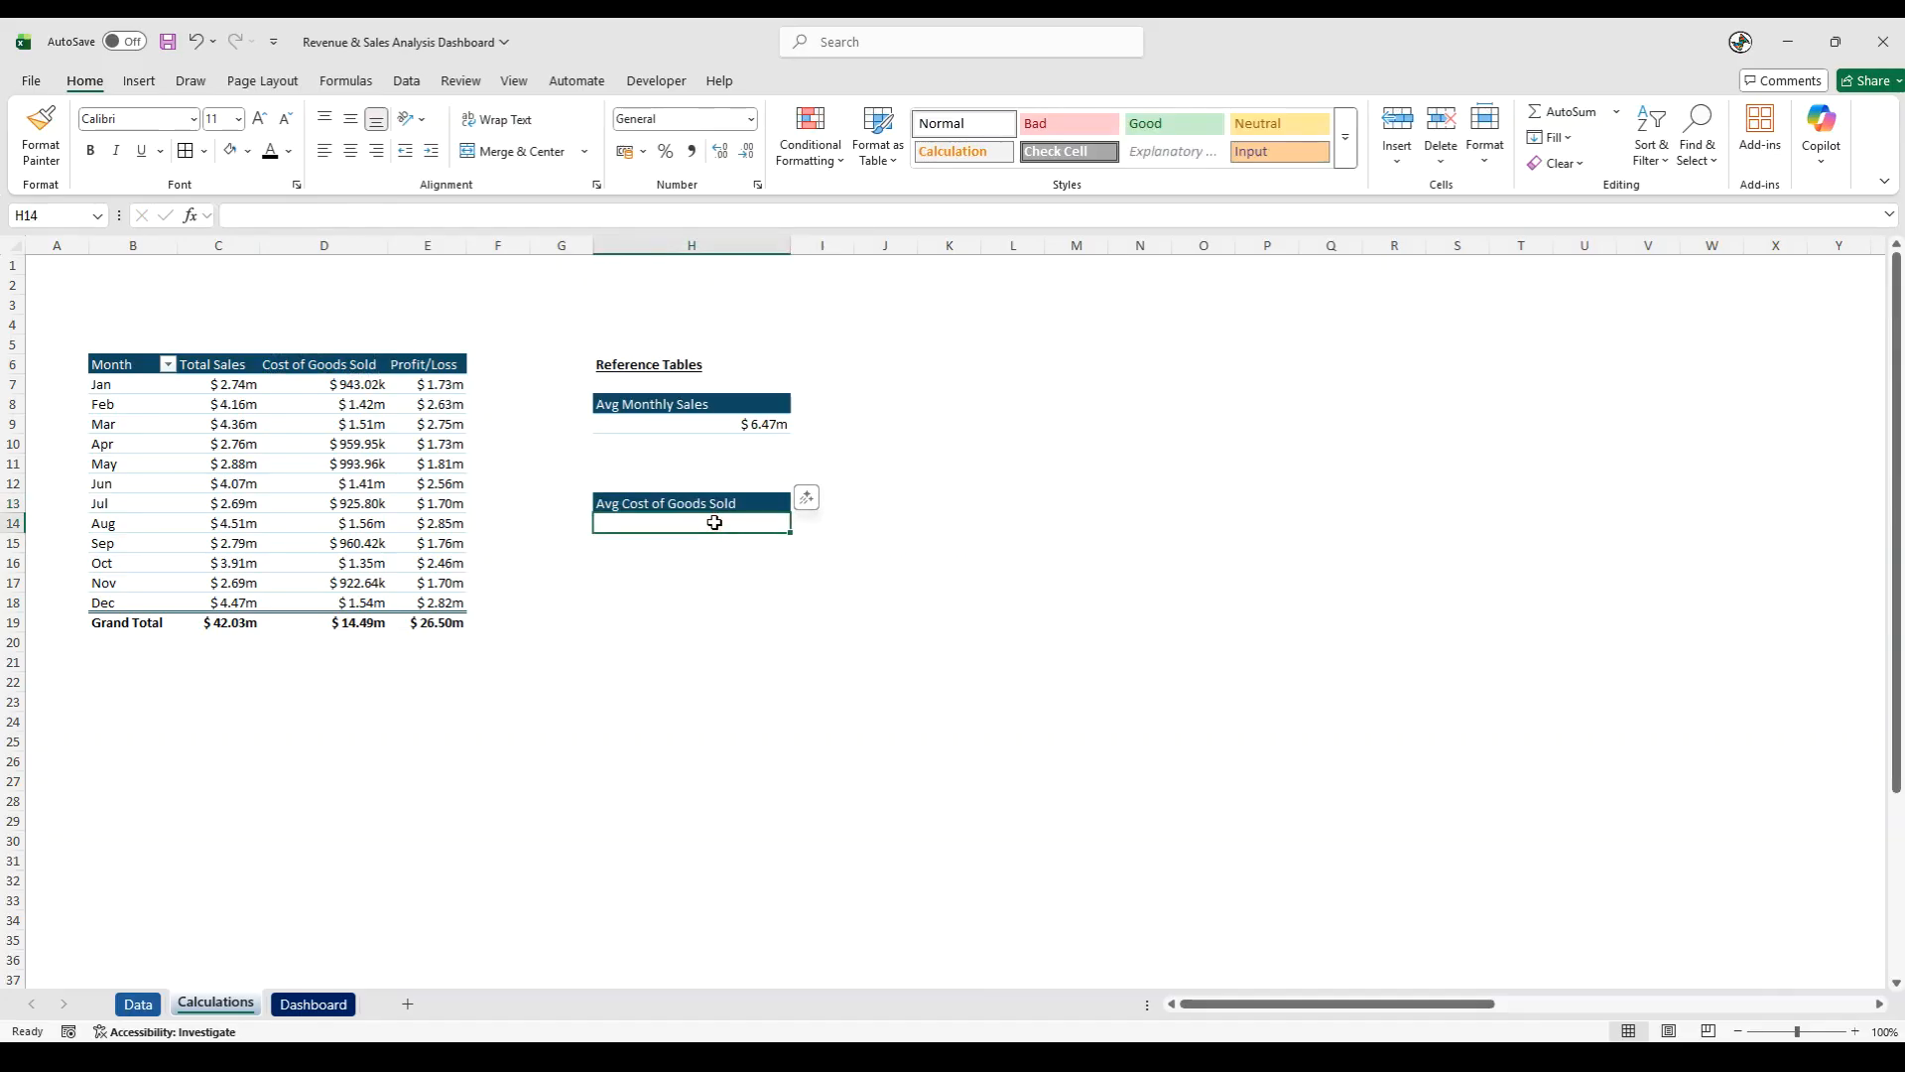
type("=aver")
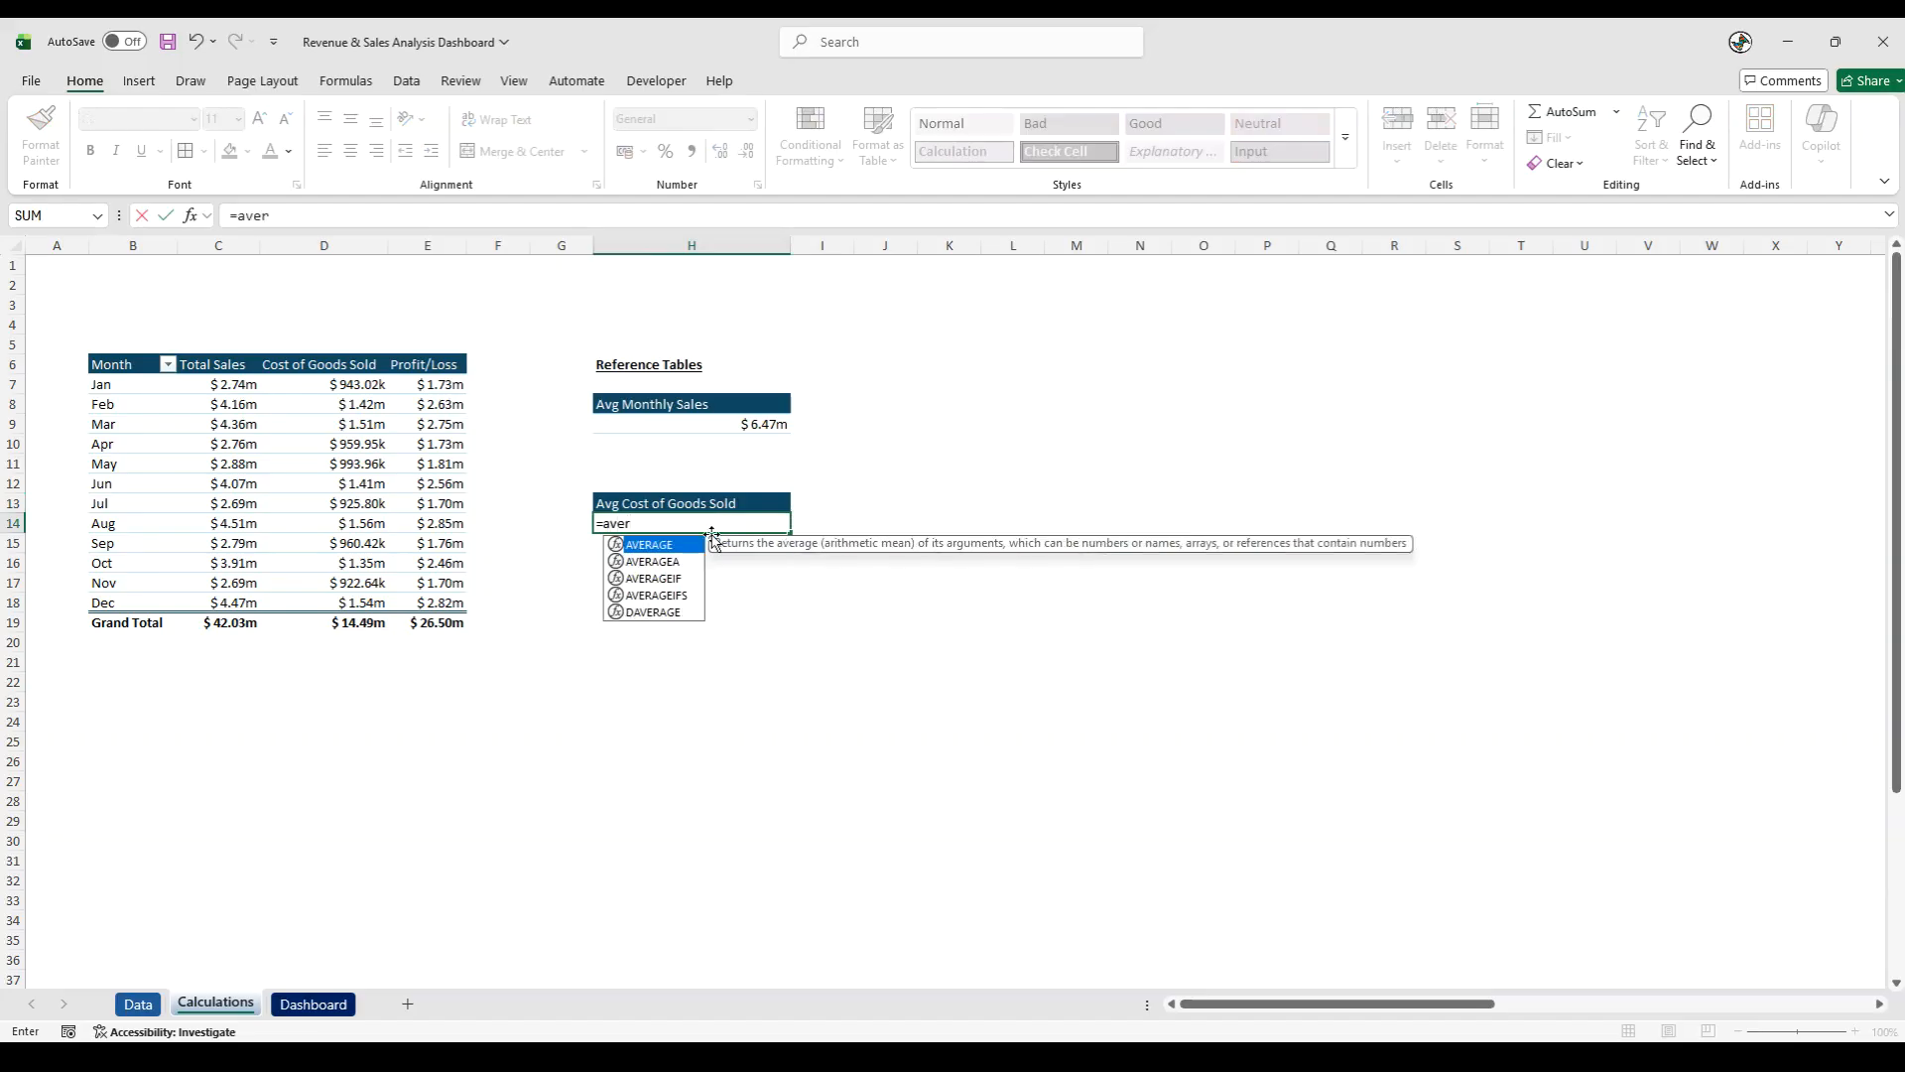
double_click(669, 546)
left_click(304, 246)
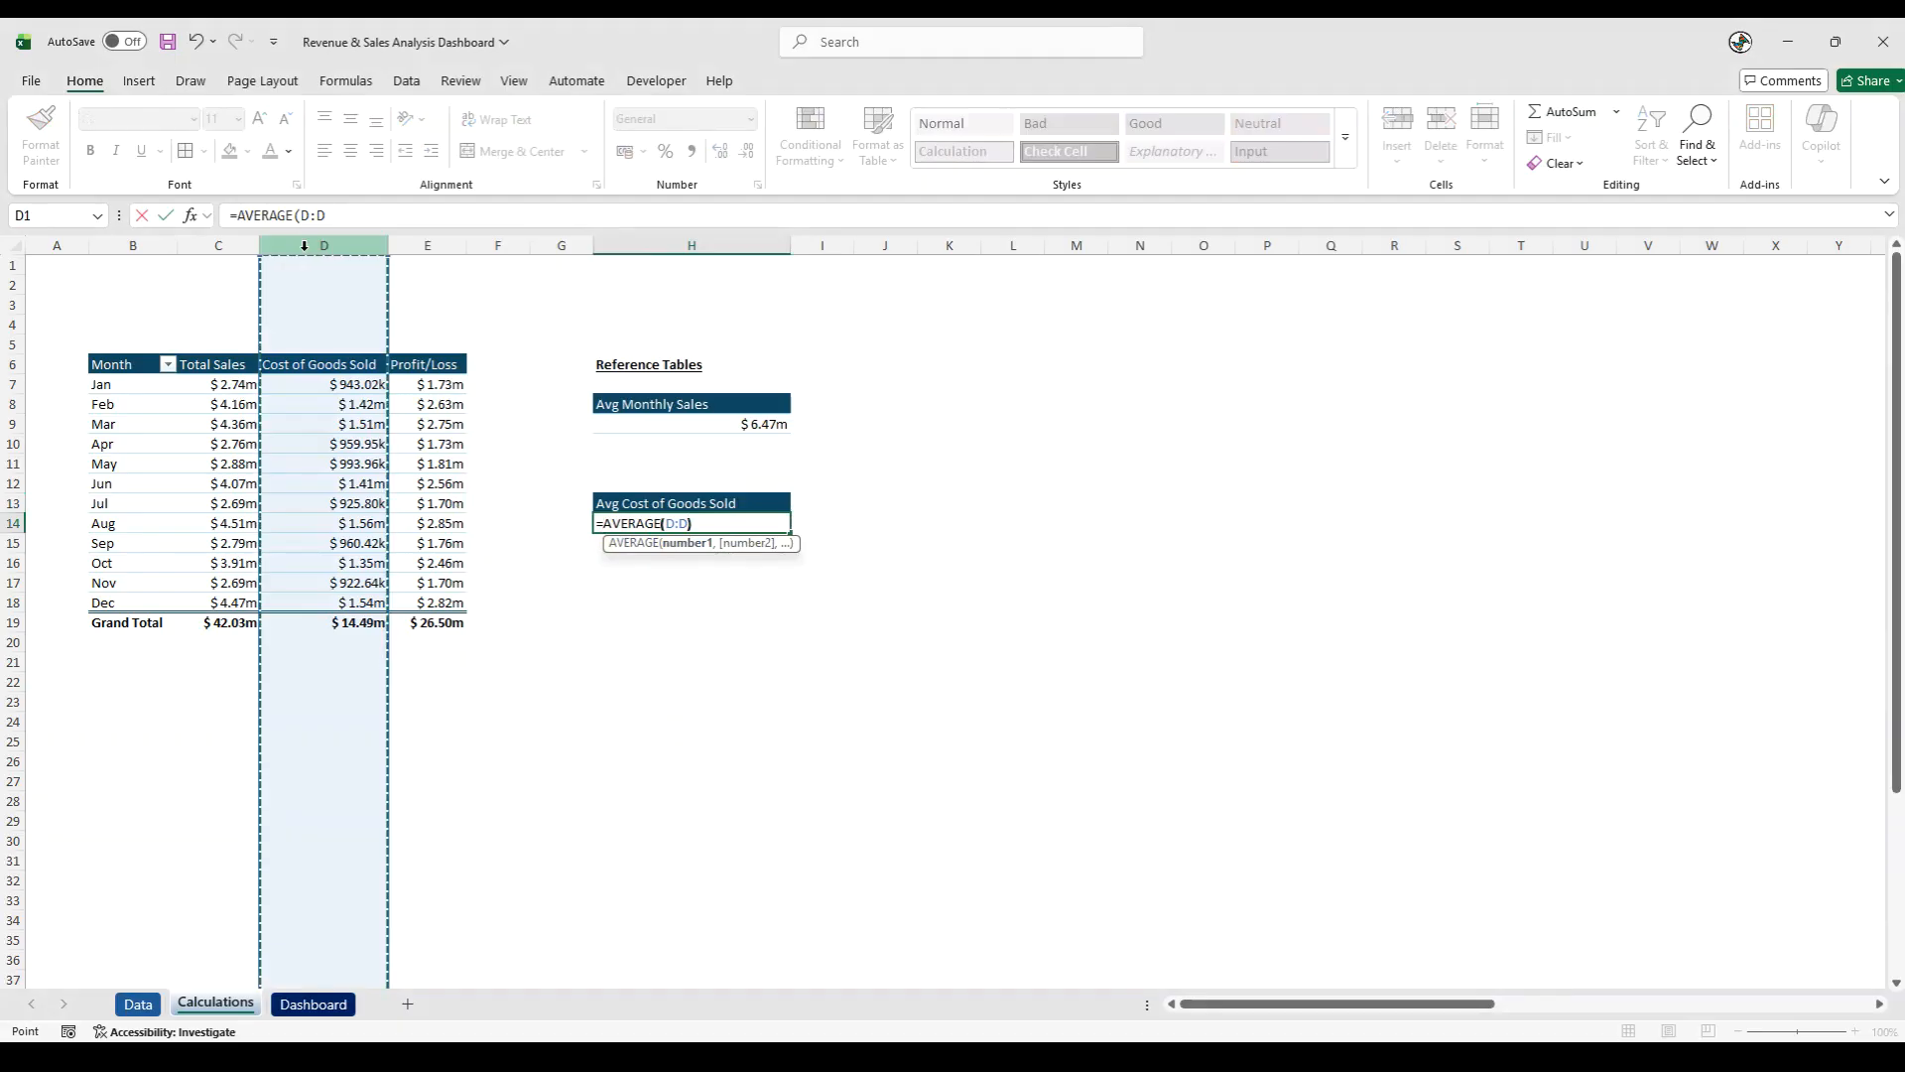
key("Return")
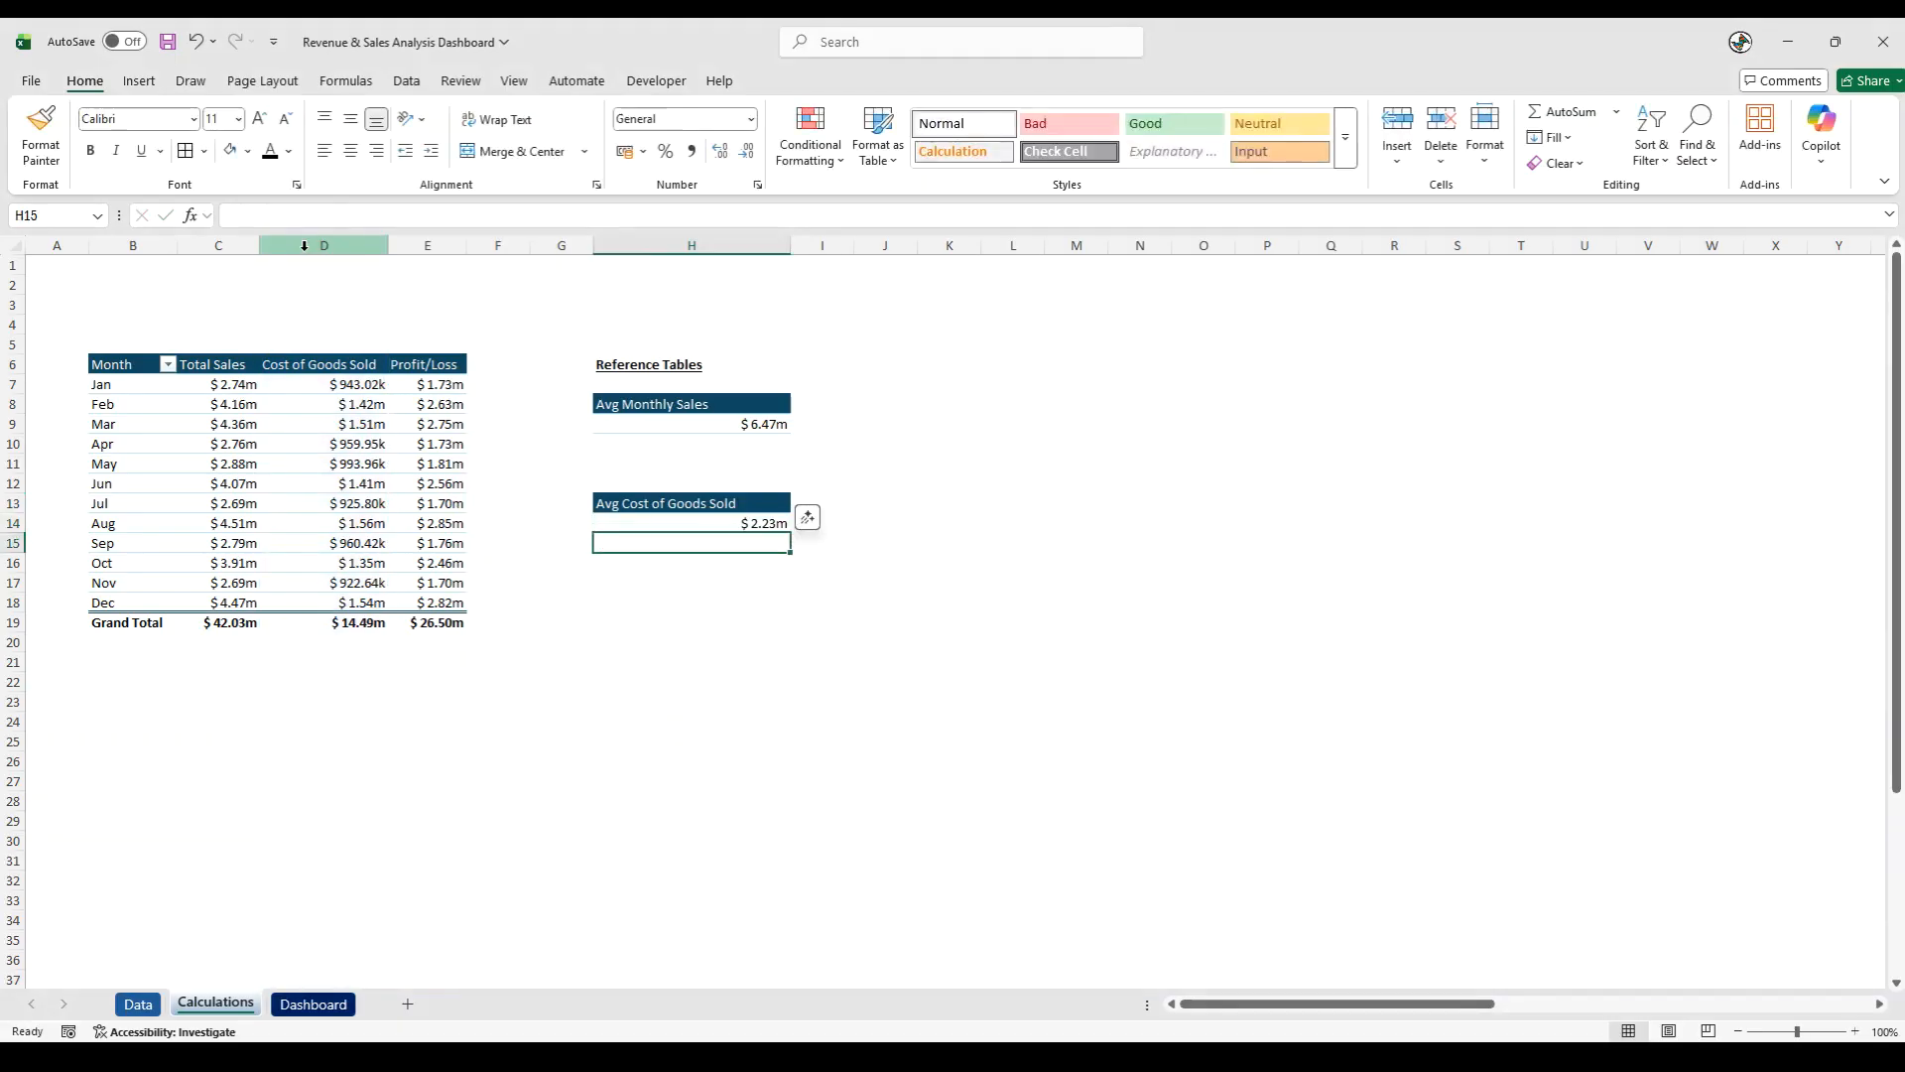
- Copy the formatting of the January total sales cell C7 onto the average cost value in H14
left_click(244, 381)
left_click(41, 134)
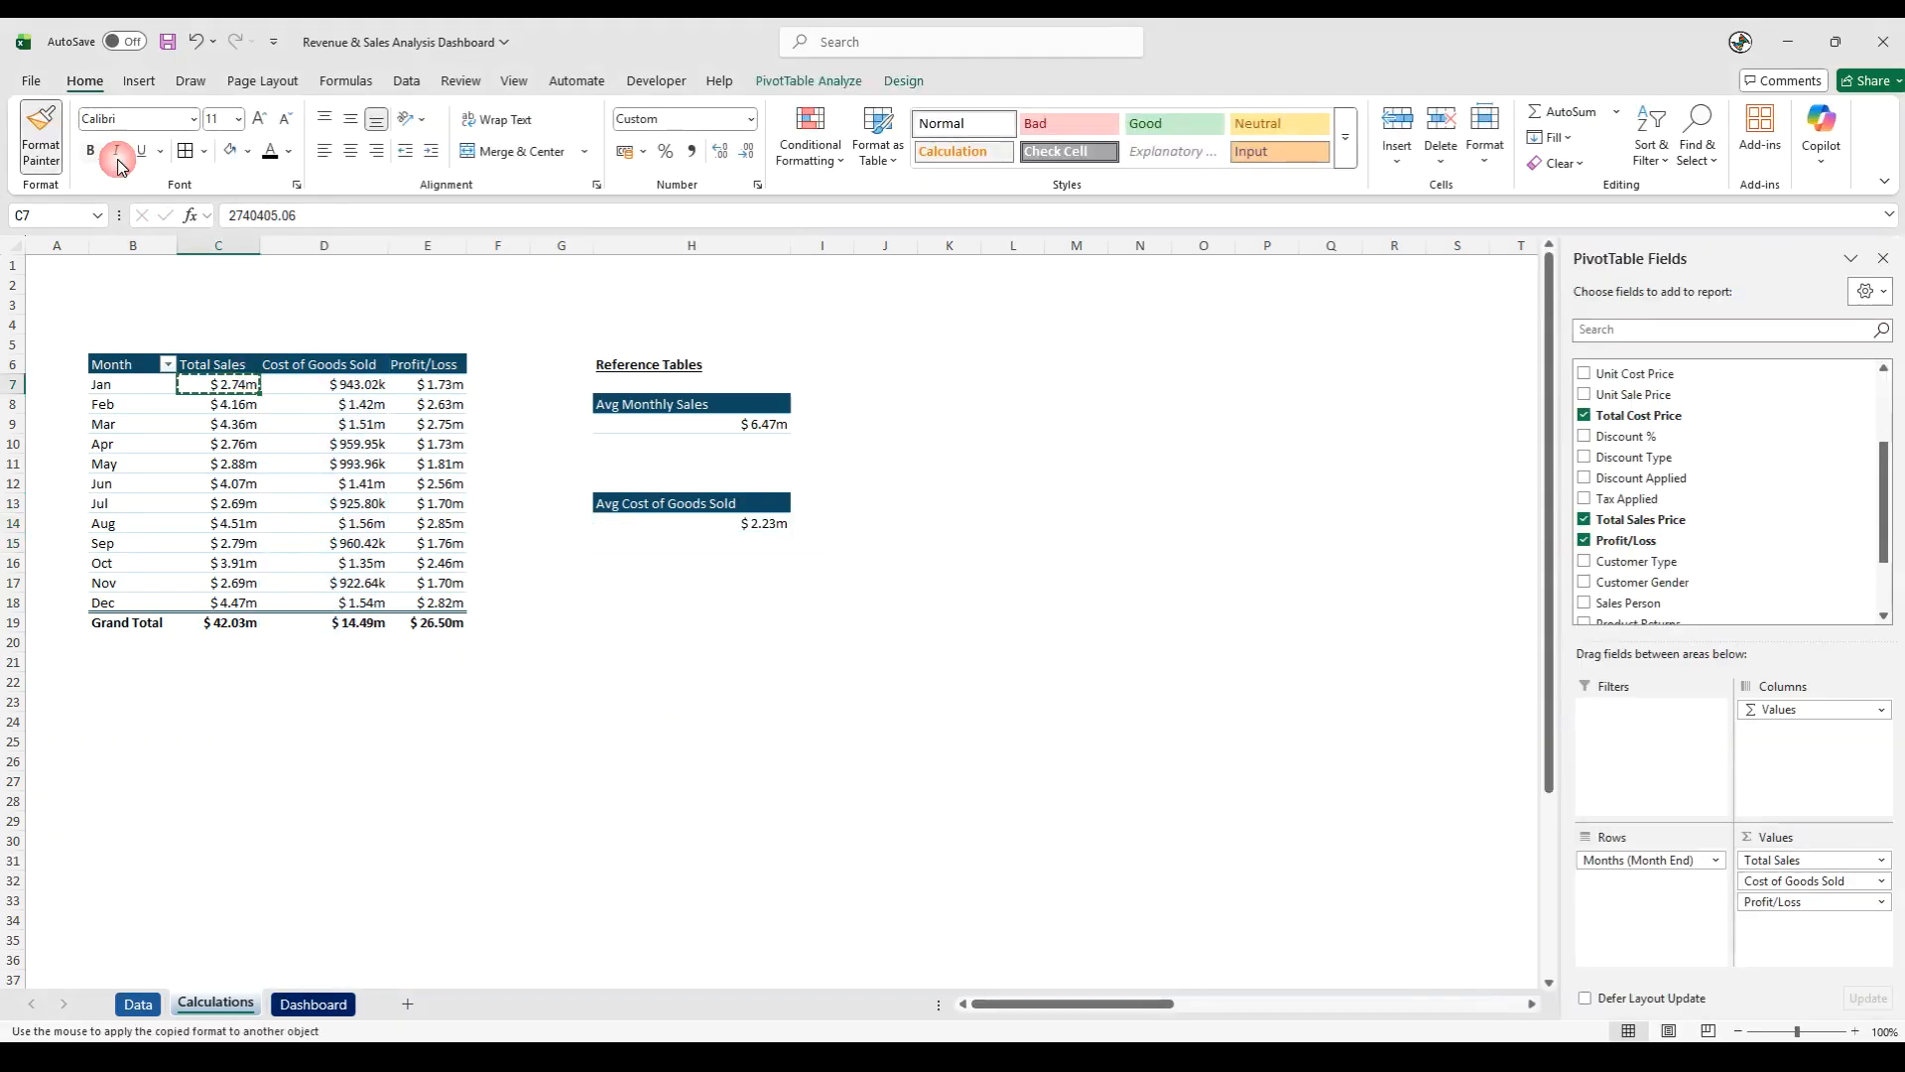
left_click(709, 523)
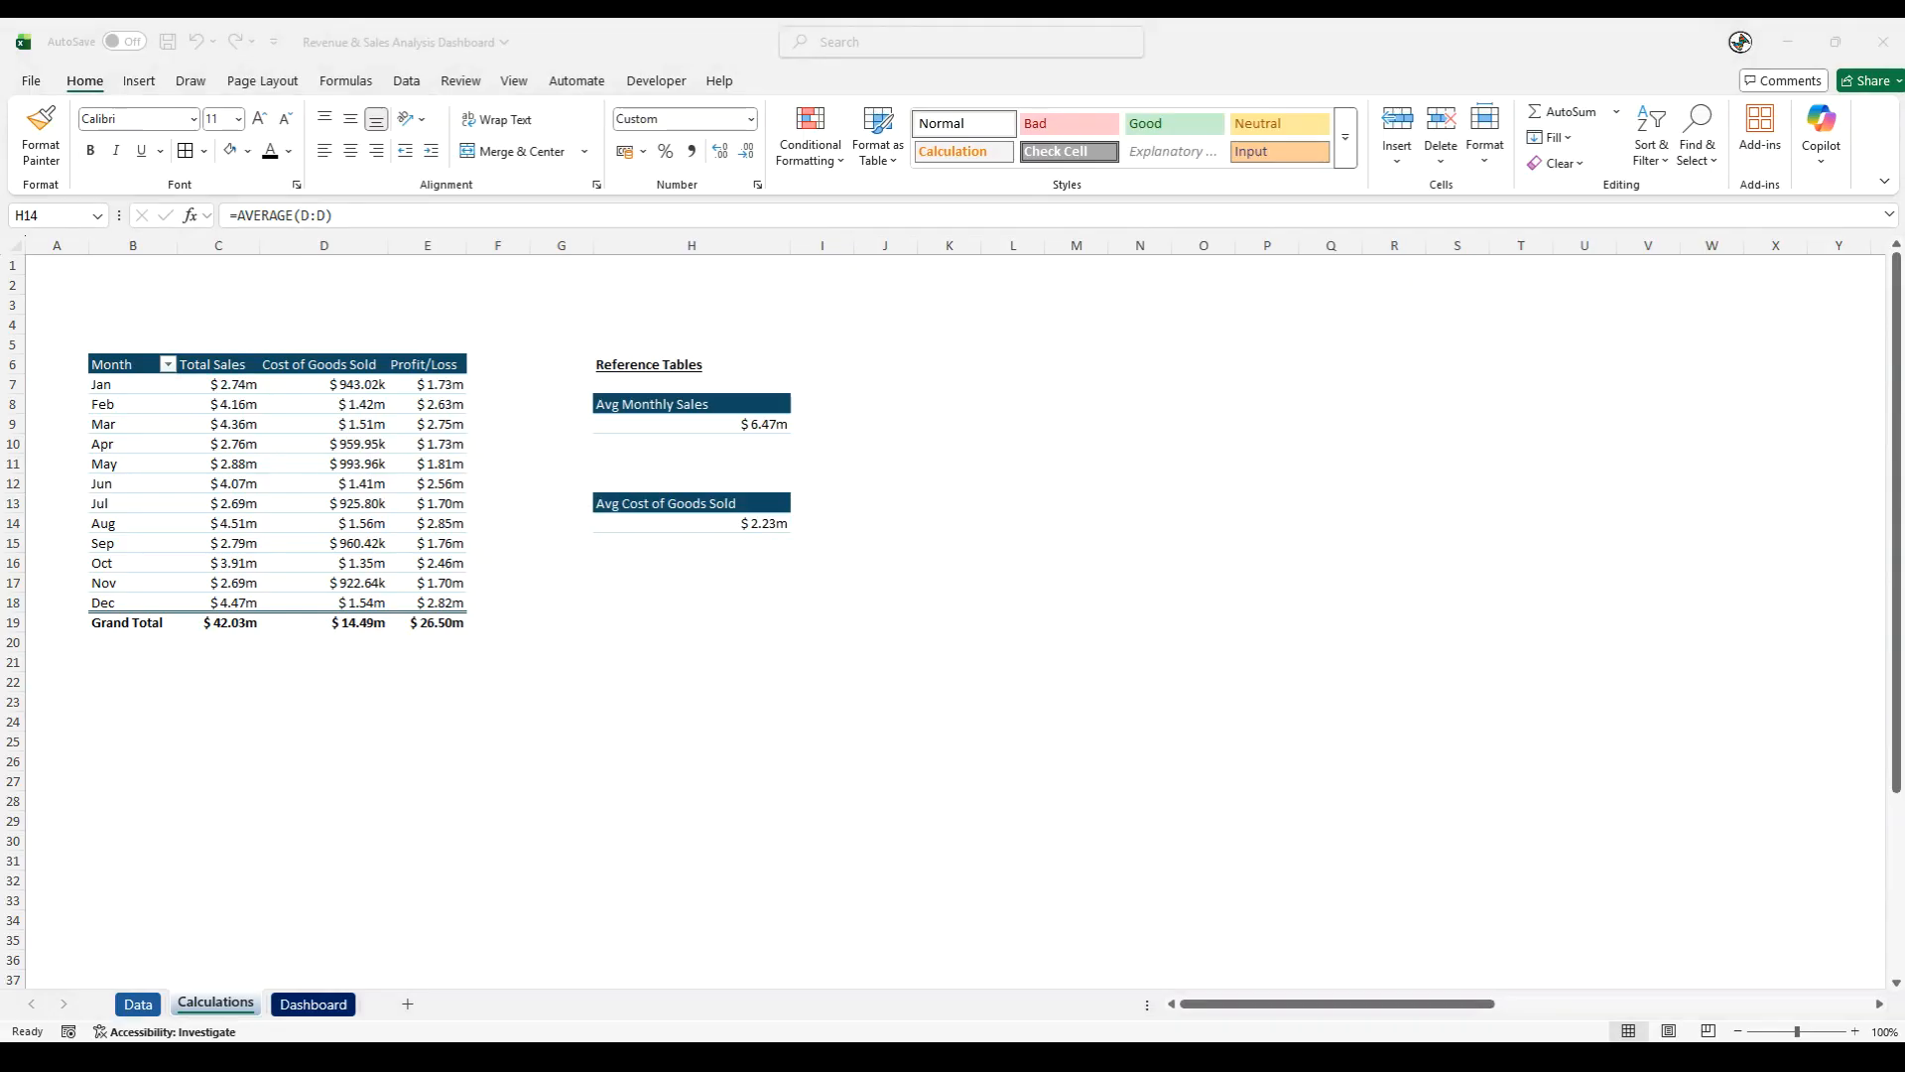
left_click(591, 609)
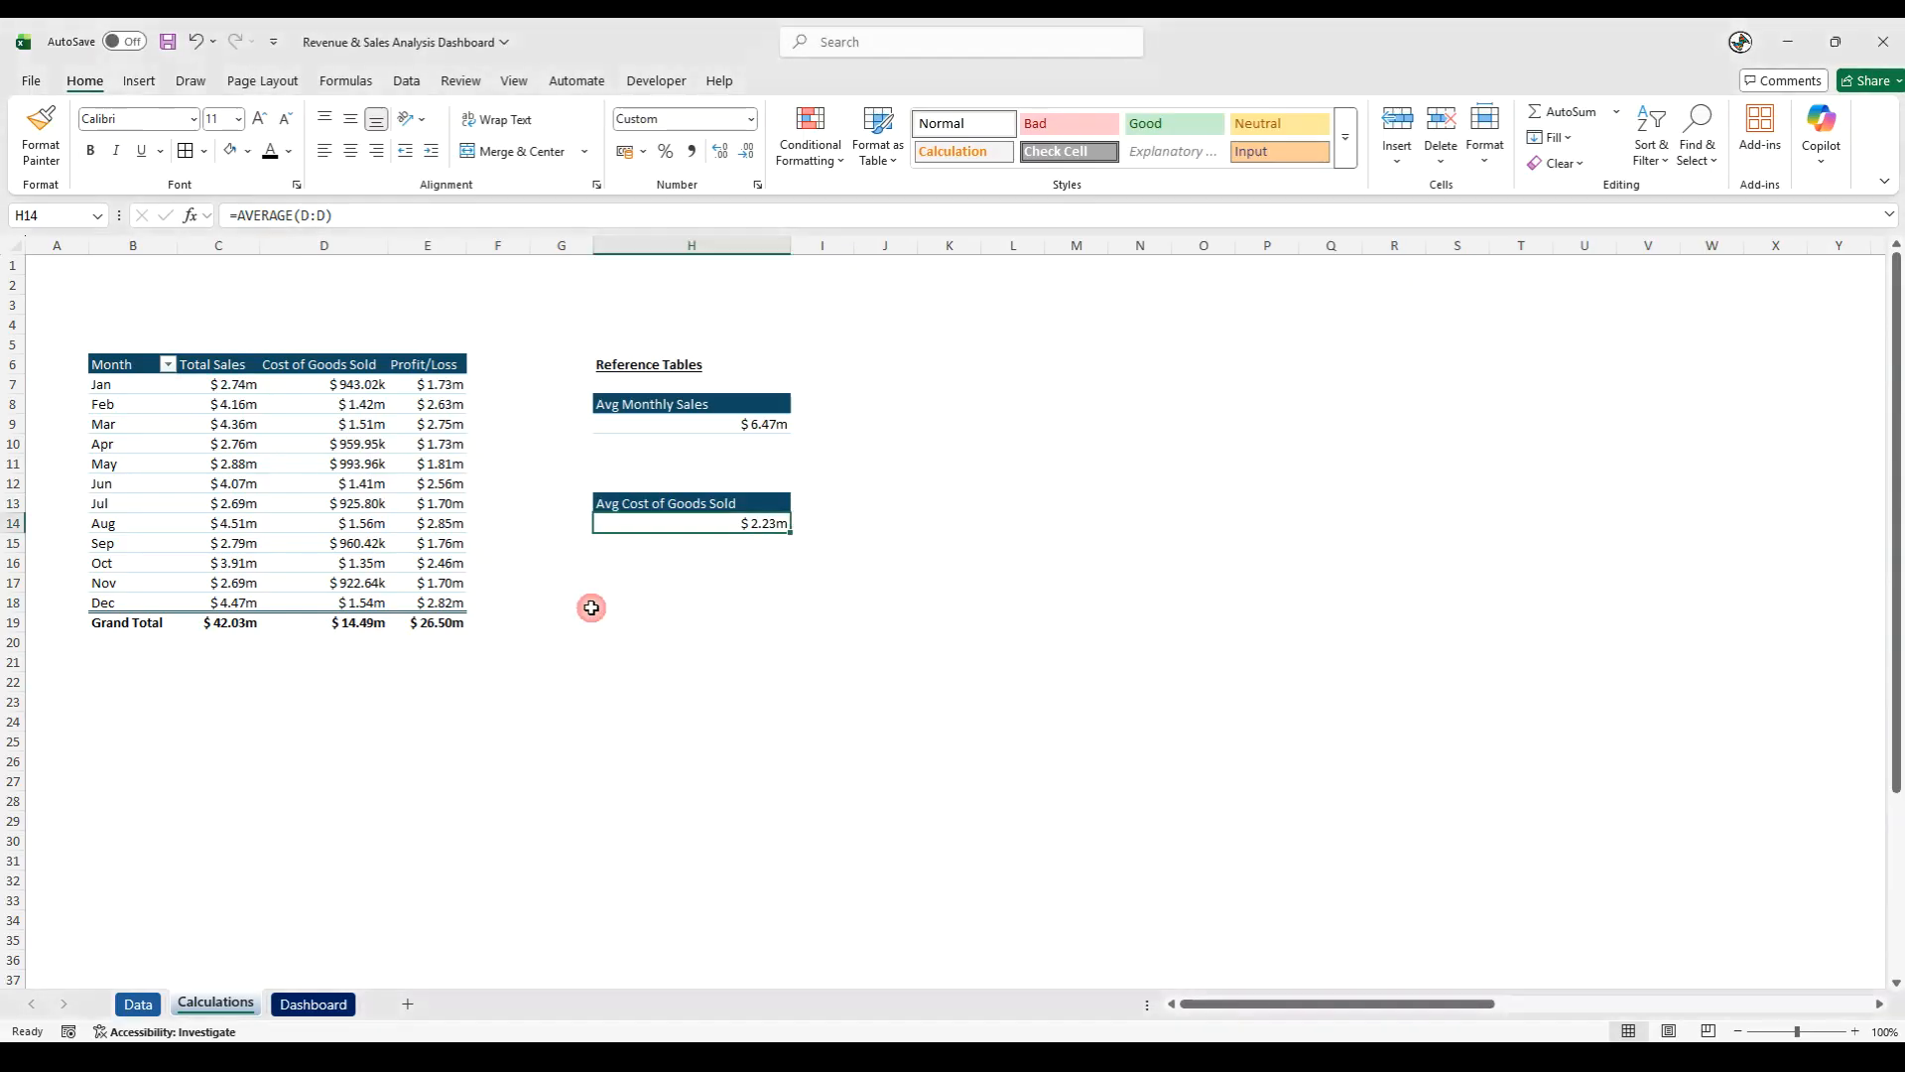
- Copy the Profit/Loss header from E6 to H18 and change the copied text to Avg Profit/Loss
left_click(423, 364)
key("ctrl+c")
left_click(655, 582)
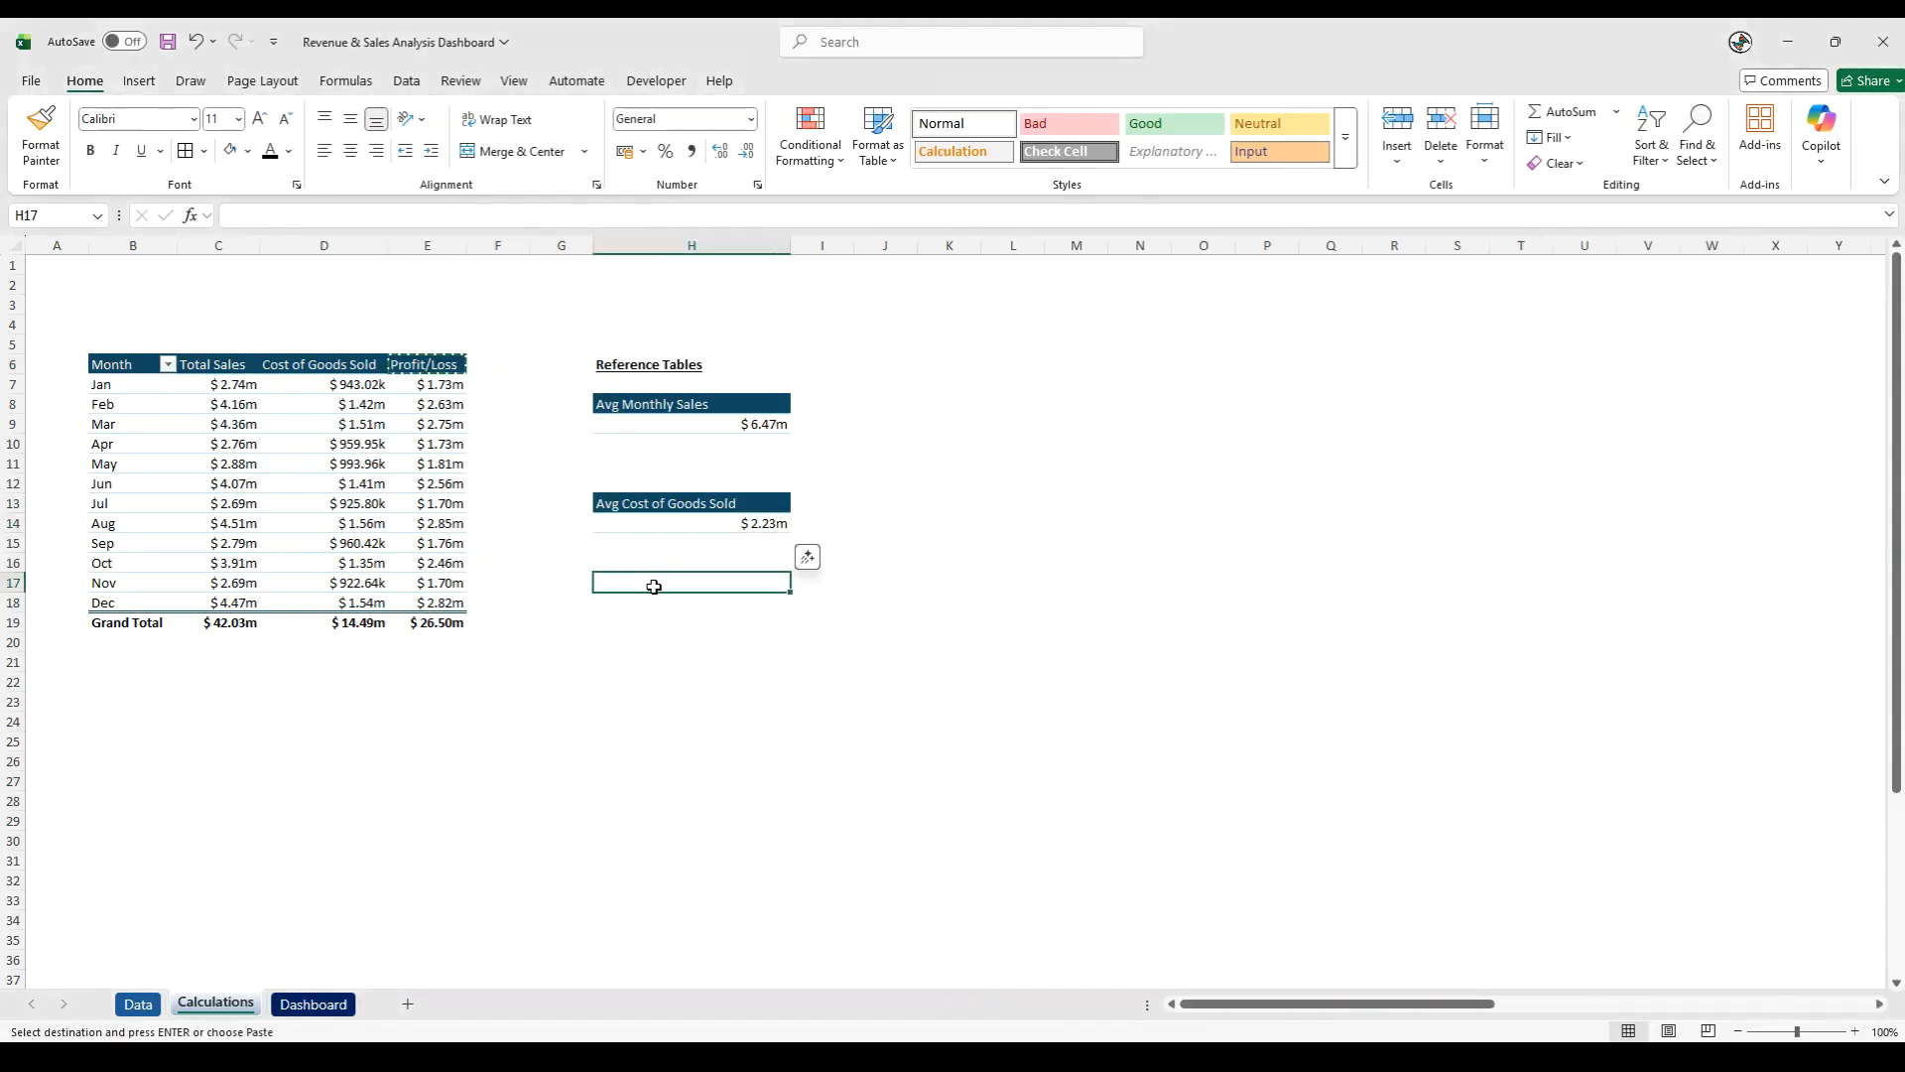
left_click(660, 600)
key("ctrl+v")
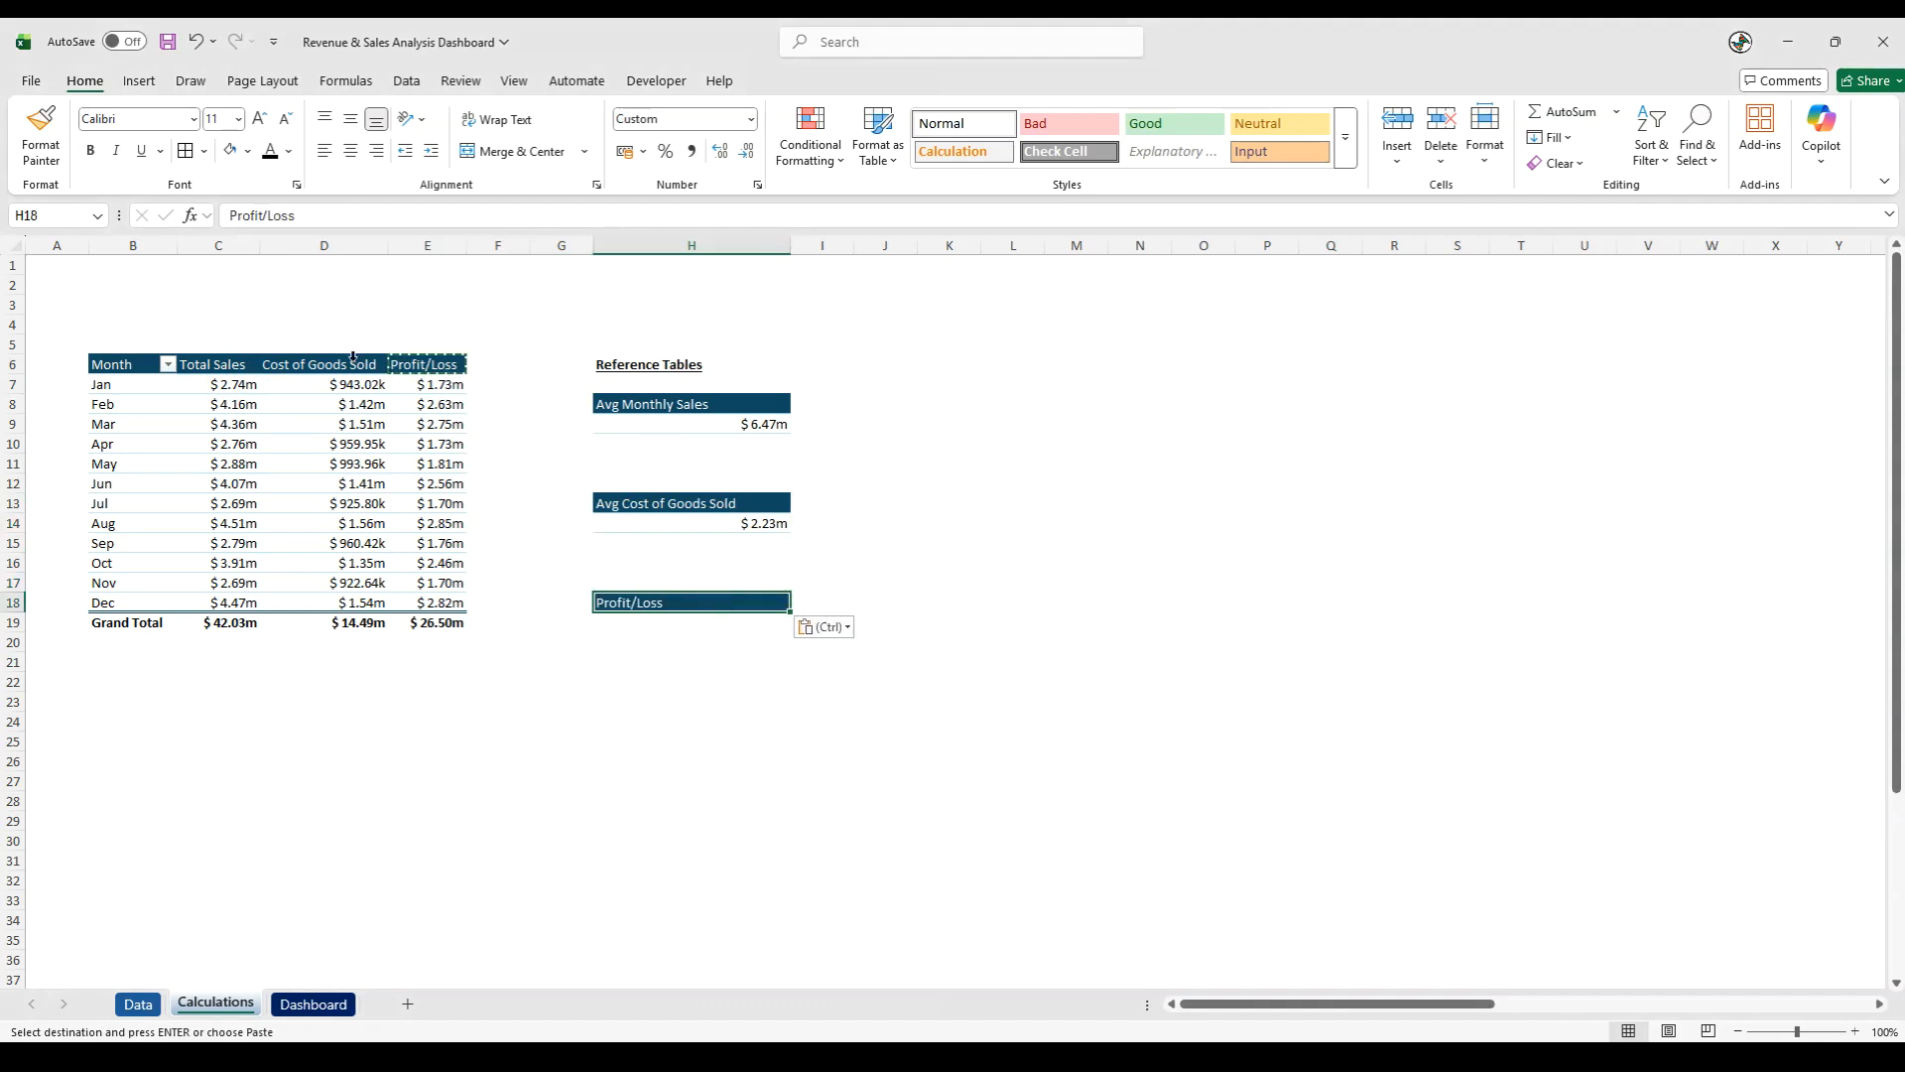
left_click(231, 216)
type("Avg")
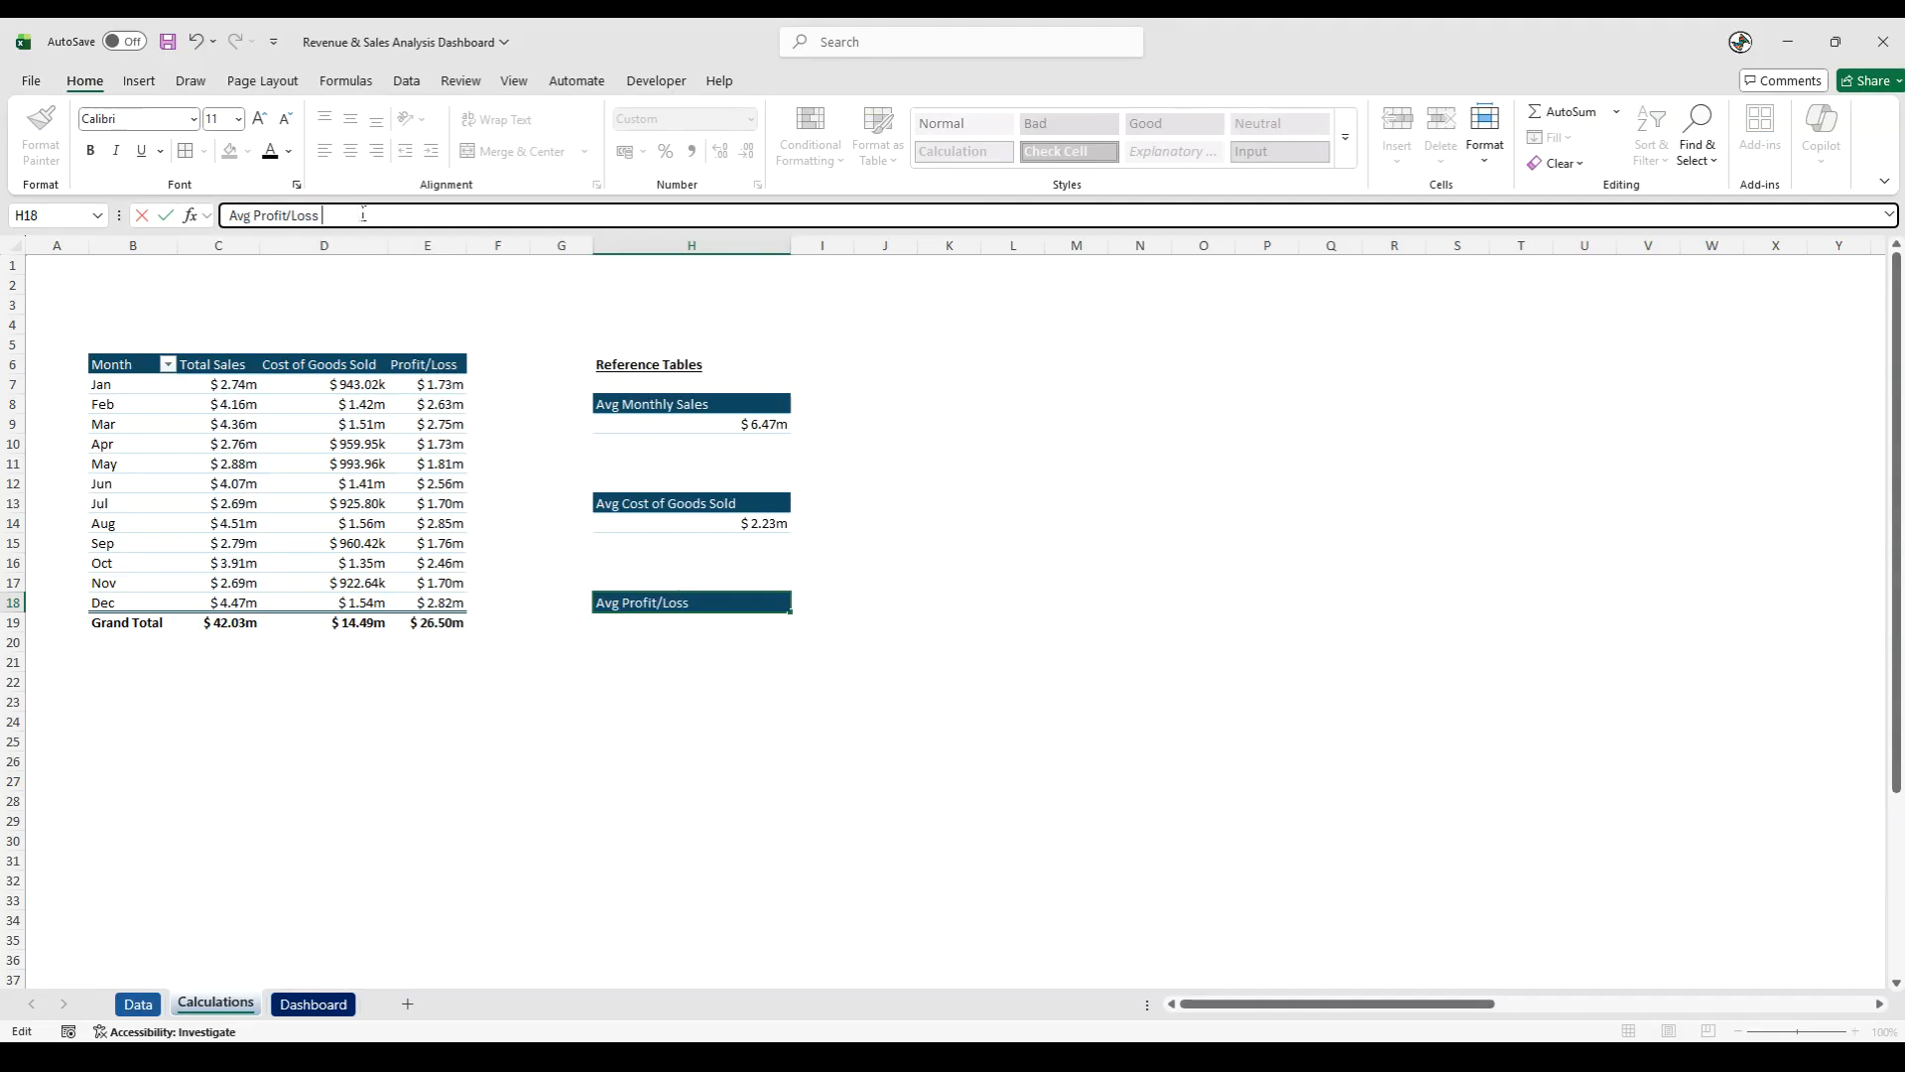
key("Return")
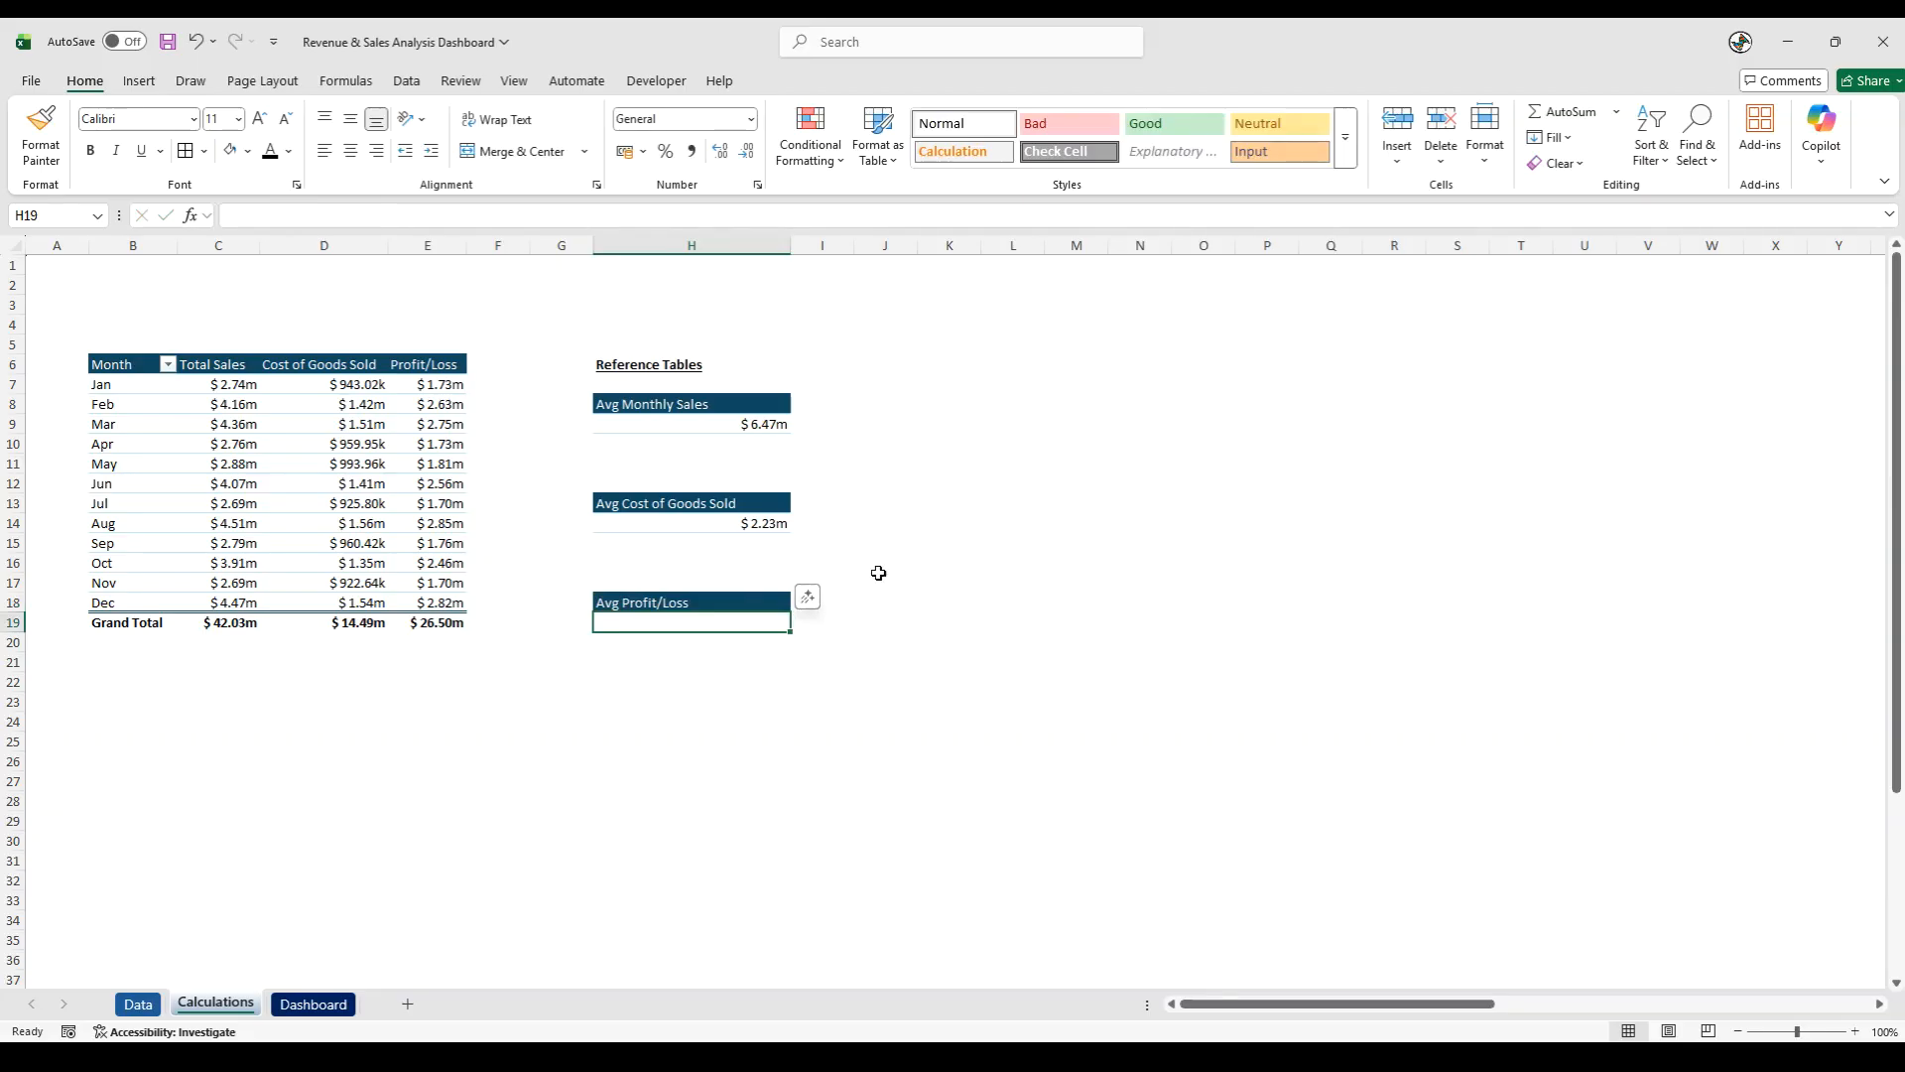
- Calculate the average profit/loss in H19 with the formula =AVERAGE(E:E)
type("=aver")
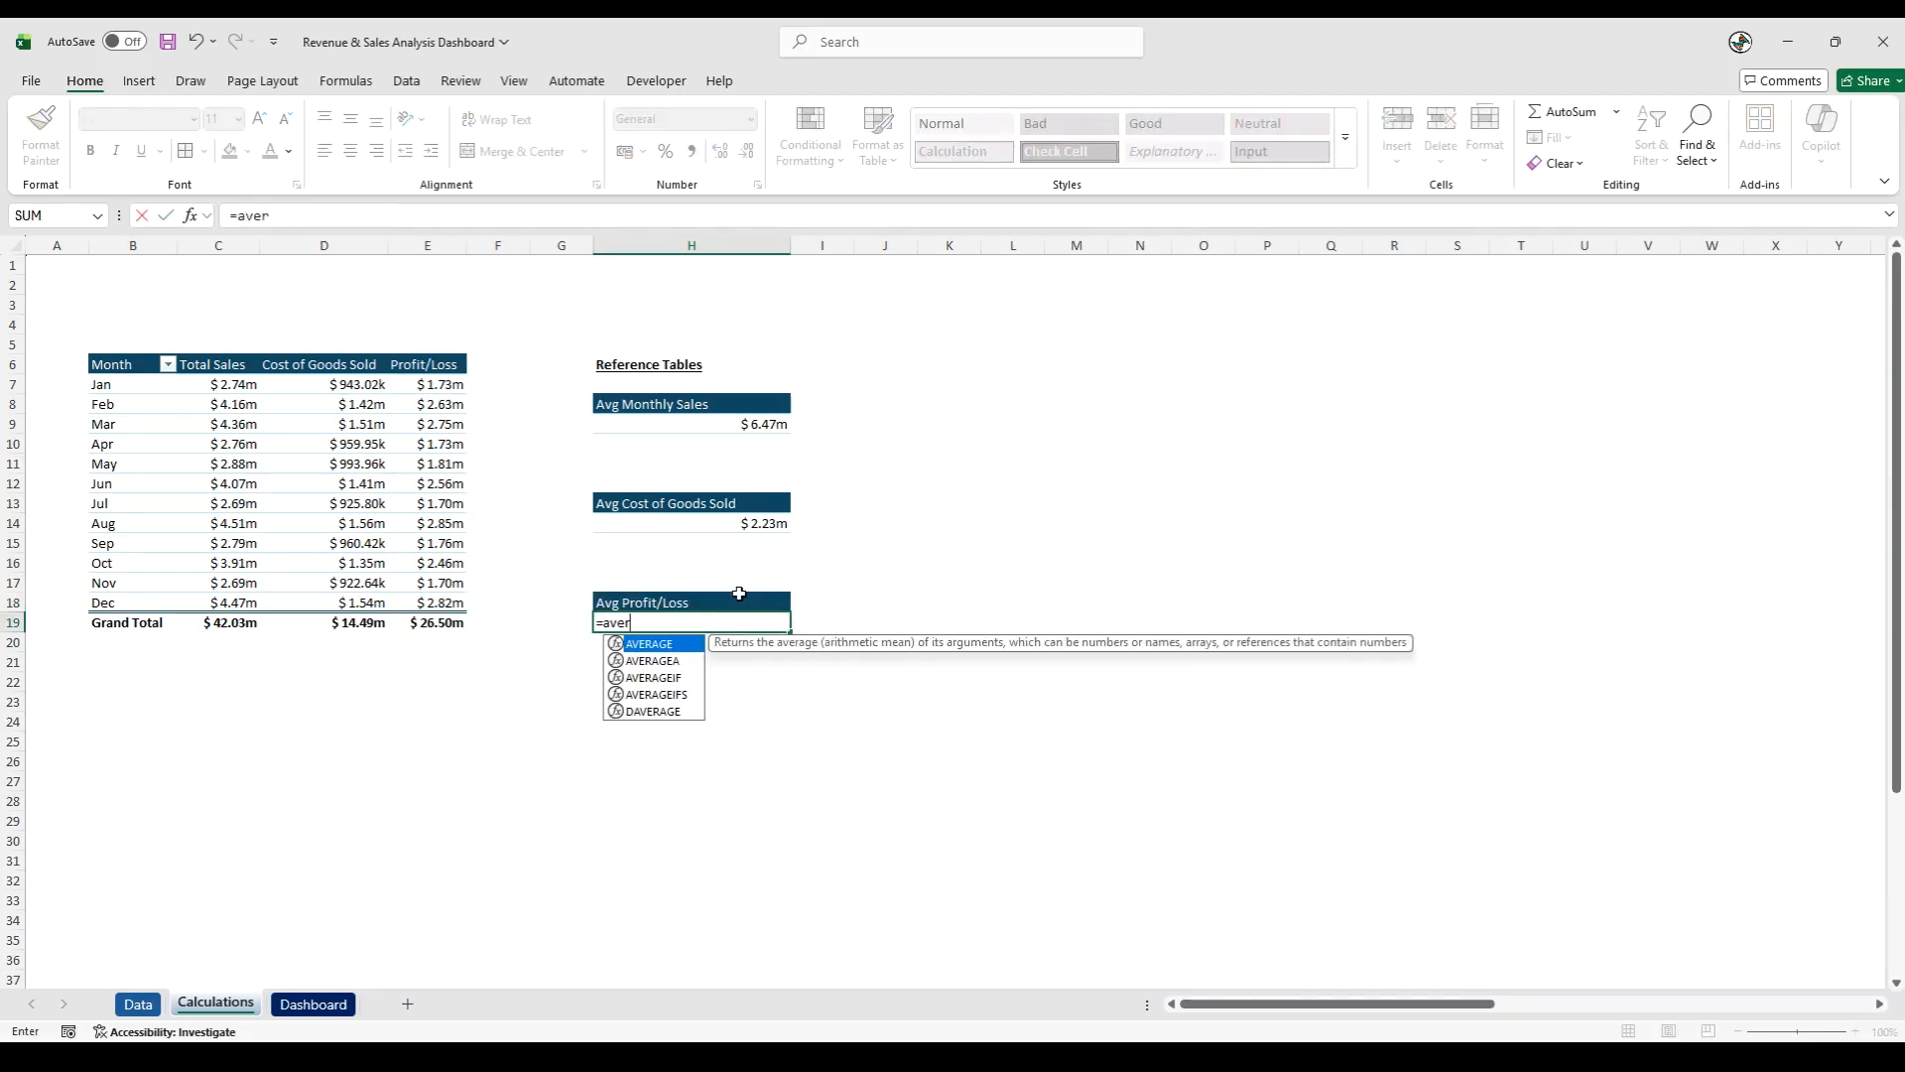
double_click(653, 644)
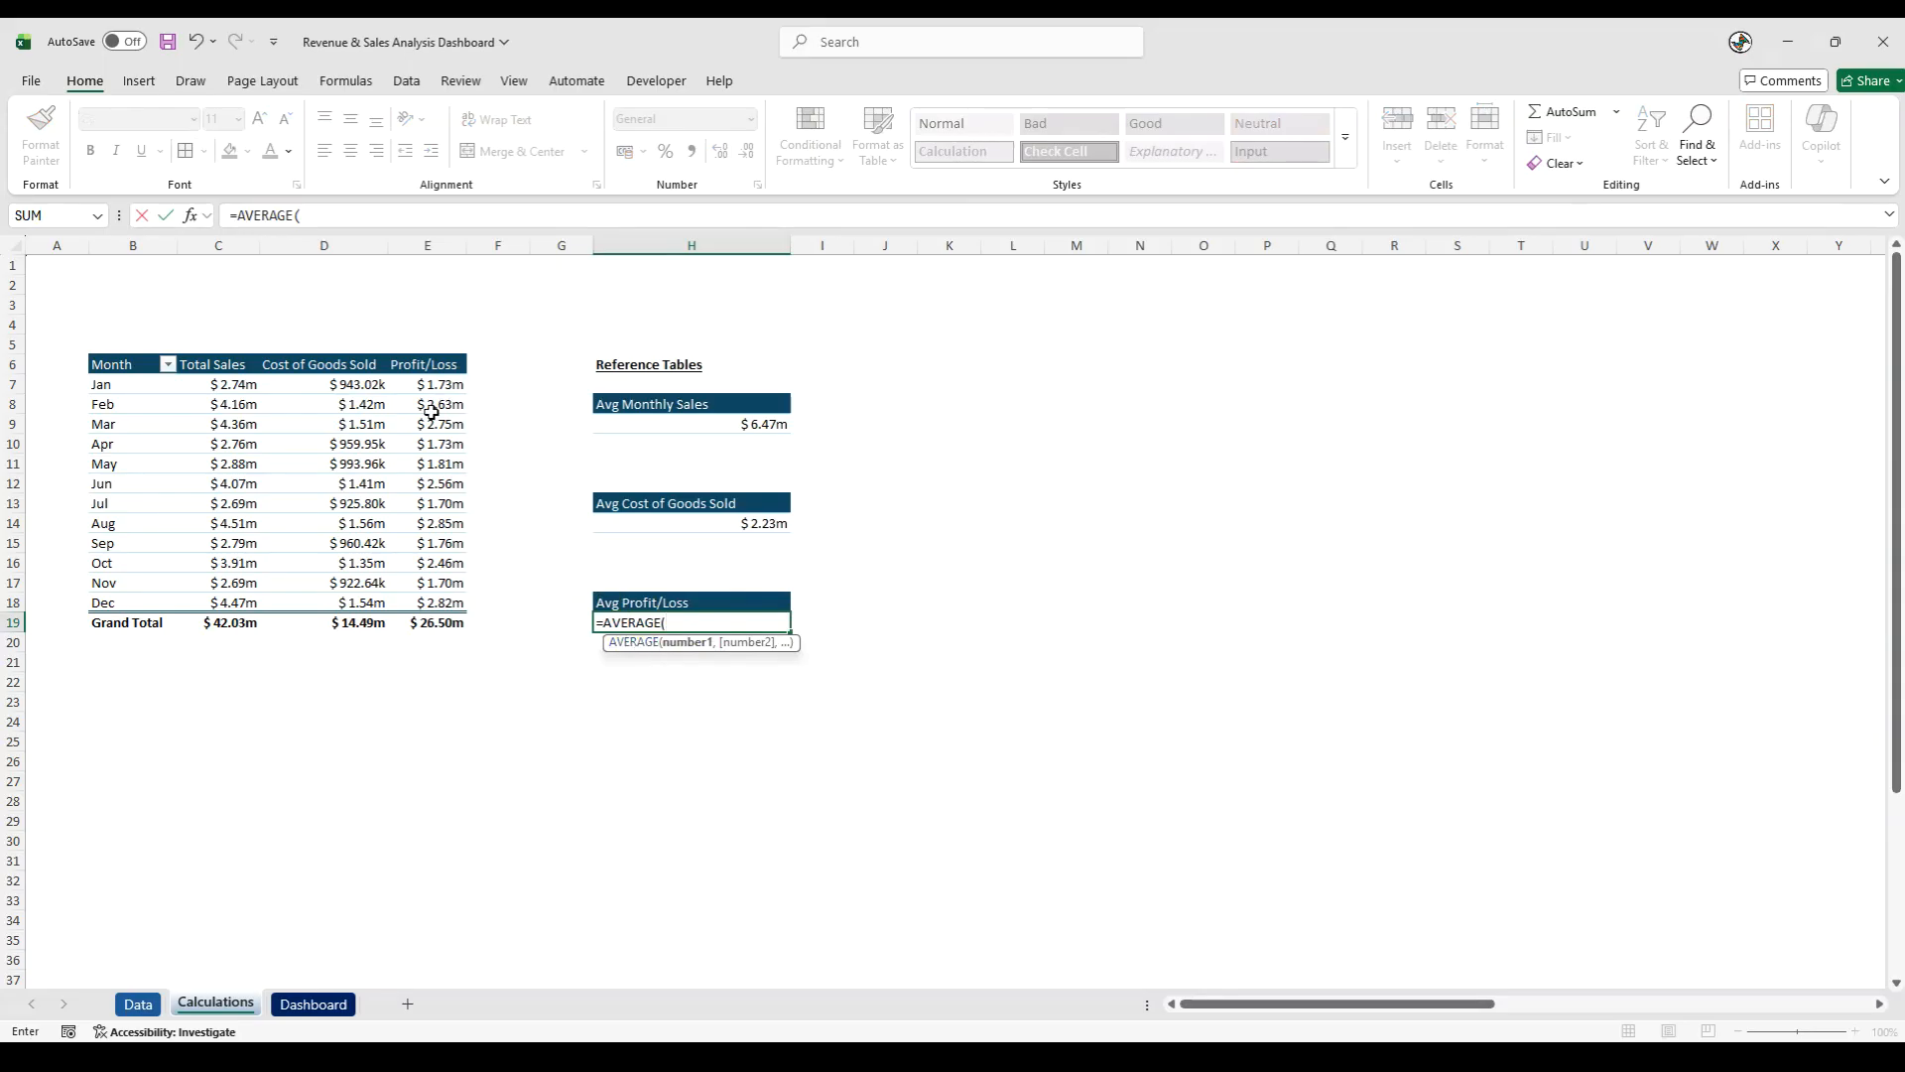
left_click(431, 246)
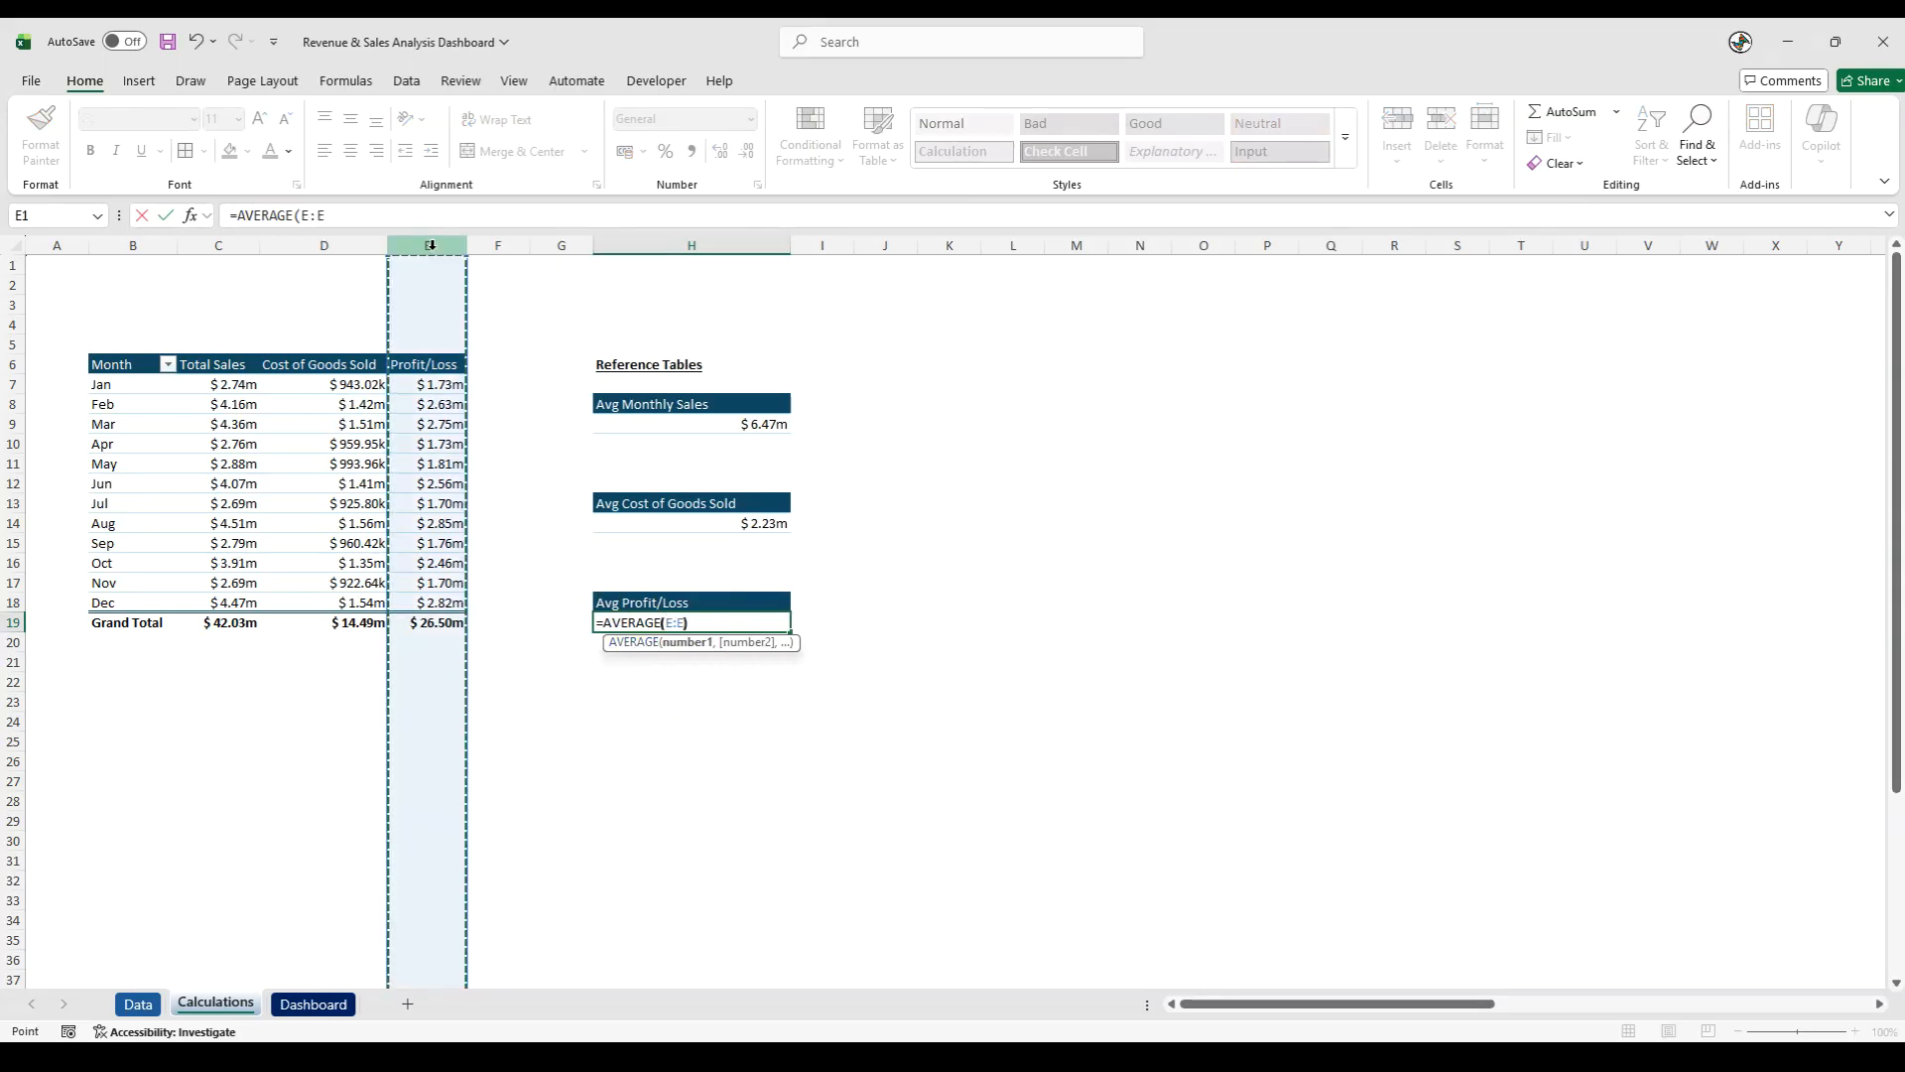
key("Return")
- Copy the formatting of the July profit/loss cell E13 onto the average value in H19
left_click(451, 506)
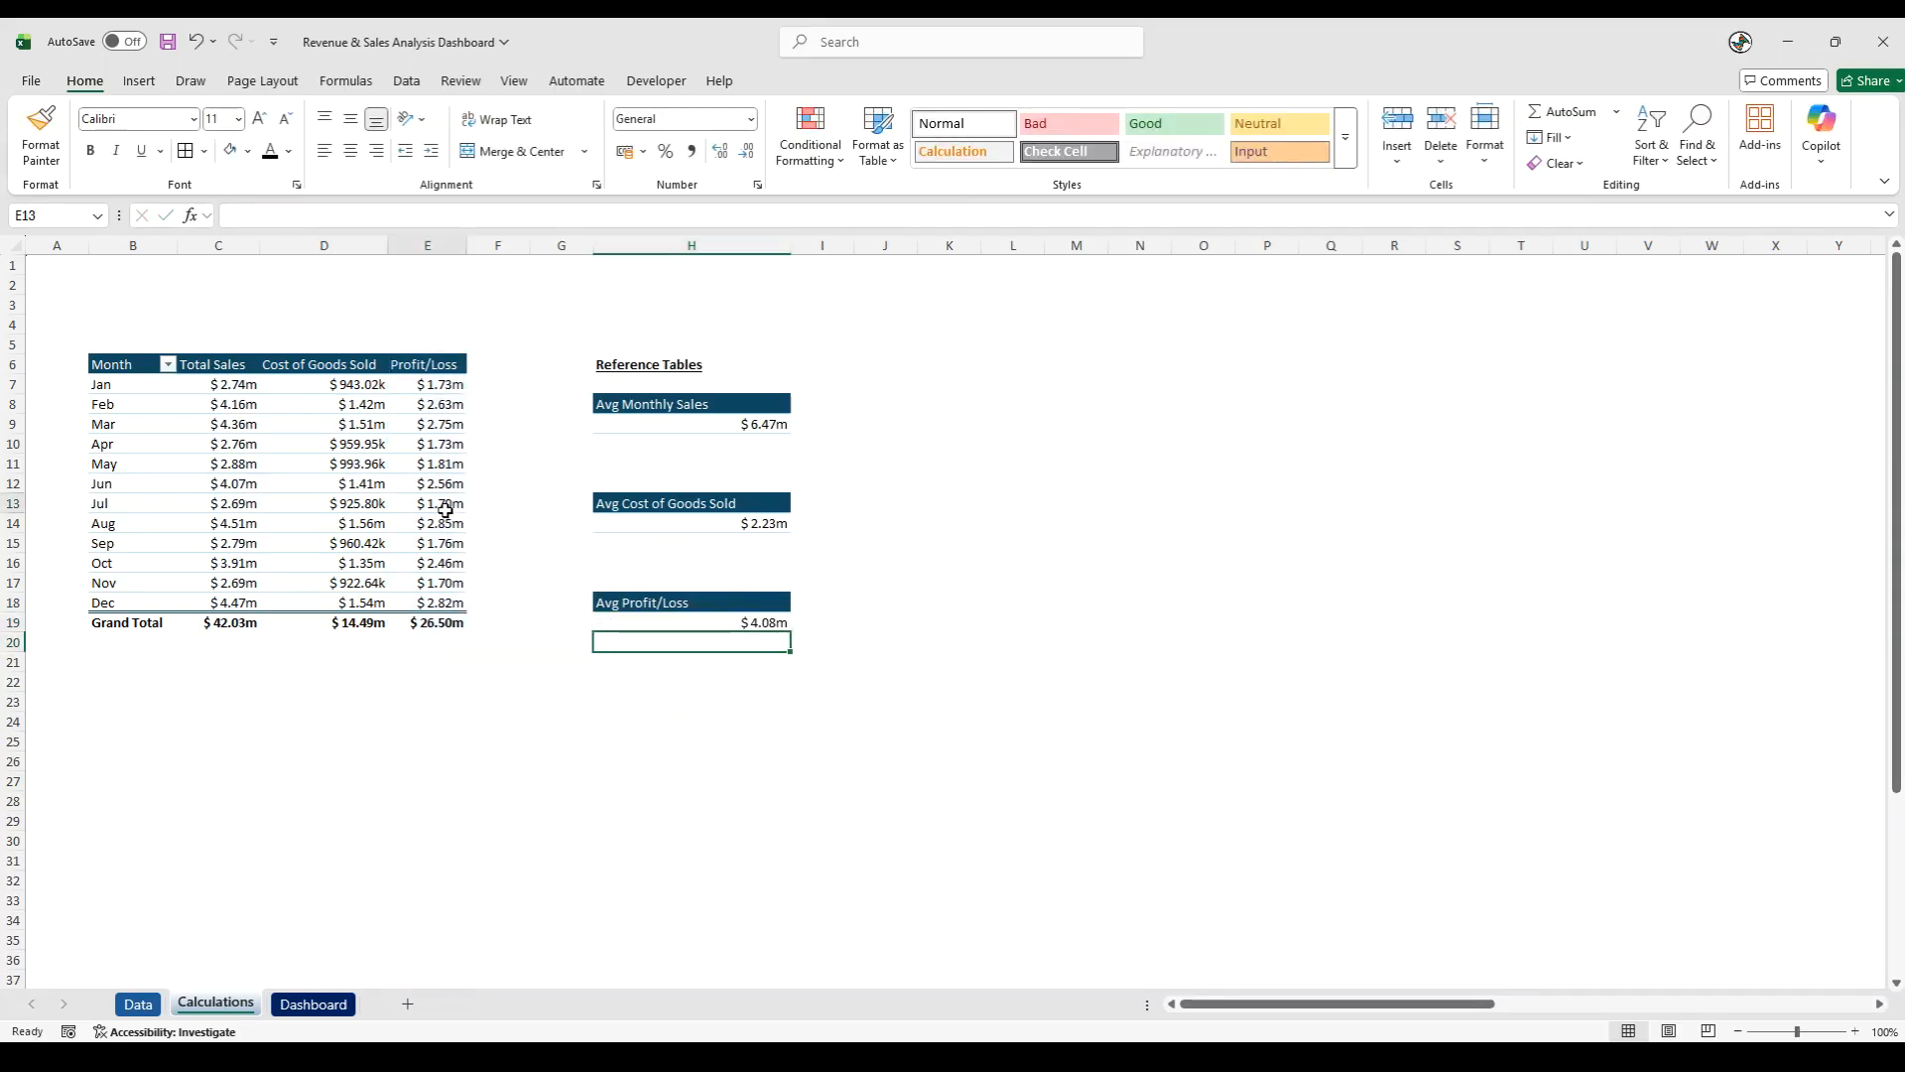
left_click(66, 149)
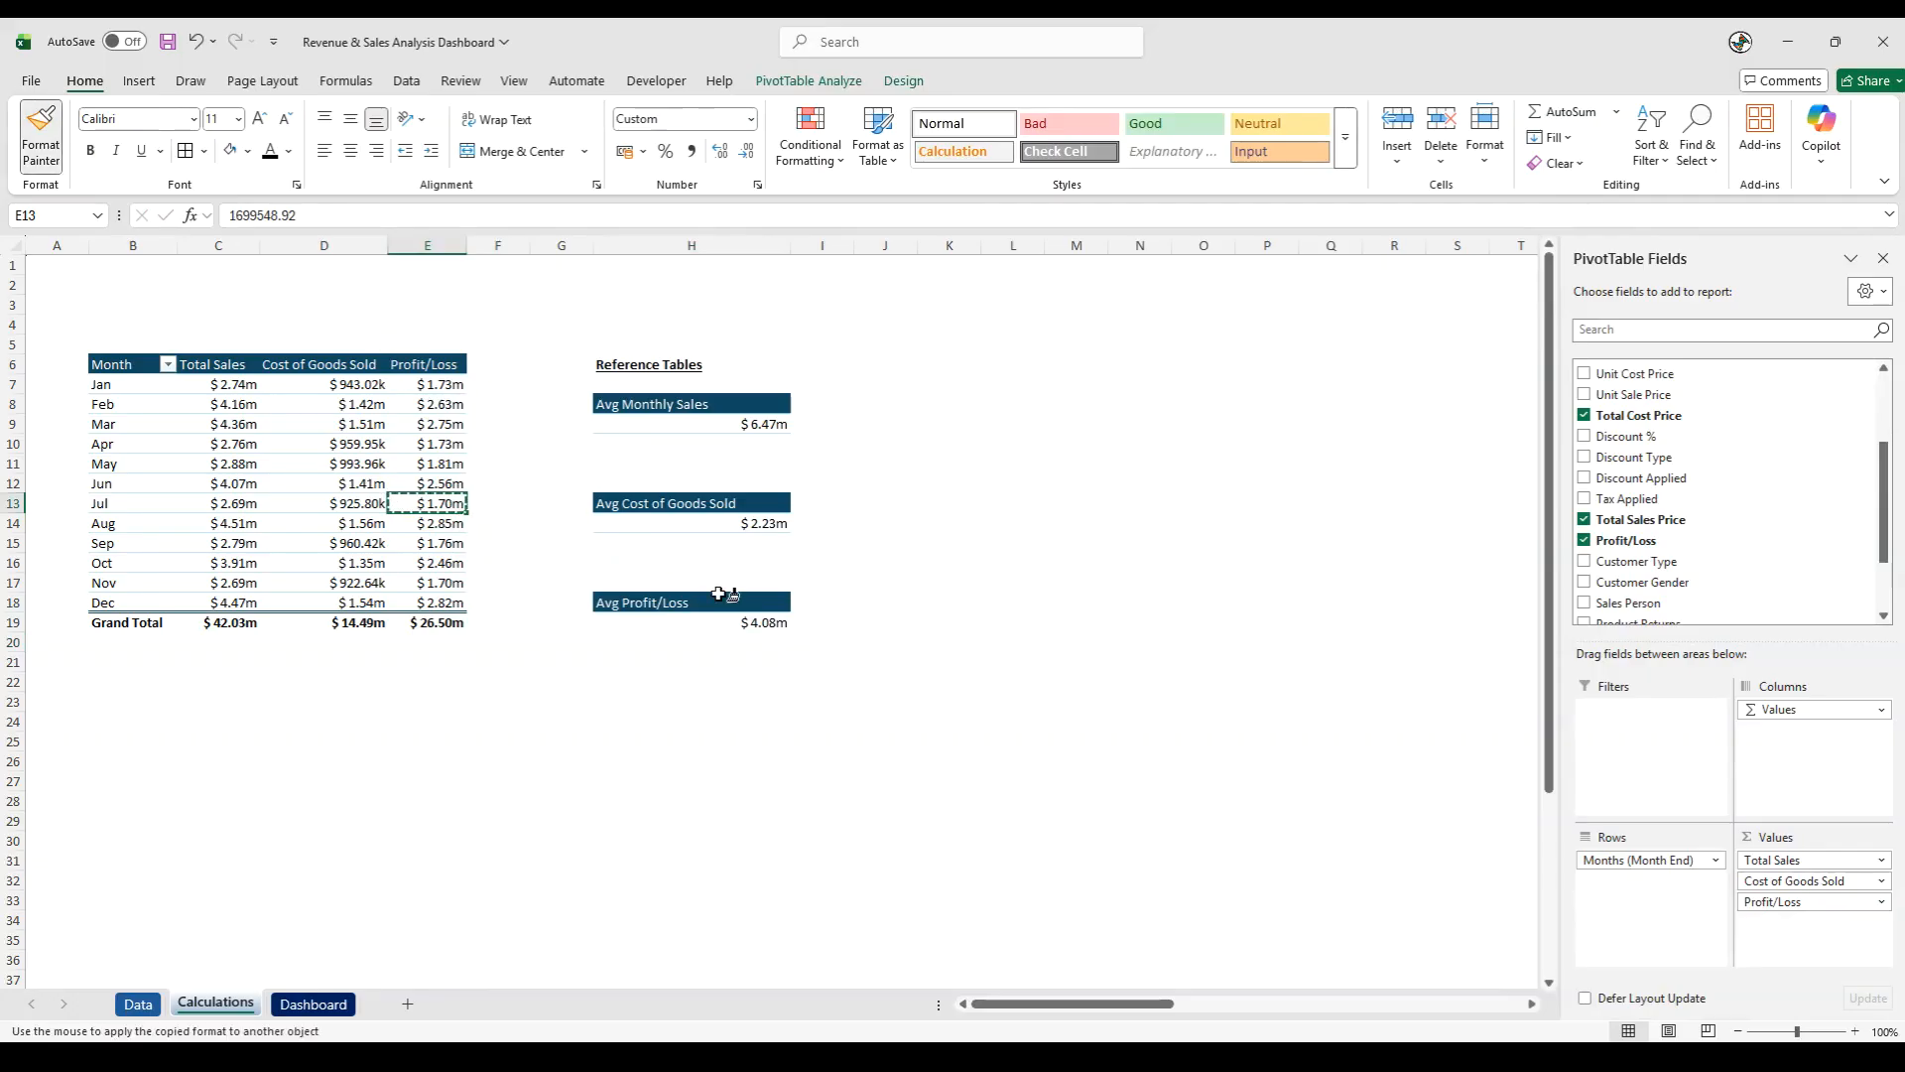
left_click(765, 625)
left_click(698, 724)
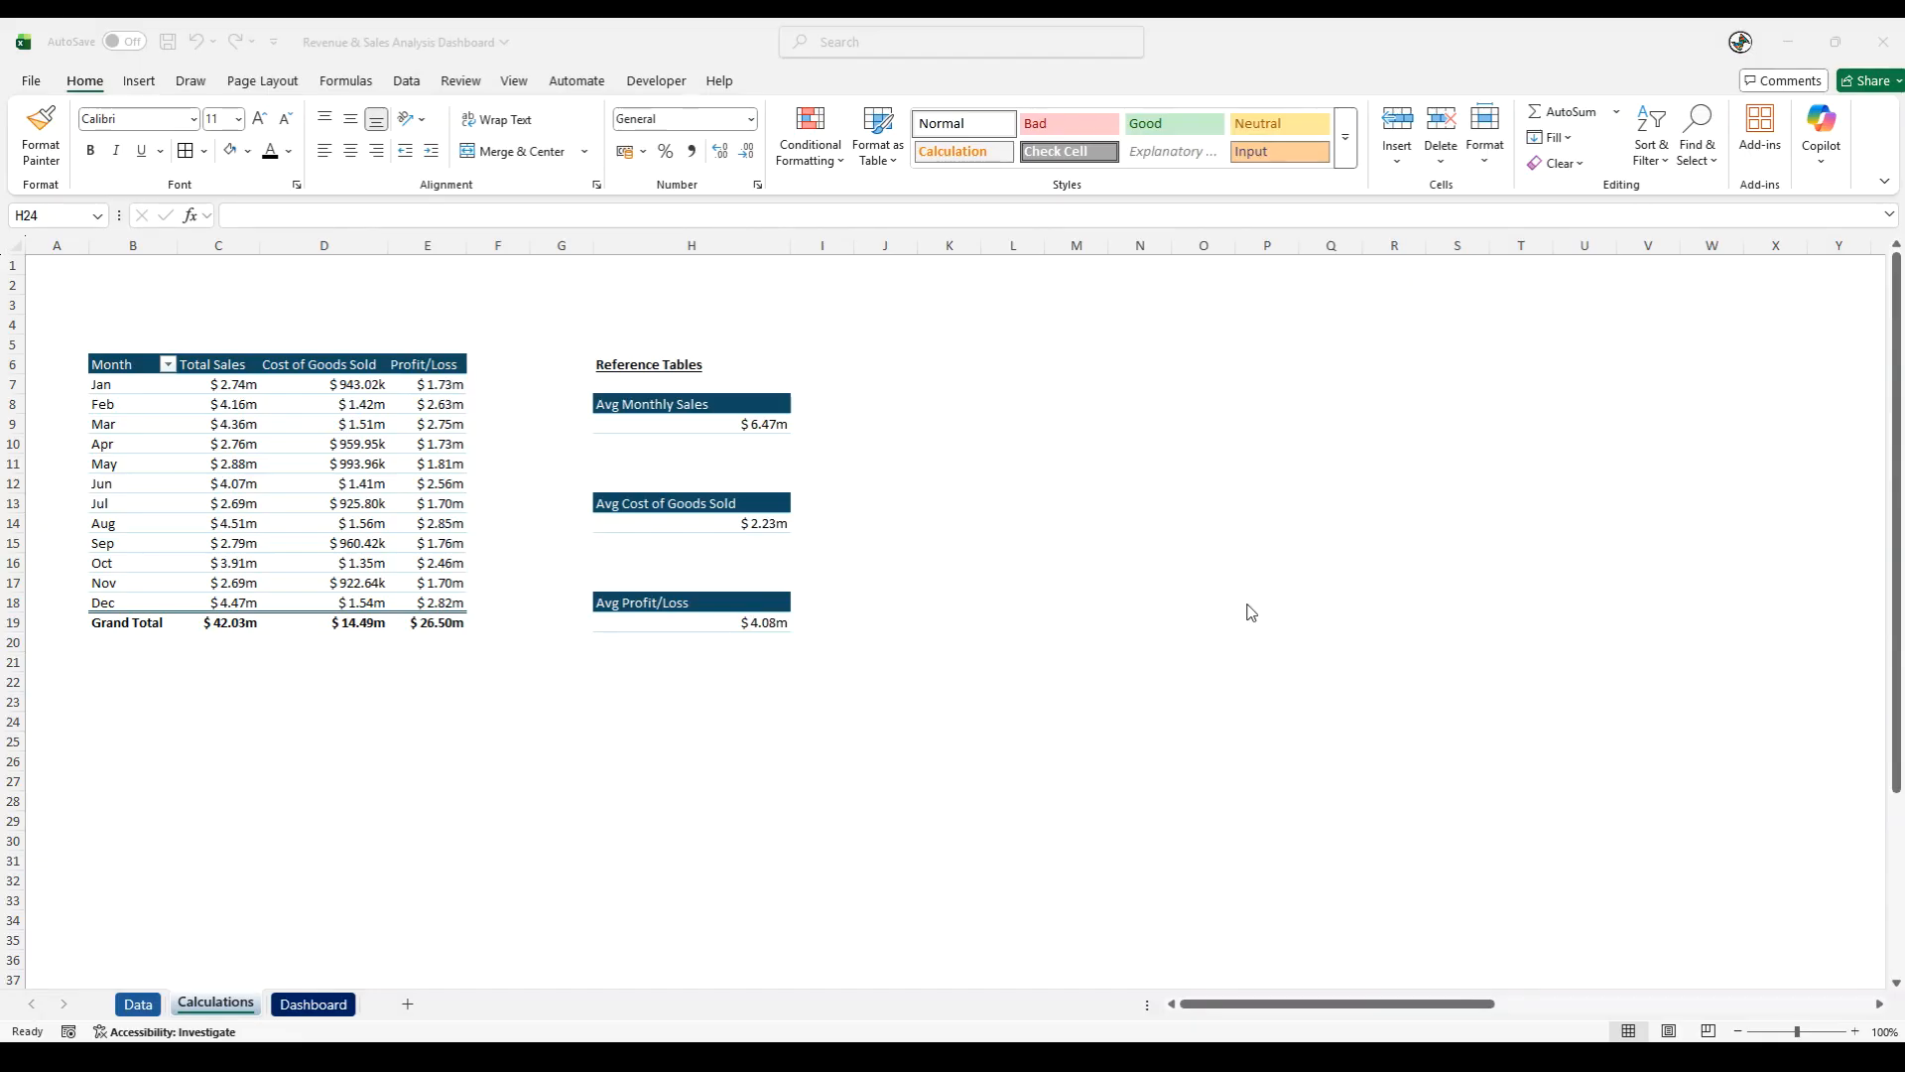
- Enter the label Total Sales in K8, beside the Avg Monthly Sales table
left_click(937, 401)
type("Total Sales")
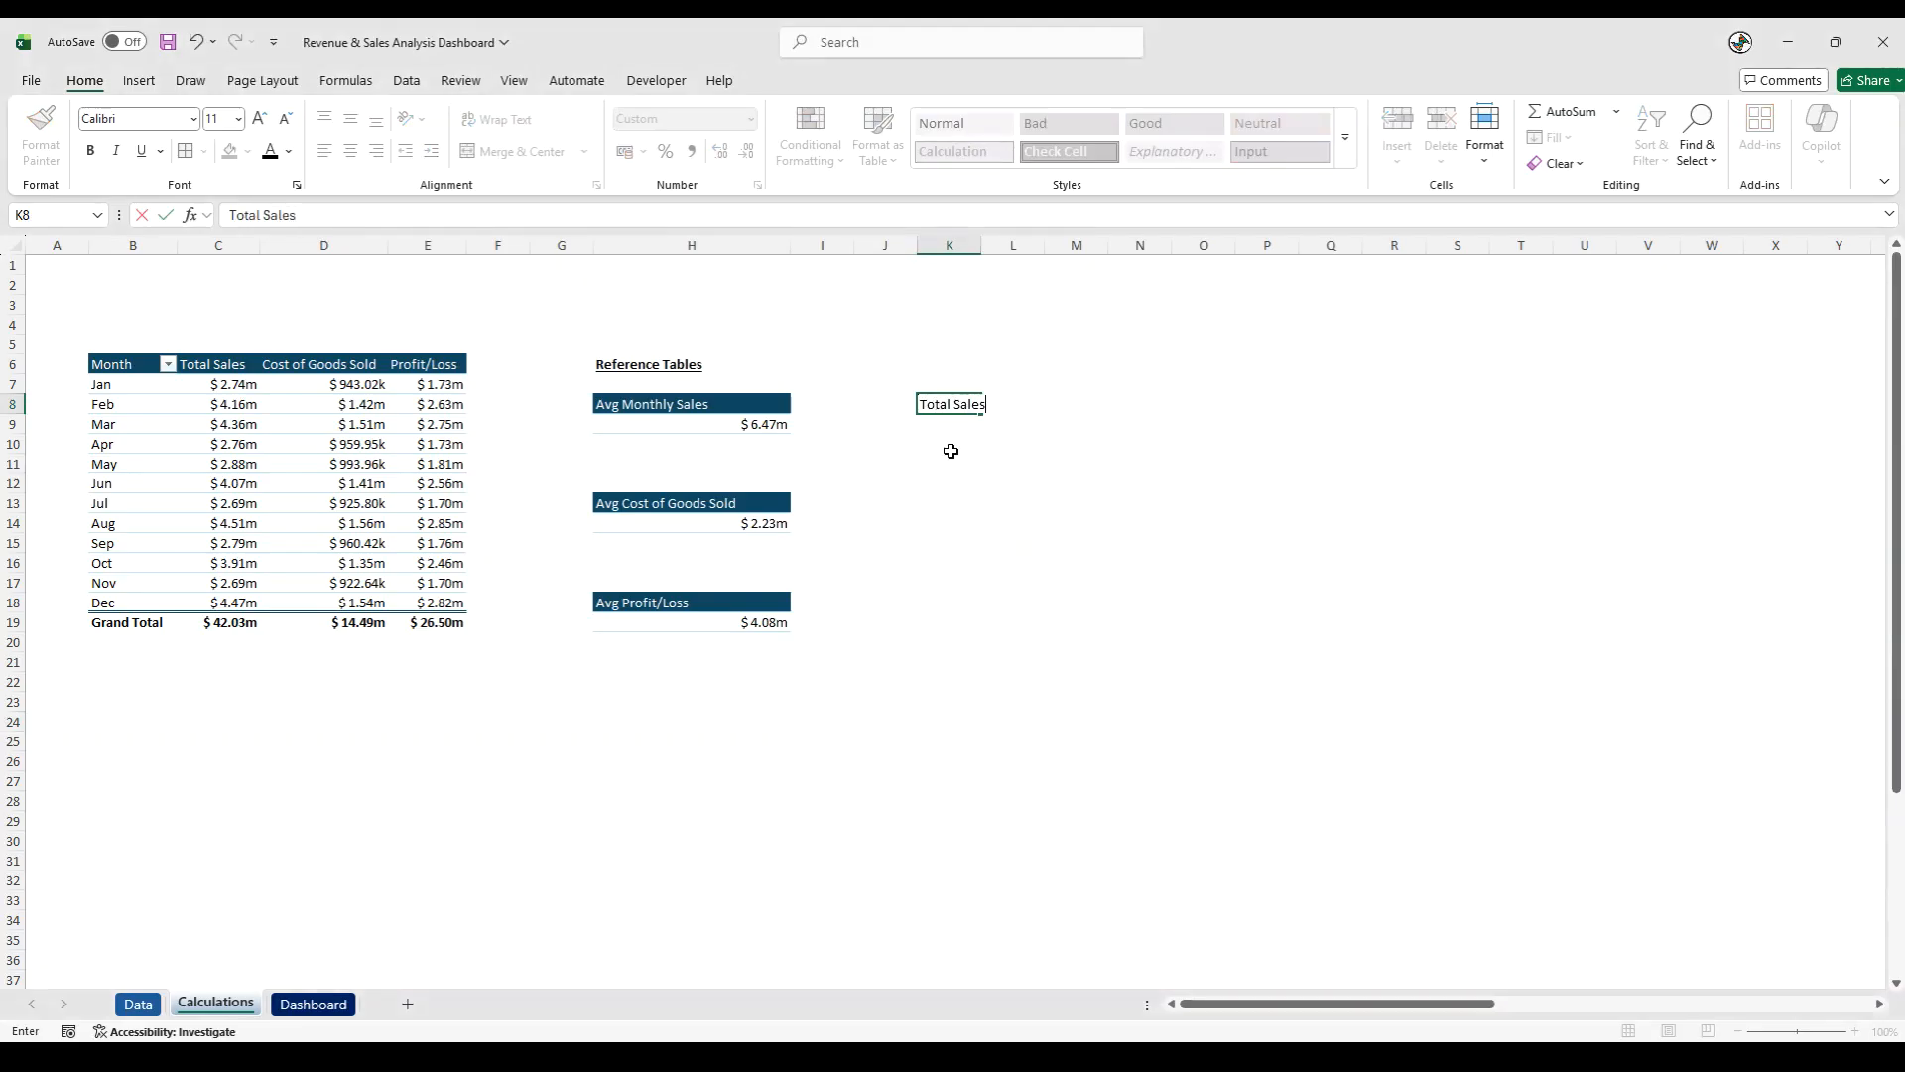
left_click(953, 554)
- Copy the Avg Monthly Sales header formatting from H8 onto K8 and widen column K to fit the label
left_click(723, 401)
left_click(52, 140)
left_click(951, 404)
left_click(971, 483)
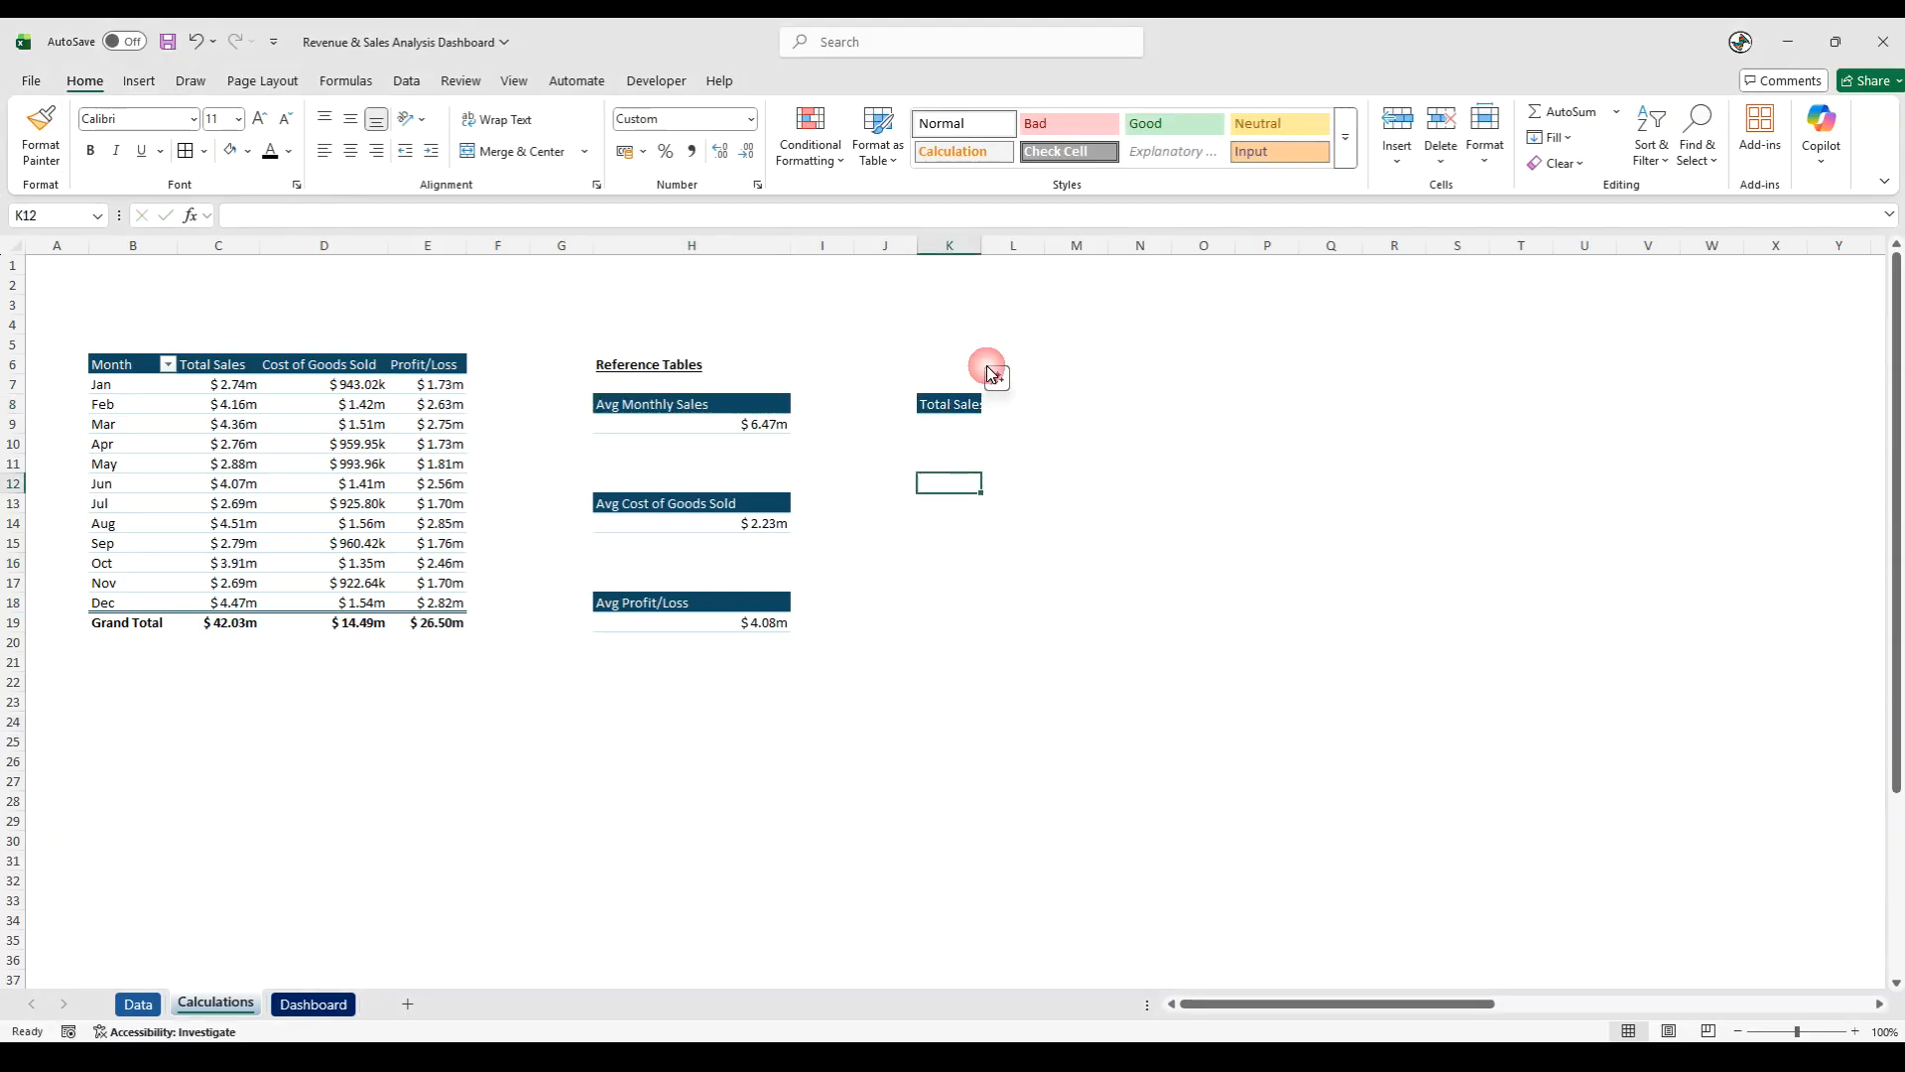
left_click_drag(983, 246, 1053, 278)
left_click(1049, 636)
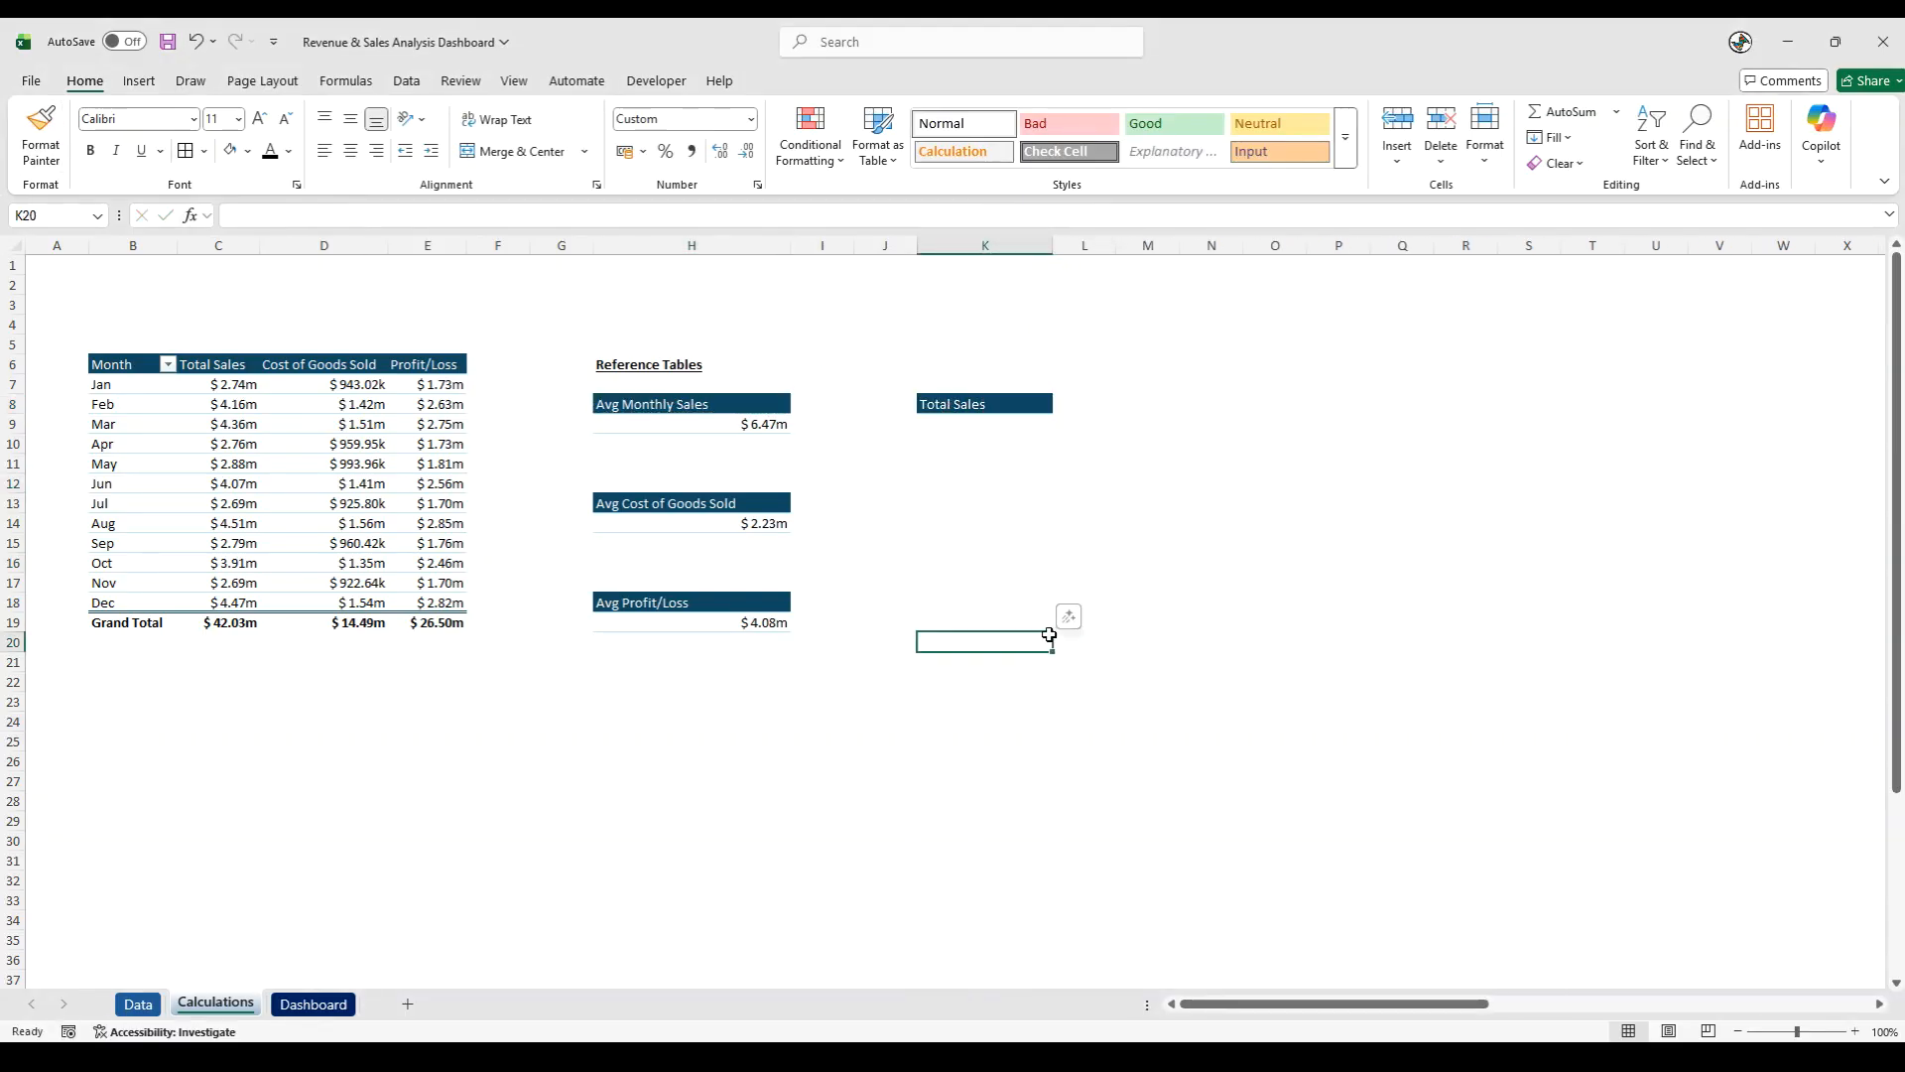
- Calculate the total sales in K9 with the formula =SUM(C:C)
left_click(957, 426)
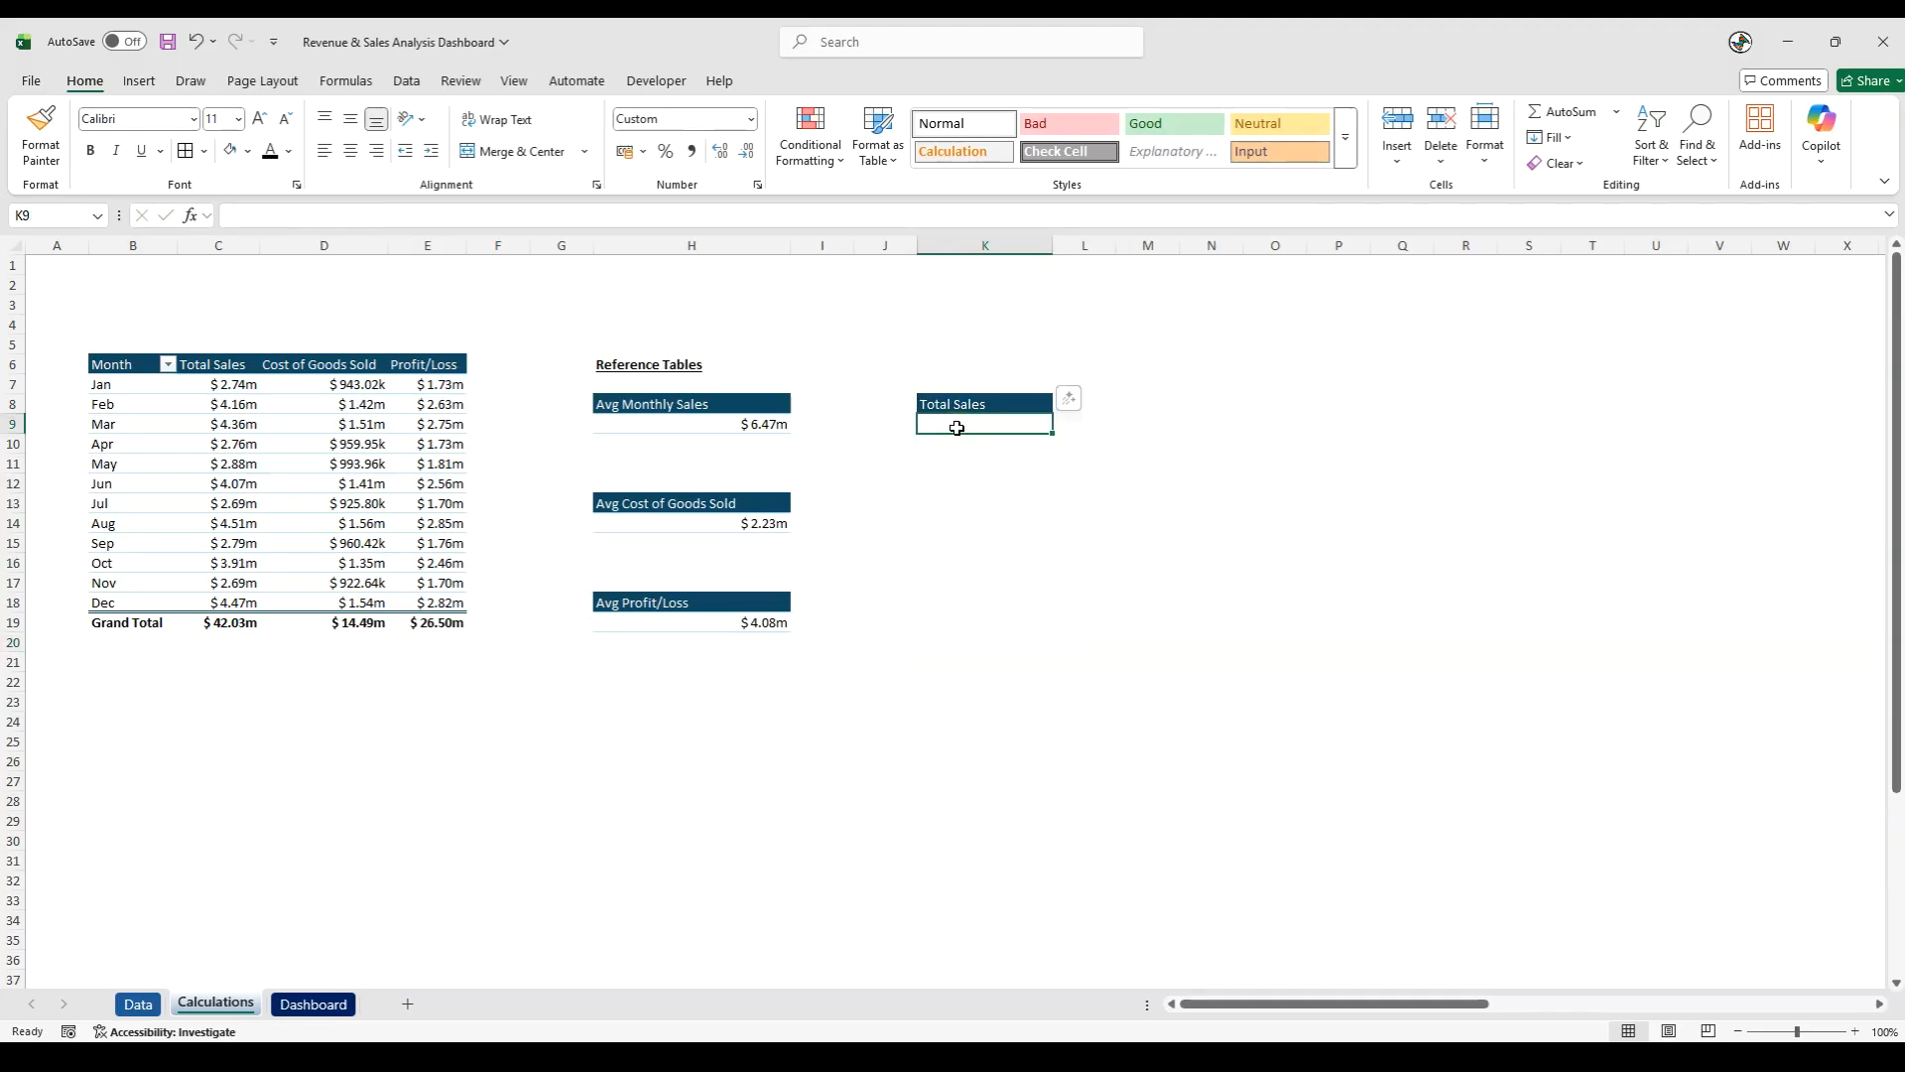
type("=sum")
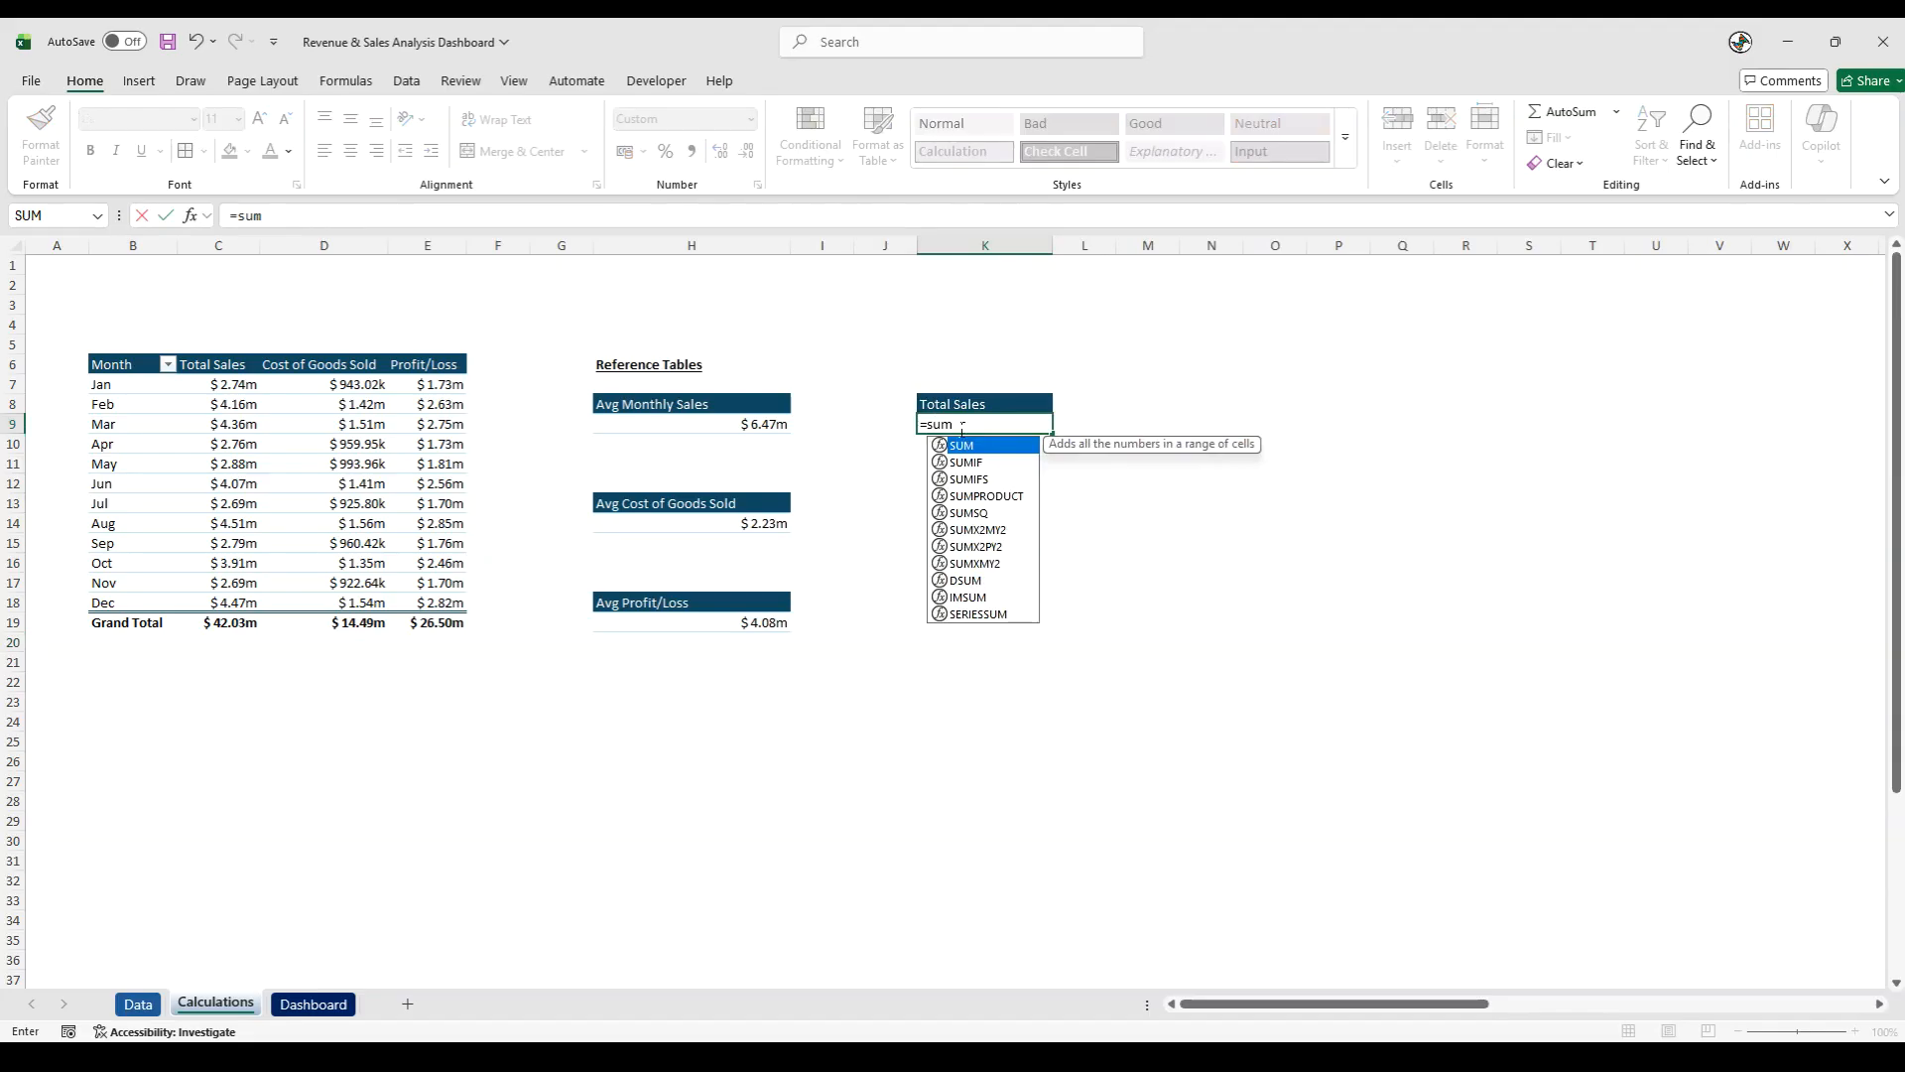
double_click(959, 446)
left_click(229, 245)
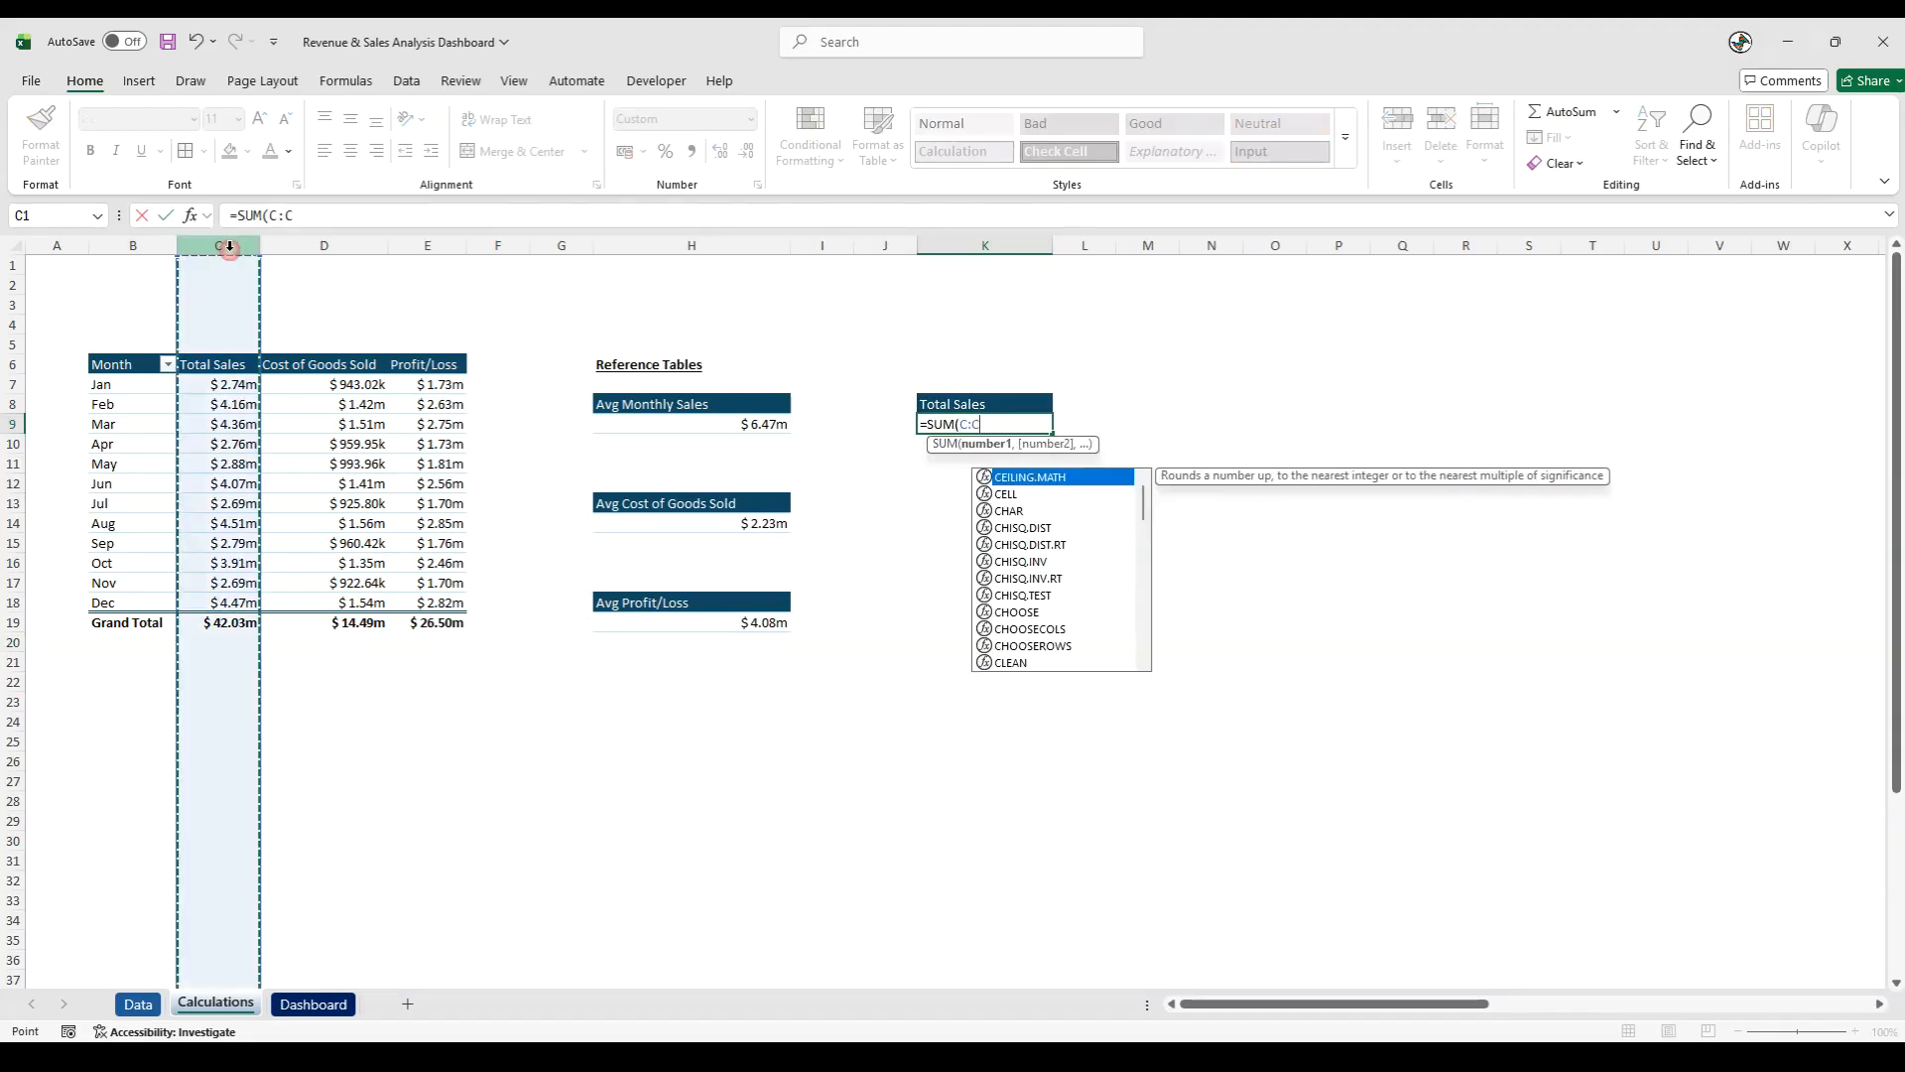
type(")")
key("Return")
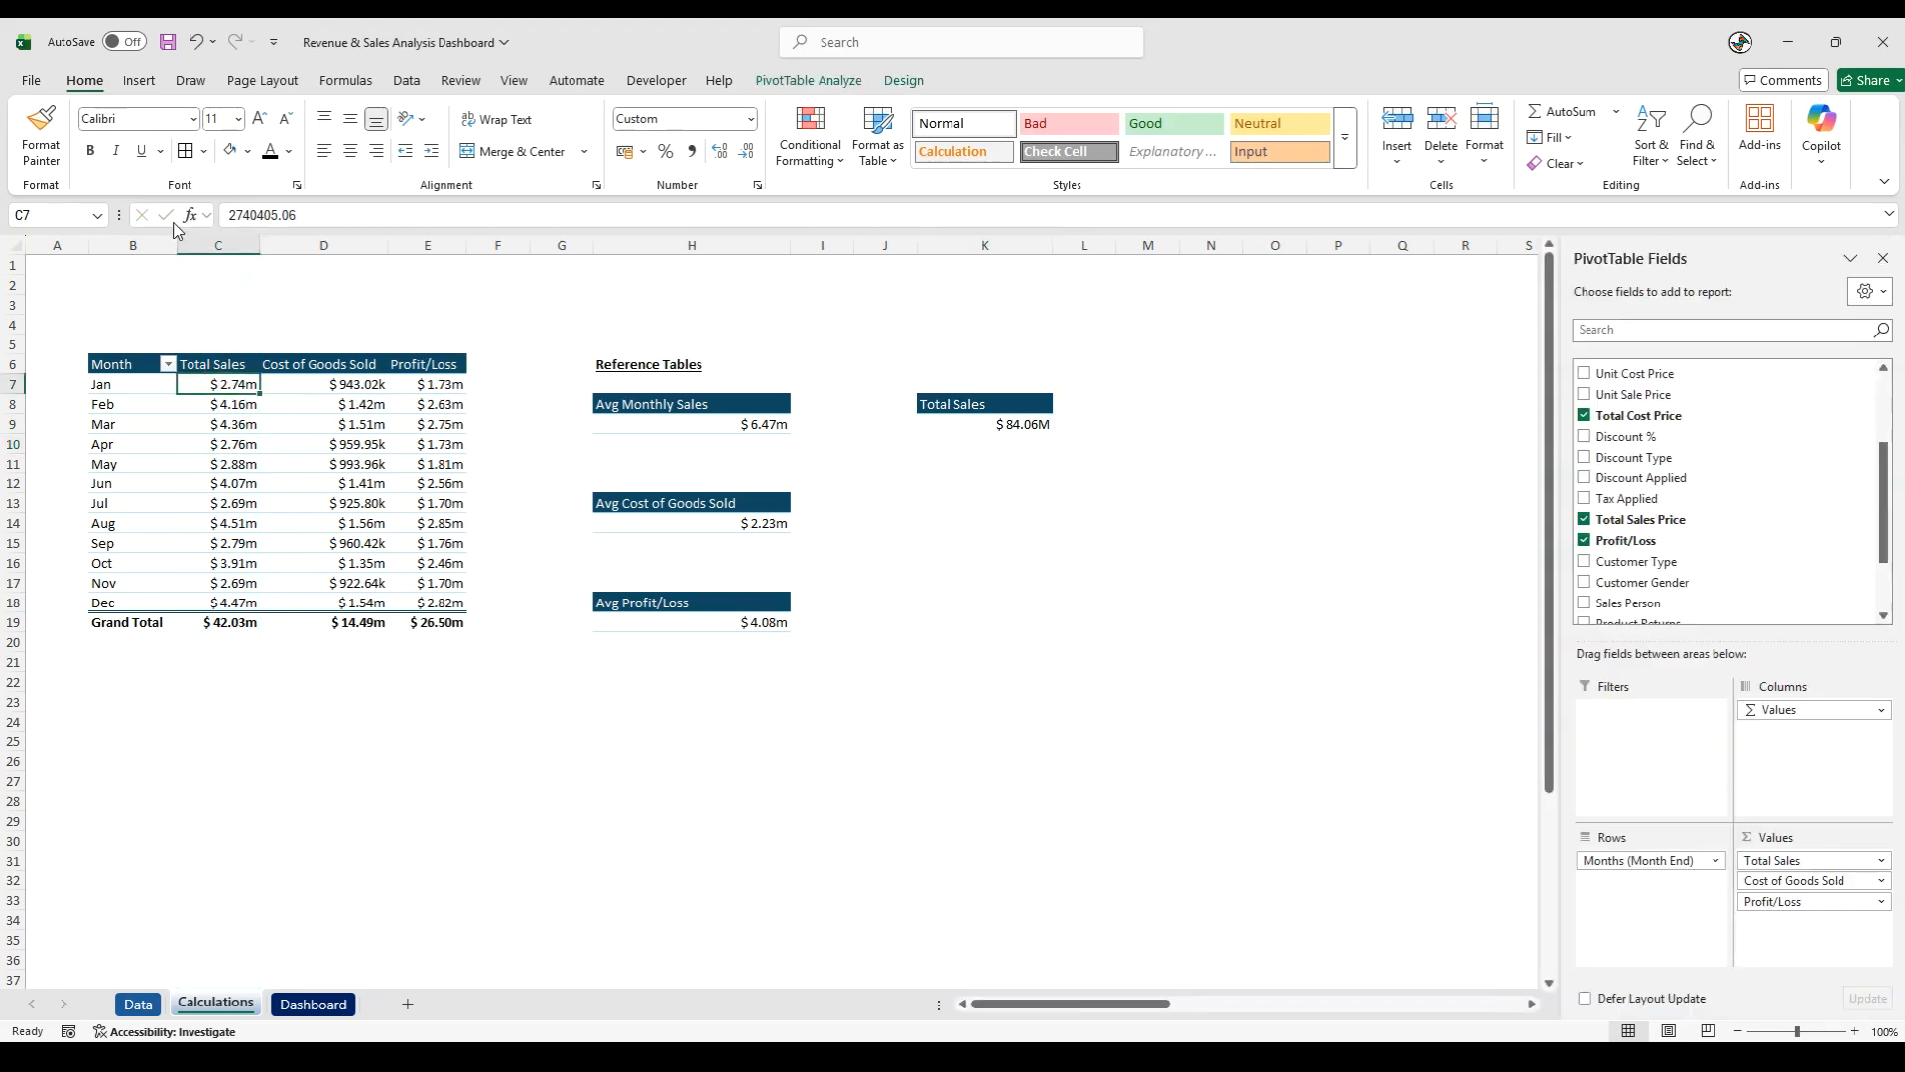
- Copy the formatting of the January total sales cell C7 onto the total in K9
left_click(22, 127)
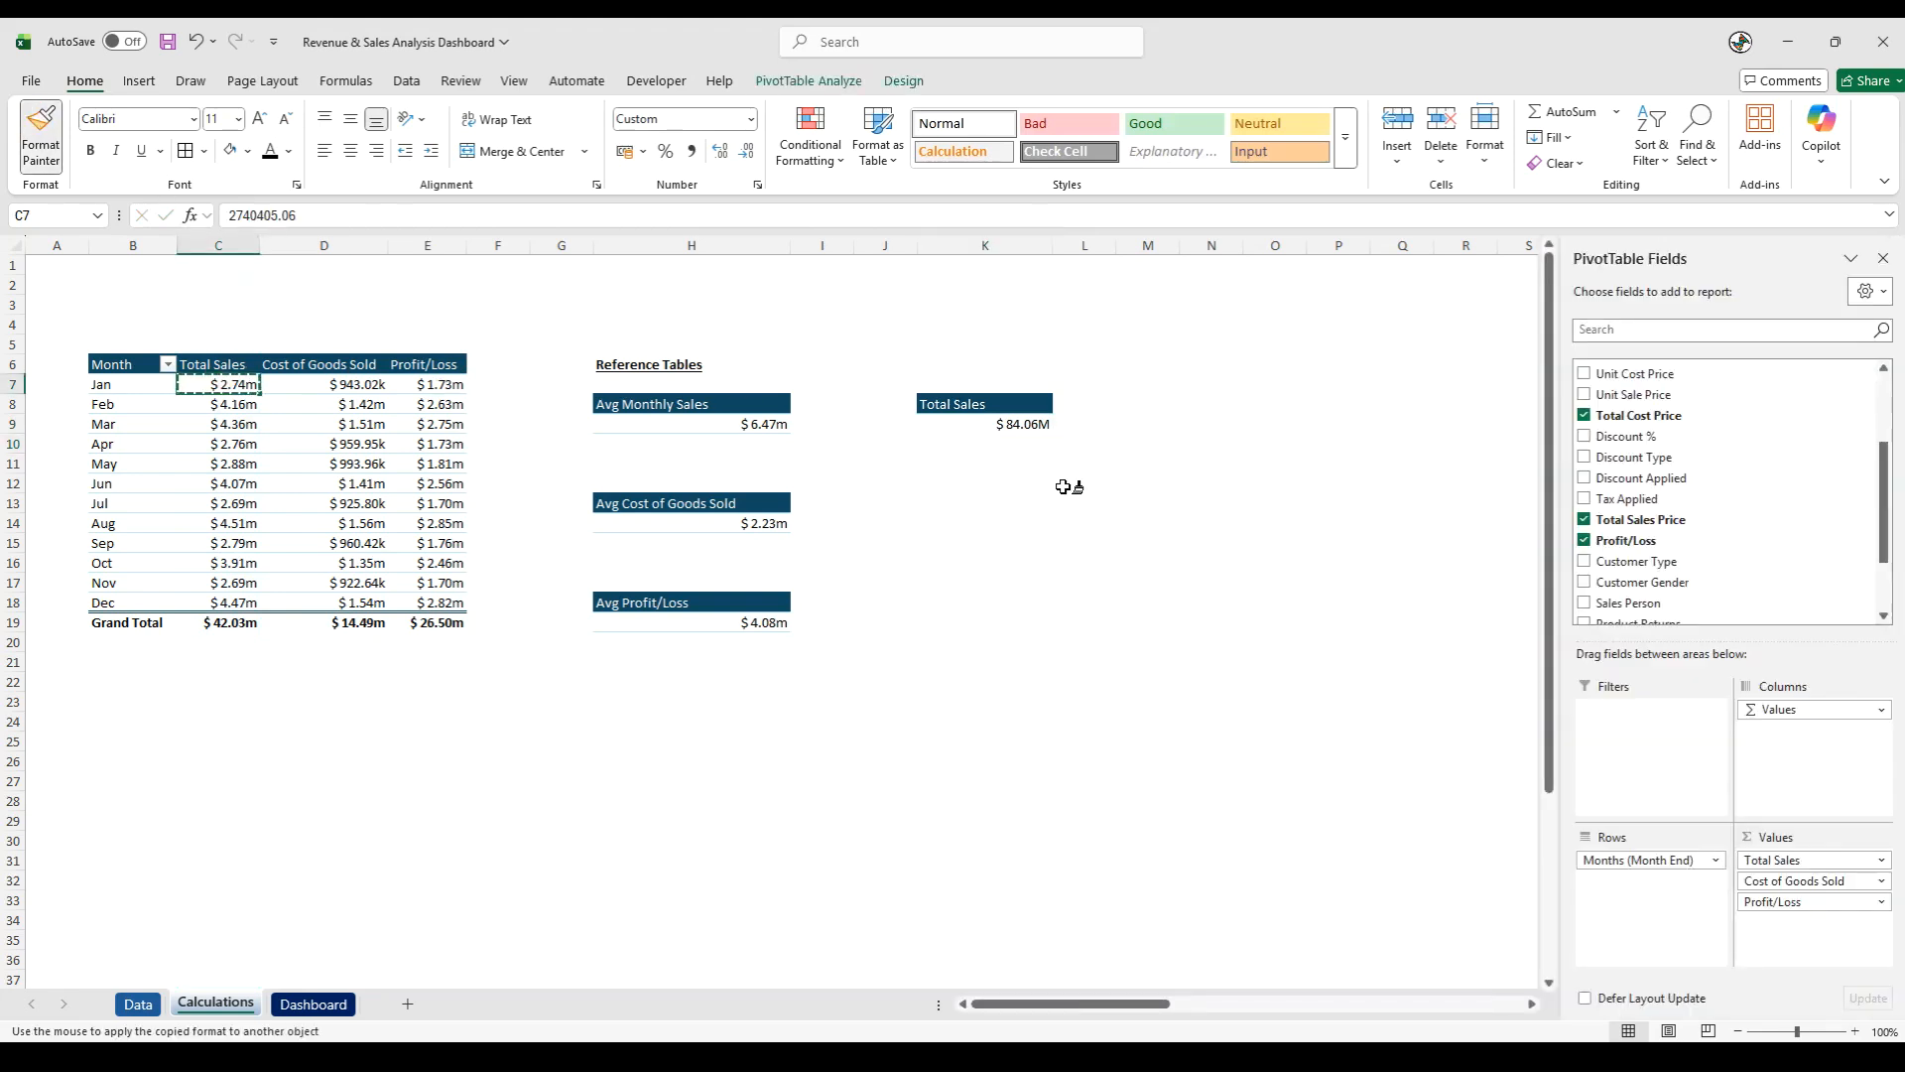
left_click(1009, 424)
left_click(1016, 560)
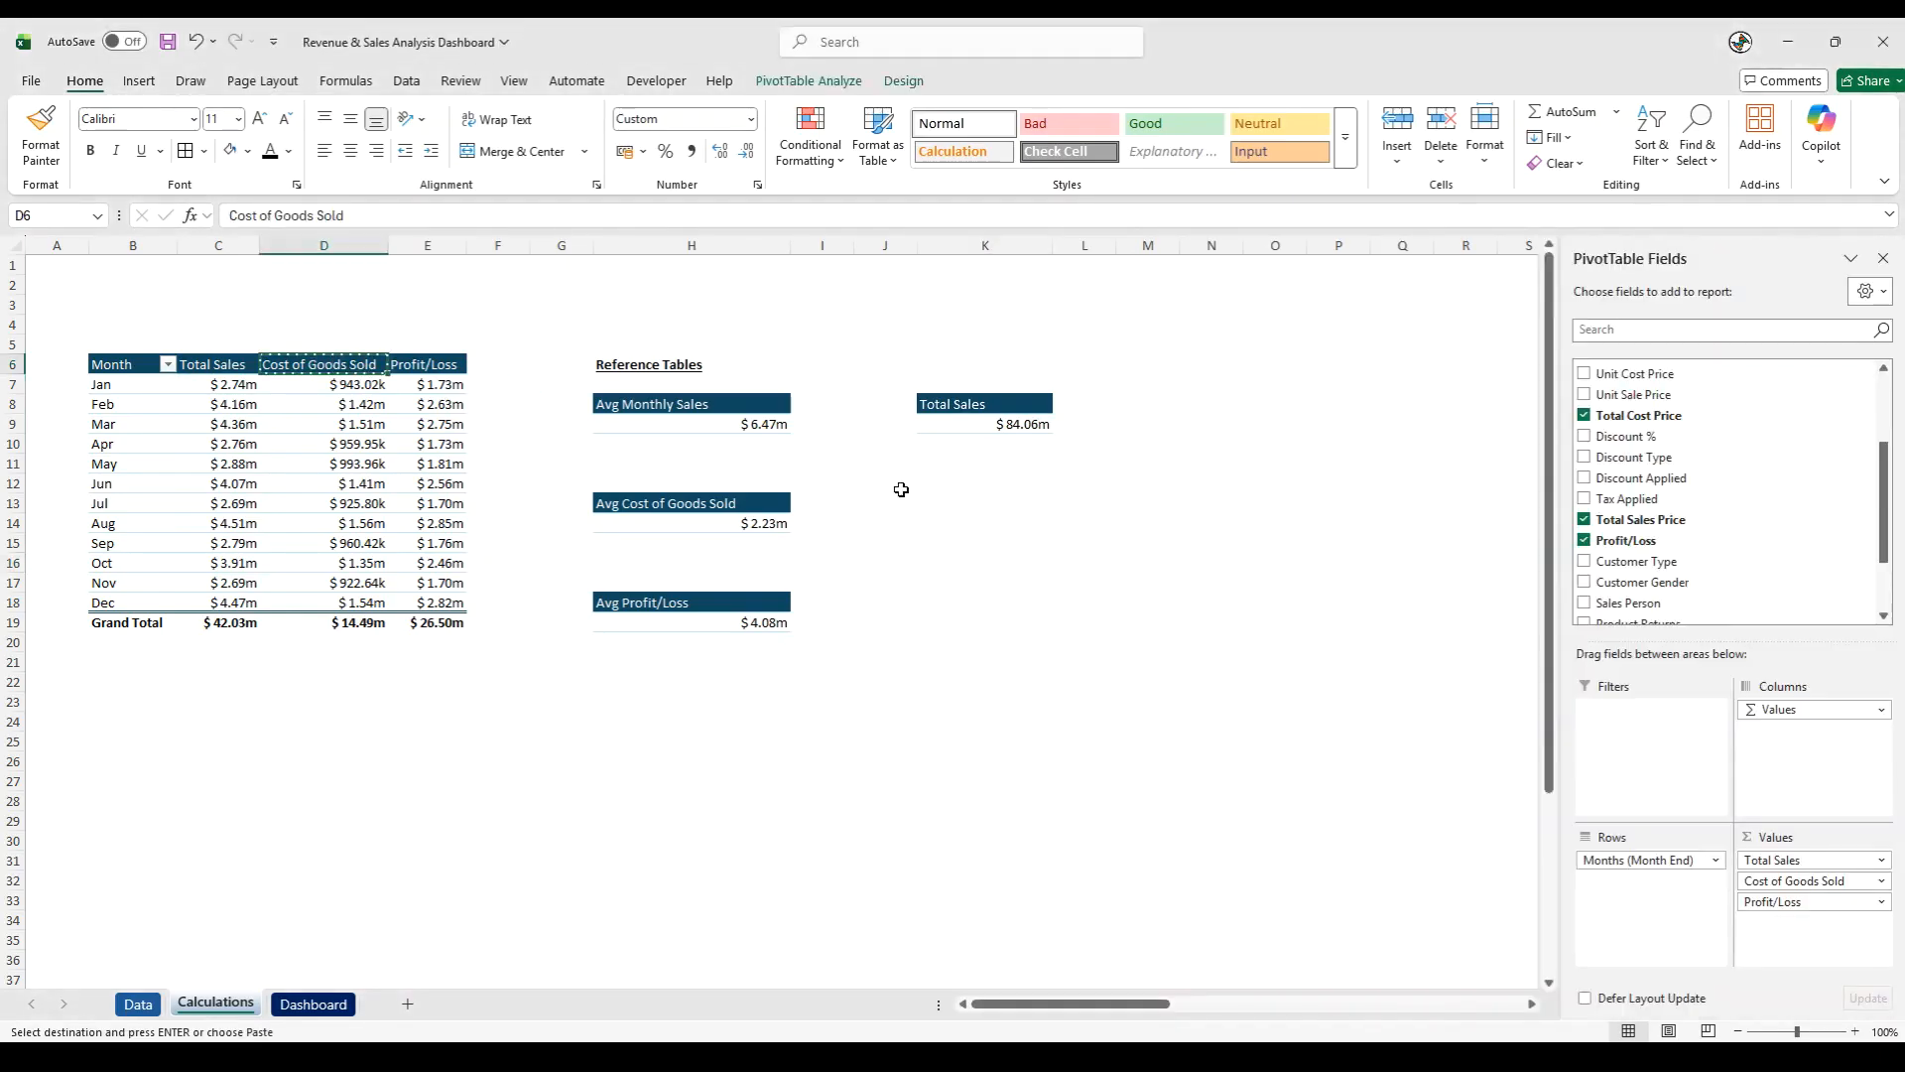
- Copy the Cost of Goods Sold header from D6 to K13 and total that column in K14 with =SUM(D:D)
left_click(986, 502)
key("ctrl+v")
left_click(977, 525)
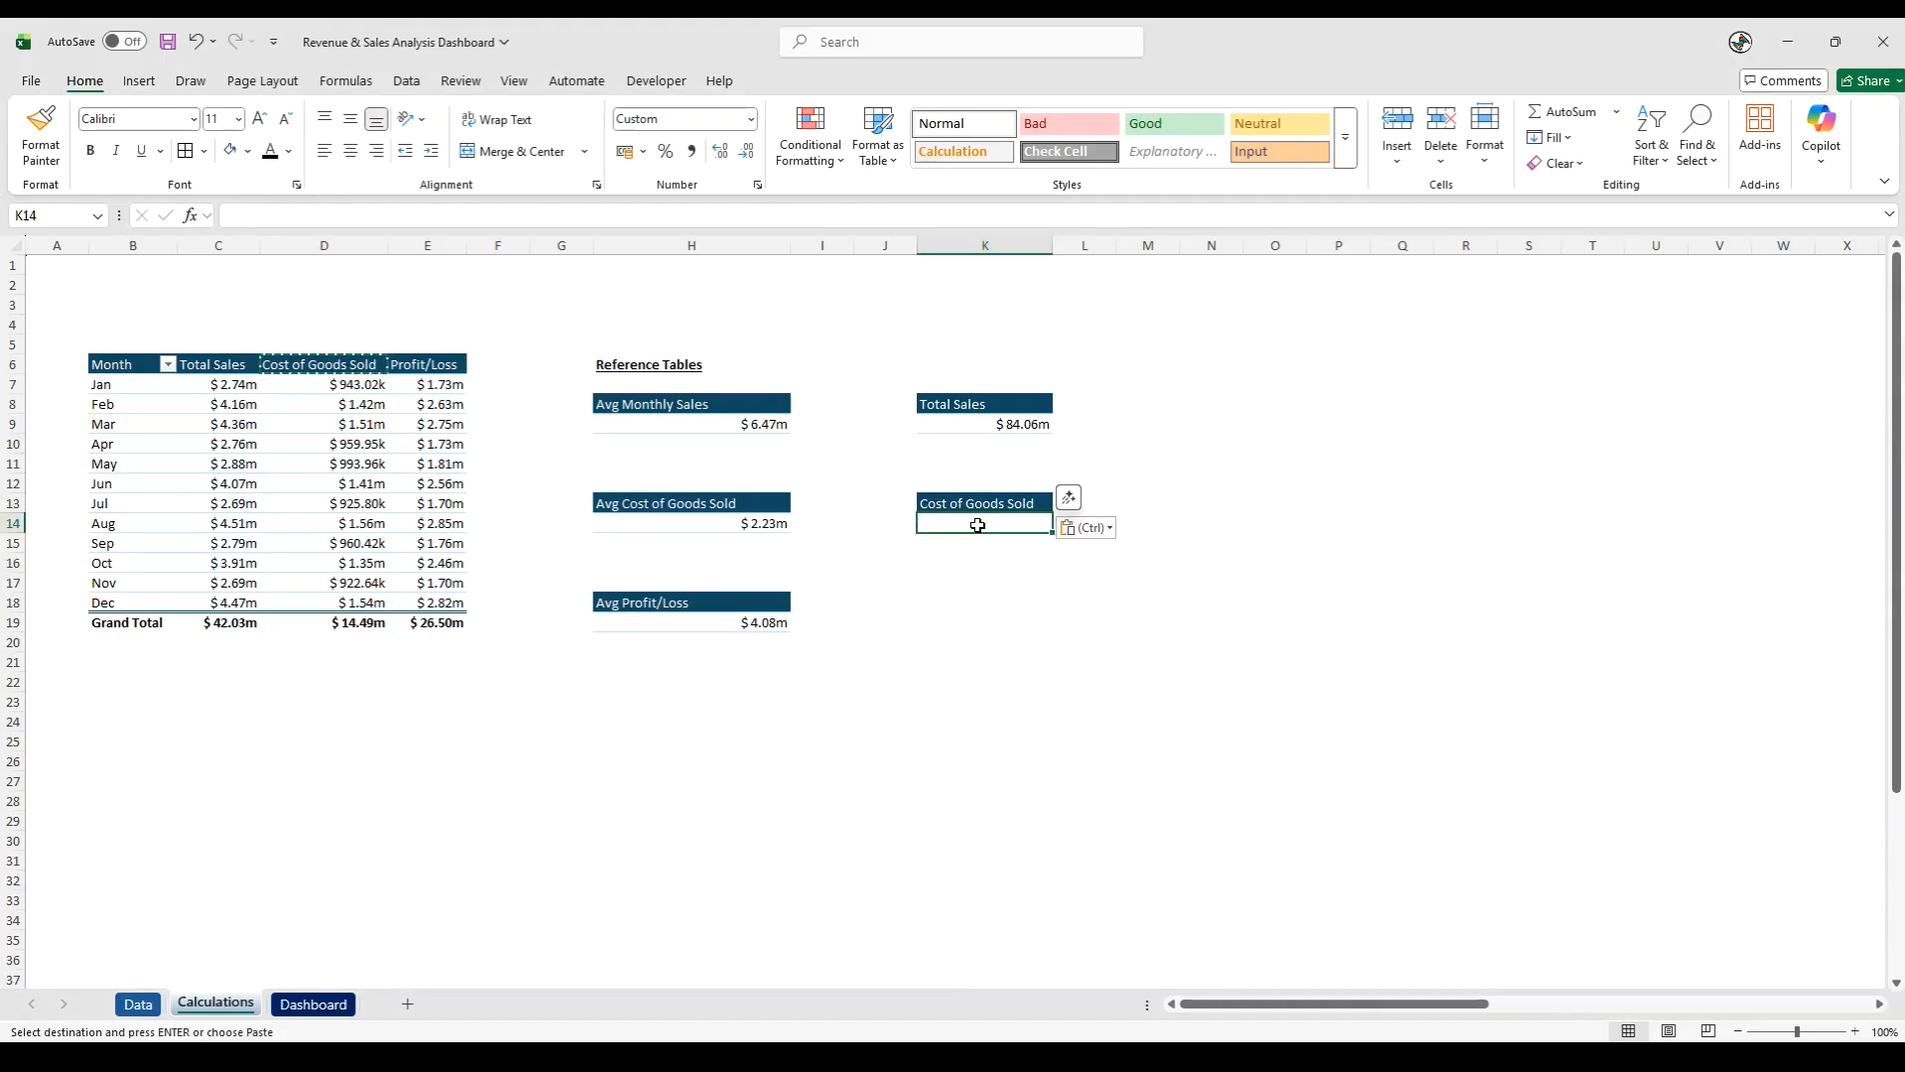
type("-")
key("BackSpace")
type("=sum")
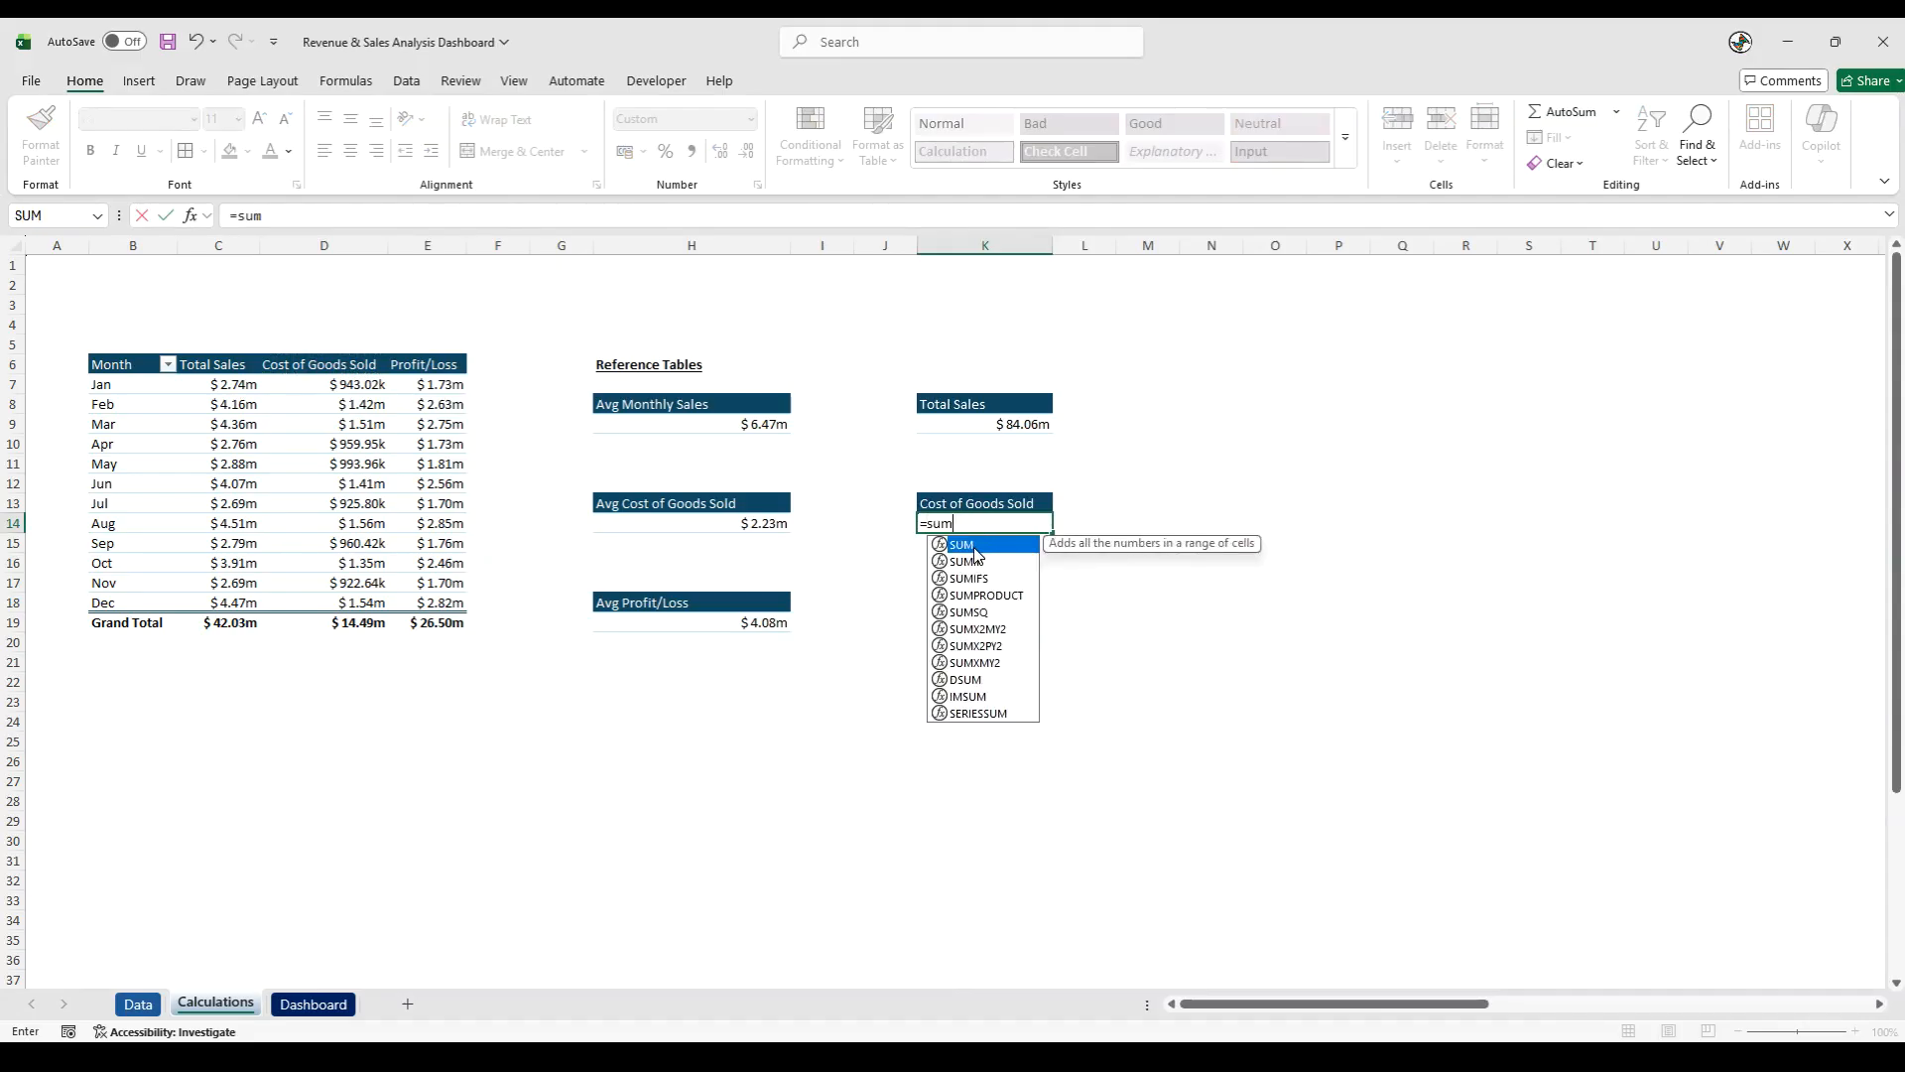
key("Tab")
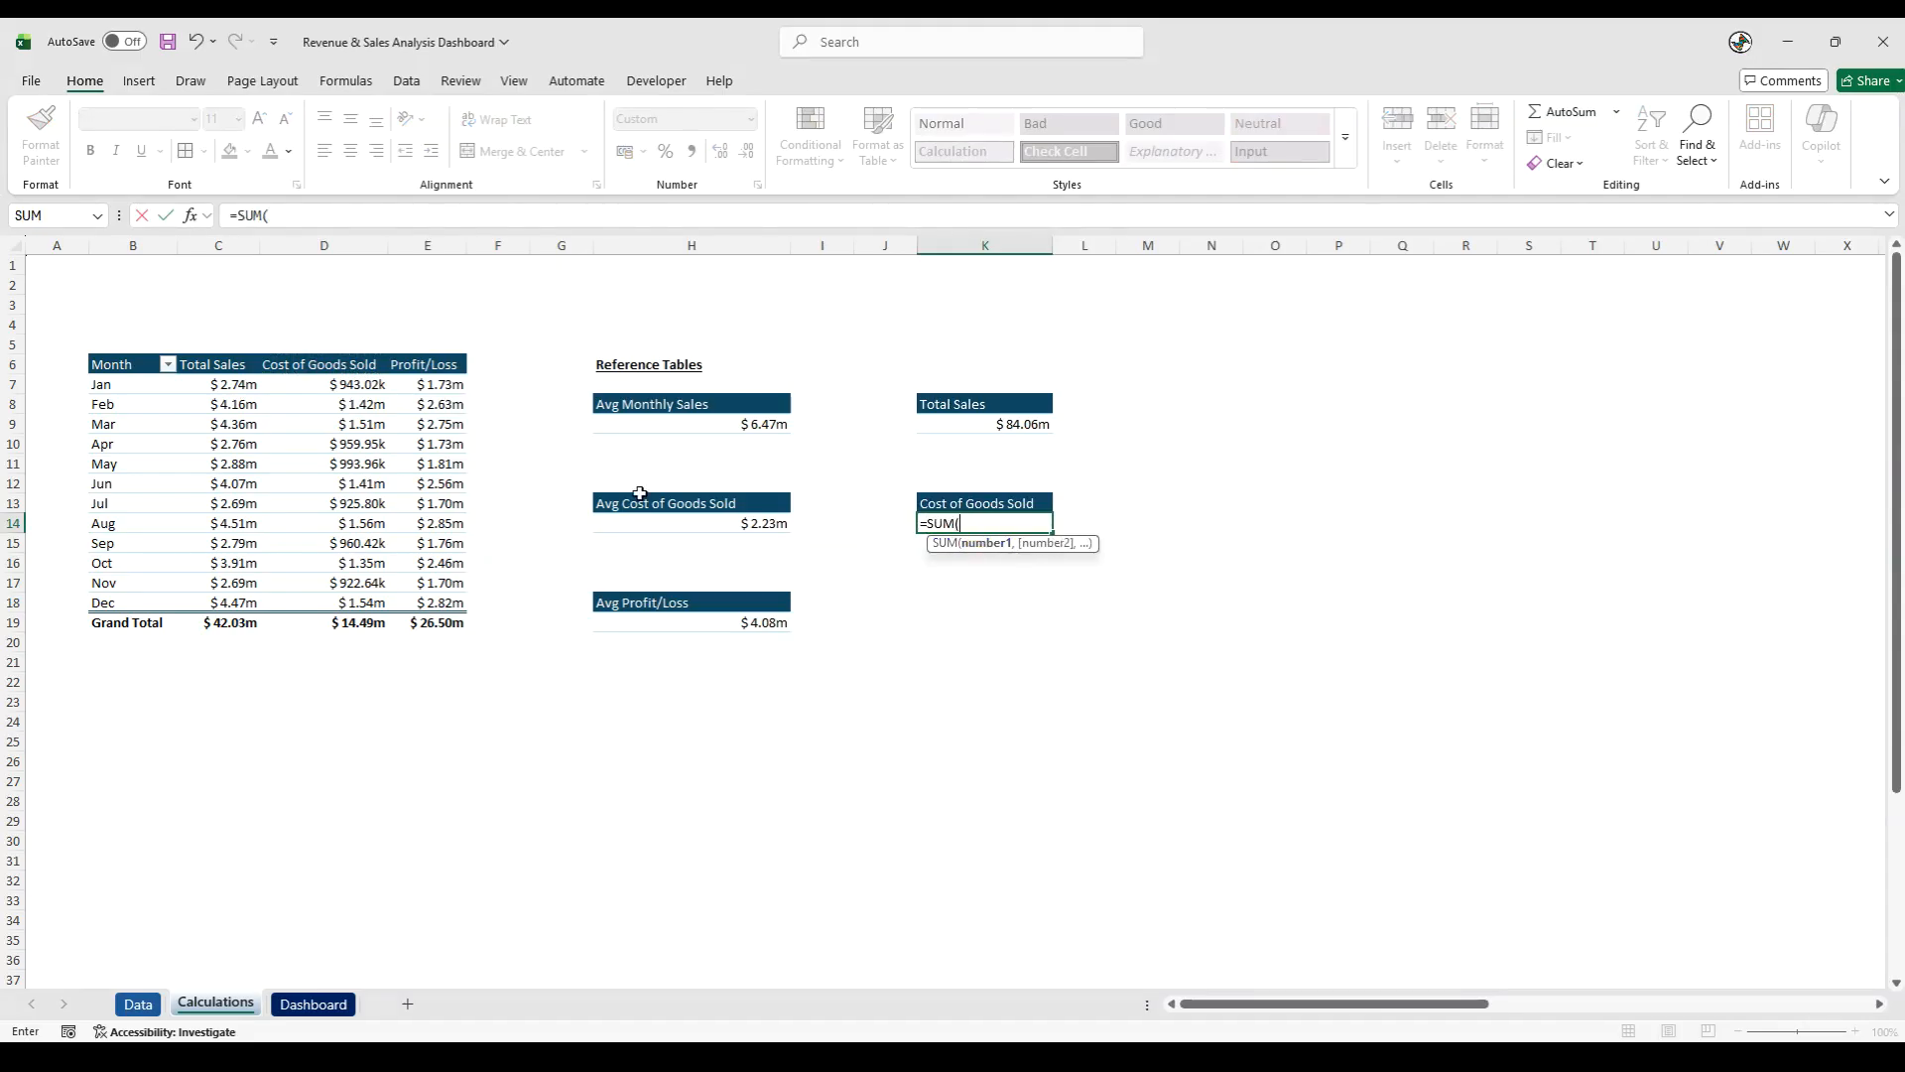
left_click(332, 245)
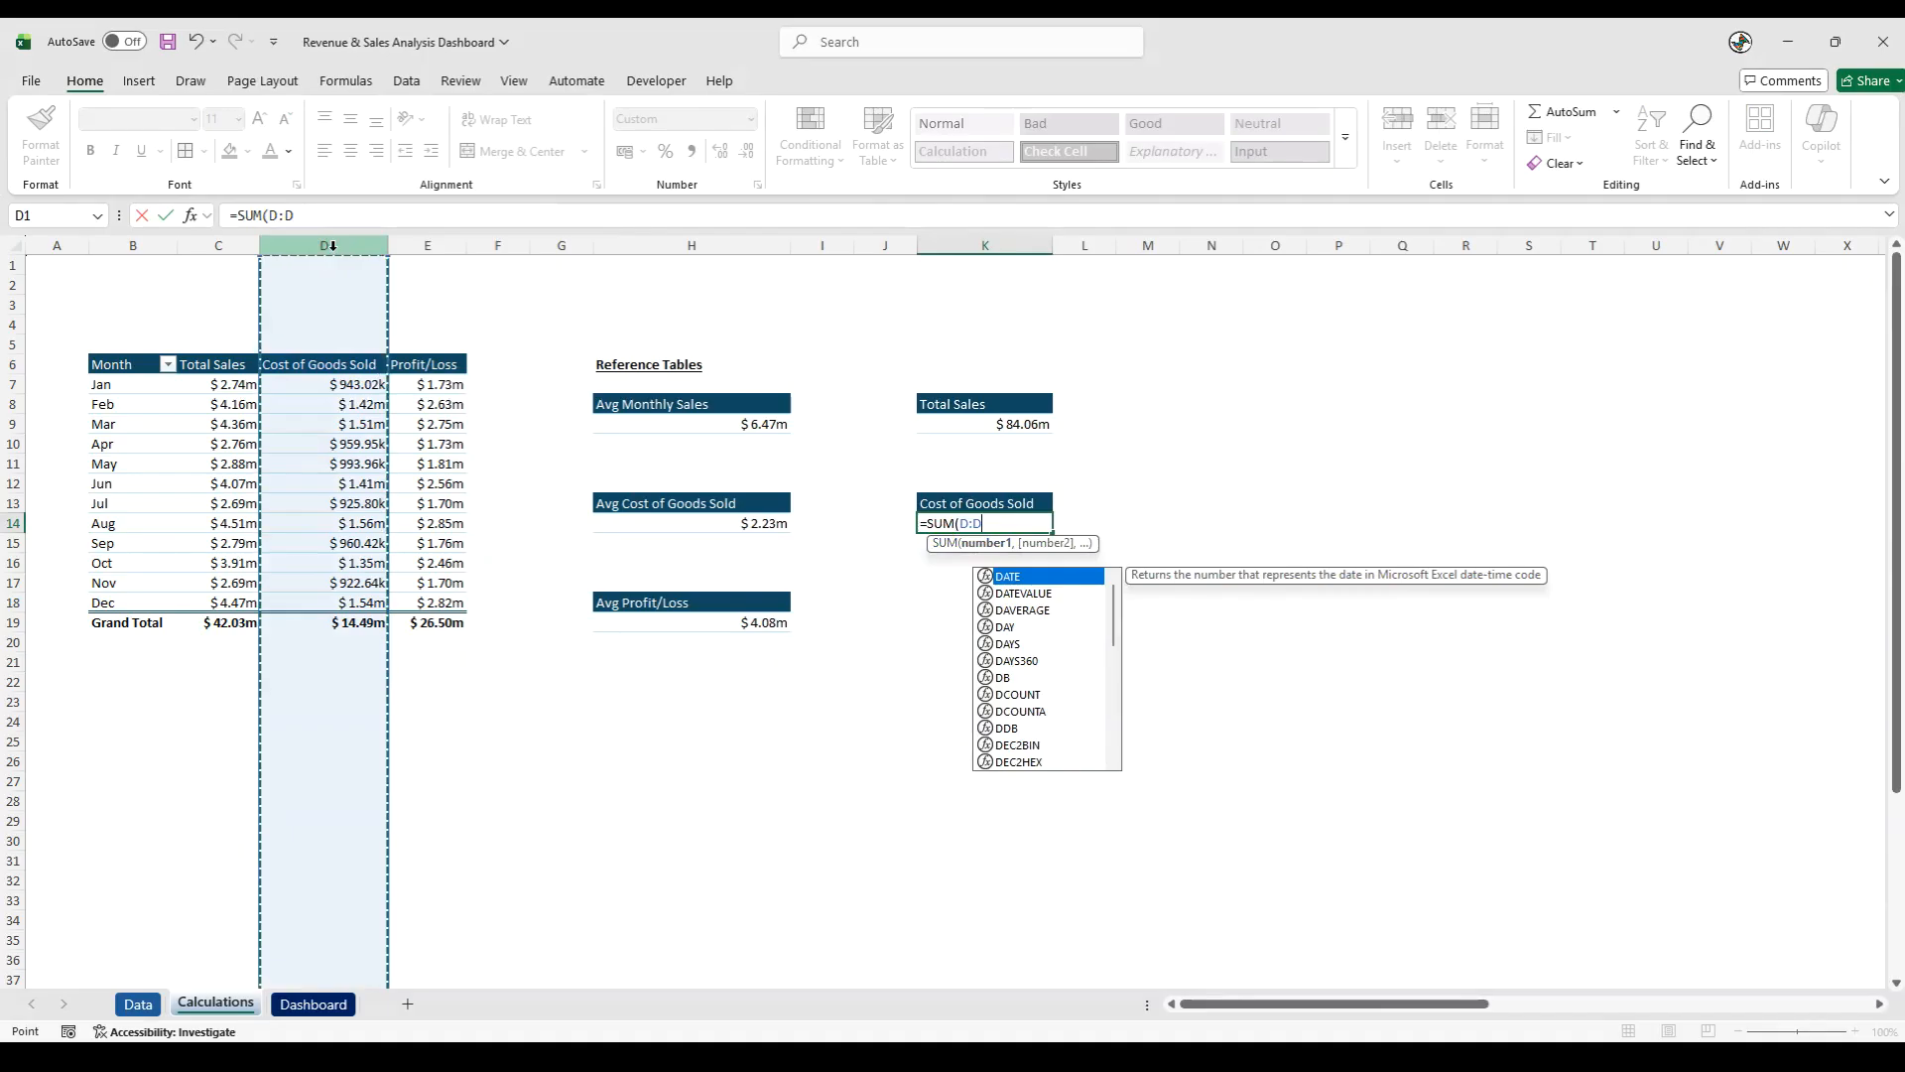
type(")")
key("Return")
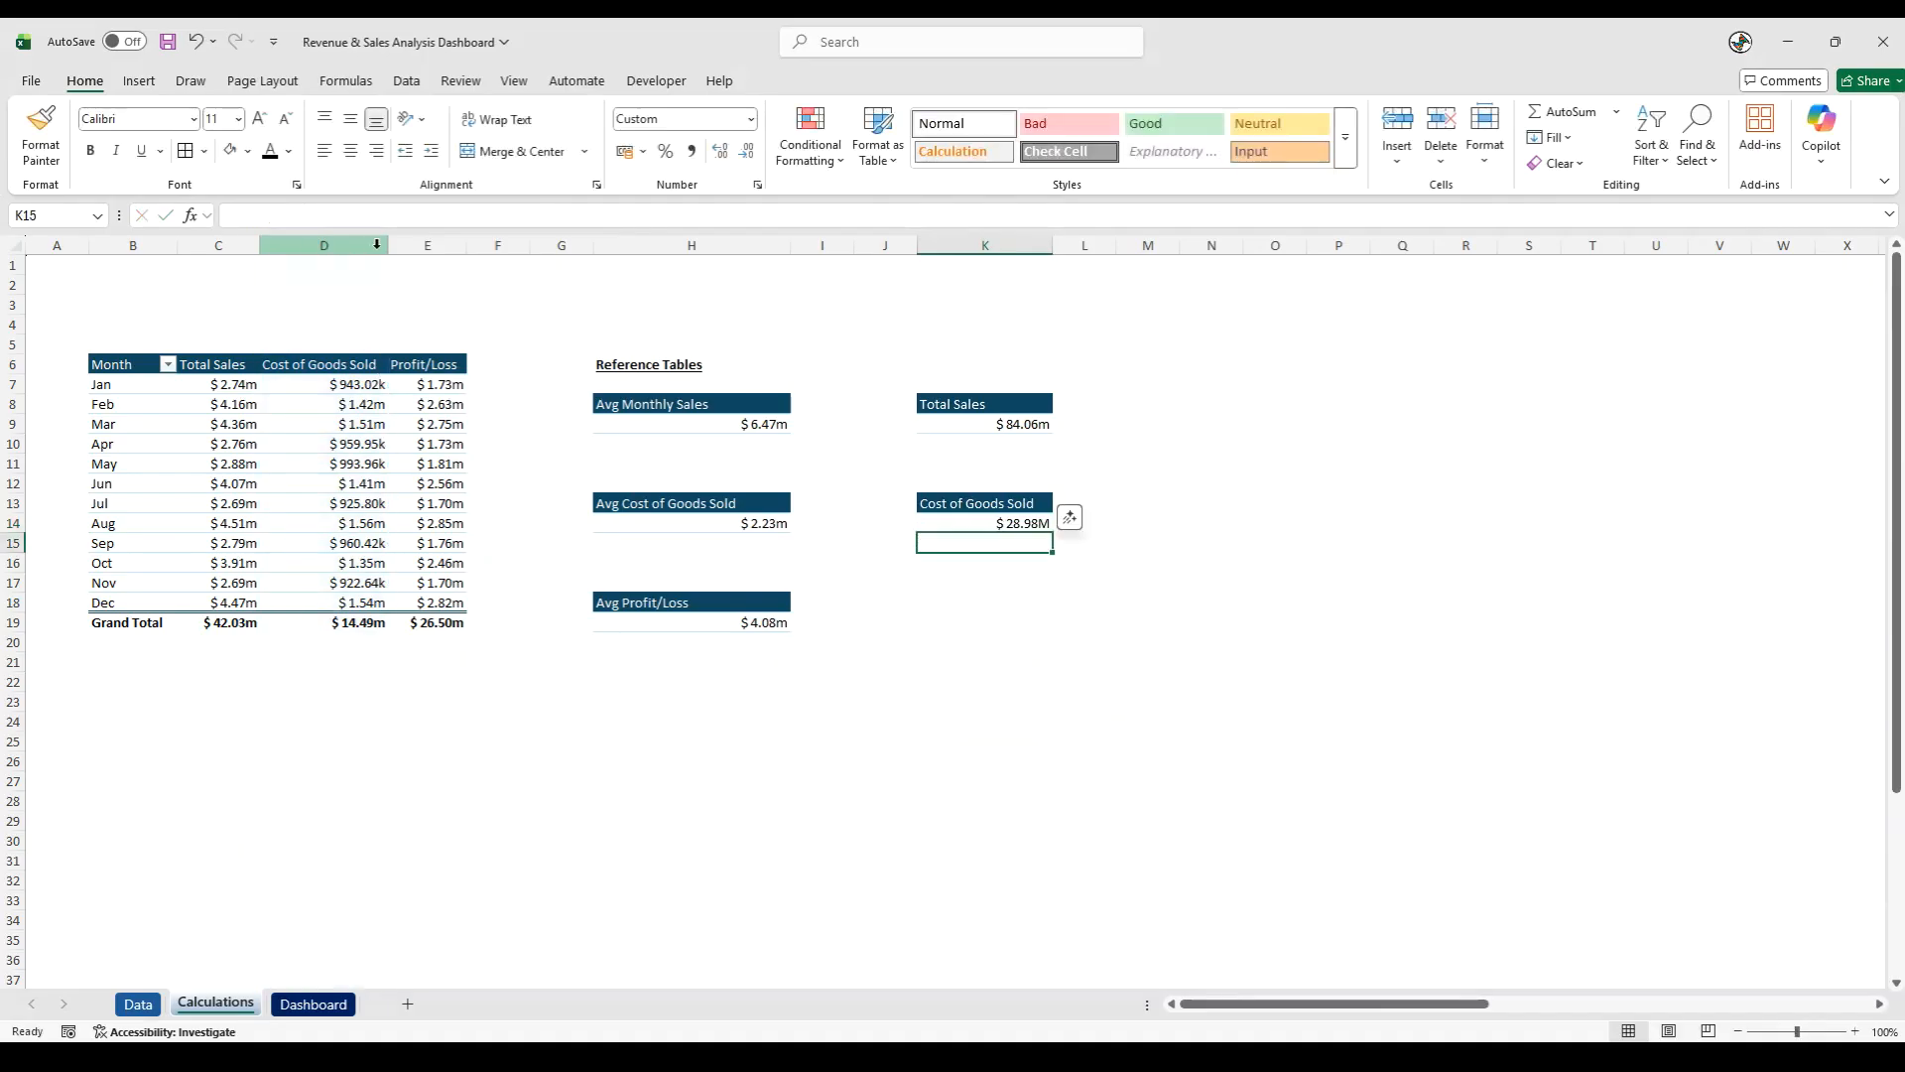
- Copy the formatting of the March cost of goods sold cell D9 onto the total in K14
left_click(351, 417)
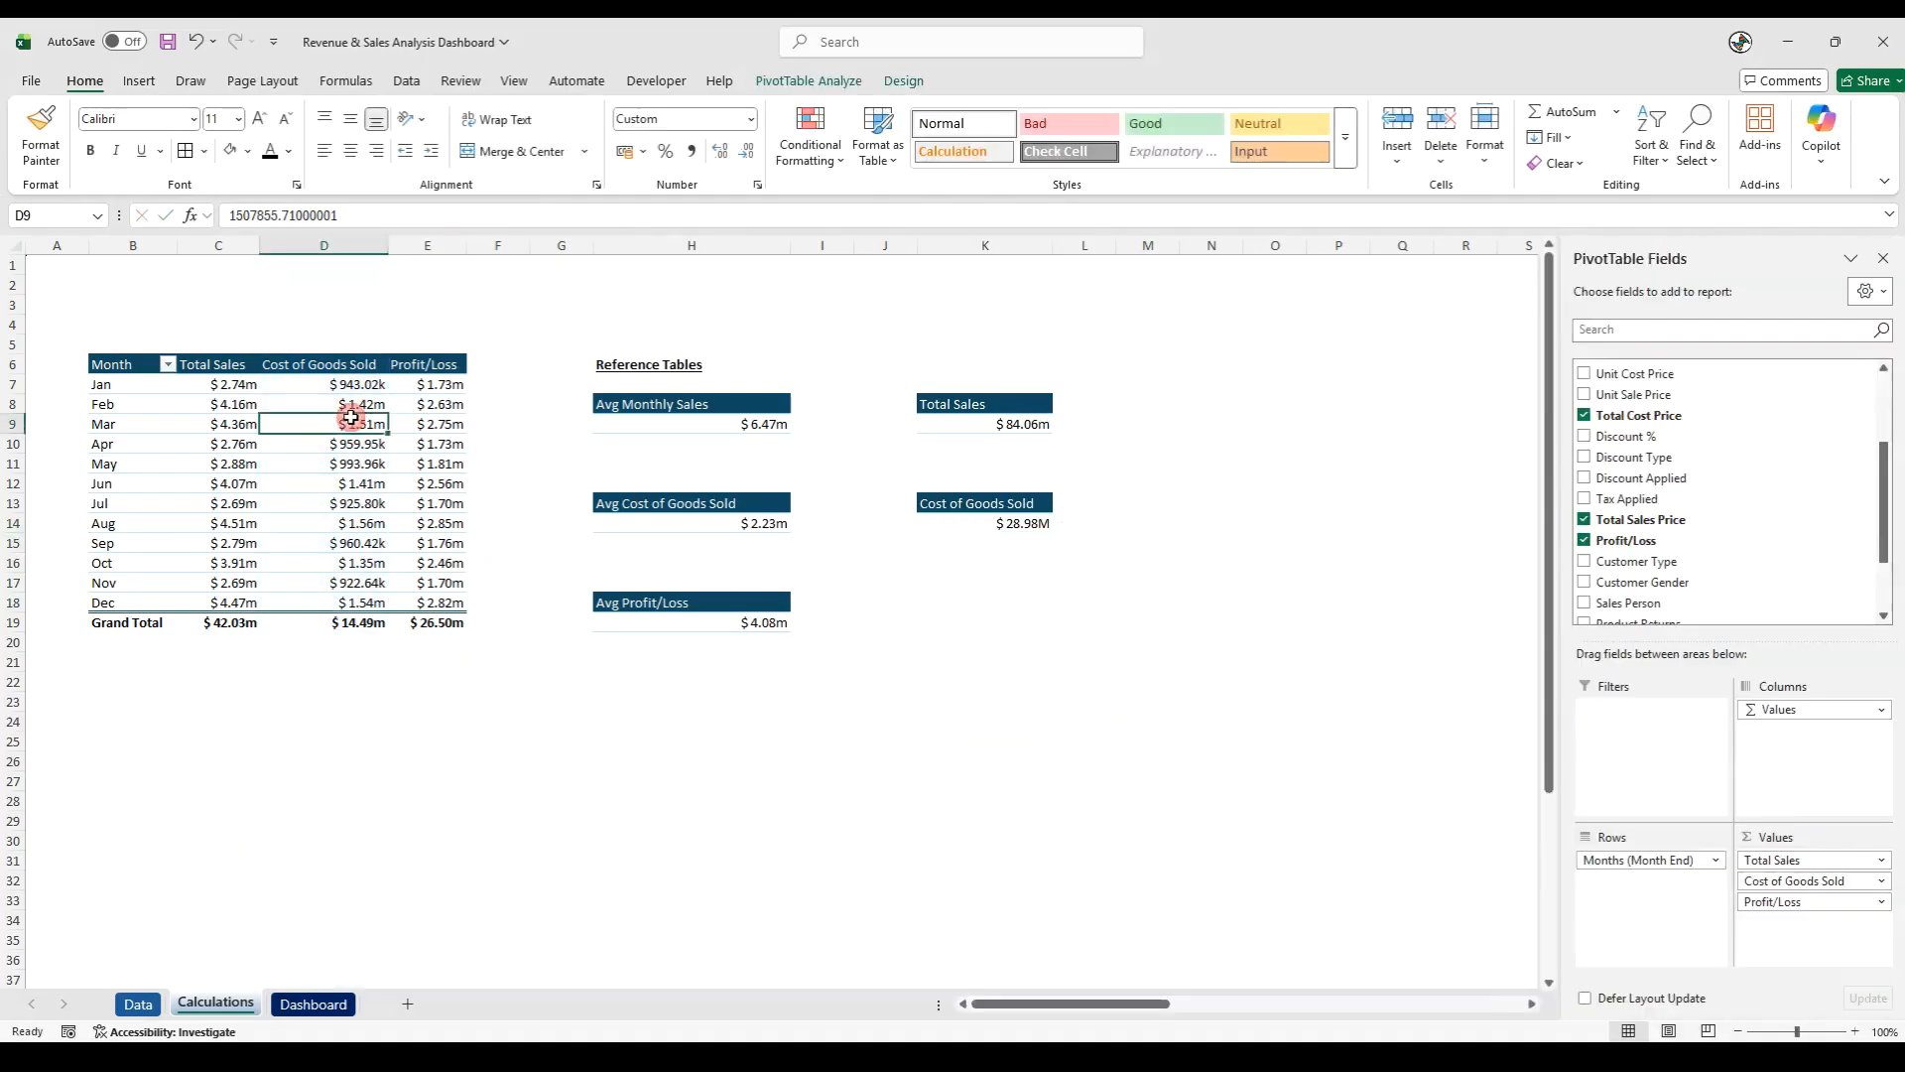
left_click(40, 129)
left_click(1032, 524)
left_click(1020, 587)
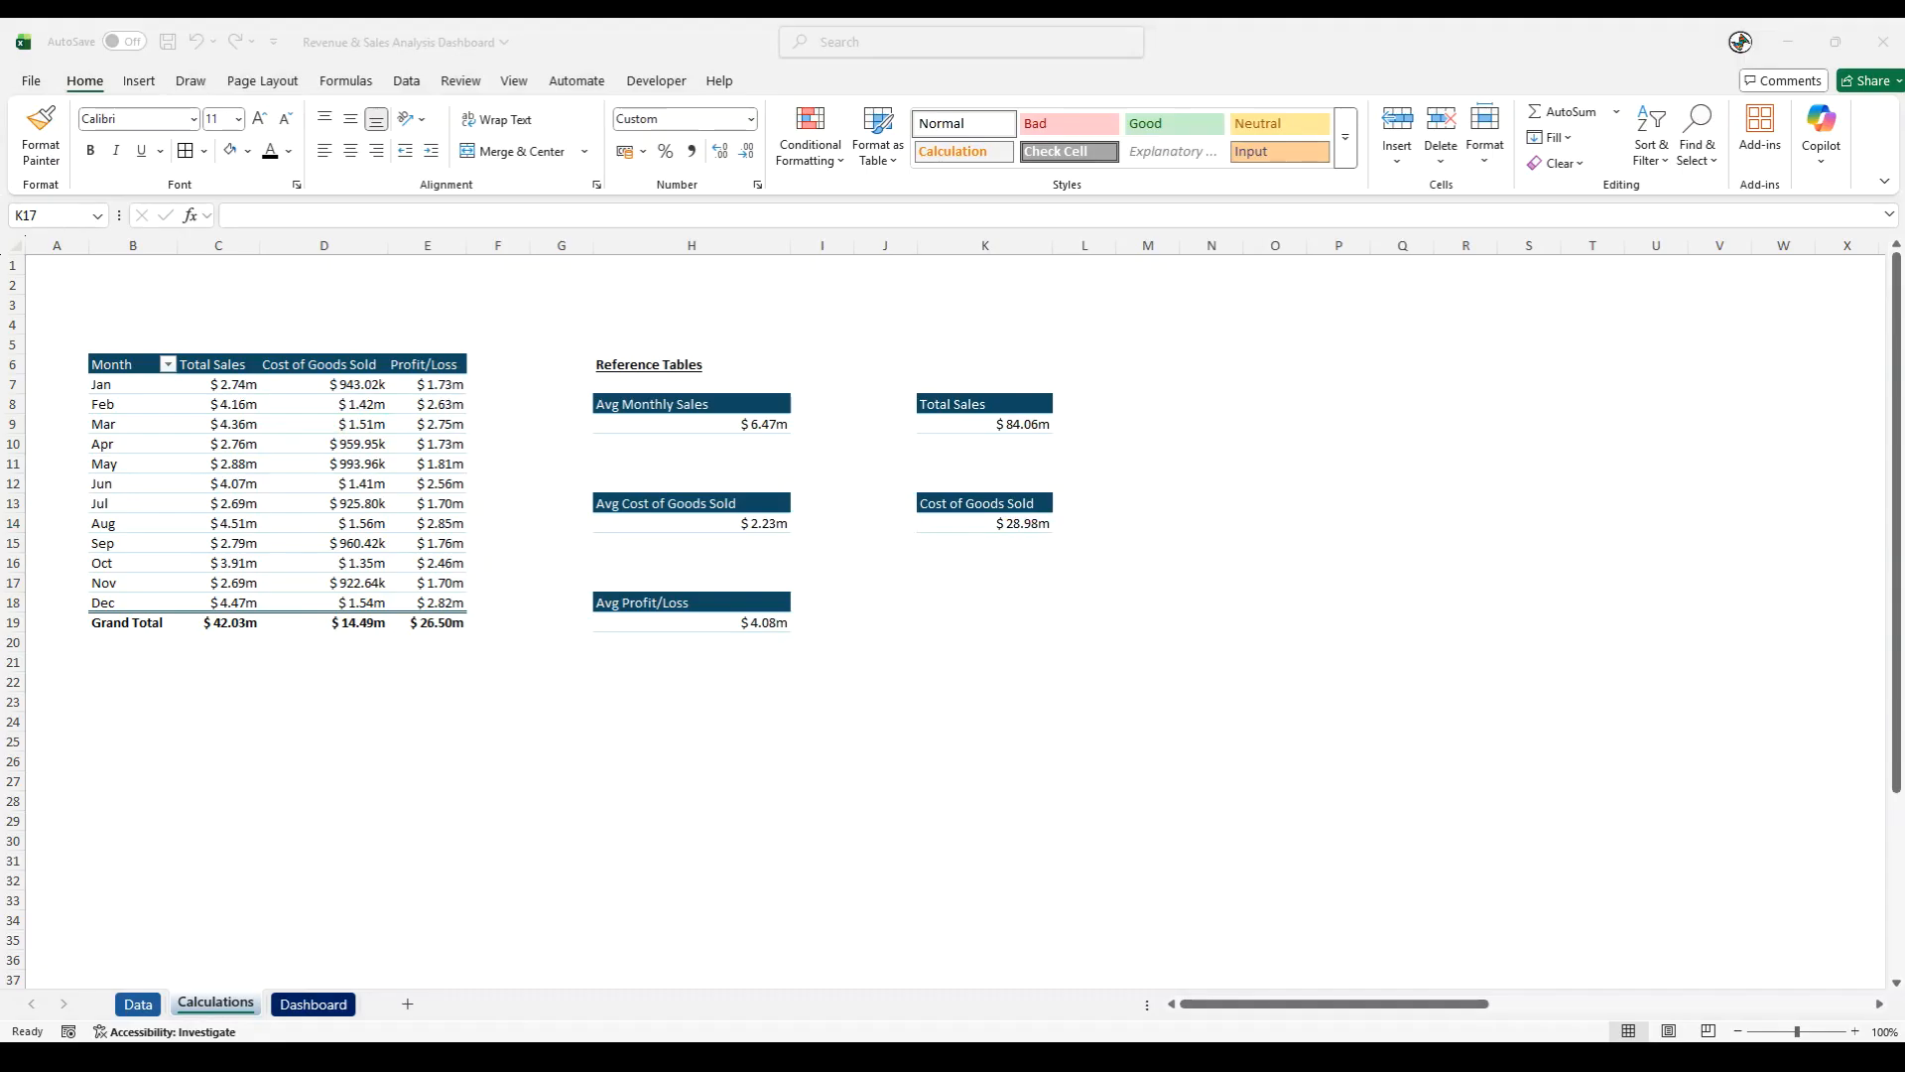
- Copy the Profit/Loss header from E6 to K18
left_click(1058, 832)
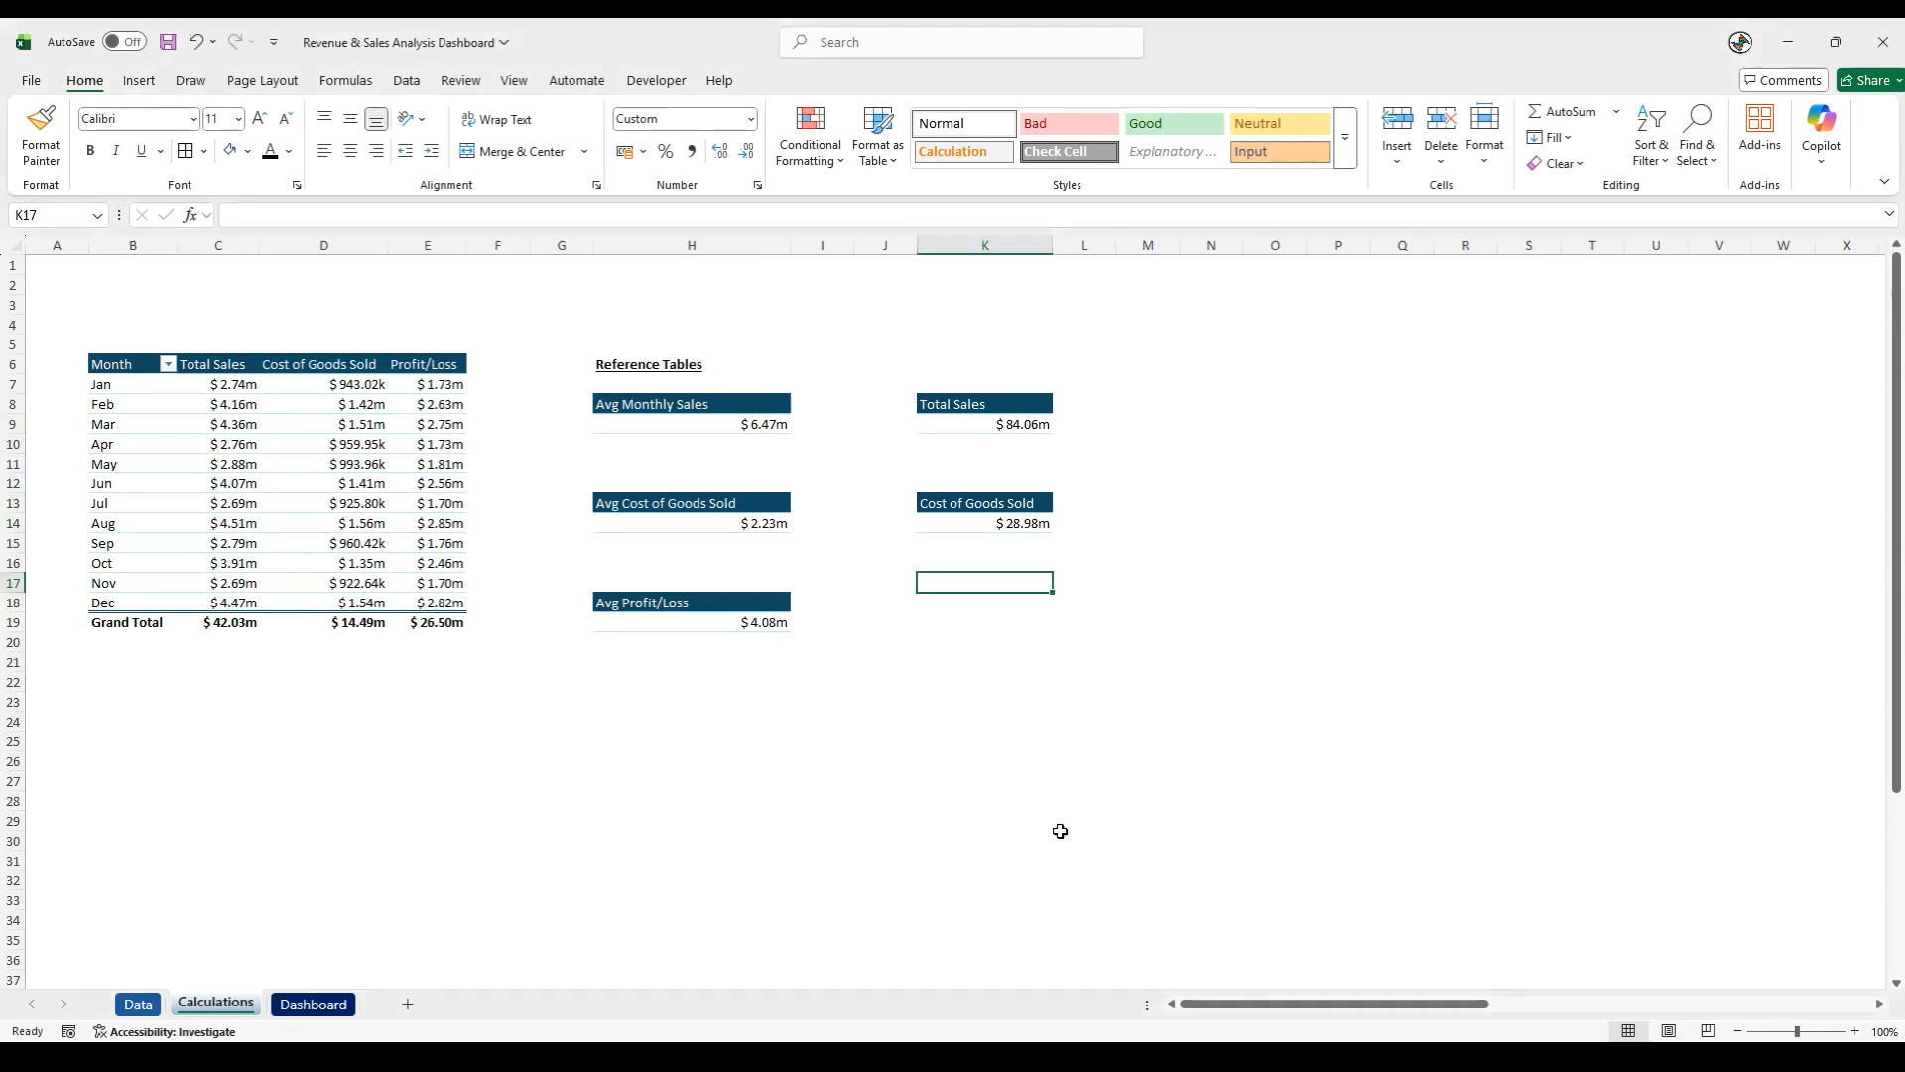
left_click(421, 371)
key("ctrl+c")
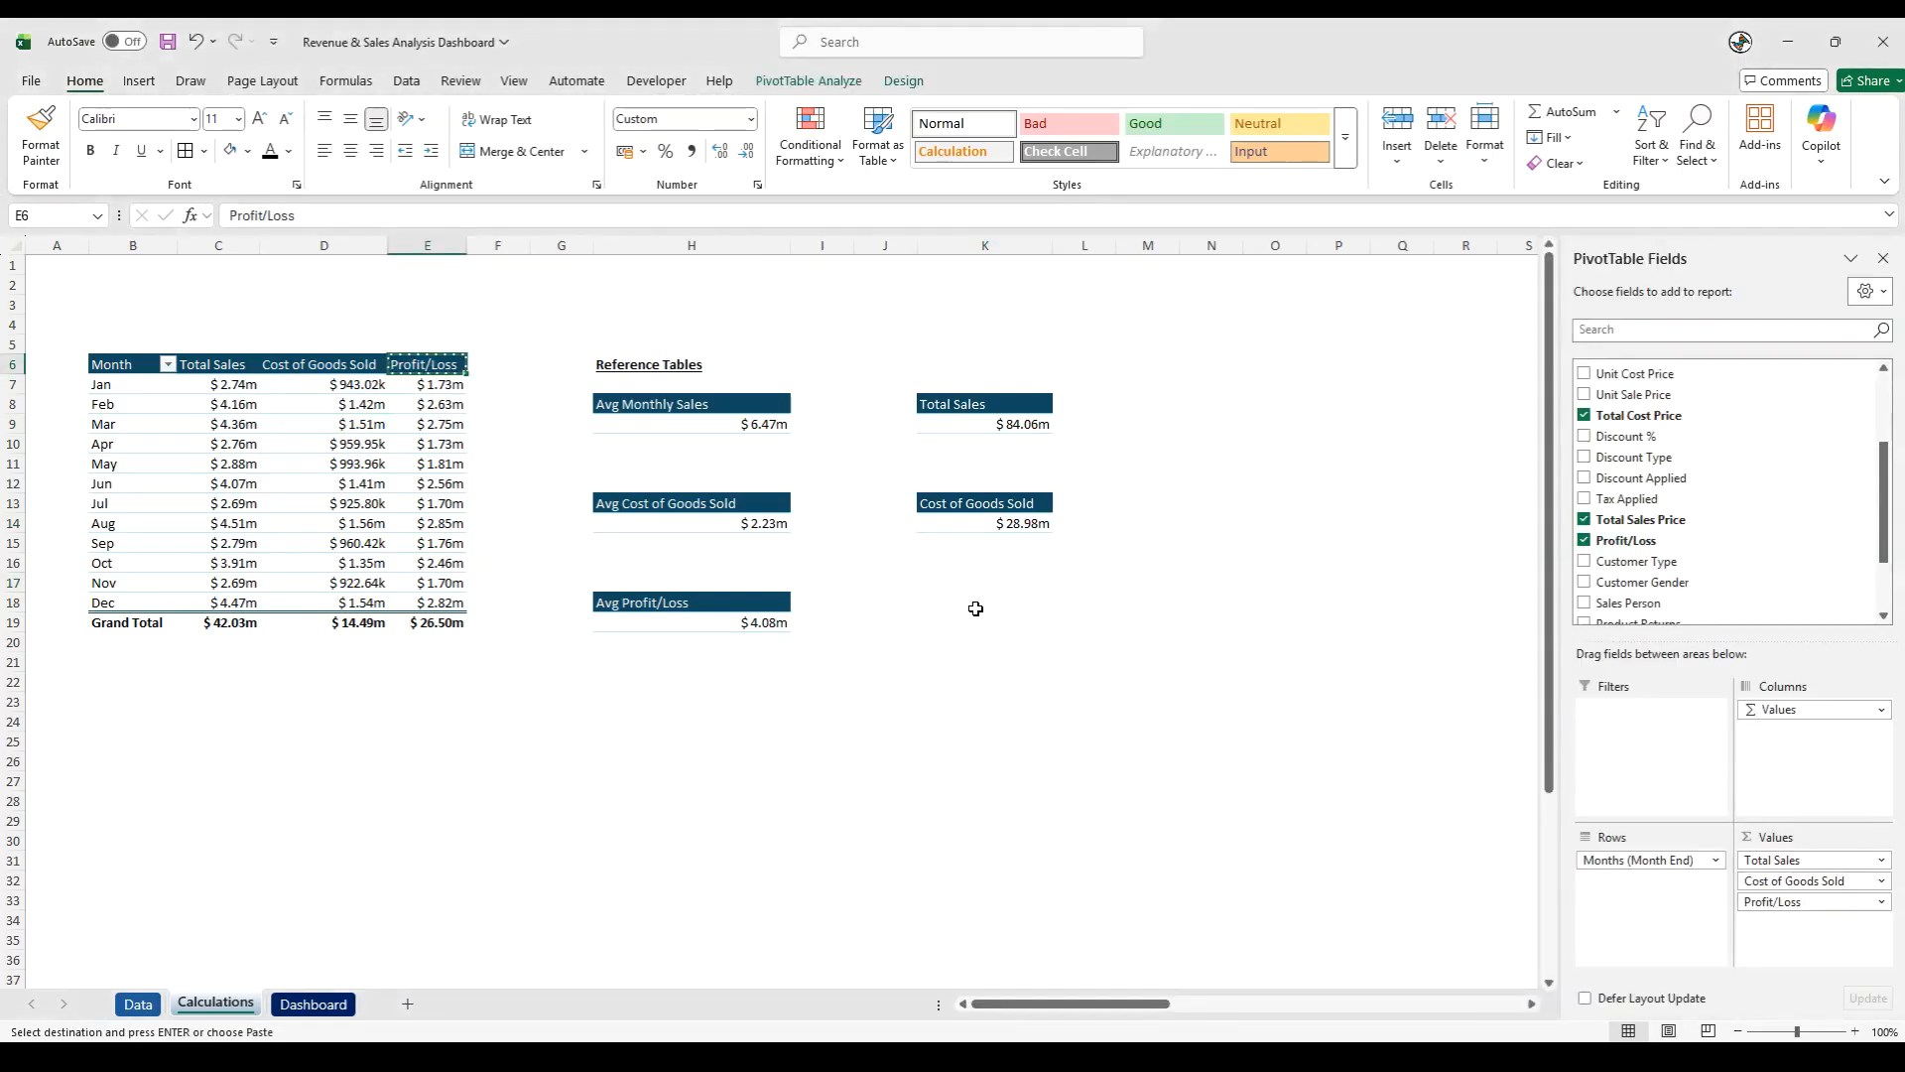
left_click(958, 600)
key("ctrl+v")
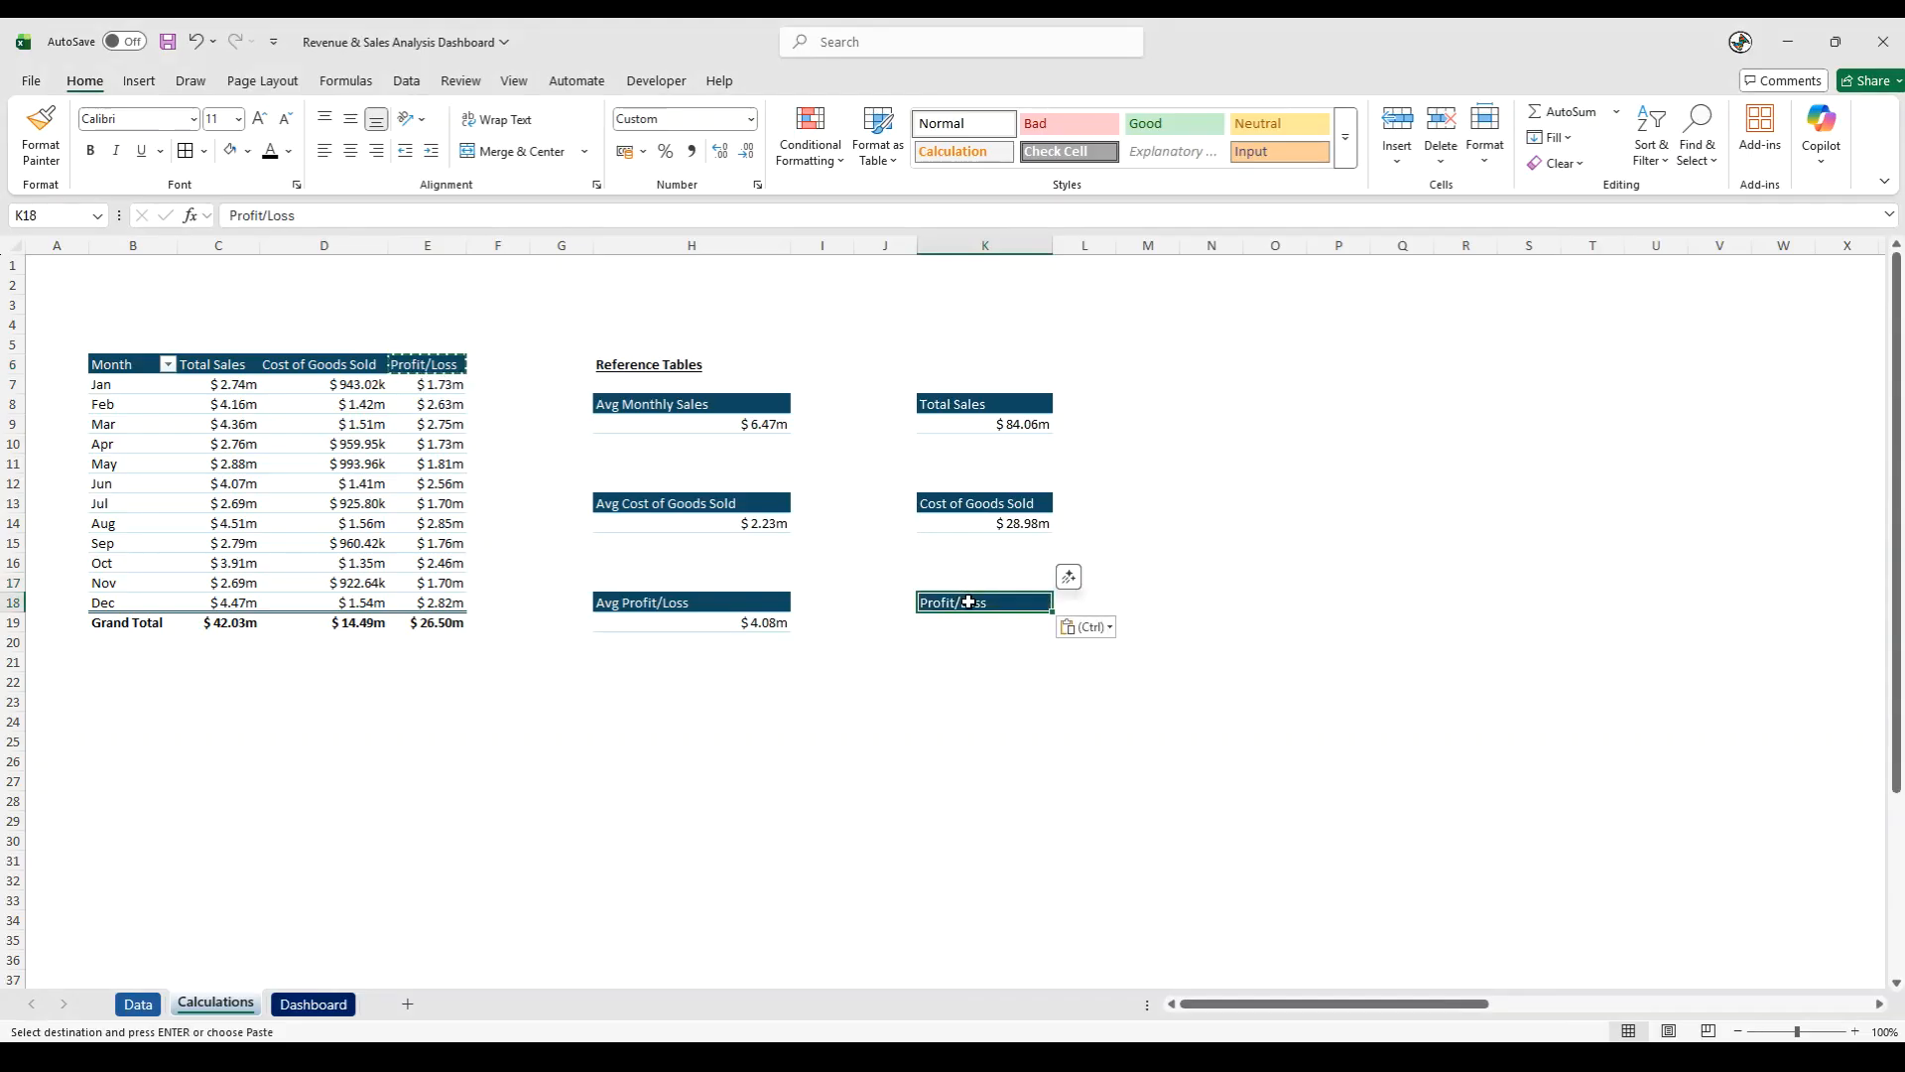
- Calculate the total profit/loss in K19 with the formula =SUM(E:E)
left_click(960, 622)
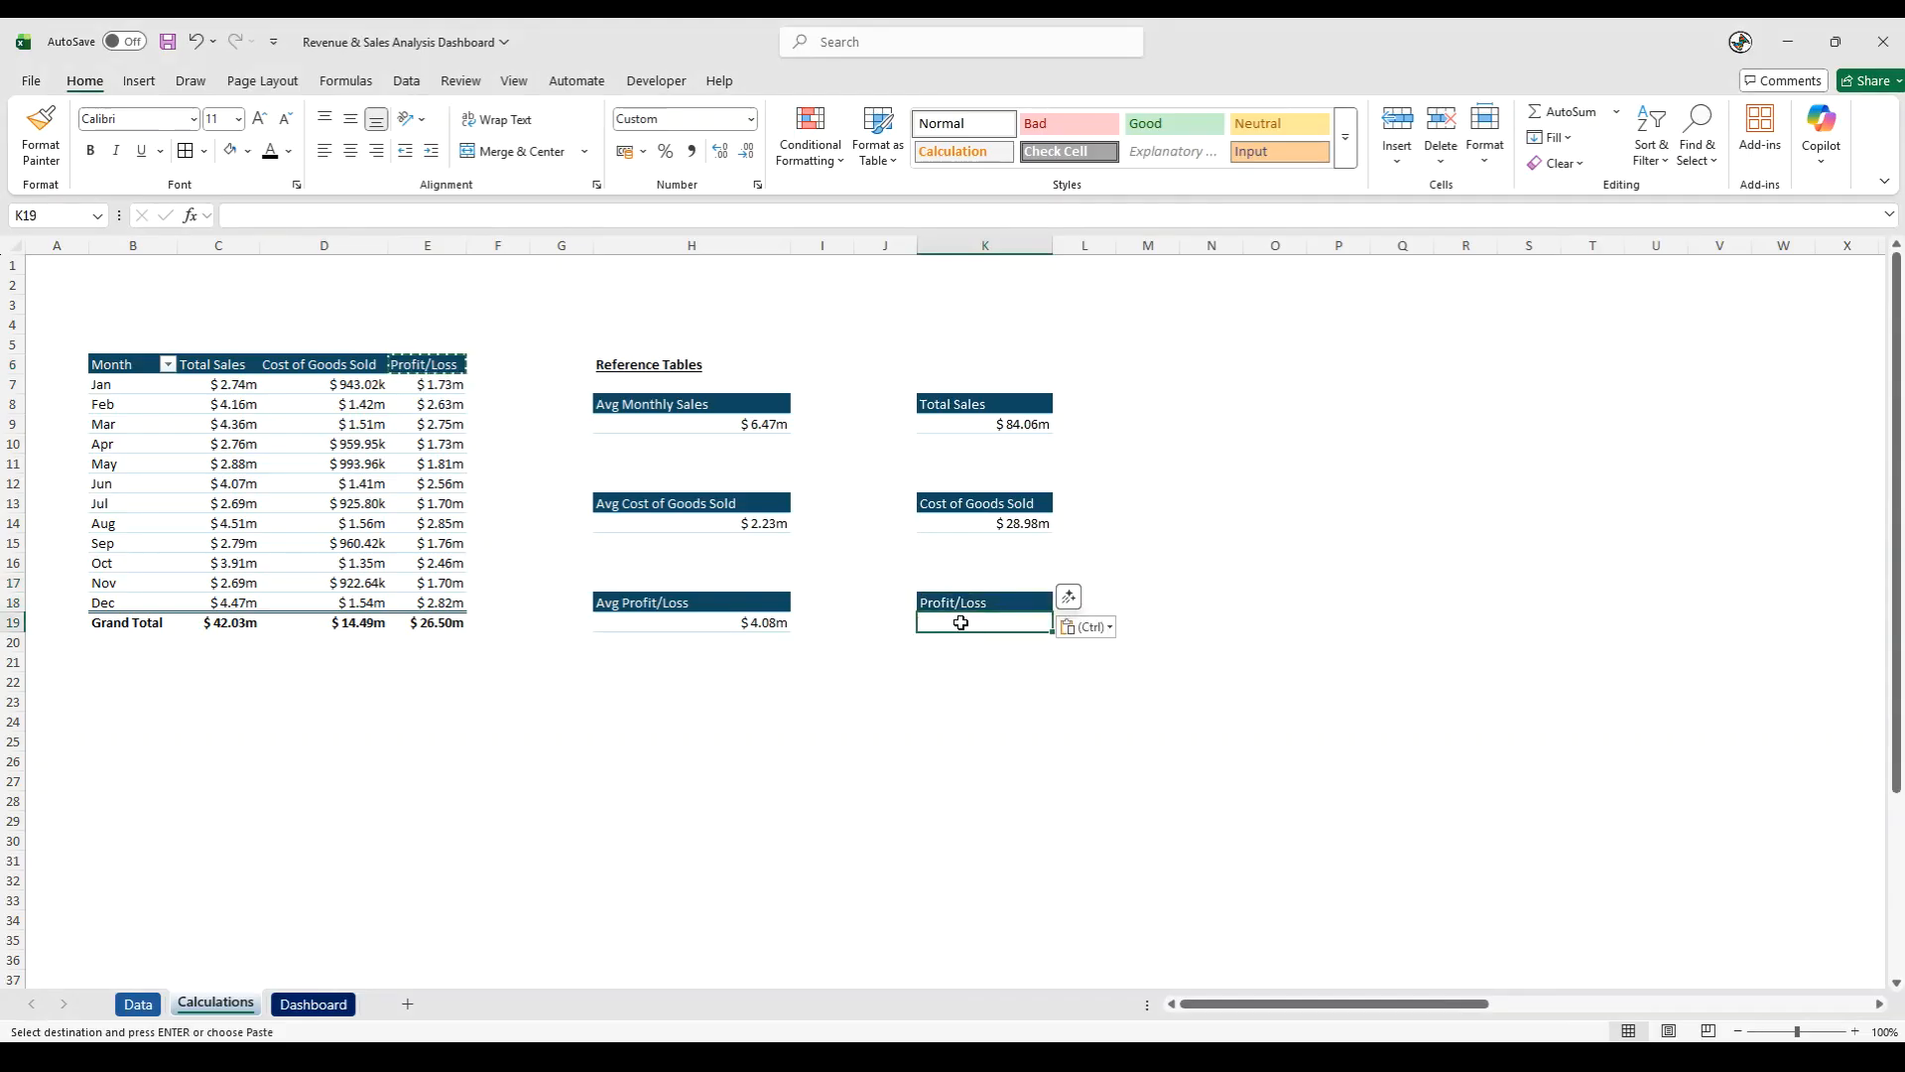
type("=sum")
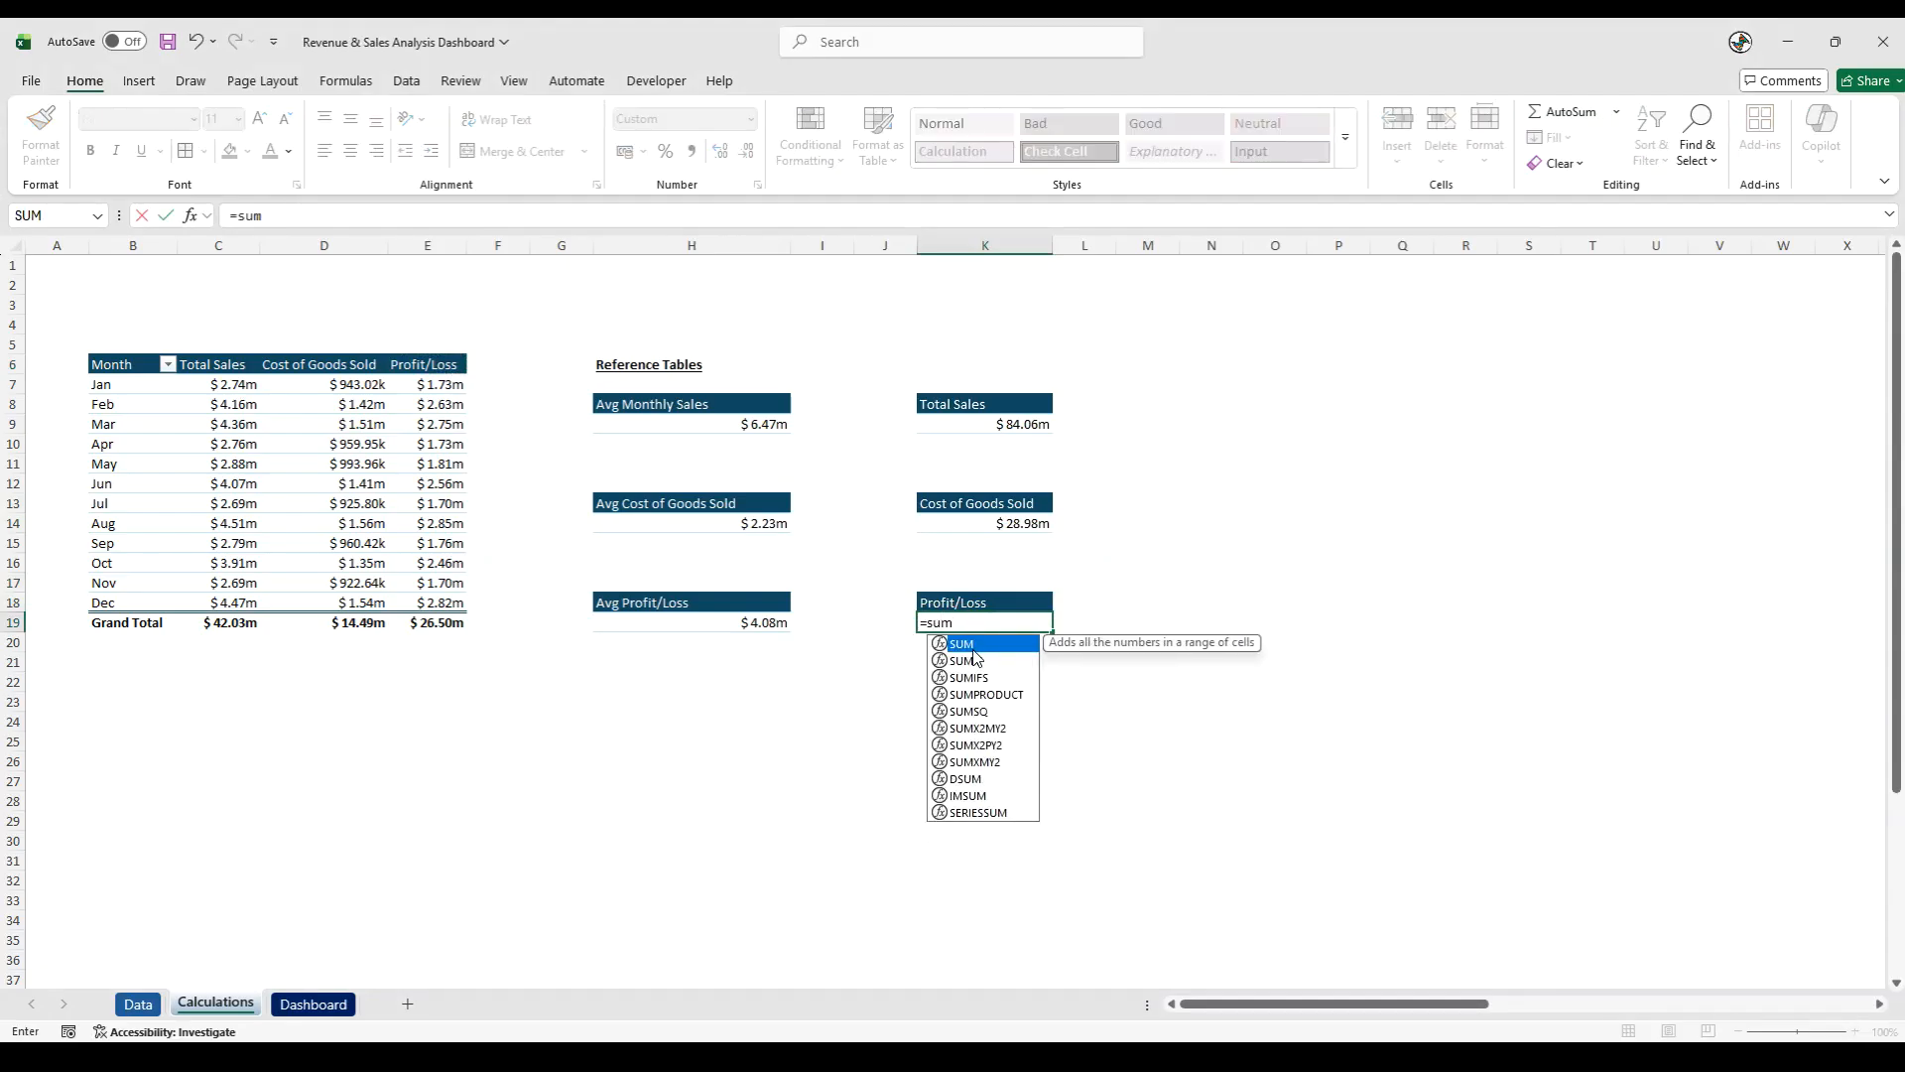
key("Tab")
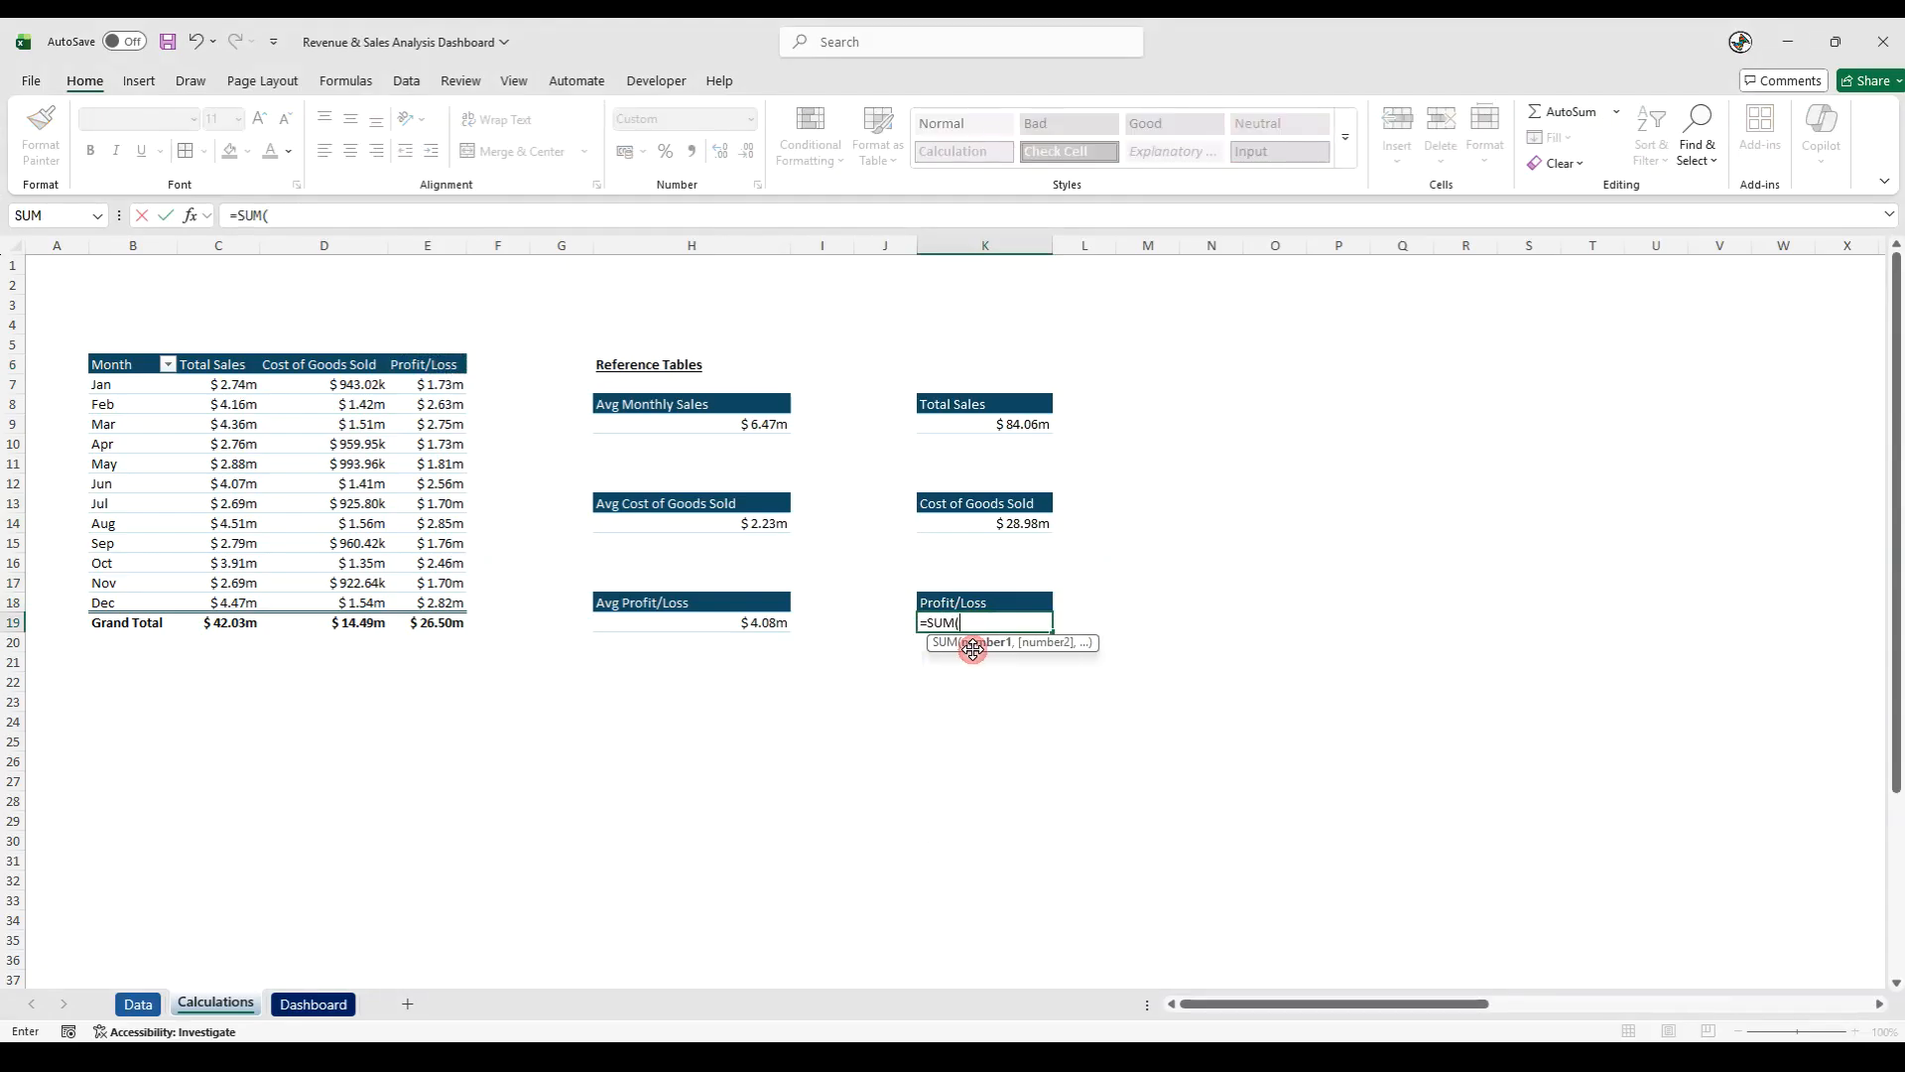
left_click(423, 245)
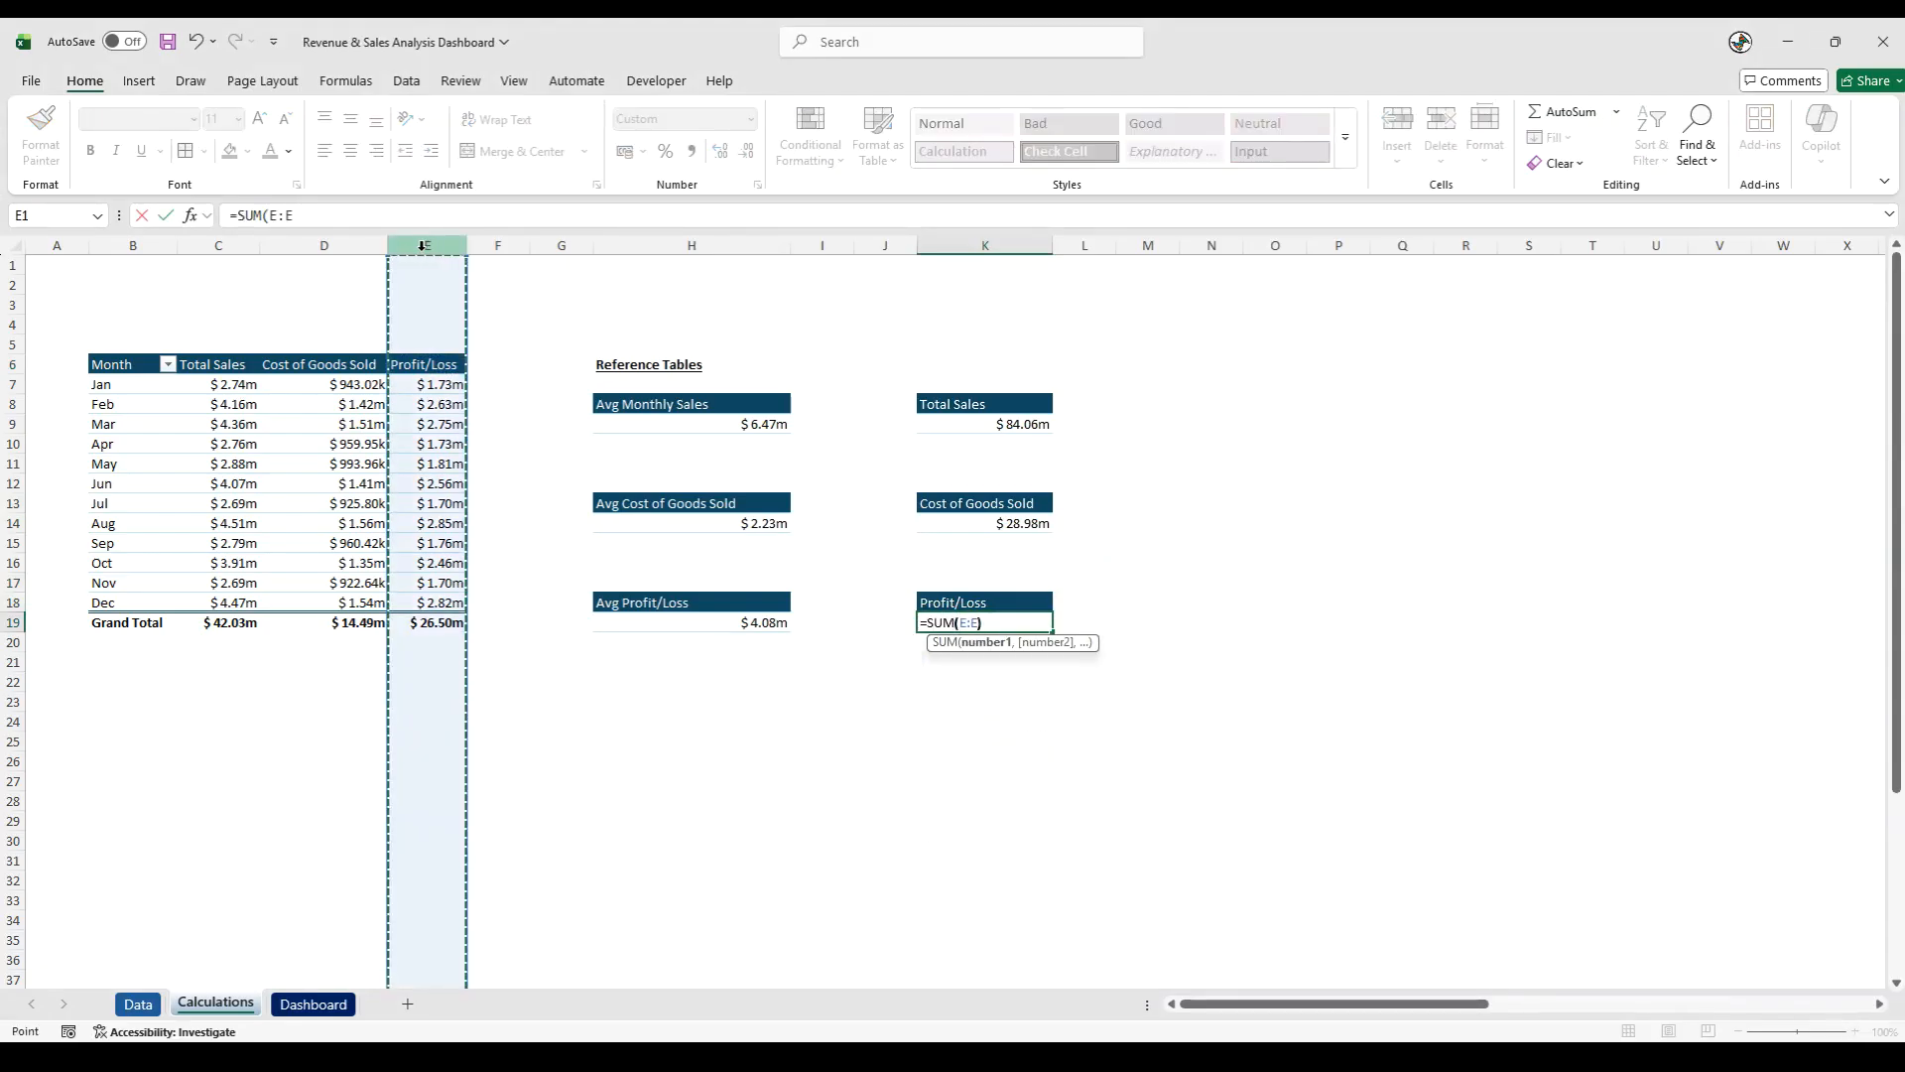
key("Return")
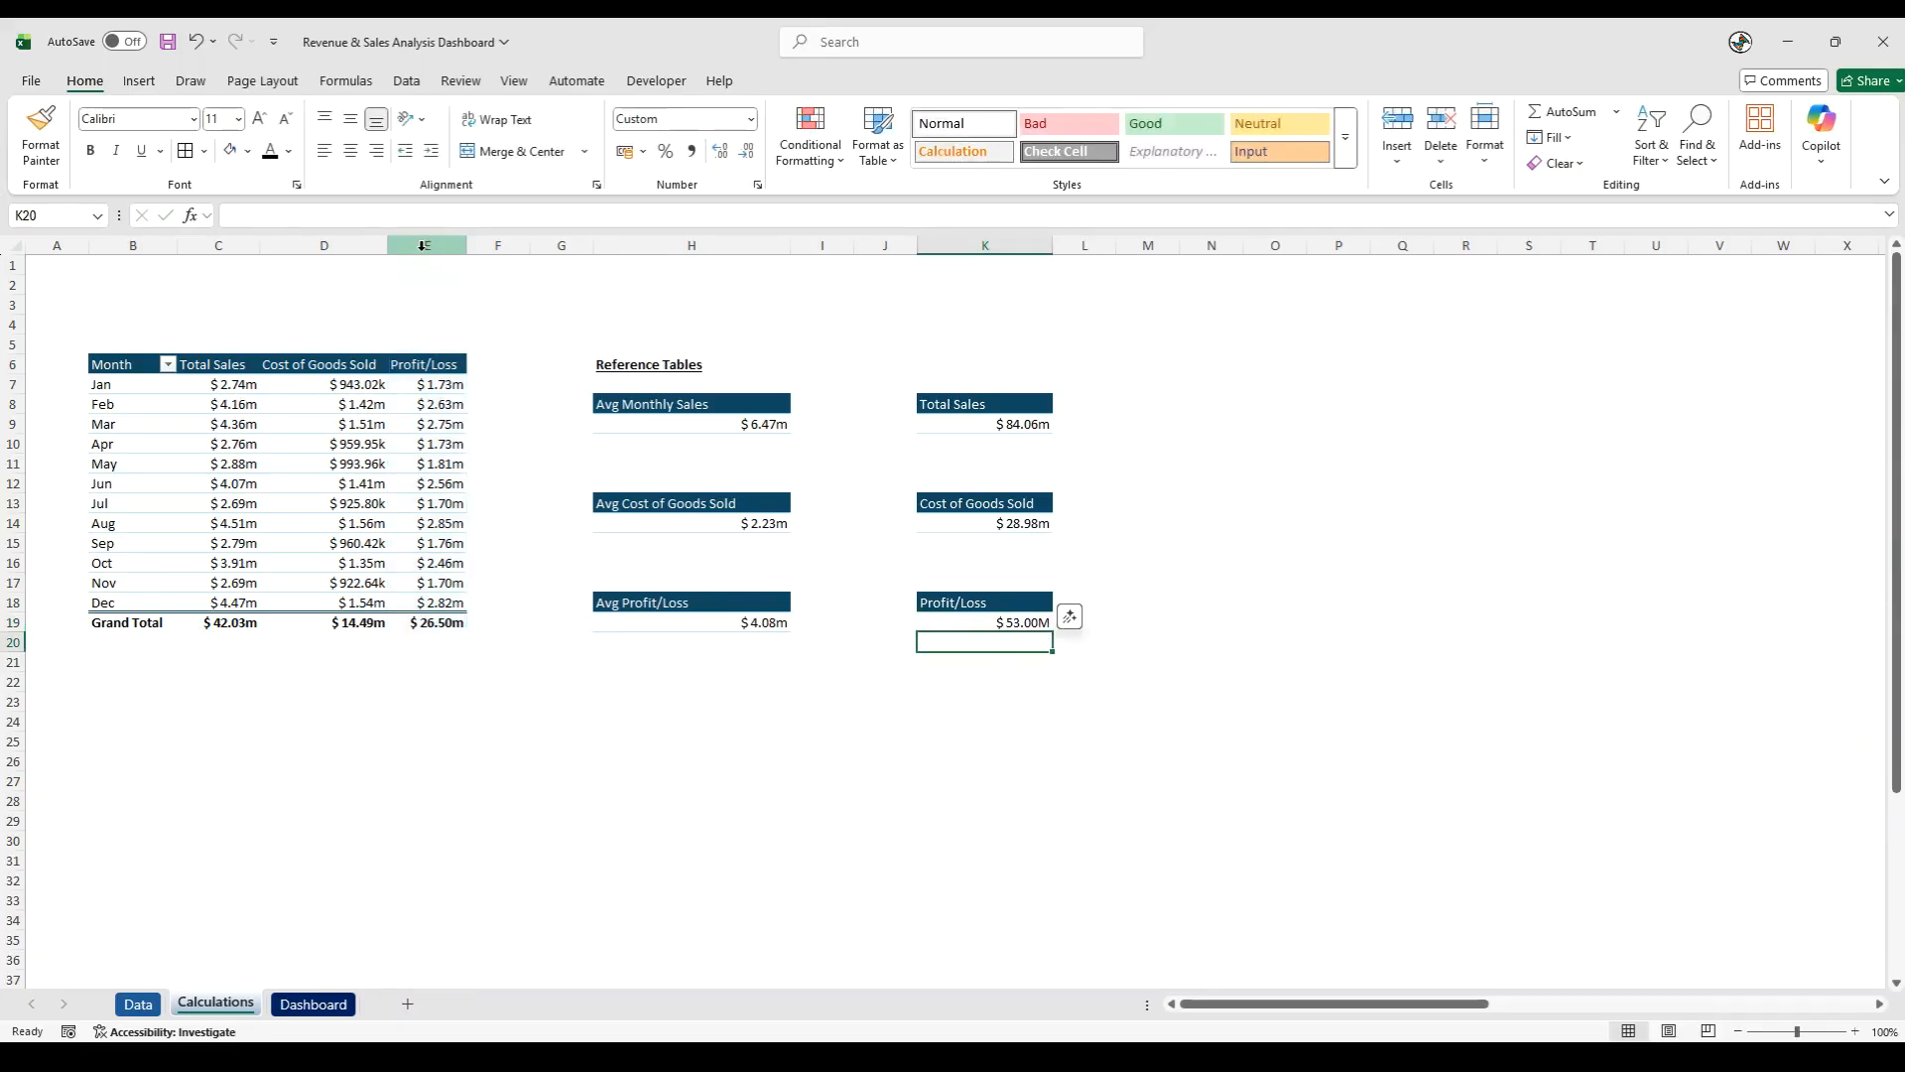
- Copy the formatting of the February profit/loss cell E8 onto the total in K19
left_click(433, 404)
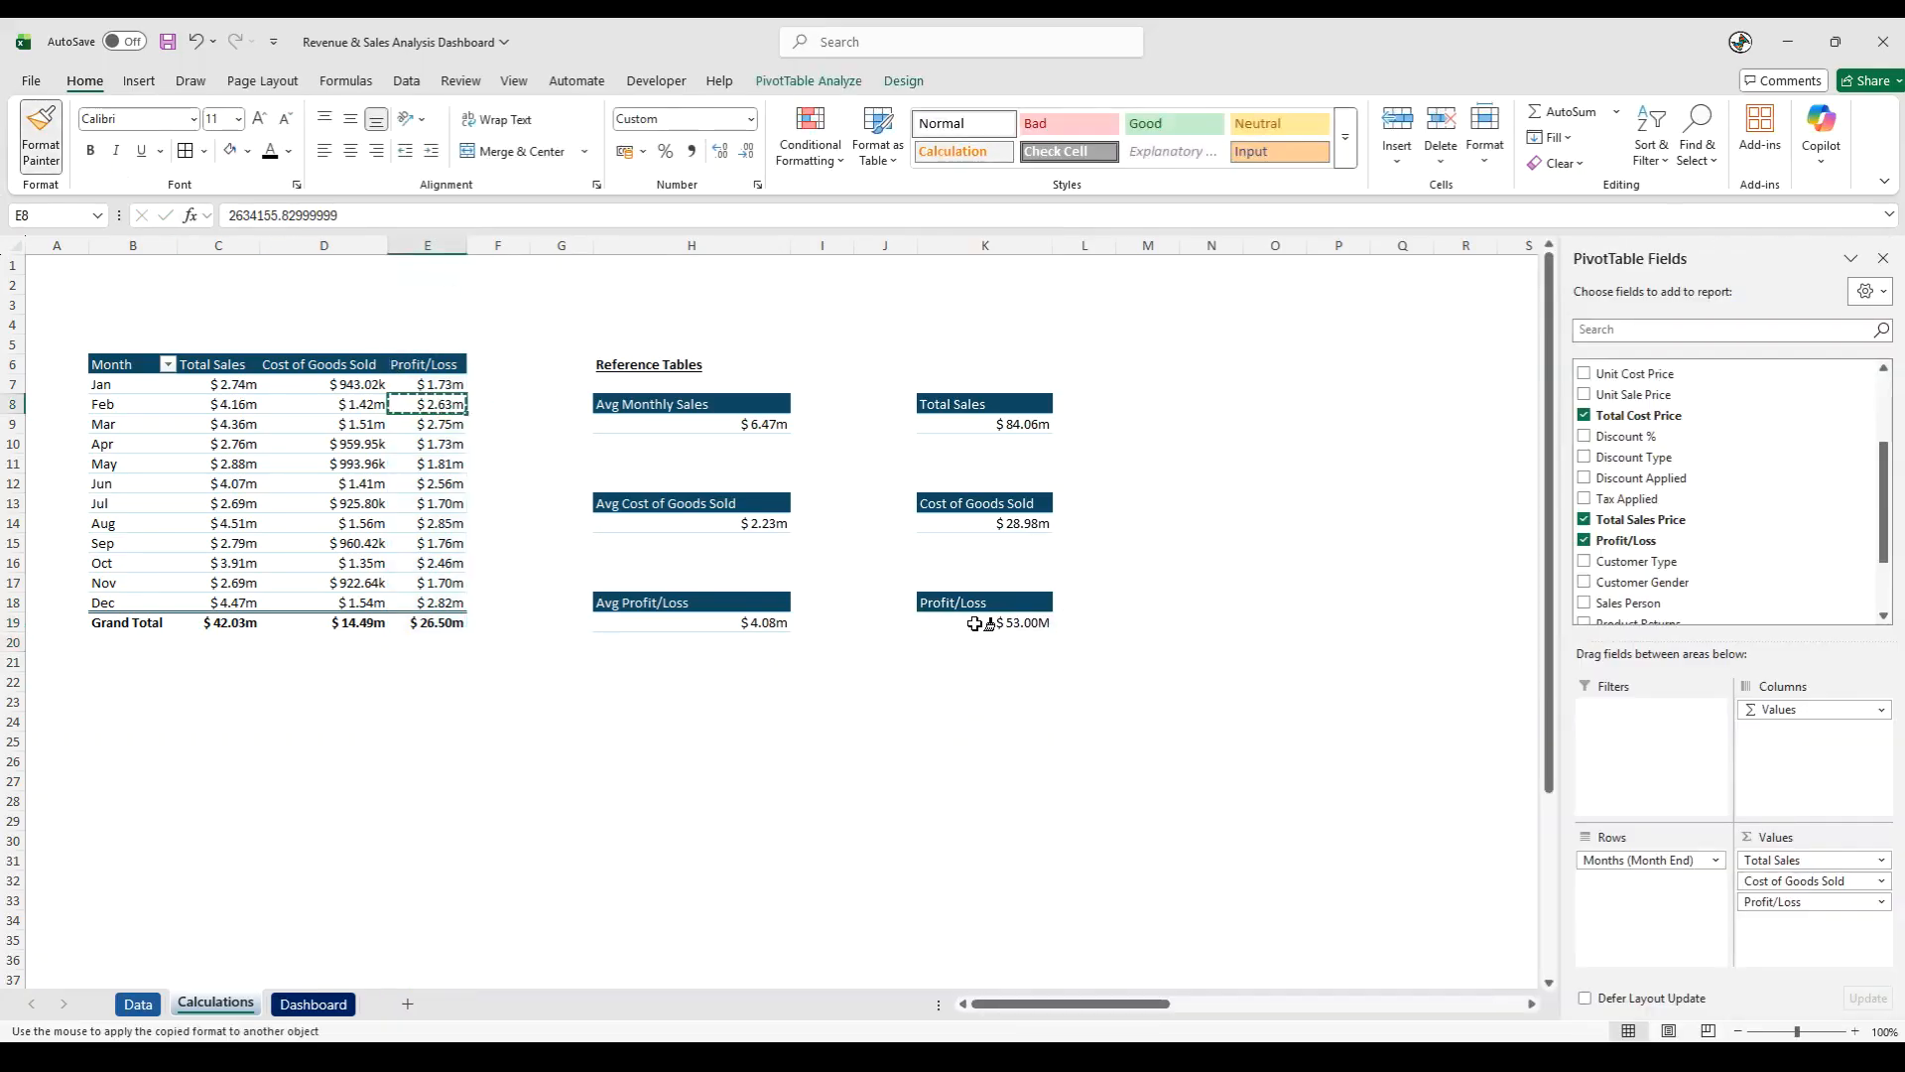
left_click(982, 623)
left_click(950, 707)
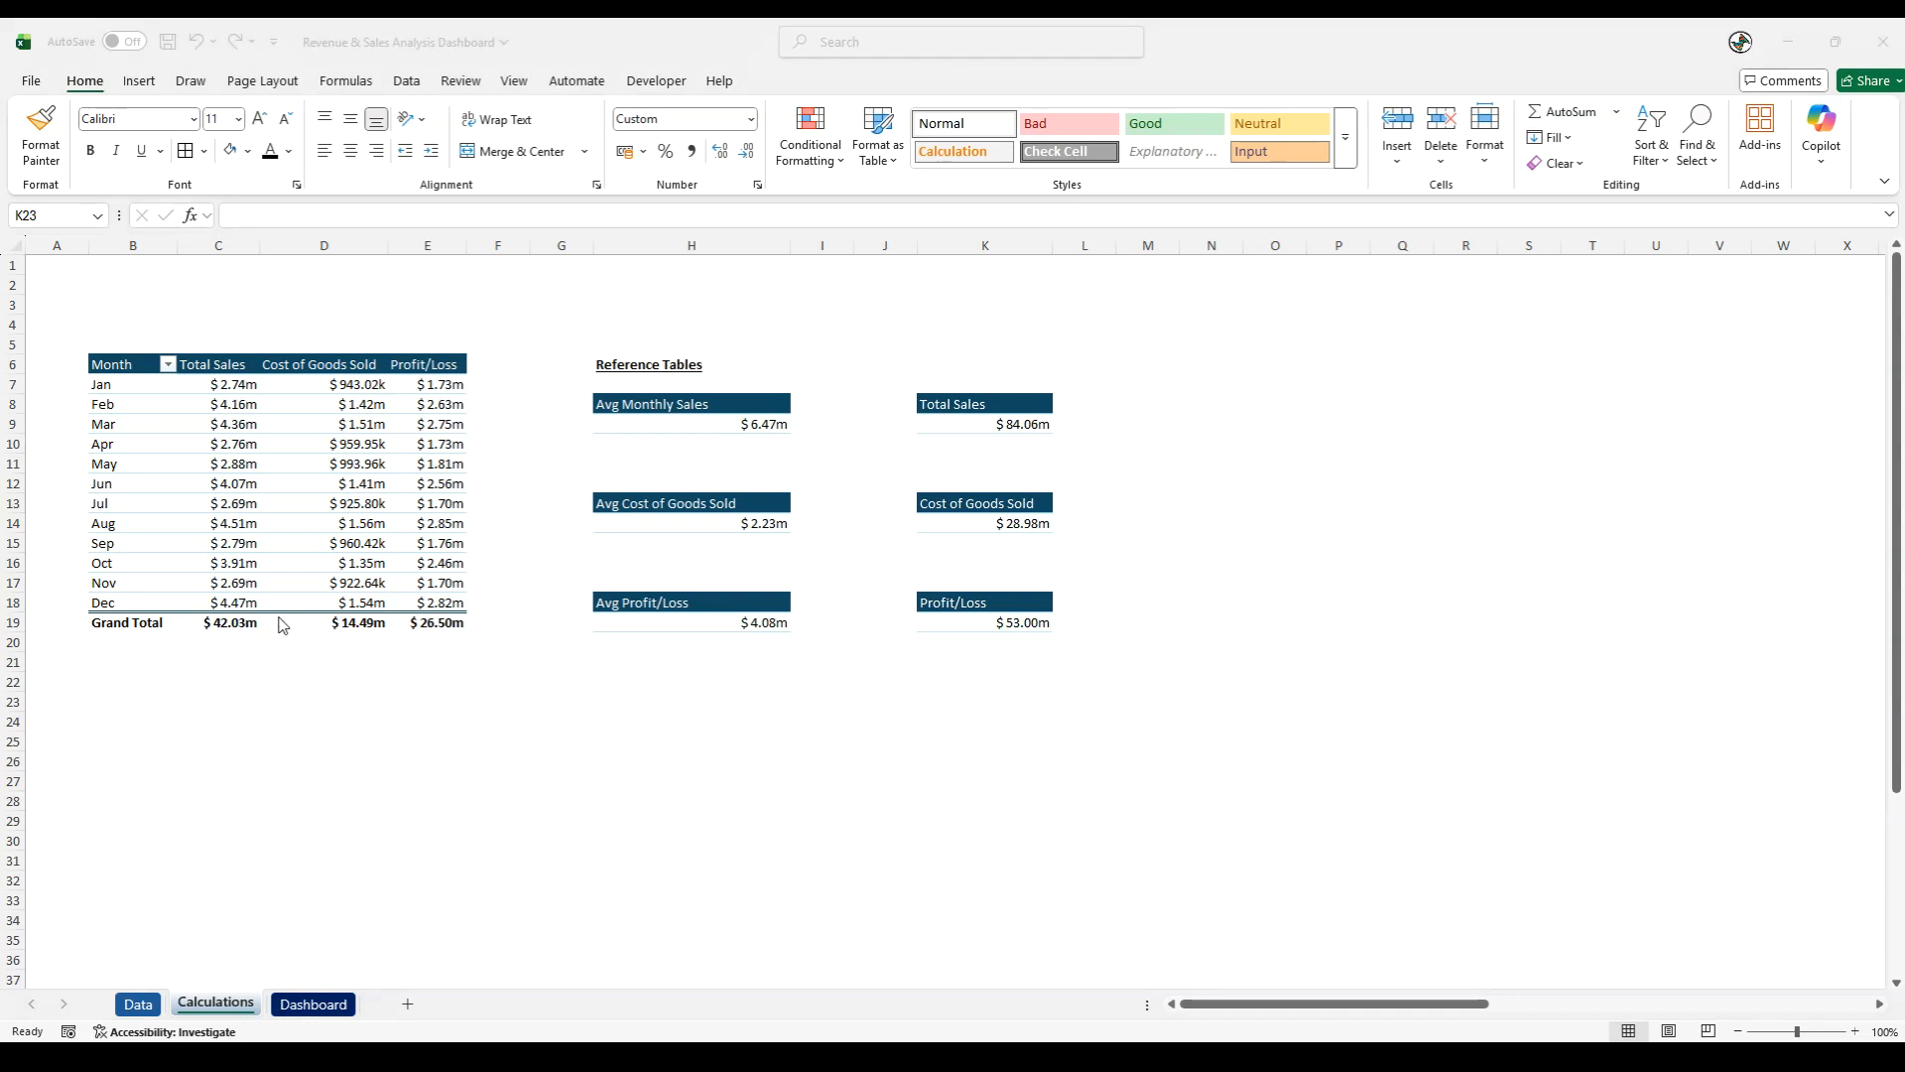
- Turn off grand totals for rows and columns in the monthly PivotTable
left_click(372, 503)
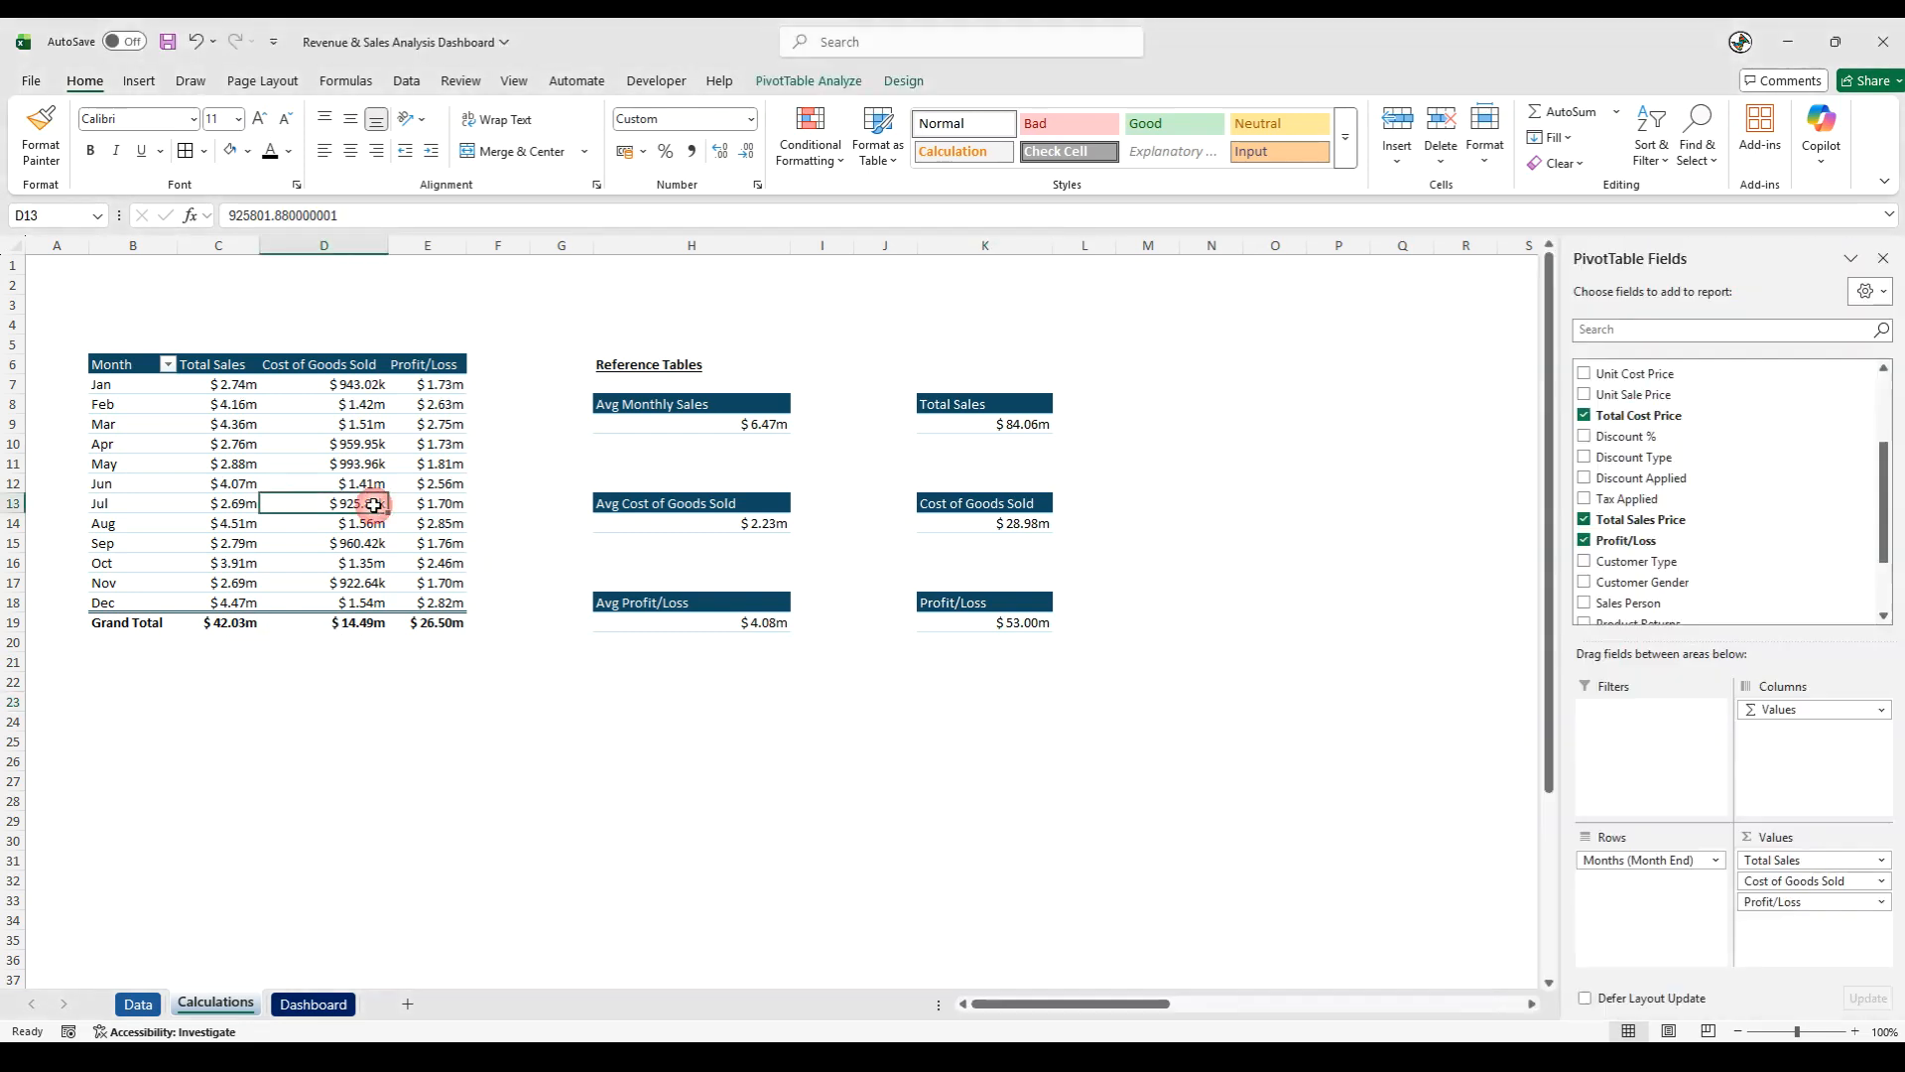
left_click(905, 81)
left_click(100, 158)
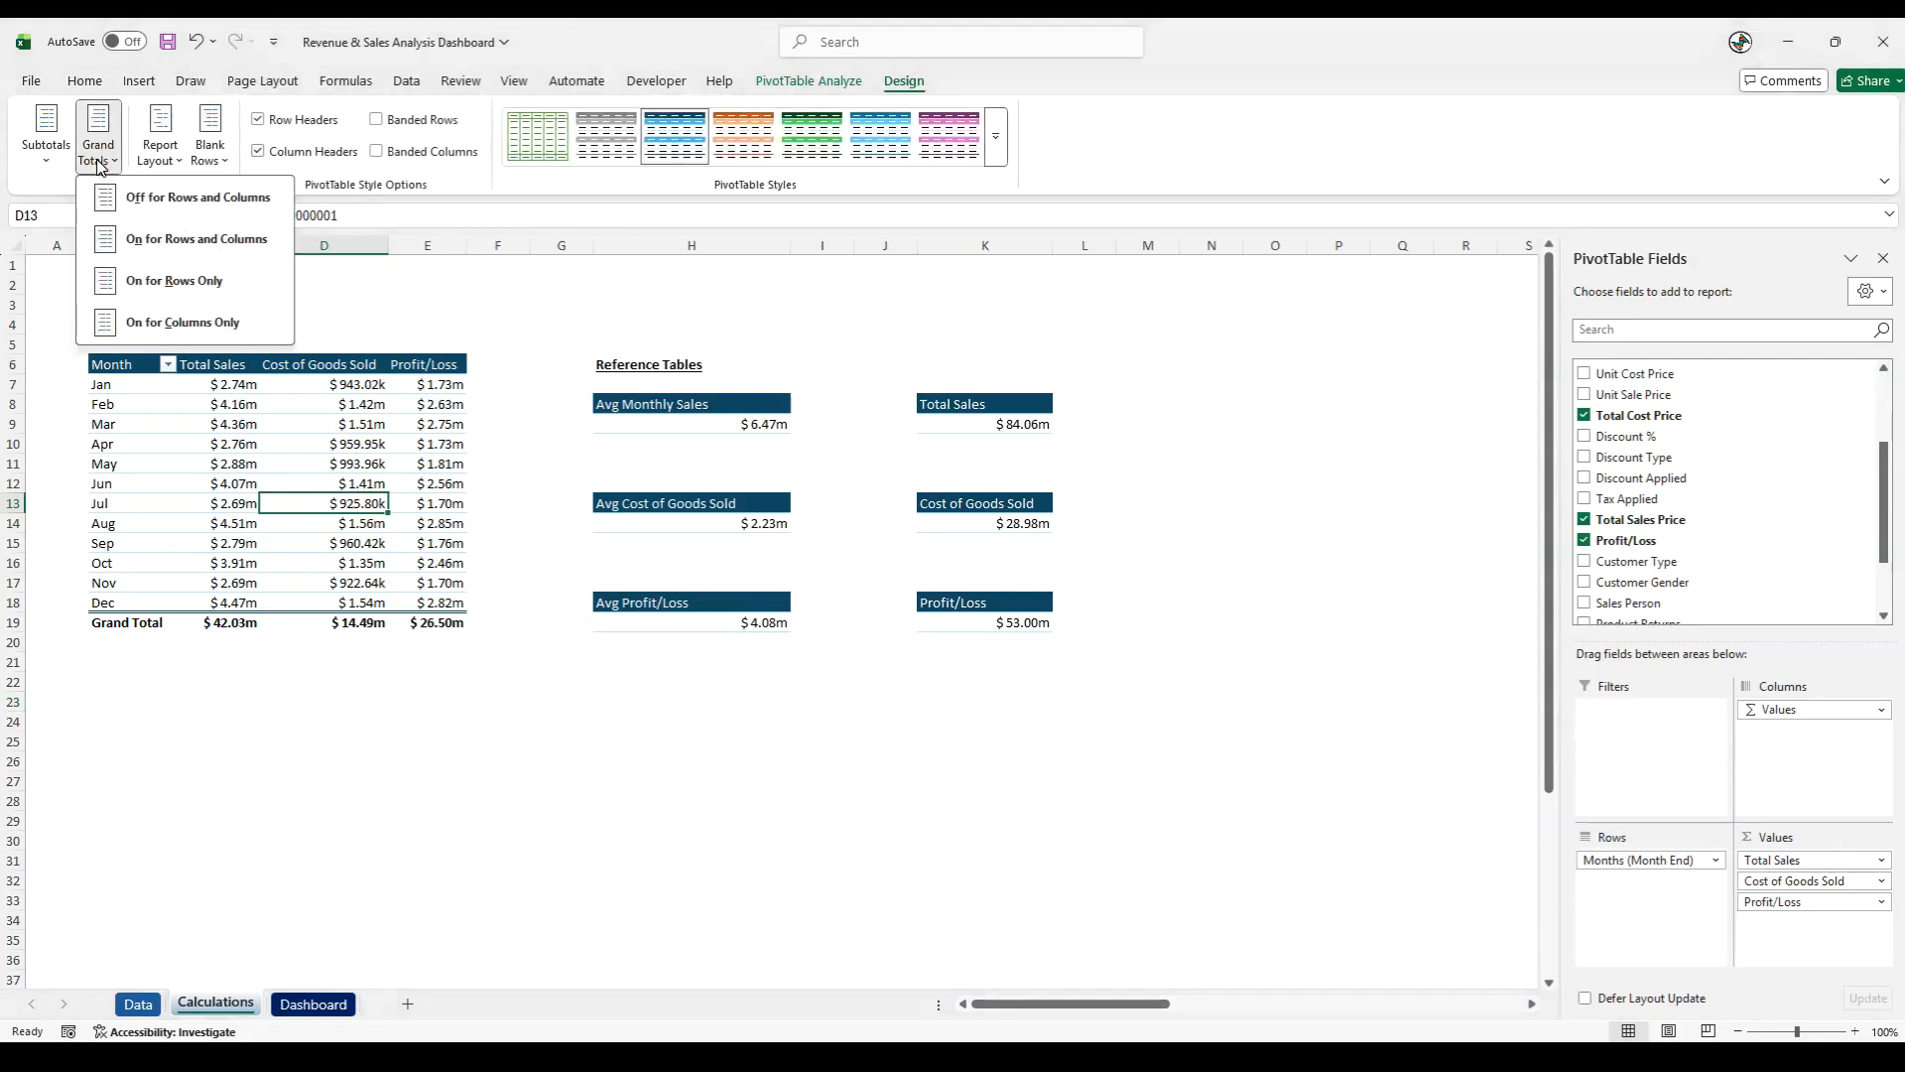
left_click(198, 198)
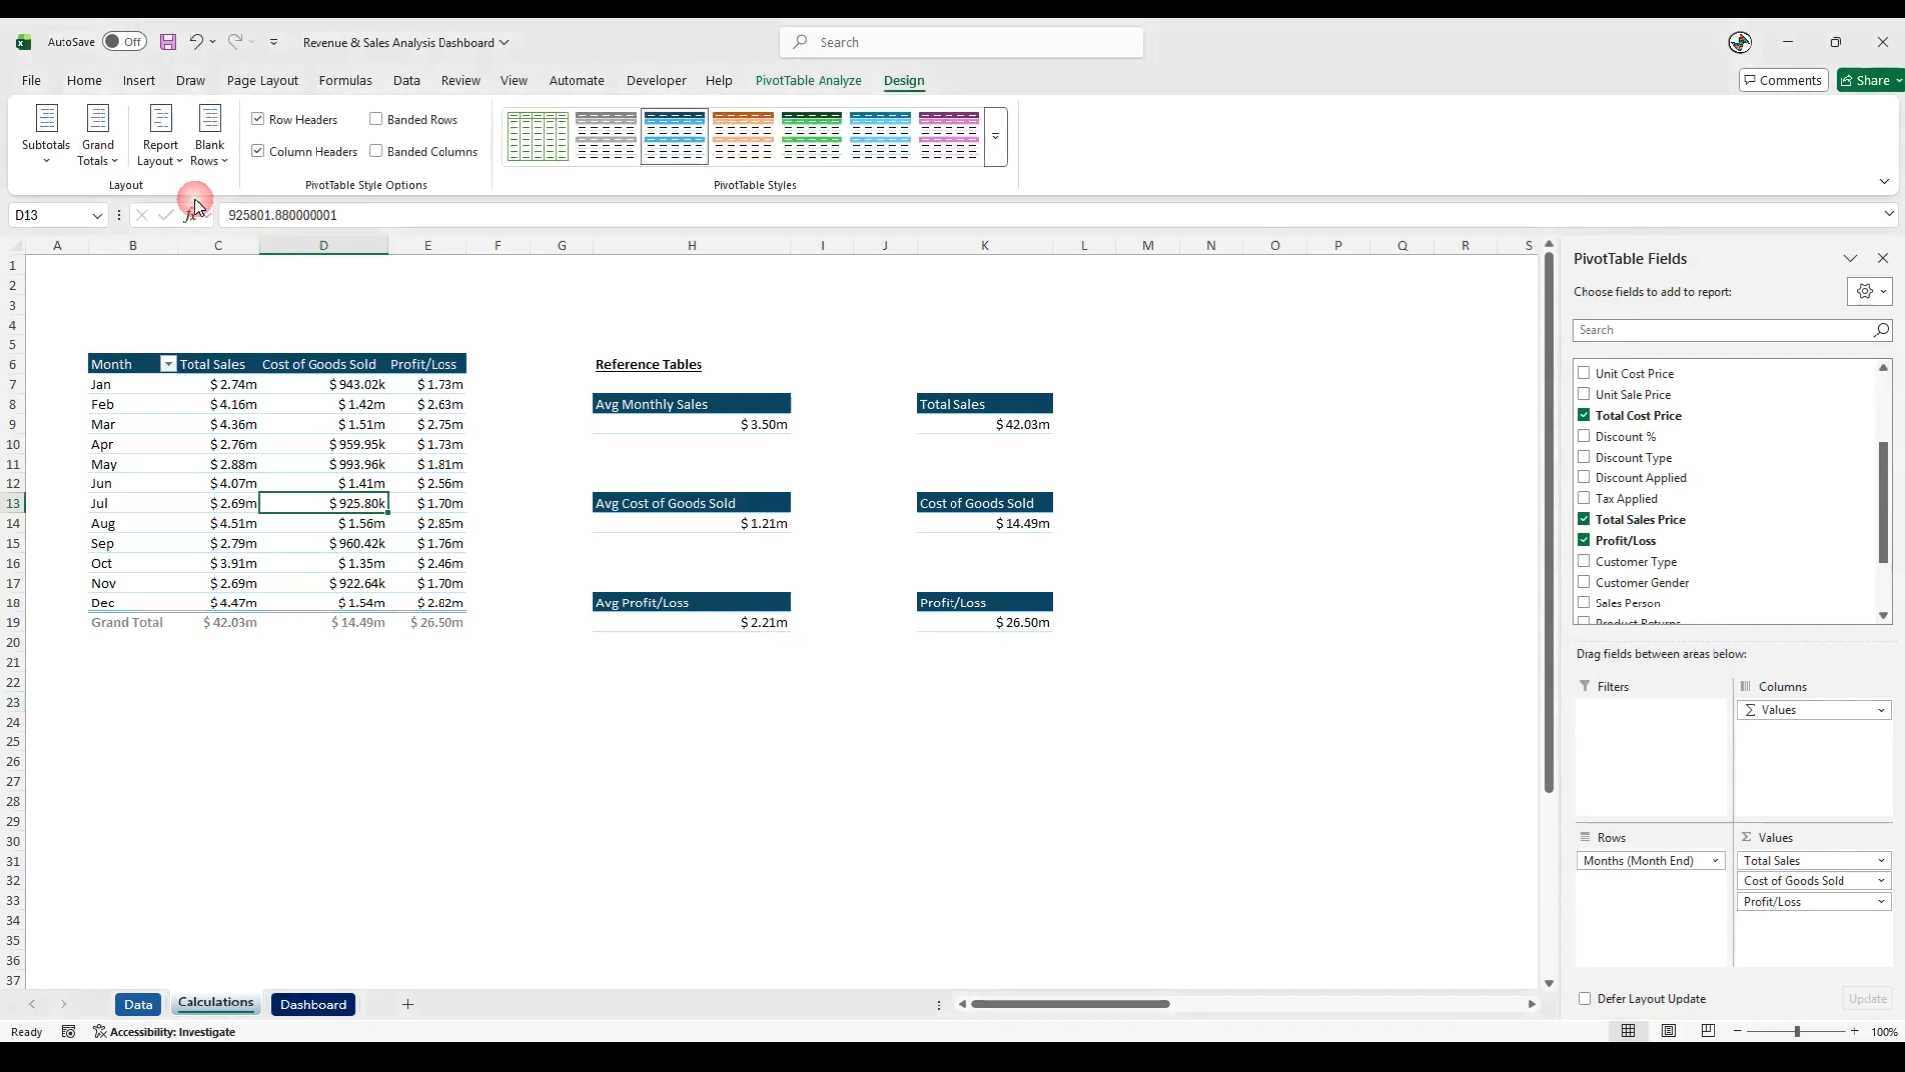
left_click(734, 723)
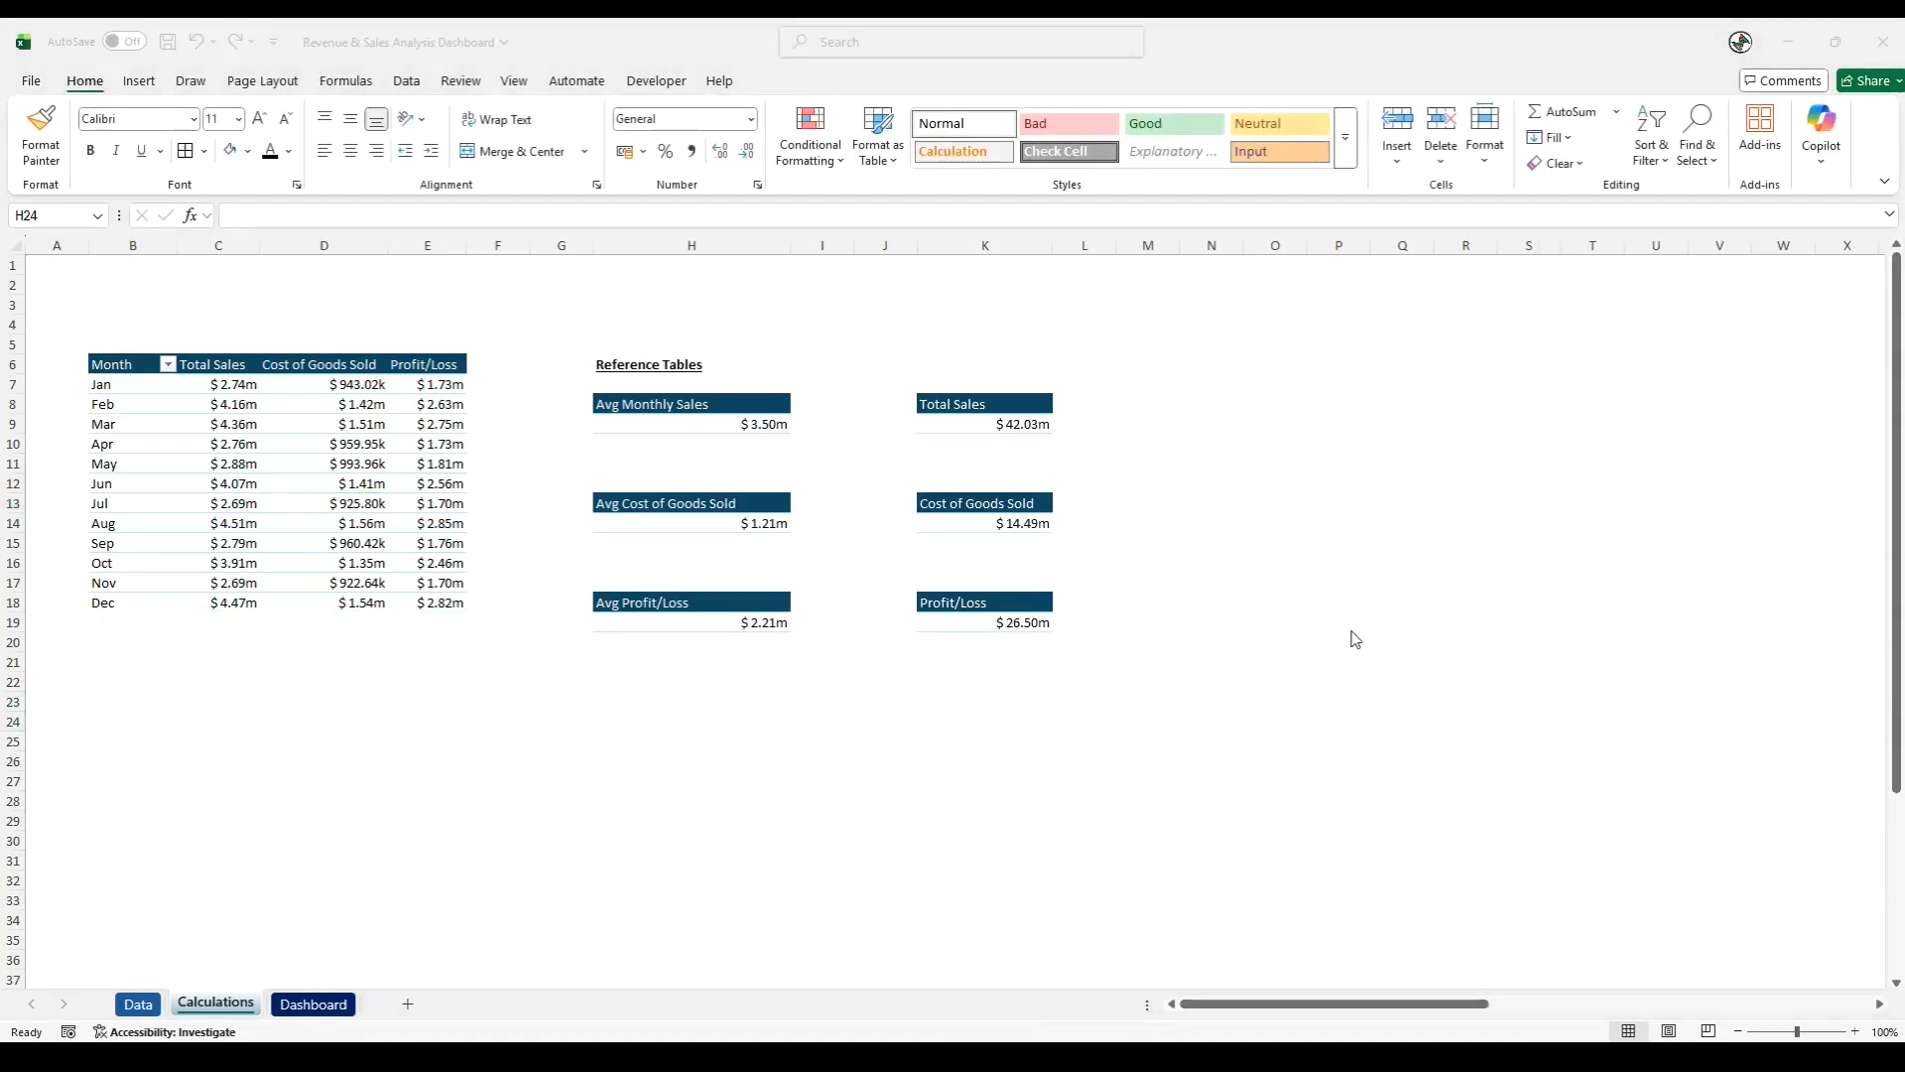
left_click(1225, 634)
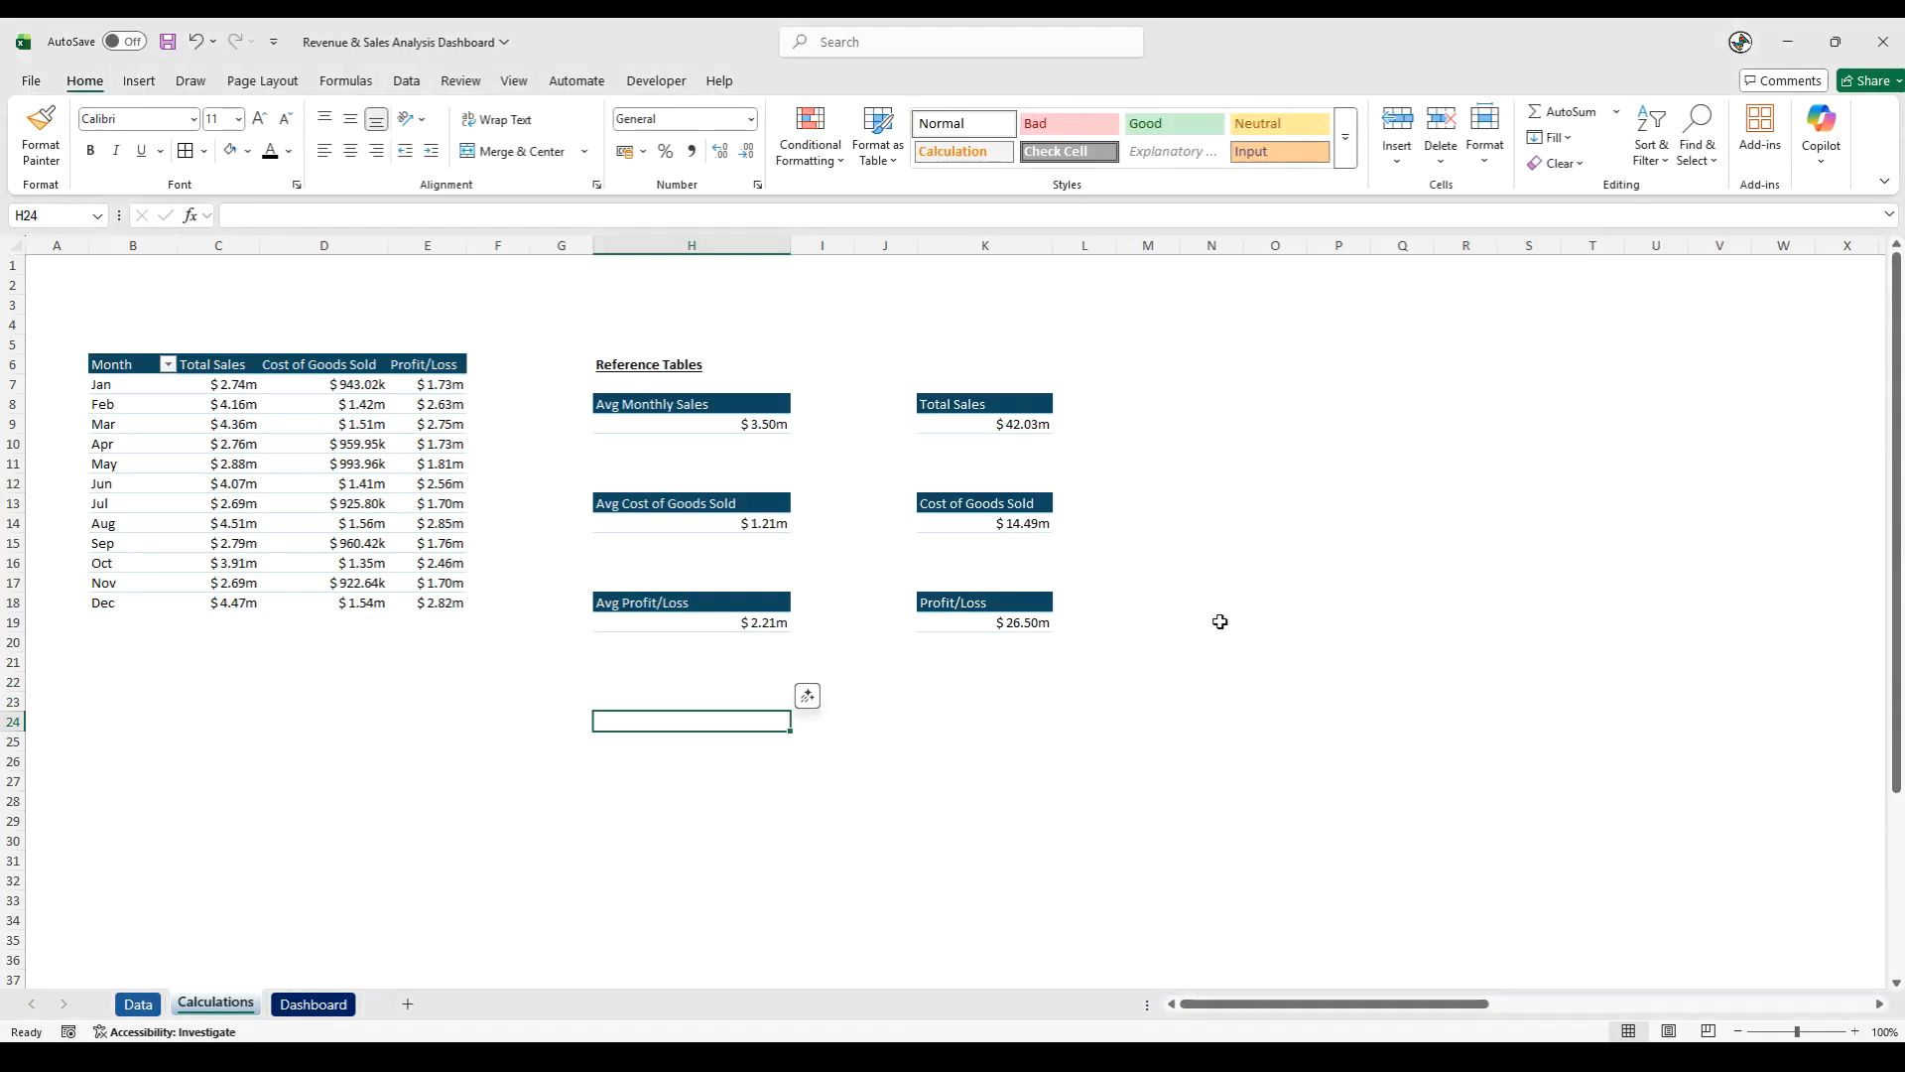
- Create a PivotTable from the full range Data!$A$1:$T$28385 and place it at N6 on the existing Calculations sheet
left_click(138, 1005)
key("ctrl+a")
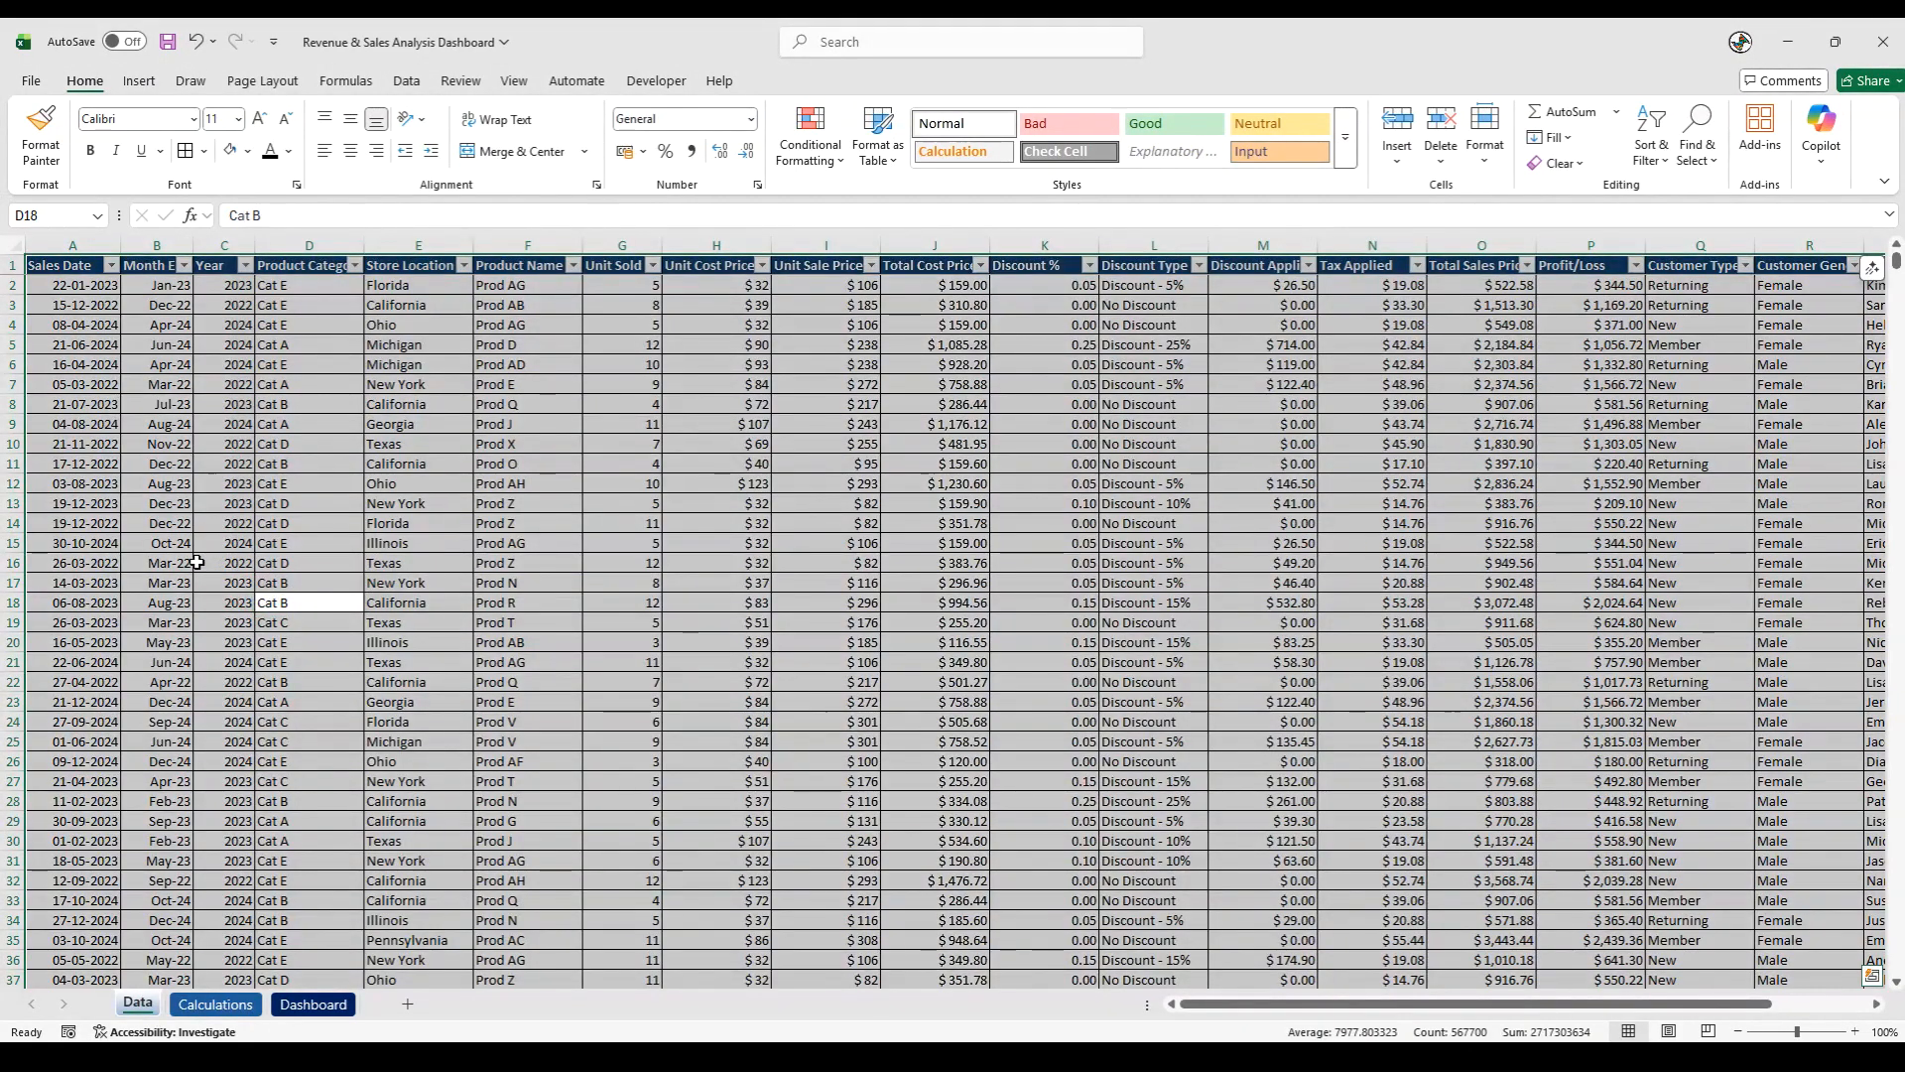
left_click(139, 81)
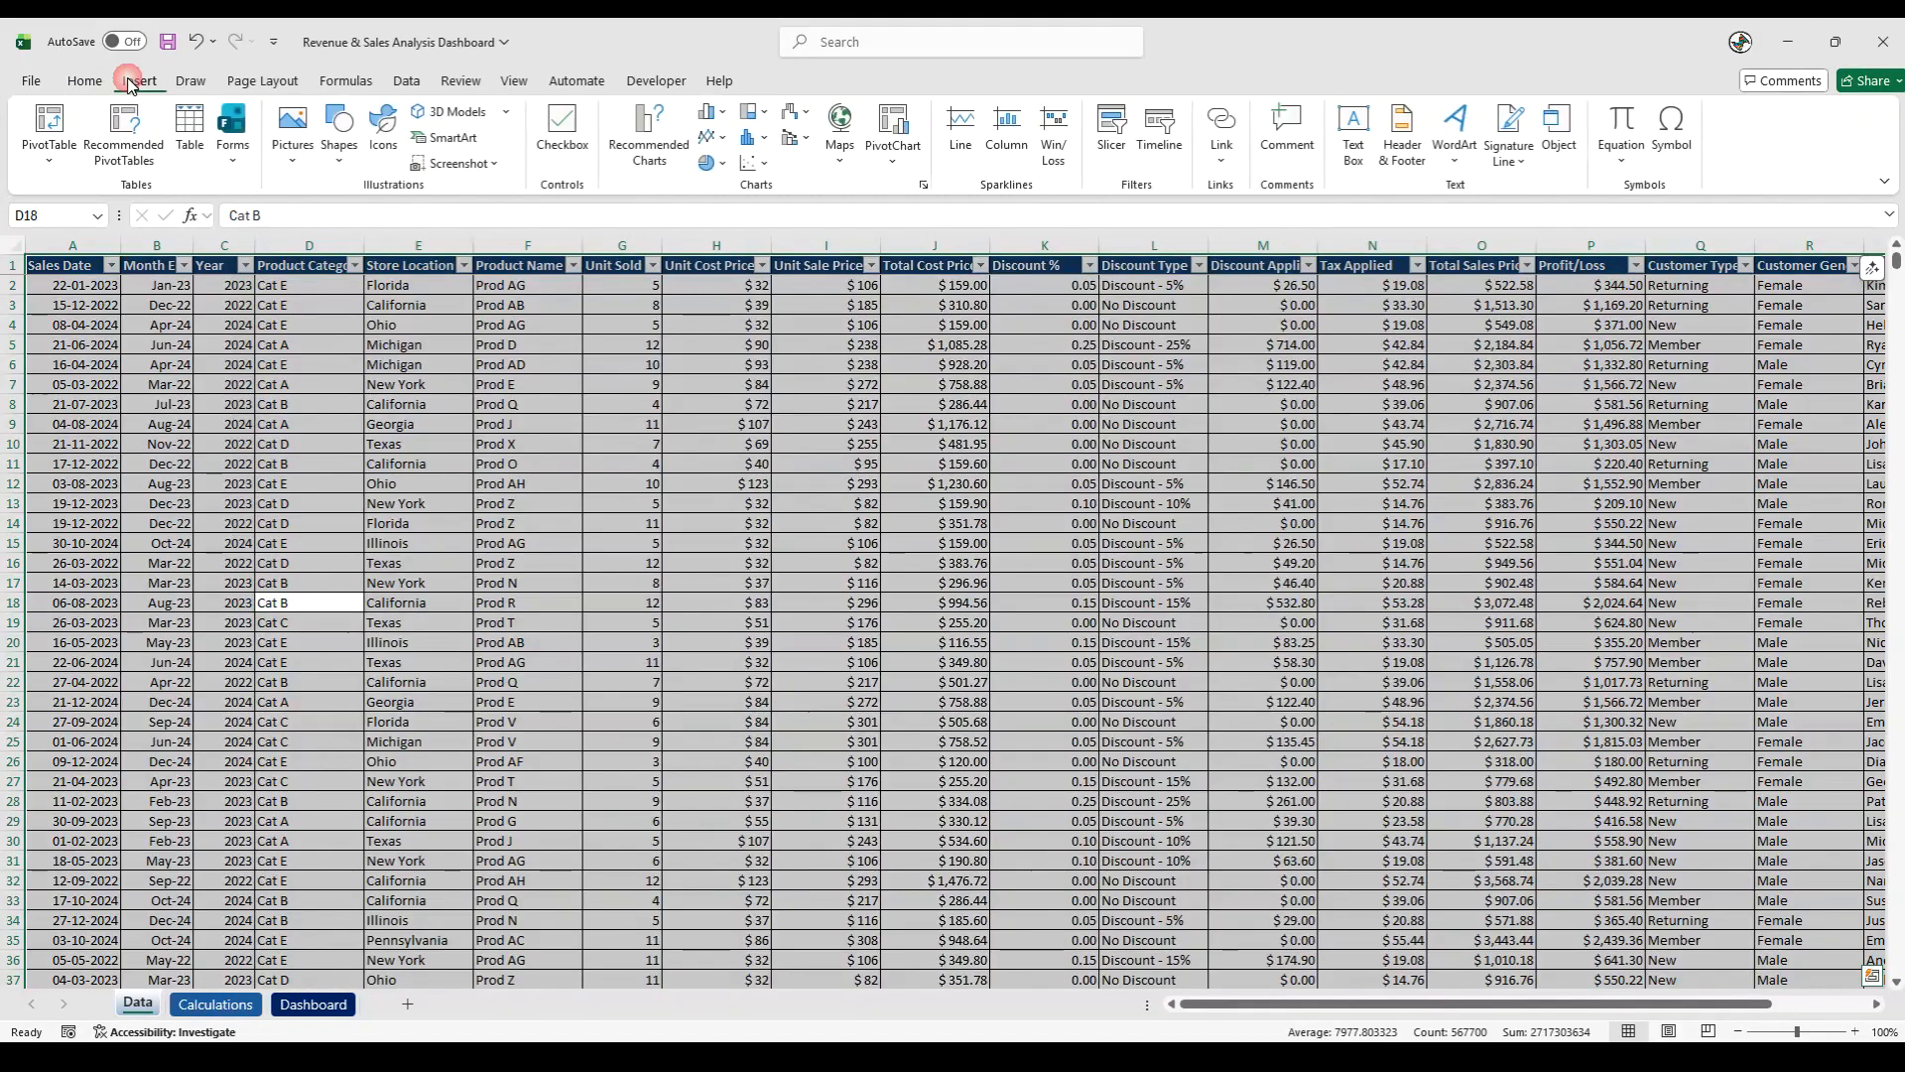
left_click(48, 129)
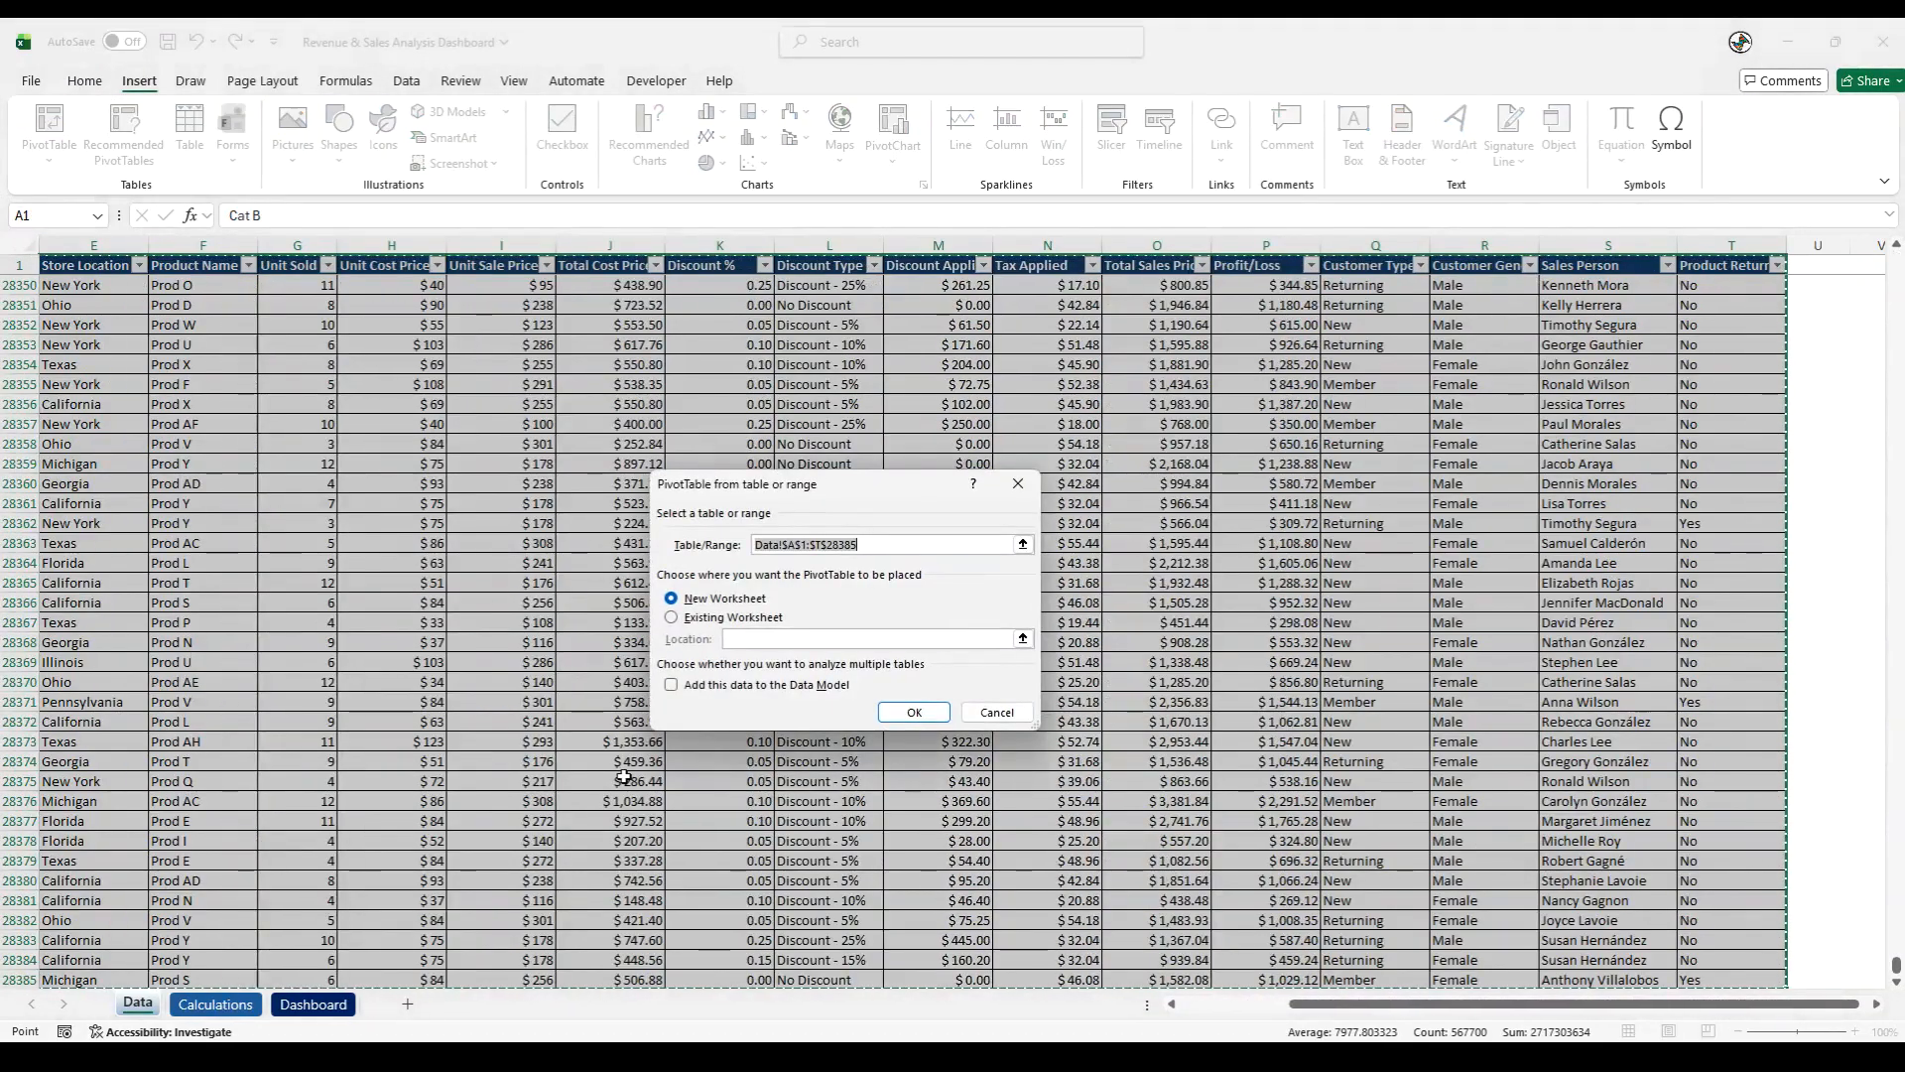
left_click(672, 620)
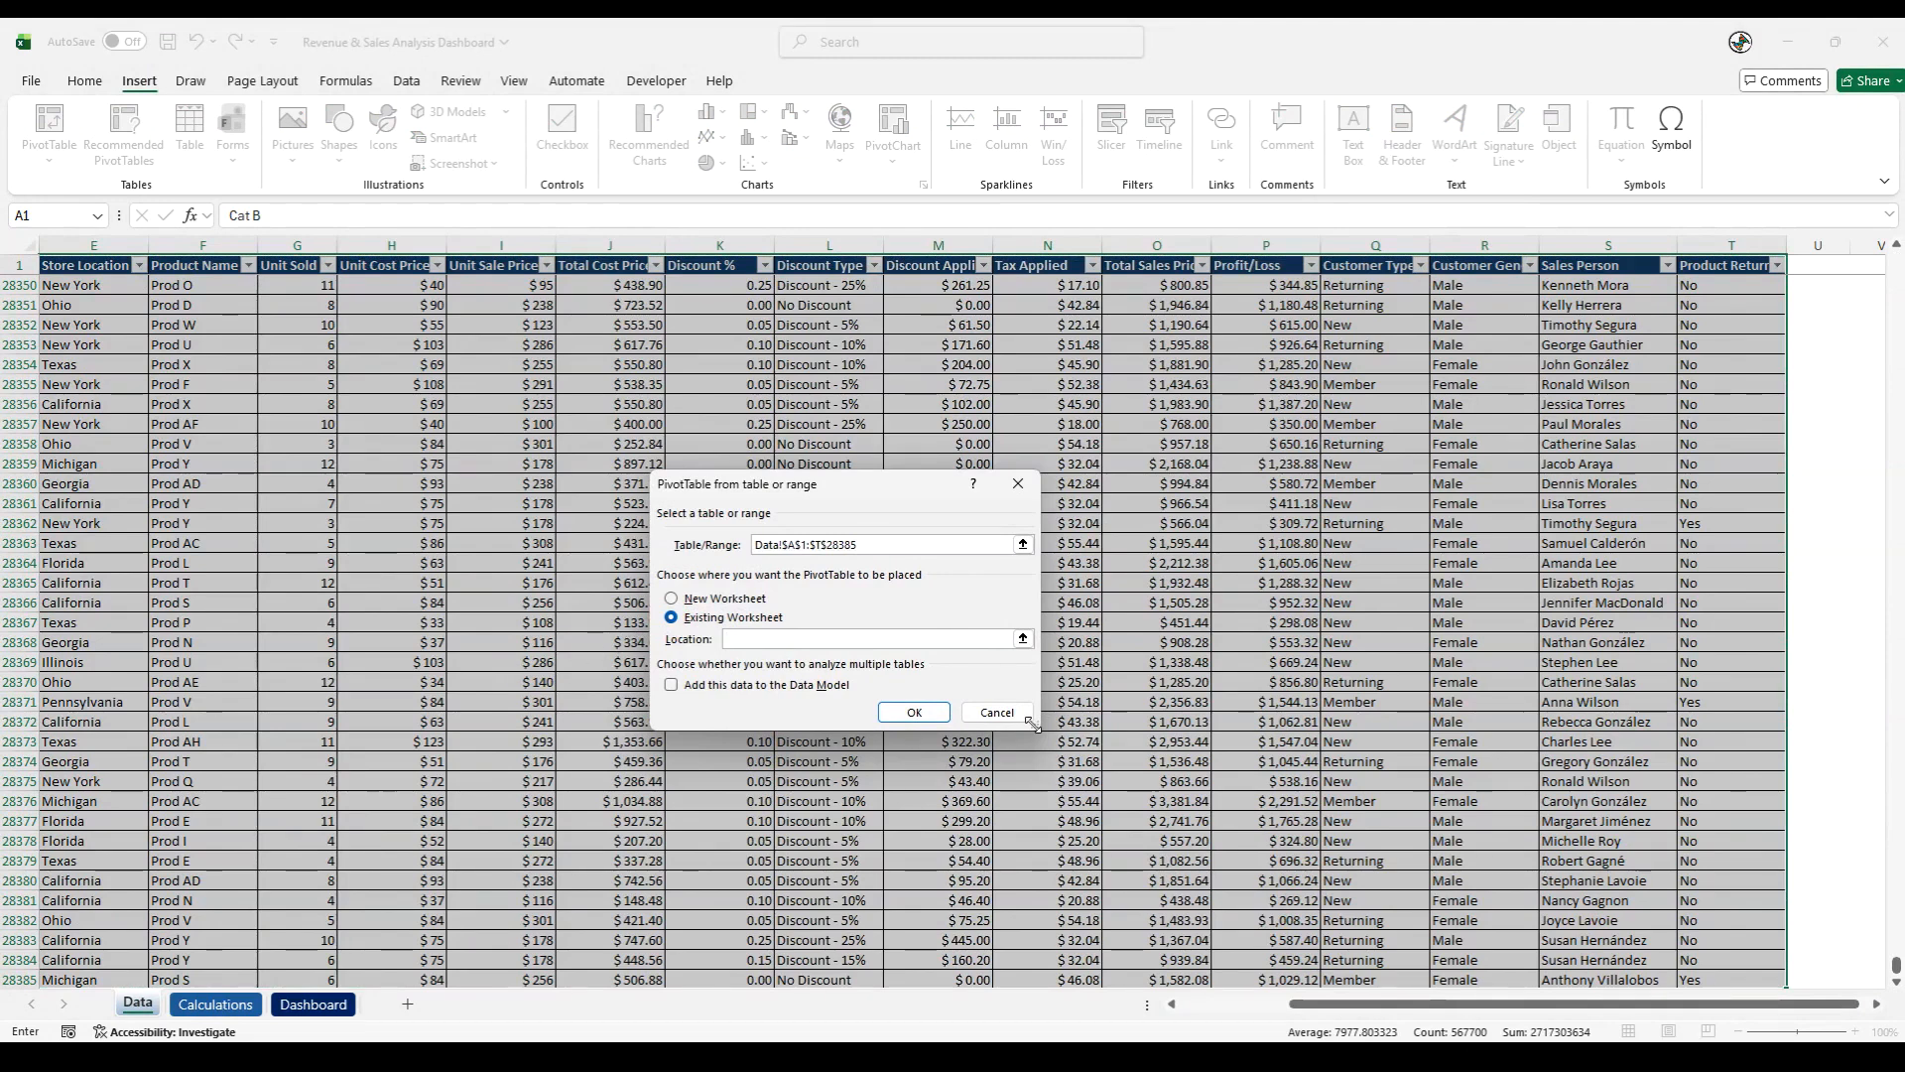
left_click(1023, 639)
left_click(216, 1004)
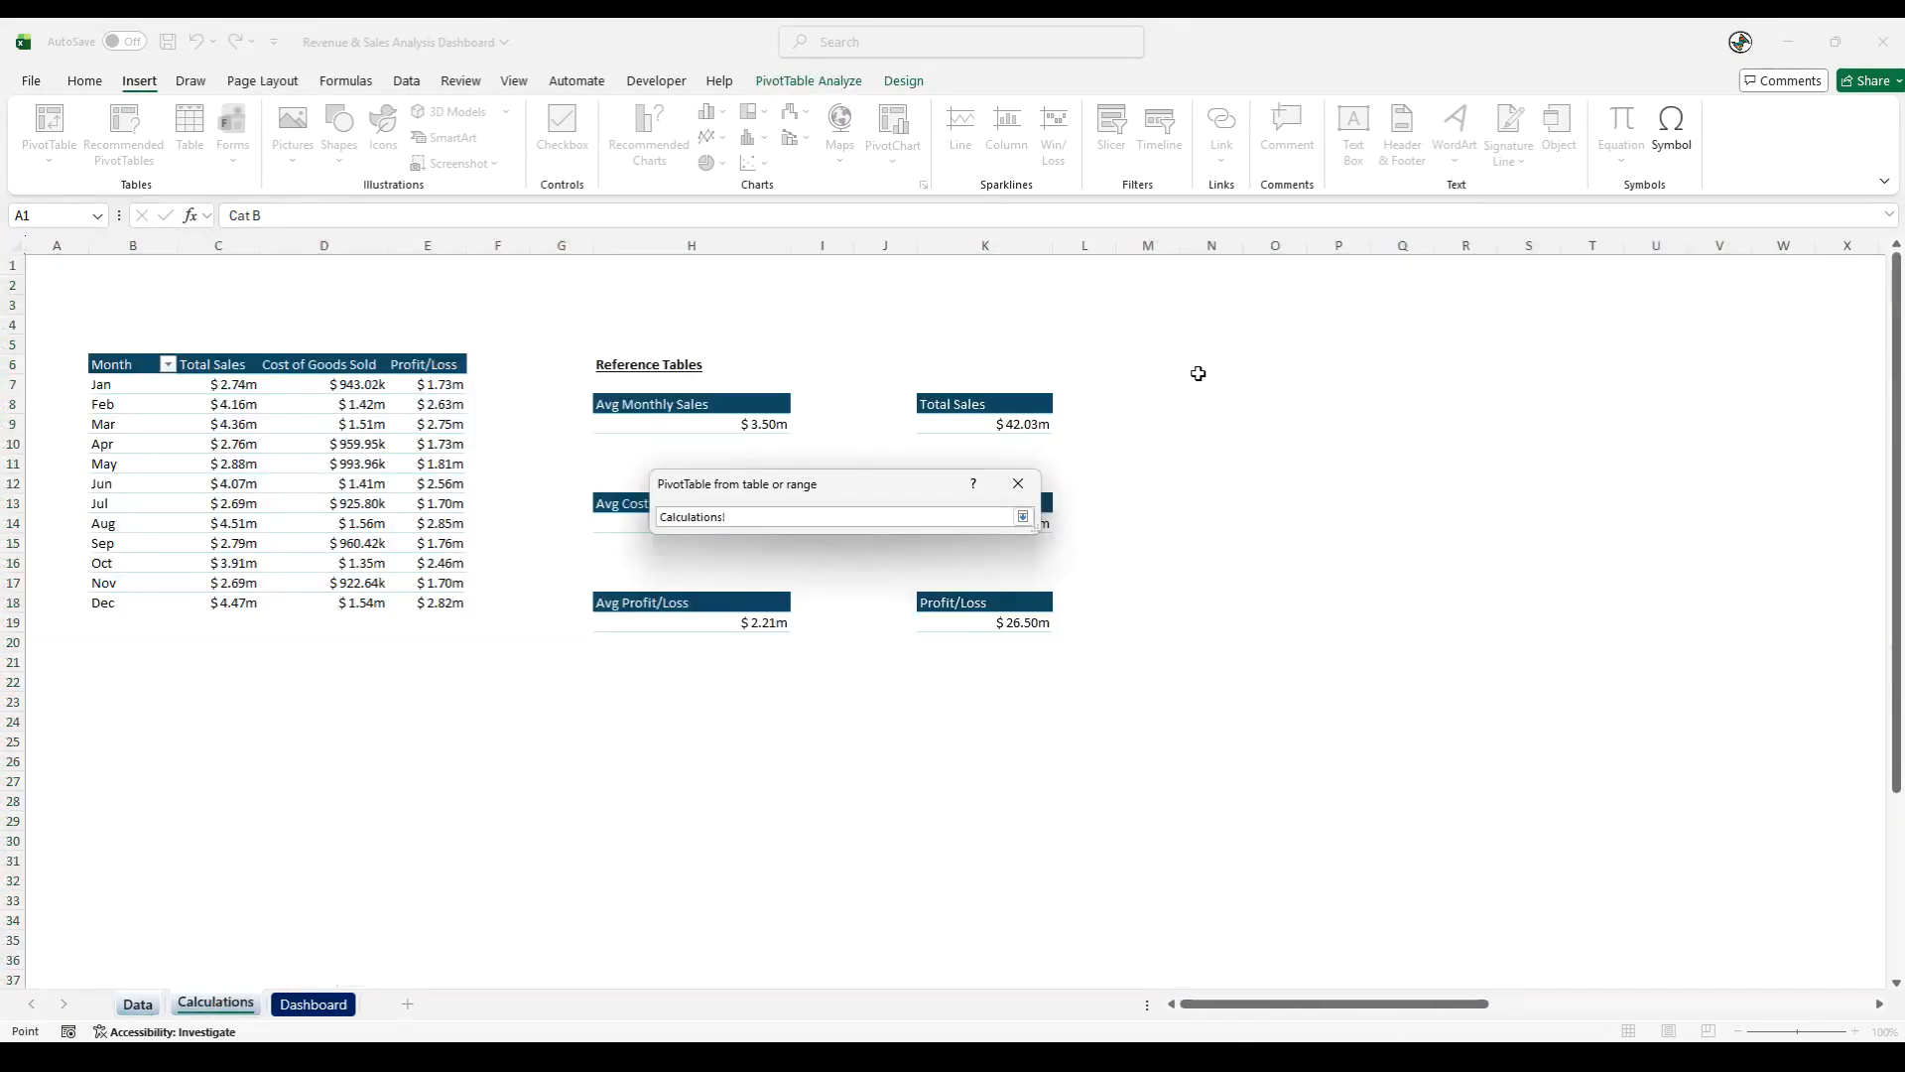
left_click(1199, 370)
left_click(1023, 517)
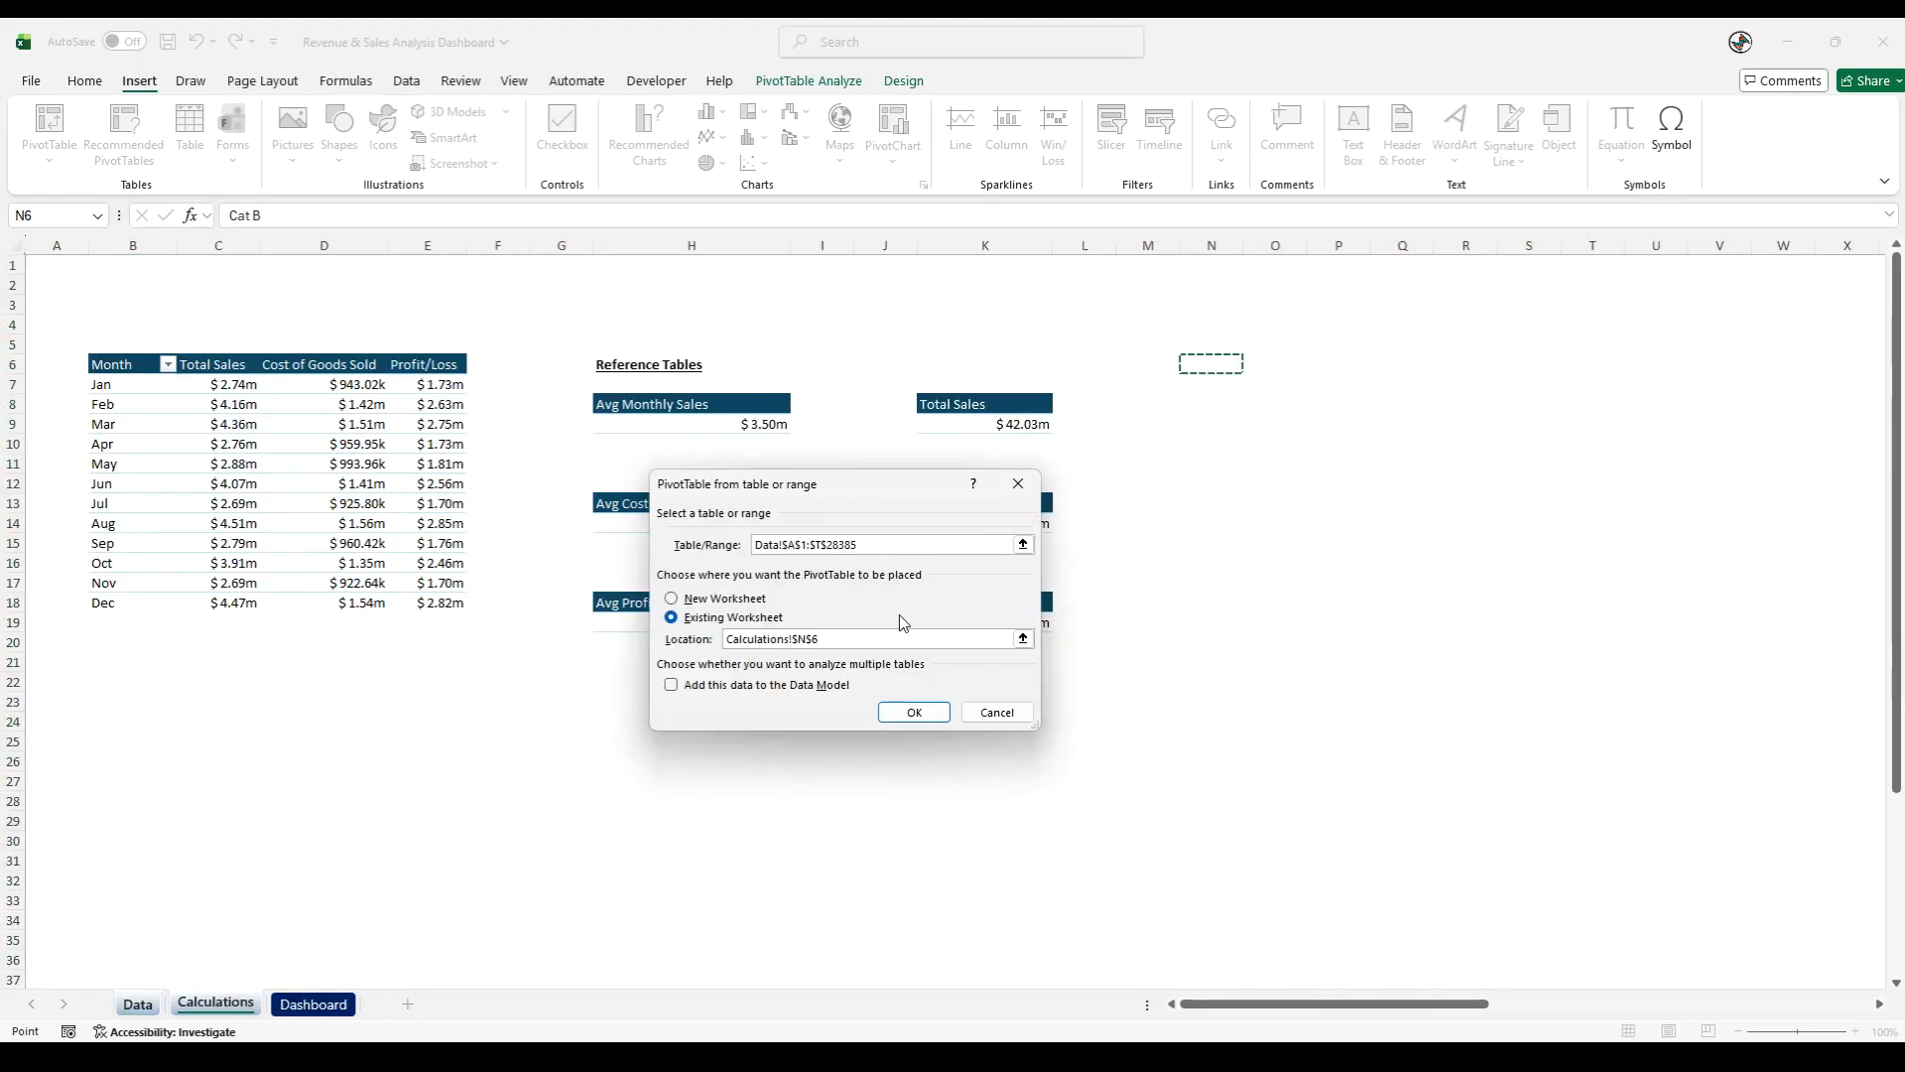
left_click(911, 713)
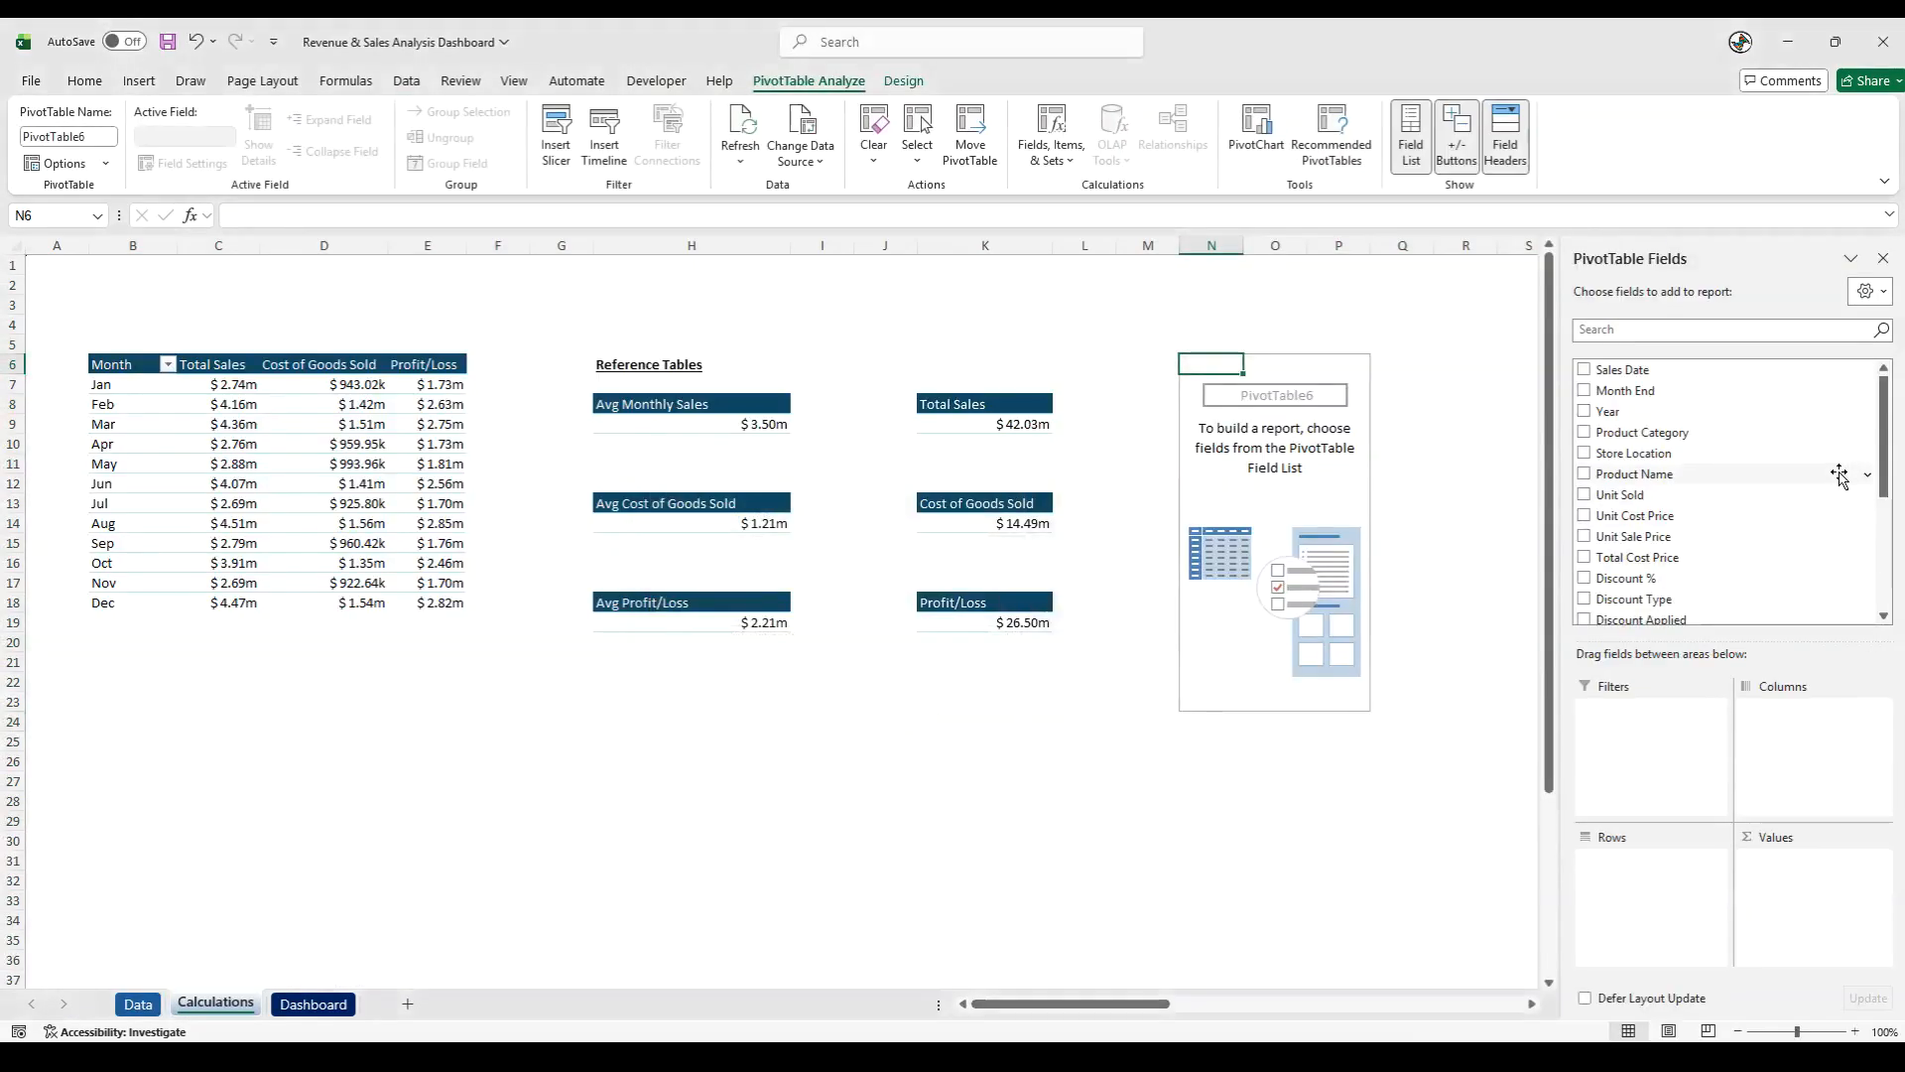
- Add Tax Applied as the summed value of the new PivotTable and copy the formatting of total sales cell K9 onto N7
scroll(1837, 475, "down", 4)
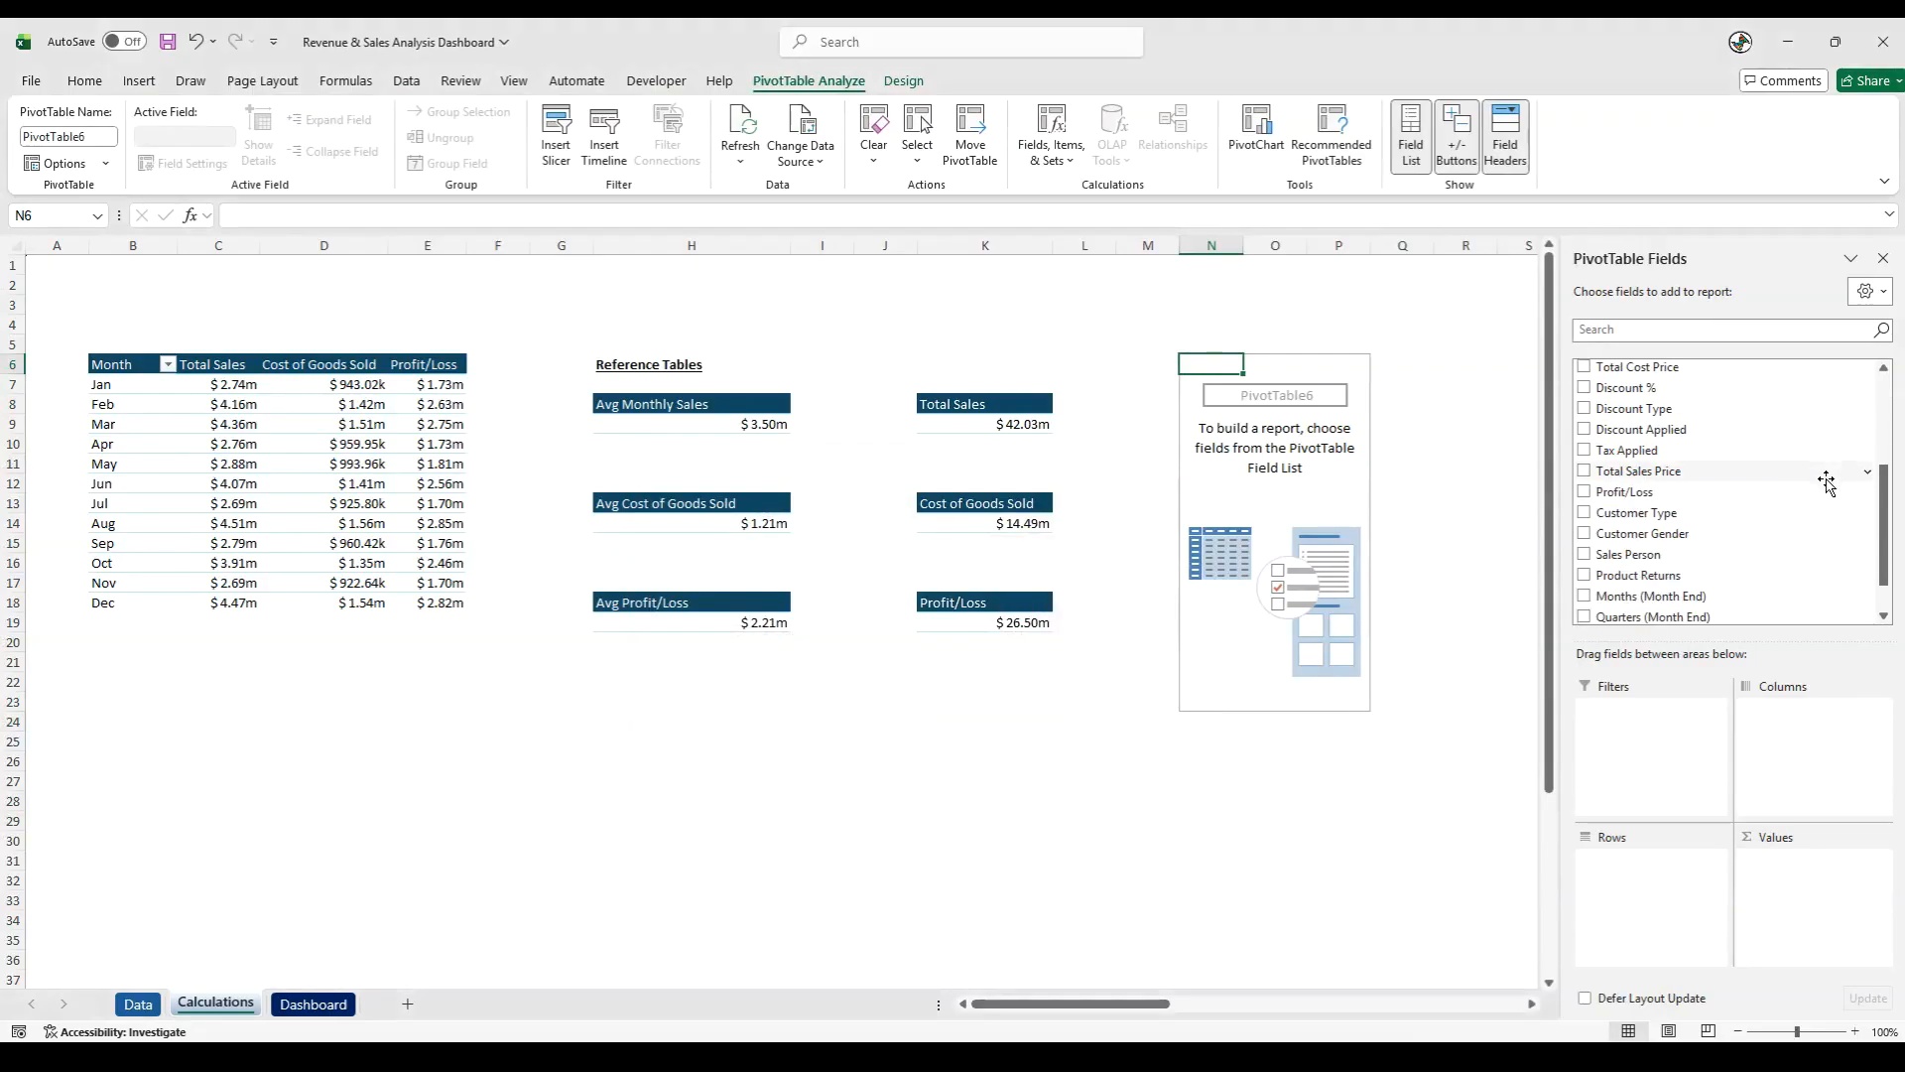
left_click_drag(1652, 407, 1776, 886)
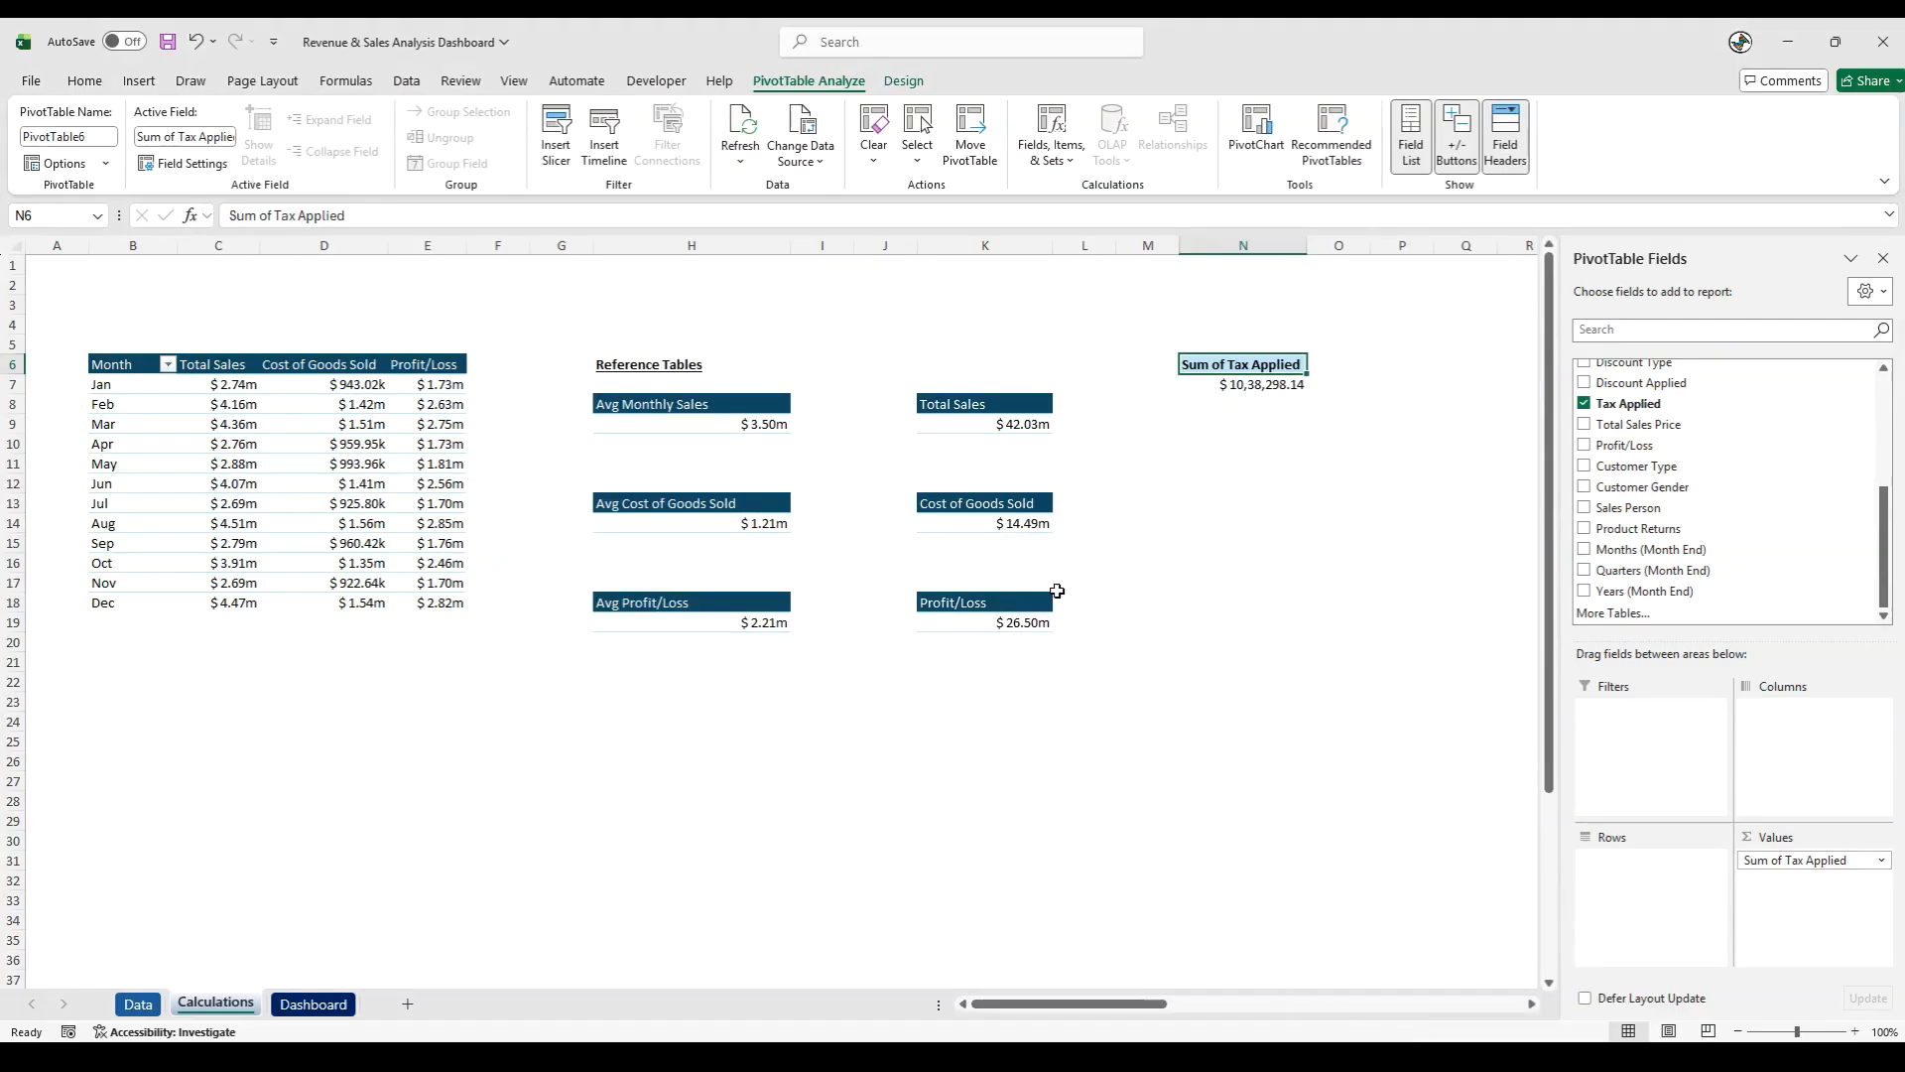
left_click(995, 432)
left_click(41, 134)
left_click(1236, 385)
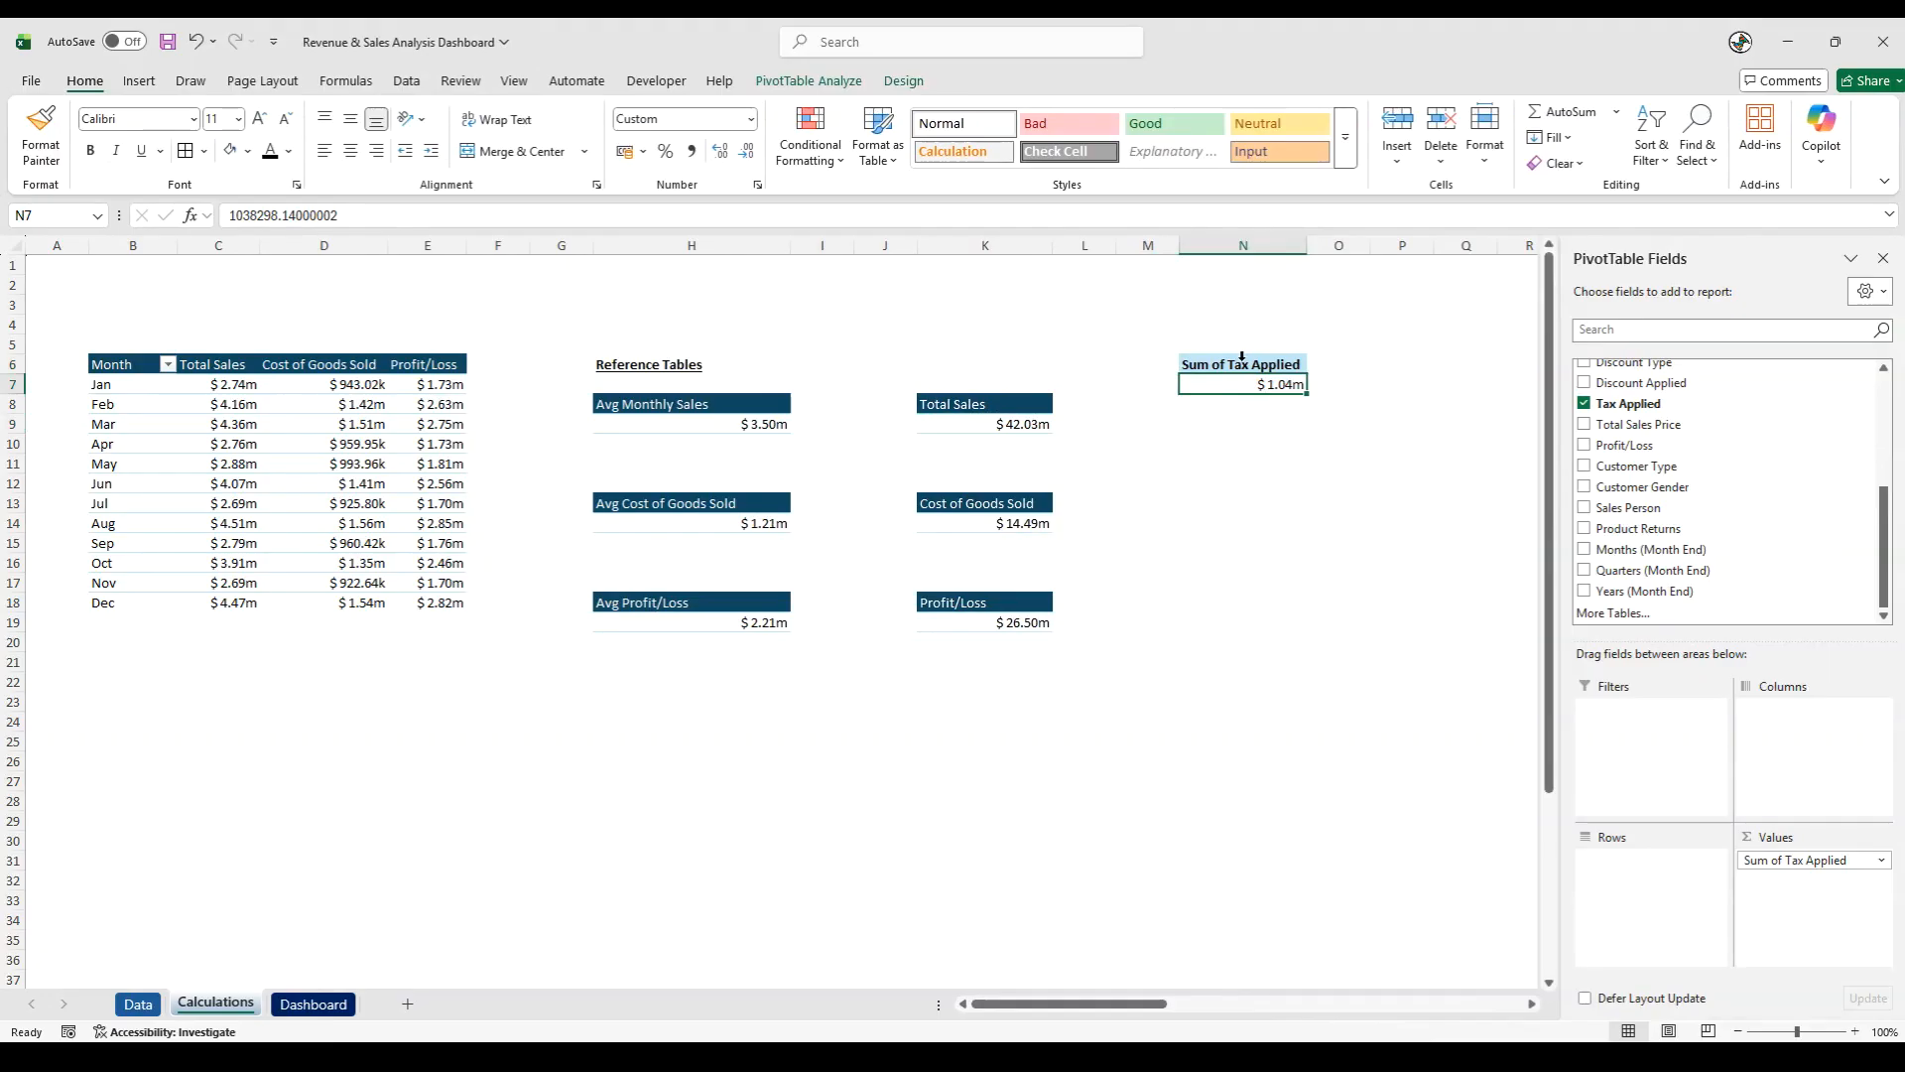
- Apply the dark blue header style of the monthly PivotTable to the tax PivotTable at N6
left_click(1183, 364)
left_click(898, 81)
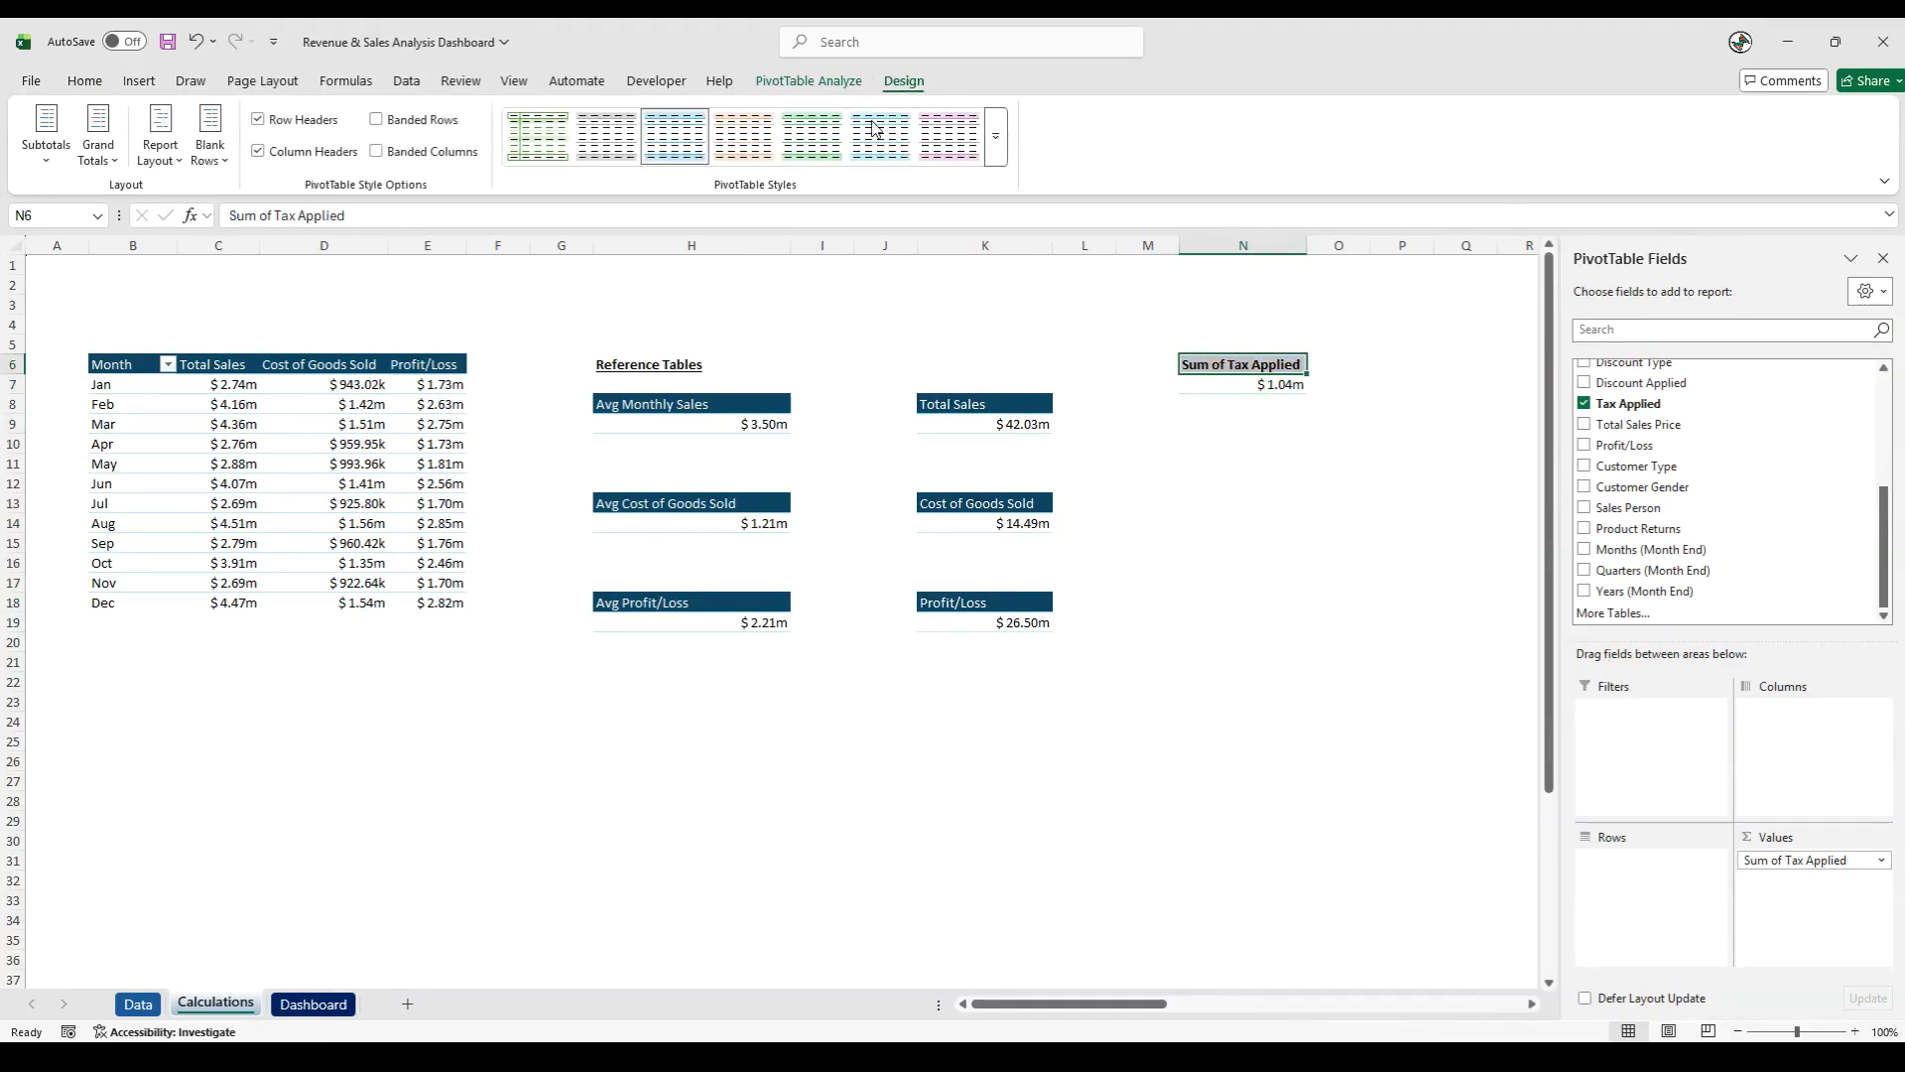
left_click(997, 167)
left_click(637, 485)
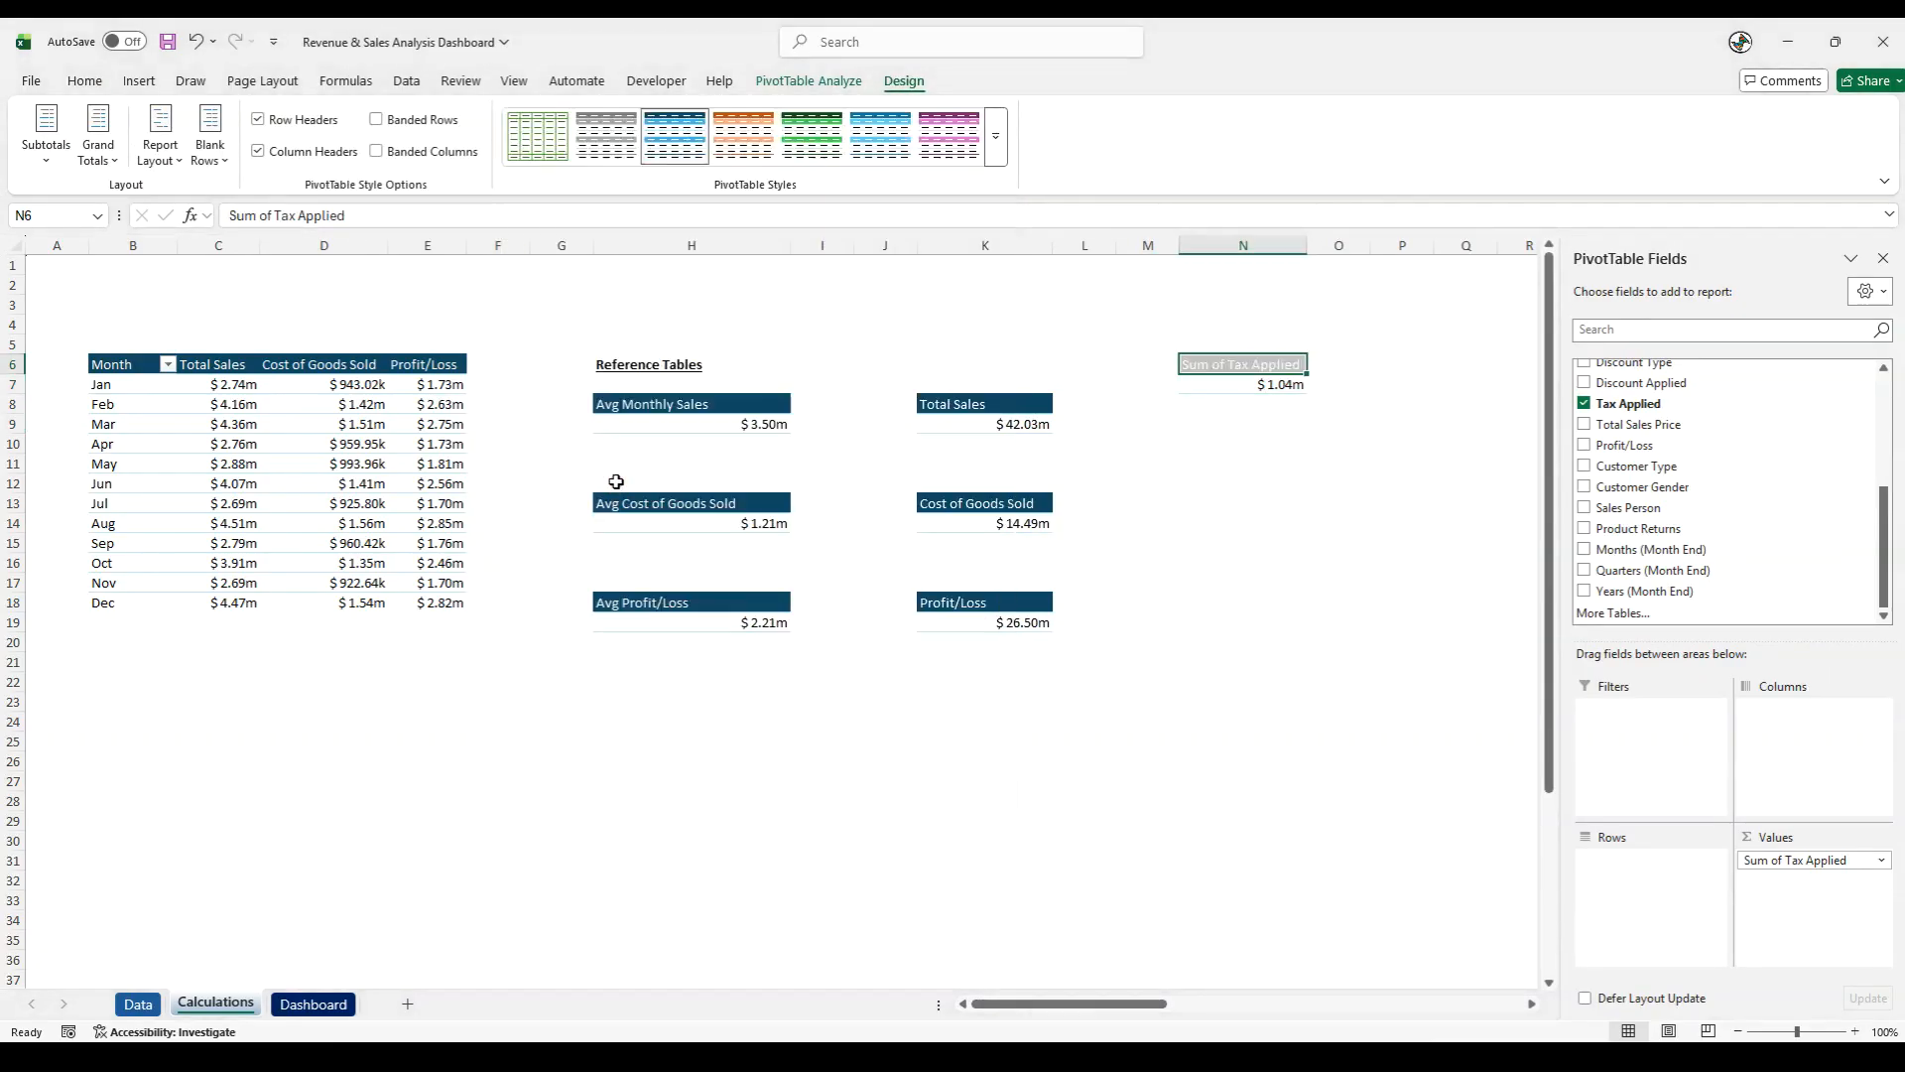
left_click(1320, 556)
- Rename the tax PivotTable's header in N6 to Tax Paid
left_click(1249, 365)
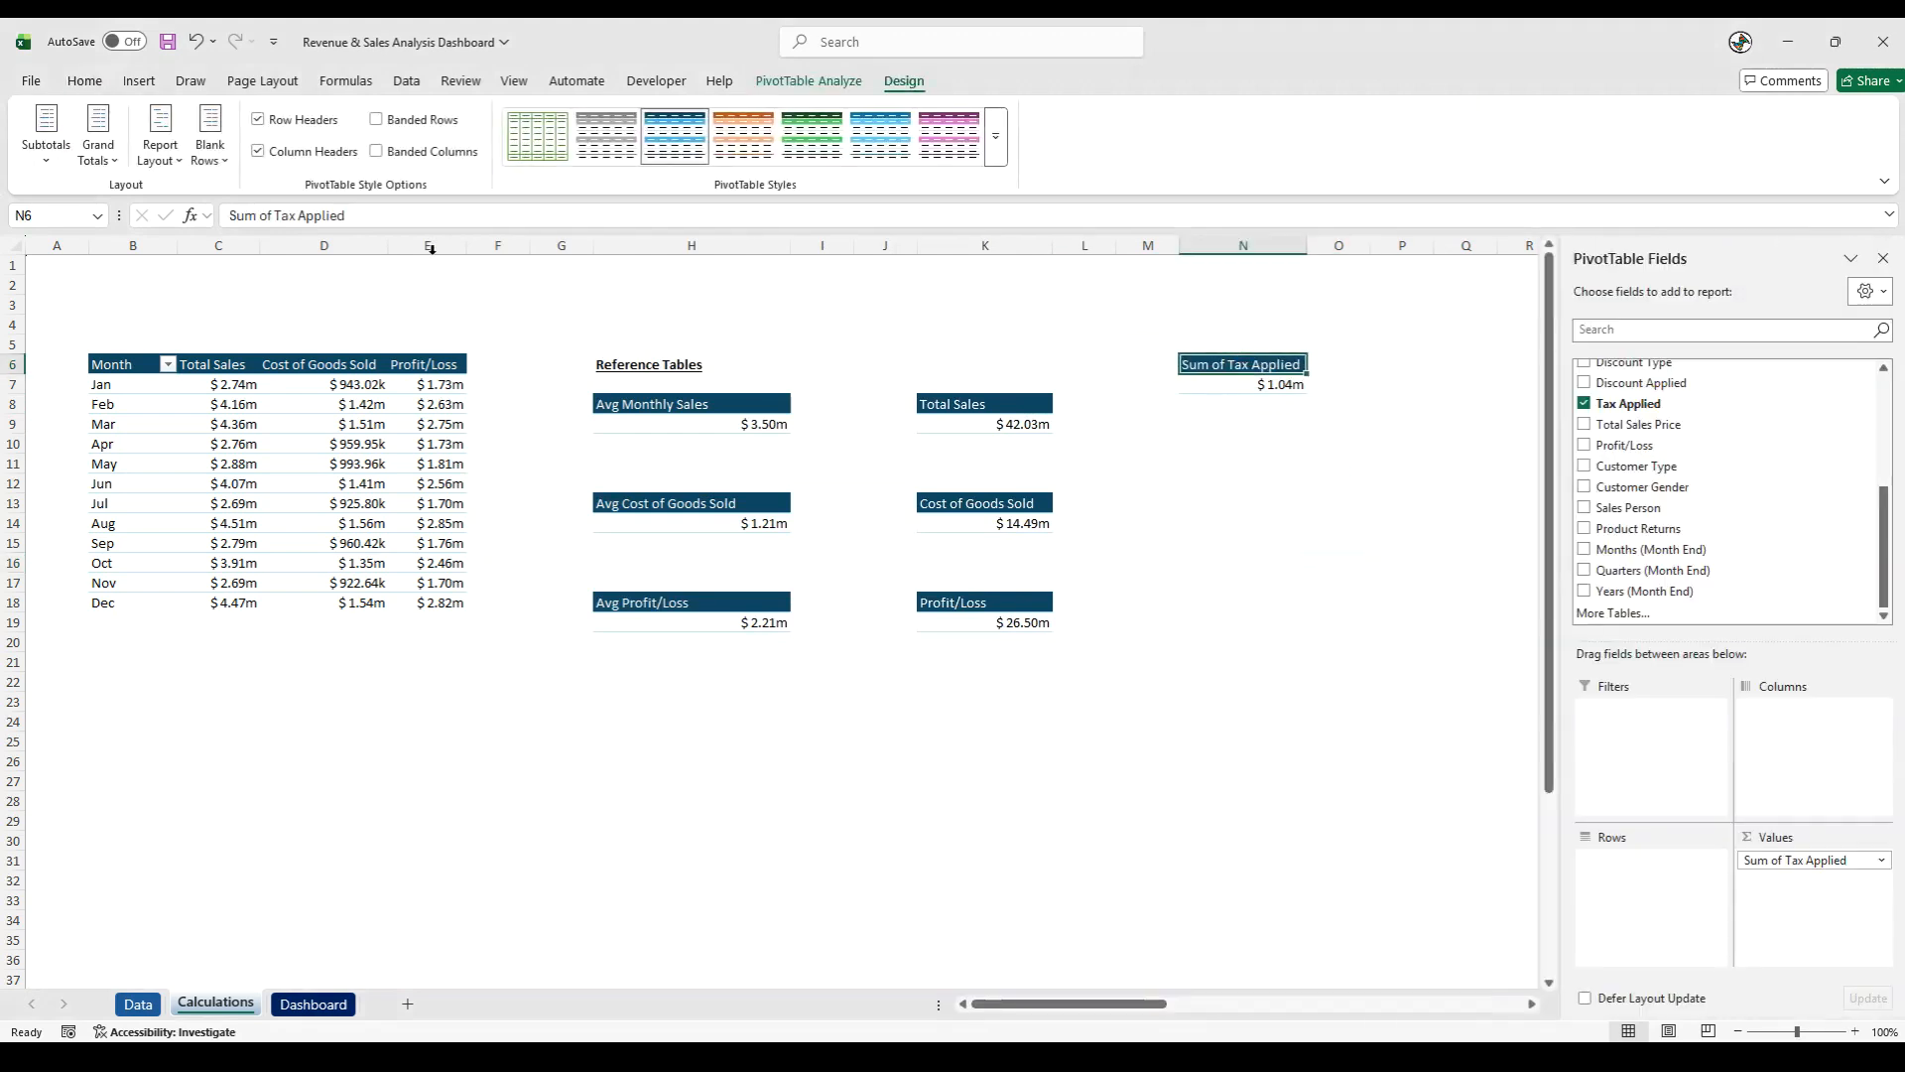
left_click_drag(280, 215, 227, 216)
key("BackSpace")
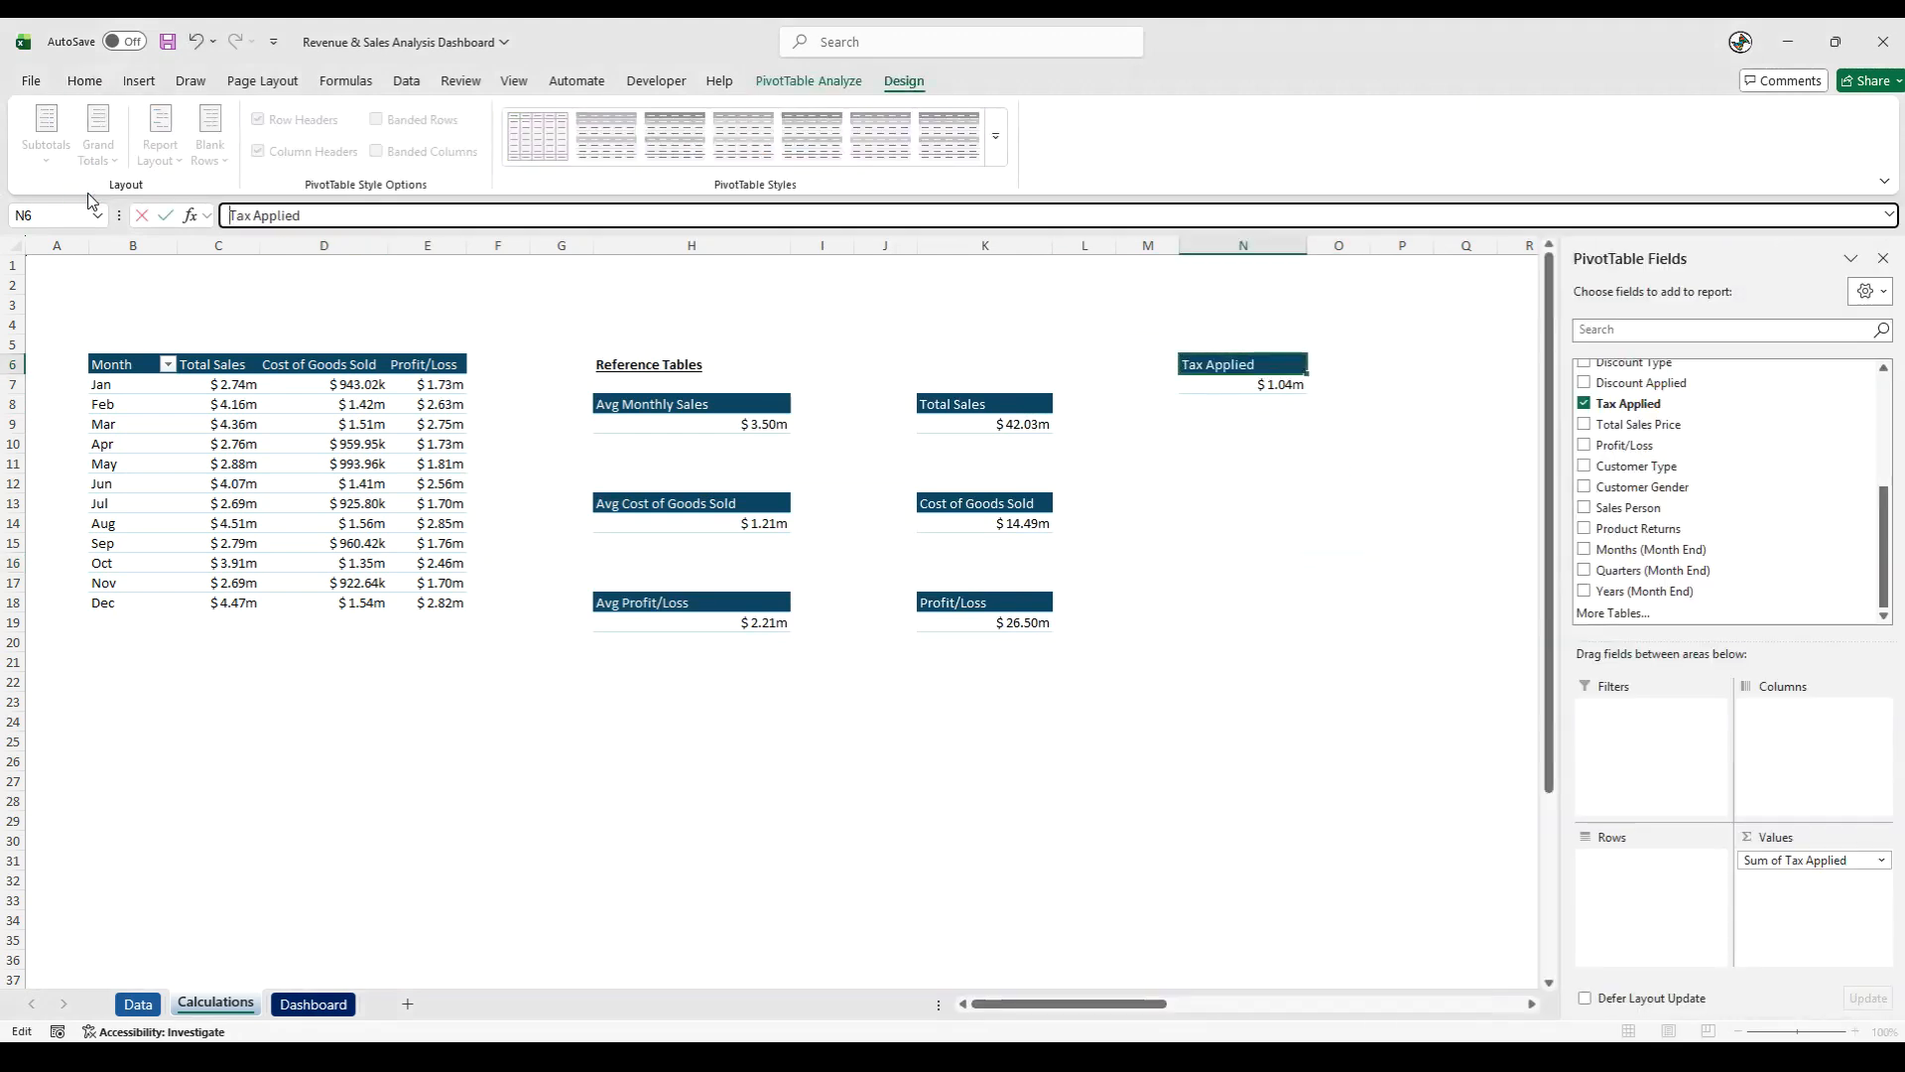
double_click(290, 215)
type("Pai")
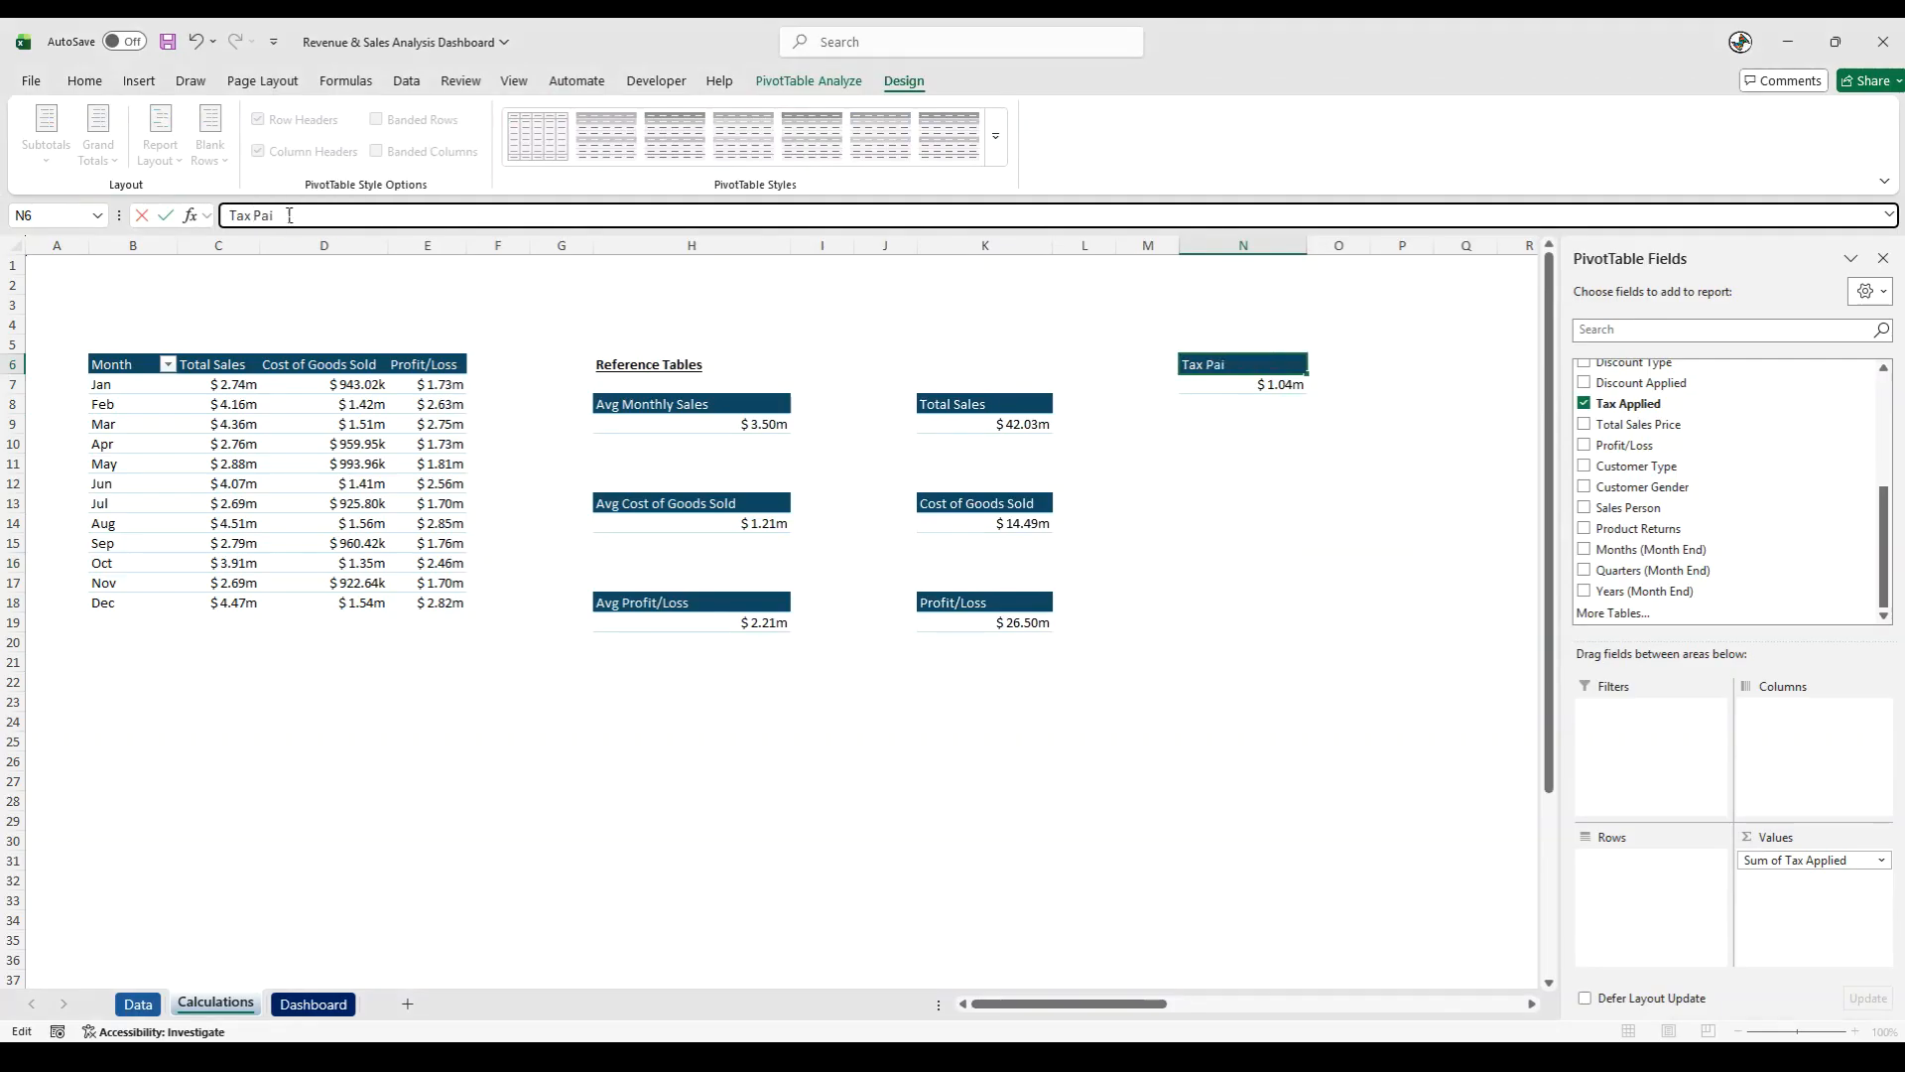
key("Return")
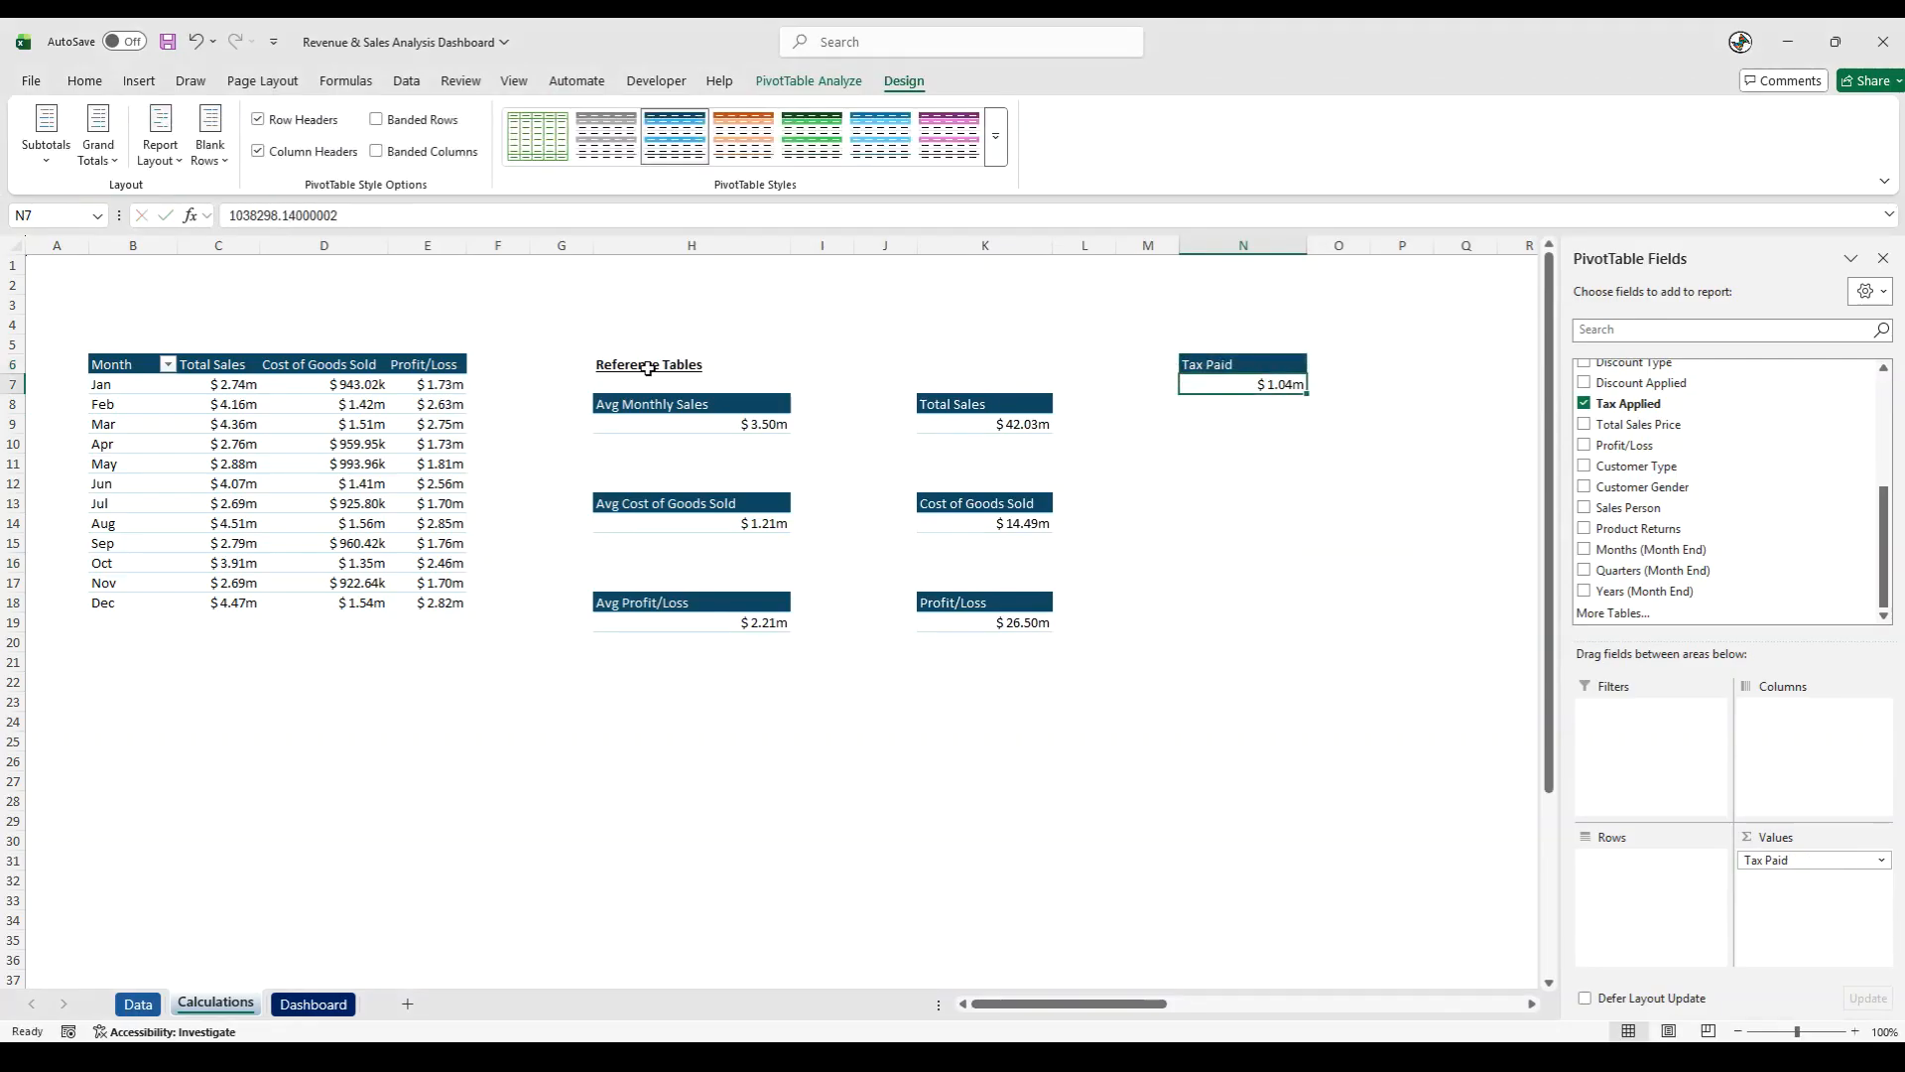
left_click(1248, 541)
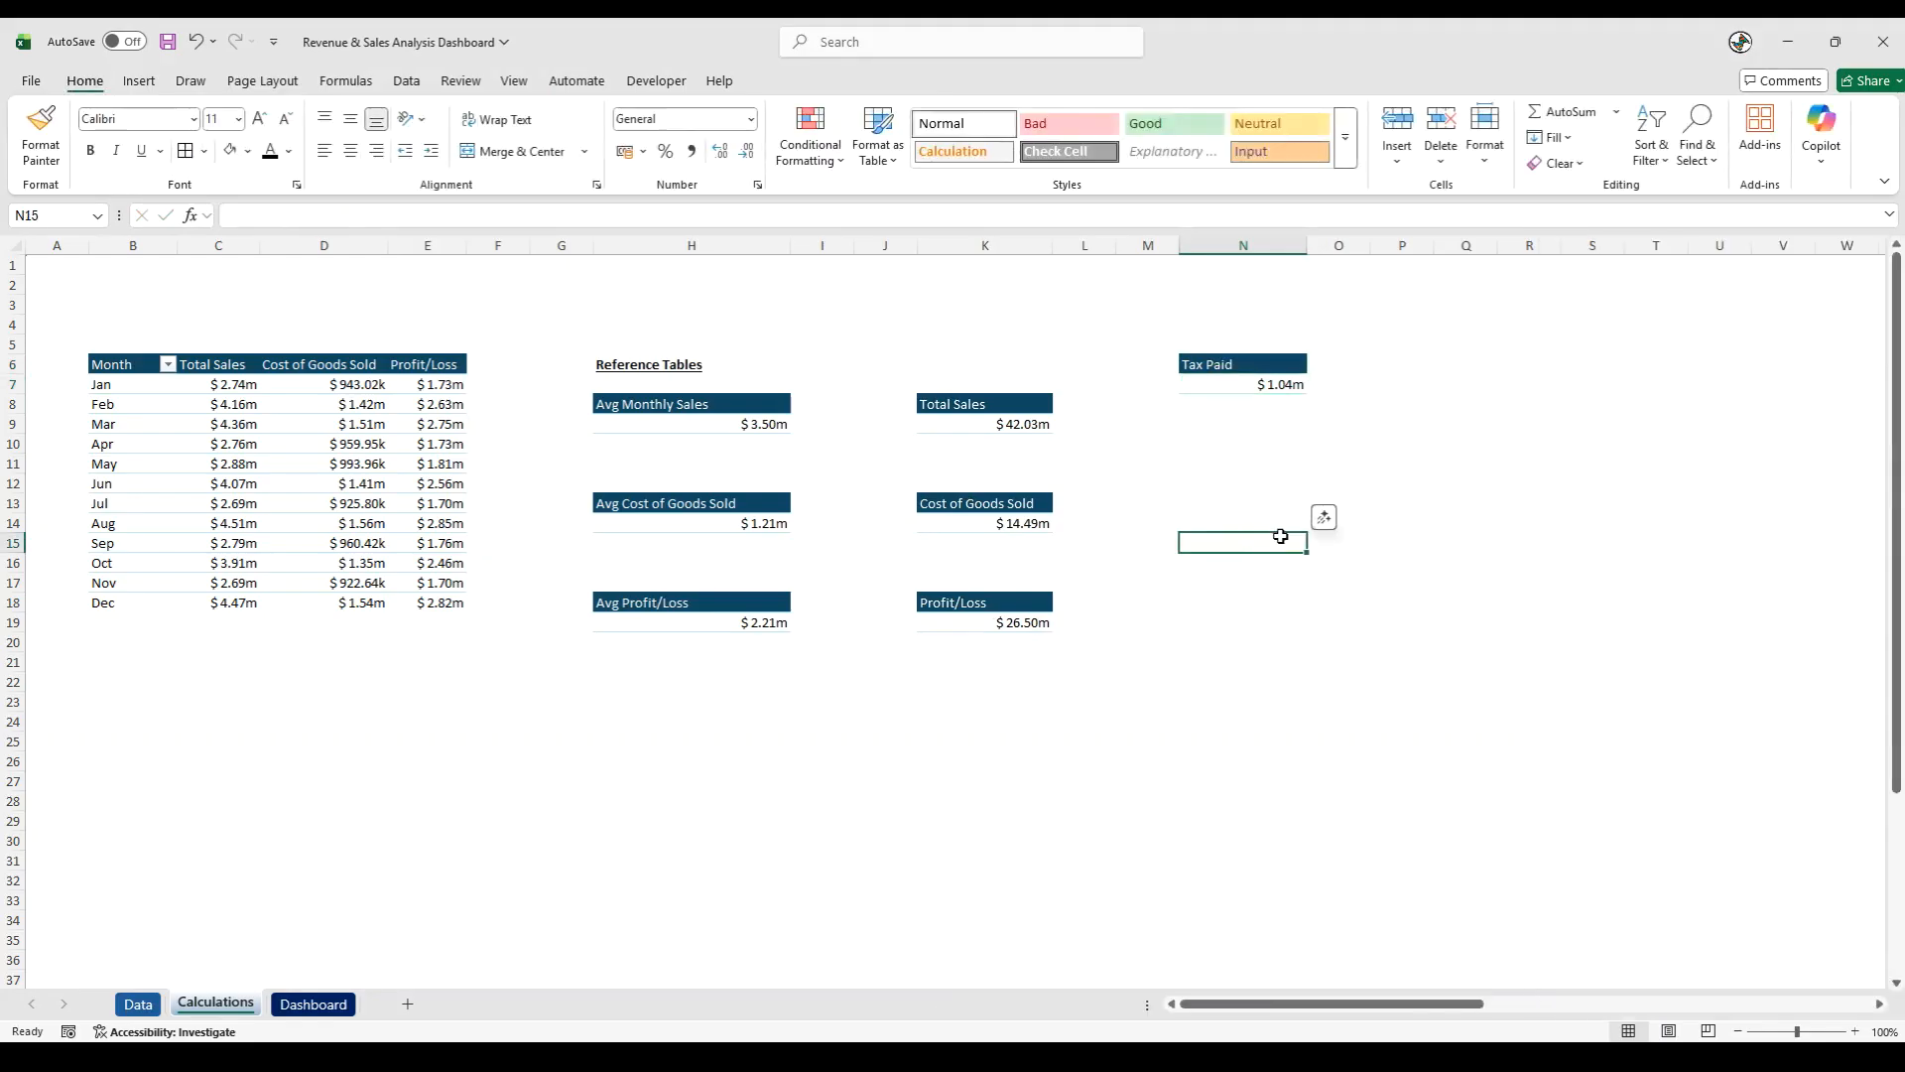
- Copy the Reference Tables heading from H6 to N10
left_click(1241, 444)
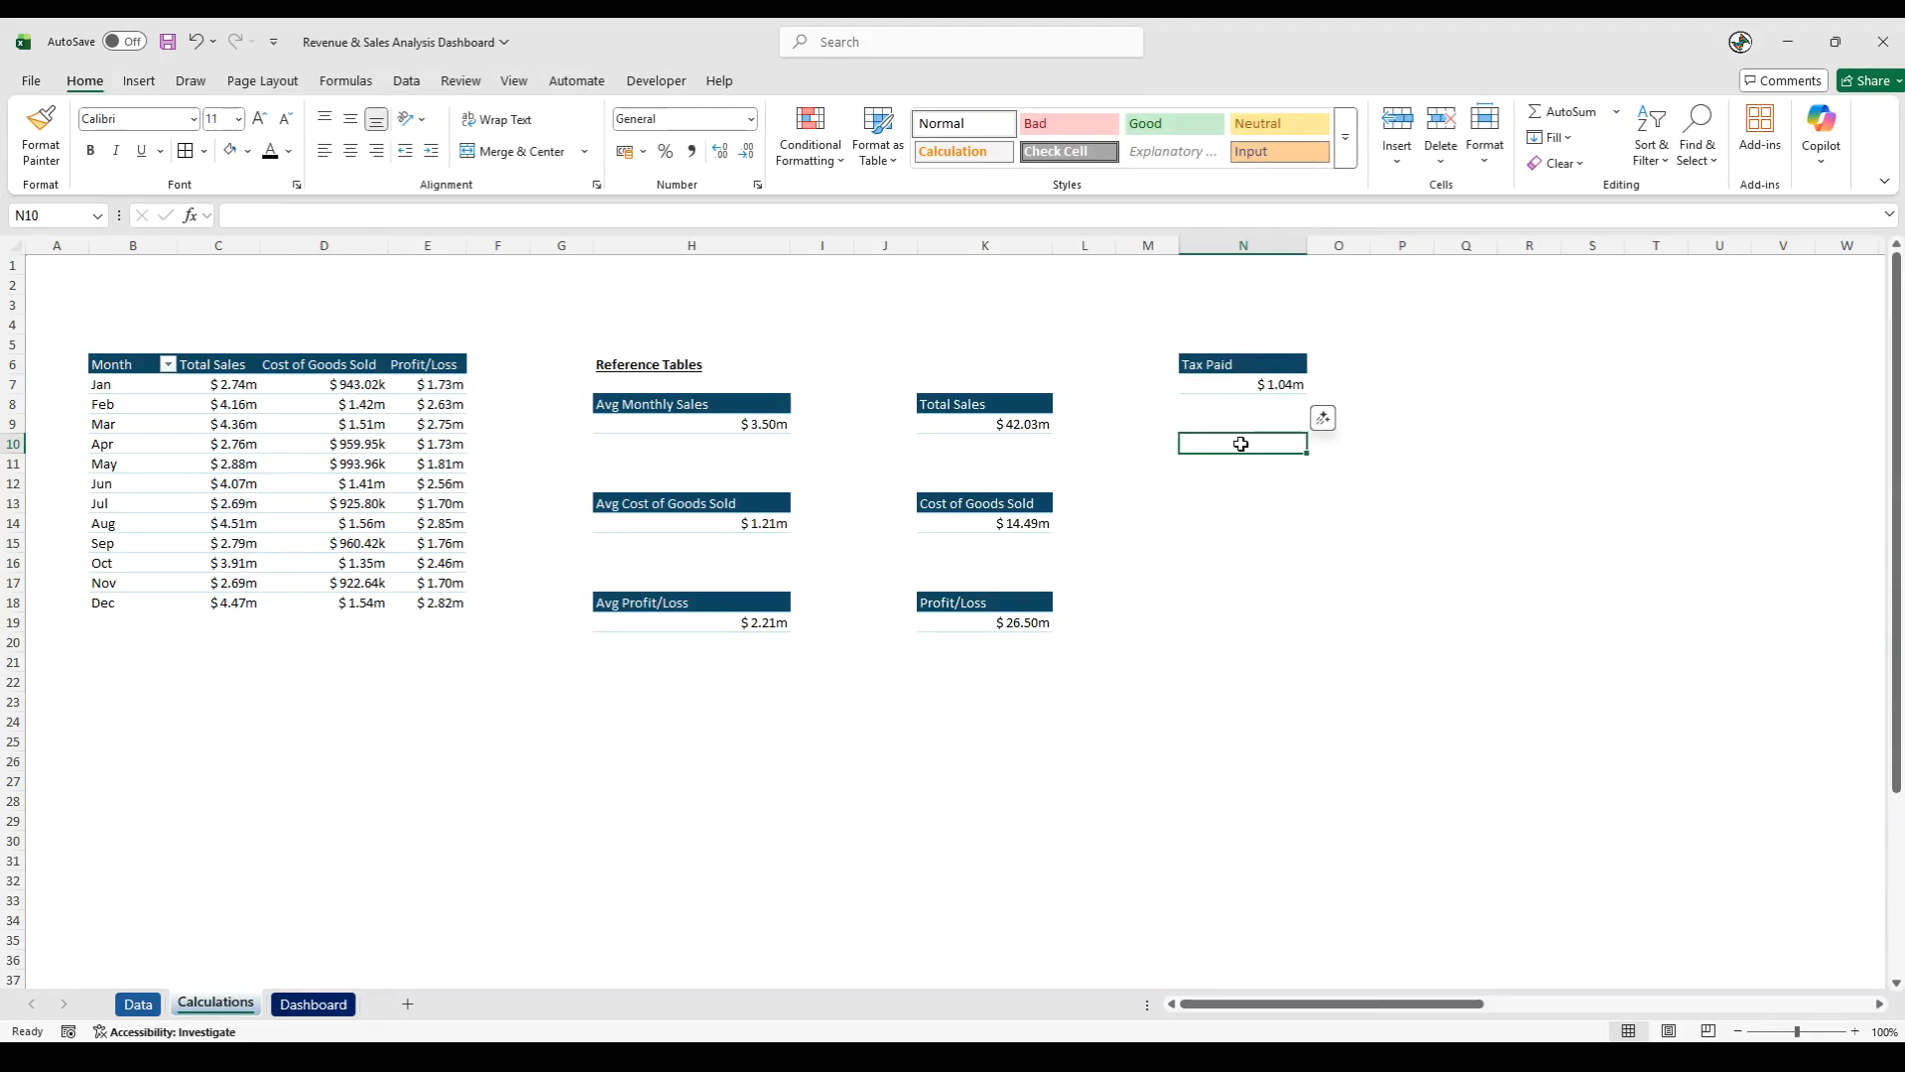
left_click(663, 363)
key("ctrl+c")
left_click(1241, 454)
key("ctrl+v")
- Copy the Tax Paid PivotTable in N6:N7 to N12:N13 under the new heading
left_click_drag(1241, 364, 1240, 387)
key("ctrl+c")
left_click(1252, 483)
key("ctrl+v")
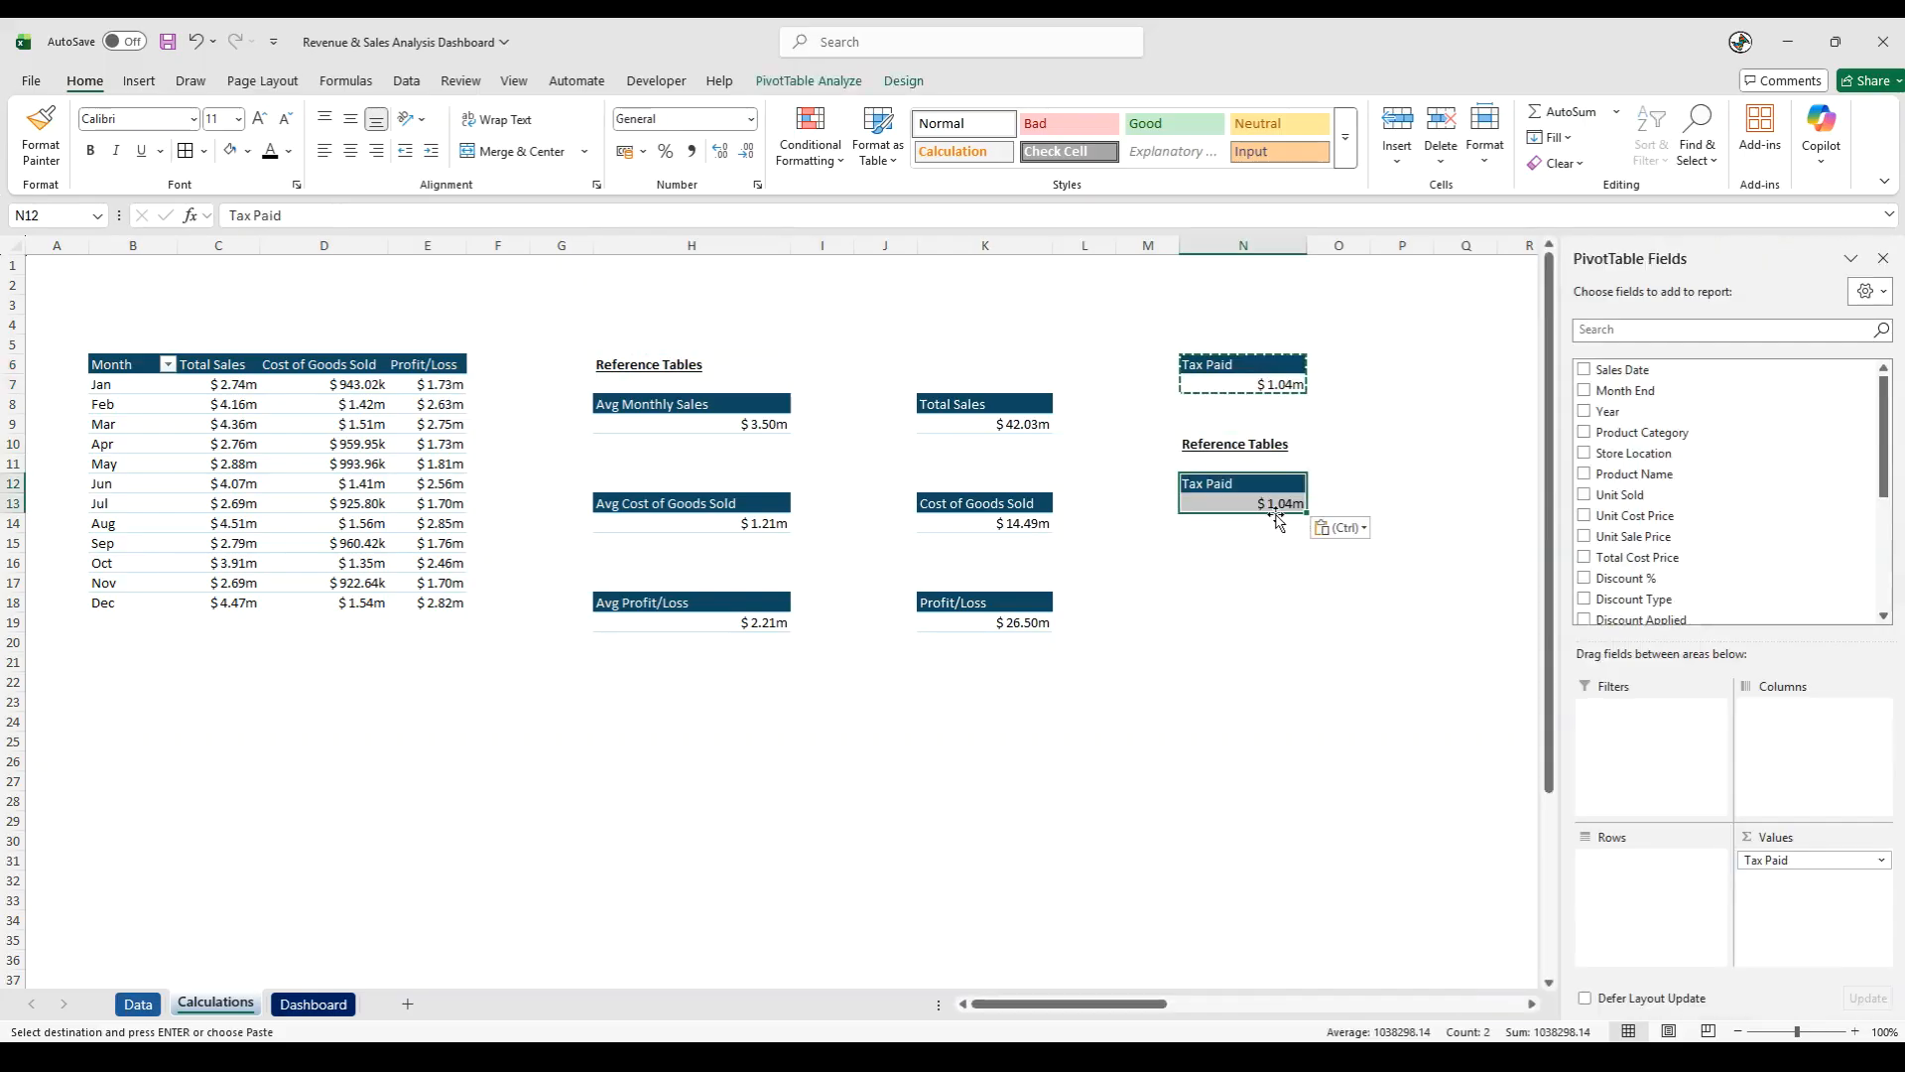
- Try to delete the copied Tax Paid value in N13
left_click(1277, 514)
key("Escape")
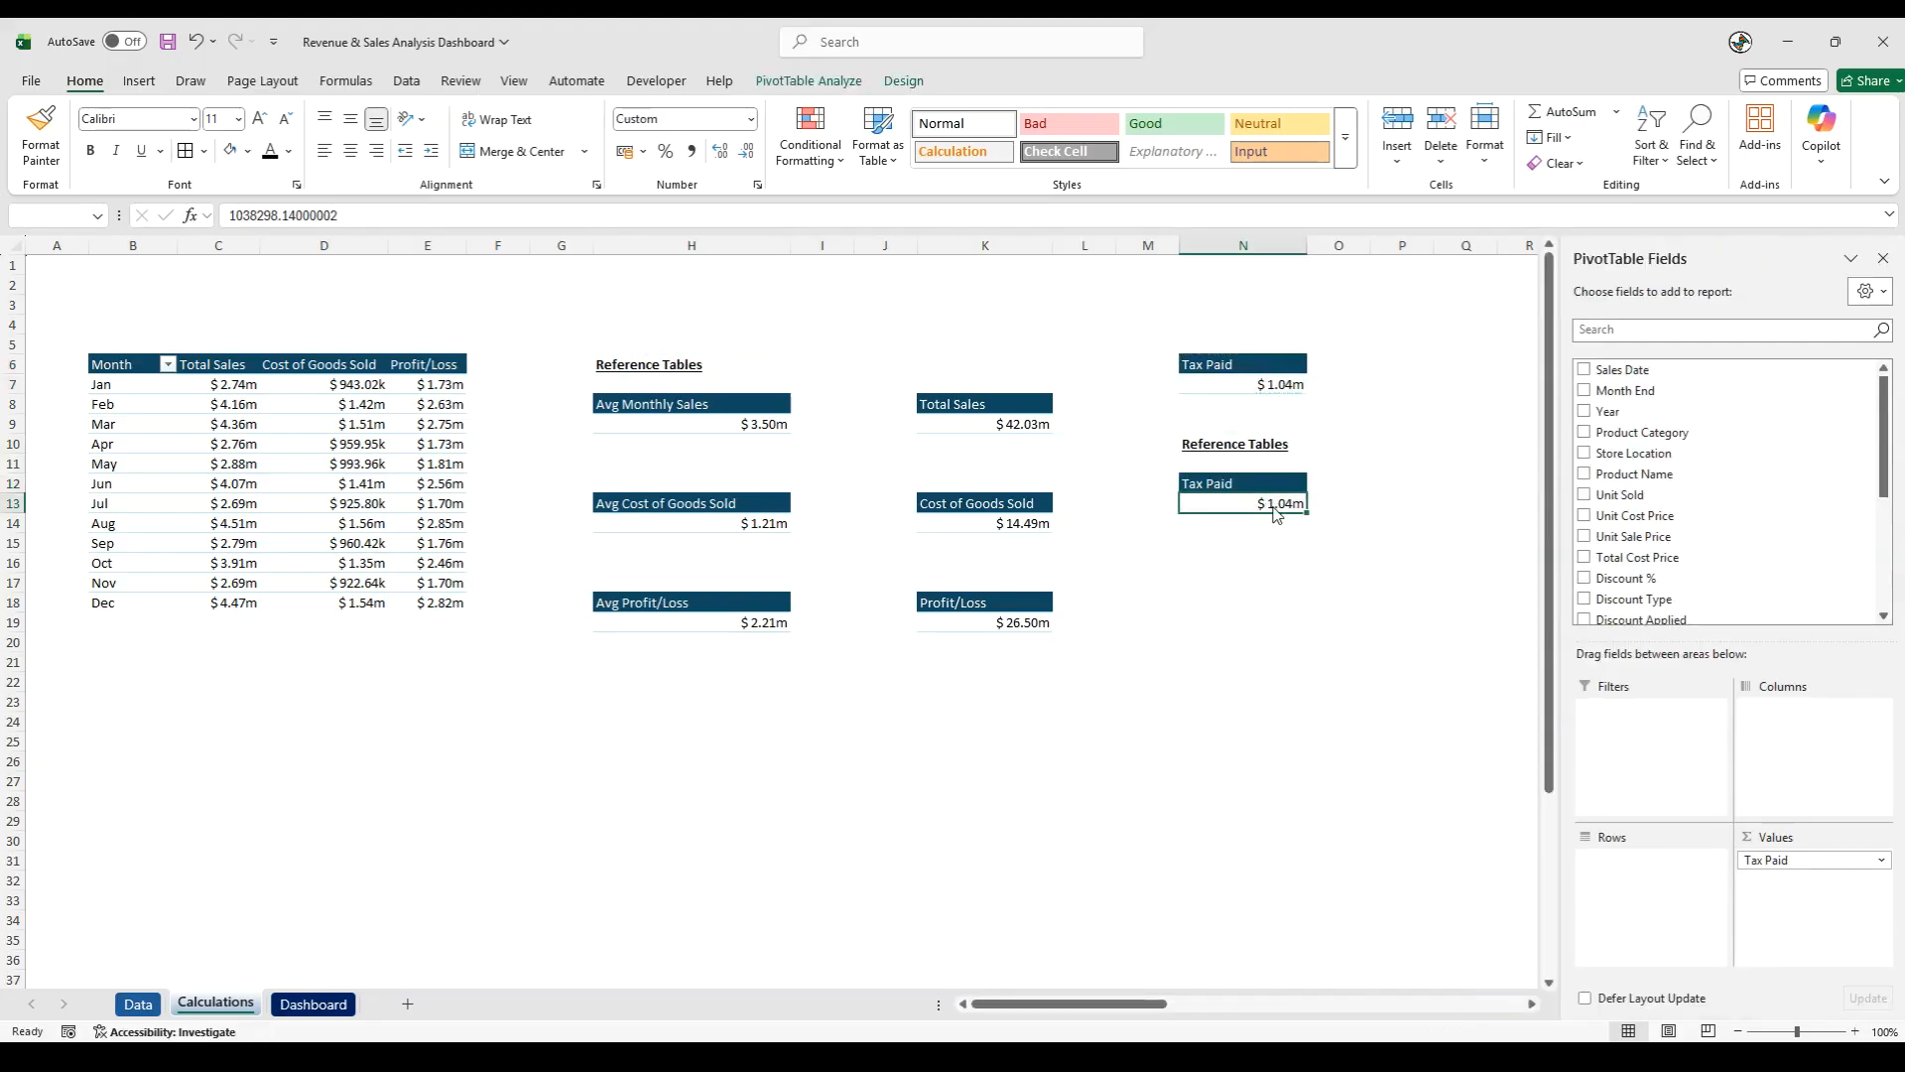
key("Delete")
left_click(1097, 513)
- Copy the Tax Paid block N12:N13 and paste it as values only at N16
left_click_drag(1234, 484, 1234, 502)
key("ctrl+c")
left_click(1249, 563)
right_click(1213, 563)
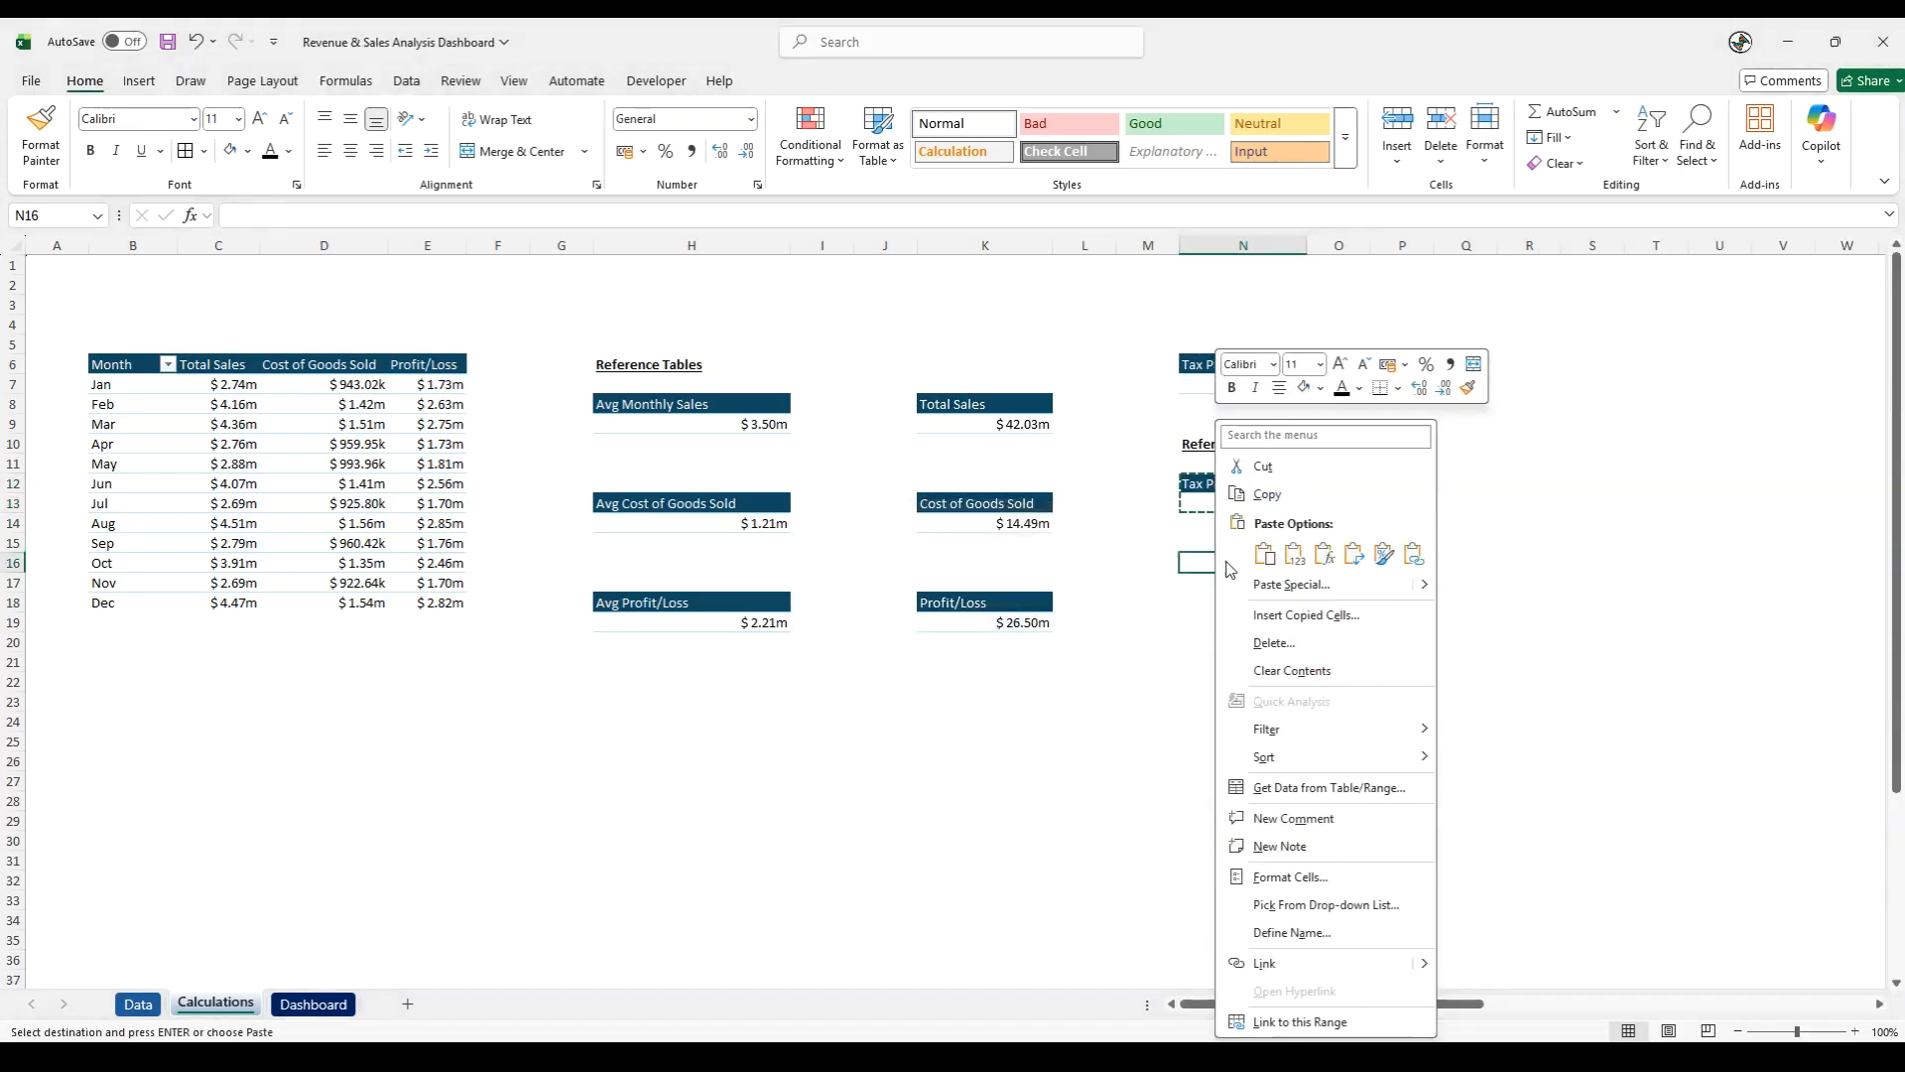
left_click(1297, 562)
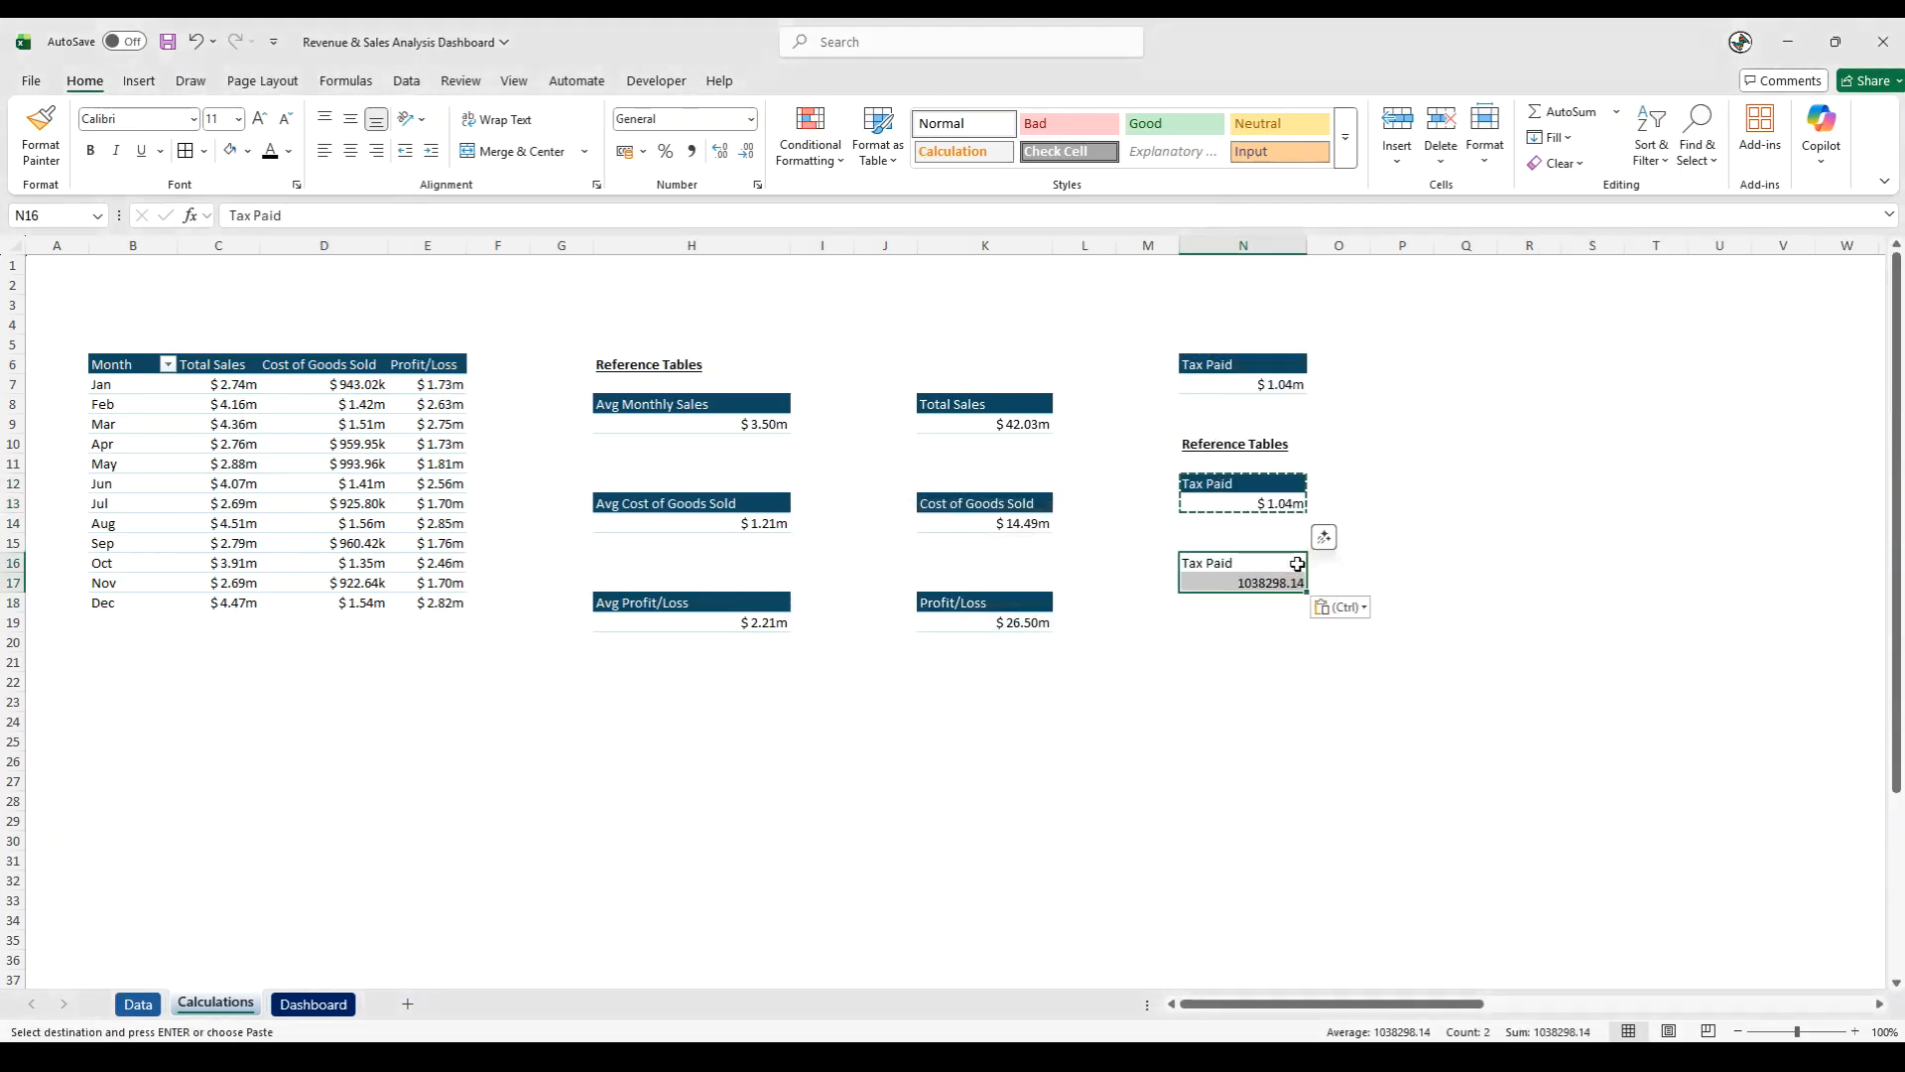
- Move the plain-value Tax Paid block from N16:N17 to N12:N13, replacing the PivotTable copy there
key("ctrl+c")
left_click(1225, 477)
key("ctrl+v")
left_click(1254, 560)
- Enter a formula in N13 that references the Tax Paid PivotTable value in N7
left_click(1258, 507)
type("=")
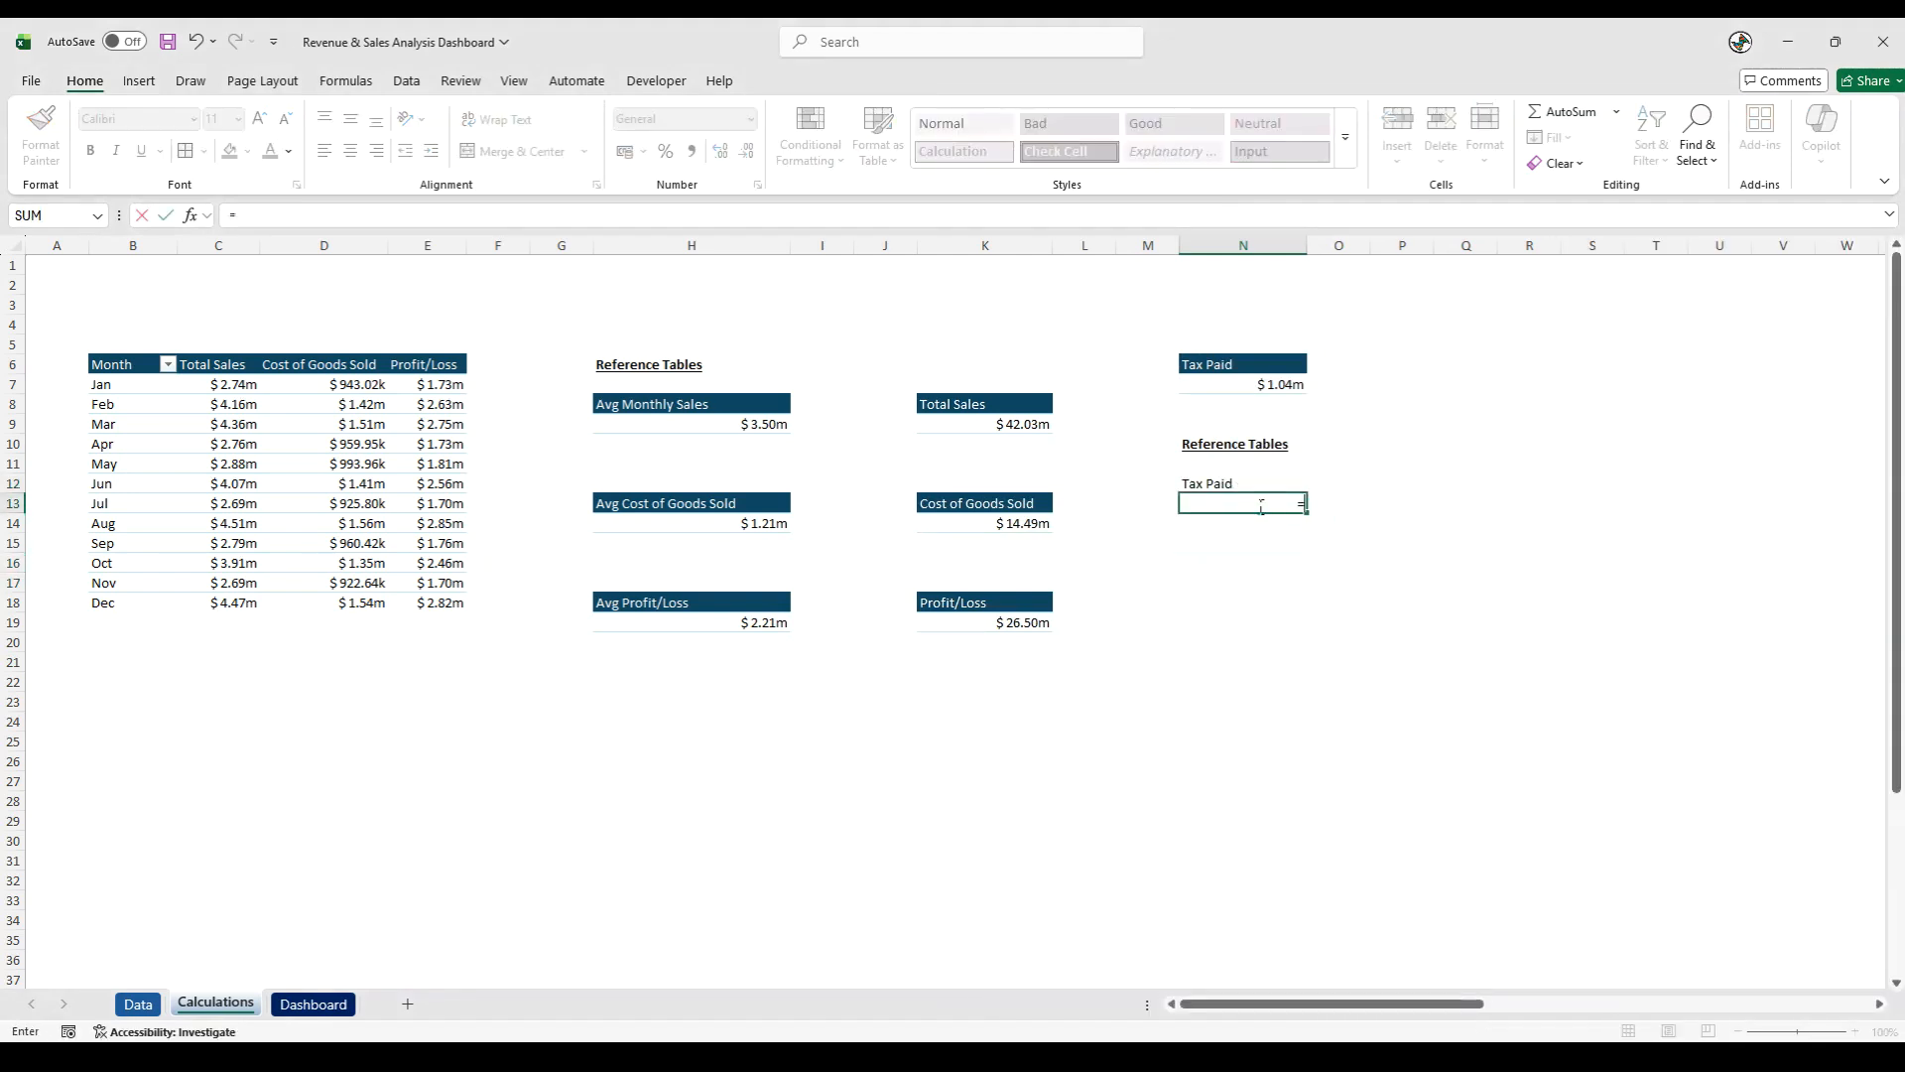
left_click(1294, 384)
key("Return")
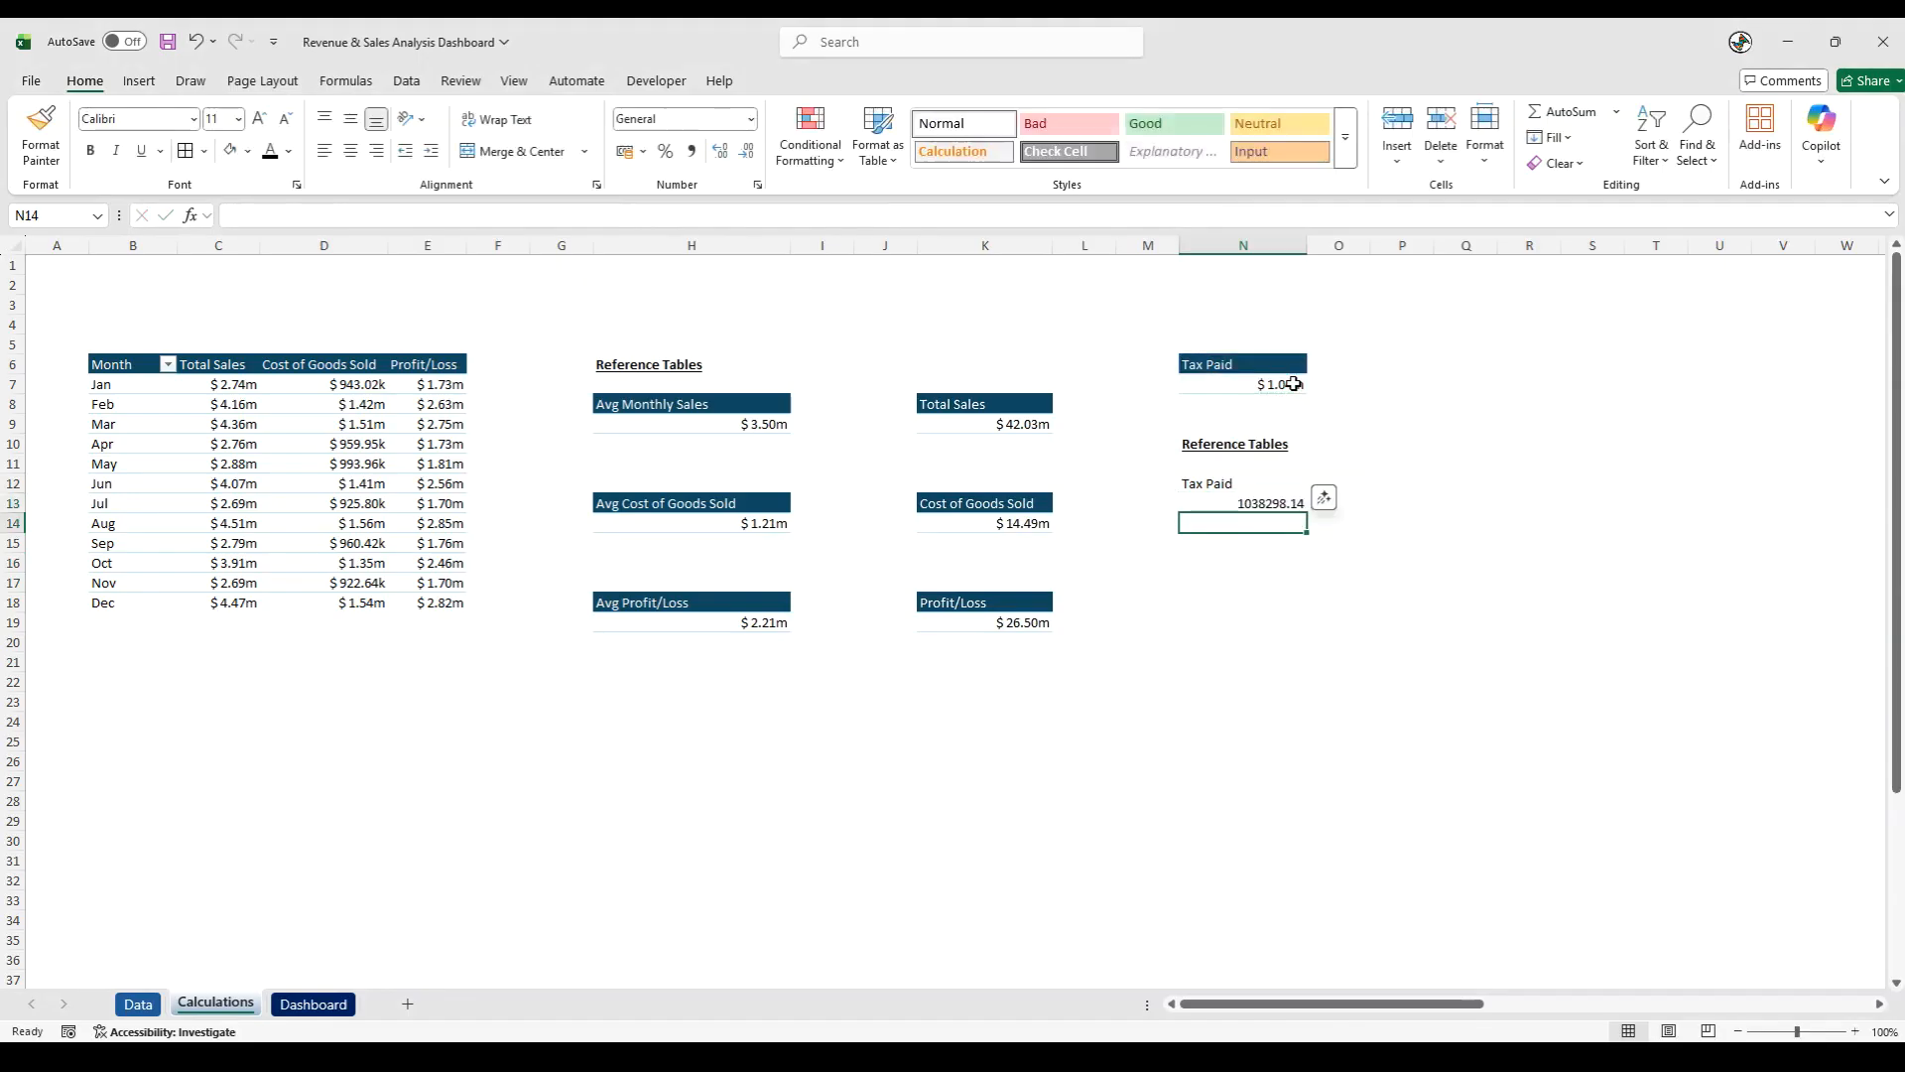
- Copy the formatting of the Tax Paid PivotTable in N6:N7 onto the reference table in N12:N13
left_click(1252, 382)
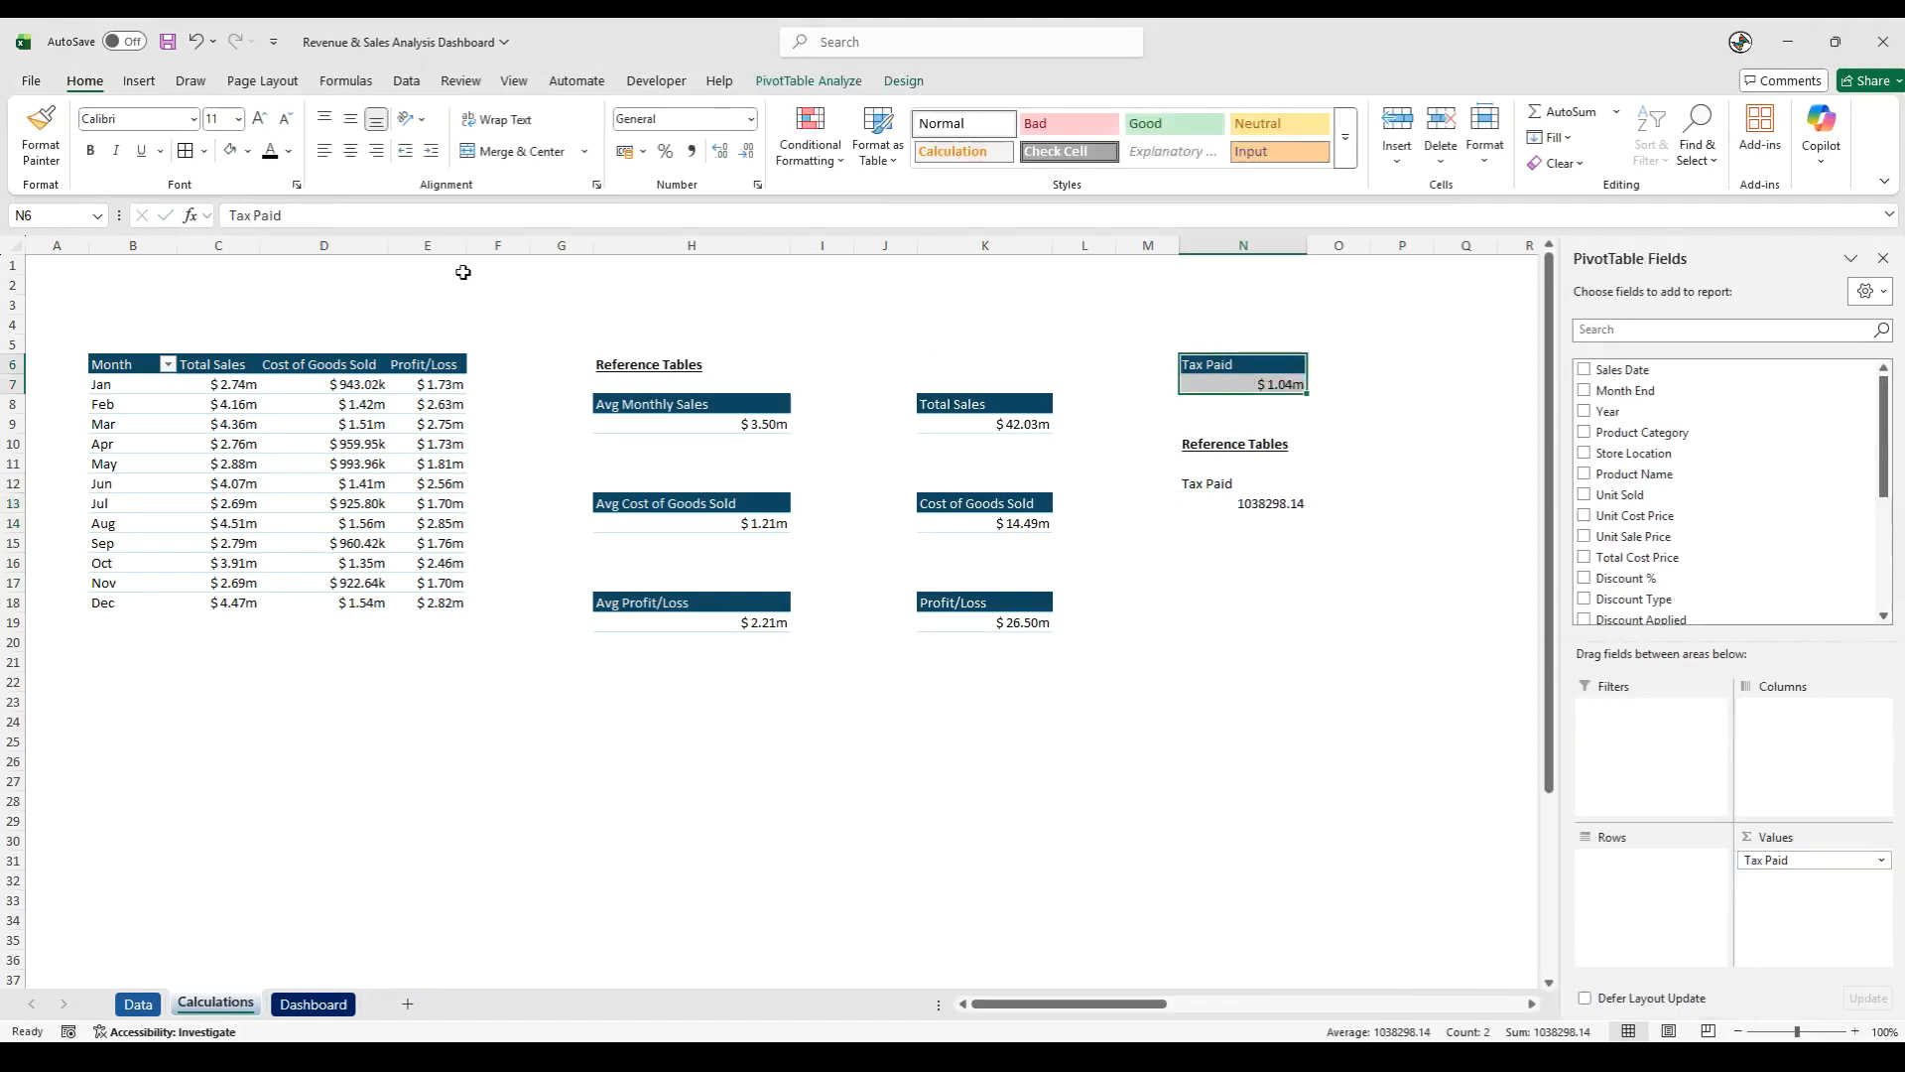
left_click(41, 129)
left_click(1246, 485)
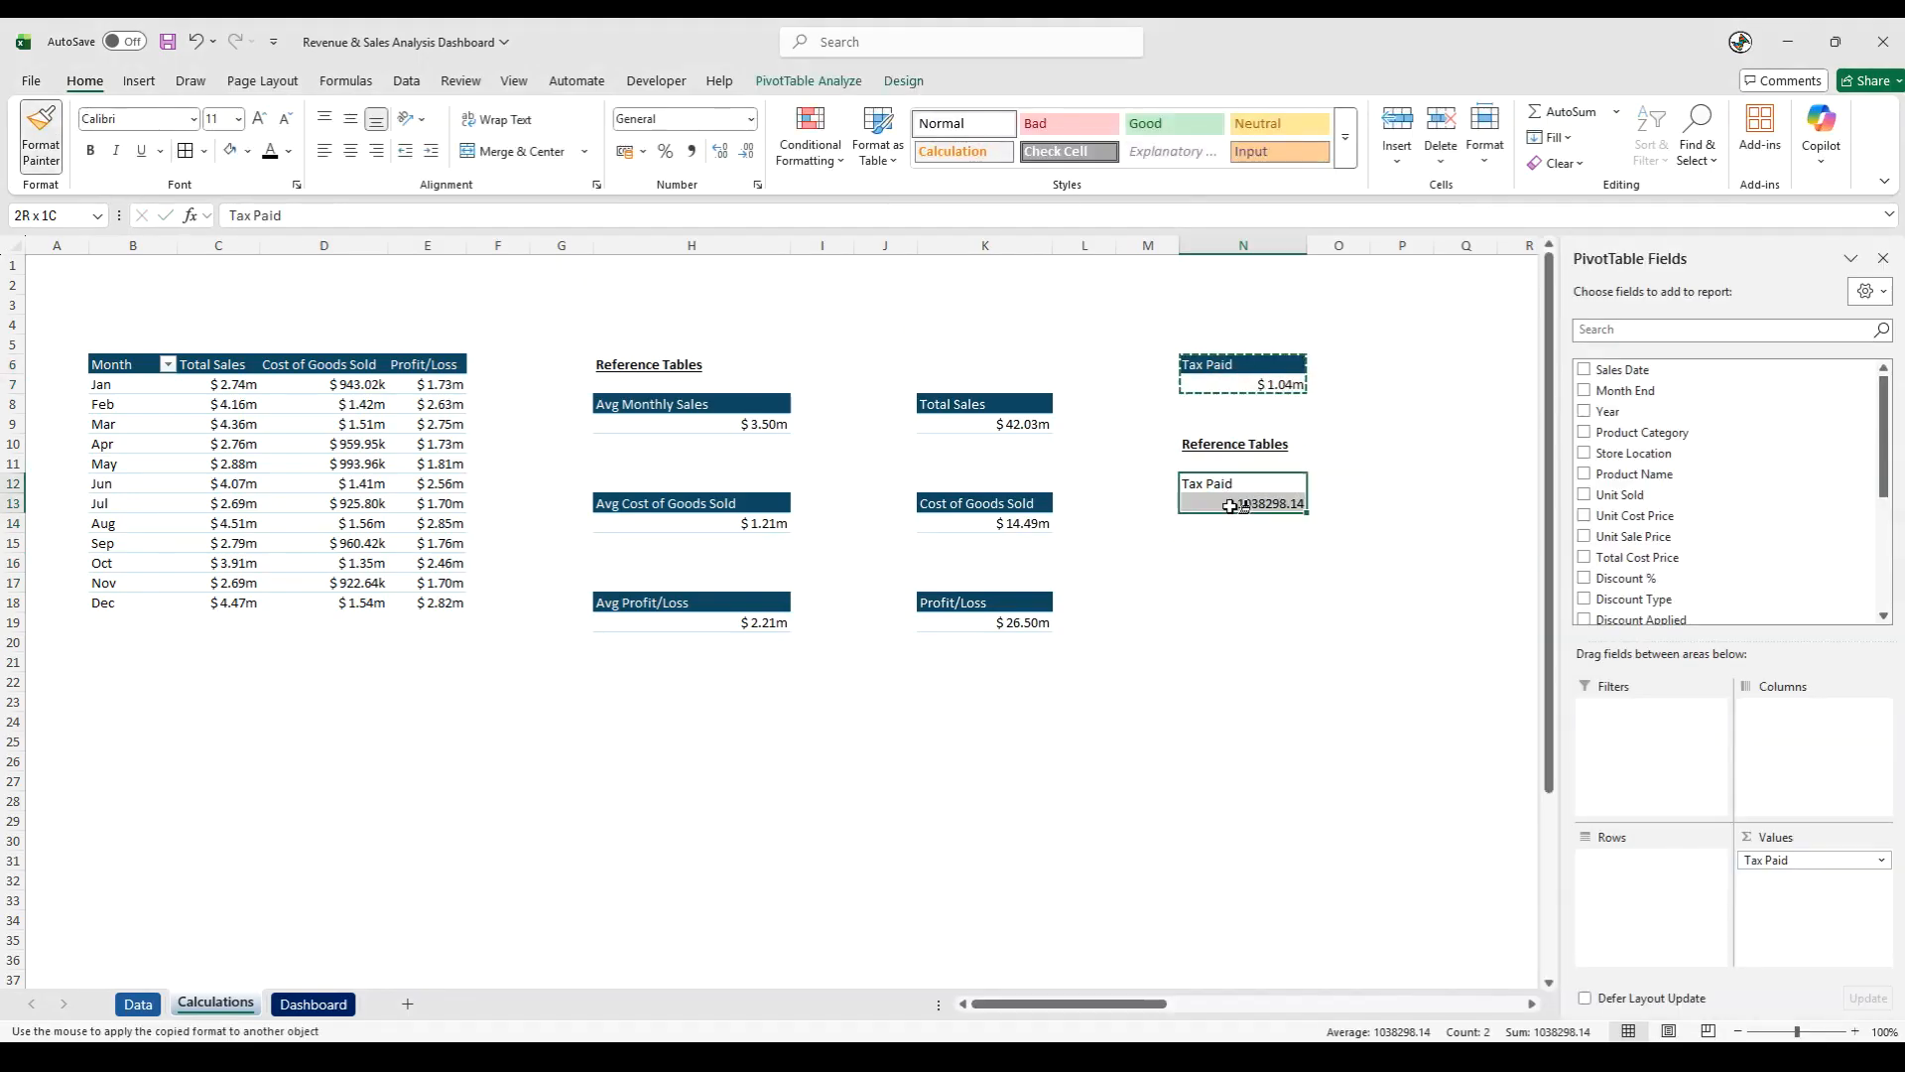
left_click(1267, 582)
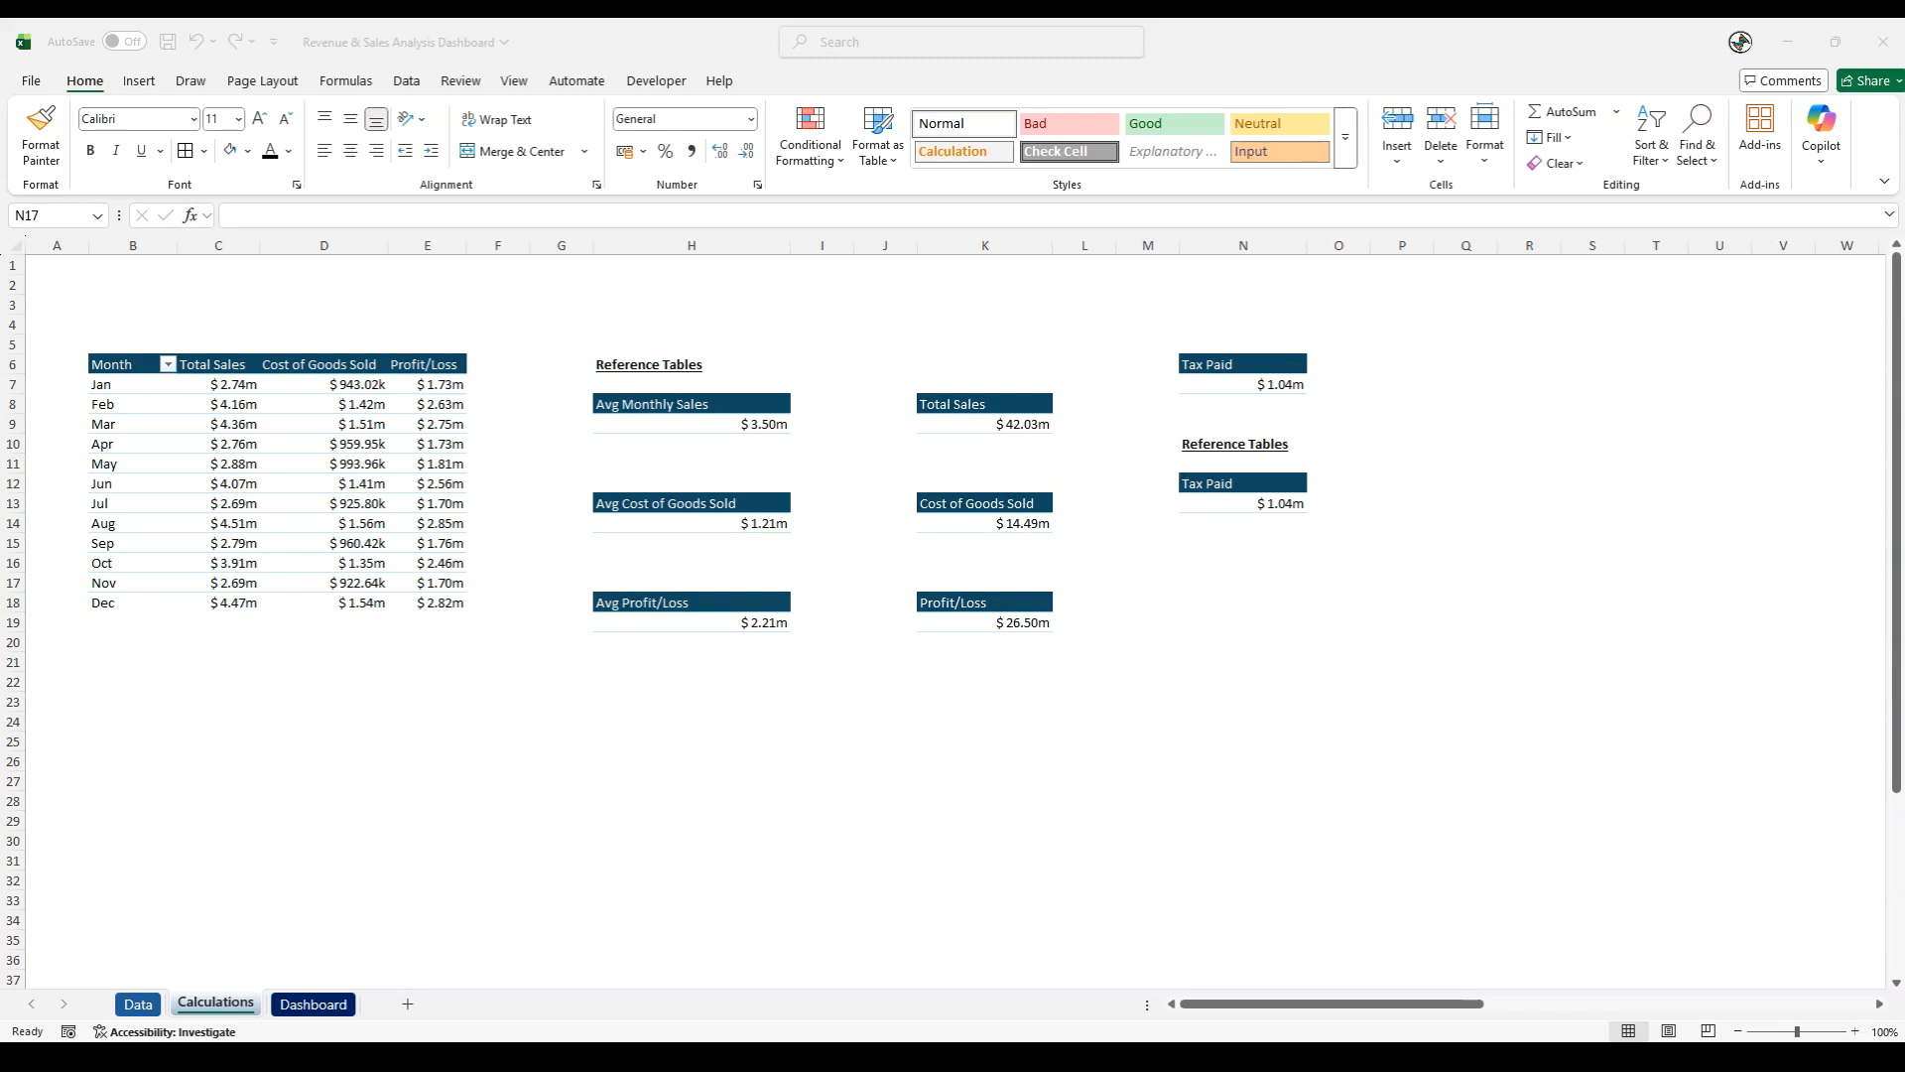
left_click(1207, 757)
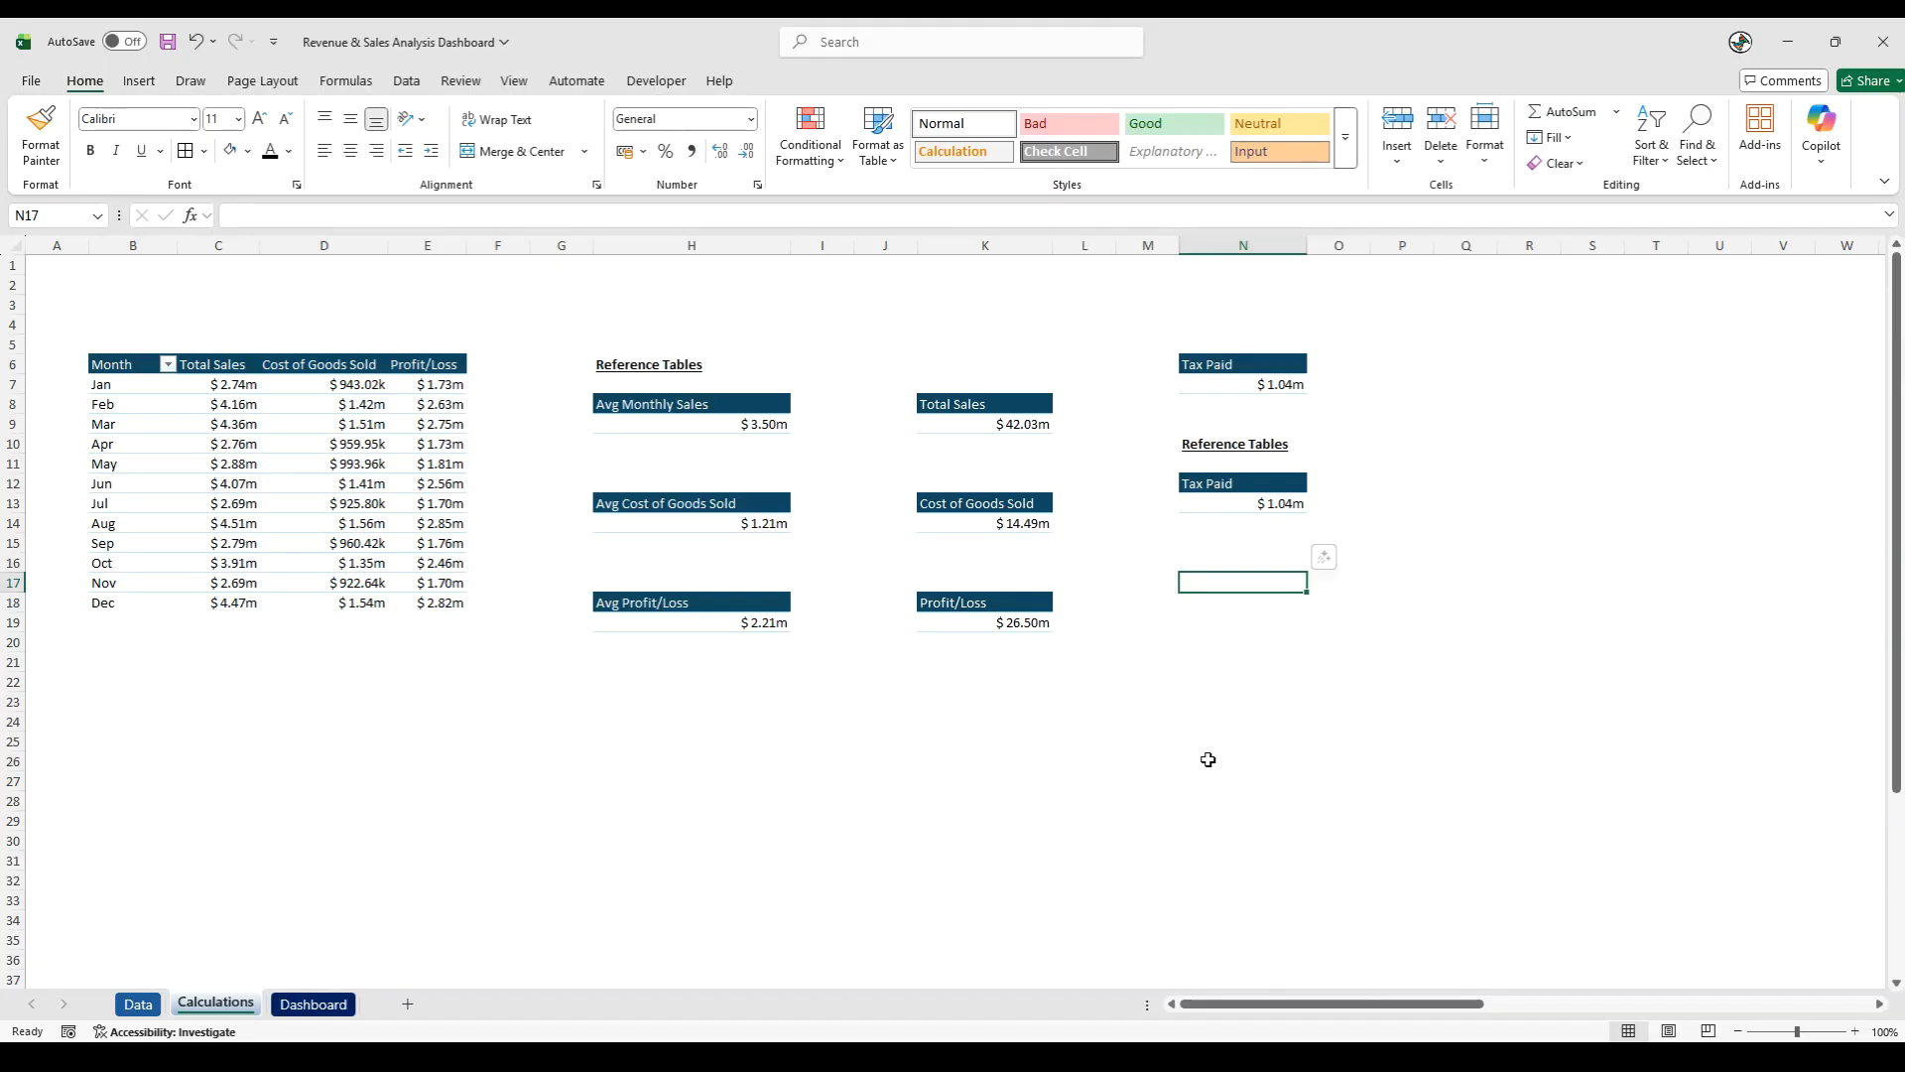
- Enter the heading "Profit/Loss %" in K22 and apply the formatting of the Profit/Loss heading in K18
left_click(955, 685)
type("=Pro")
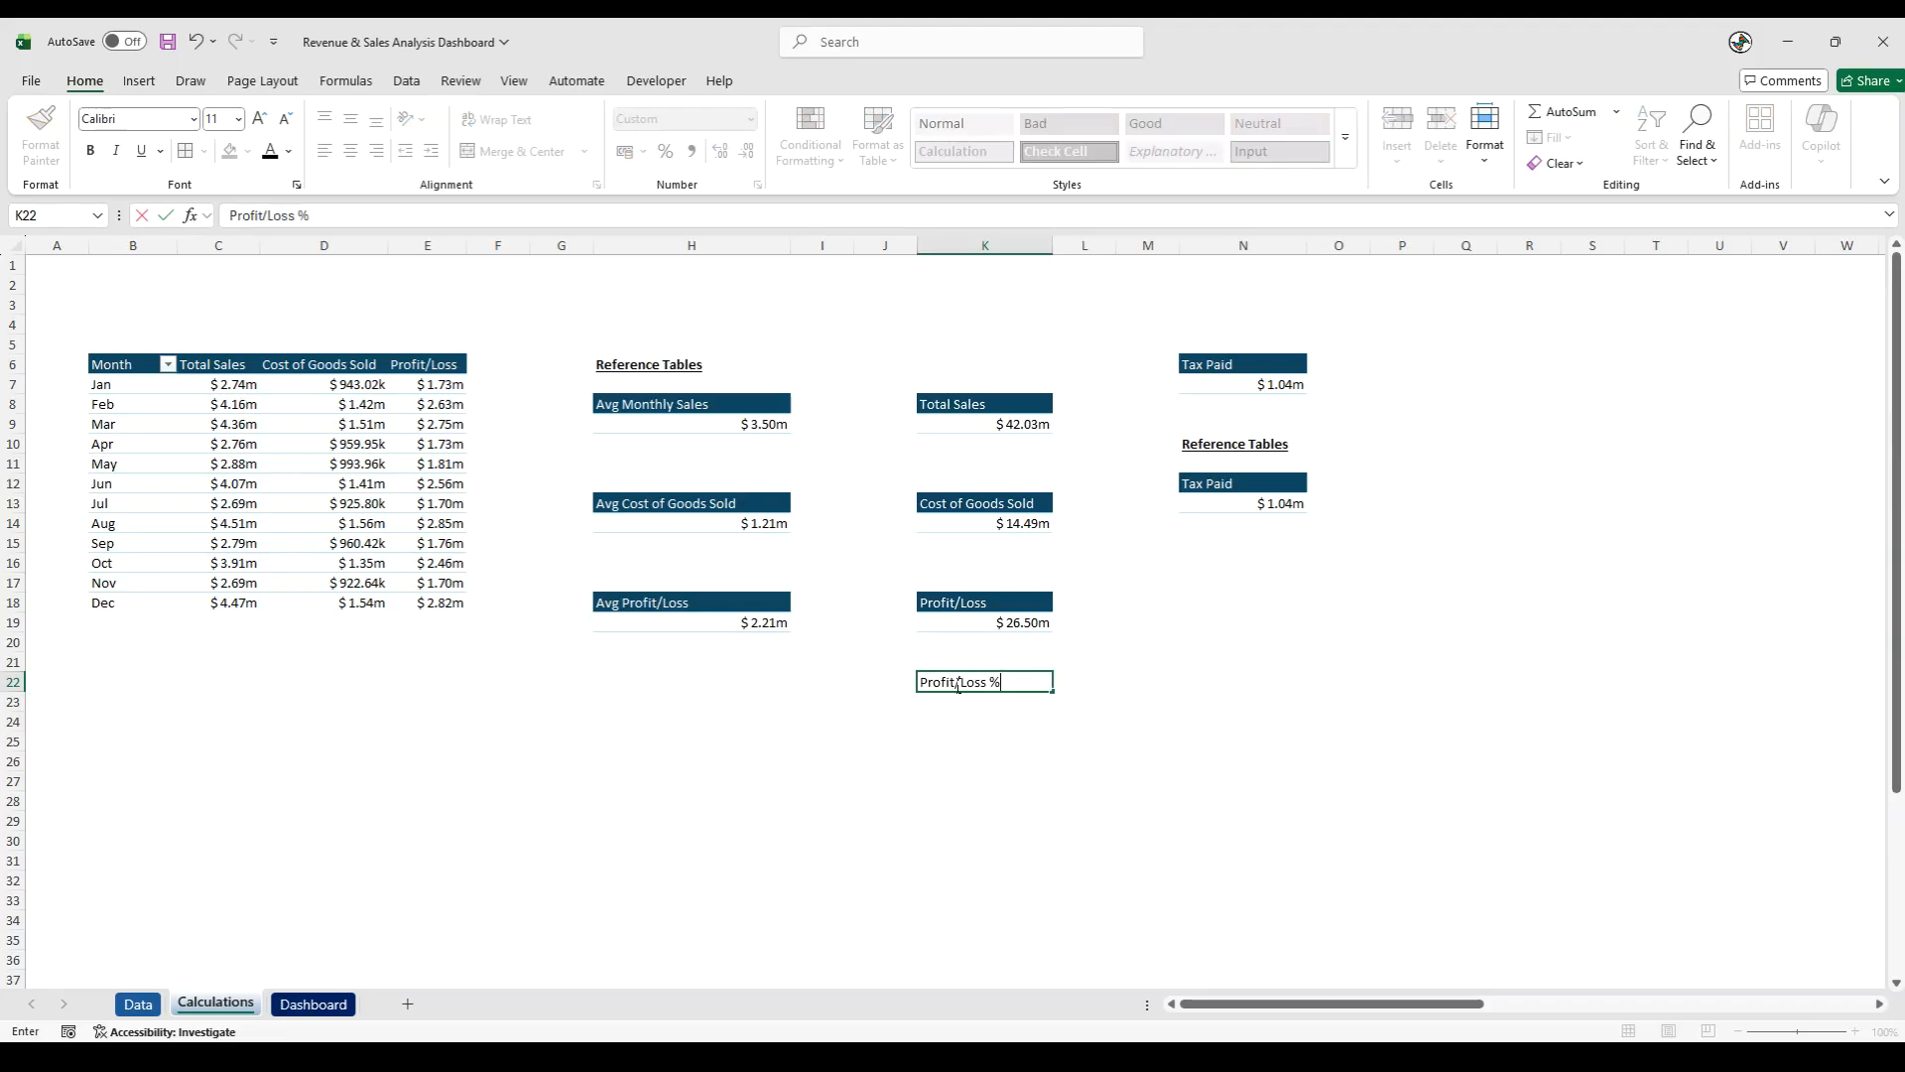
key("Return")
left_click(956, 605)
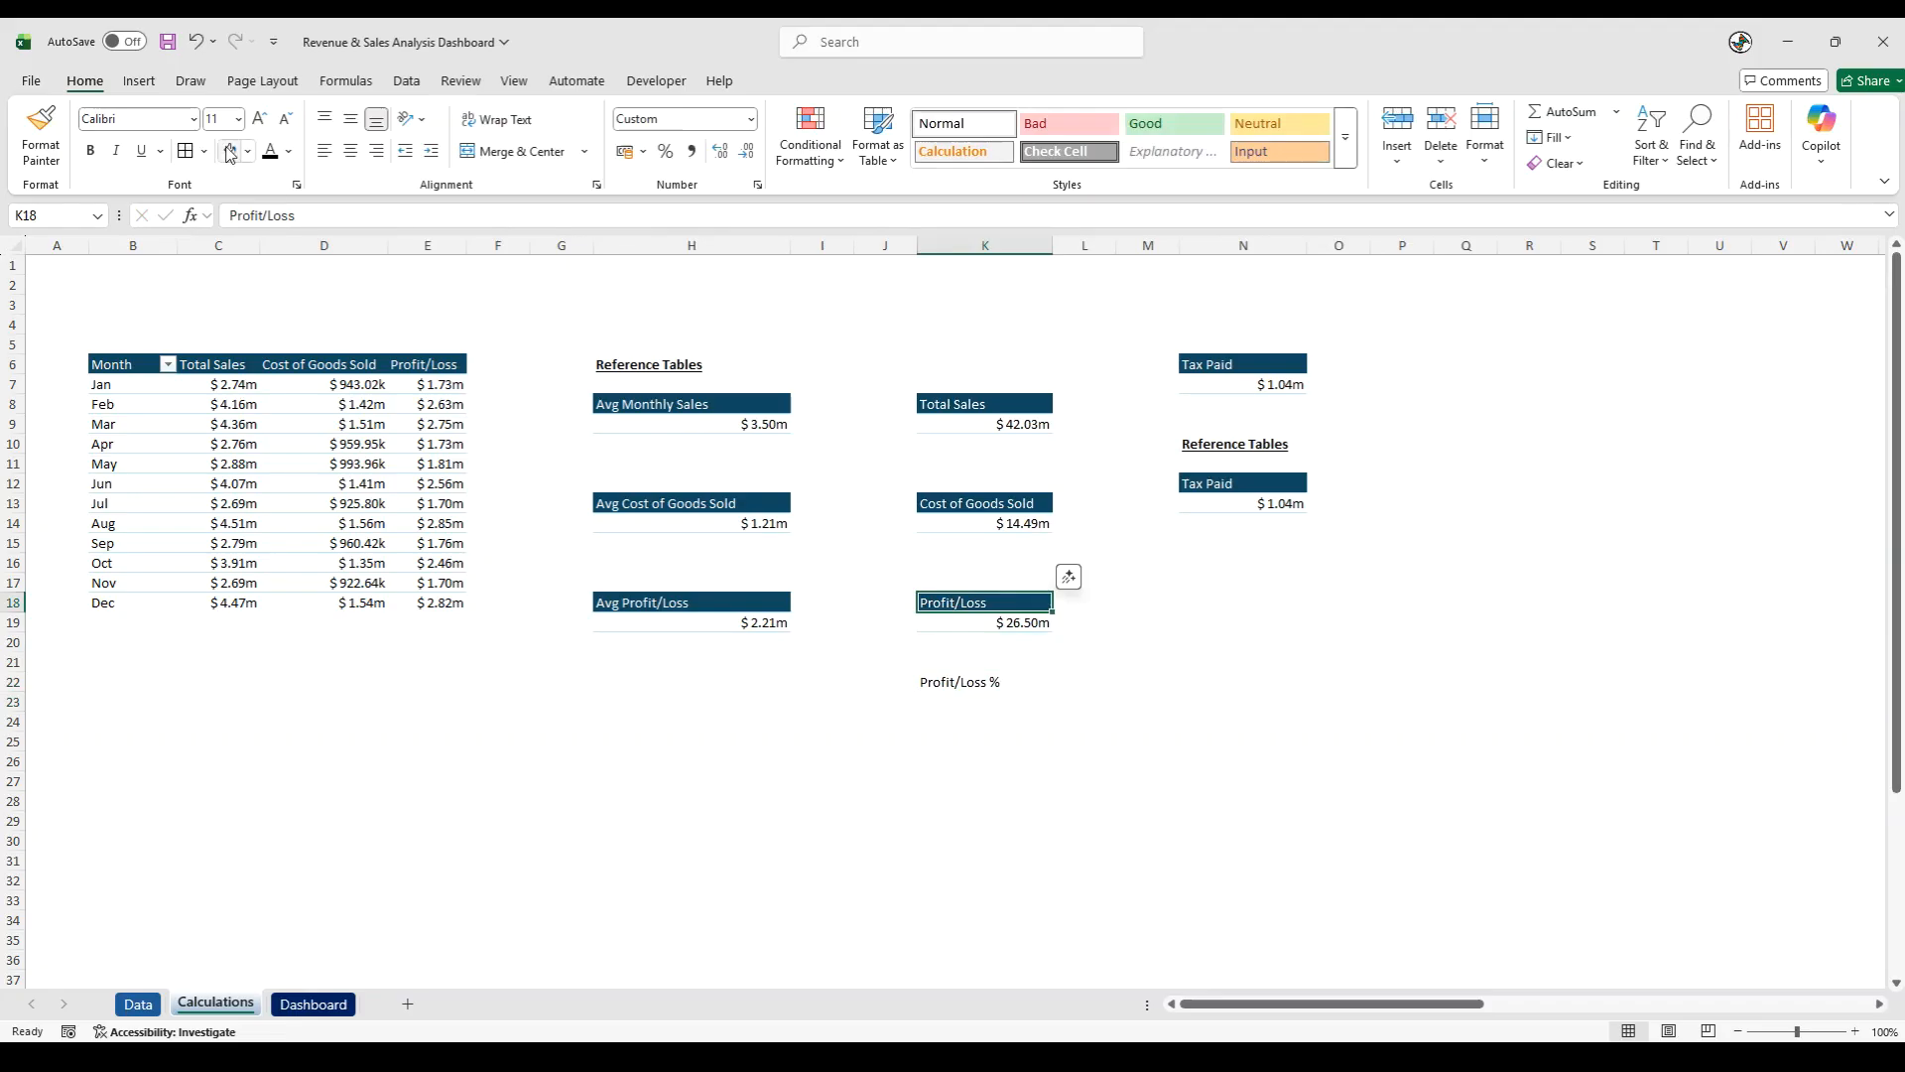
left_click(44, 129)
left_click(953, 682)
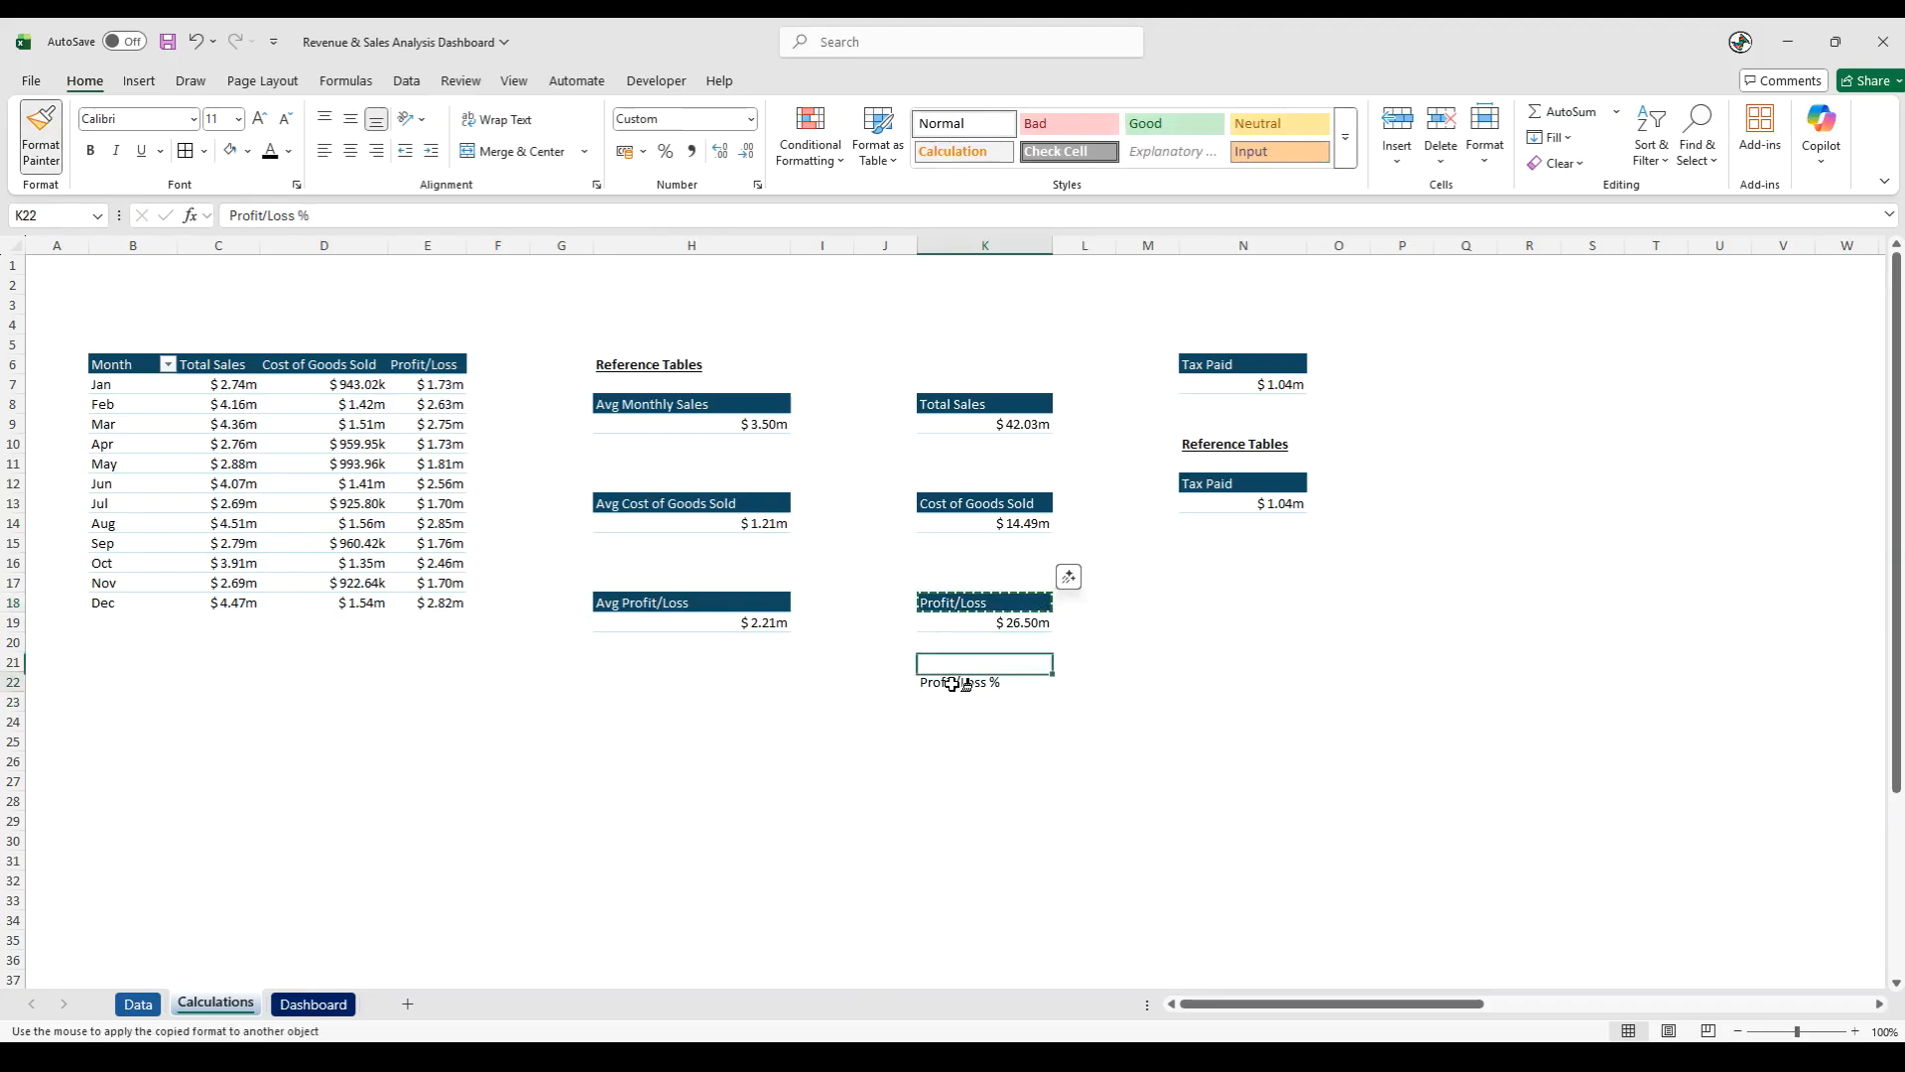
- Enter the formula =(K19-N13)/K9 in K23 to calculate the after-tax profit percentage
left_click(966, 704)
type("=(")
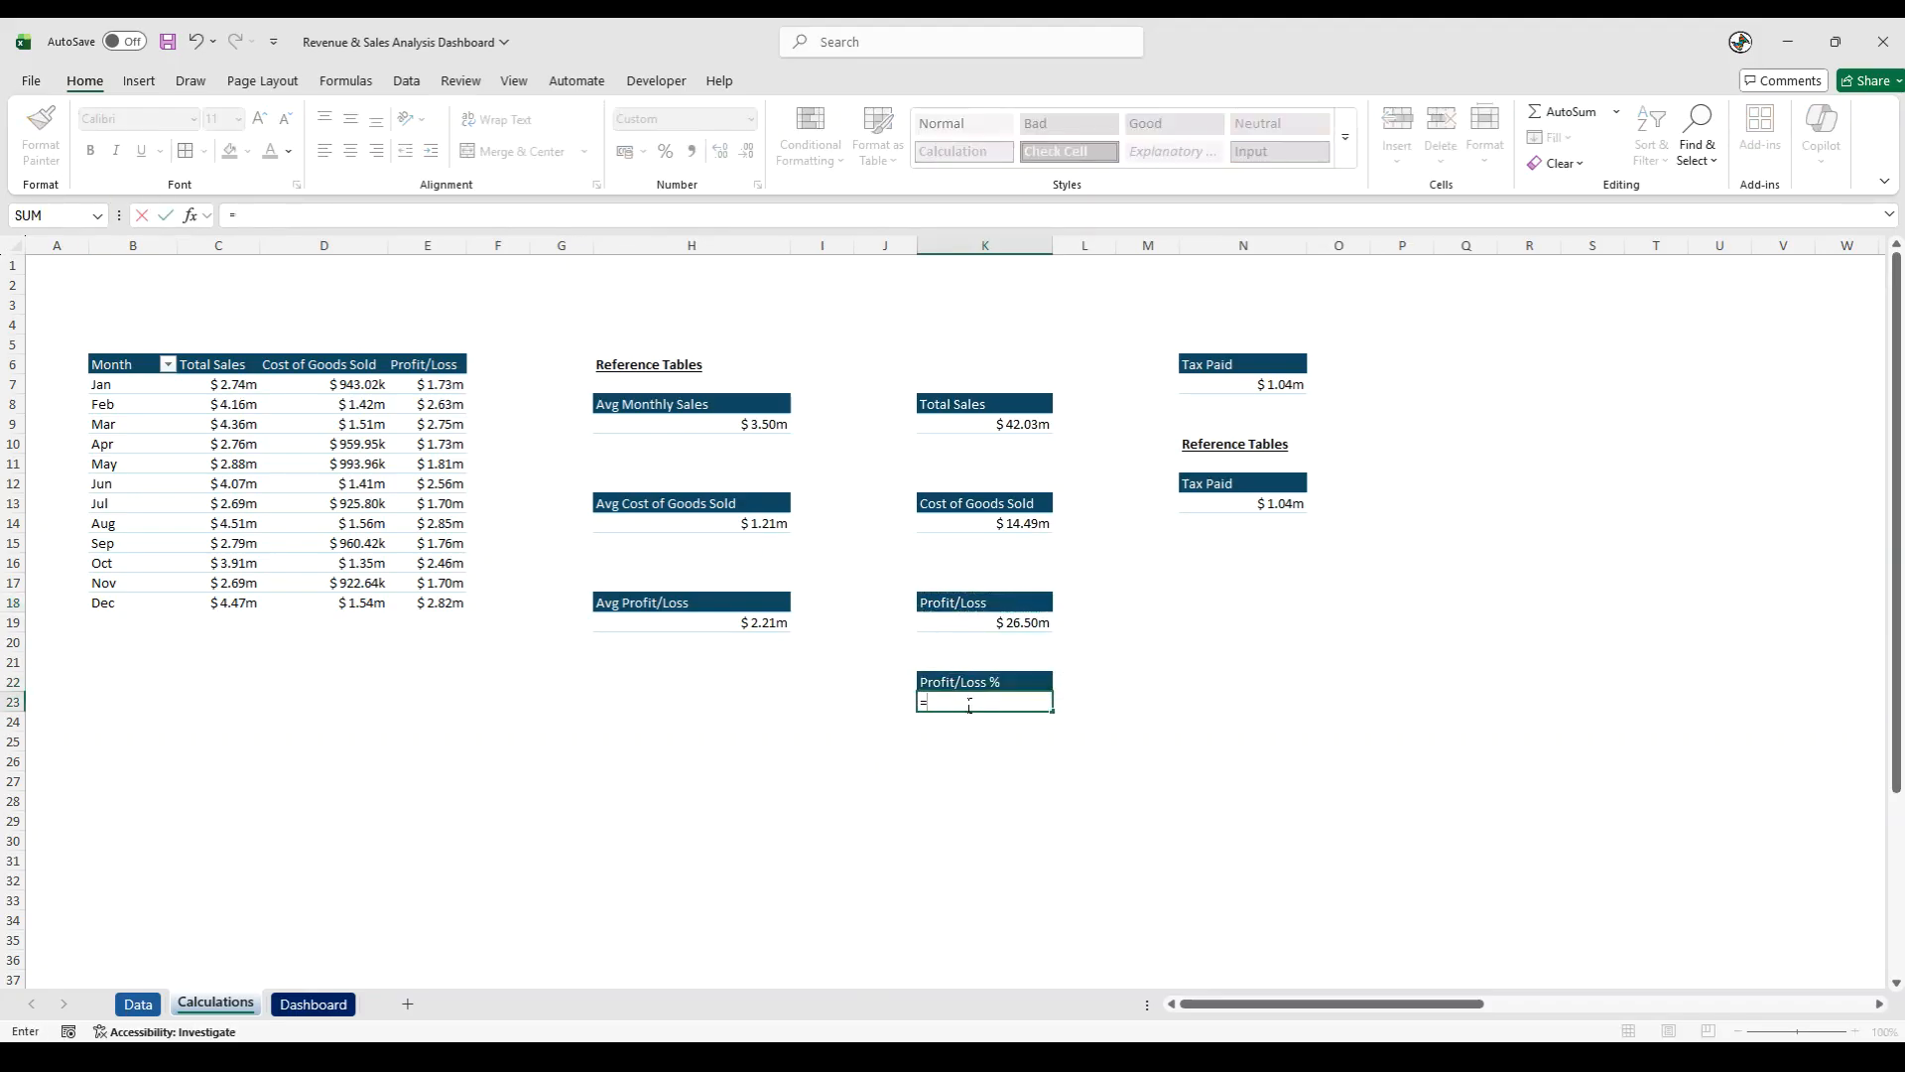
left_click(1013, 623)
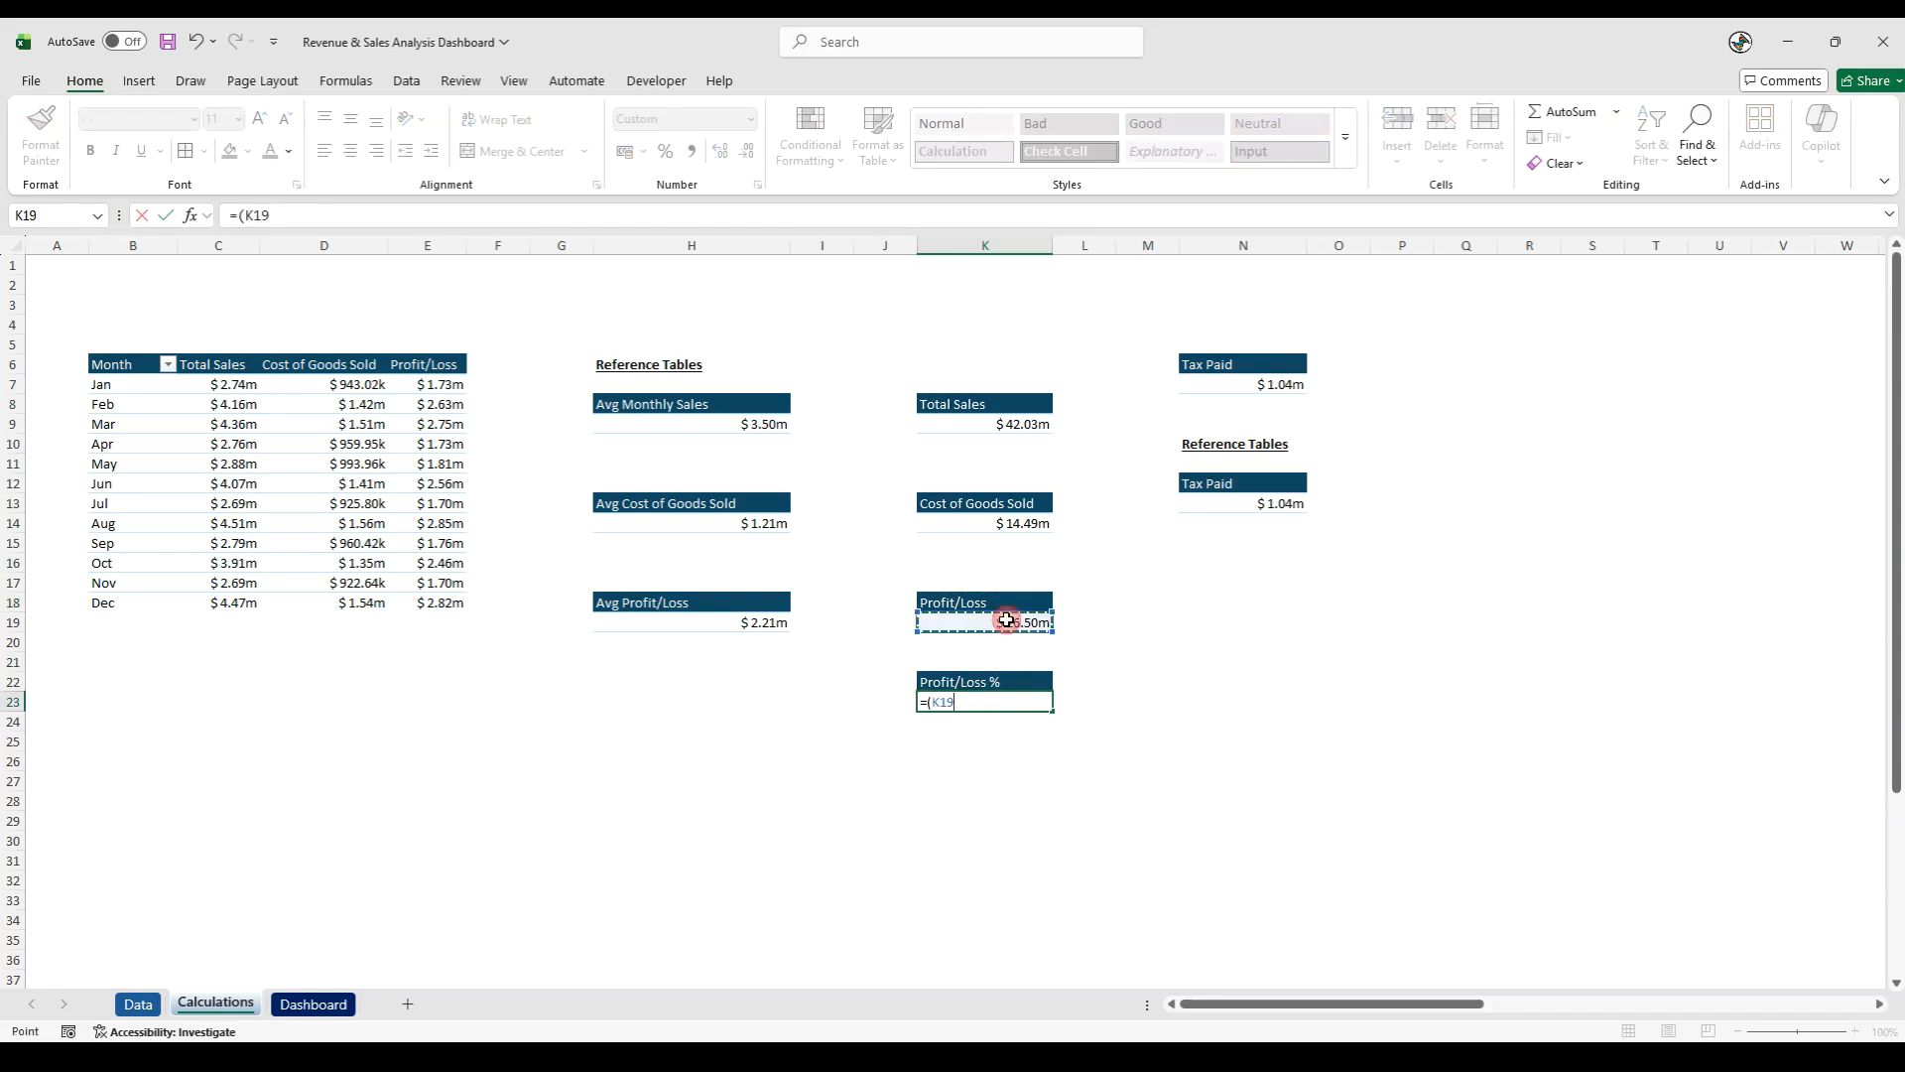
type("-")
left_click(1236, 504)
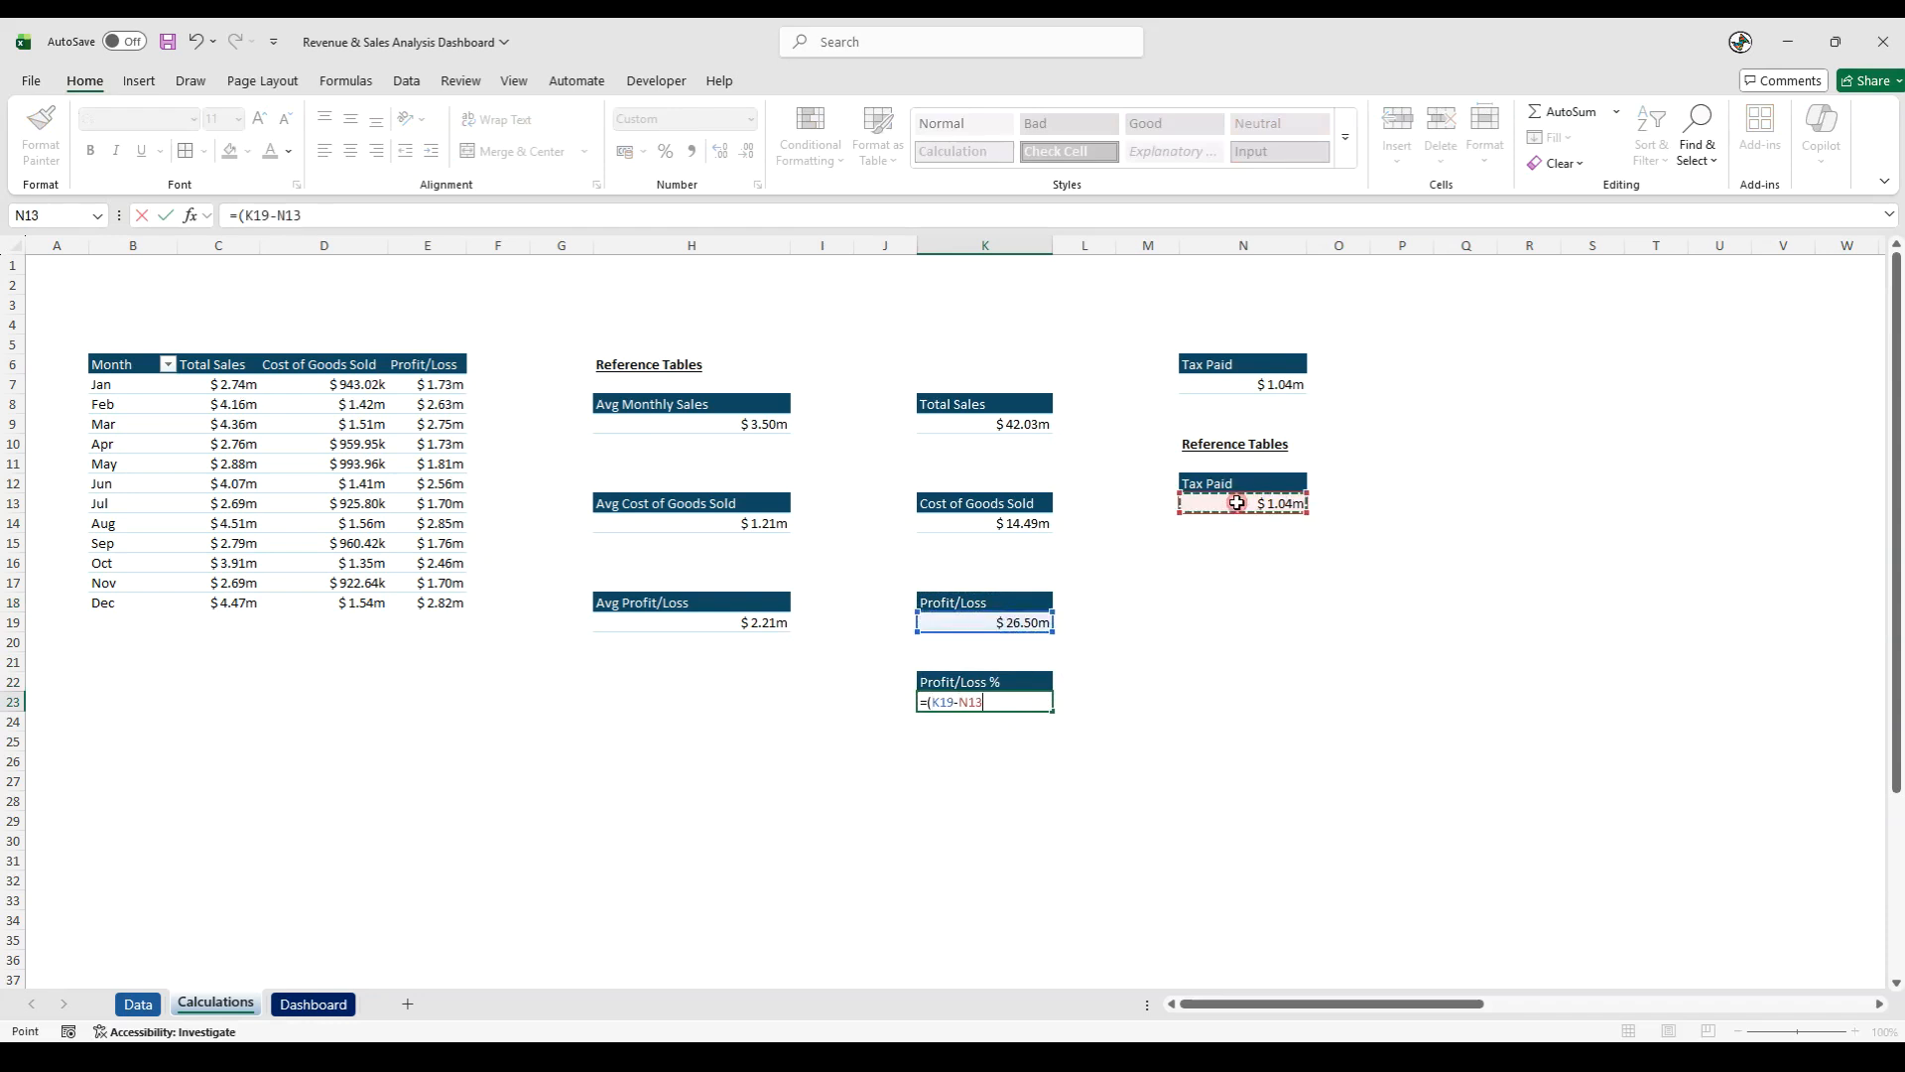
type(")/")
left_click(1022, 421)
key("Return")
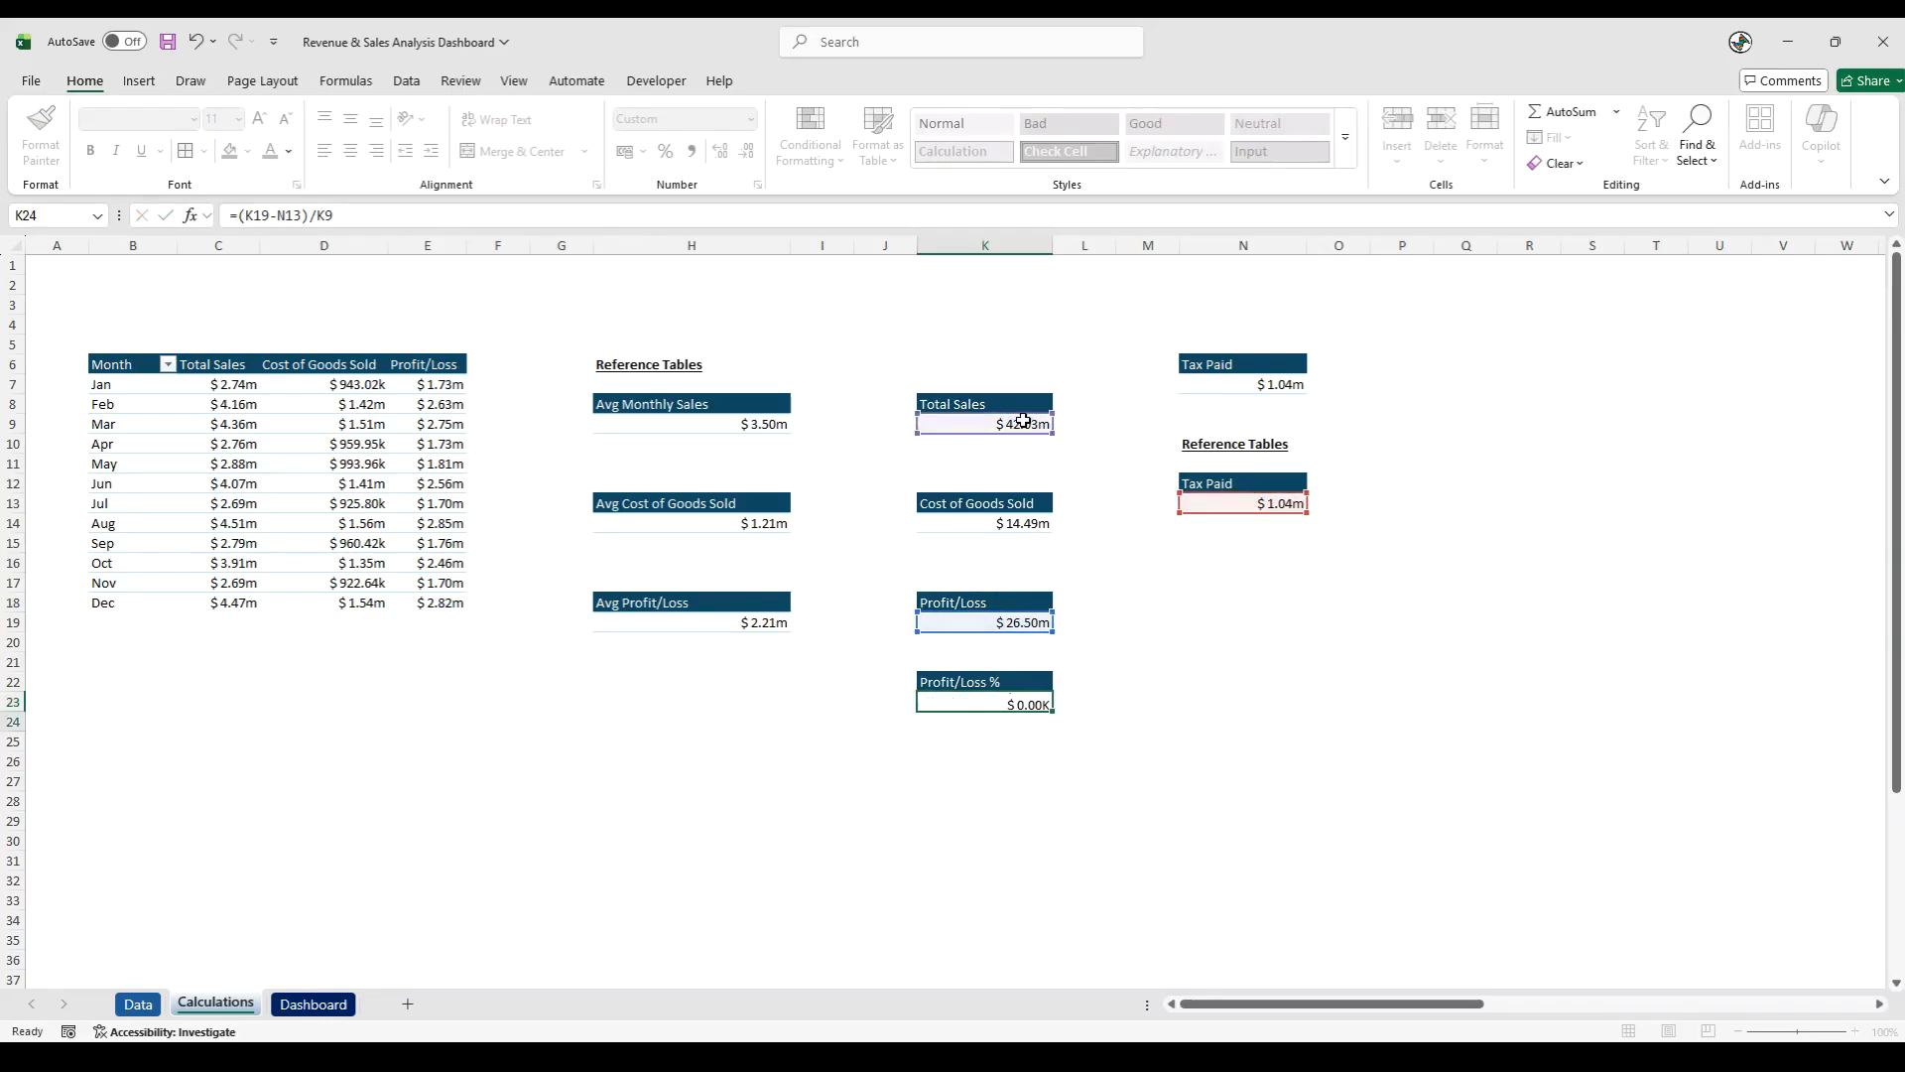
- Format the Profit/Loss % result in K23 as Percentage with 2 decimal places
right_click(1008, 704)
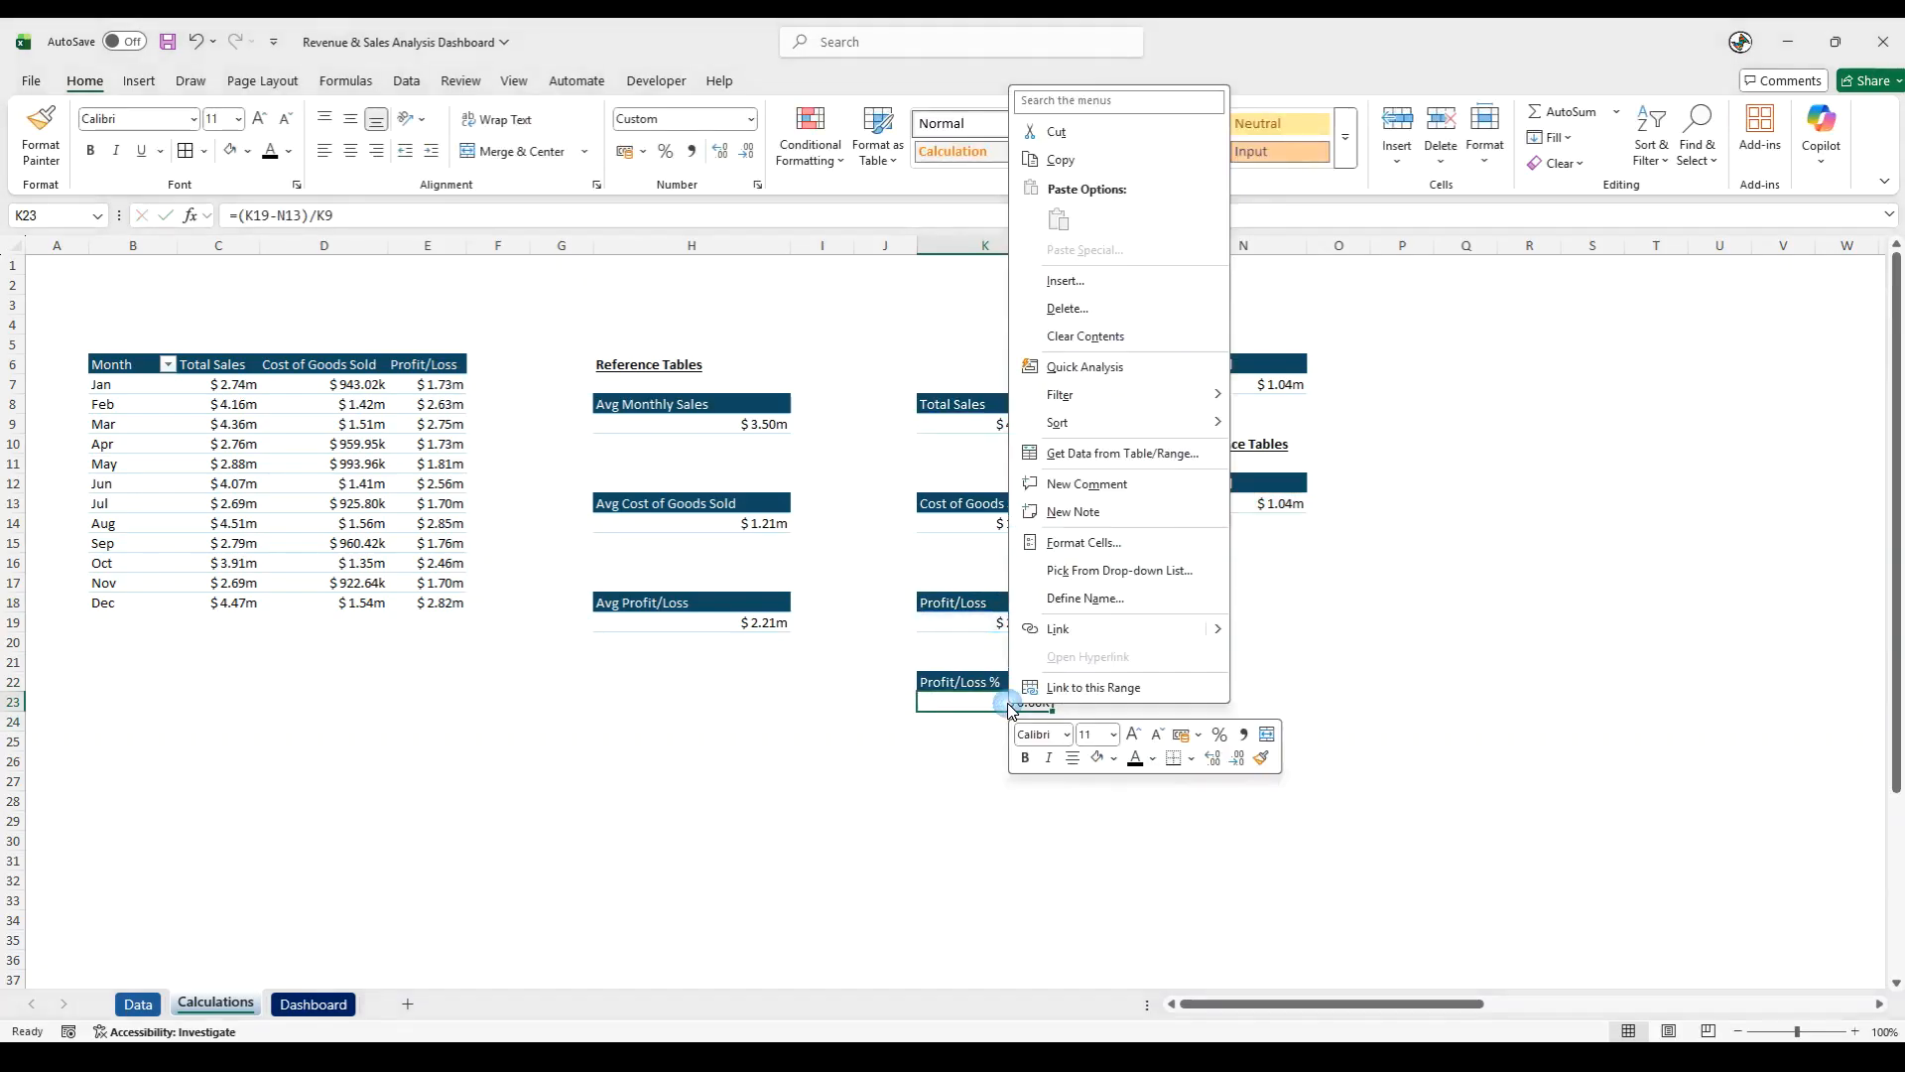
left_click(1092, 543)
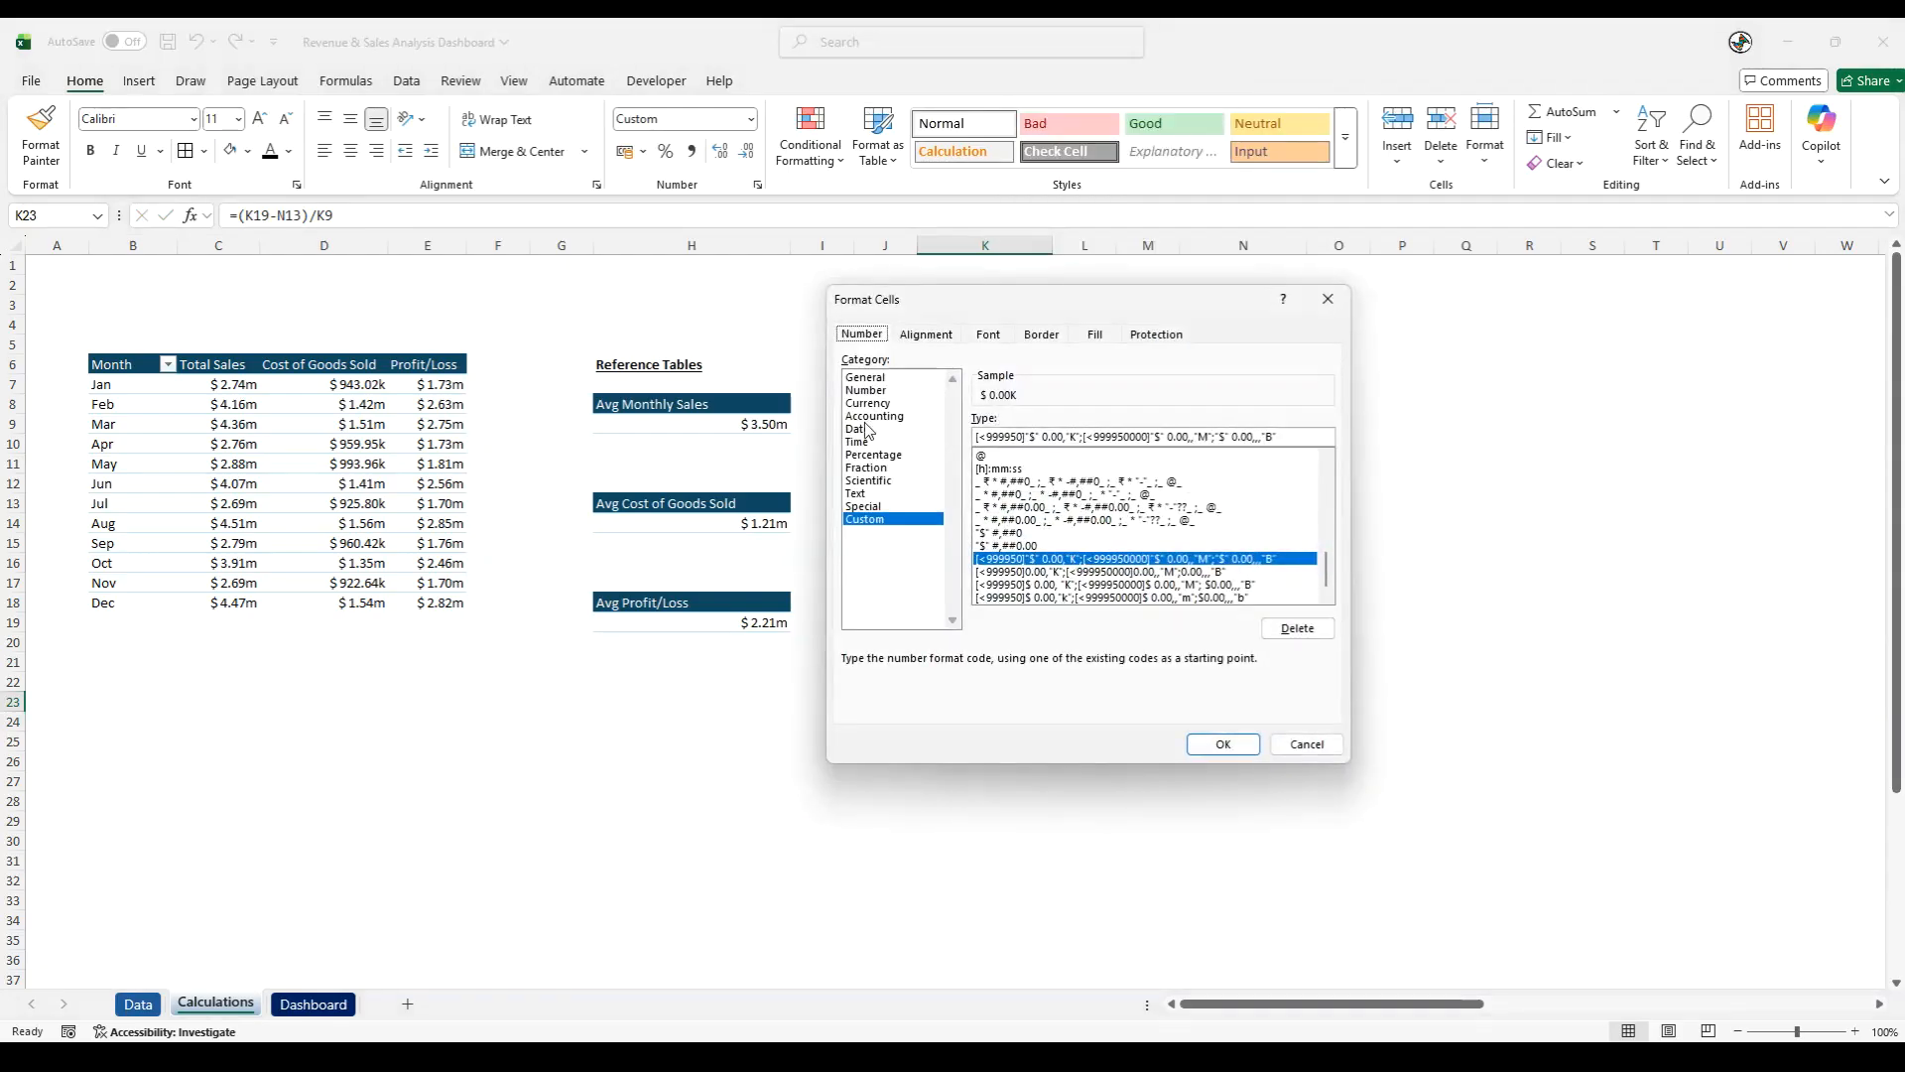
left_click(871, 456)
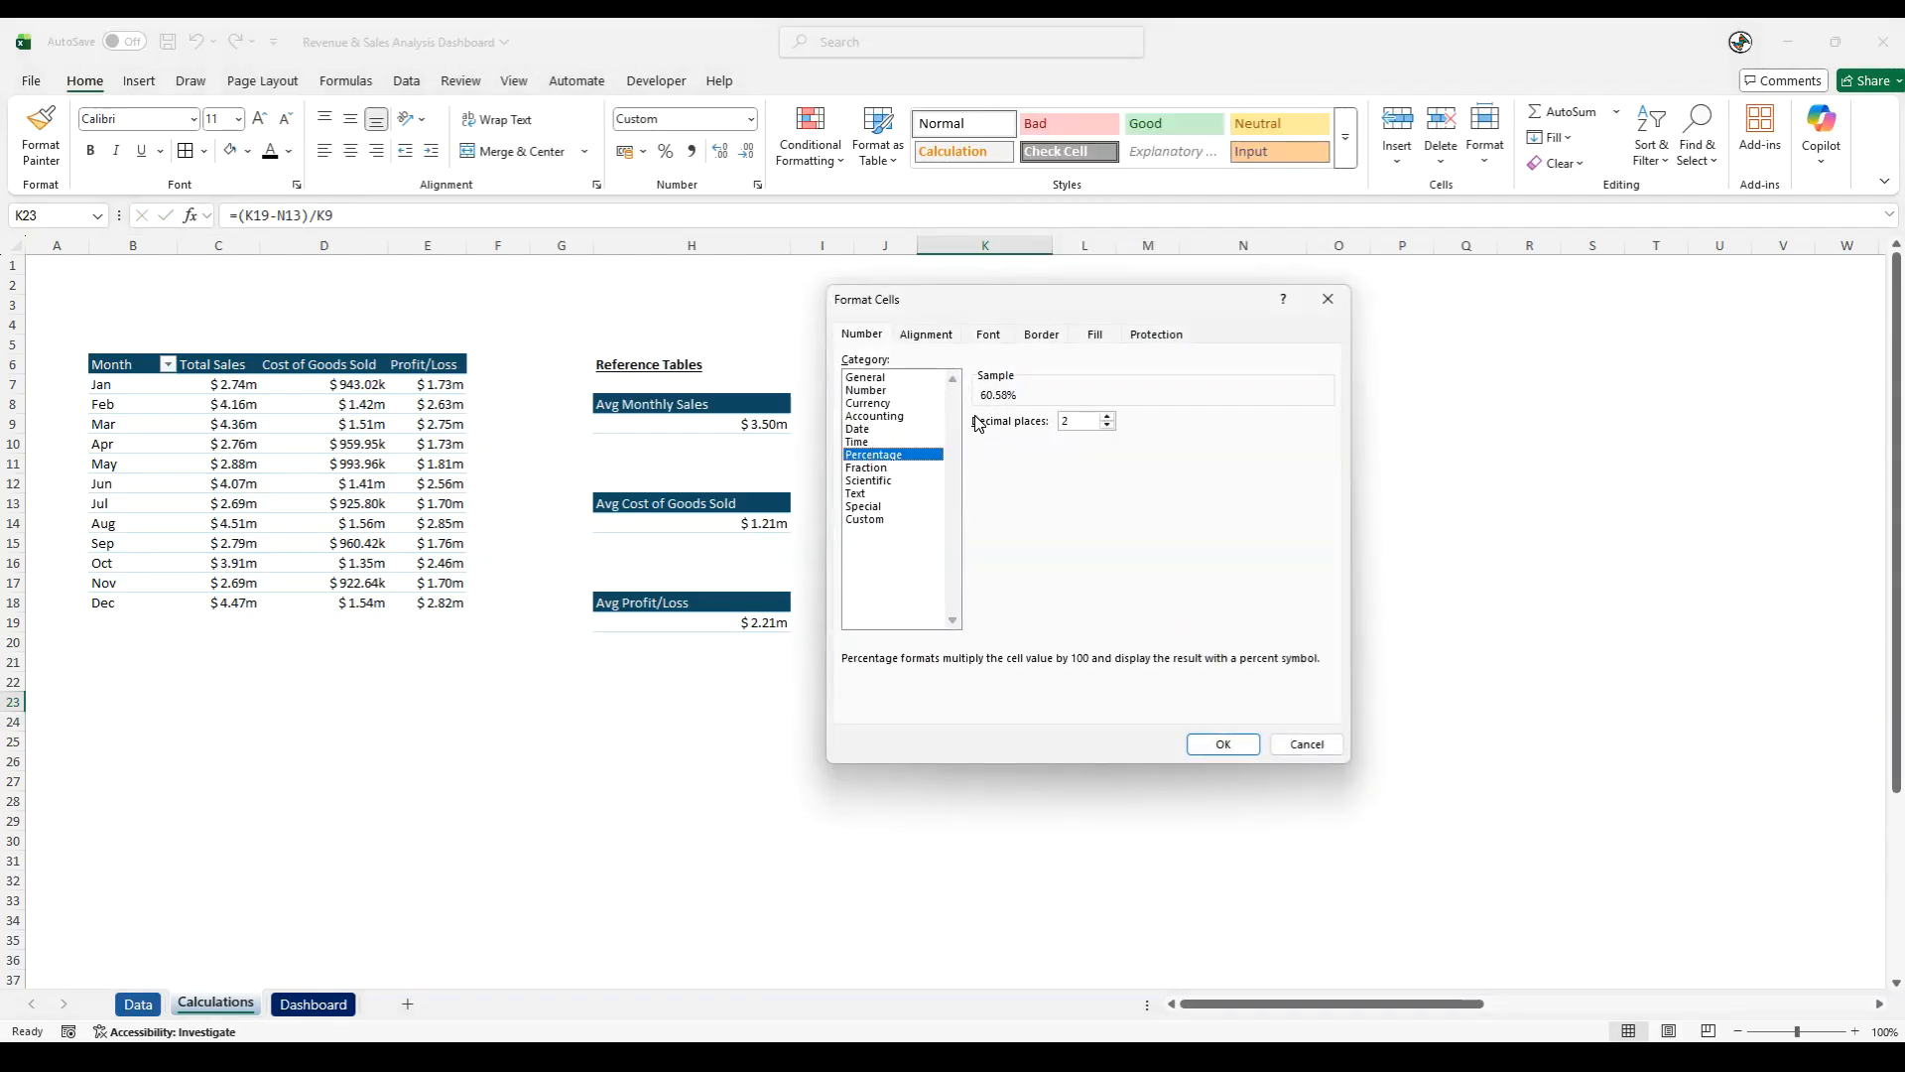
left_click(1218, 745)
left_click(976, 773)
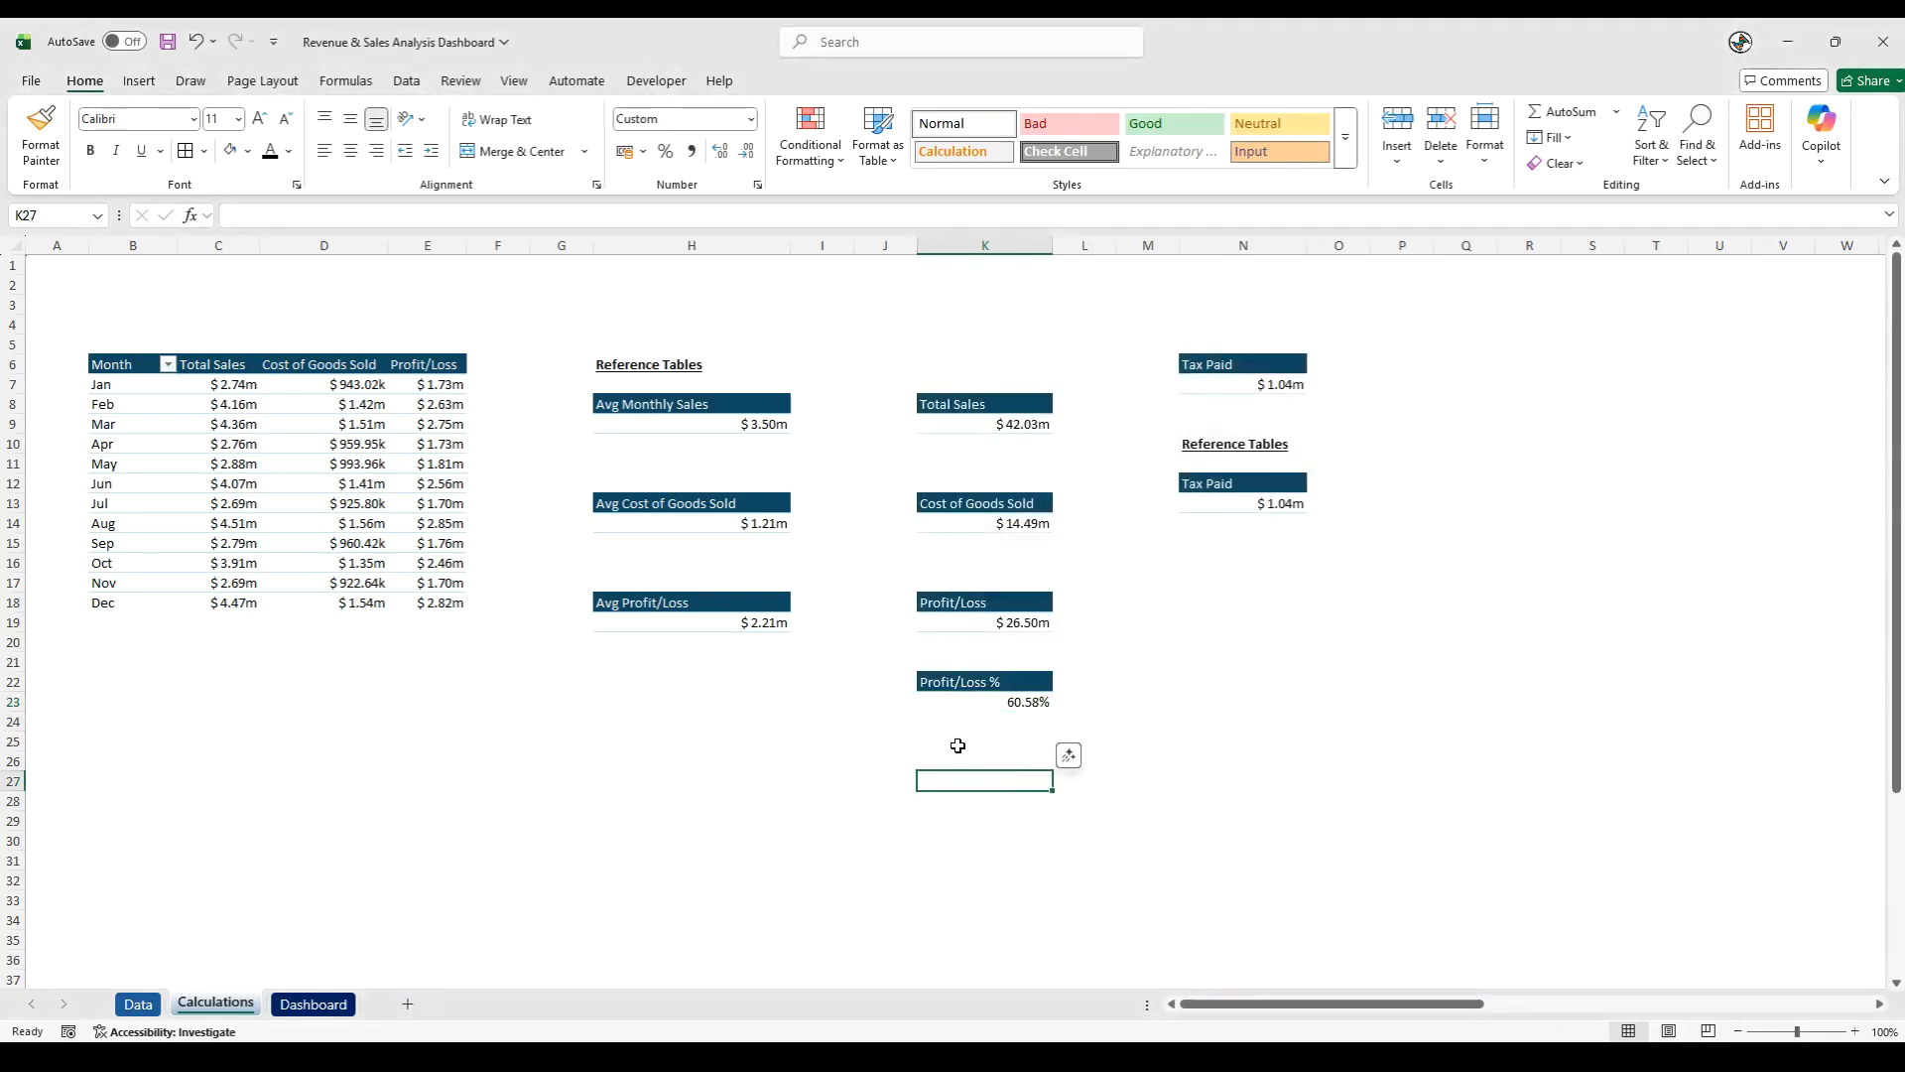
- Refresh all data connections and PivotTables in the workbook and save the file
left_click(420, 87)
left_click(378, 160)
left_click(383, 190)
left_click(167, 42)
left_click(483, 526)
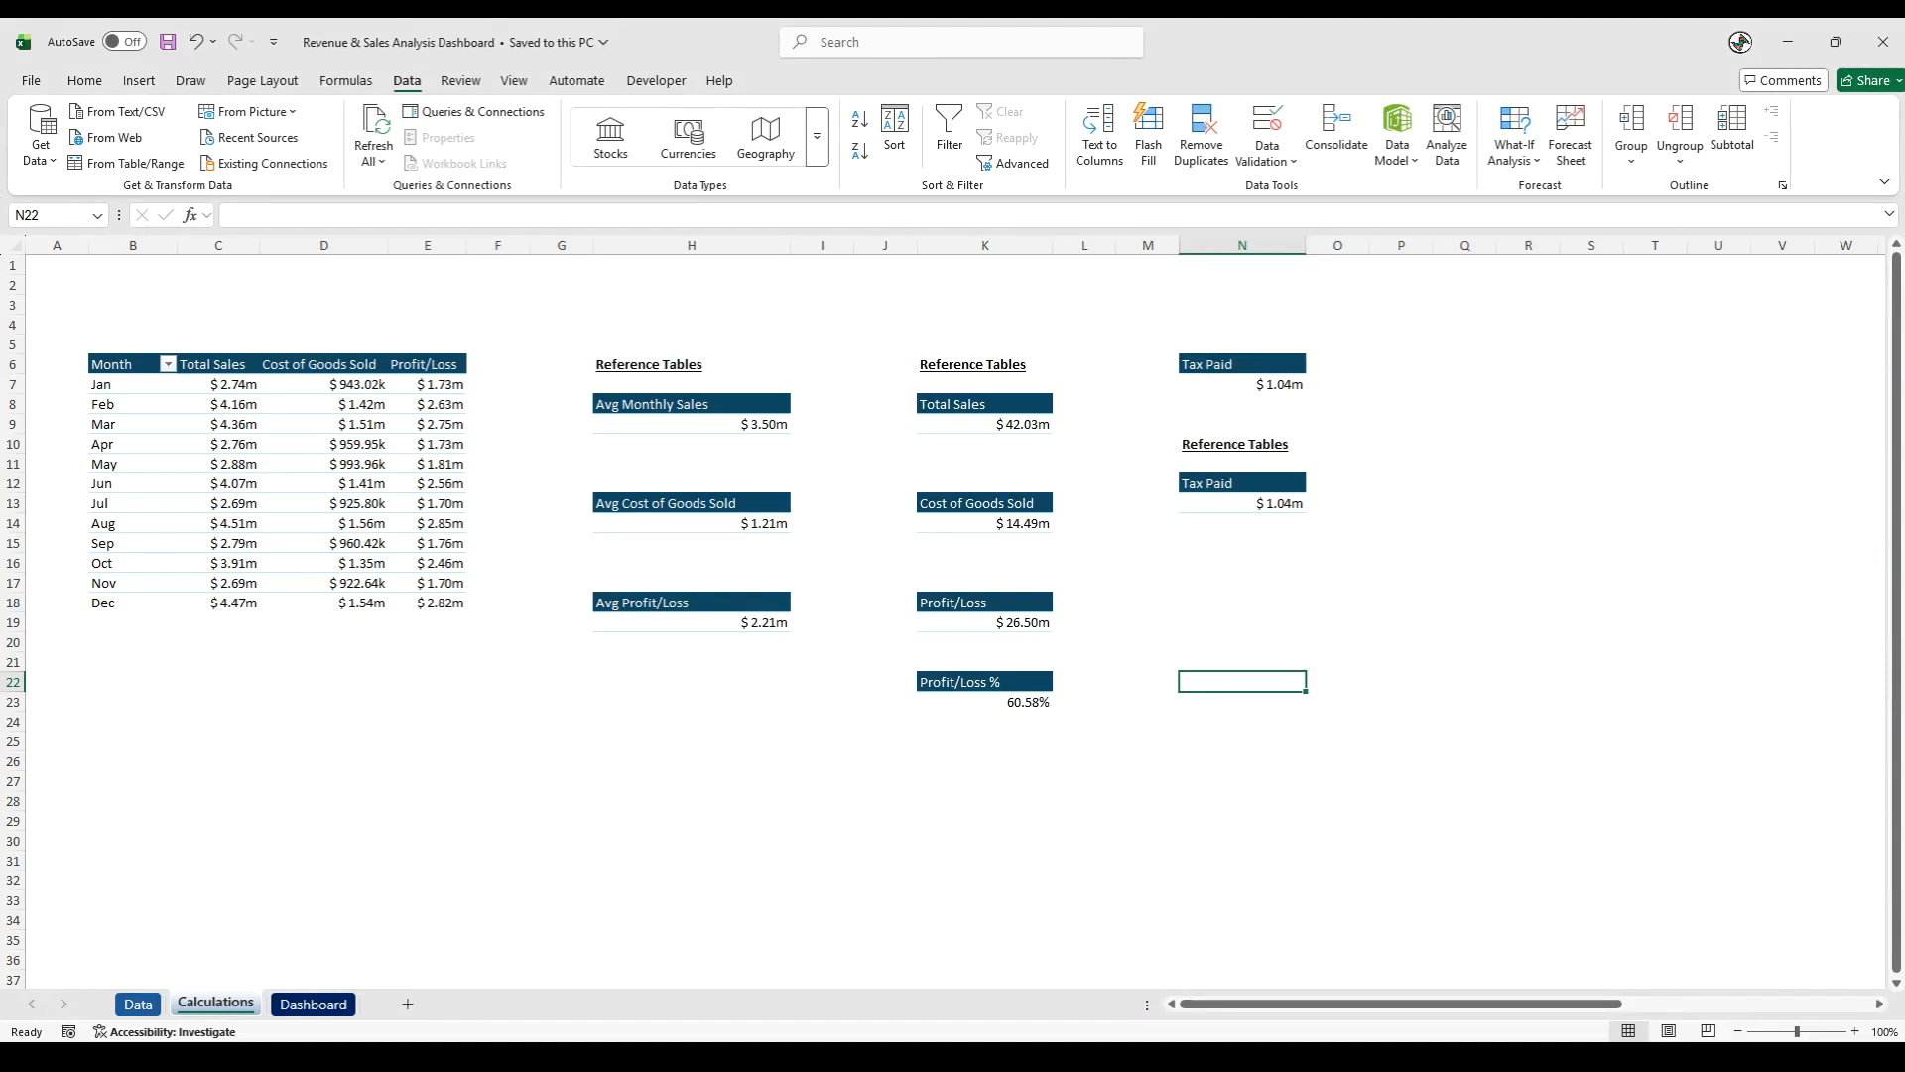
left_click(1255, 701)
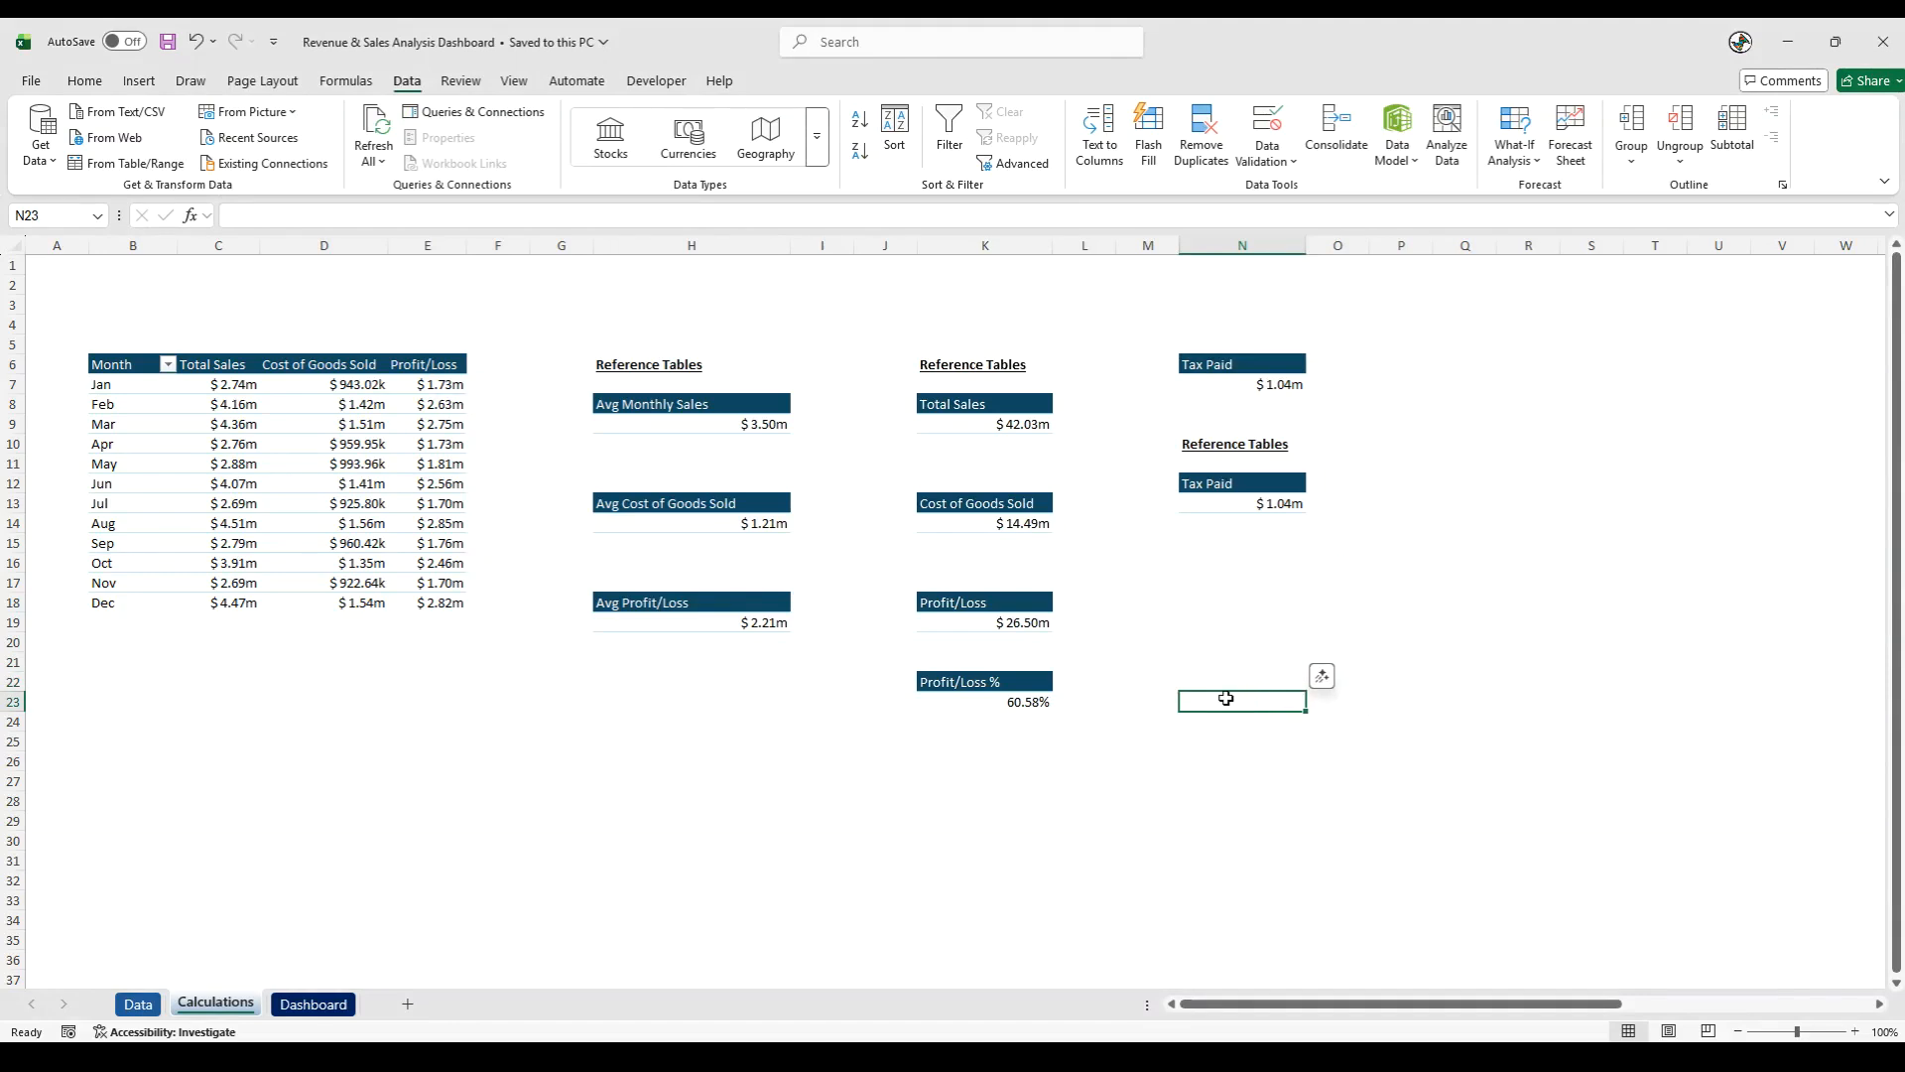
- Switch to the Dashboard sheet and set its zoom to a custom 80%
left_click(314, 1004)
left_click(812, 802)
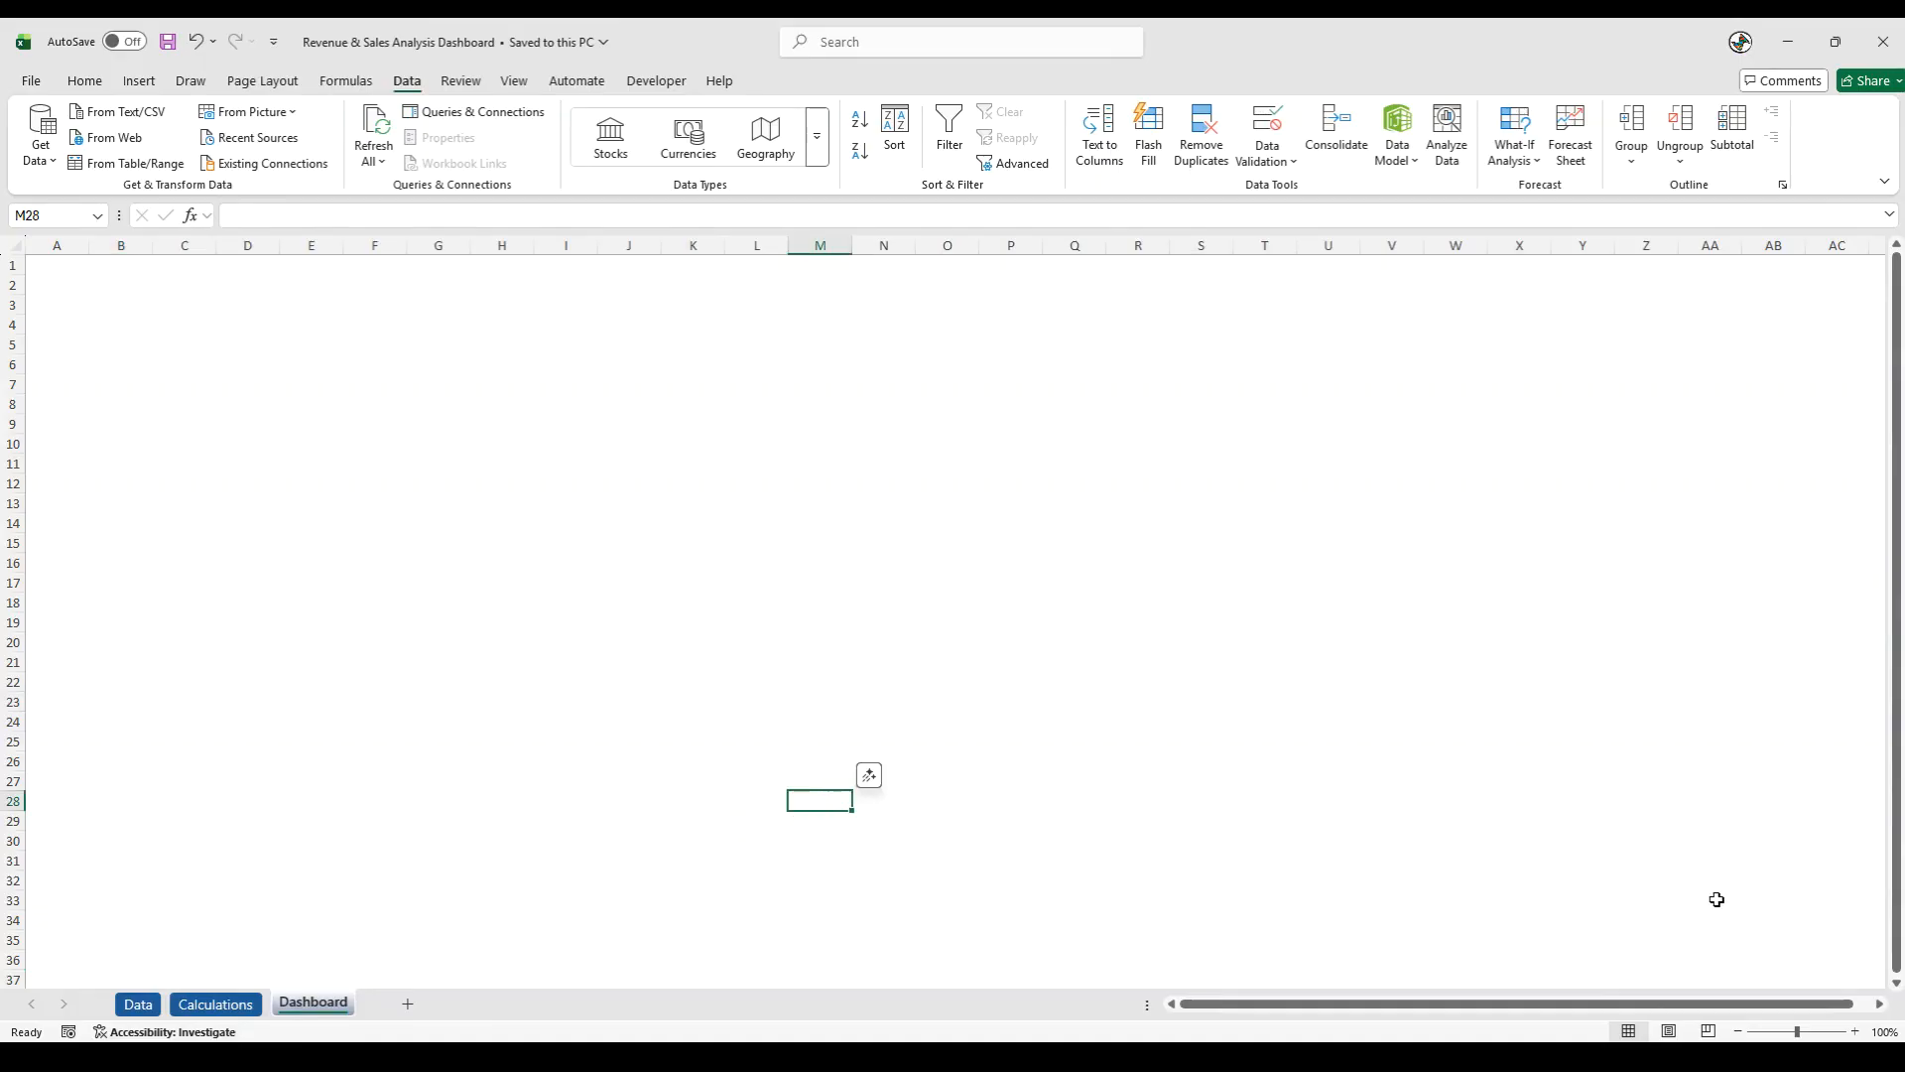
left_click(1884, 1028)
double_click(883, 683)
type("80")
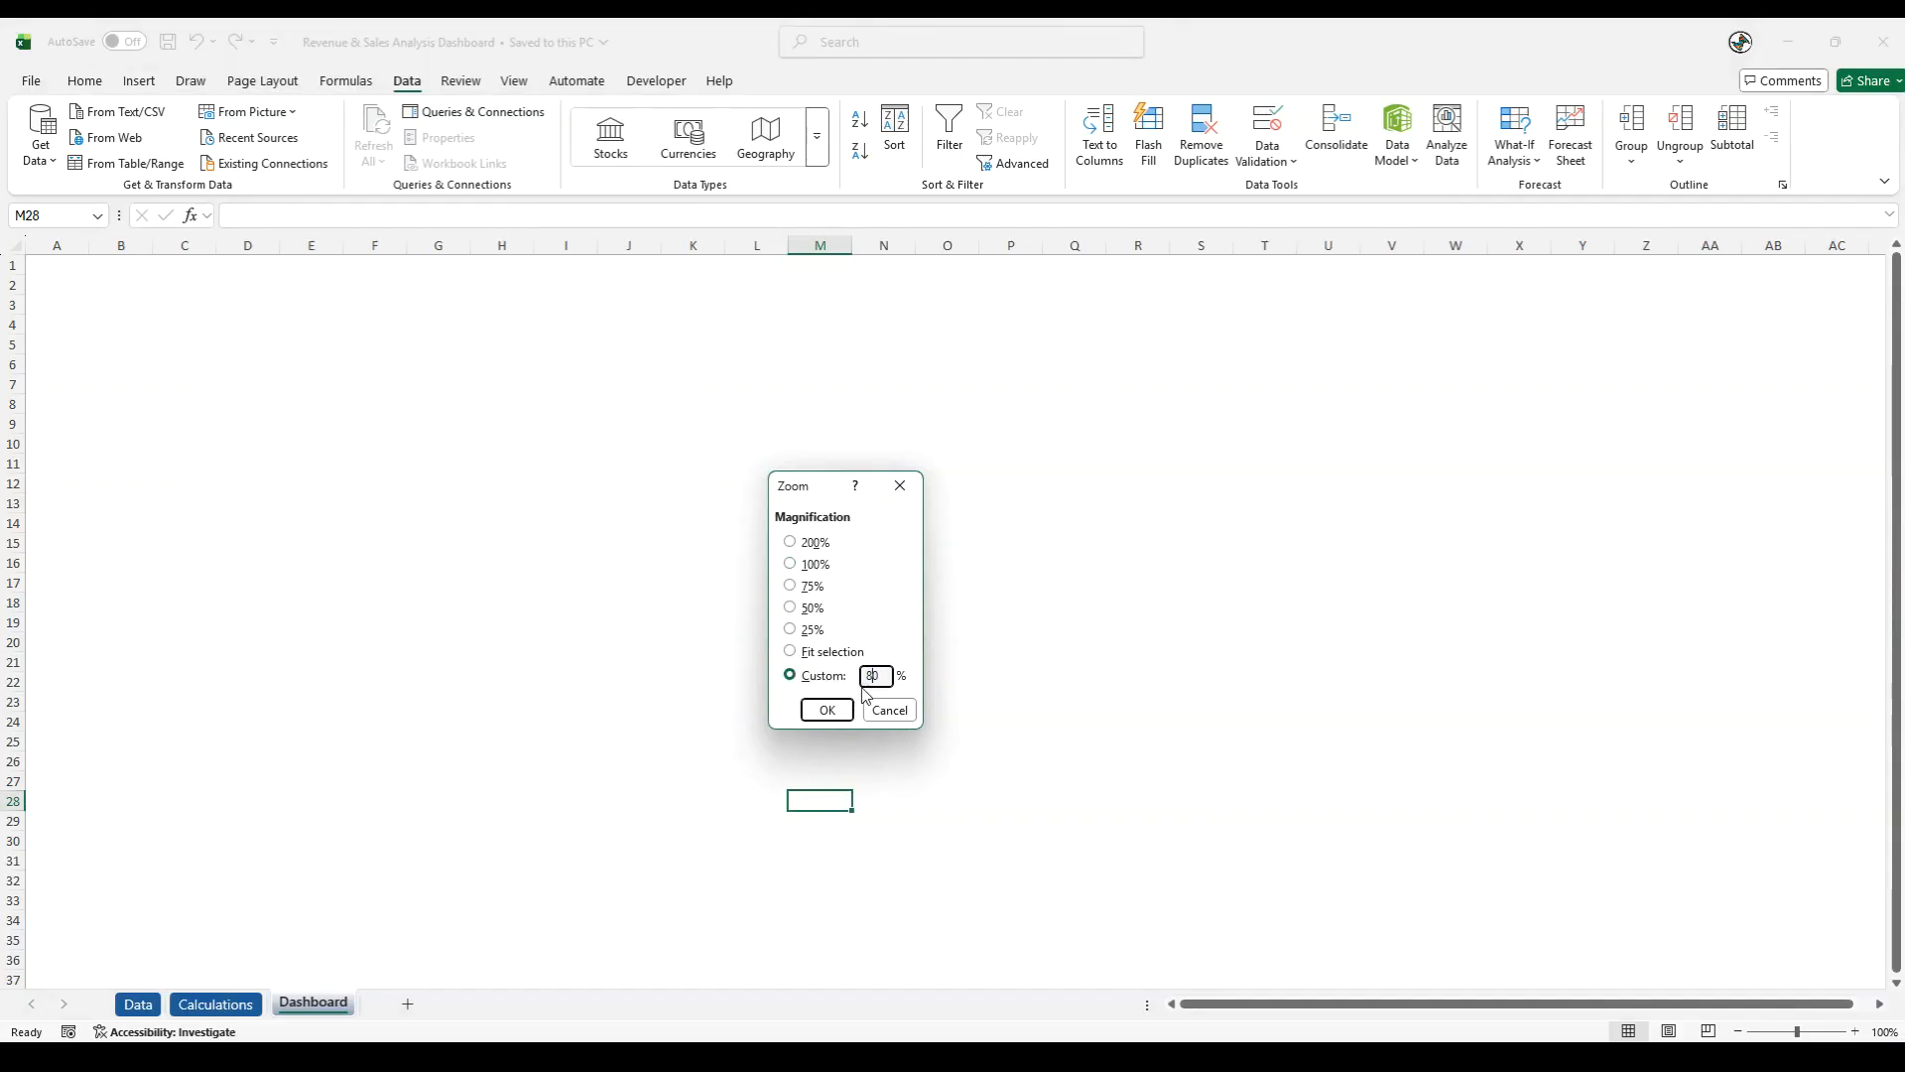
left_click(827, 709)
left_click(585, 545)
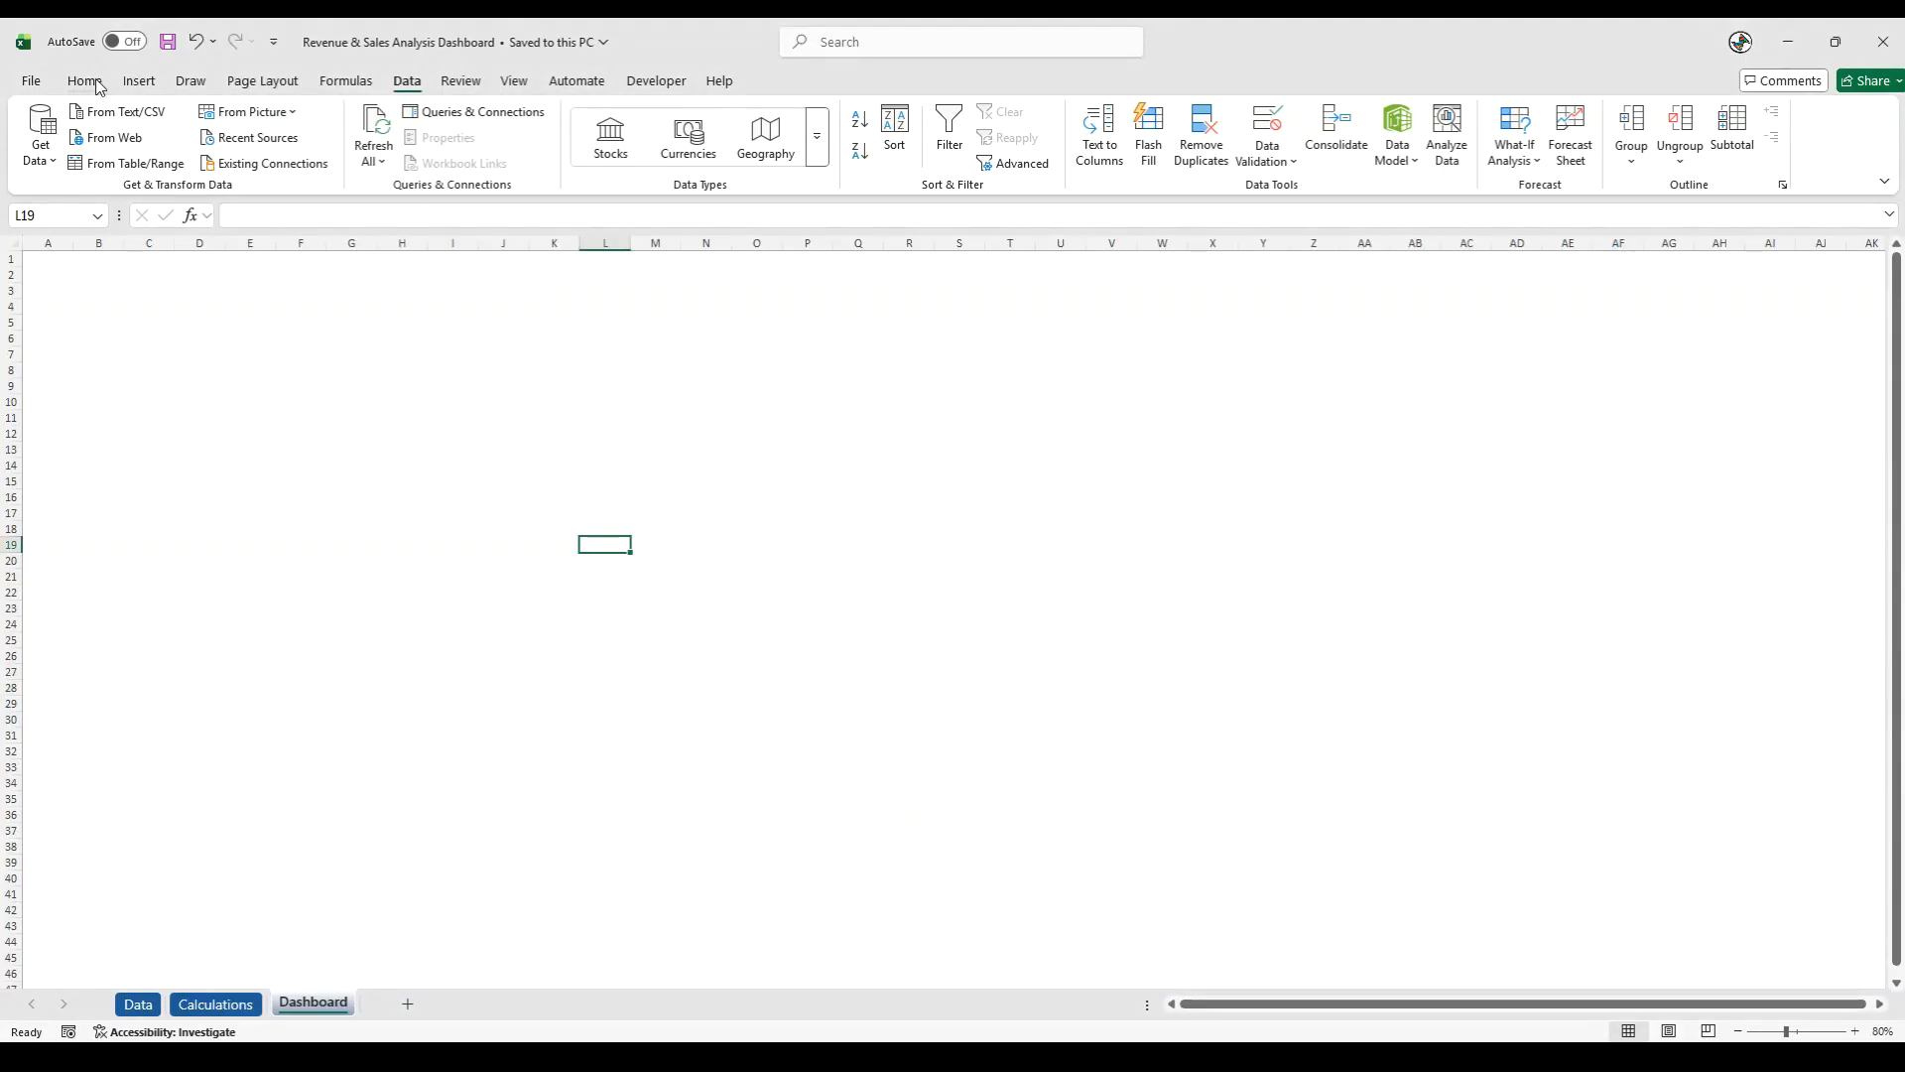
- Draw a rounded-corner rectangle about 31.4 cm wide and 11.8 cm high on the Dashboard sheet
left_click(139, 81)
left_click(338, 137)
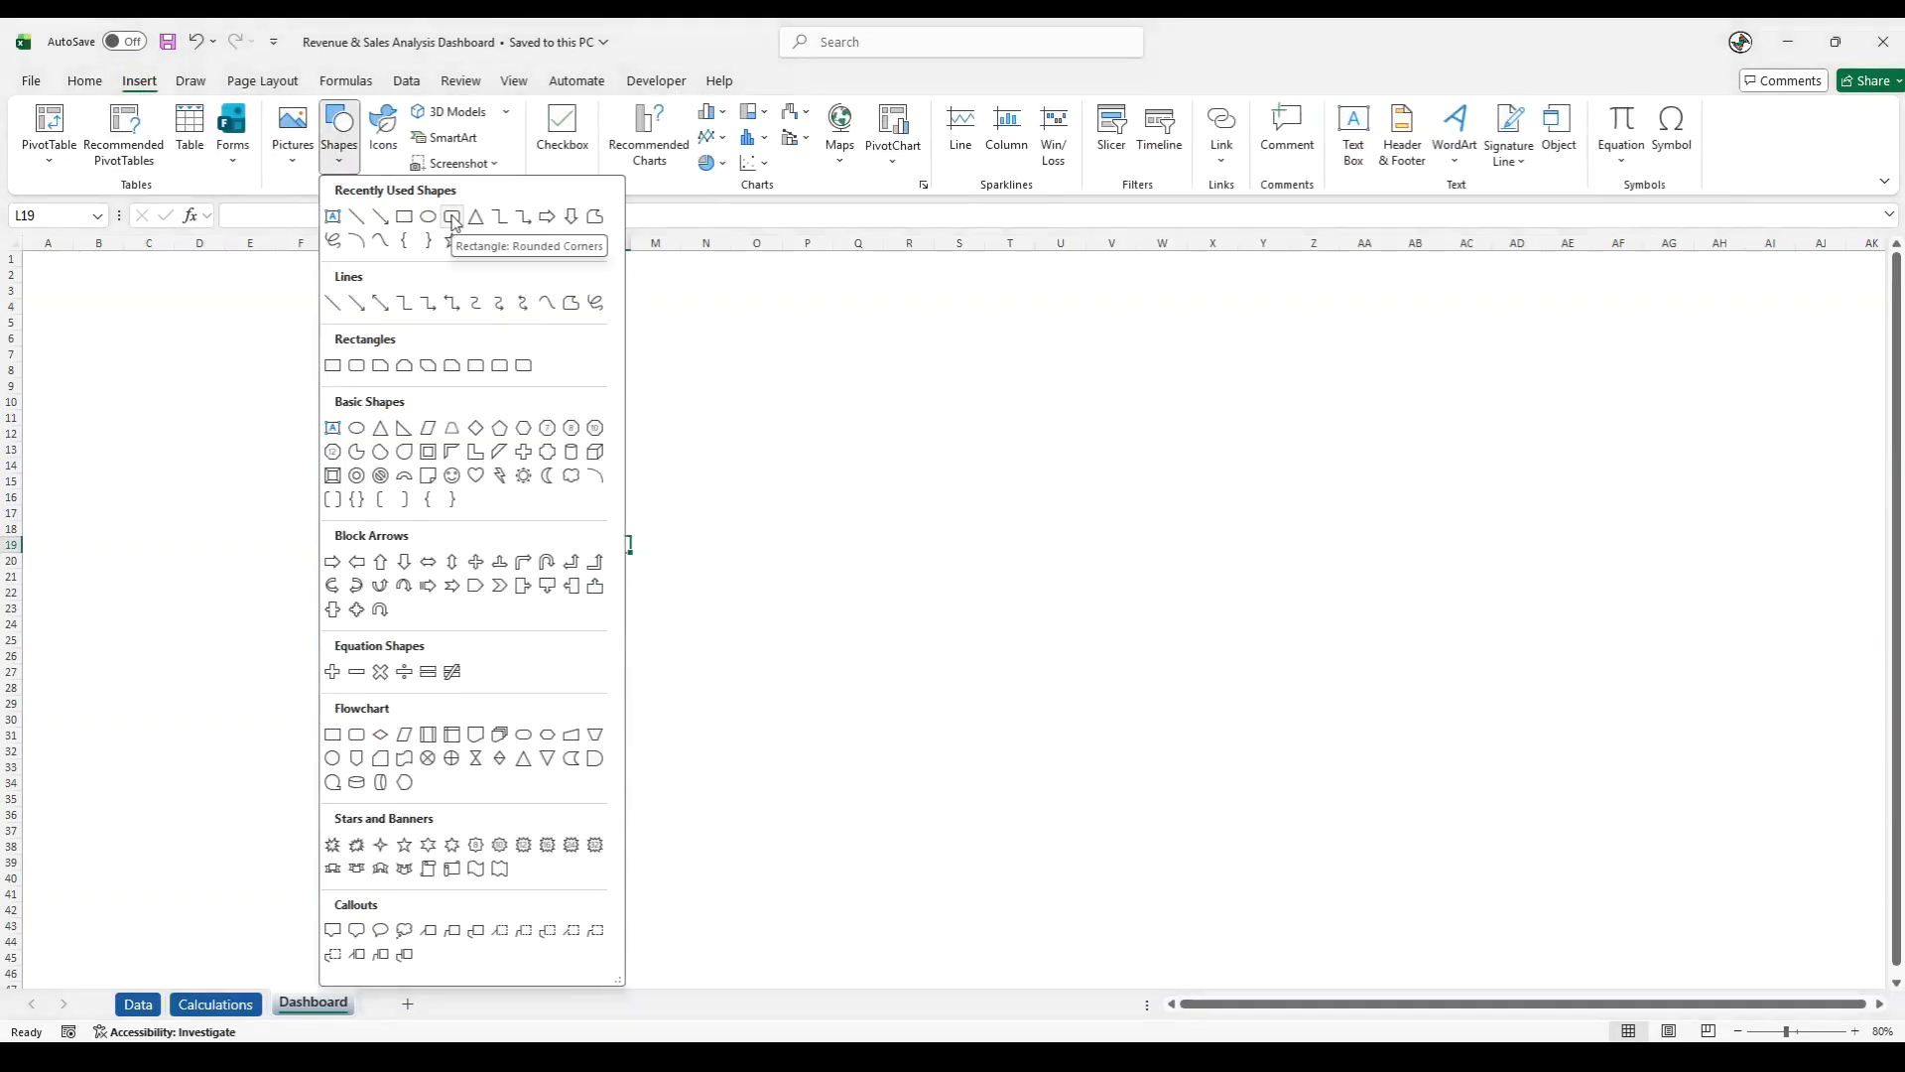
left_click(452, 217)
left_click_drag(152, 311, 1099, 665)
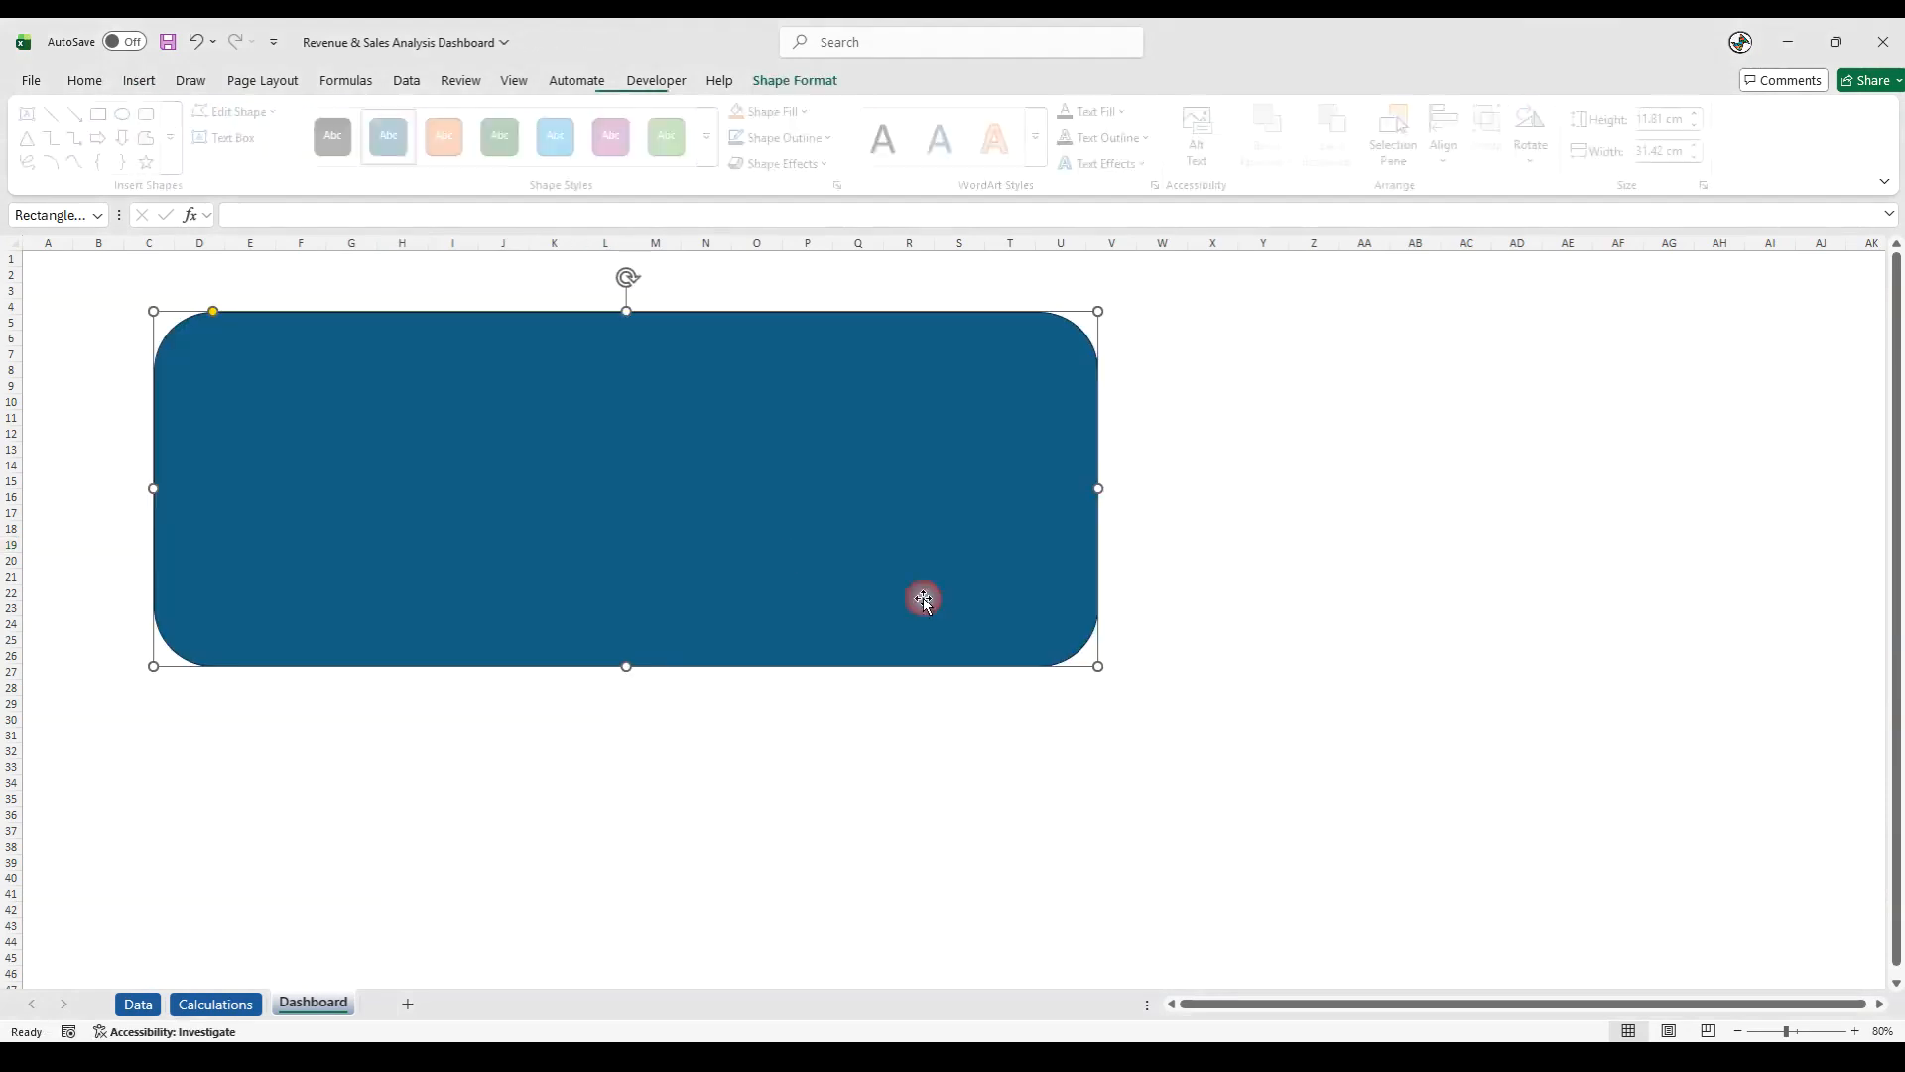
- Set the rounded rectangle's height to 27.87 cm and its width to 54.21 cm
right_click(574, 466)
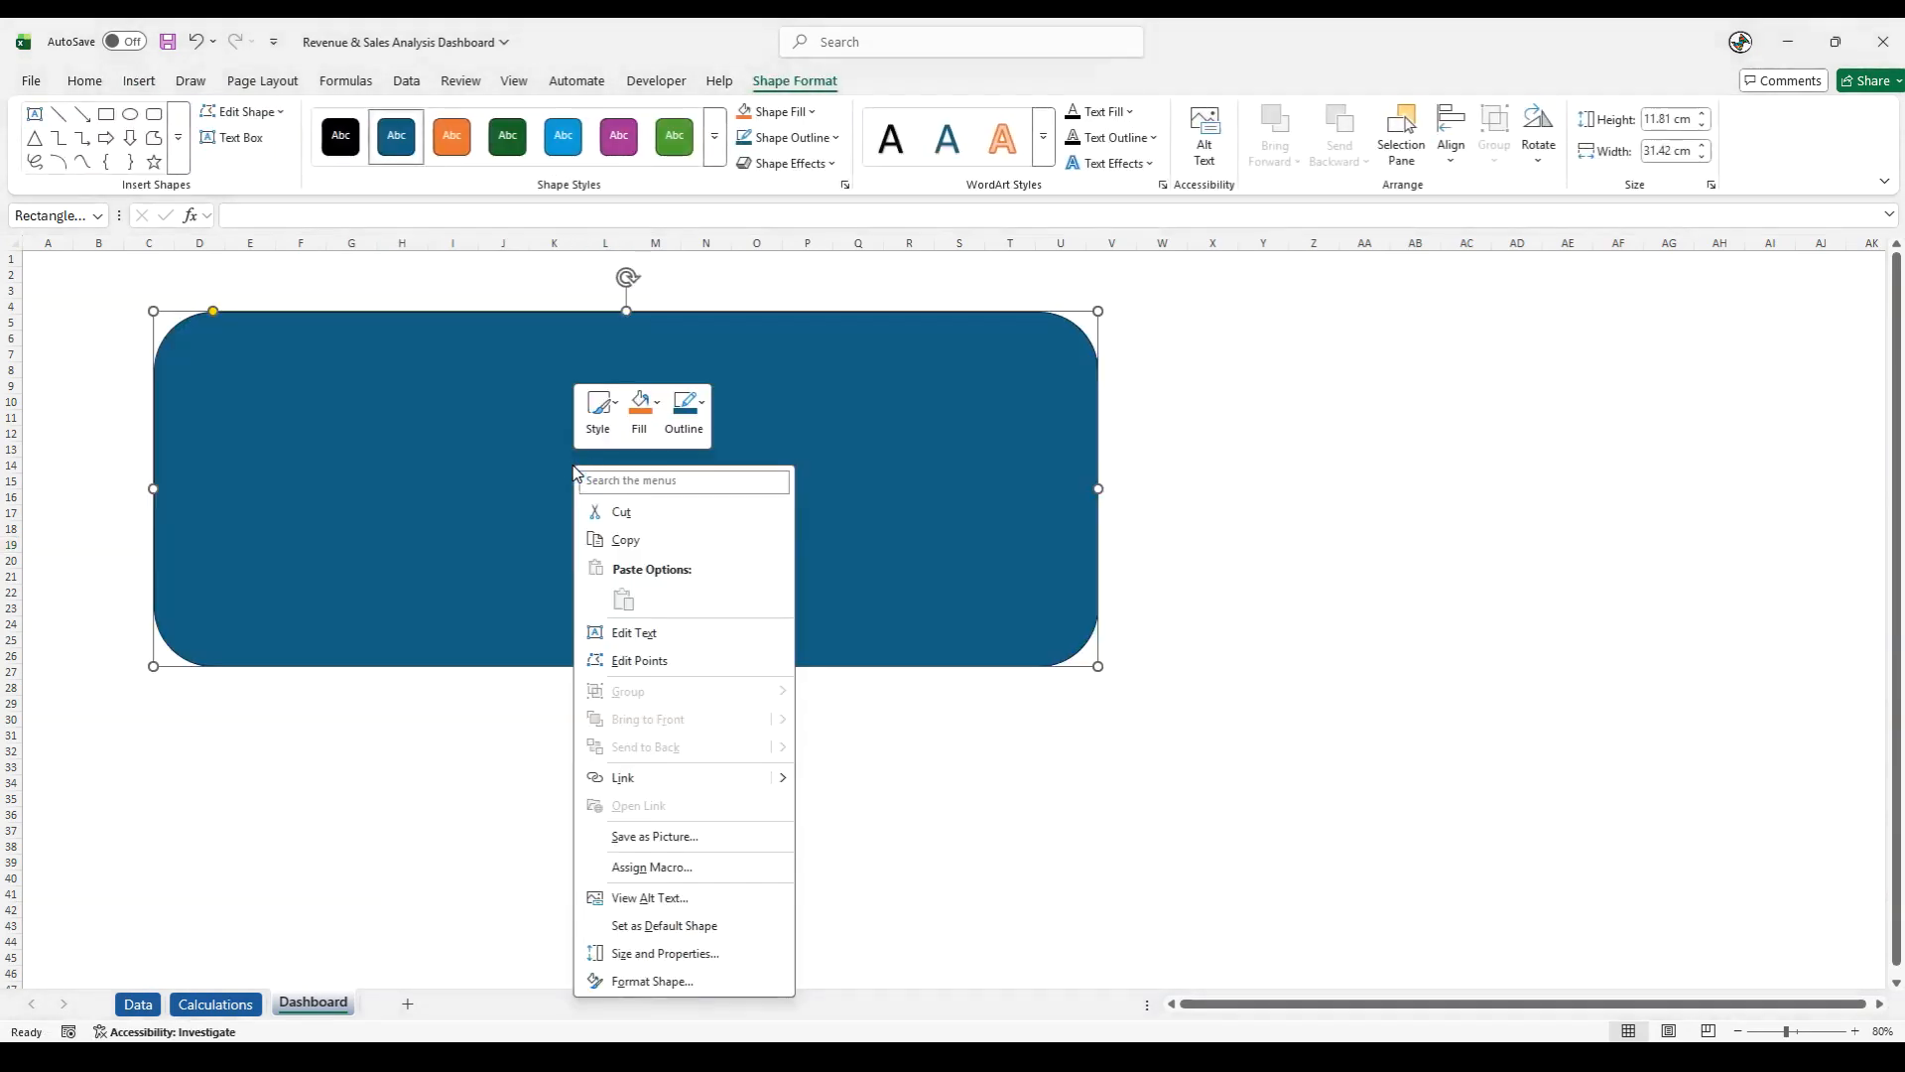
left_click(672, 980)
double_click(1785, 409)
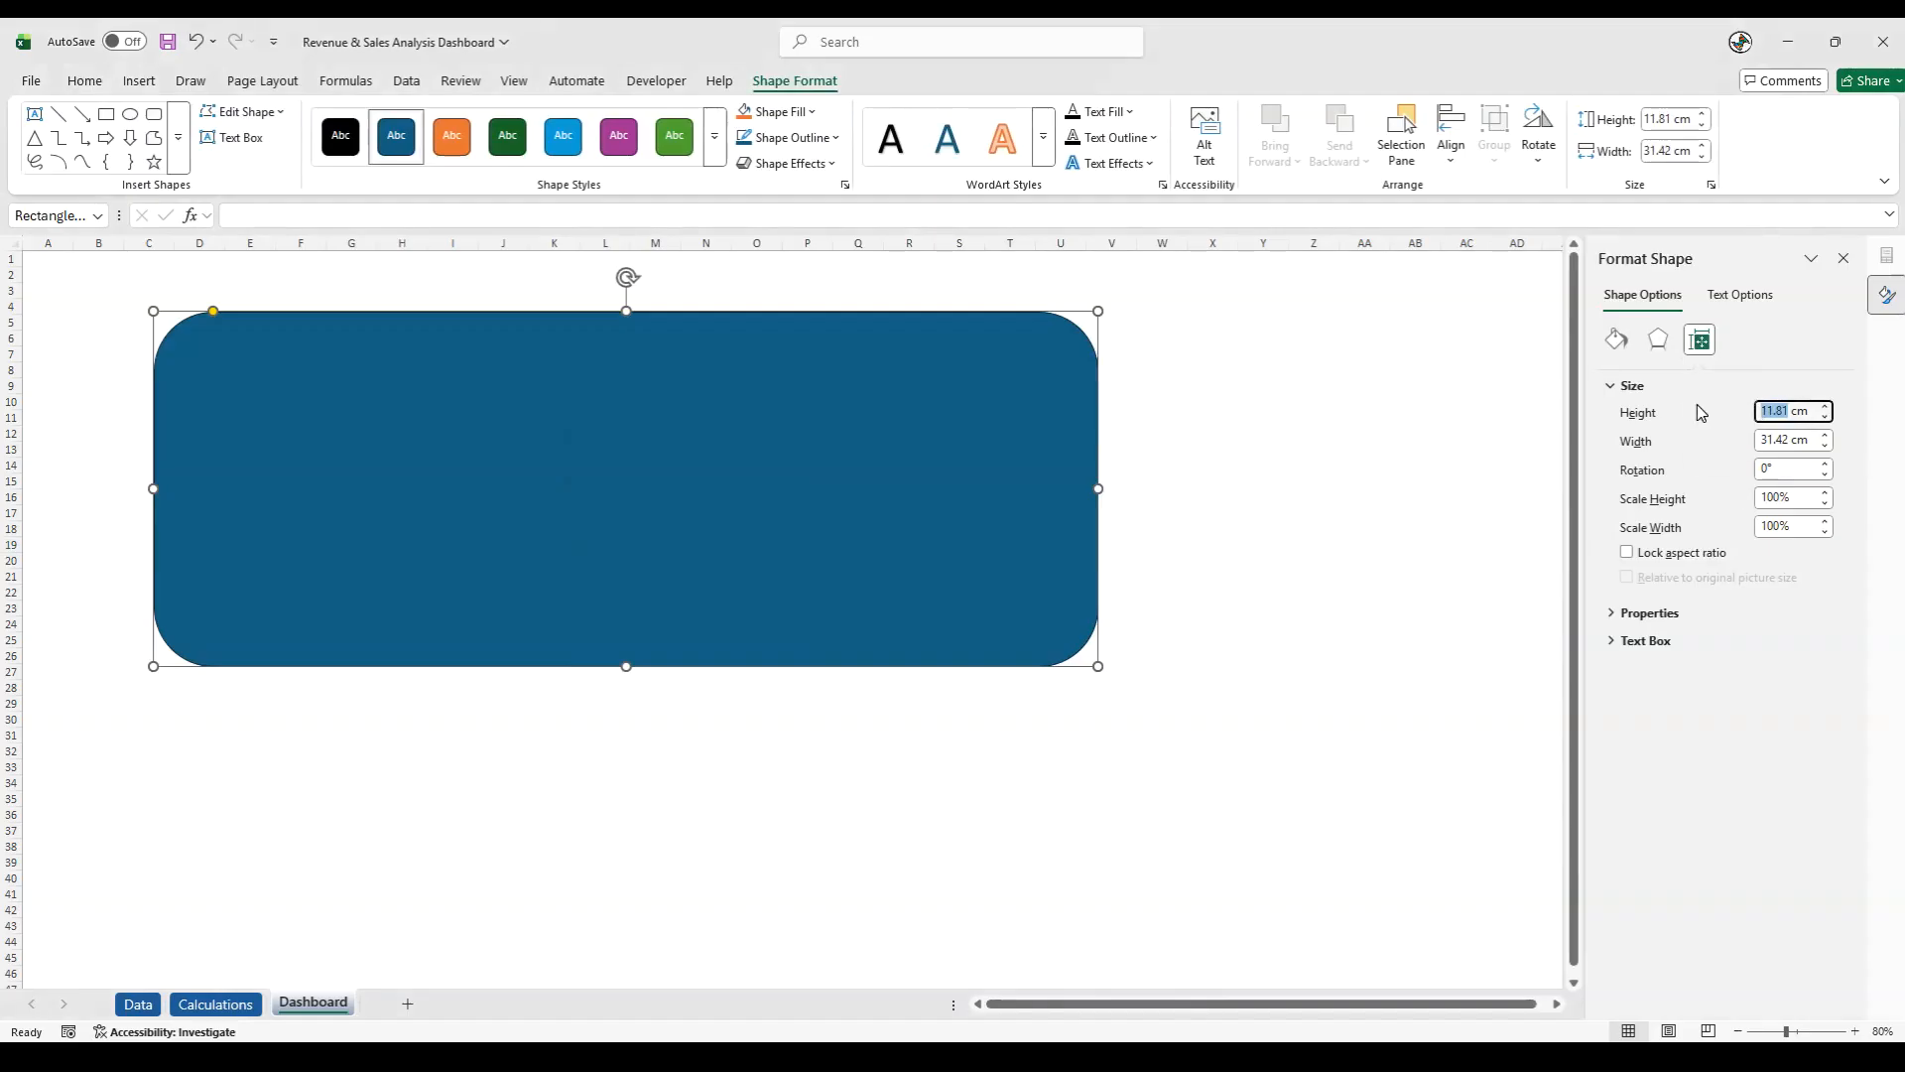
type("27.87")
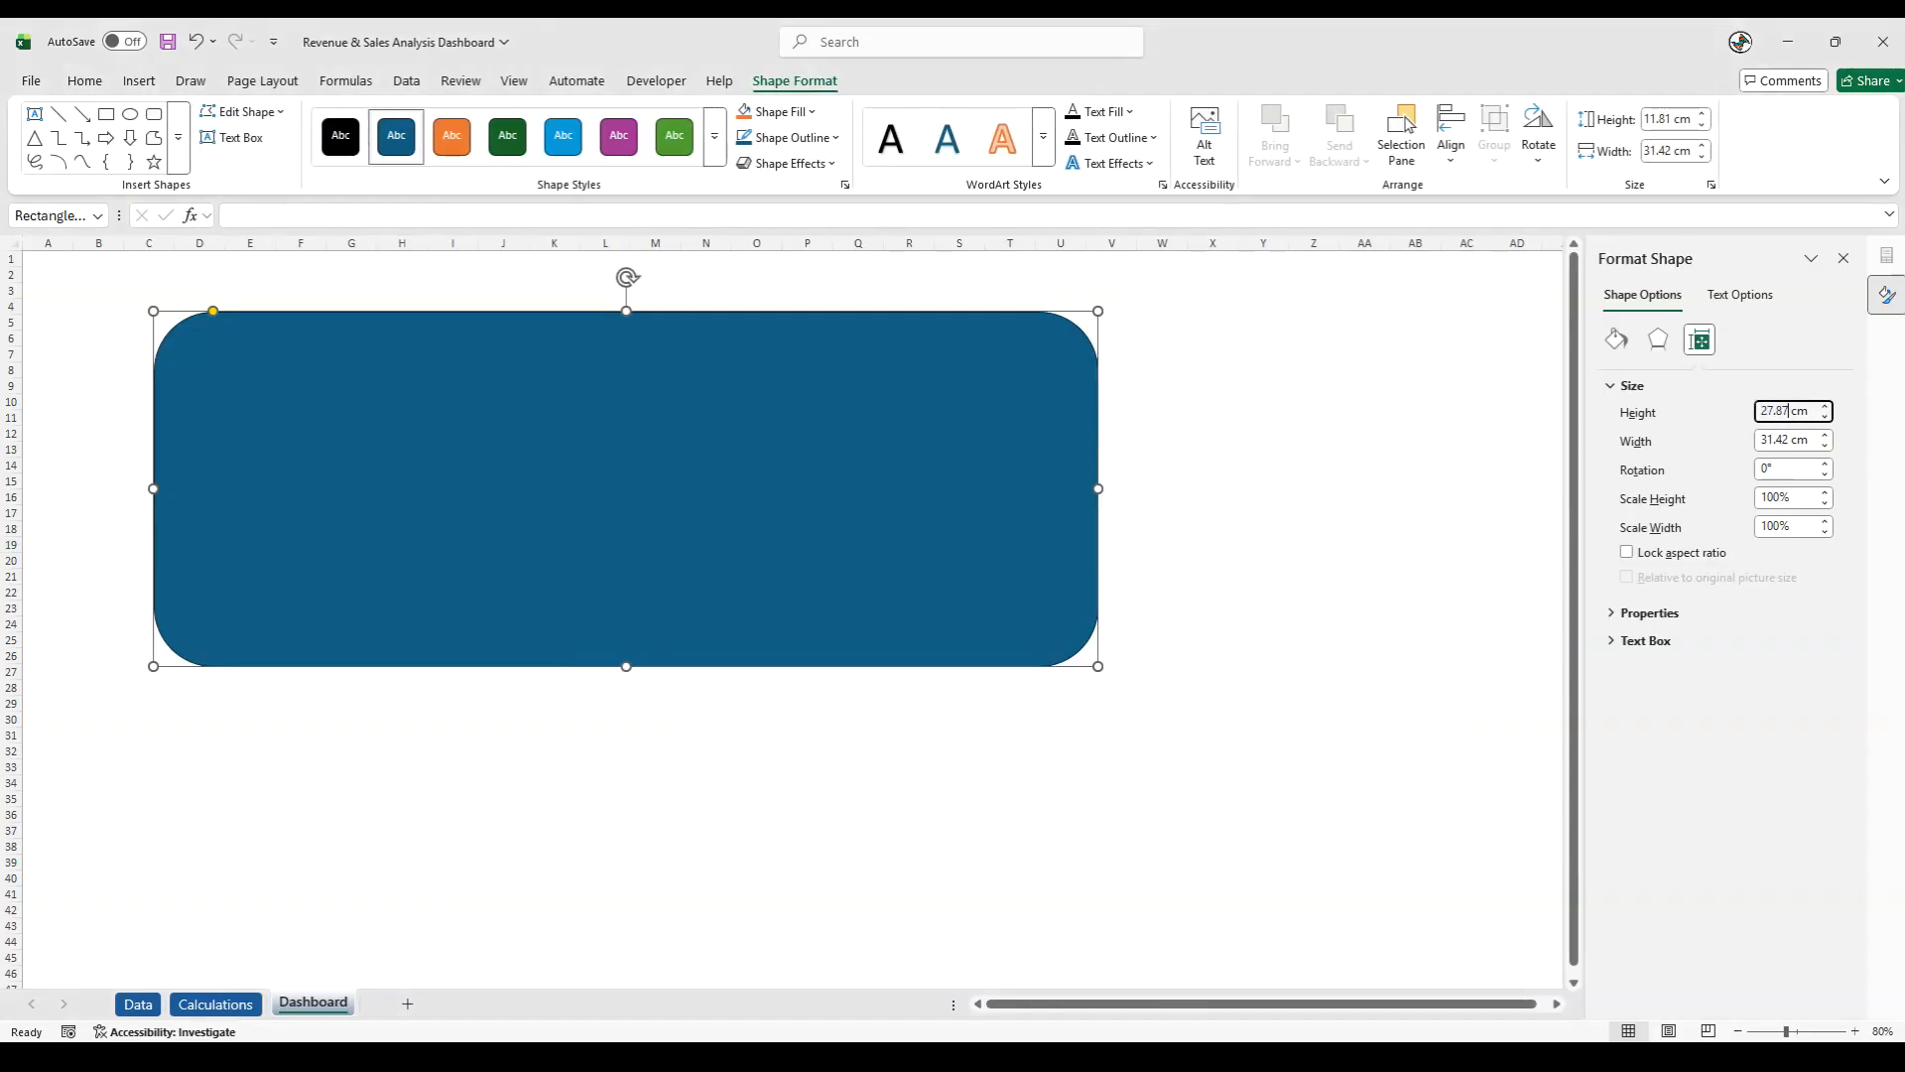
double_click(1790, 442)
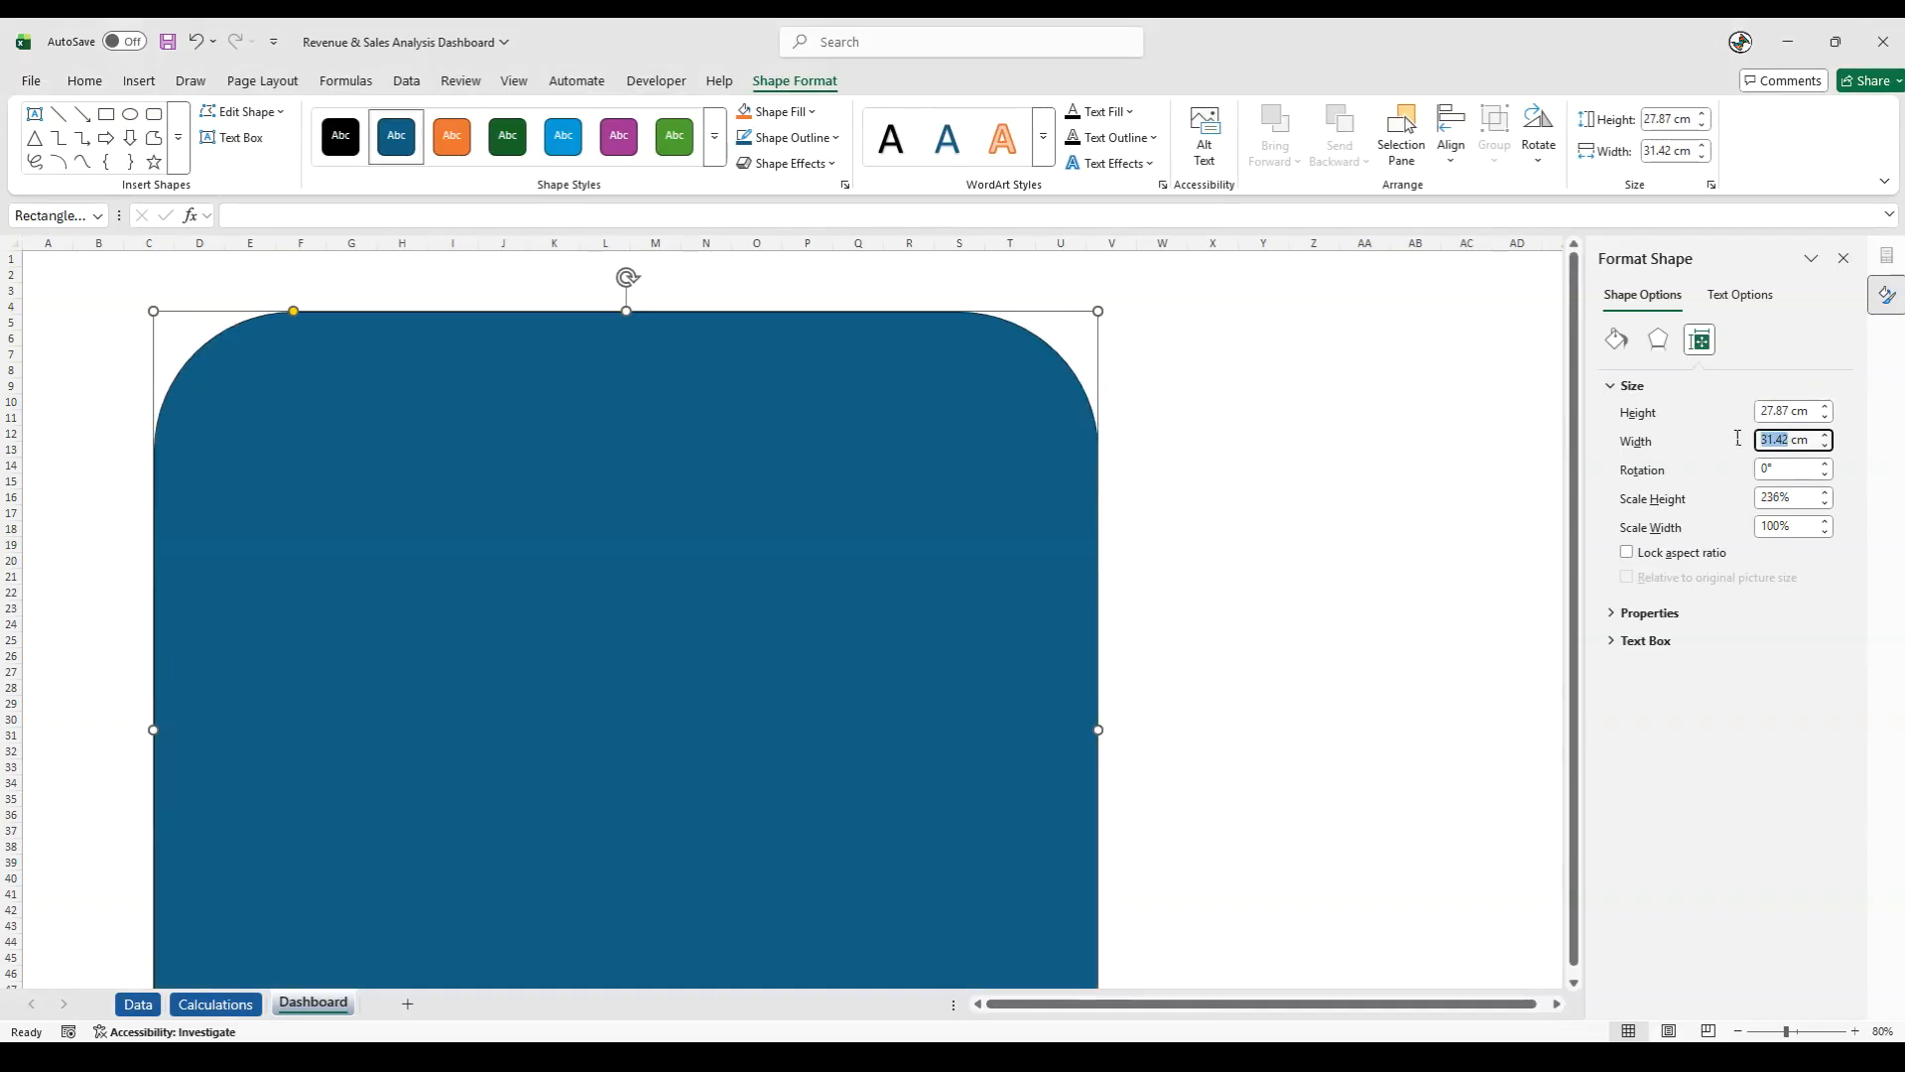
type("54.21")
key("Return")
- Reduce the rectangle's corner rounding to a slight curve and move its upper-left corner to cell A2
left_click_drag(295, 310, 167, 311)
left_click_drag(387, 446, 285, 409)
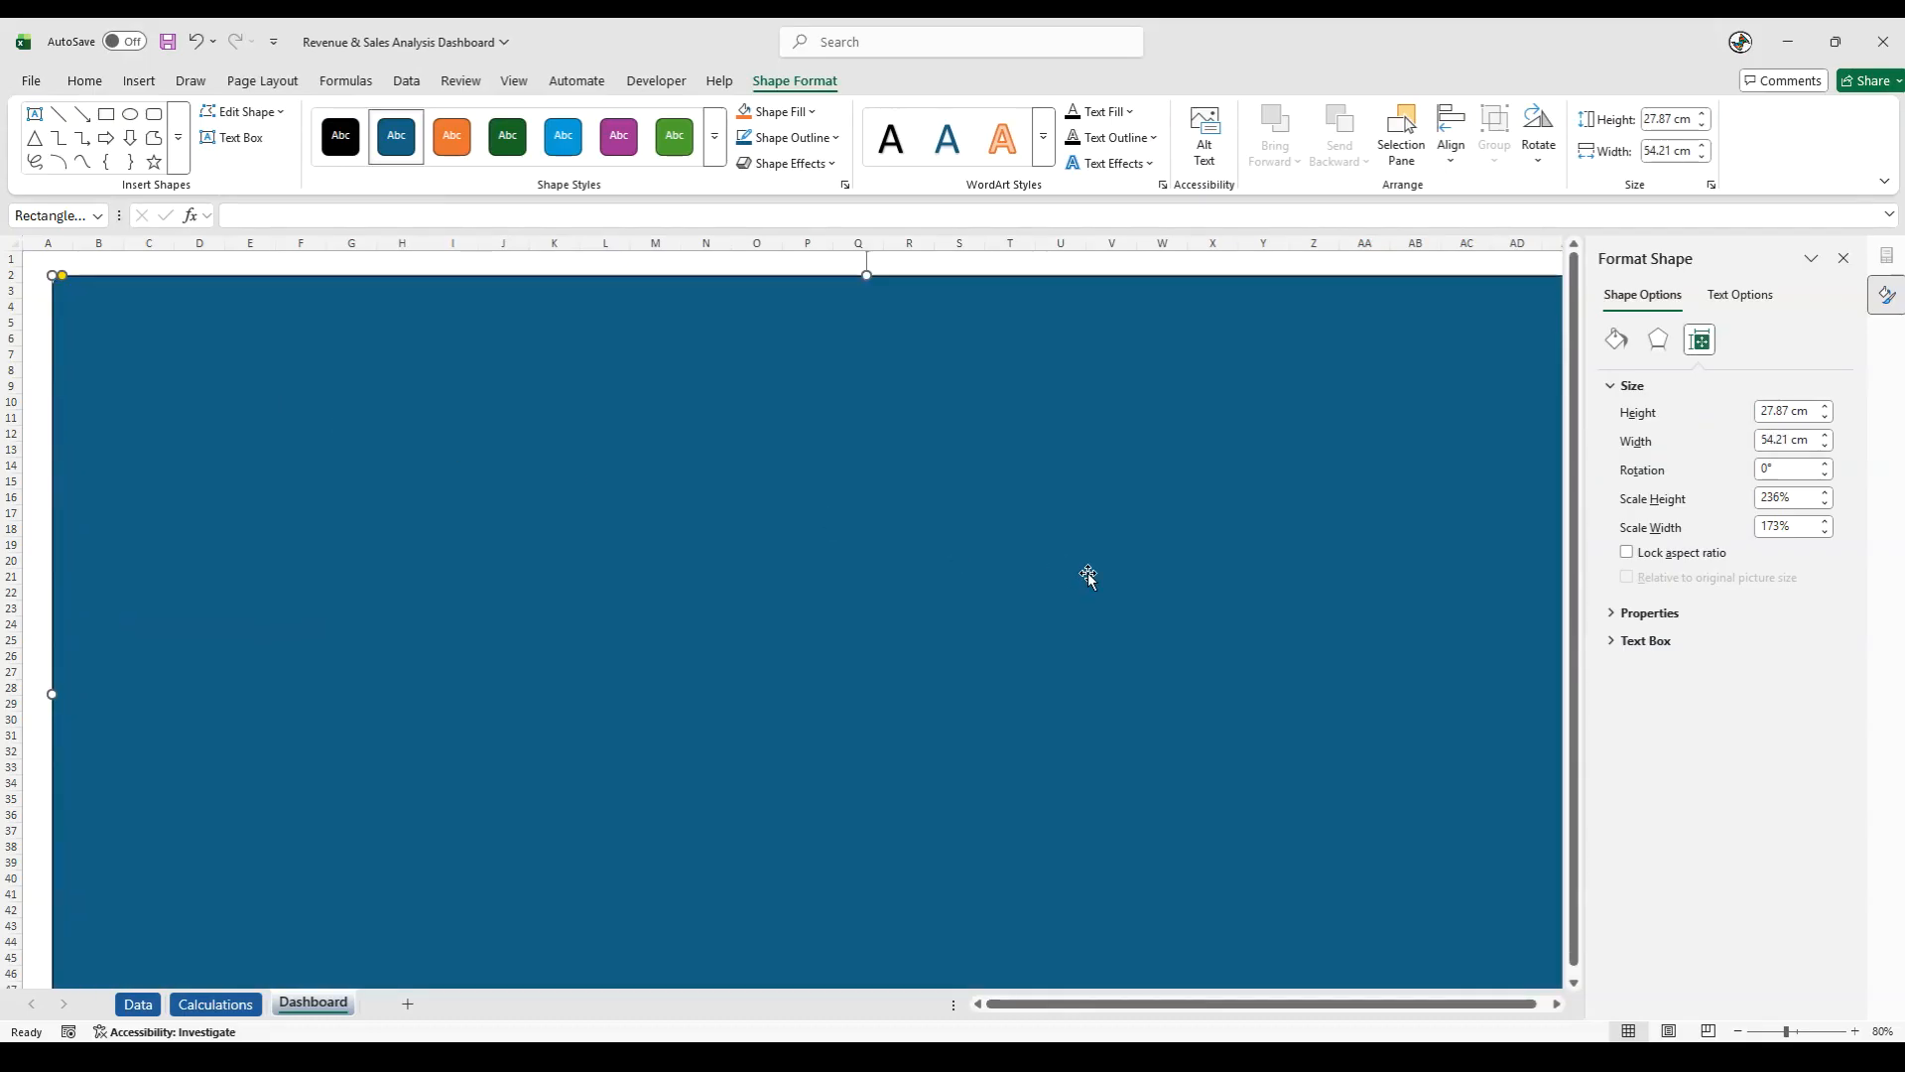
left_click(1844, 258)
- Turn on full-screen mode and reposition the background rectangle so that it starts in cell B3
left_click(1884, 183)
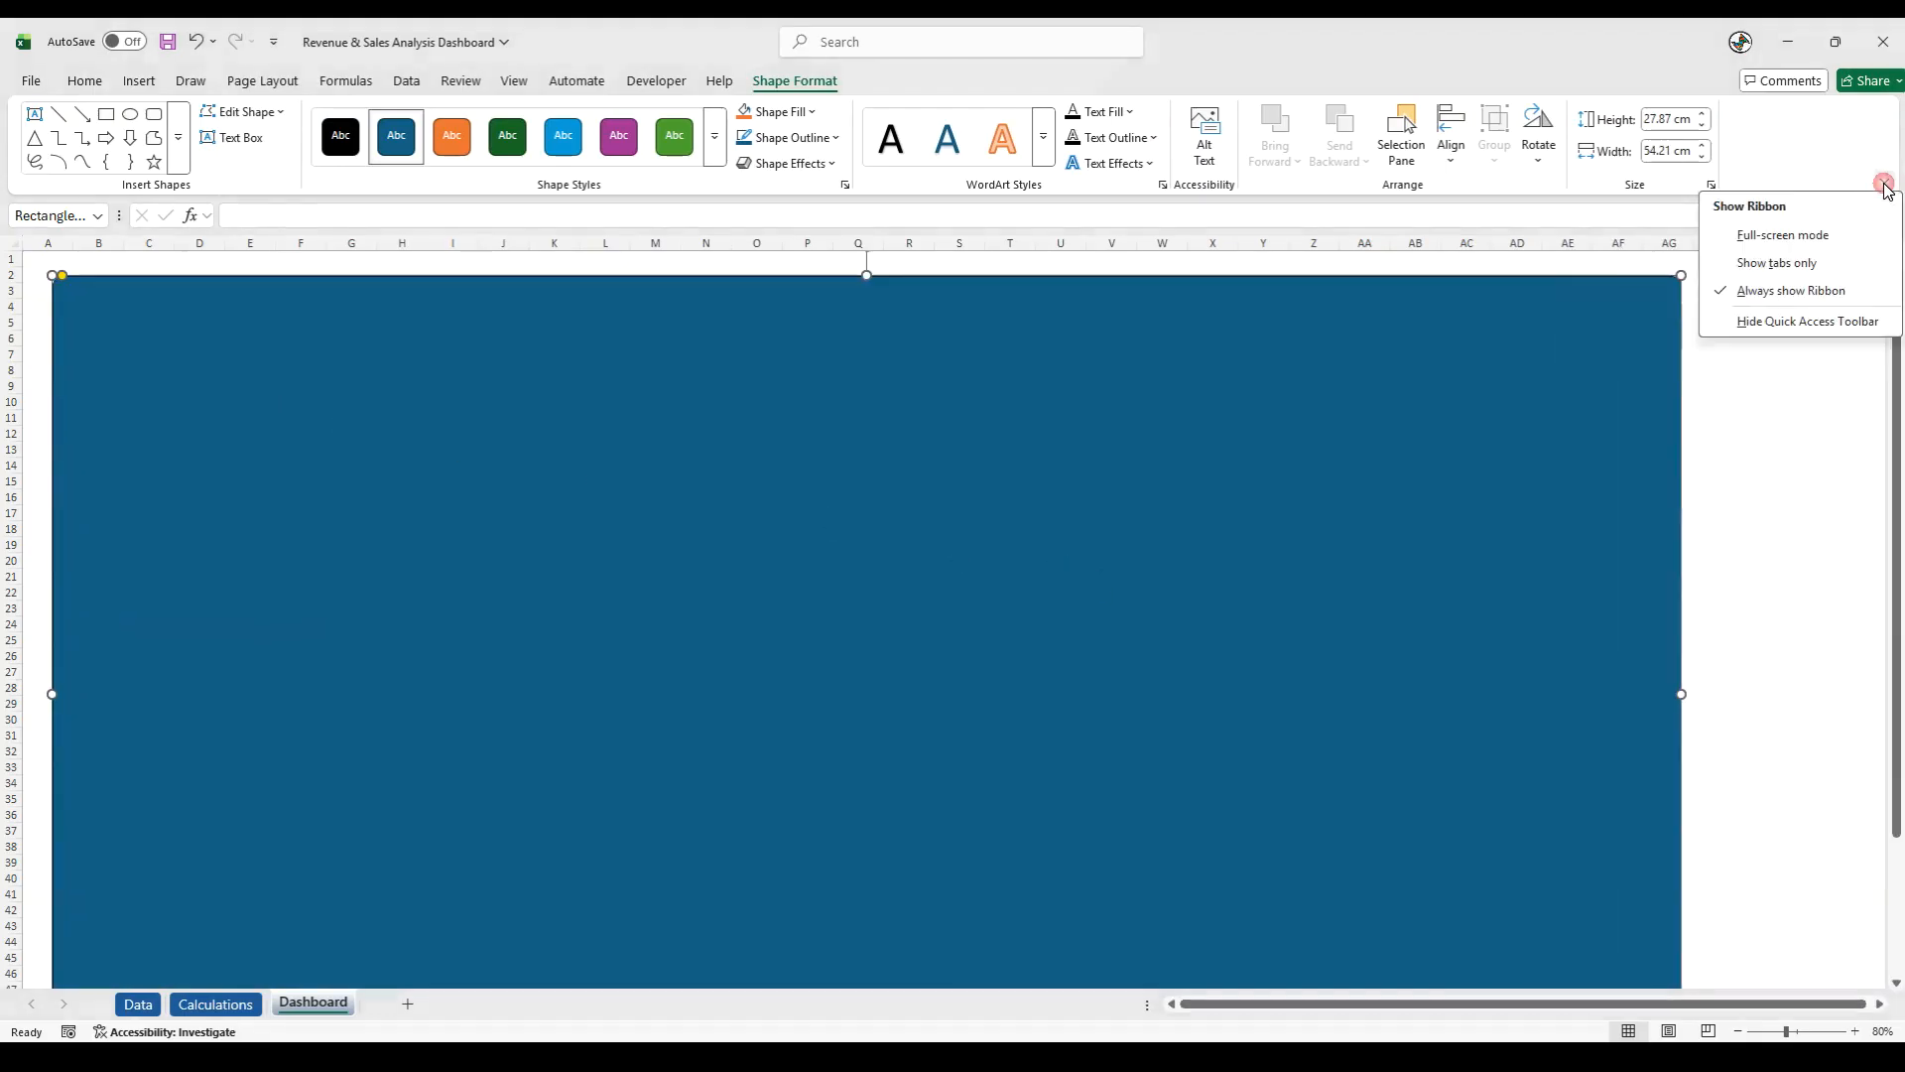
left_click(1820, 234)
left_click_drag(261, 533, 318, 548)
left_click(1804, 456)
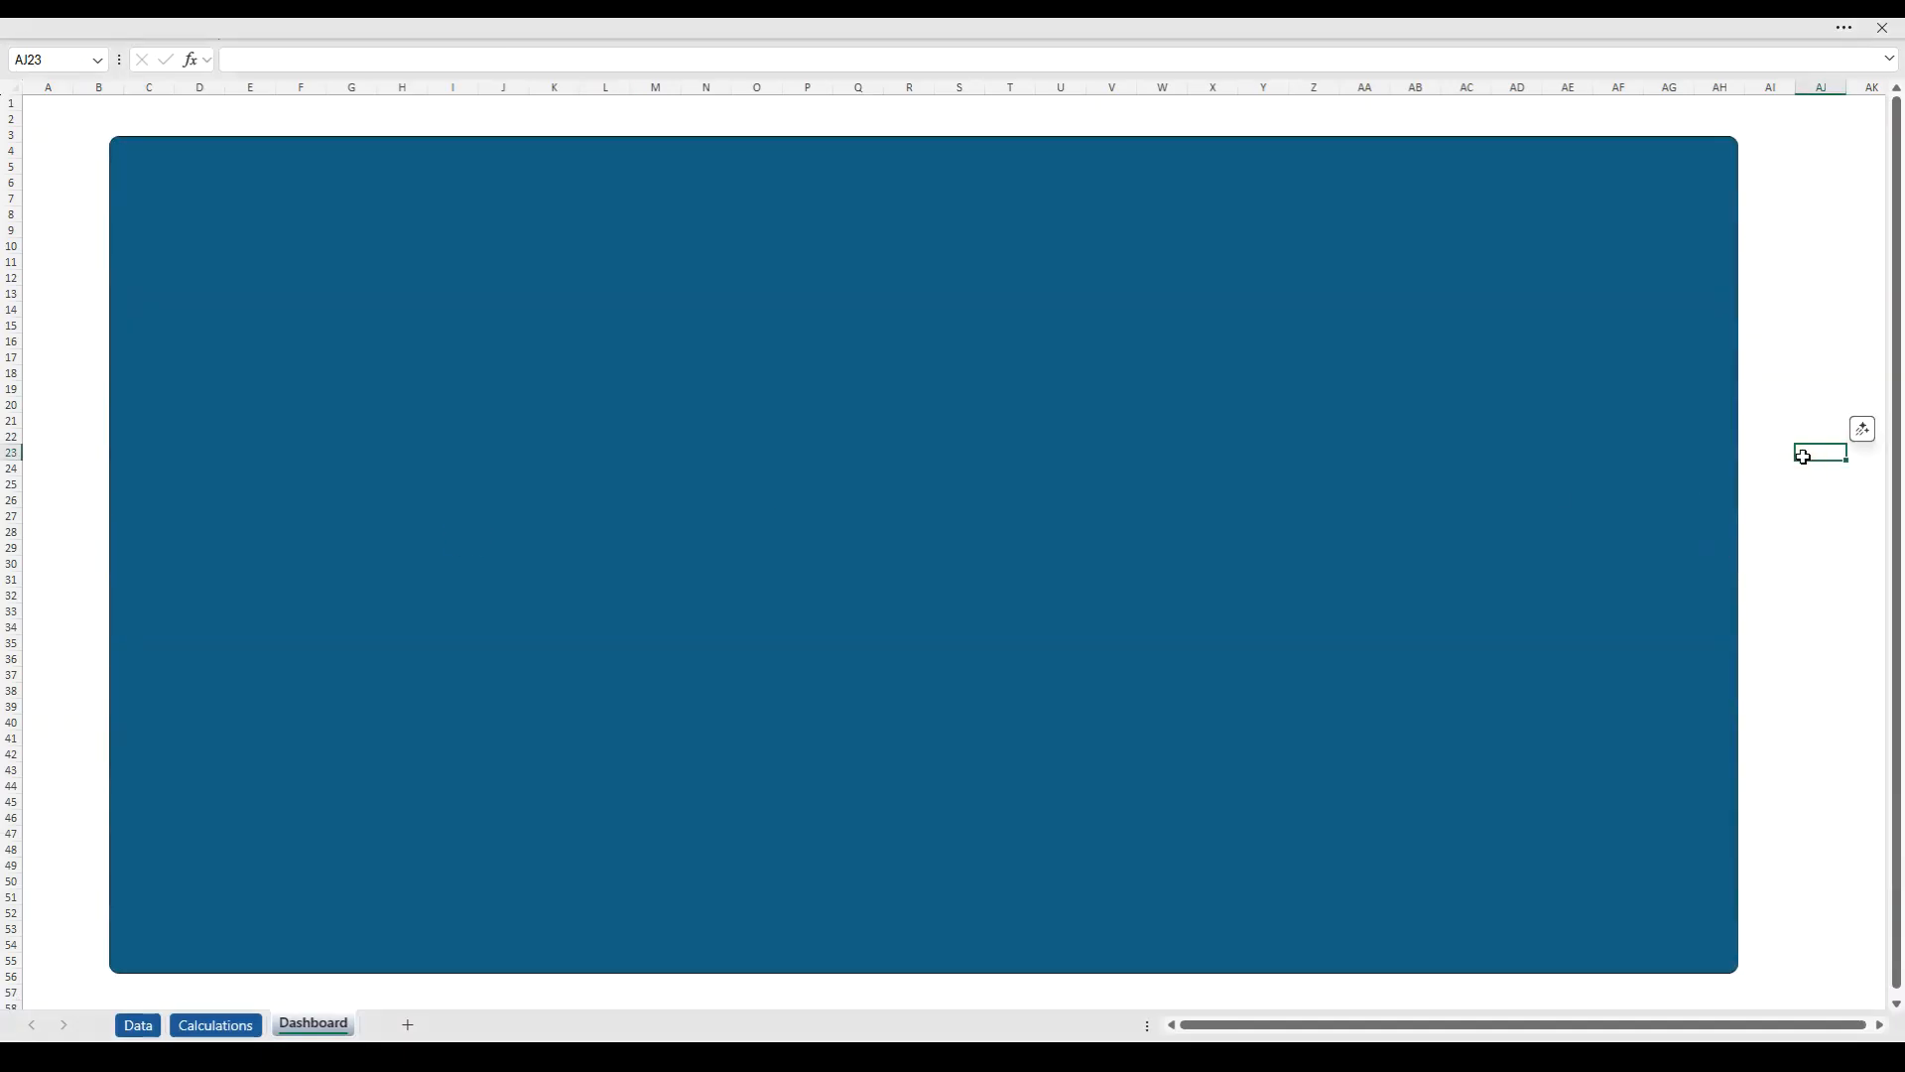
- Leave full-screen mode and set the ribbon to always show
left_click(1833, 38)
left_click(1883, 180)
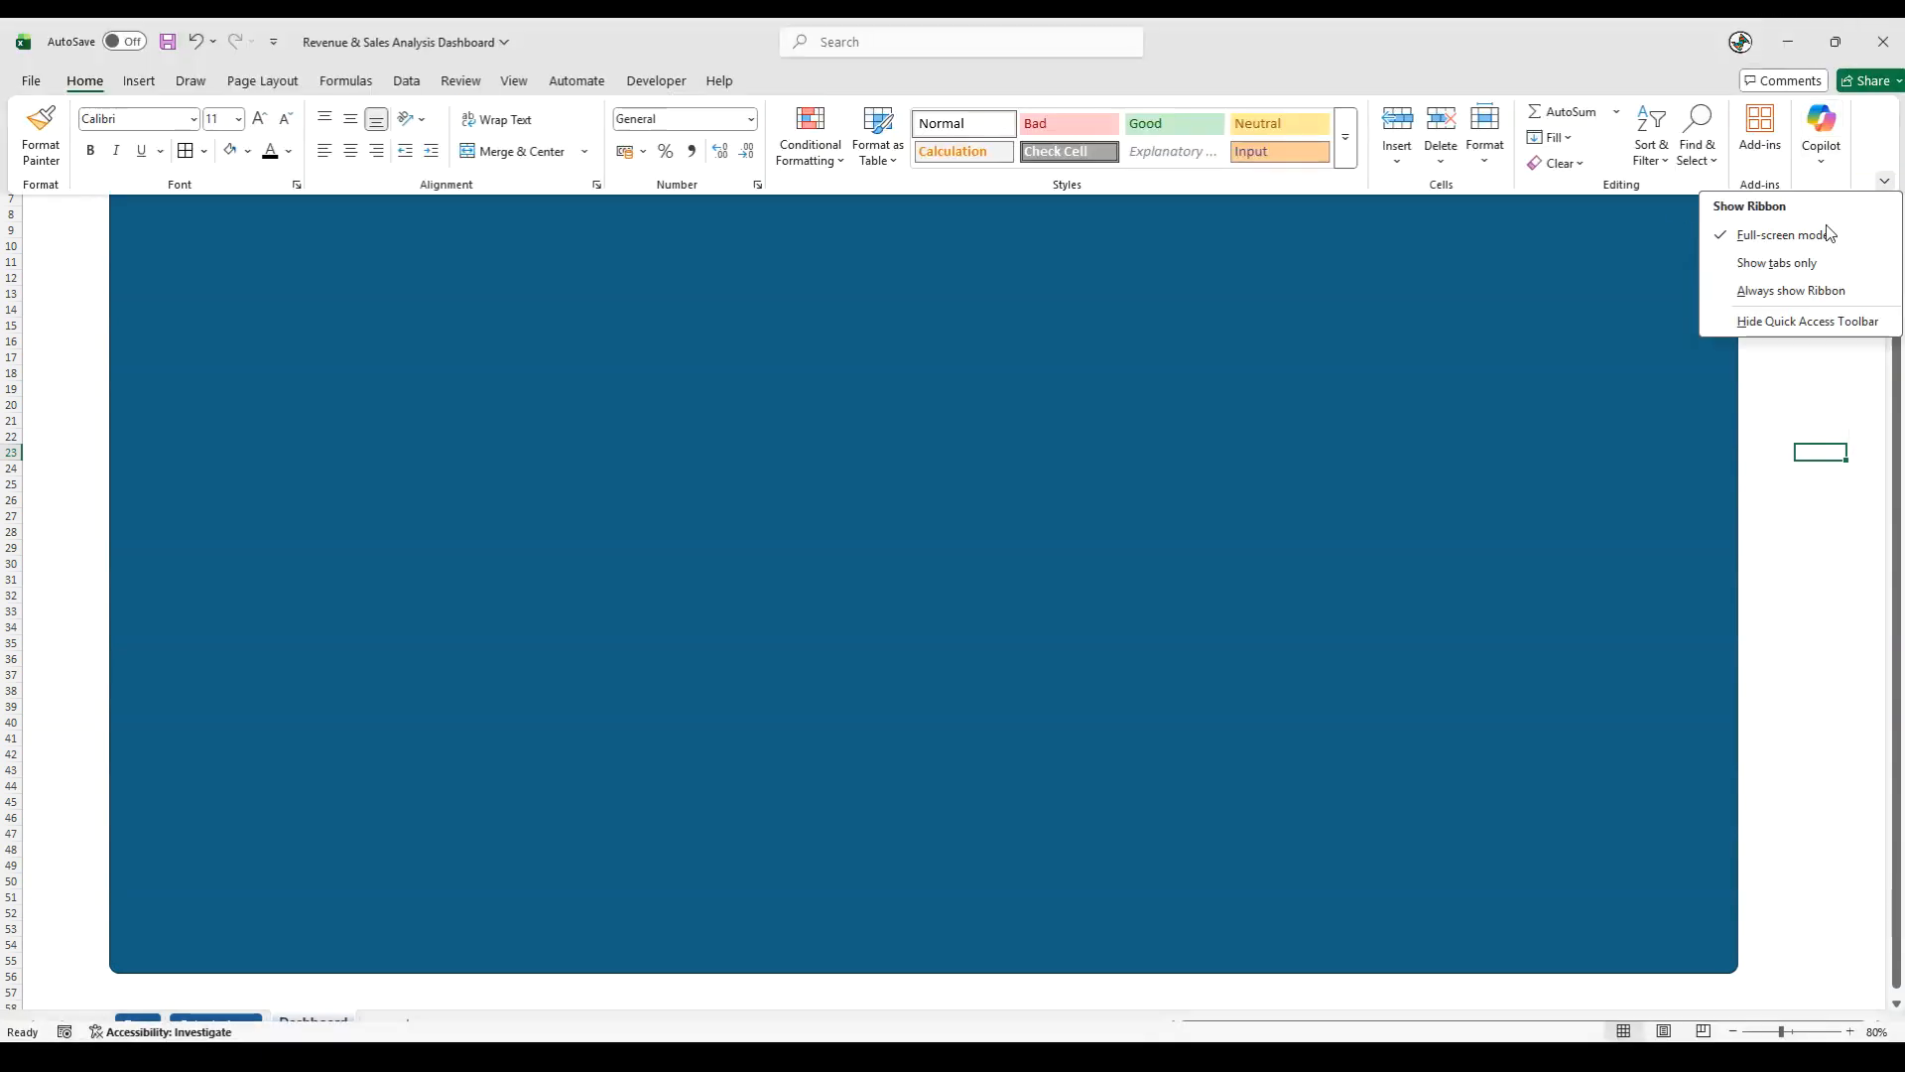
left_click(1786, 290)
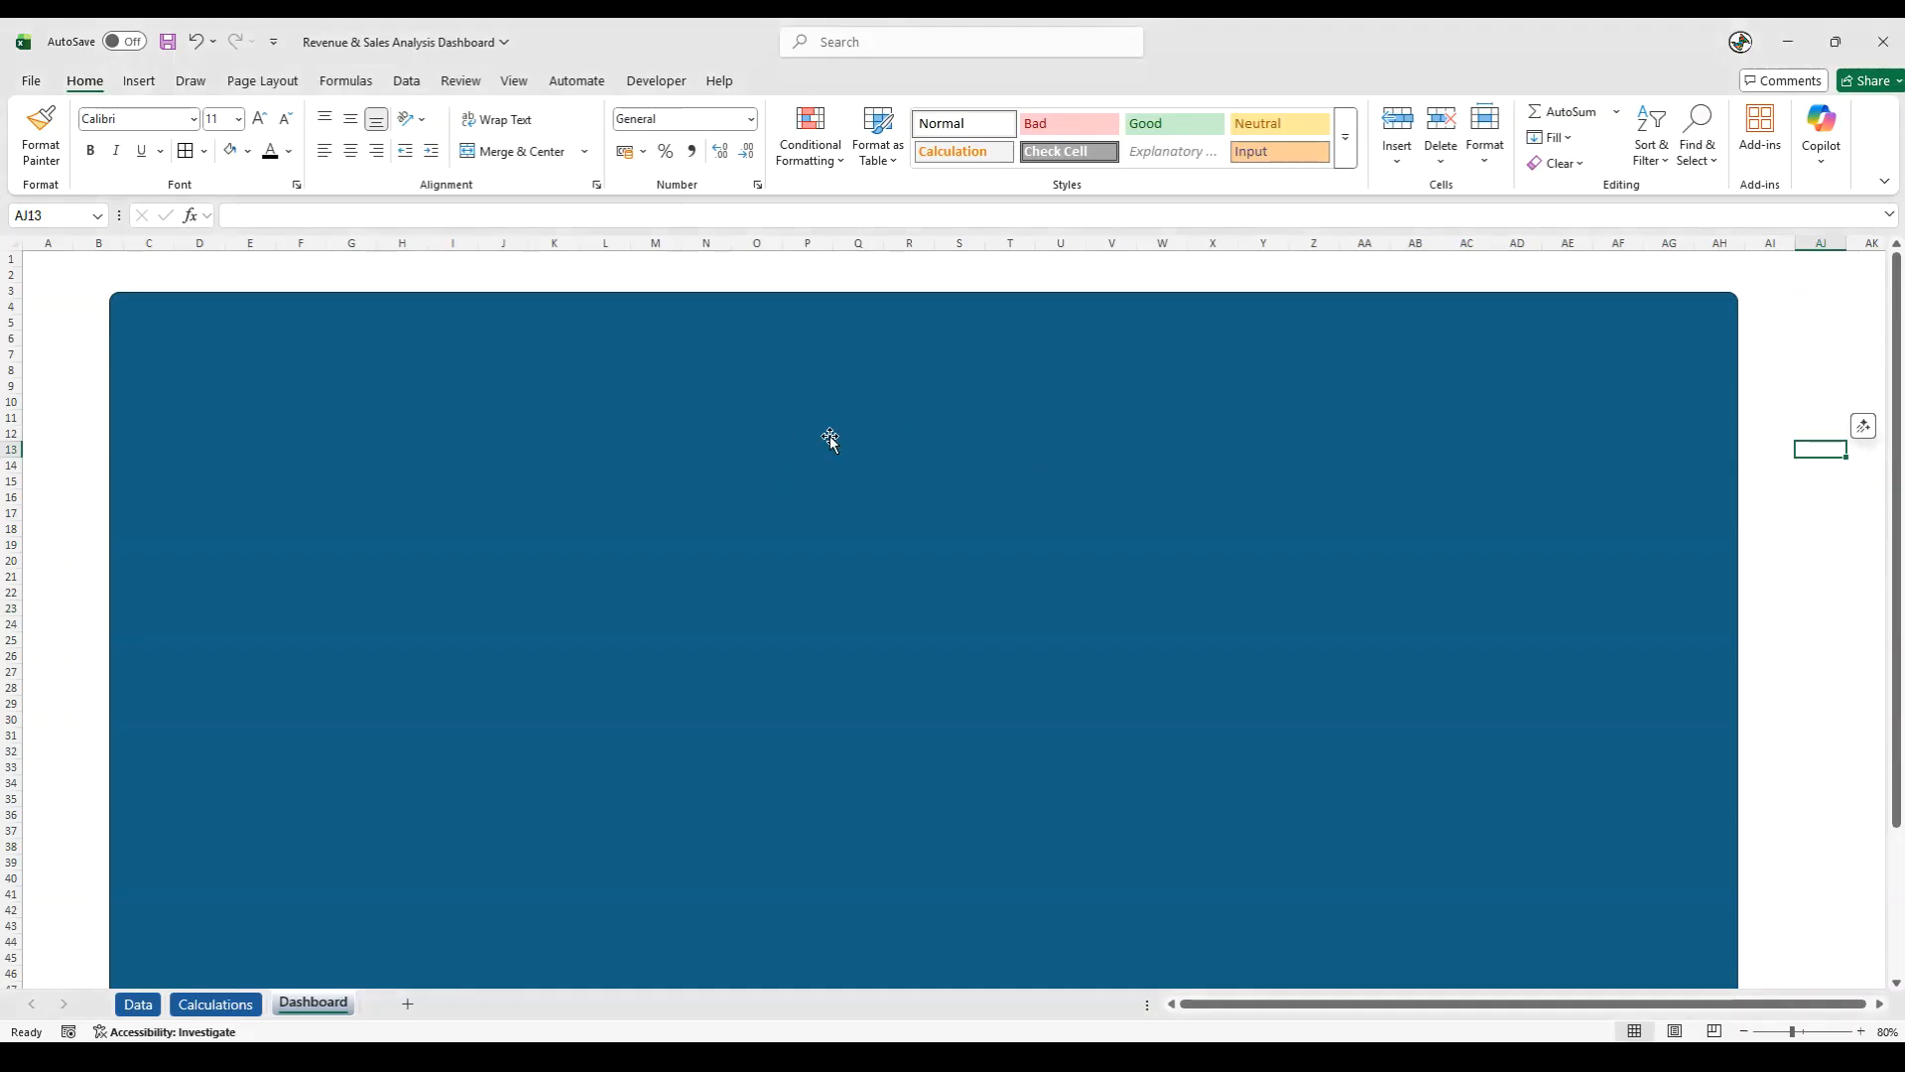
- Fill the large rounded background rectangle with white
left_click(139, 81)
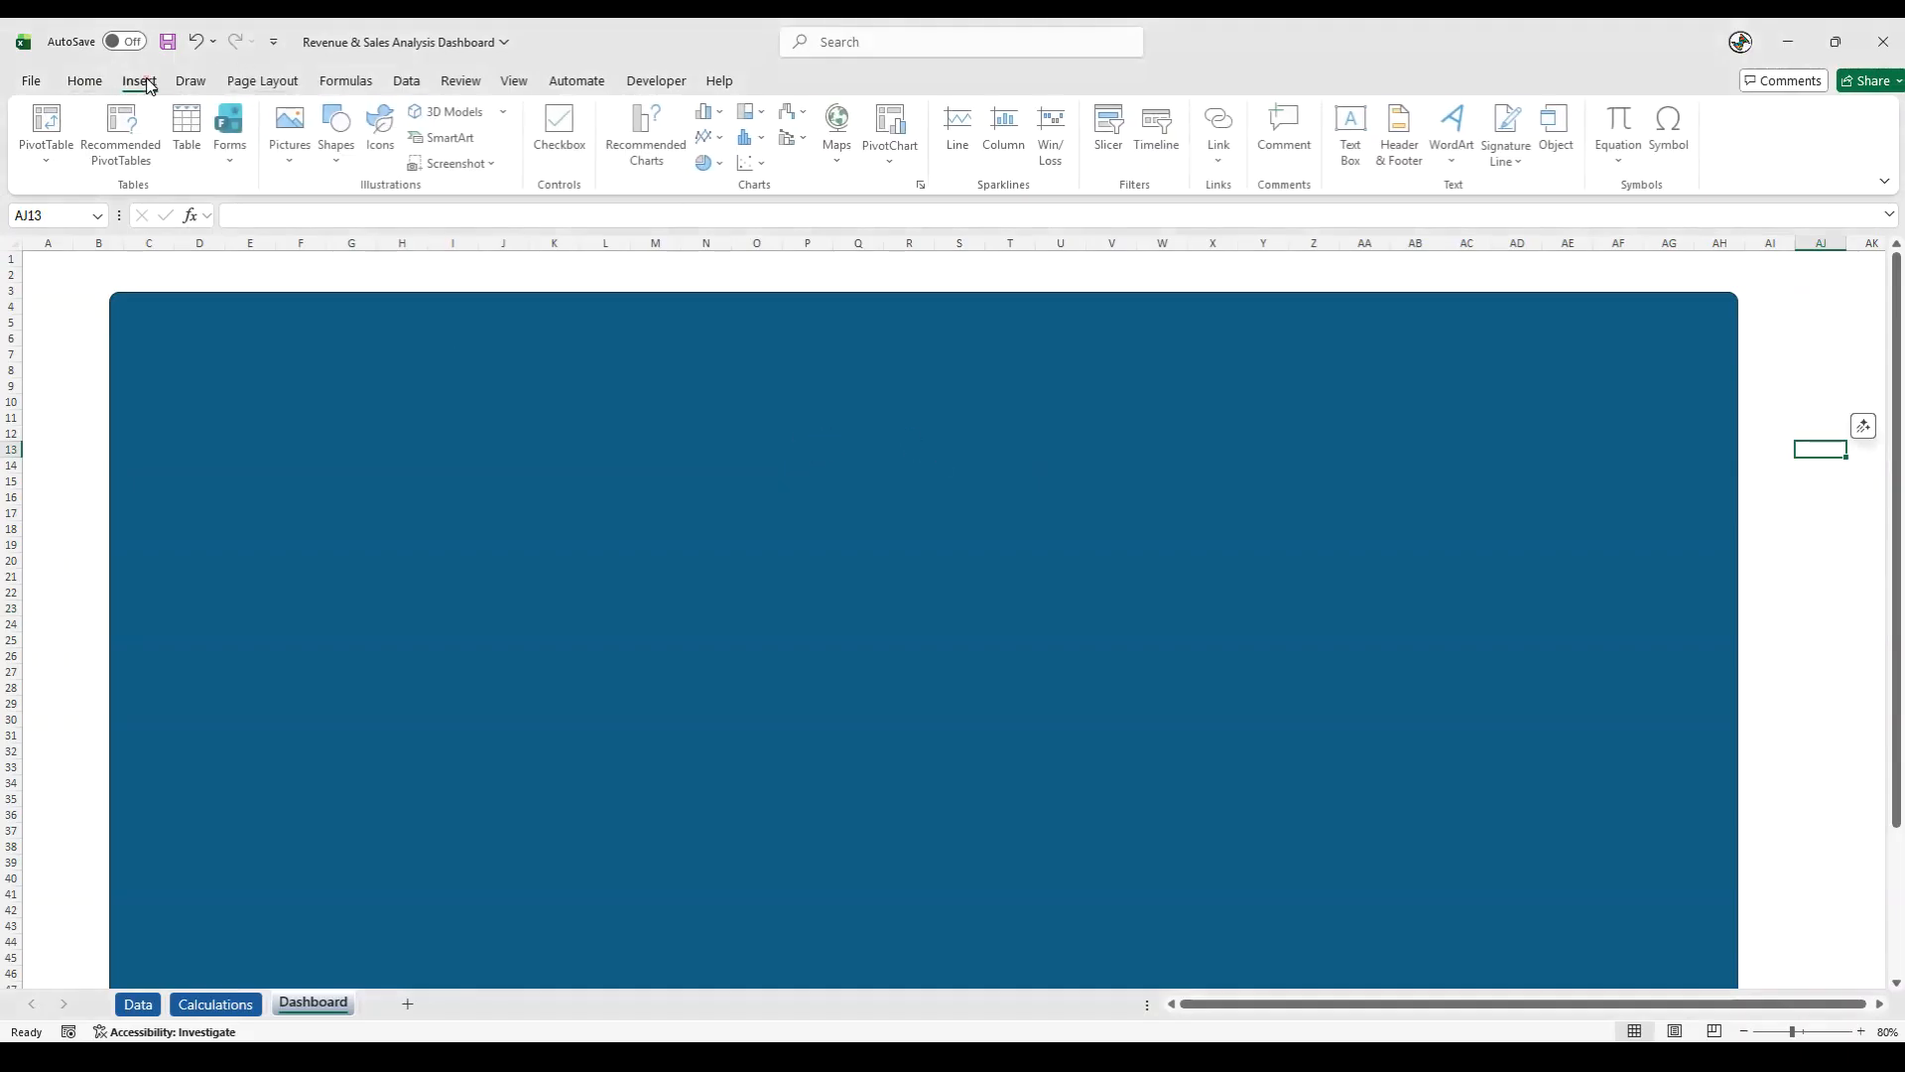
left_click(86, 80)
left_click(333, 387)
right_click(333, 387)
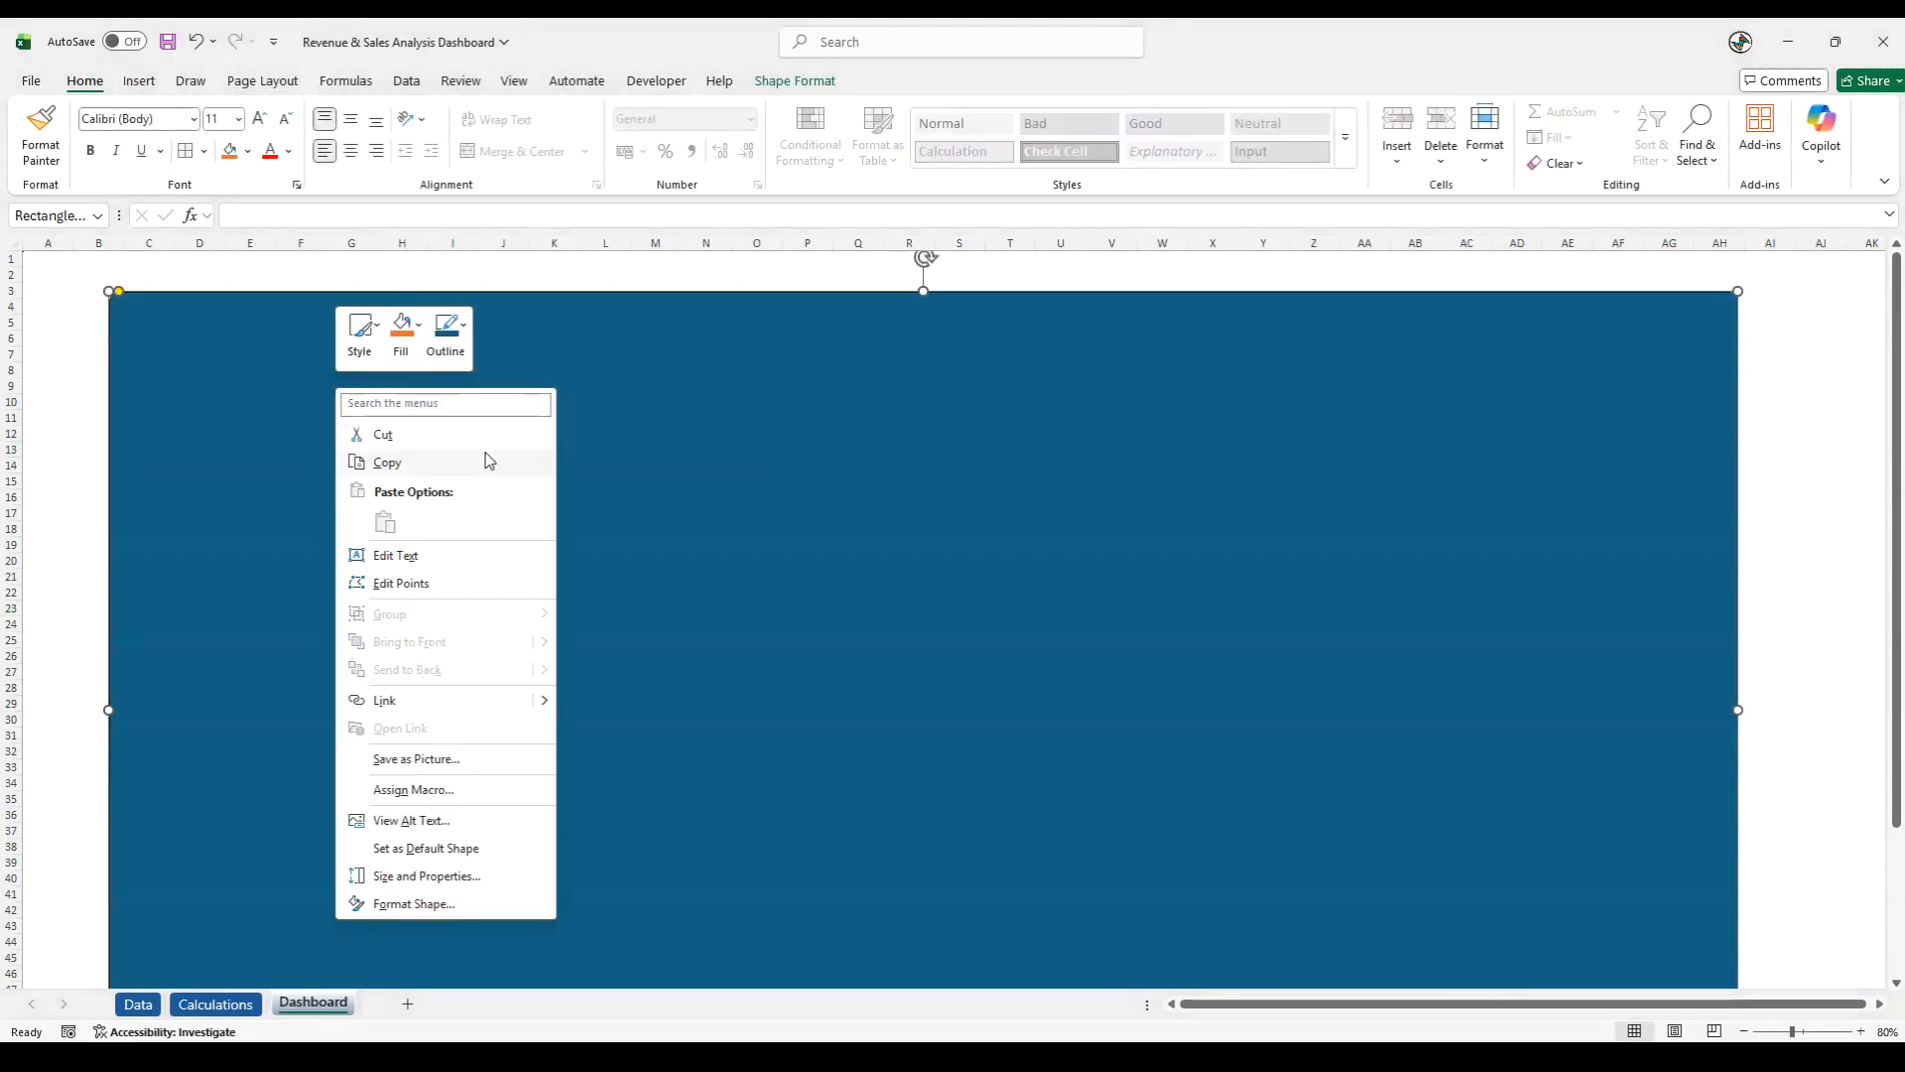
left_click(249, 152)
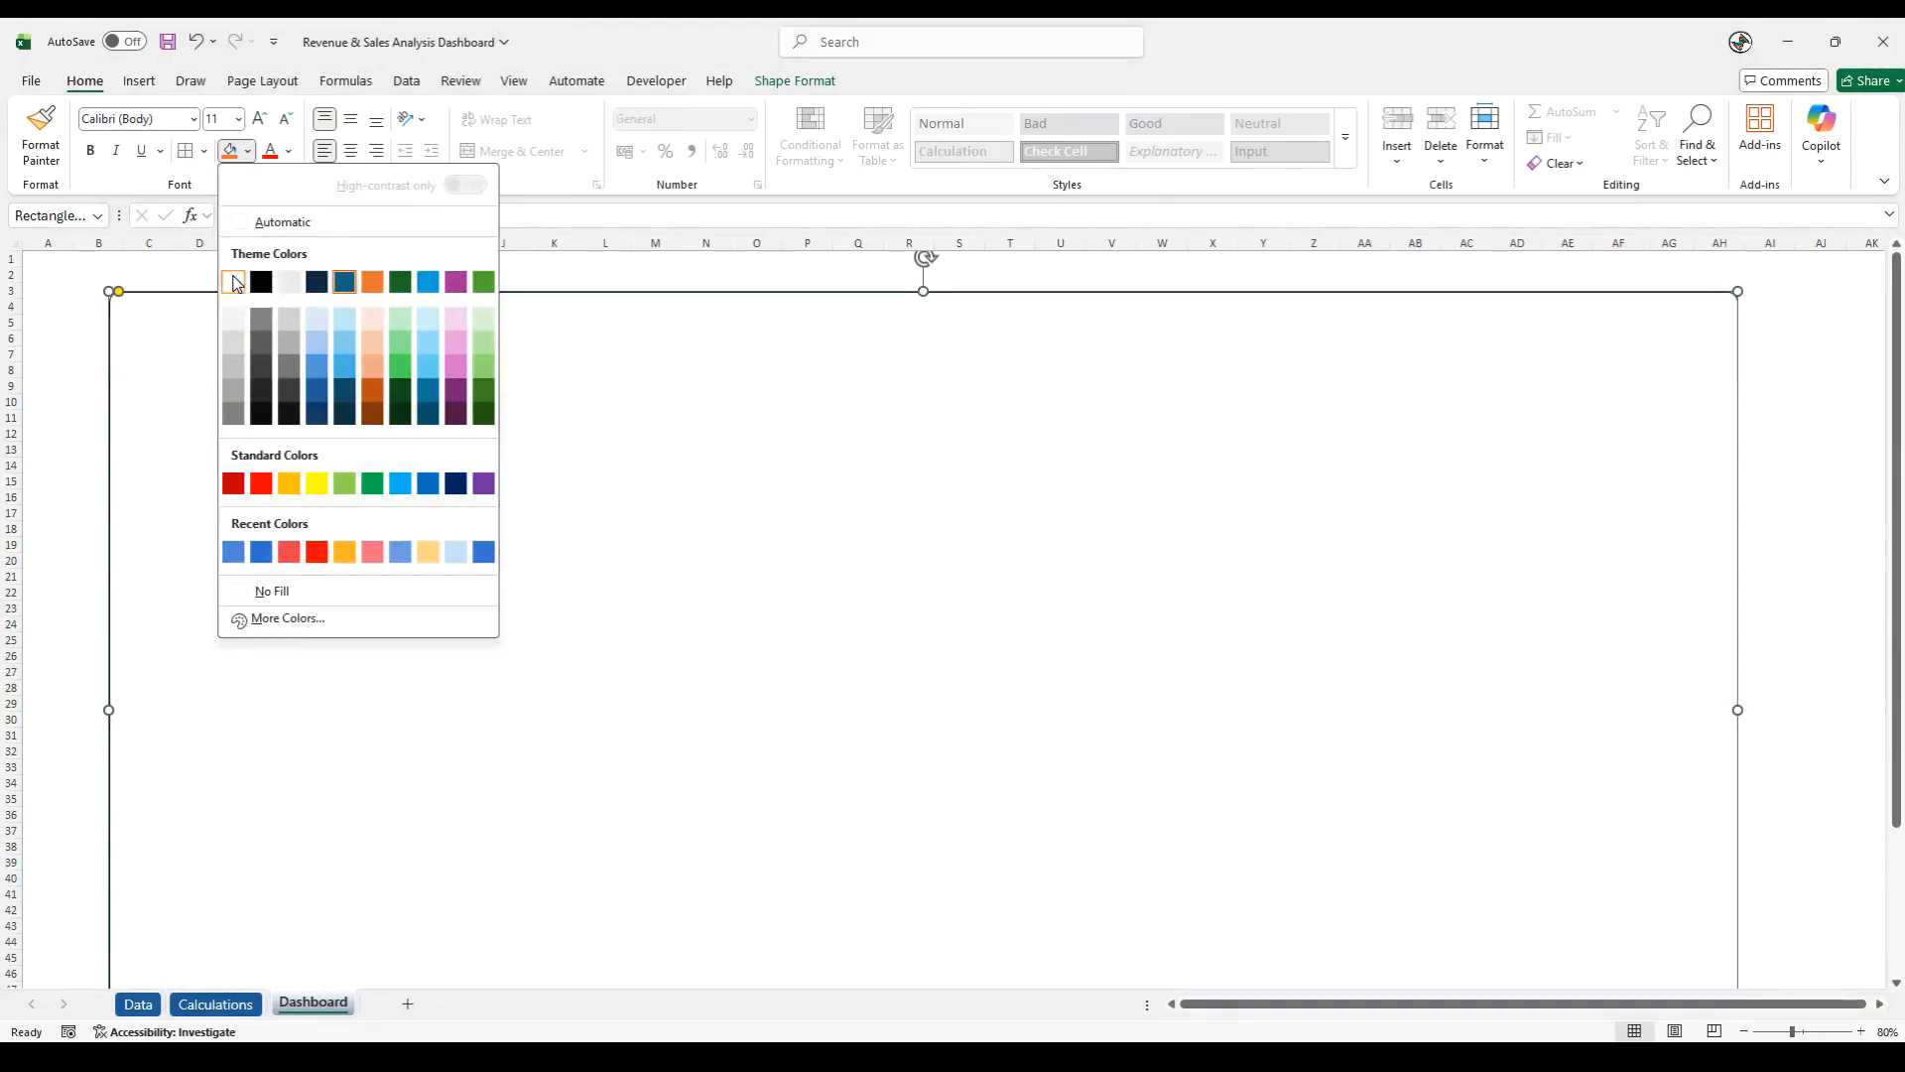
left_click(234, 282)
left_click(853, 650)
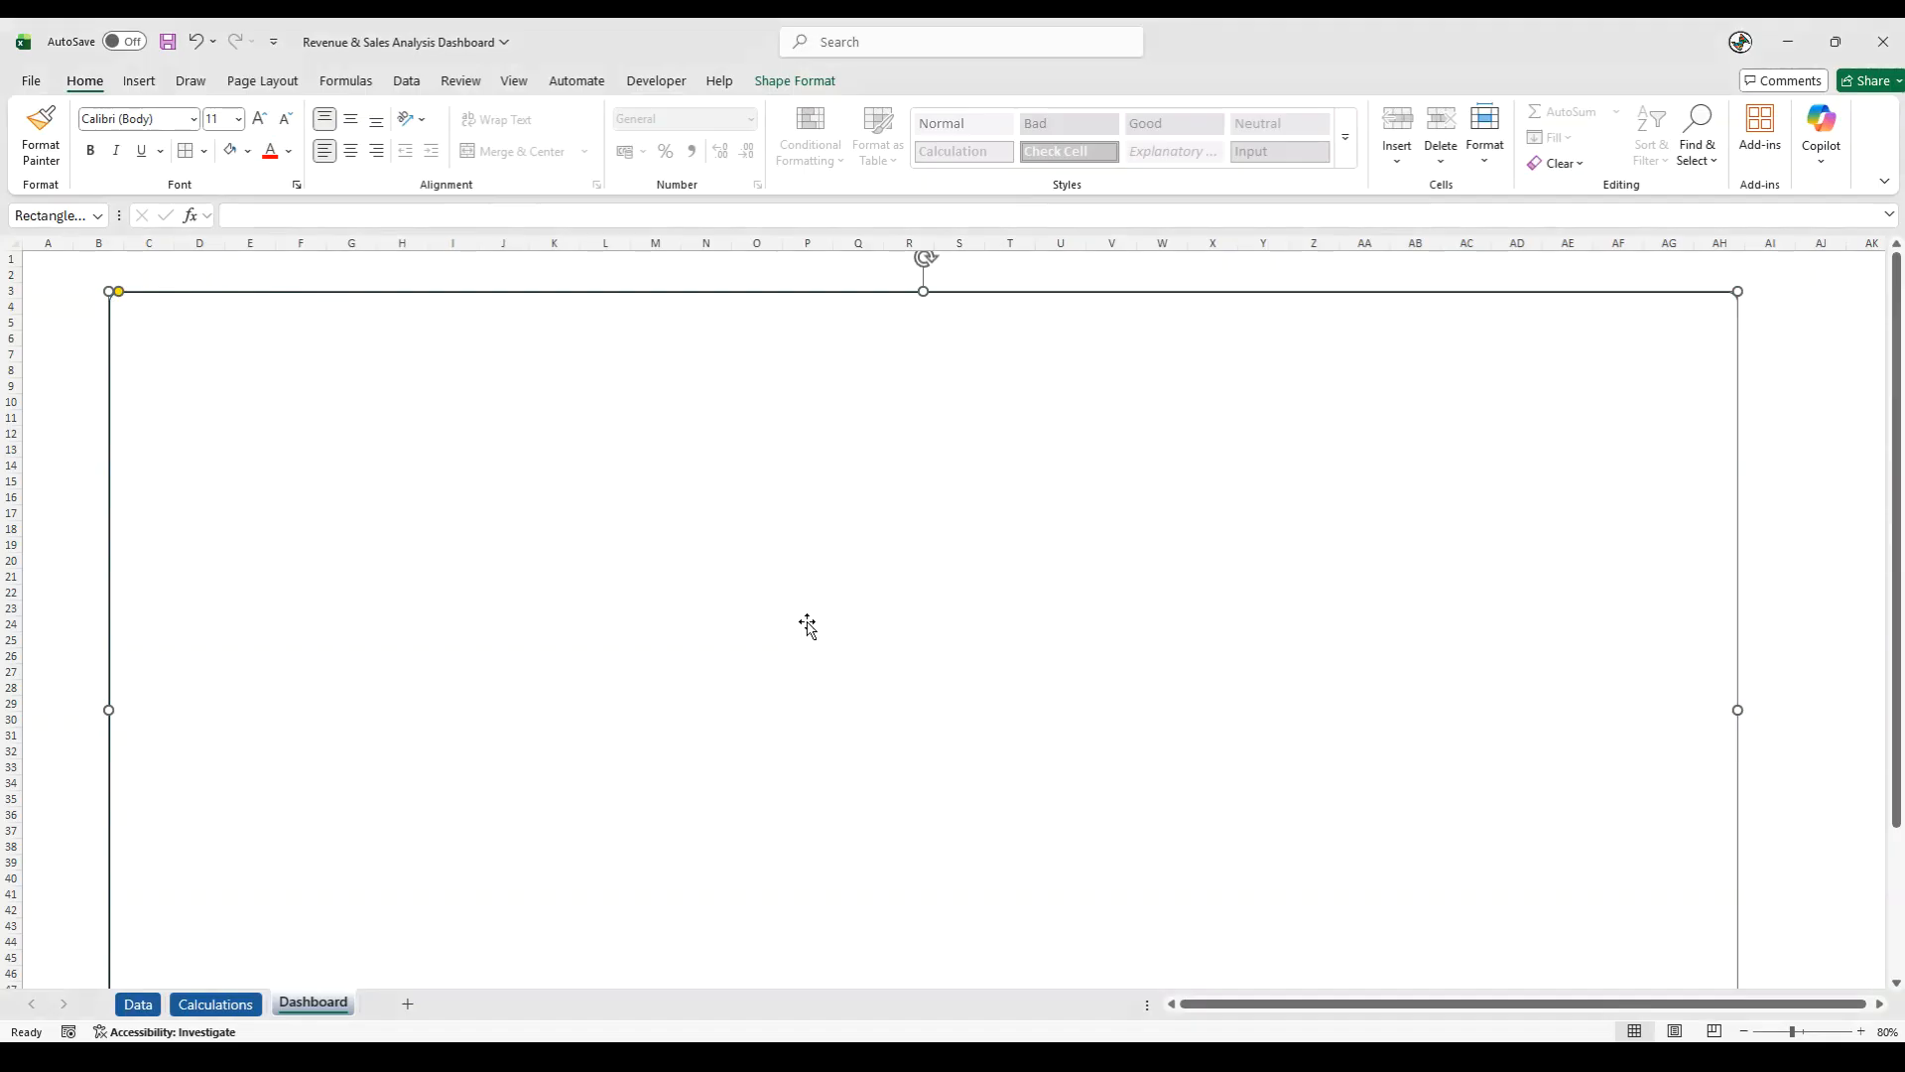
- Give the background rectangle an outline in the darkest black shade with a weight of 2¼ pt
left_click(816, 81)
left_click(794, 162)
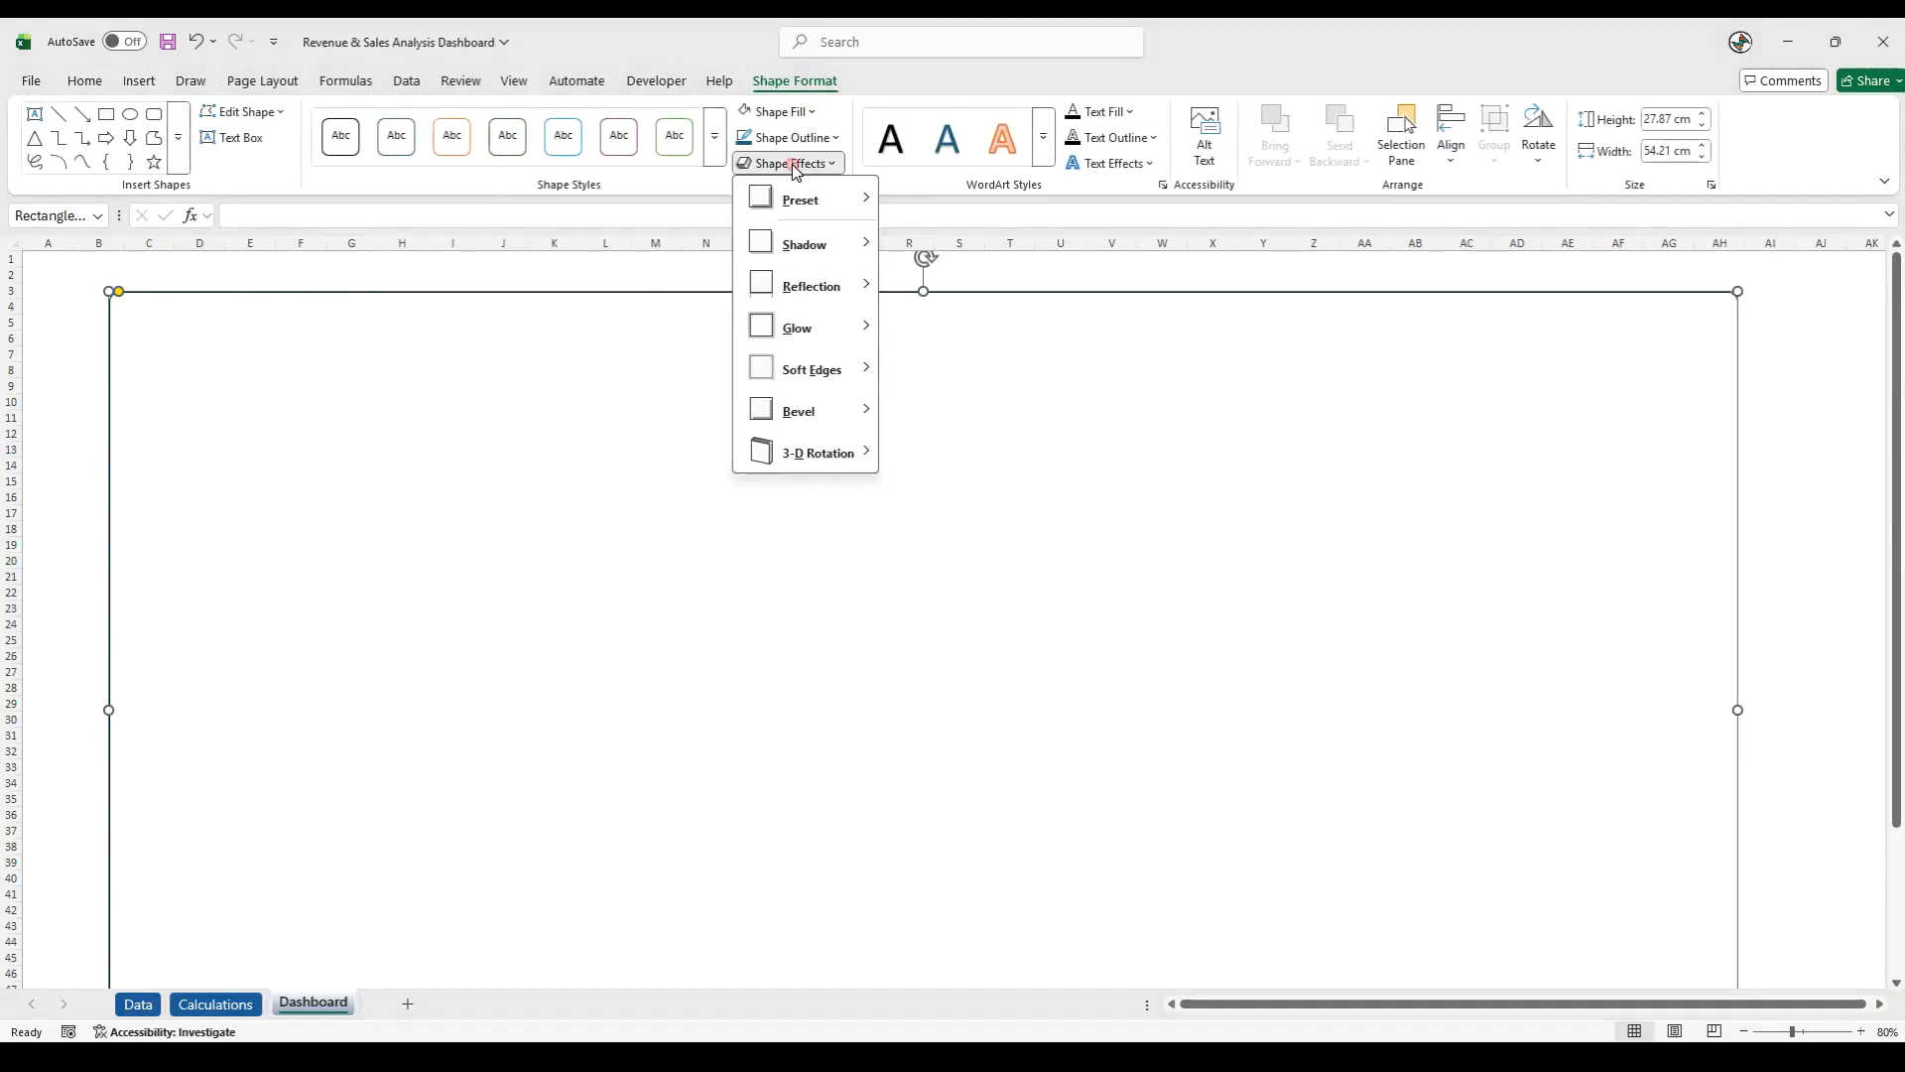
left_click(815, 172)
left_click(784, 137)
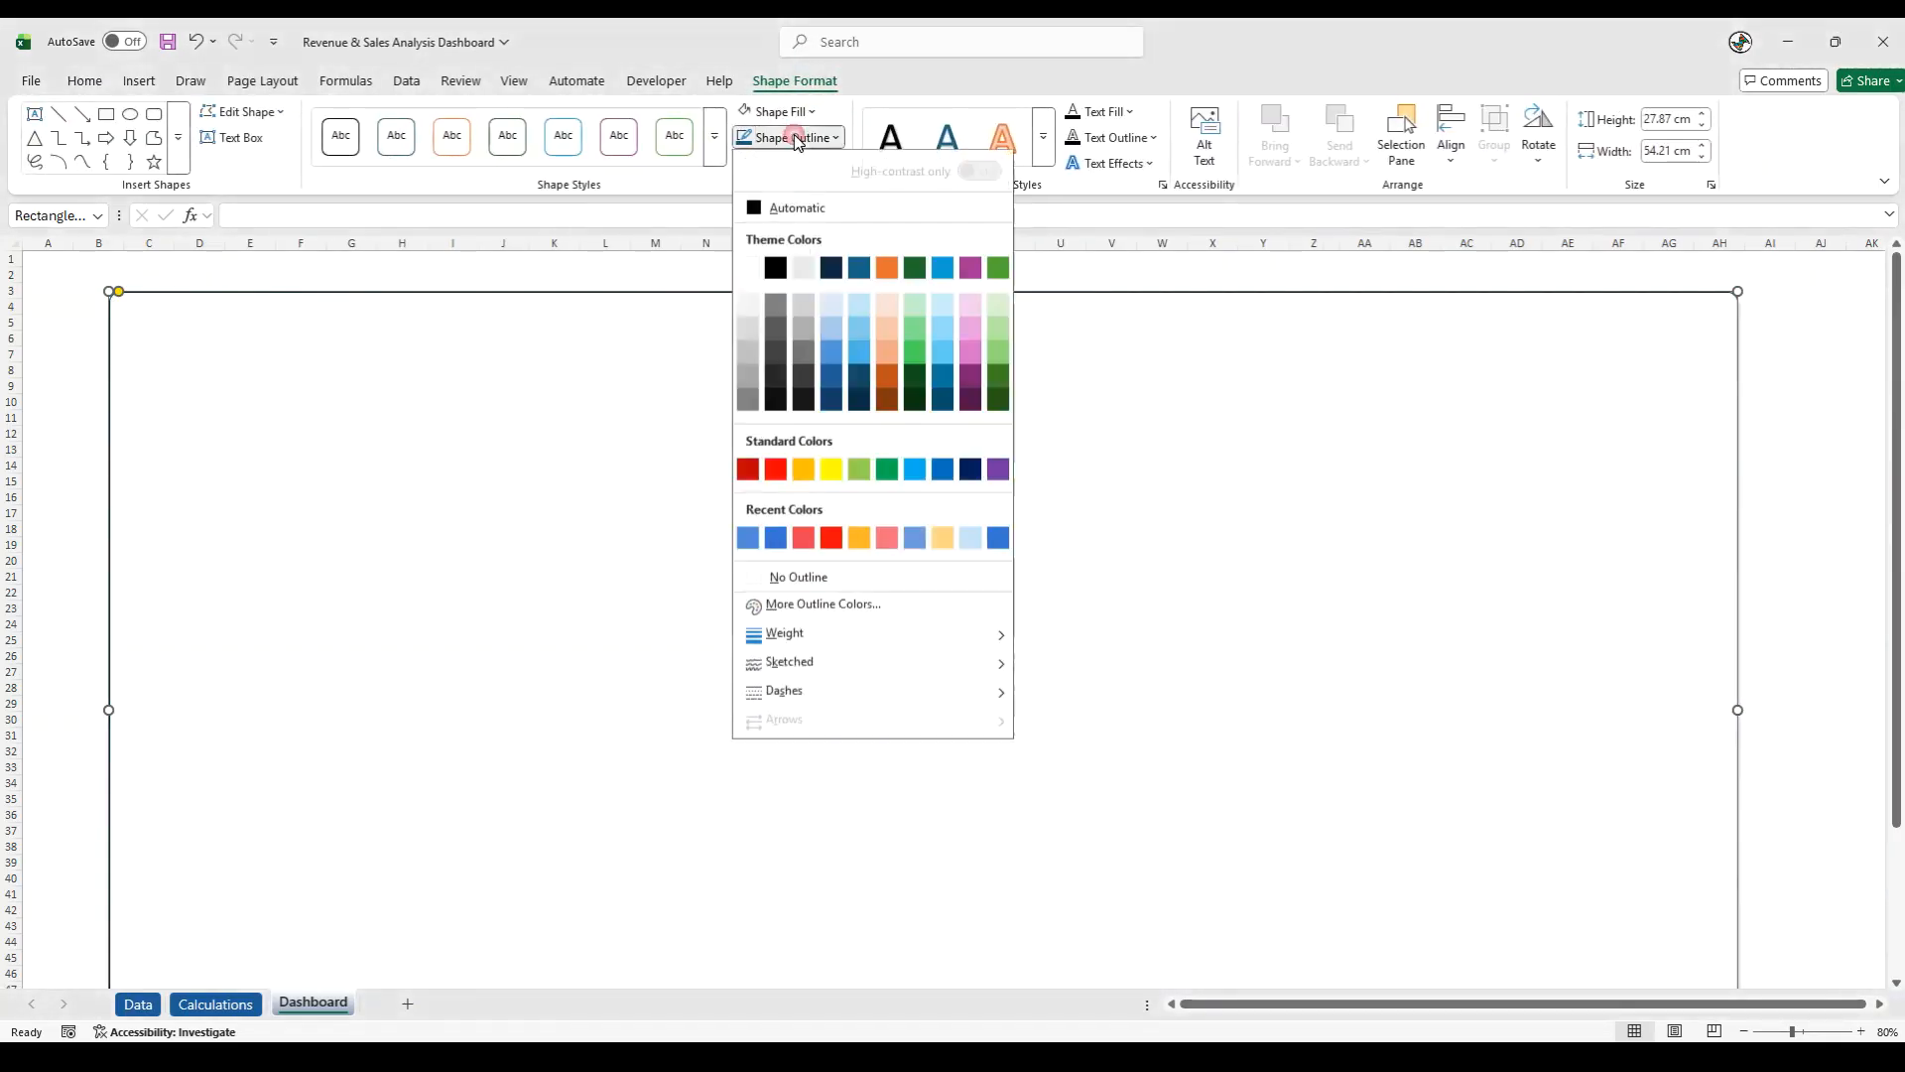
left_click(787, 139)
left_click(791, 143)
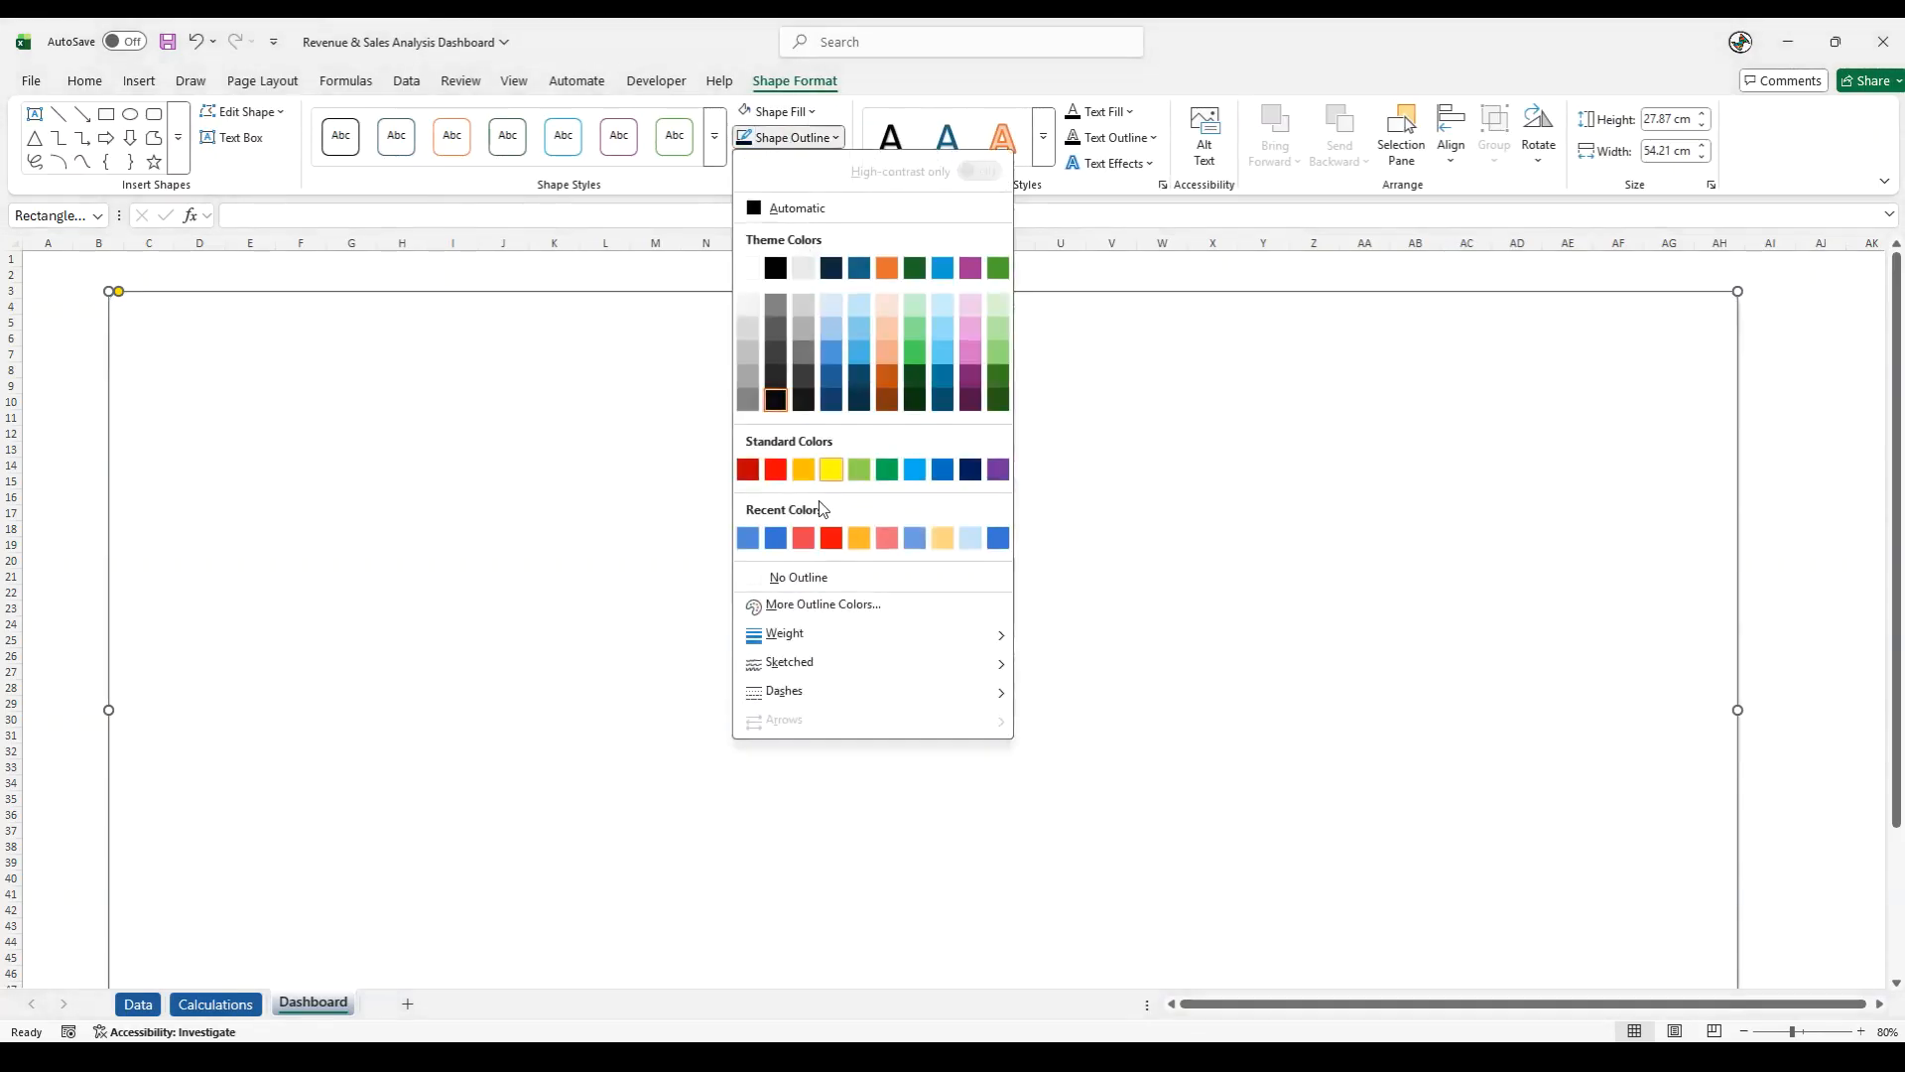
mouse_move(789, 635)
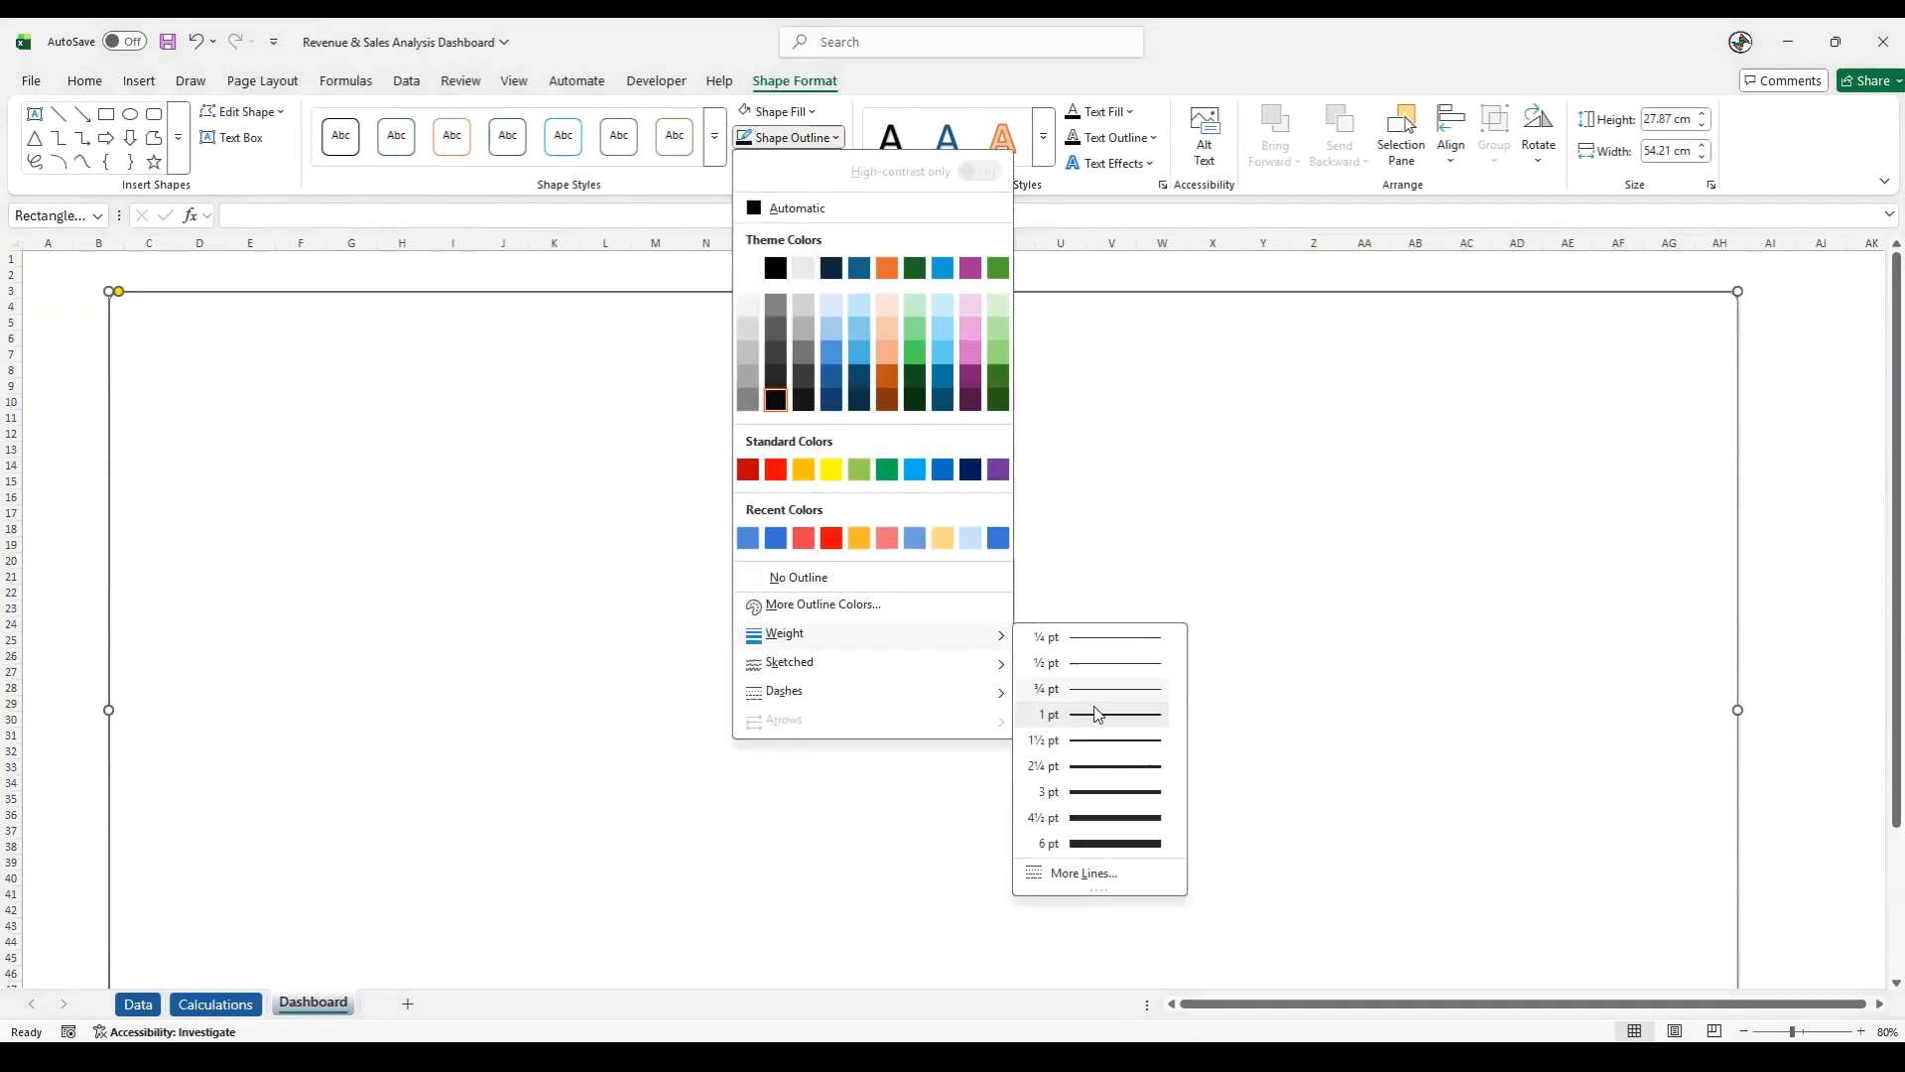
left_click(1088, 778)
left_click(80, 549)
scroll(79, 561, "down", 4)
scroll(79, 561, "down", 3)
scroll(78, 557, "up", 7)
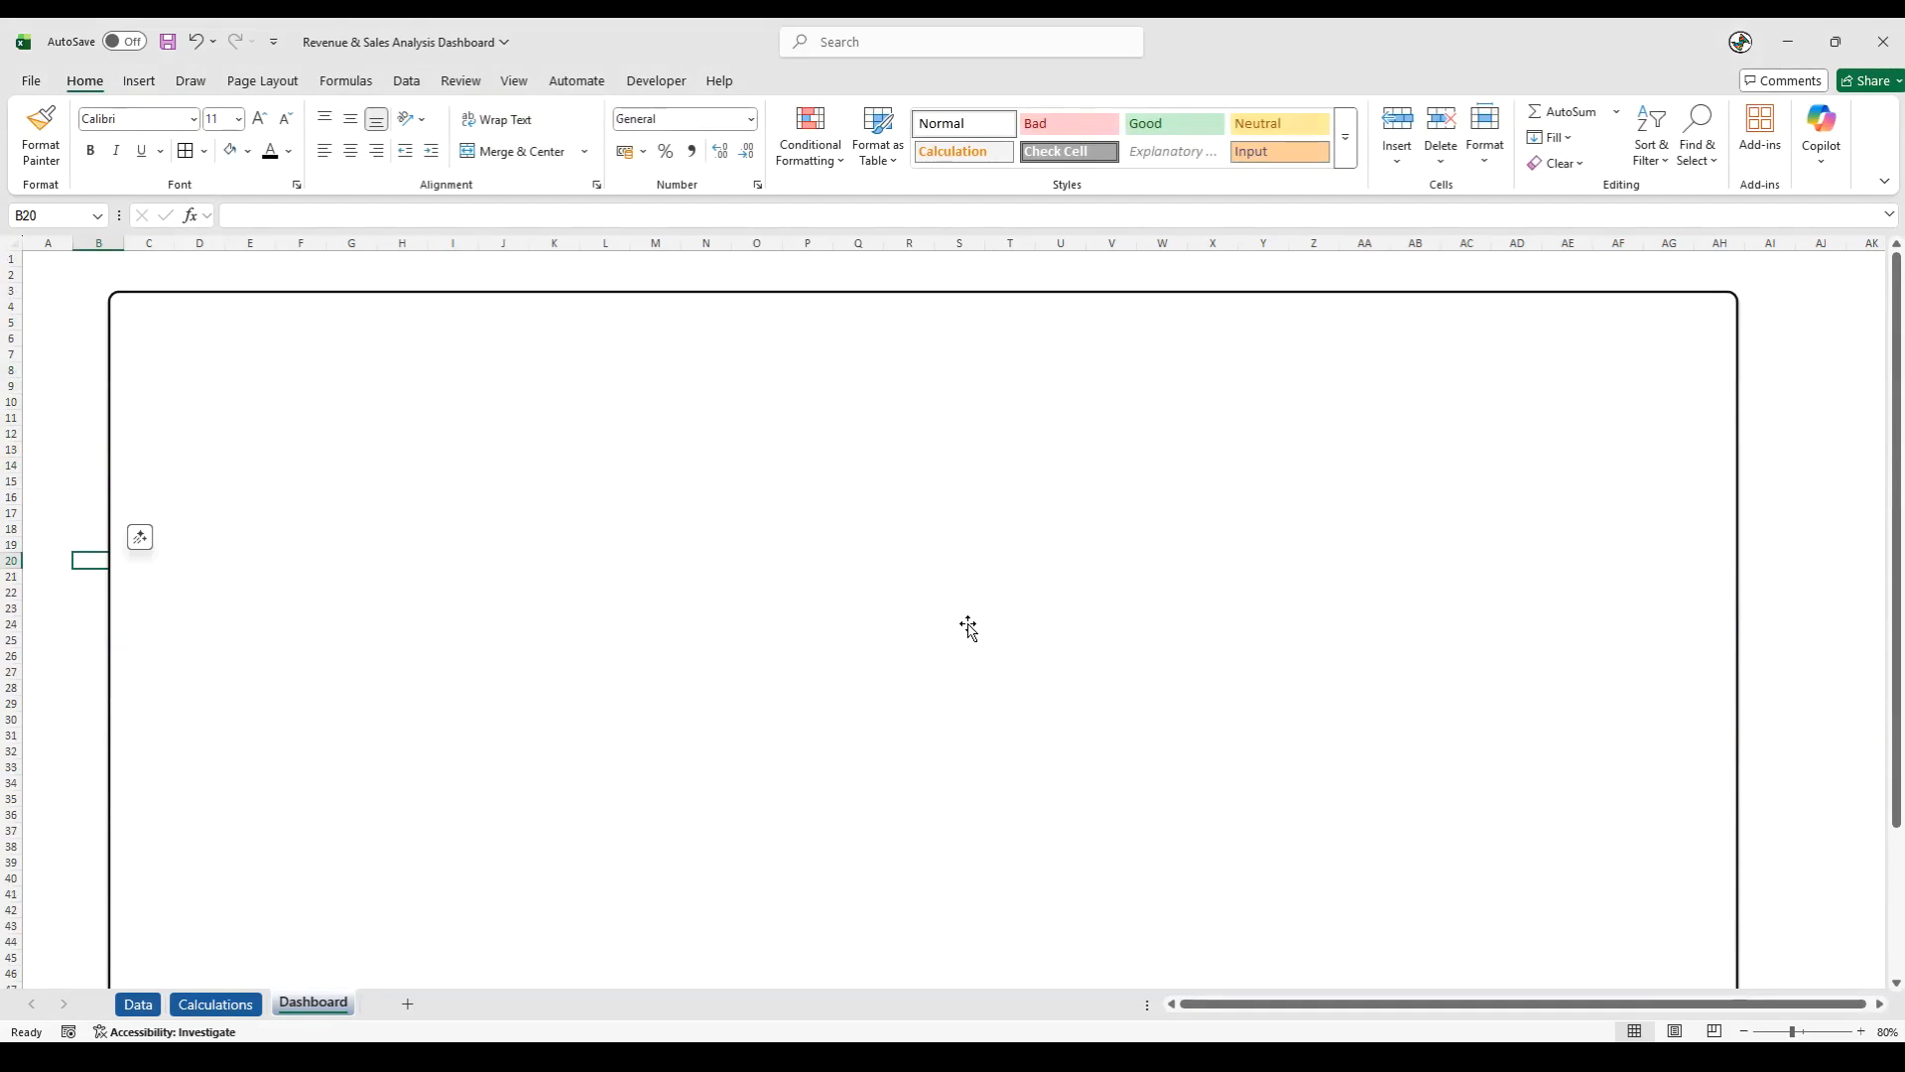
- Add a text box reading "Sales & Revenue Analysis Dashboard" and place it inside the rectangle's upper-left corner, around cell C4
left_click(139, 80)
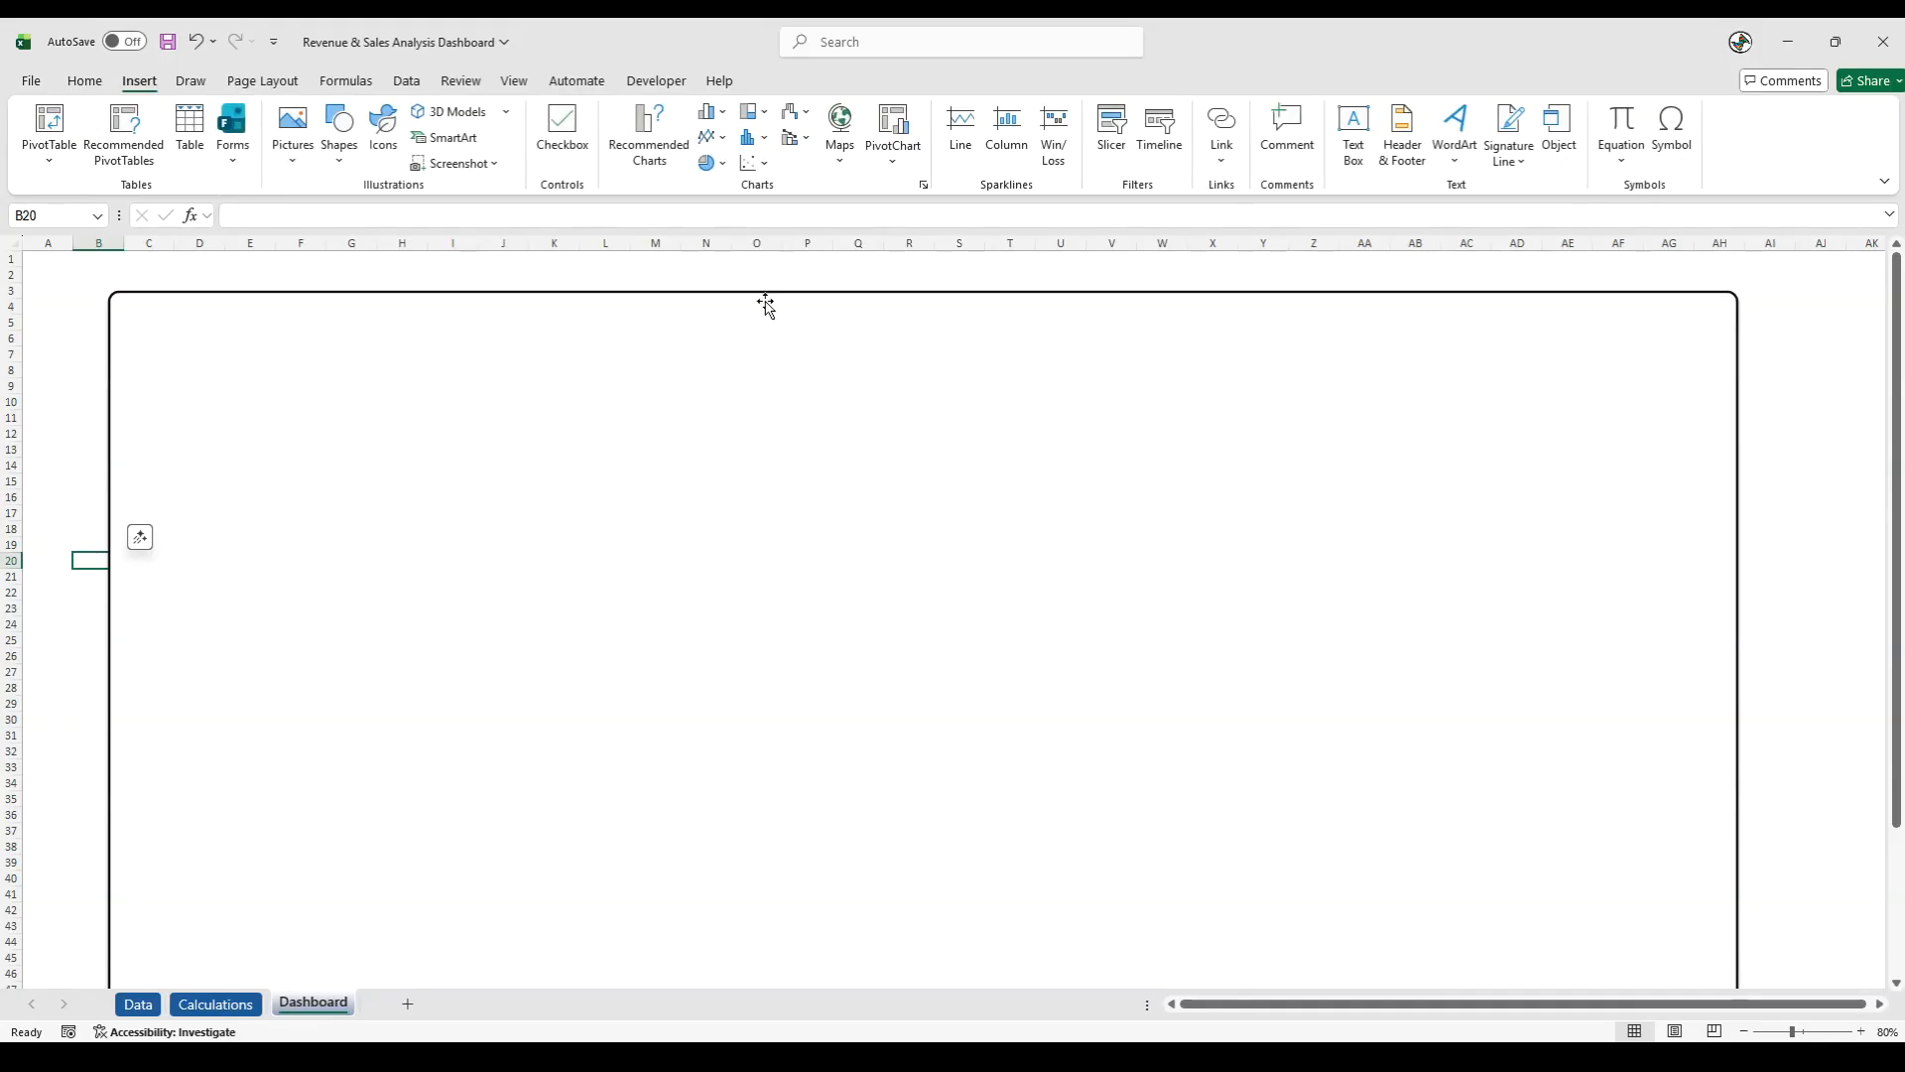
left_click(1353, 134)
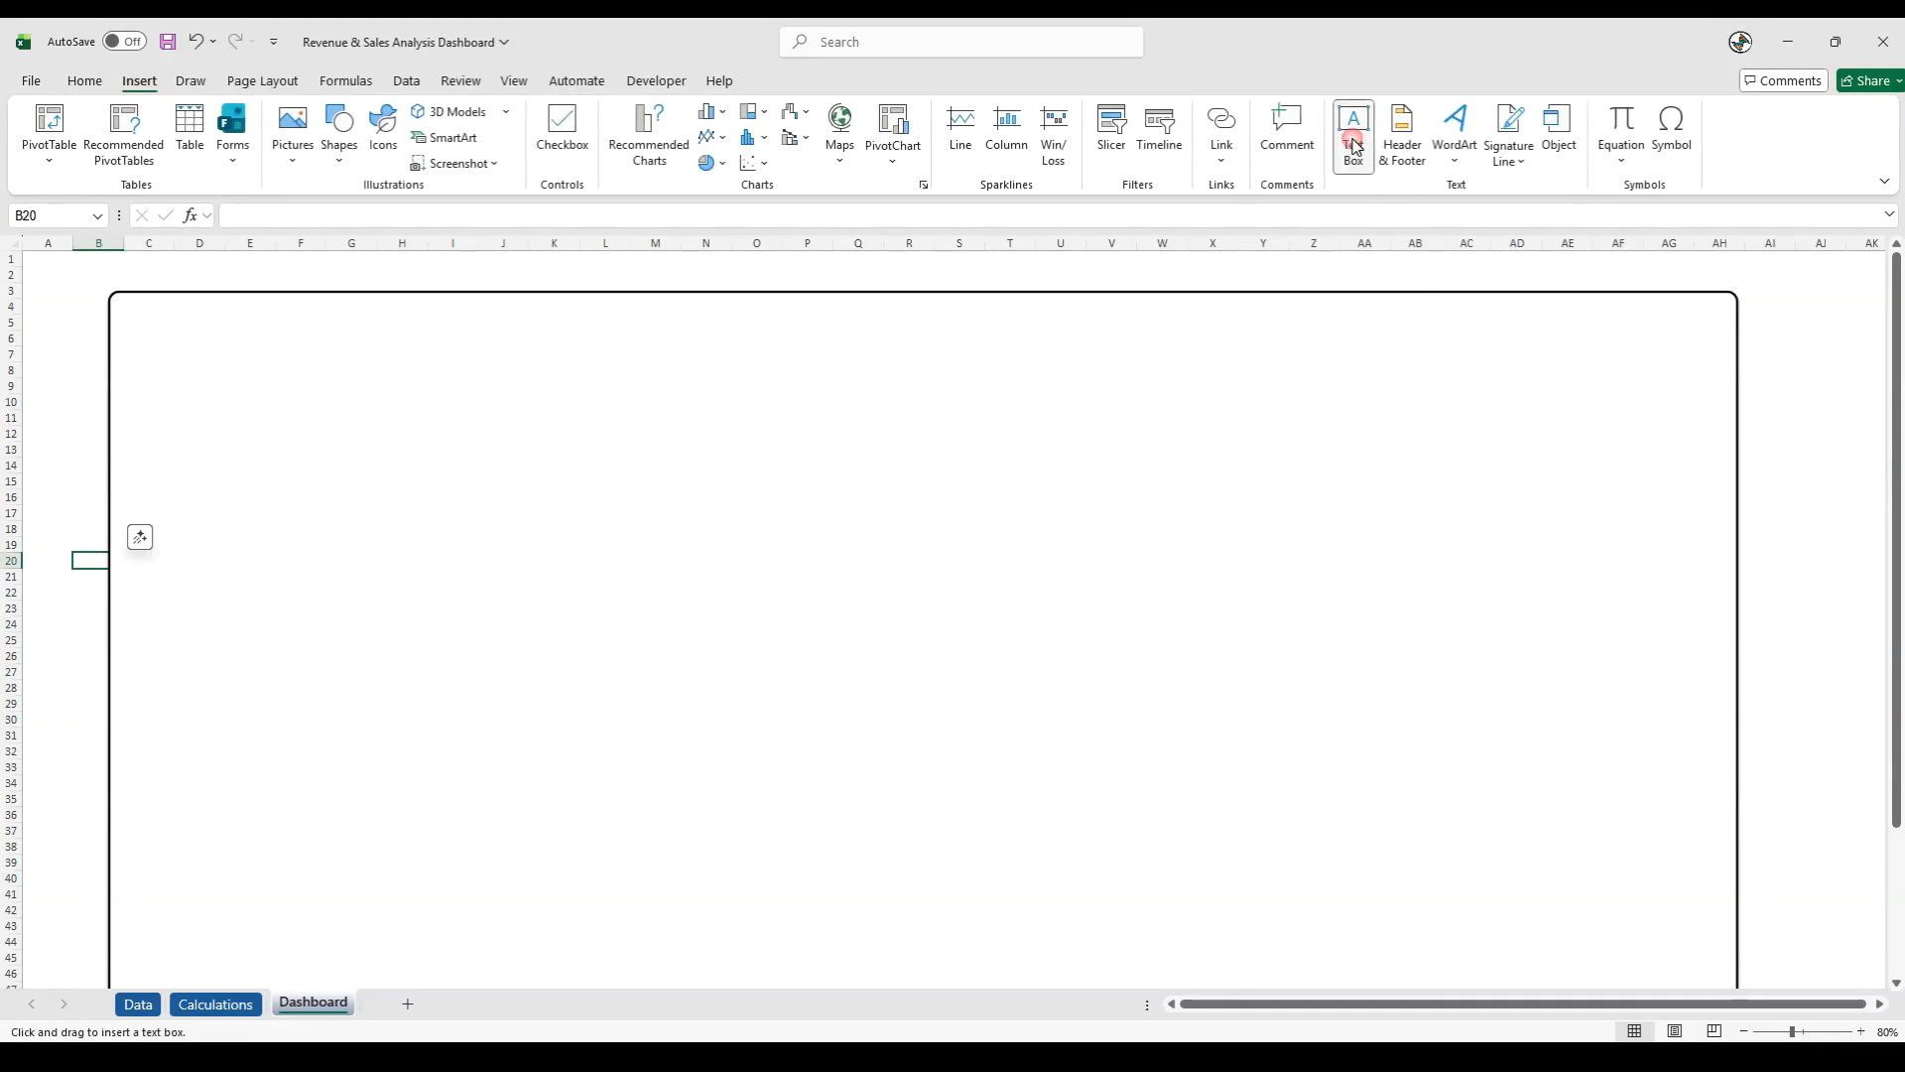
left_click(176, 270)
left_click_drag(187, 278, 184, 268)
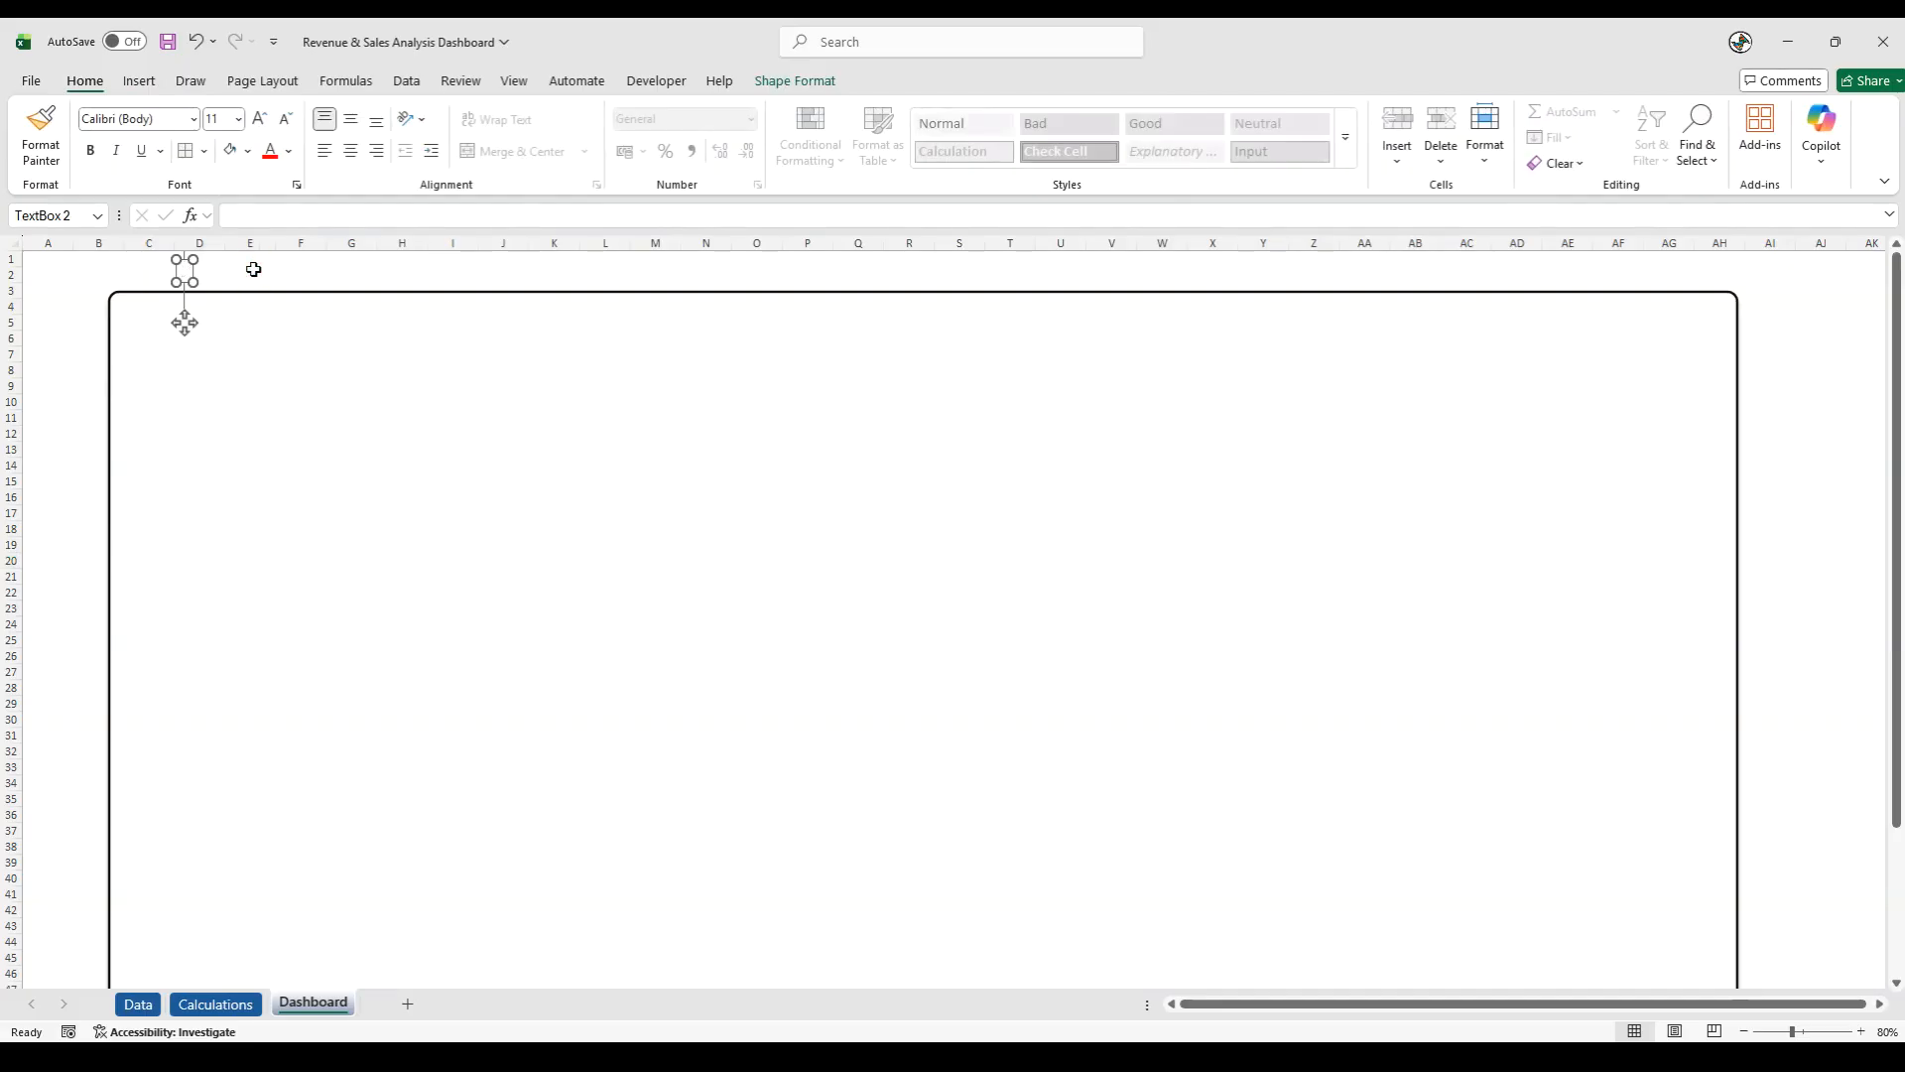
type("Sales & Revenue")
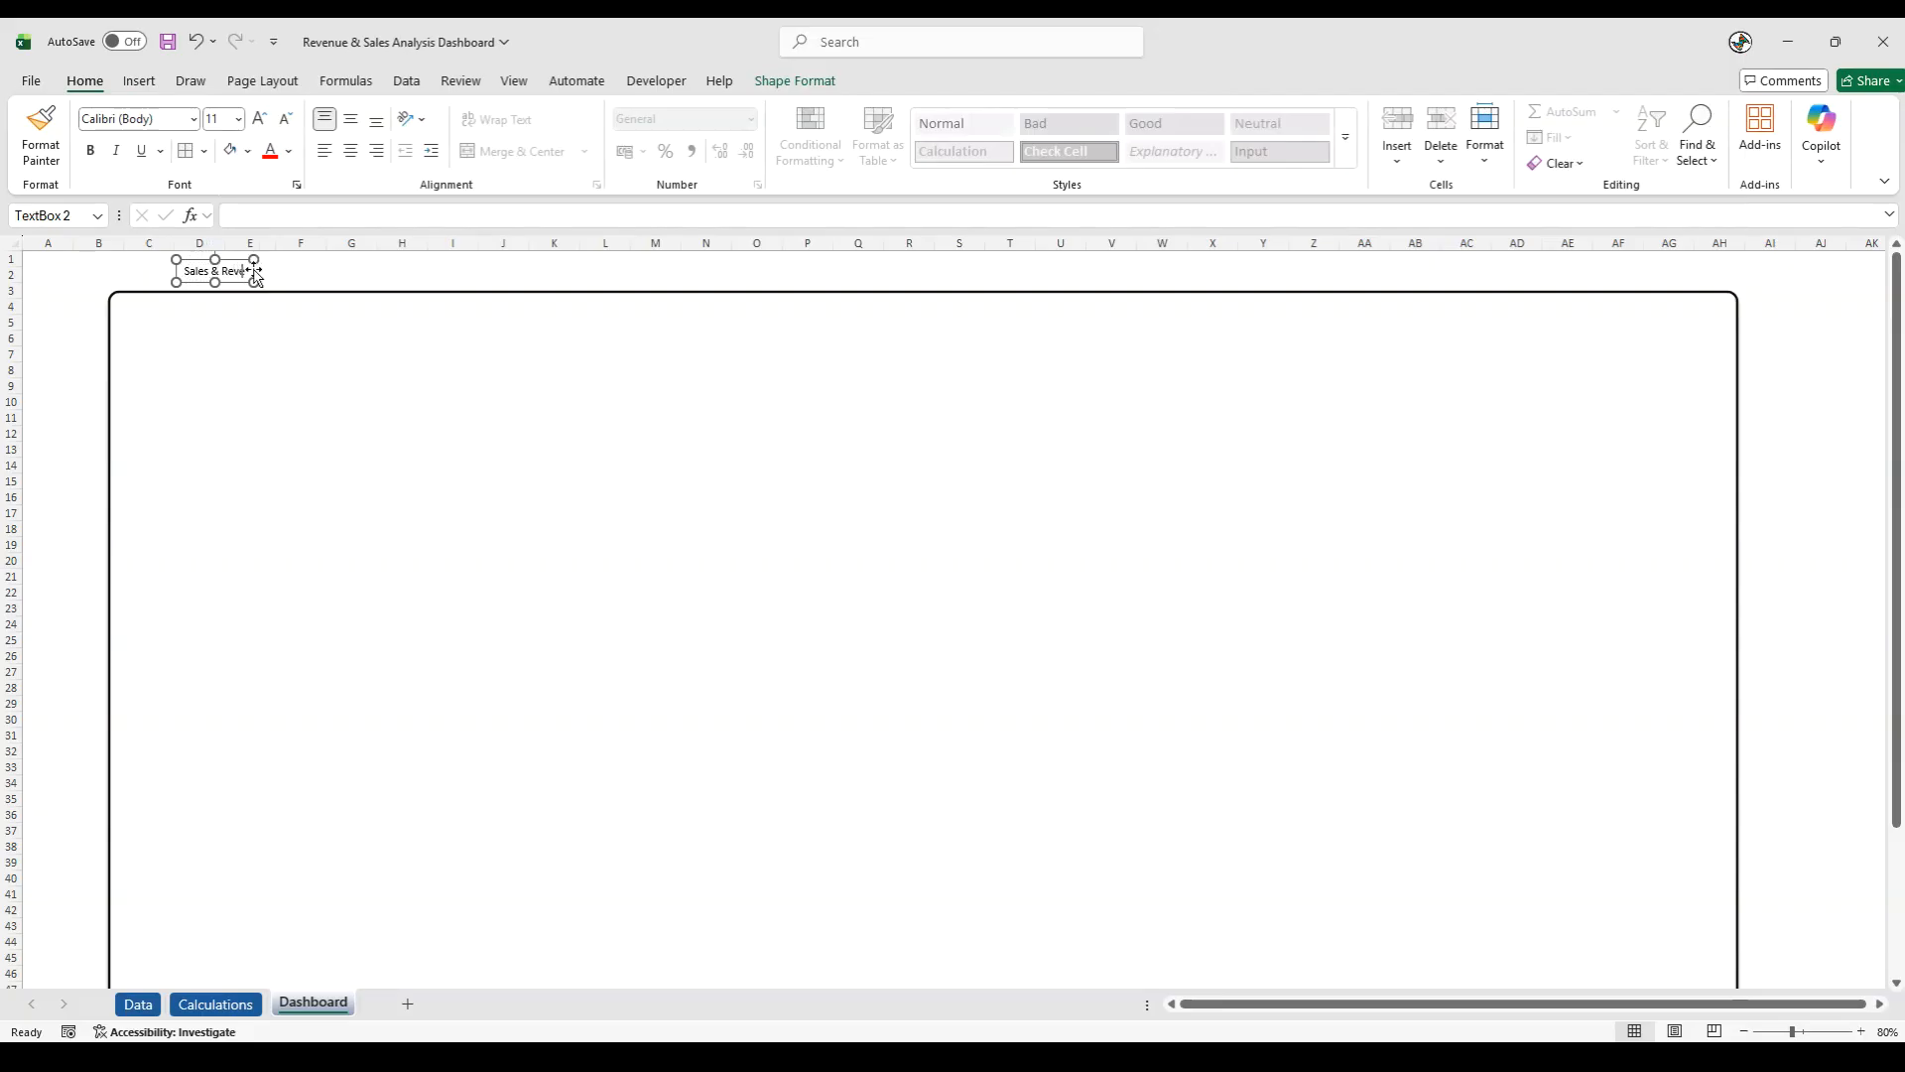
type(" Analysis Dashboard")
left_click_drag(319, 284, 271, 331)
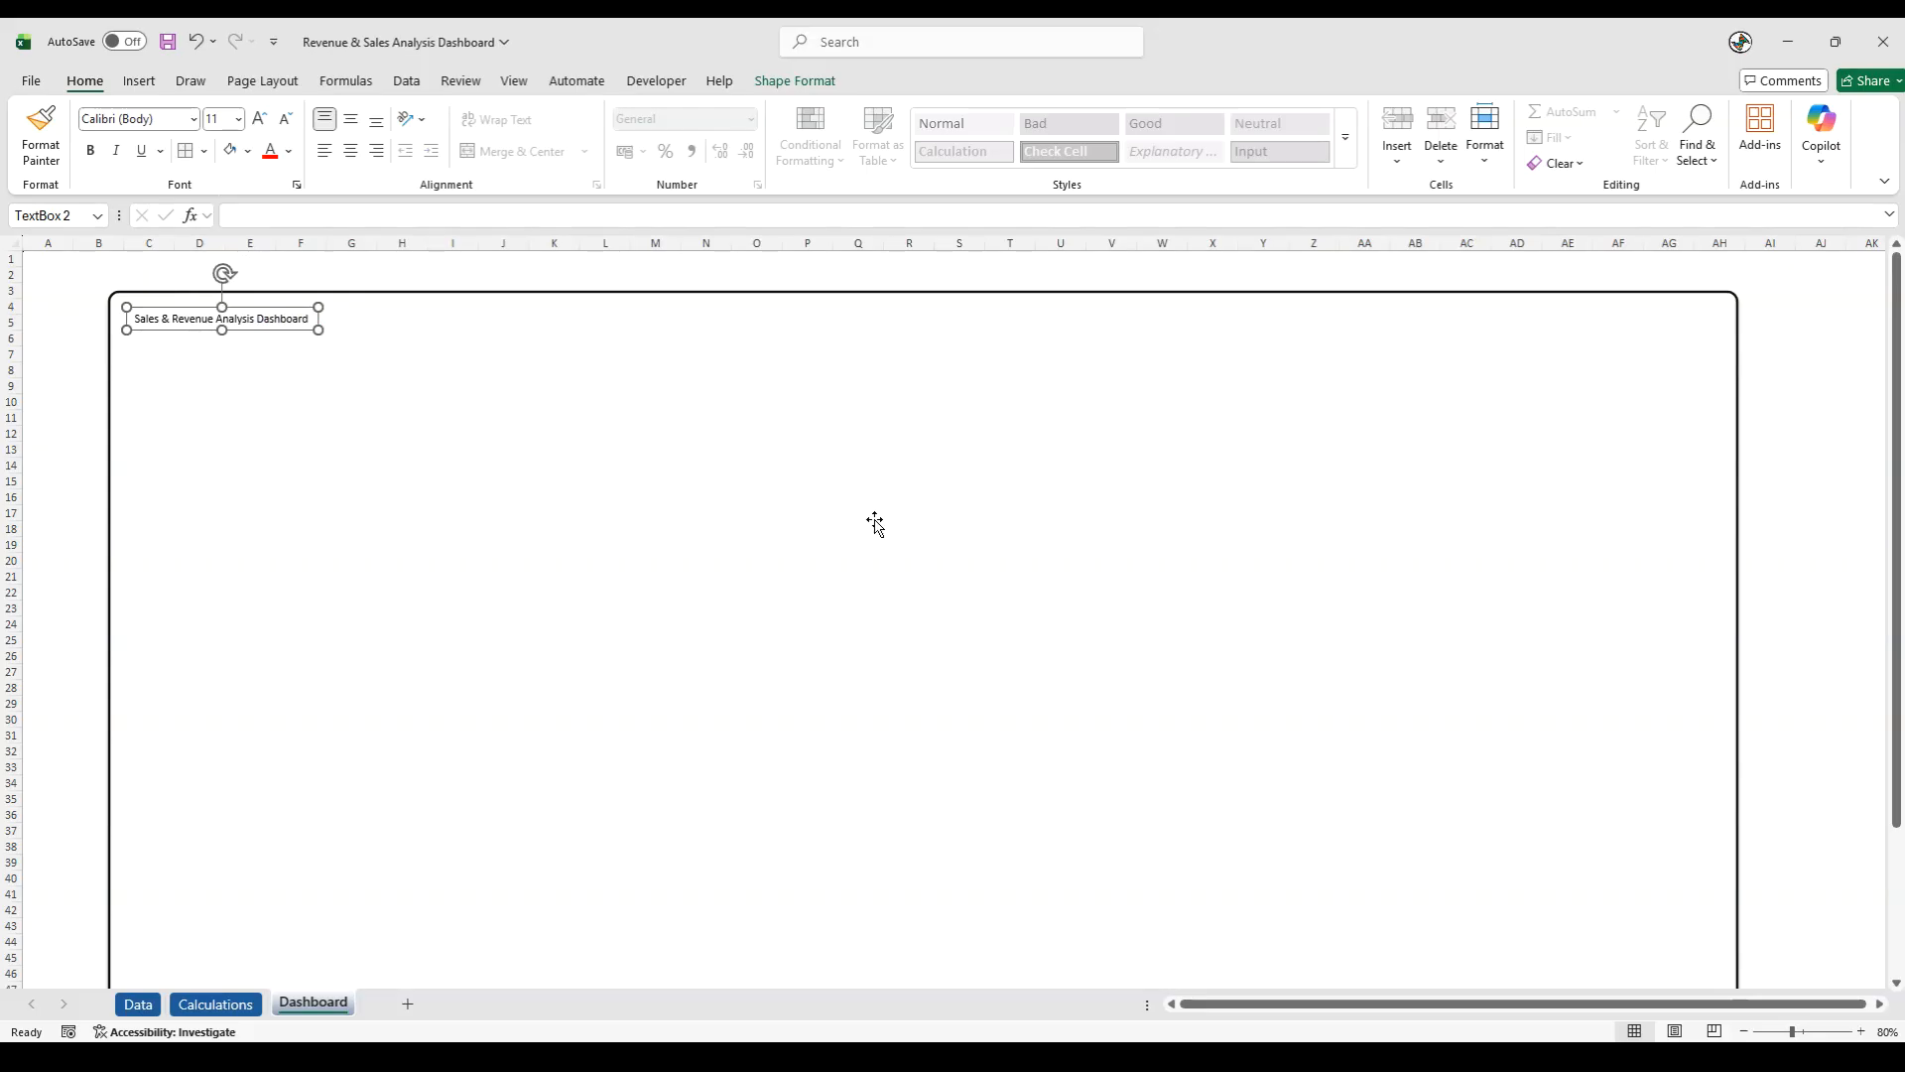
- Set the dashboard title text to size 16 and make it bold
key("alt+Tab")
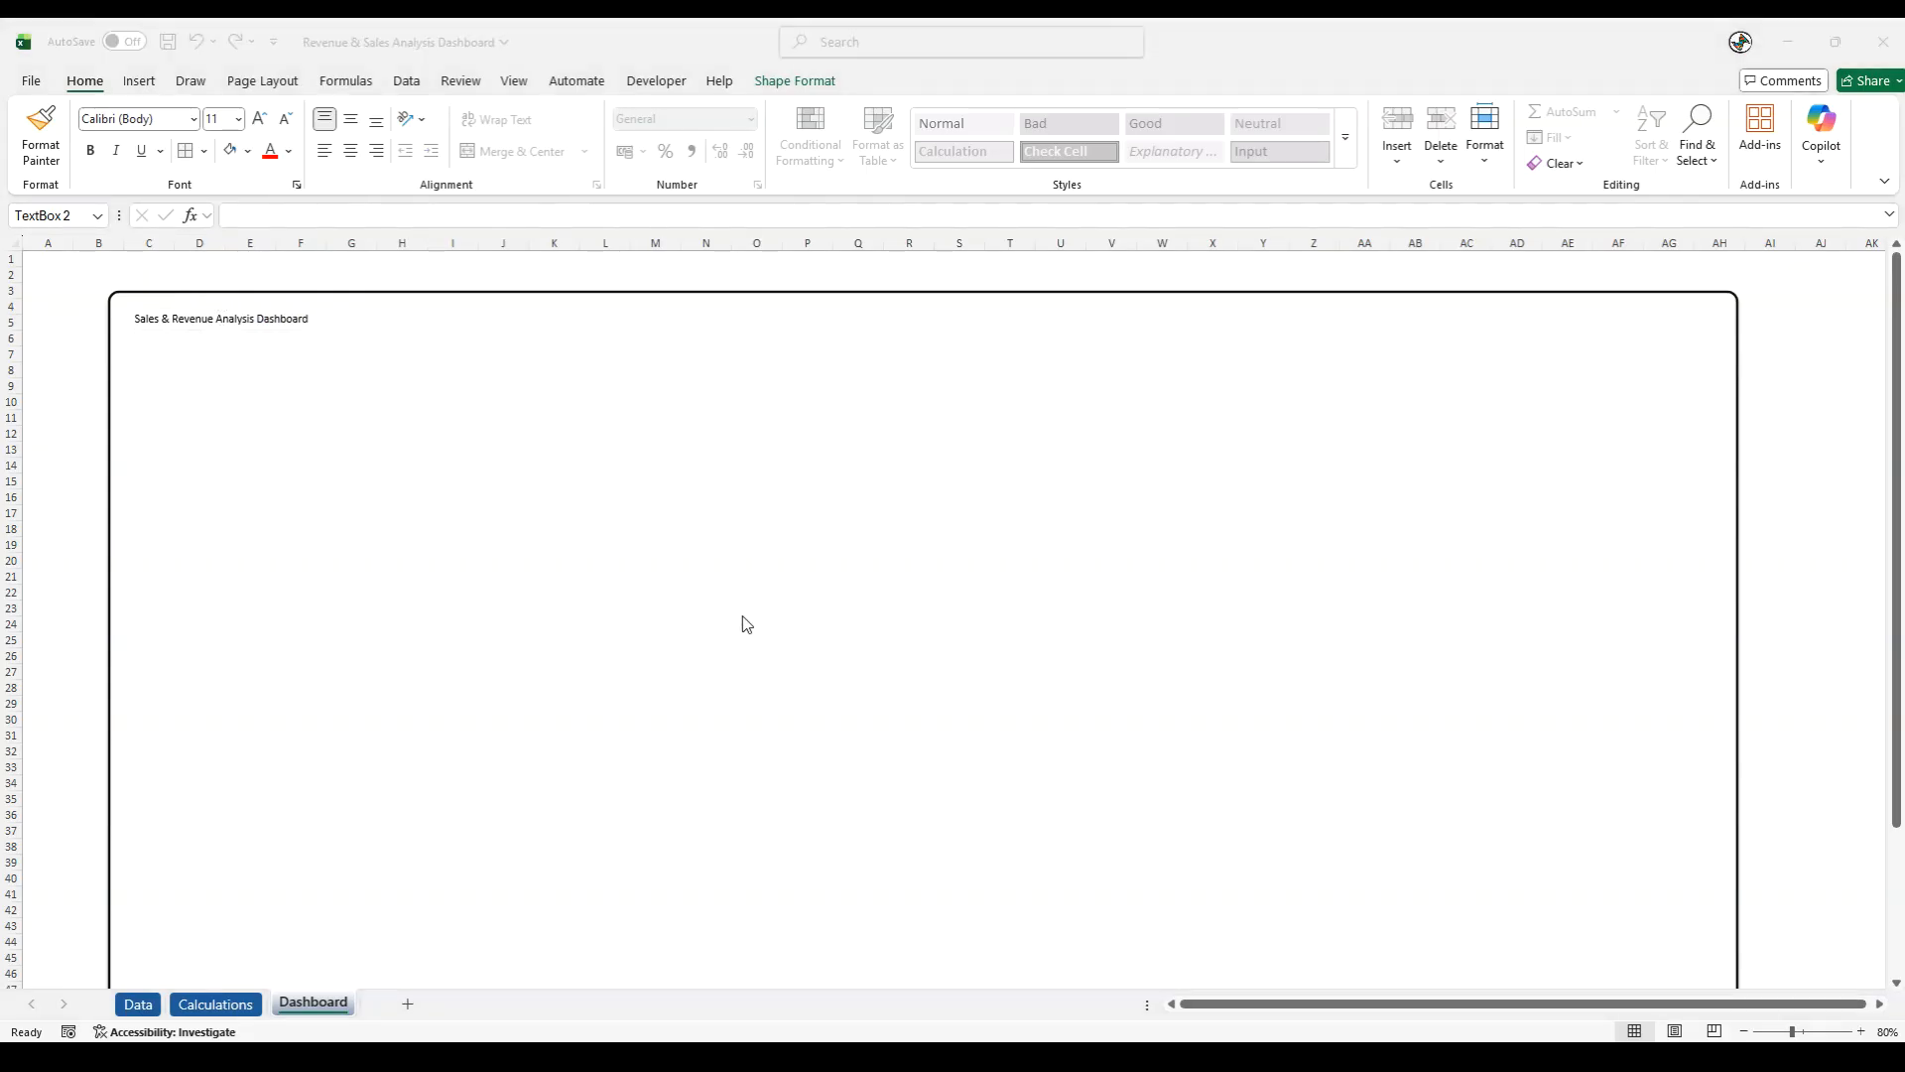
triple_click(140, 320)
left_click(224, 120)
type("16")
key("Return")
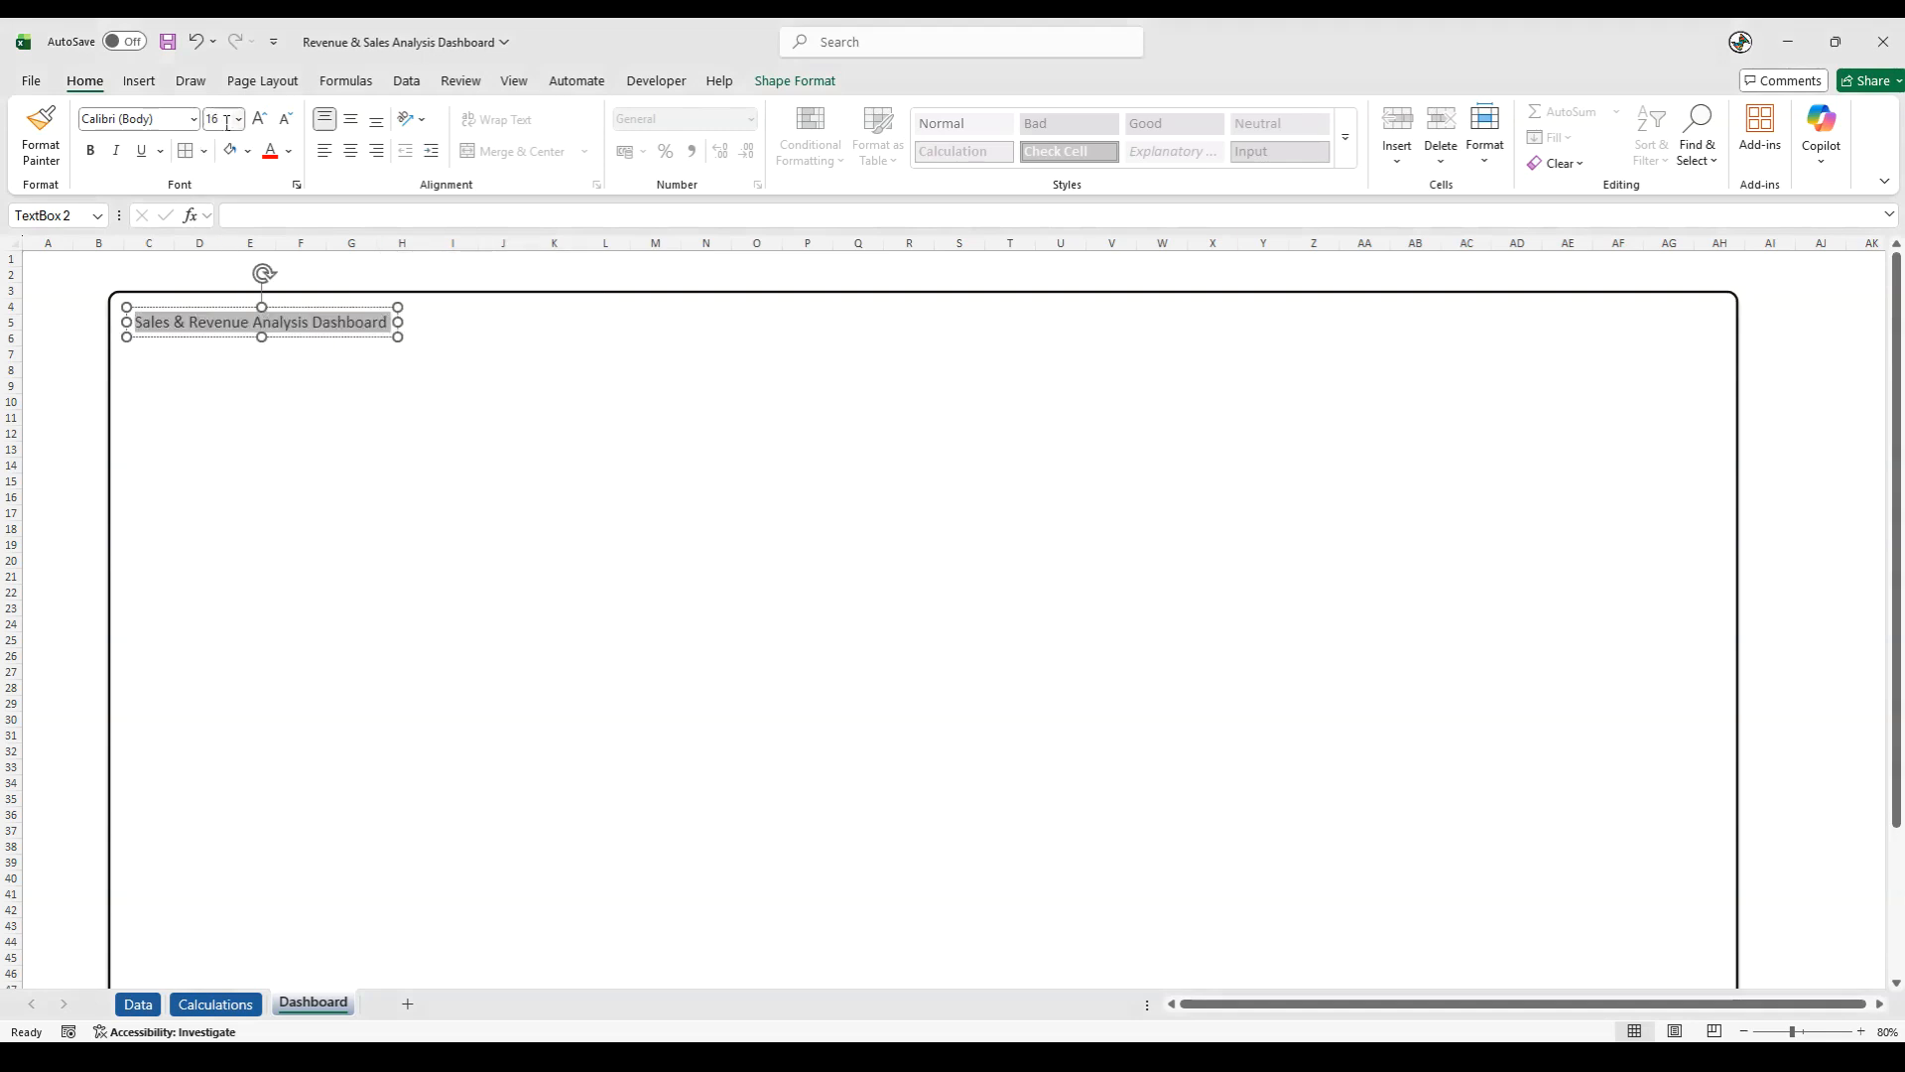
left_click(88, 152)
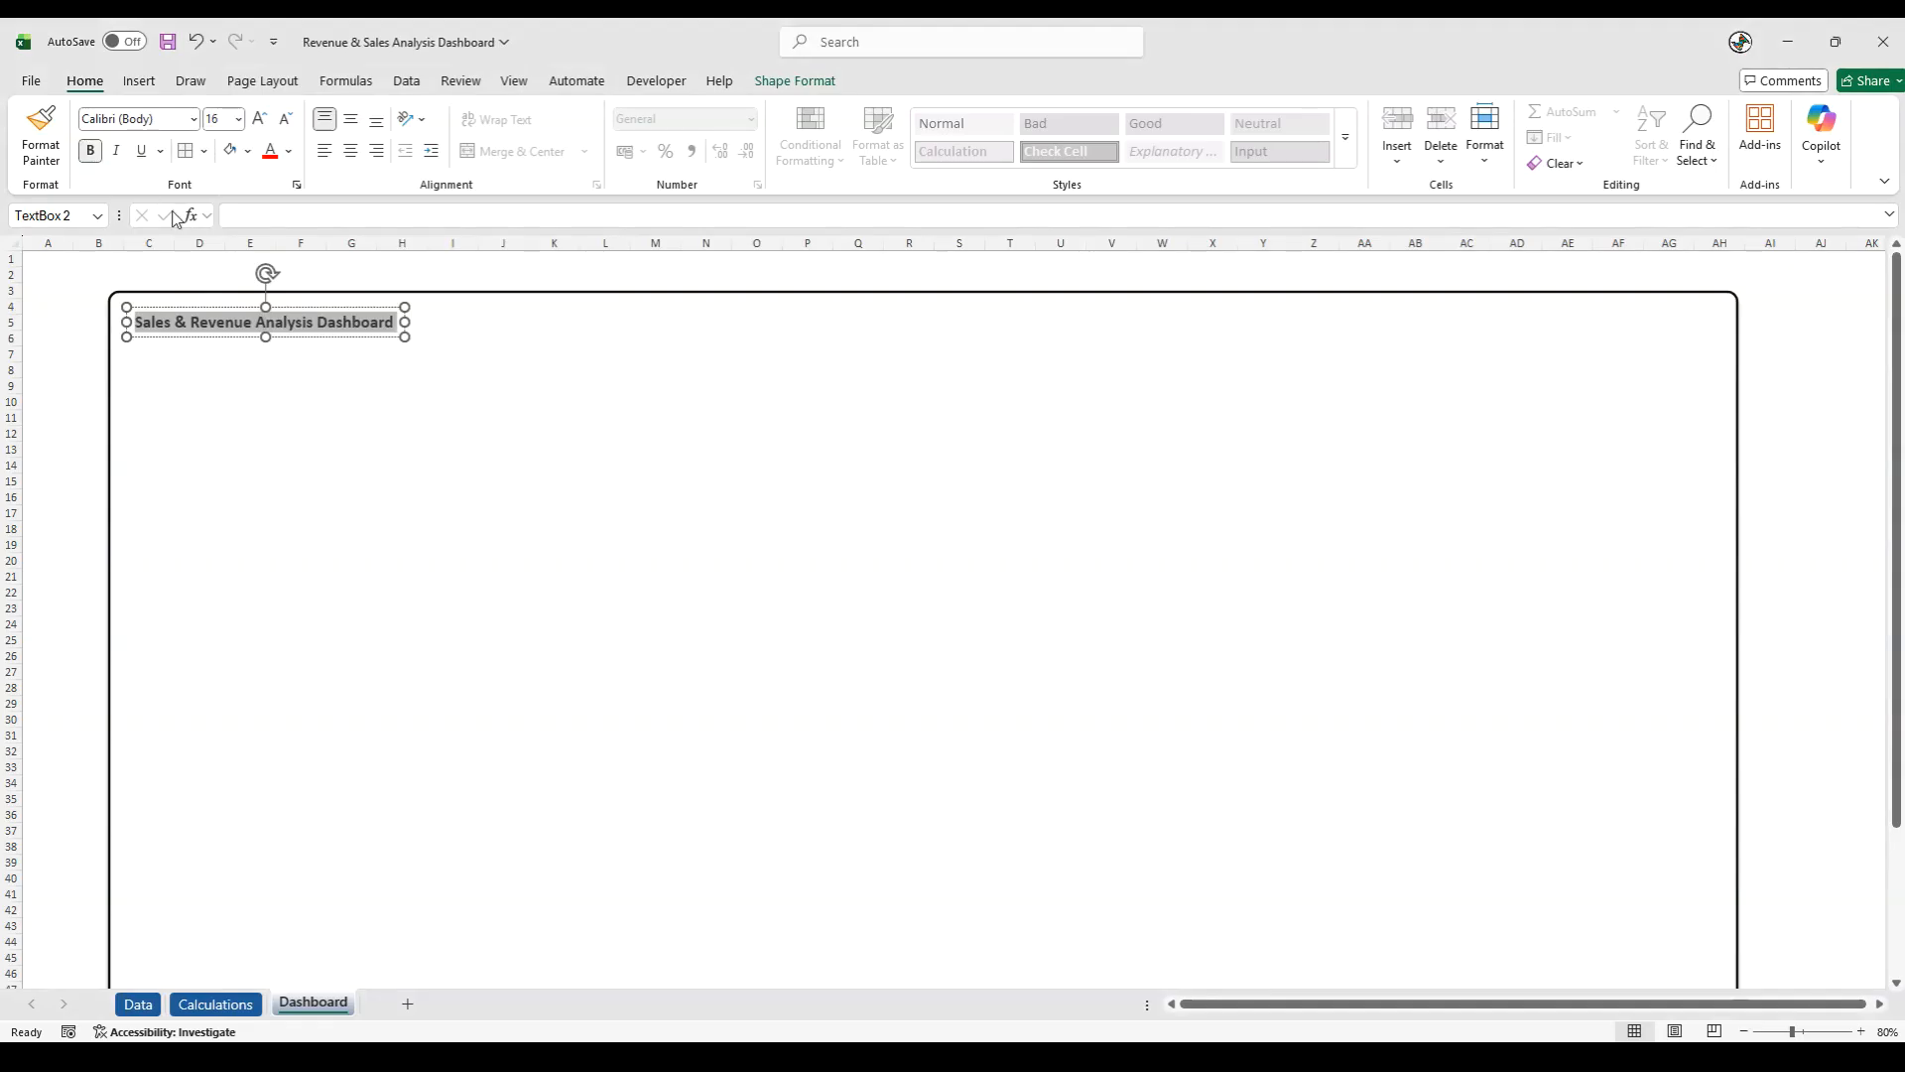
left_click(67, 339)
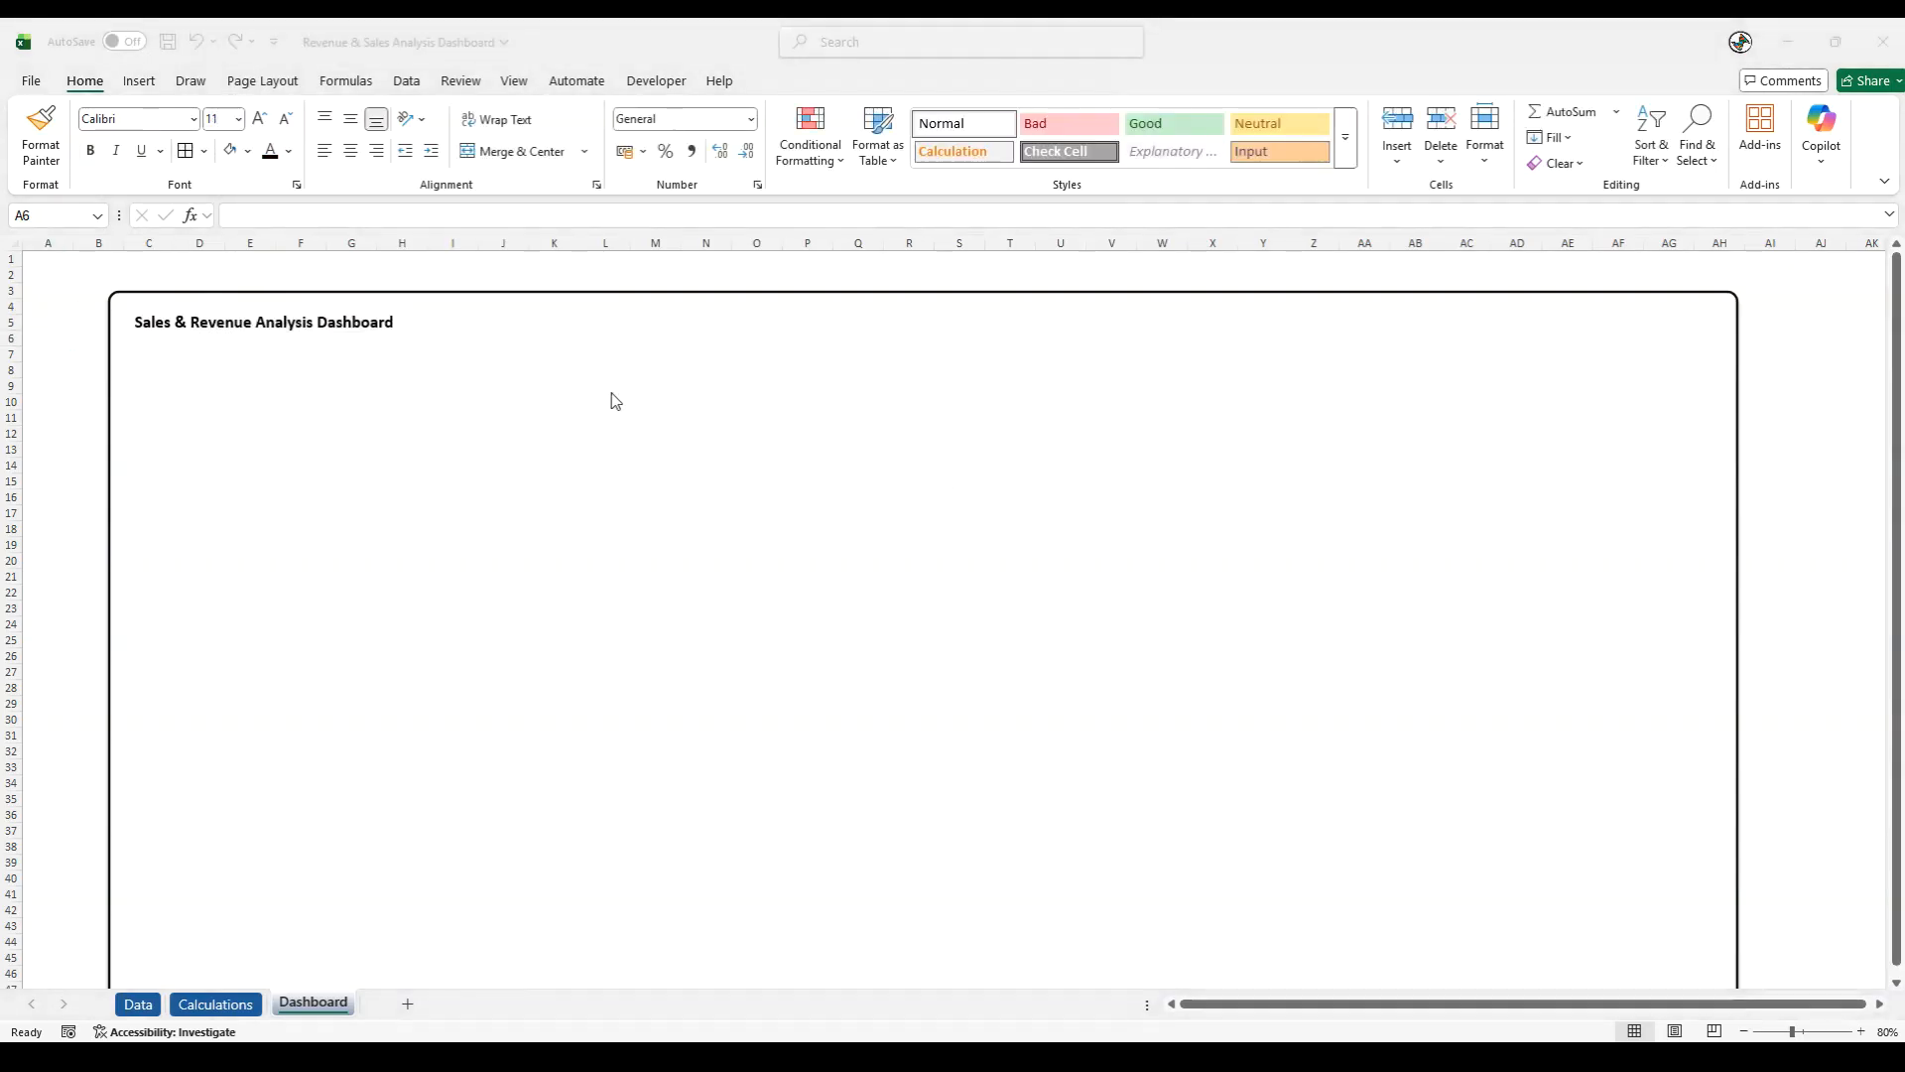
- Set the title text box to no fill and widen it slightly
left_click_drag(175, 322, 493, 322)
triple_click(146, 321)
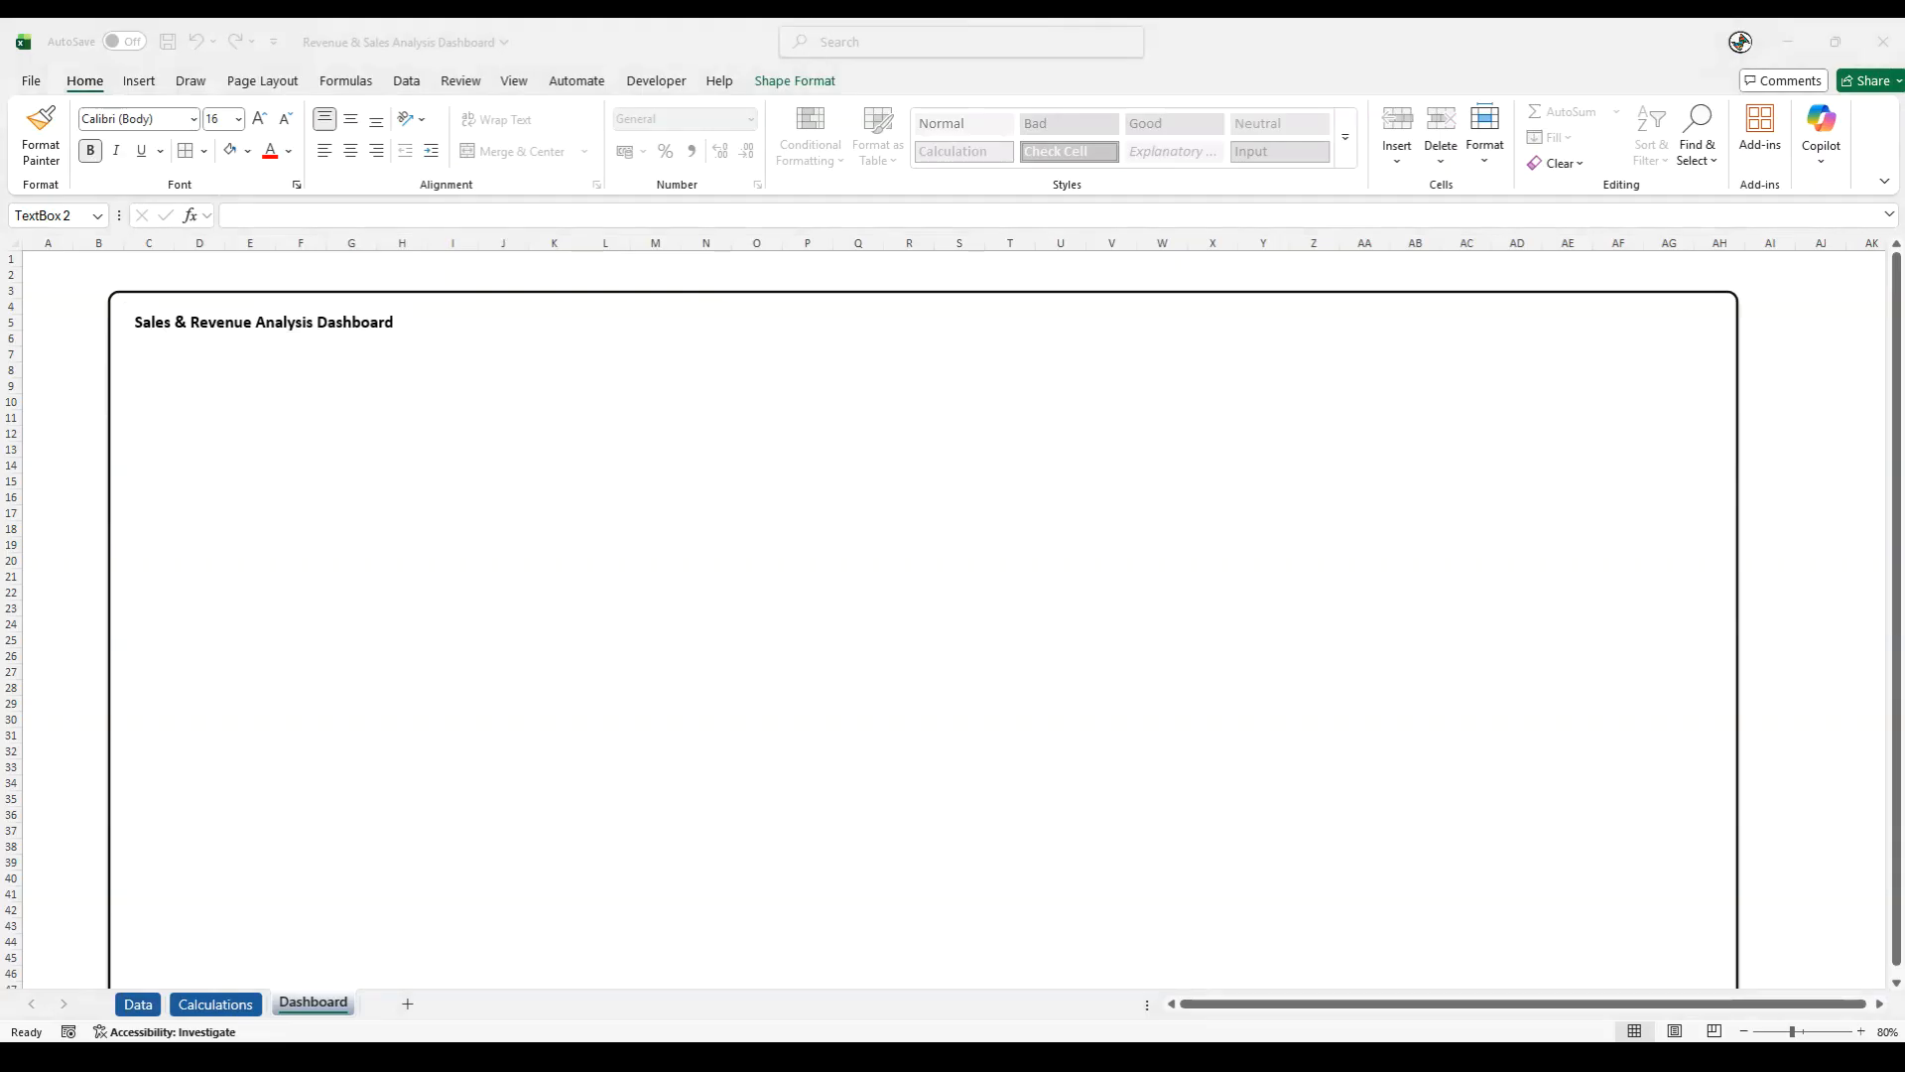
left_click(285, 340)
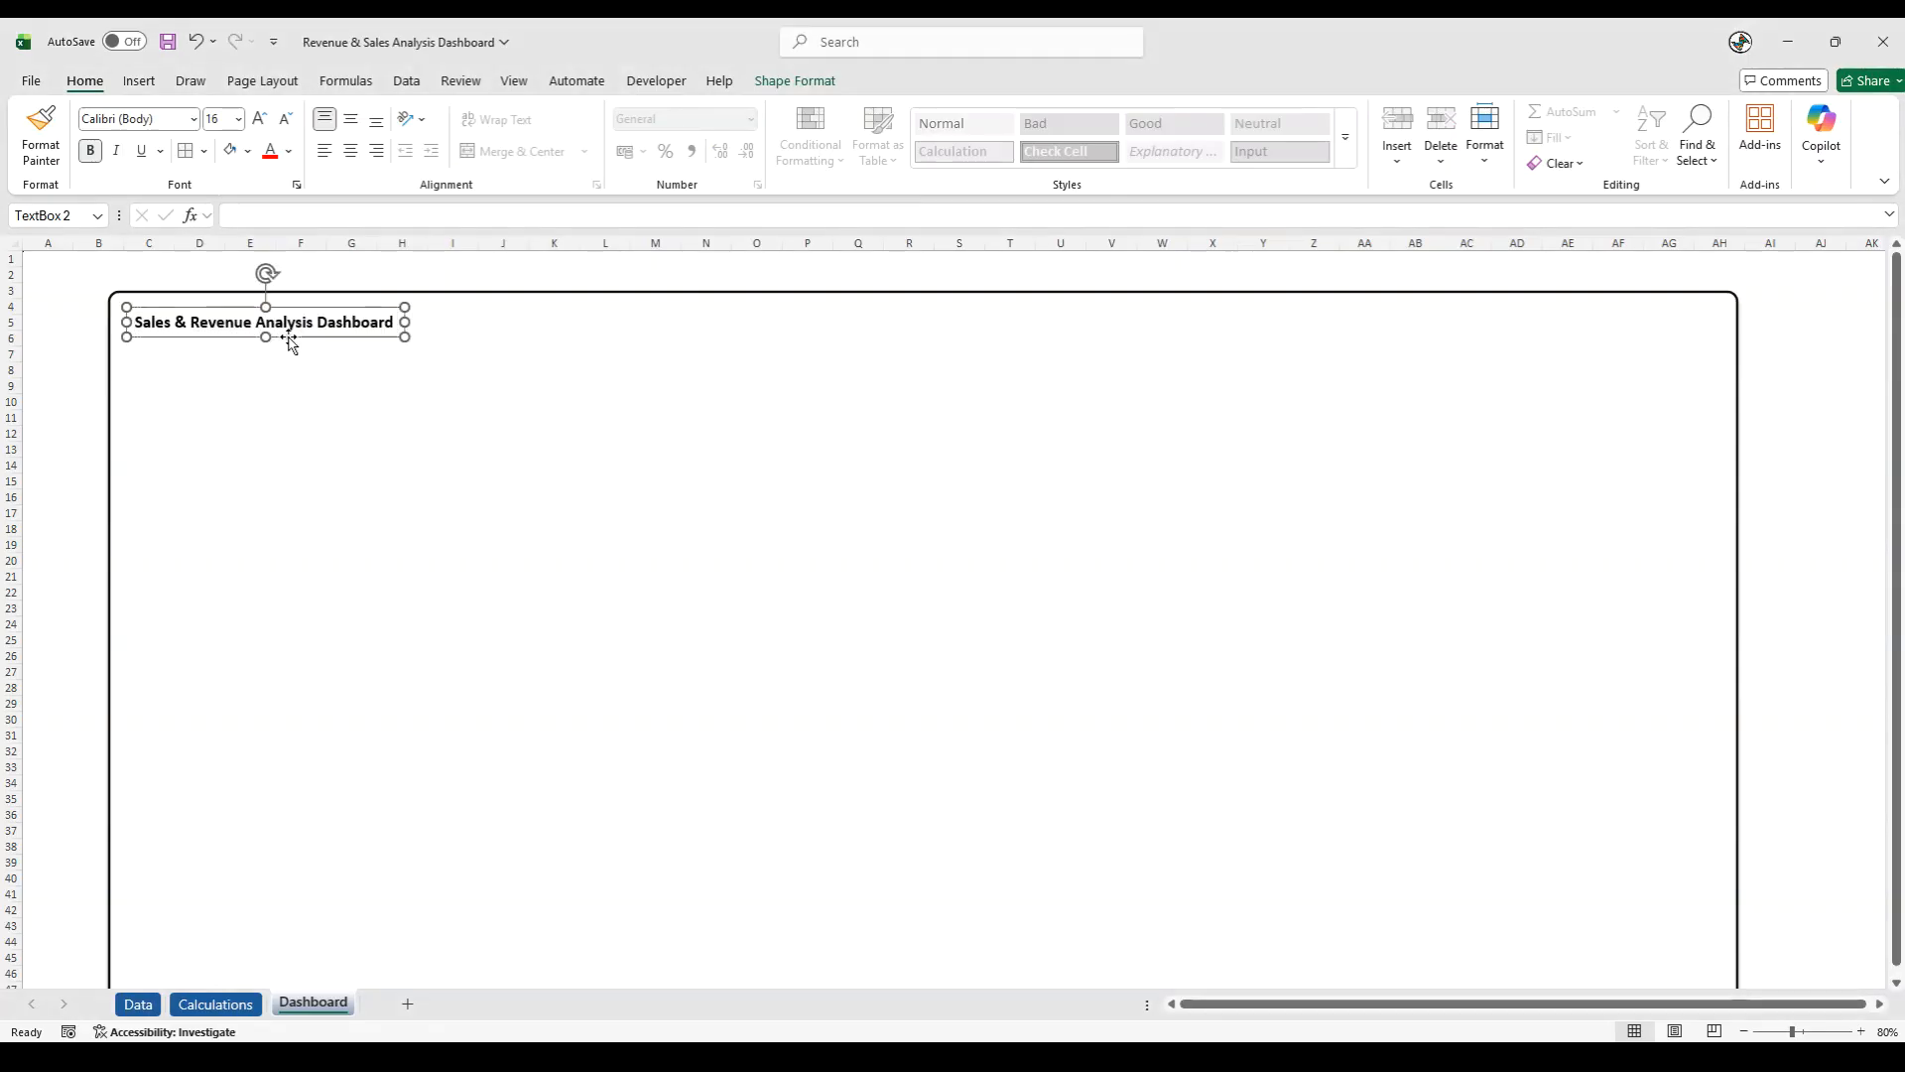
left_click(247, 151)
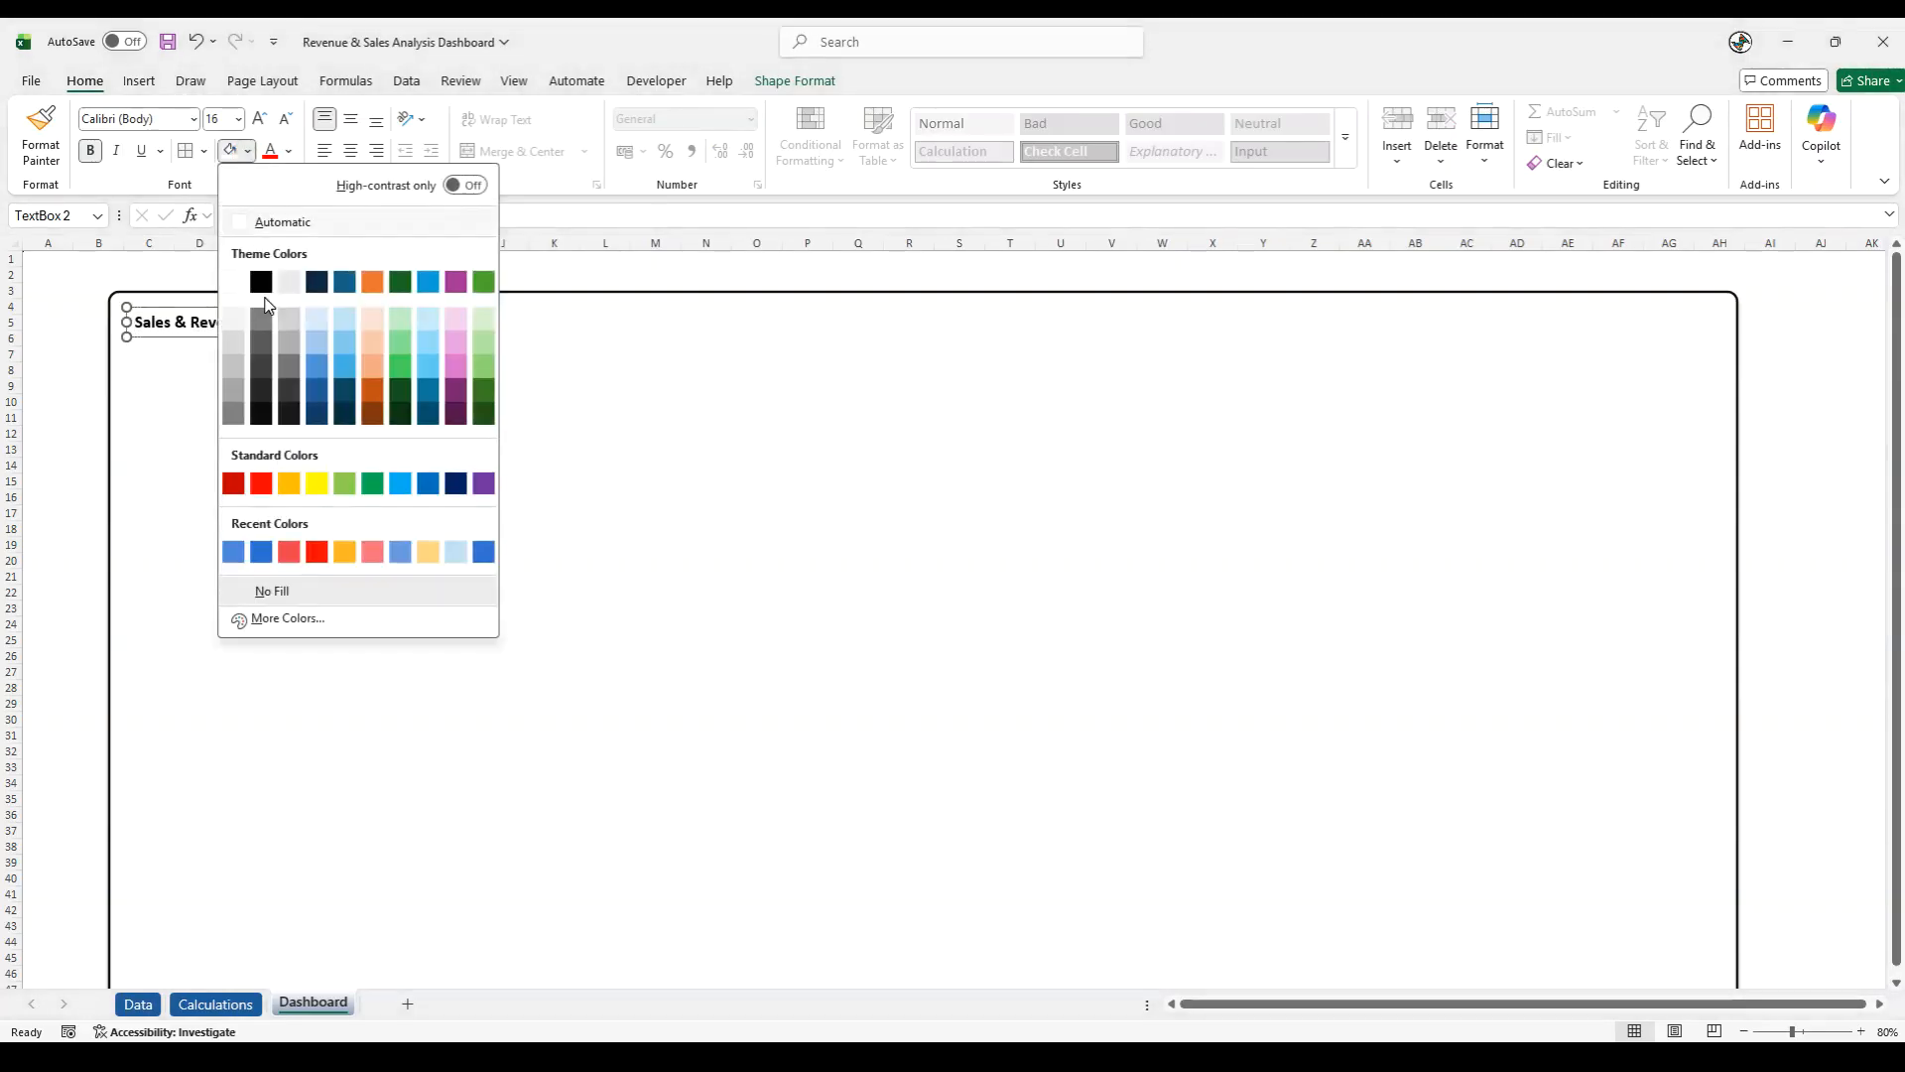
left_click(268, 591)
left_click_drag(405, 323, 429, 331)
left_click(47, 464)
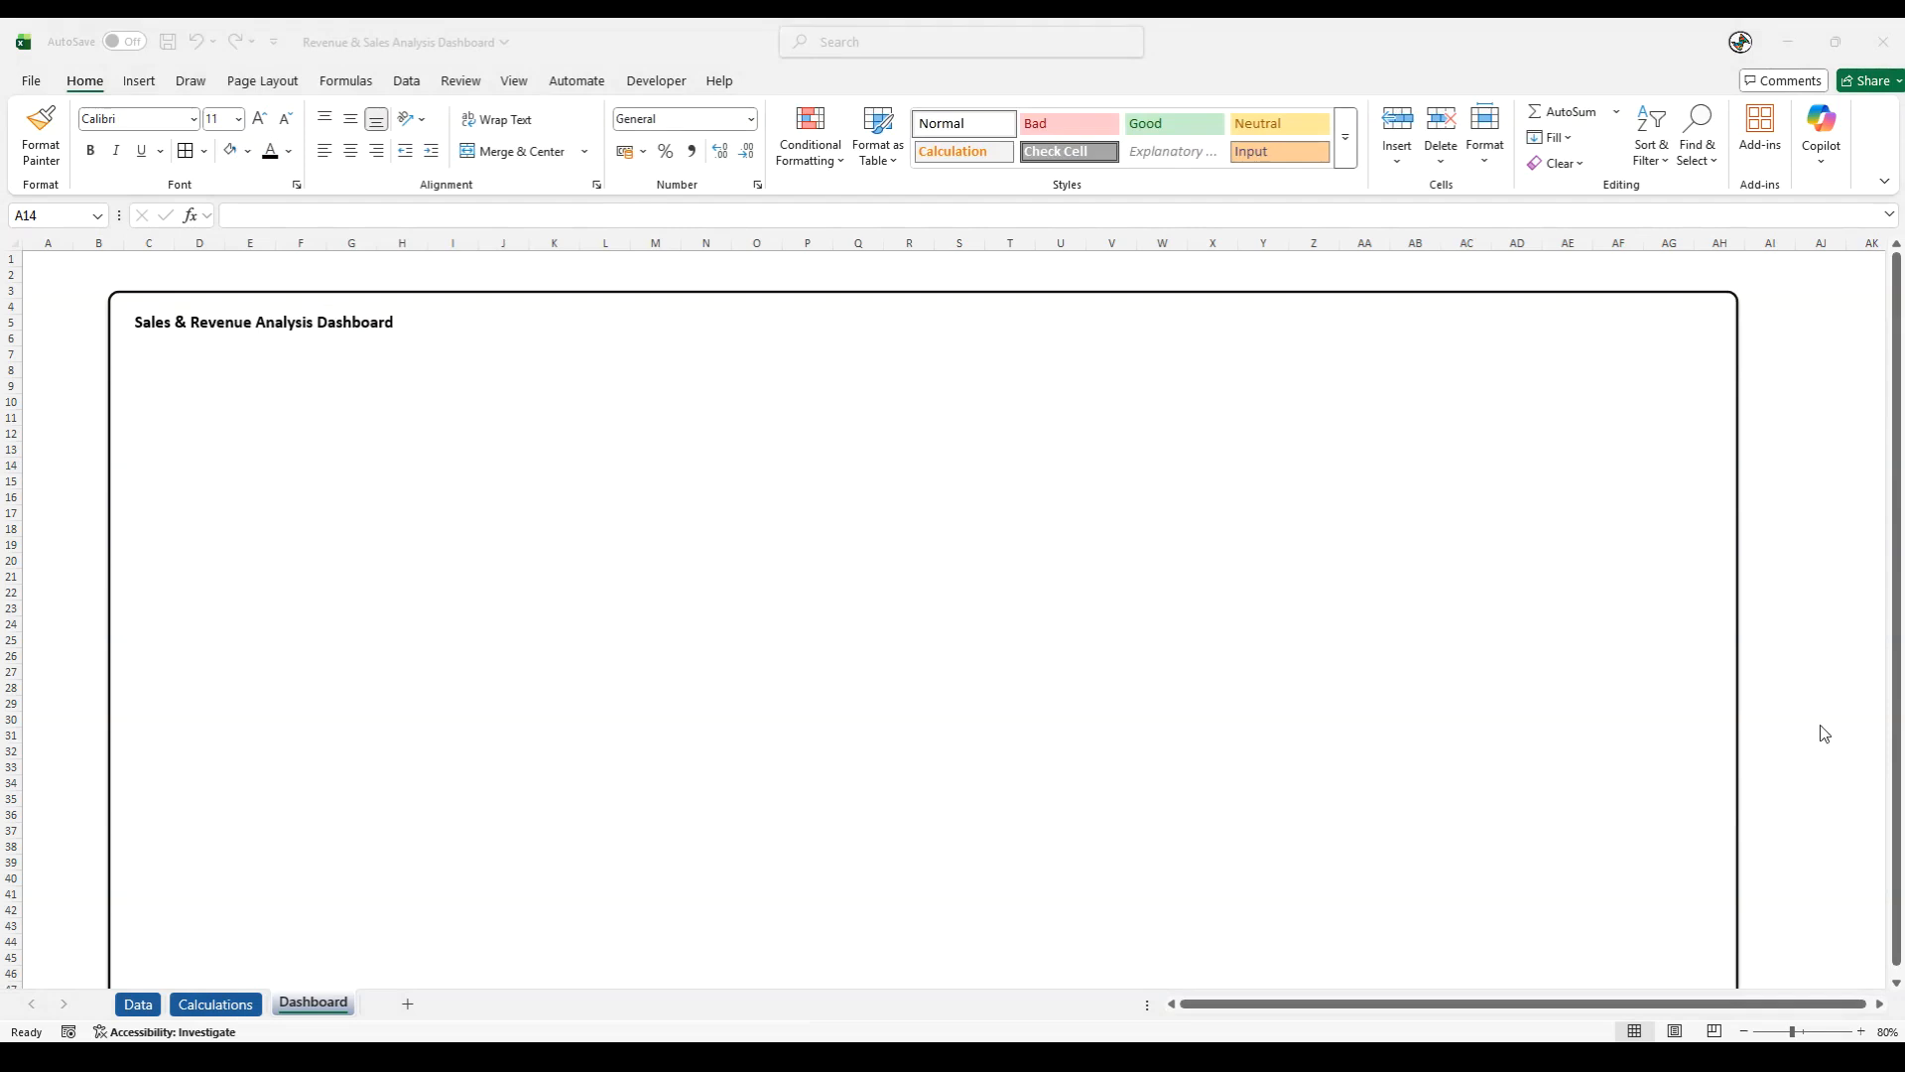
- Draw a horizontal straight line about 9 cm long directly beneath the dashboard title
left_click(59, 190)
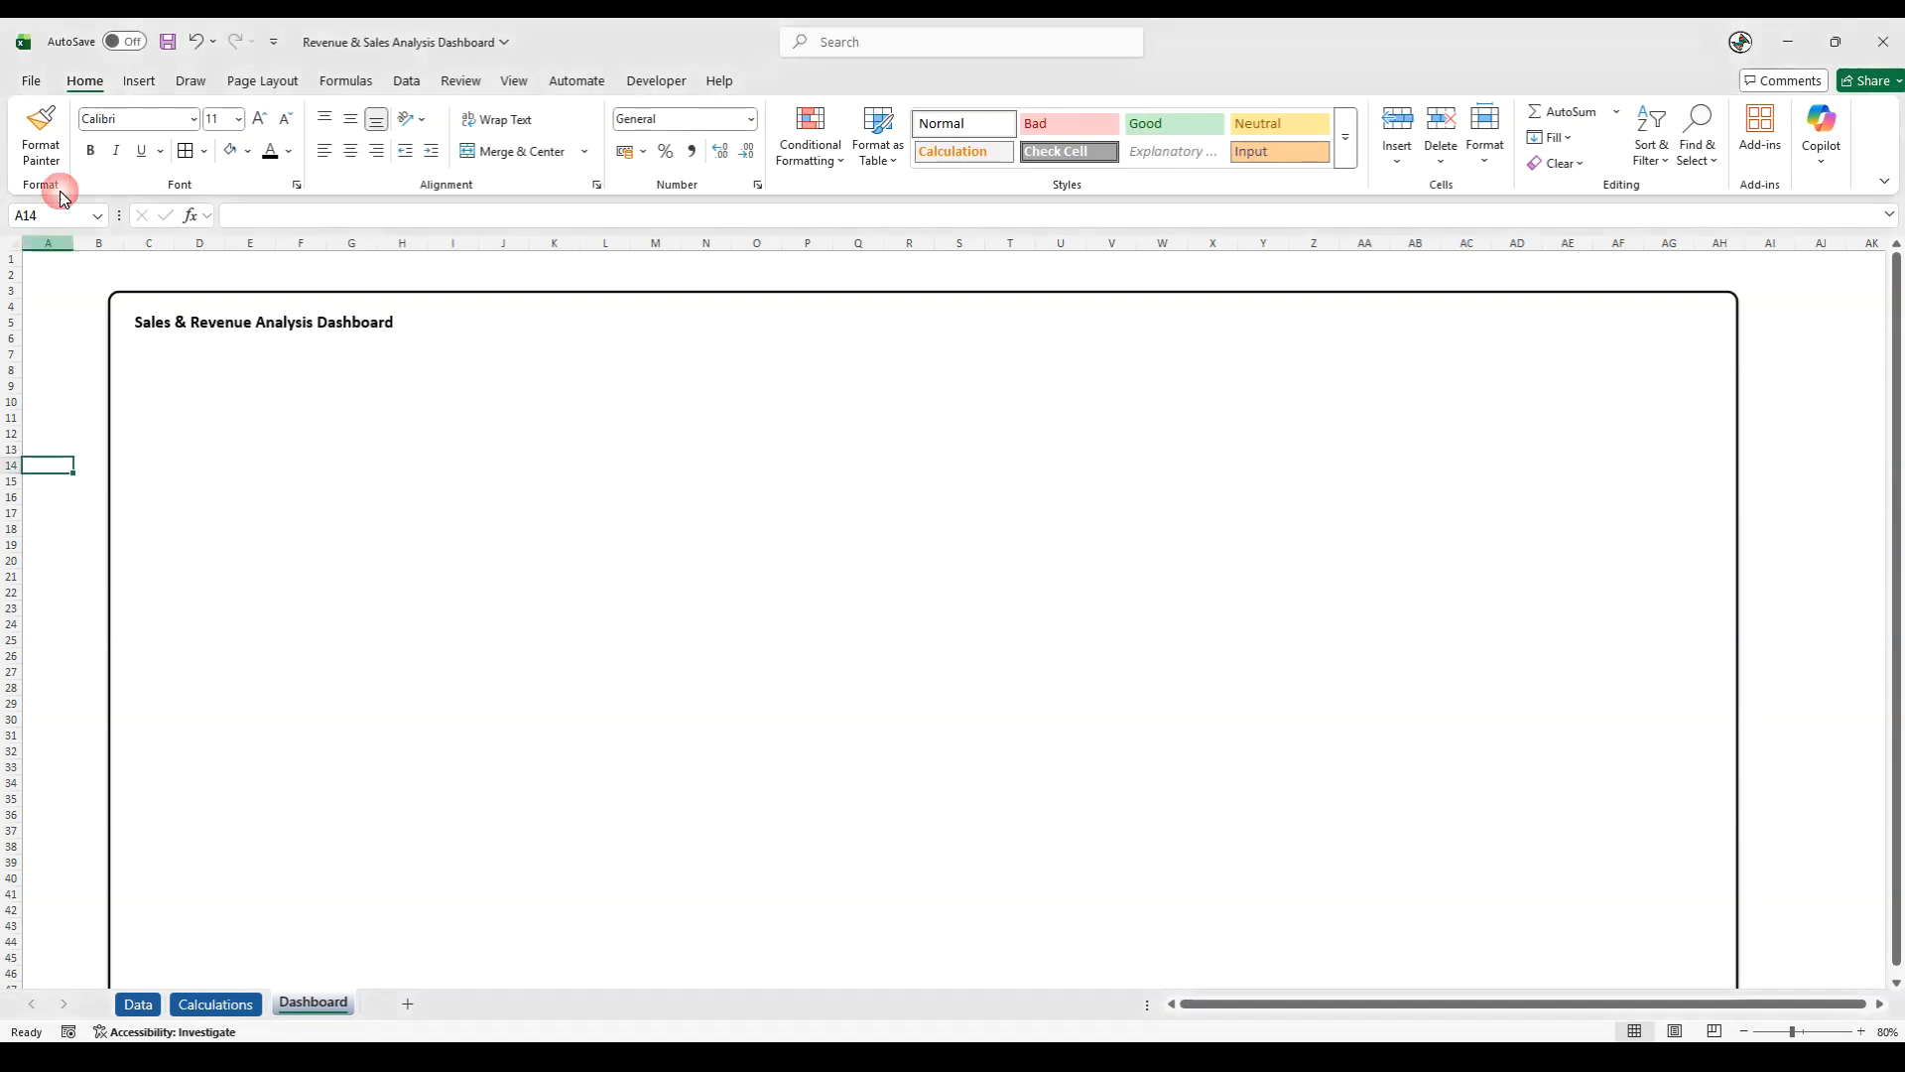
left_click(137, 81)
left_click(339, 129)
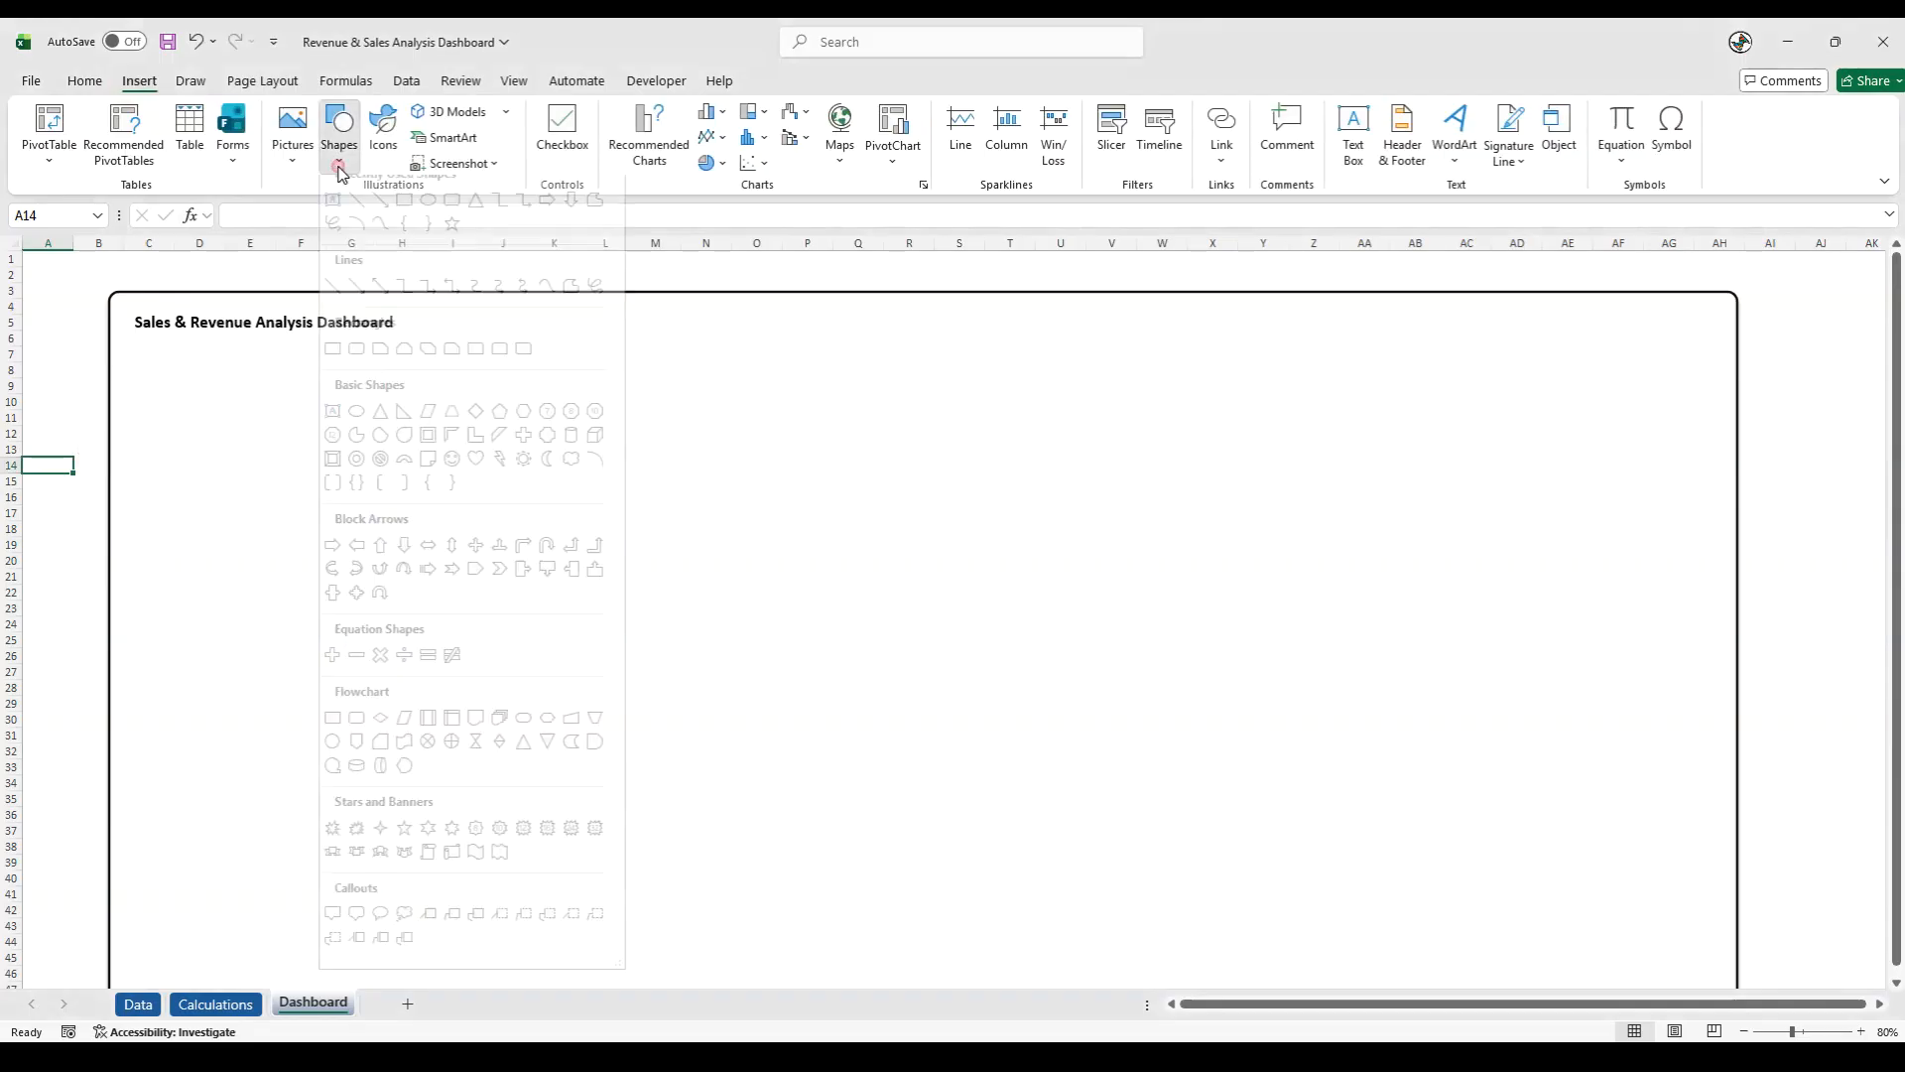
left_click(336, 244)
mouse_move(68, 362)
left_mouse_down()
mouse_move(145, 433)
mouse_move(285, 362)
mouse_move(338, 359)
mouse_move(310, 347)
left_mouse_up()
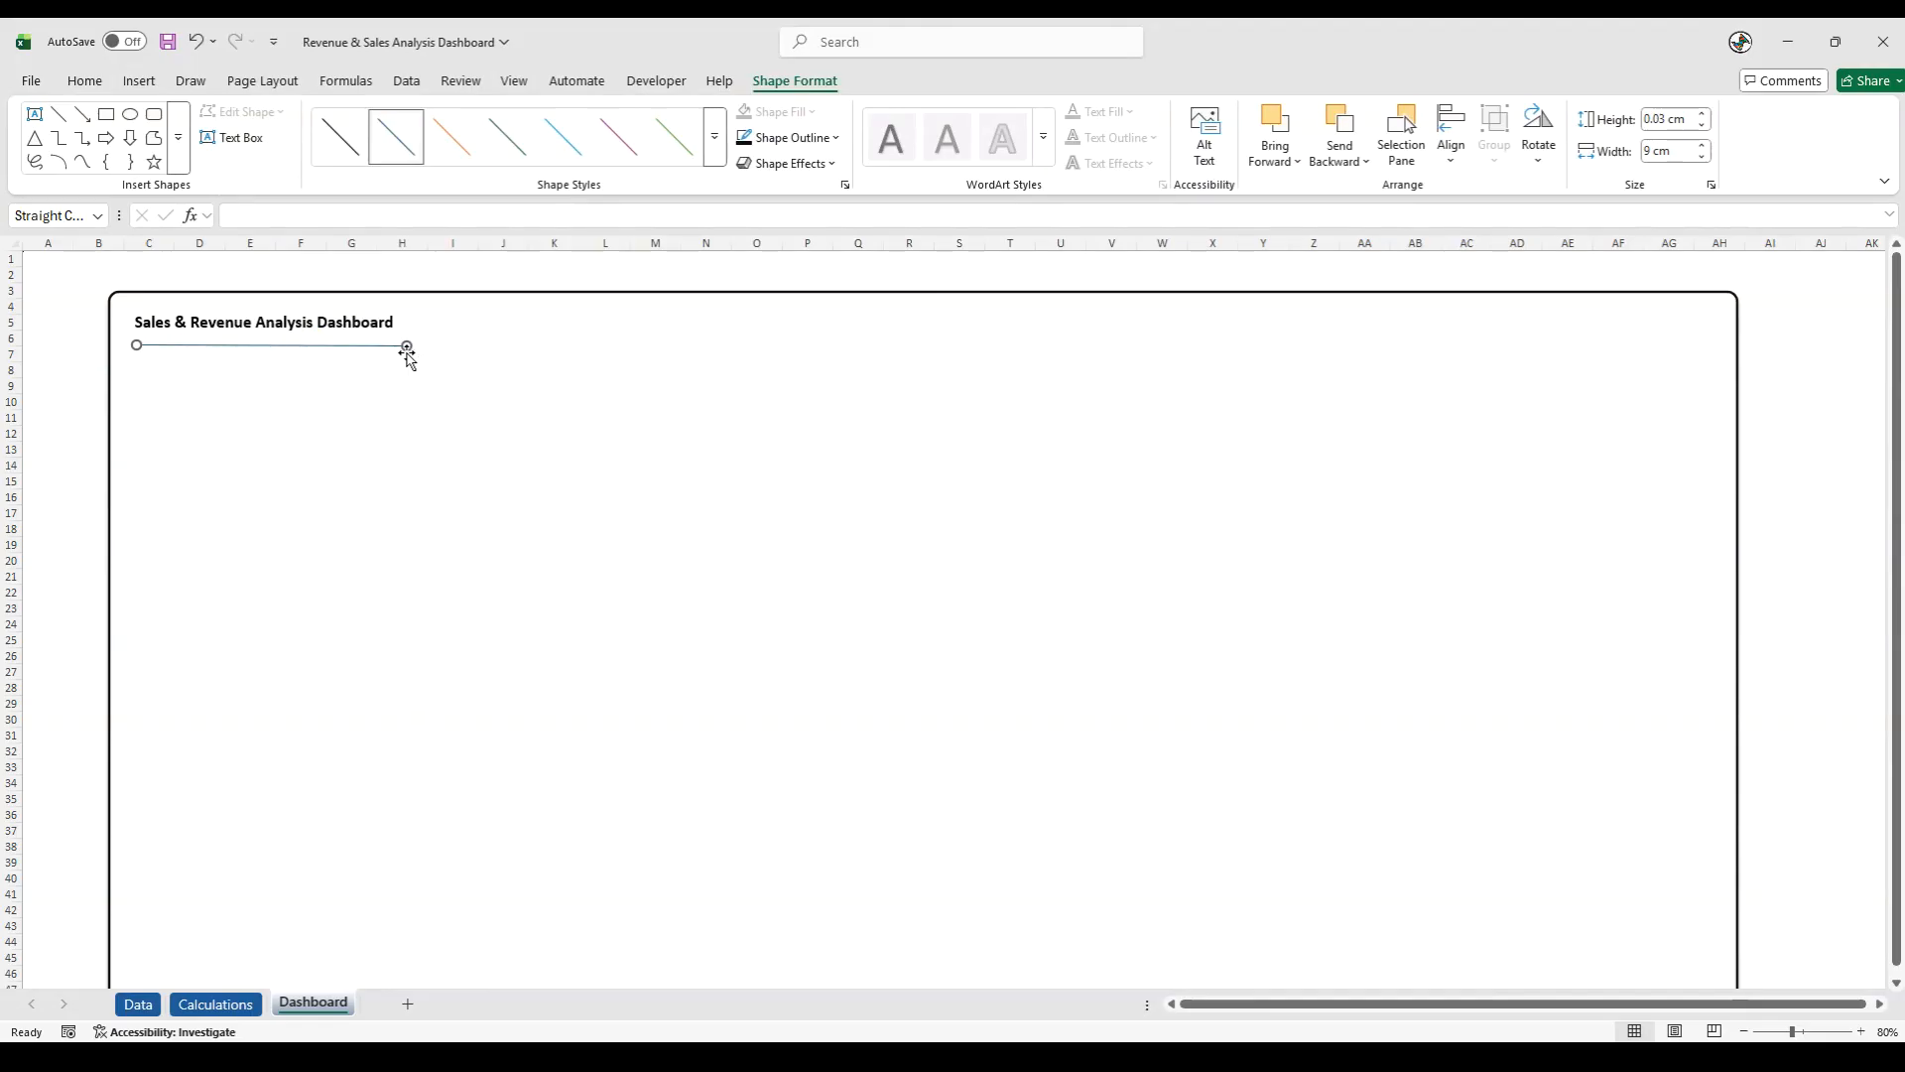
key("Escape")
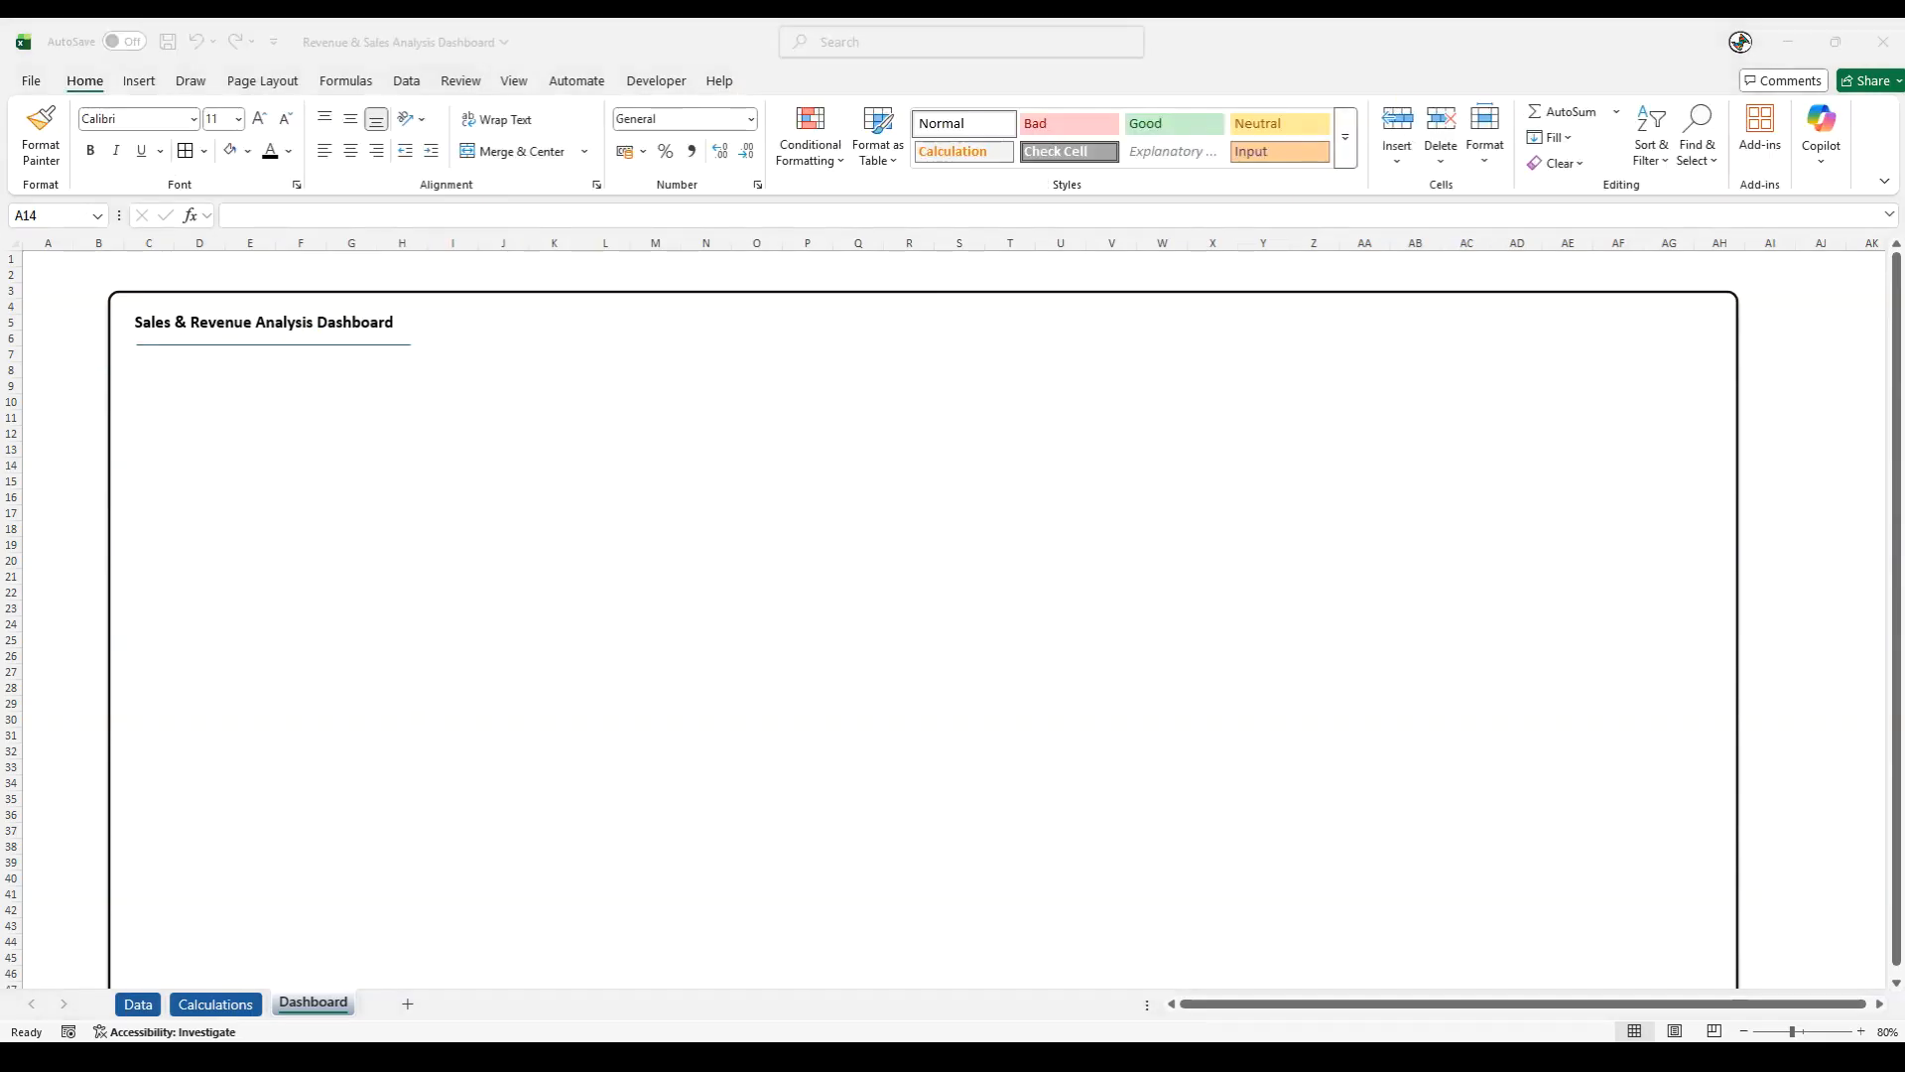
- Format the line under the title with the darkest black outline shade and a 3 pt weight
left_click(268, 345)
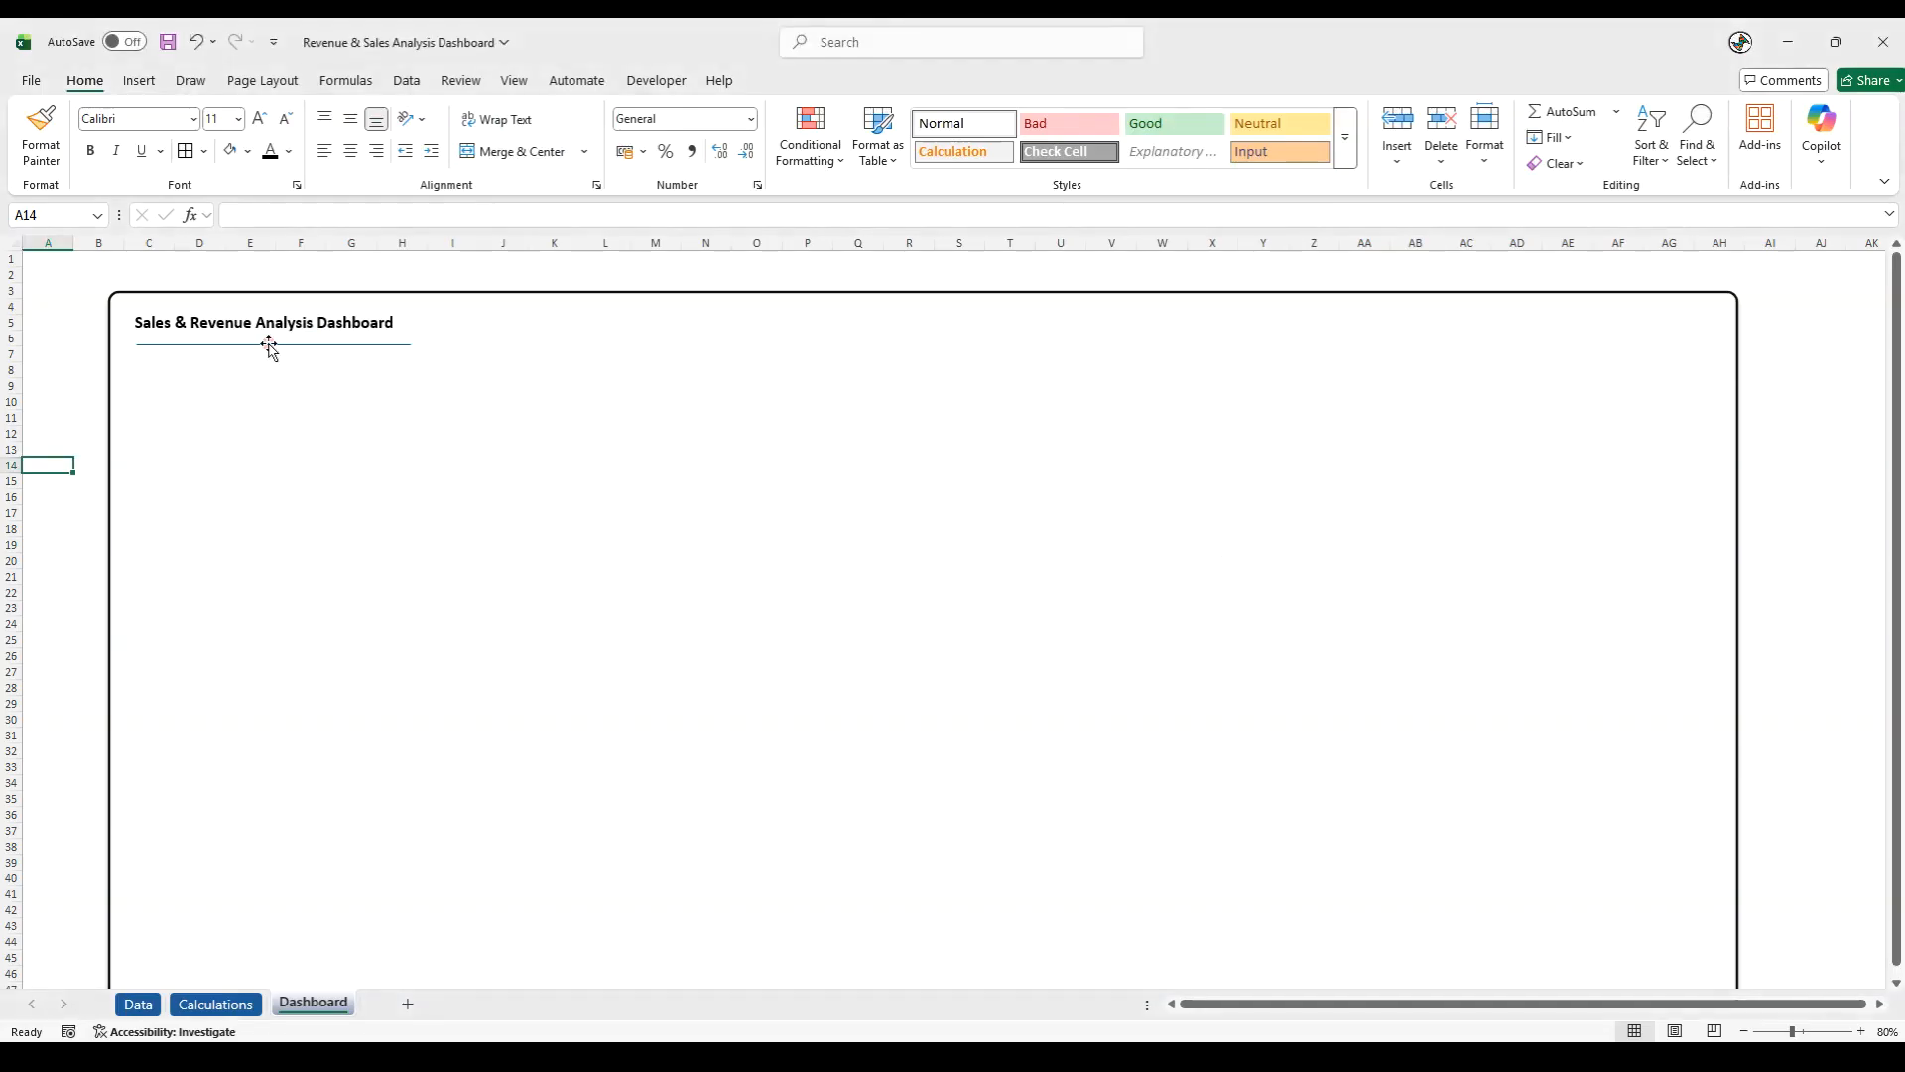
left_click(821, 80)
left_click(787, 137)
left_click(781, 405)
left_click(788, 137)
mouse_move(807, 640)
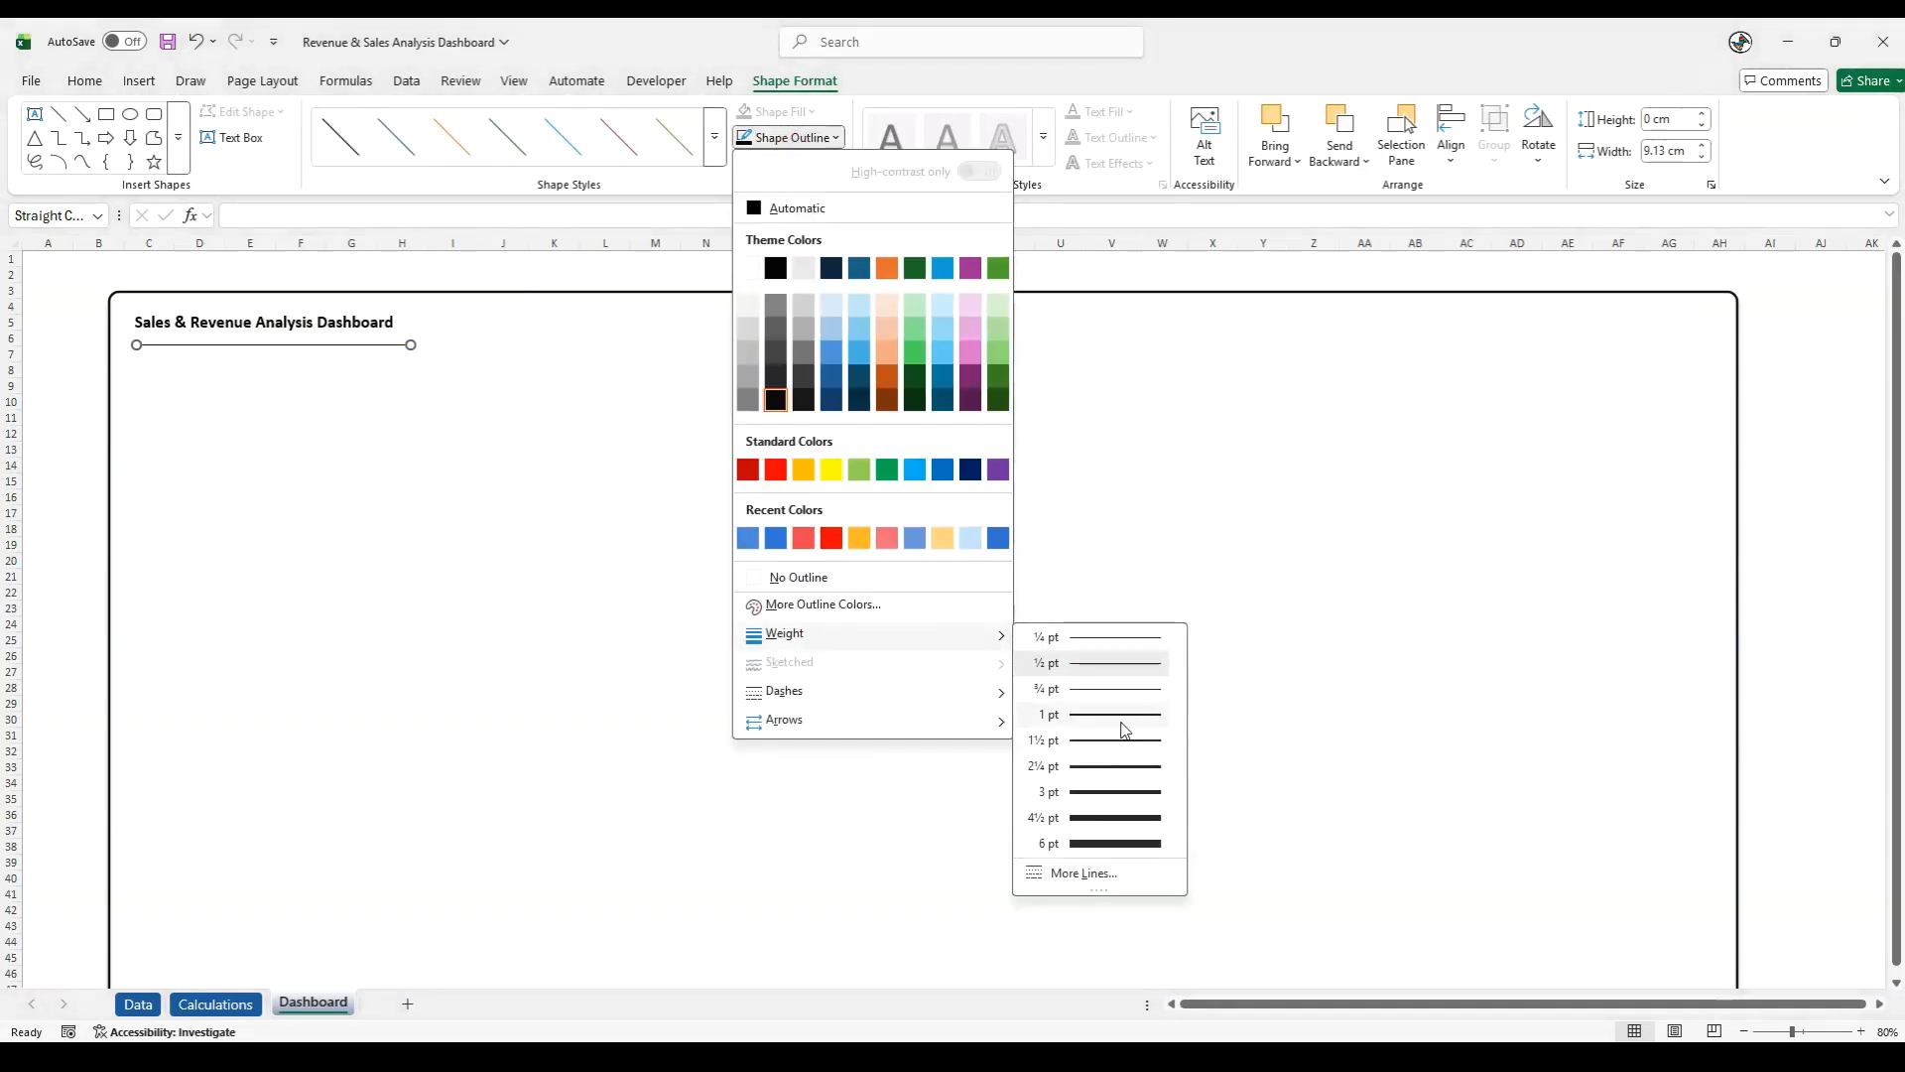
left_click(1098, 792)
left_click(98, 400)
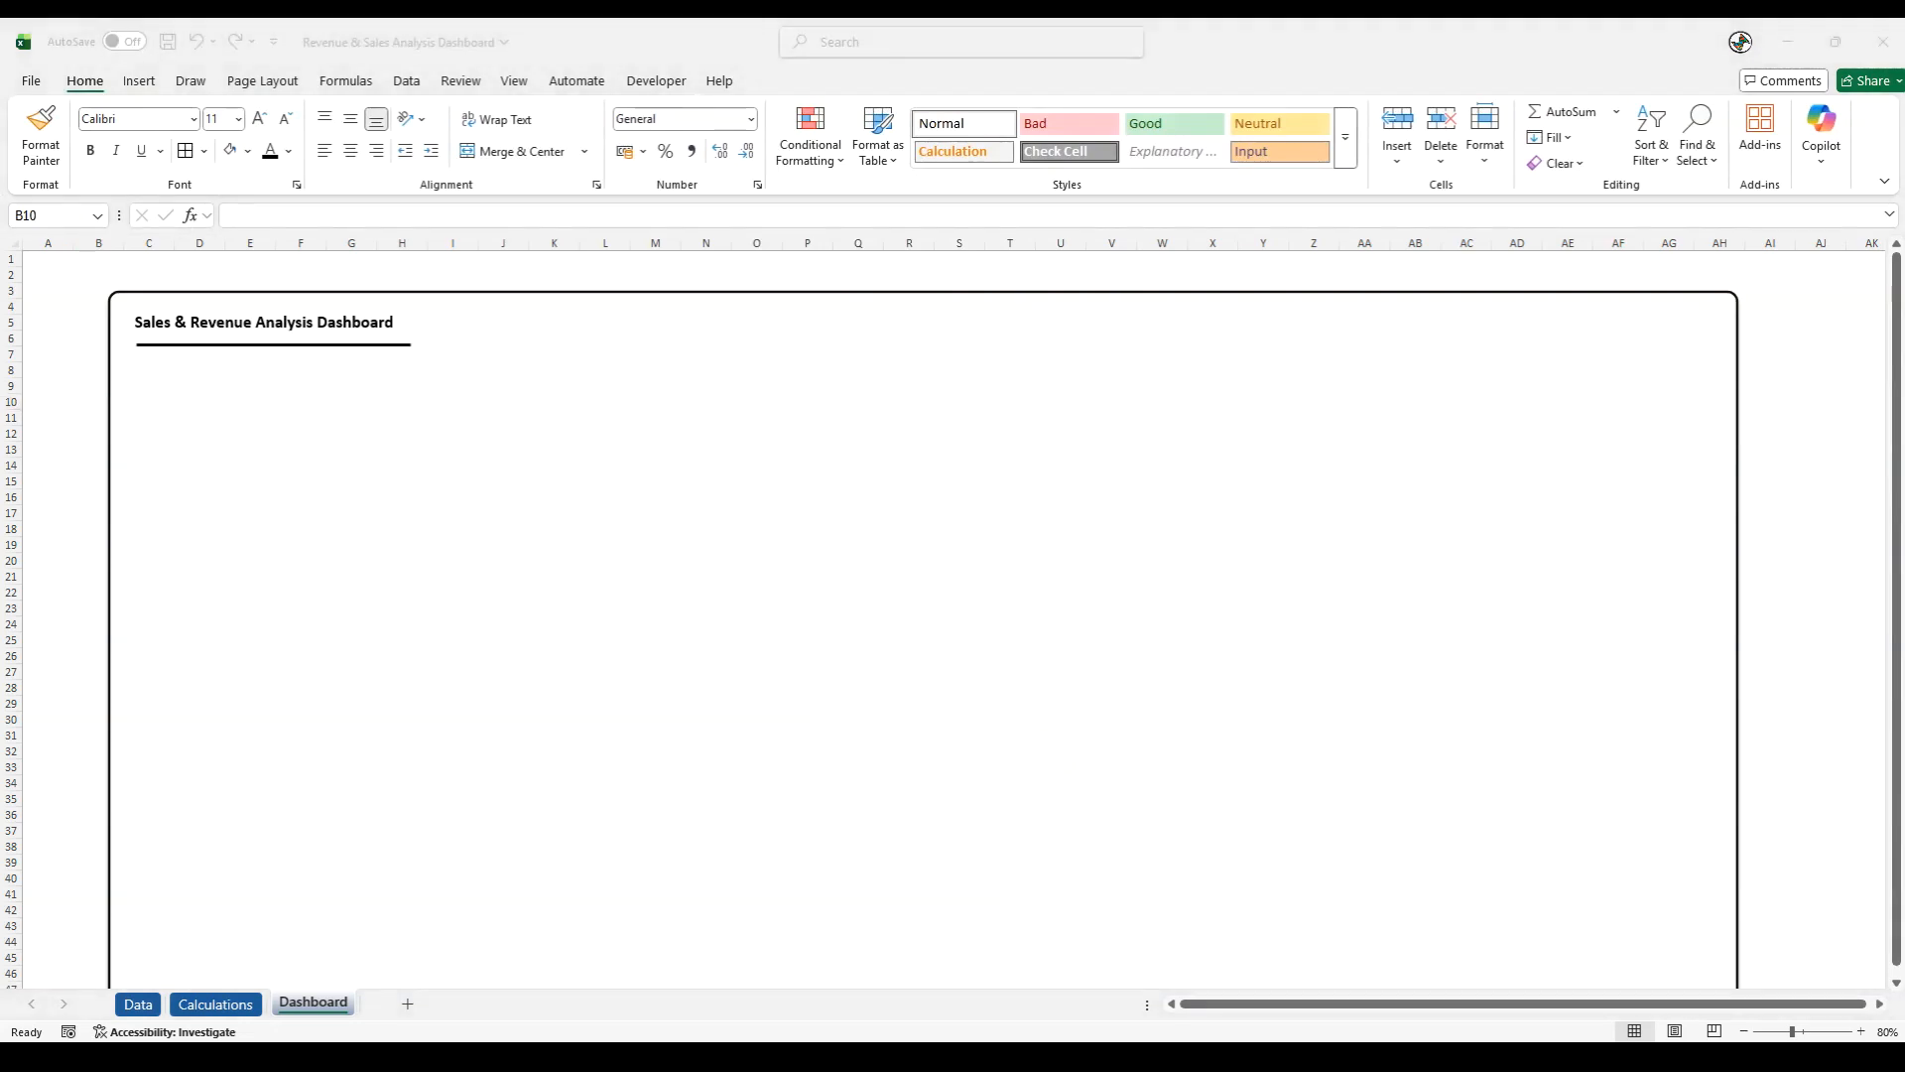
- Set the title line's width to 53.76 cm
left_click(316, 345)
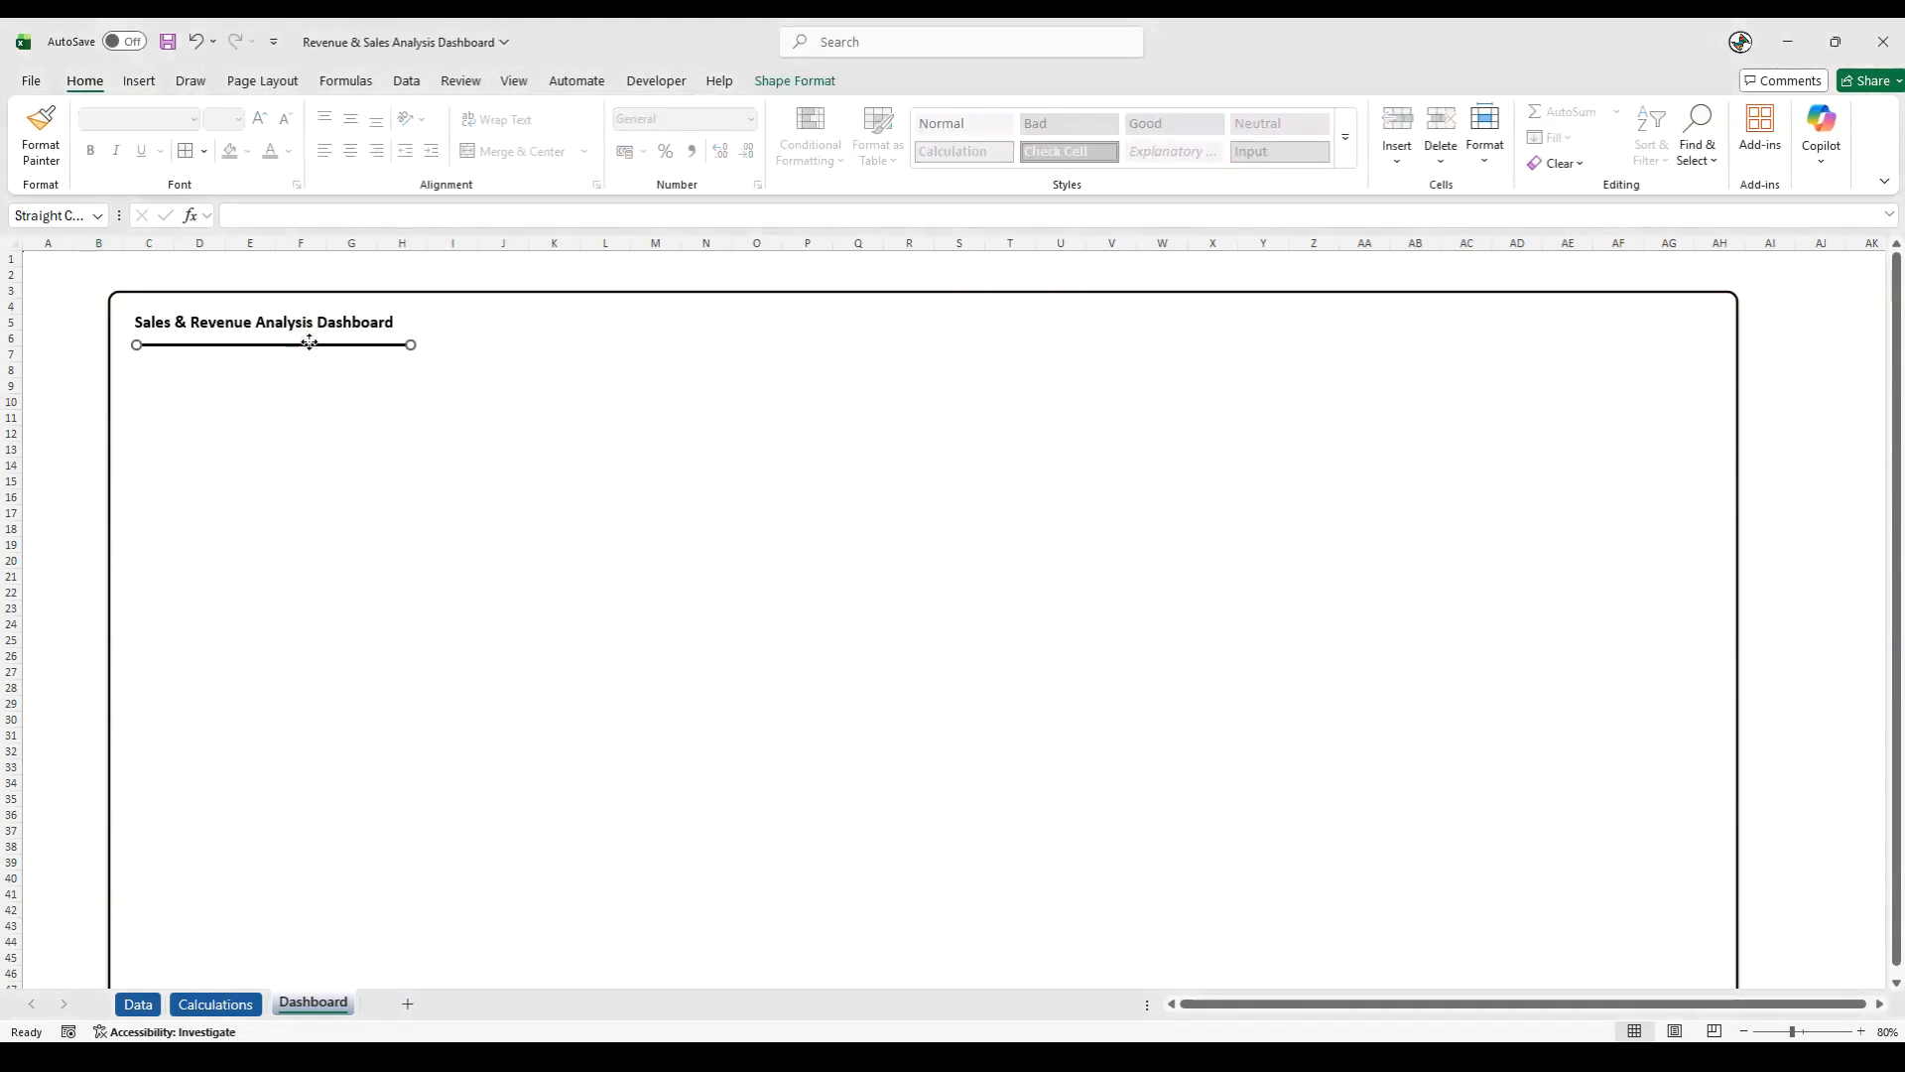
right_click(312, 345)
left_click(392, 800)
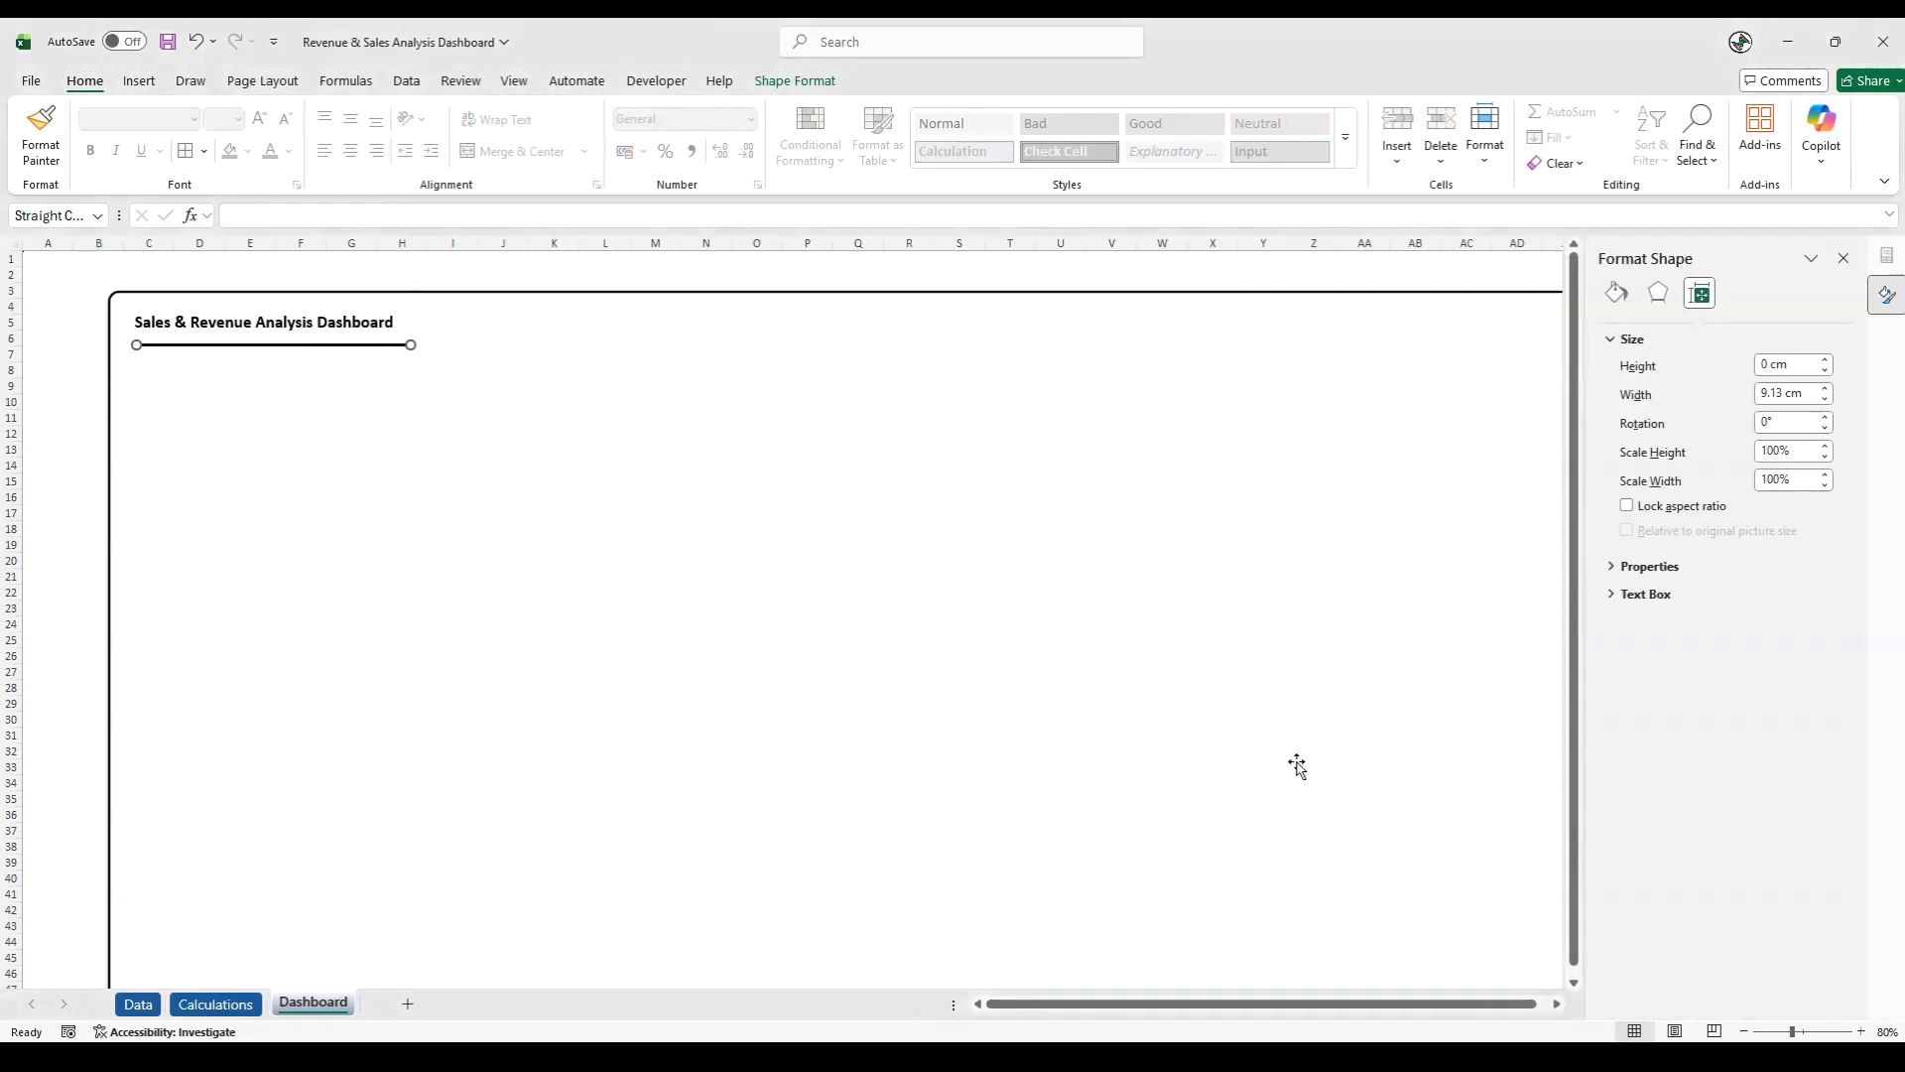
left_click_drag(1809, 394, 1709, 393)
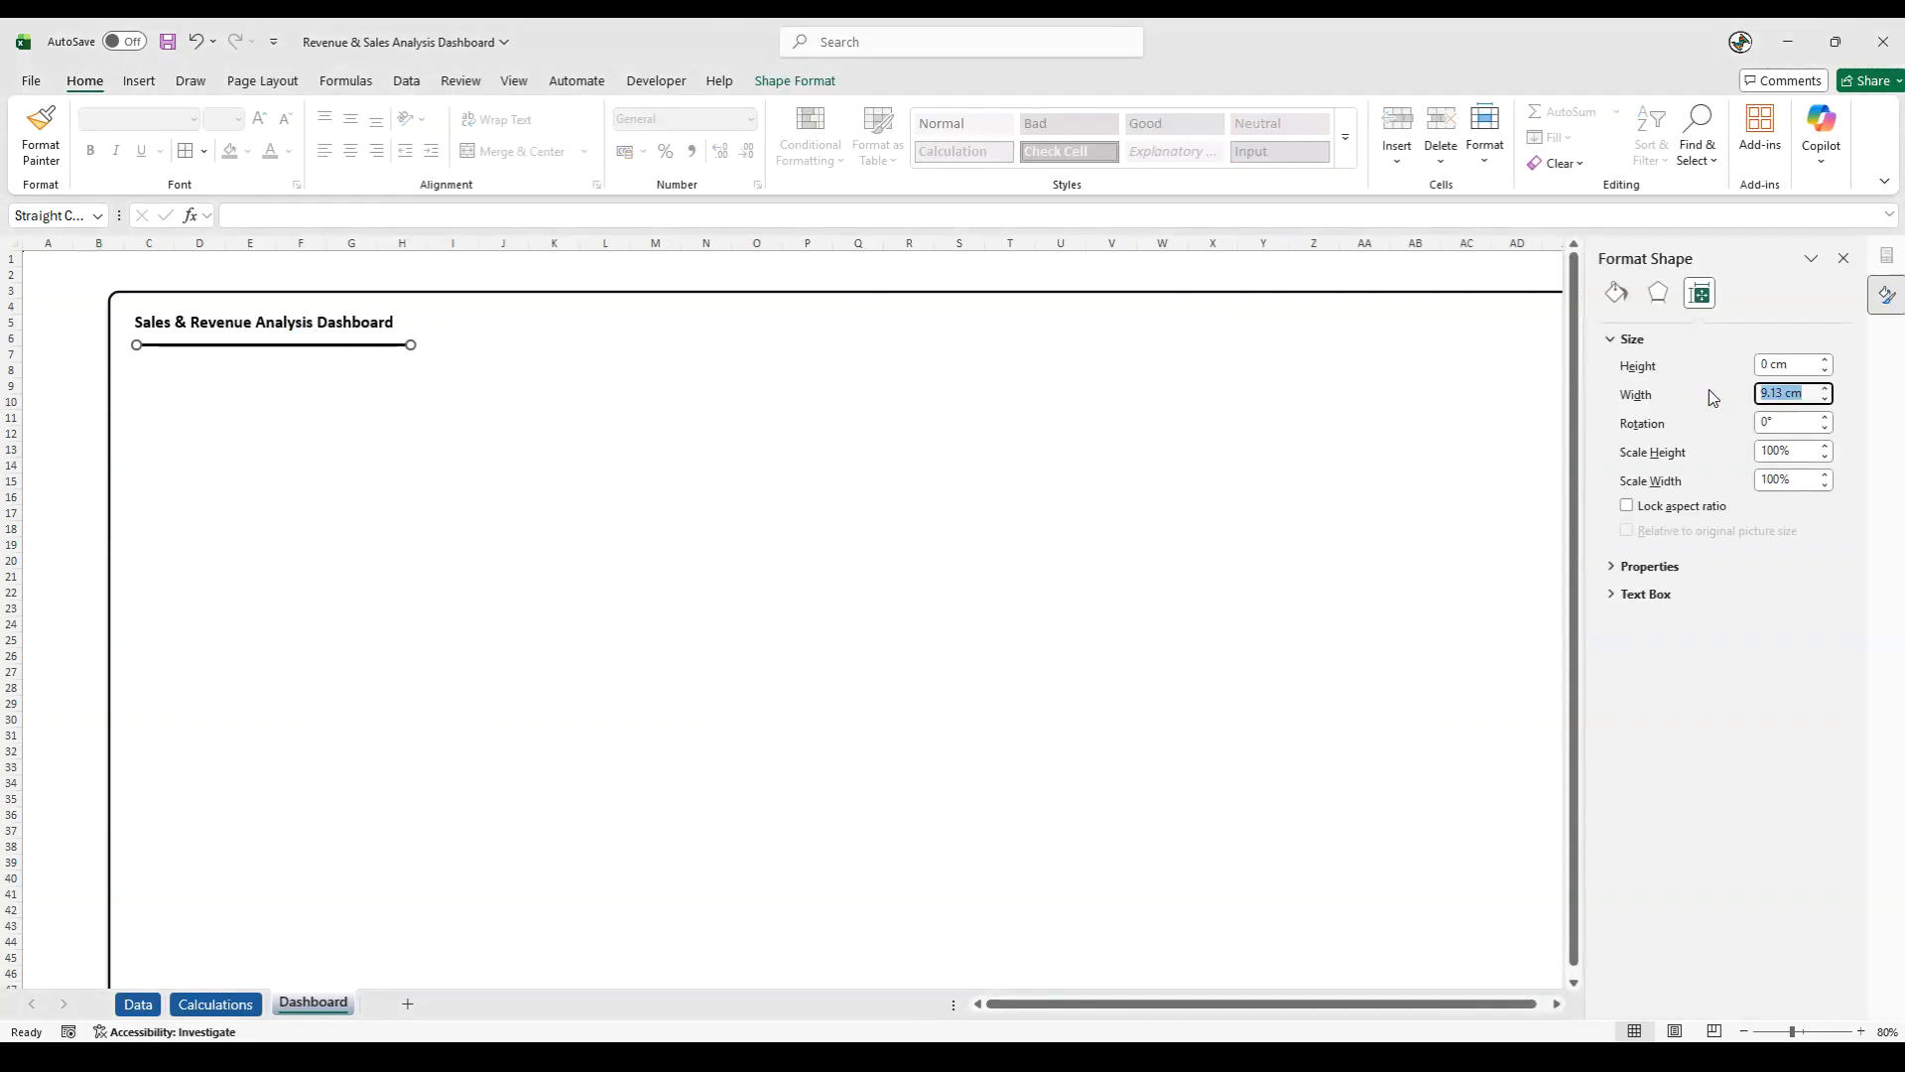
type("5.")
key("BackSpace")
type("3.76")
key("Return")
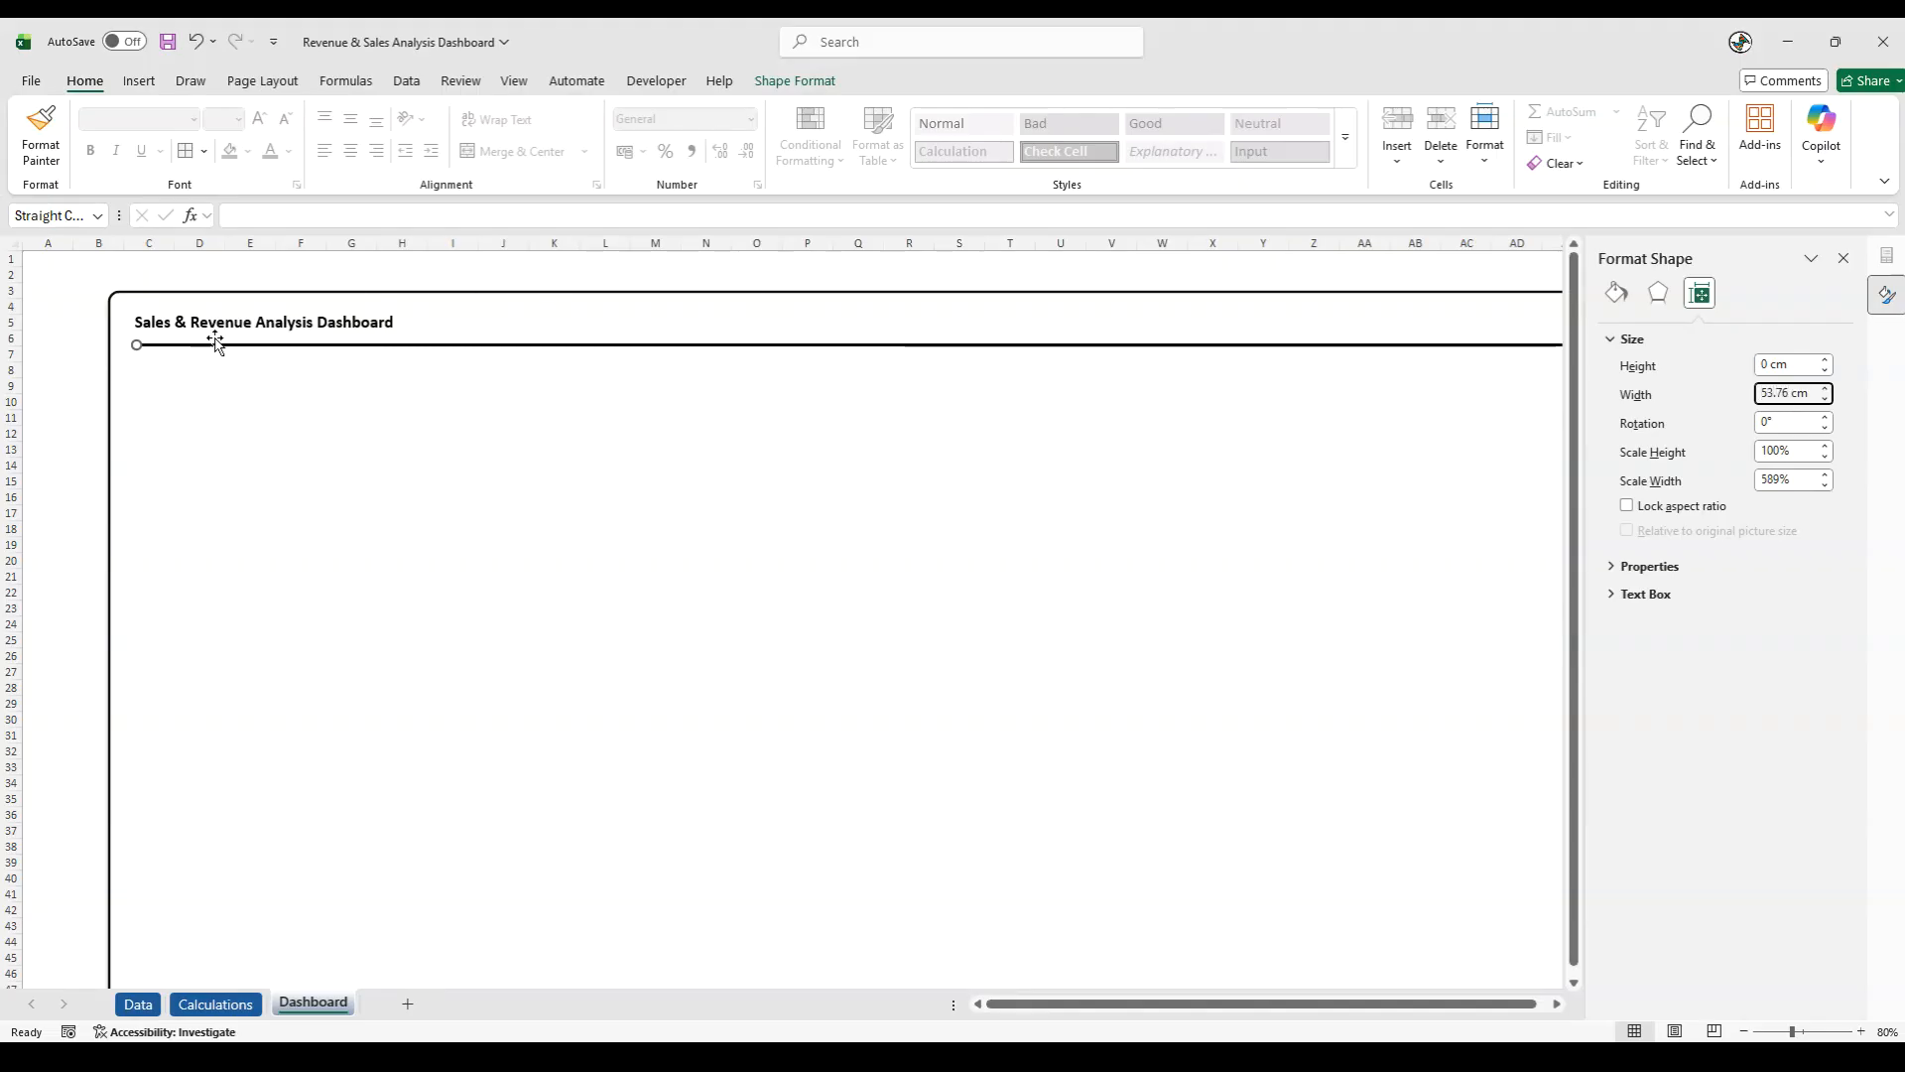
- Move the long line slightly up so that it sits close beneath the title in row 6
left_click_drag(216, 343, 217, 335)
left_click(417, 338)
key("Down")
key("Down")
key("Down")
key("Up")
key("Up")
key("Up")
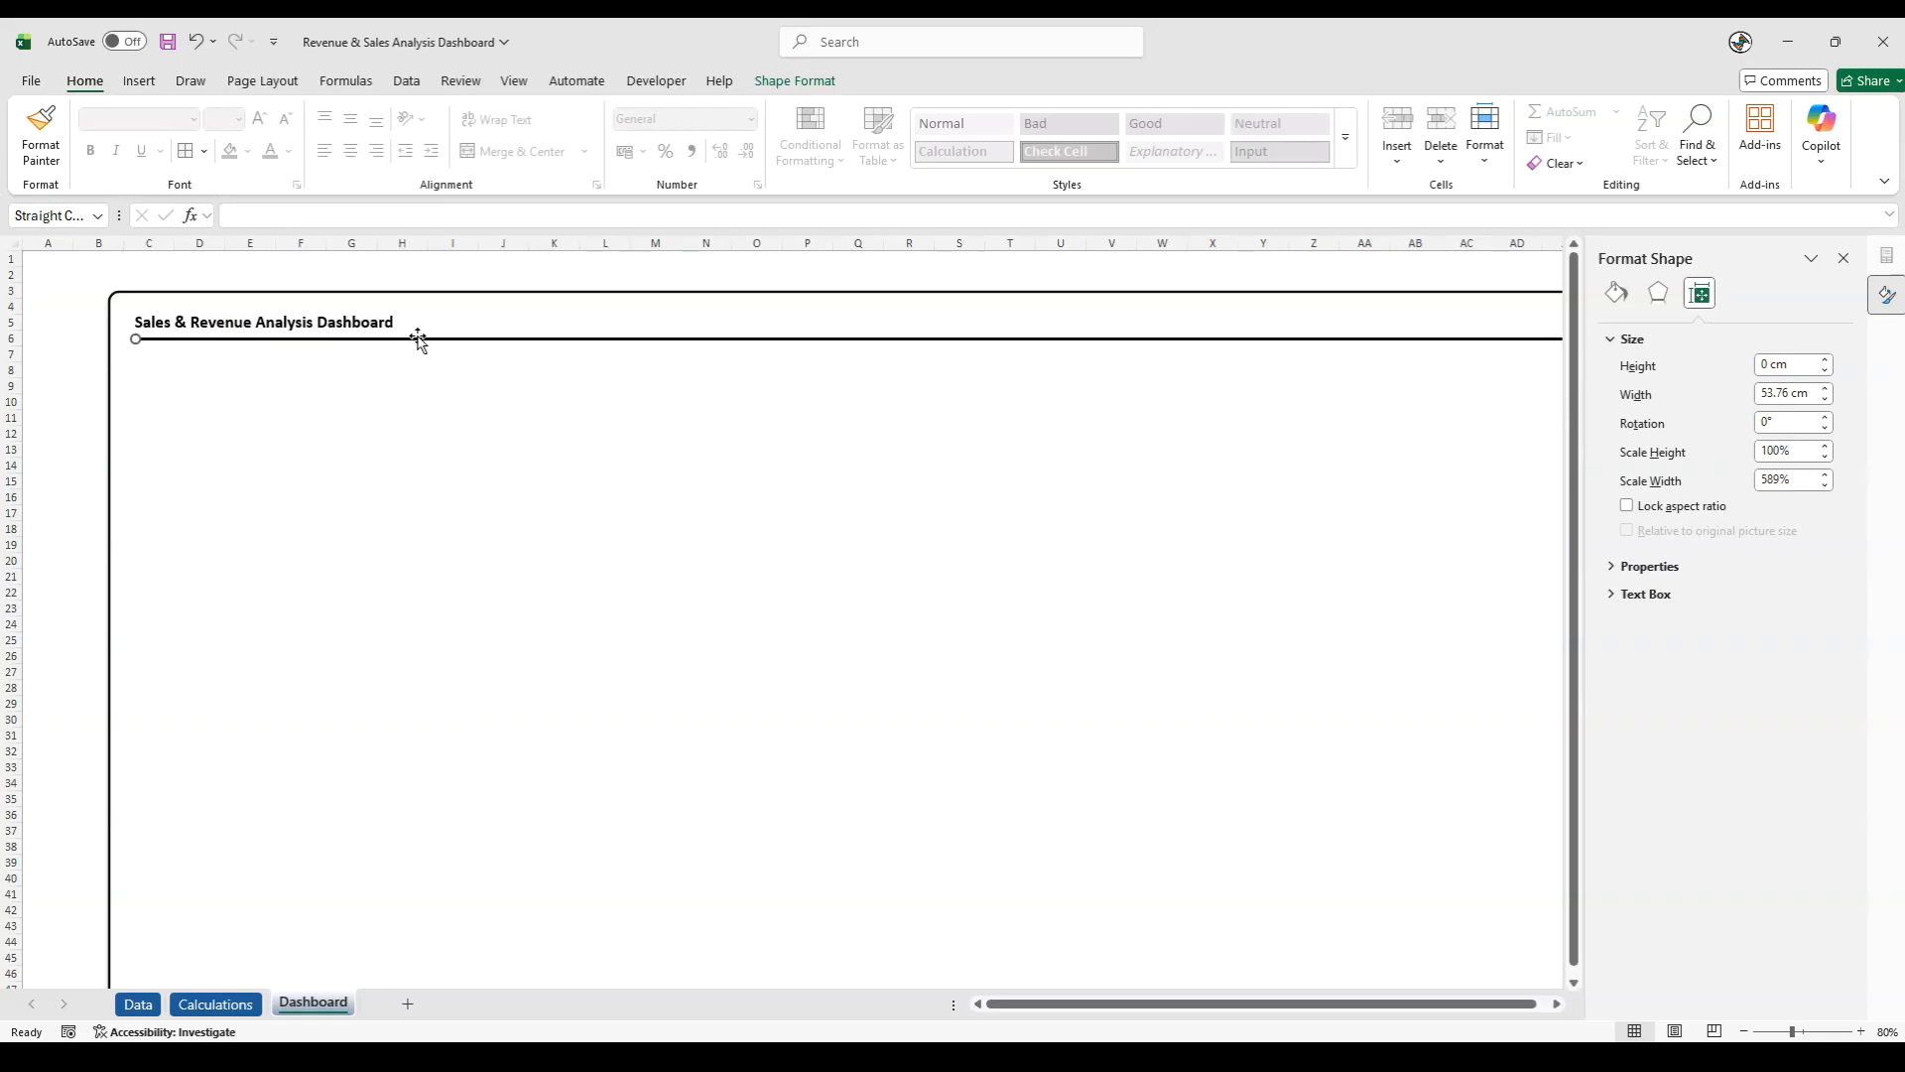
left_click(52, 369)
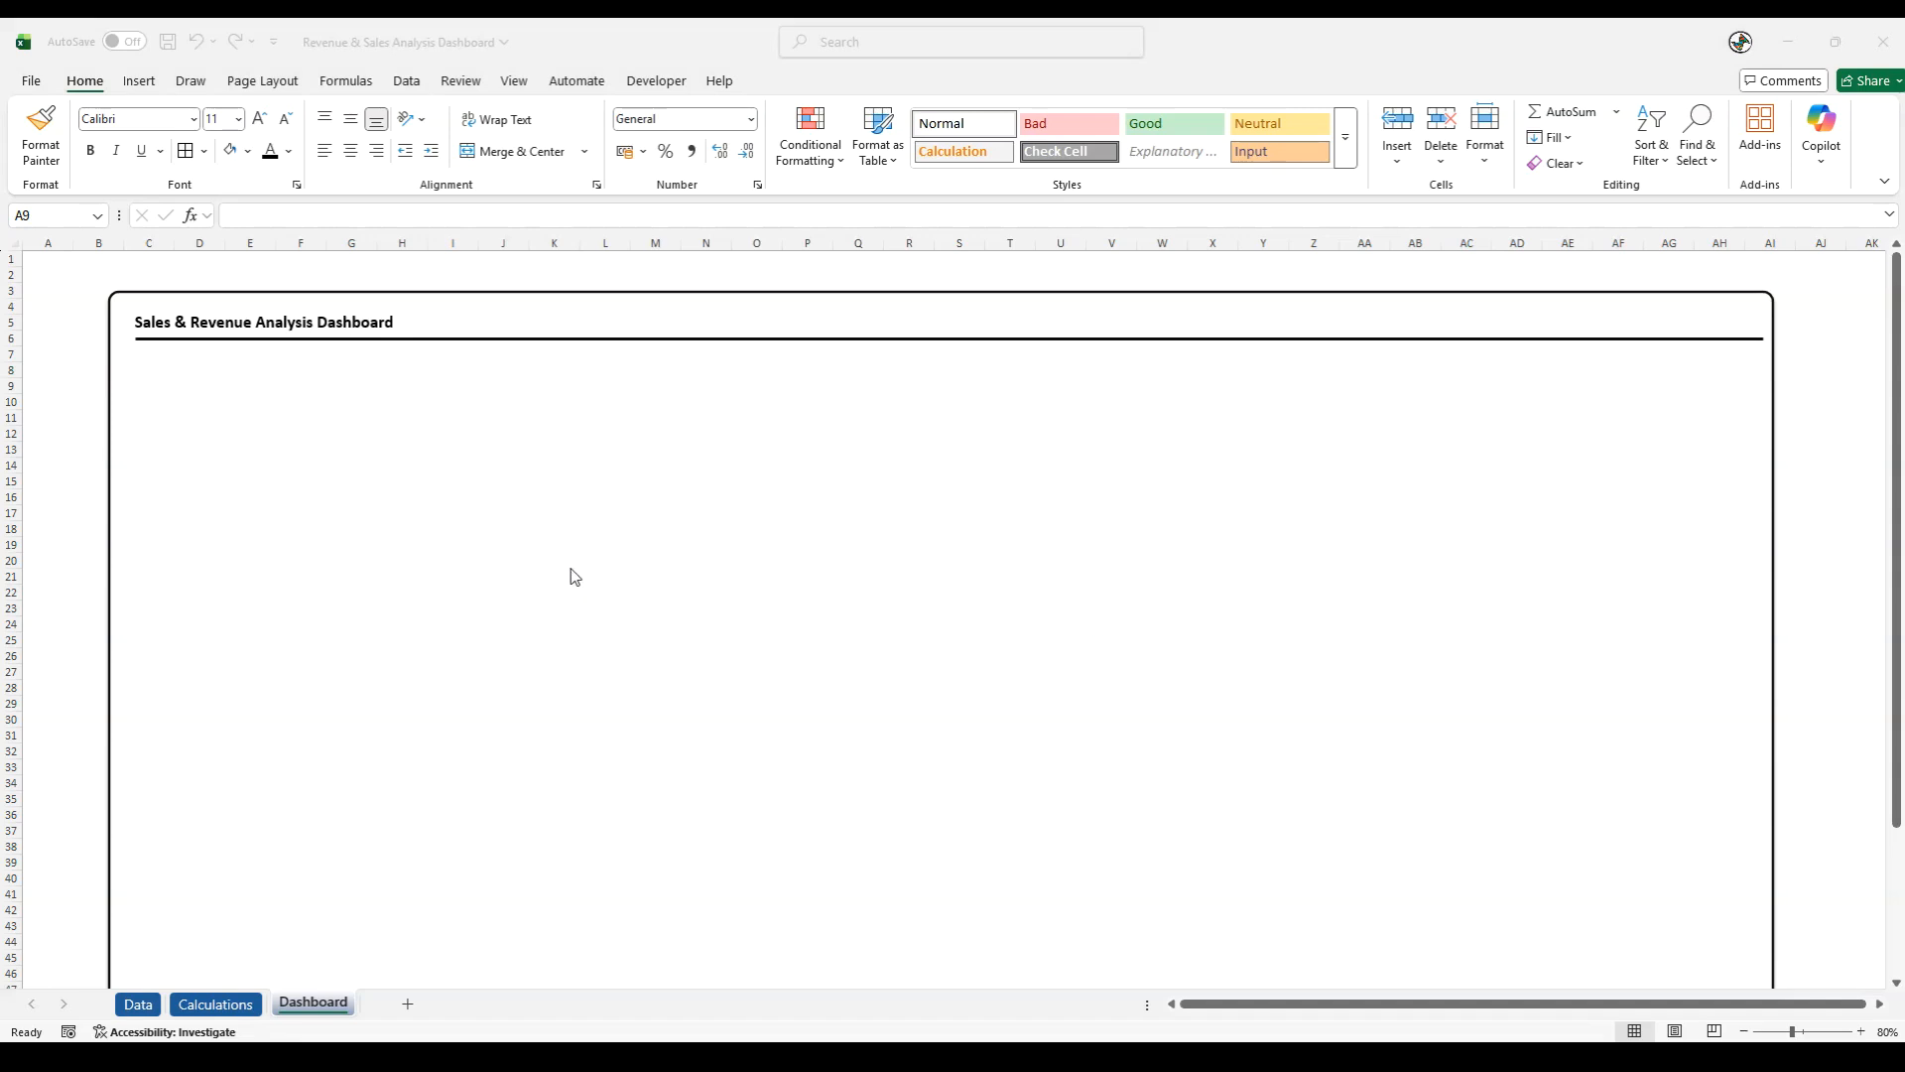
- Duplicate the bordered background rectangle and place the copy beneath the title line, with its top-left corner near column C, row 11
left_click(396, 450)
key("ctrl+d")
left_click_drag(396, 445, 438, 549)
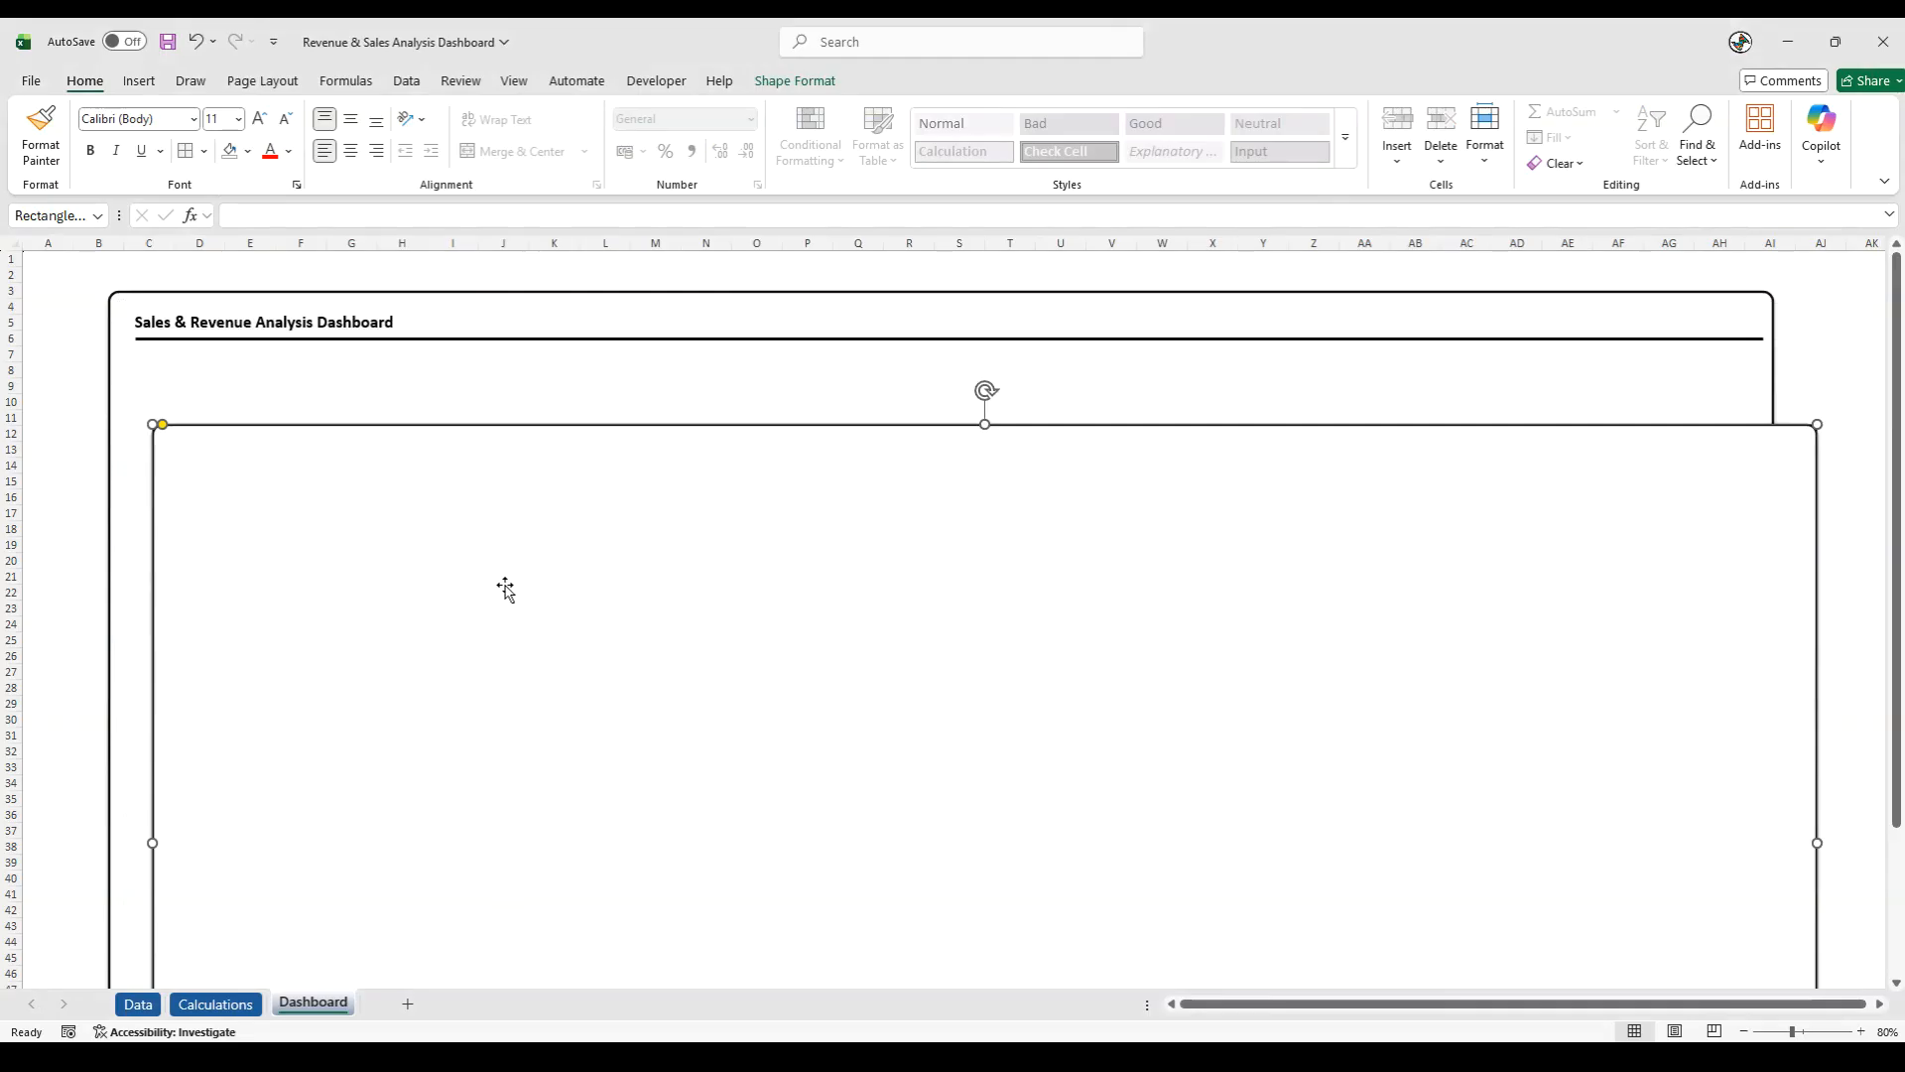
- Give the duplicated rectangle a custom solid fill colour, entering a hex code that begins with #50
right_click(506, 590)
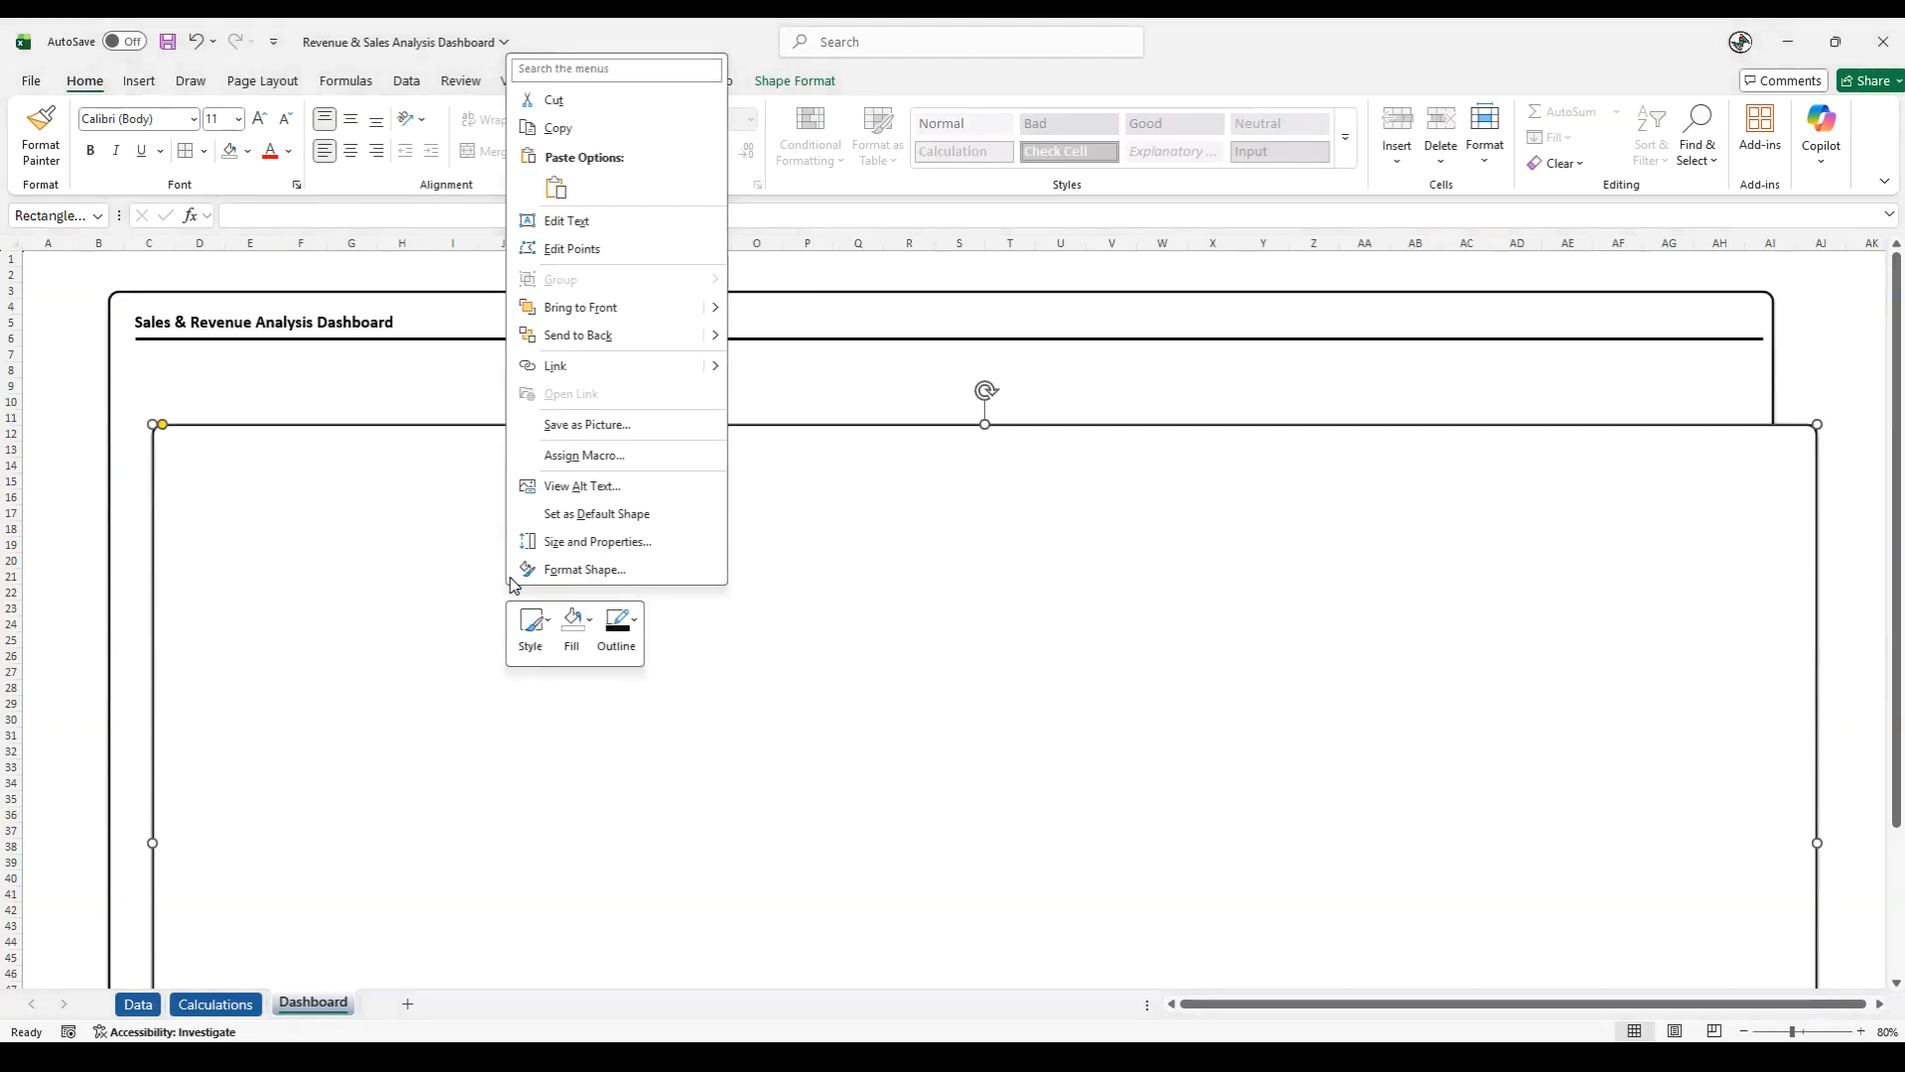
left_click(584, 569)
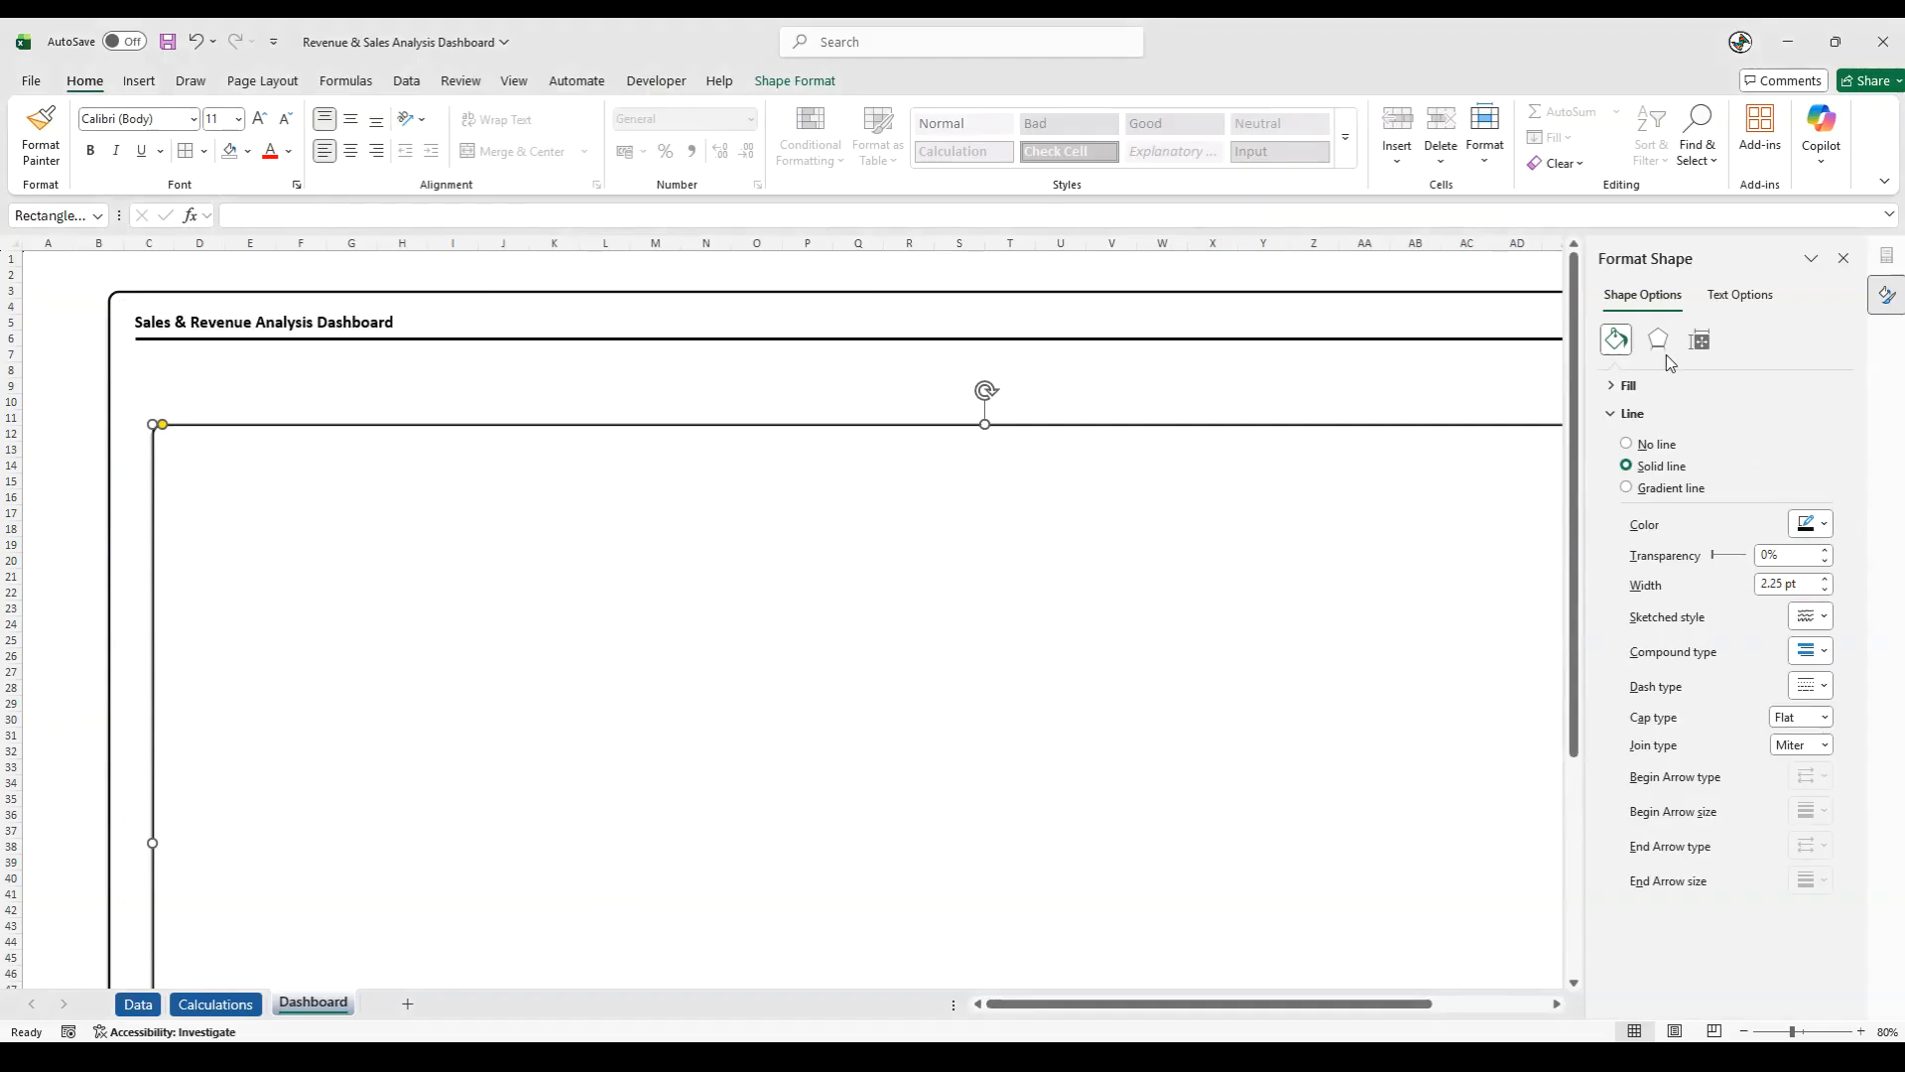
left_click(1633, 386)
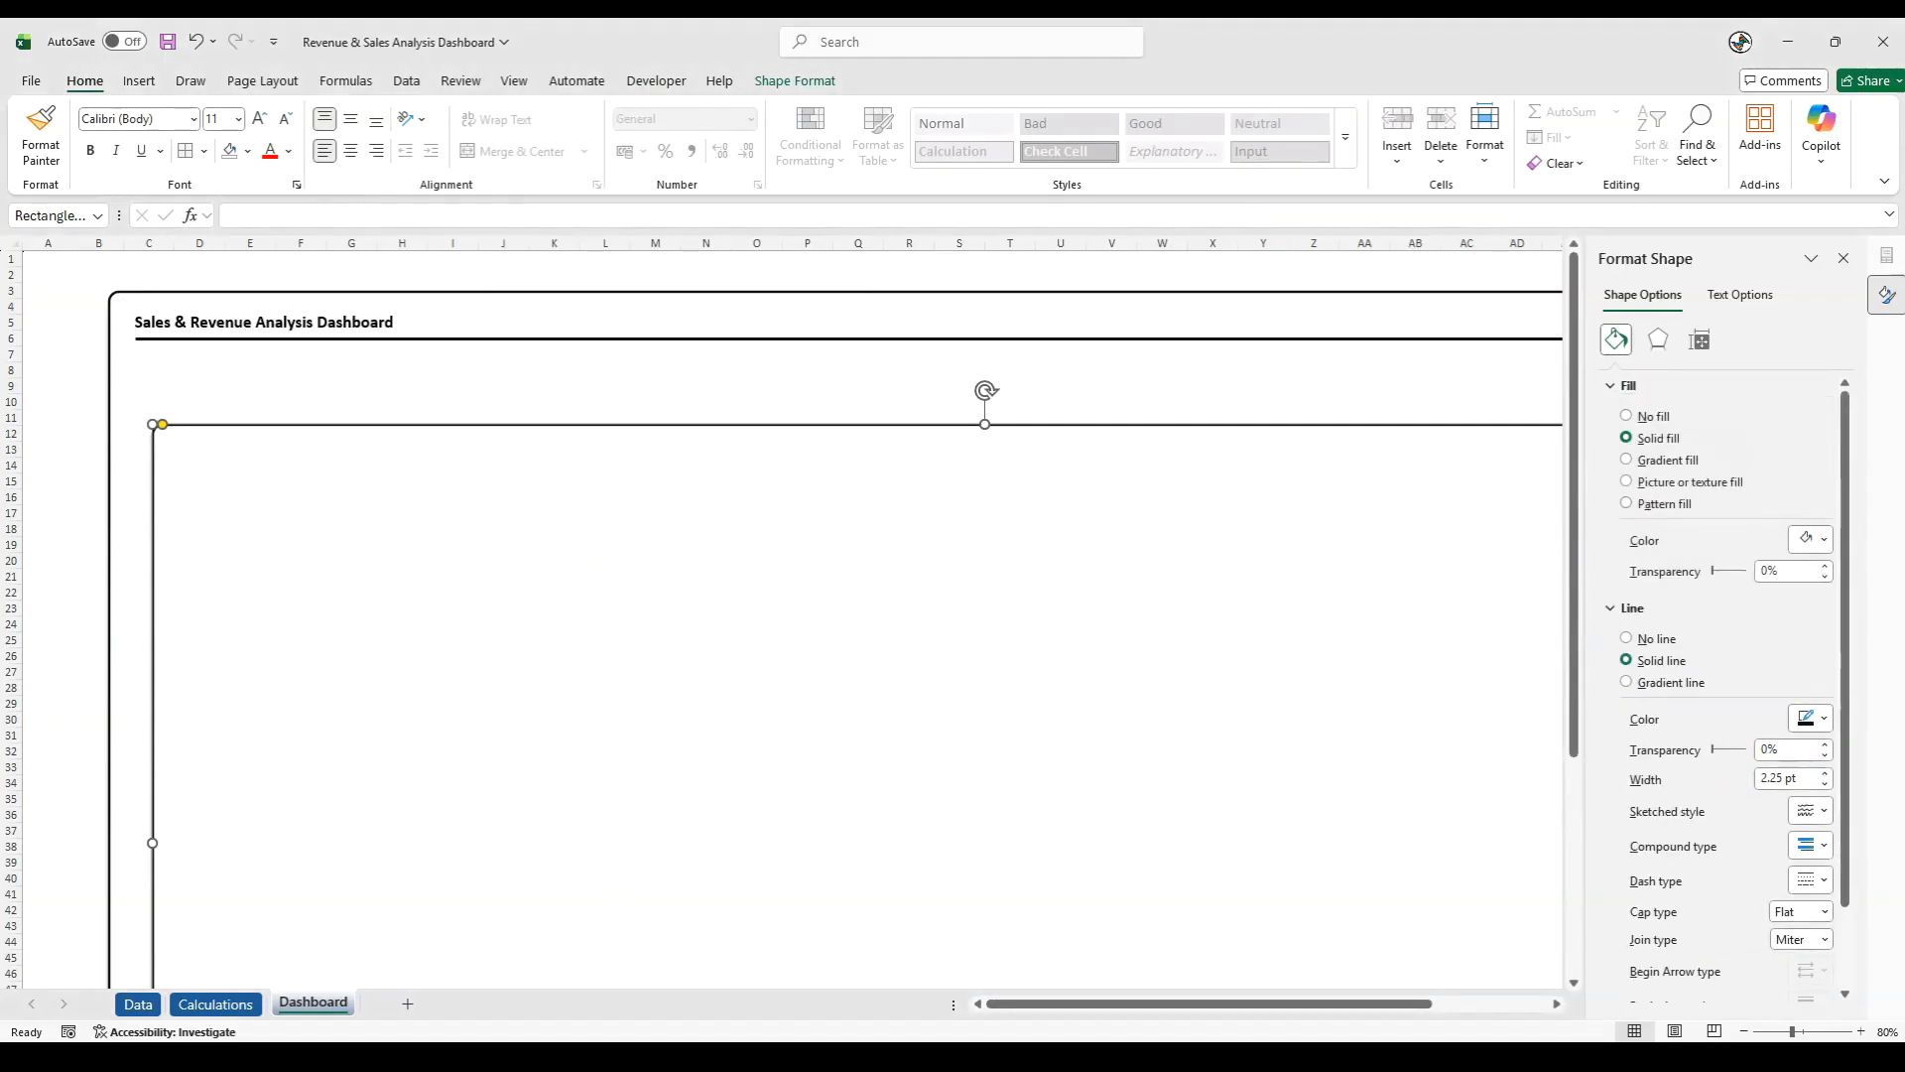
left_click(1824, 539)
left_click(1693, 944)
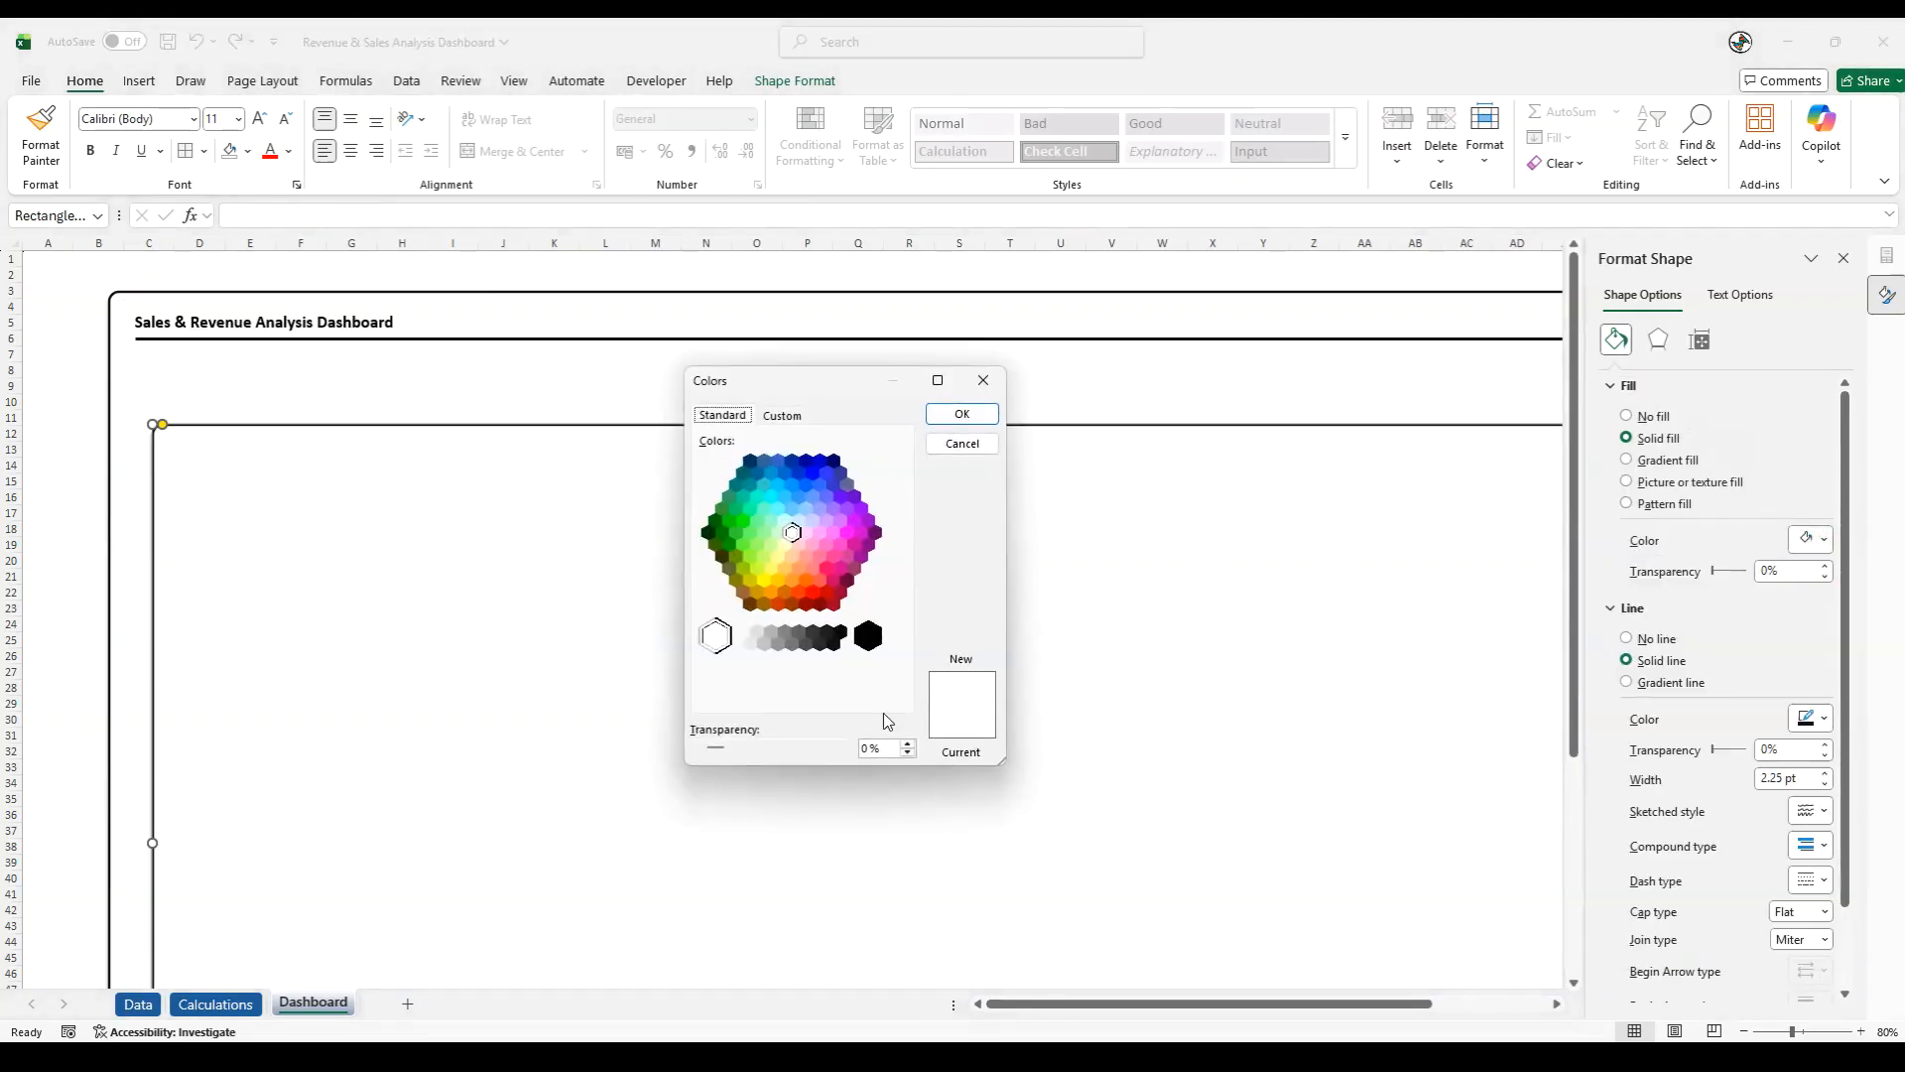
left_click(780, 416)
left_click_drag(822, 699, 791, 699)
type("50164A")
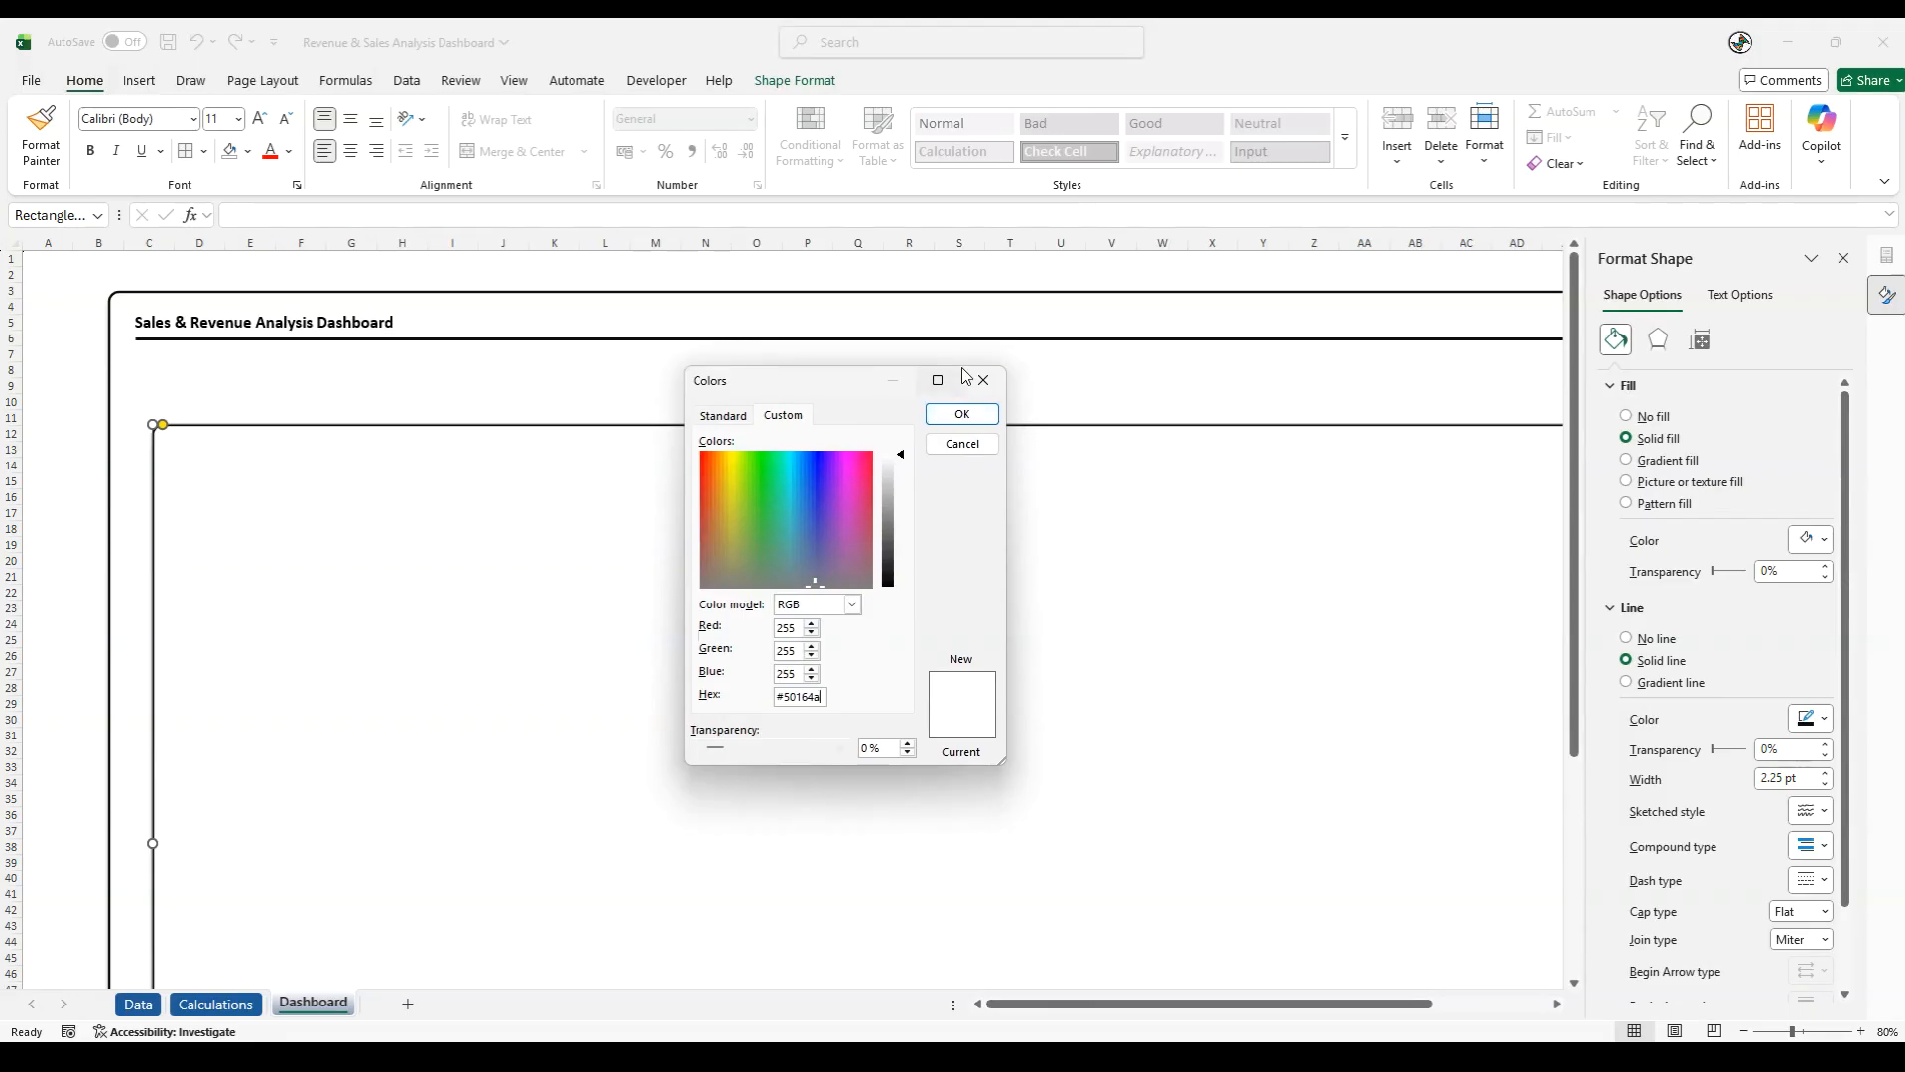
- Fill the duplicated rectangle with the custom colour #50164a and move it up so its top-left corner sits in column B, row 7
left_click(960, 413)
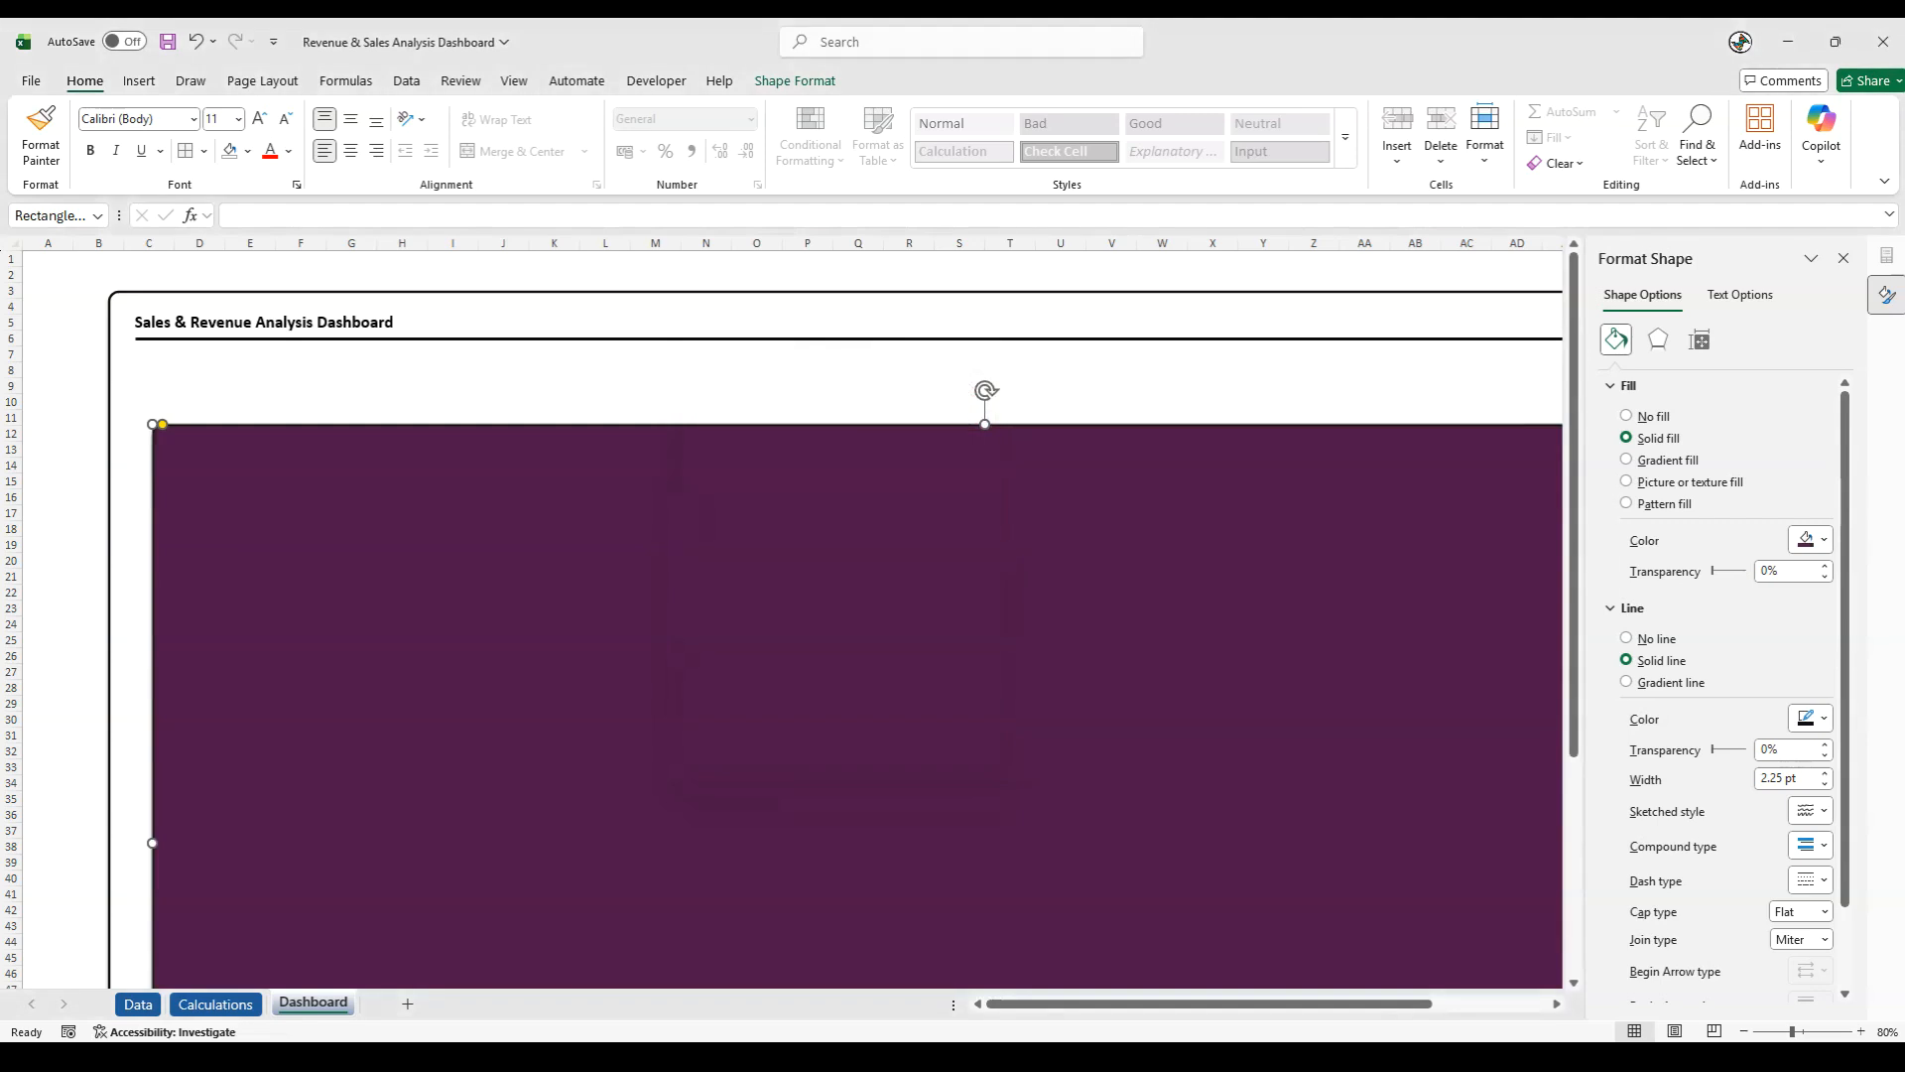
key("alt+Tab")
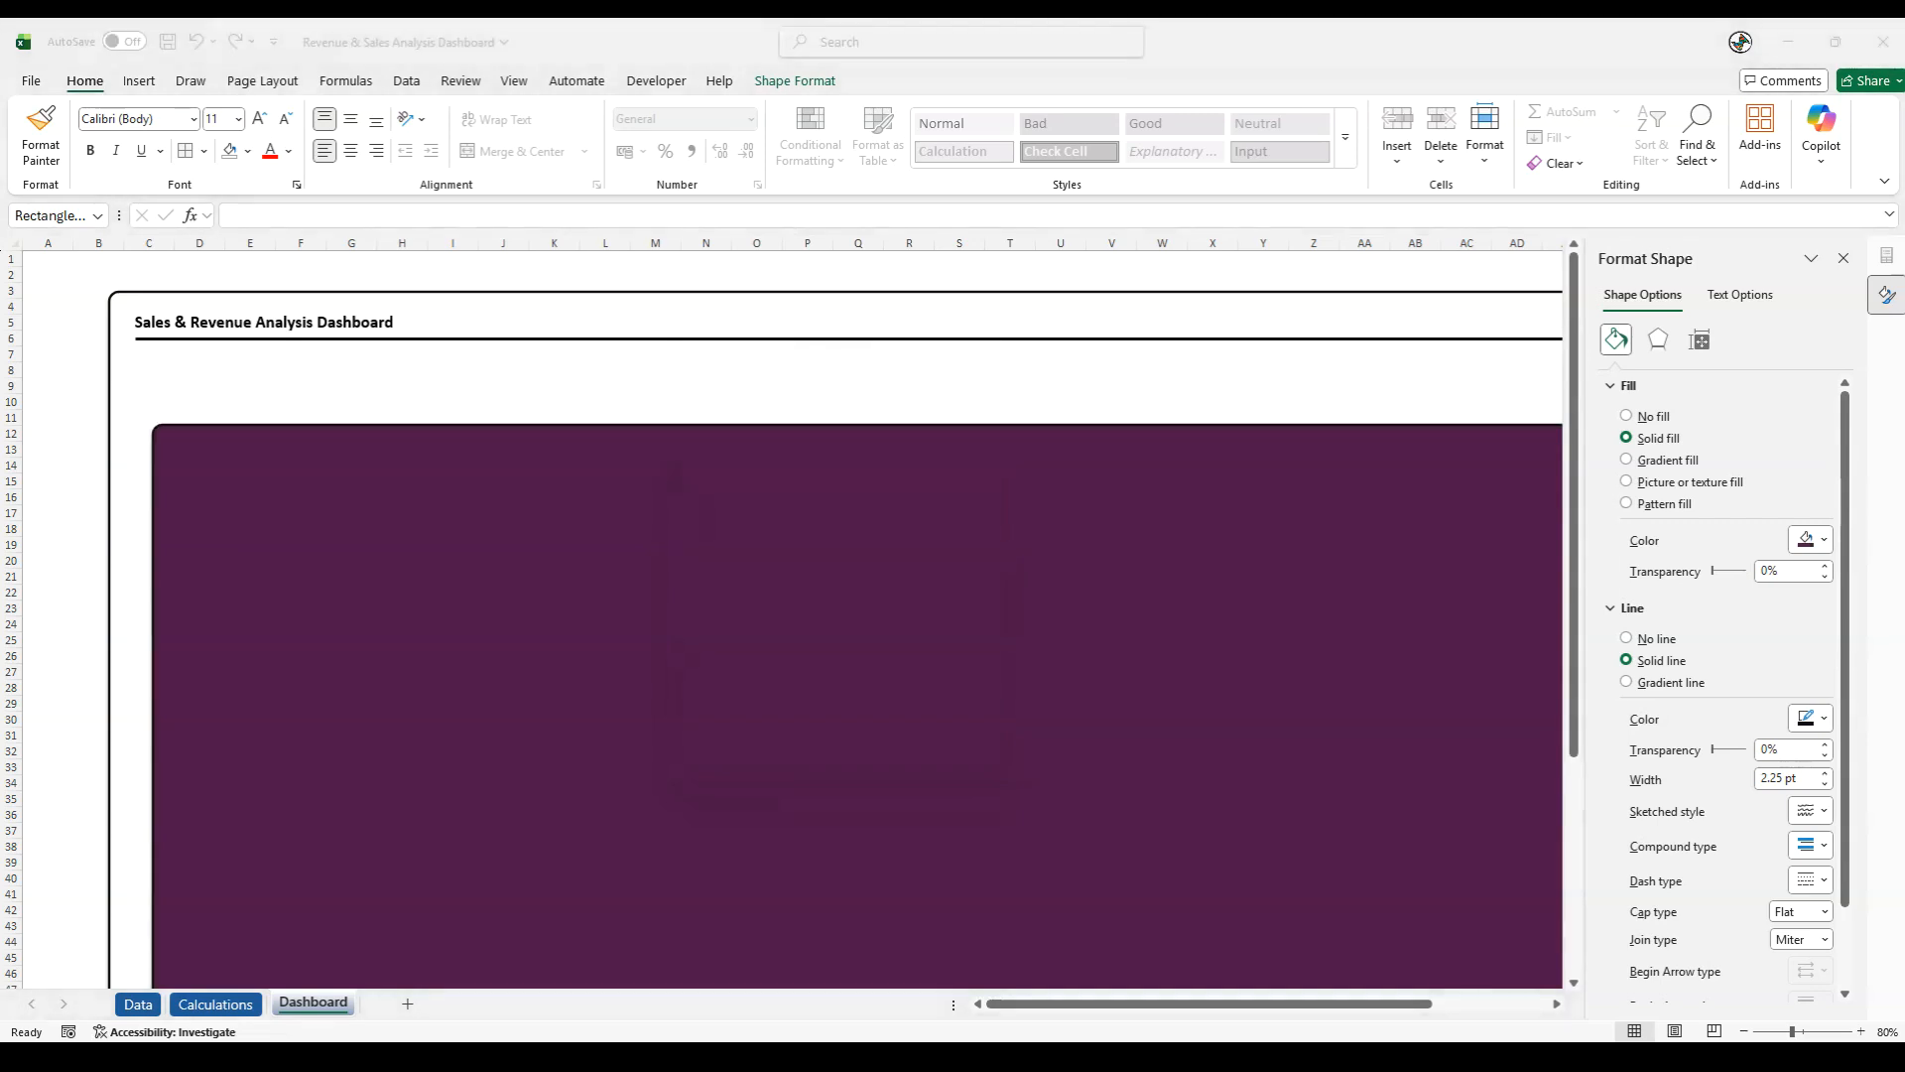
left_click(765, 576)
left_click_drag(680, 596, 624, 525)
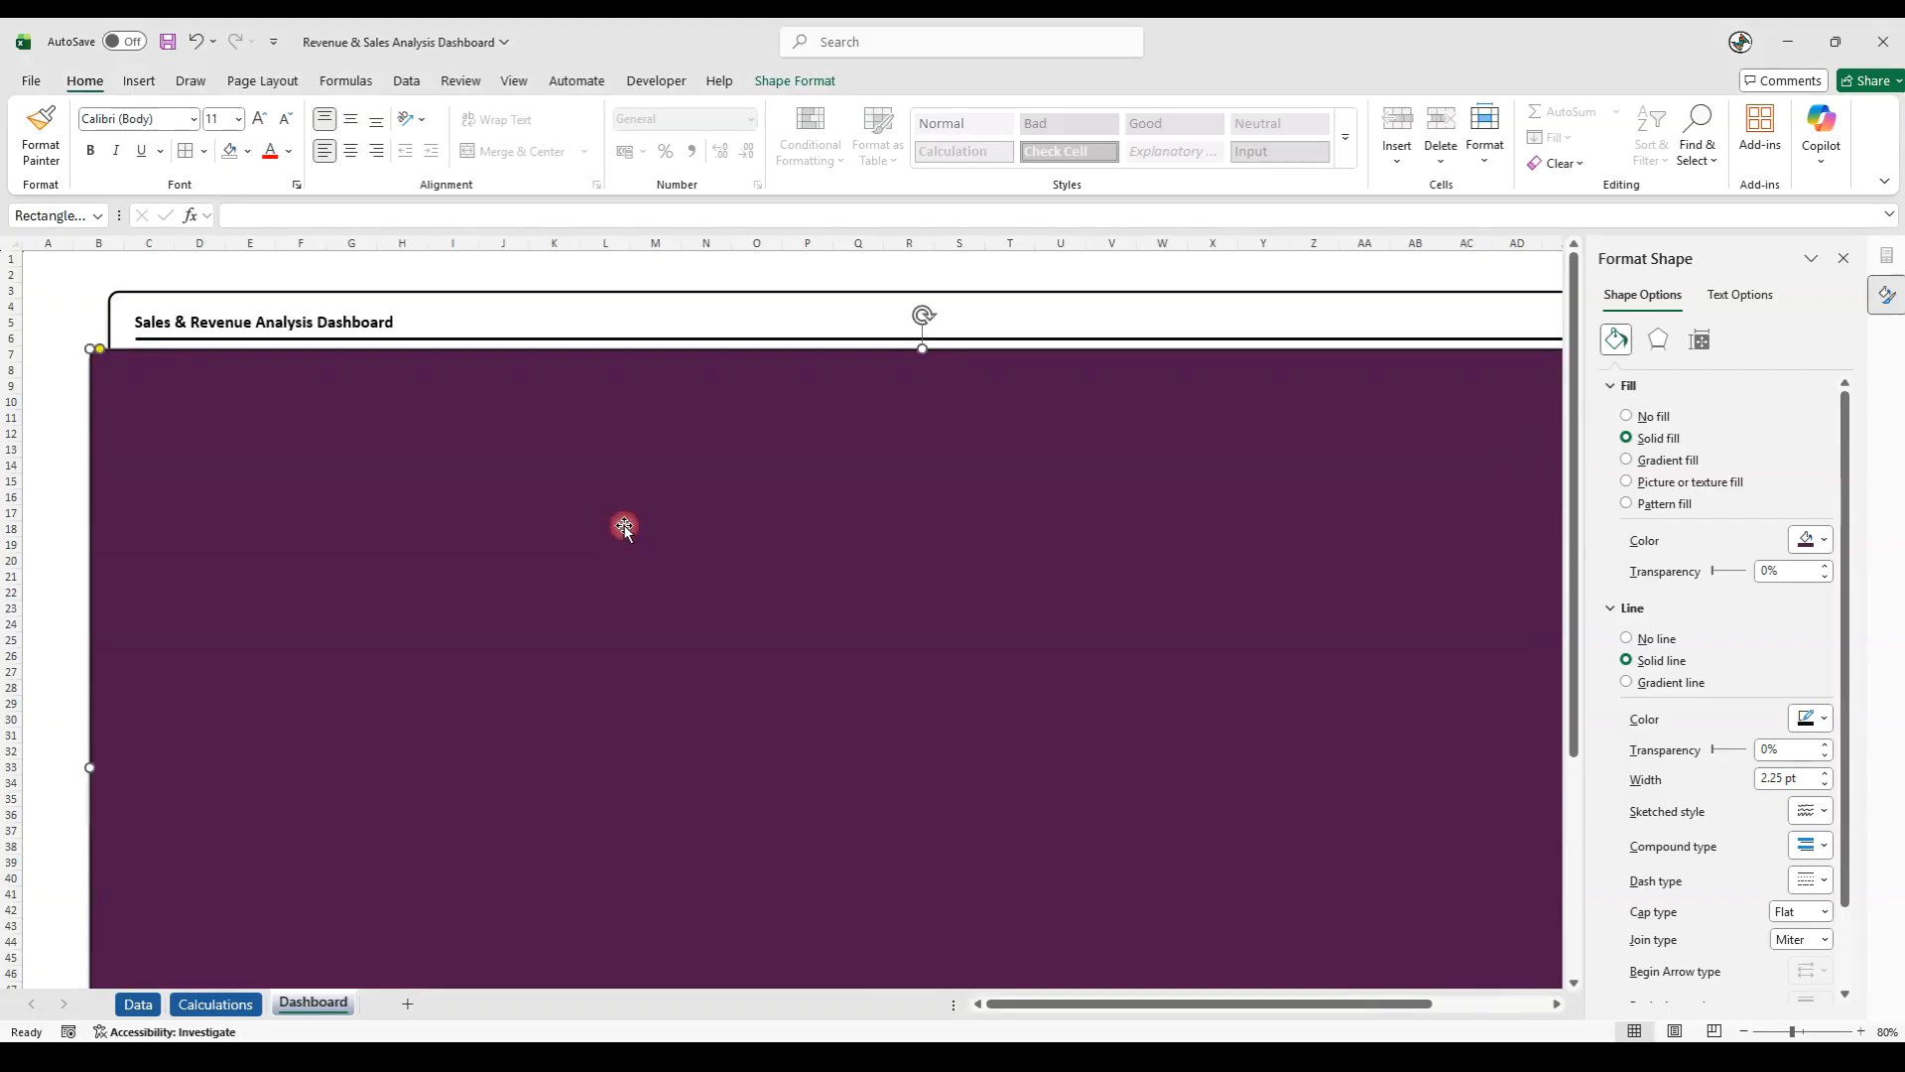
- Widen the purple rectangle slightly past both sides of the bordered background and raise its lower edge to about row 54
left_click(1844, 258)
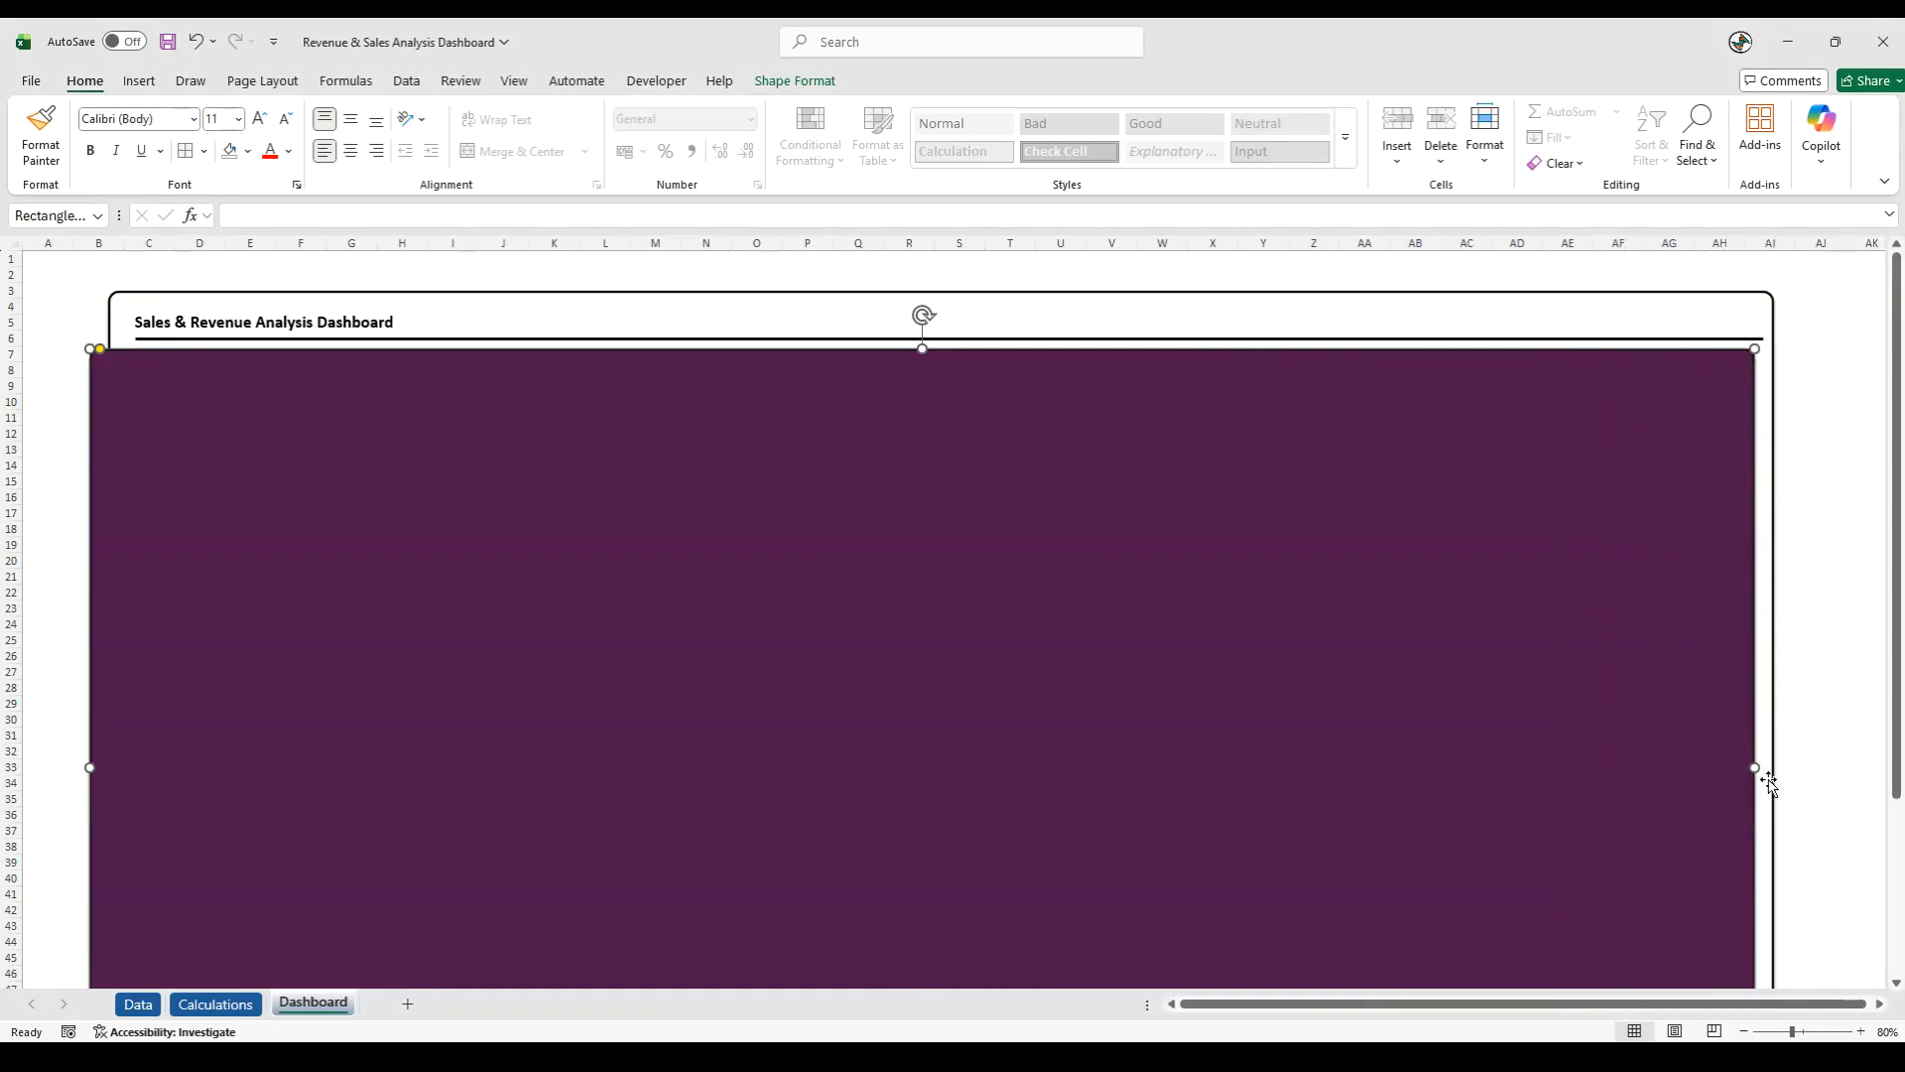
left_click_drag(1757, 767, 1790, 770)
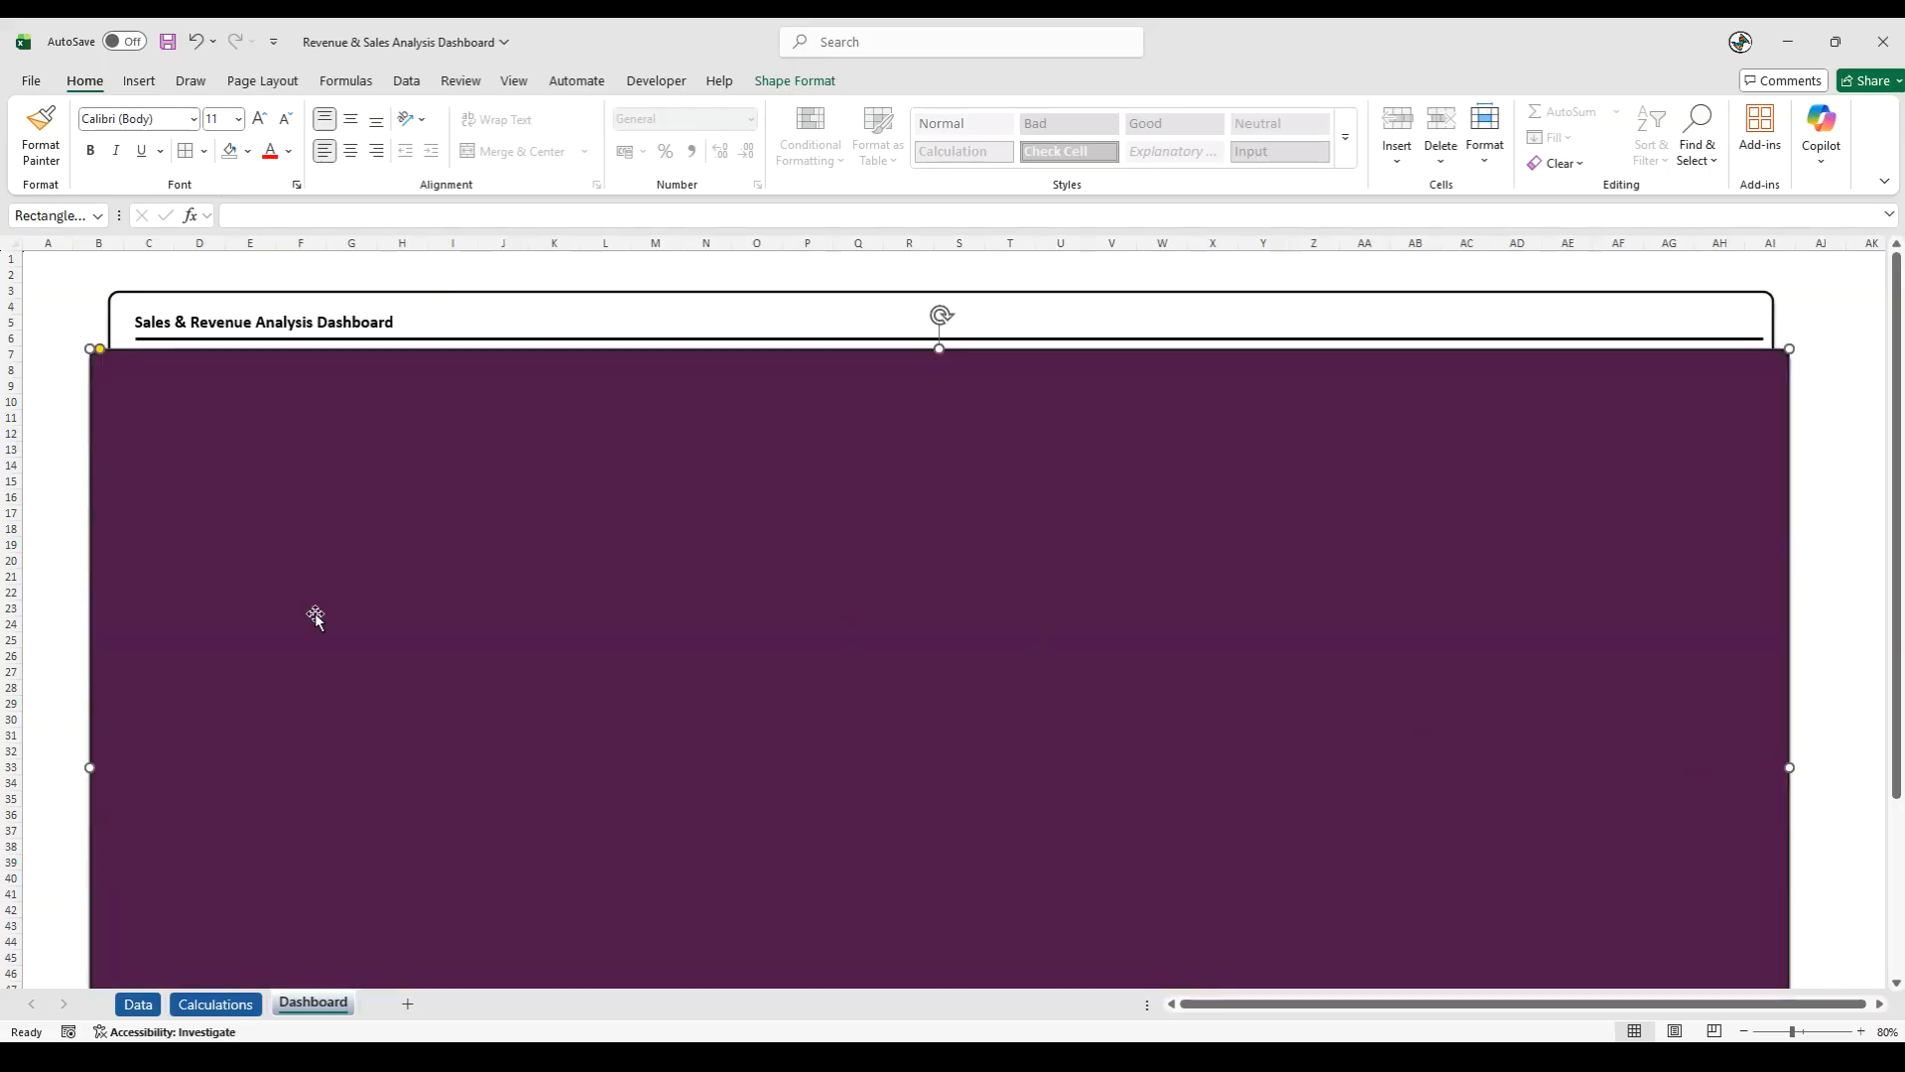
left_click_drag(86, 767, 85, 769)
scroll(264, 759, "down", 6)
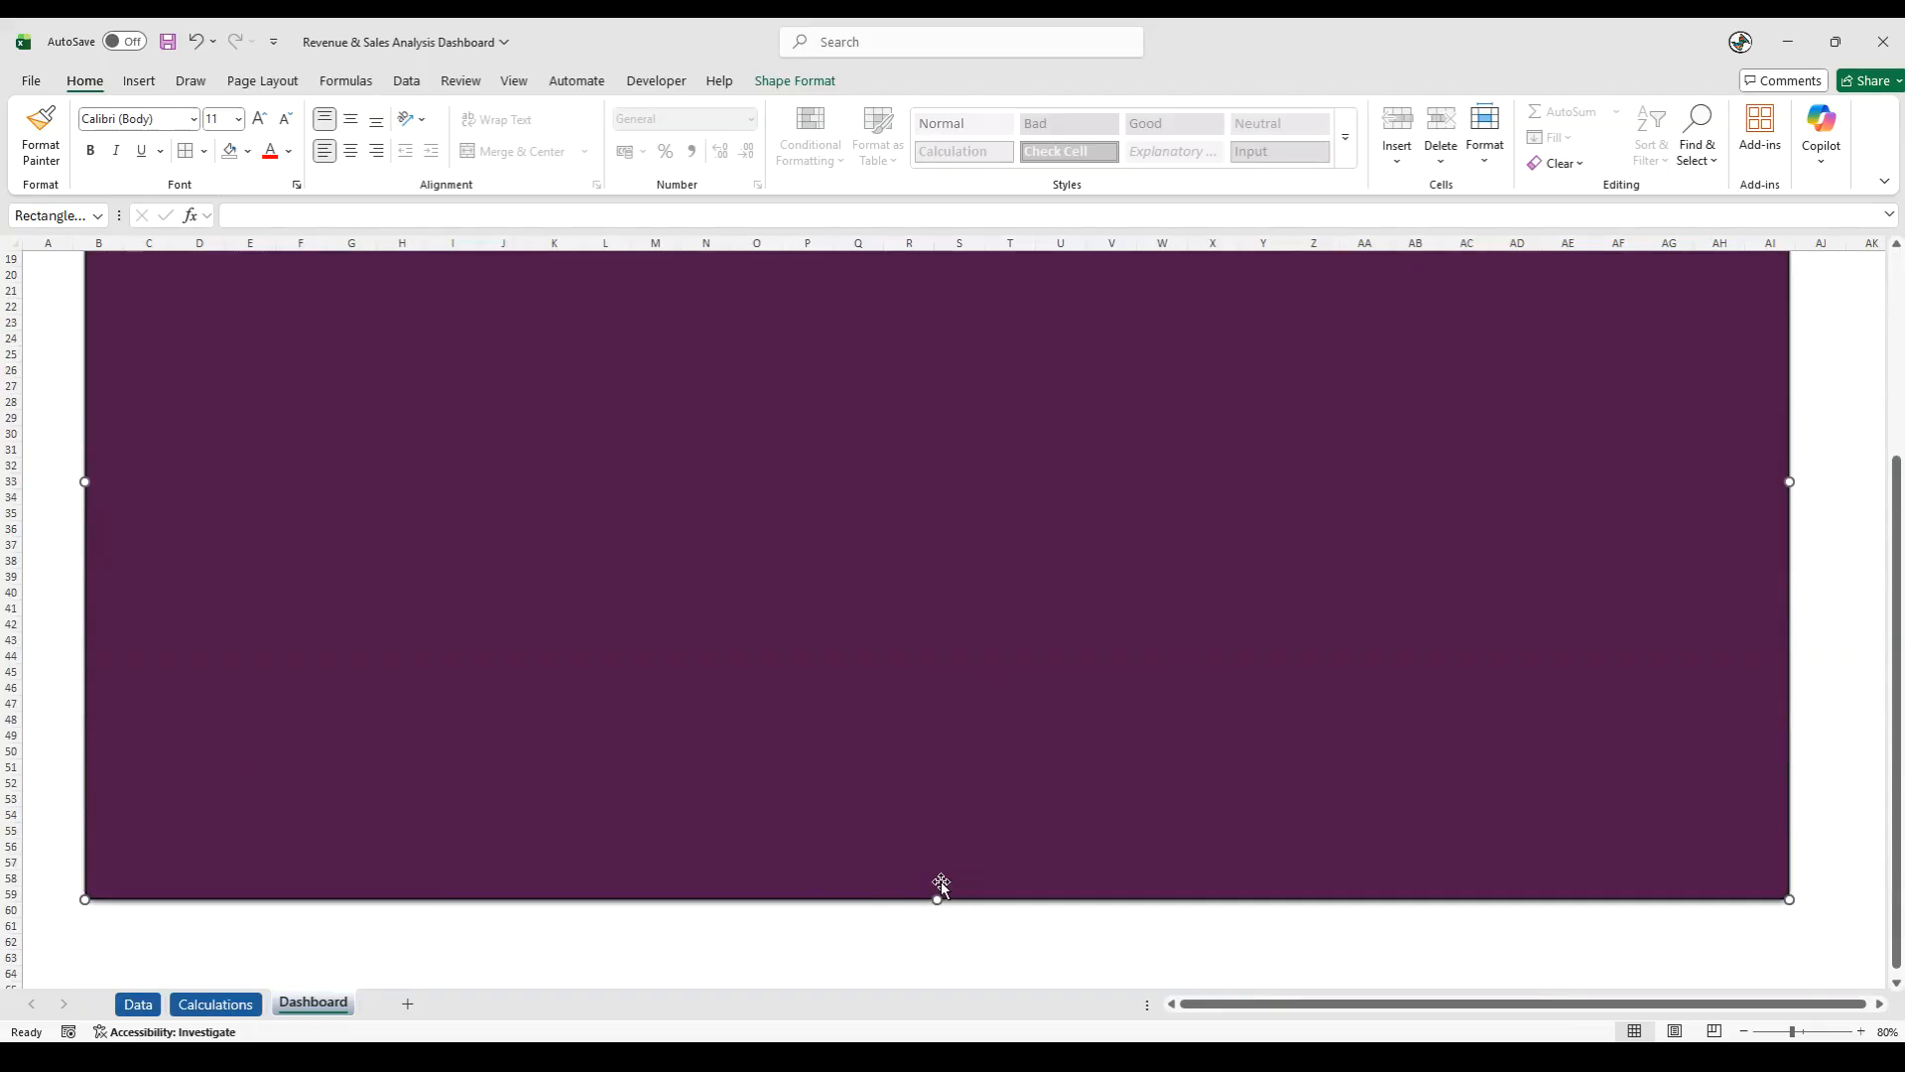
left_click_drag(936, 899, 941, 830)
left_click(608, 905)
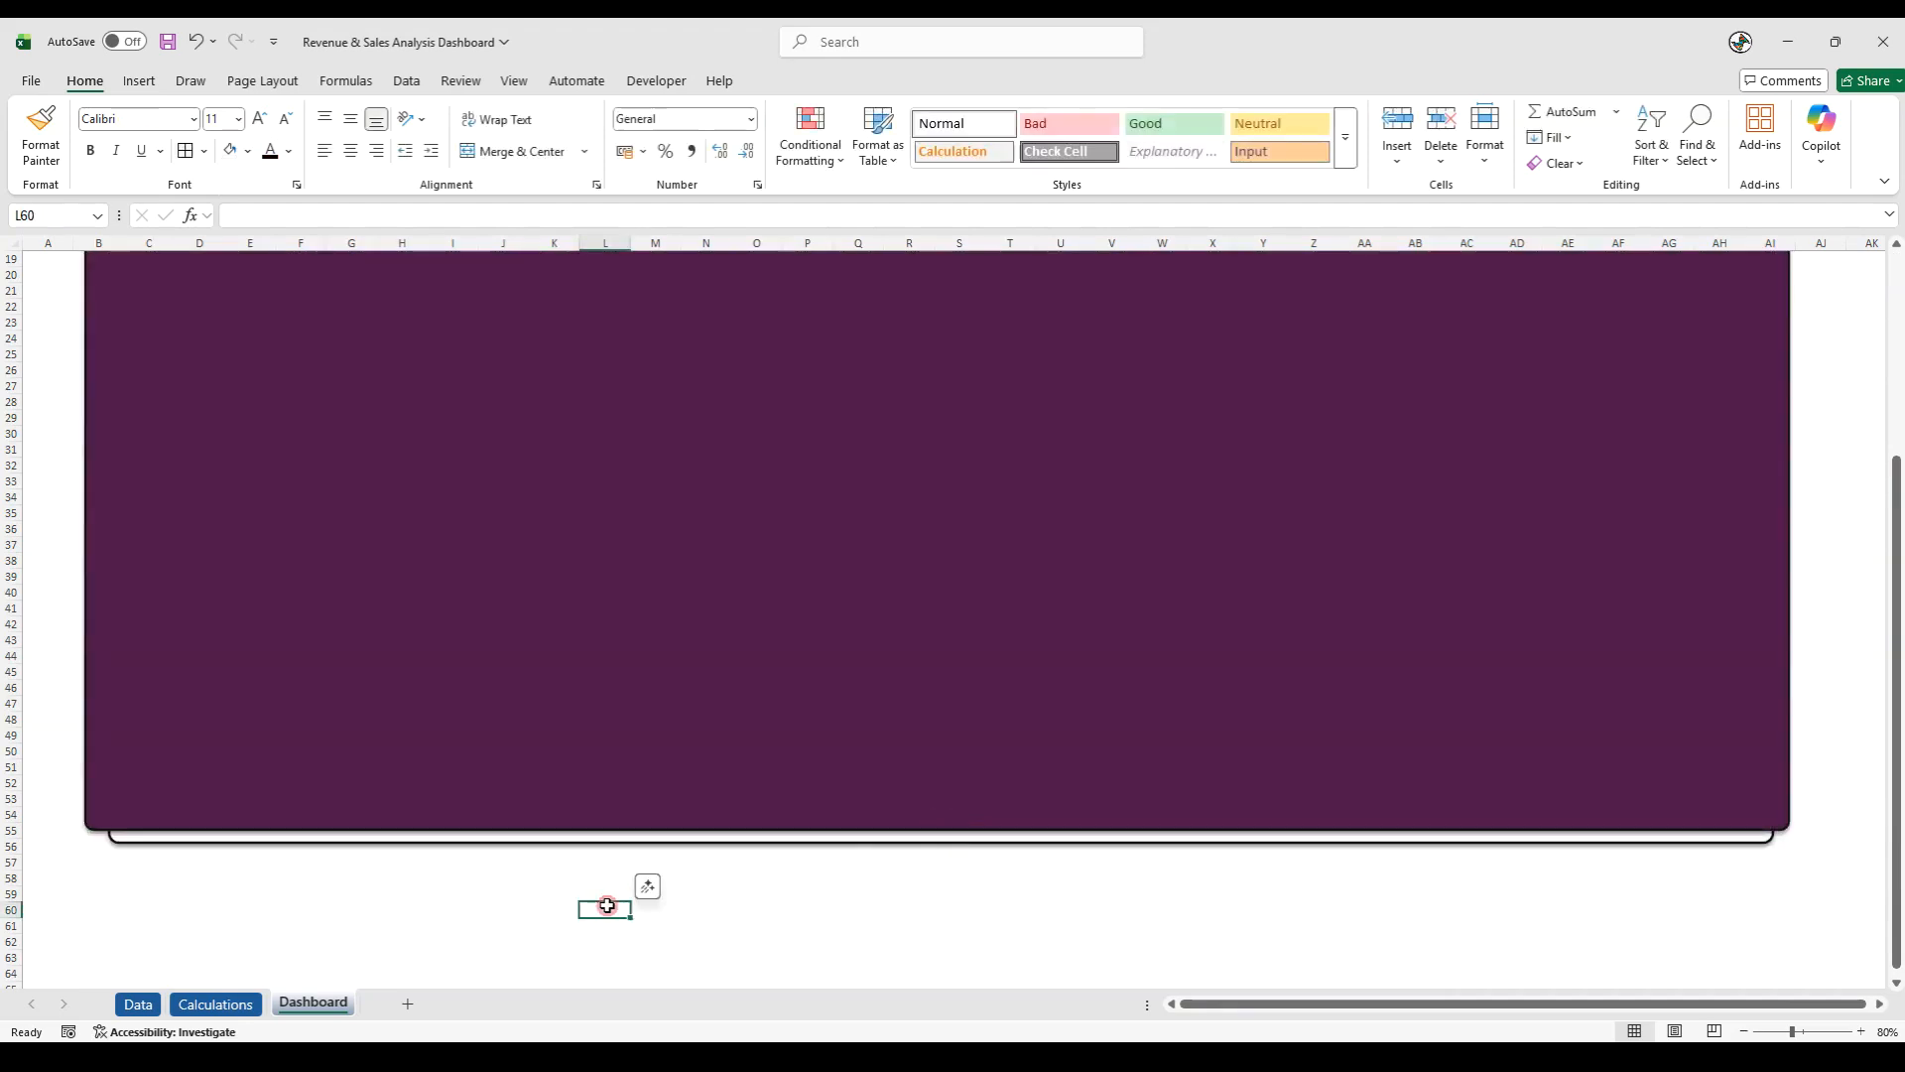
- Send the purple rectangle to the back, behind the bordered white background
scroll(612, 891, "up", 6)
right_click(481, 613)
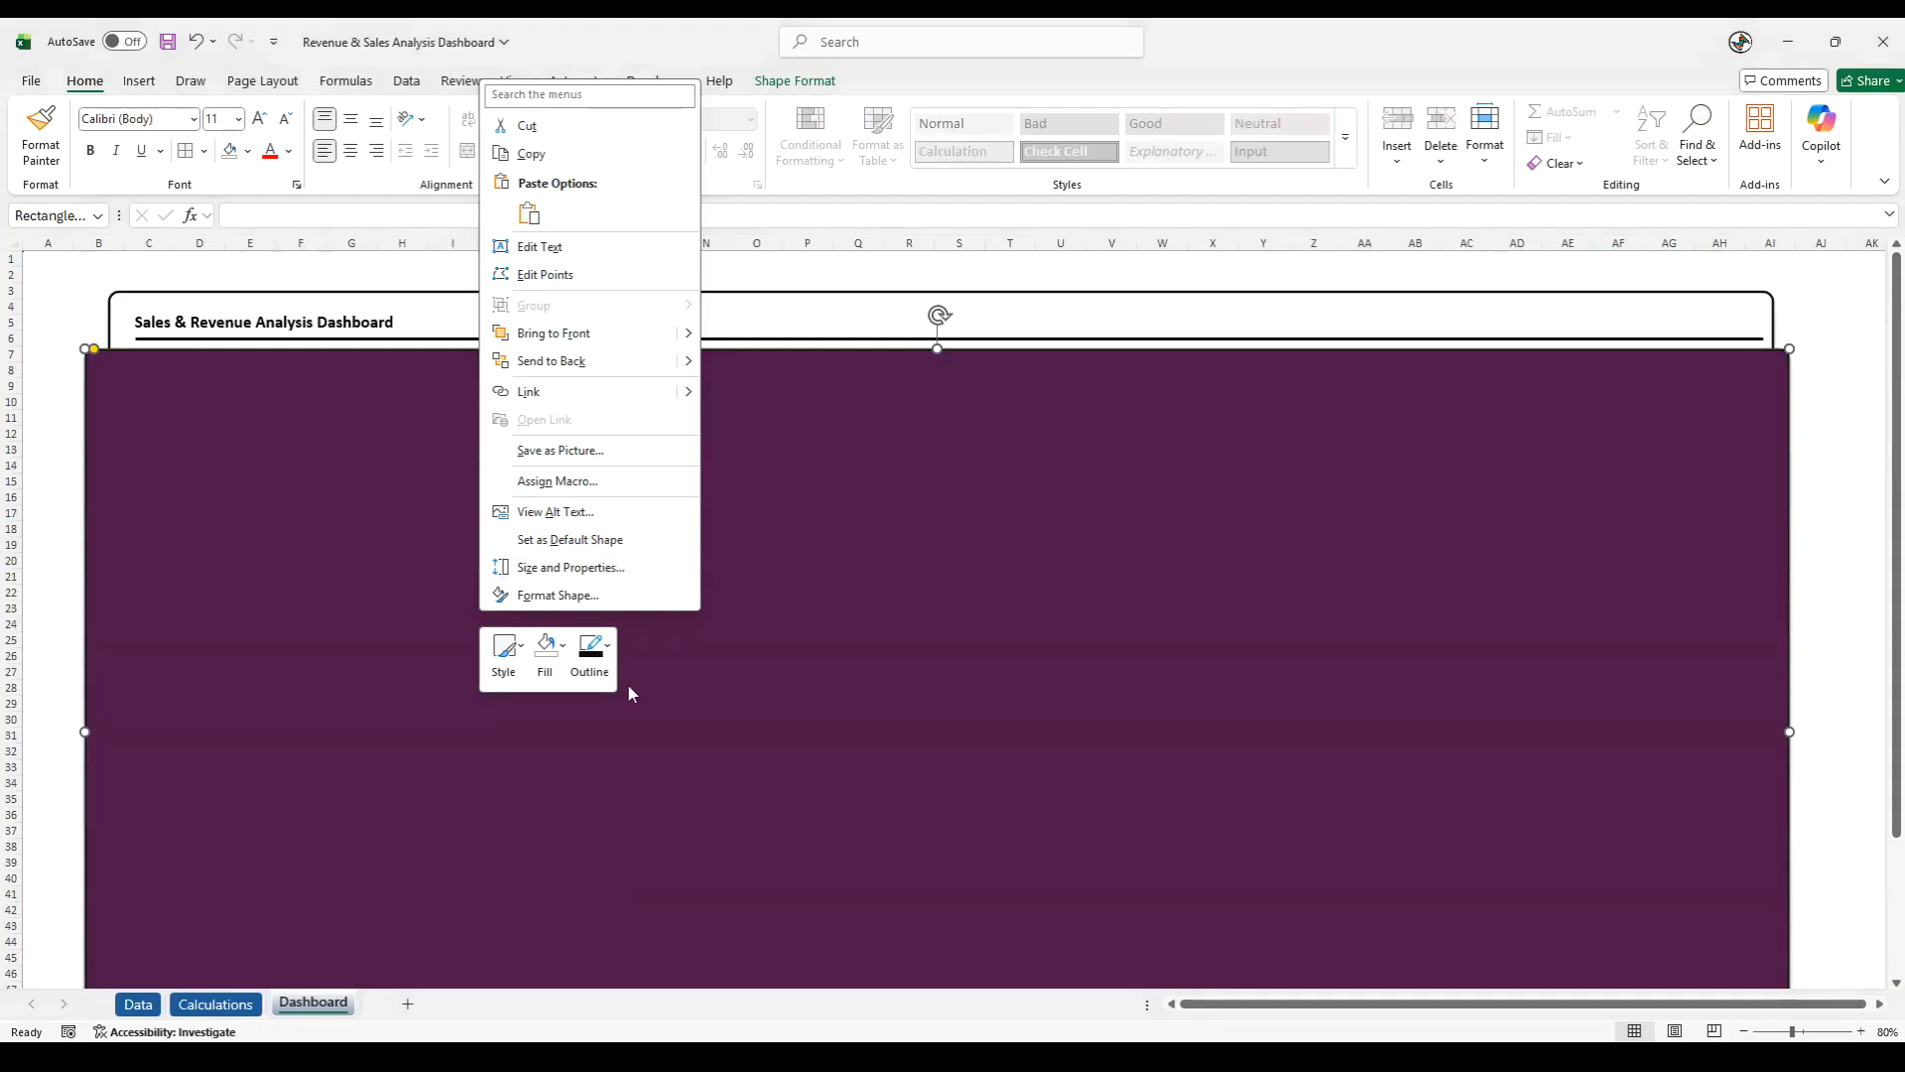
left_click(552, 360)
left_click(48, 466)
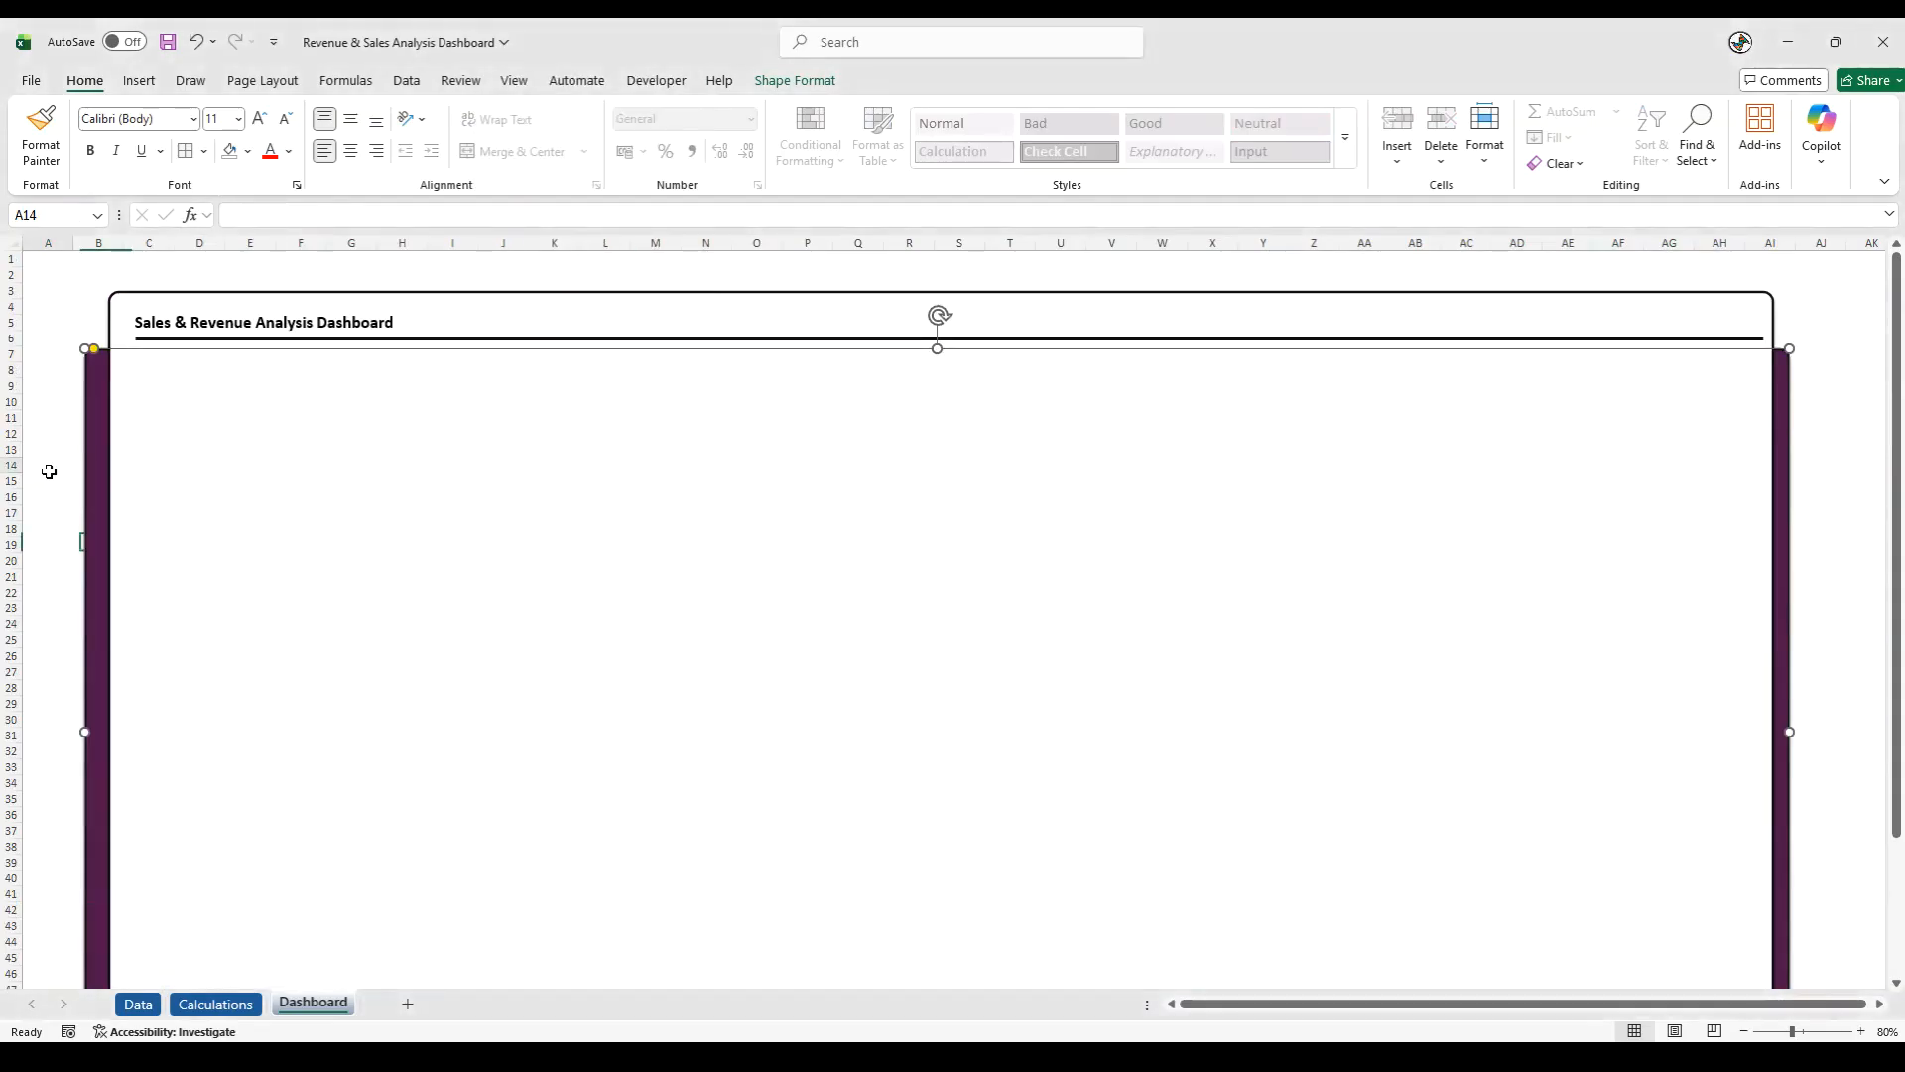
- Nudge the purple rectangle up so its top edge is level with the title line in row 6
left_click_drag(95, 670, 96, 660)
left_click(1804, 606)
scroll(1832, 619, "down", 3)
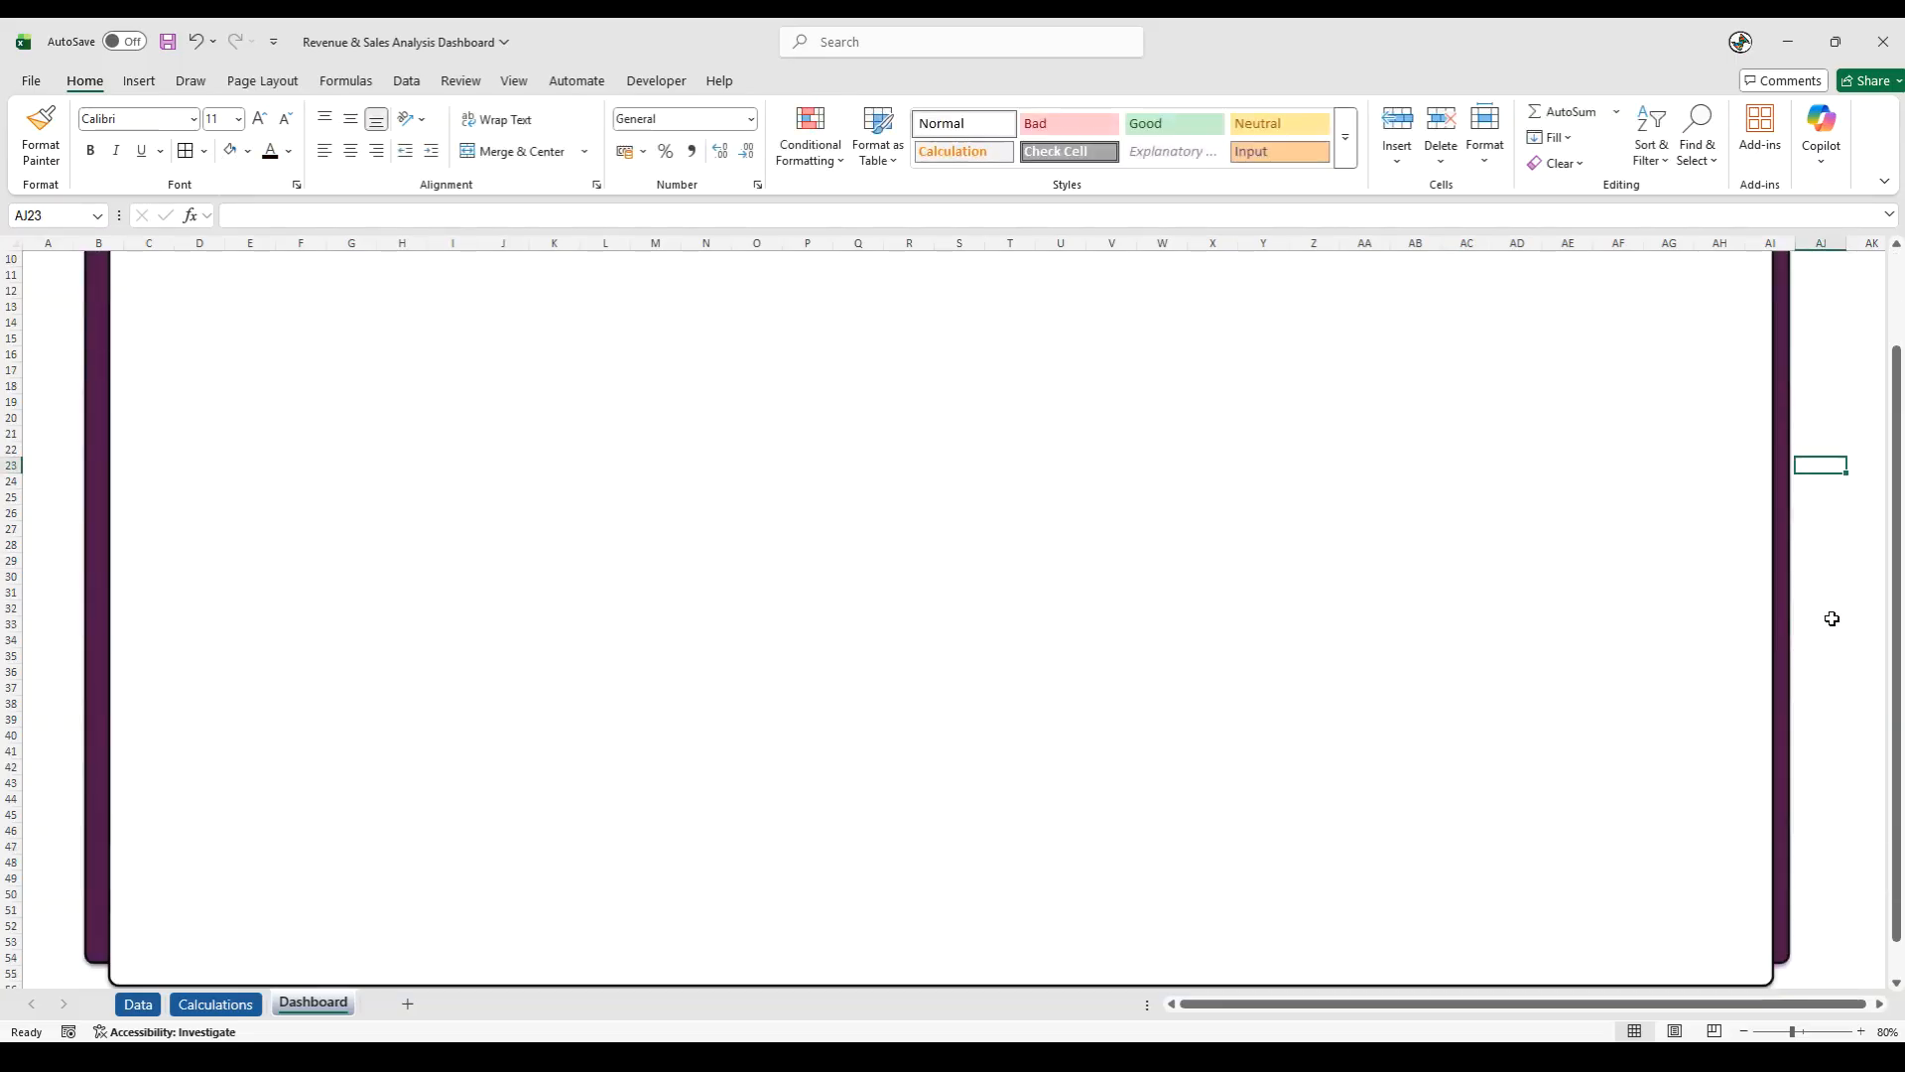
scroll(1832, 618, "down", 2)
scroll(1832, 618, "up", 5)
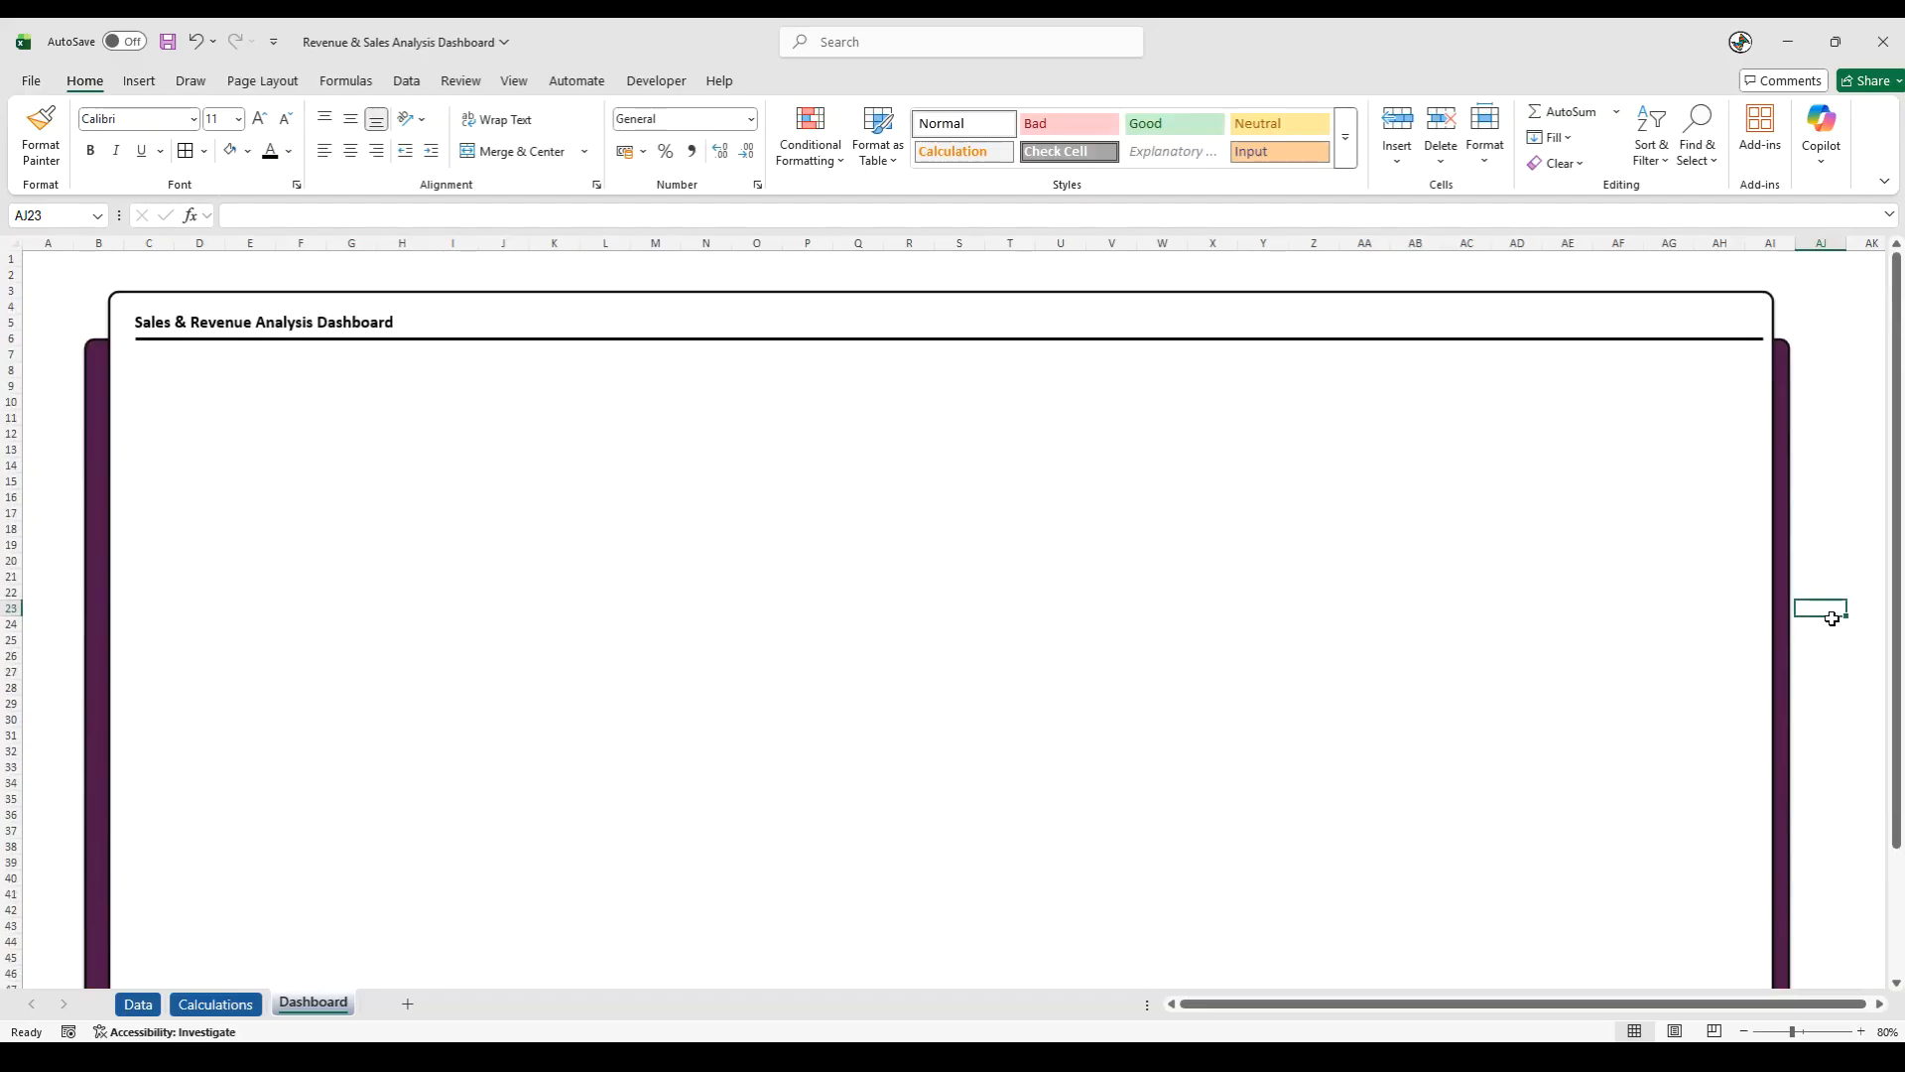
- Give the purple rectangle the darkest black theme outline and an outer shadow offset to the bottom
key("alt+Tab")
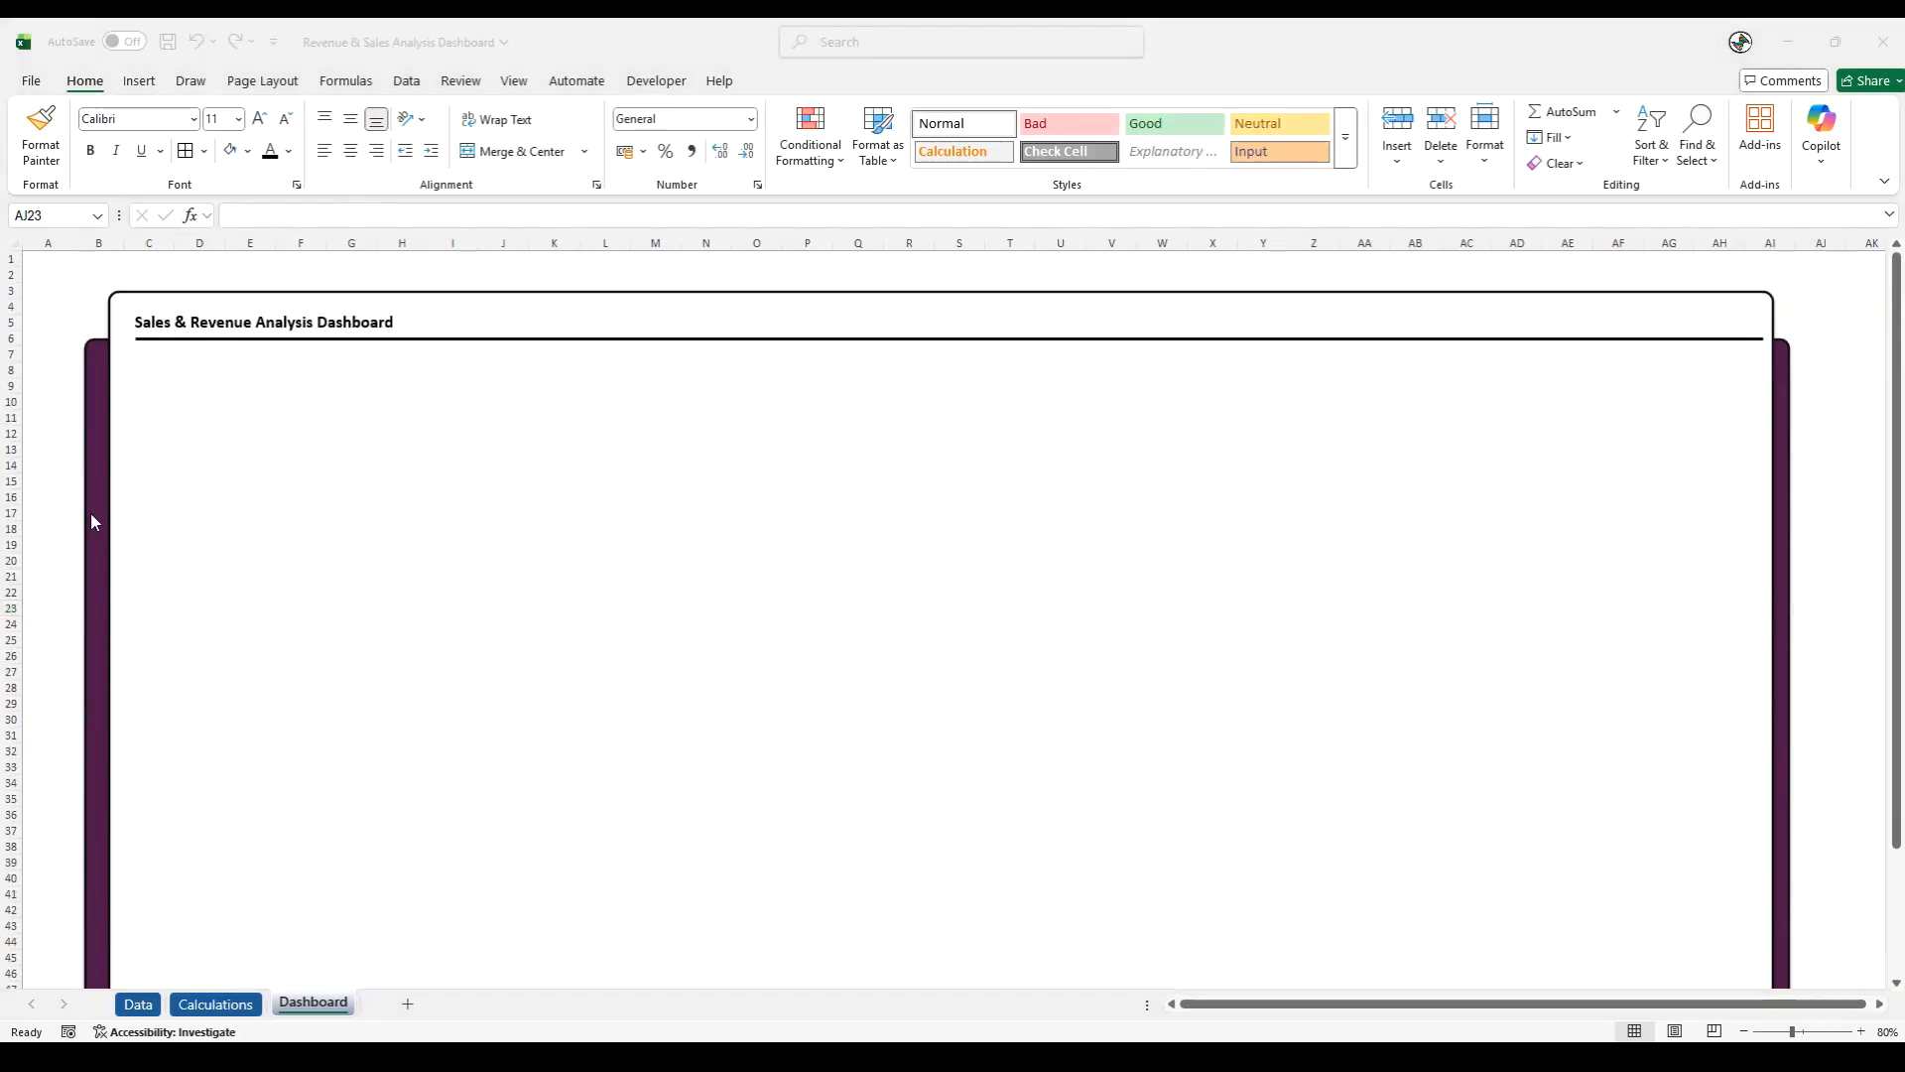
left_click(93, 466)
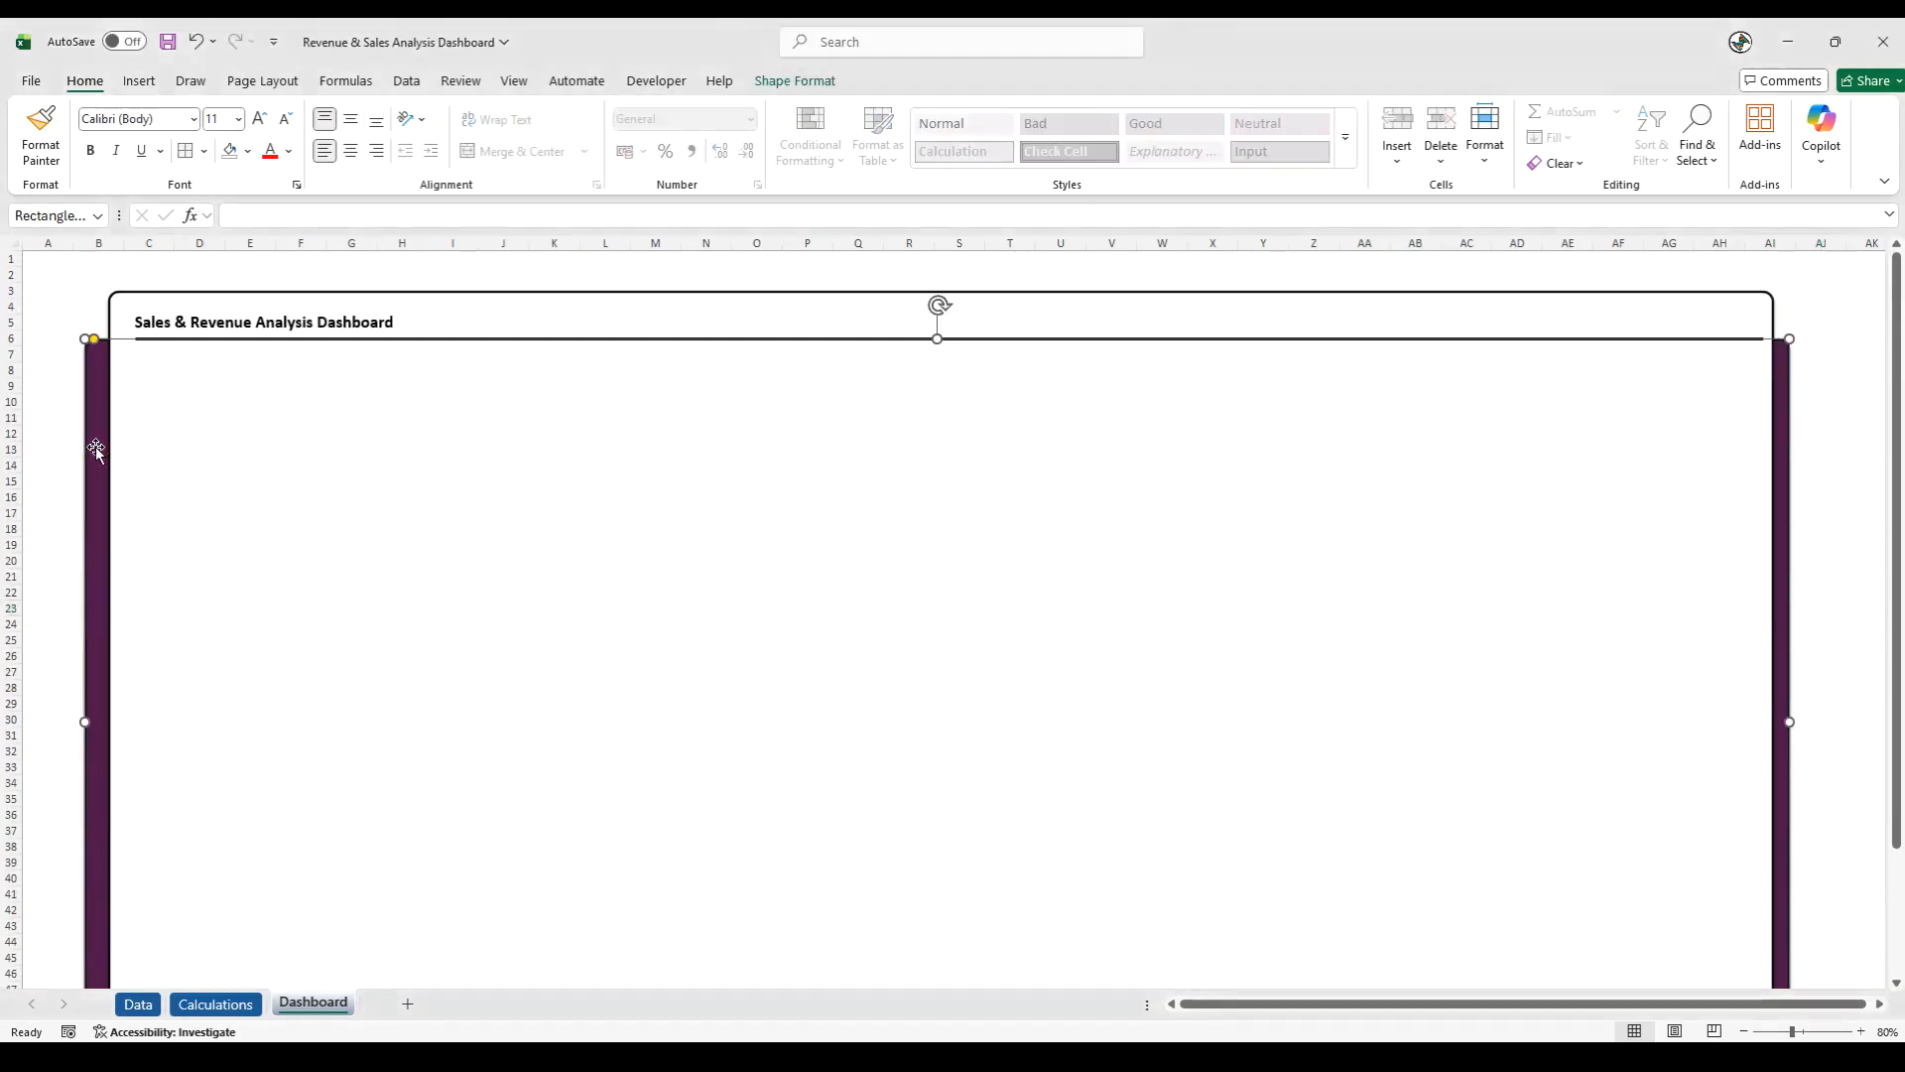
left_click(795, 81)
left_click(792, 137)
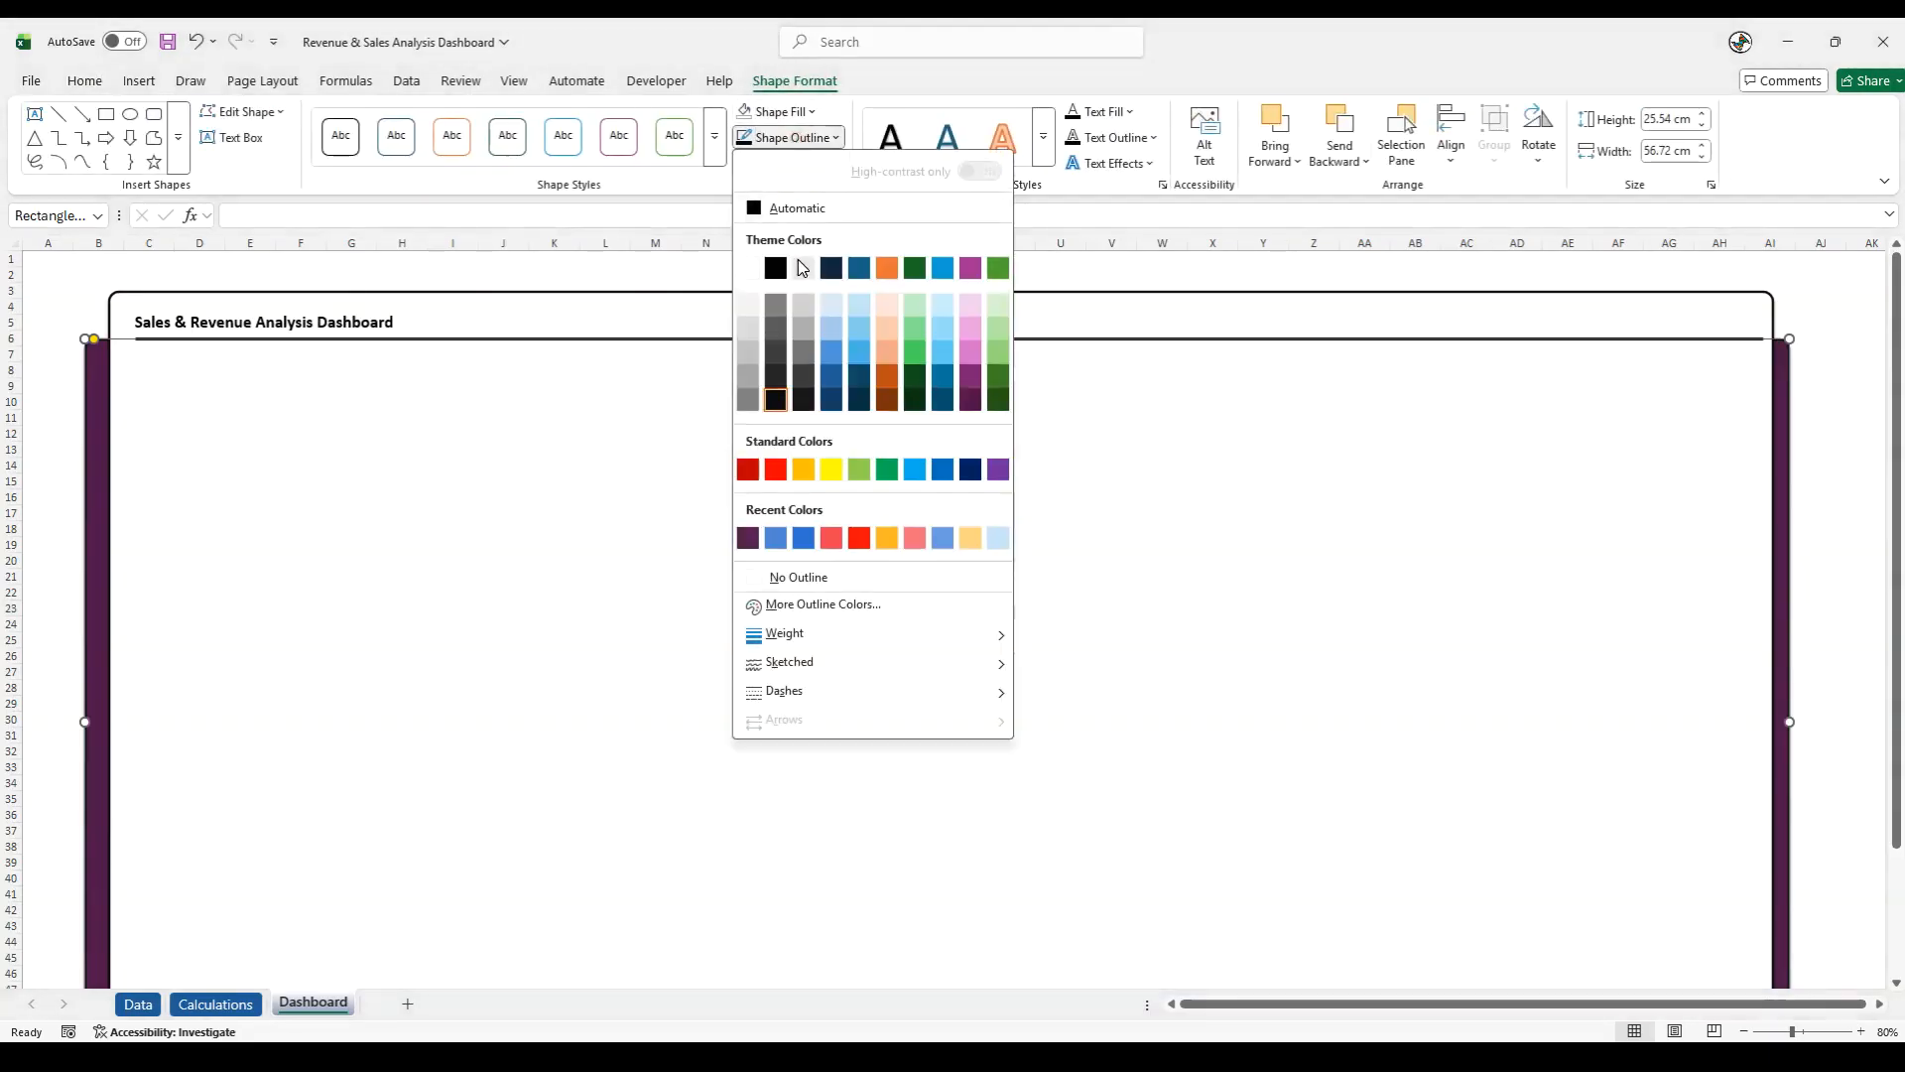
left_click(776, 399)
left_click(791, 164)
left_click(806, 244)
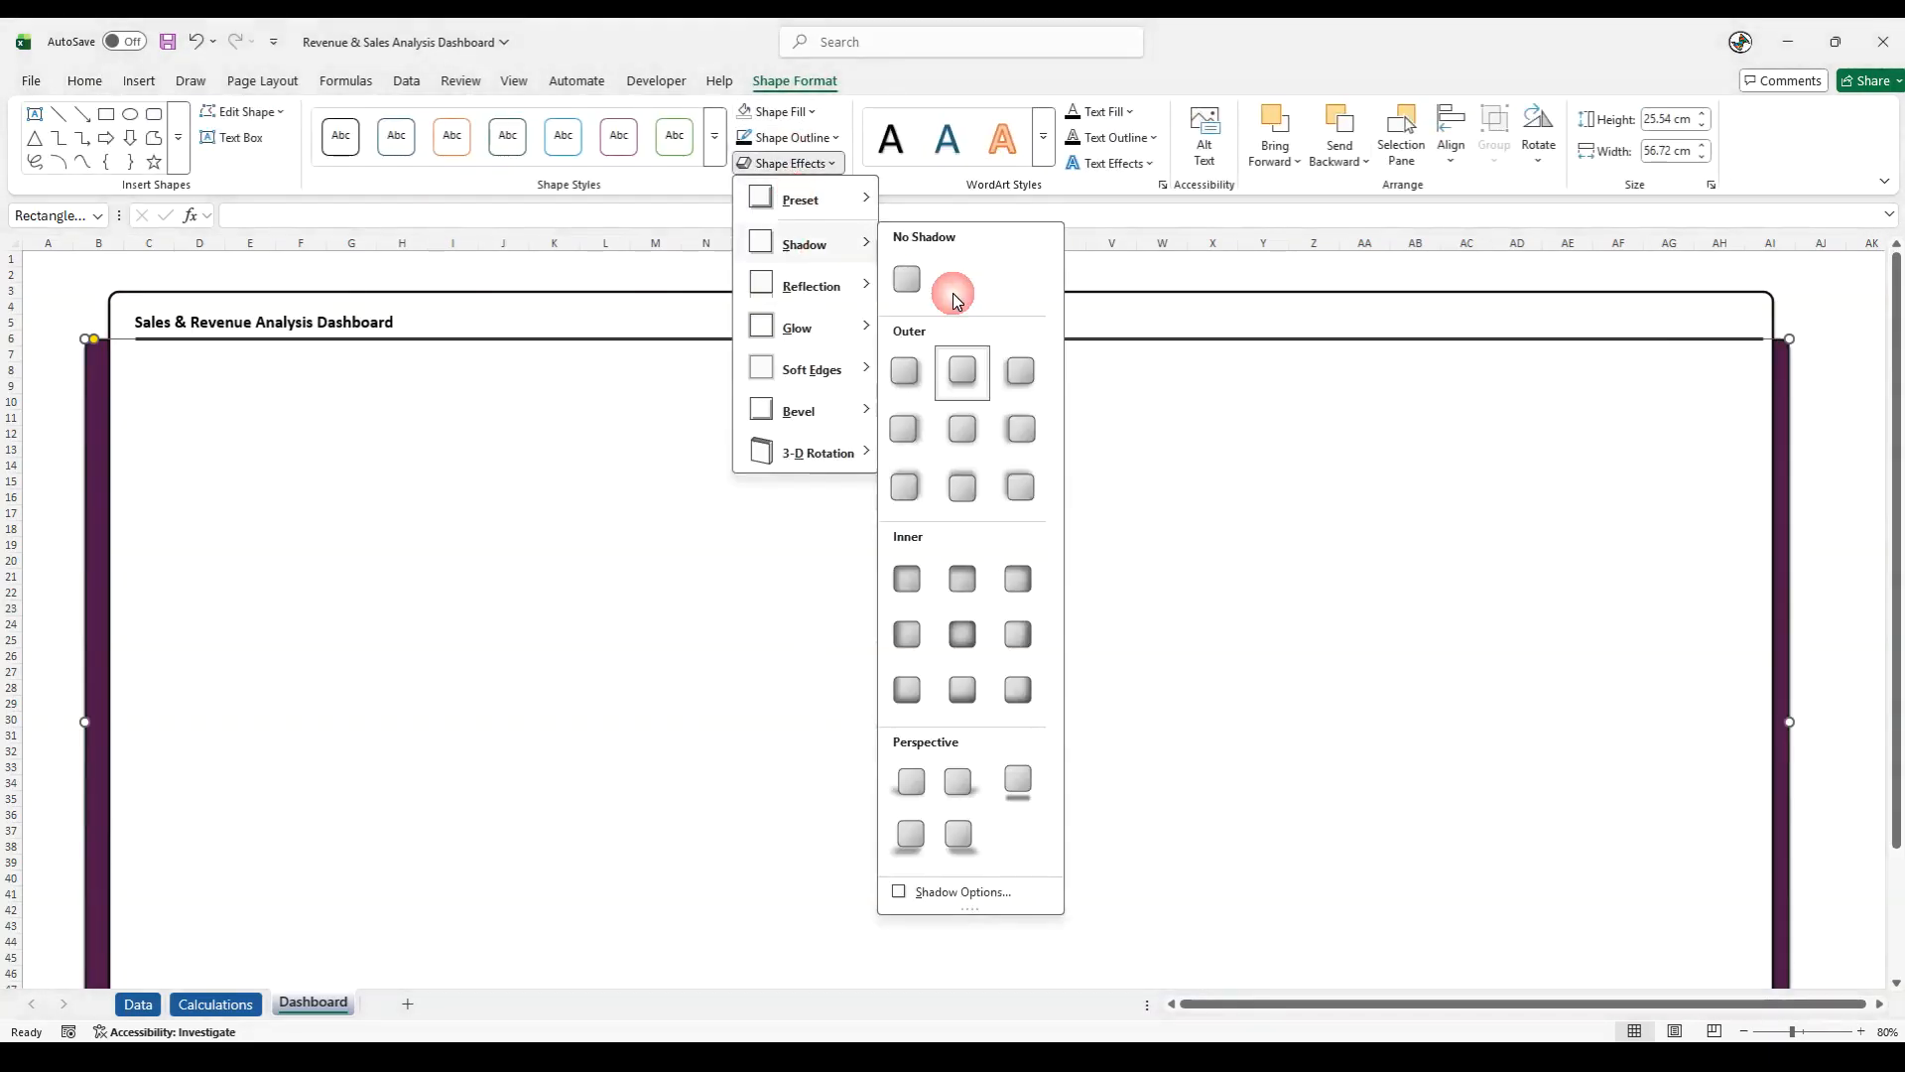
left_click(963, 374)
- Choose an outline weight for the purple rectangle from the preset thicknesses
left_click(792, 137)
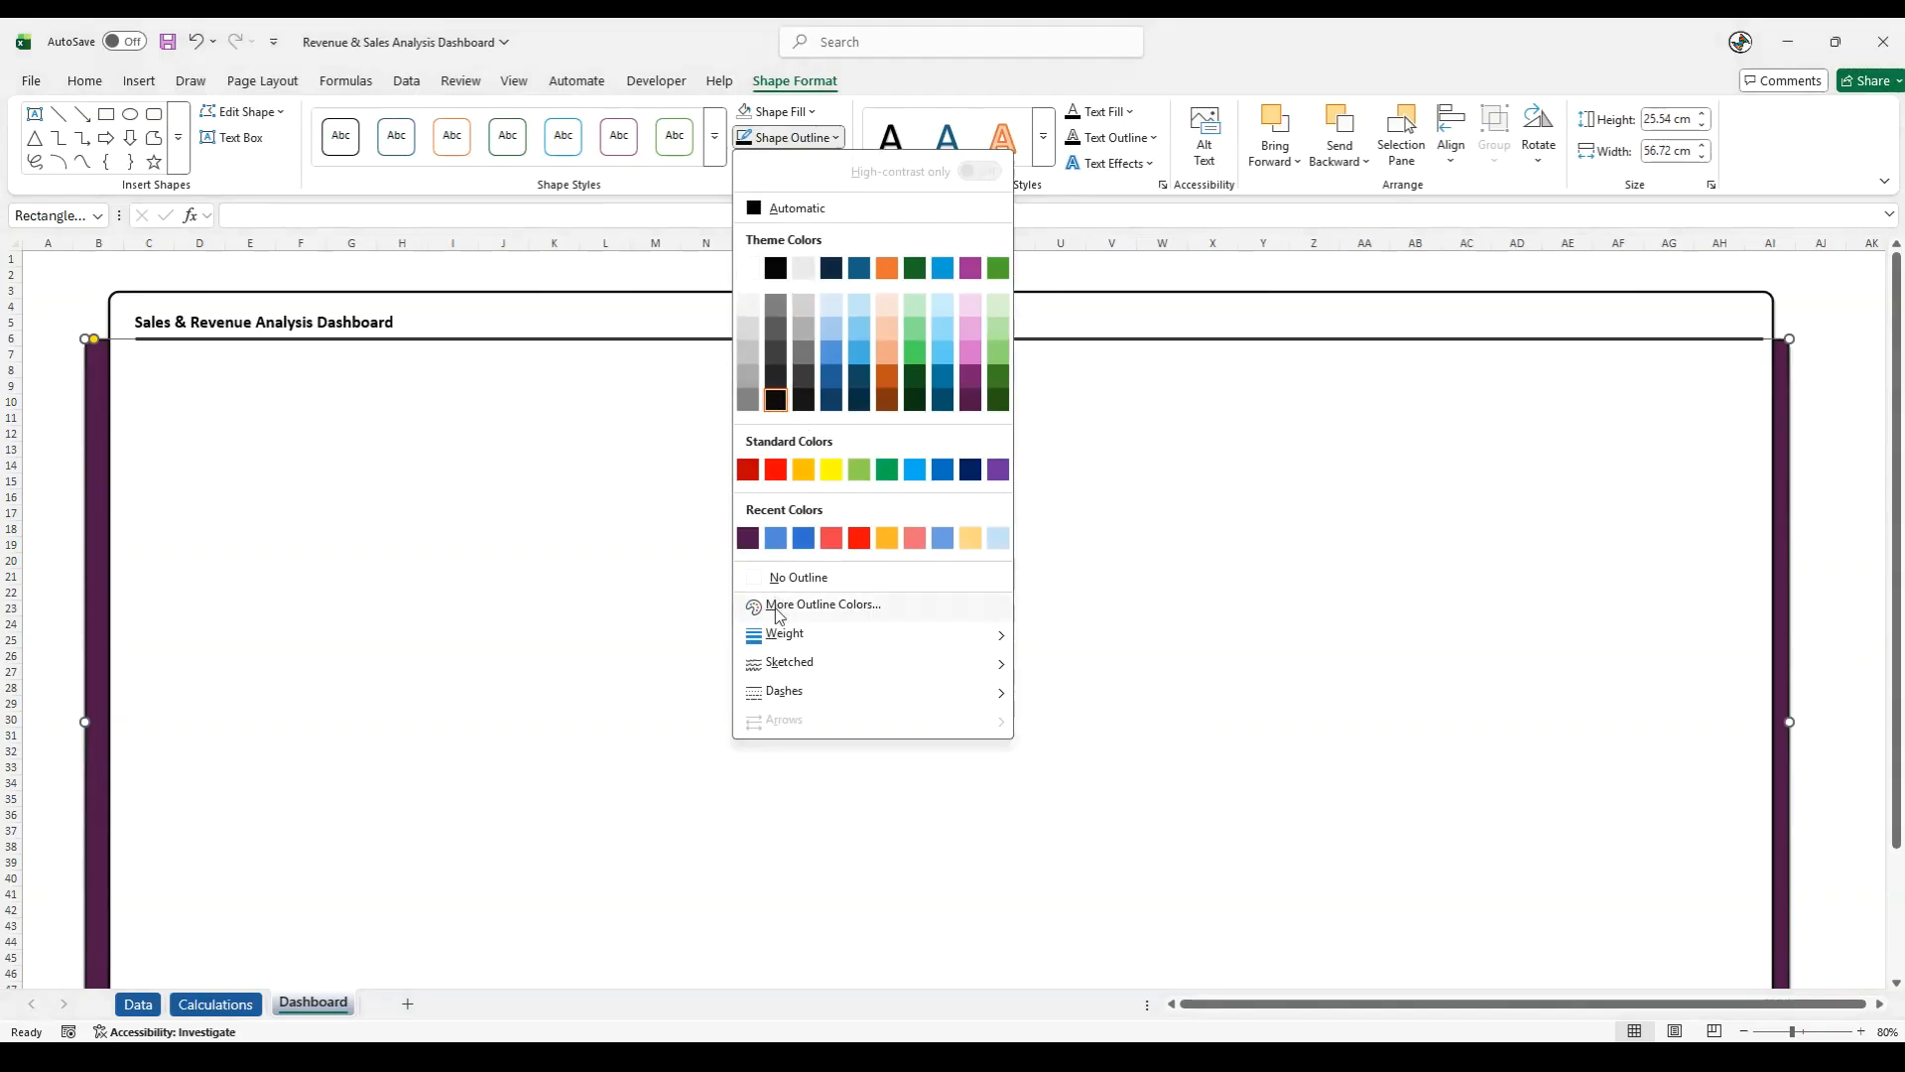
left_click(961, 638)
left_click(1085, 791)
left_click(553, 604)
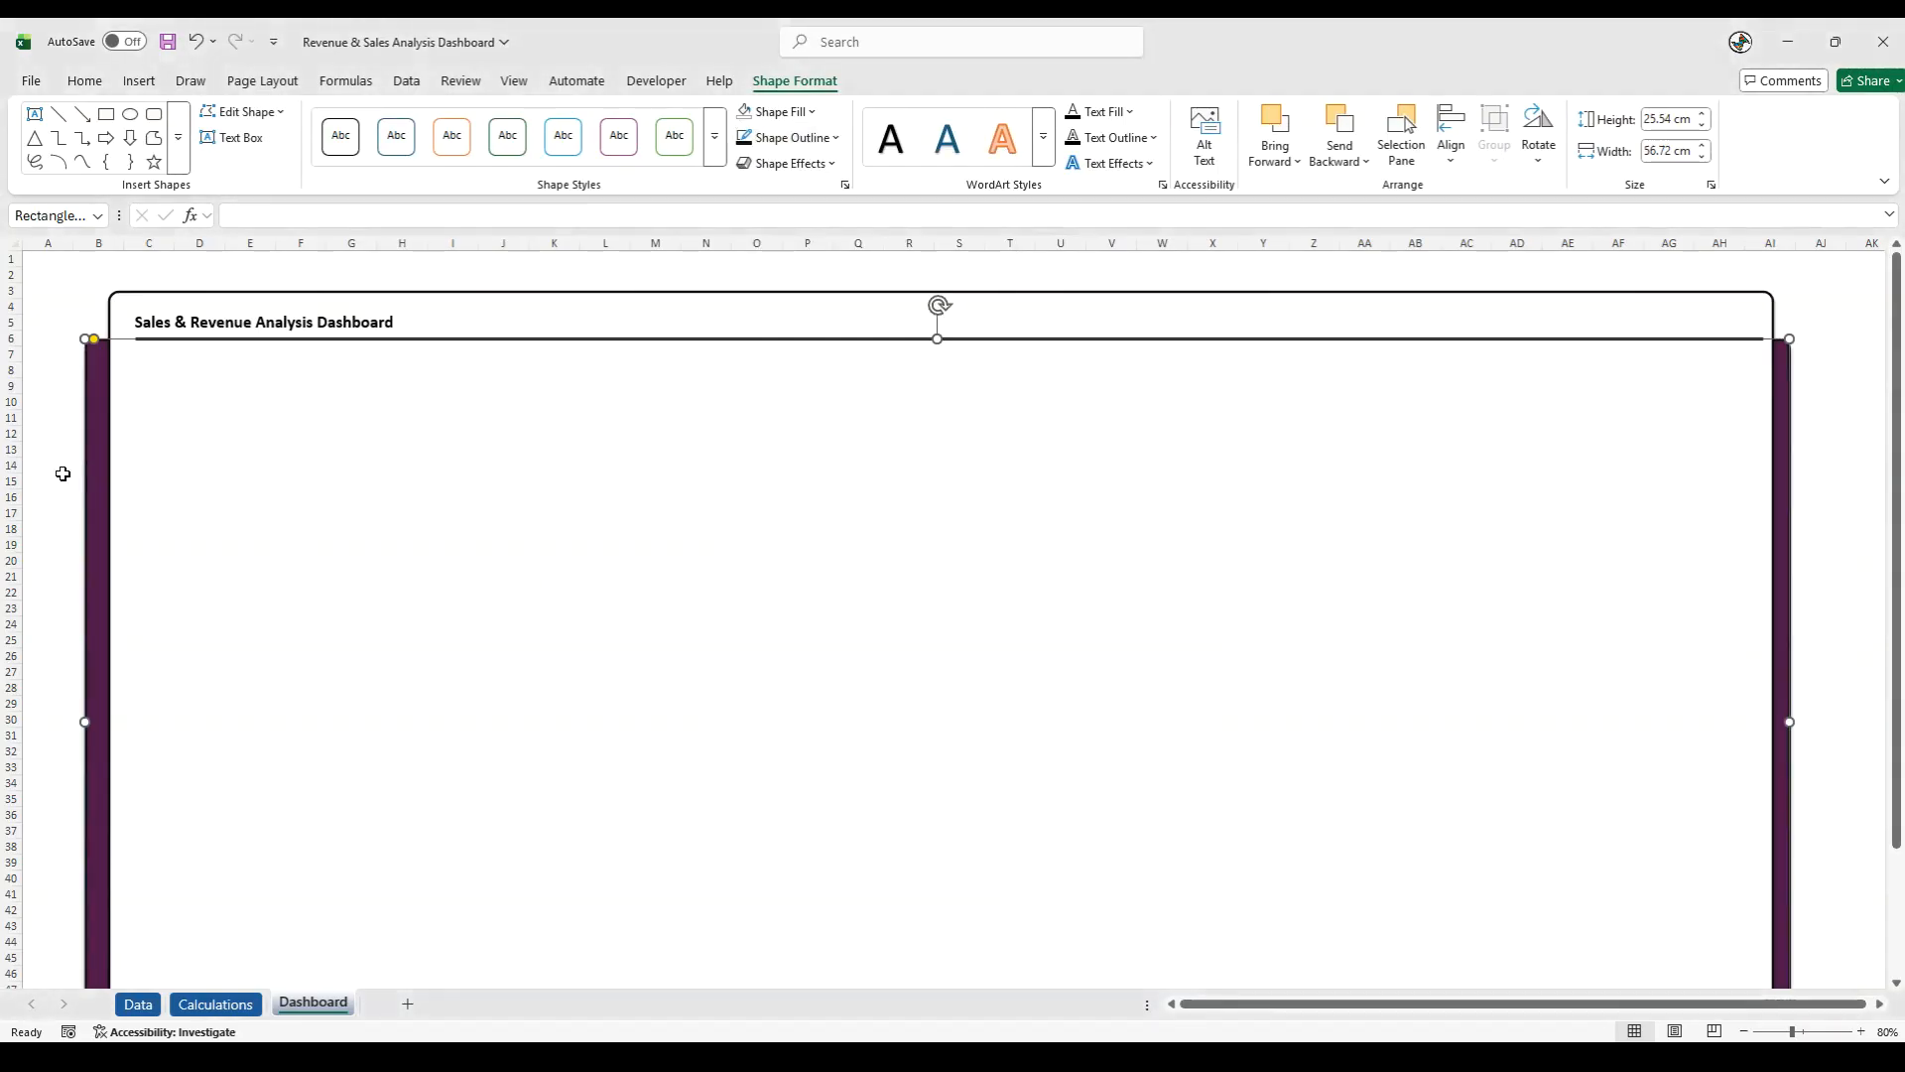
left_click(62, 474)
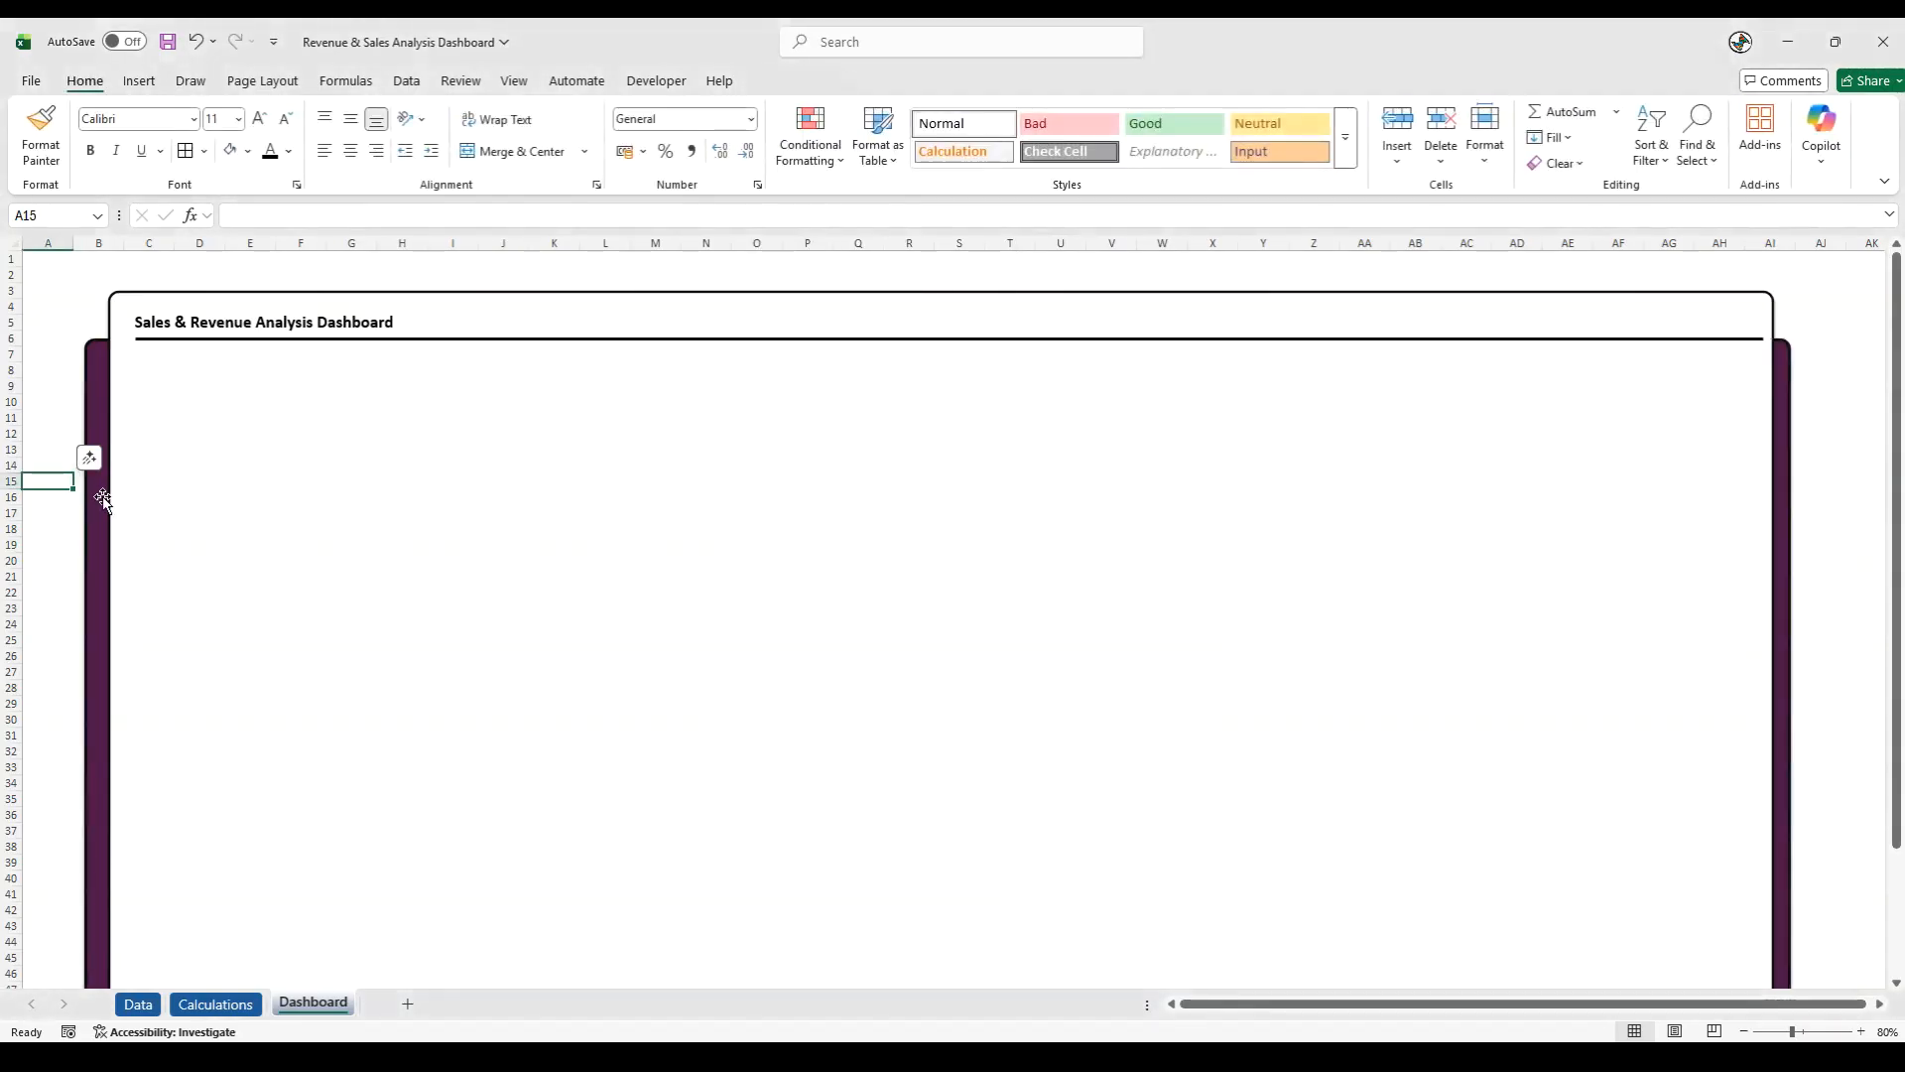
- Shift the purple rectangle slightly right and narrow it so equally thin strips show on both sides of the white background
left_click_drag(94, 507, 102, 497)
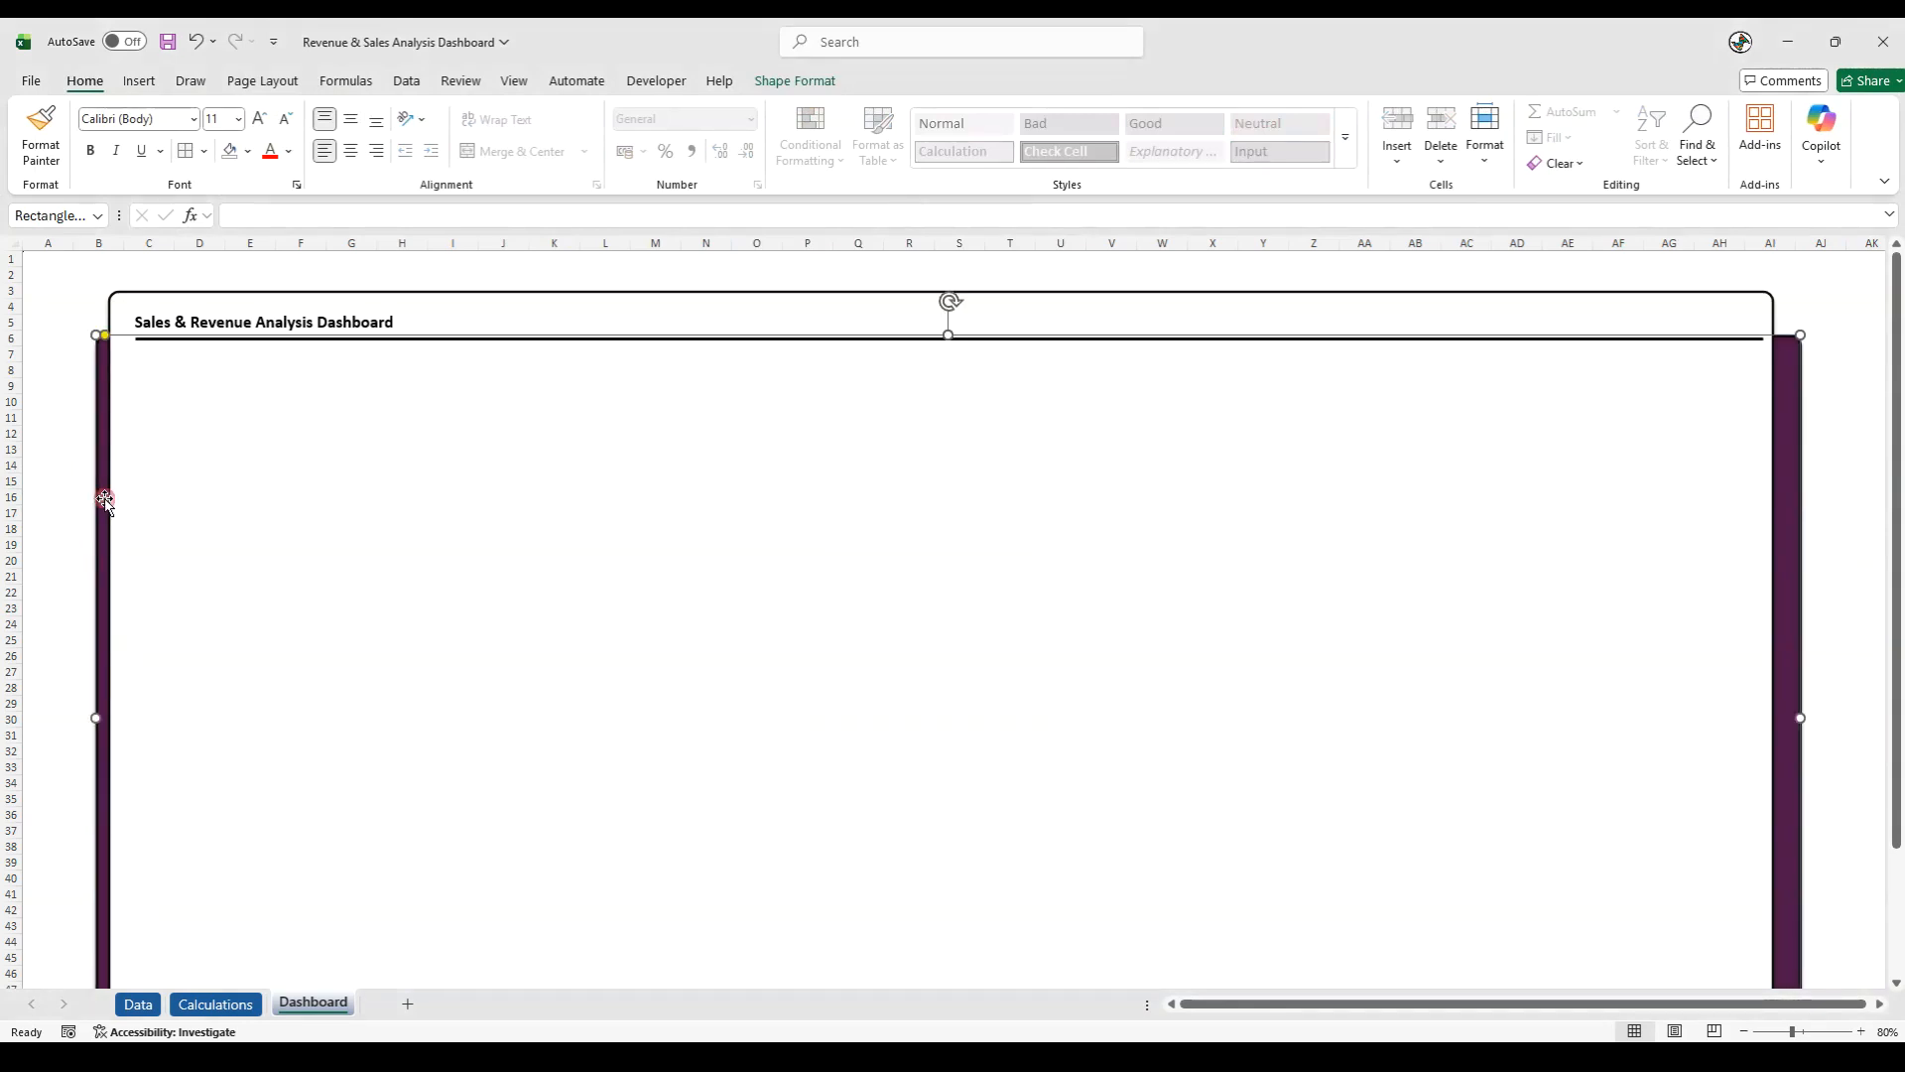
left_click_drag(1801, 716, 1785, 718)
left_click(1841, 676)
scroll(1837, 557, "down", 5)
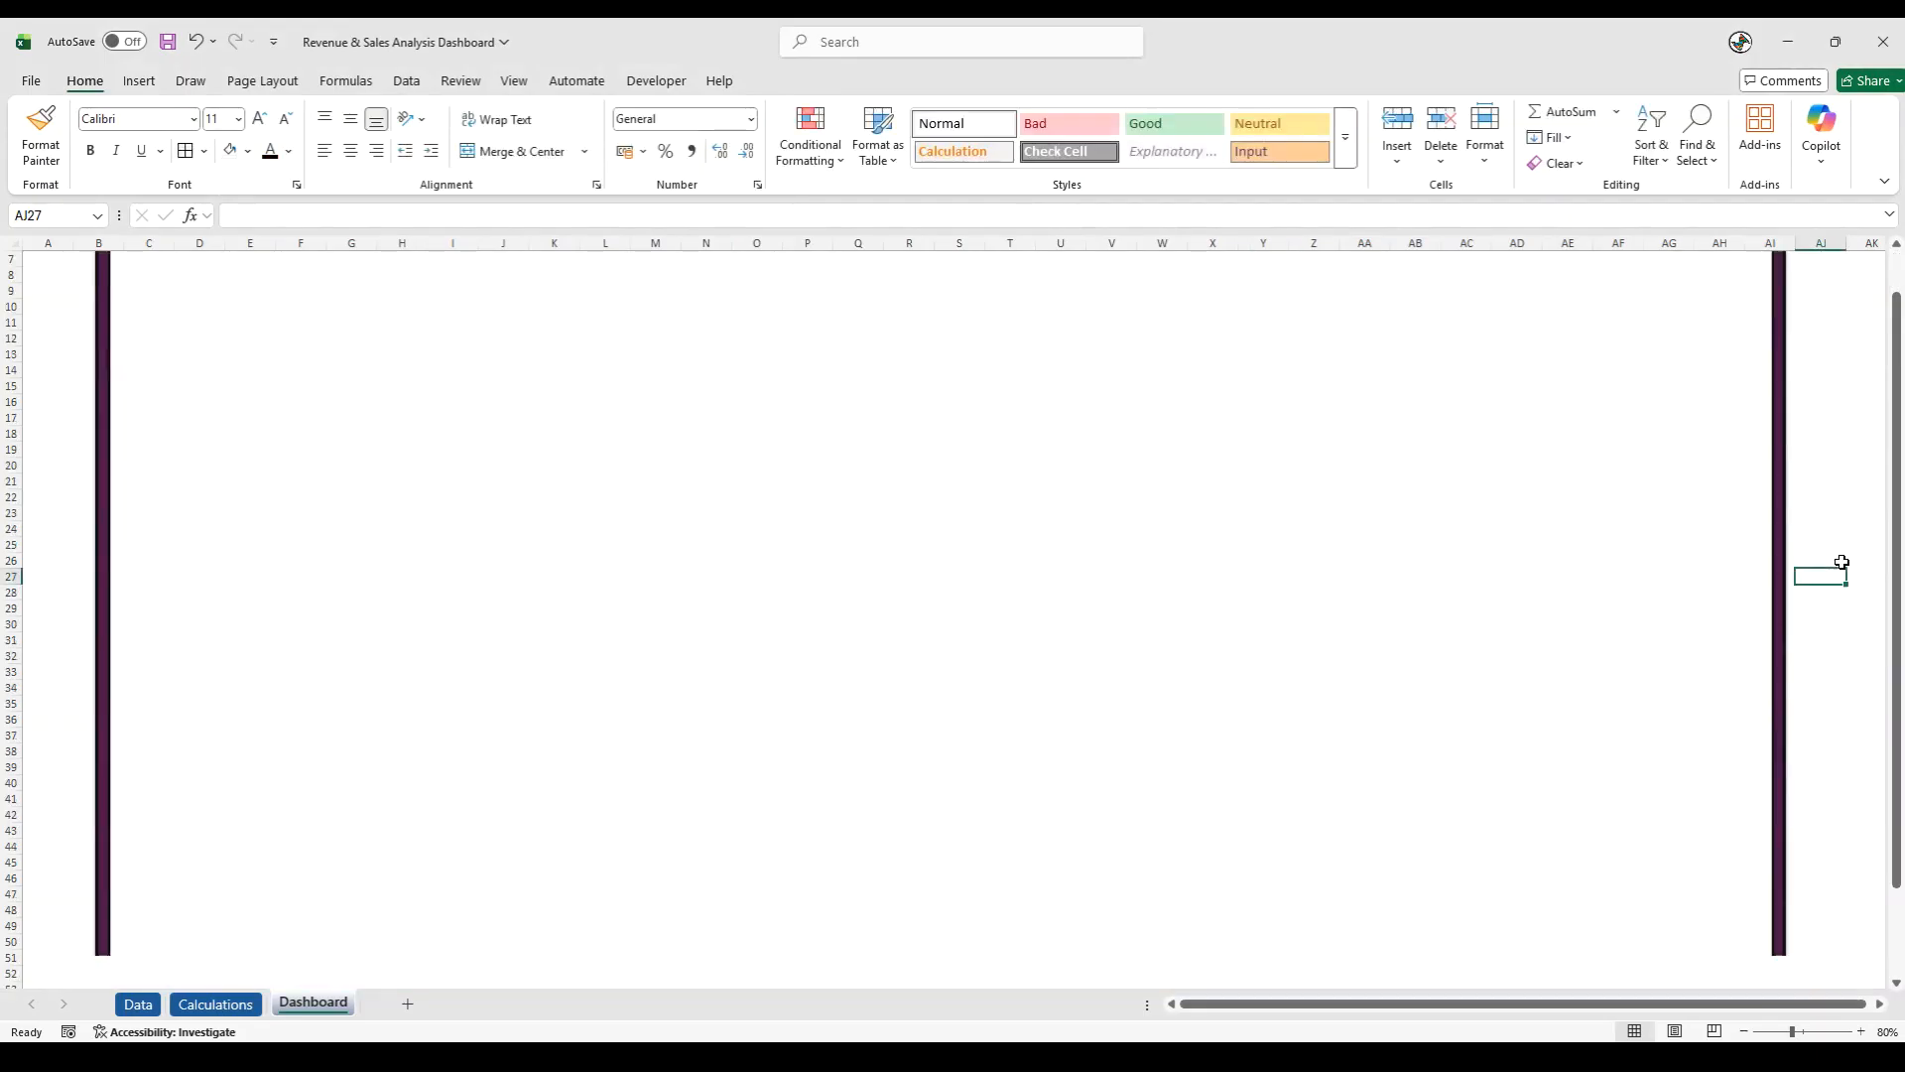
scroll(1840, 562, "up", 5)
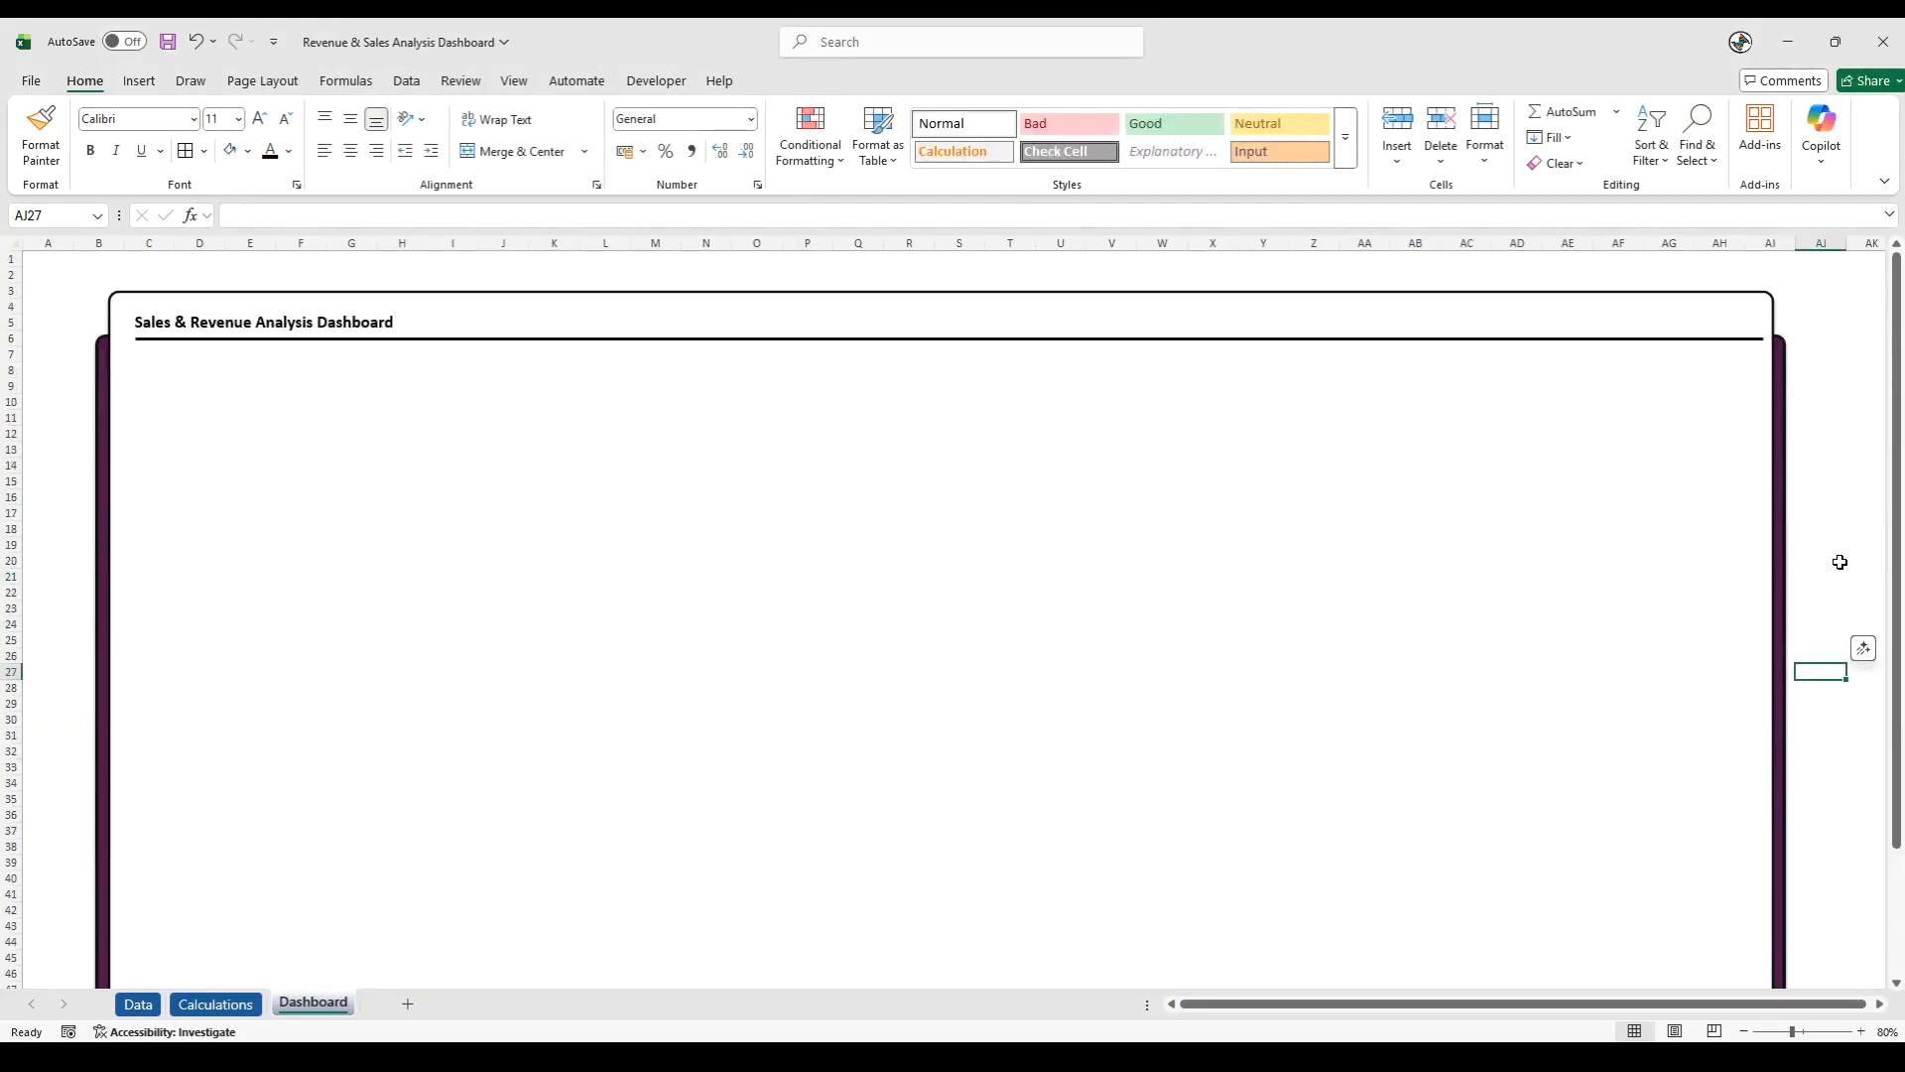
- Extend the purple rectangle's lower edge just below the white background, to the end of row 56
scroll(70, 549, "down", 6)
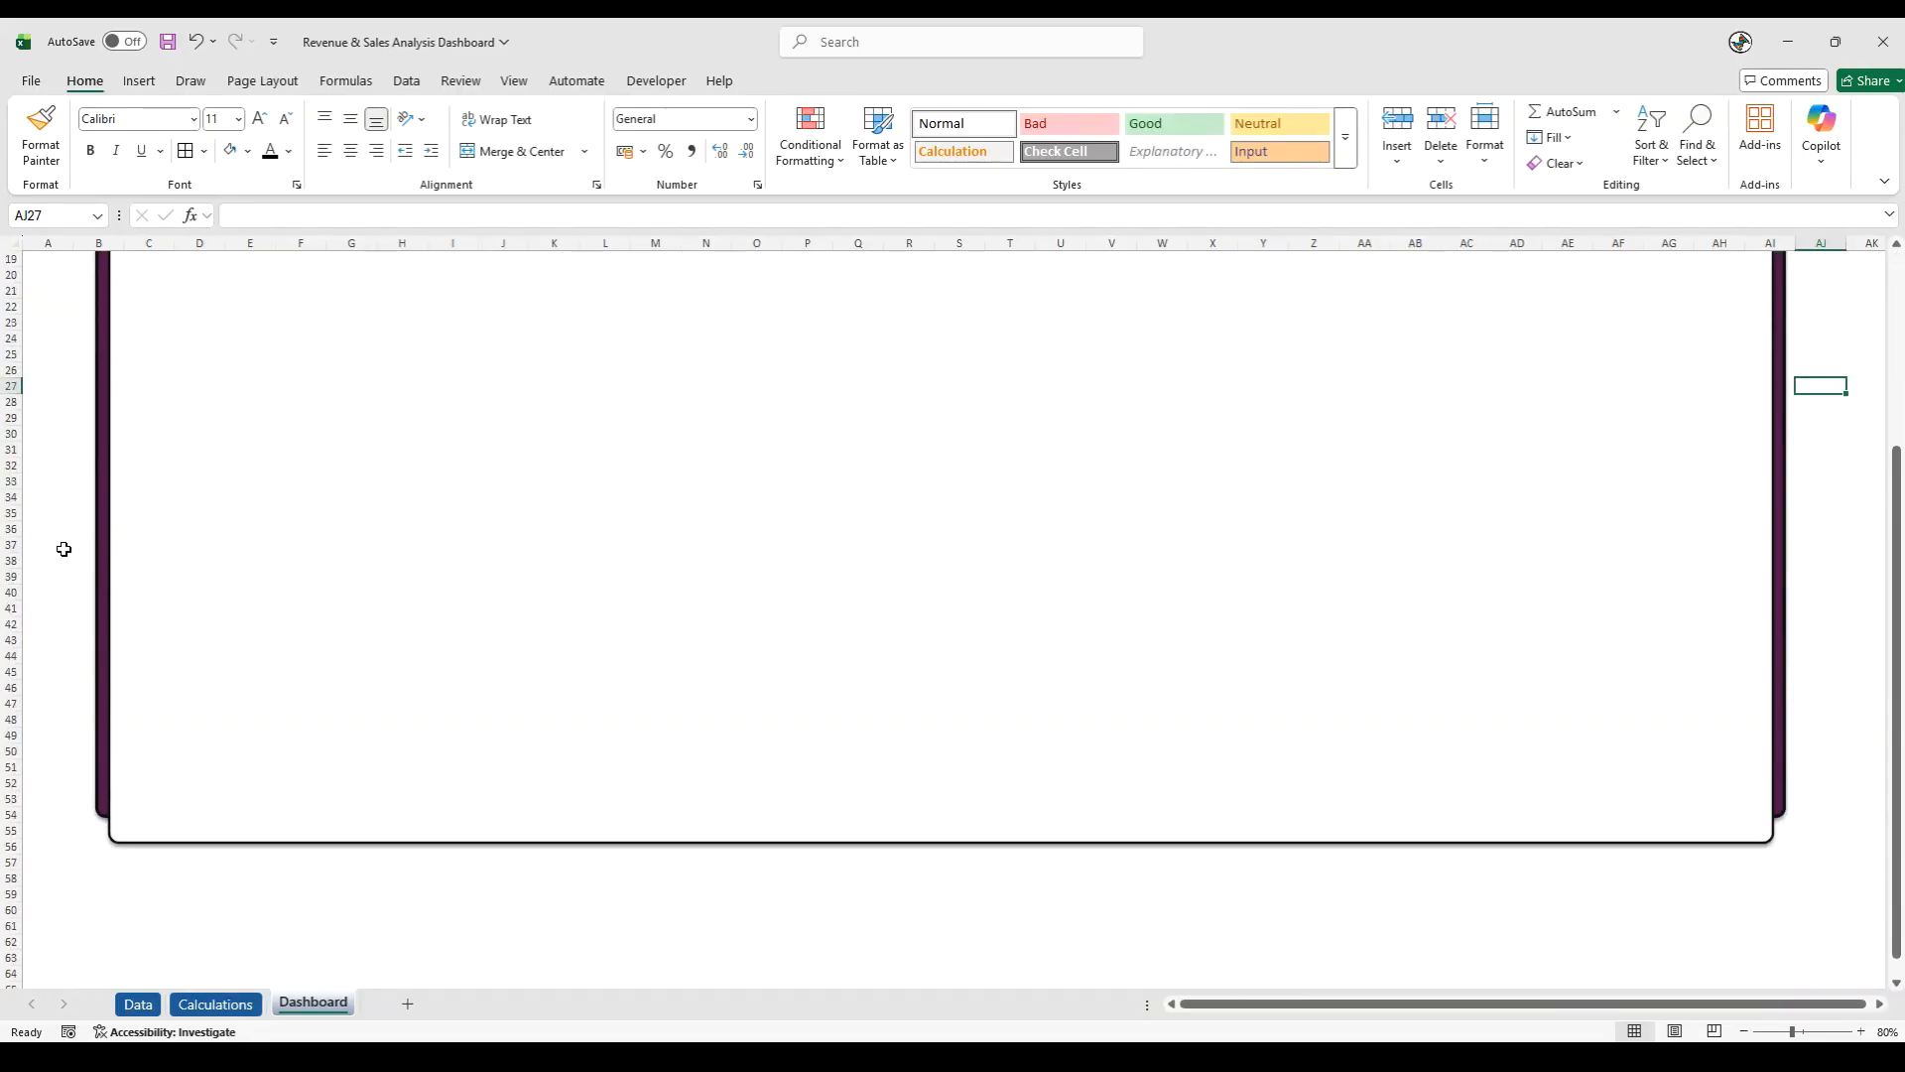
left_click(94, 692)
left_click(938, 820)
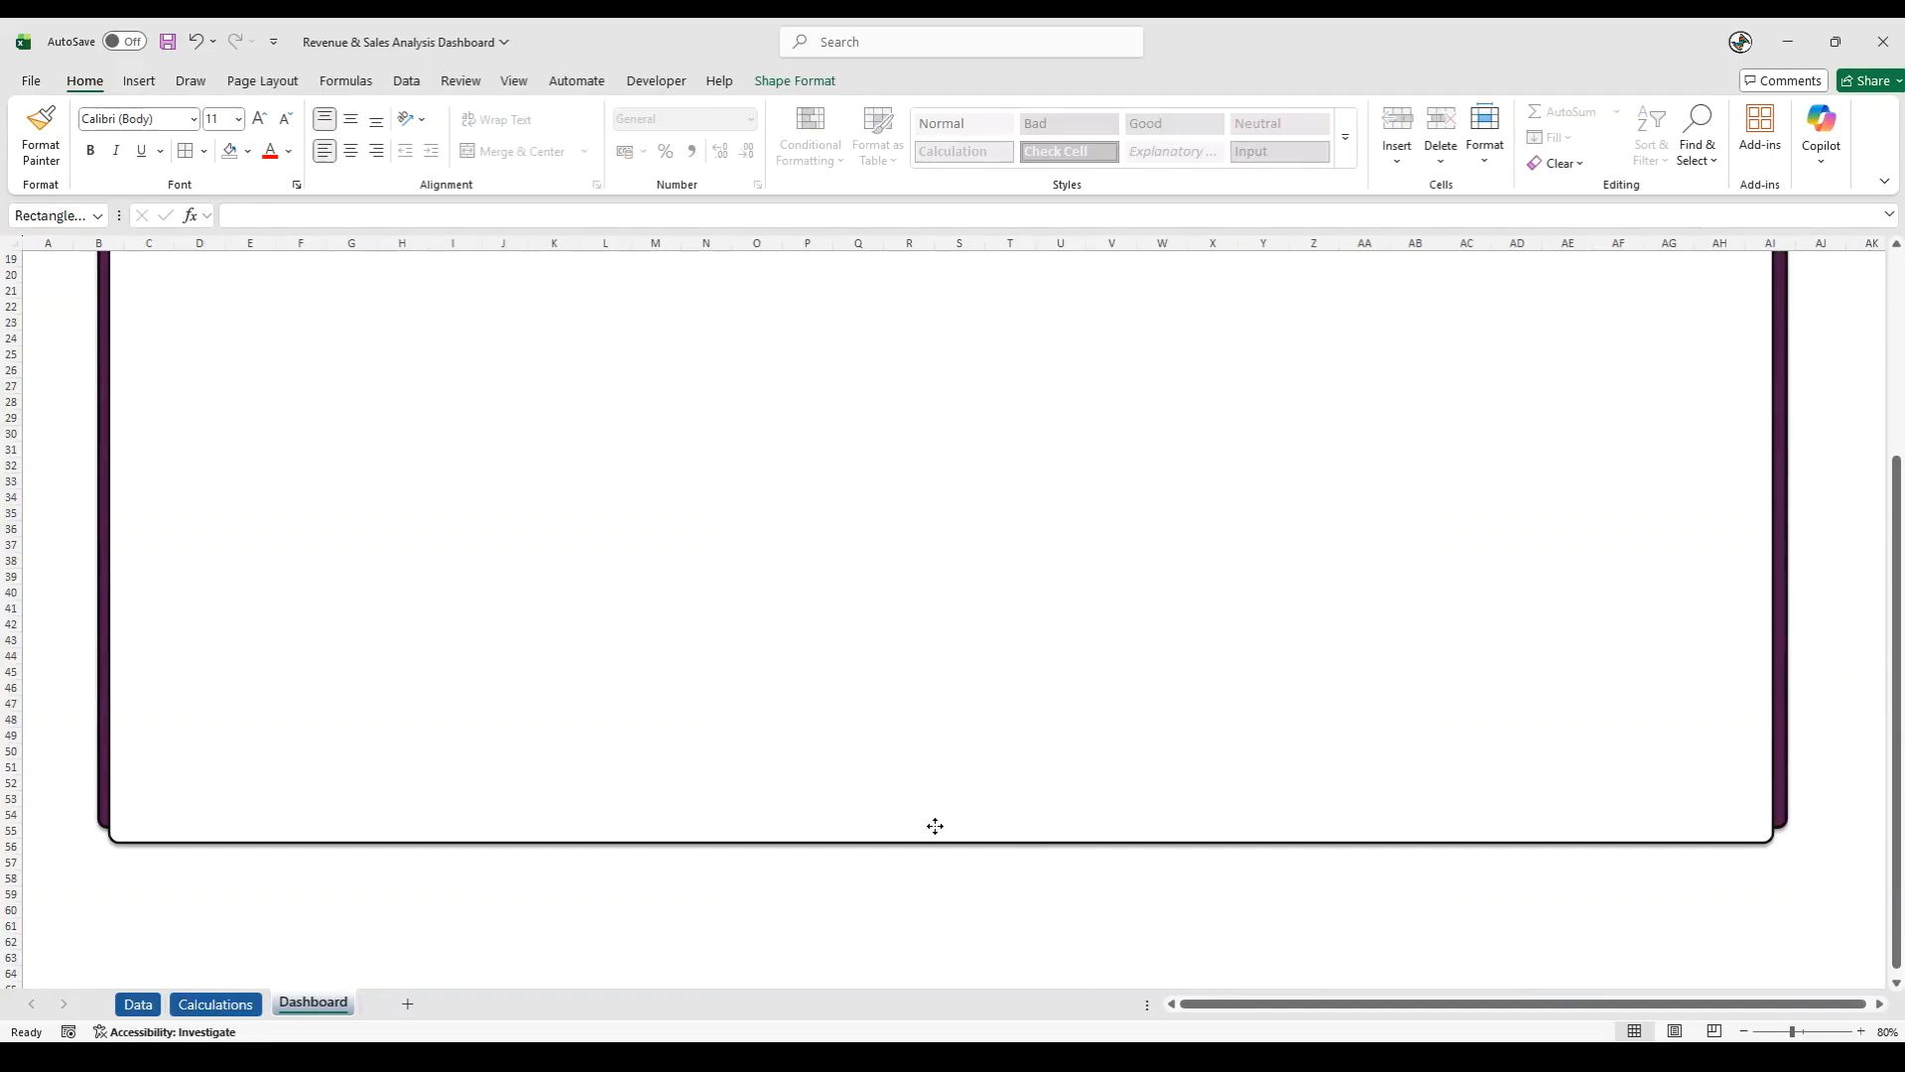
key("ctrl+z")
left_click_drag(942, 815, 932, 855)
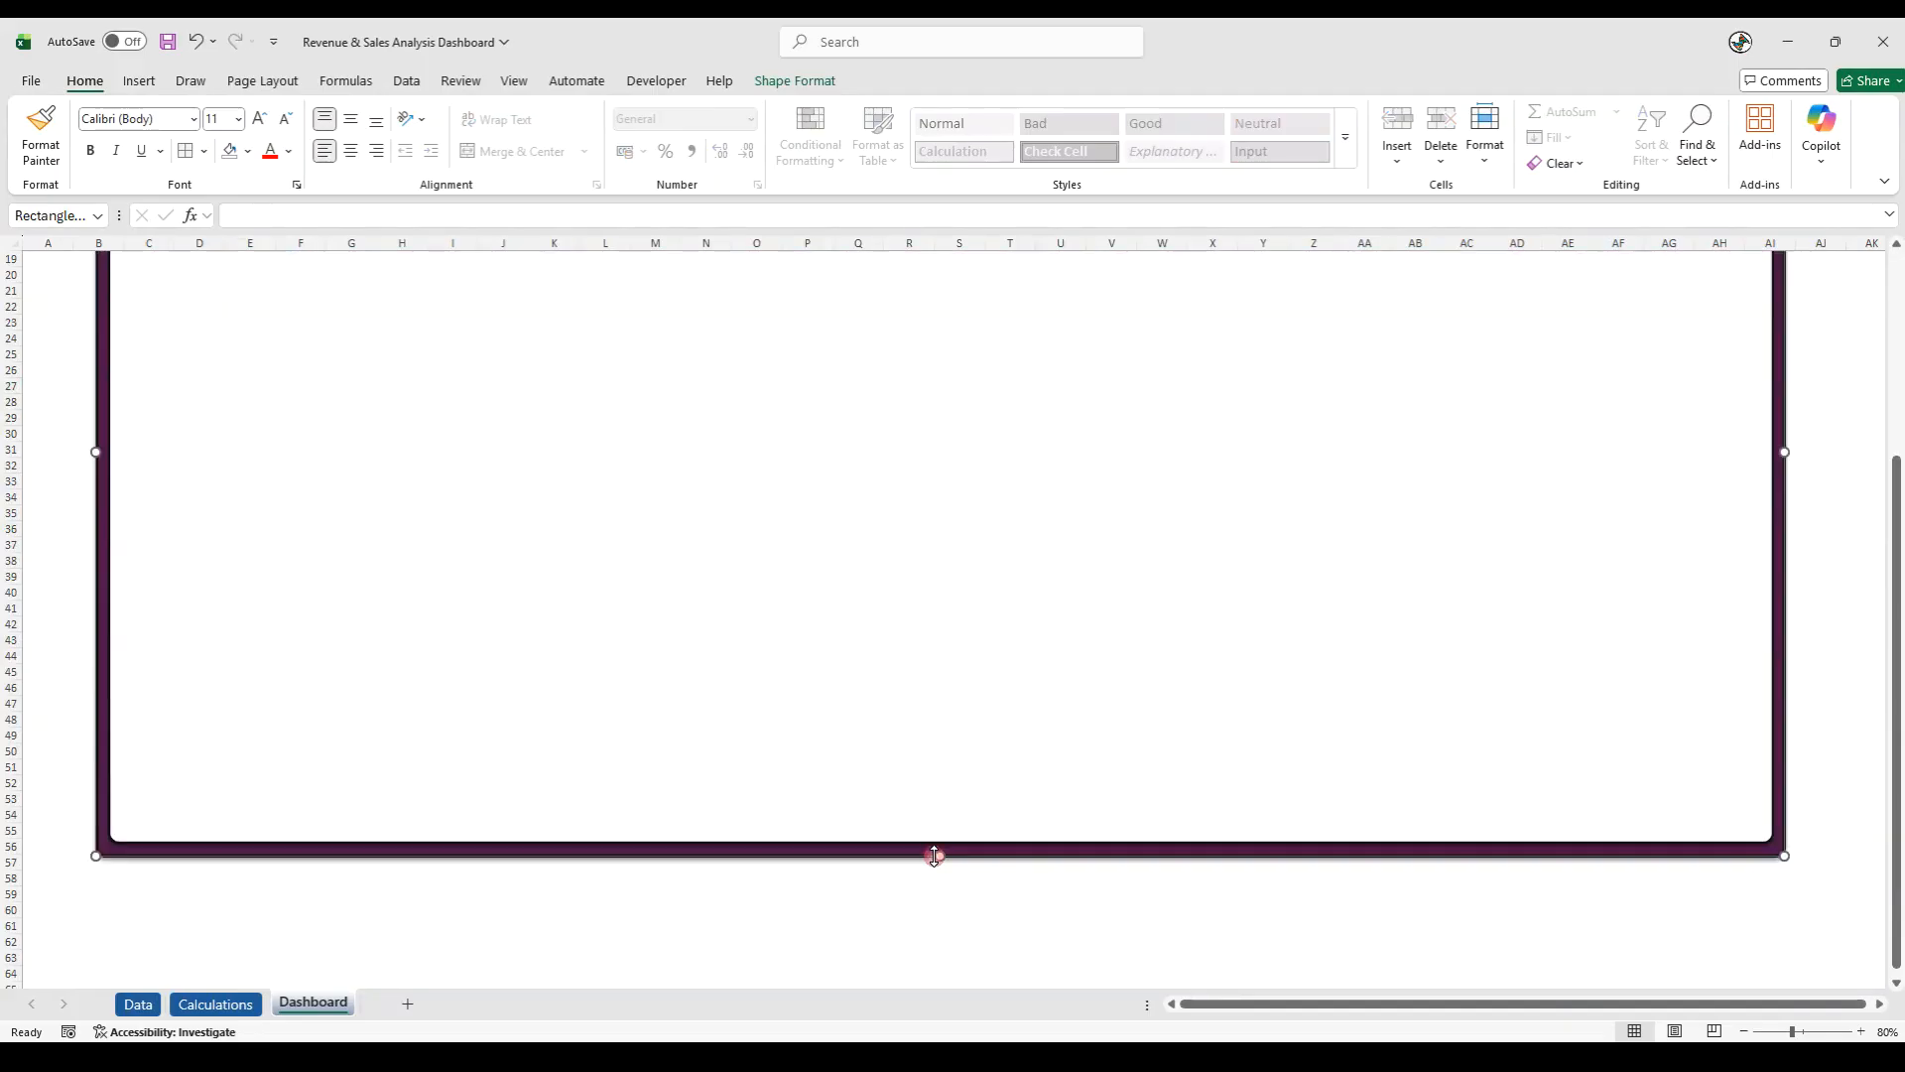
scroll(893, 959, "up", 6)
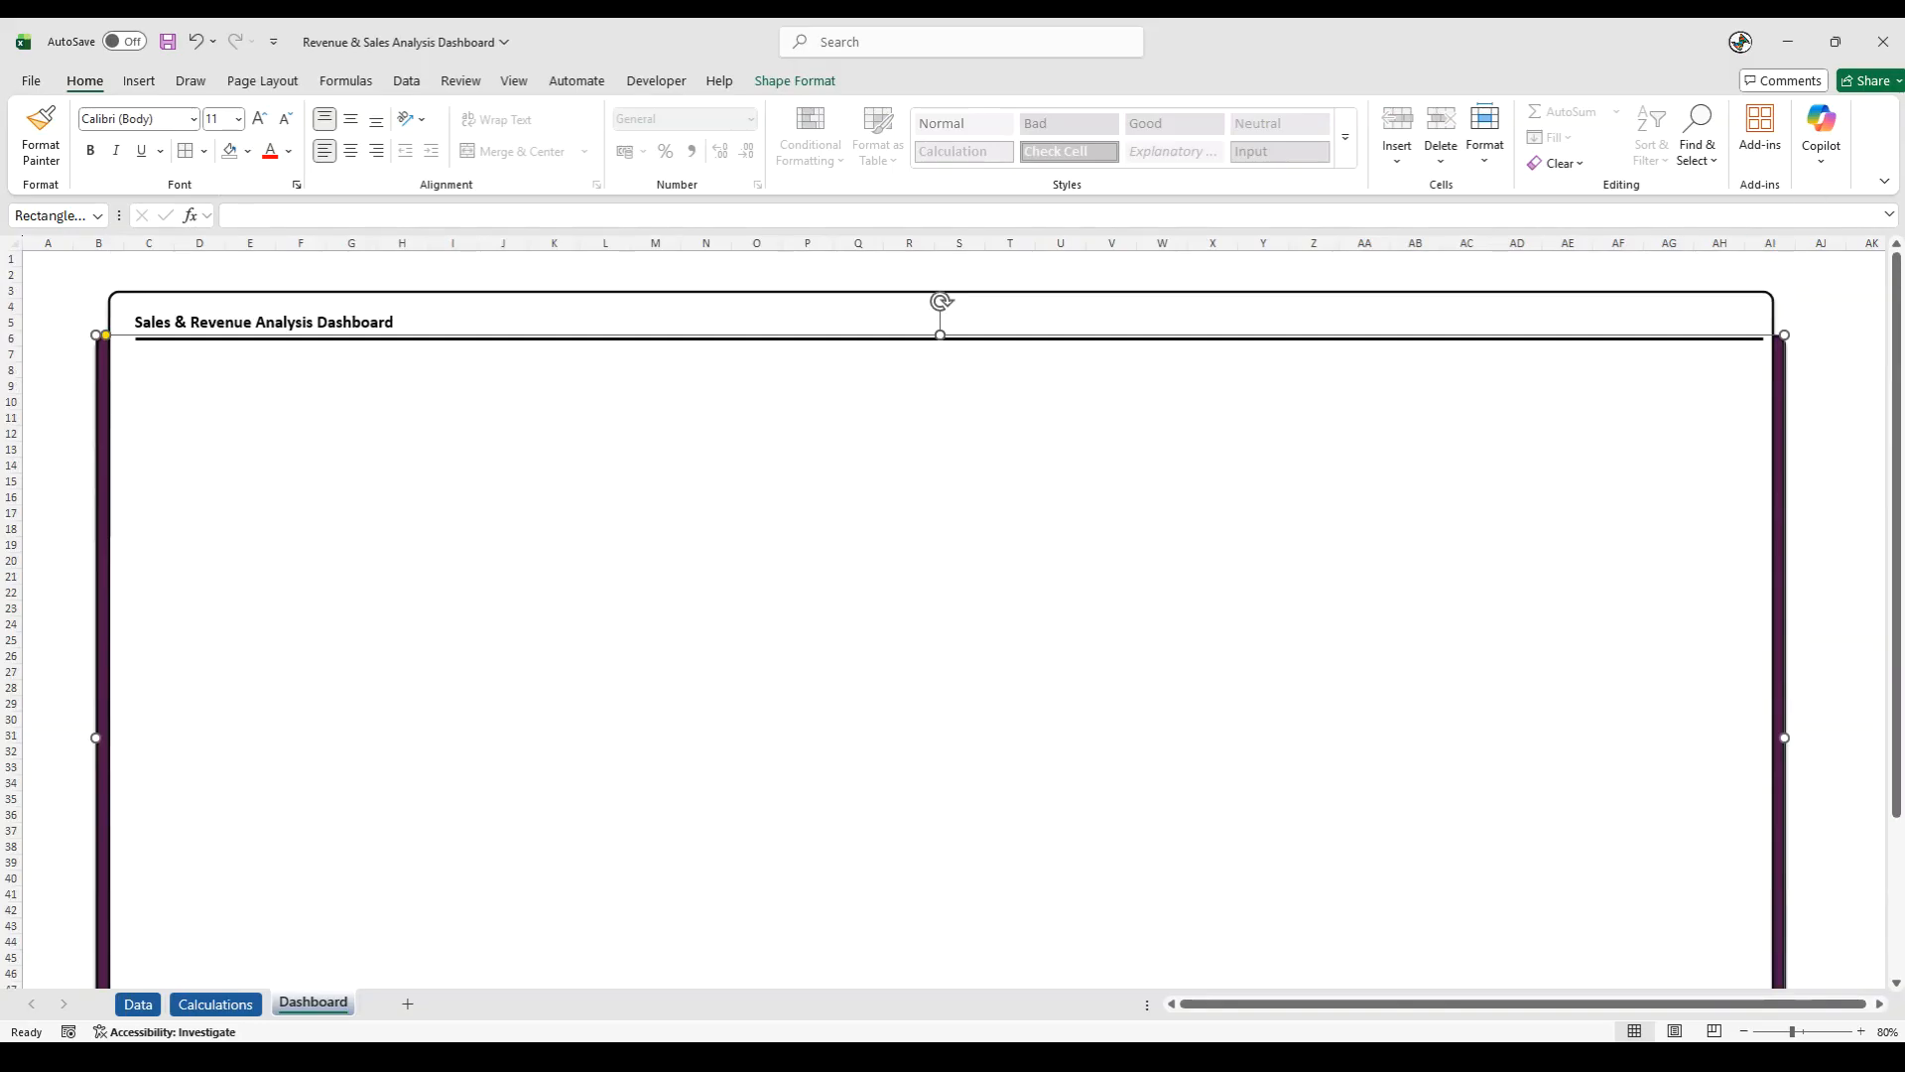
- Preview the dashboard frame in full-screen mode and restore the always-visible ribbon
left_click(1884, 181)
left_click(1814, 243)
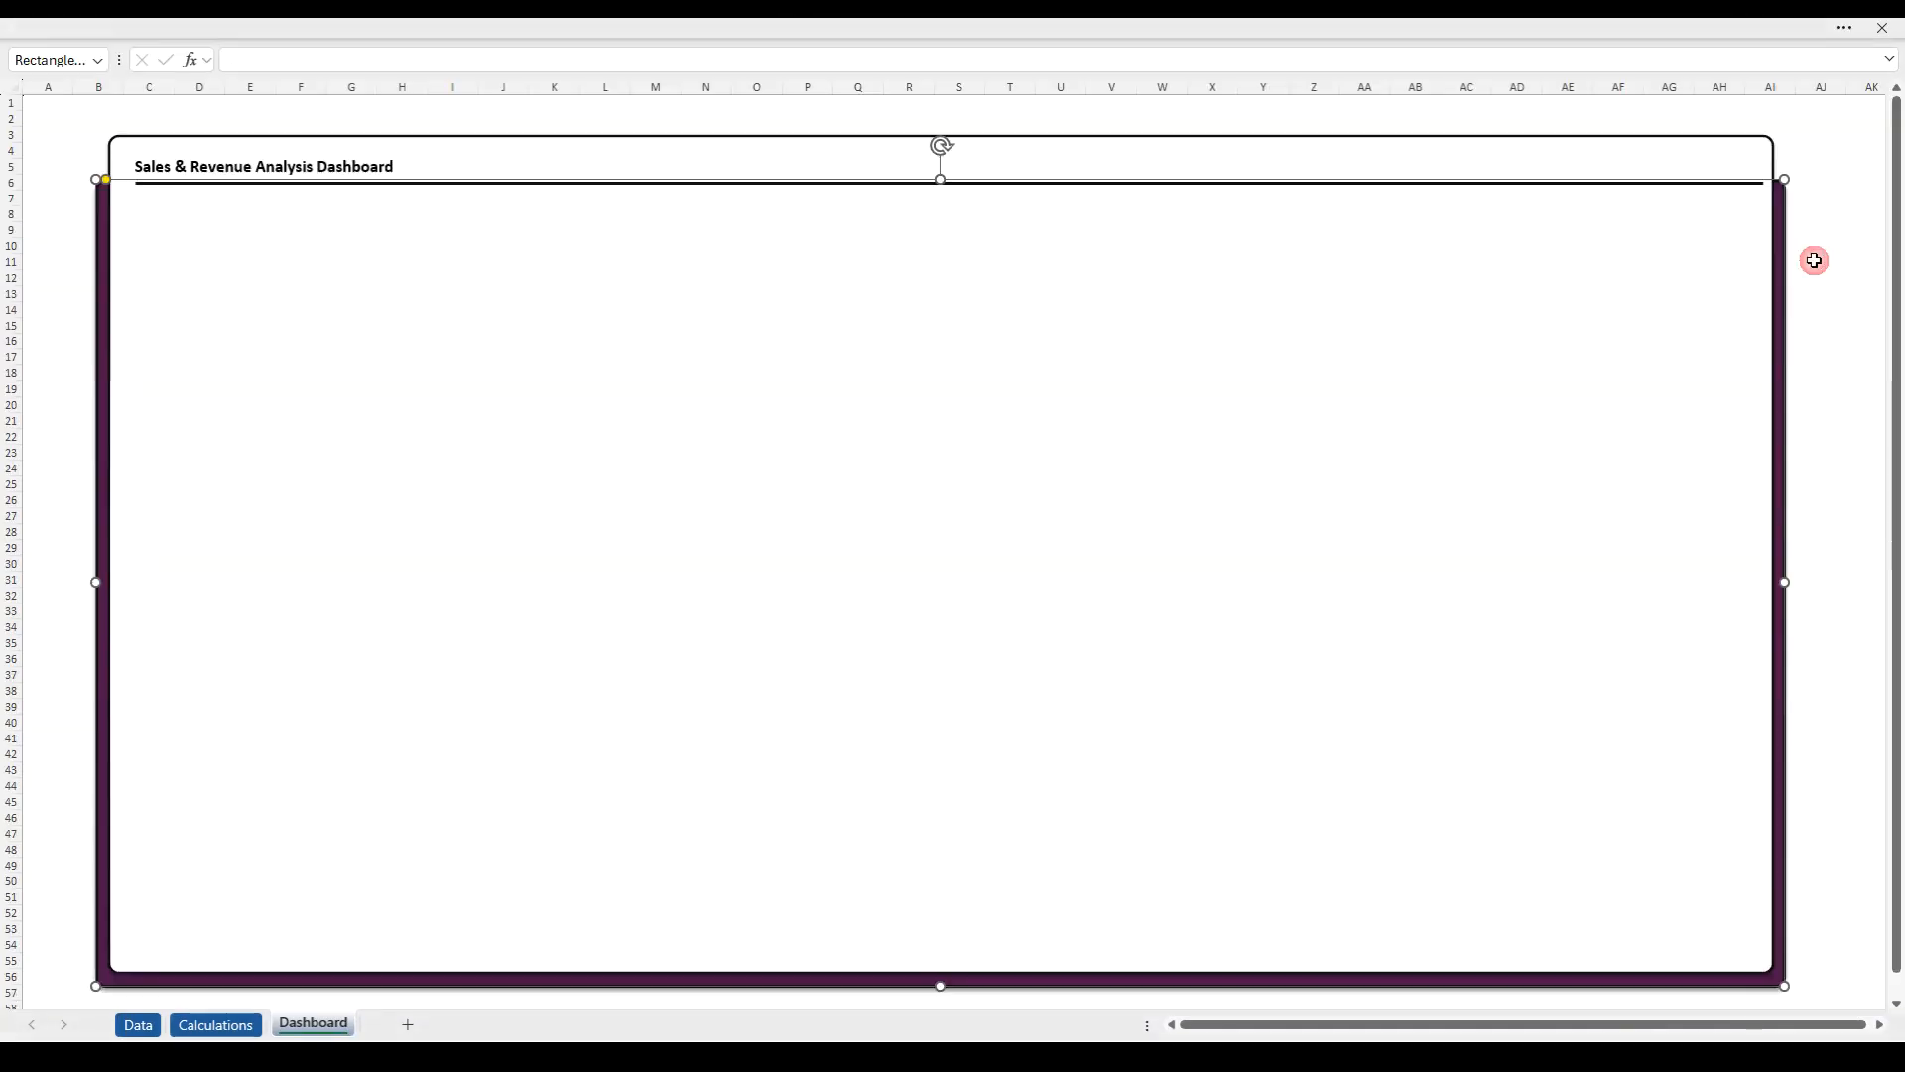
left_click(1852, 418)
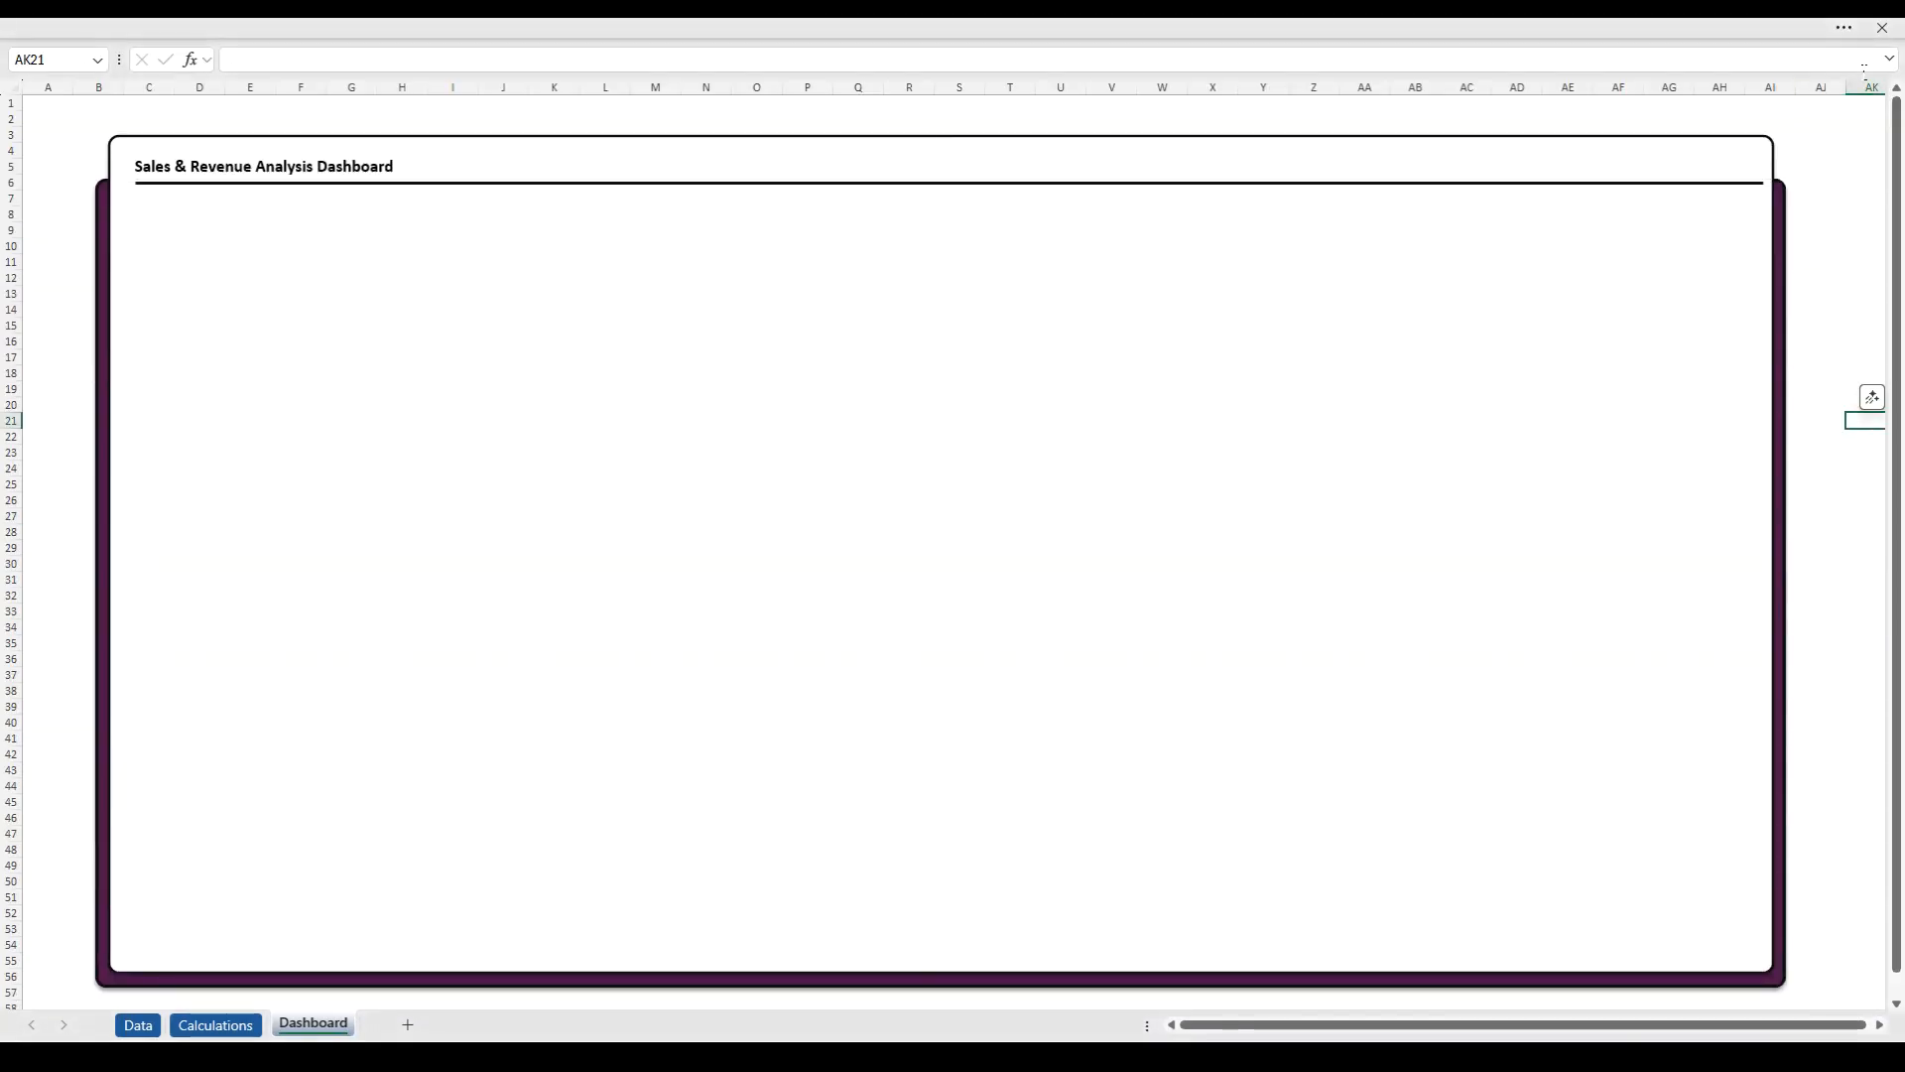
left_click(1846, 39)
left_click(1884, 181)
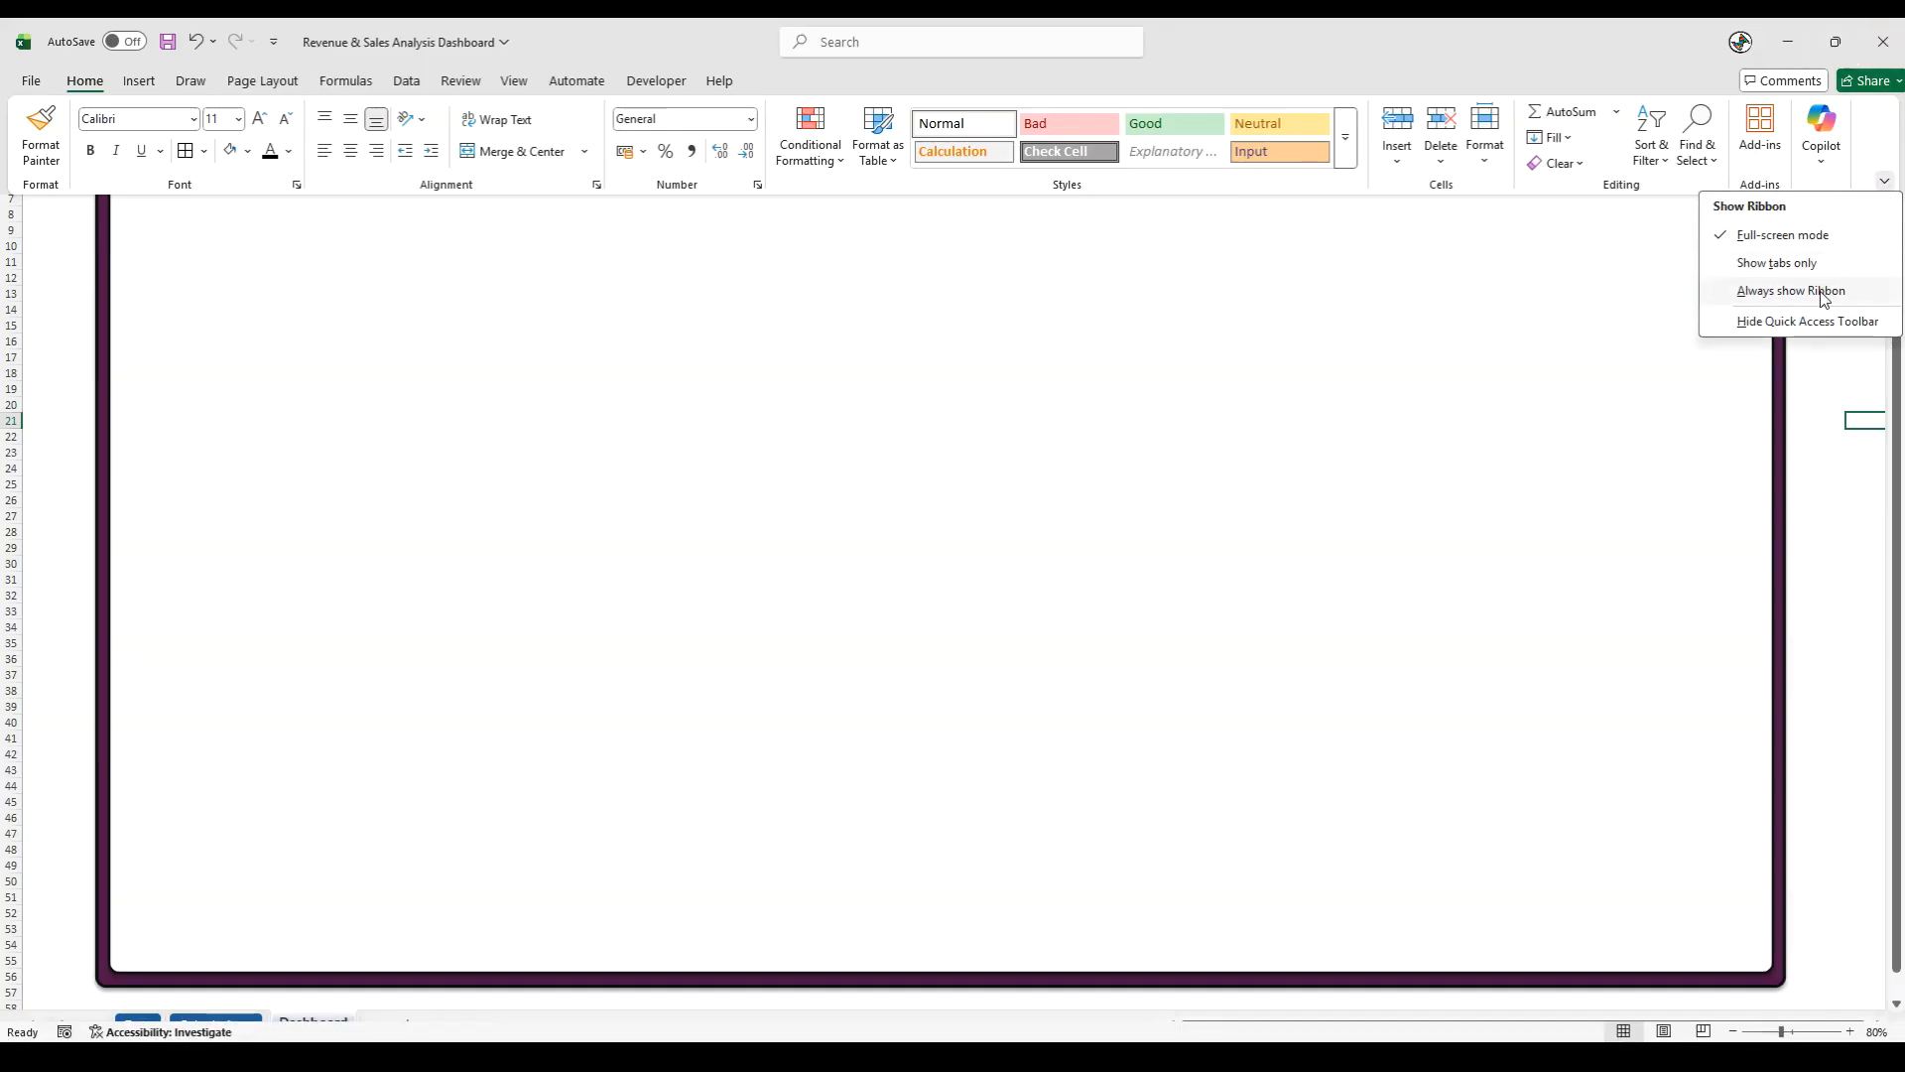
left_click(1831, 289)
left_click(1821, 416)
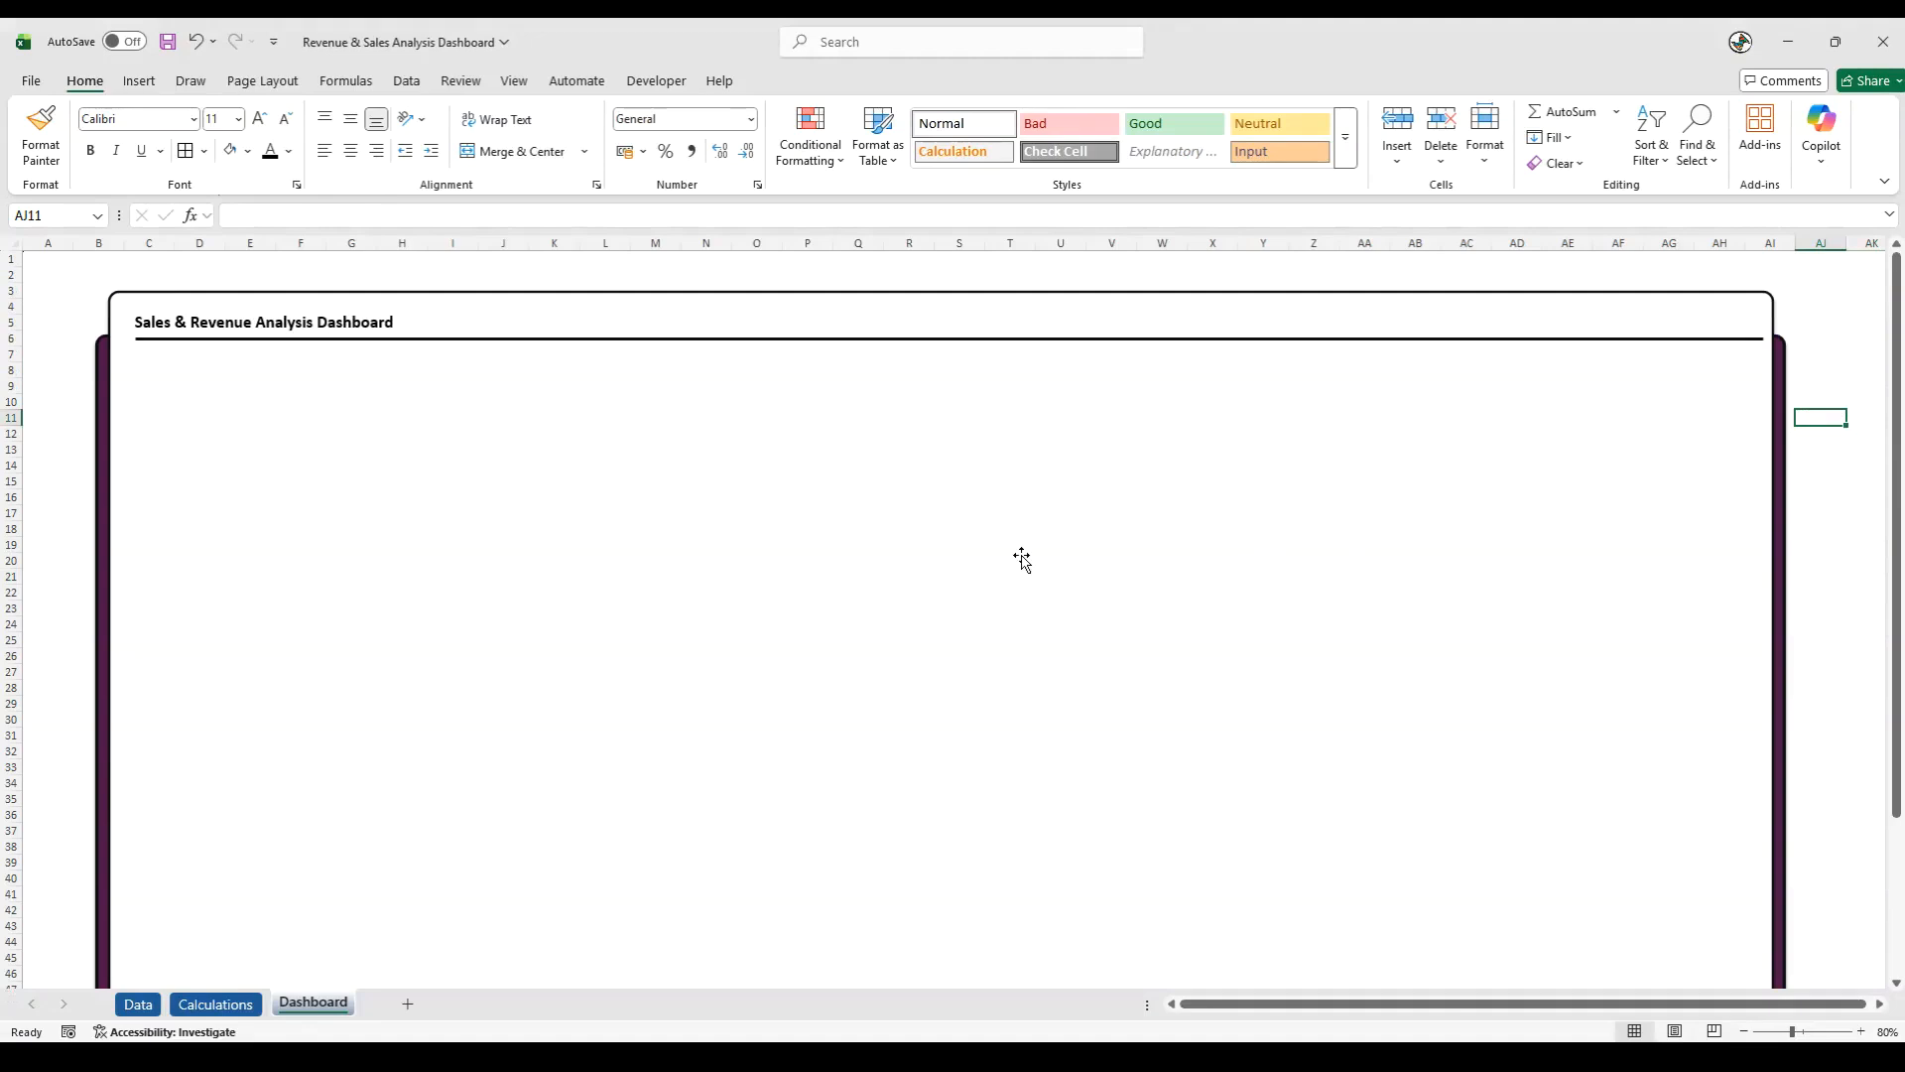
- Group the title text box, the divider line, the white background and the purple rectangle into one object
left_click(200, 319)
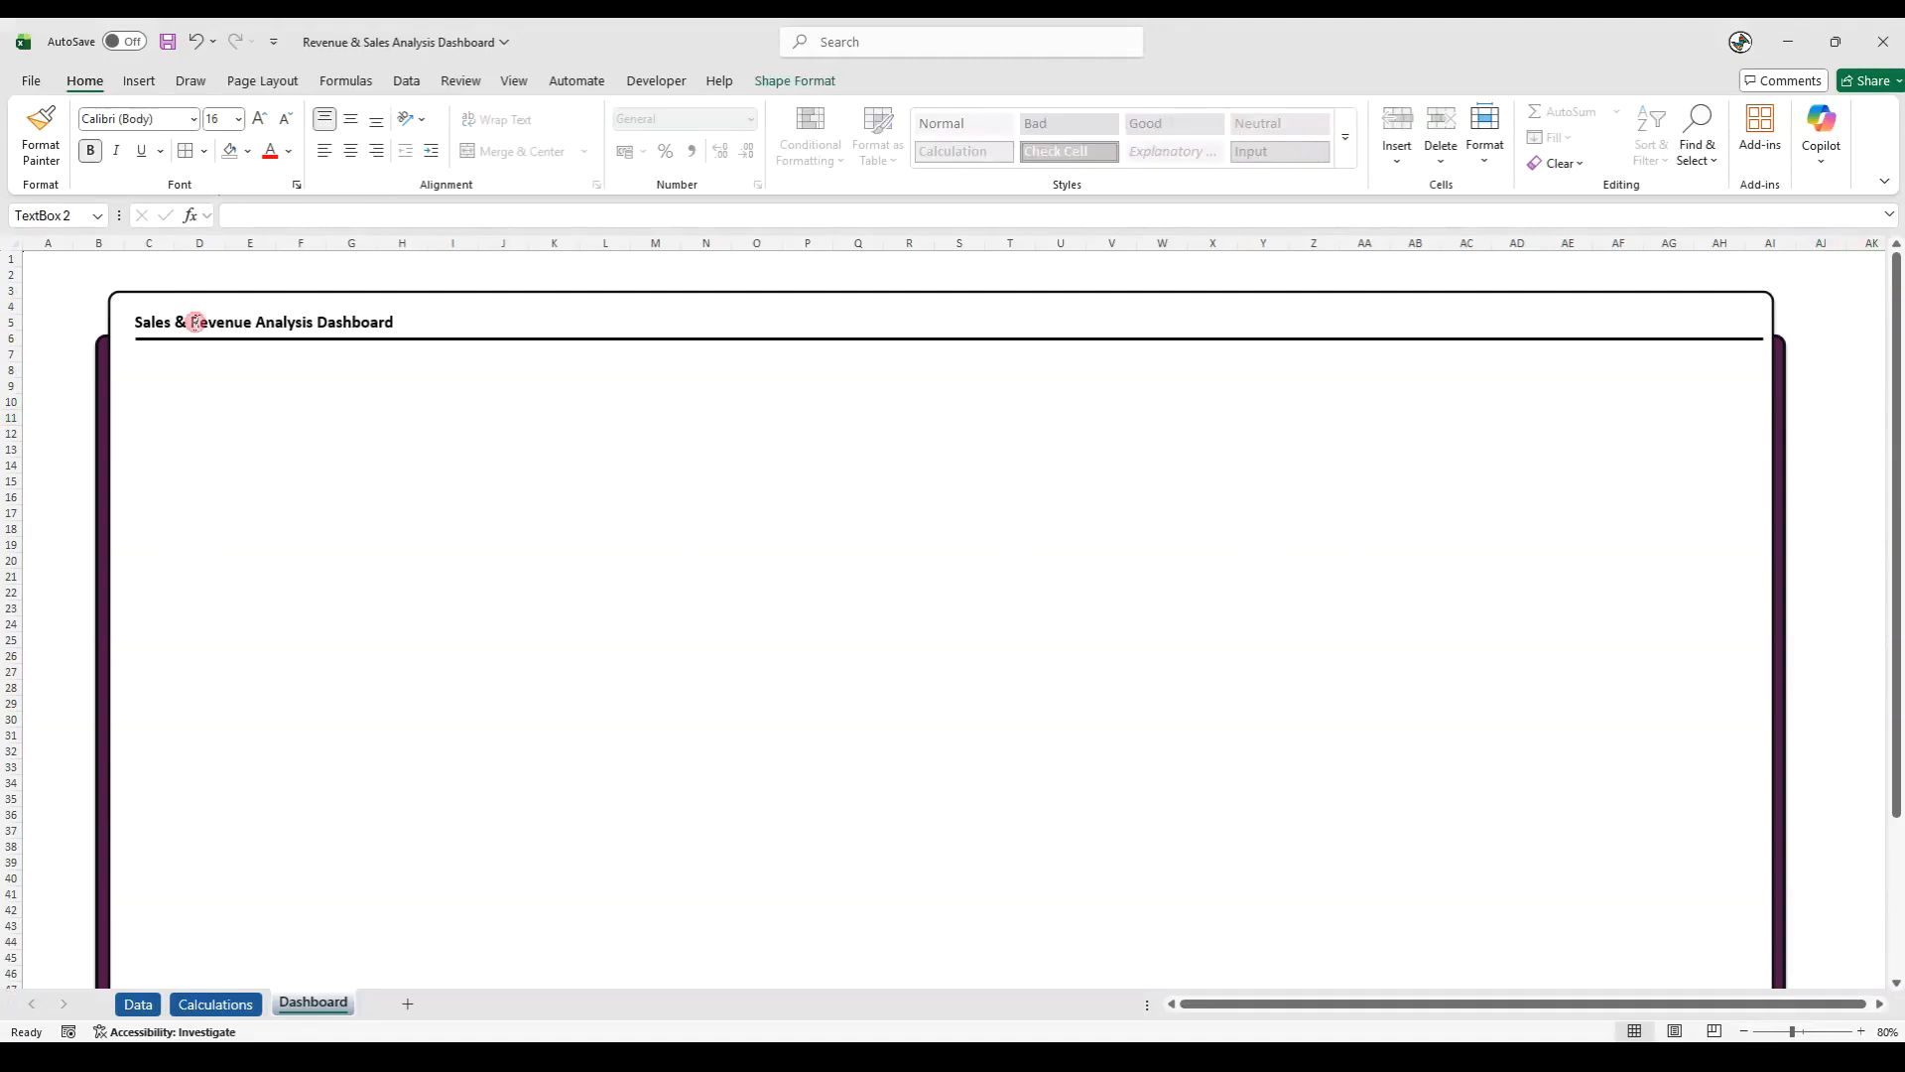
left_click(472, 320, "shift")
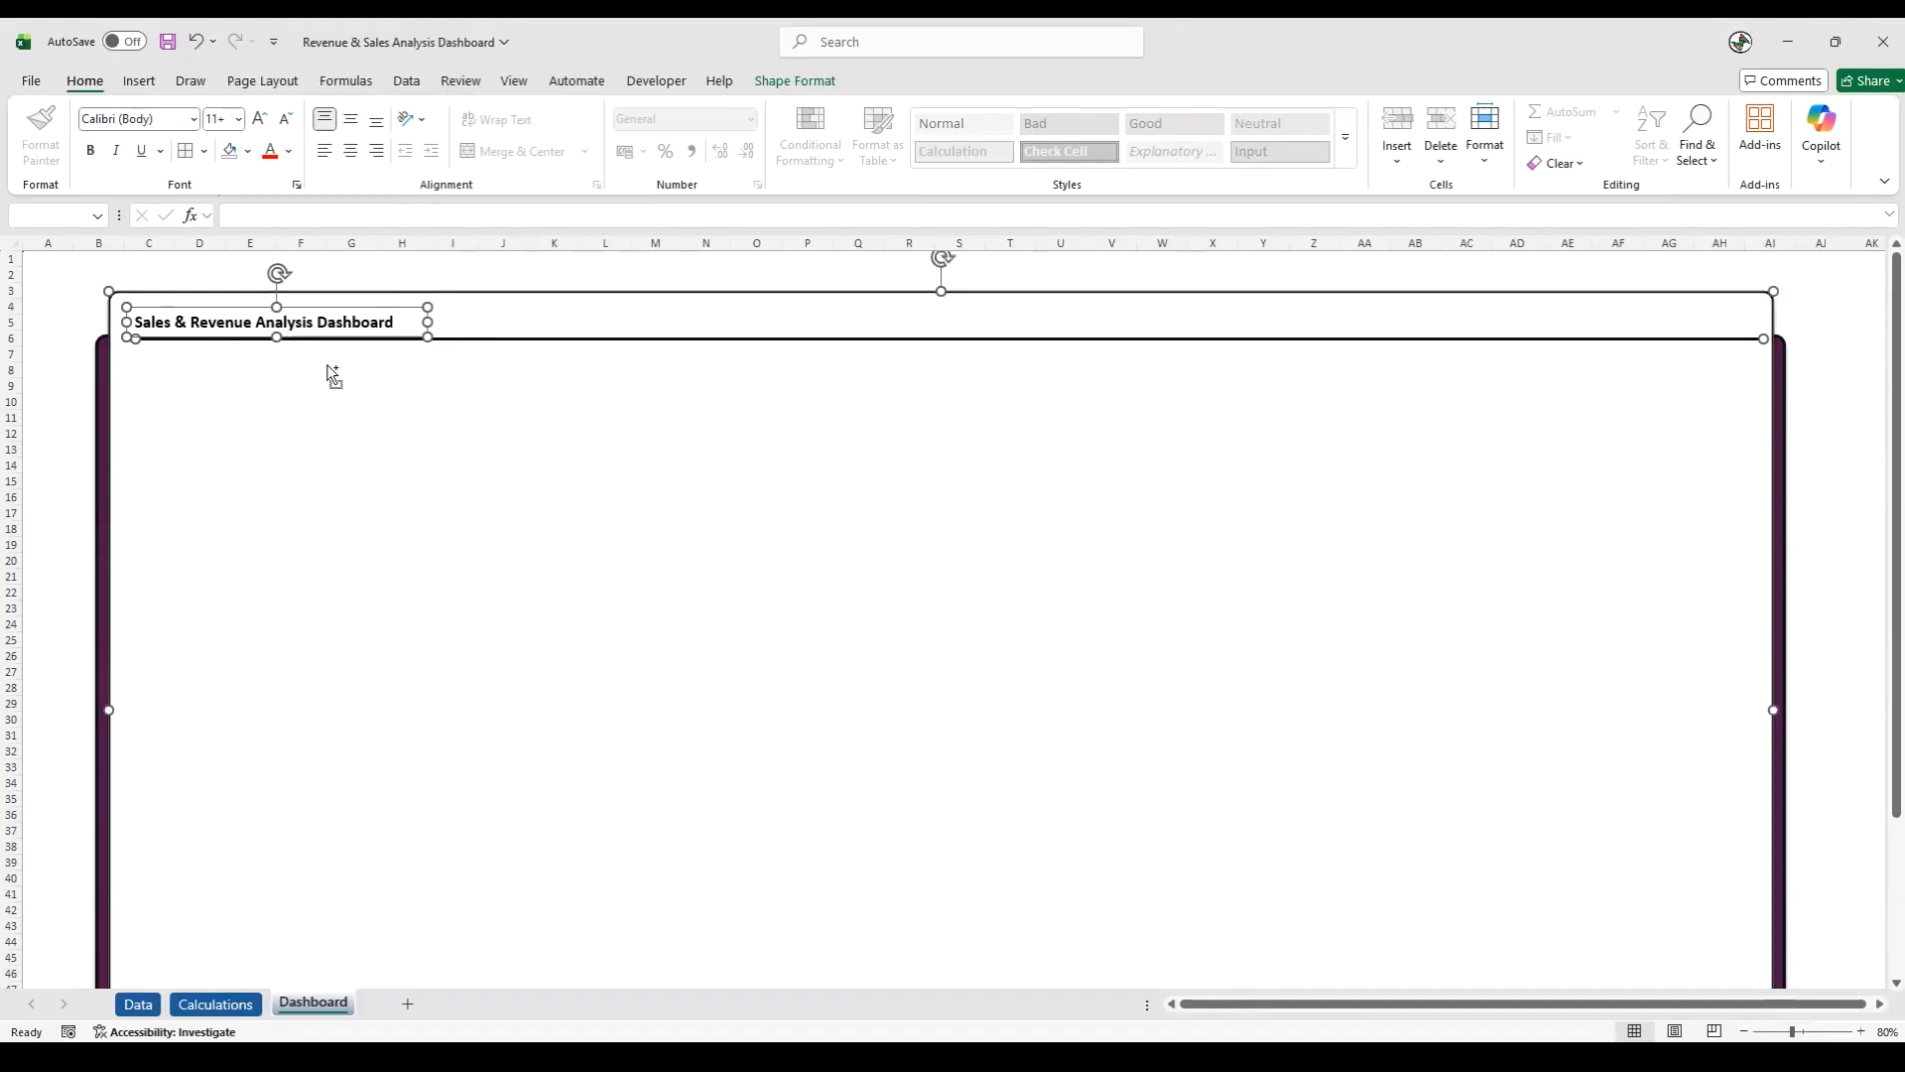
left_click(107, 433, "shift")
right_click(98, 432)
left_click(285, 598)
left_click(371, 598)
left_click(48, 555)
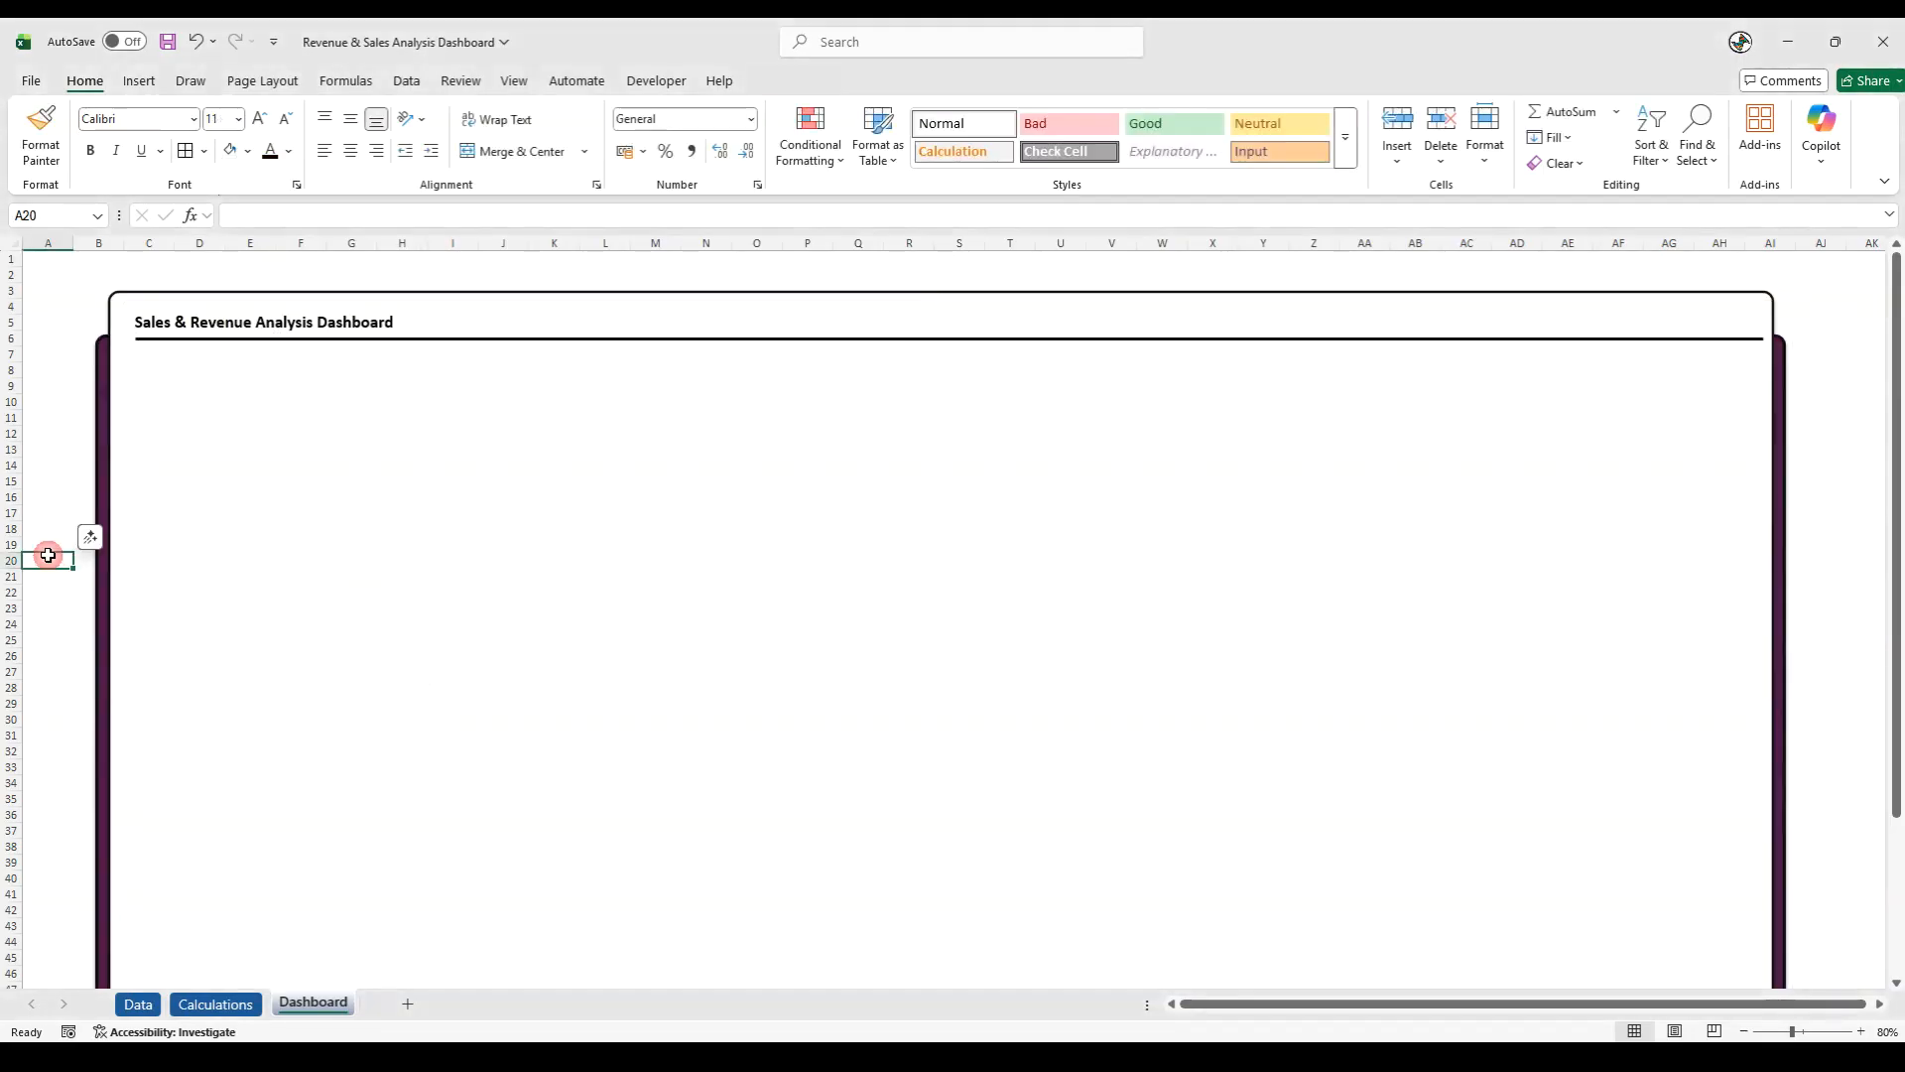
left_click(99, 362)
left_click(98, 358)
left_click_drag(112, 336, 109, 343)
left_click(54, 386)
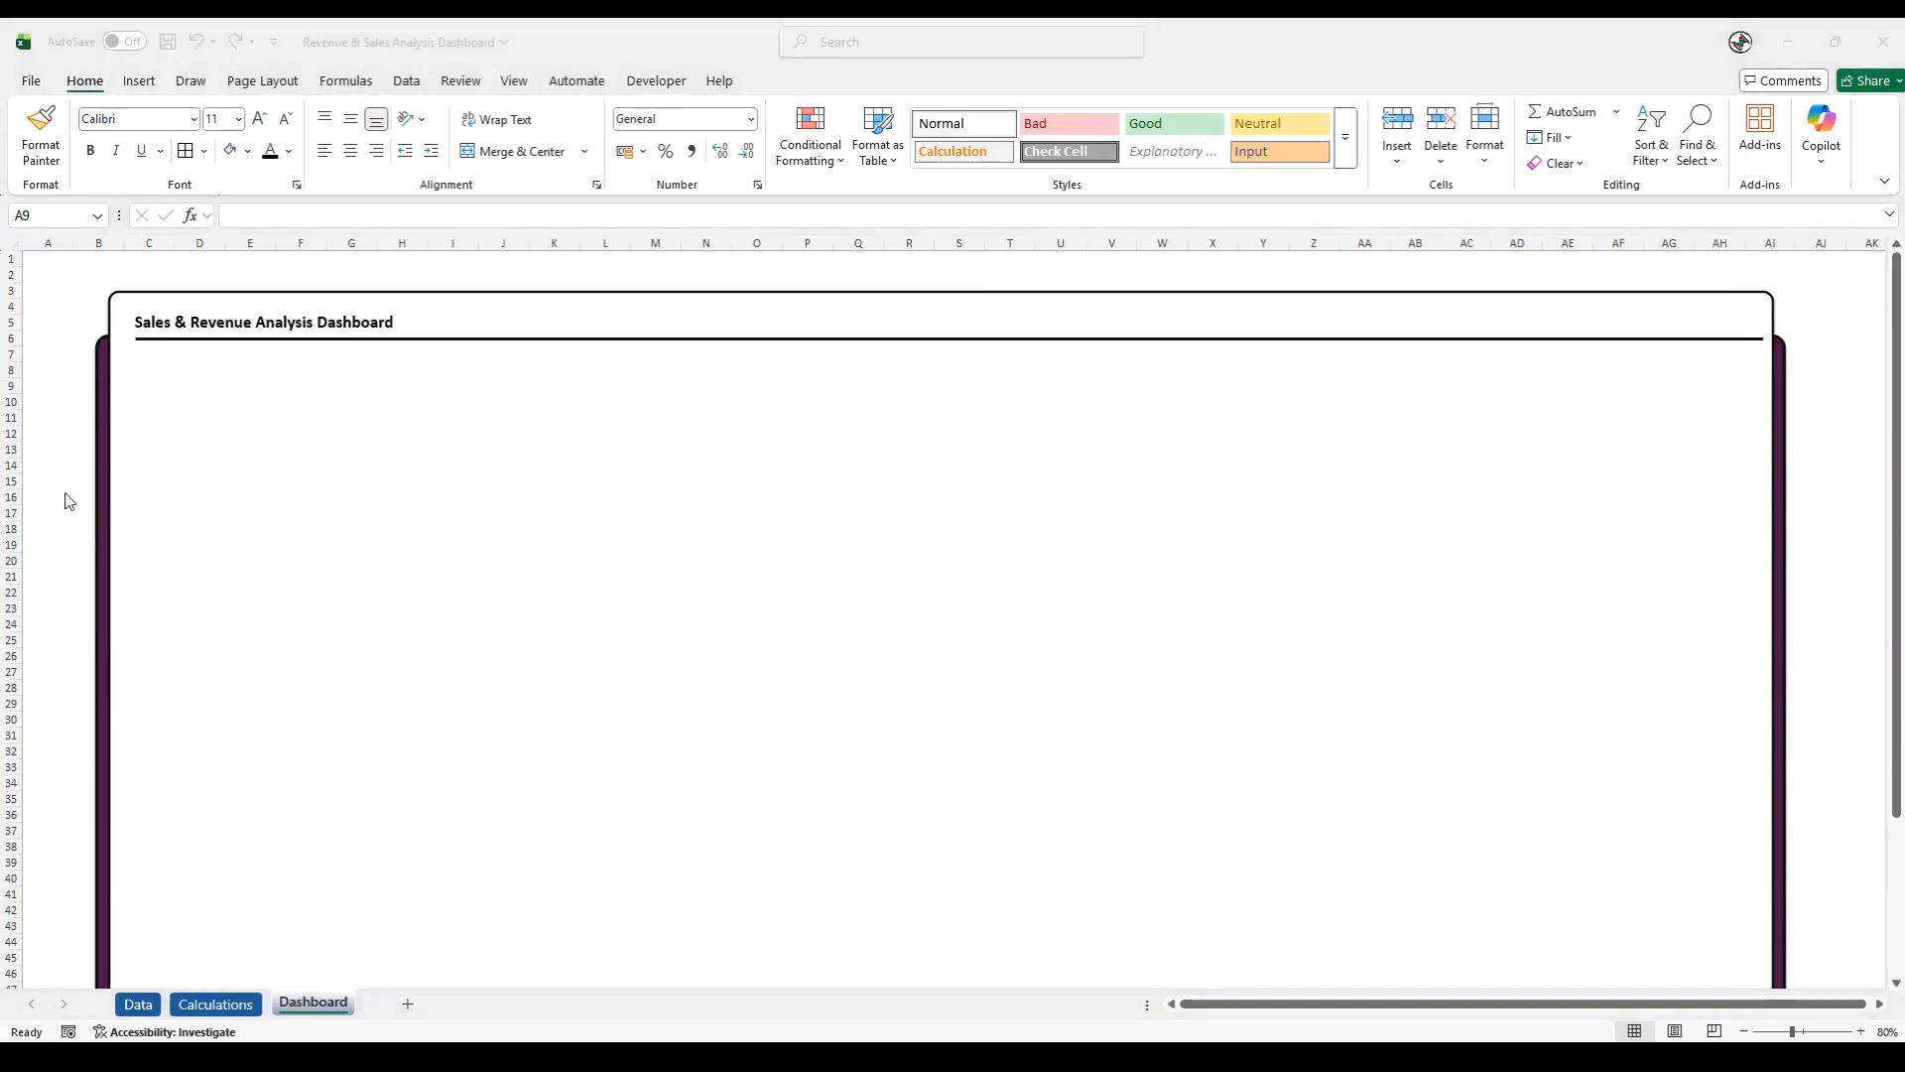
- Draw a rounded rectangle about 6.91 cm wide and 5.39 cm high and place it over columns I to M, rows 19 to 28
left_click(138, 80)
left_click(295, 154)
left_click(339, 147)
left_click(452, 216)
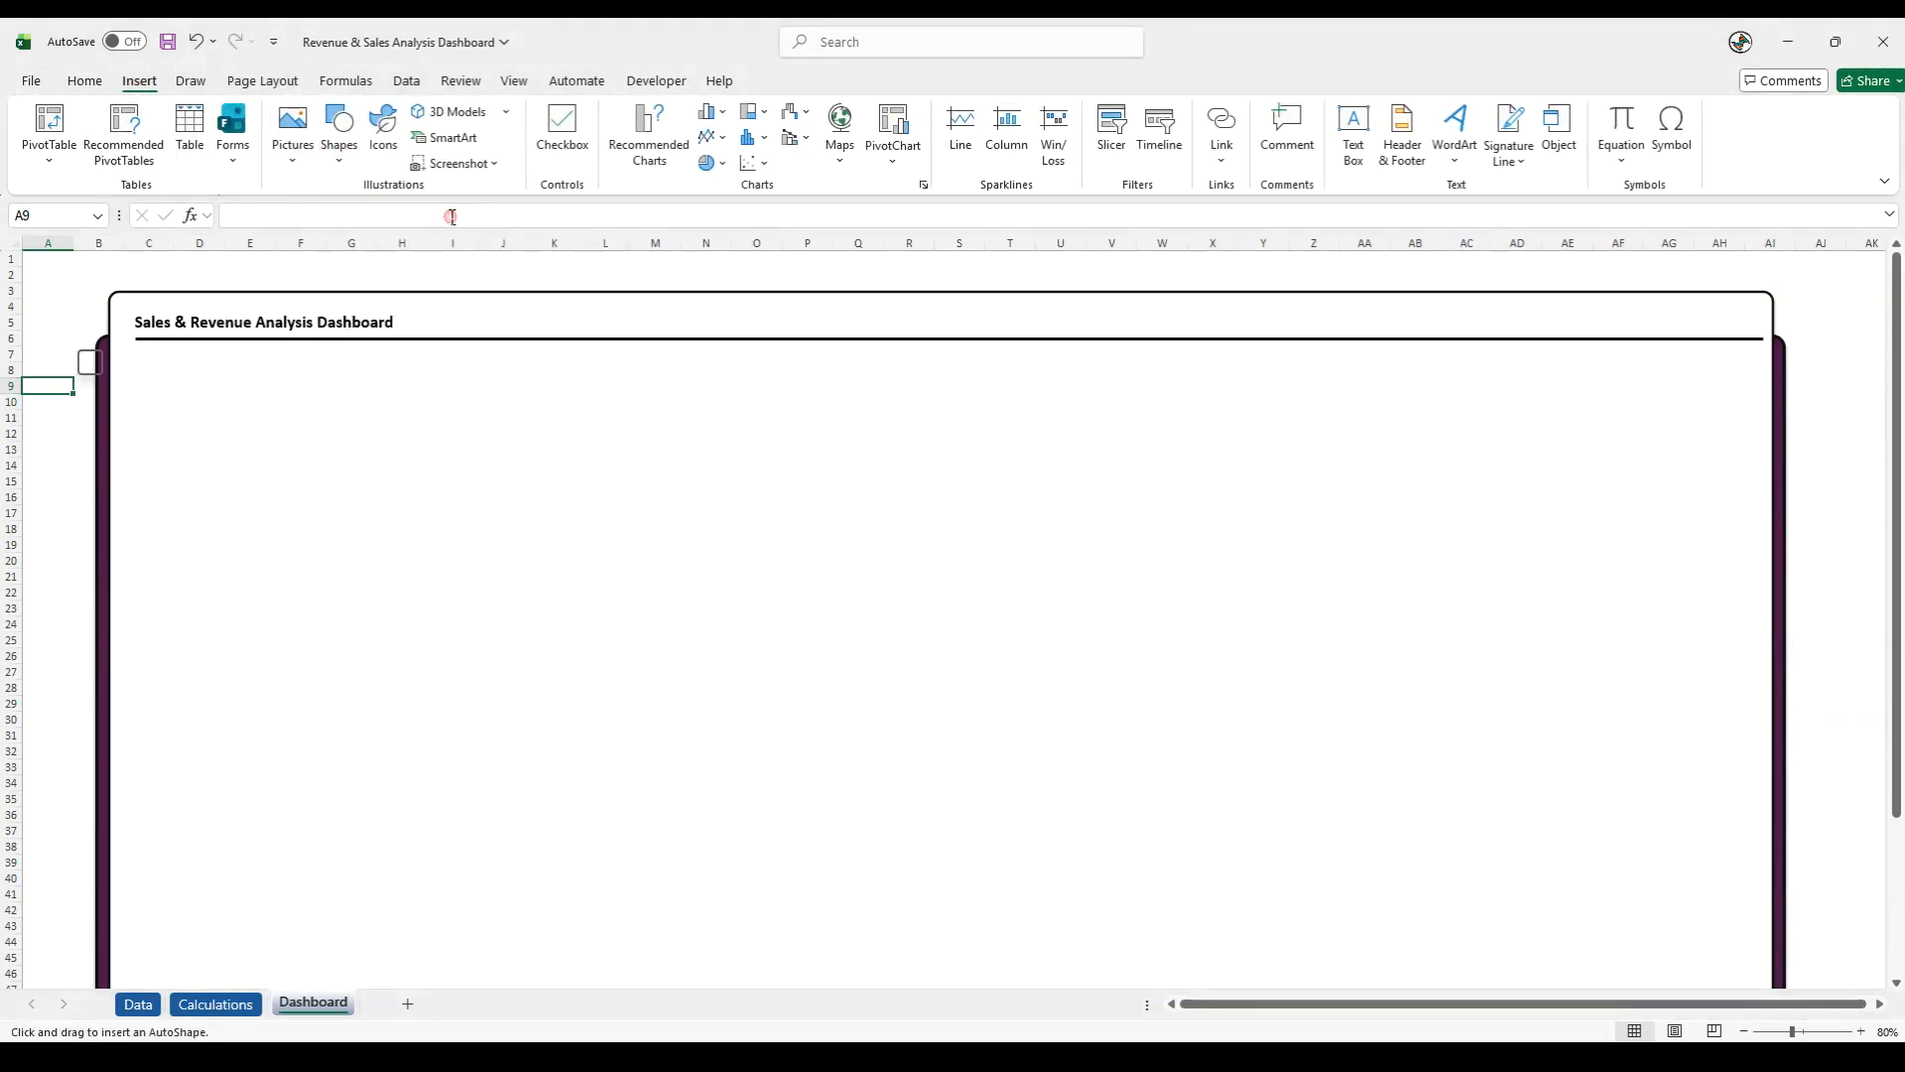
left_click_drag(43, 515, 251, 682)
left_click_drag(178, 625, 577, 643)
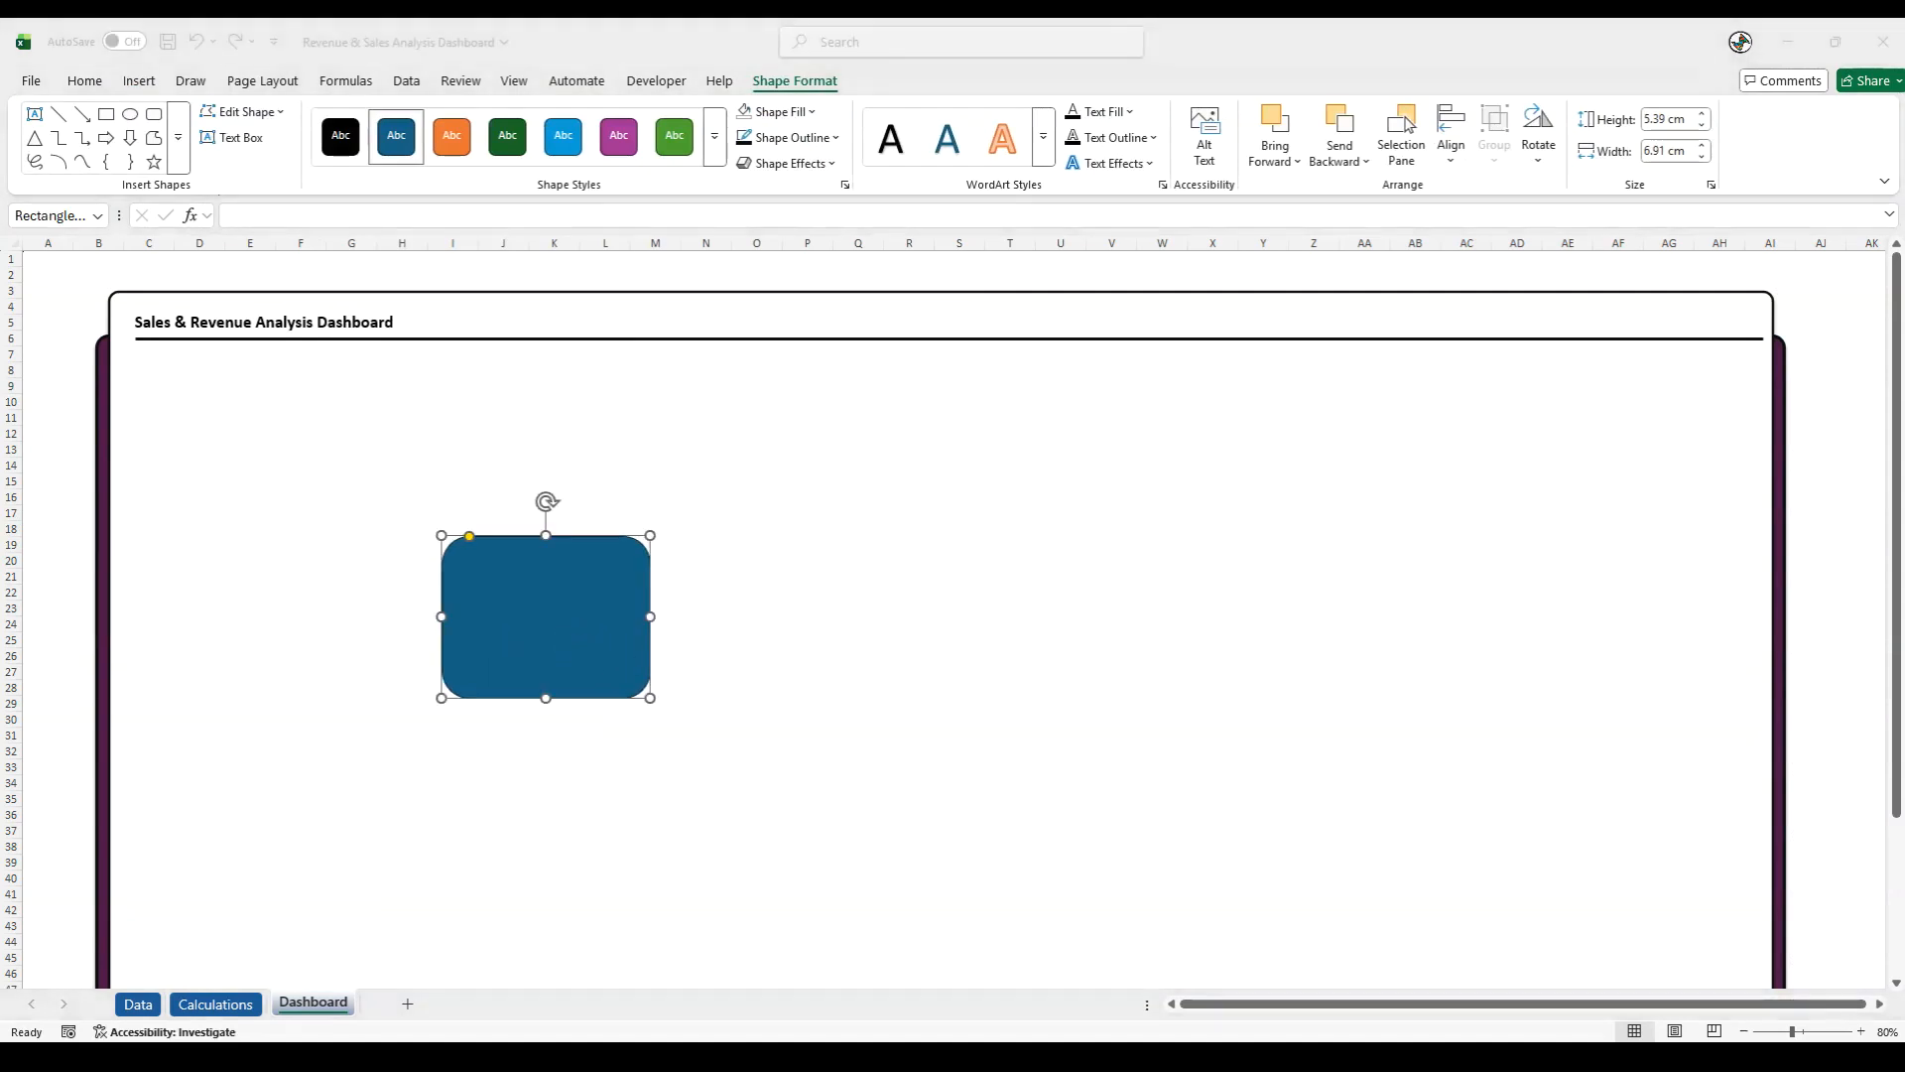
- Set the blue rounded rectangle's height to 6.45 cm
right_click(544, 565)
left_click(625, 551)
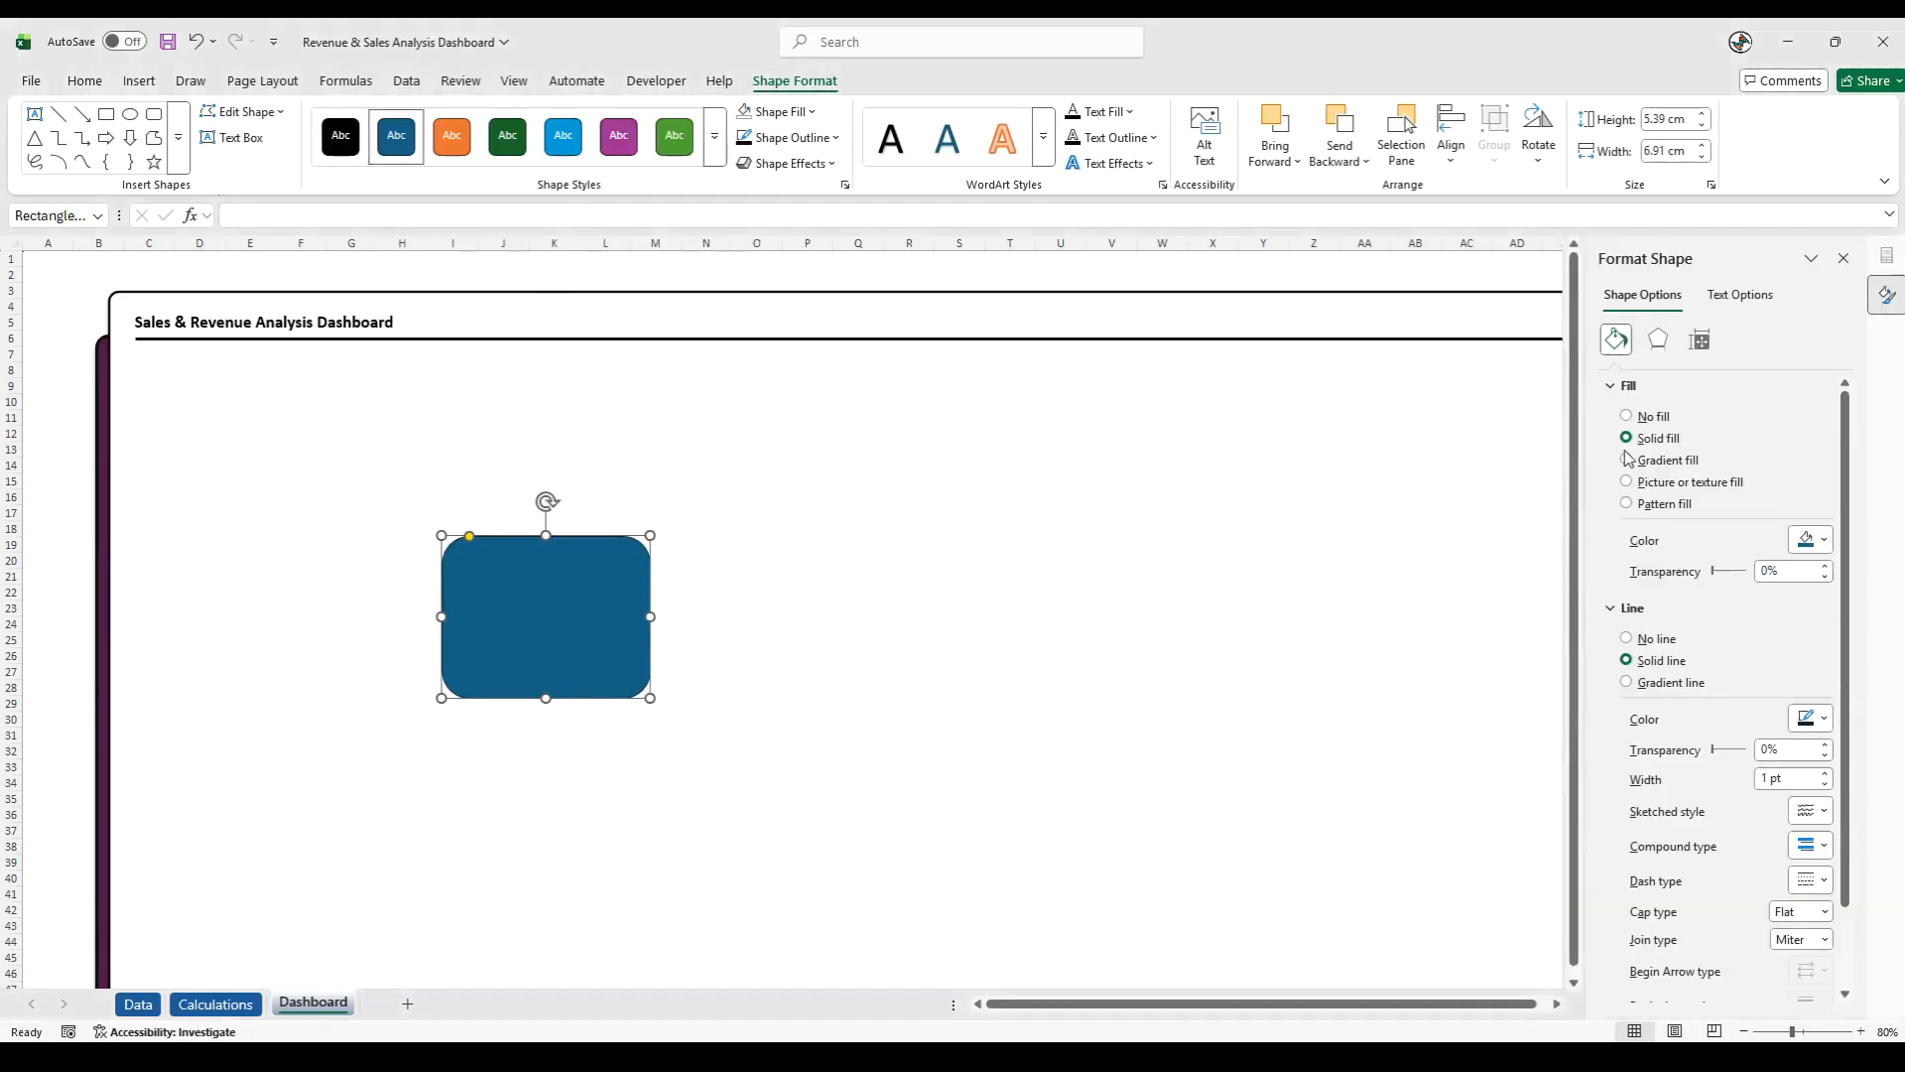
left_click(1700, 340)
left_click(1794, 413)
left_click_drag(1797, 417, 1727, 409)
type("6.4")
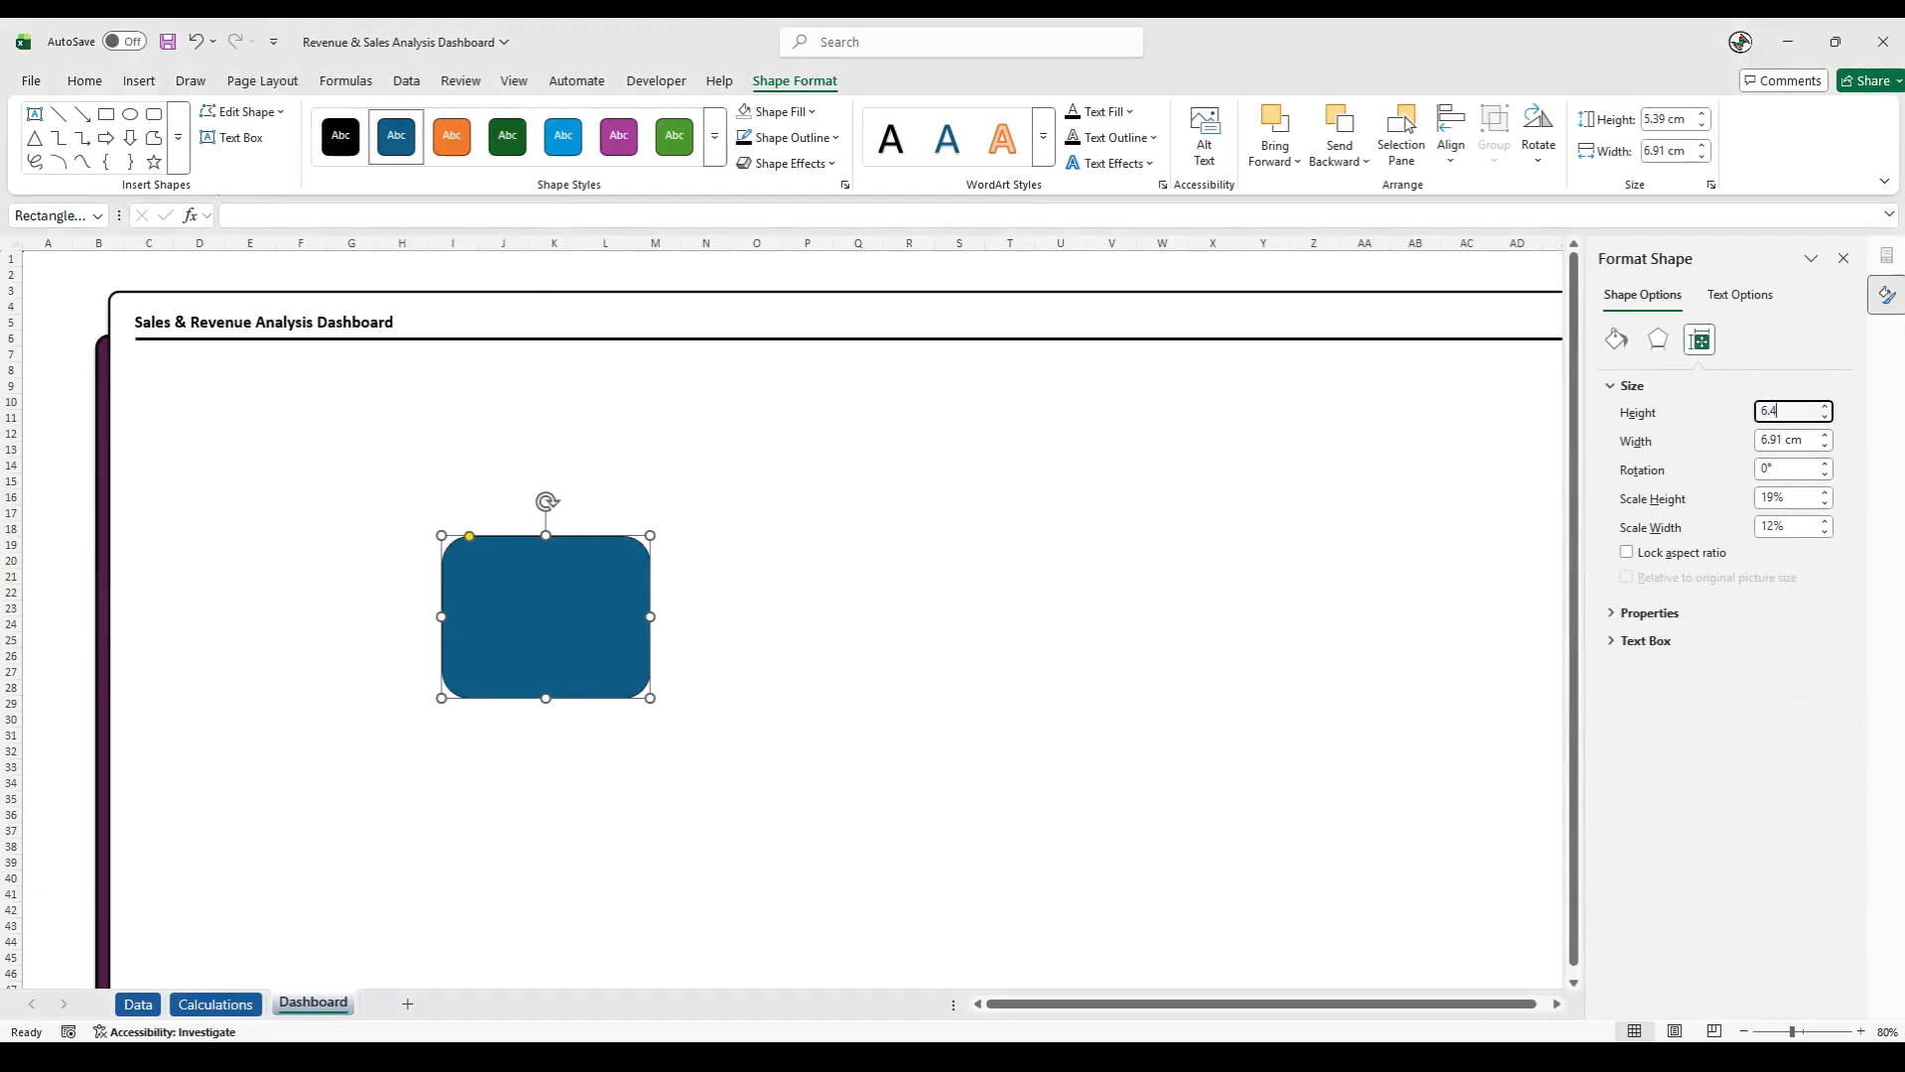
type("5")
- Set the blue rounded rectangle's width to 18.15 cm
left_click(1791, 437)
left_click_drag(1816, 438, 1701, 437)
type("61")
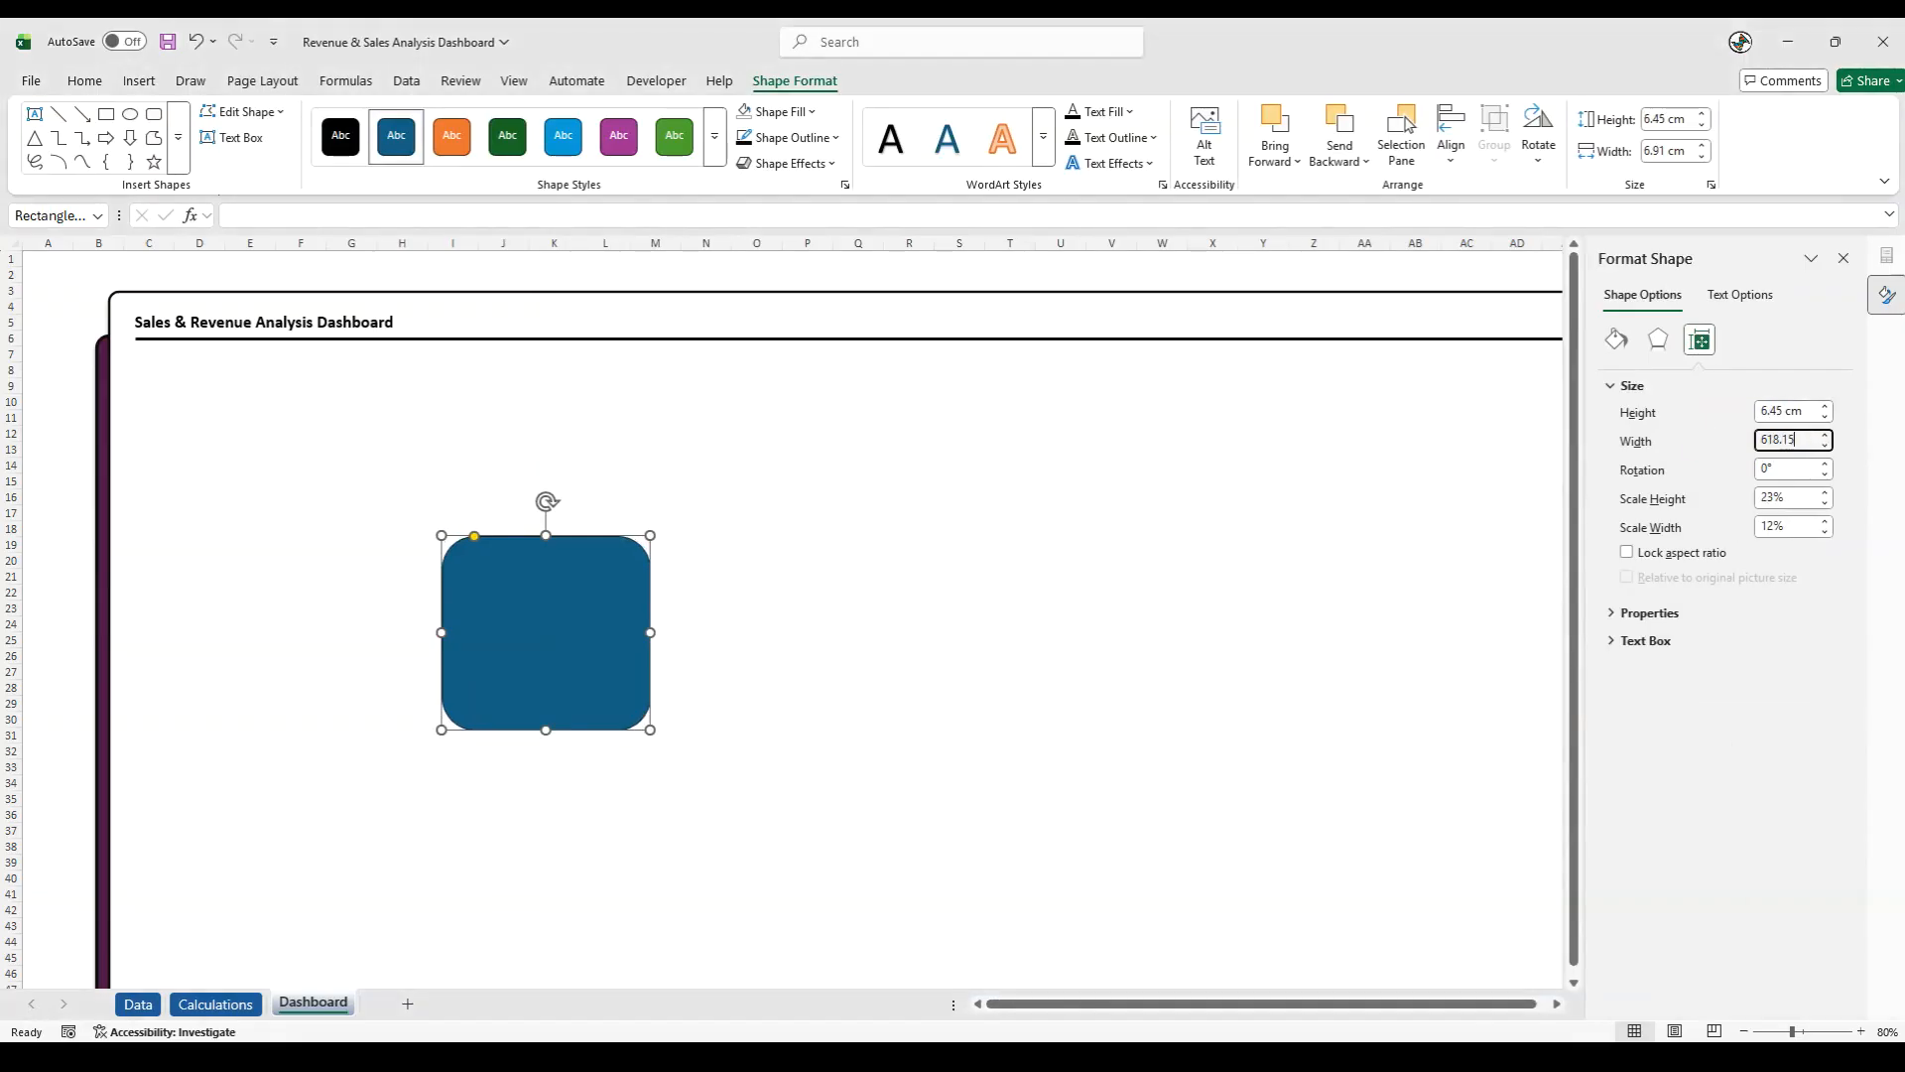
type("8.15")
key("Return")
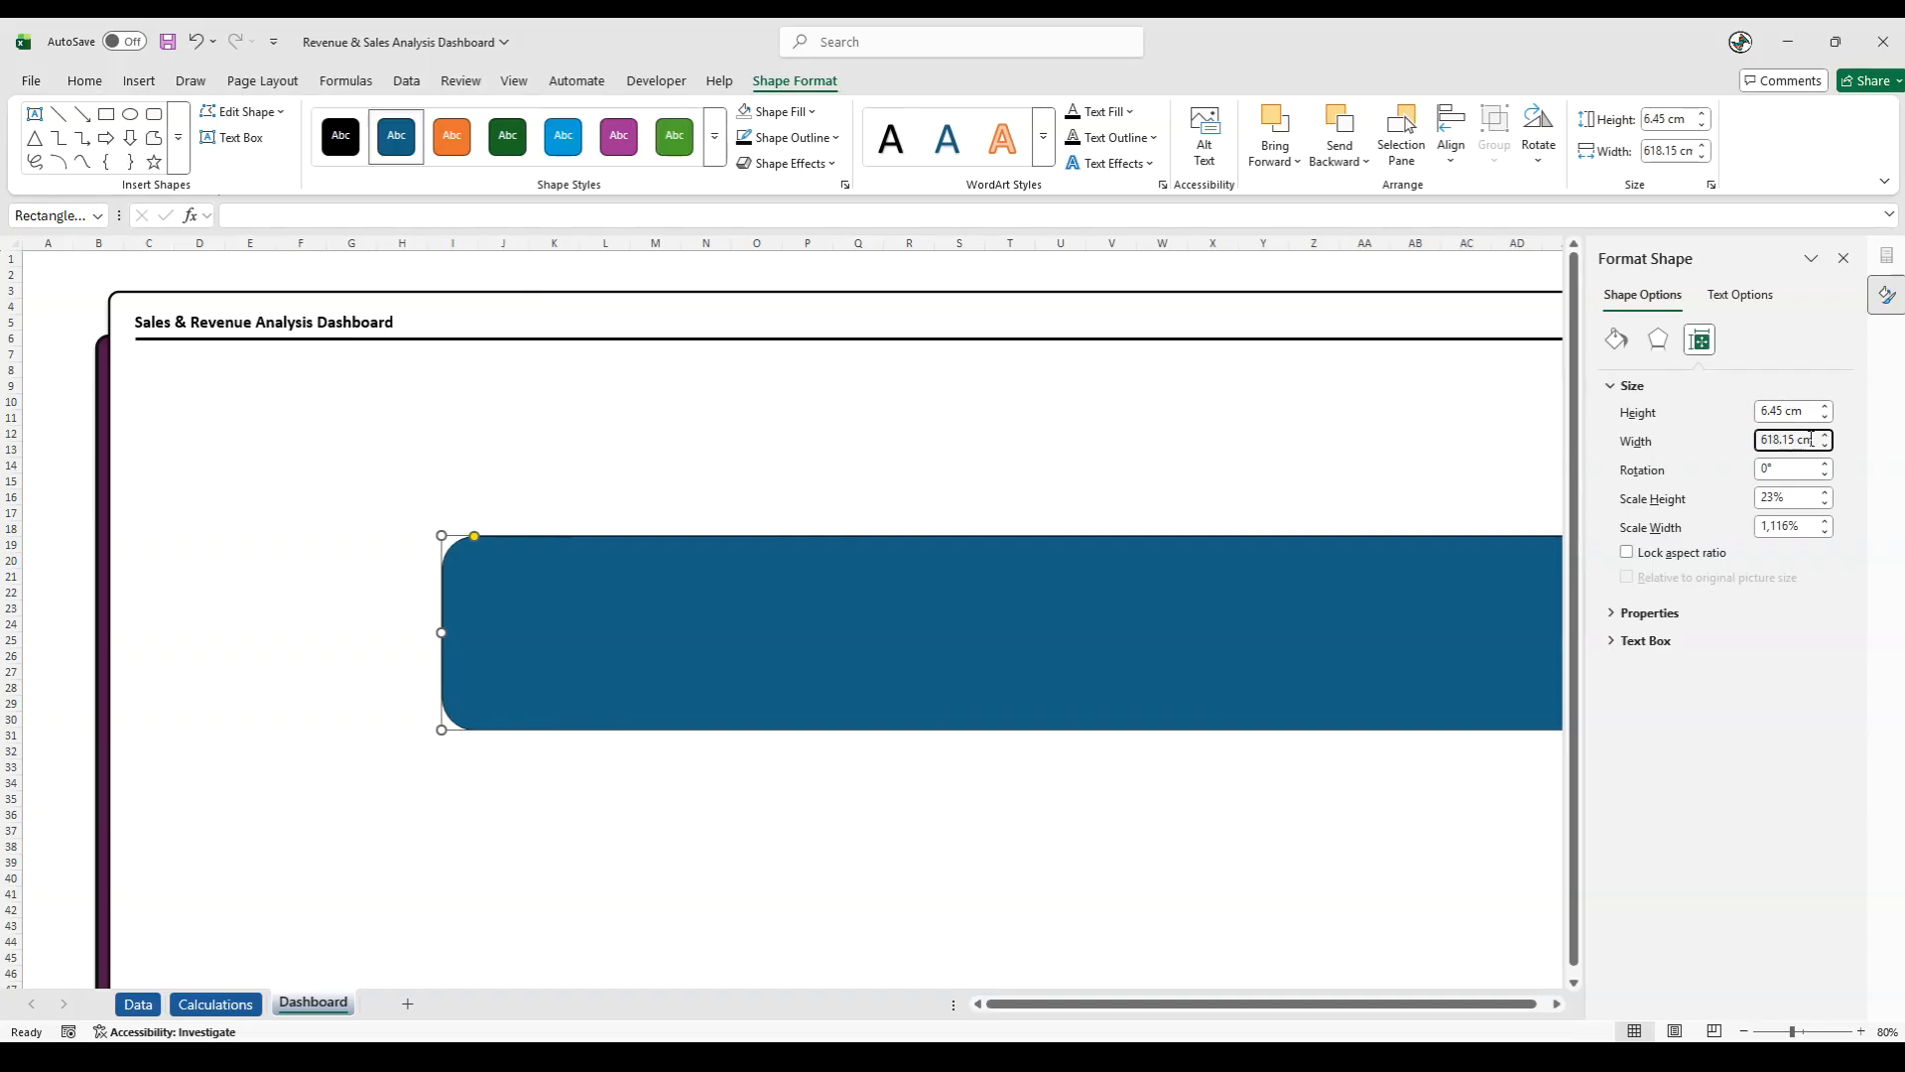
triple_click(1764, 439)
type("18.15")
key("Return")
- Move the blue rectangle below the title divider, spanning columns A to L and rows 7 to 19, and tighten its corner rounding
left_click_drag(552, 588, 177, 410)
left_click_drag(96, 353, 77, 359)
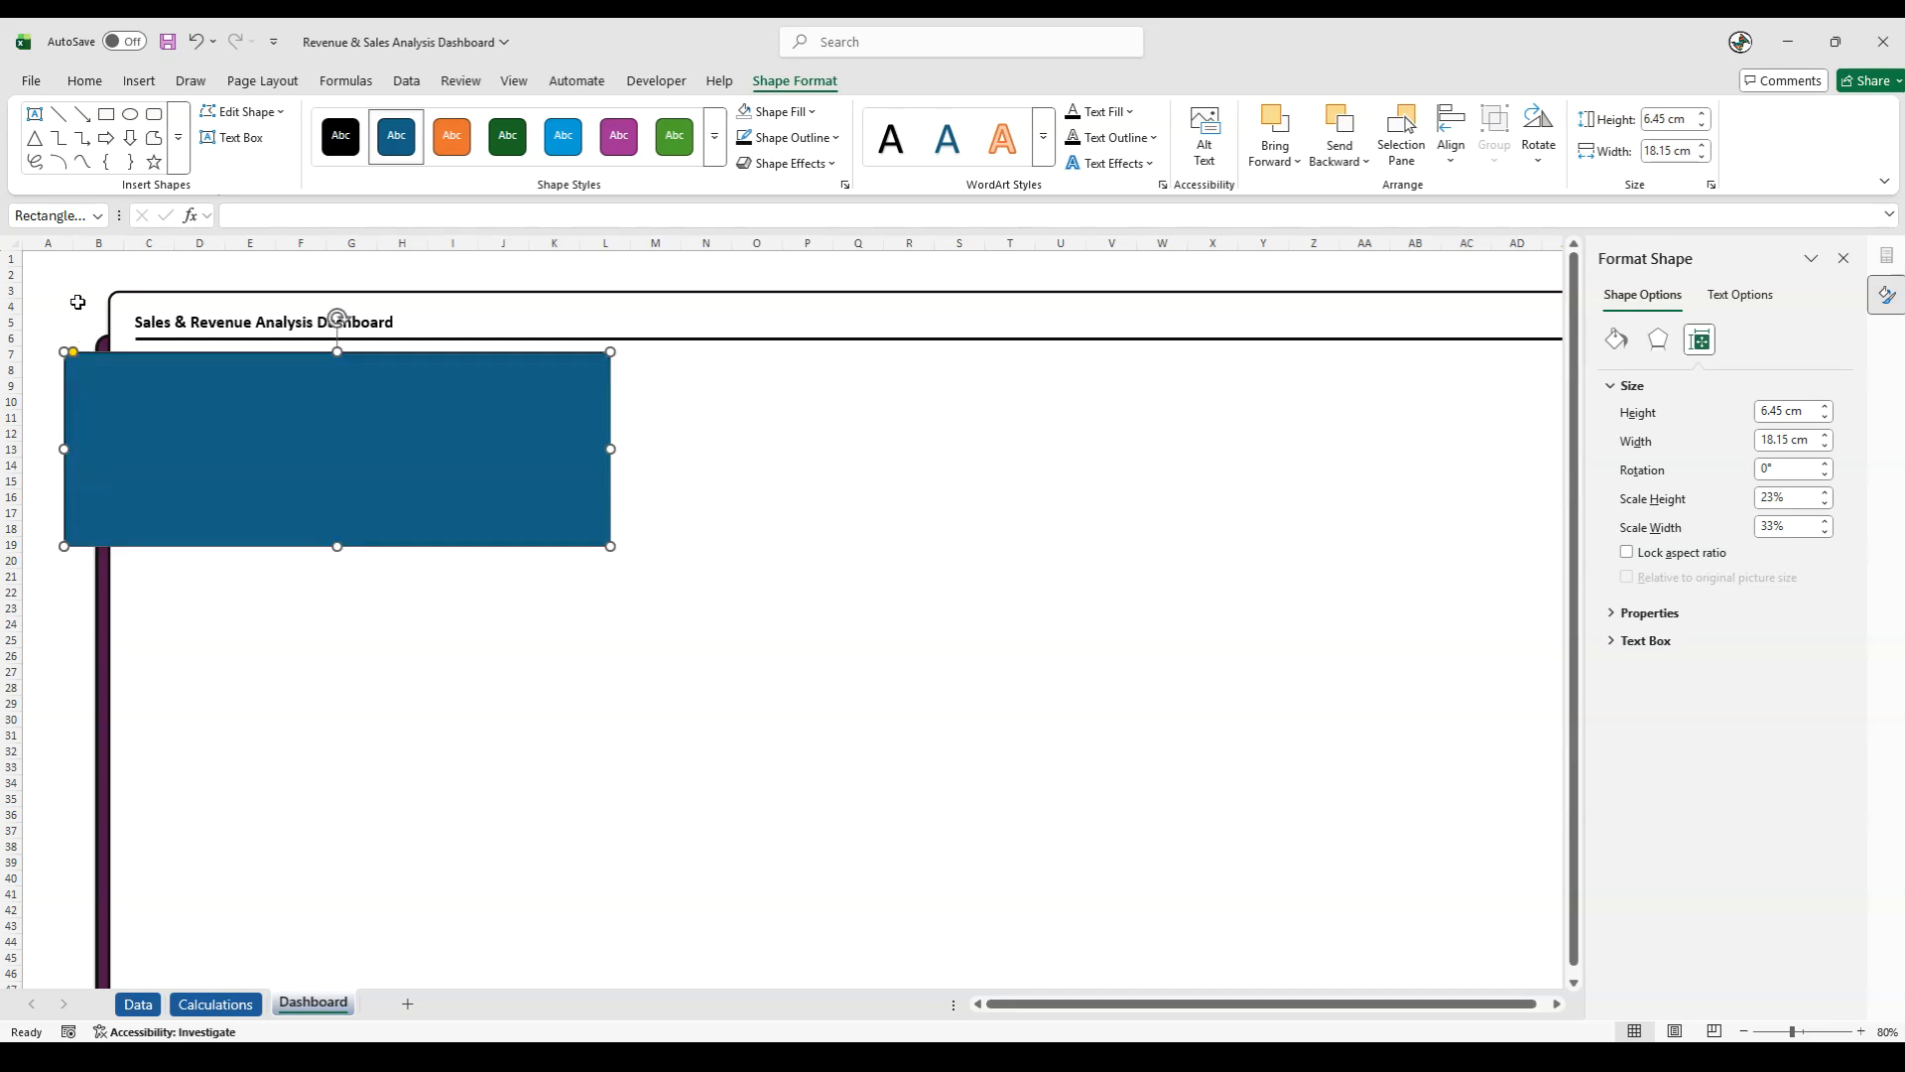
left_click(83, 300)
- Give the blue rectangle a near-black outline from the darkest black theme shades, with a weight of 3 pt
left_click(261, 408)
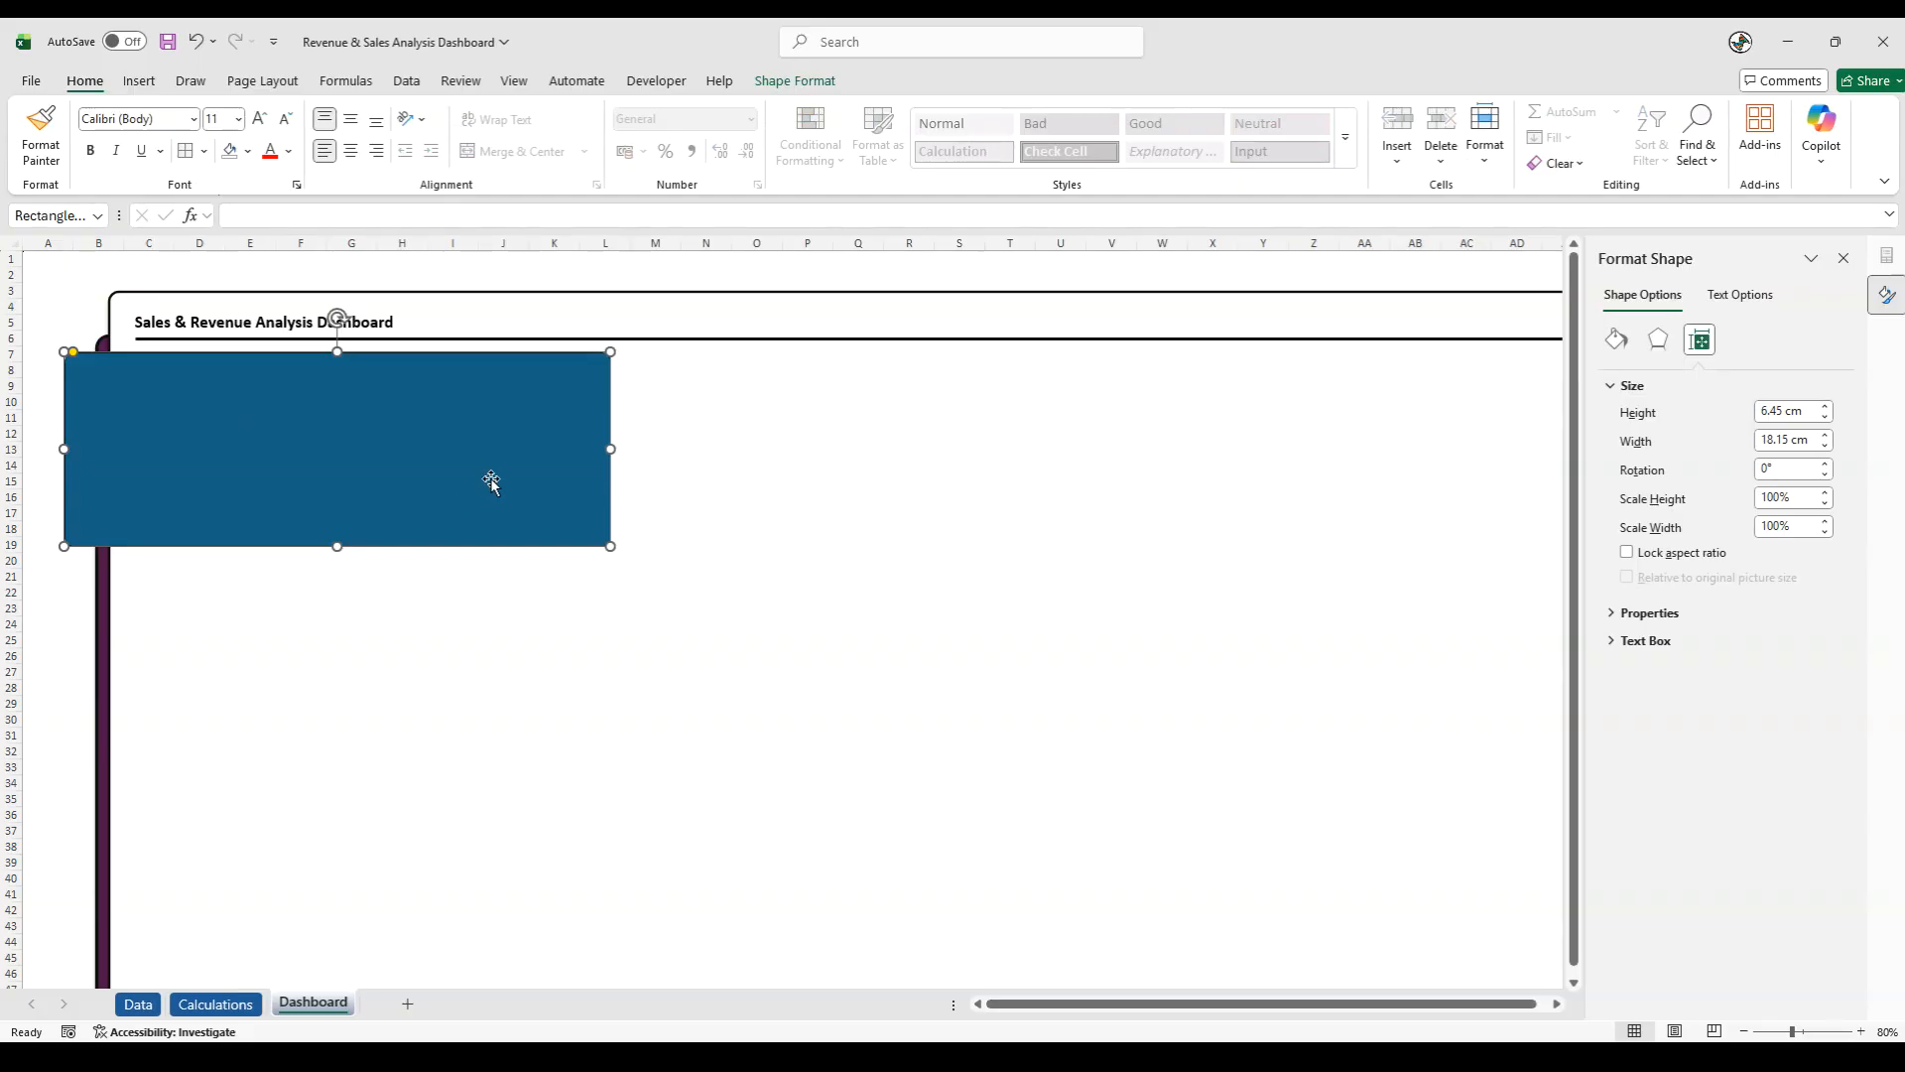
left_click(812, 82)
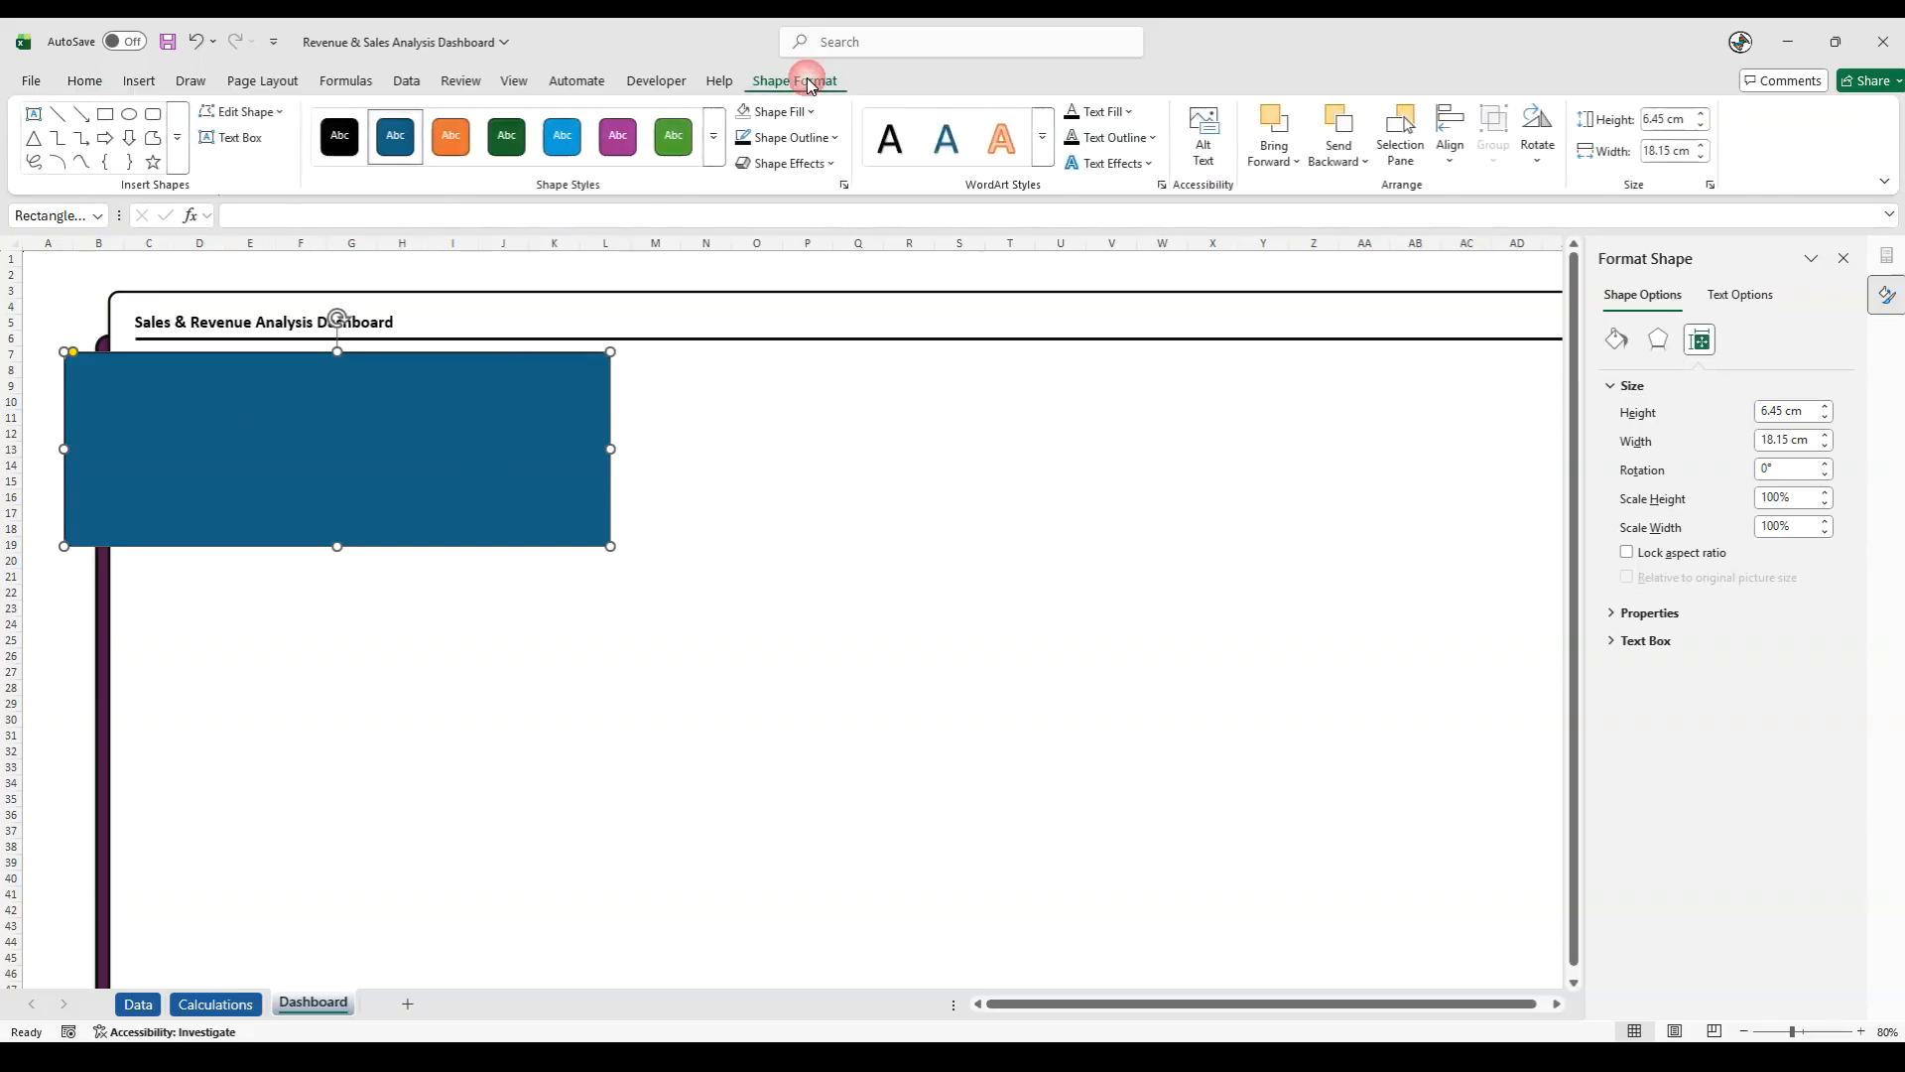
left_click(789, 137)
left_click(776, 399)
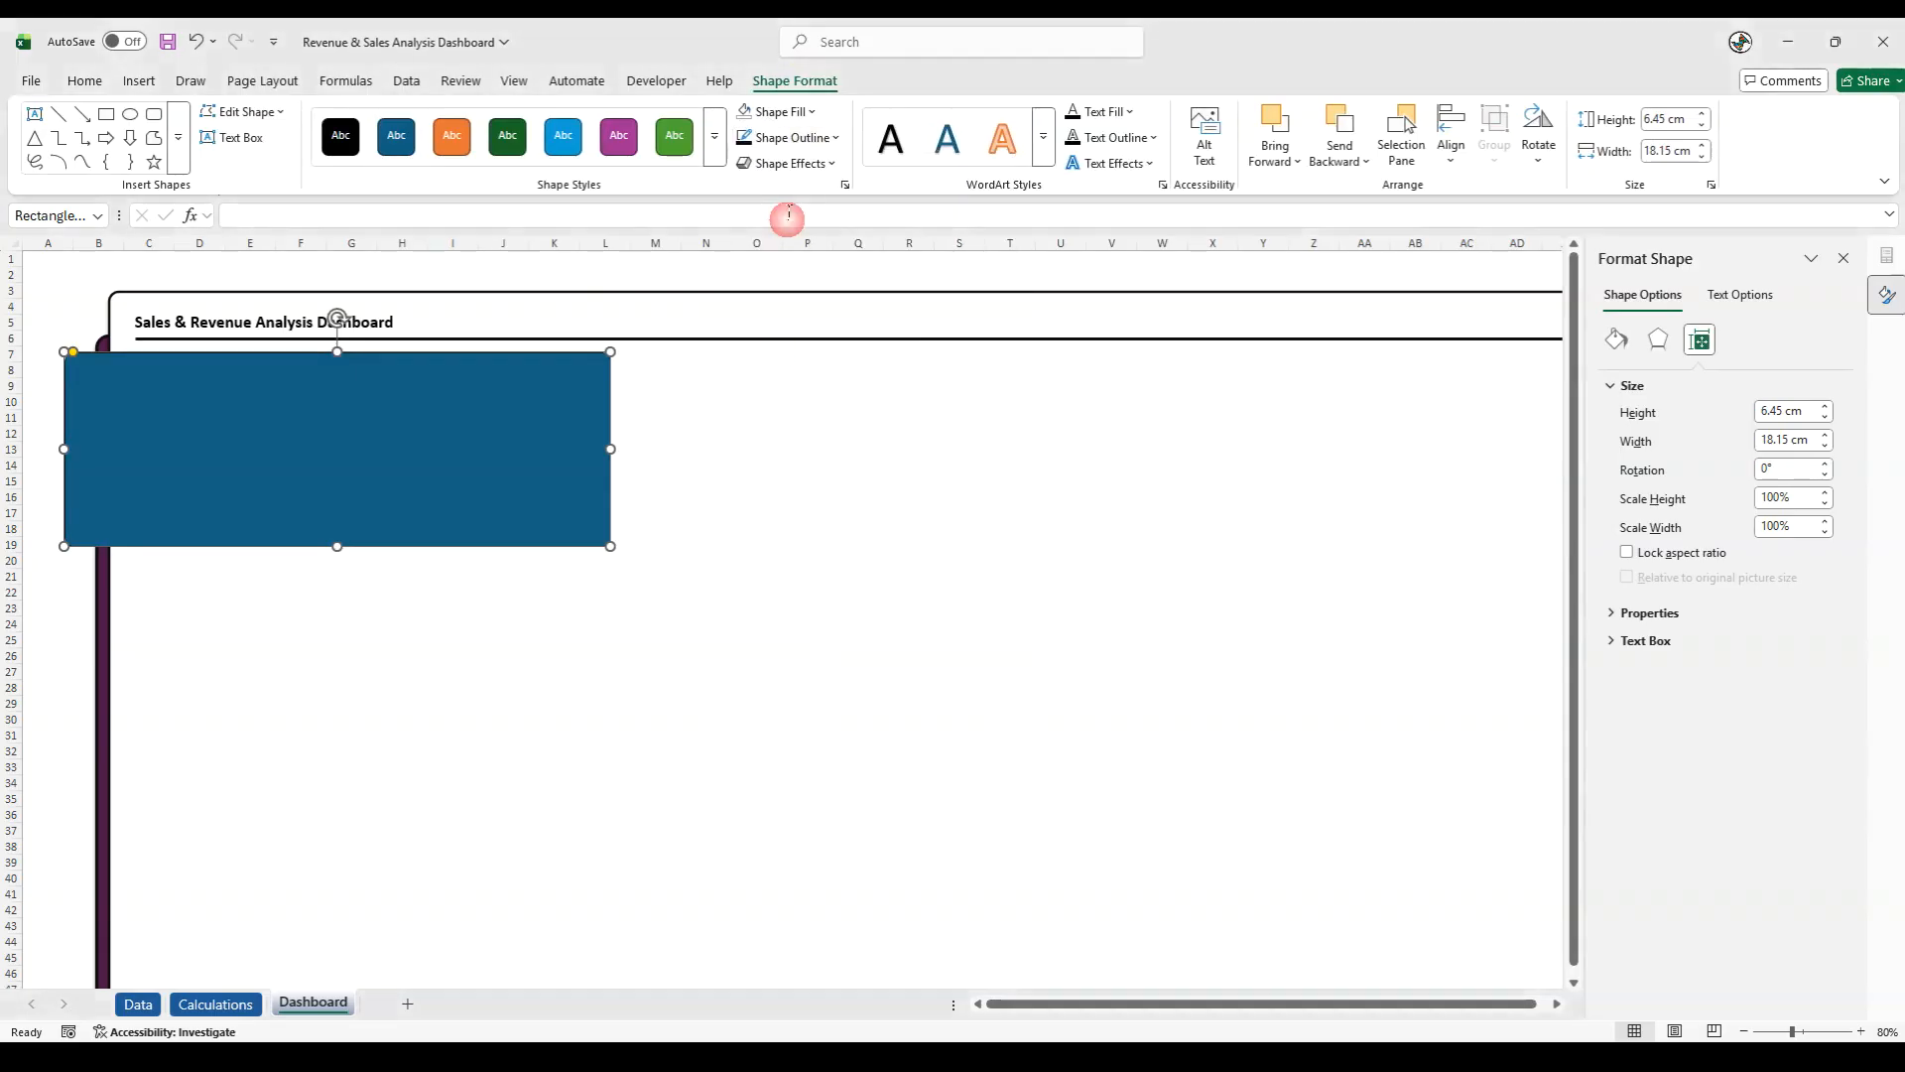
left_click(789, 137)
mouse_move(786, 635)
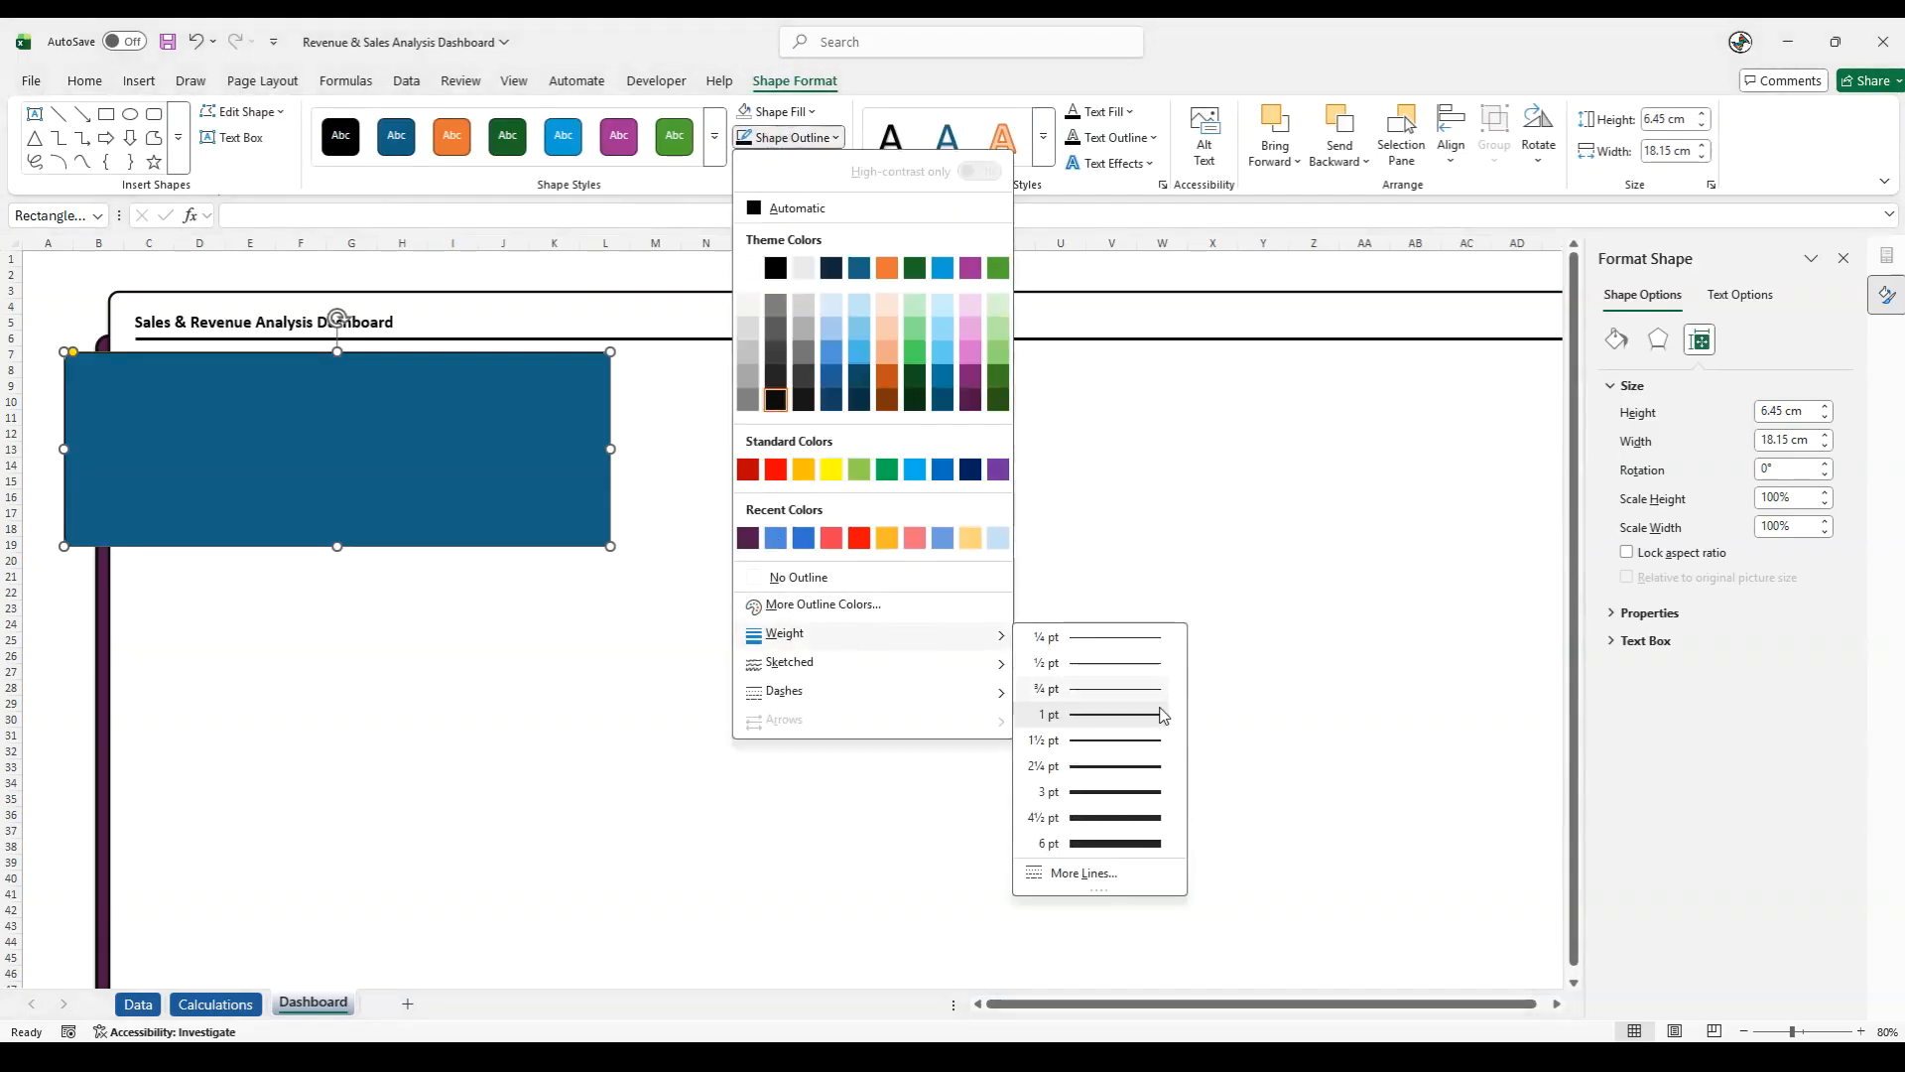
left_click(1091, 786)
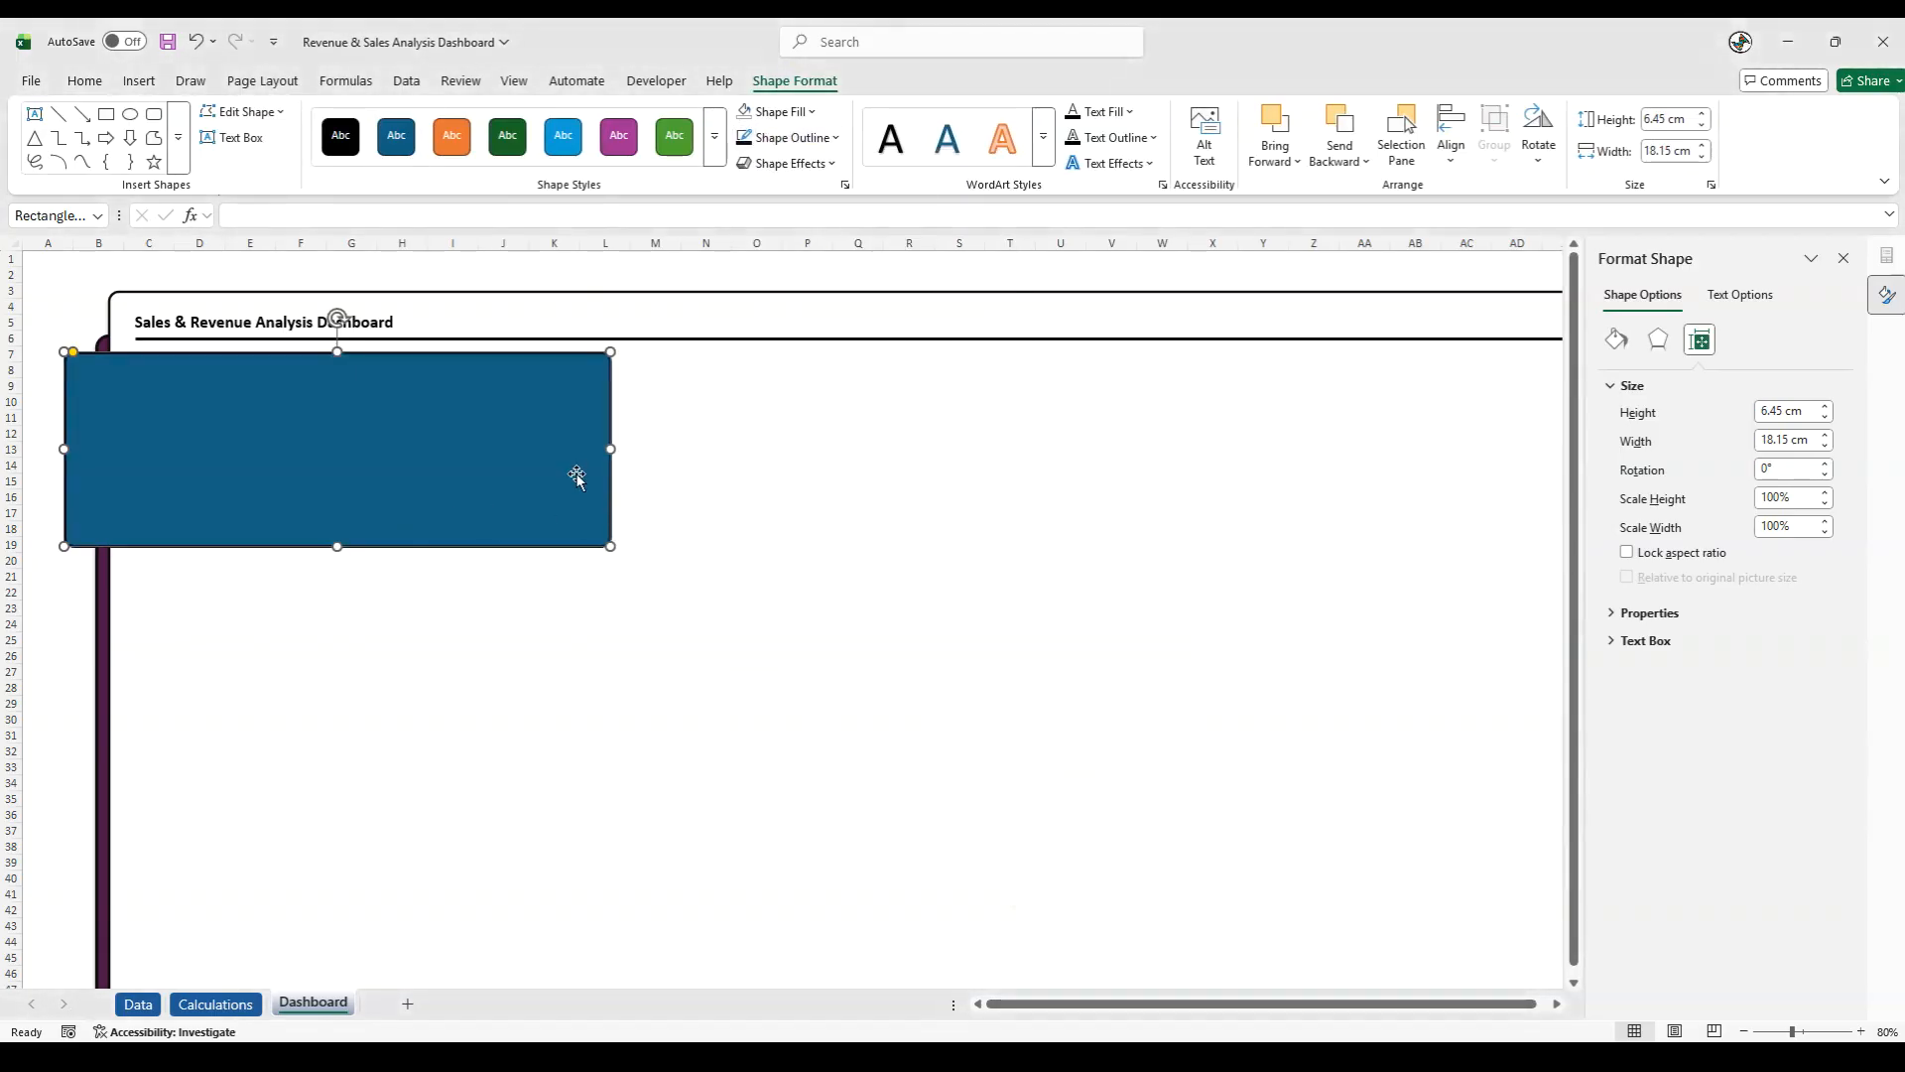
- Apply an outer shadow falling below the blue rectangle and shift the shape slightly down, just beneath the title divider
left_click(790, 163)
mouse_move(821, 250)
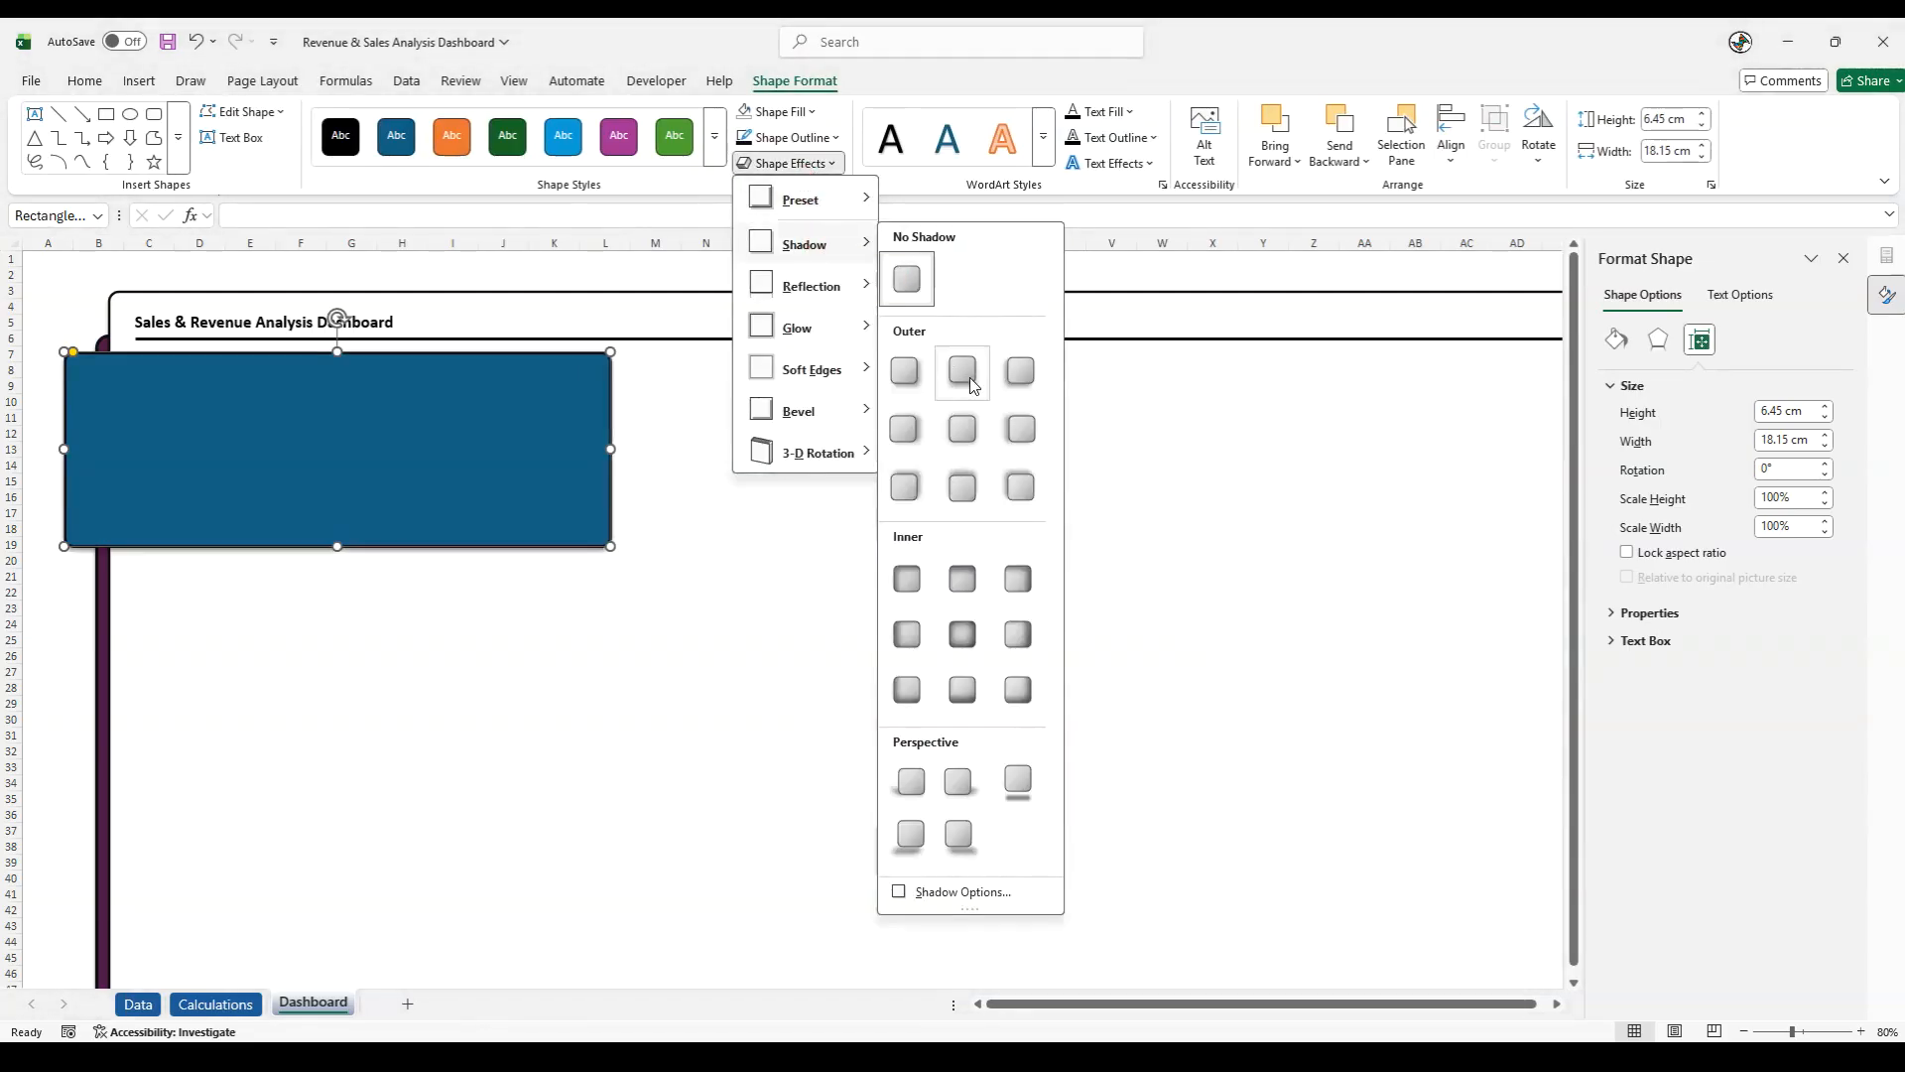
left_click(712, 424)
left_click(54, 612)
left_click_drag(179, 531, 188, 512)
left_click(69, 625)
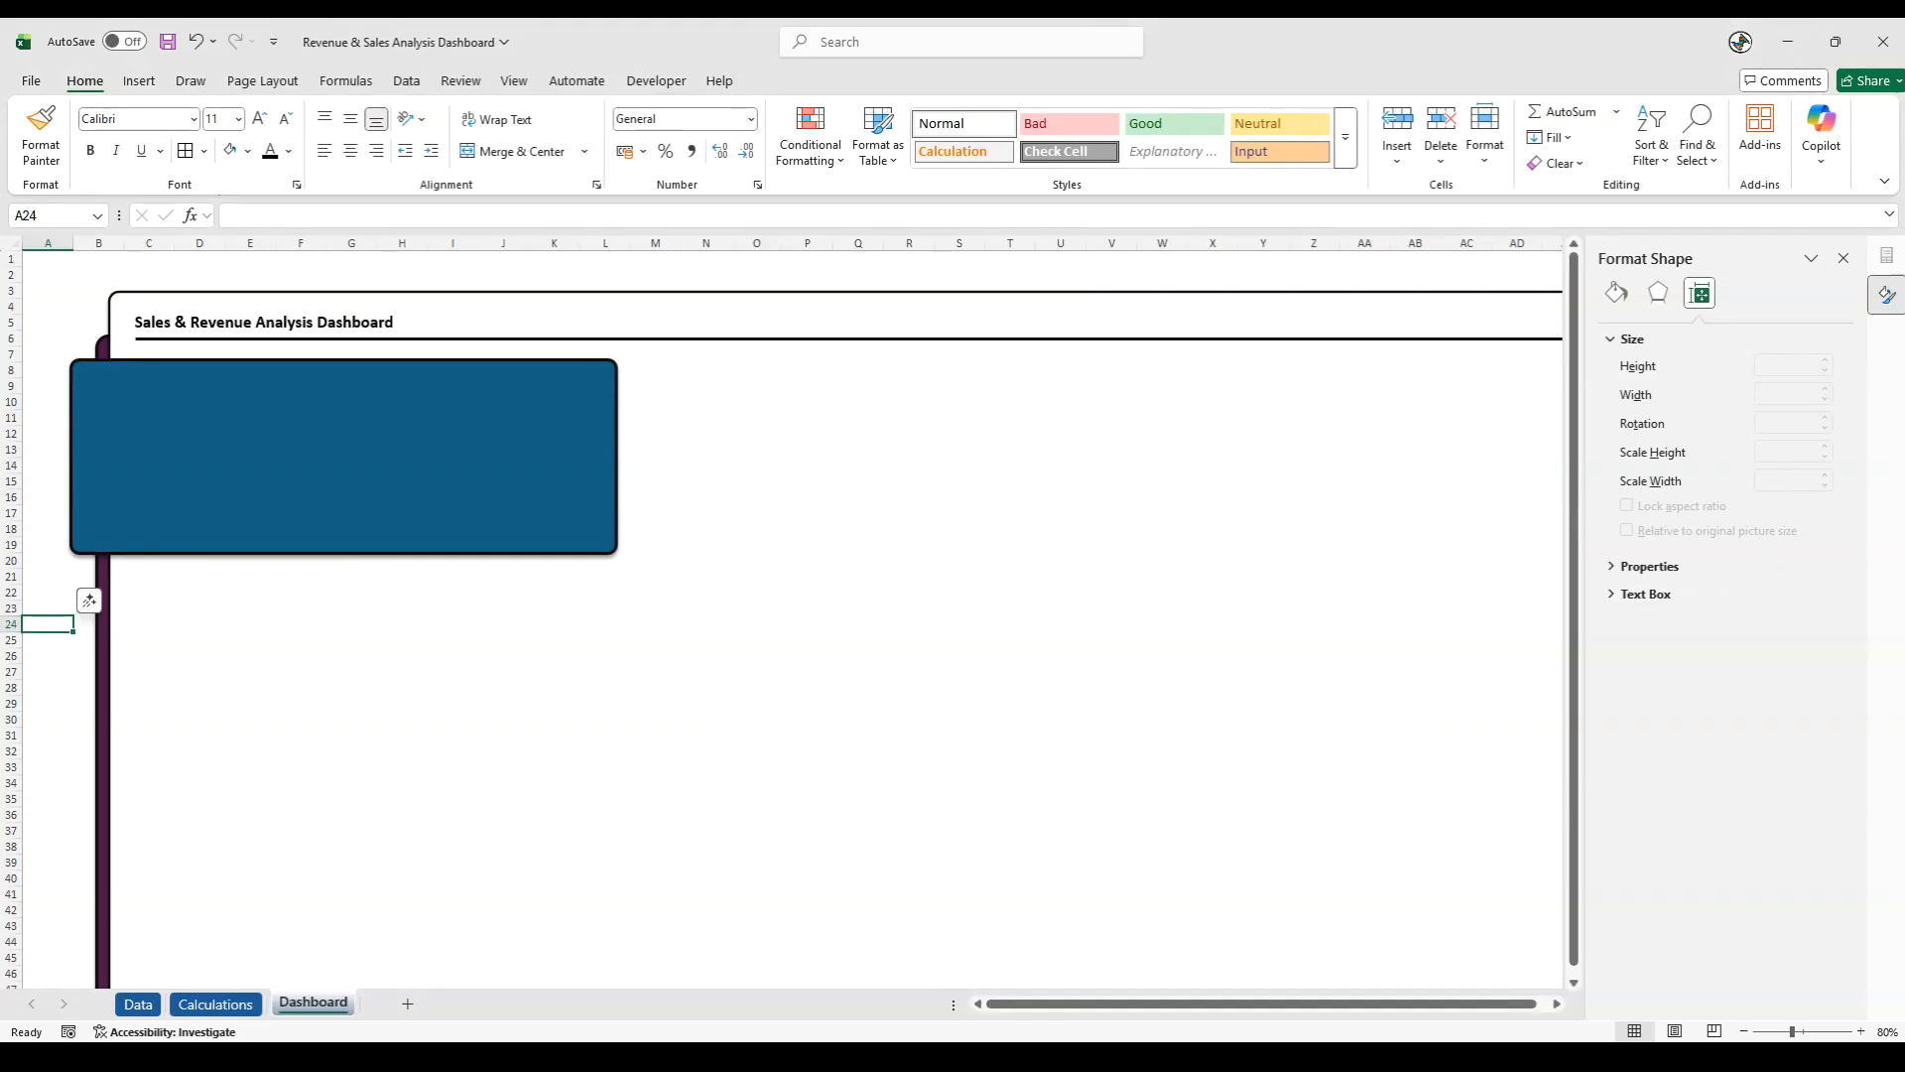
- Change the rectangle's fill to a linear gradient with an angle of 0°
left_click(437, 502)
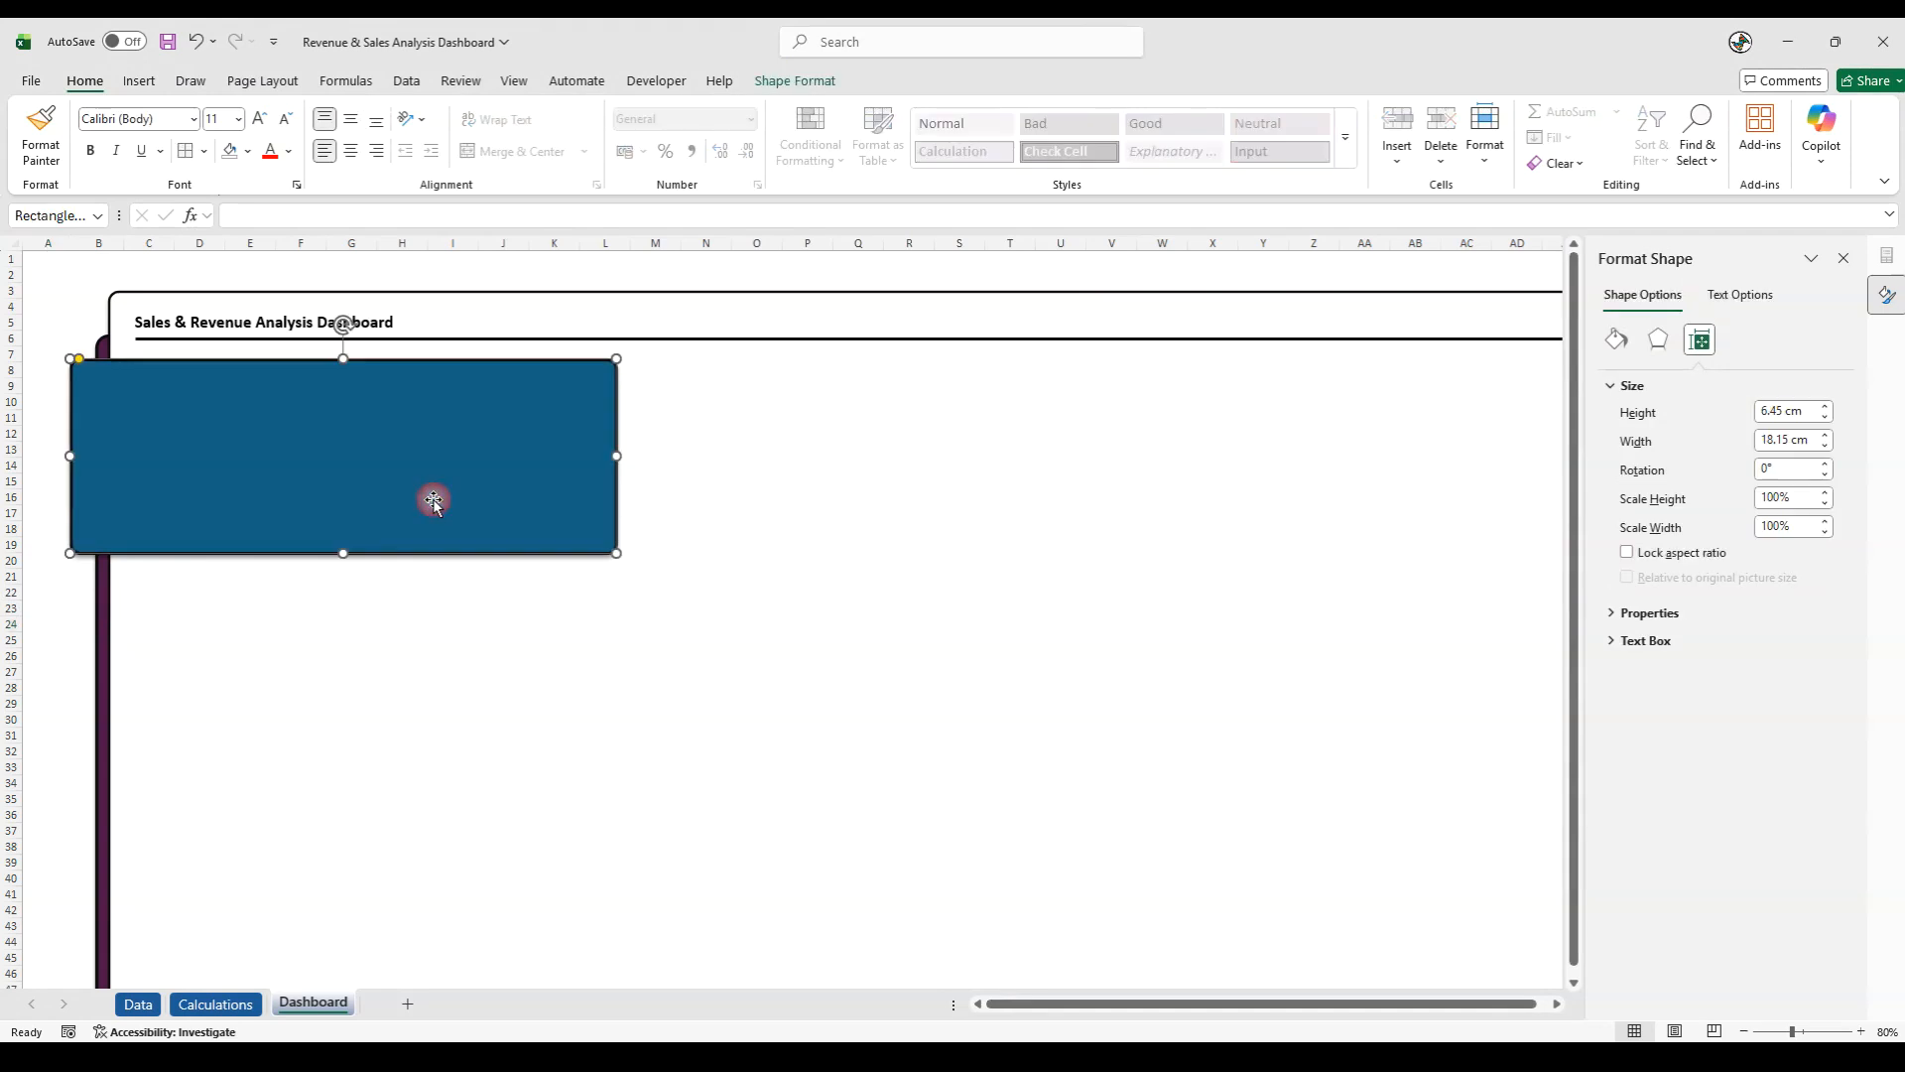
right_click(440, 503)
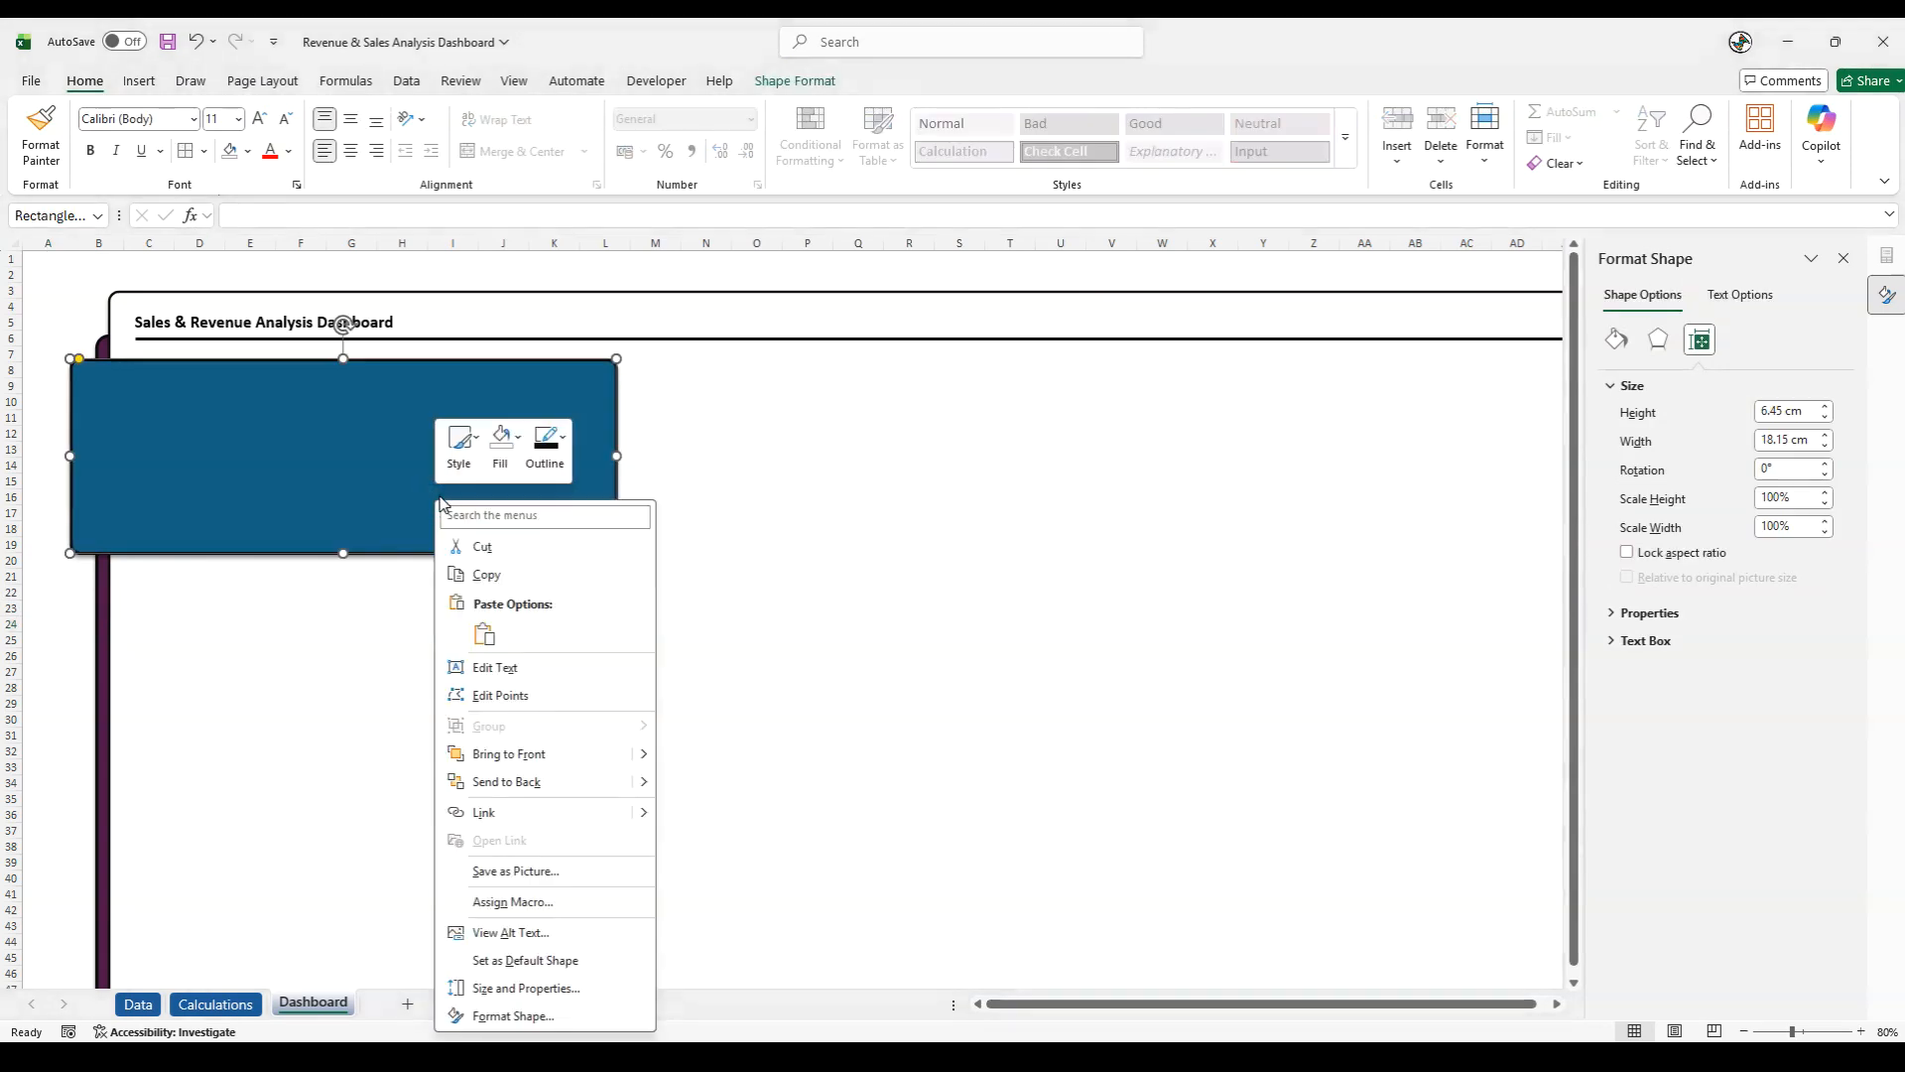
left_click(511, 1015)
left_click(1632, 461)
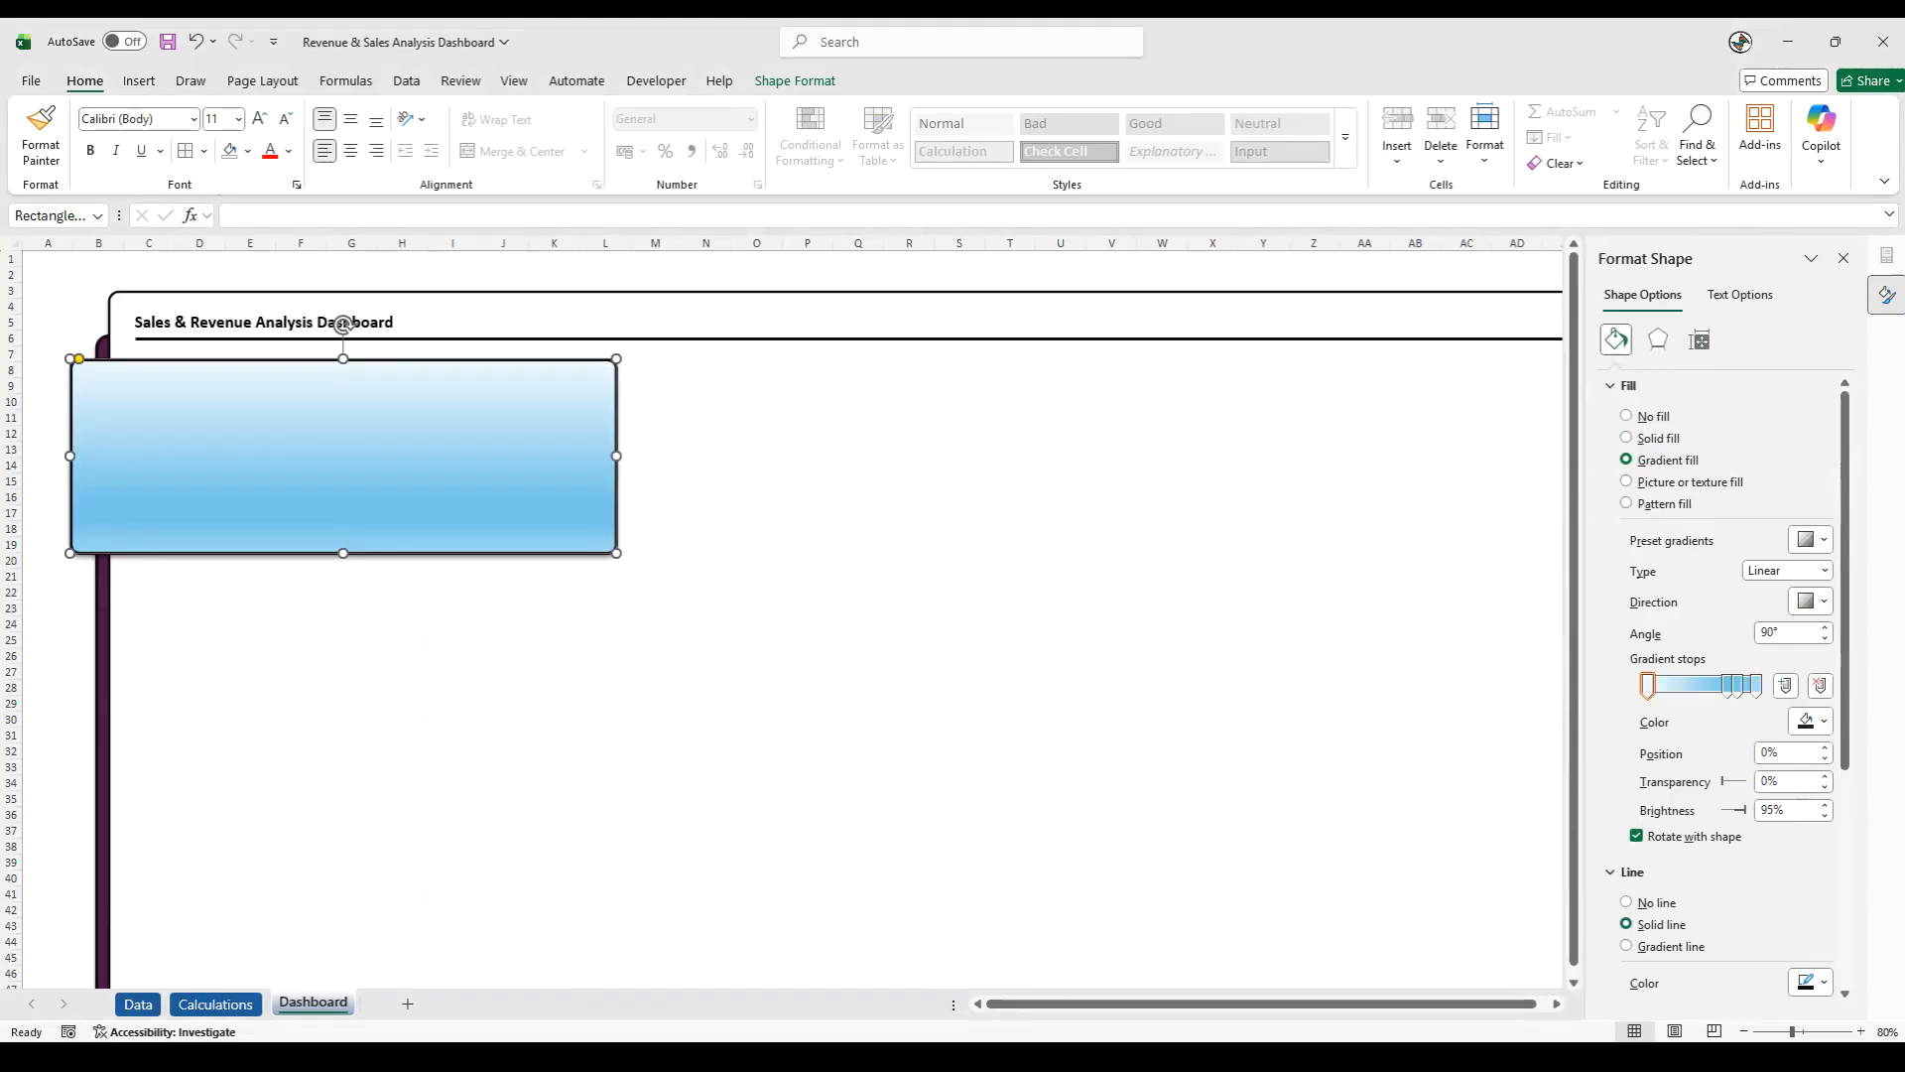
left_click(1825, 571)
left_click(1829, 580)
left_click(1709, 631)
type("0")
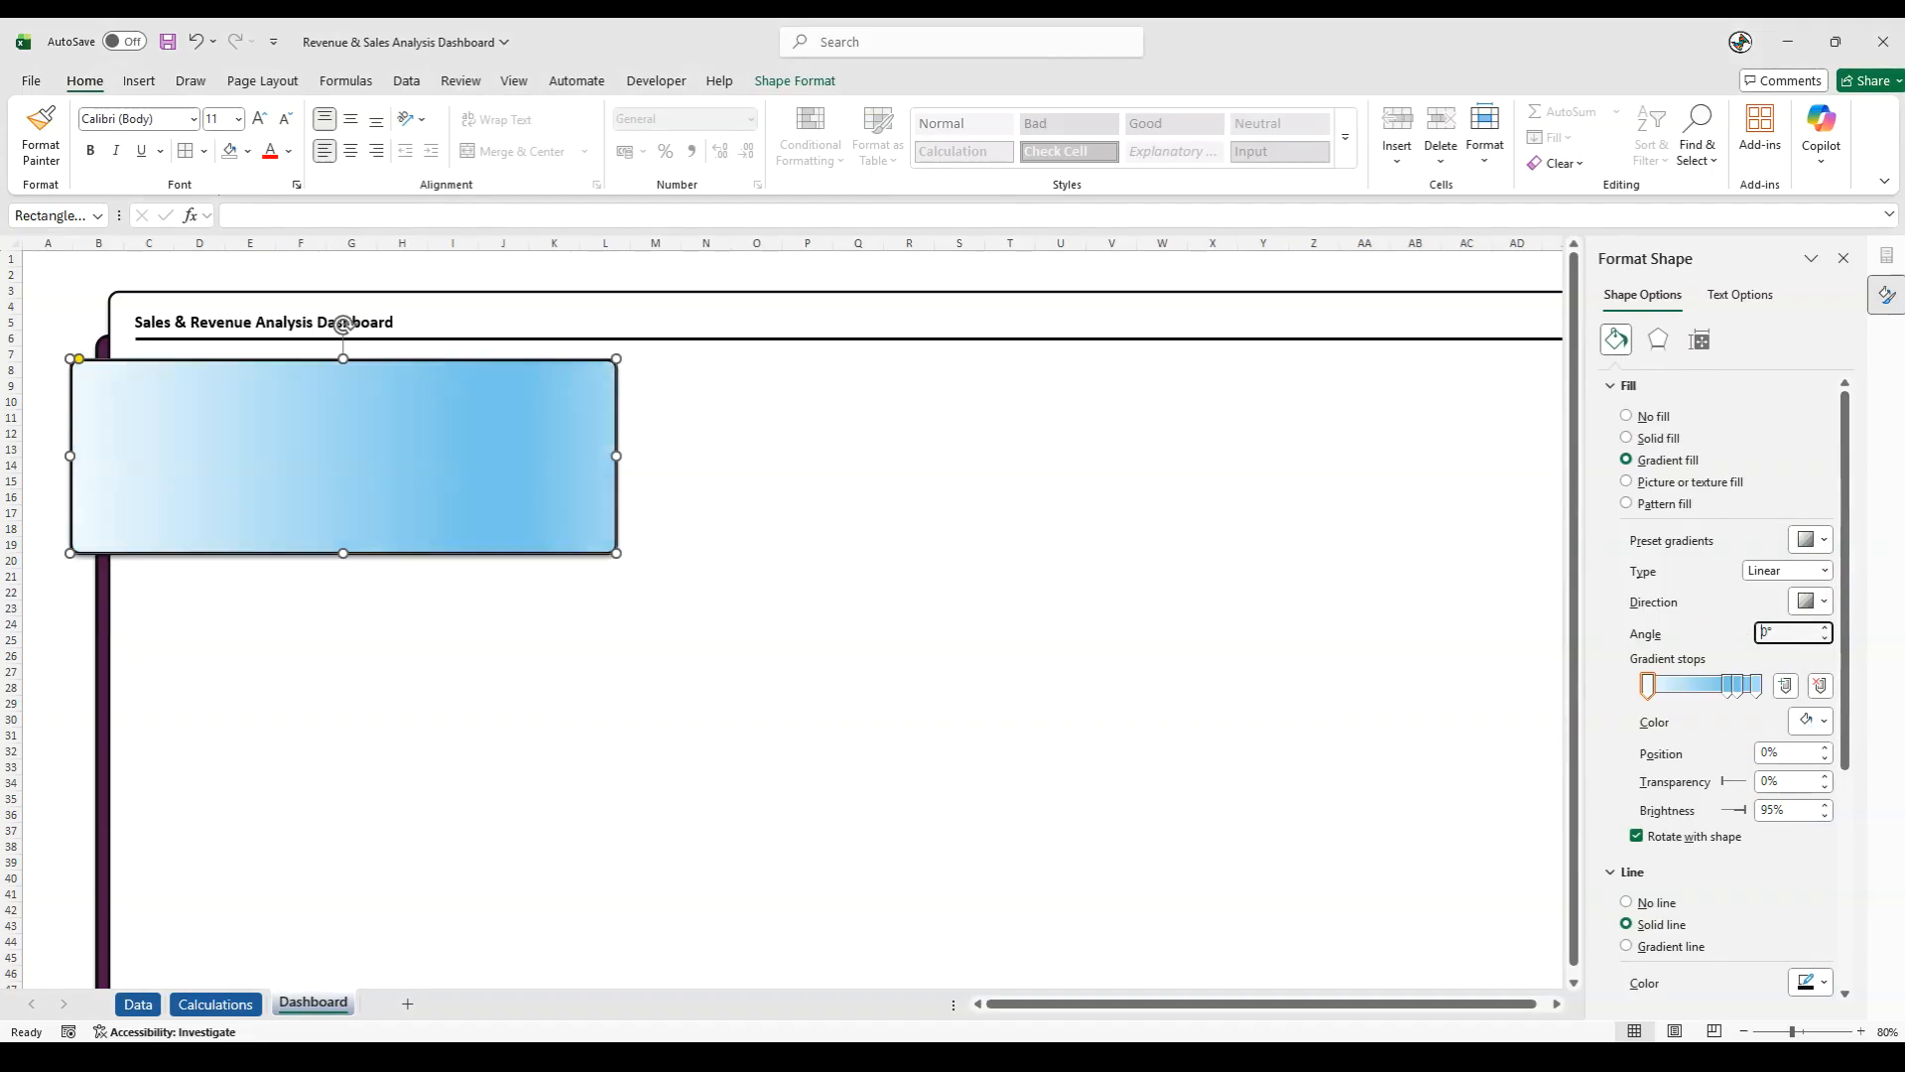
key("Tab")
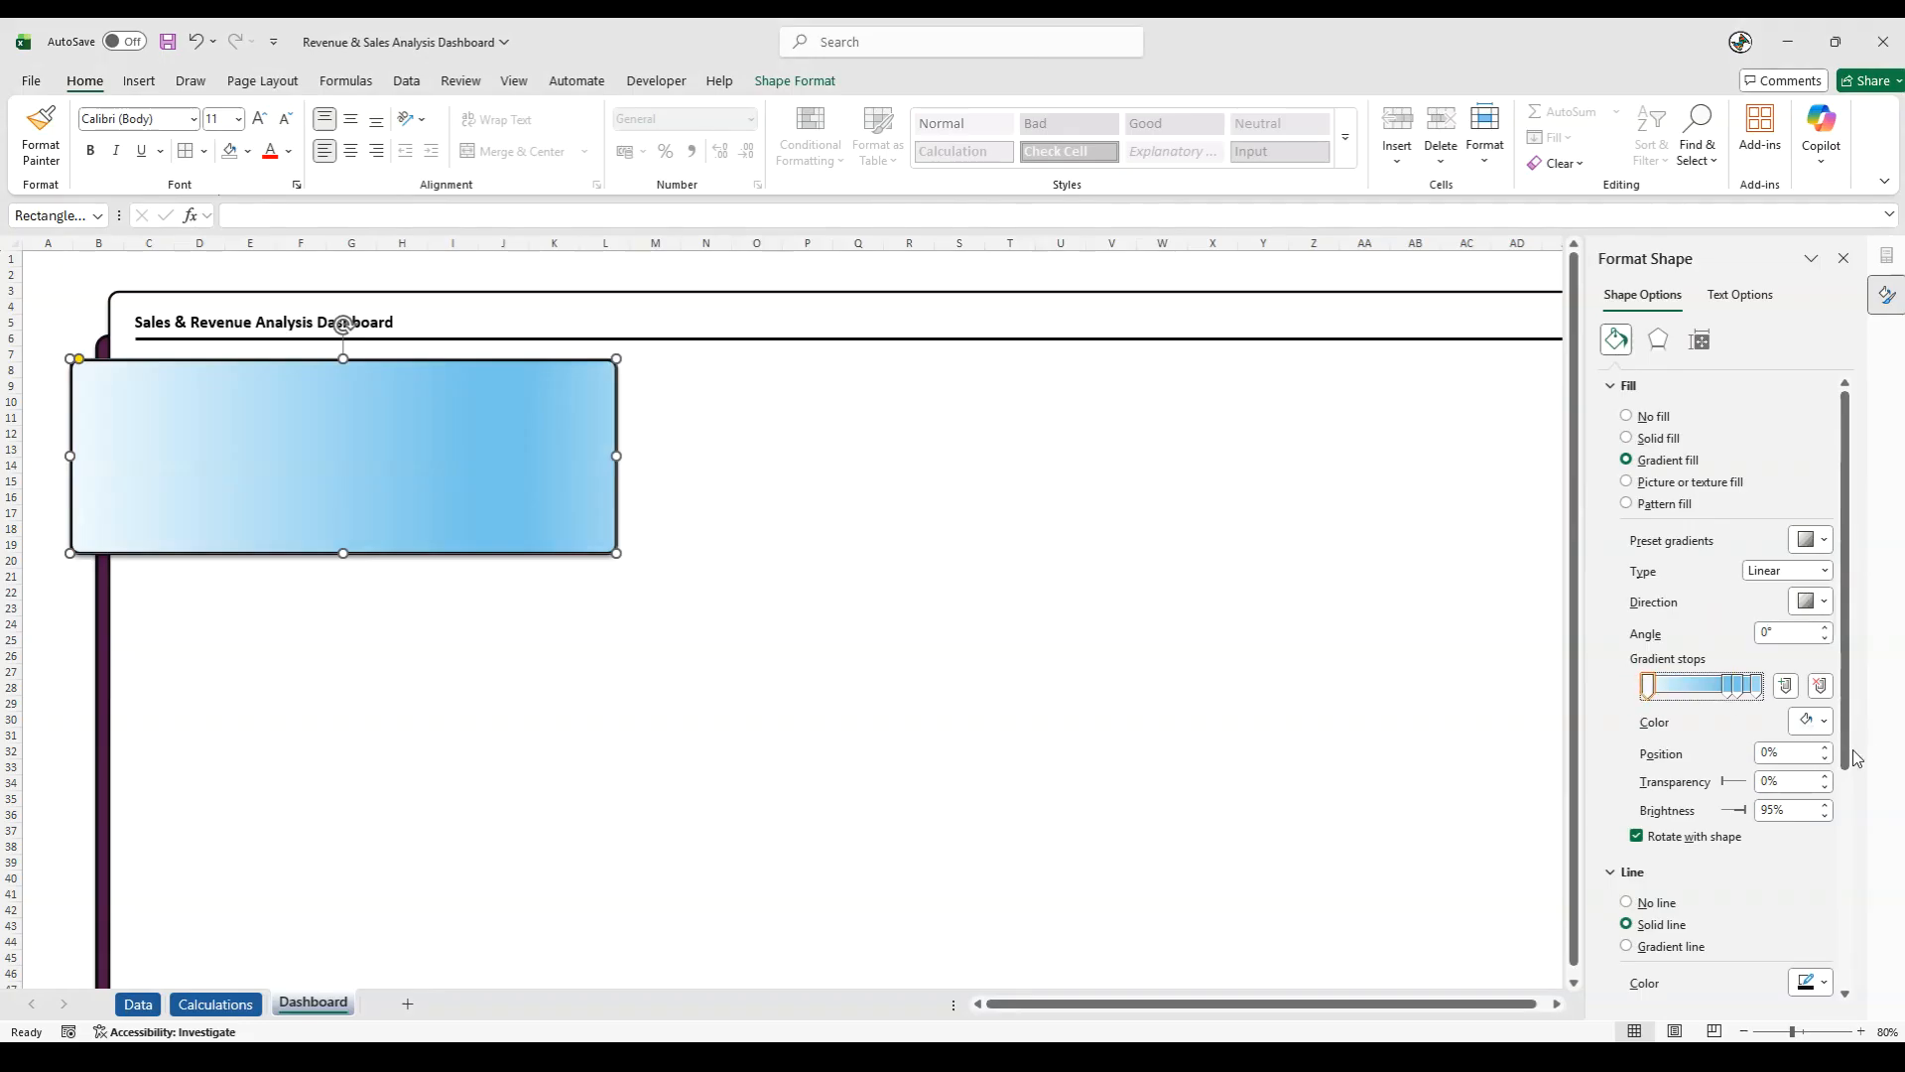
- Set the first gradient stop, at 0%, to the pink hex colour #D86ECC
left_click(1822, 724)
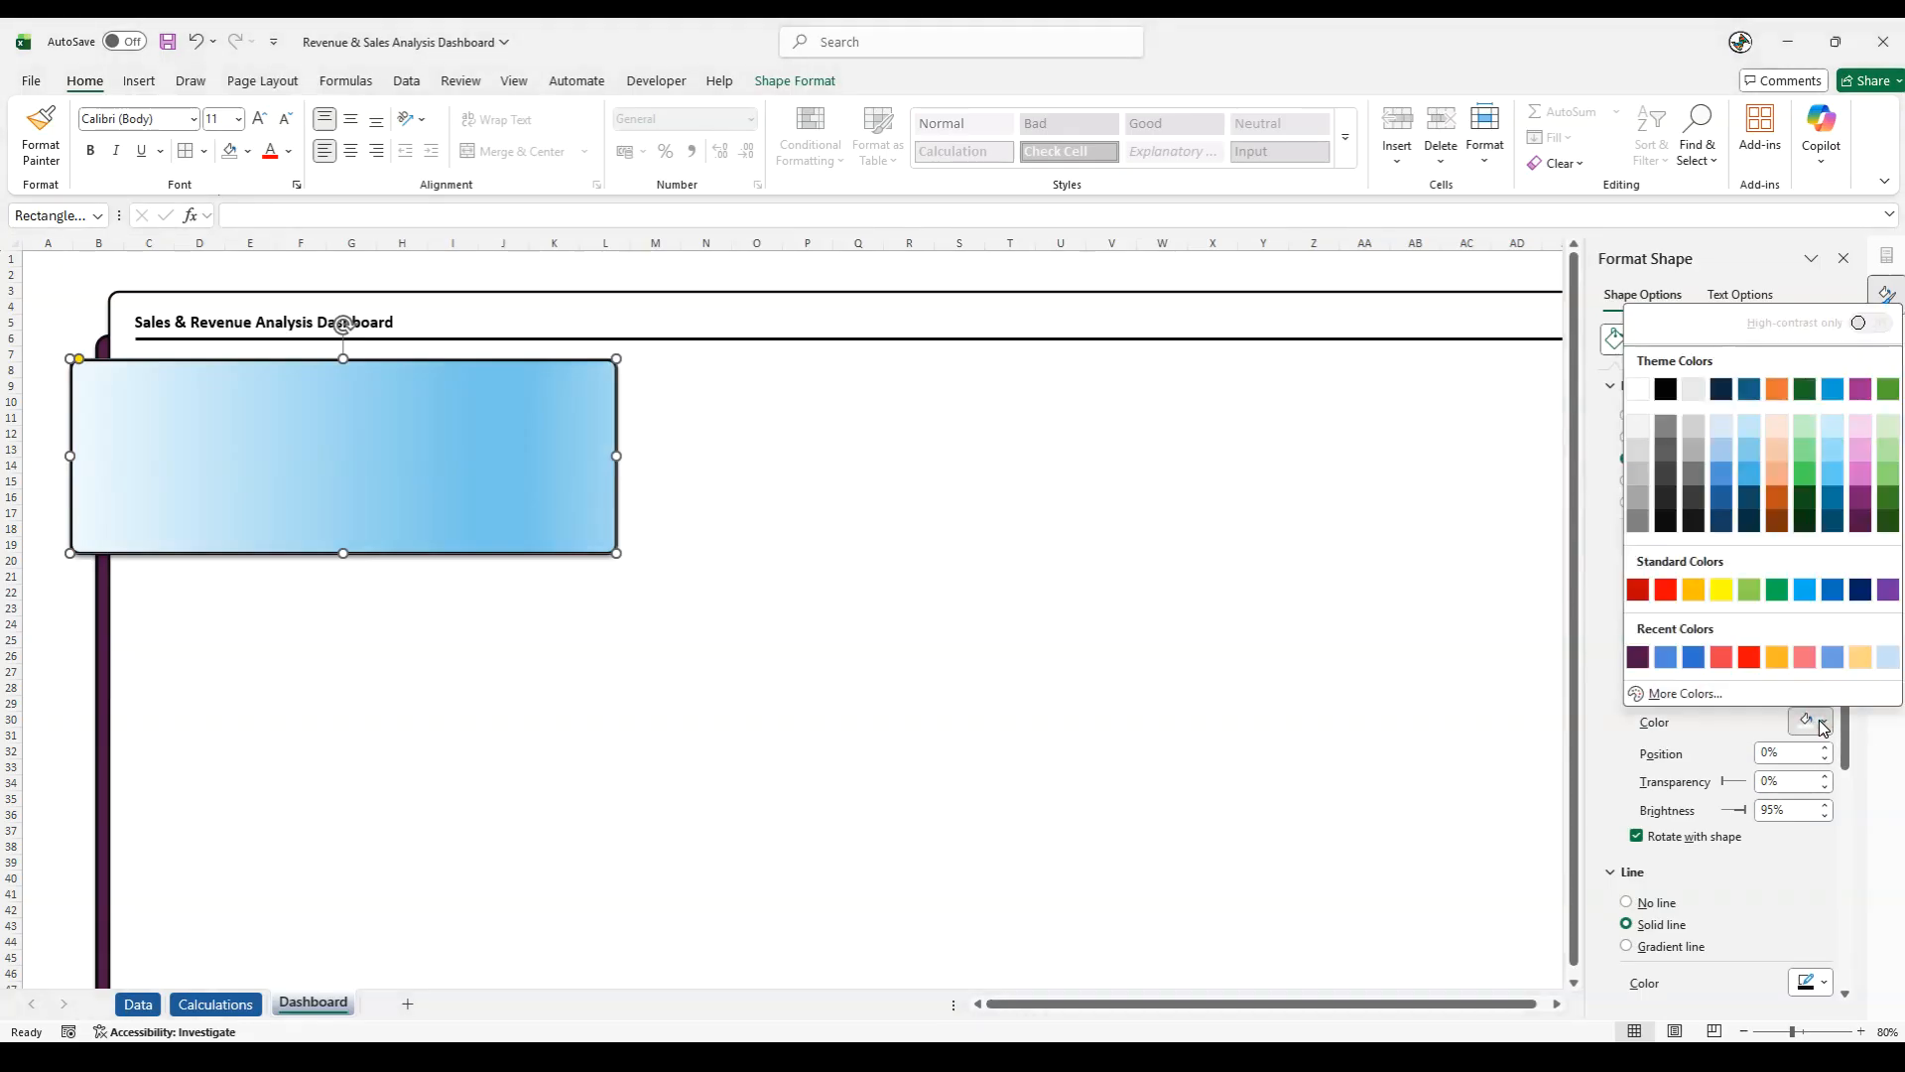
left_click(1684, 693)
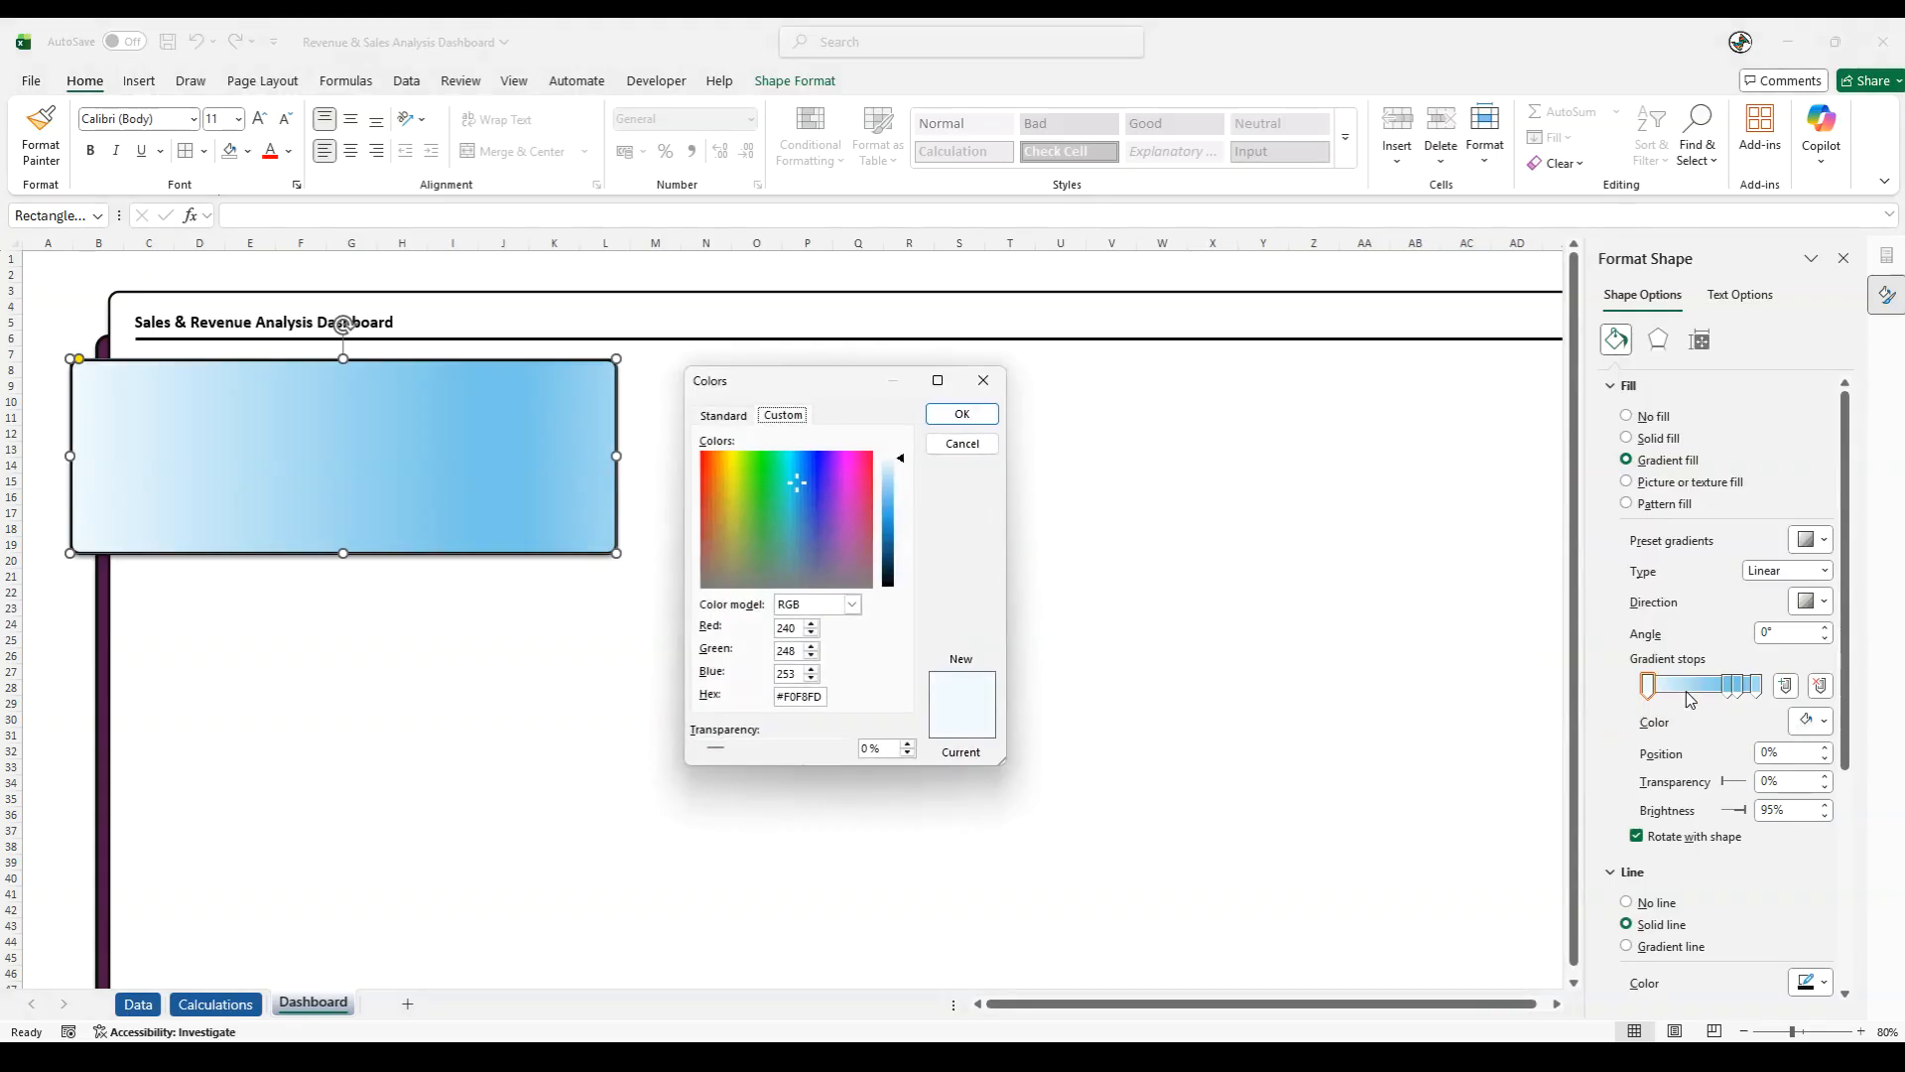
left_click_drag(822, 696, 863, 705)
type("d86ecc")
left_click(961, 414)
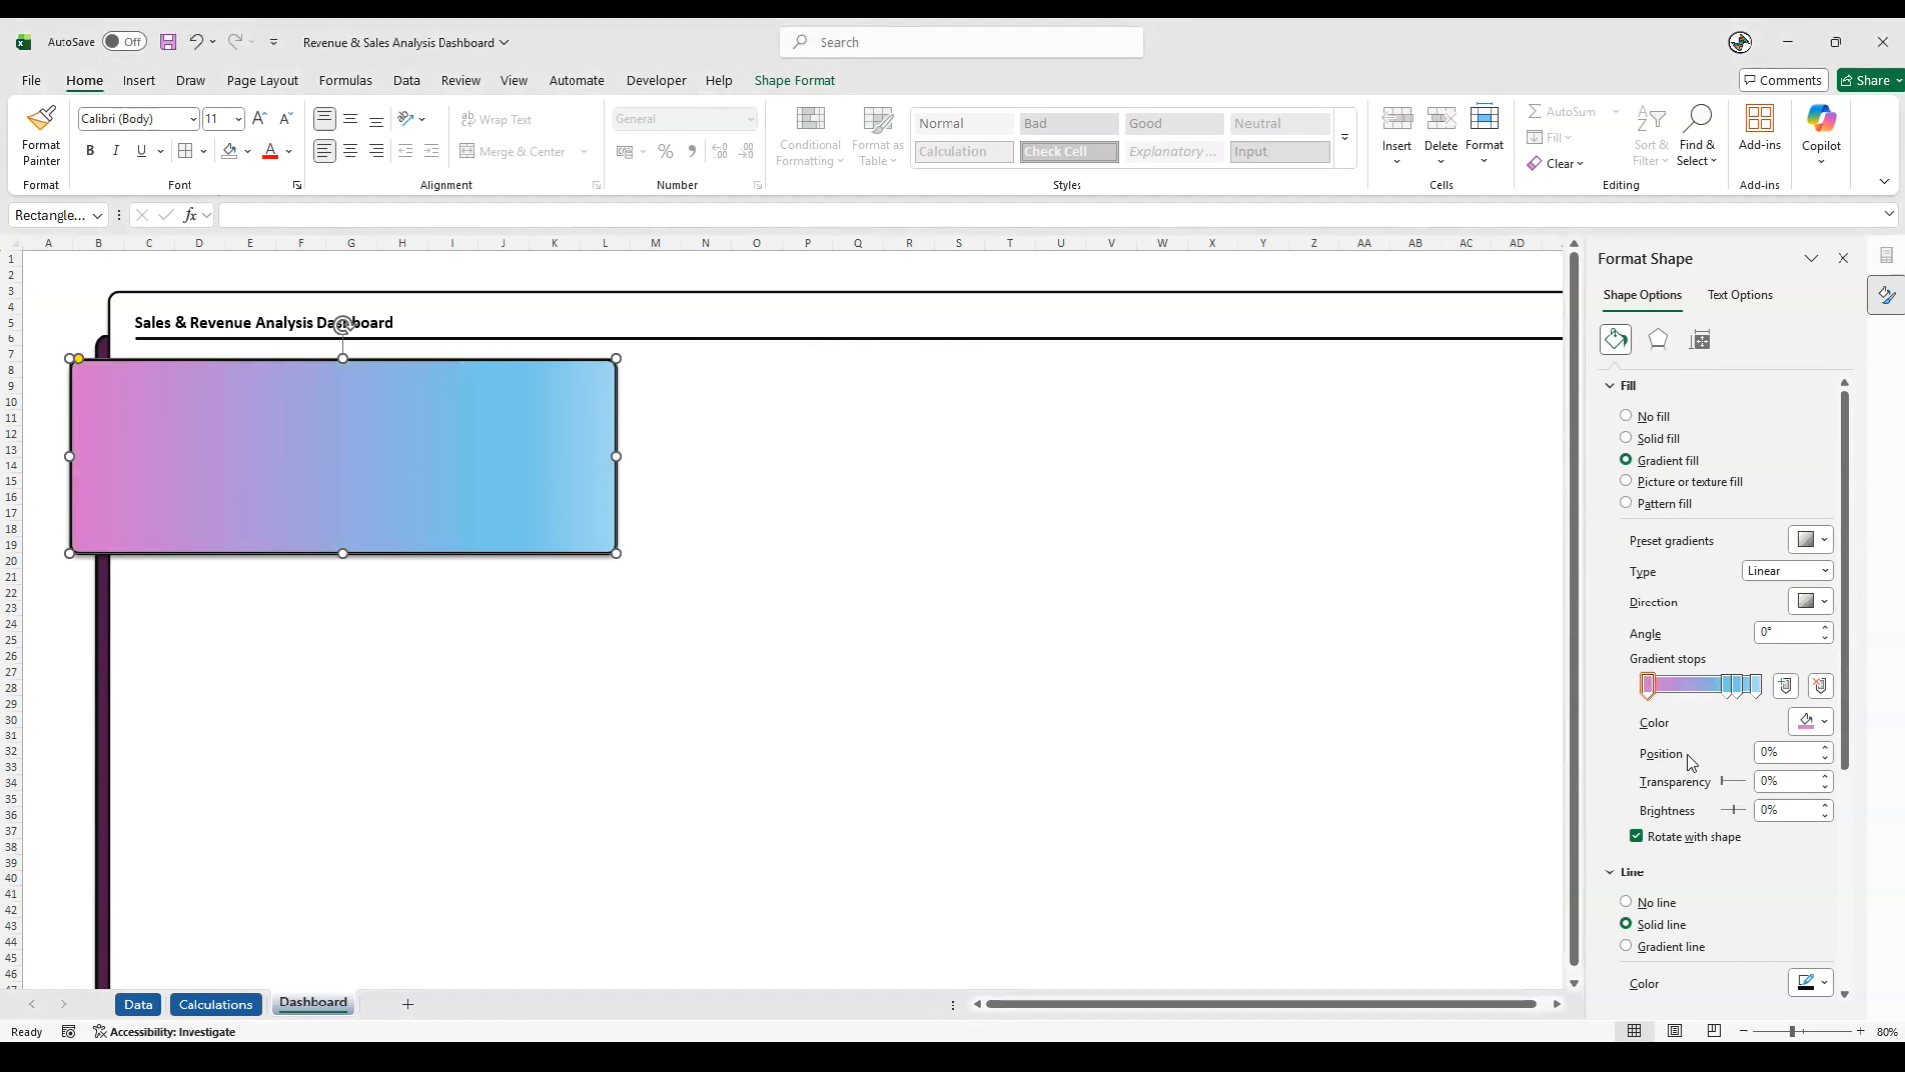
- Set the gradient stop at 74% to the pink hex colour #D86ECC
left_click(1727, 687)
left_click(1821, 723)
left_click(1659, 688)
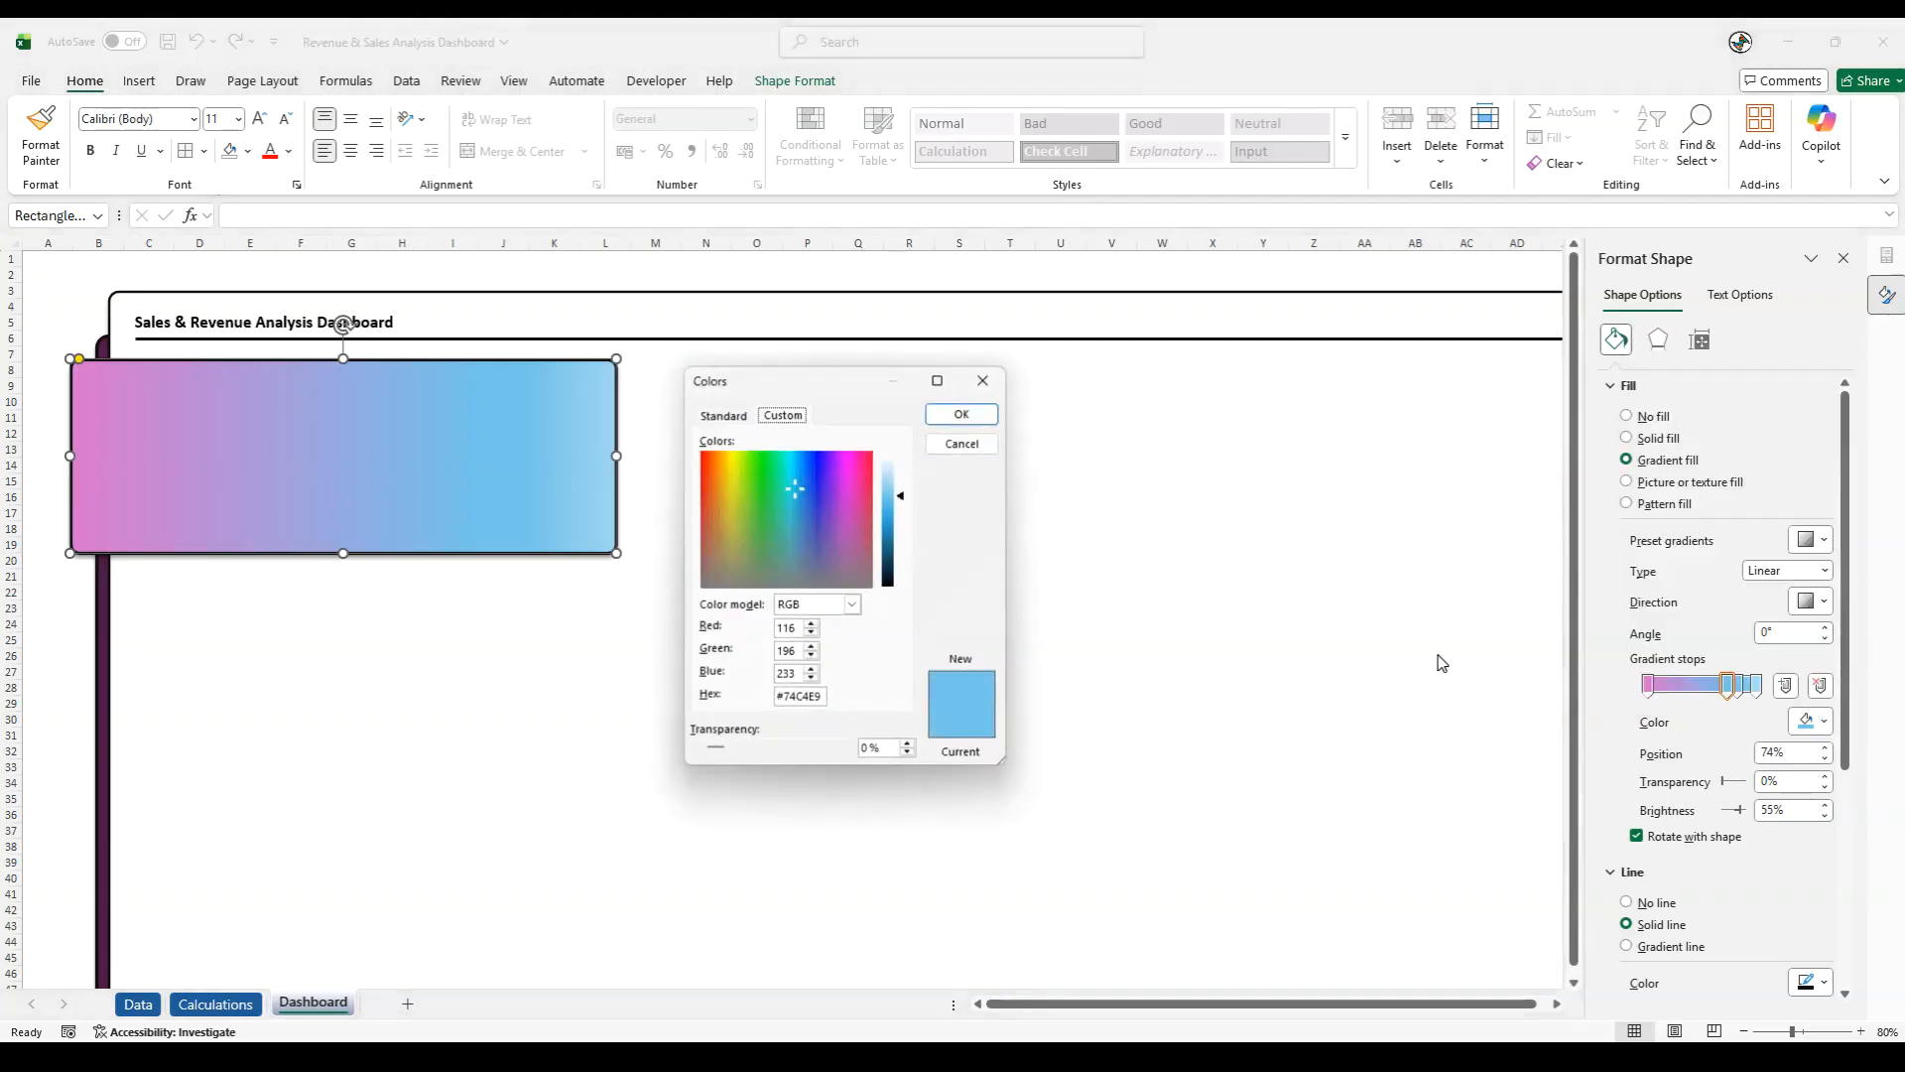
left_click_drag(789, 696, 907, 702)
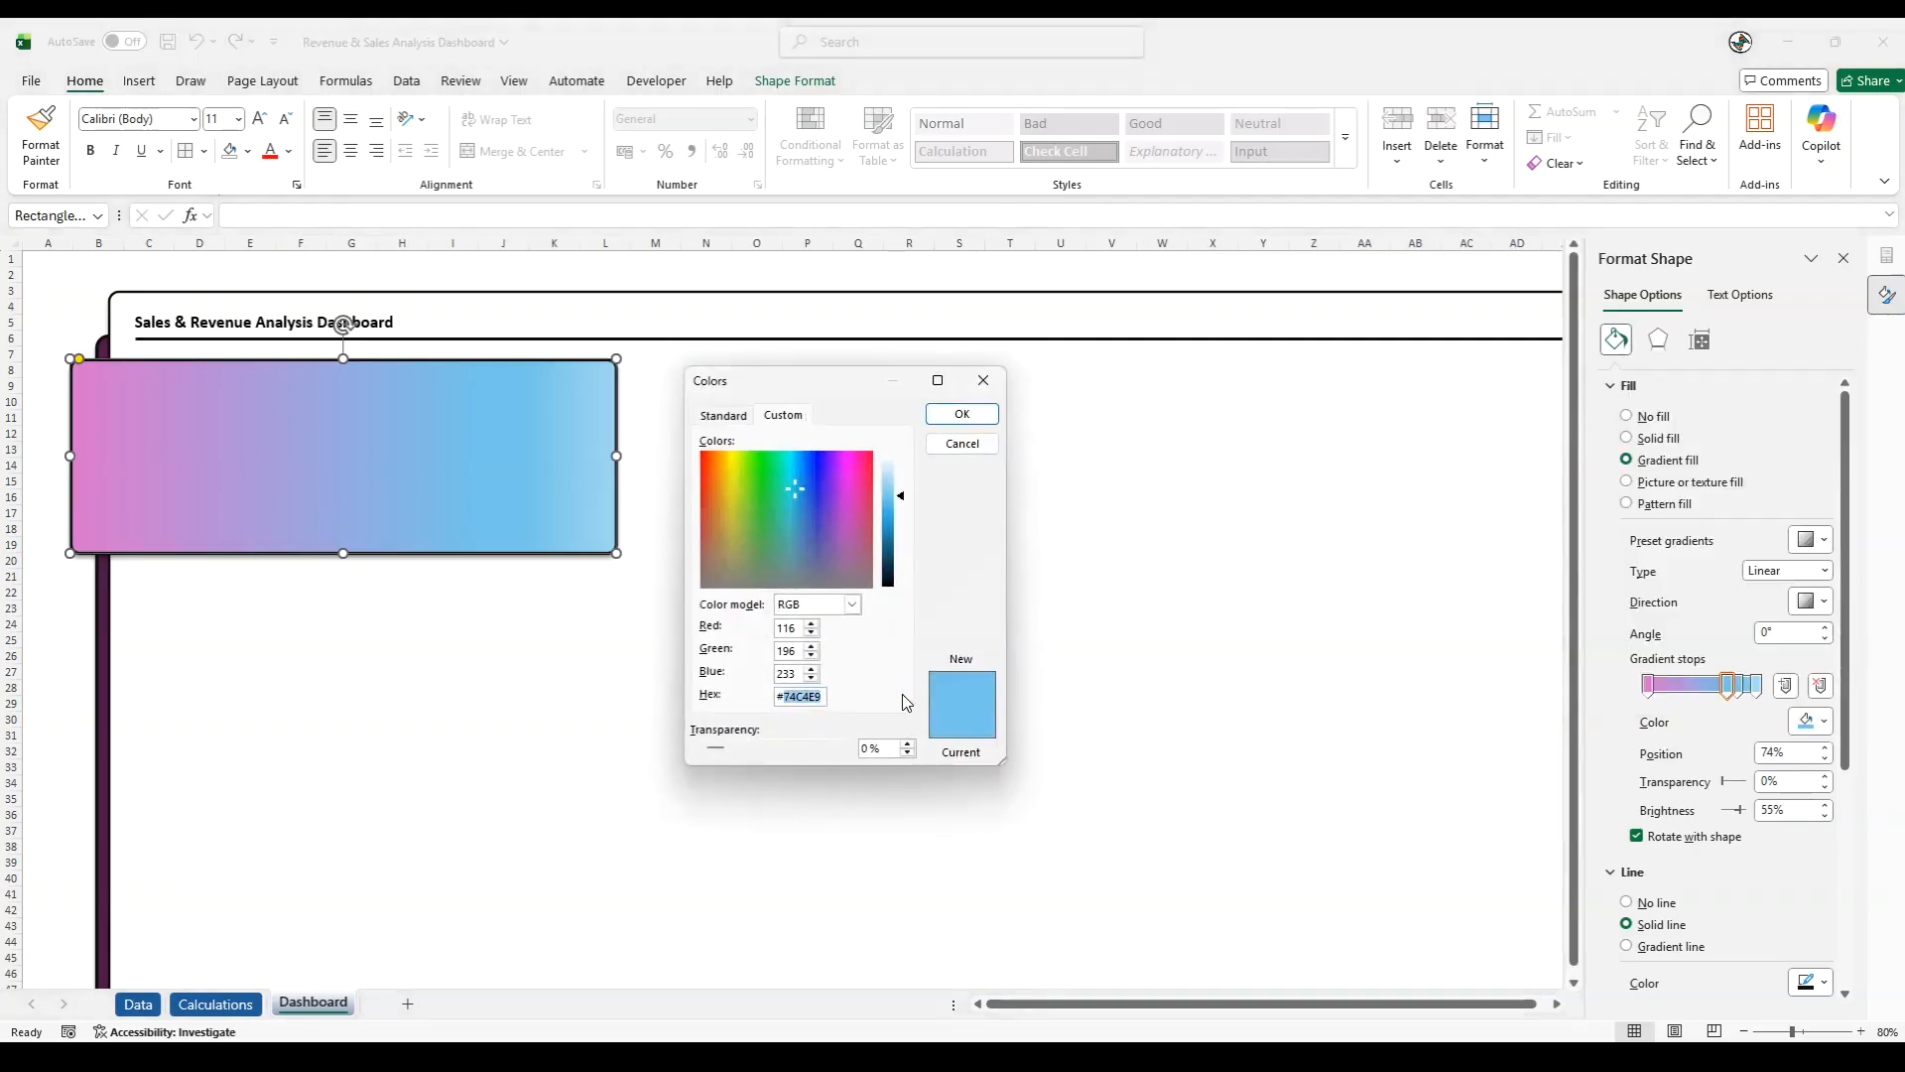
type("d86ecd")
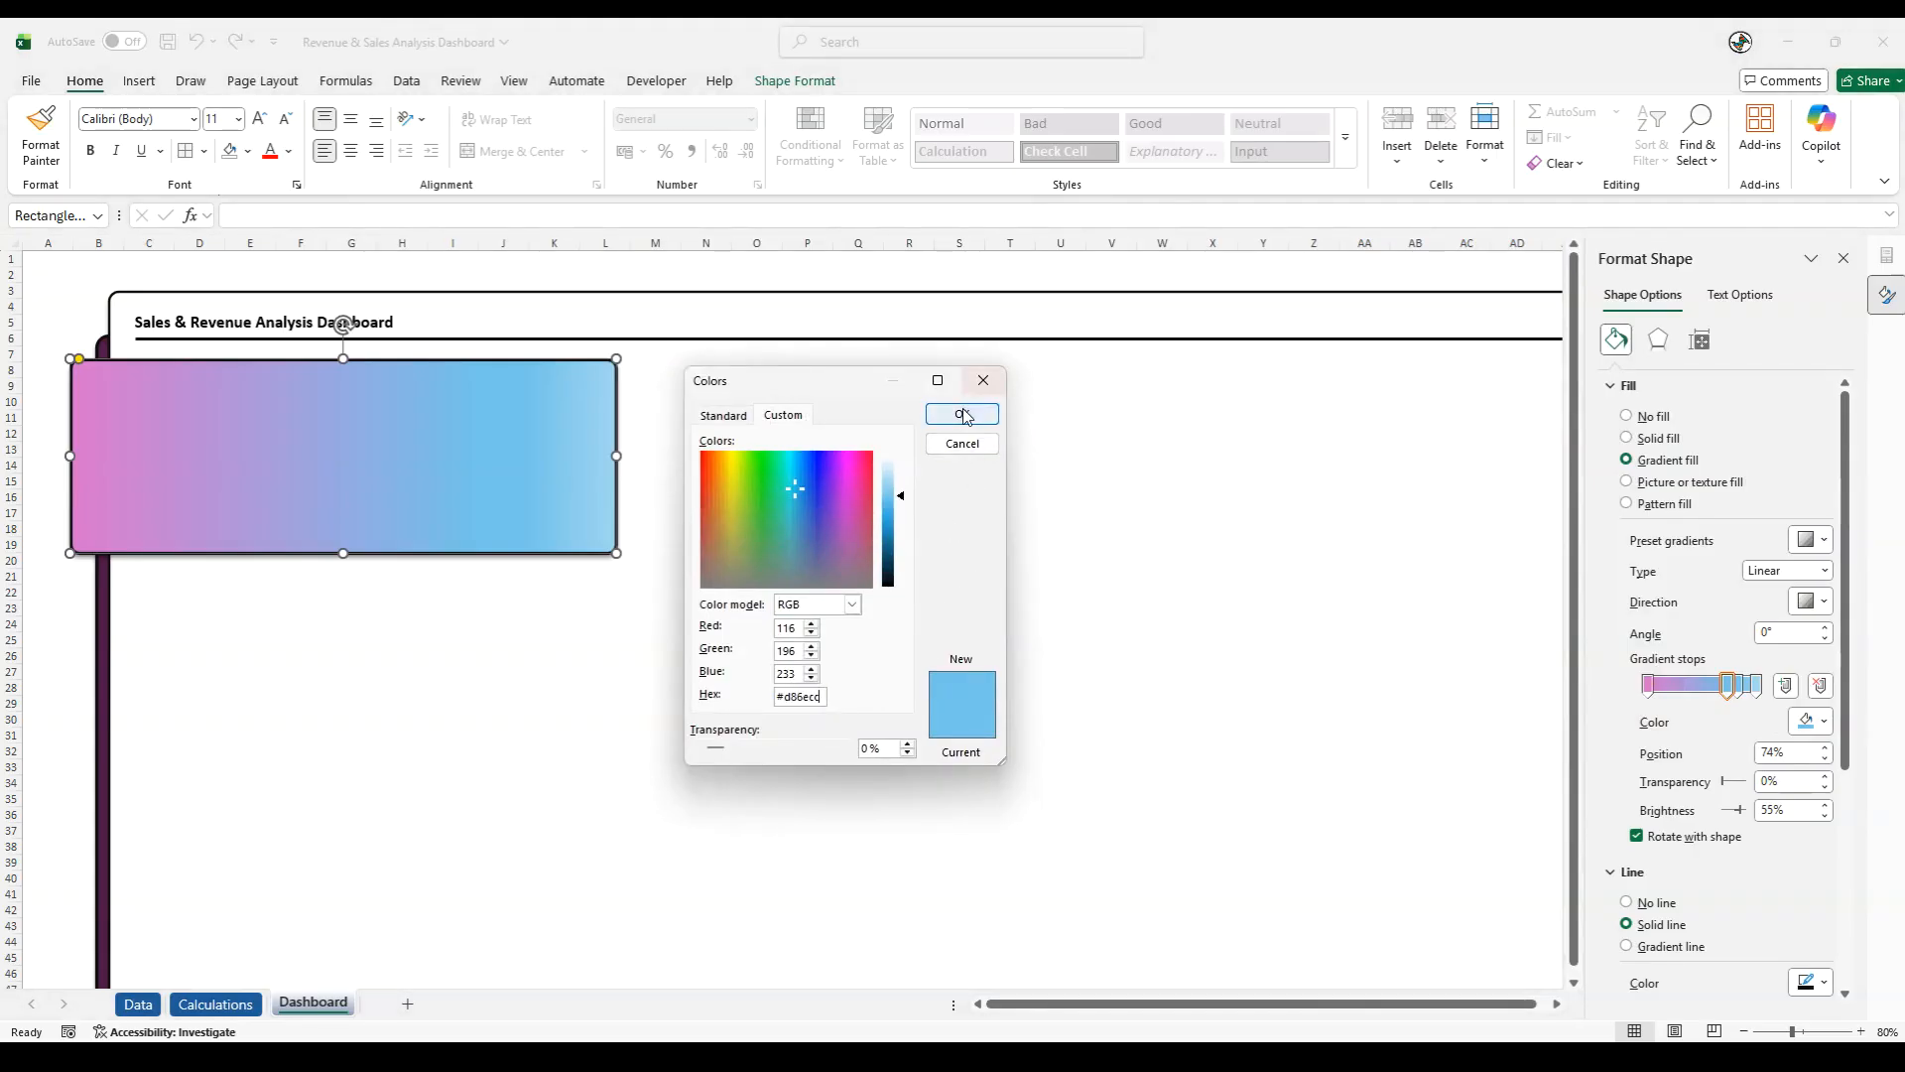
left_click(962, 413)
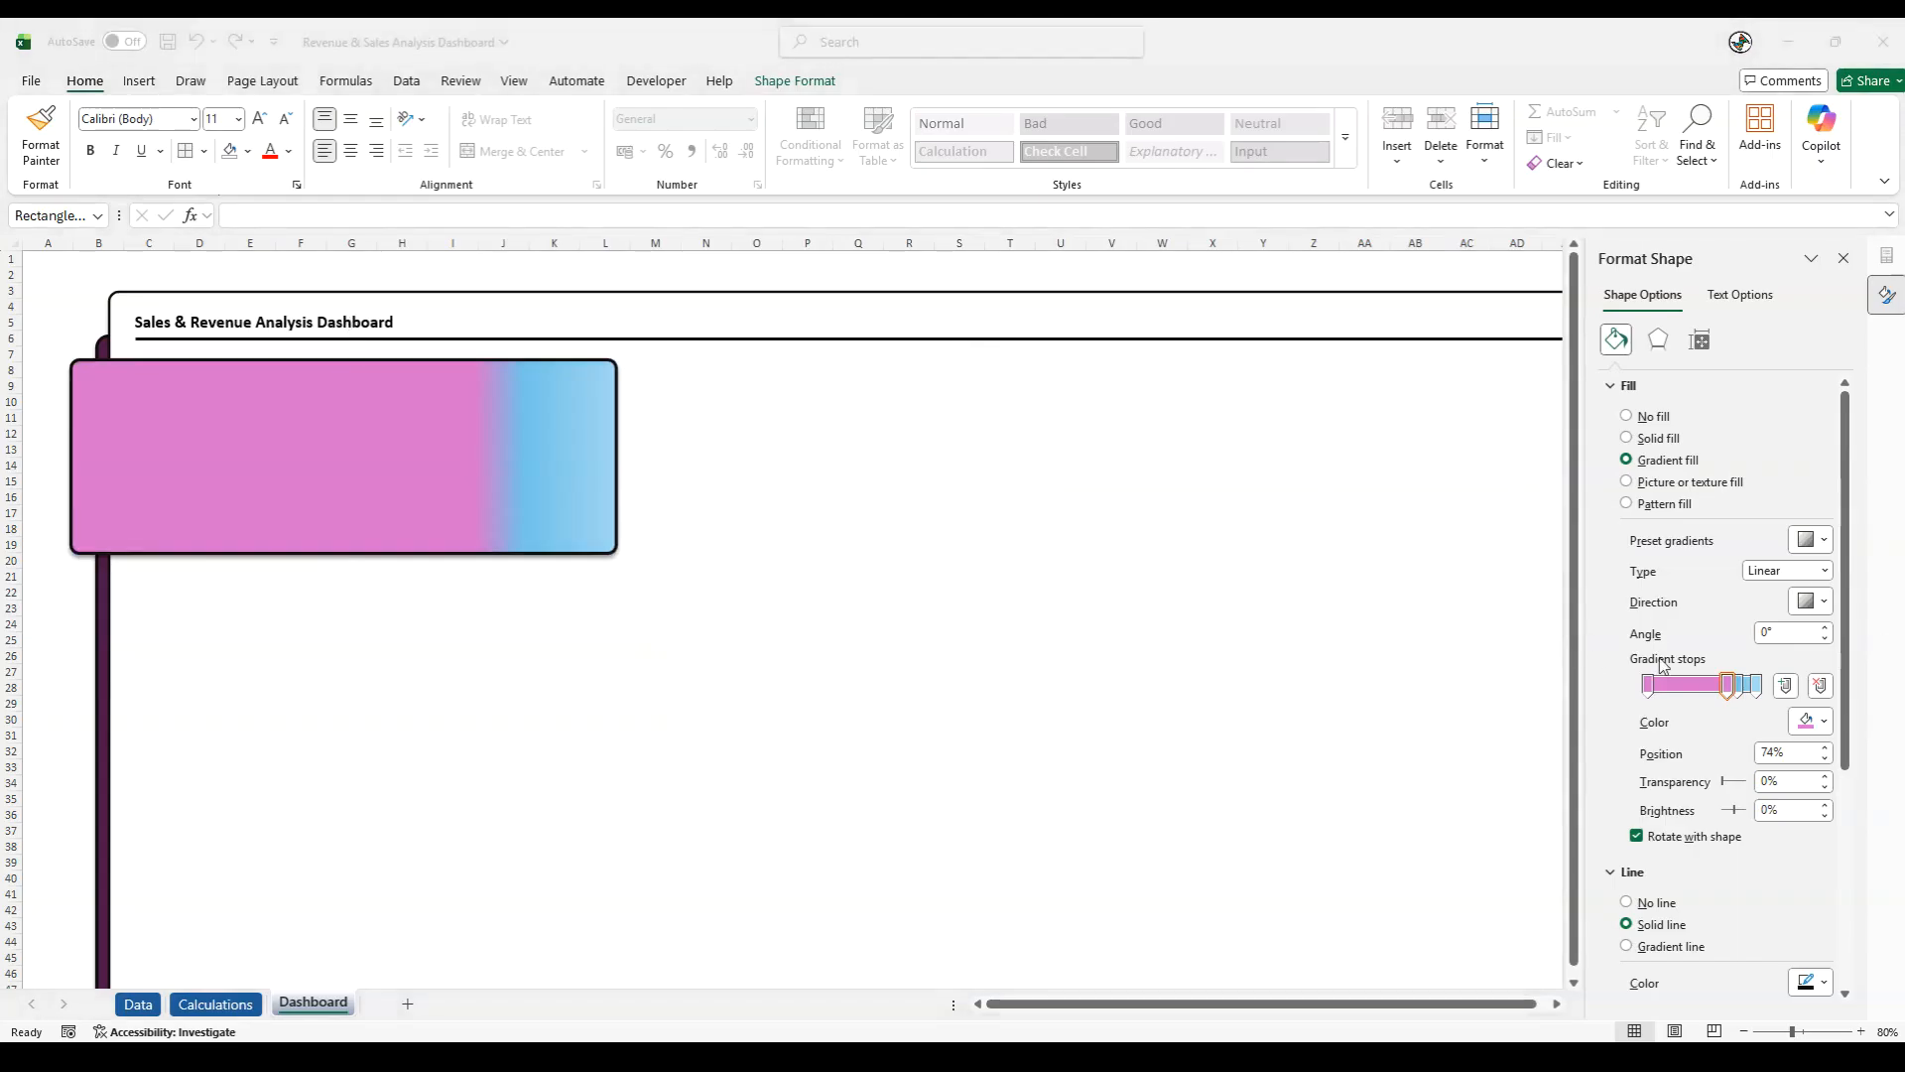
- Set the gradient stop at 74% to the dark grey hex colour #404040
left_click(1811, 722)
left_click(1698, 685)
left_click_drag(783, 696, 865, 697)
type("404040")
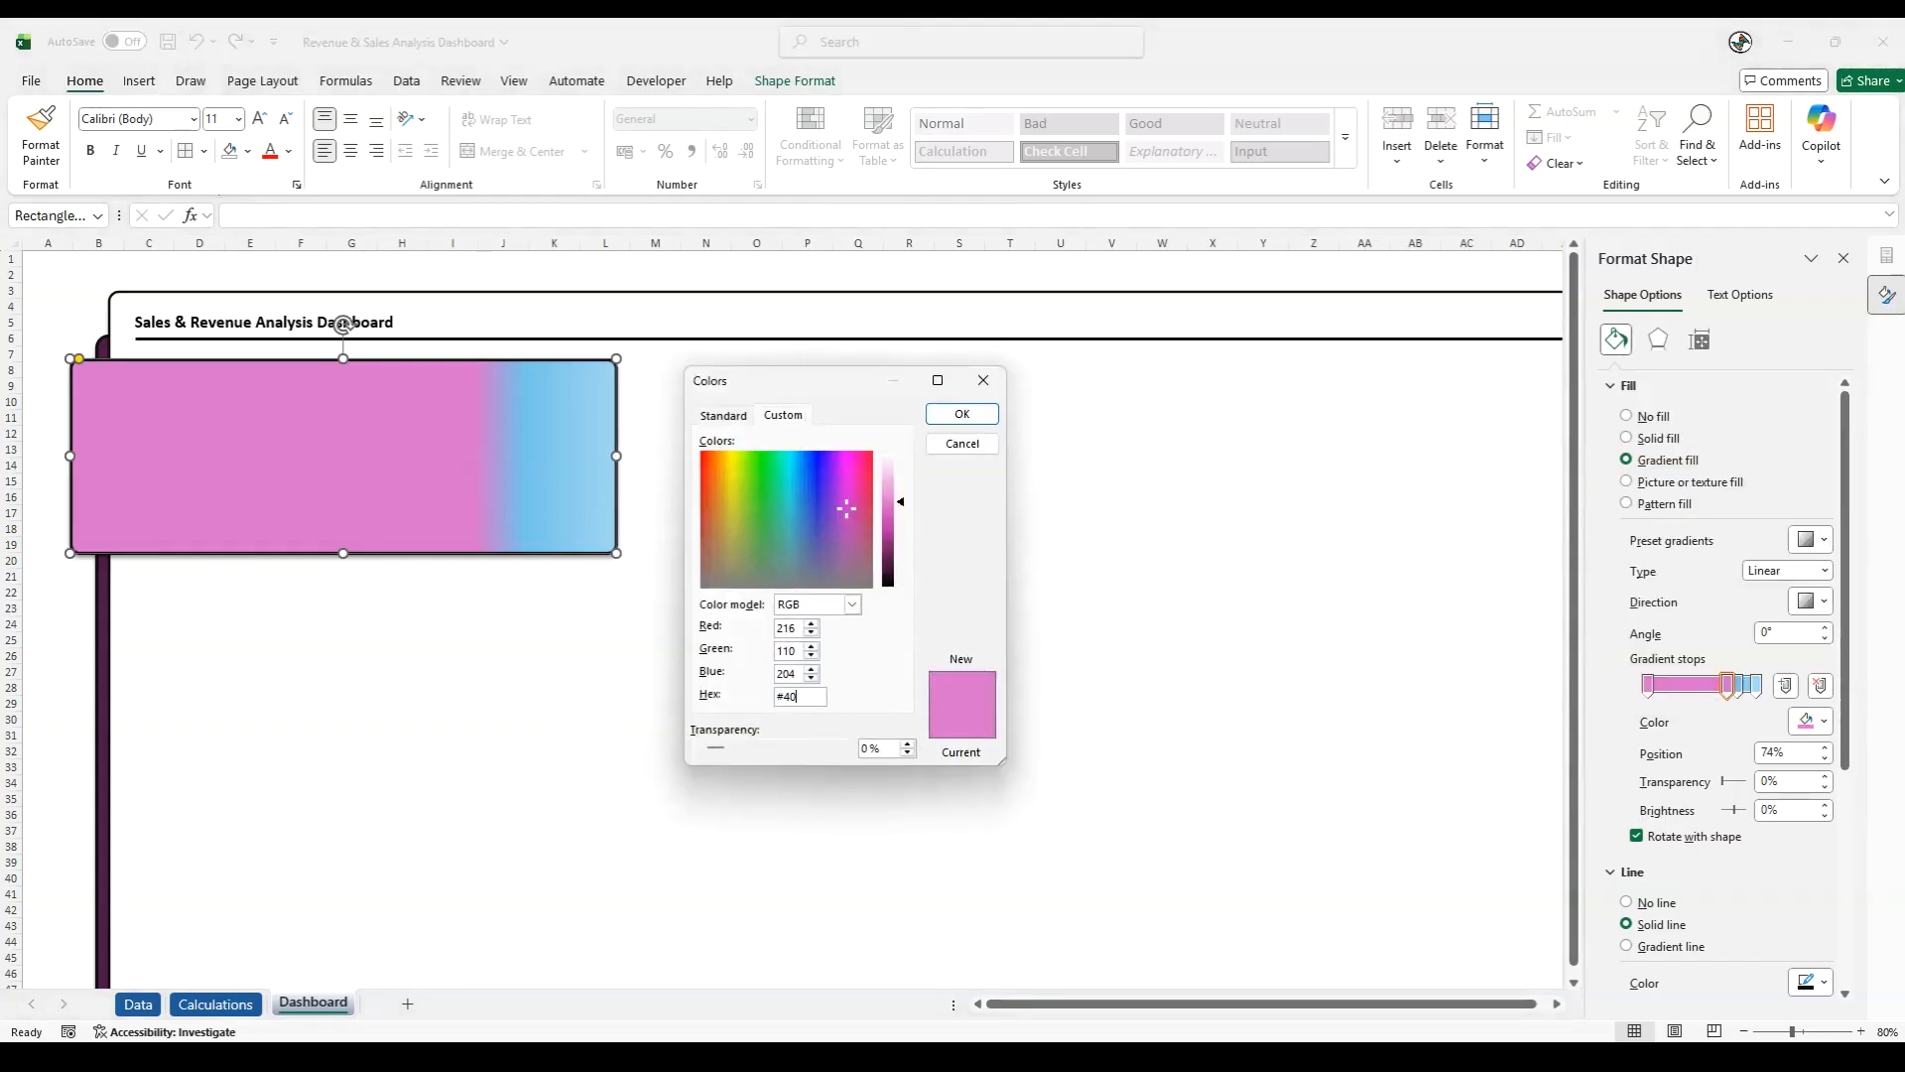
left_click(965, 413)
- Set the gradient stop at 83% to the dark grey hex colour #404040
left_click(1755, 687)
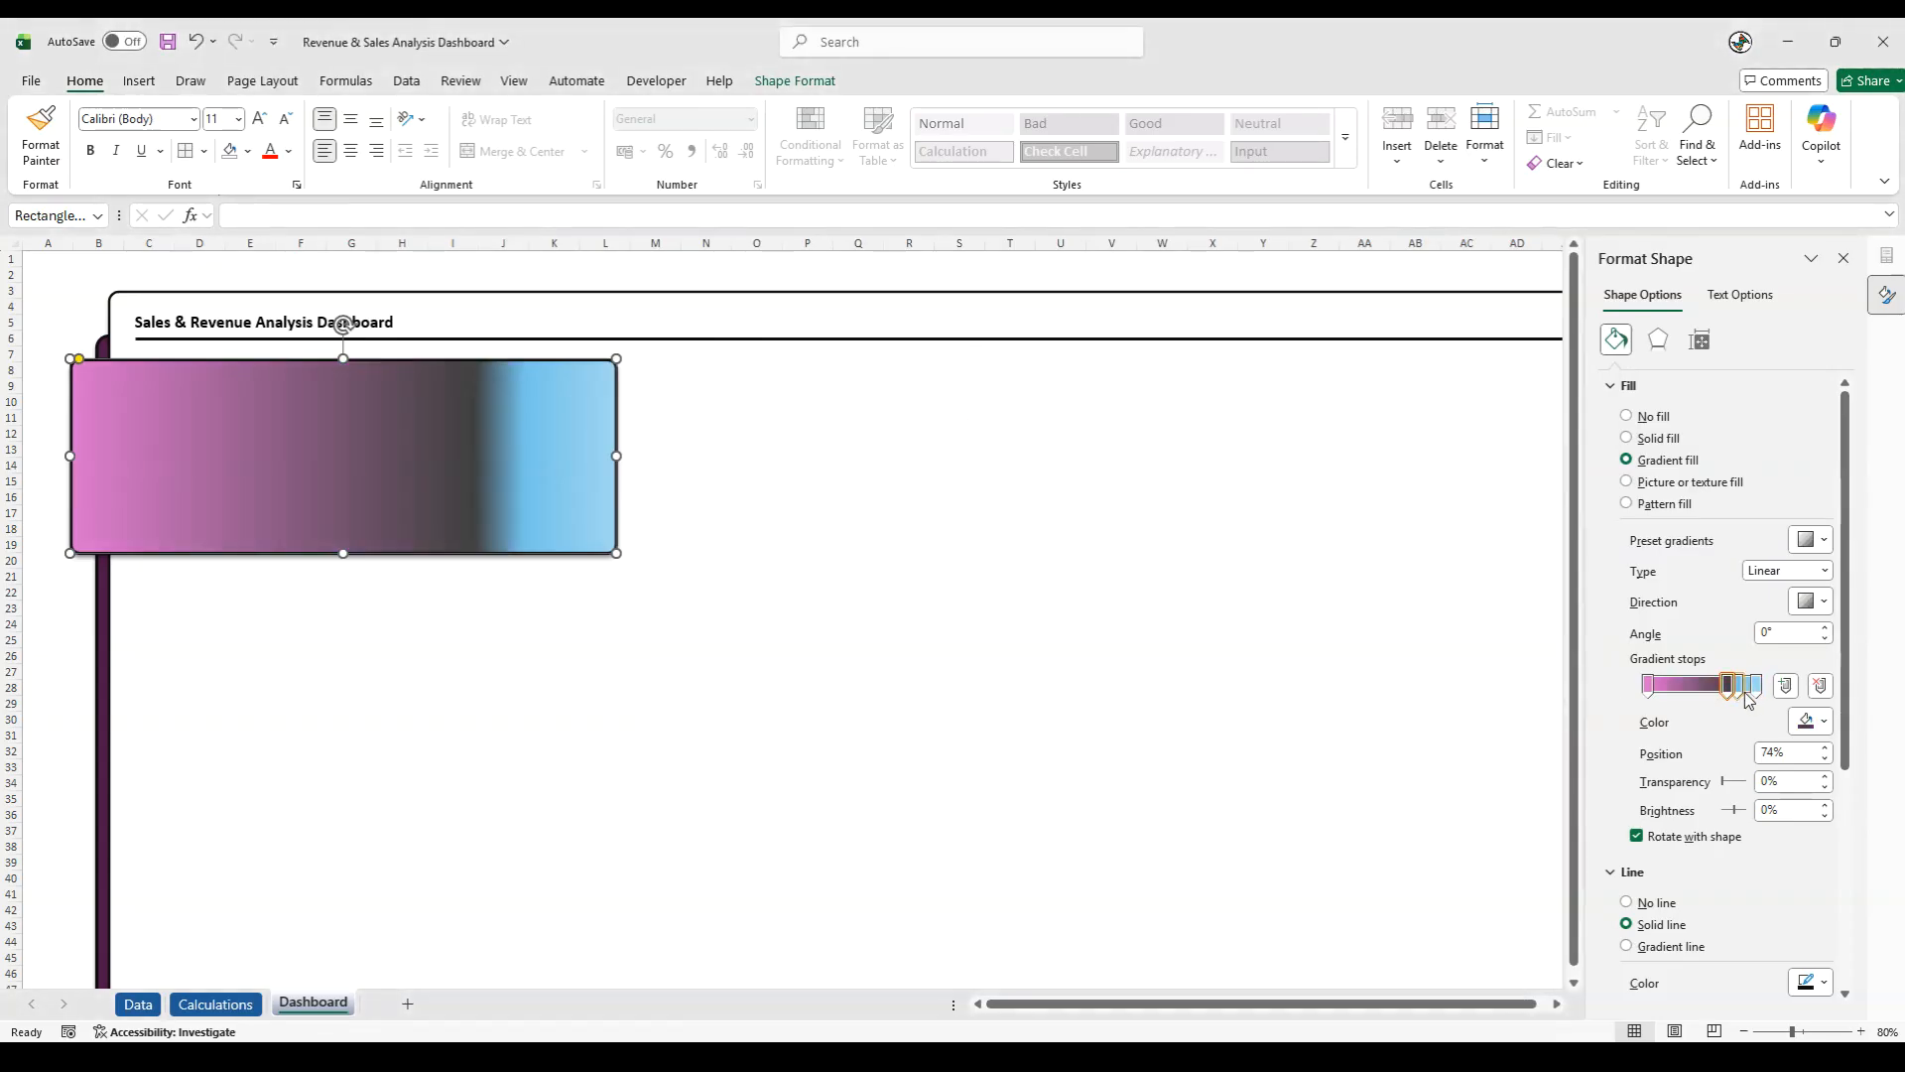
left_click(1813, 724)
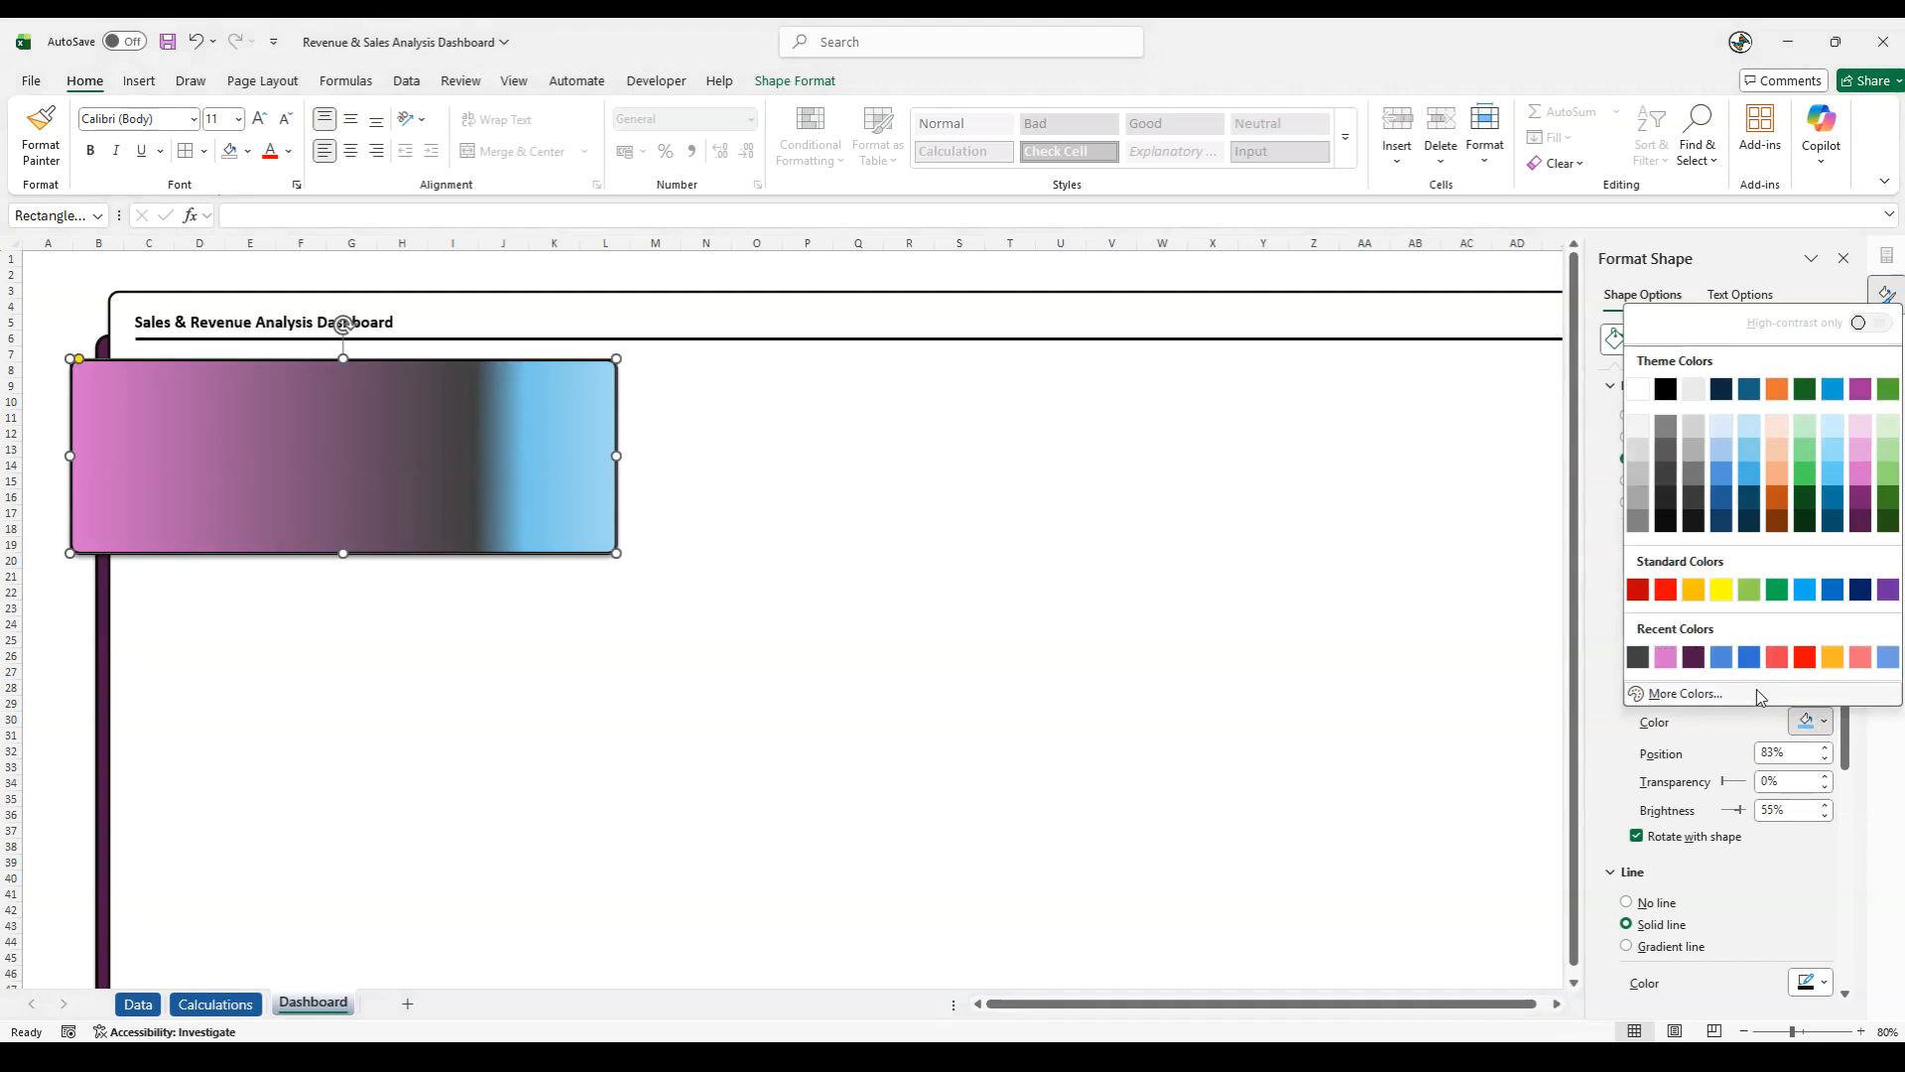
left_click(1714, 696)
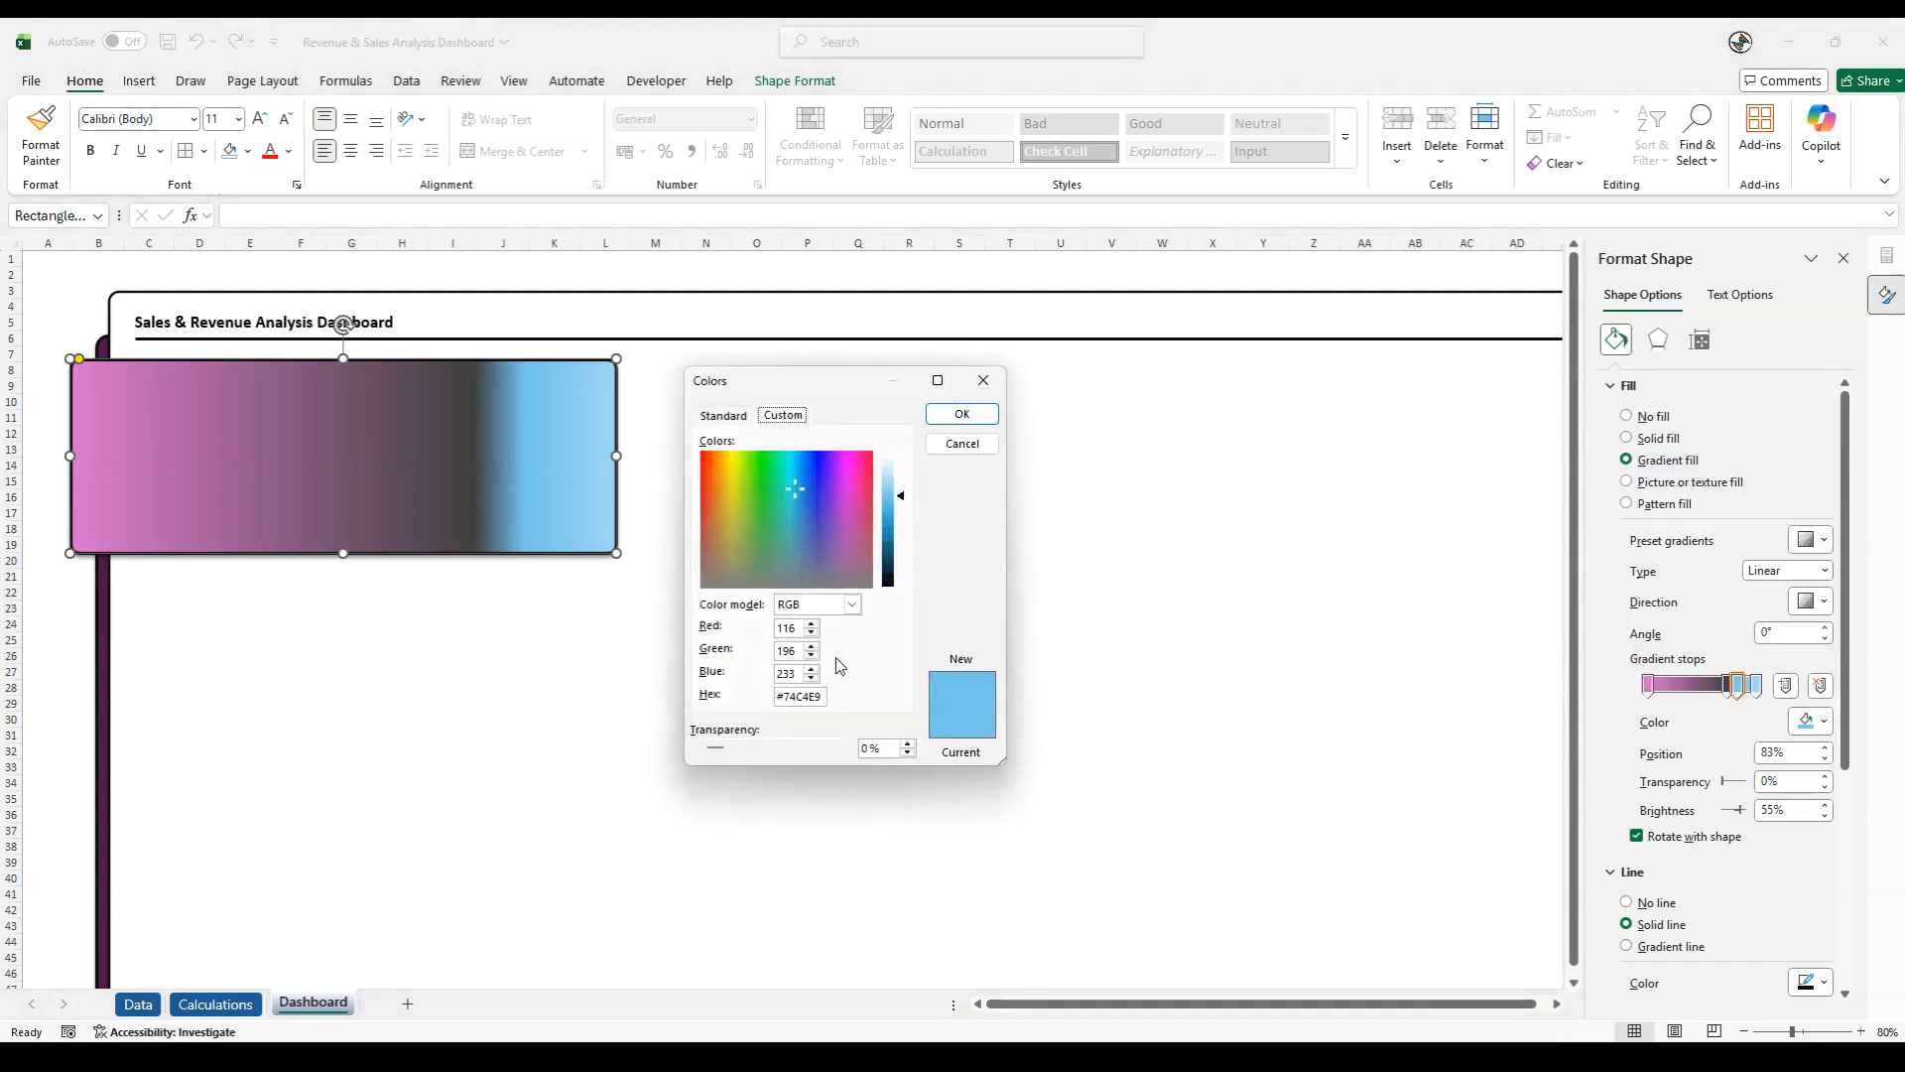
triple_click(783, 699)
type("#404040")
left_click(958, 413)
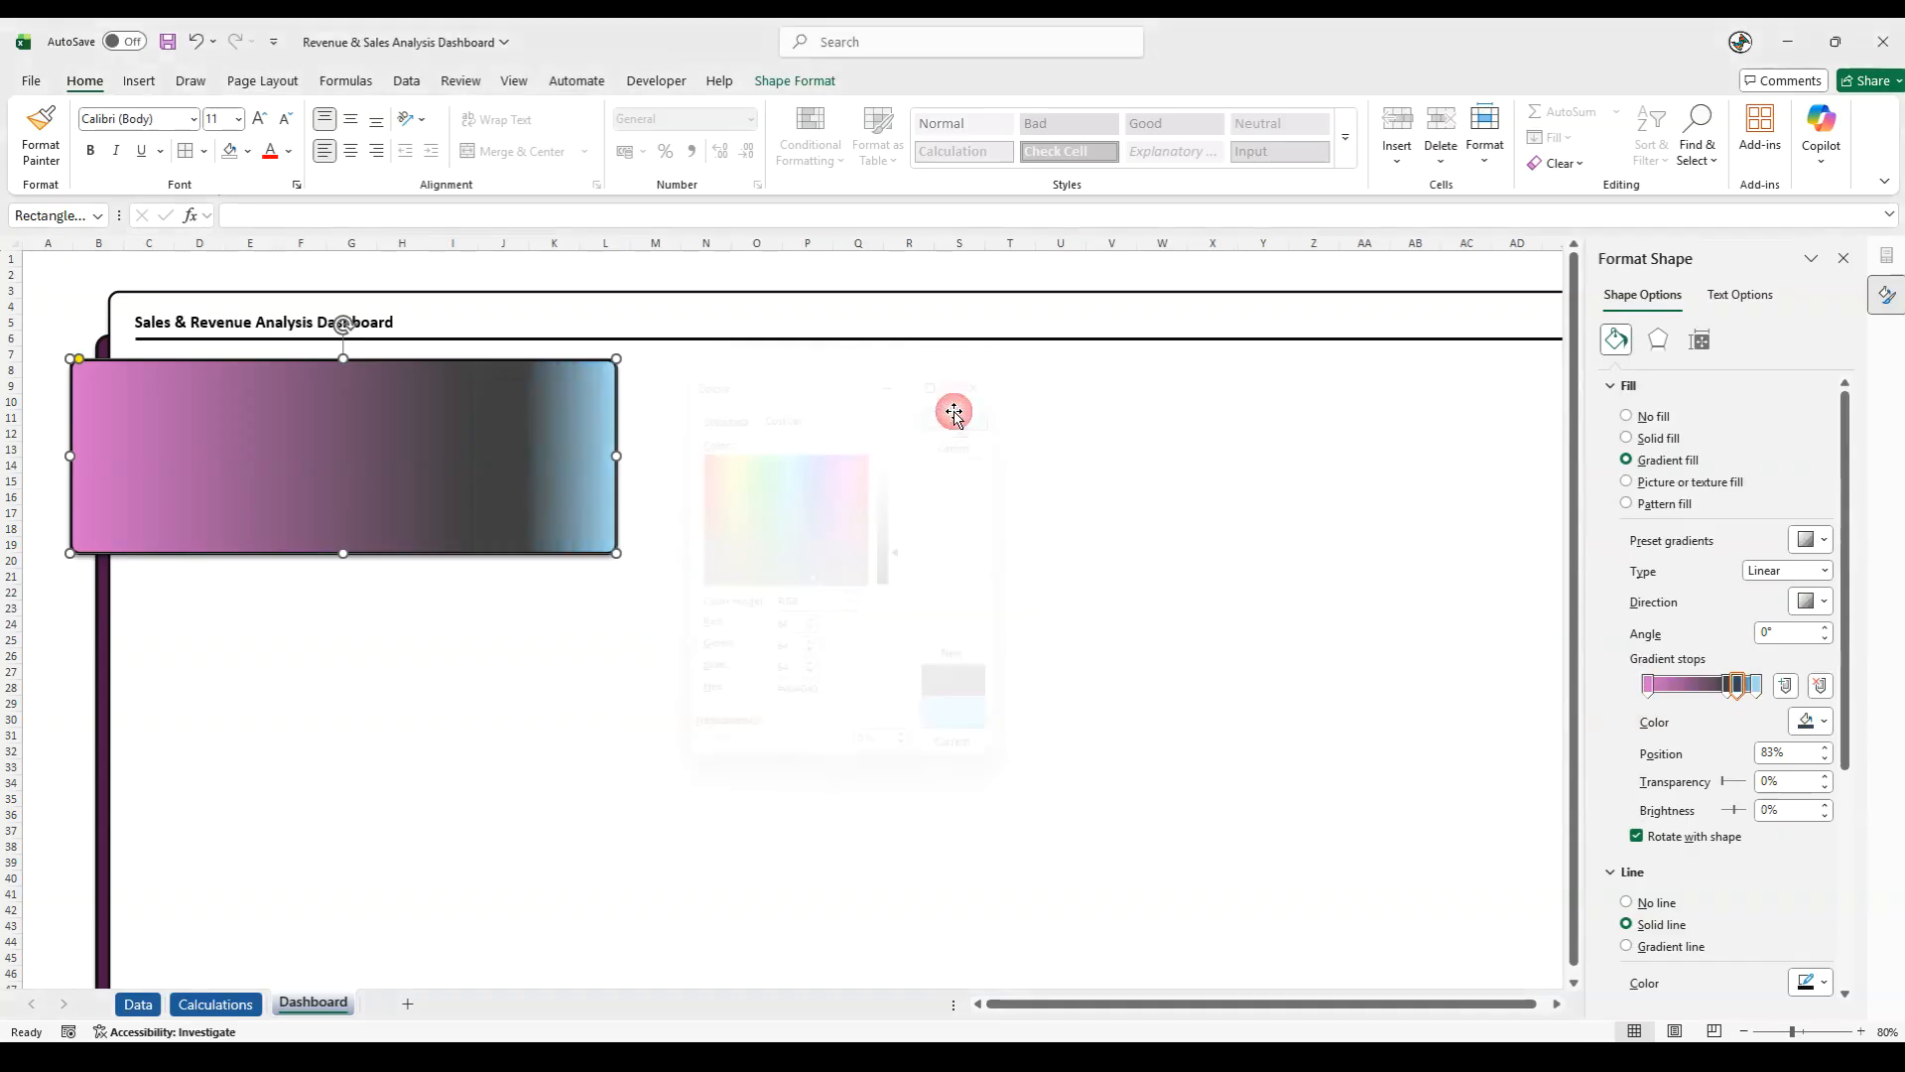
- Set the last gradient stop, at 100%, to the recently used dark grey #404040 and deselect the rectangle
left_click(1756, 684)
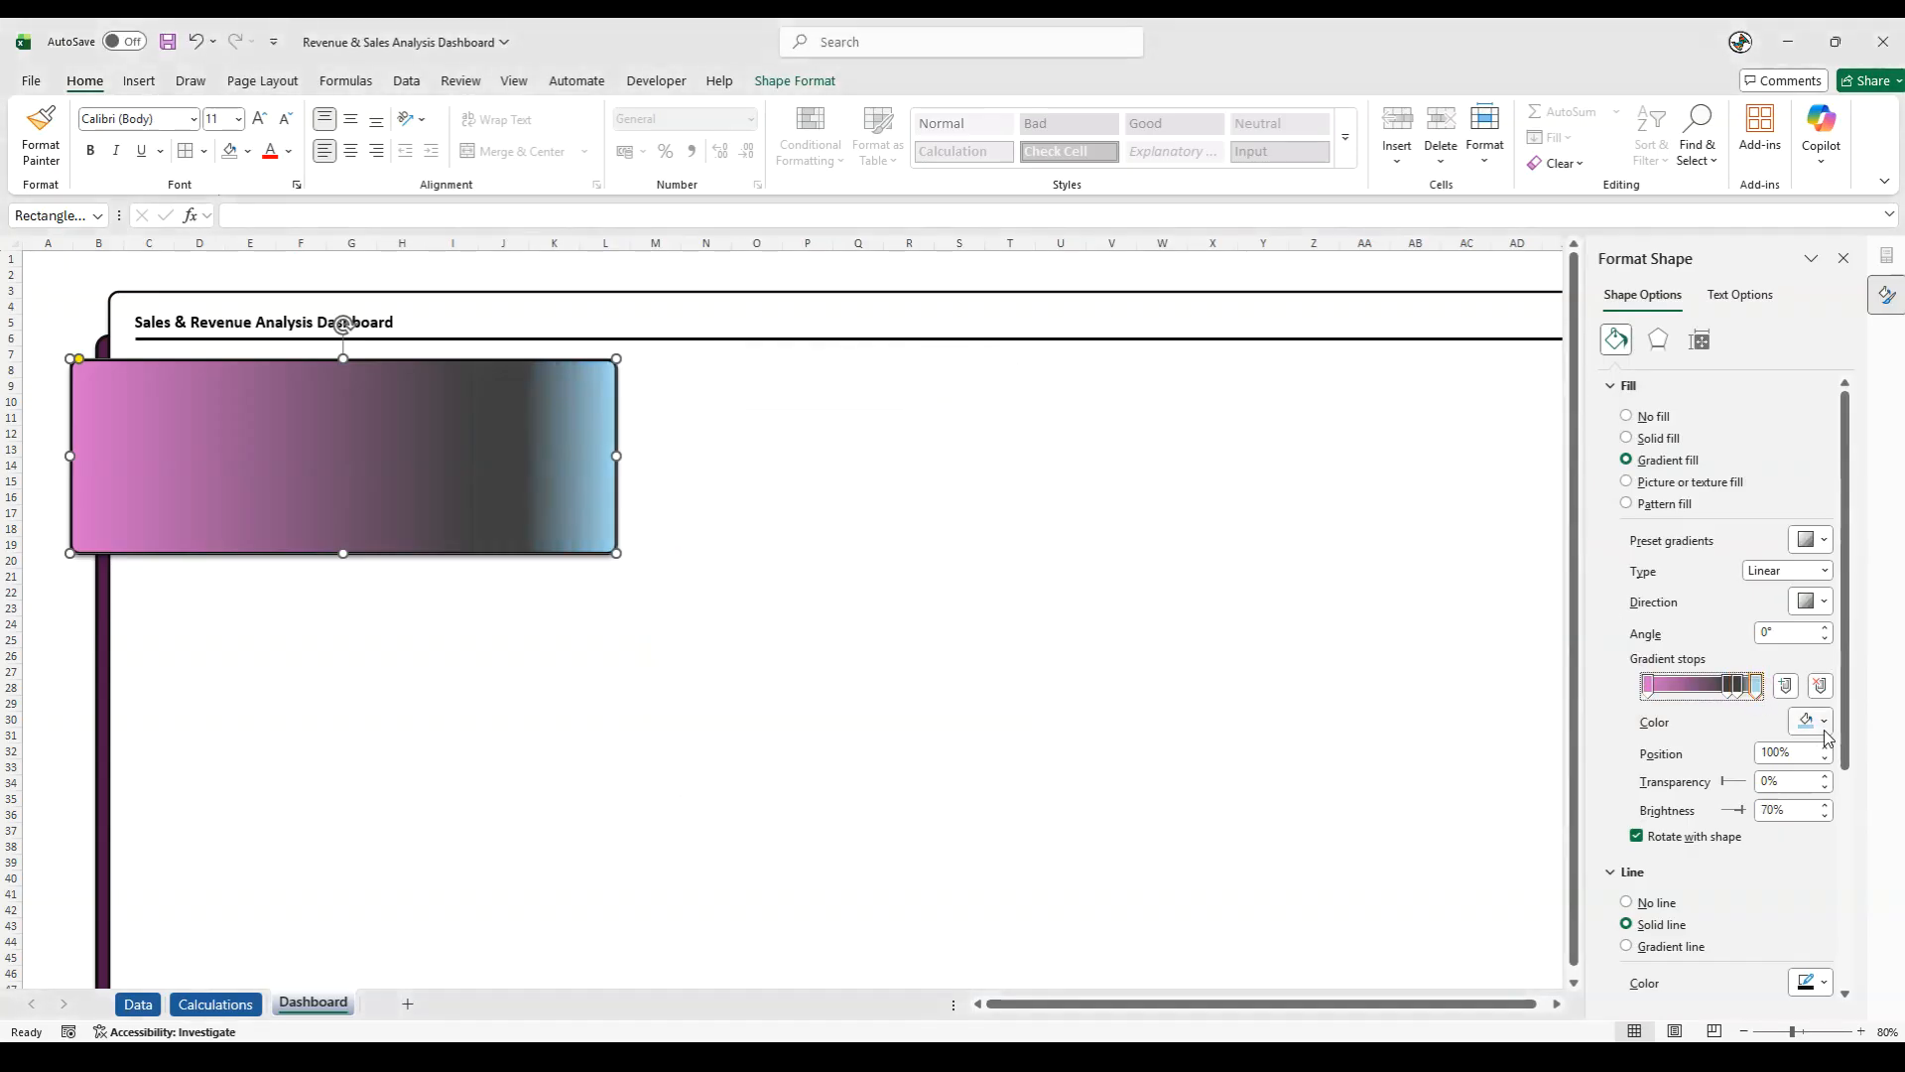
left_click(1812, 721)
left_click(1638, 657)
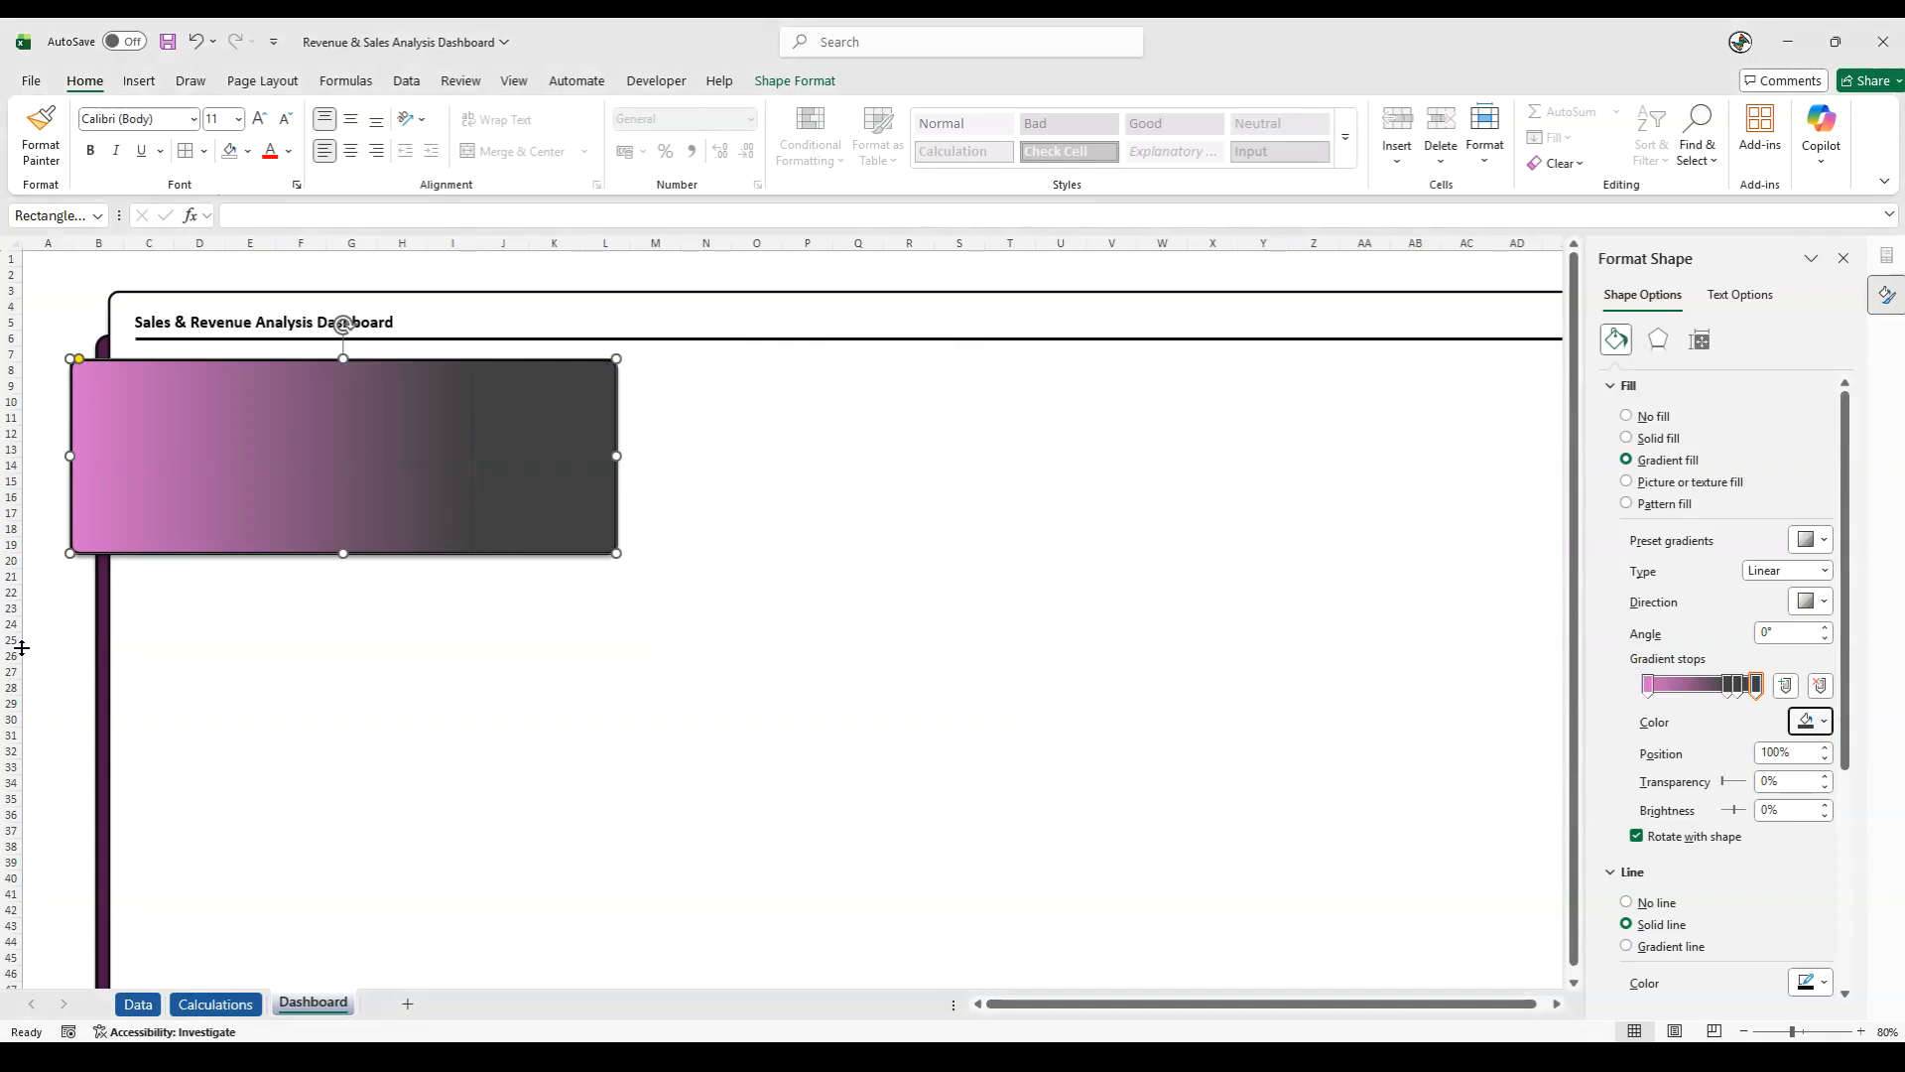
left_click(35, 626)
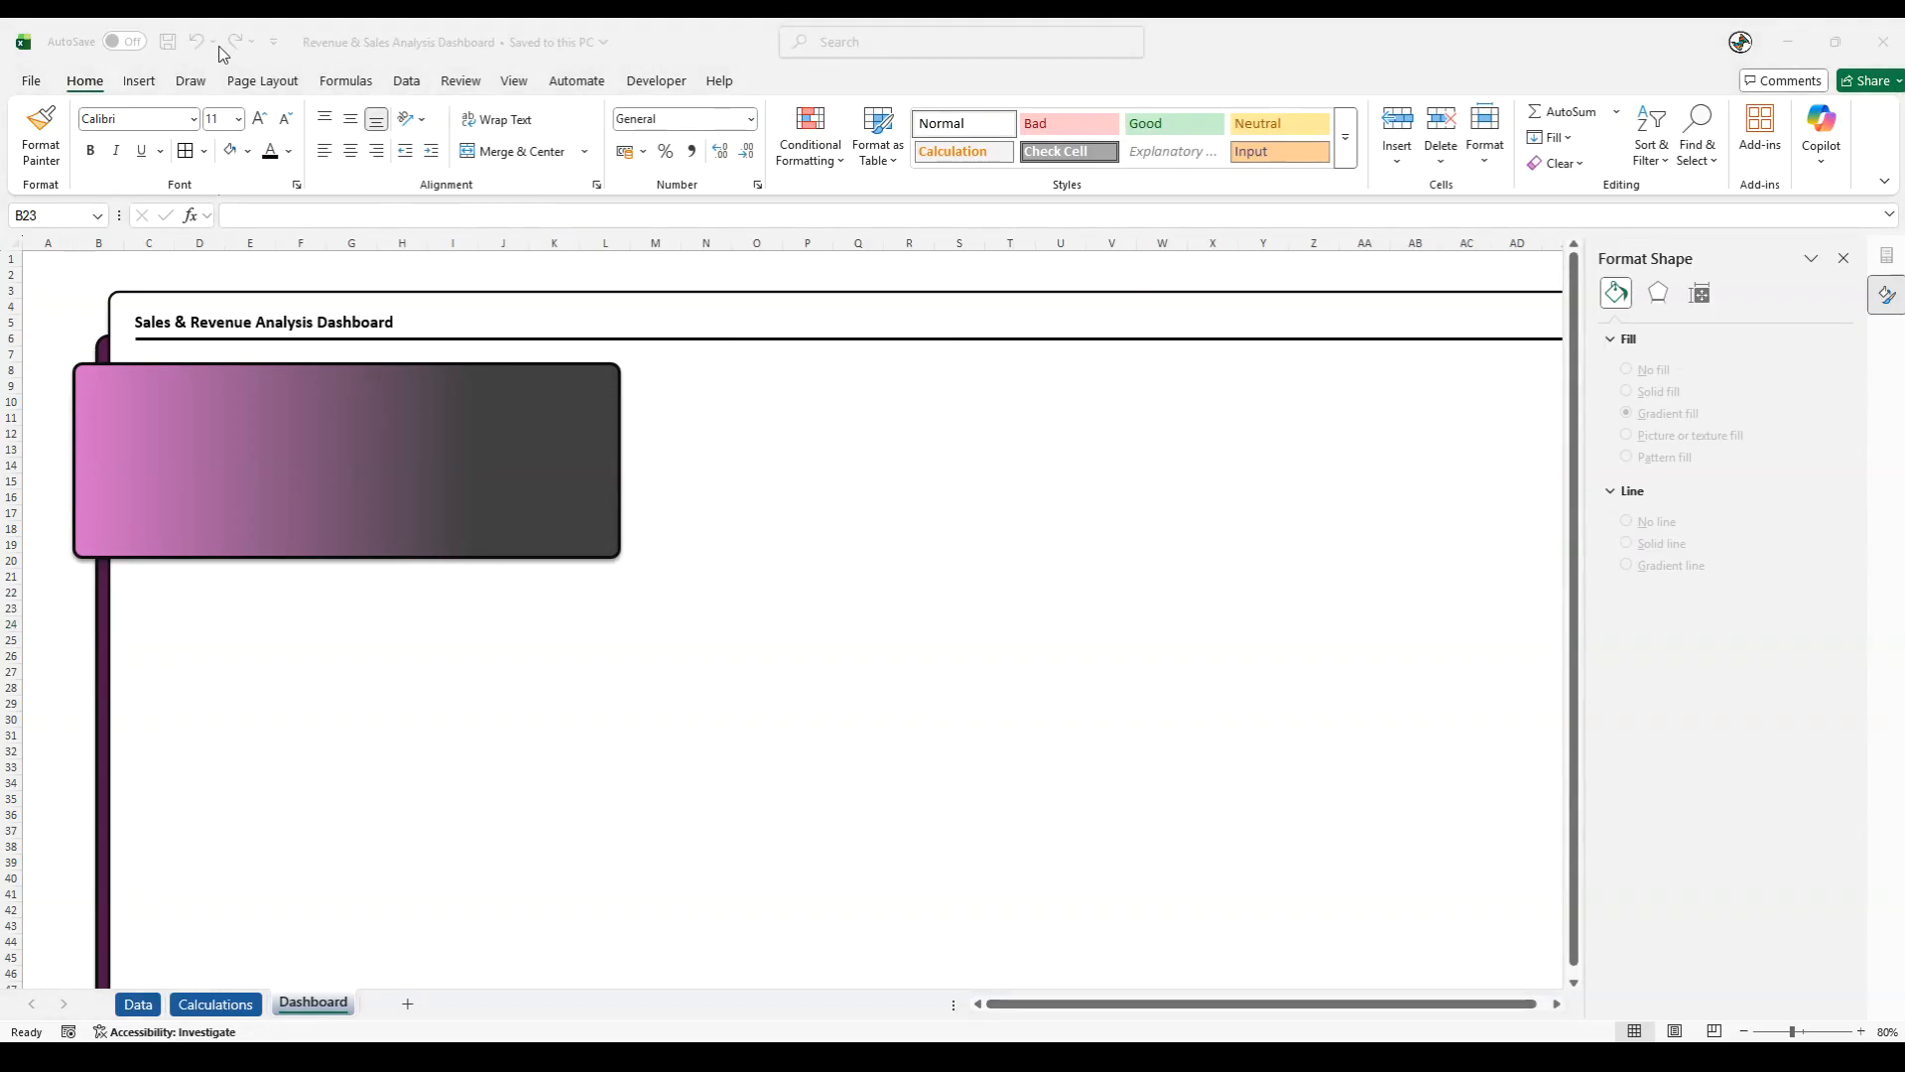
- Insert a rounded rectangle of 2.54 by 2.54 cm and place it below the gradient panel, around columns I to J, rows 24 to 28
left_click(142, 81)
left_click(138, 81)
left_click(340, 162)
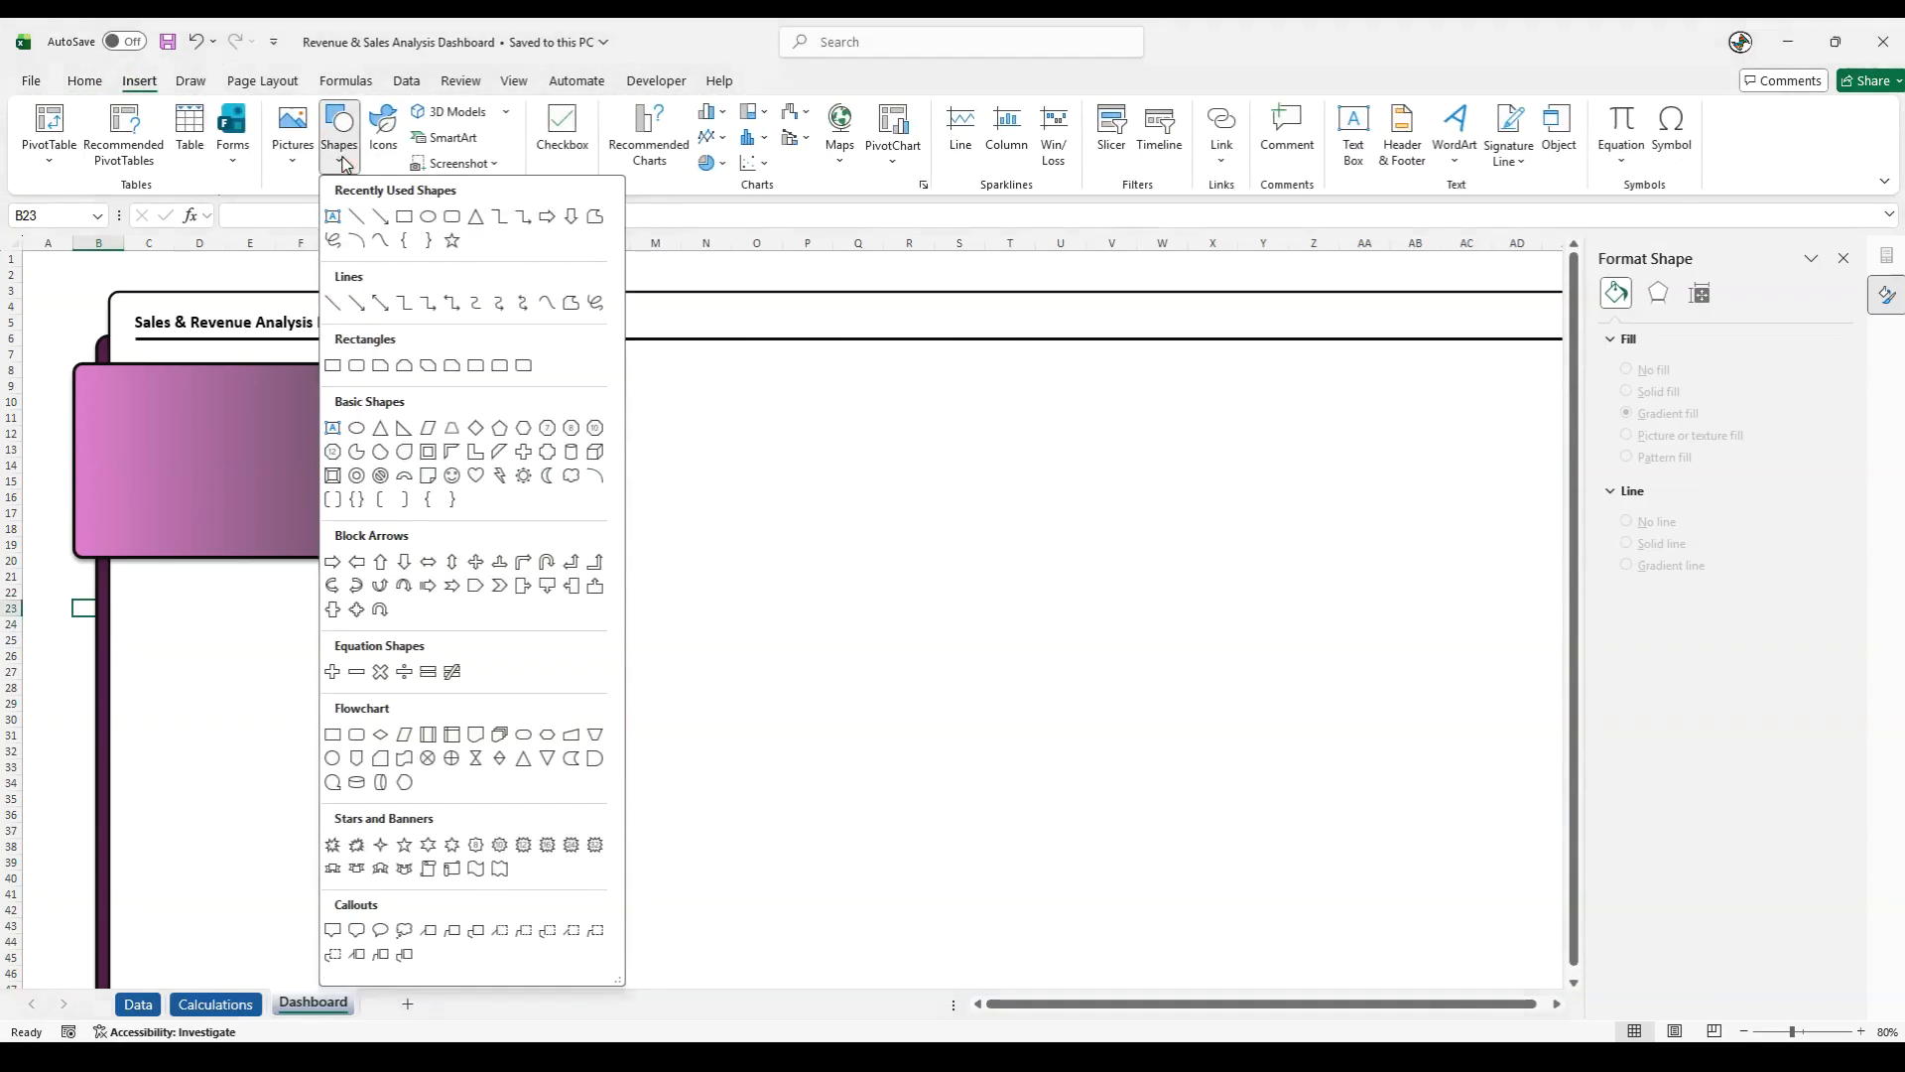
left_click(462, 214)
left_click(64, 292)
left_click_drag(95, 321, 477, 661)
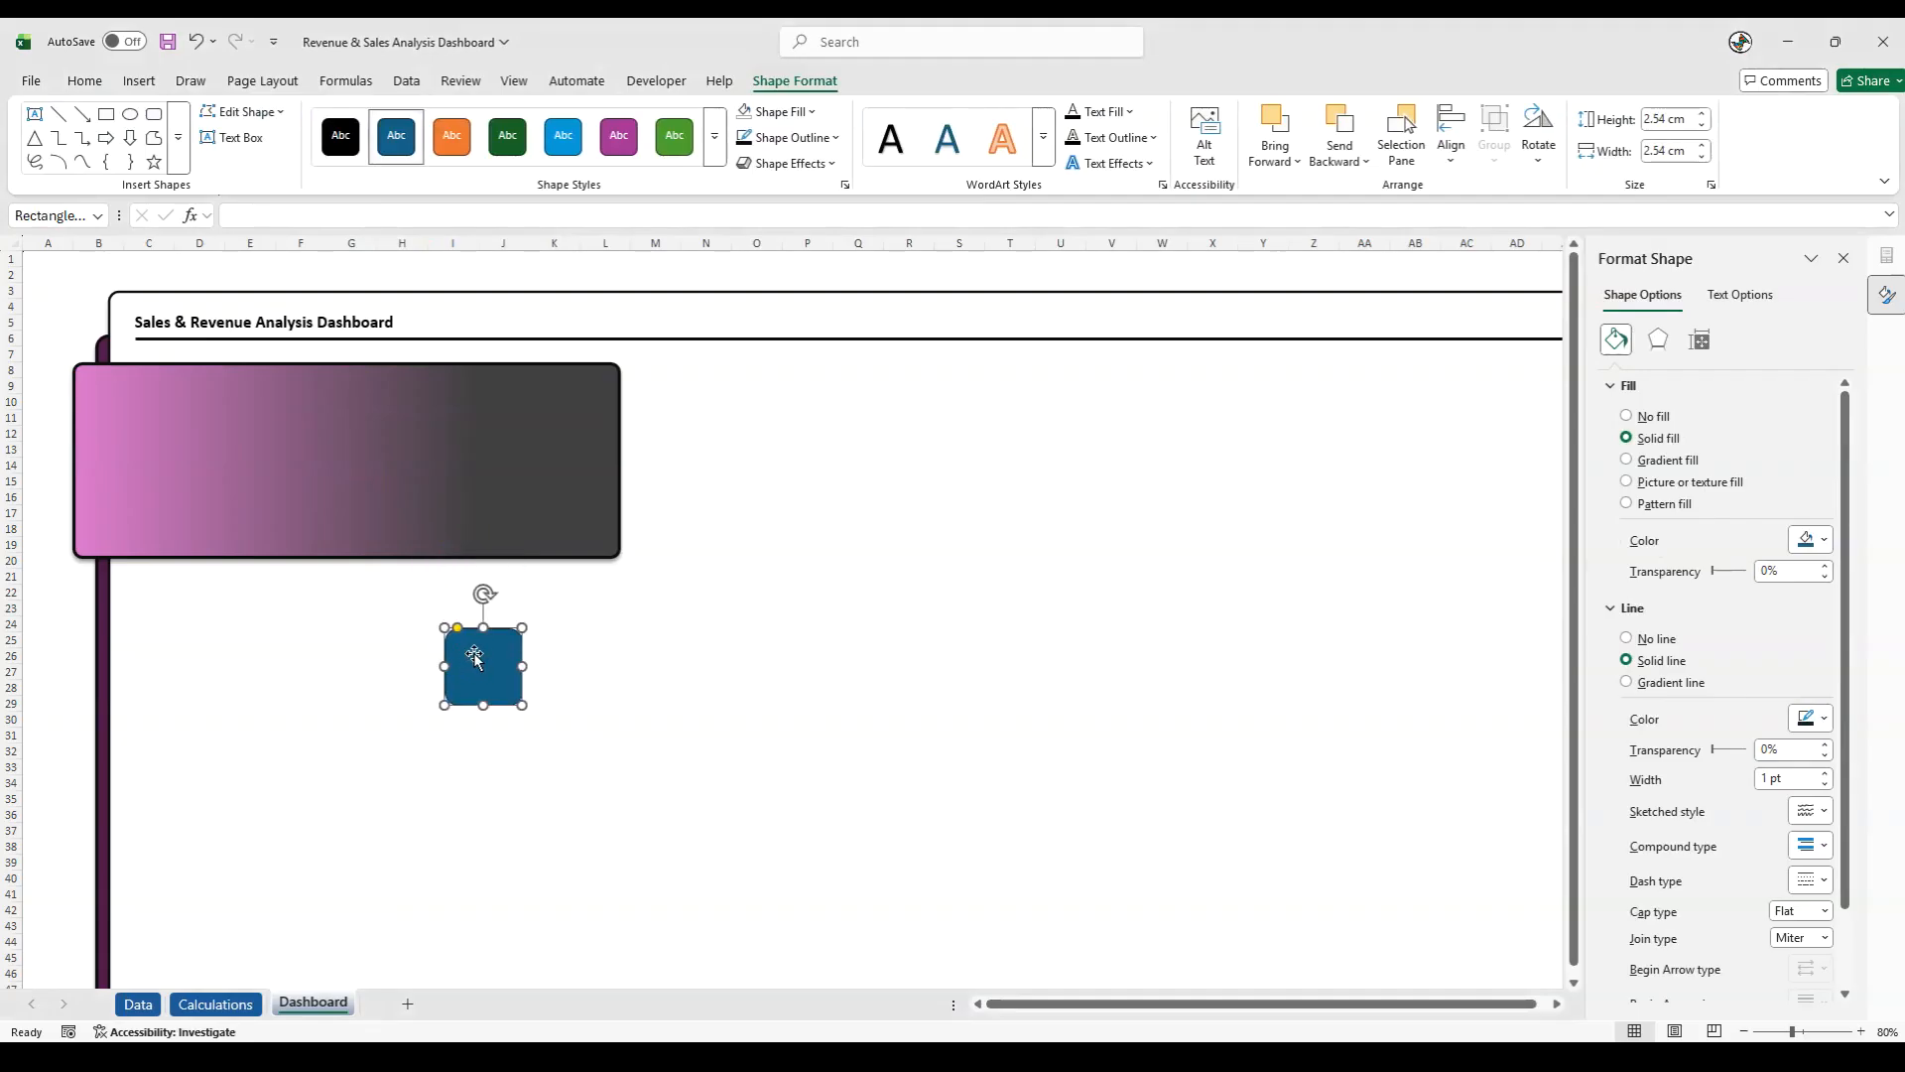
- Set the small rounded rectangle's width to 2.08 cm and place it in the upper-left corner of the gradient panel
left_click(1700, 340)
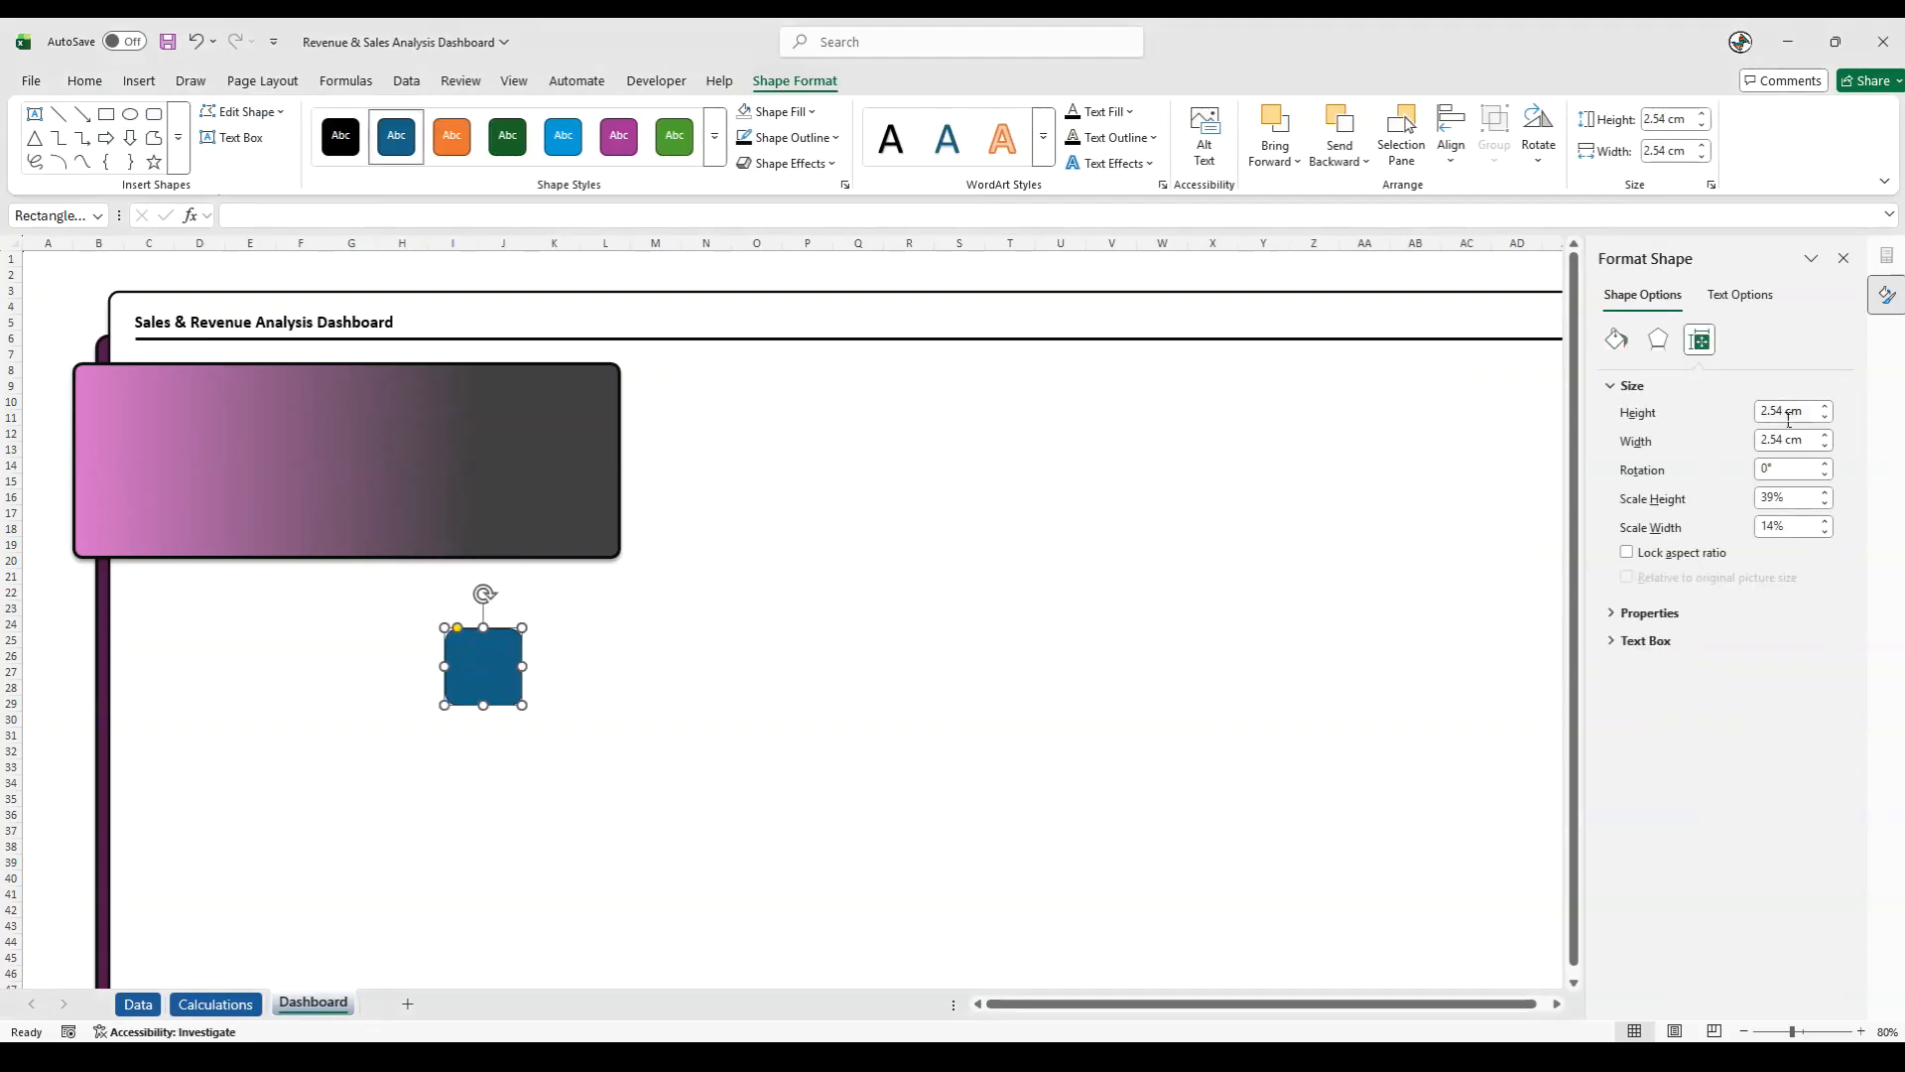
left_click(1784, 410)
left_click_drag(1786, 438, 1738, 438)
type("2.08")
key("Return")
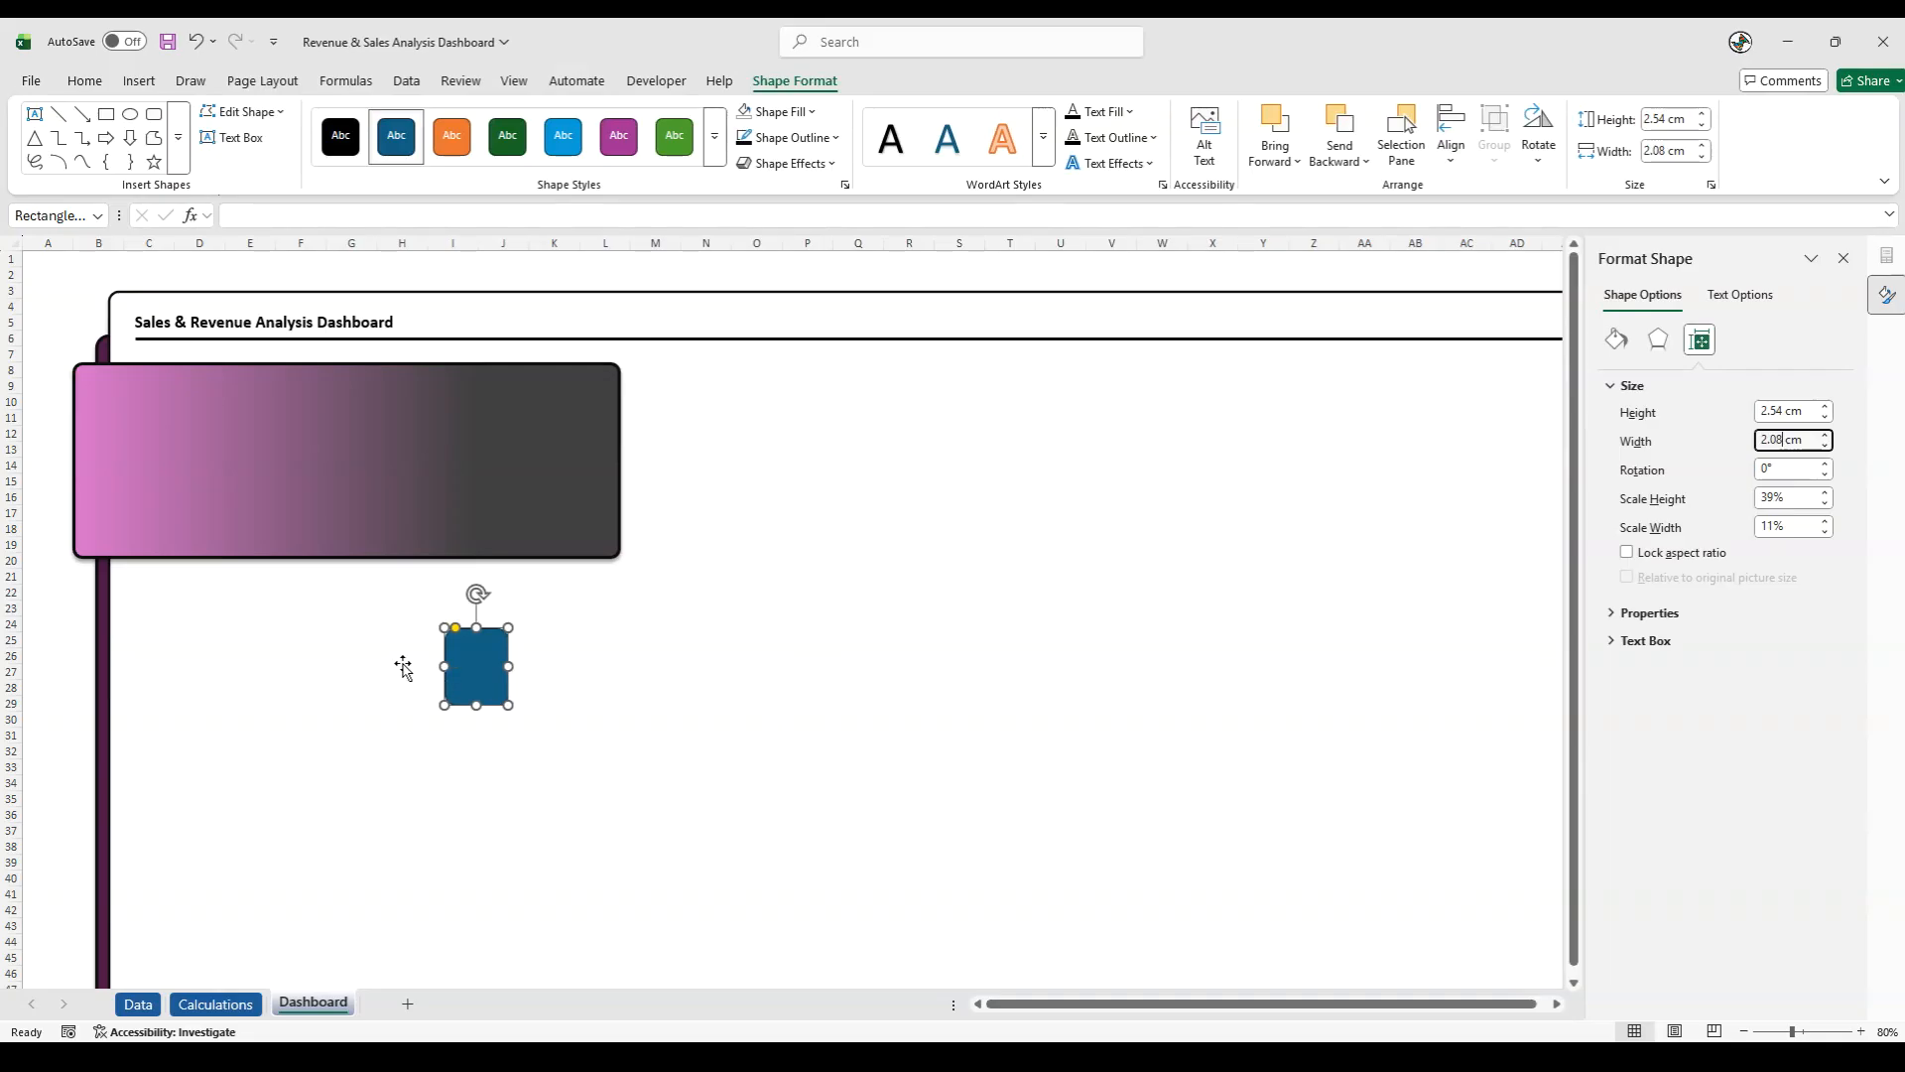
left_click_drag(477, 669, 119, 417)
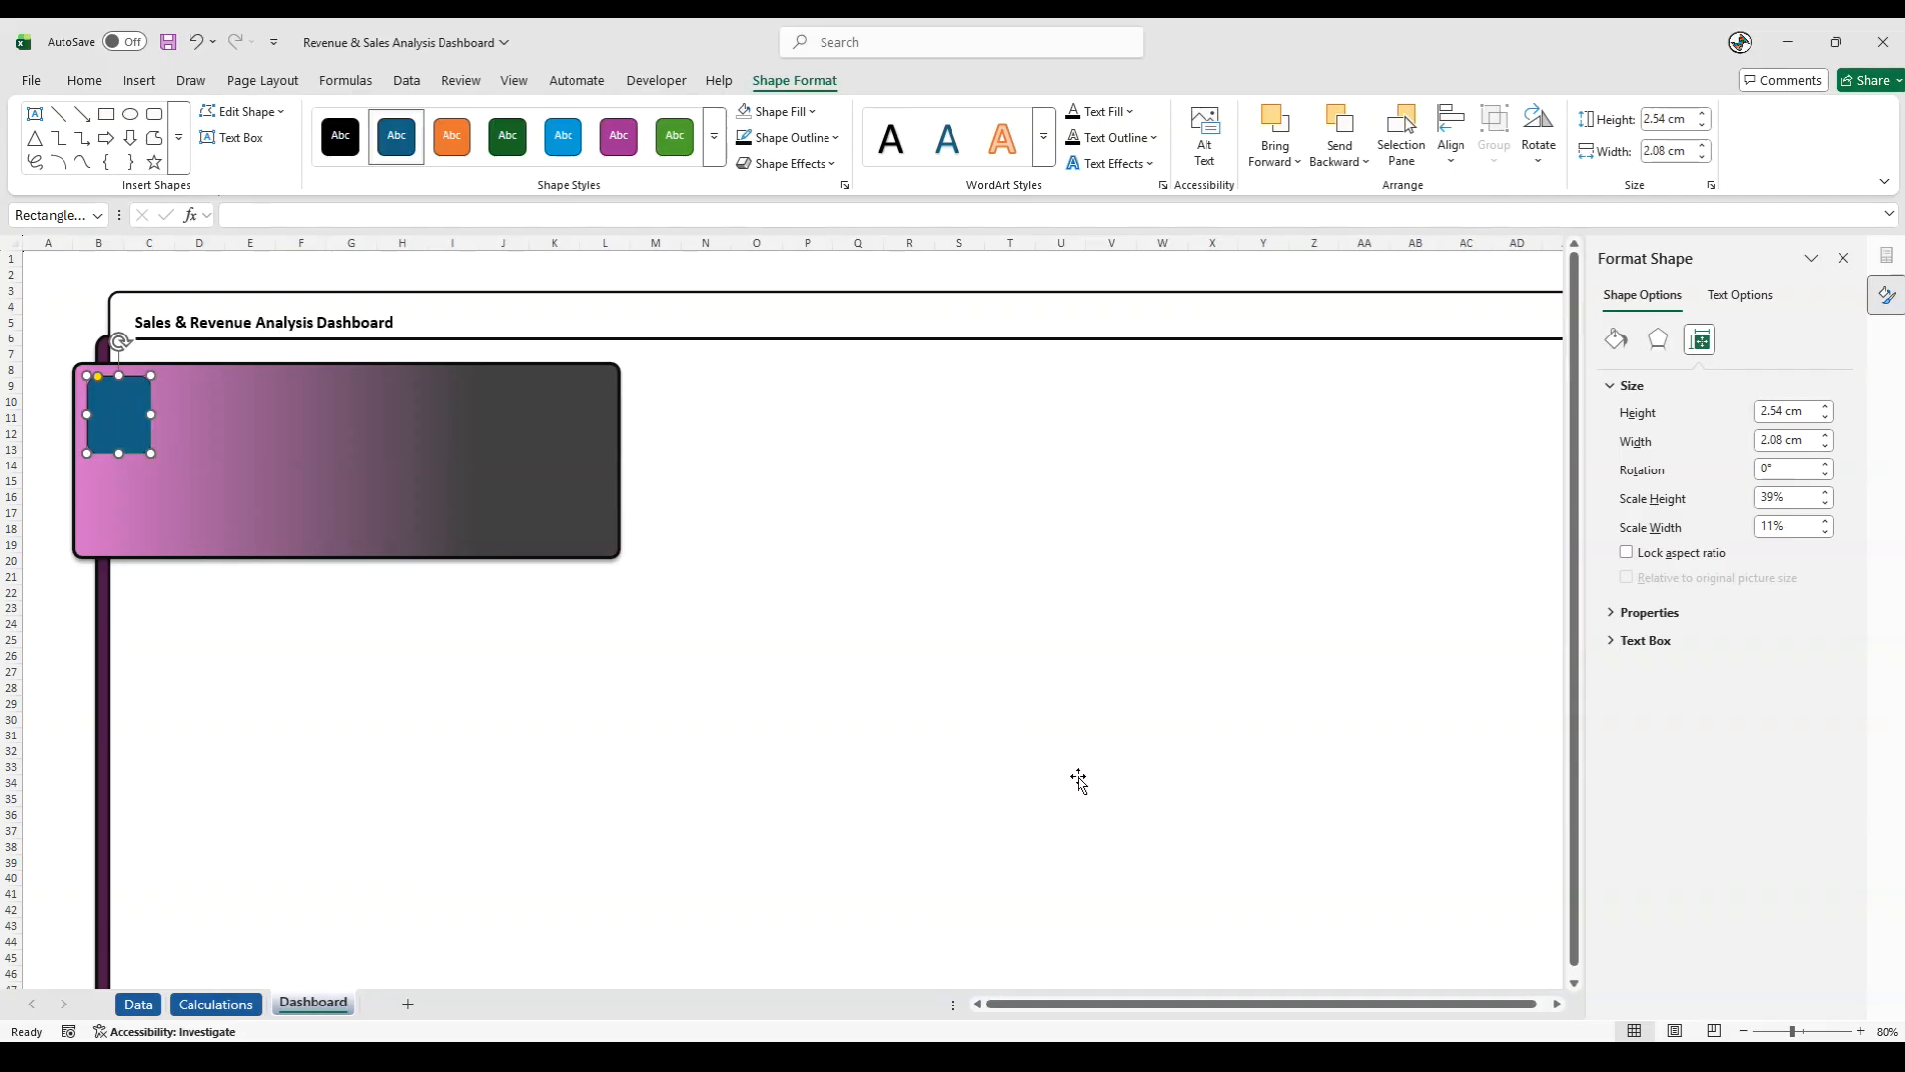
- Give the small rounded rectangle a near-black outline and choose a preset outline weight
left_click(831, 139)
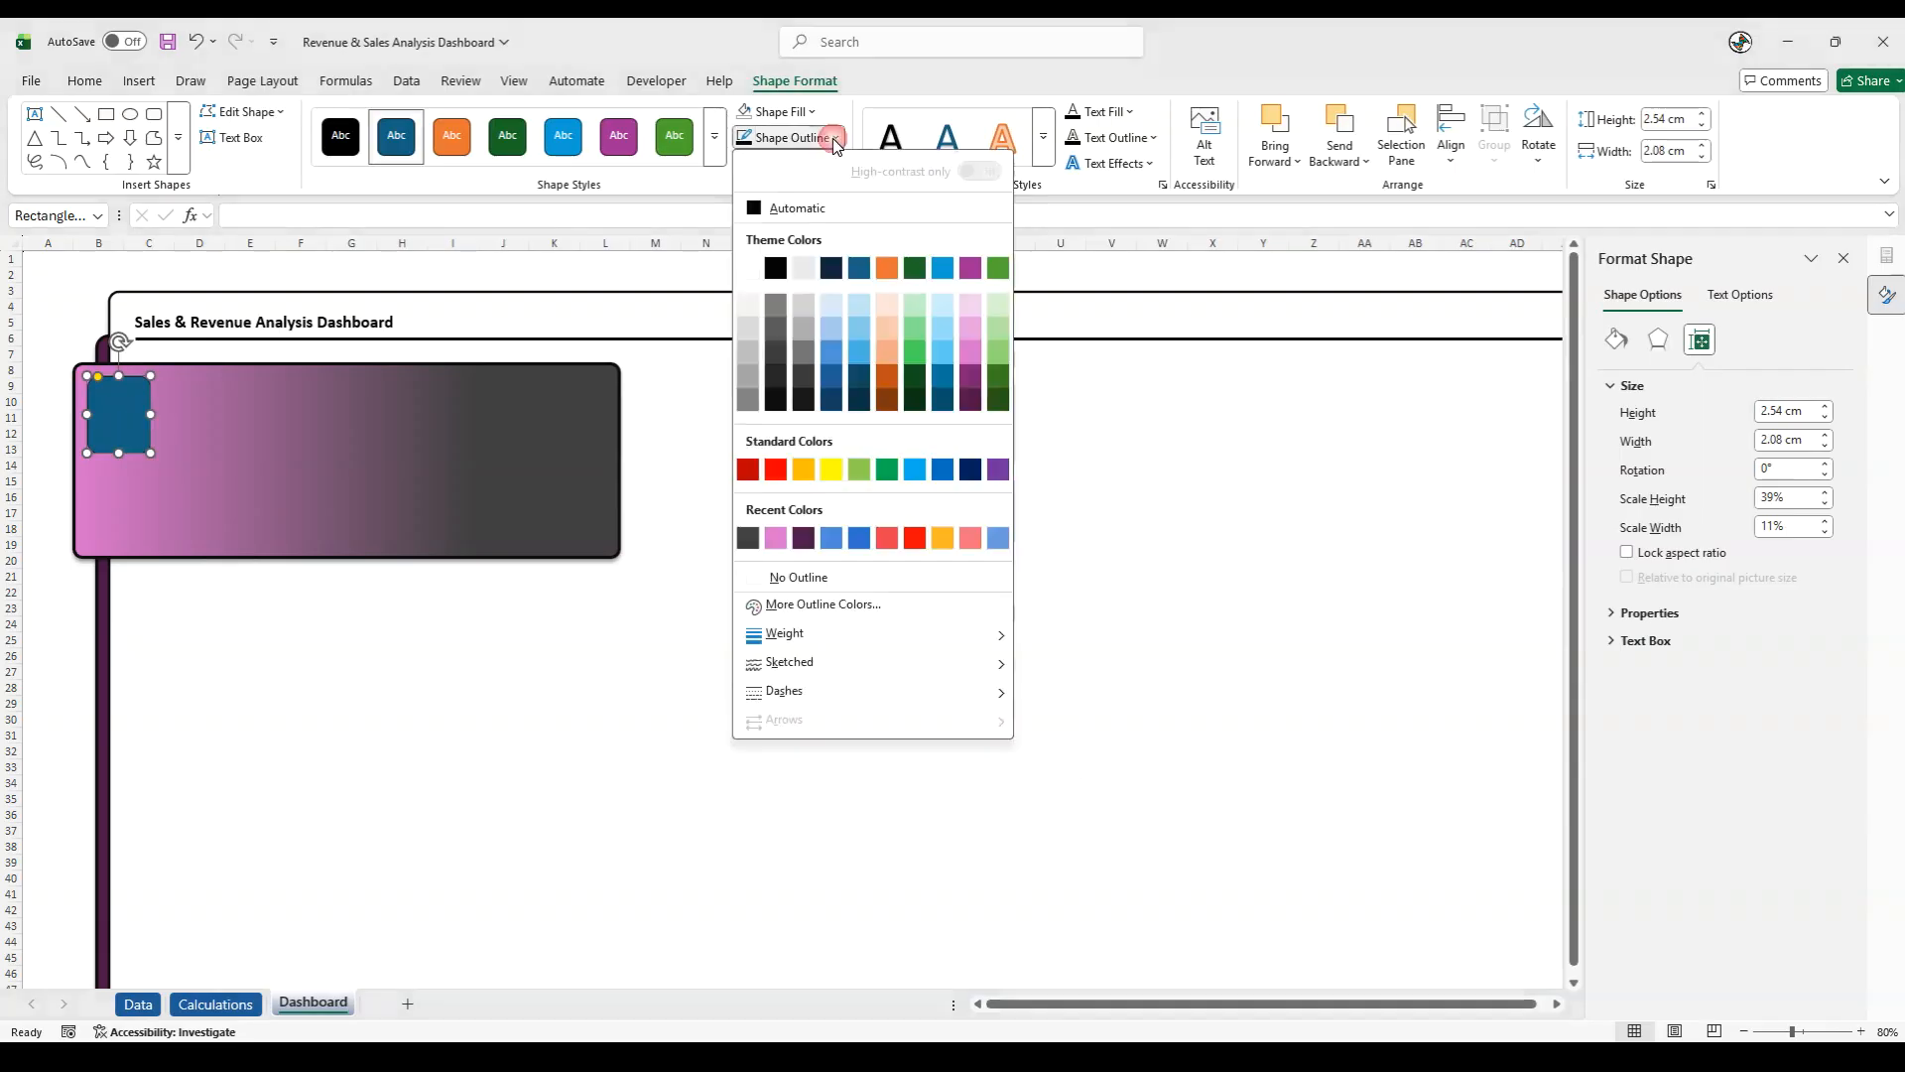
left_click(783, 399)
left_click(824, 139)
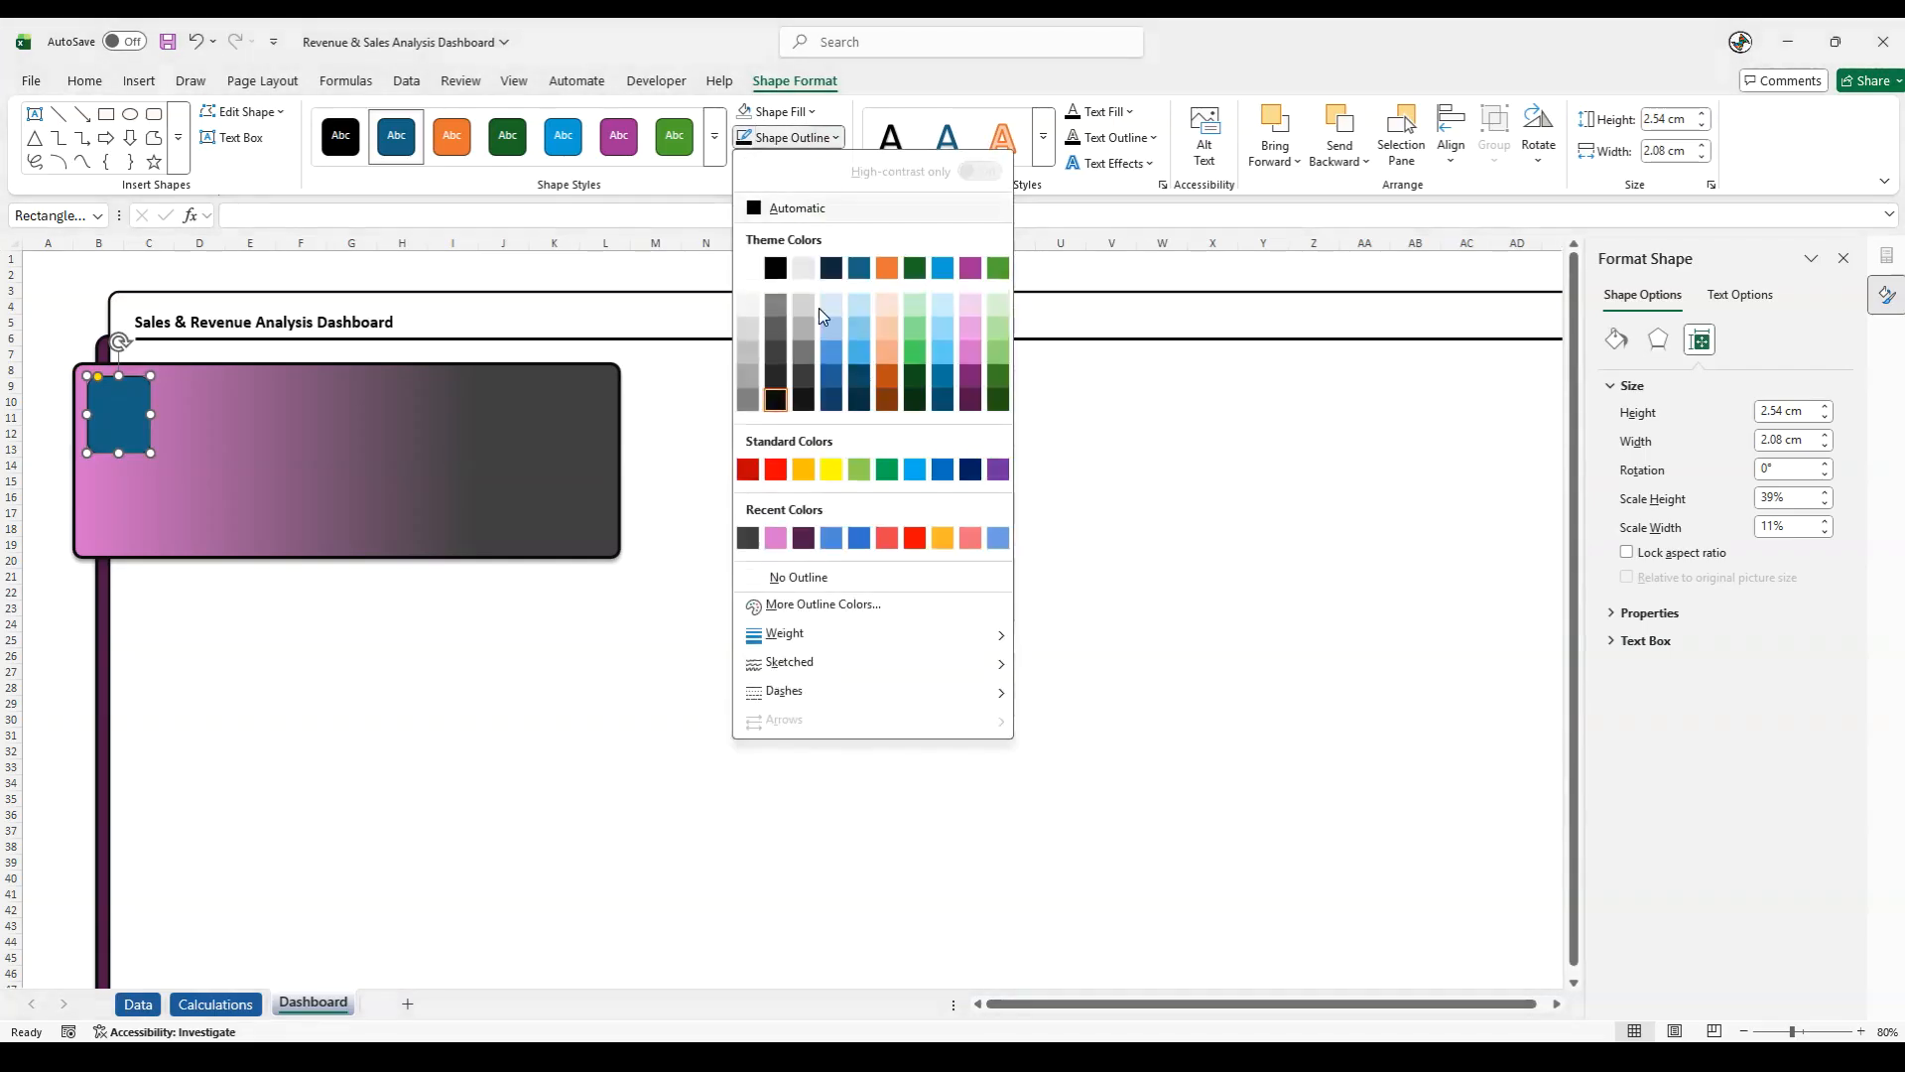
mouse_move(987, 635)
left_click(1116, 765)
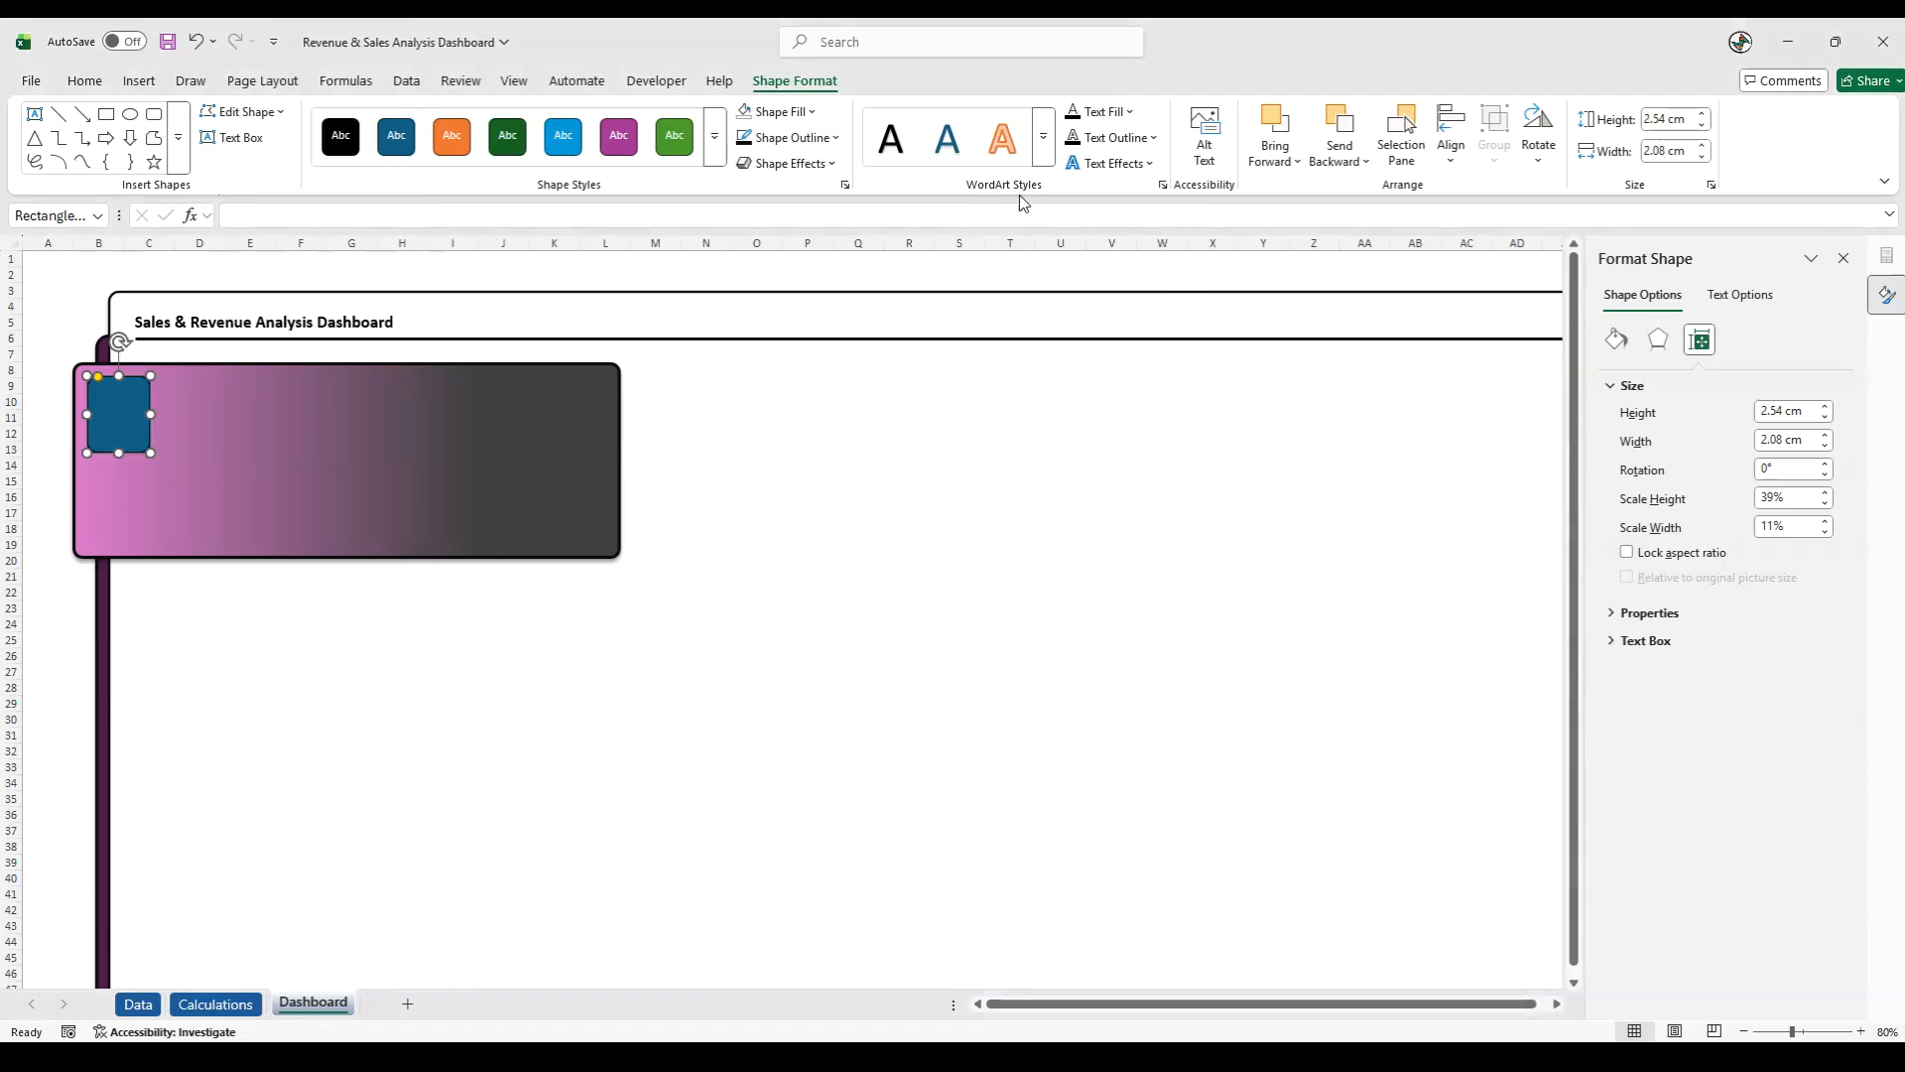
- Apply an outer bottom-offset shadow and a white fill to the small rounded rectangle, leaving it deselected
left_click(789, 162)
mouse_move(809, 408)
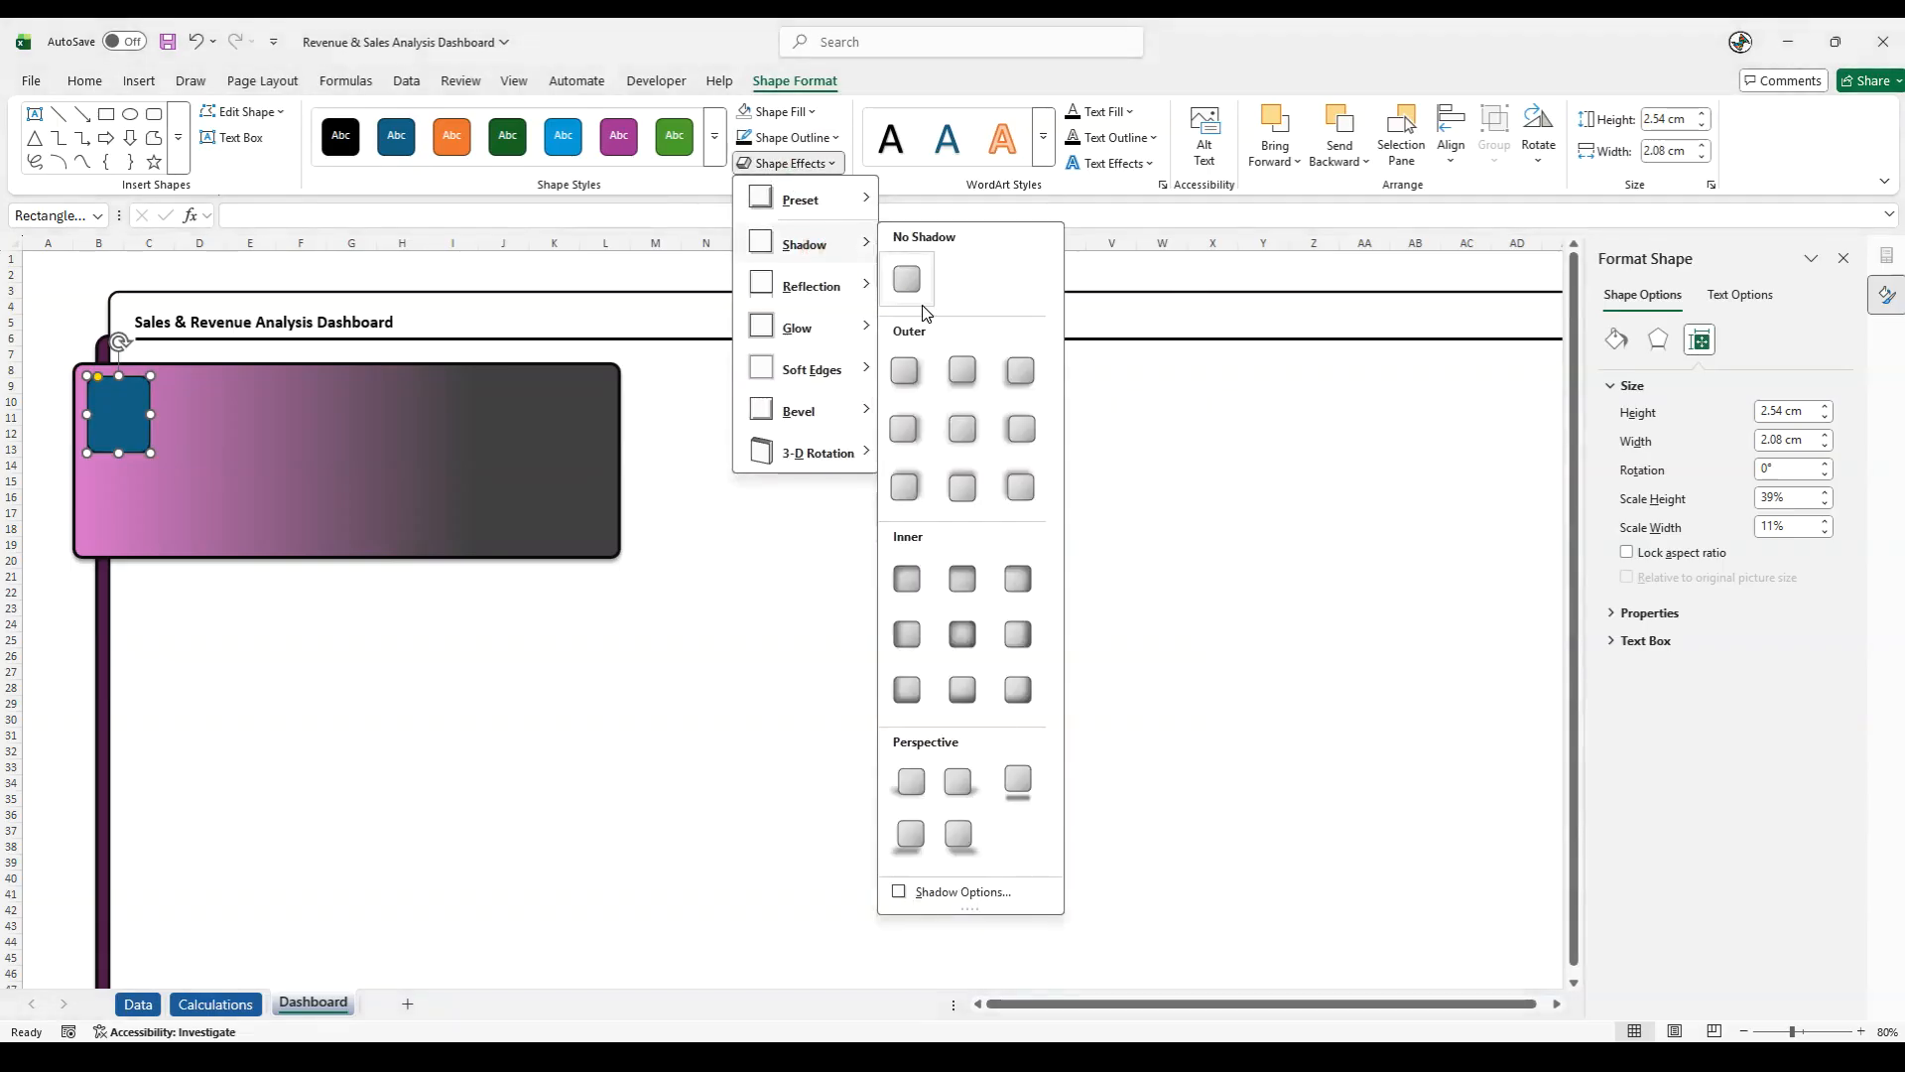
left_click(949, 367)
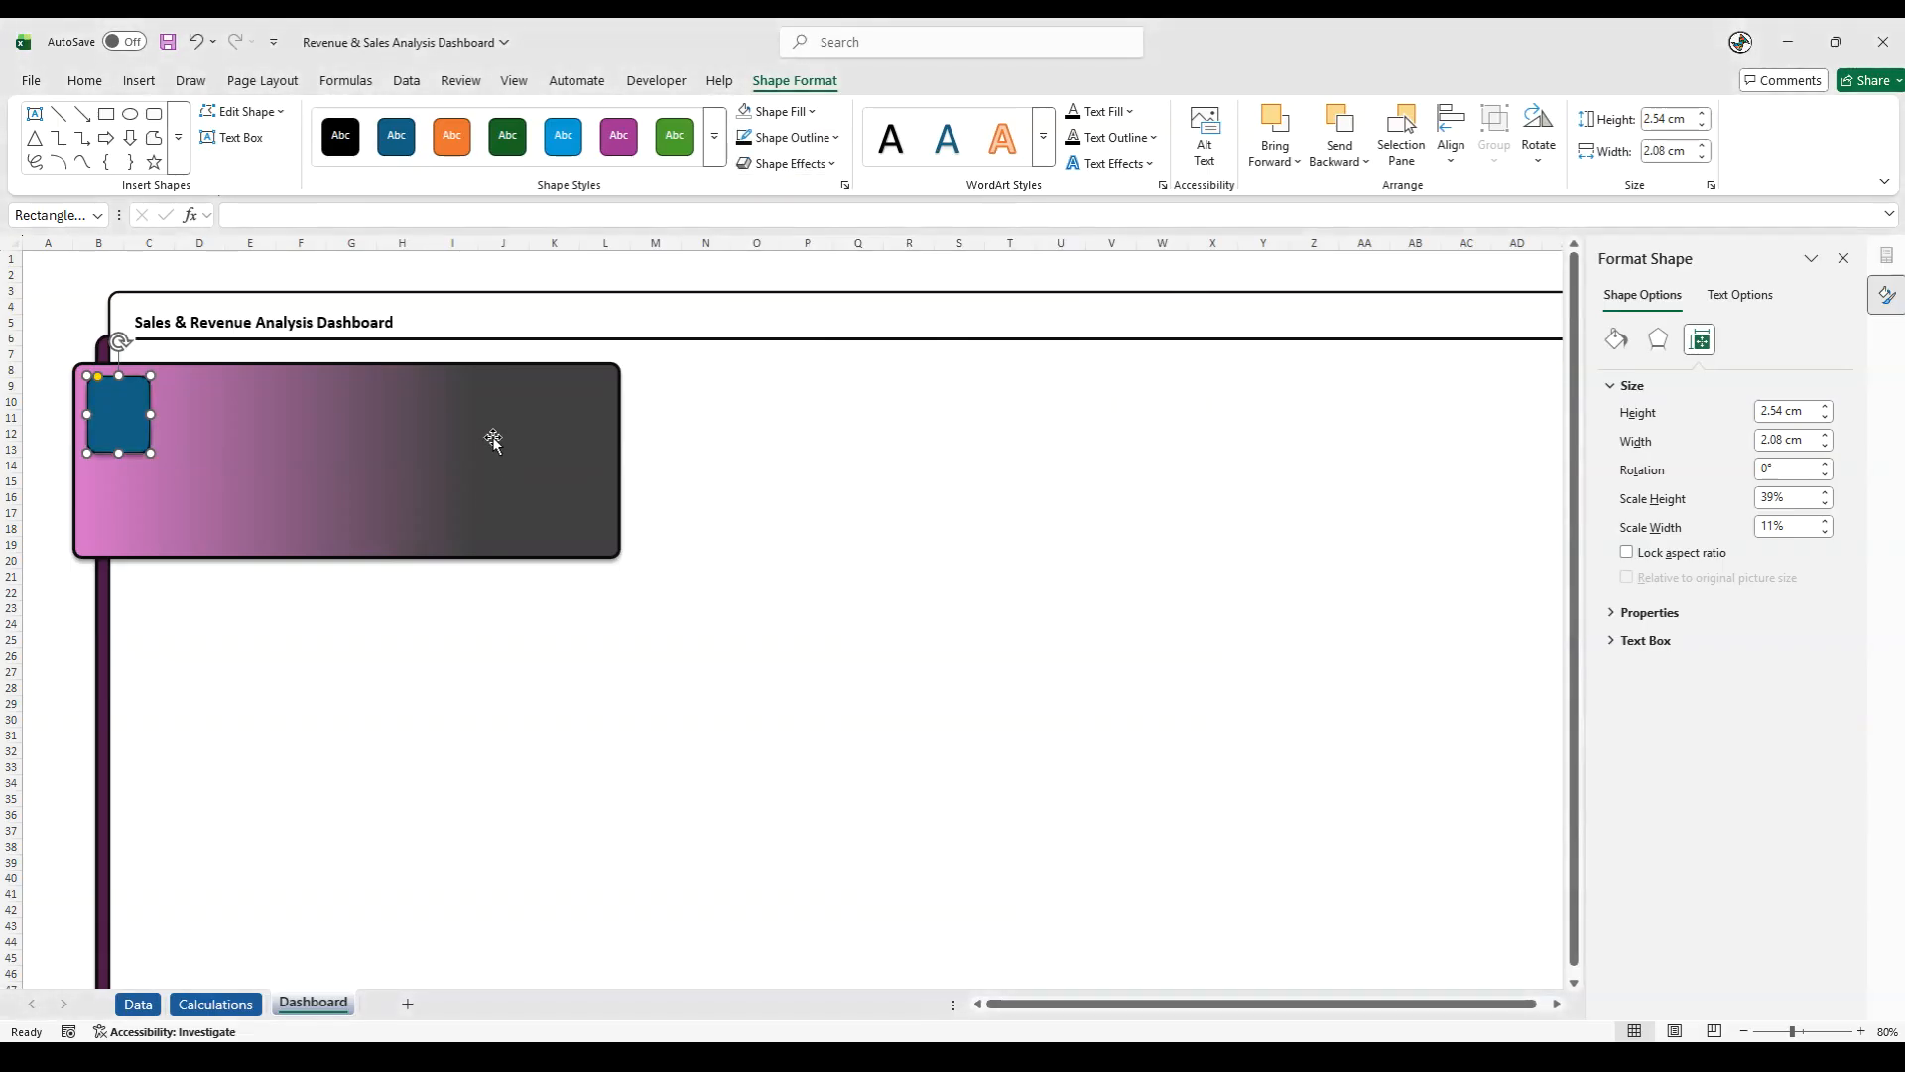
left_click(779, 111)
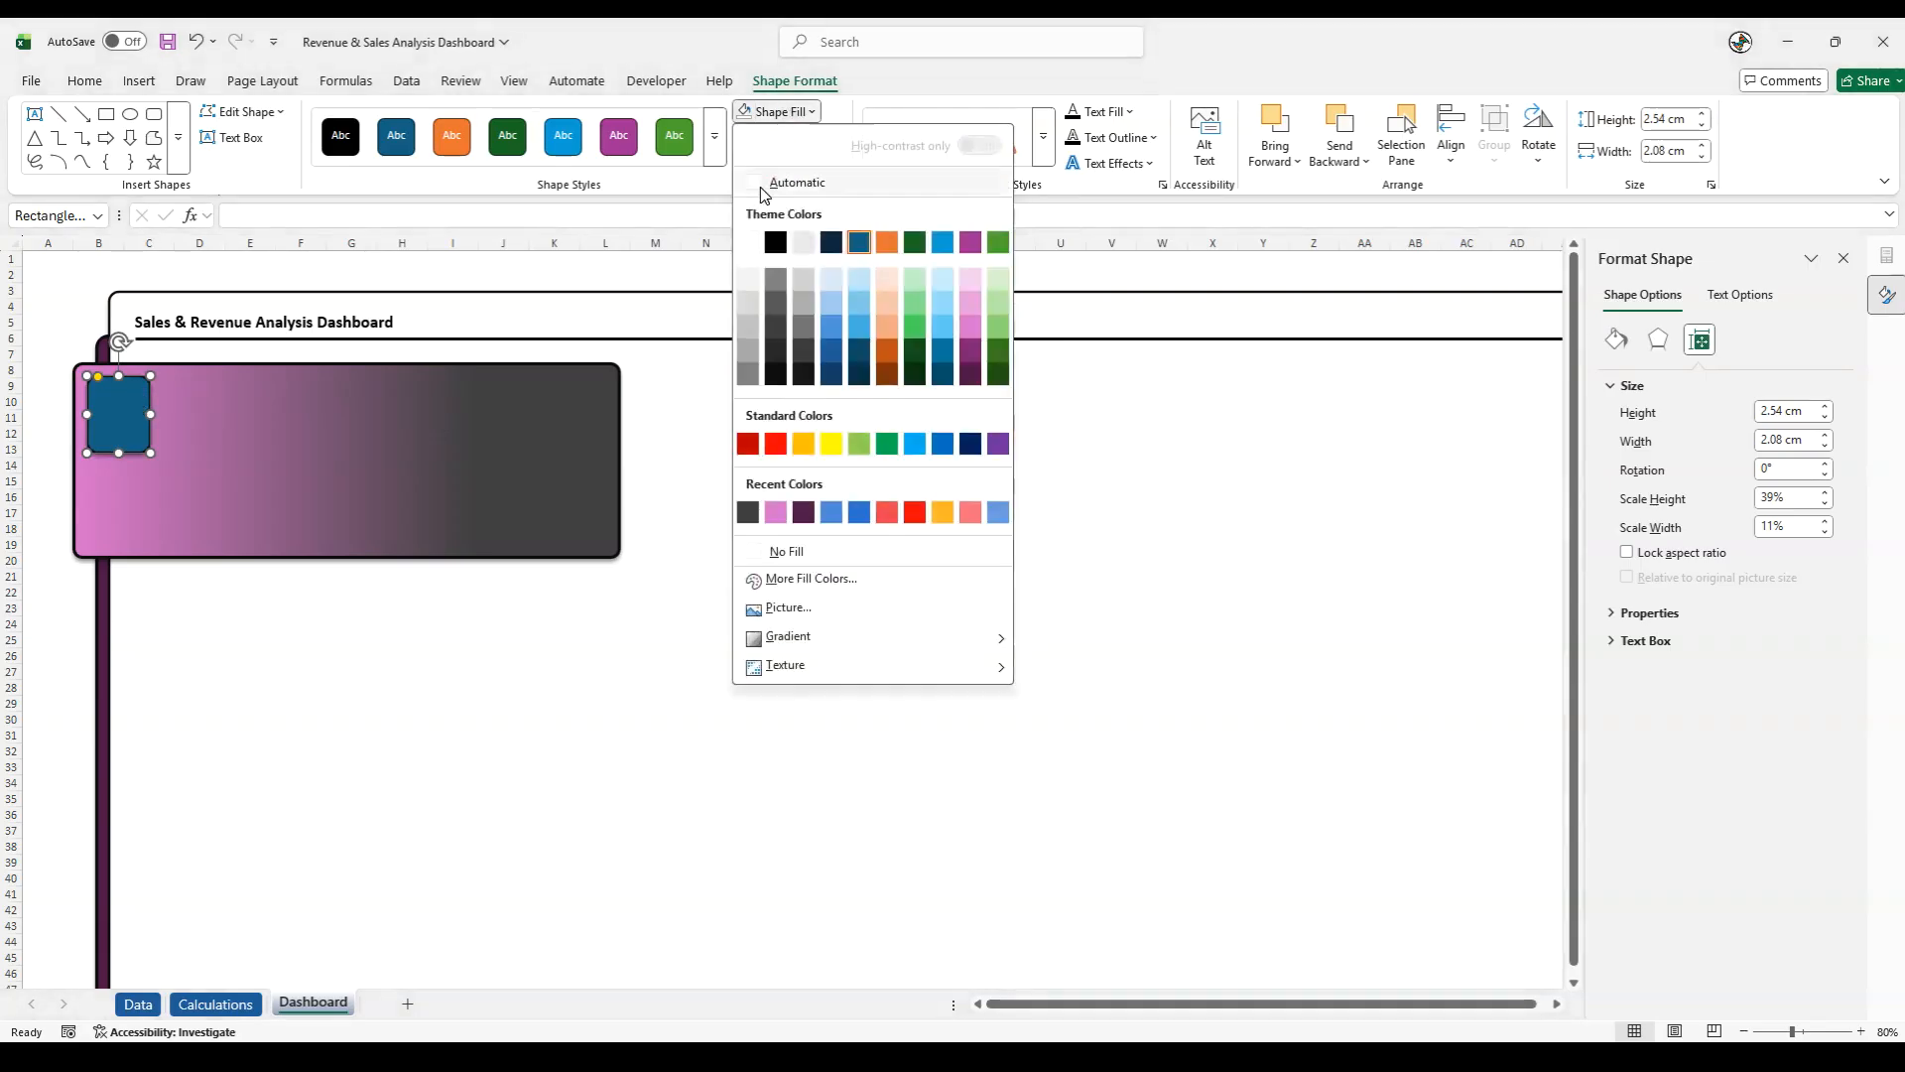
left_click(761, 239)
left_click(57, 442)
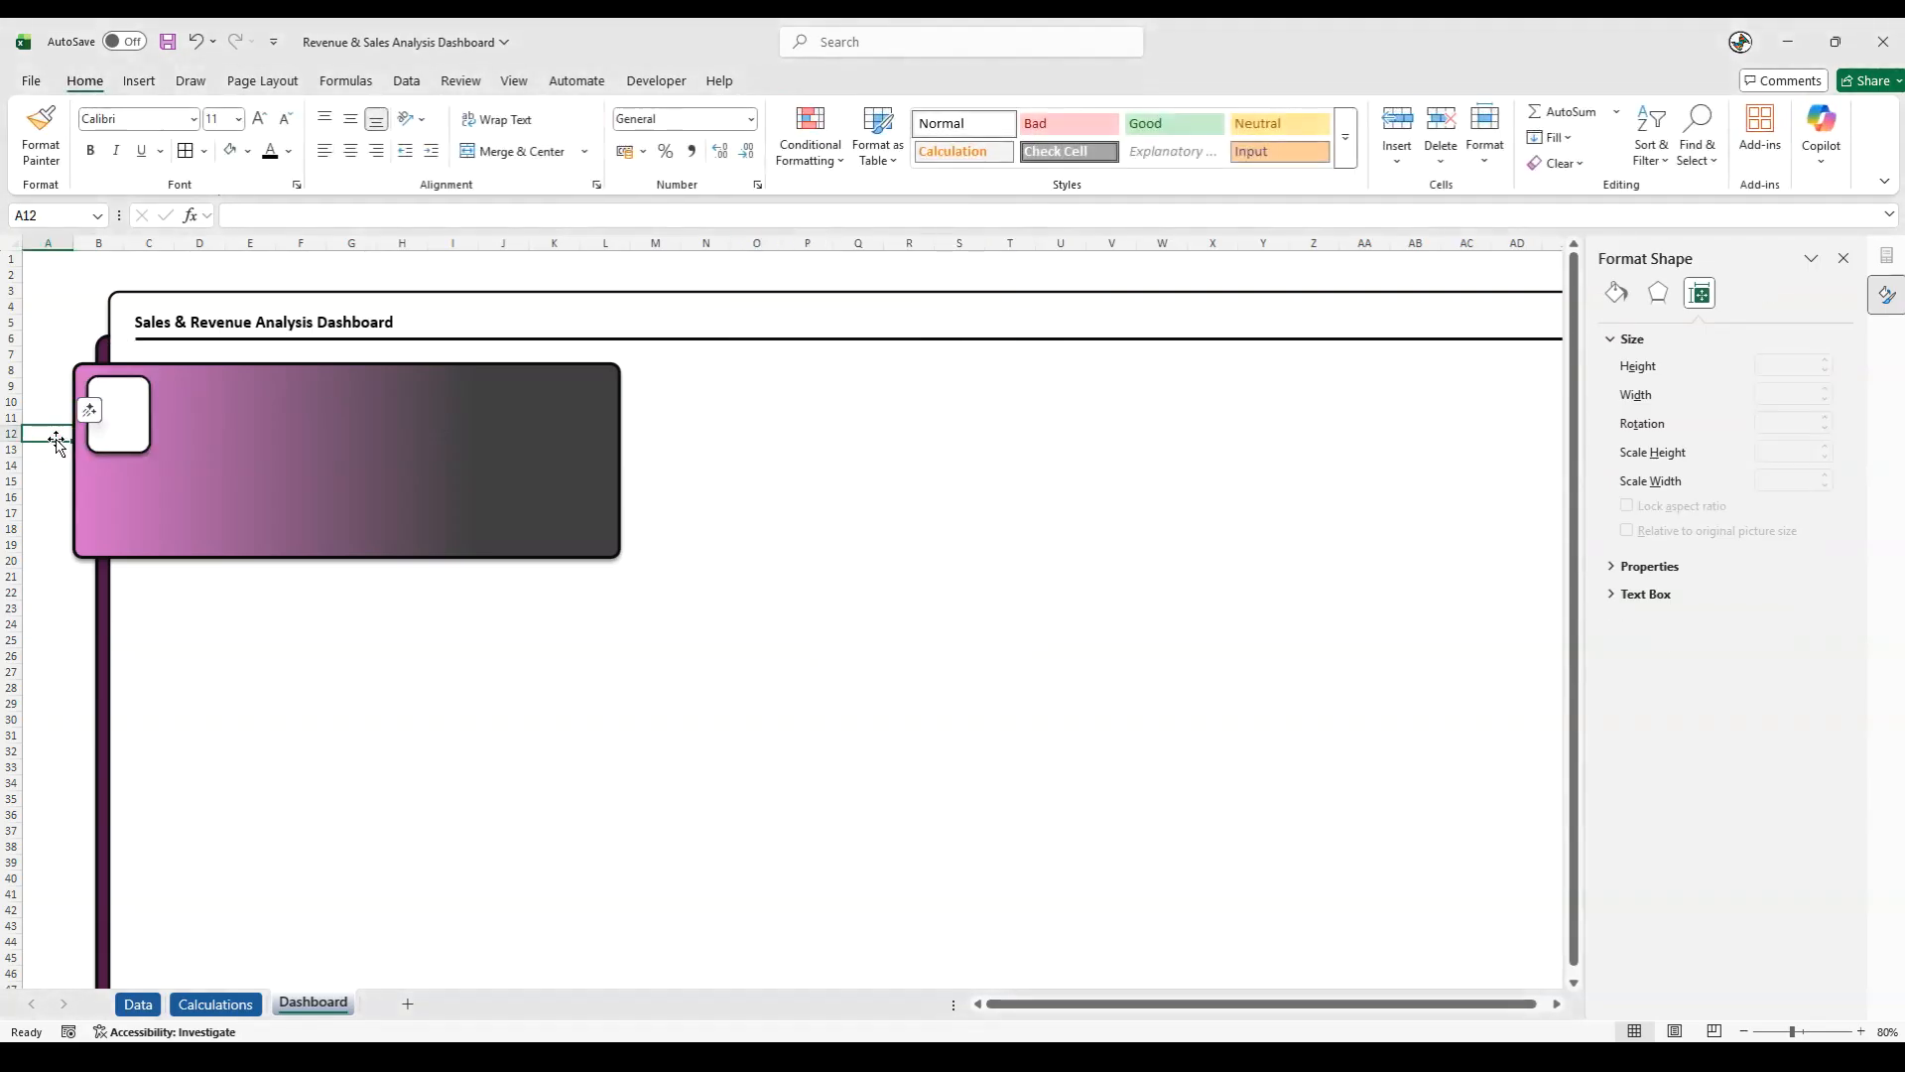
- Start inserting a picture over the cells from this device and browse to the Icons Used folder of the Revenue & Sales Analysis Dashboard files
left_click(50, 718)
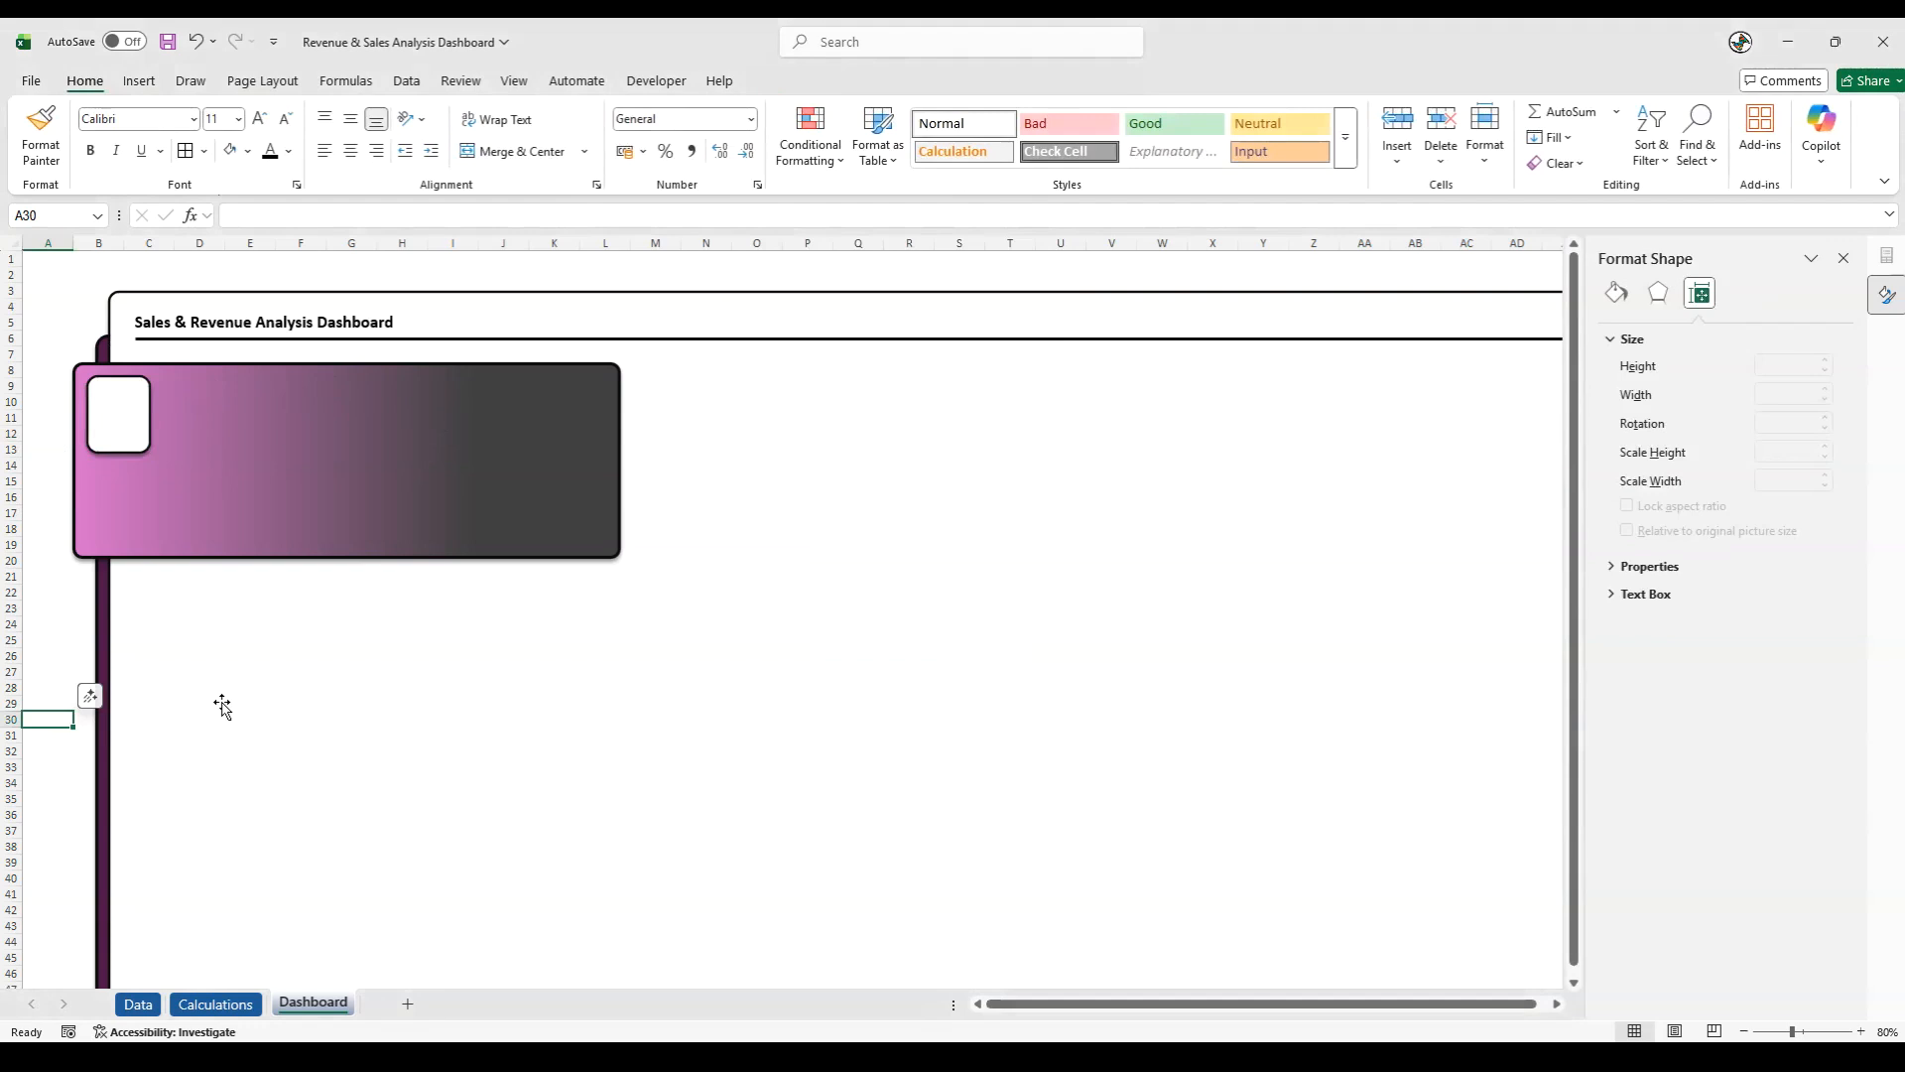
left_click(140, 81)
left_click(293, 139)
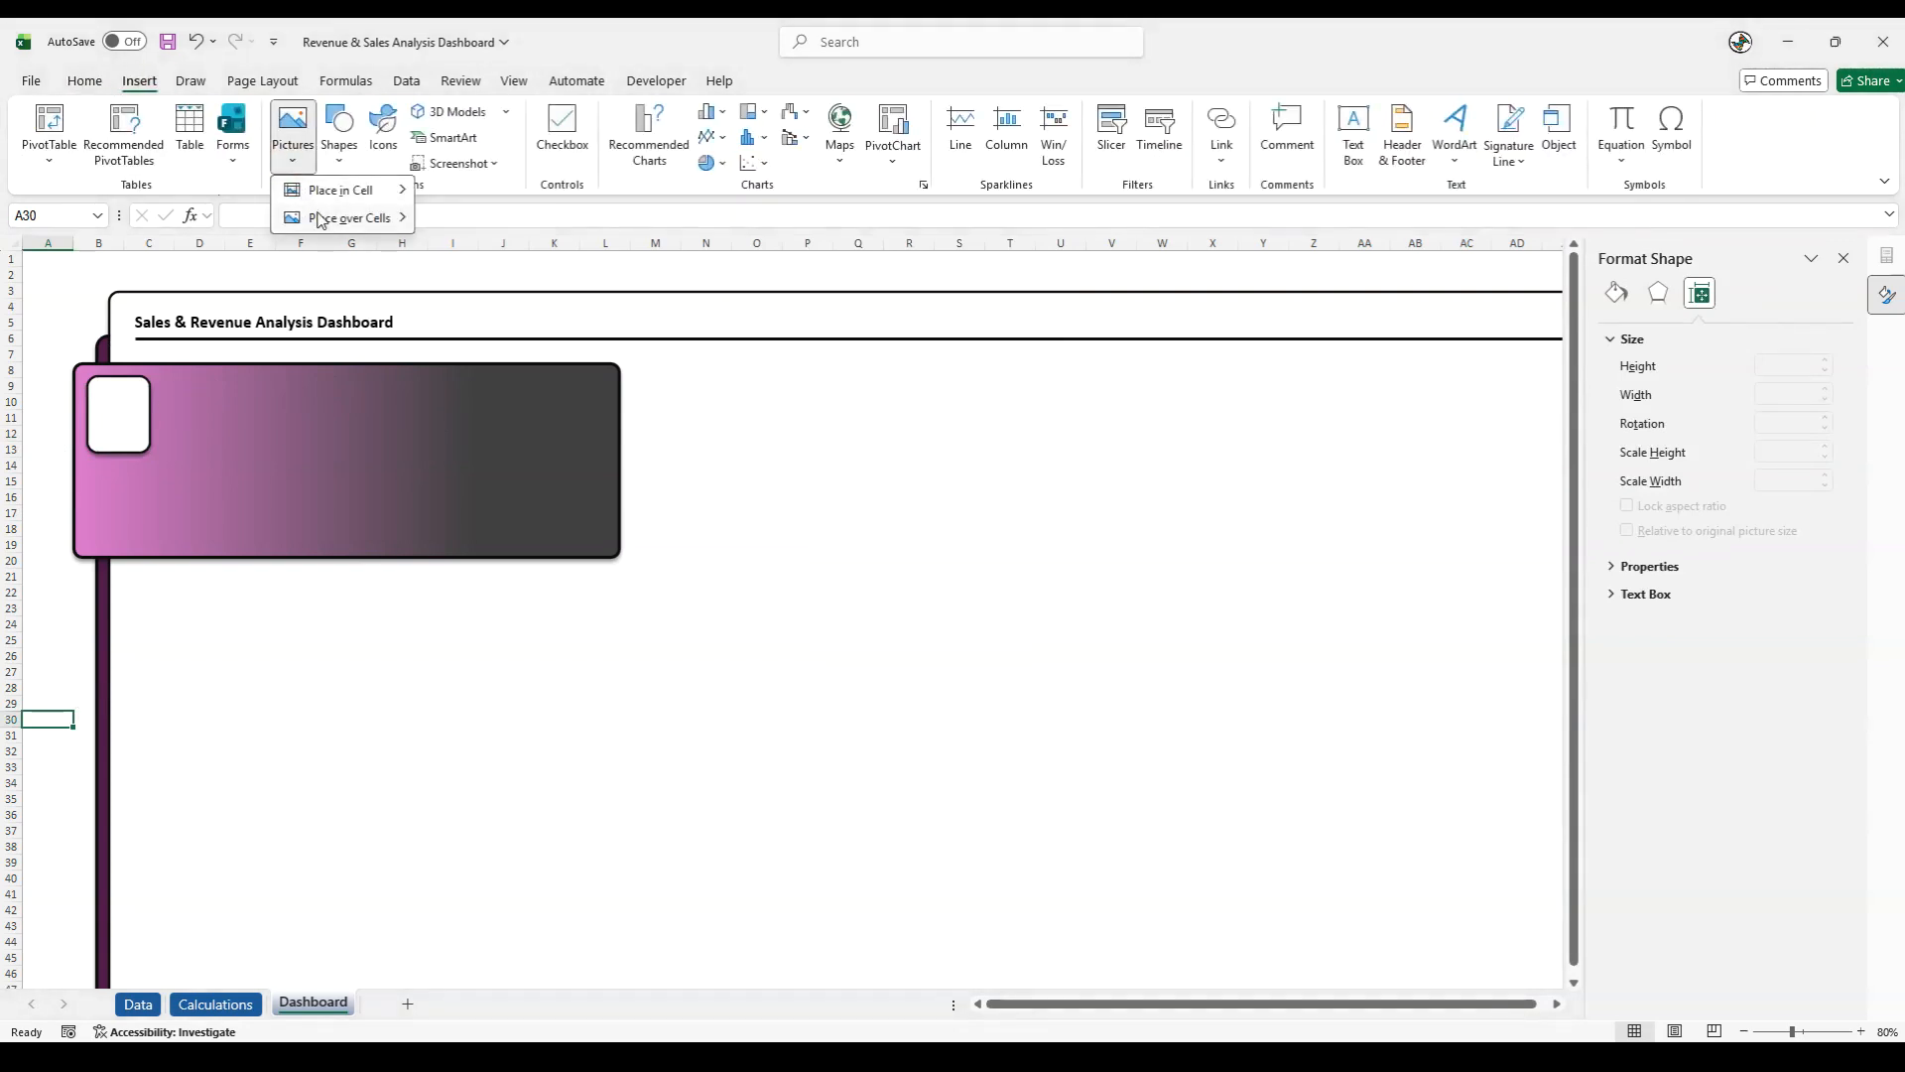
mouse_move(352, 219)
left_click(485, 249)
double_click(243, 248)
double_click(247, 209)
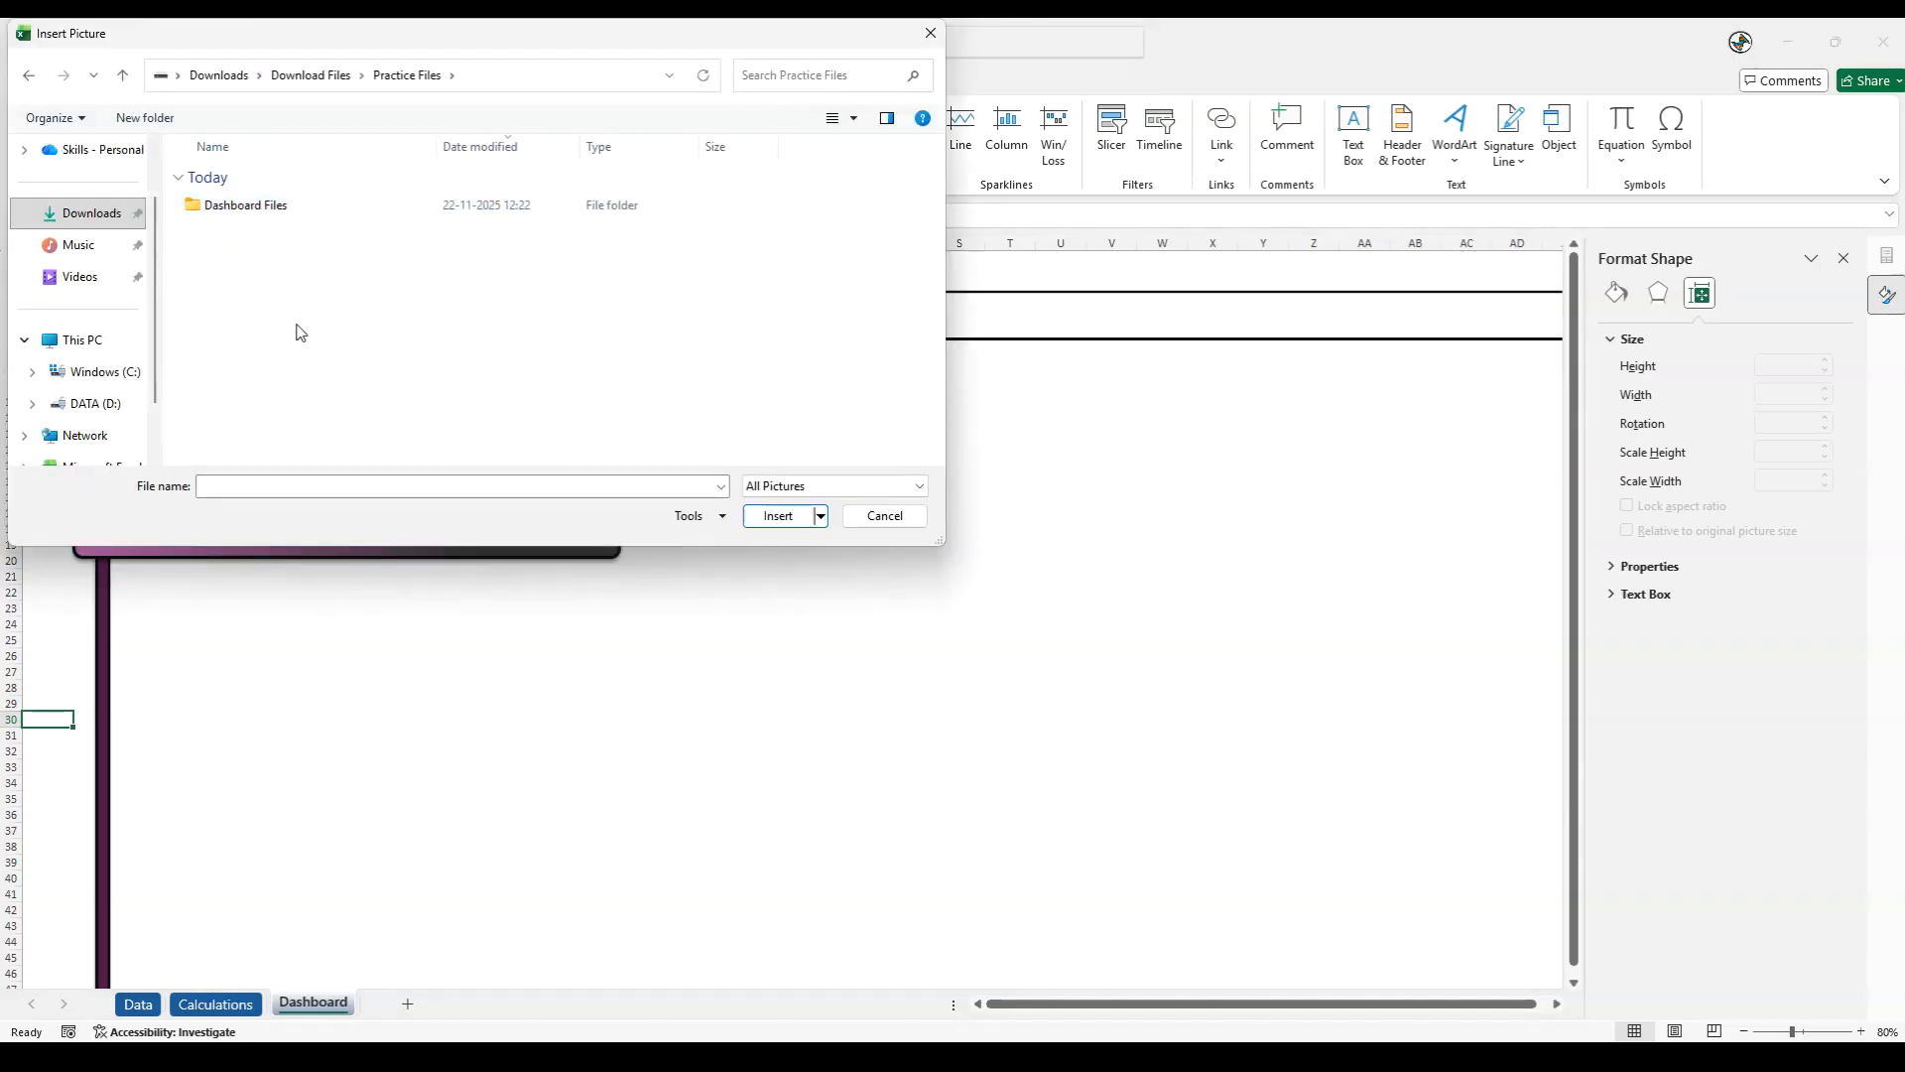
double_click(241, 207)
double_click(241, 206)
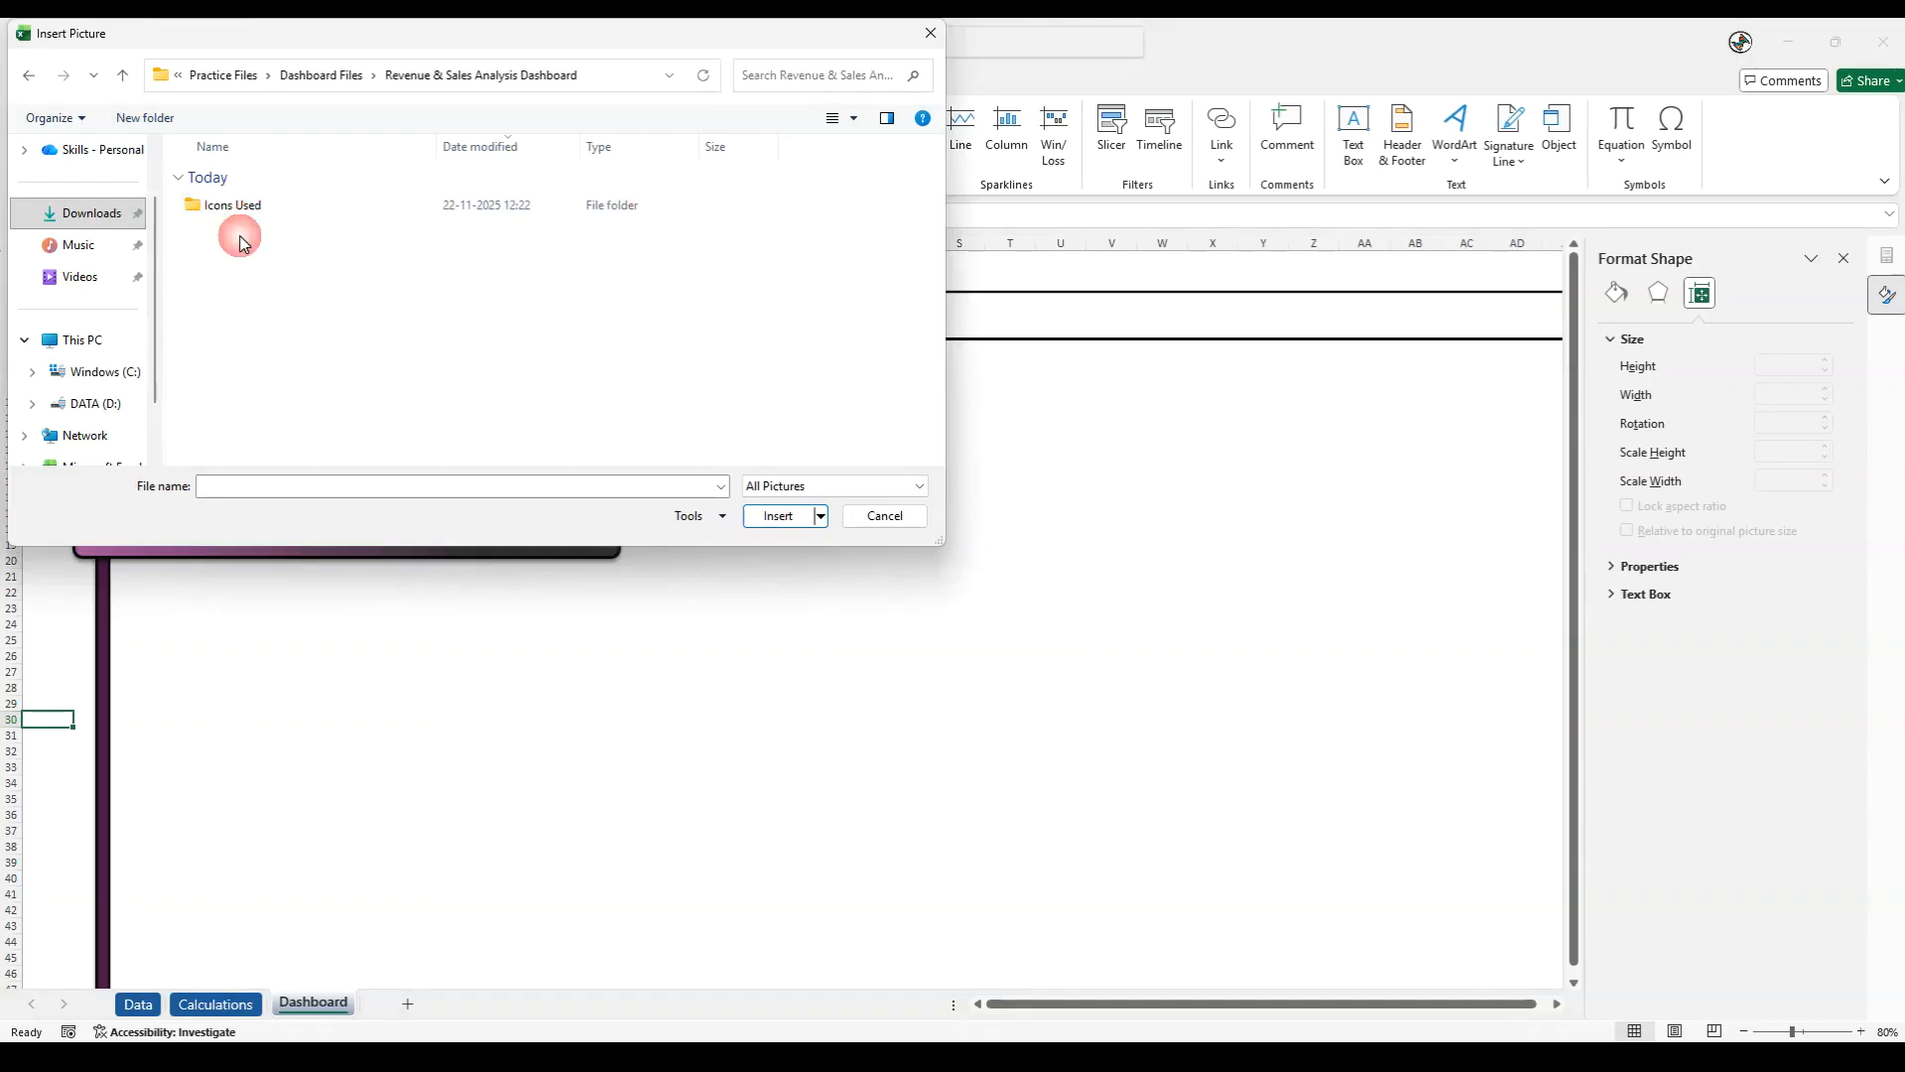
double_click(238, 205)
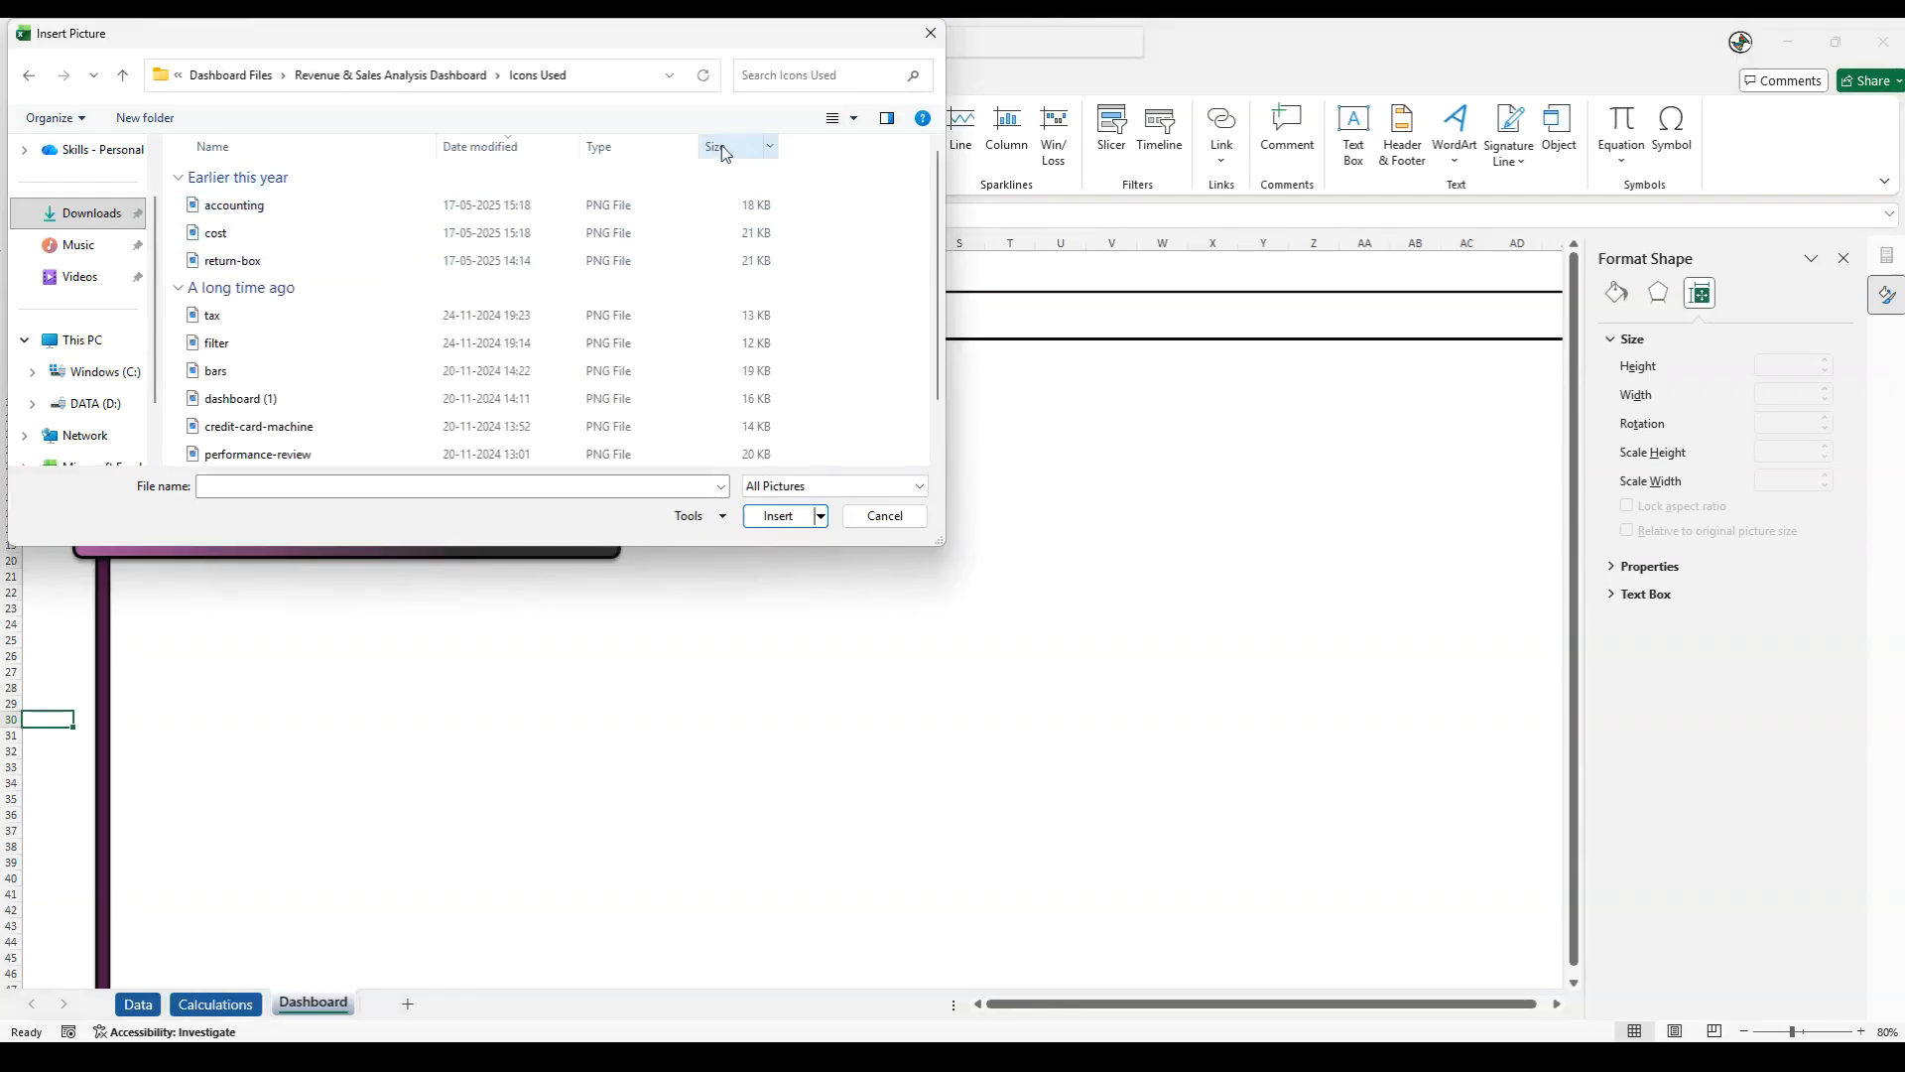
- Show the folder's files as thumbnails and insert the credit-card-machine picture
left_click(855, 123)
left_click(925, 77)
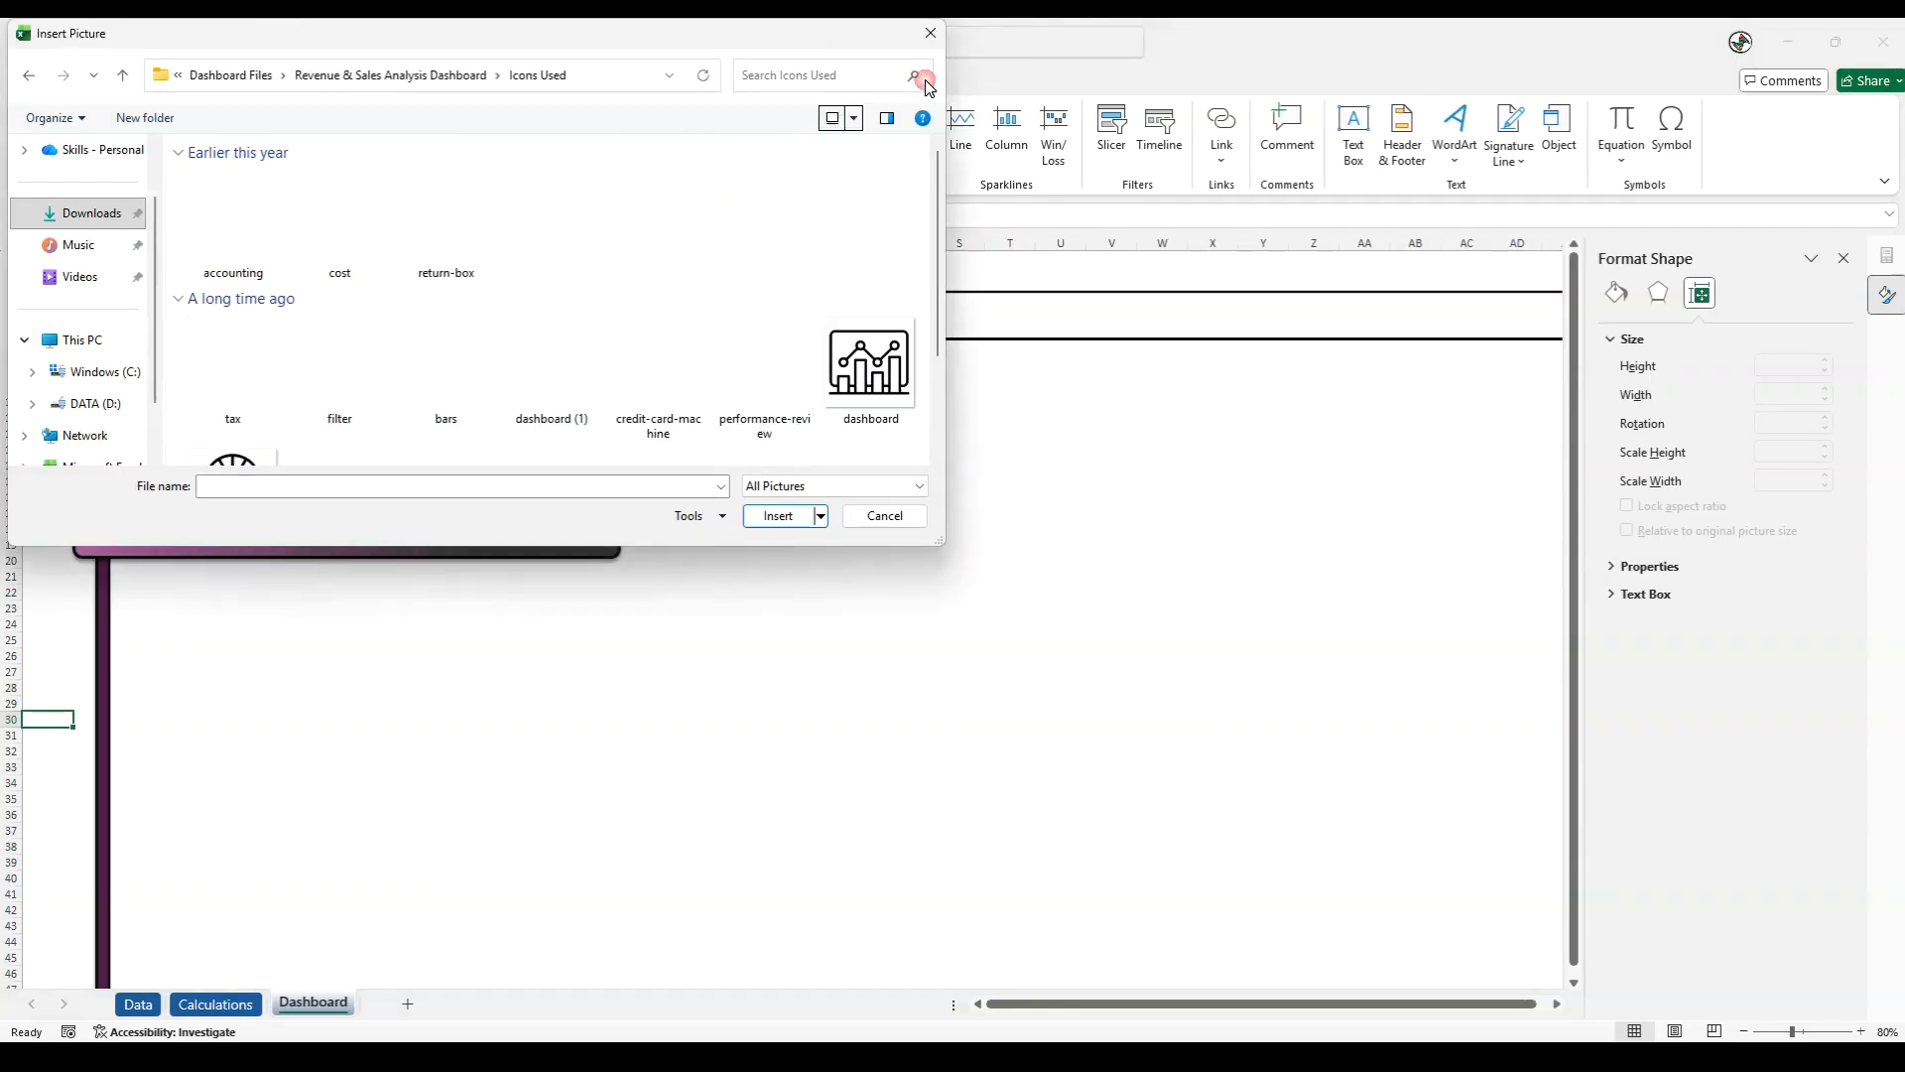
scroll(585, 366, "down", 1)
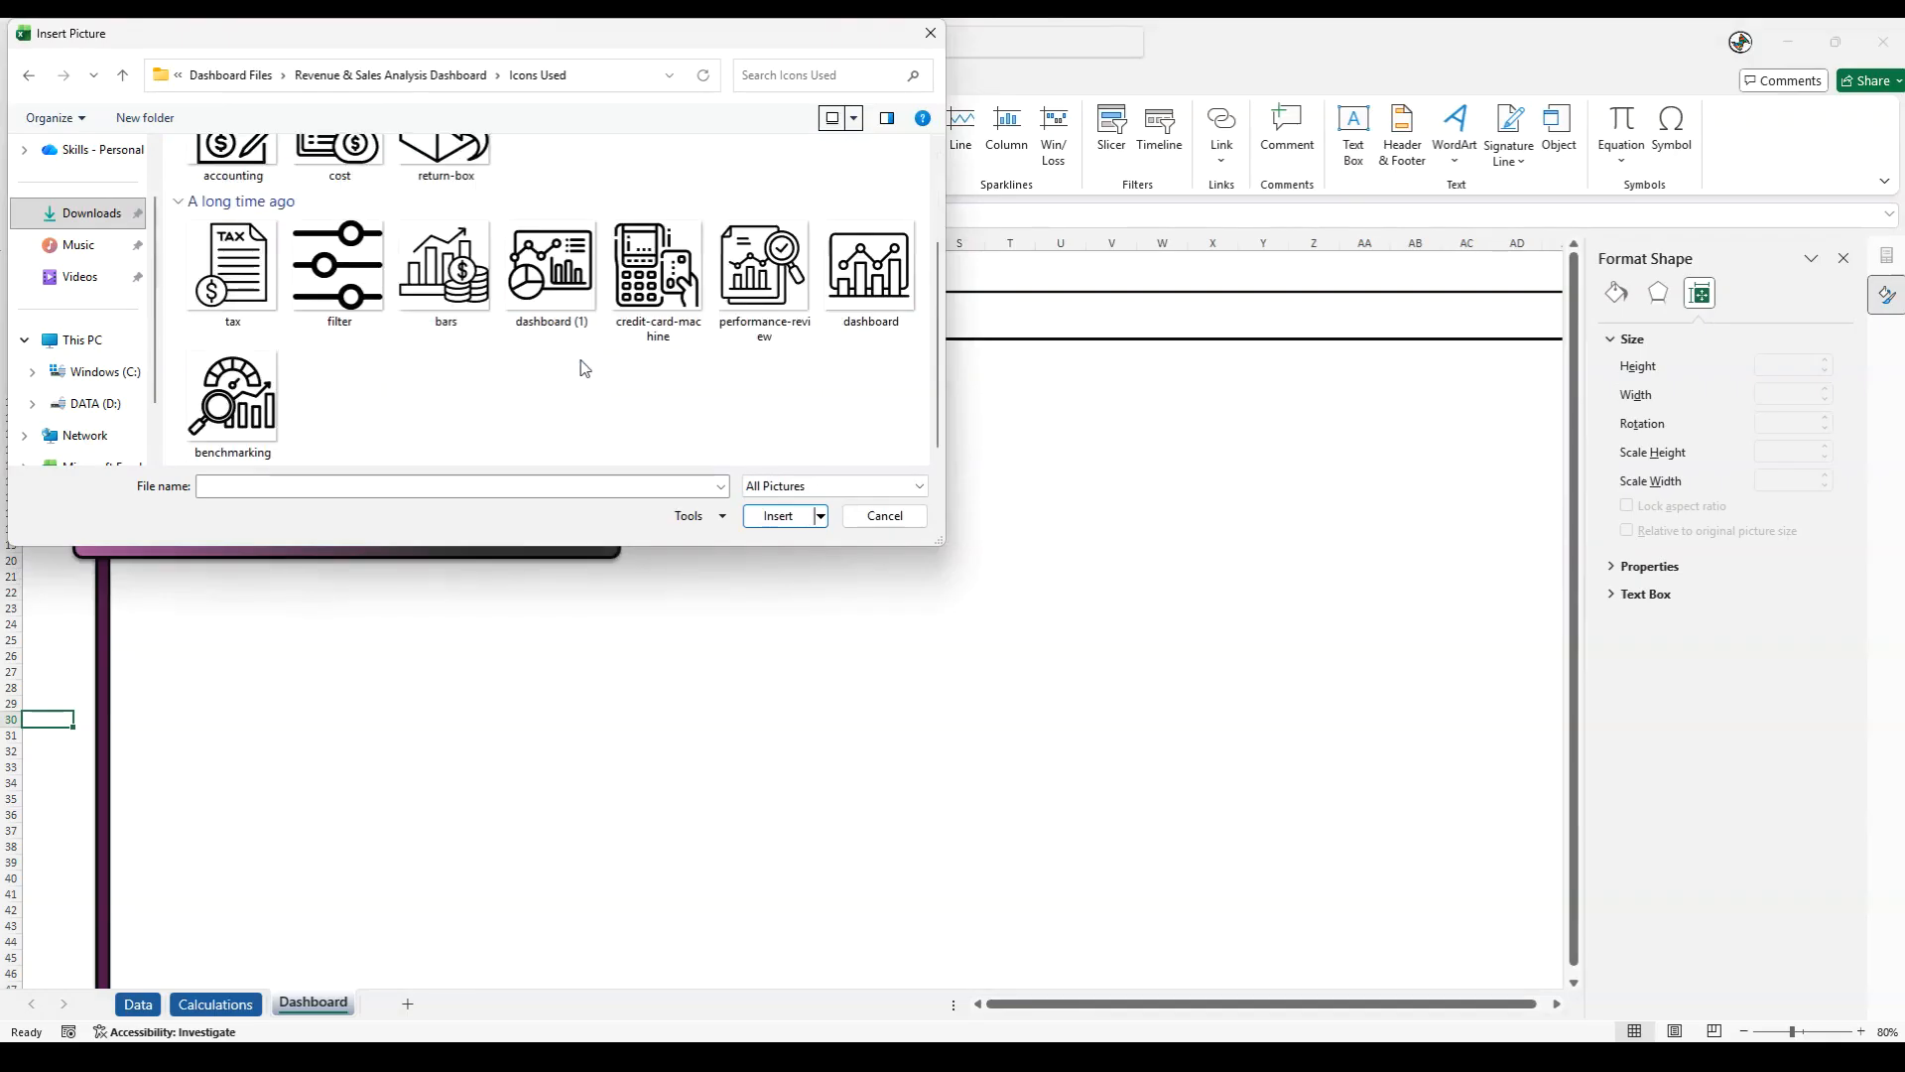
left_click(650, 273)
left_click(778, 515)
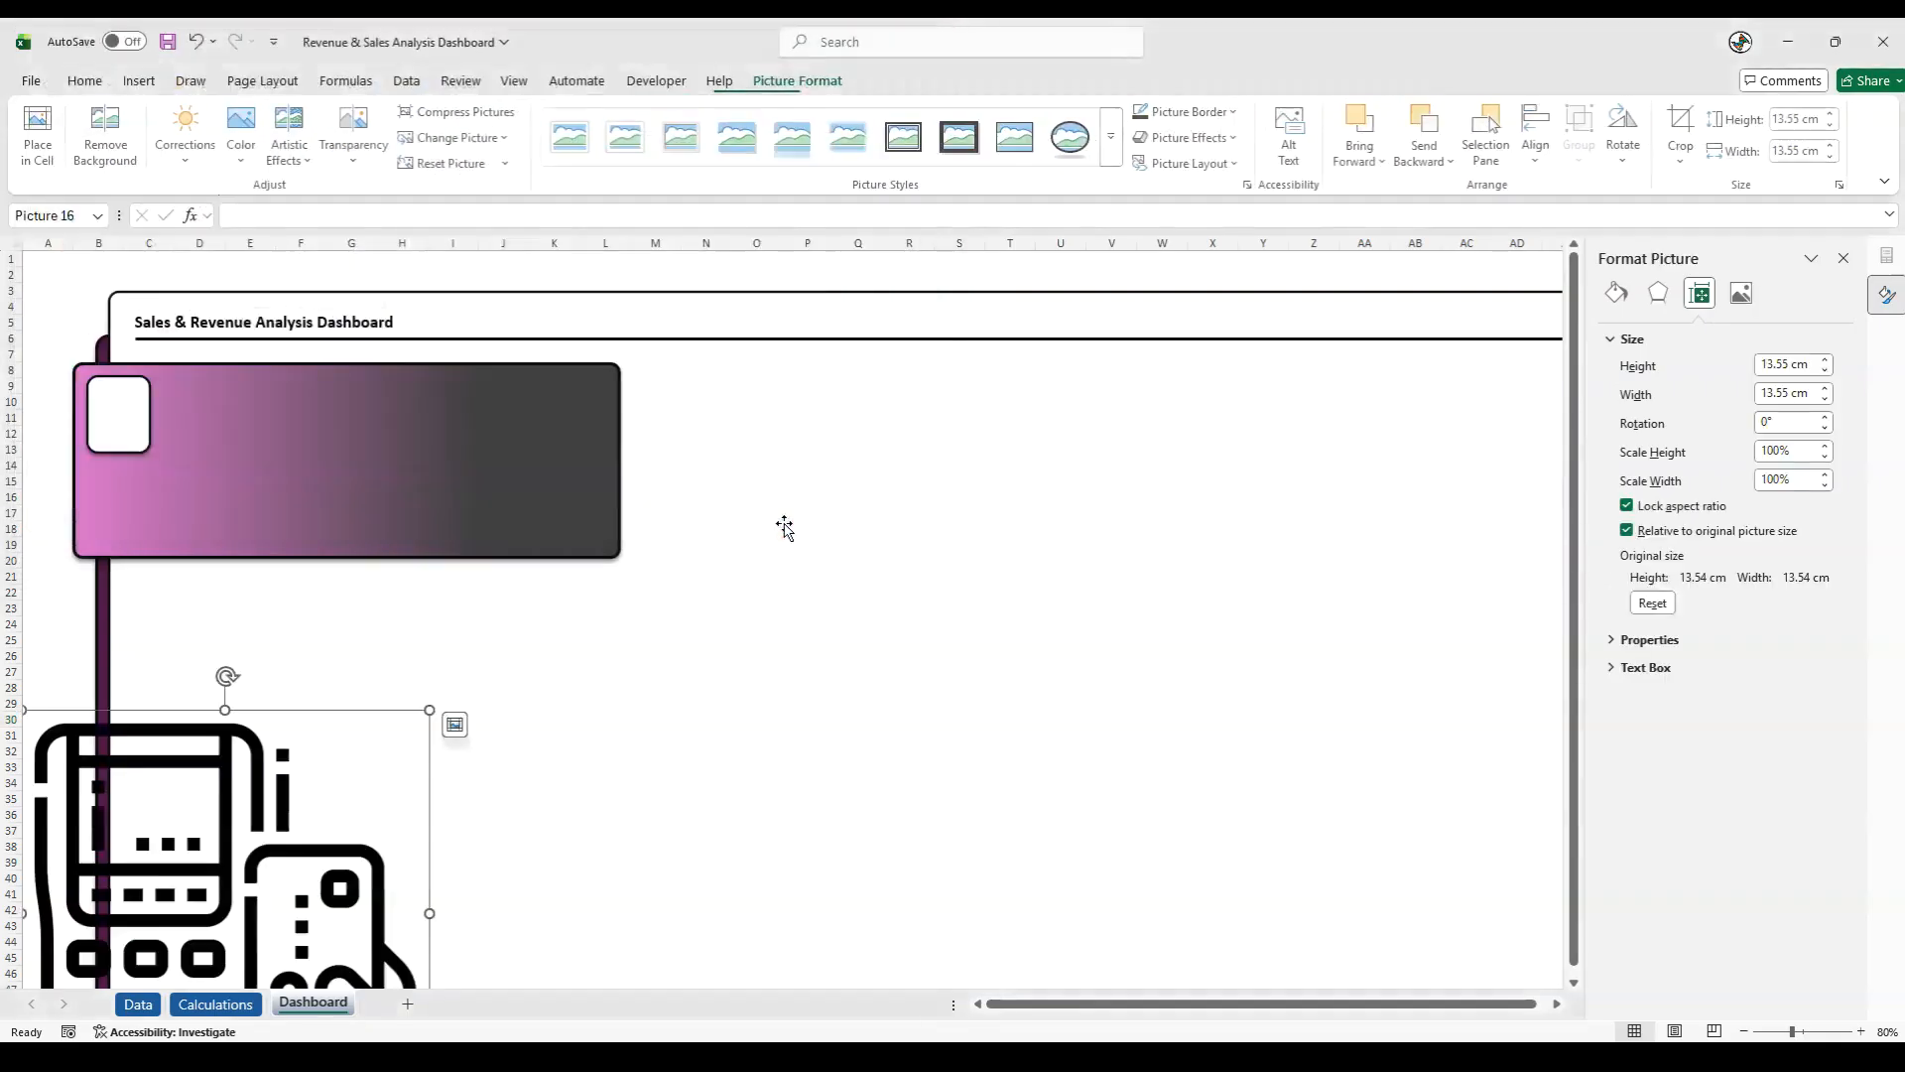
- Shrink the card machine picture to about 1.75 by 1.75 cm and centre it on the white rounded square
left_click_drag(134, 848, 298, 549)
left_click_drag(598, 818, 129, 422)
left_click(56, 496)
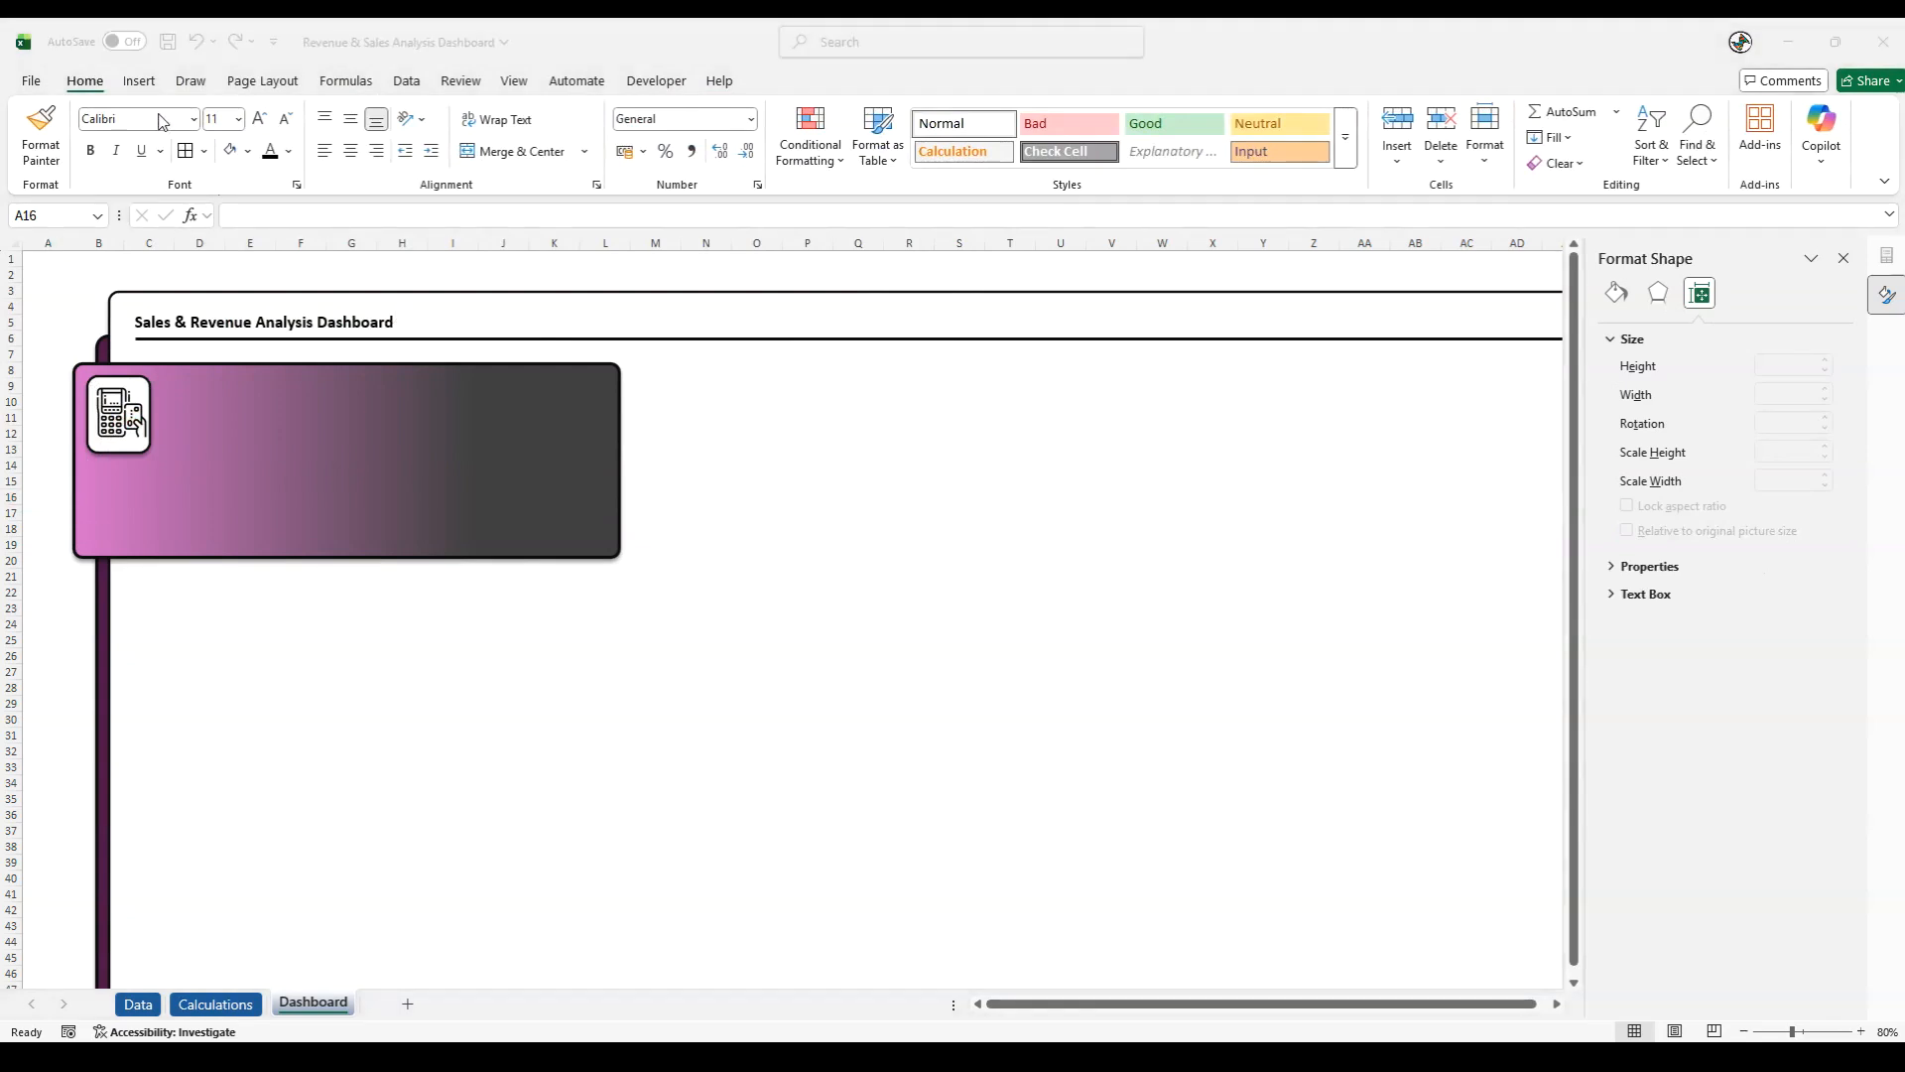
- Add a text box reading "Total Sales" and place it on the gradient panel beside the card machine icon
left_click(139, 81)
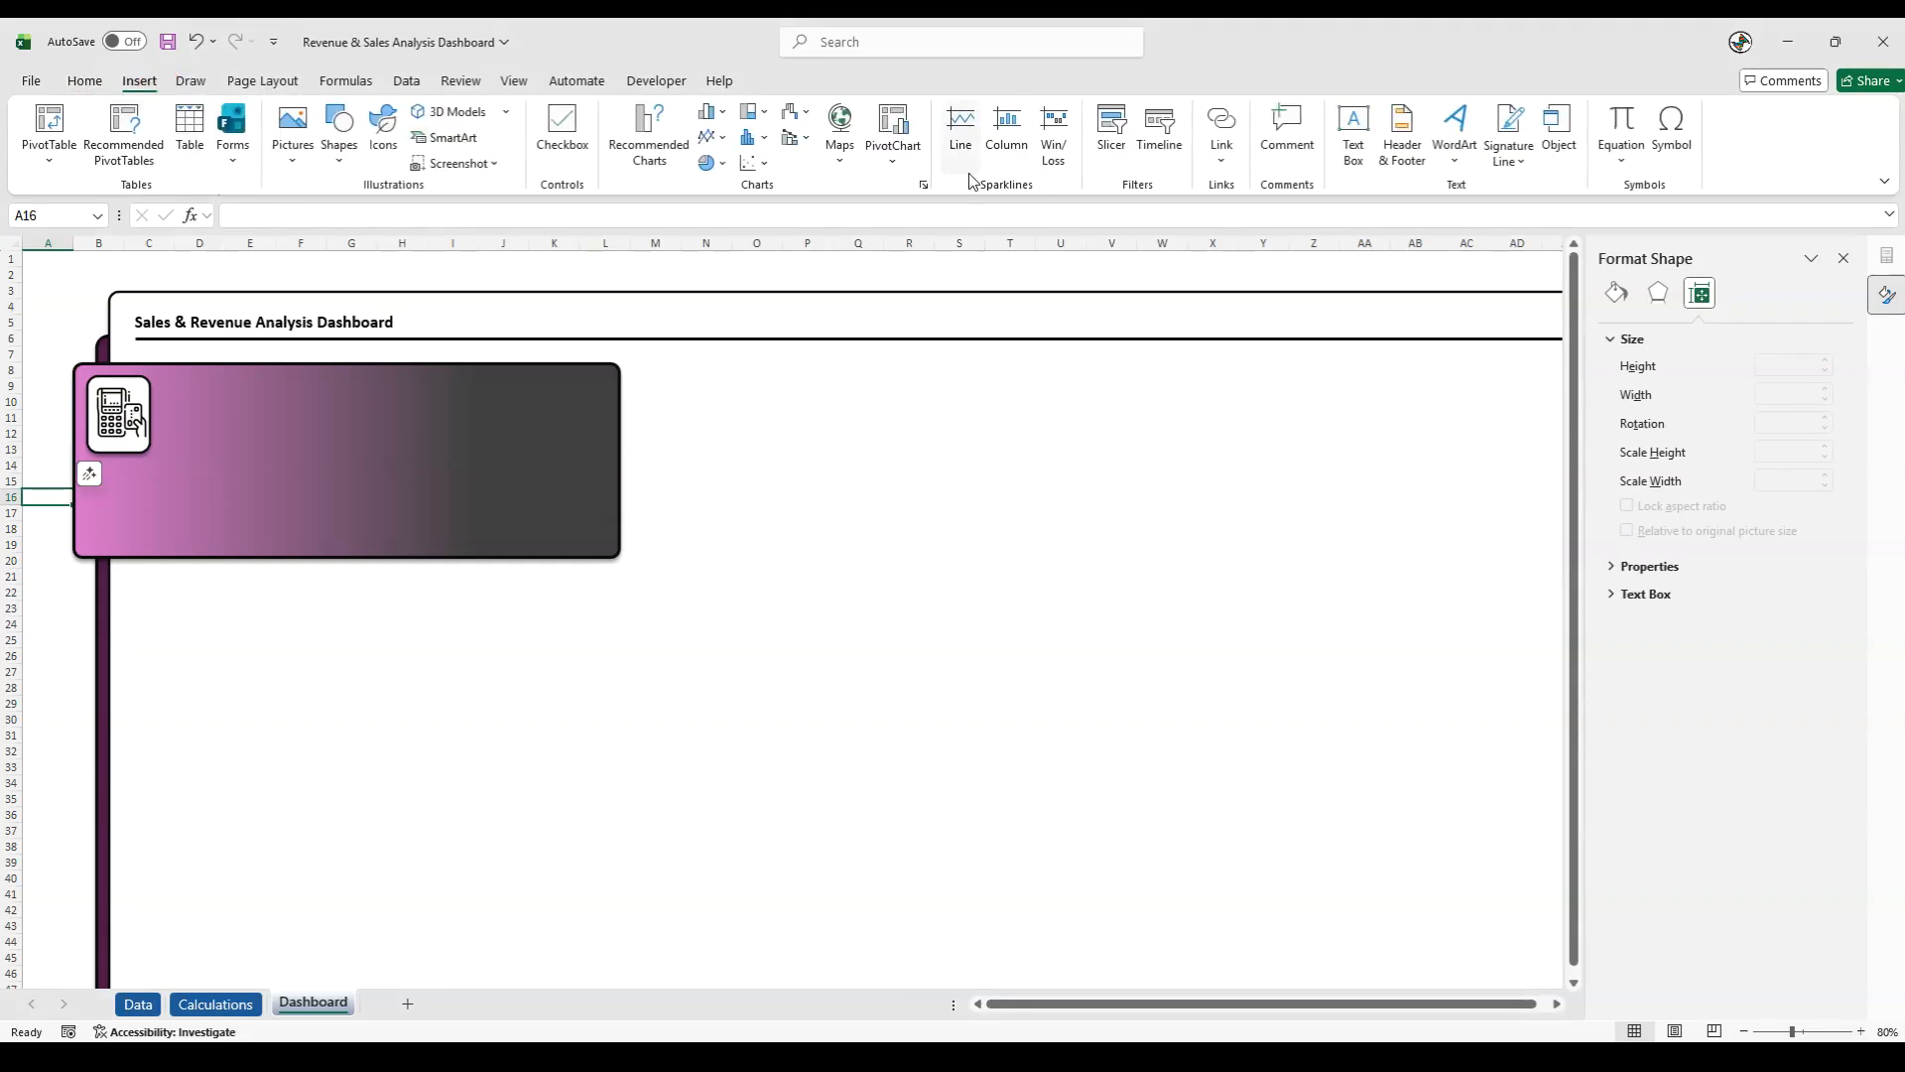
left_click(1353, 134)
left_click(142, 292)
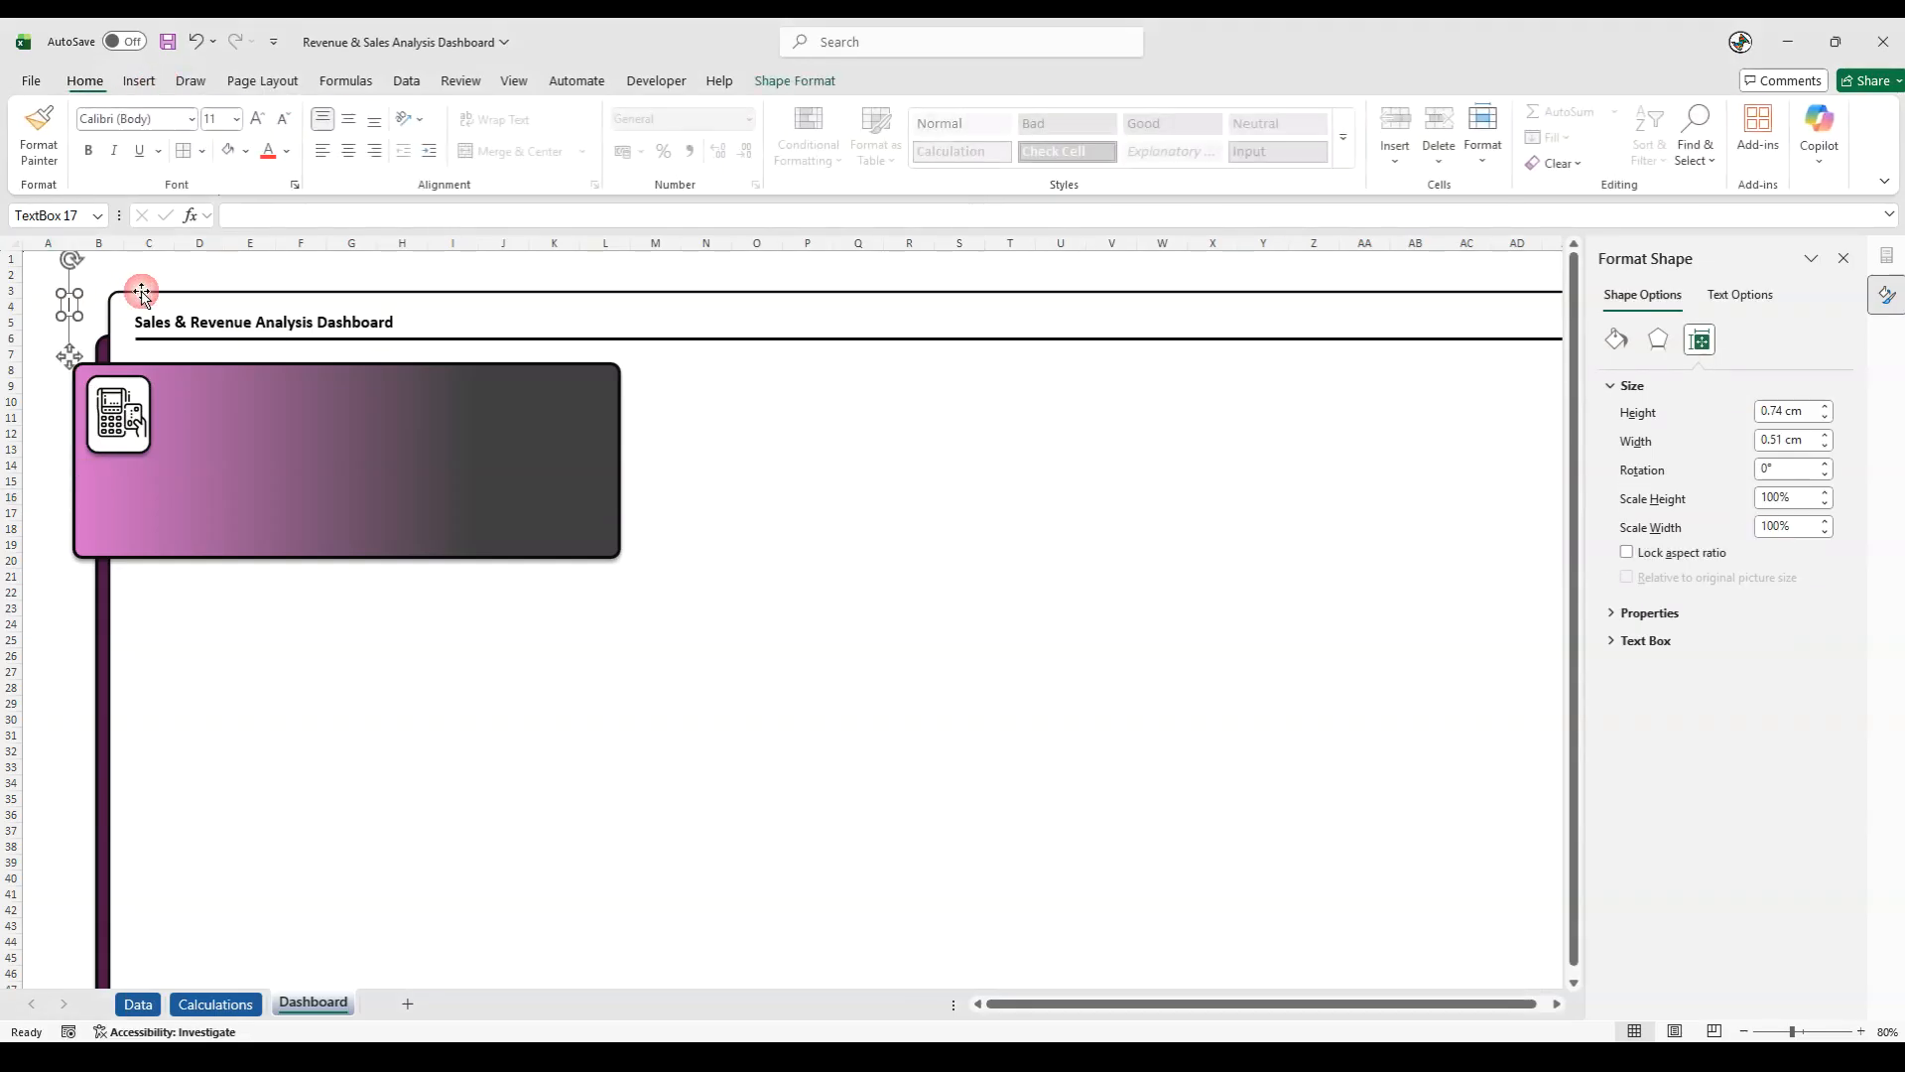
type("Total Sales")
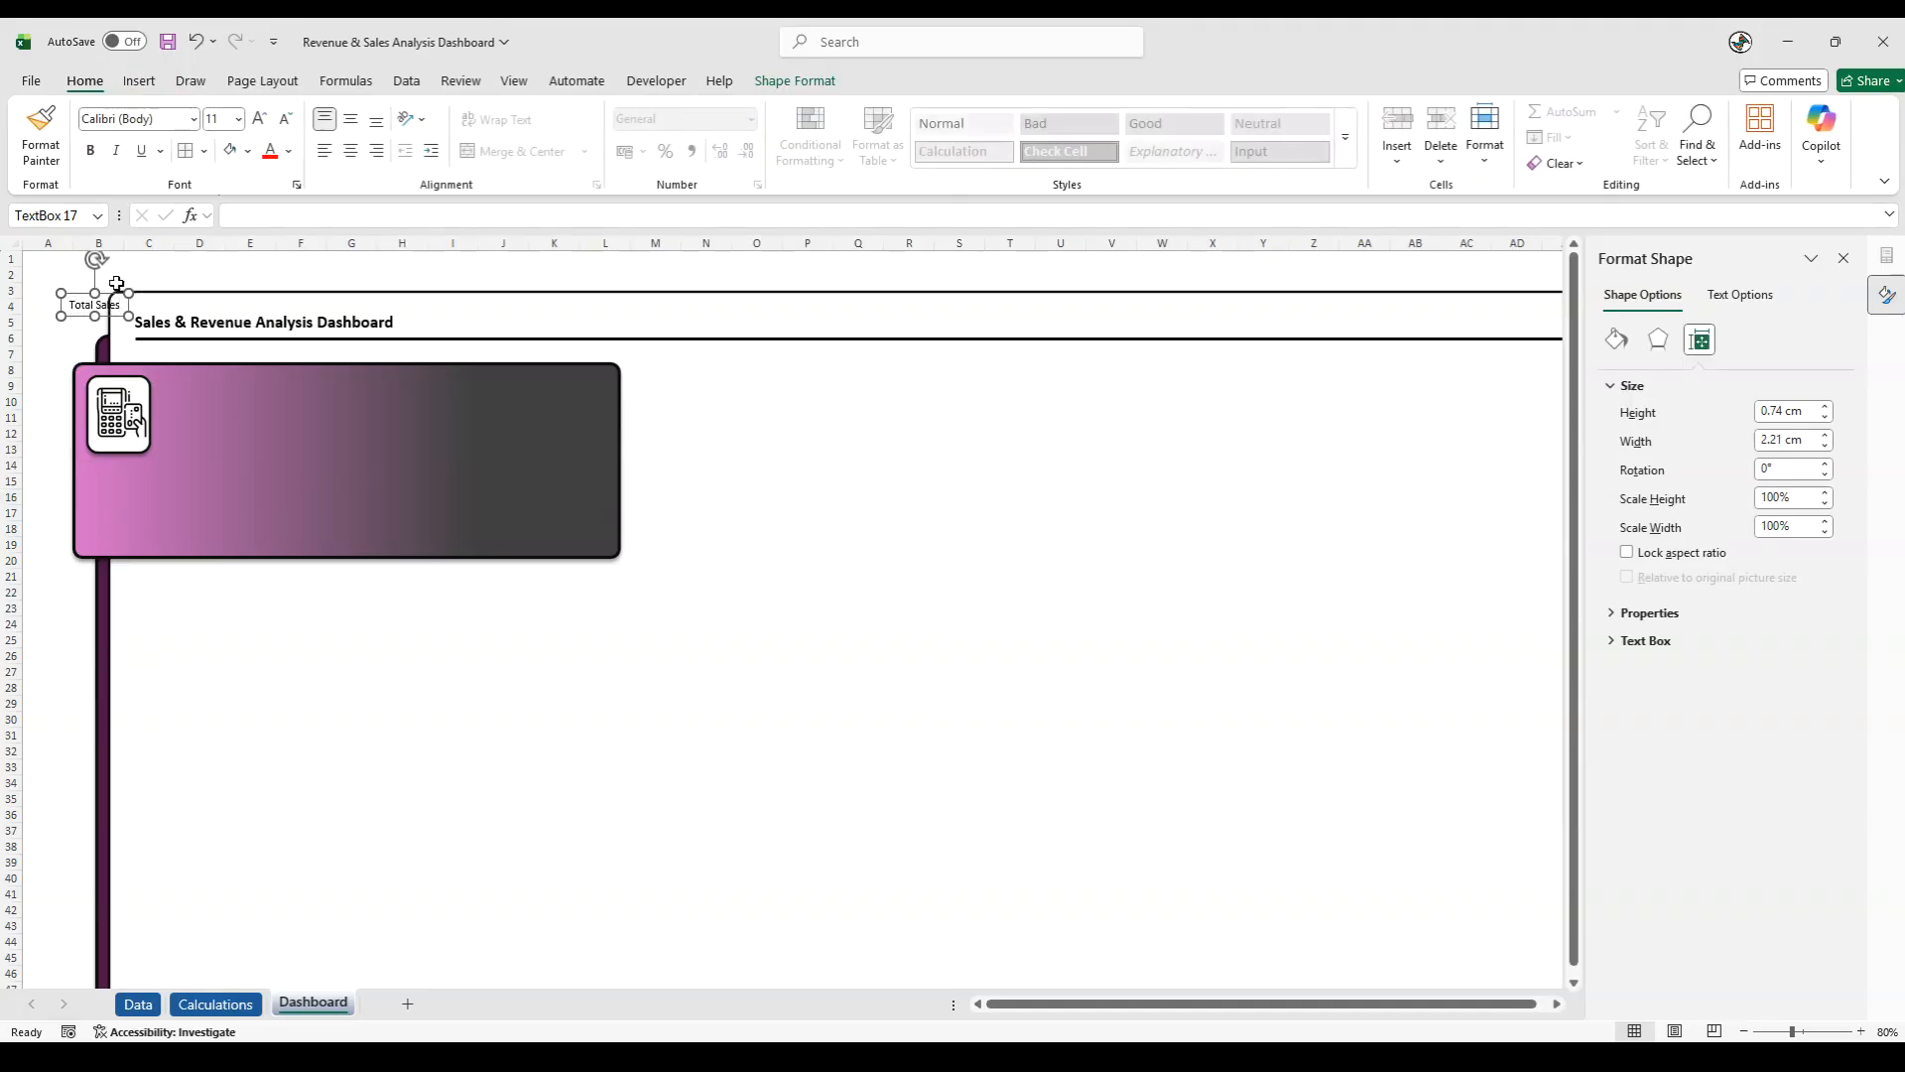
left_click_drag(81, 294, 184, 385)
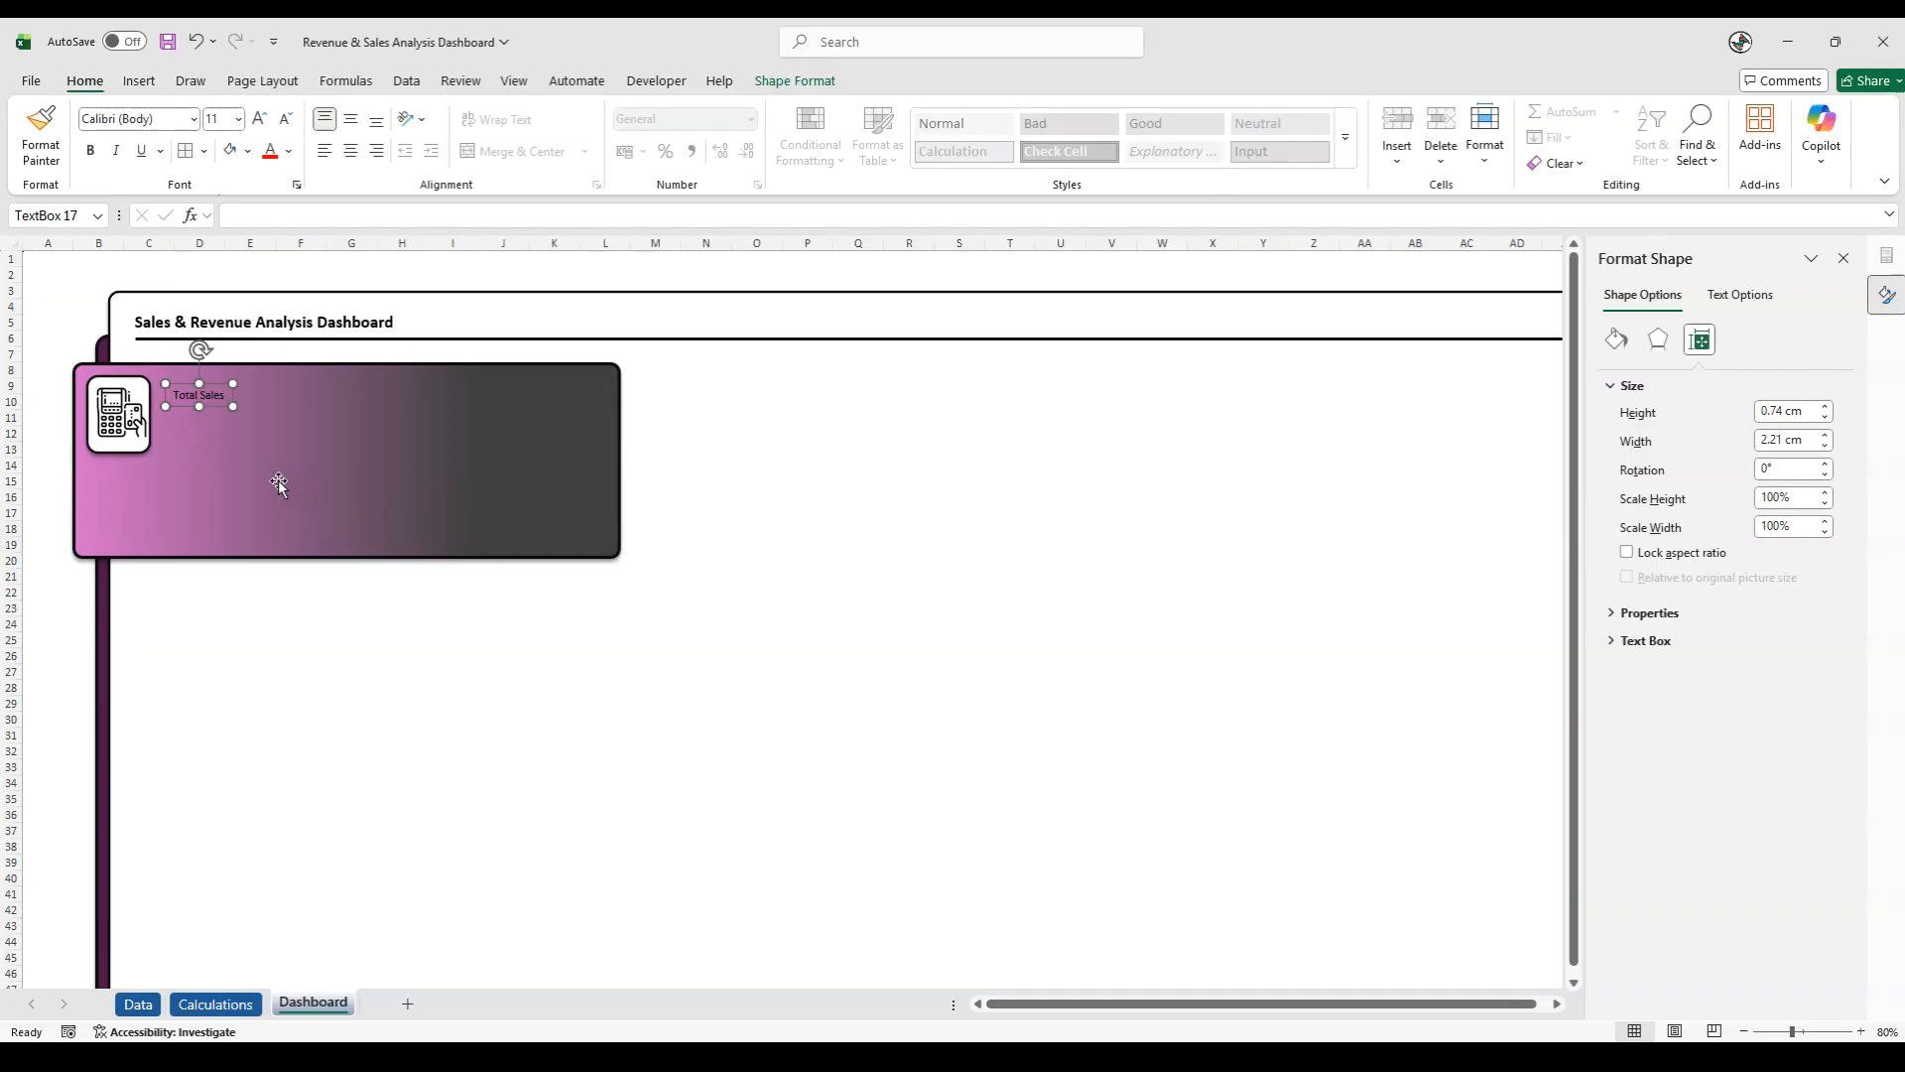
- Format the Total Sales label as 14 pt, bold, white text
triple_click(186, 397)
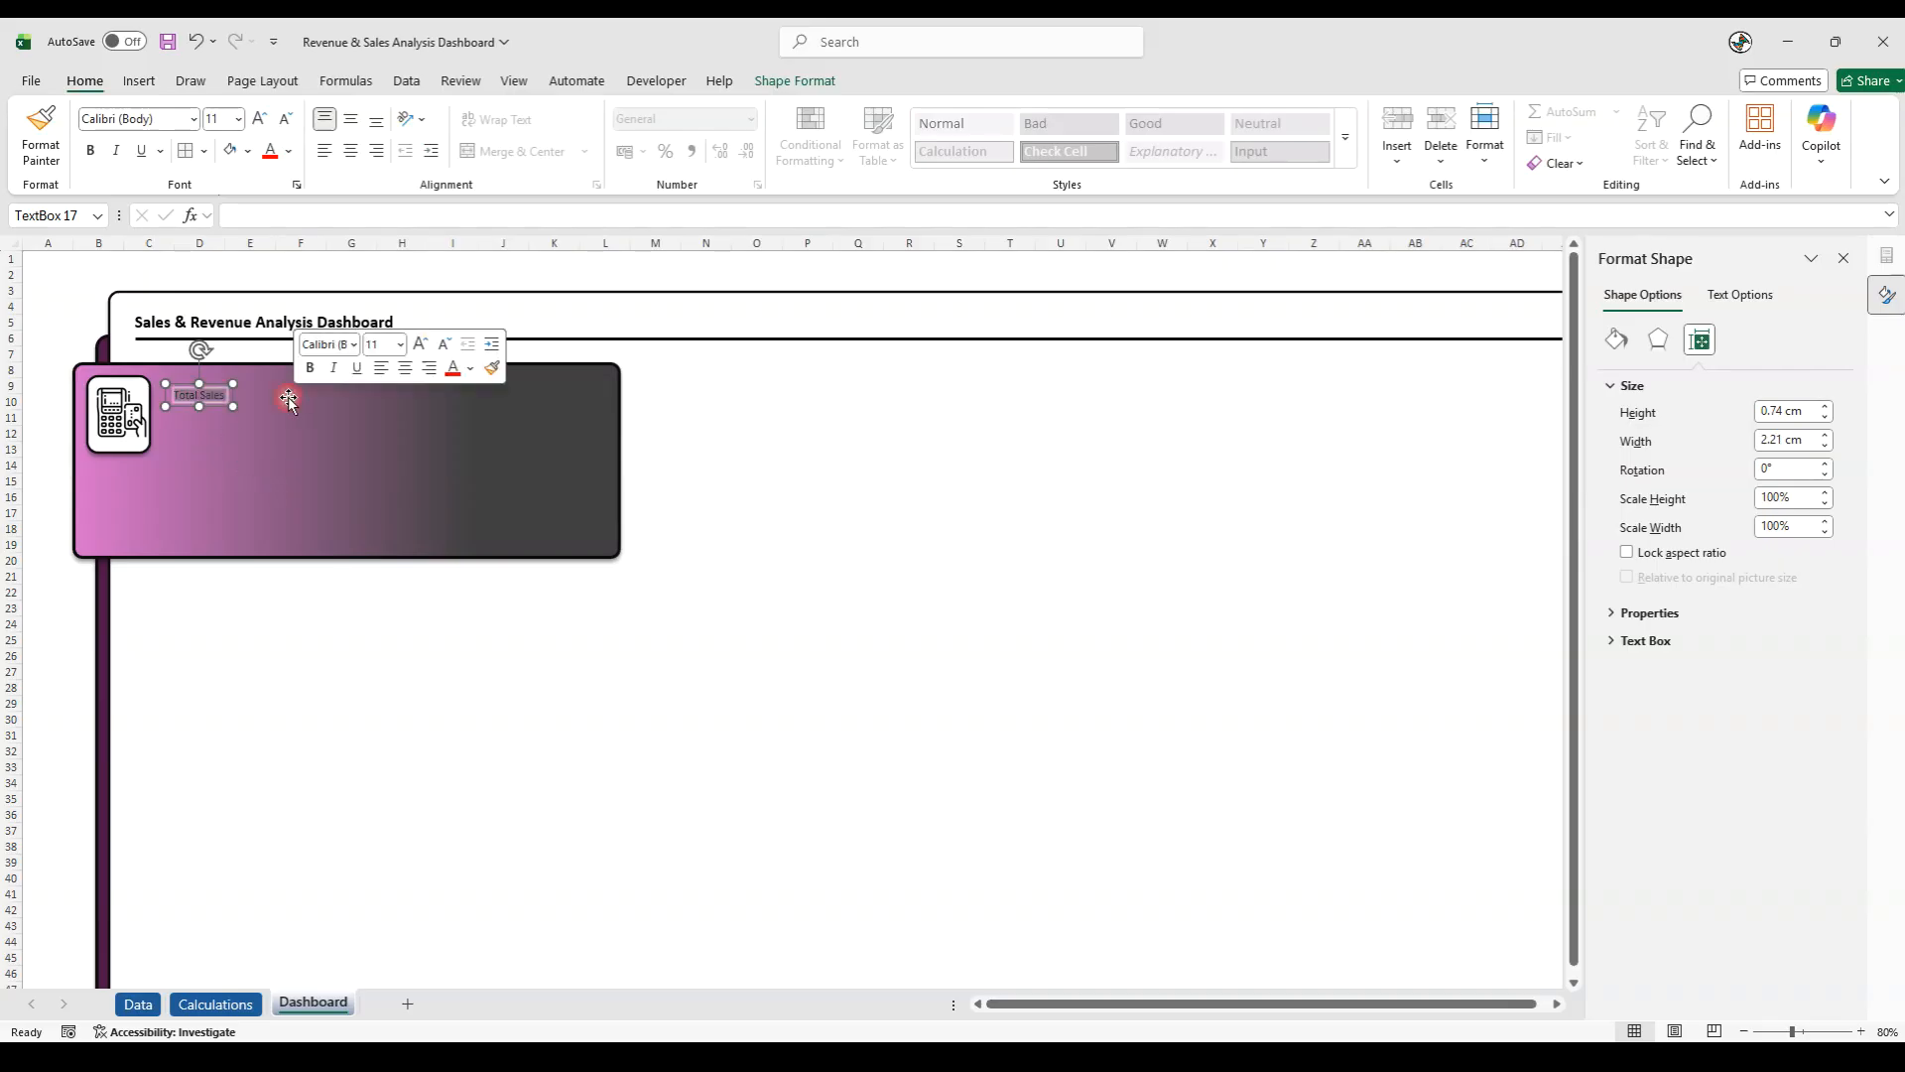
left_click(217, 118)
type("14")
key("Return")
left_click(90, 150)
left_click(288, 151)
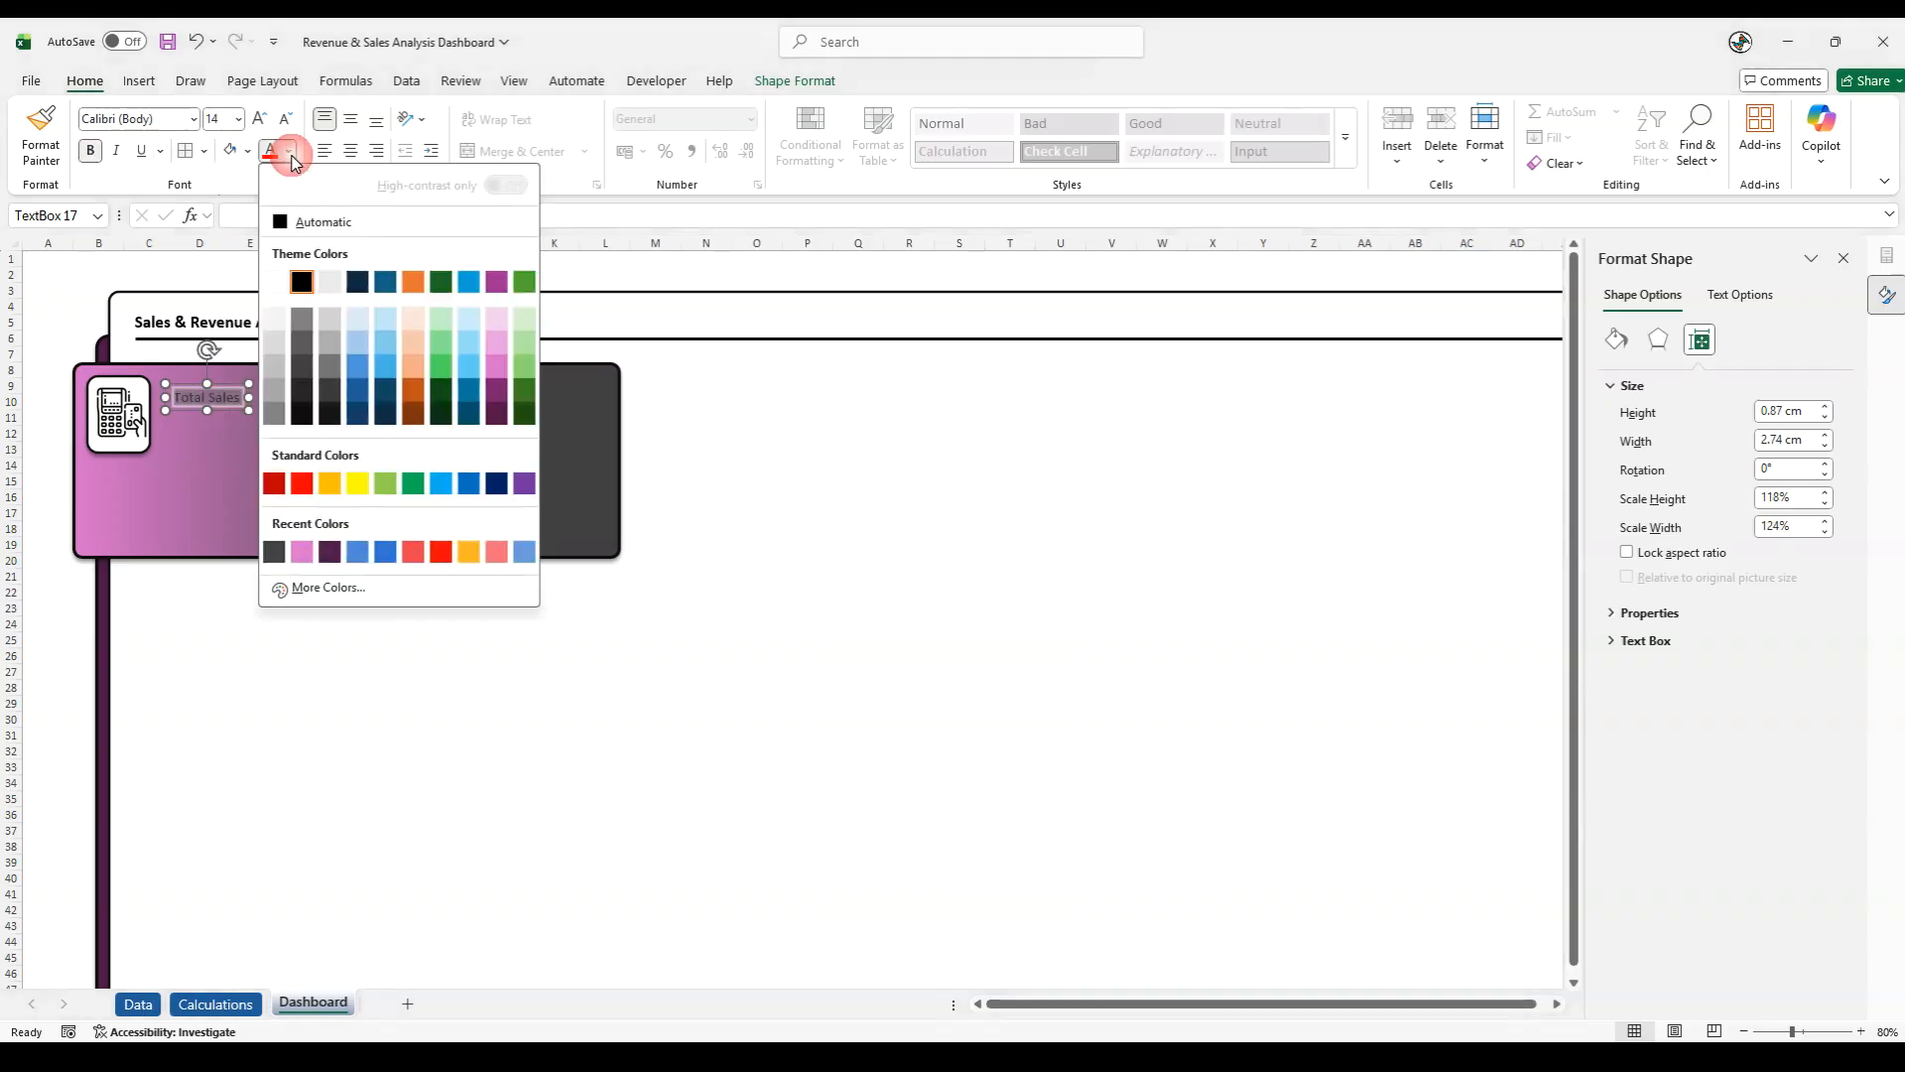
left_click(274, 272)
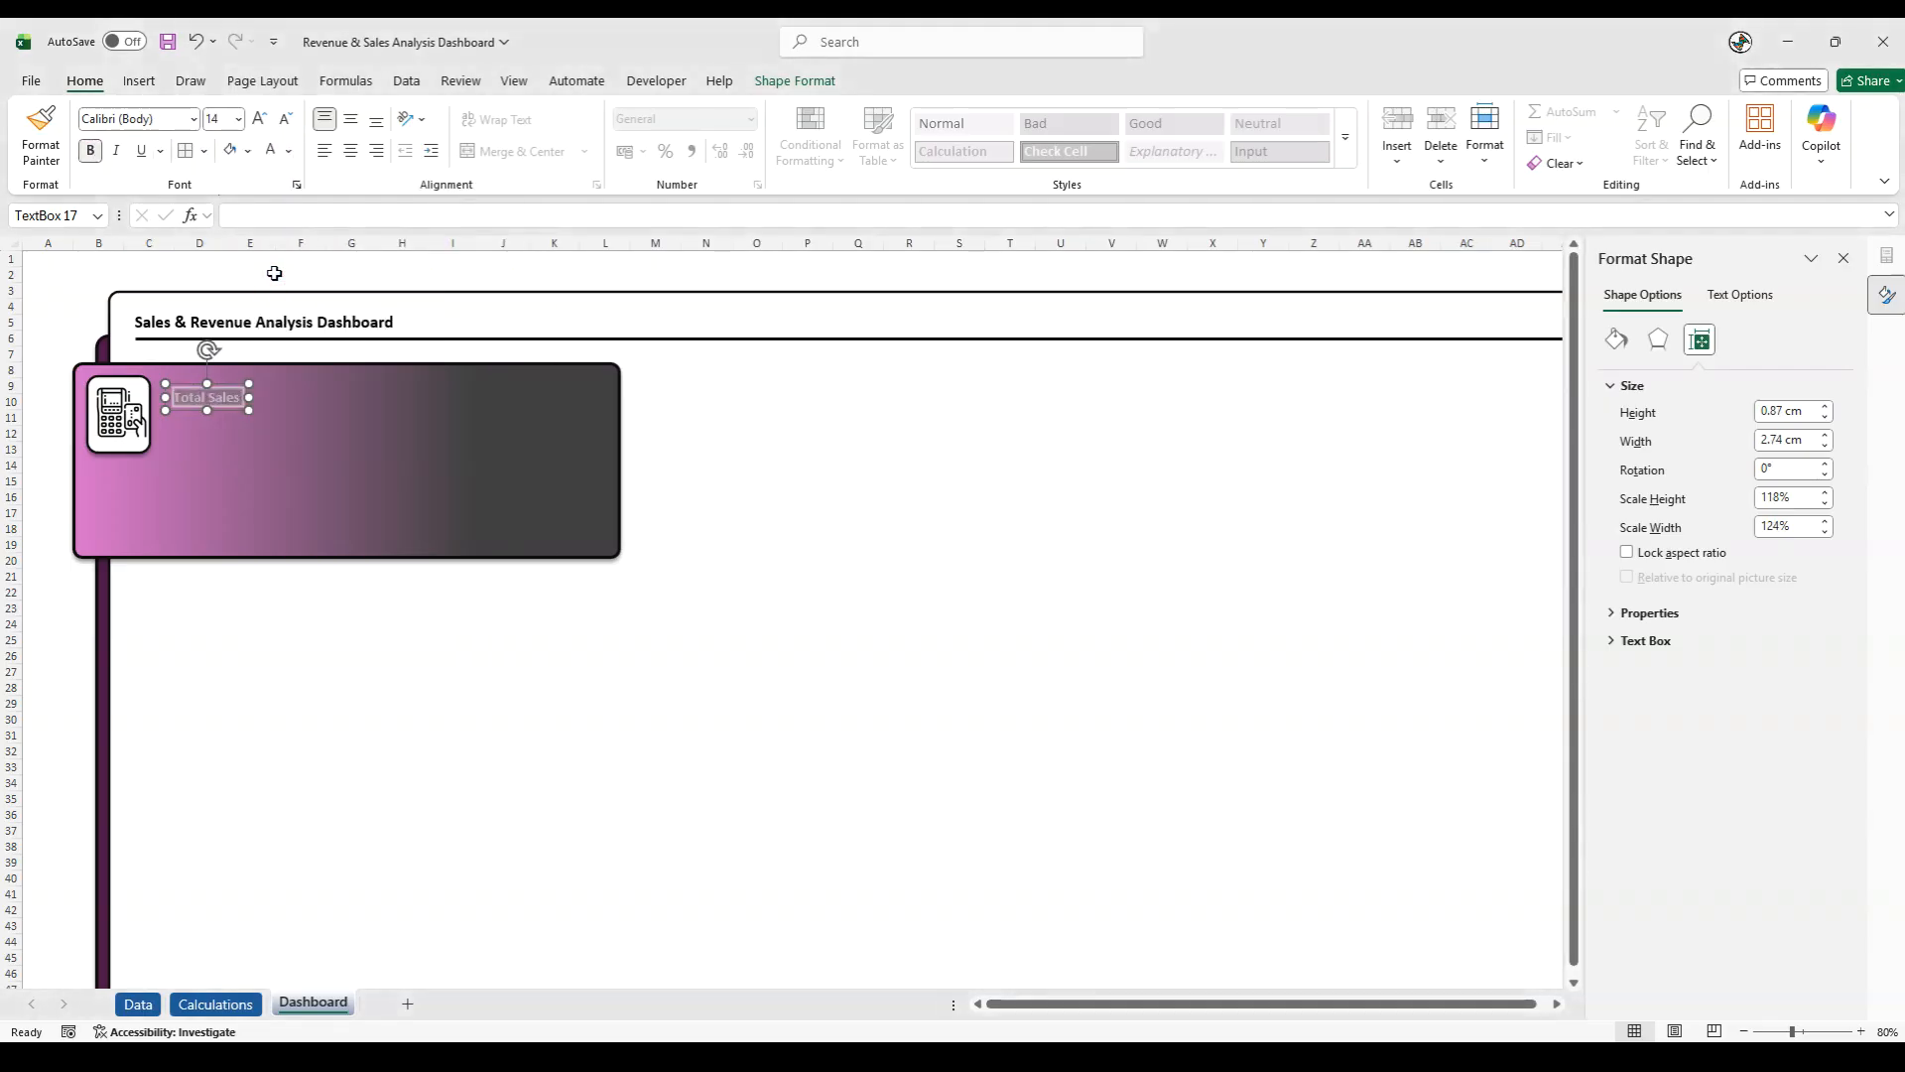
left_click(39, 401)
- Duplicate the Total Sales text box directly below itself and link the copy to the total sales value with =Calculations!K9
left_click(234, 407)
left_click_drag(194, 420, 179, 437)
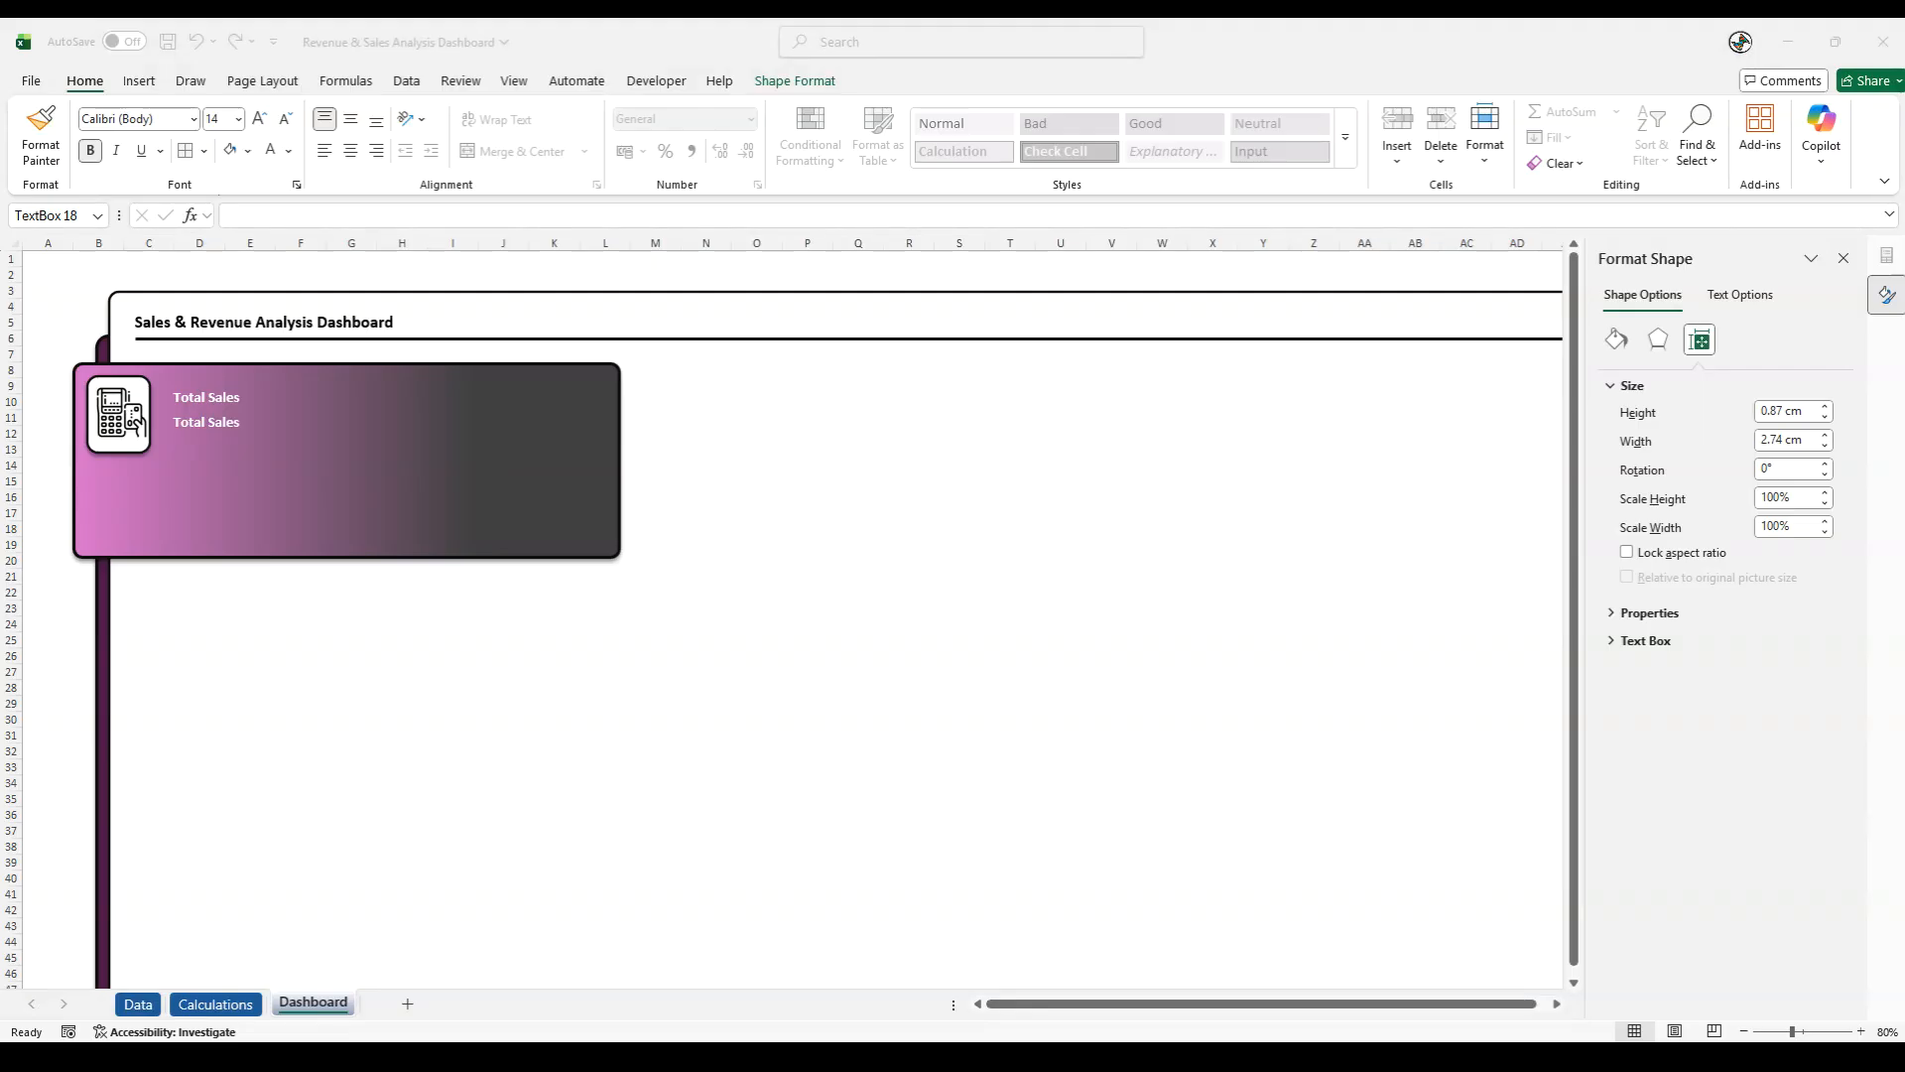
left_click(192, 434)
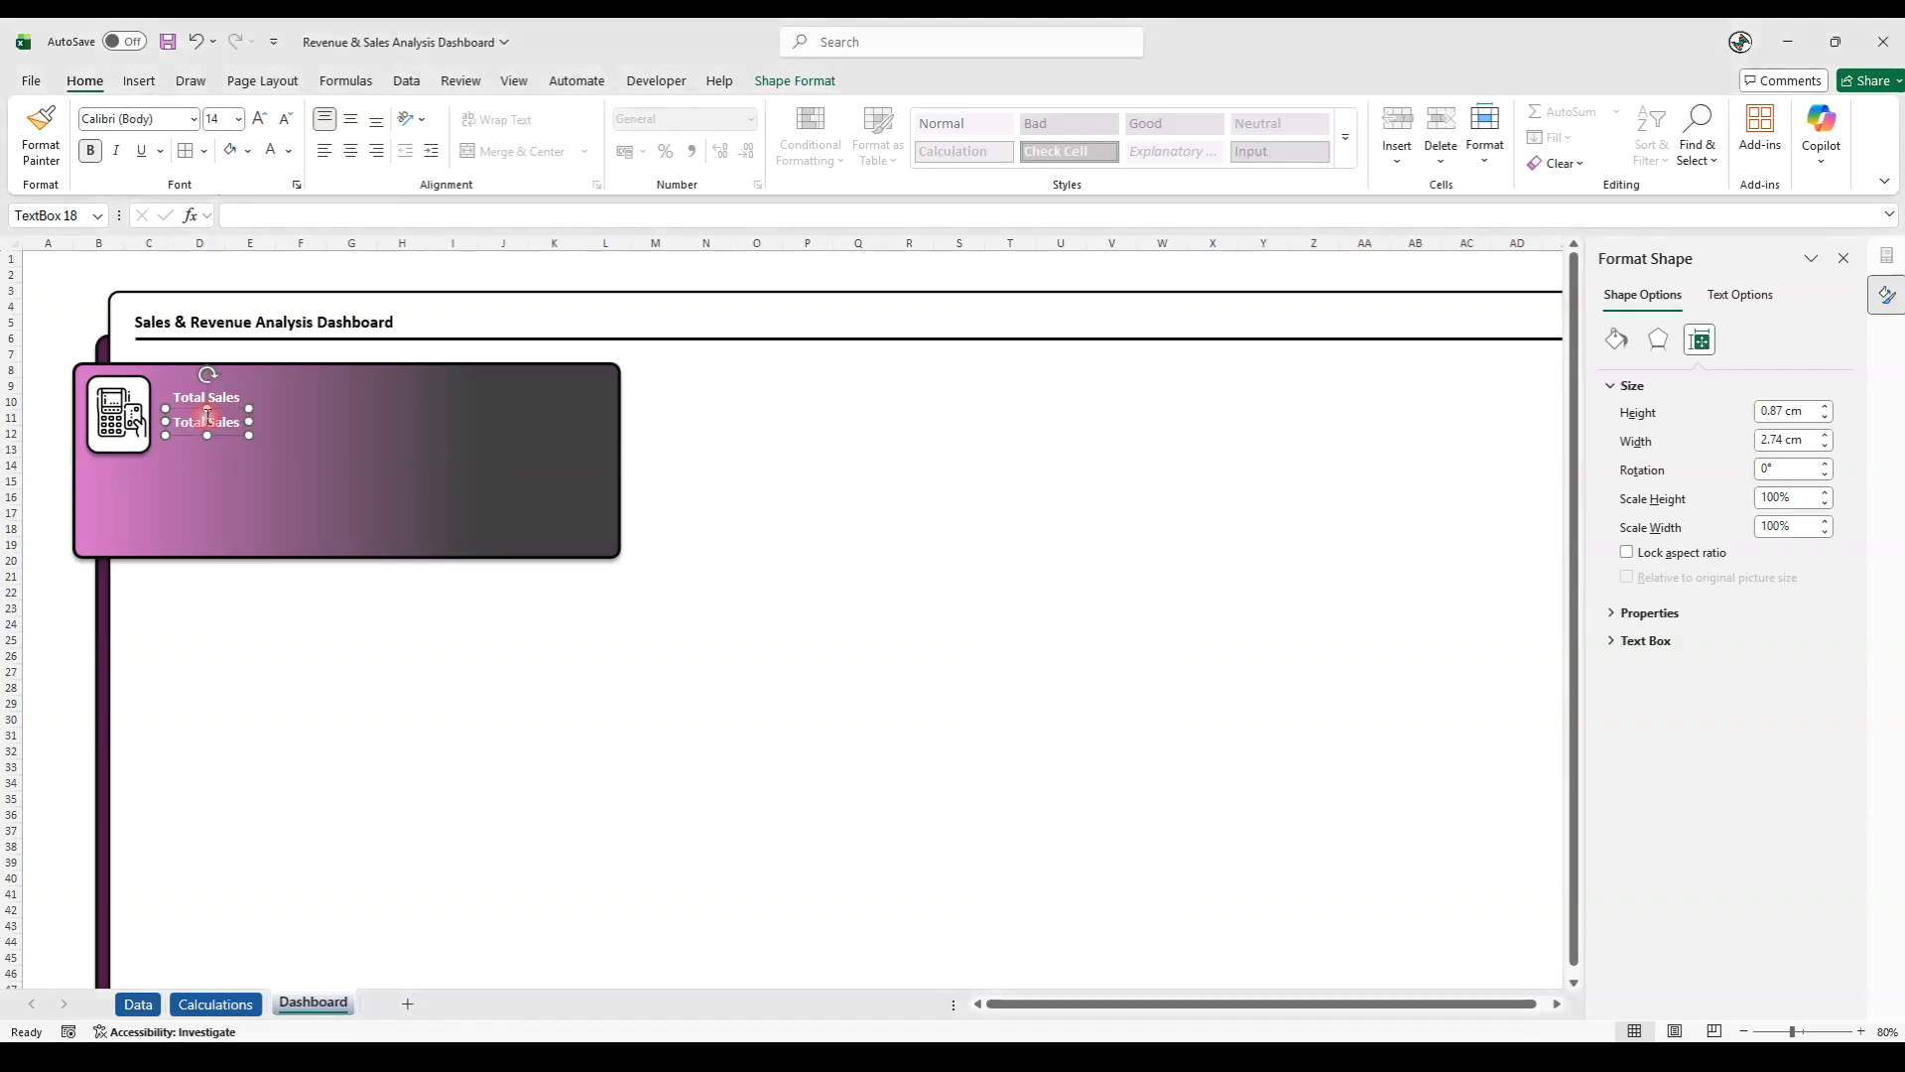
left_click(242, 216)
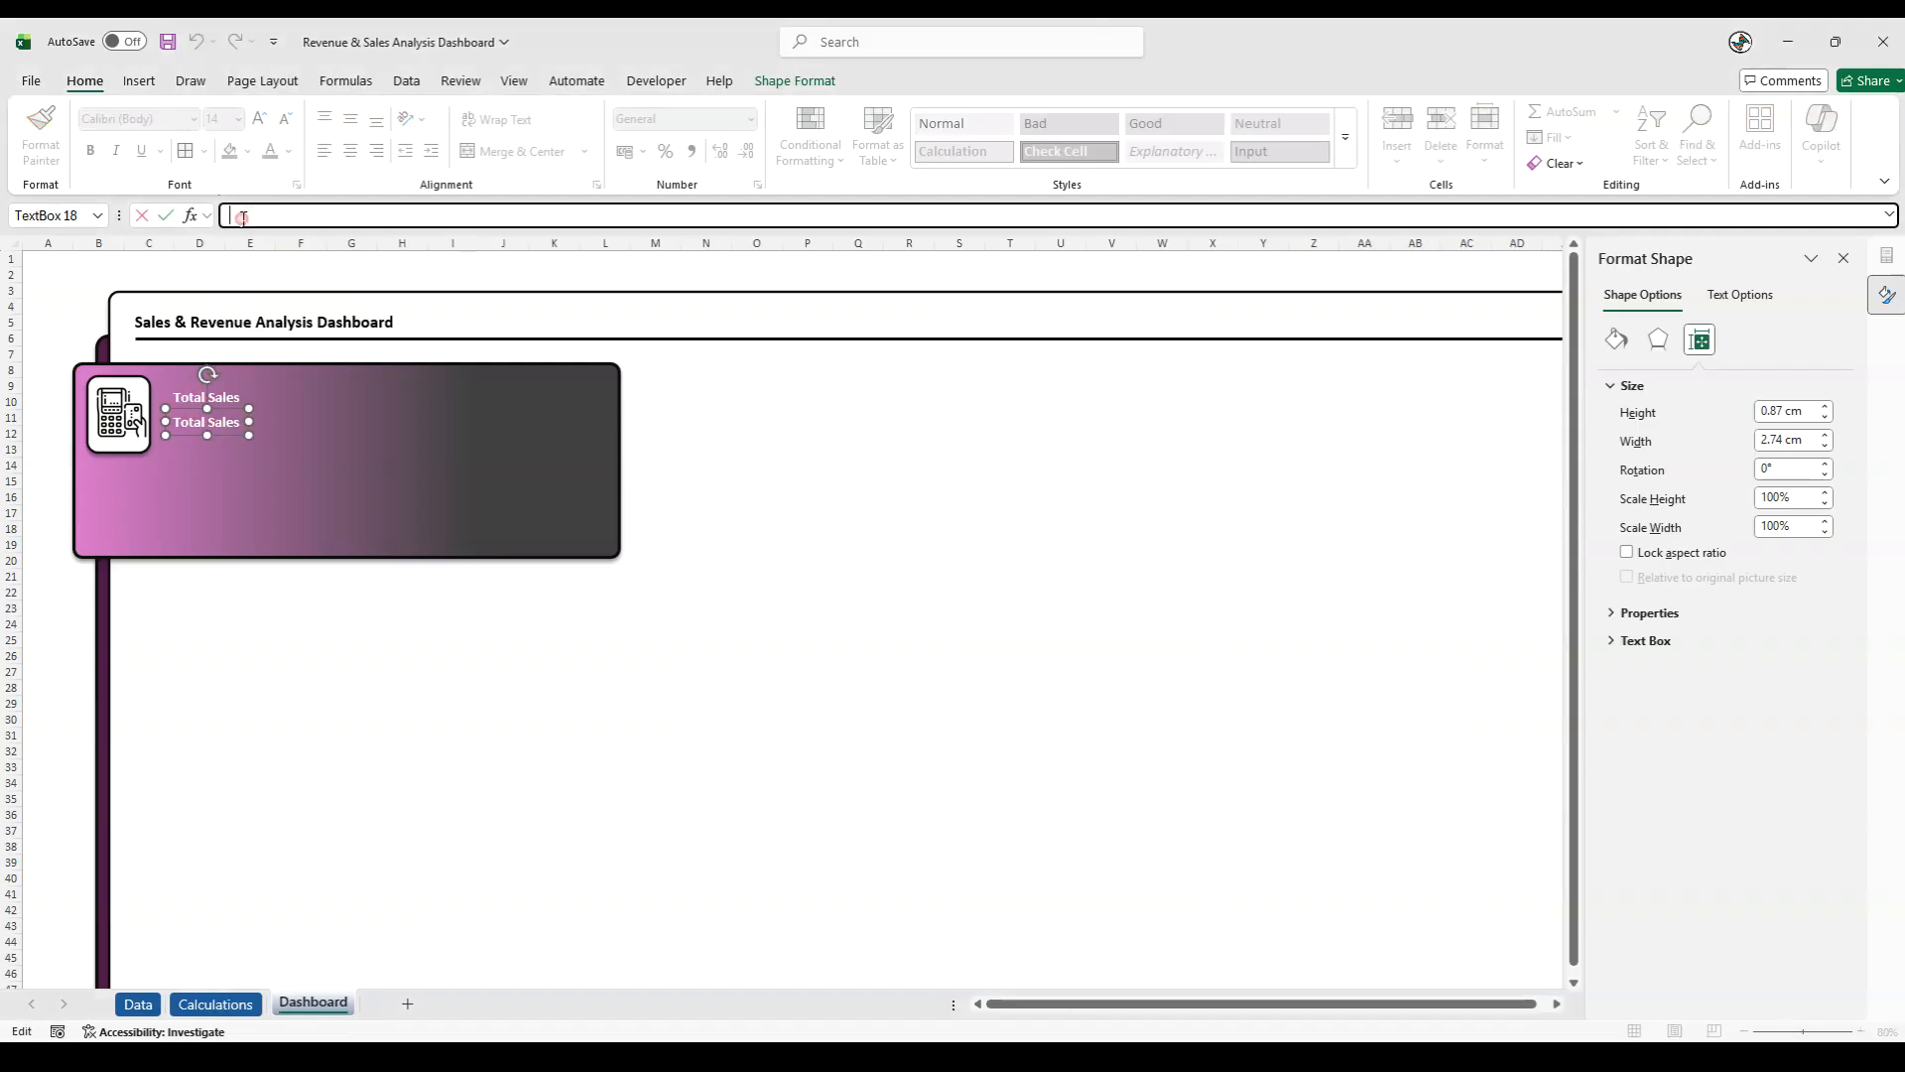
type("=")
left_click(215, 1003)
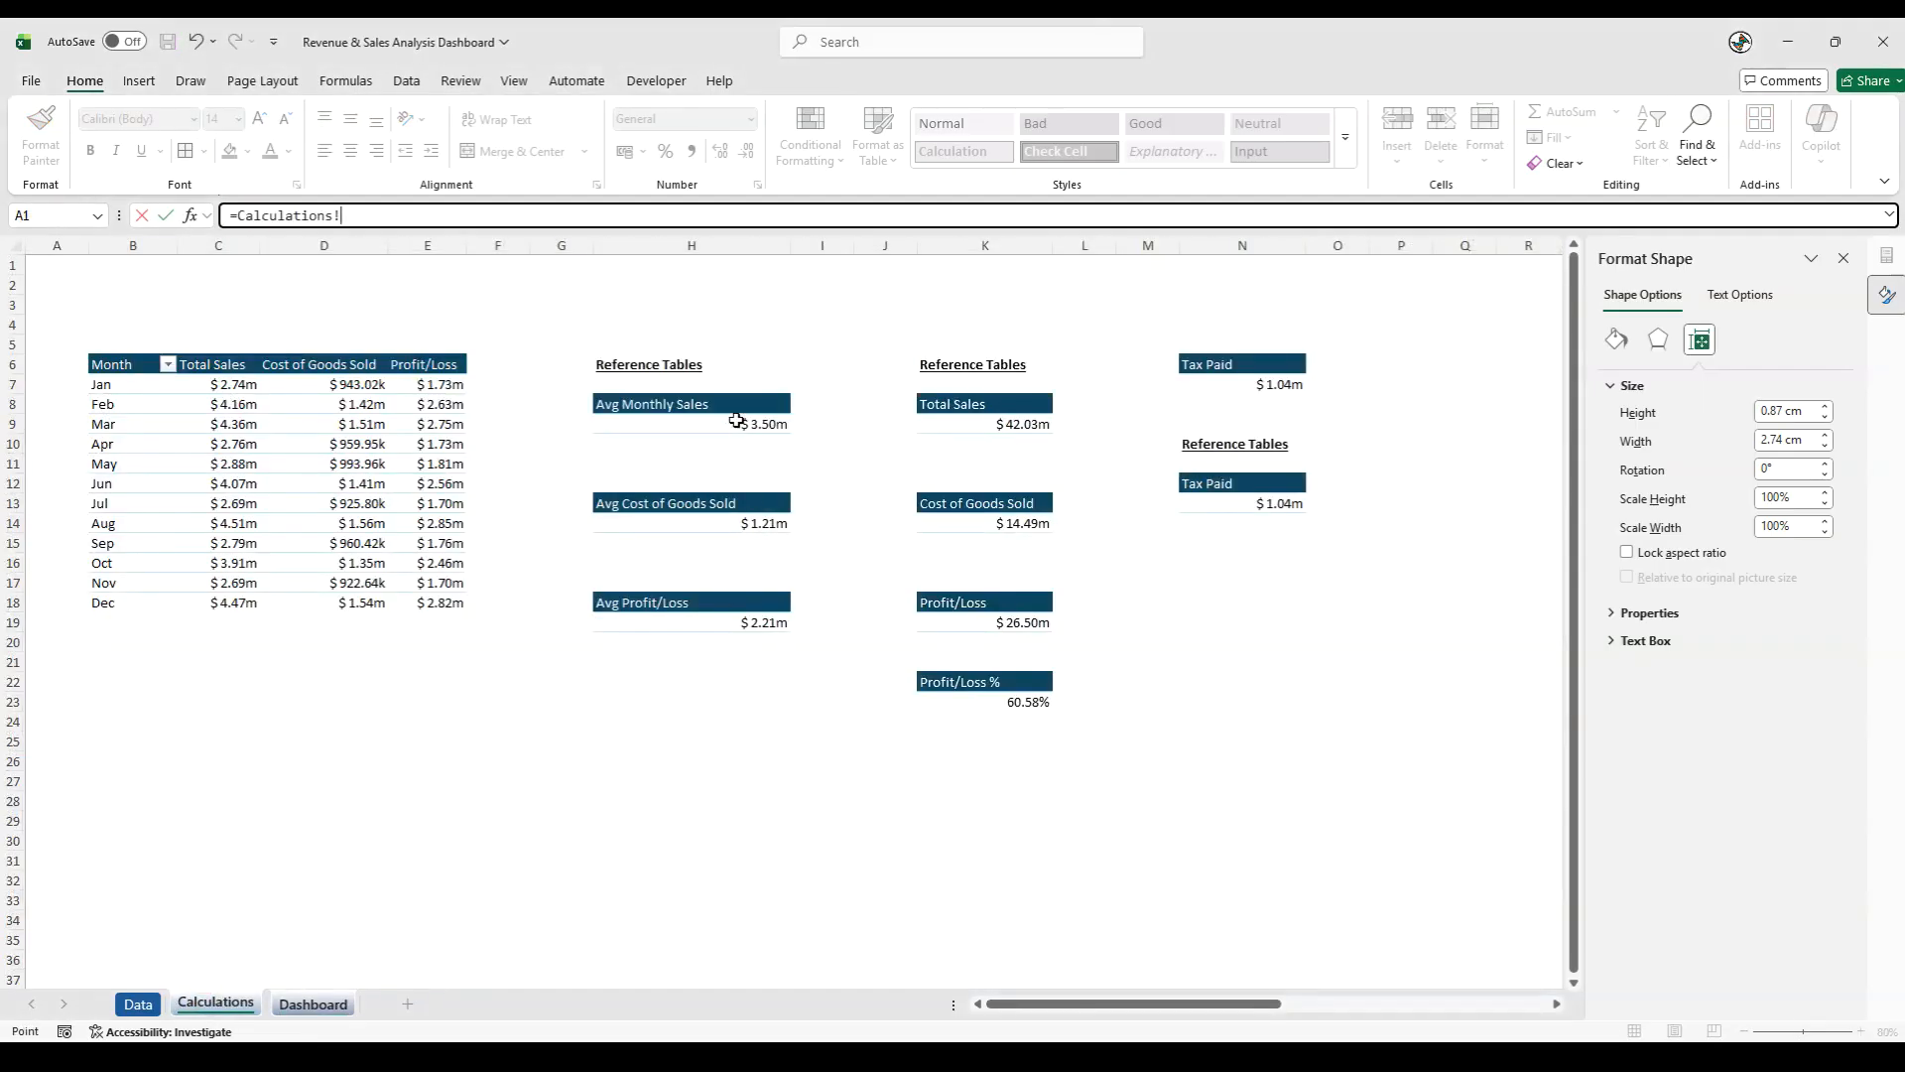
left_click(1008, 426)
key("Return")
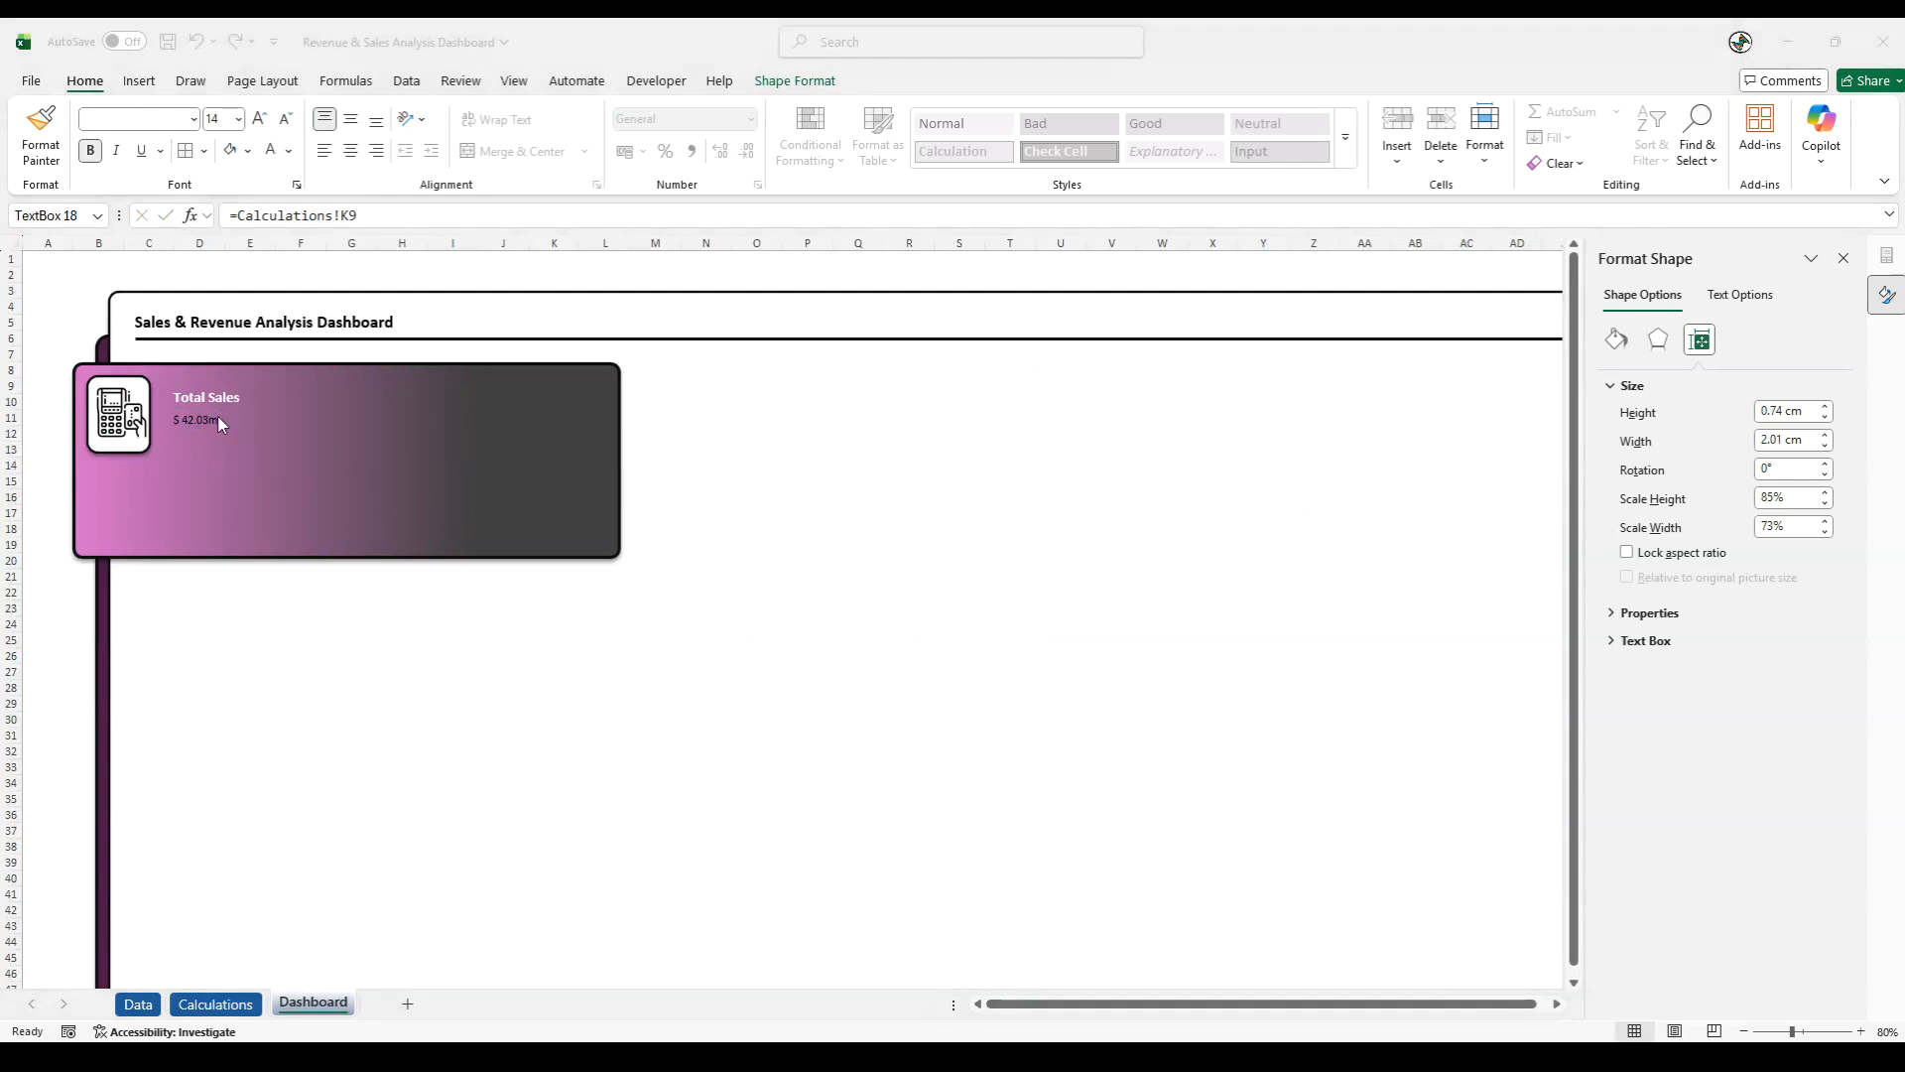
- Format the linked total sales value as bold, 32 pt, white text and deselect it
left_click(204, 421)
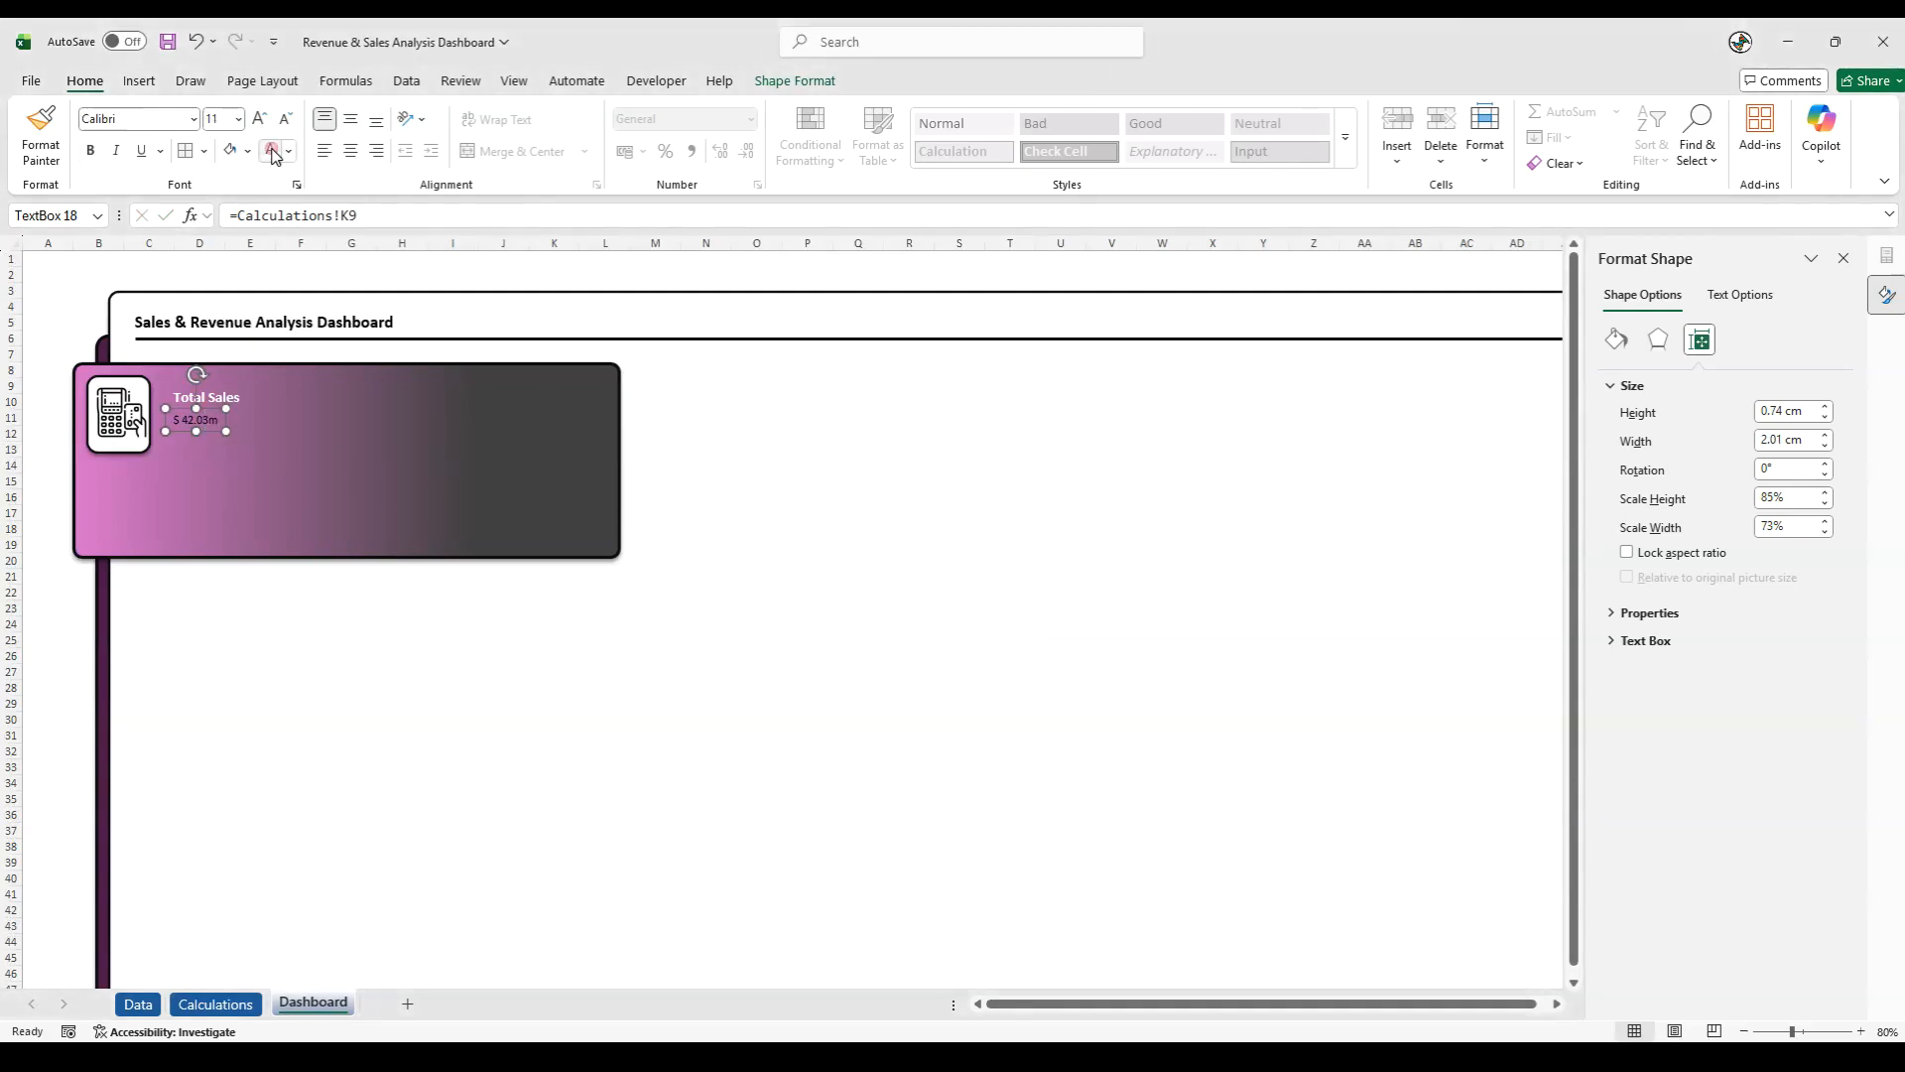
left_click(90, 150)
left_click(226, 120)
type("32")
key("Return")
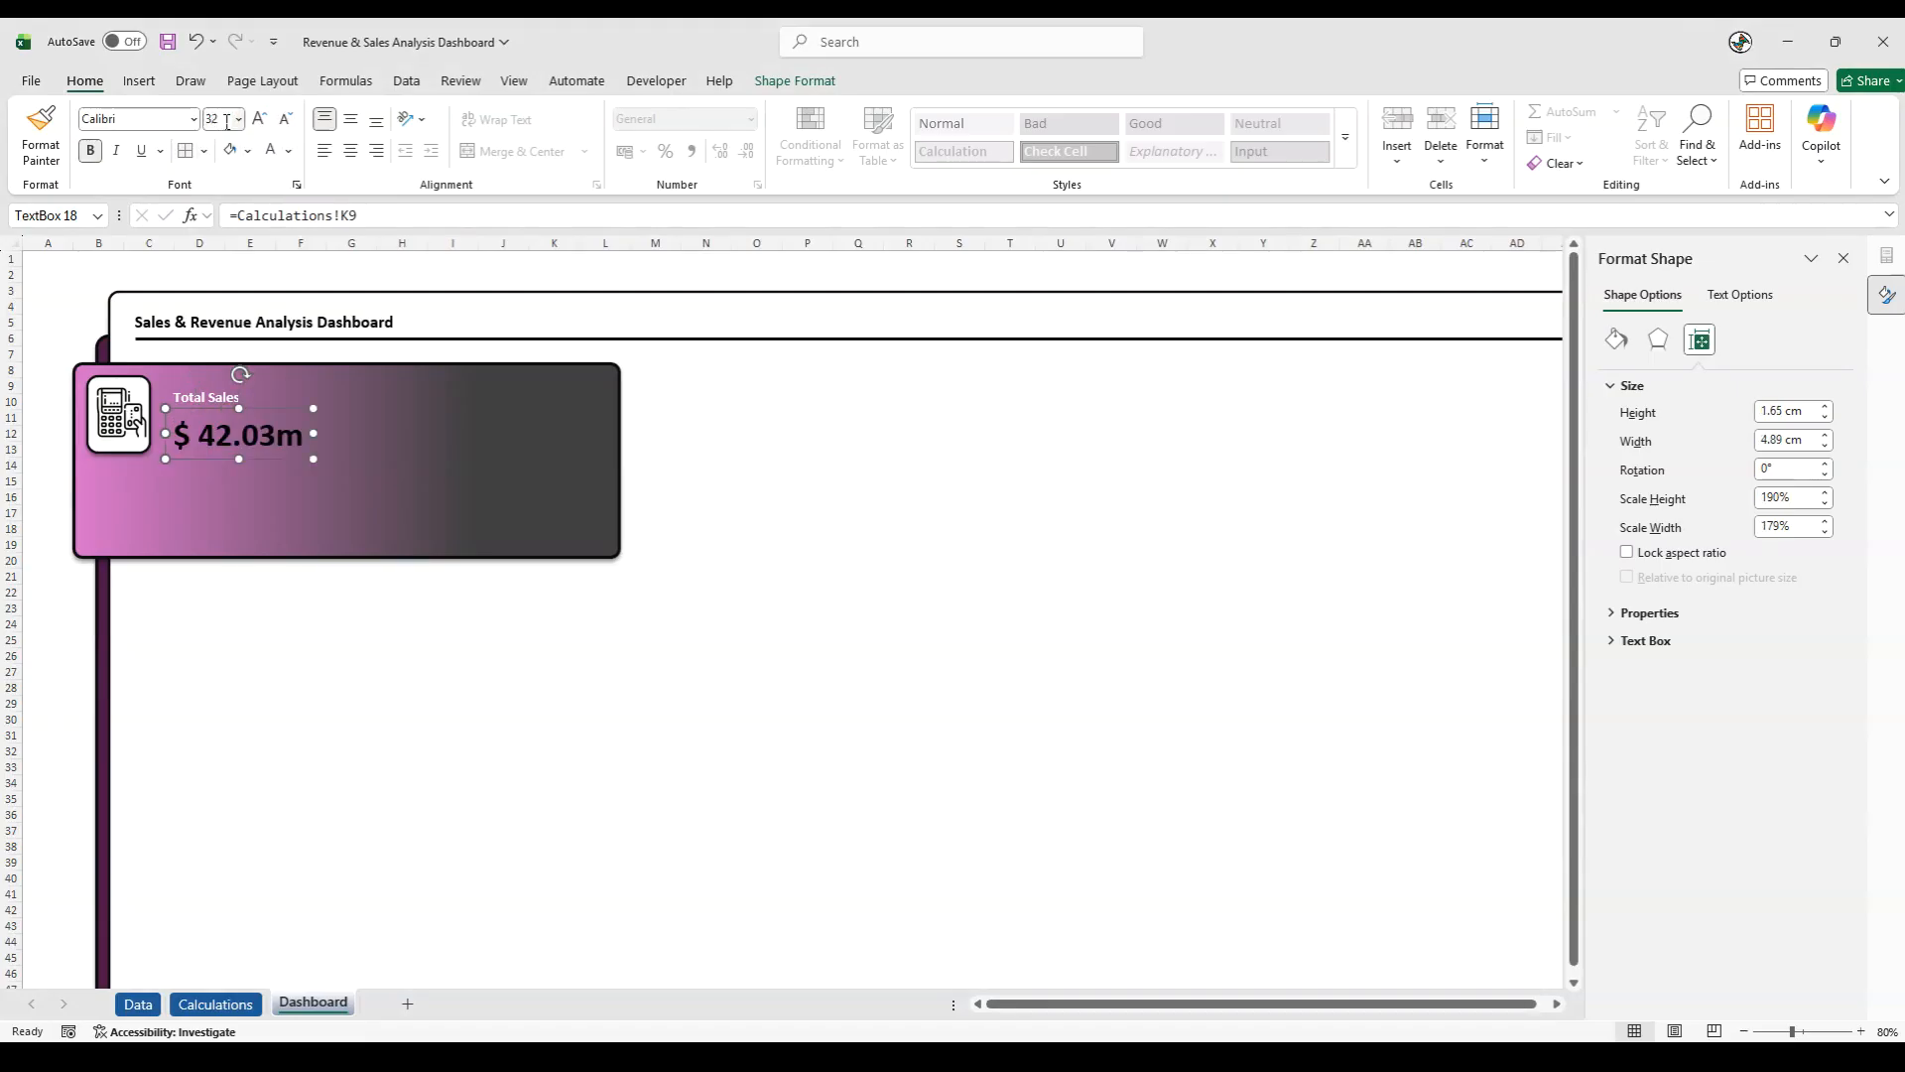
left_click_drag(207, 461, 207, 460)
left_click(270, 151)
left_click(45, 545)
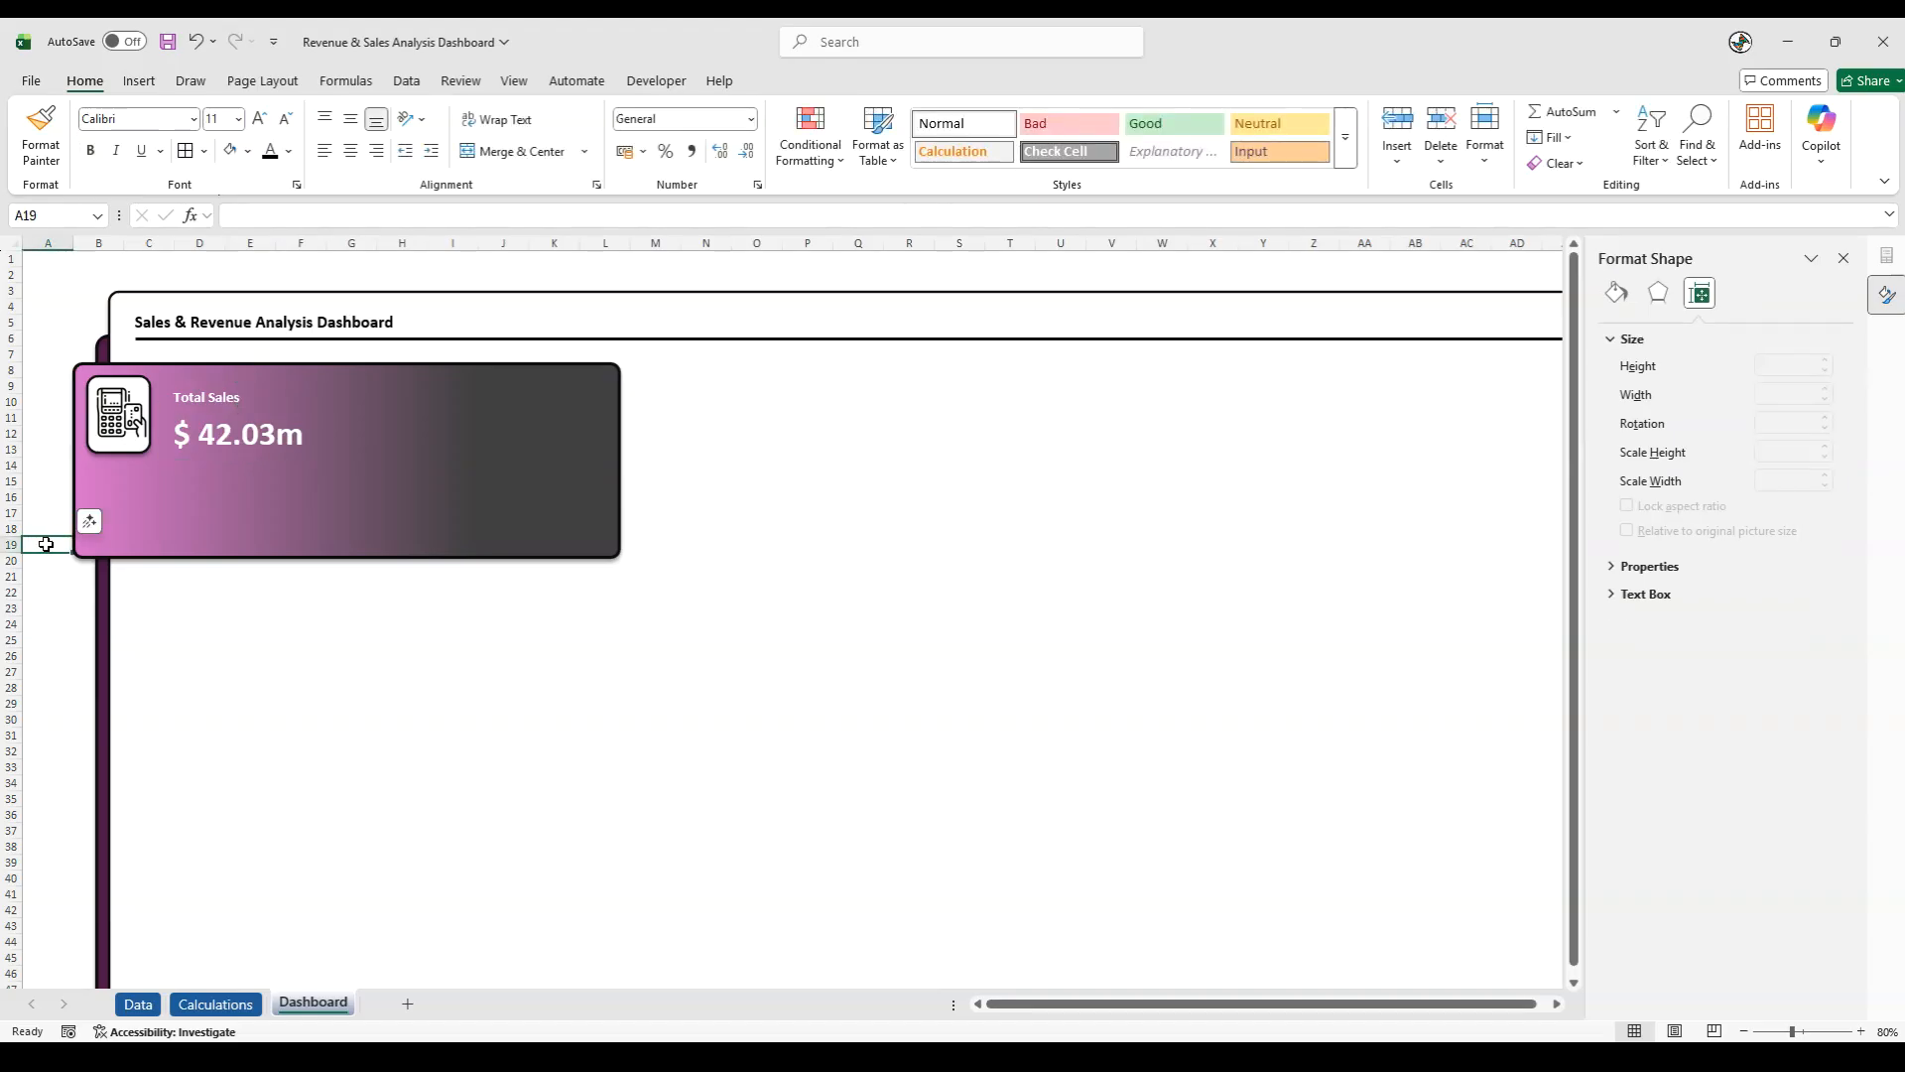
- Group the card machine icon with its white rounded tile on the gradient panel
left_click(117, 427)
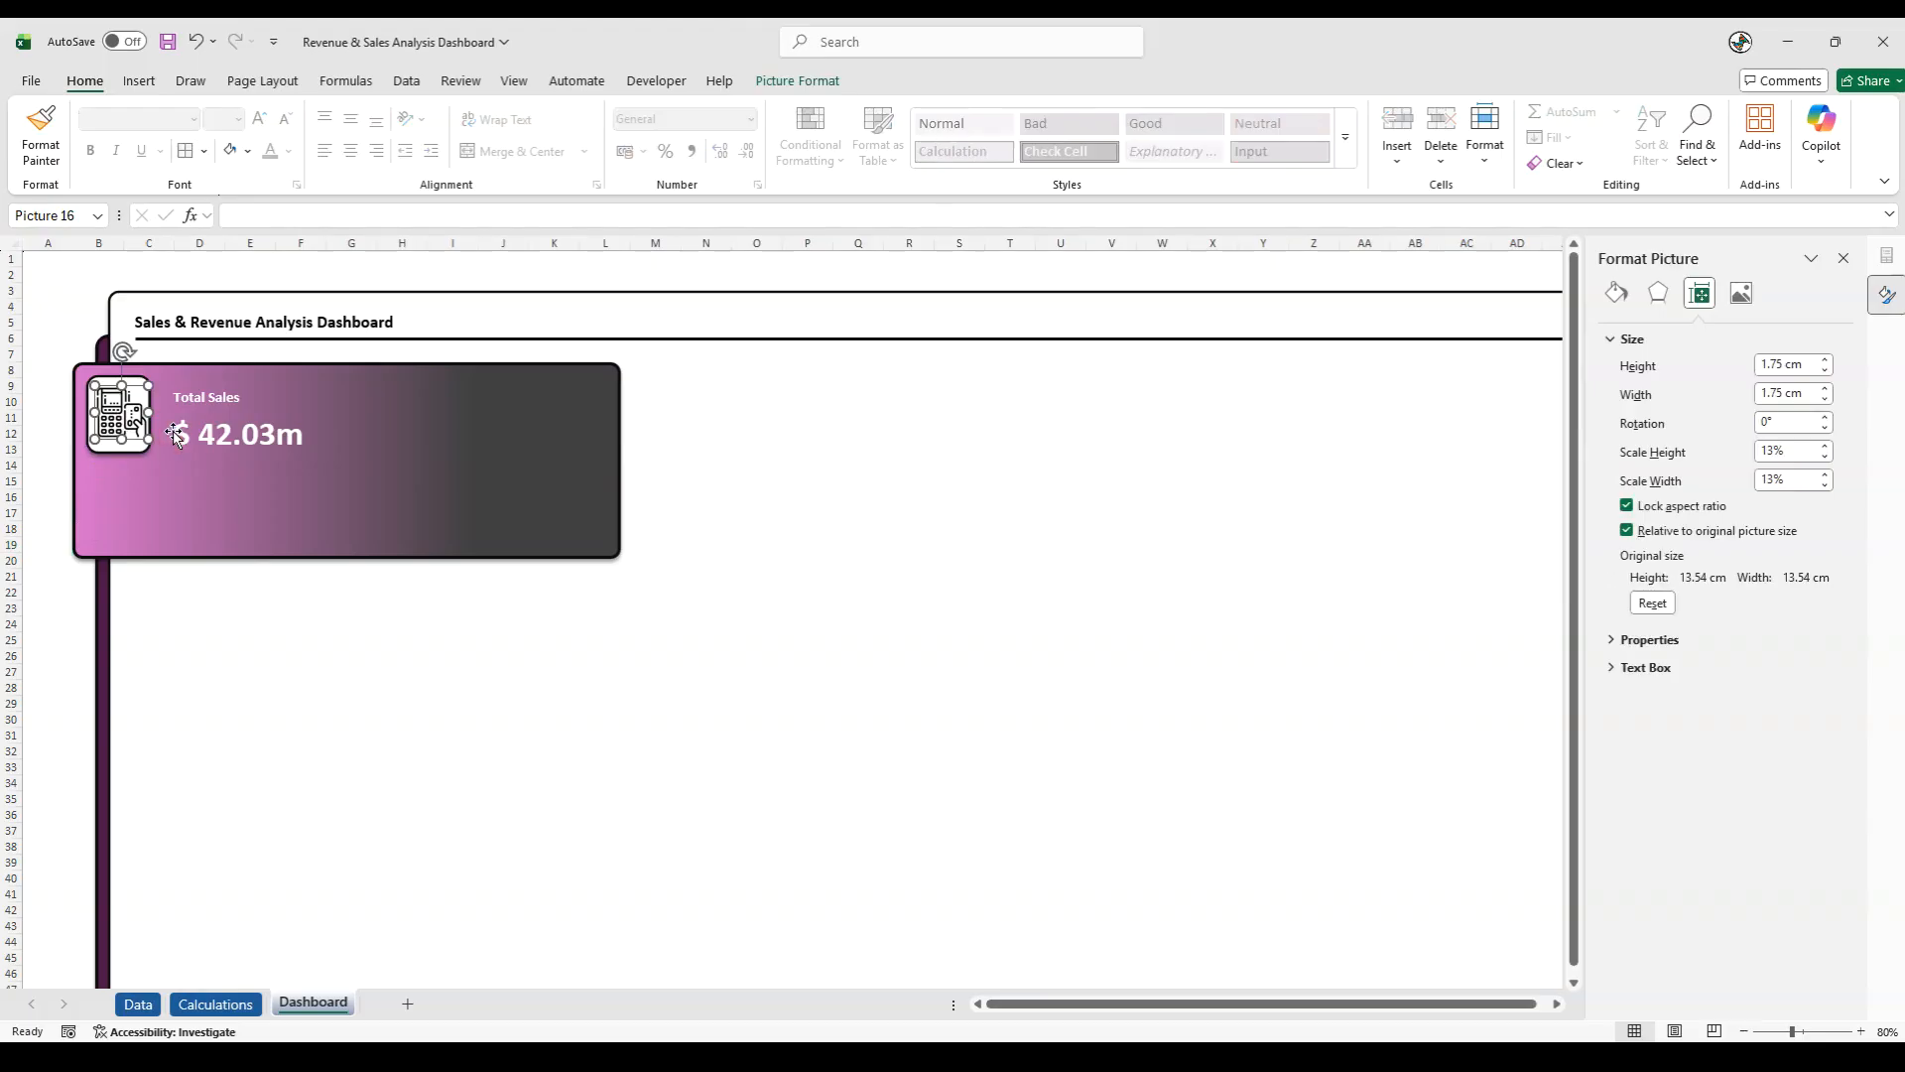
left_click(111, 449, "ctrl")
right_click(108, 448)
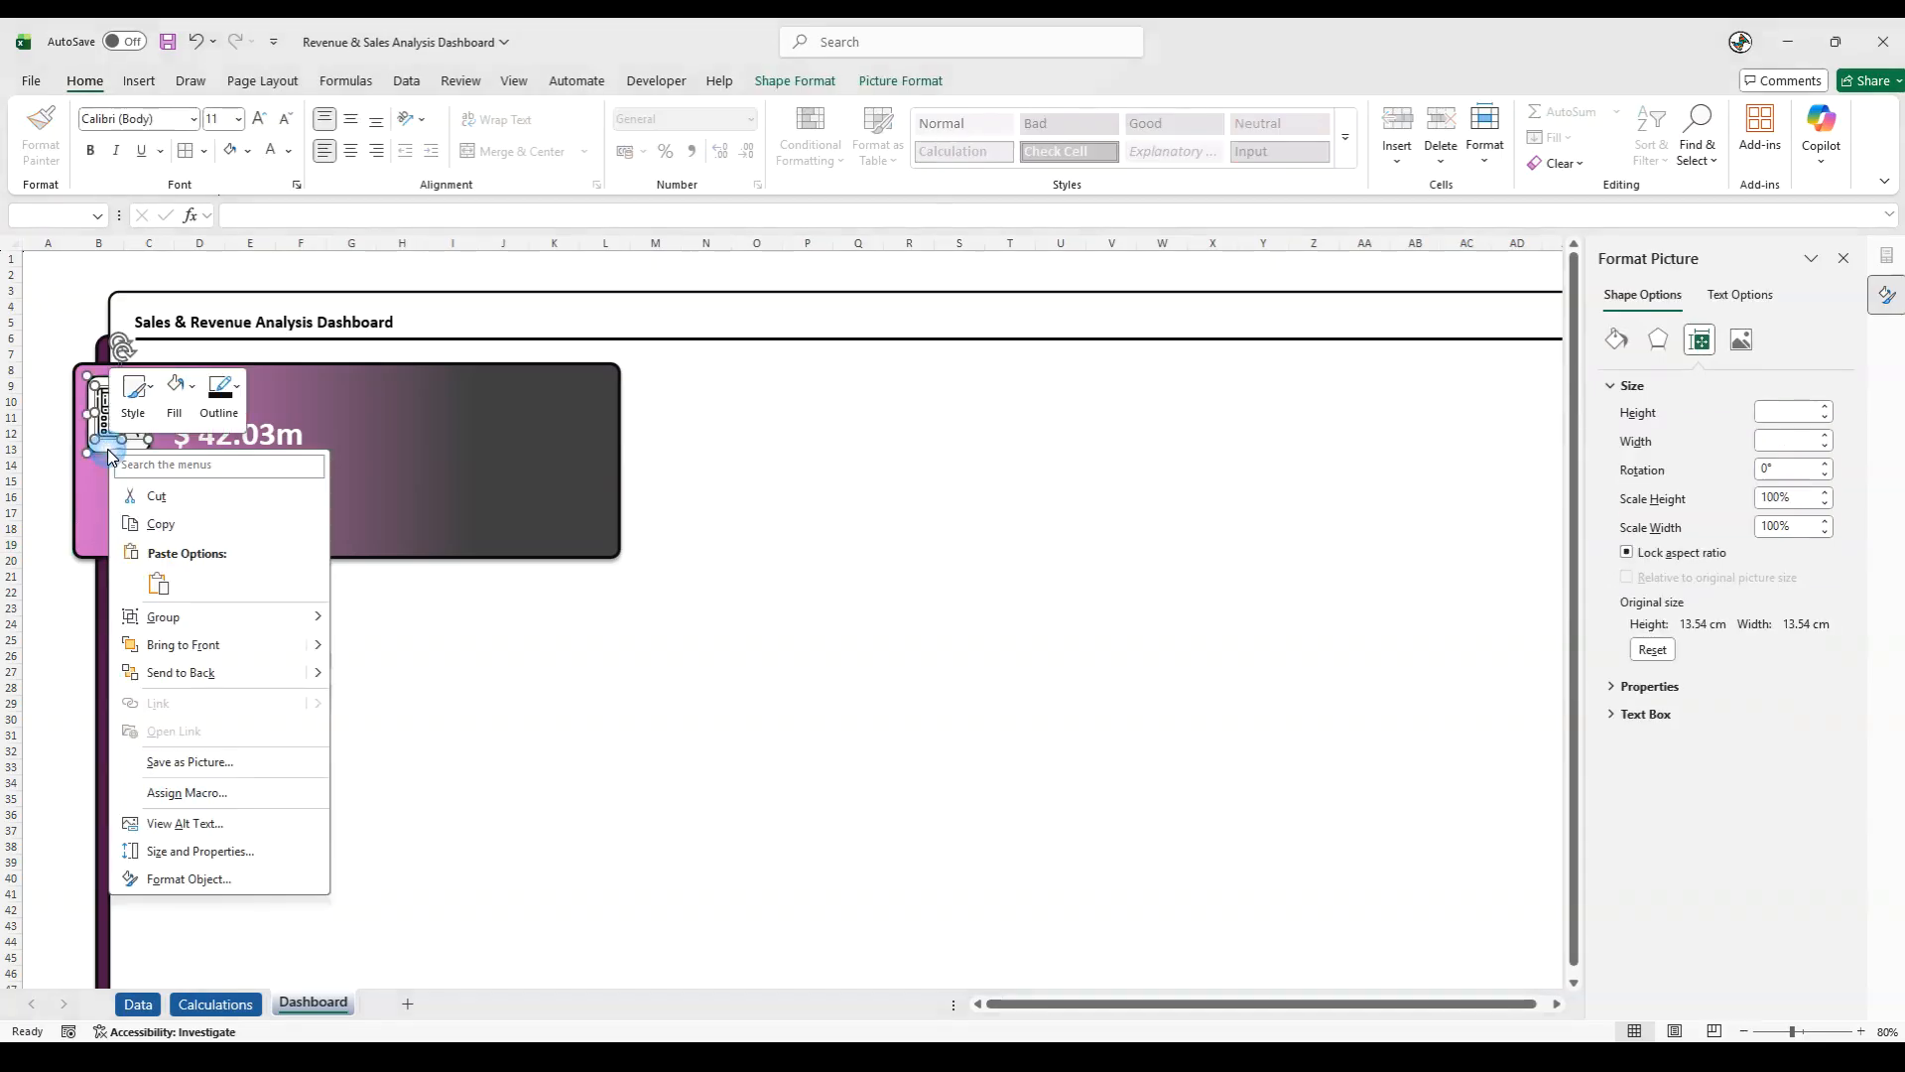
mouse_move(234, 622)
left_click(353, 622)
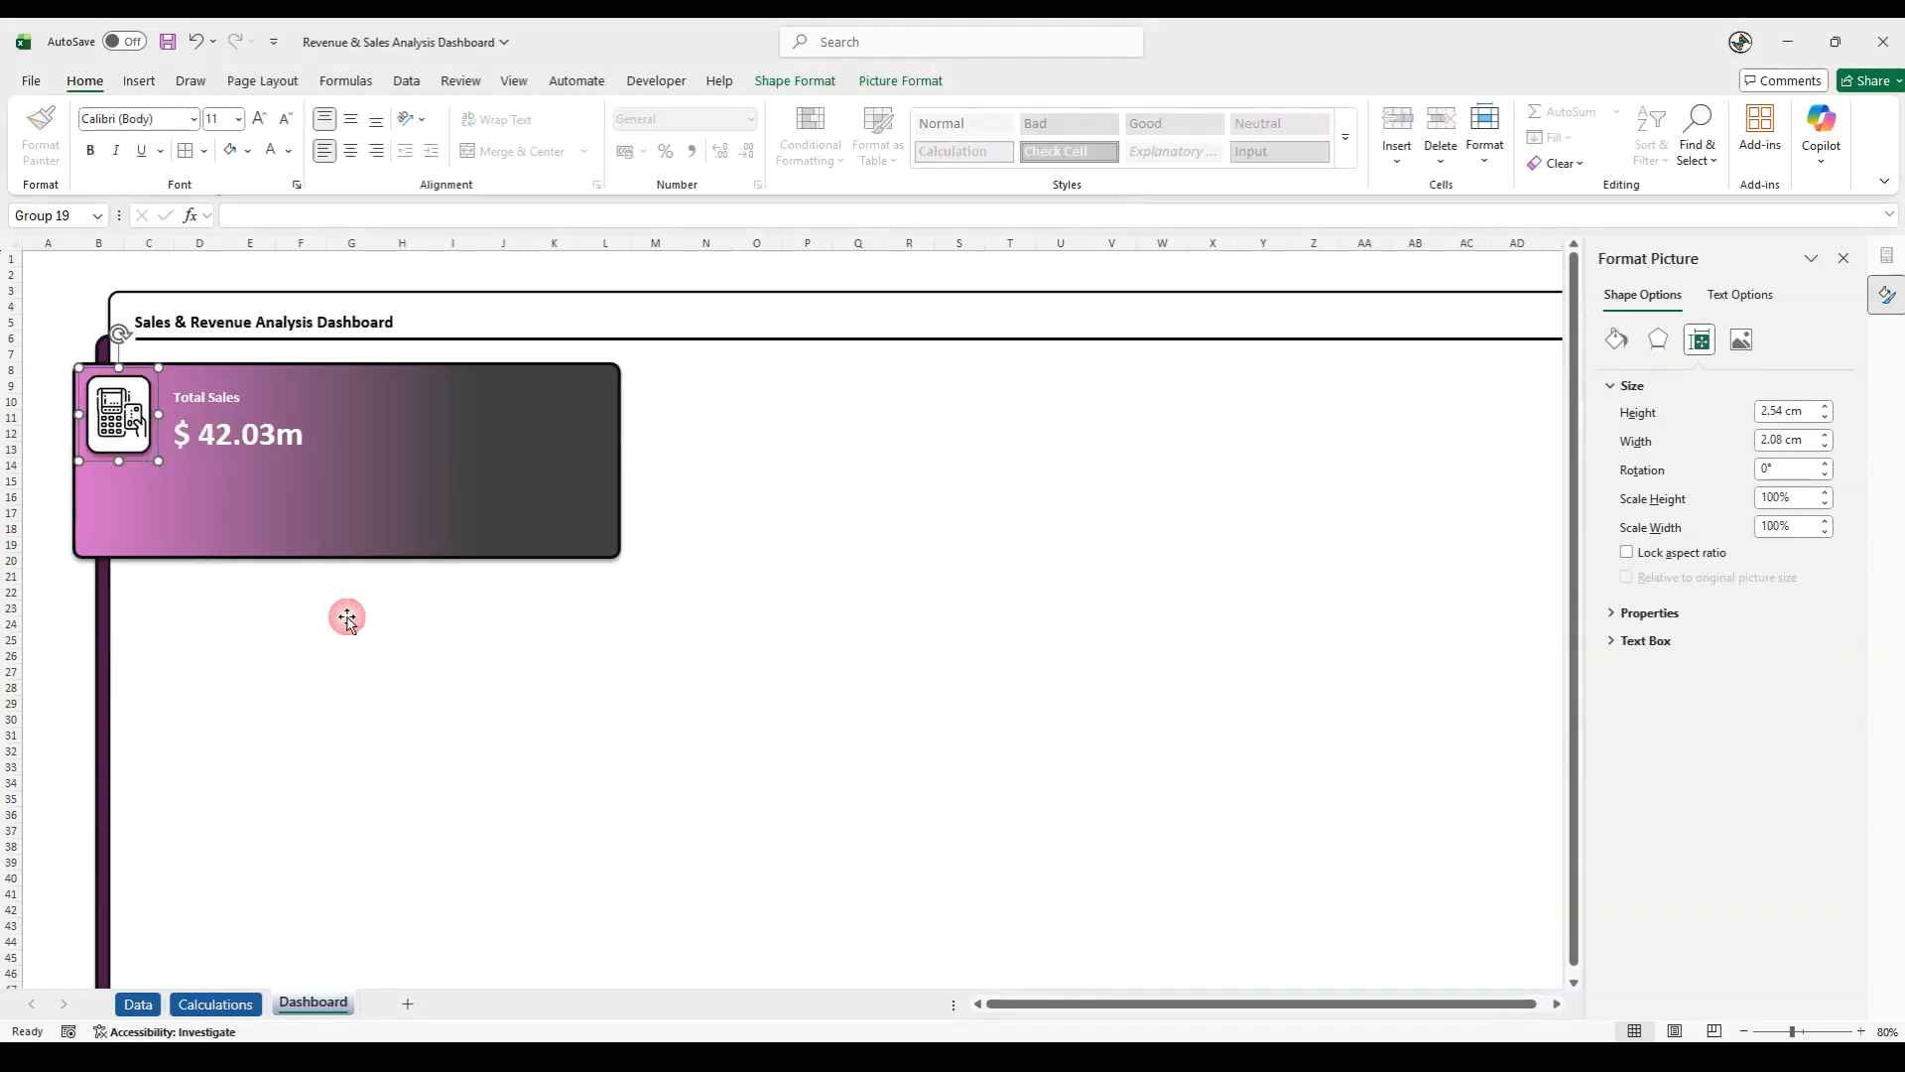
- Group the icon tile with the Total Sales label and its linked value into one KPI card
left_click(221, 442)
left_click(202, 397, "ctrl")
left_click(129, 406, "ctrl")
right_click(129, 406)
mouse_move(235, 576)
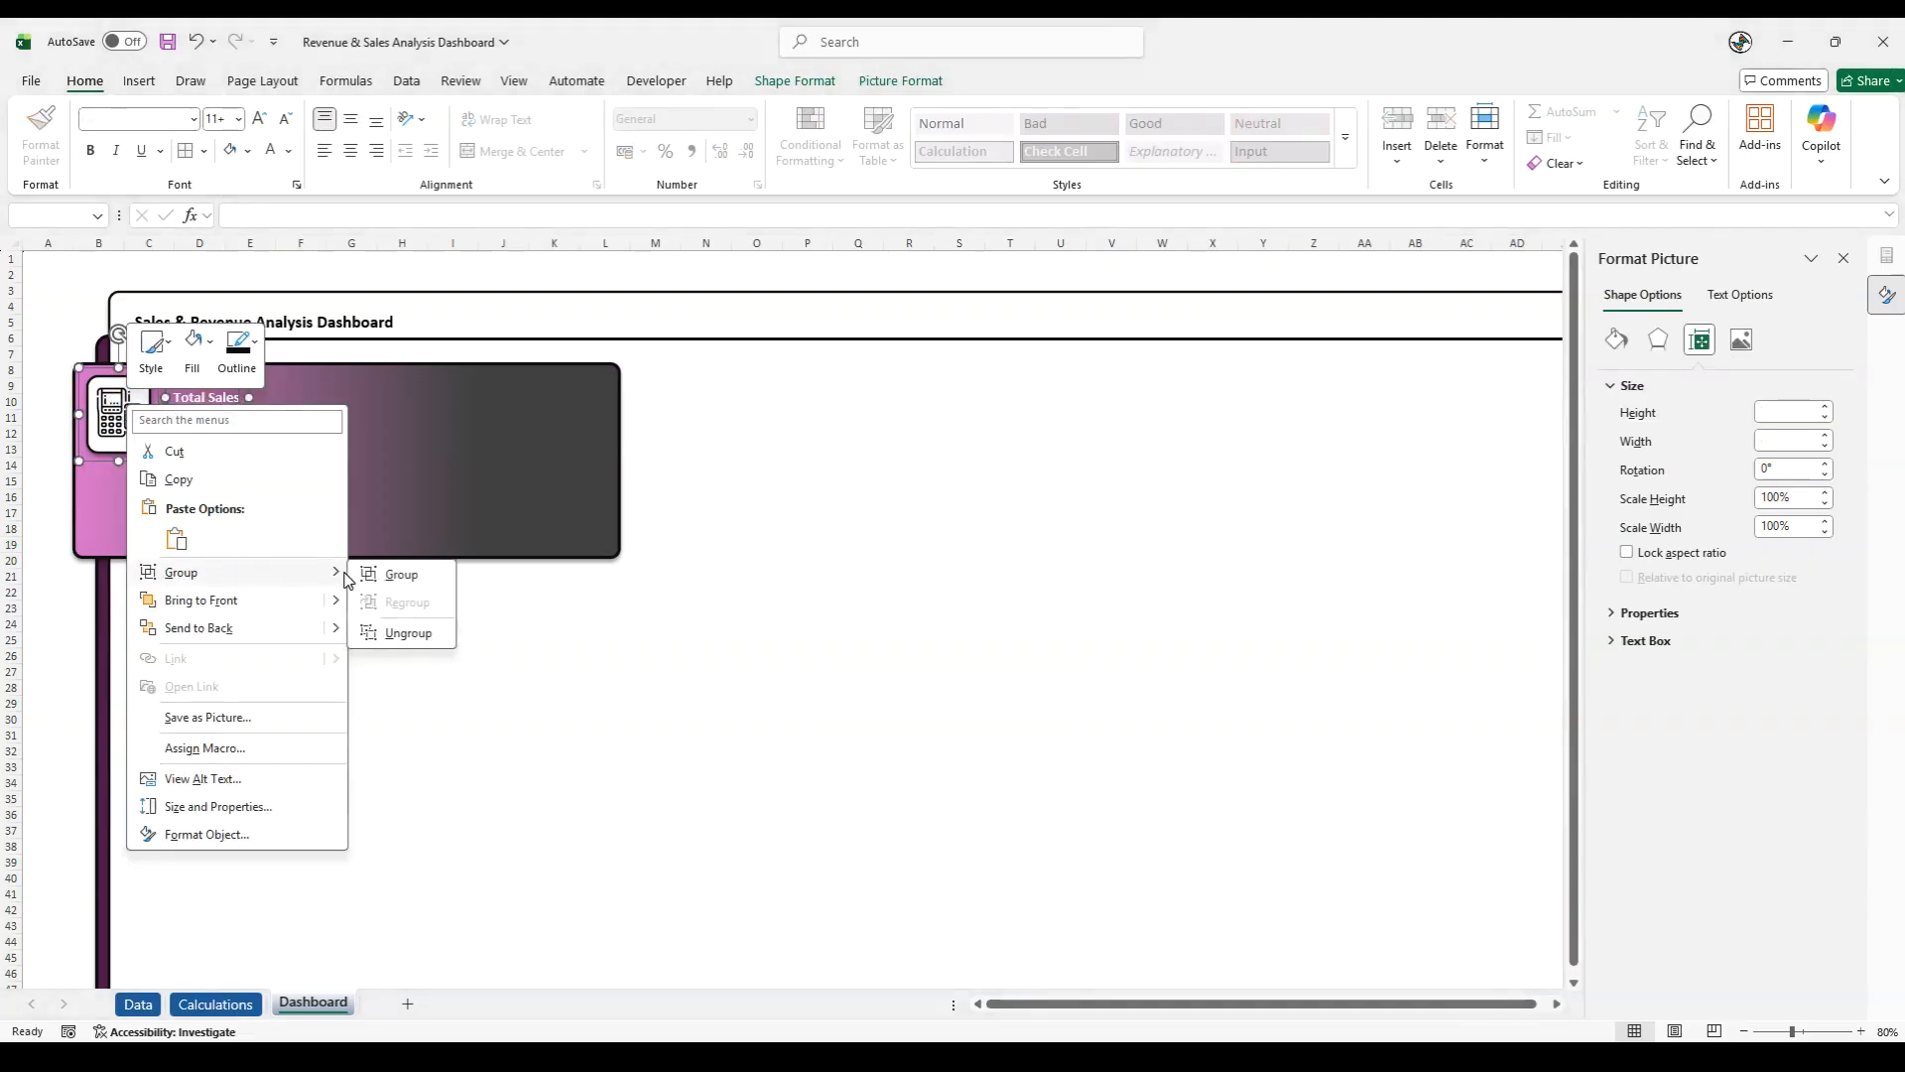
left_click(377, 575)
left_click(67, 641)
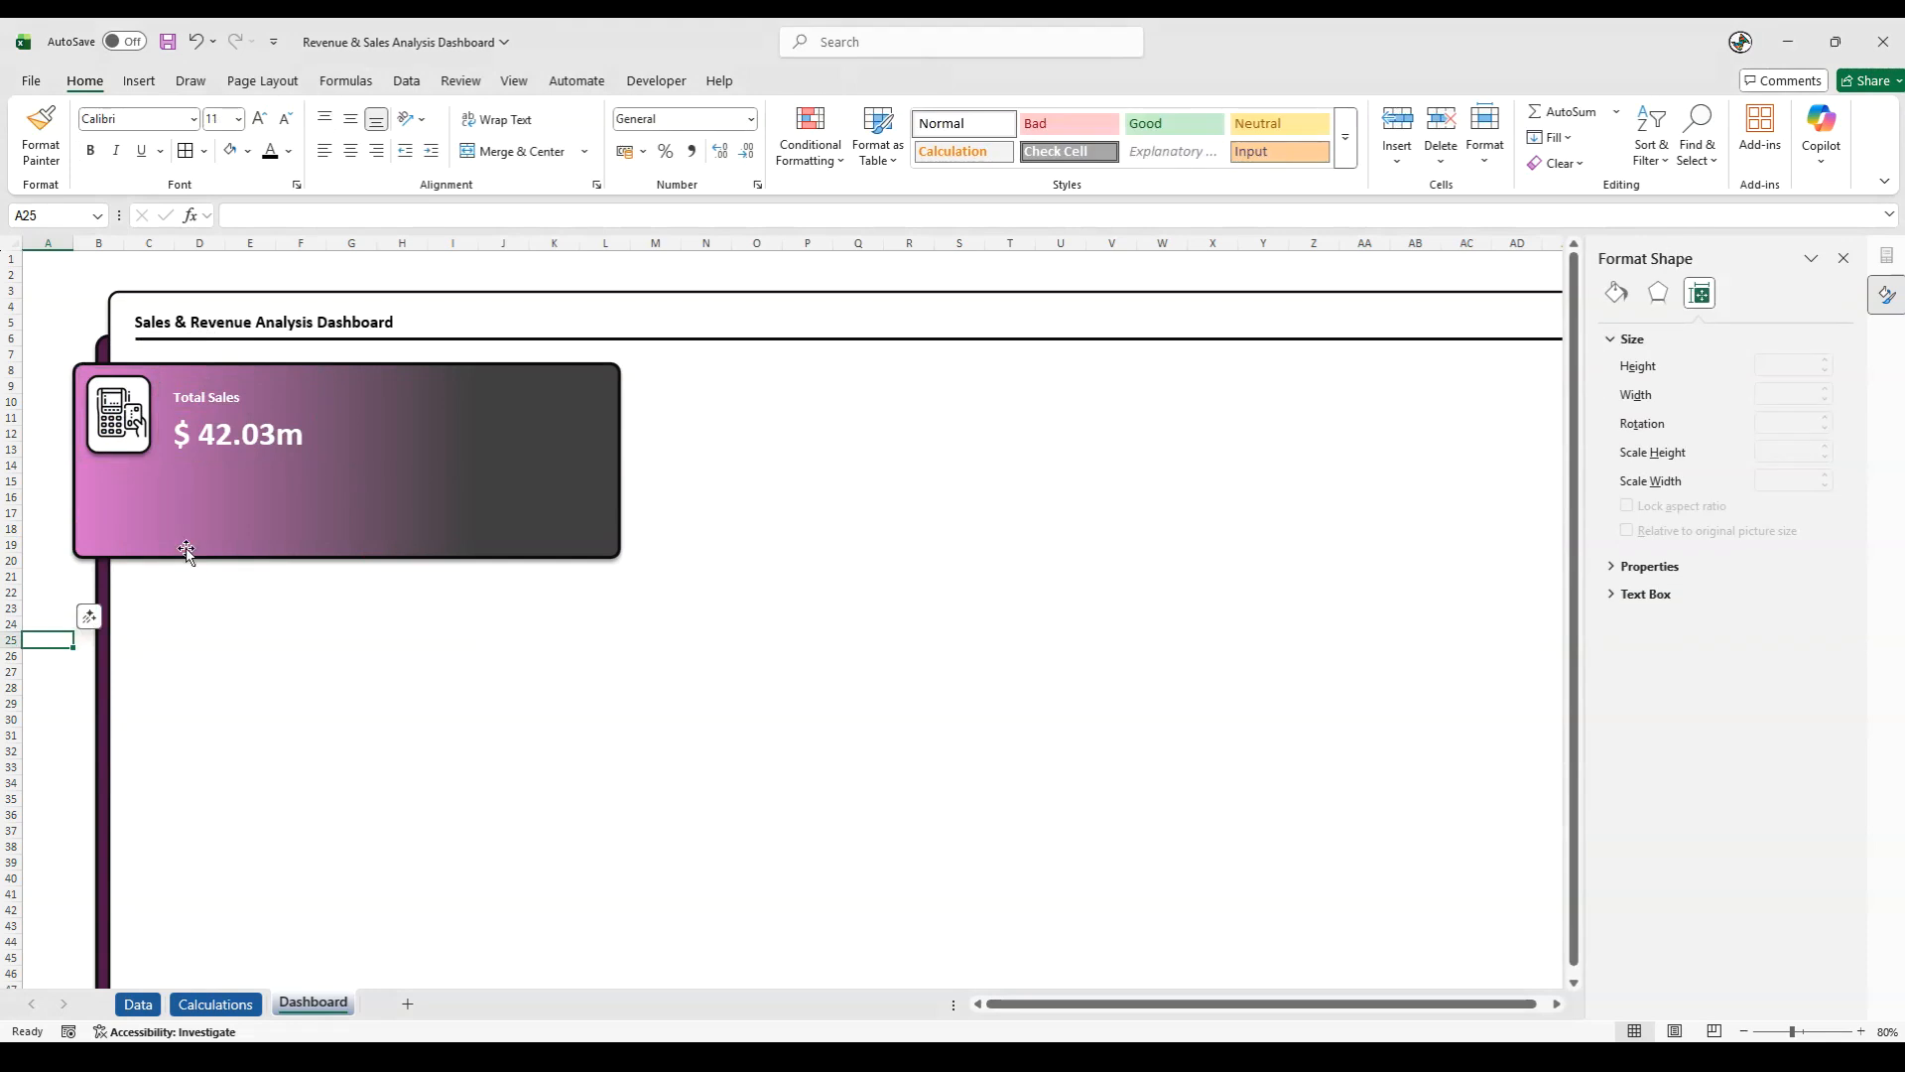
- Move the Total Sales label and its value slightly closer to the icon within the KPI card
left_click(205, 402)
left_click(204, 402)
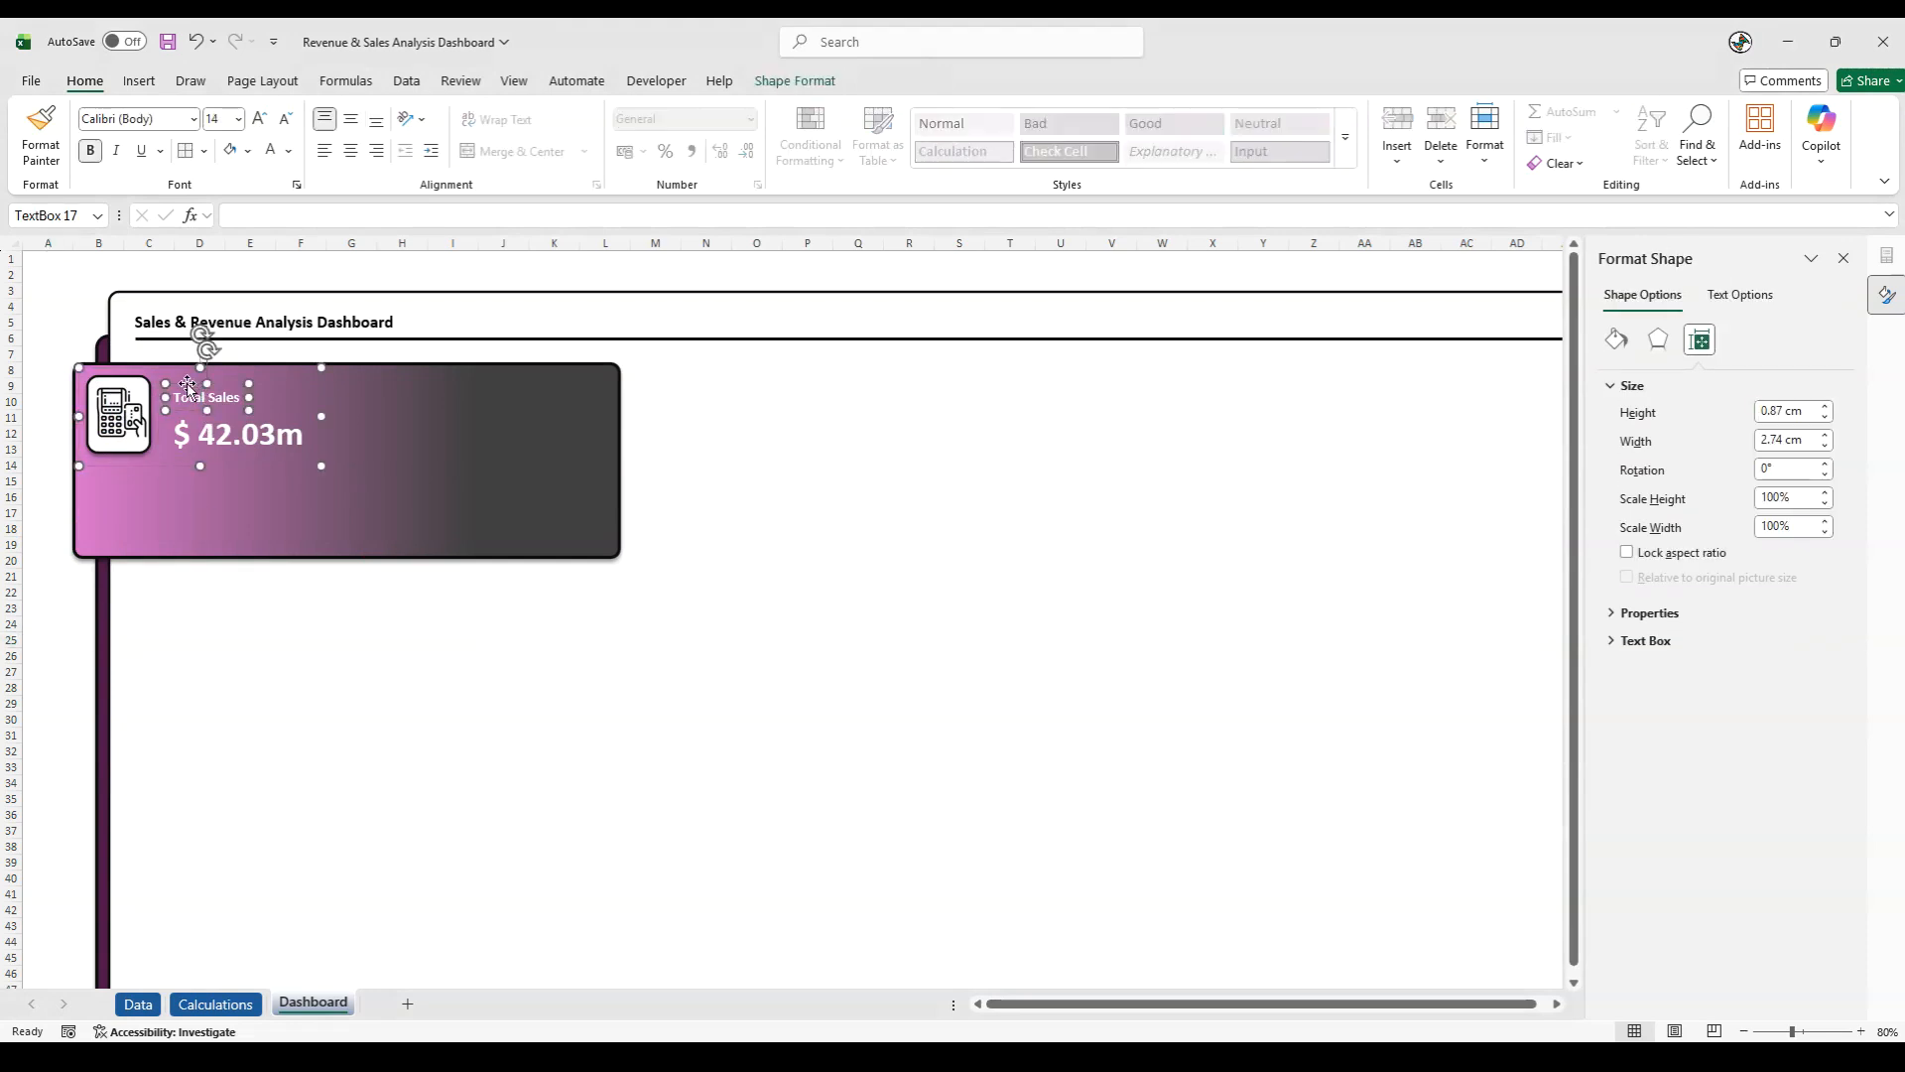
left_click_drag(188, 413, 183, 411)
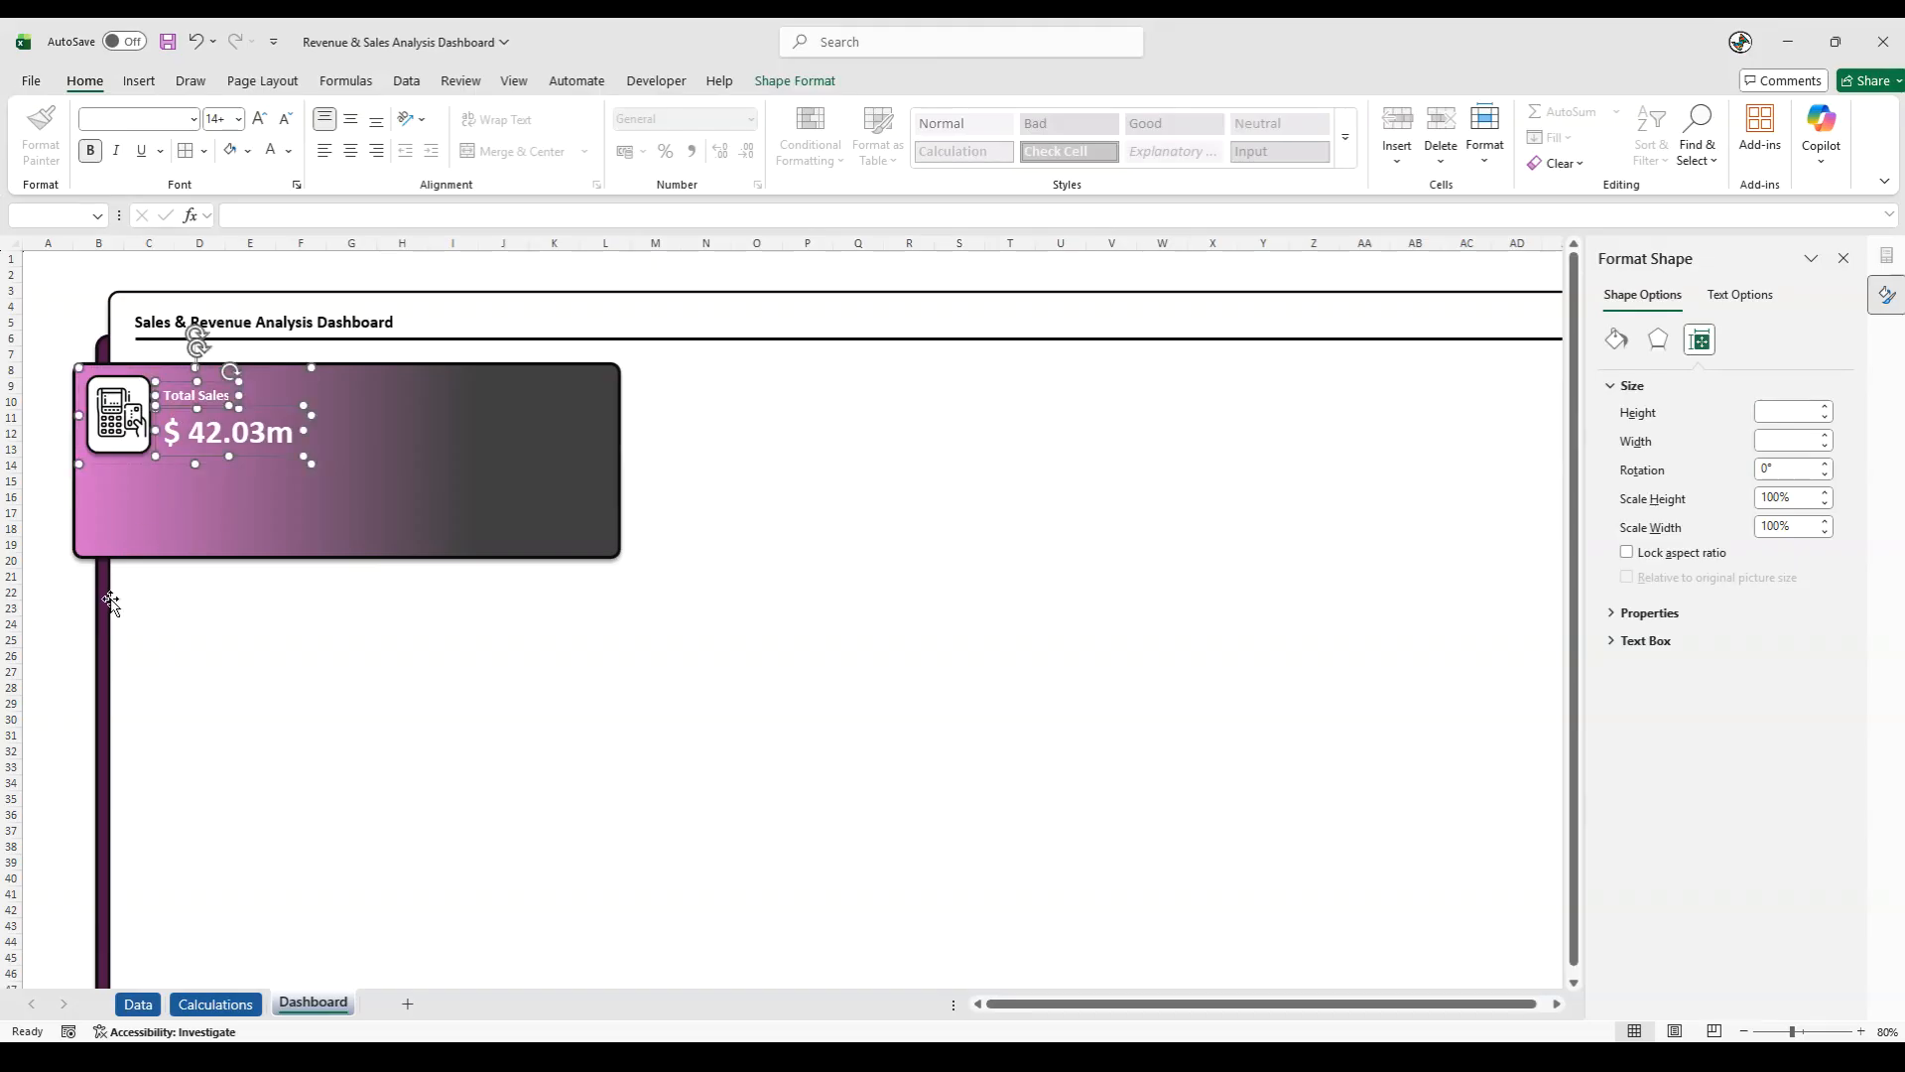
left_click(63, 636)
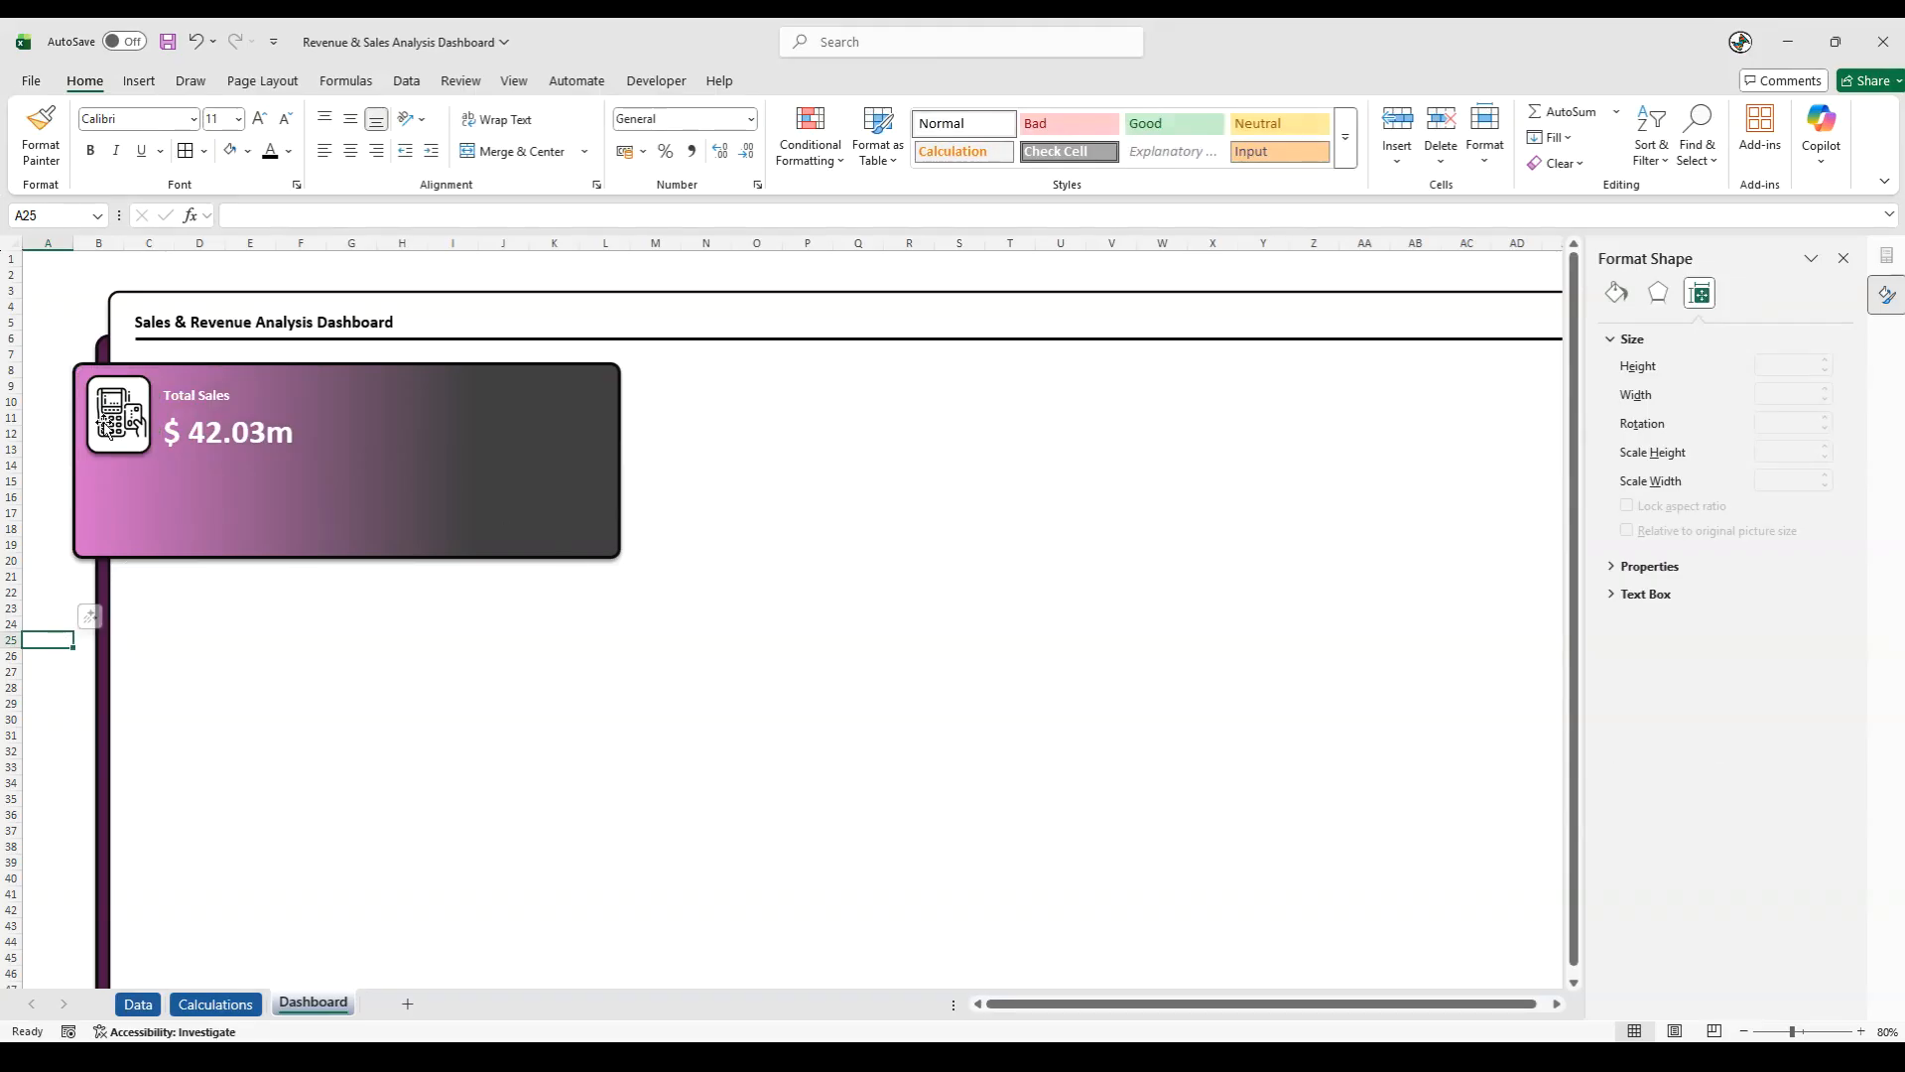
- Duplicate the Total Sales KPI card three times and arrange the four cards in a two-by-two layout on the gradient panel
left_click(135, 425)
left_click_drag(135, 424, 126, 497)
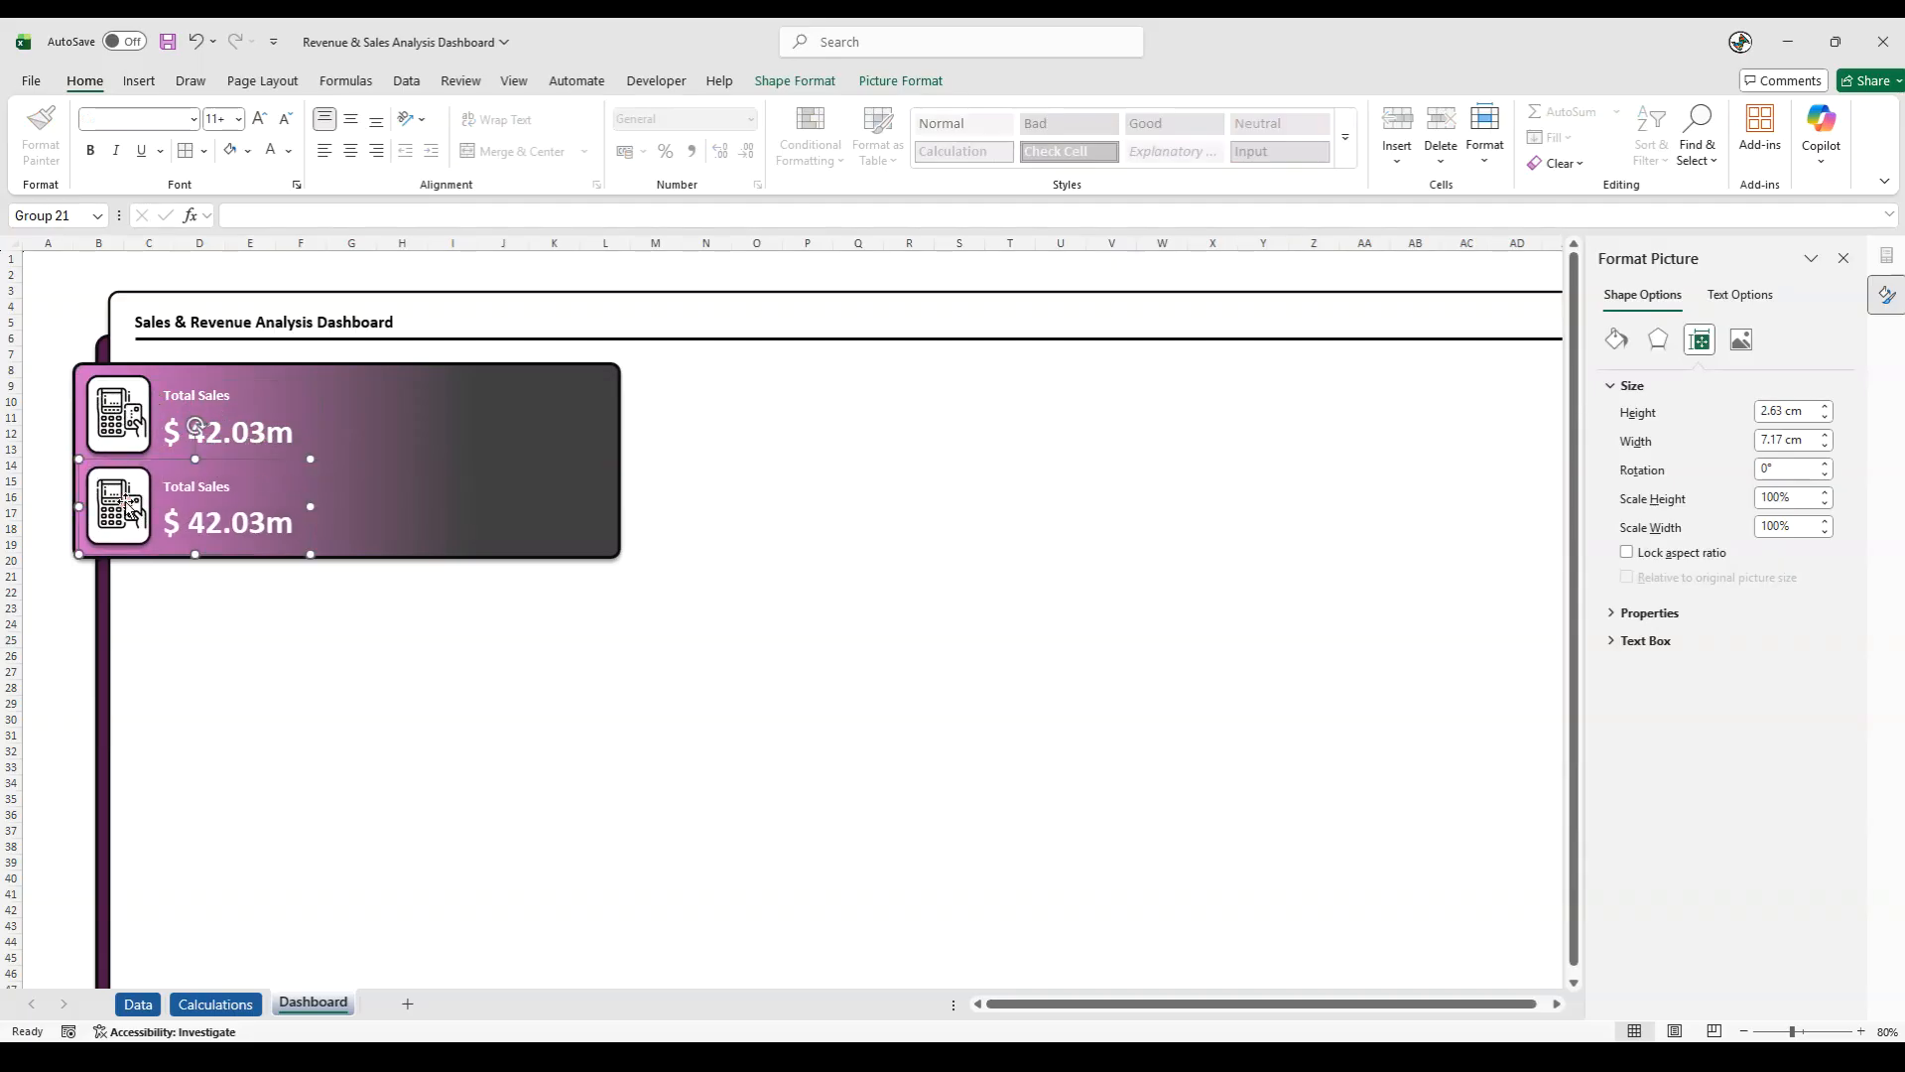
key("ctrl+d")
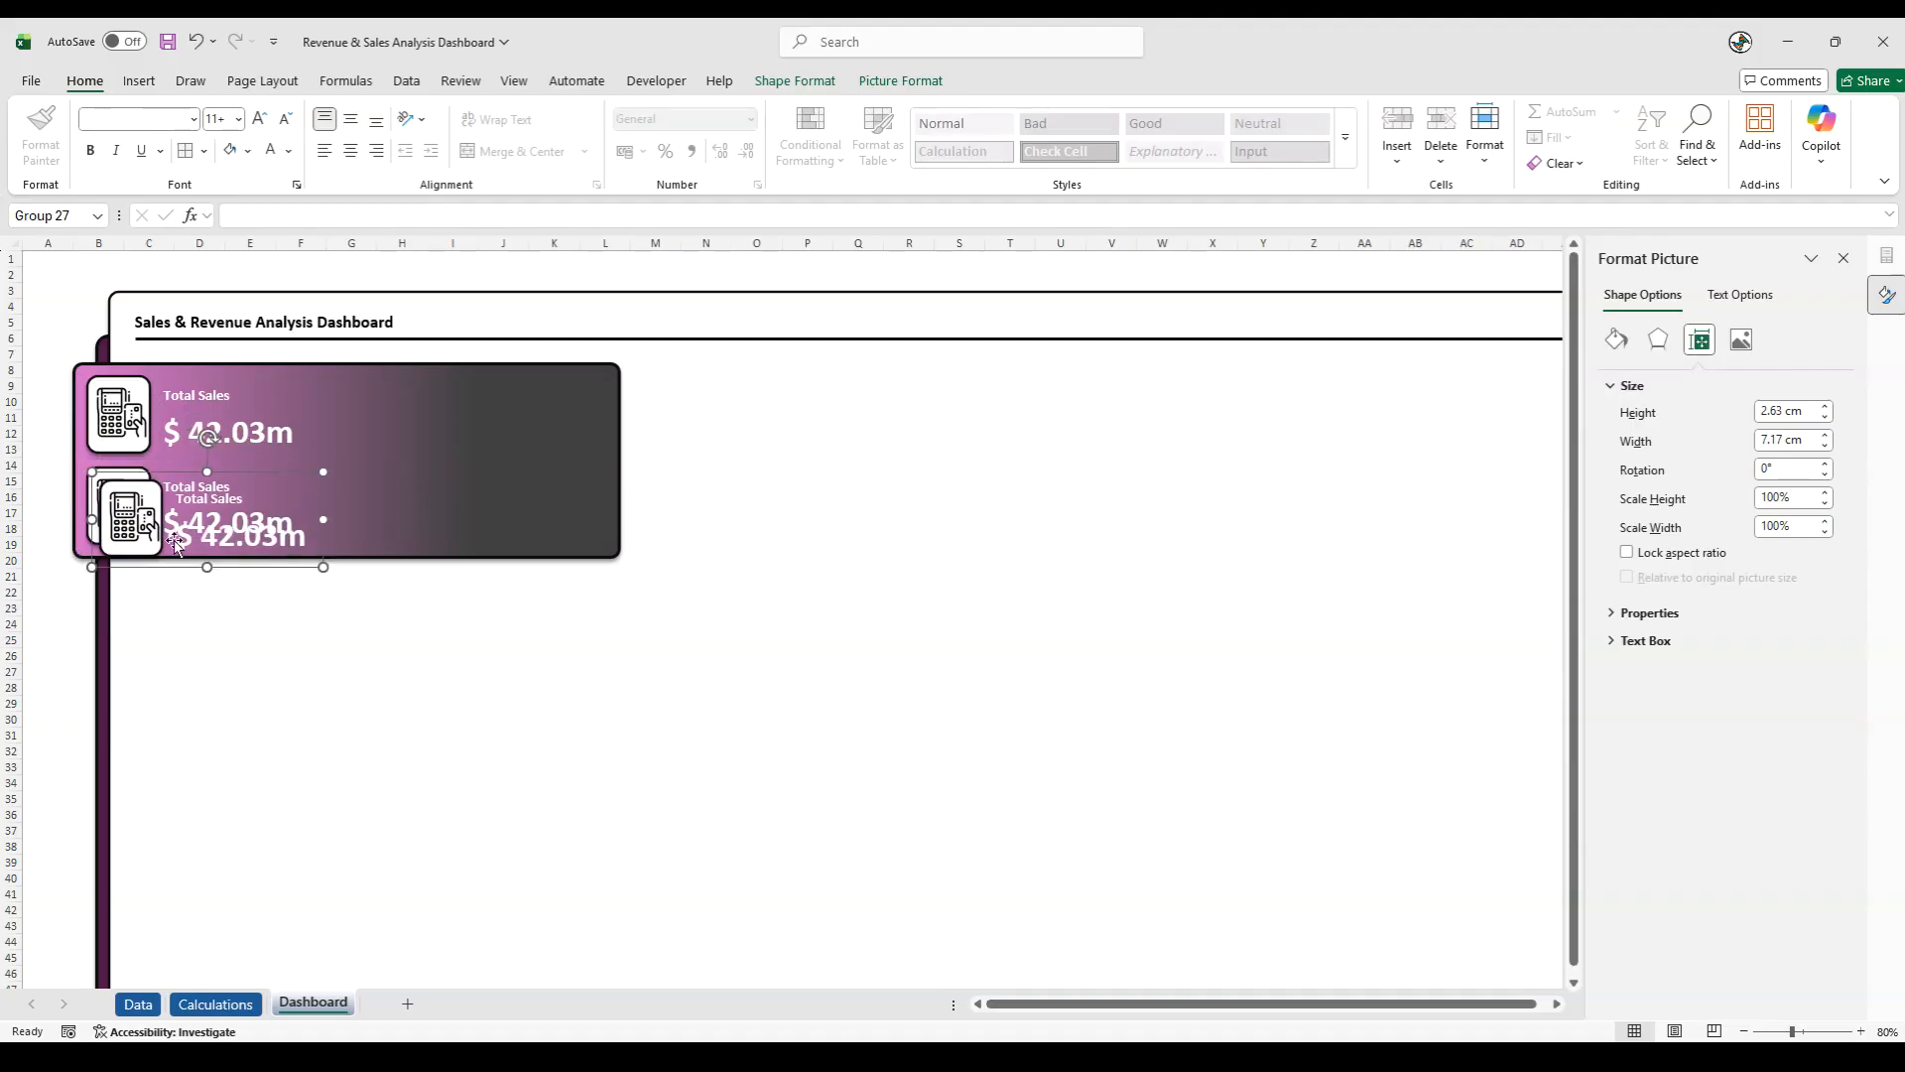
left_click_drag(133, 517, 393, 504)
key("ctrl+d")
- Align the two lower KPI cards with Align Middle and do the same for the two upper cards
left_click(139, 521, "shift")
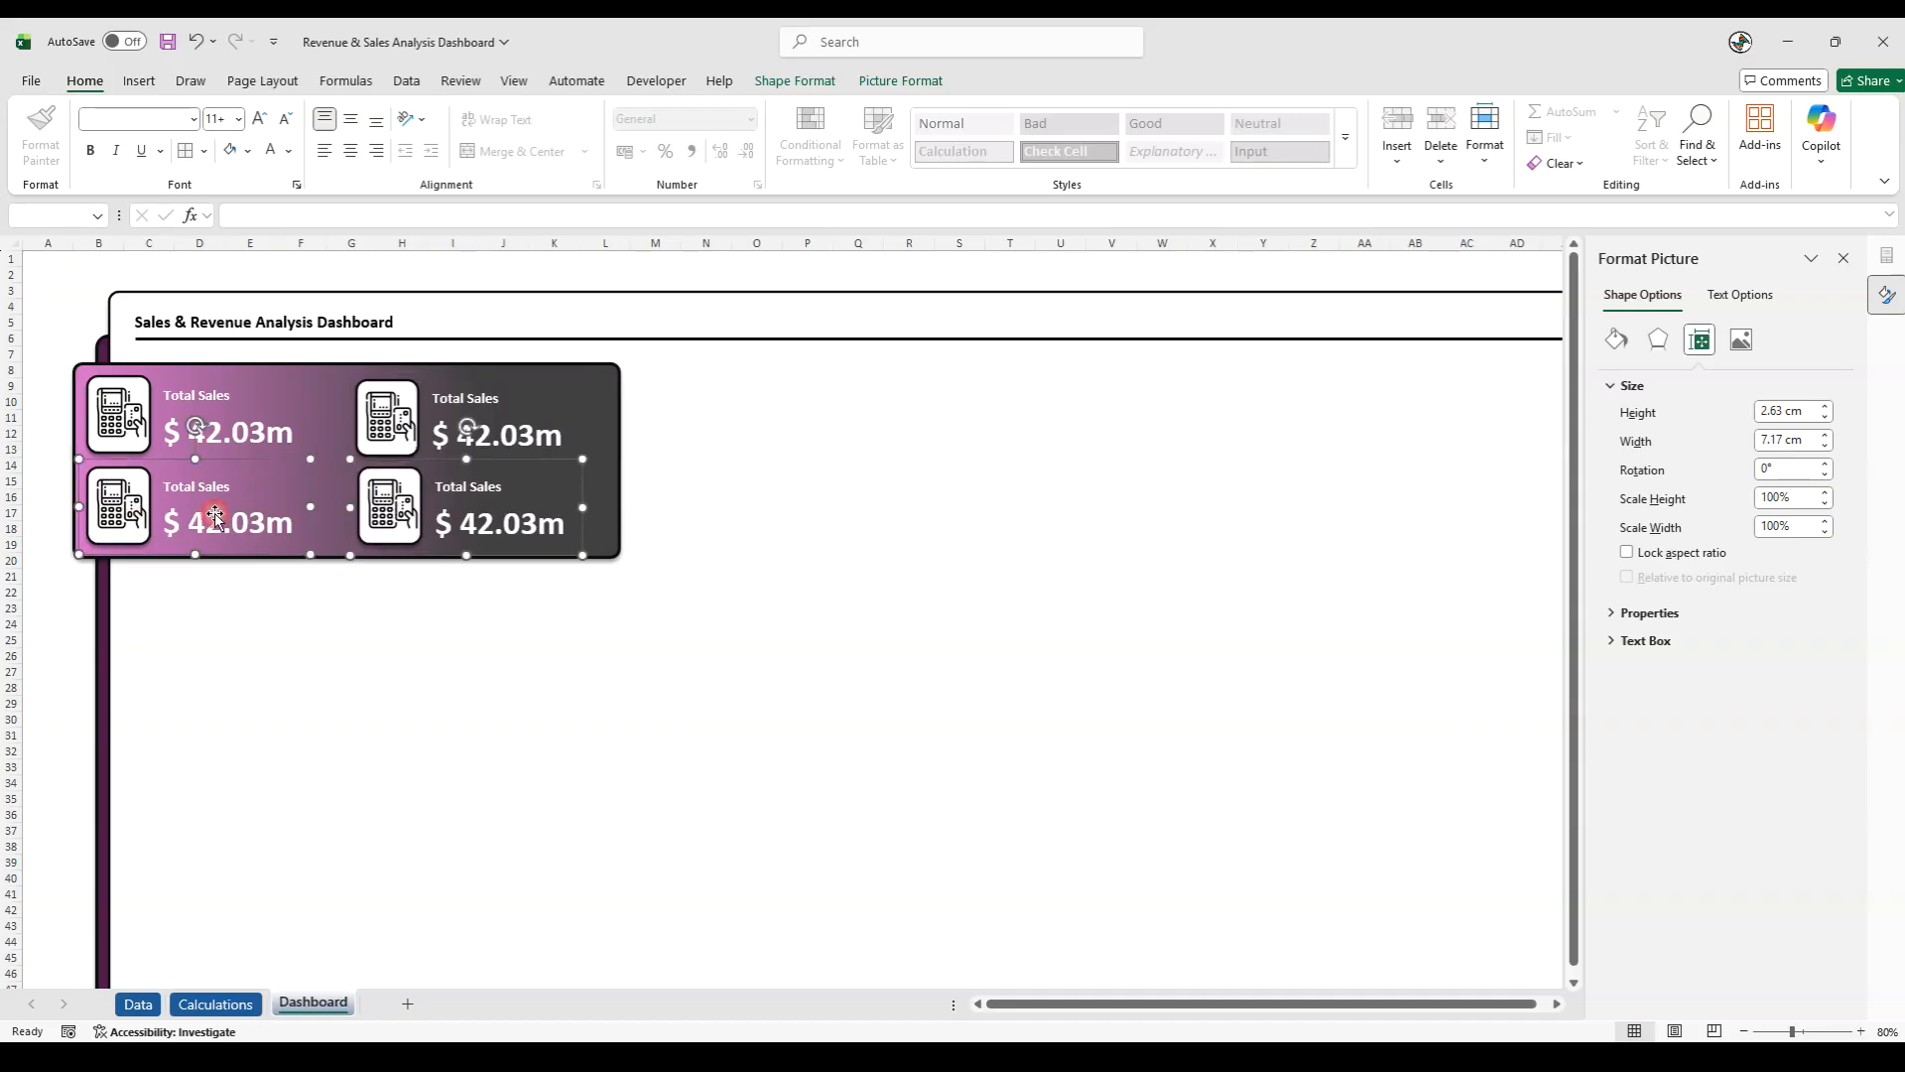
left_click(926, 81)
left_click(1538, 139)
left_click(1582, 304)
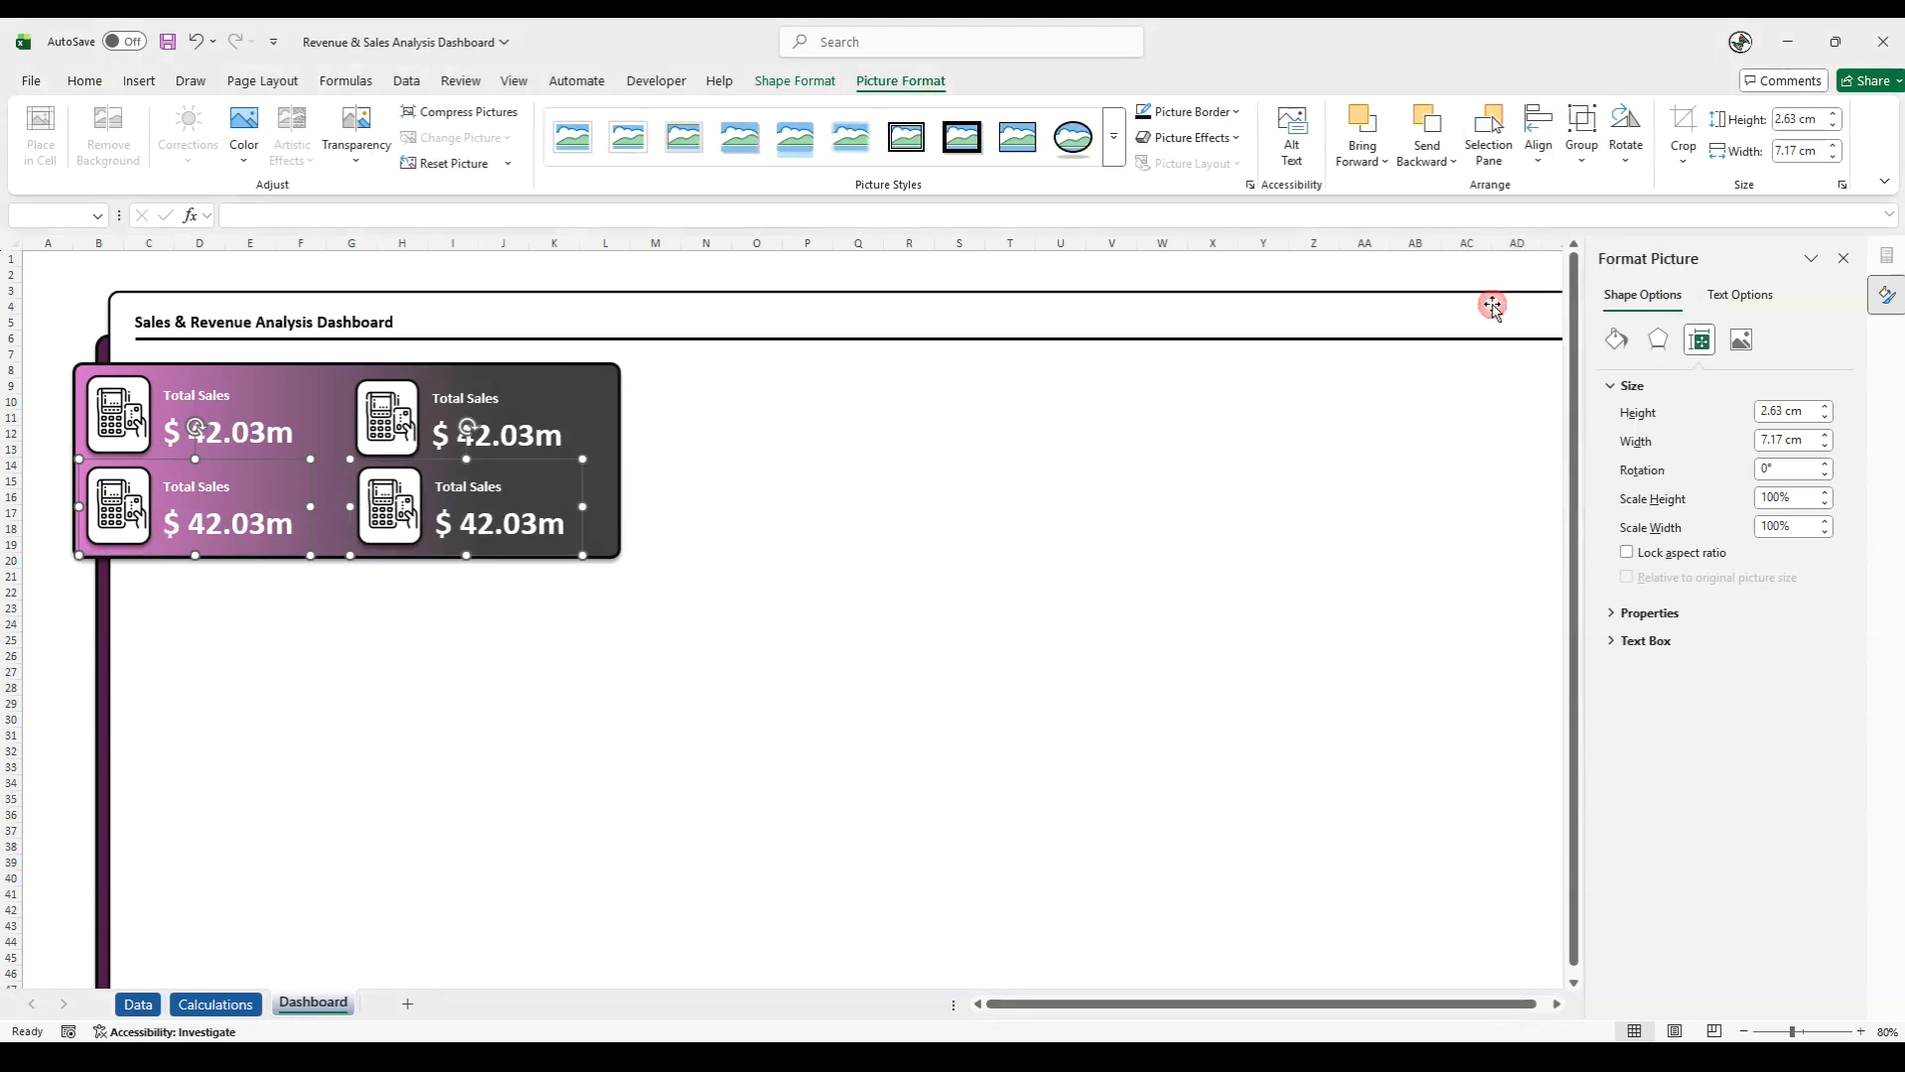
left_click(132, 411)
left_click(397, 422, "shift")
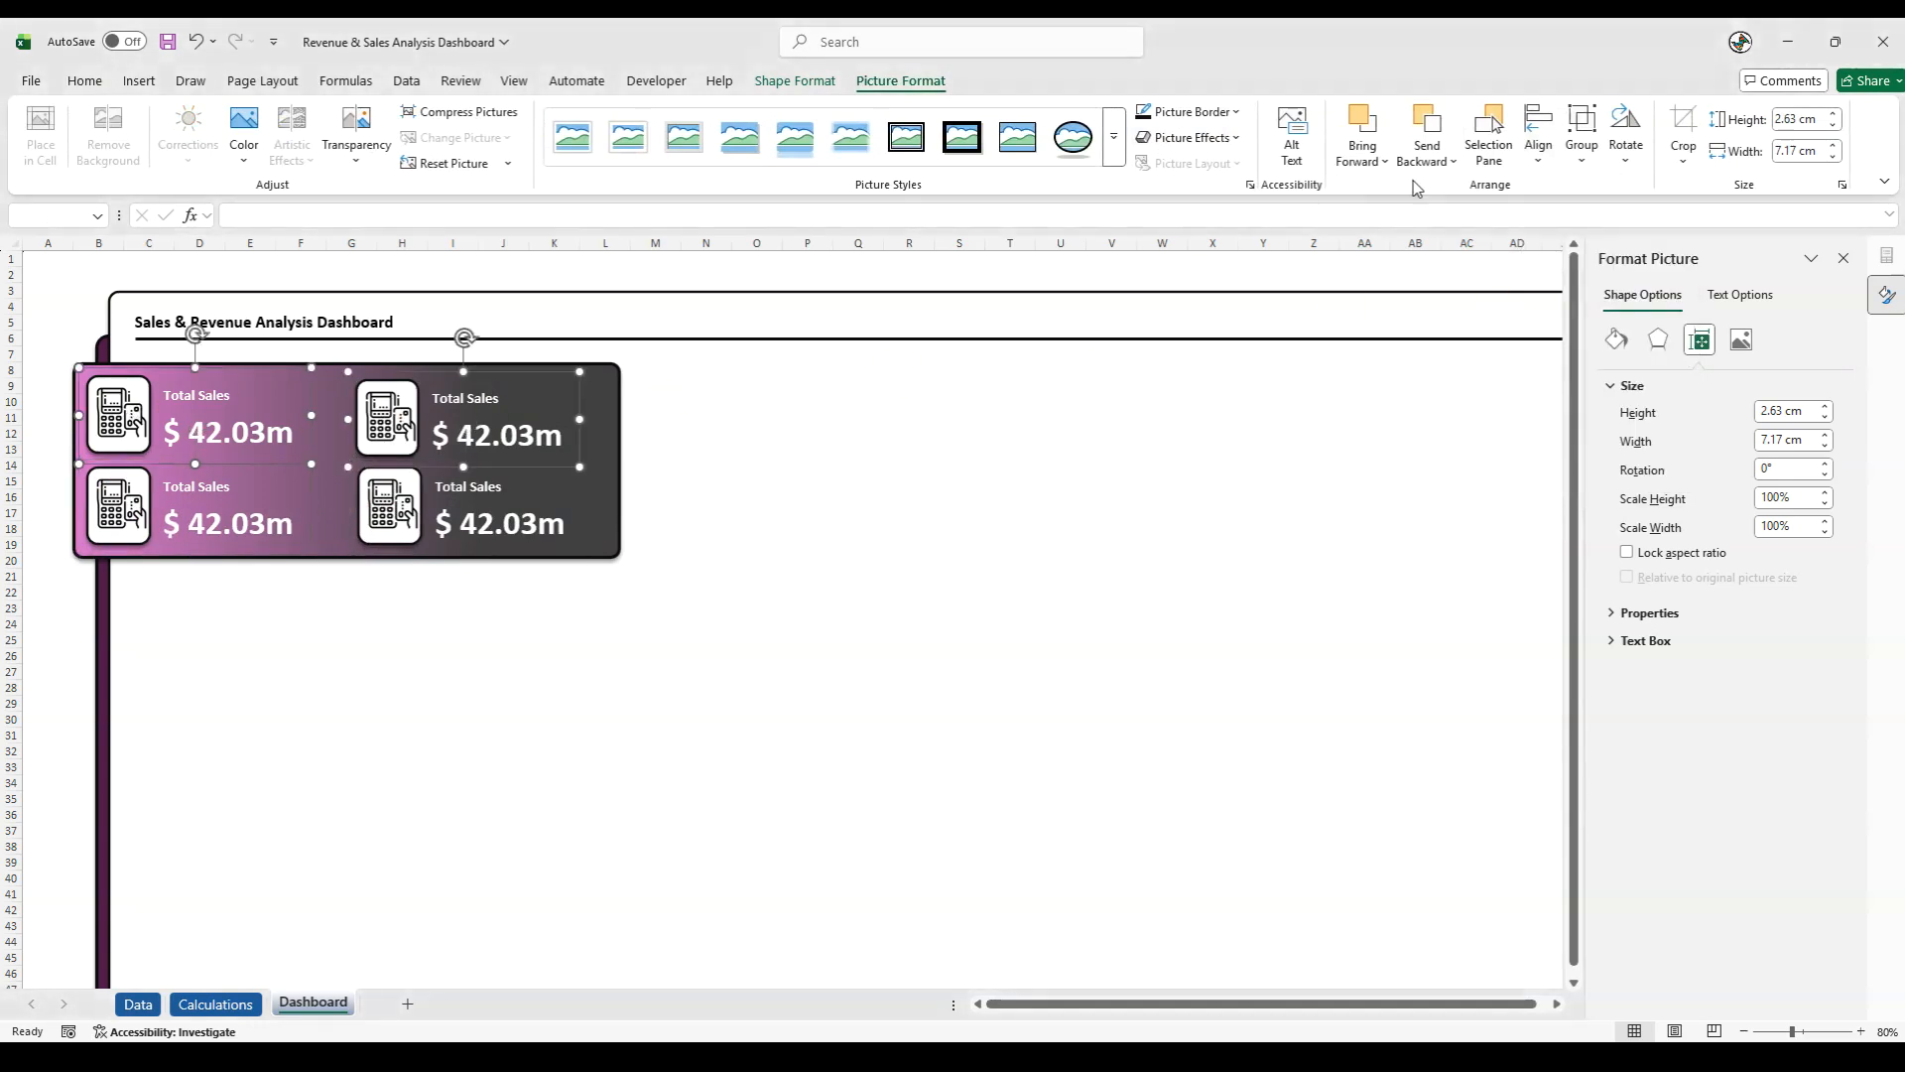
left_click(1538, 139)
left_click(1577, 305)
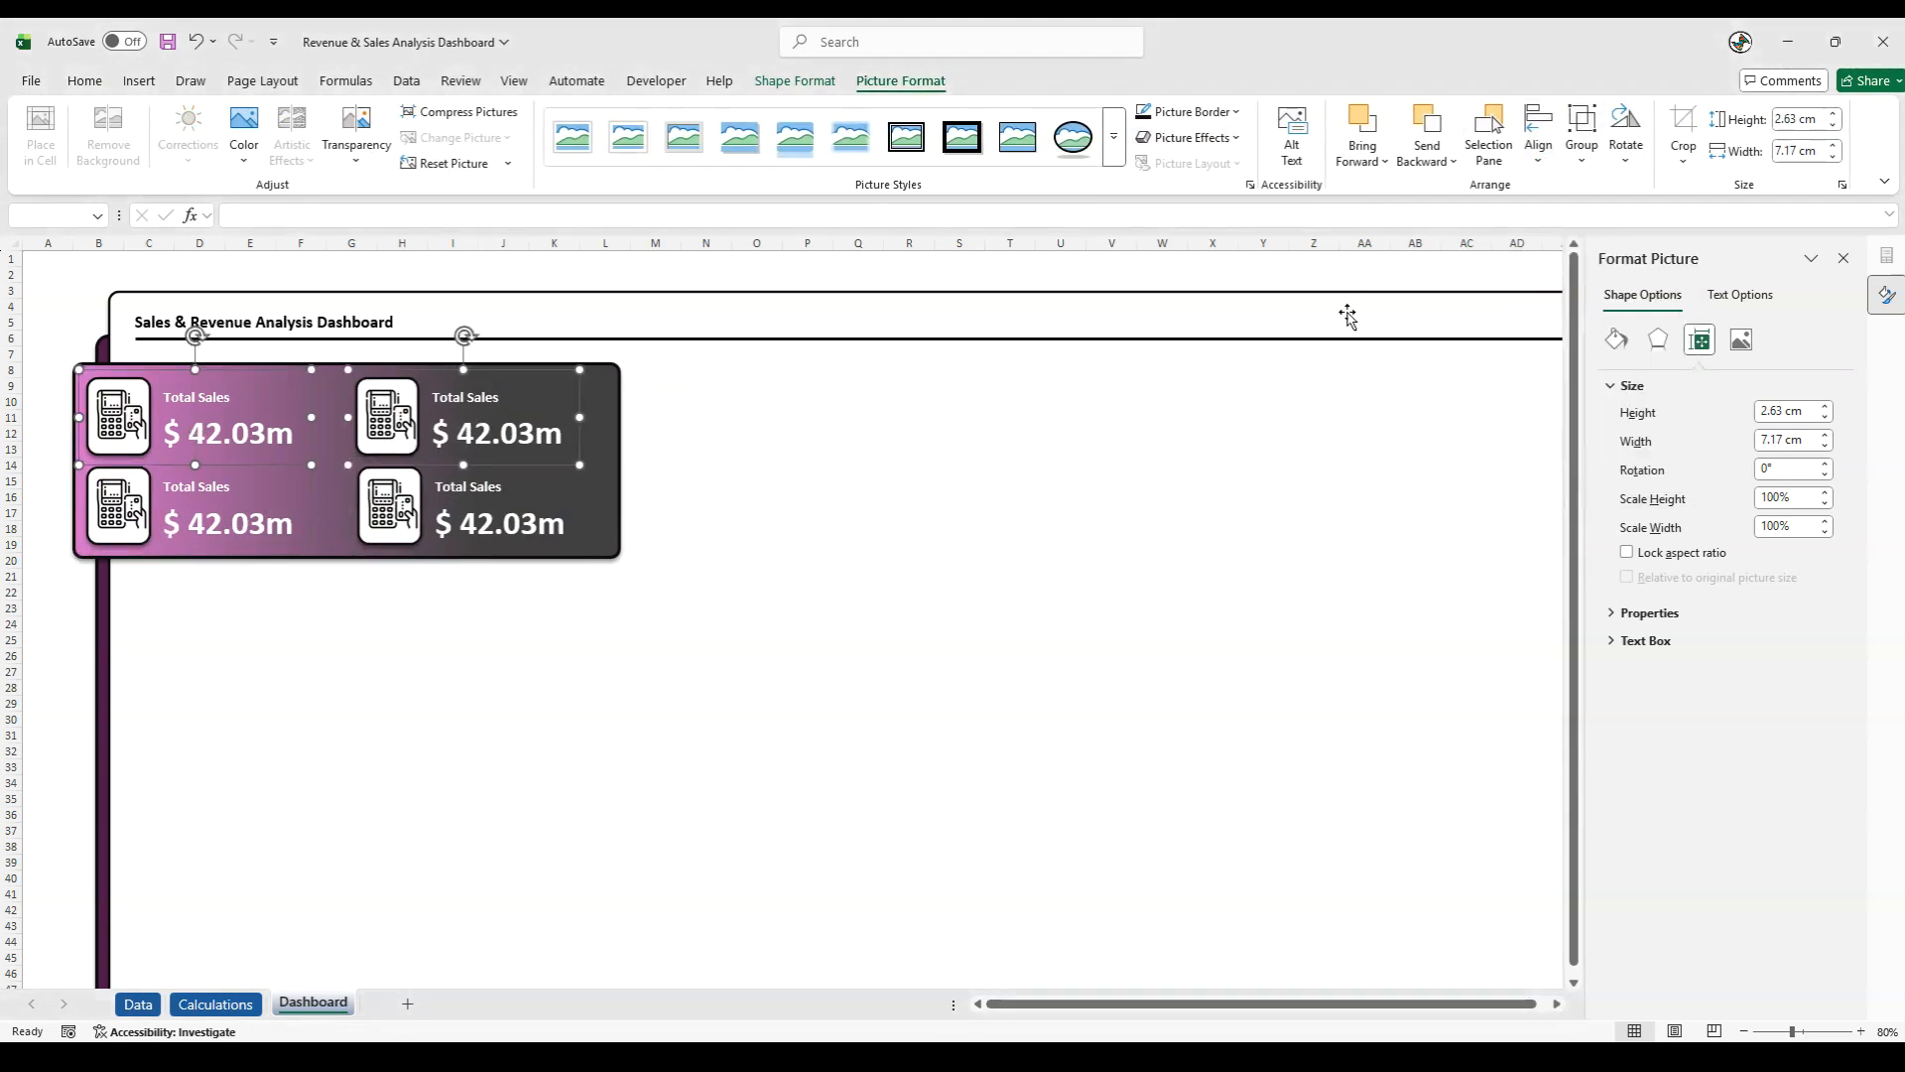
left_click(48, 616)
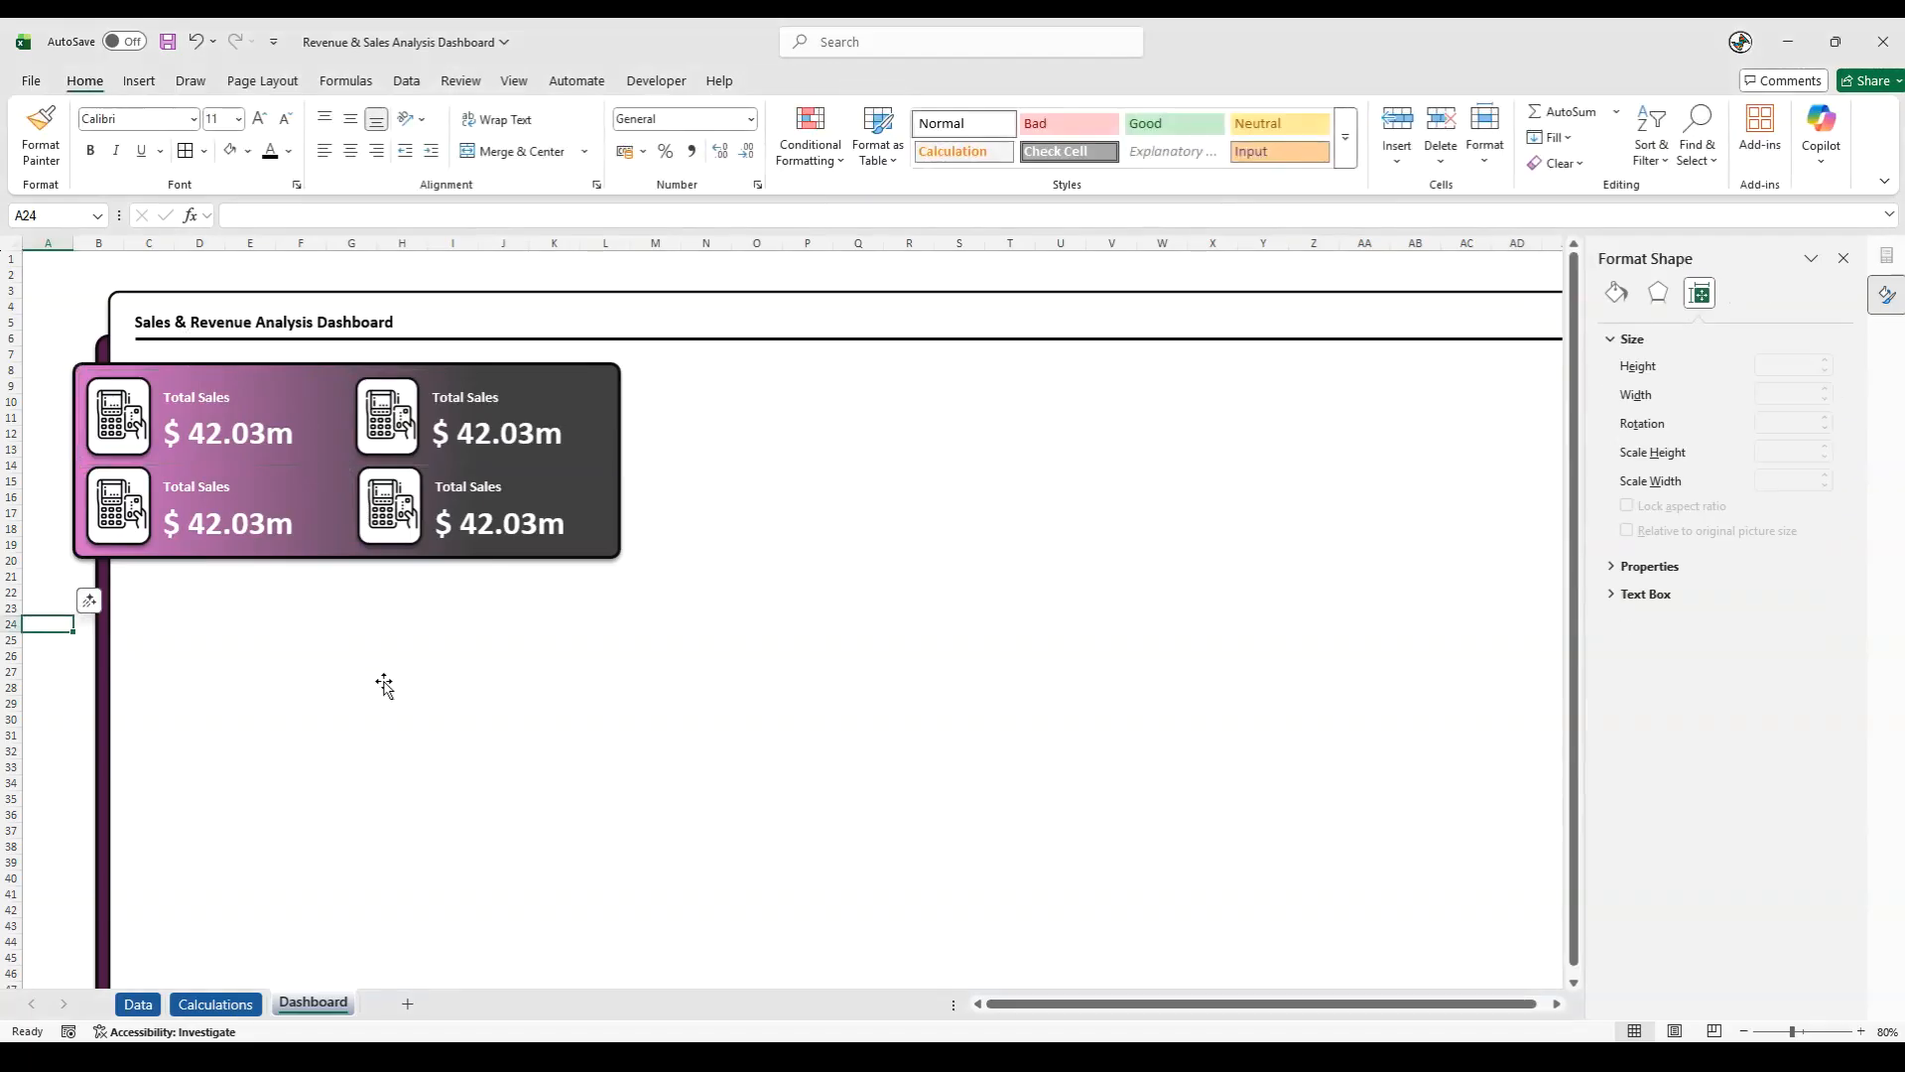
- Extend the gradient panel slightly downward and nudge the two lower KPI cards down to even out the spacing
left_click(314, 562)
left_click_drag(346, 559, 341, 567)
left_click(108, 509)
left_click(389, 509, "ctrl")
key("Down")
key("Down")
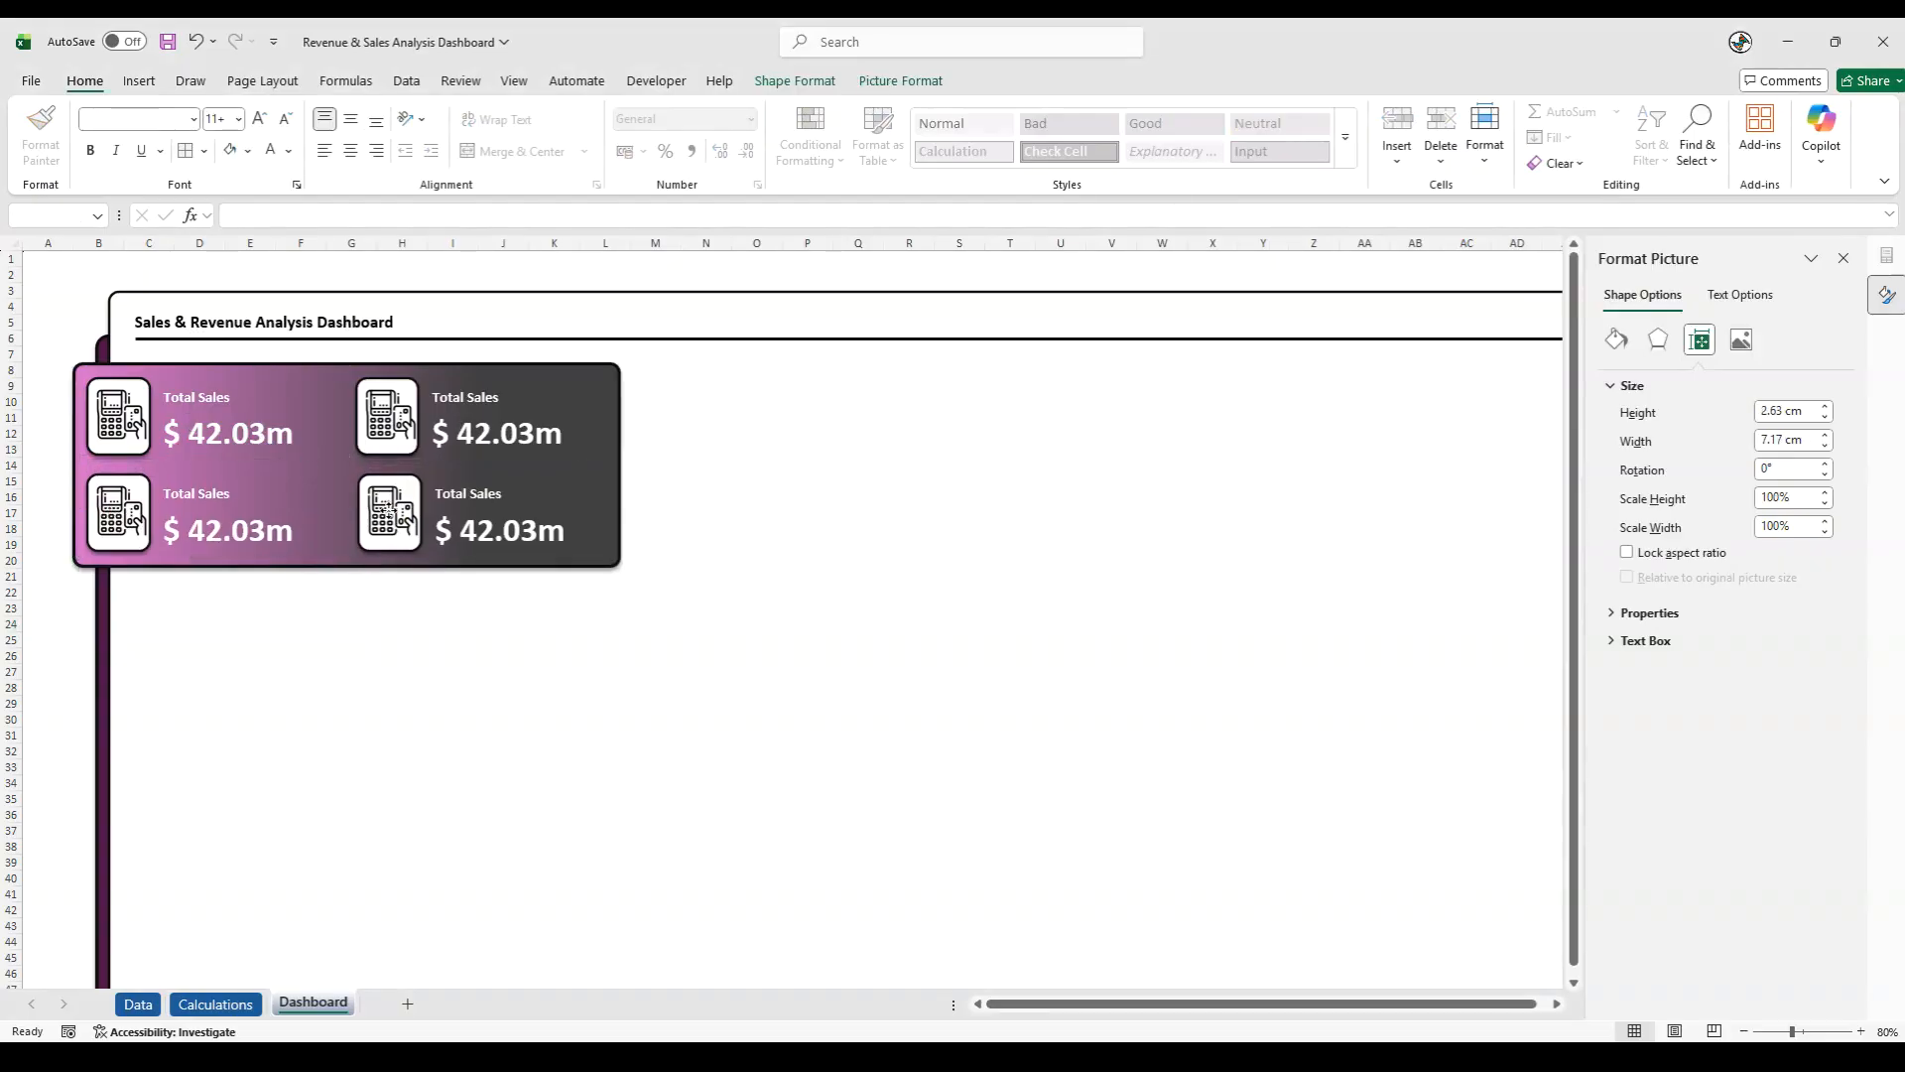
left_click(69, 626)
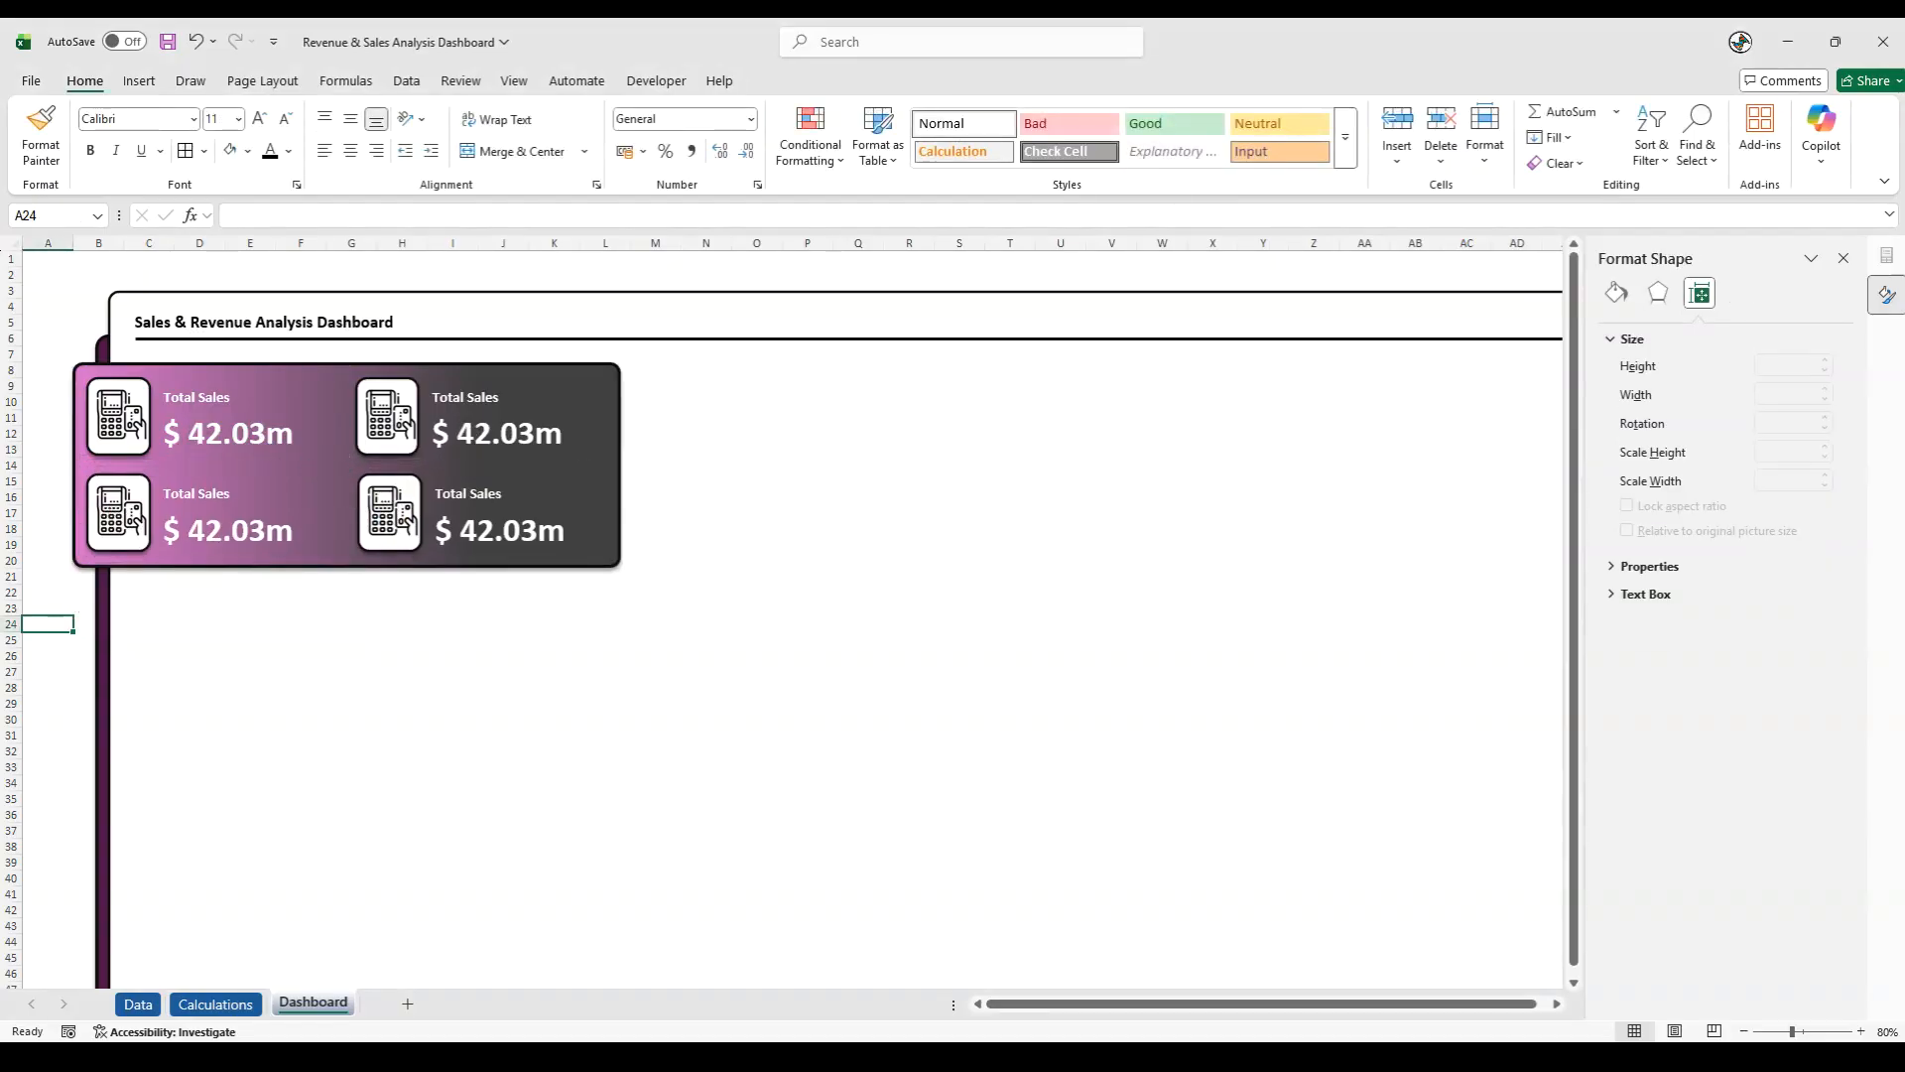
- Change the label of the upper-right KPI card to "Total Expense"
key("alt+Tab")
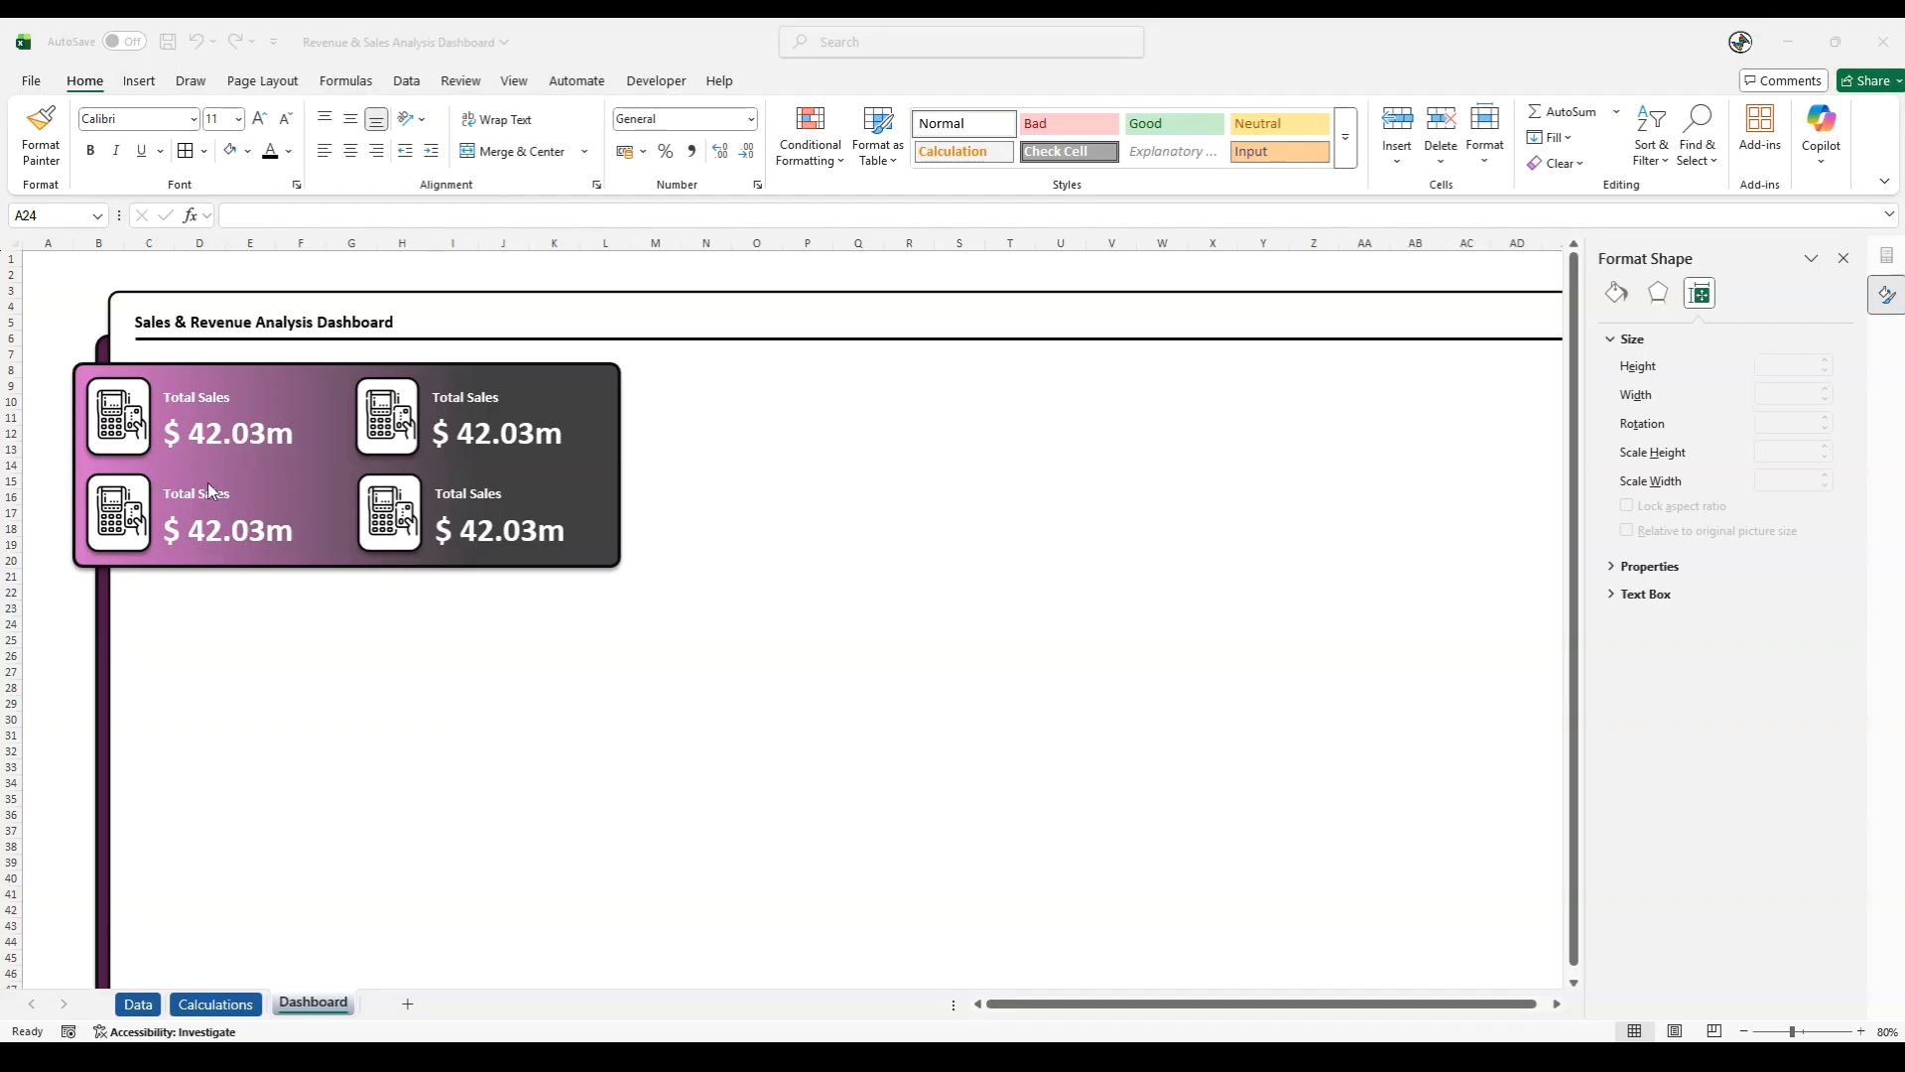
left_click(465, 400)
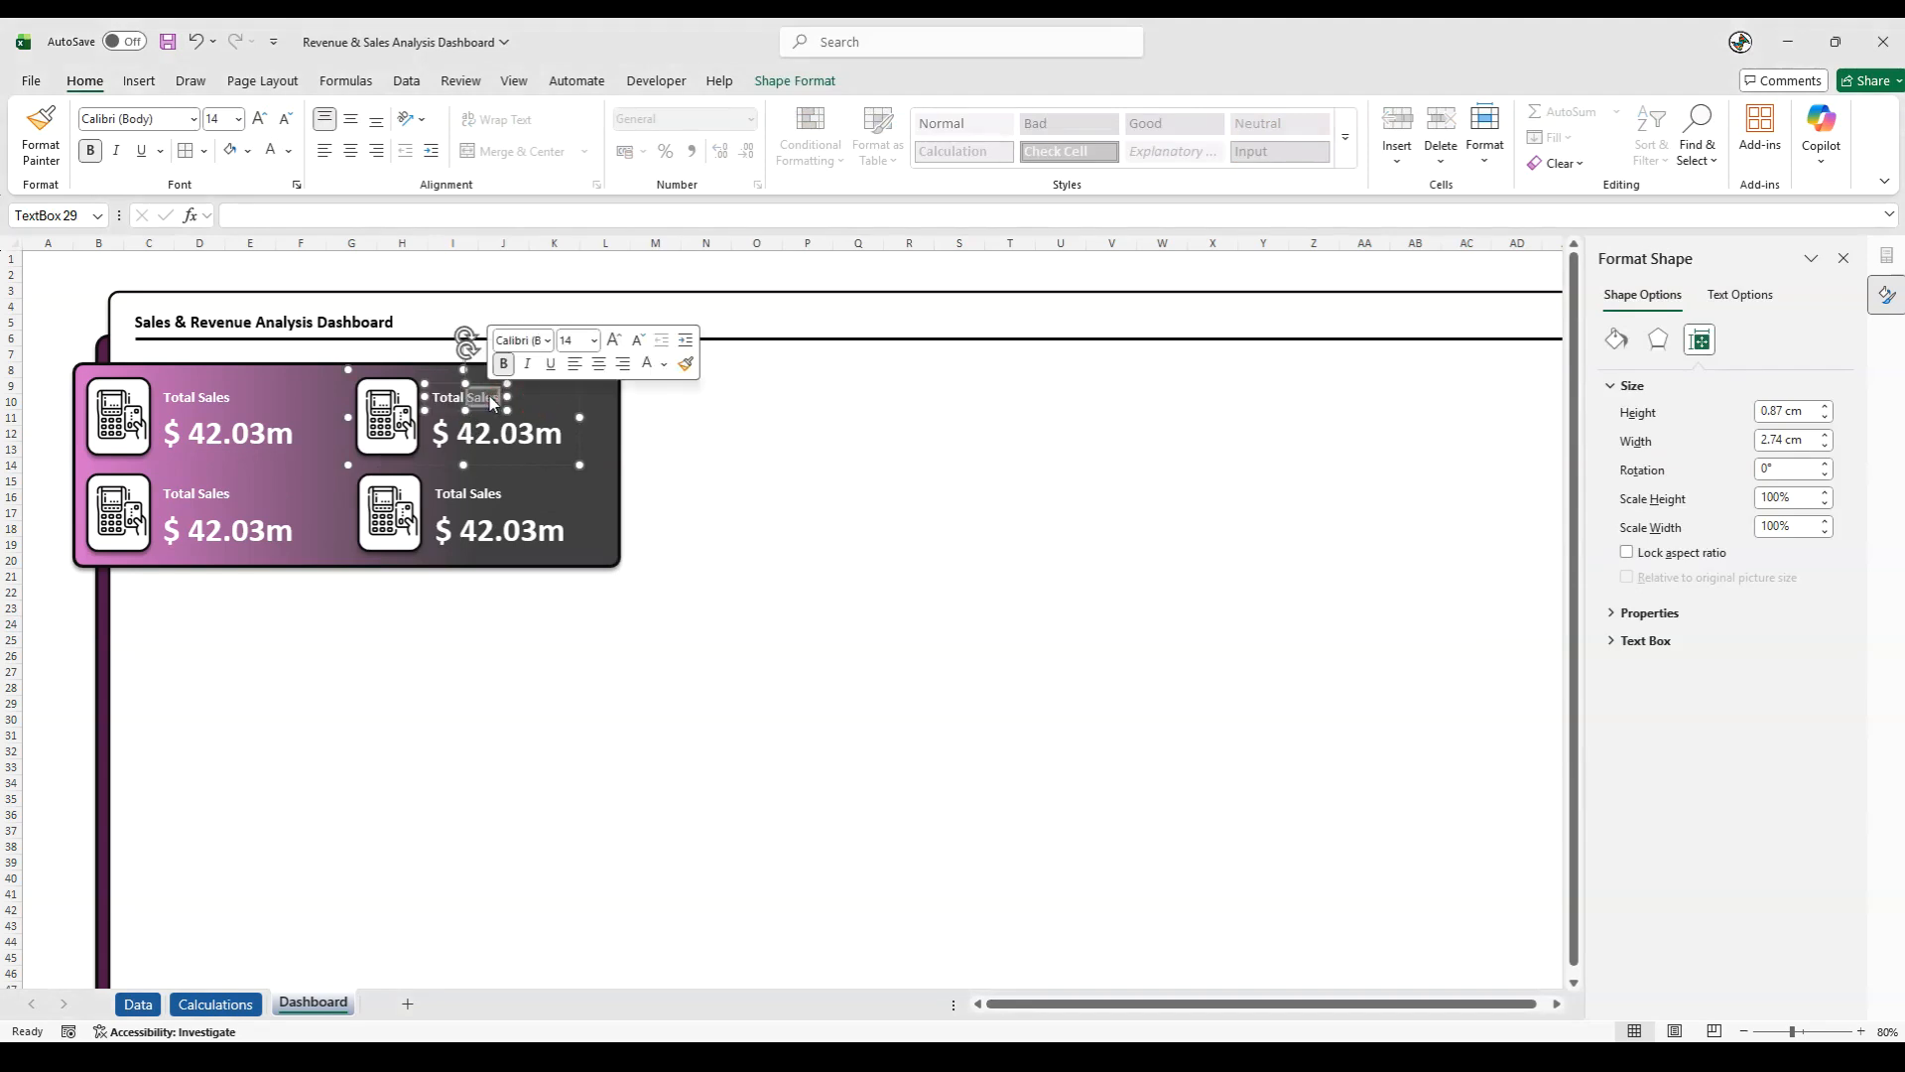
left_click_drag(507, 397, 487, 396)
type("Expense")
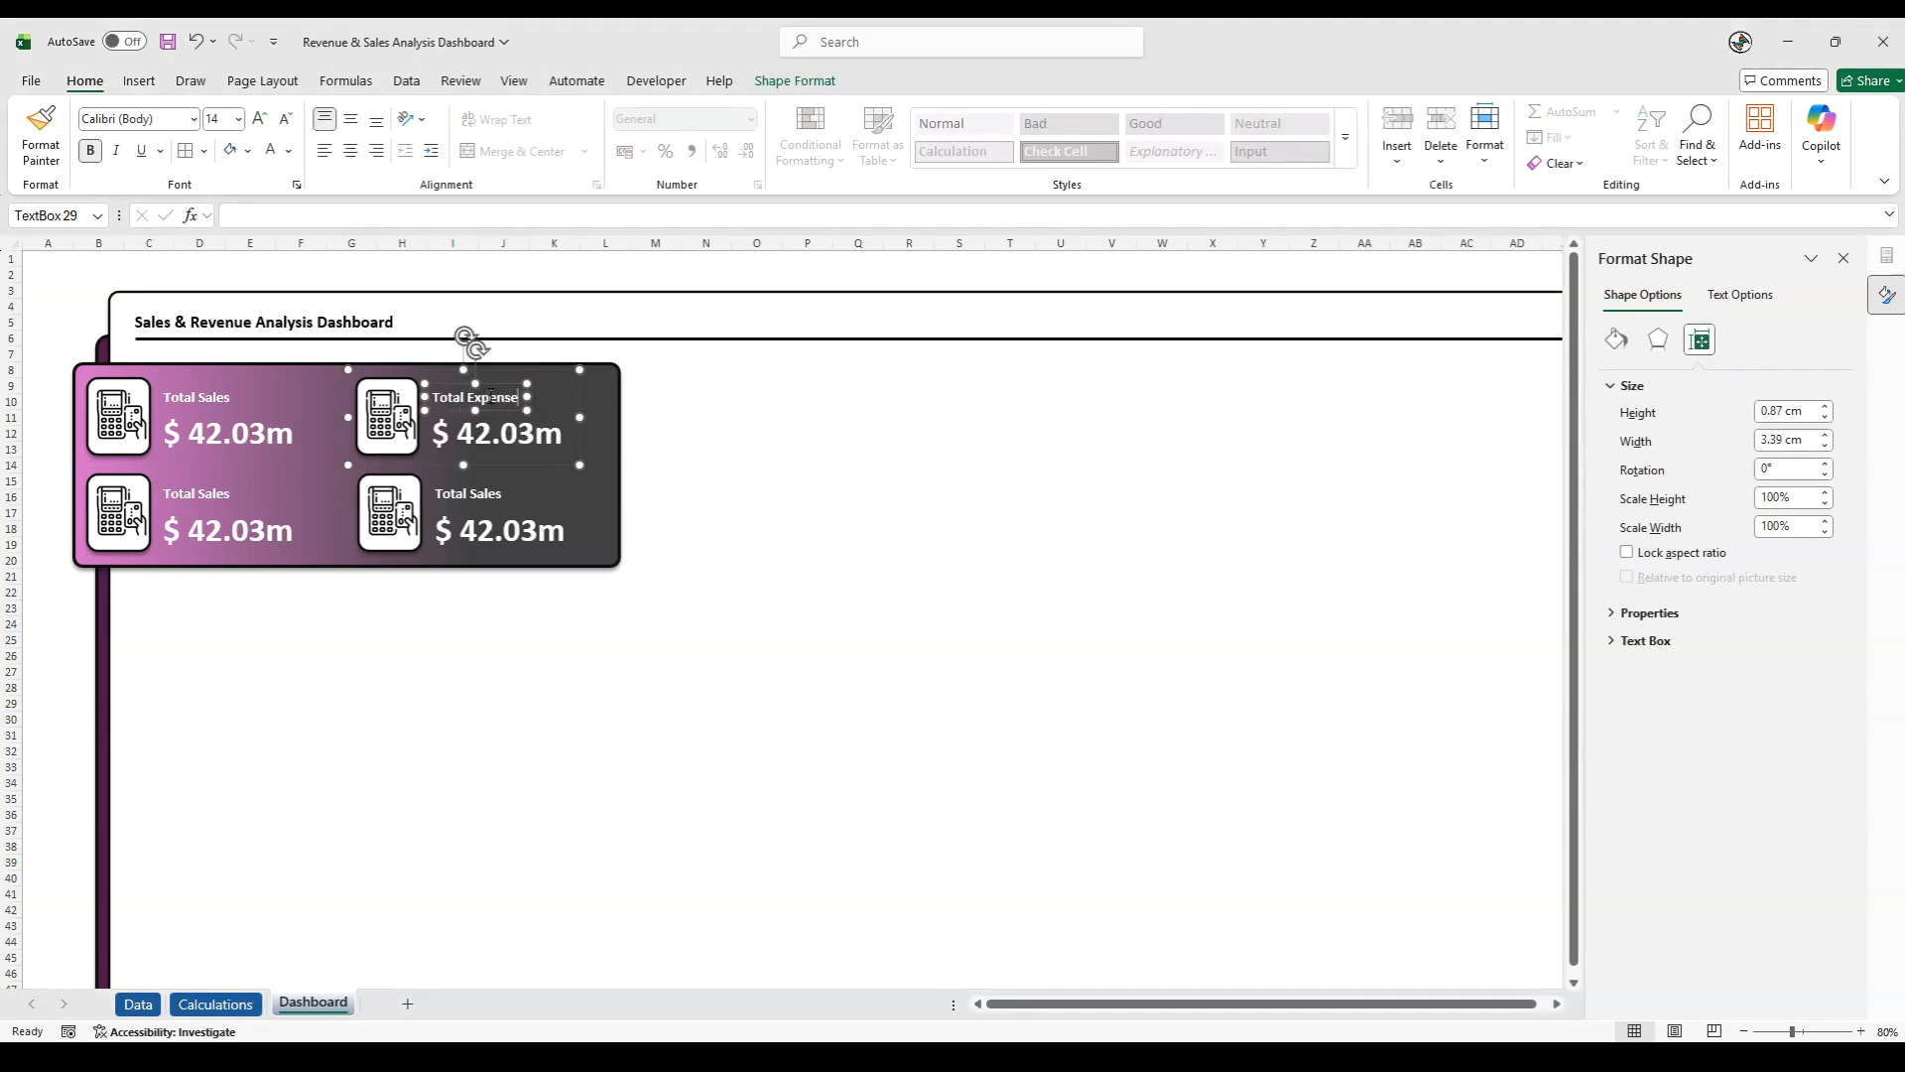
left_click(66, 608)
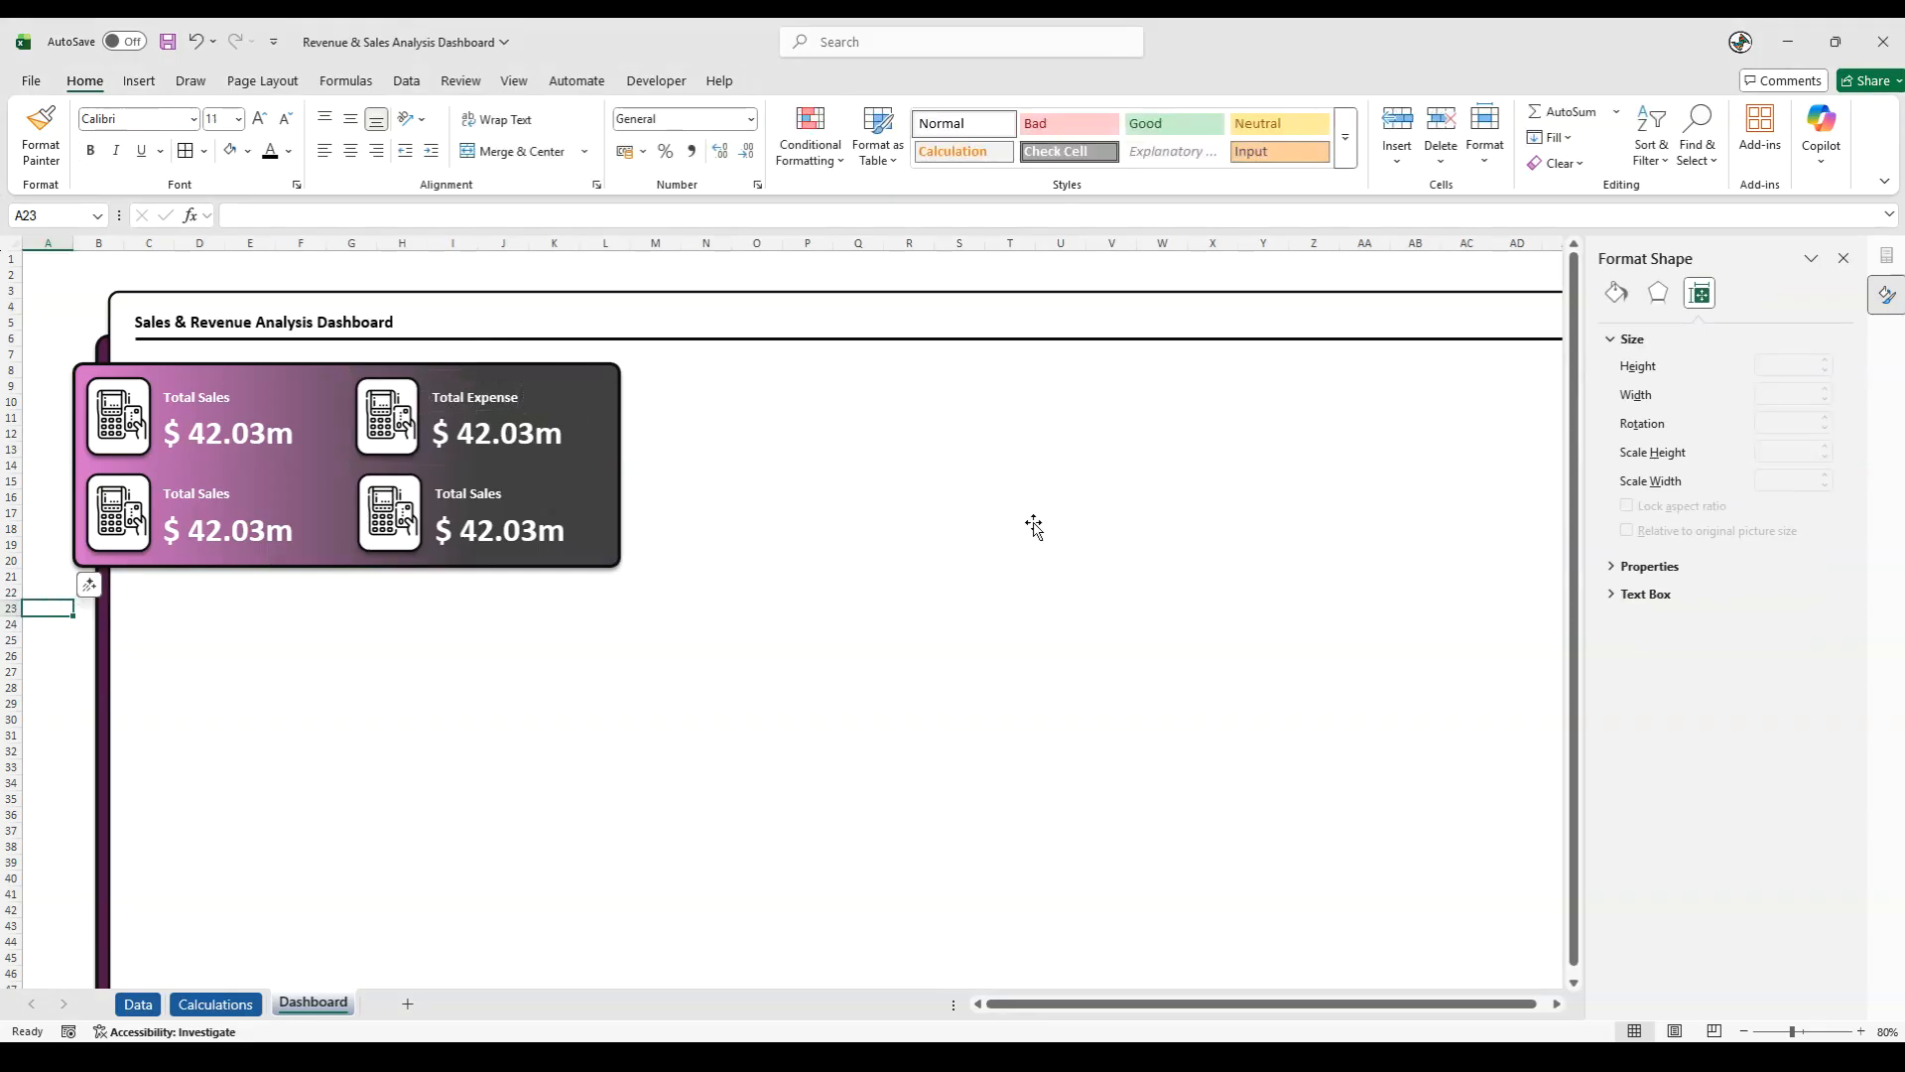
- Link the Total Expense card's value to the cost of goods sold reference with =Calculations!K14
left_click(506, 444)
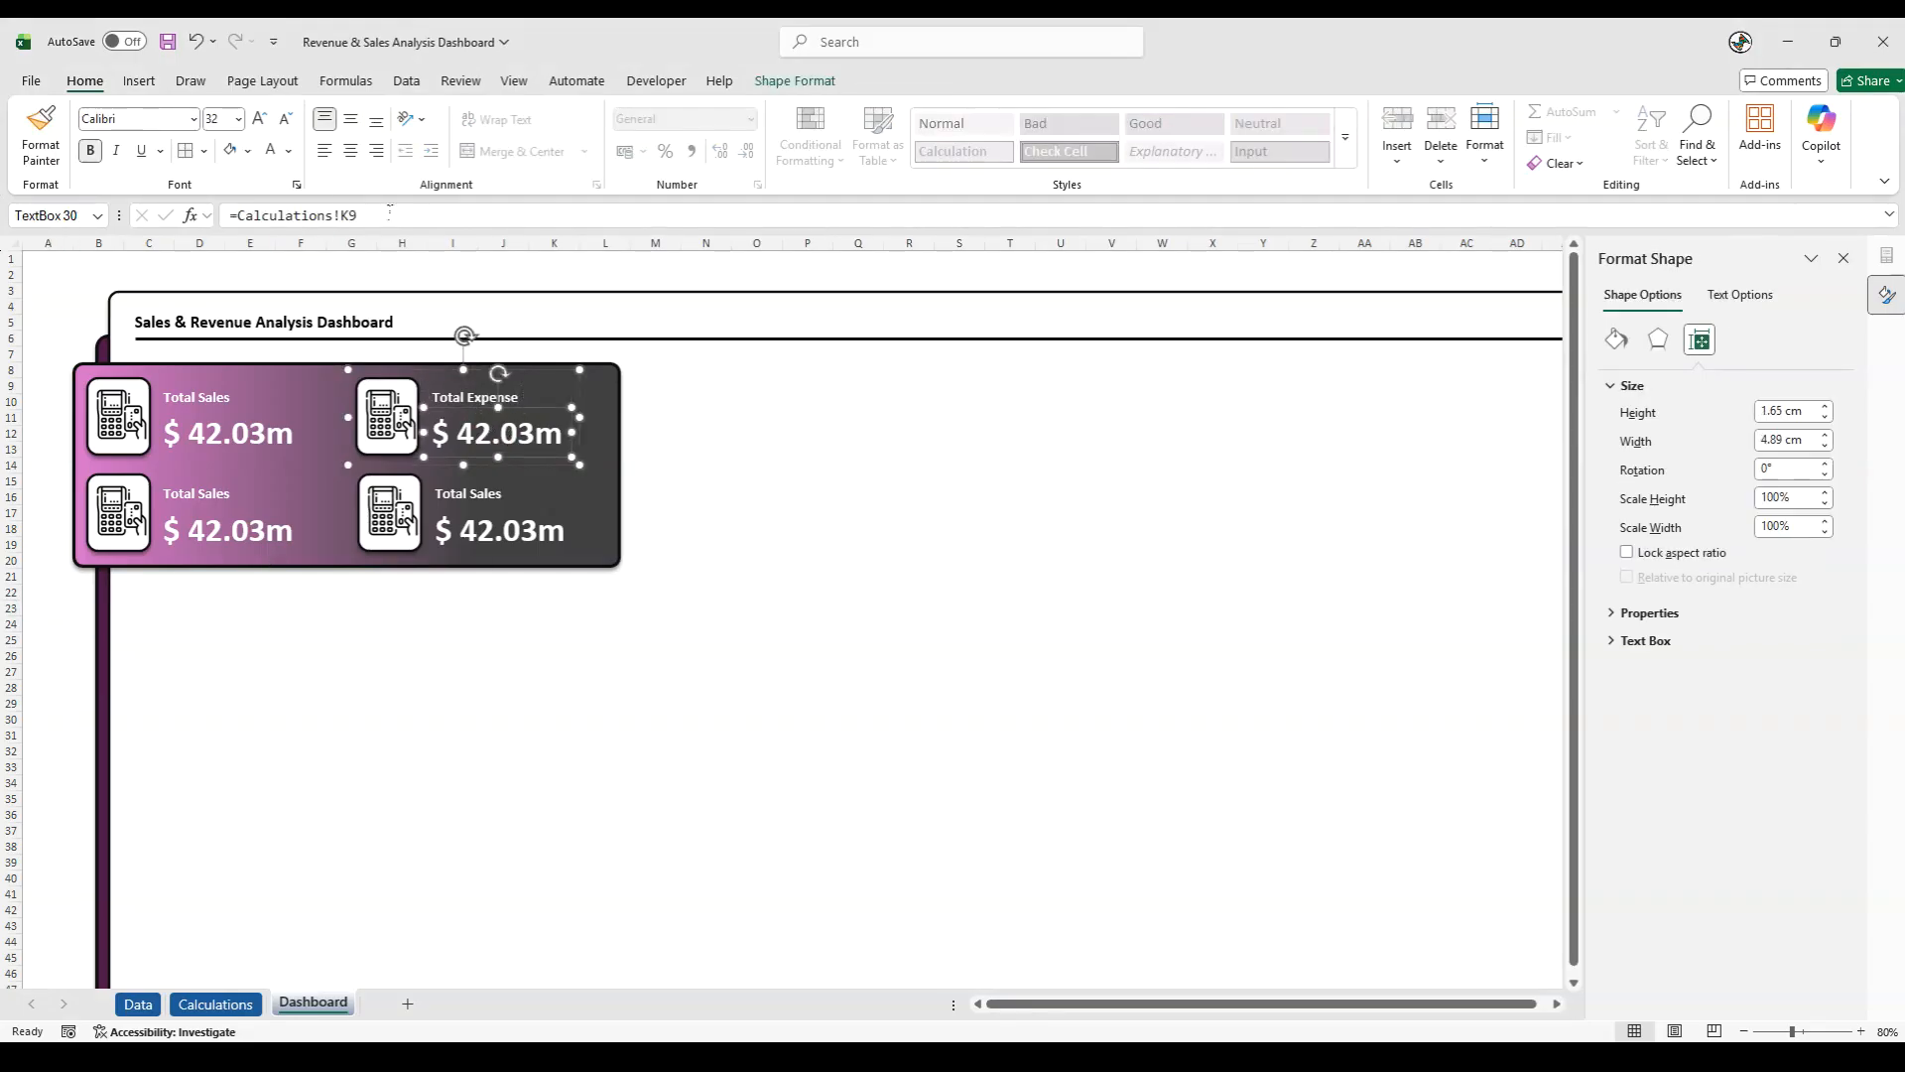
triple_click(389, 211)
type("=")
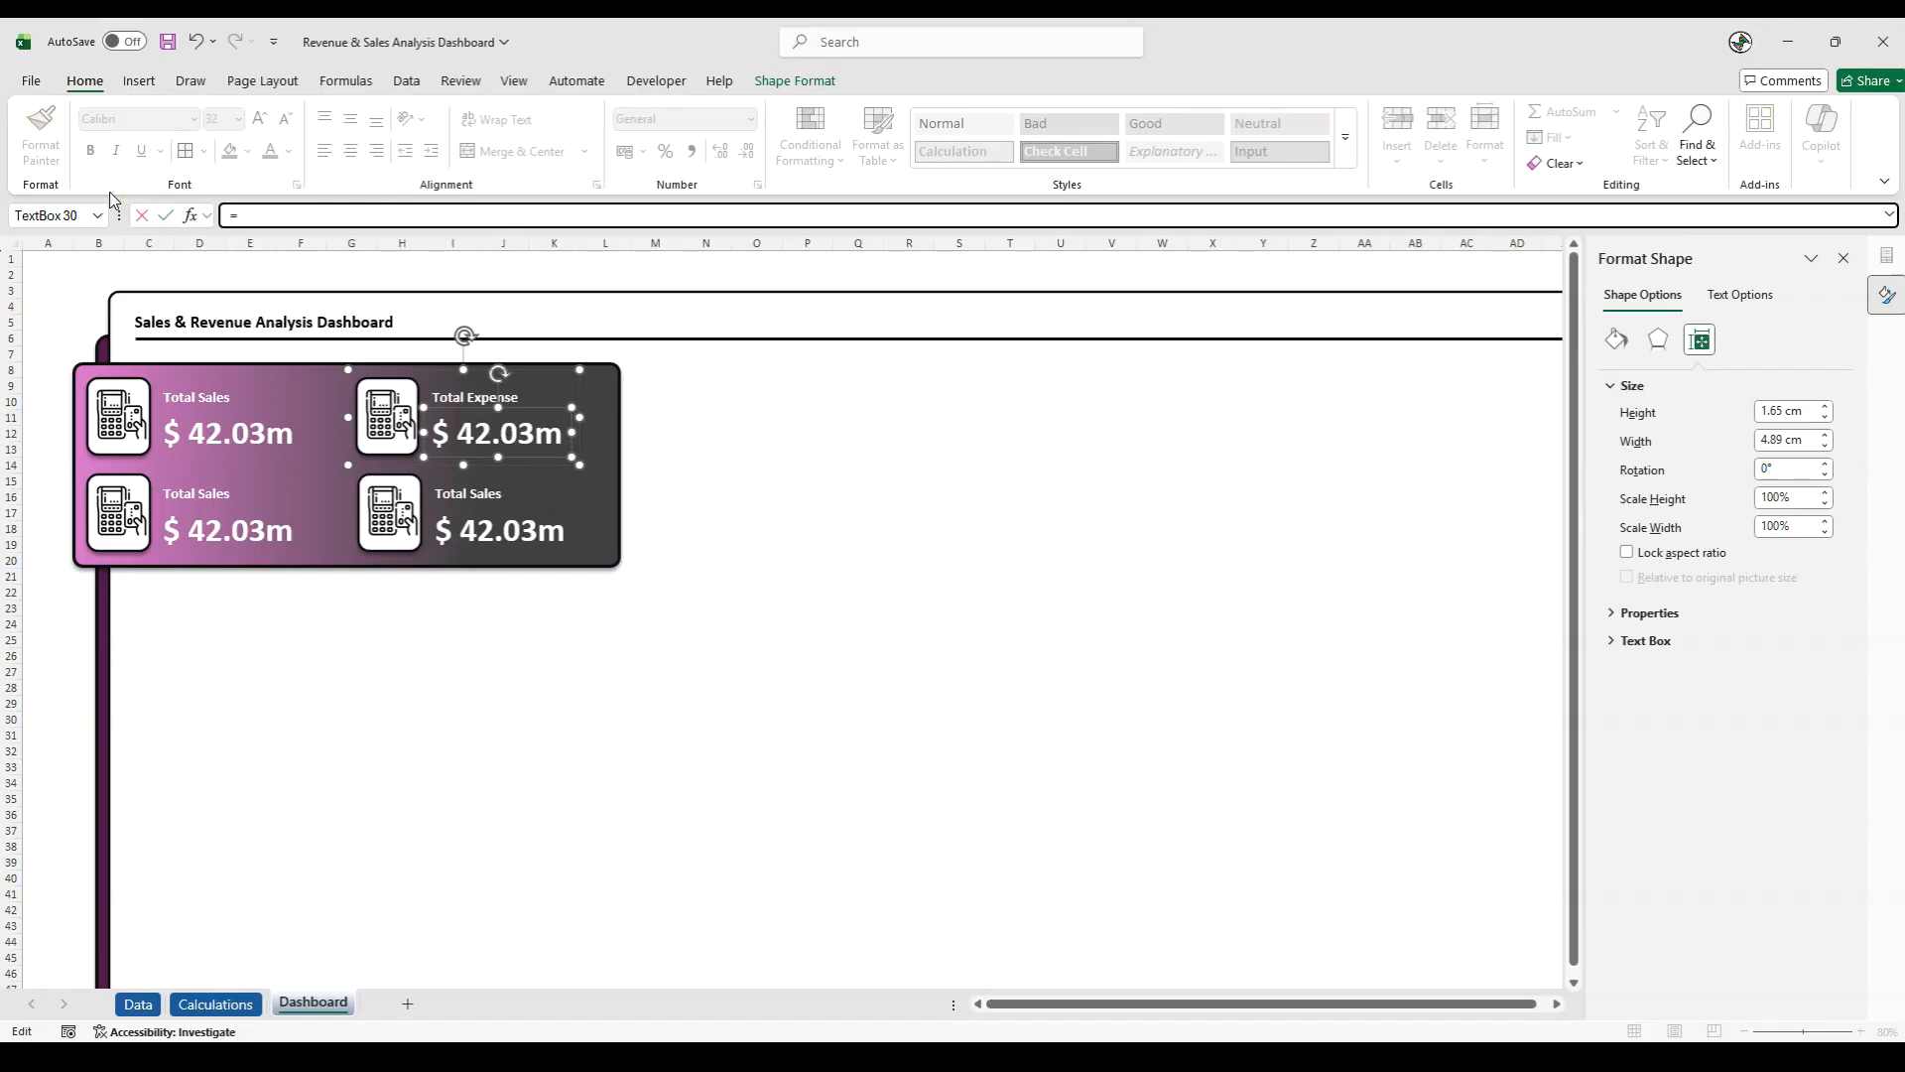
left_click(223, 1003)
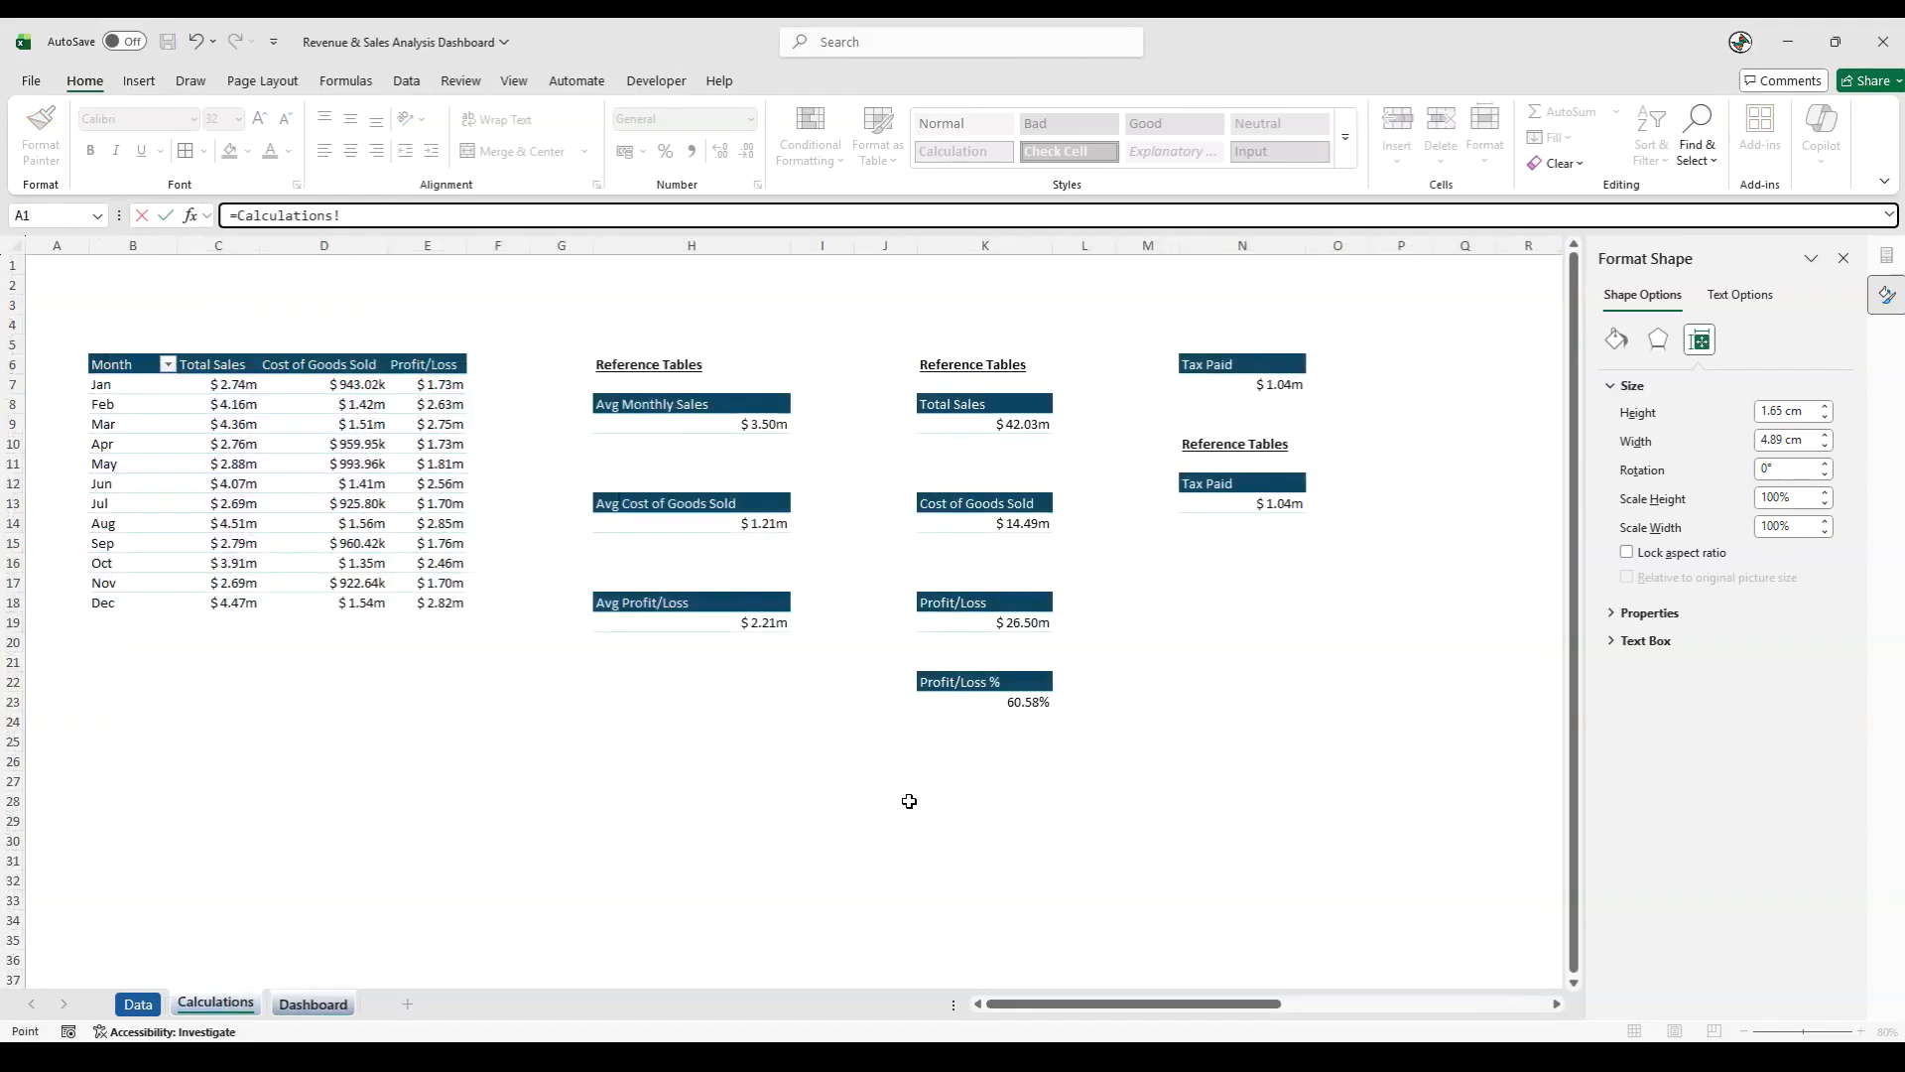
left_click(971, 525)
key("Return")
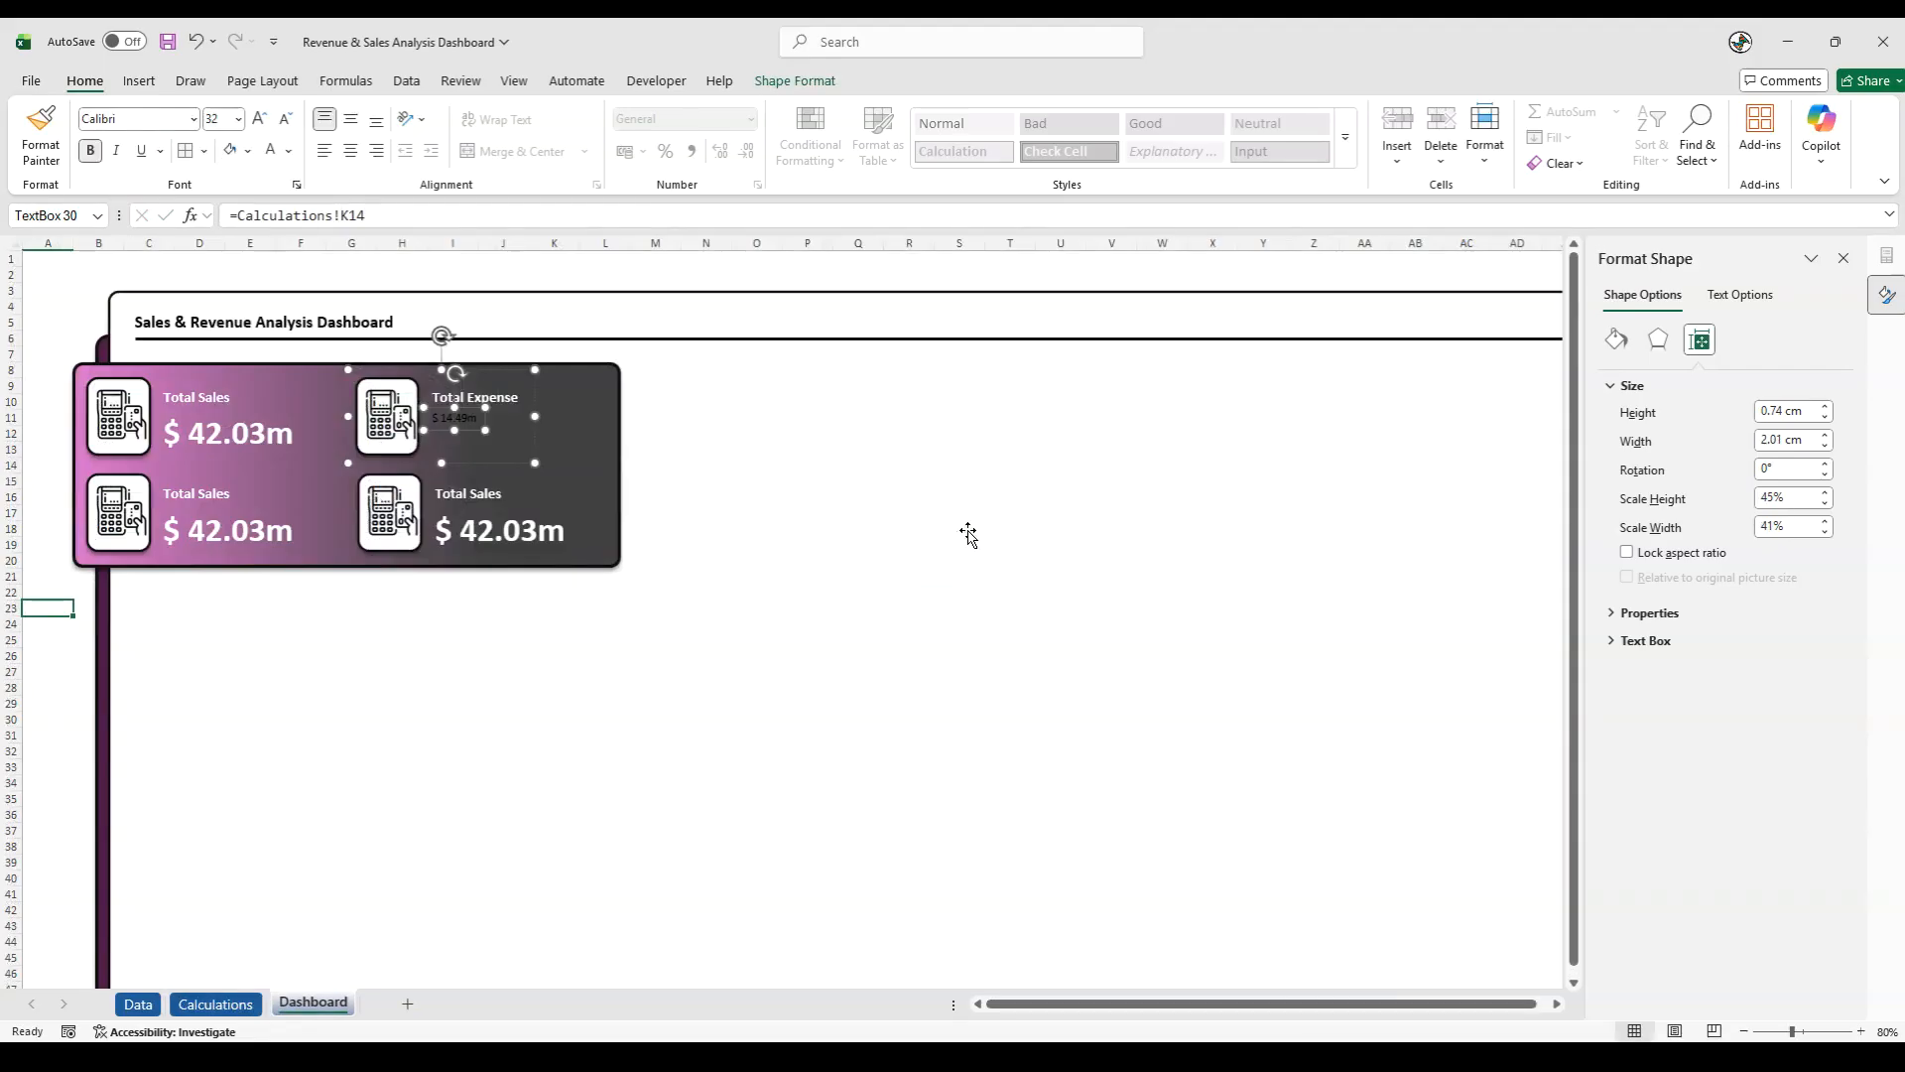
left_click(63, 787)
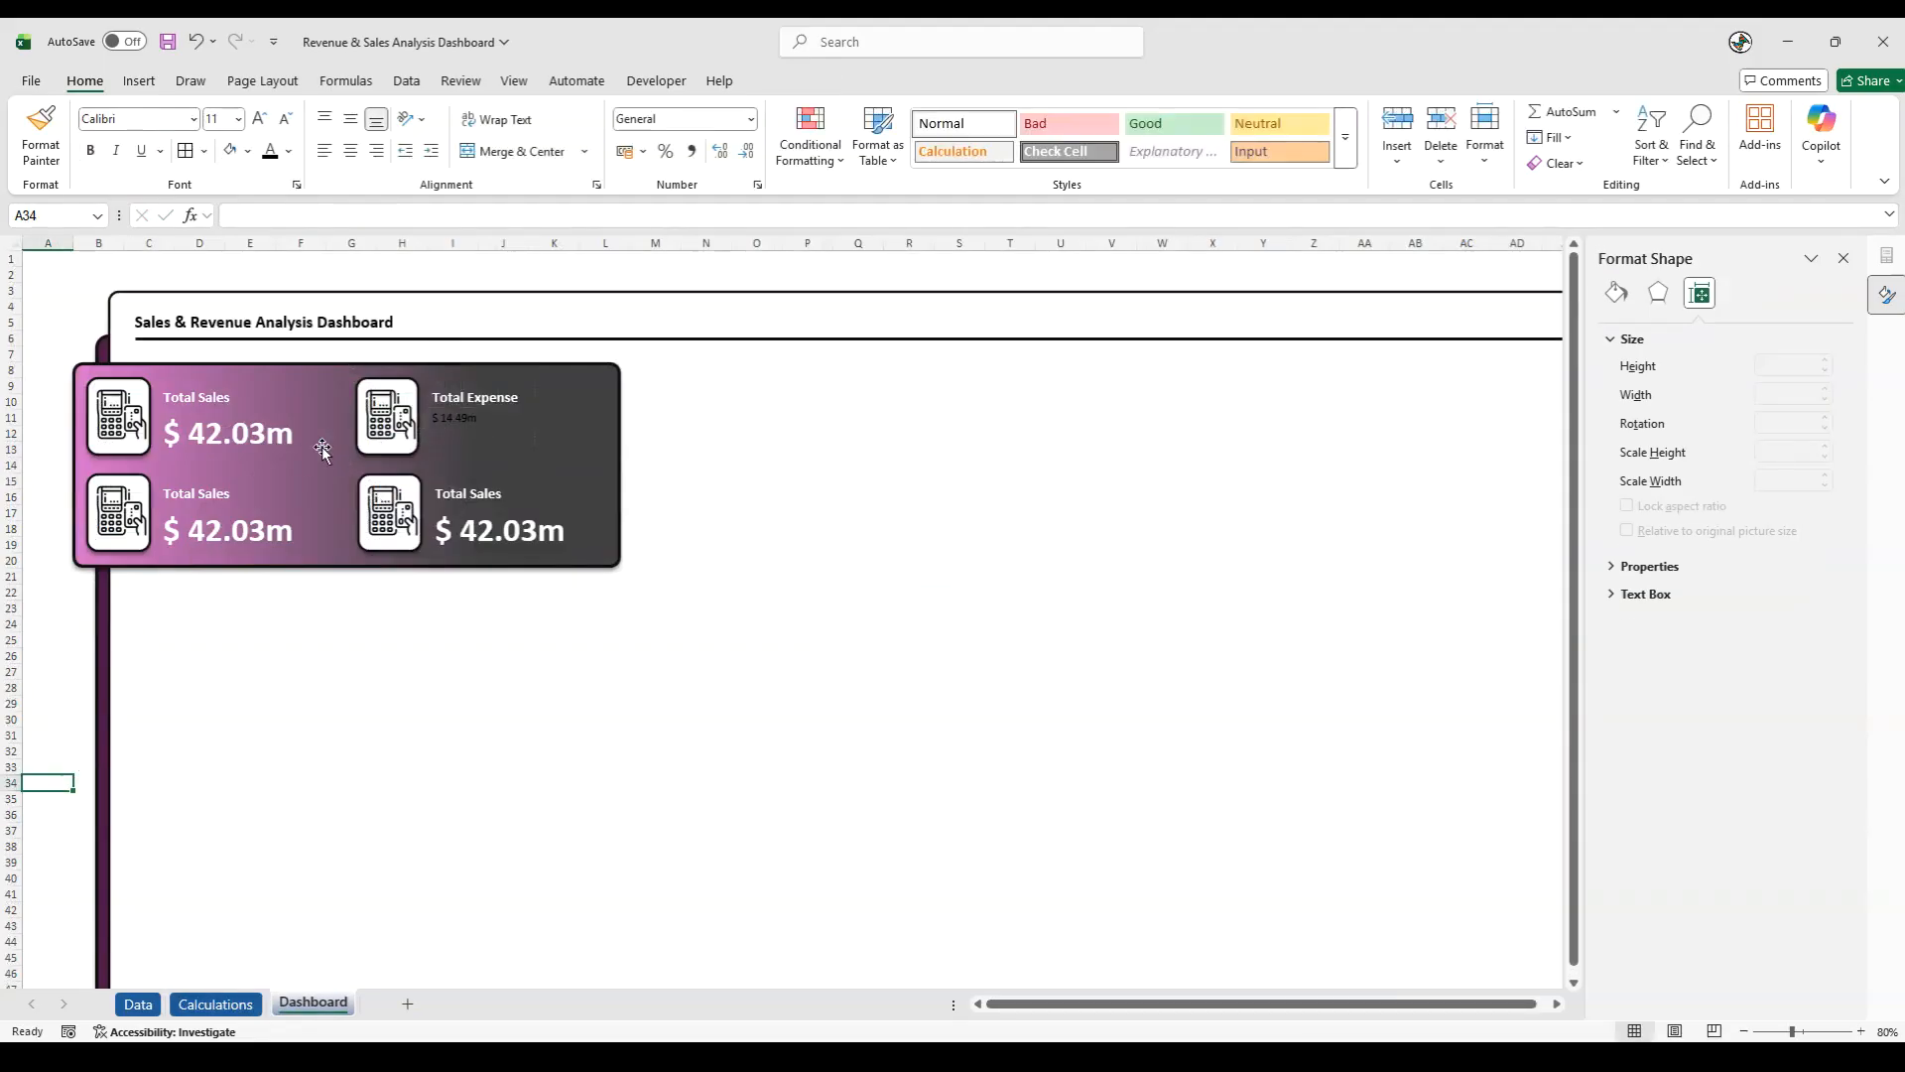
- Format the linked Total Expense value as 32 pt, bold, white text
left_click(456, 422)
left_click(463, 417)
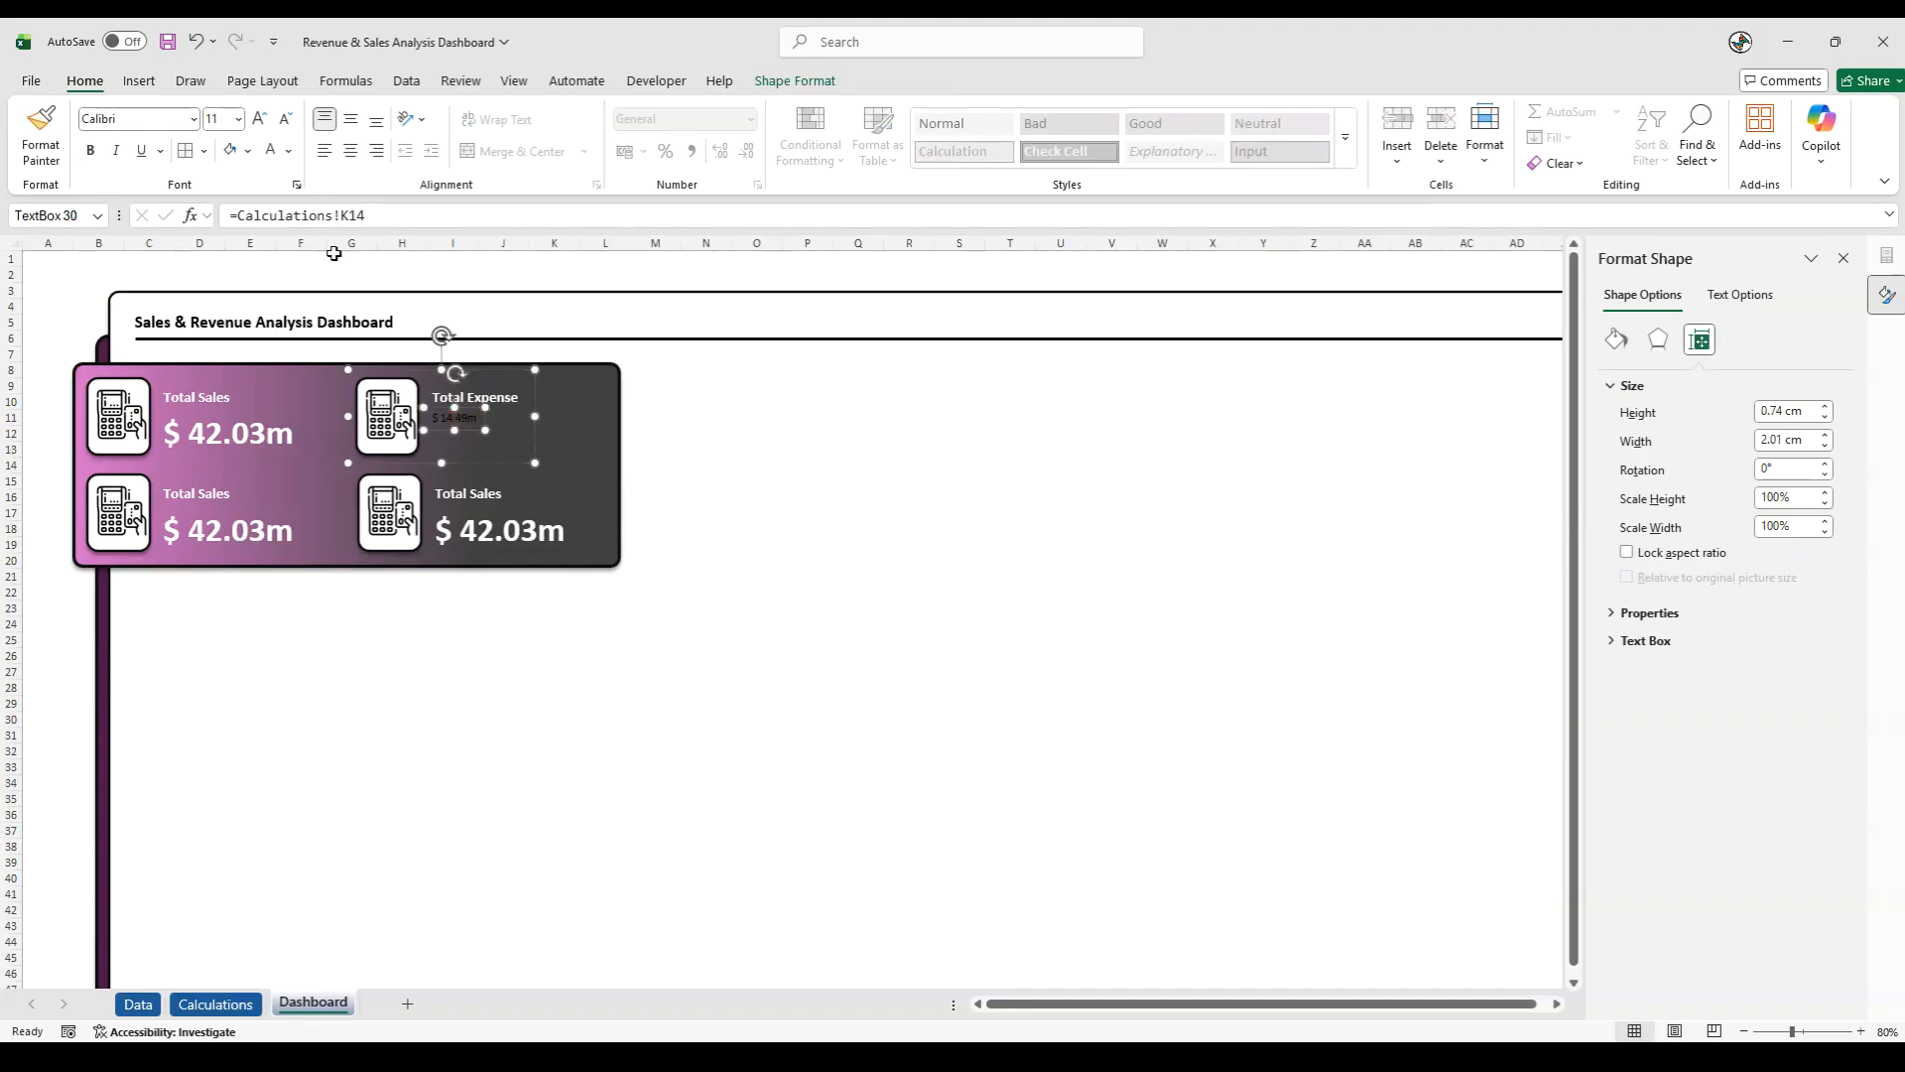
left_click(221, 119)
type("32")
key("Return")
left_click(89, 151)
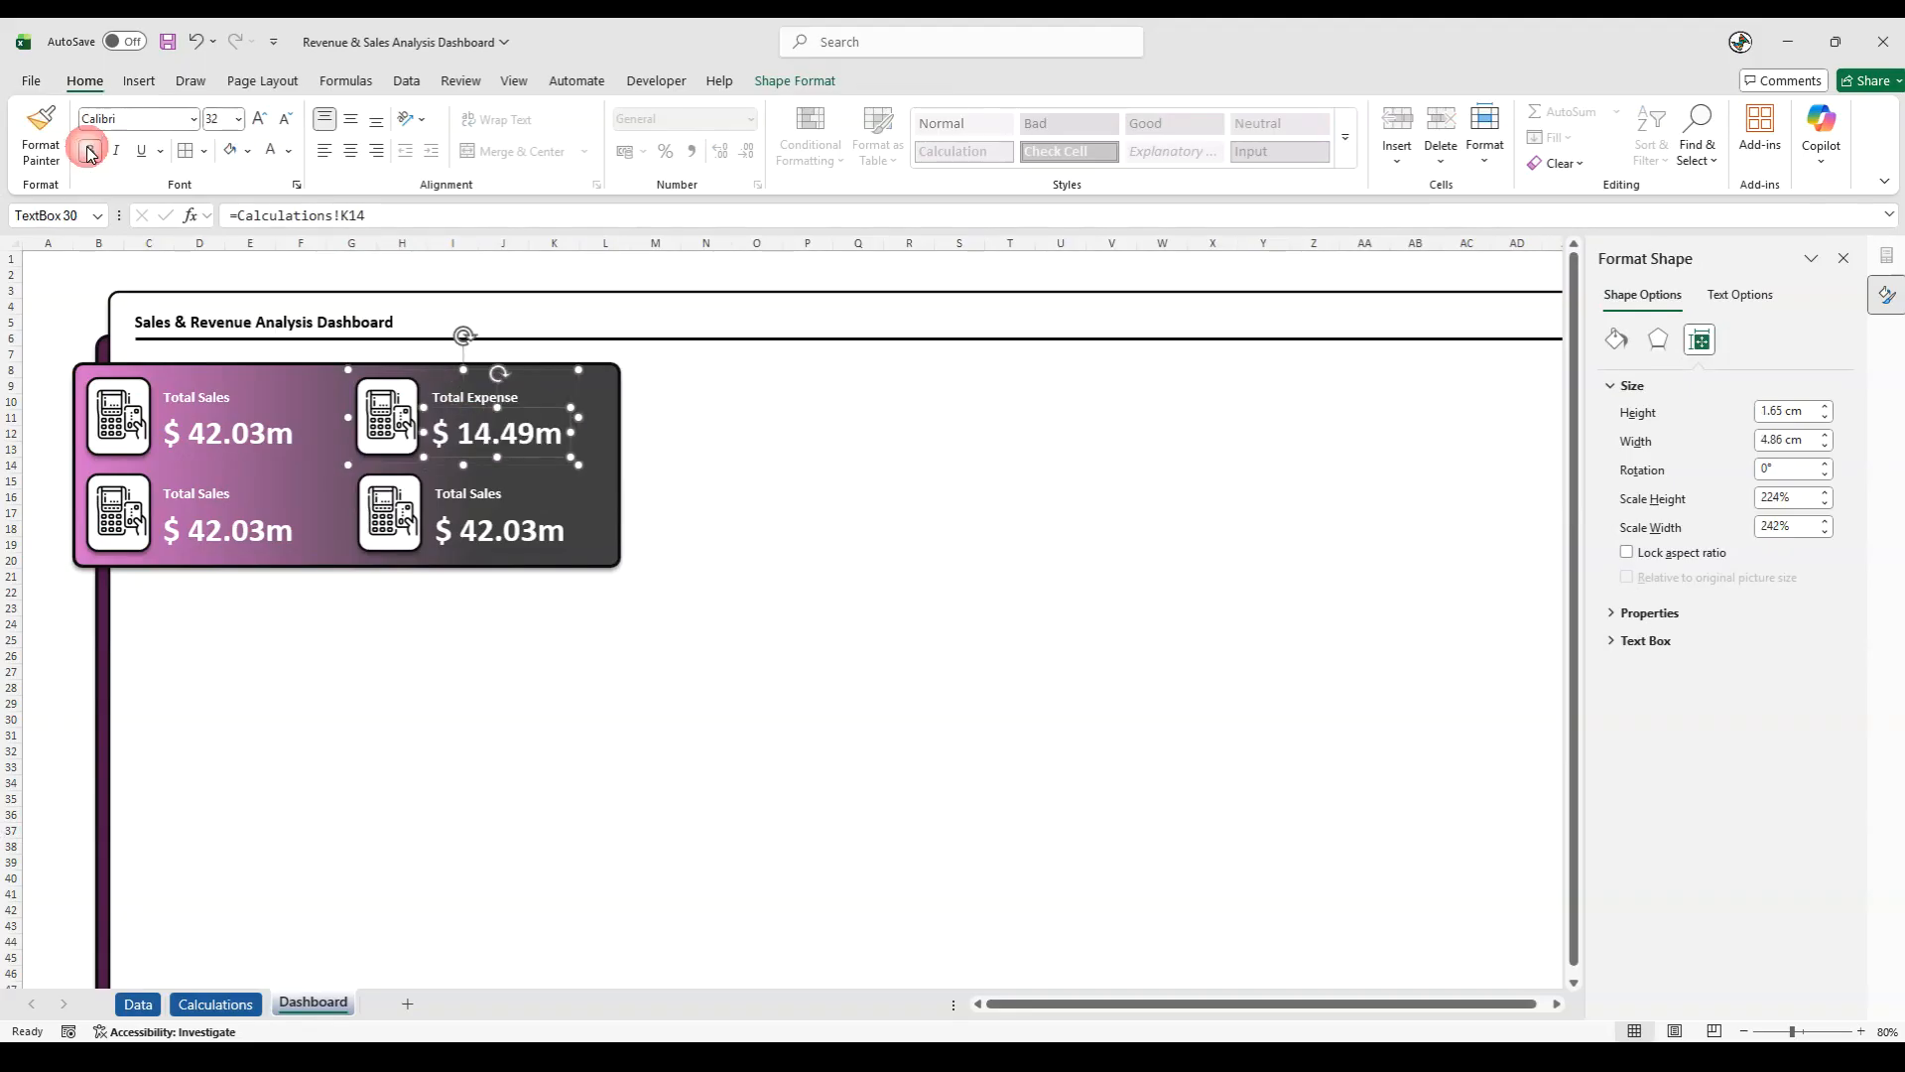
left_click(55, 669)
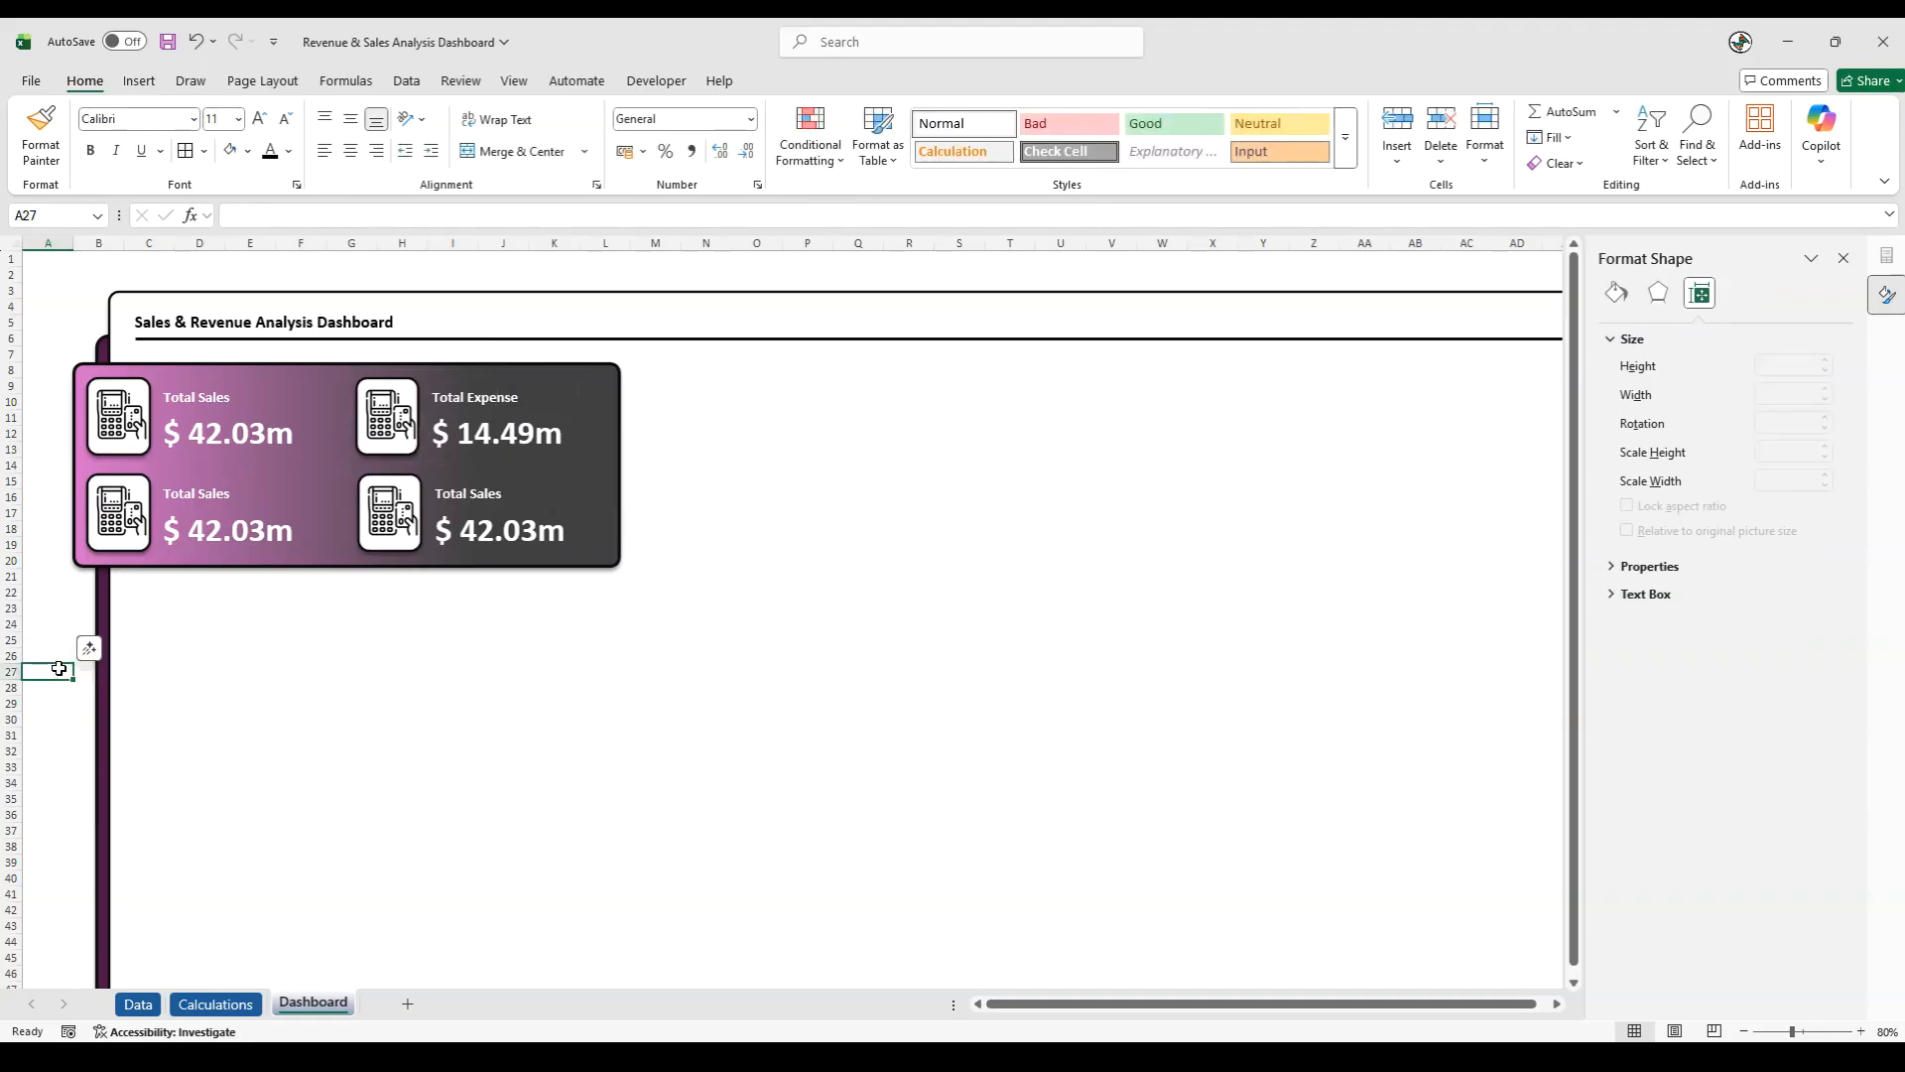
- Change the label of the lower-left KPI card to "Profit/Loss"
left_click(194, 496)
key("ctrl+a")
type("Profit/L")
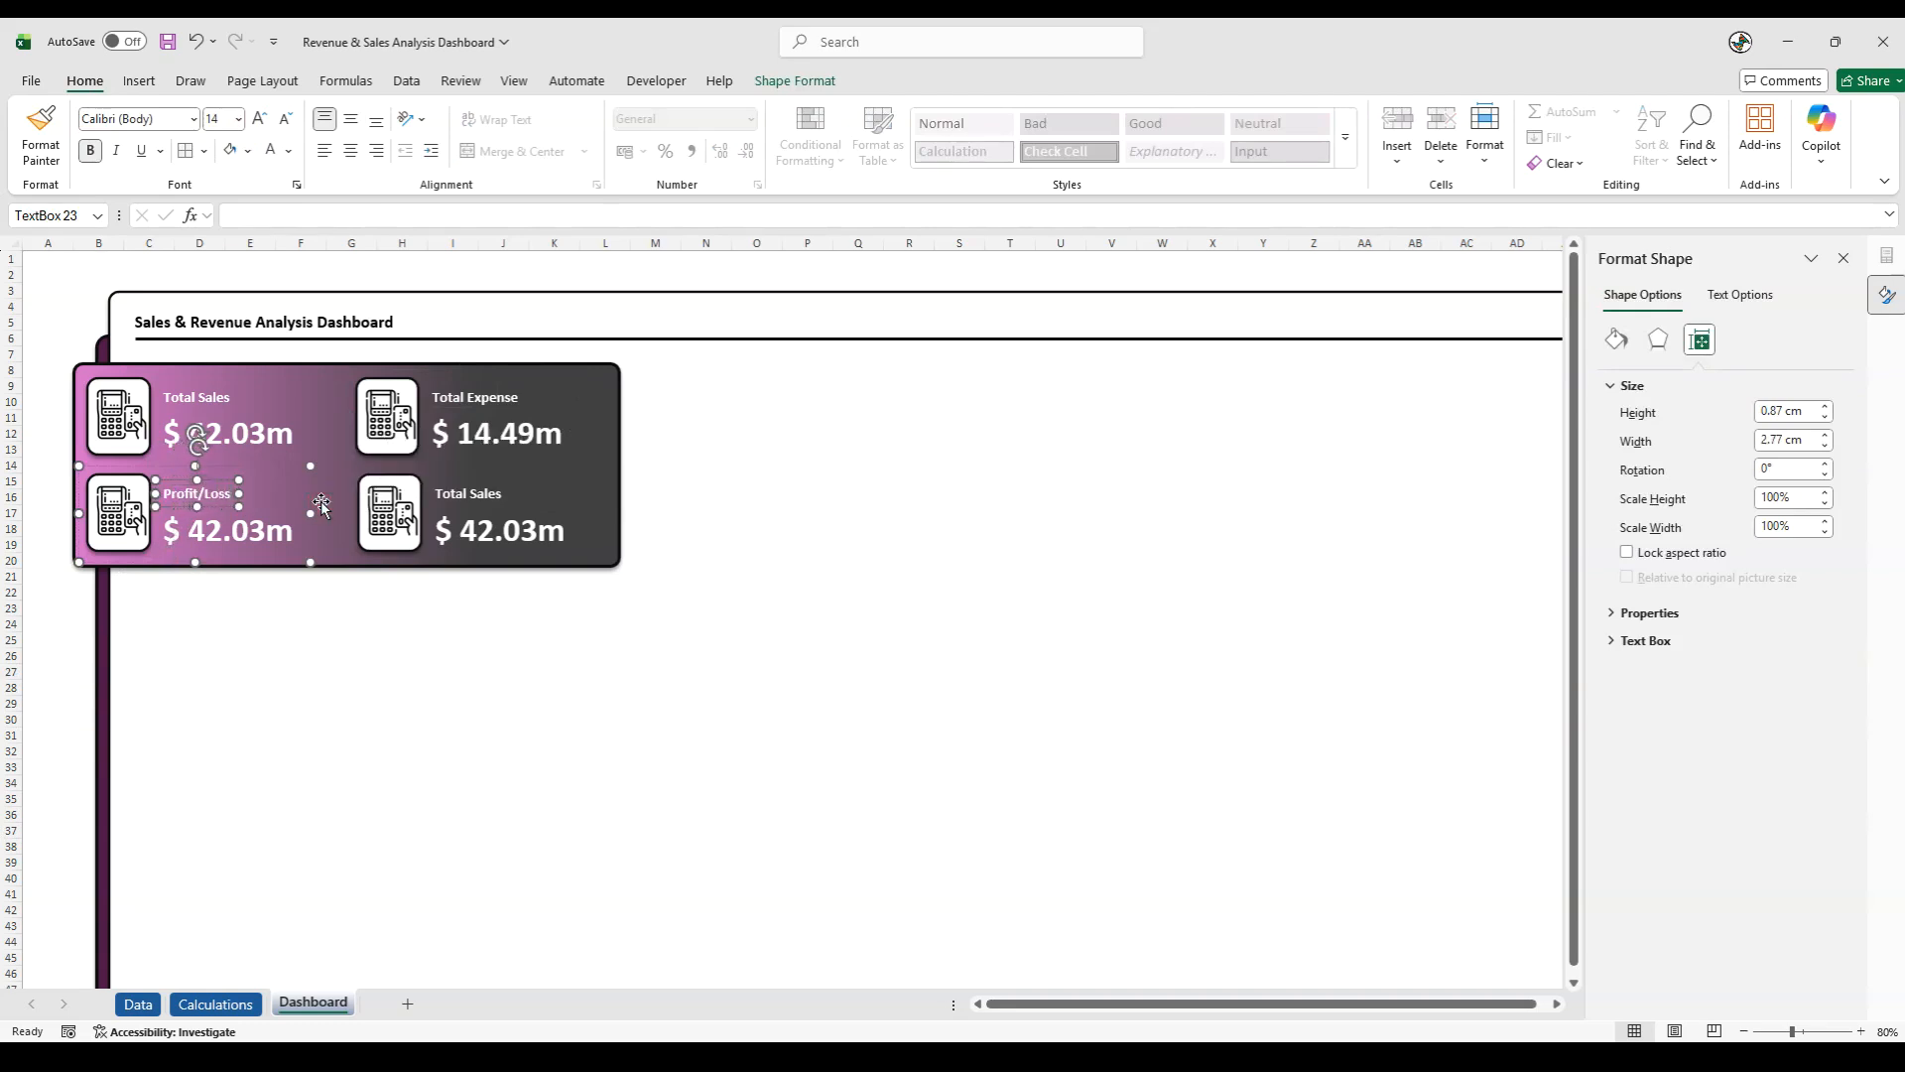
left_click(97, 613)
- Link the Profit/Loss card's value to the profit/loss reference with =Calculations!K19
left_click(232, 524)
left_click(232, 524)
left_click_drag(358, 213, 153, 204)
key("BackSpace")
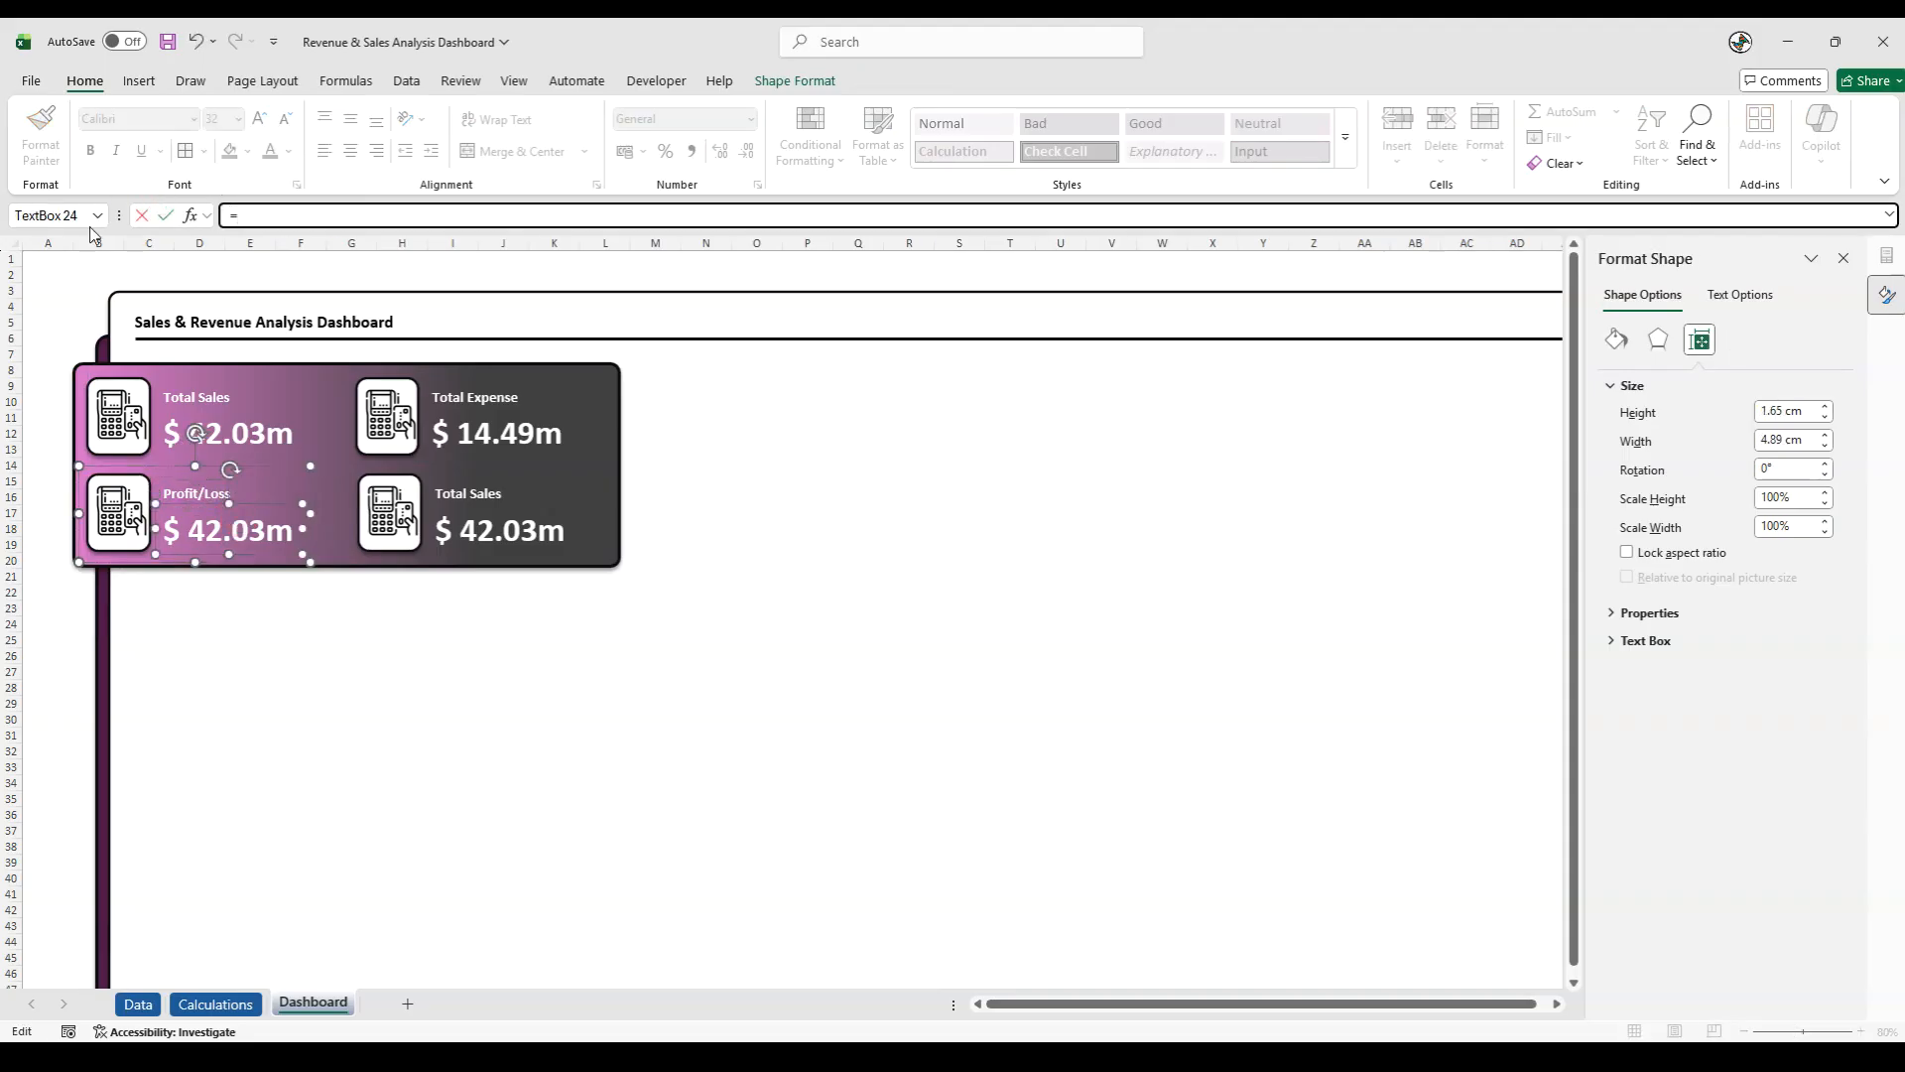
left_click(216, 1003)
left_click(1006, 625)
key("Return")
left_click(52, 733)
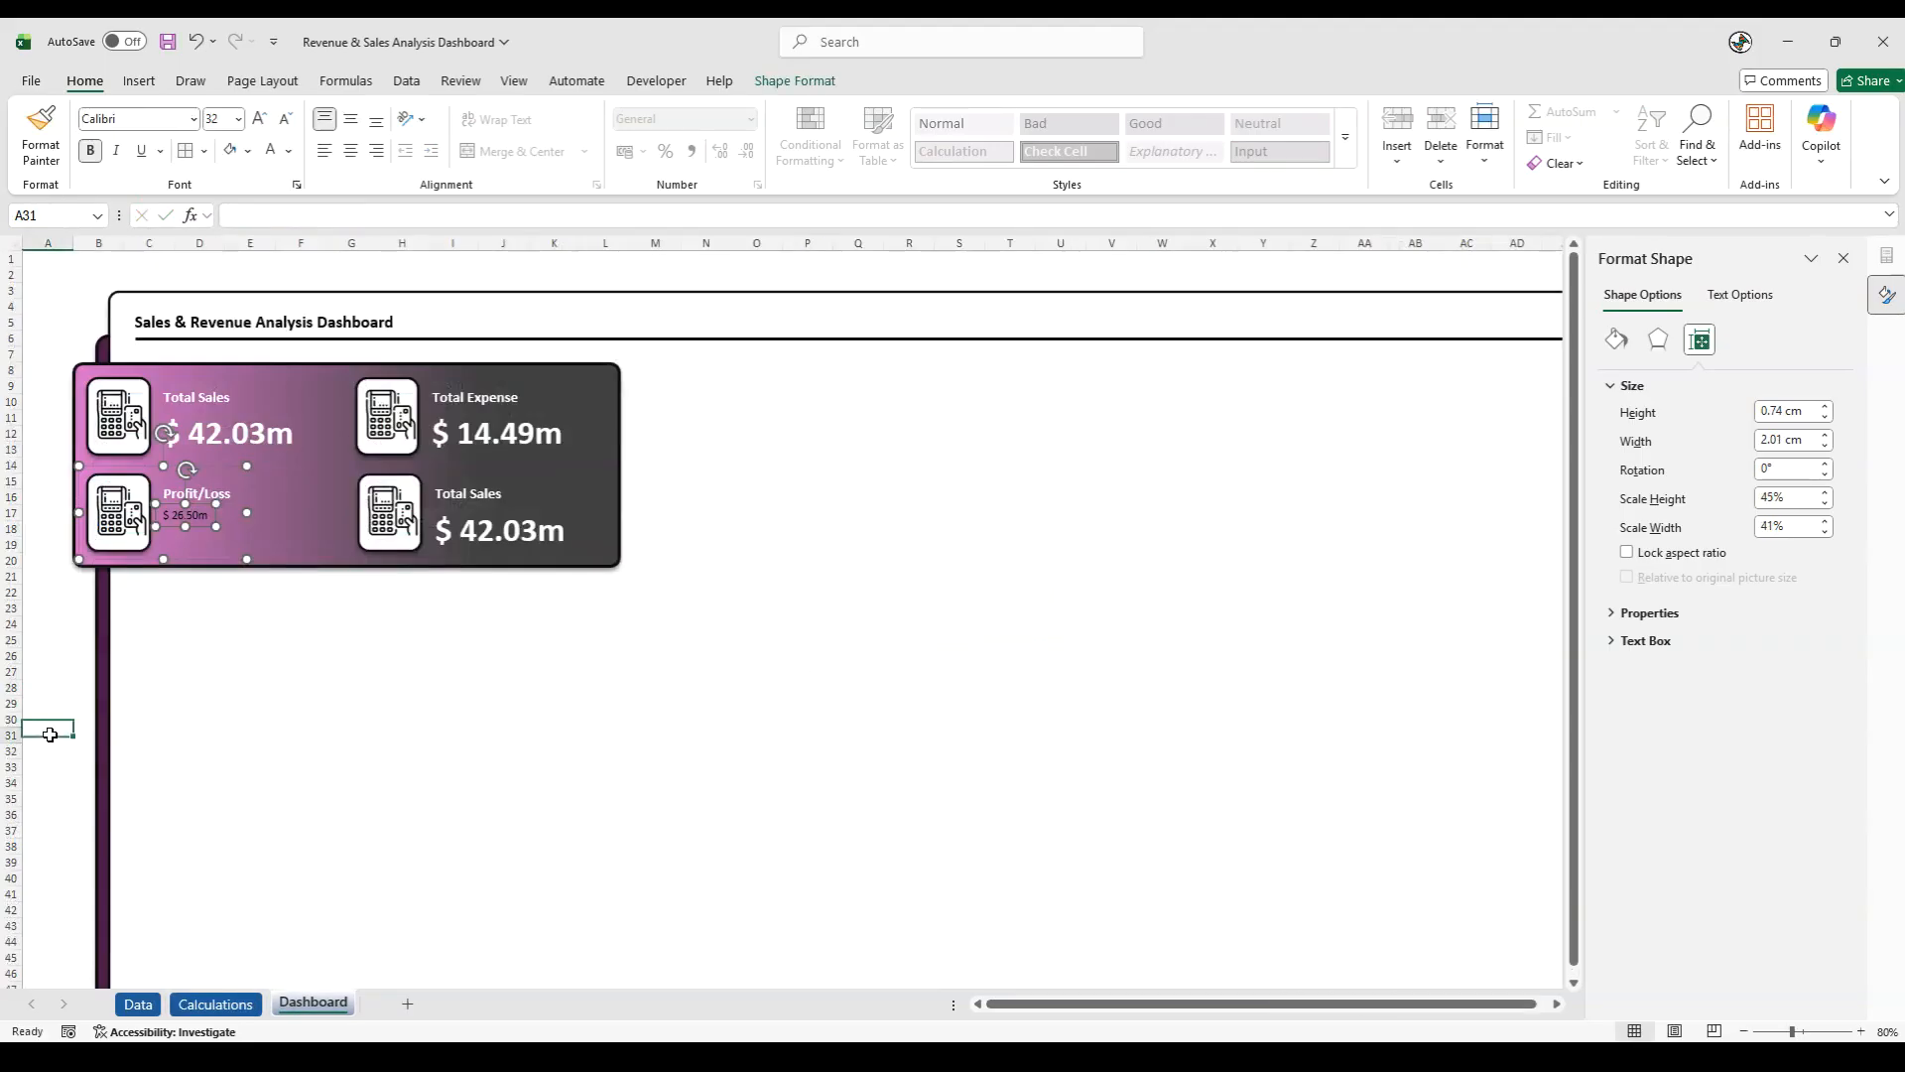
- Format the linked Profit/Loss value as 32 pt, bold, white text
left_click(182, 515)
left_click(183, 515)
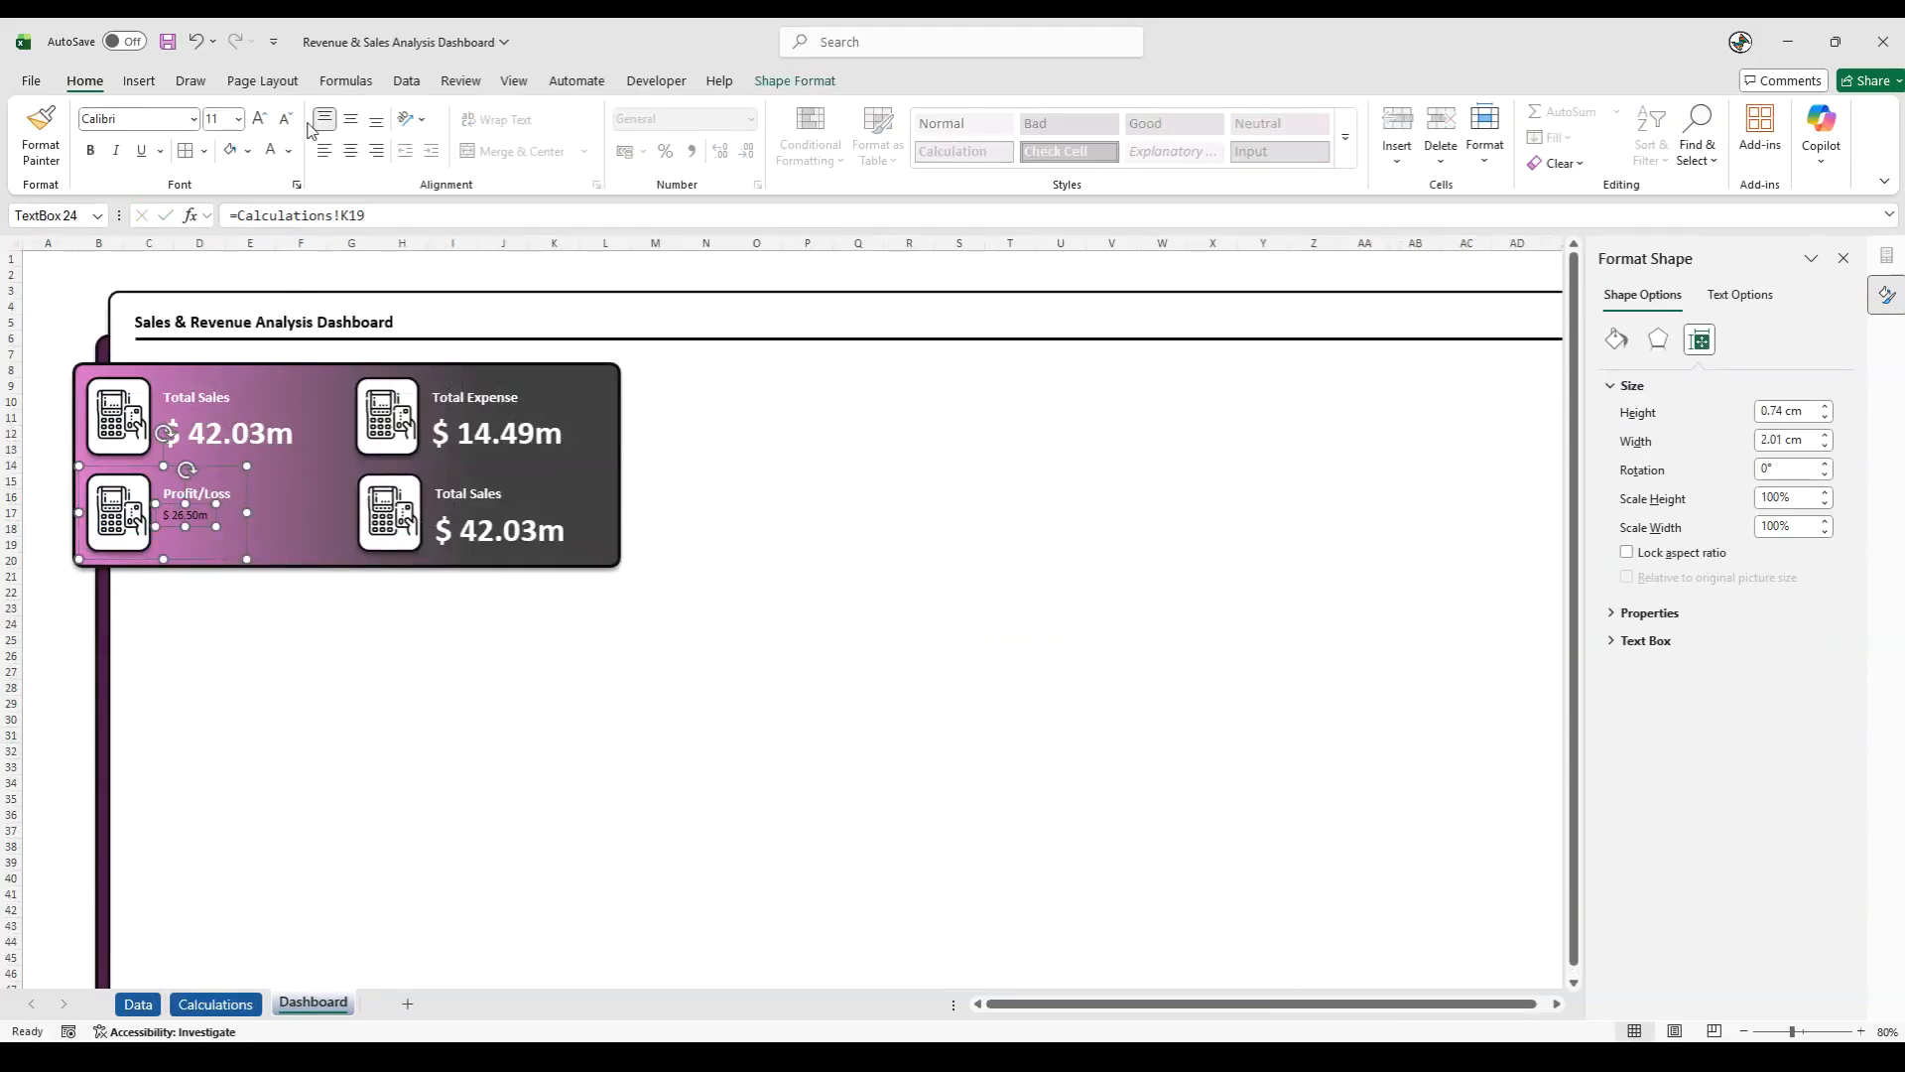
left_click(231, 118)
type("32")
key("Return")
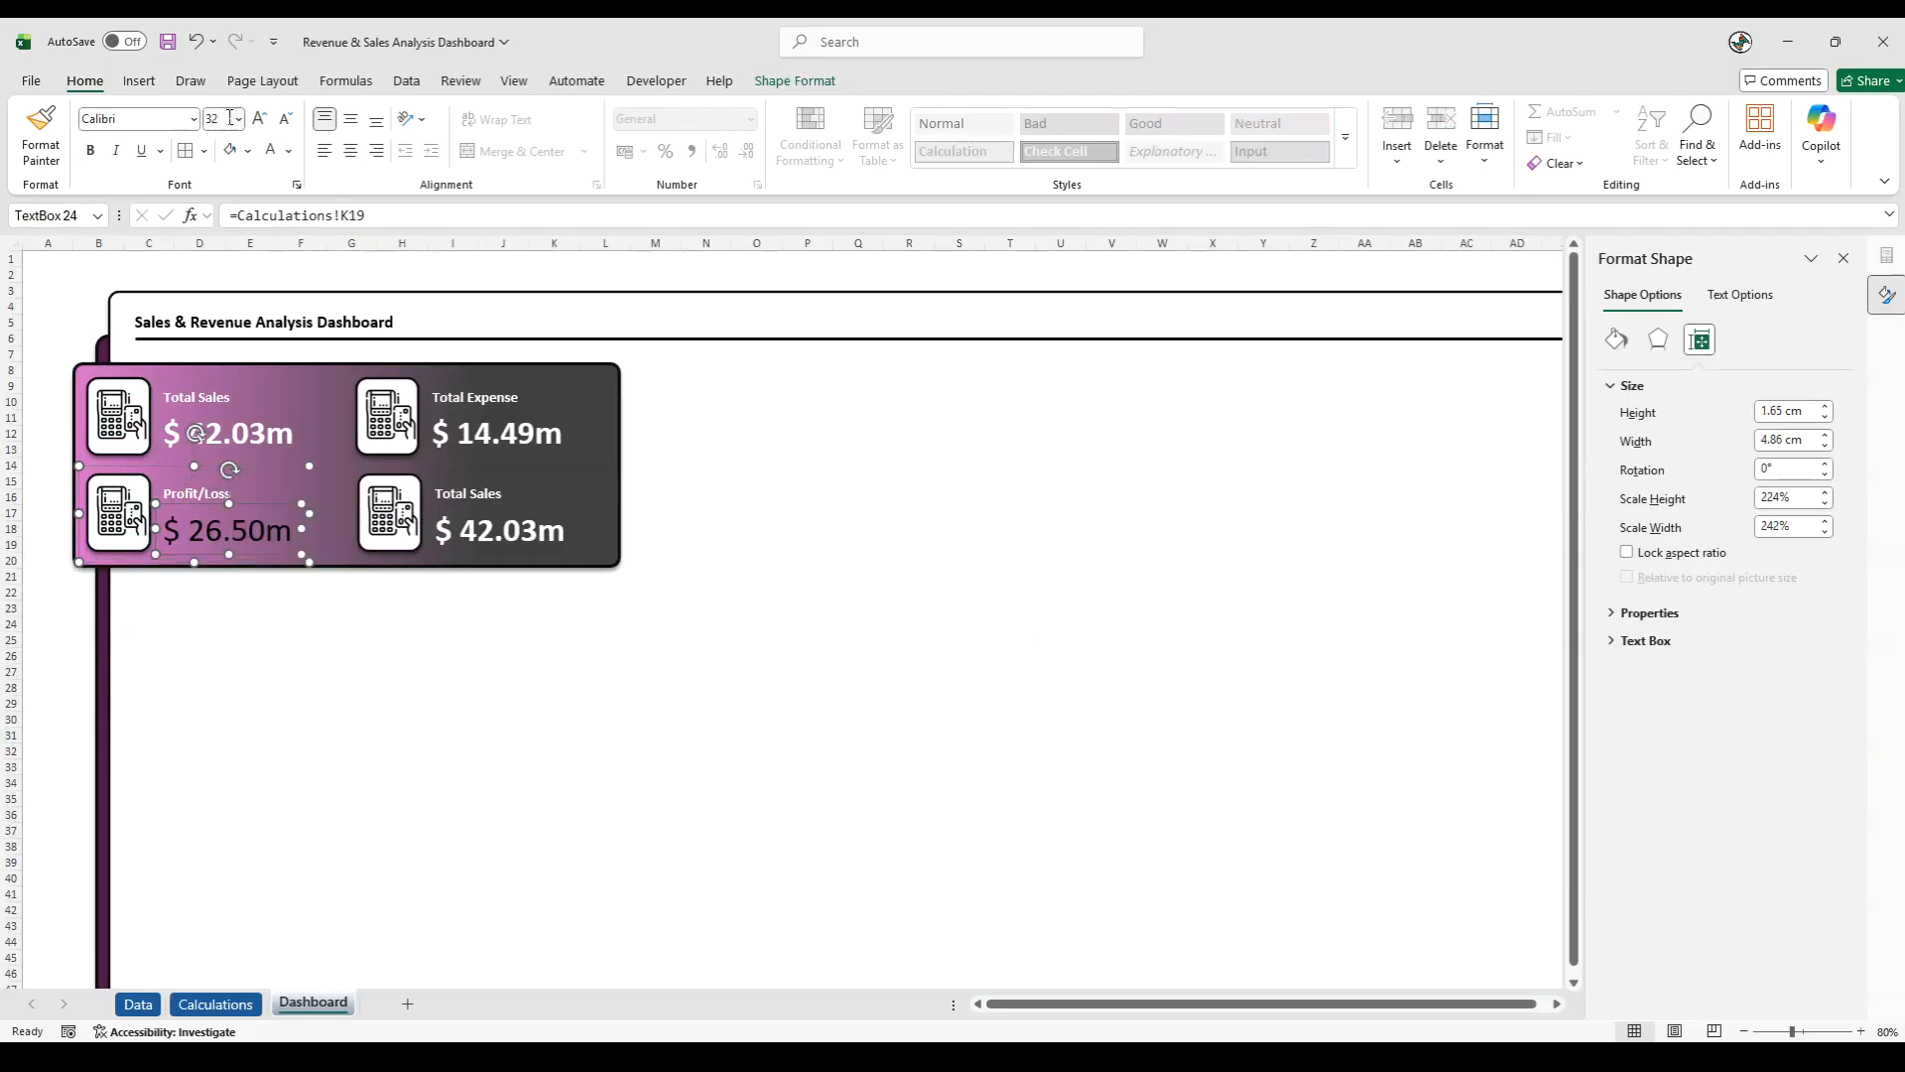
left_click(270, 150)
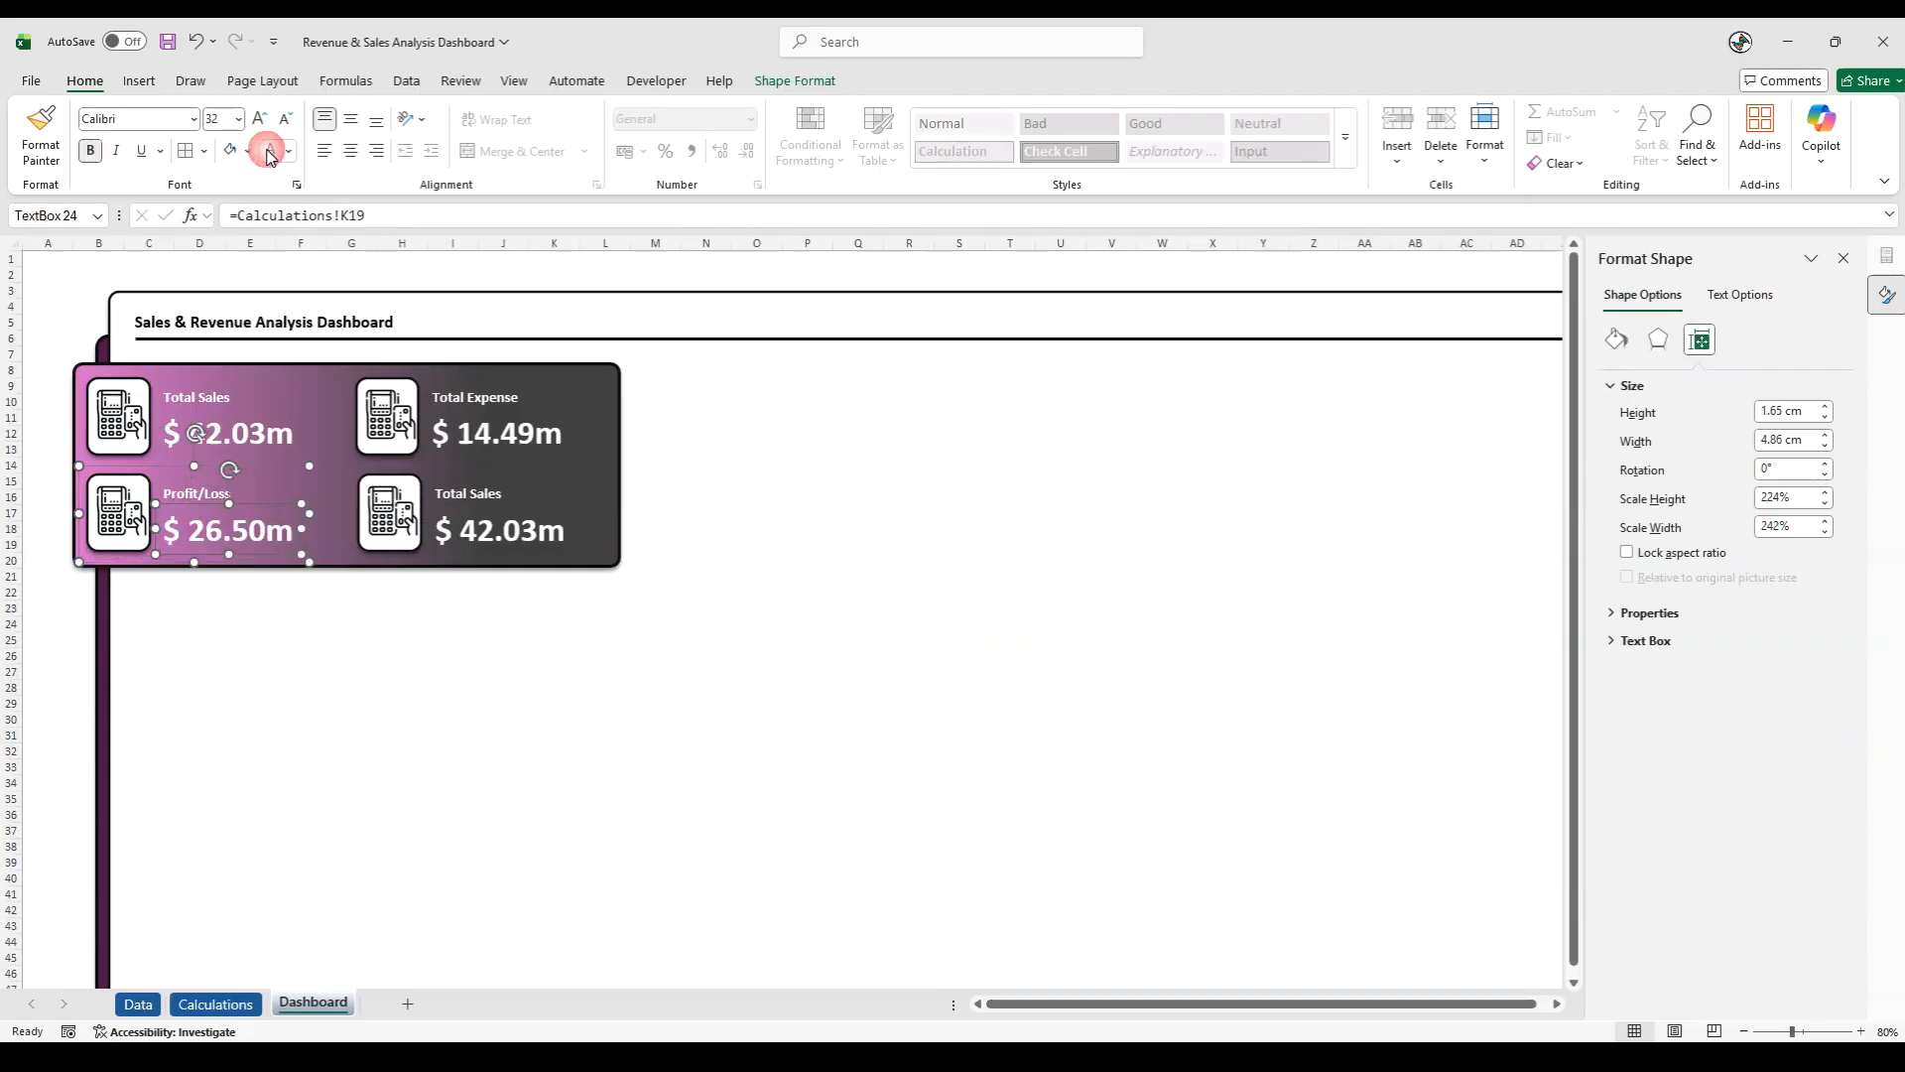
- Change the label of the lower-right KPI card to "Profit/Loss %"
left_click(63, 651)
left_click(456, 524)
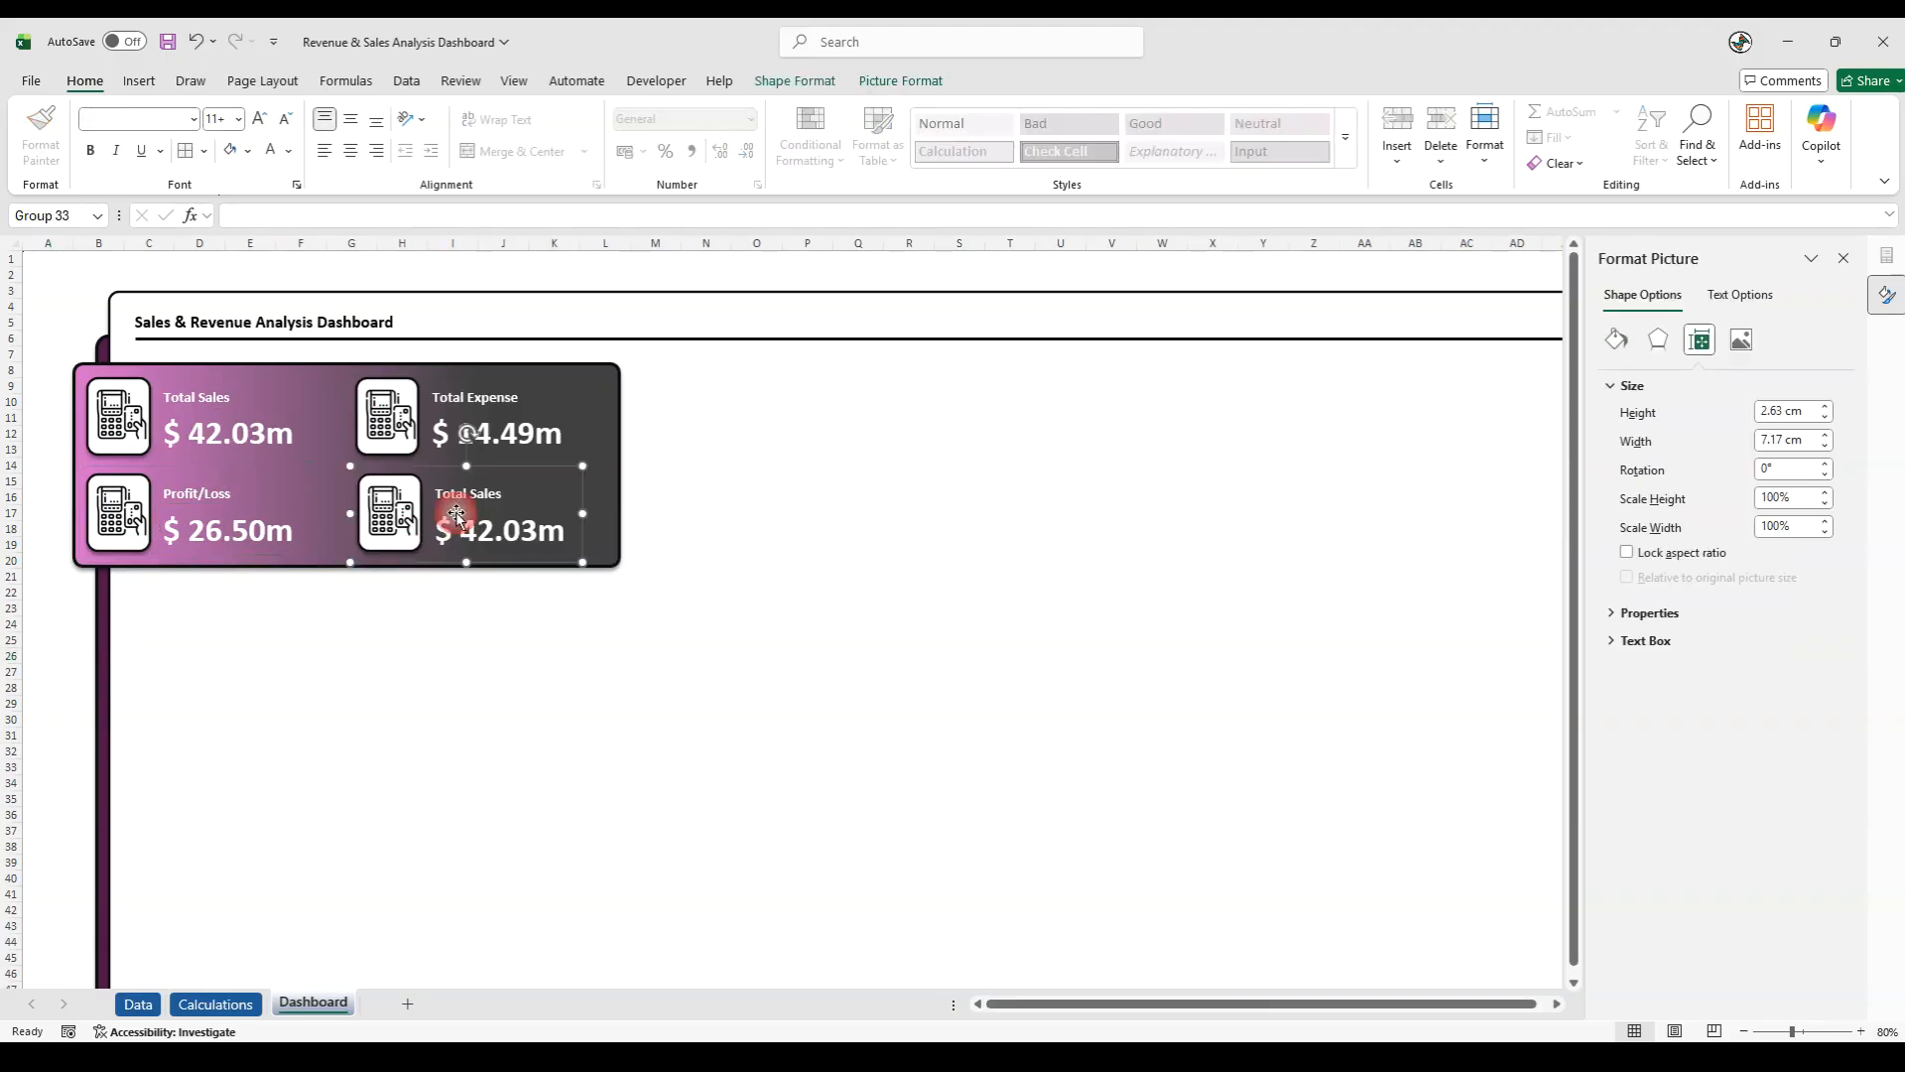
triple_click(455, 493)
type("Profit/")
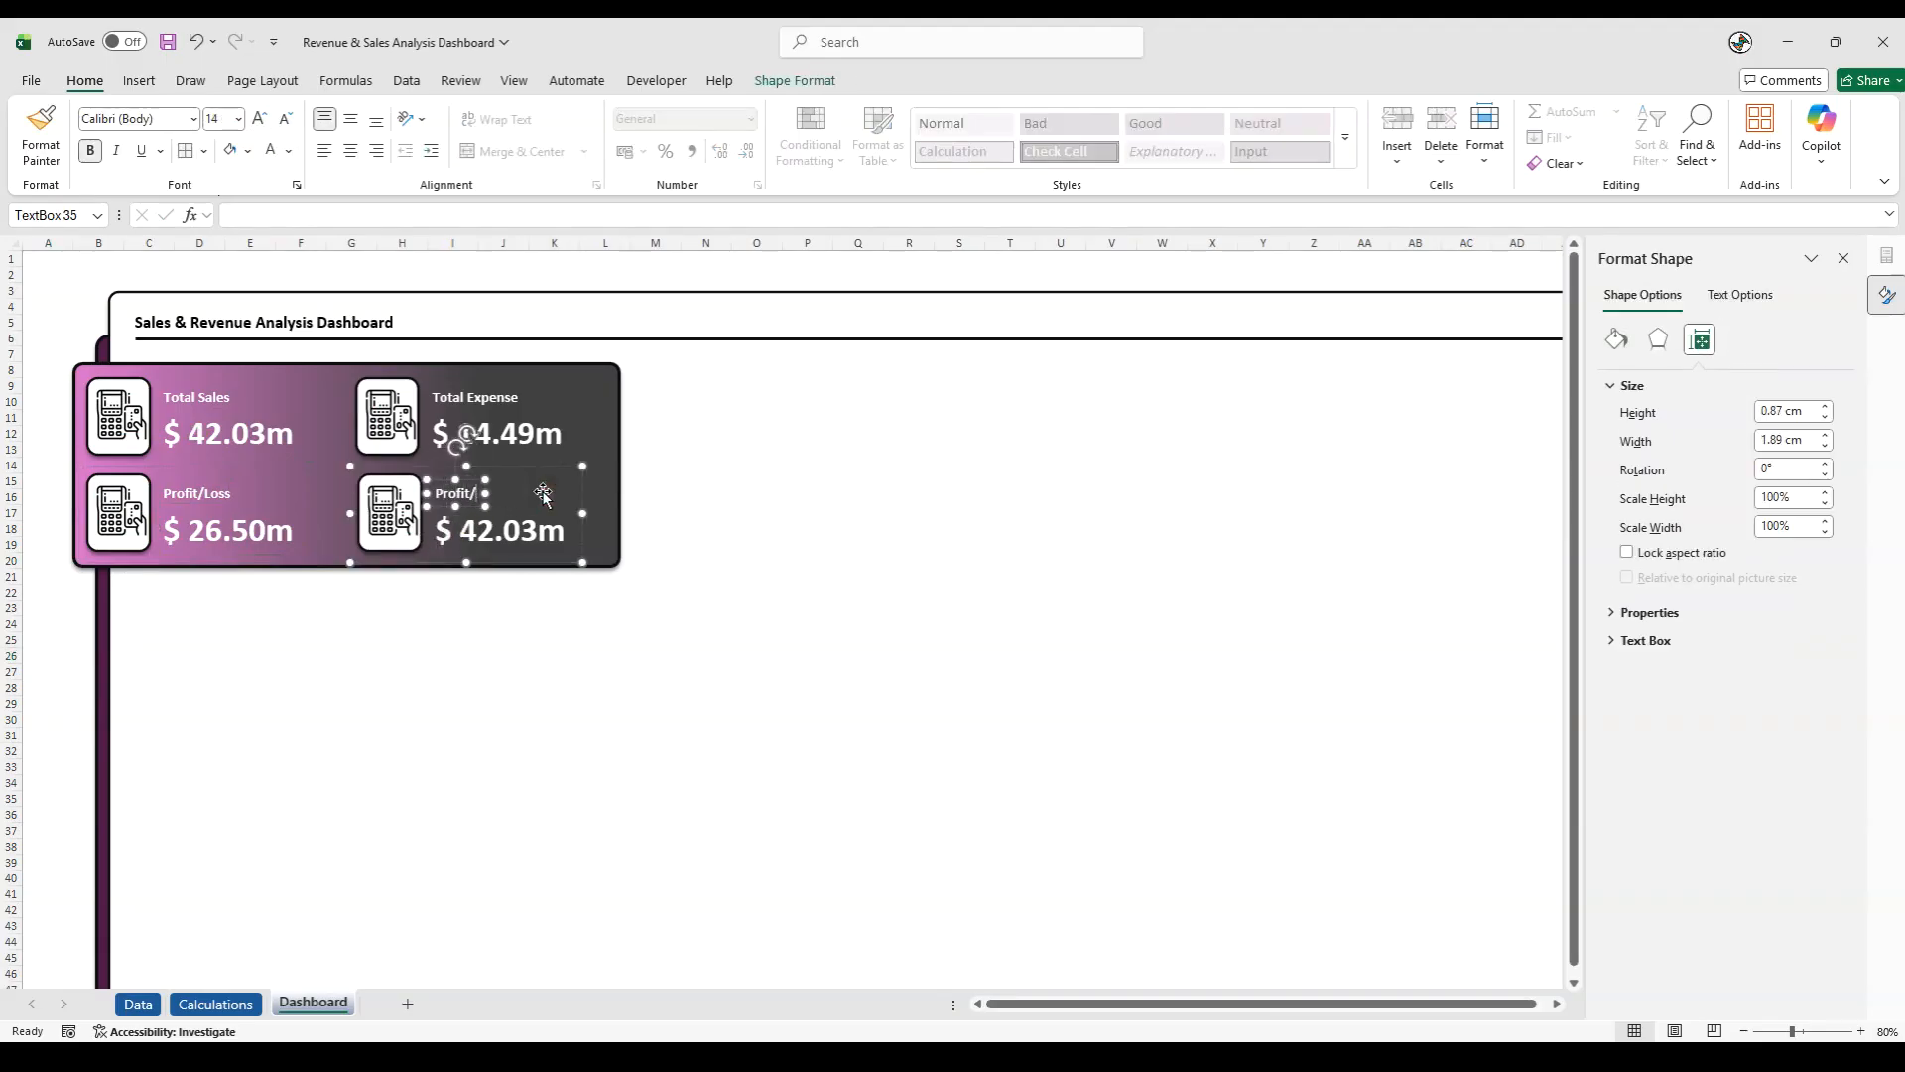
type("Loss %")
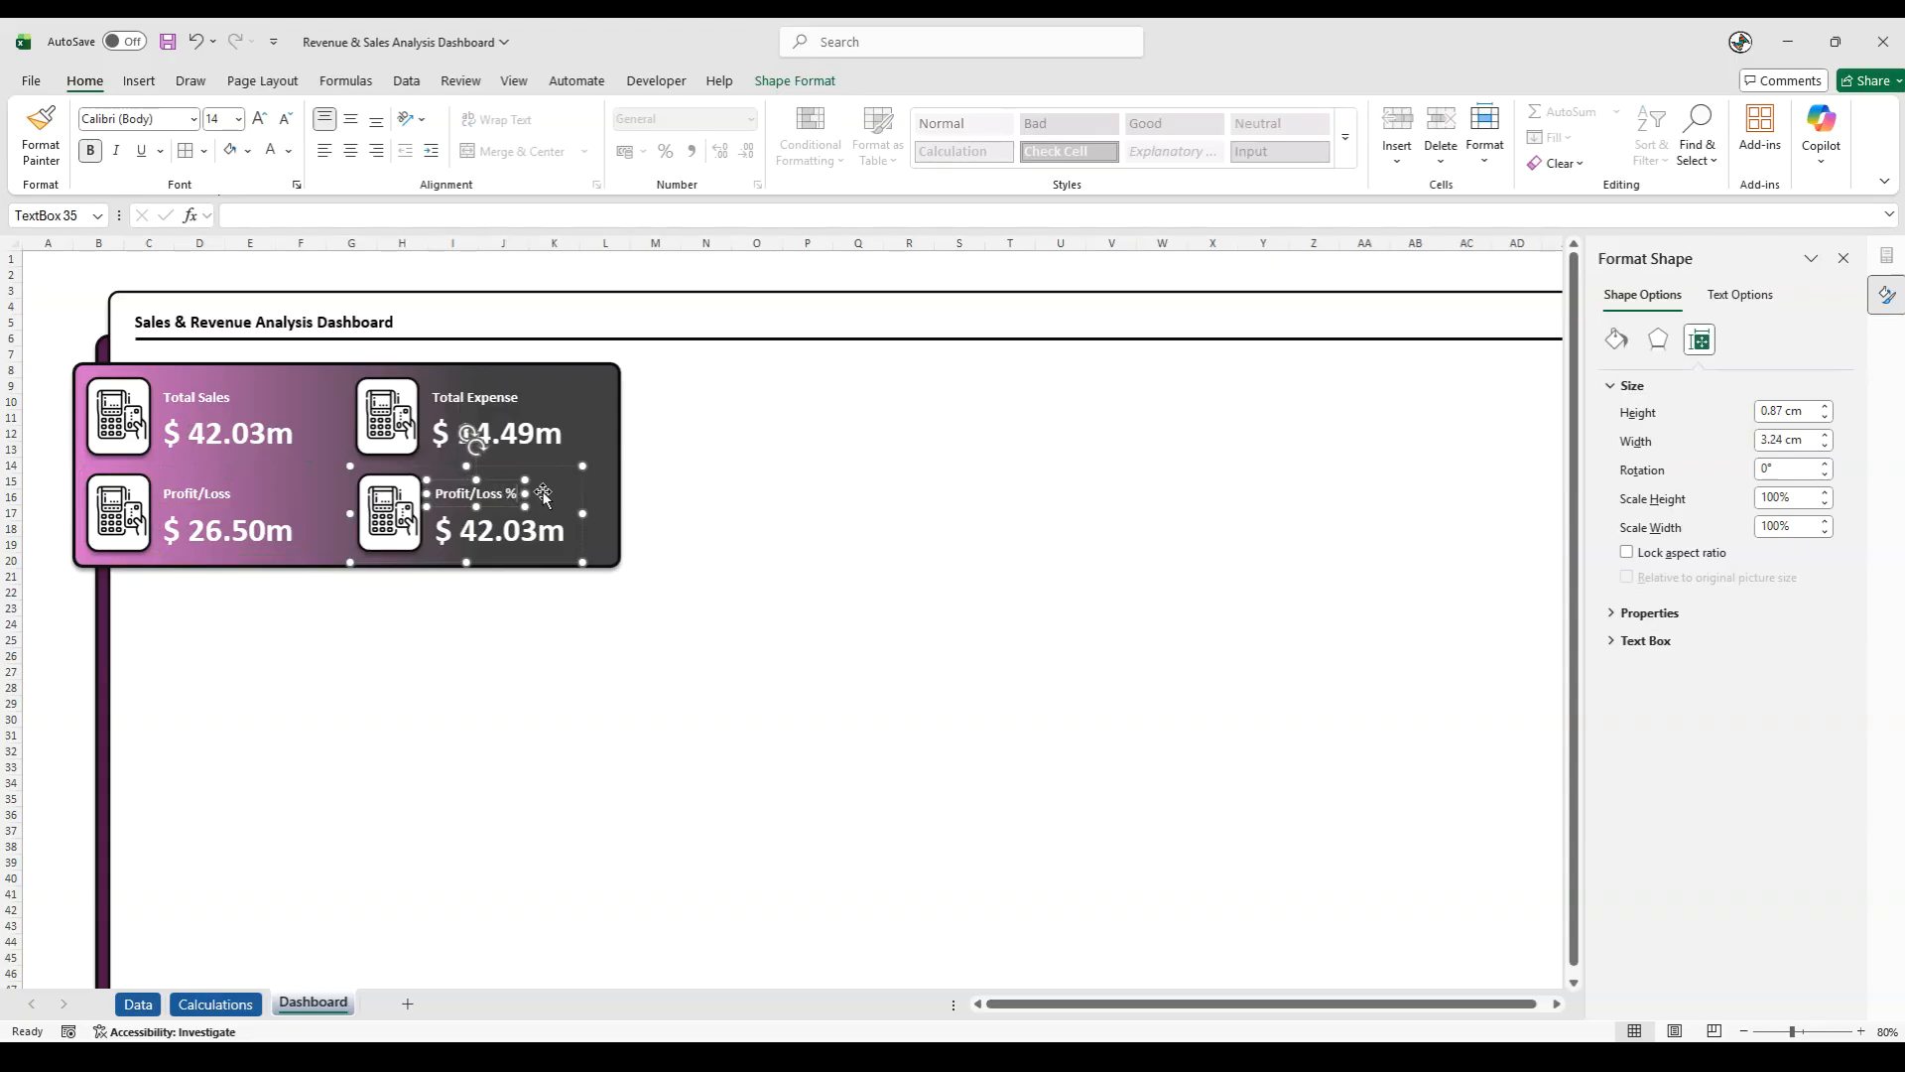
- Link the Profit/Loss % card's value to the profit/loss percentage reference with =Calculations!K23
left_click(484, 542)
left_click(438, 597)
left_click(483, 530)
left_click(477, 540)
left_click_drag(381, 218, 74, 207)
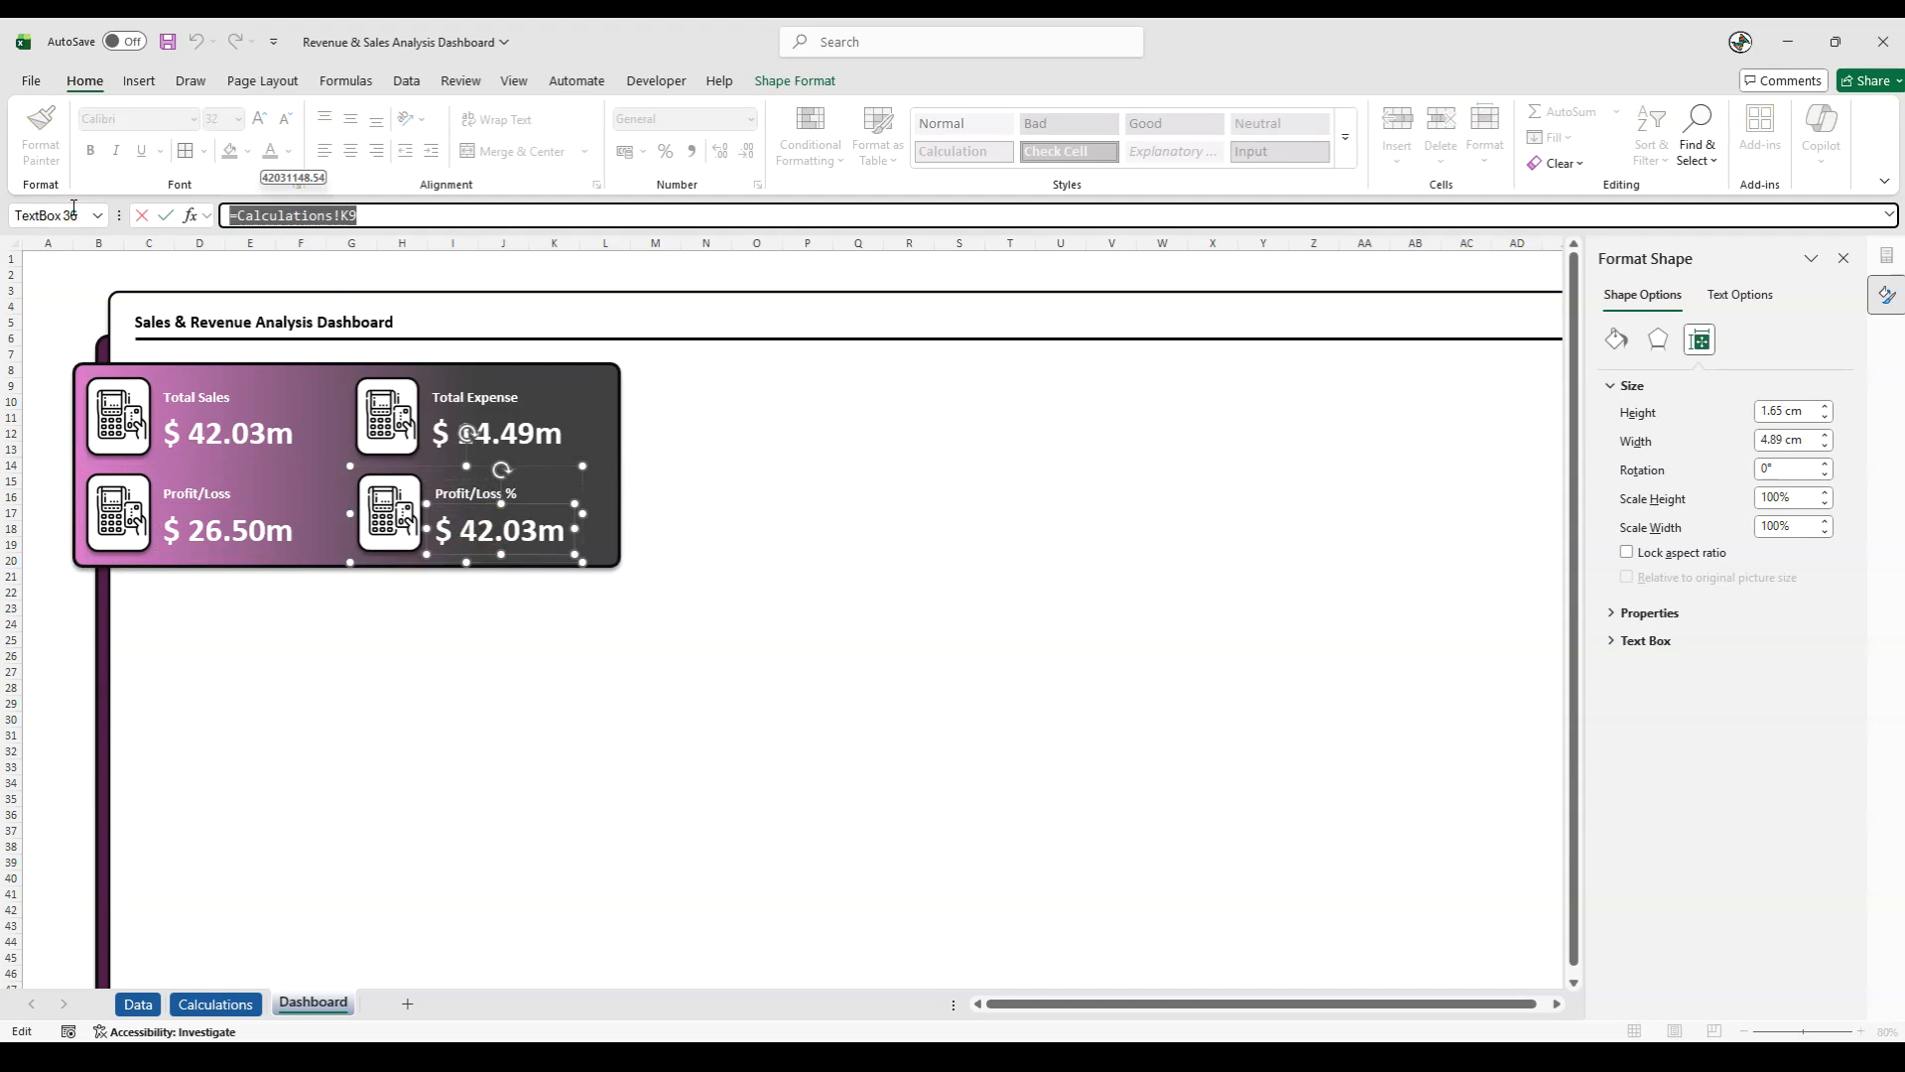
type("=")
left_click(215, 1003)
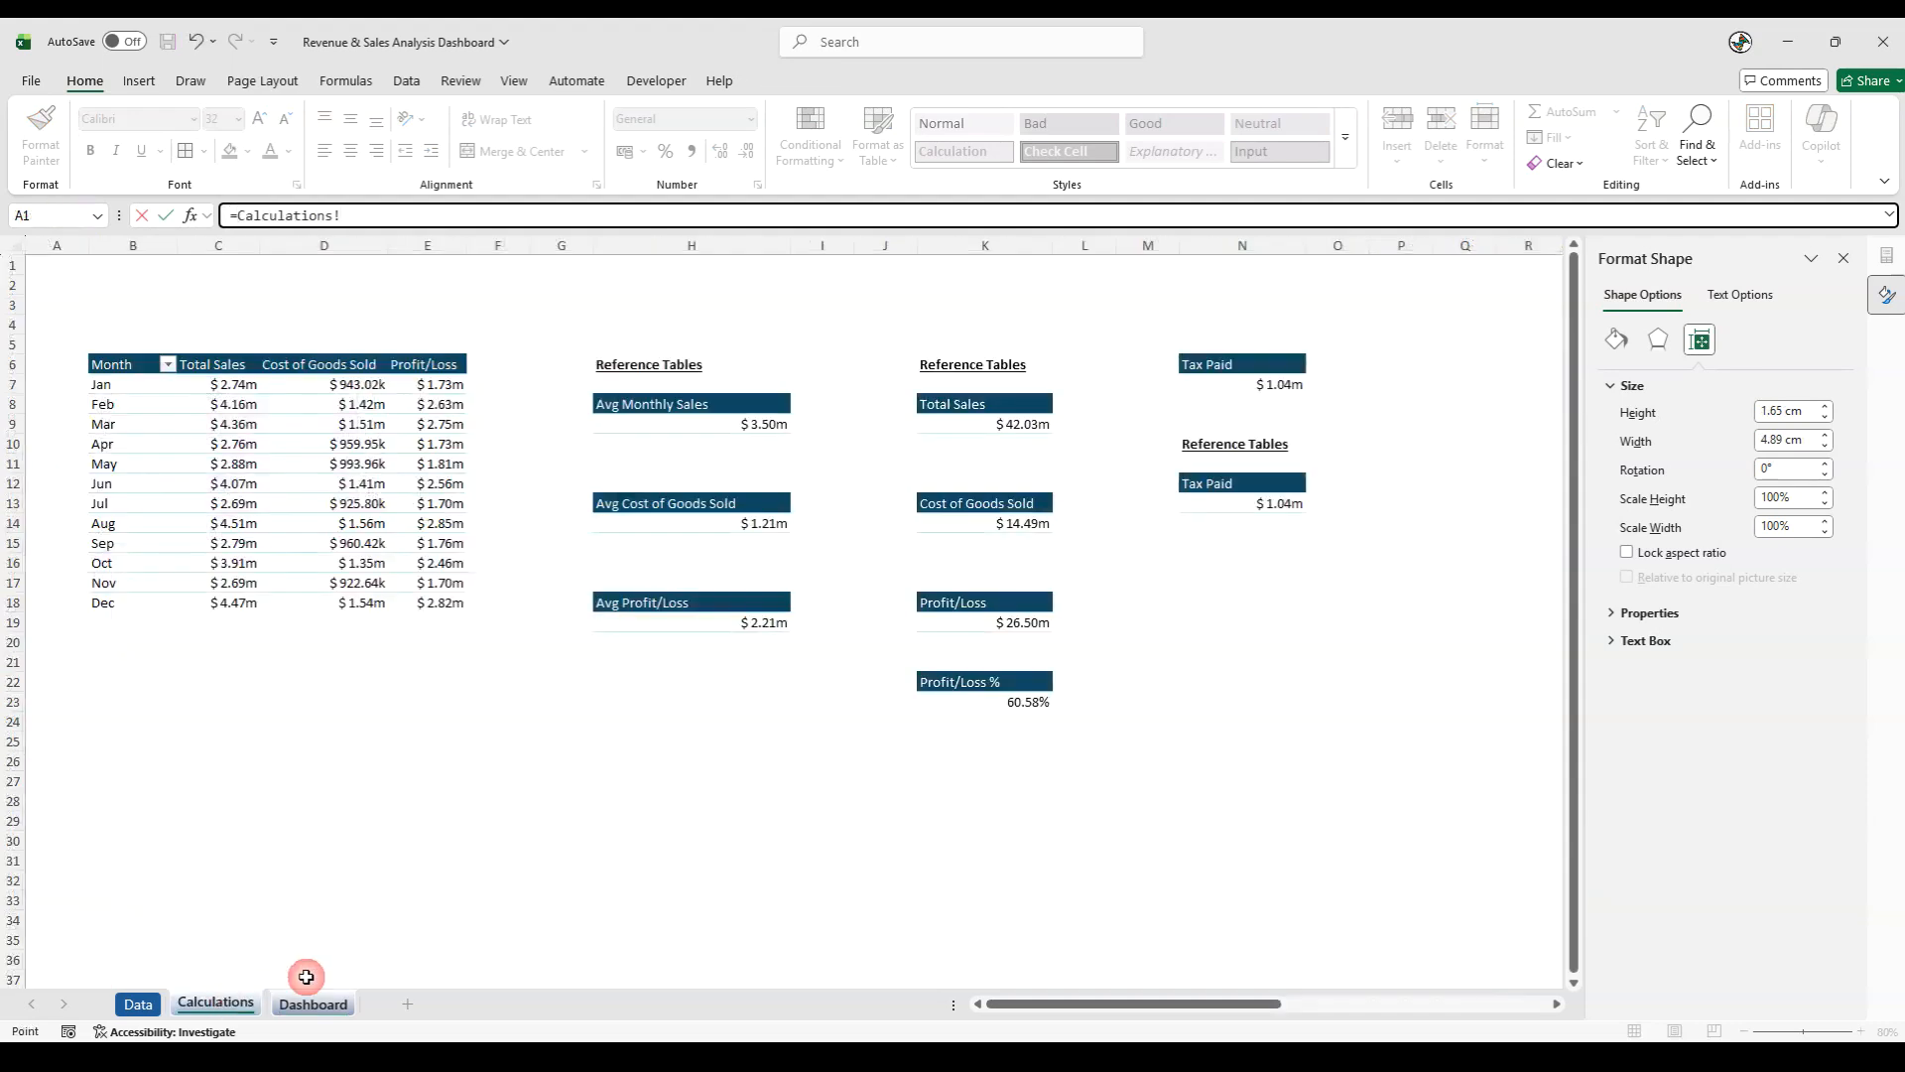
left_click(1022, 703)
key("Return")
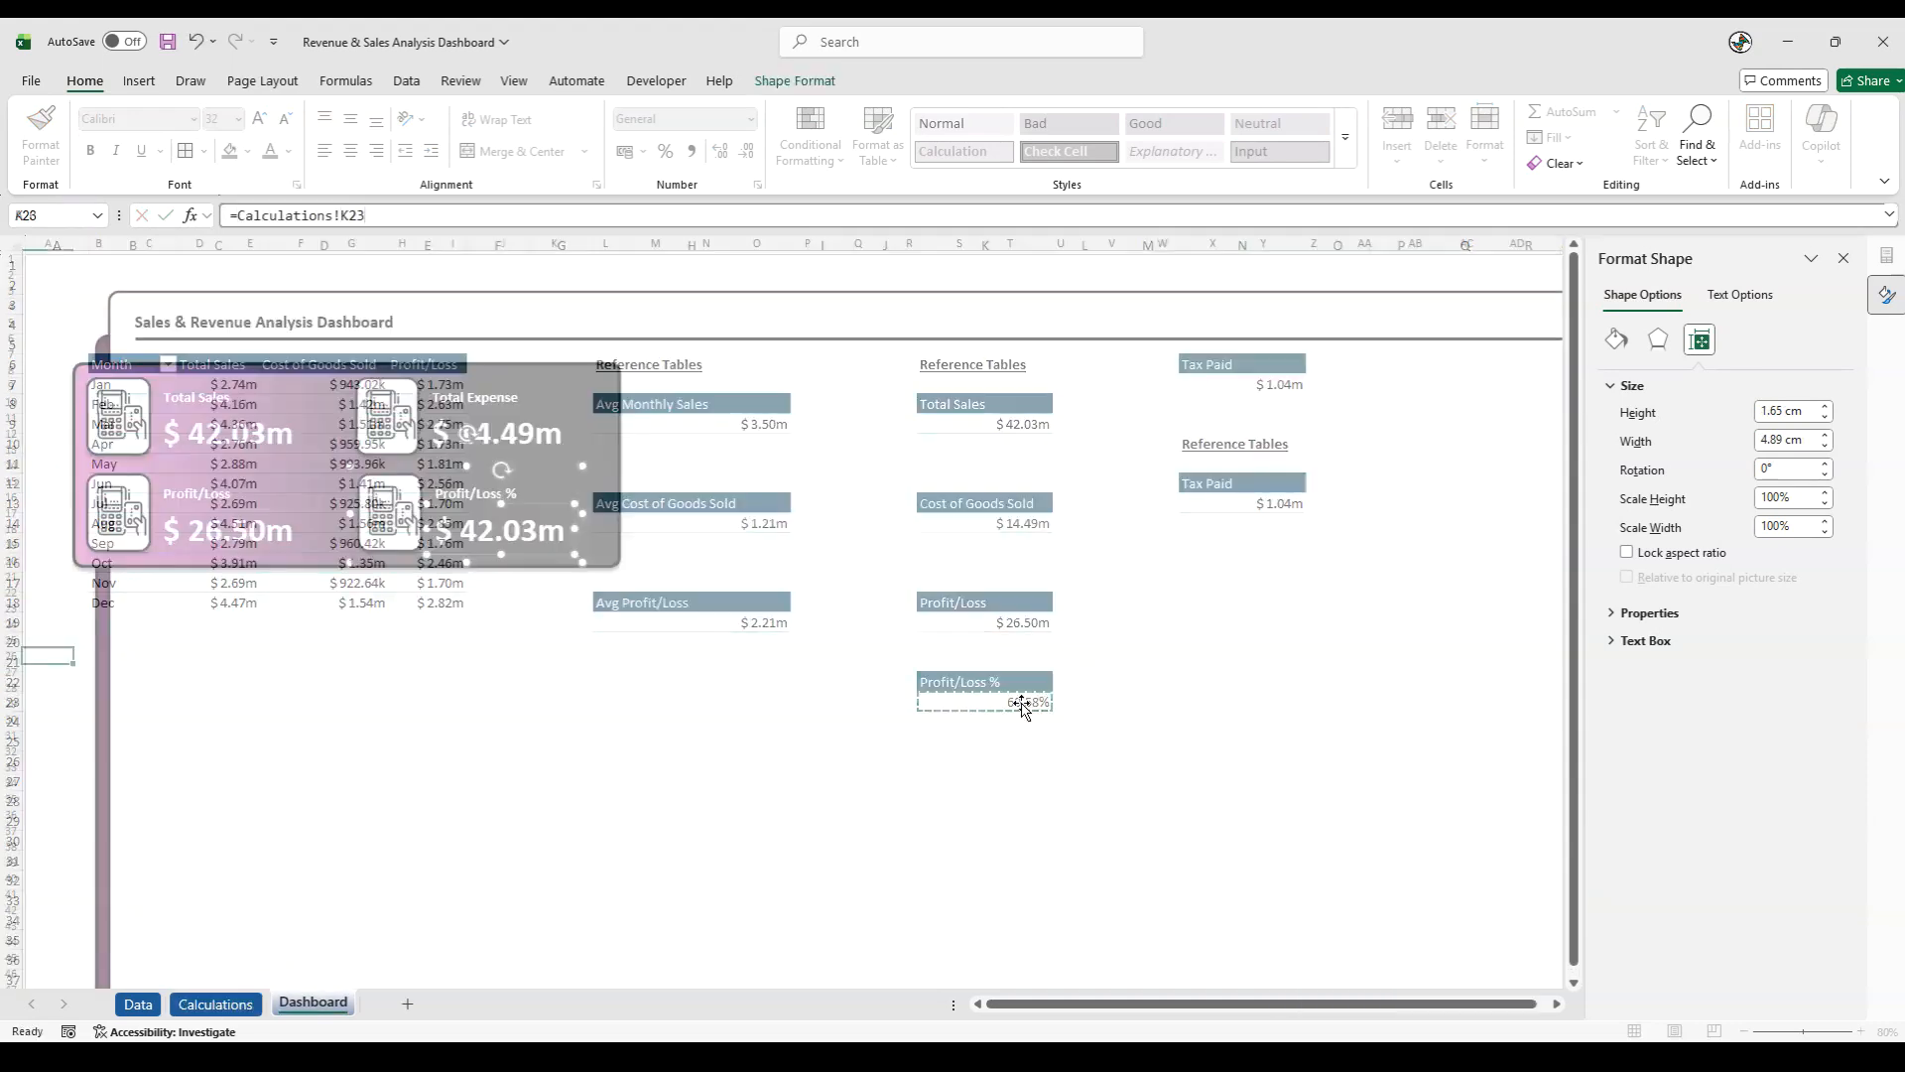
- Format the linked Profit/Loss % value as 32 pt, bold, white text
left_click(459, 519)
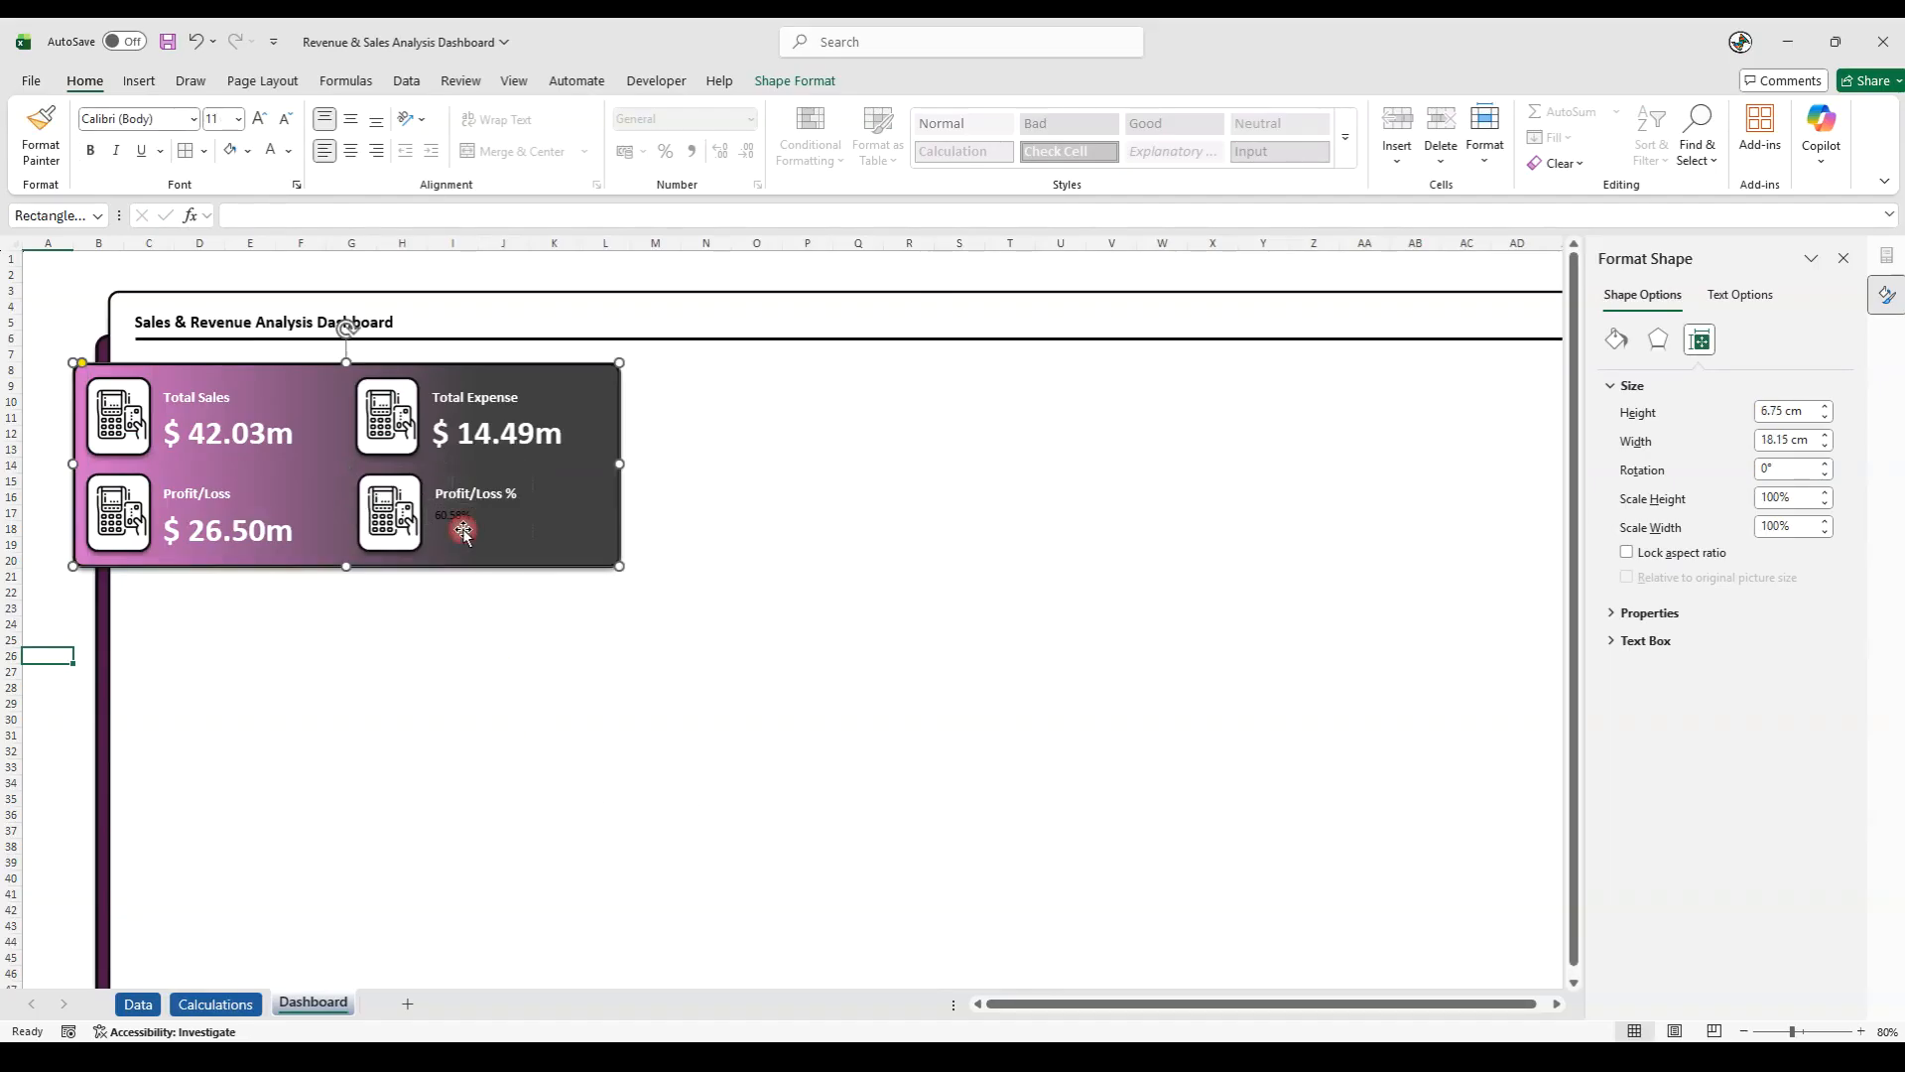
left_click(461, 514)
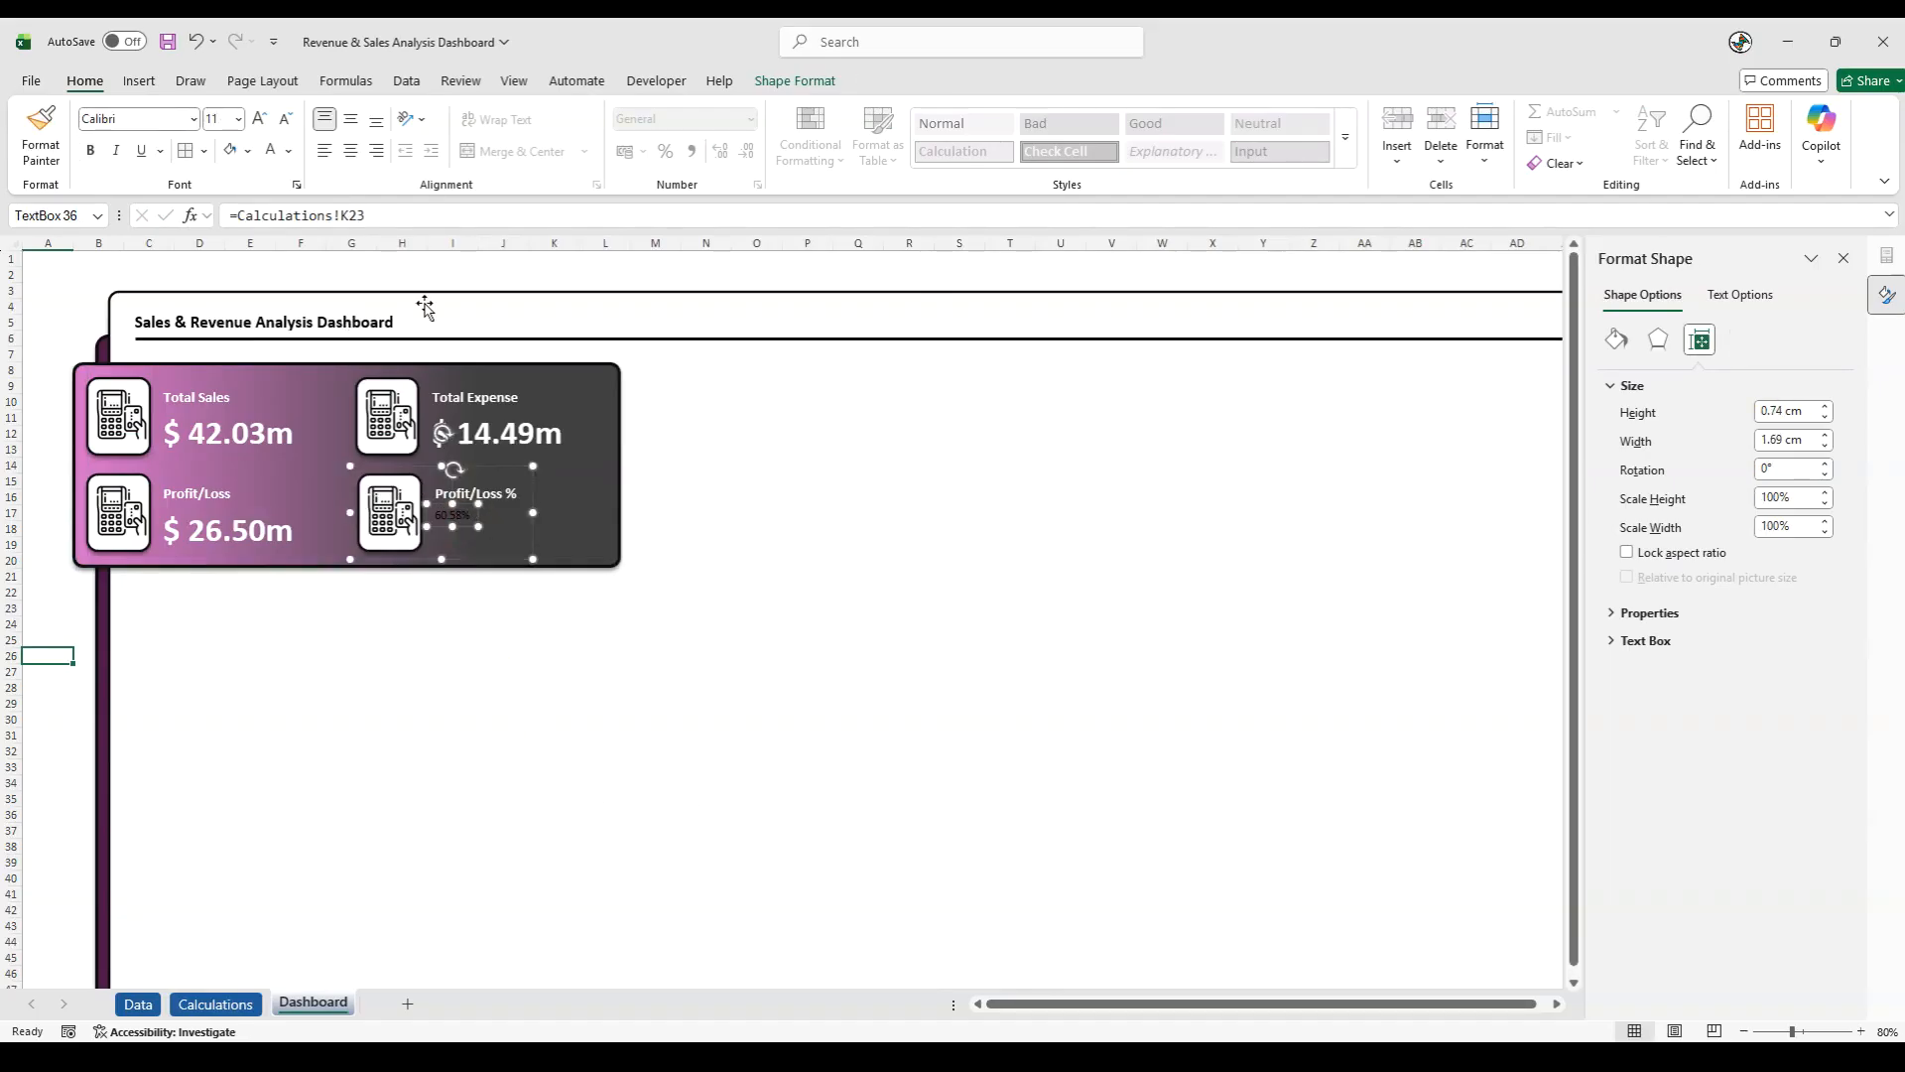
type("32")
key("Return")
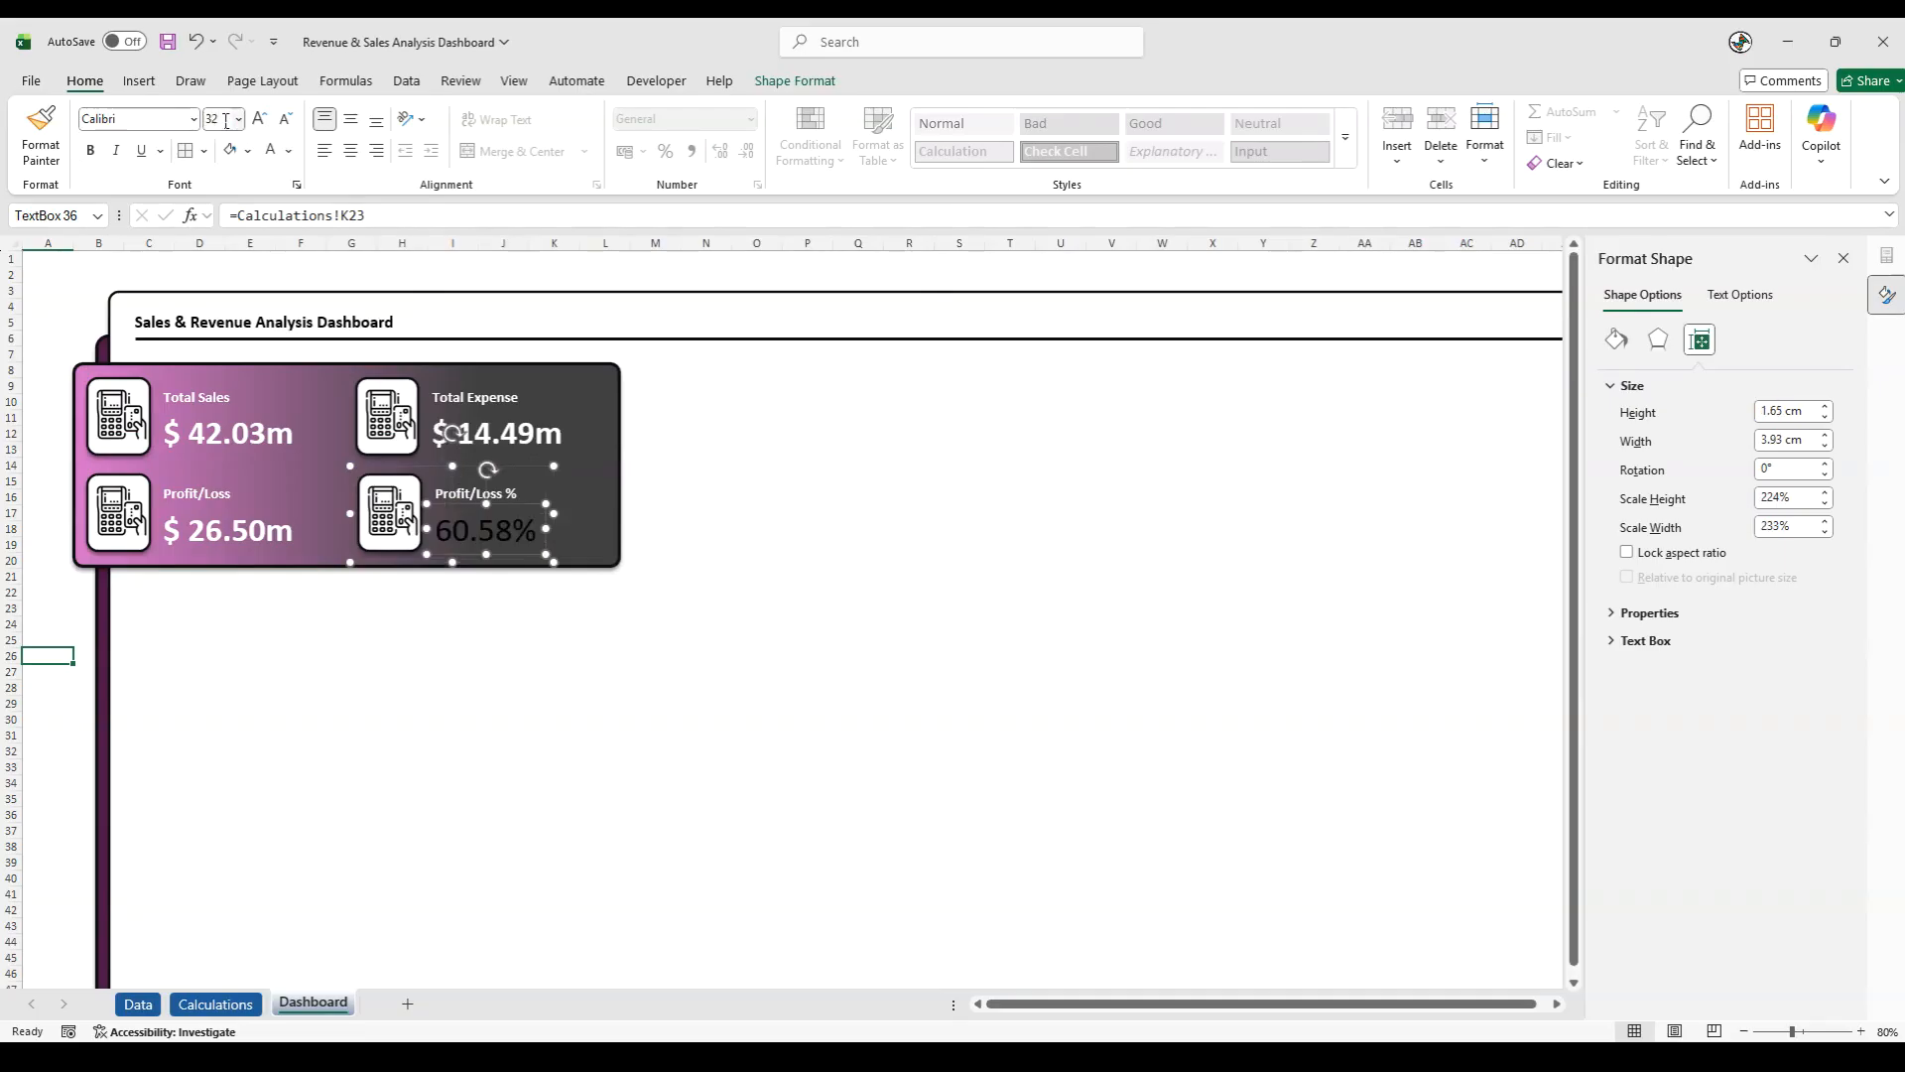
left_click(269, 150)
left_click(90, 149)
left_click(54, 613)
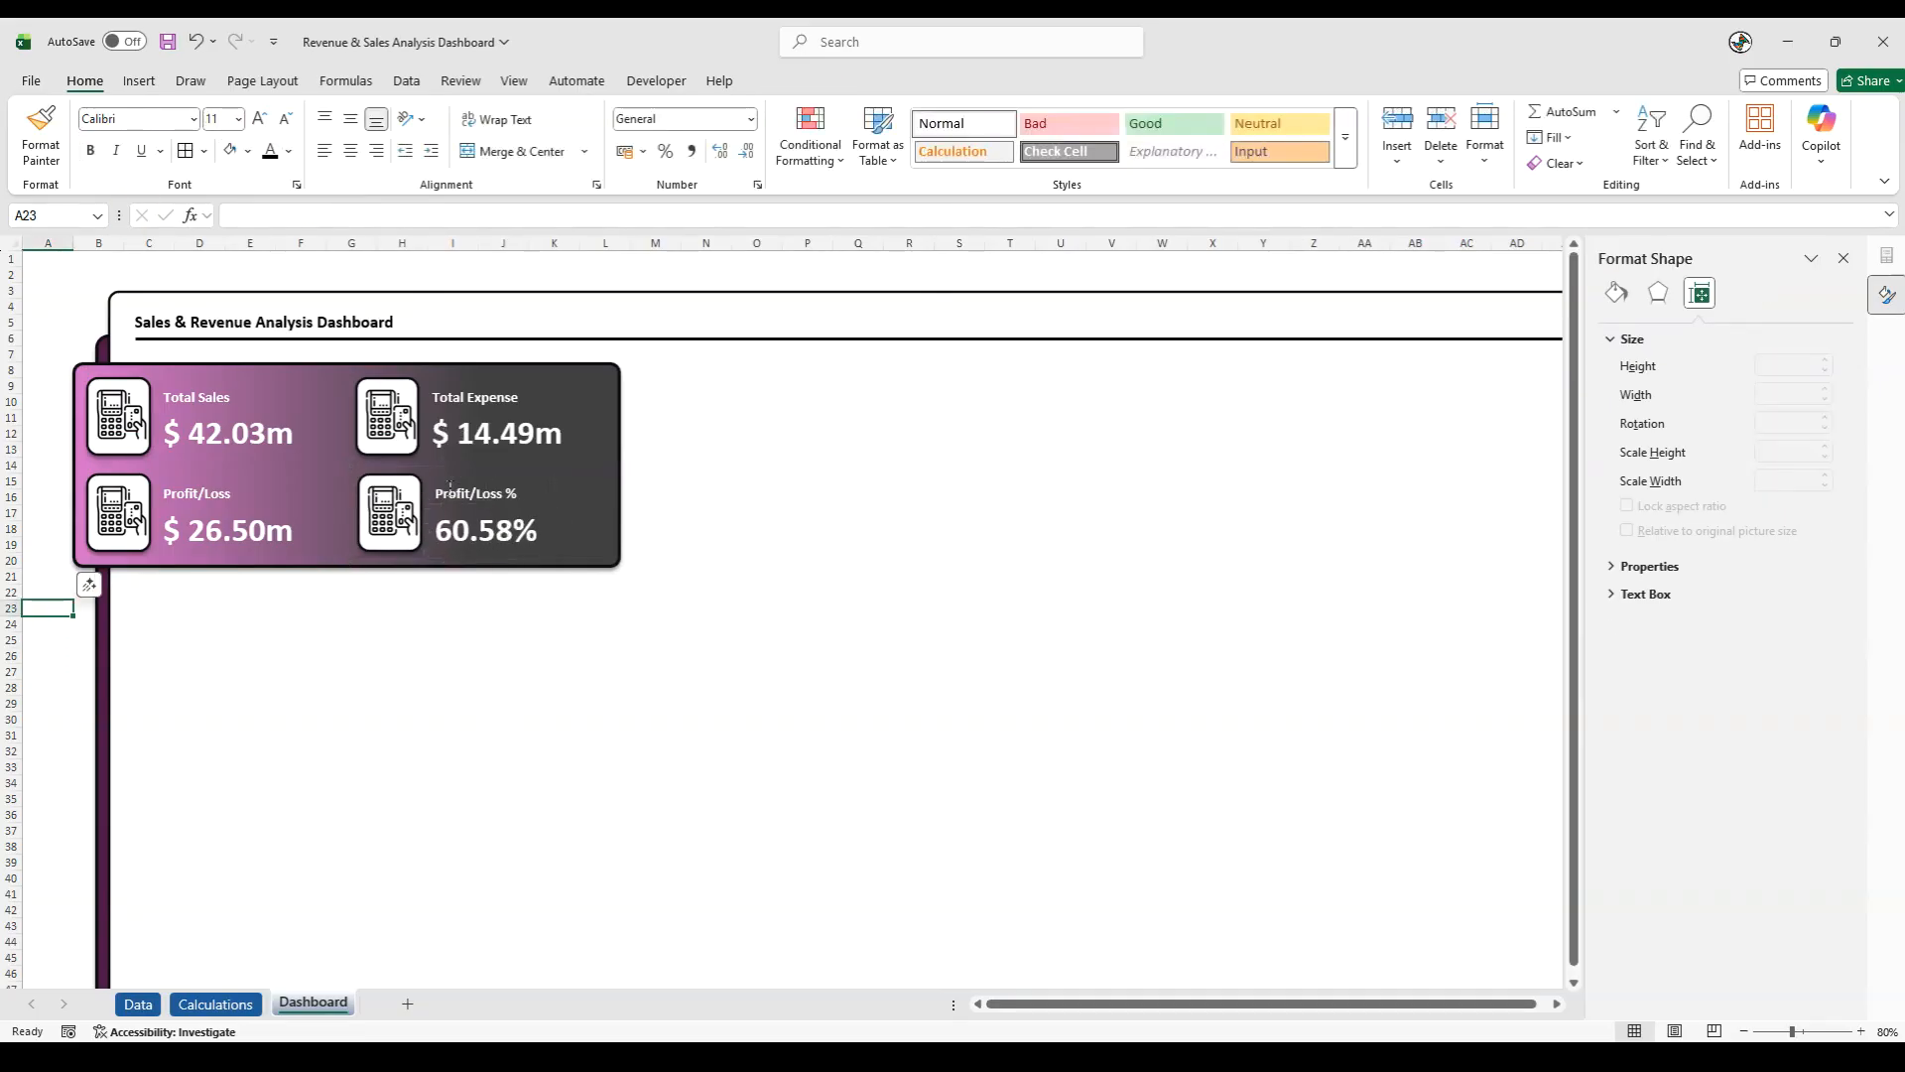
- Replace the Total Expense card's icon with the "accounting" picture from the Icons Used folder
left_click(421, 421)
left_click(402, 421)
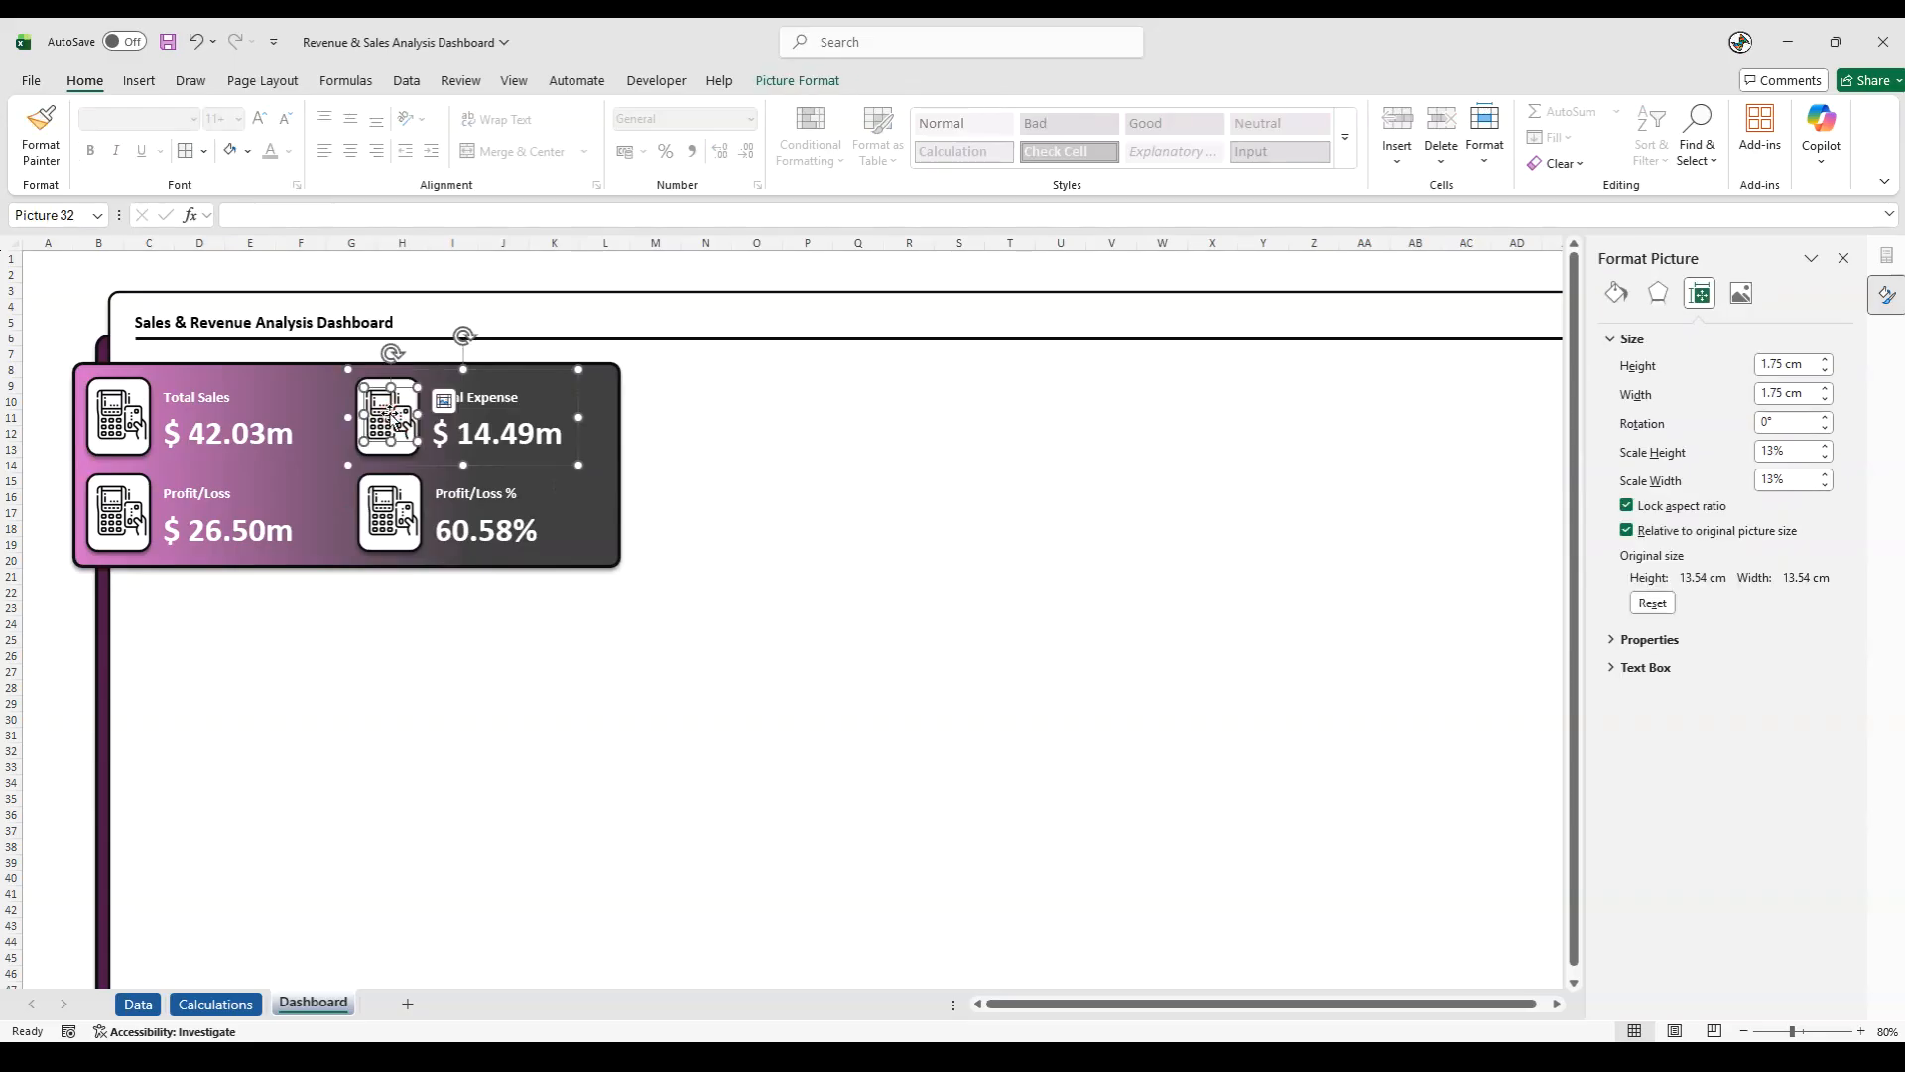
right_click(402, 419)
mouse_move(481, 643)
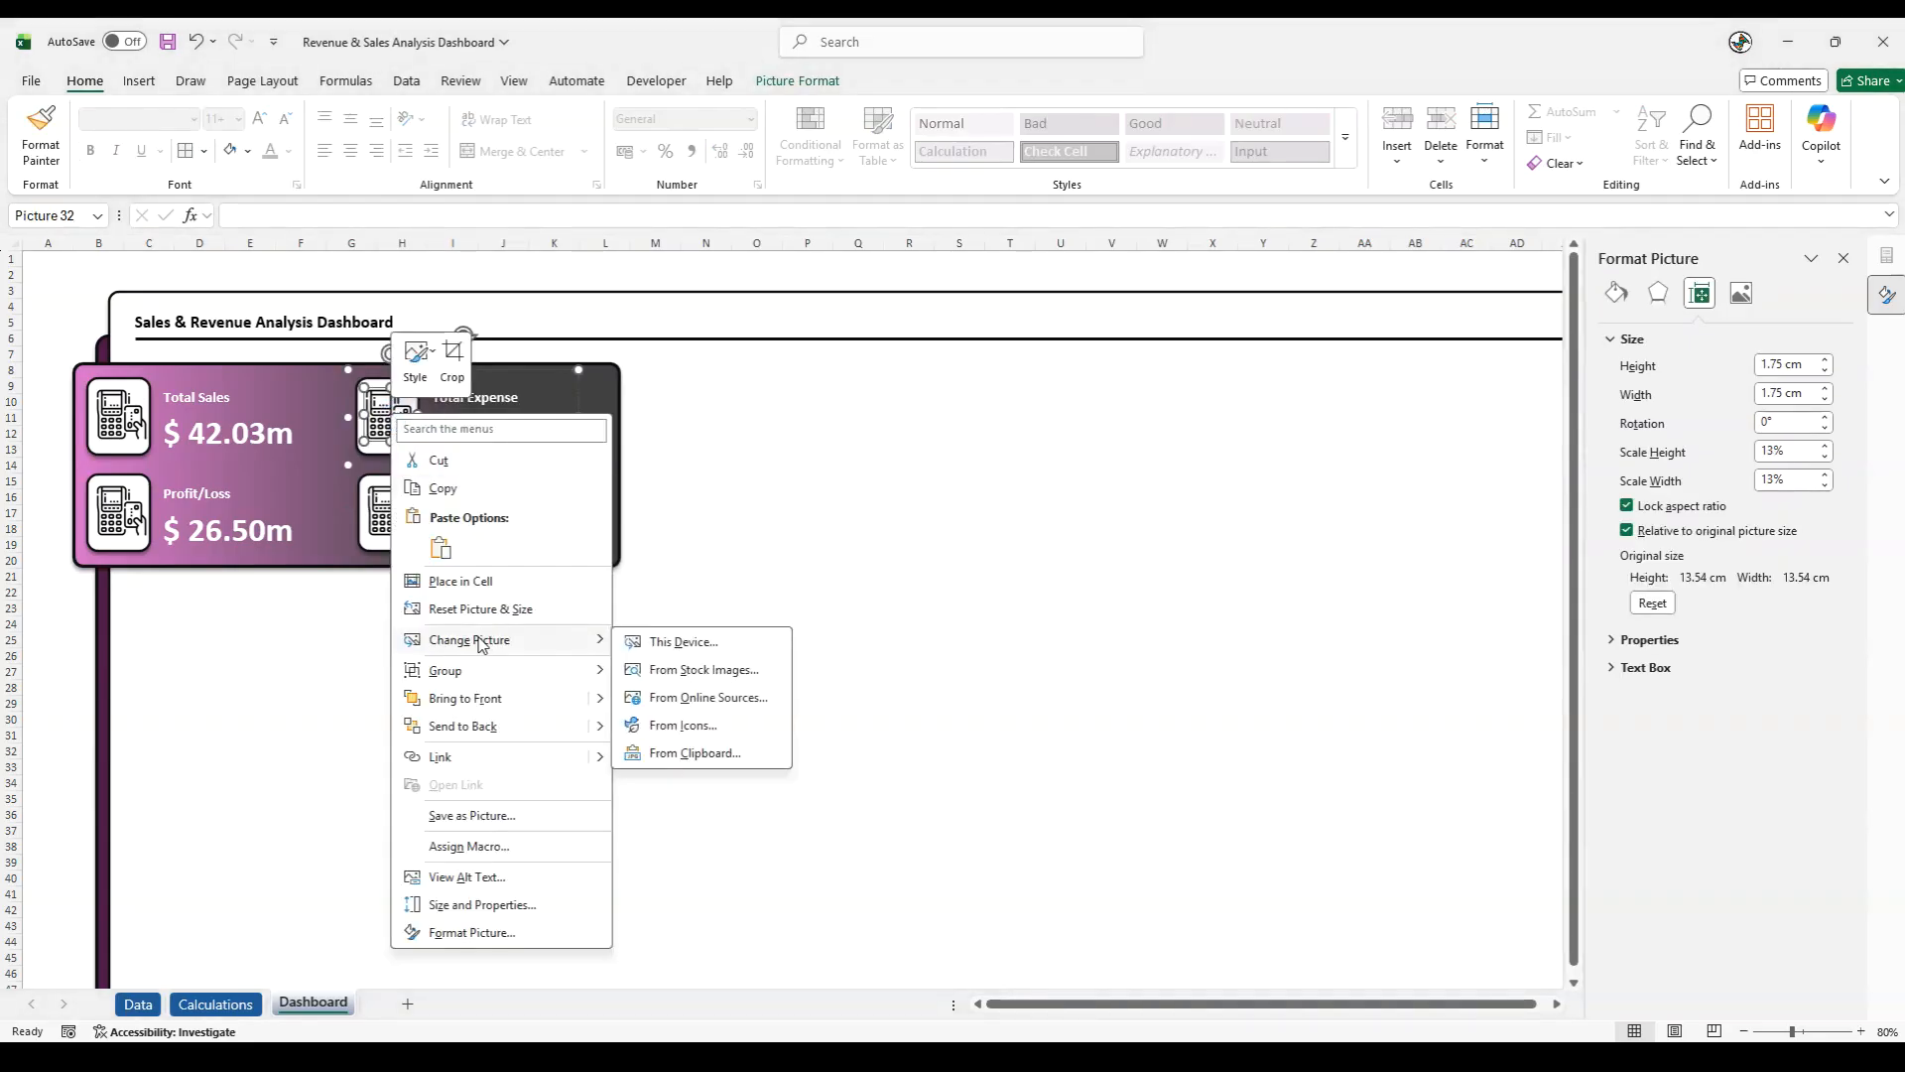
left_click(645, 642)
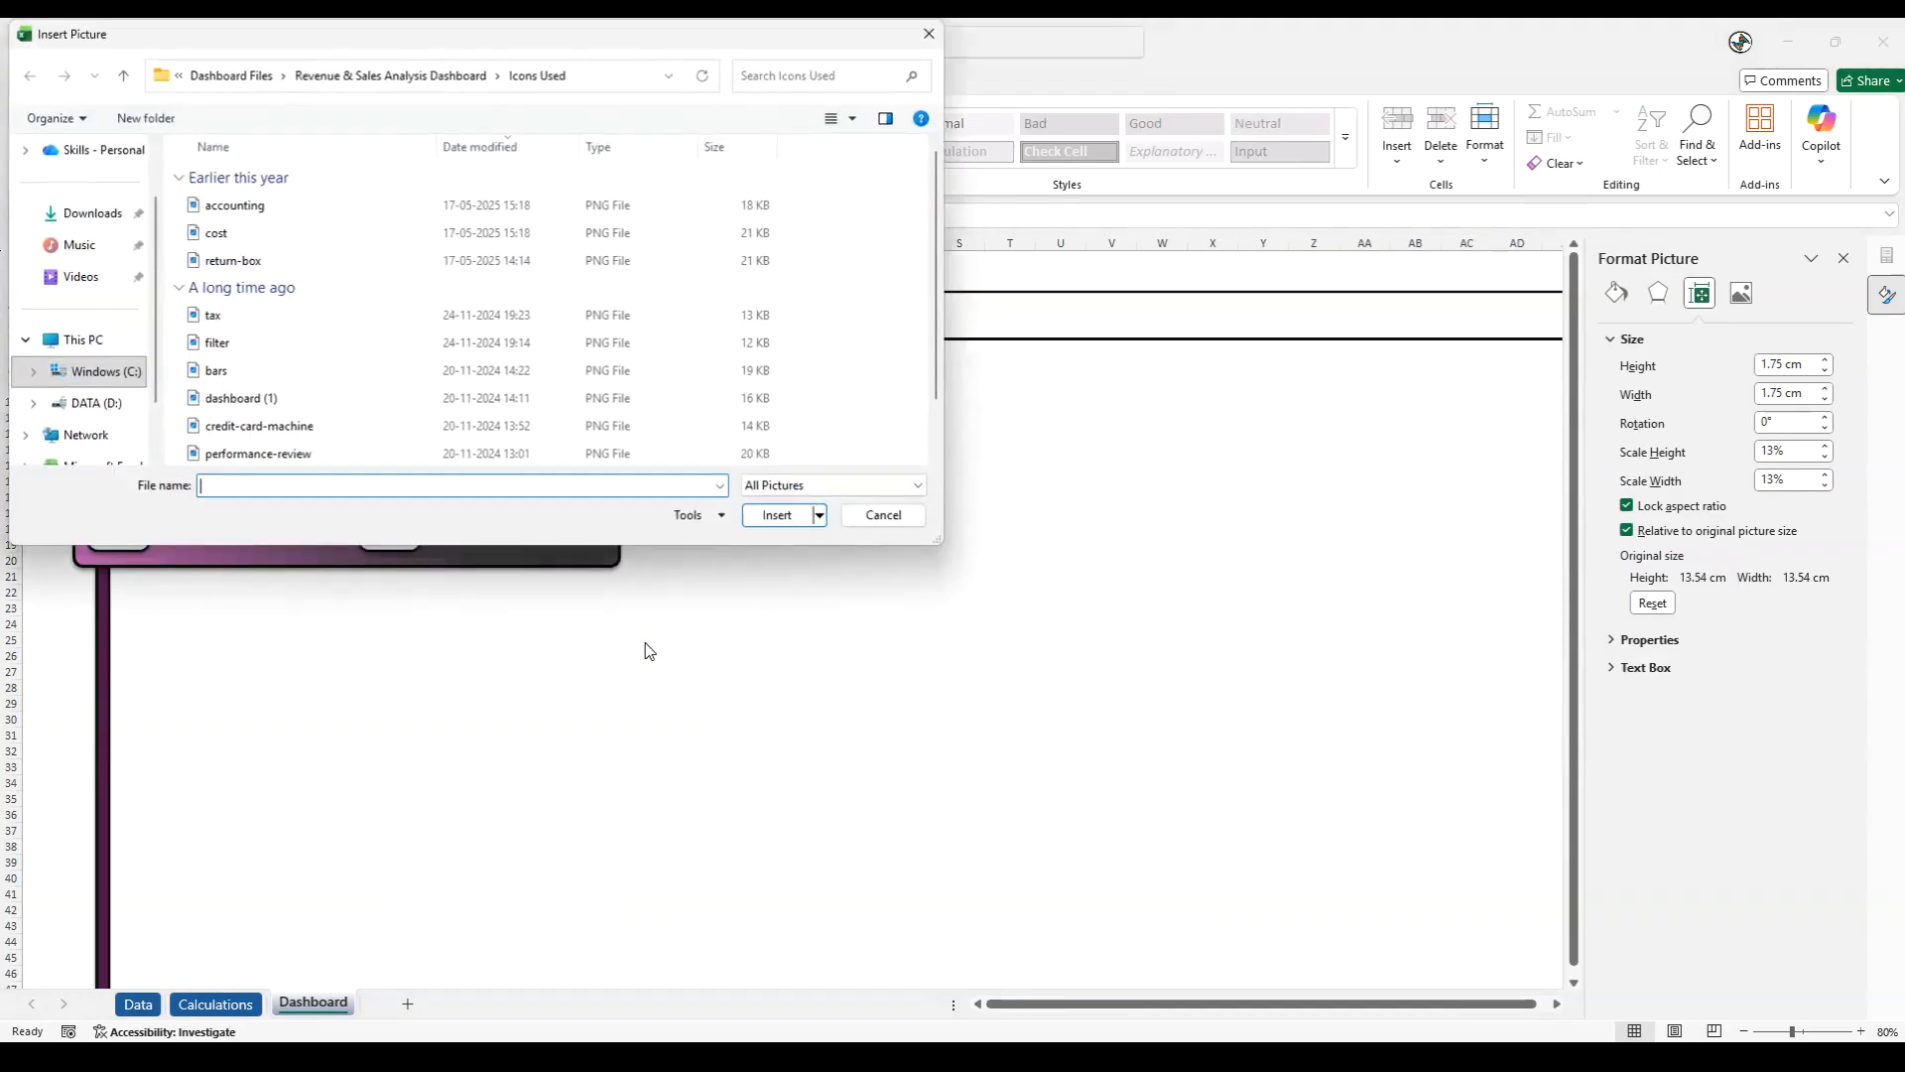
left_click(856, 119)
left_click(918, 94)
left_click(231, 218)
left_click(778, 515)
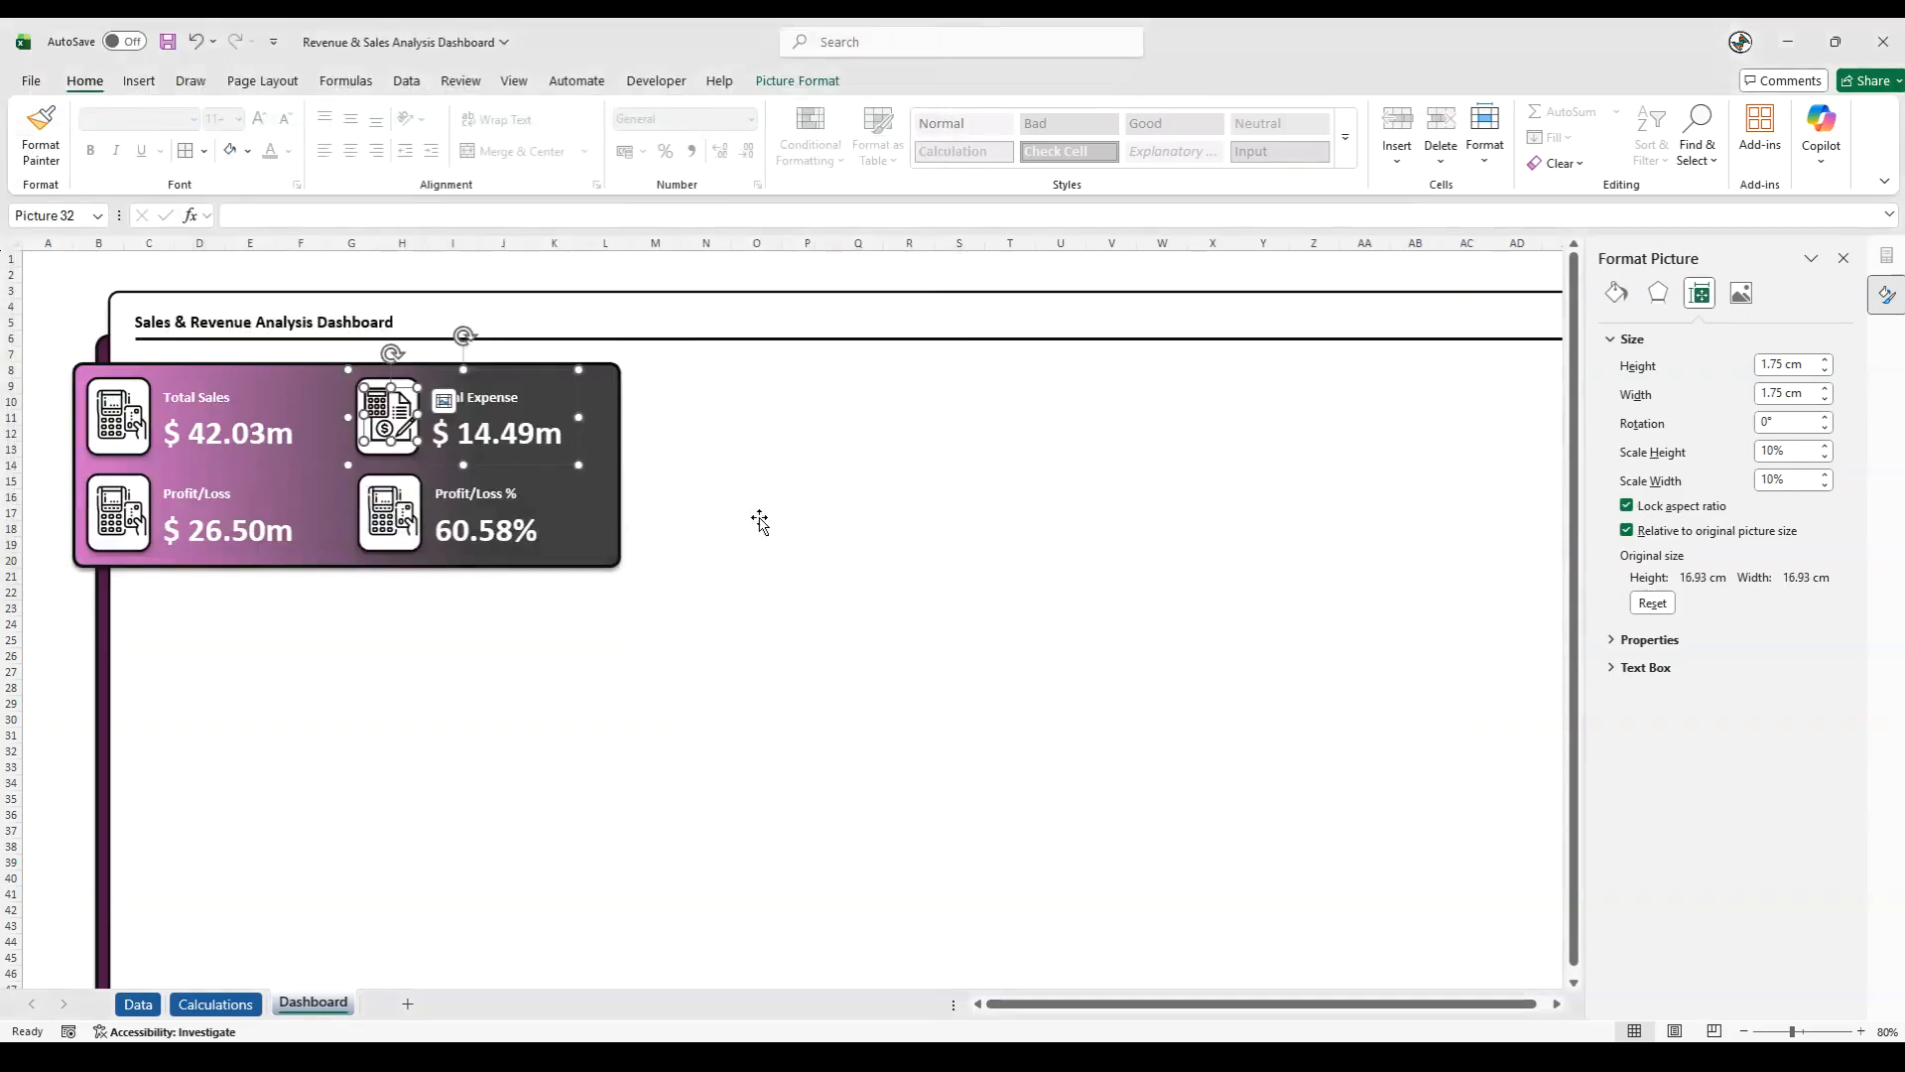
- Replace the Profit/Loss card's icon with the "cost" picture from the Icons Used folder
left_click(117, 508)
left_click(117, 508)
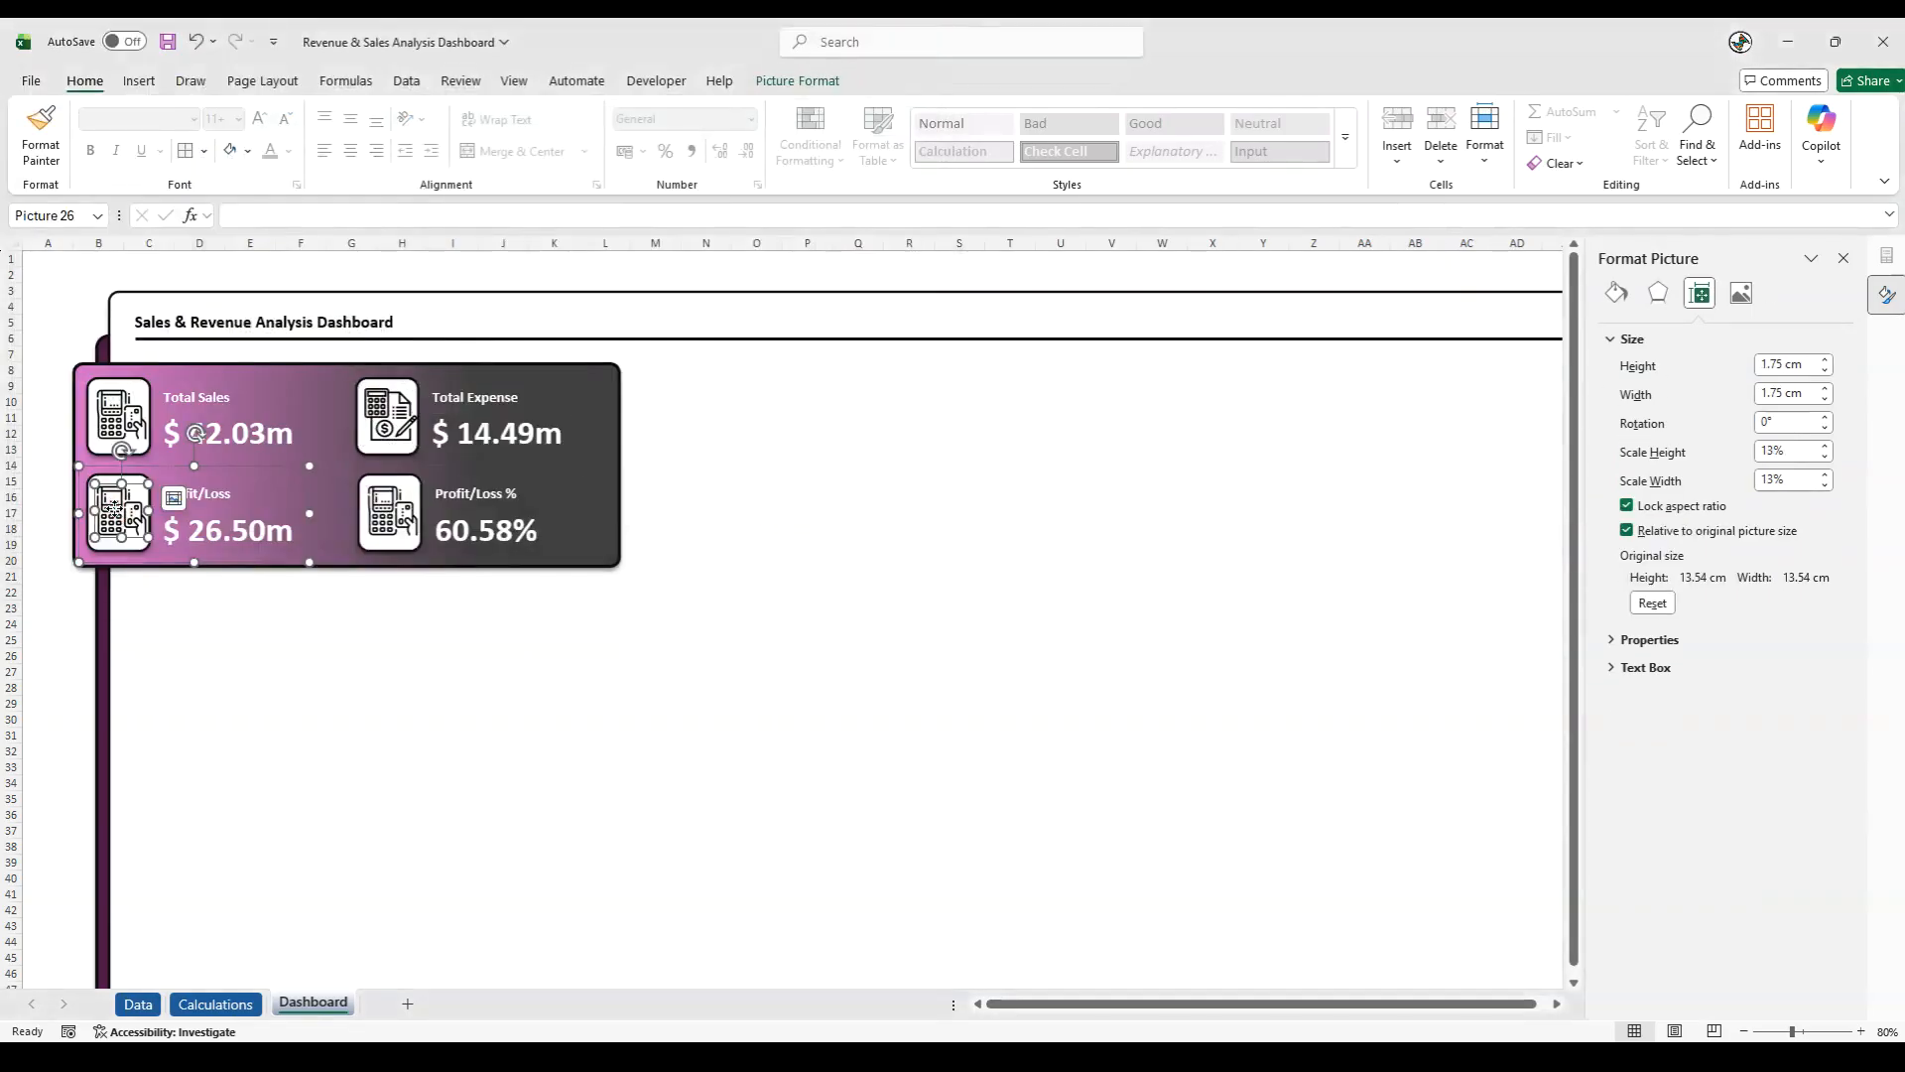
right_click(116, 504)
mouse_move(228, 730)
left_click(382, 732)
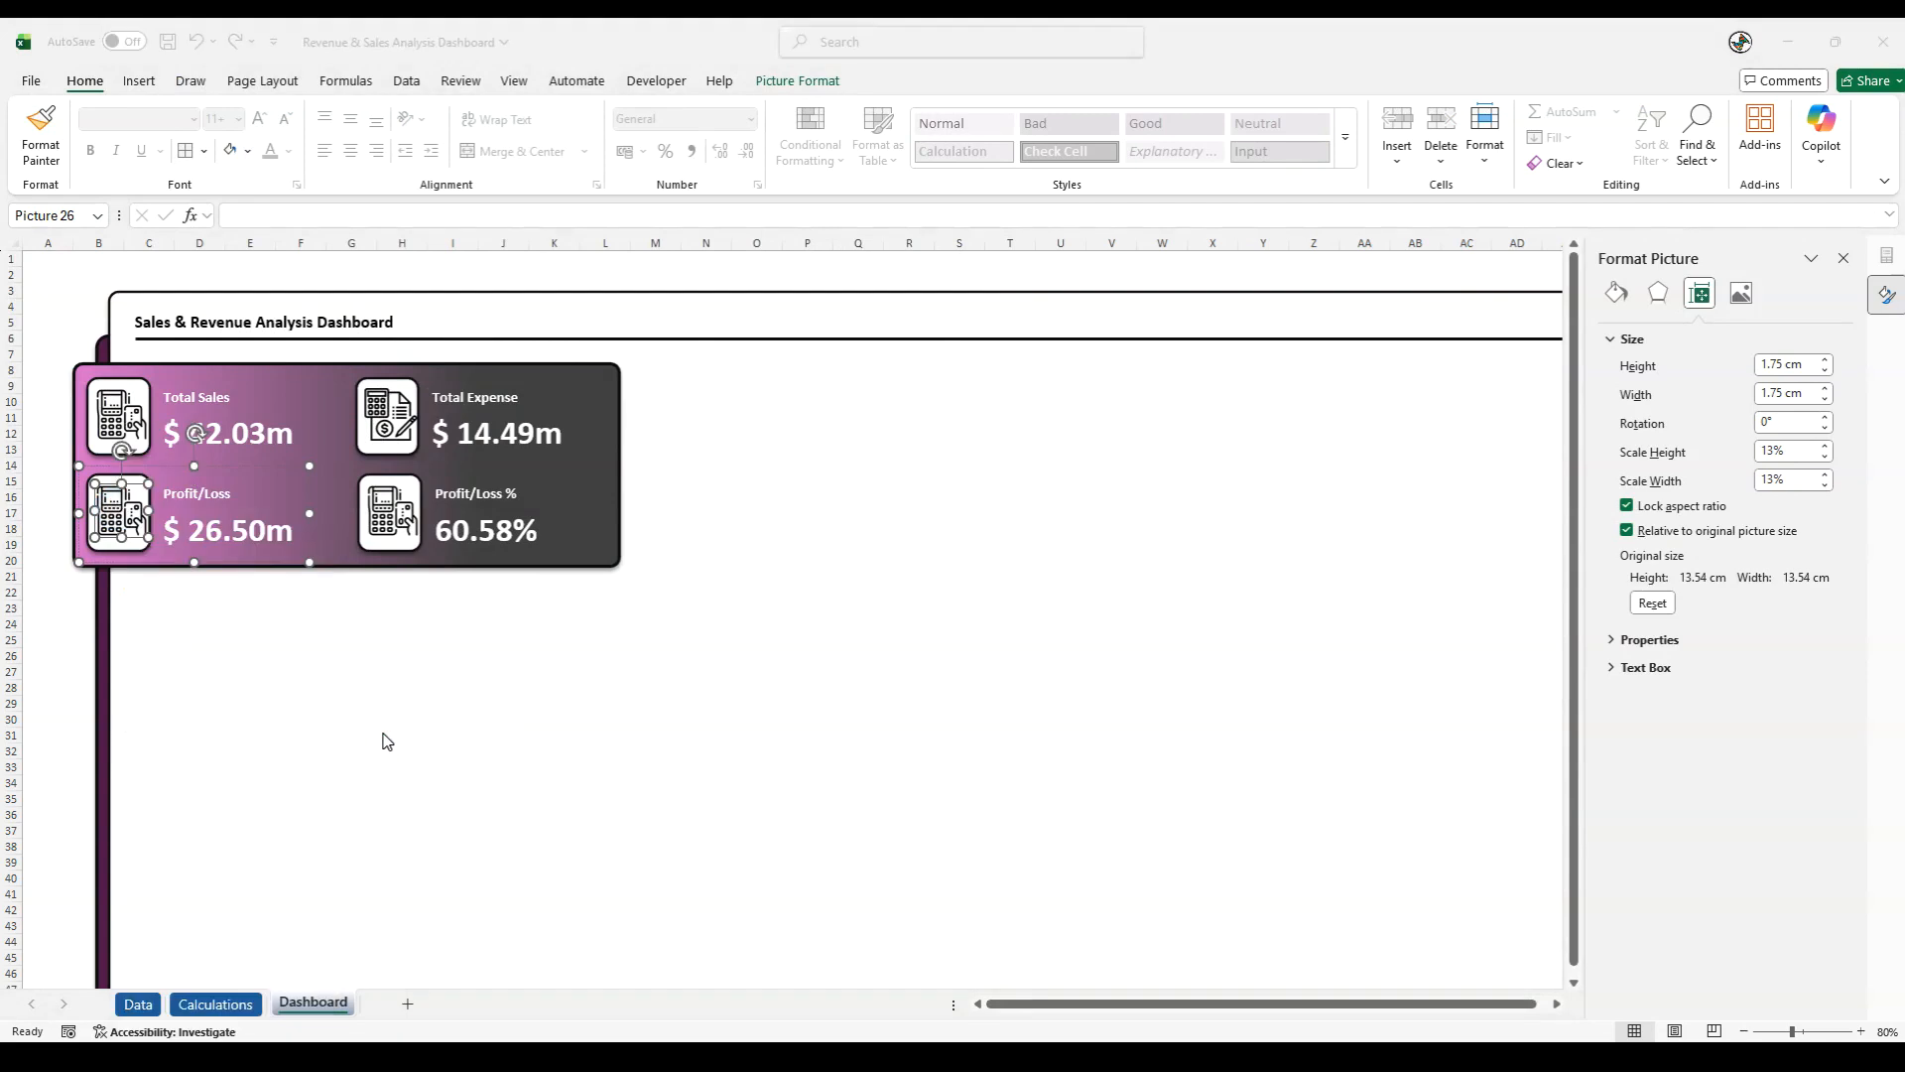
left_click(338, 221)
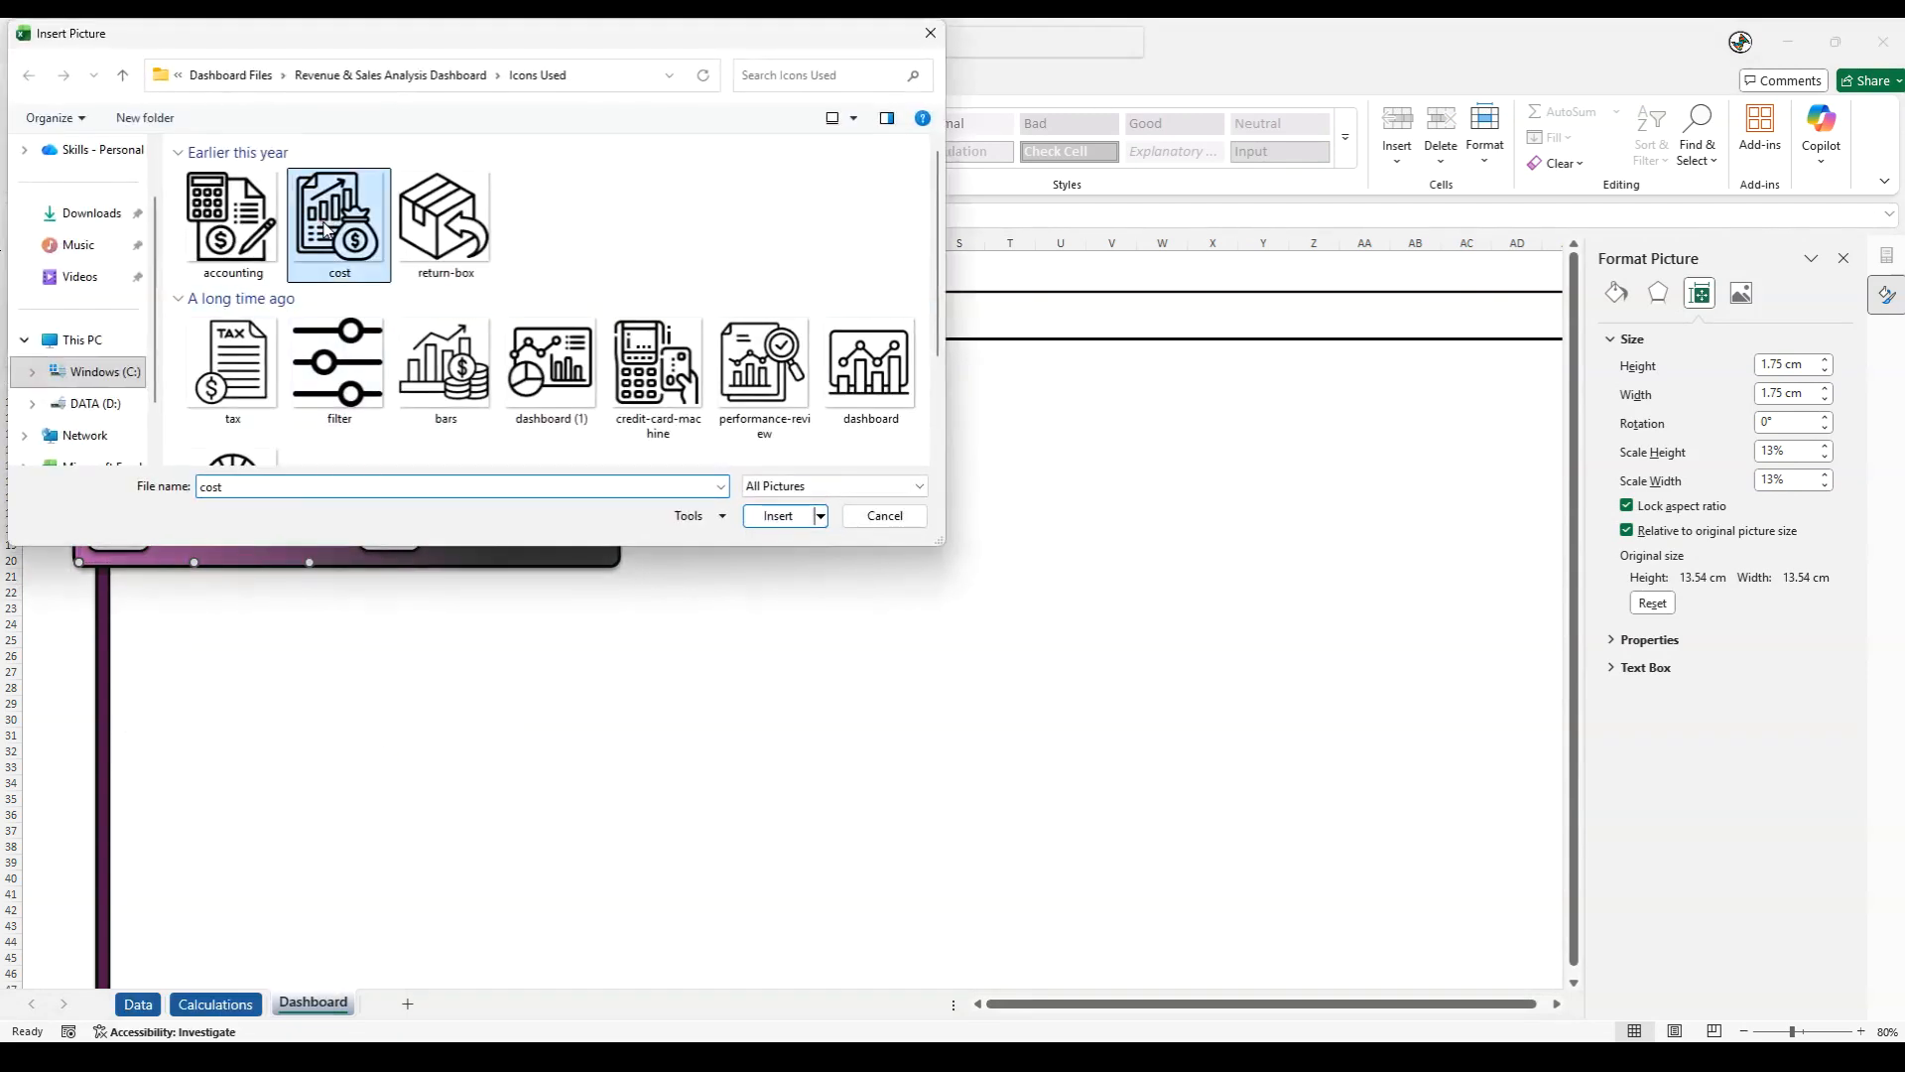
left_click(778, 515)
- Replace the Profit/Loss % card's icon with the "bars" picture from the Icons Used folder
left_click(392, 511)
left_click(392, 512)
right_click(395, 503)
mouse_move(508, 733)
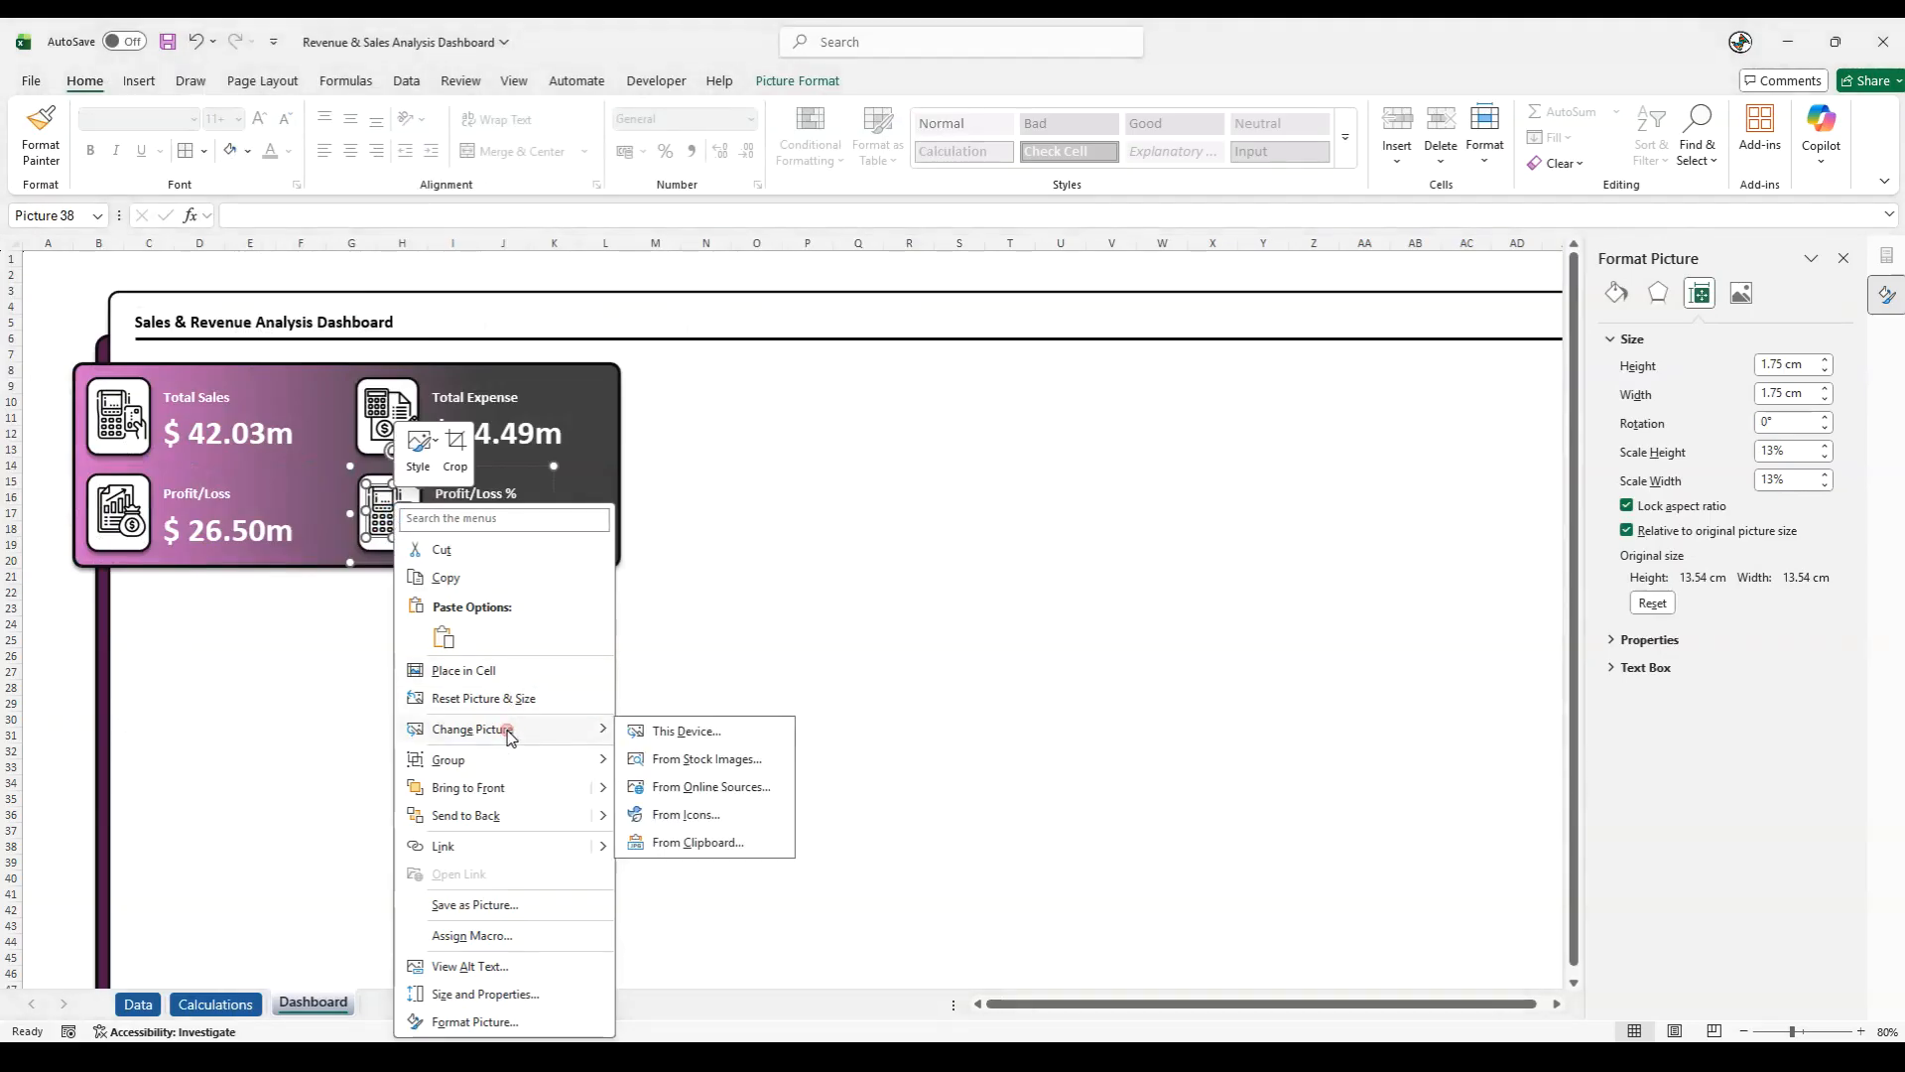
left_click(647, 731)
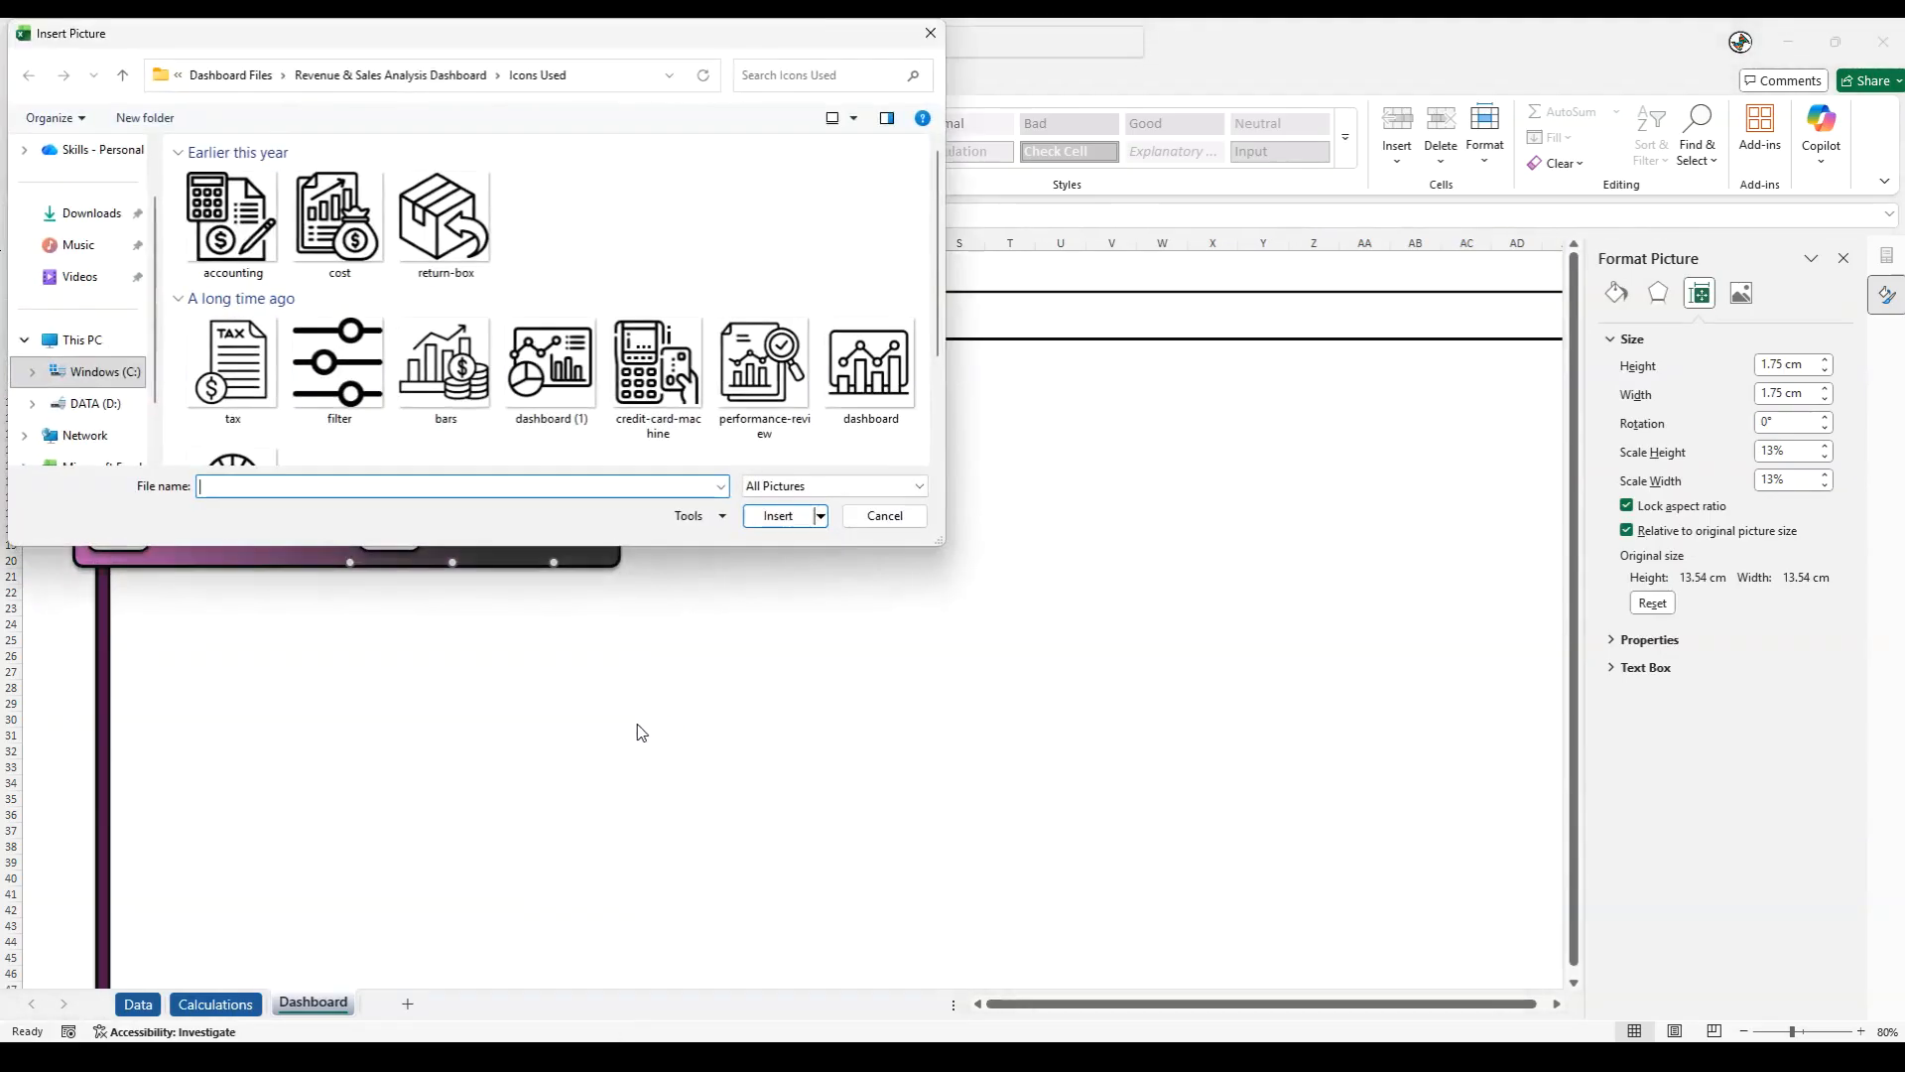
left_click(437, 387)
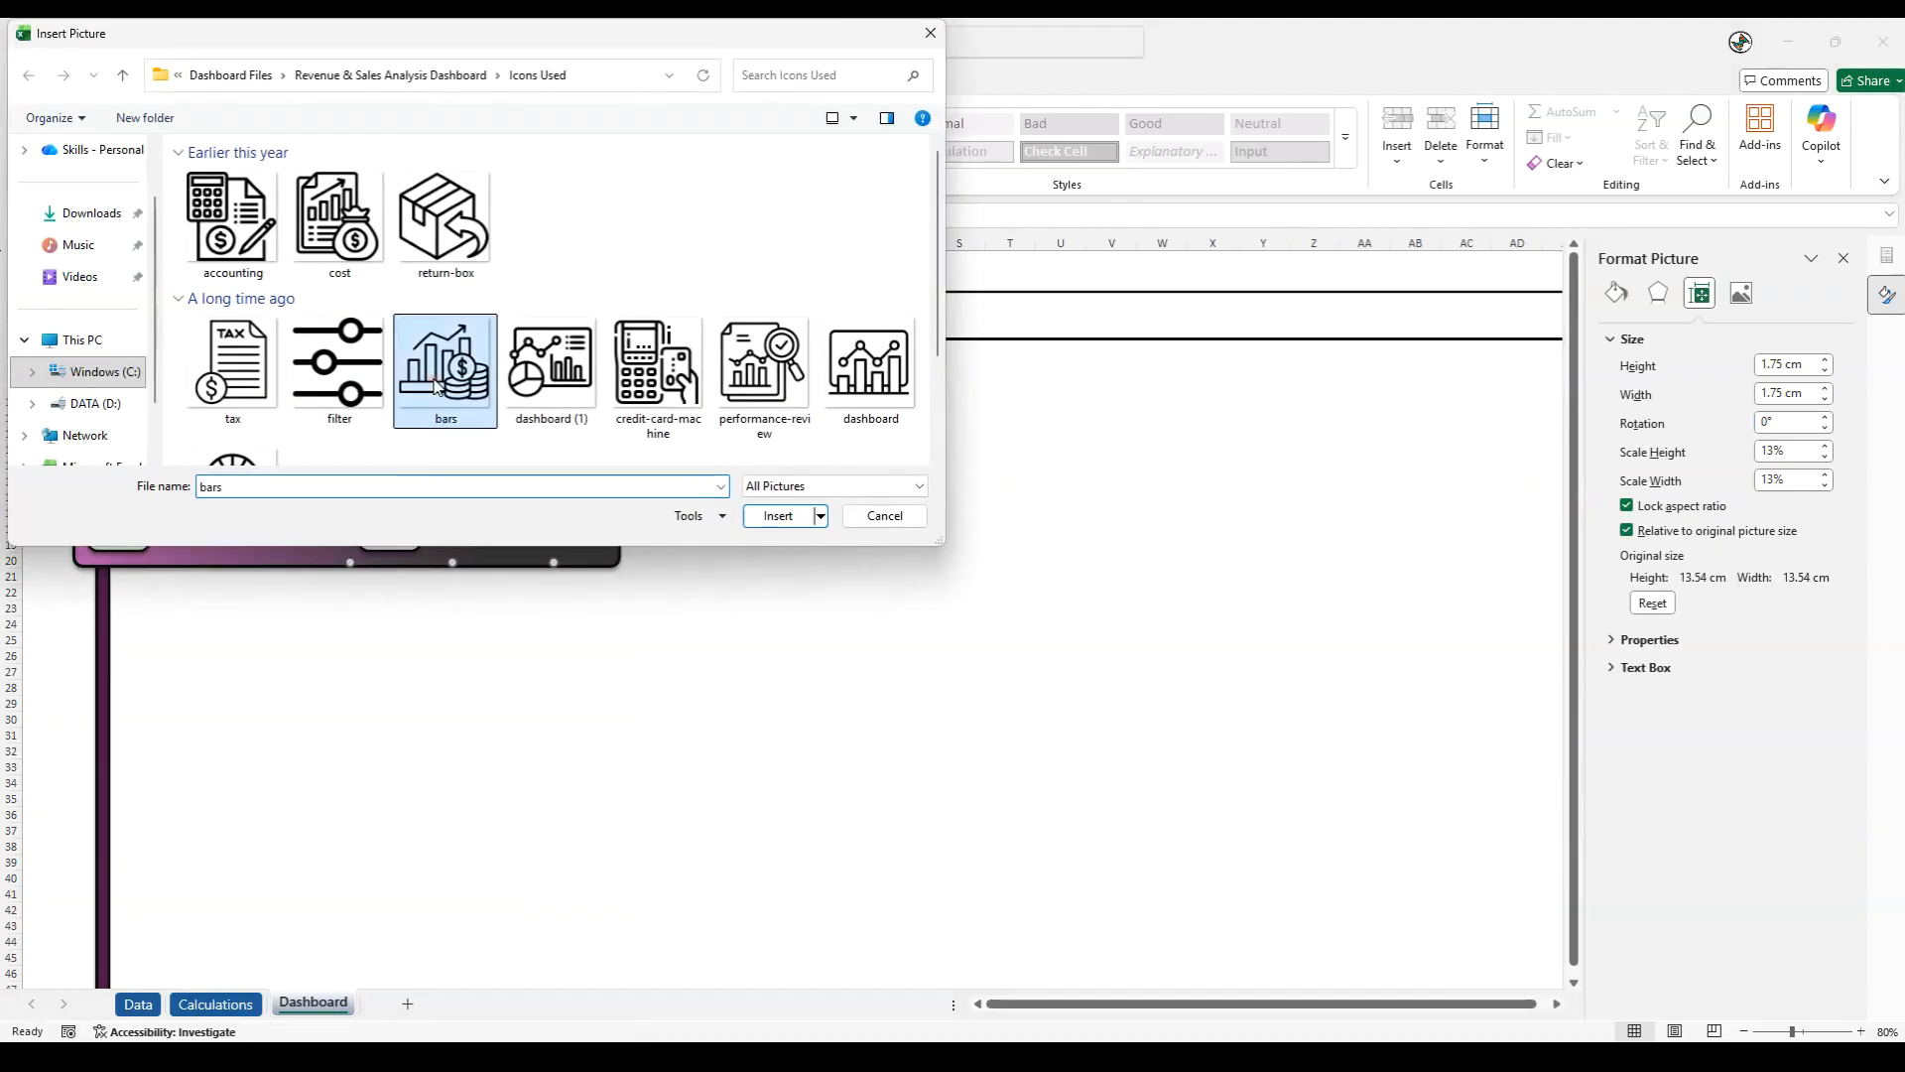
left_click(778, 515)
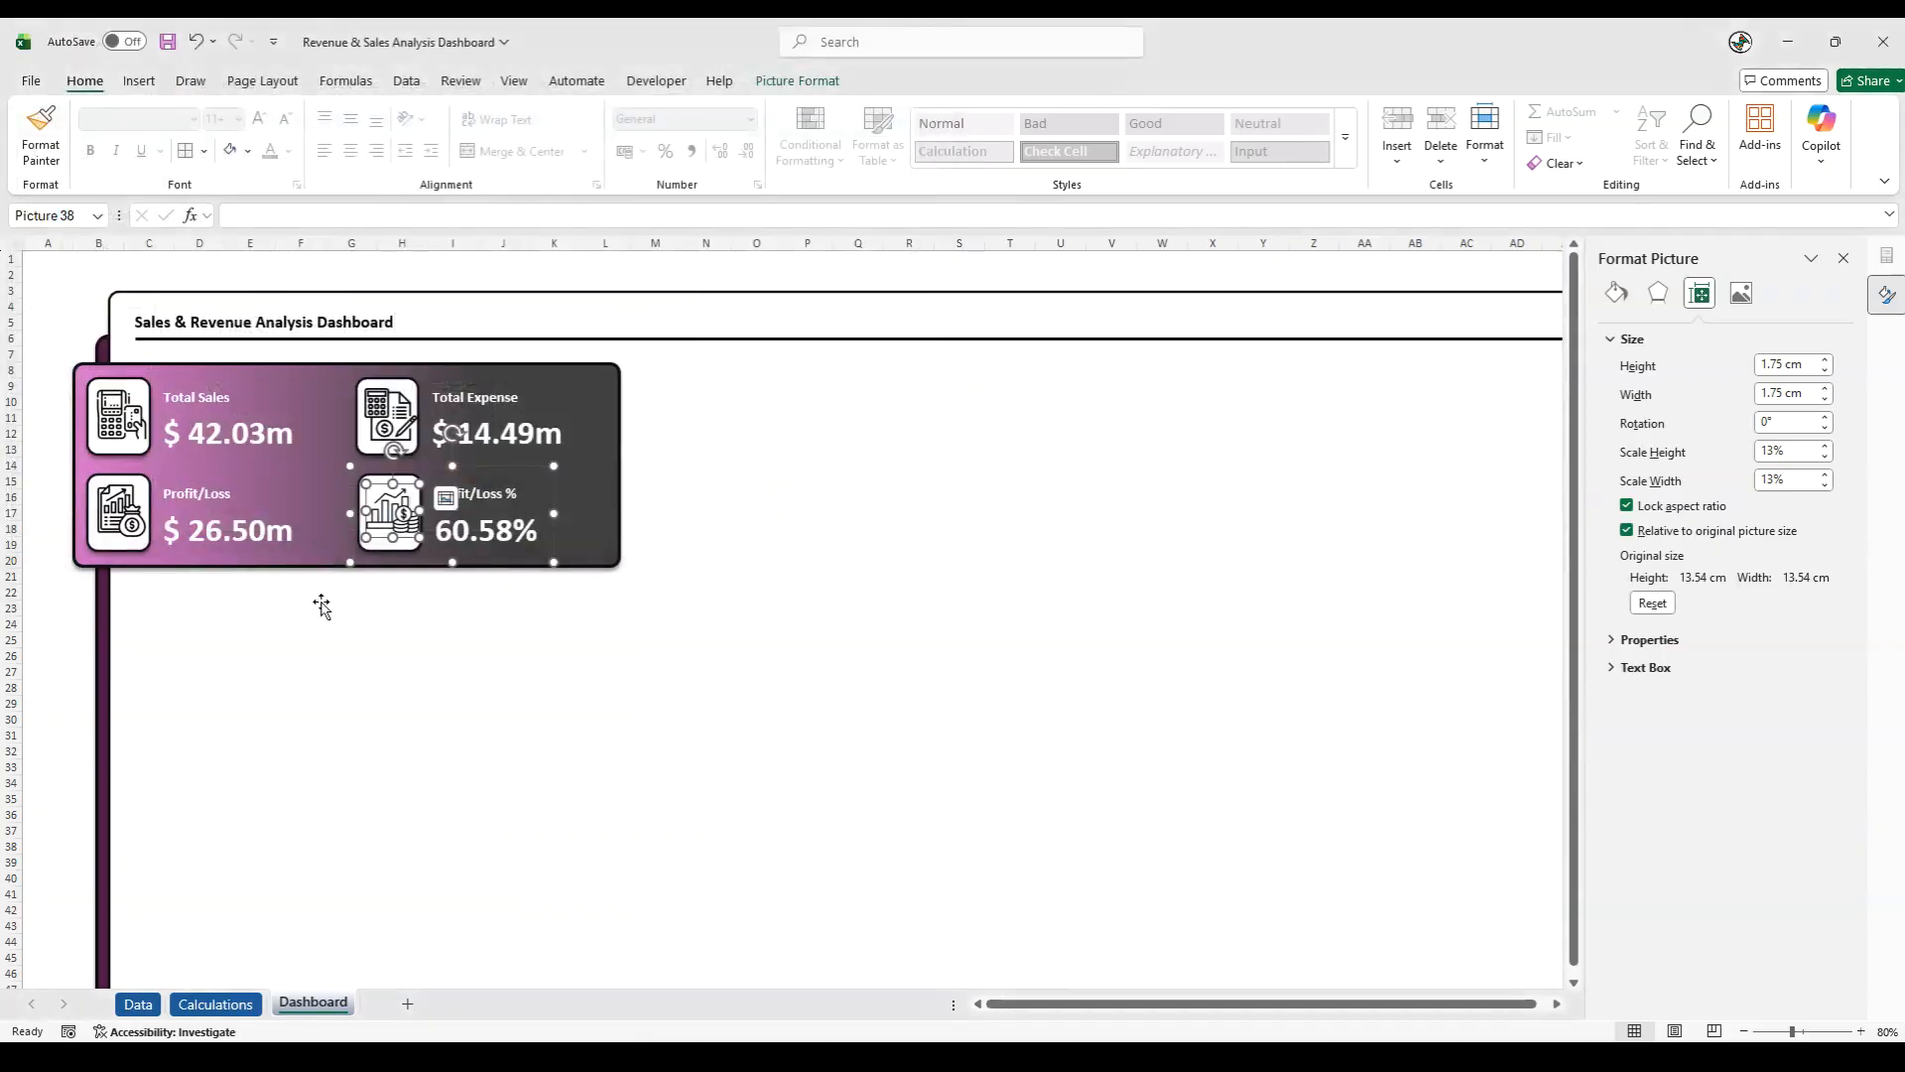
- Shrink the icons of the Profit/Loss % and Profit/Loss cards slightly so they sit inside their white tiles with a margin
left_click_drag(419, 536, 395, 514)
left_click(127, 516)
left_click(119, 518)
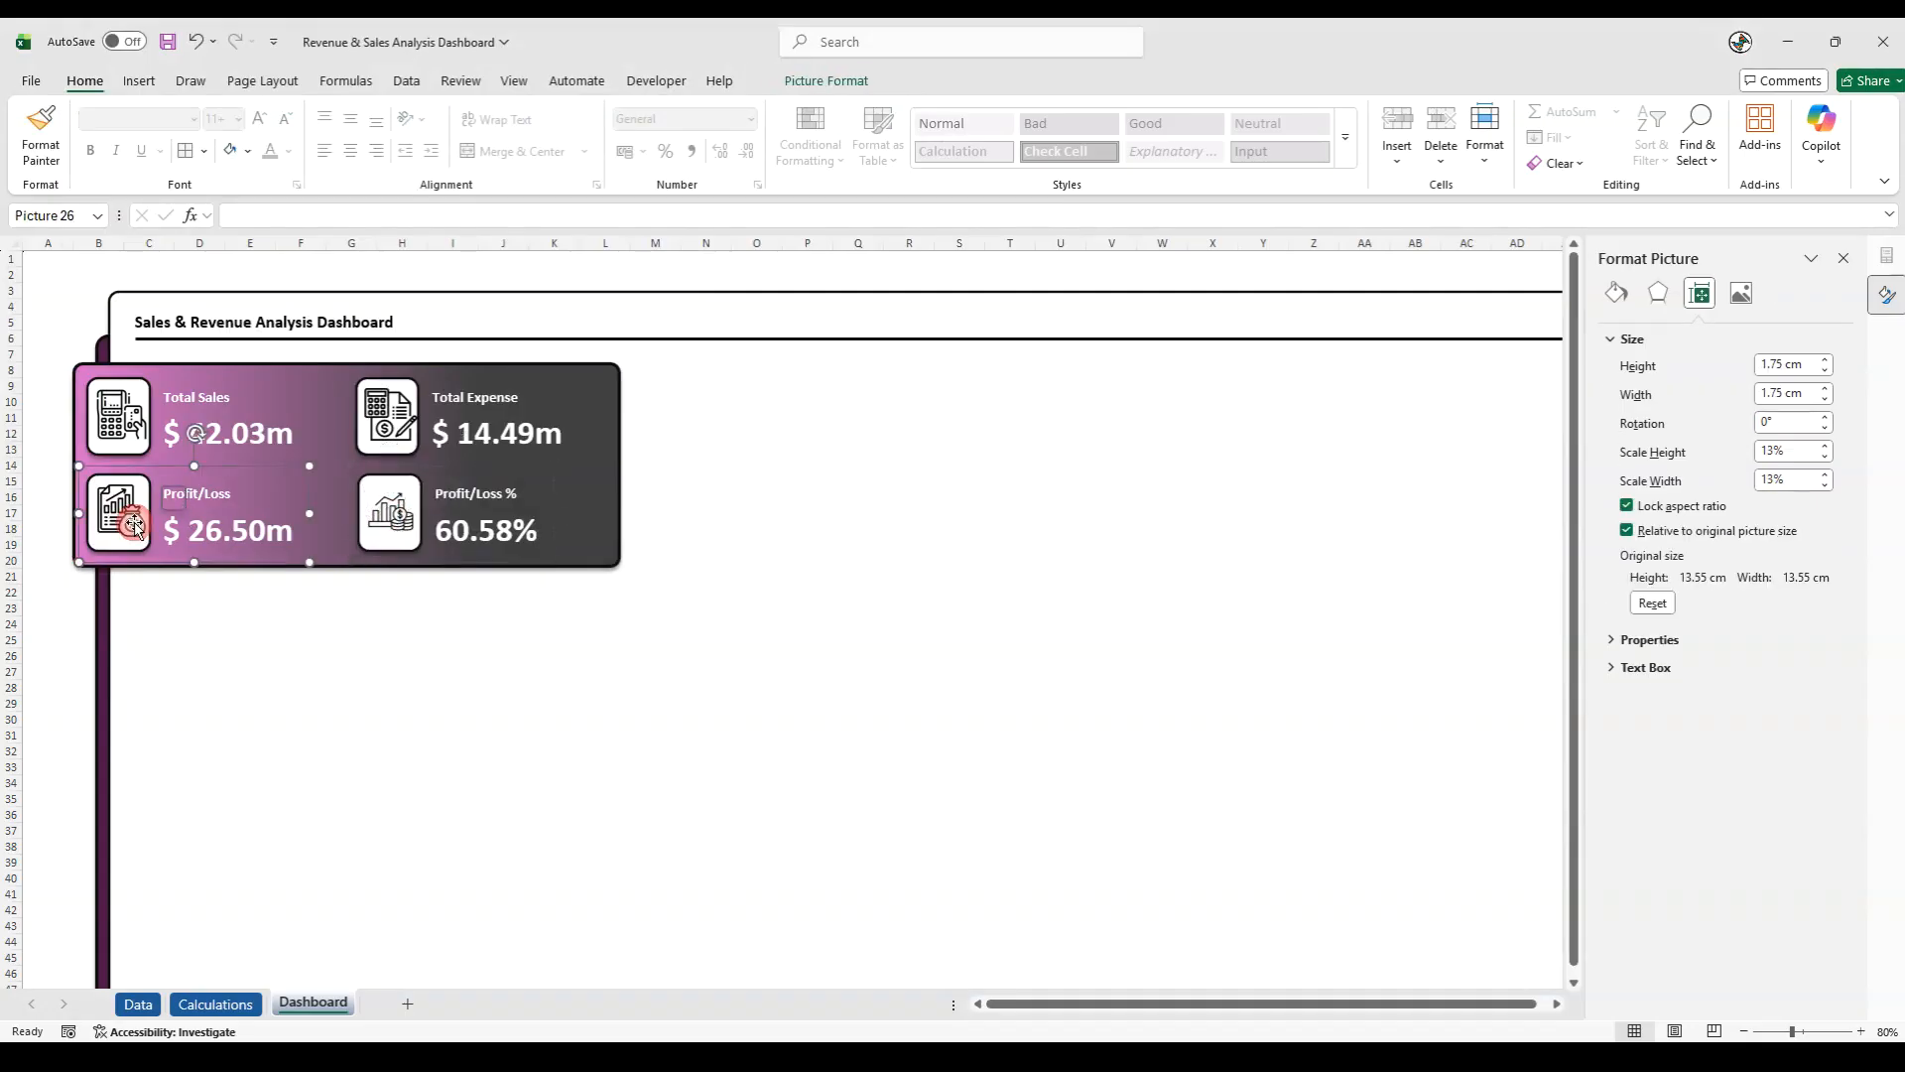
left_click_drag(146, 532, 128, 517)
- Shrink the Total Sales icon slightly and the Total Expense icon to about 1.5 cm square inside their white tiles
double_click(117, 418)
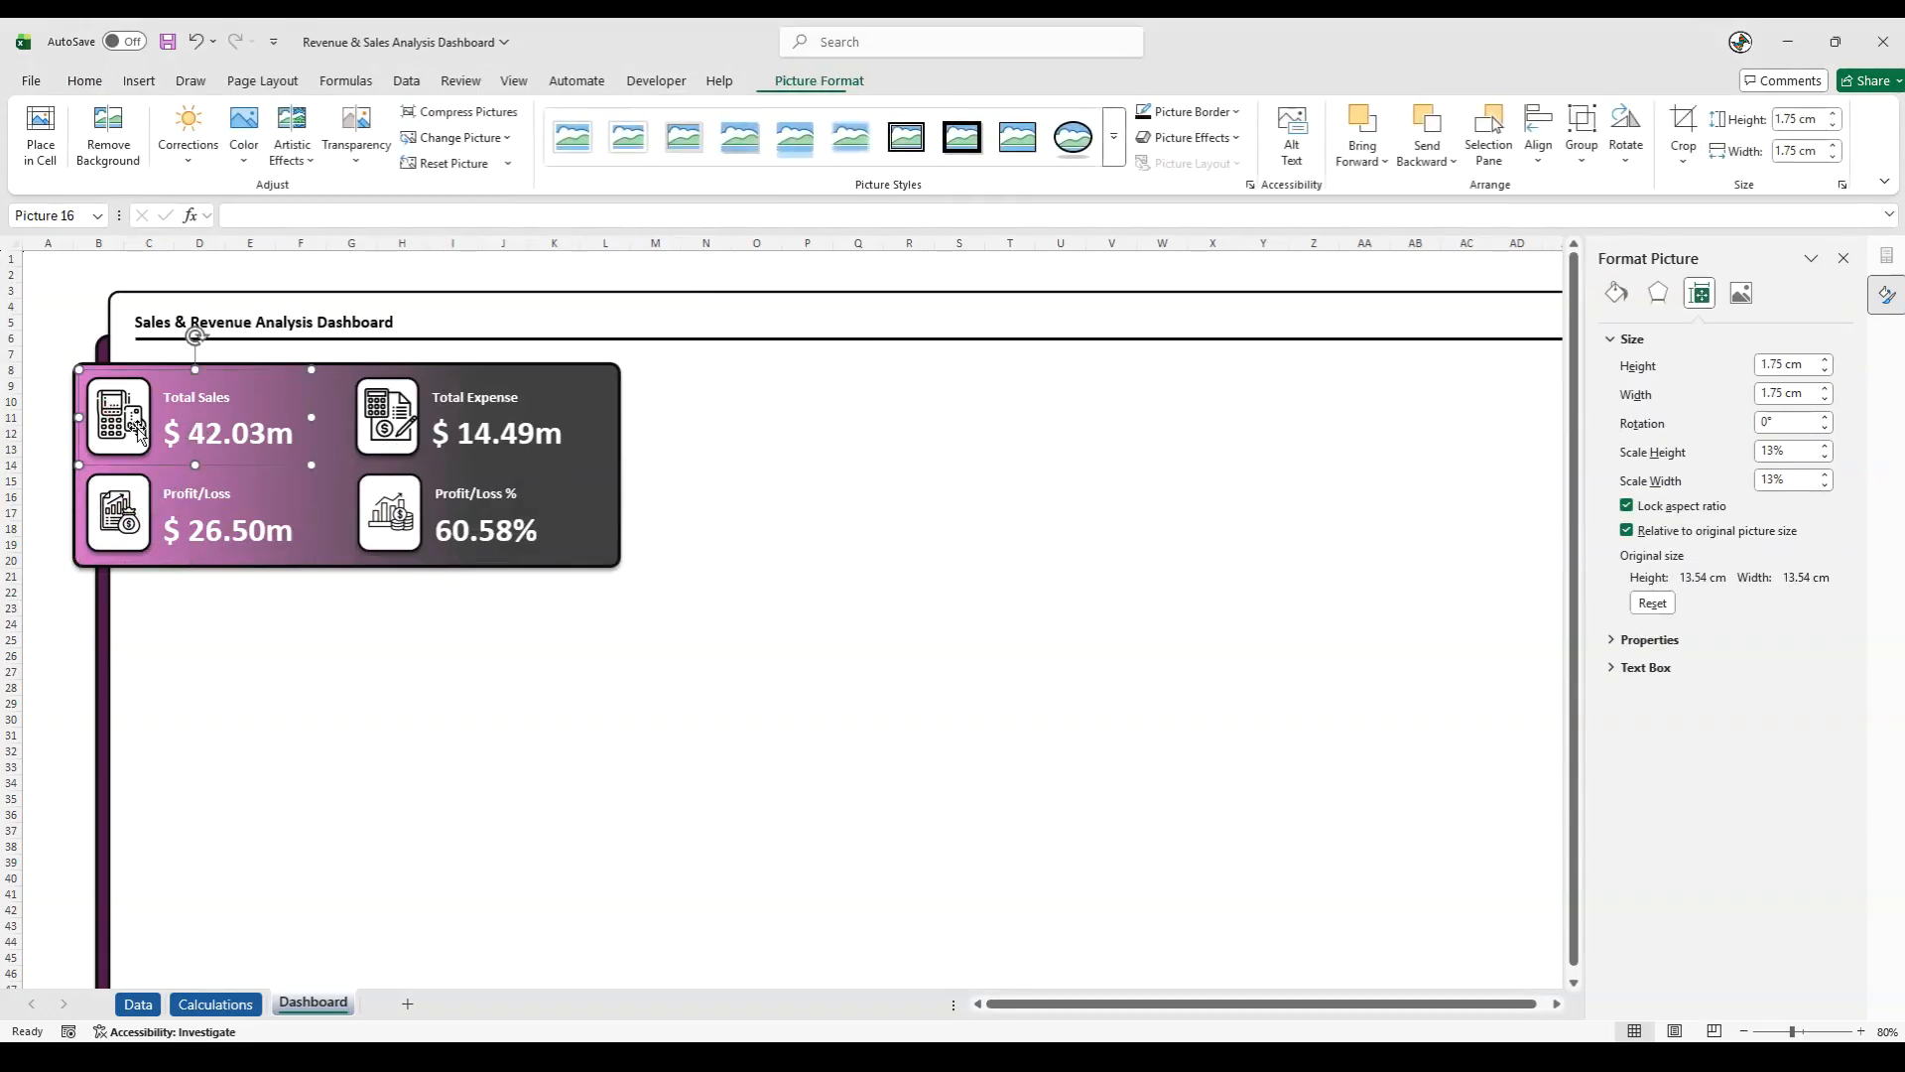
left_click_drag(148, 440, 117, 412)
left_click(402, 425)
left_click(405, 429)
left_click_drag(416, 439, 391, 416)
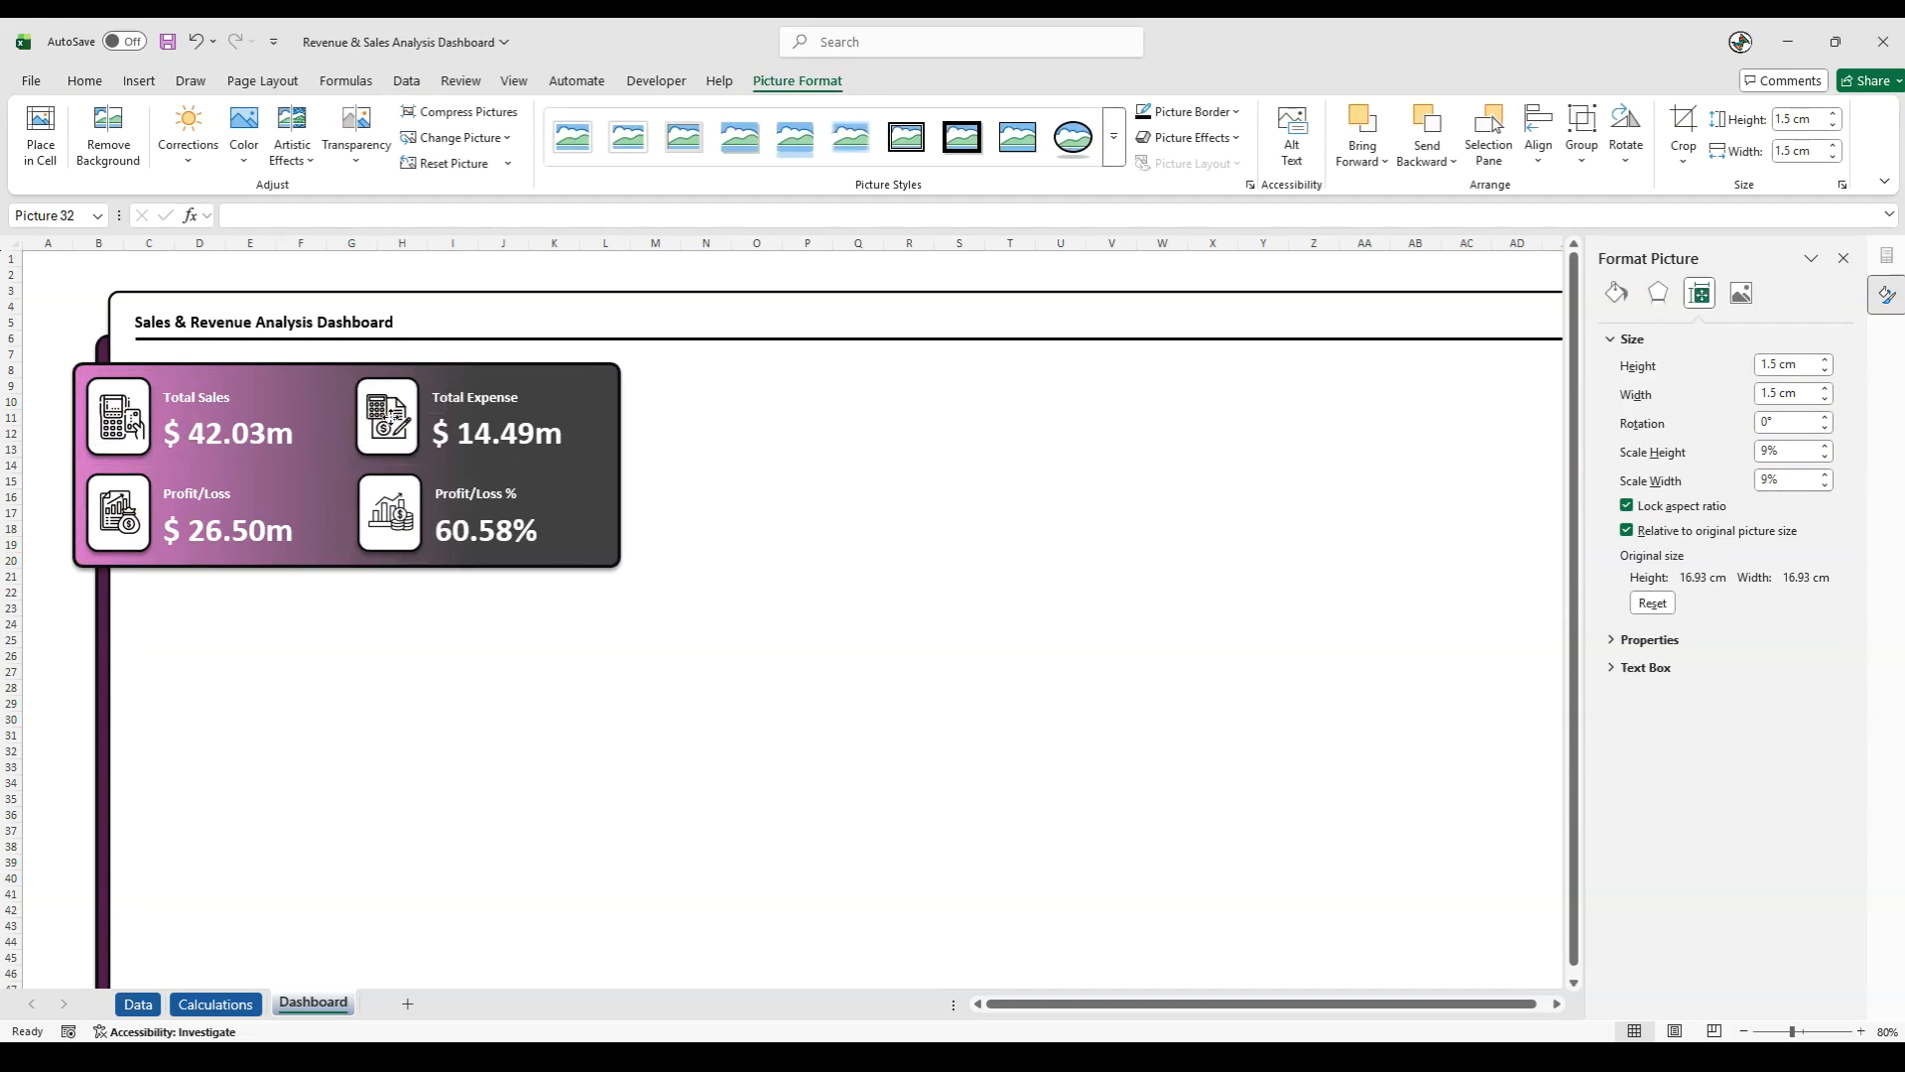
left_click(336, 650)
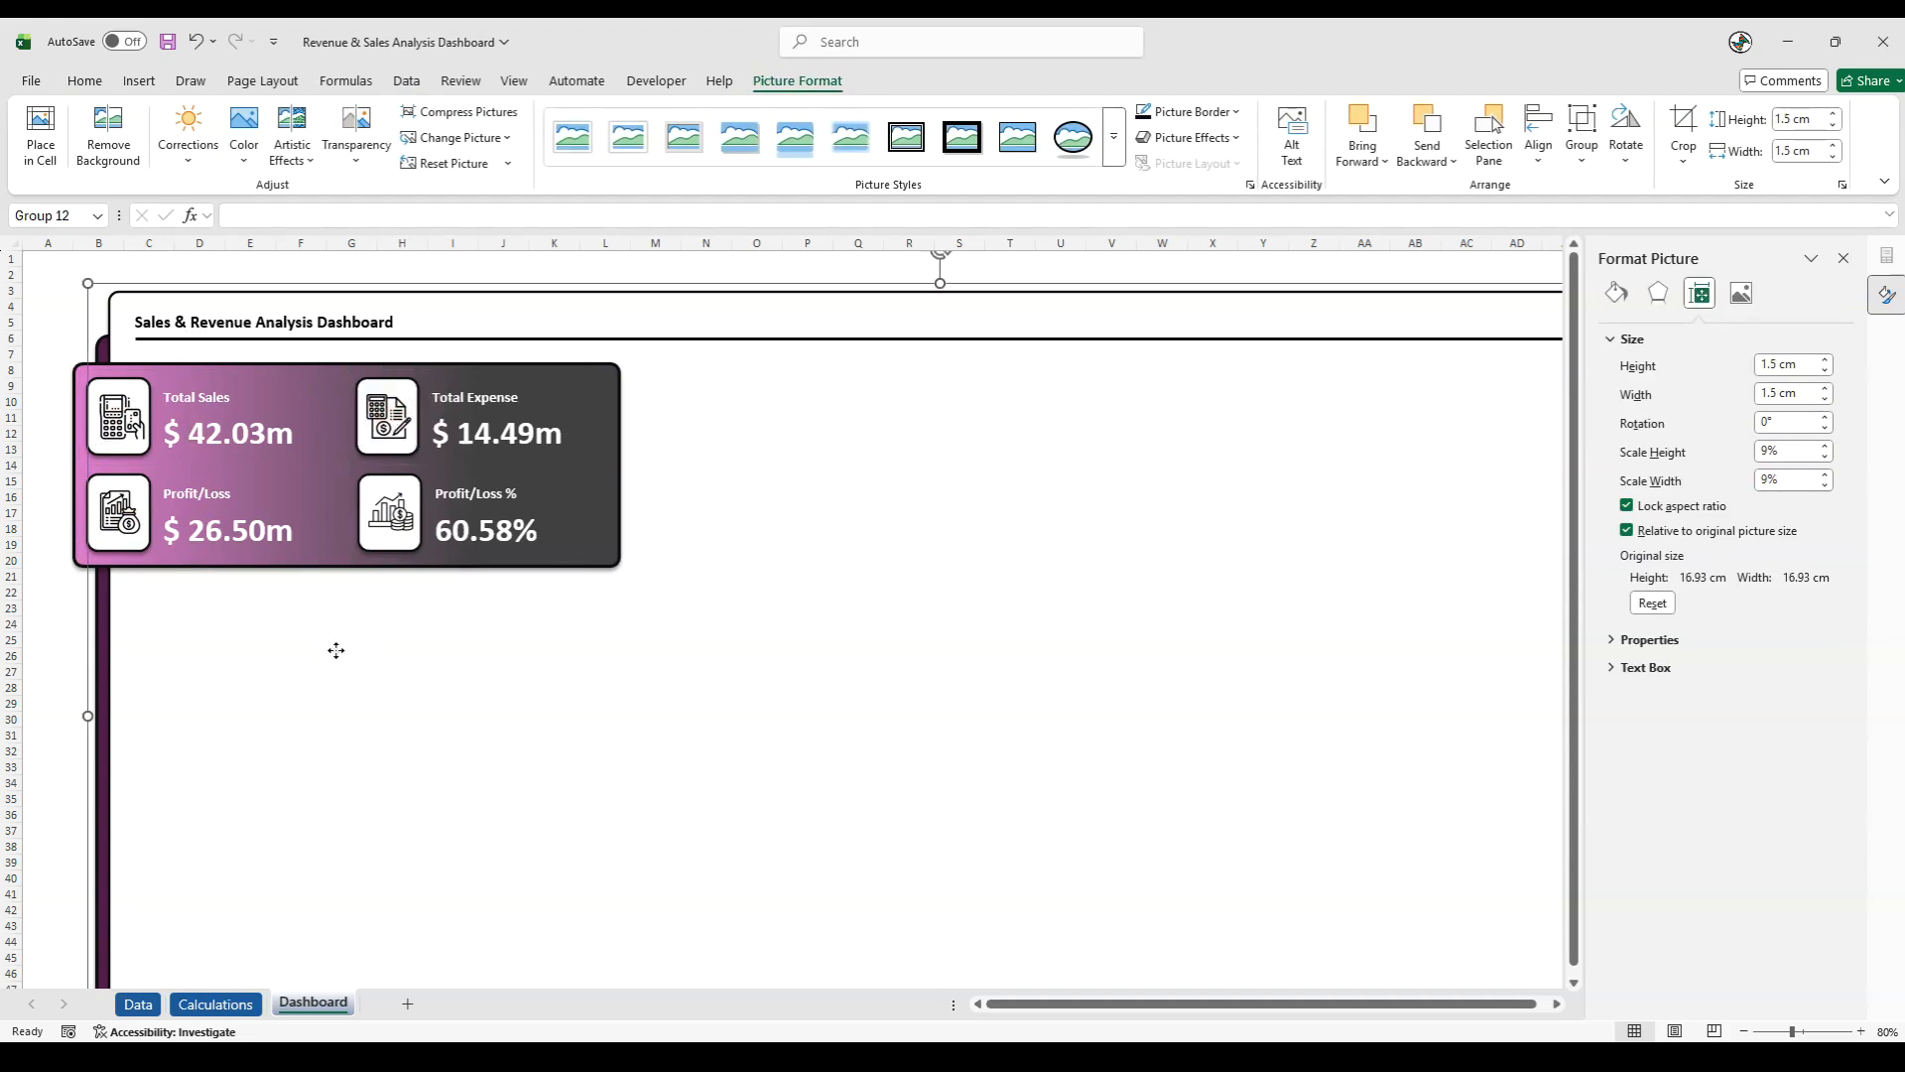
- Apply the second preset shape effect and the centred outer shadow to the Profit/Loss % card's white icon tile
left_click(384, 547)
left_click(385, 548)
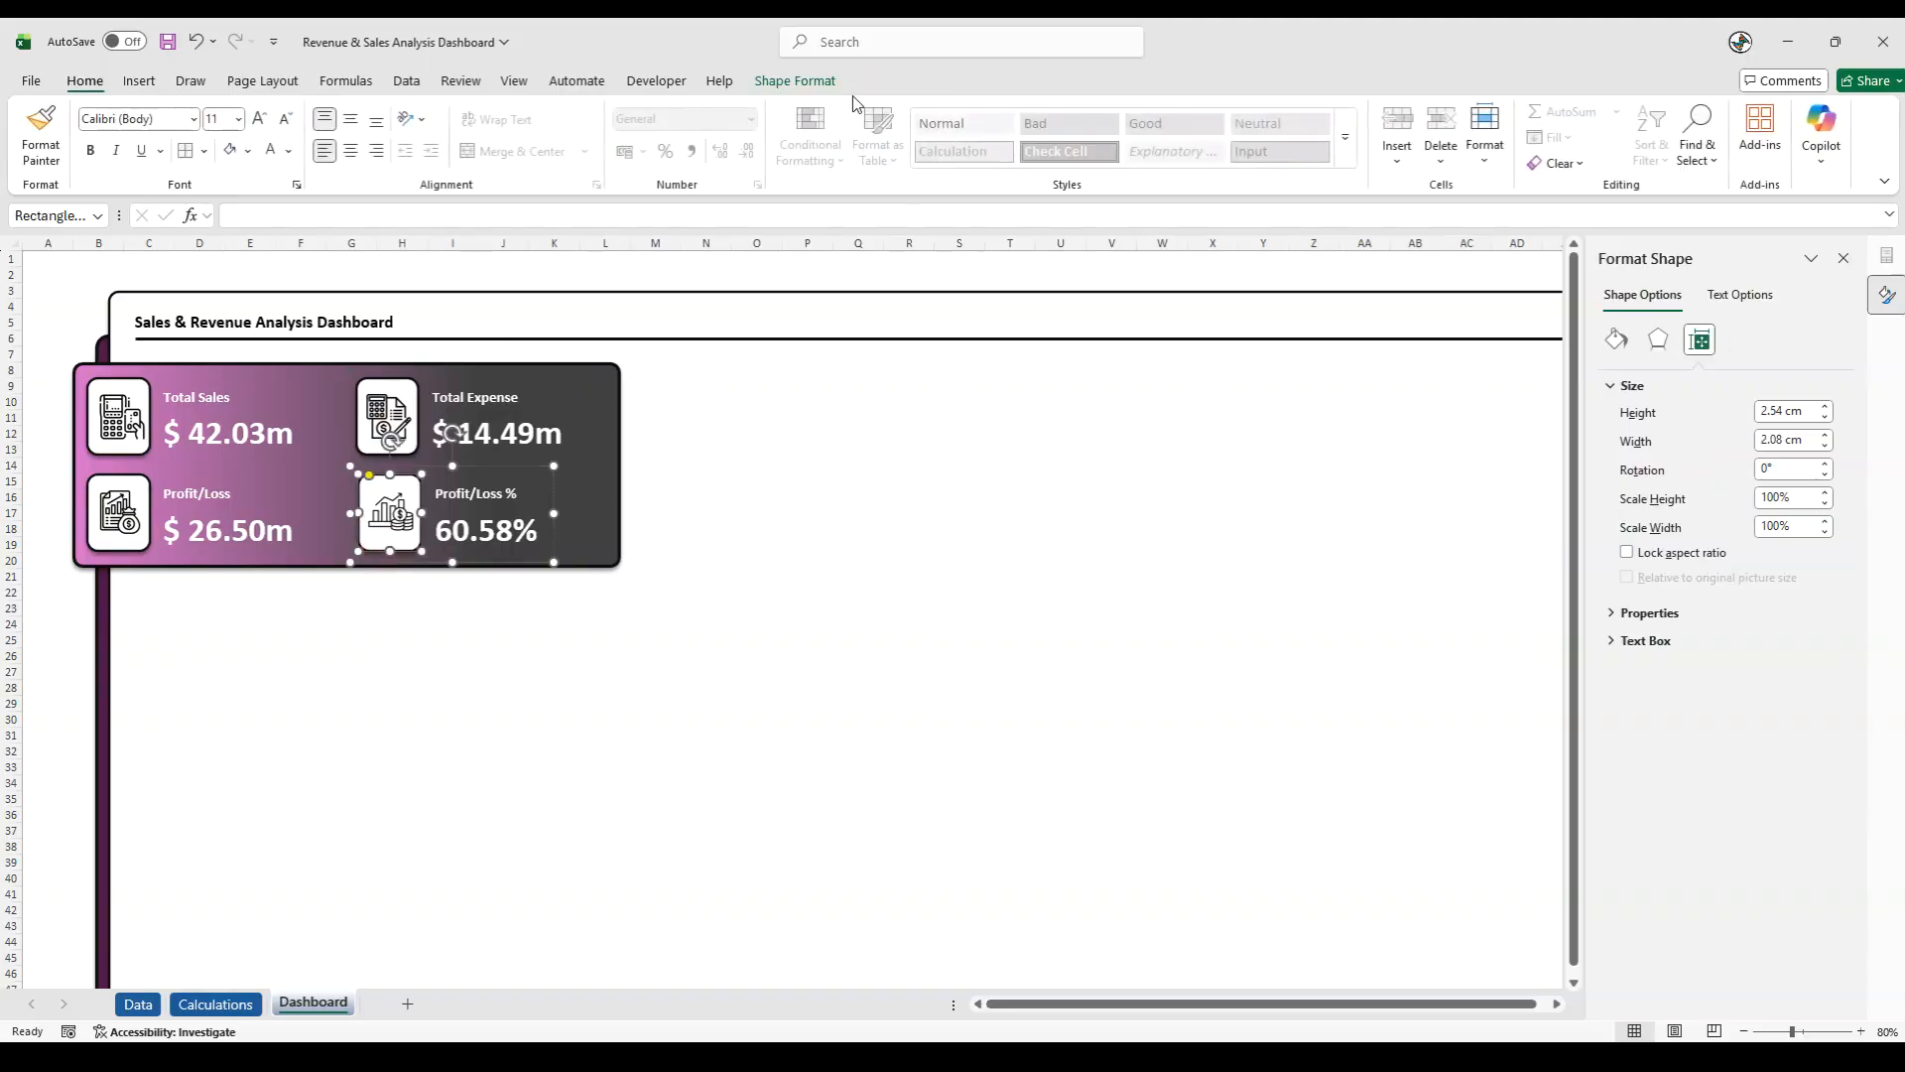
left_click(814, 81)
left_click(784, 163)
mouse_move(855, 197)
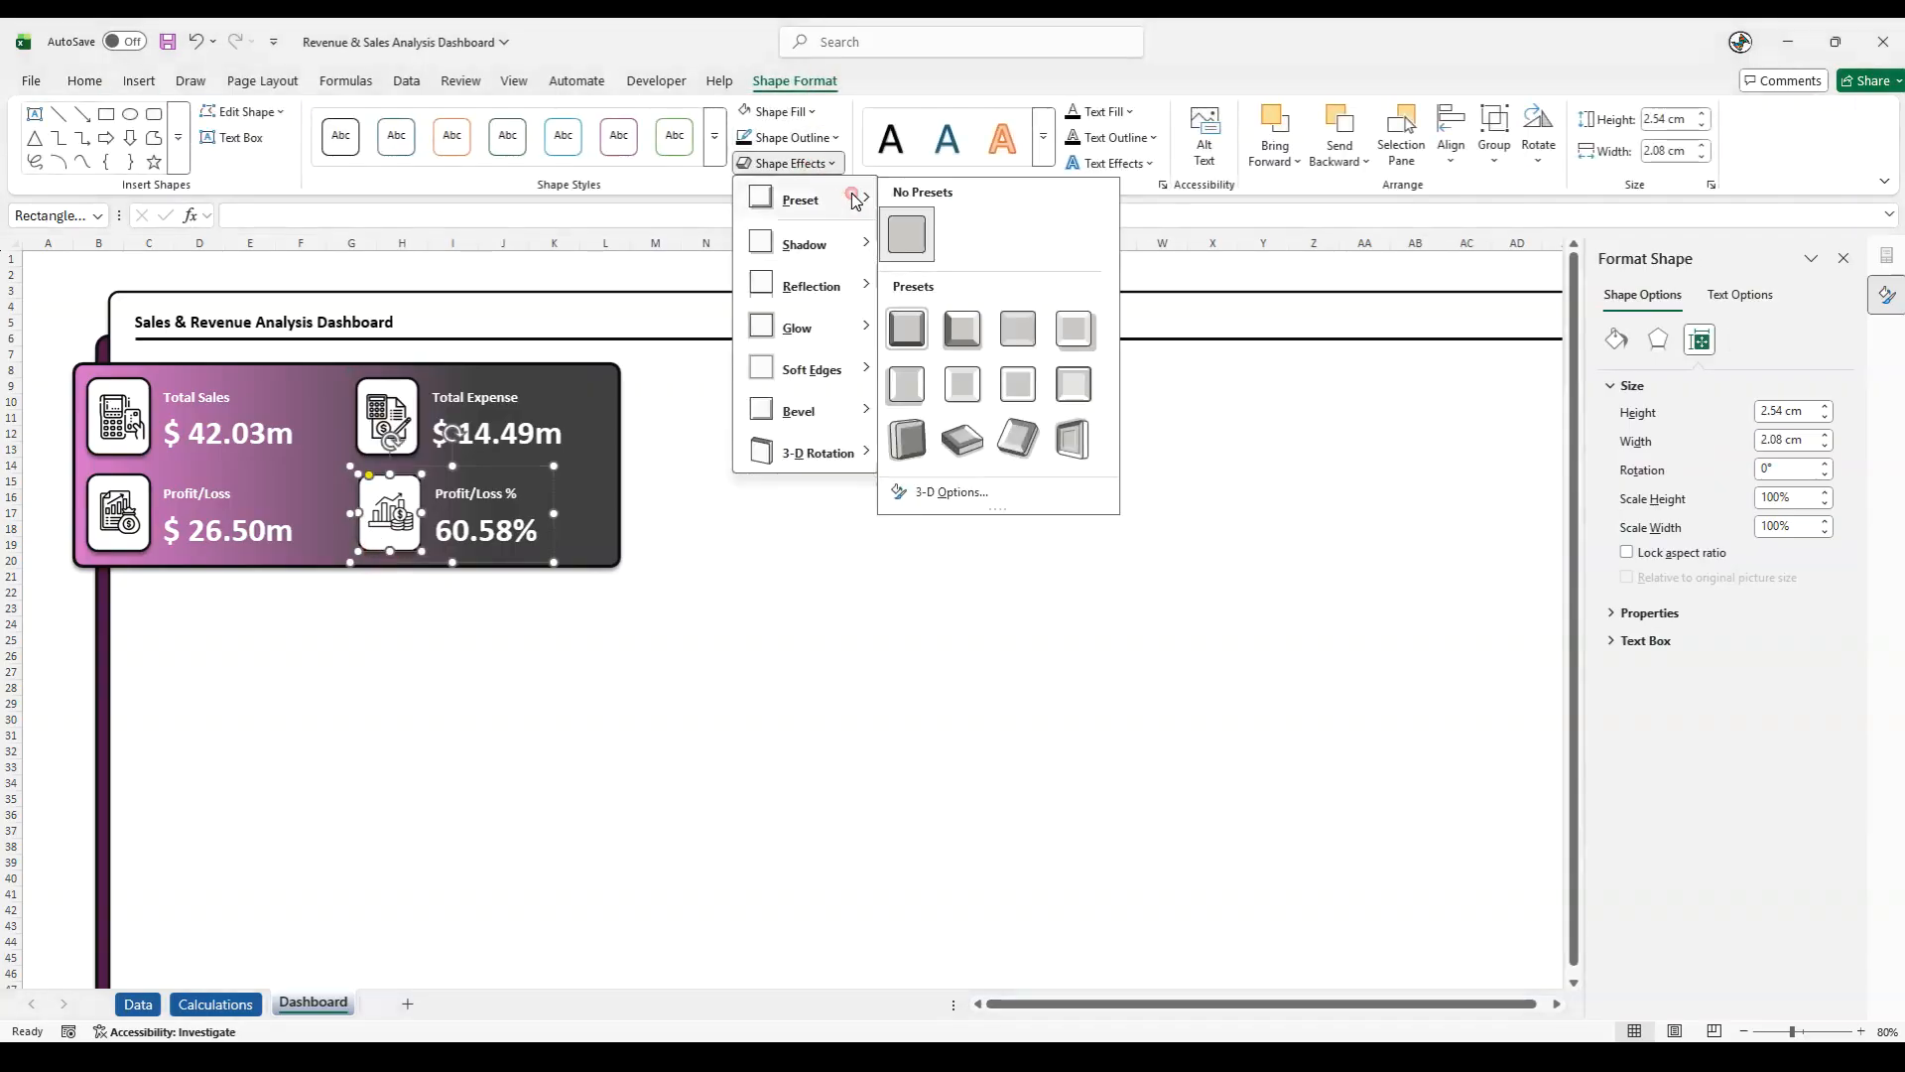
left_click(967, 335)
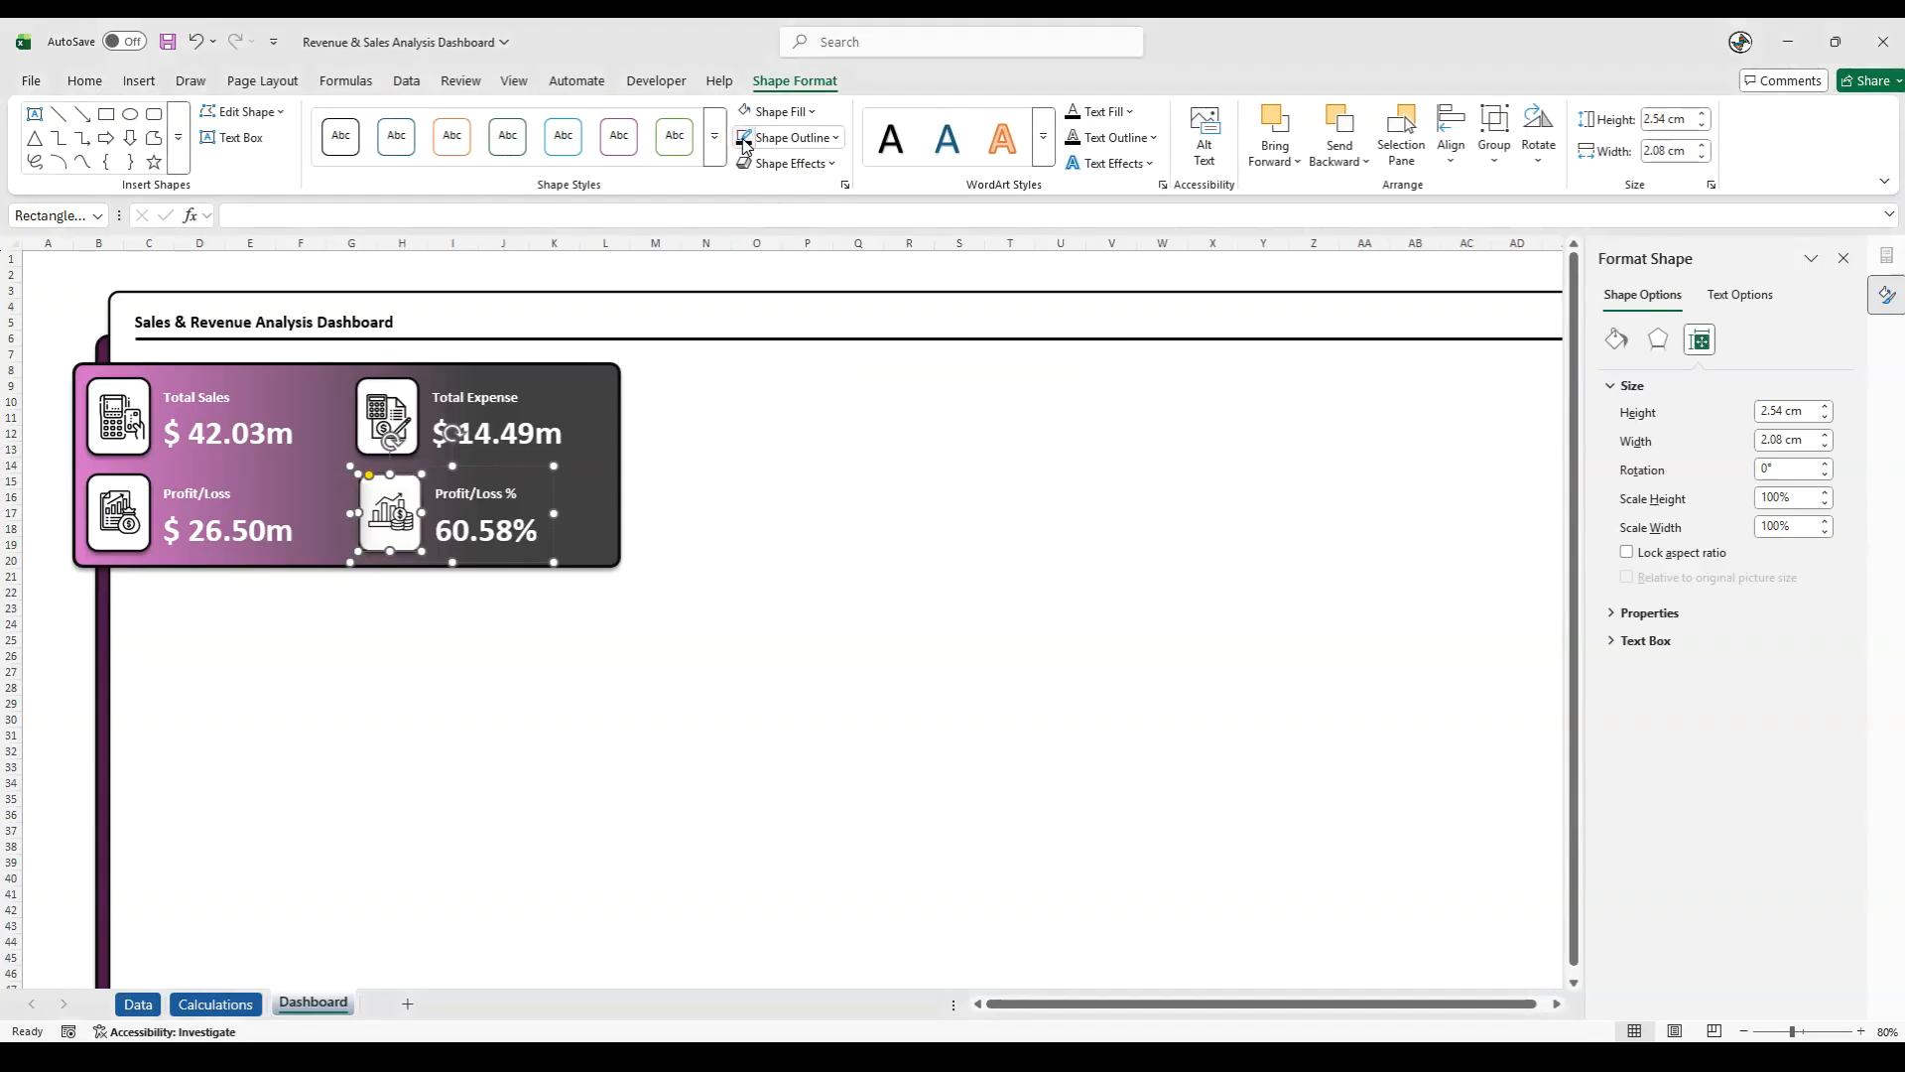
left_click(786, 162)
mouse_move(833, 253)
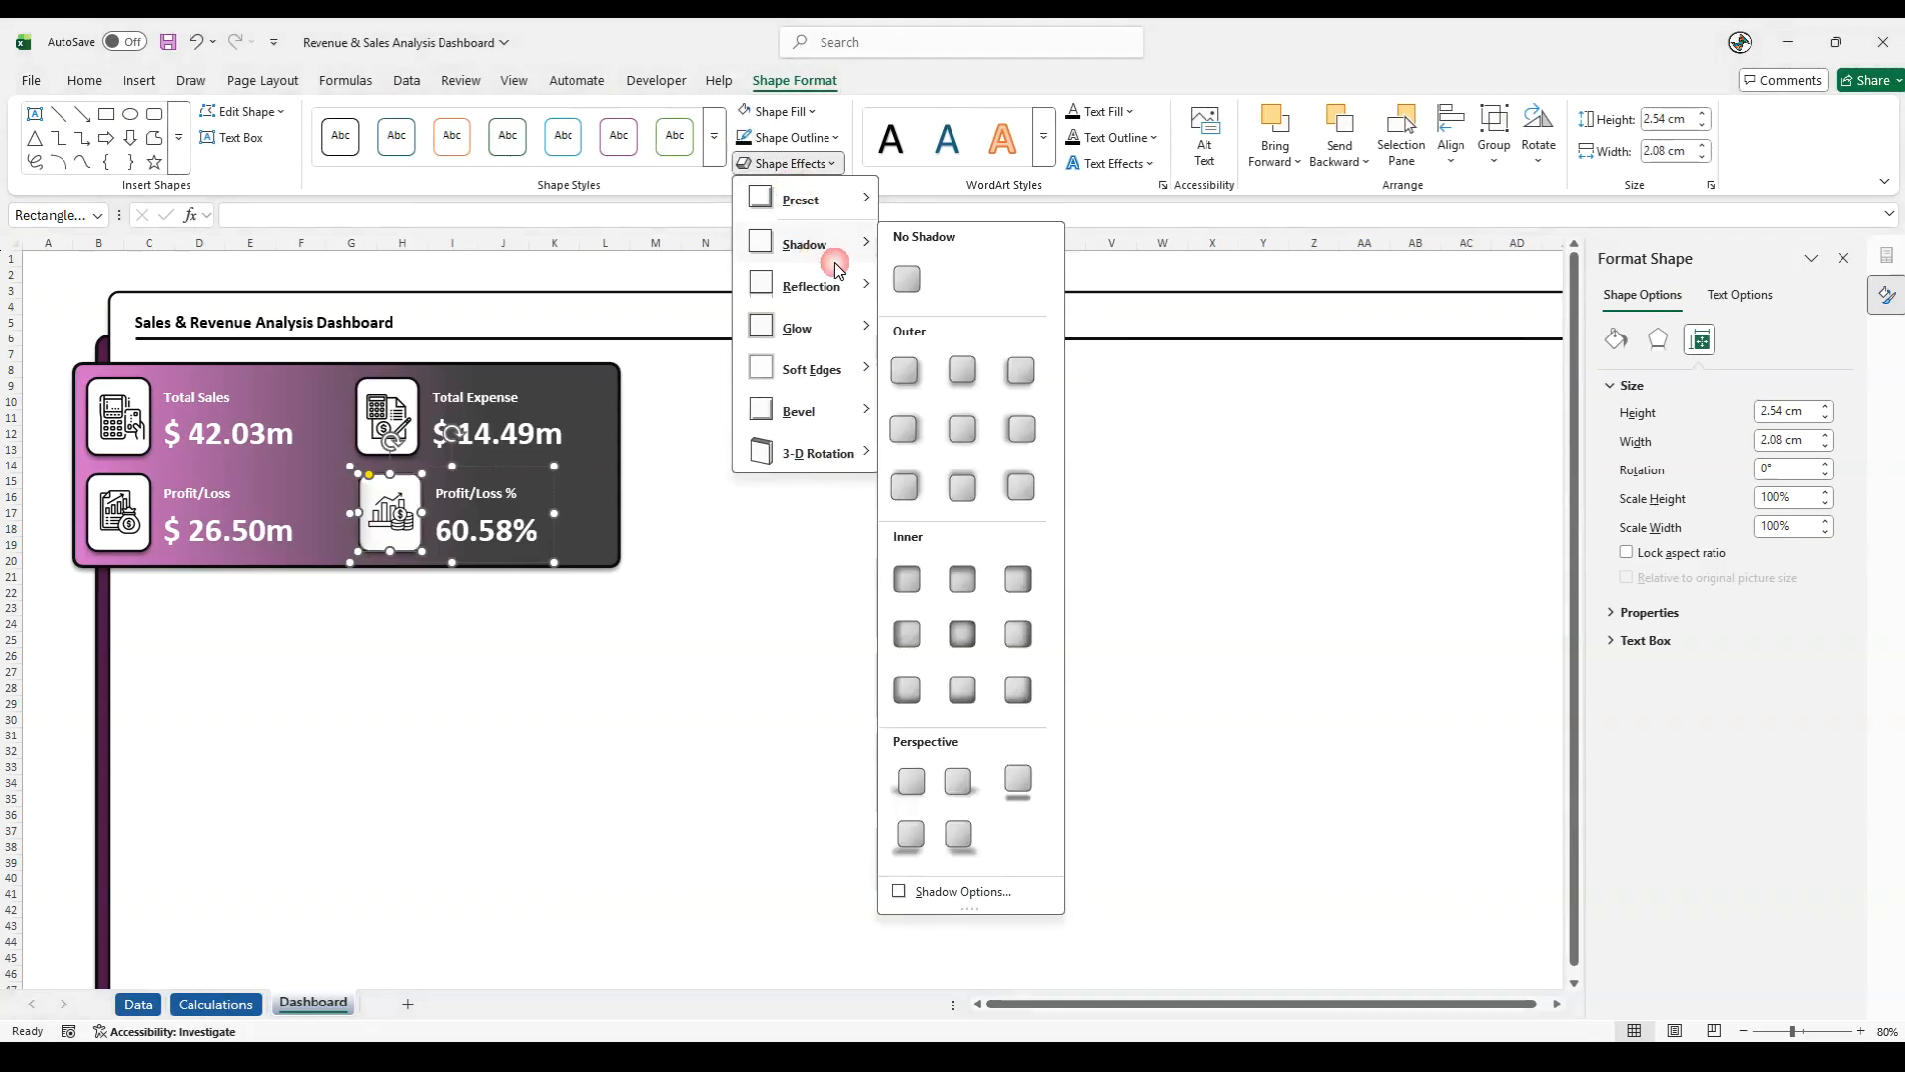
left_click(962, 429)
- Apply the second preset shape effect and the centred outer shadow to the Total Expense card's white icon tile
left_click(417, 385)
left_click(416, 384)
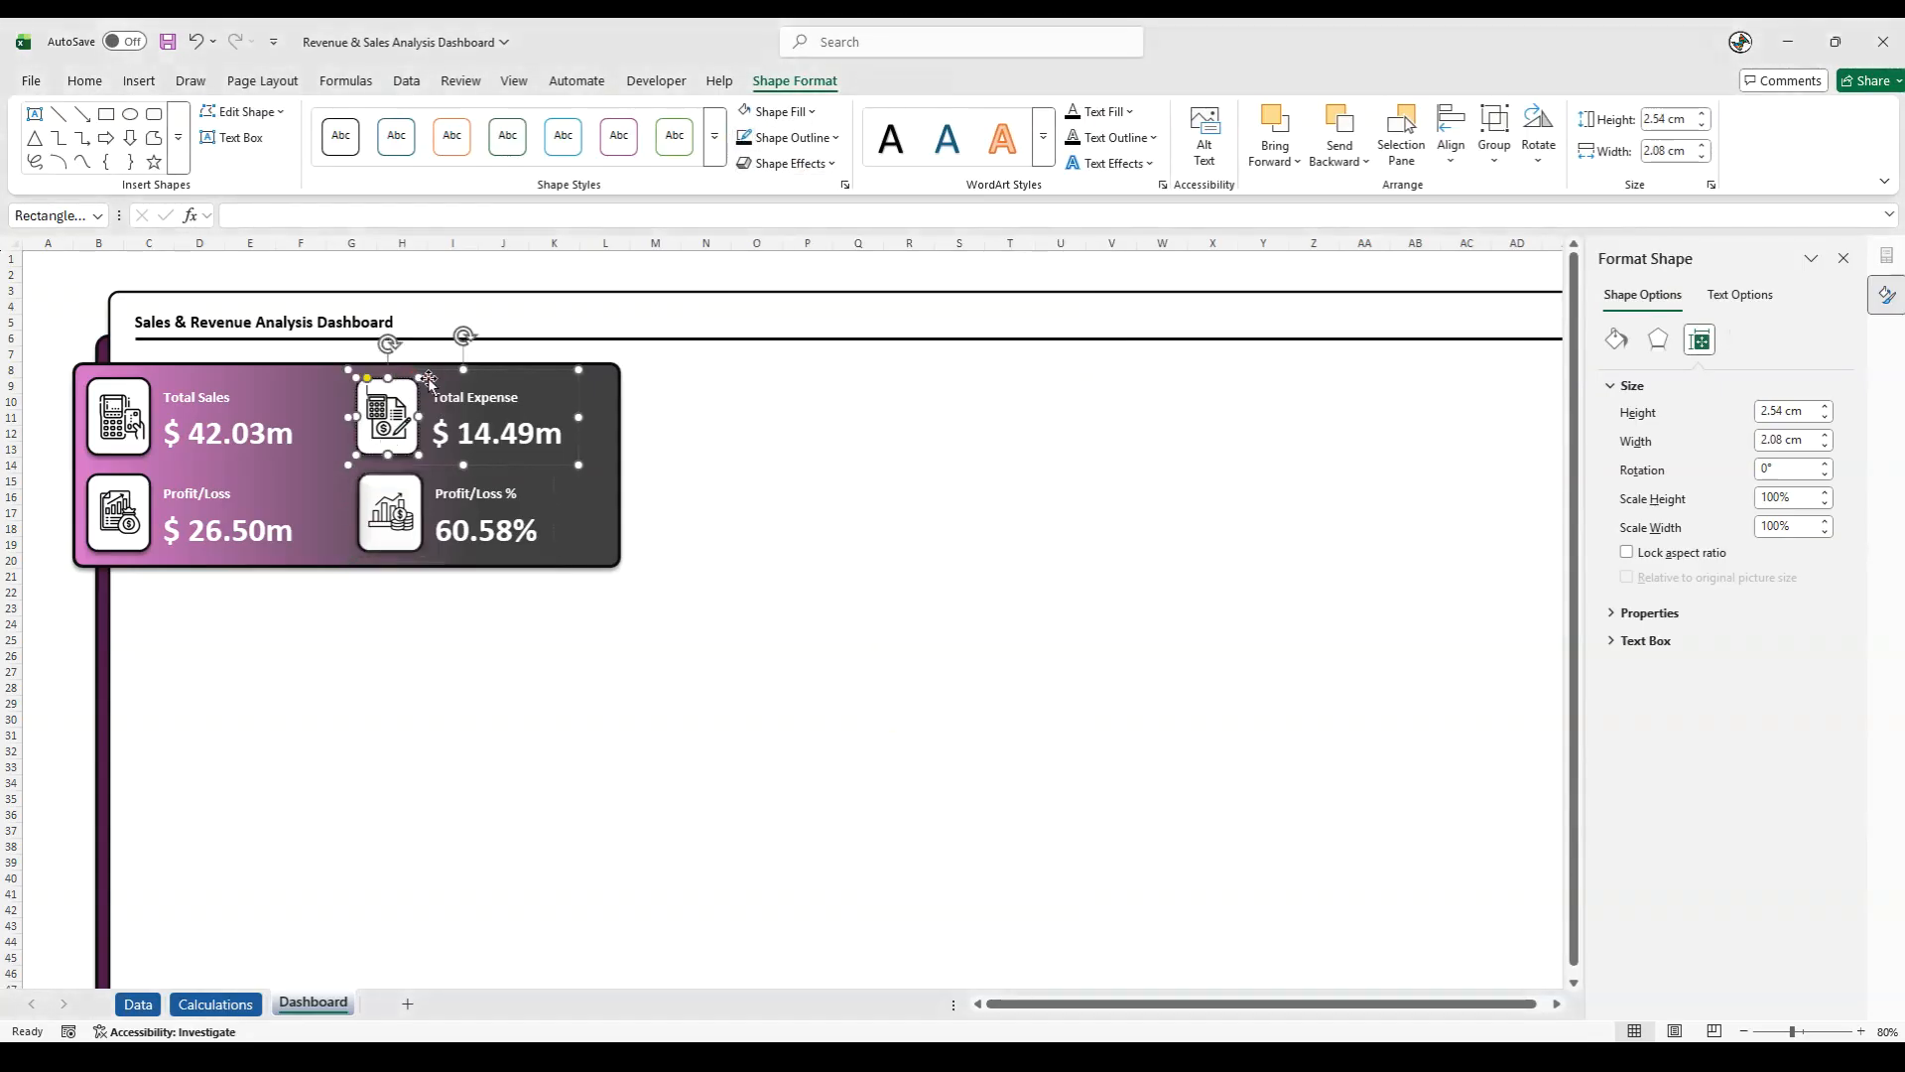
left_click(775, 168)
mouse_move(793, 206)
left_click(965, 333)
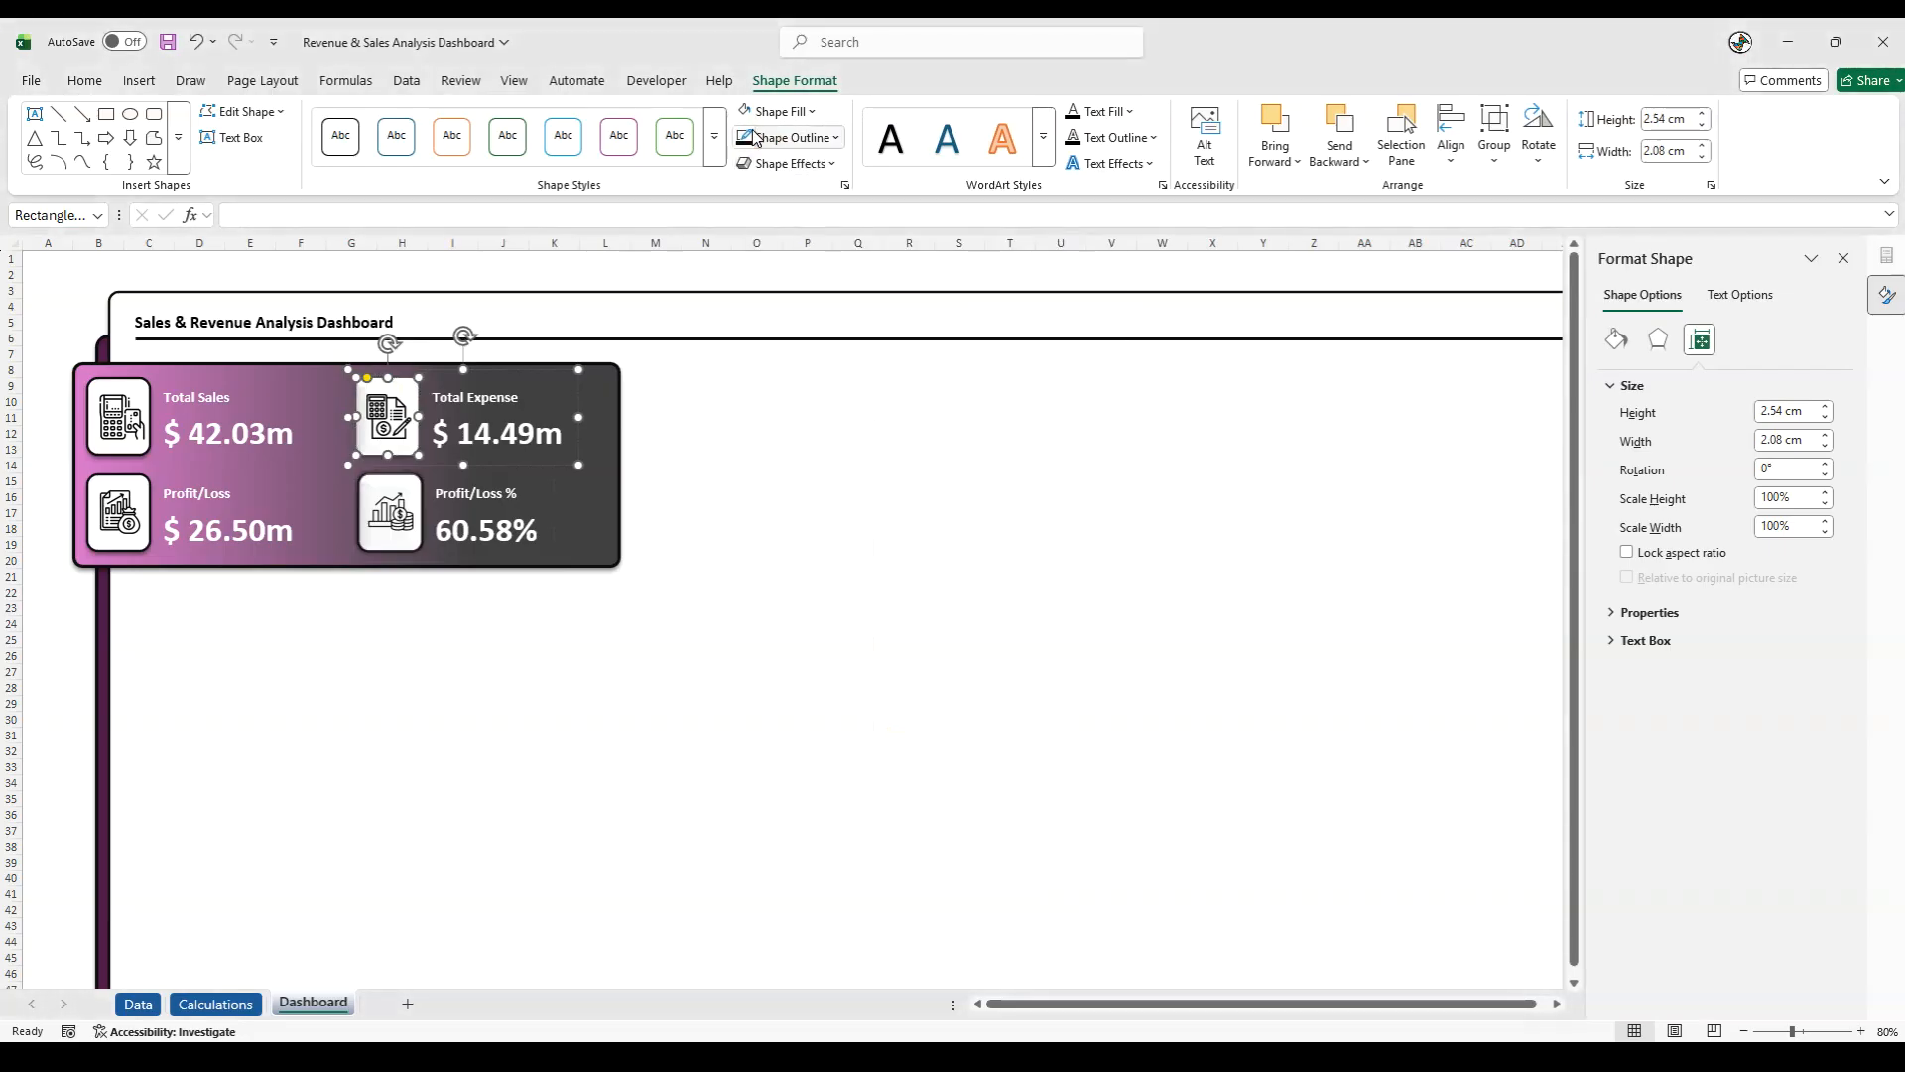
left_click(784, 163)
mouse_move(800, 243)
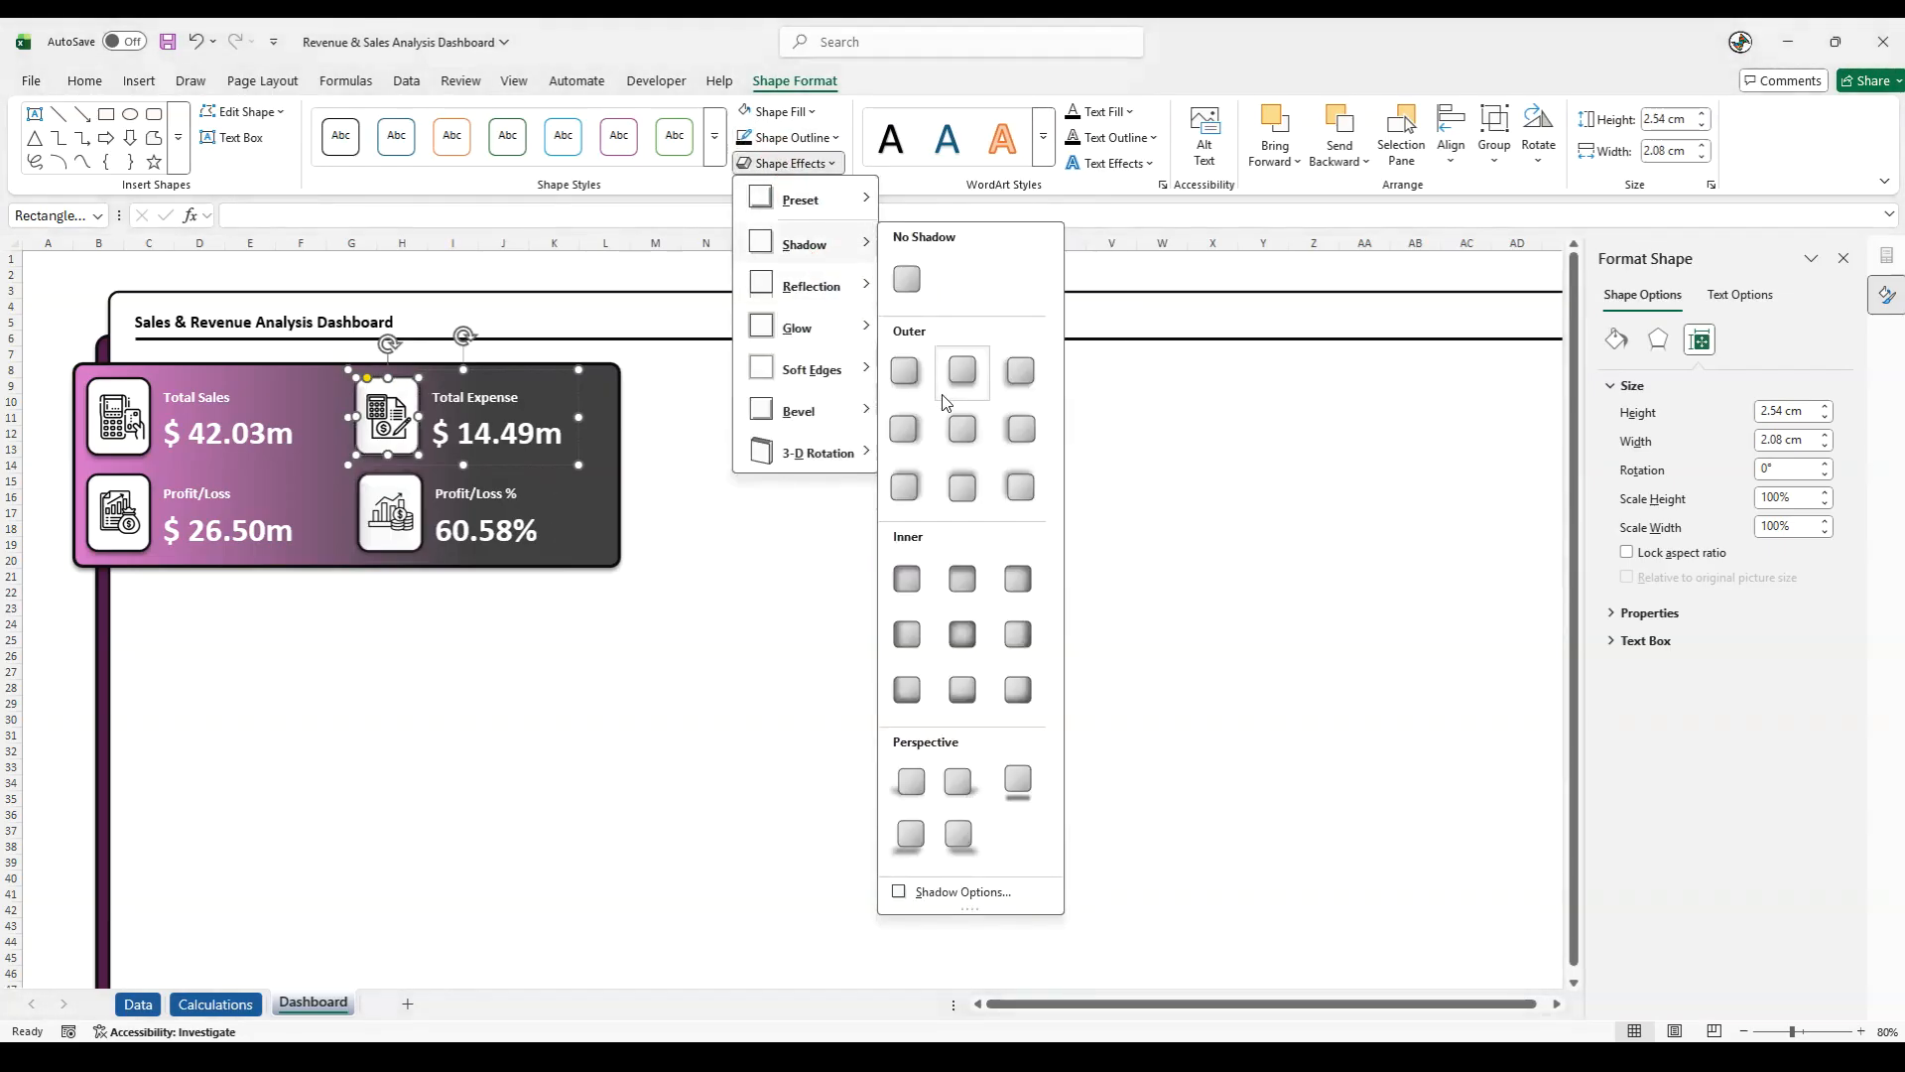
left_click(939, 415)
- Apply the second preset shape effect and the centred outer shadow to the Total Sales card's white icon tile
left_click(145, 392)
left_click(145, 386)
left_click(789, 163)
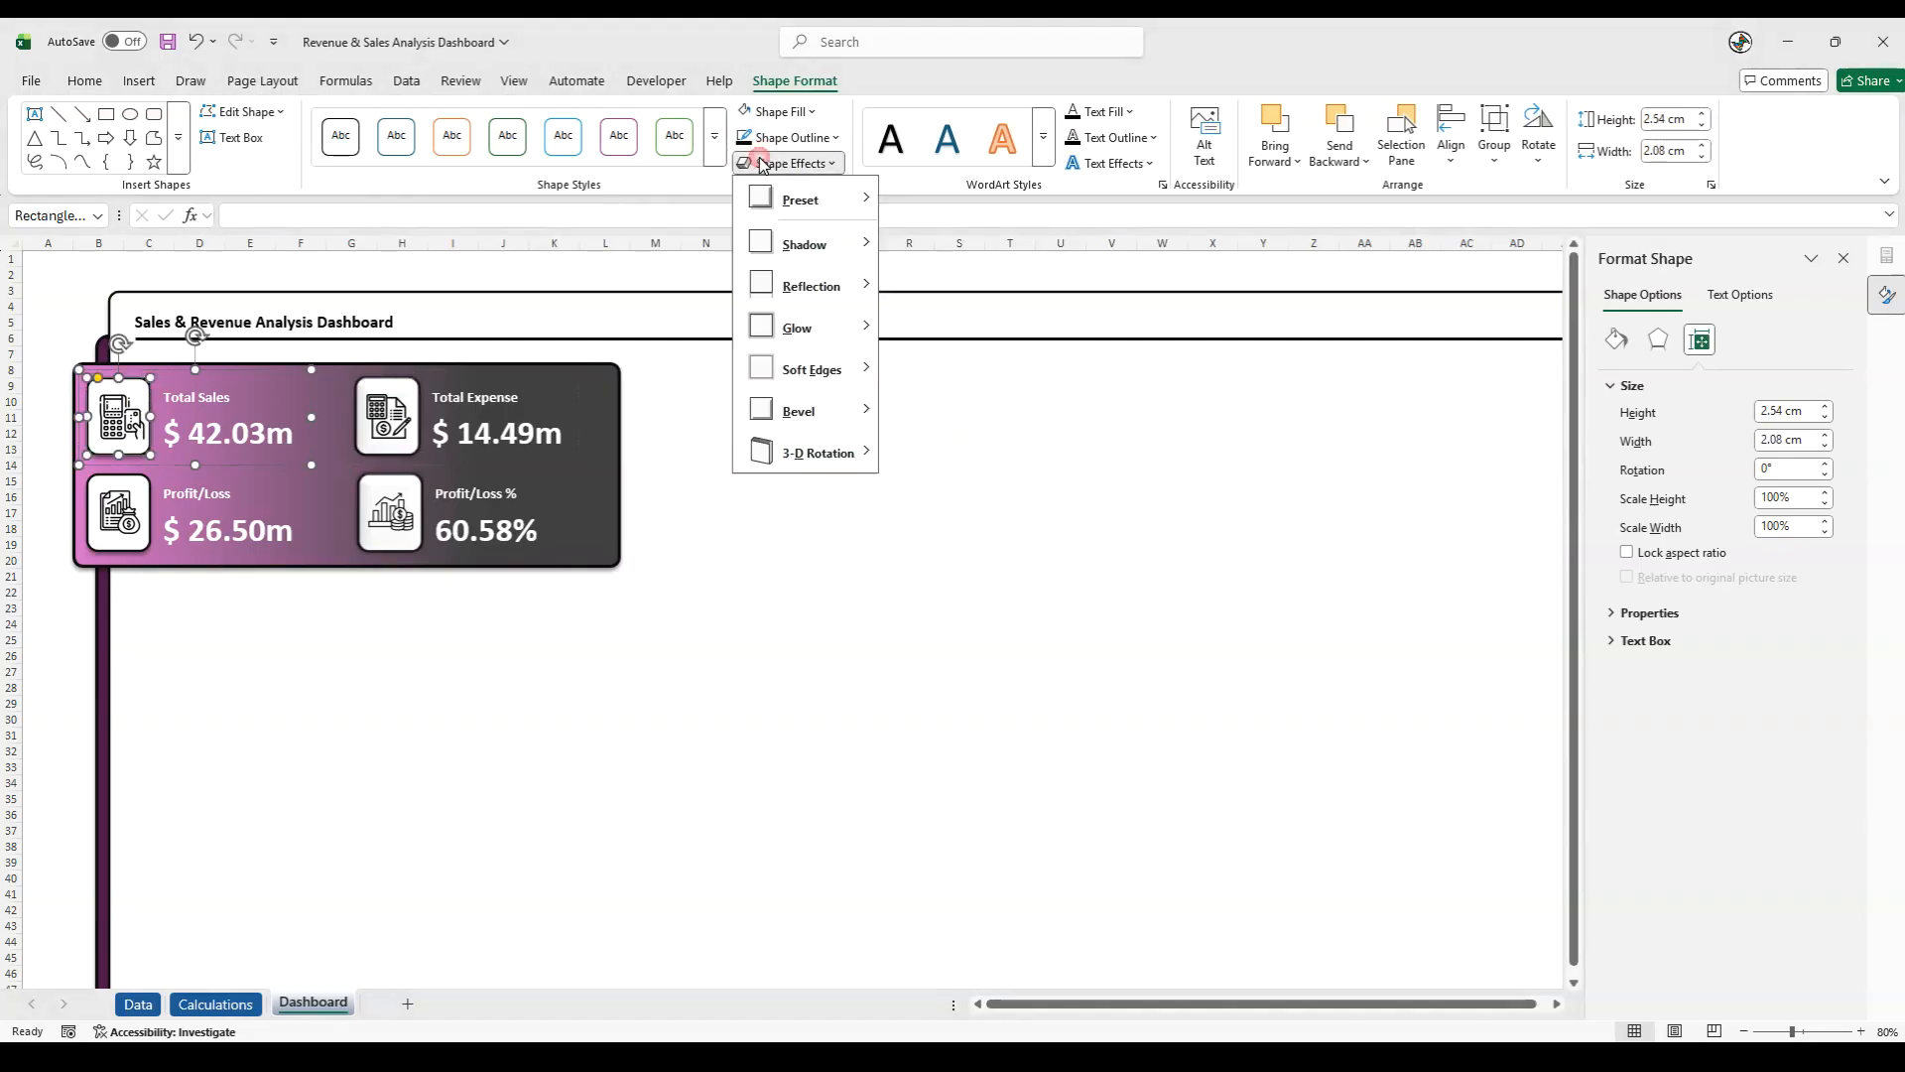
mouse_move(853, 198)
left_click(962, 331)
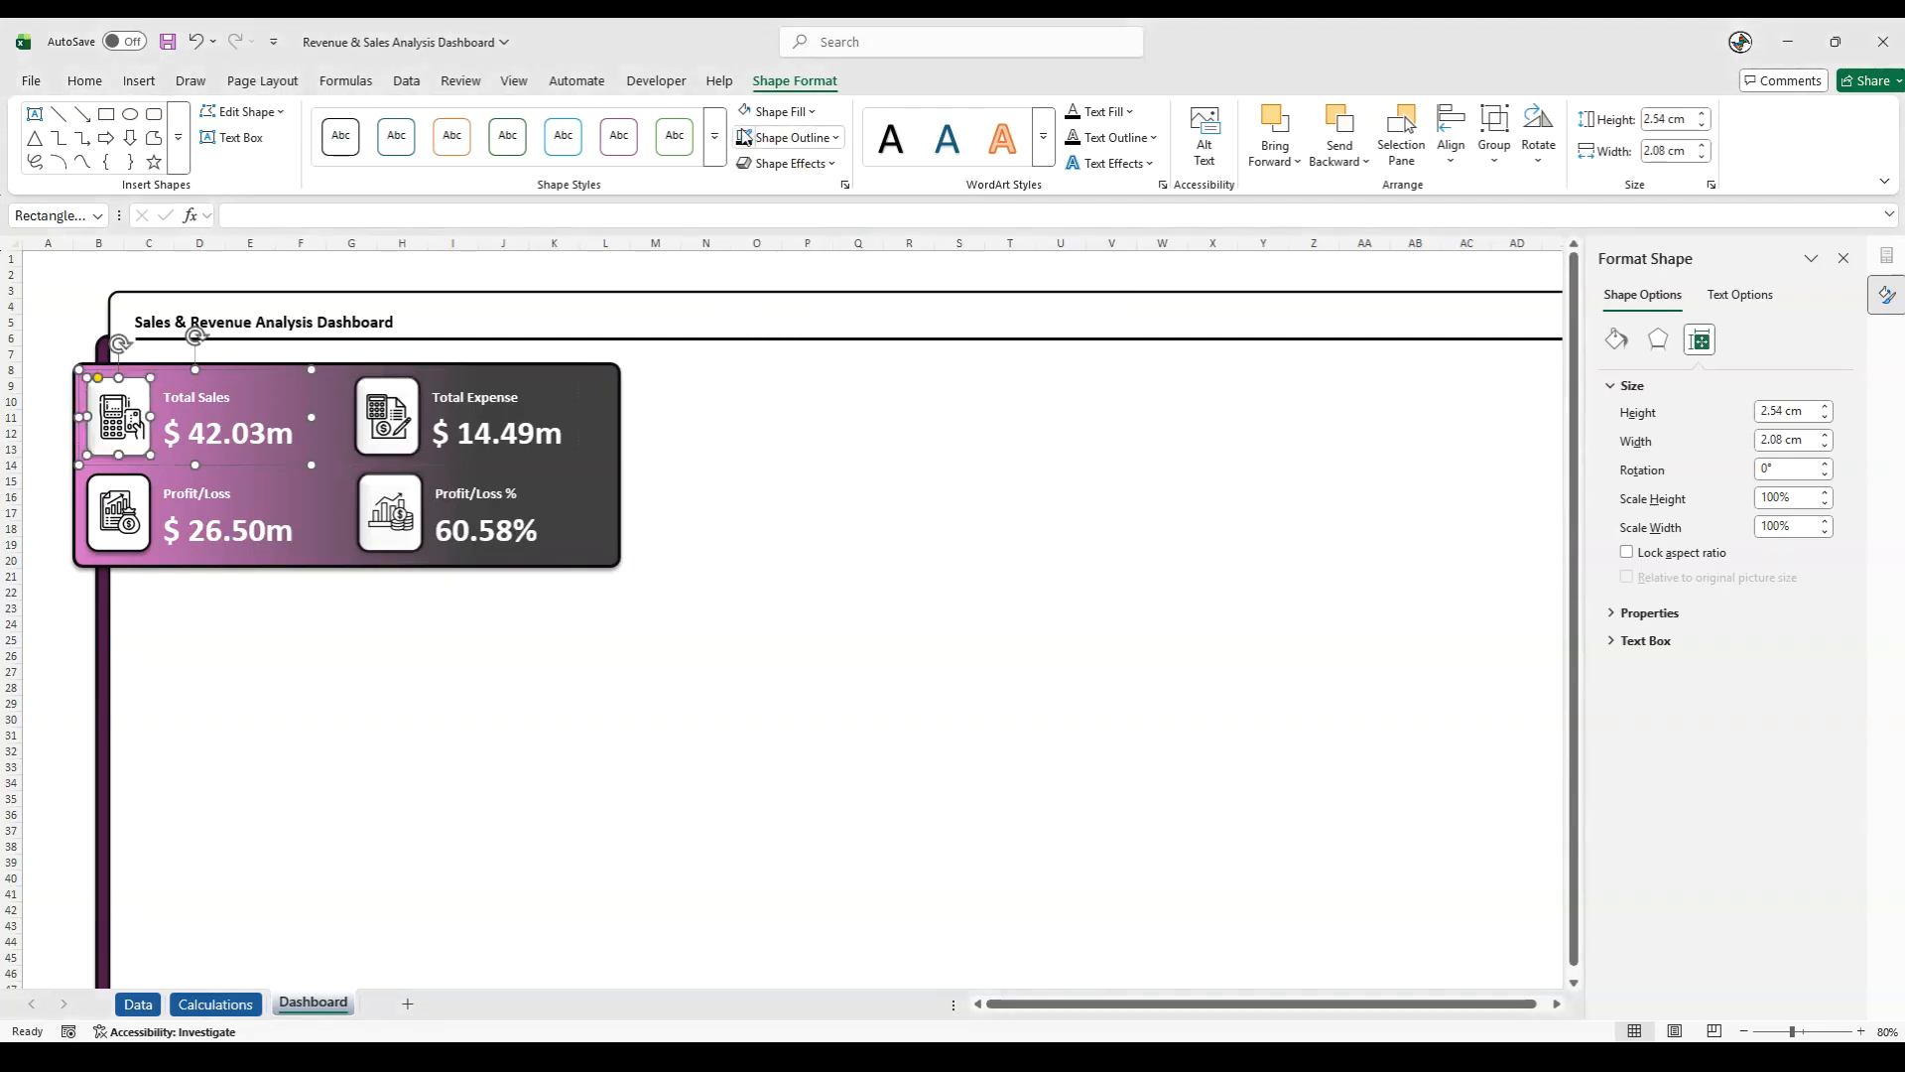
left_click(789, 163)
mouse_move(809, 244)
left_click(962, 428)
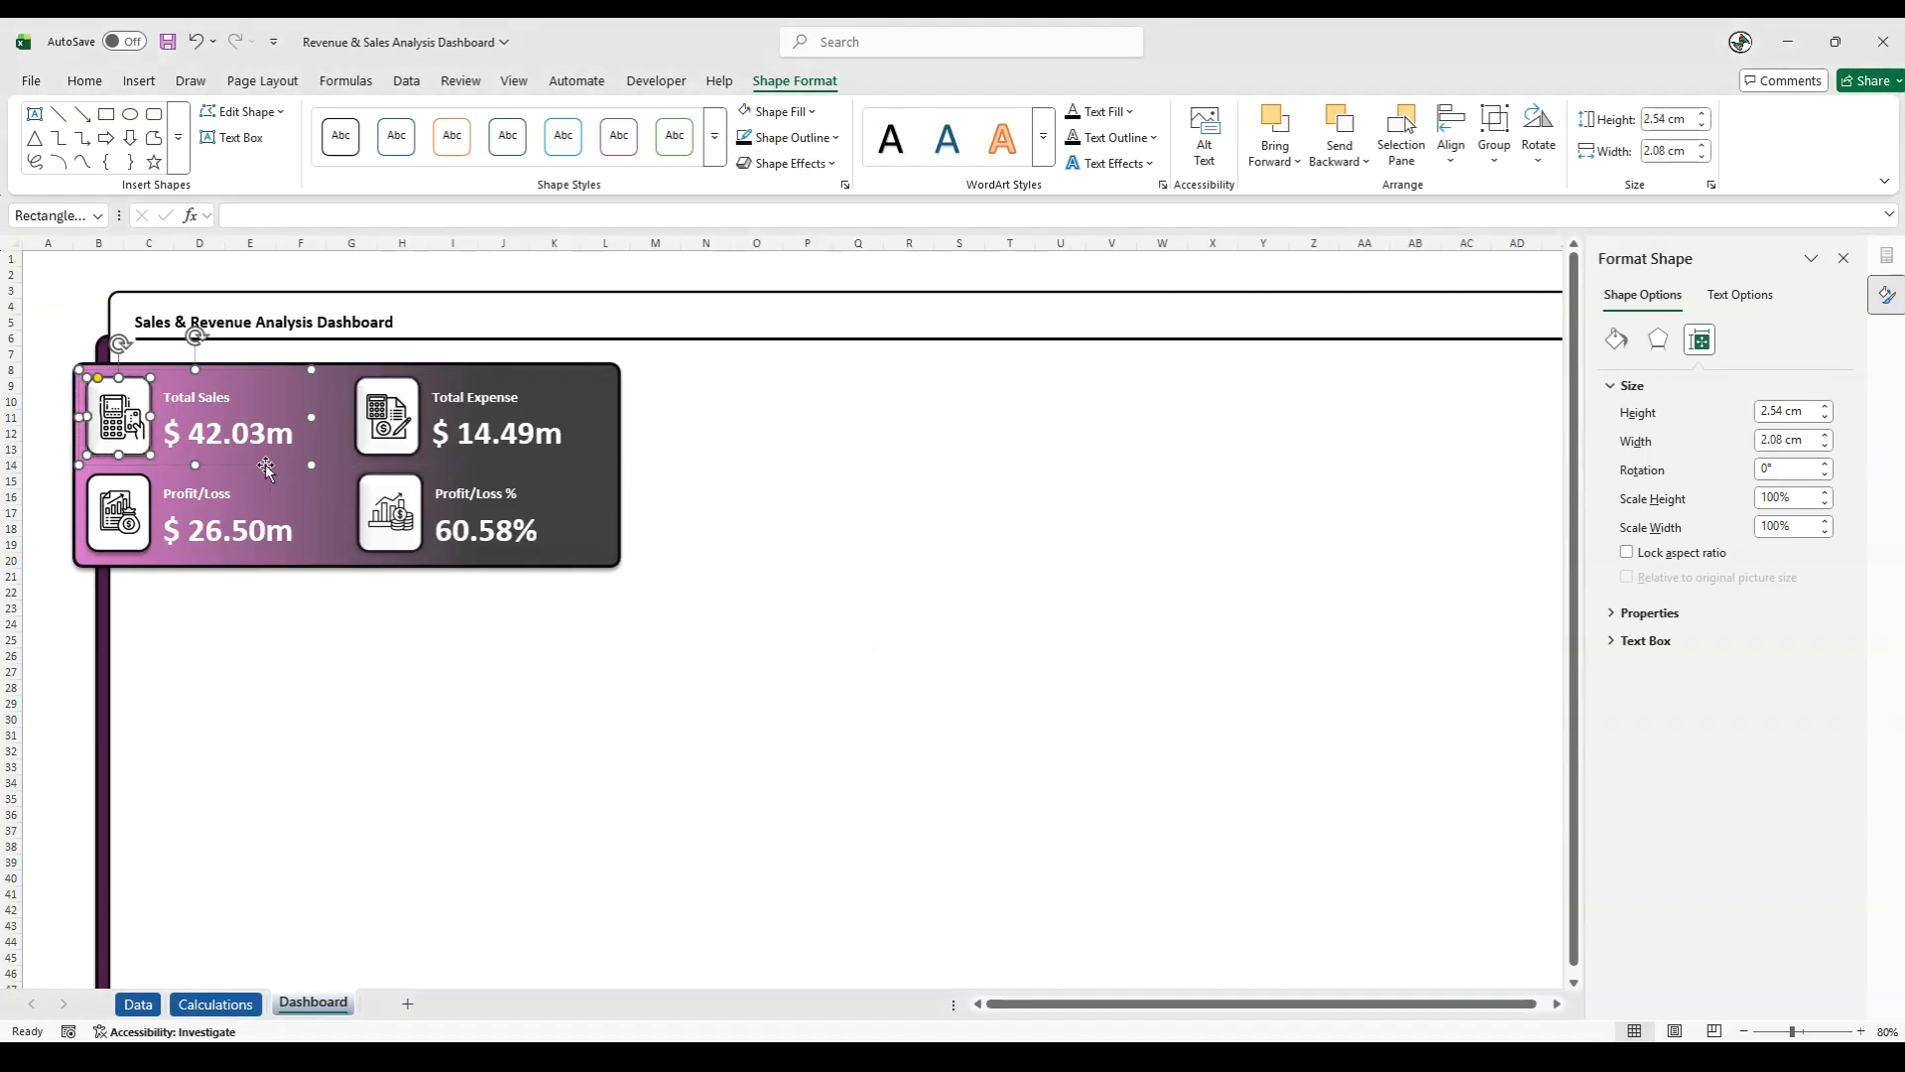
- Apply the second preset shape effect and the centred outer shadow to the Profit/Loss card's white icon tile
left_click(146, 490)
left_click(146, 491)
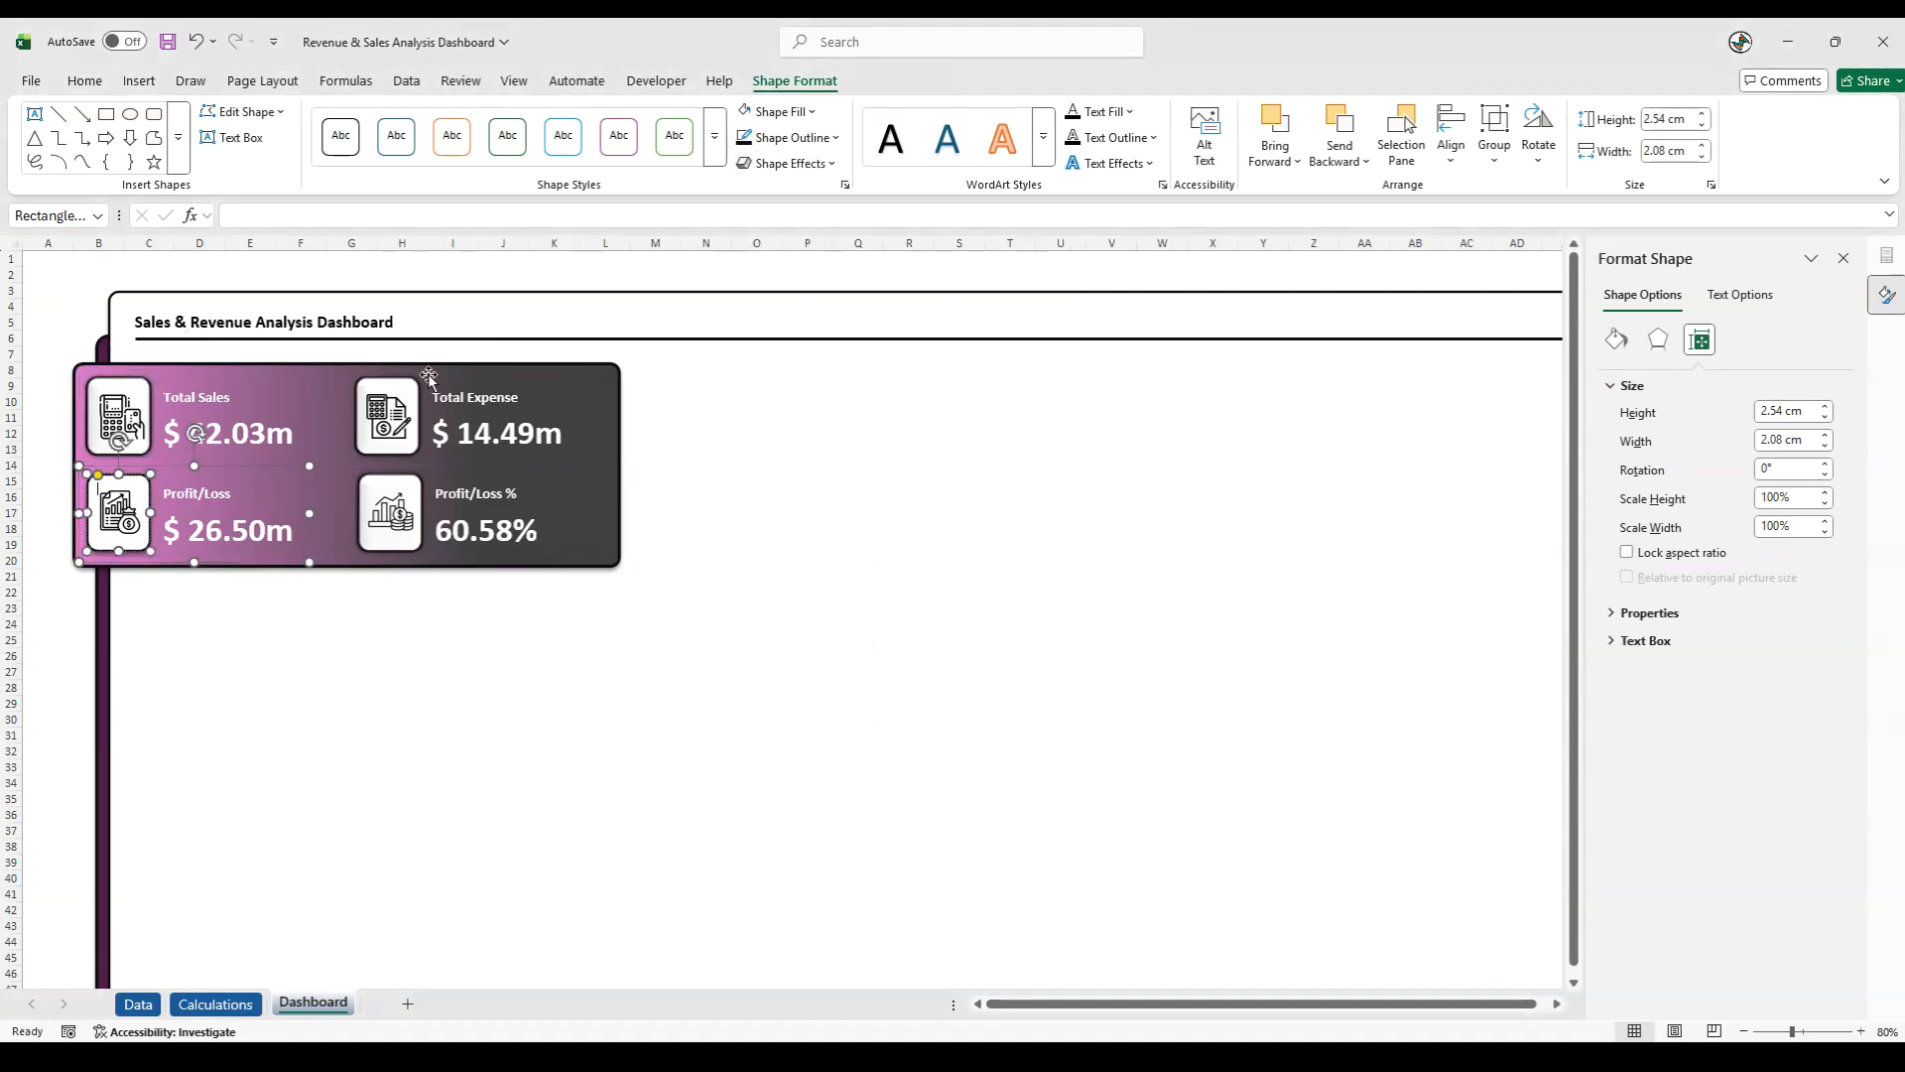
left_click(784, 163)
mouse_move(809, 195)
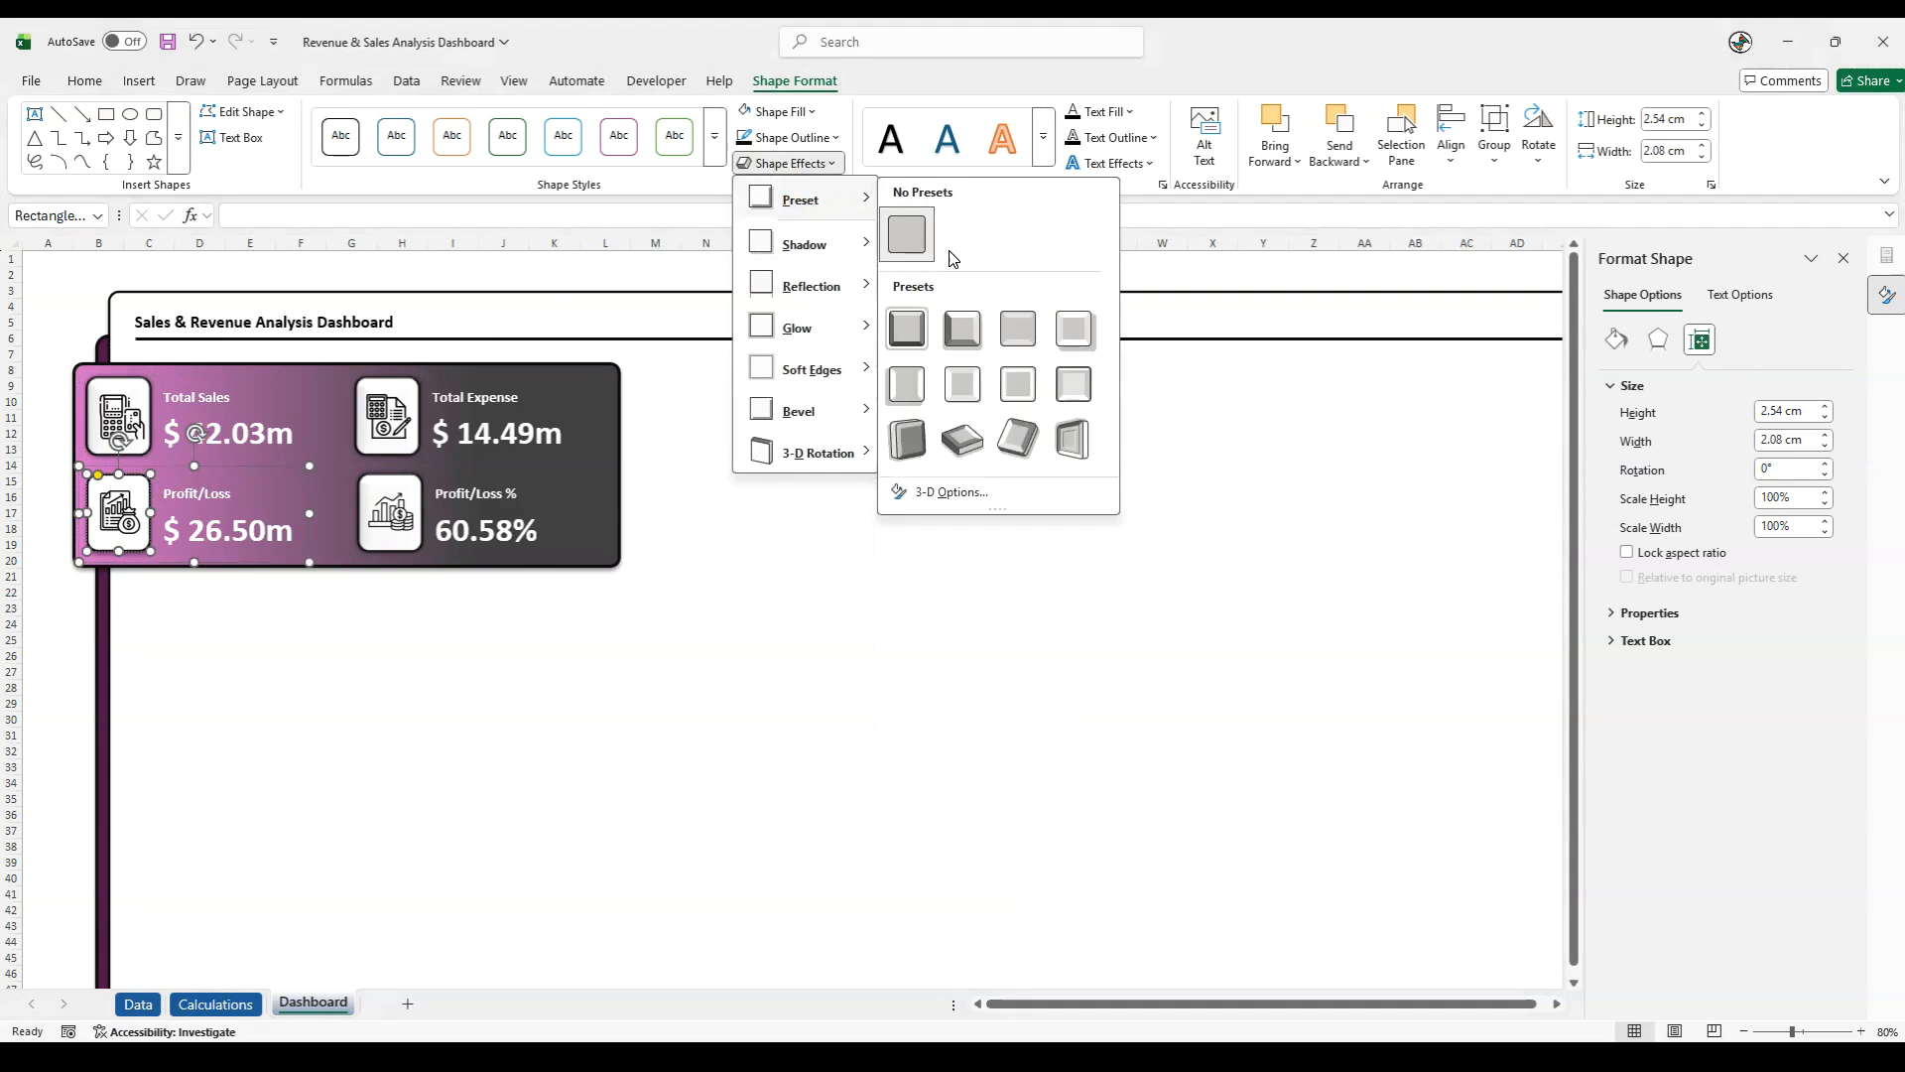
left_click(944, 313)
left_click(784, 162)
mouse_move(809, 242)
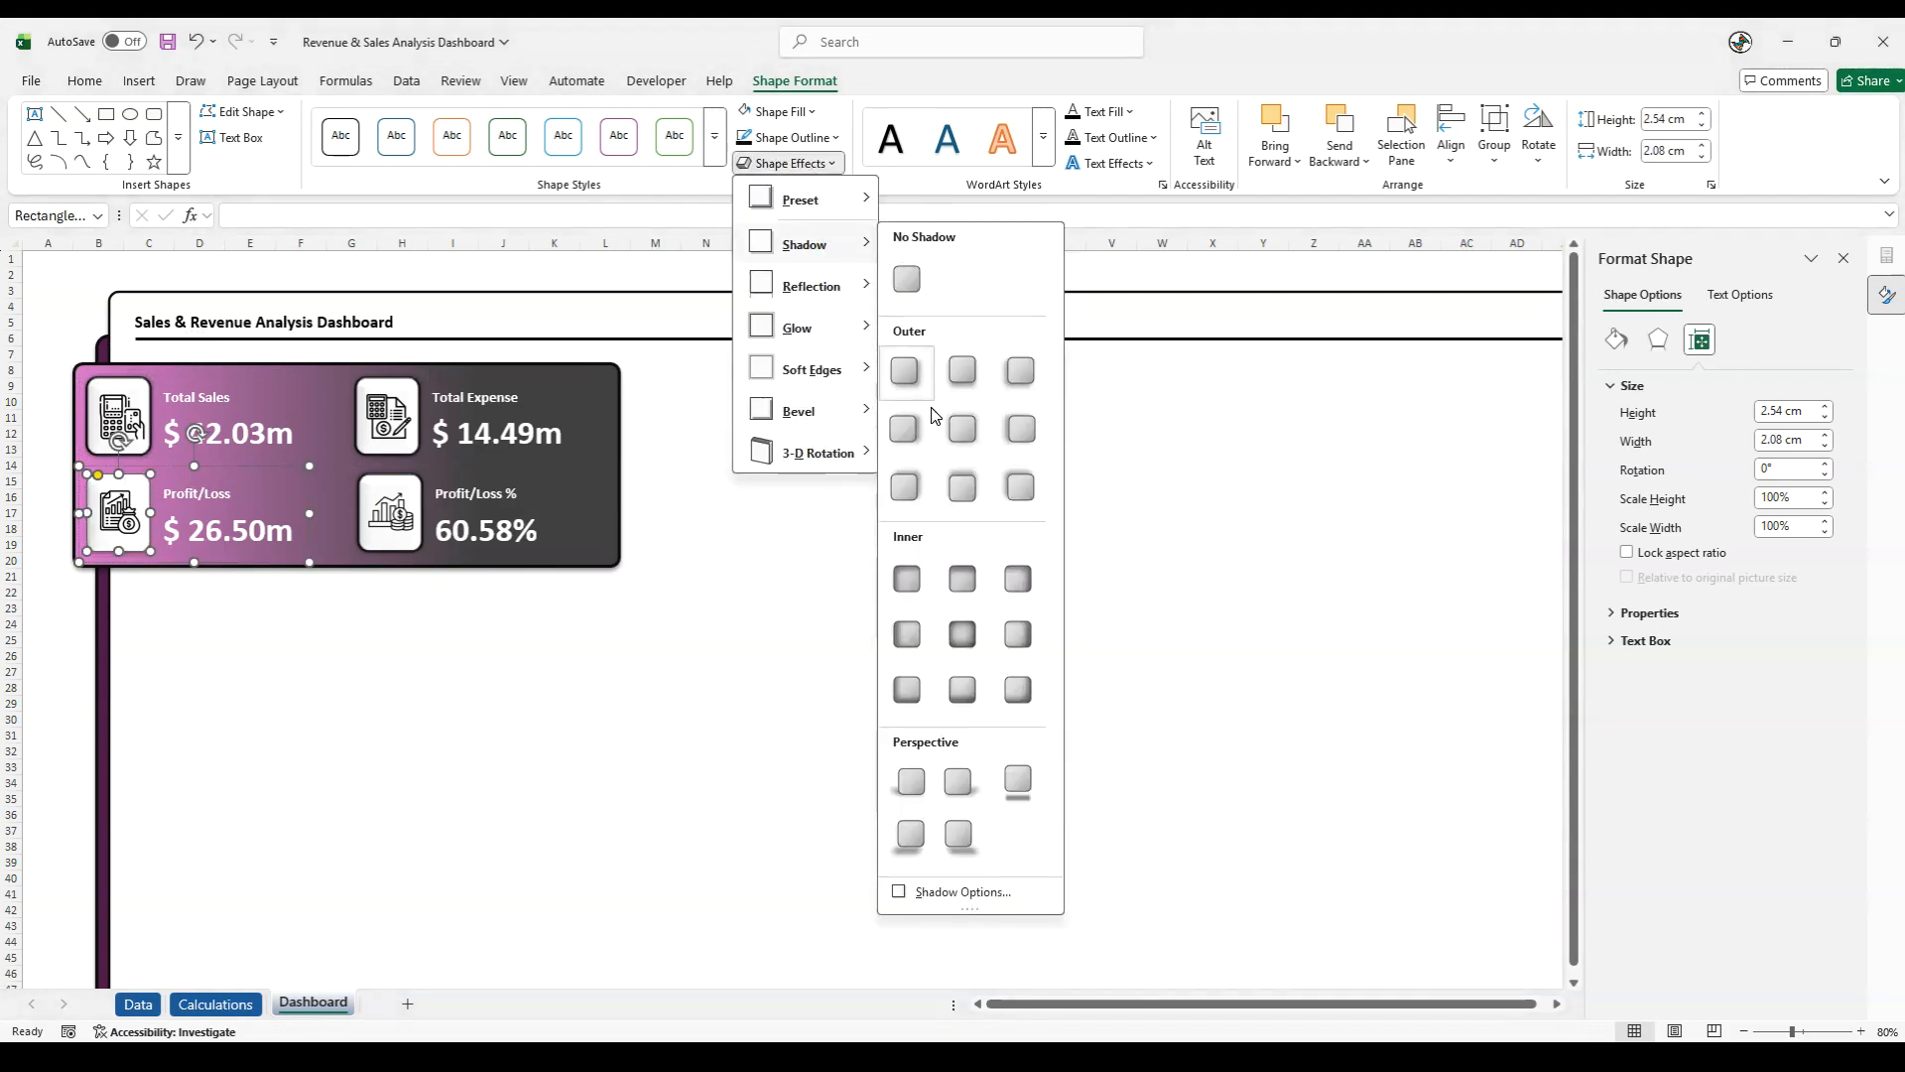
left_click(951, 421)
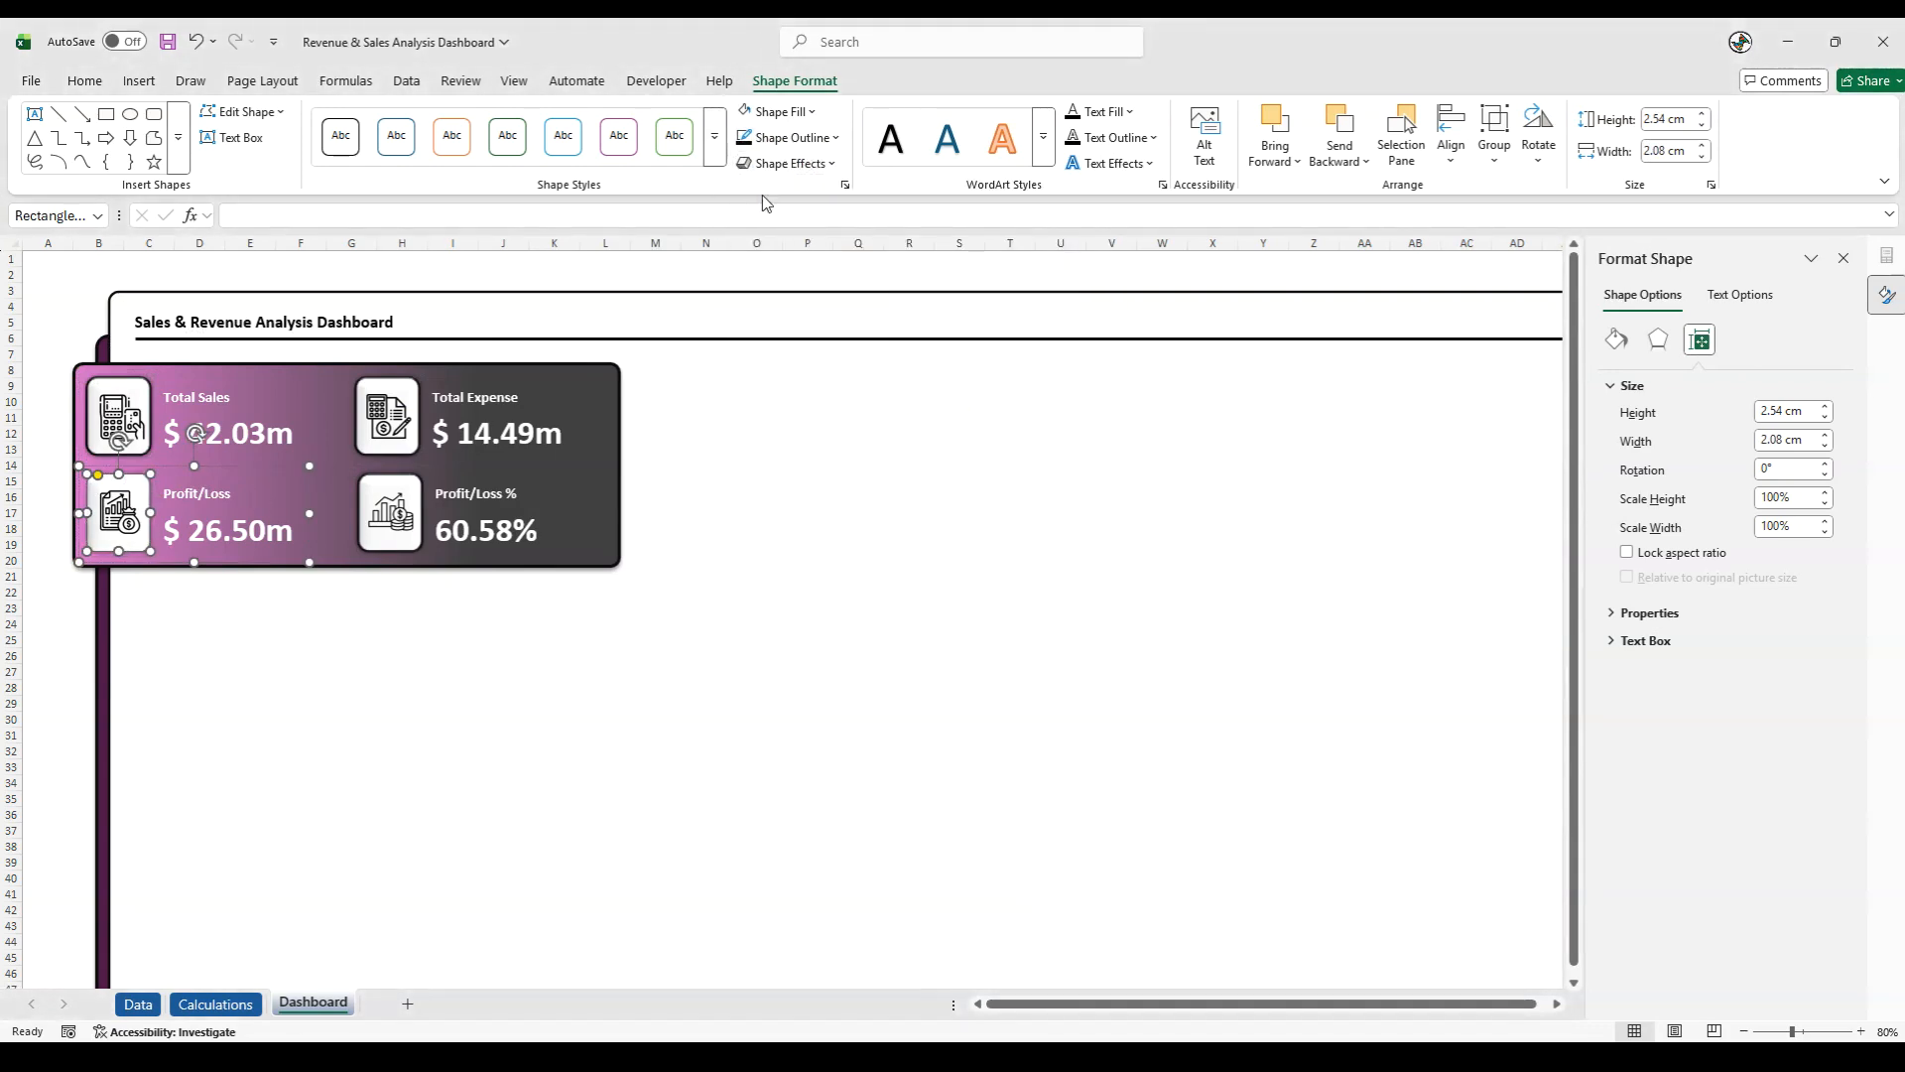
left_click(743, 137)
left_click(64, 673)
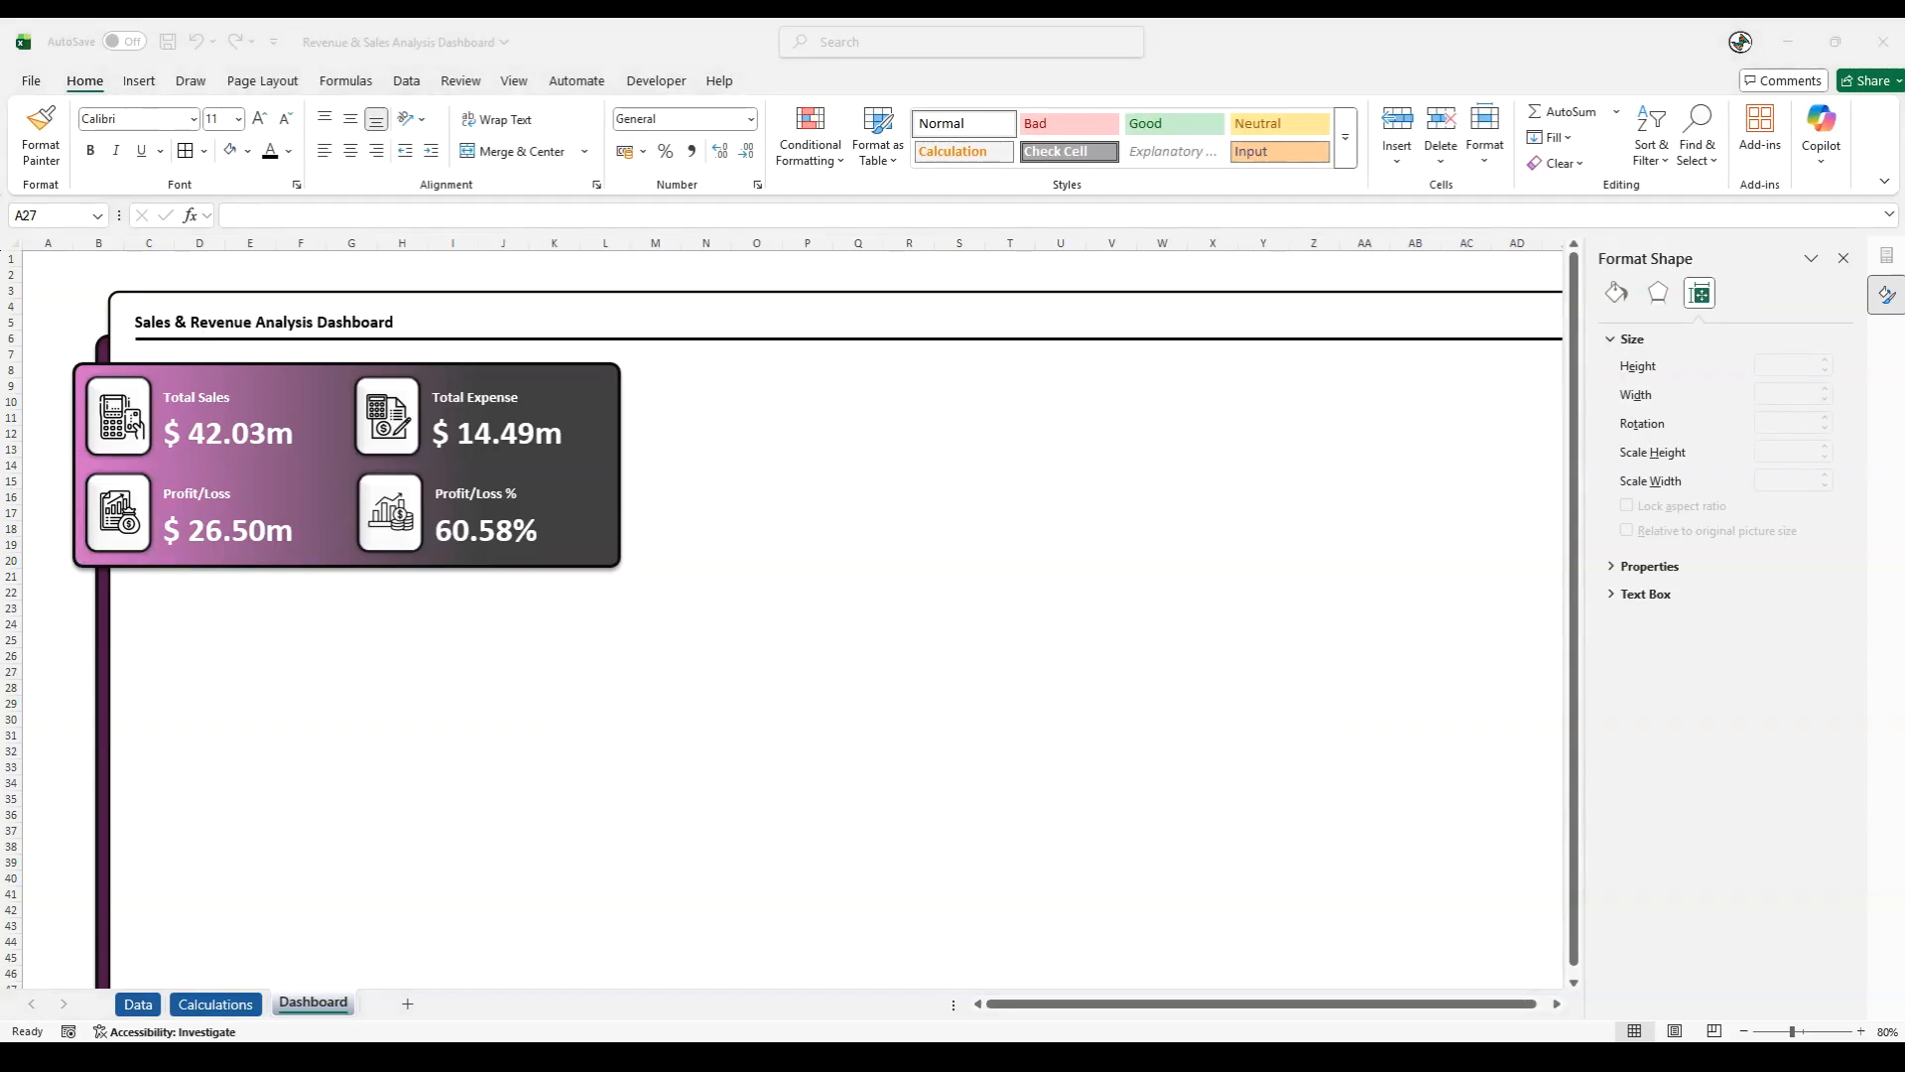
- Group the four KPI cards together with the gradient panel behind them
left_click(124, 424)
left_click(382, 422, "ctrl")
left_click(402, 549, "ctrl")
left_click(146, 537, "ctrl")
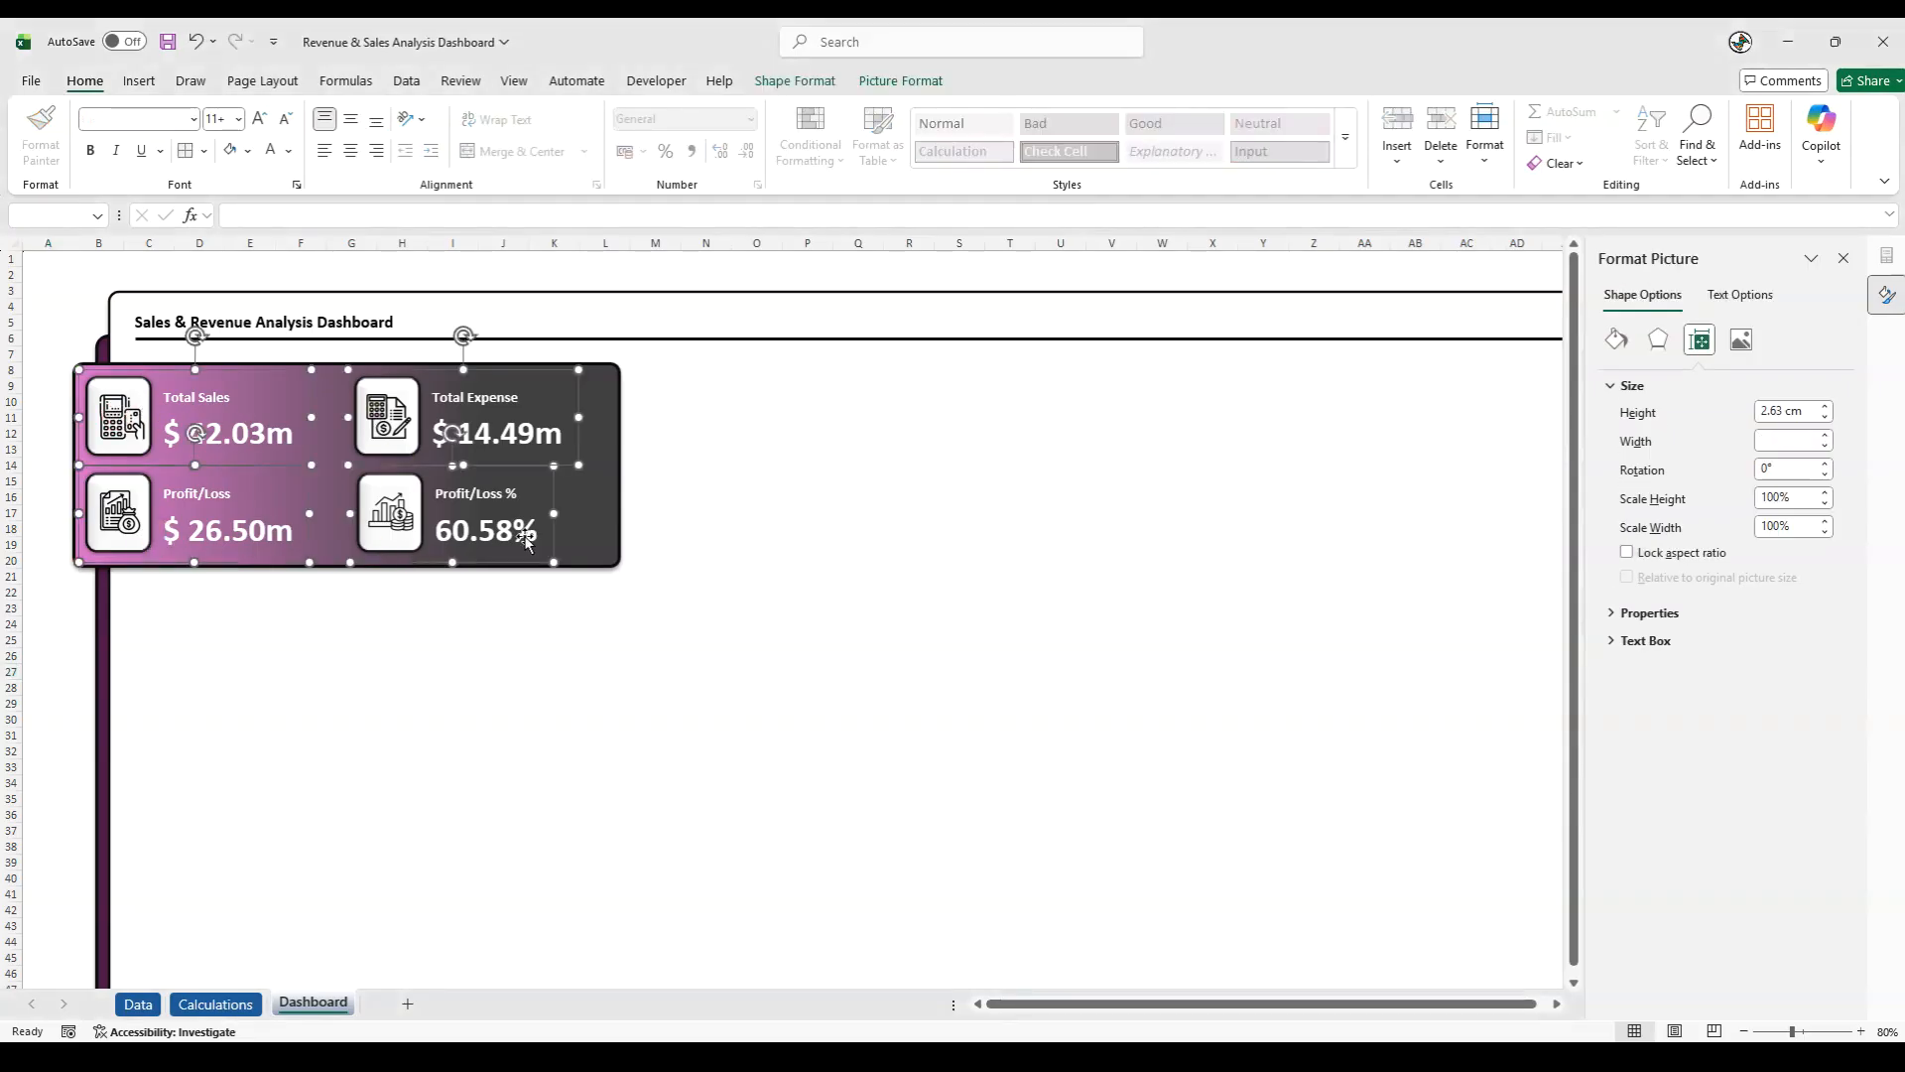
left_click(617, 523, "ctrl")
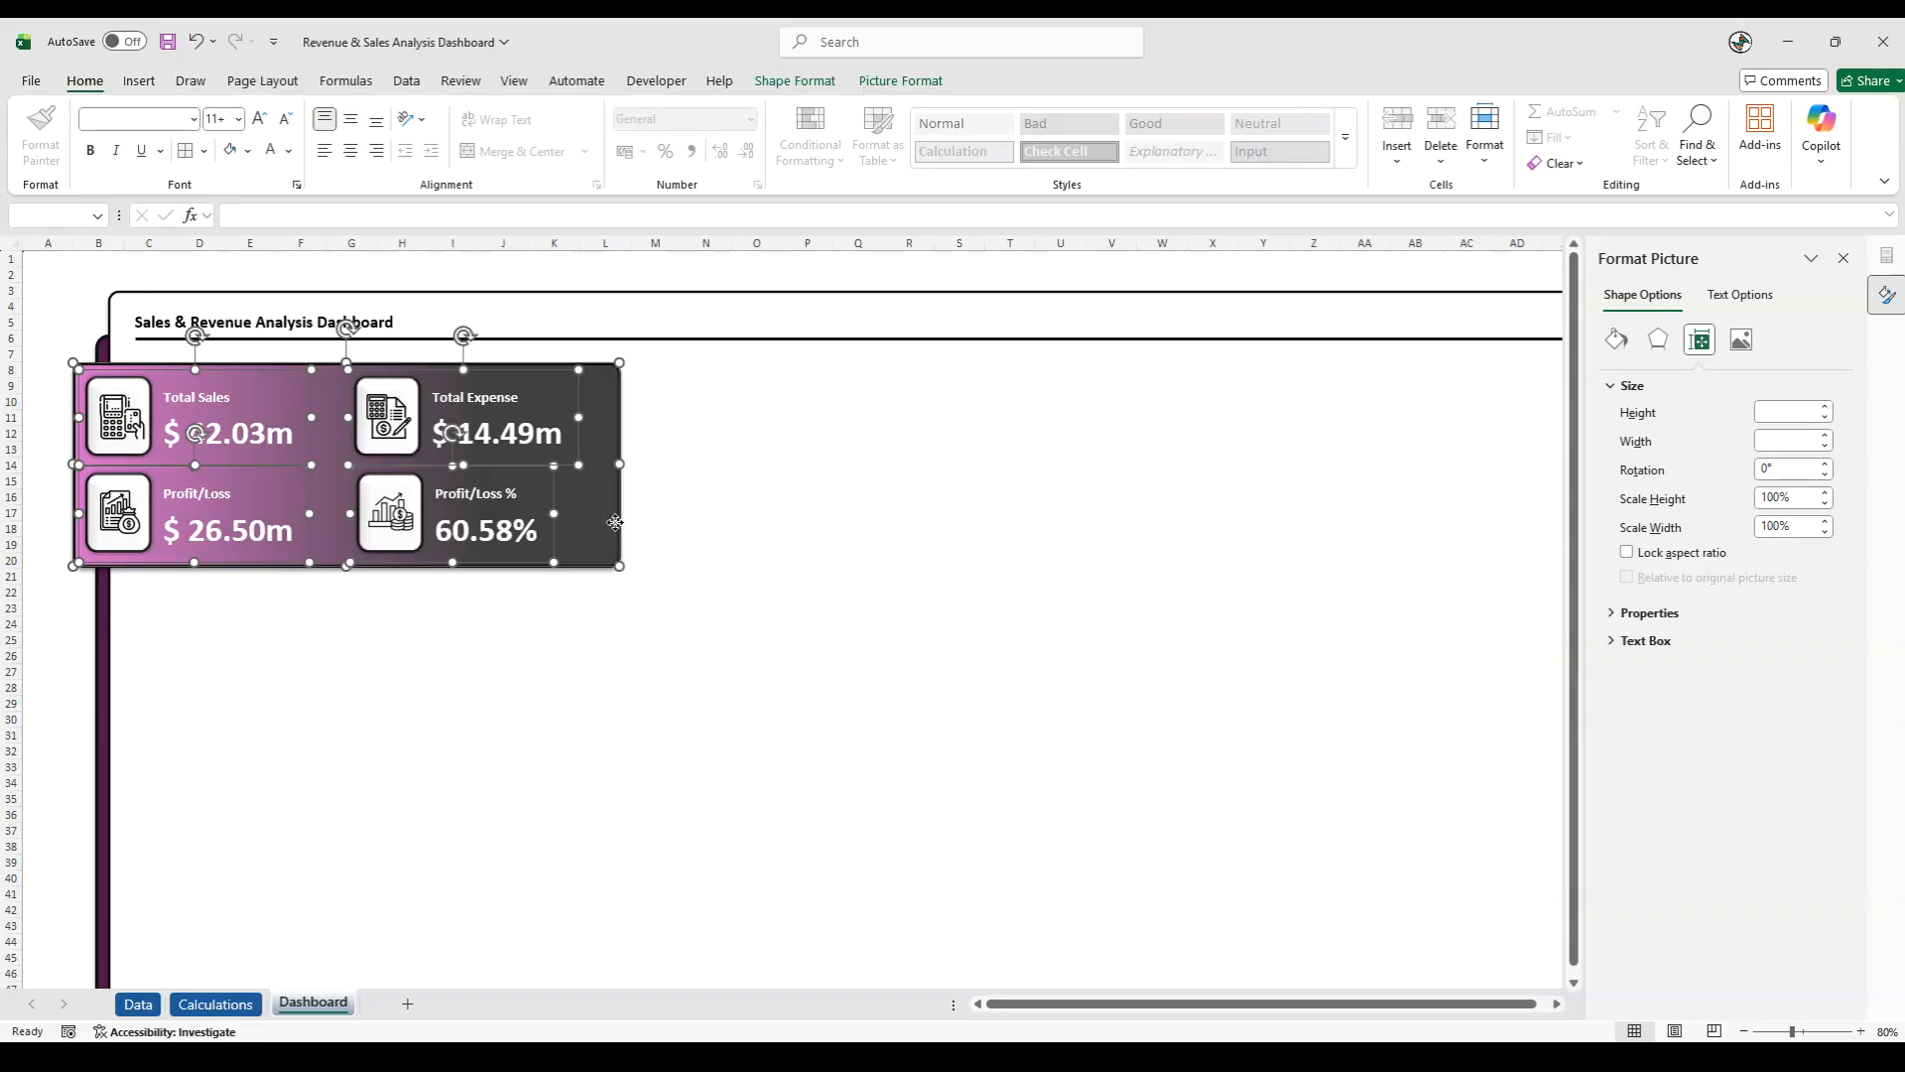
right_click(615, 523)
mouse_move(765, 693)
left_click(888, 694)
left_click(45, 670)
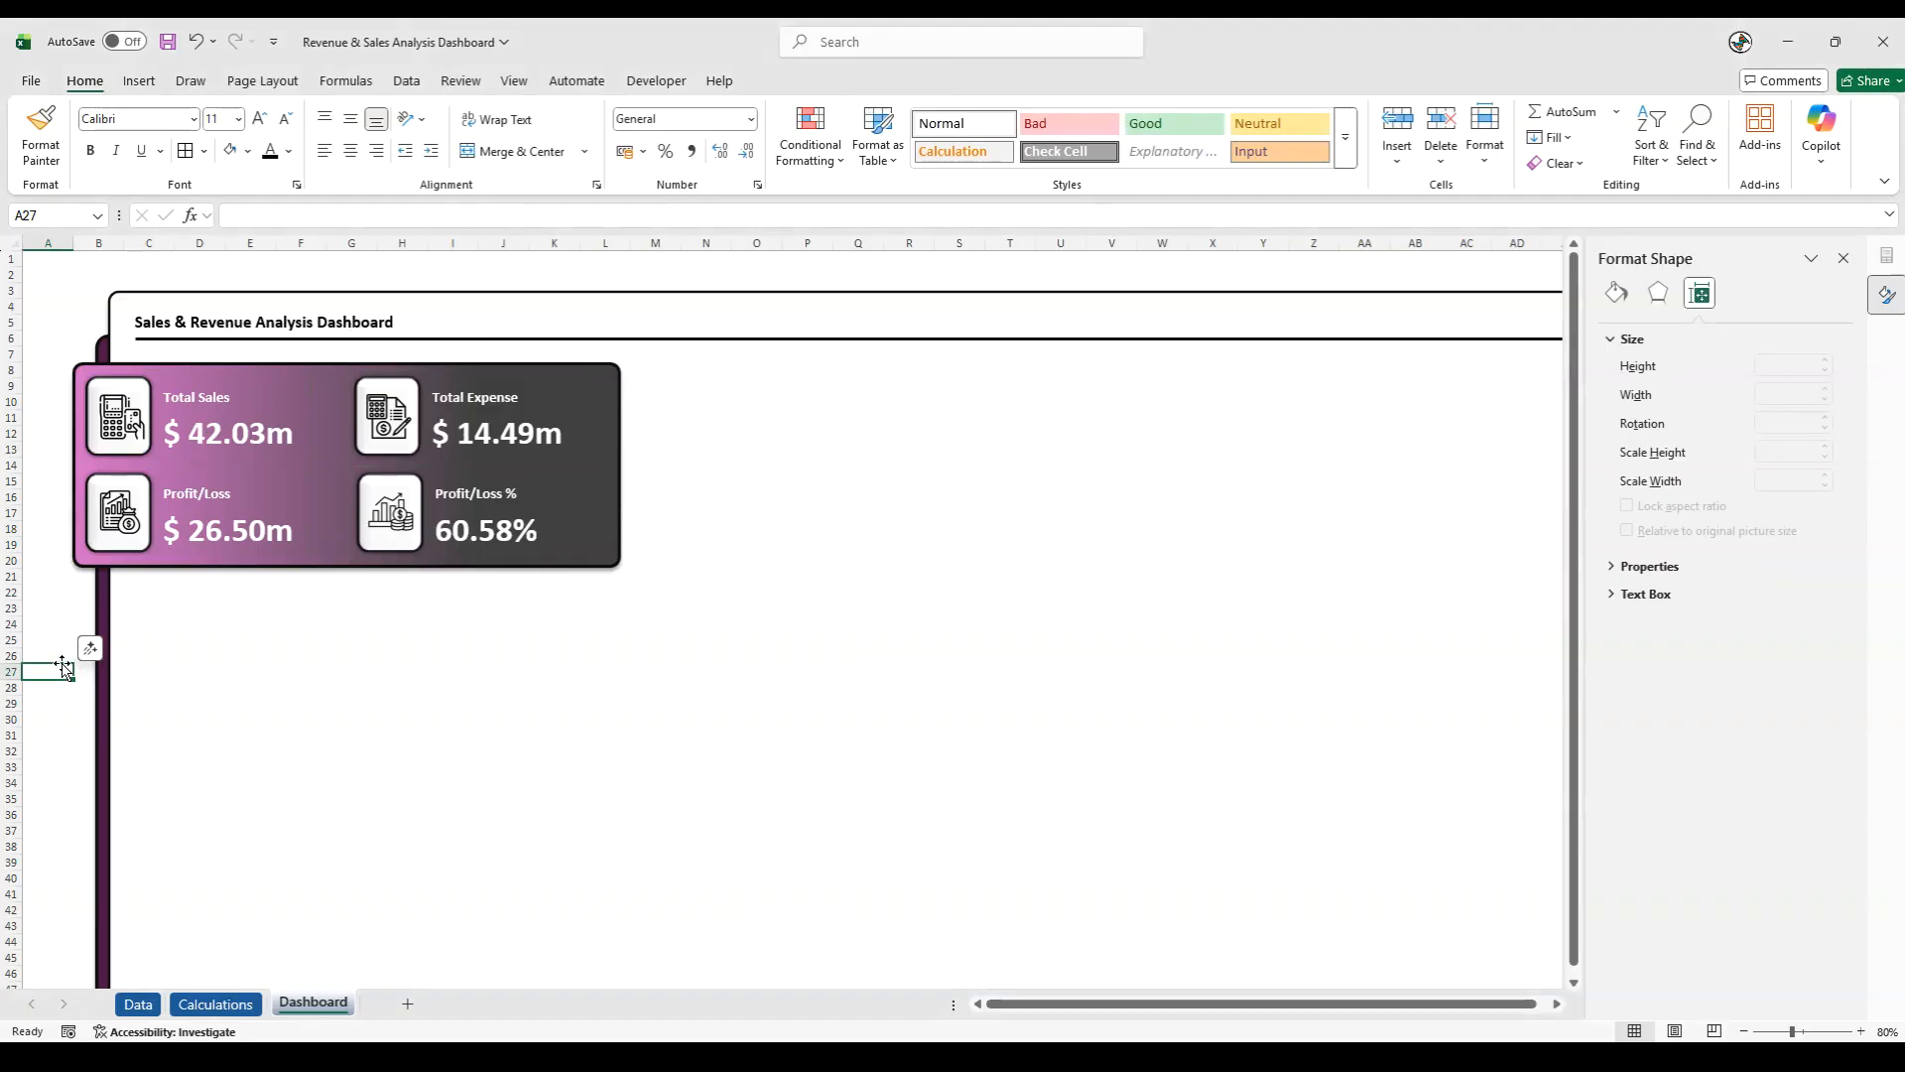
- Refresh all of the workbook's data and save the workbook
left_click(405, 89)
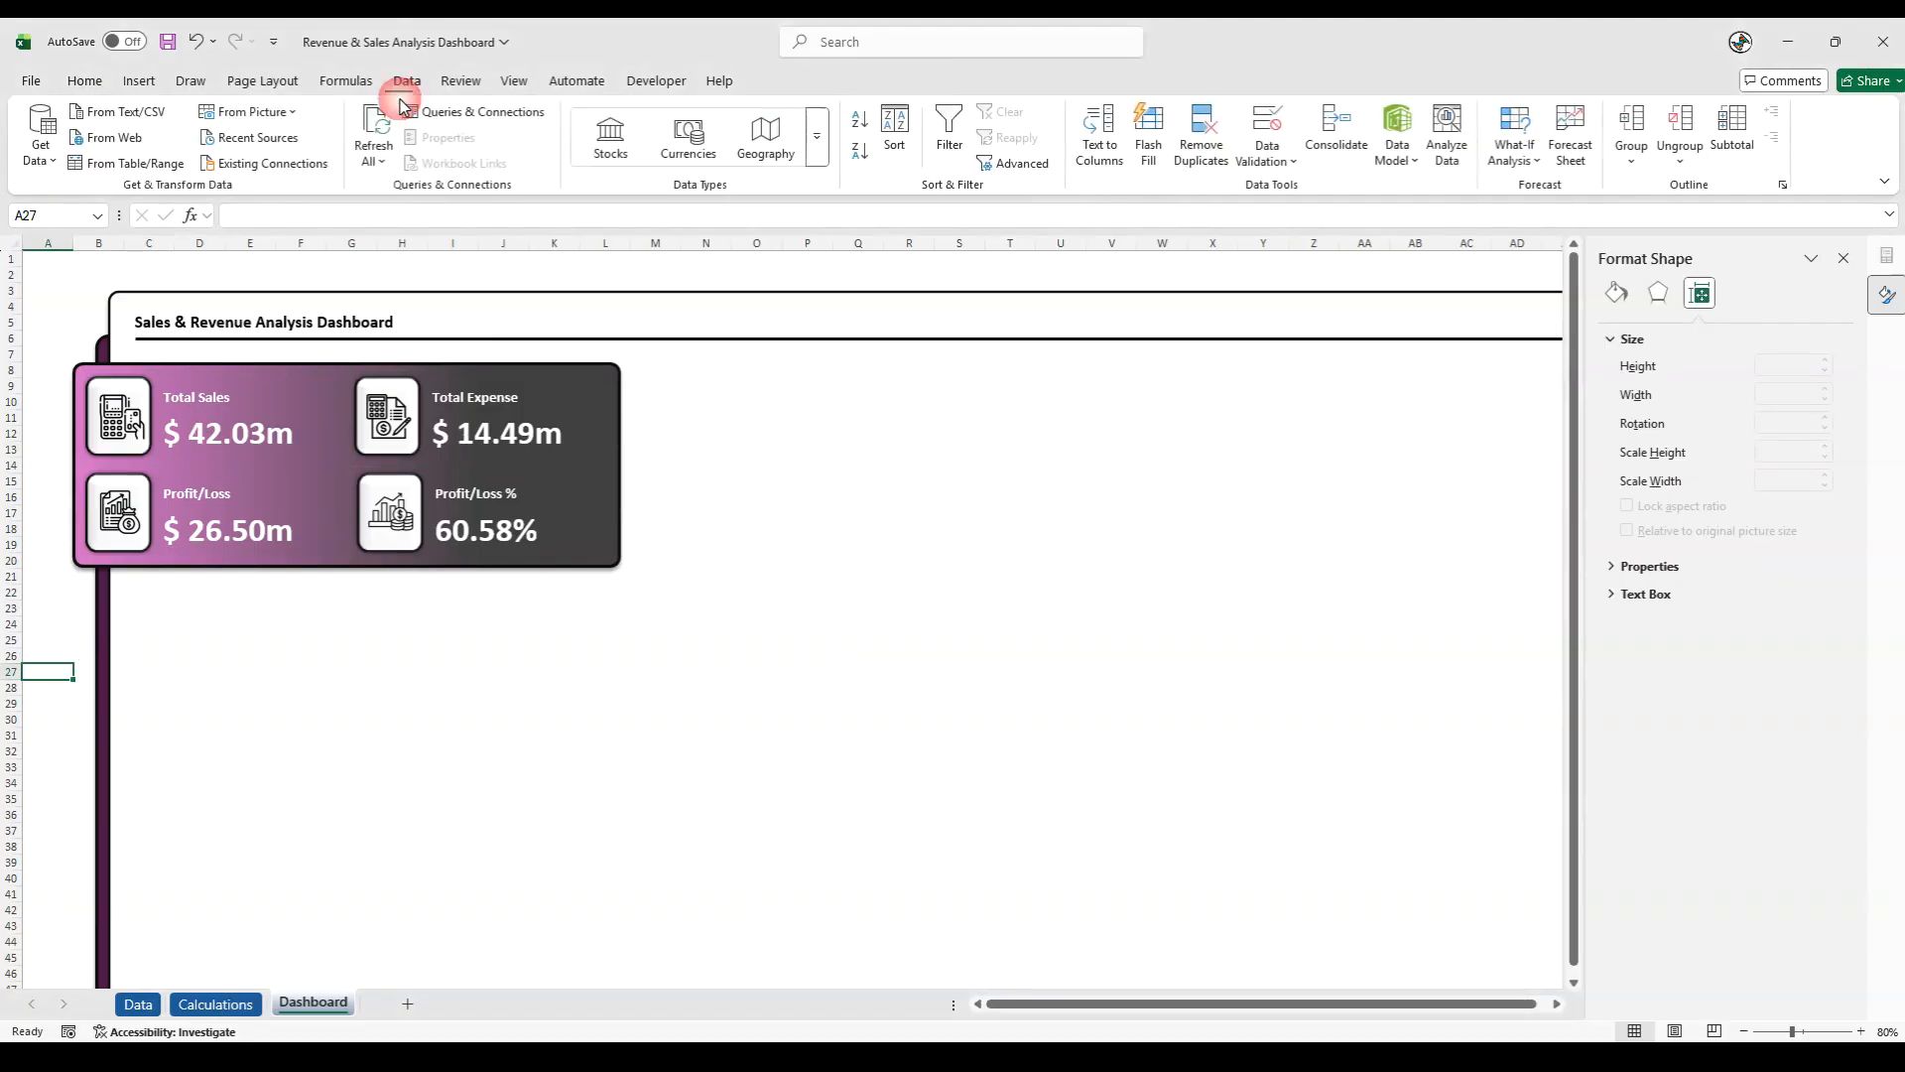
left_click(377, 157)
left_click(401, 190)
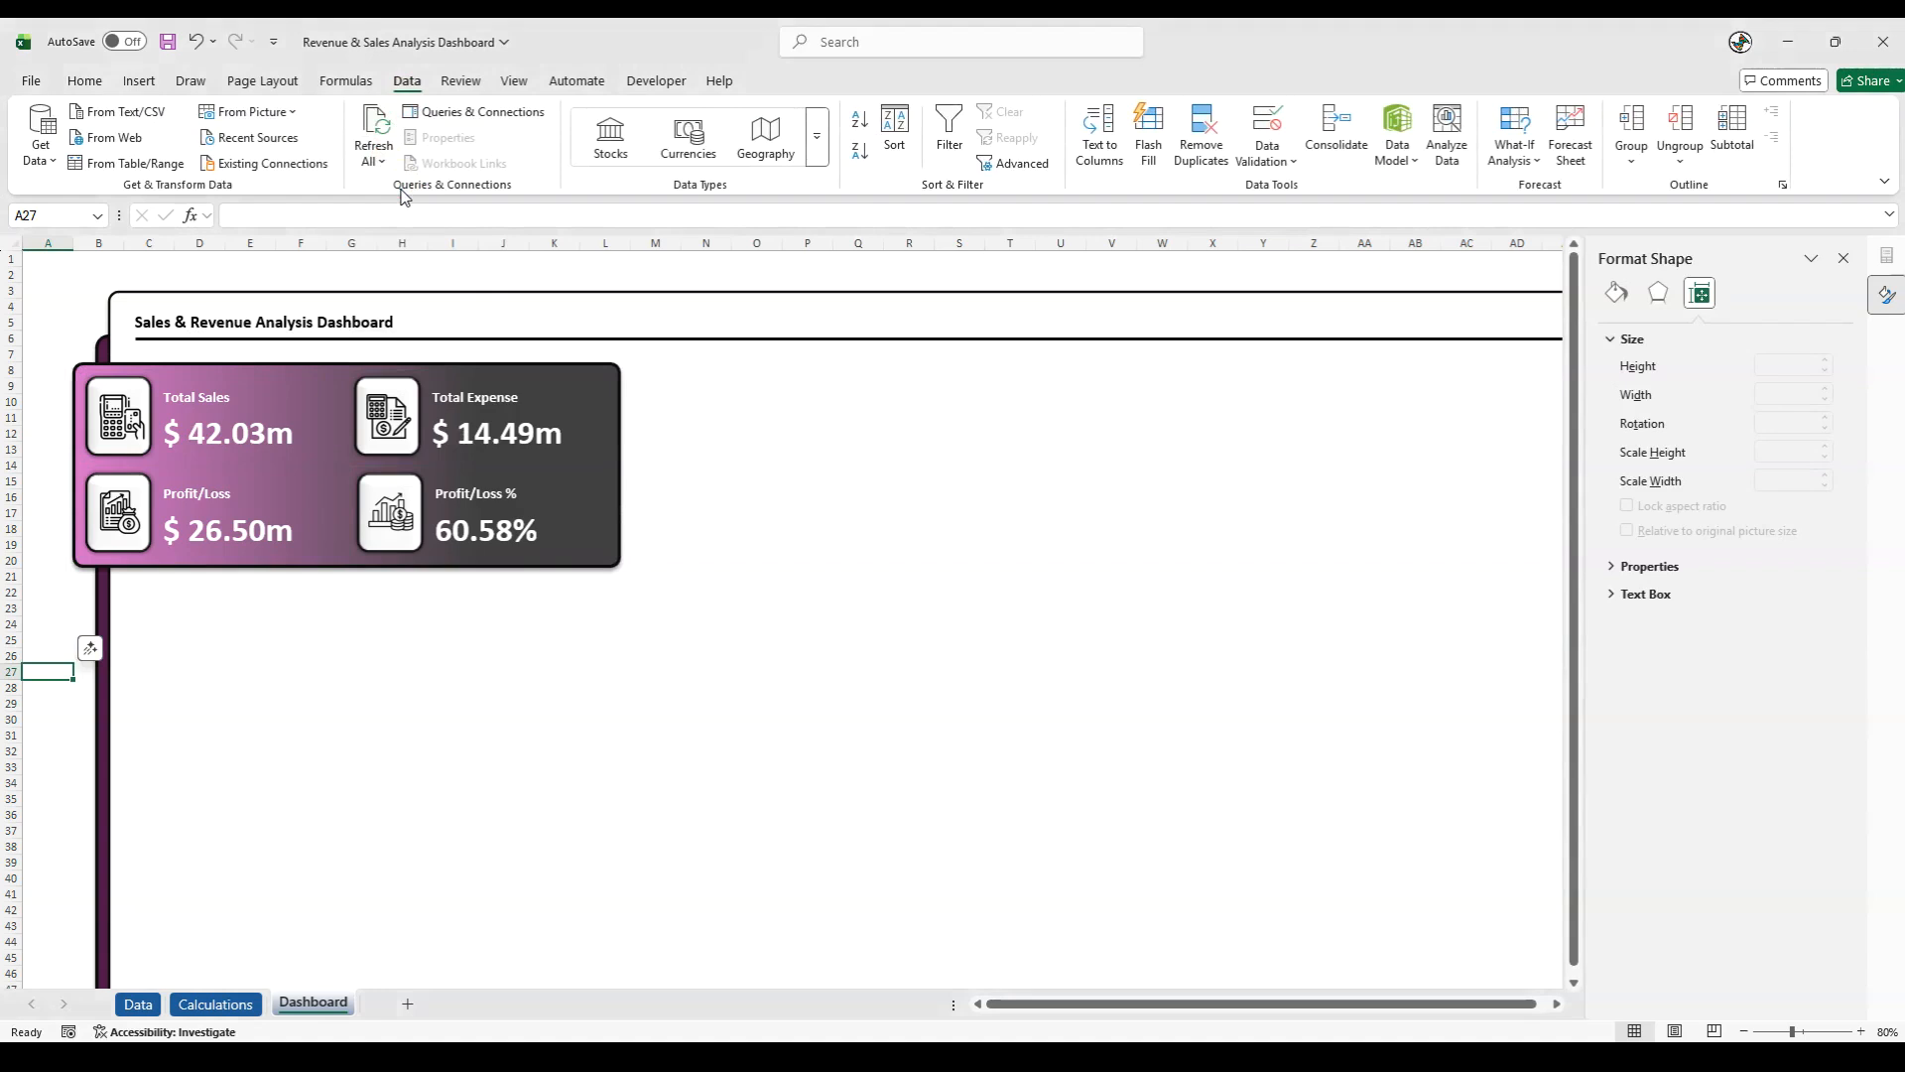
left_click(164, 44)
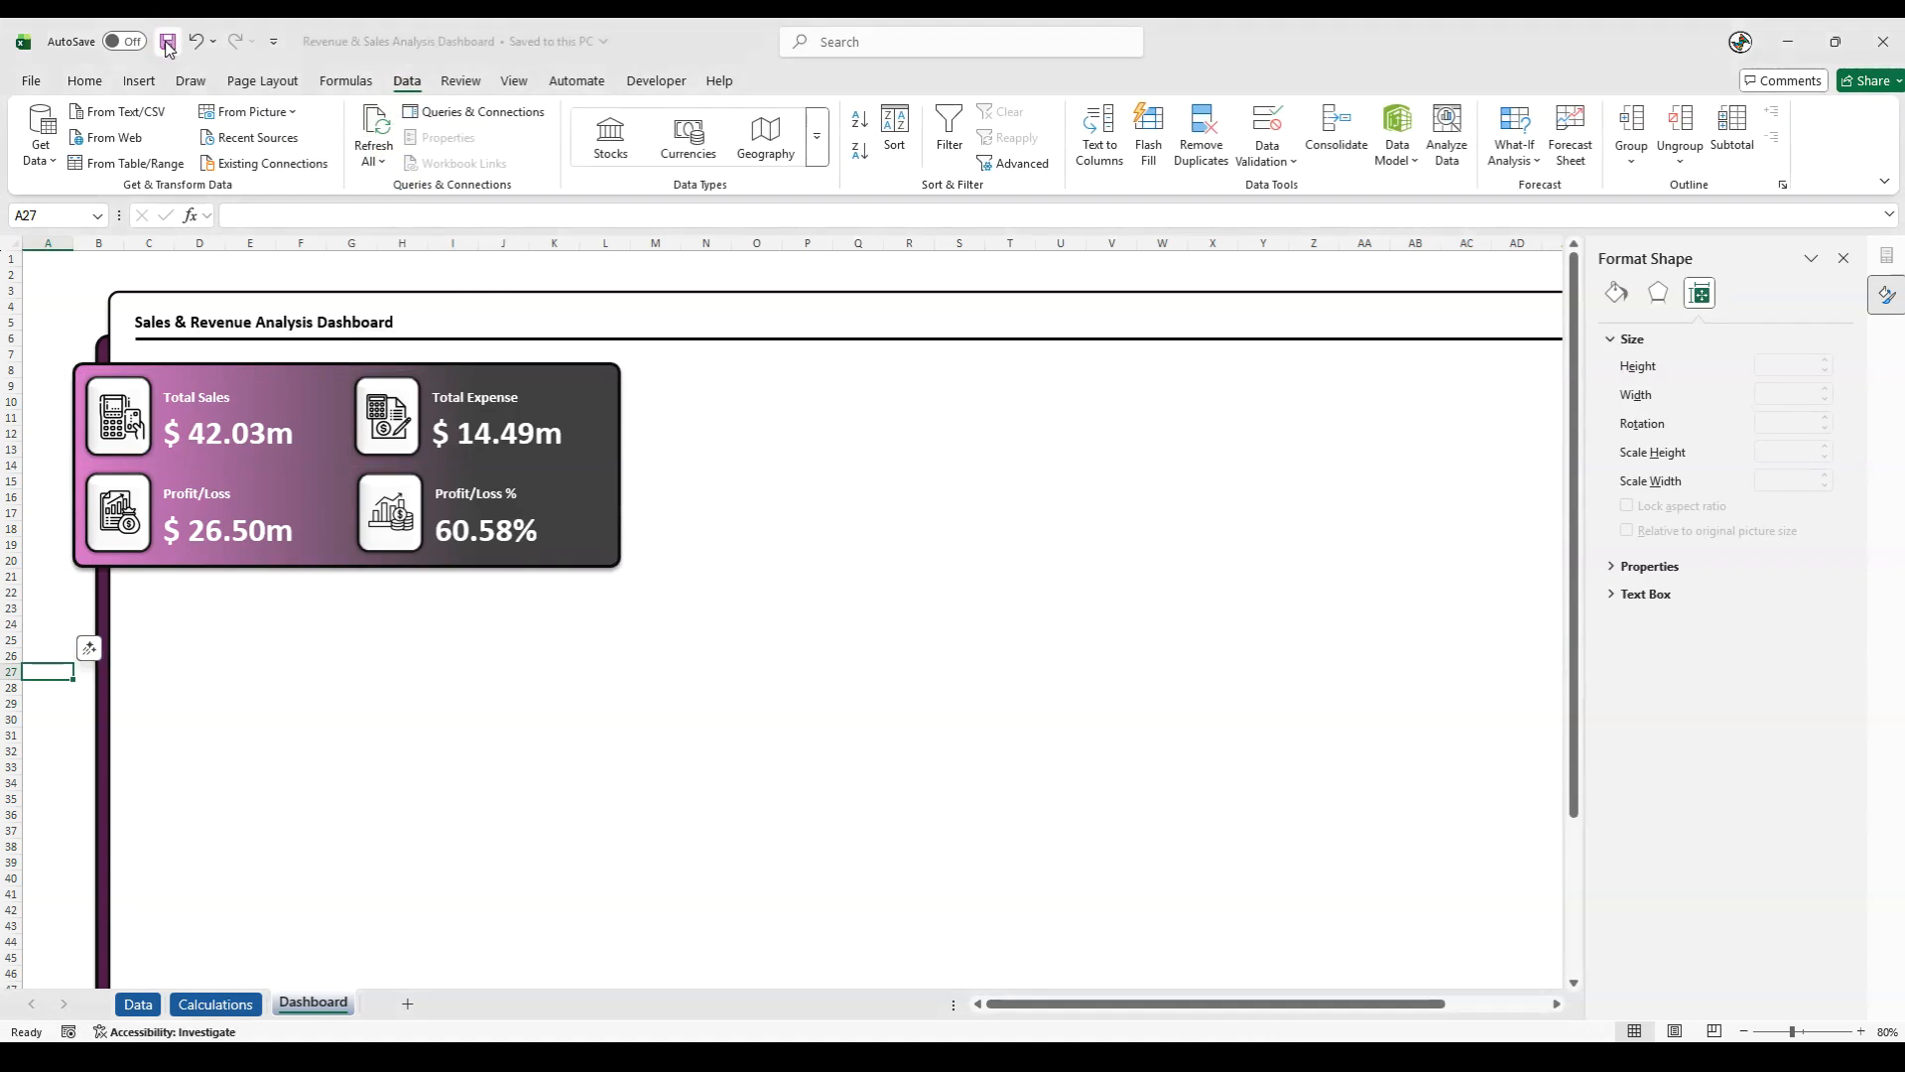
left_click(59, 619)
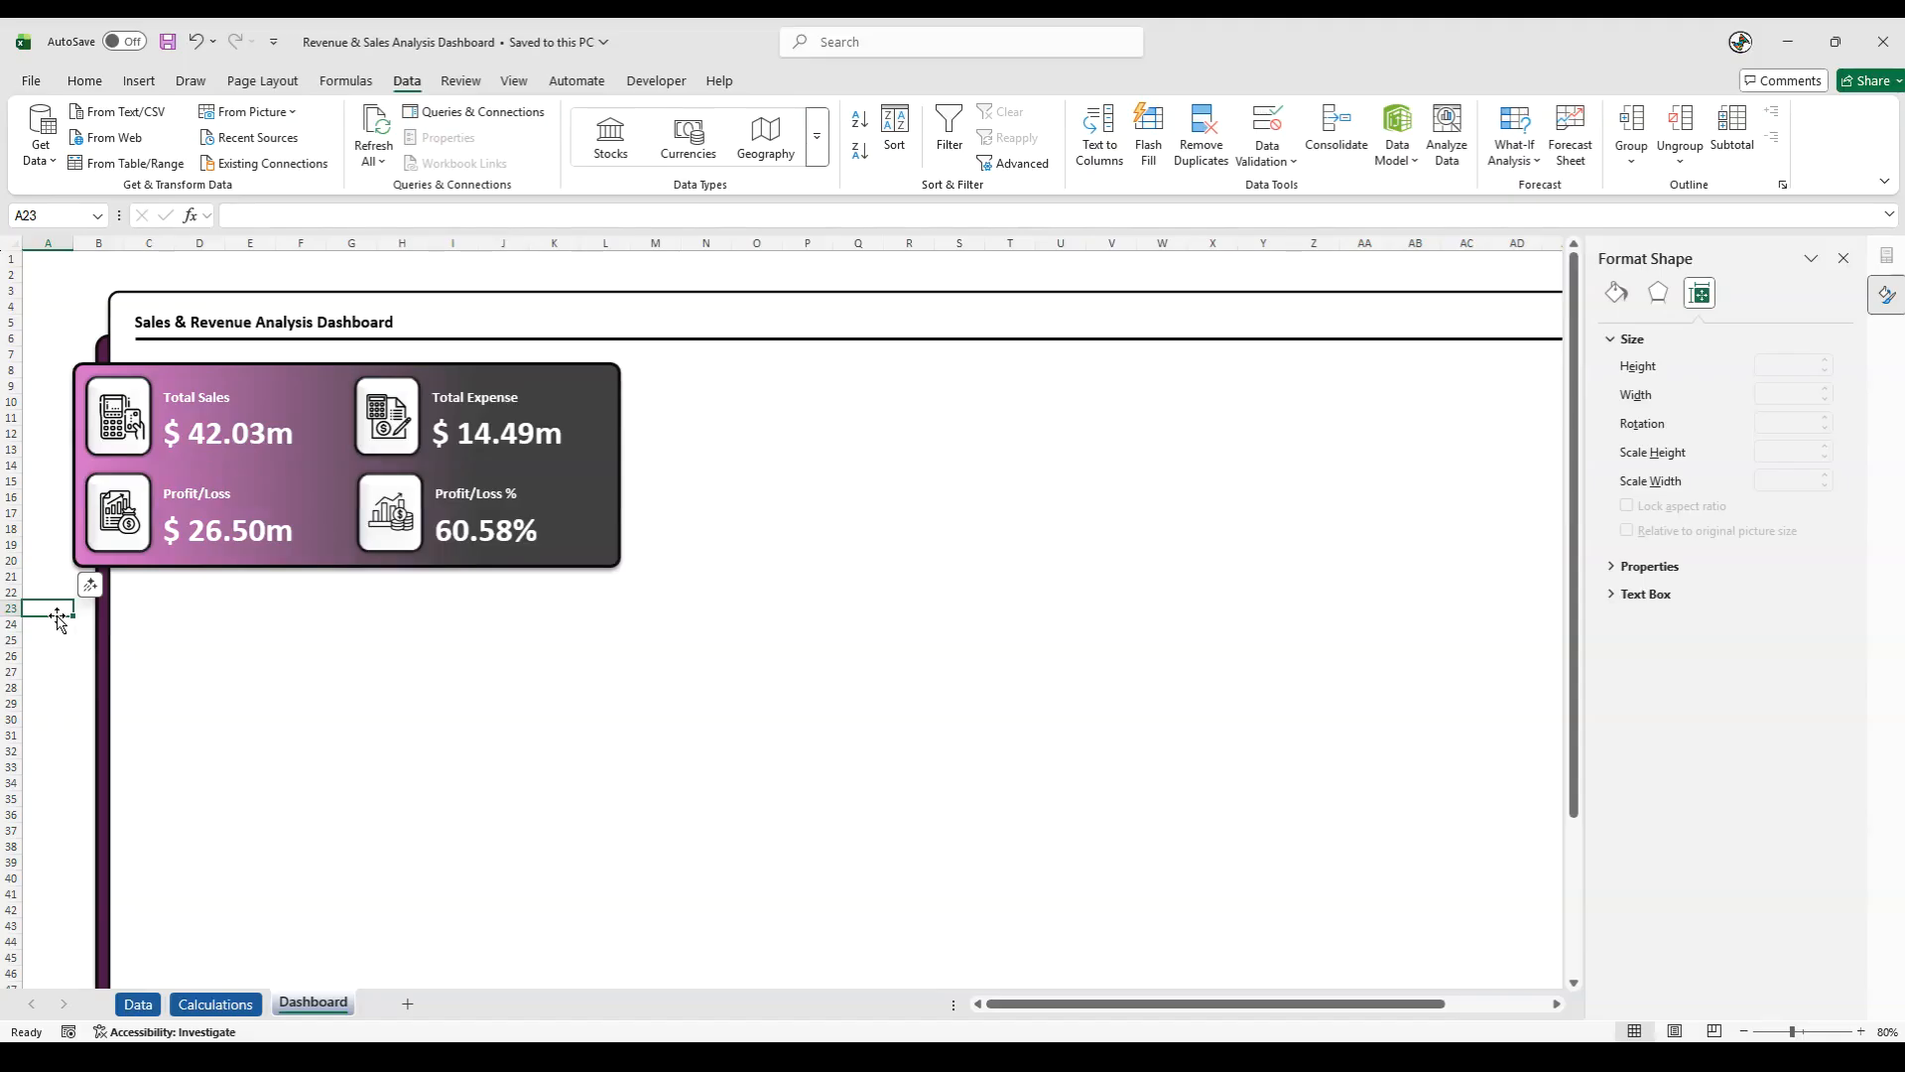
- Copy the Tax Paid PivotTable in column N of the Calculations sheet to cell Q6 and widen column Q
left_click(216, 1003)
left_click_drag(1159, 1014, 1301, 1026)
left_click(799, 637)
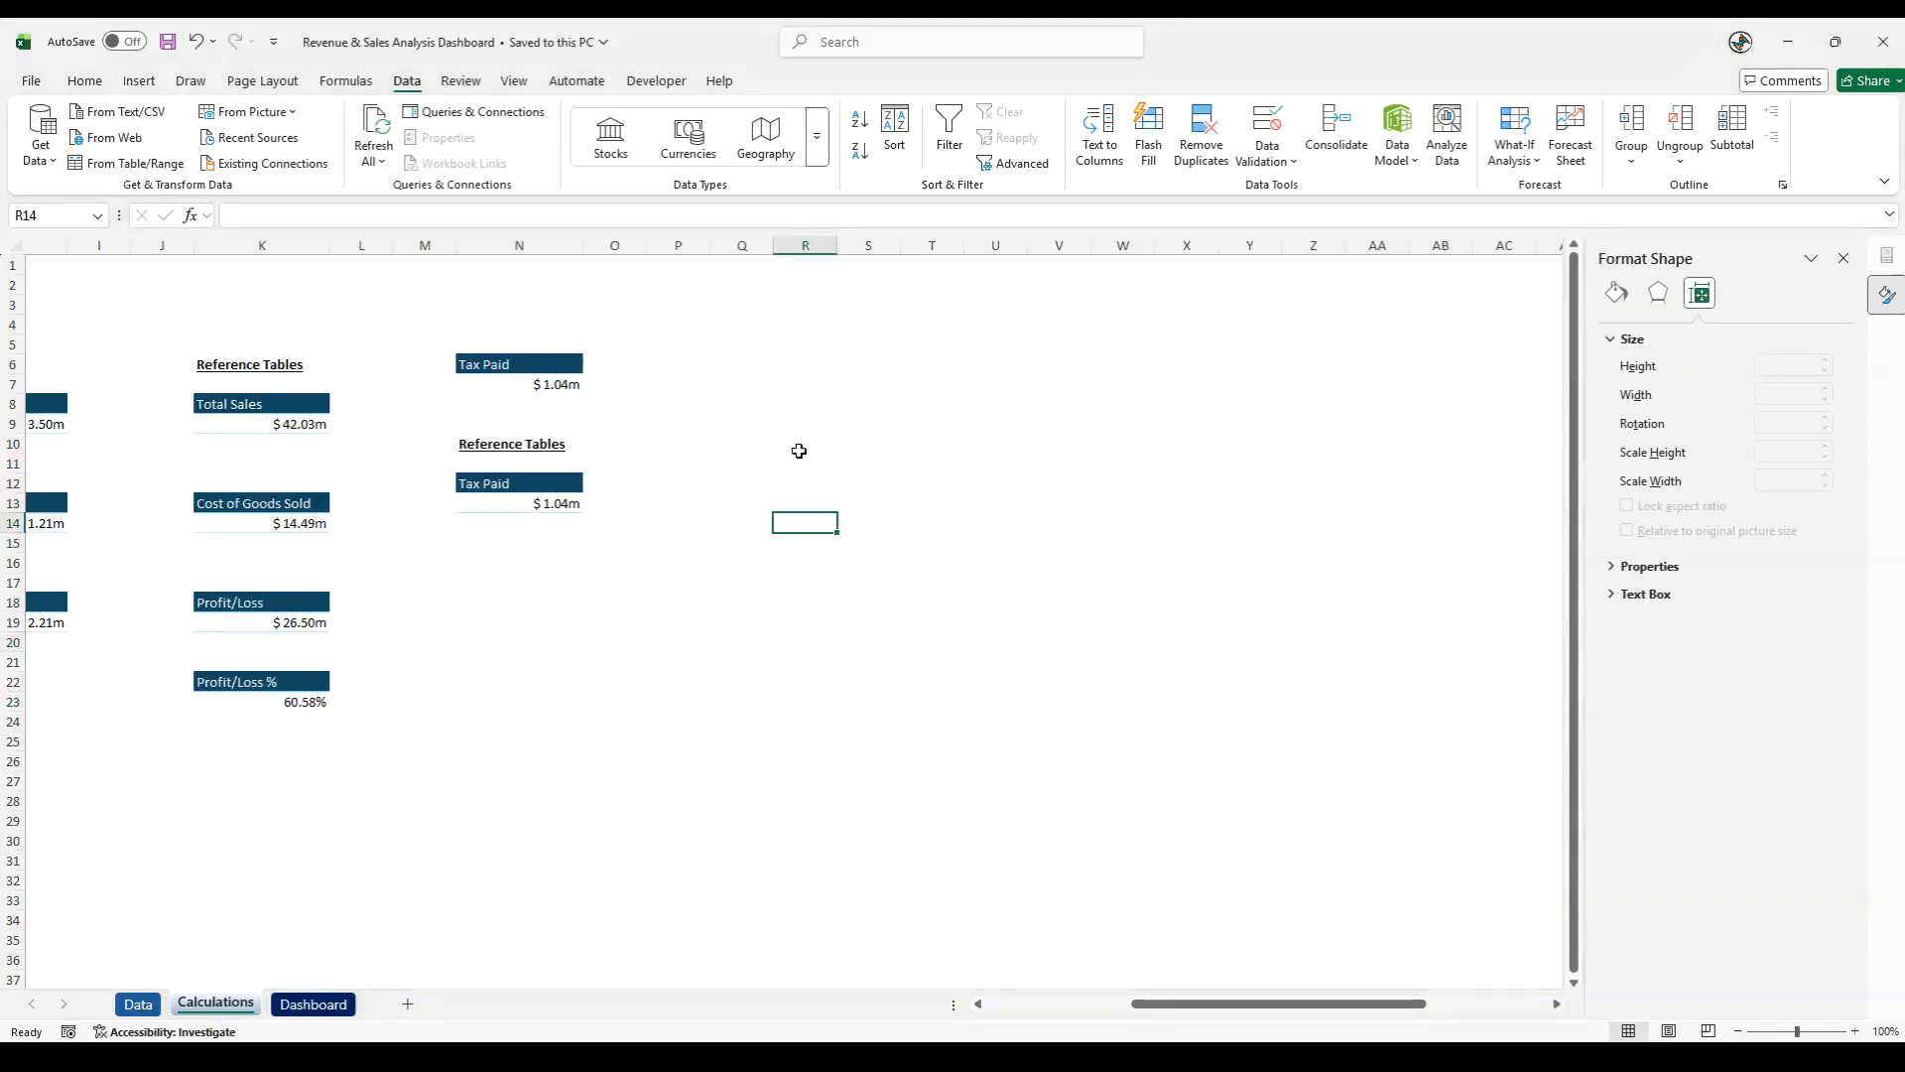
left_click_drag(511, 364, 529, 378)
key("ctrl+c")
left_click(745, 359)
key("ctrl+v")
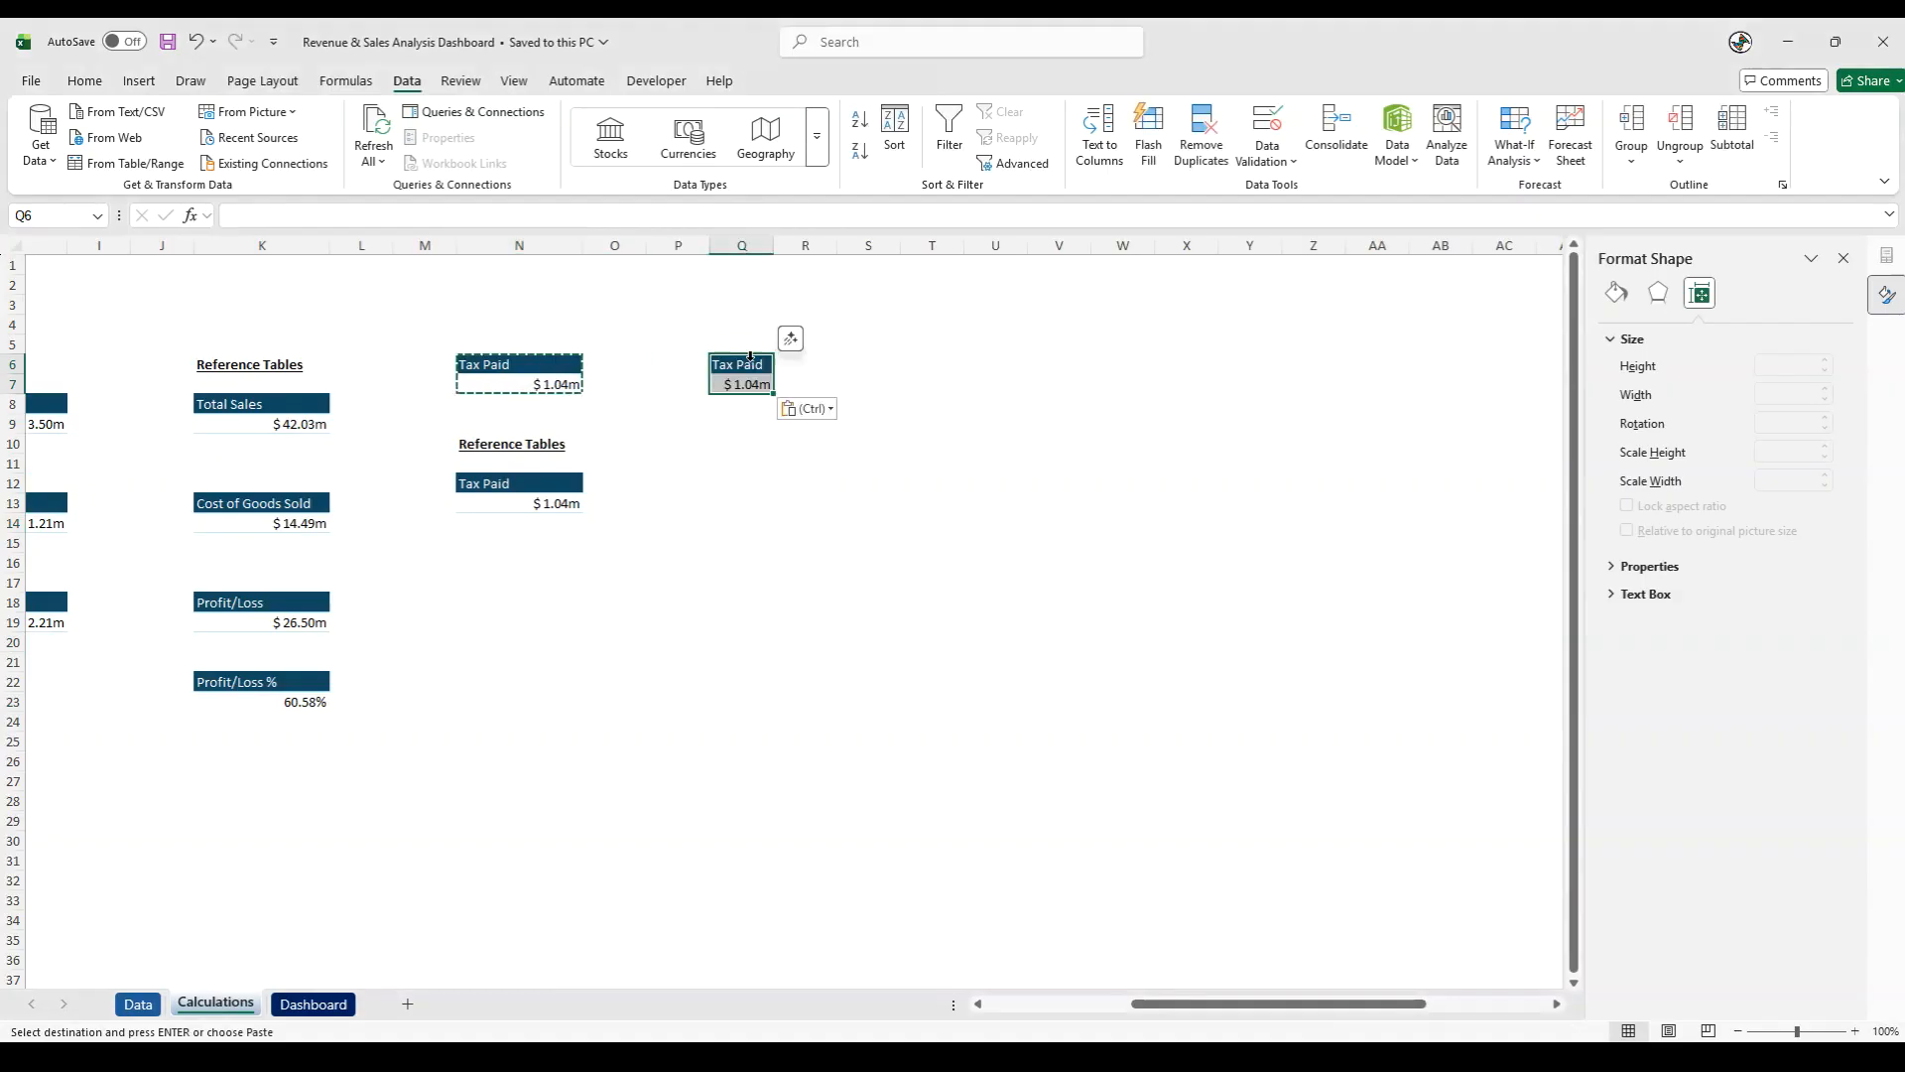
left_click_drag(779, 246, 834, 247)
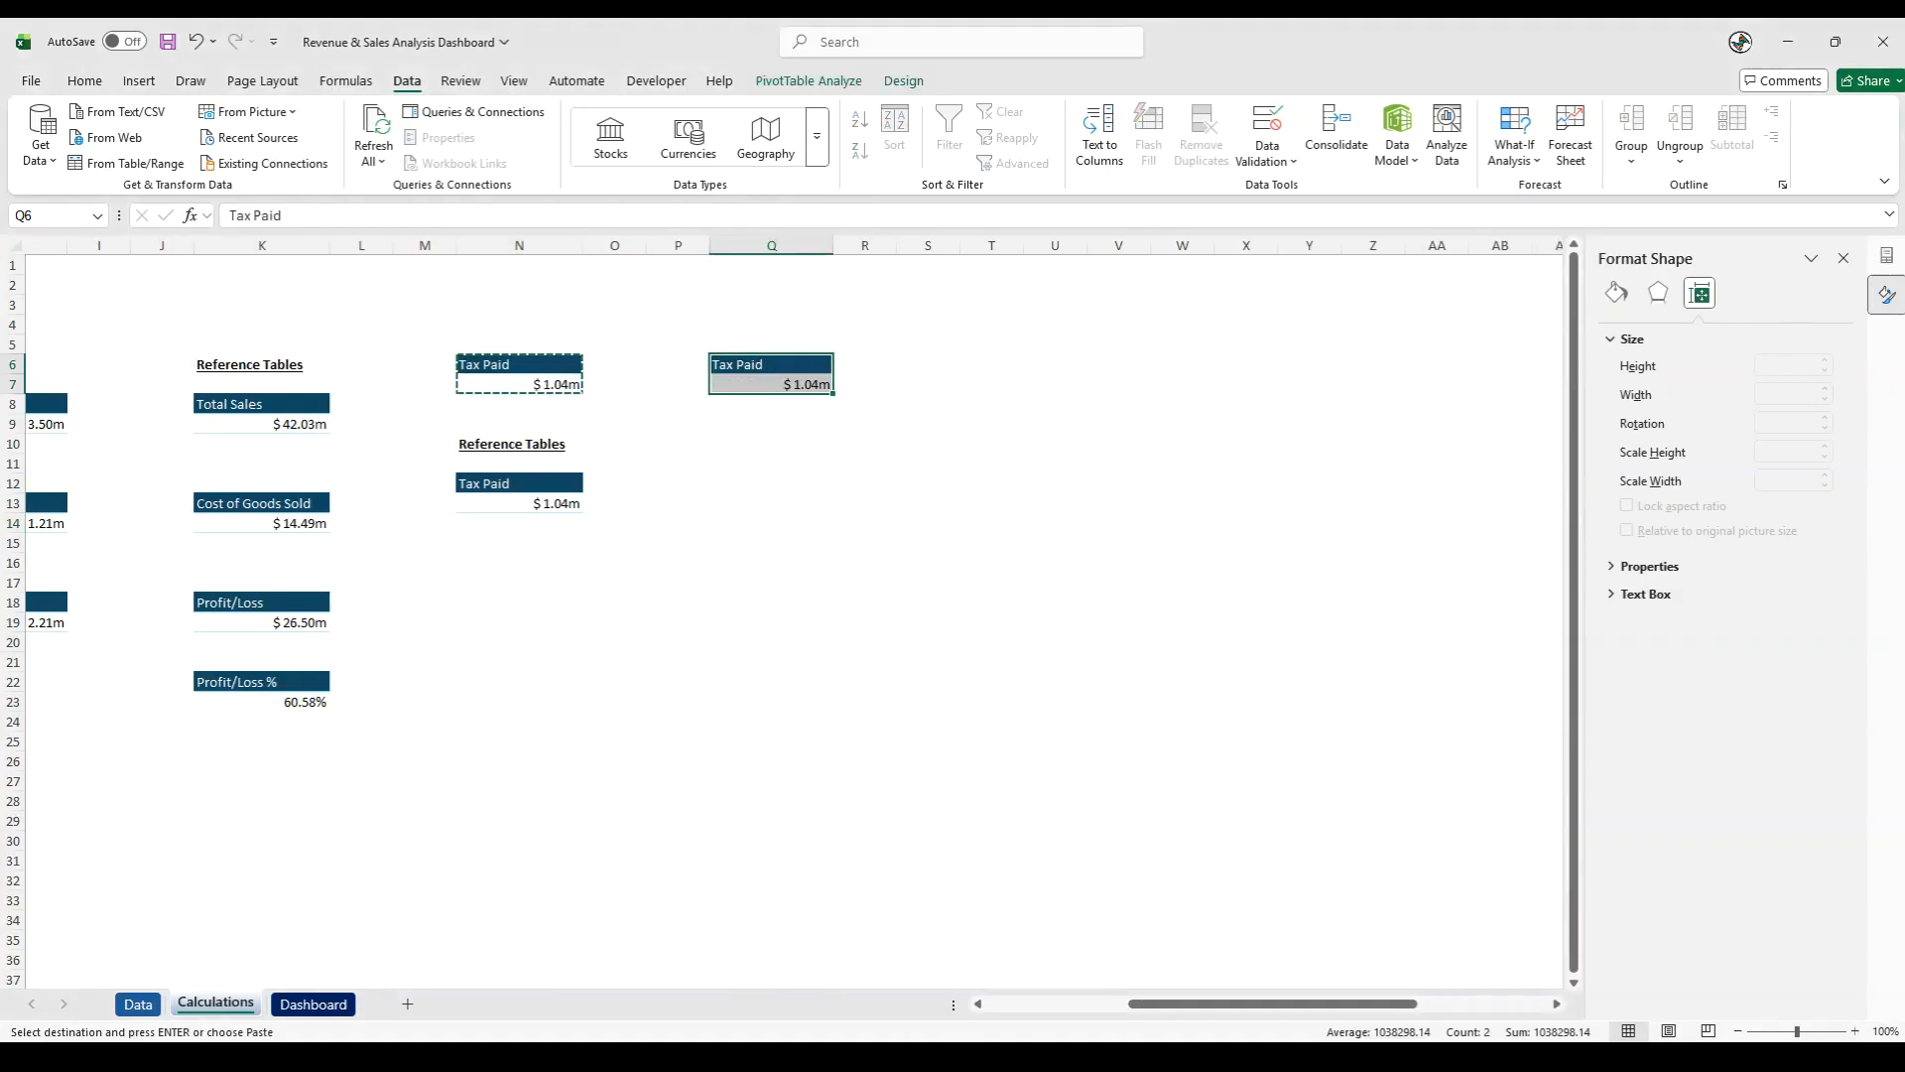
left_click(1842, 260)
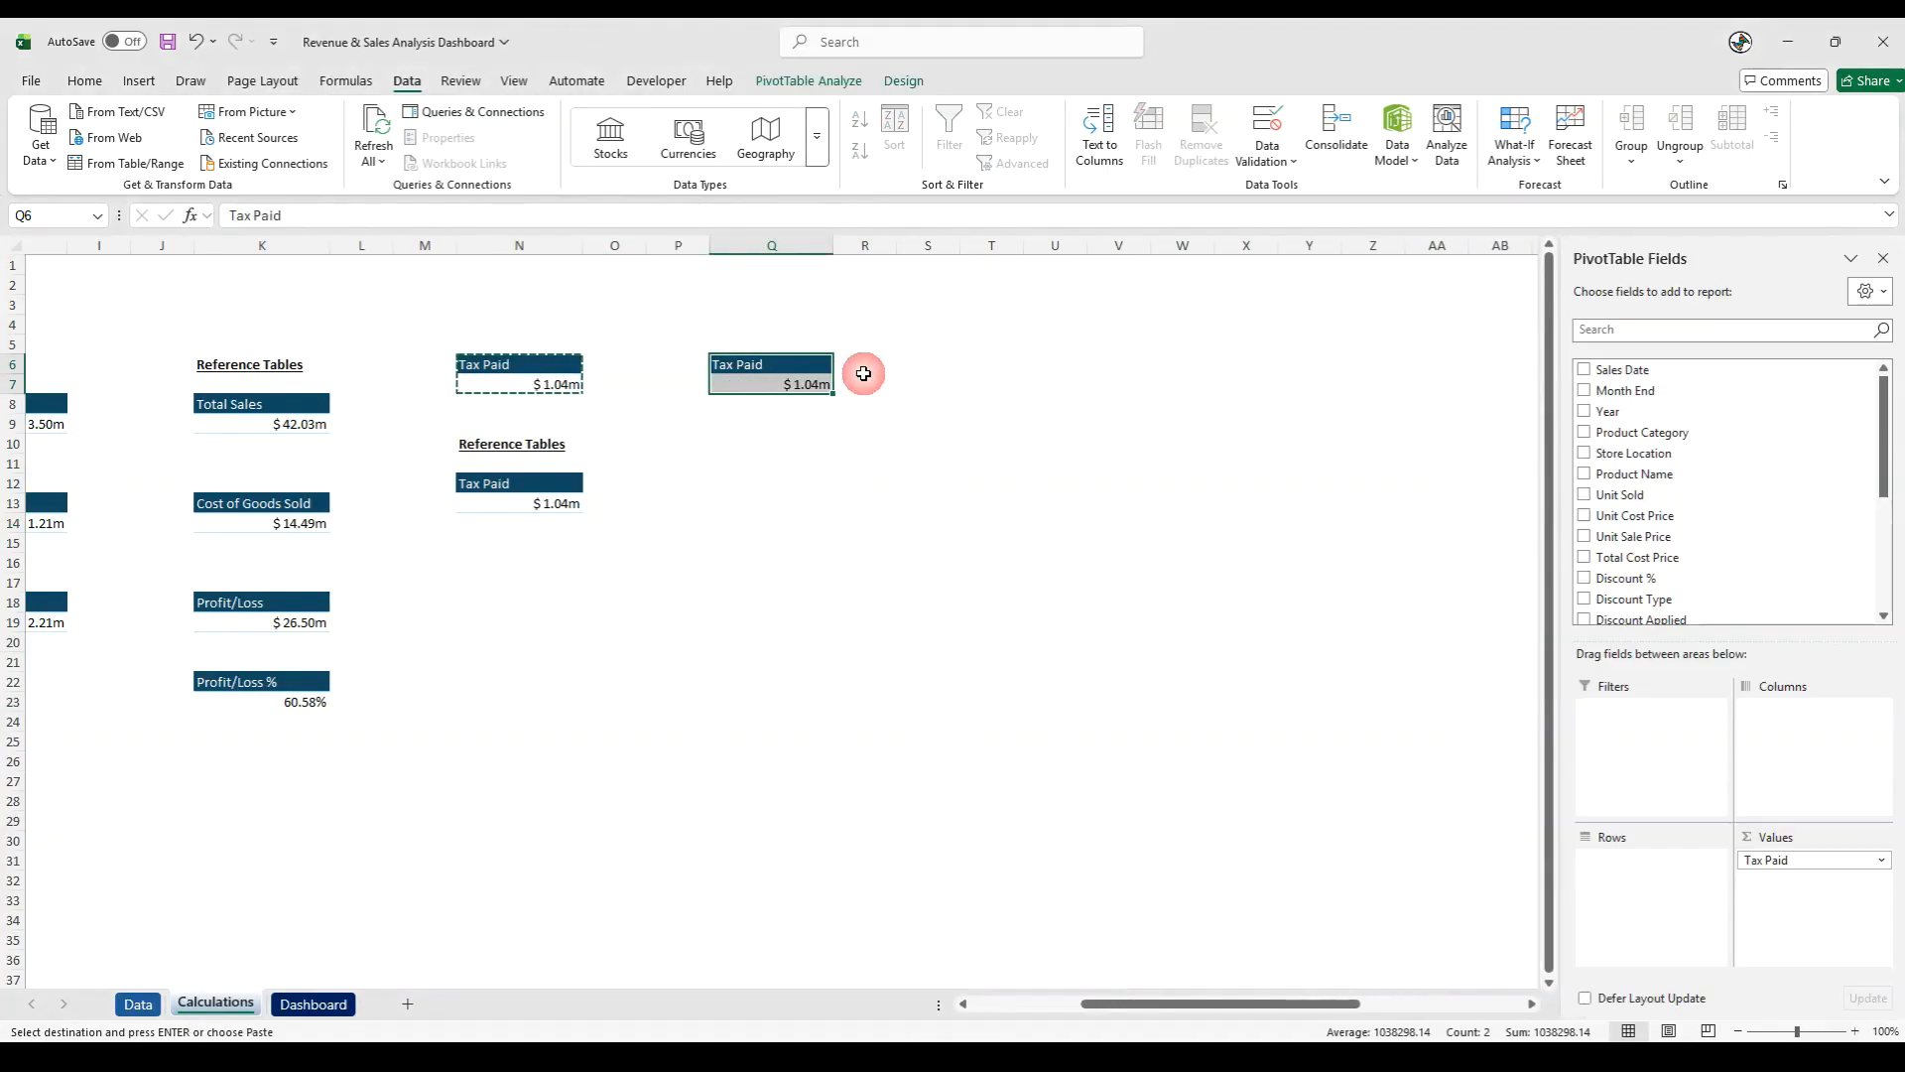
- Replace Tax Paid in the PivotTable at Q6 with Product Category as rows and Total Sales Price as values
left_click(780, 384)
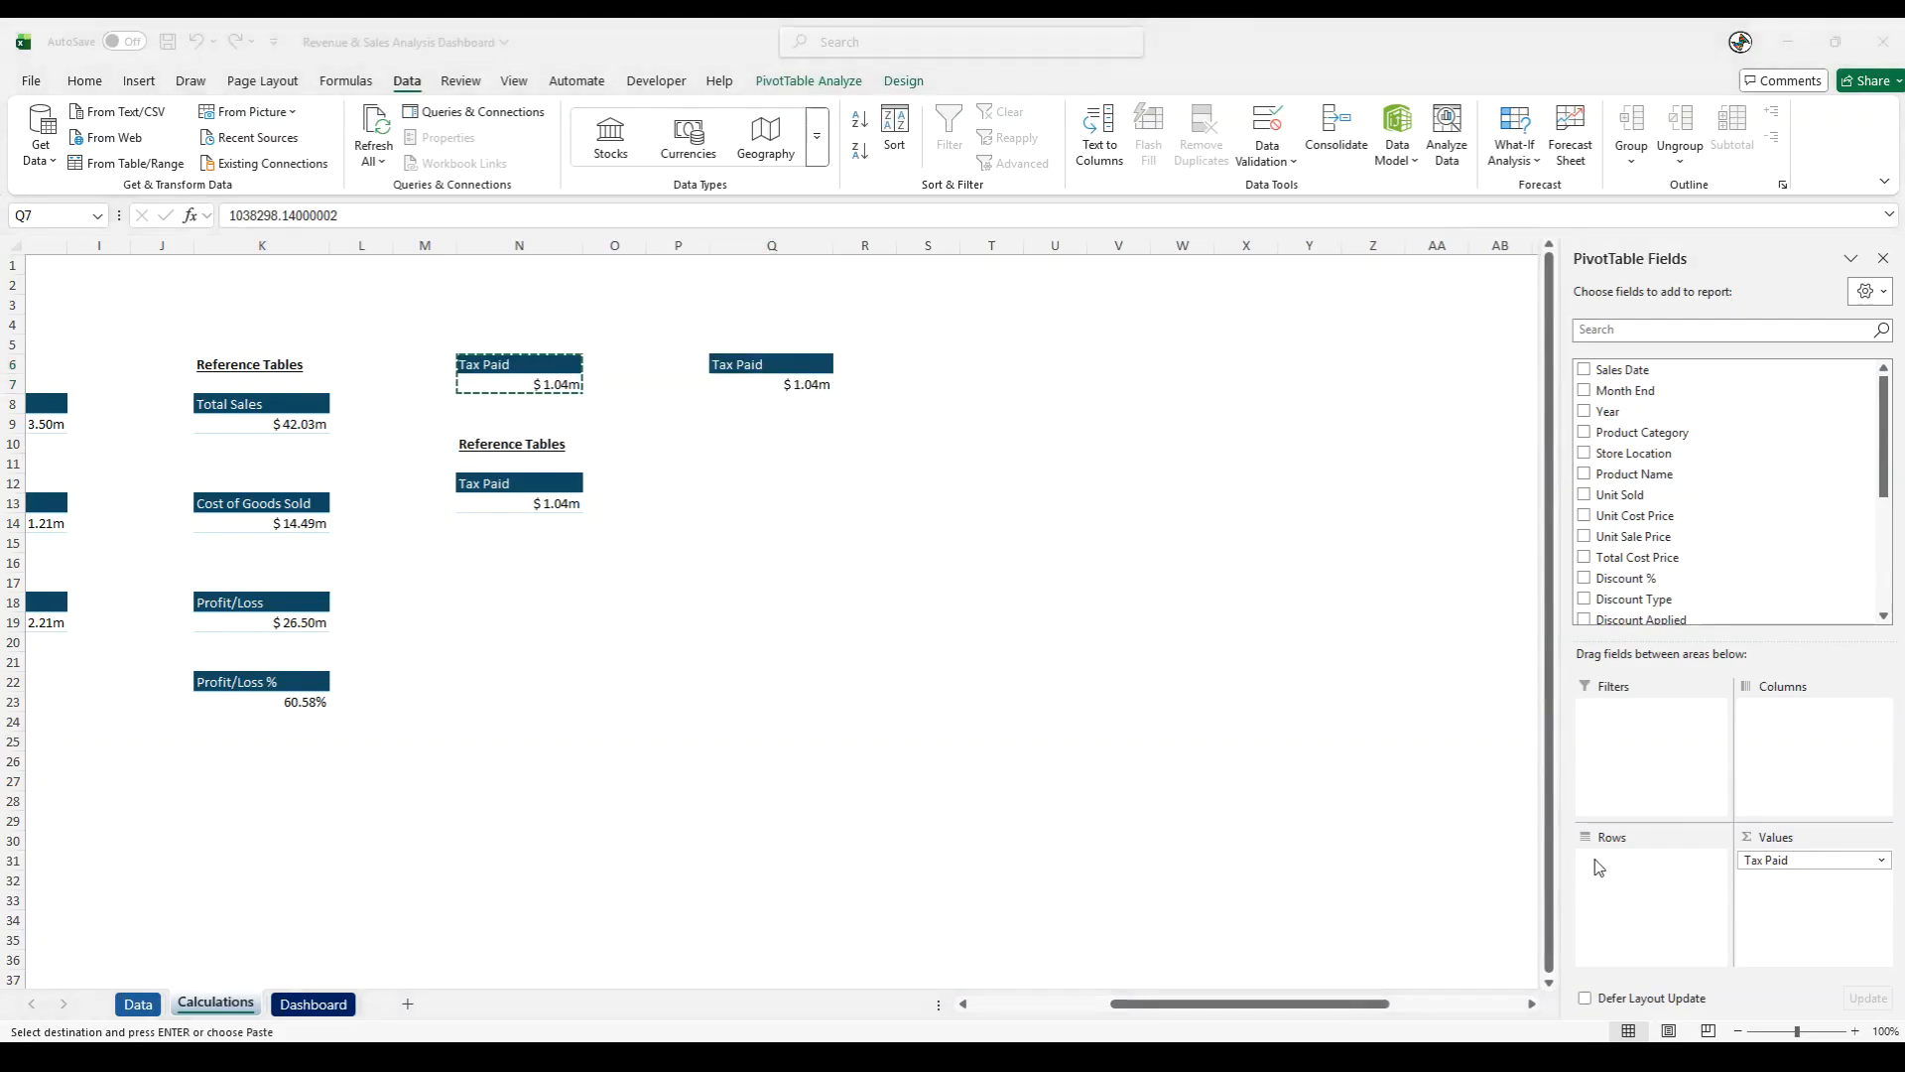
left_click_drag(1794, 860, 1171, 851)
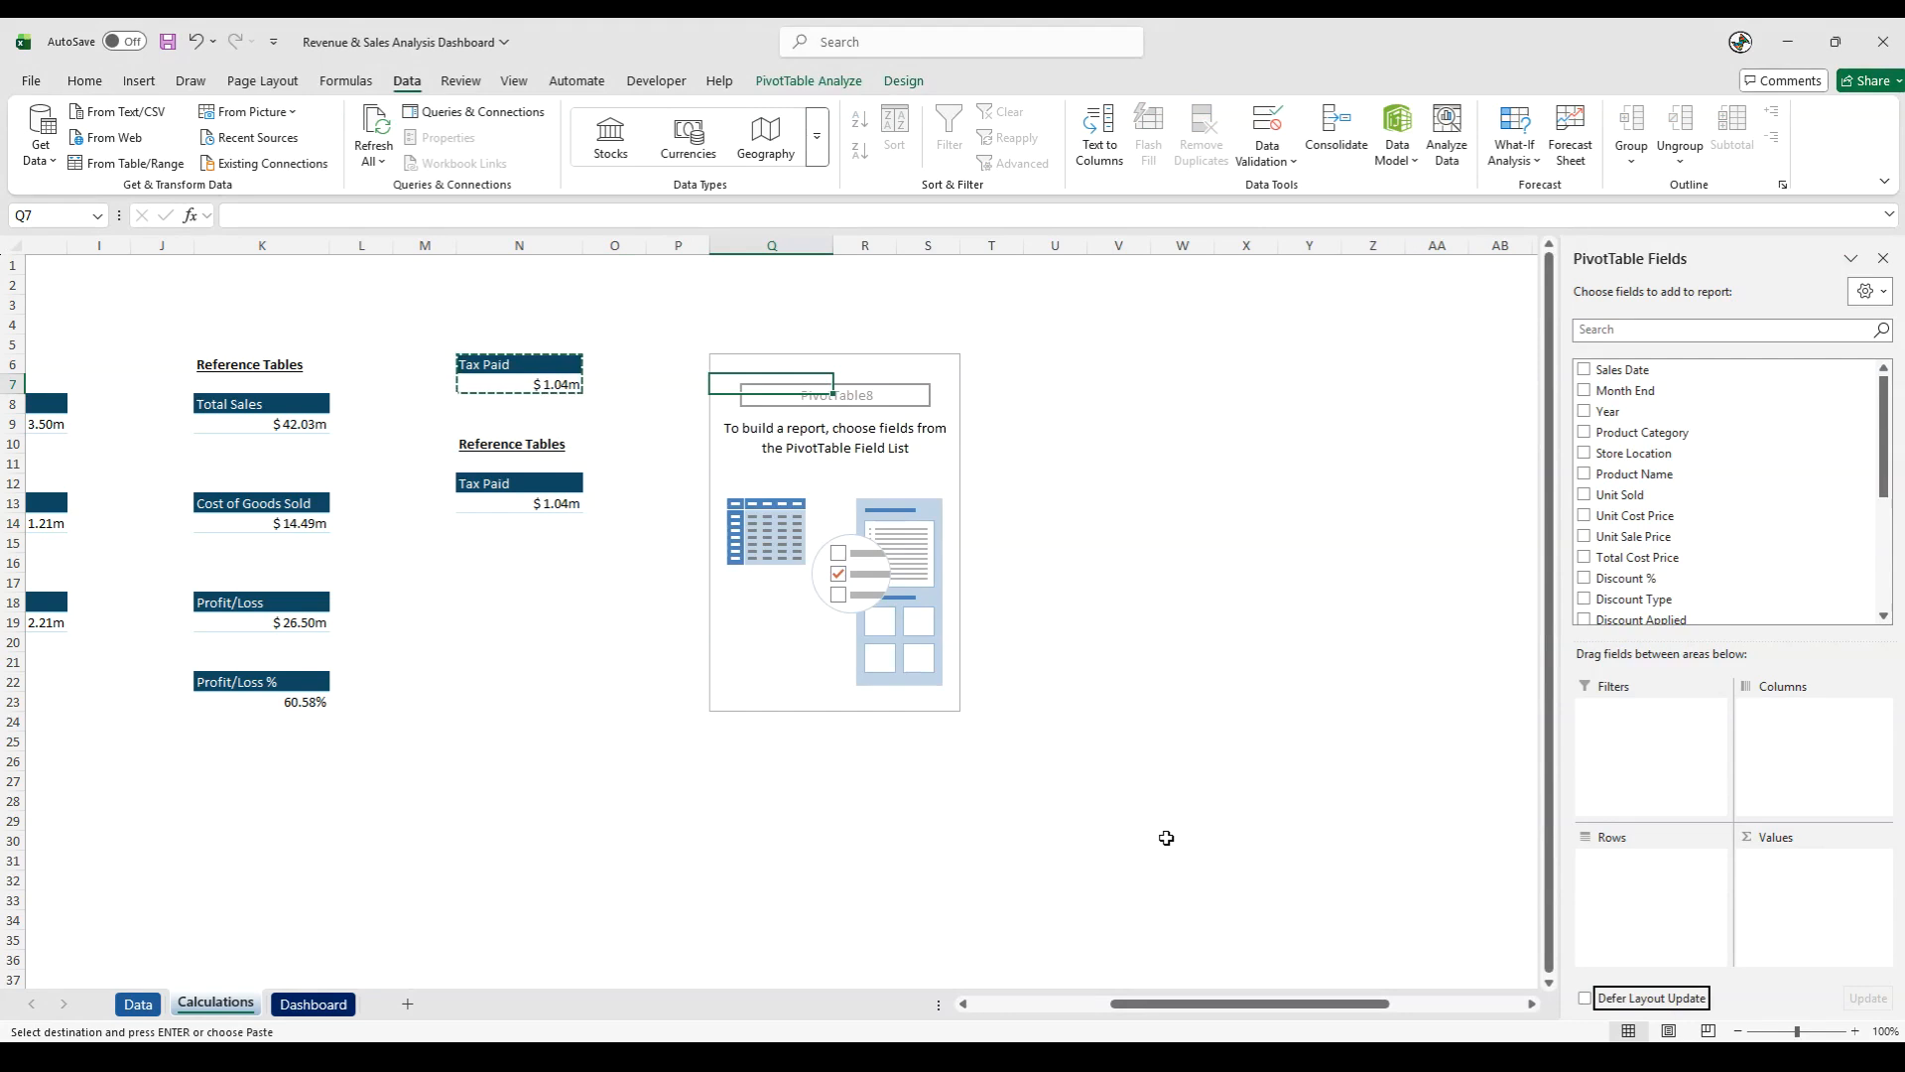
scroll(1757, 556, "down", 3)
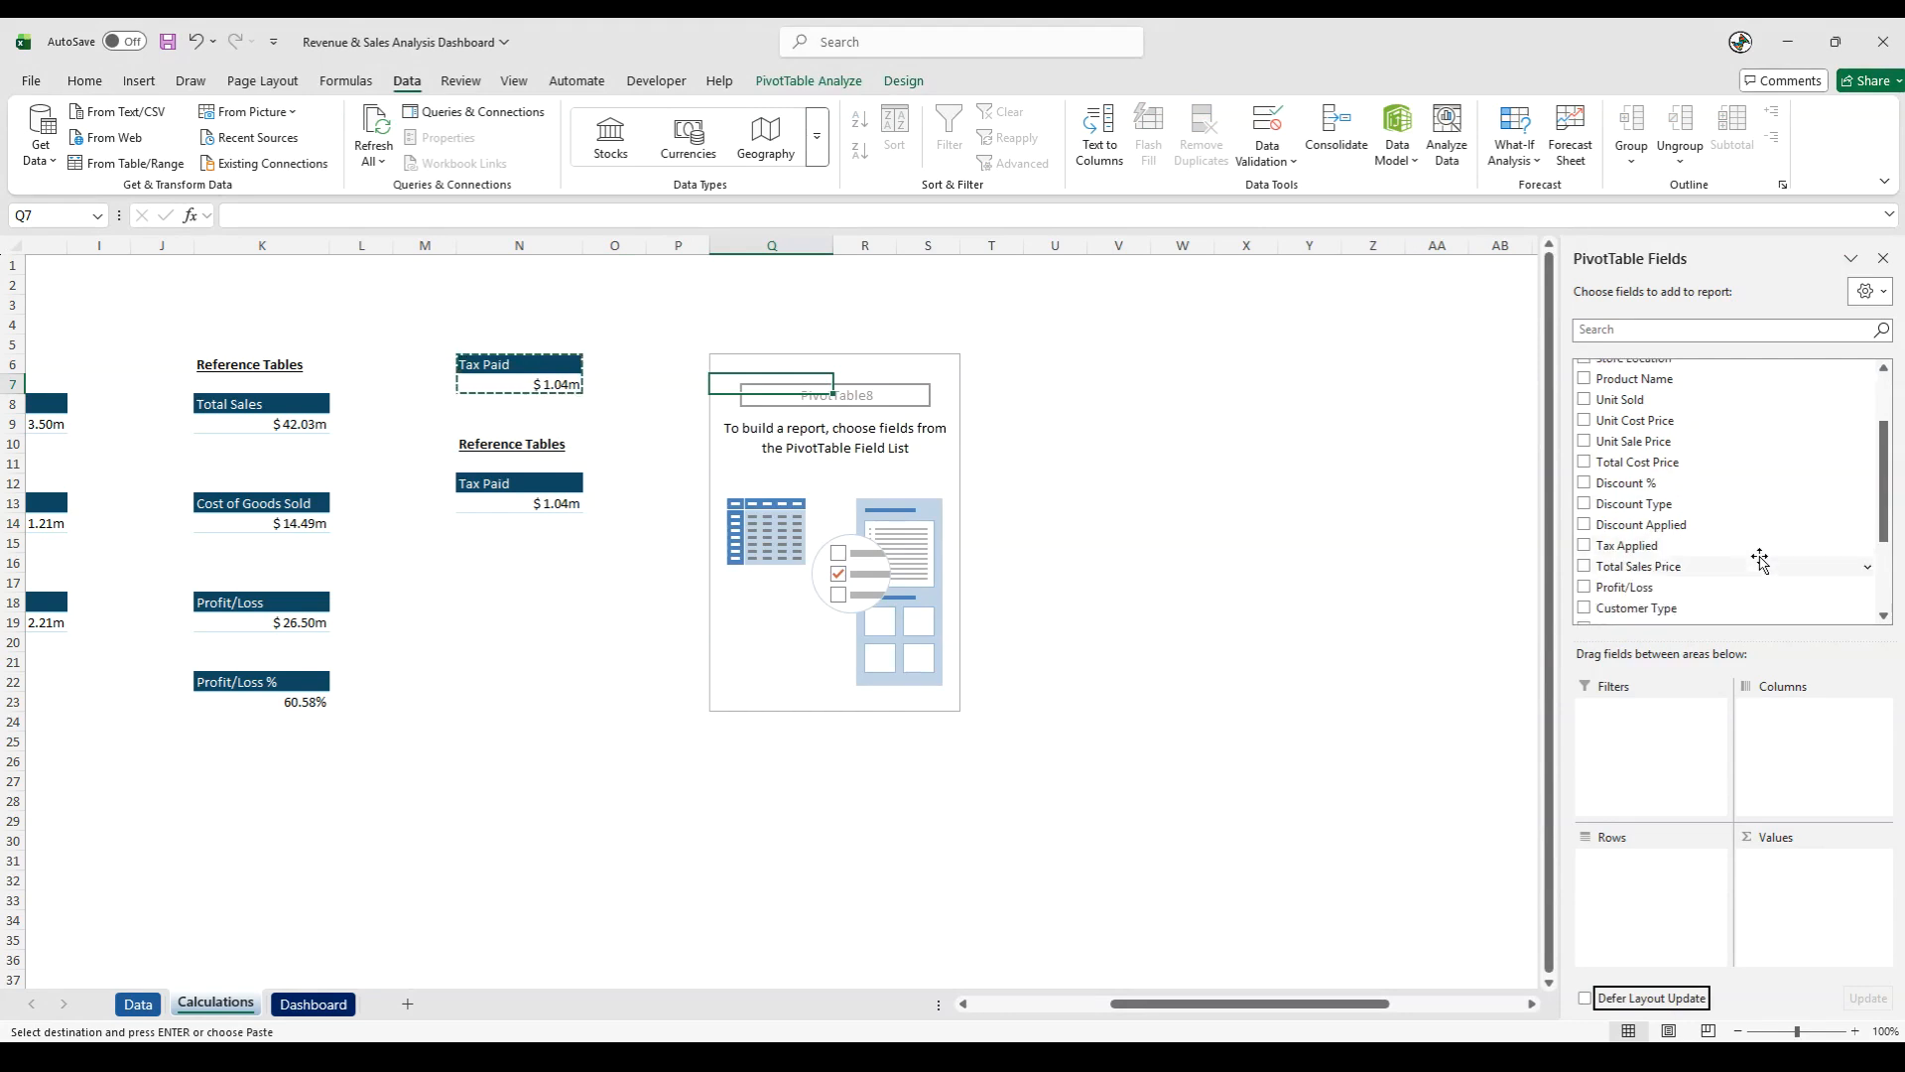
scroll(1755, 564, "down", 2)
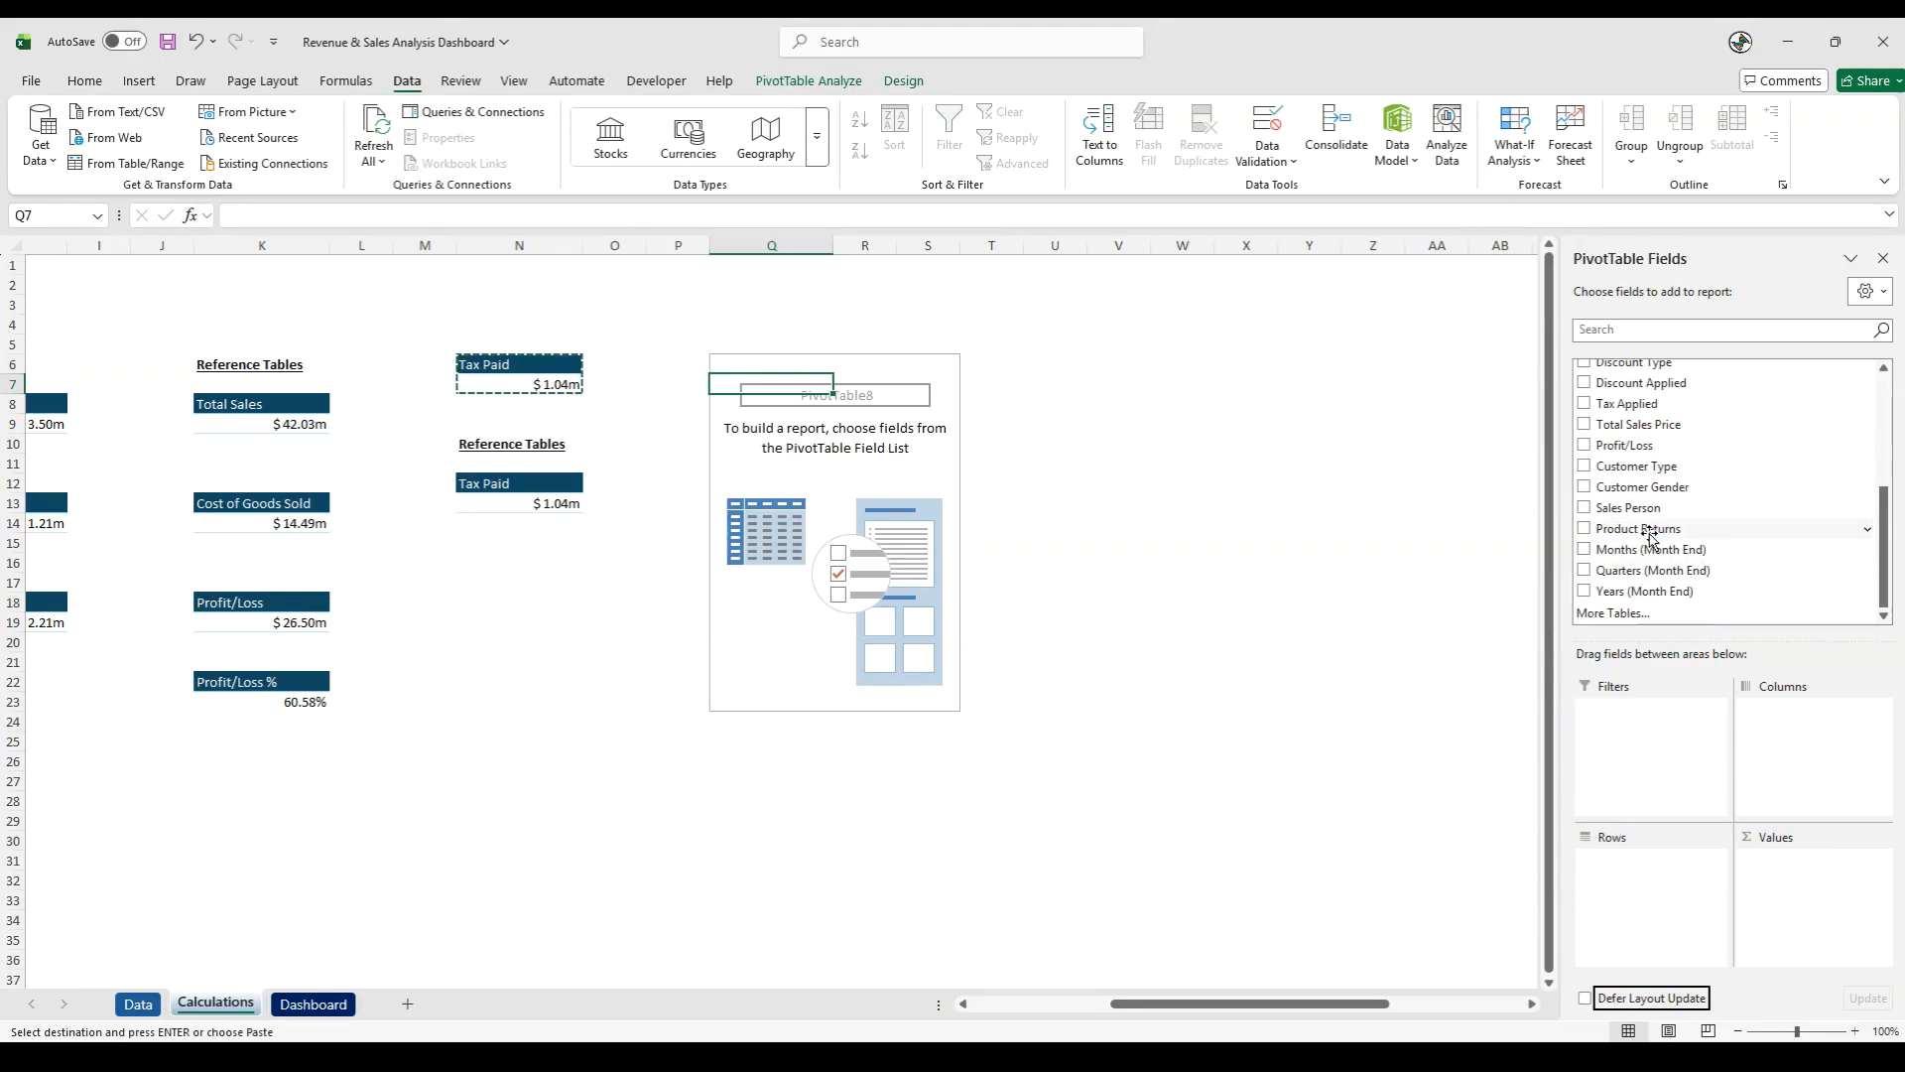
scroll(1639, 528, "up", 3)
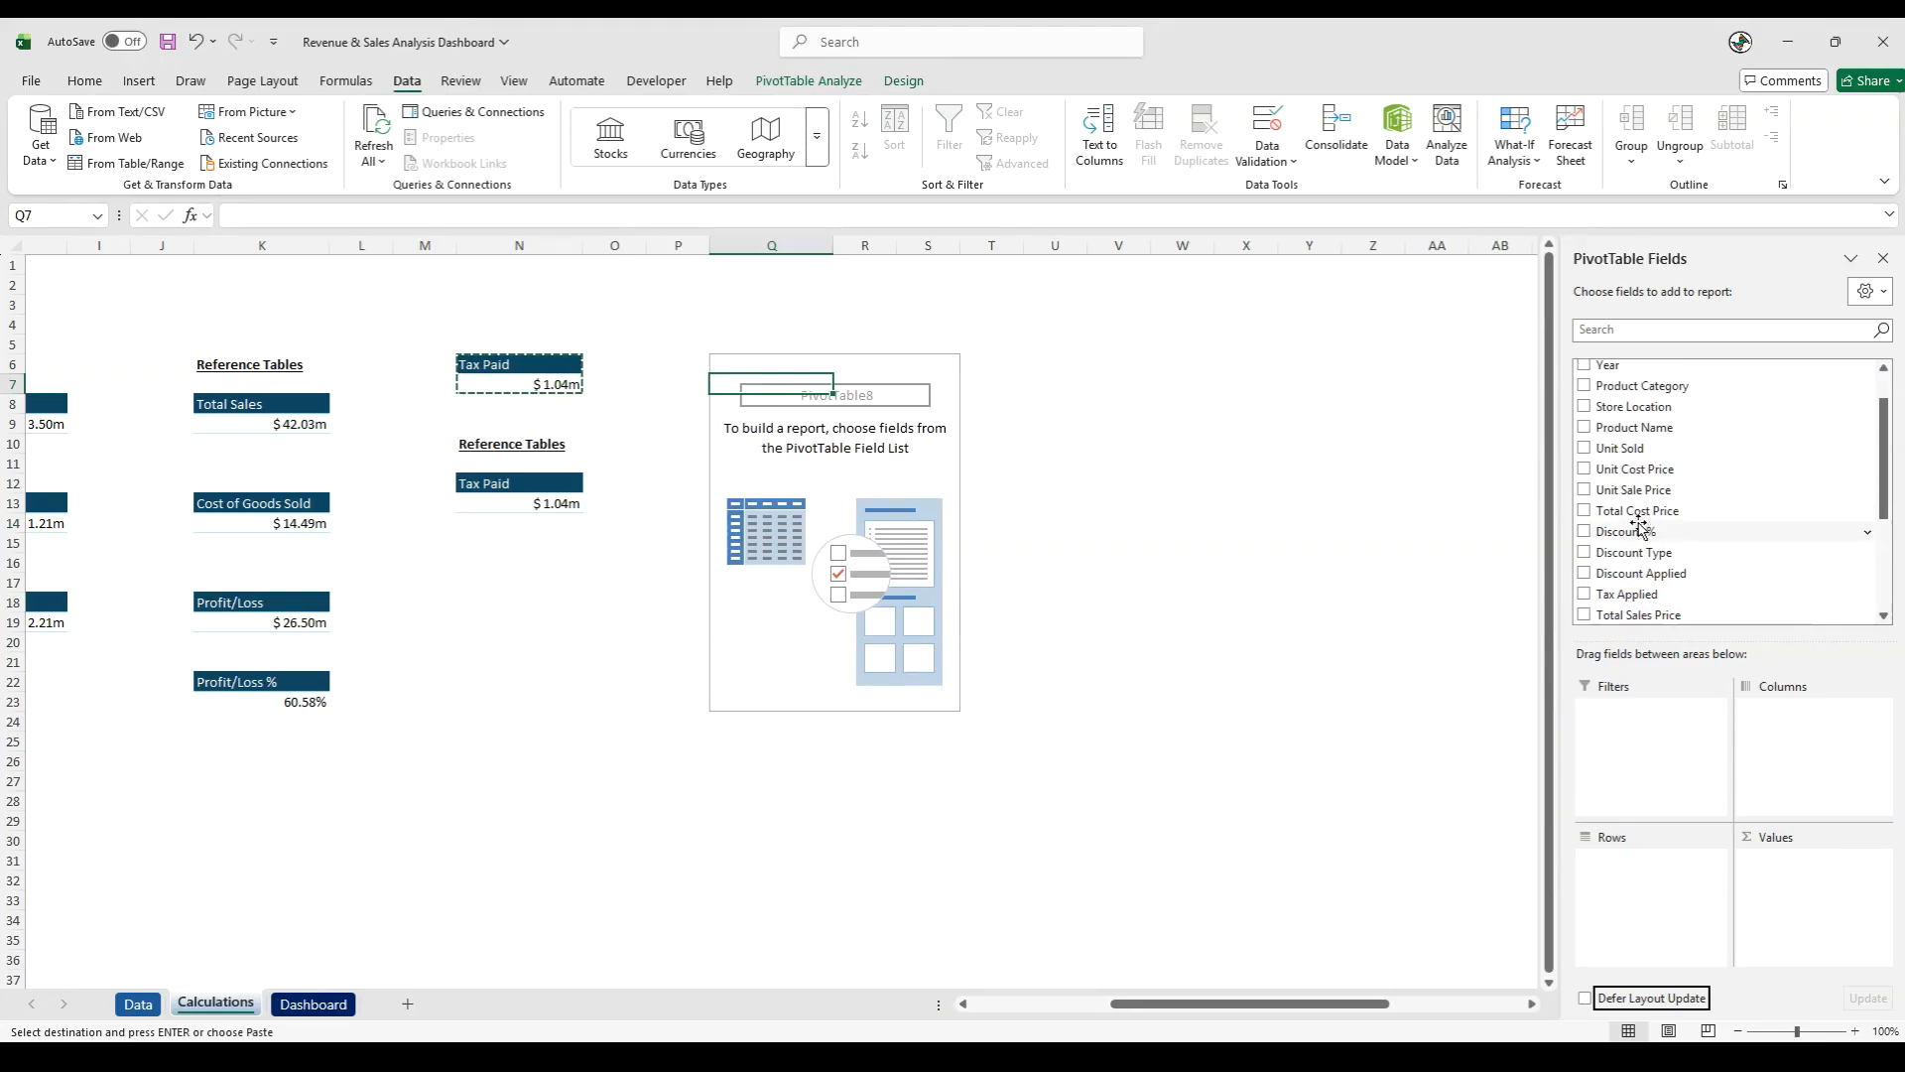
left_click_drag(1644, 386, 1692, 913)
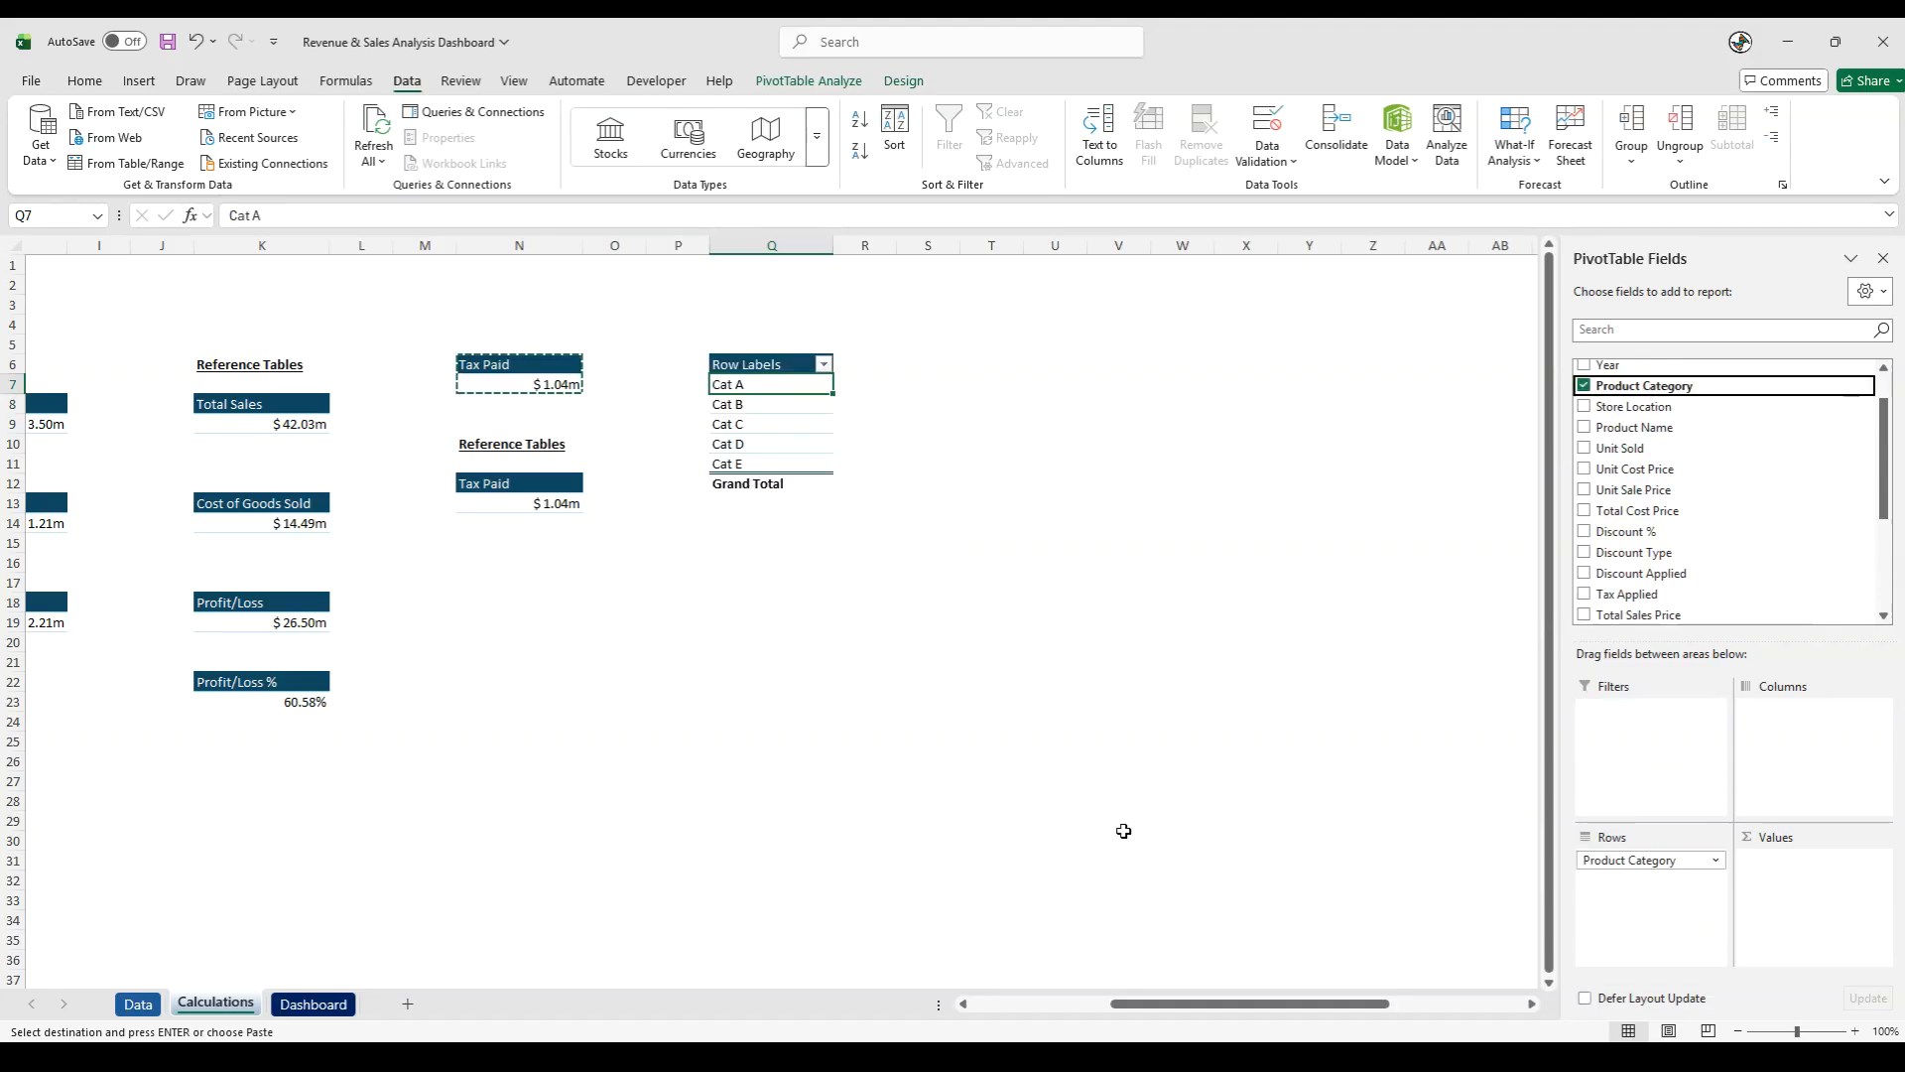
scroll(1704, 497, "down", 1)
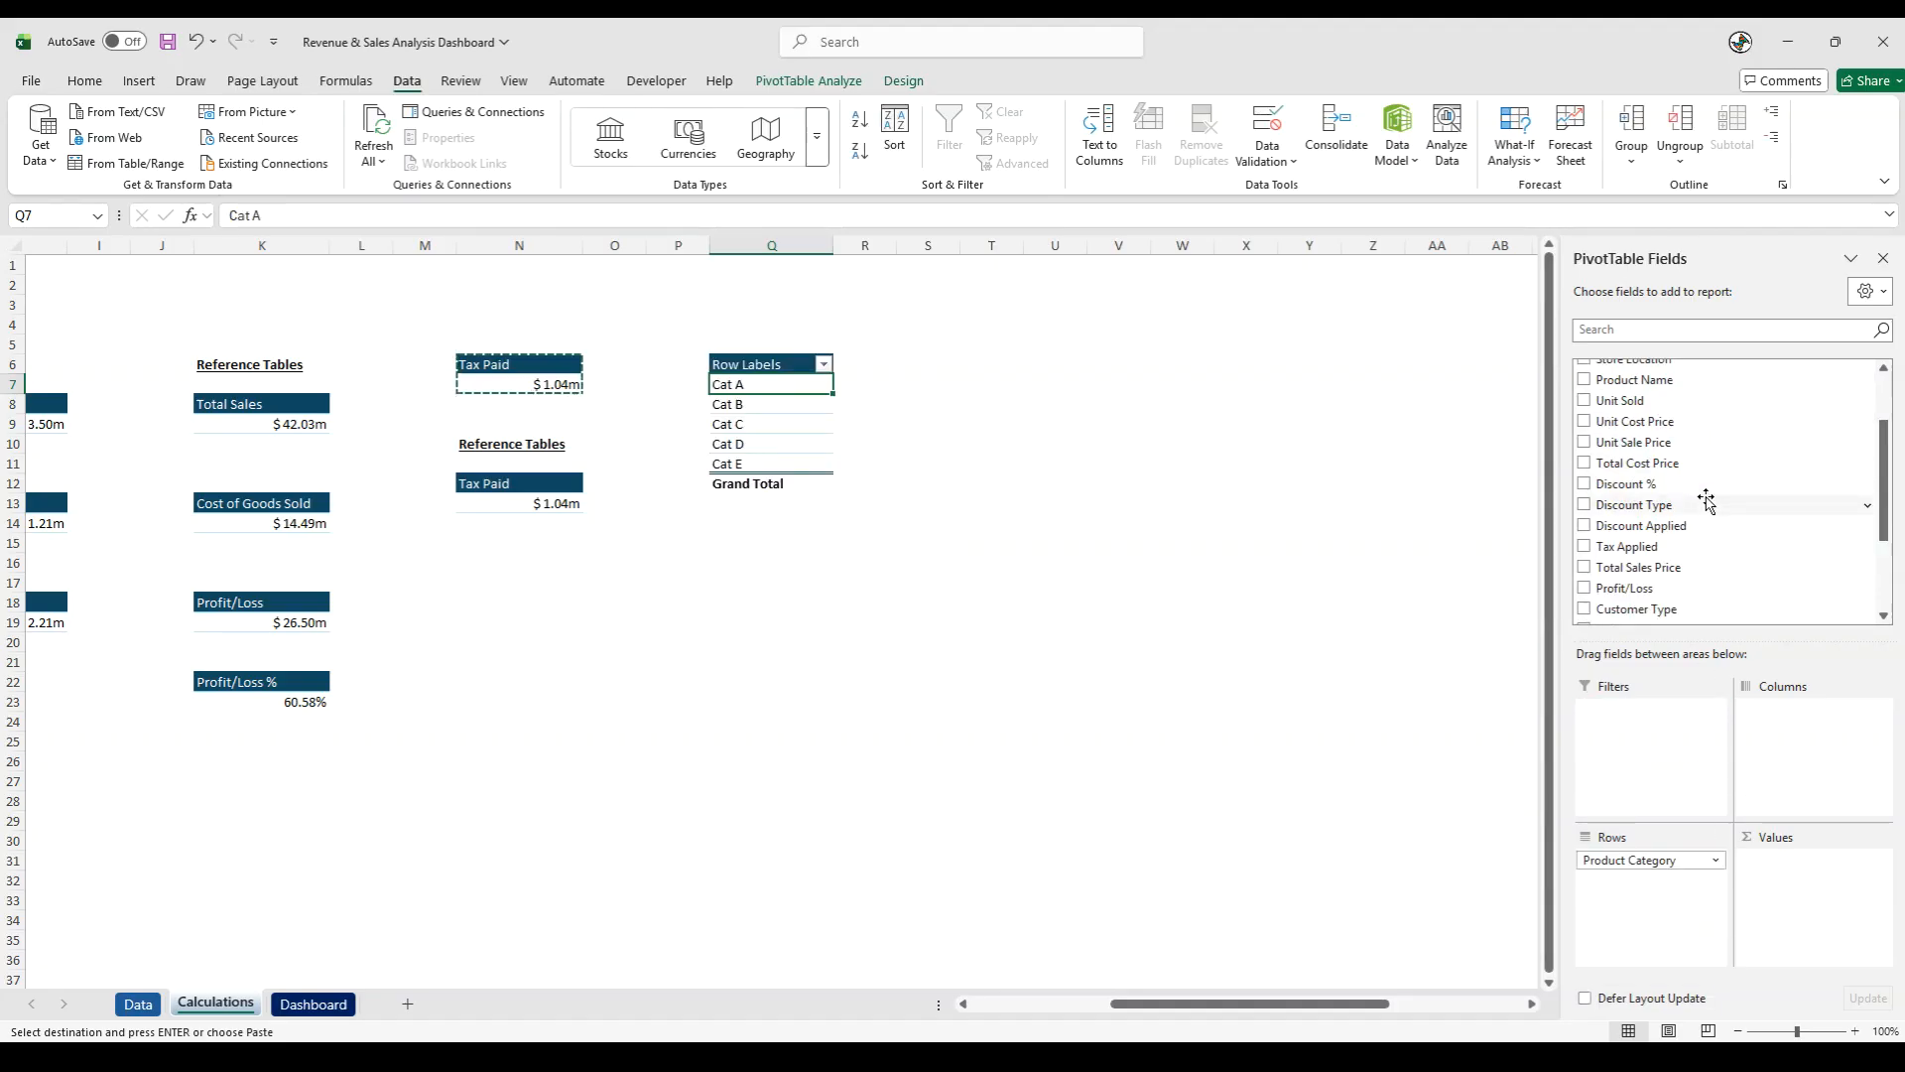
left_click_drag(1627, 567, 1826, 883)
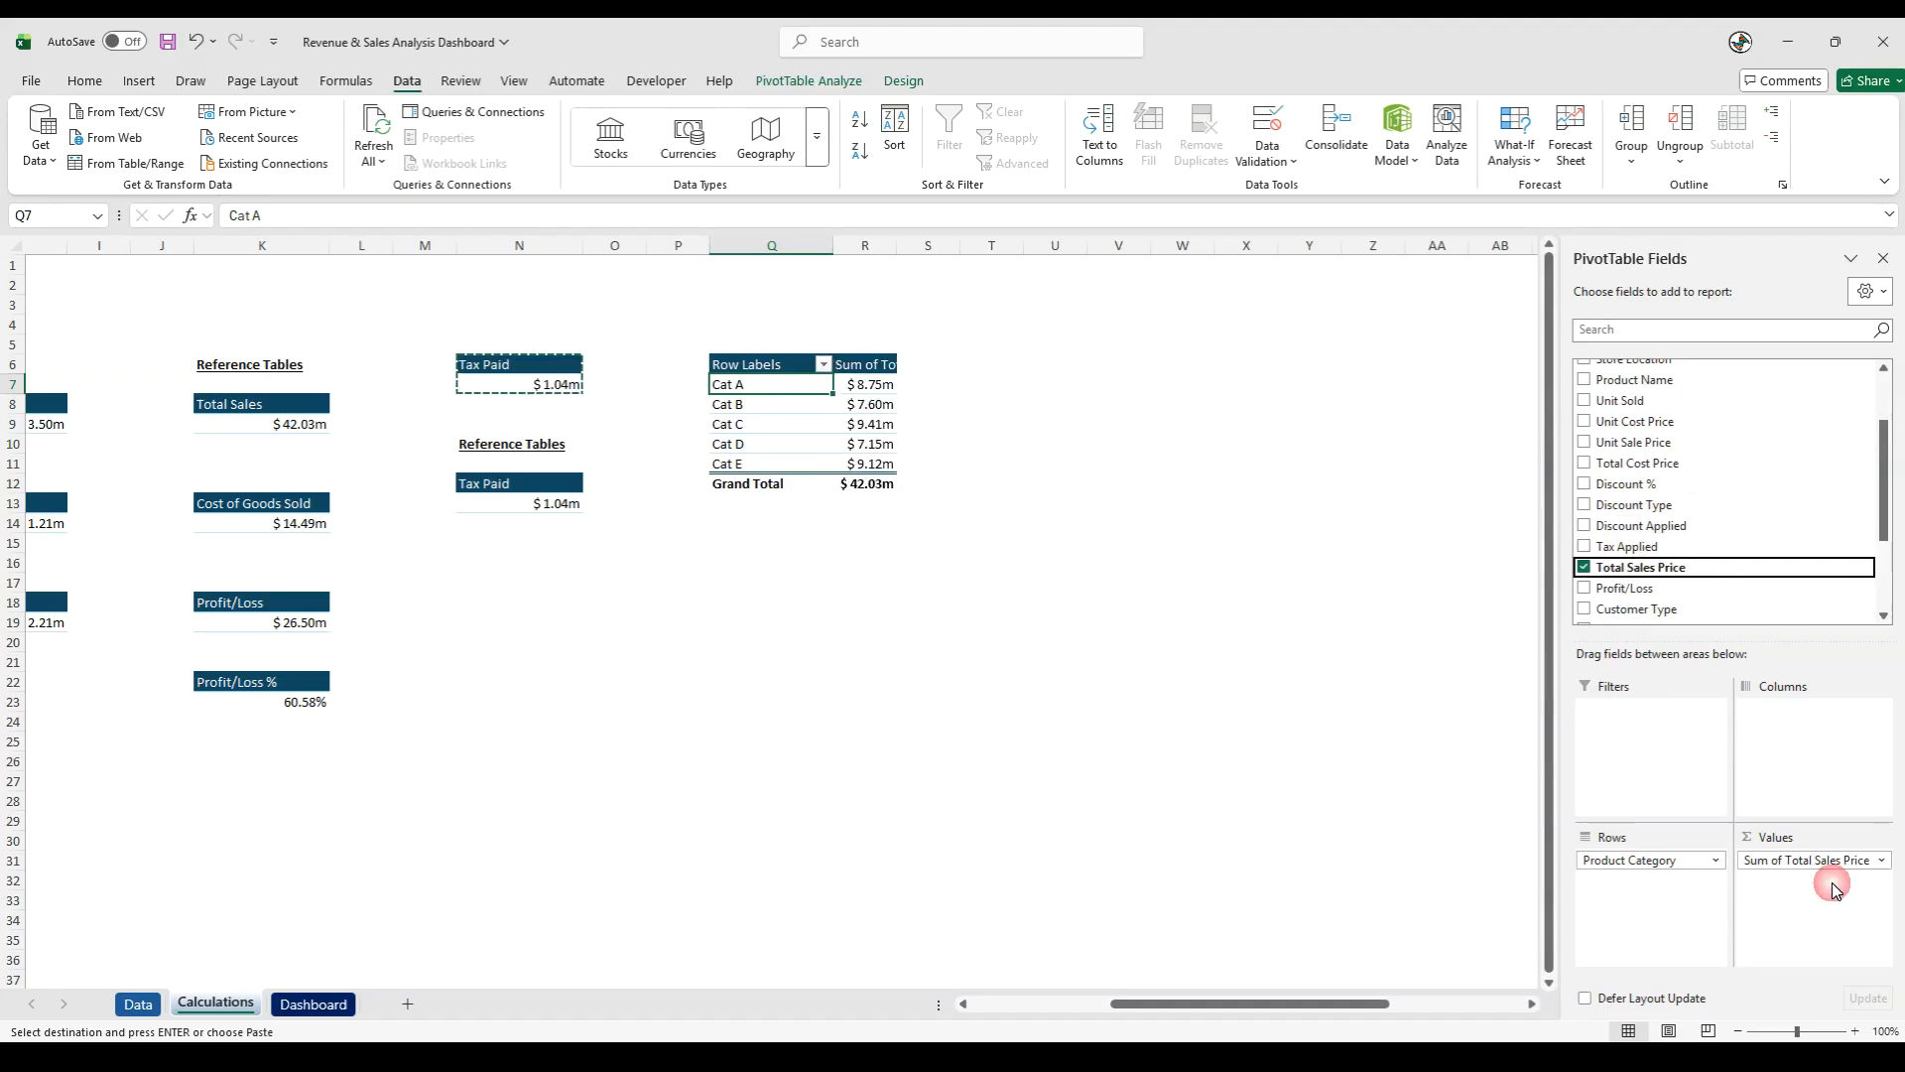
- Widen columns Q and R so the product category PivotTable has more room for its headers
left_click(1106, 746)
left_click_drag(832, 246, 868, 254)
left_click_drag(971, 258, 977, 258)
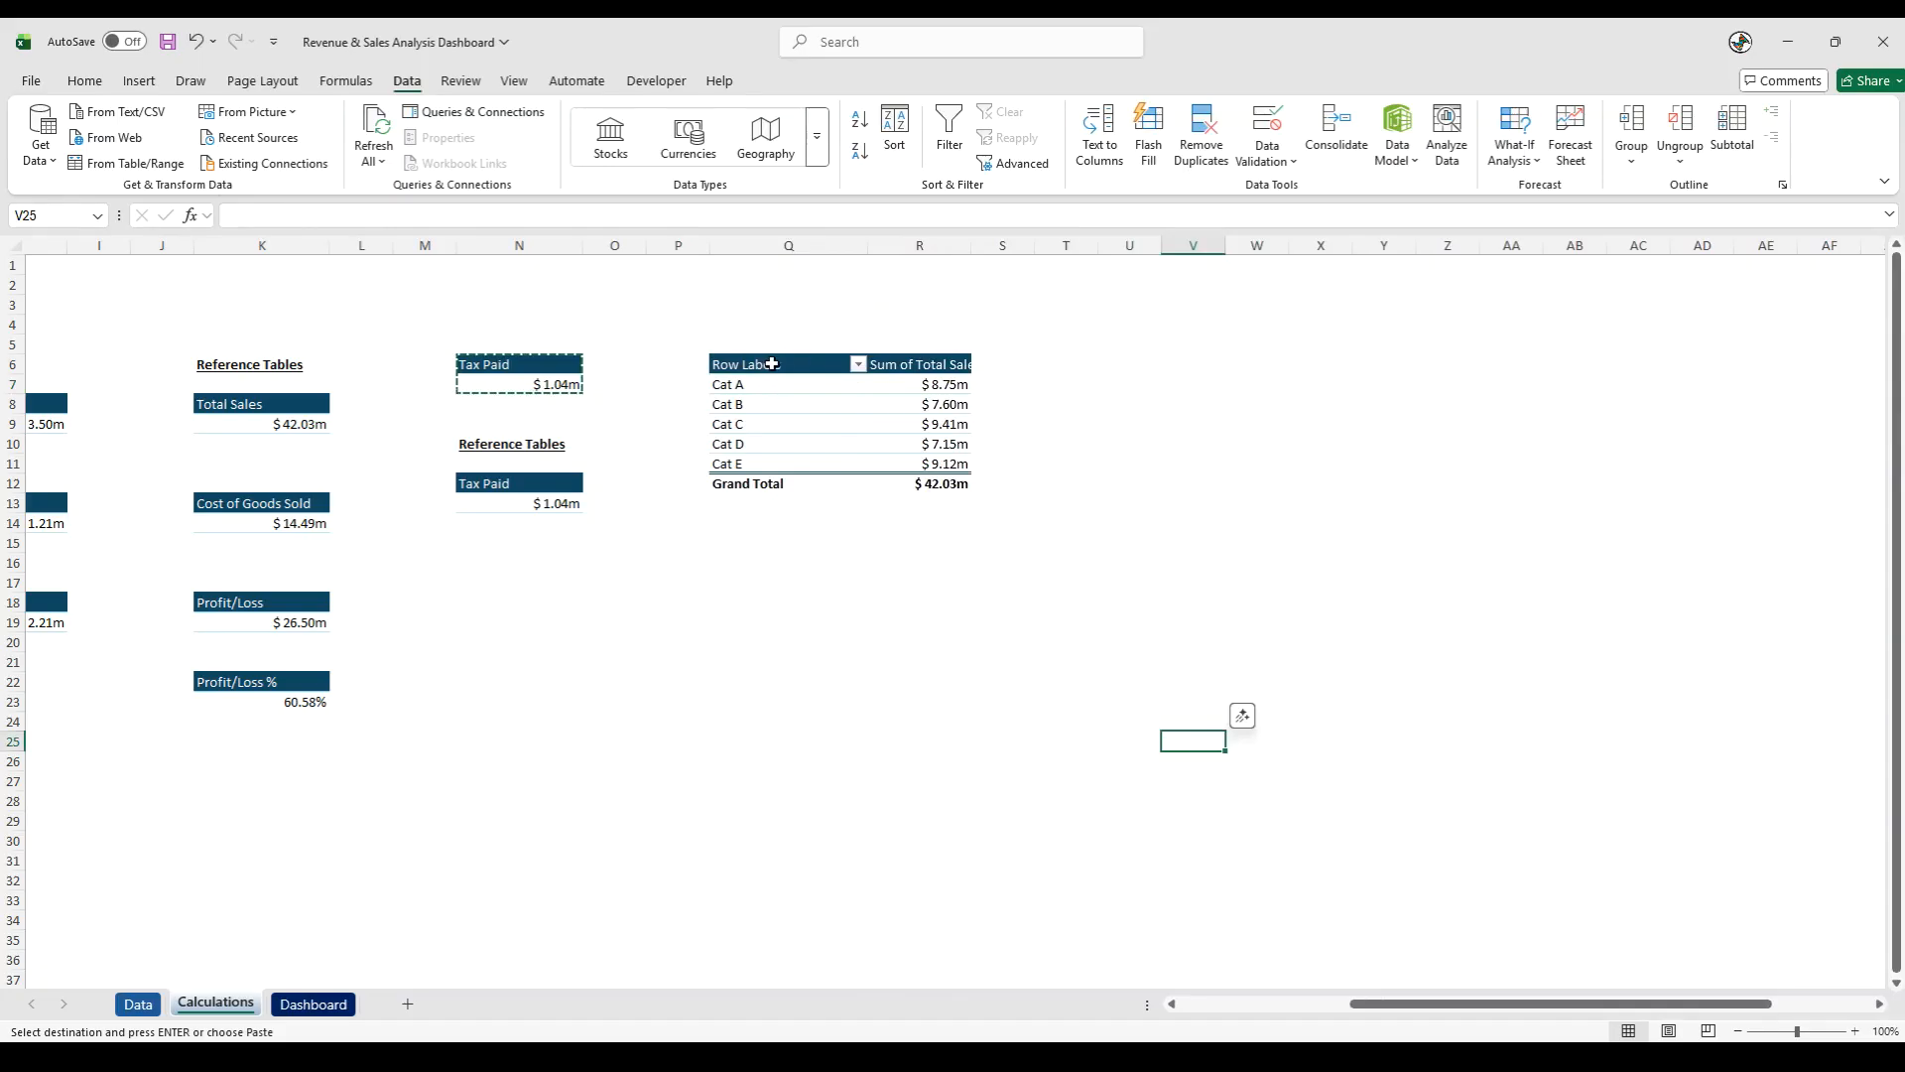
- Rename the PivotTable's Row Labels header in Q6 as Product Category
left_click(751, 364)
left_click_drag(310, 215, 163, 211)
type("Product Category")
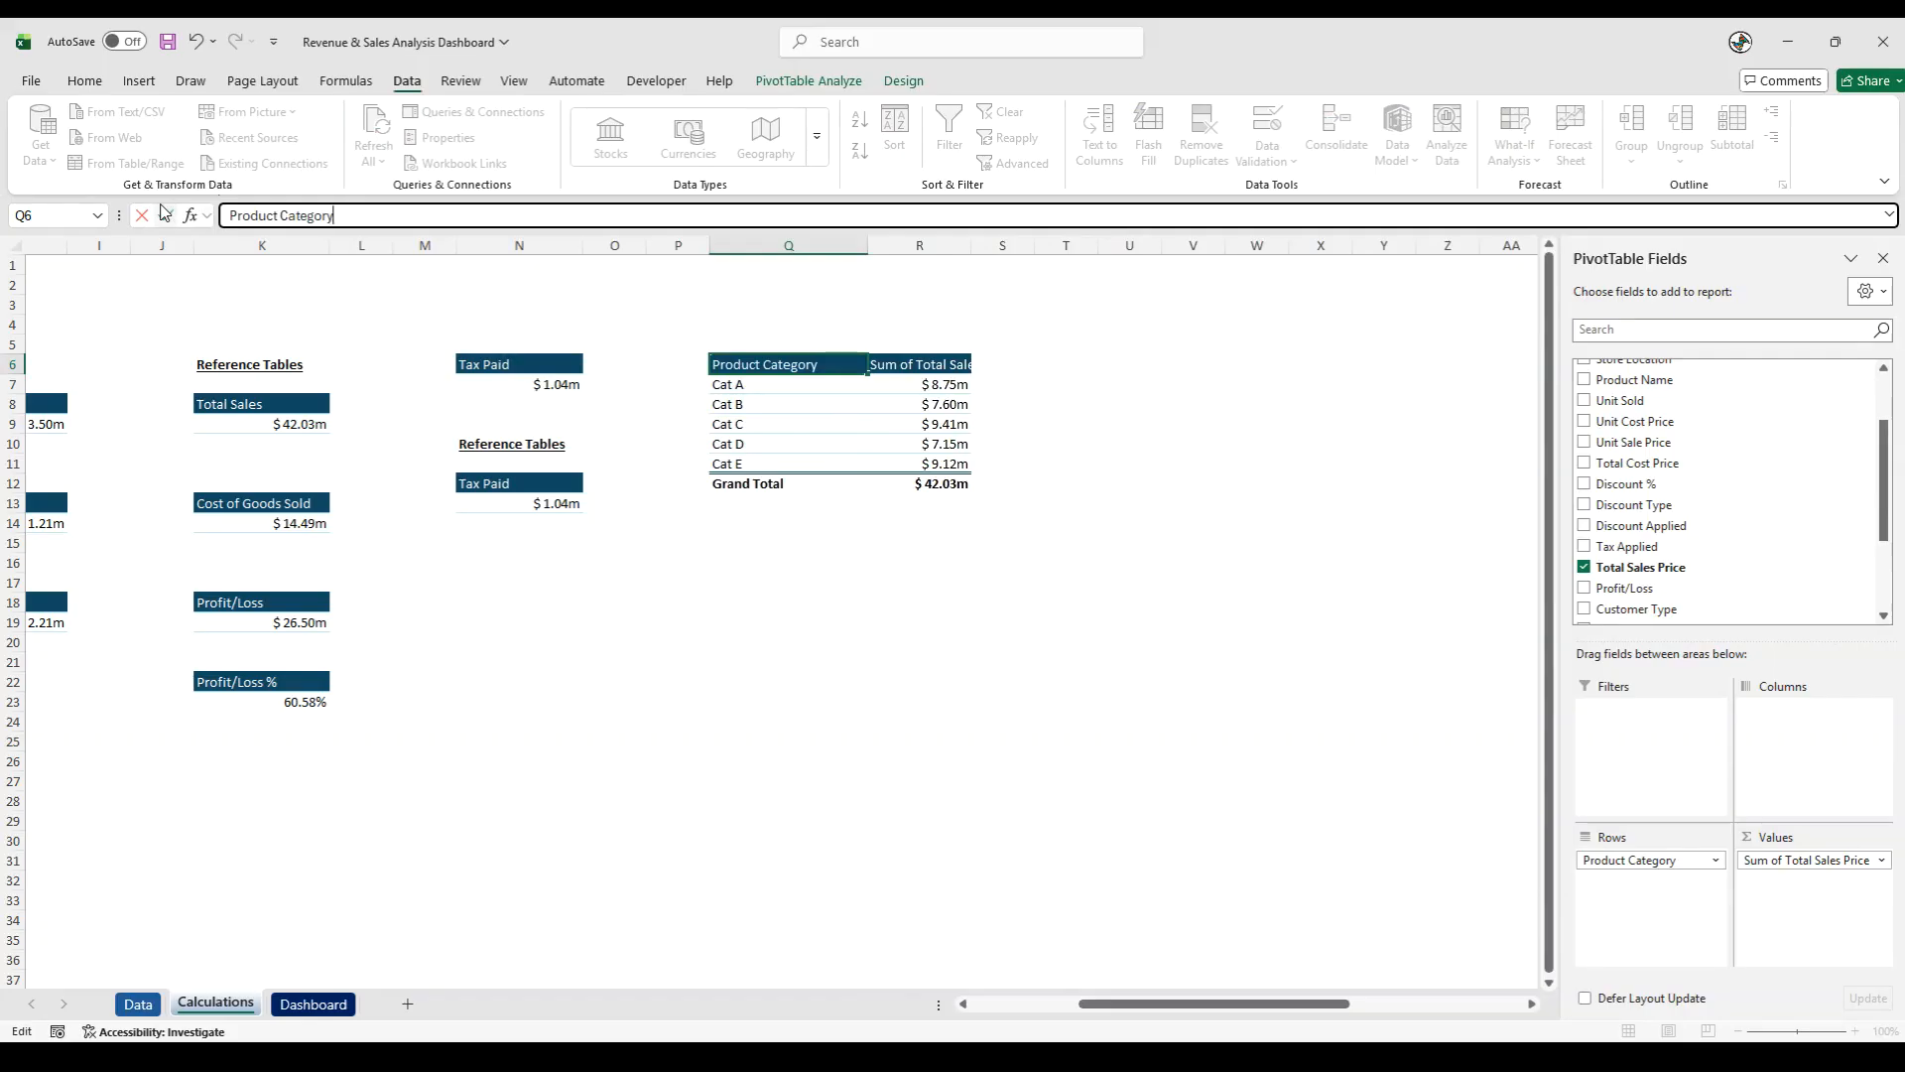
left_click(165, 214)
- Rename the PivotTable's value header in R6 as Total Sales, keeping a space so it differs from the field name
key("Right")
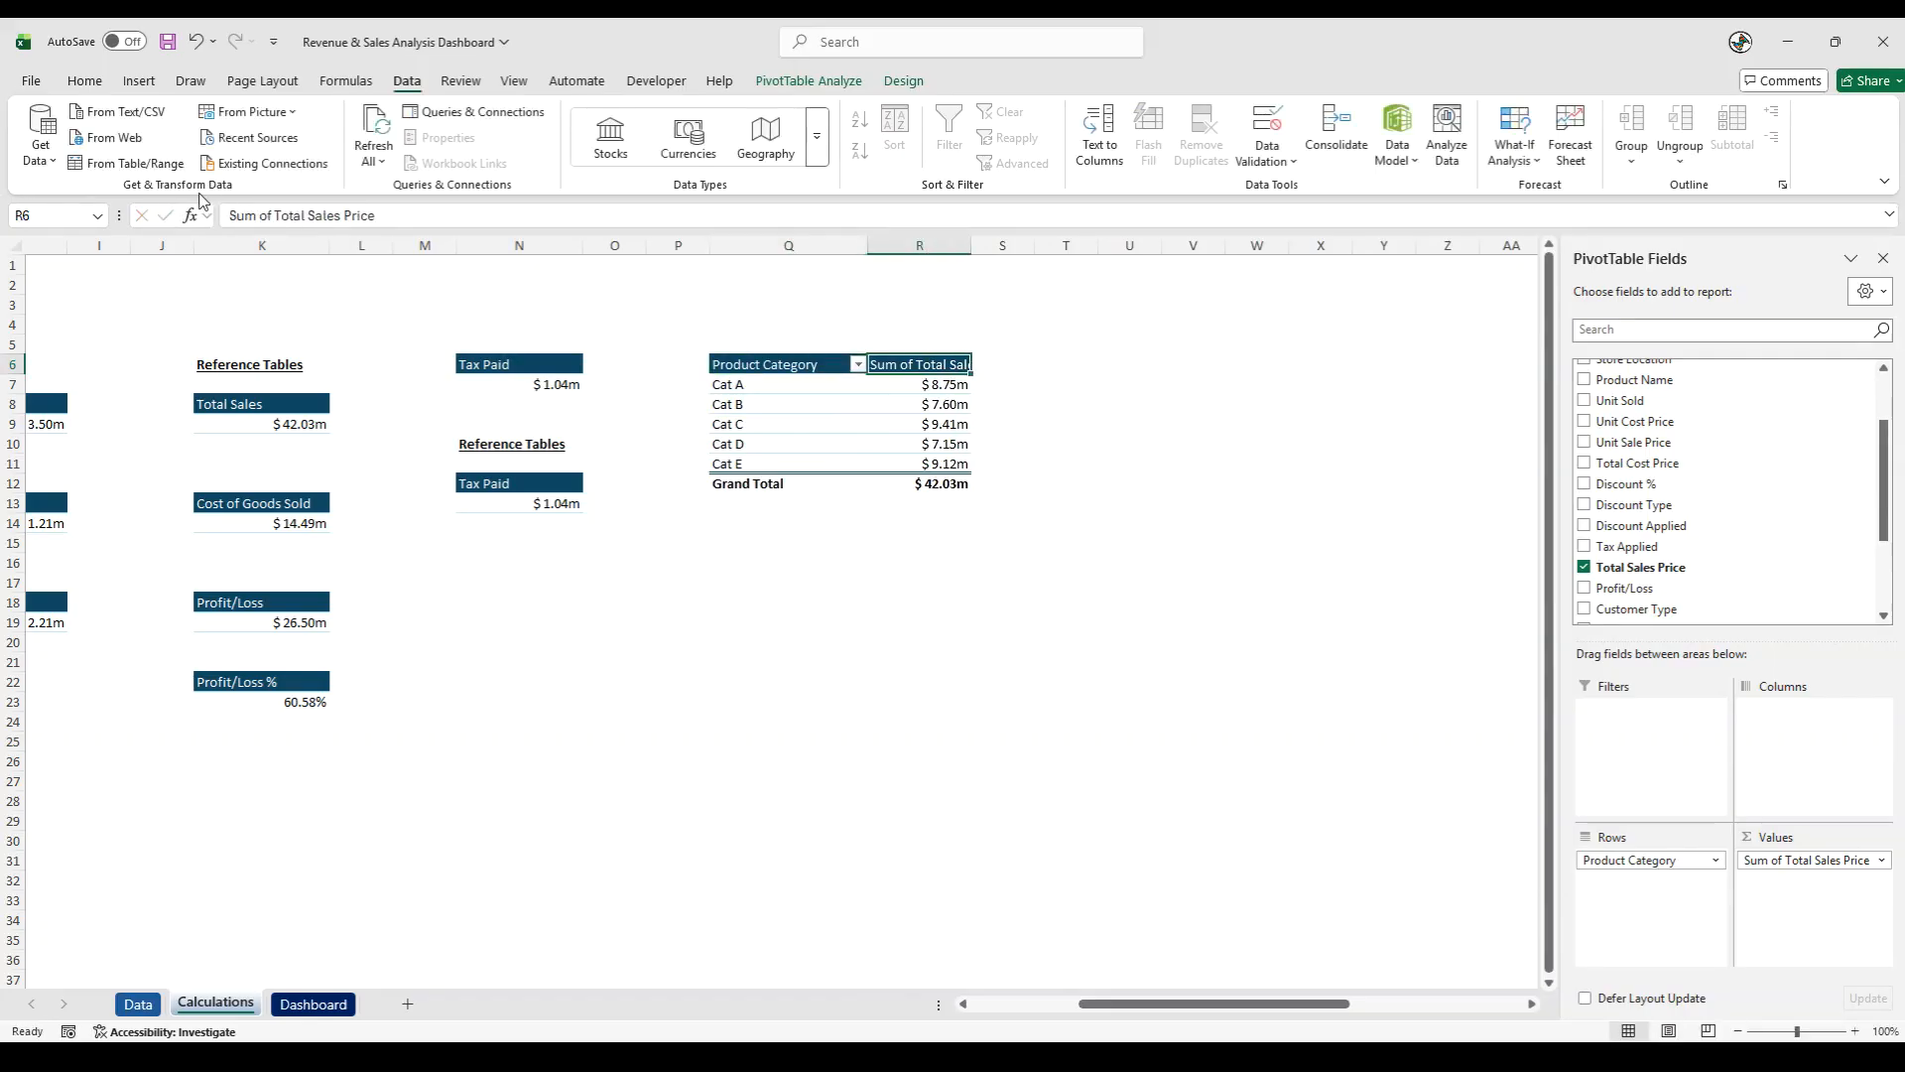
left_click(360, 217)
key("BackSpace")
key("BackSpace")
key("BackSpace")
key("BackSpace")
key("BackSpace")
key("BackSpace")
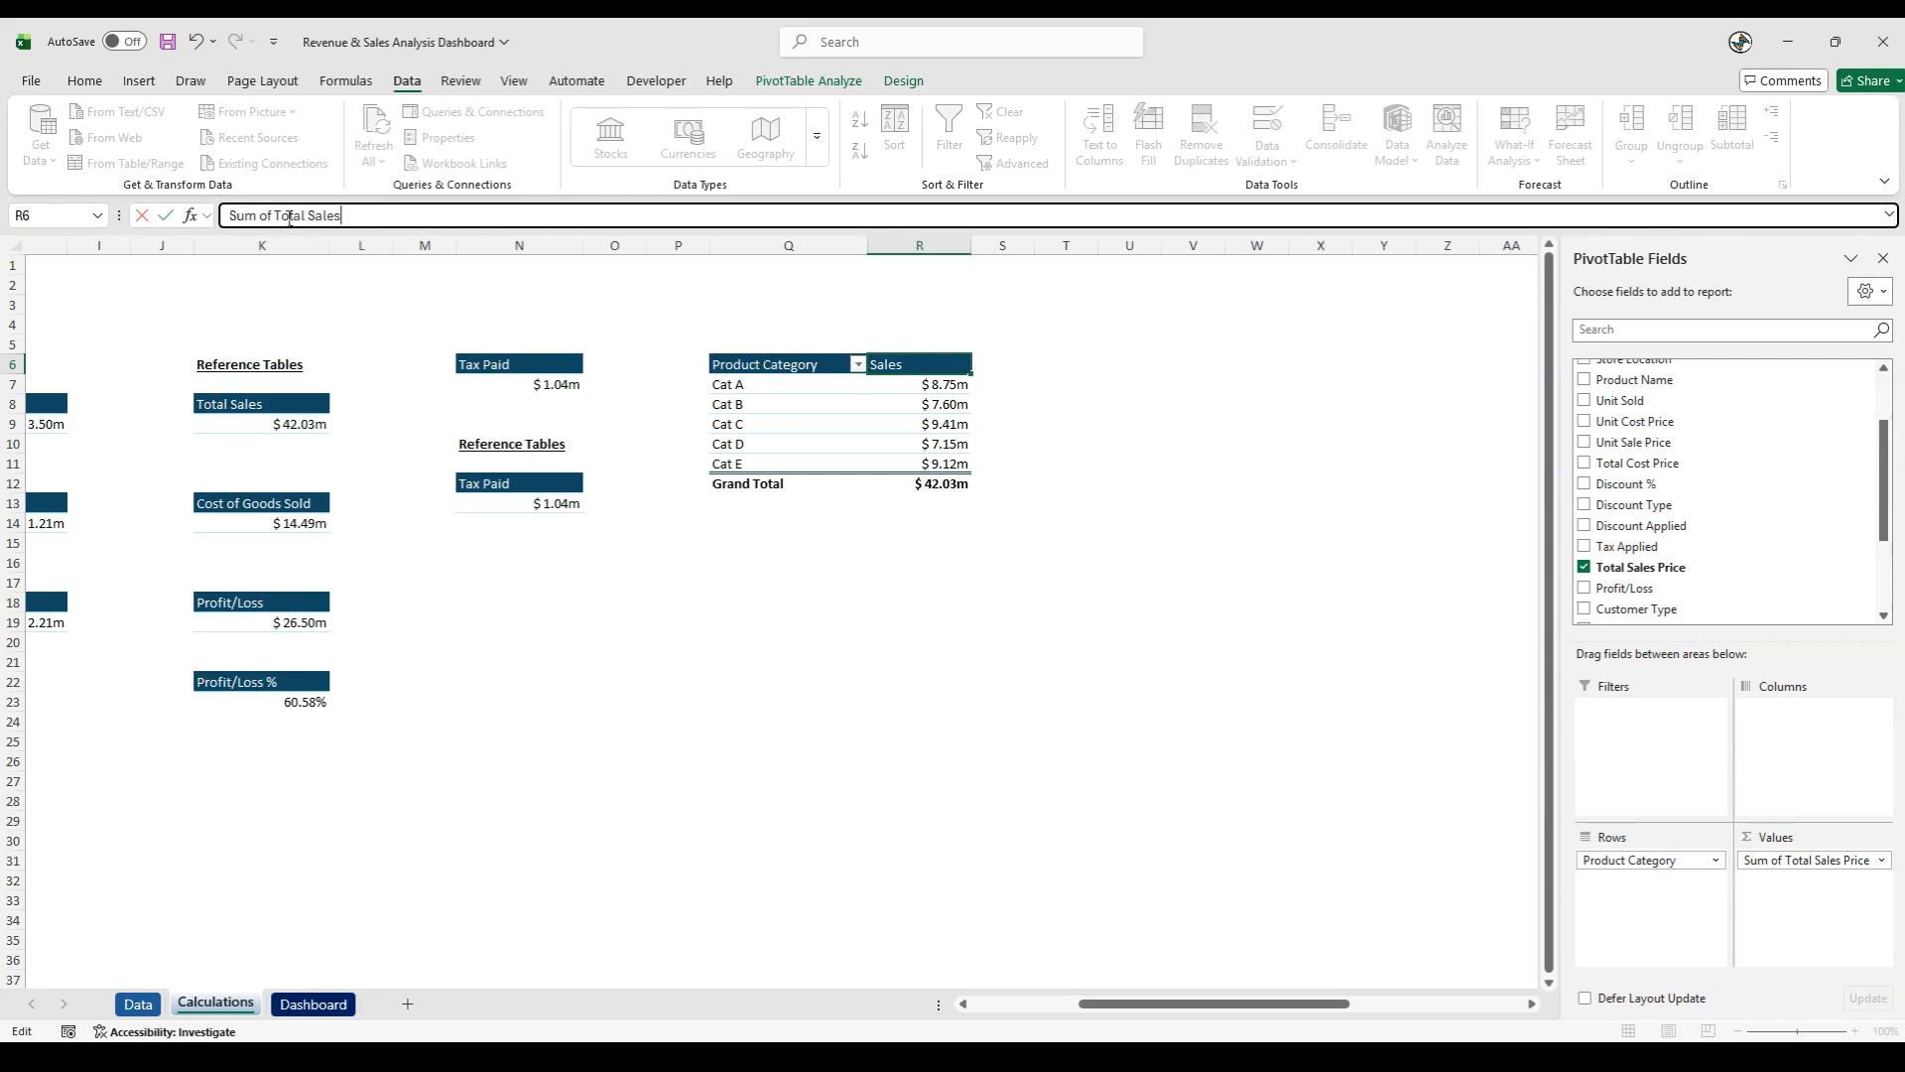
left_click_drag(278, 215, 229, 214)
key("BackSpace")
key("Return")
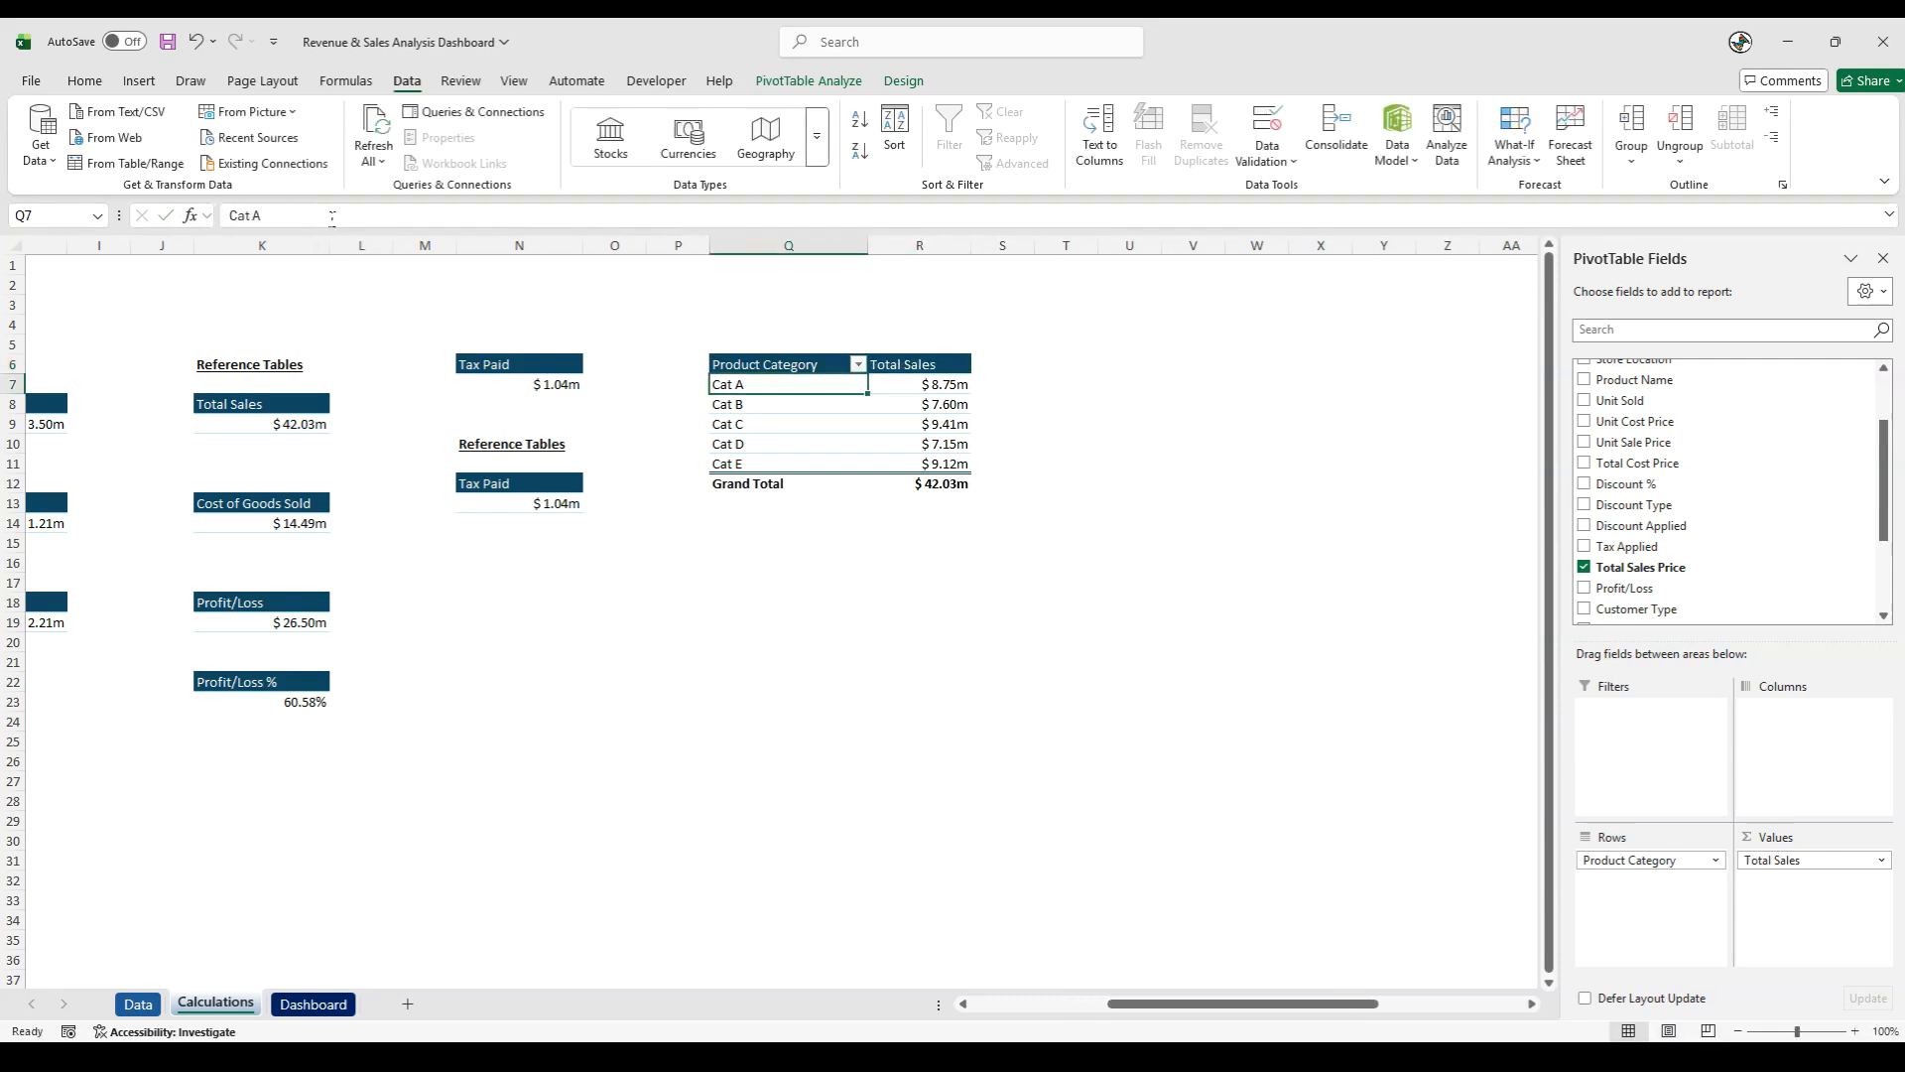
- Narrow columns Q and R to fit the Product Category and Total Sales headers closely
left_click(876, 248)
left_click_drag(875, 248, 843, 245)
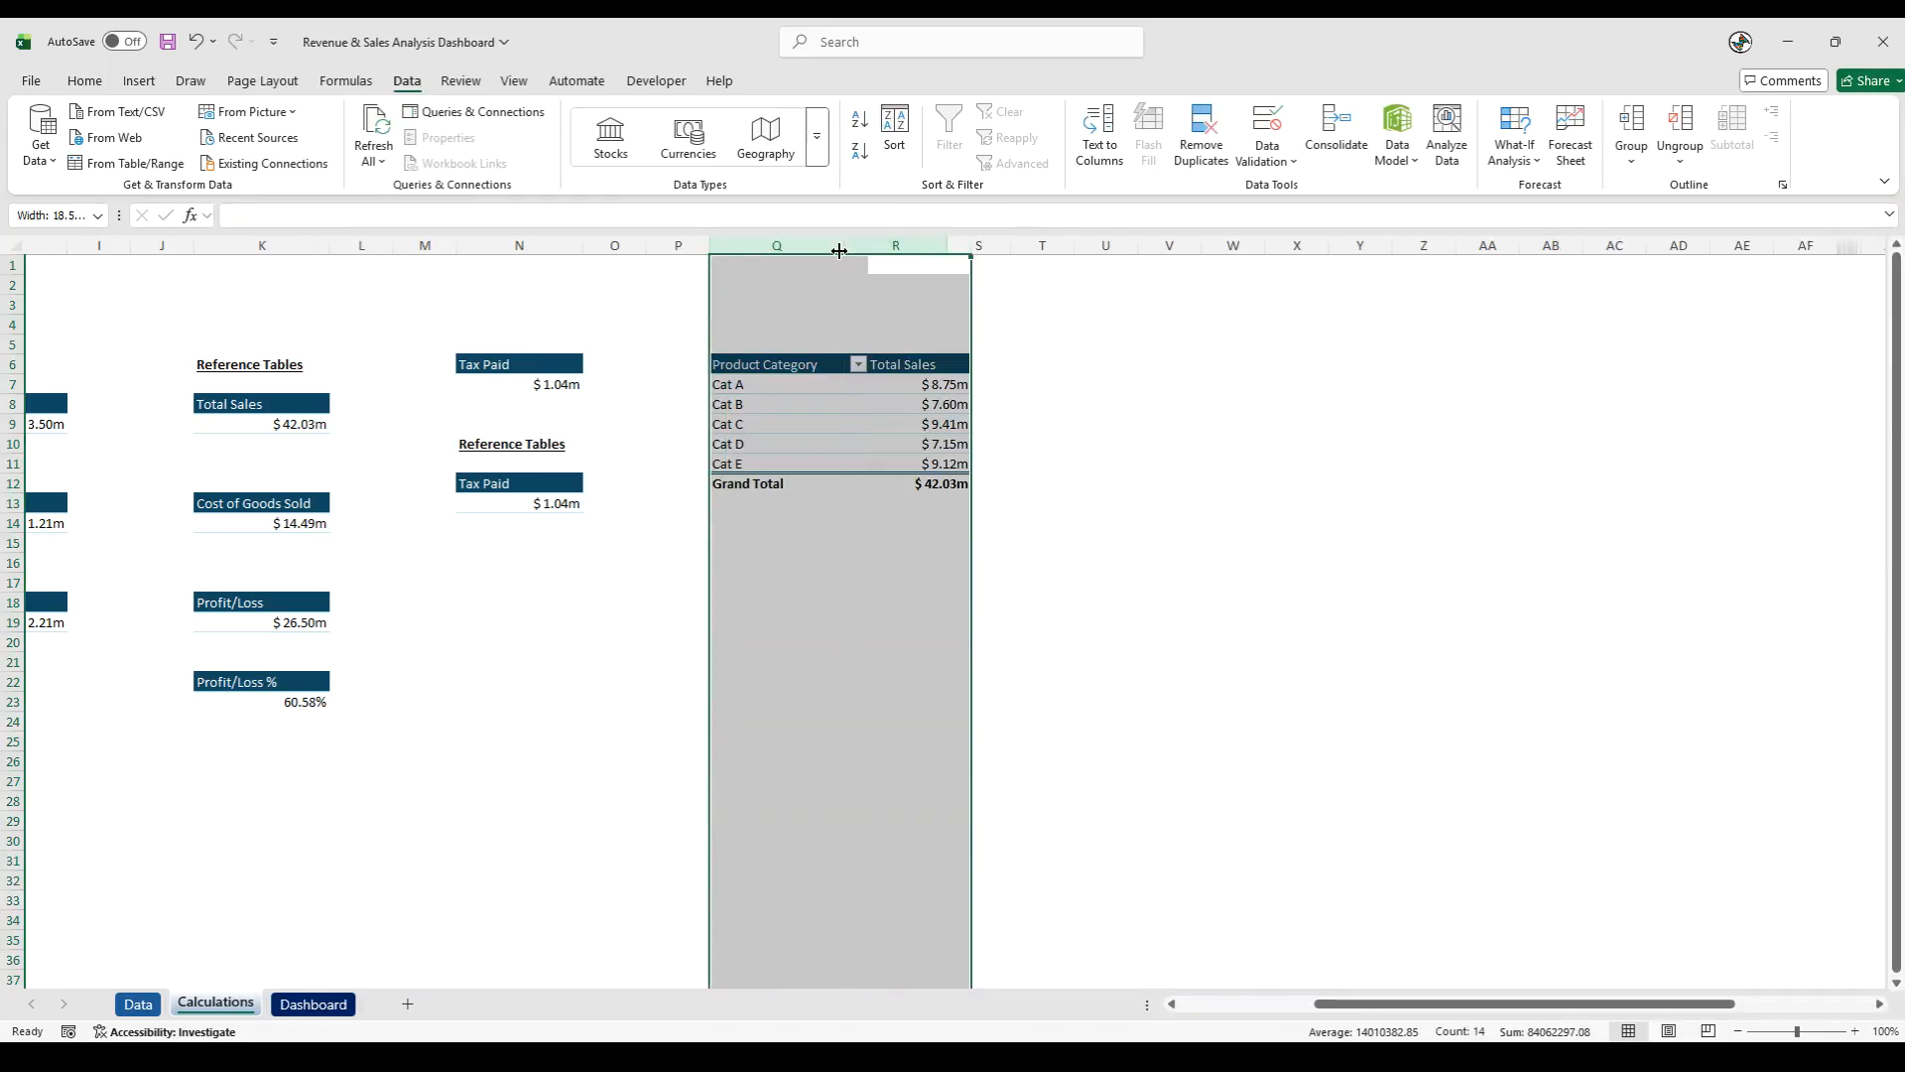
left_click(863, 495)
left_click_drag(976, 248, 925, 248)
left_click(833, 569)
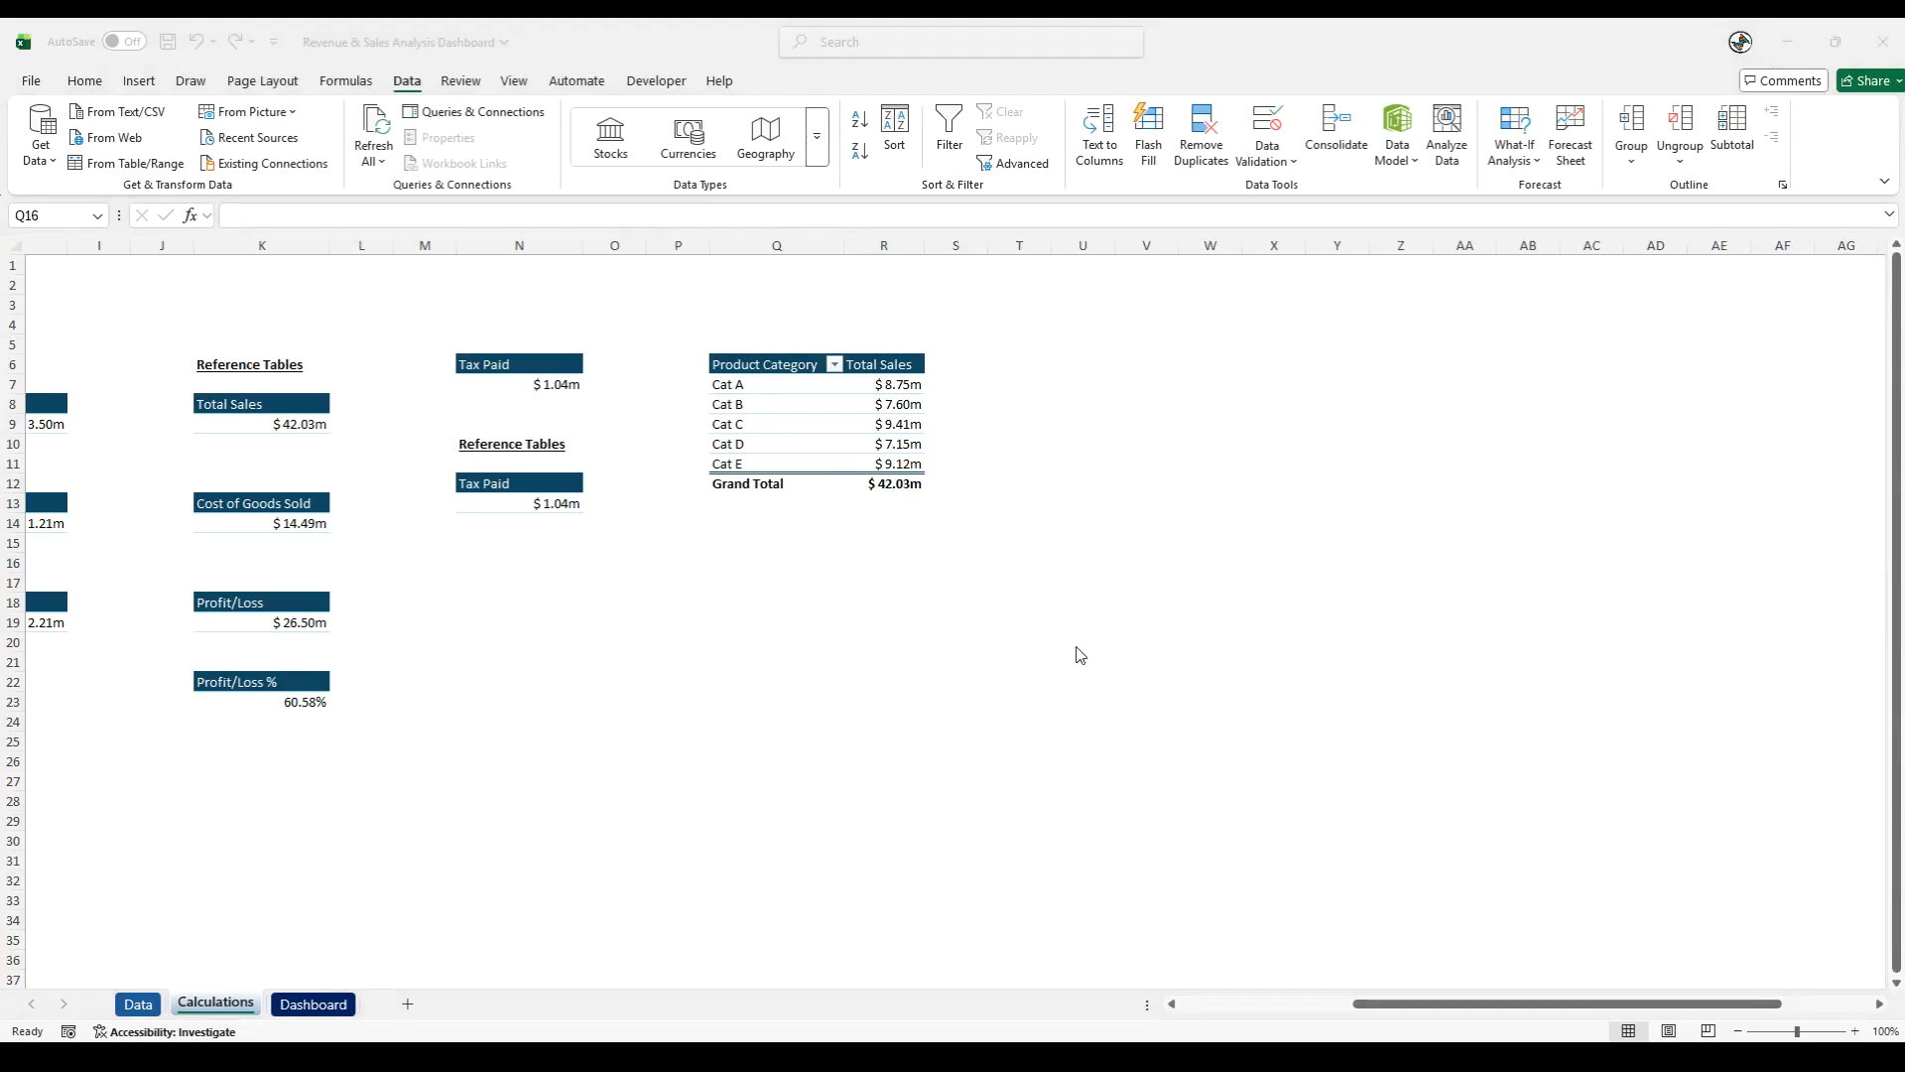
- Copy the product category PivotTable from Q6:R12 to cell U6 and fit the new columns to their contents
left_click(810, 566)
left_click_drag(765, 363, 902, 481)
key("ctrl+c")
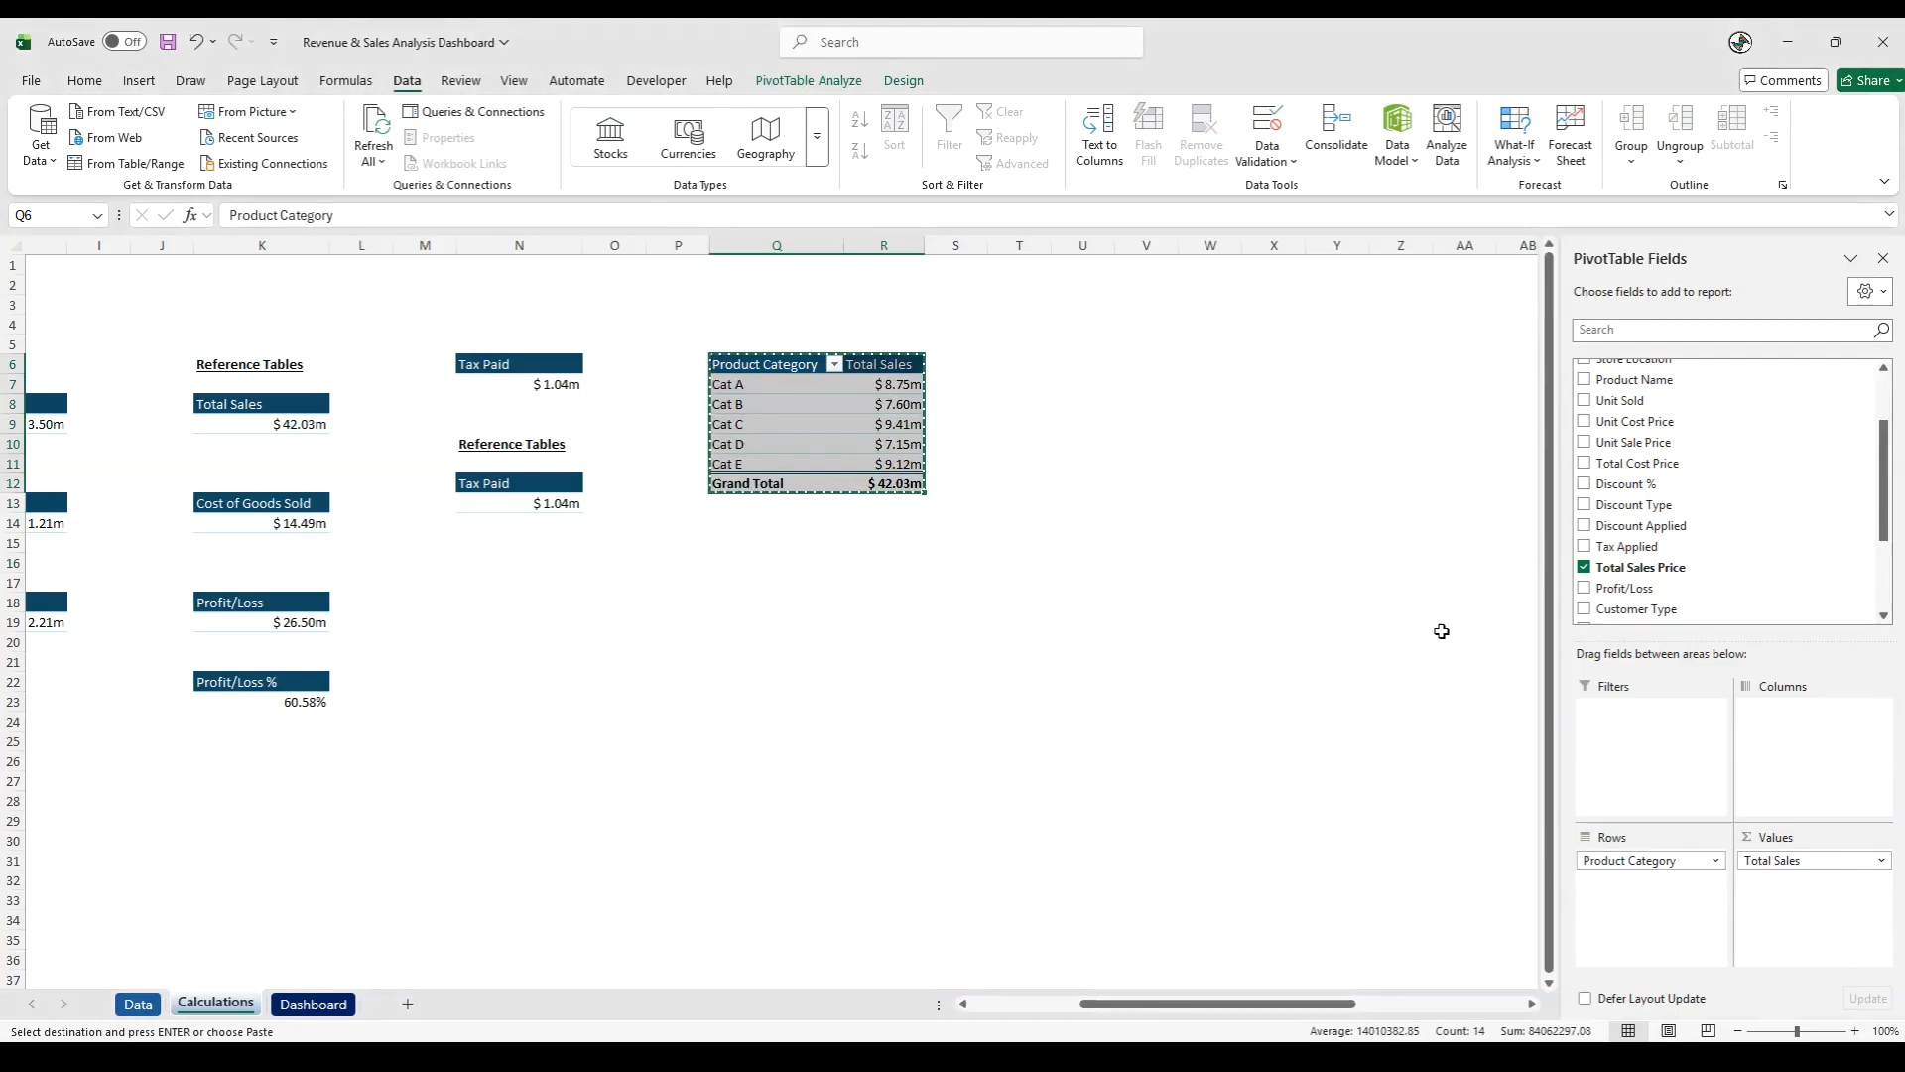
left_click(1081, 345)
left_click(1083, 361)
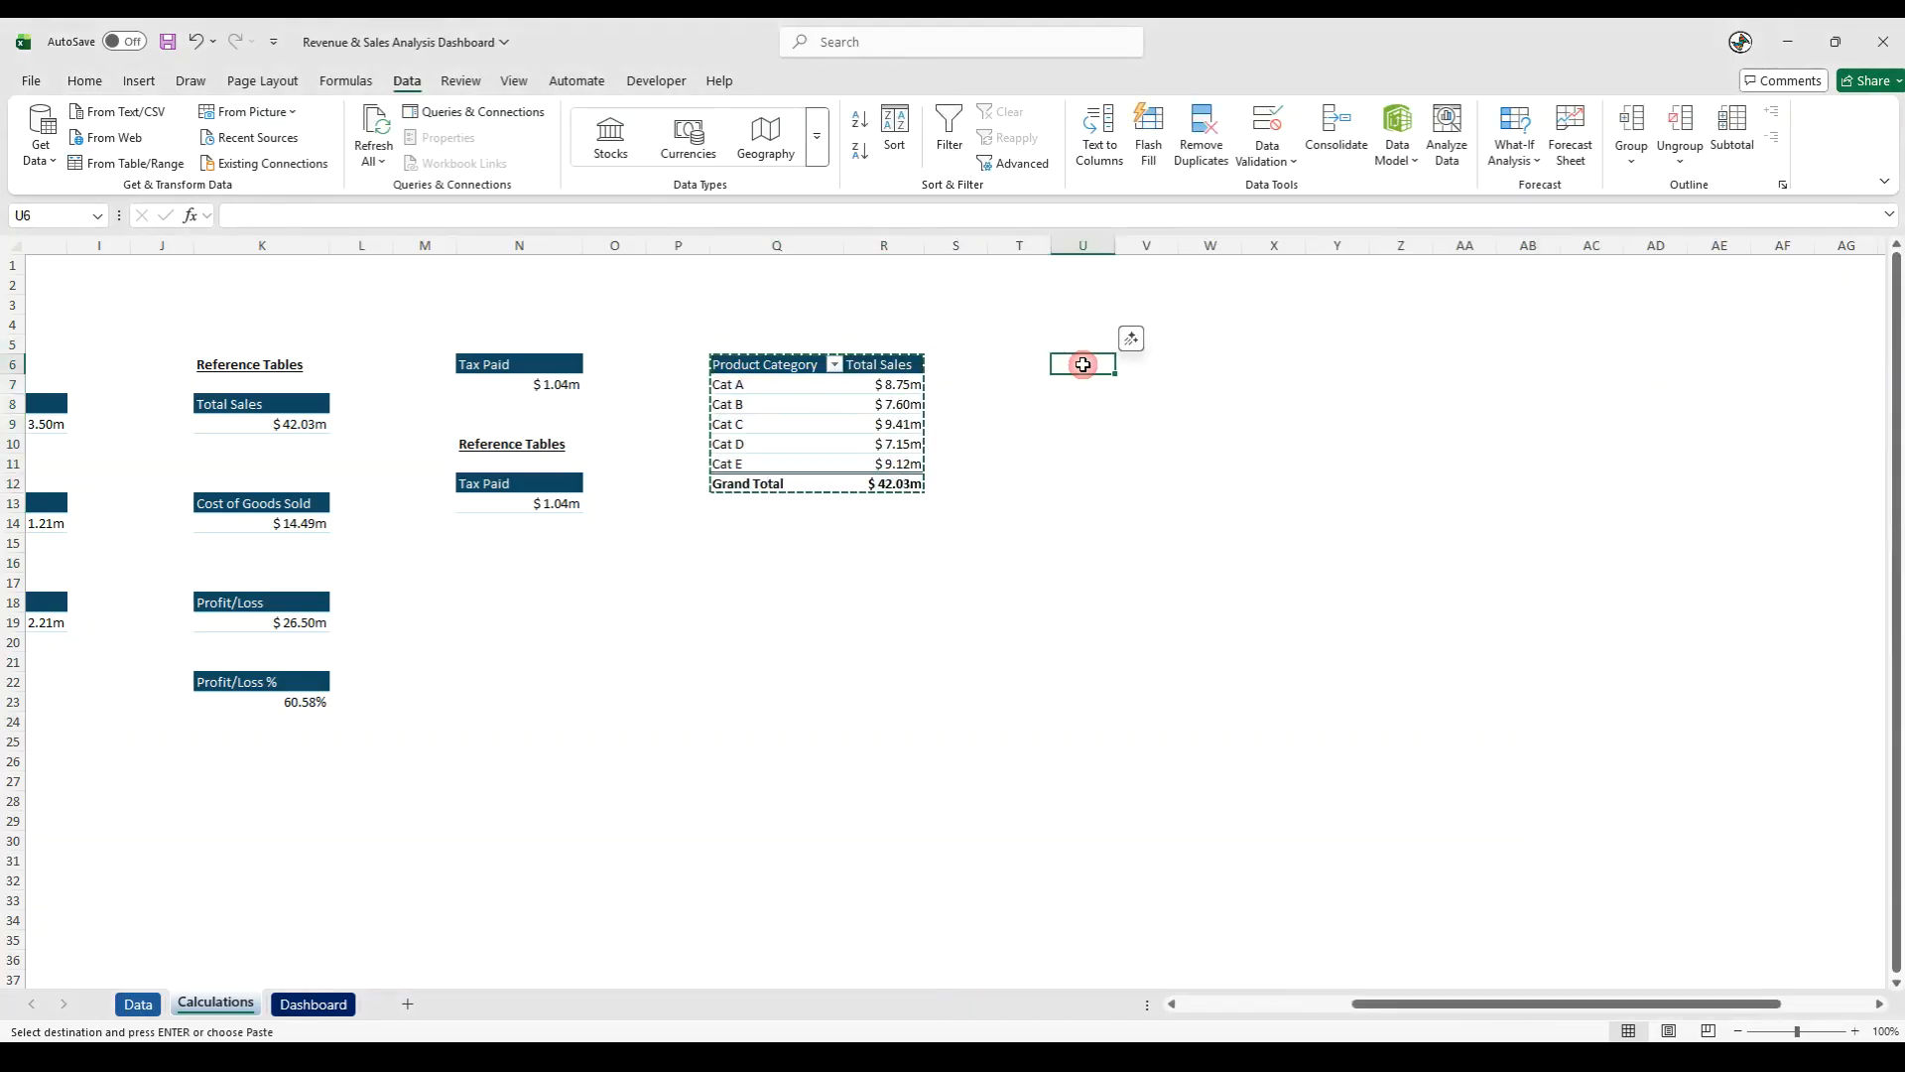
key("ctrl+v")
double_click(1113, 243)
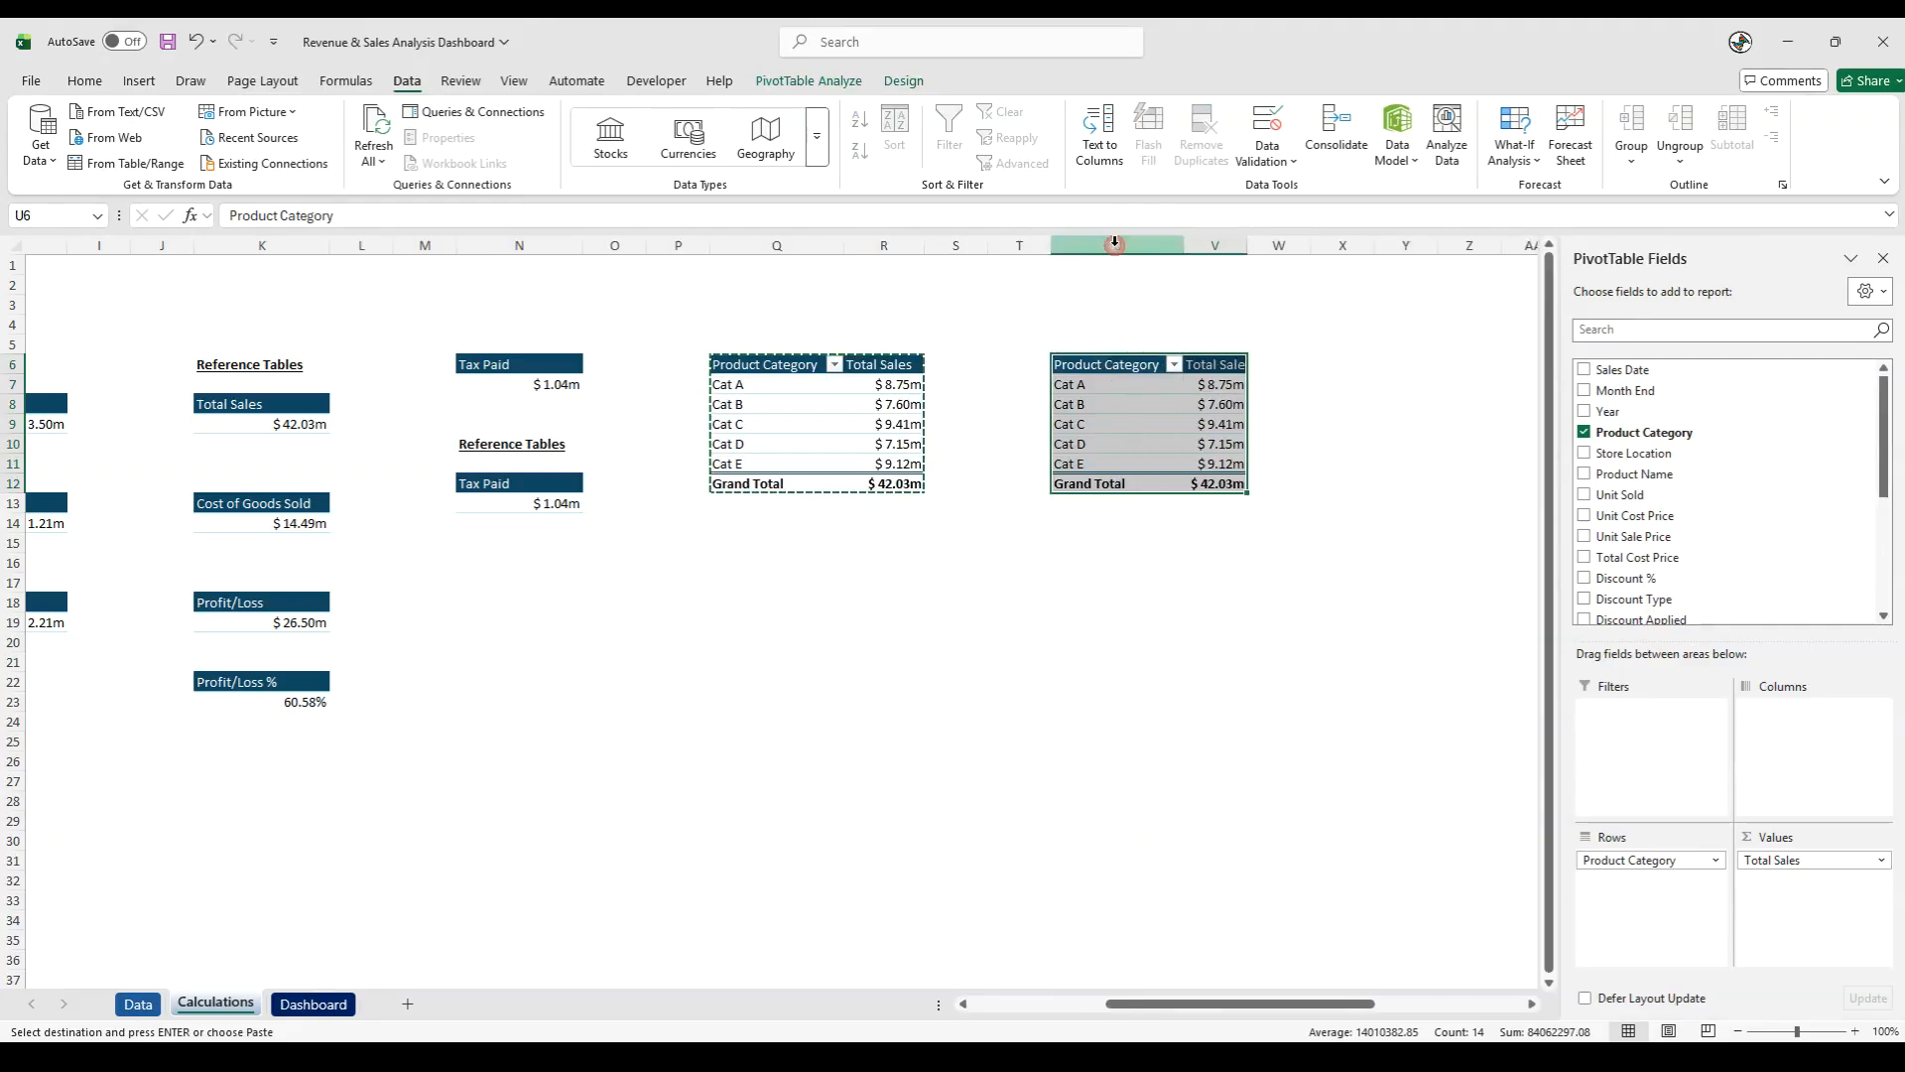
double_click(1247, 243)
- Replace the Product Category row field with Store Location in the PivotTable copy at U6
left_click_drag(1651, 859, 1408, 876)
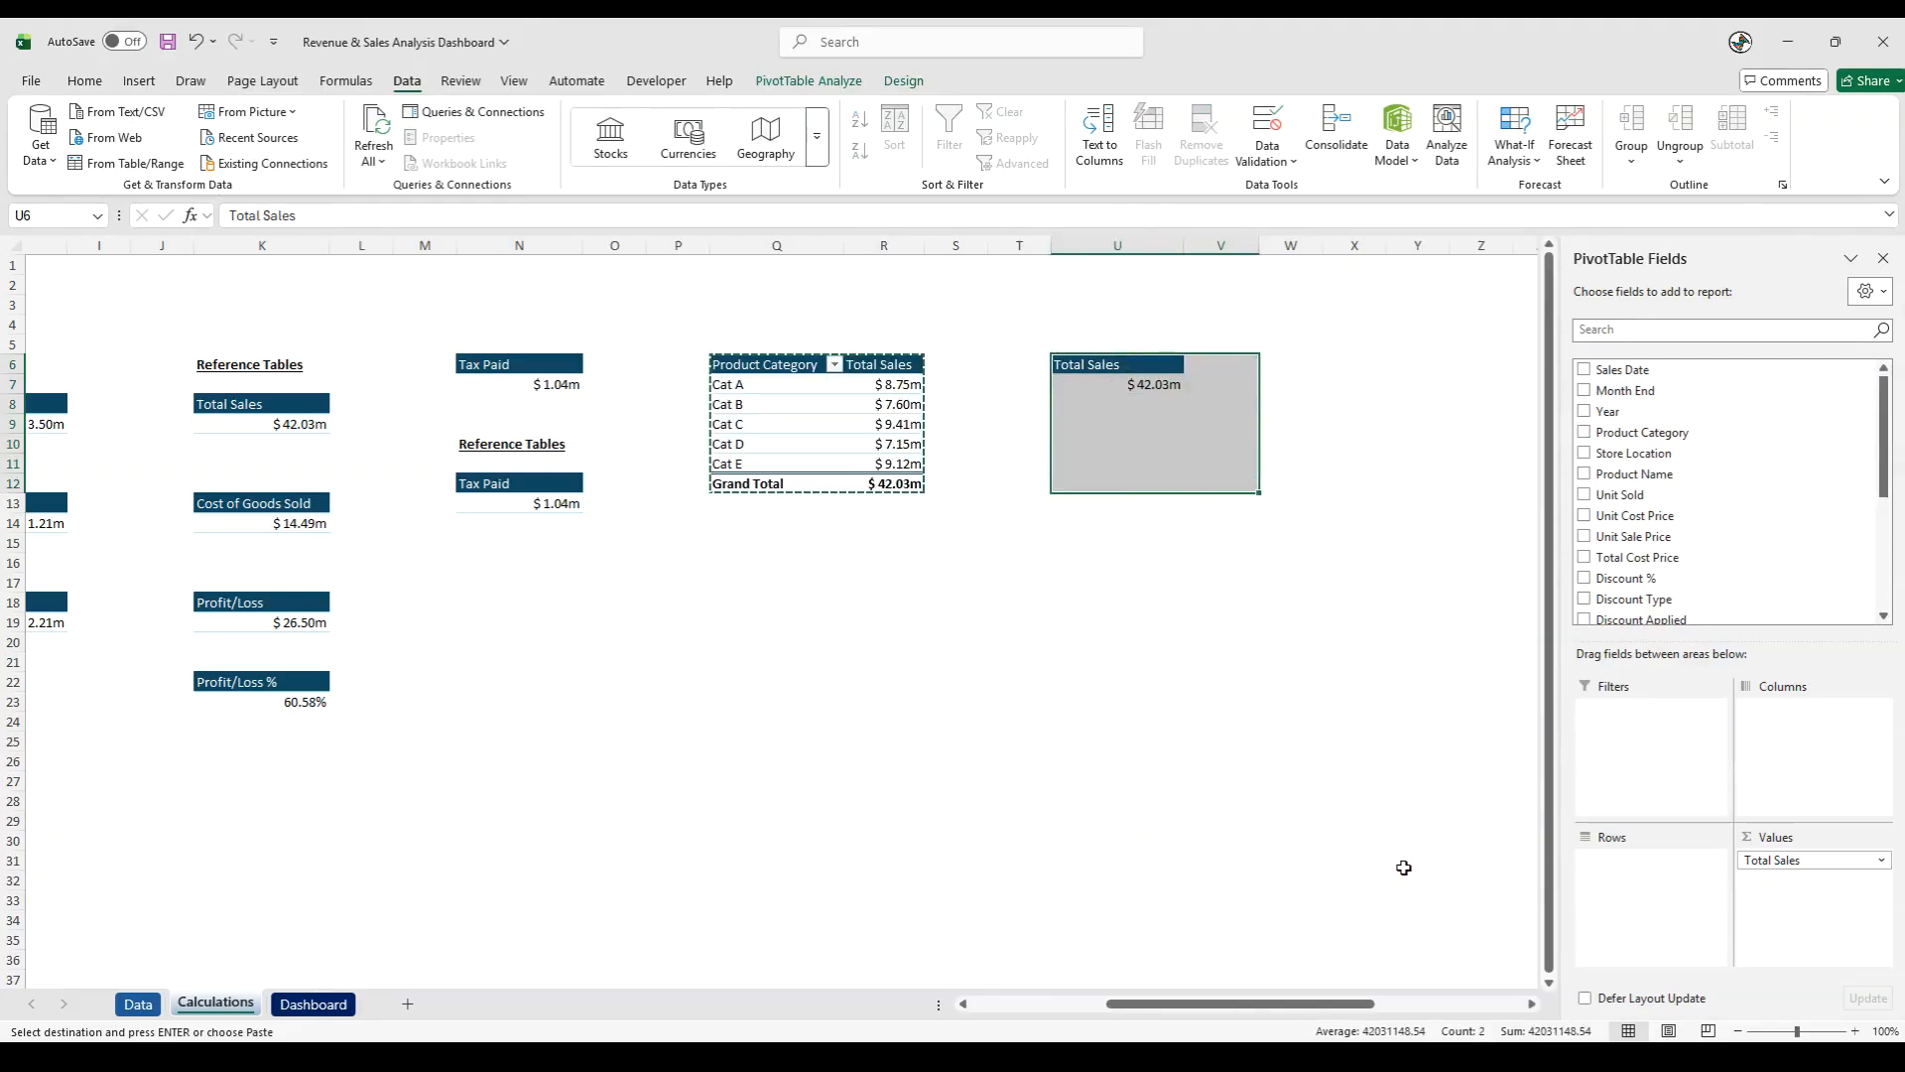
left_click(1276, 759)
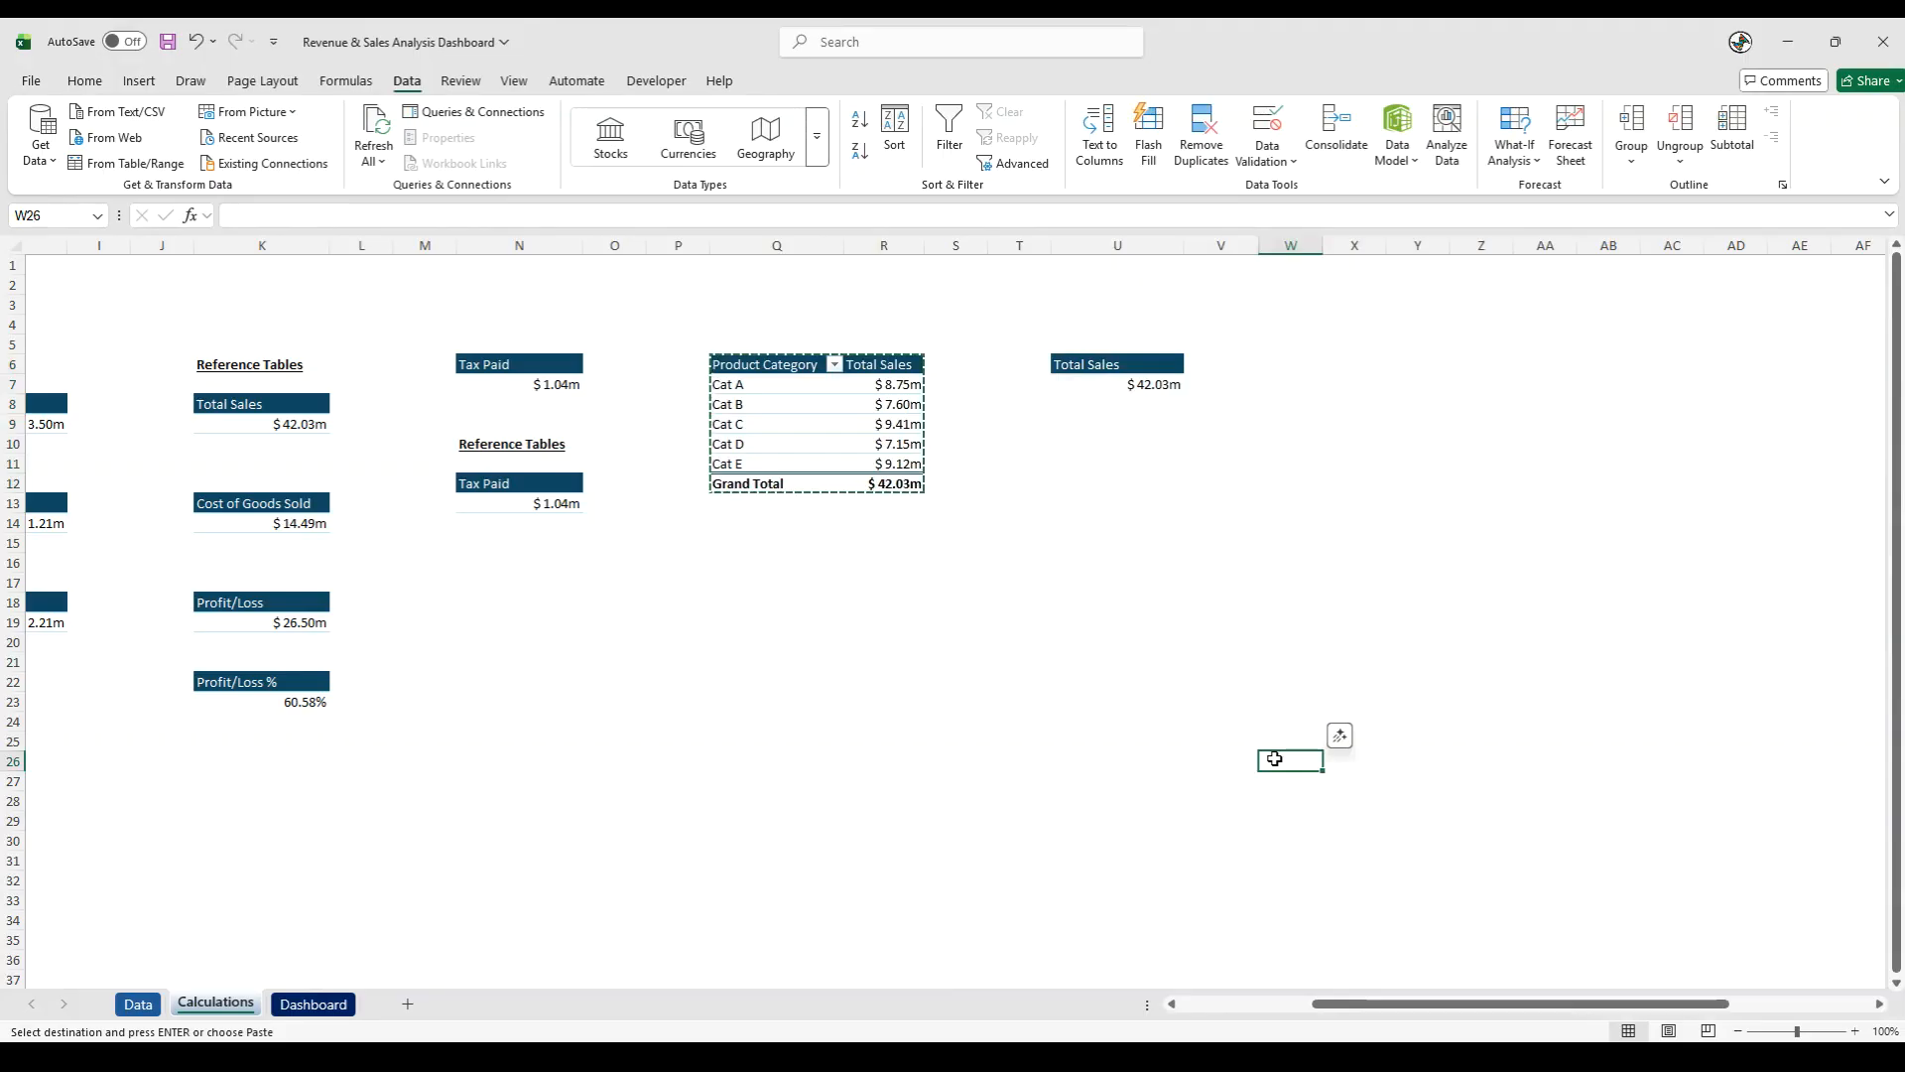
left_click(1090, 383)
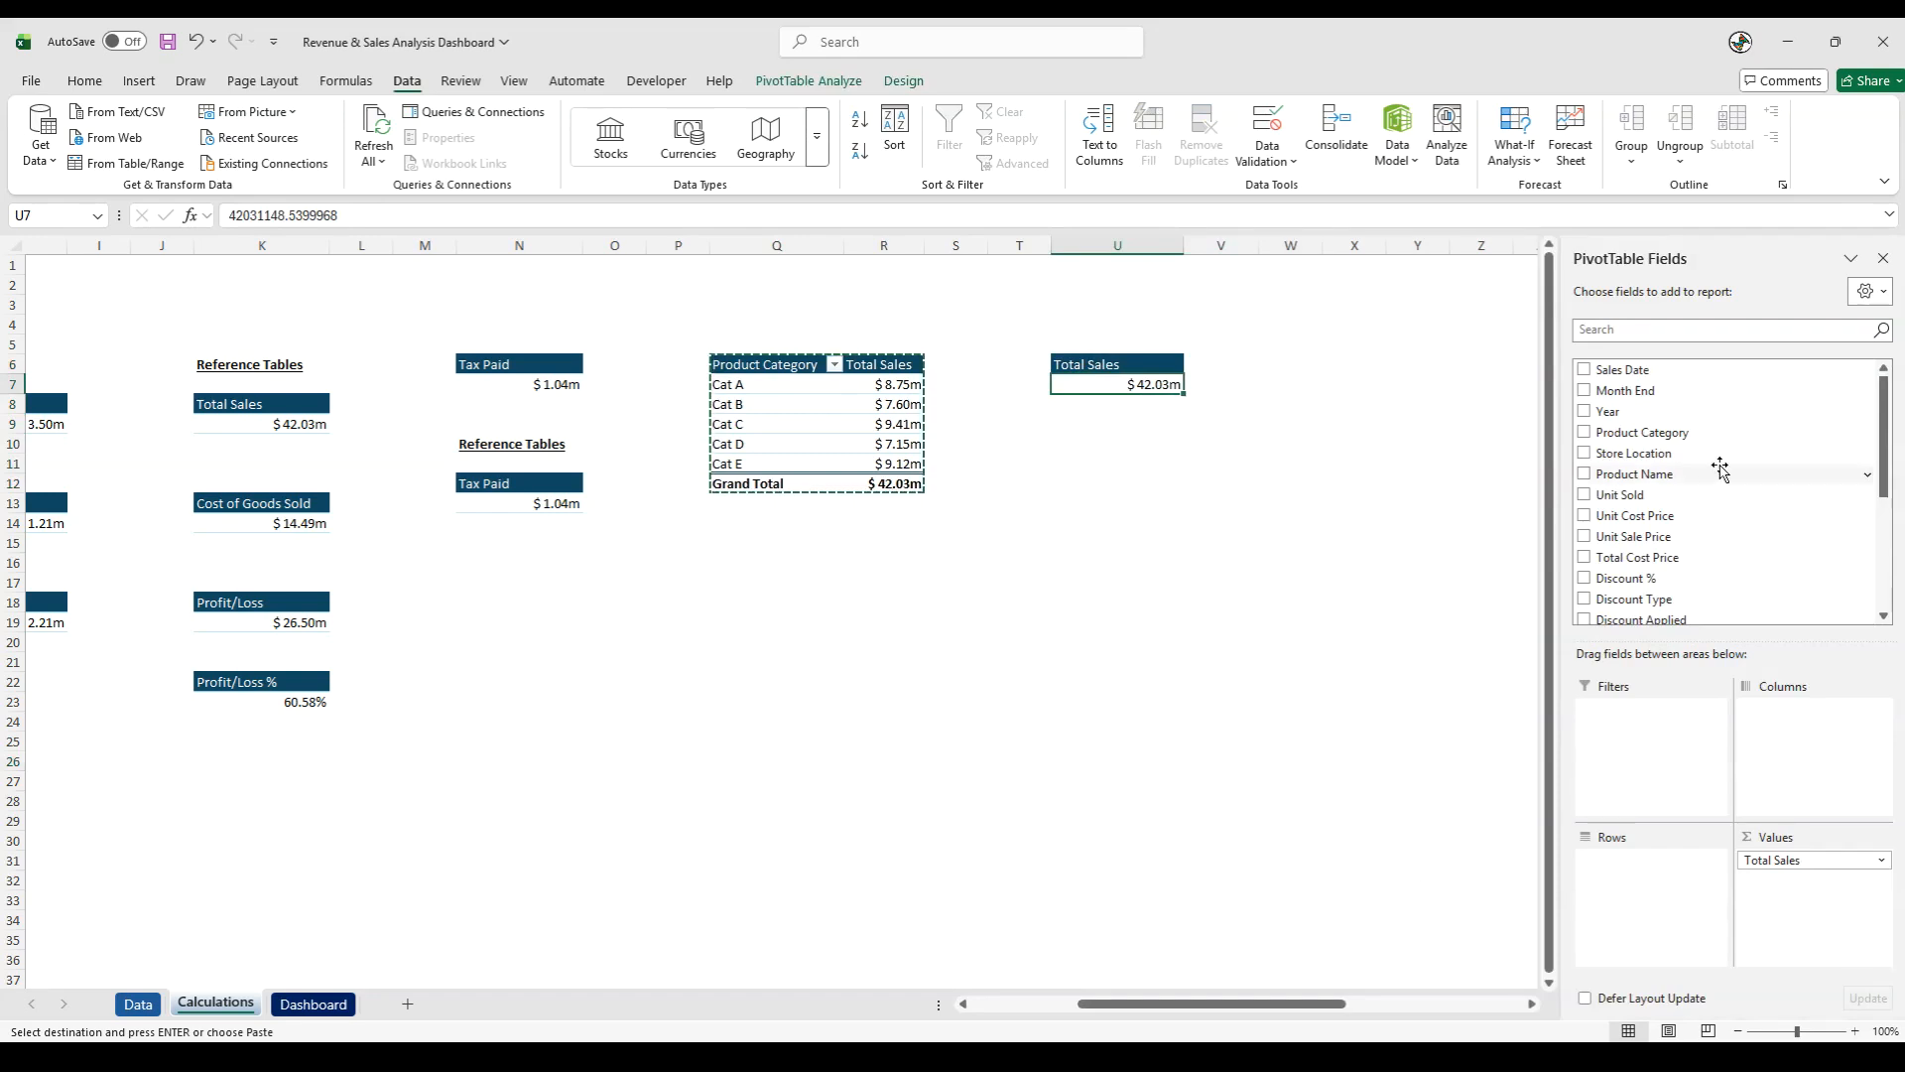
left_click_drag(1655, 455, 1679, 902)
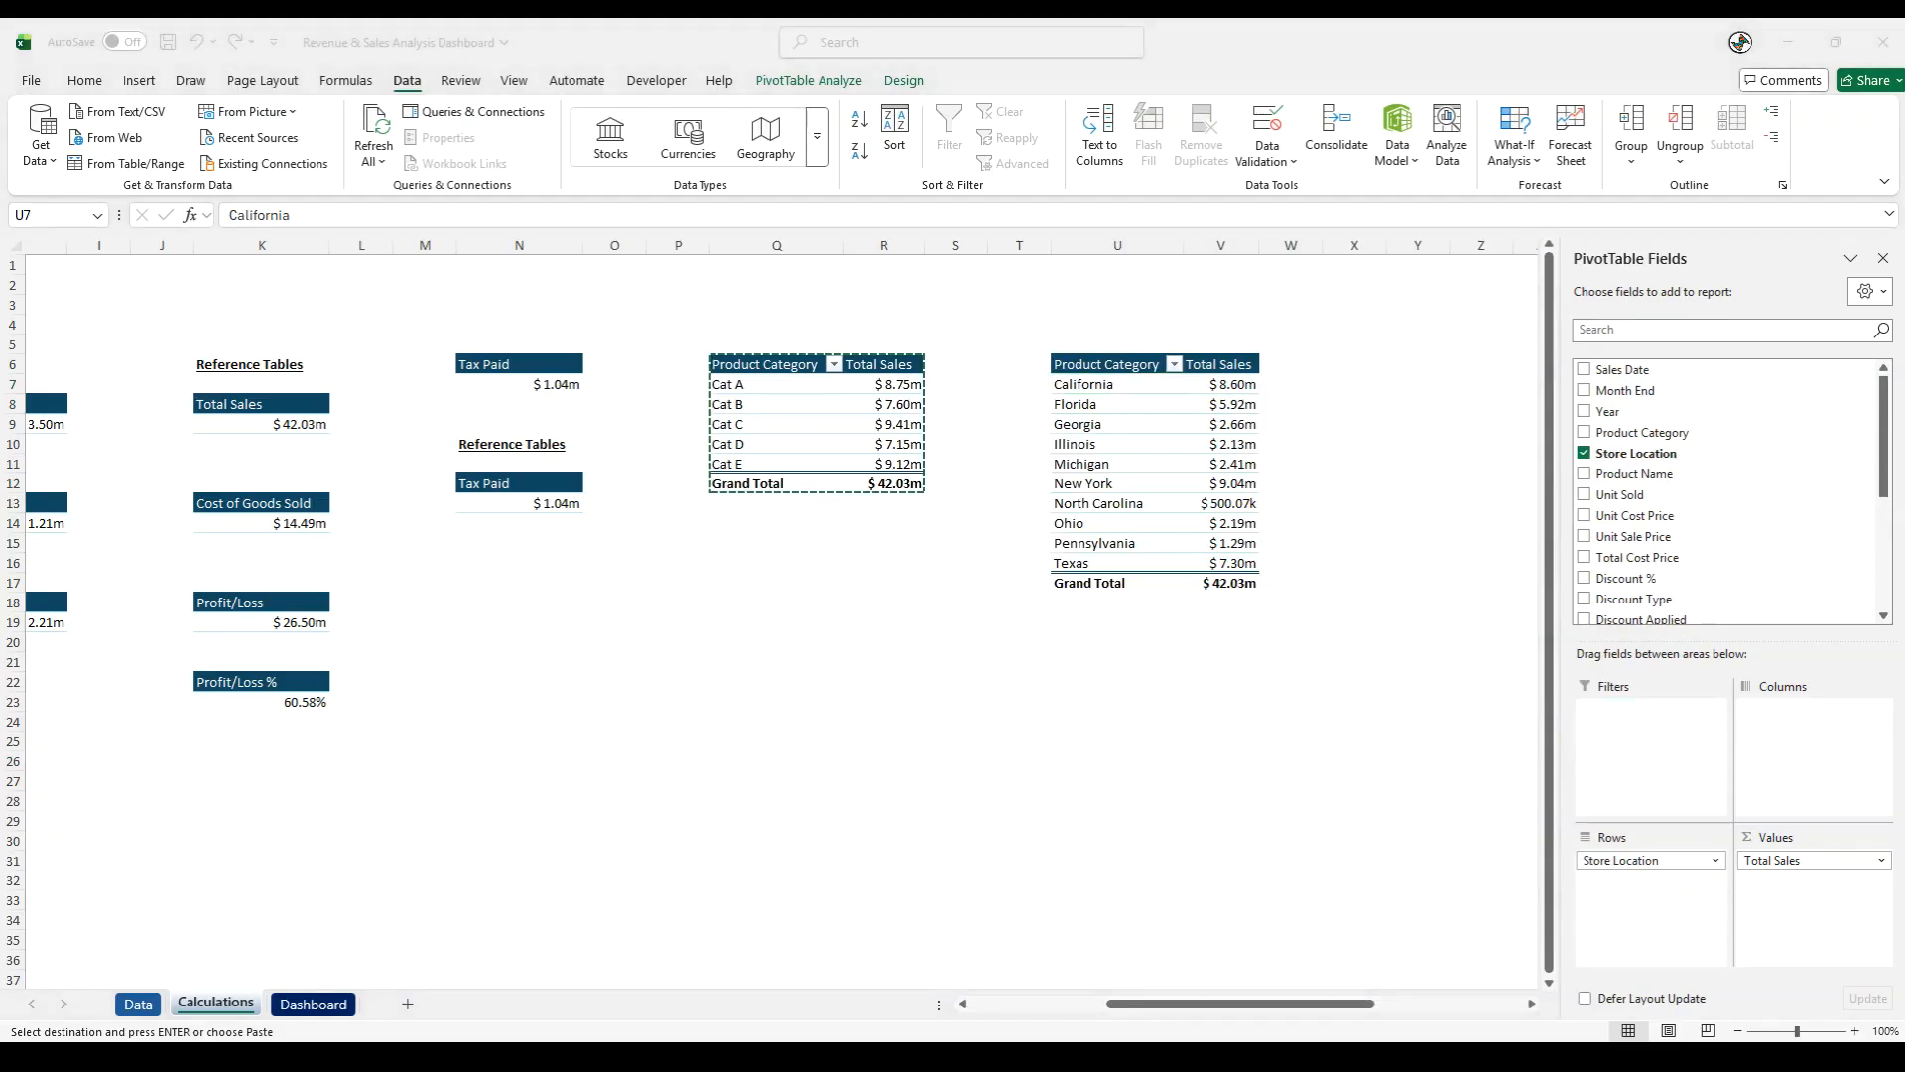
- Rename the row header in U6 as Store Location
left_click(1097, 362)
type("S")
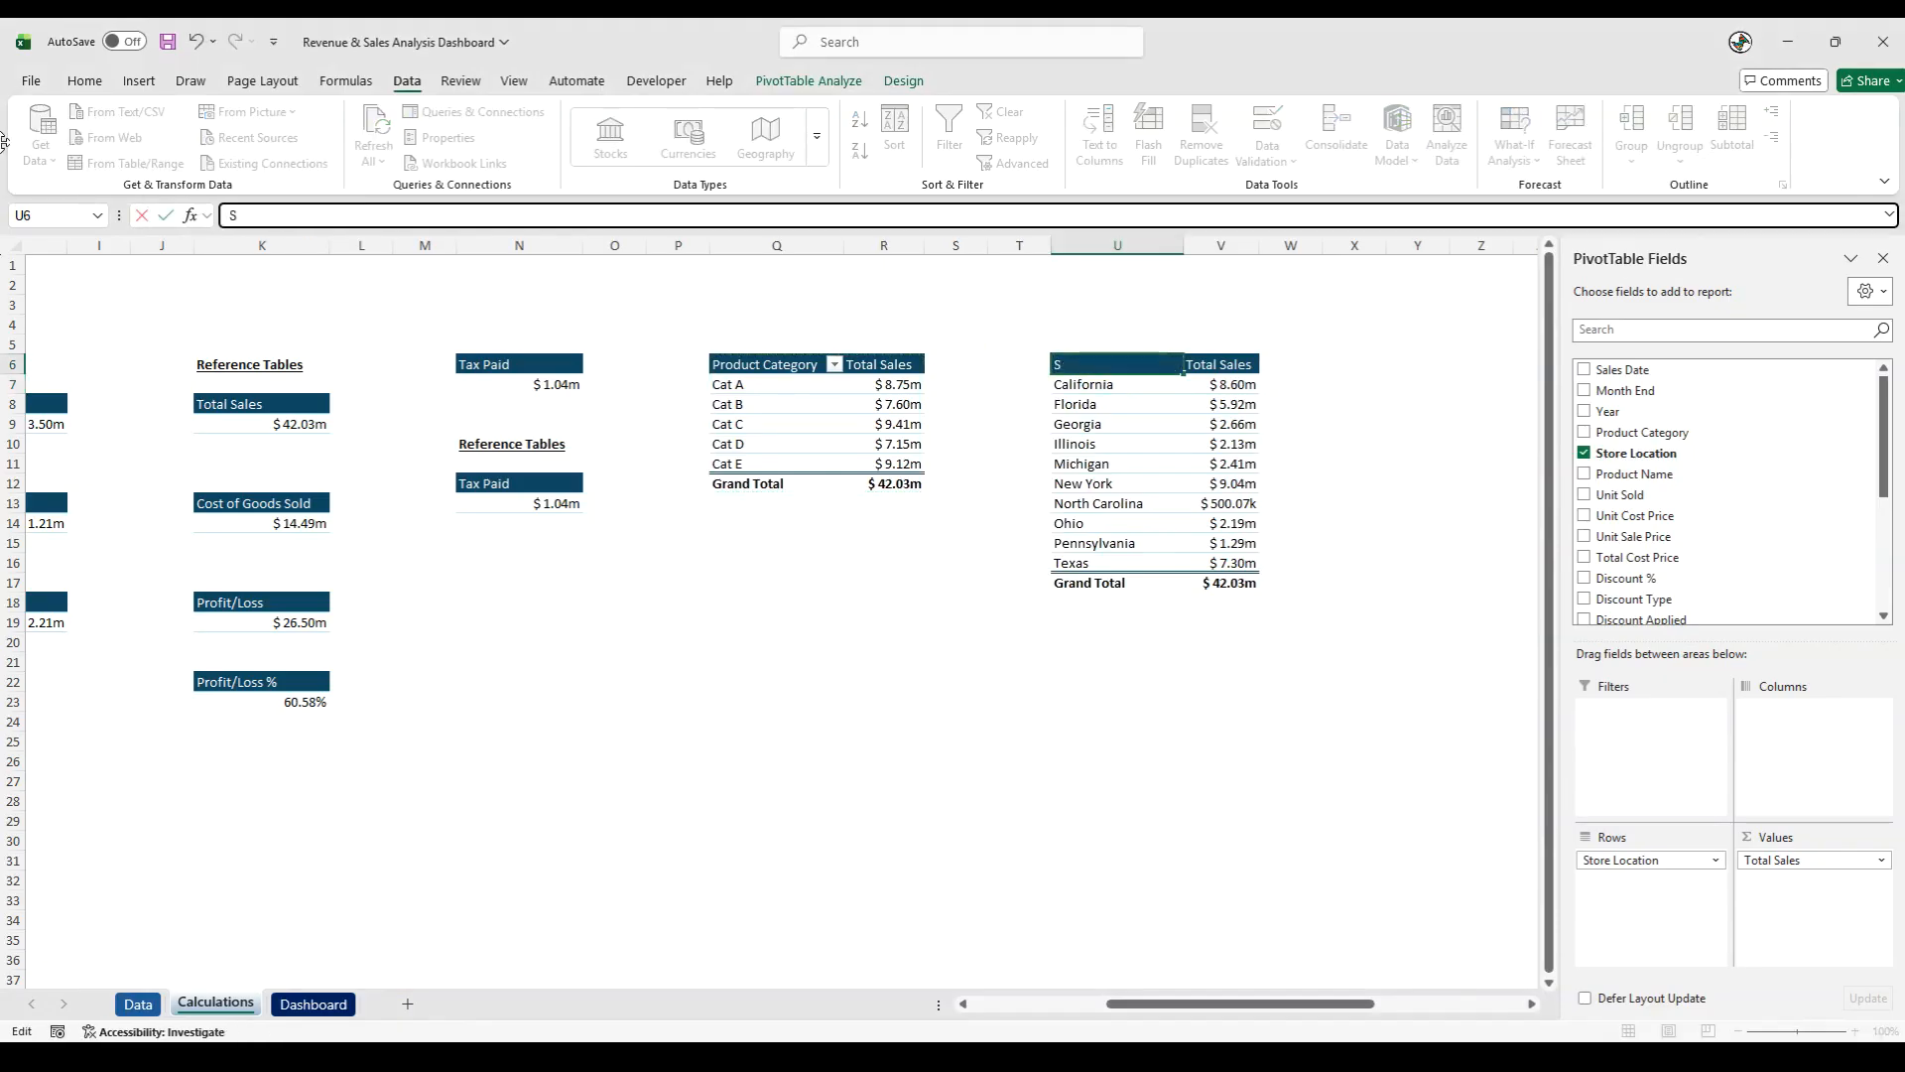
type("tore Location")
key("Tab")
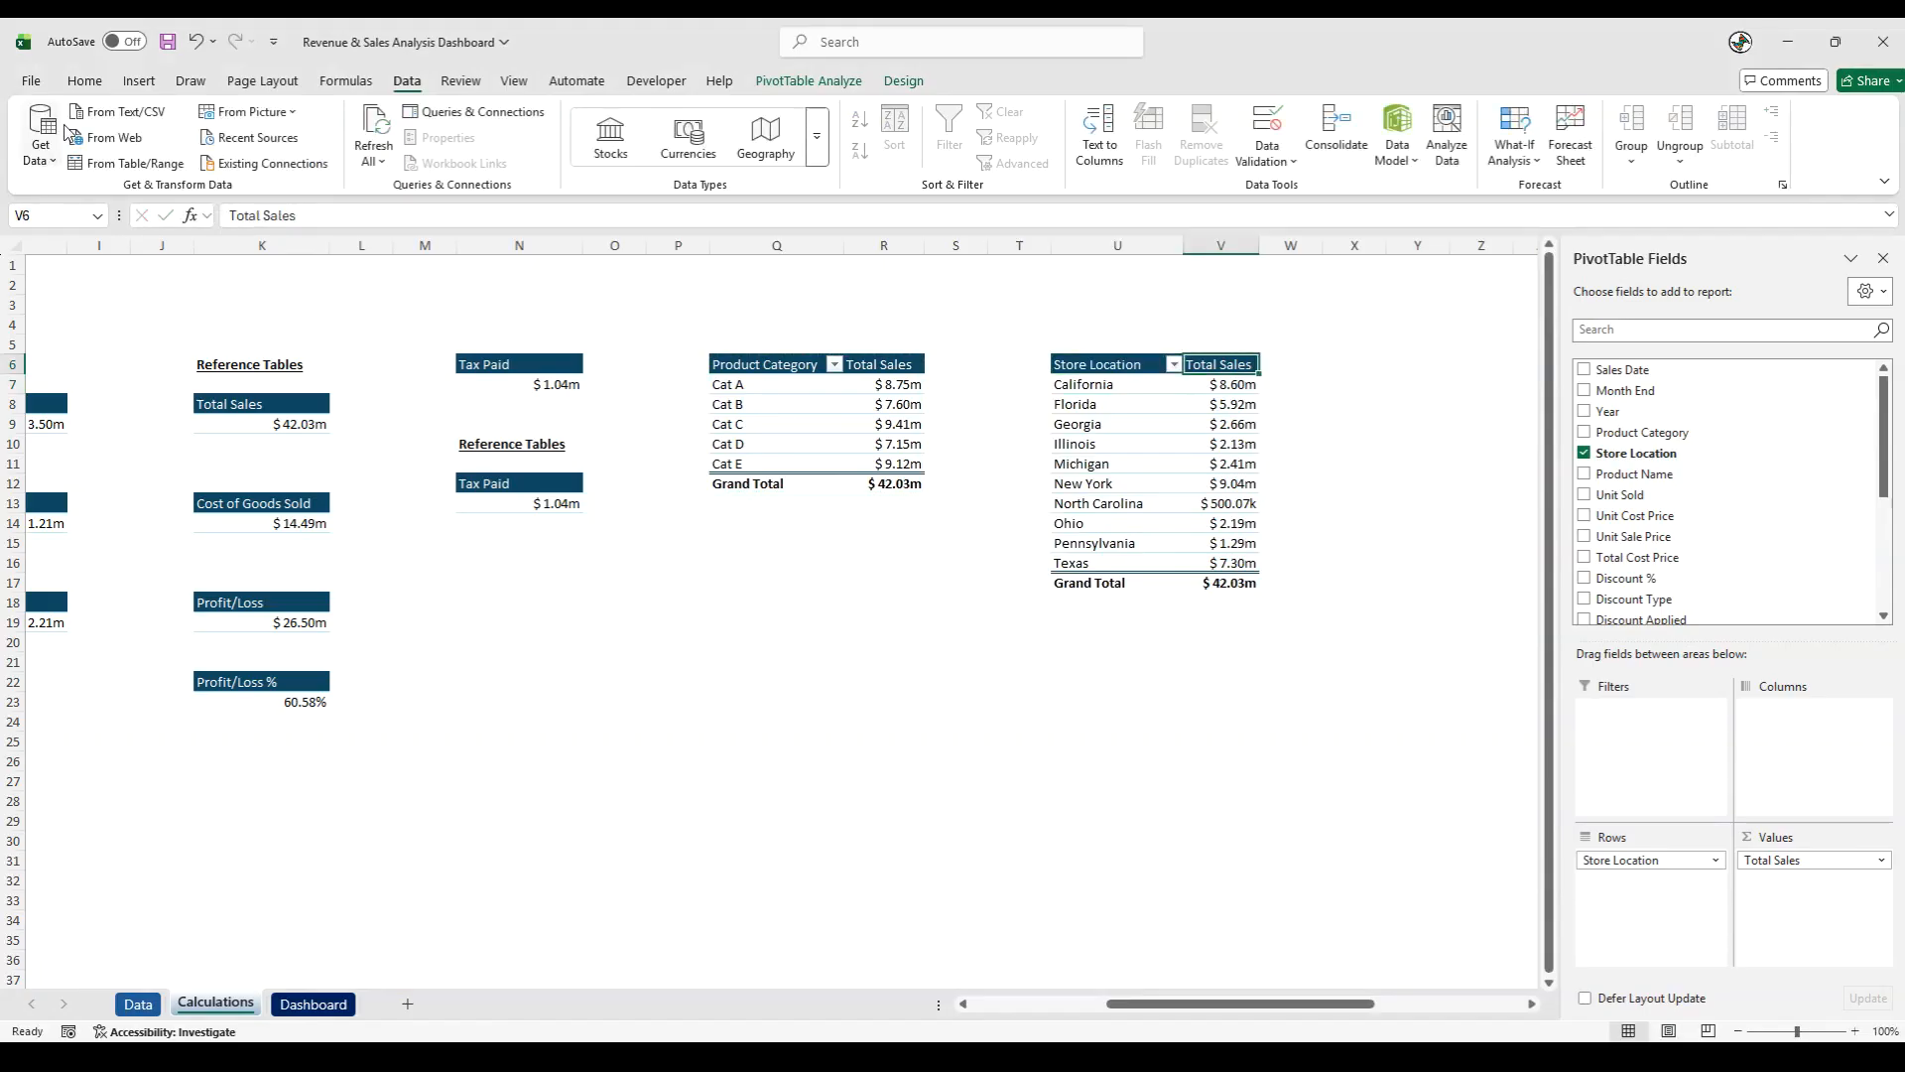
- Copy the store location PivotTable from U6:V17 to cell Y6 and fit column Y to its contents
left_click_drag(1102, 363, 1236, 587)
key("ctrl+c")
left_click(1407, 363)
key("ctrl+v")
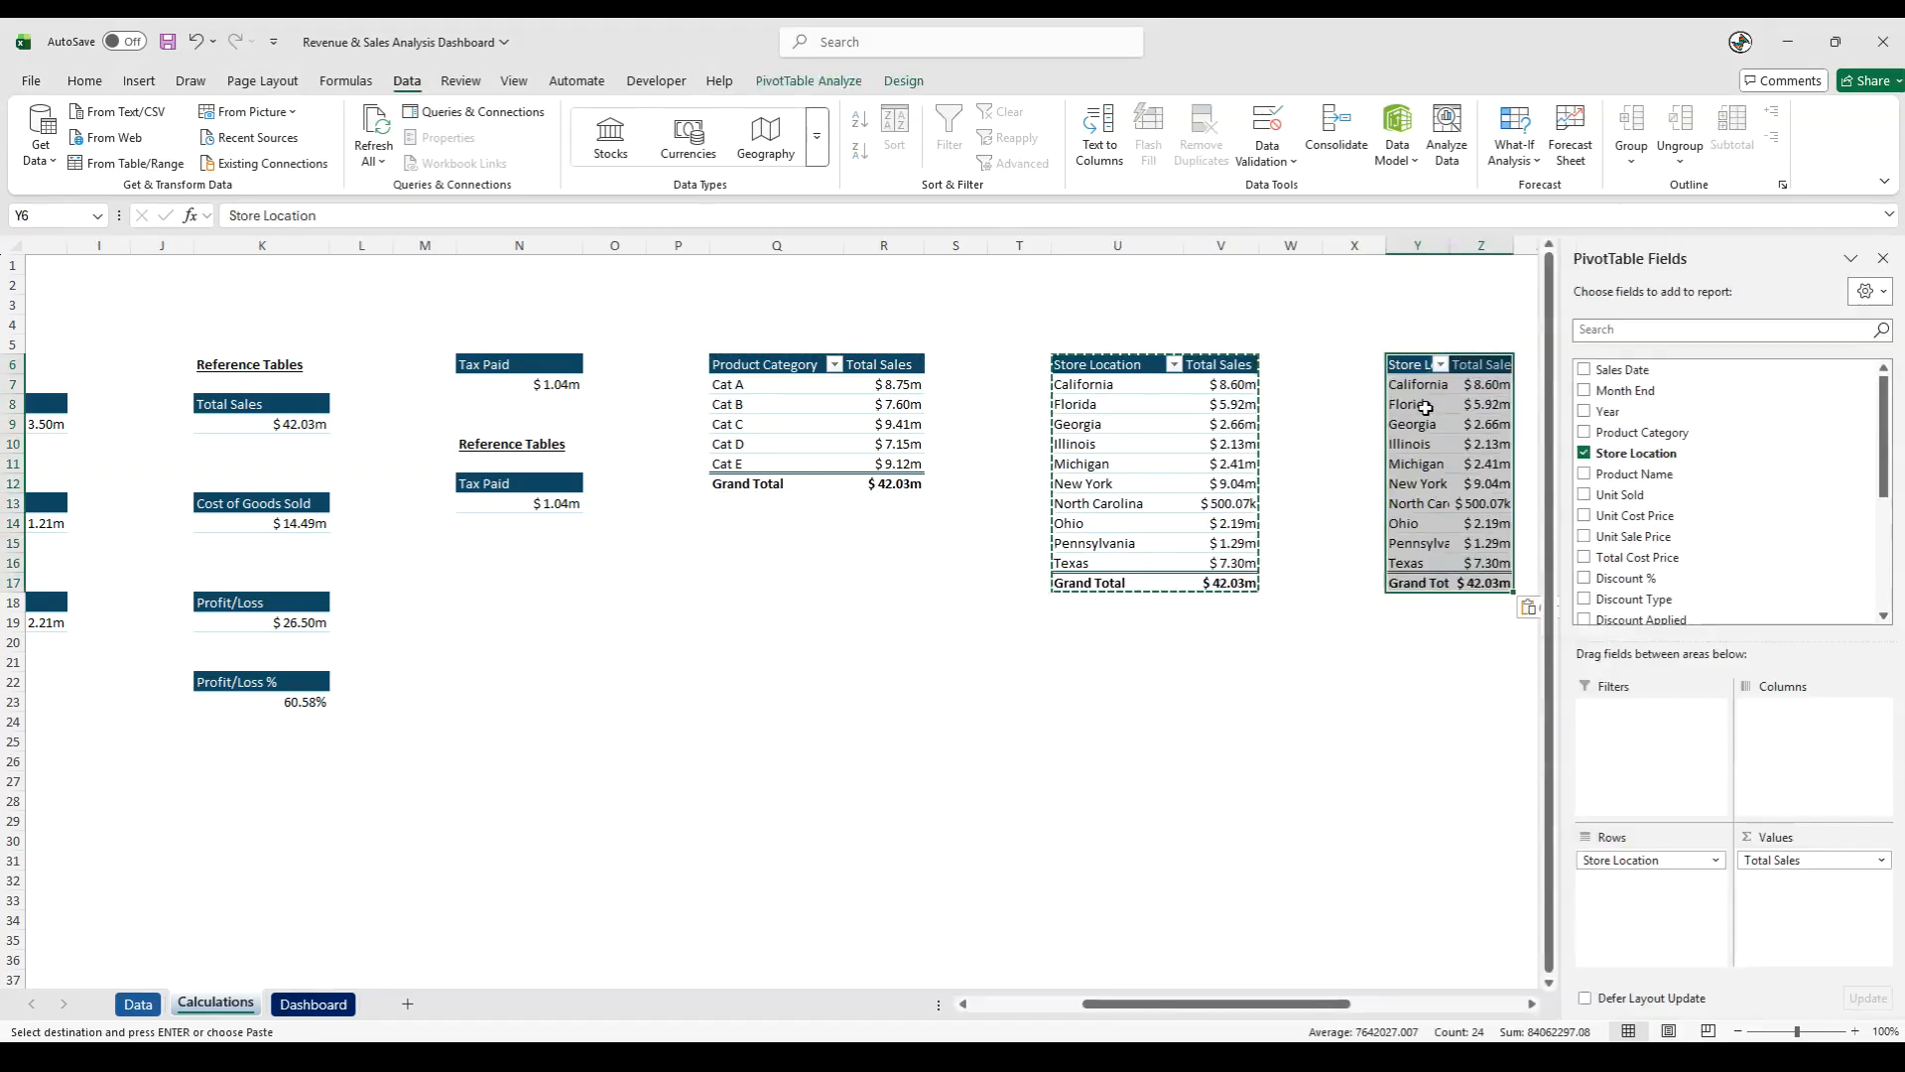
left_click(1442, 245)
double_click(1450, 245)
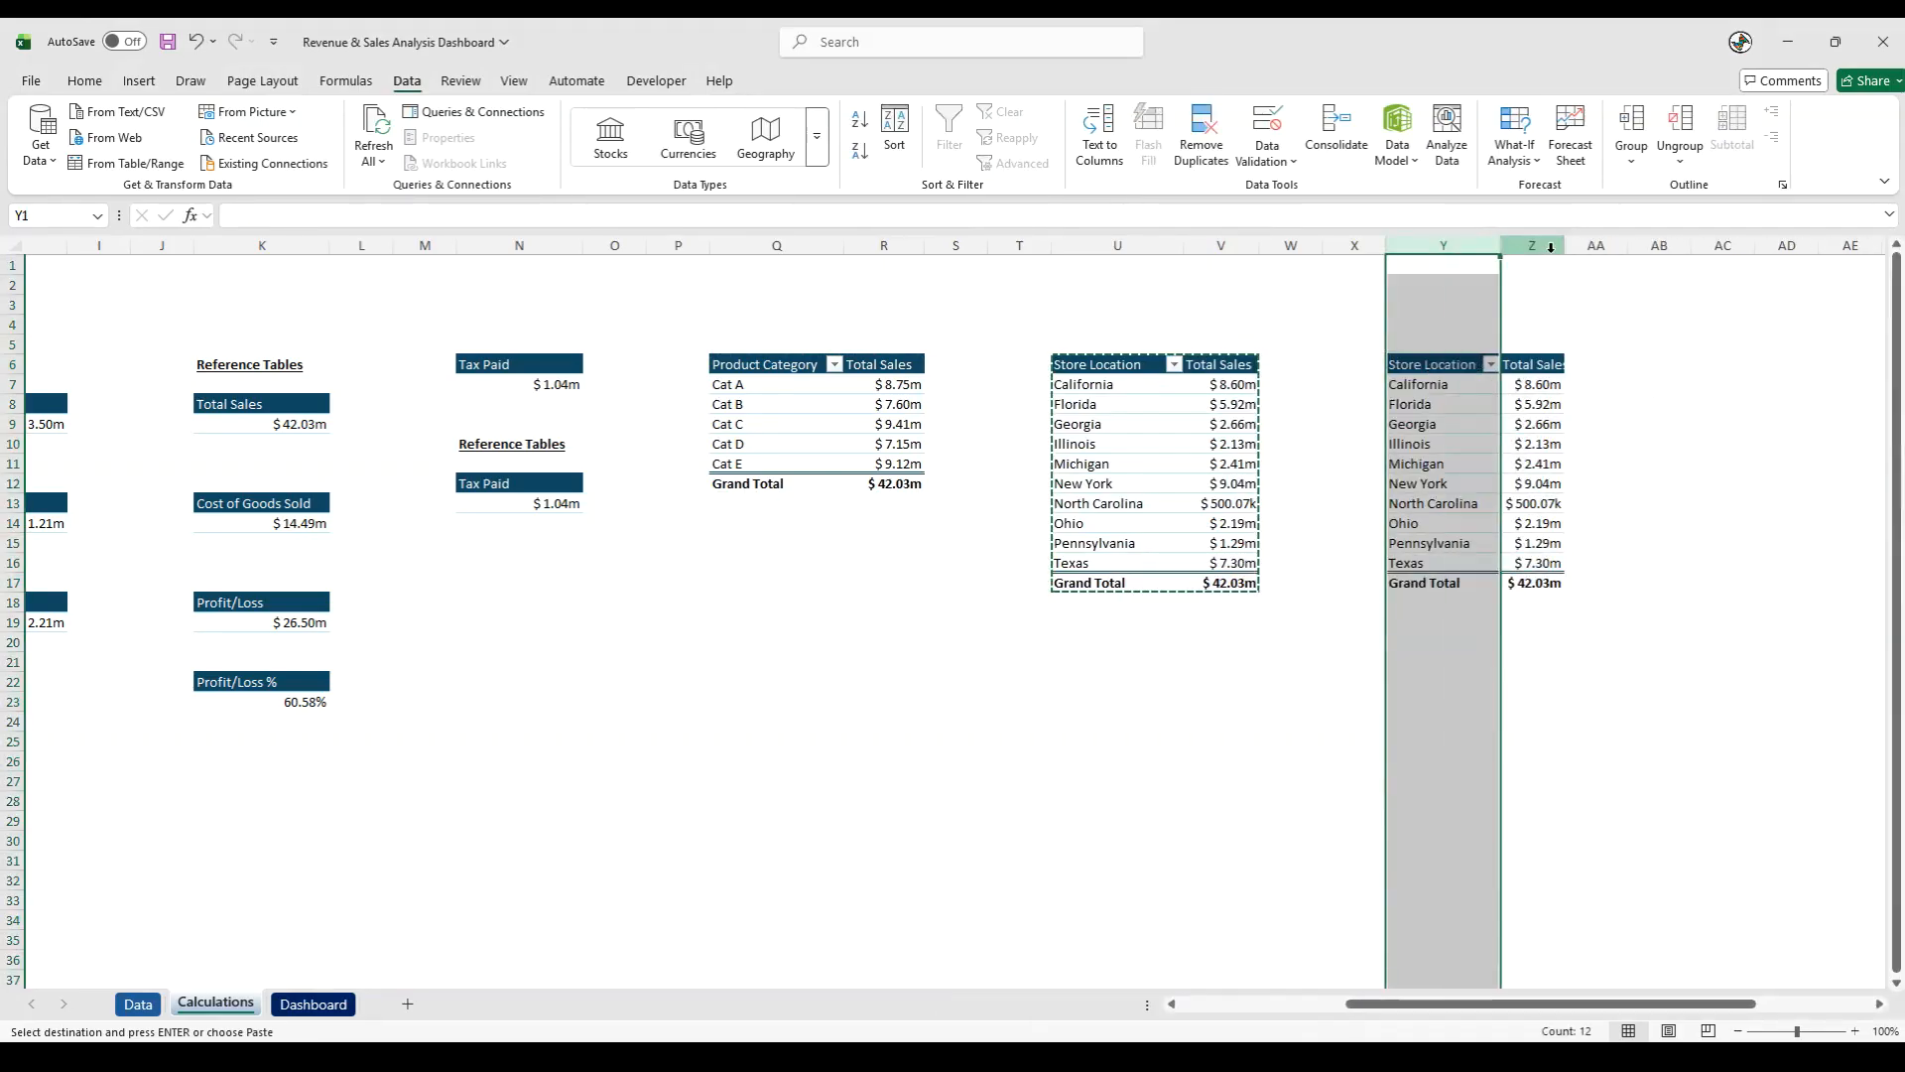
- Replace the Store Location row field with Product Name in the PivotTable copy at Y6
left_click(1424, 483)
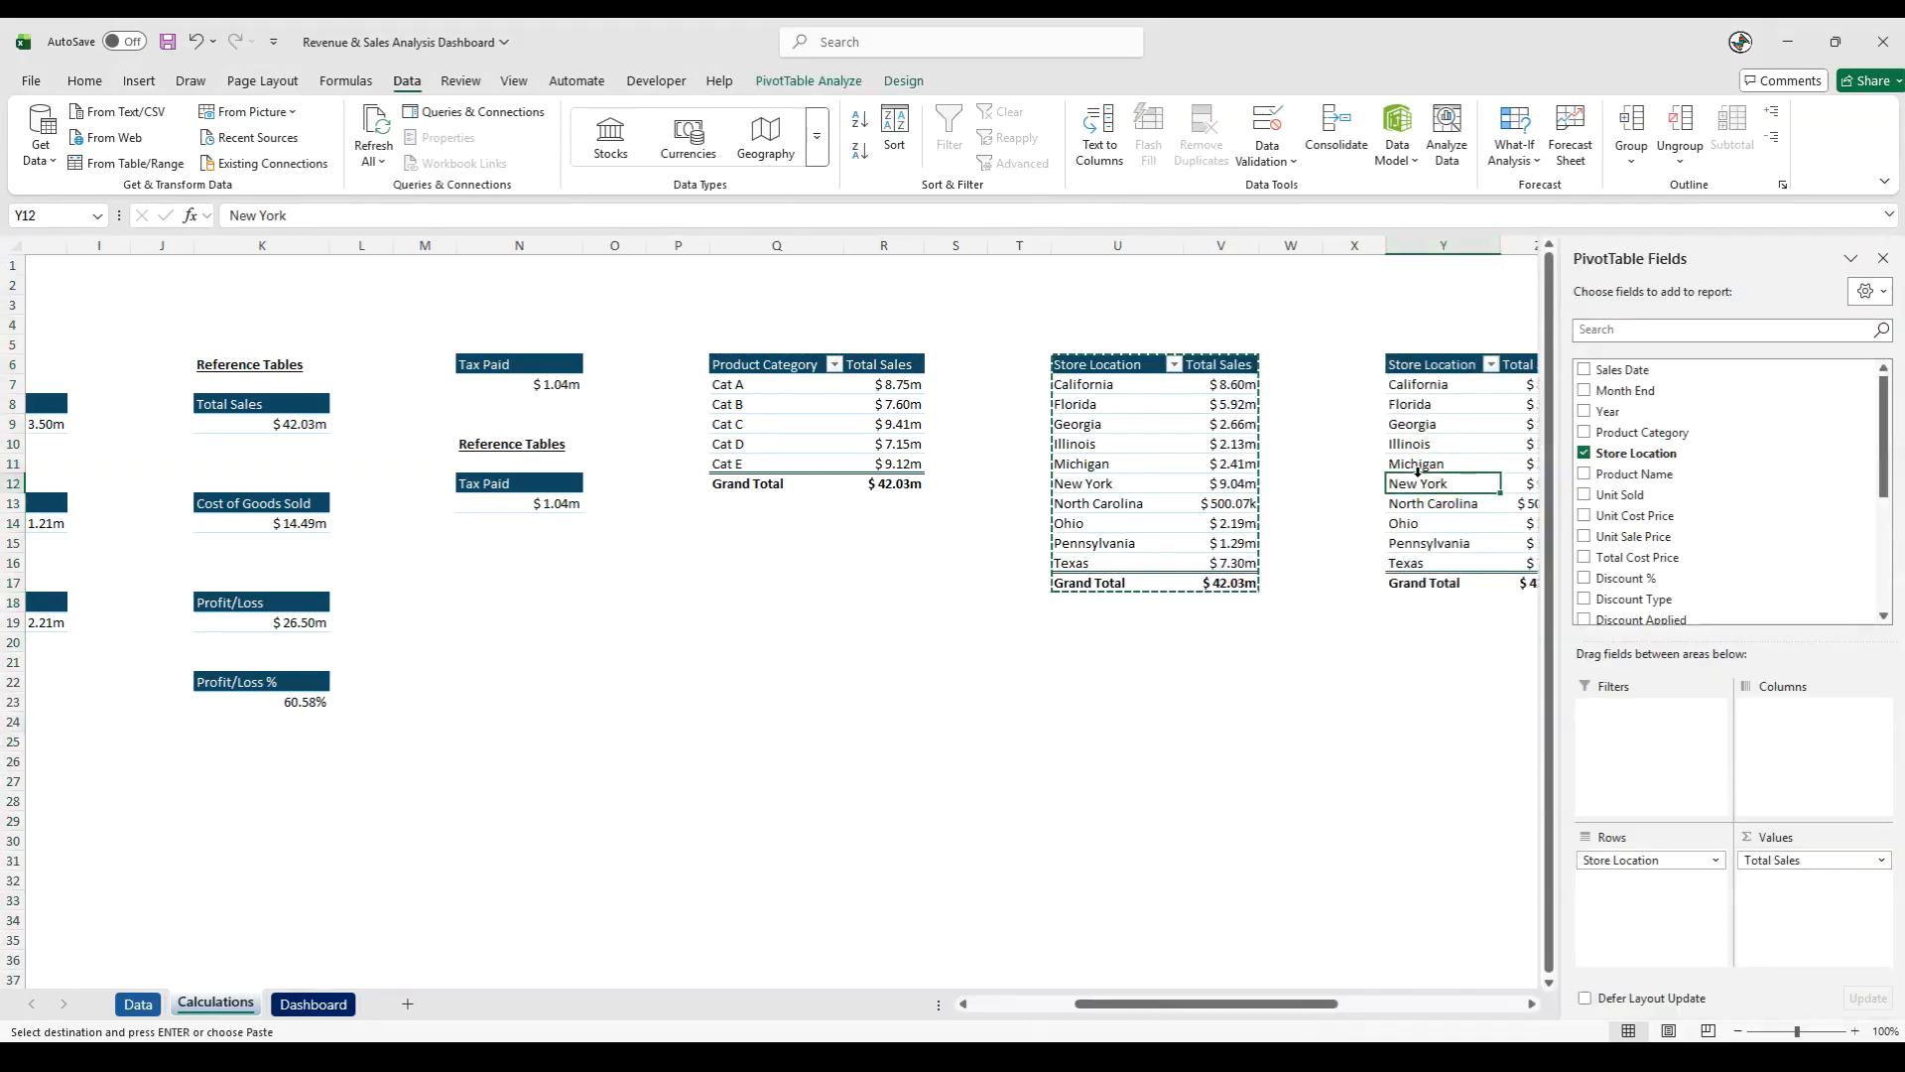
left_click_drag(1305, 1004, 1446, 1007)
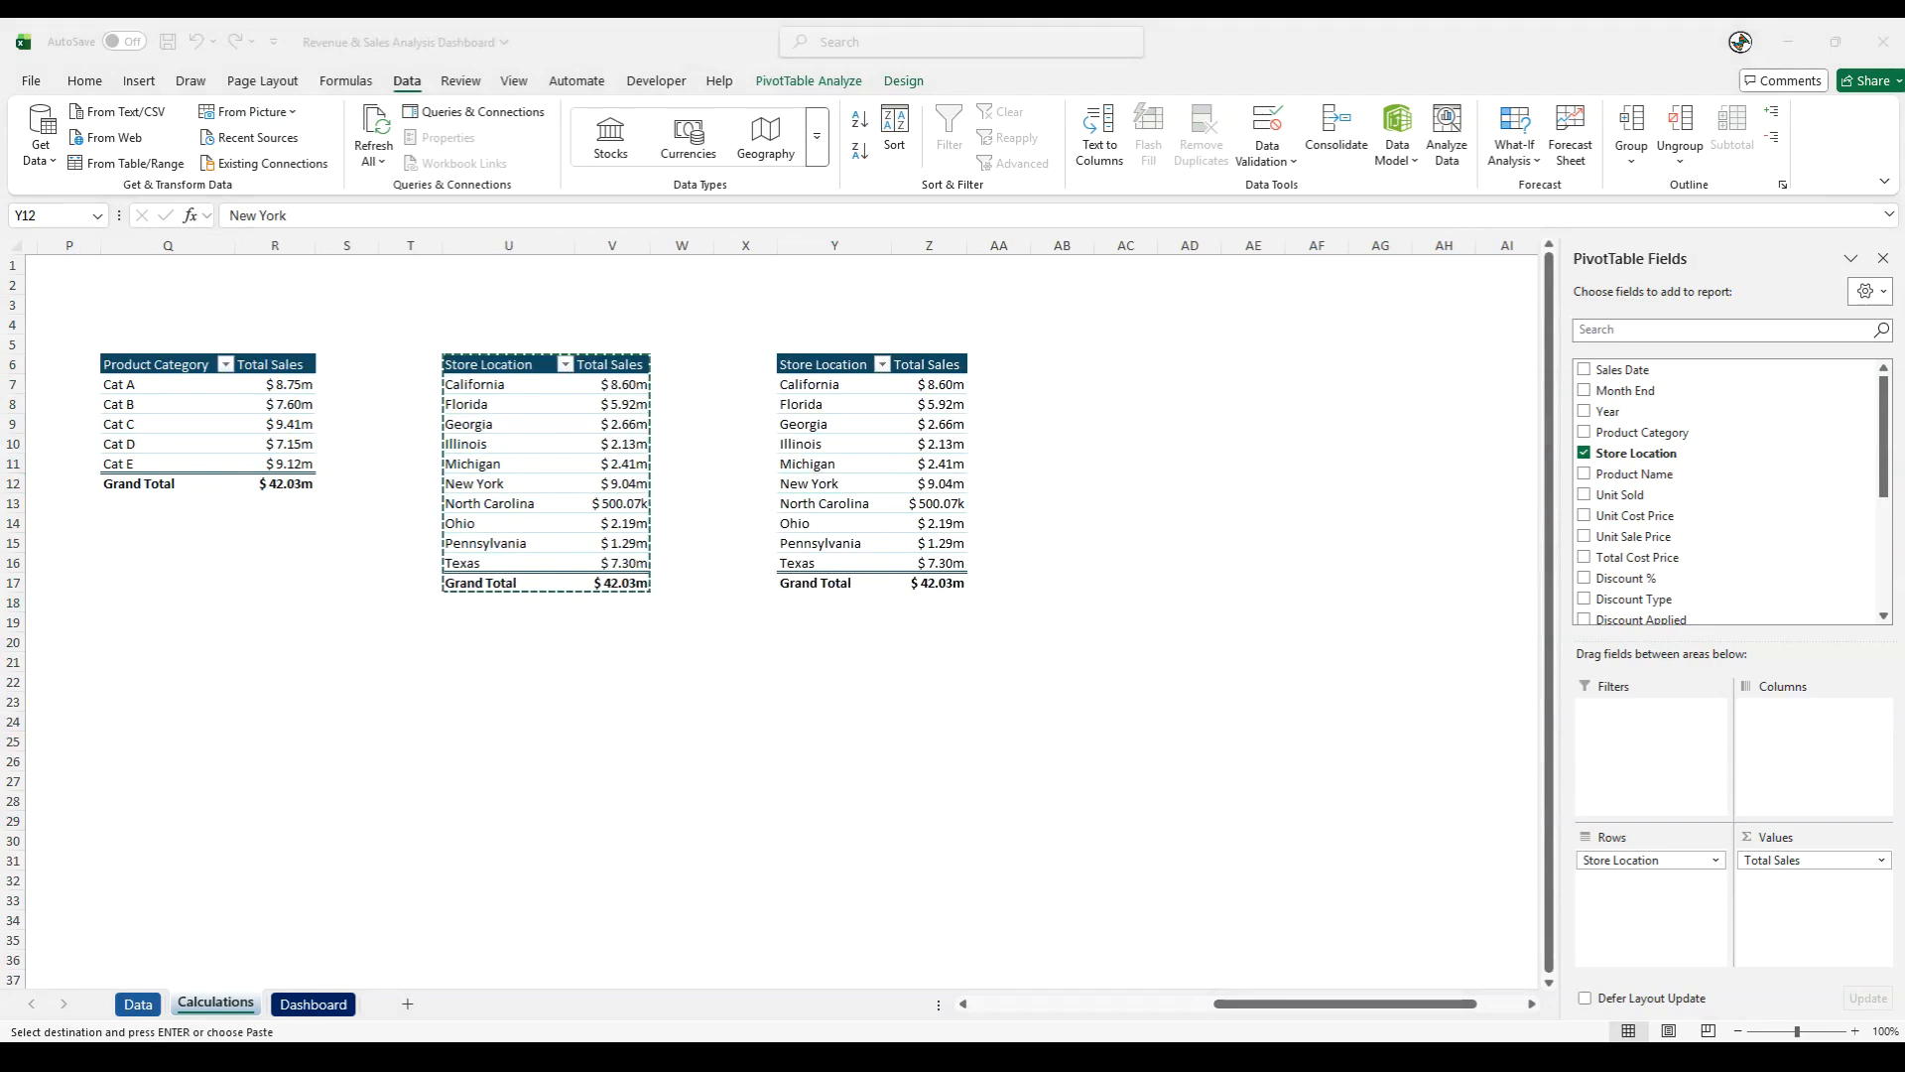
left_click(834, 523)
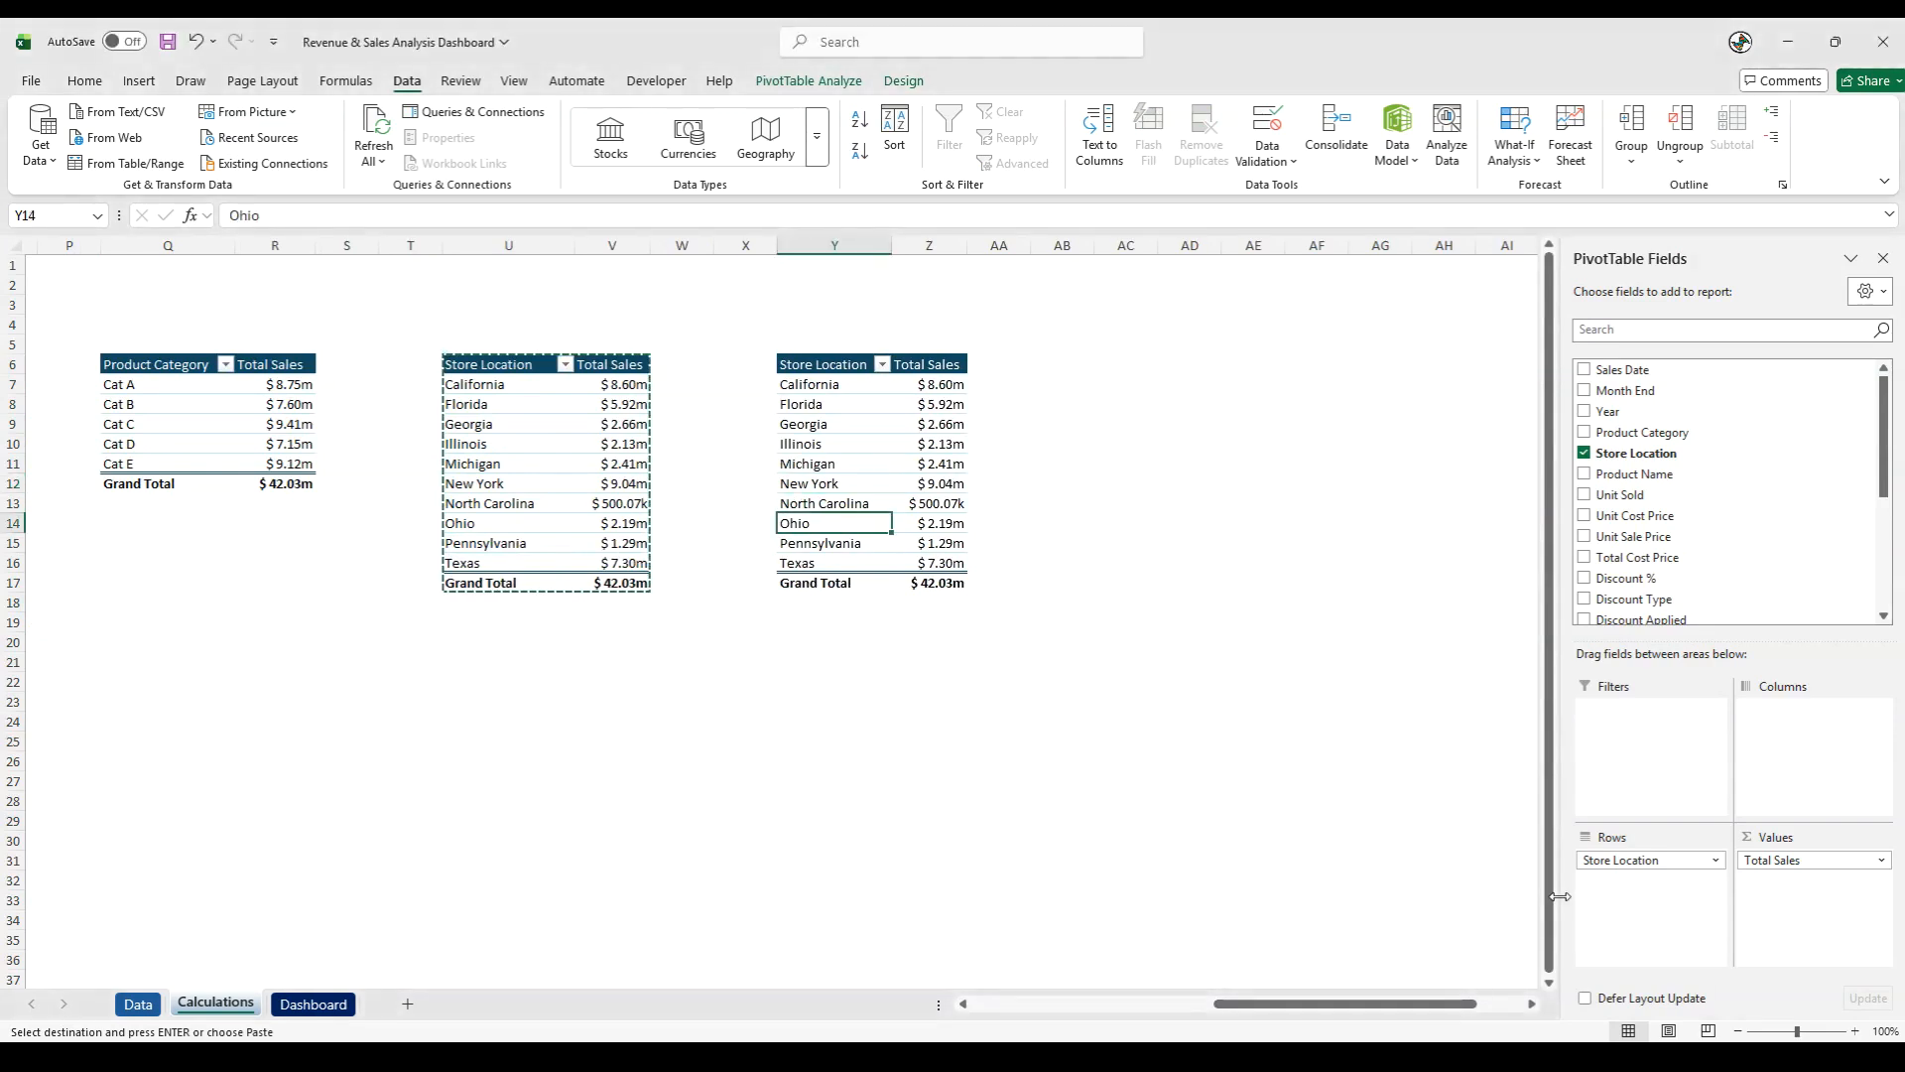
left_click_drag(1618, 859, 1324, 869)
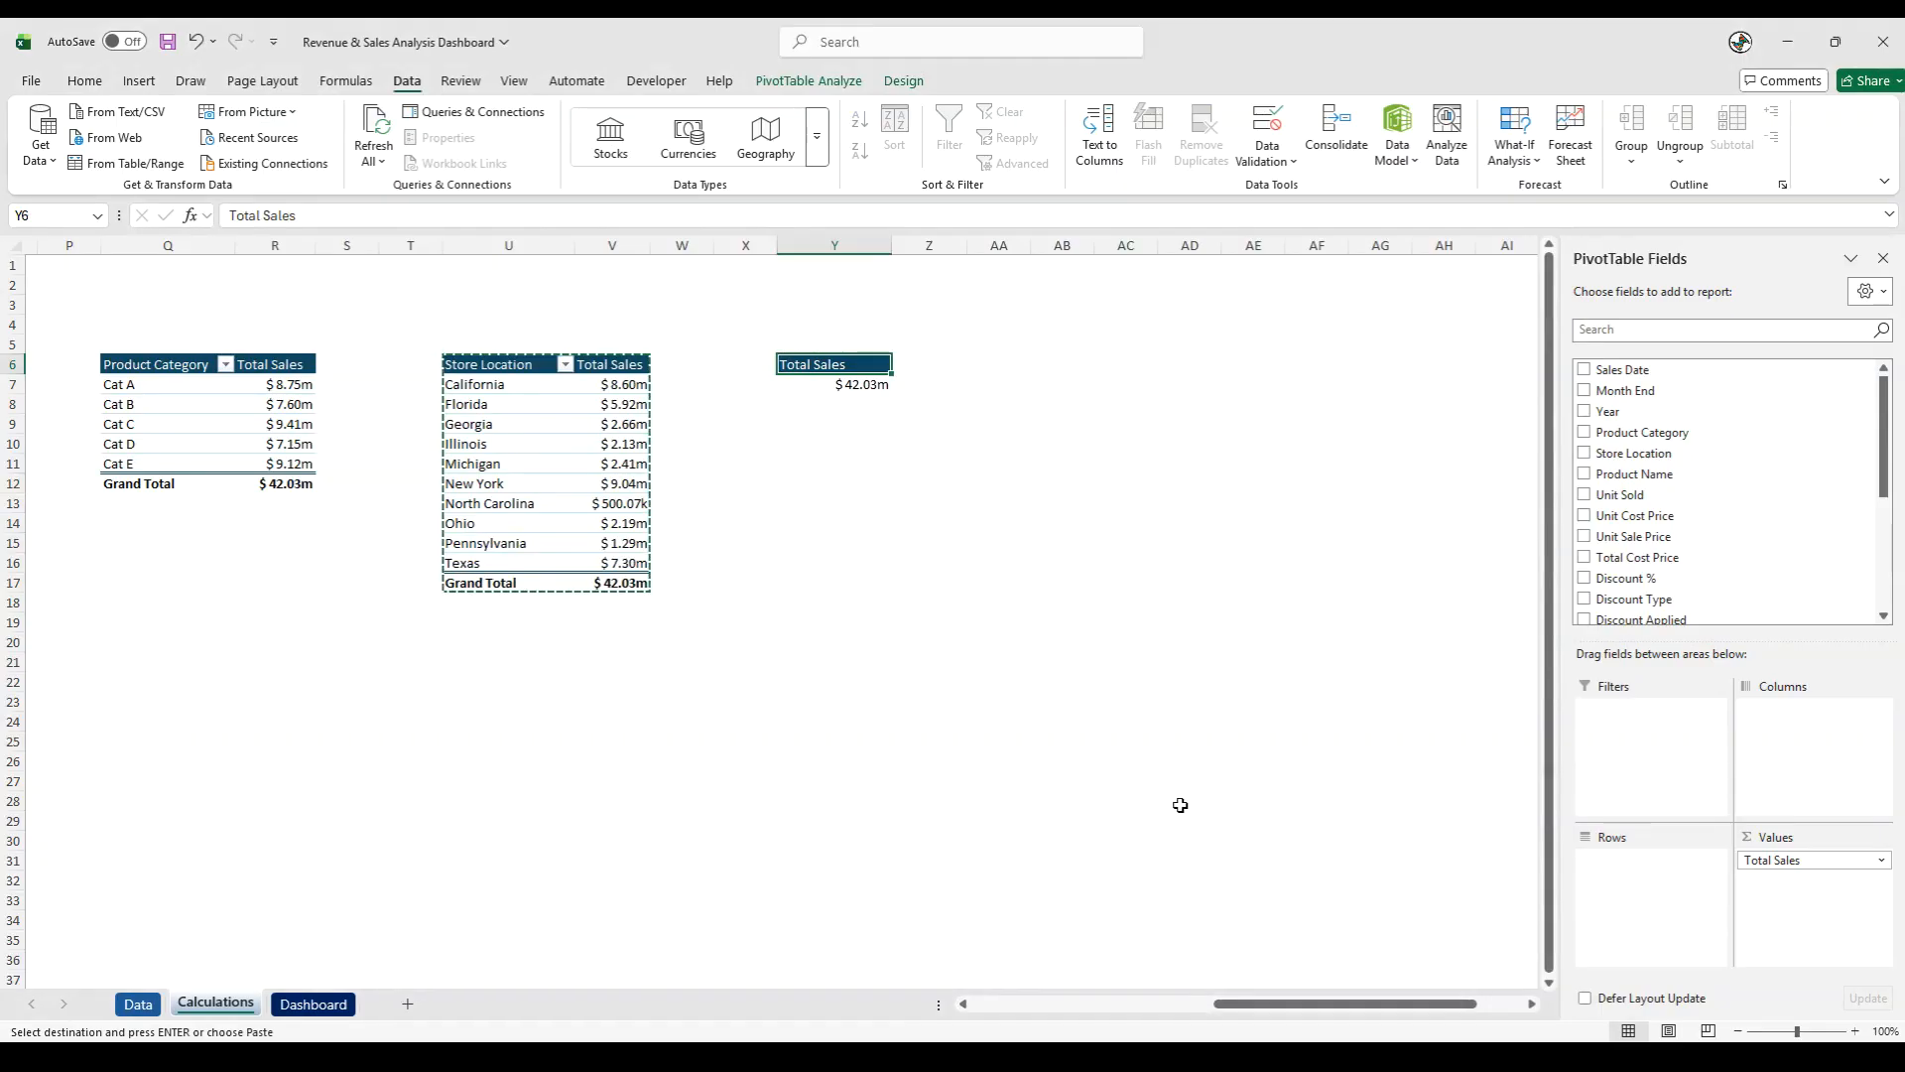
left_click_drag(1634, 473, 1633, 948)
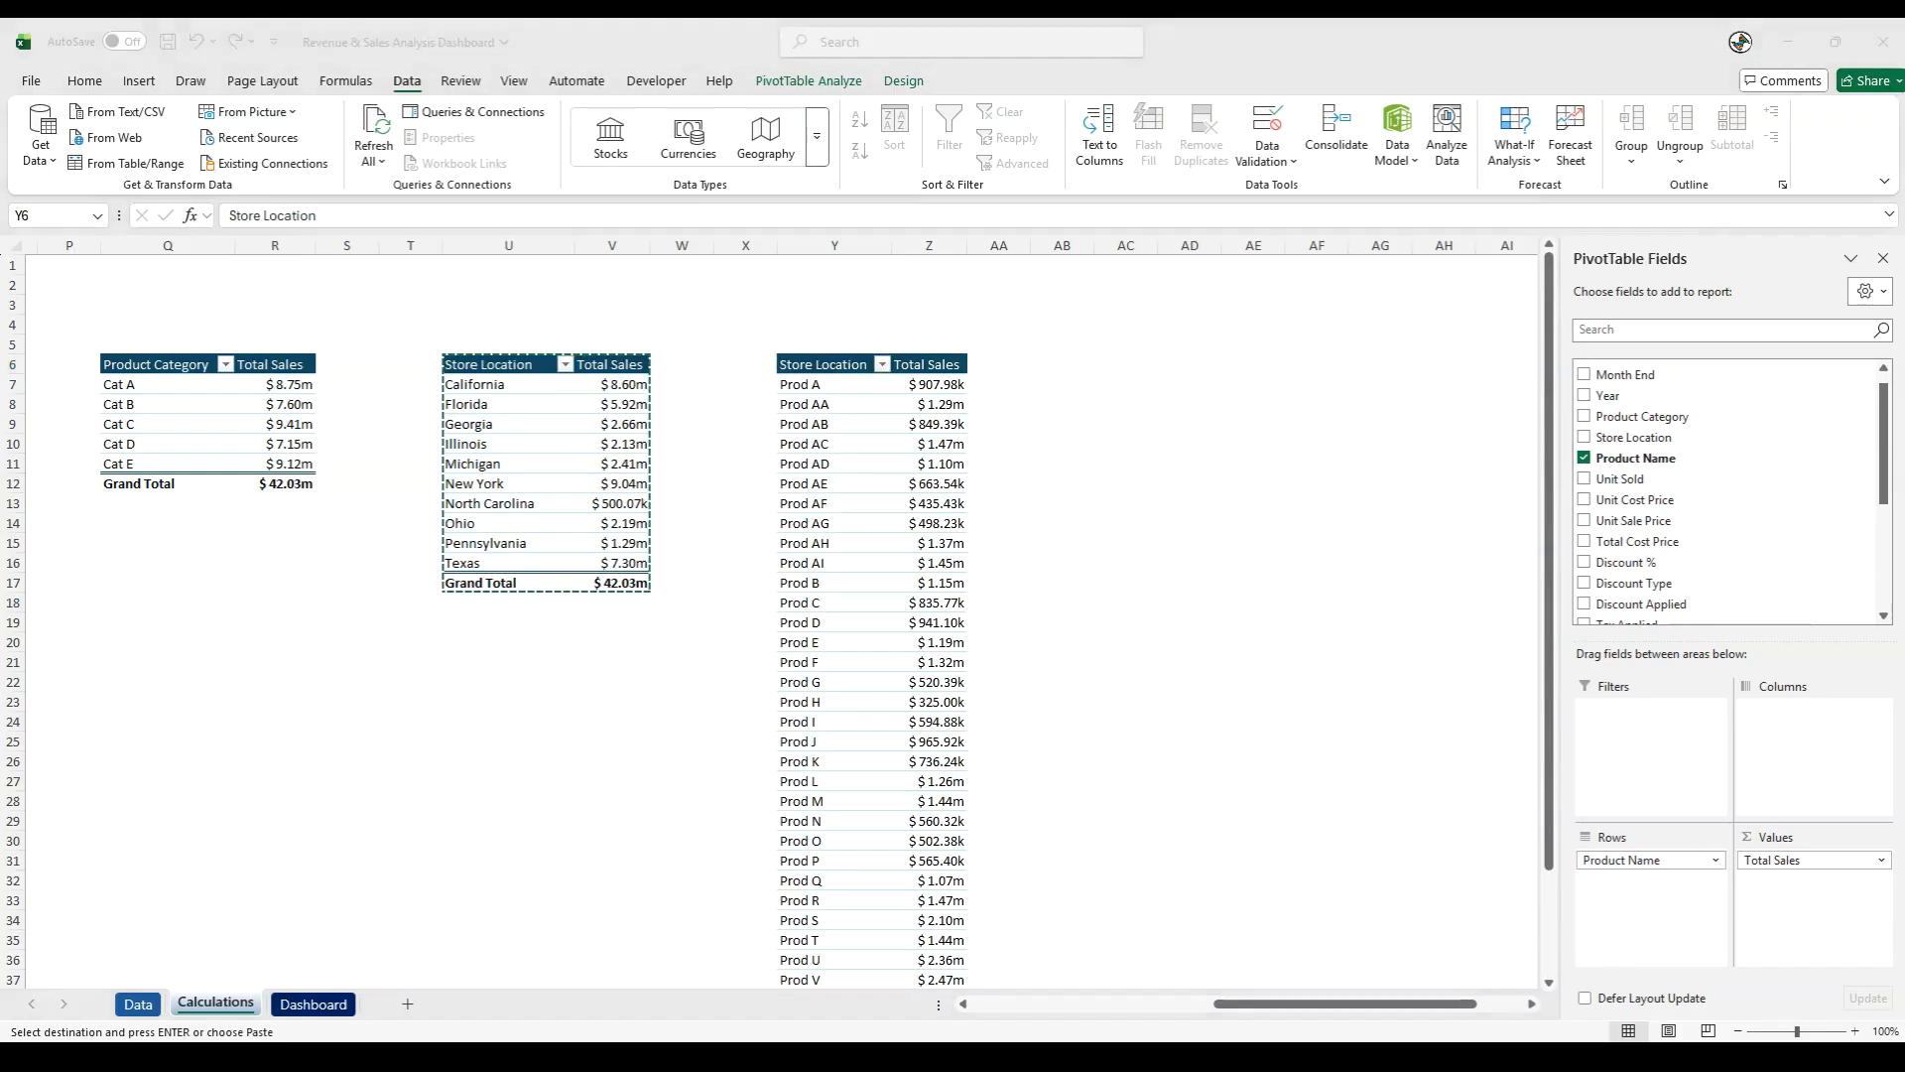
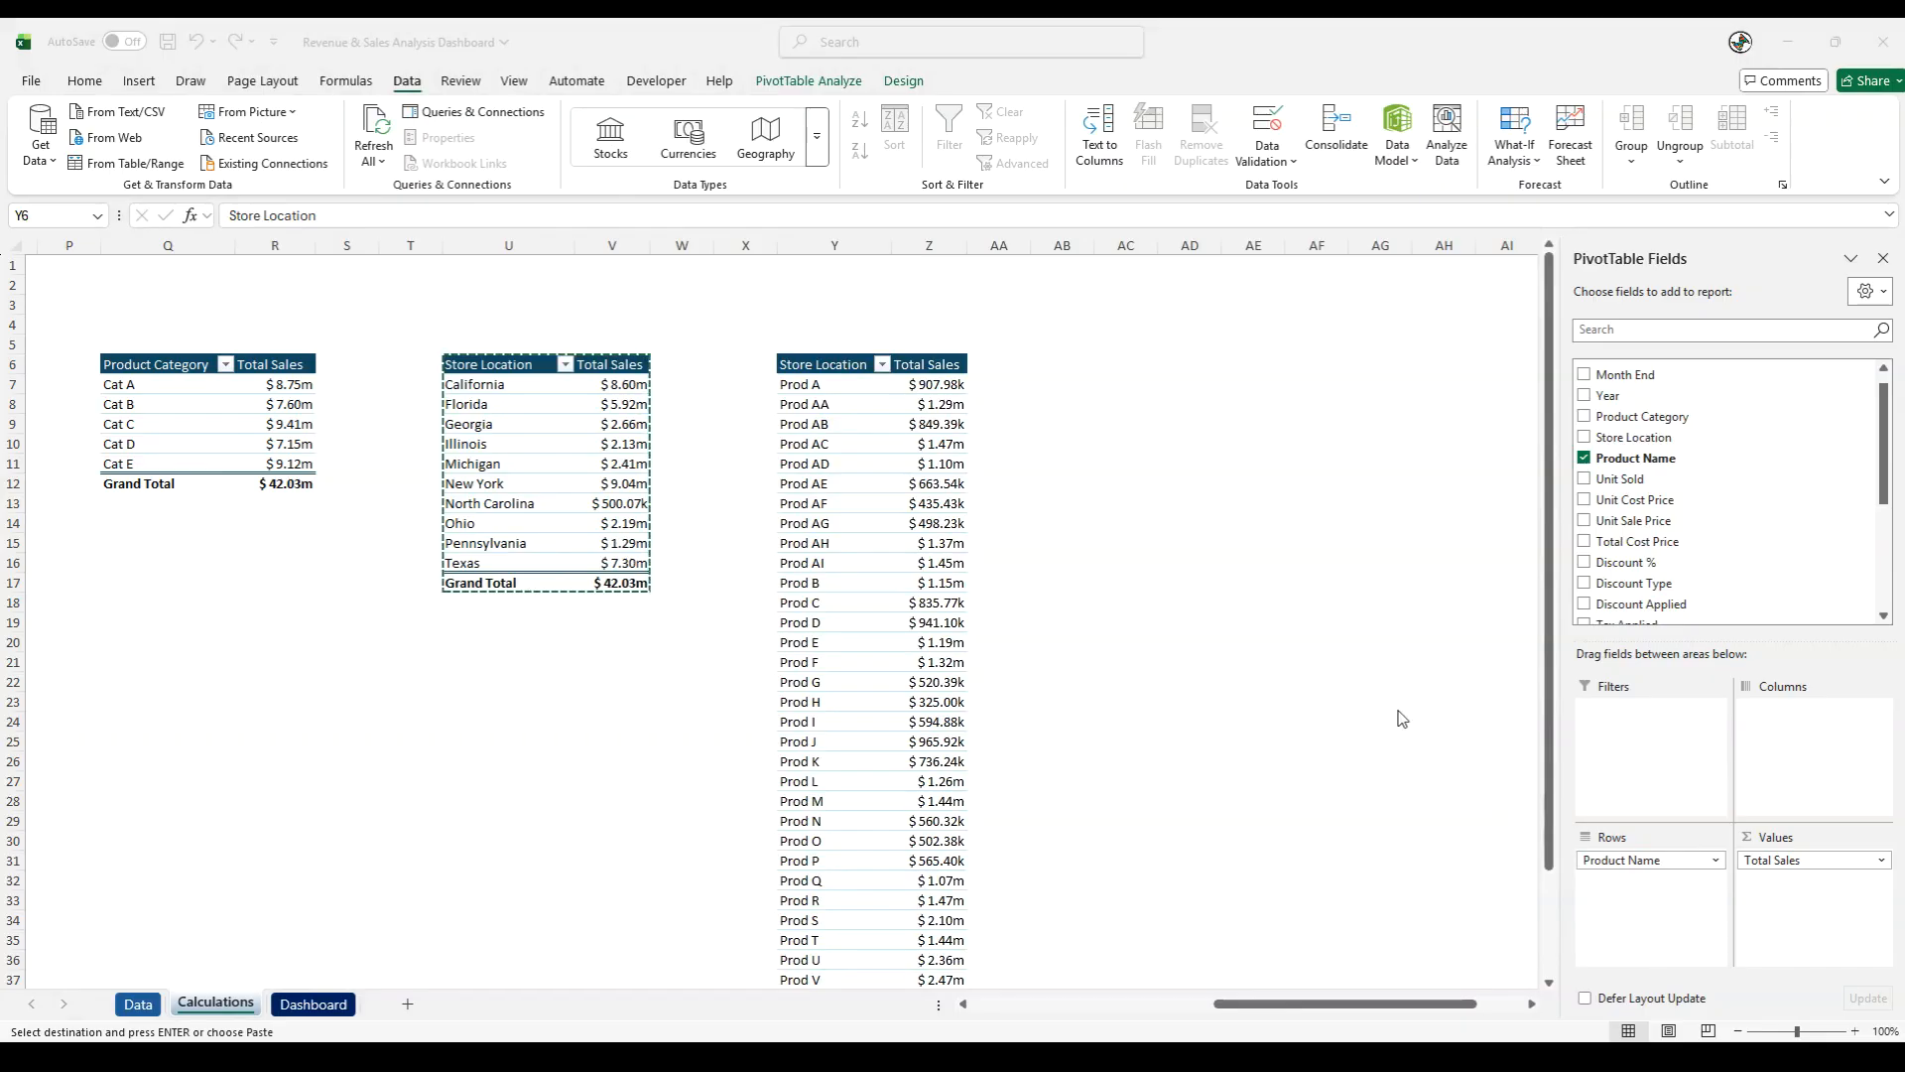
- Copy the store location PivotTable from U6:V17 to cell AC6 and fit column AD to its contents
left_click(1106, 569)
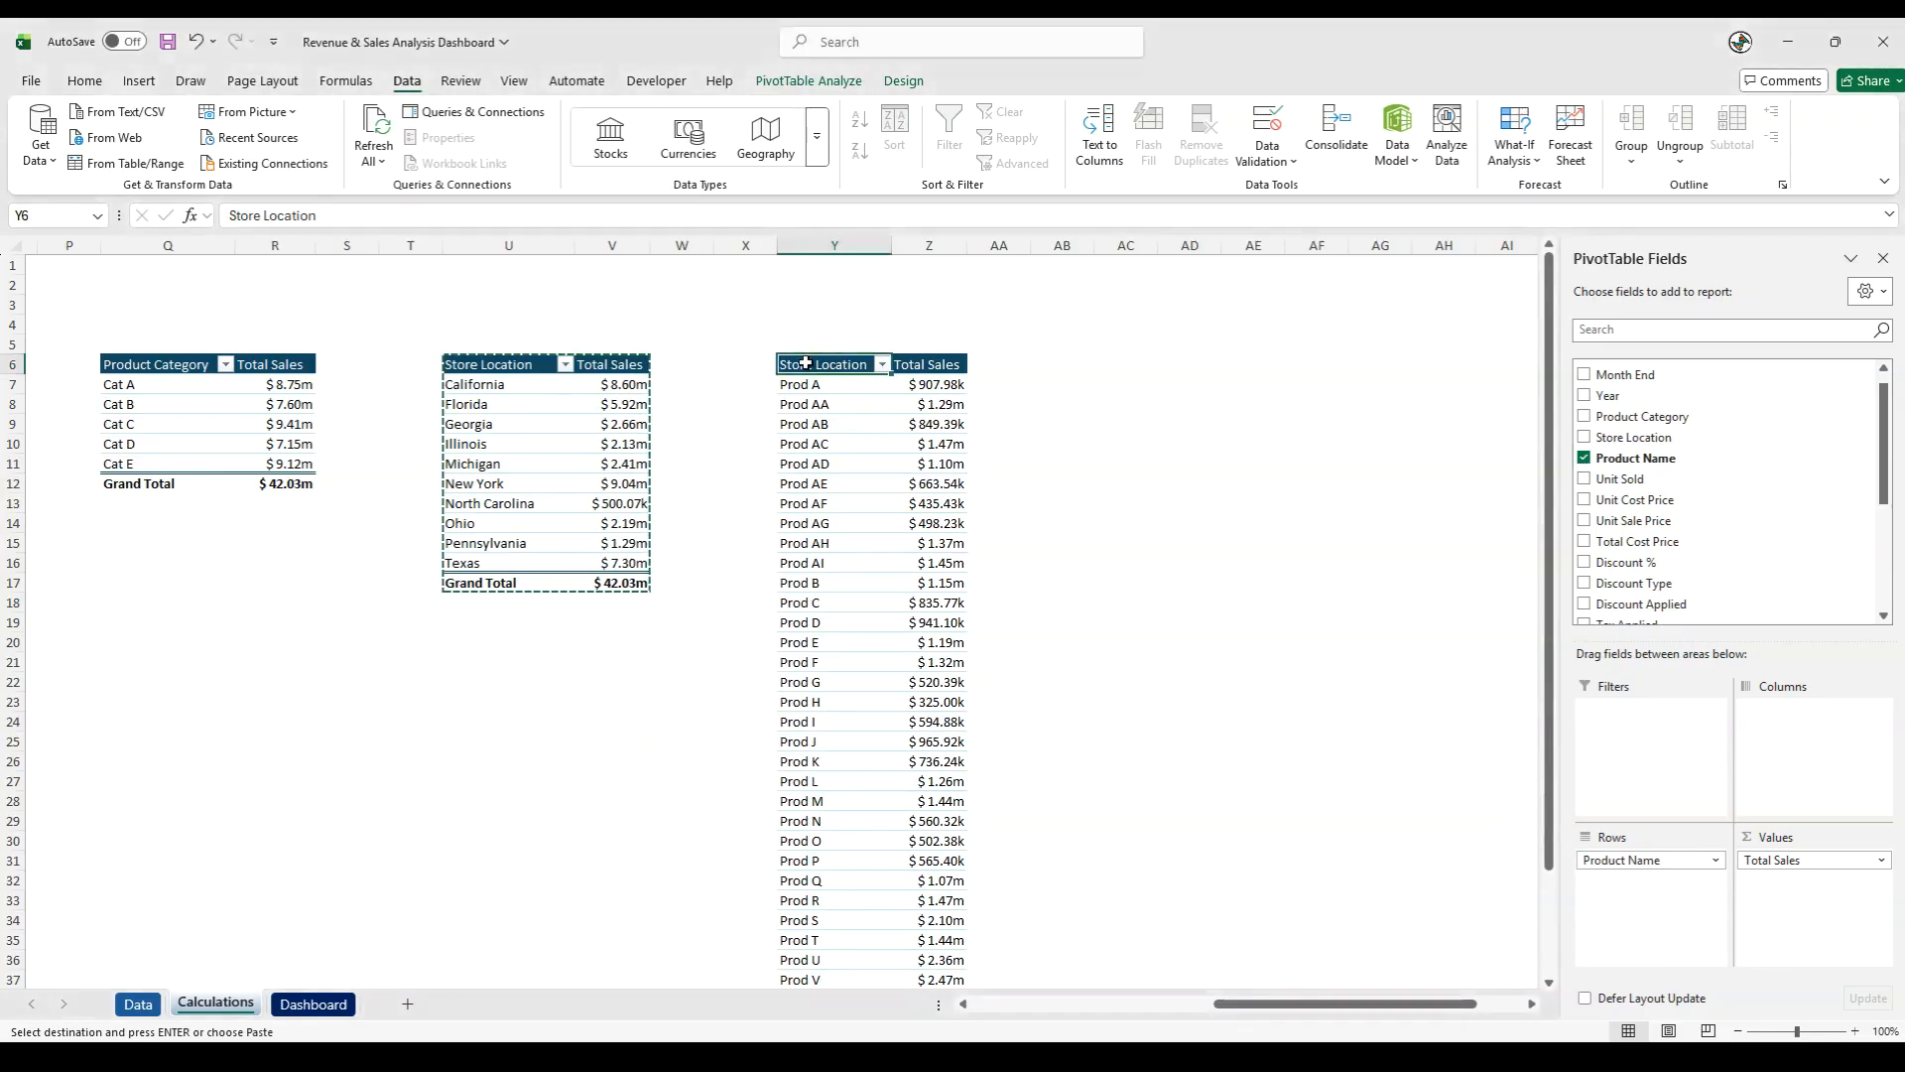
left_click(492, 369)
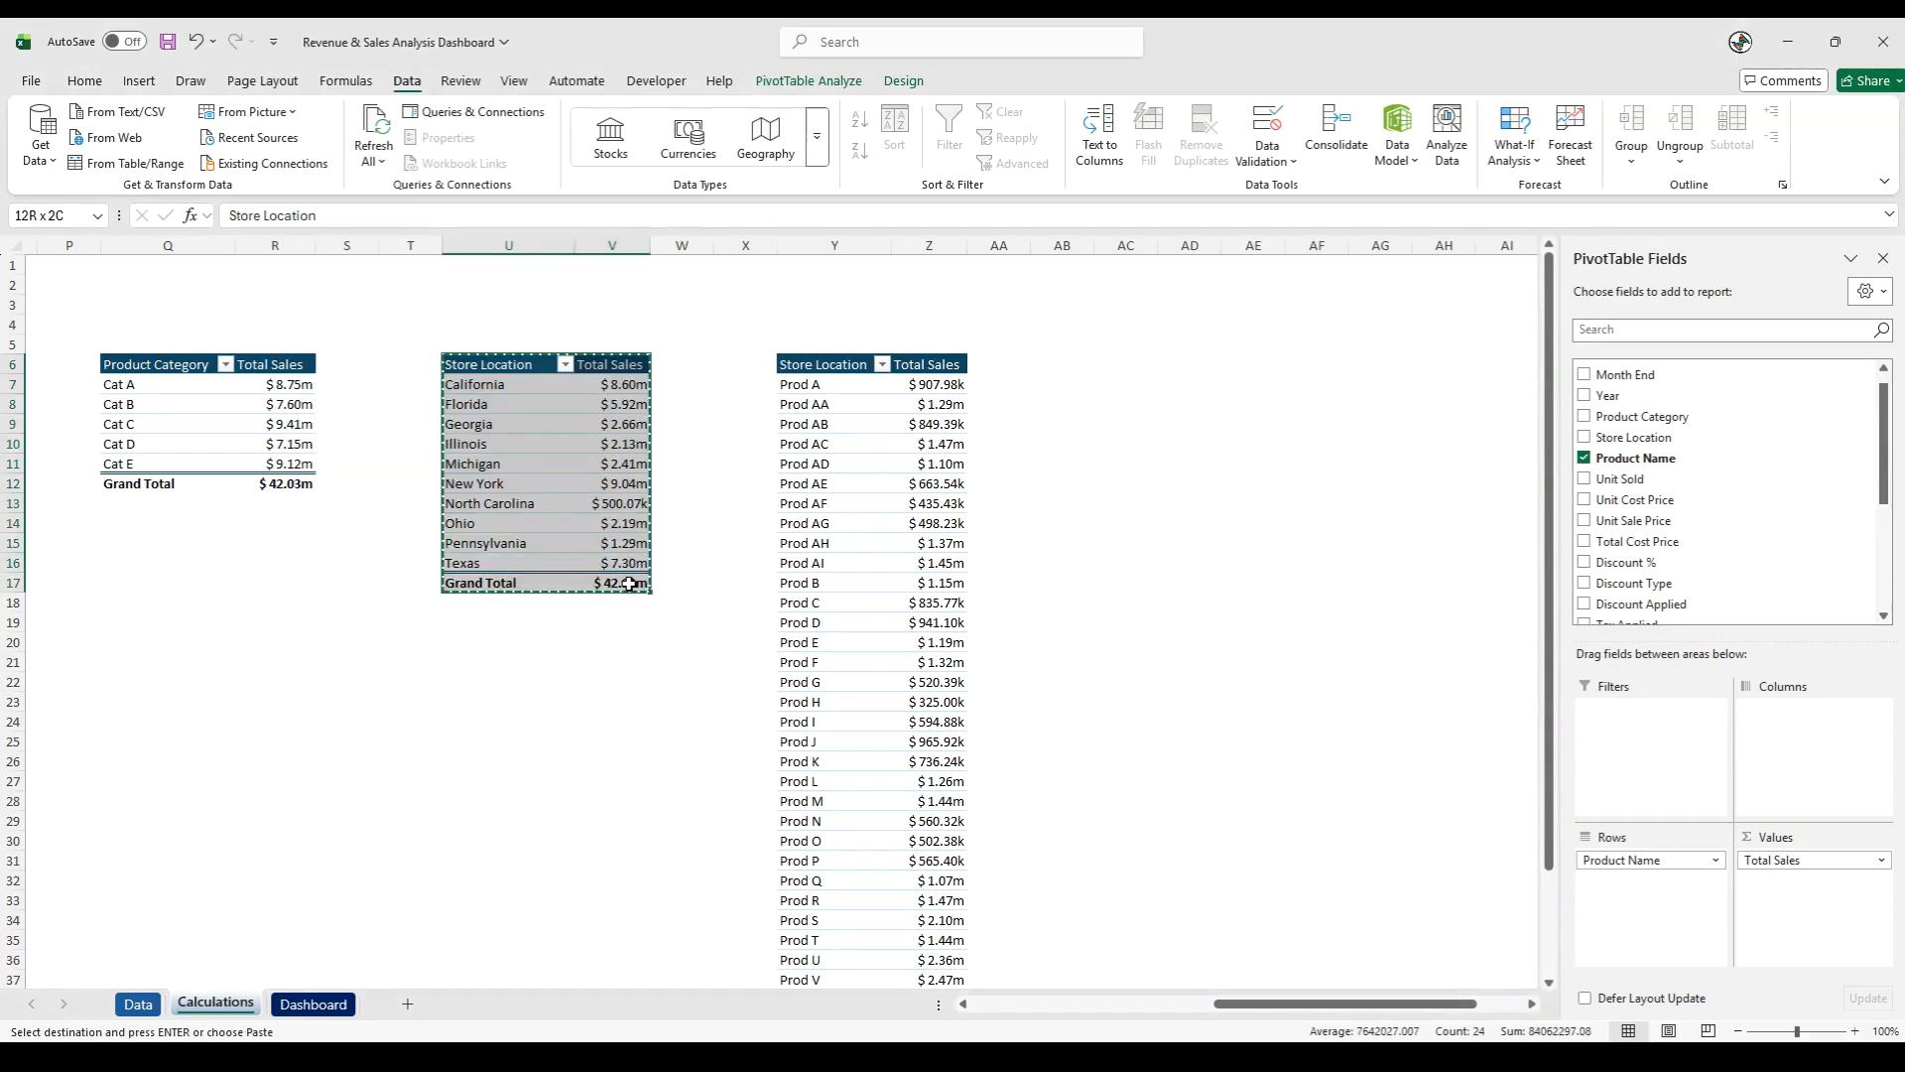
left_click(1104, 365)
key("ctrl+v")
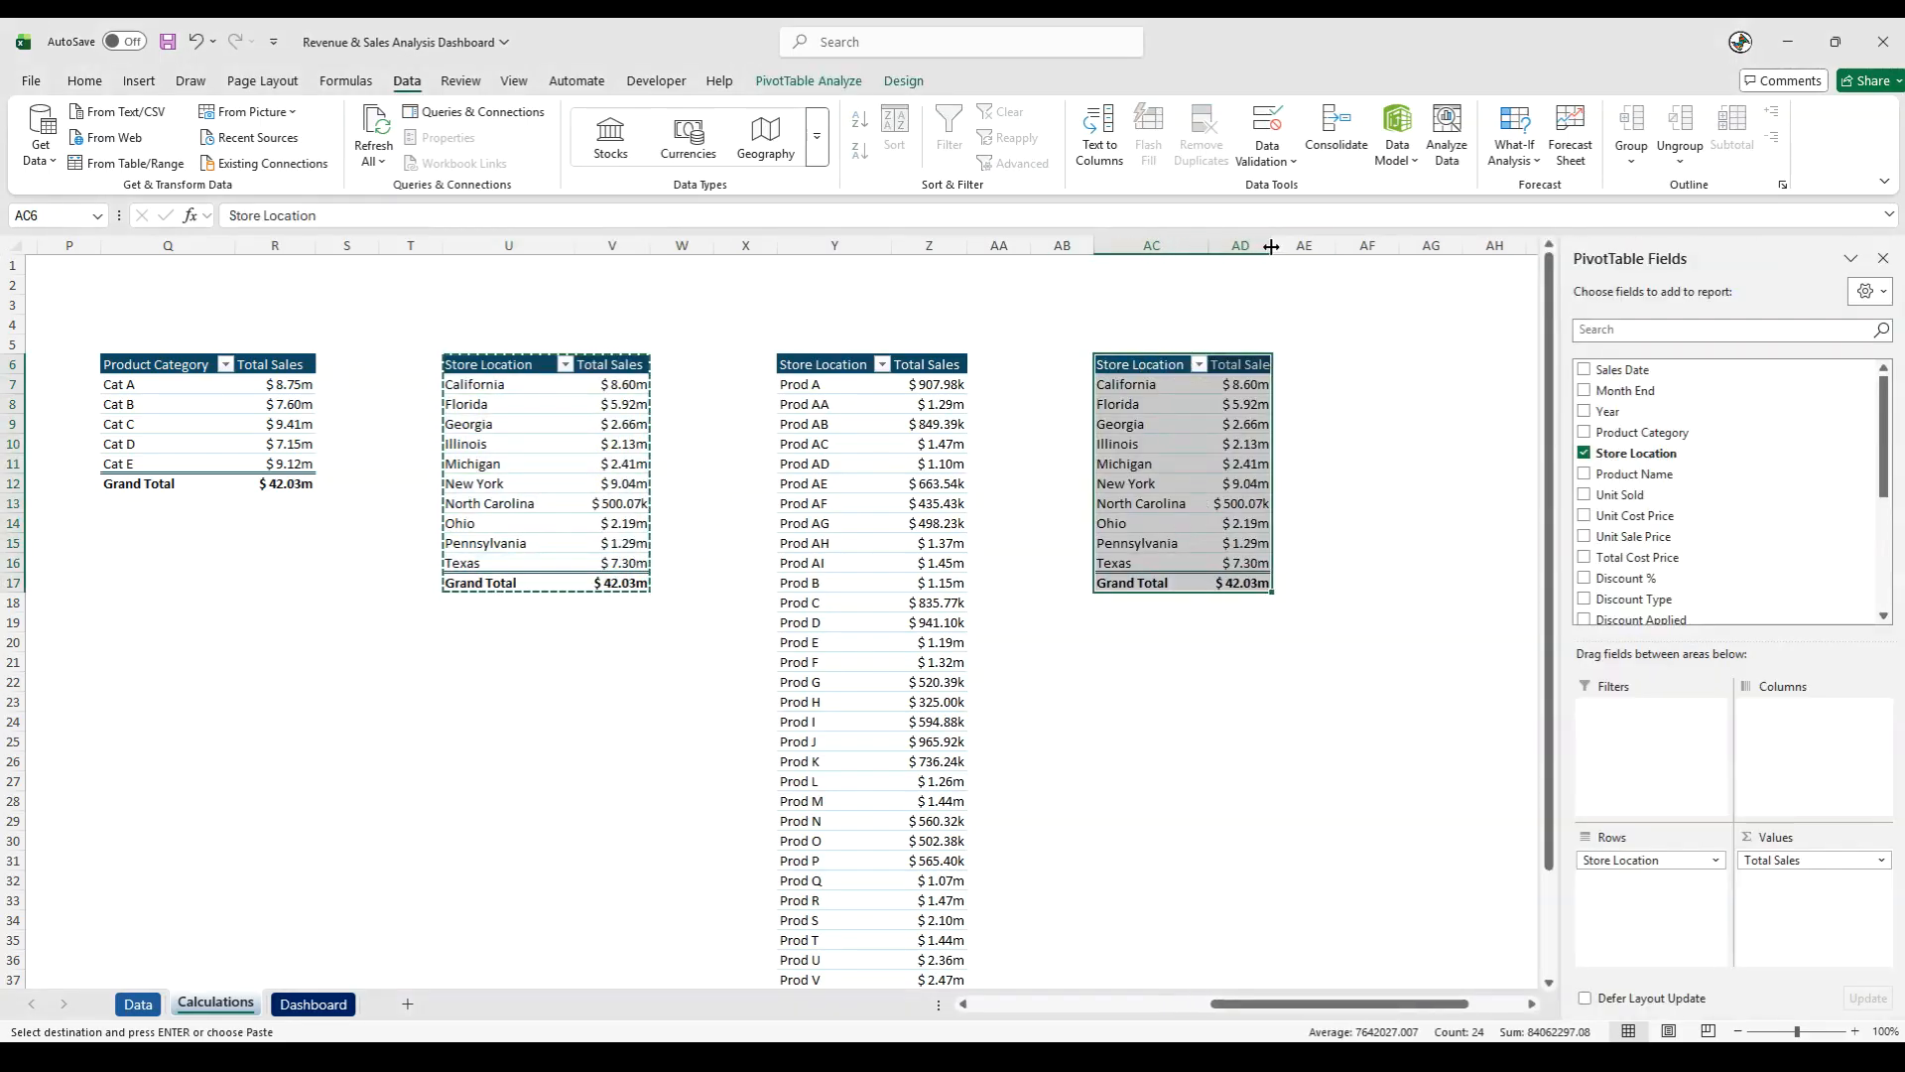
- Rename the row header in Y6 as Products
left_click(823, 370)
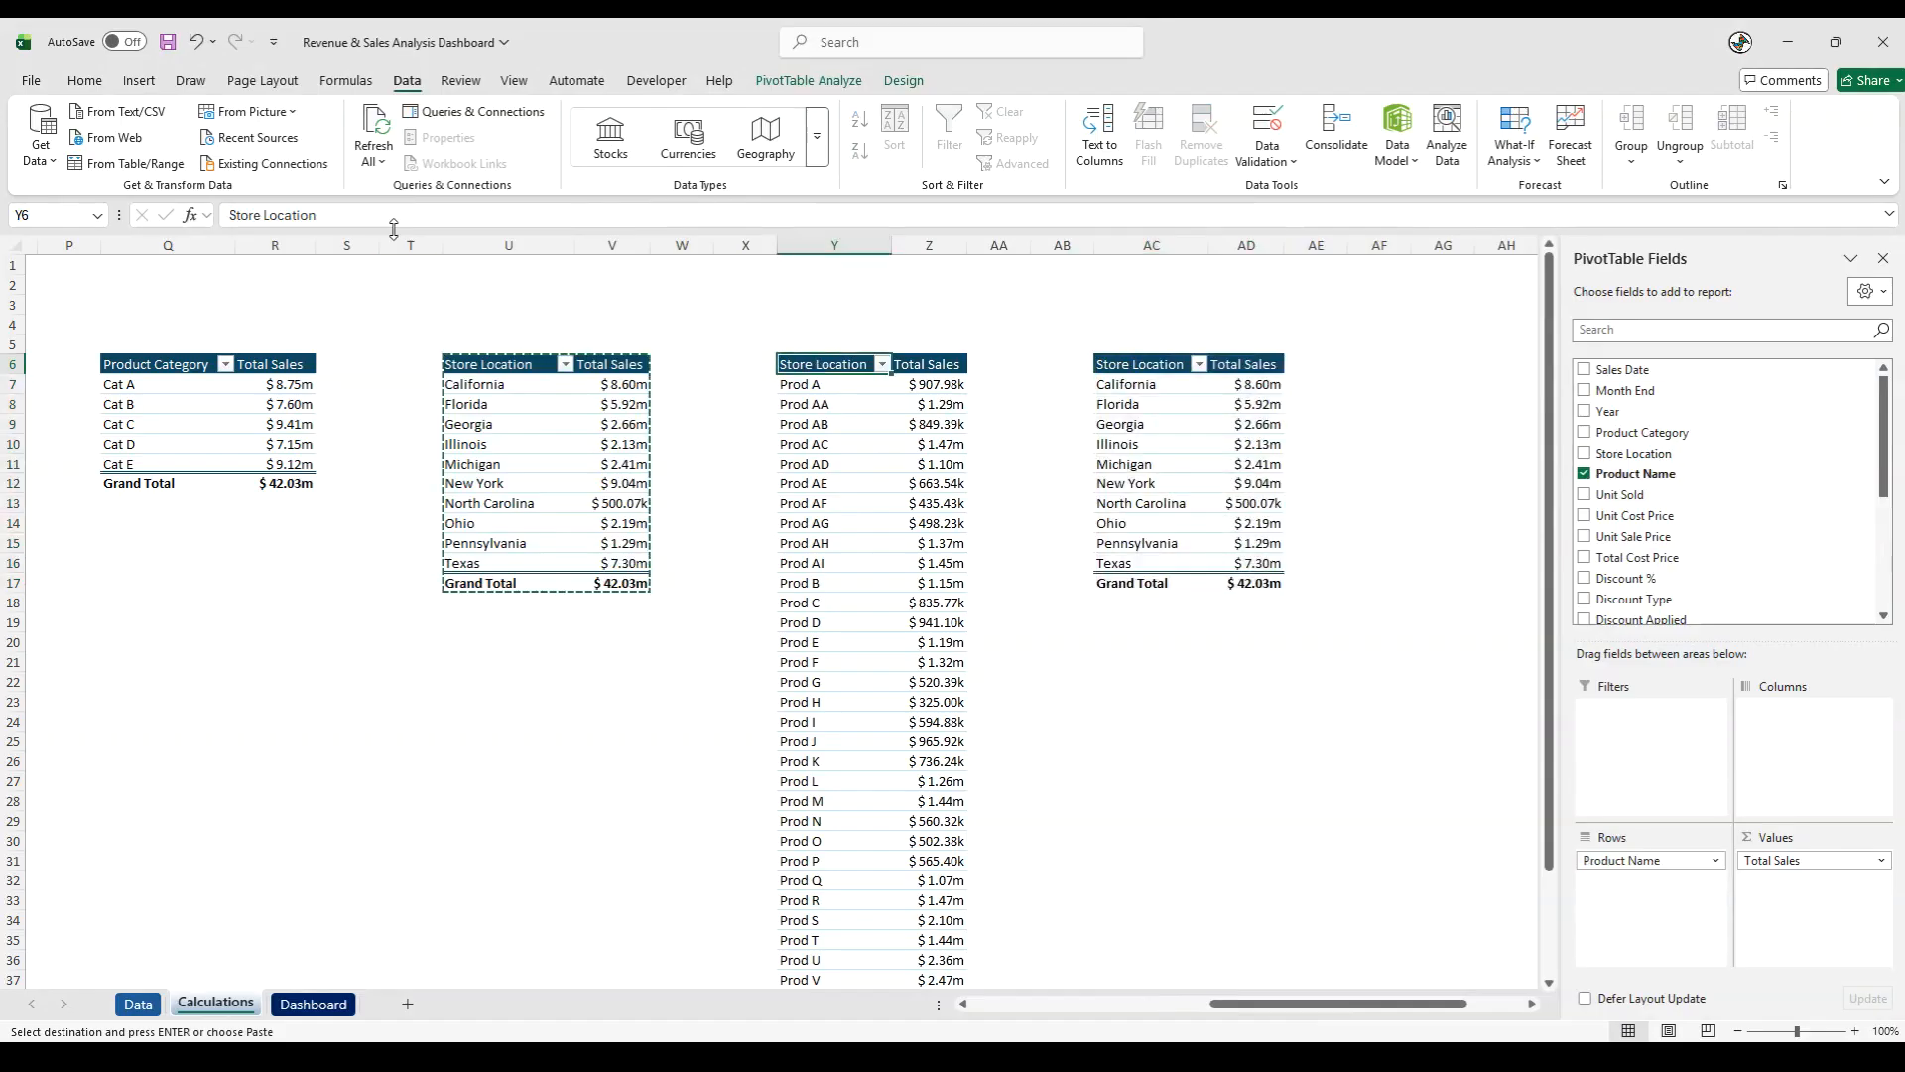
left_click_drag(390, 217, 24, 185)
type("Products")
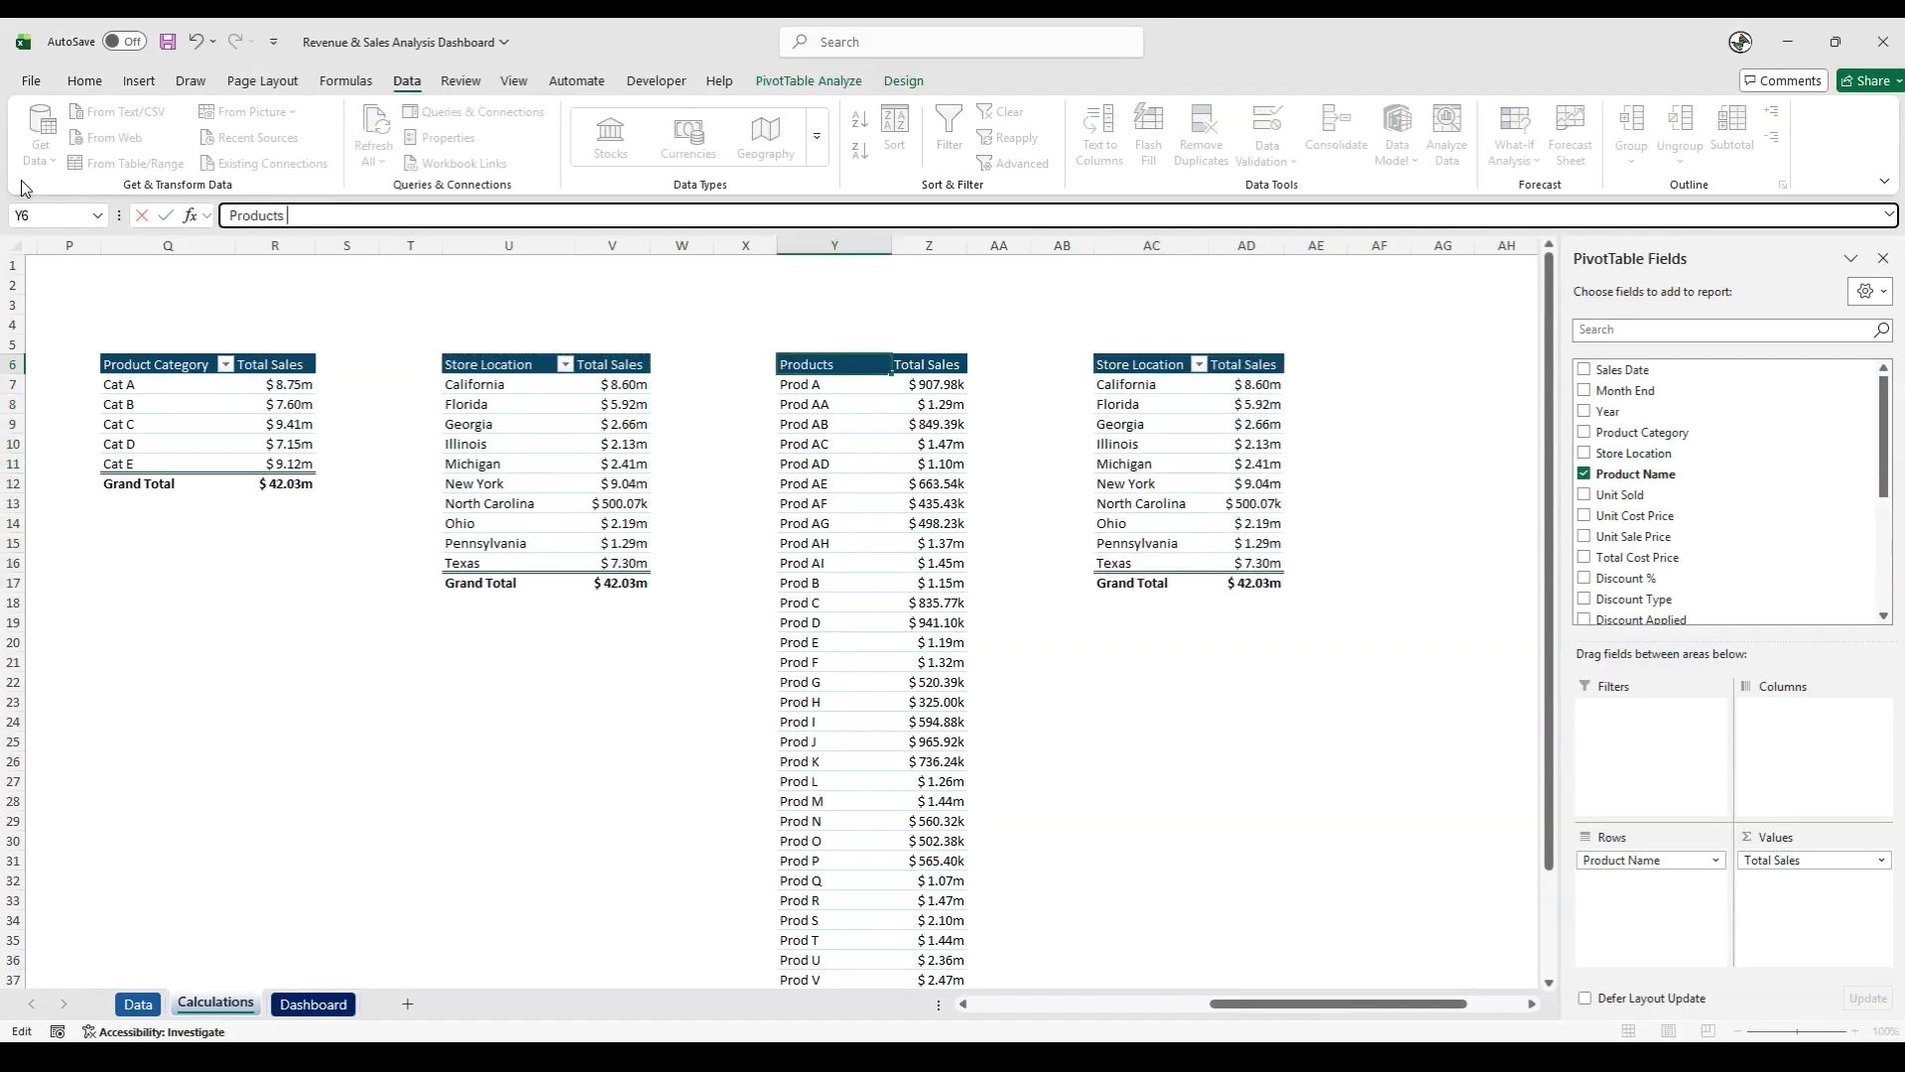
key("Tab")
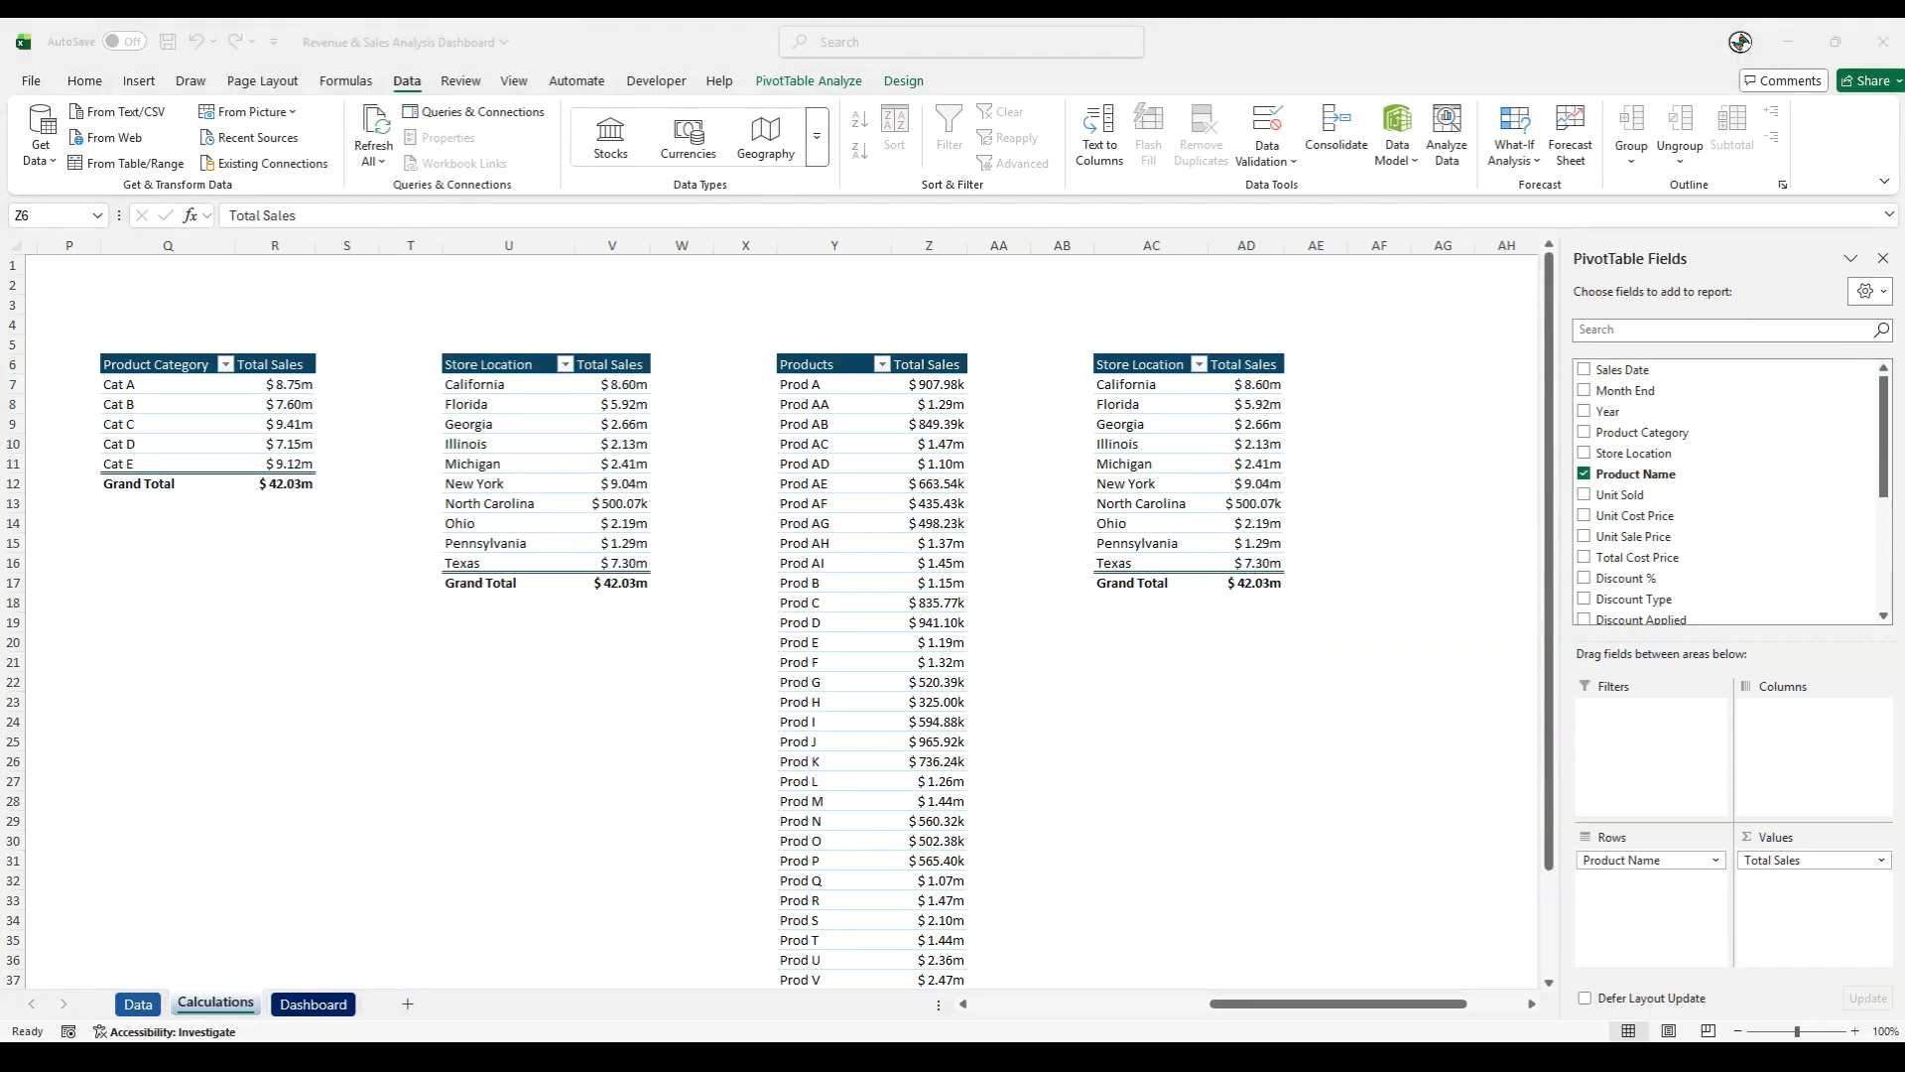
left_click_drag(1627, 860, 1355, 877)
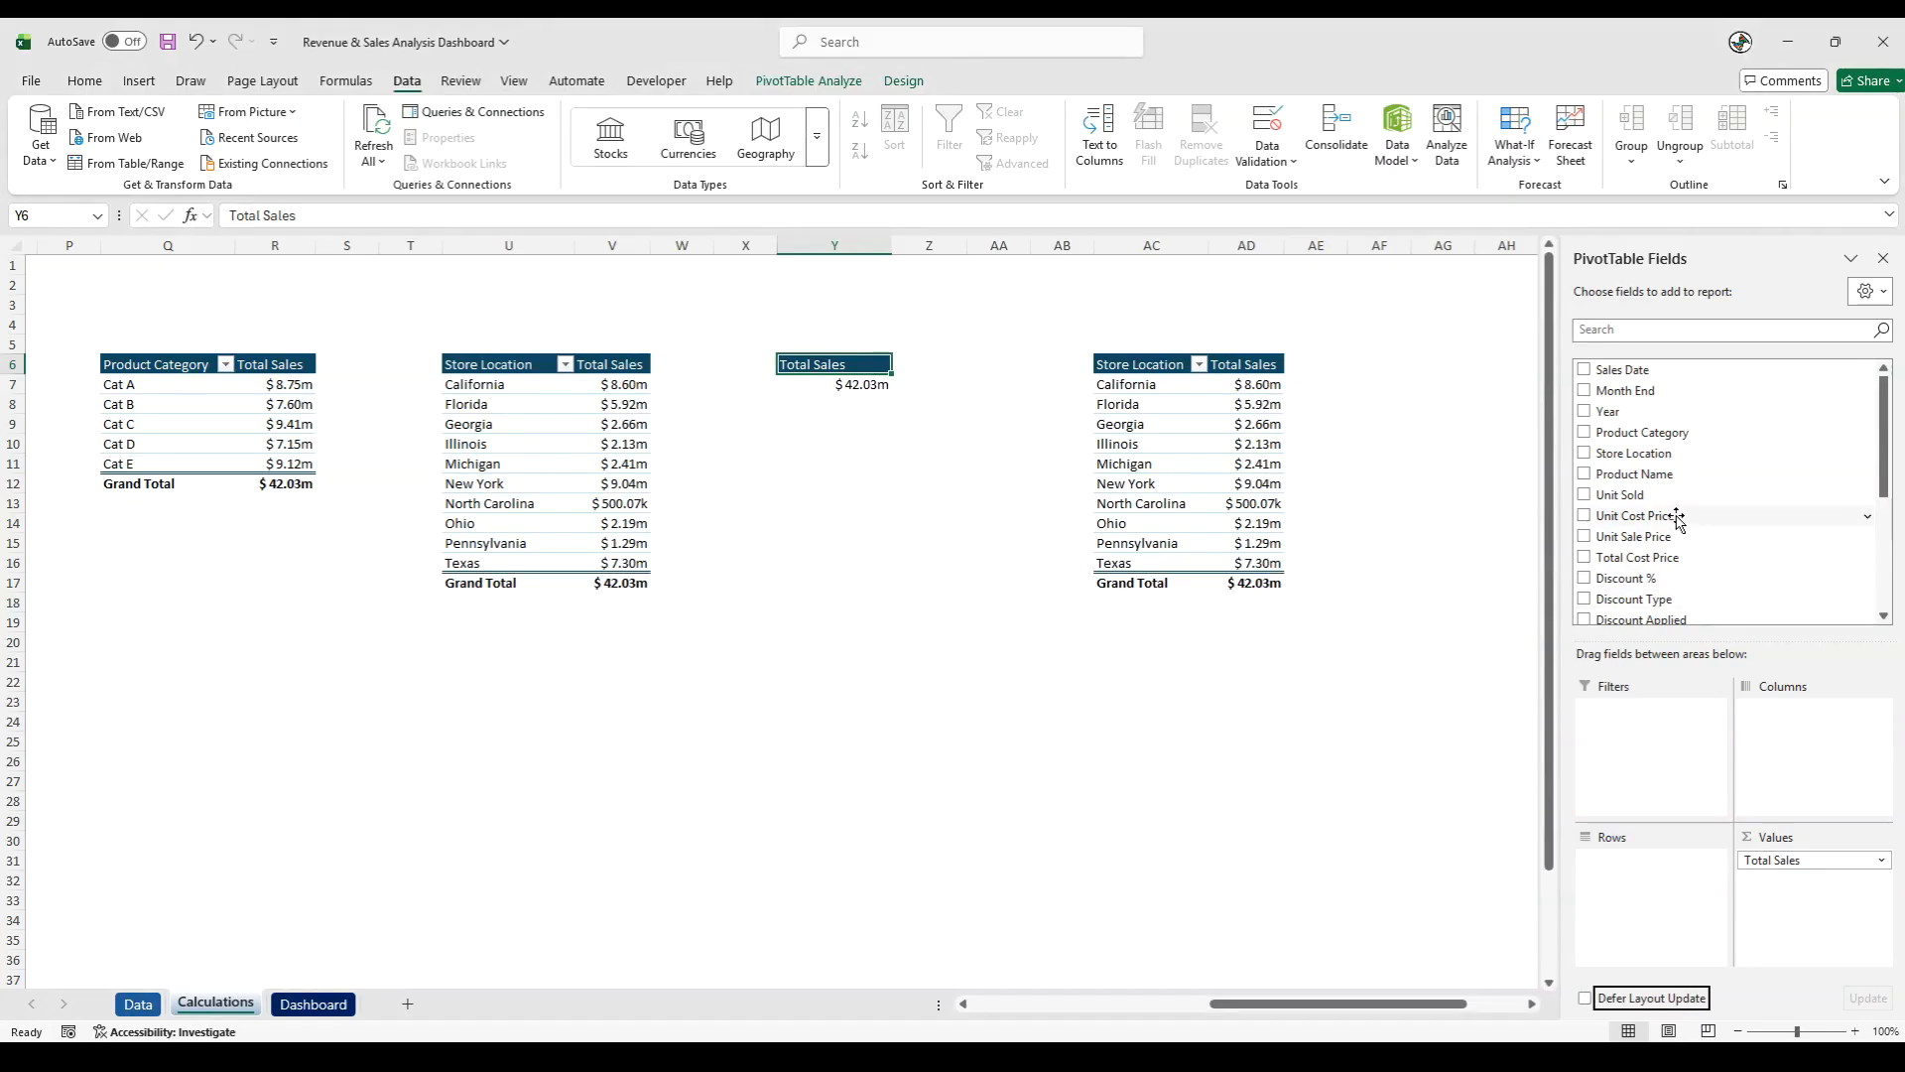
scroll(1671, 519, "down", 2)
left_click_drag(1635, 503, 1687, 883)
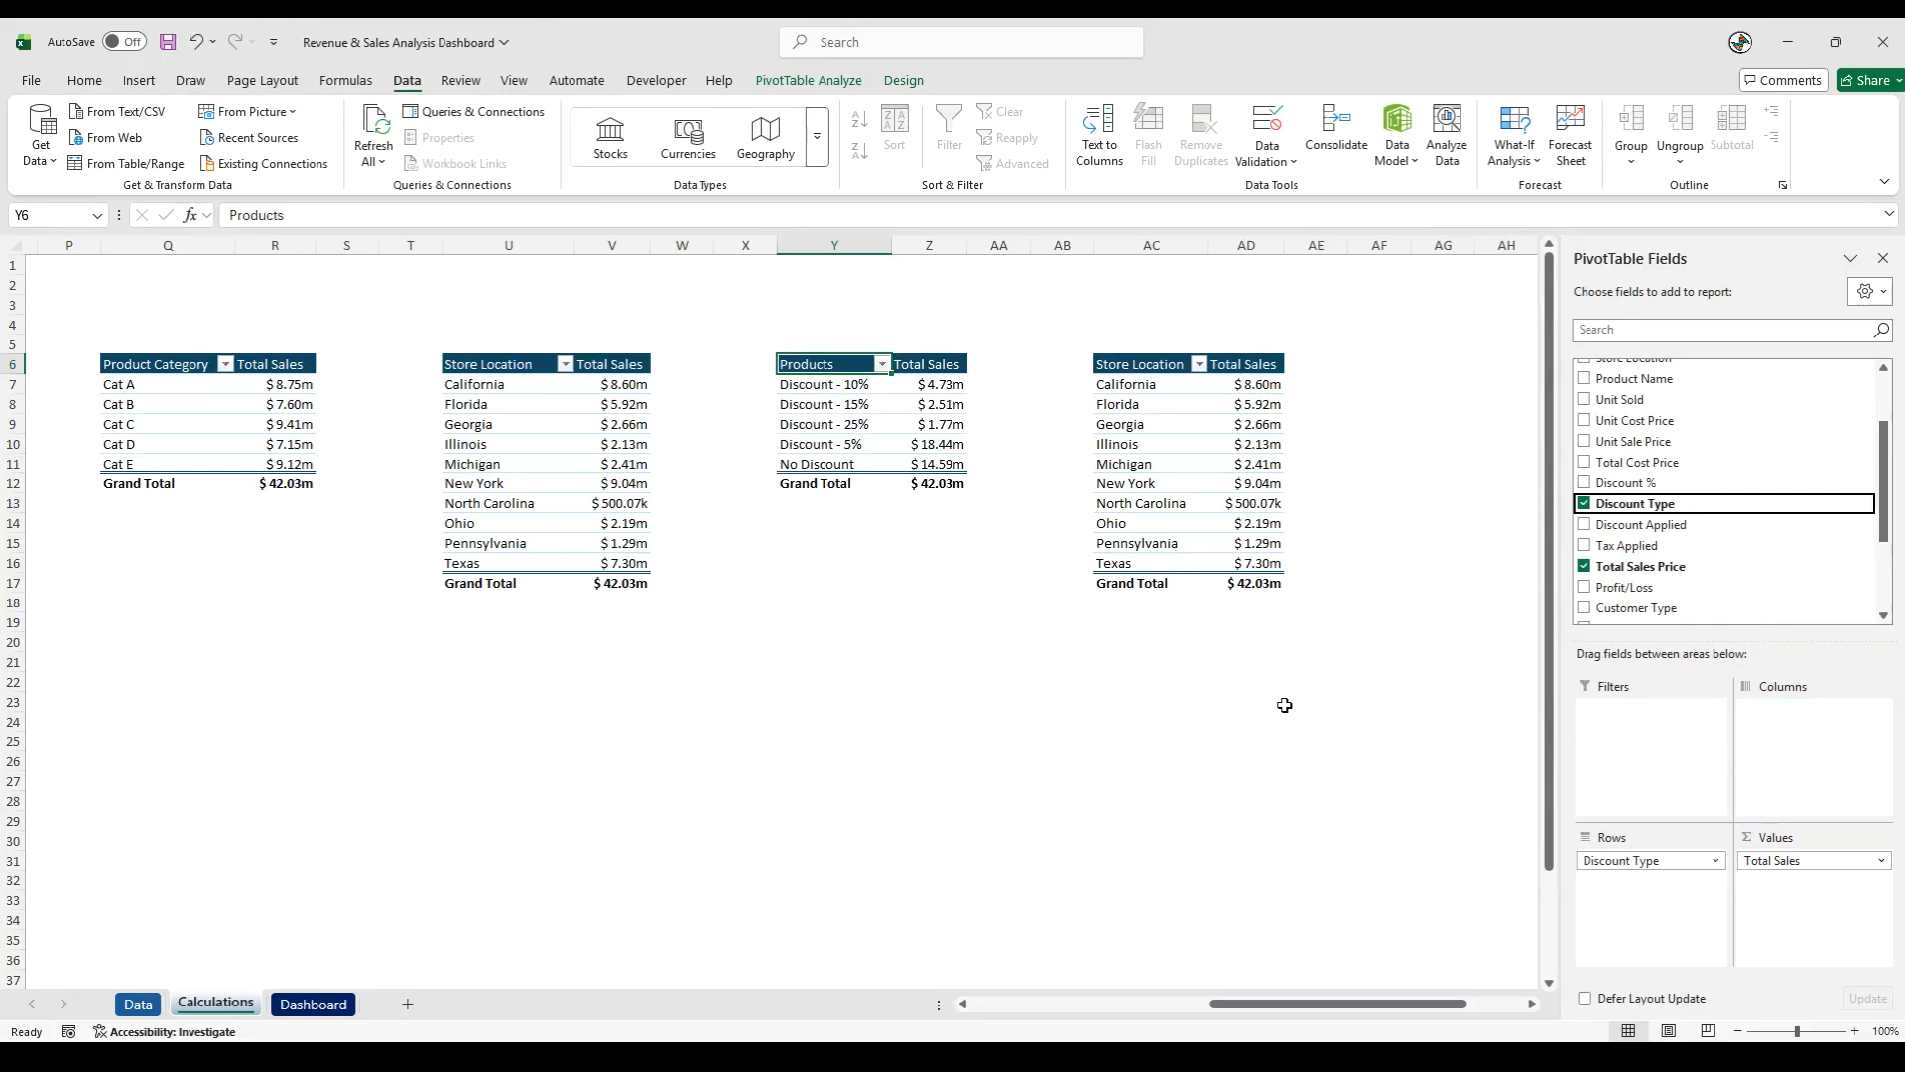
left_click(818, 570)
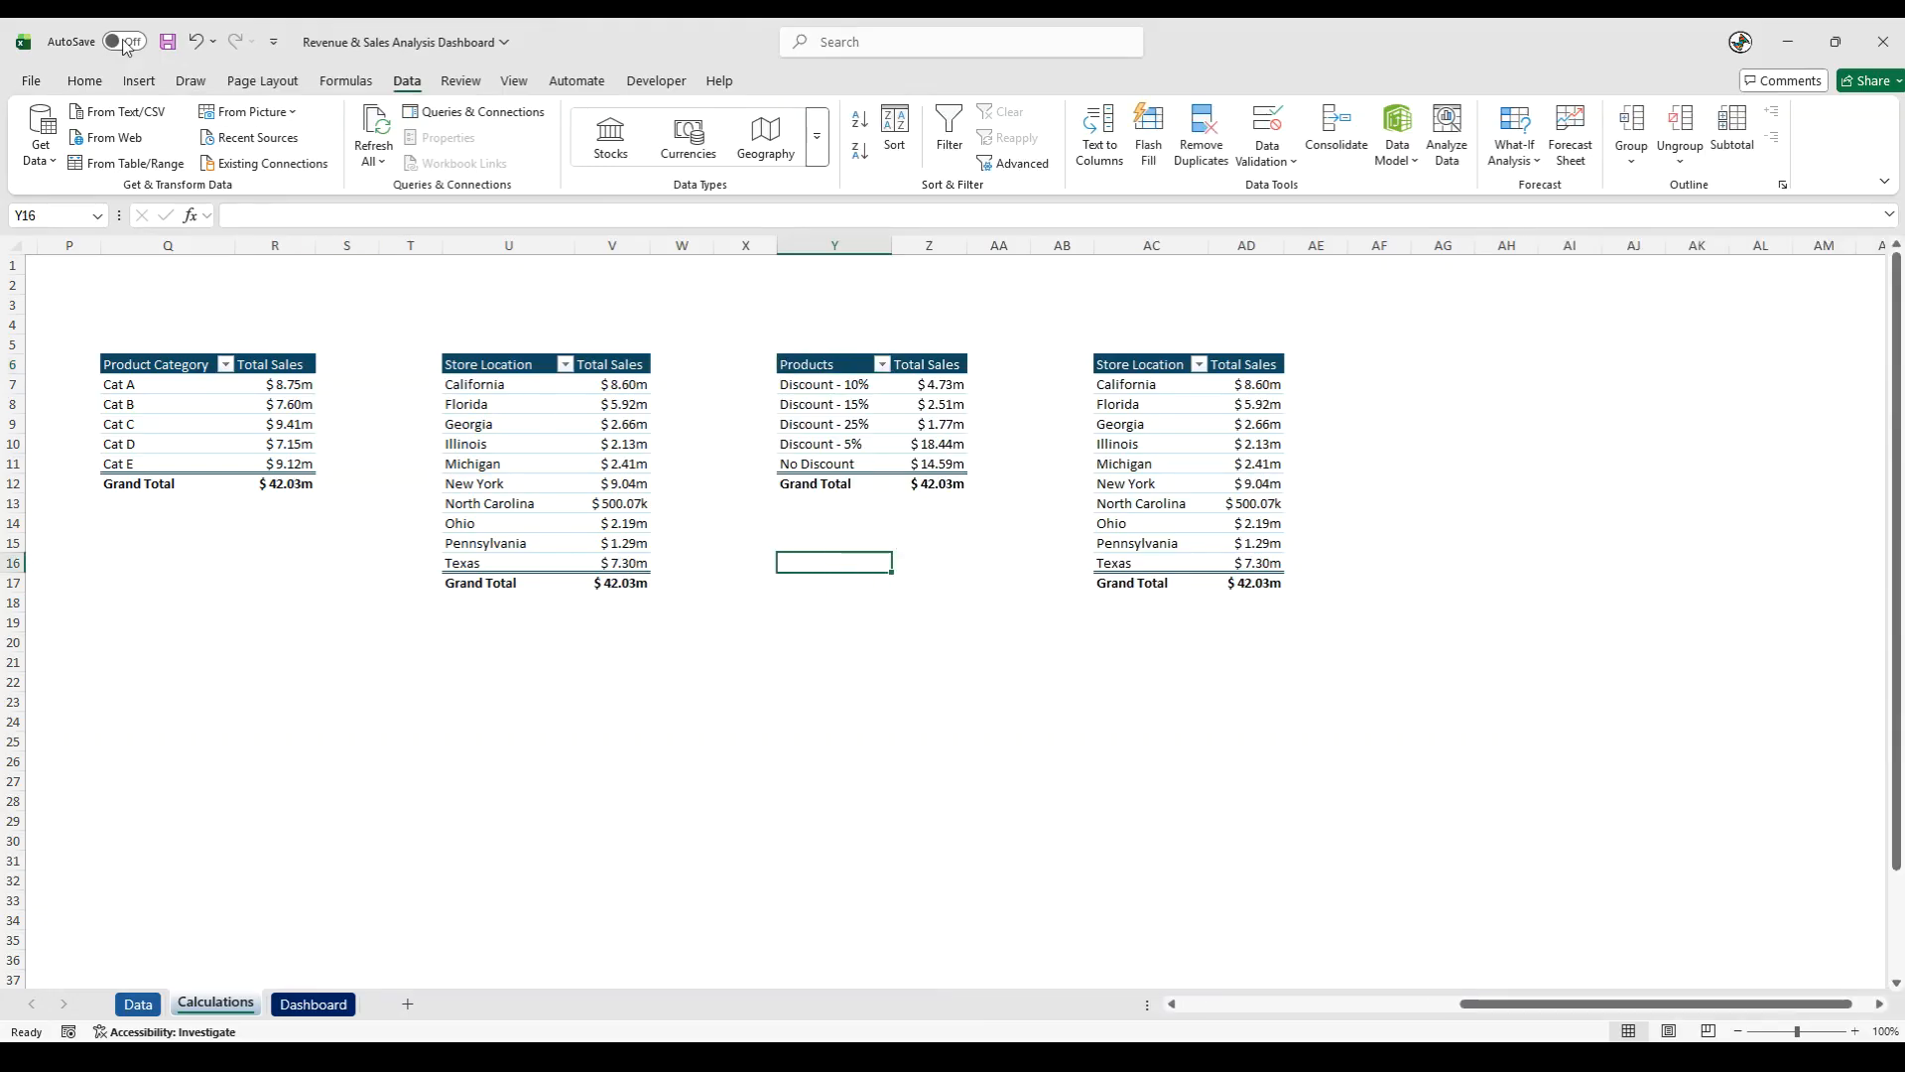
left_click(194, 44)
left_click(195, 46)
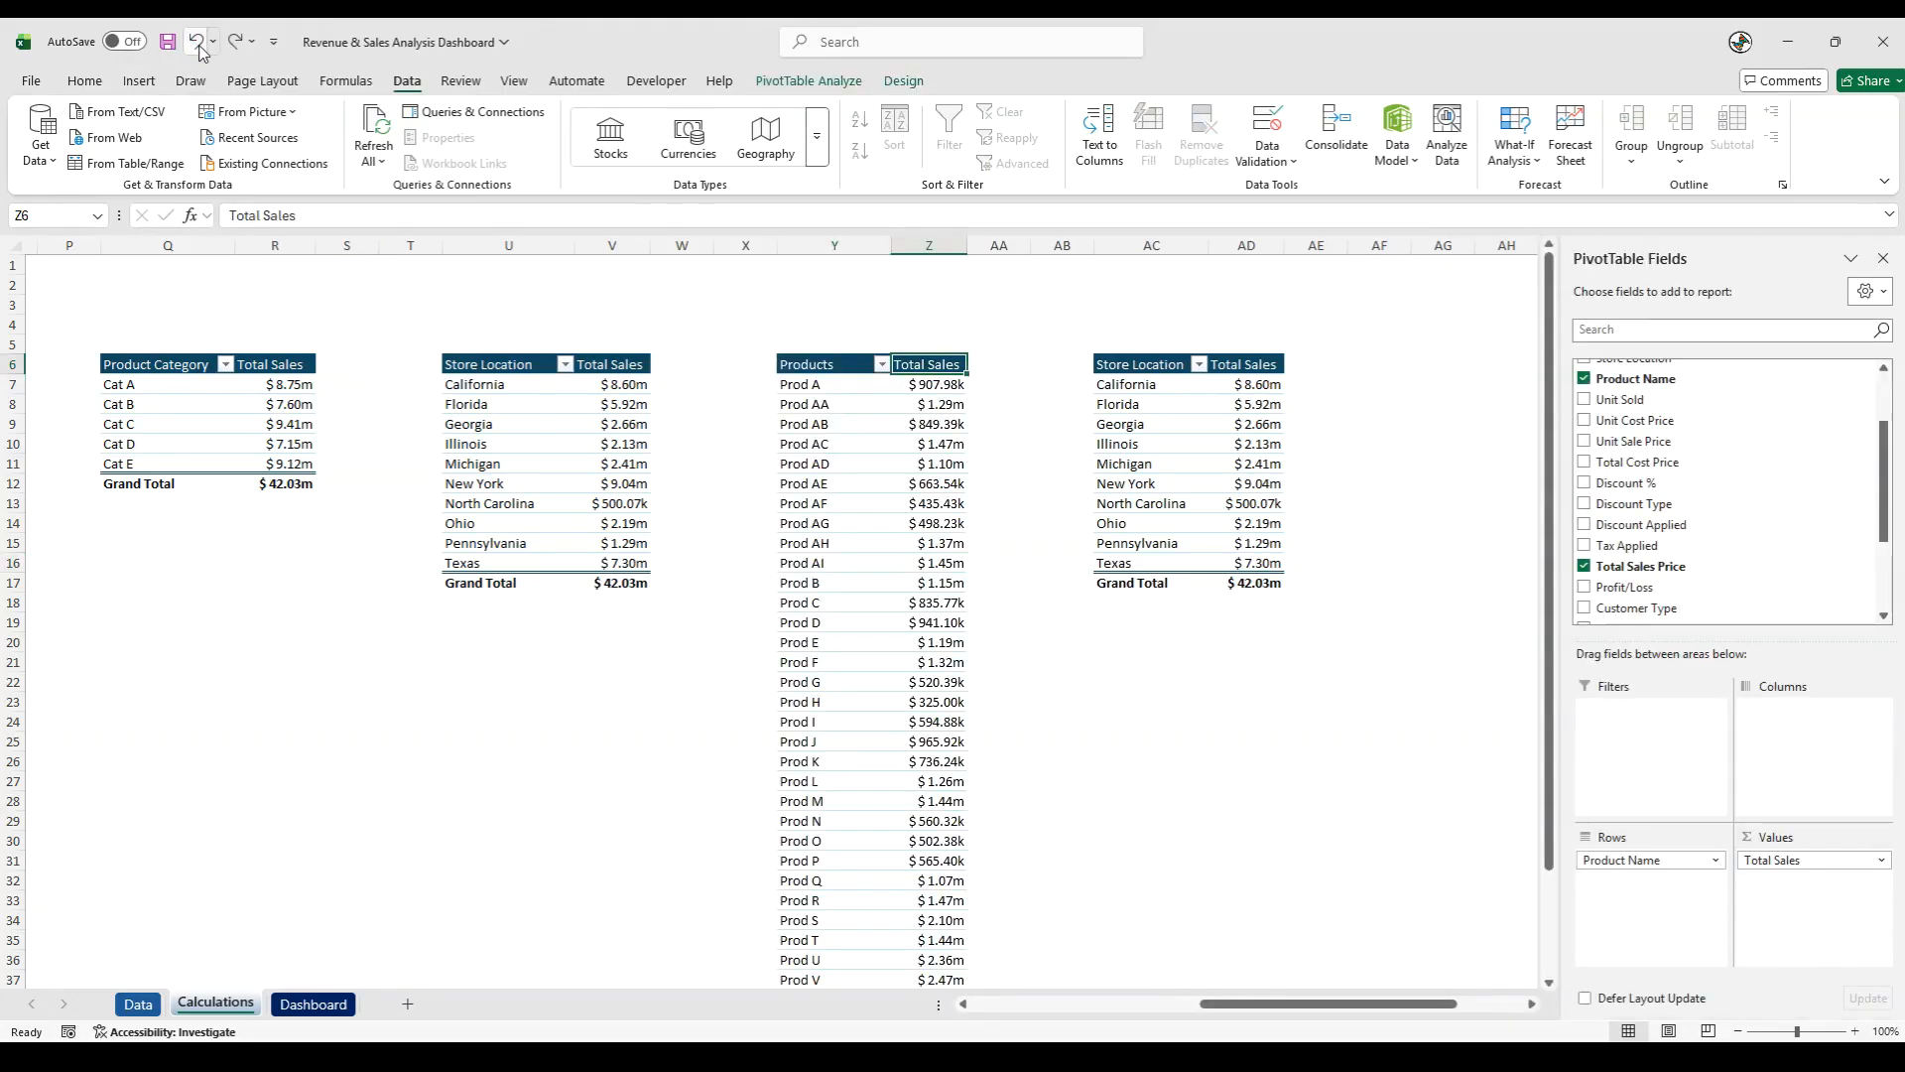
- Replace the Store Location row field with Discount Type in the PivotTable copy at AC6
left_click(1109, 403)
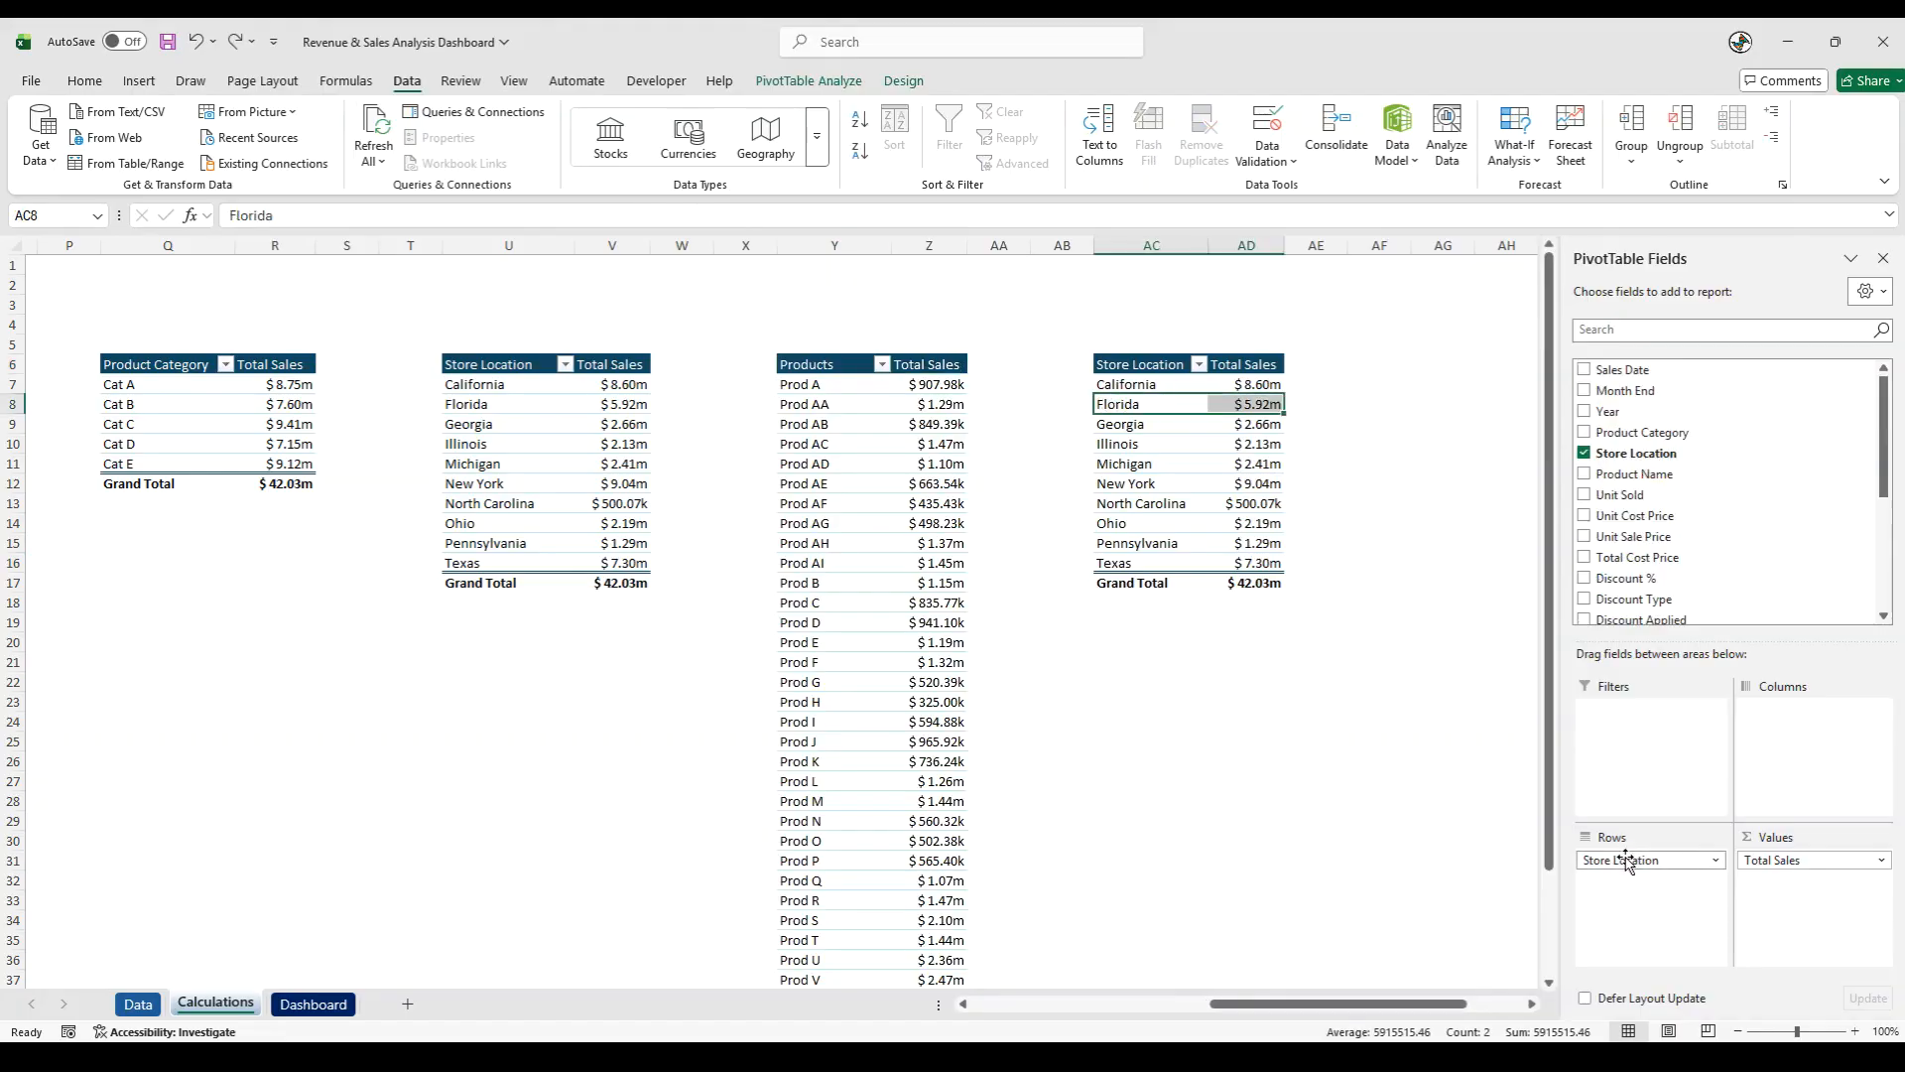
left_click_drag(1628, 859, 1379, 867)
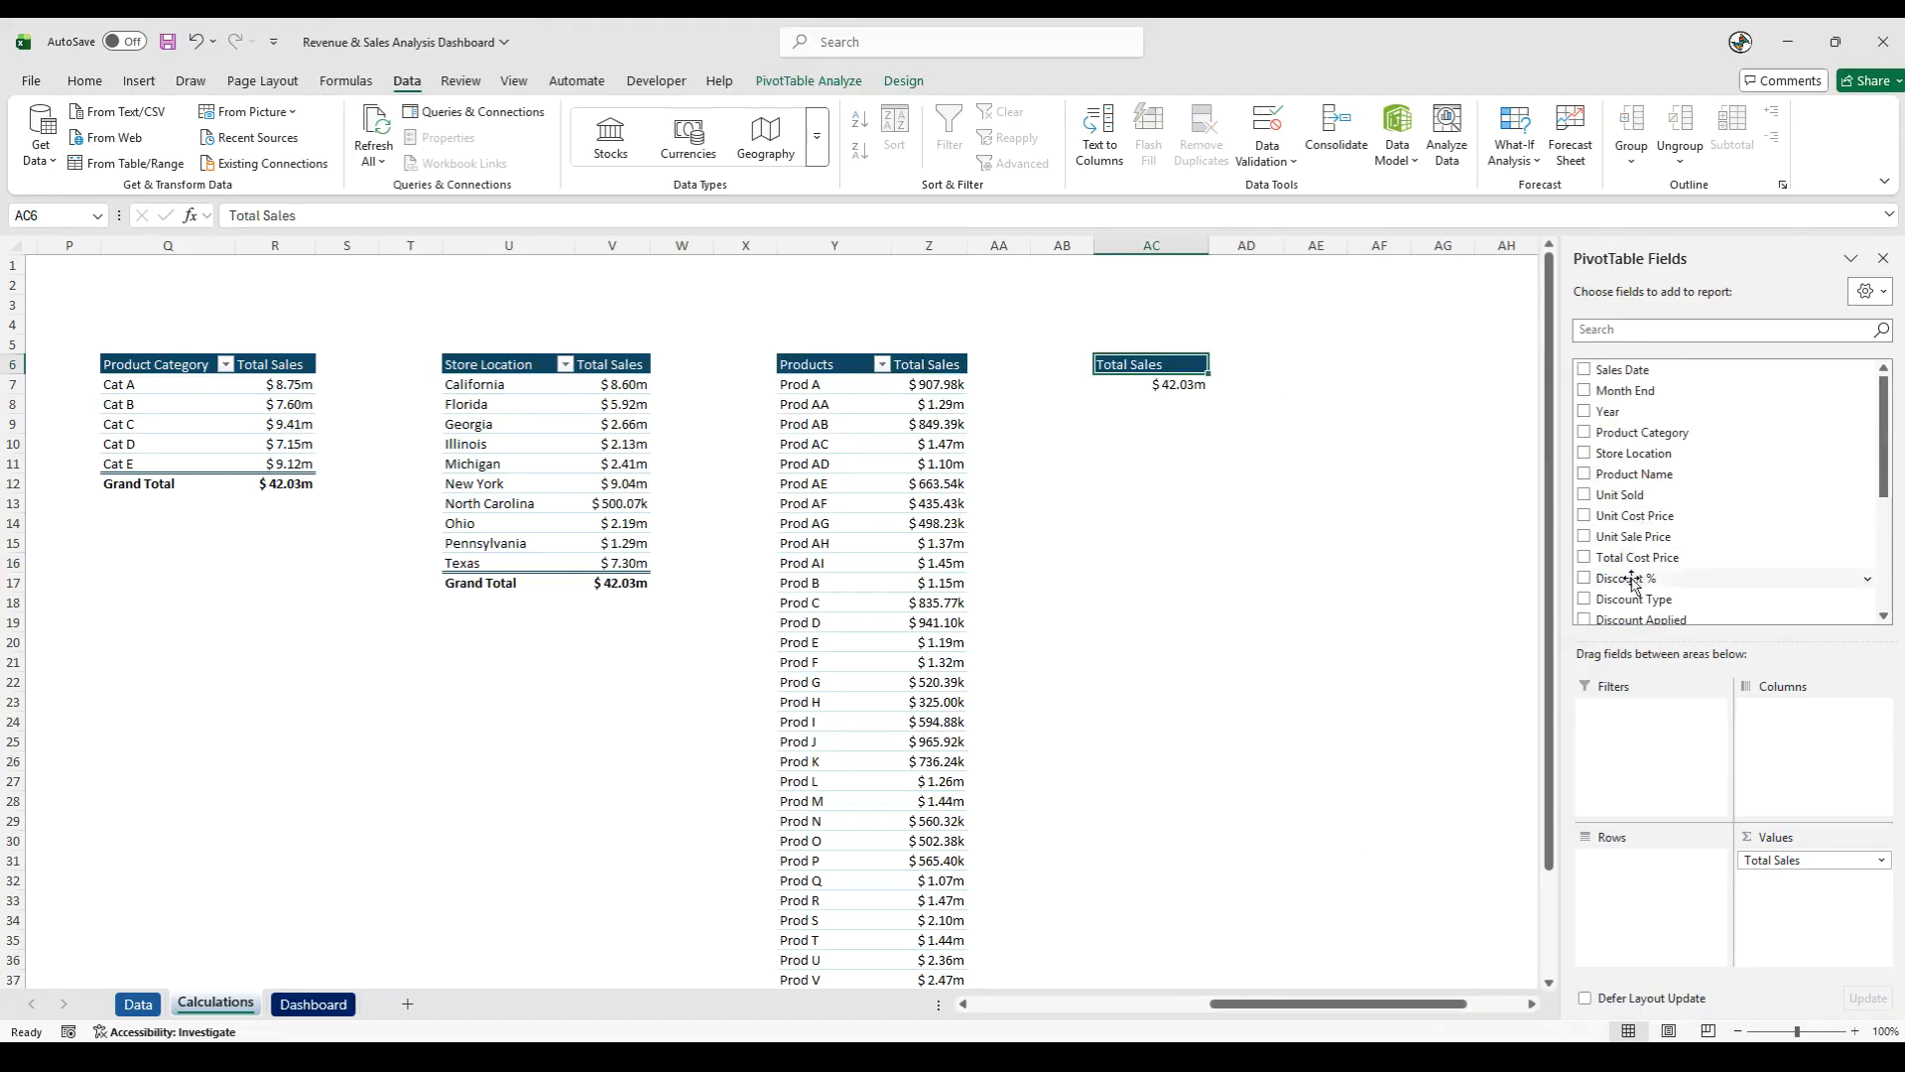
left_click_drag(1635, 600, 1672, 890)
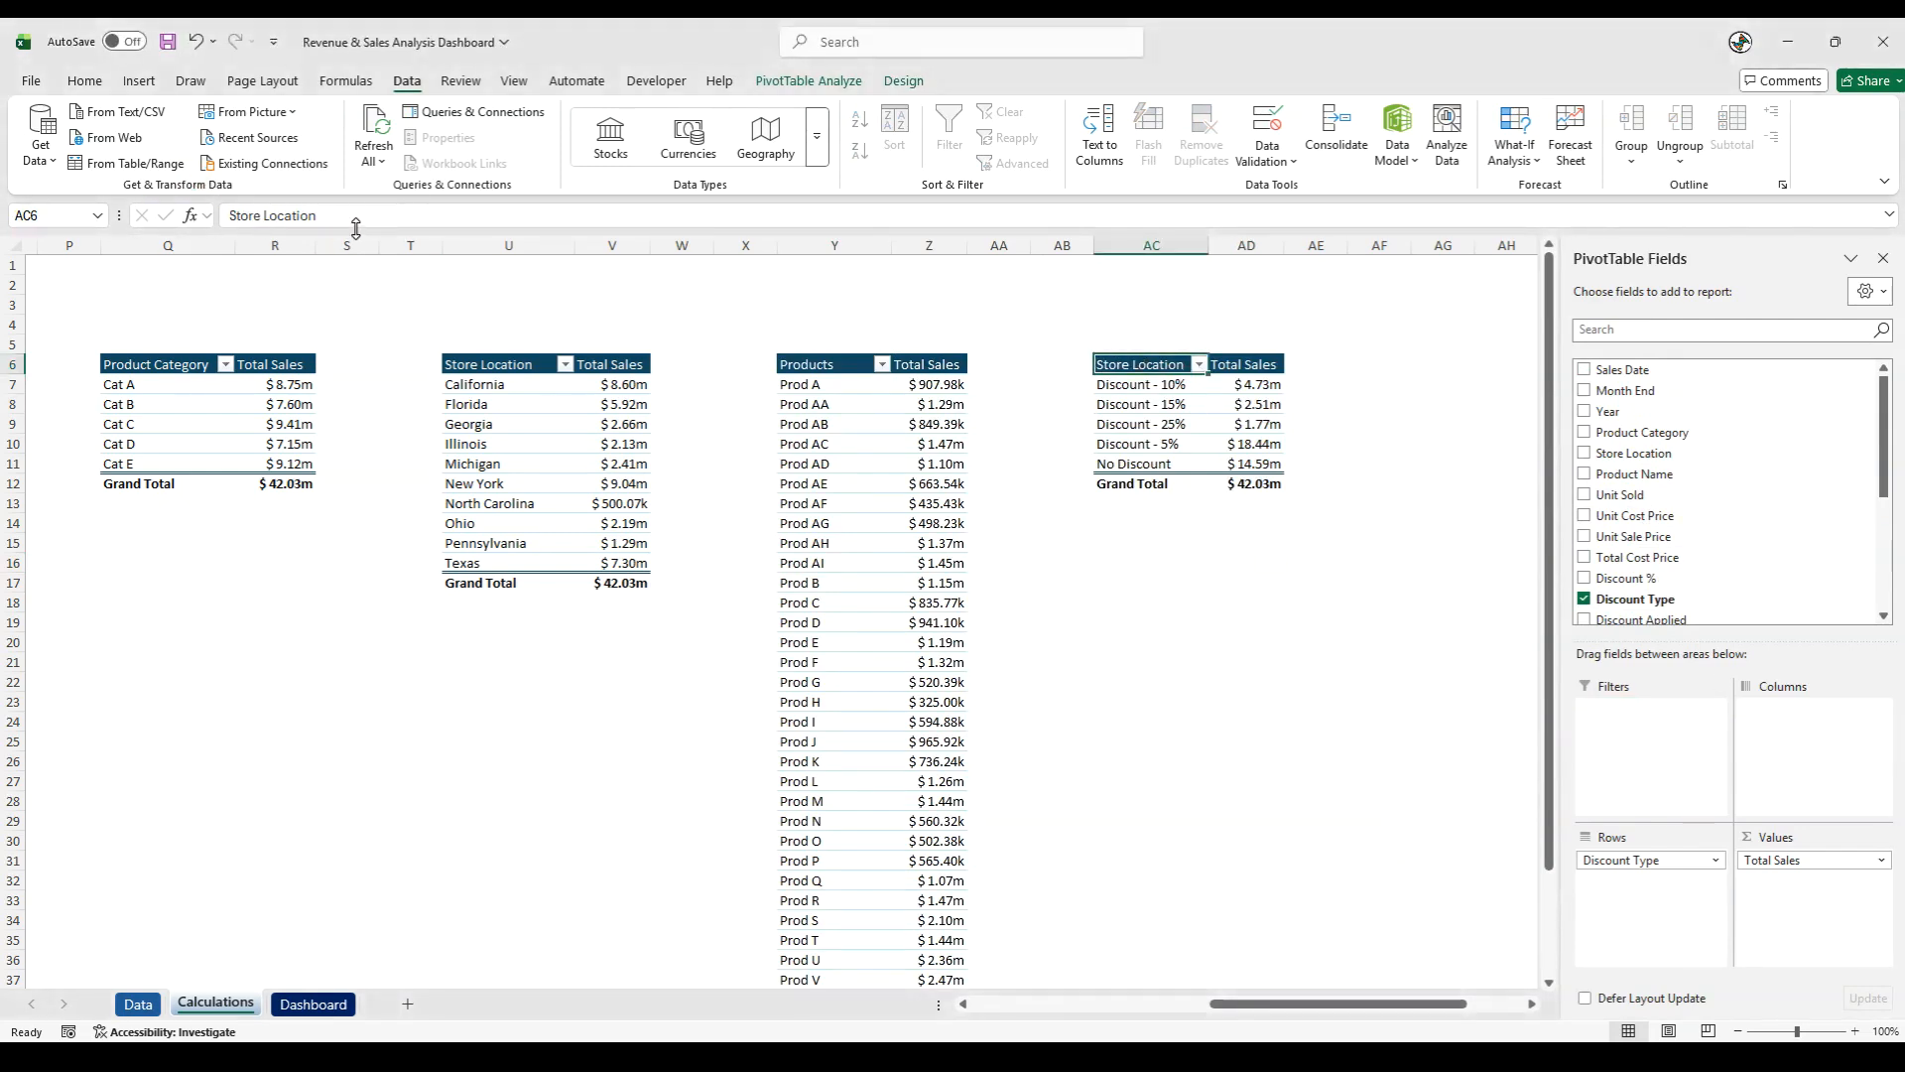
- Rename the row header in AC6 as Discount Type
type("Disco")
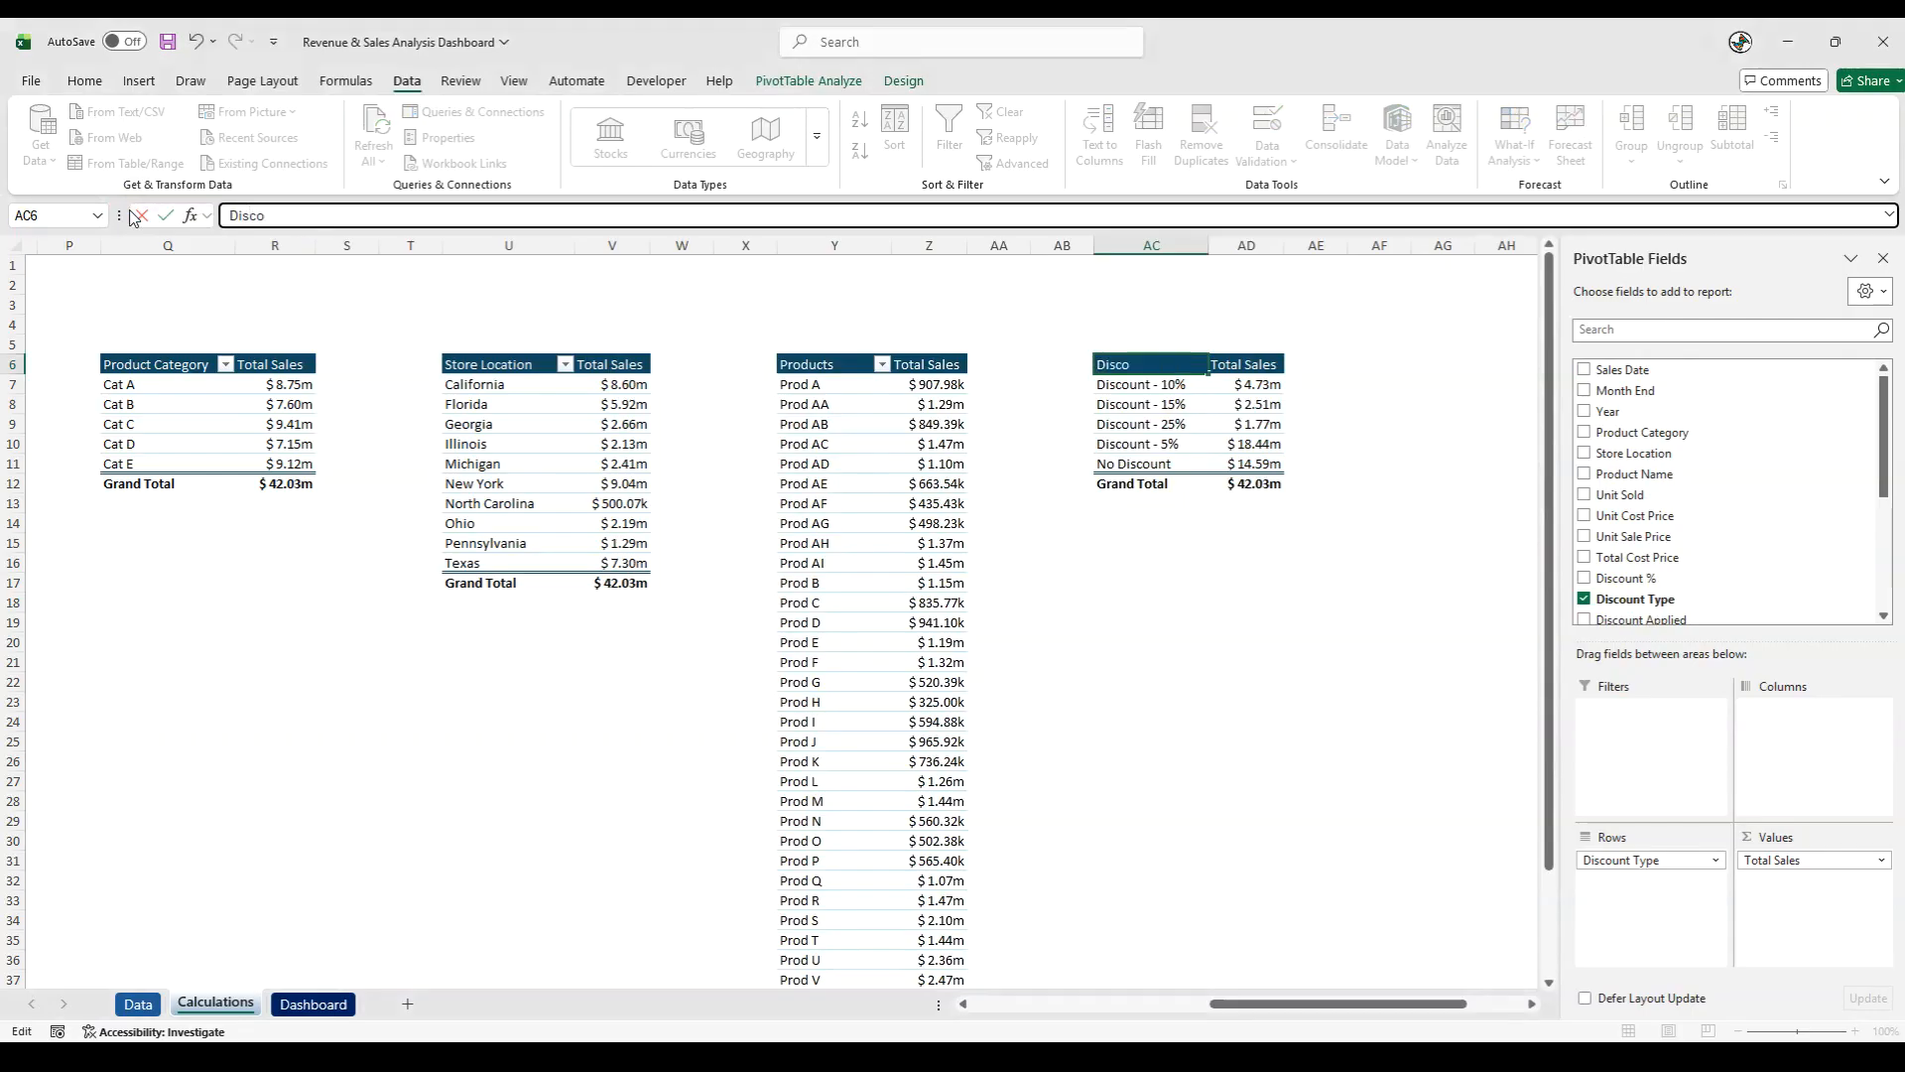
type("unt Type")
key("Tab")
left_click(1062, 603)
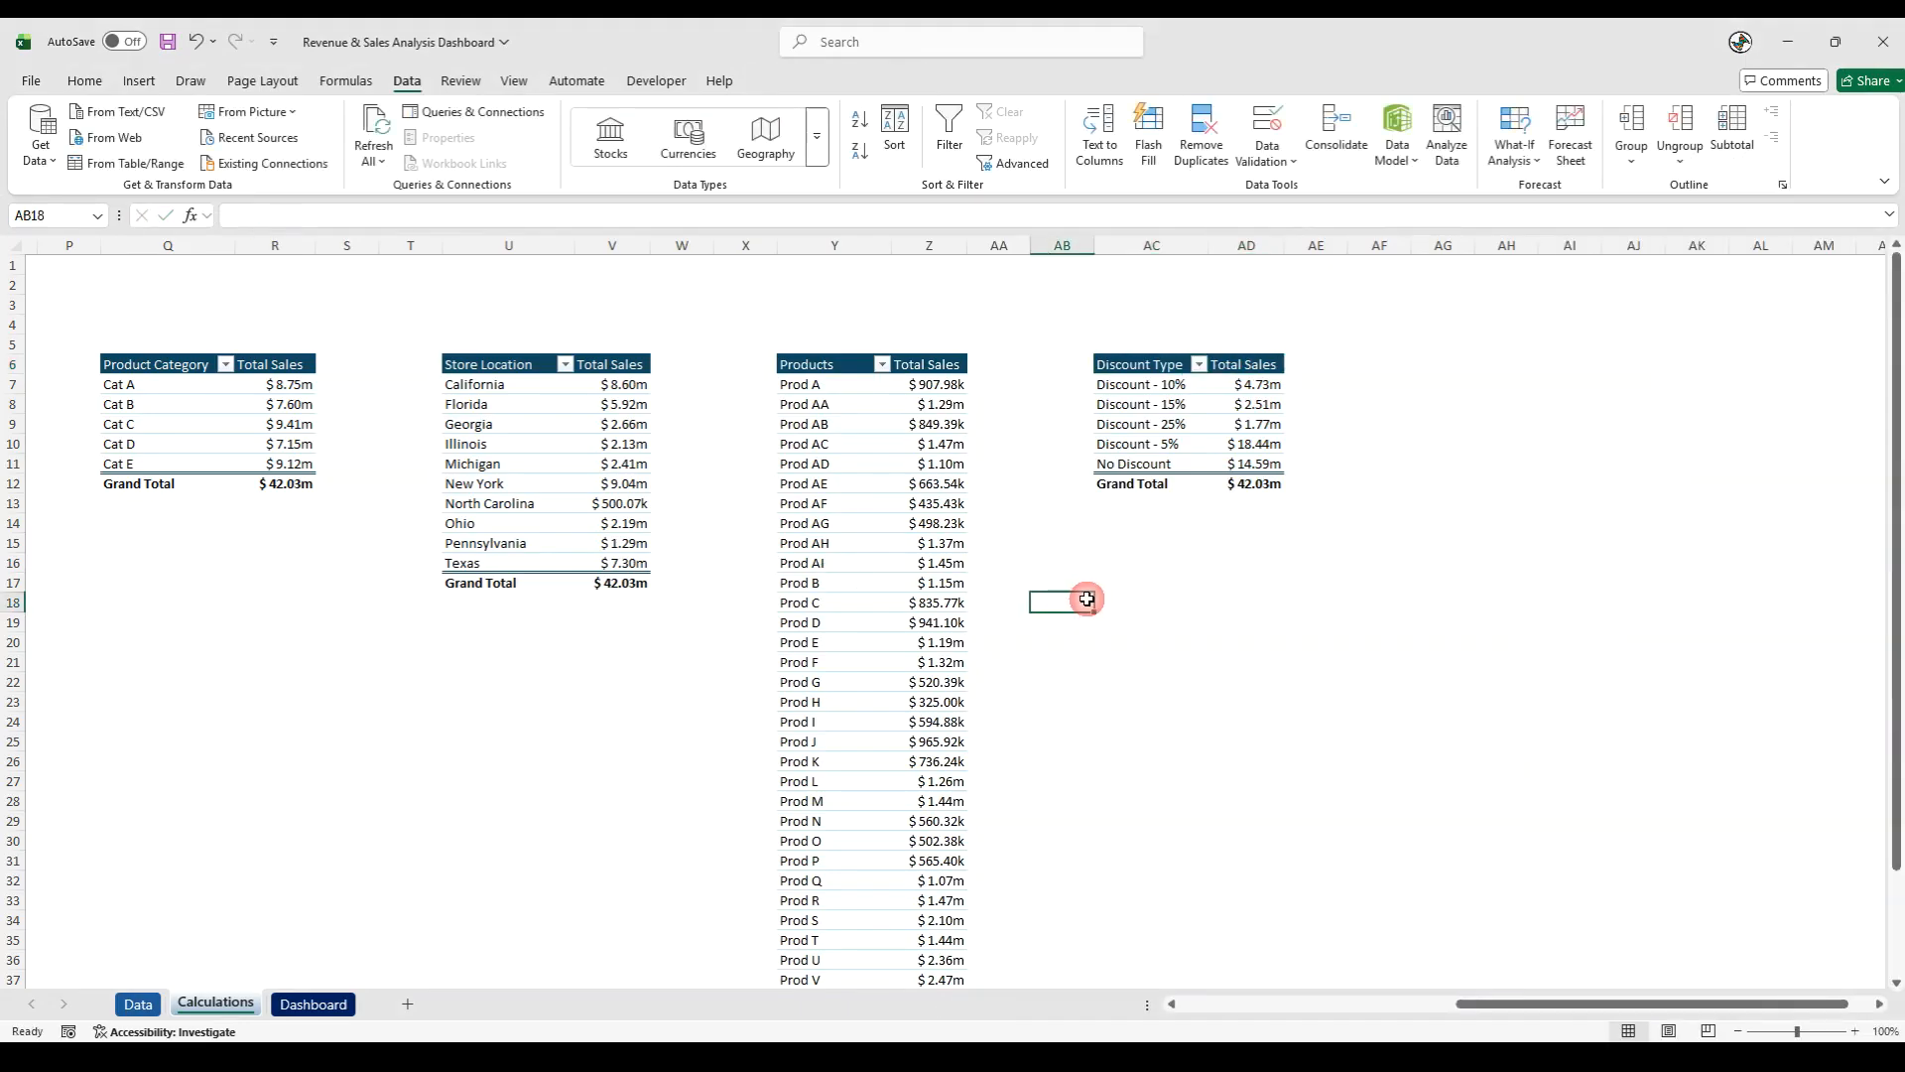
- Refresh all PivotTables and save the workbook
left_click(375, 161)
left_click(427, 195)
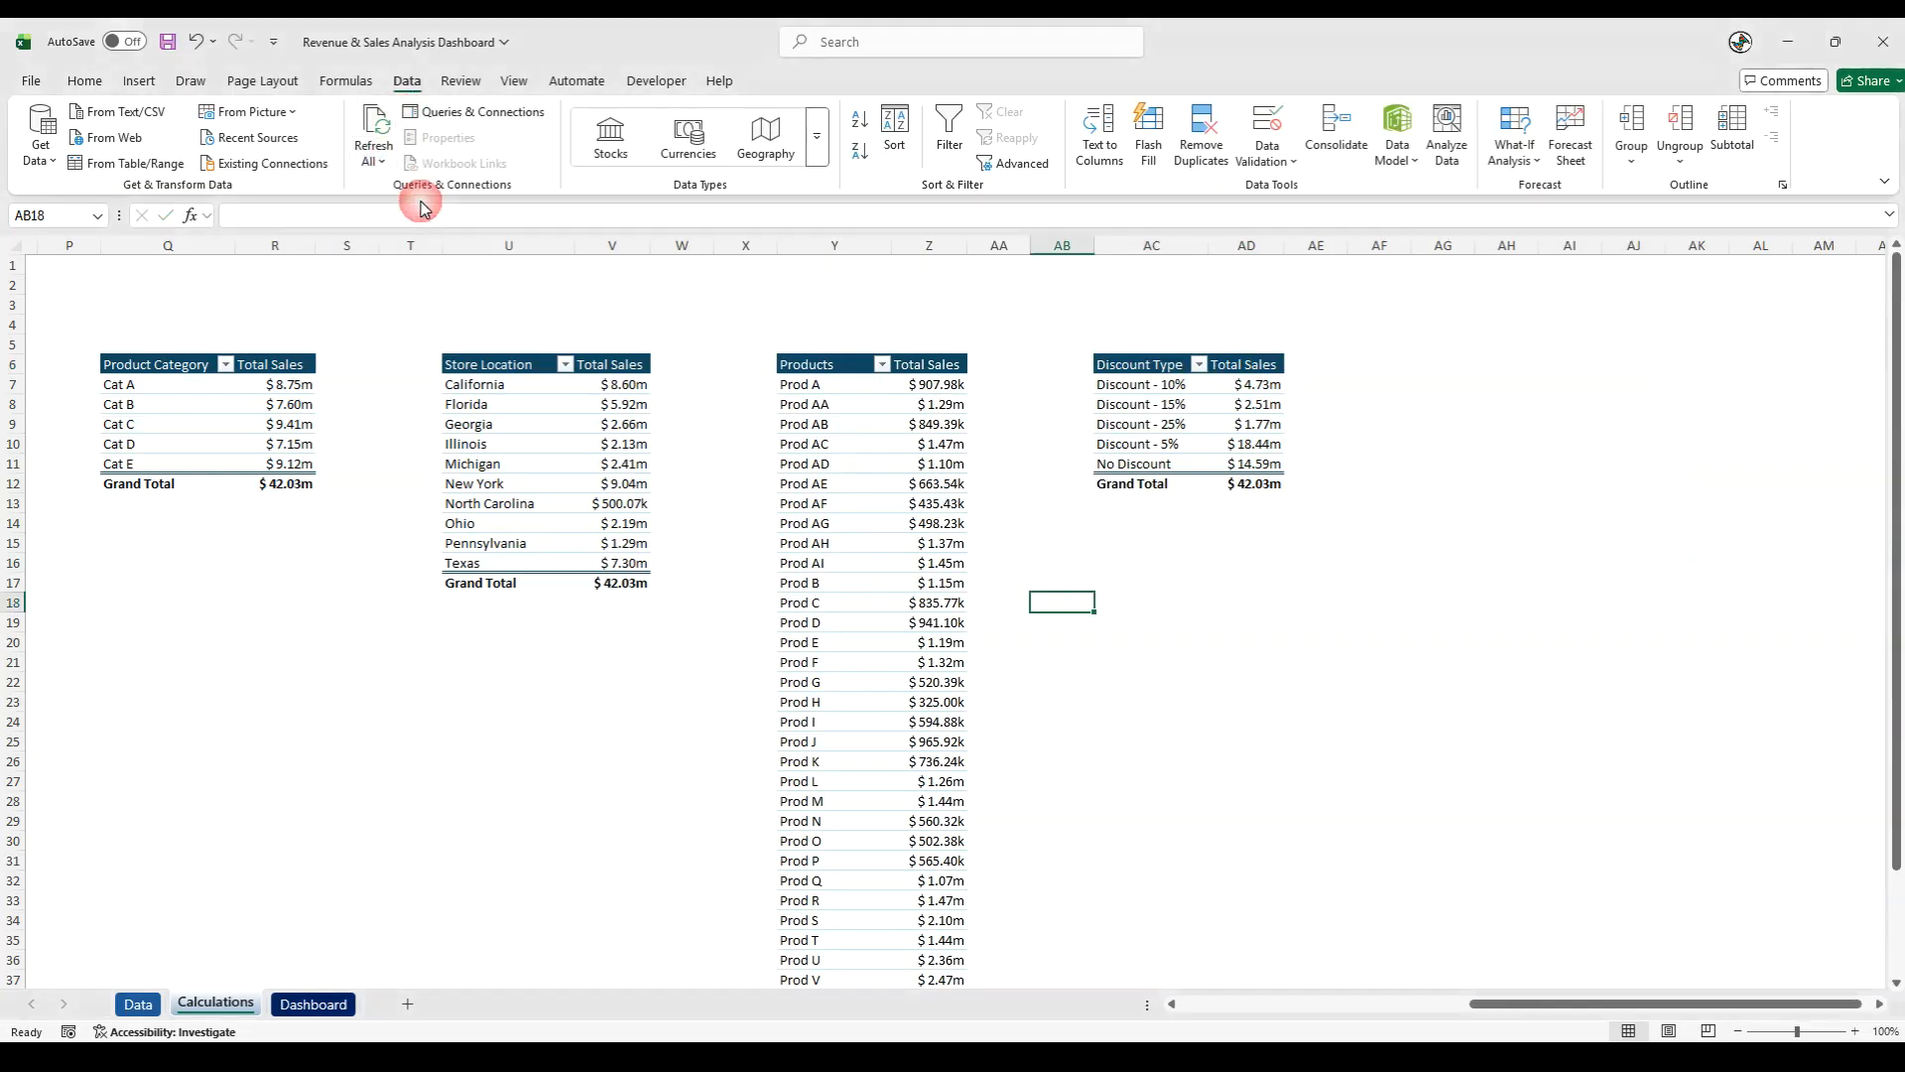
left_click(169, 48)
left_click(1330, 602)
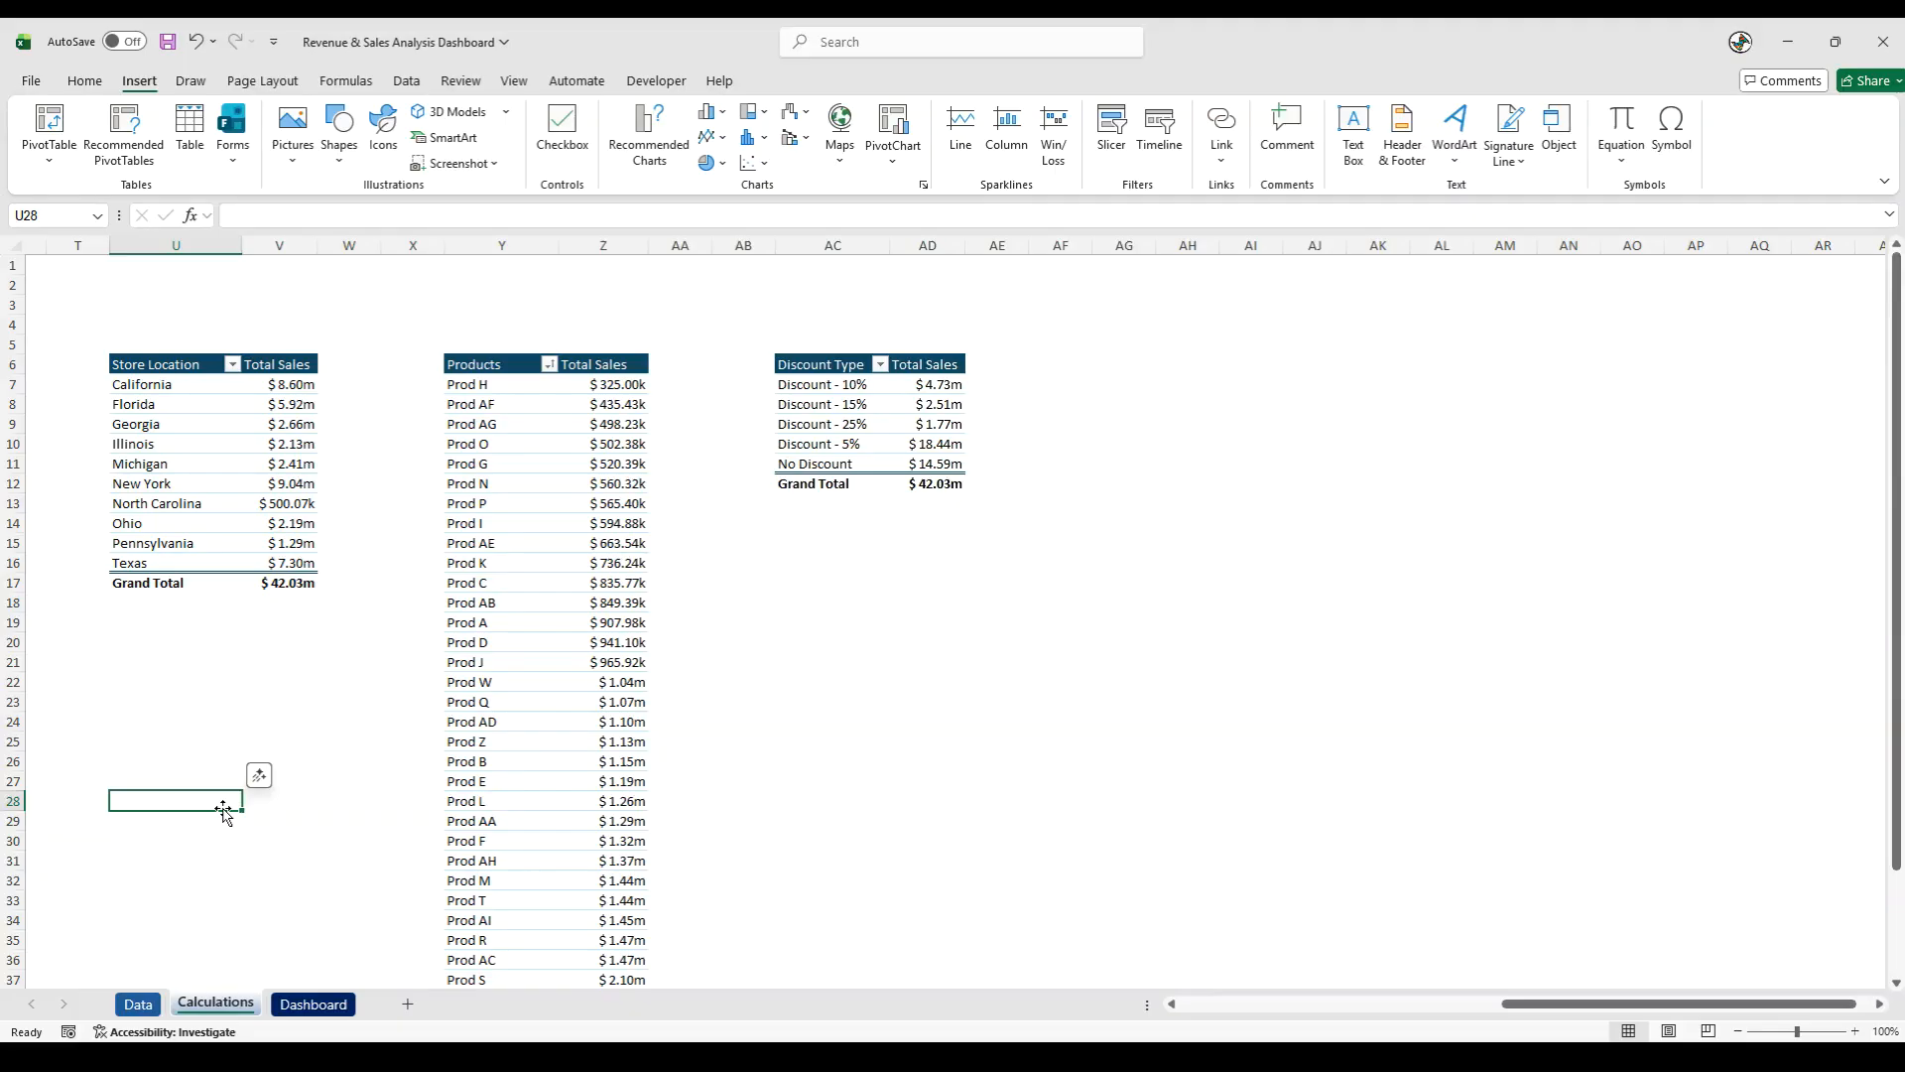
- Draw a rounded rectangle about 6.35 cm high and 12.87 cm wide below the KPI card on the Dashboard sheet
left_click(320, 1004)
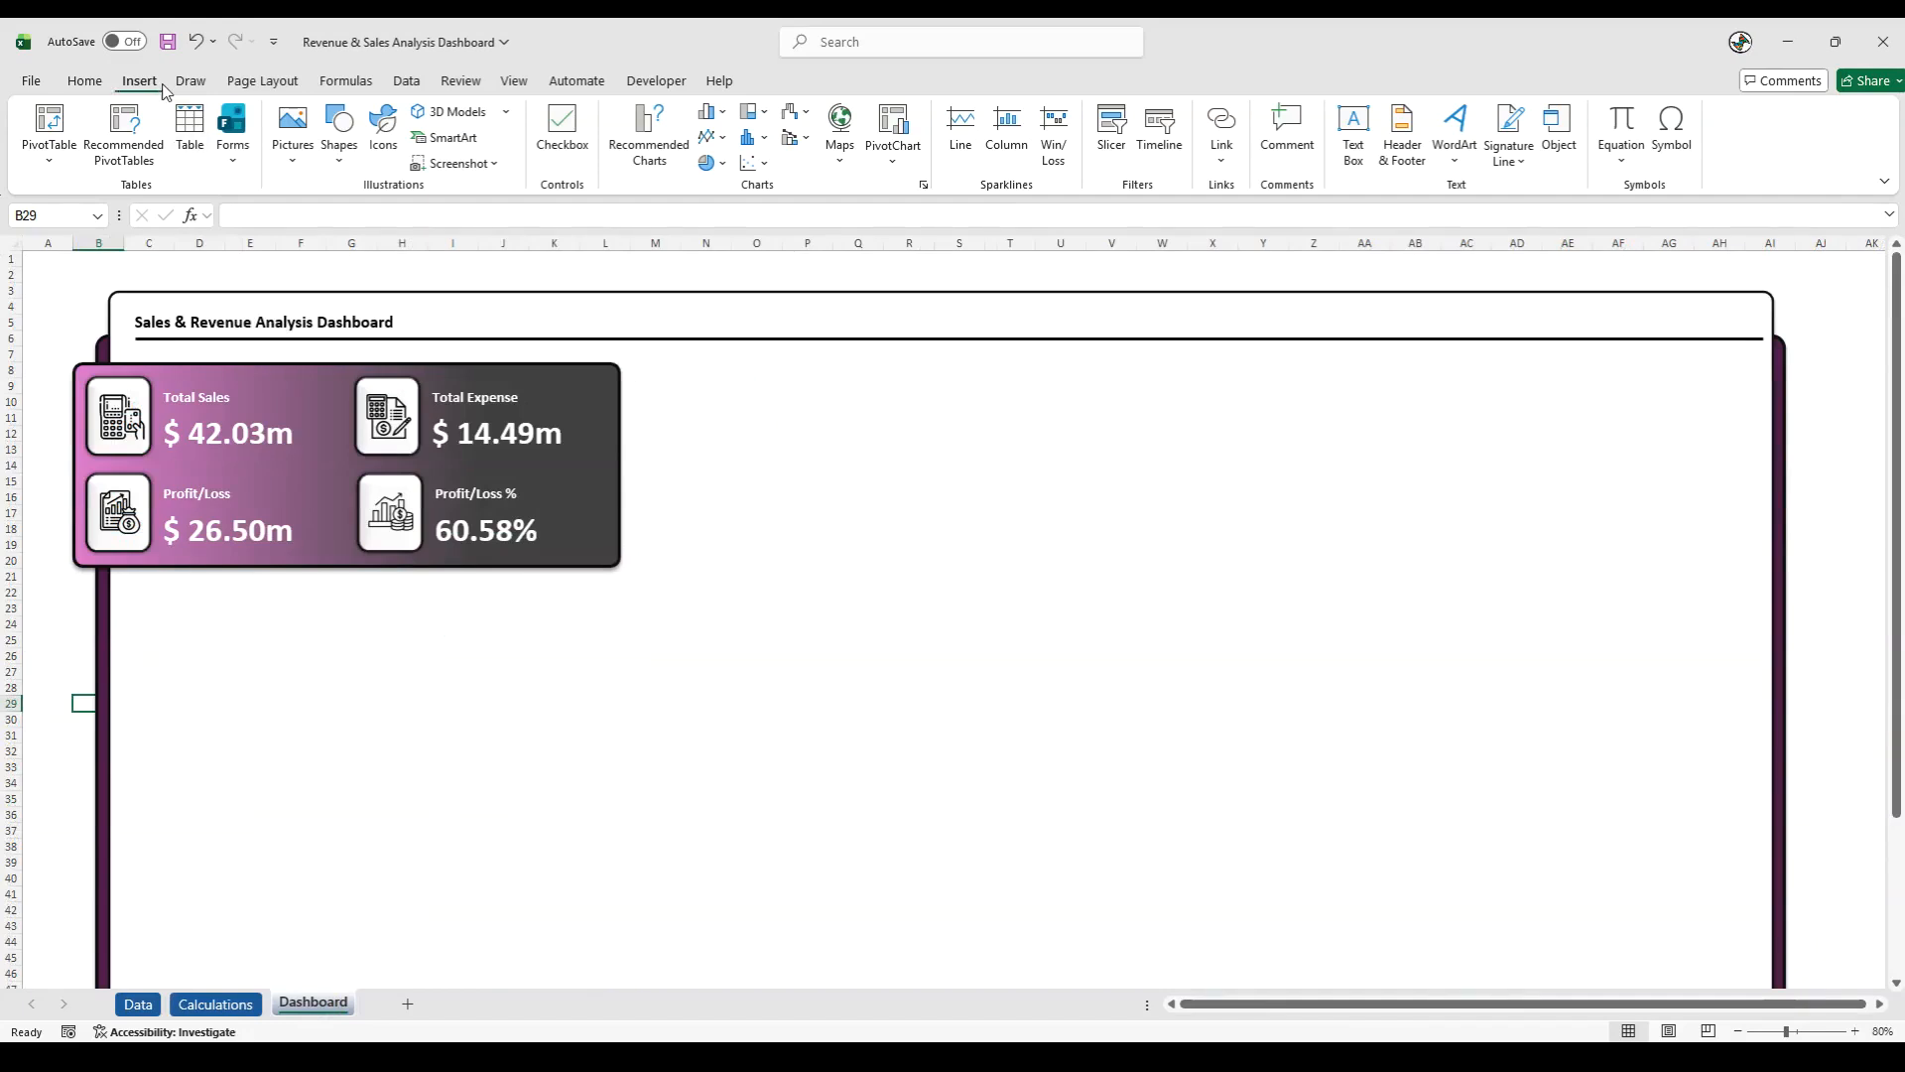
left_click(339, 149)
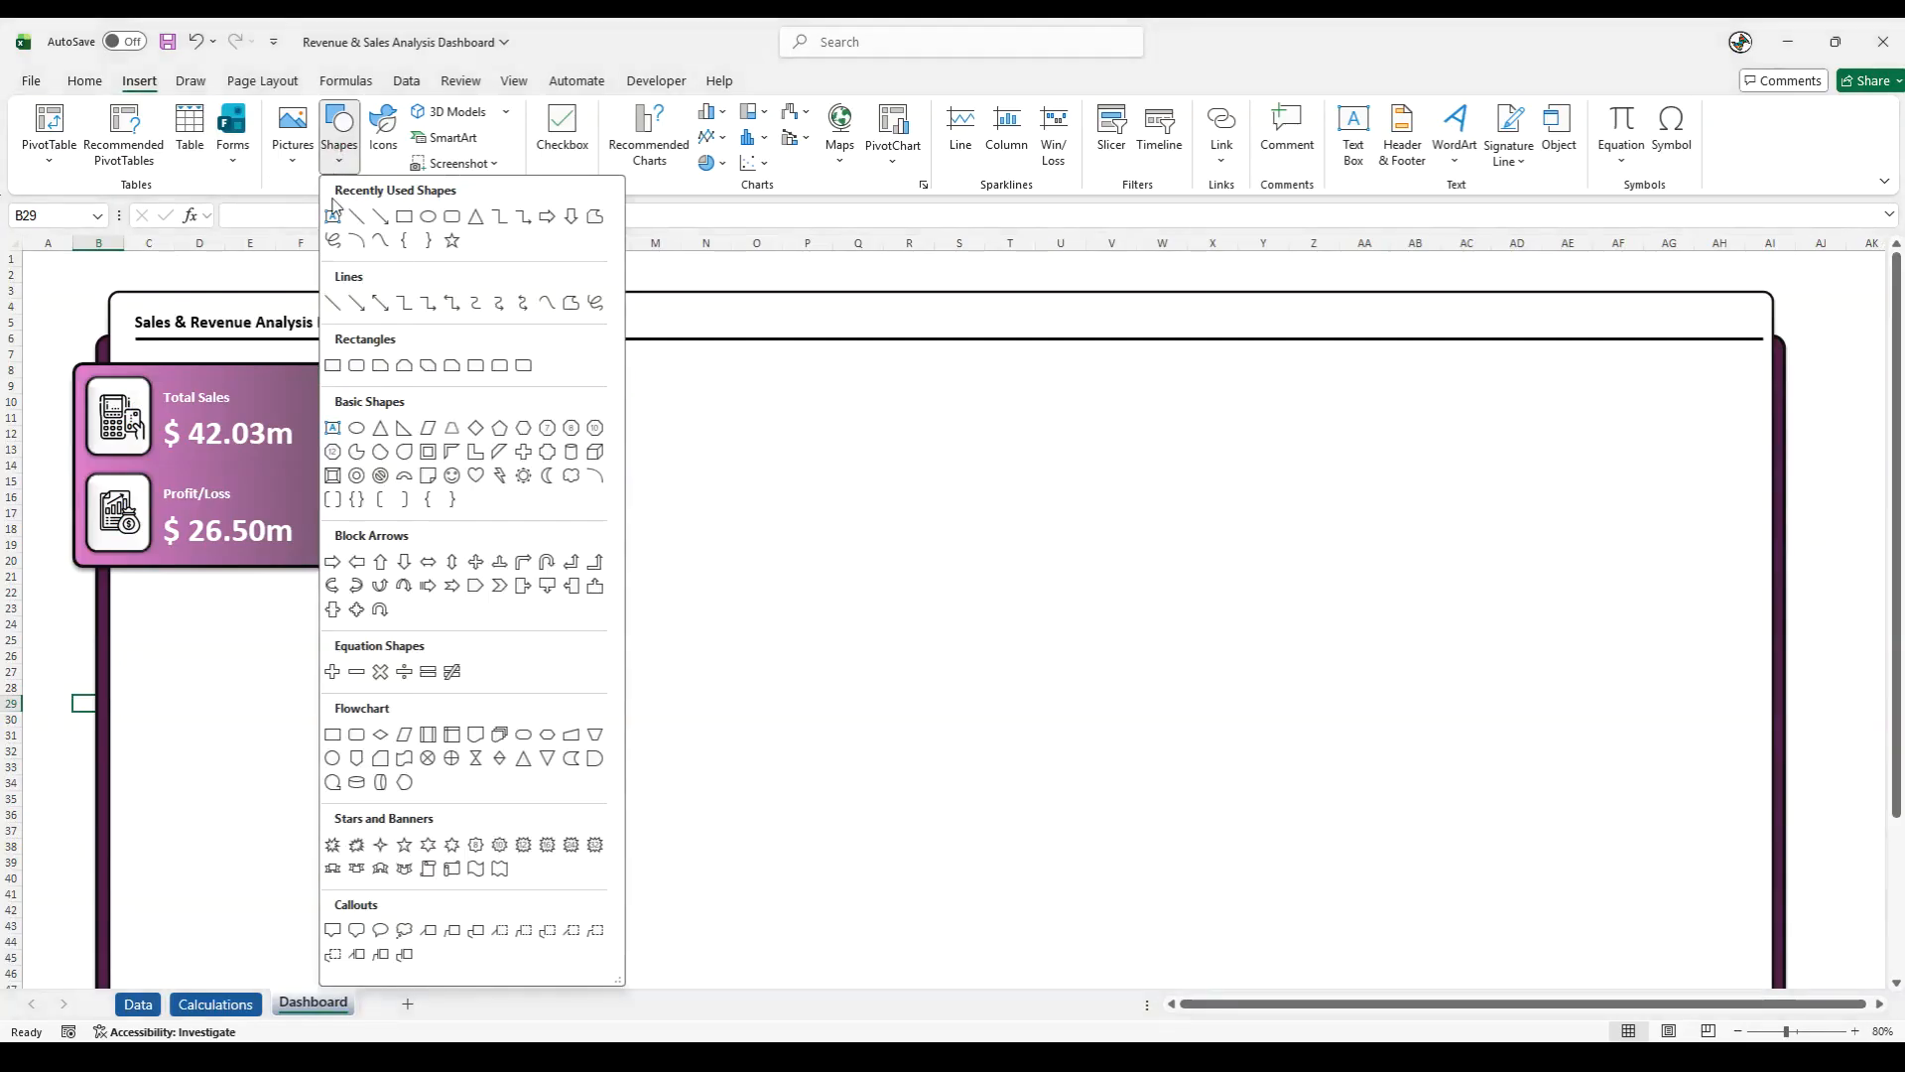
left_click(454, 220)
left_click_drag(42, 597, 430, 789)
mouse_move(229, 702)
left_mouse_down()
mouse_move(557, 711)
mouse_move(527, 684)
left_mouse_up()
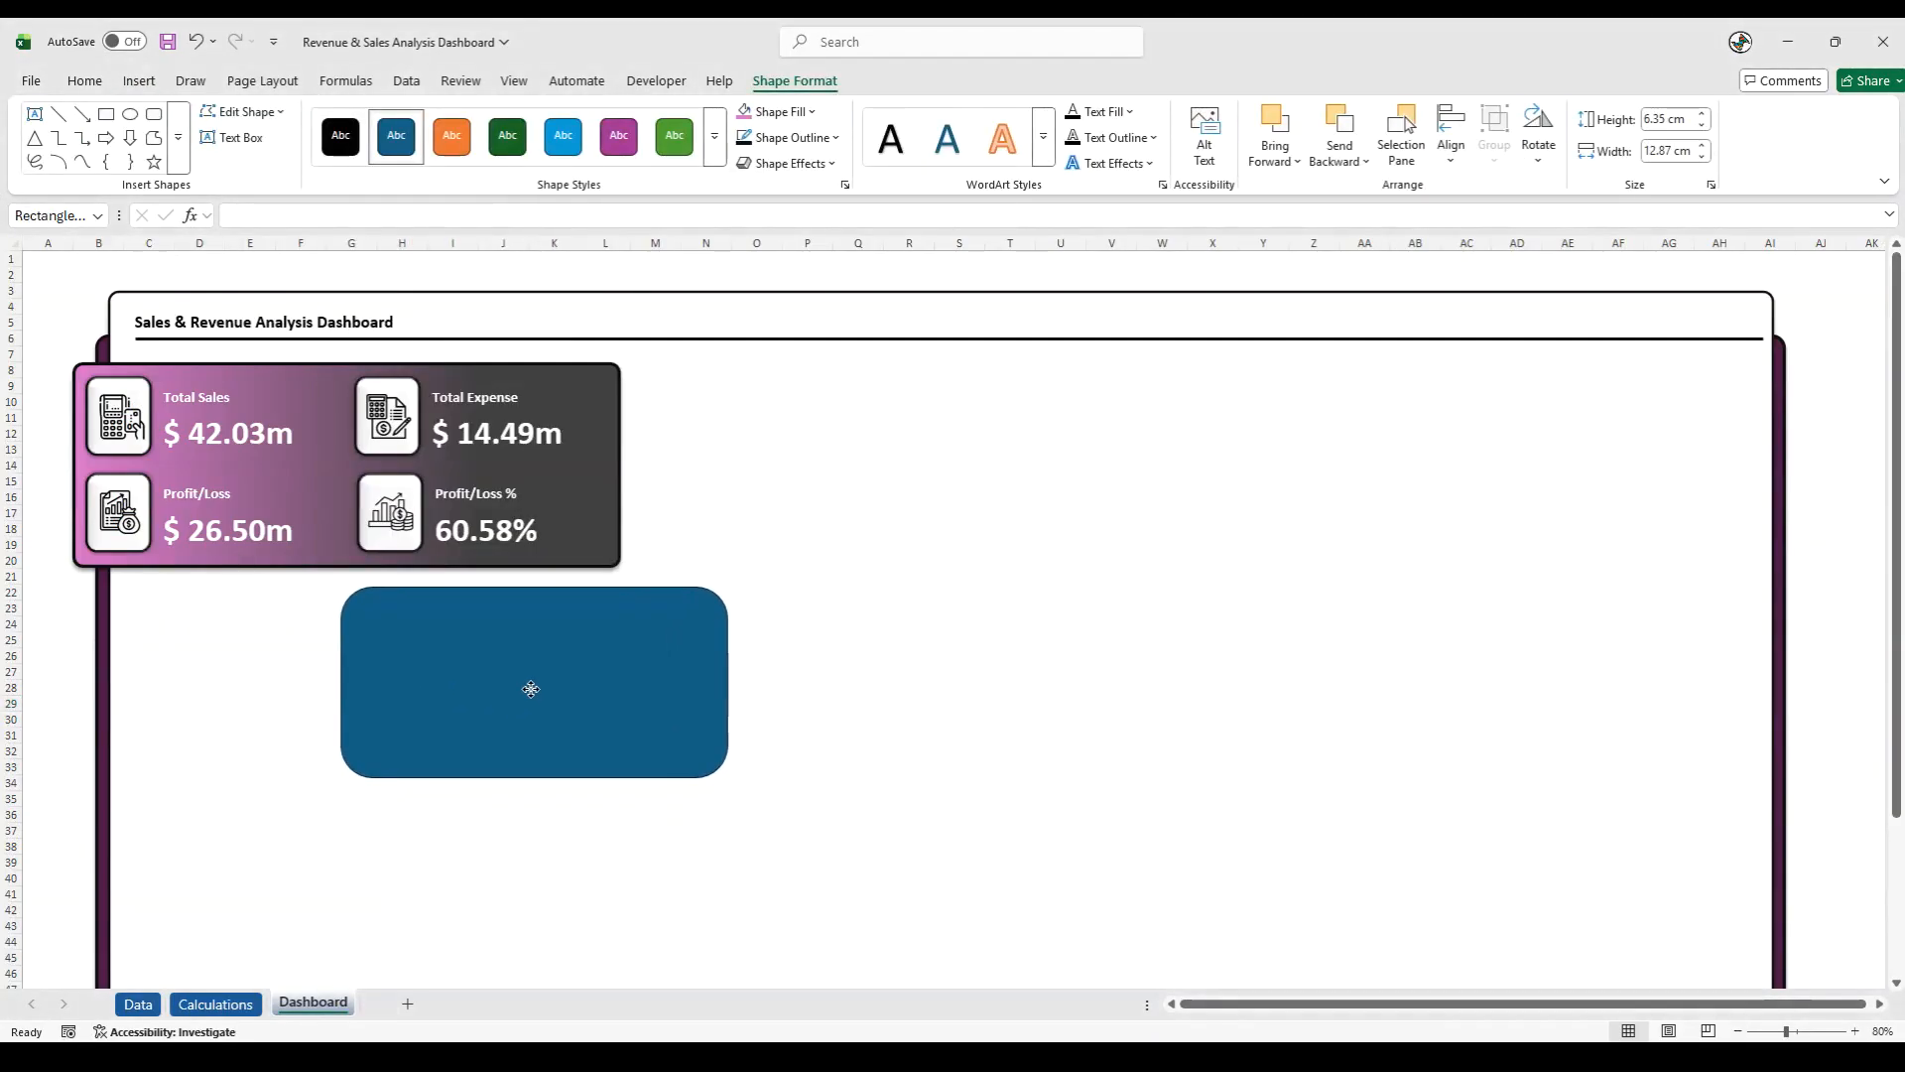
- Resize the rounded rectangle to about 19.68 cm high and 9.03 cm wide, flush with the KPI card's right edge, and reduce its corner rounding
left_click_drag(712, 684, 615, 685)
left_click_drag(480, 780, 497, 868)
scroll(503, 829, "down", 6)
left_click_drag(481, 736, 476, 859)
scroll(467, 731, "up", 5)
left_click_drag(389, 506, 349, 505)
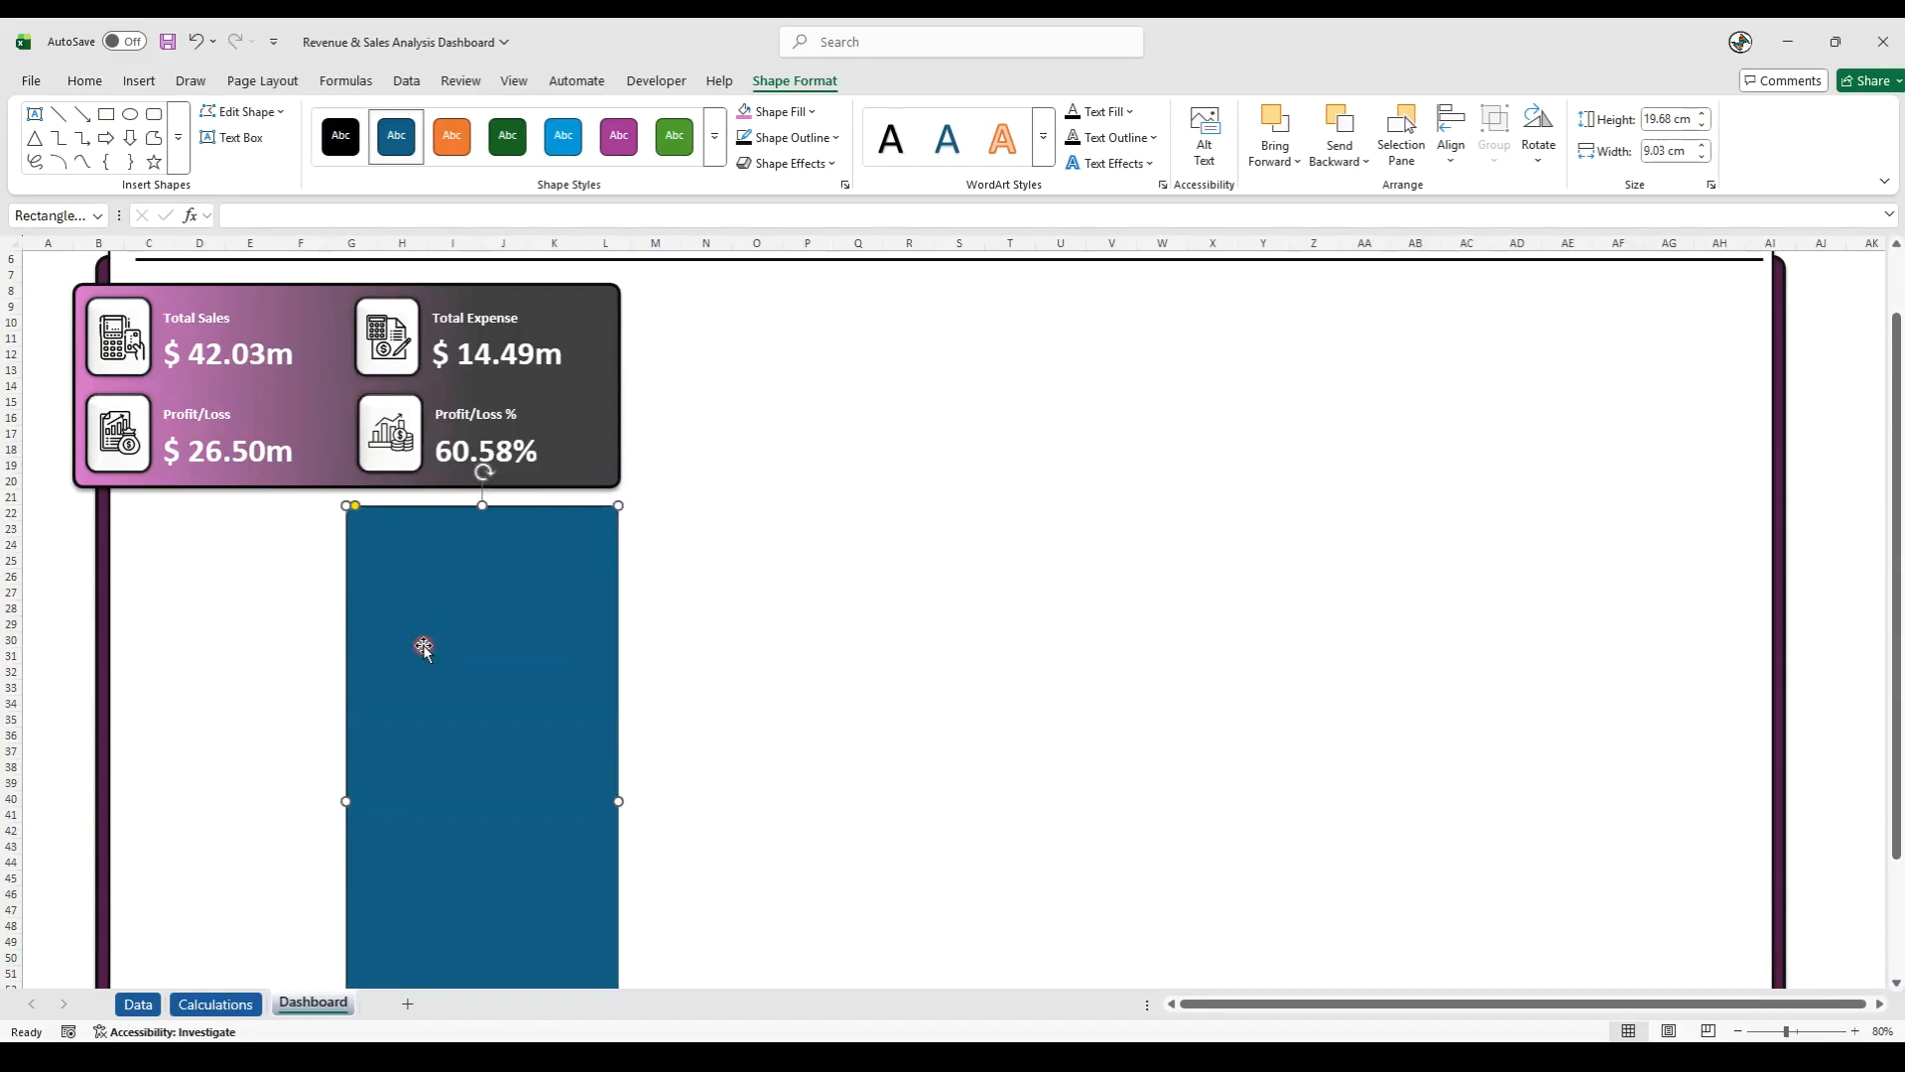
- Fill the tall rounded rectangle below the KPI card with dark grey
left_click(88, 655)
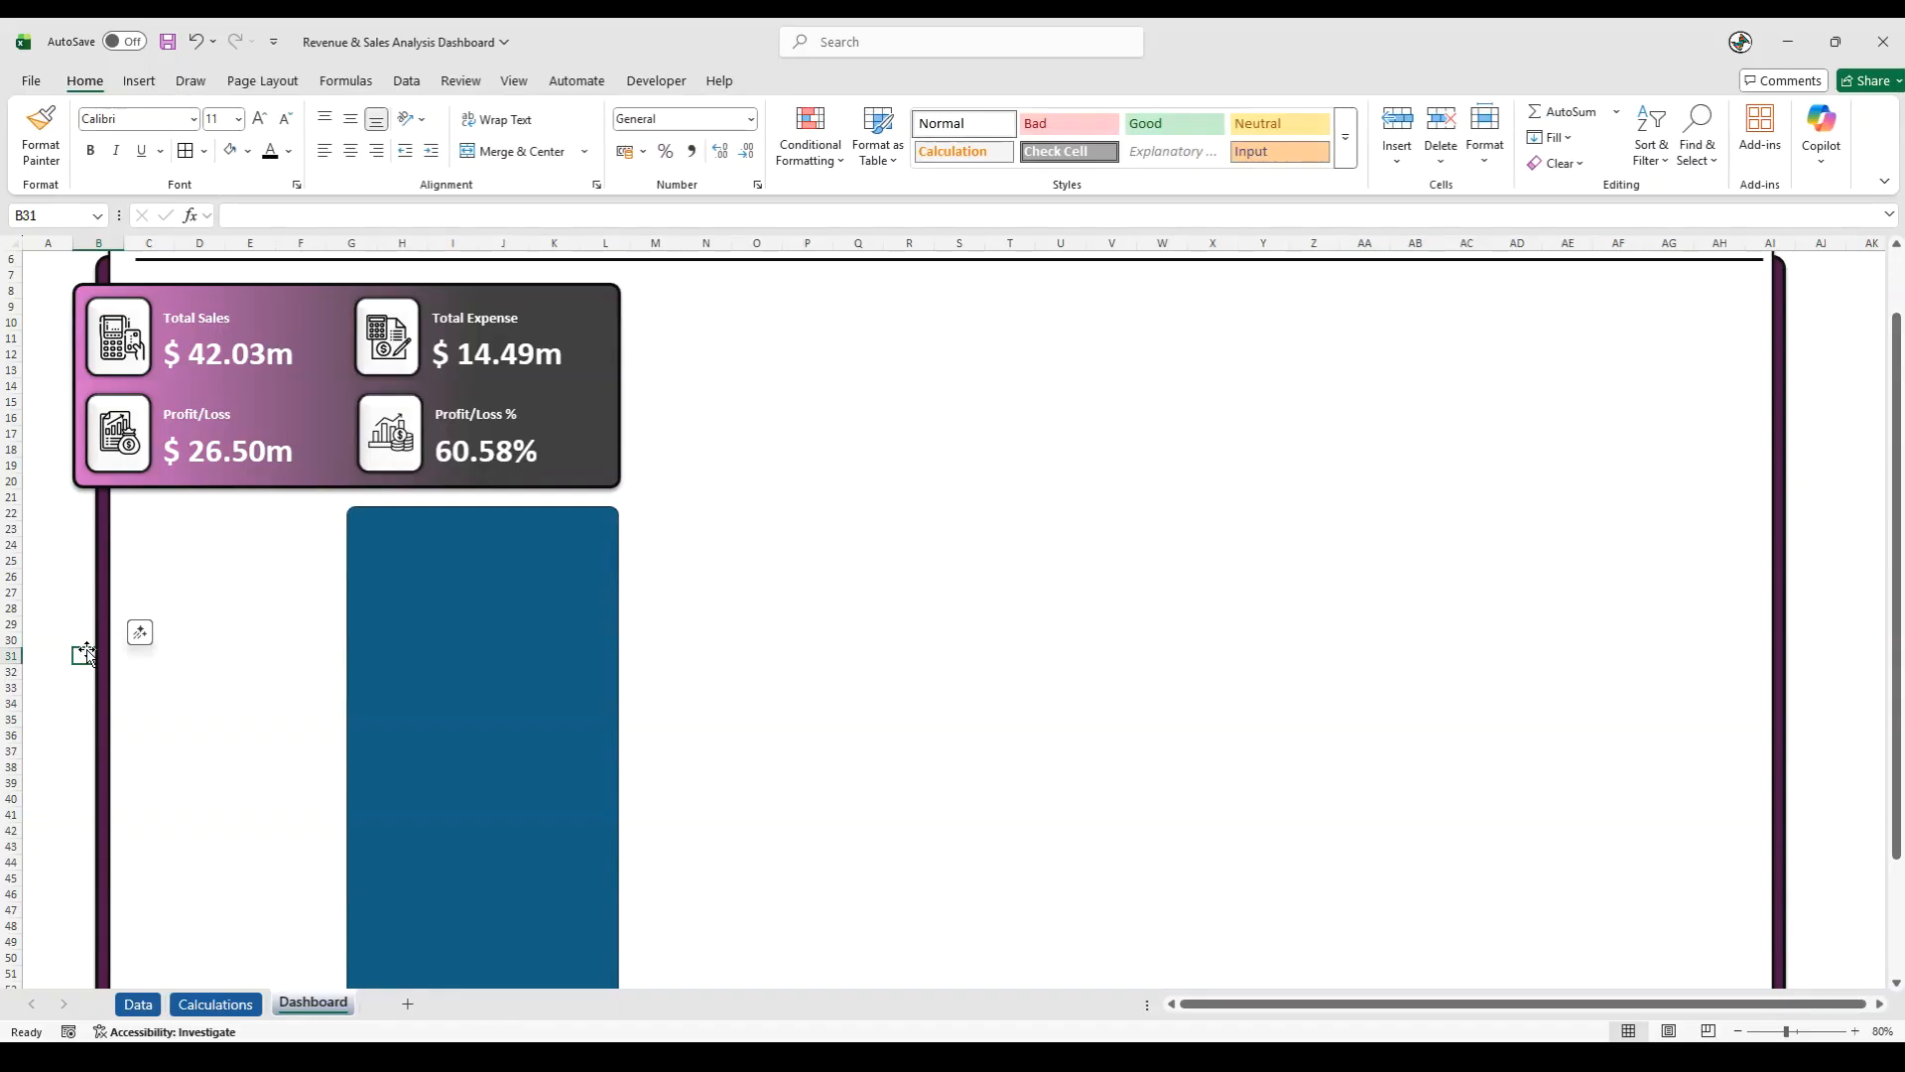
left_click(421, 620)
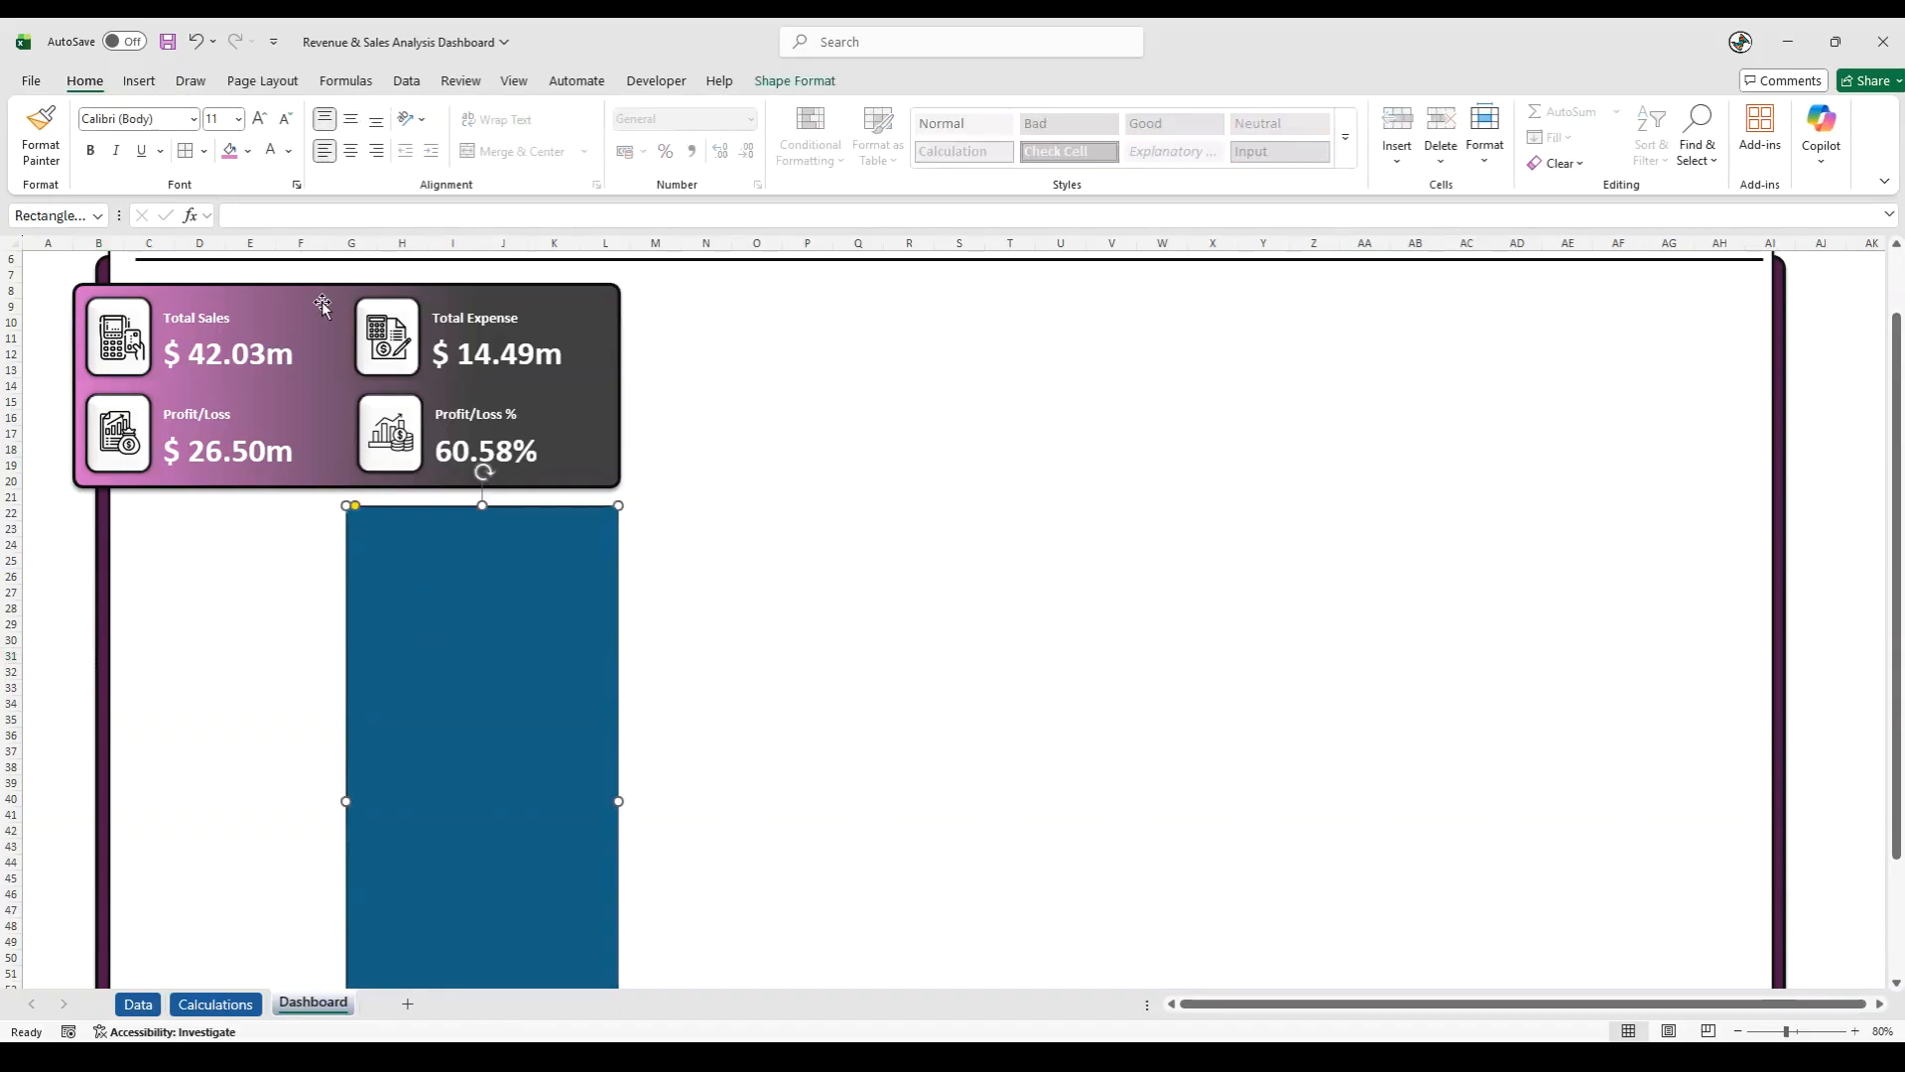
left_click(247, 151)
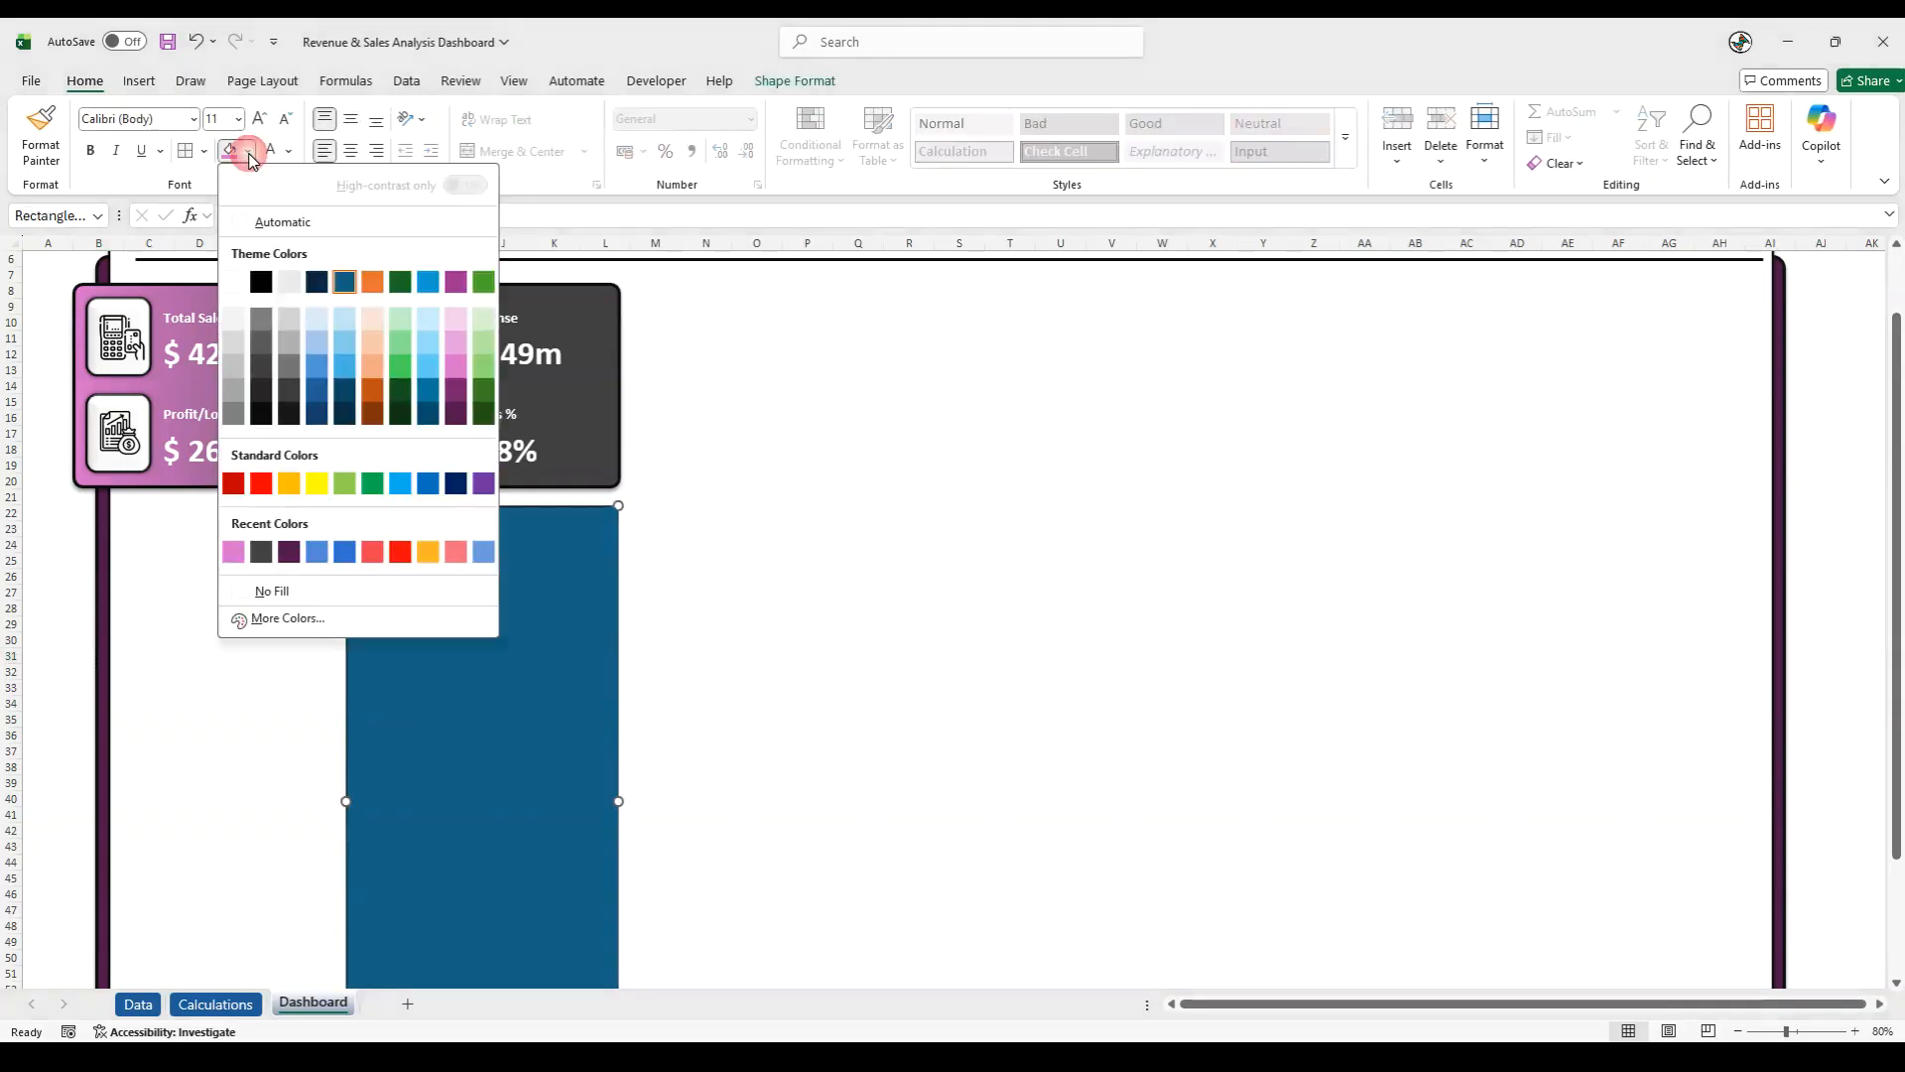
left_click(281, 374)
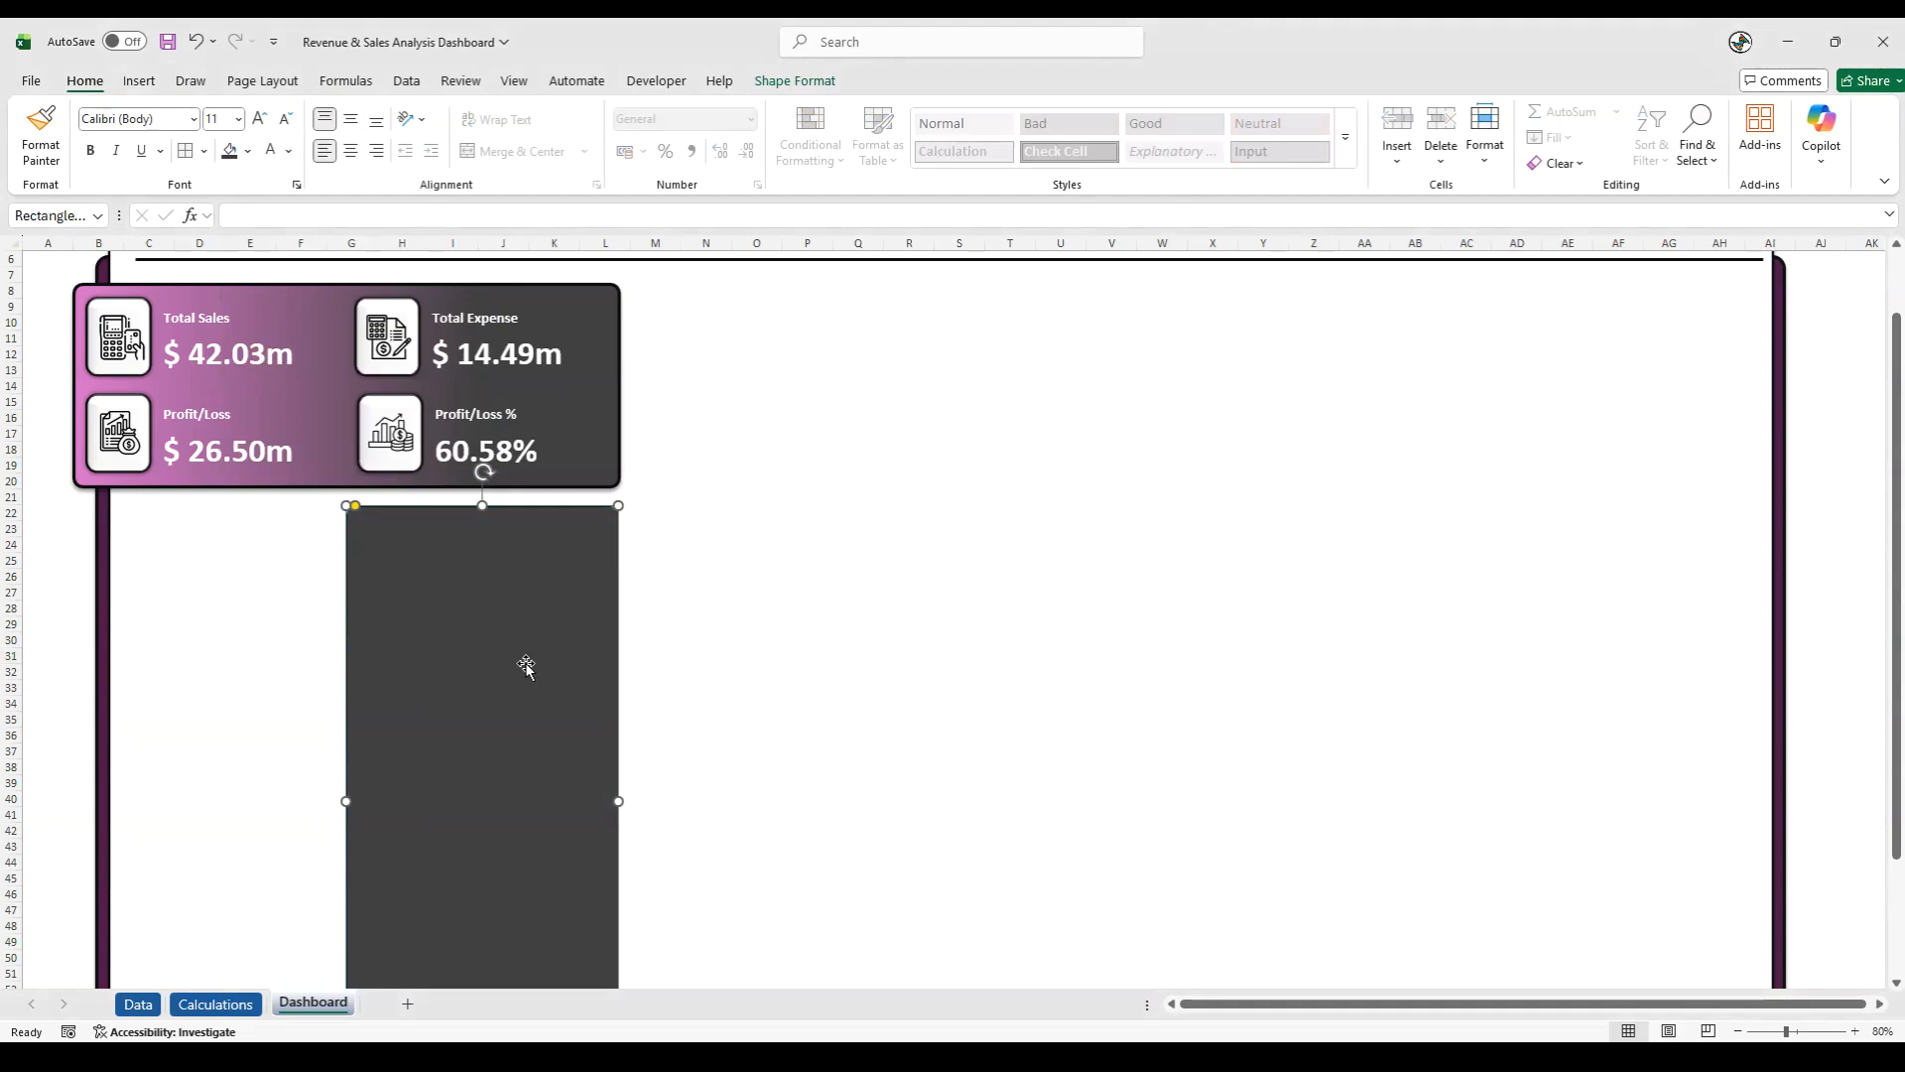
- Give the dark grey rectangle a near-black outline with a weight of 2¼ pt
left_click(800, 82)
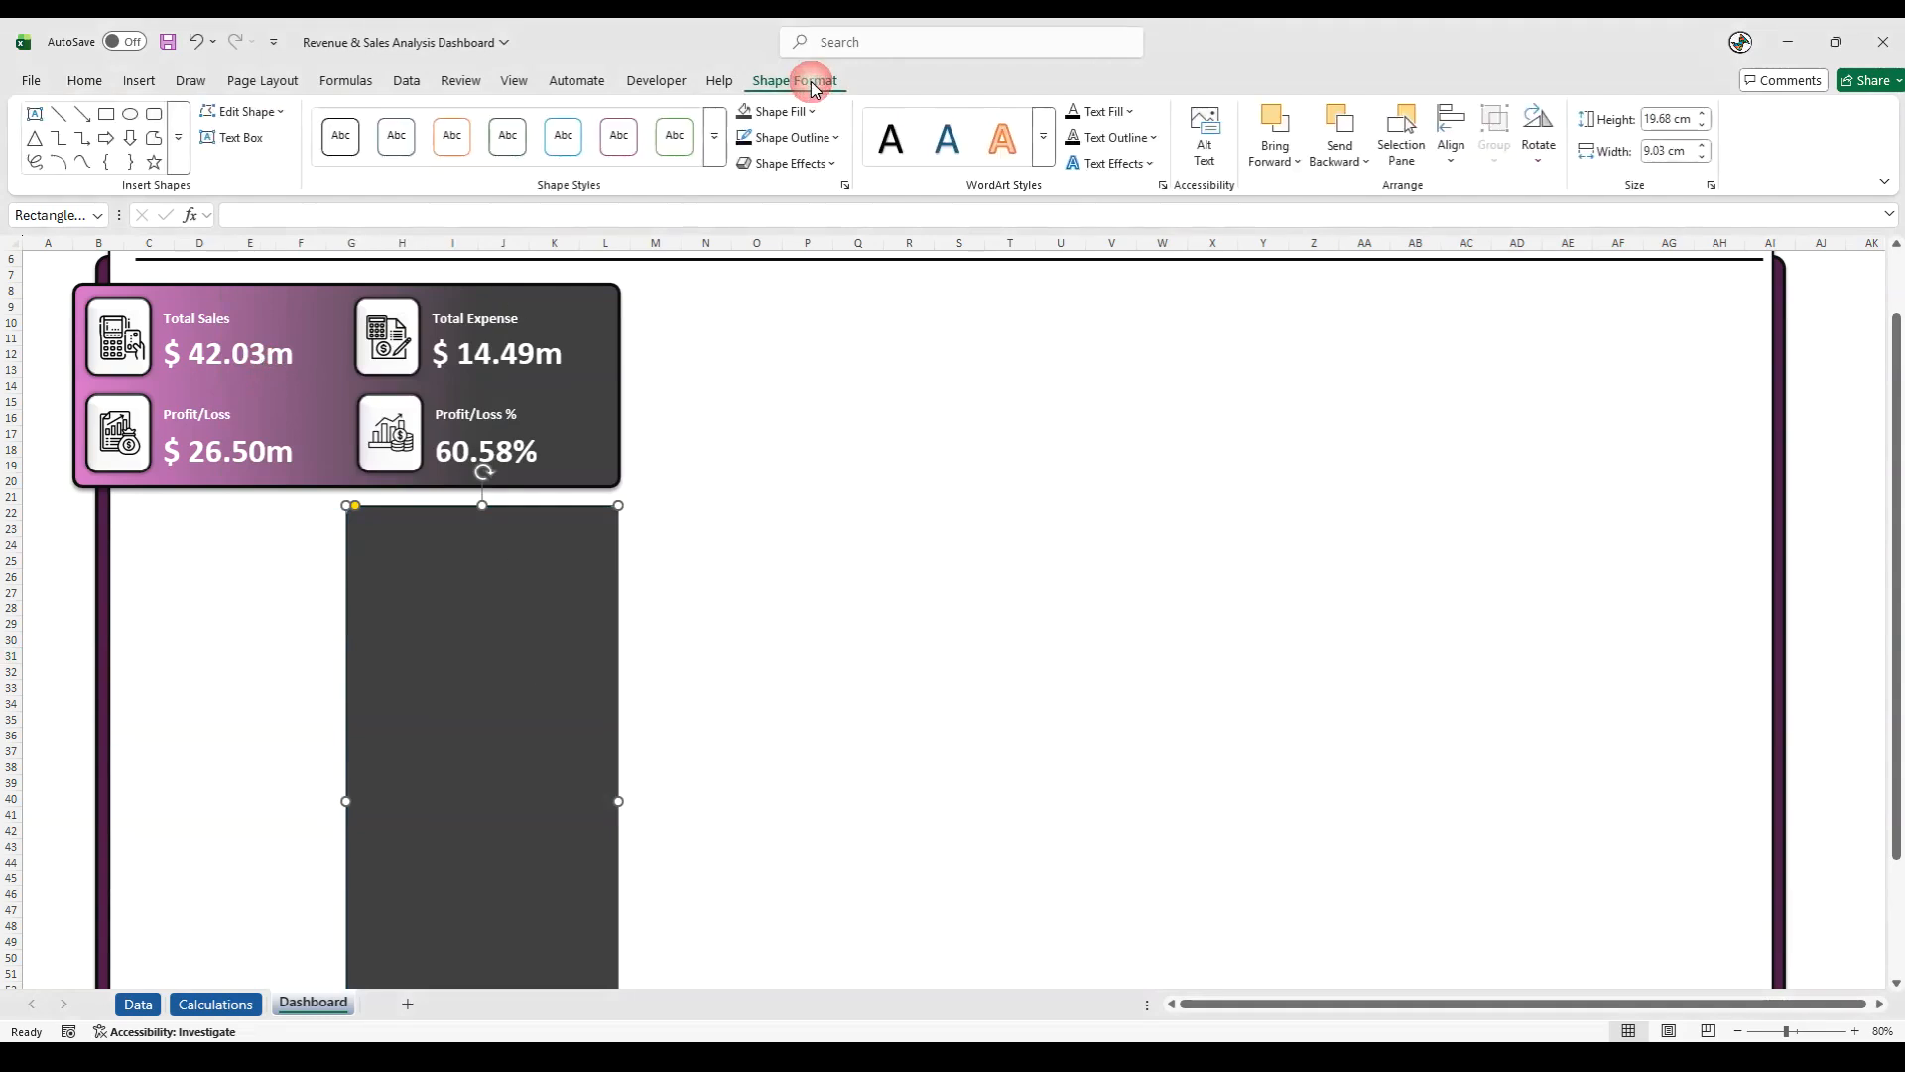
left_click(818, 146)
left_click(776, 399)
left_click(803, 139)
mouse_move(794, 635)
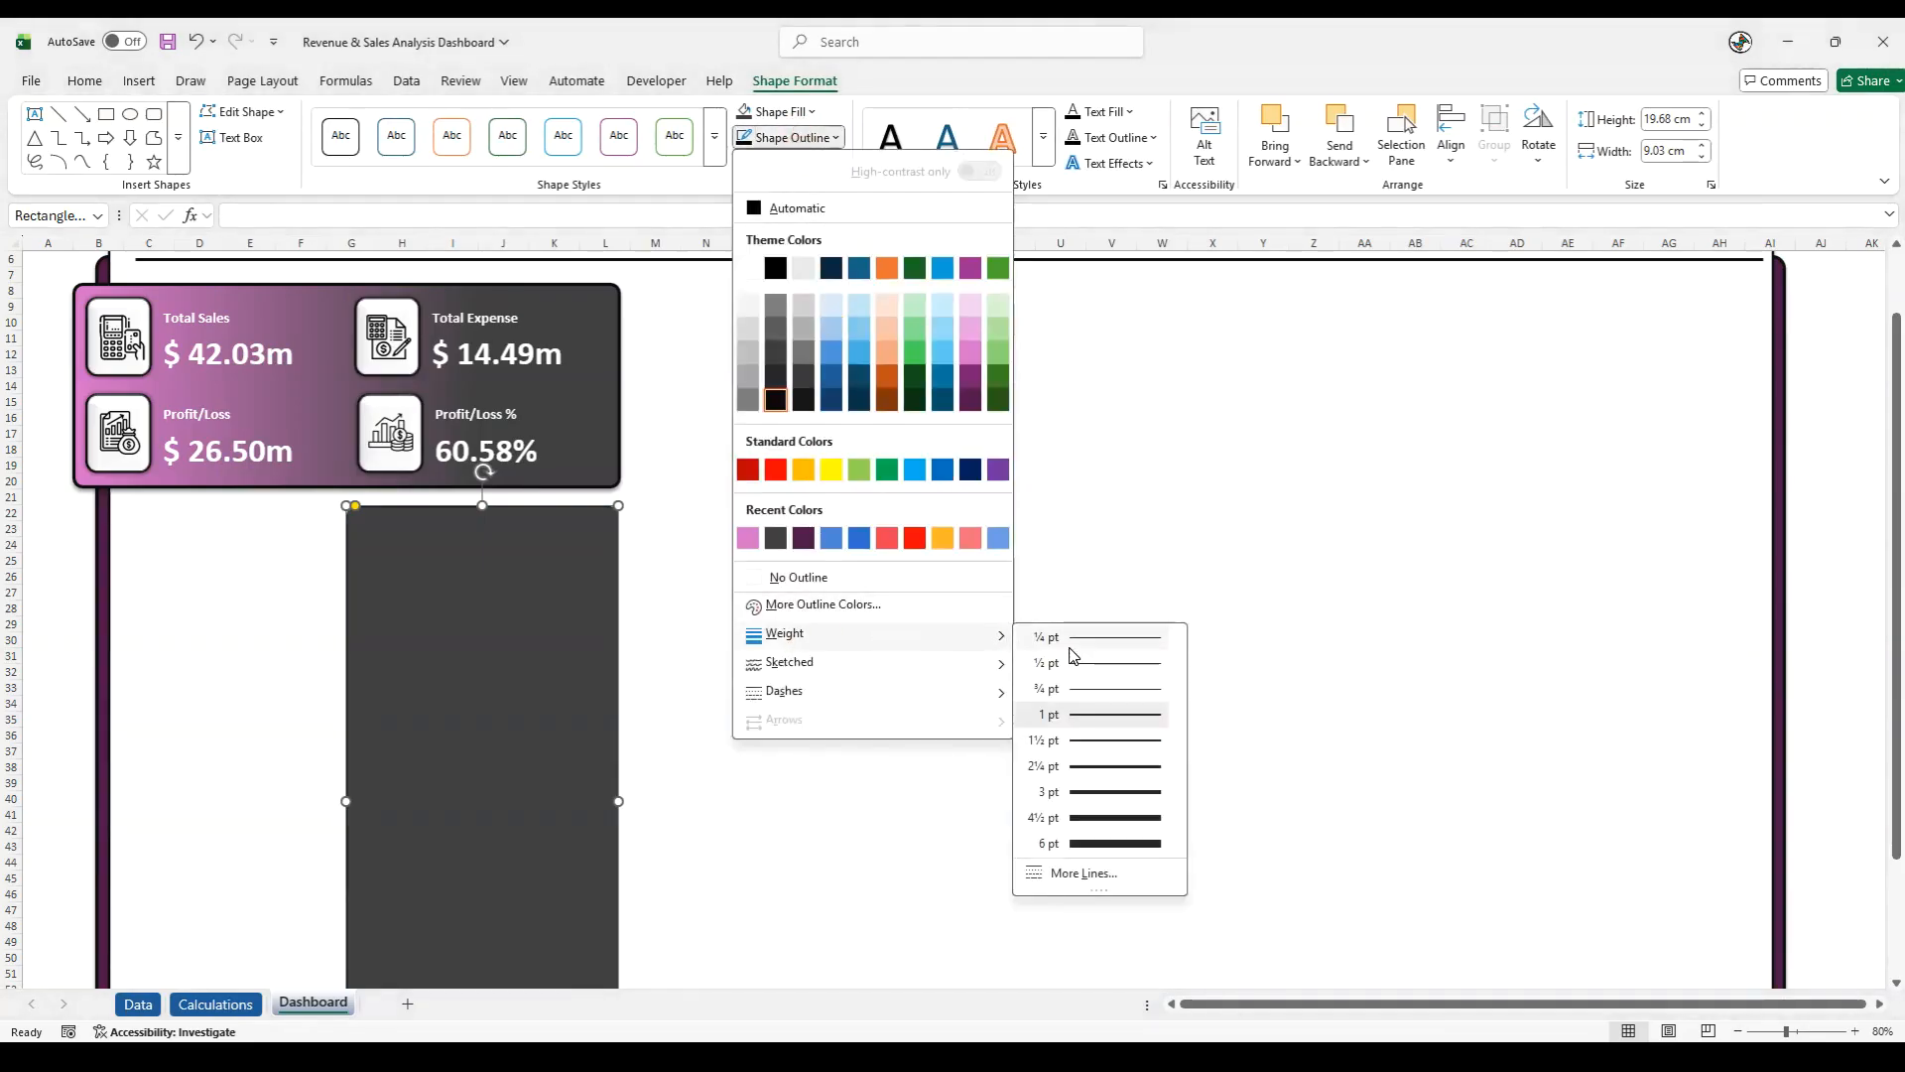
left_click(1079, 764)
- Add a shadow effect to the dark grey rectangle and deselect it
left_click(786, 163)
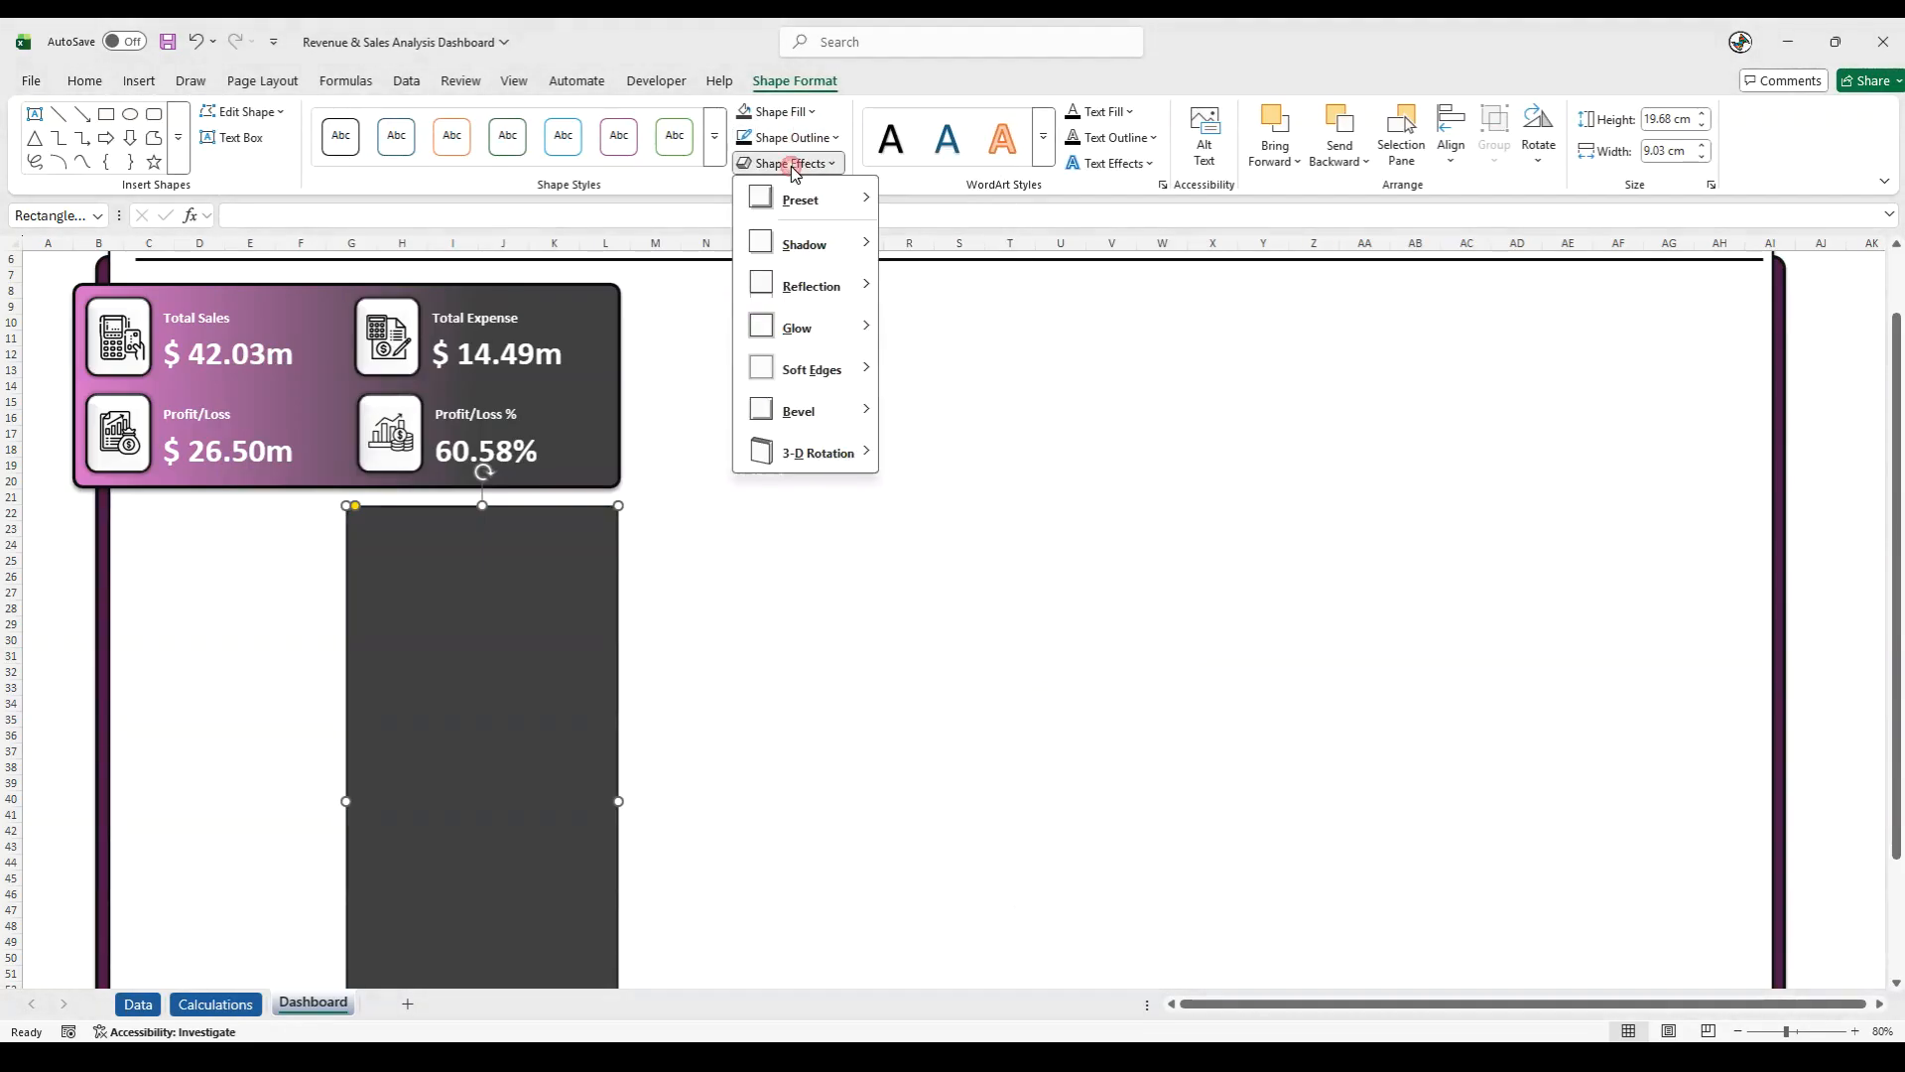
mouse_move(803, 242)
left_click(961, 372)
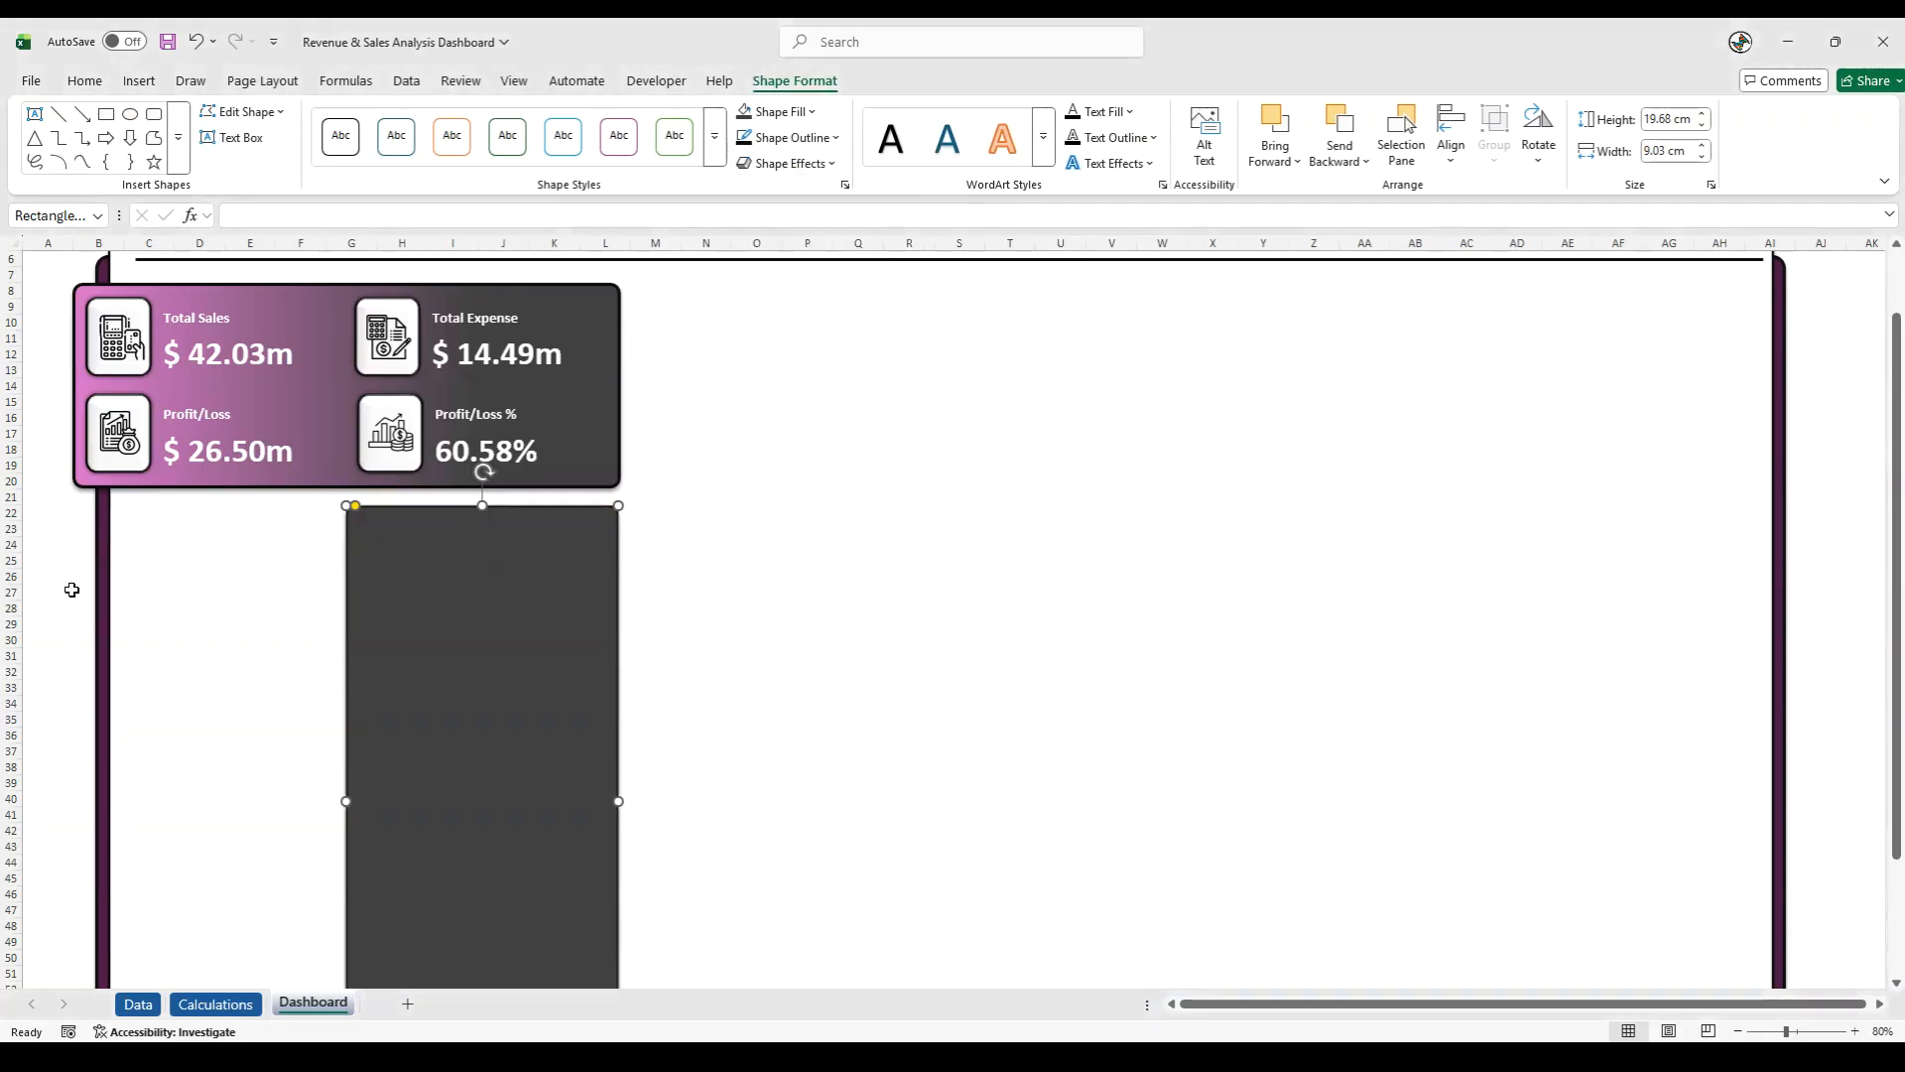
left_click(72, 591)
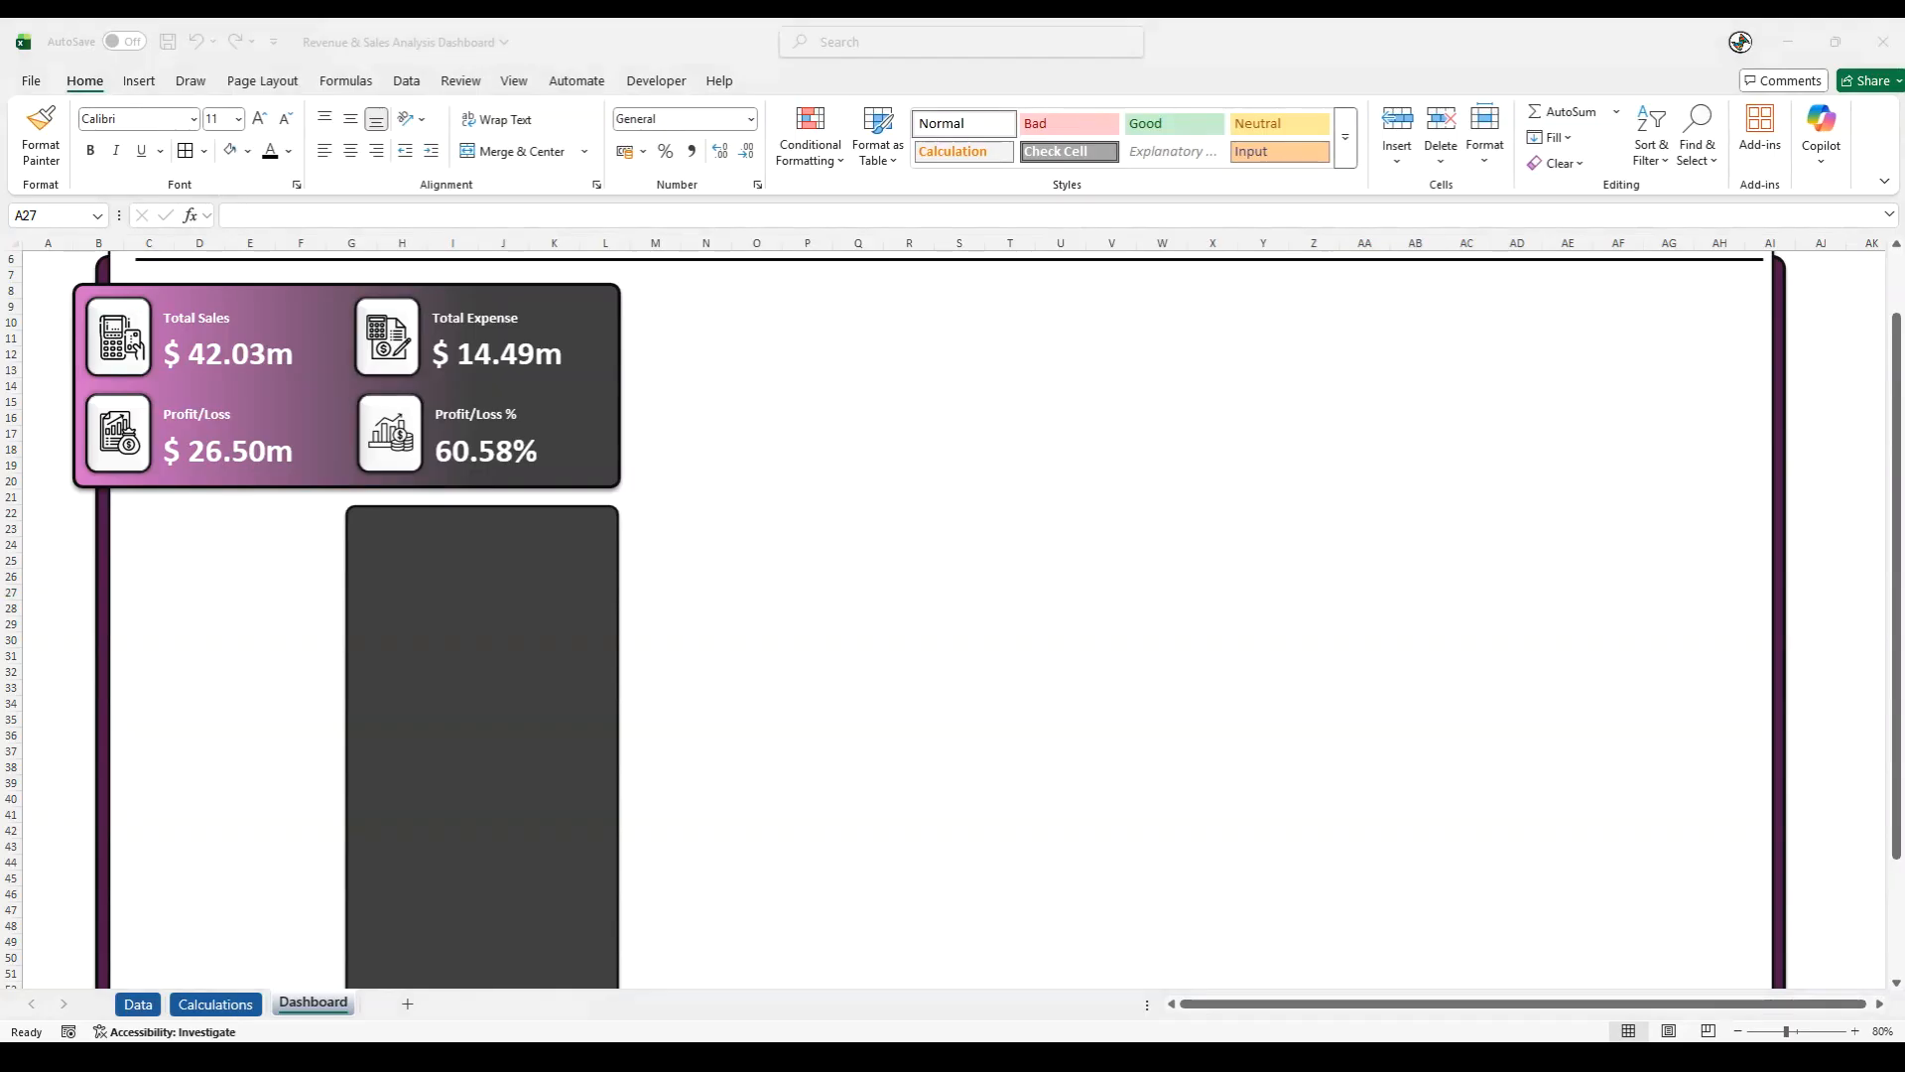
- Insert a Clustered Bar PivotChart from the Products pivot table on the Calculations sheet and place it beside the Discount Type table
left_click(240, 1008)
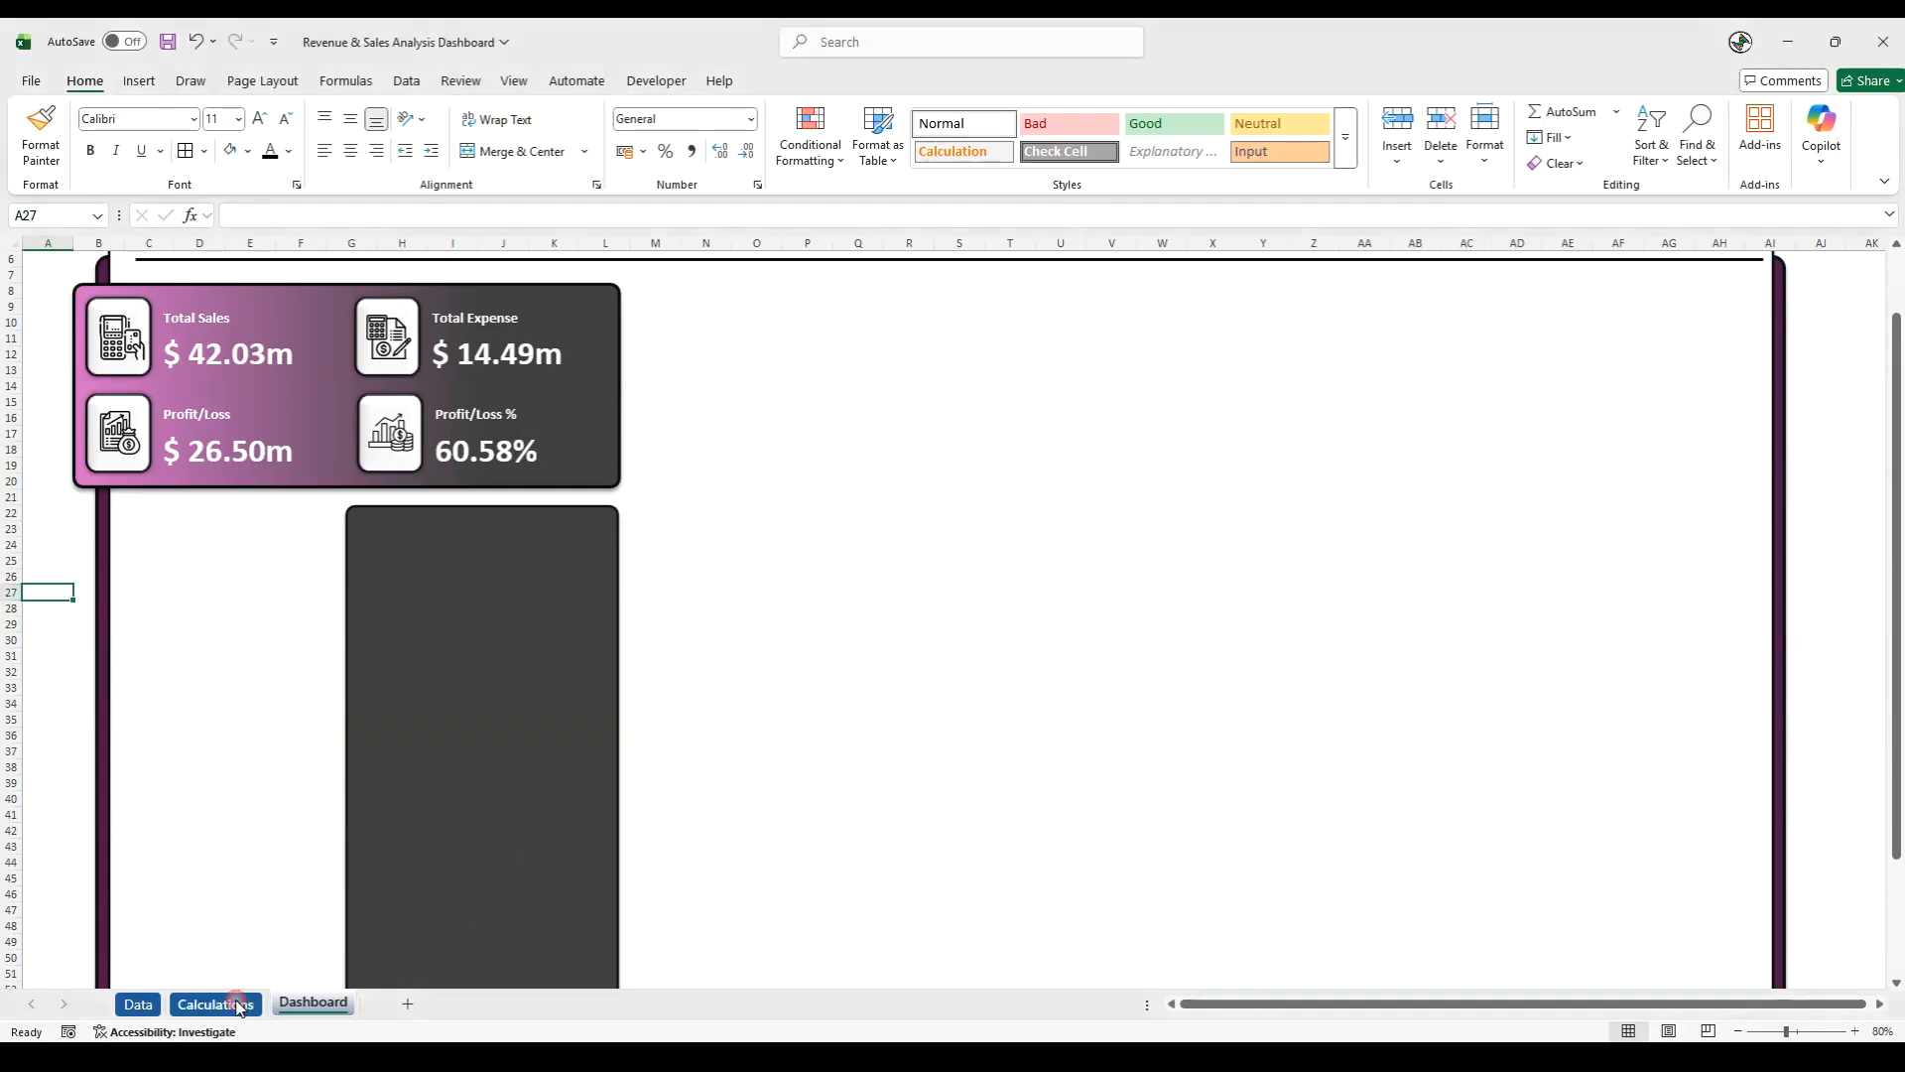
left_click(239, 1009)
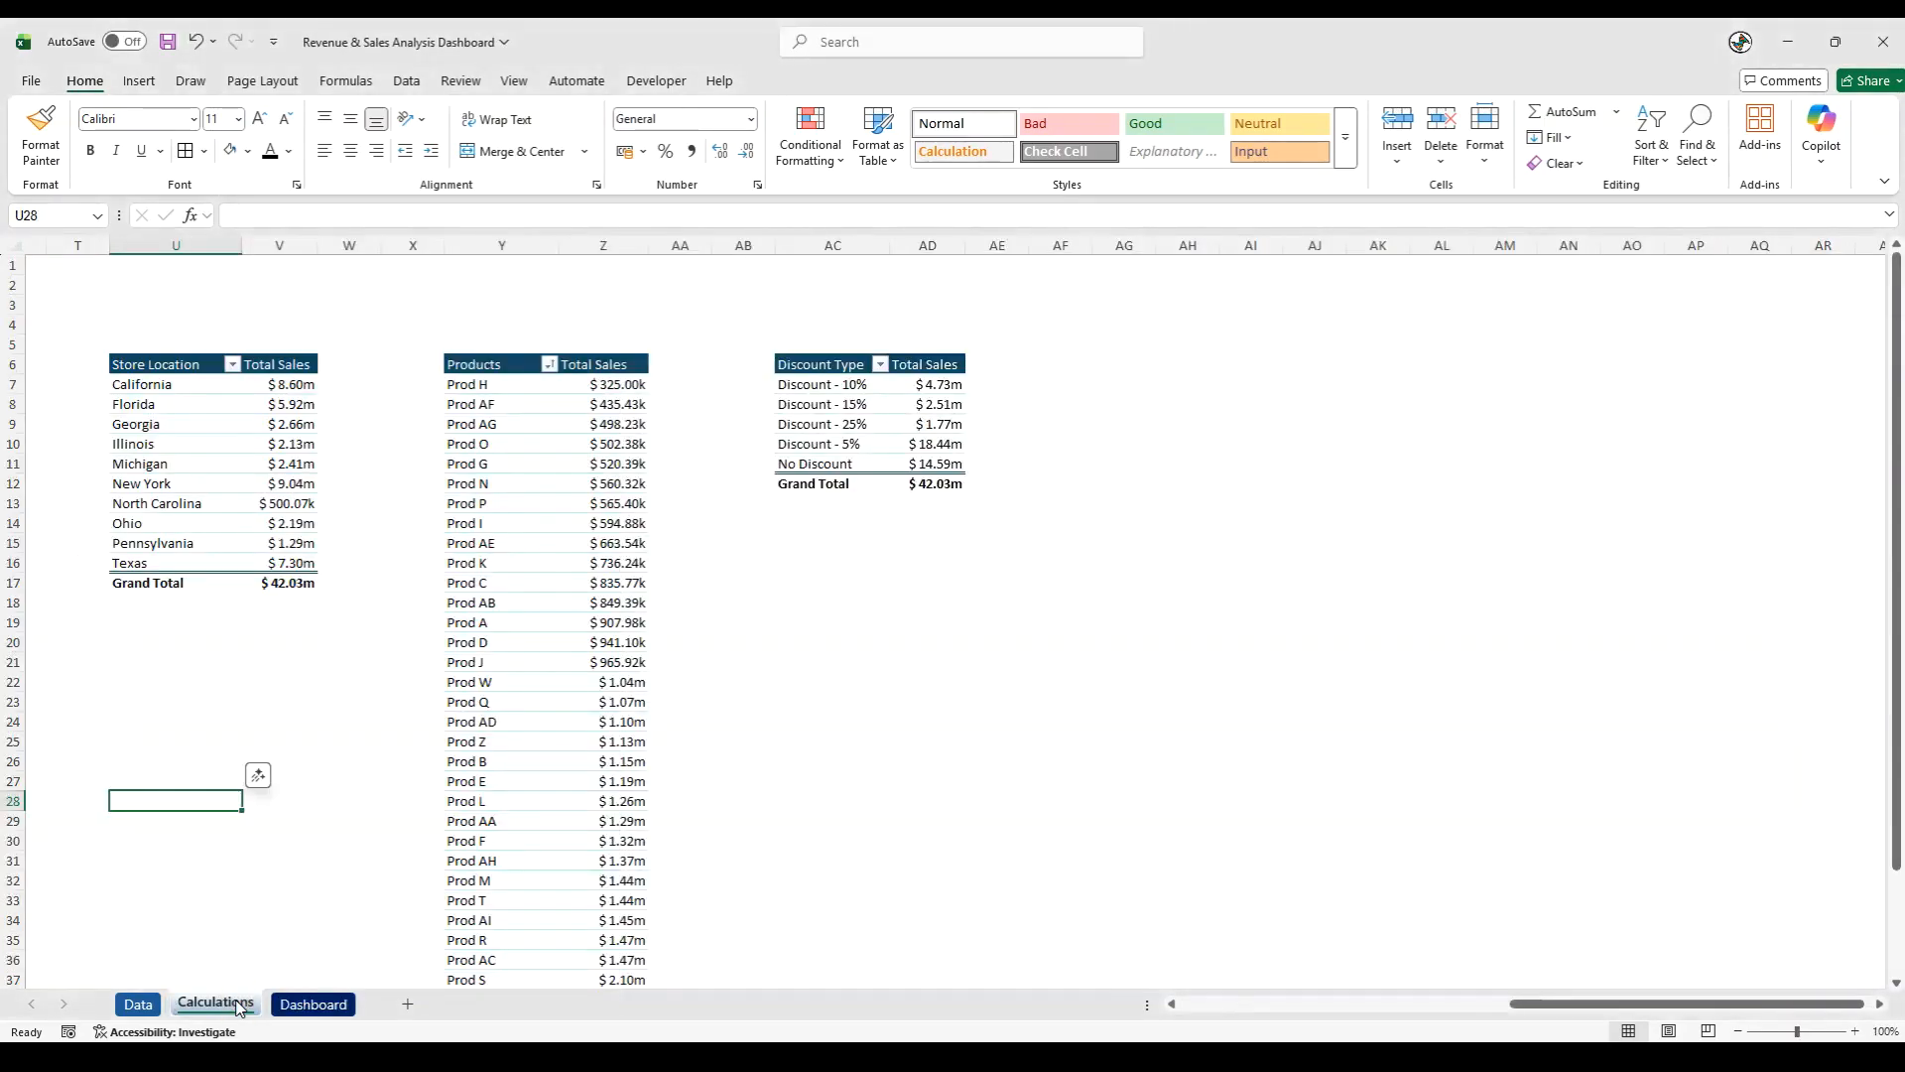
left_click(386, 779)
left_click(496, 536)
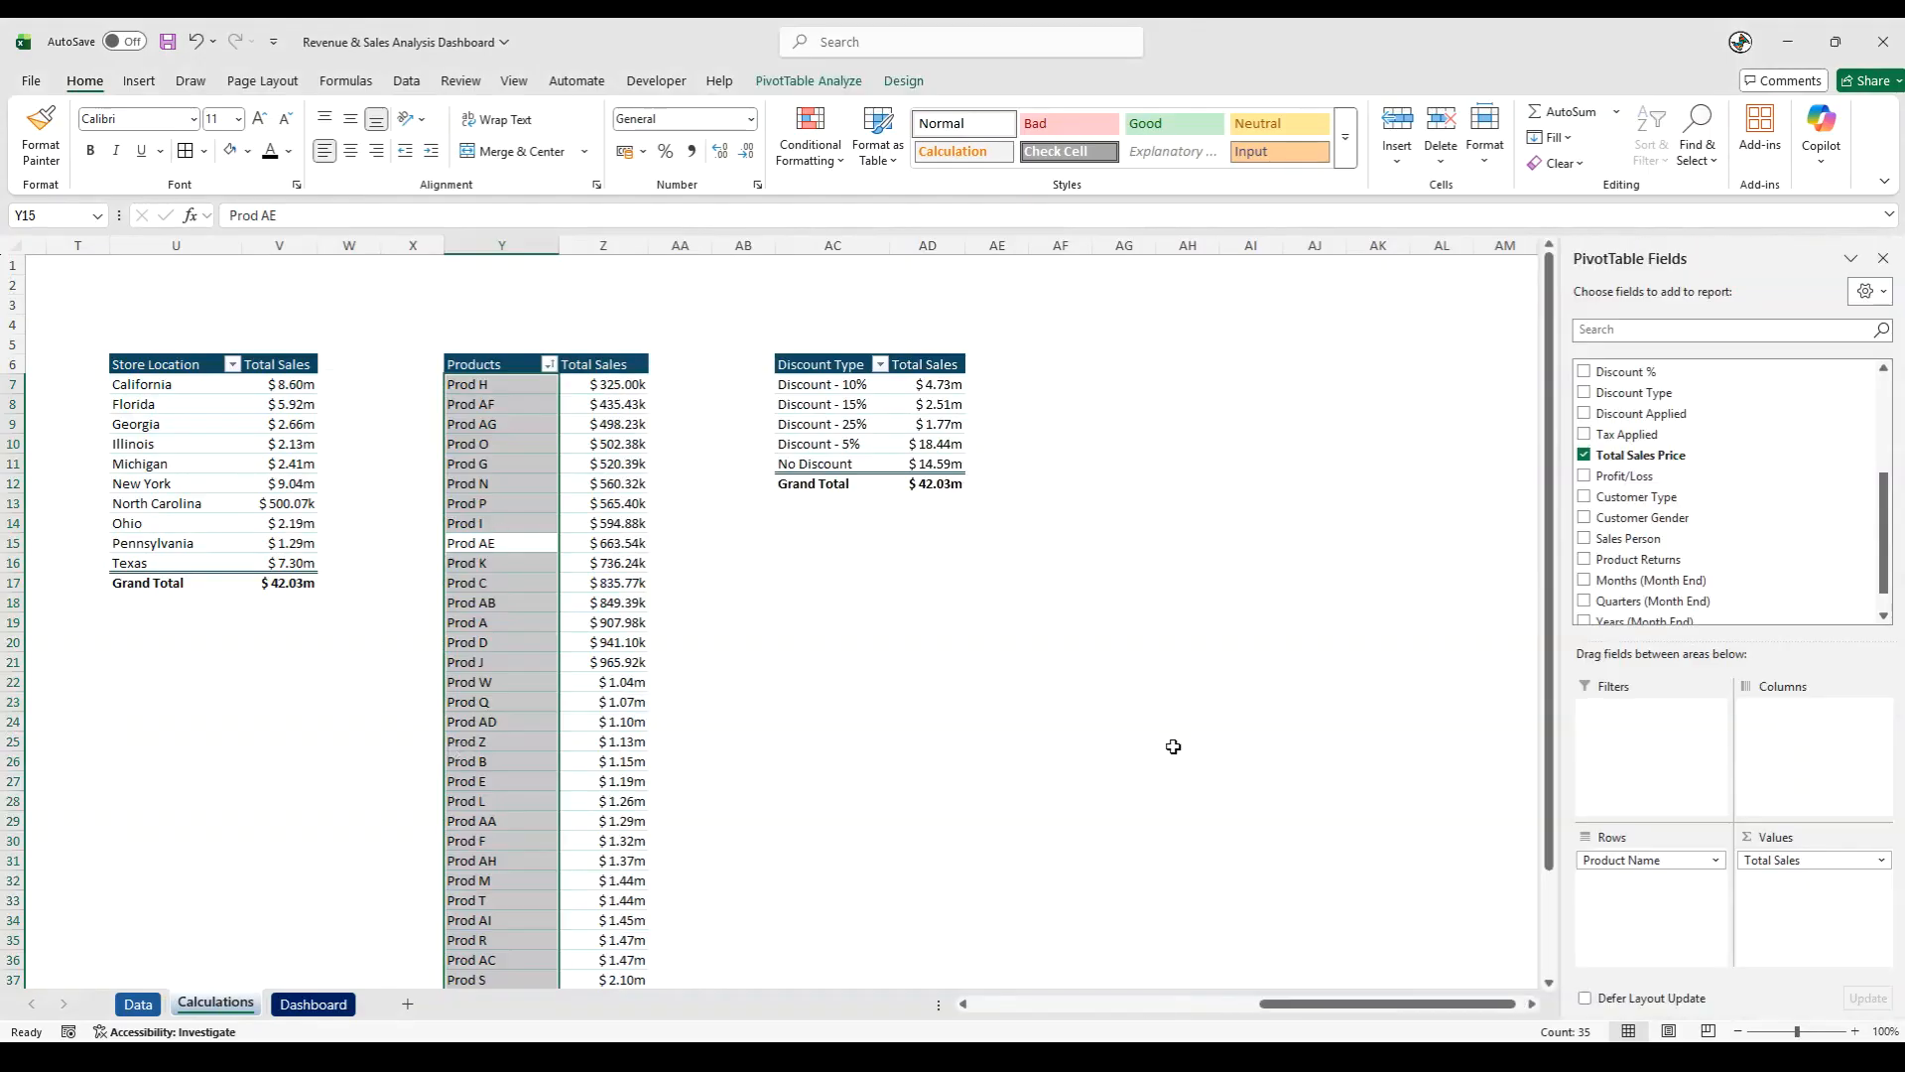
left_click(140, 81)
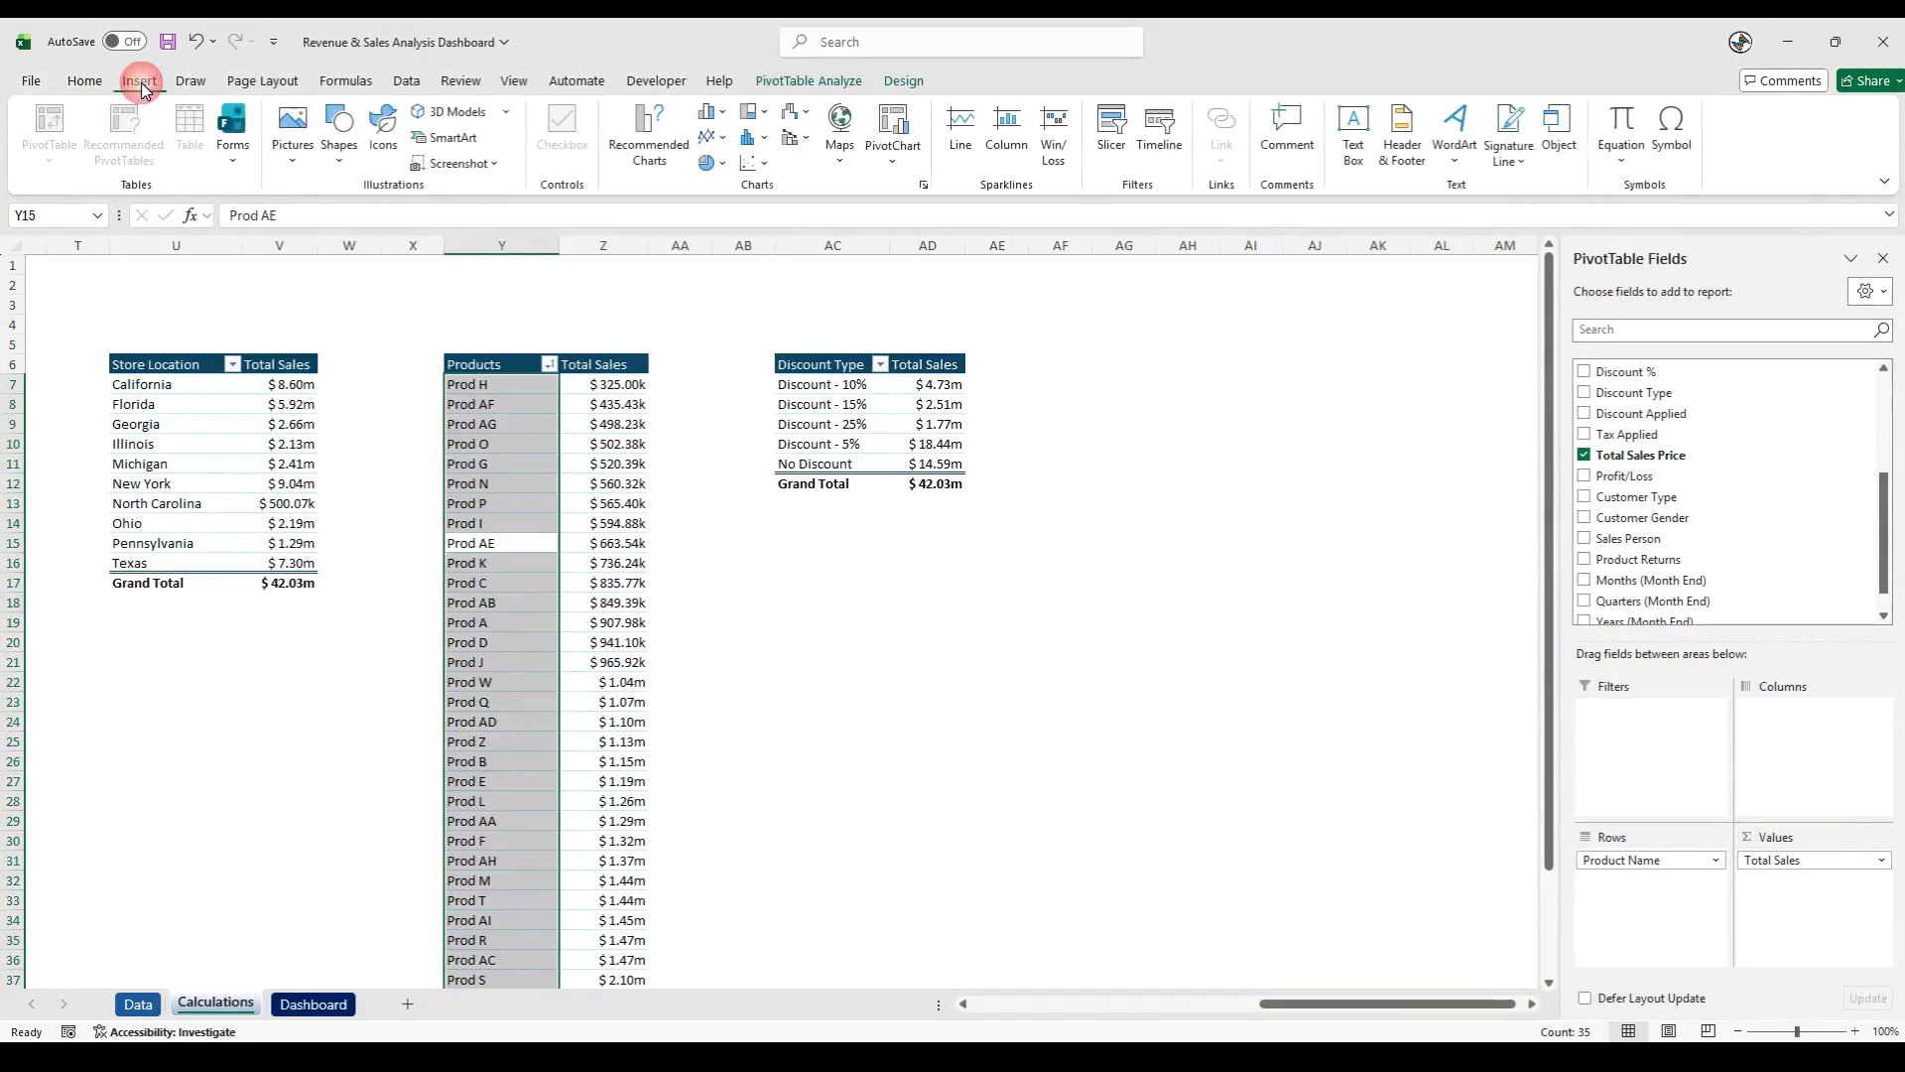
left_click(647, 144)
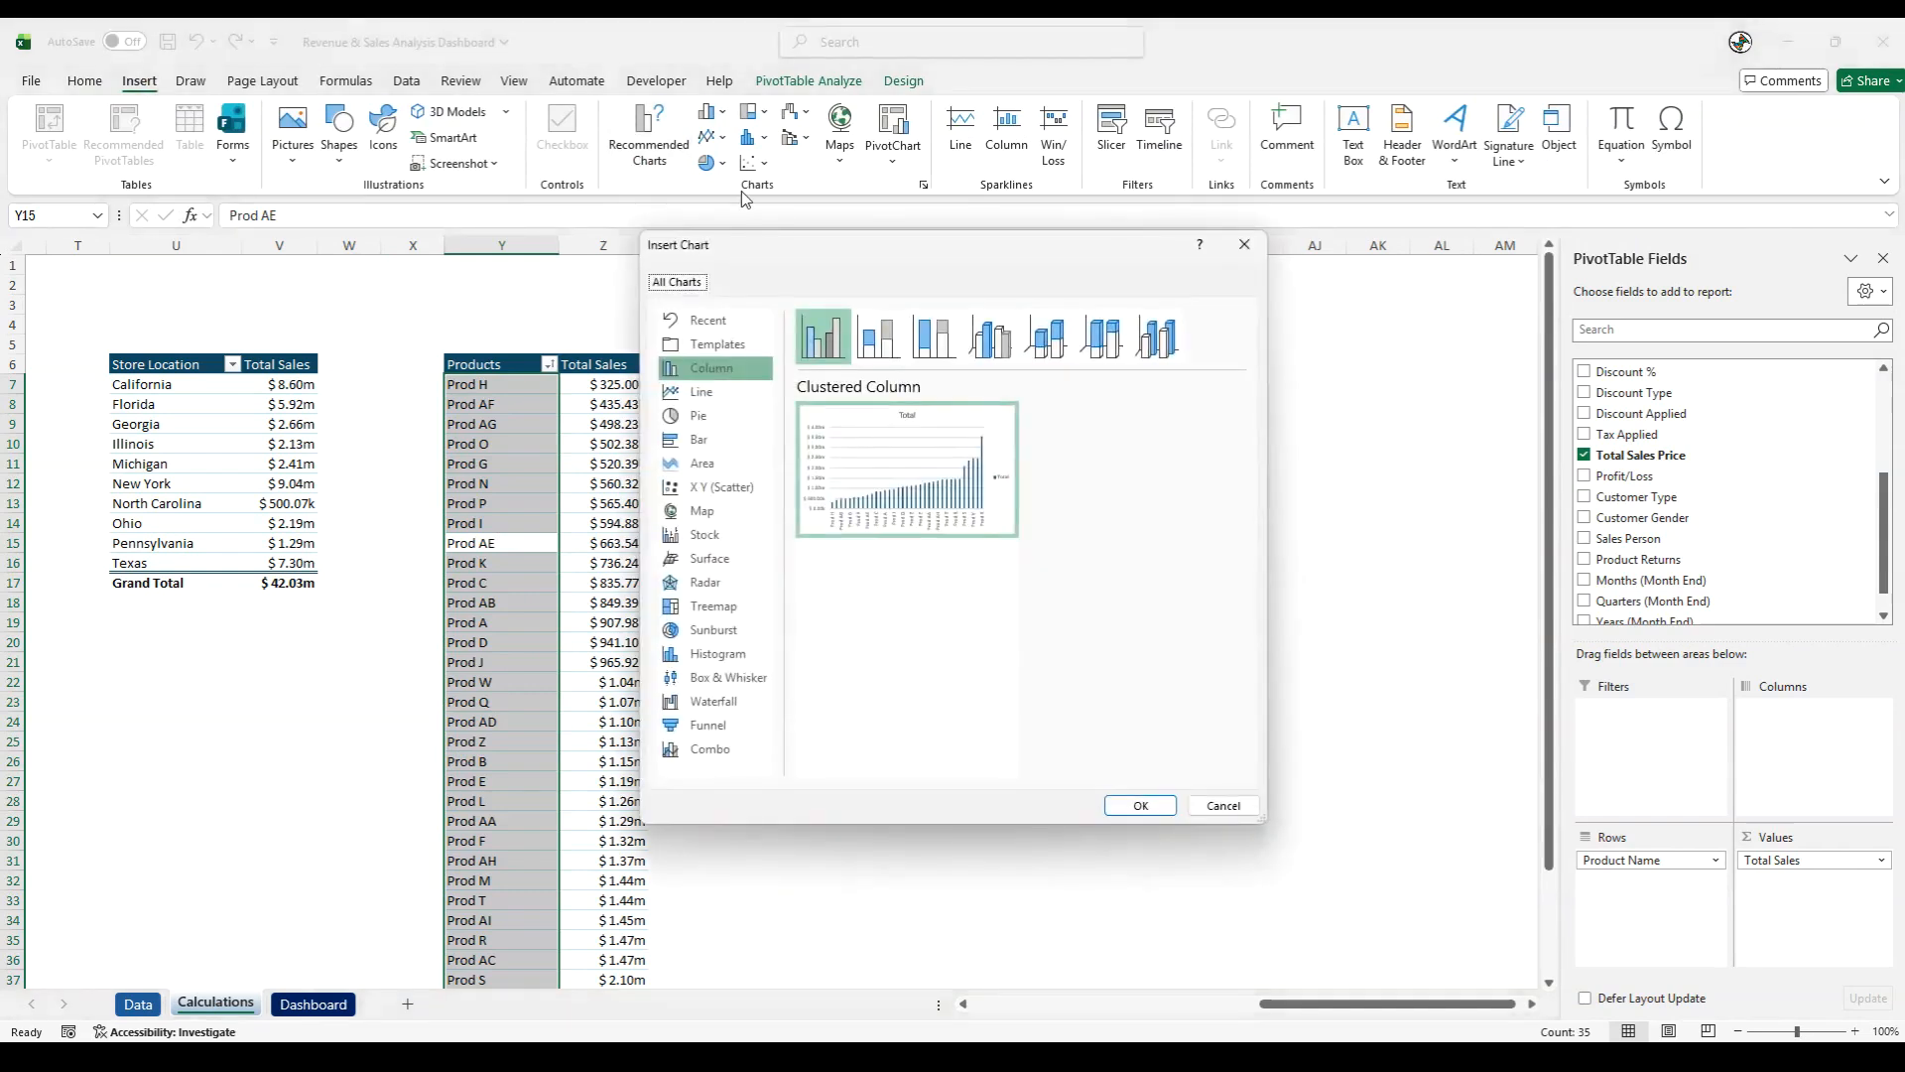
left_click(706, 440)
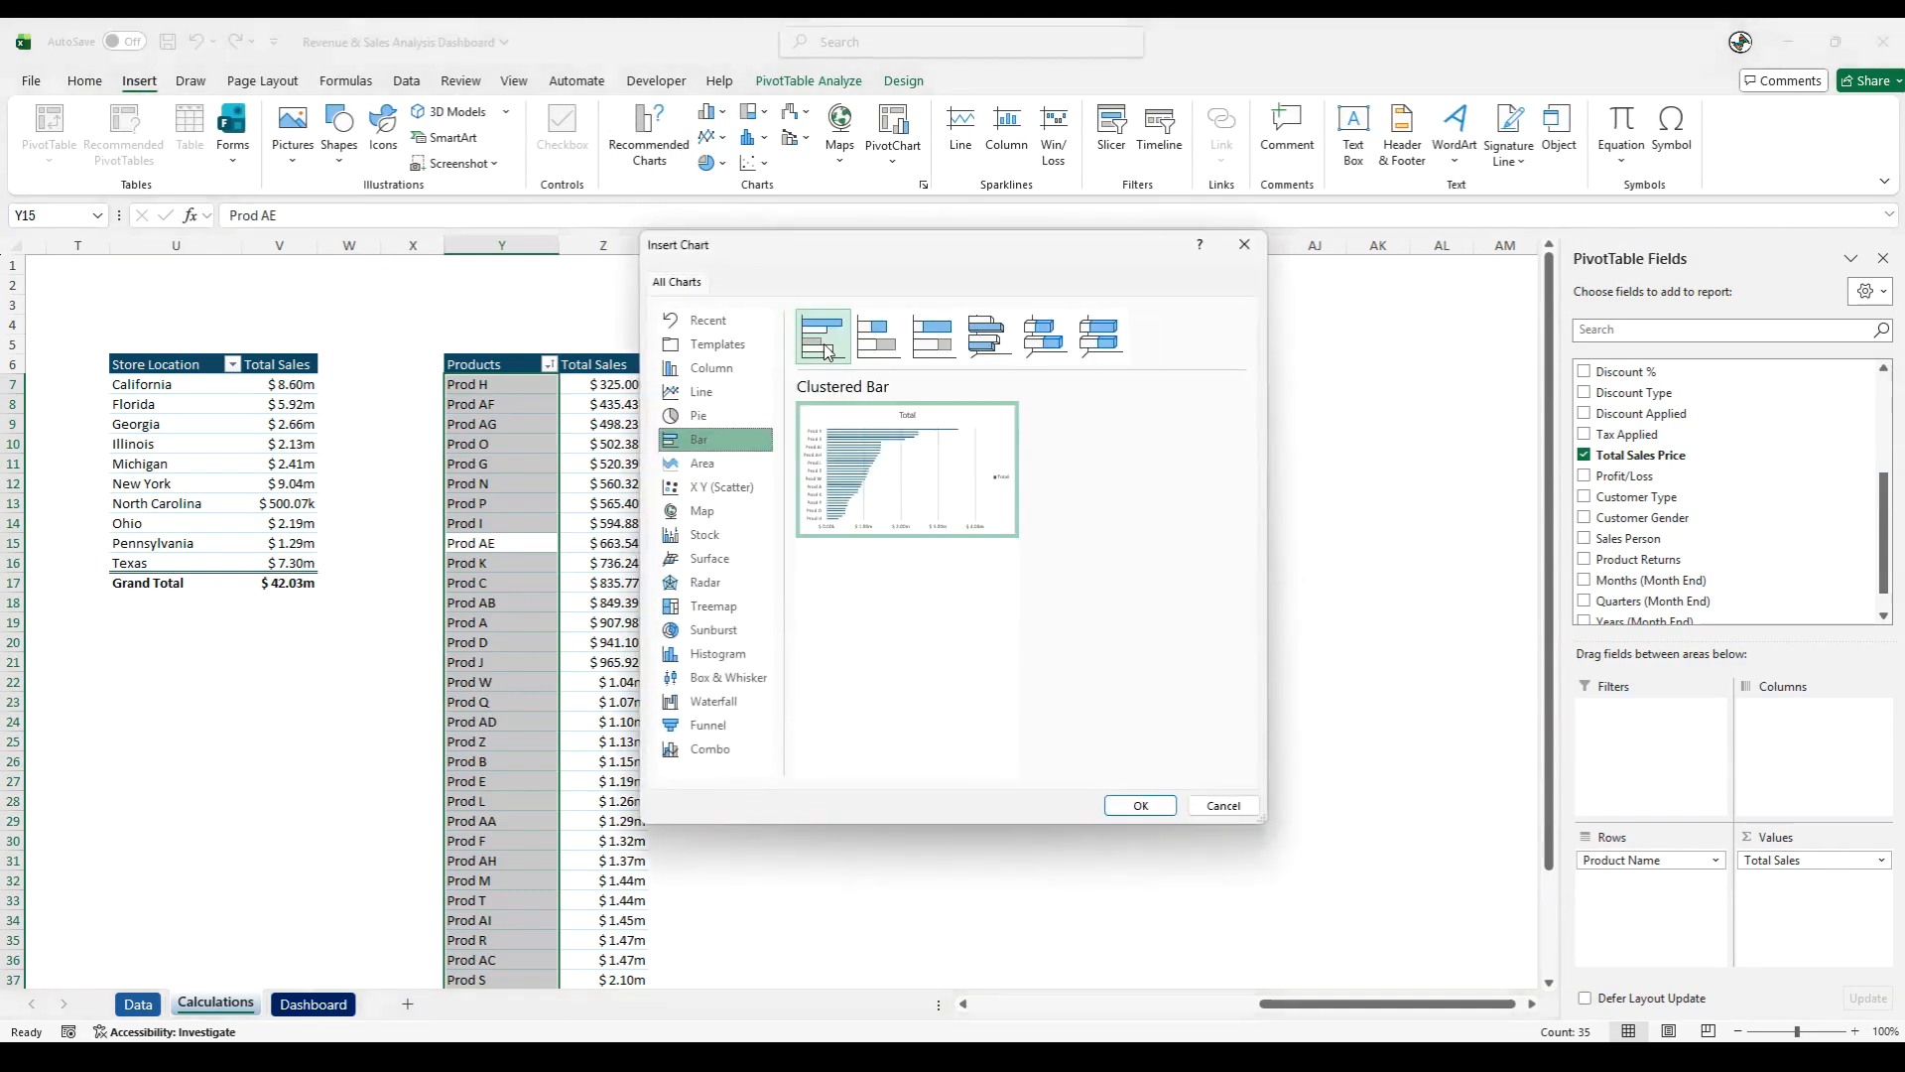
left_click(1138, 805)
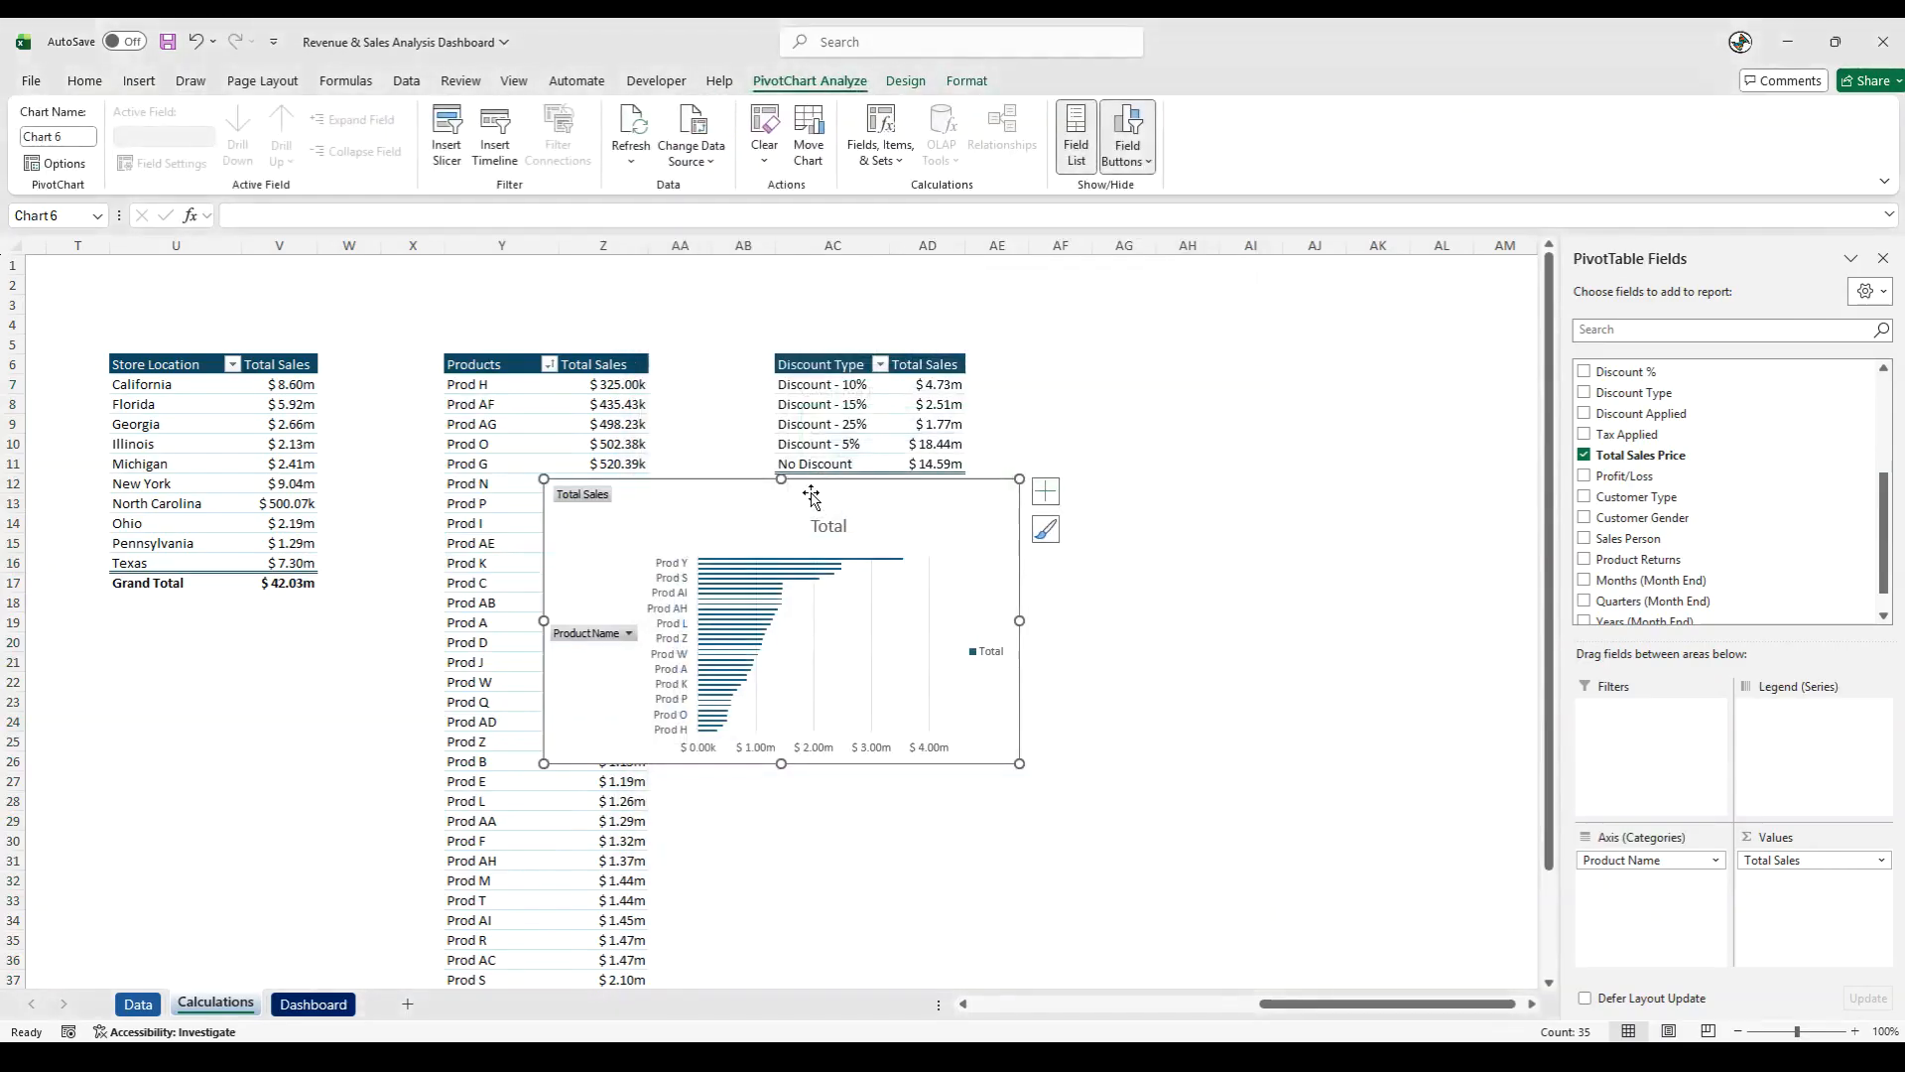
left_click_drag(731, 481, 1199, 353)
- Hide the field buttons on the product sales chart and delete its legend and vertical gridlines
right_click(1069, 373)
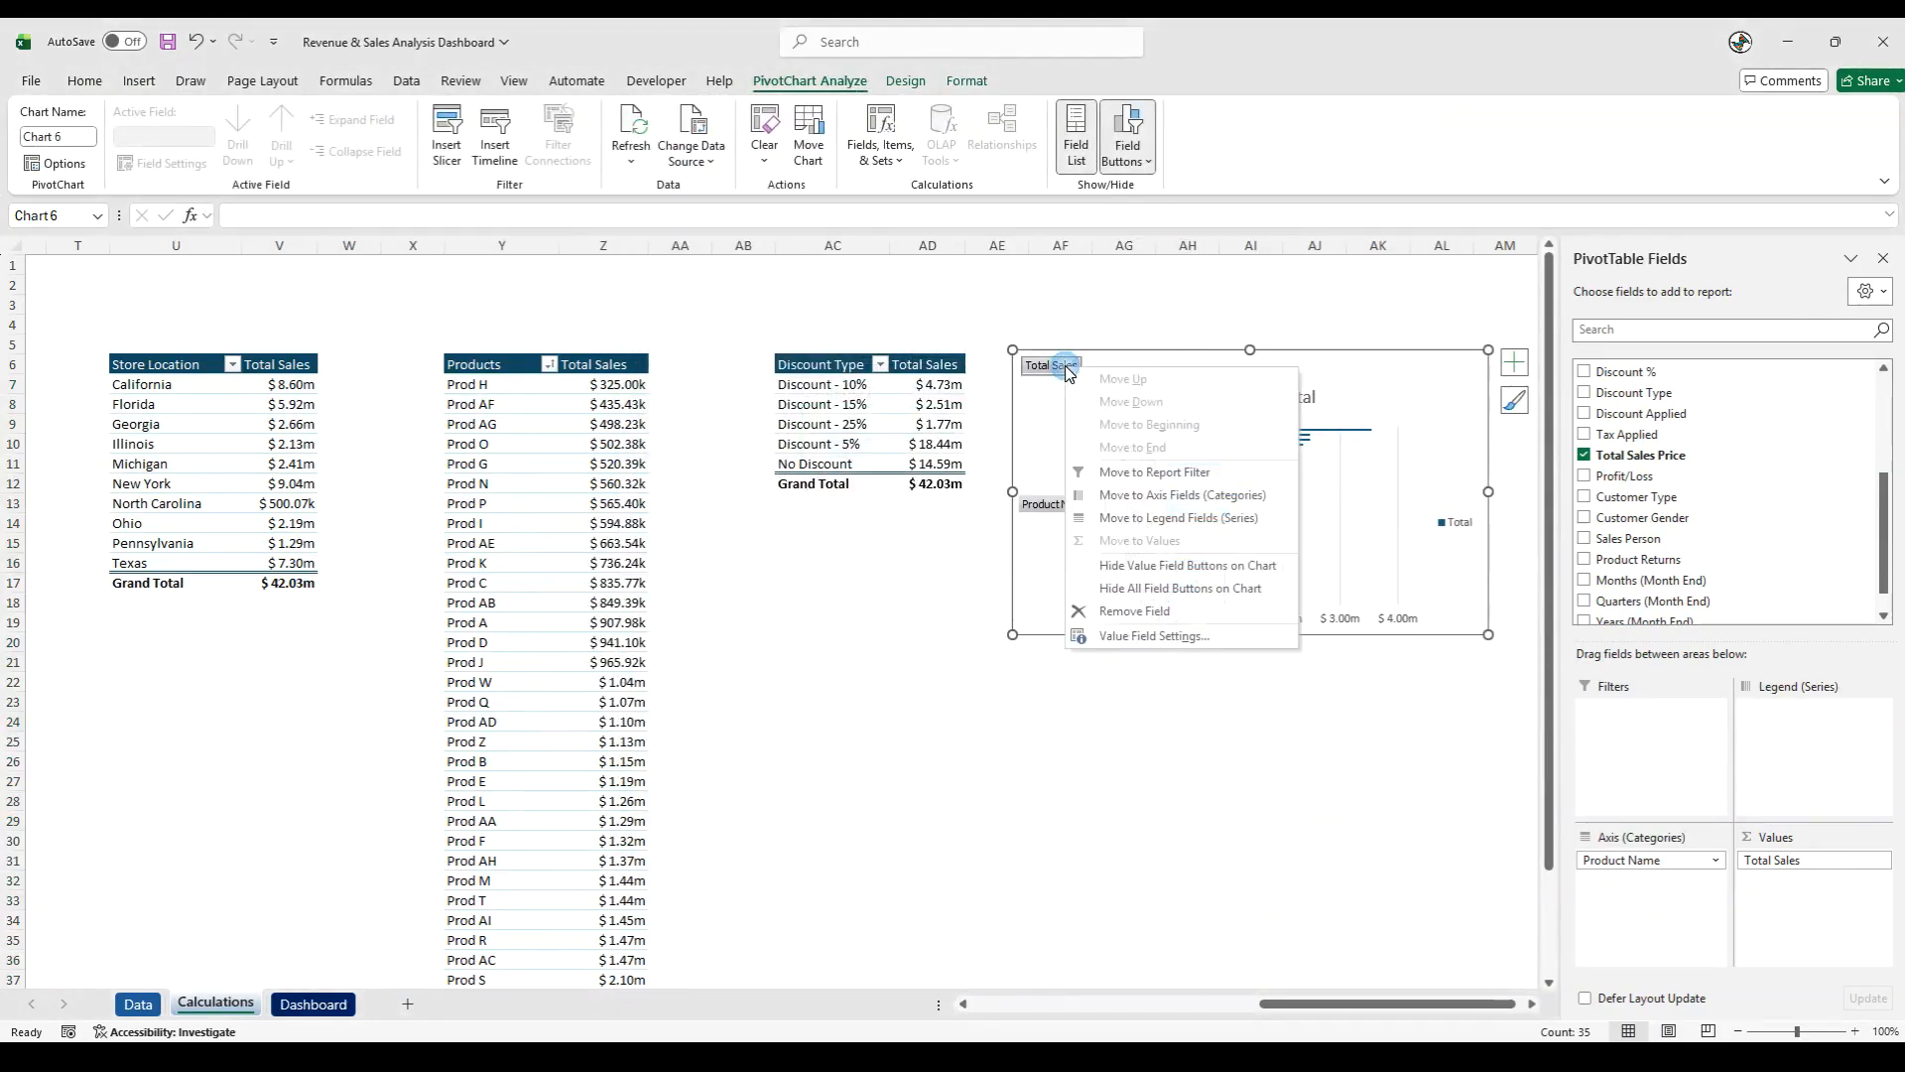
left_click(1151, 570)
right_click(1457, 510)
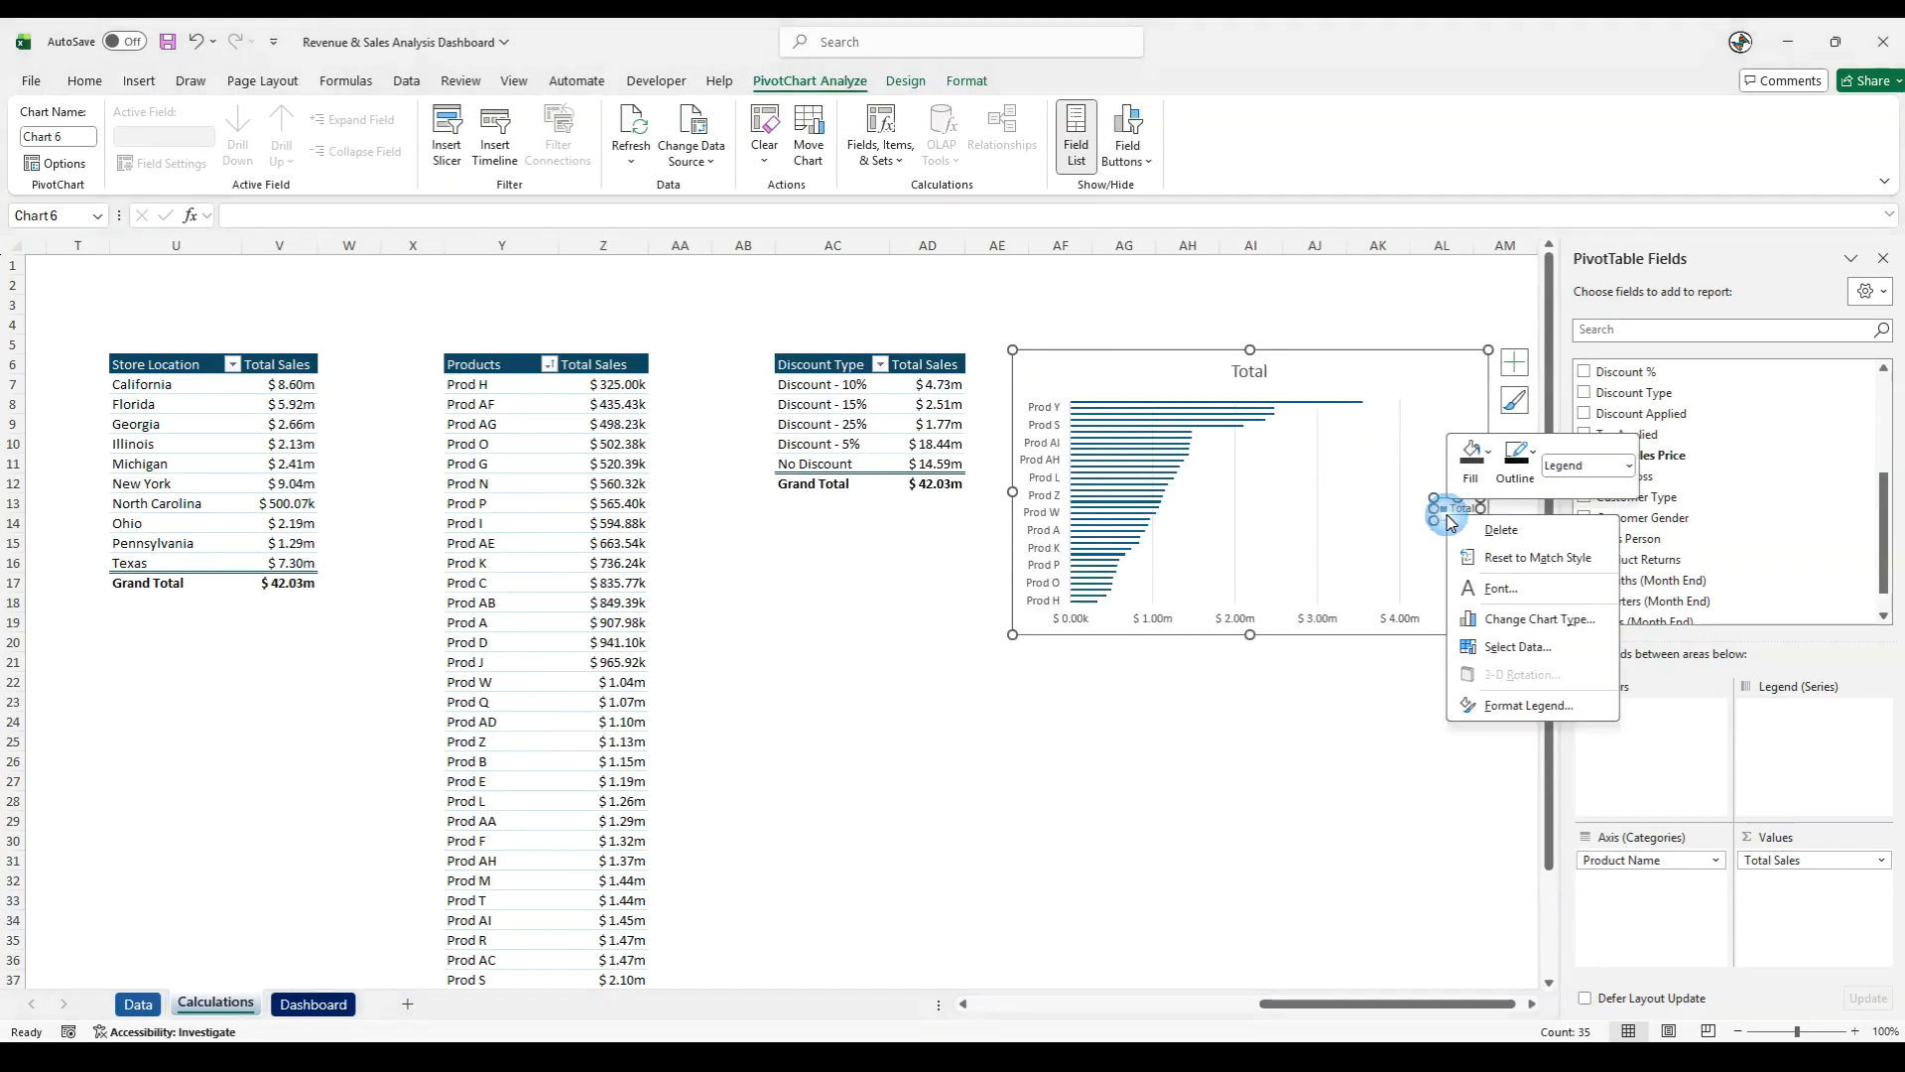
left_click(1548, 532)
right_click(1310, 579)
left_click(1358, 583)
left_click(1146, 800)
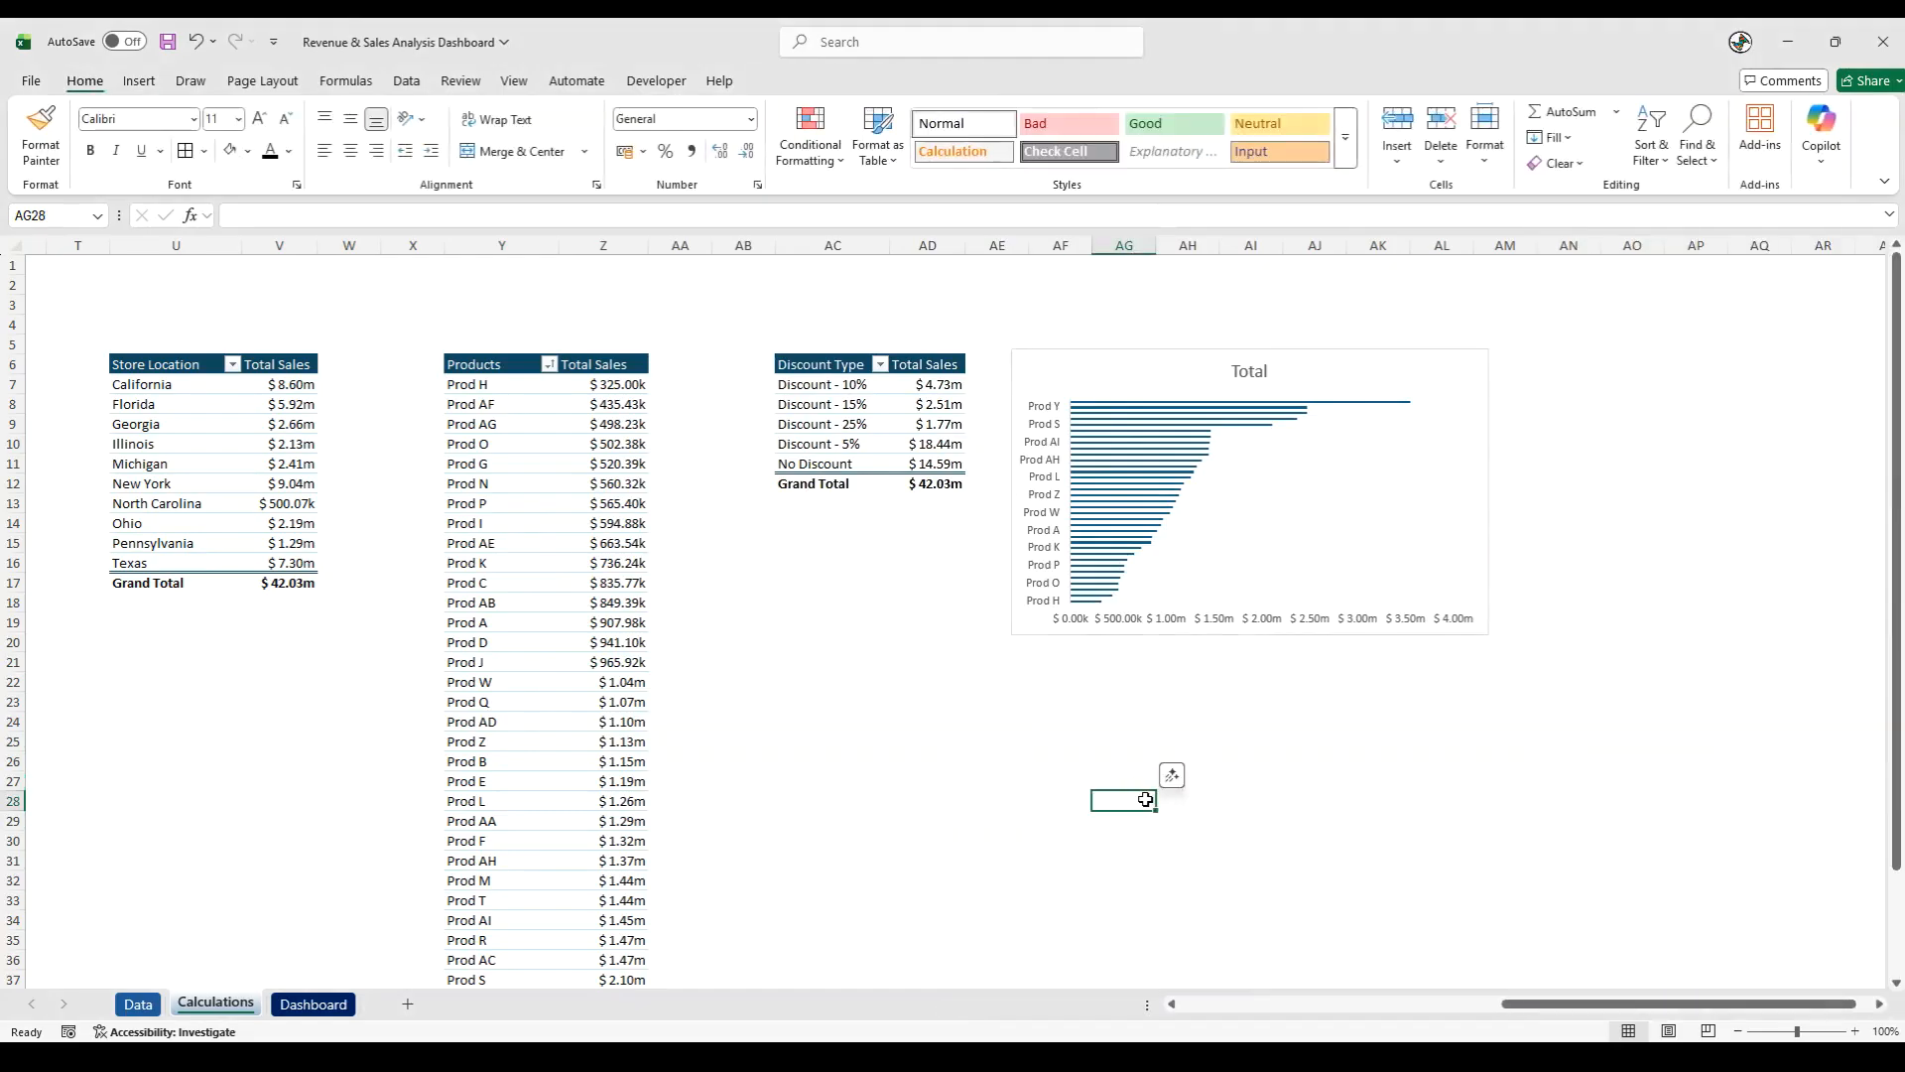
- Stretch the product sales chart vertically to span about rows 2 to 34 so every product label fits
left_click(1240, 640)
left_click_drag(1247, 636, 1240, 935)
left_click_drag(1246, 347, 1242, 287)
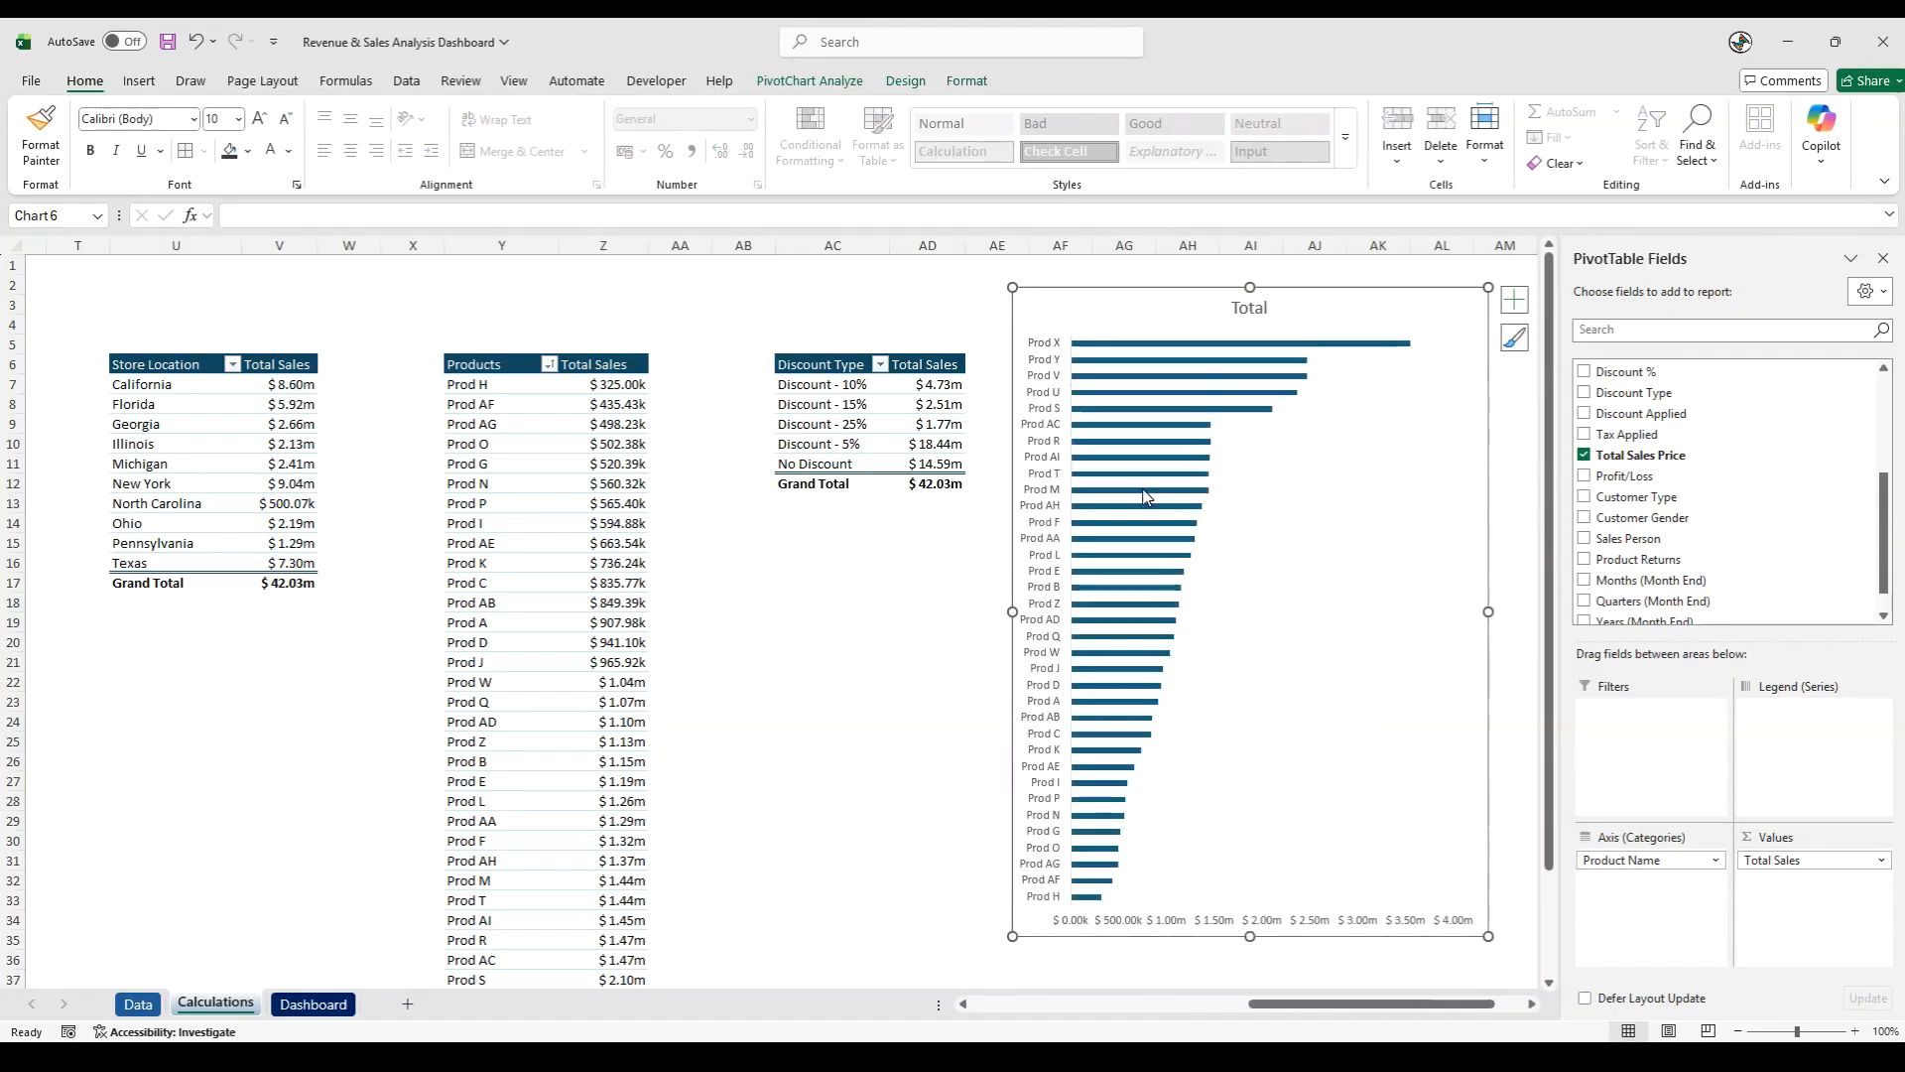
left_click(947, 602)
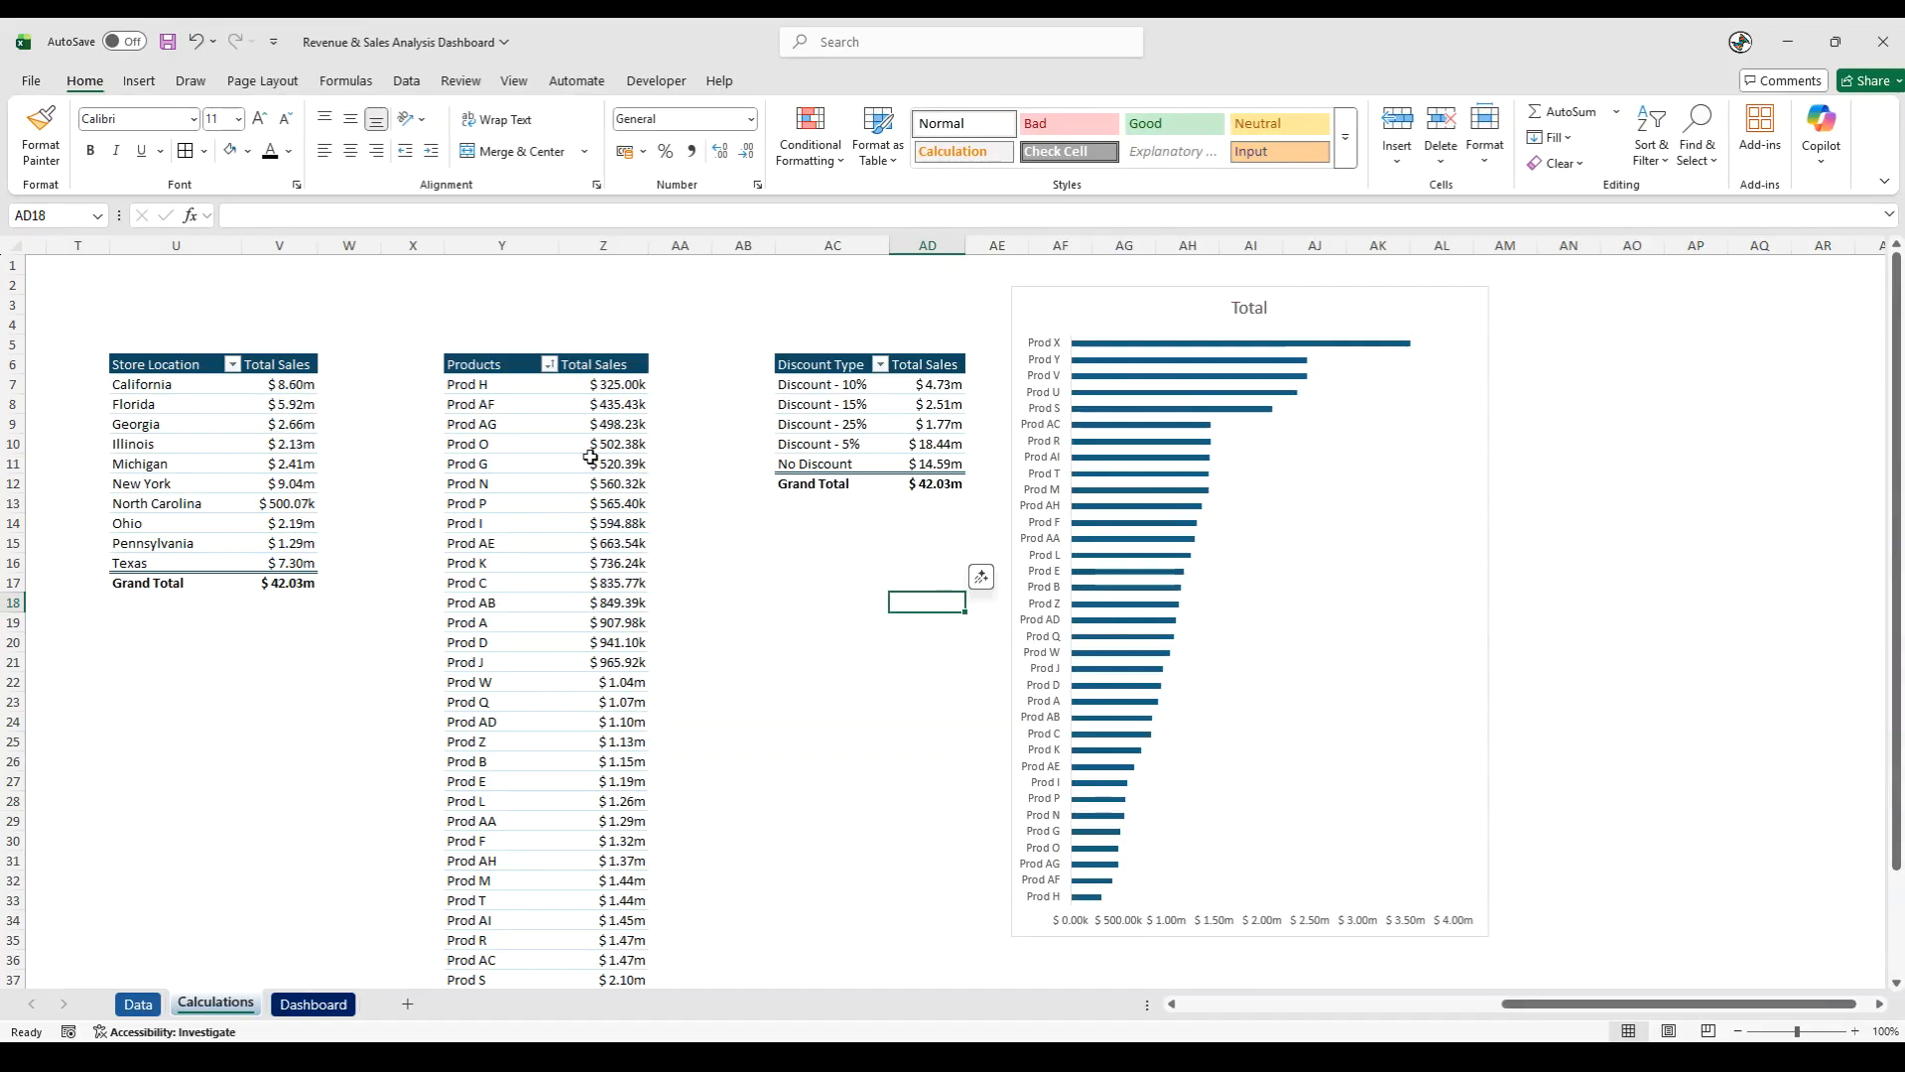
- Sort the Products pivot table in ascending order by Total Sales
left_click(548, 365)
left_click(502, 446)
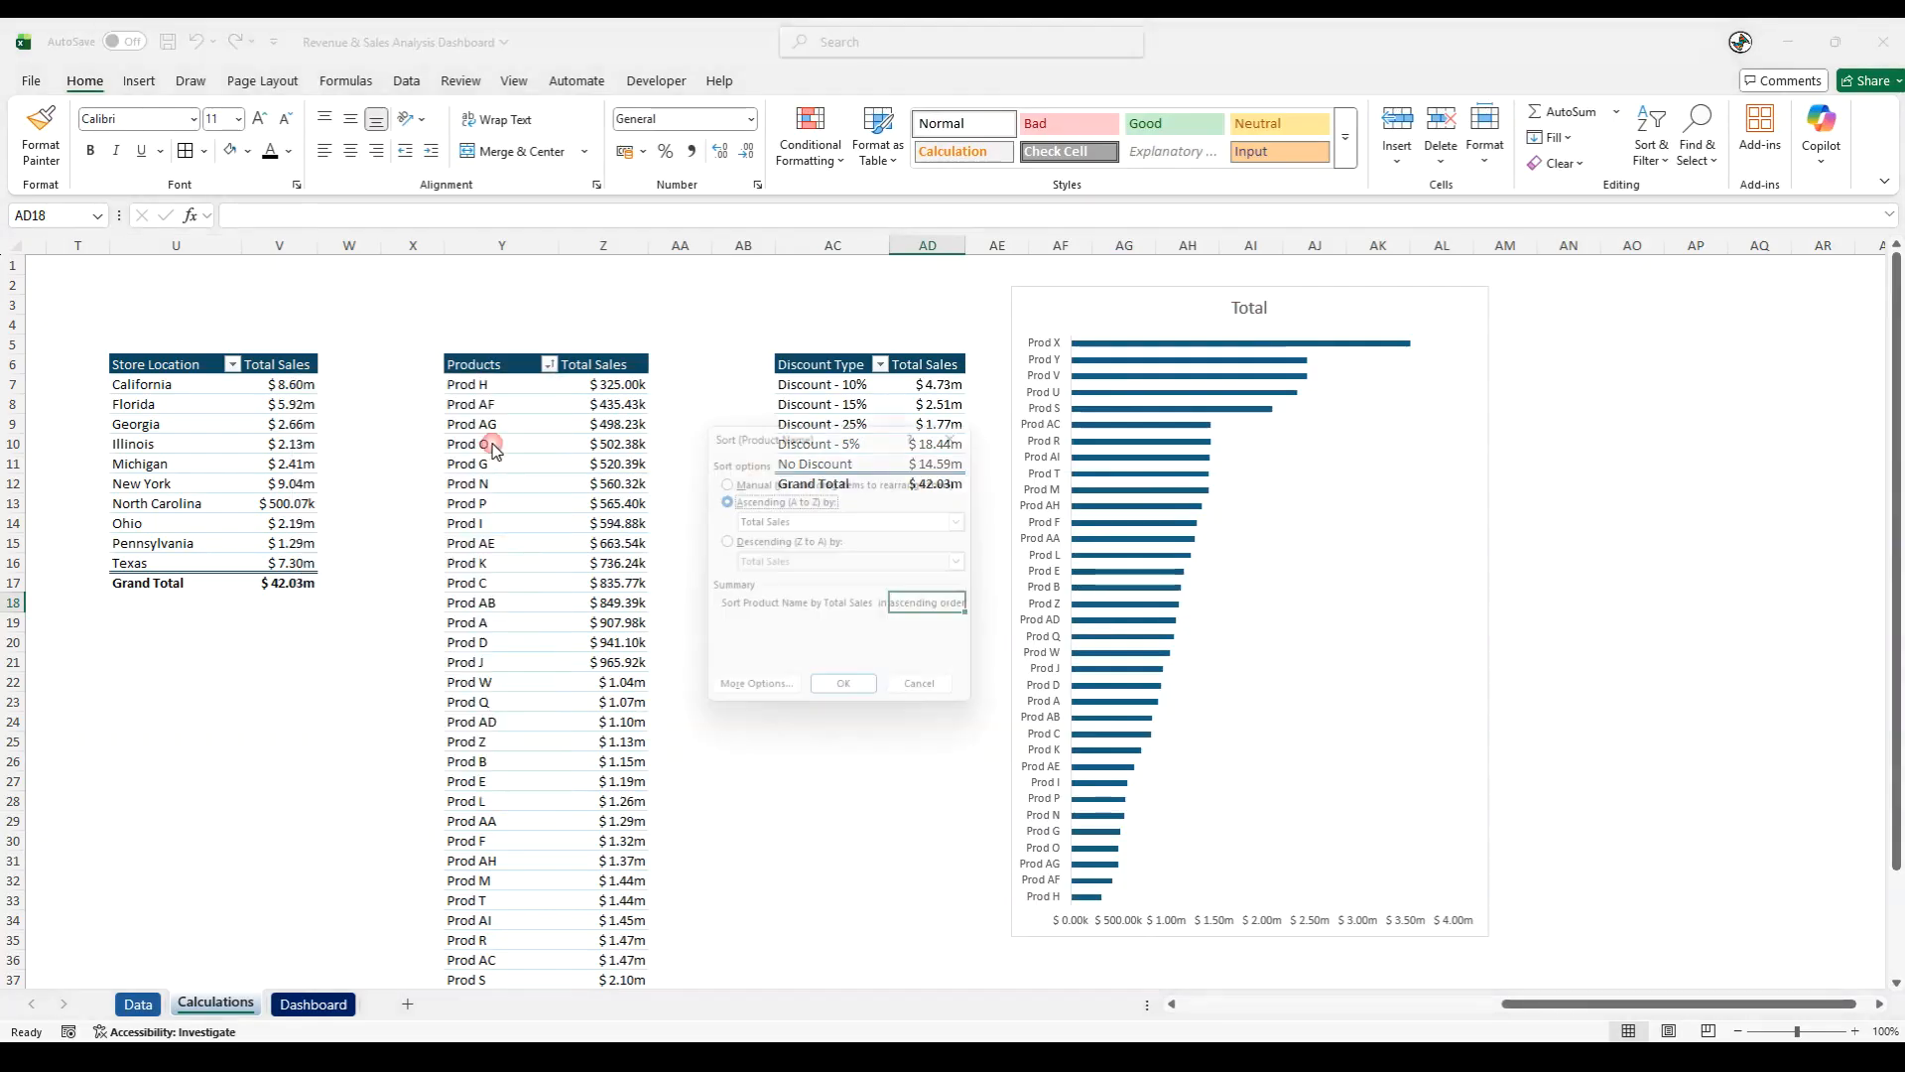
left_click(762, 521)
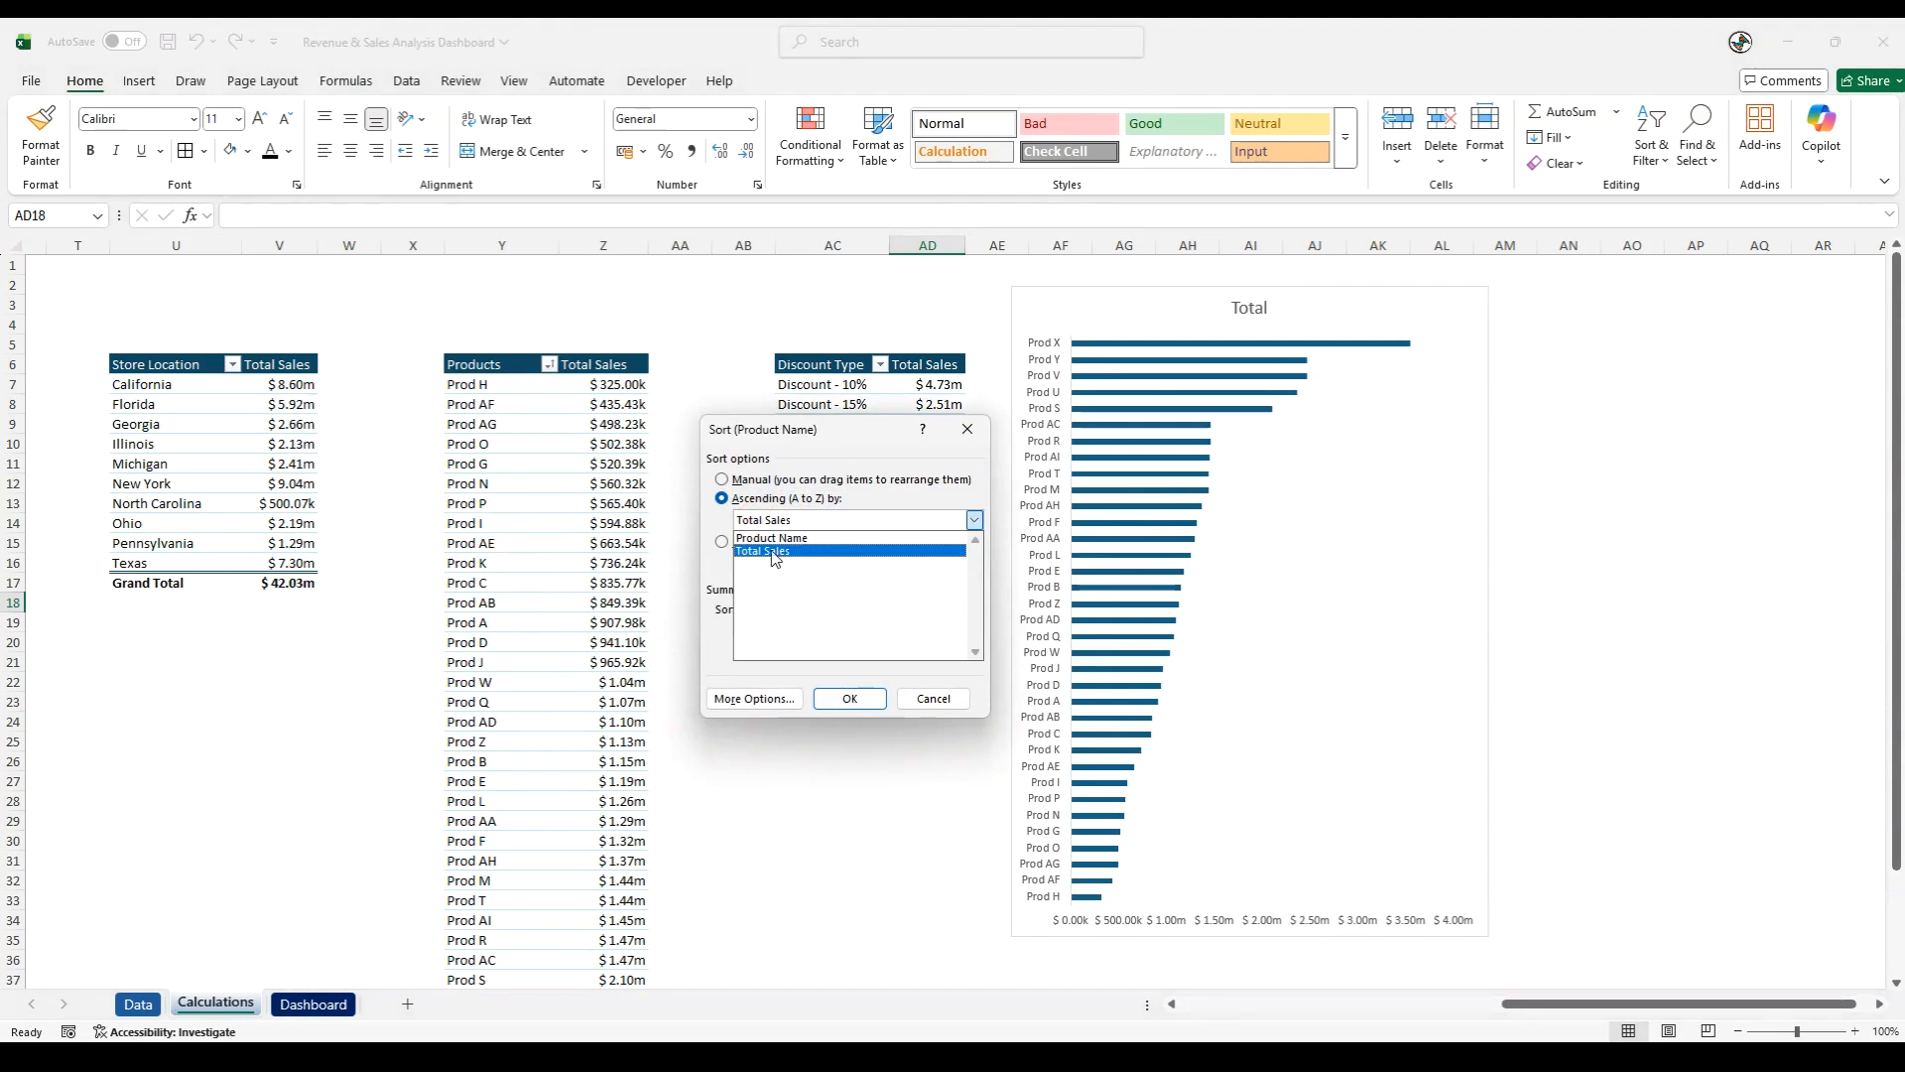
left_click(789, 608)
left_click(851, 699)
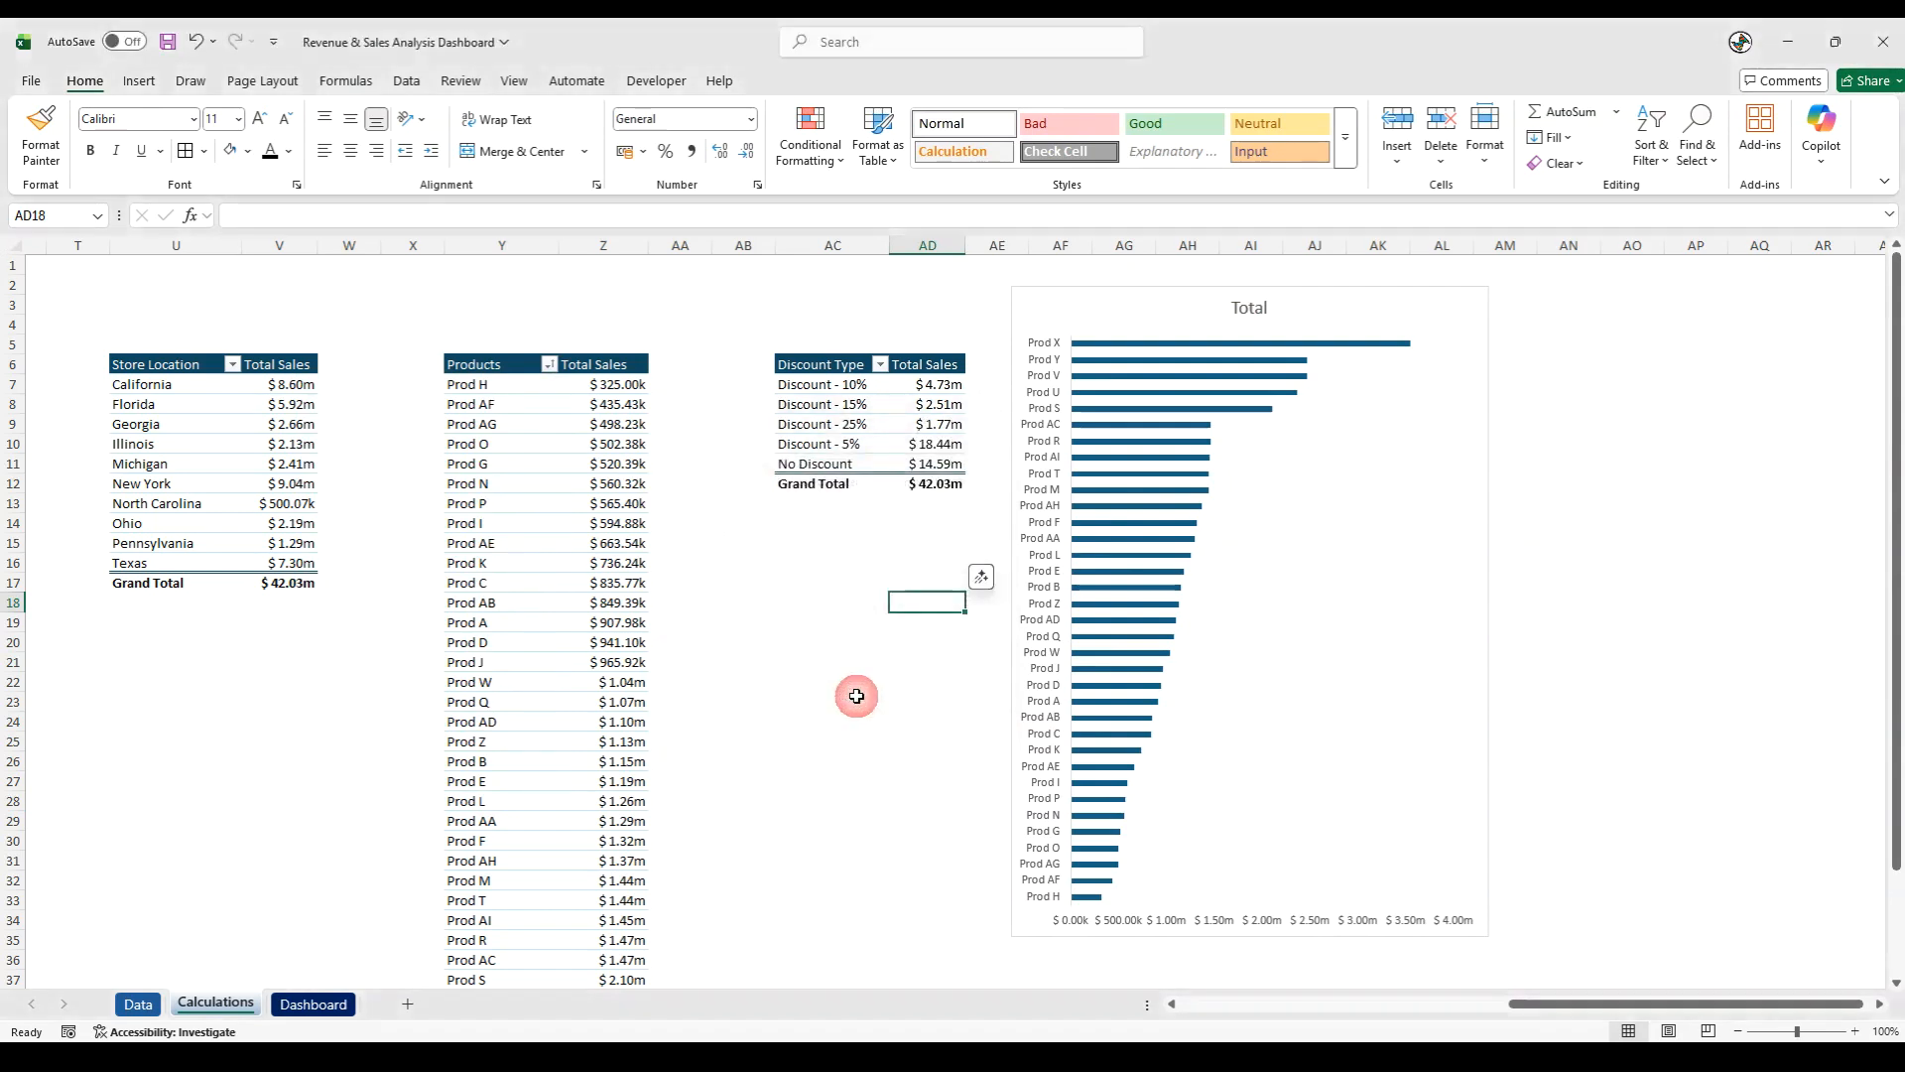
left_click(791, 684)
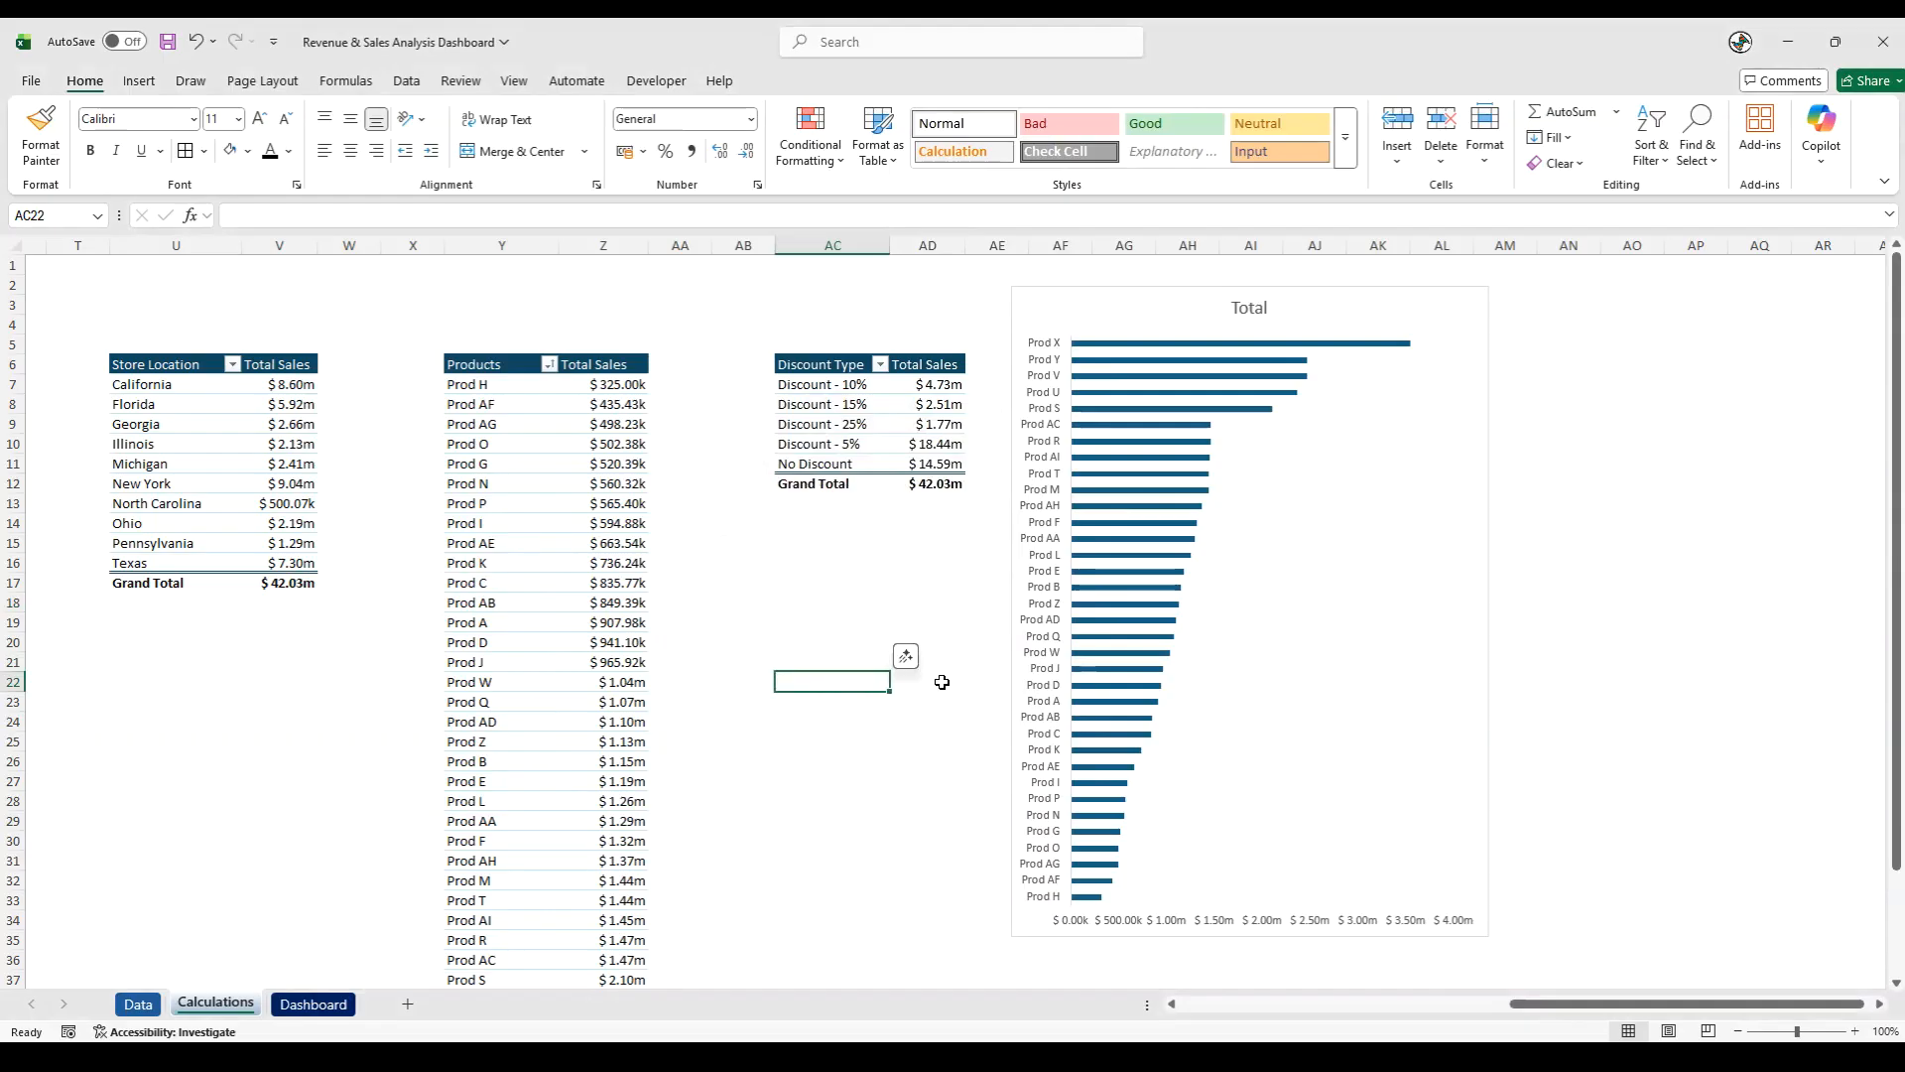
- Change the bar chart's title to "Sales - By Products"
left_click(1246, 308)
type("Sales")
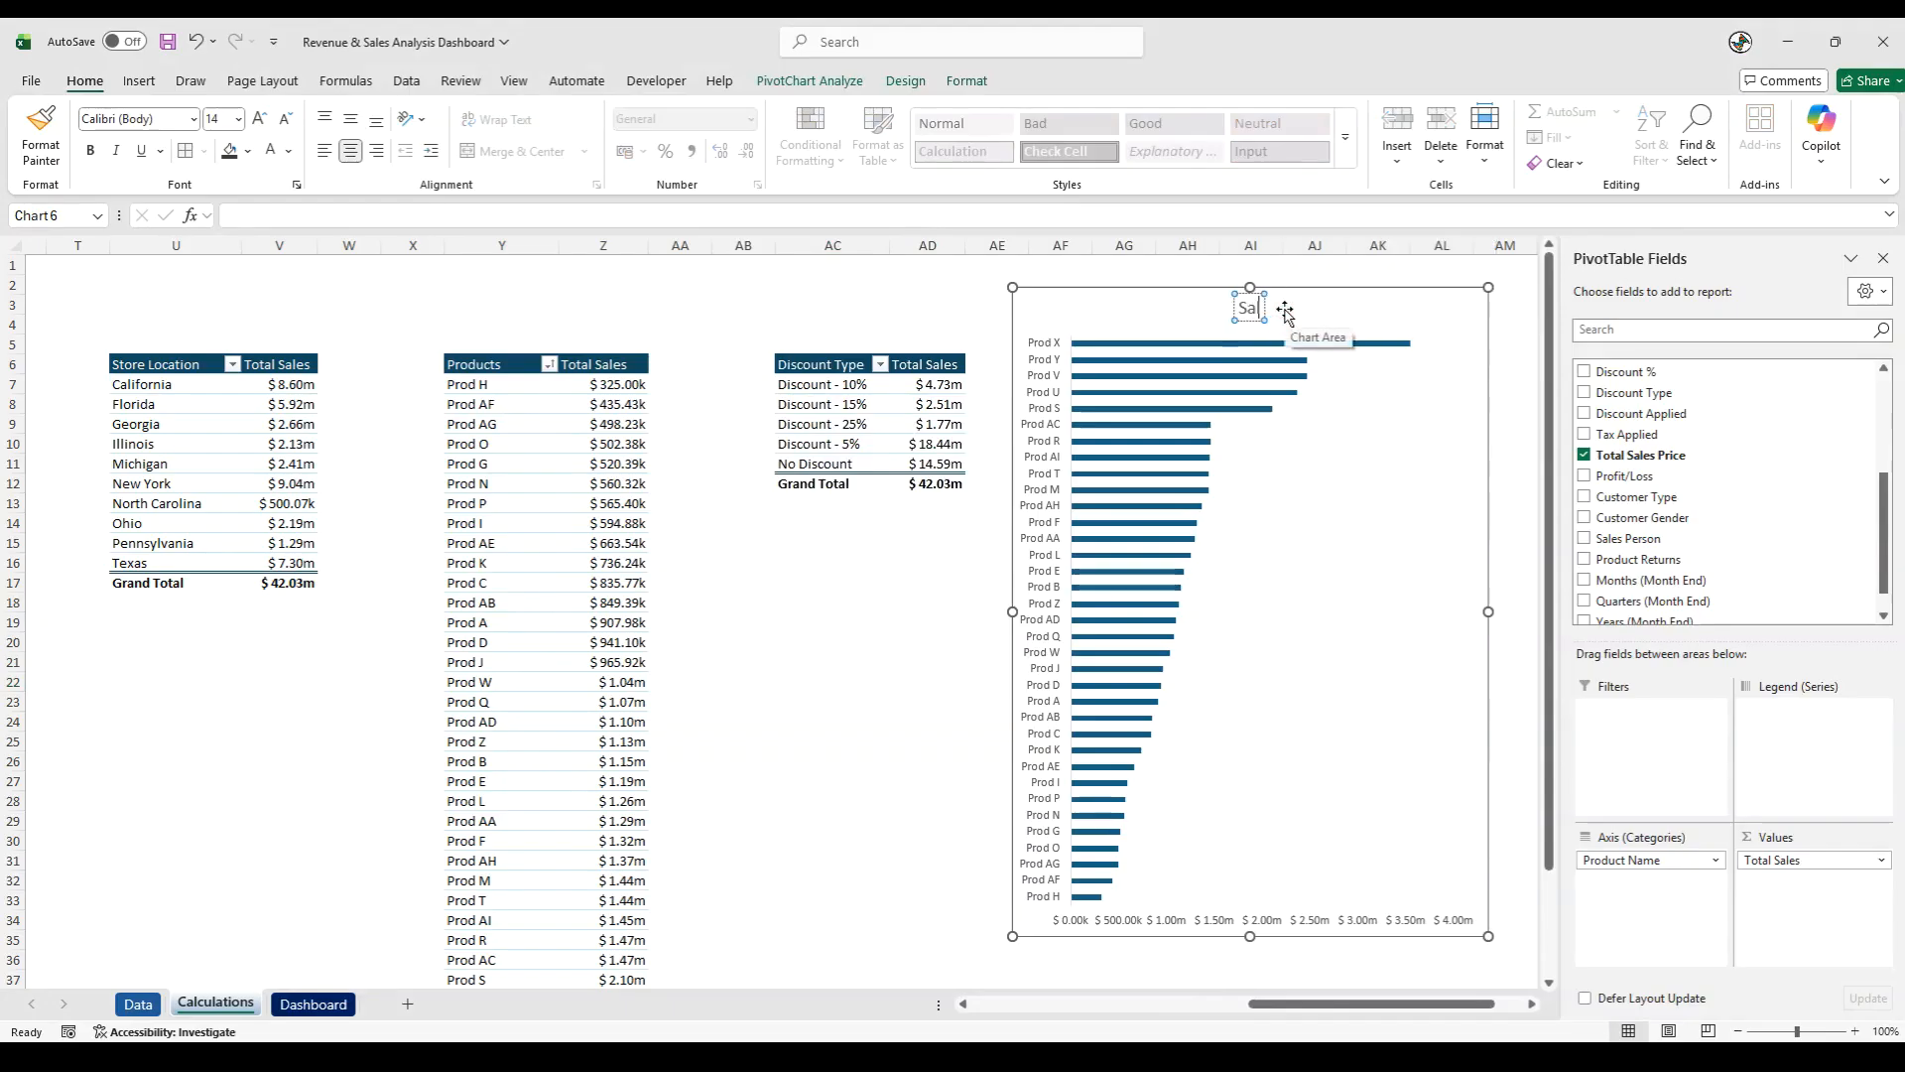
type(" - By Products")
left_click(909, 556)
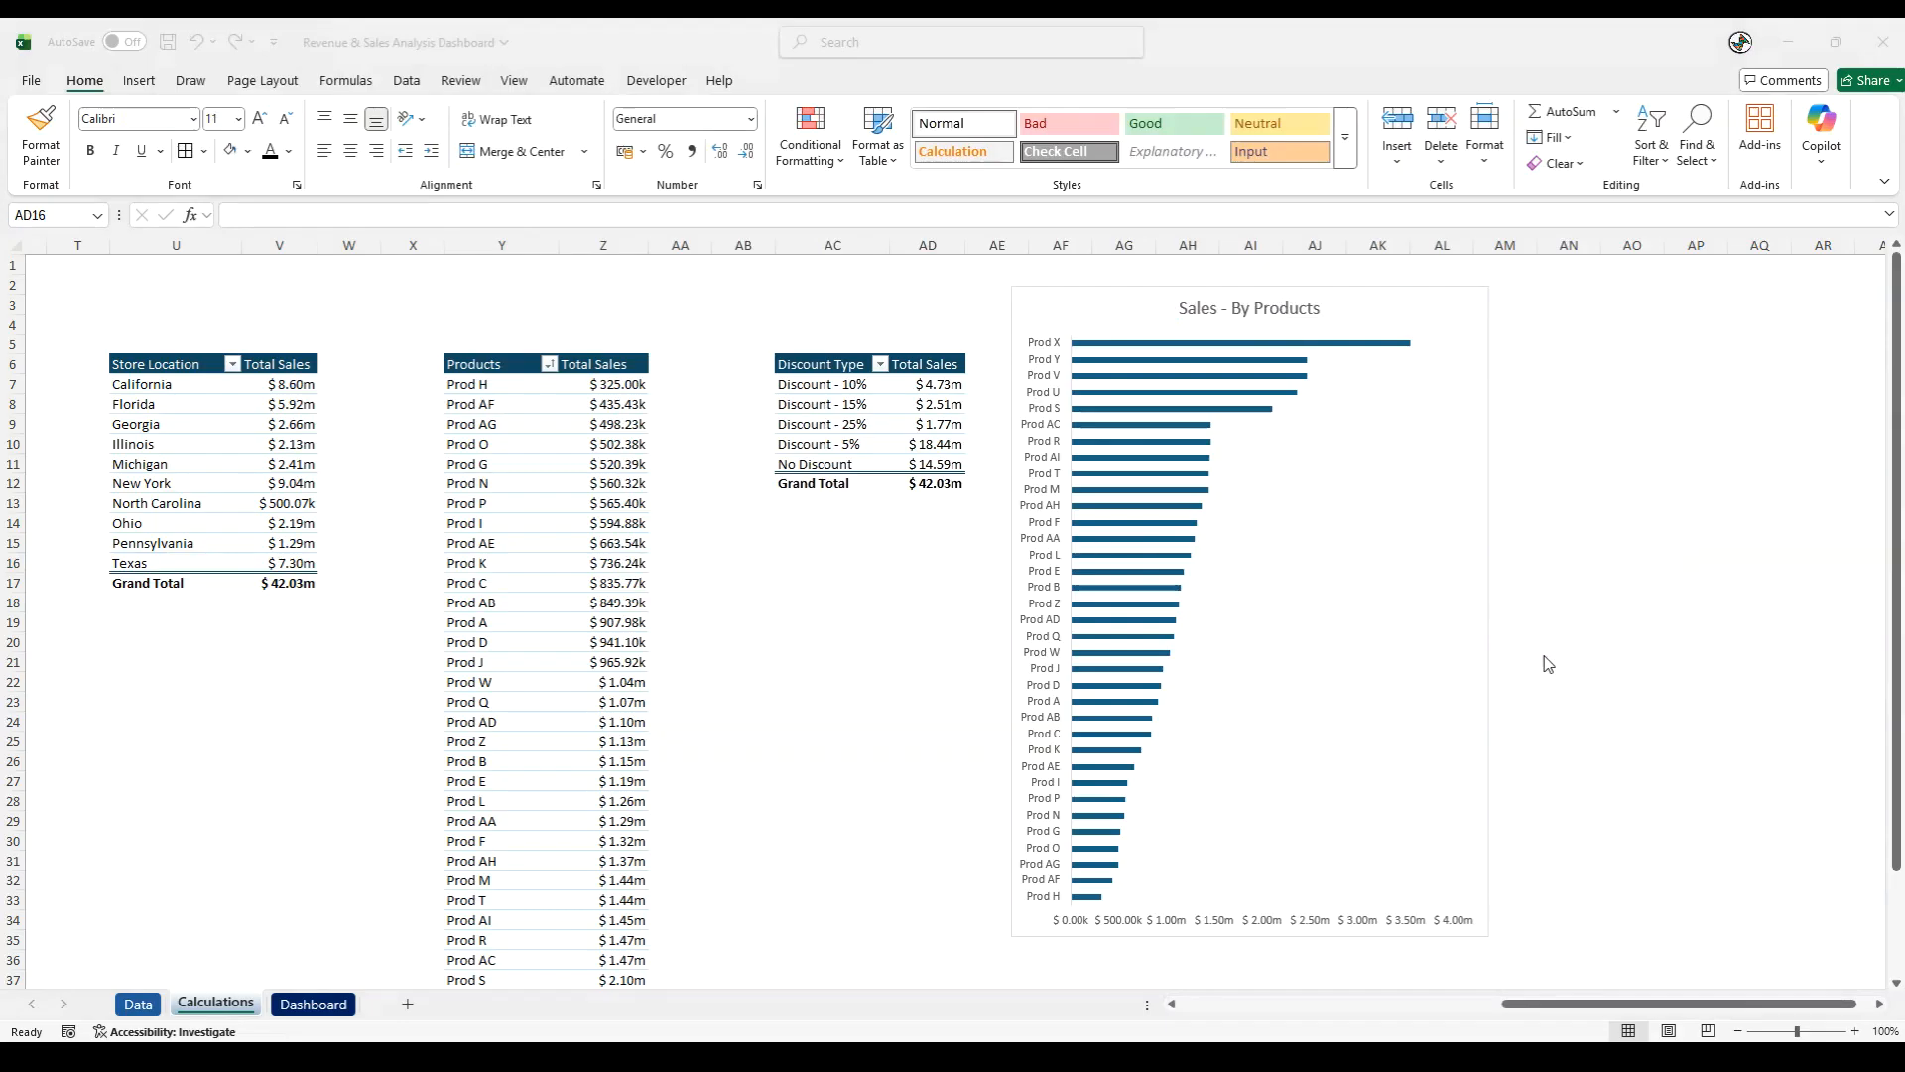
- Set the gap width of the chart's bar series to 50%
left_click(1174, 415)
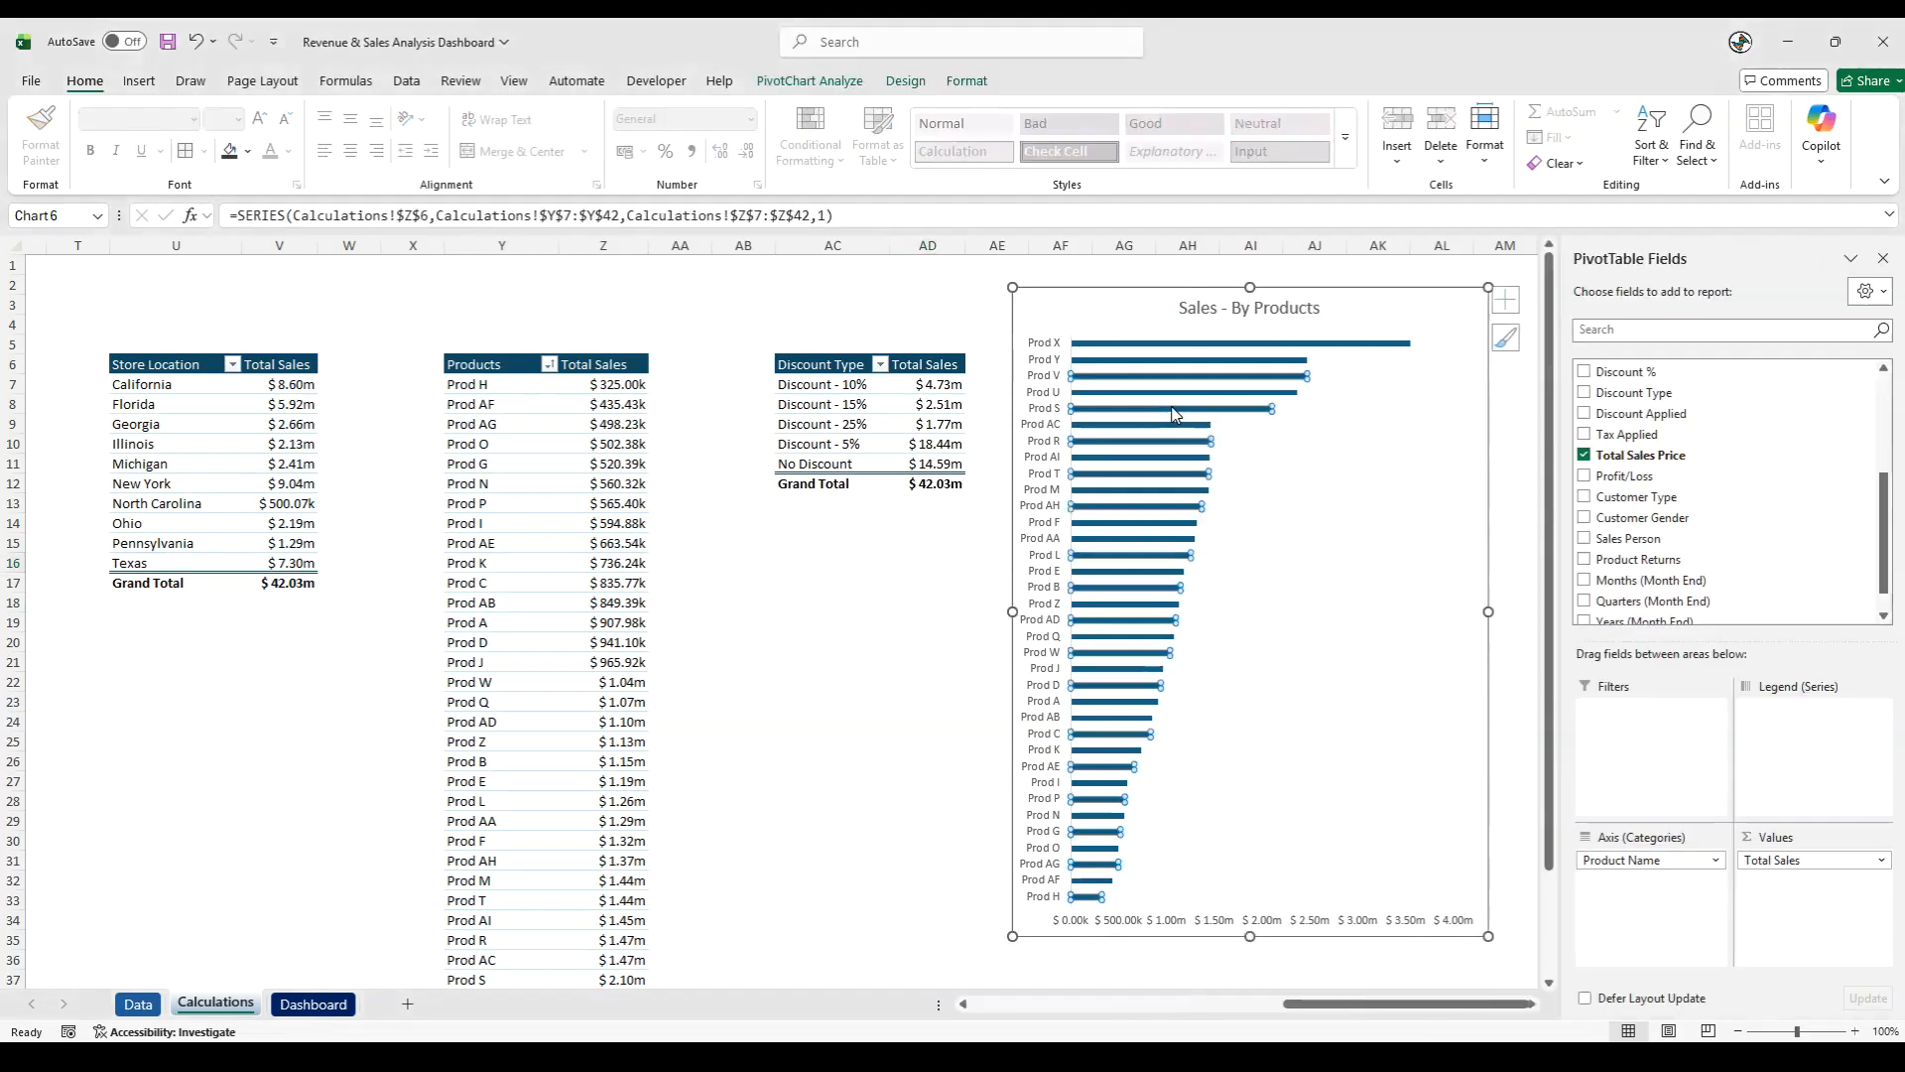
right_click(1174, 415)
left_click(1290, 685)
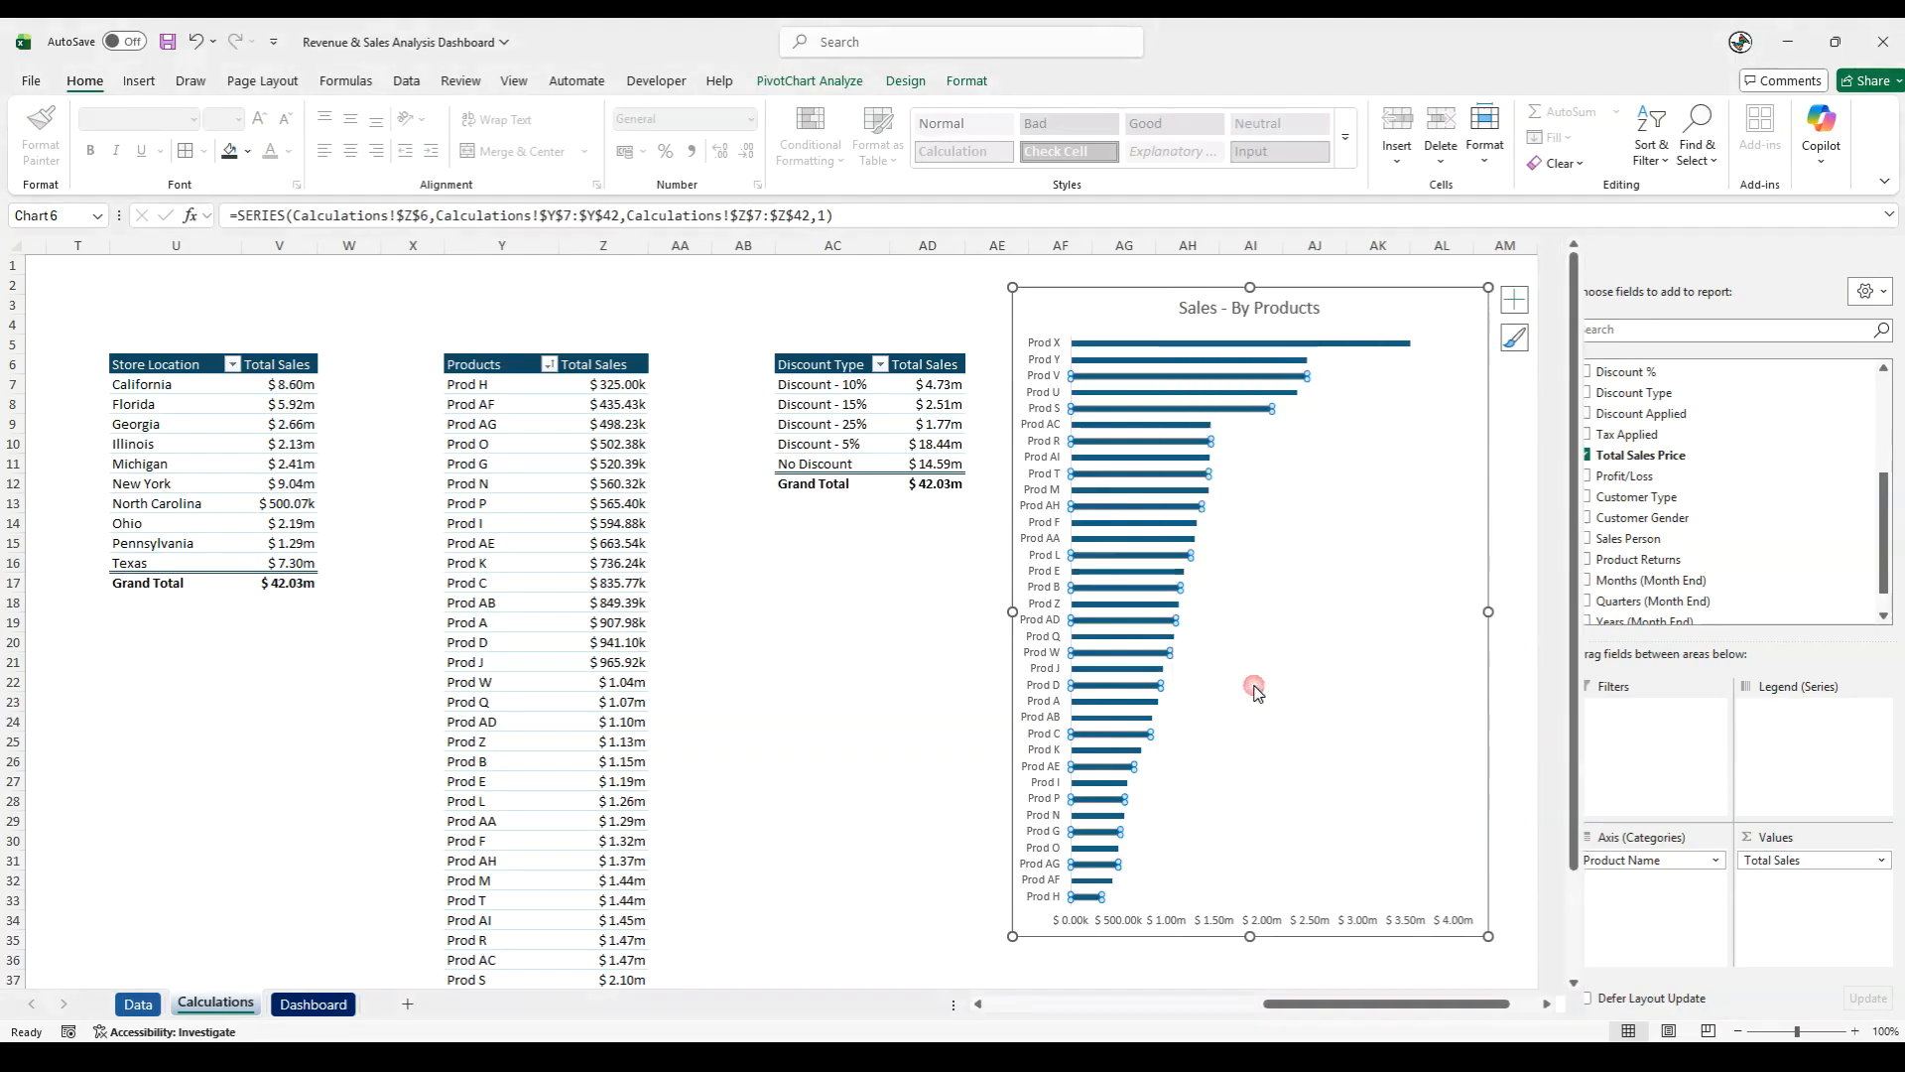
left_click(1724, 514)
type("50")
key("Return")
key("Escape")
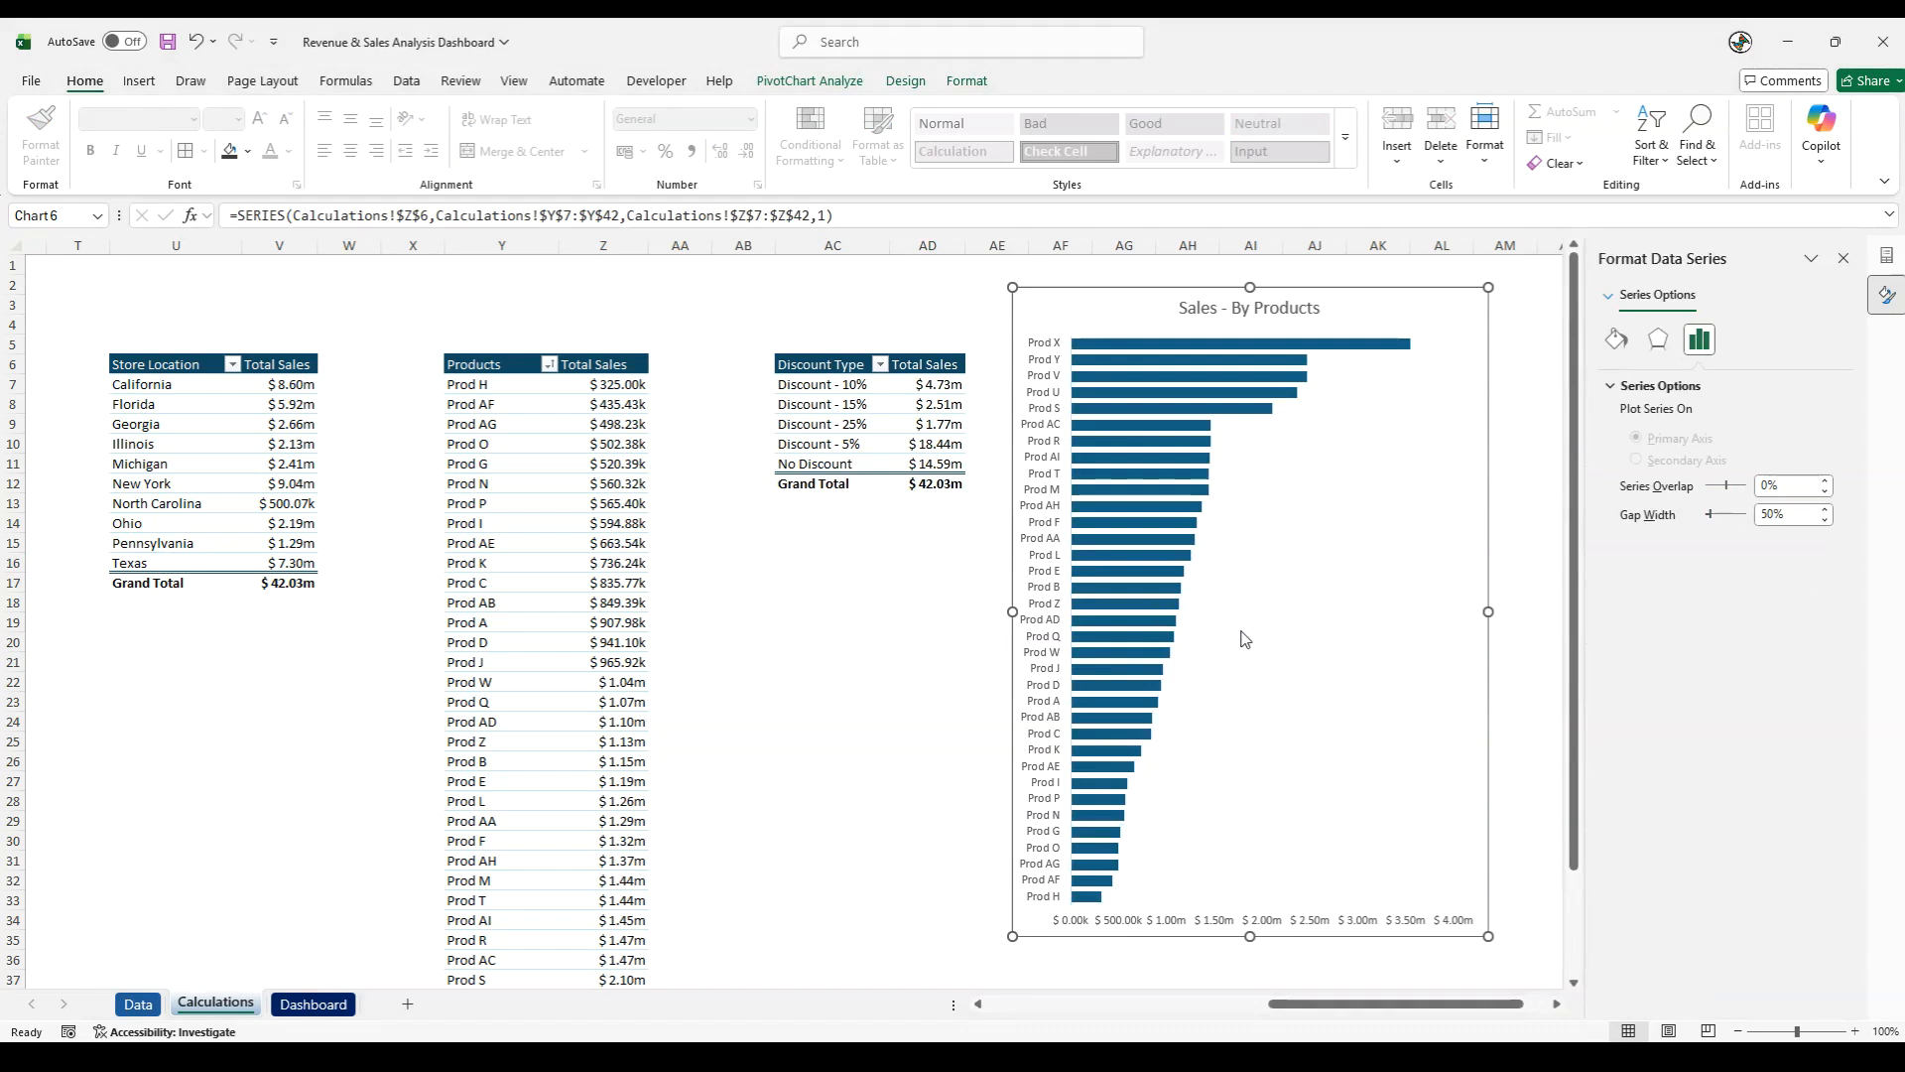
- Fill the bars of the Sales - By Products chart with the dashboard's pink
left_click(1141, 605)
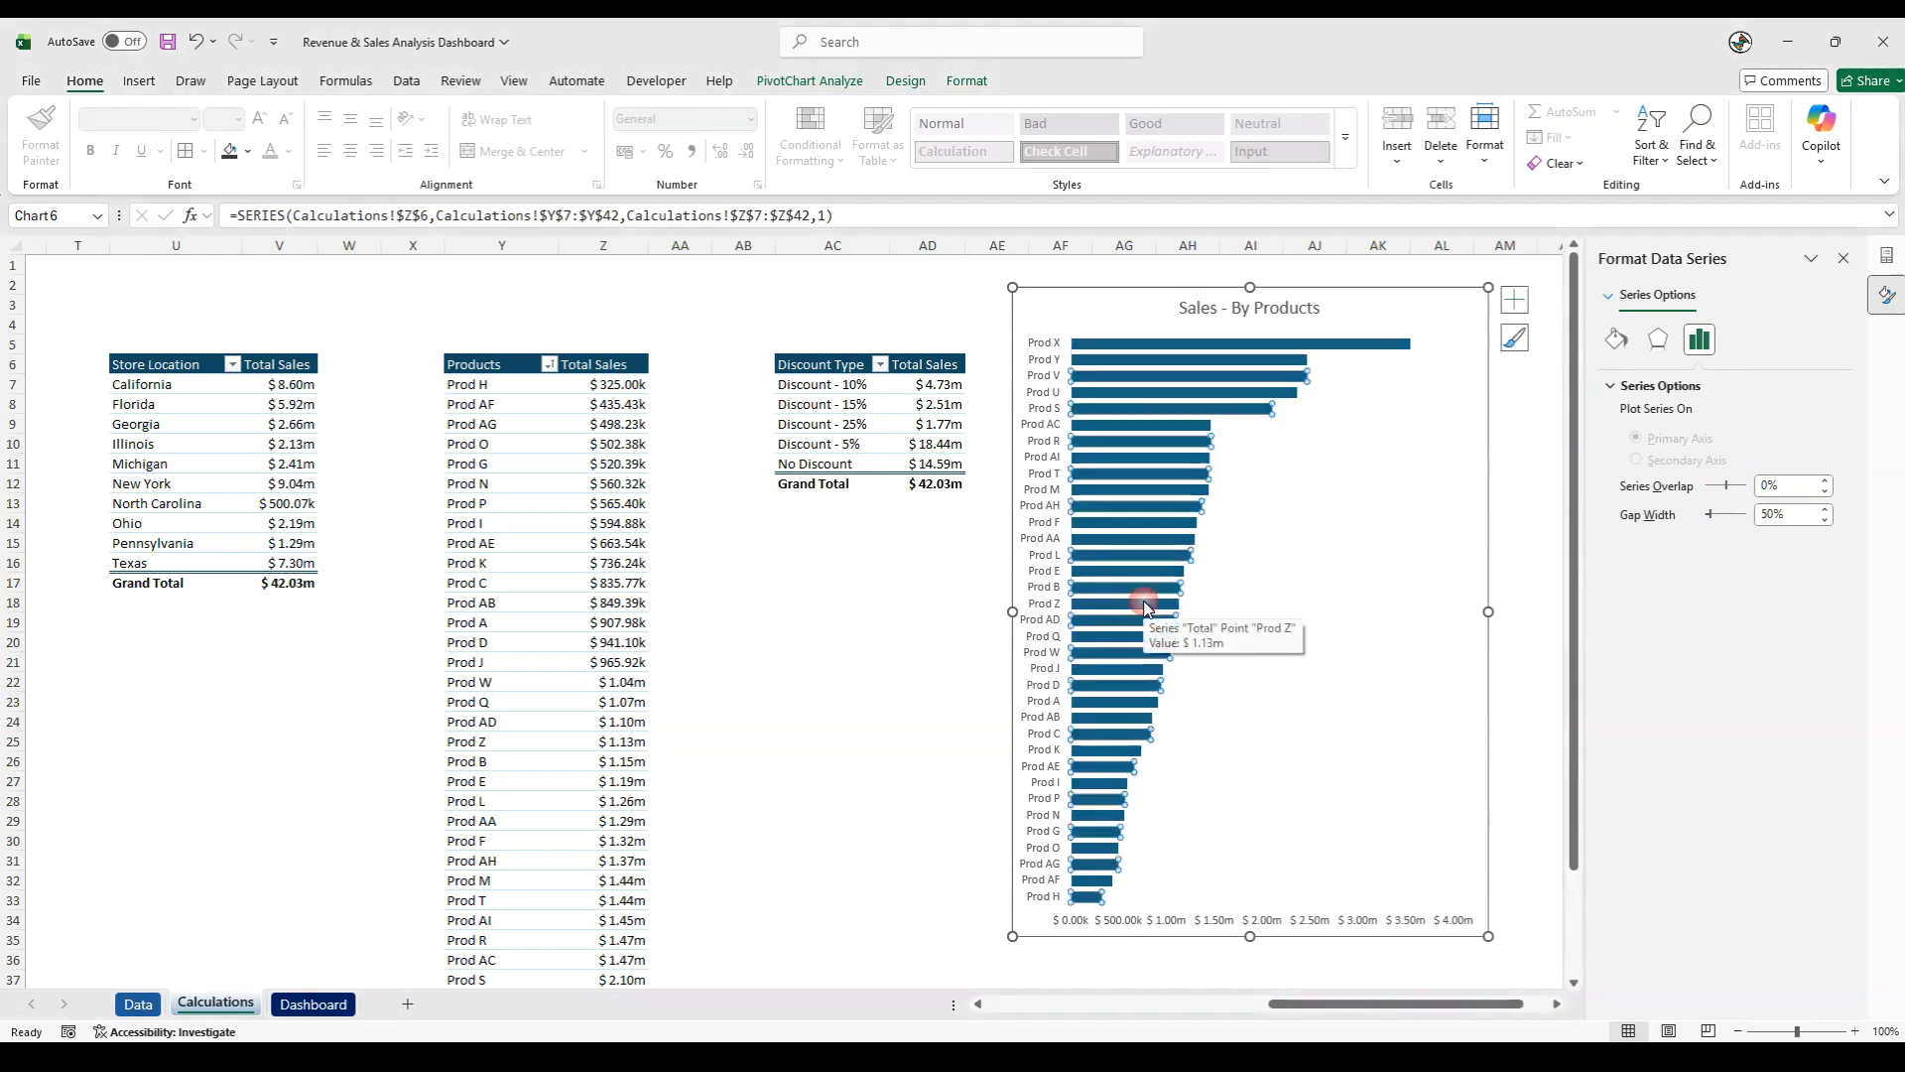
left_click(247, 151)
left_click(234, 551)
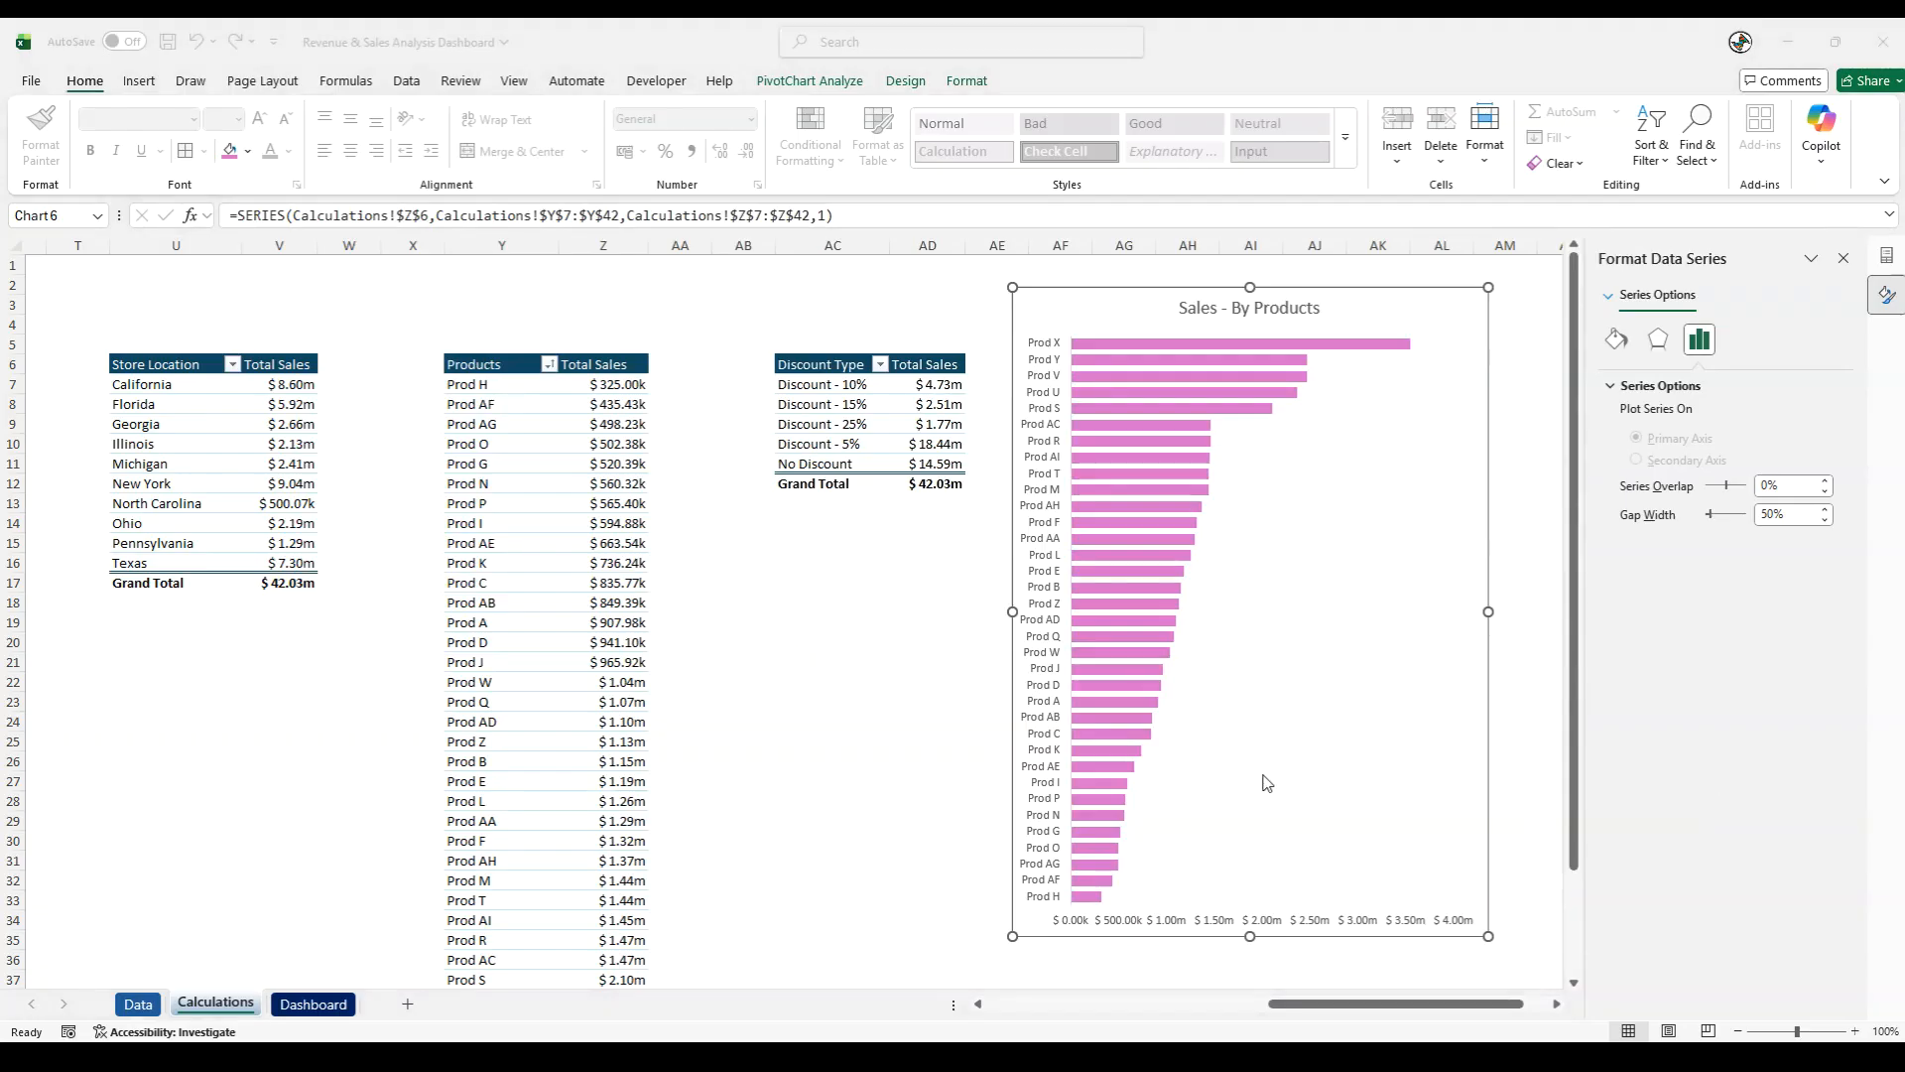
- Give the pink bars a near-black outline and an outer shadow effect
left_click(1119, 718)
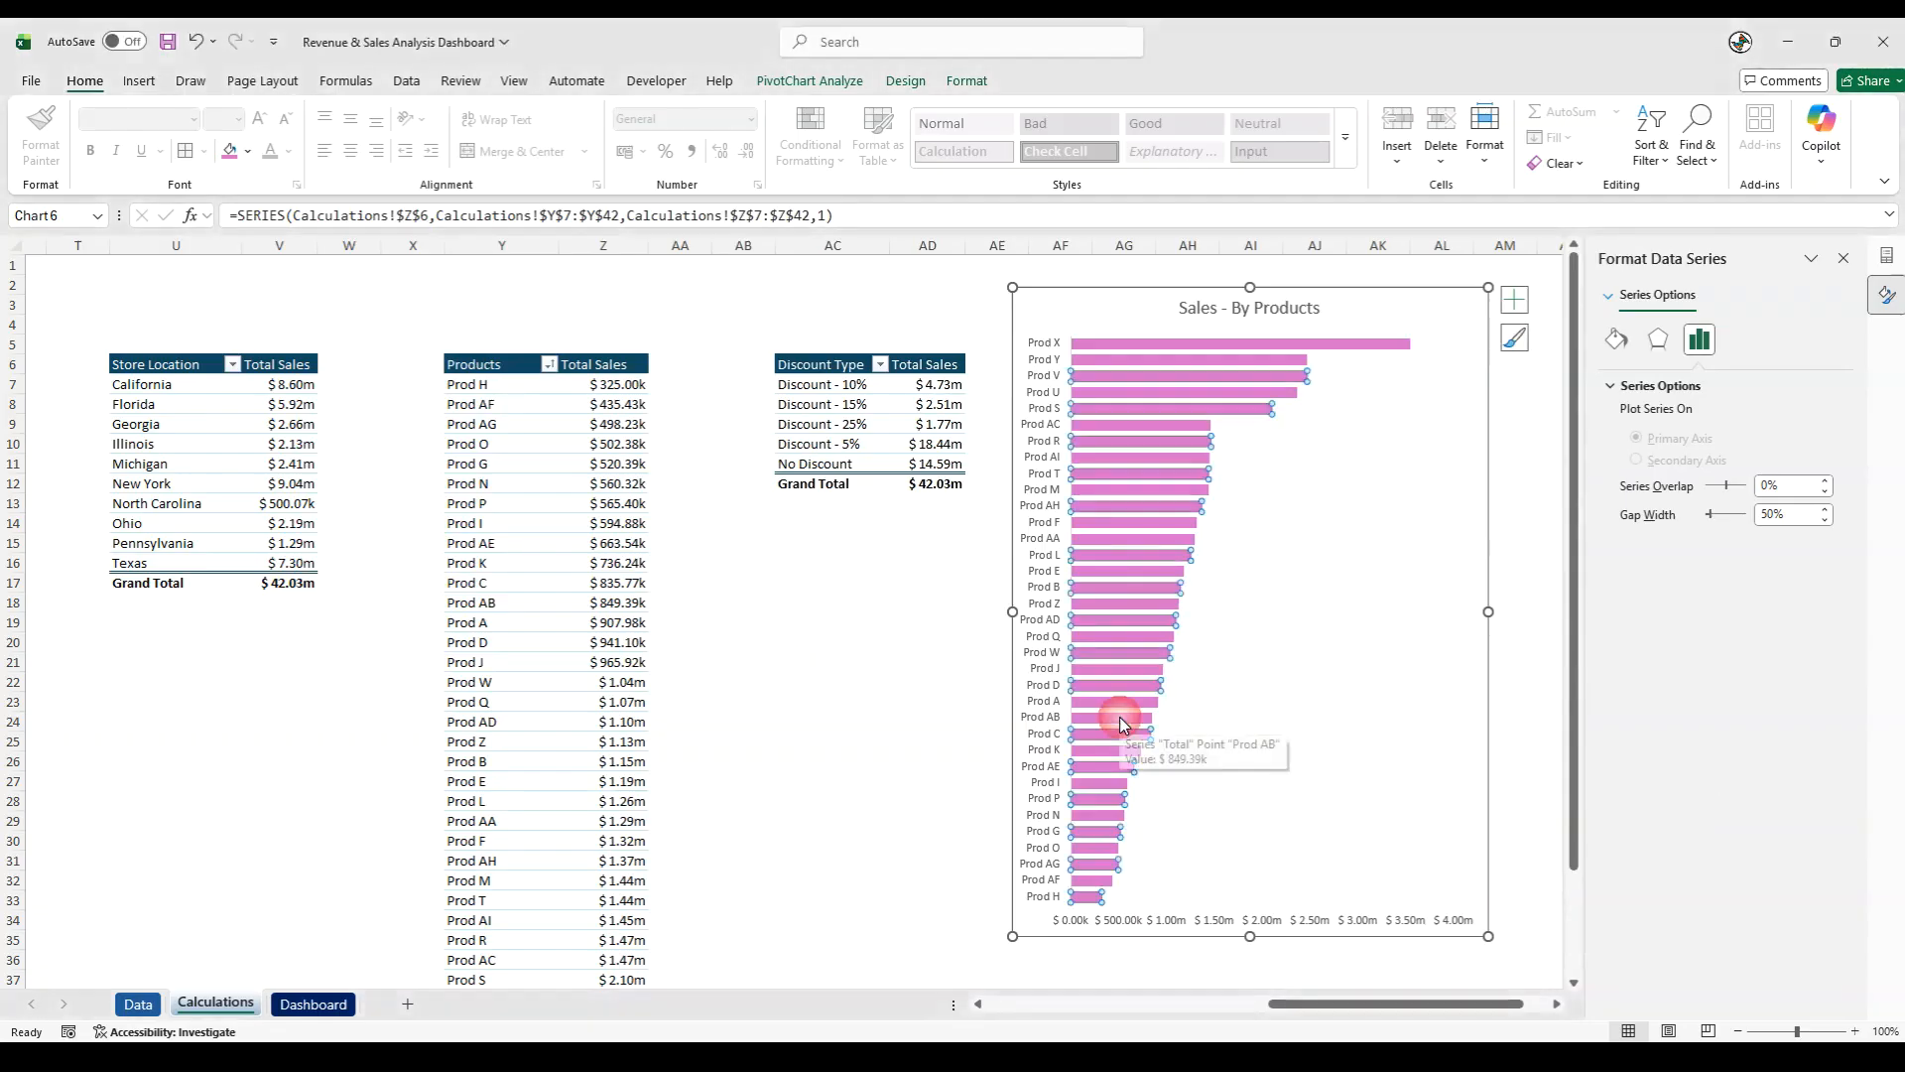
left_click(942, 86)
left_click(827, 137)
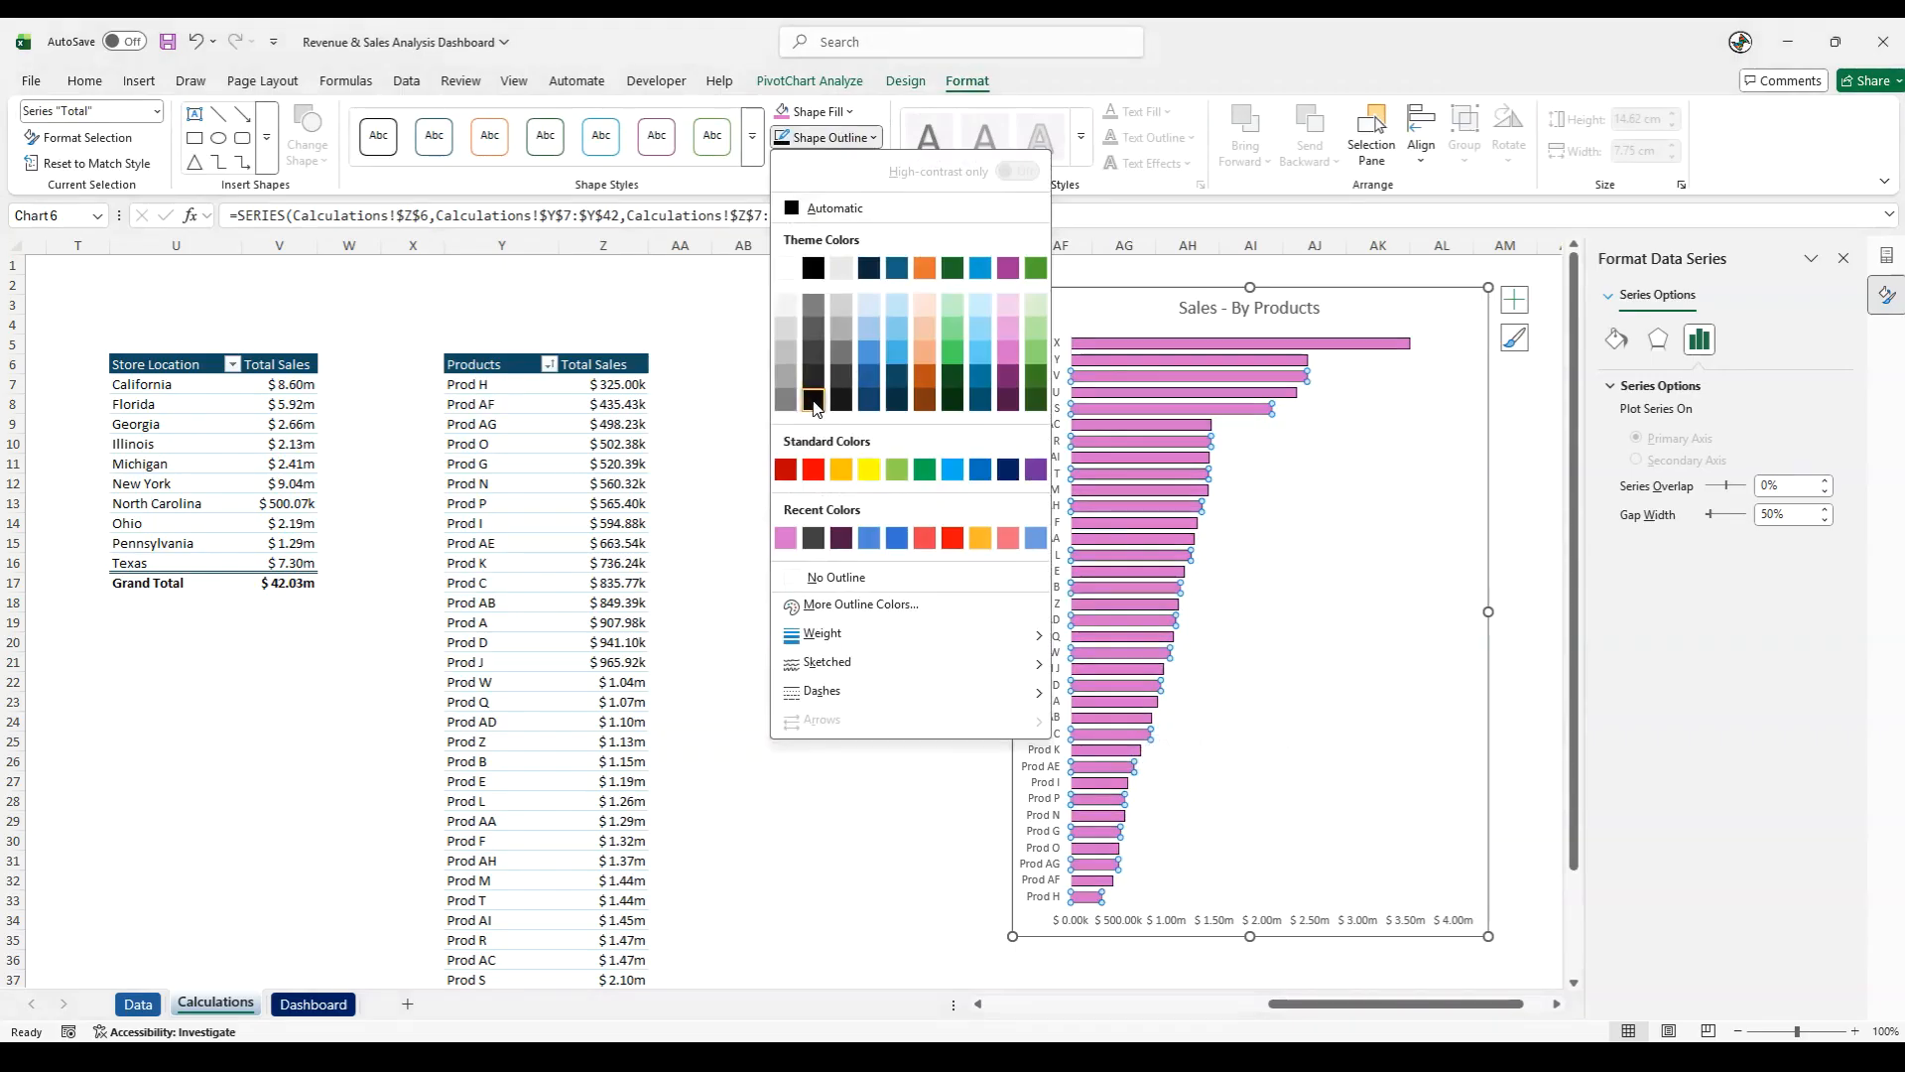
left_click(819, 392)
left_click(827, 163)
mouse_move(846, 250)
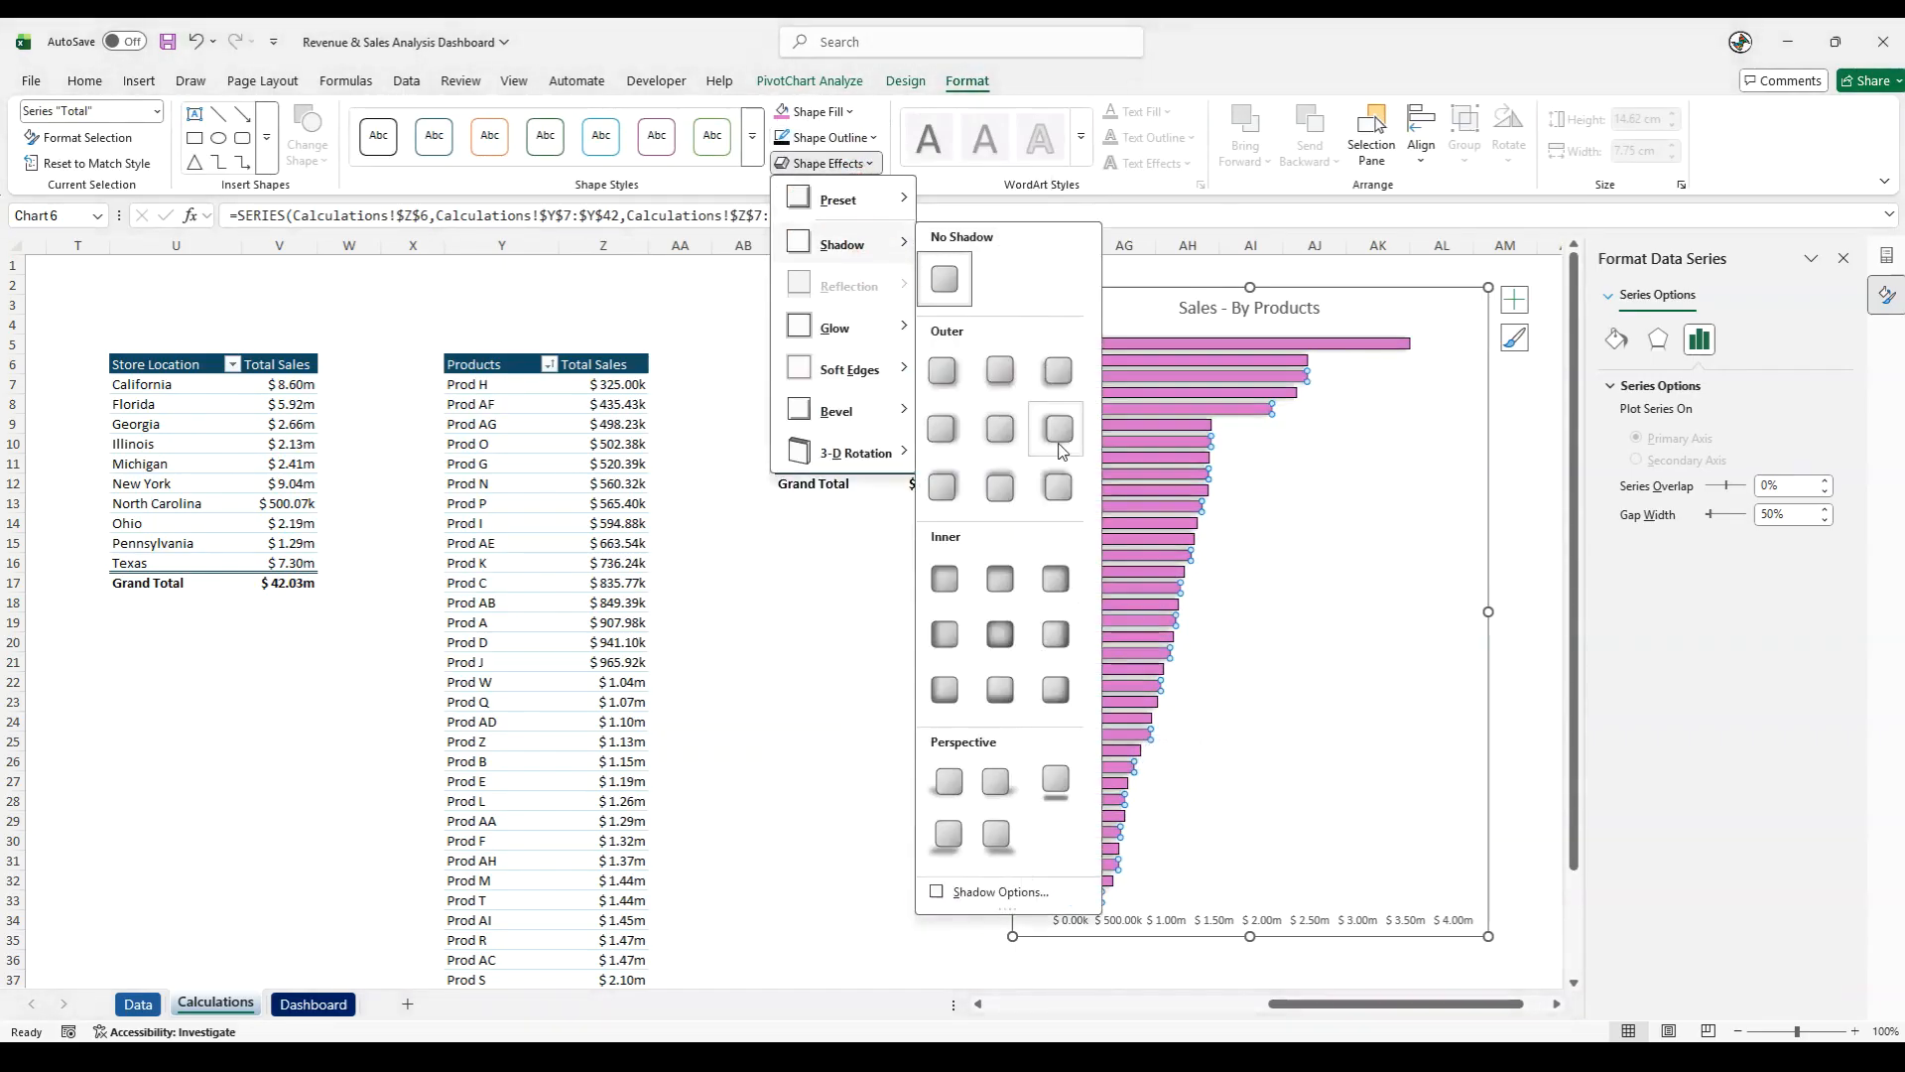
left_click(1055, 374)
- Set the major tick marks of the chart's vertical category axis to Outside
right_click(1037, 523)
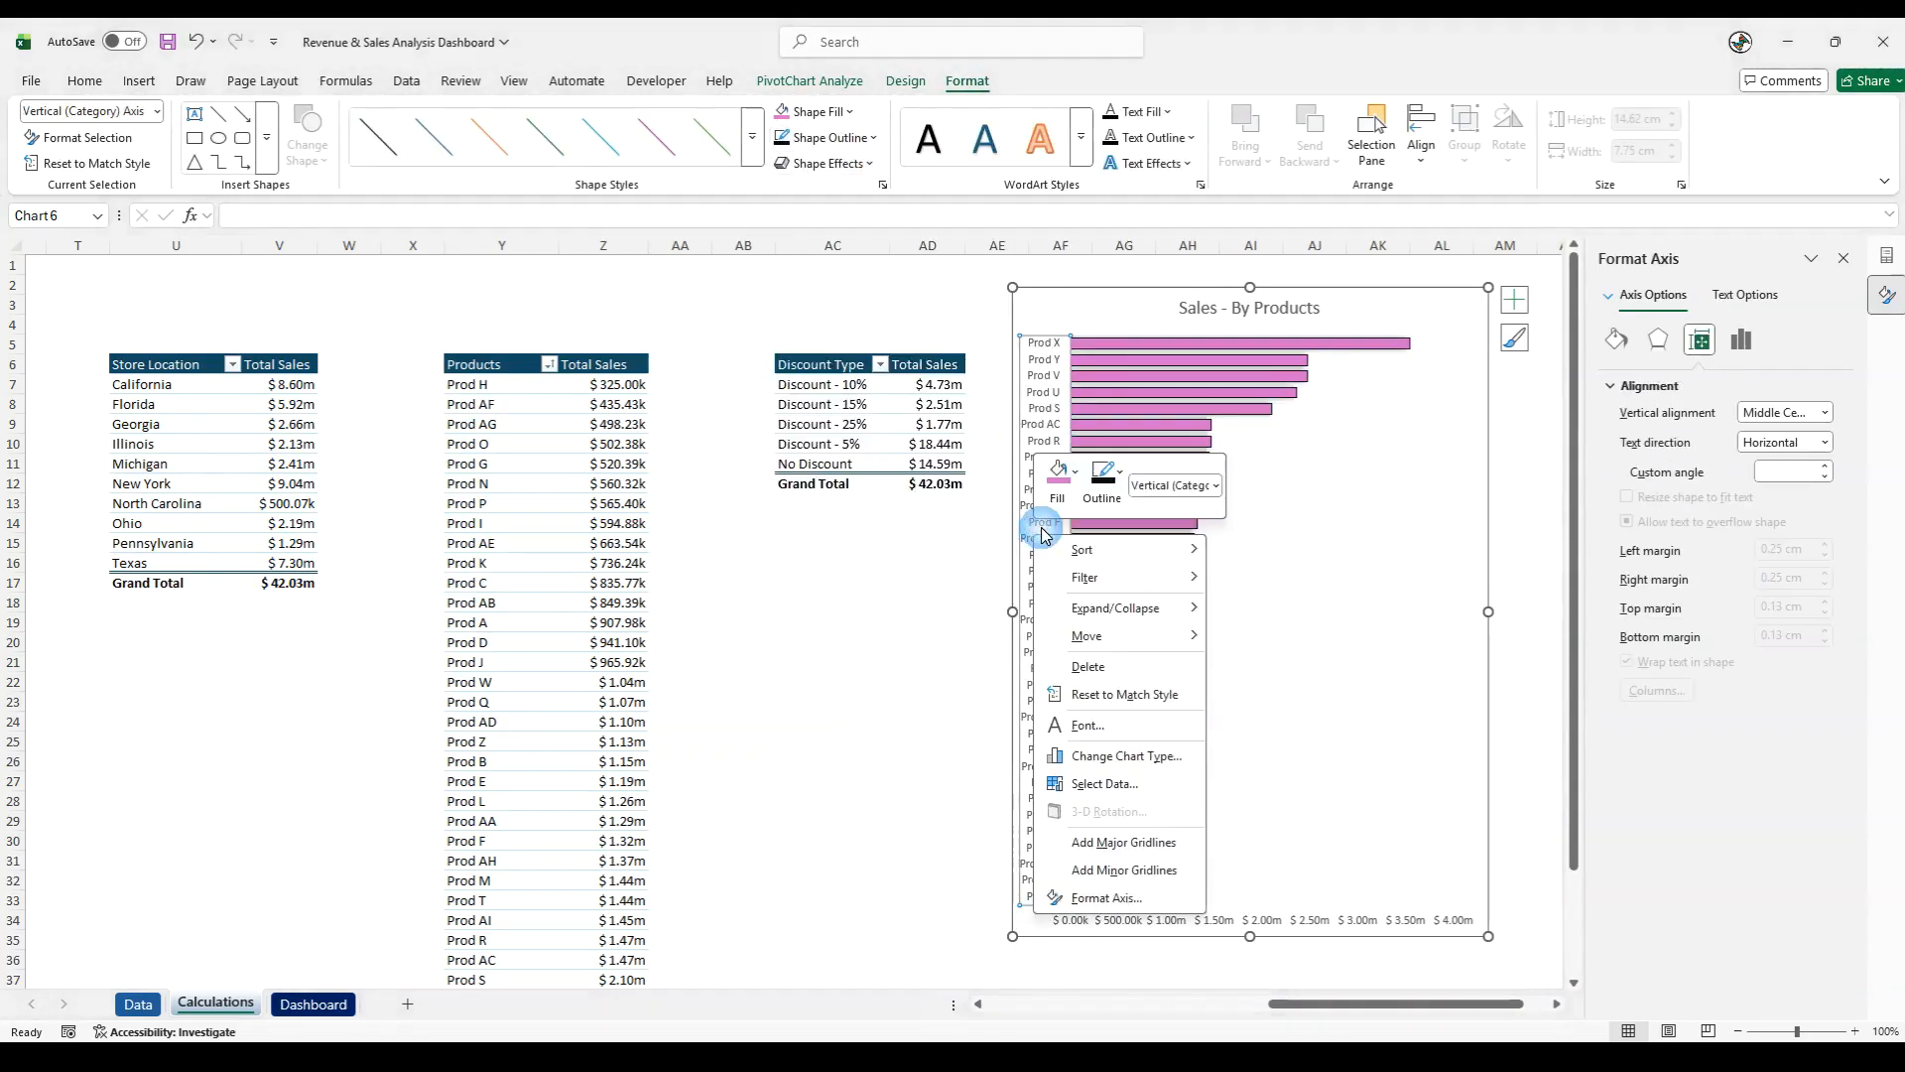
left_click(1126, 898)
left_click(1657, 716)
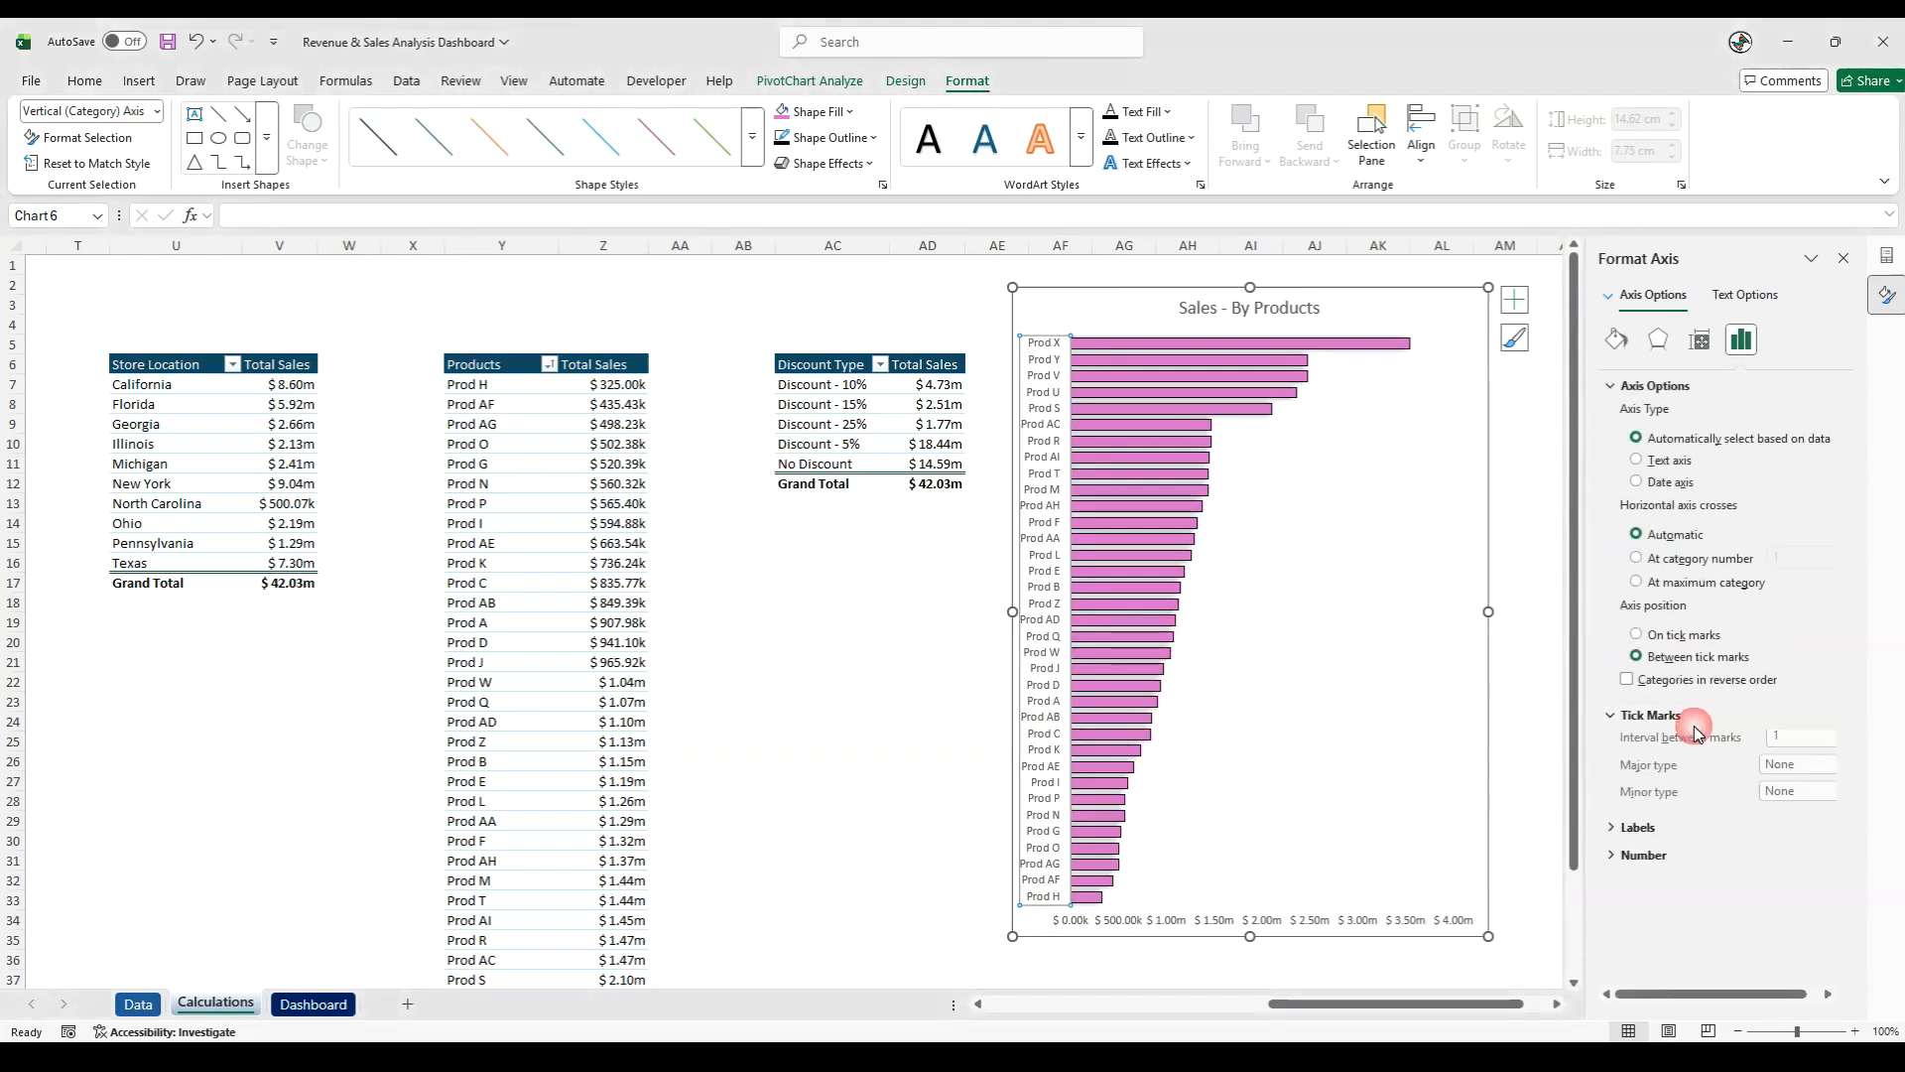
left_click(1803, 771)
left_click(1771, 834)
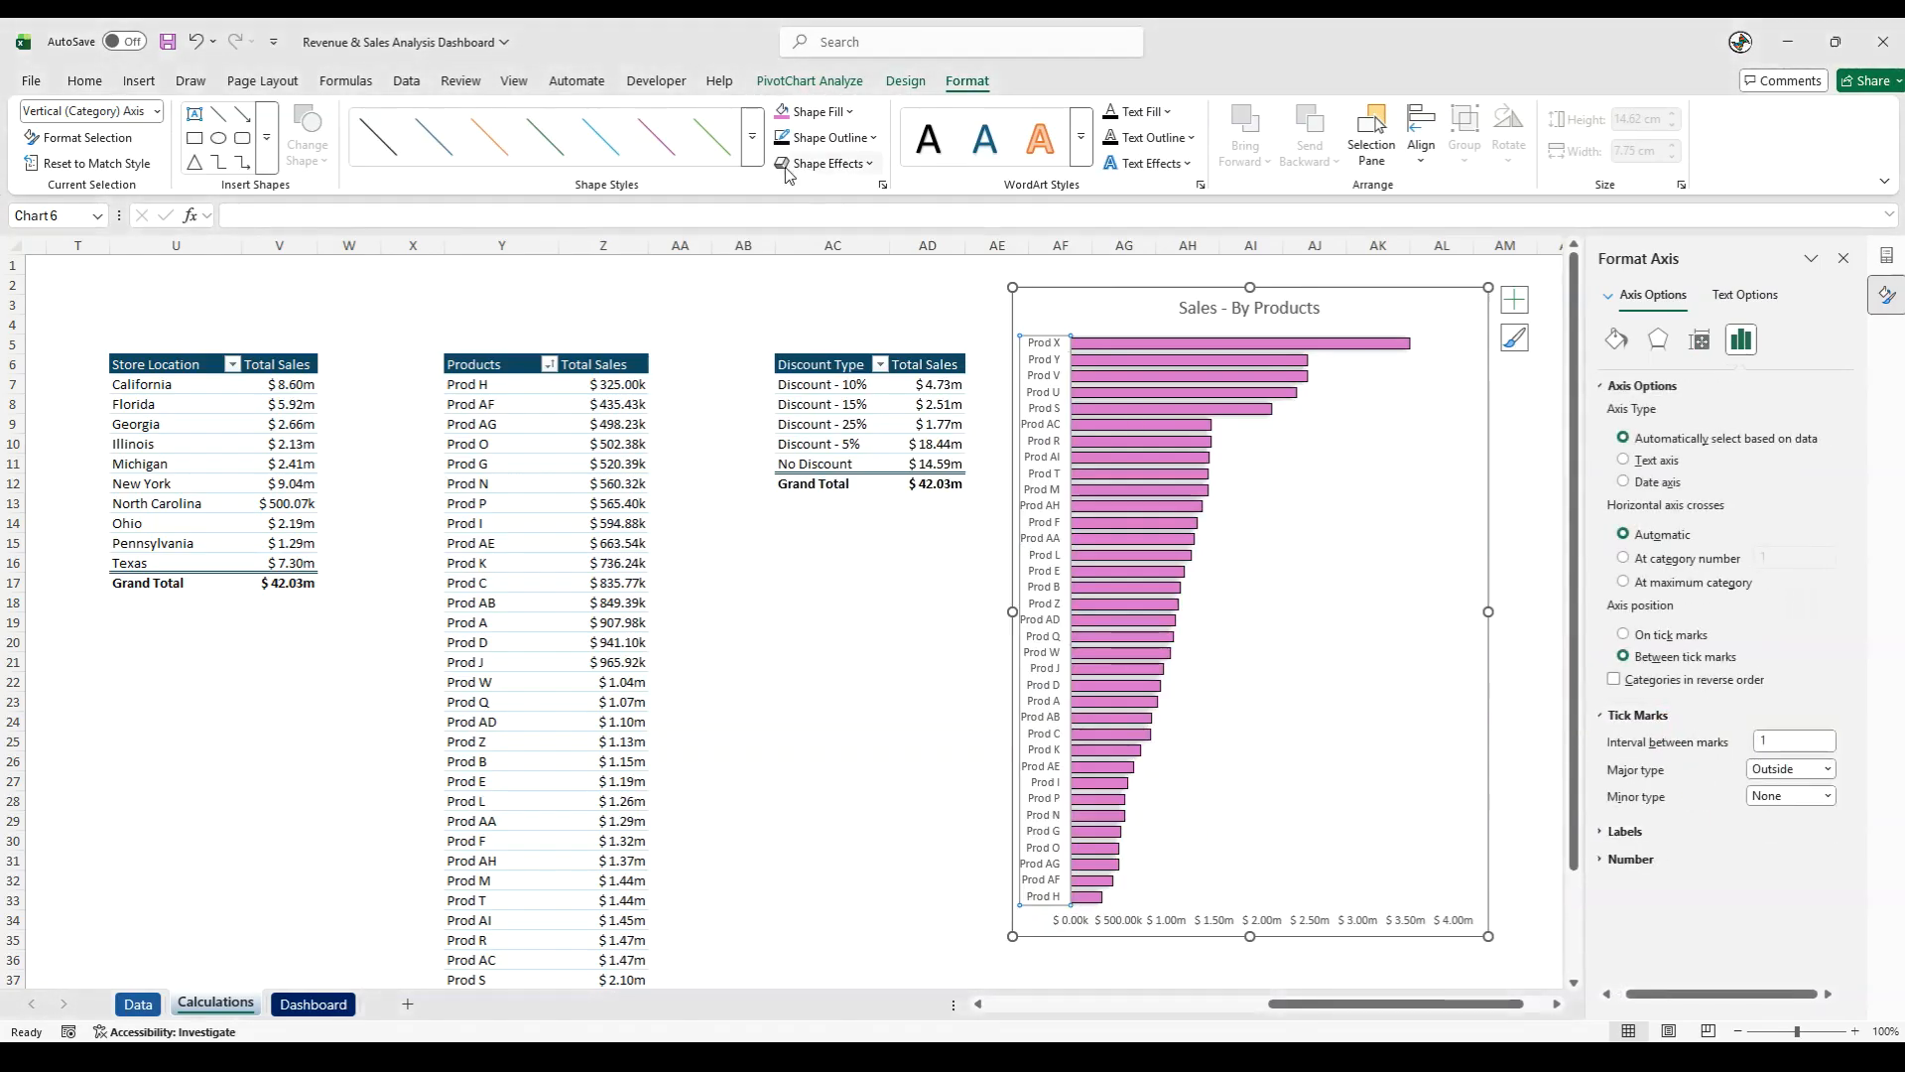
left_click(409, 663)
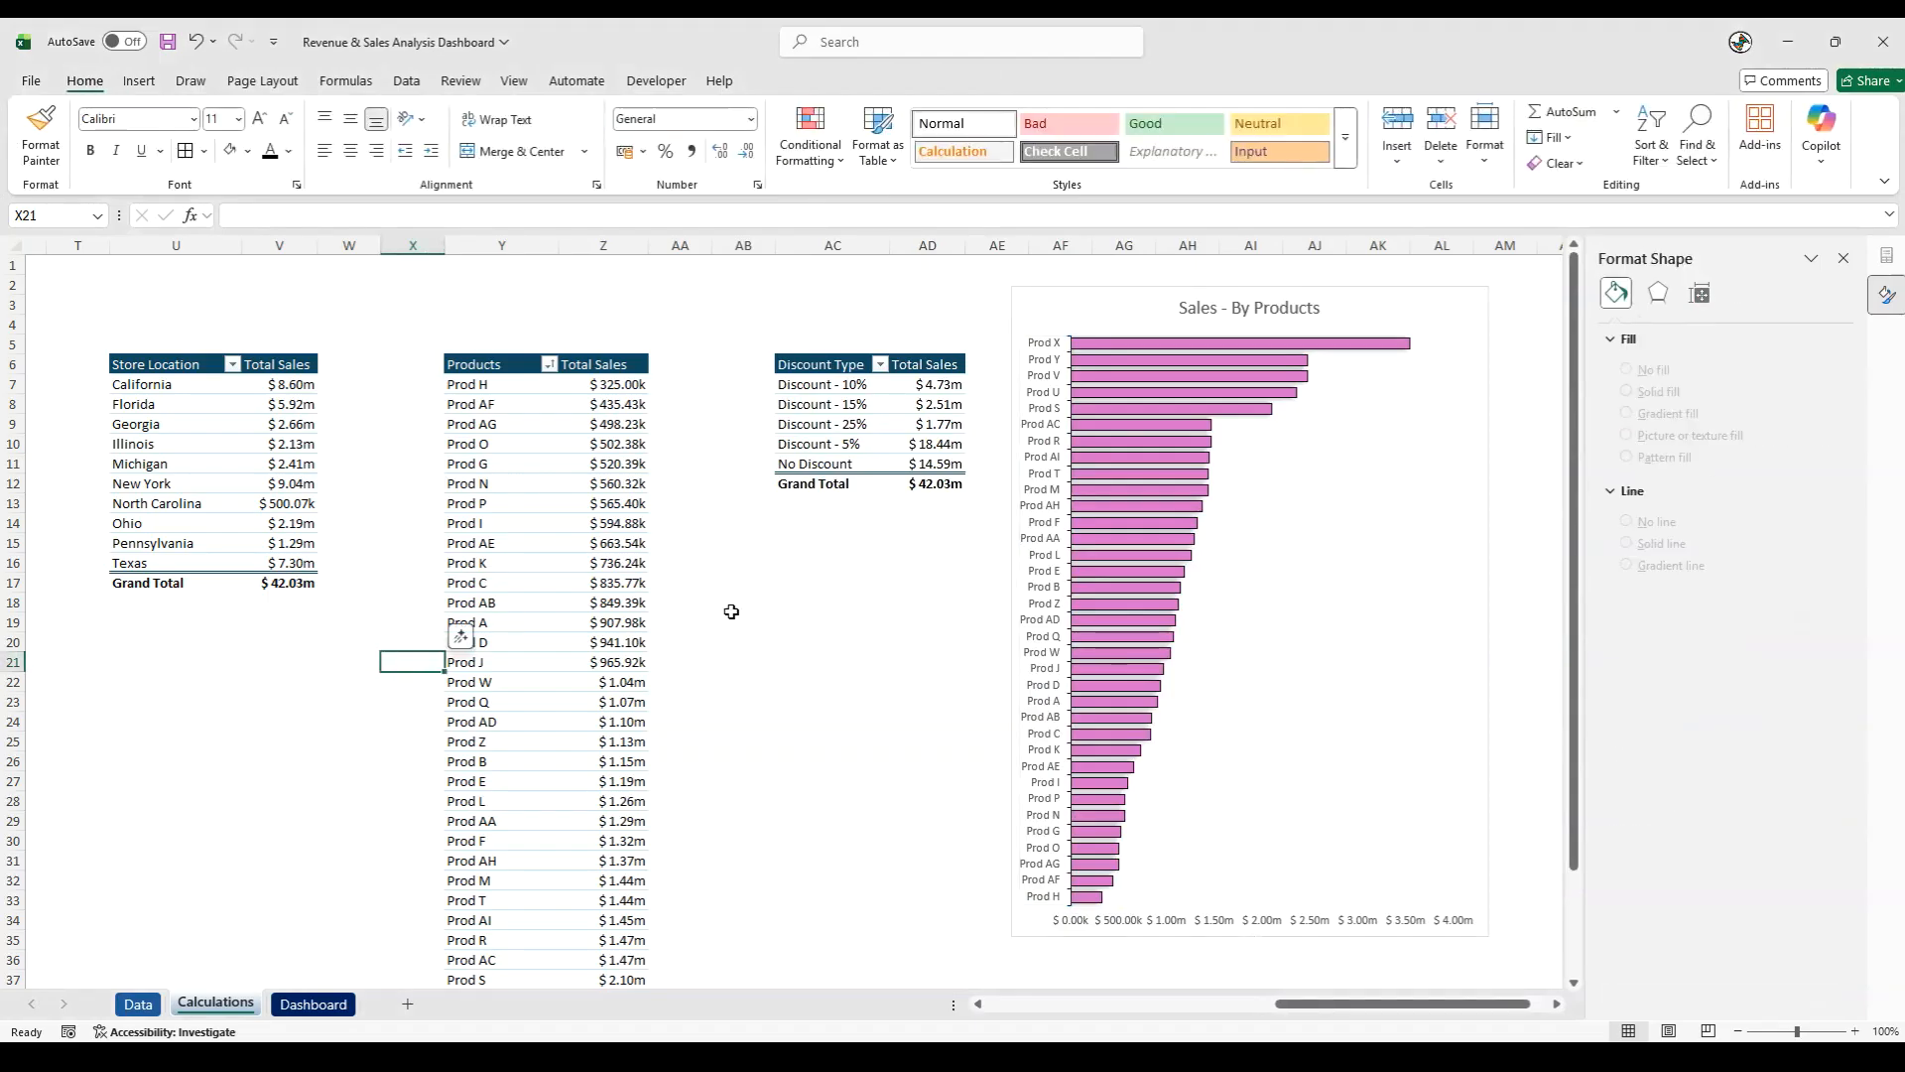
- Cut the Sales - By Products chart from the Calculations sheet and paste it into the Dashboard sheet
left_click(1061, 289)
key("ctrl+x")
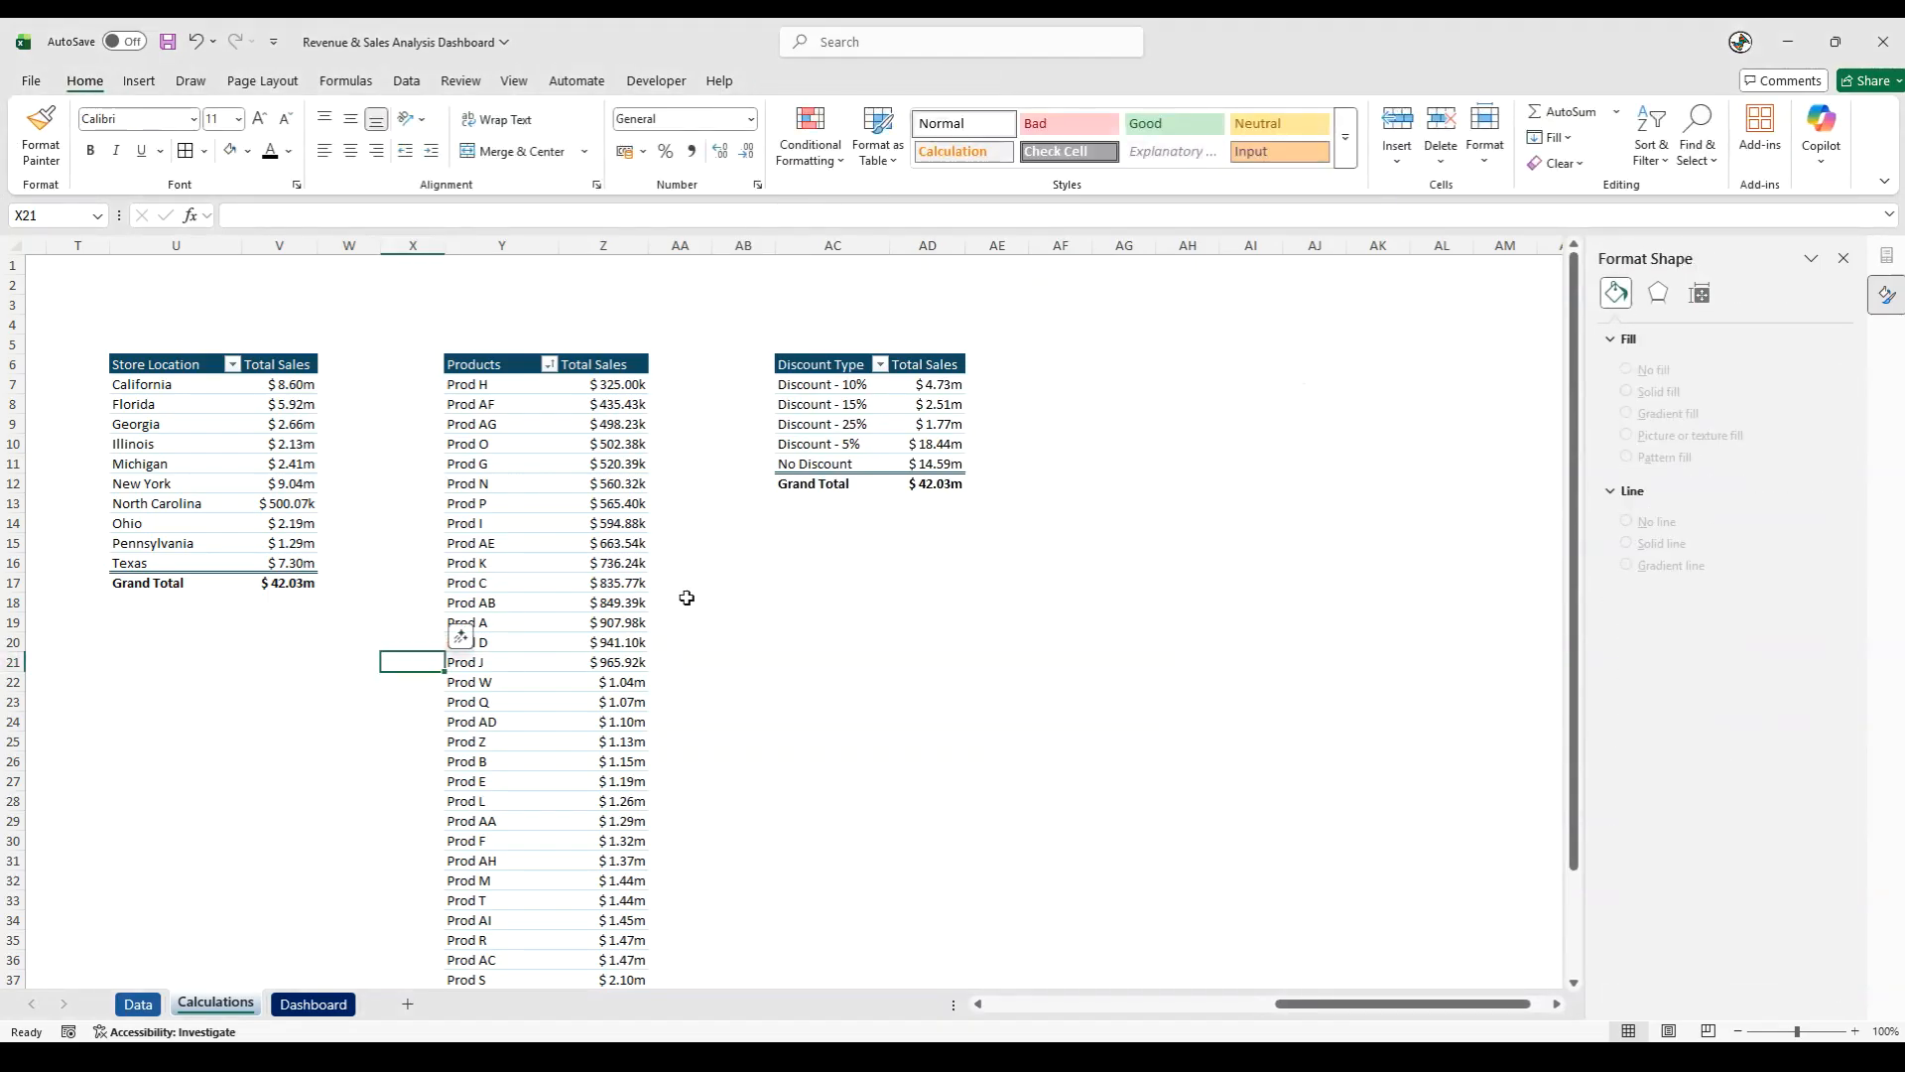
left_click(313, 1003)
left_click(39, 783)
key("ctrl+v")
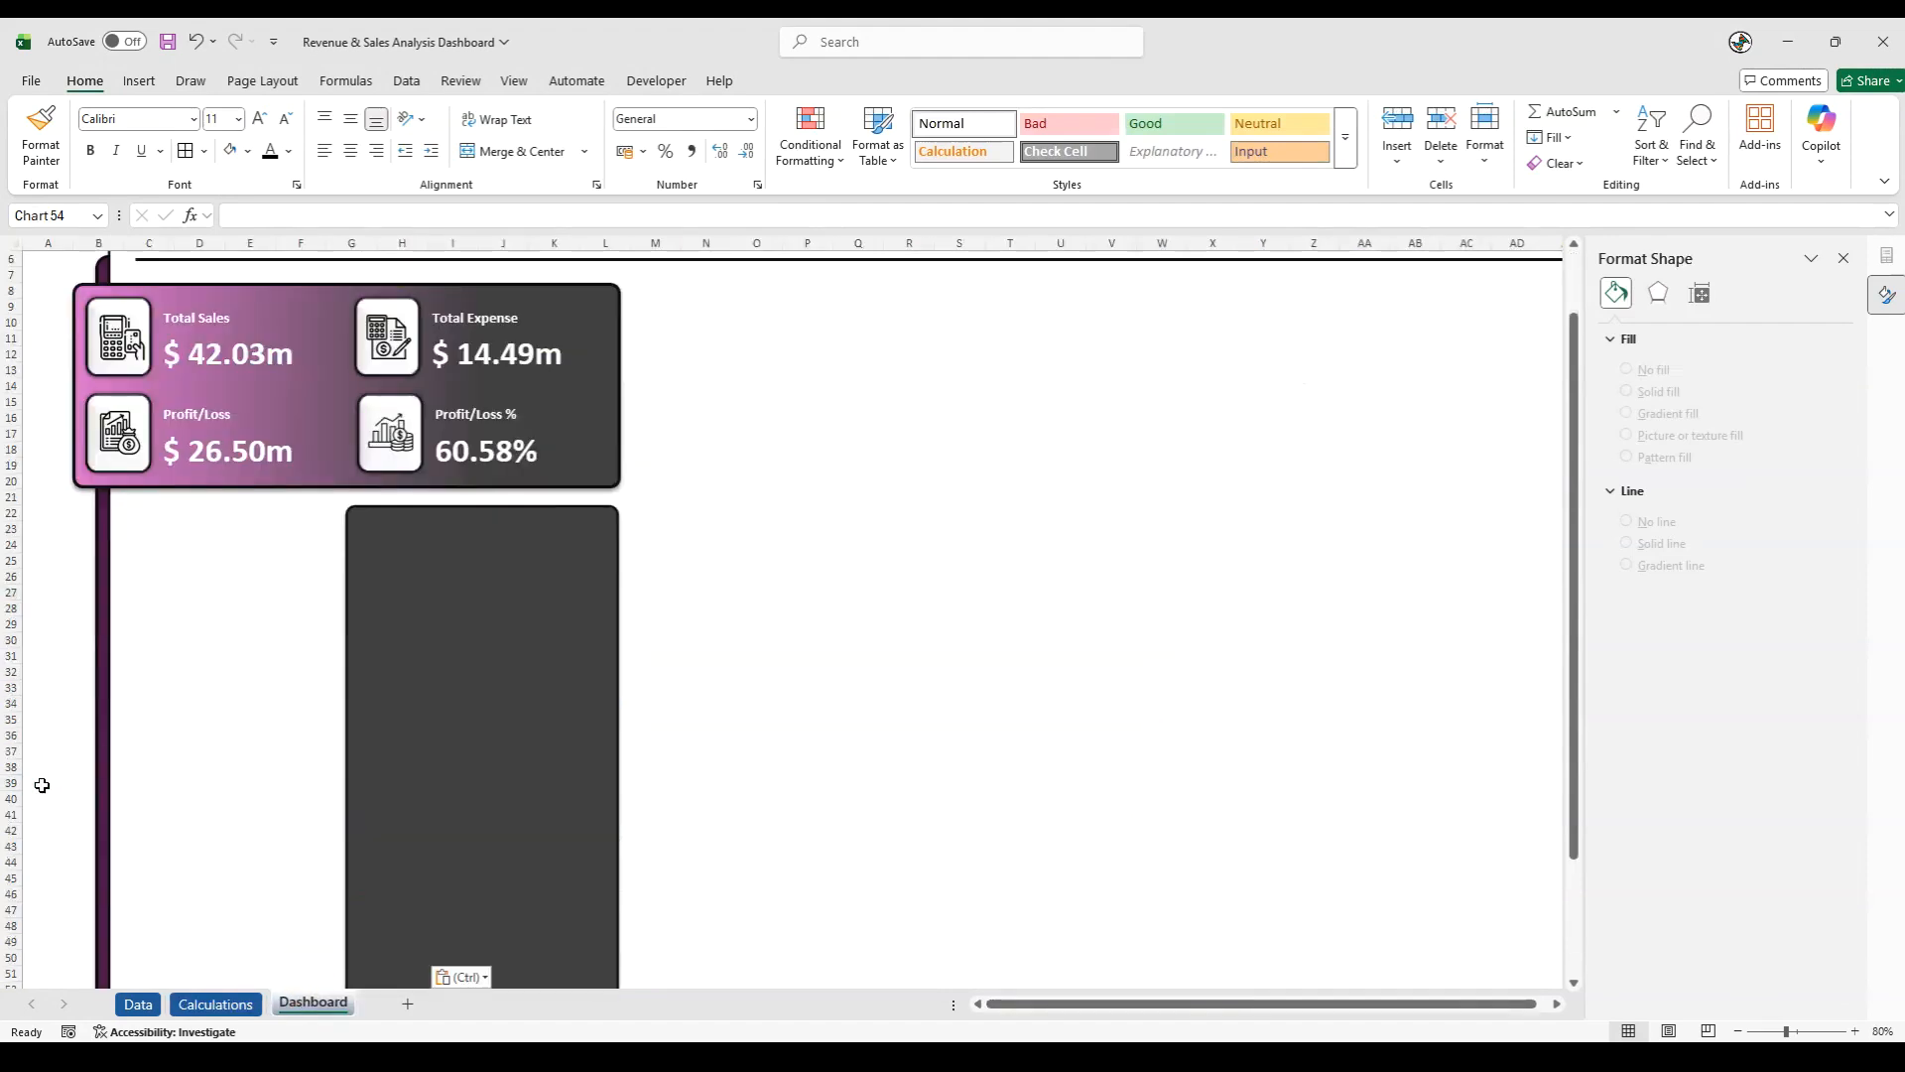
- Move the Sales - By Products chart onto the dark grey rectangle and resize its width and height to fit just inside
left_click_drag(84, 780, 432, 536)
scroll(432, 536, "down", 6)
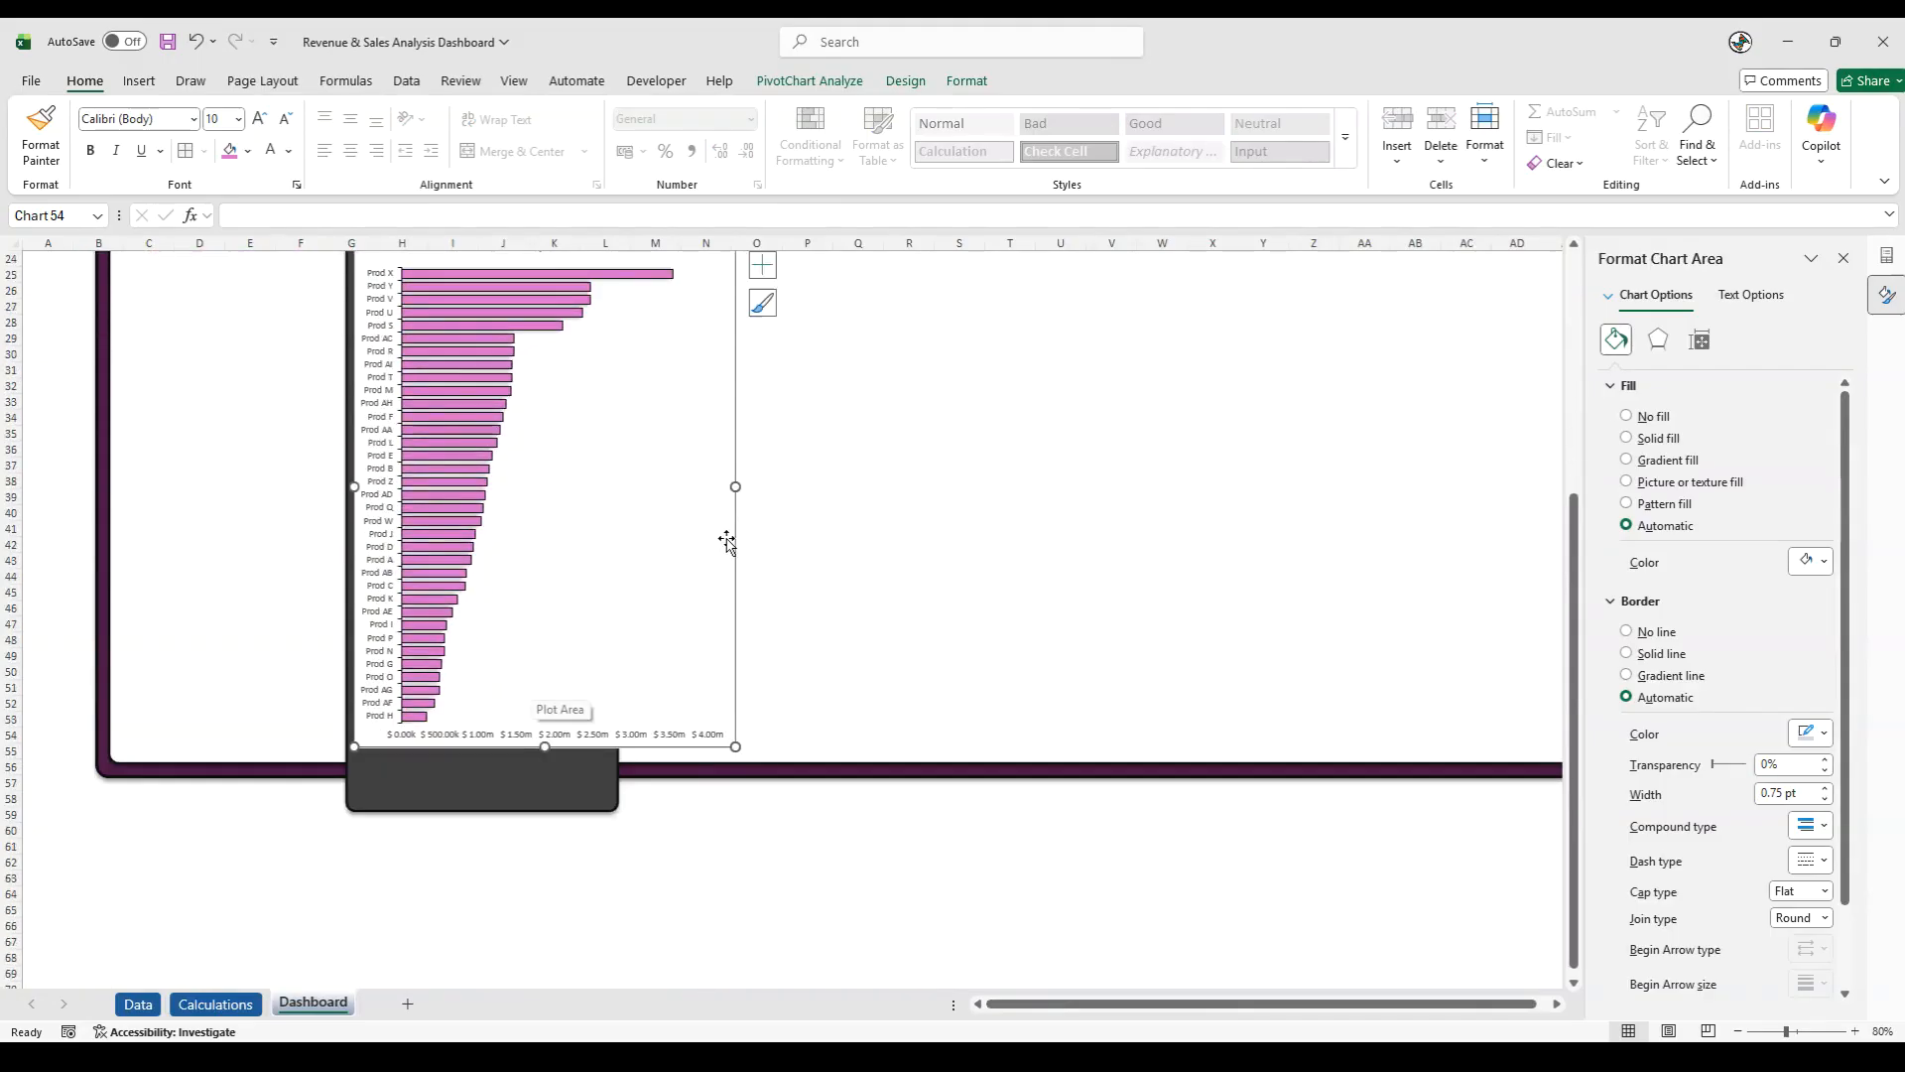
left_click_drag(625, 572, 608, 574)
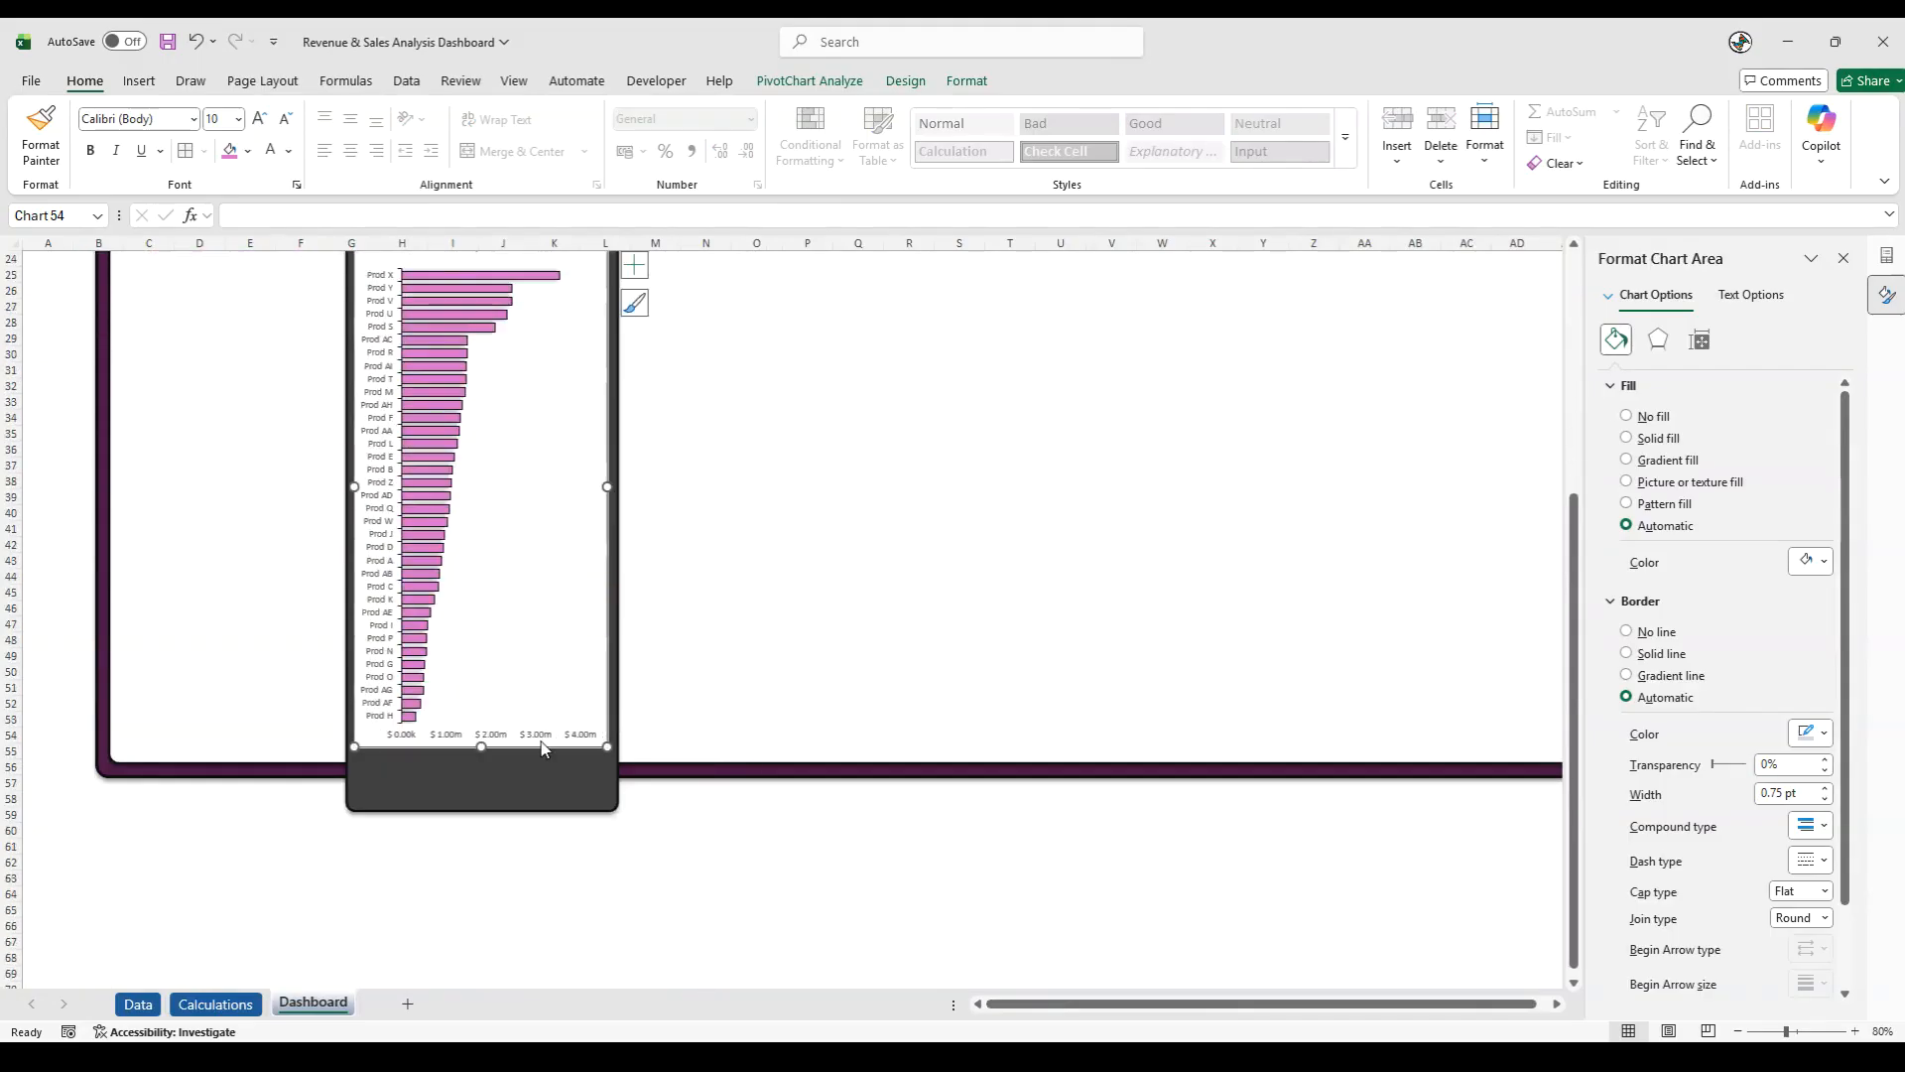
left_click_drag(485, 749, 494, 799)
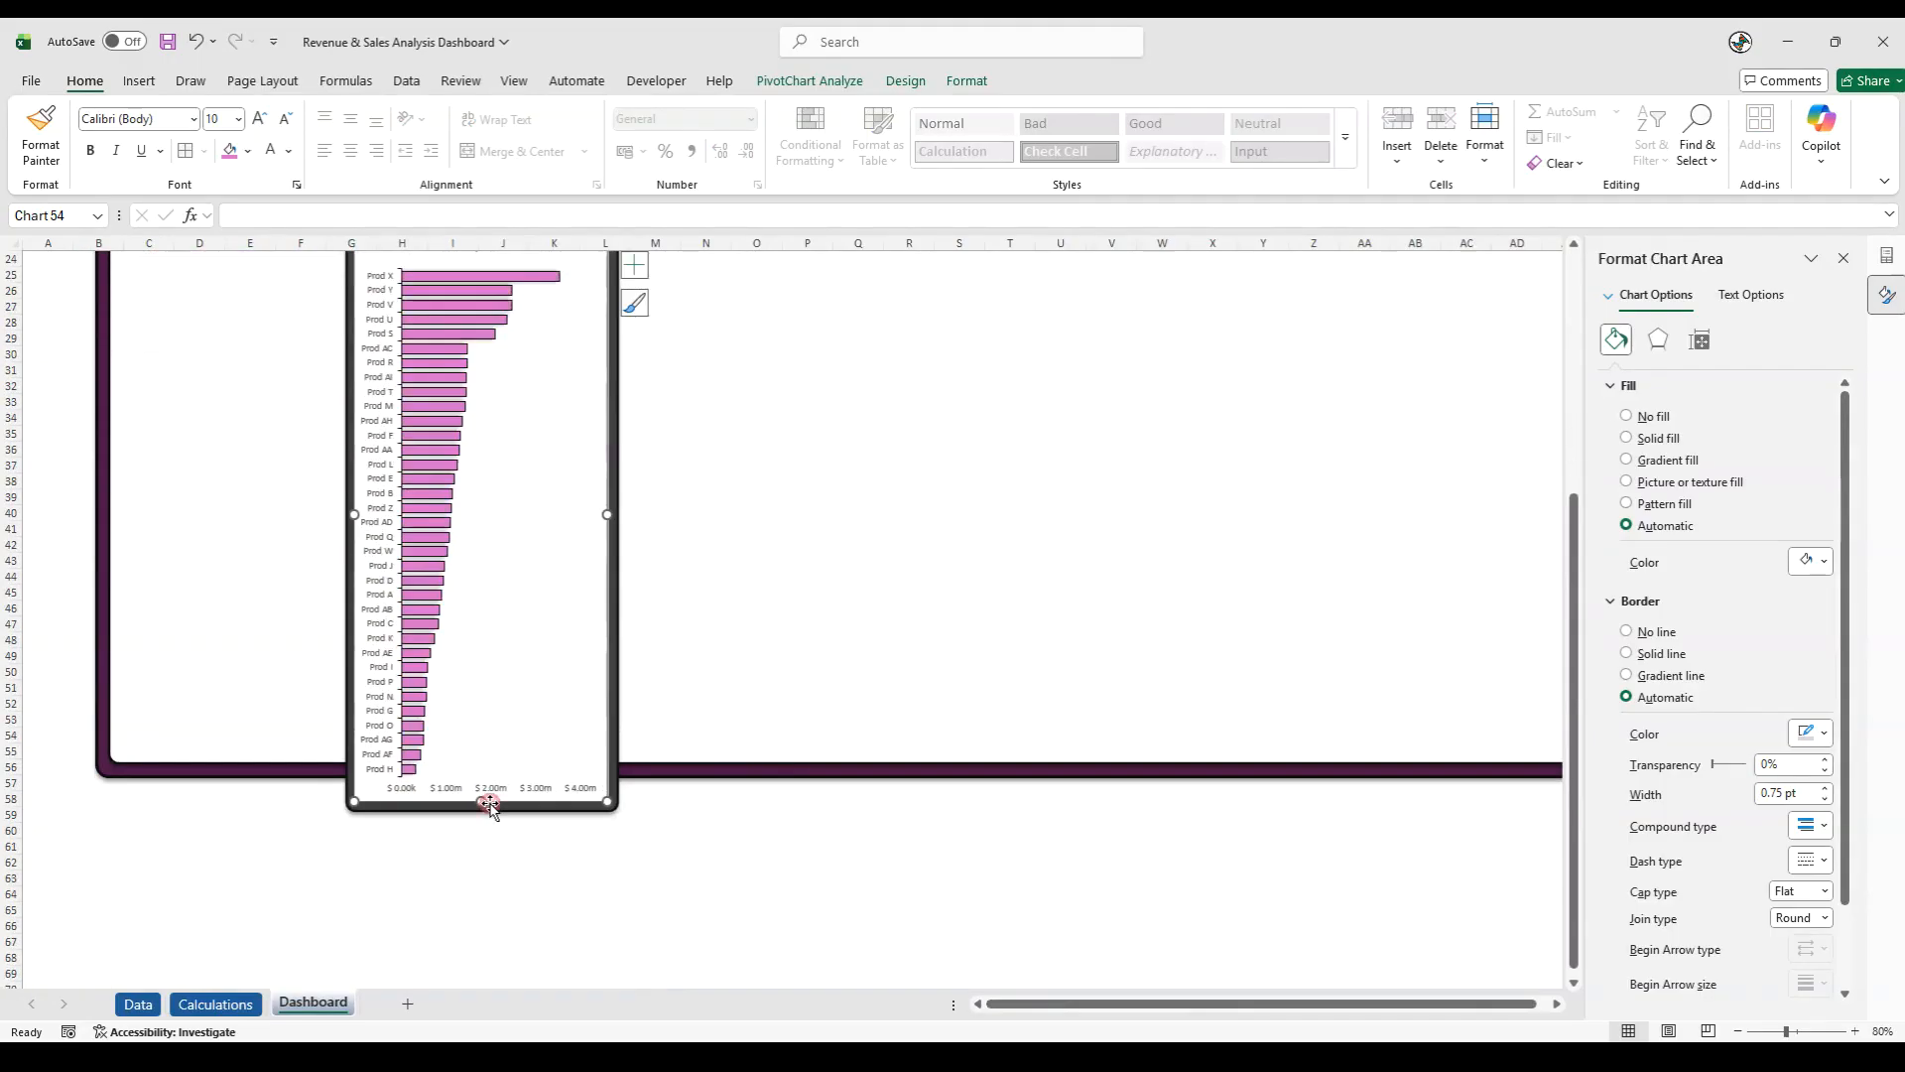
- Remove the fill and outline of the Sales - By Products chart area on the Dashboard sheet
left_click(473, 911)
scroll(475, 921, "up", 5)
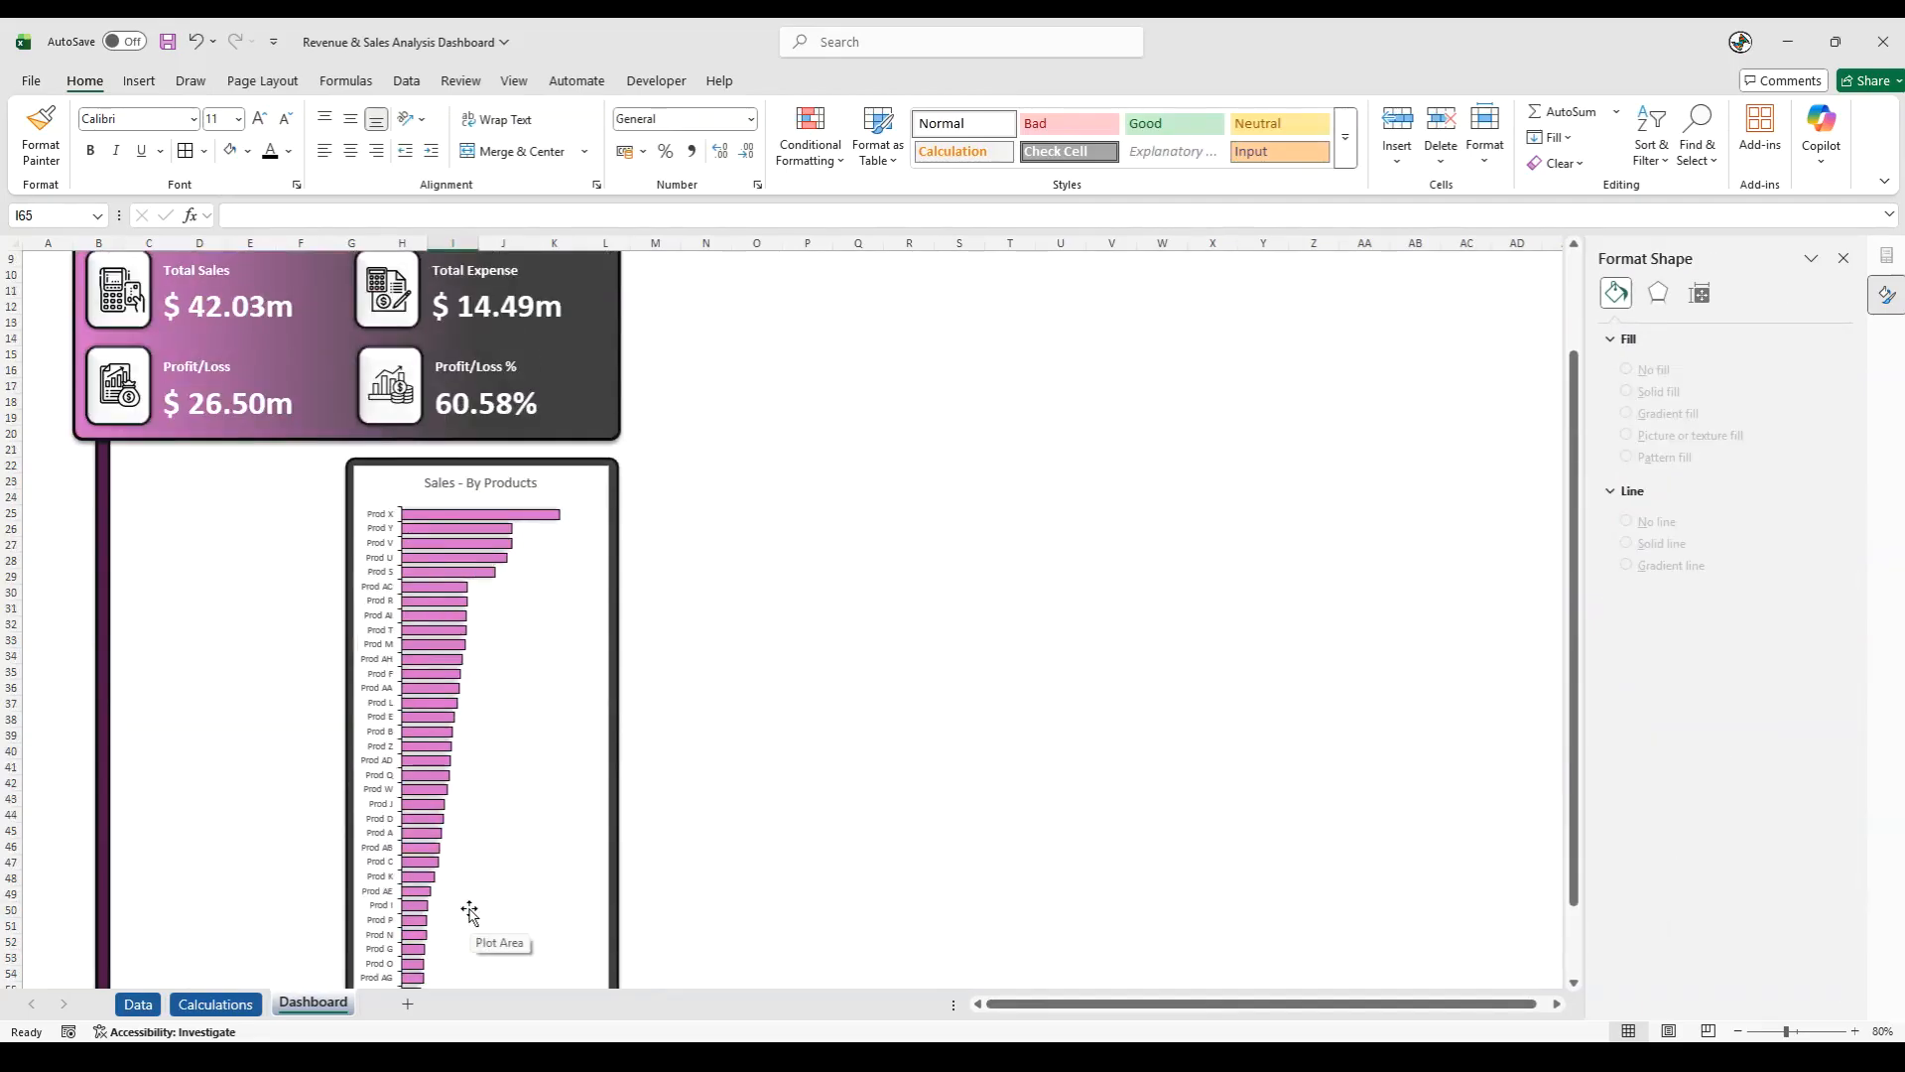
left_click(407, 475)
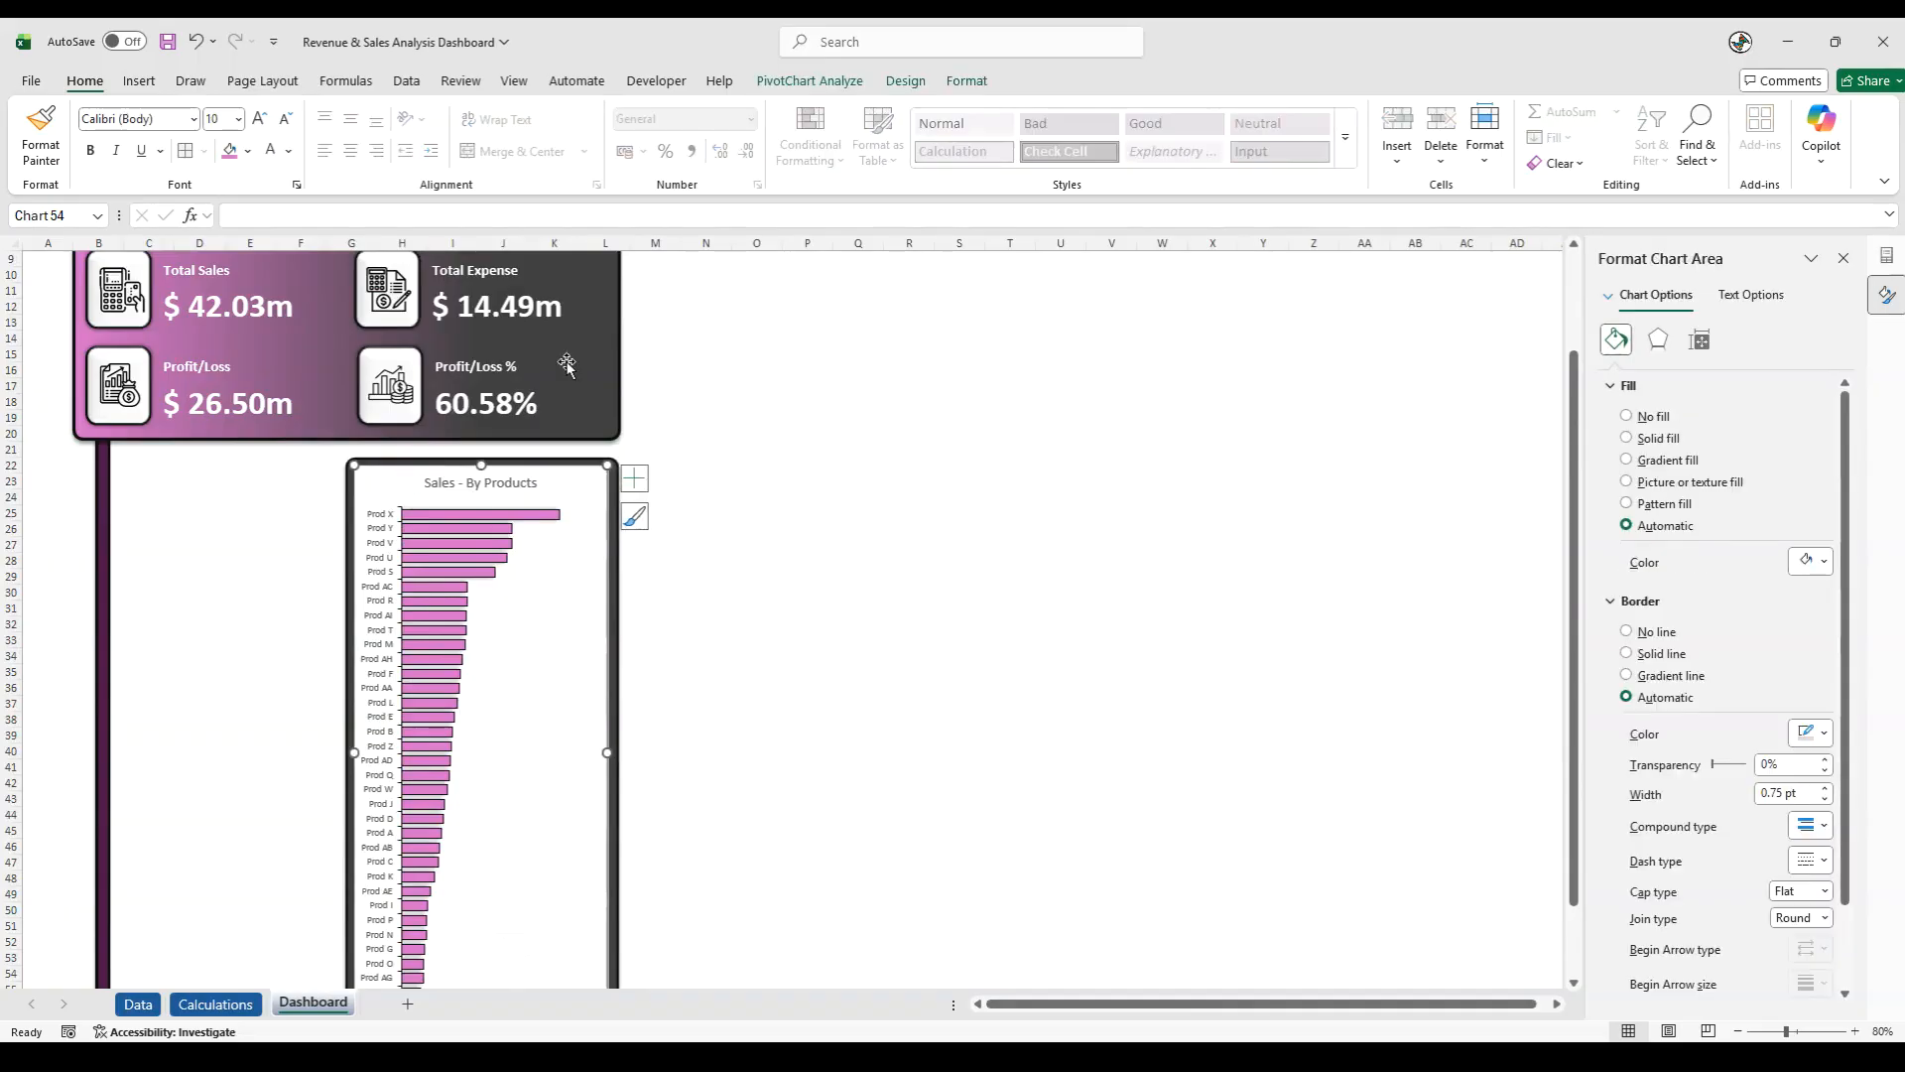
left_click(966, 82)
left_click(812, 111)
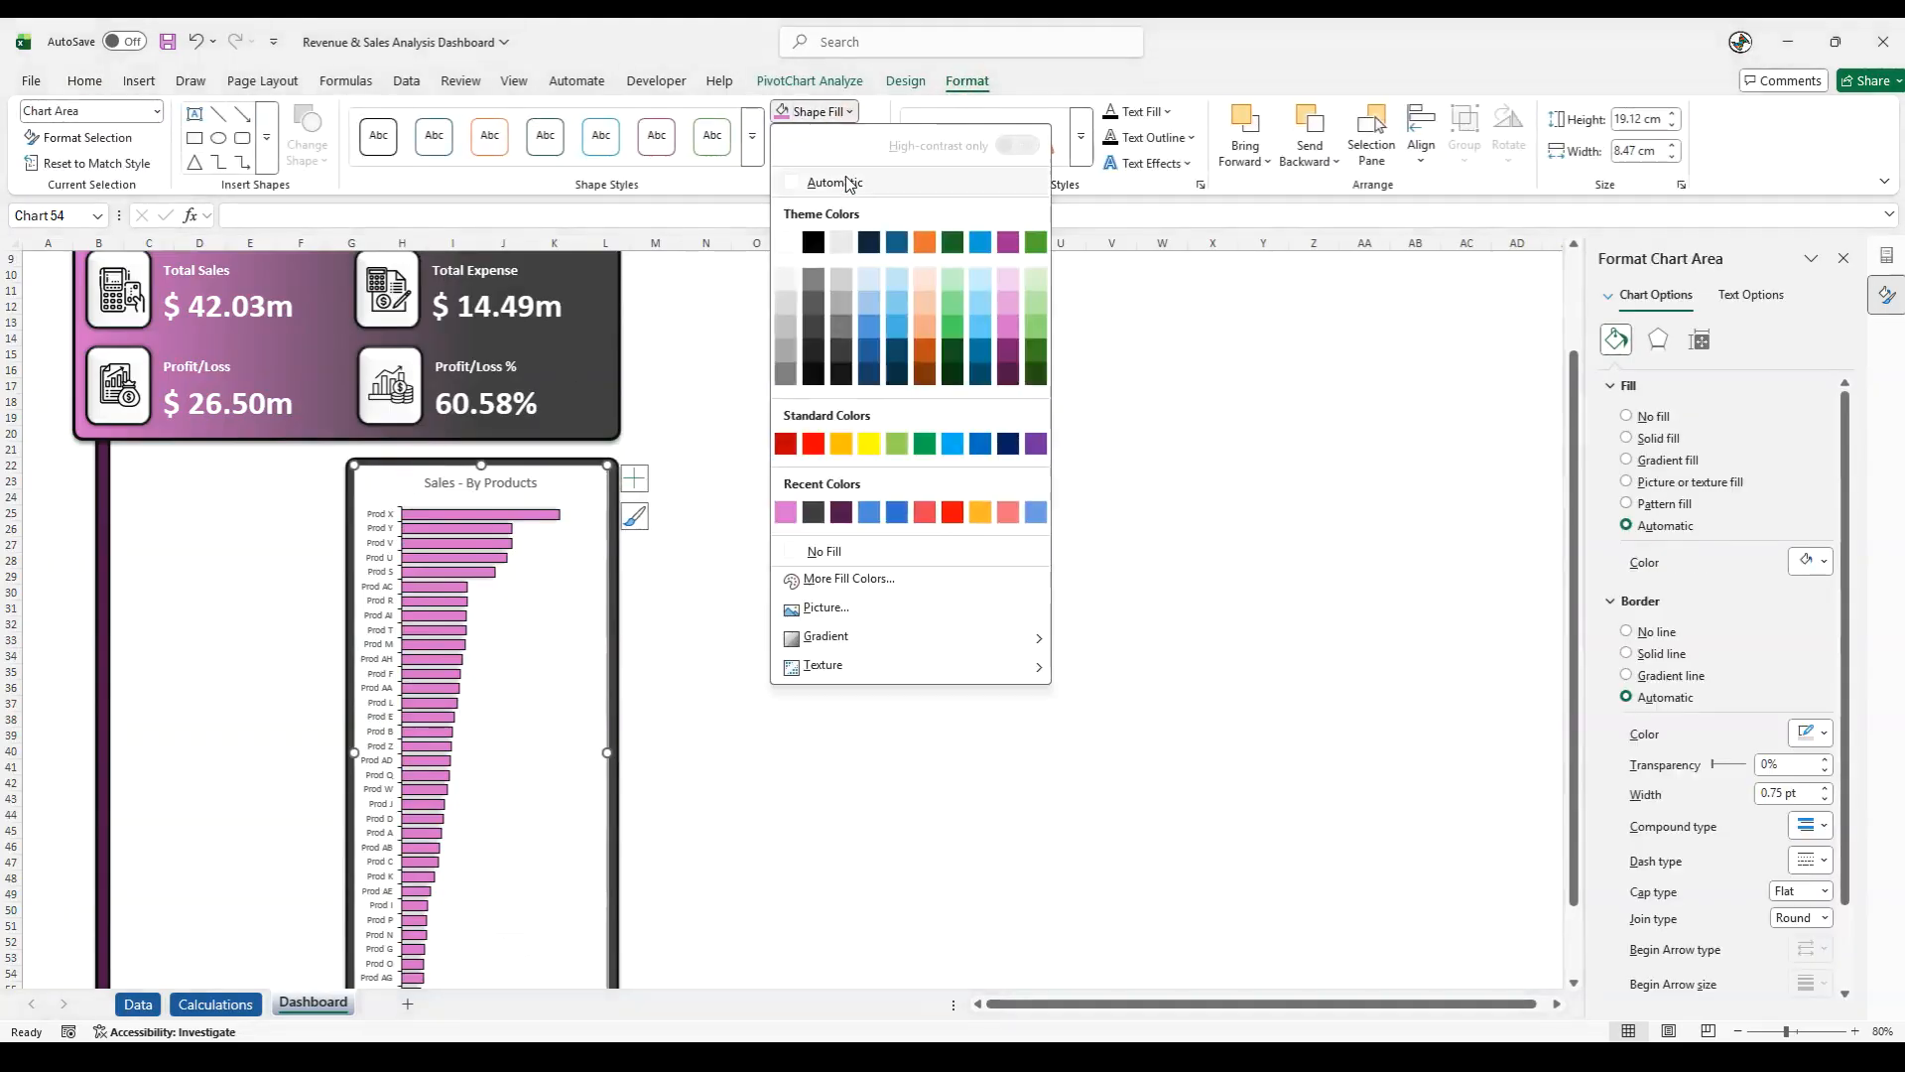
left_click(820, 551)
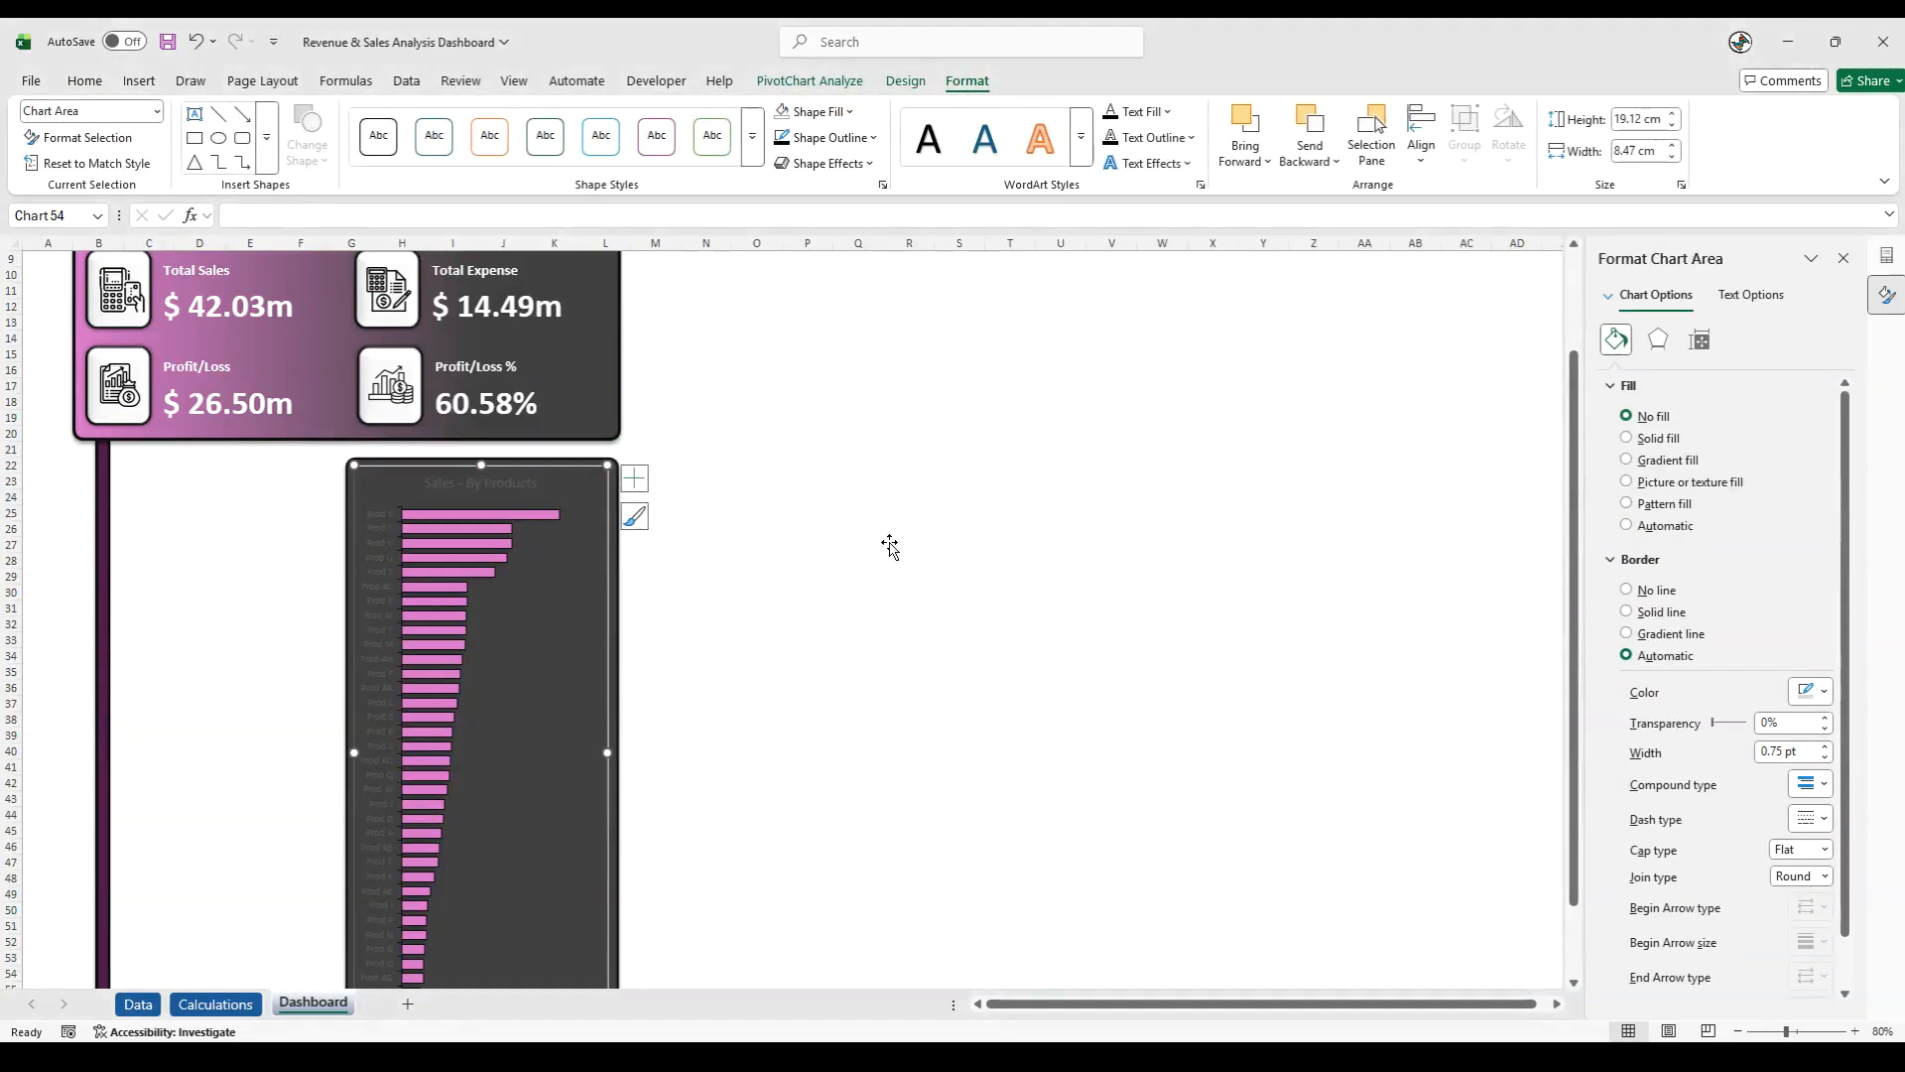
left_click(413, 464)
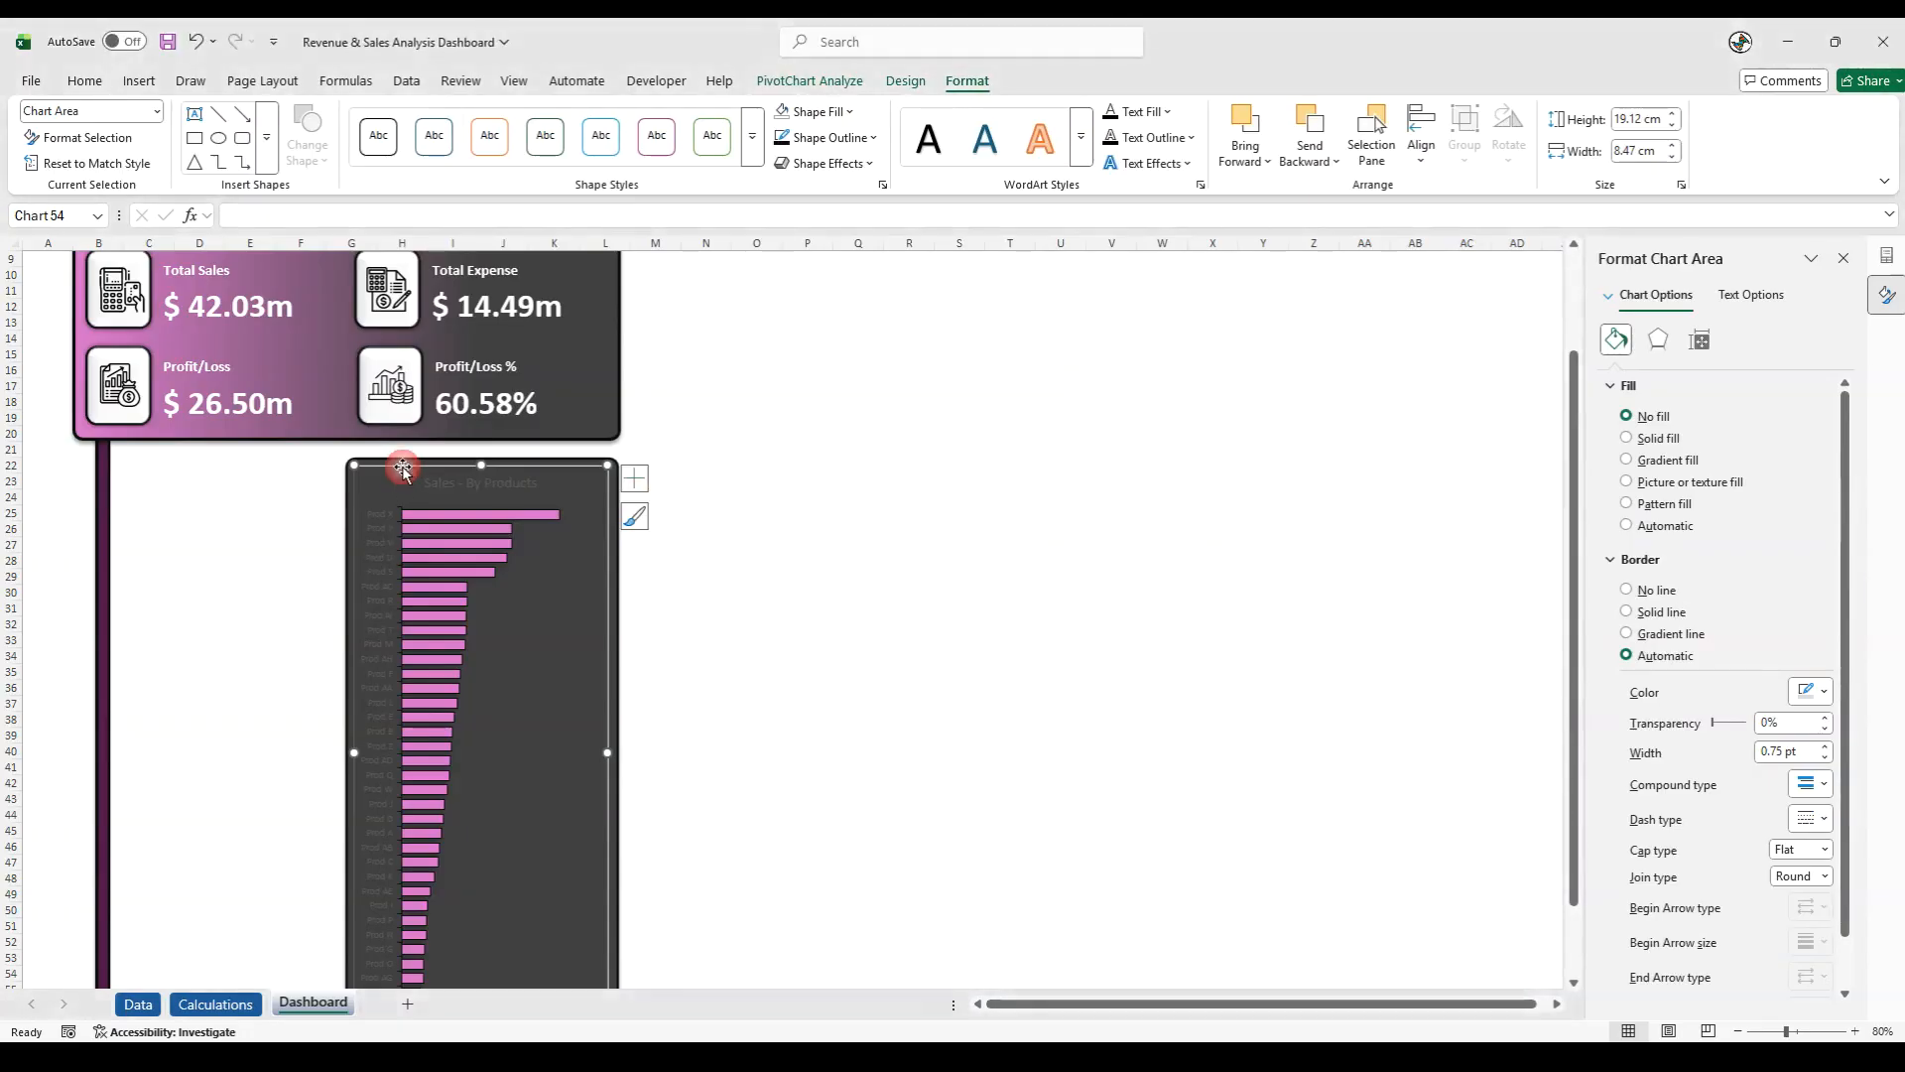
left_click(846, 147)
left_click(795, 578)
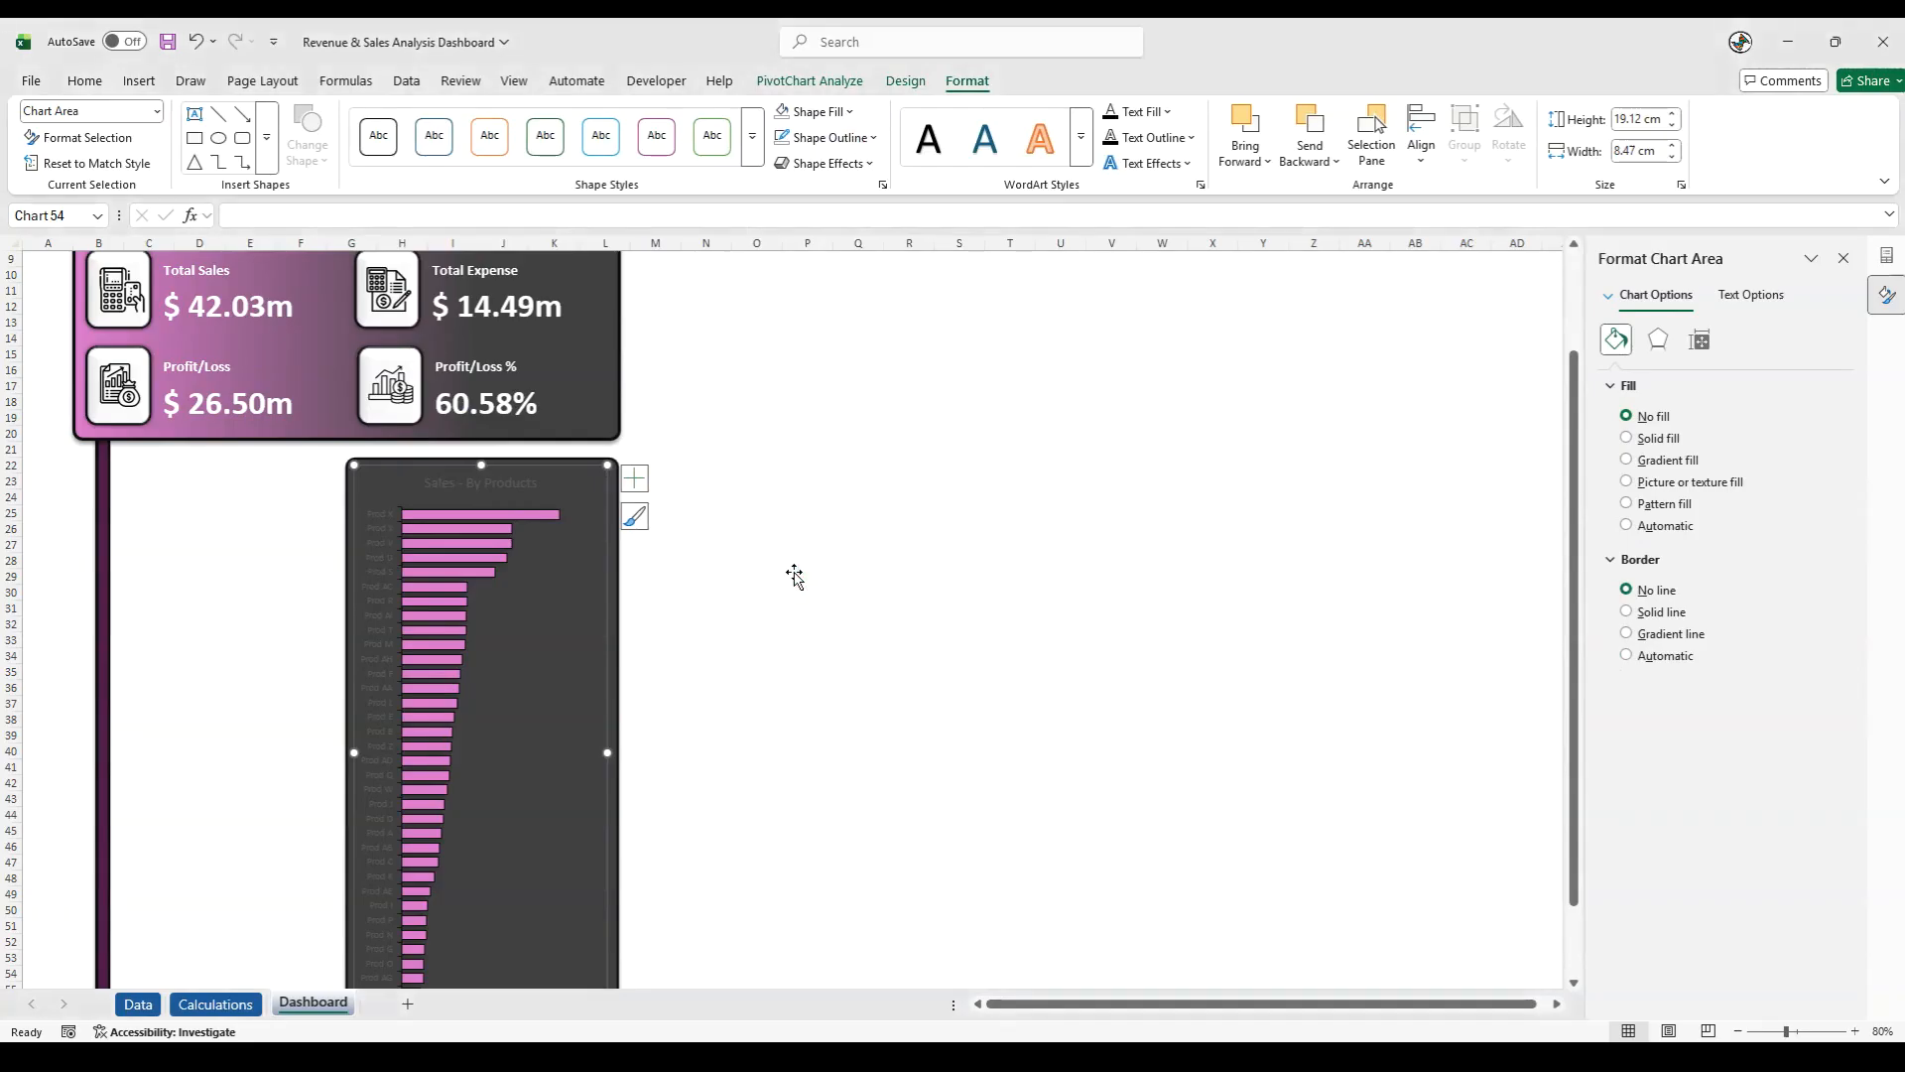
- Set the font colour of the chart title, the product labels and the value axis labels to white
left_click(475, 487)
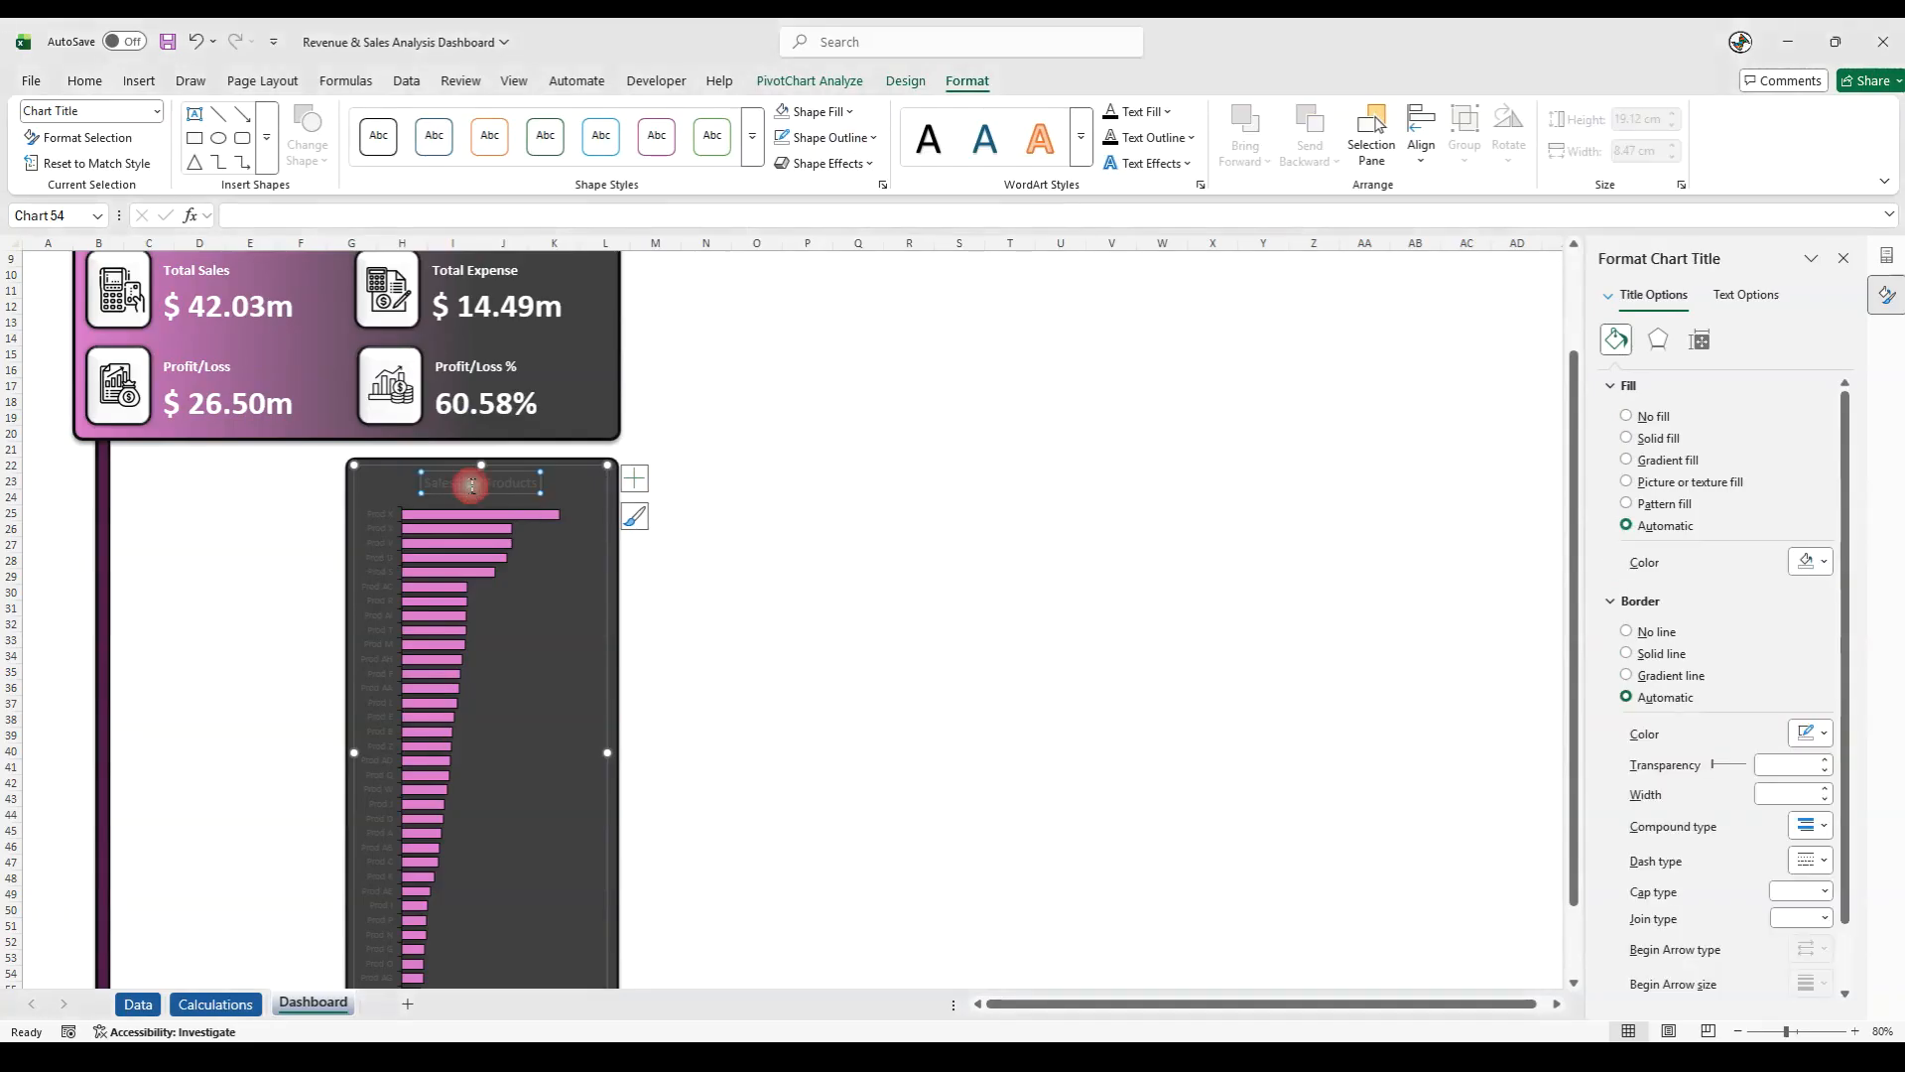
left_click(84, 81)
left_click(271, 150)
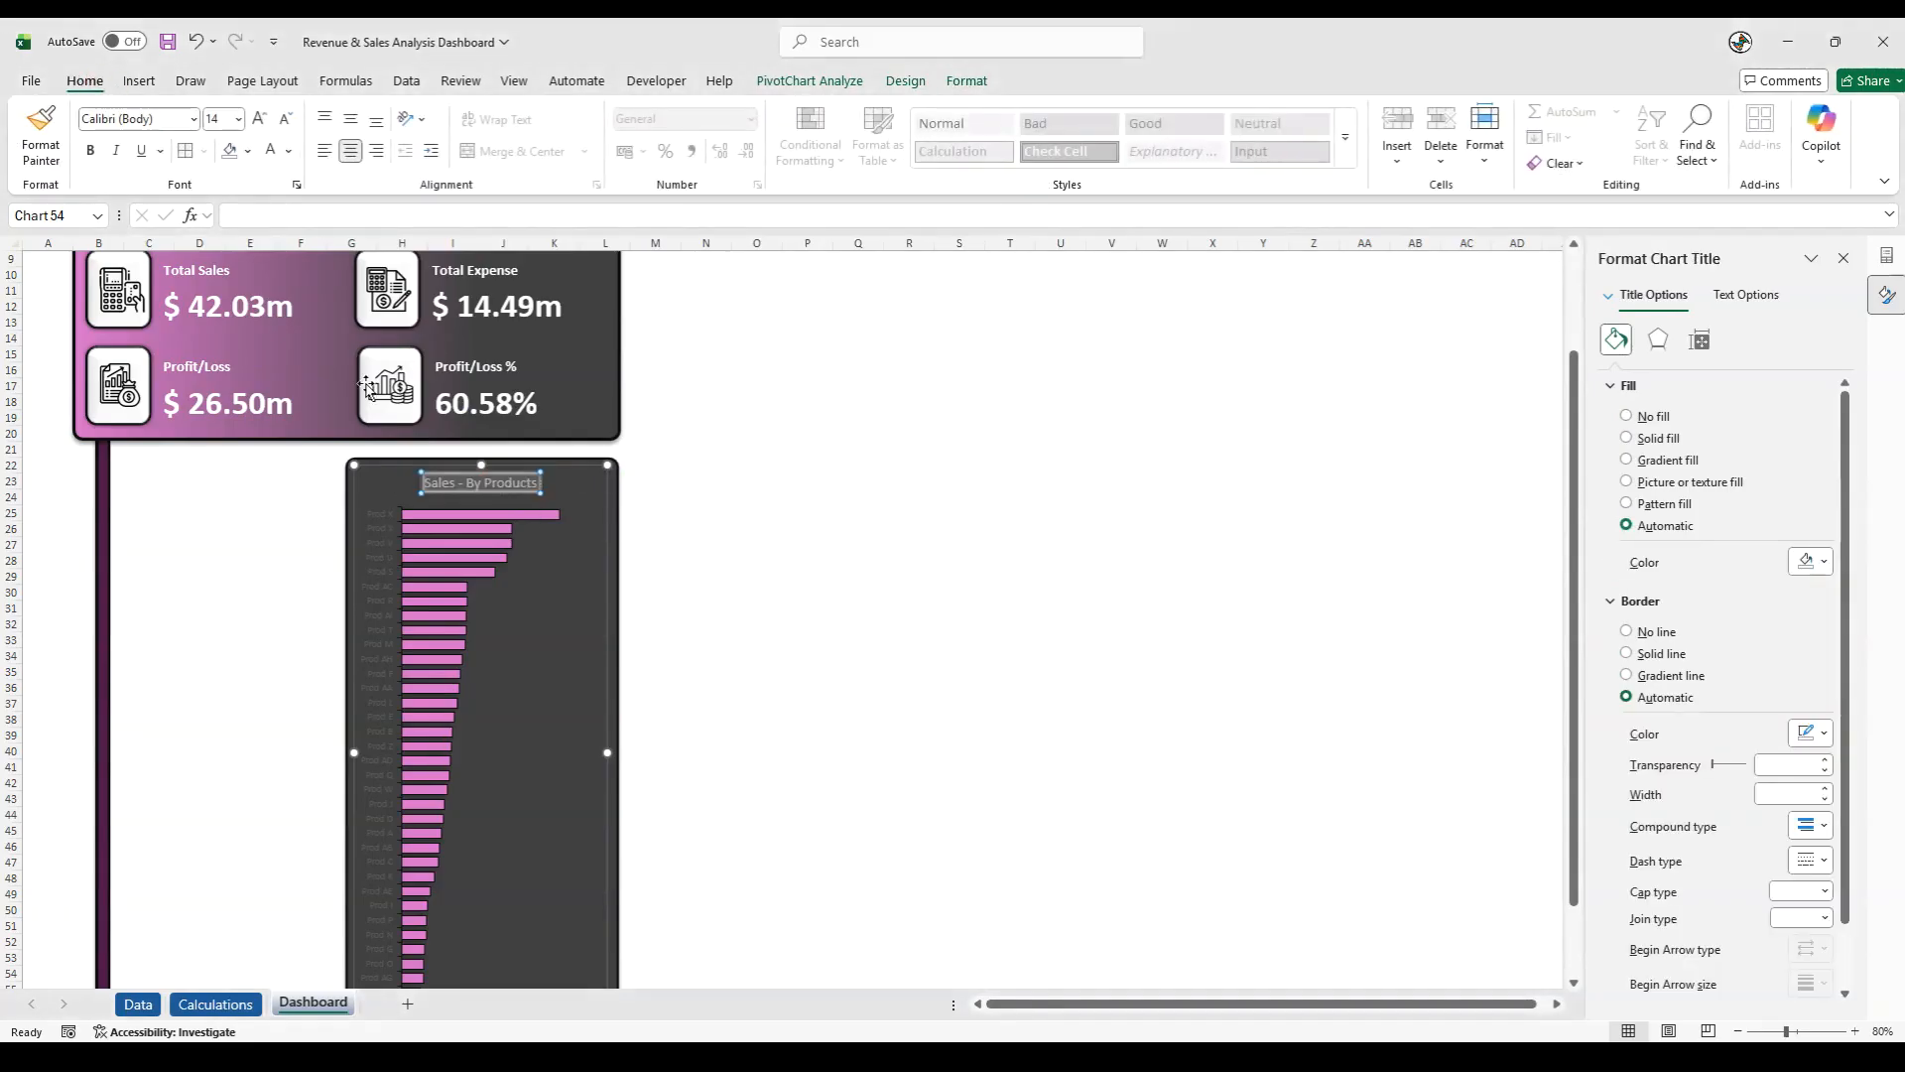
left_click(387, 522)
left_click(271, 150)
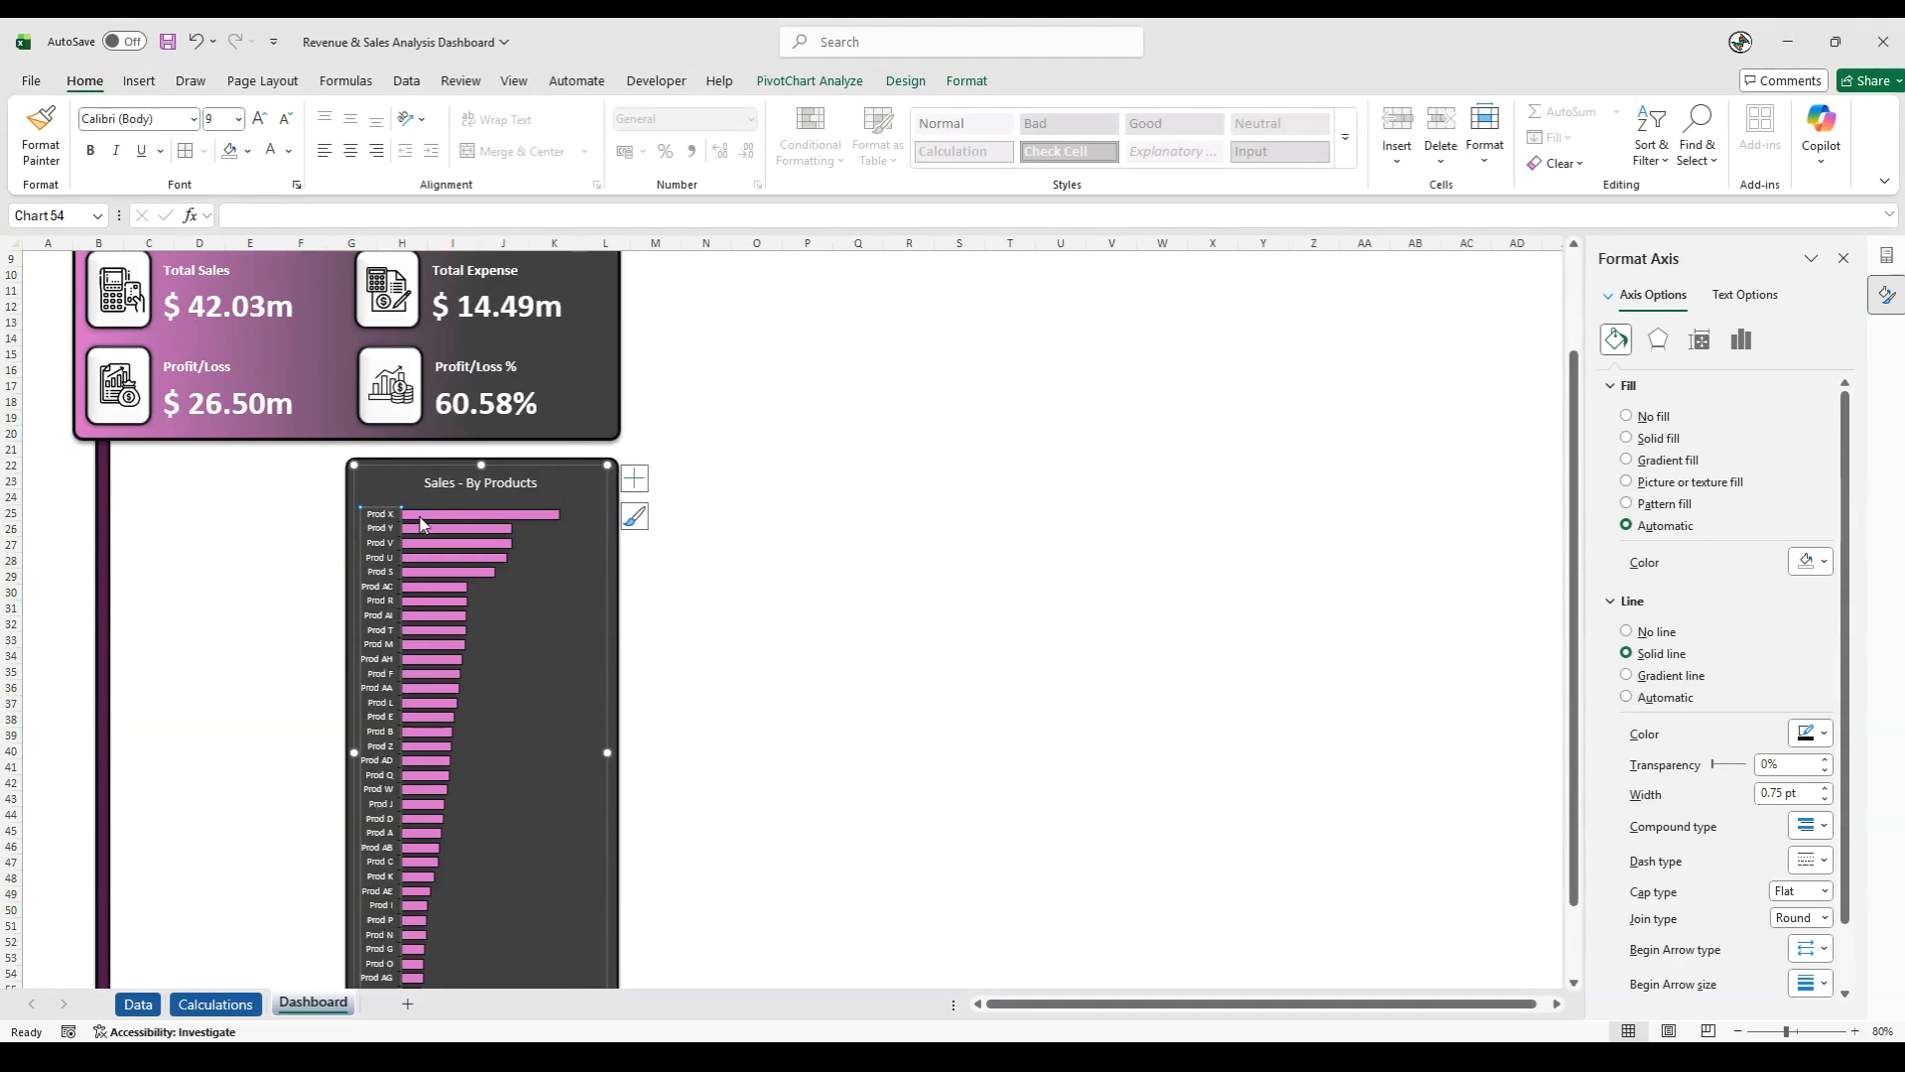
scroll(421, 524, "down", 5)
left_click(418, 791)
left_click(408, 788)
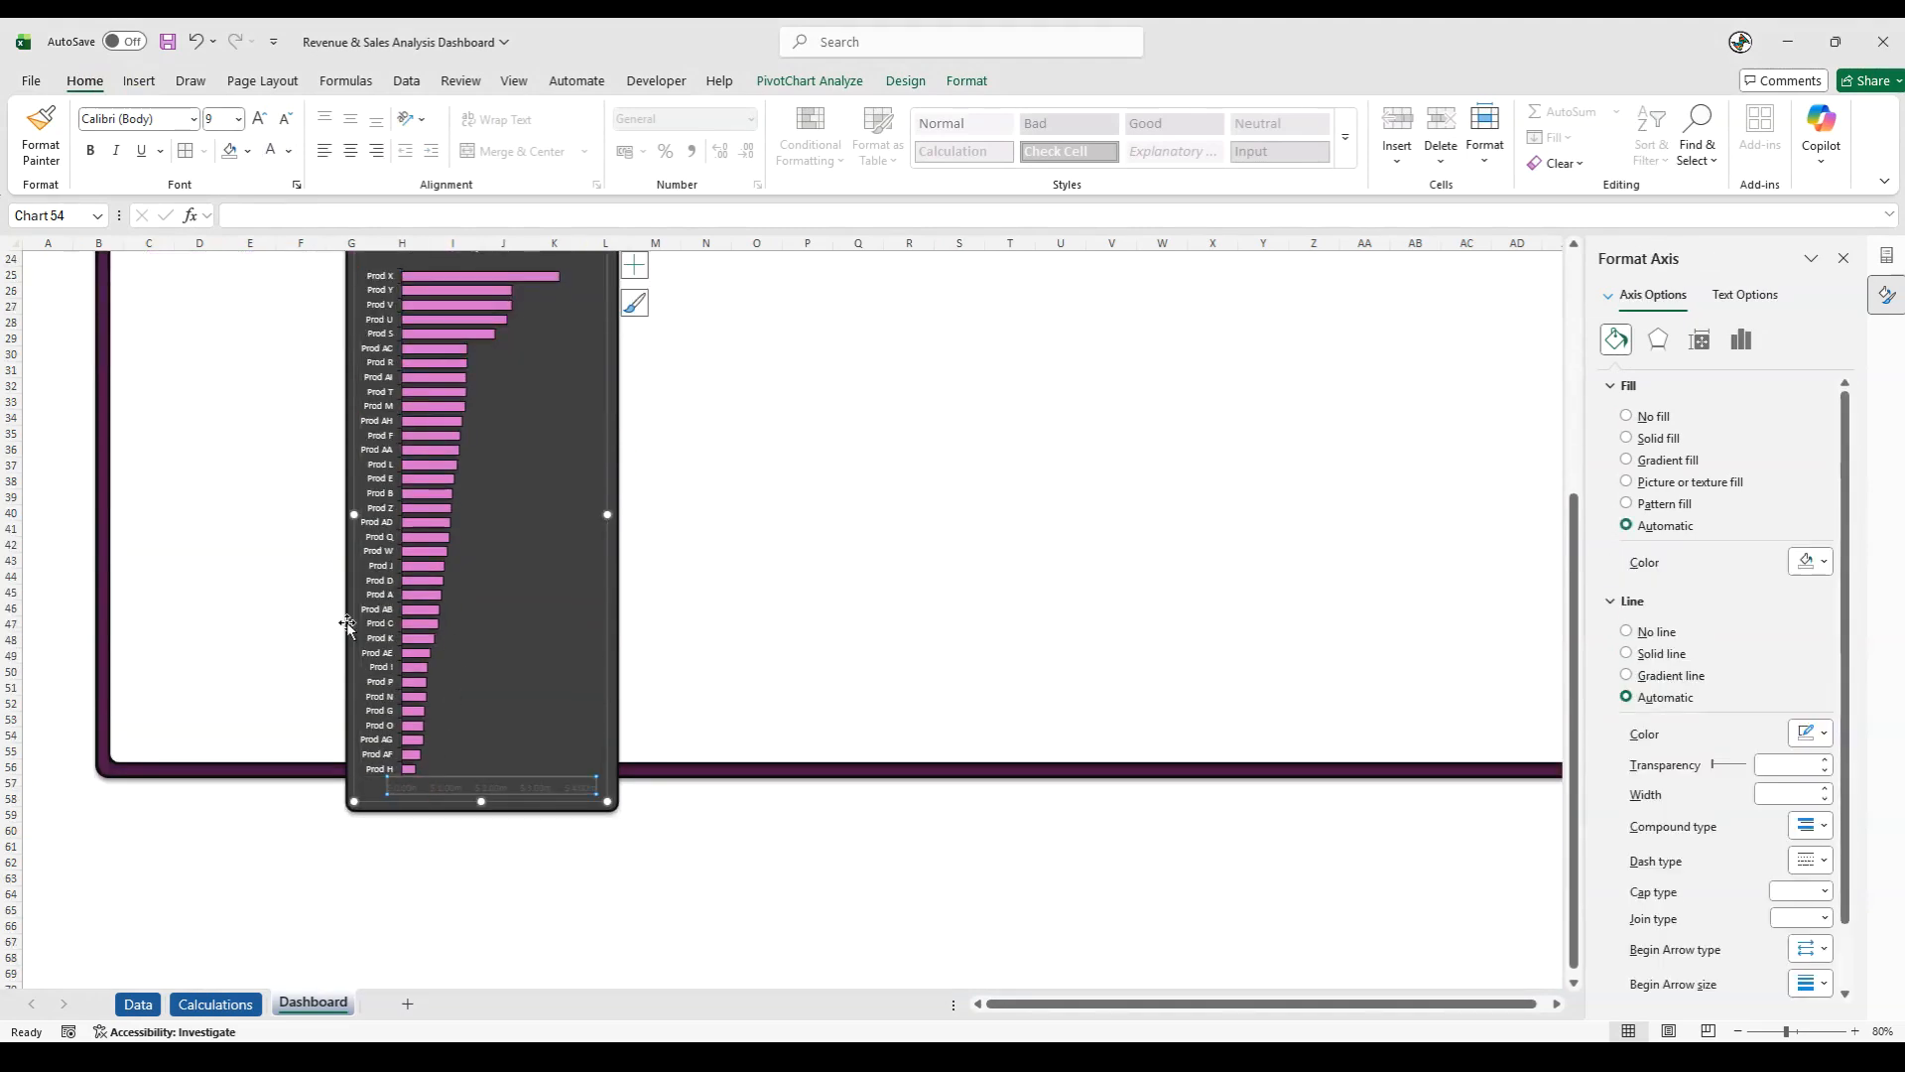
left_click(271, 150)
left_click(296, 896)
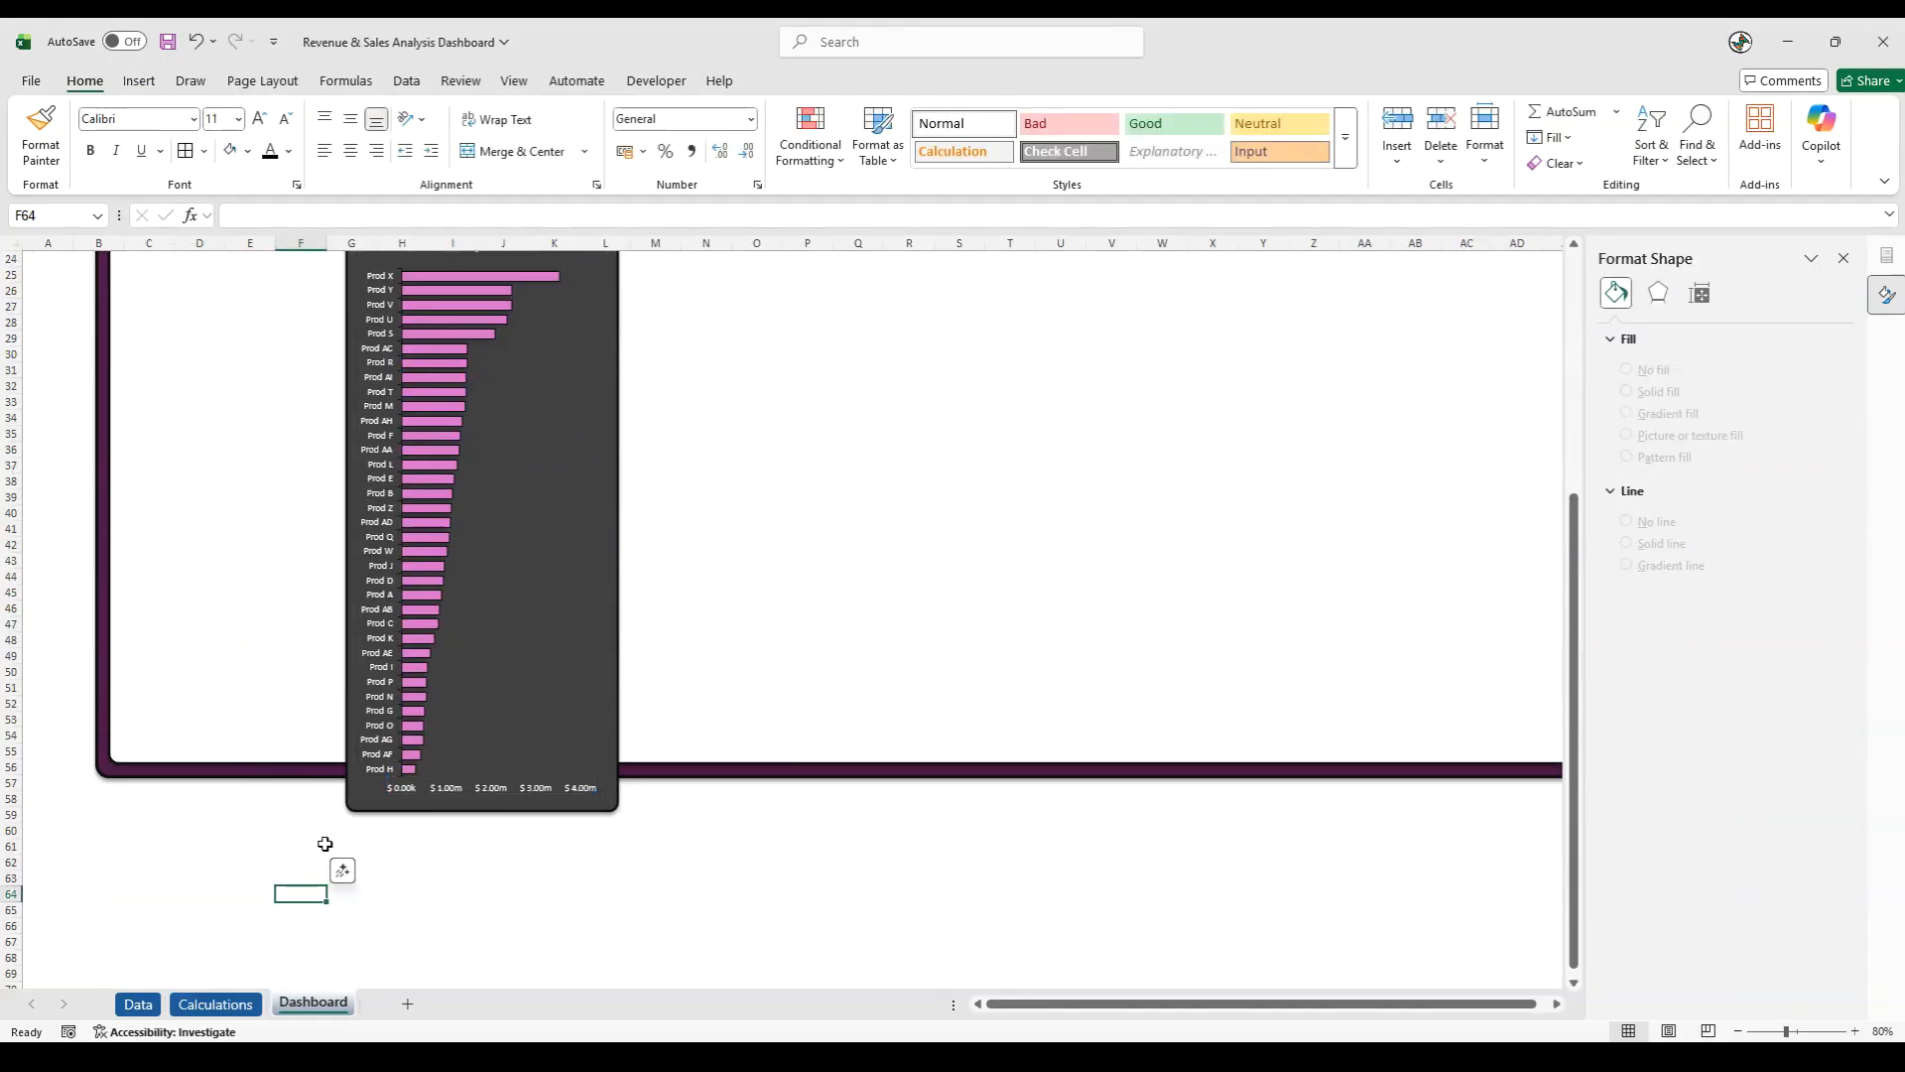
- Enlarge the product axis labels to font size 10 and make the Sales - By Products title bold
left_click(371, 756)
left_click(262, 119)
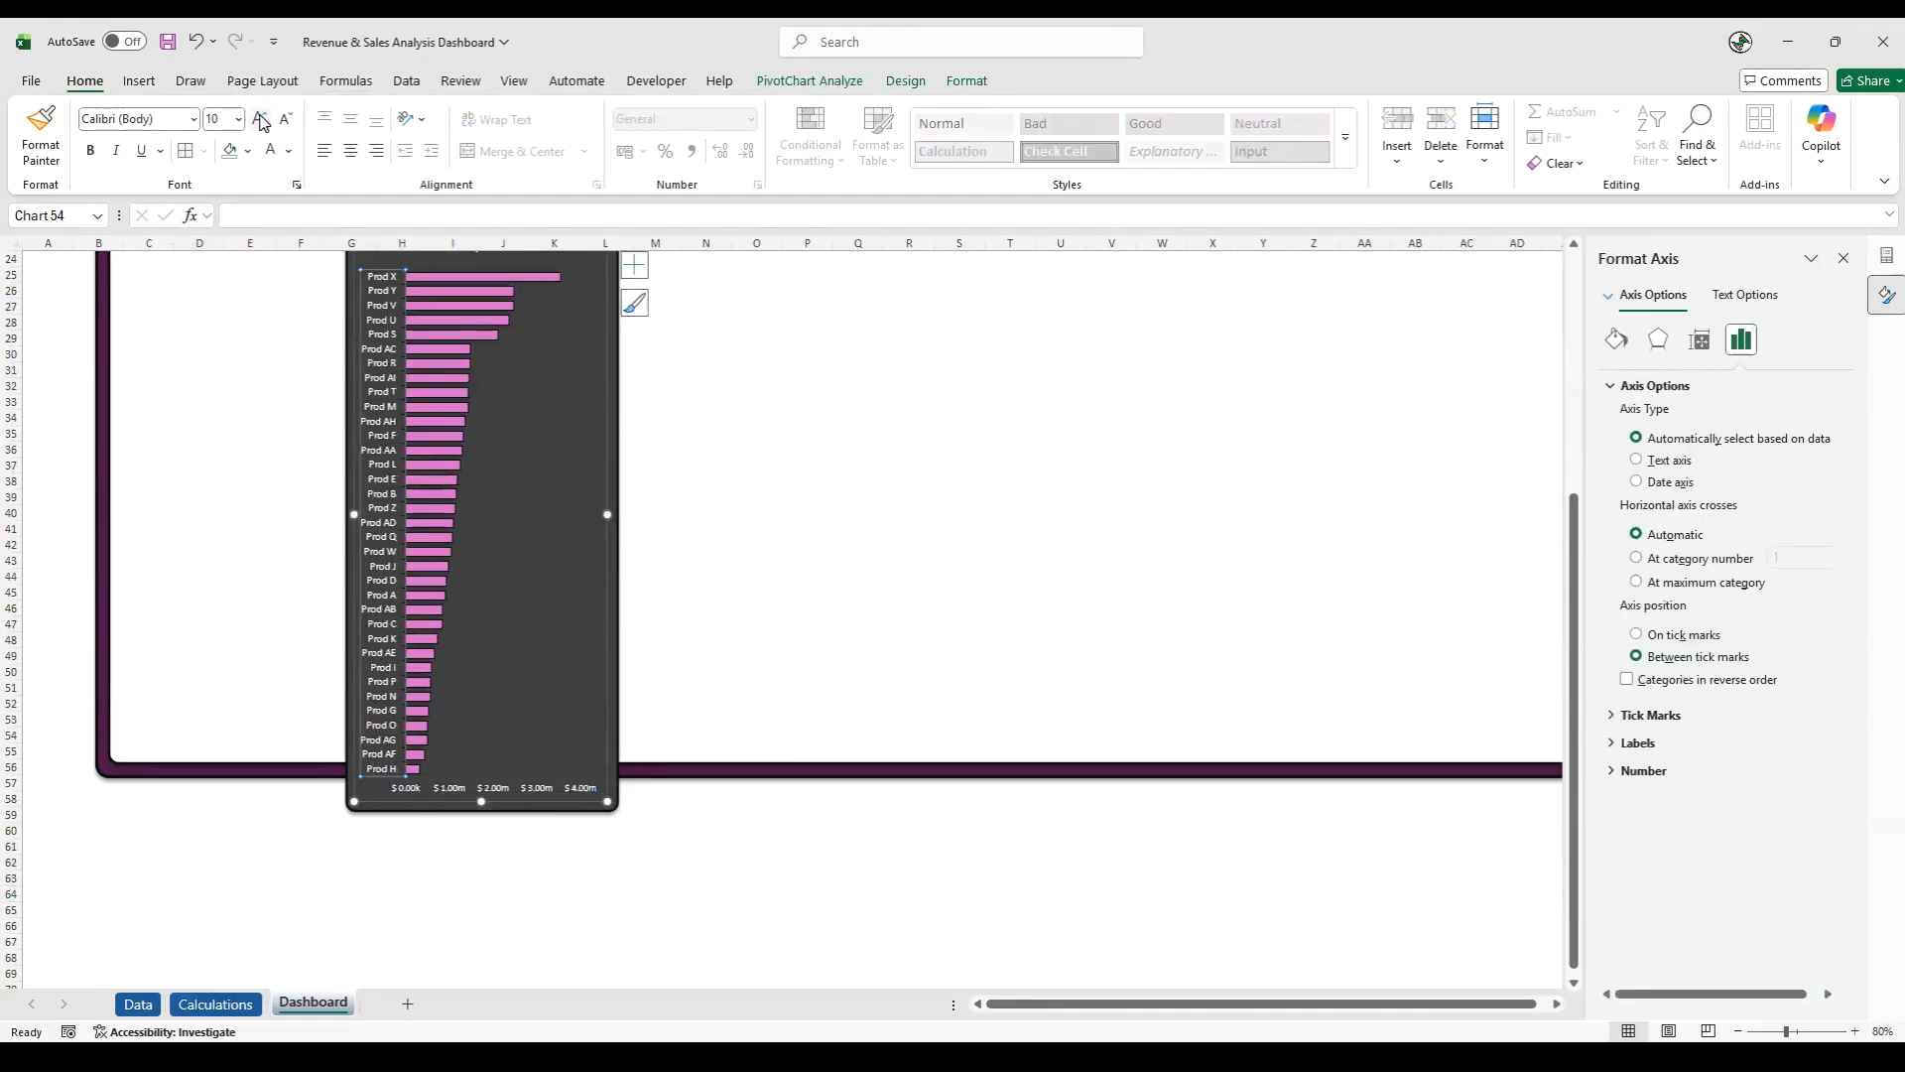
left_click(452, 789)
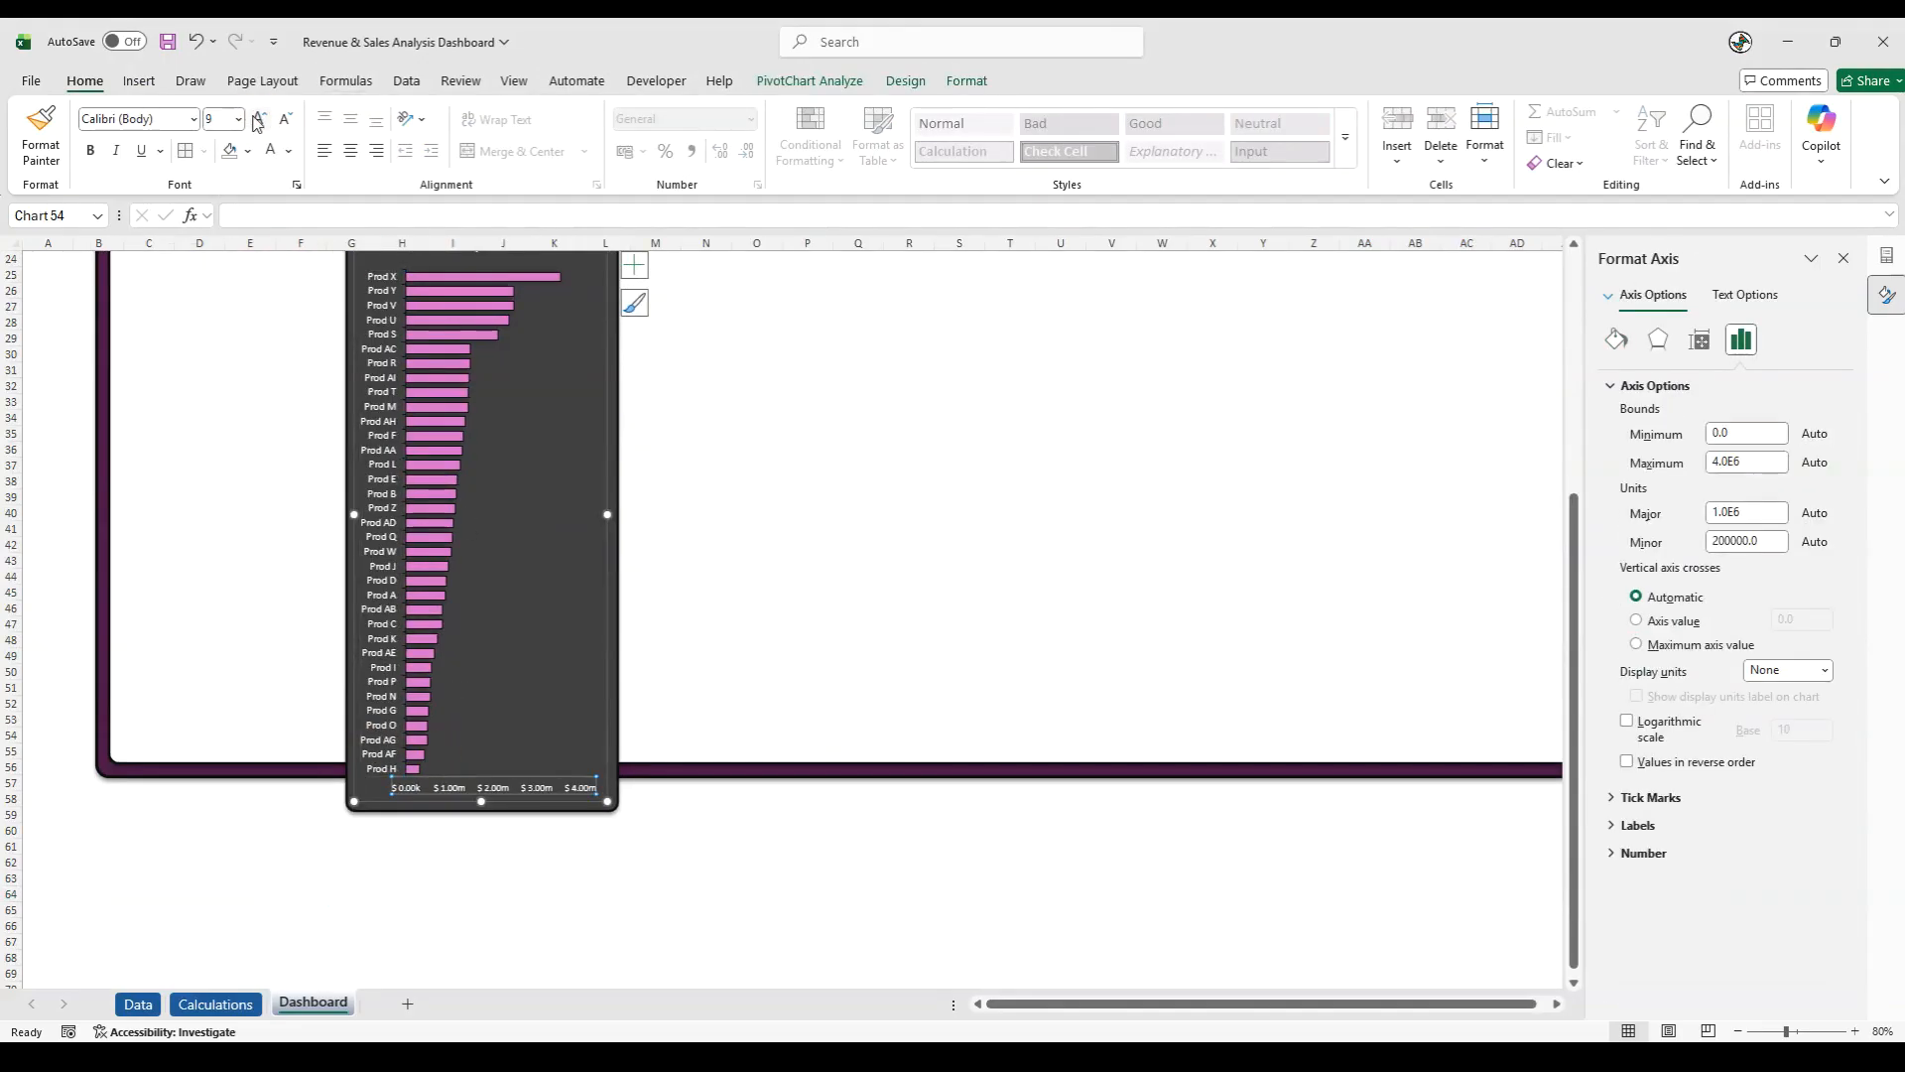
scroll(446, 467, "up", 4)
left_click(443, 437)
left_click(444, 436)
left_click(92, 151)
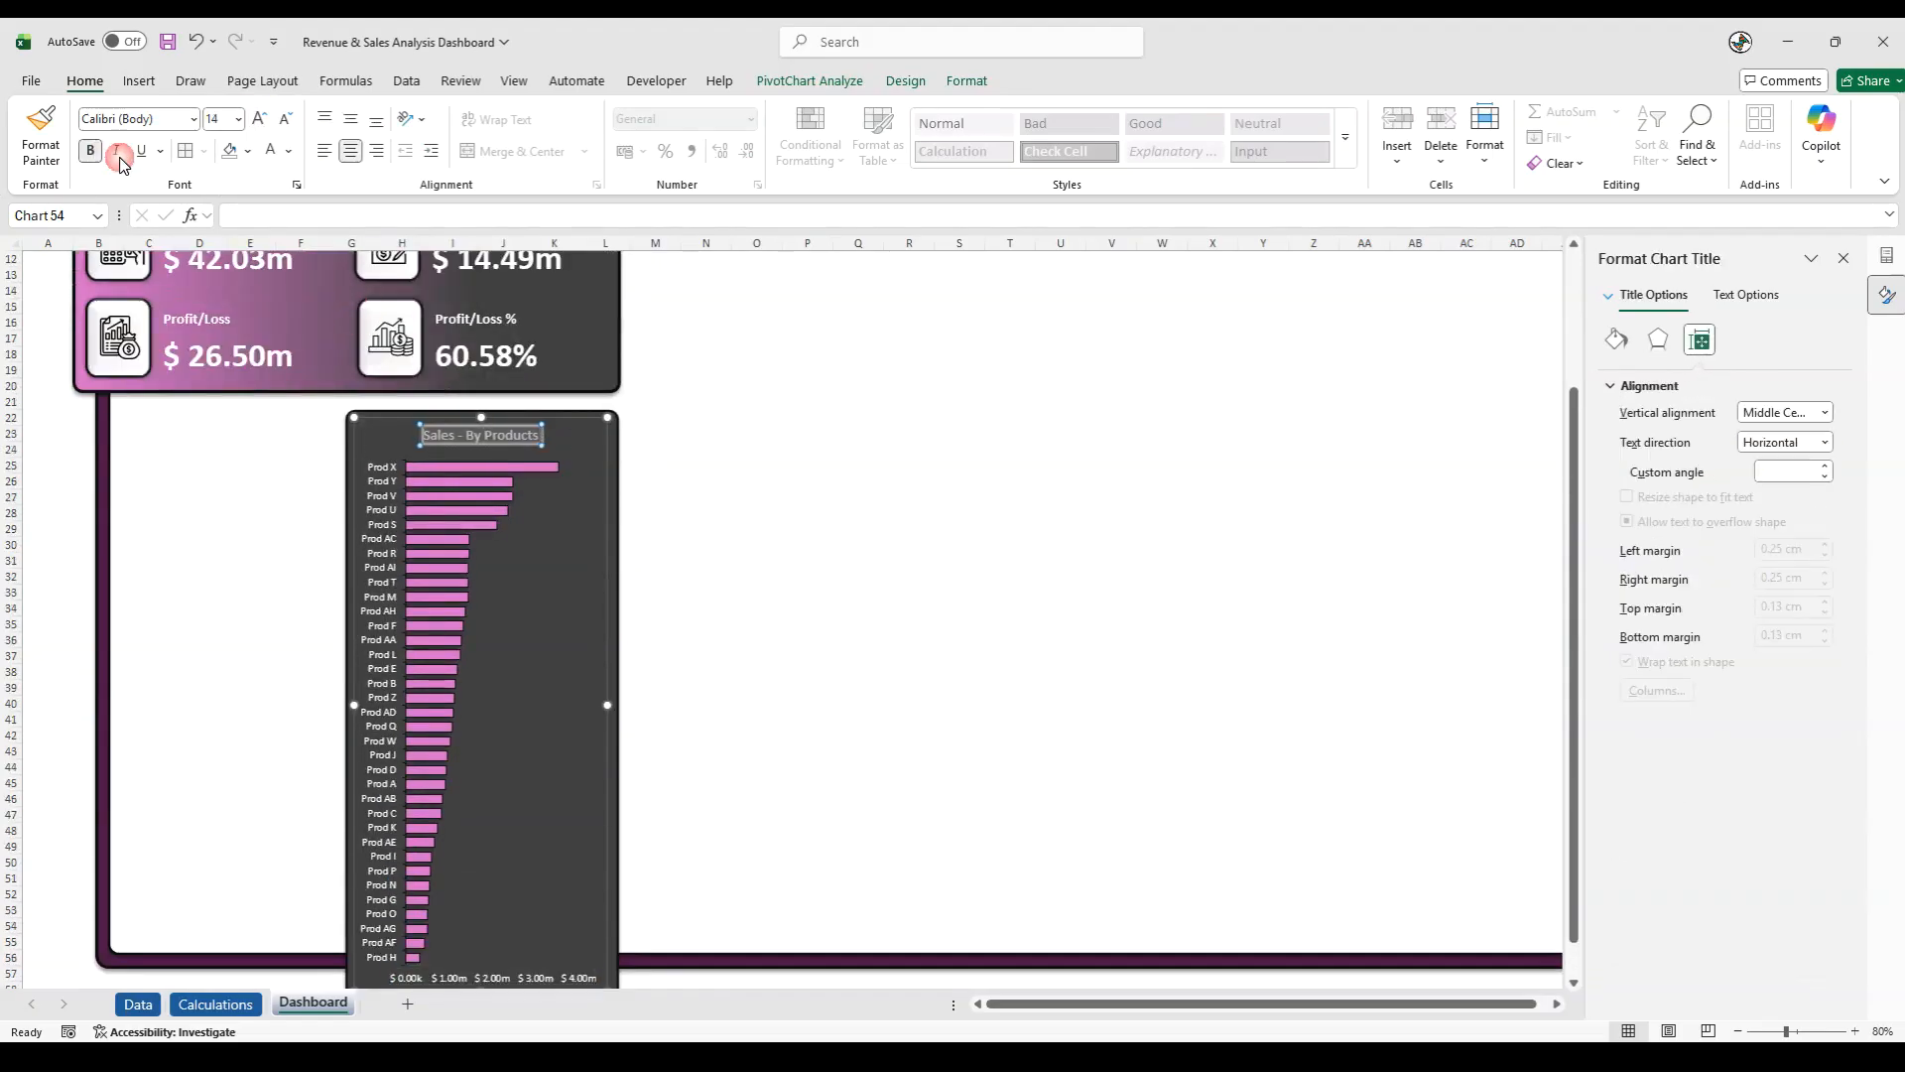
left_click(202, 493)
- Stretch the chart's plot area upward until it sits just beneath the Sales - By Products title
left_click(533, 516)
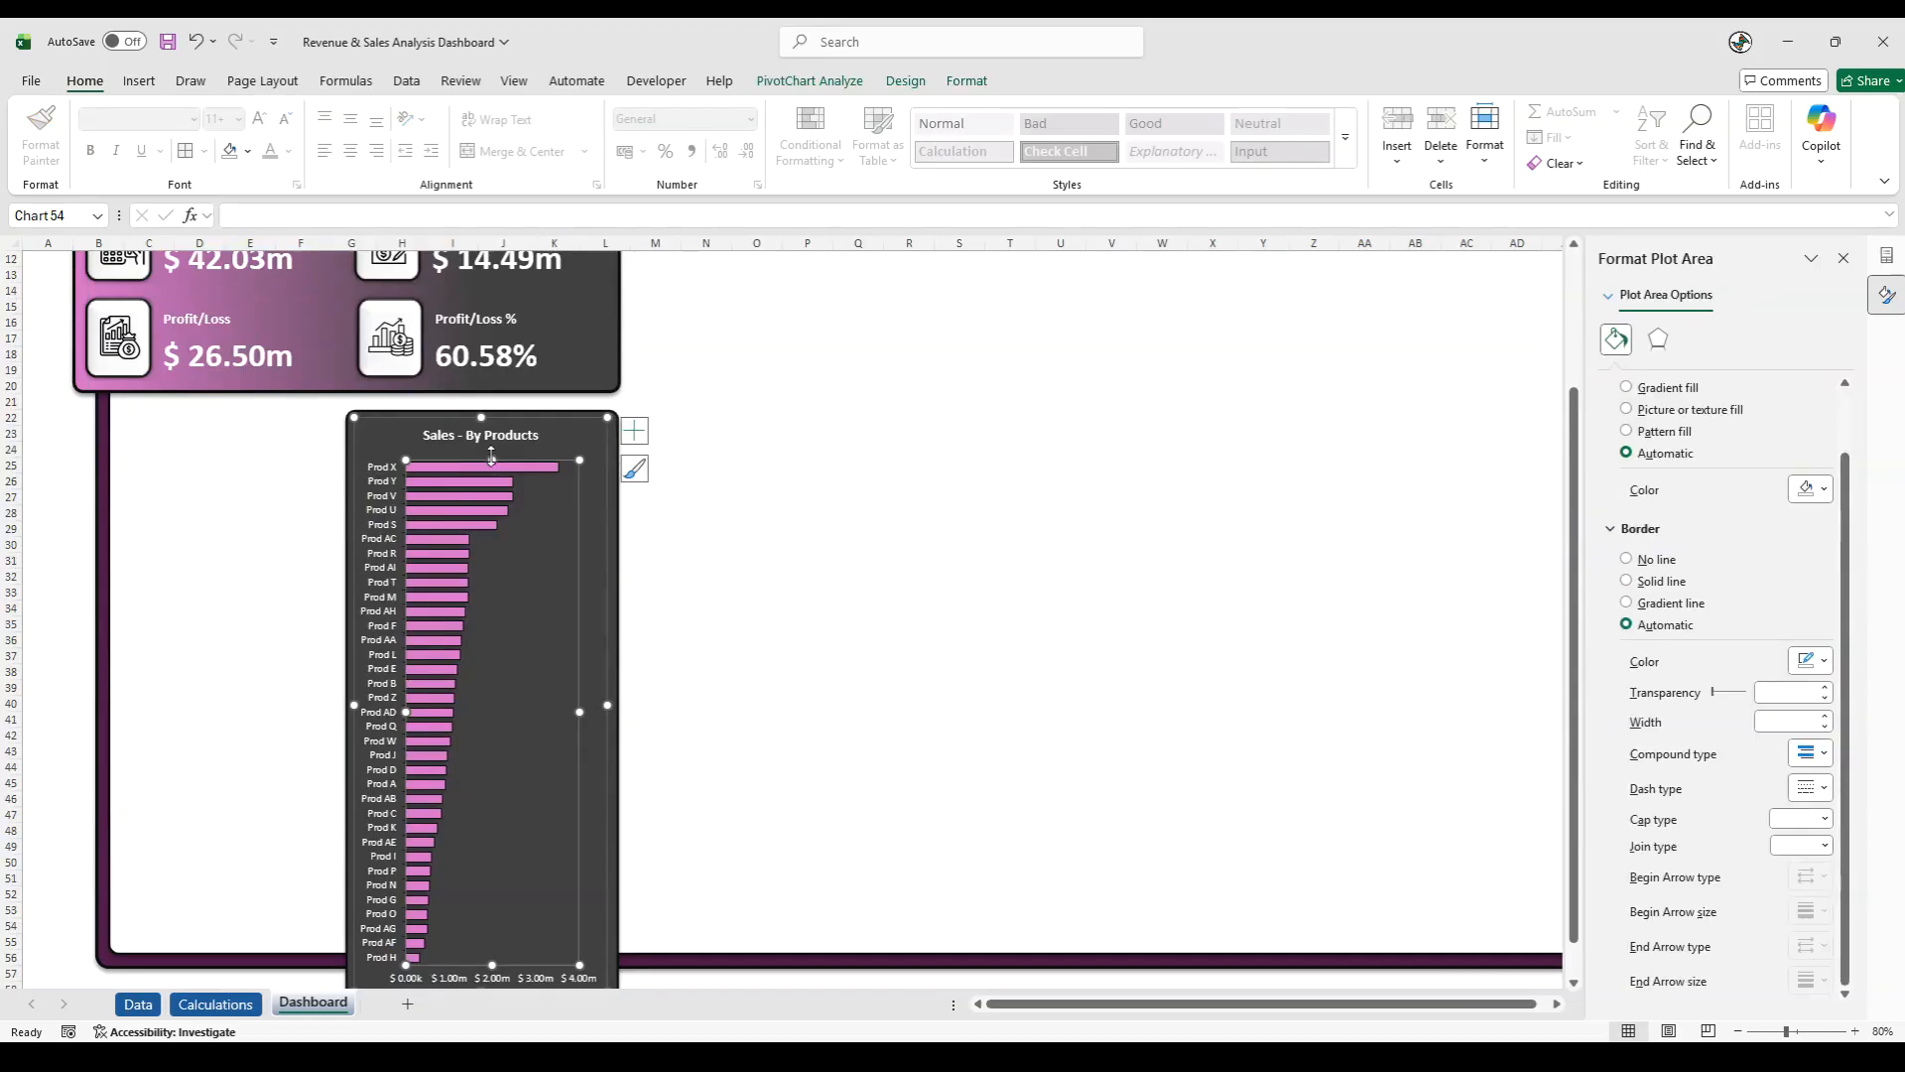
left_click_drag(489, 453, 491, 444)
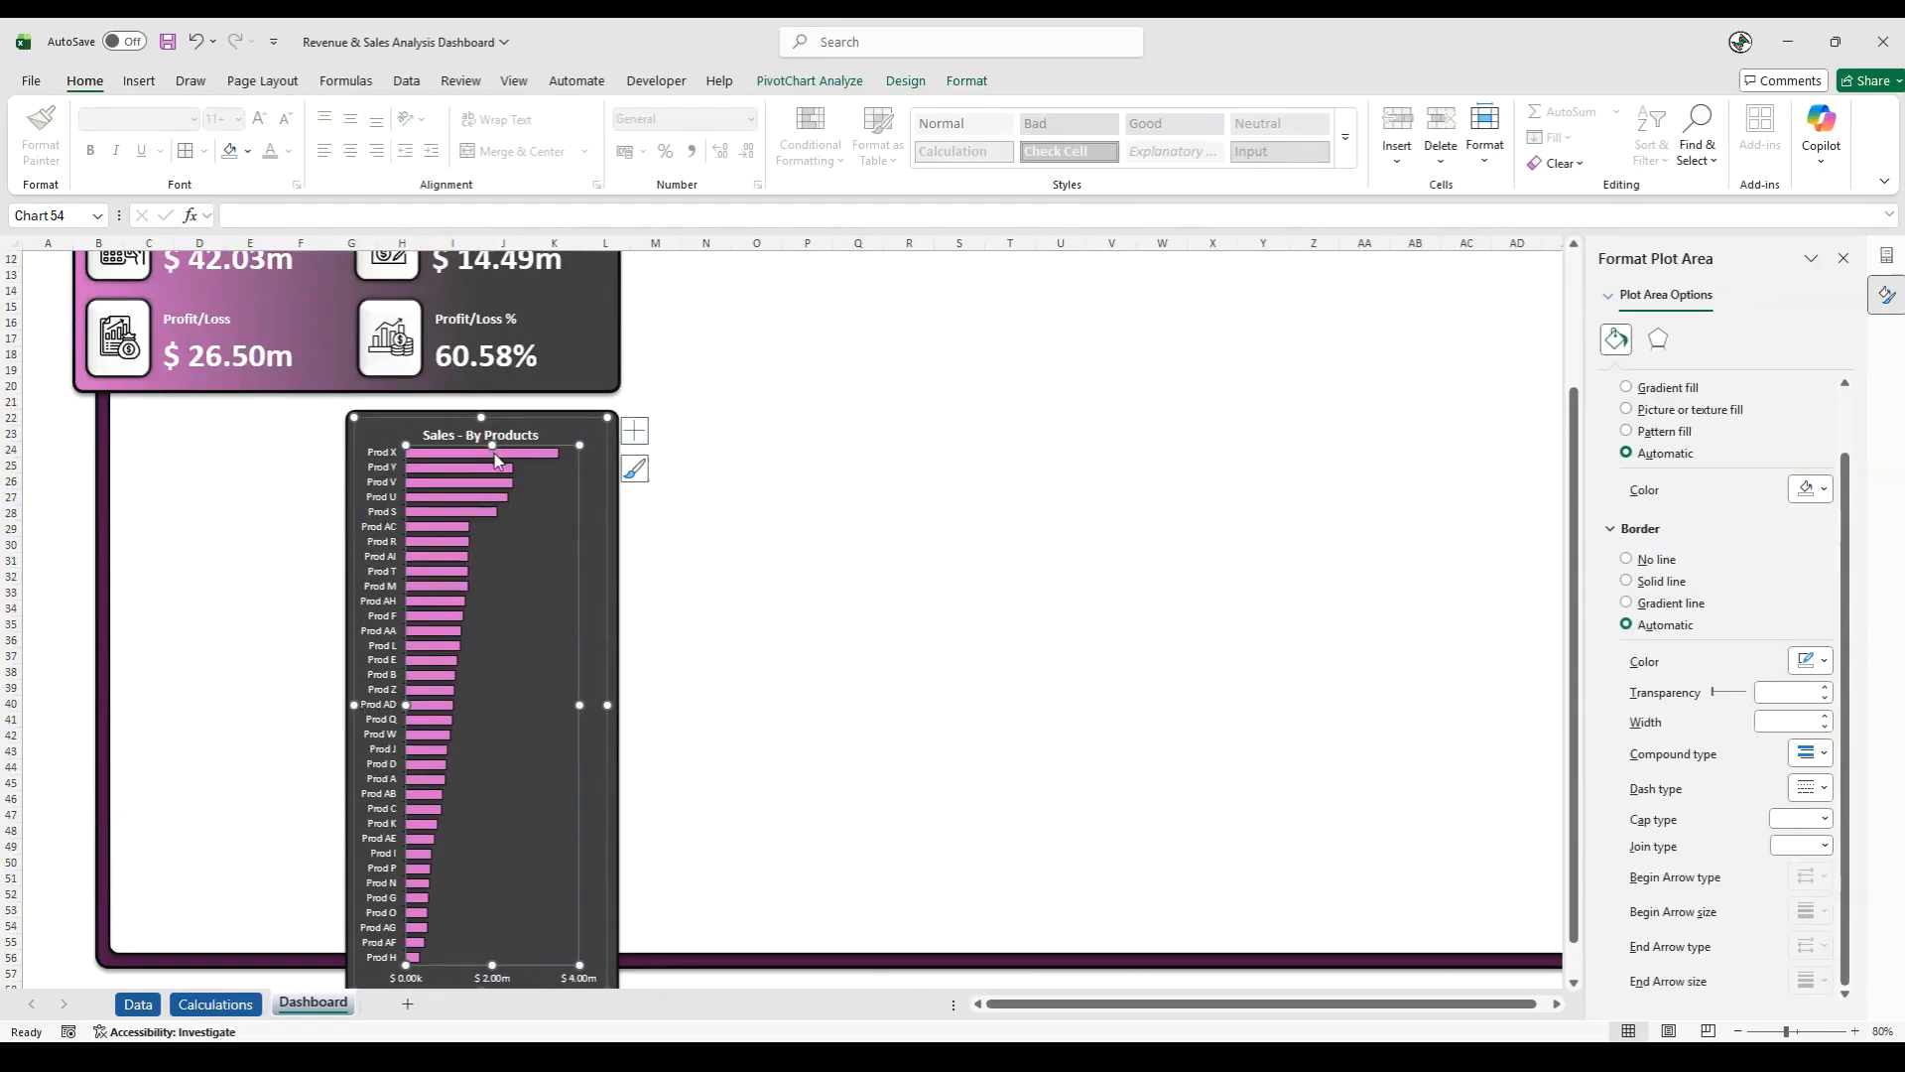
left_click(64, 563)
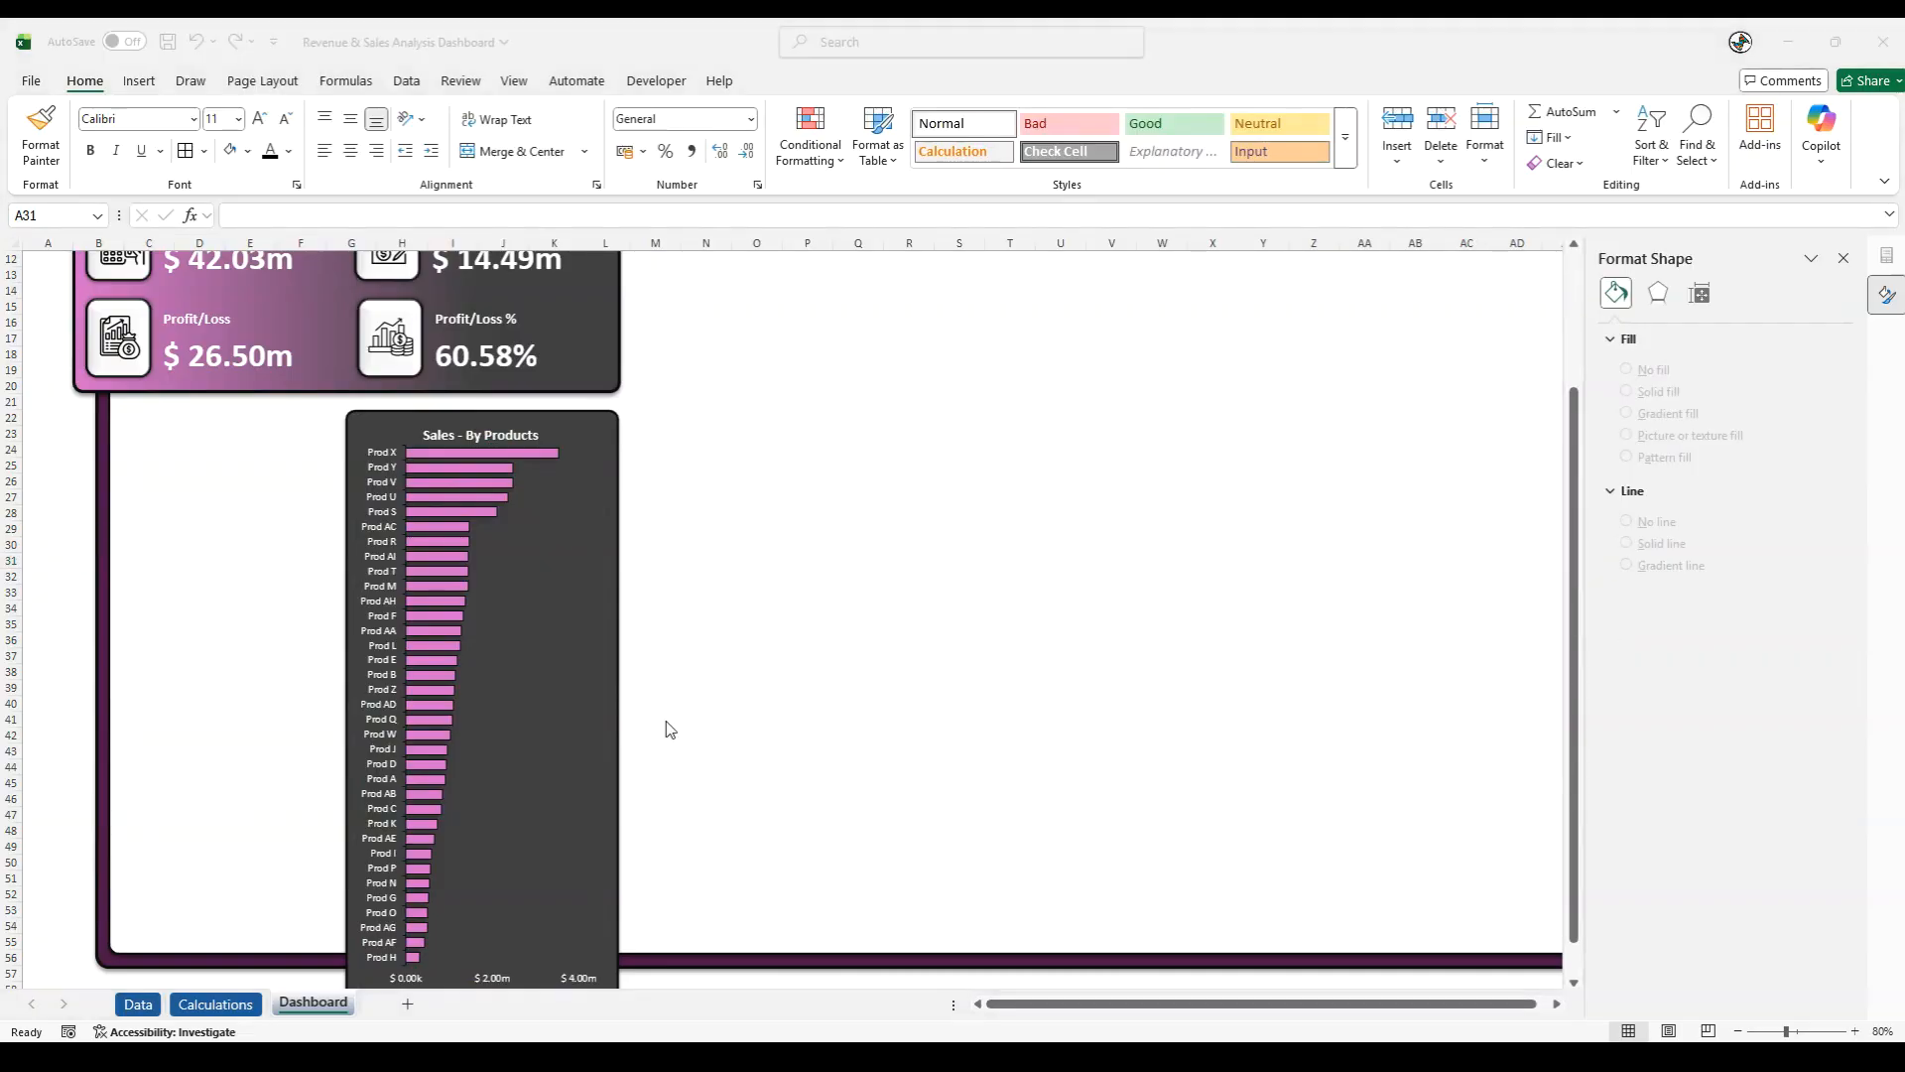
- Group the Sales - By Products chart with the dark grey rectangle behind it
left_click(533, 566)
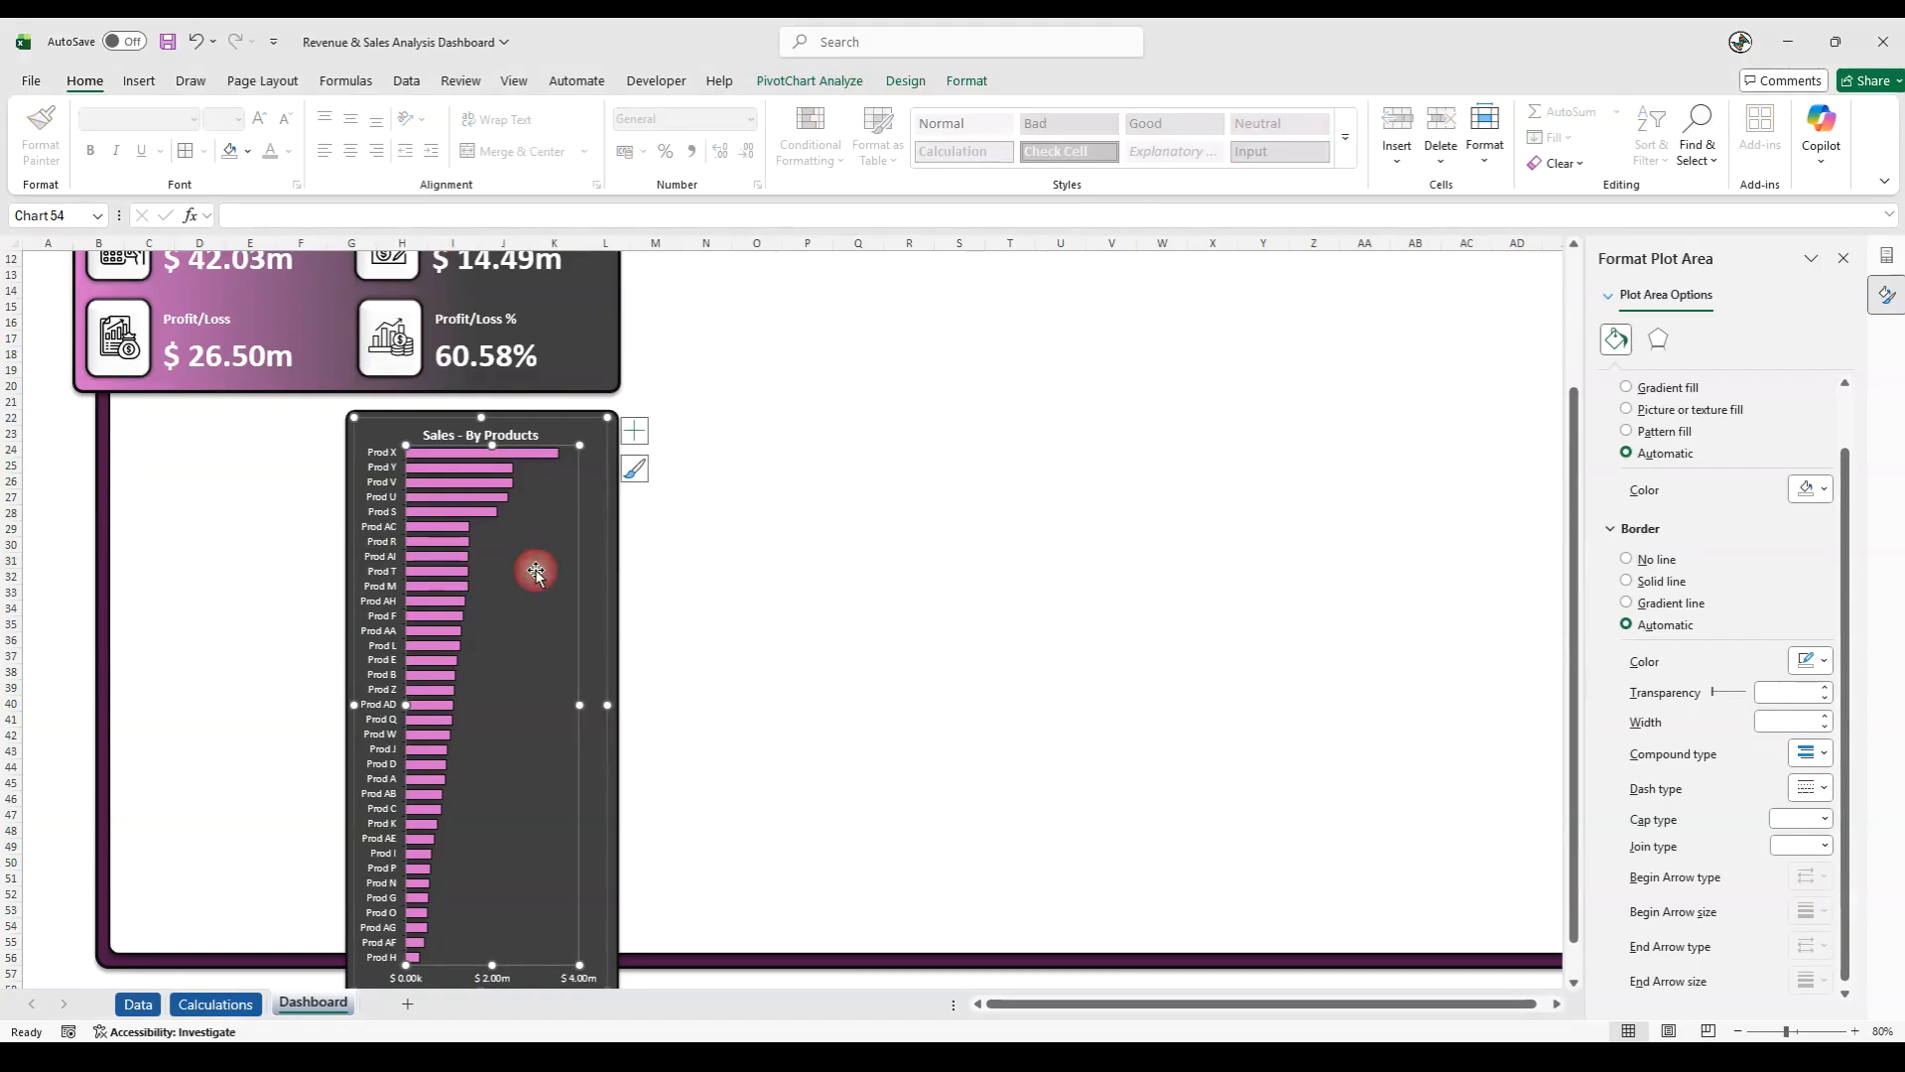
left_click(614, 510)
right_click(614, 510)
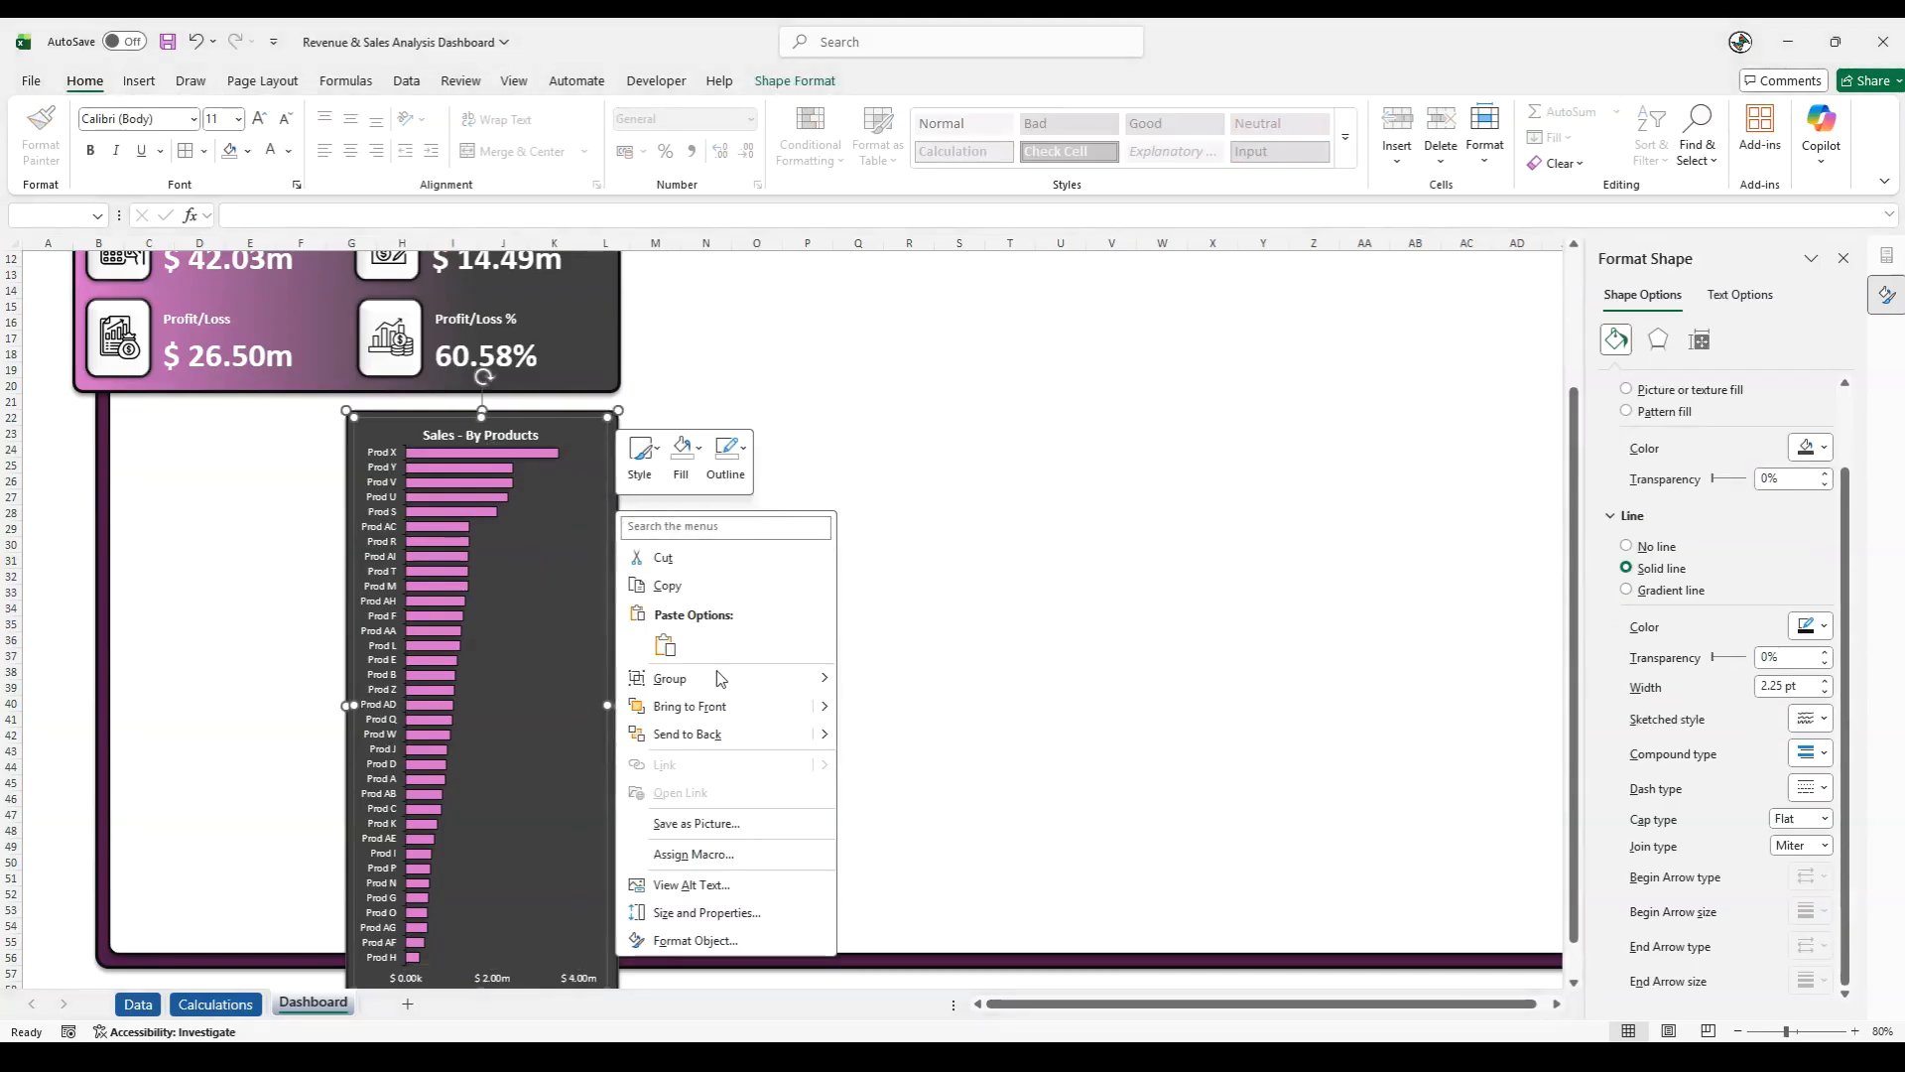
mouse_move(700, 686)
left_click(854, 679)
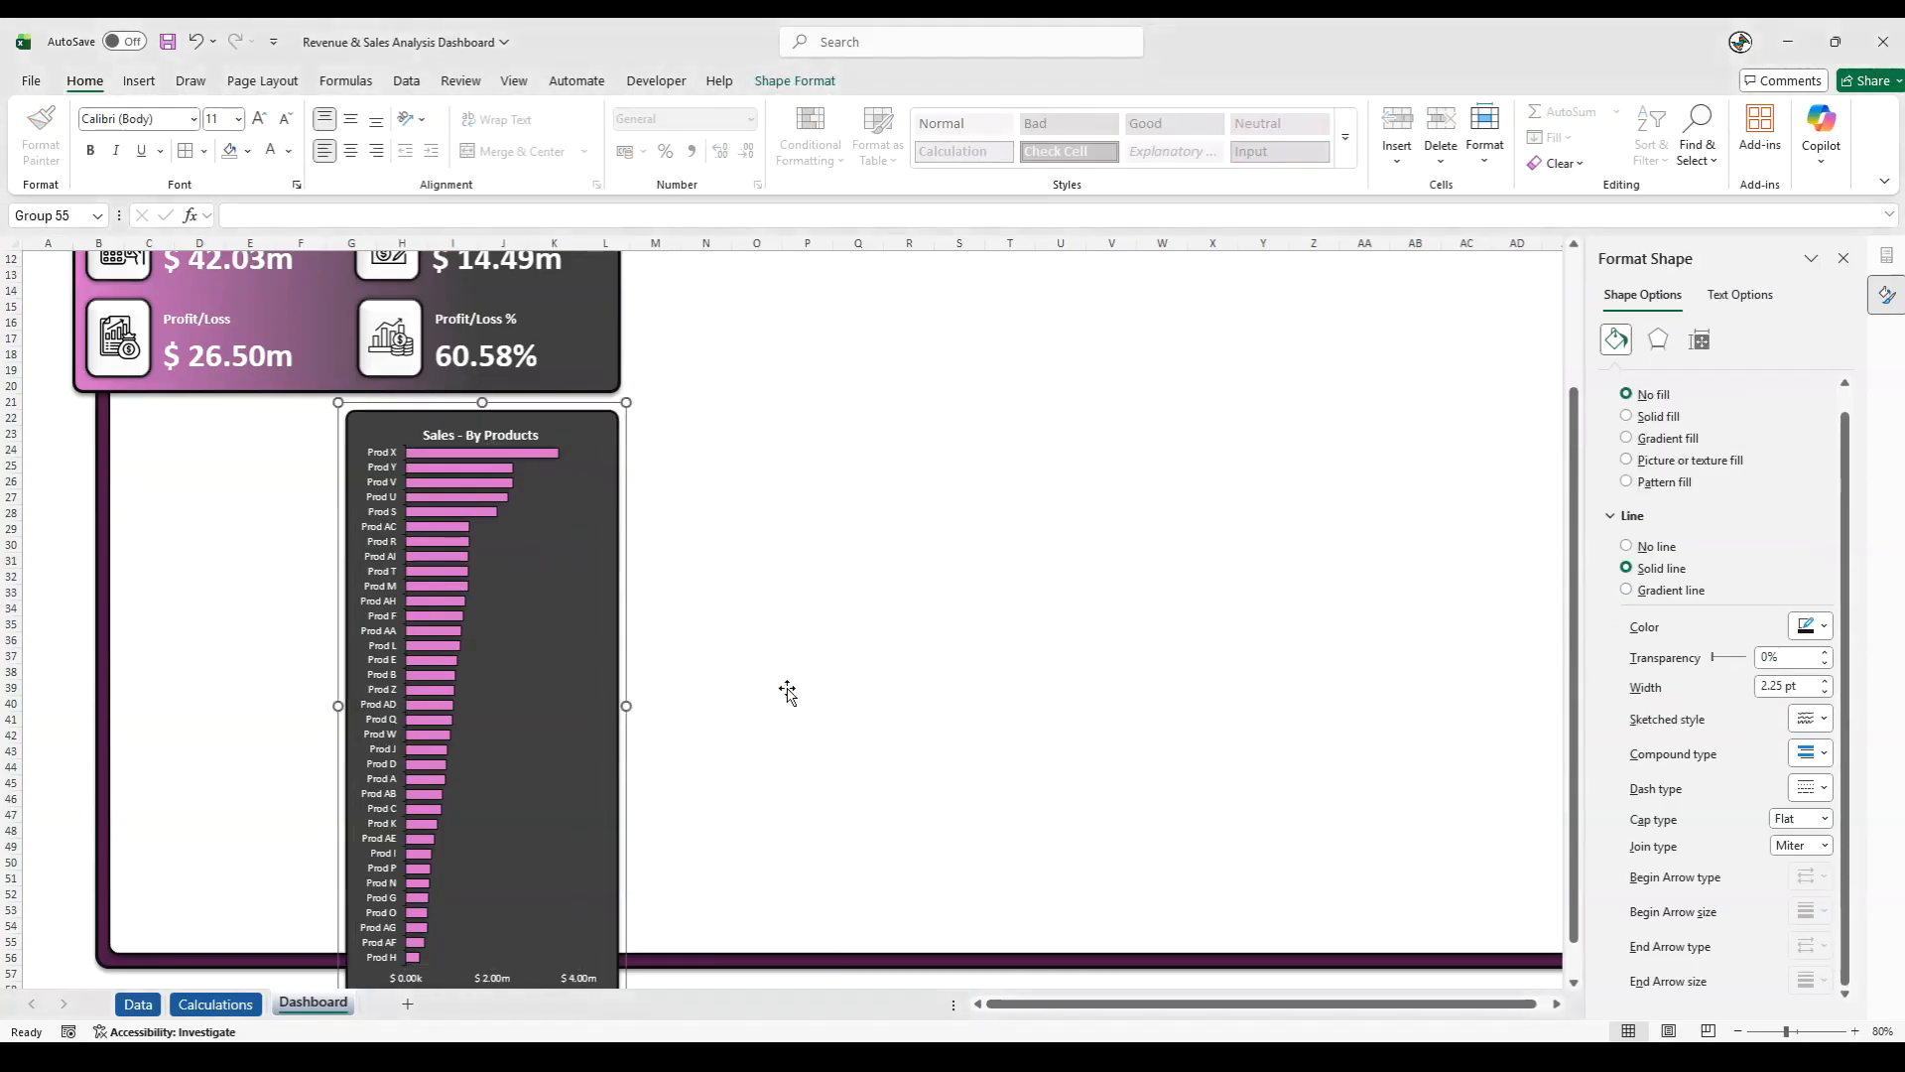
left_click(81, 717)
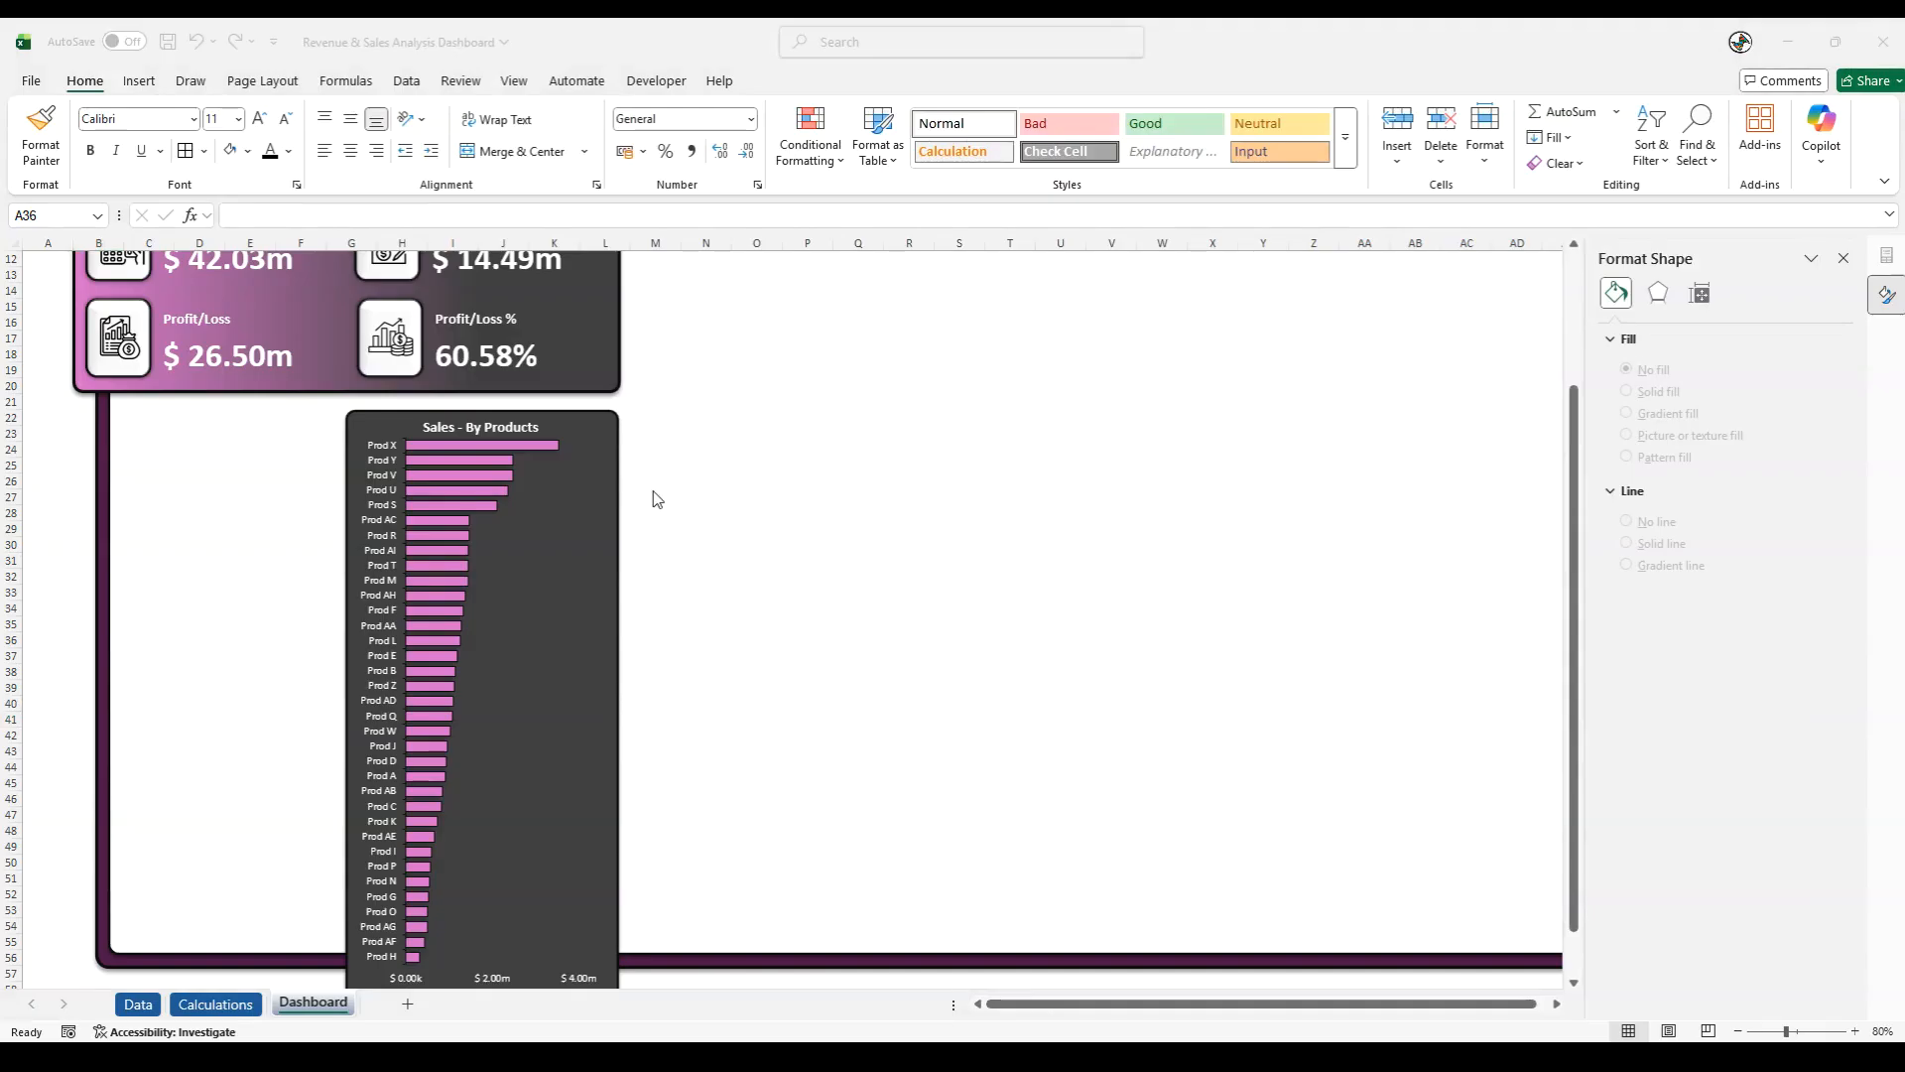
- Draw a rounded rectangle about 29.5 cm high and 8.93 cm wide over columns M to R, and reduce its corner rounding
key("Page_Up")
left_click(135, 82)
left_click(339, 129)
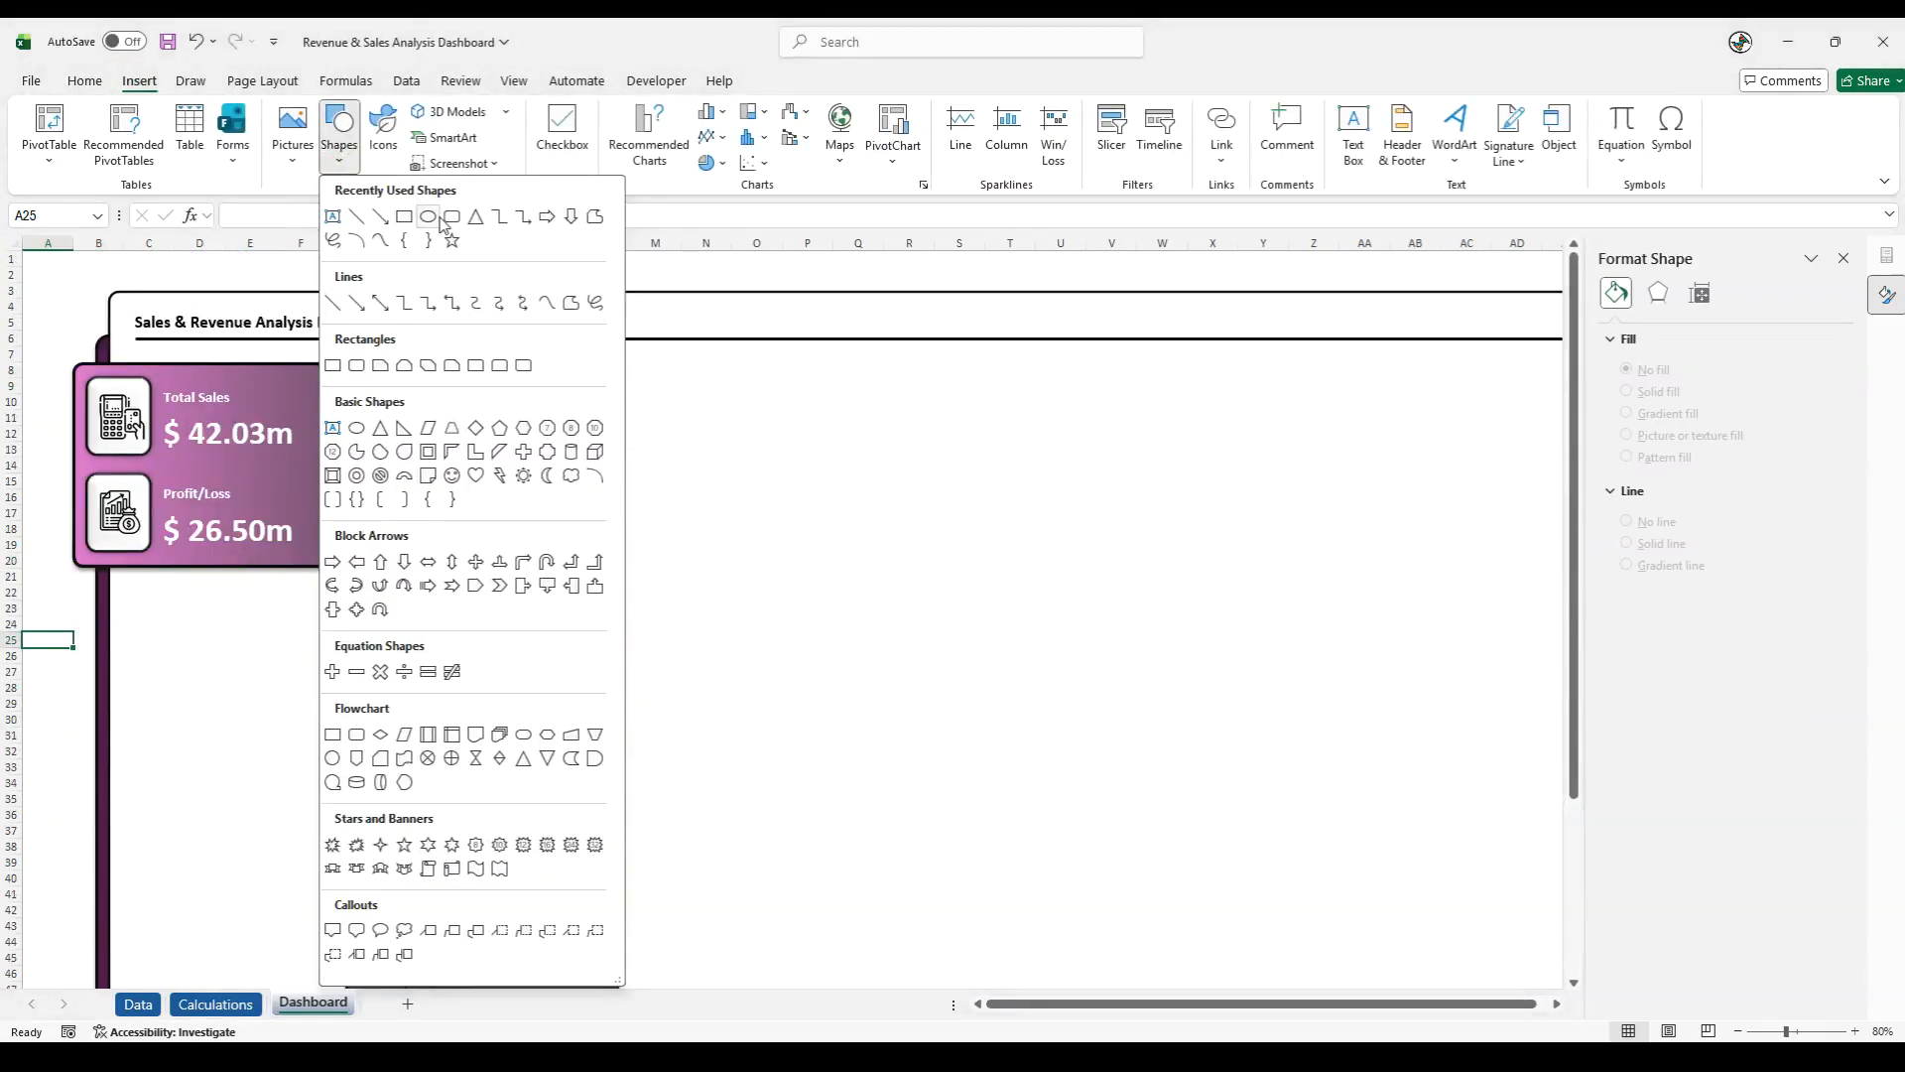
left_click(512, 243)
left_click_drag(644, 291, 913, 875)
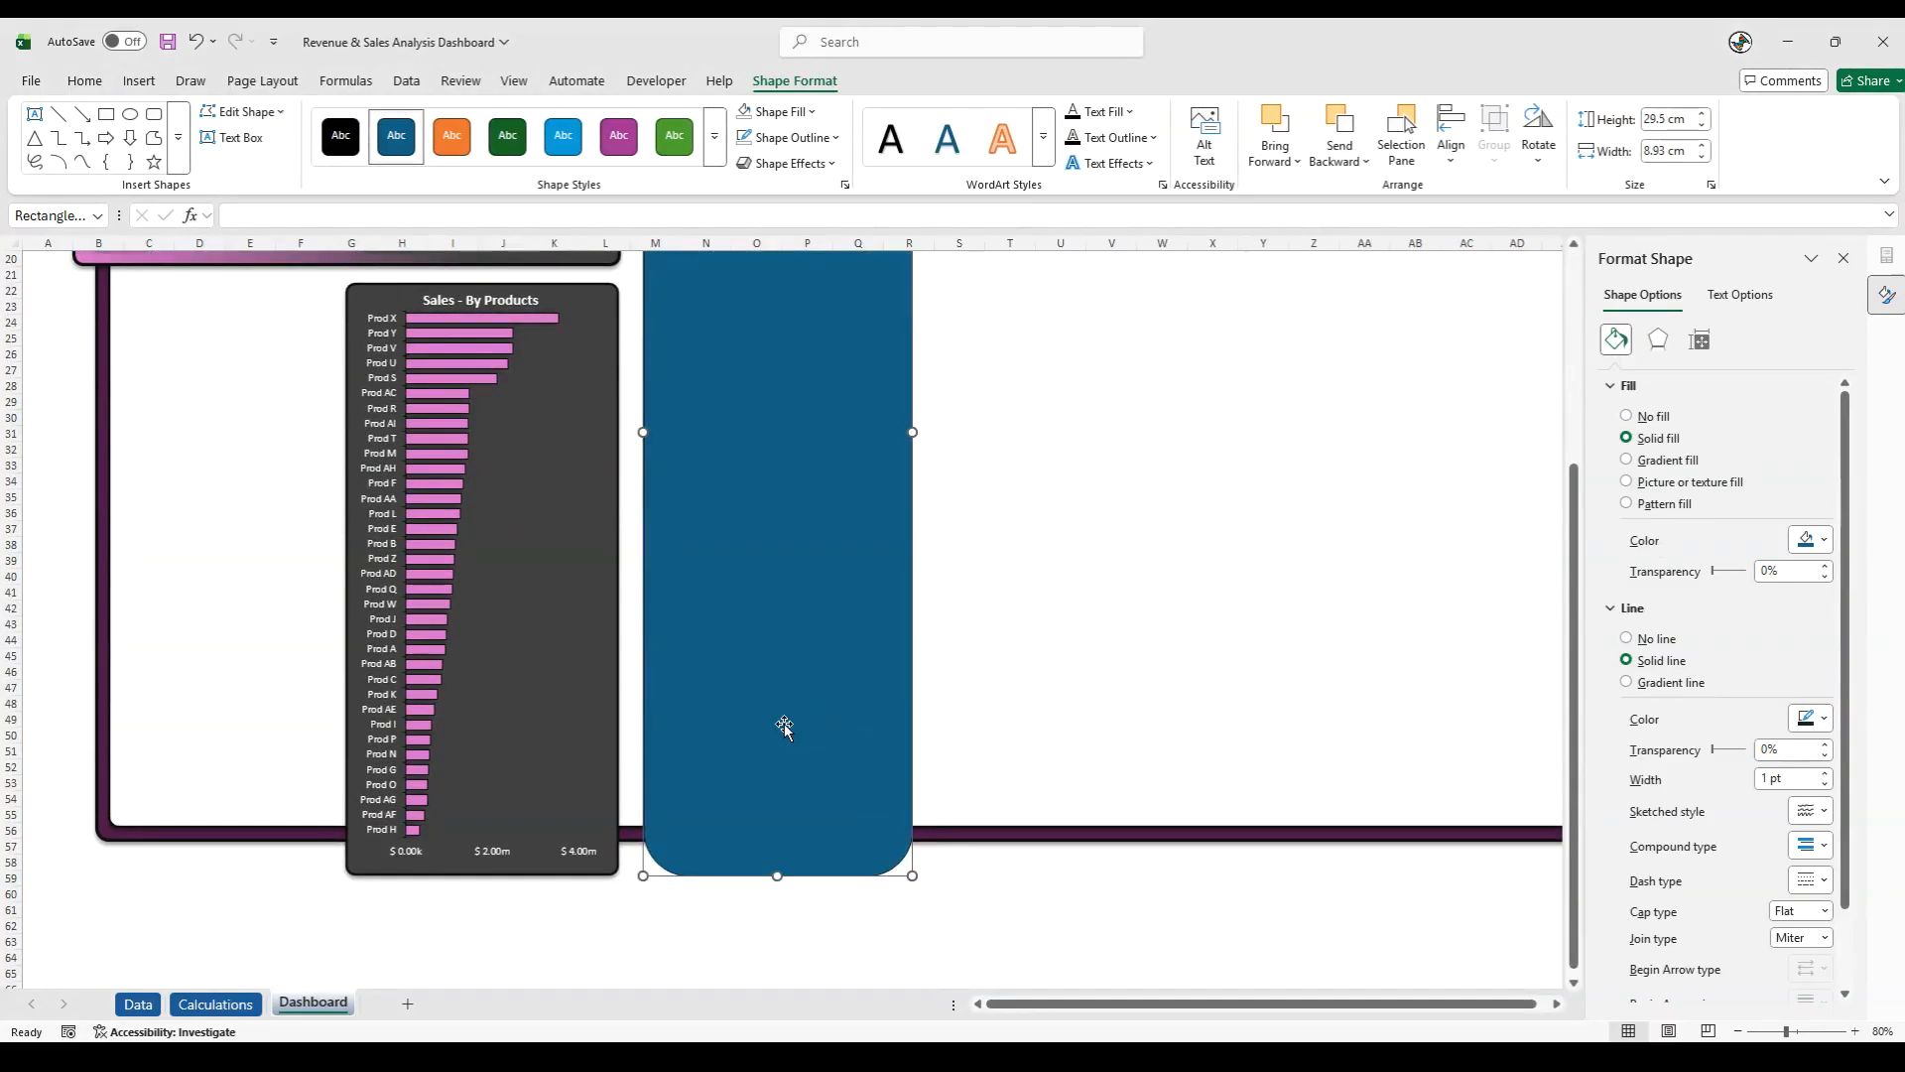
scroll(779, 705, "up", 6)
left_click_drag(692, 299, 657, 292)
left_click(675, 276)
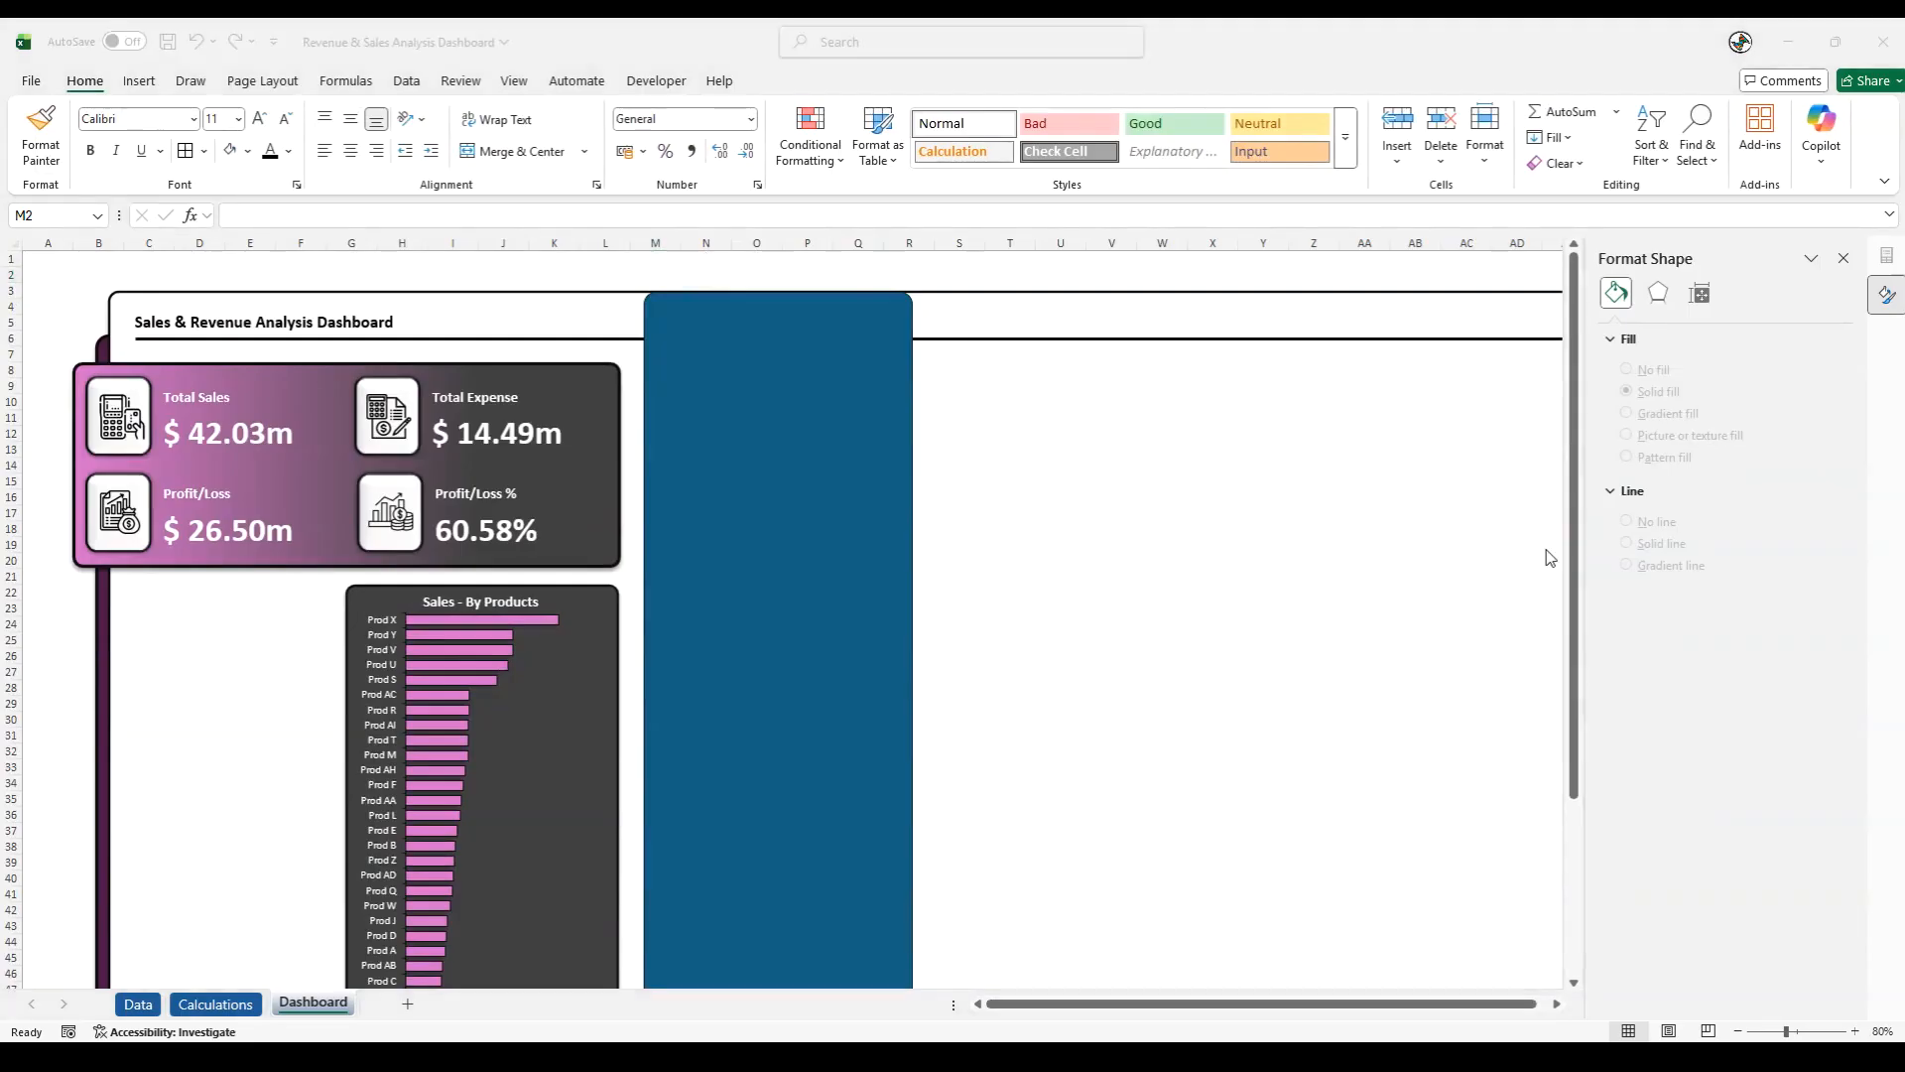
- Give the tall blue rectangle a near-black 2¼ pt outline and an outer shadow offset to the bottom
left_click(818, 409)
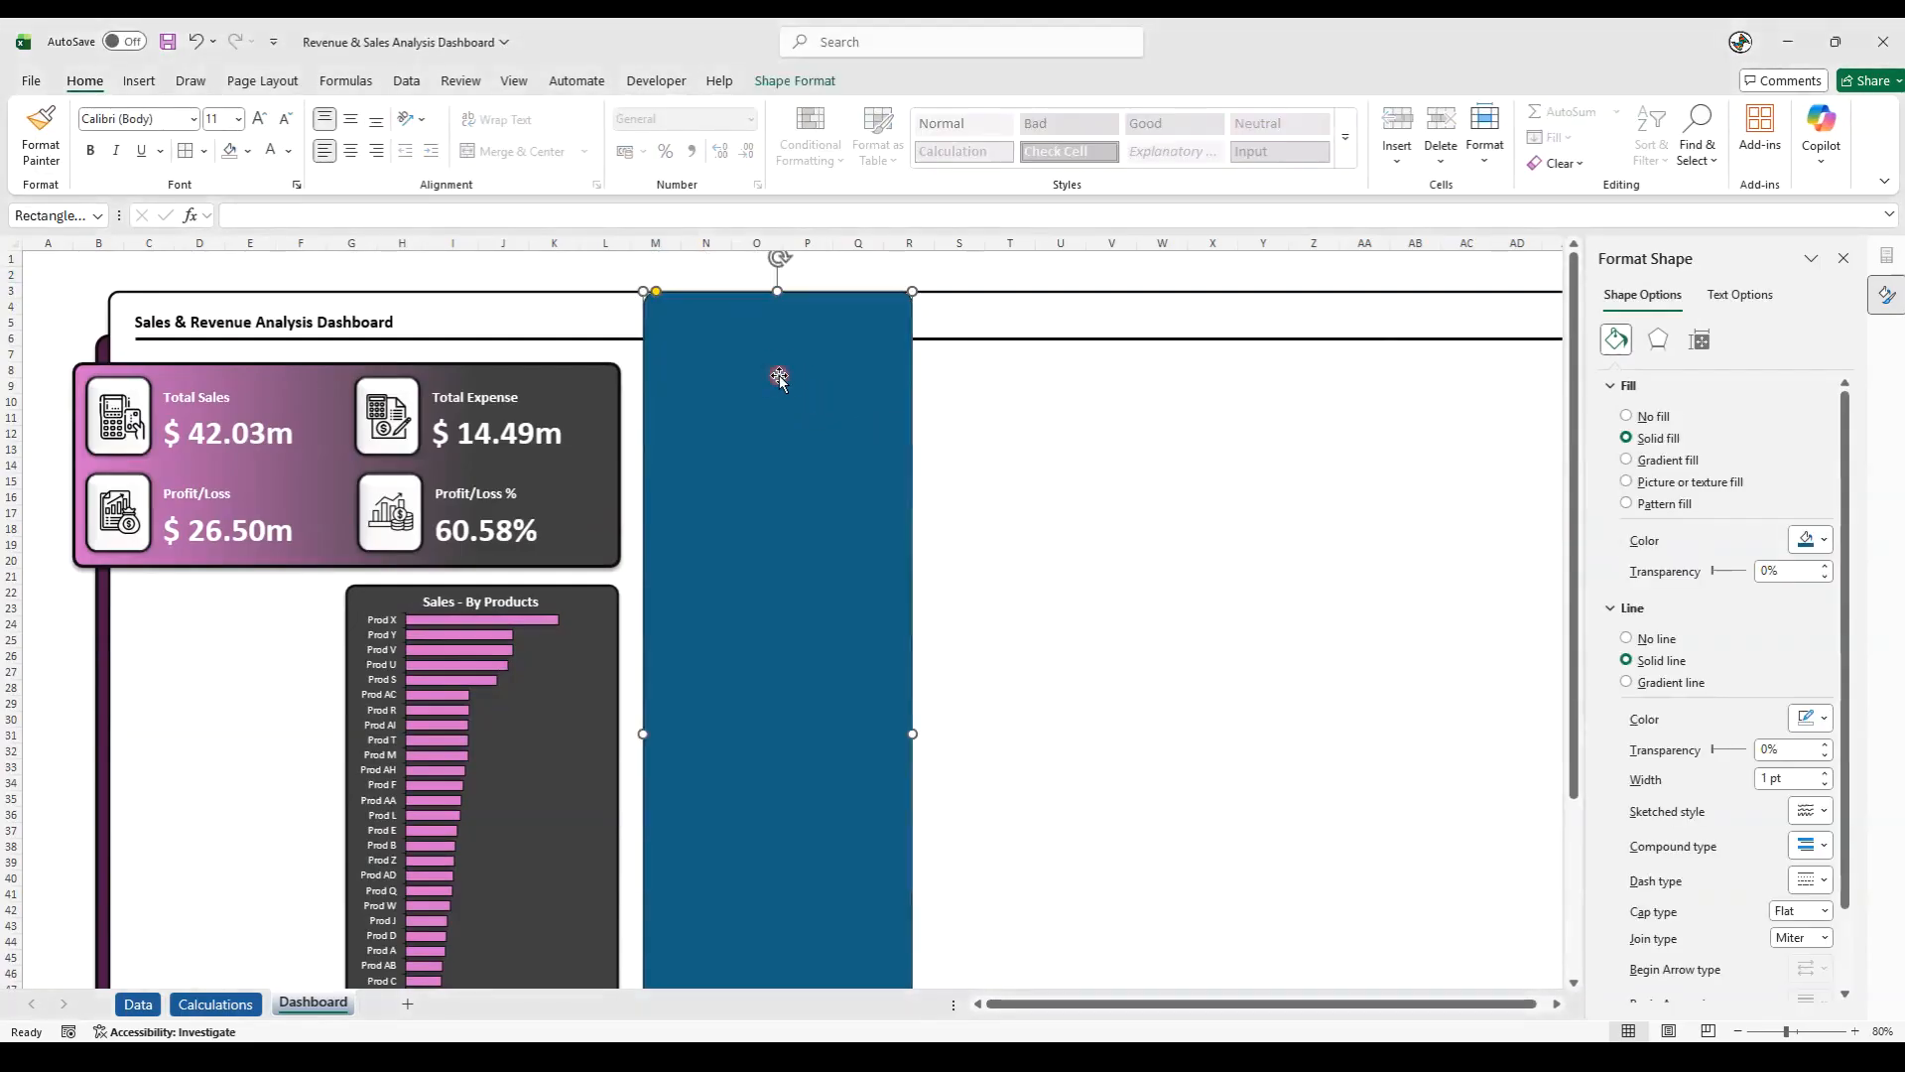
left_click(790, 85)
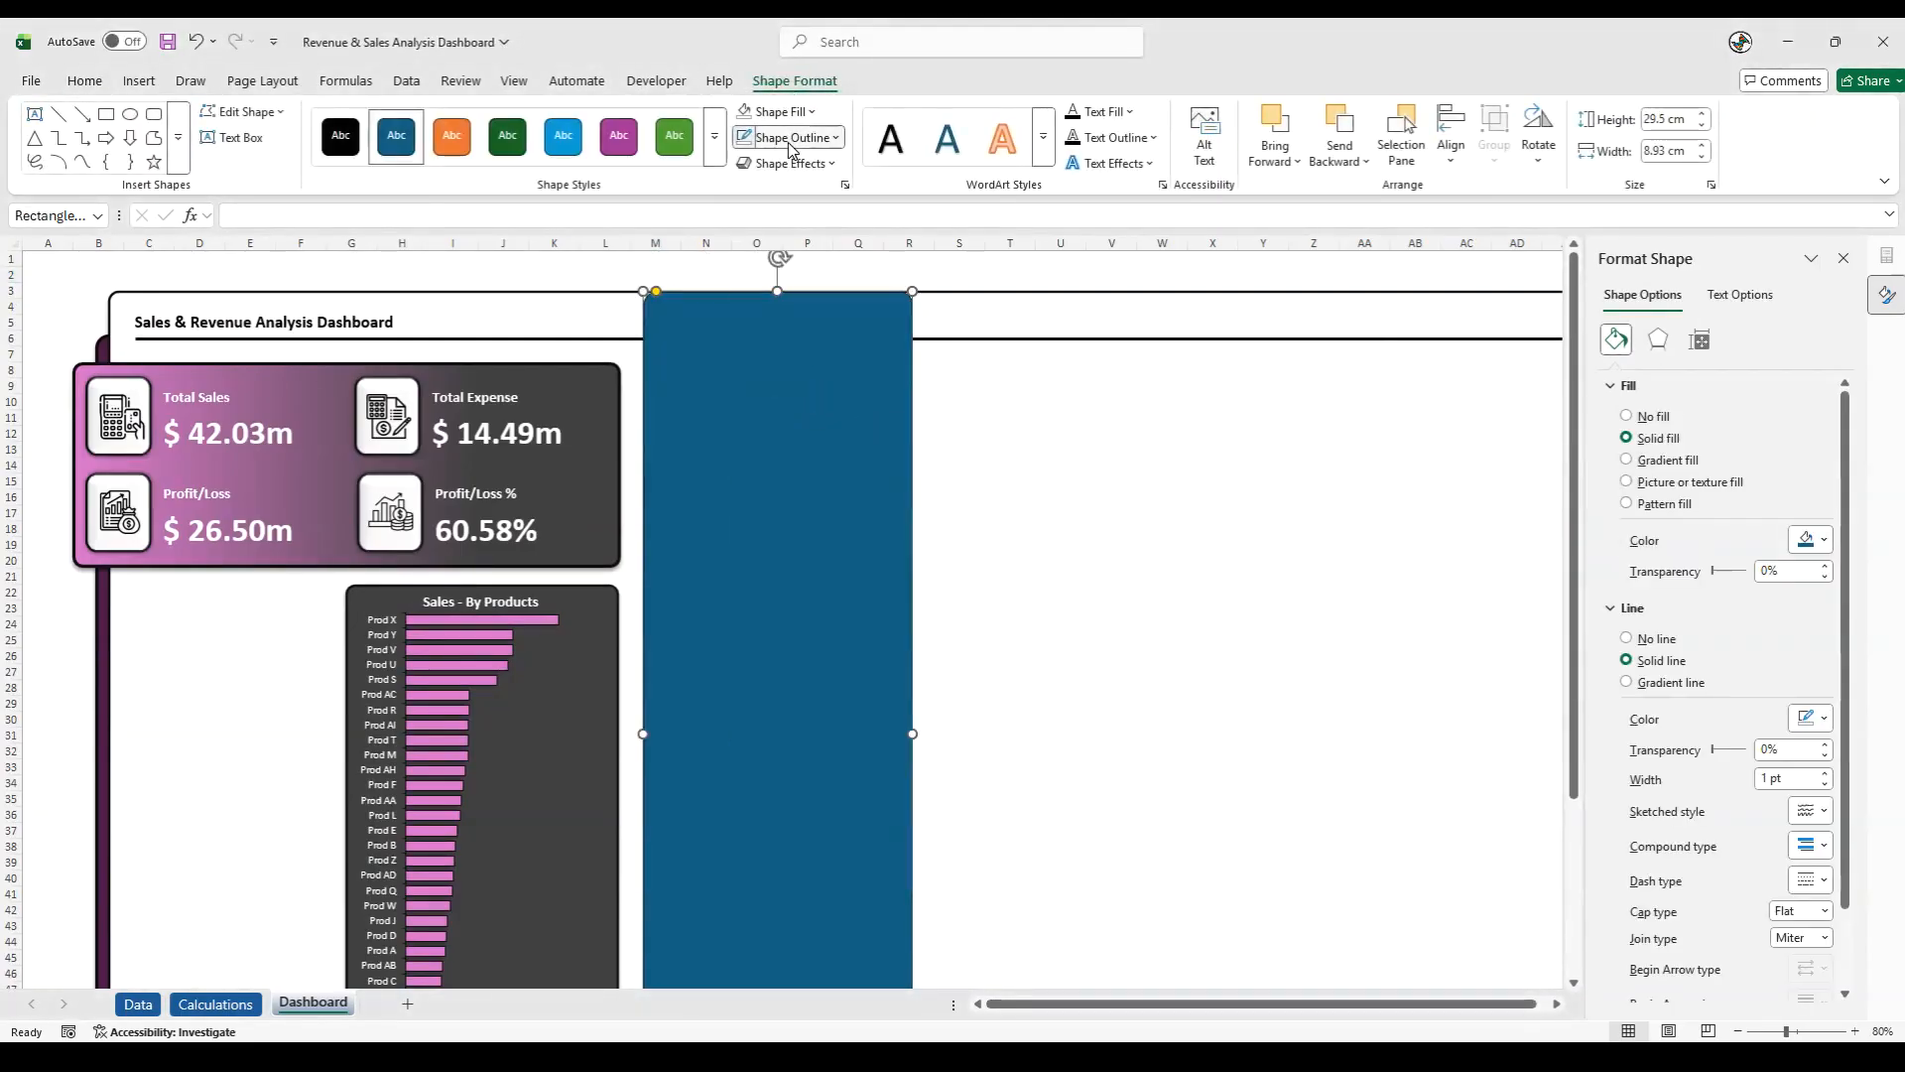
left_click(786, 137)
left_click(774, 402)
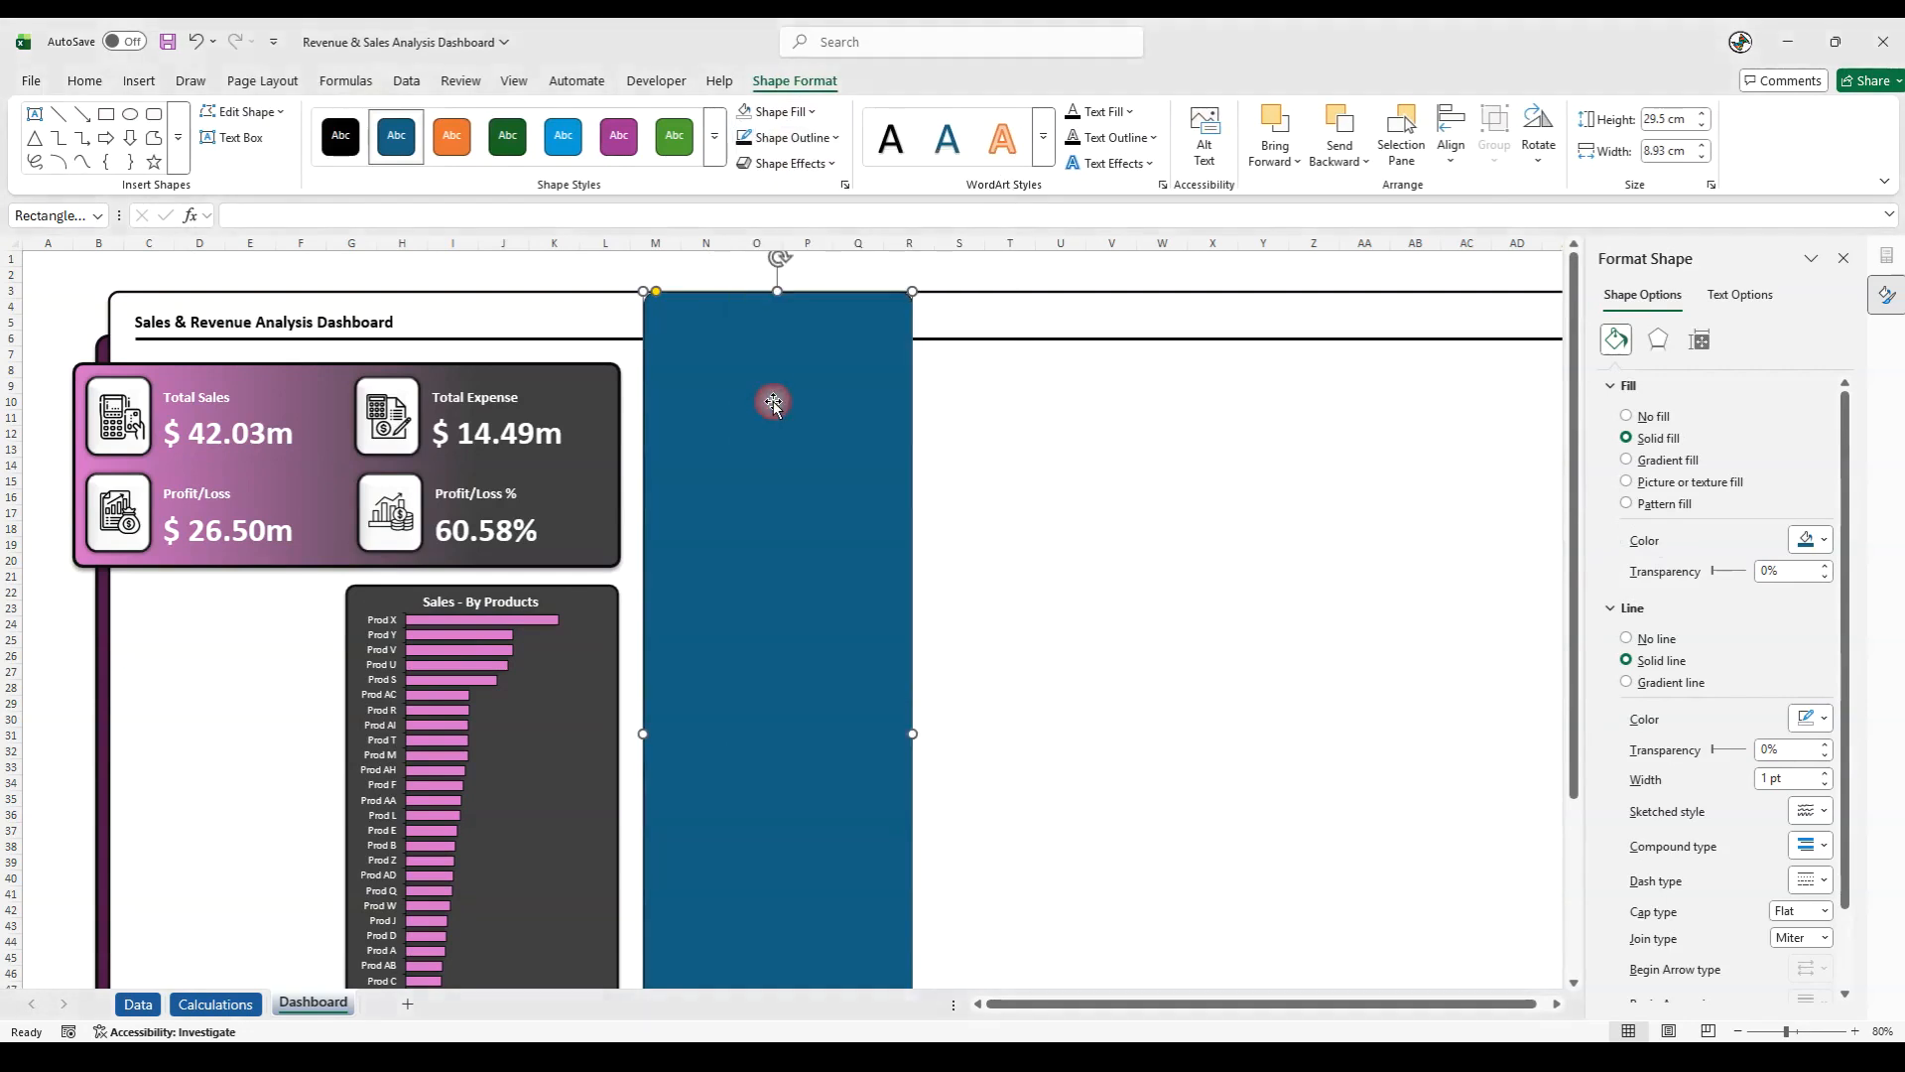
left_click(786, 137)
mouse_move(787, 638)
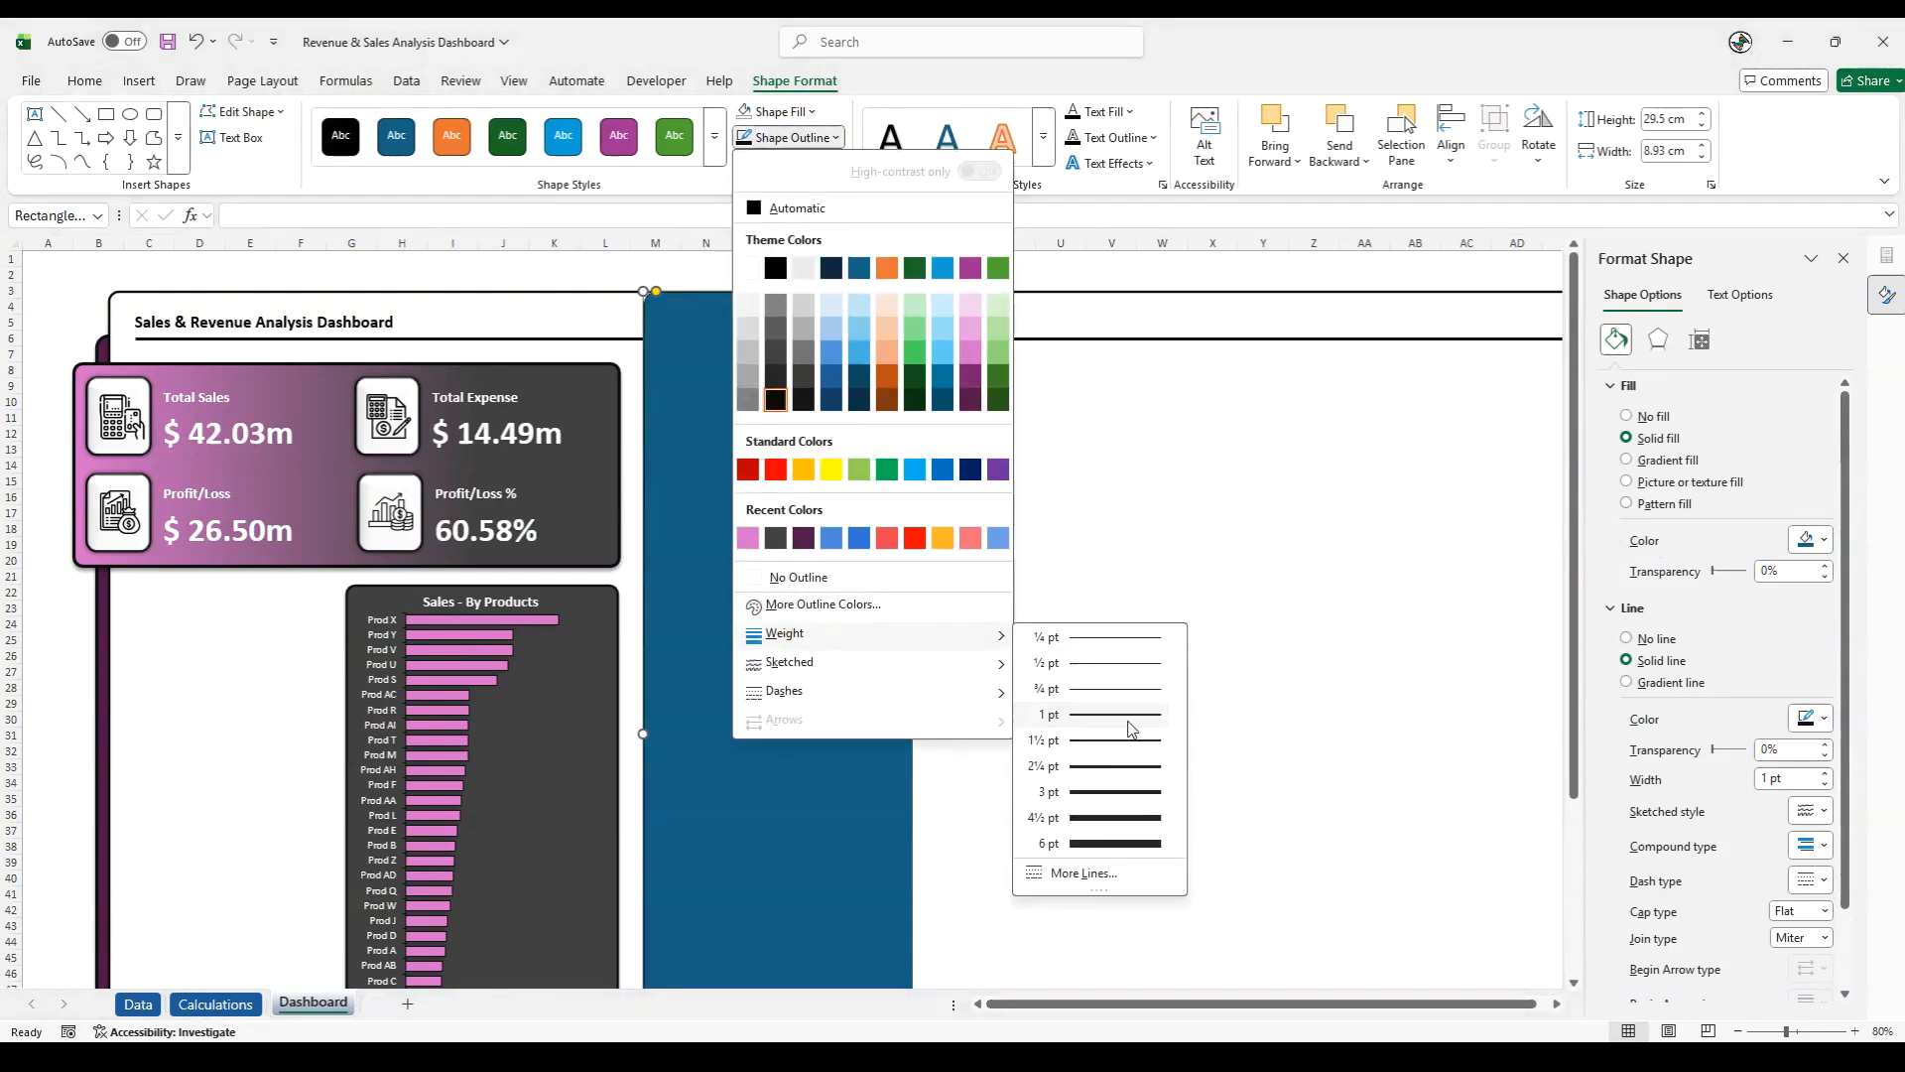
left_click(1102, 767)
left_click(777, 163)
mouse_move(800, 199)
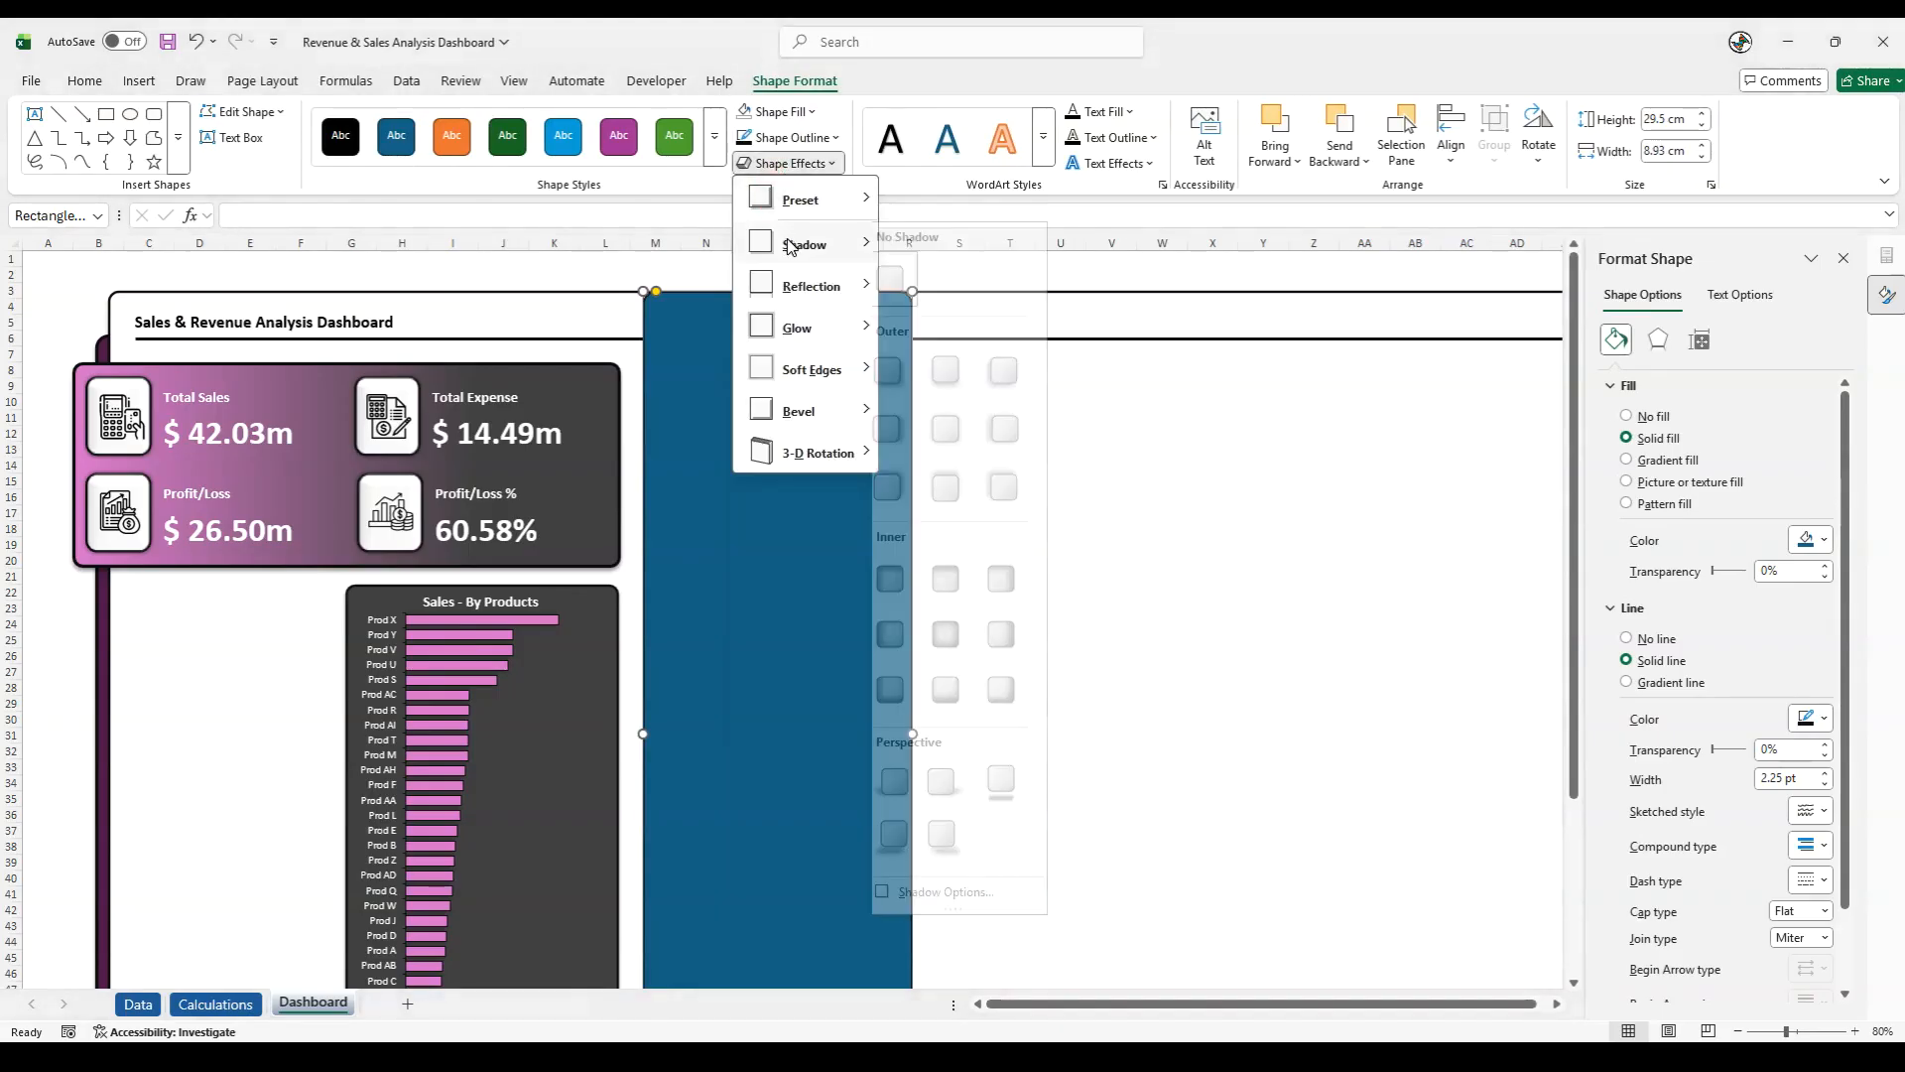
left_click(937, 369)
left_click(713, 263)
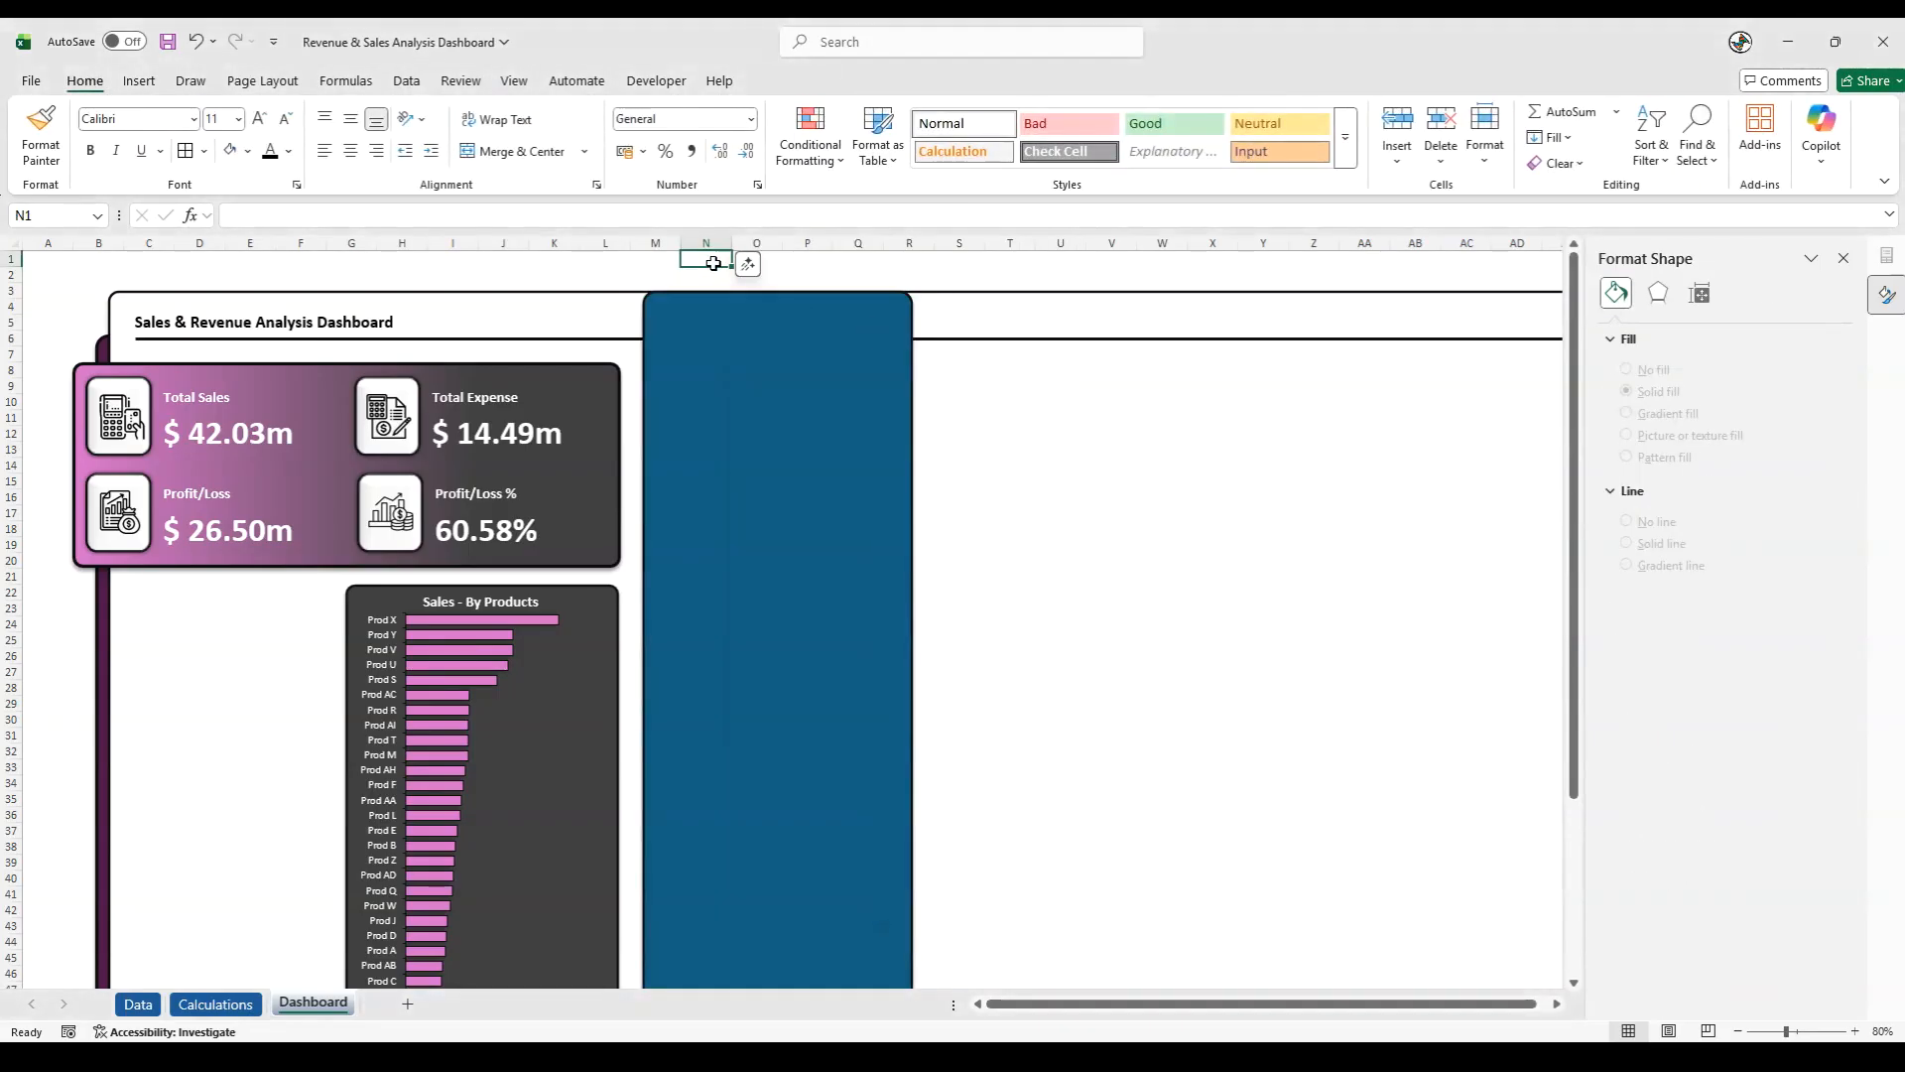
- Fill the tall rounded rectangle over columns M to R with the lightest grey theme colour
key("alt+Tab")
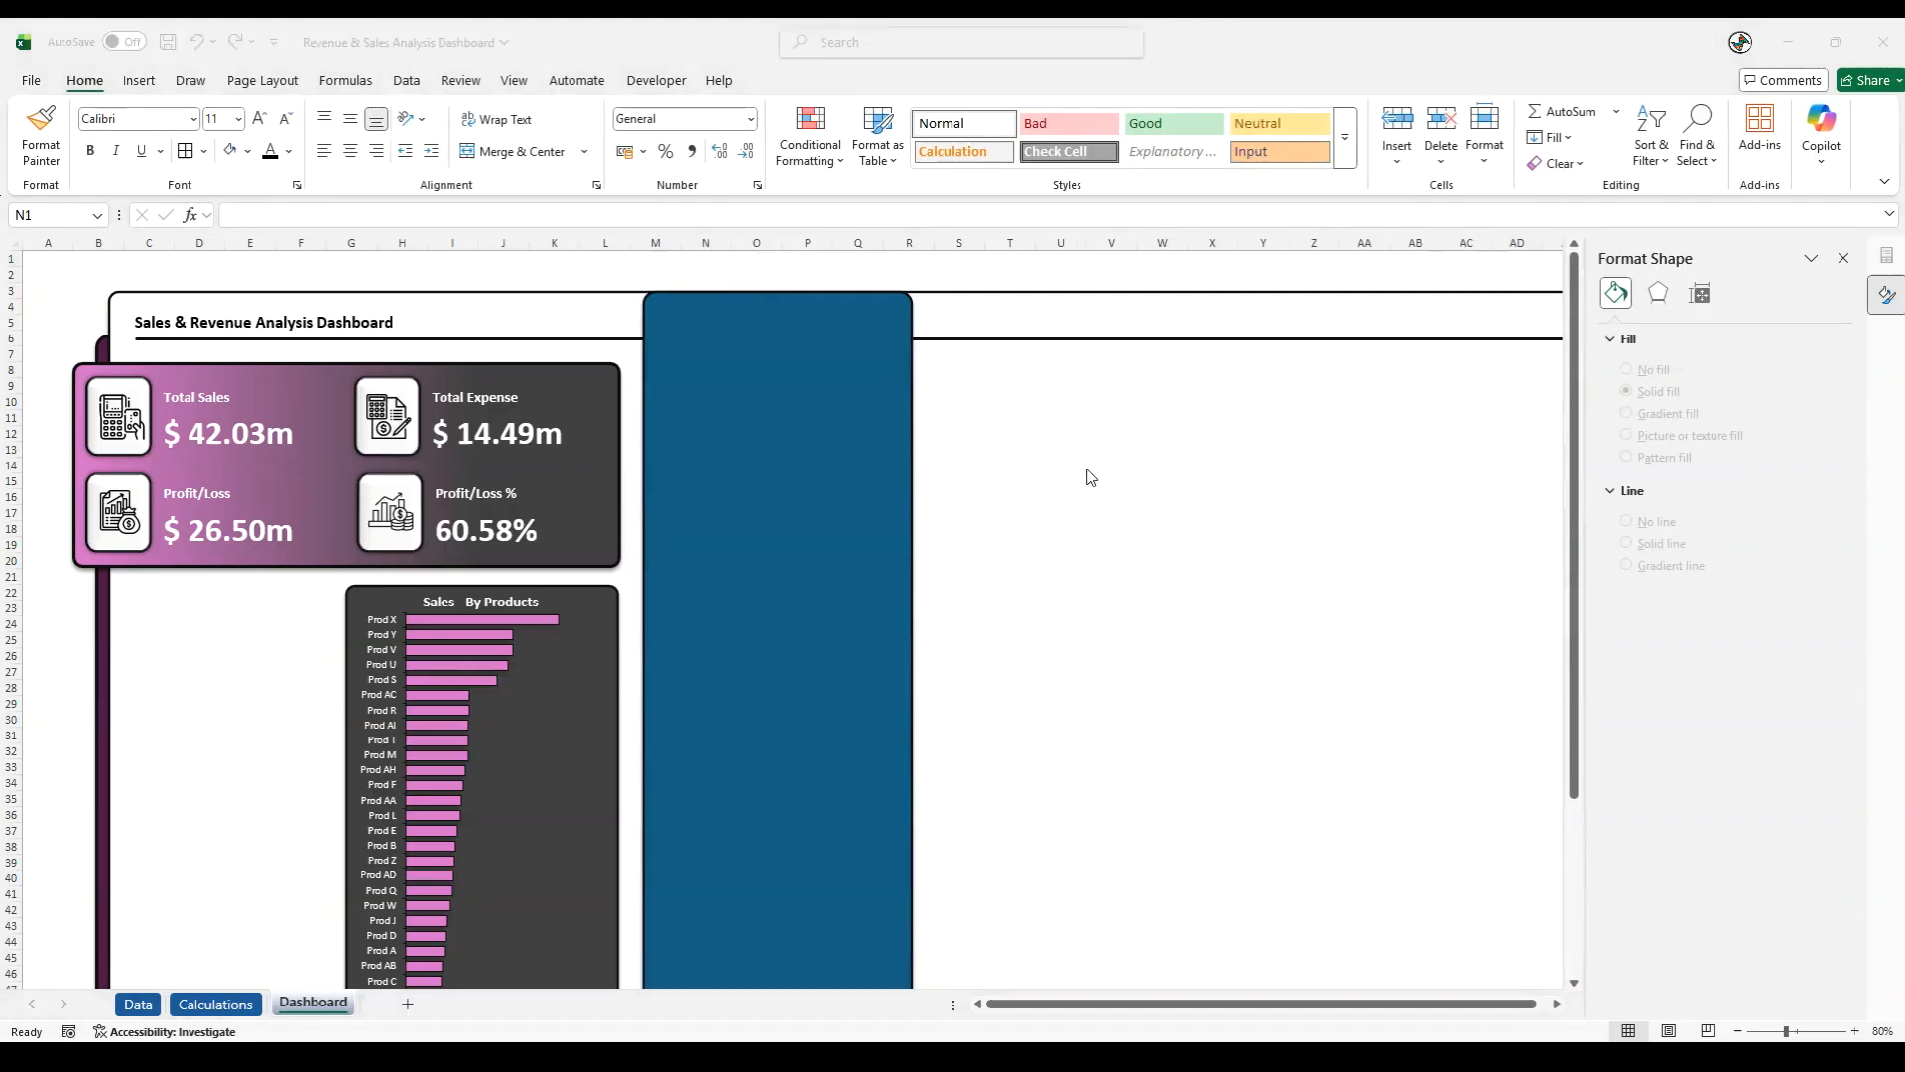
left_click(776, 447)
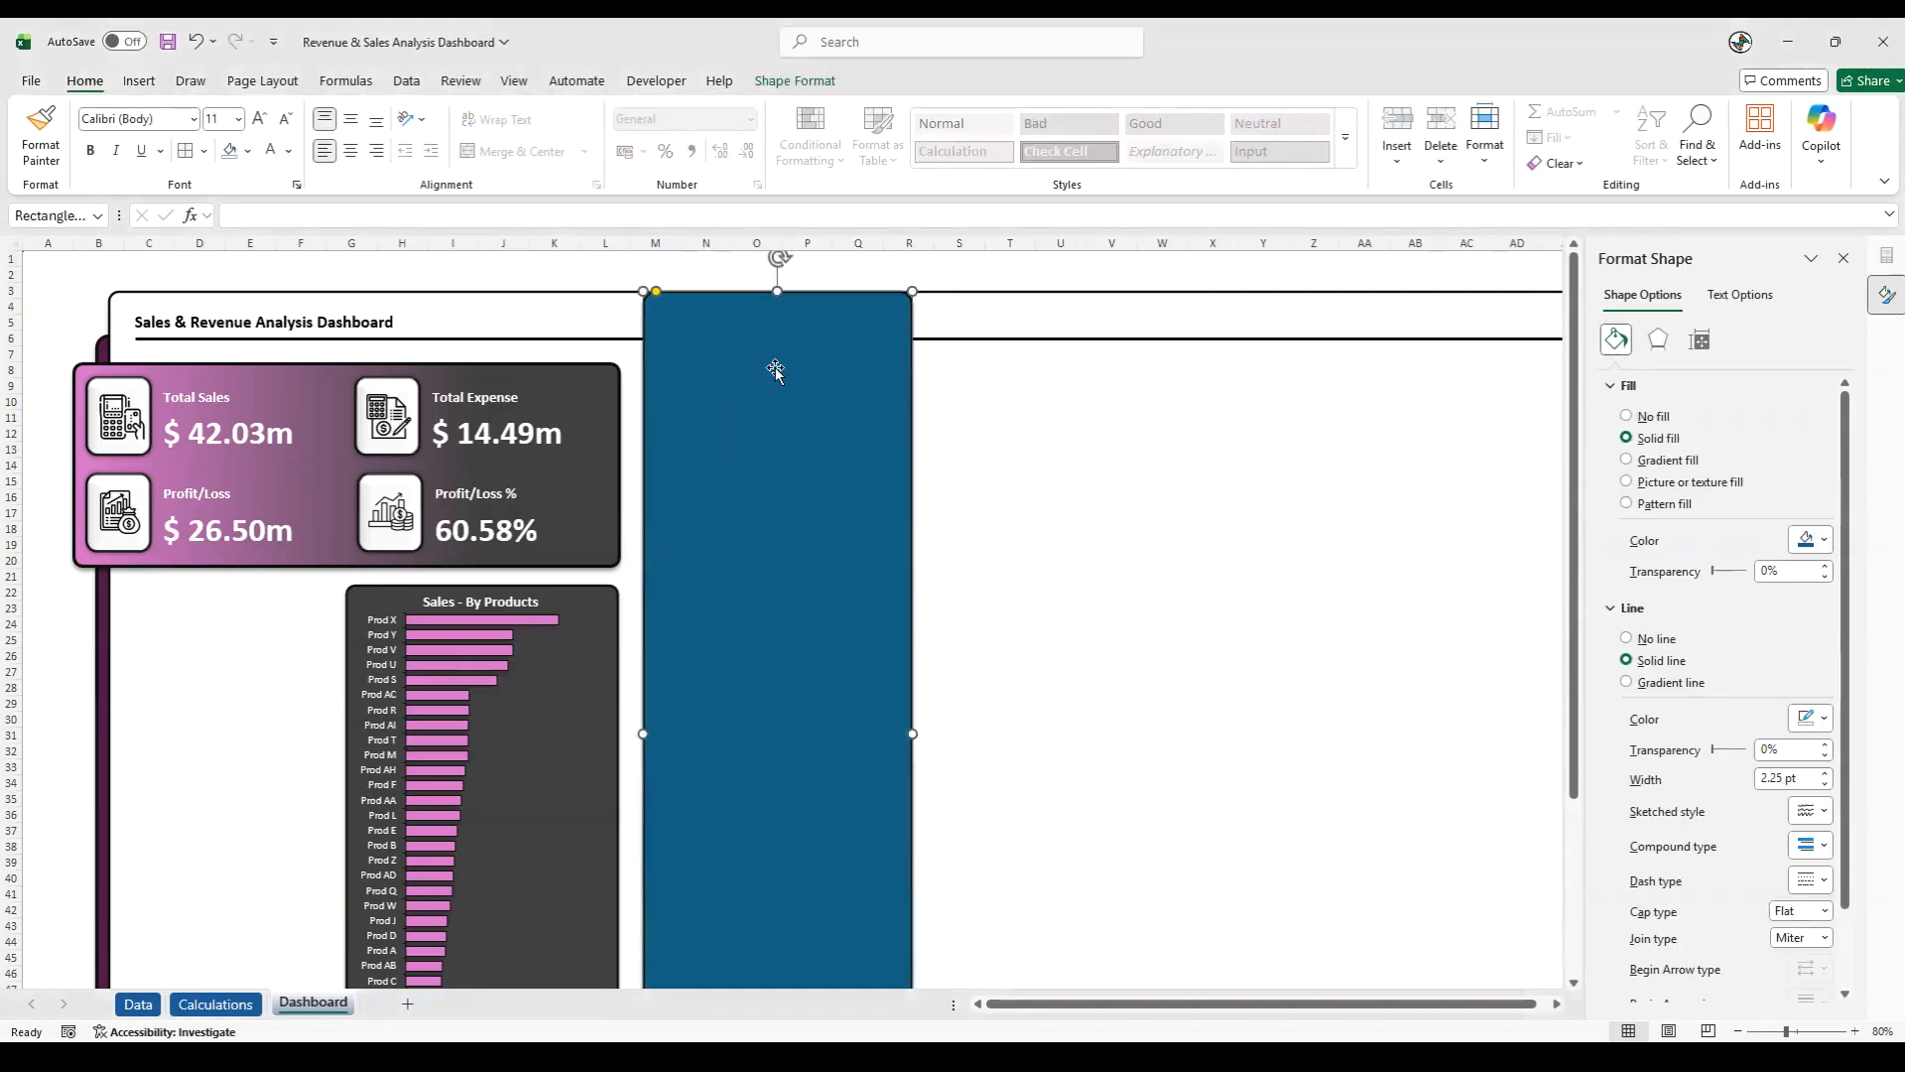
left_click(248, 152)
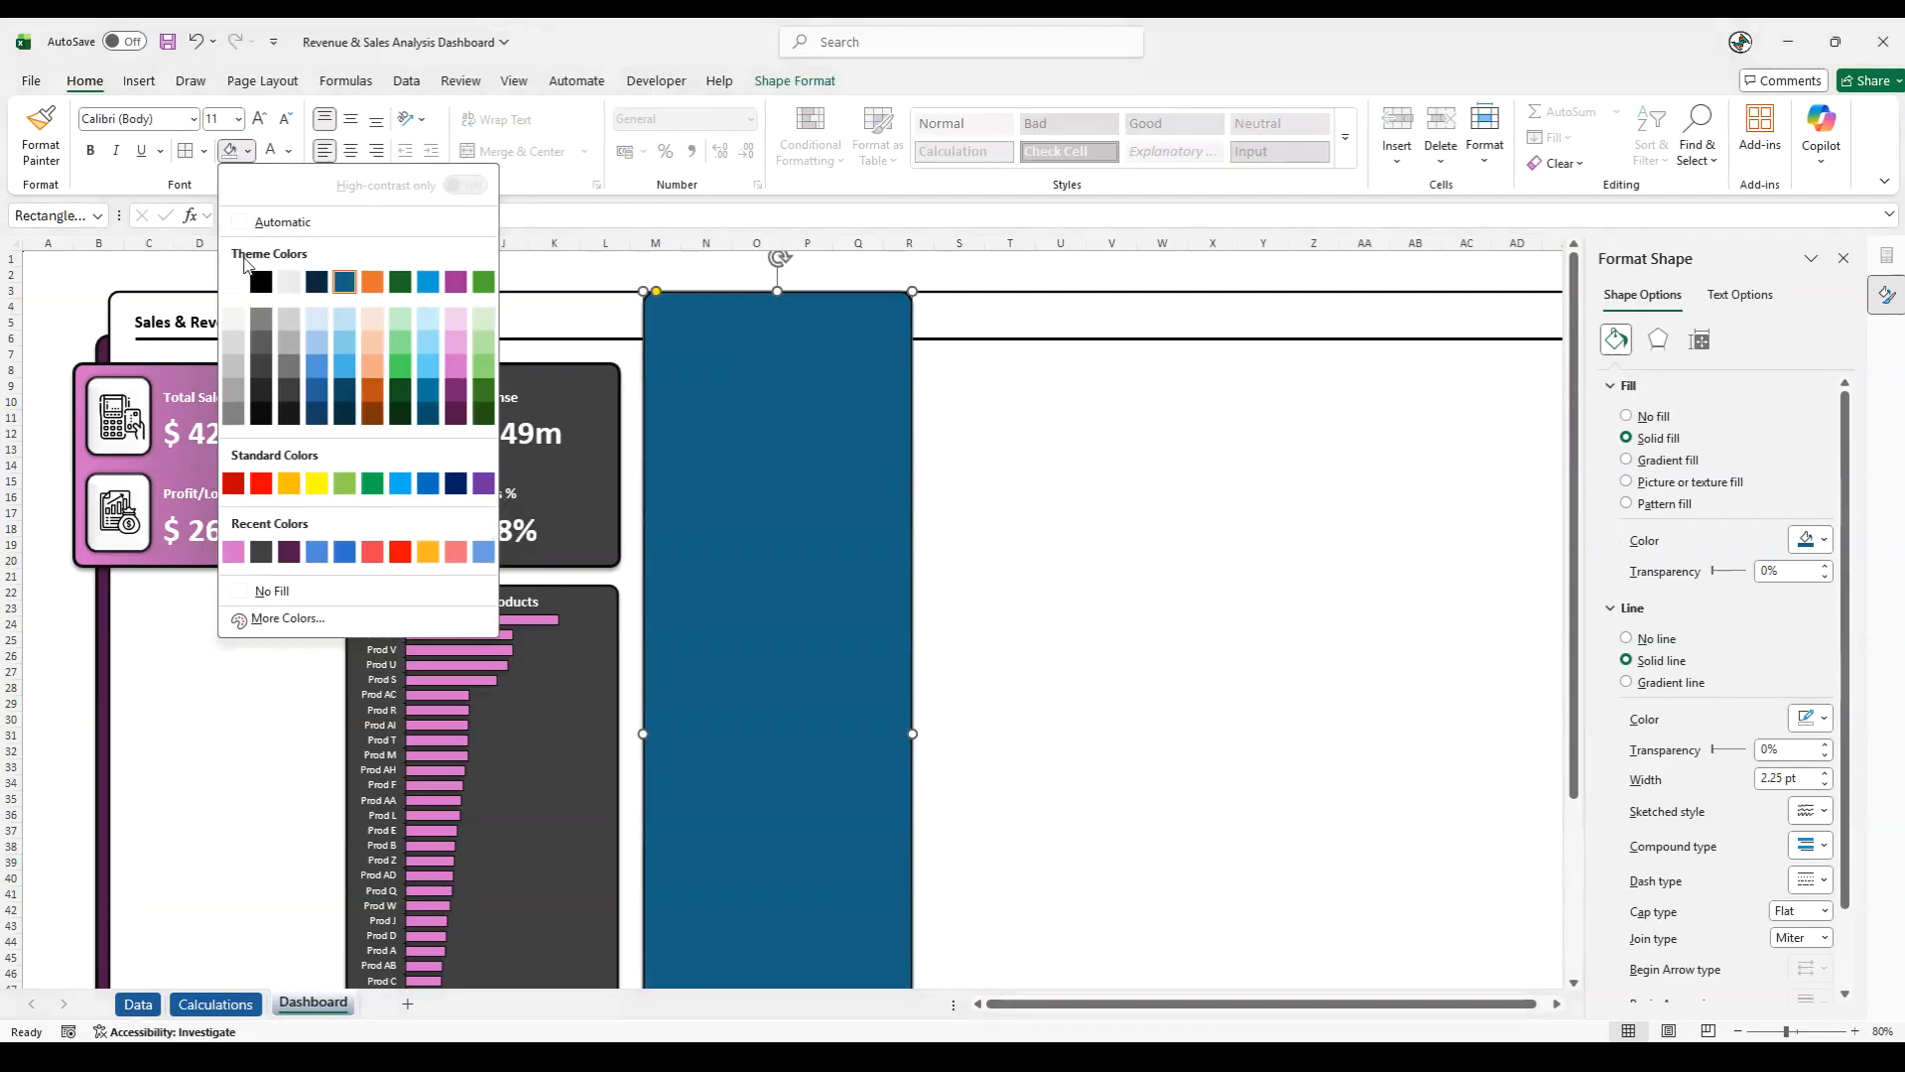
left_click(233, 324)
left_click(544, 262)
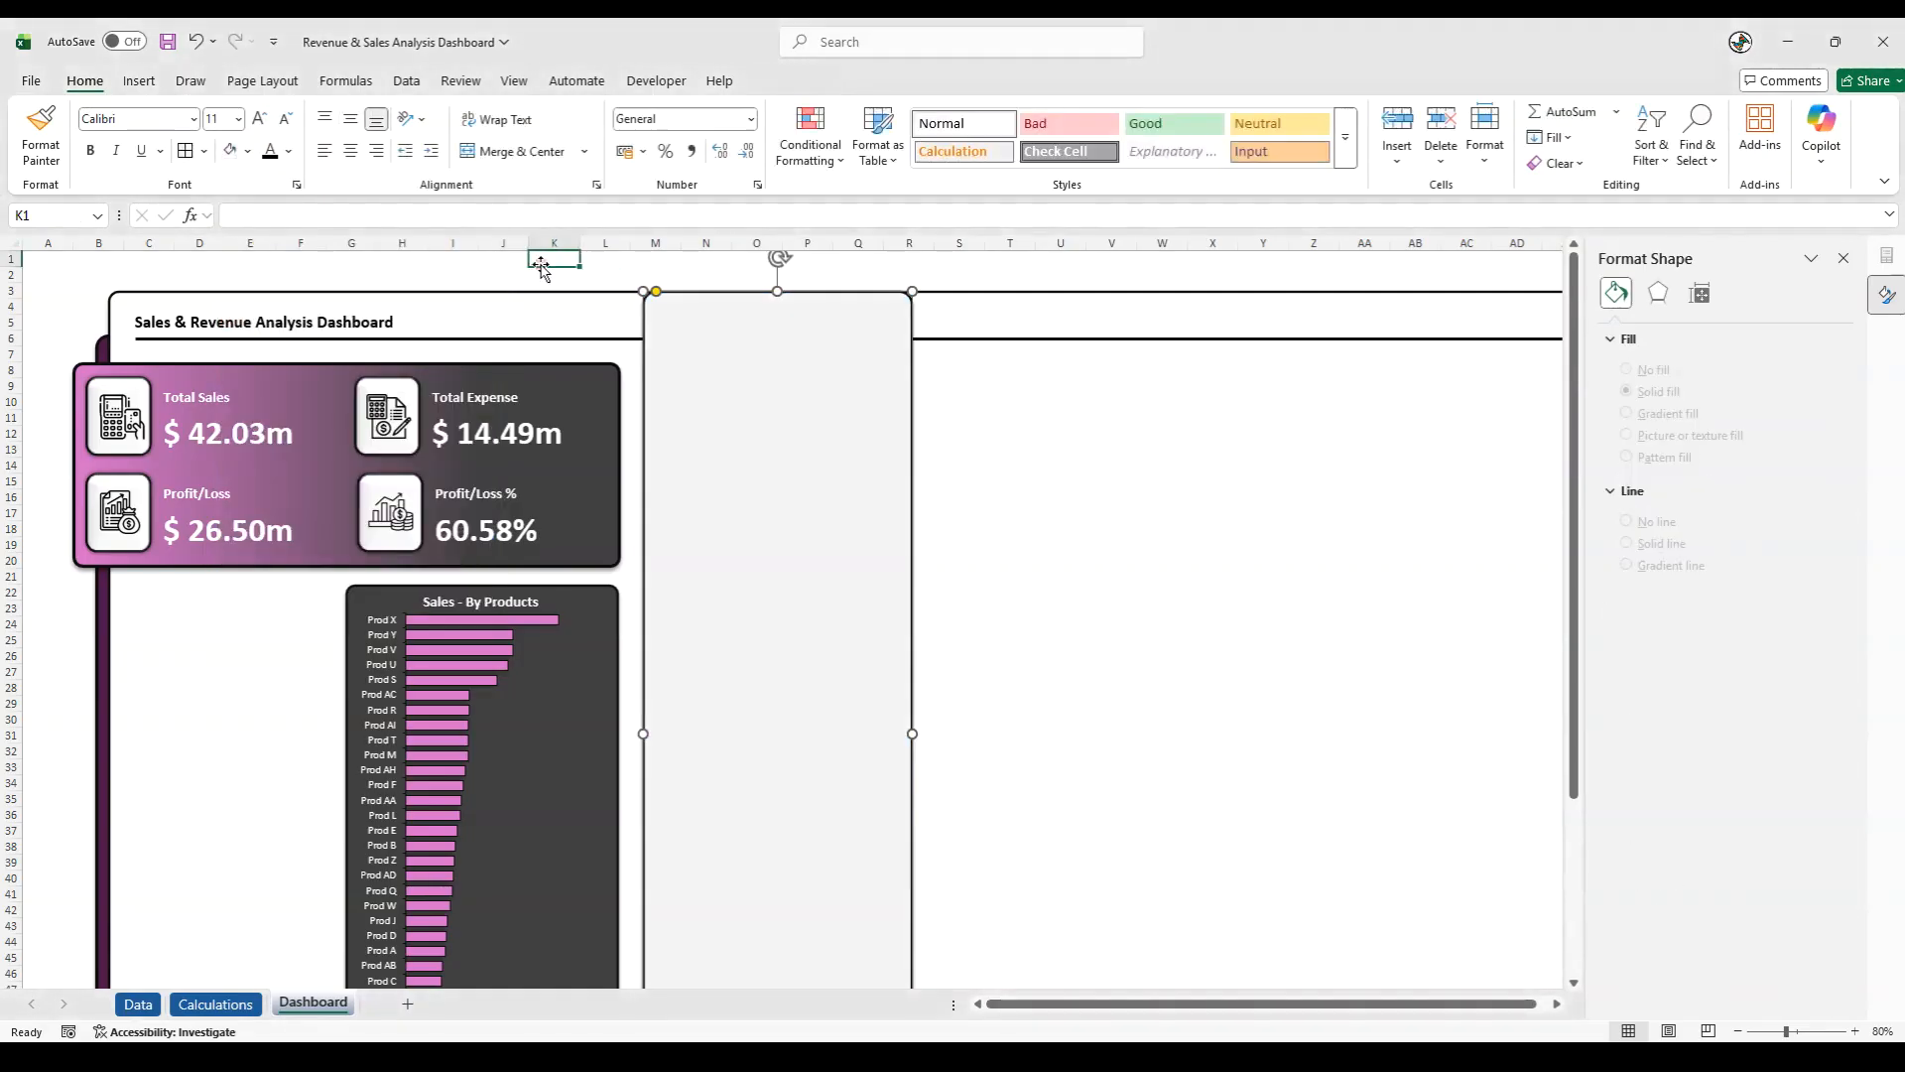
scroll(542, 266, "down", 6)
scroll(542, 266, "up", 6)
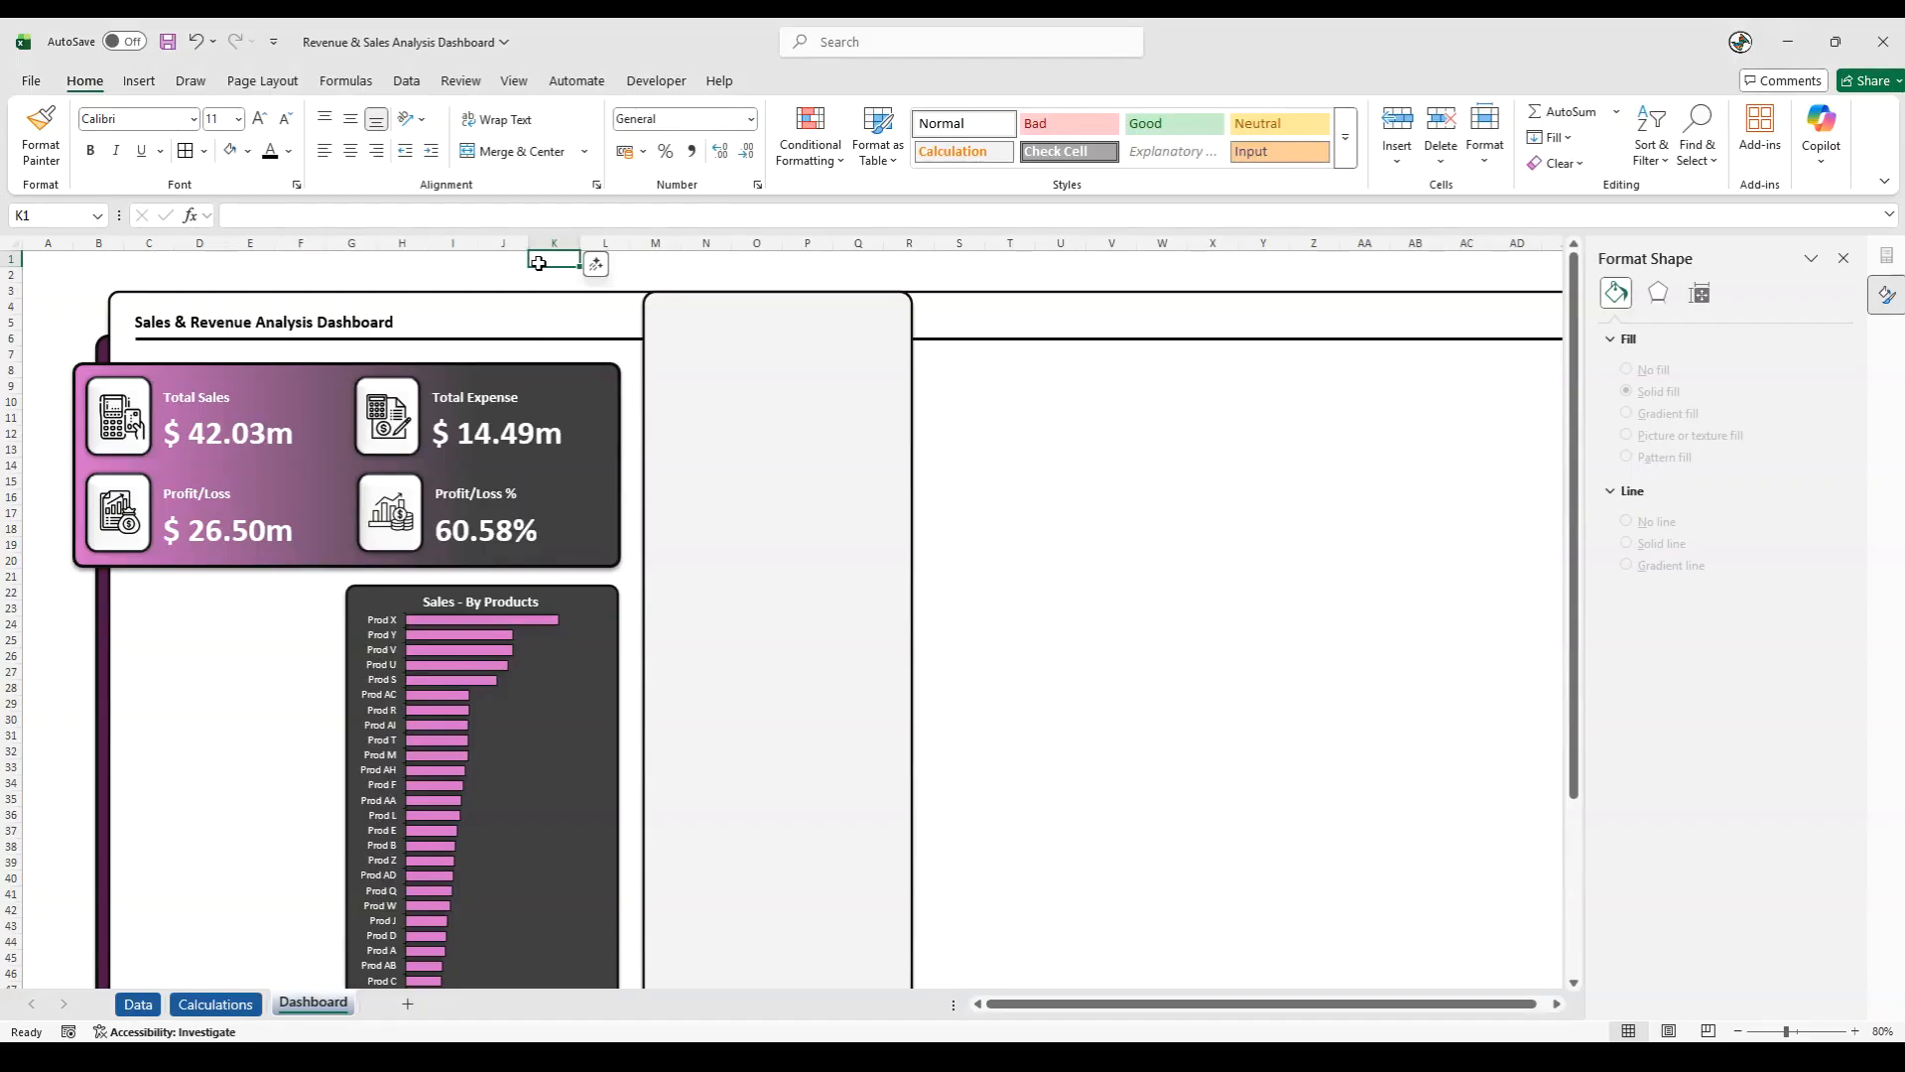
left_click(799, 360)
scroll(799, 359, "down", 4)
scroll(799, 359, "up", 2)
scroll(799, 359, "up", 2)
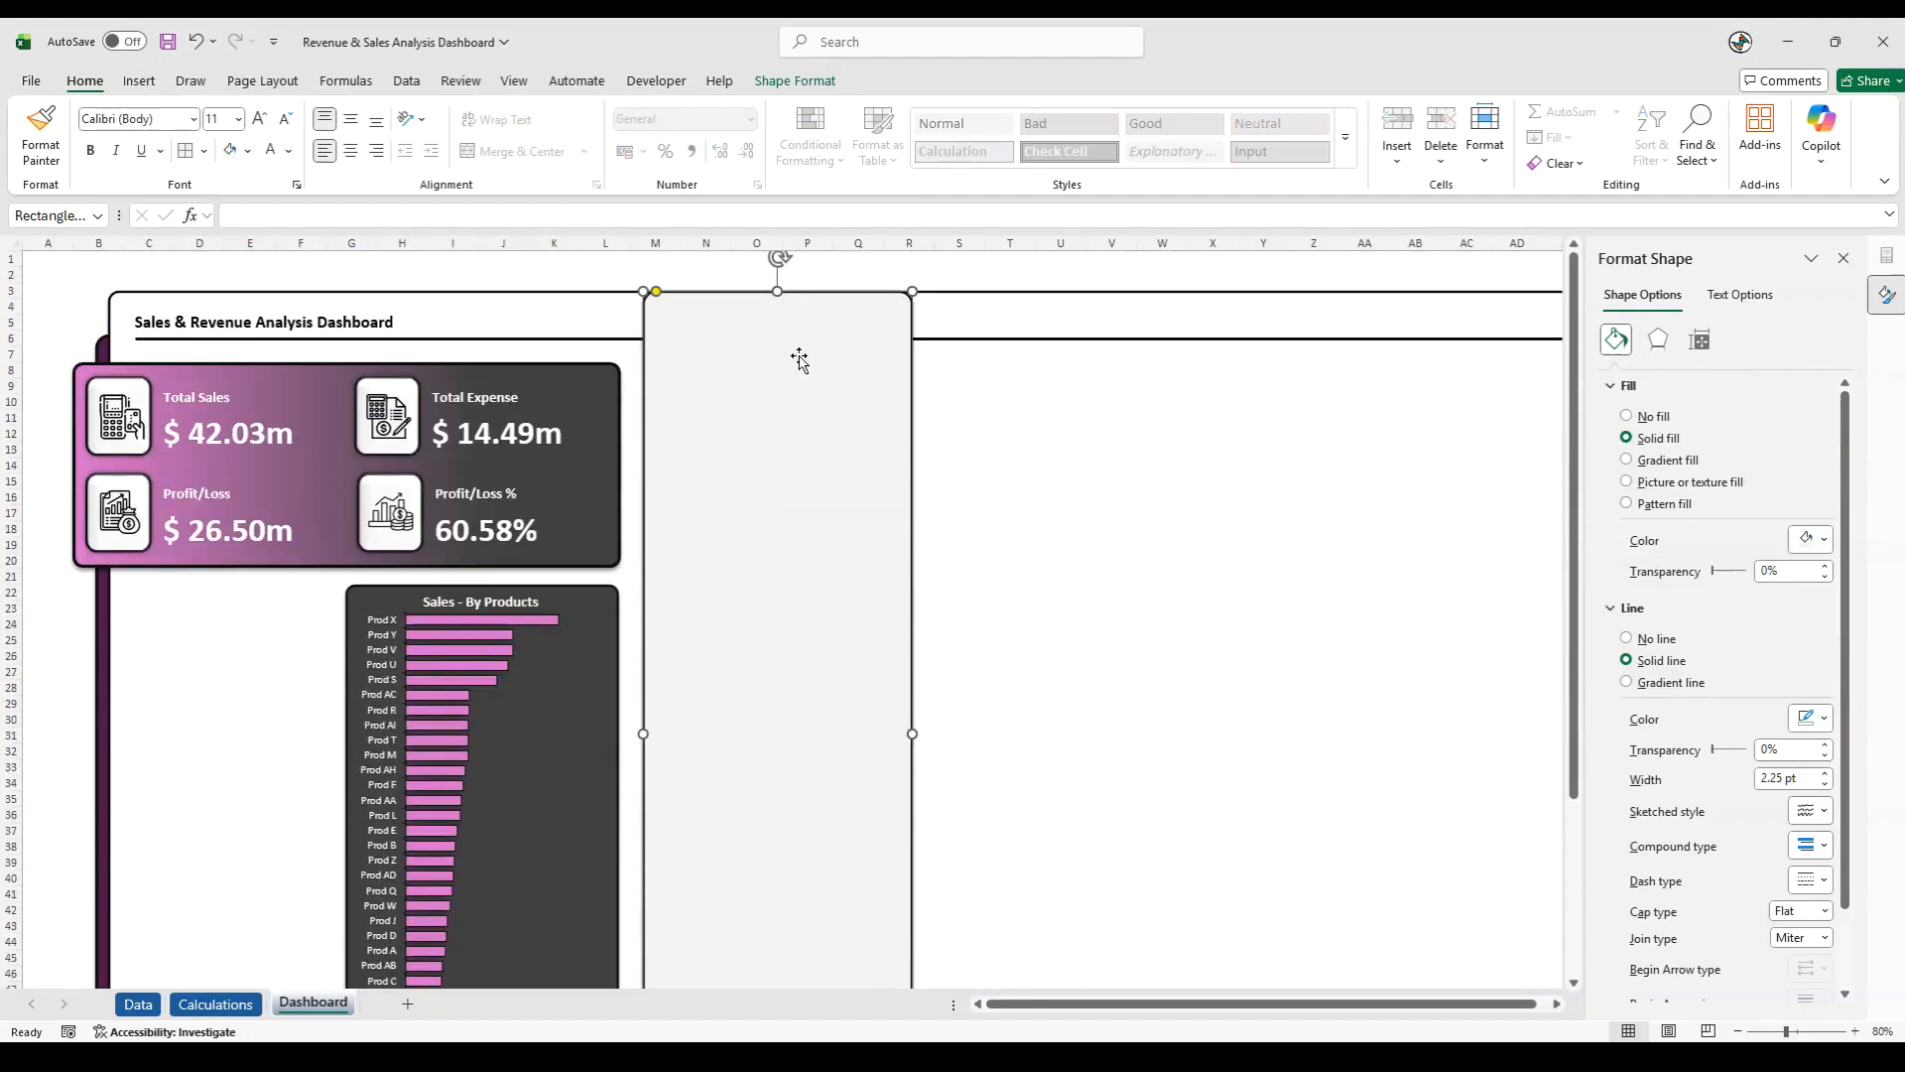
- On the Calculations sheet, copy the Discount Type pivot table and paste the duplicate below it at cell AC18
key("alt+Tab")
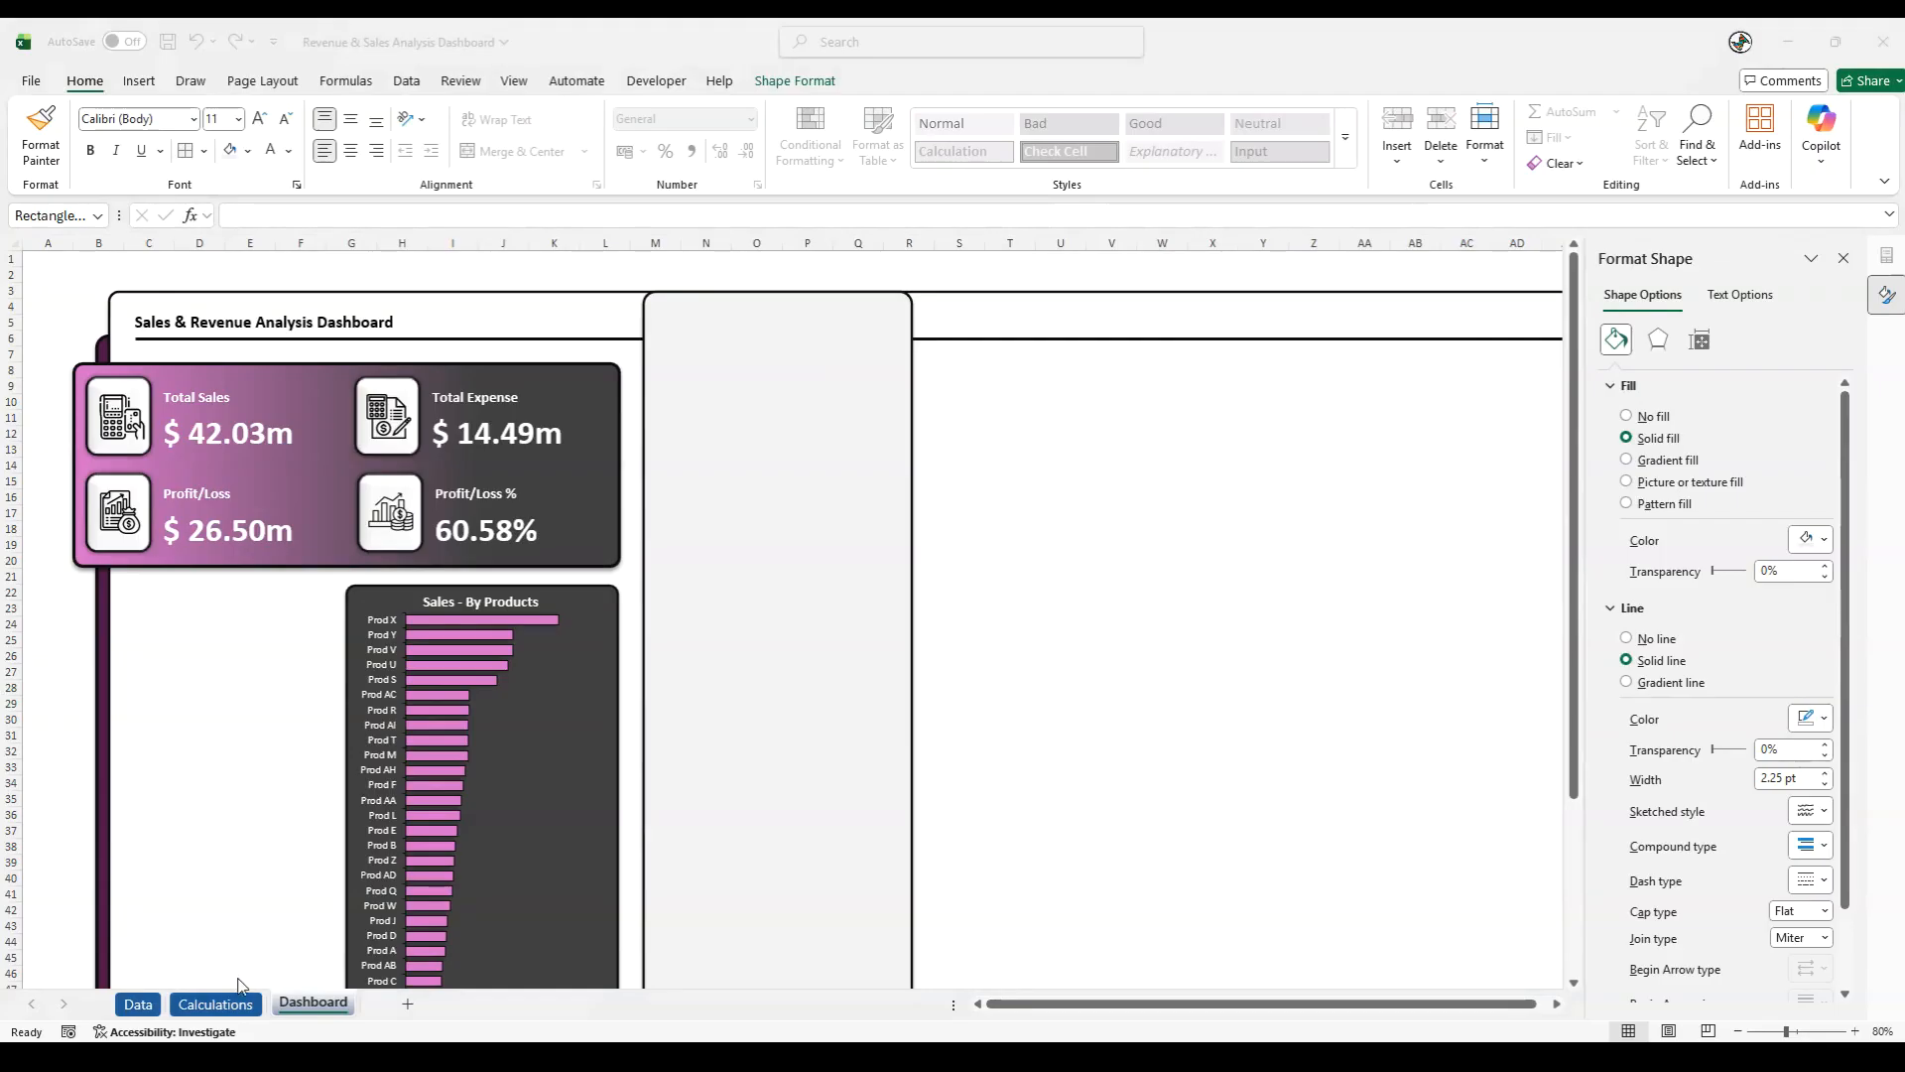
left_click(216, 1003)
left_click(860, 765)
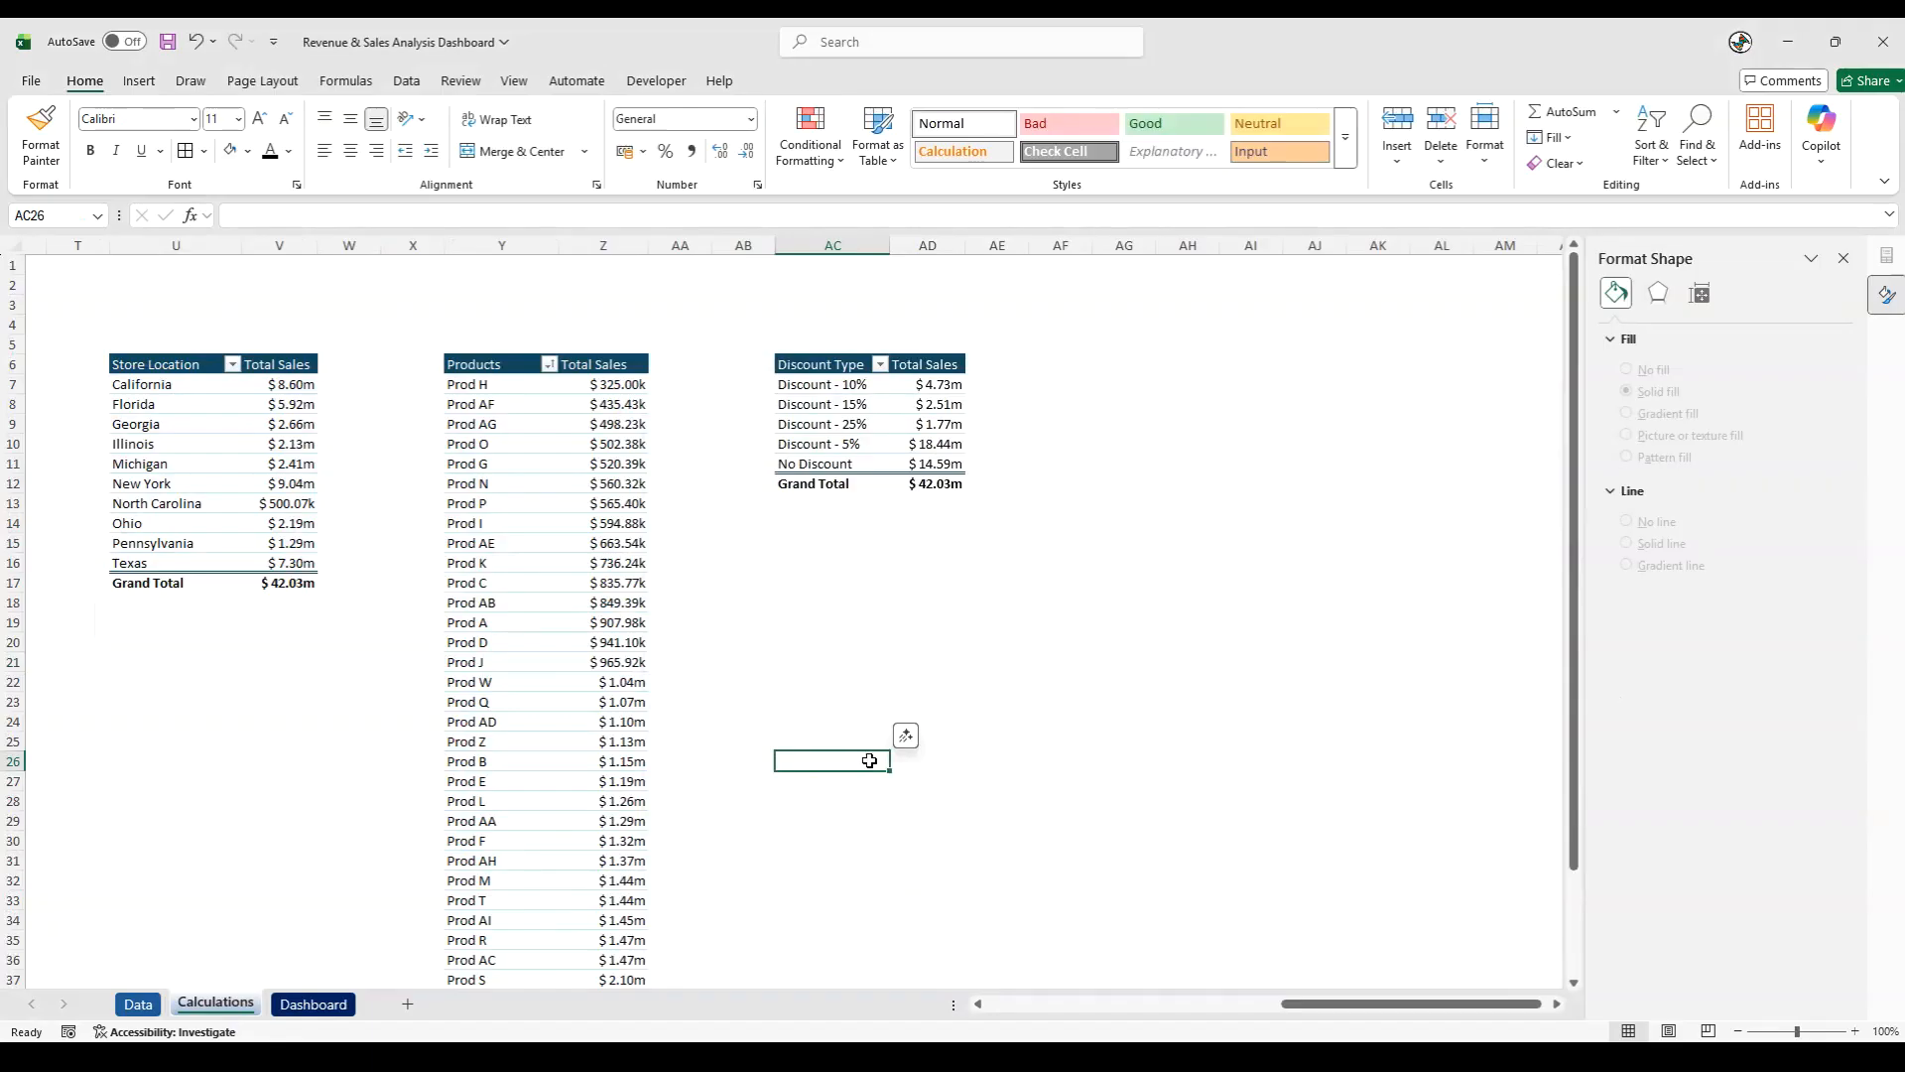
left_click_drag(820, 364, 941, 473)
key("ctrl+c")
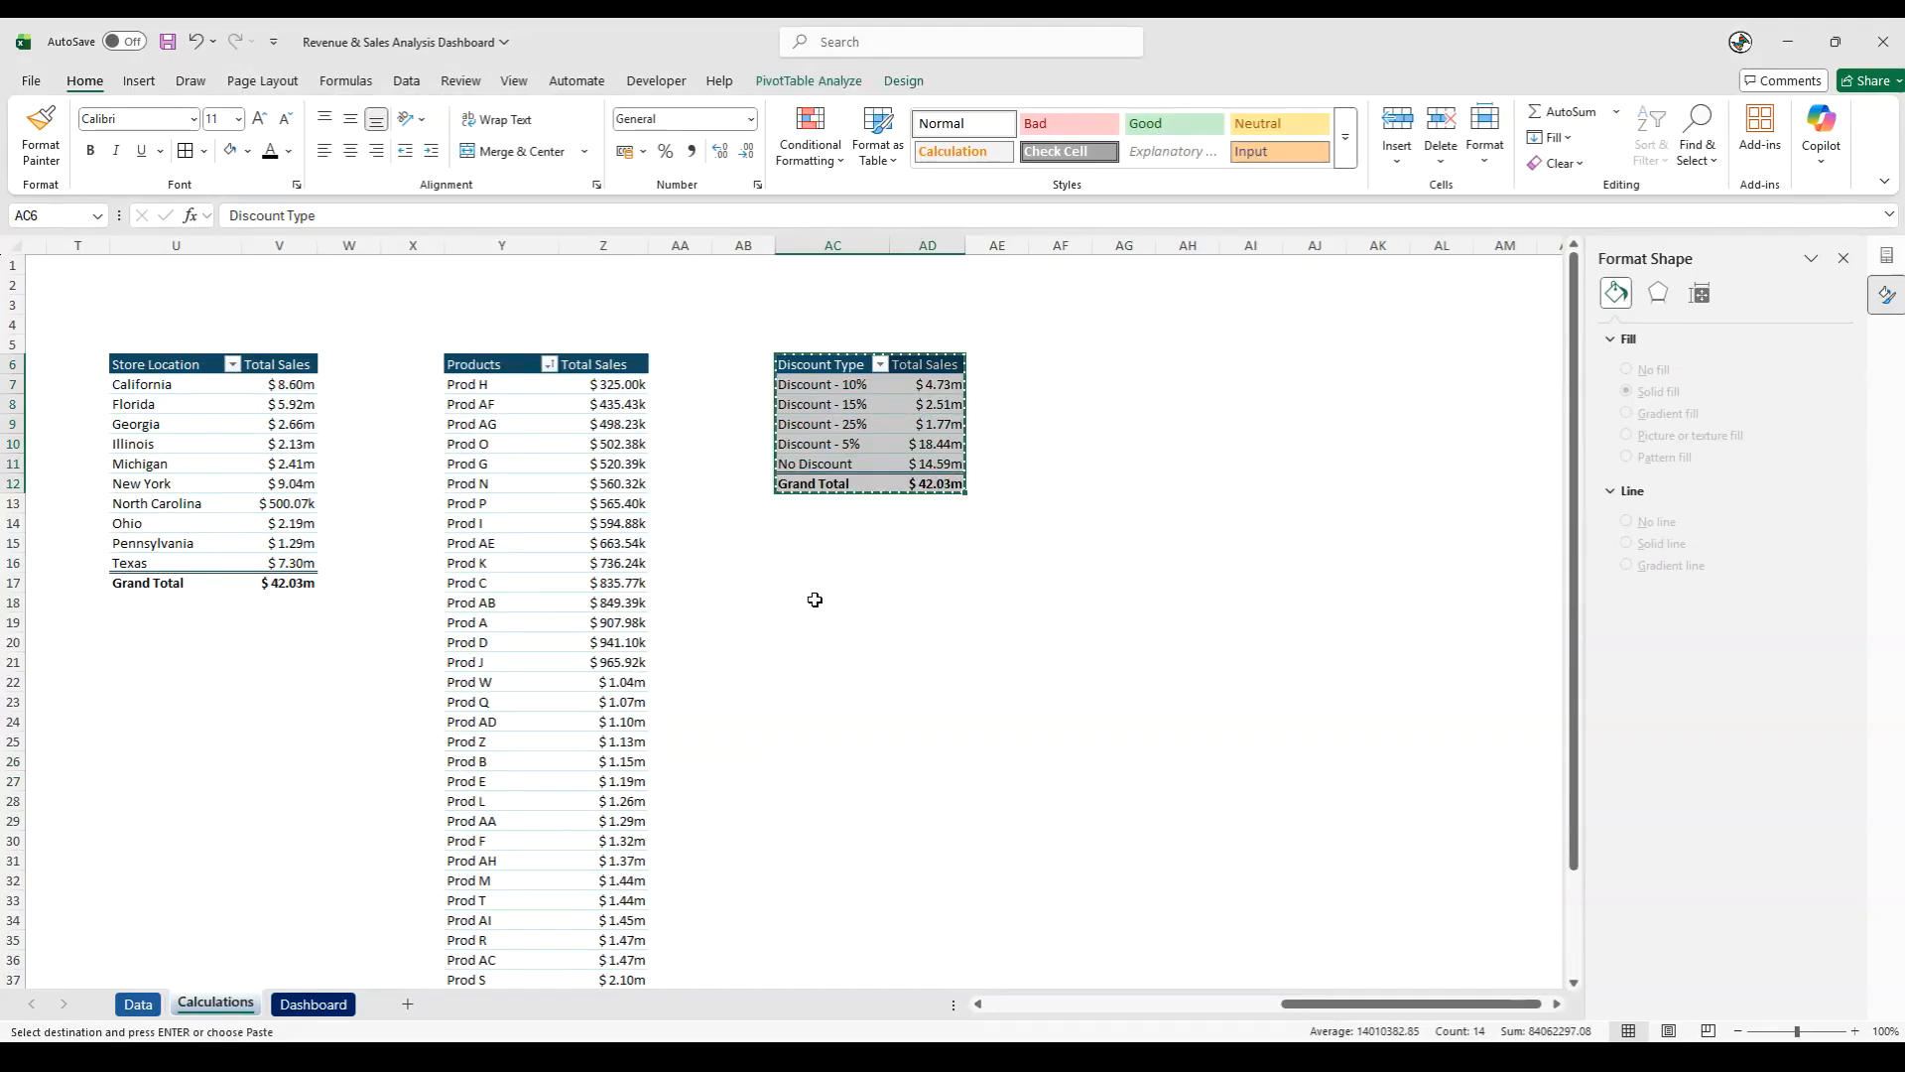
left_click(833, 602)
key("ctrl+v")
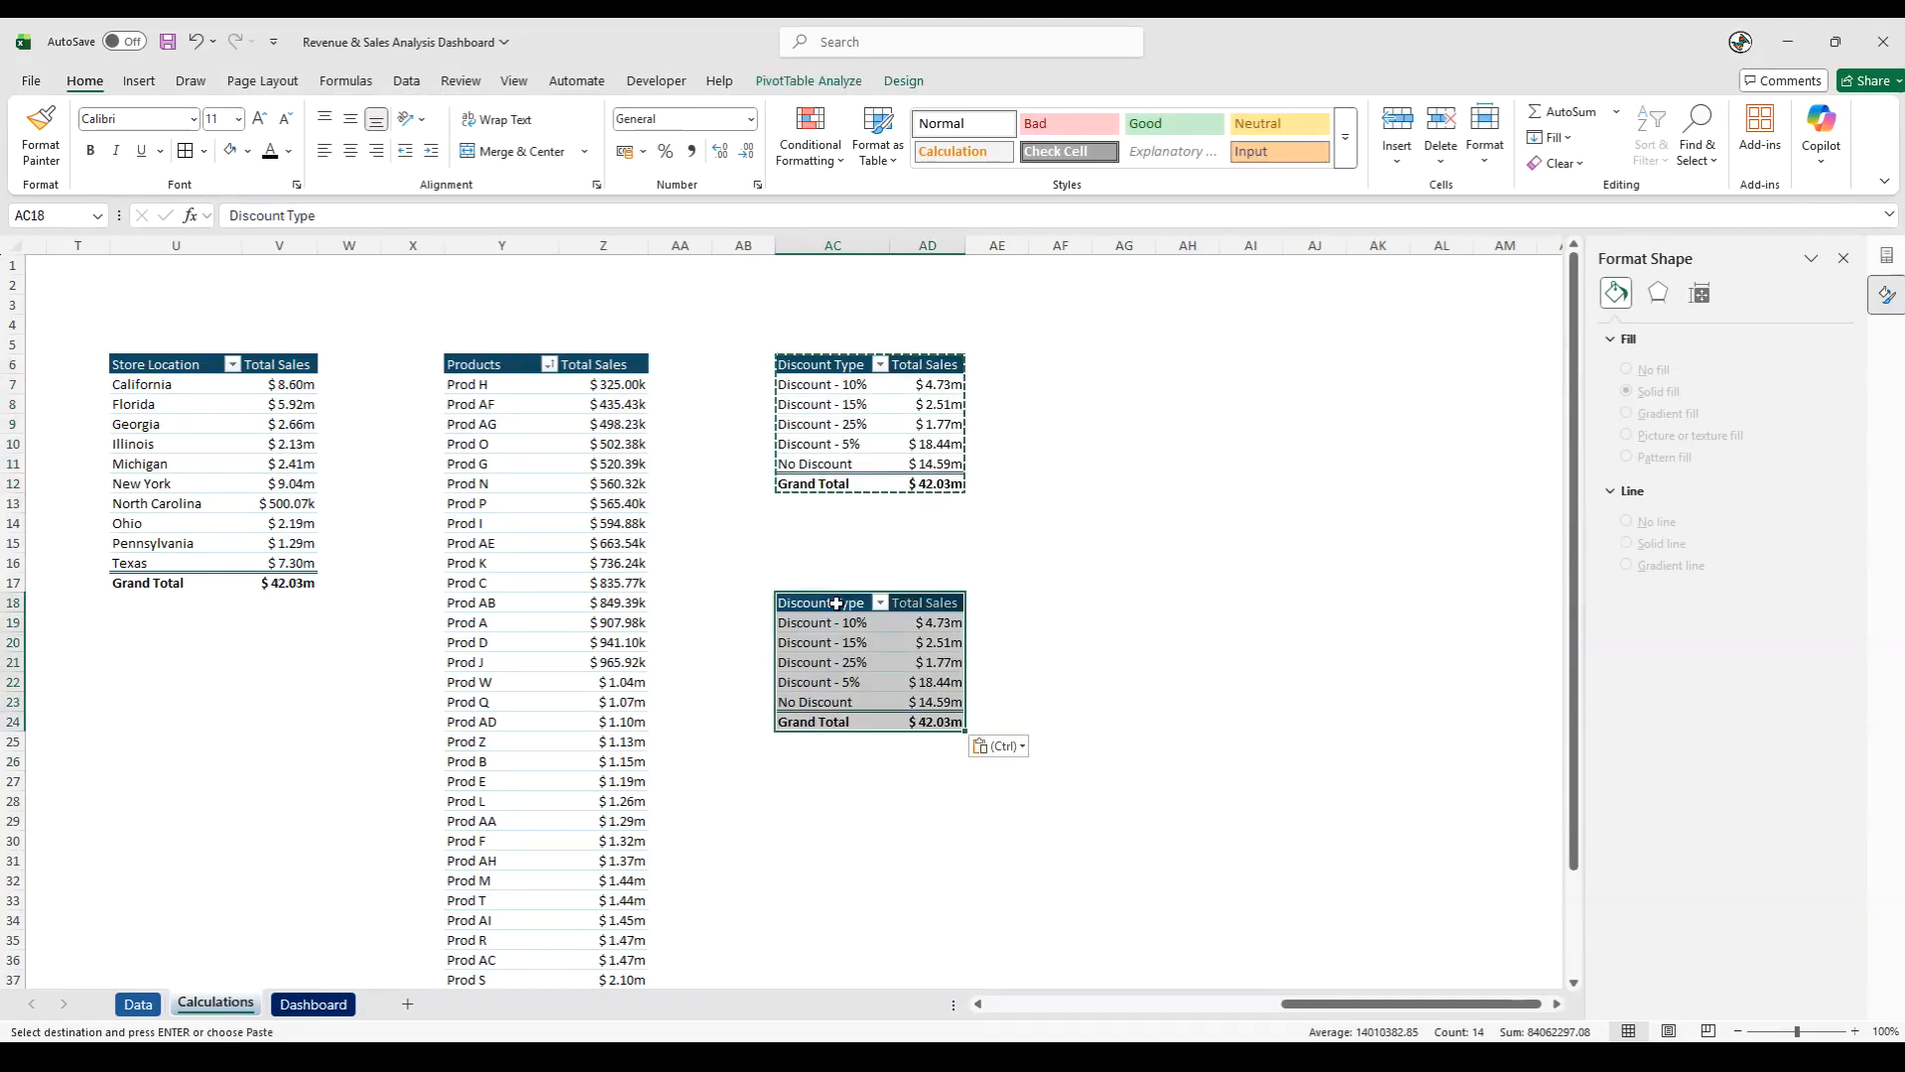
- In the duplicated pivot table, replace the Discount Type row field with Customer Type
left_click(849, 670)
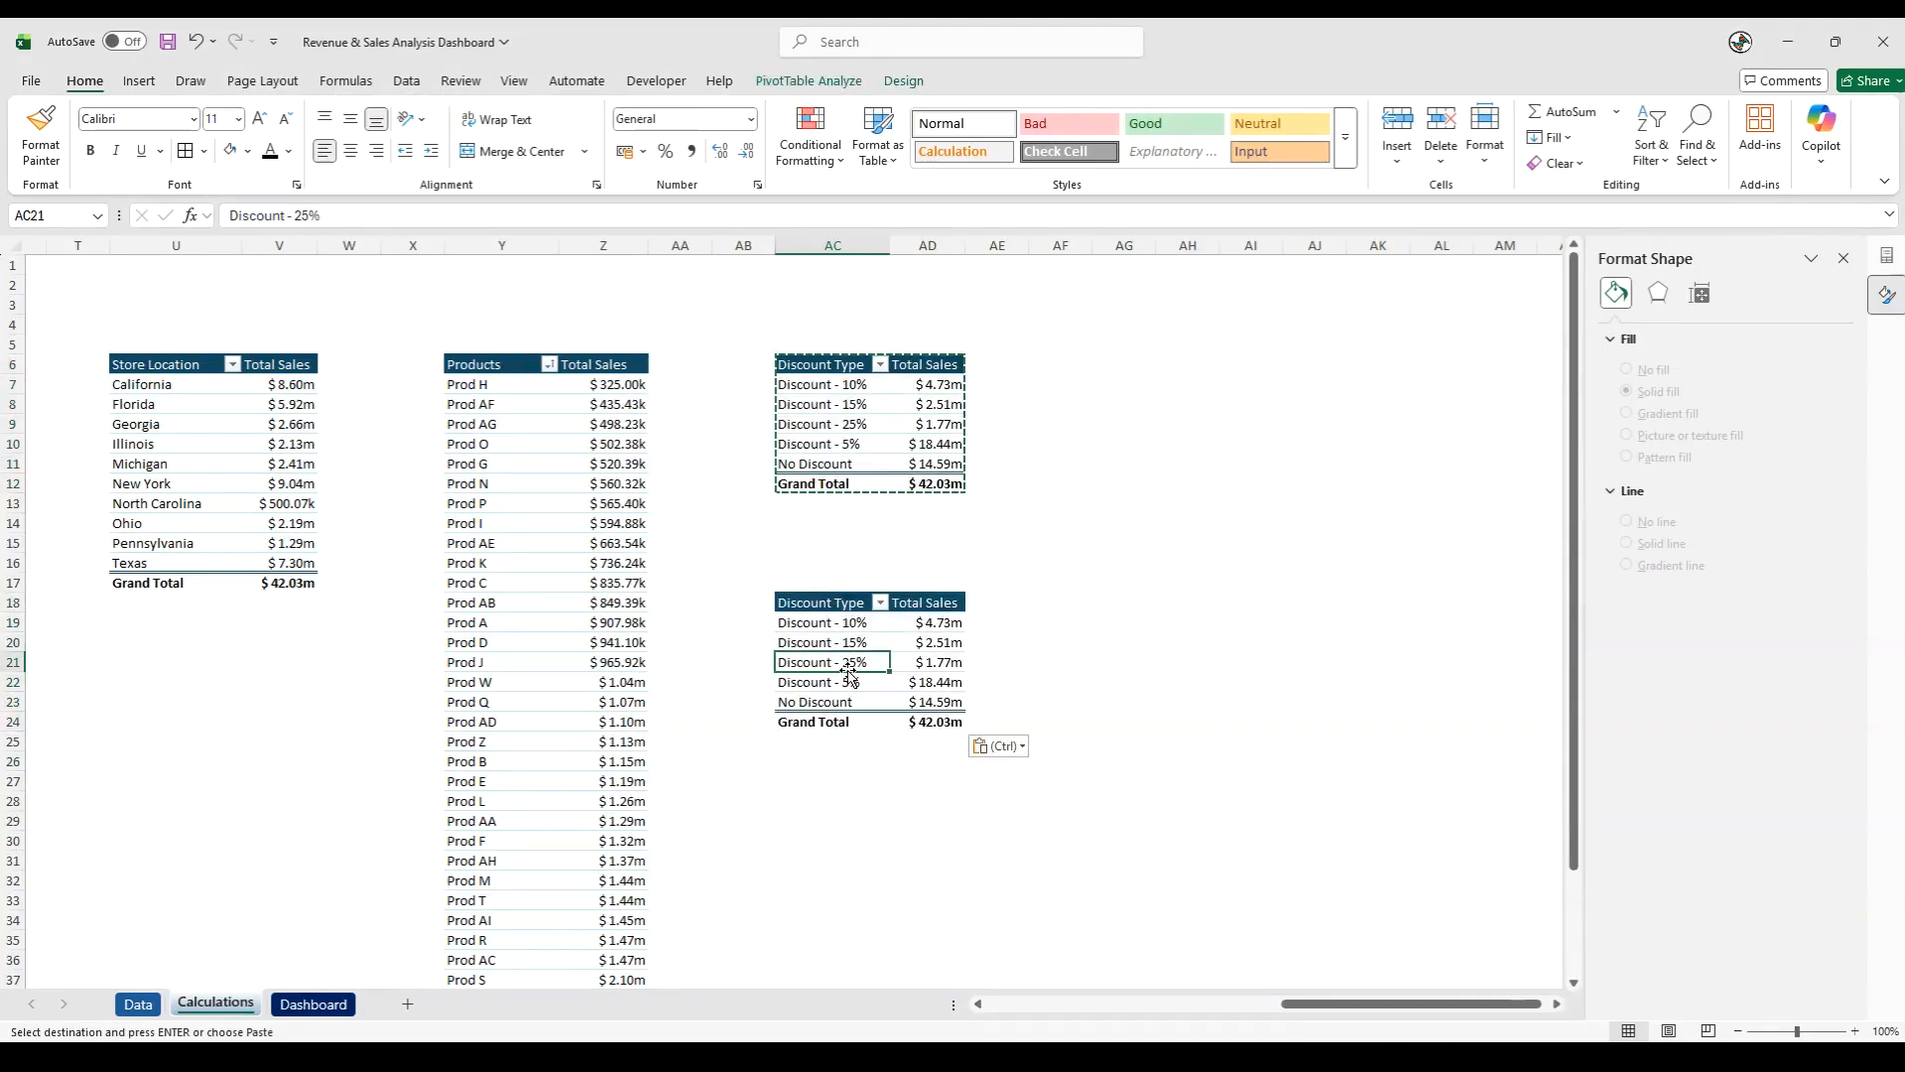
left_click(1844, 259)
left_click_drag(1619, 862, 1336, 894)
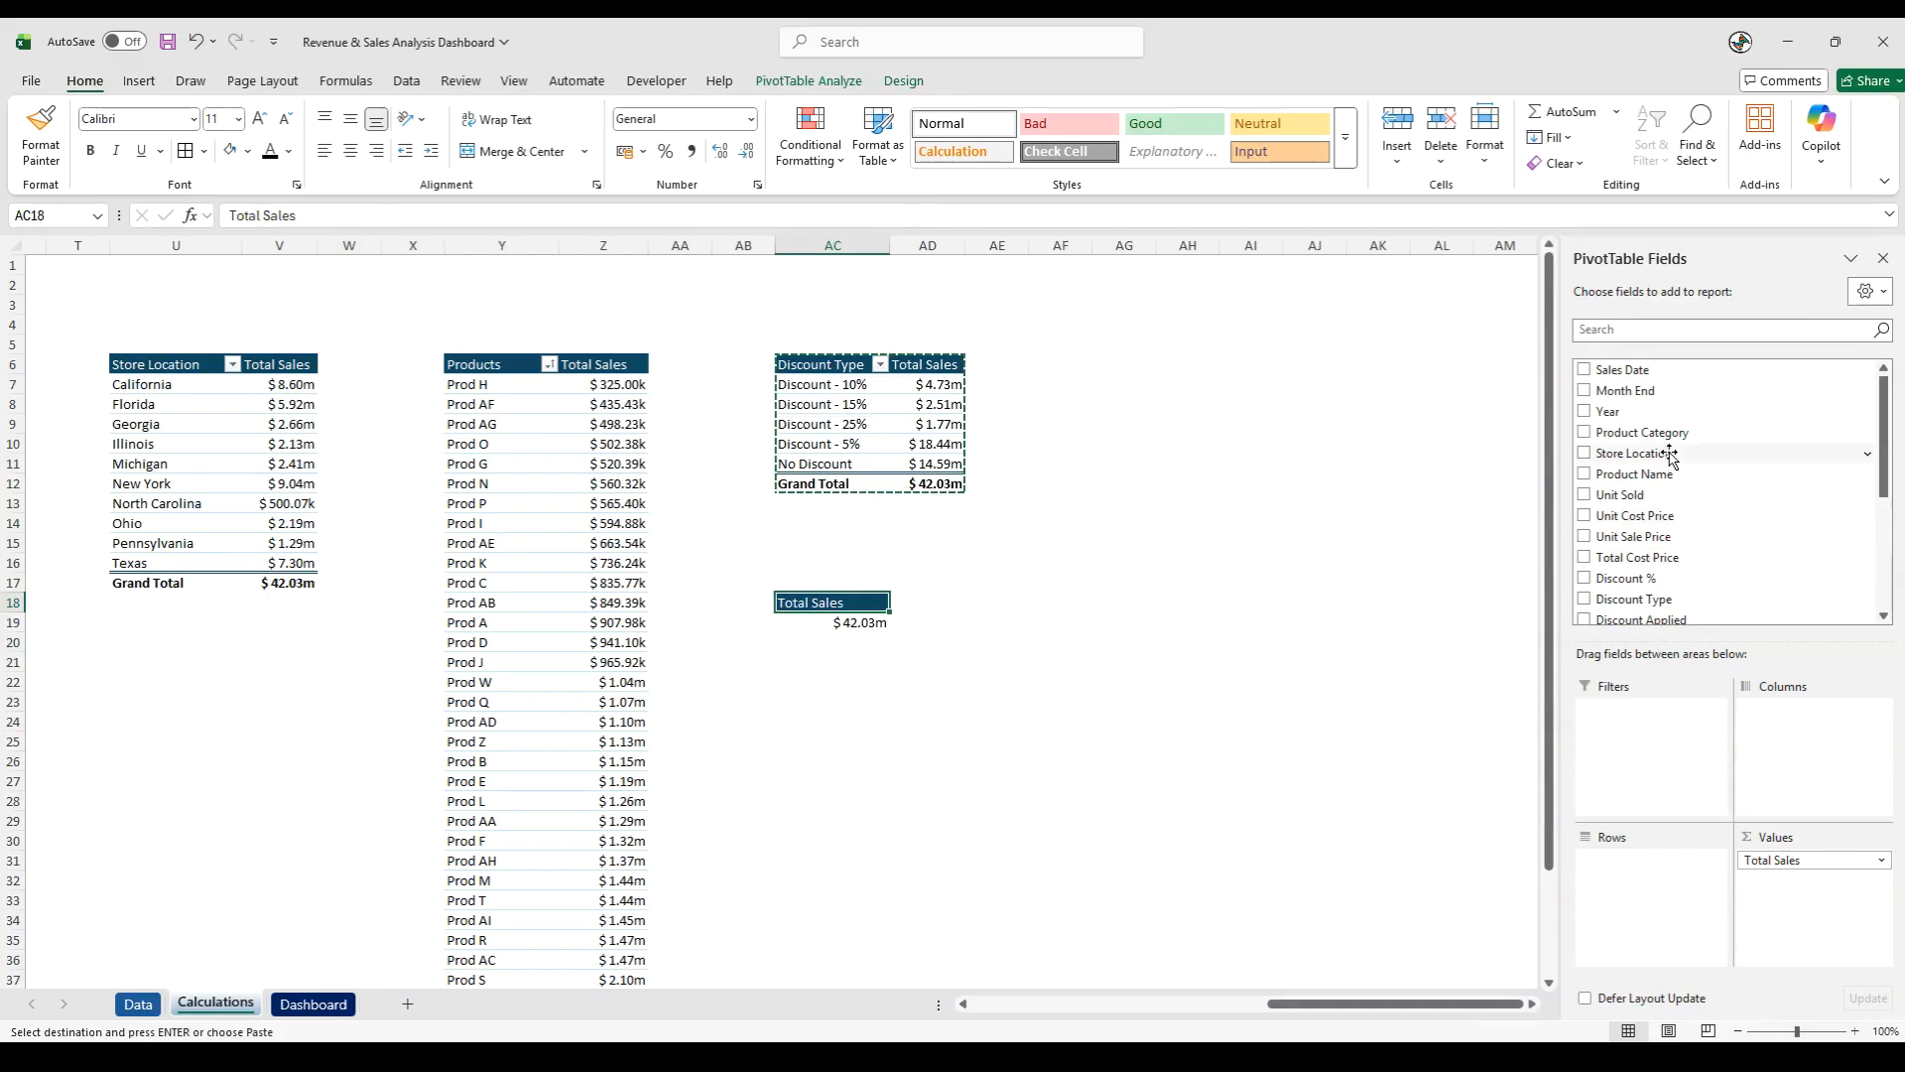
scroll(1671, 459, "down", 3)
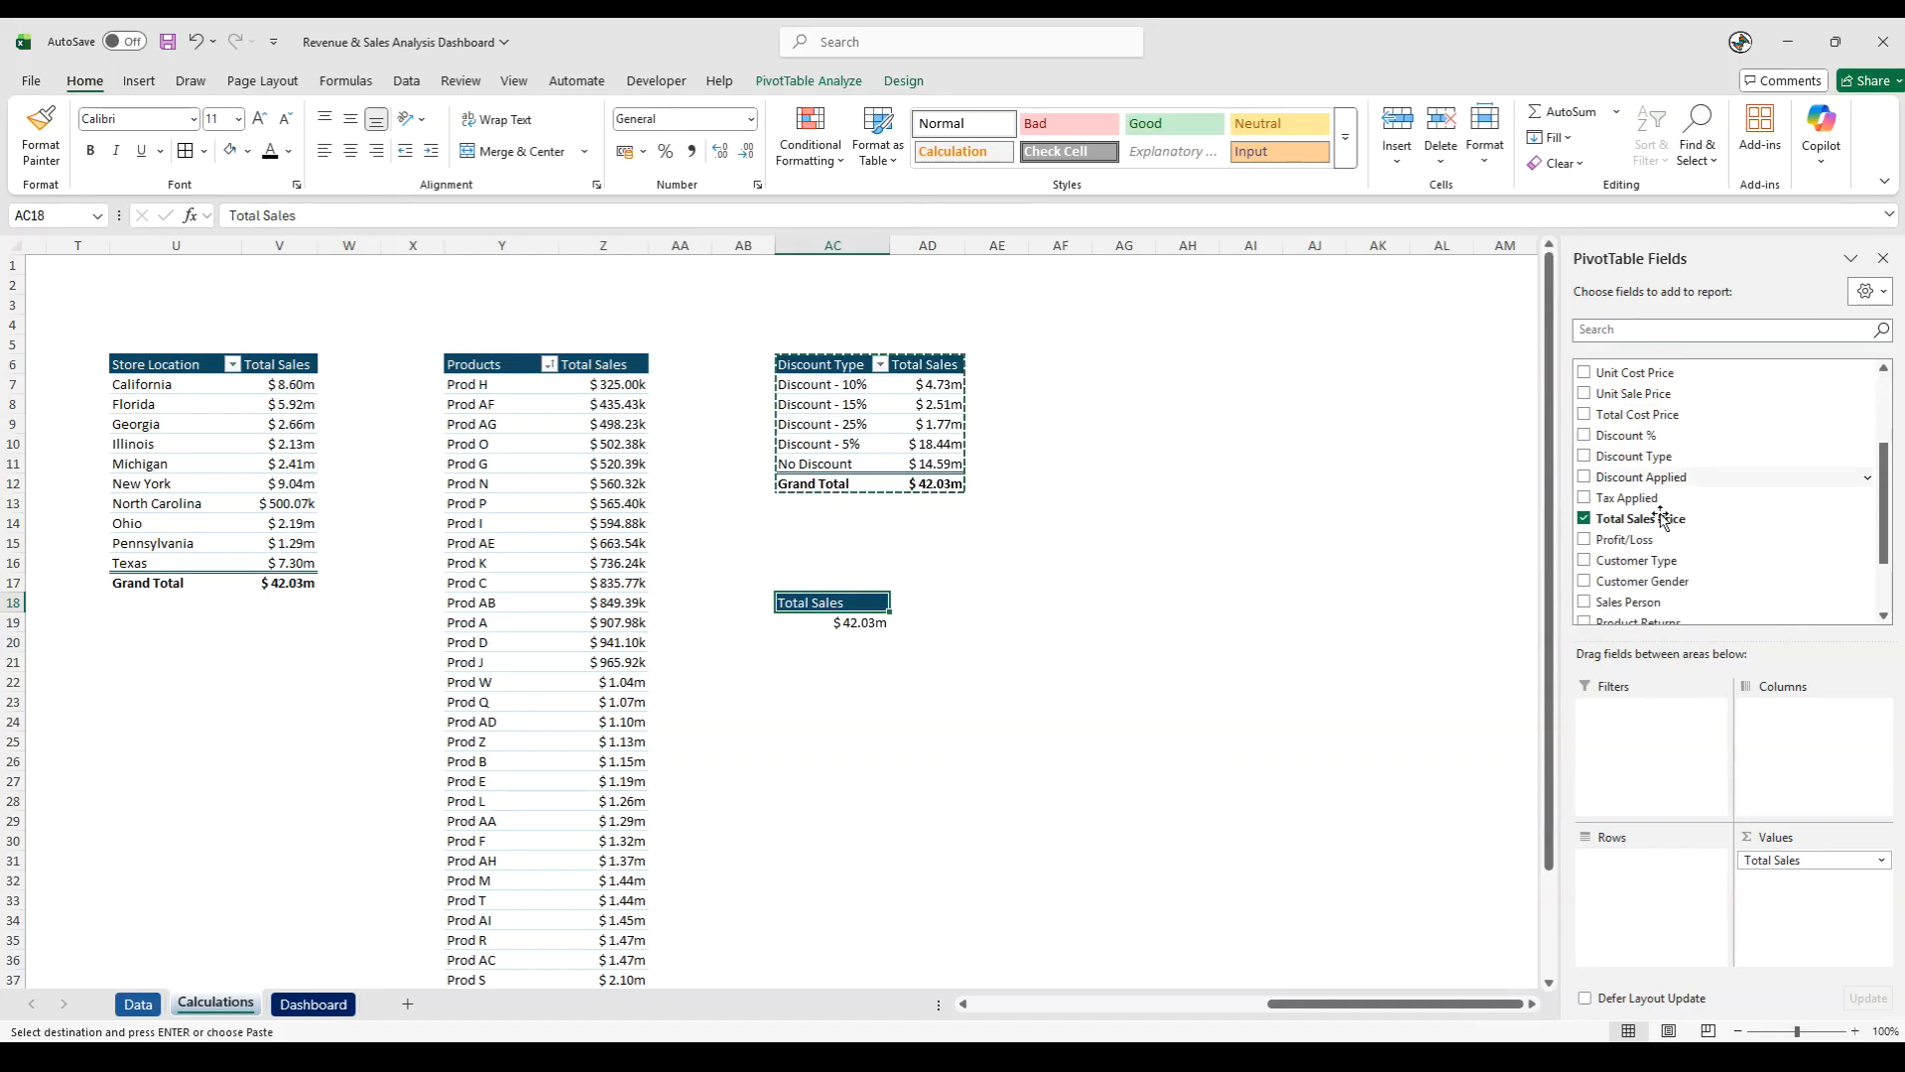
left_click_drag(1655, 565, 1677, 905)
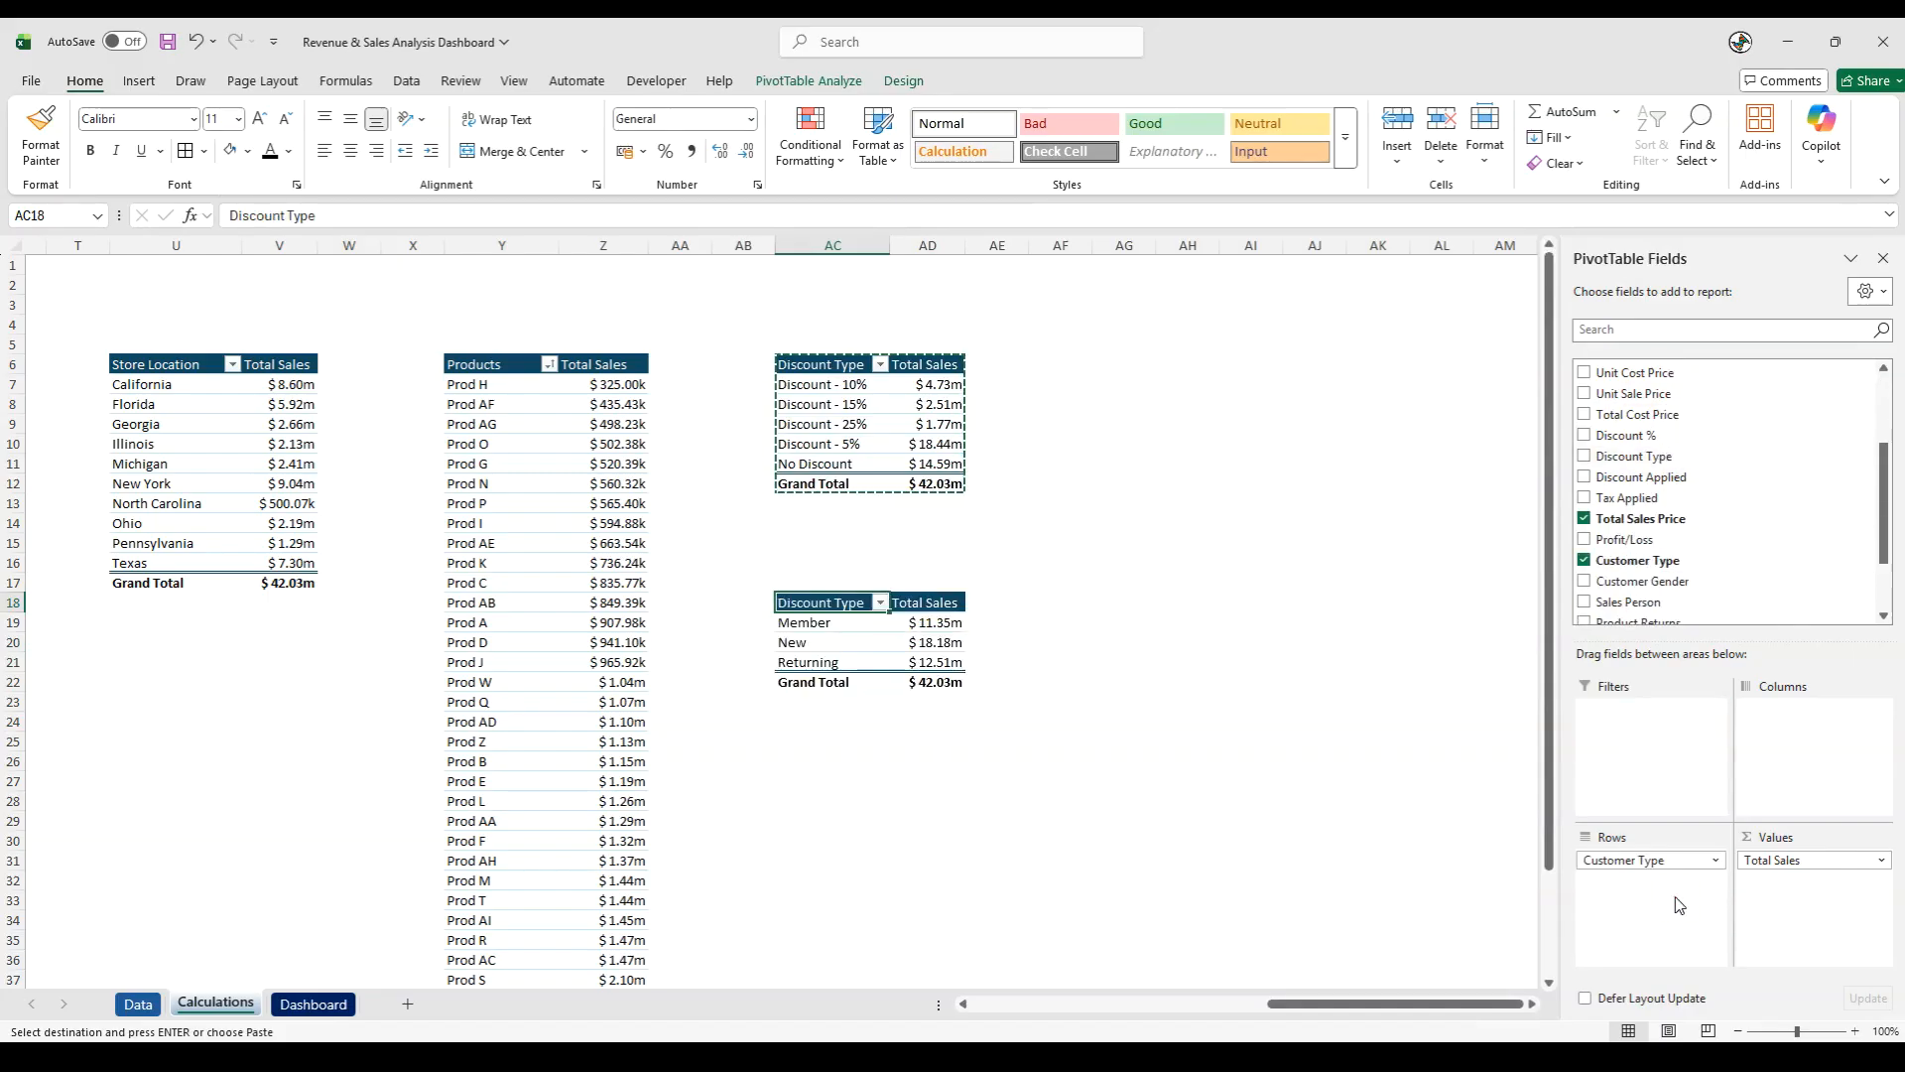
left_click(1194, 856)
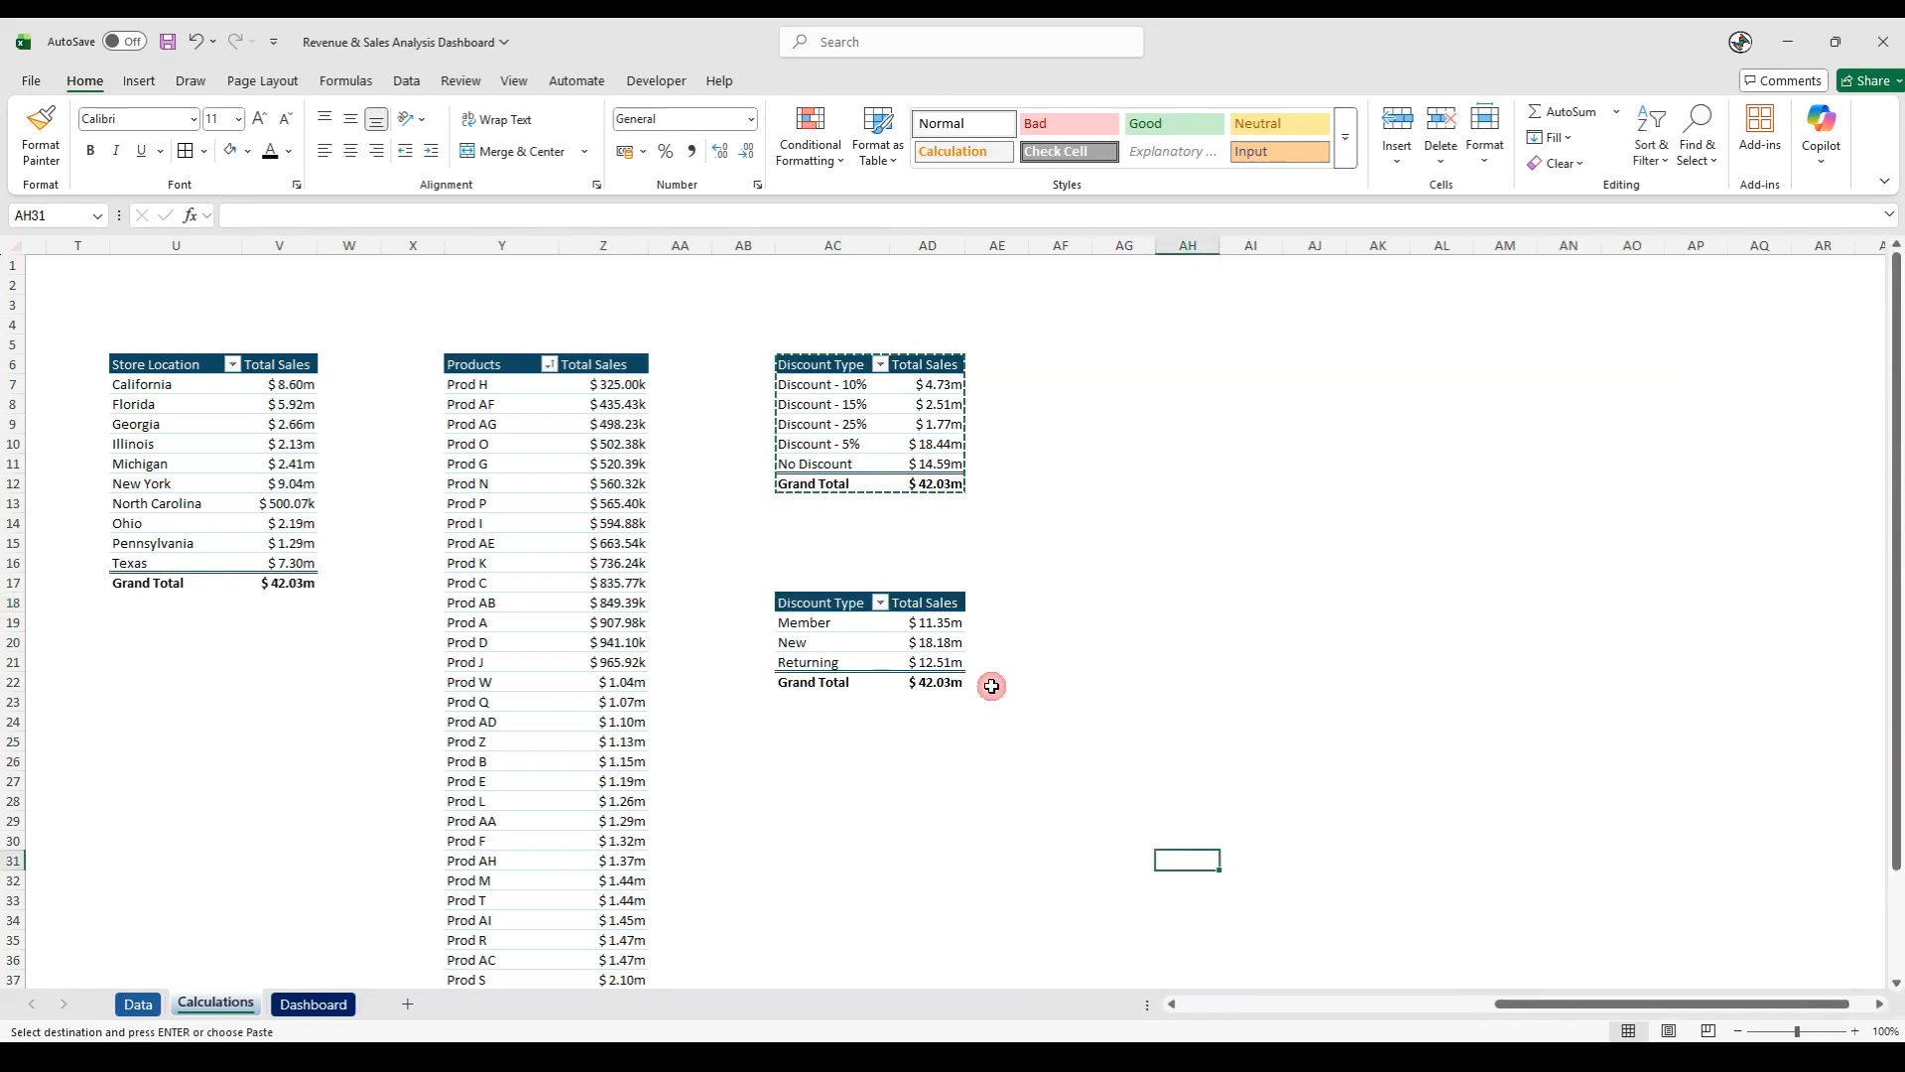
- Rename the row header in cell AC18 to "Customer Type"
left_click(830, 605)
triple_click(329, 207)
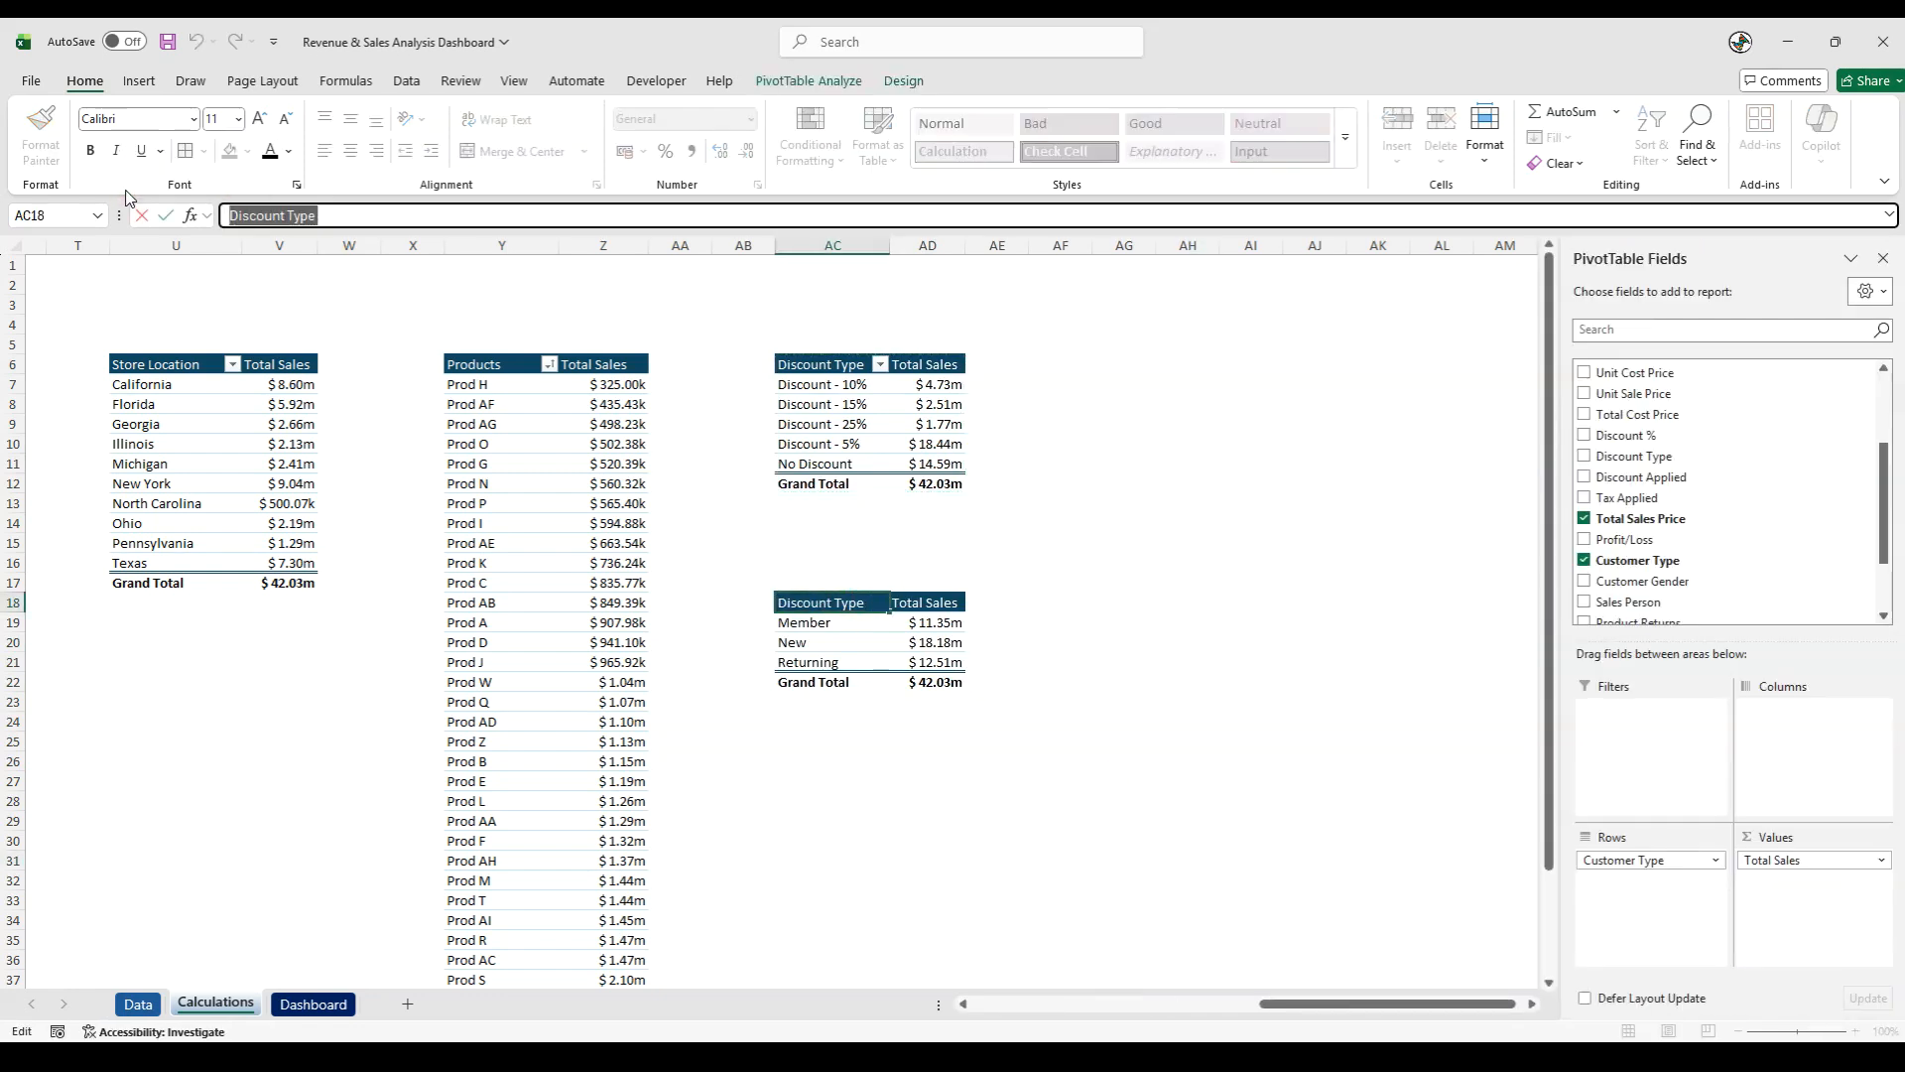
type("Customer")
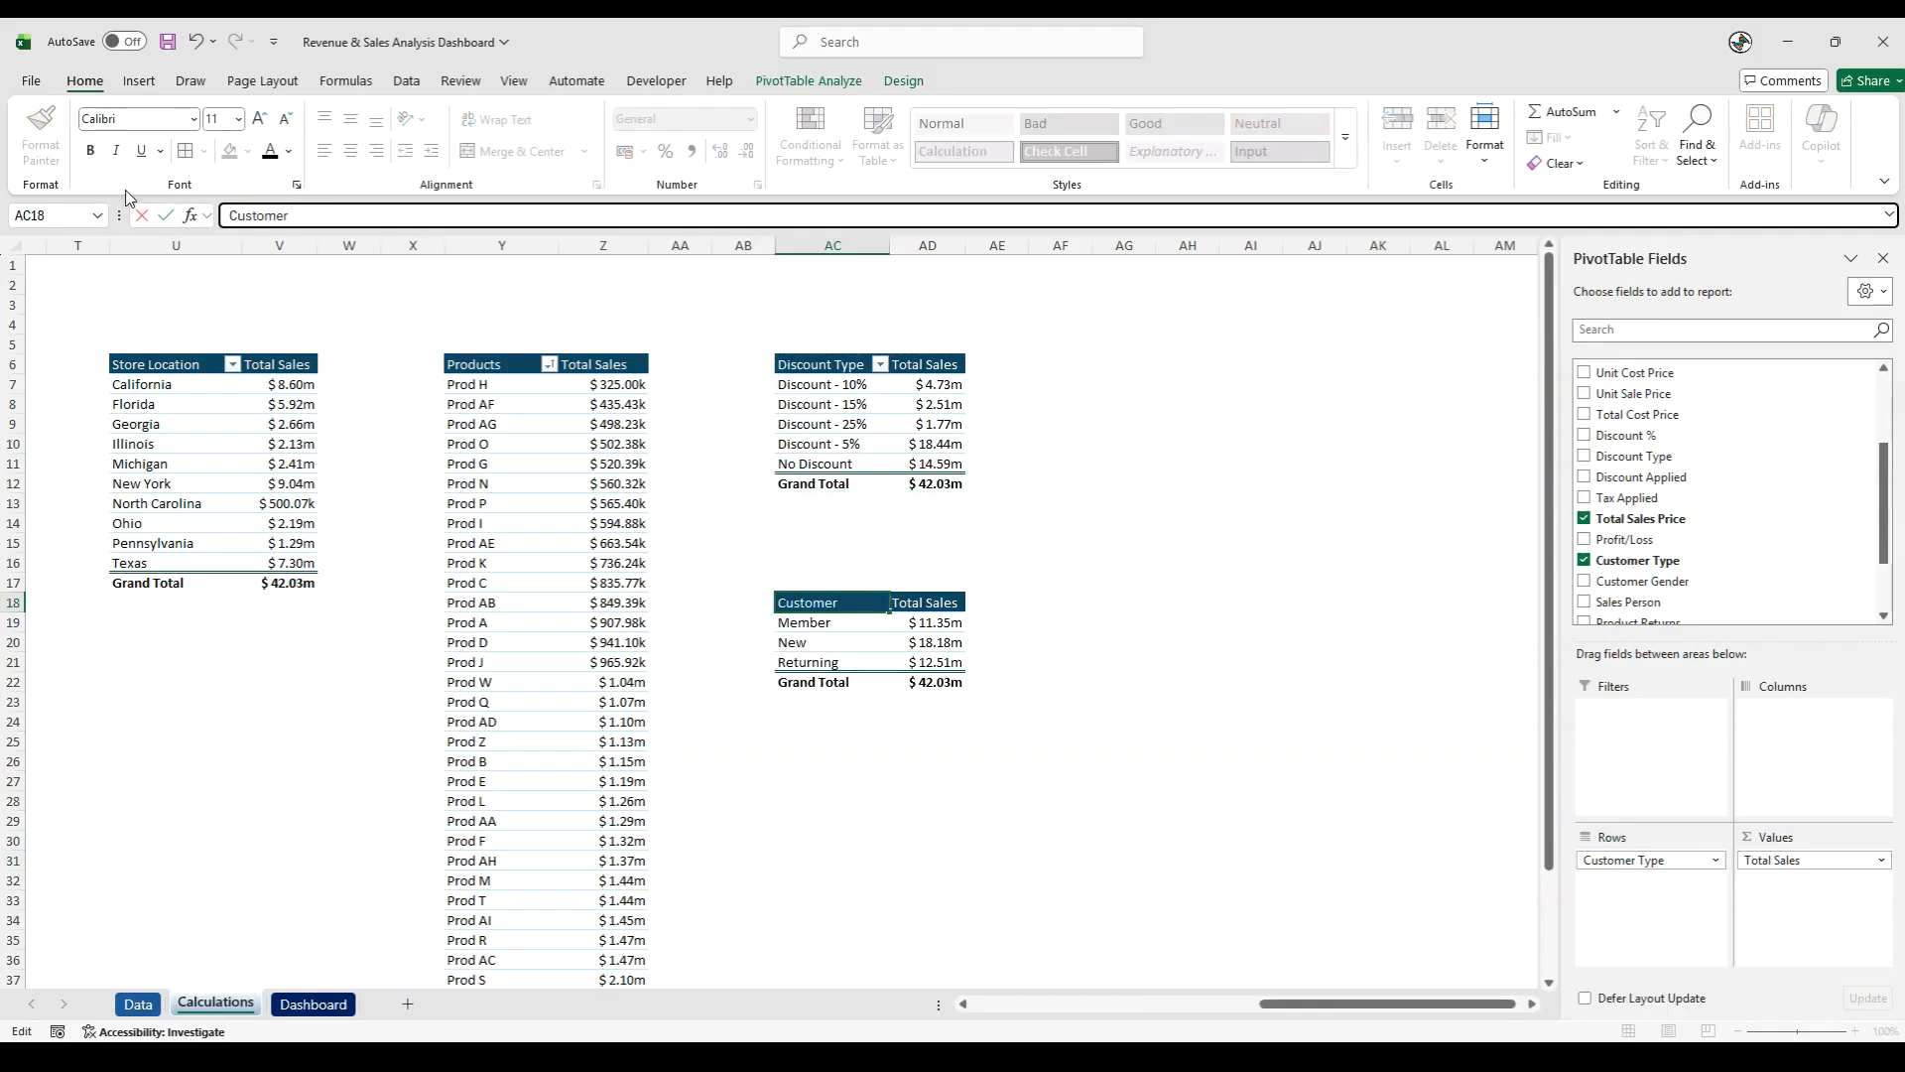
key("Return")
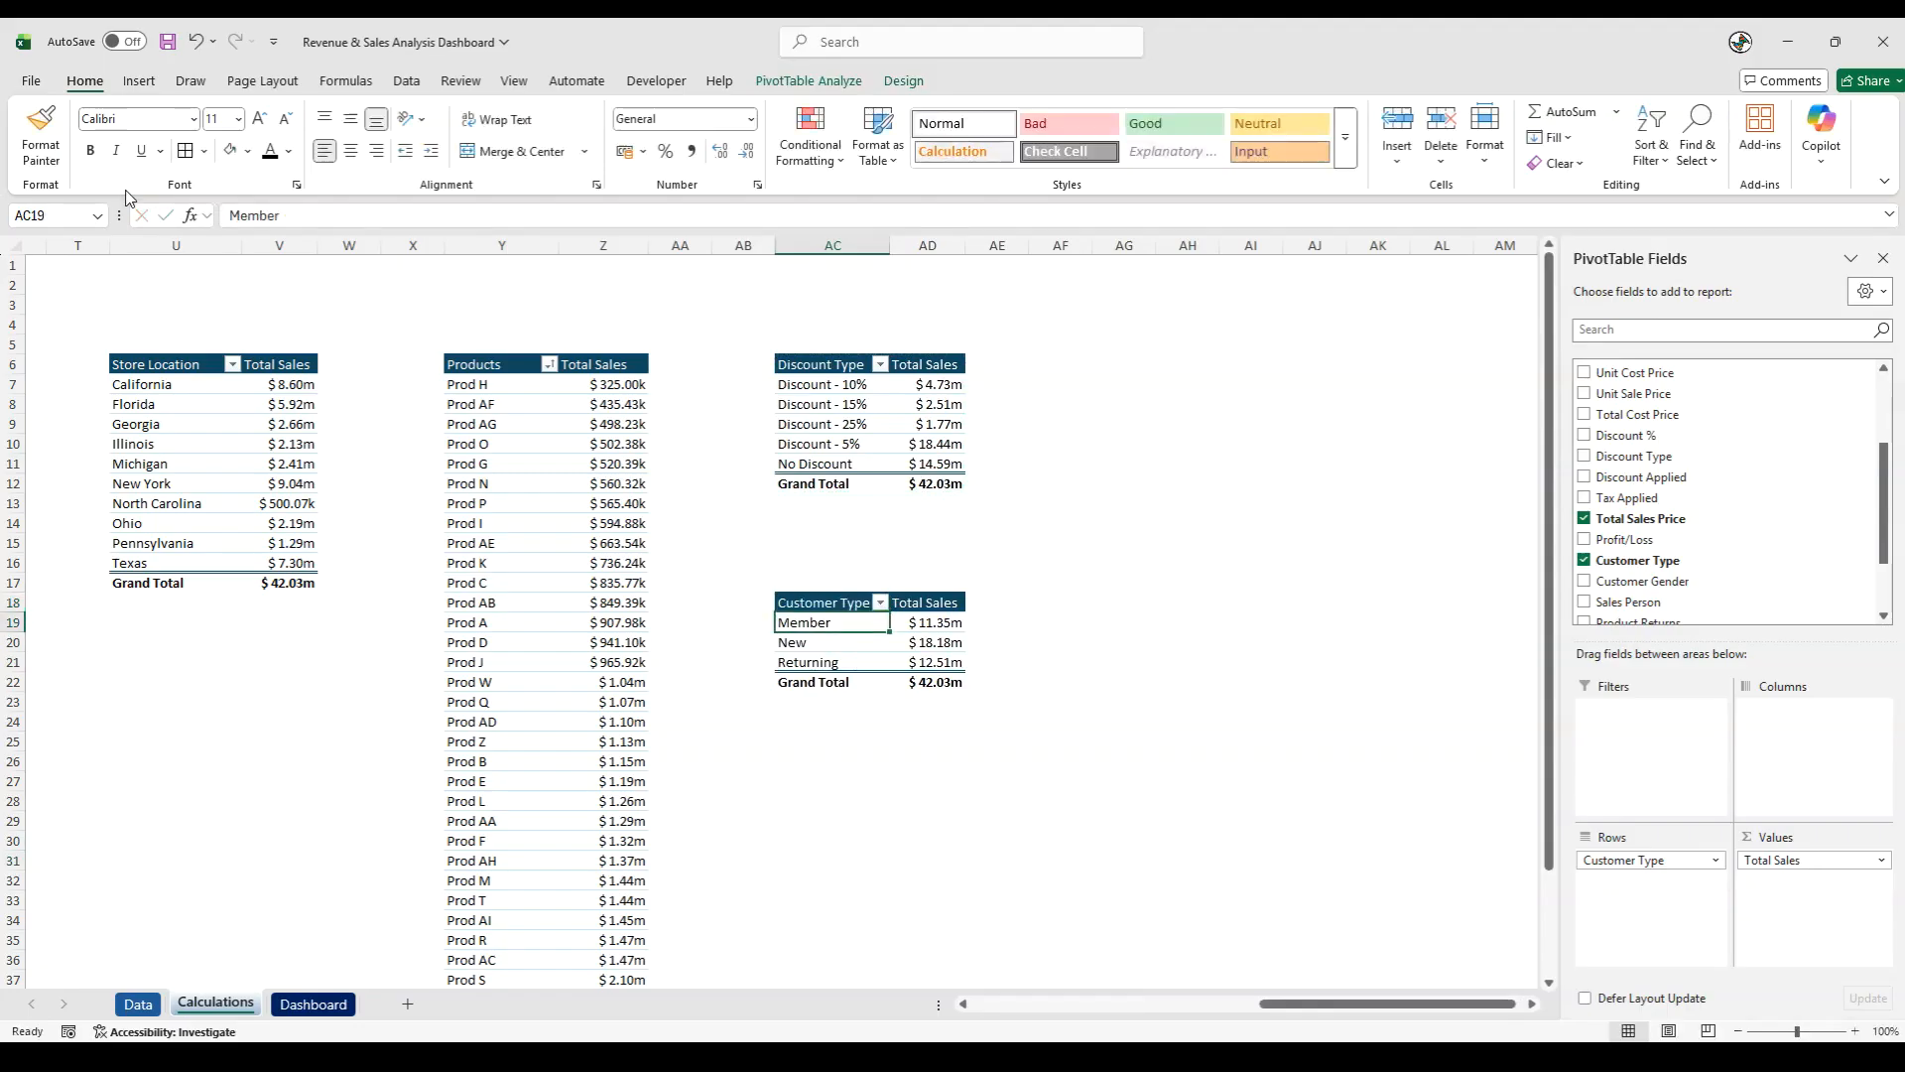
left_click(1334, 780)
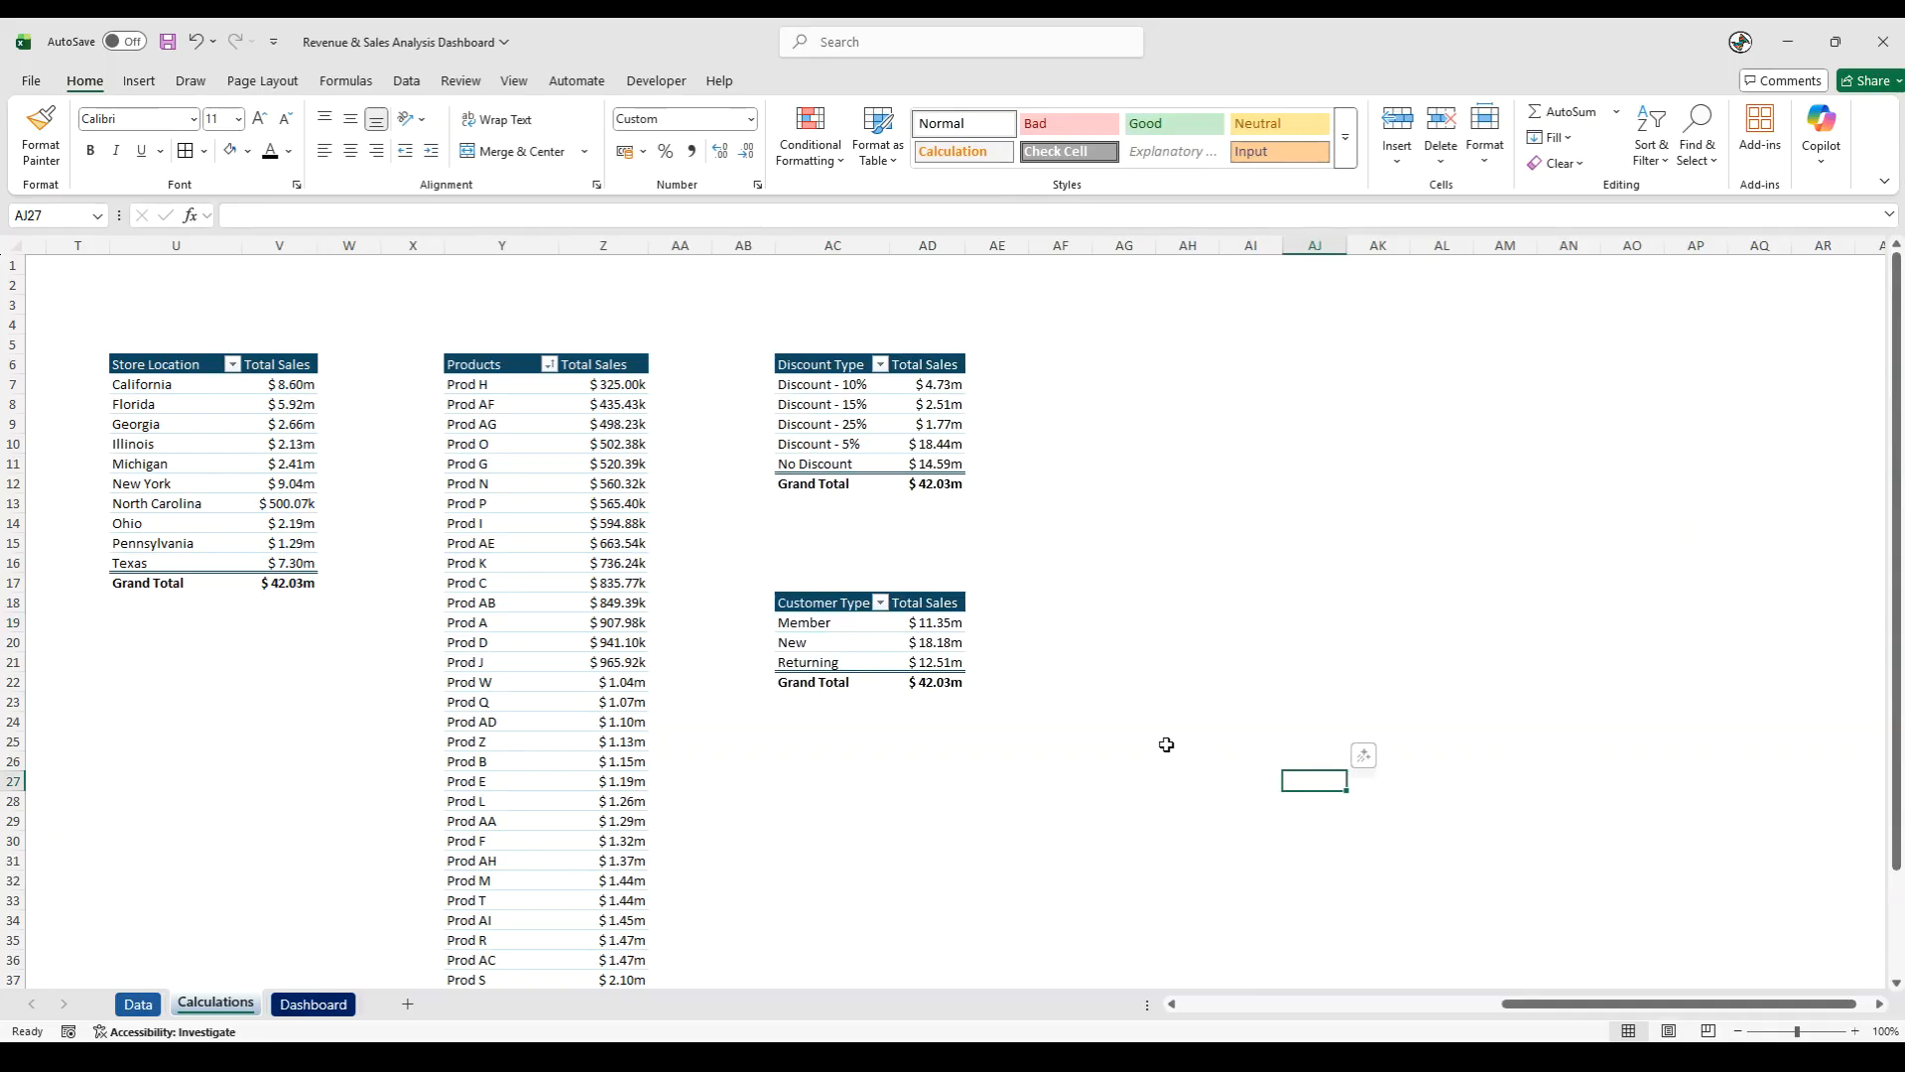
- Insert a clustered column chart from the Customer Type pivot table and place it beside the discount and customer tables
left_click(829, 647)
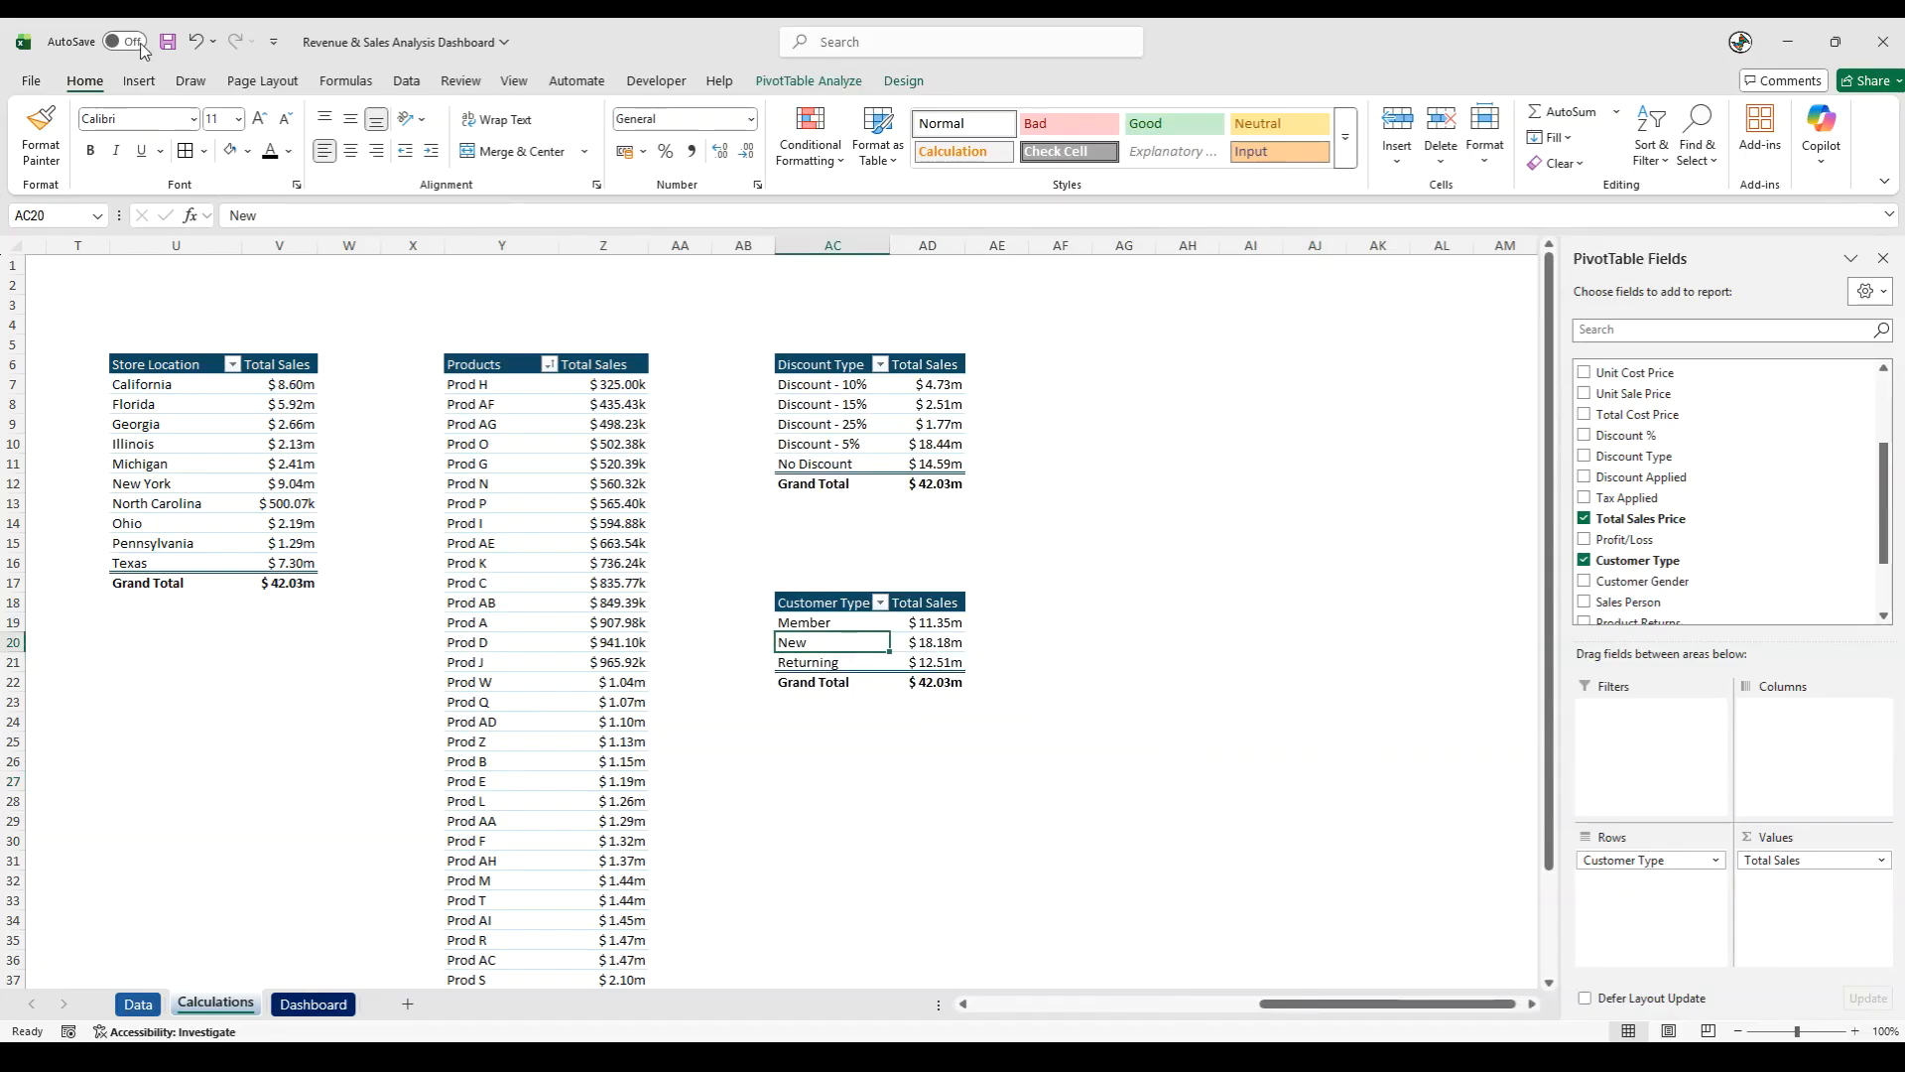
left_click(134, 81)
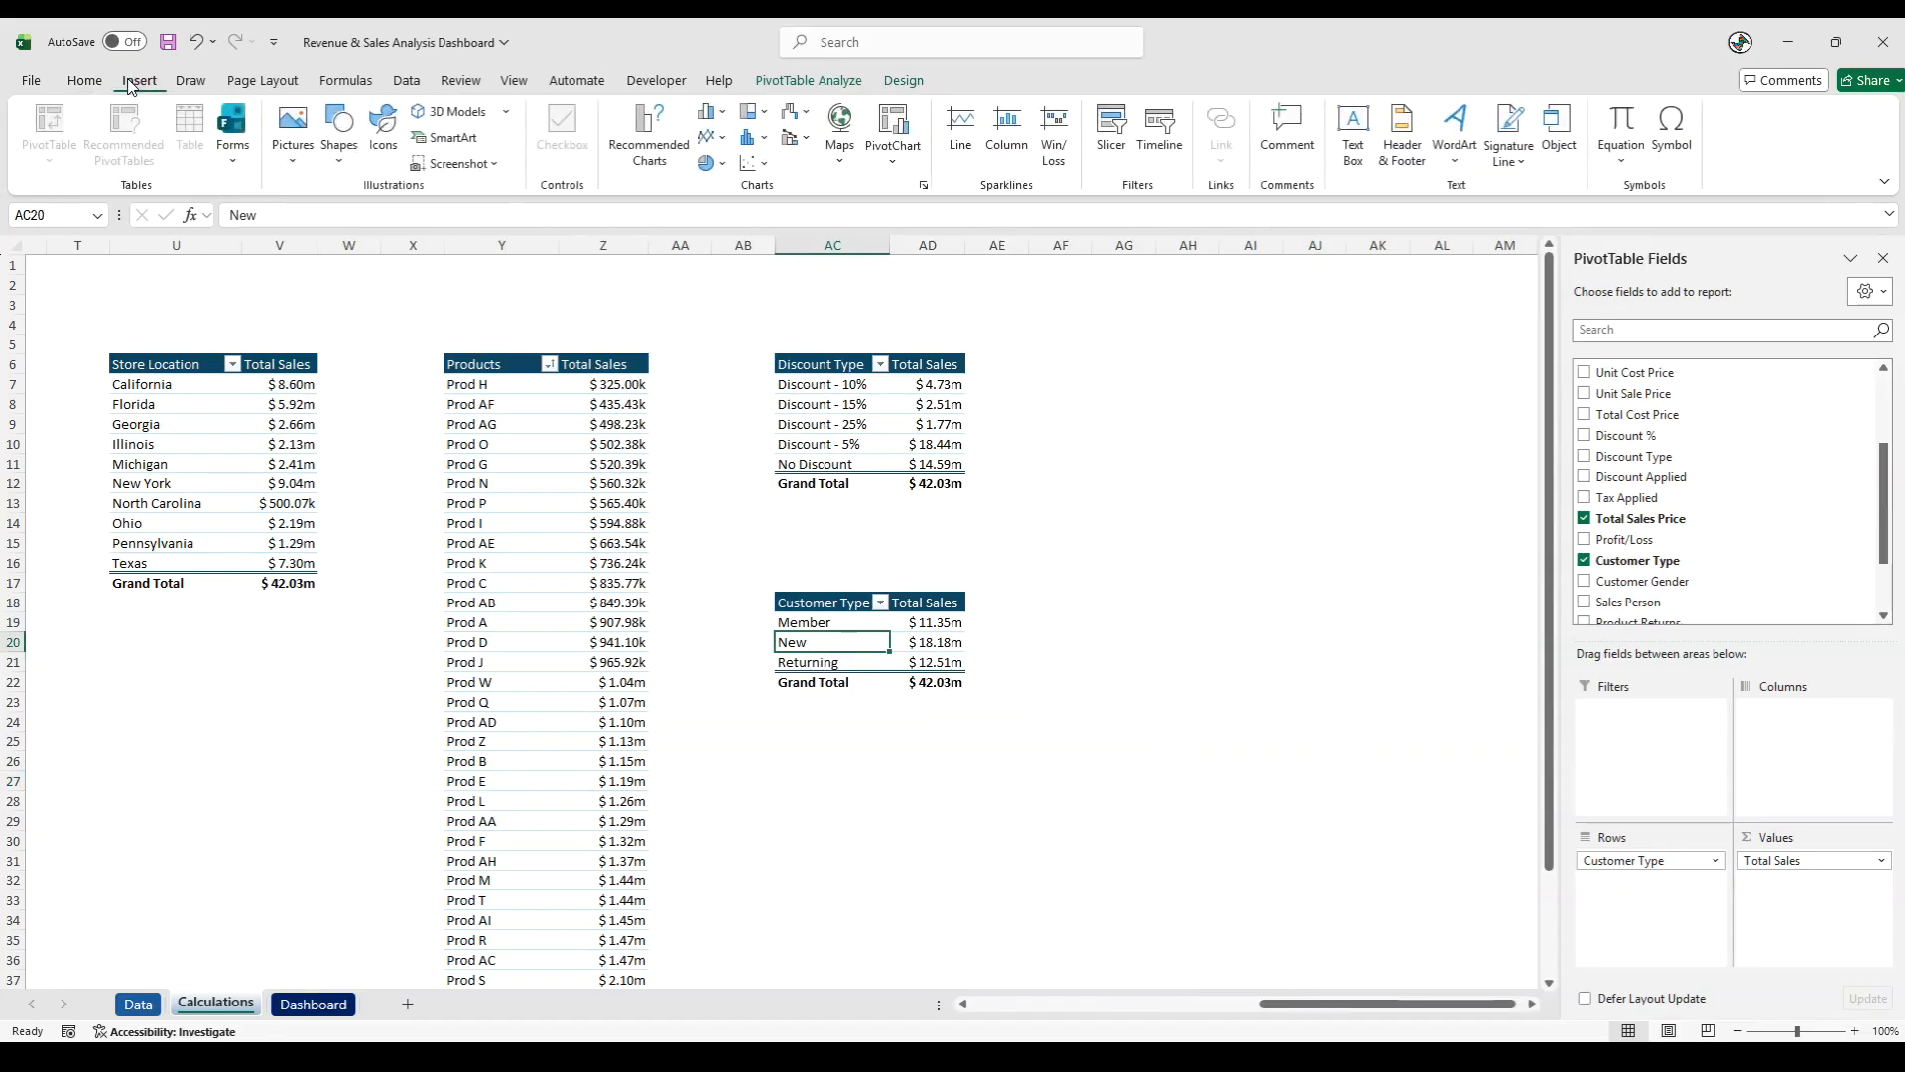
left_click(649, 134)
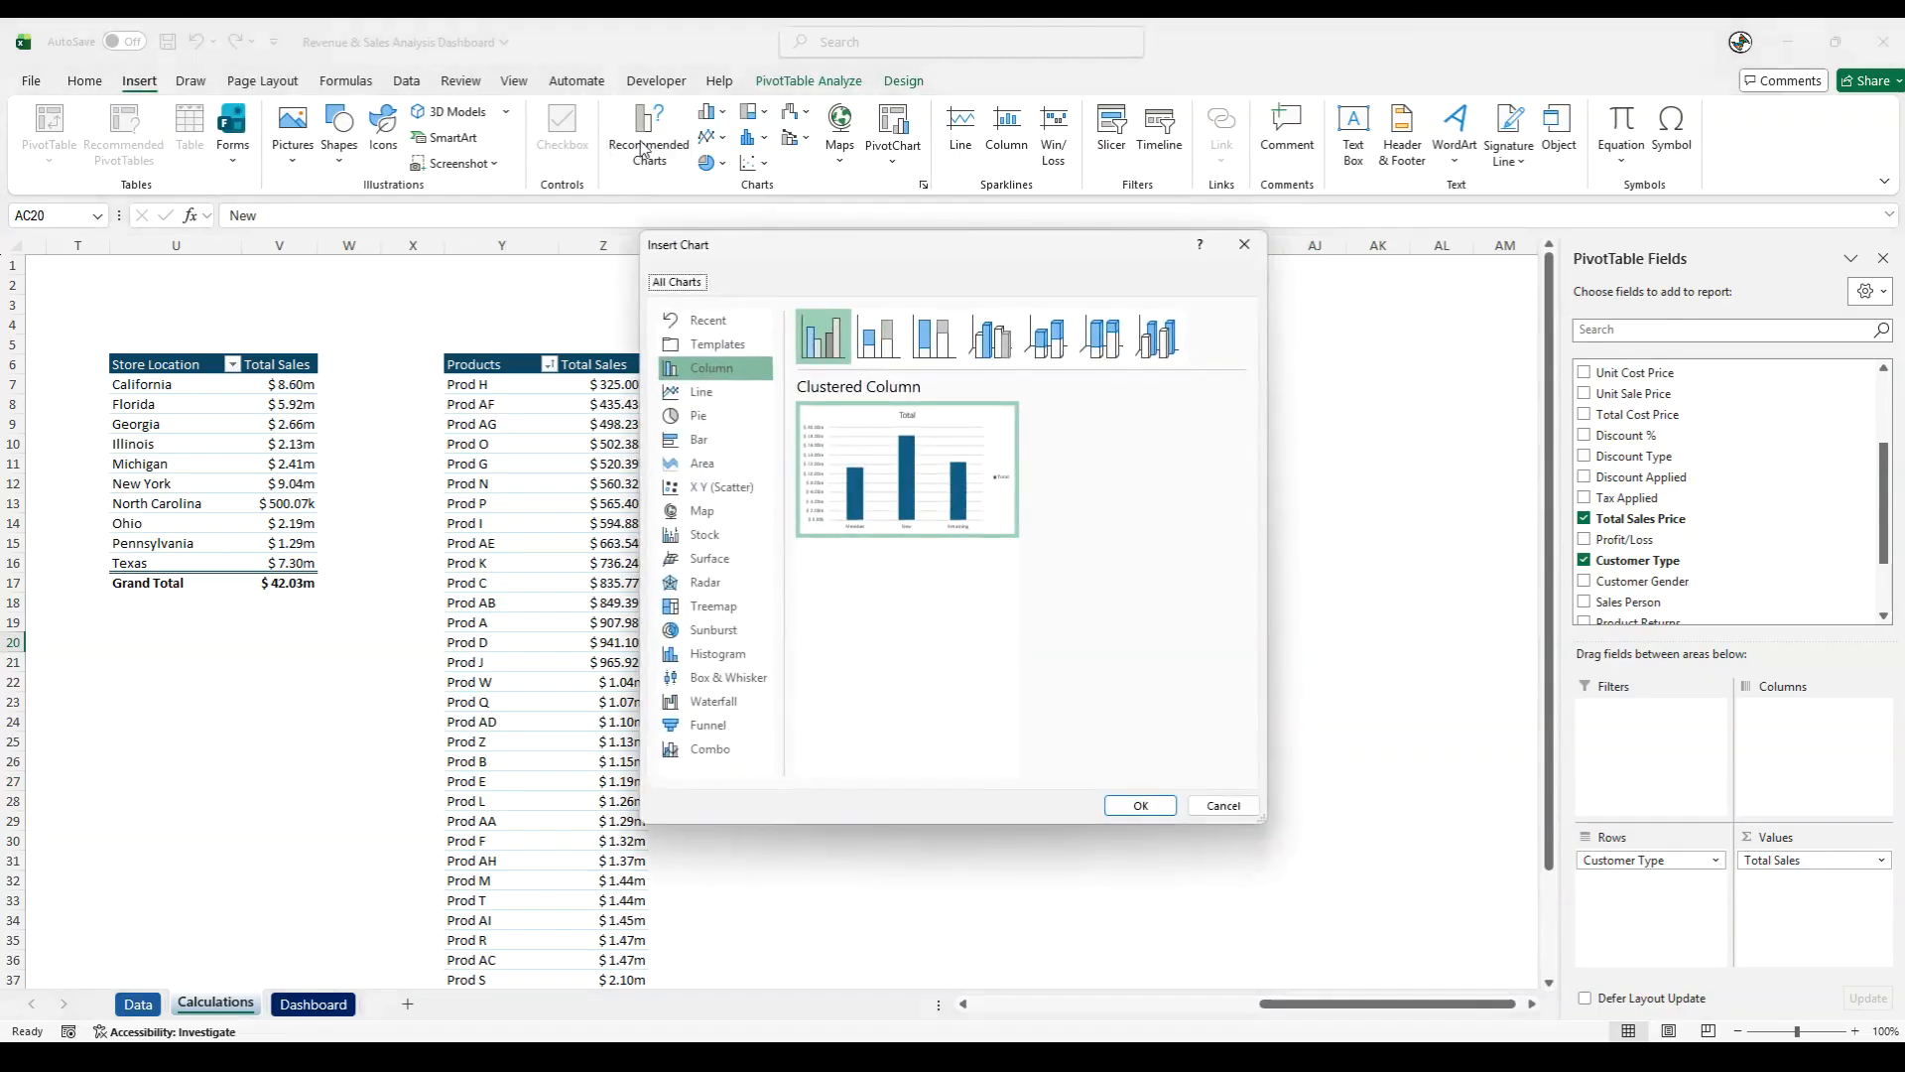
left_click(1140, 804)
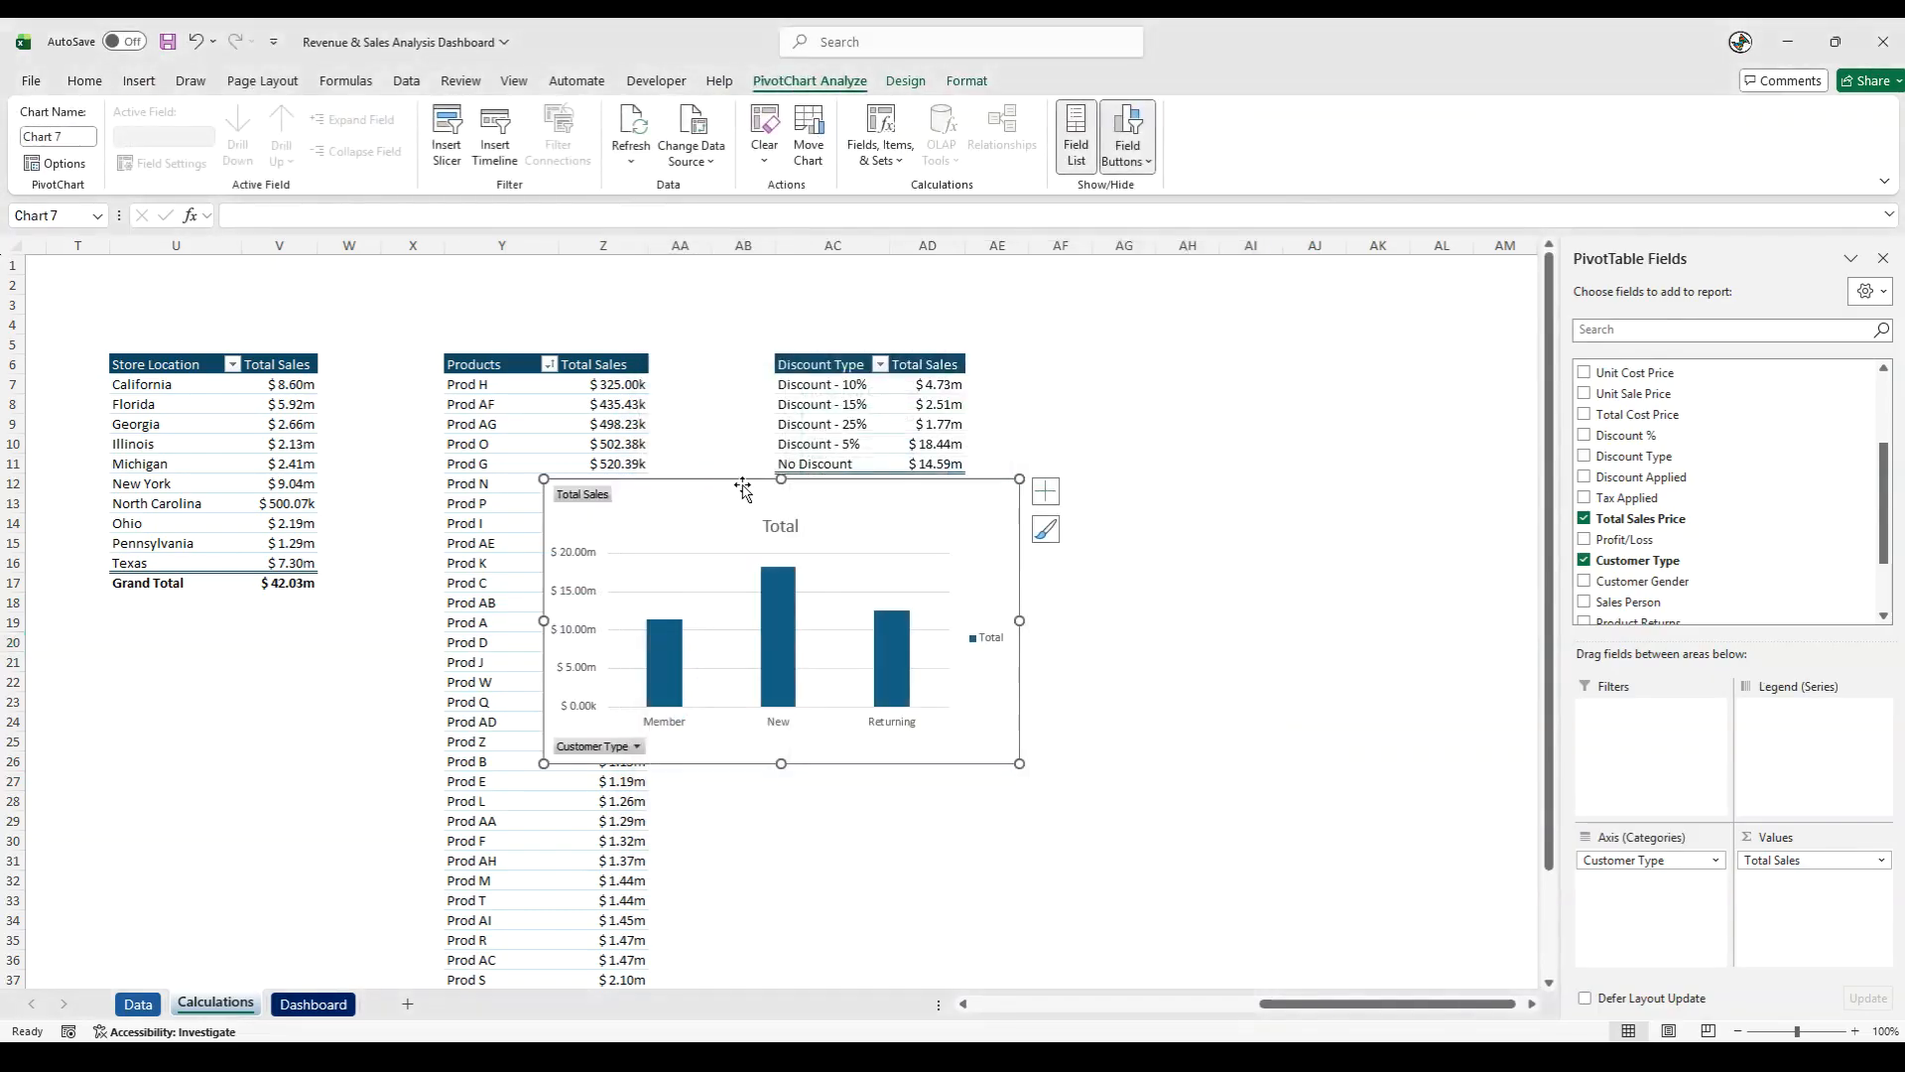
left_click_drag(777, 489, 1183, 475)
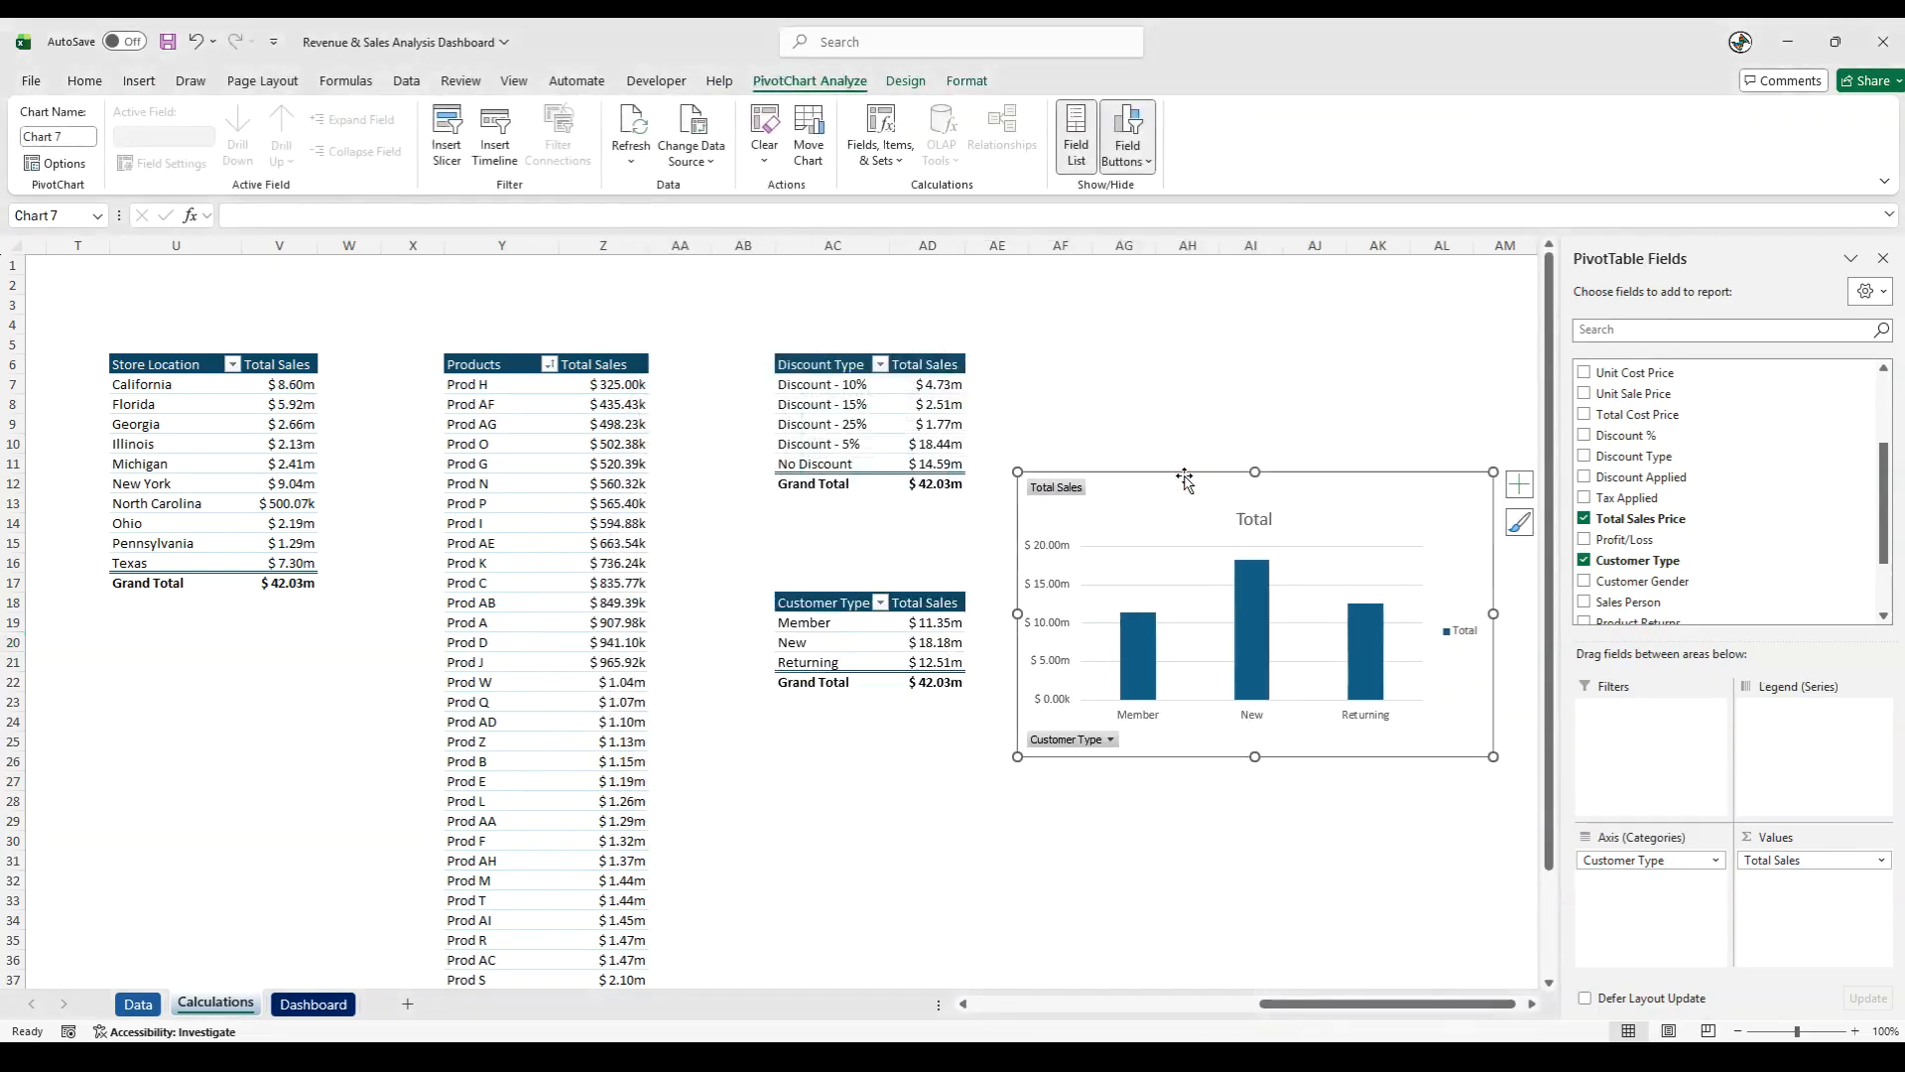
left_click(1119, 839)
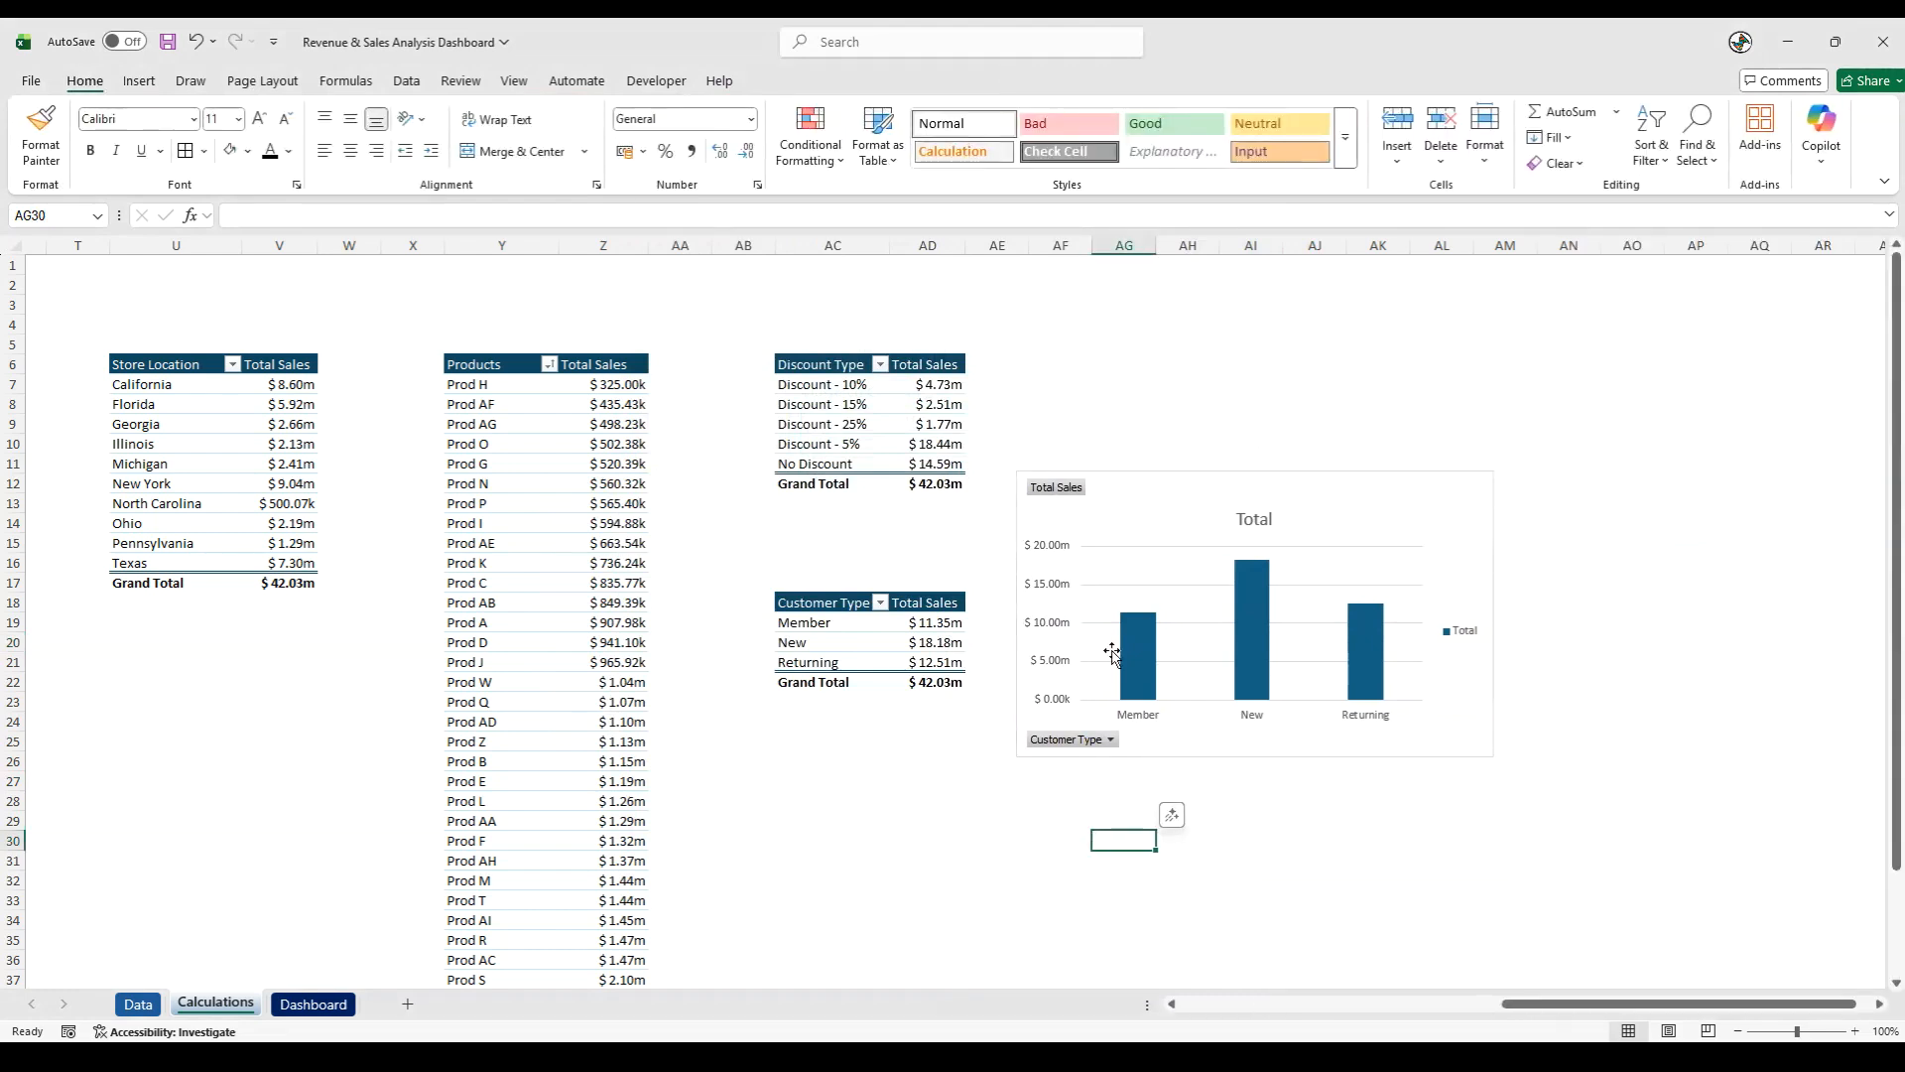
- Hide all field buttons on the customer type chart and delete its legend and gridlines
left_click(1062, 493)
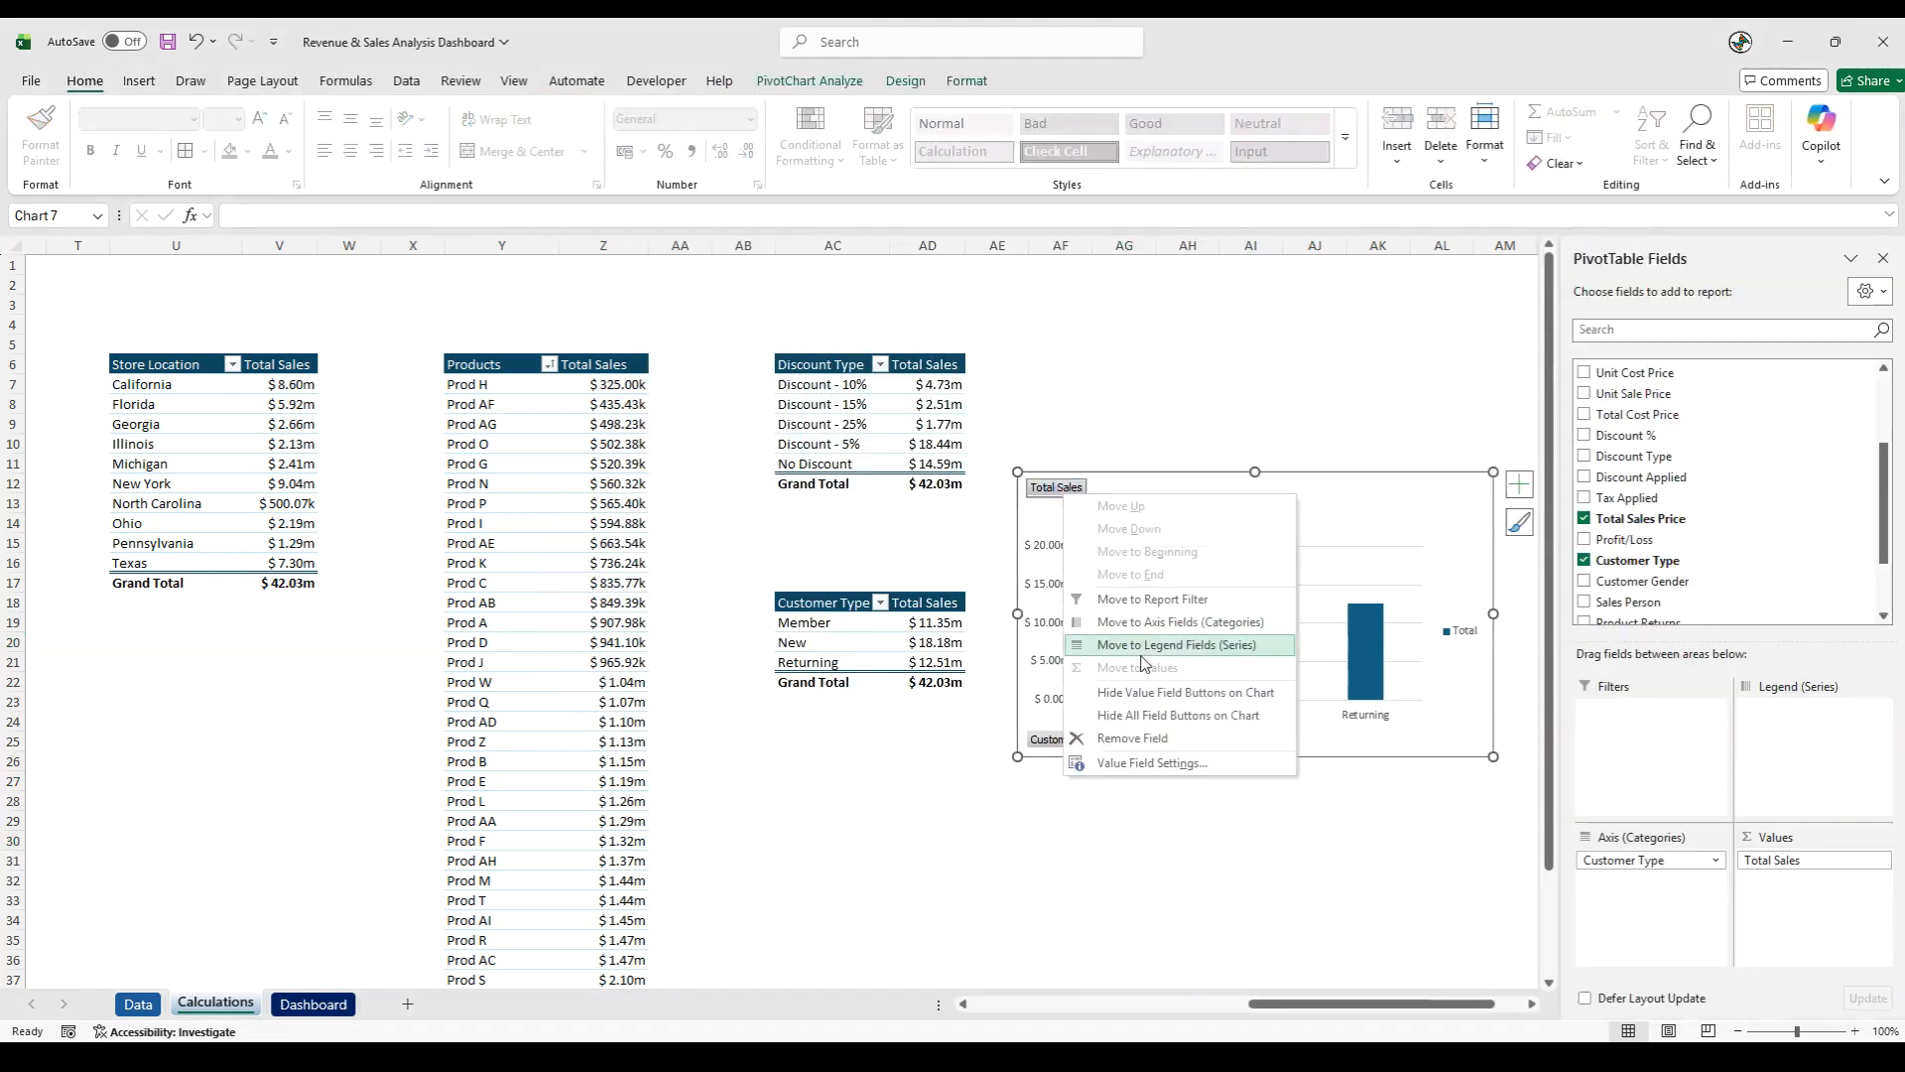
left_click(1143, 739)
right_click(1462, 635)
left_click(1548, 647)
left_click(1340, 645)
right_click(1340, 645)
left_click(1379, 659)
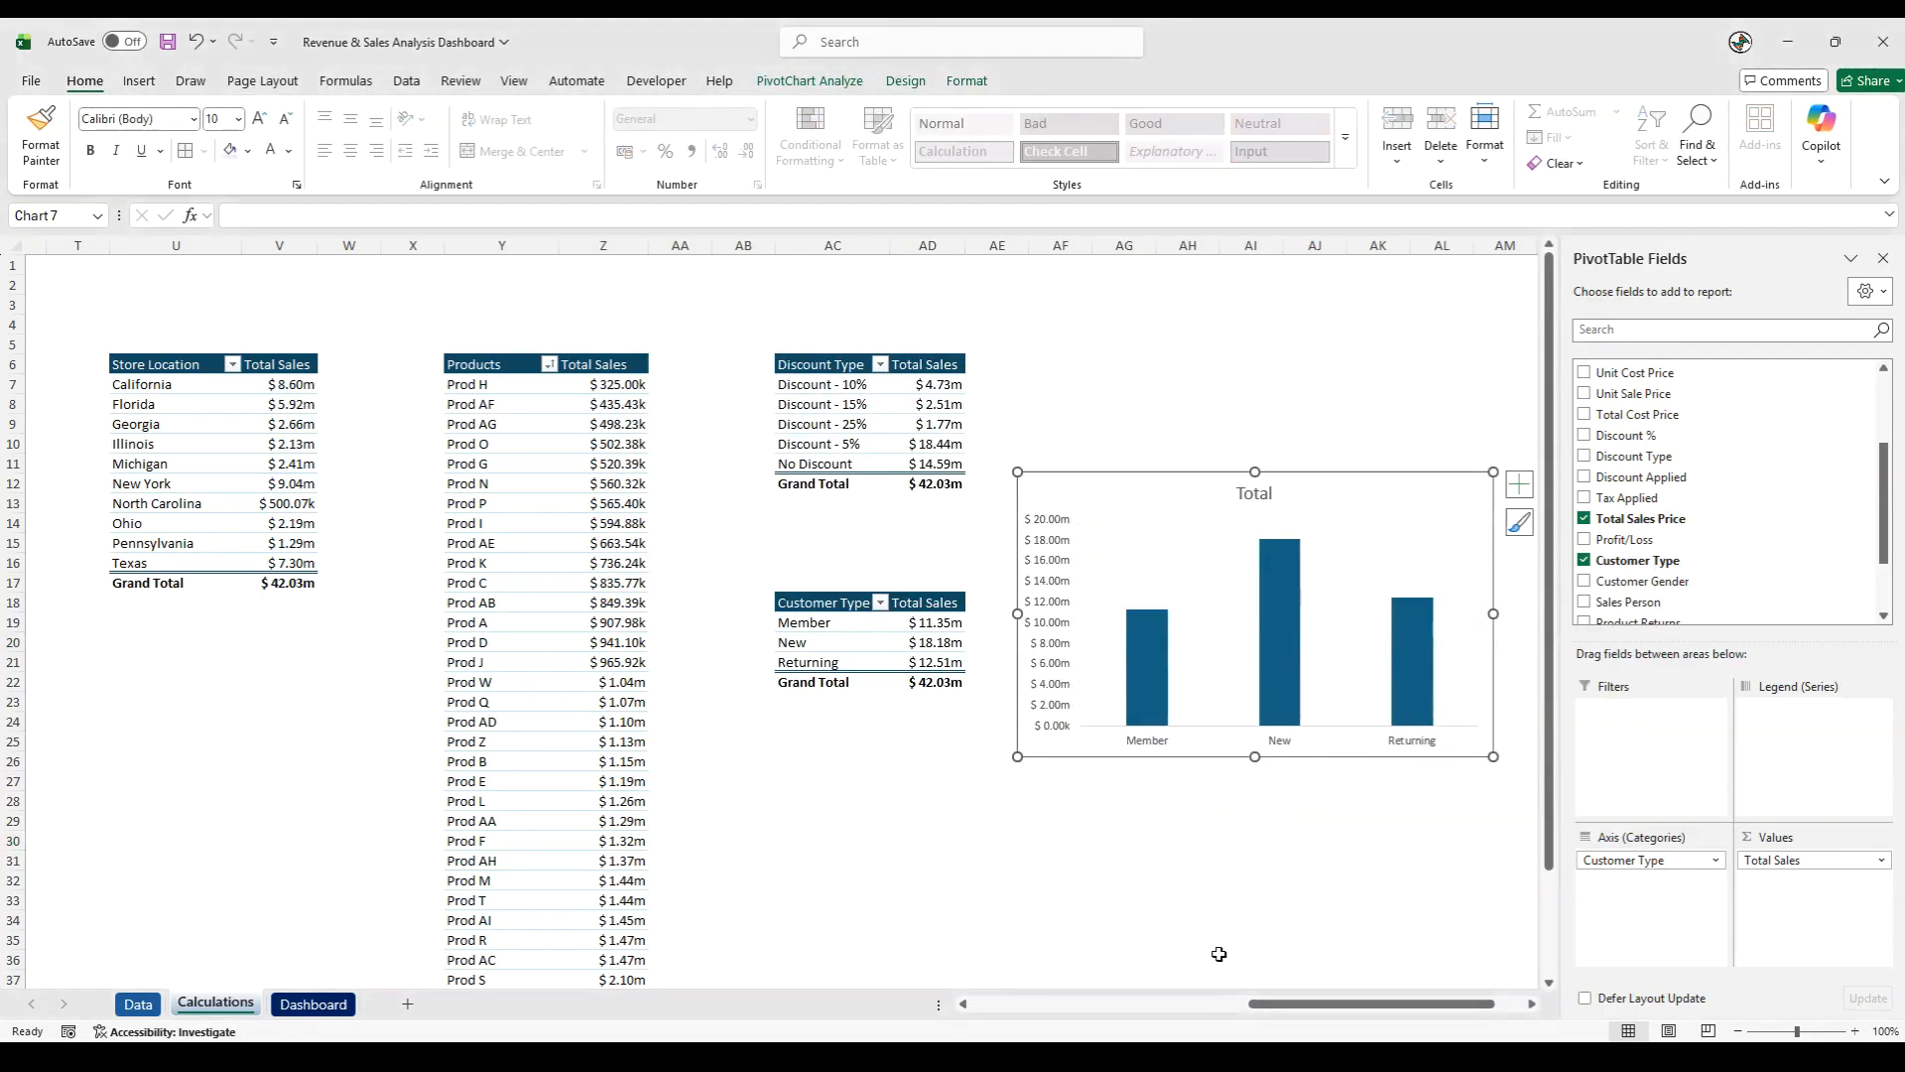
- Change the column chart's title to "Sales - By Customer Type"
left_click(1254, 493)
double_click(1255, 493)
type("Sales")
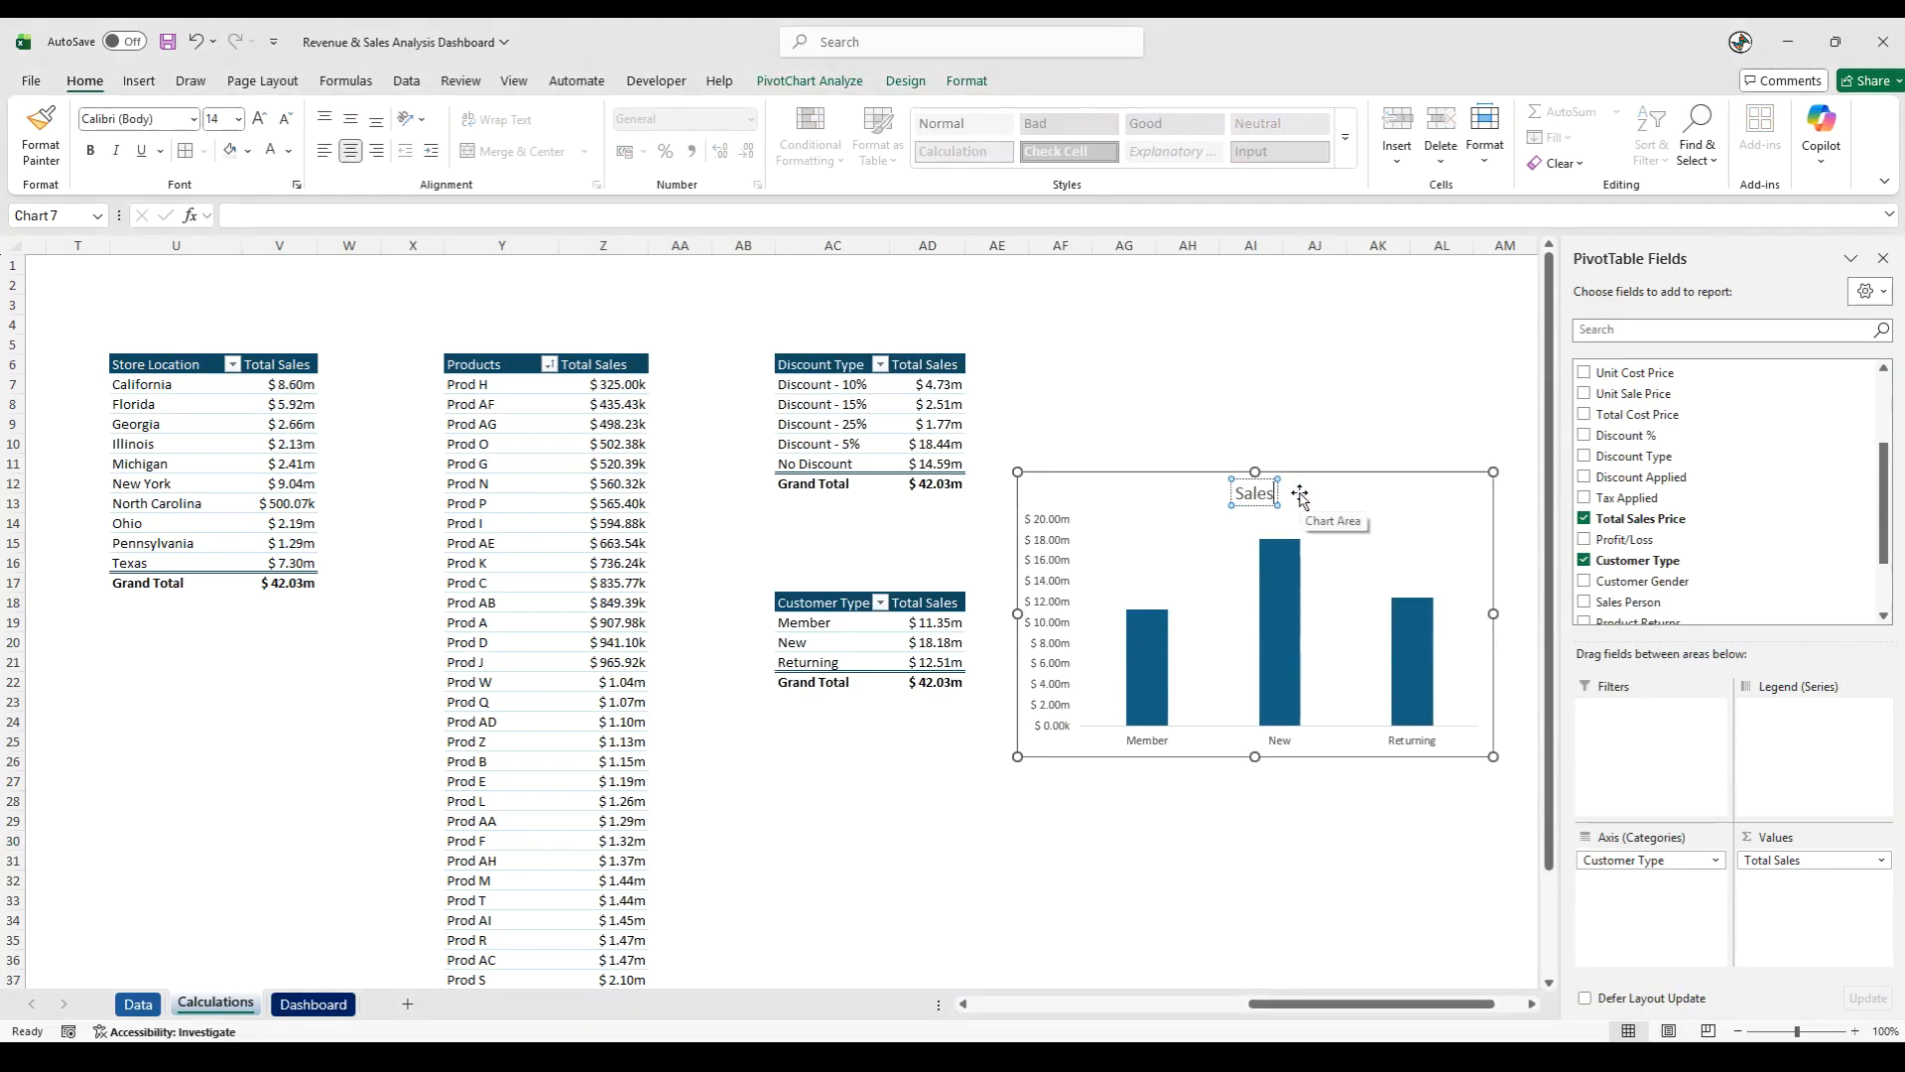
type(" - By Customer")
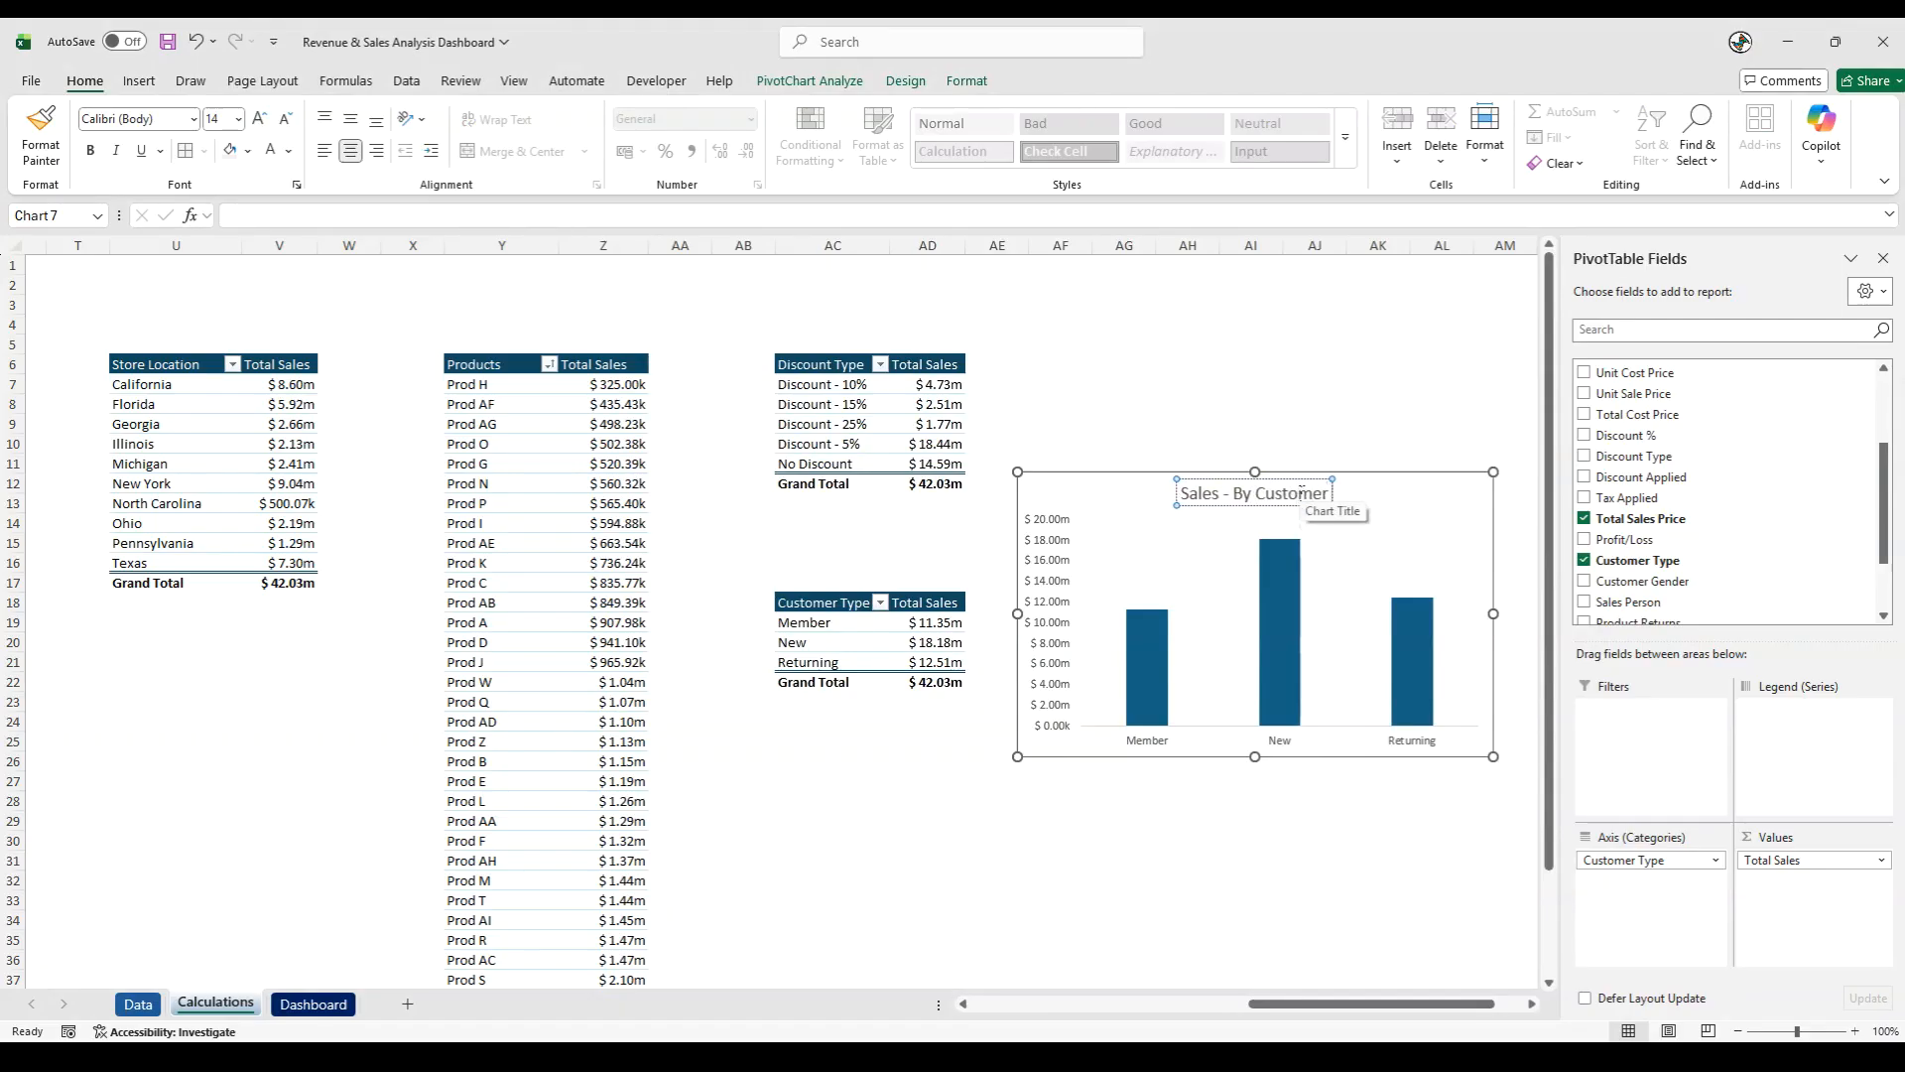
type(" Type")
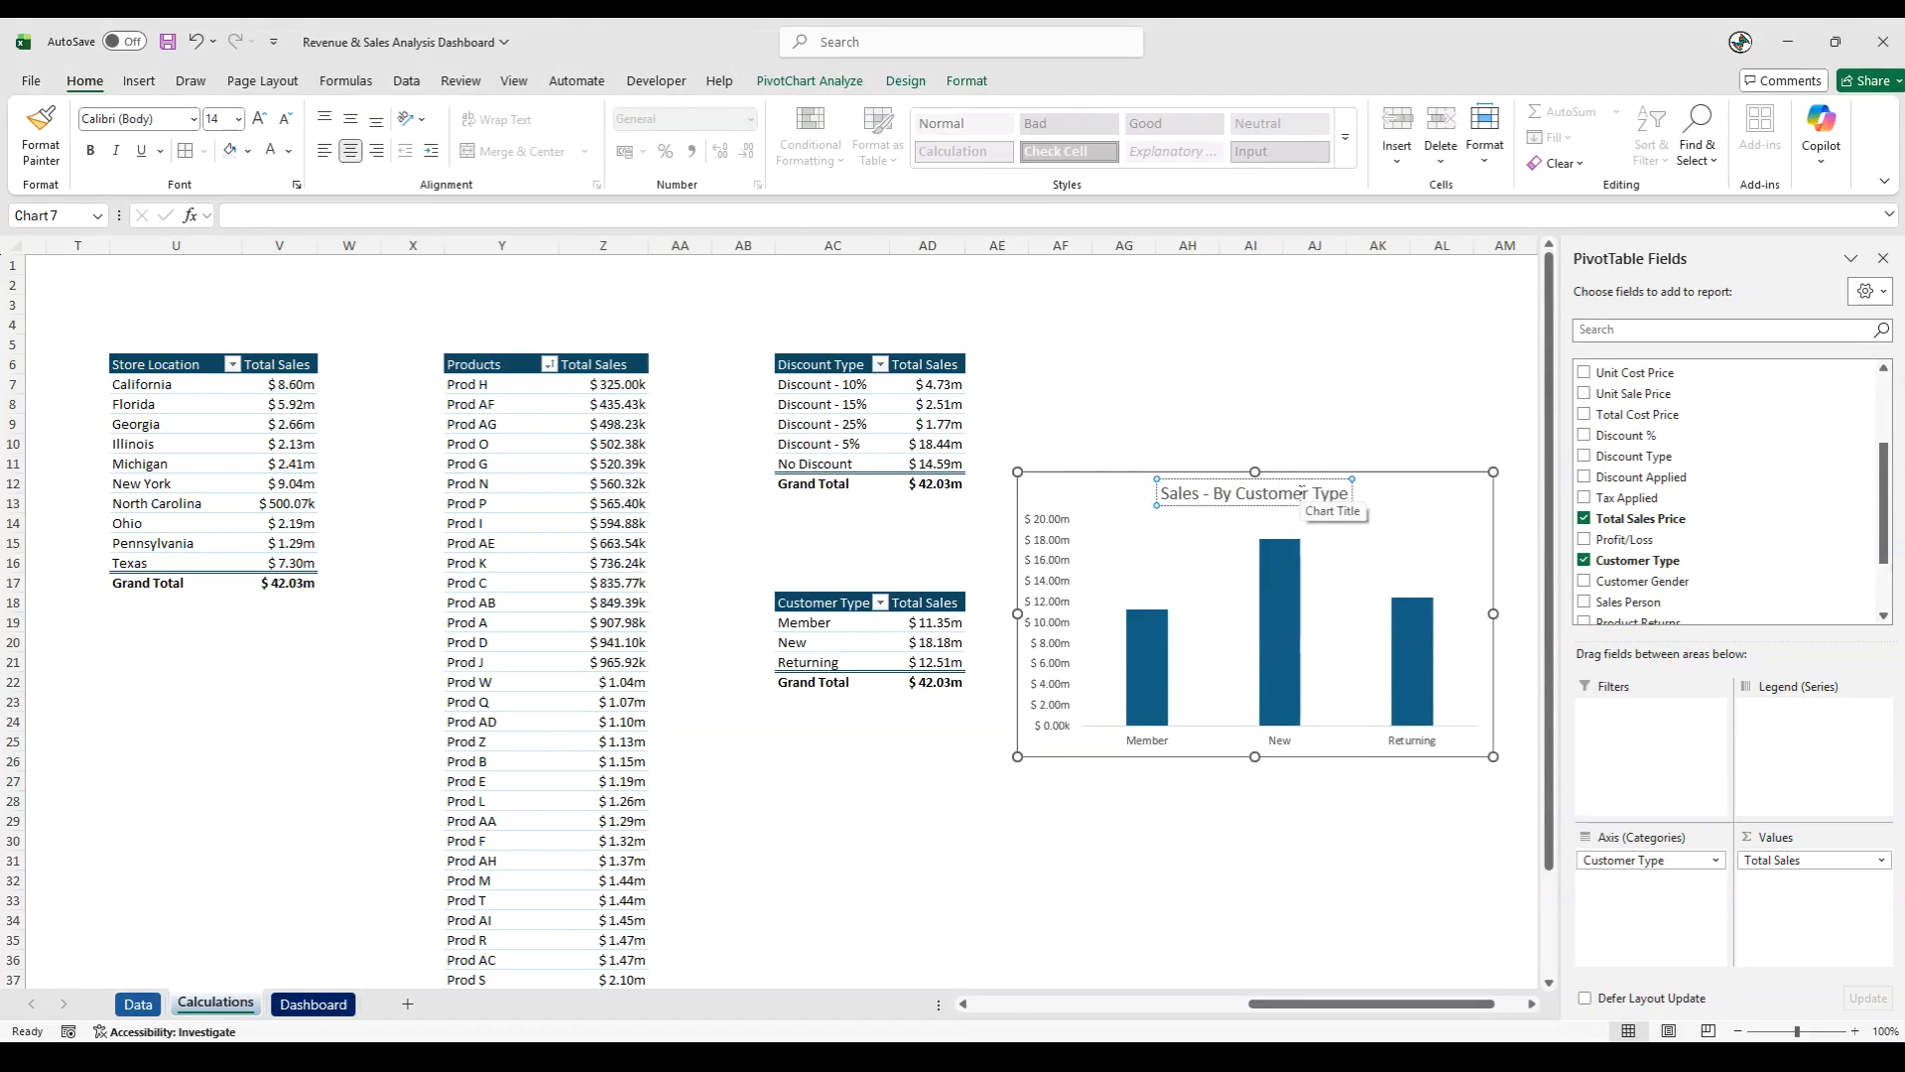
- Paste the Sales - By Customer Type chart onto the Dashboard sheet, sized about 7 by 8.3 cm within the upper end of the light grey panel
left_click(1169, 759)
left_click(1163, 821)
left_click(313, 1004)
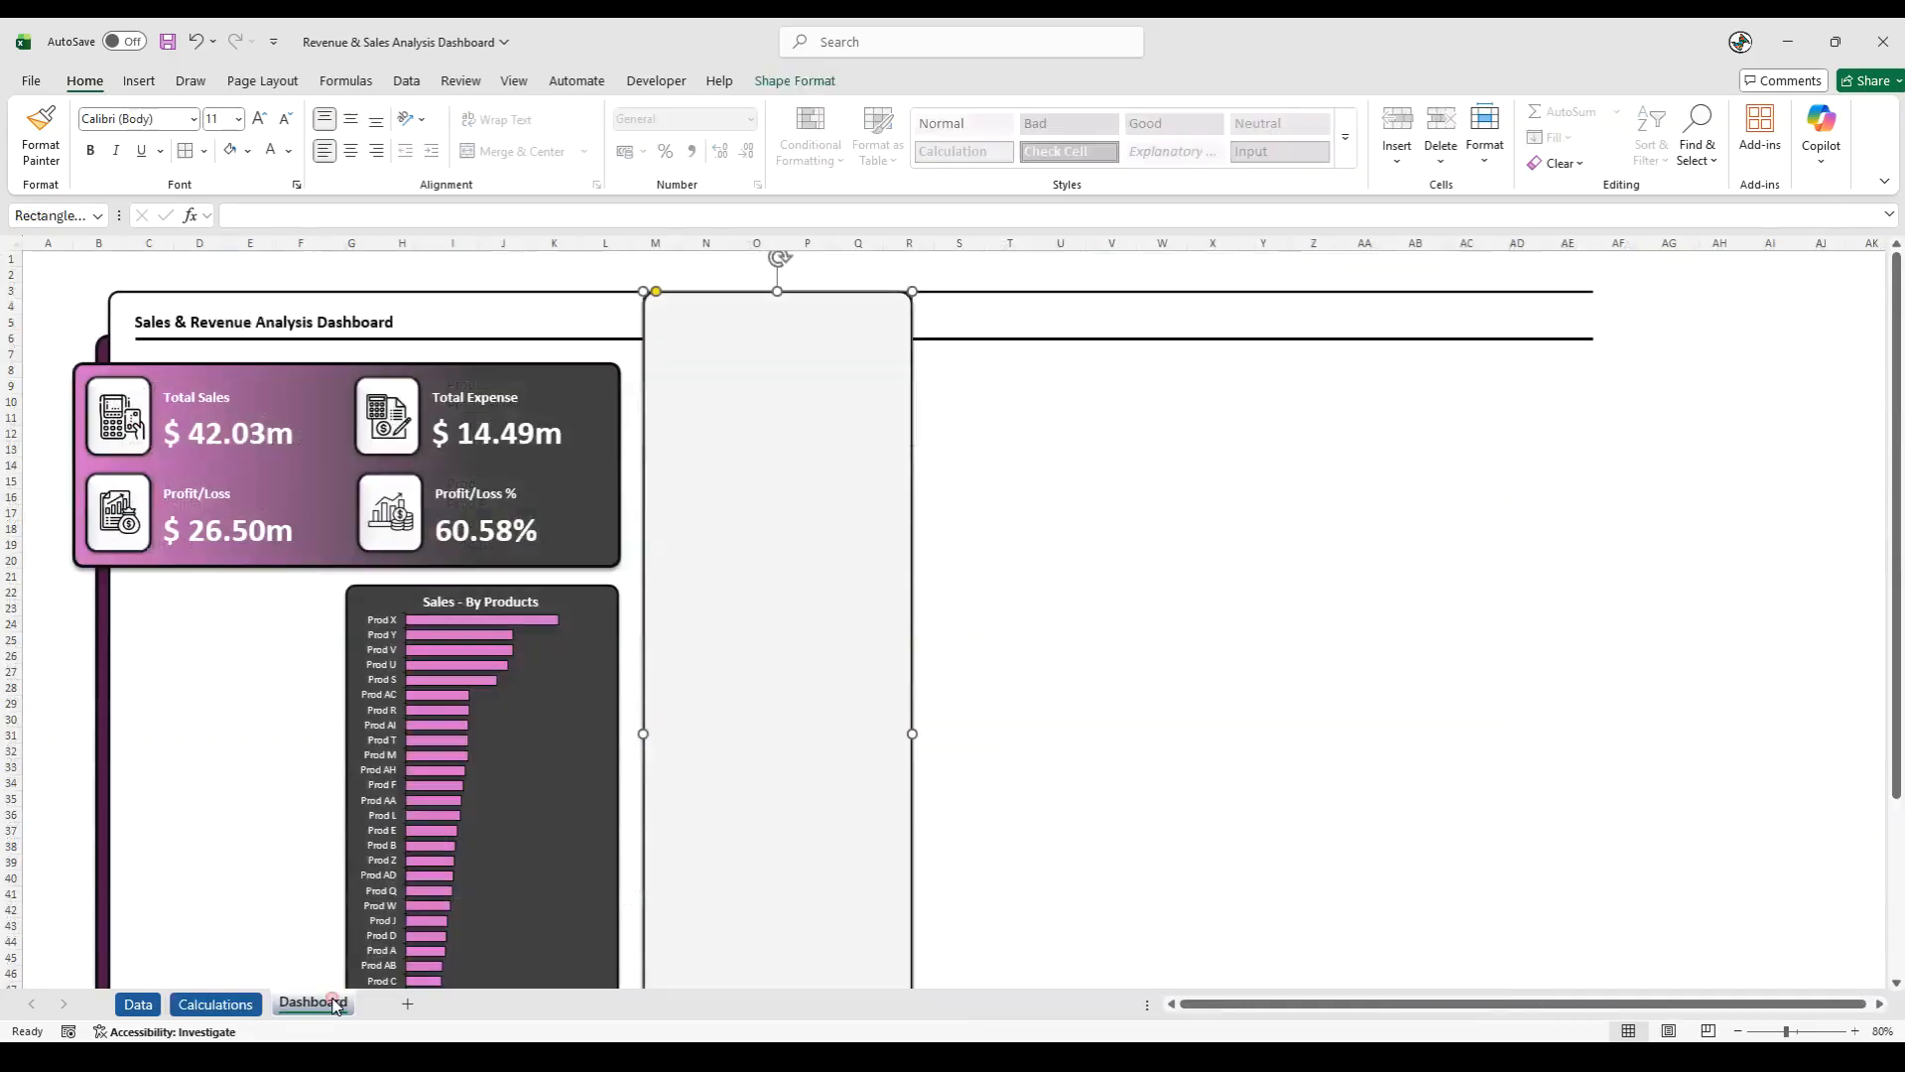
left_click(960, 274)
key("ctrl+v")
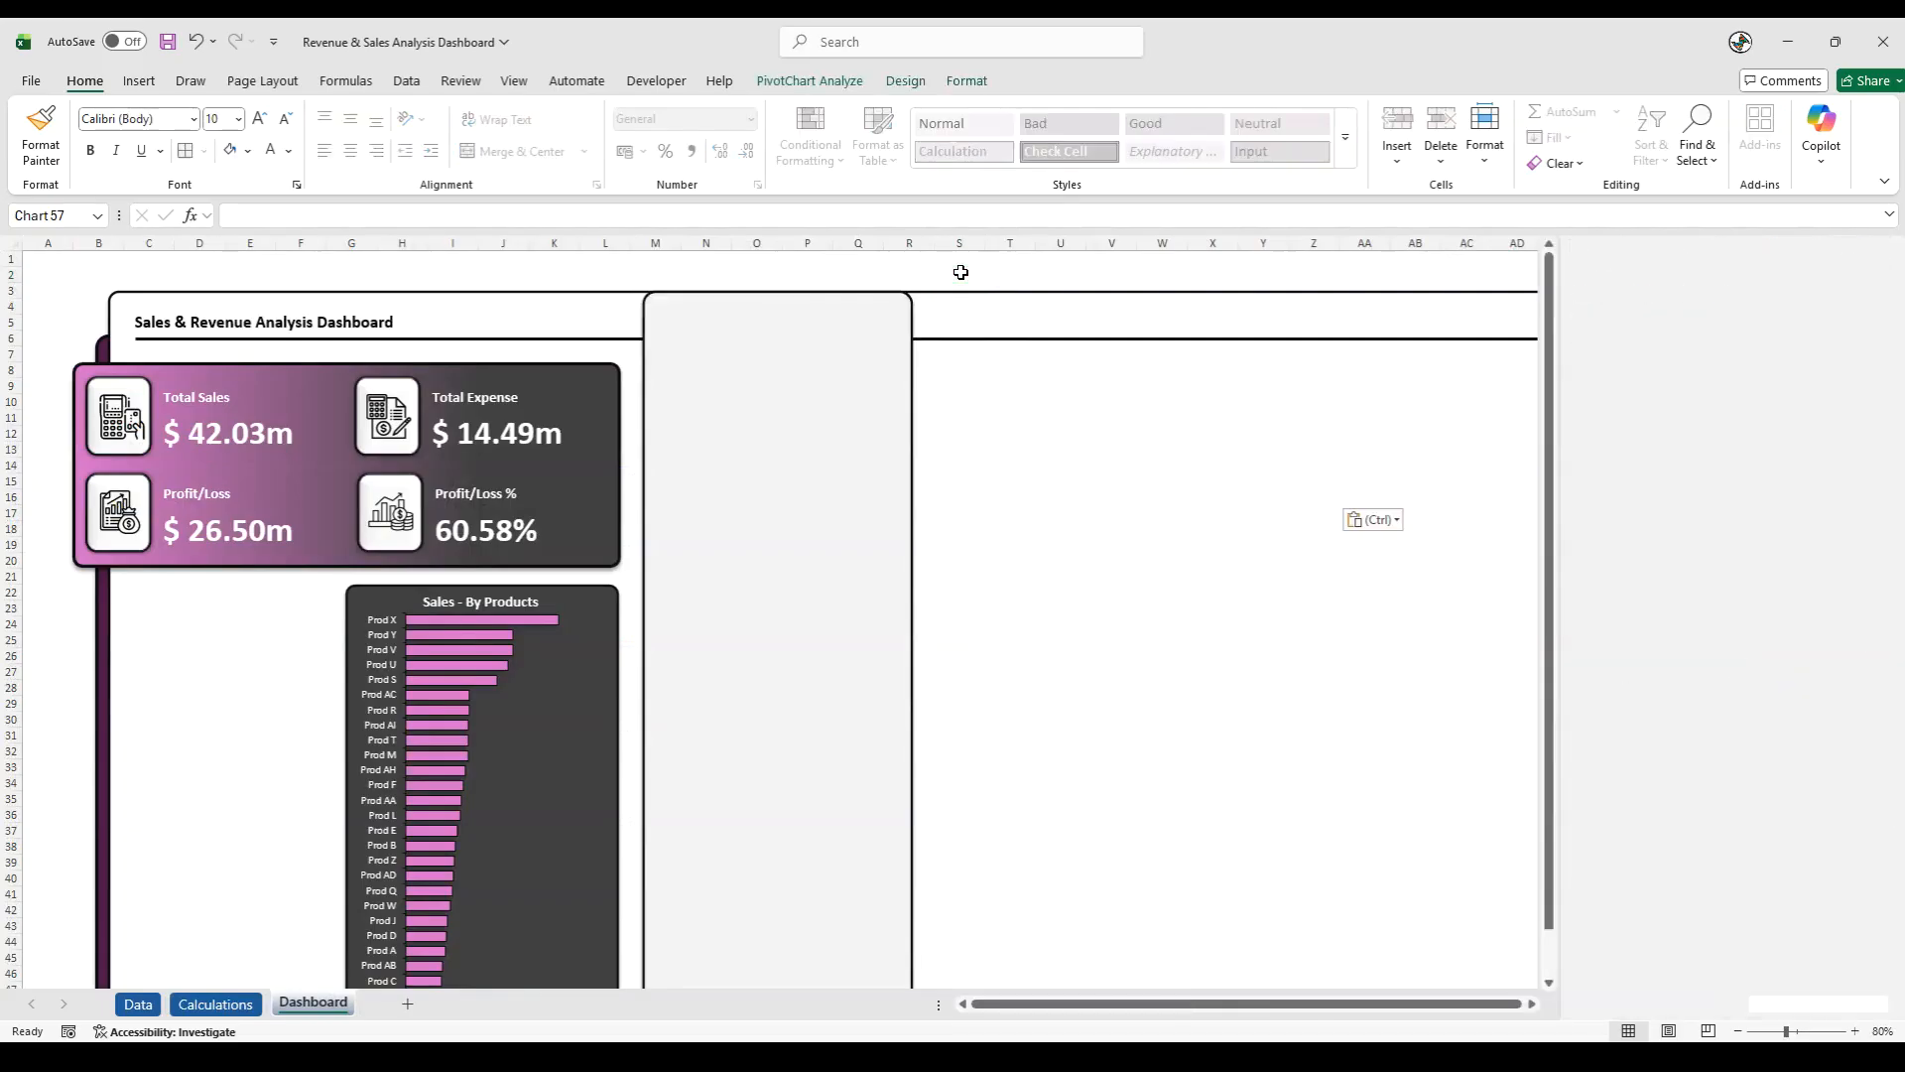
left_click_drag(997, 287, 701, 300)
left_click_drag(1032, 527, 905, 513)
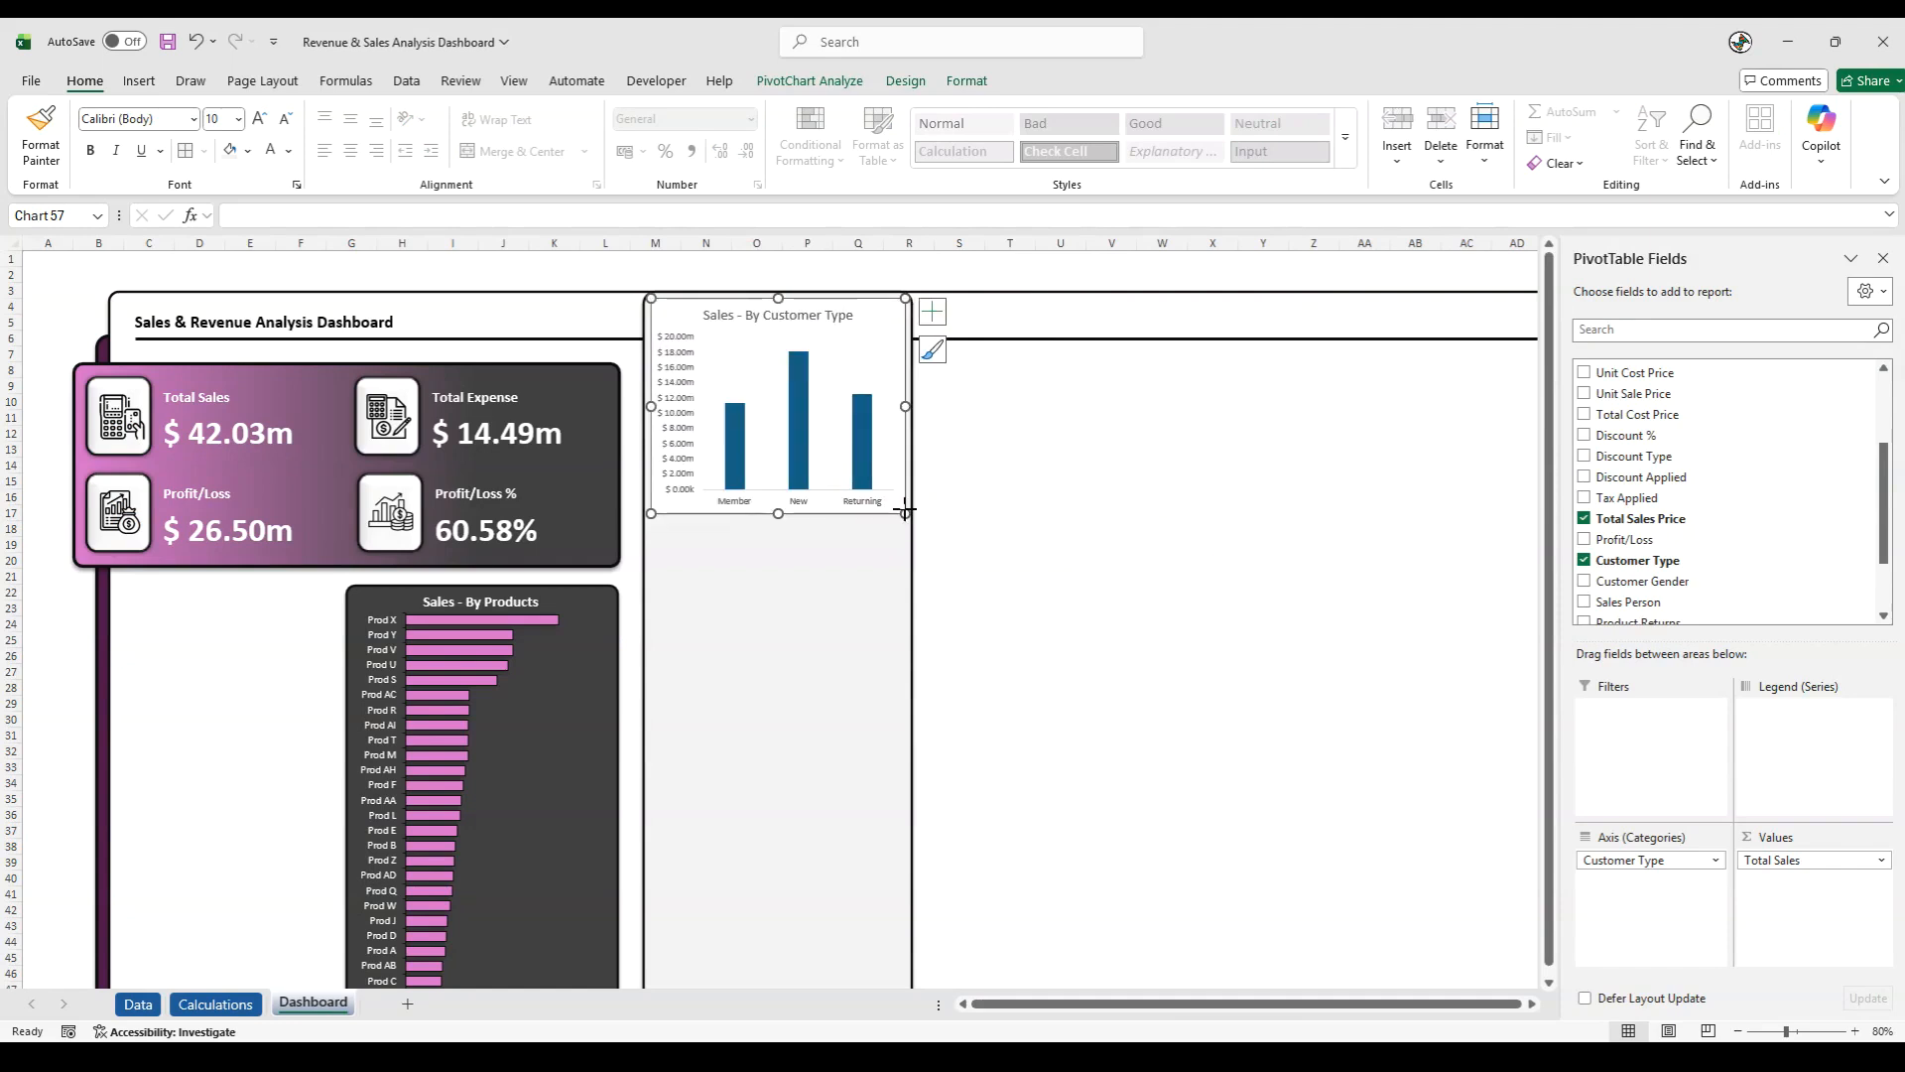
left_click(997, 275)
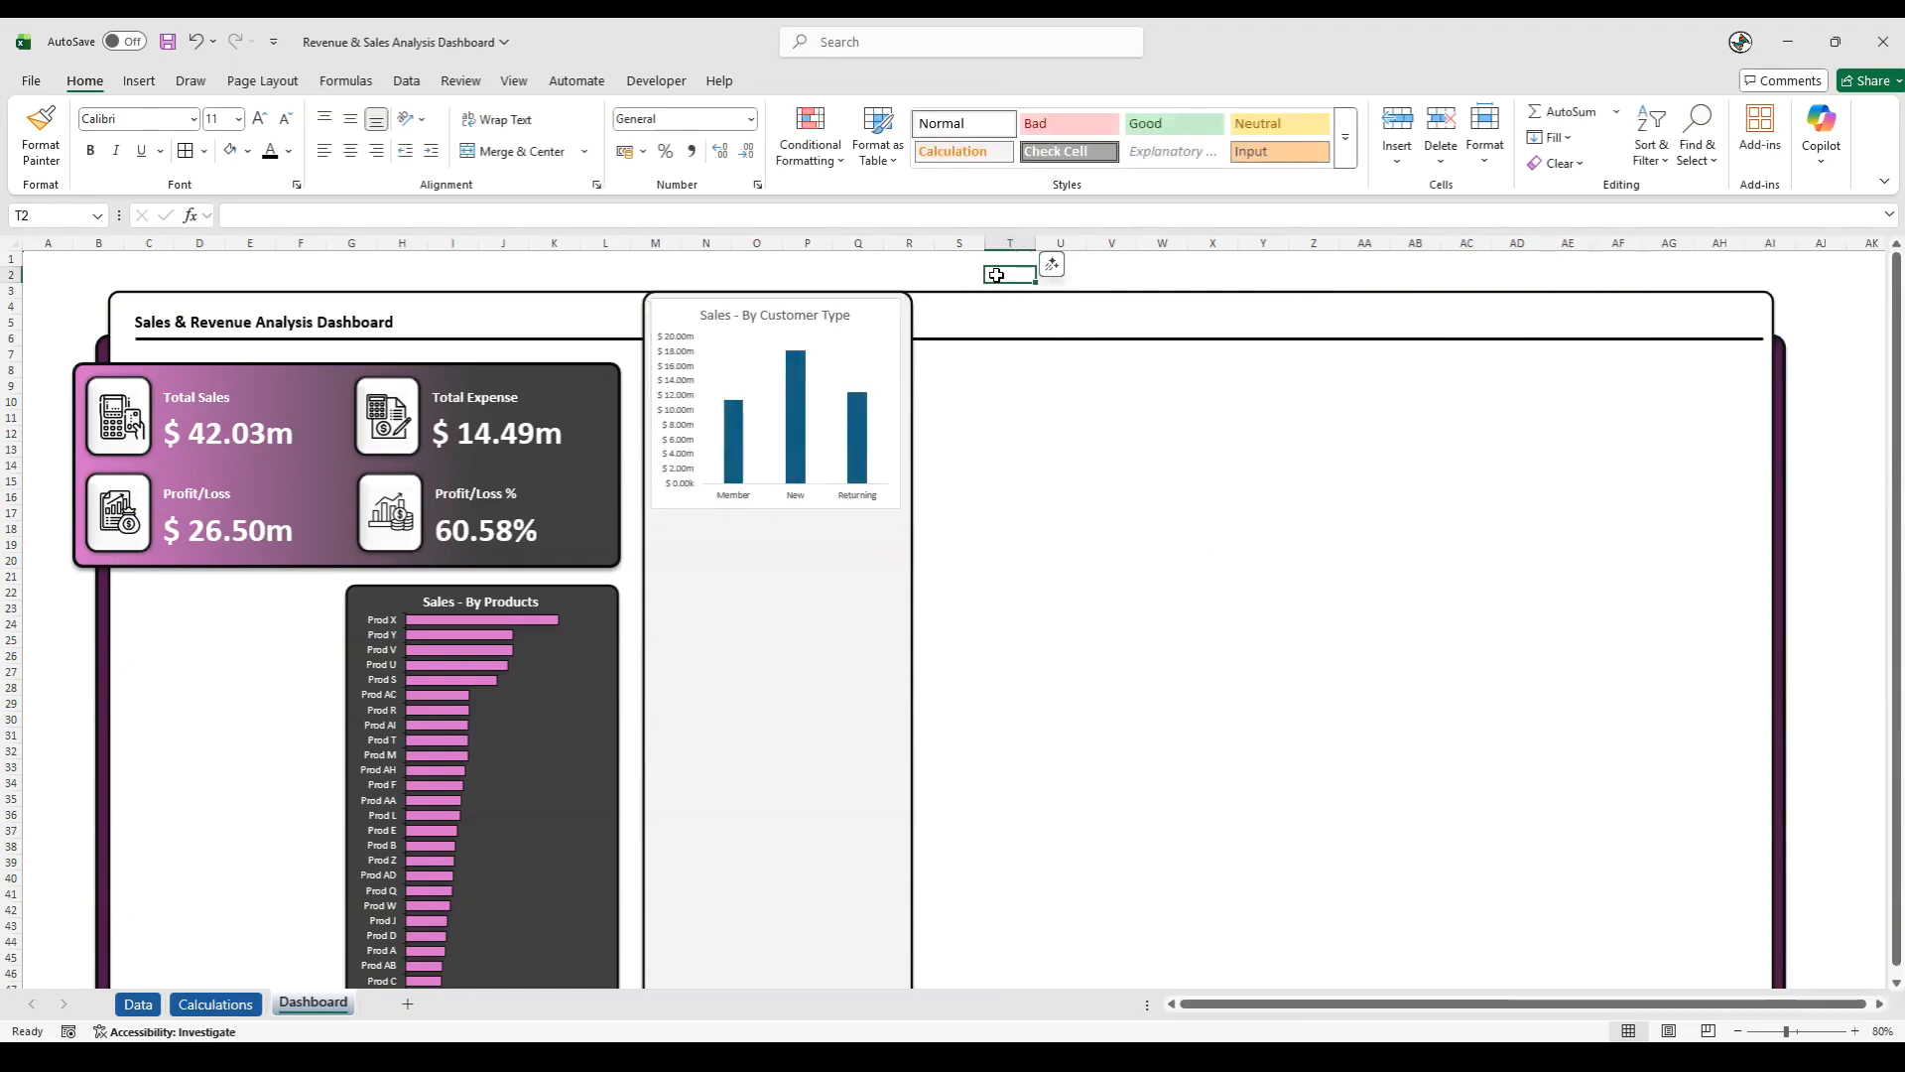
- Add data labels to the columns of the Sales - By Customer Type chart and delete its vertical axis
left_click(792, 395)
right_click(793, 402)
left_click(811, 617)
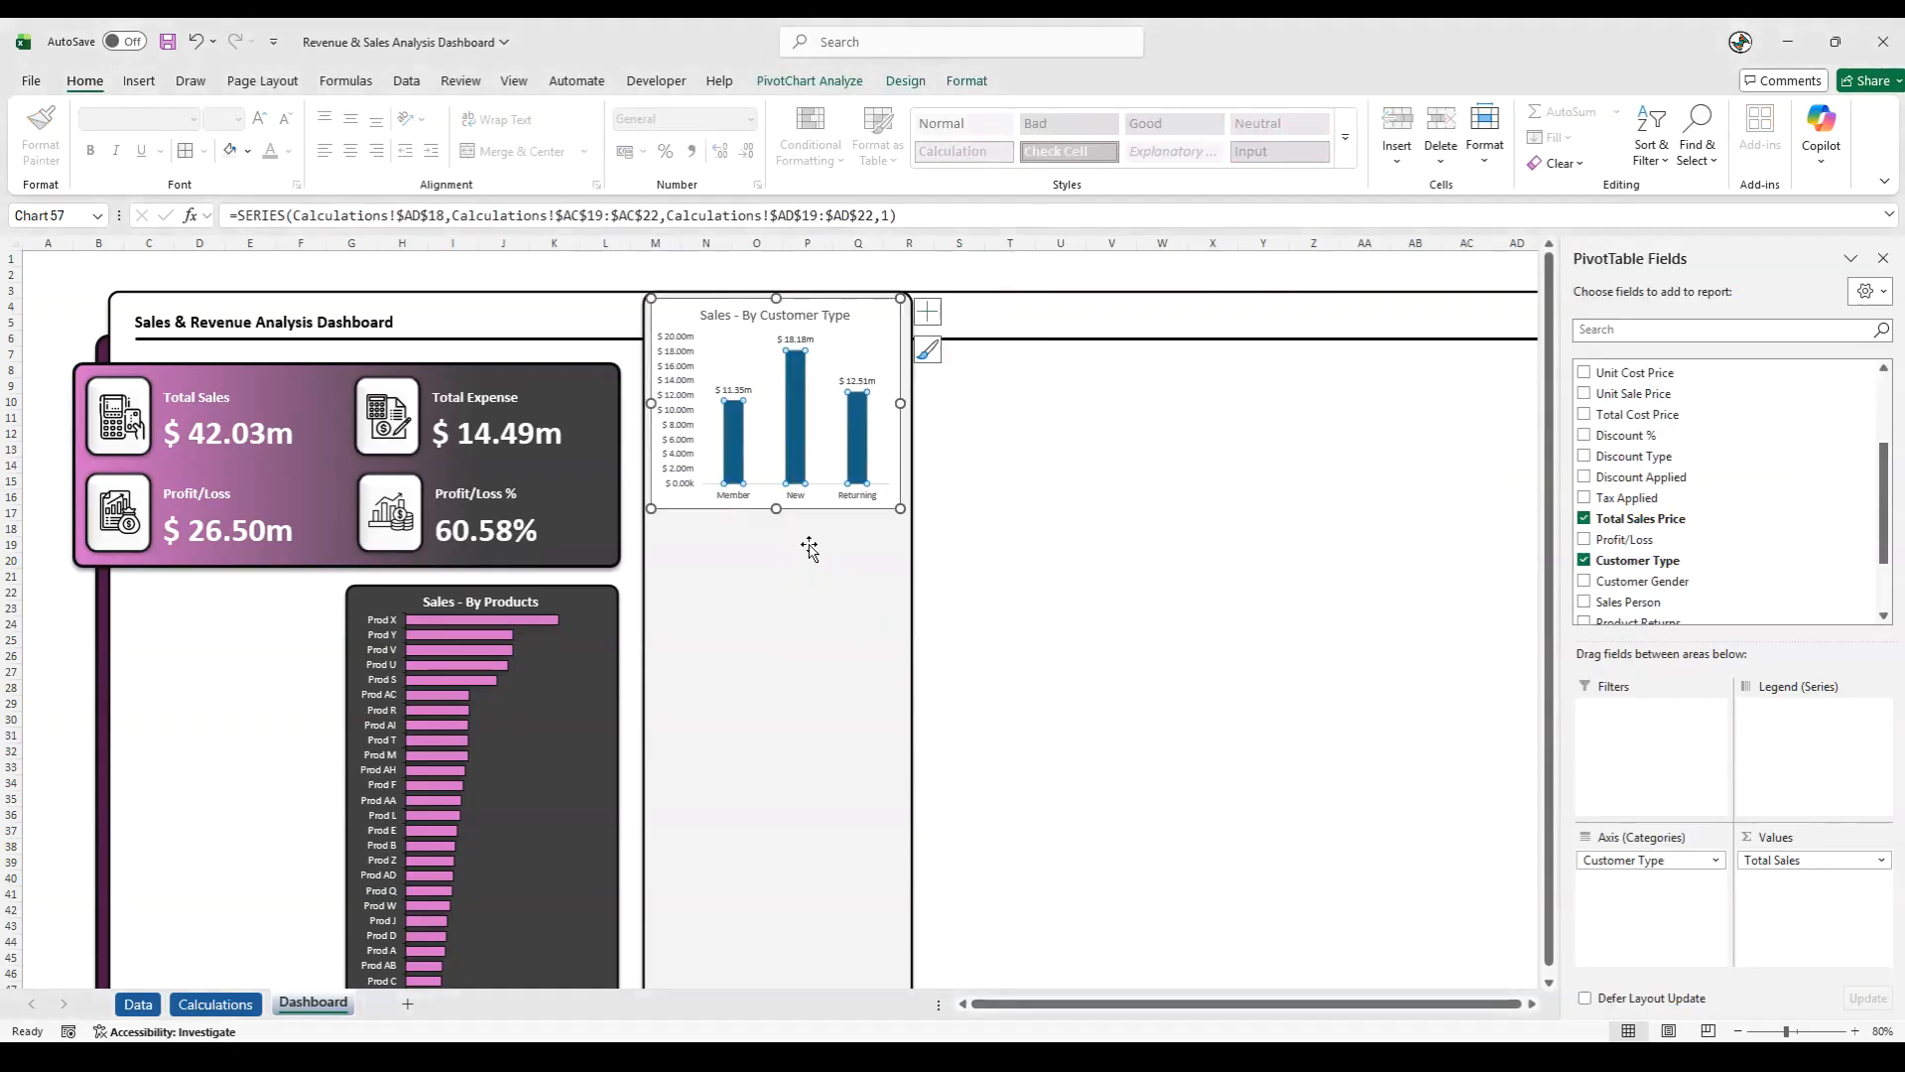
left_click(667, 402)
right_click(667, 402)
left_click(716, 410)
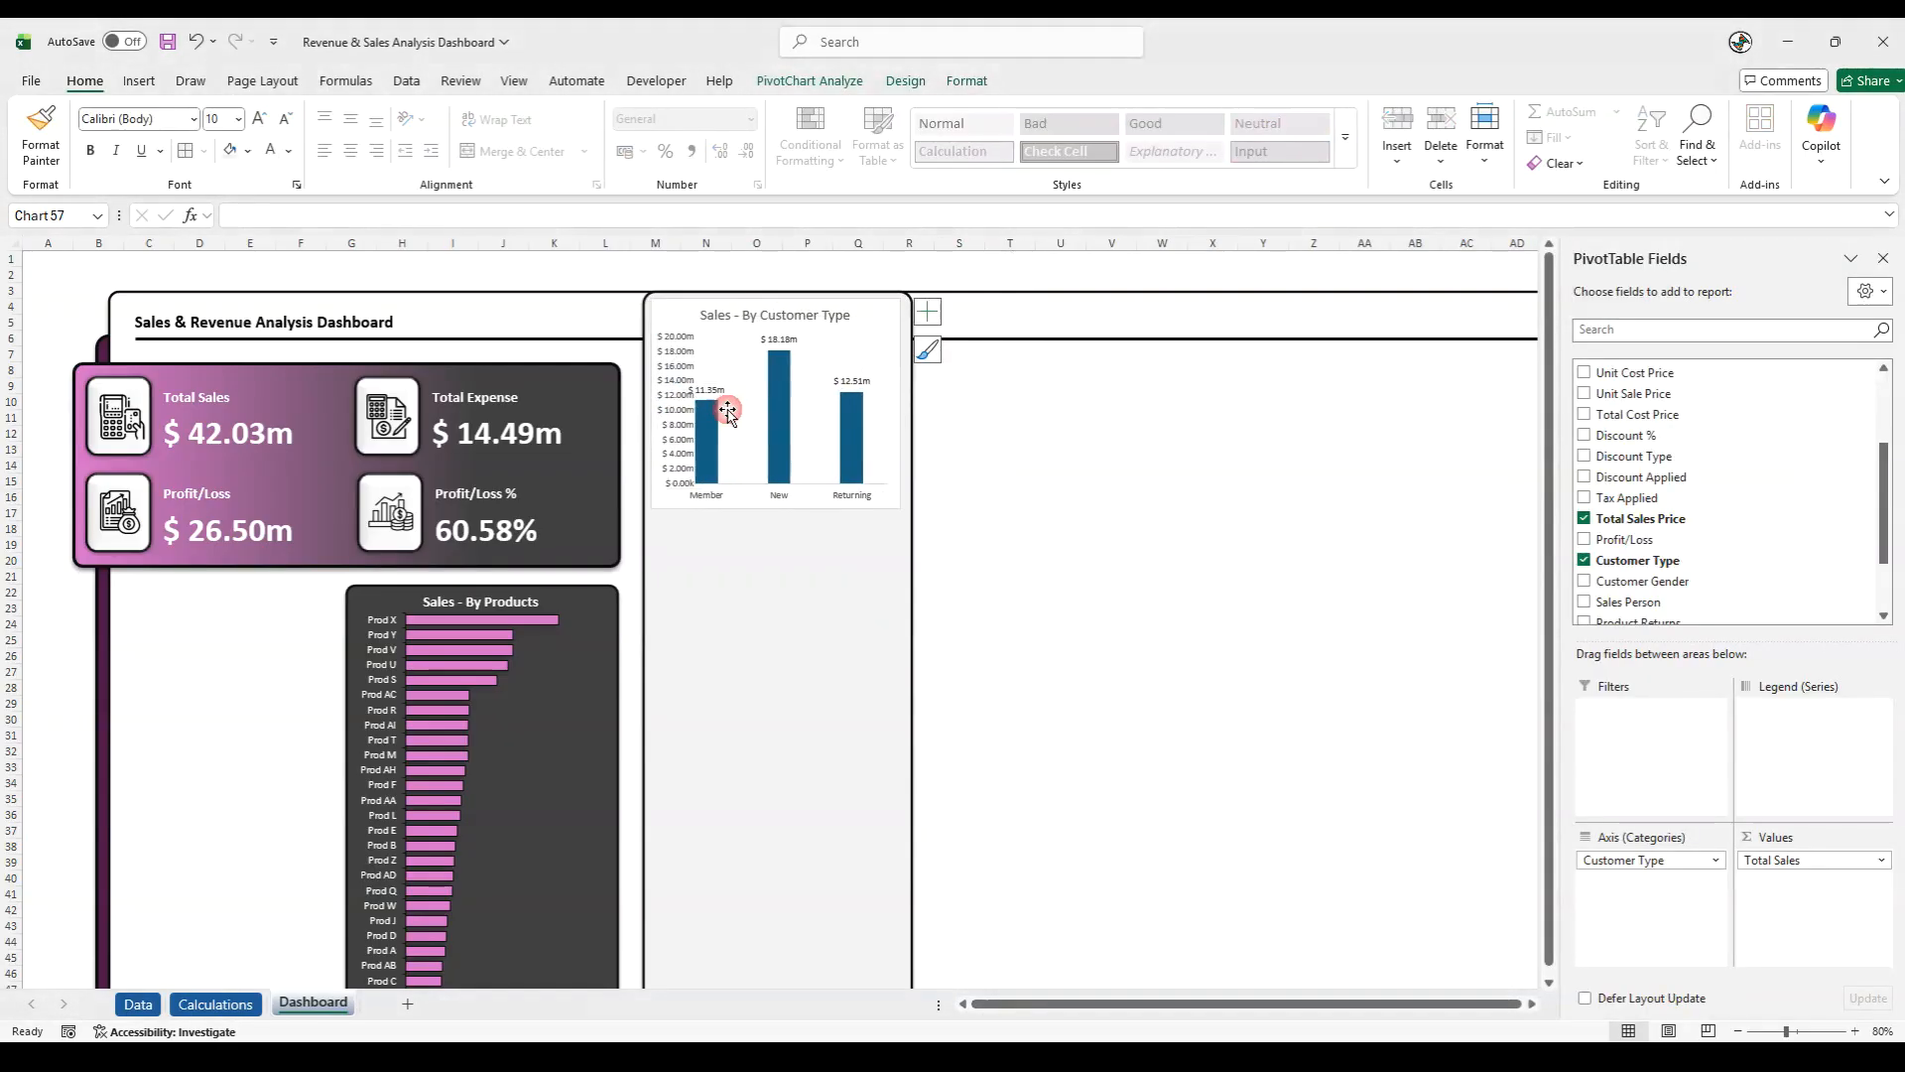
left_click(1011, 274)
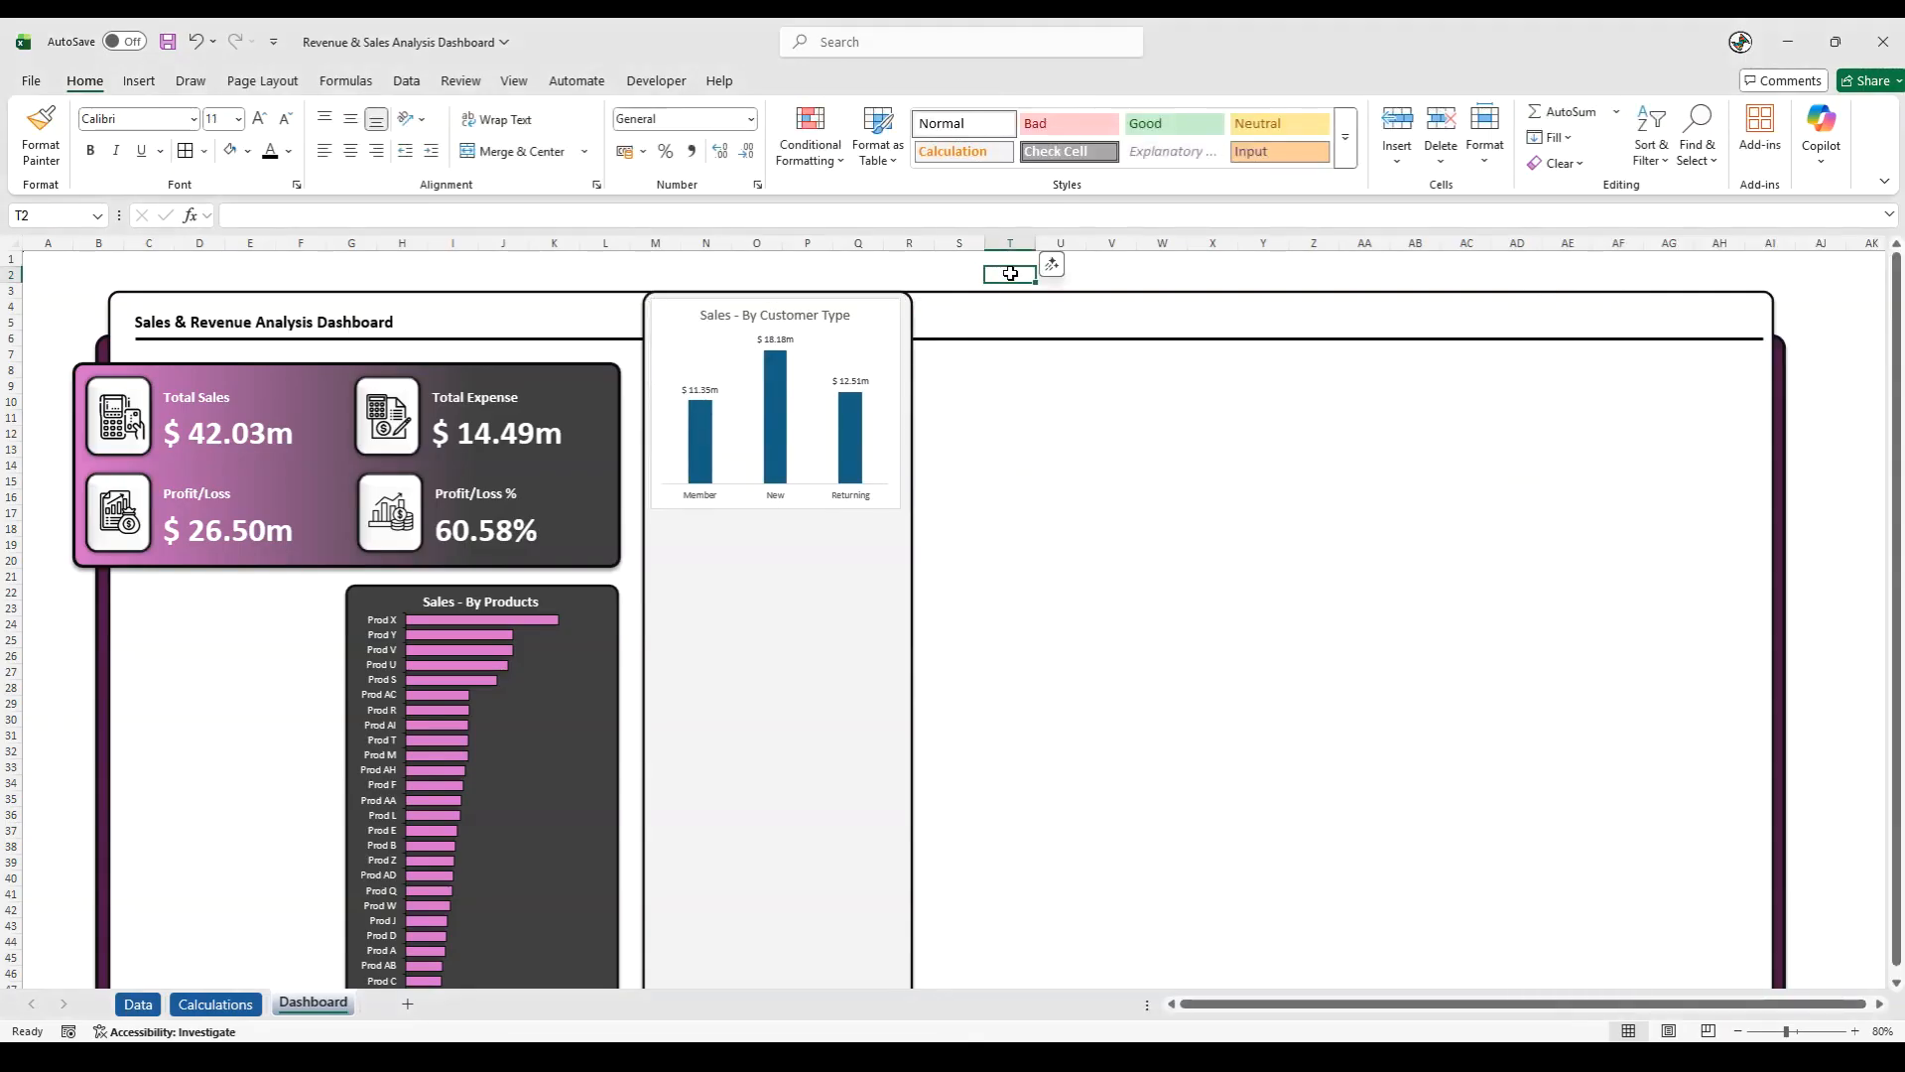
- Set the gap width of the Sales - By Customer Type columns to 50%
left_click(854, 415)
right_click(853, 415)
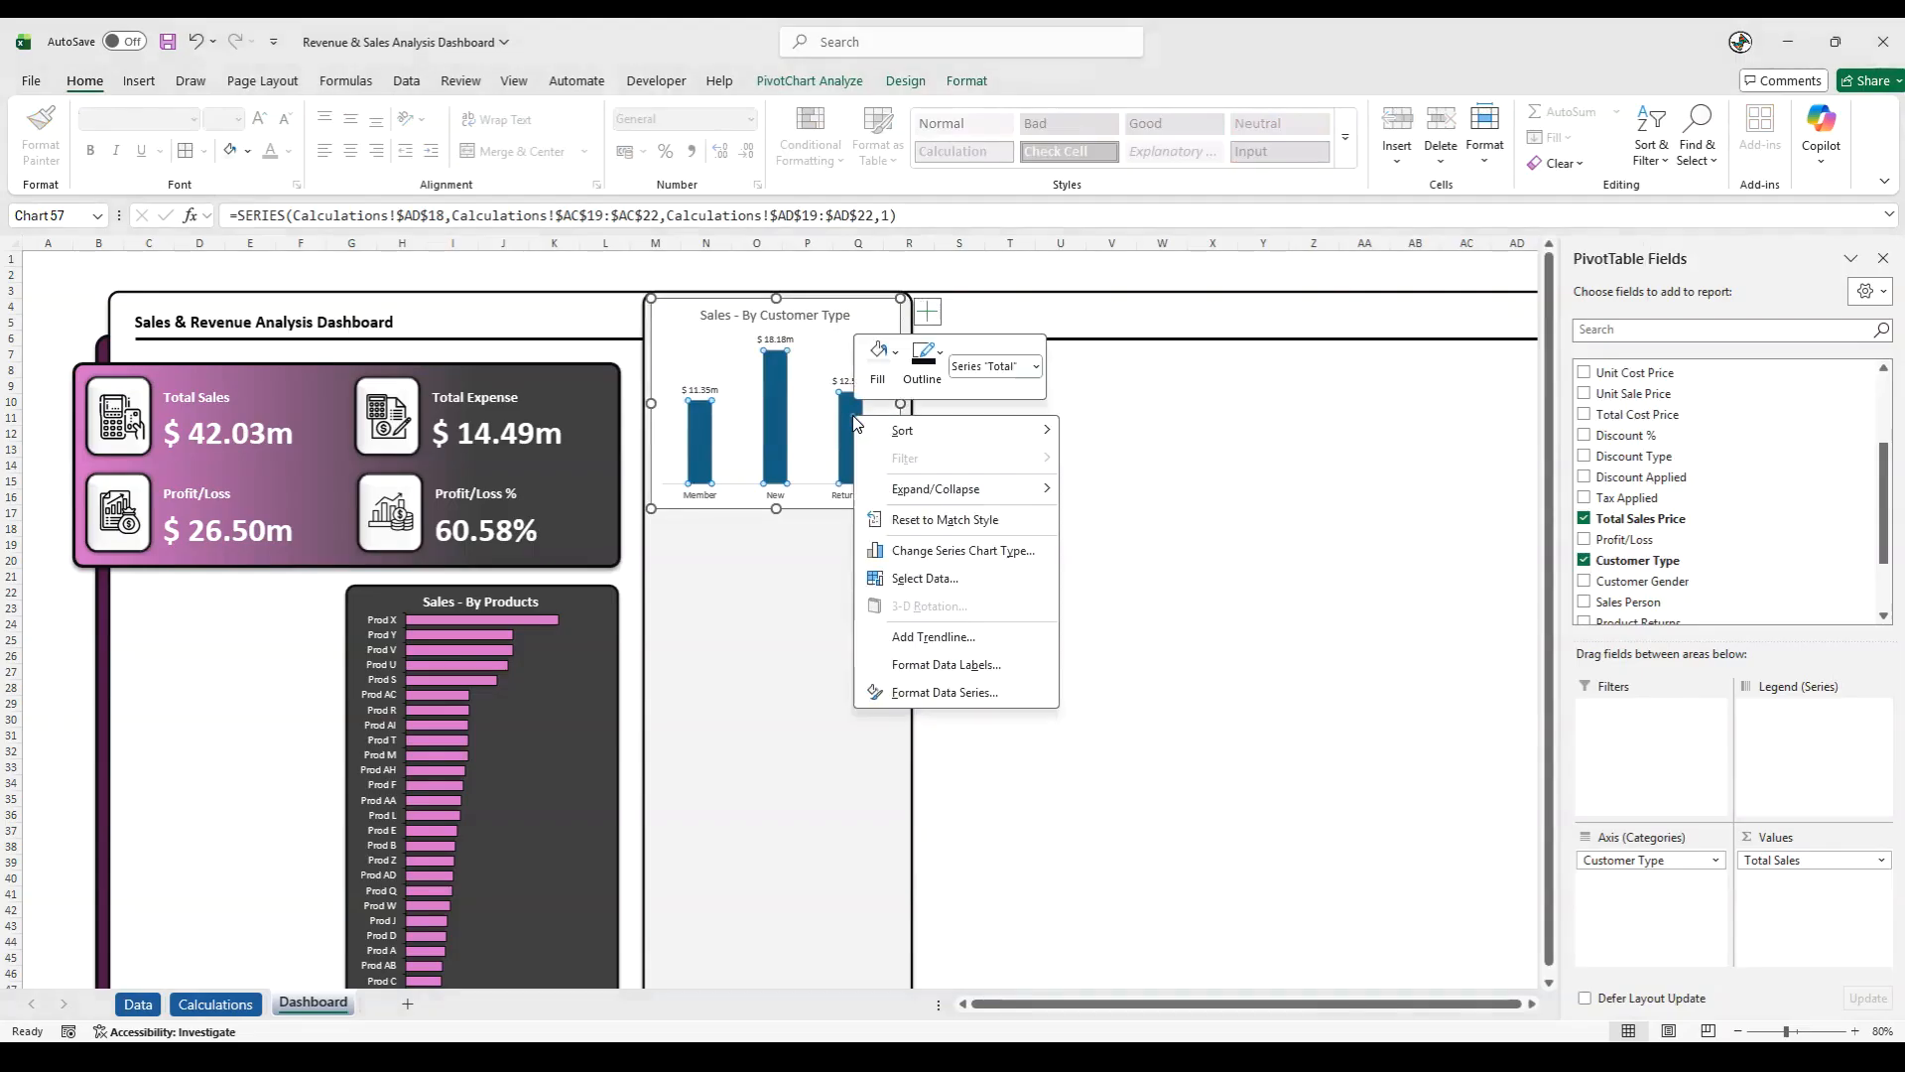
left_click(913, 692)
left_click(1787, 515)
double_click(1786, 515)
type("50")
key("Return")
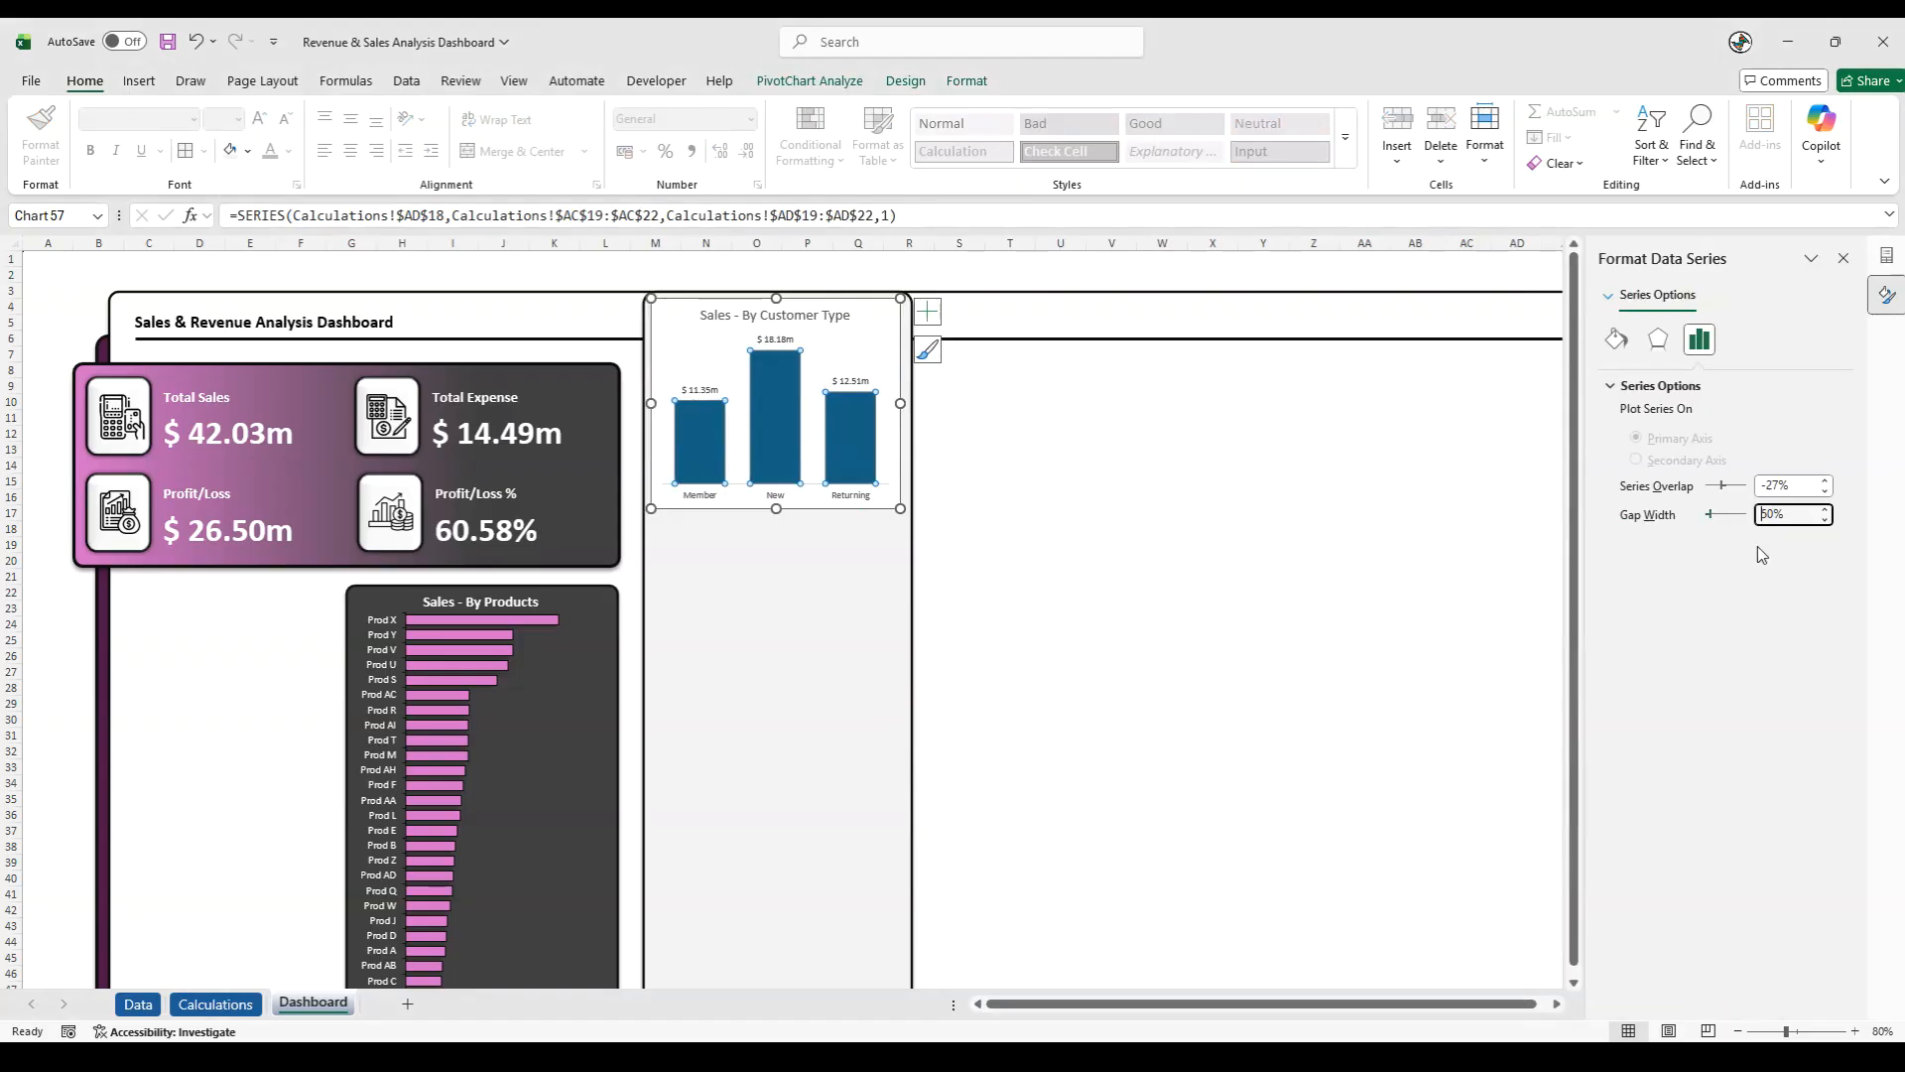
- Remove the outline from the chart area of the Sales - By Customer Type chart
left_click(904, 340)
left_click(966, 81)
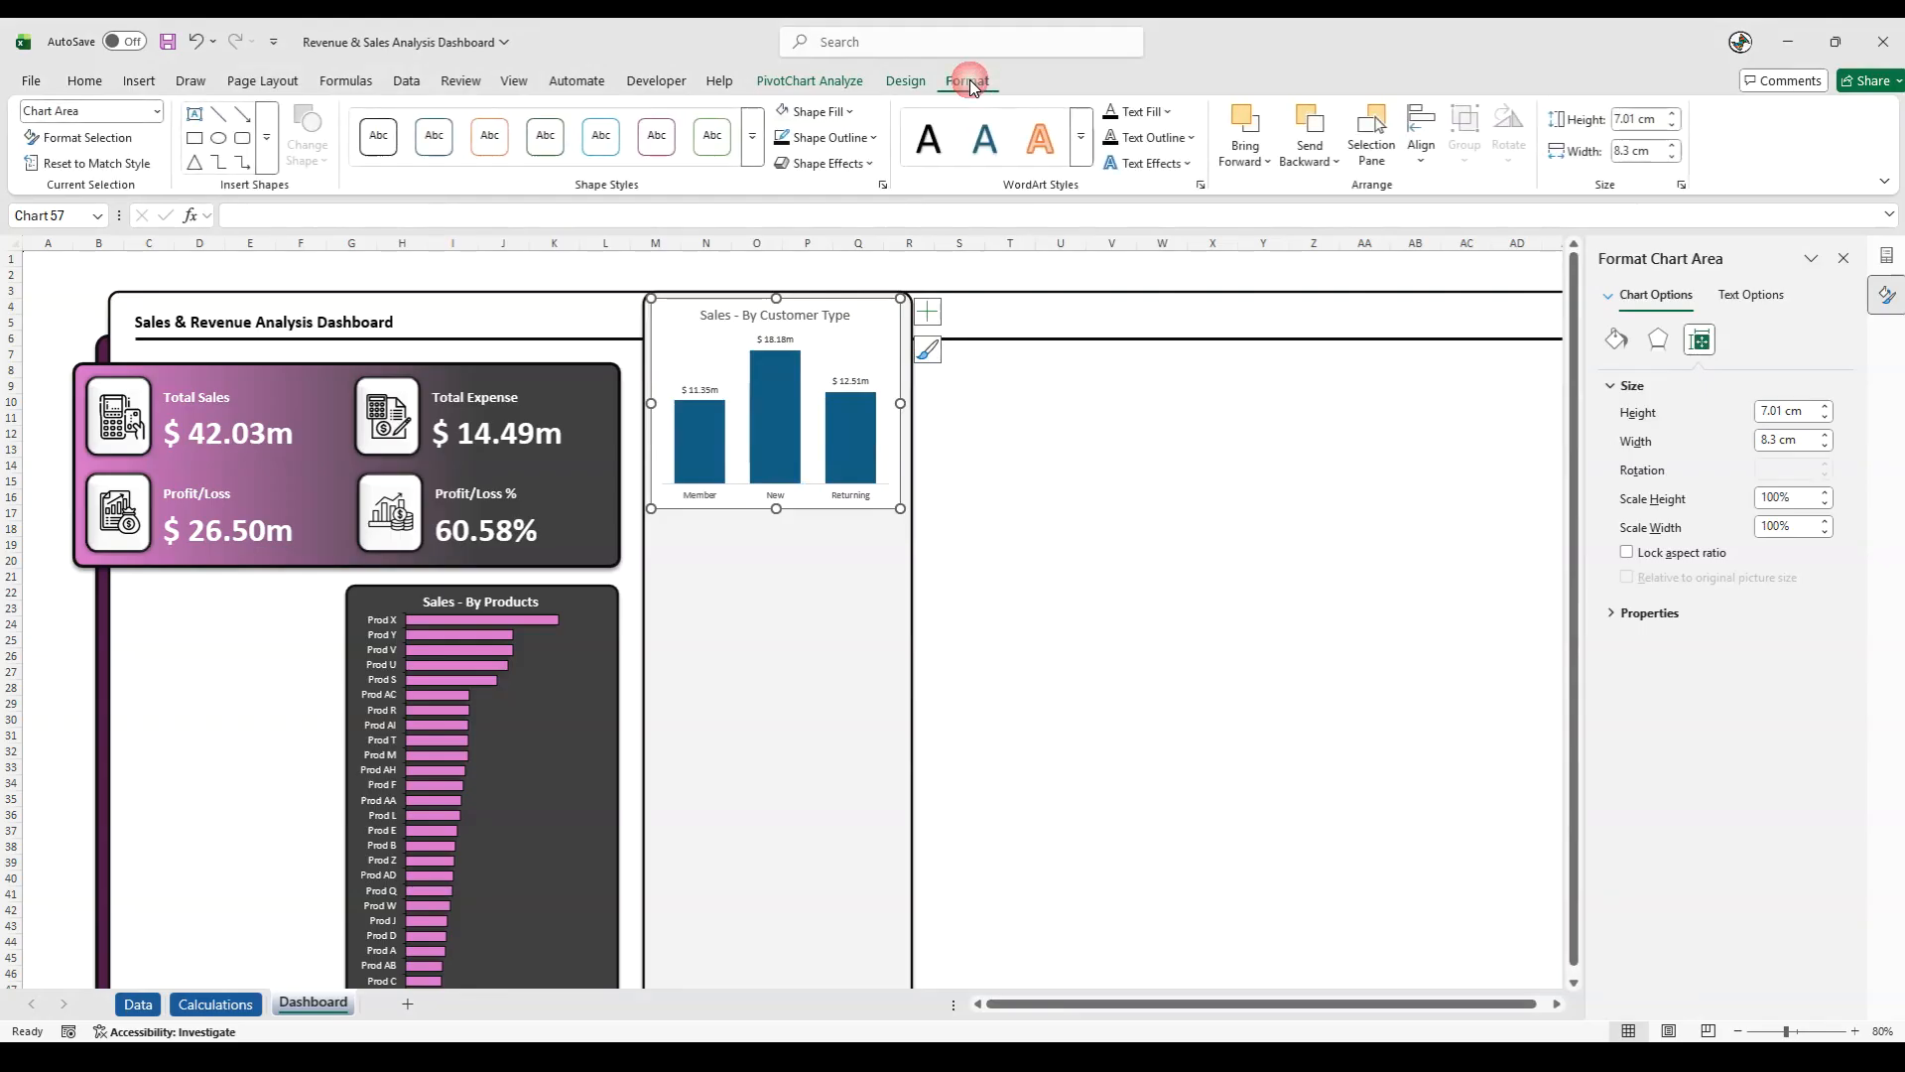
left_click(873, 138)
left_click(835, 575)
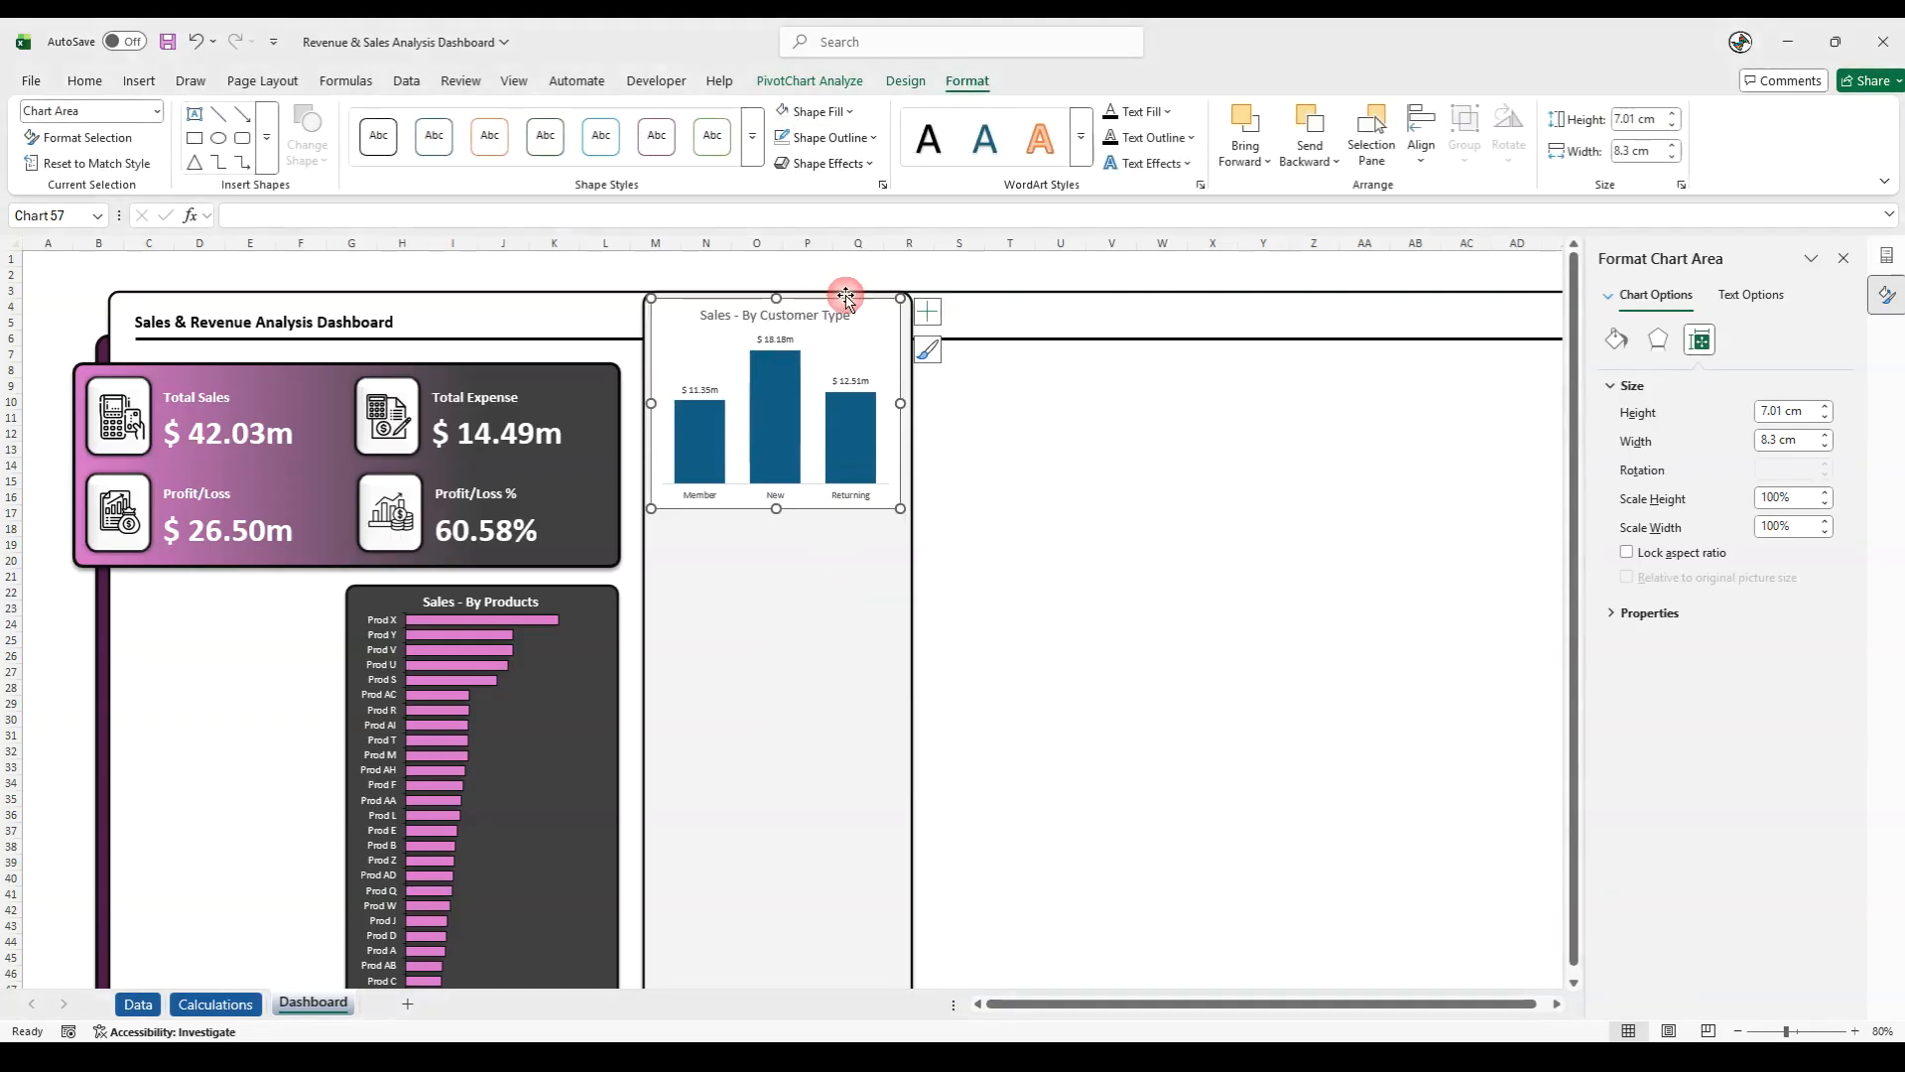
- Remove the fill from the chart area of the Sales - By Customer Type chart
left_click(823, 111)
left_click(835, 565)
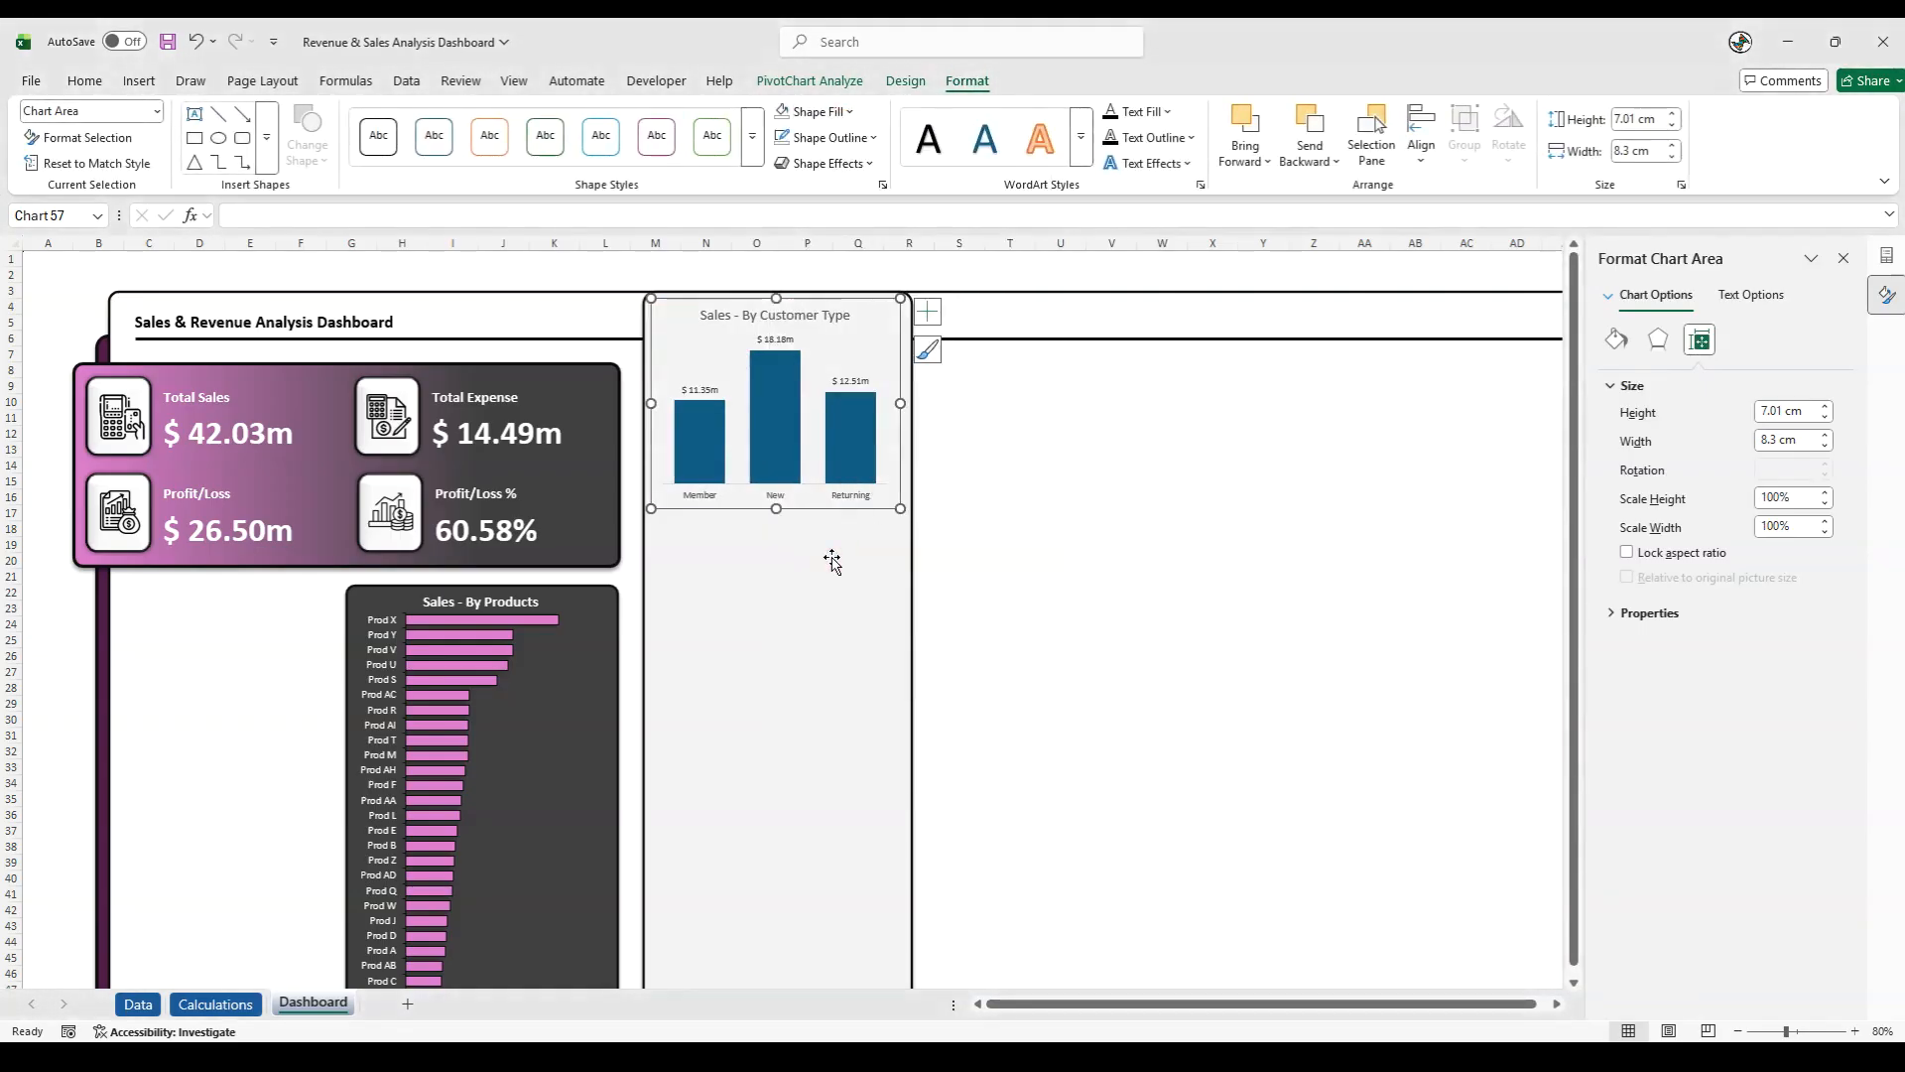
left_click(967, 275)
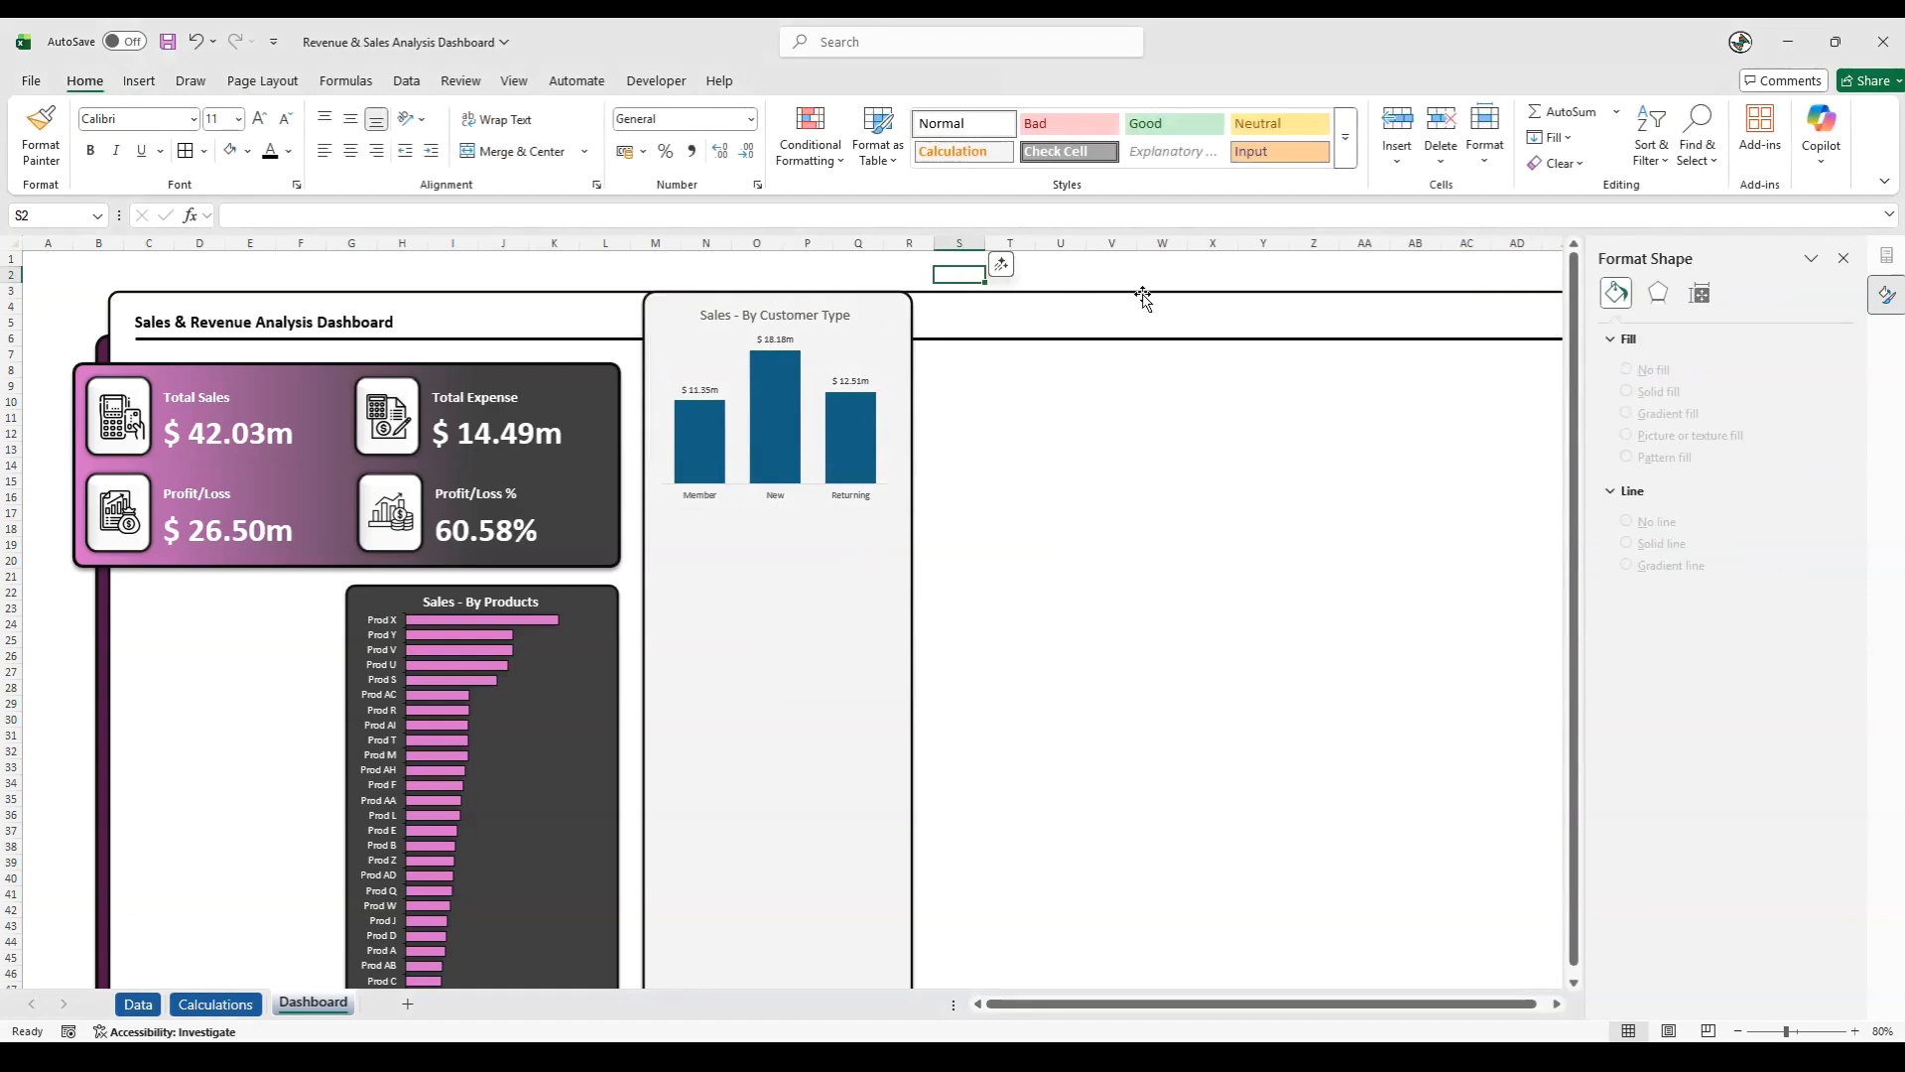
- Apply an outer shadow offset towards the bottom to the chart area of the Sales - By Customer Type chart
left_click(848, 356)
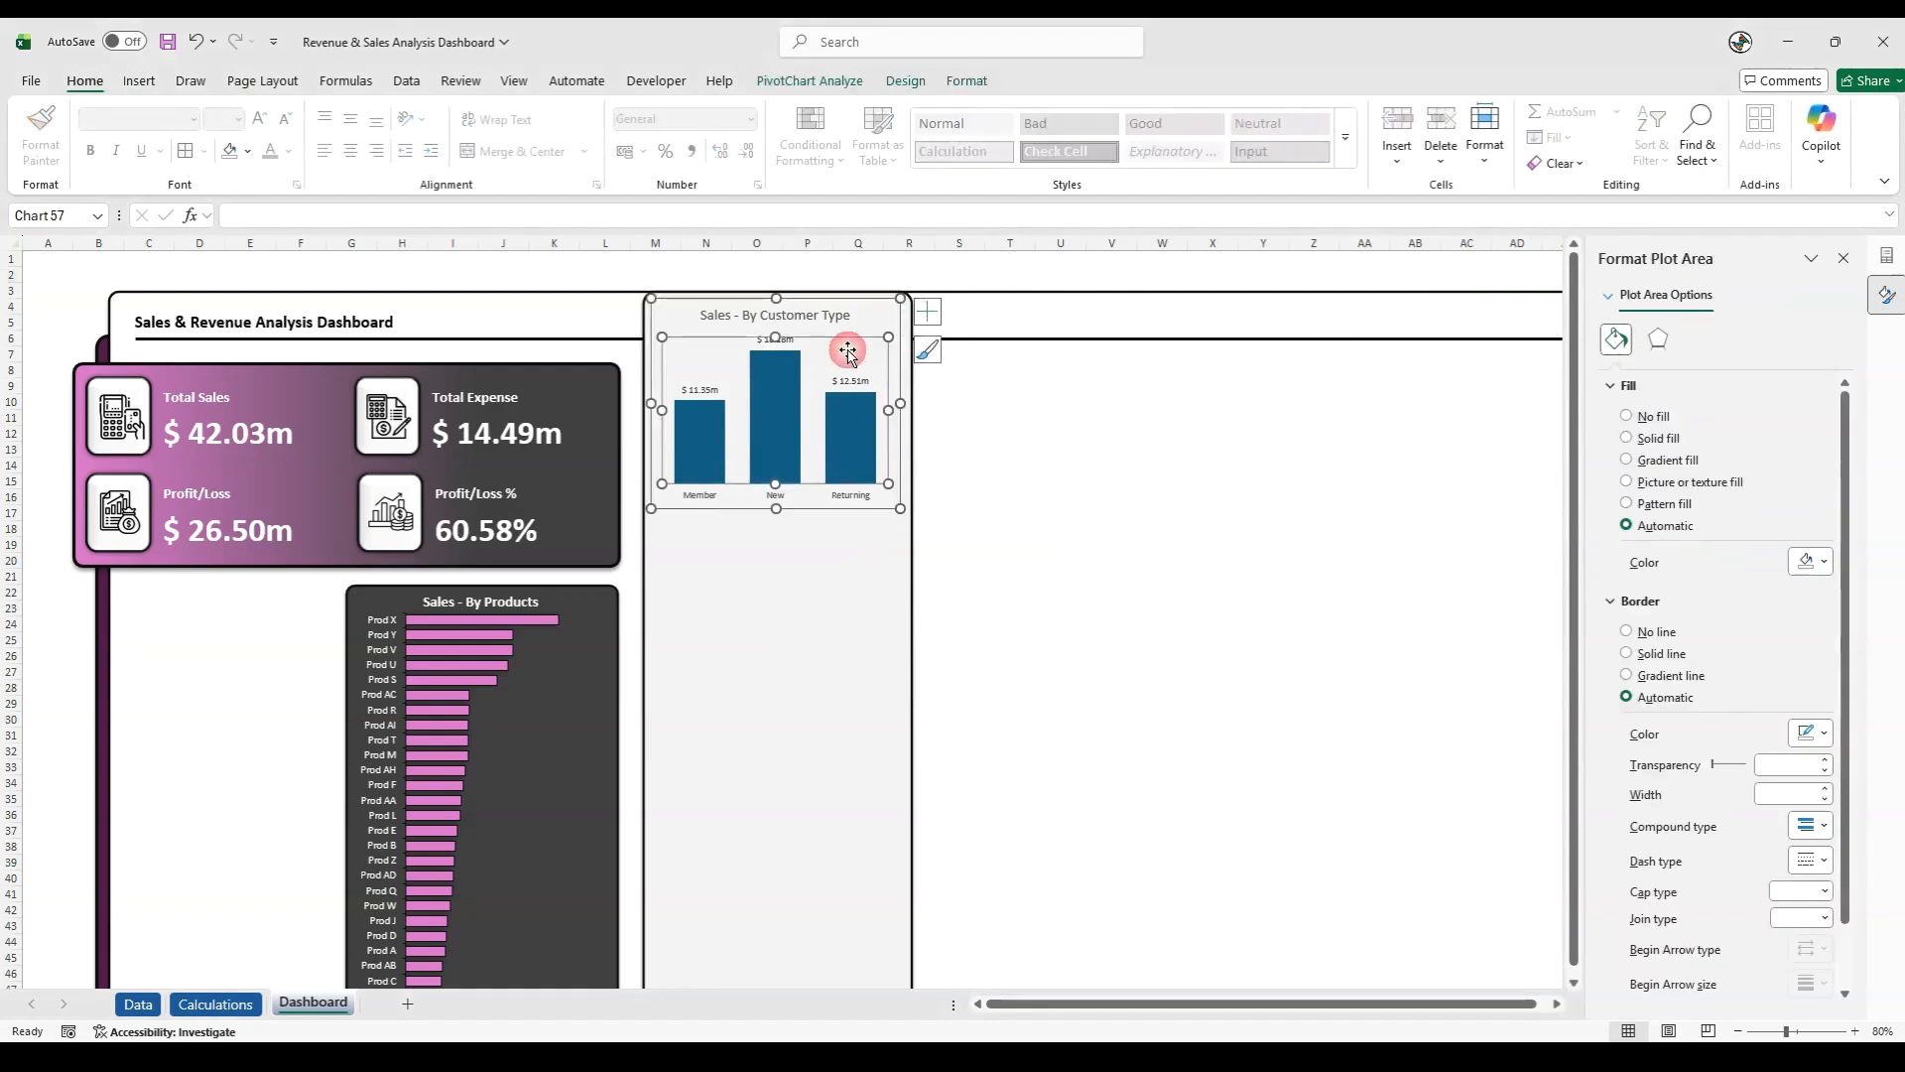
left_click(837, 299)
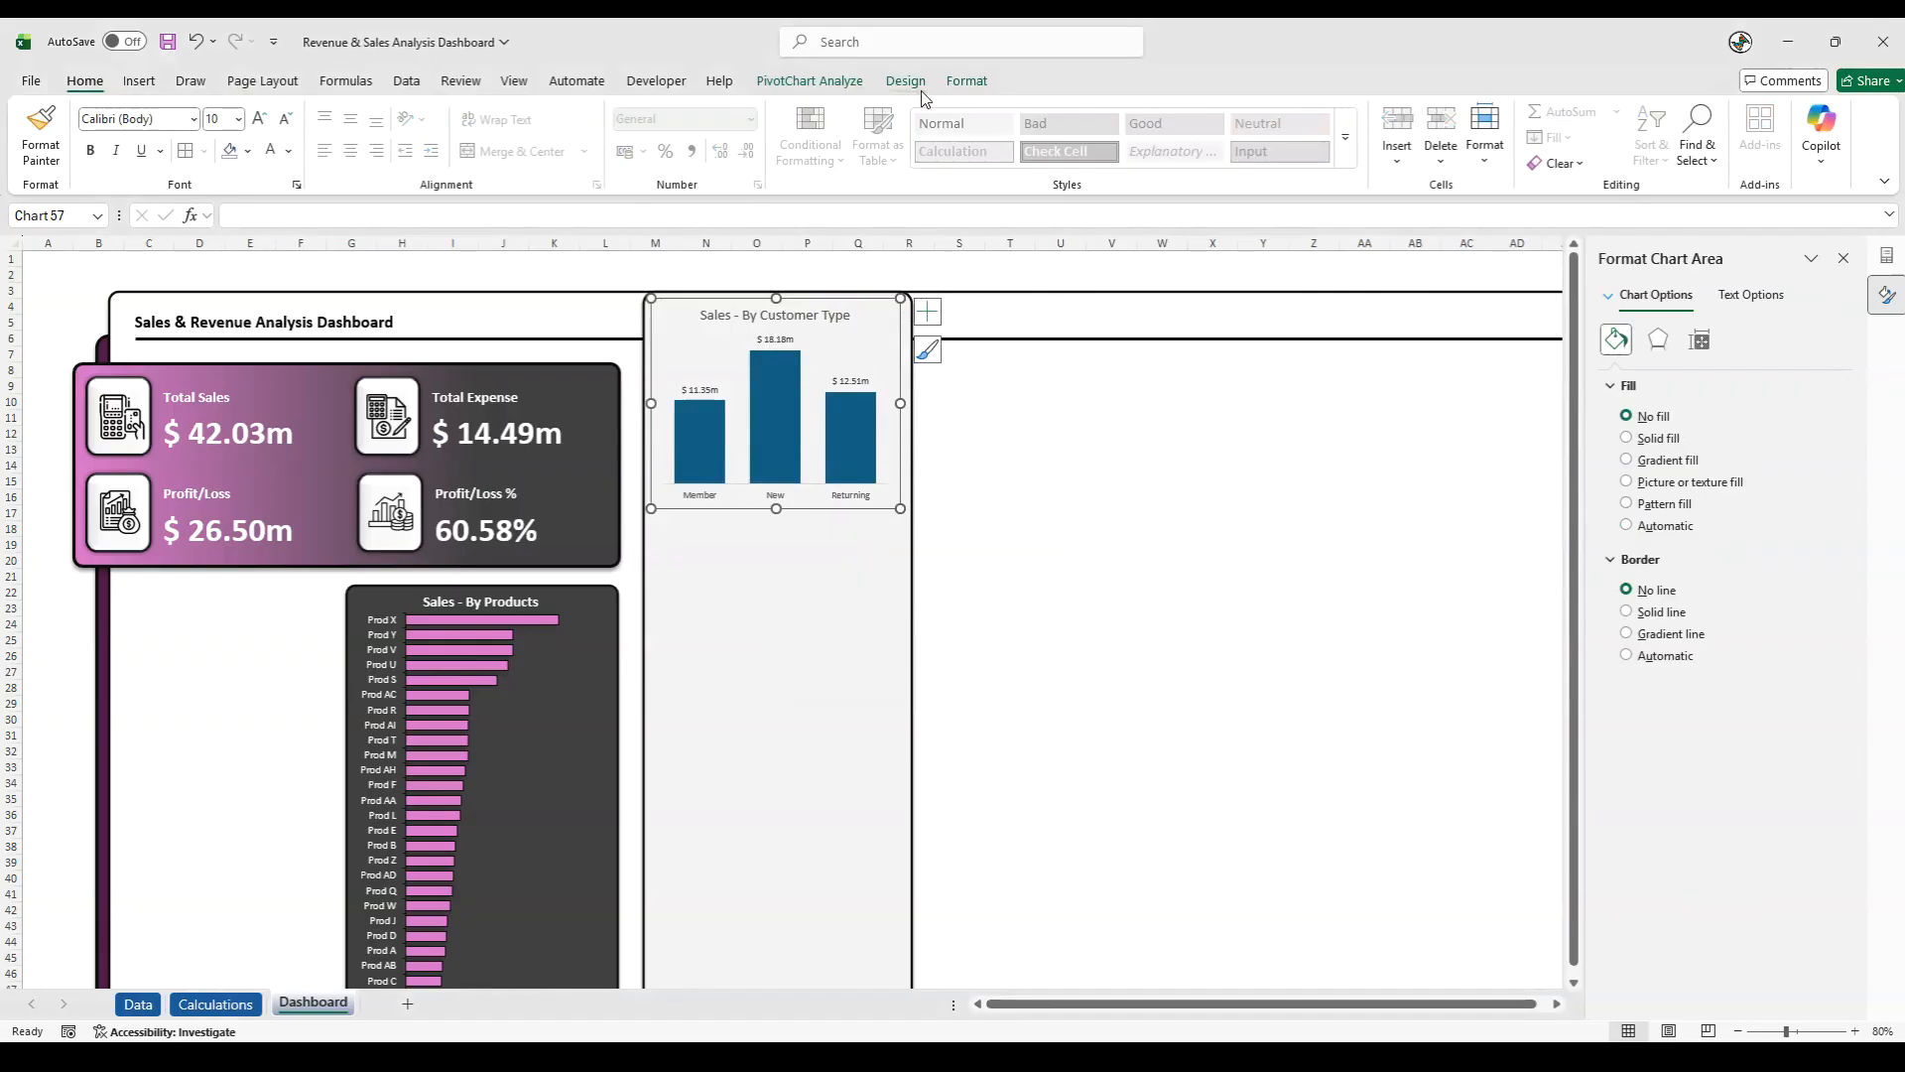
left_click(965, 81)
left_click(826, 163)
mouse_move(844, 245)
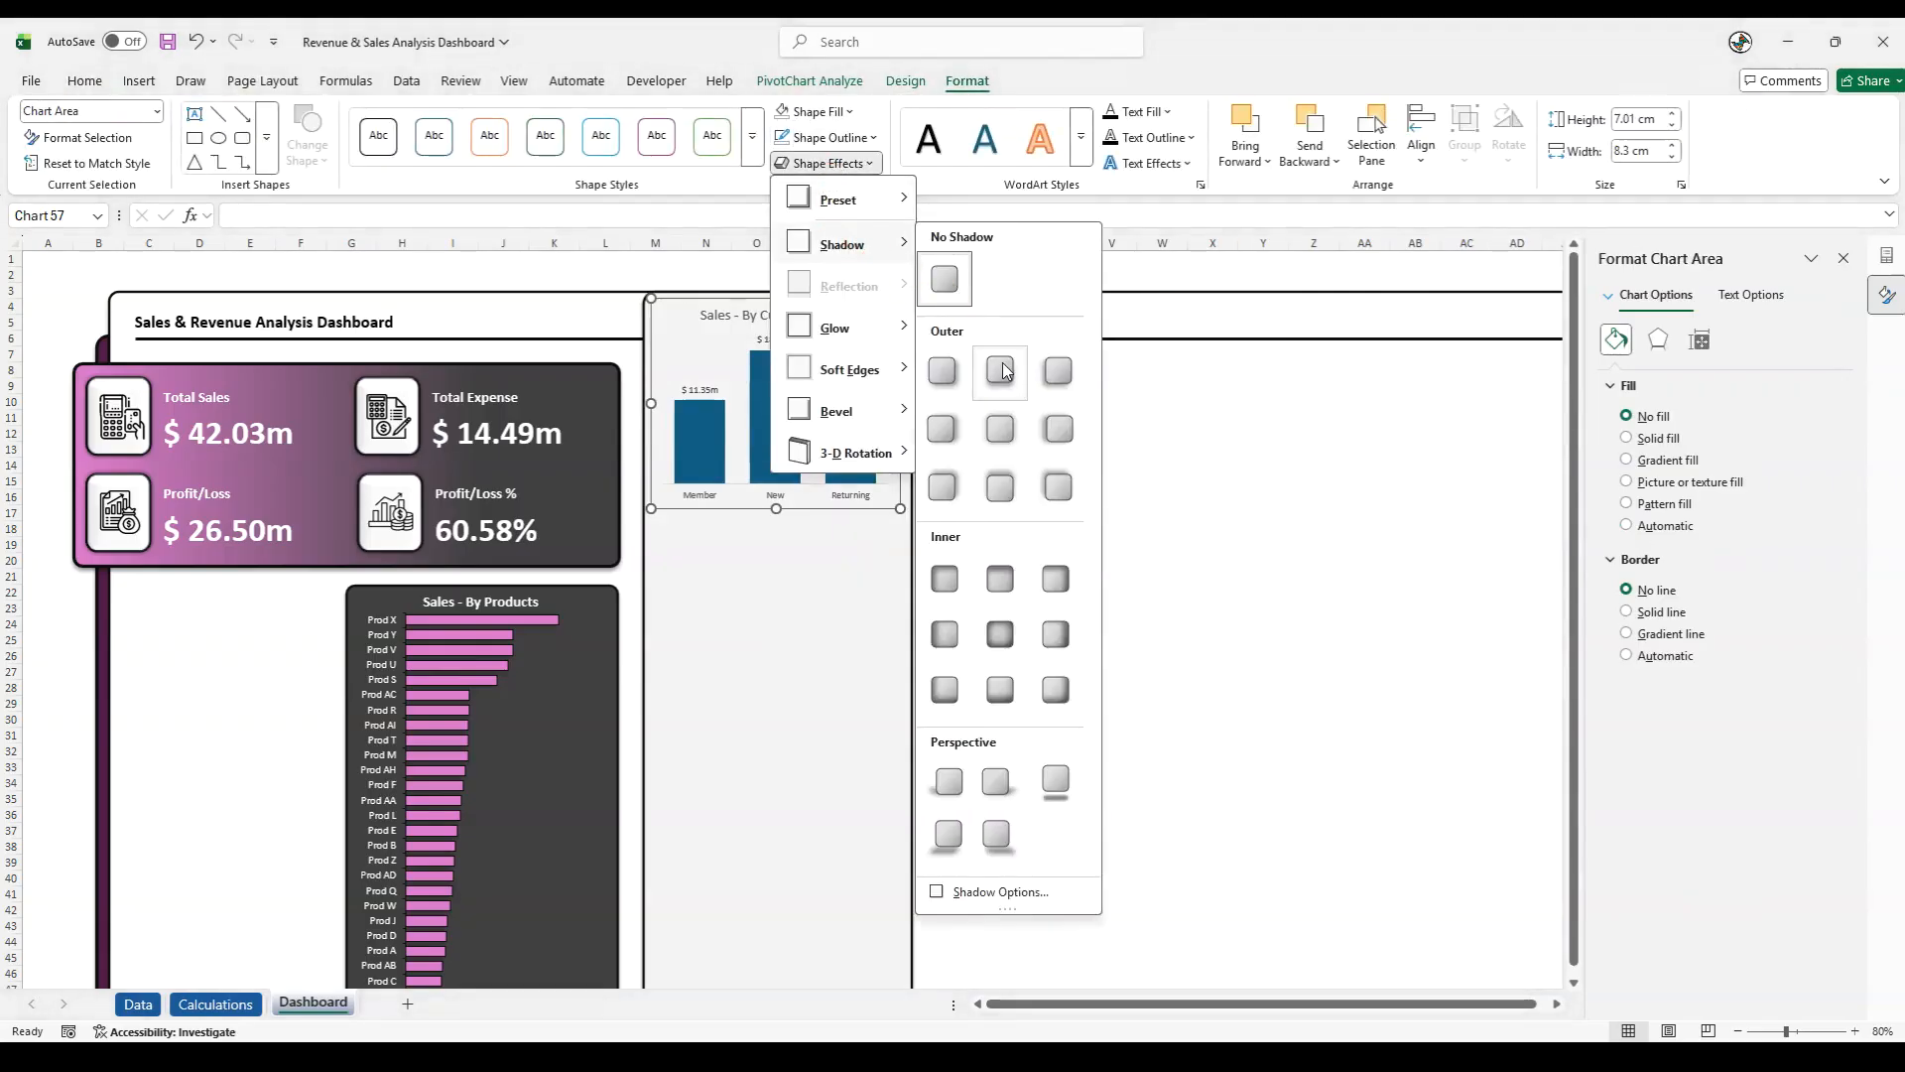
left_click(1000, 370)
- Give the horizontal axis of the Sales - By Customer Type chart outside major tick marks and a dark line color
left_click(740, 492)
right_click(741, 492)
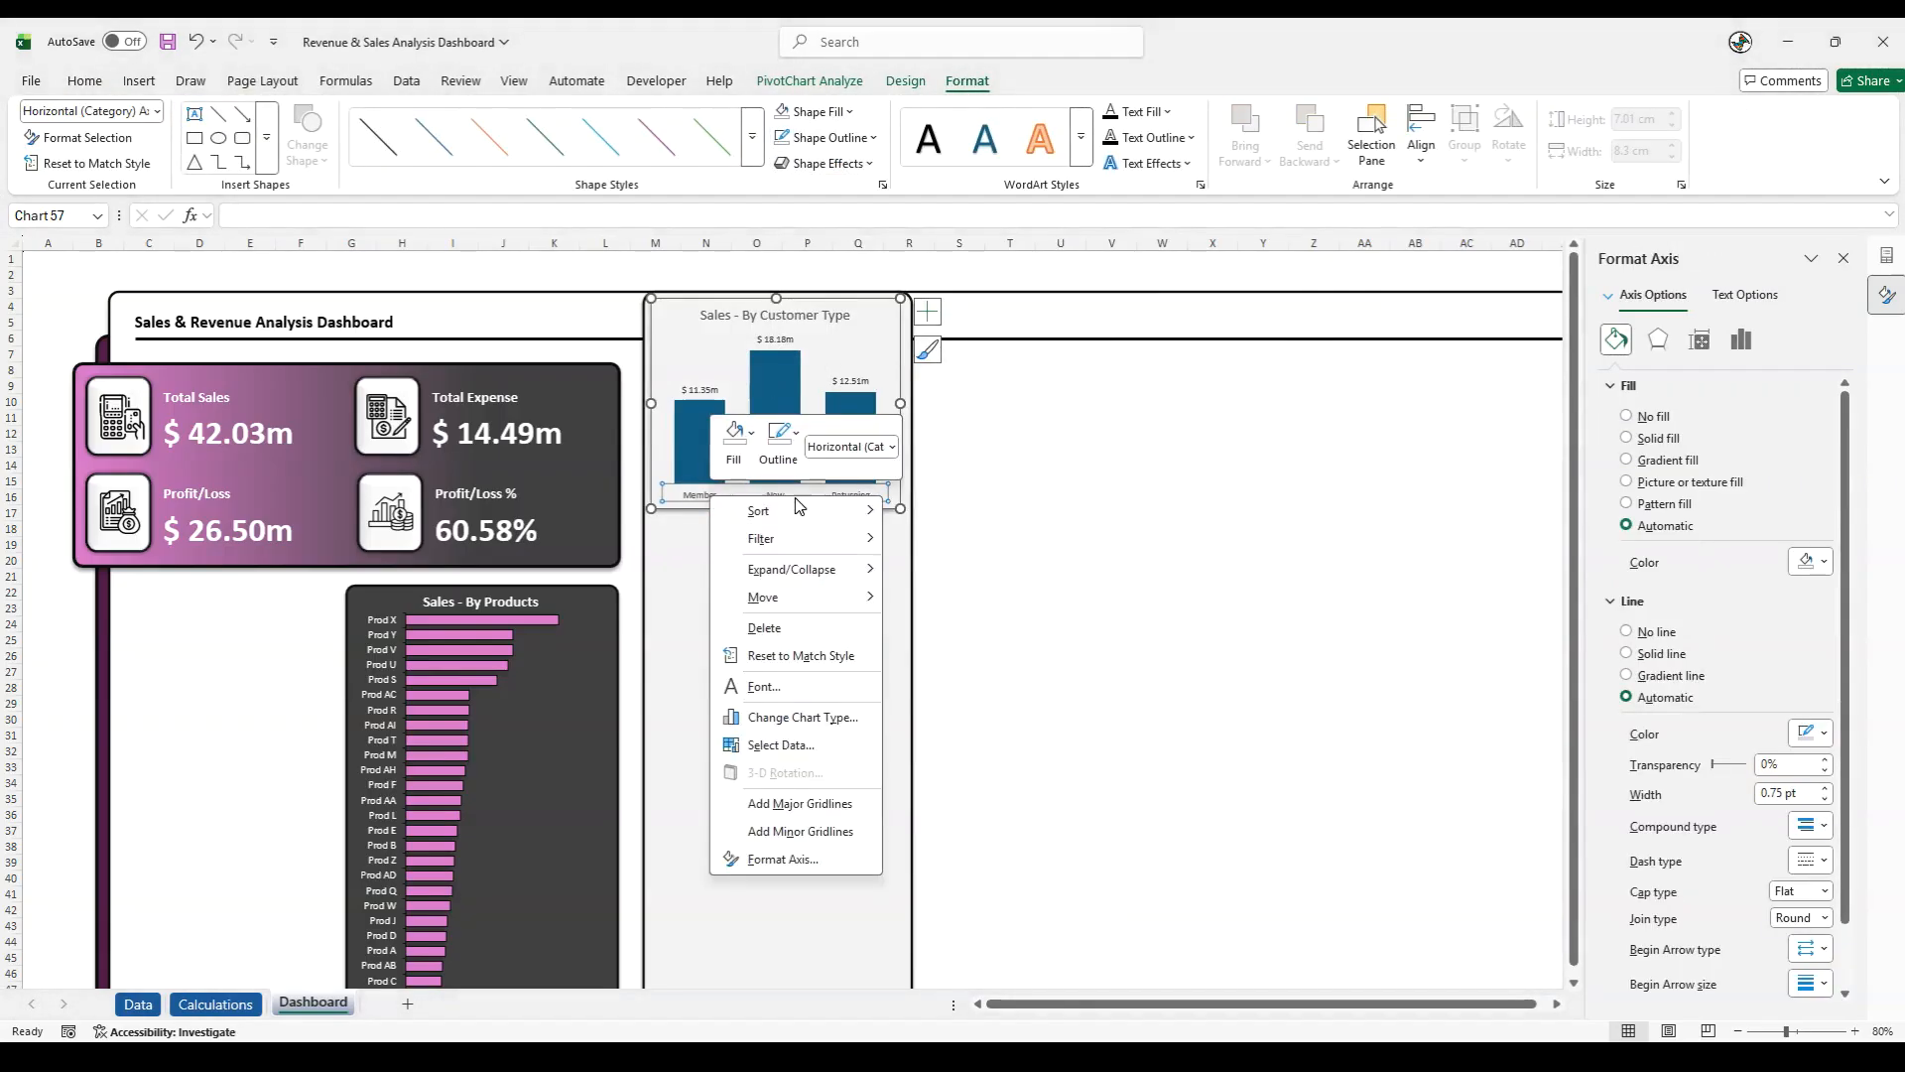
left_click(783, 859)
left_click(1638, 715)
left_click(1827, 770)
left_click(1774, 826)
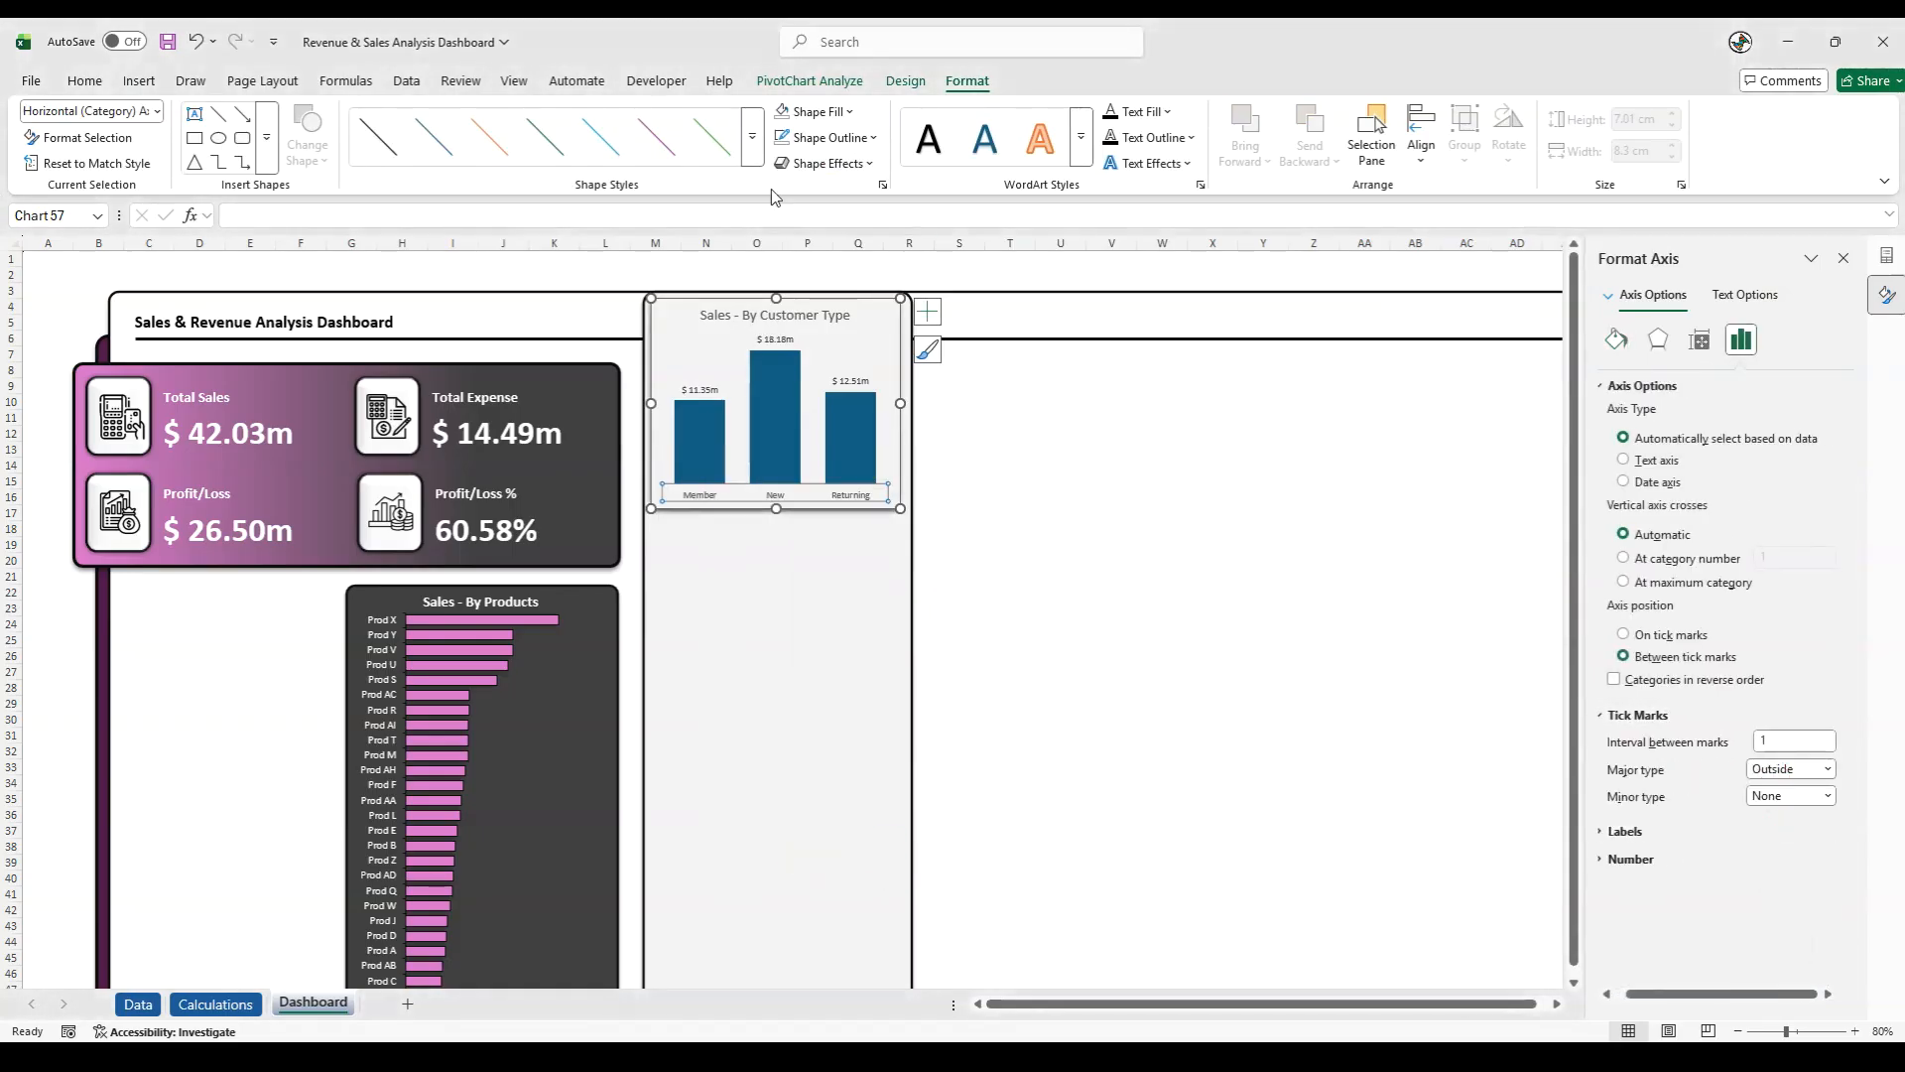
left_click(814, 138)
left_click(814, 353)
- Make the Sales - By Customer Type chart title bold with a near-black font color
left_click(744, 314)
left_click_drag(700, 315, 864, 315)
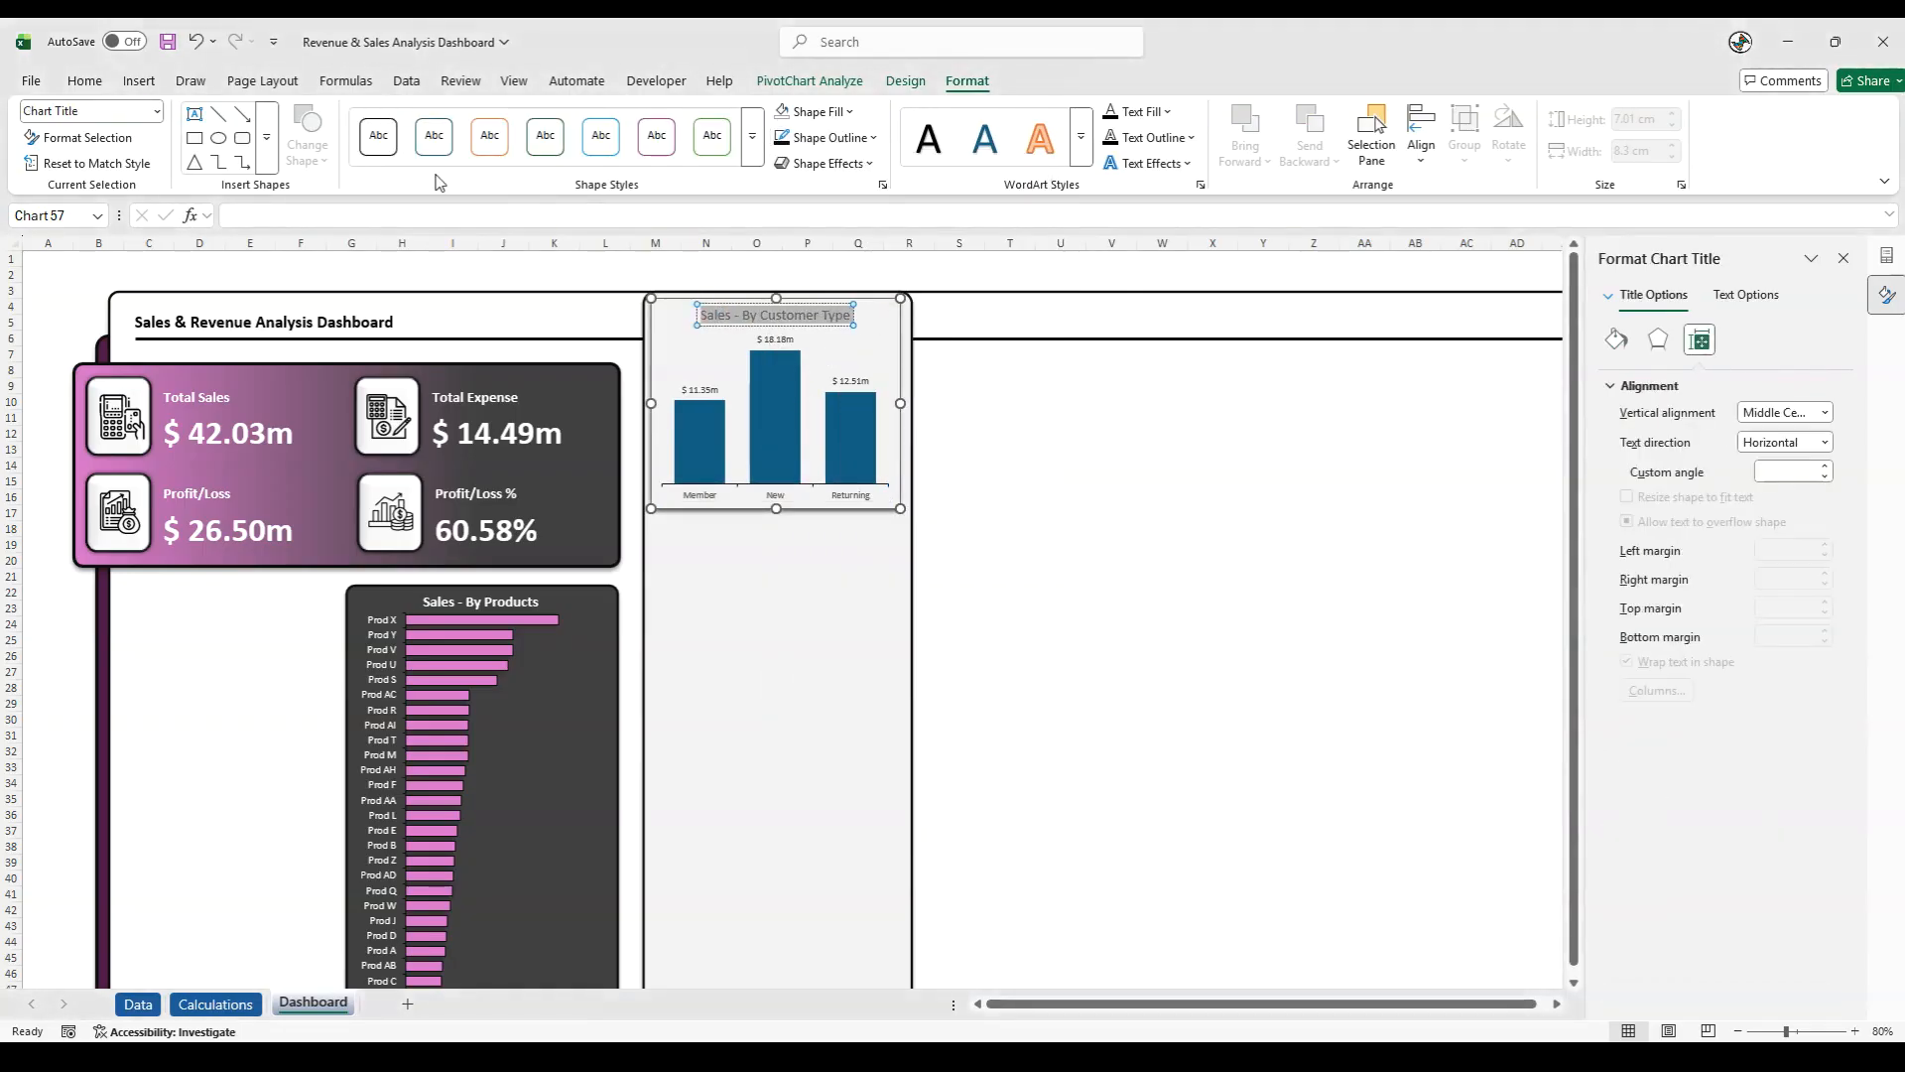
left_click(84, 80)
left_click(288, 150)
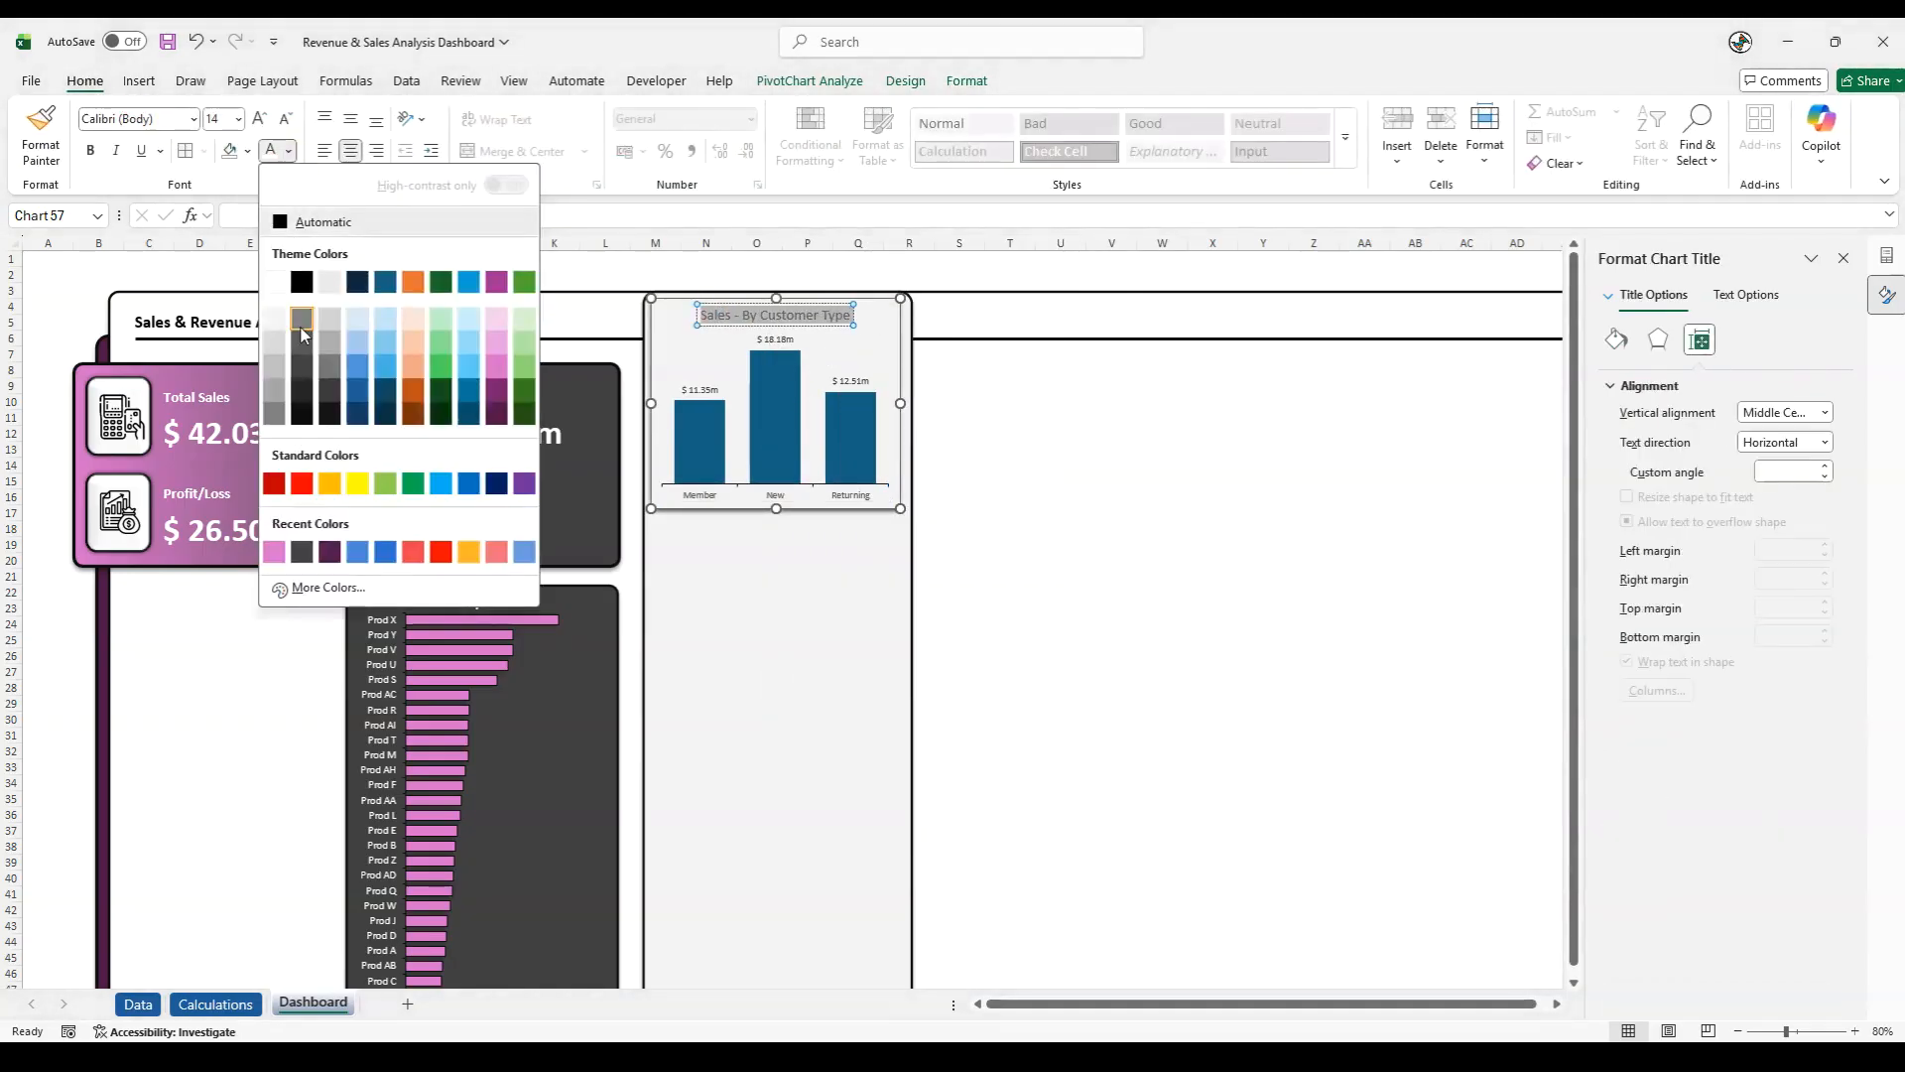
left_click(309, 404)
left_click(93, 152)
- Set the data labels of the Sales - By Customer Type chart to 10 pt bold
left_click(684, 388)
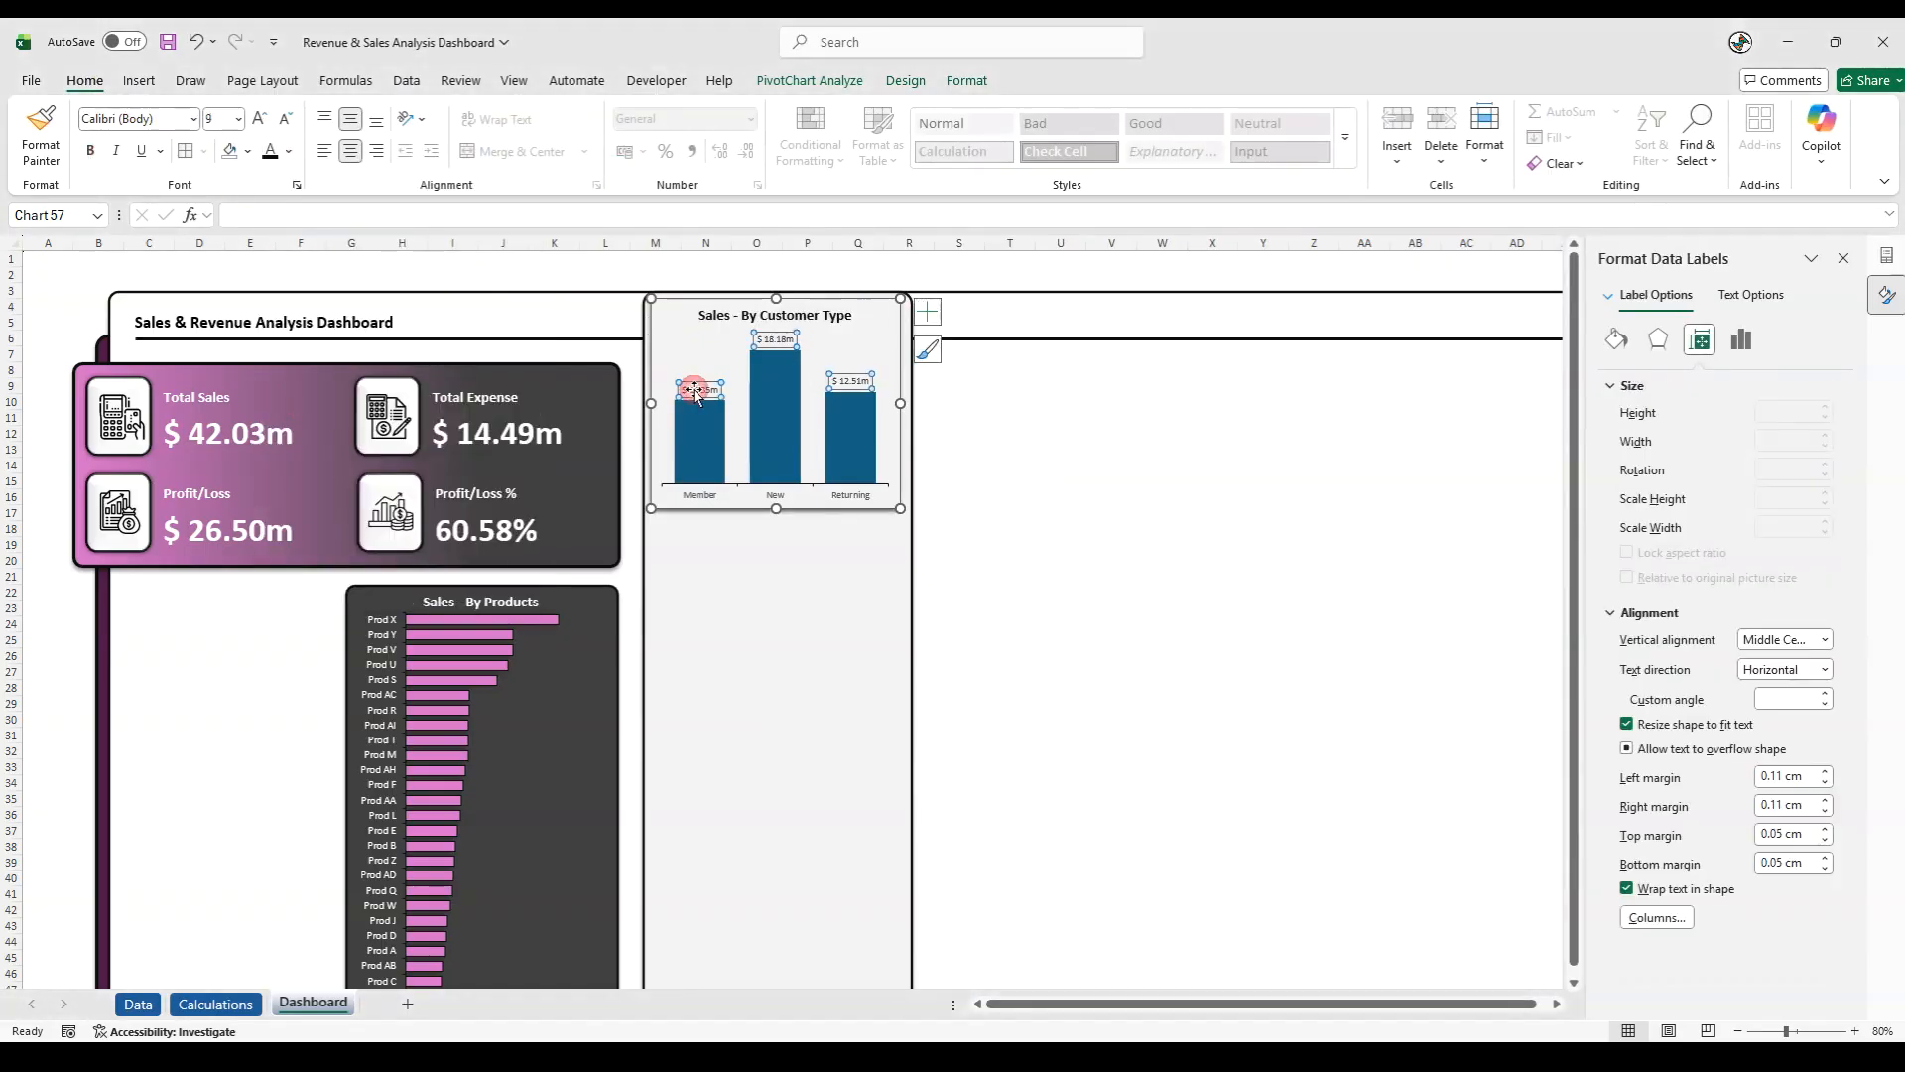
left_click(260, 120)
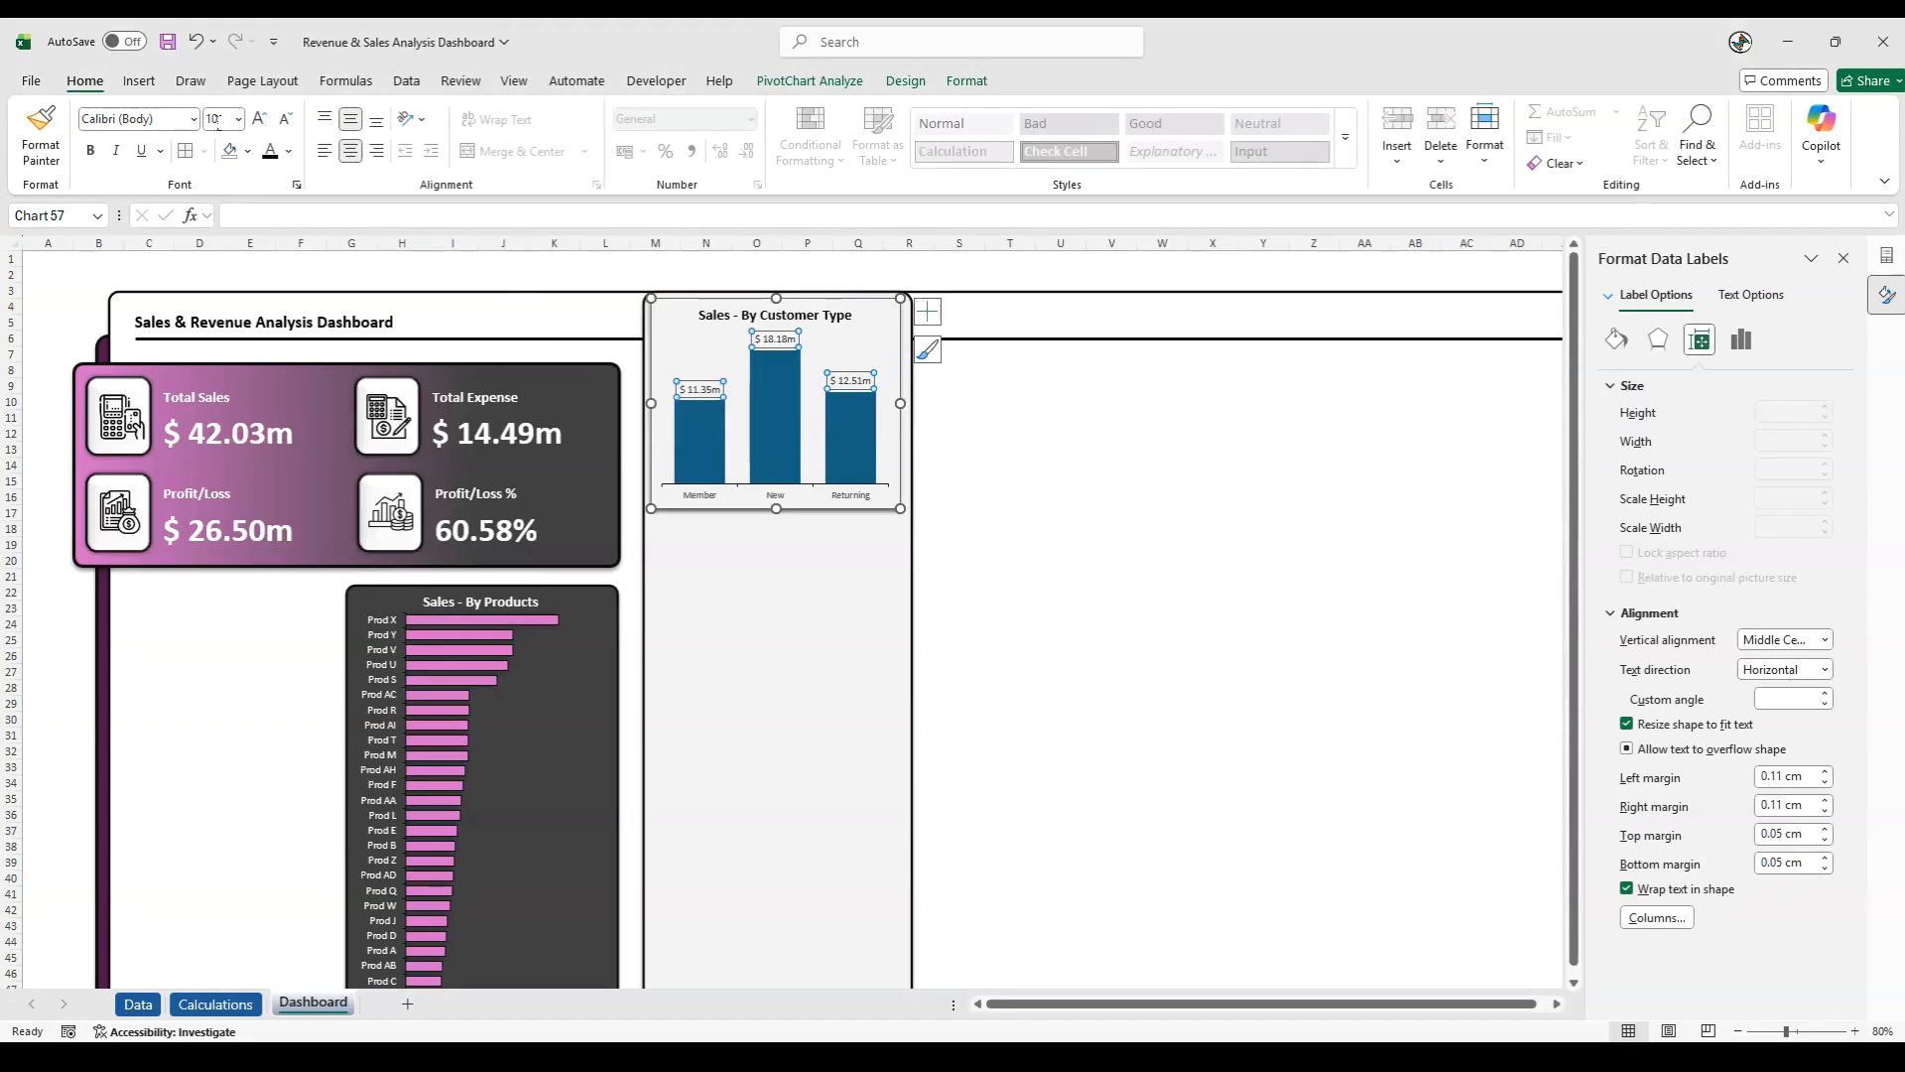
left_click(94, 157)
- Set the horizontal axis labels of the Sales - By Customer Type chart to 10 pt bold
left_click(675, 493)
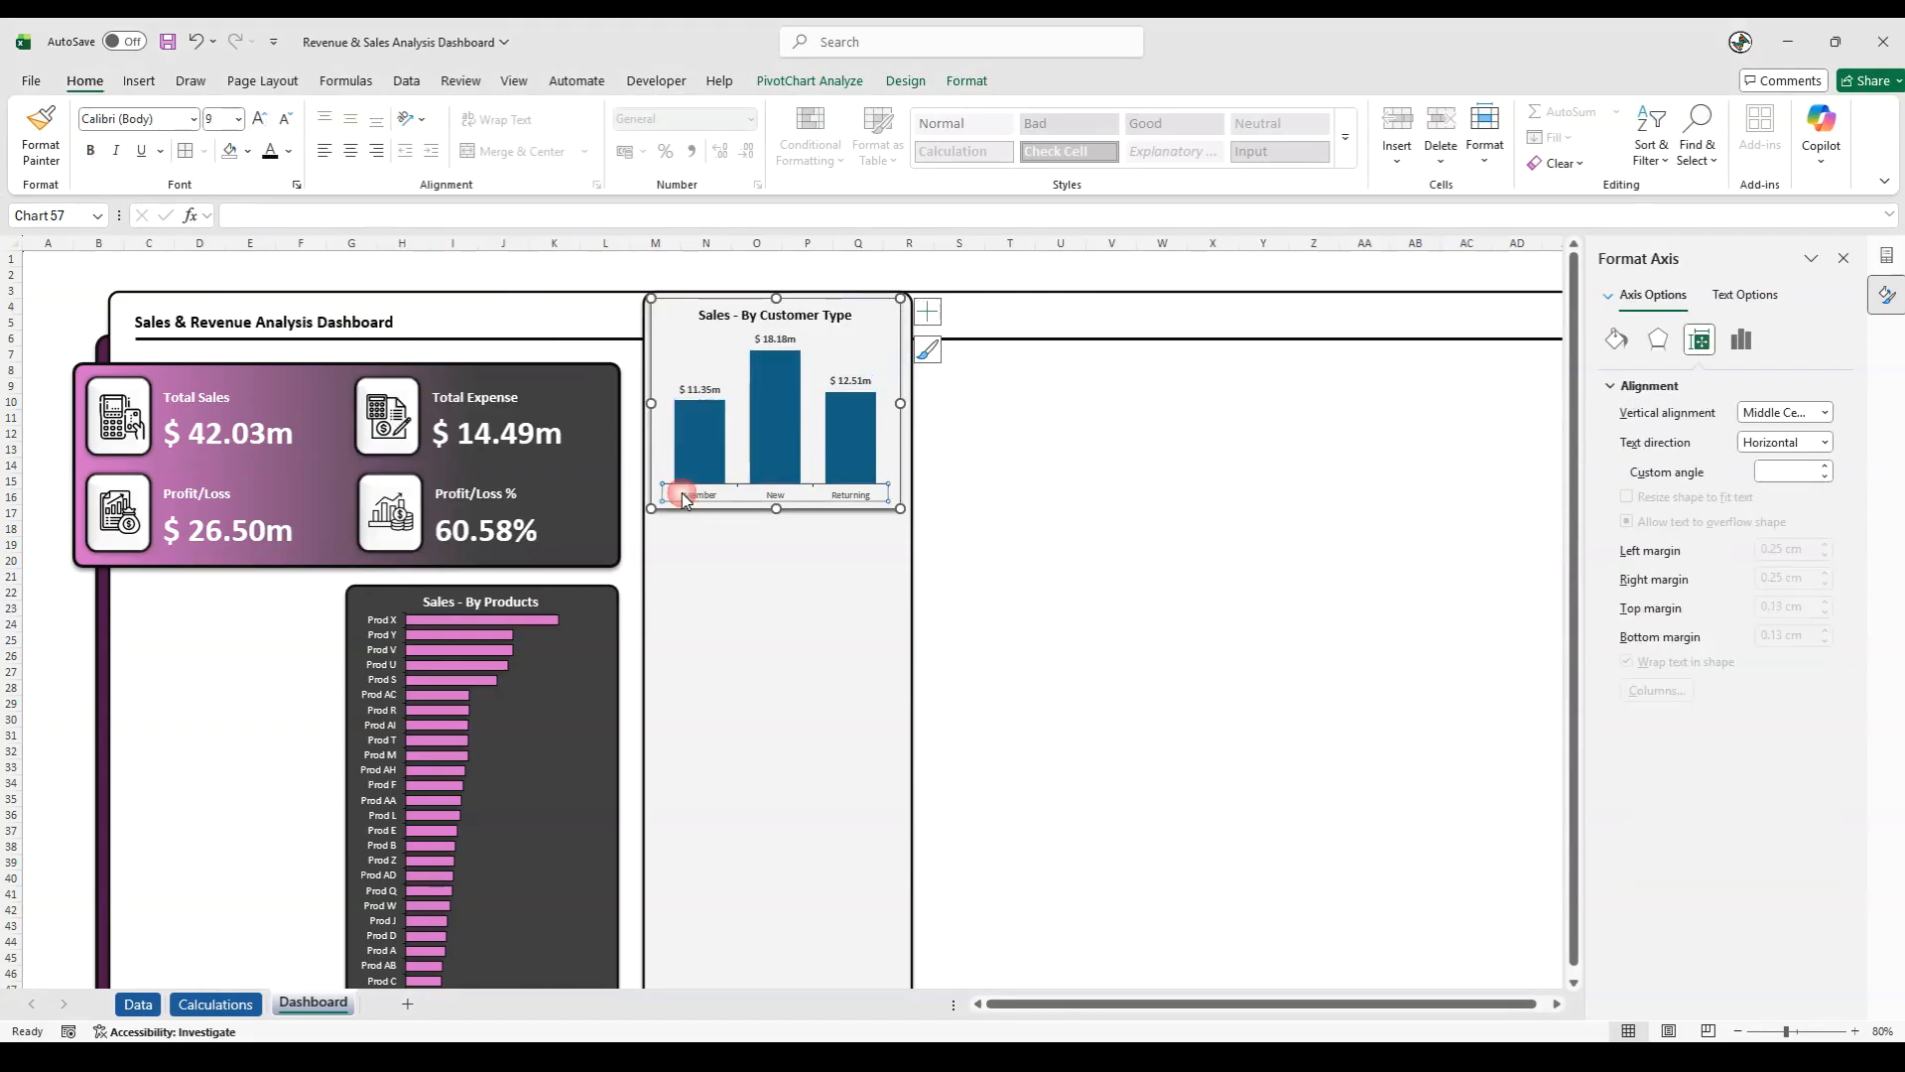
left_click(260, 119)
left_click(90, 149)
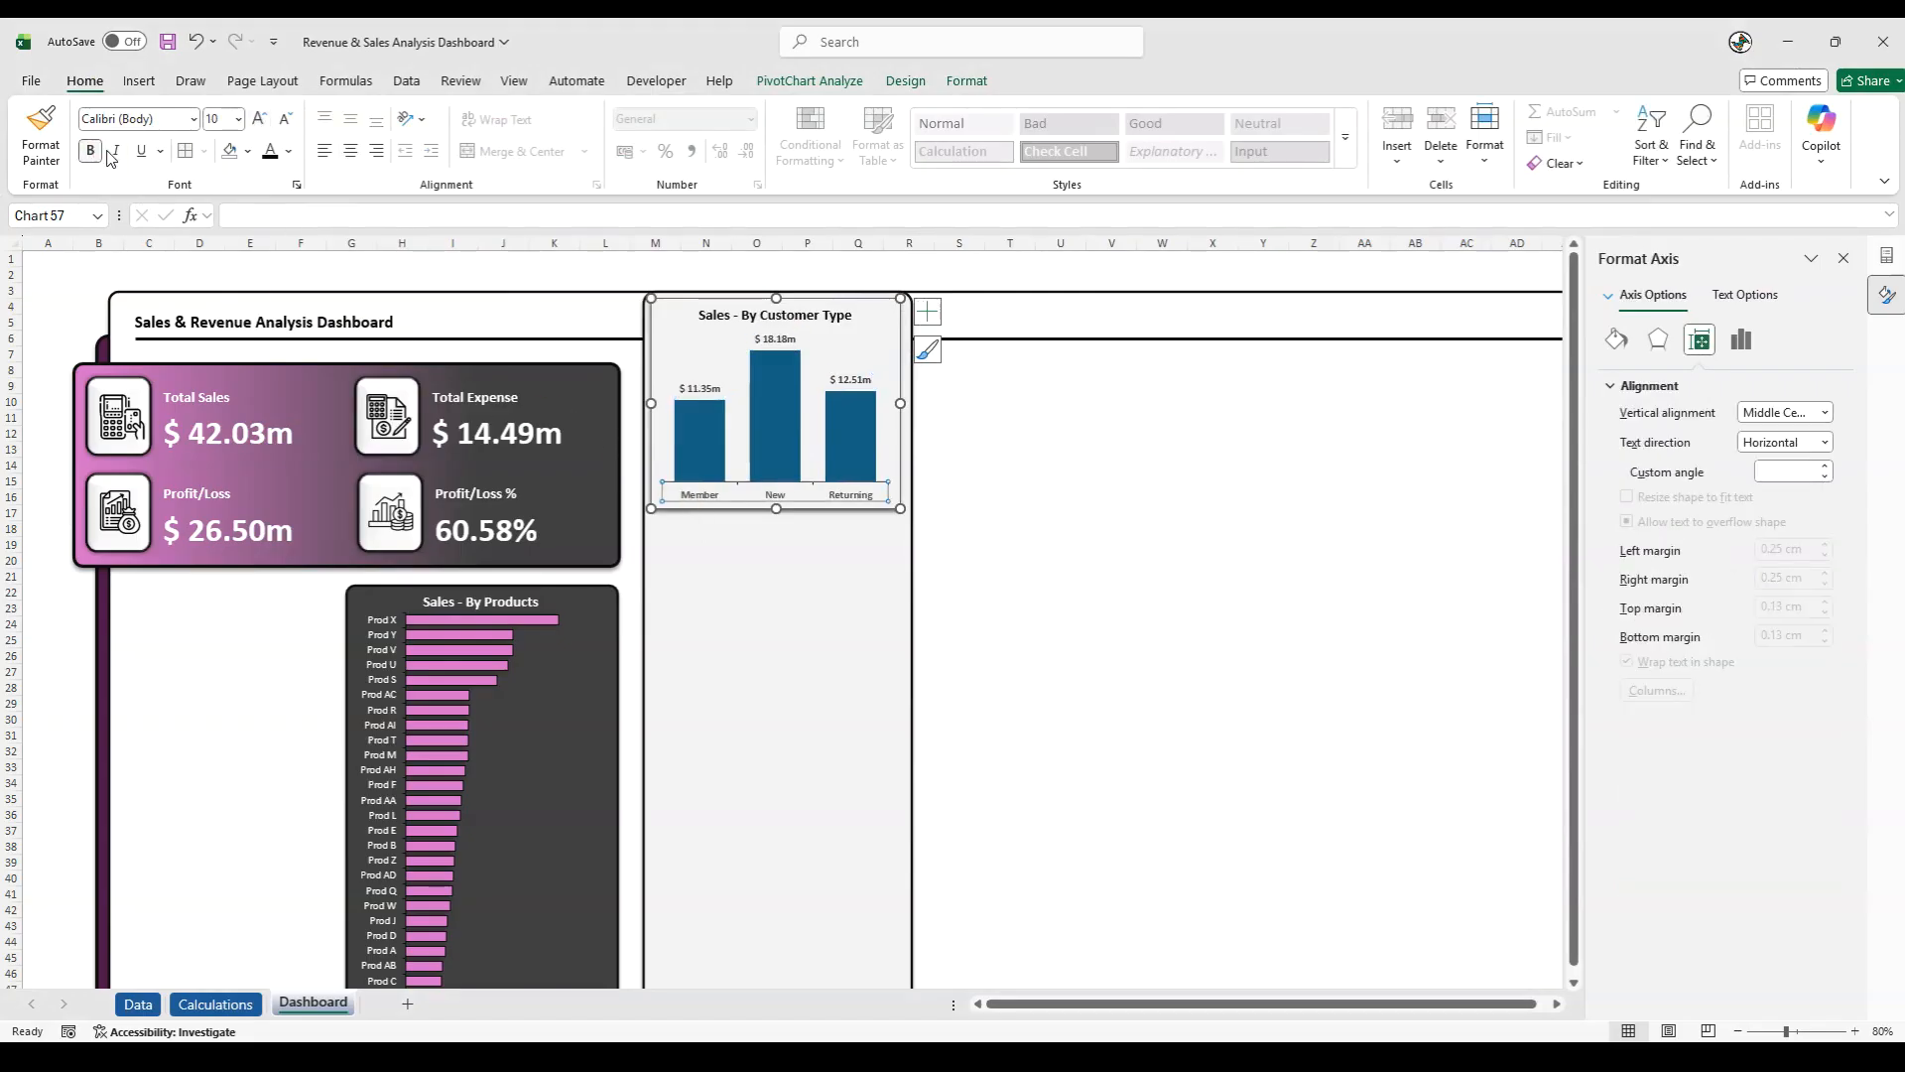
left_click(932, 258)
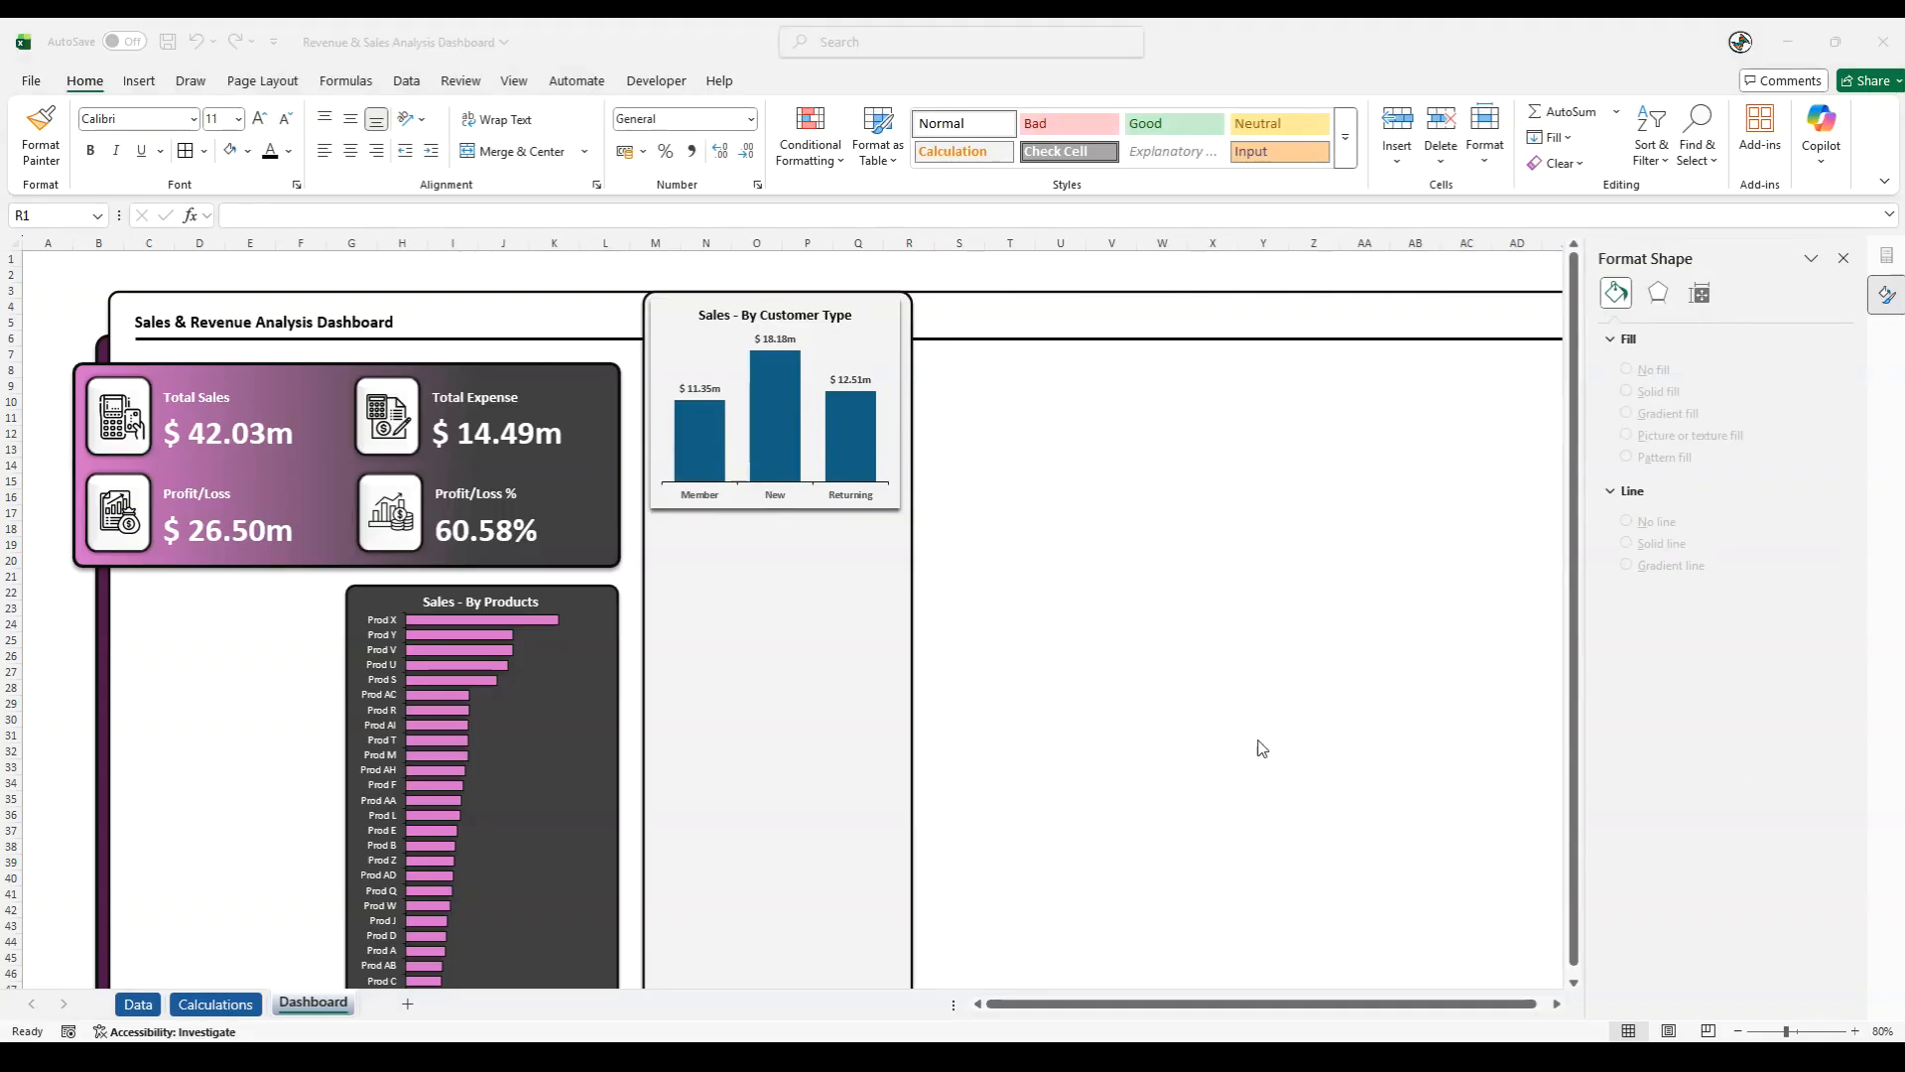
- Fill the Sales - By Customer Type columns with a linear pink-to-dark-grey gradient running downward at 90°
left_click(777, 451)
right_click(777, 450)
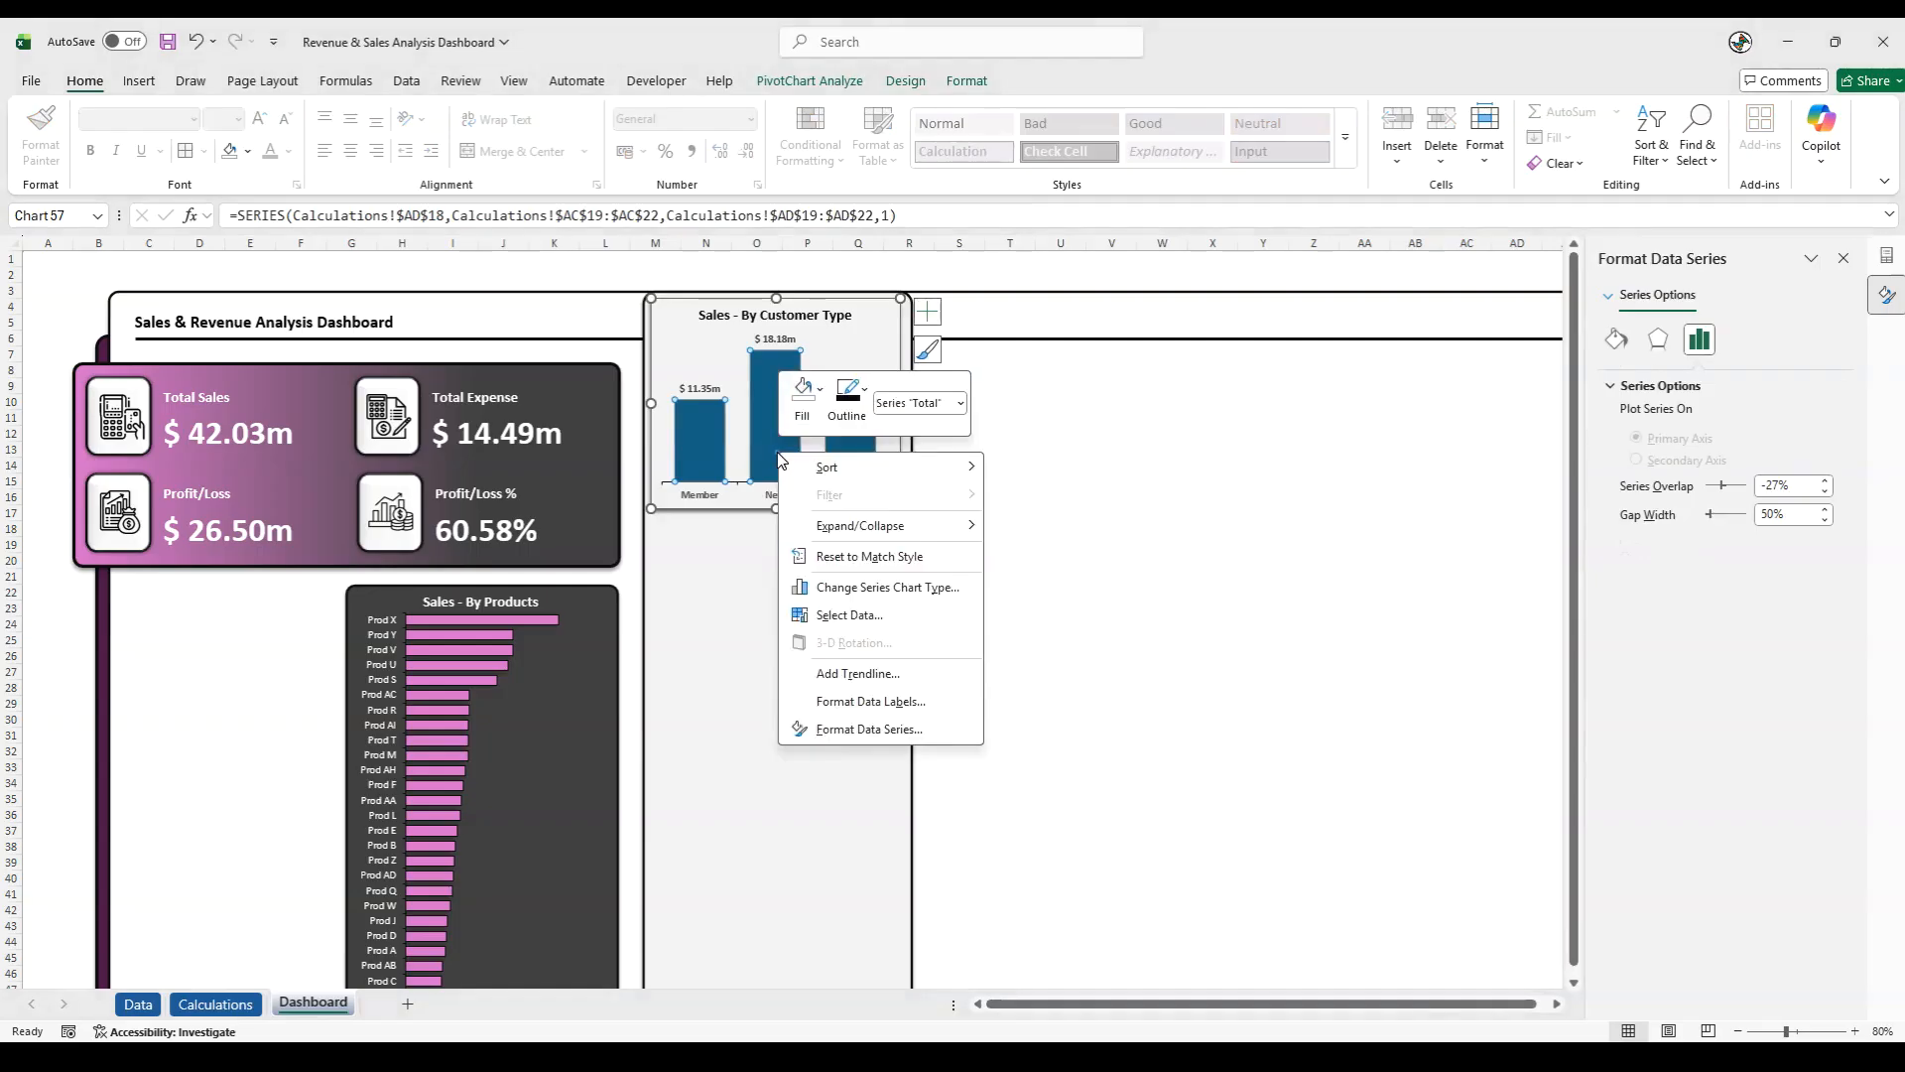
left_click(898, 731)
left_click(1616, 338)
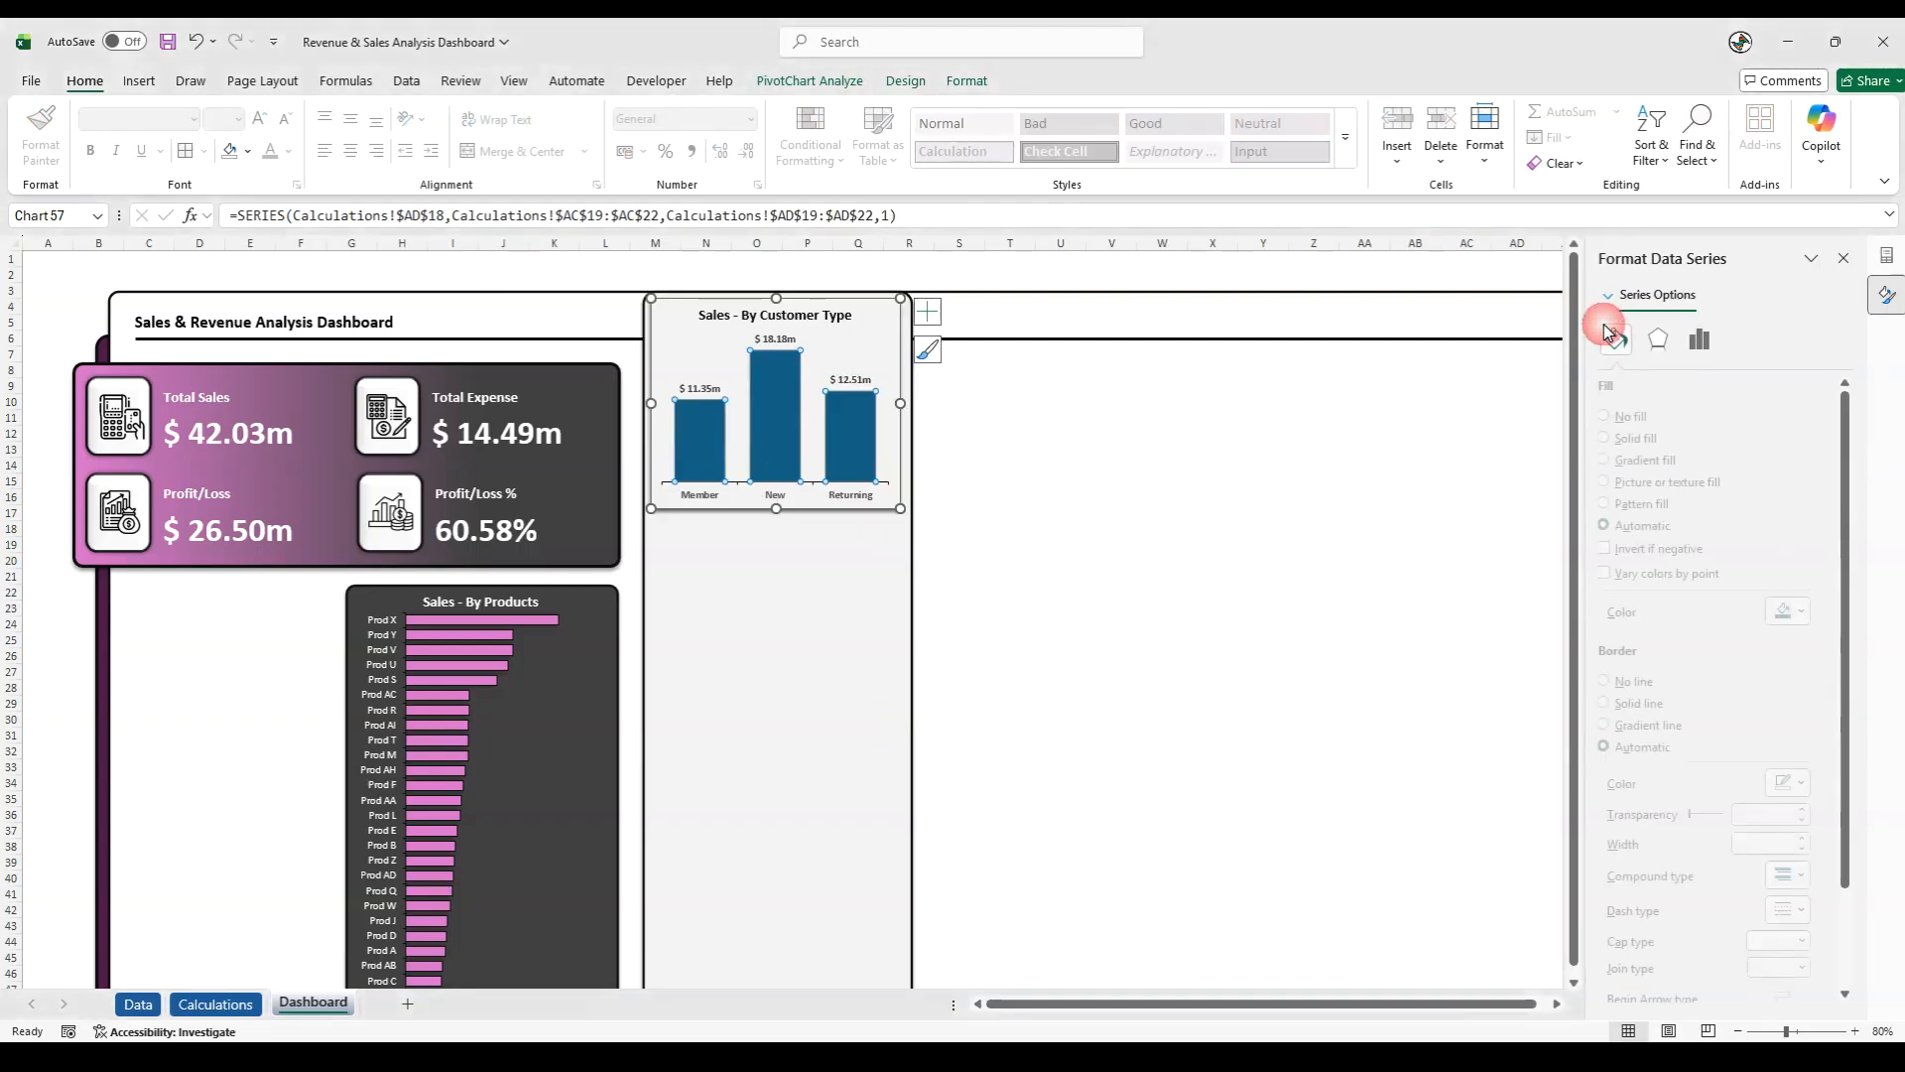
left_click(1649, 464)
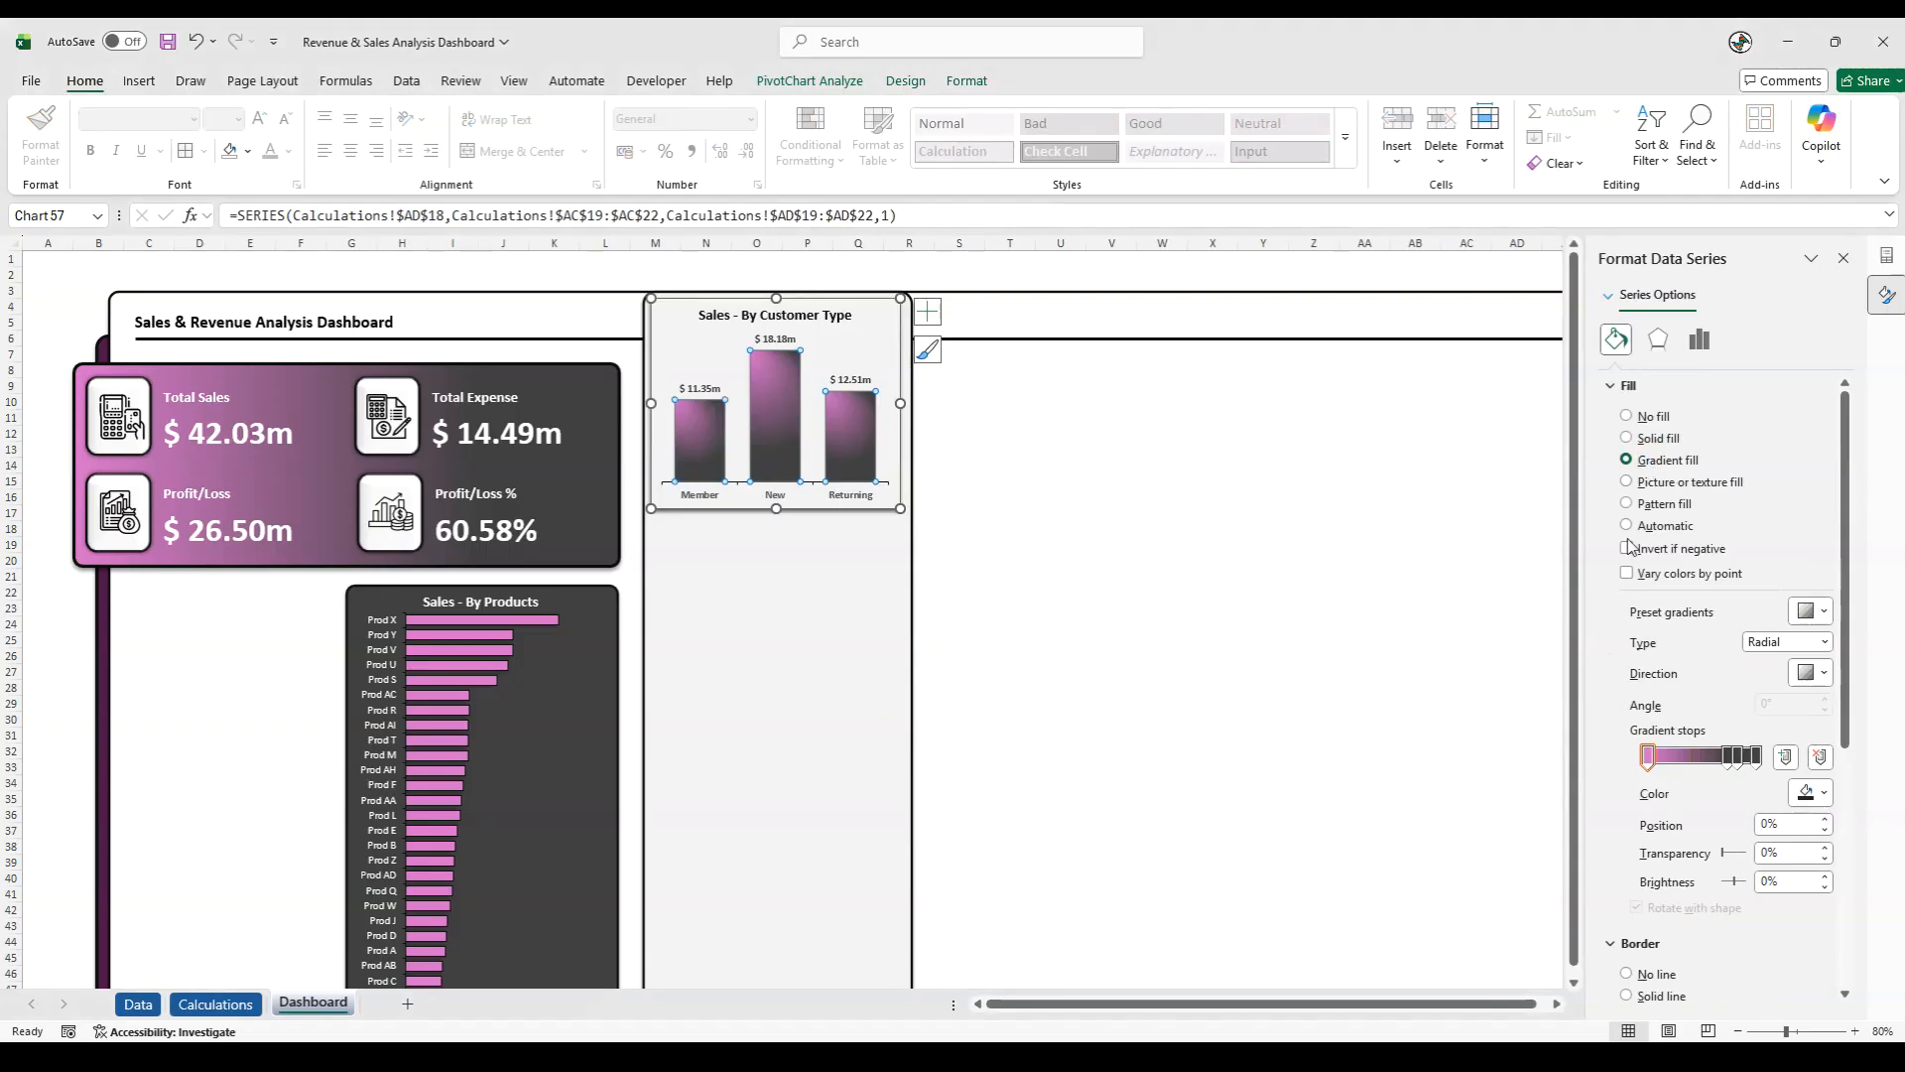
left_click(1770, 650)
left_click(1770, 663)
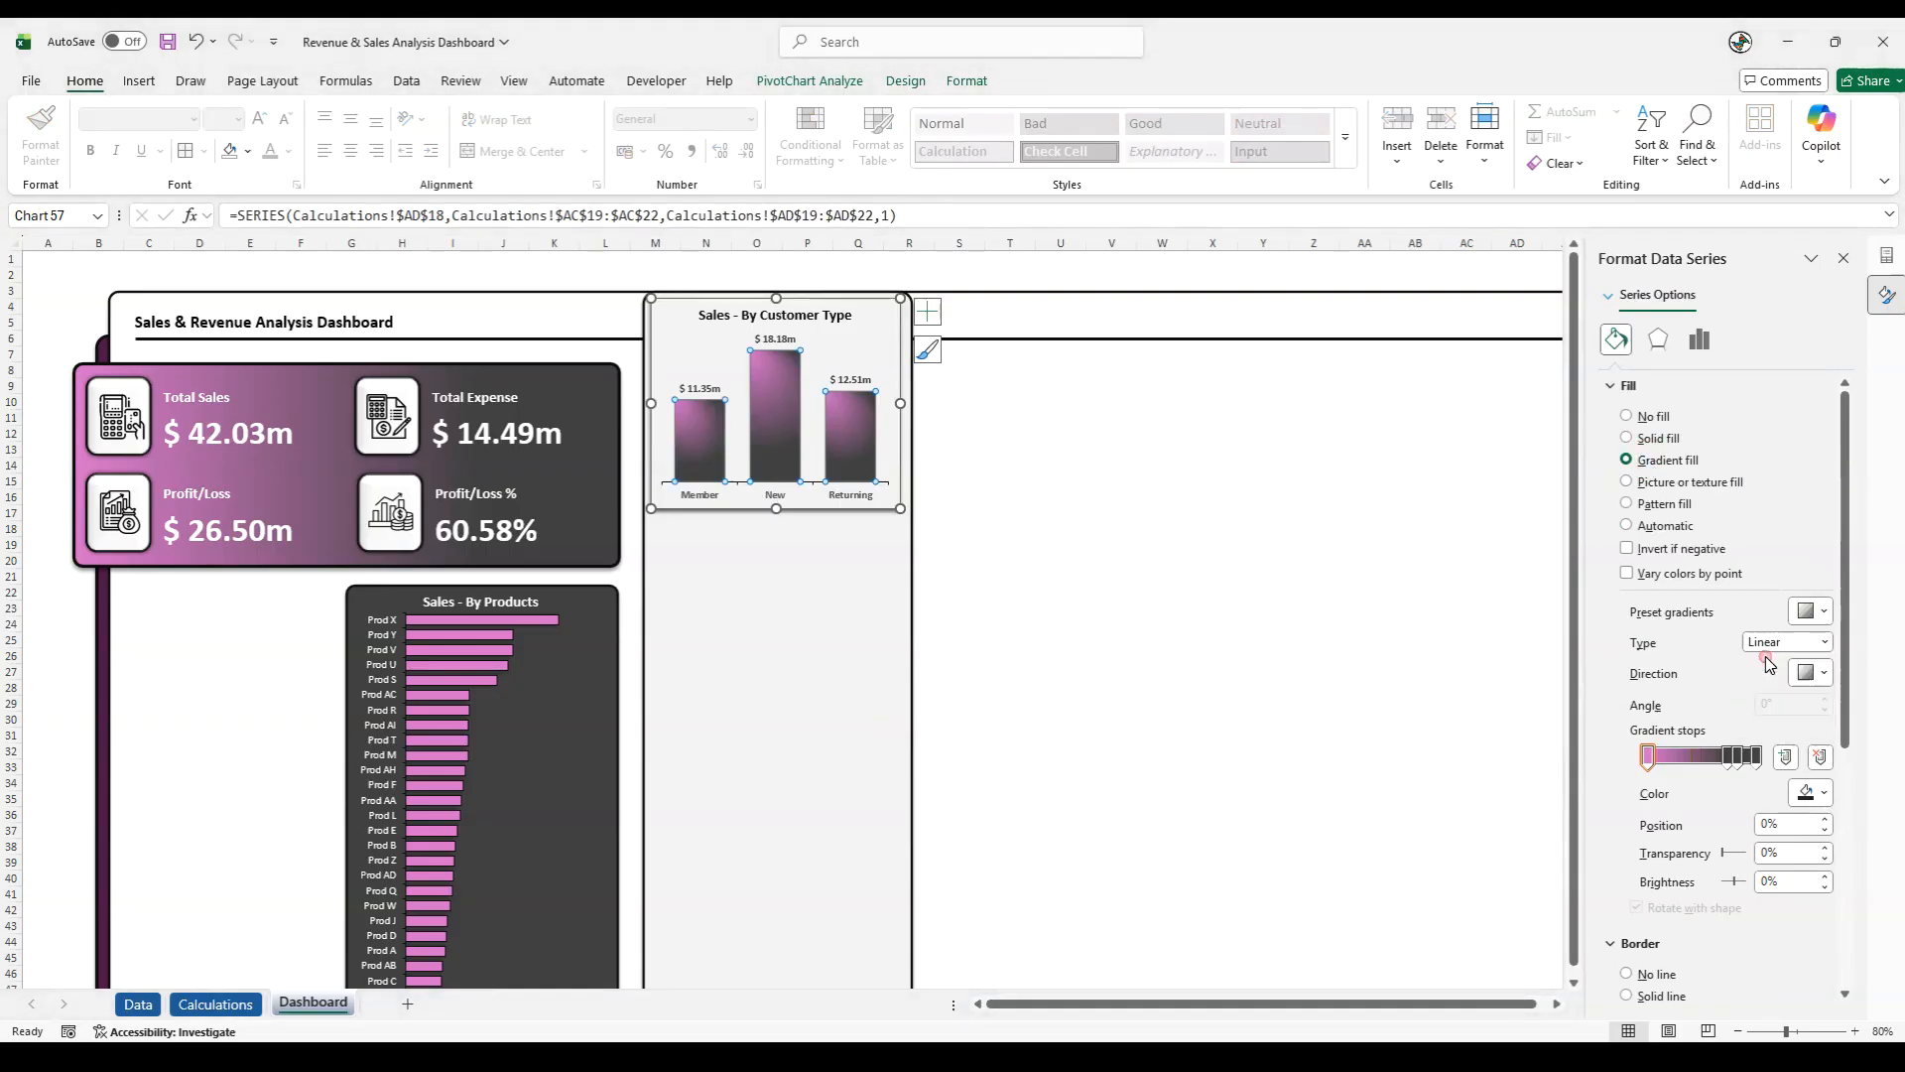
left_click(1816, 681)
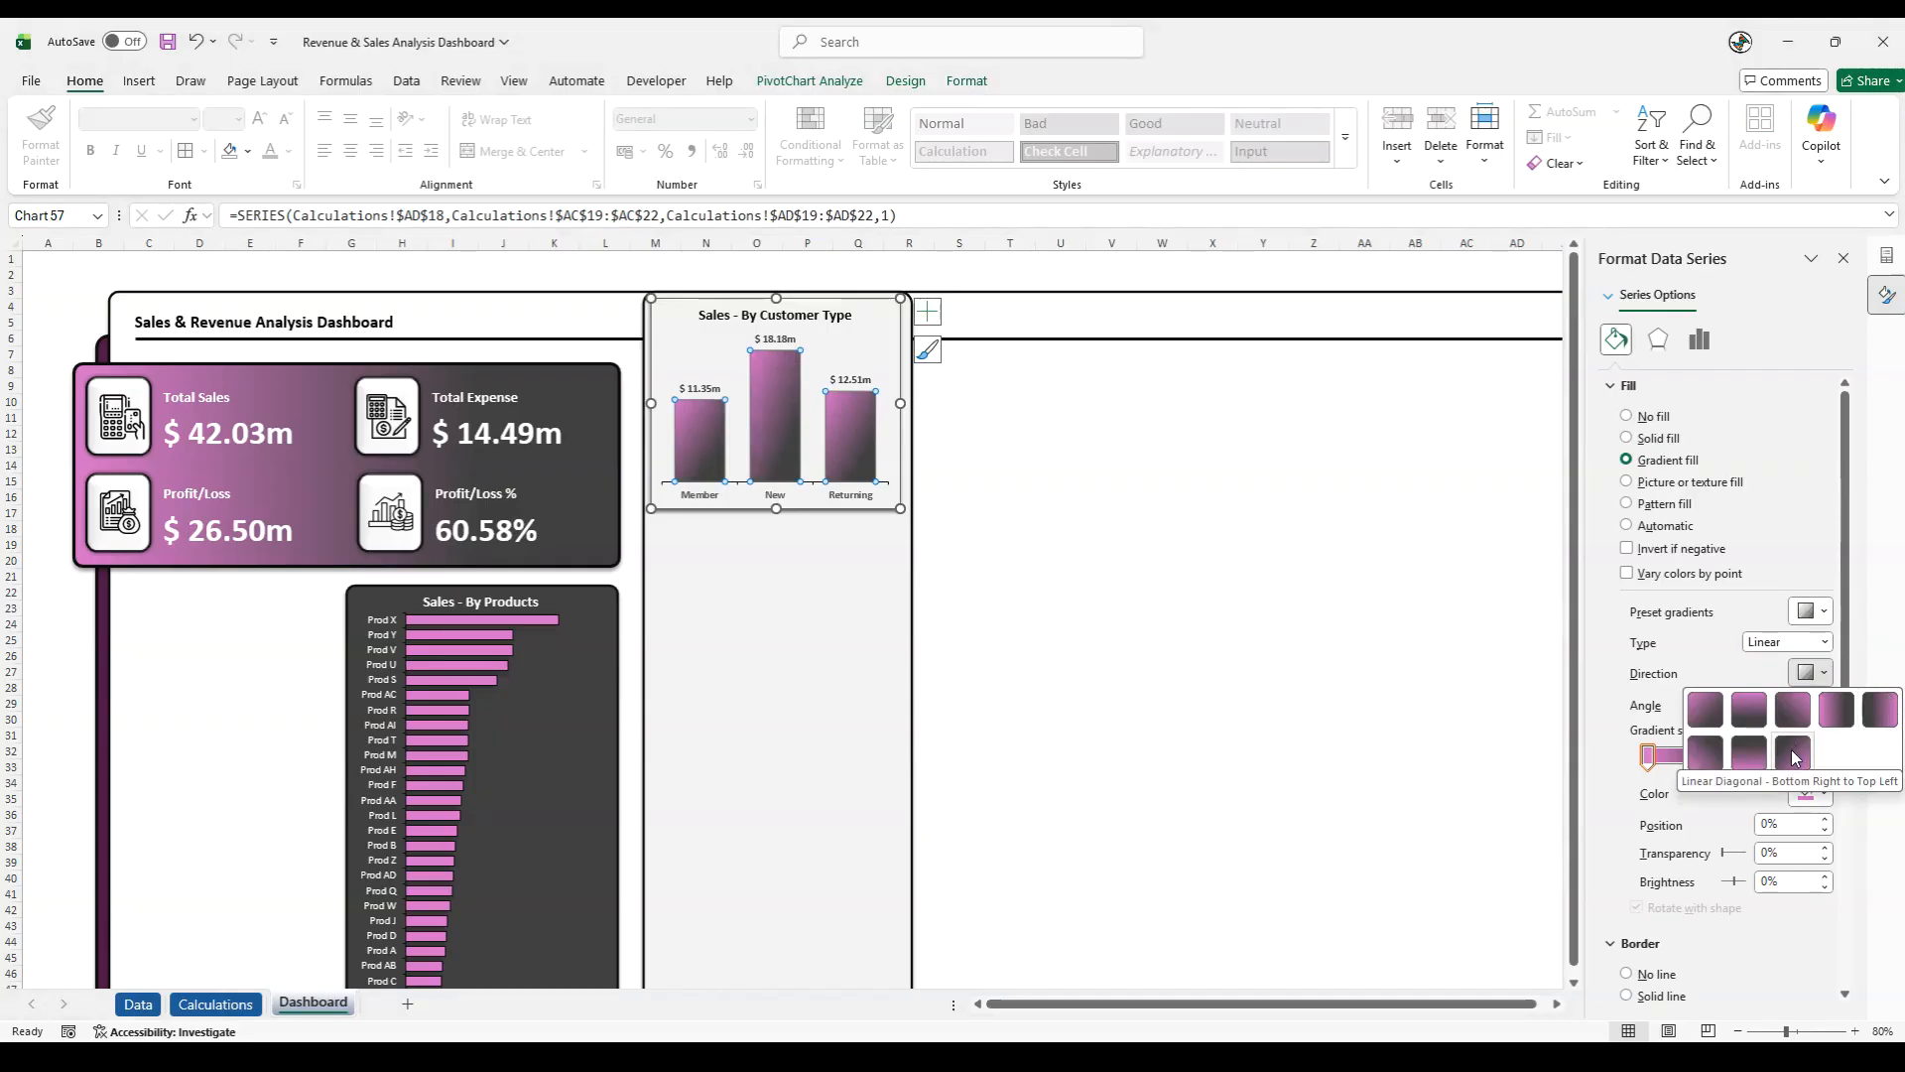
left_click(1759, 721)
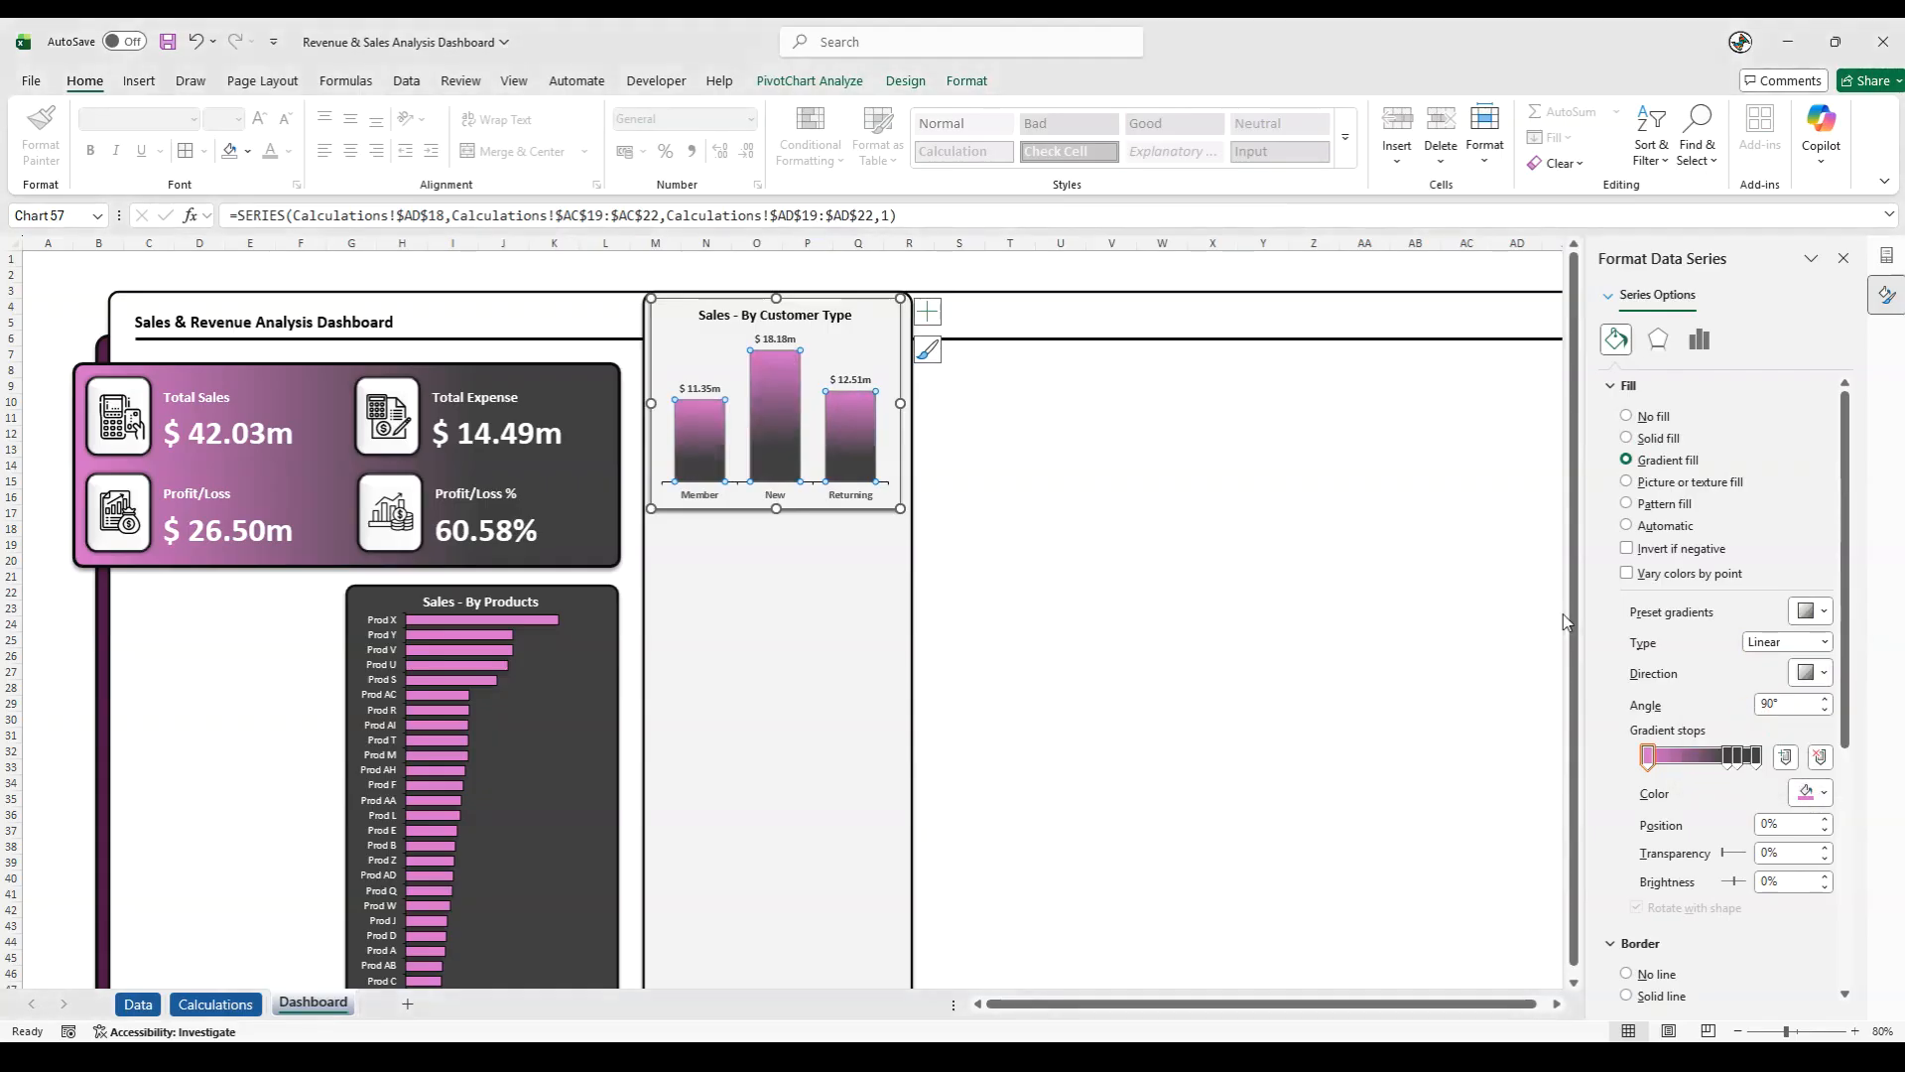
left_click(1073, 275)
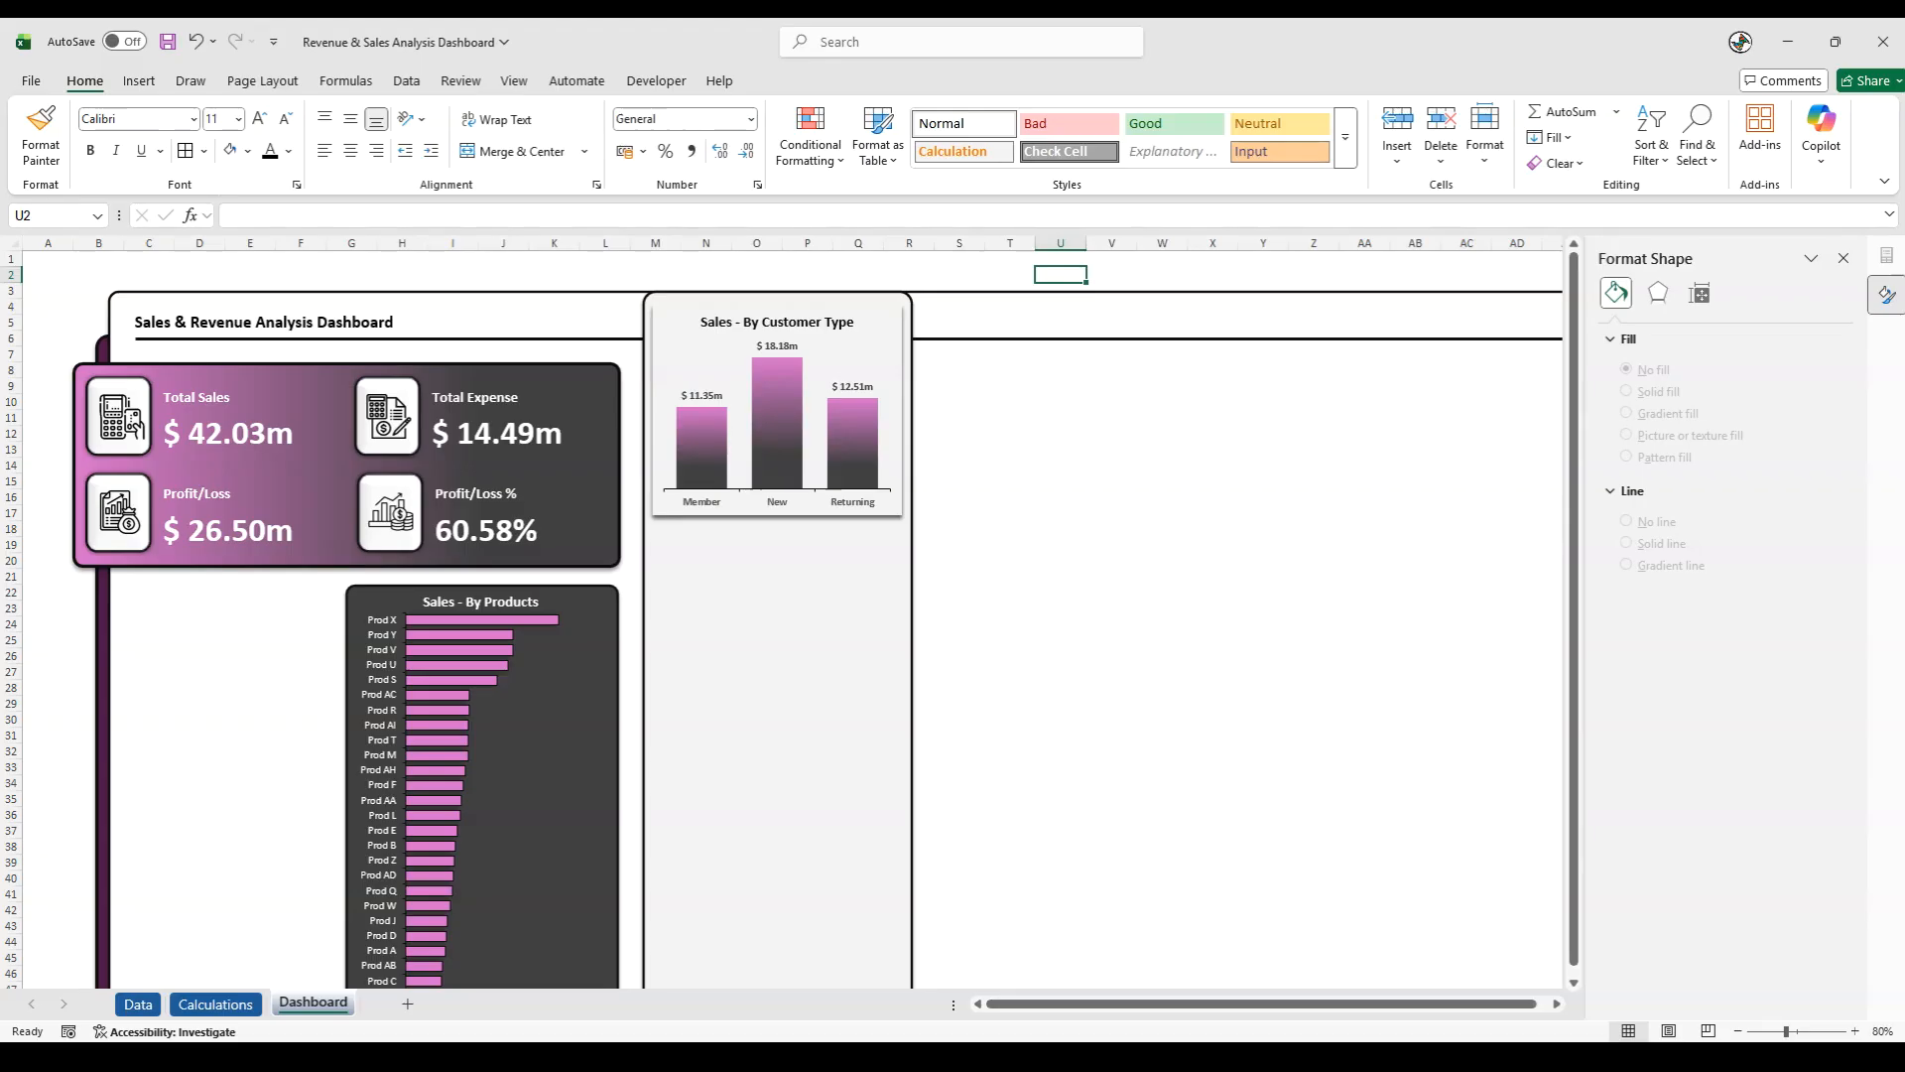
- Insert a Clustered Bar PivotChart from the Discount Type table on the Calculations sheet and place it beside the Customer Type table
left_click(238, 1012)
left_click(1350, 826)
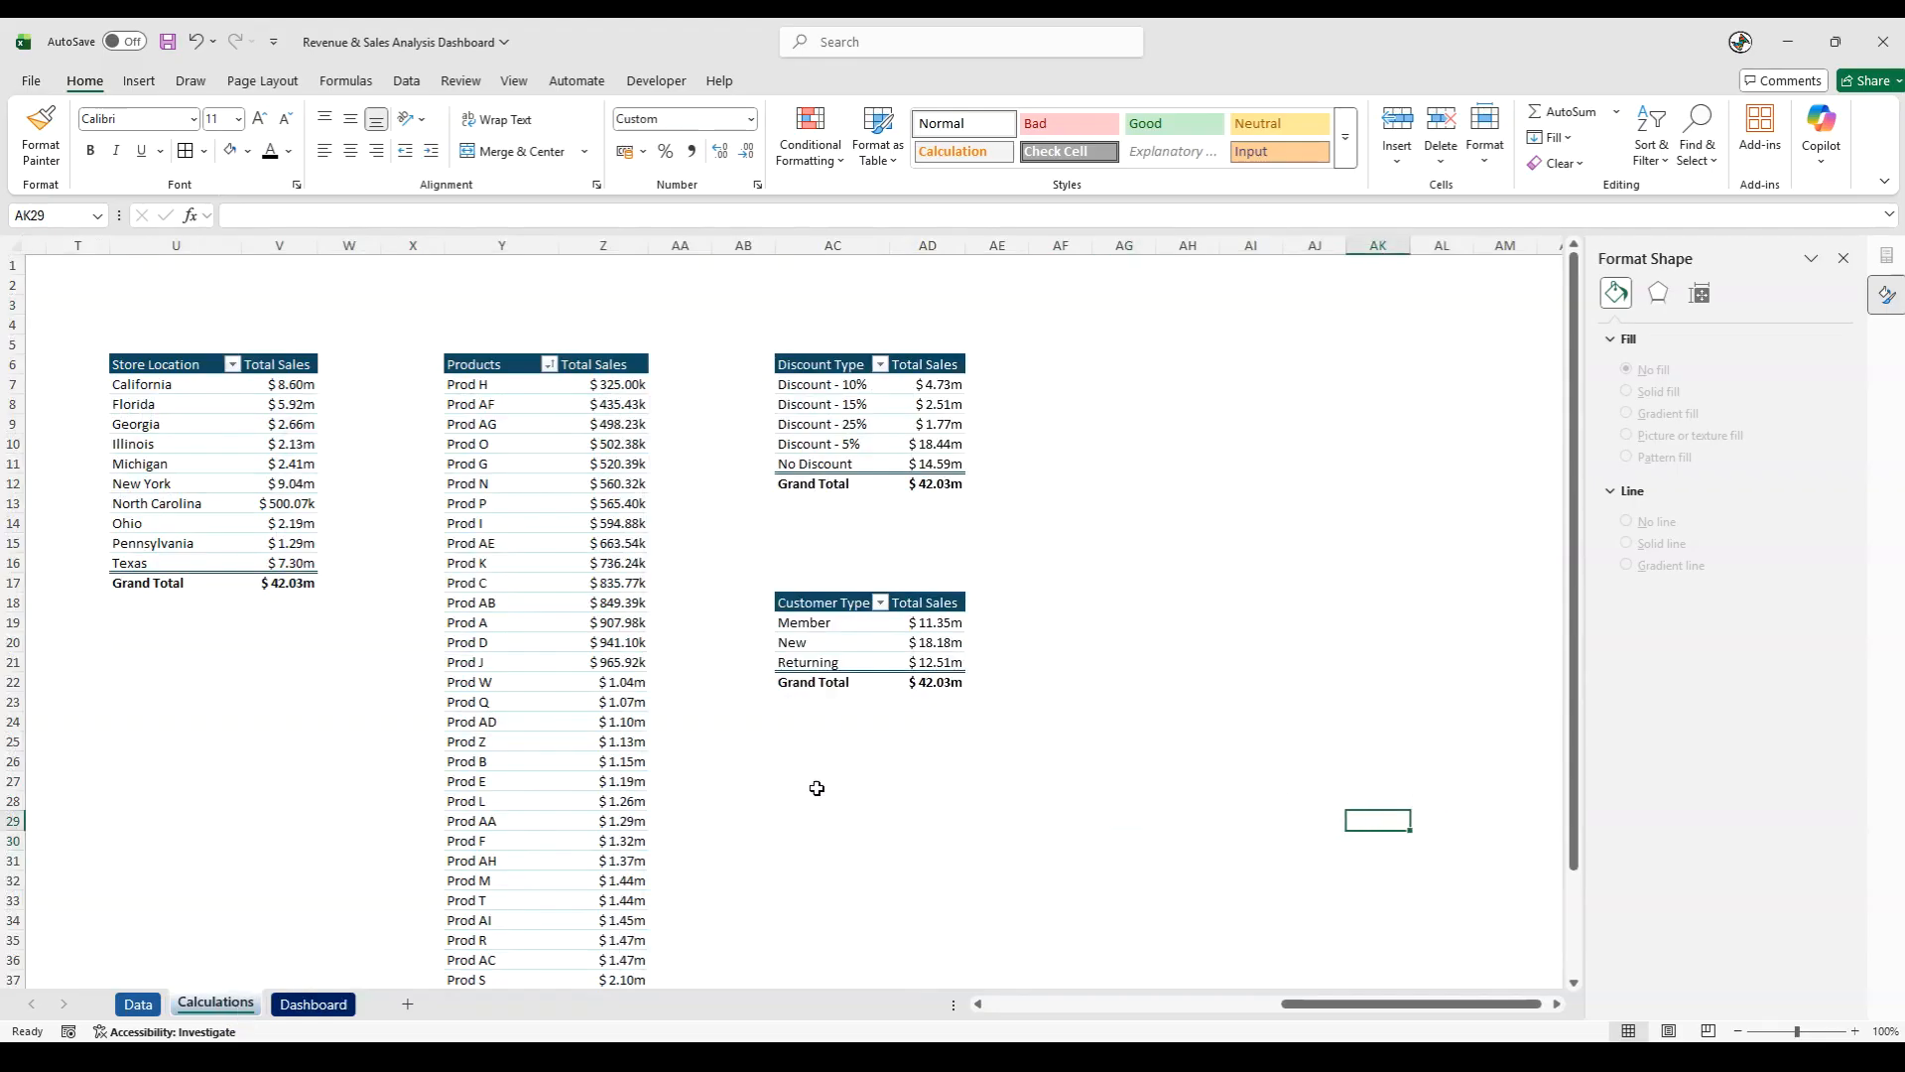
left_click(825, 390)
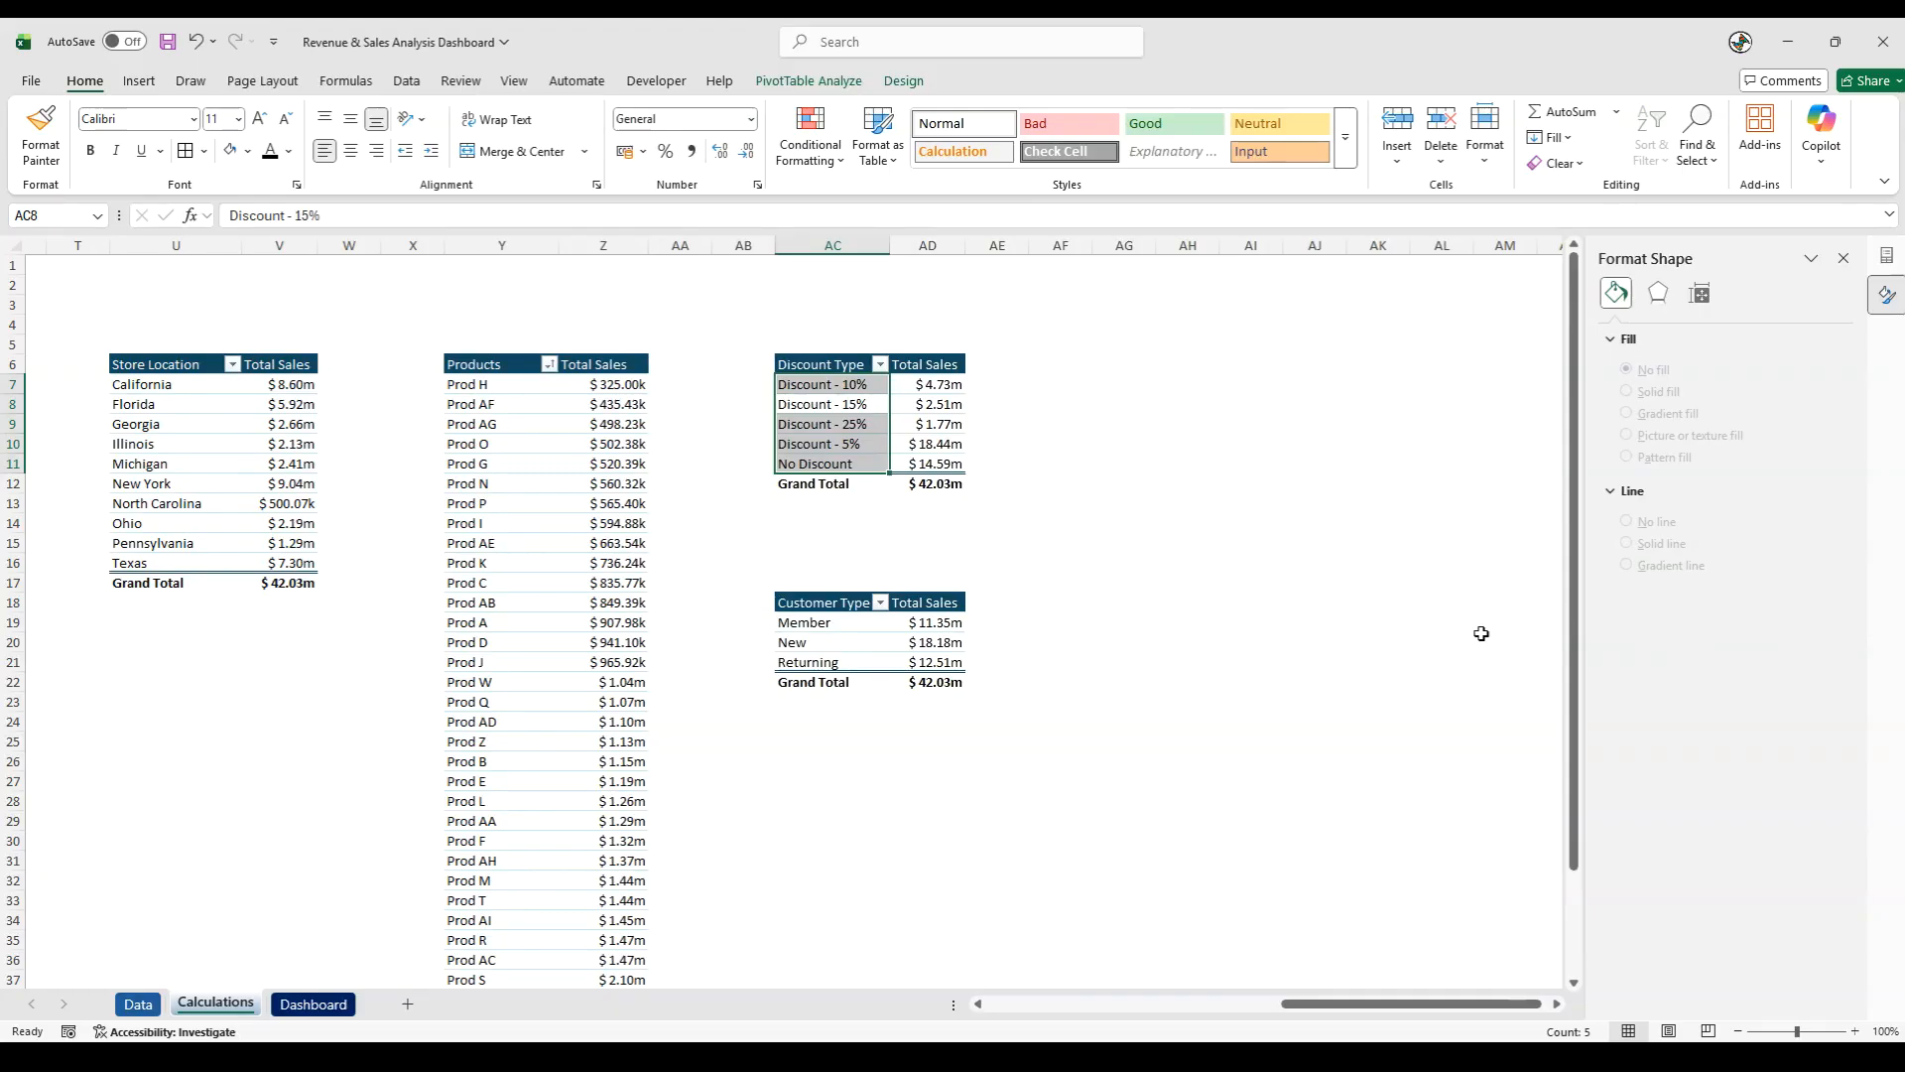
left_click(139, 80)
left_click(650, 137)
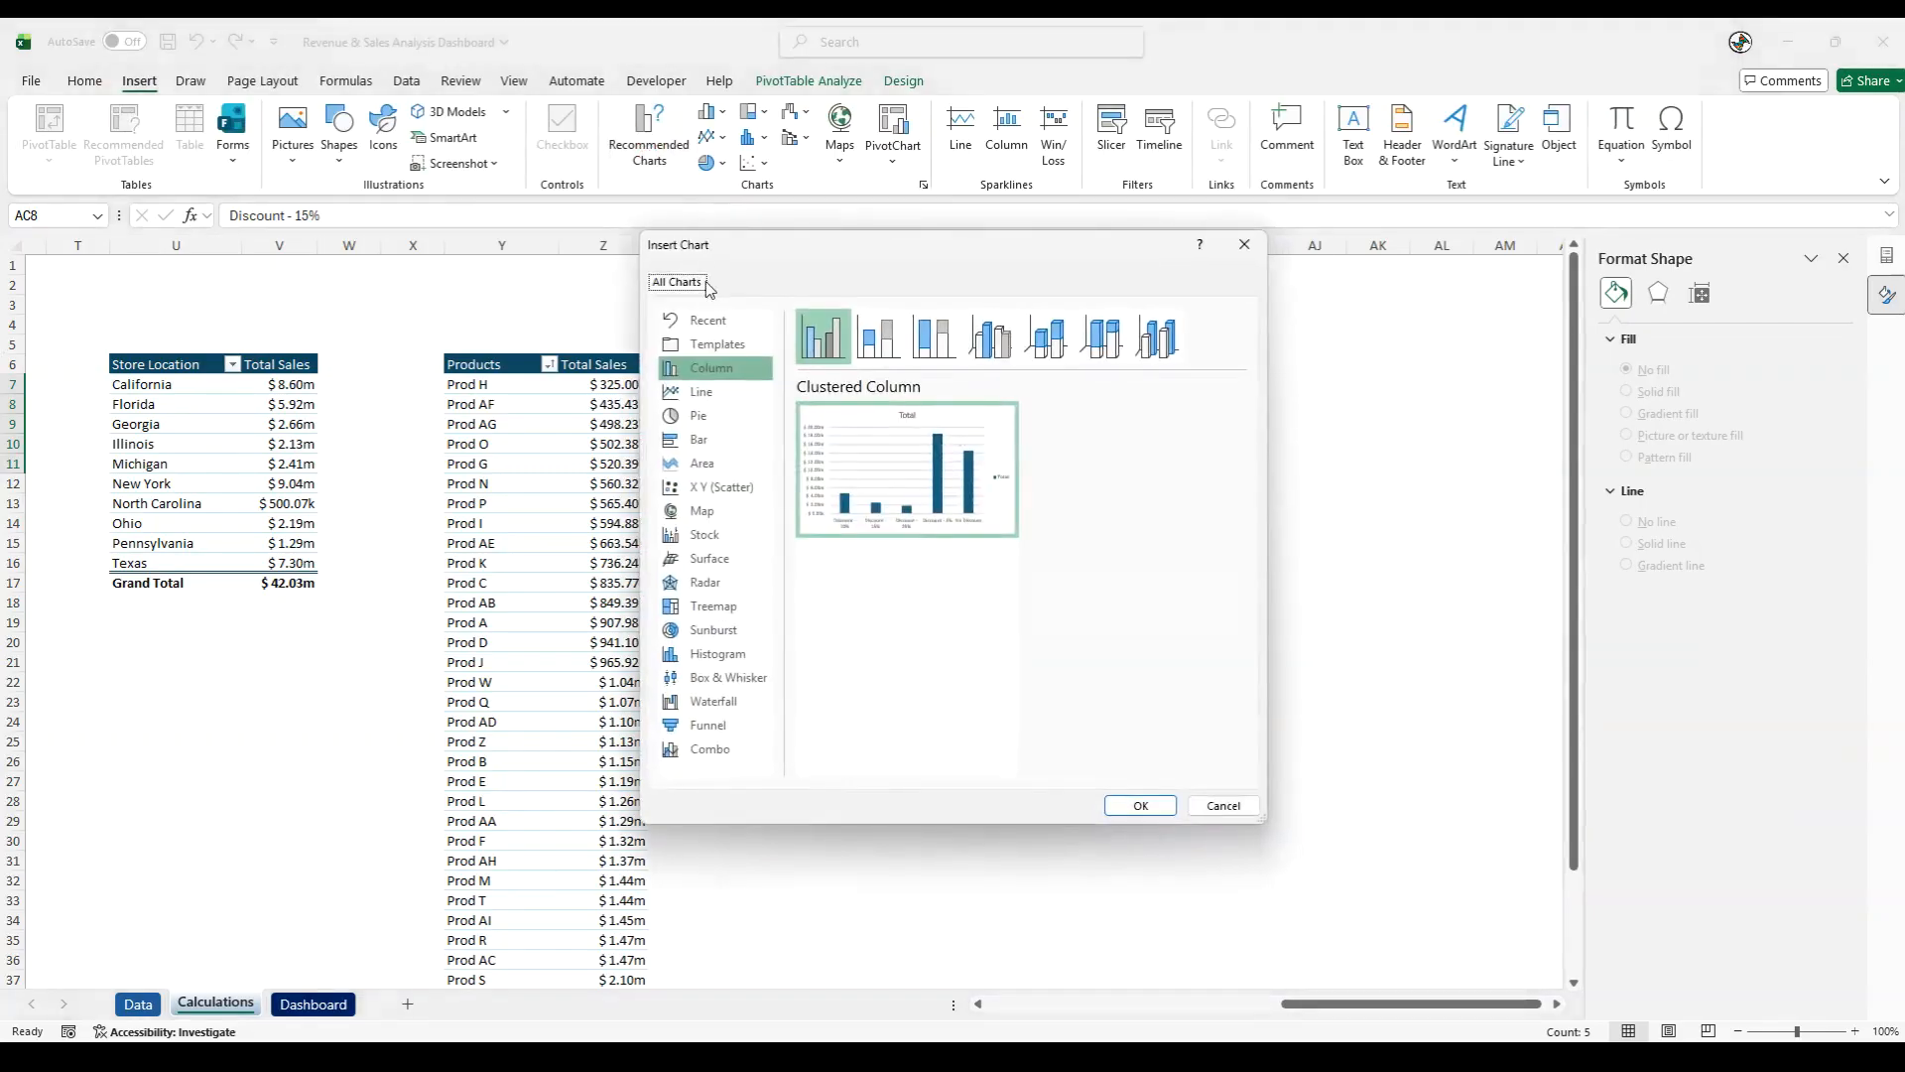
left_click(716, 438)
left_click(1140, 805)
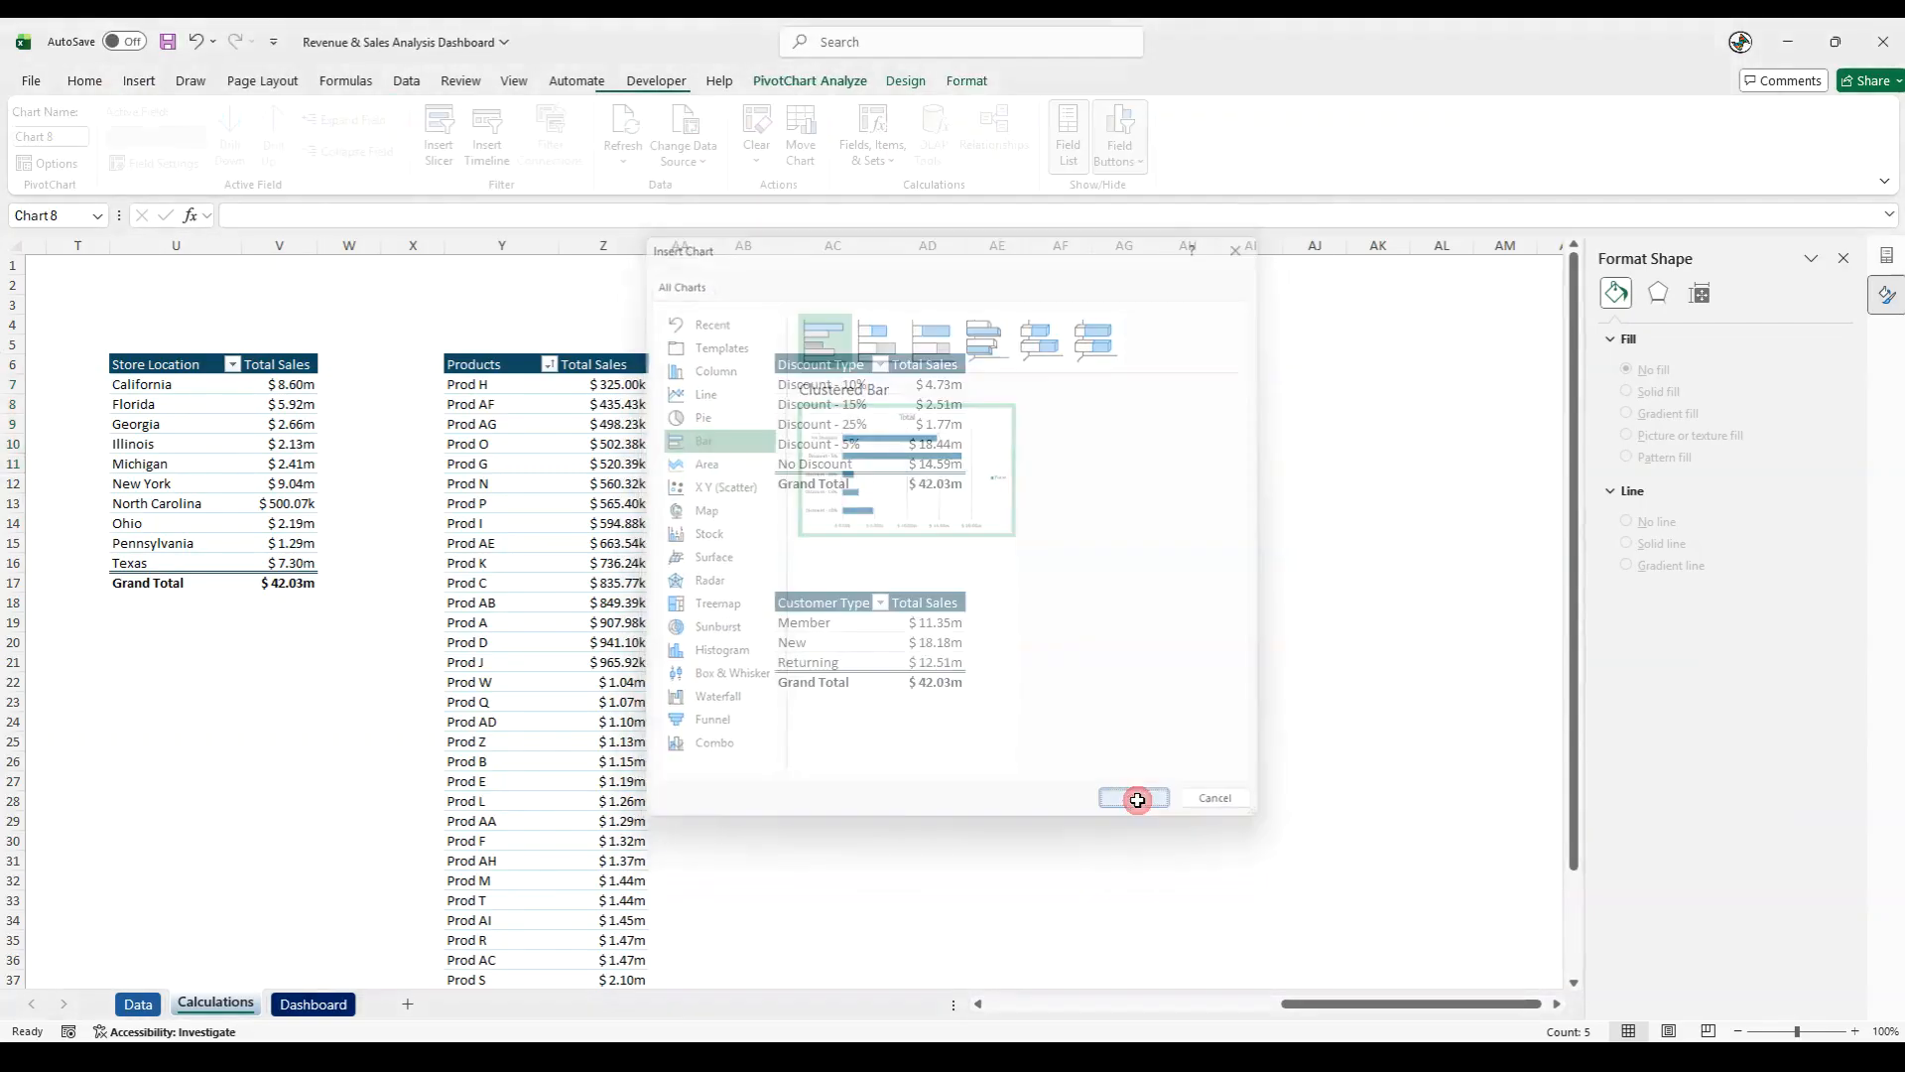
left_click_drag(748, 490, 1220, 644)
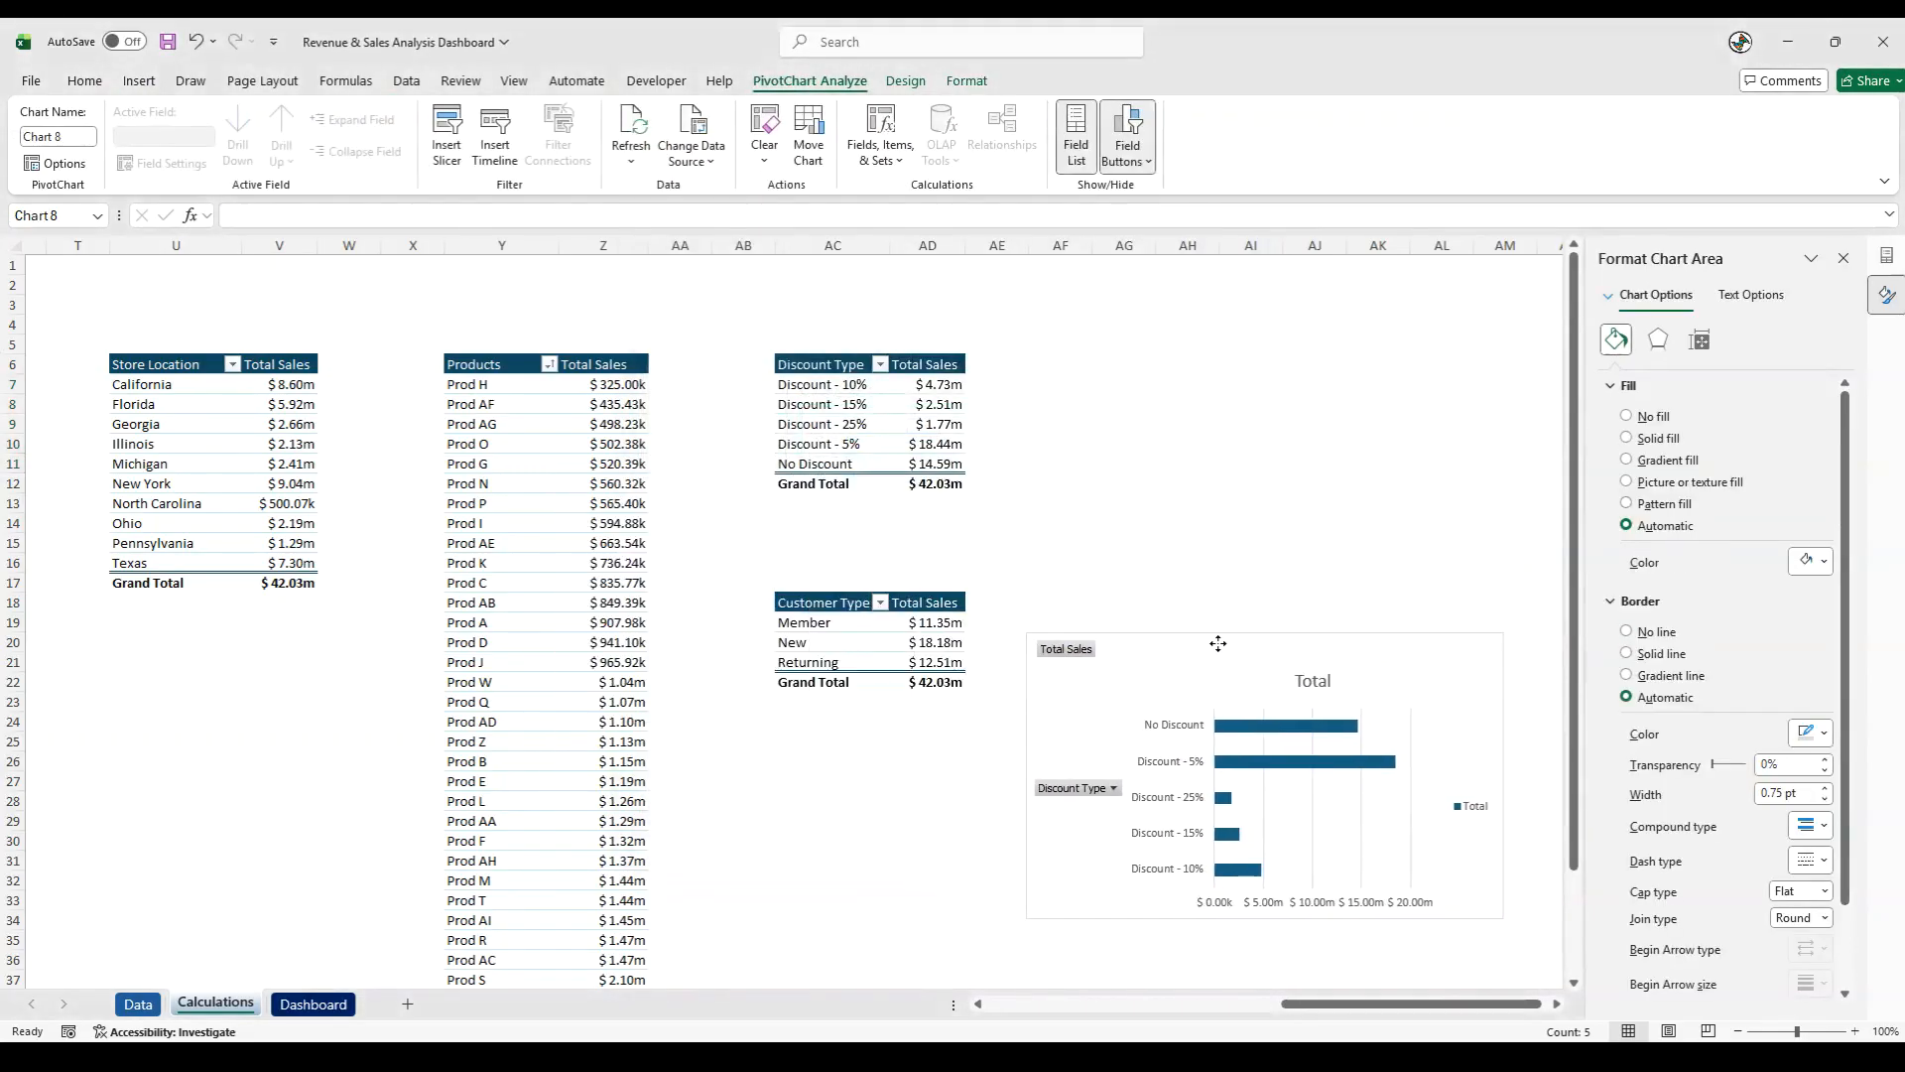
- Hide all field buttons on the discount chart and title it "Sales - By Discount Type"
right_click(1063, 654)
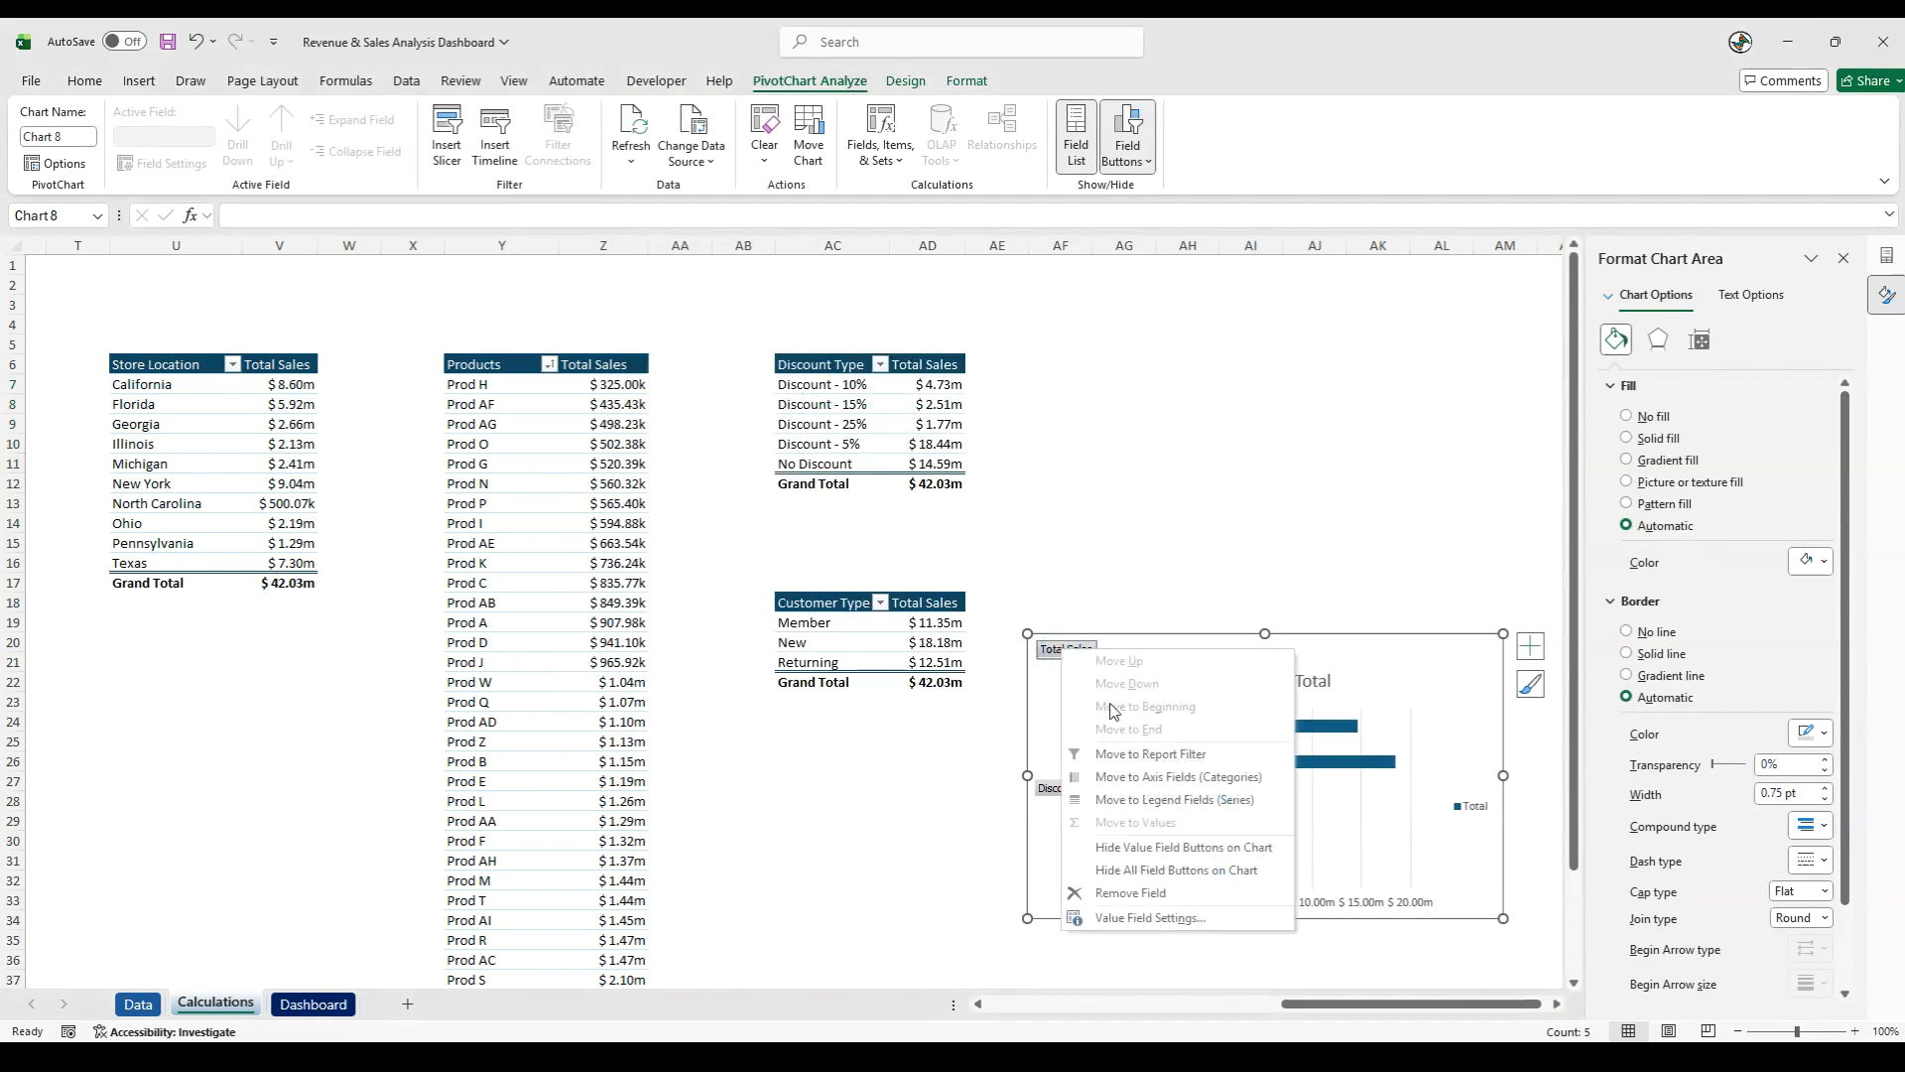
left_click(1116, 872)
left_click(1265, 655)
double_click(1265, 655)
type("Sa")
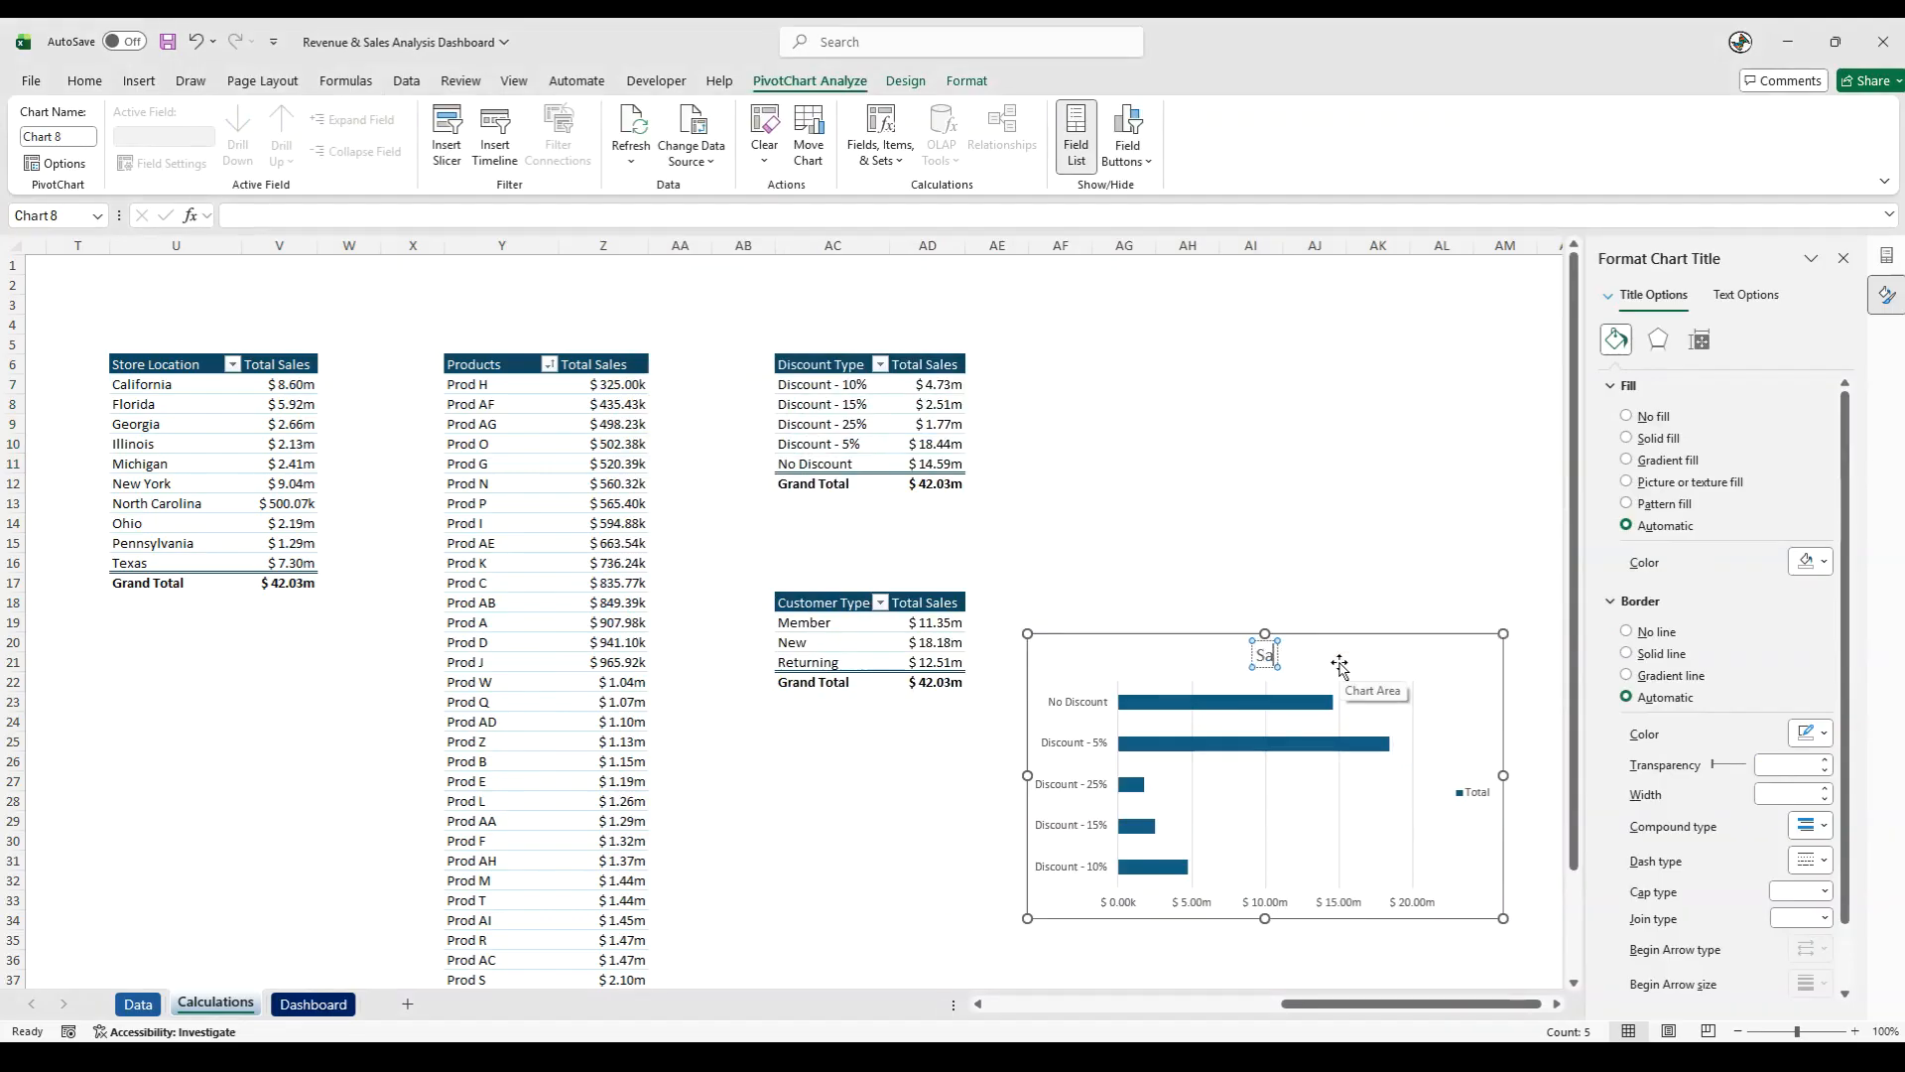
type("les - By Disc")
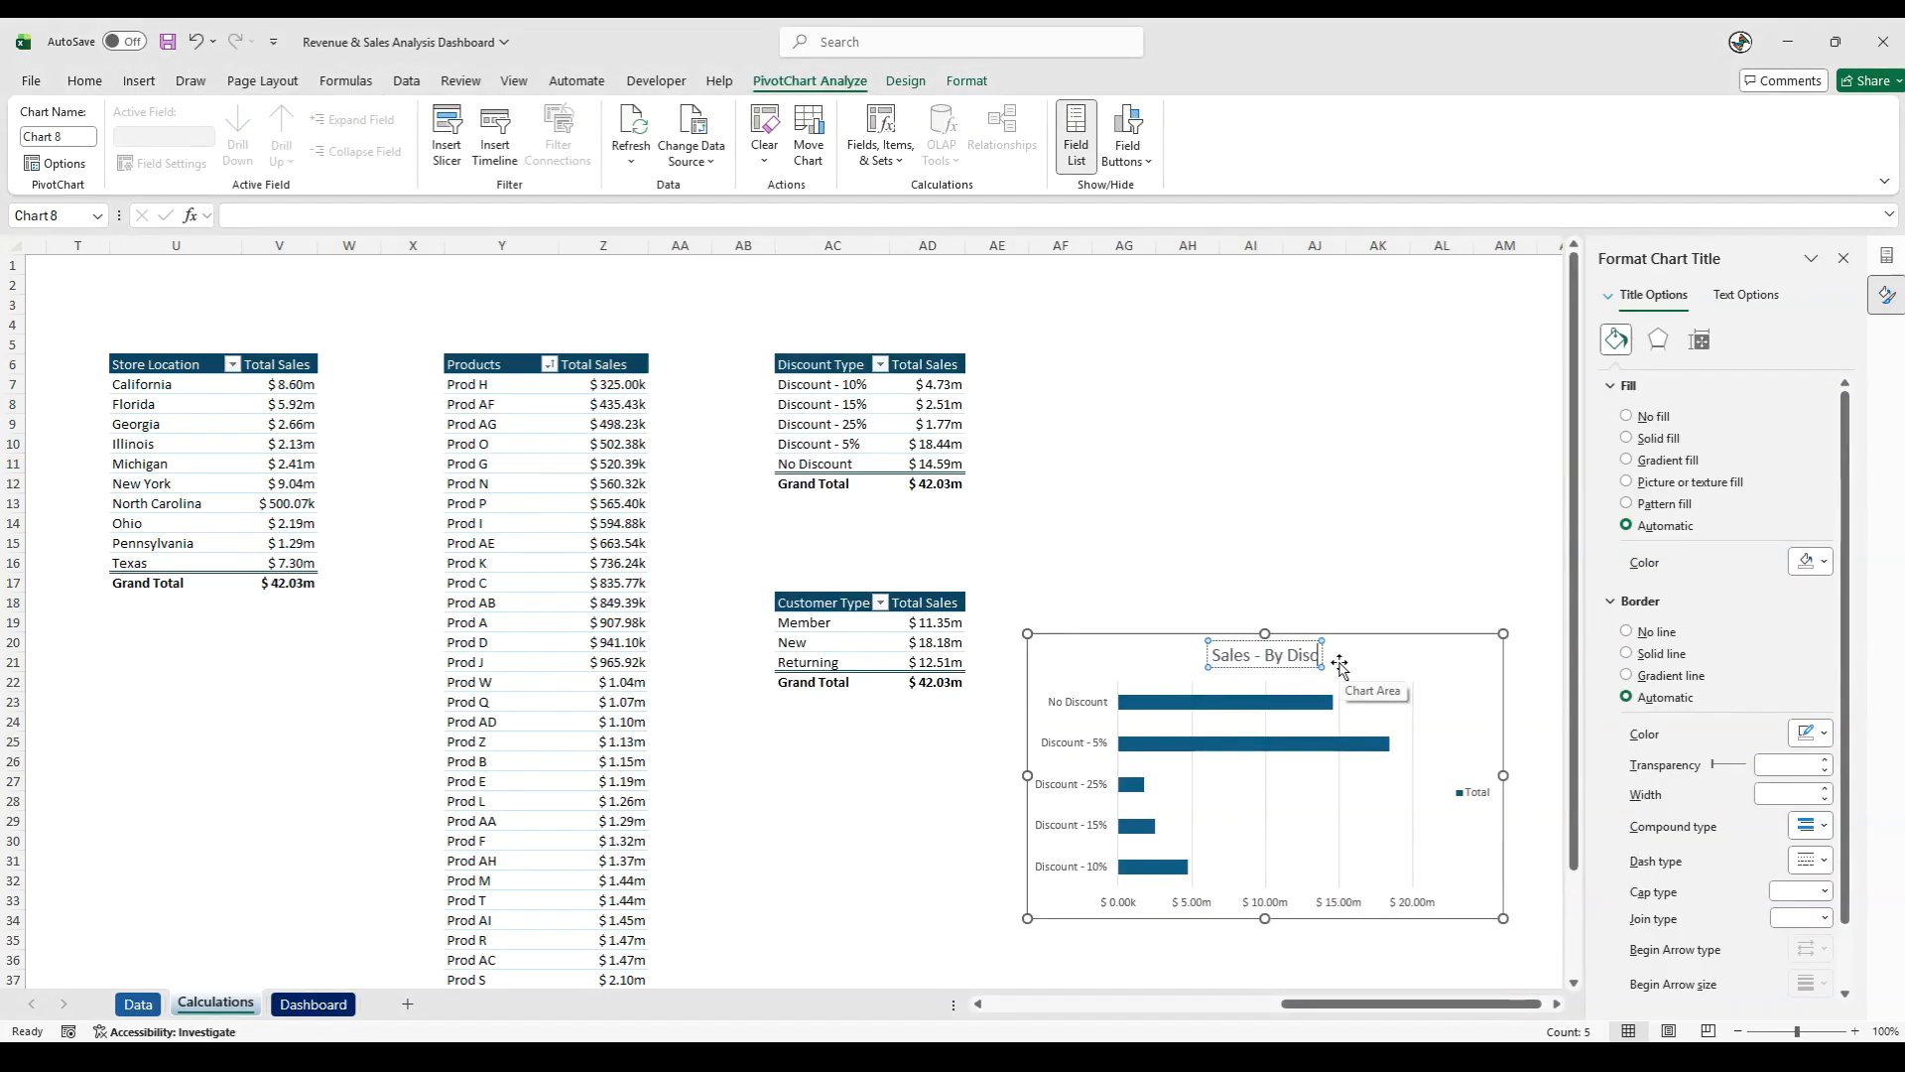
type("ount")
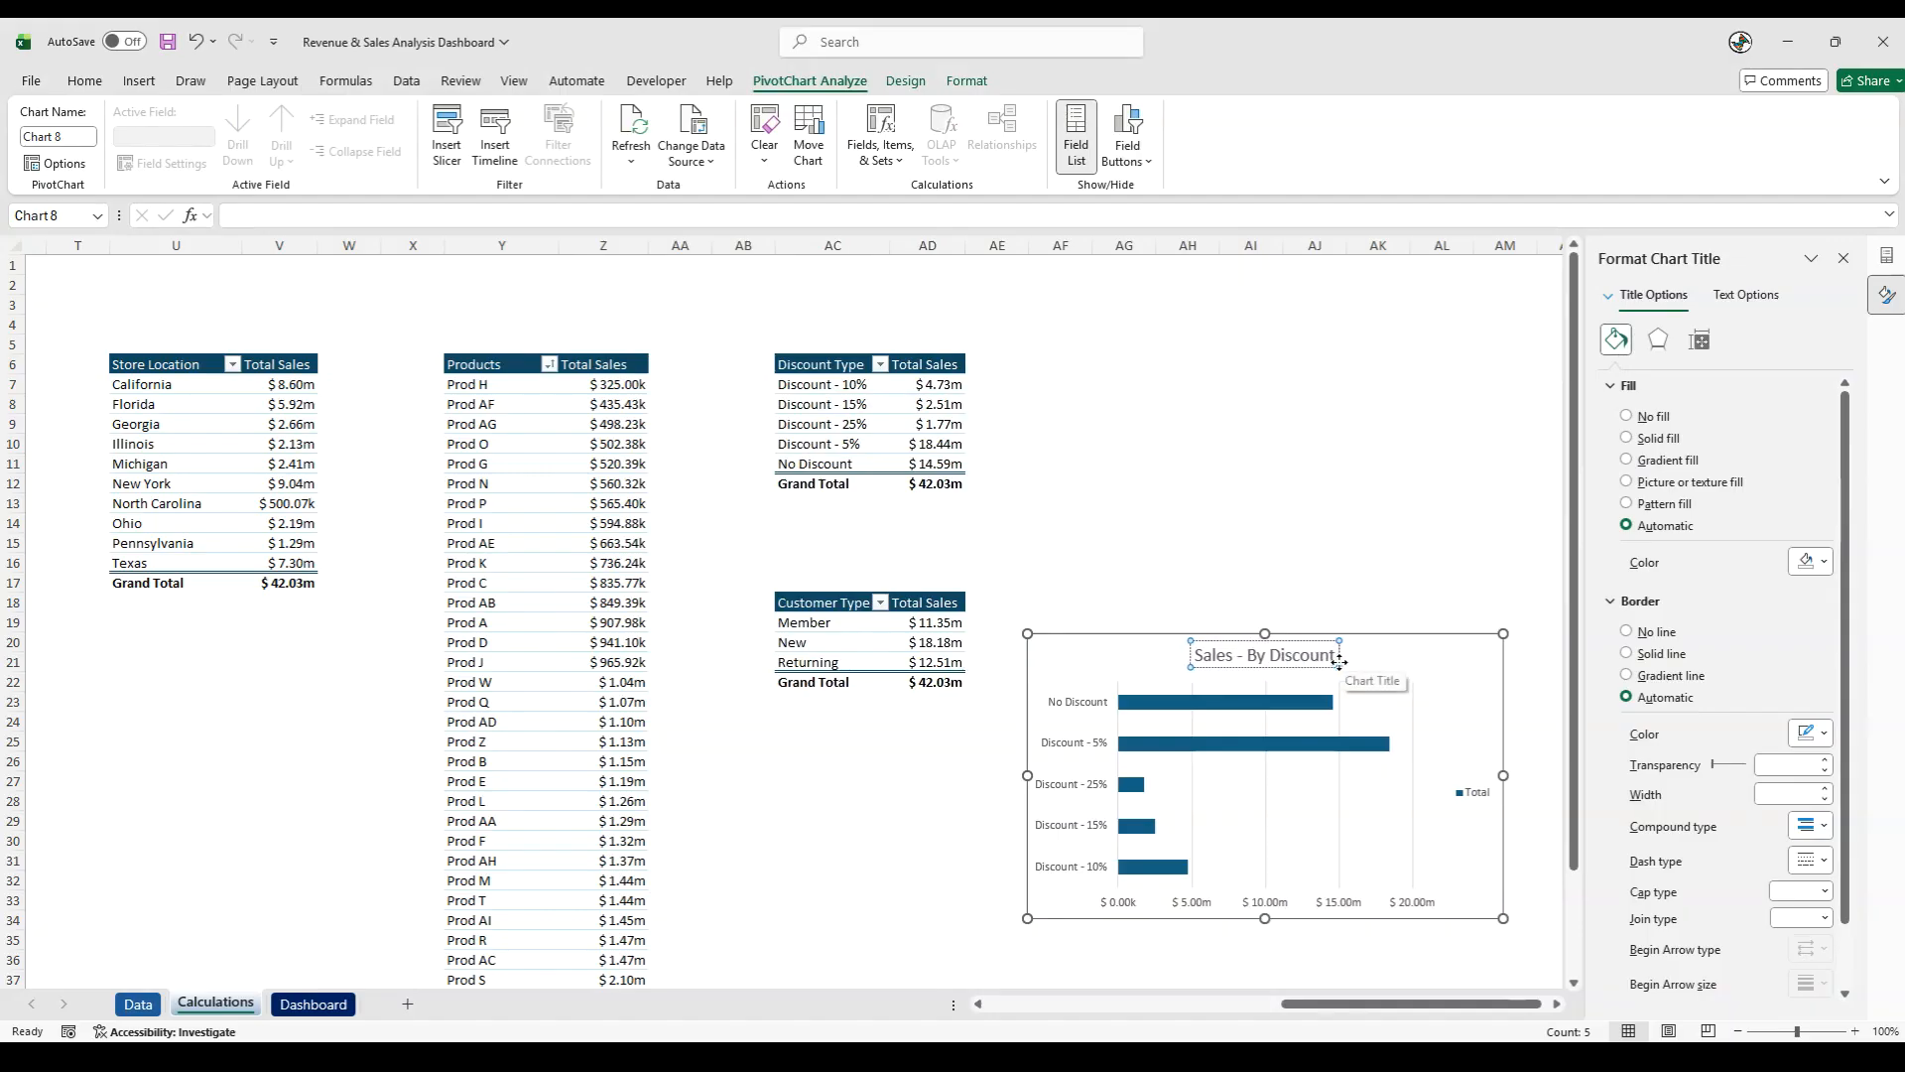
type(" Type")
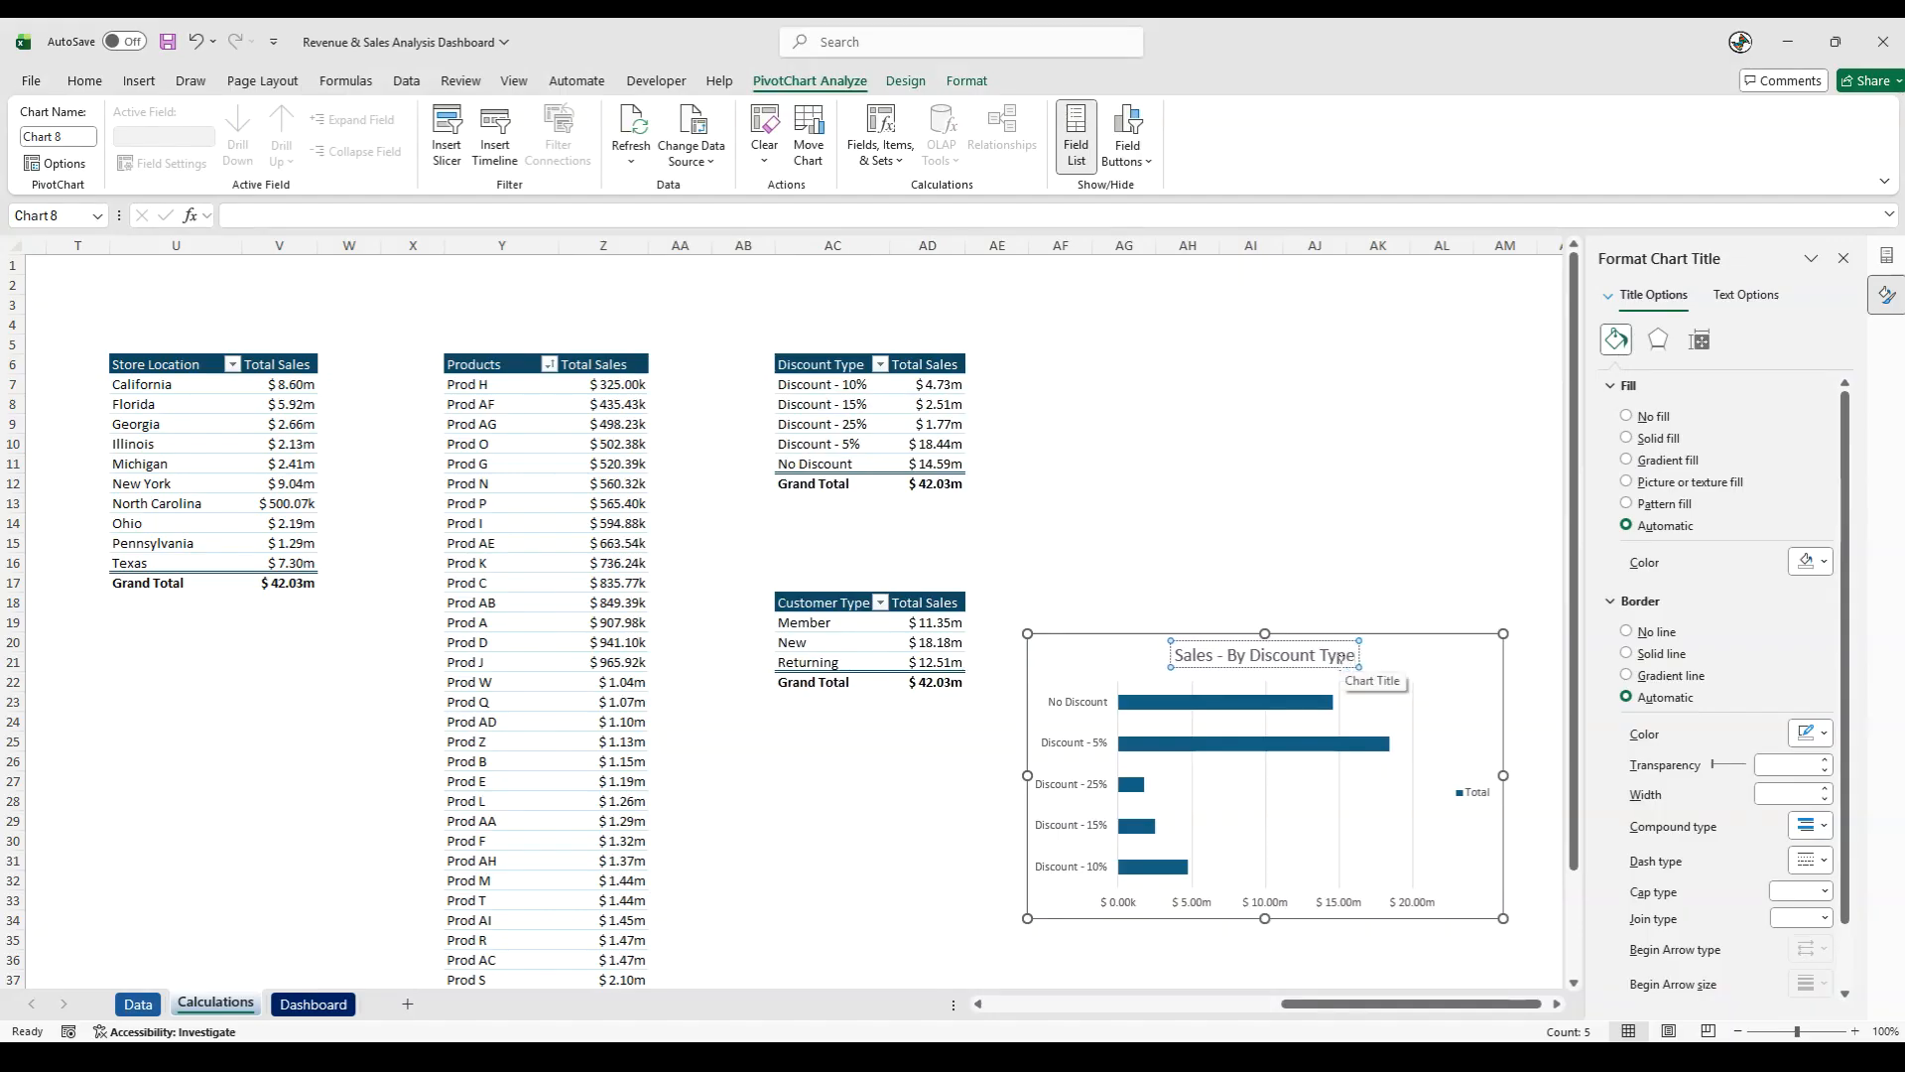
- Delete the legend from the Sales - By Discount Type chart
left_click(1466, 792)
right_click(1464, 787)
left_click(1365, 812)
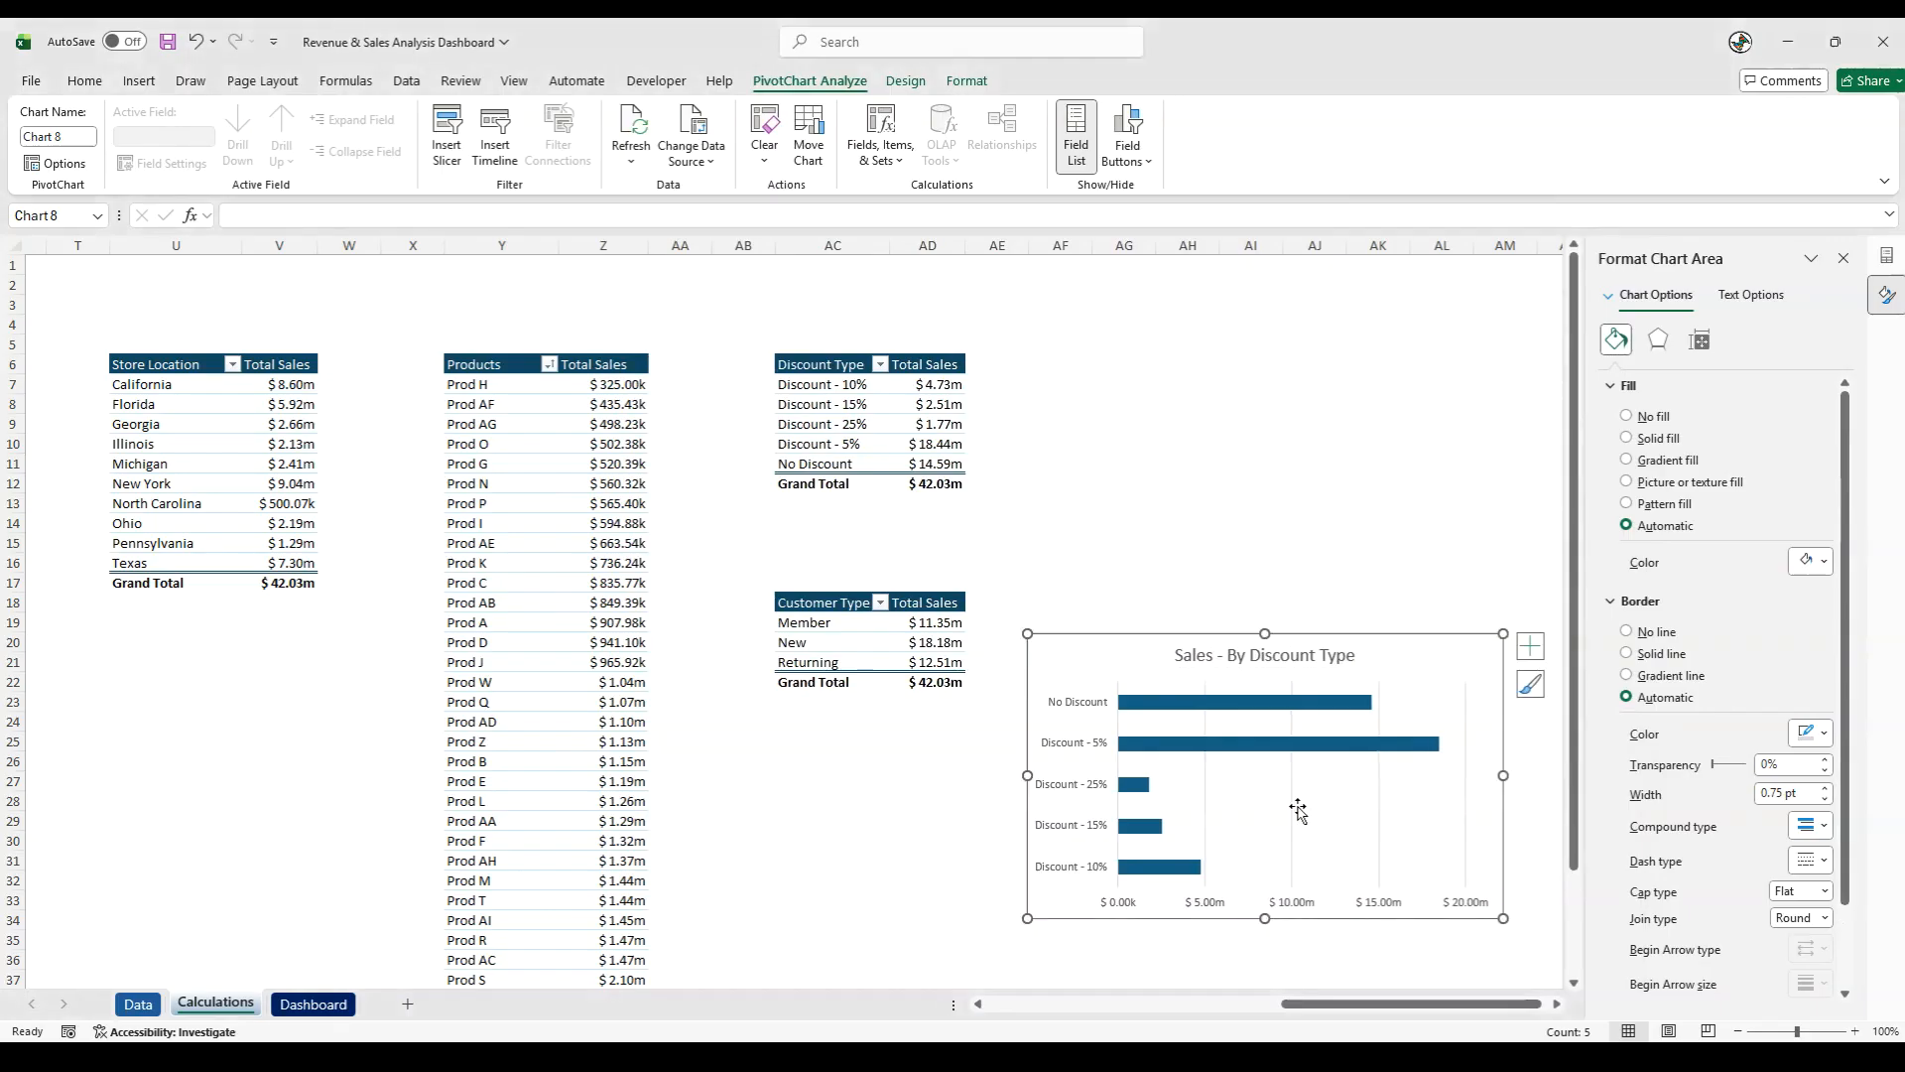
left_click(1292, 806)
key("Escape")
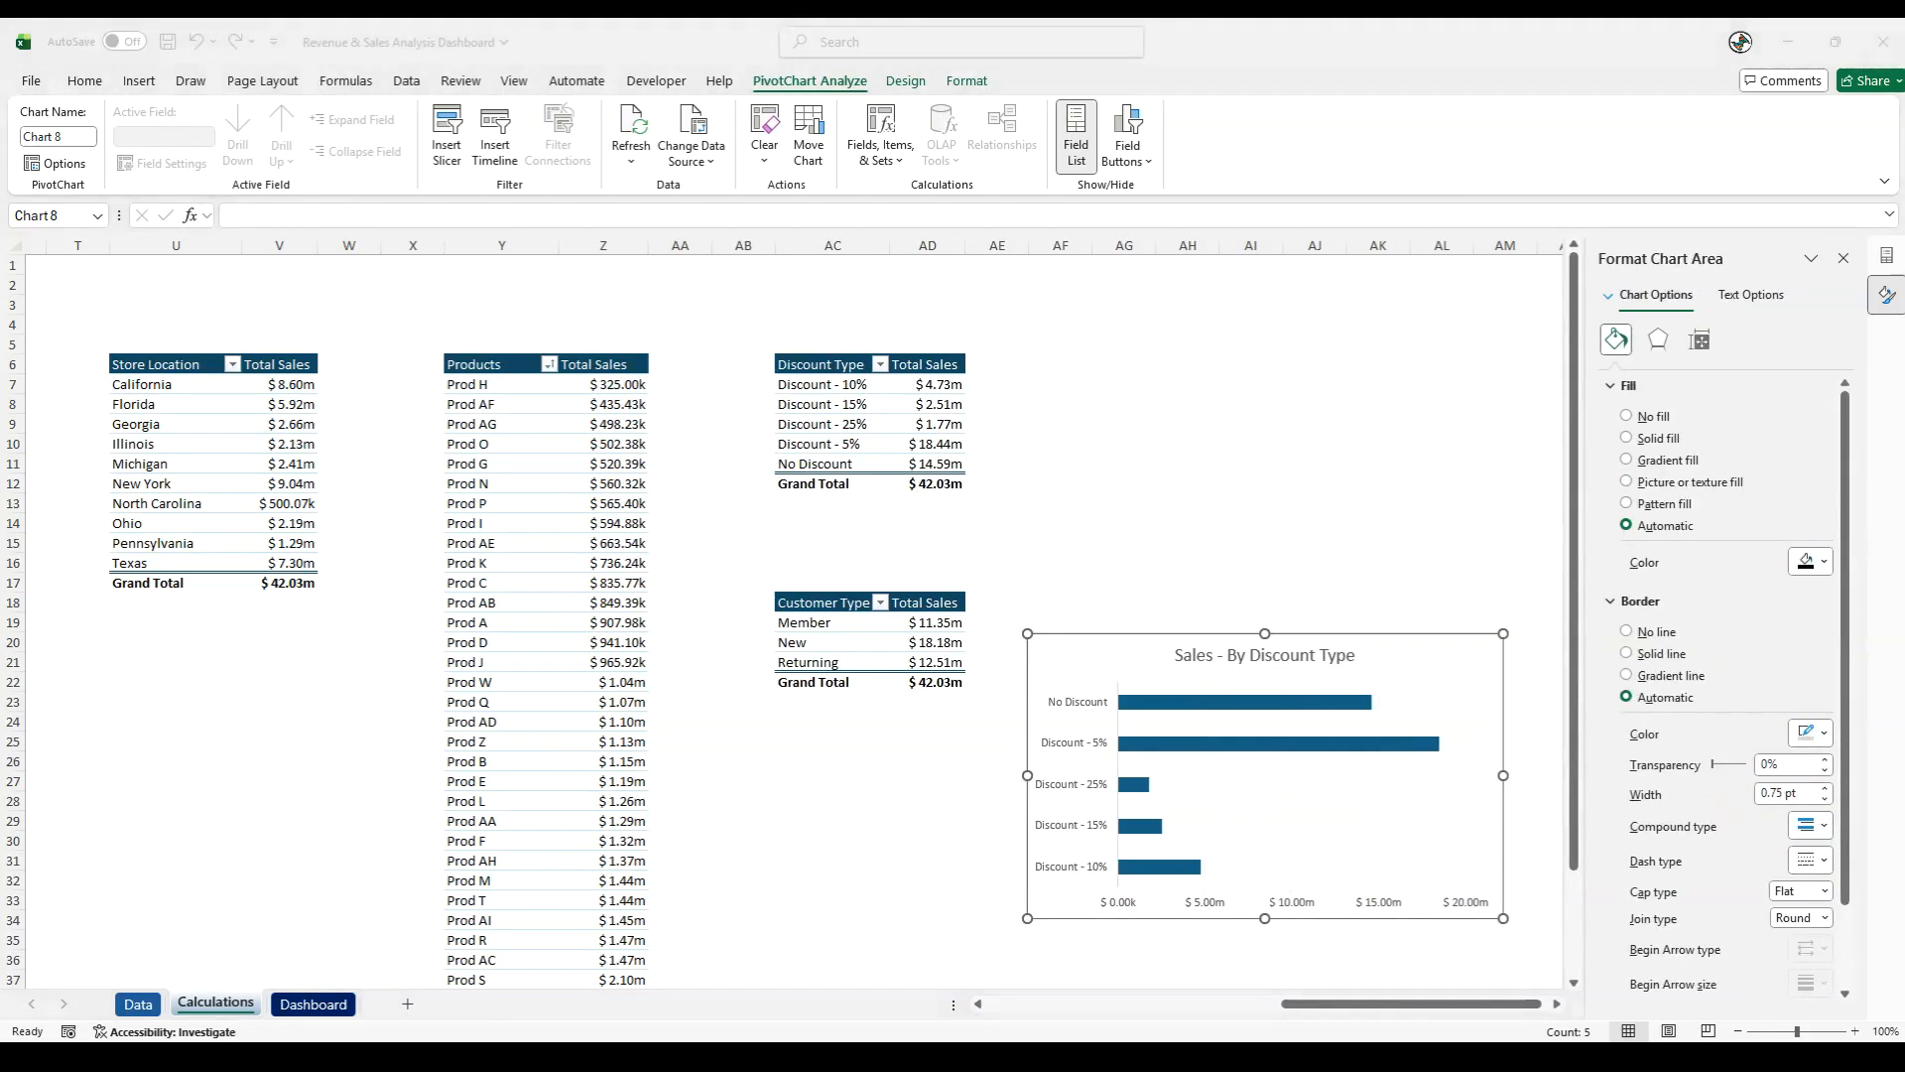
- Cut the Sales - By Discount Type chart and paste it onto the Dashboard sheet
left_click(1080, 921)
key("ctrl+x")
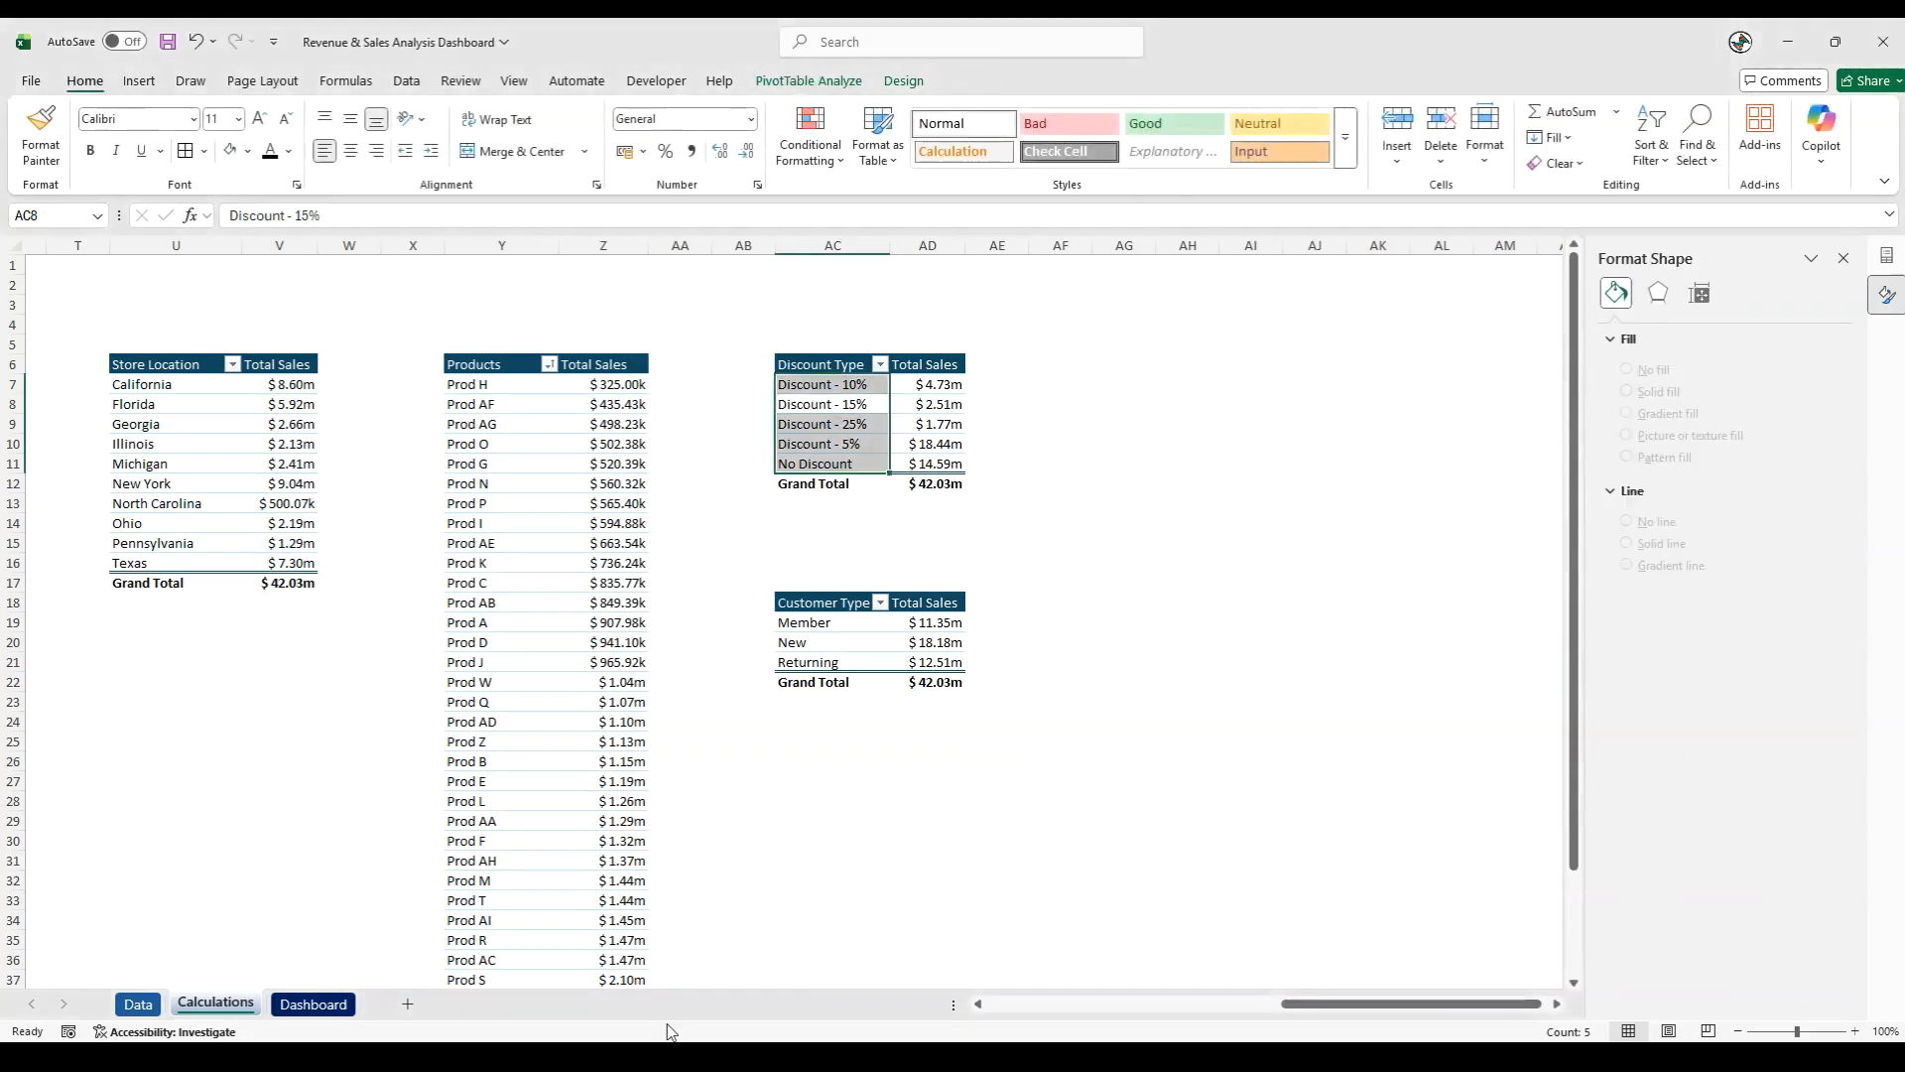
left_click(314, 1003)
key("ctrl+v")
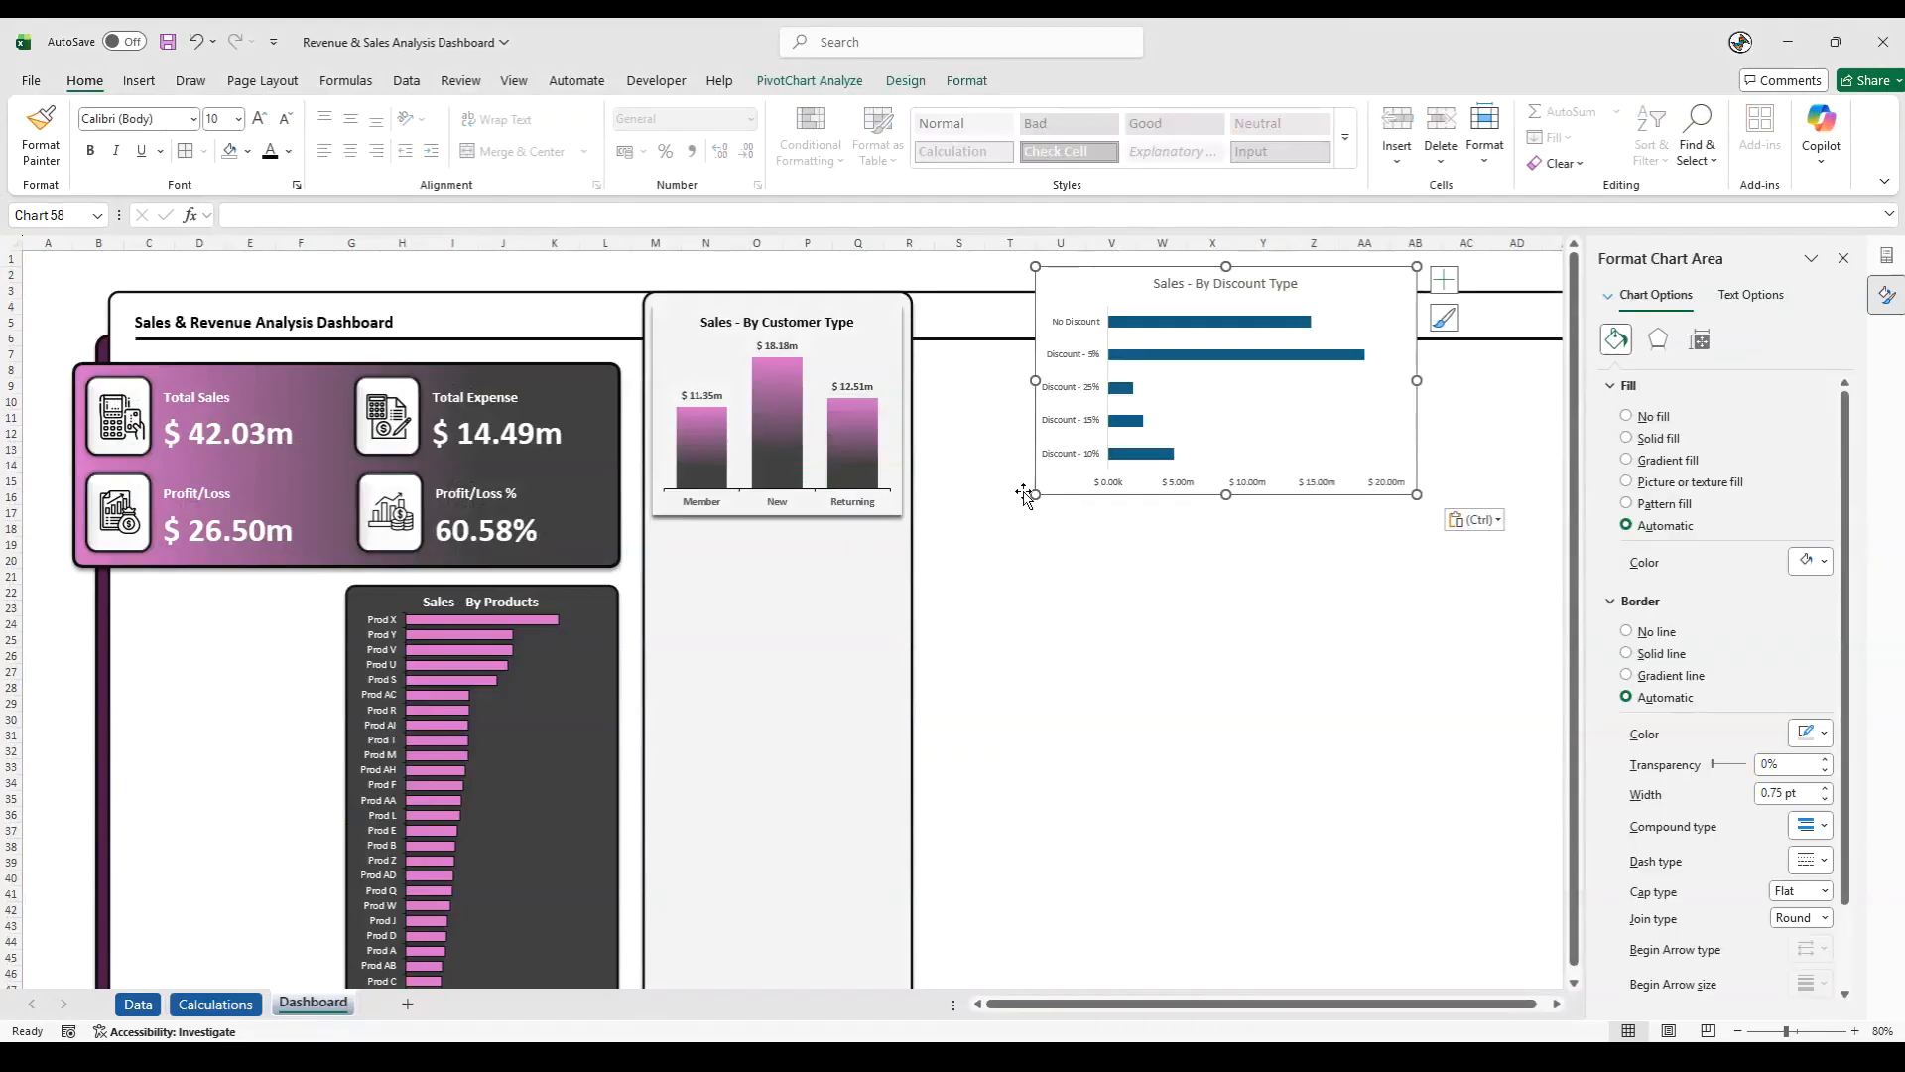
- Place the Sales - By Discount Type chart below the customer type chart, narrow it to match, and delete its horizontal value axis
left_click_drag(1077, 270, 698, 530)
left_click_drag(1034, 642, 902, 649)
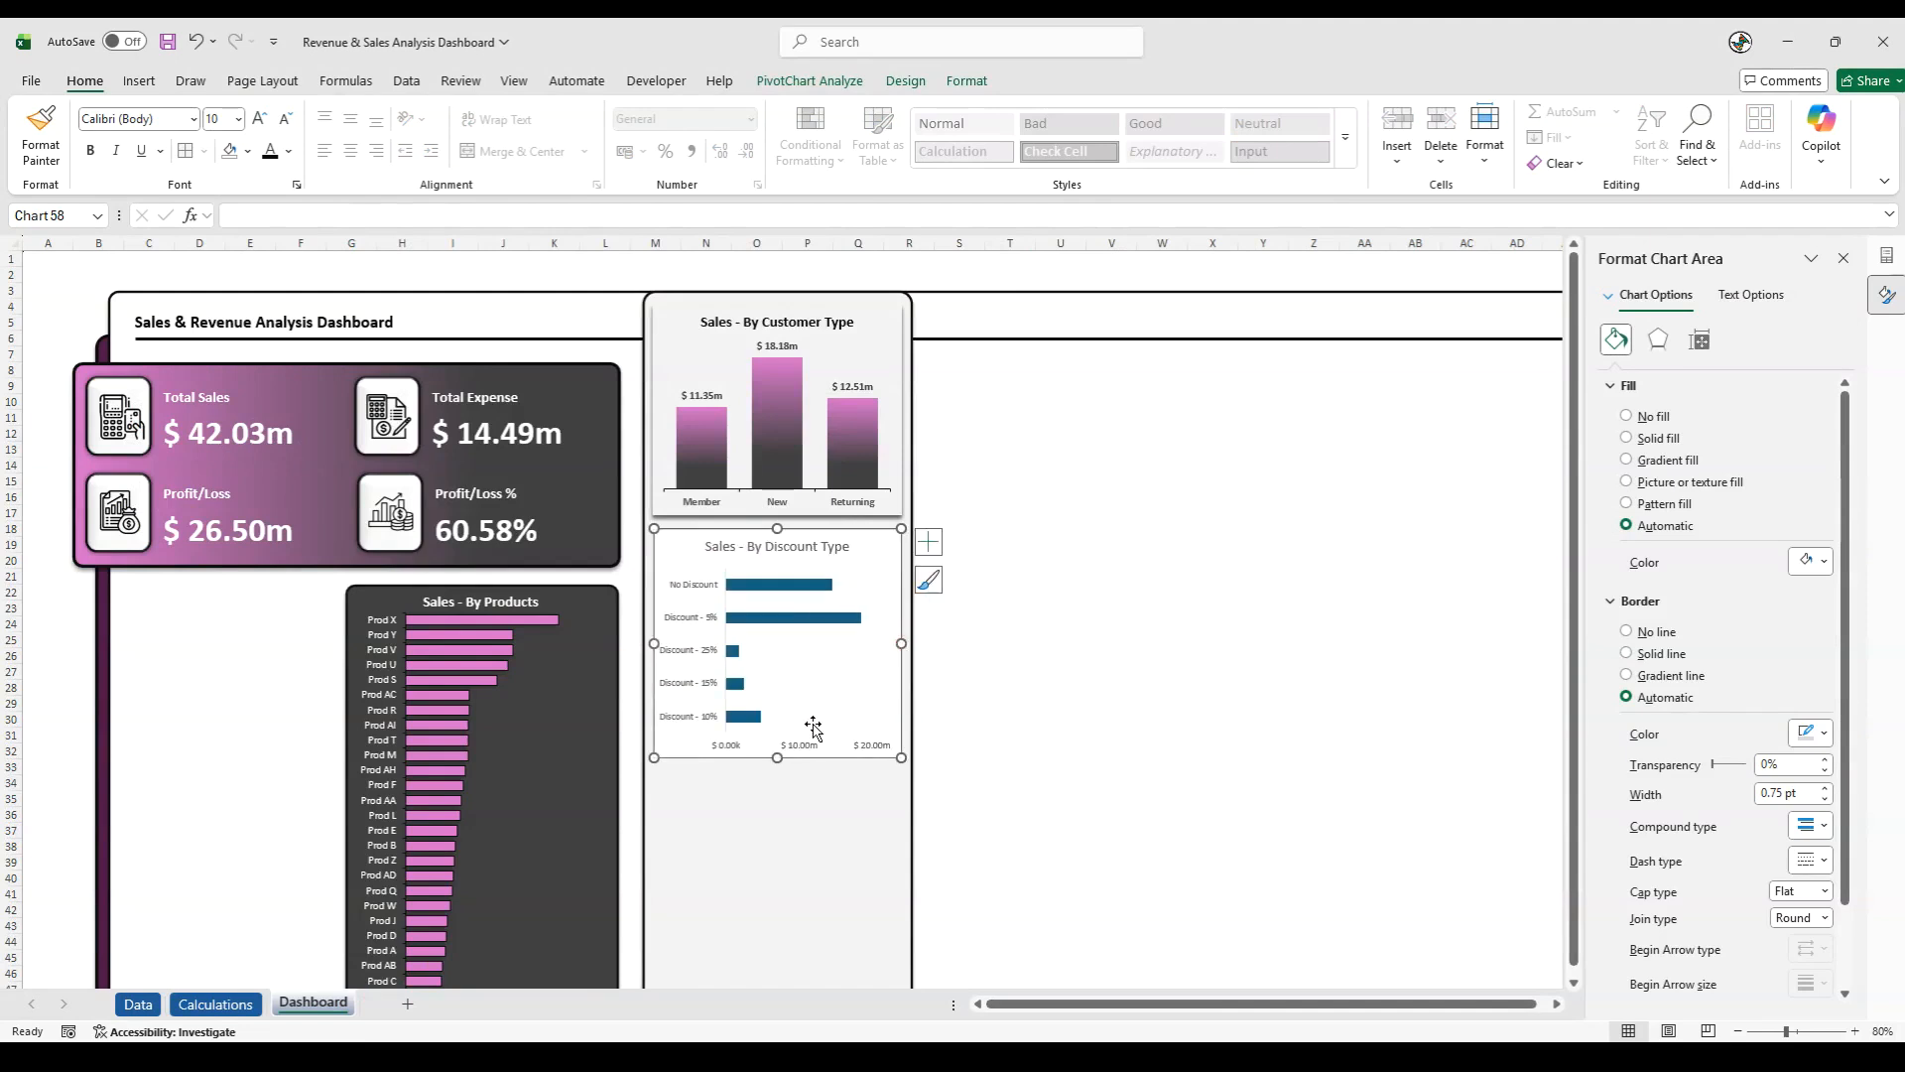
right_click(732, 751)
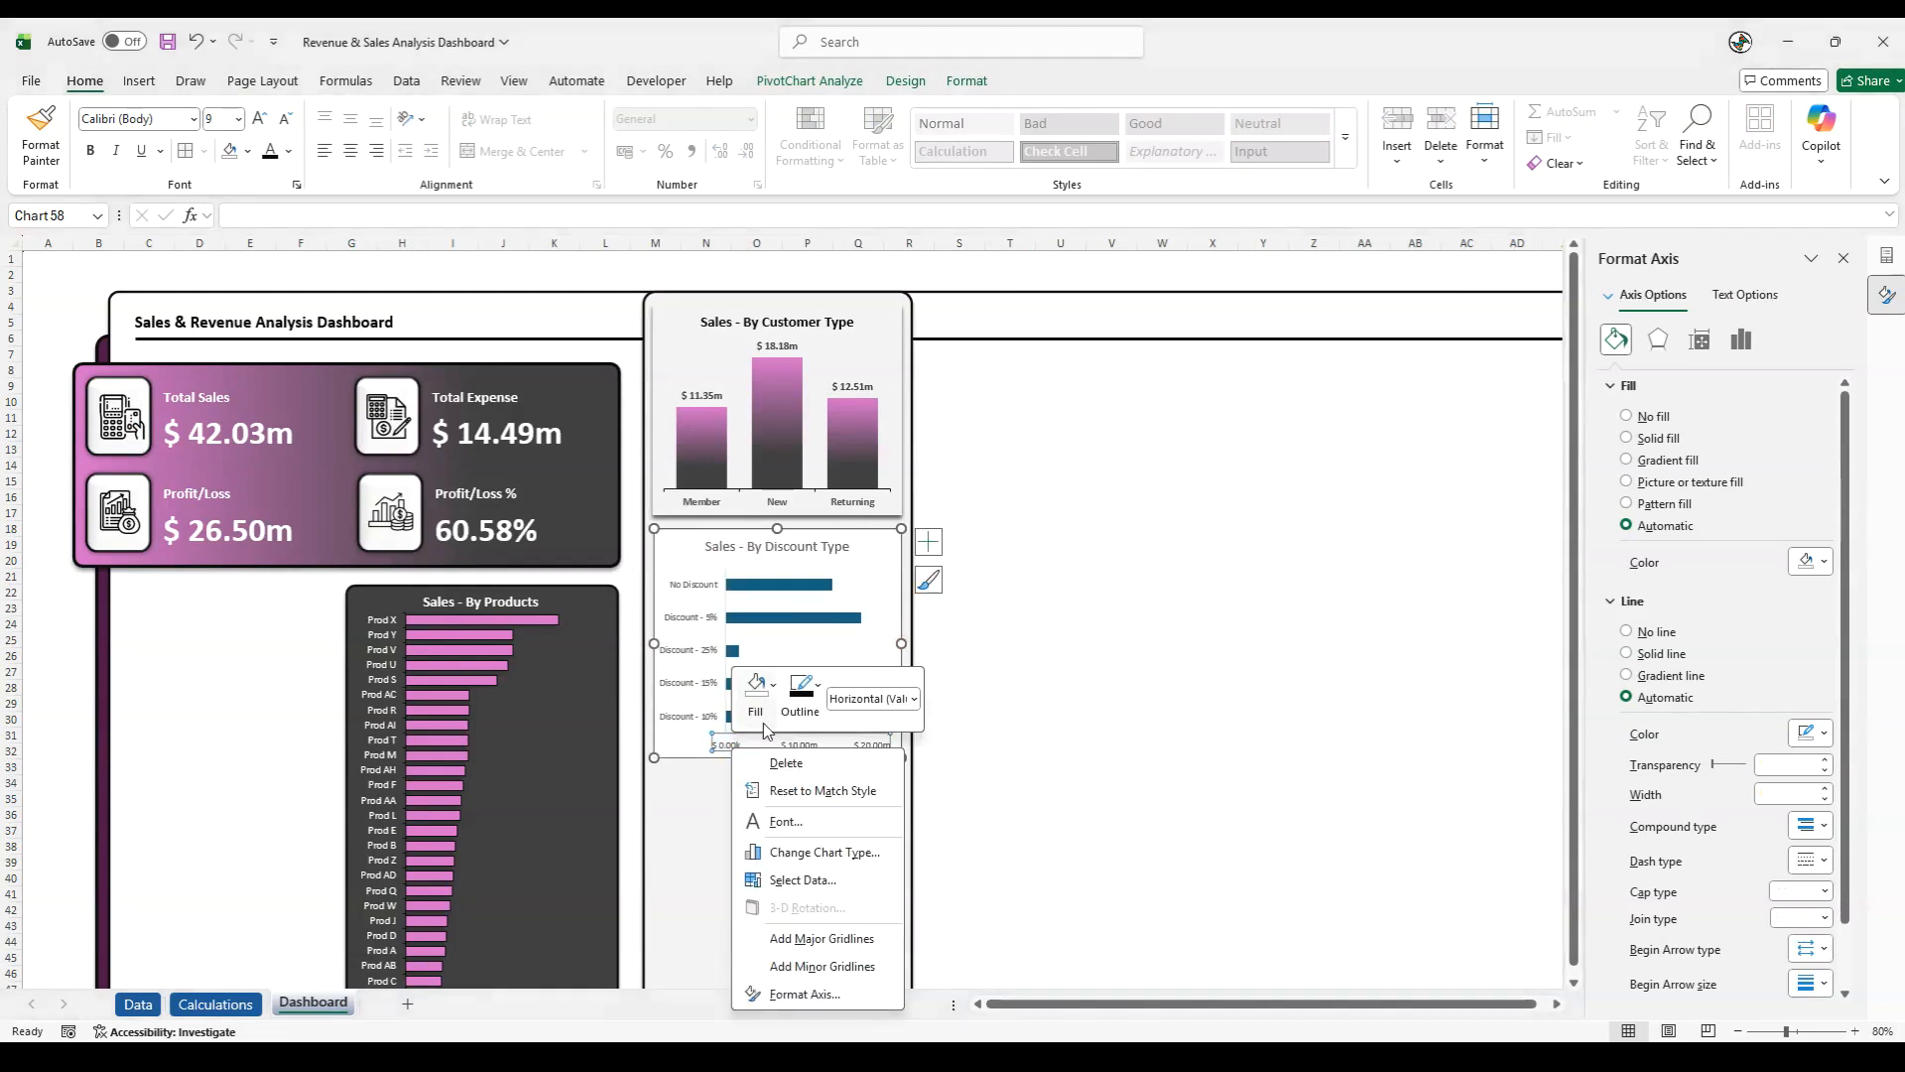
left_click(764, 722)
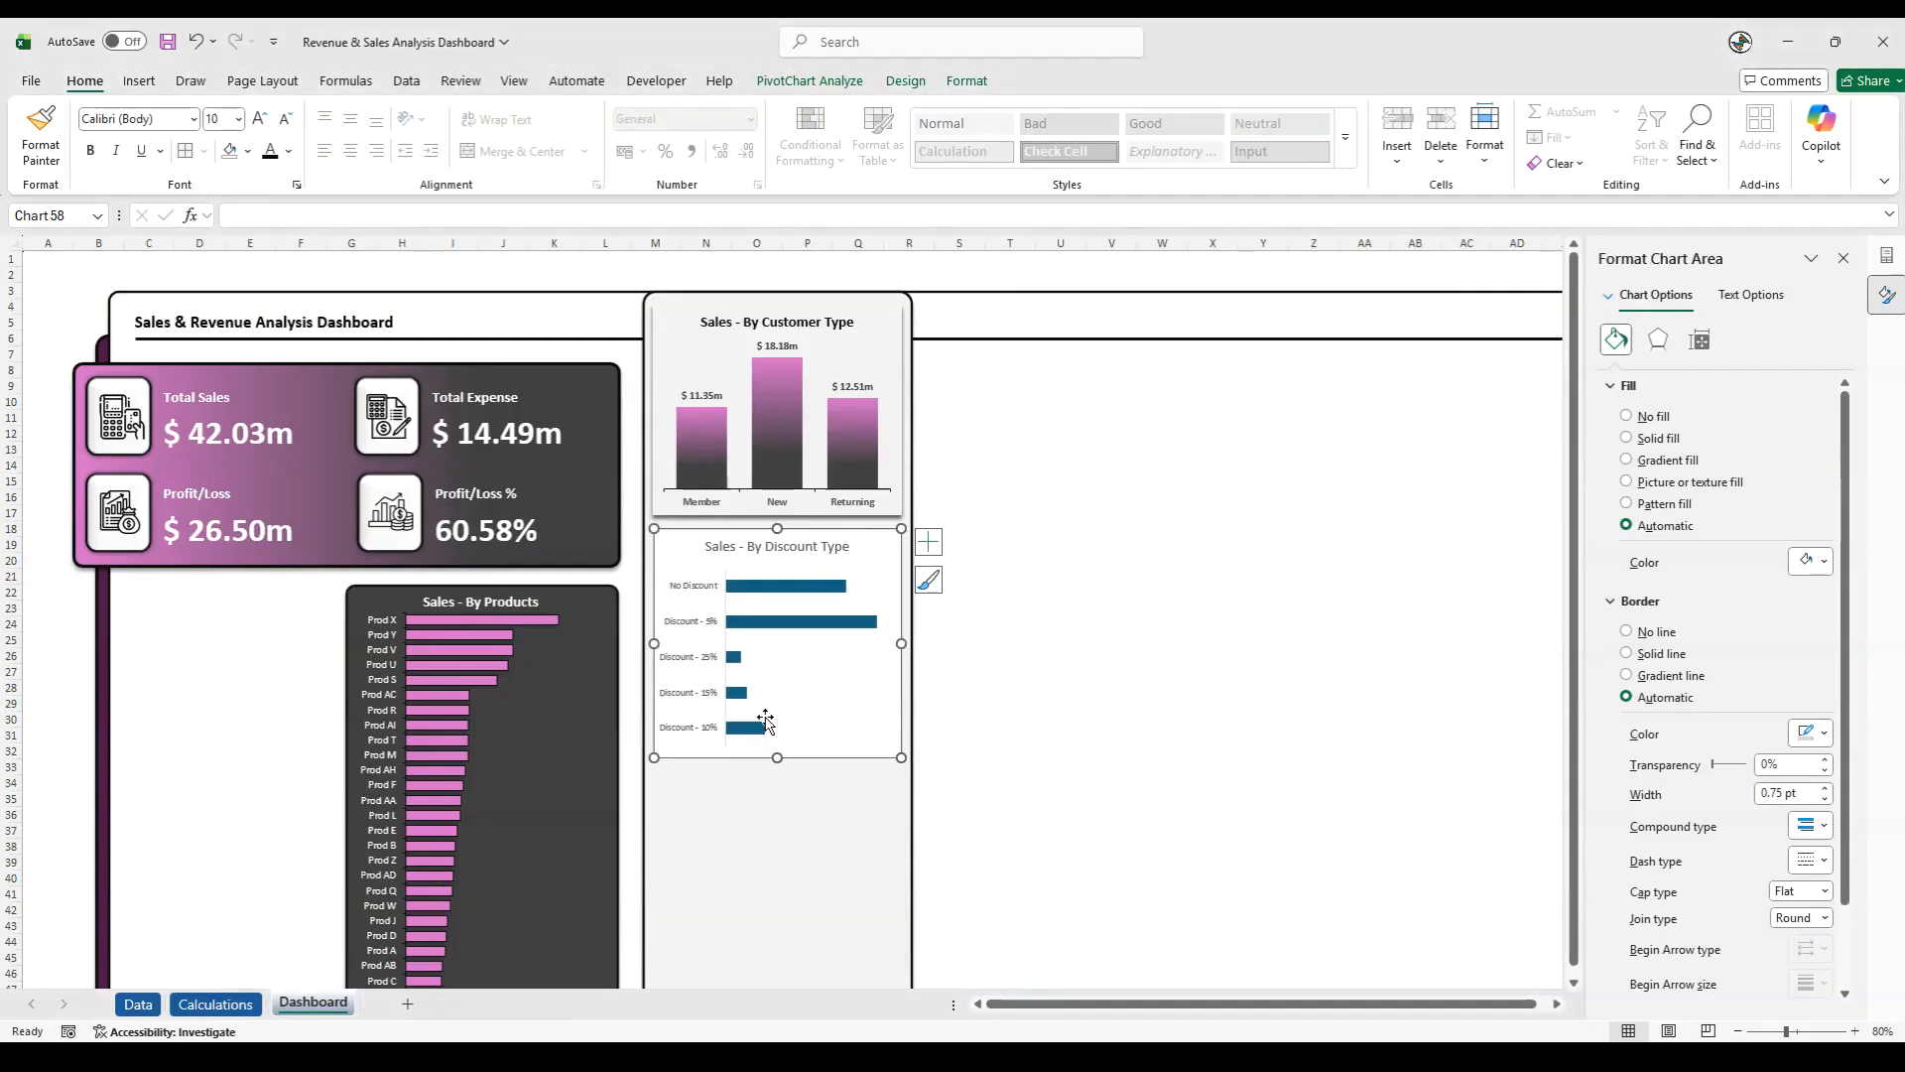
- Add data labels to the discount bars and narrow the plot area so the labels fit
left_click(800, 633)
right_click(800, 633)
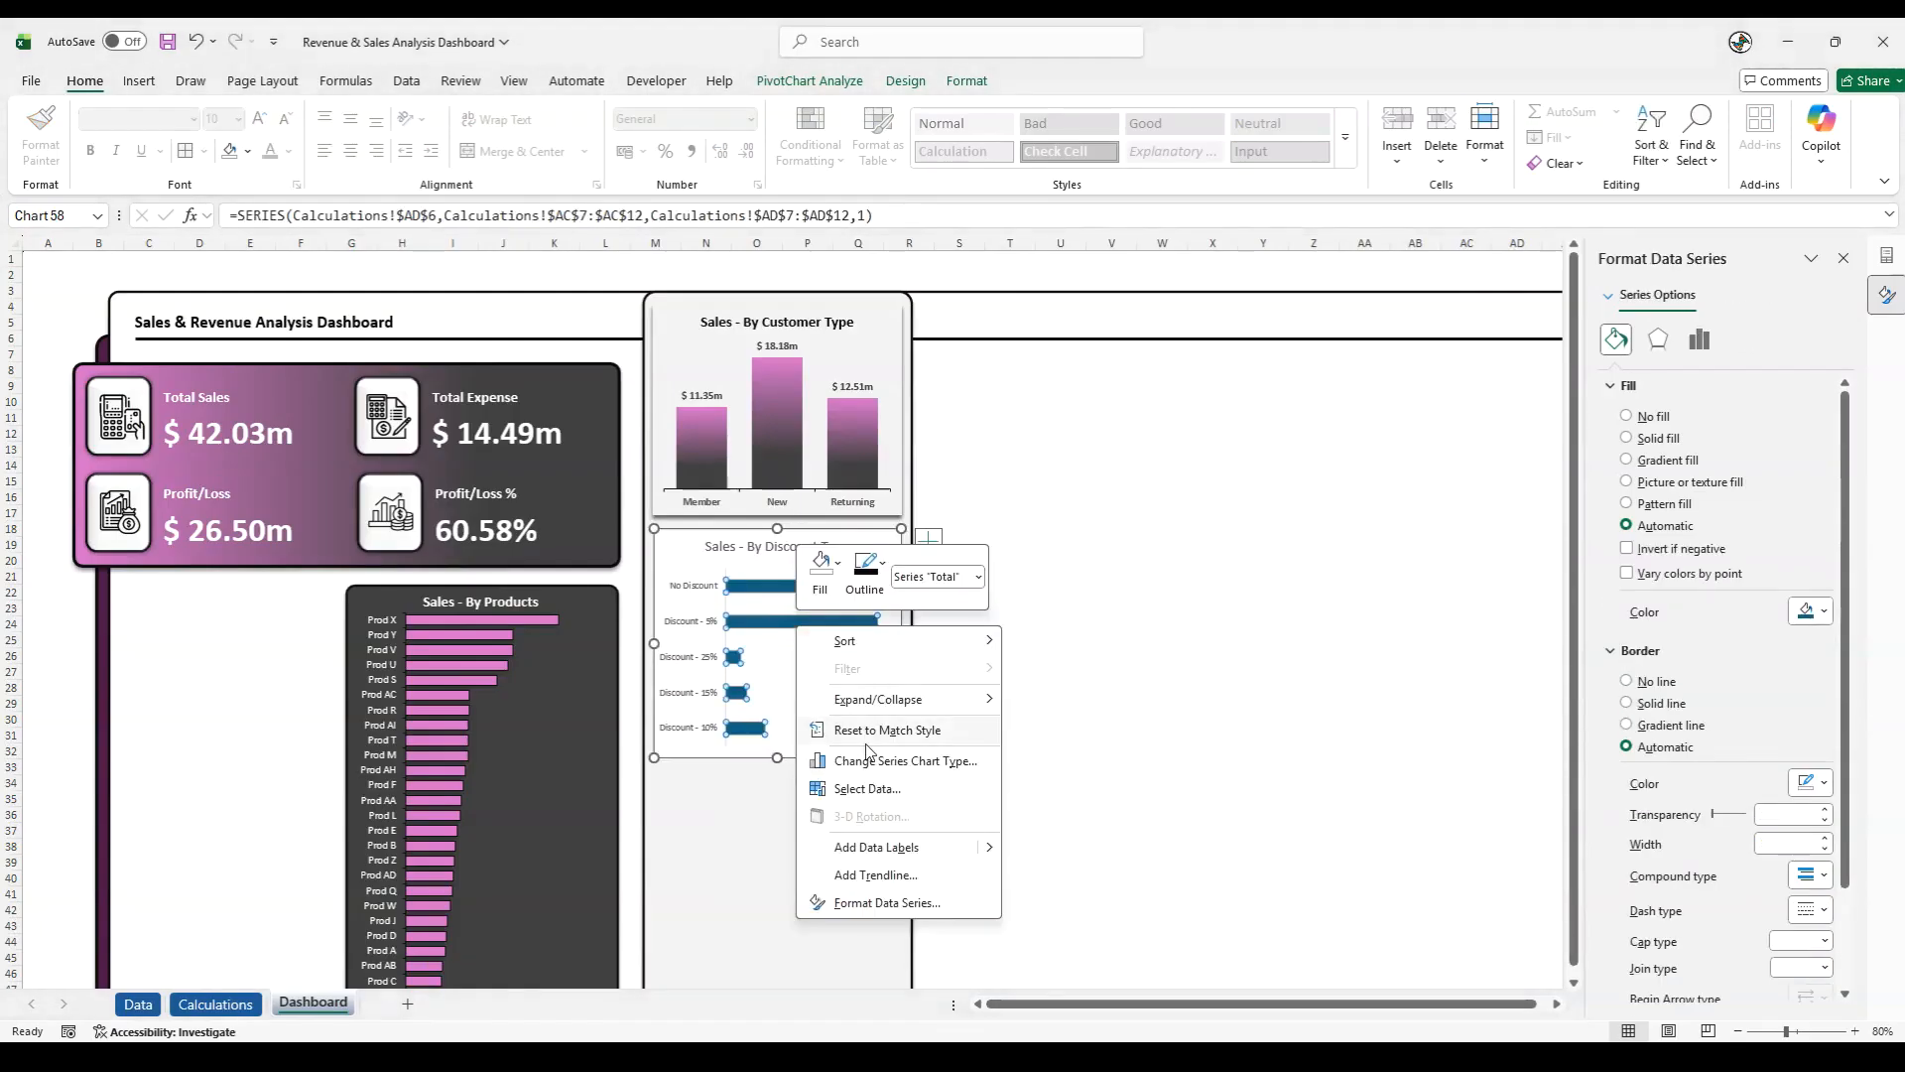
left_click(866, 845)
left_click(849, 710)
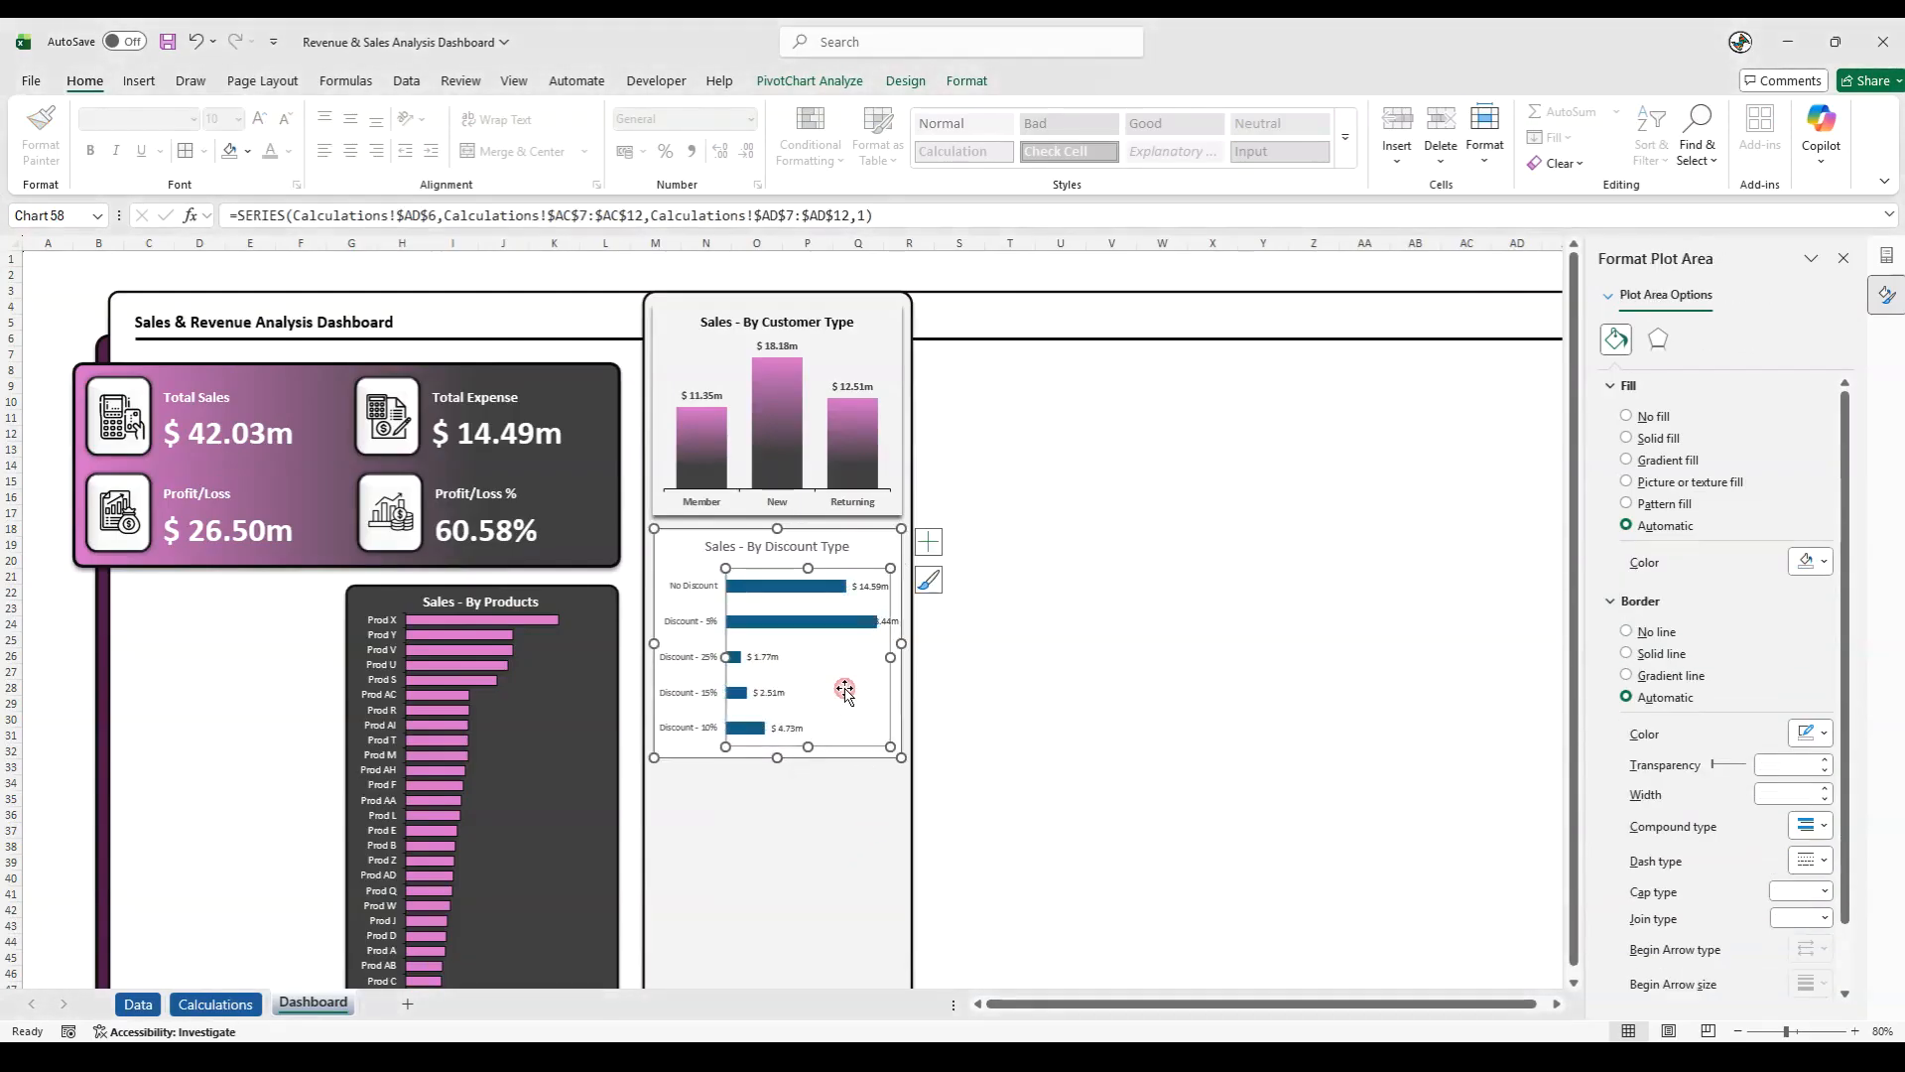
left_click_drag(873, 663, 863, 659)
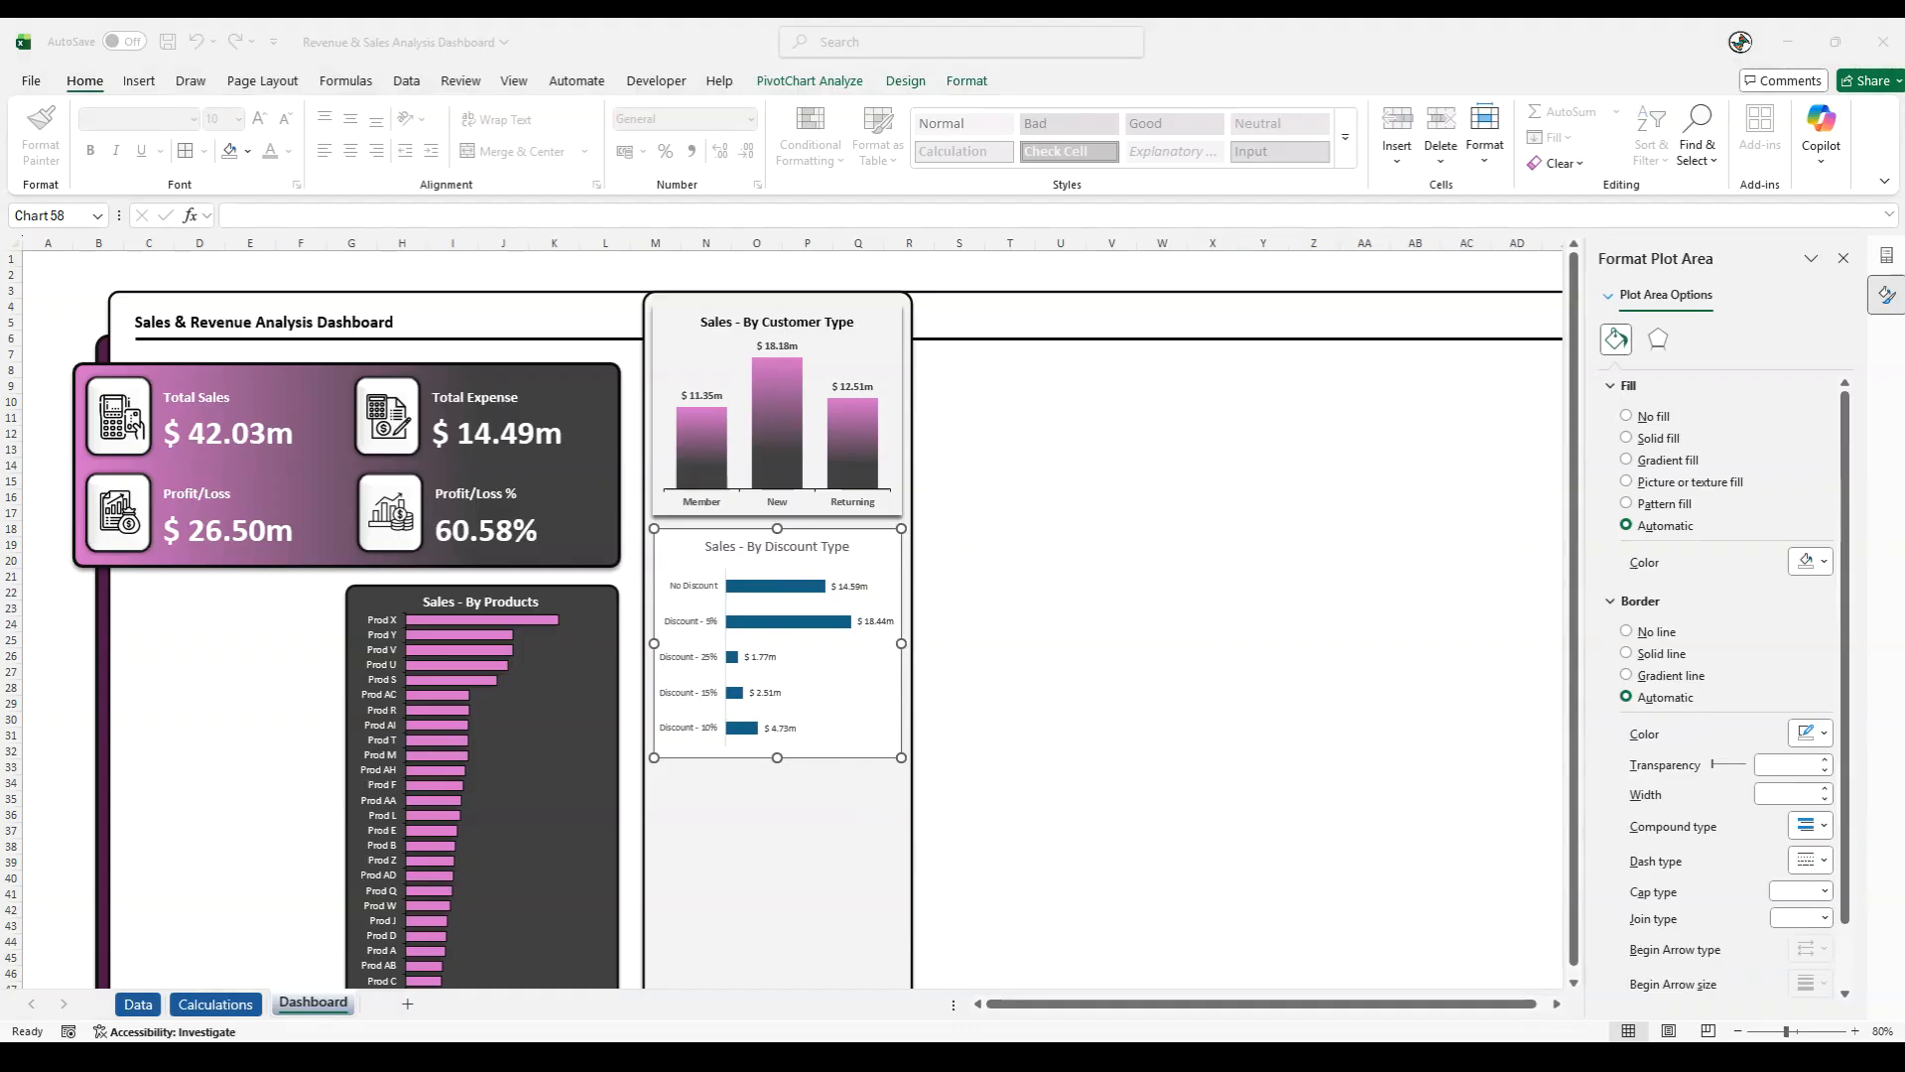
- Give the bars of the Sales - By Discount Type chart a dark outline and an outer shadow
right_click(796, 625)
left_click(891, 895)
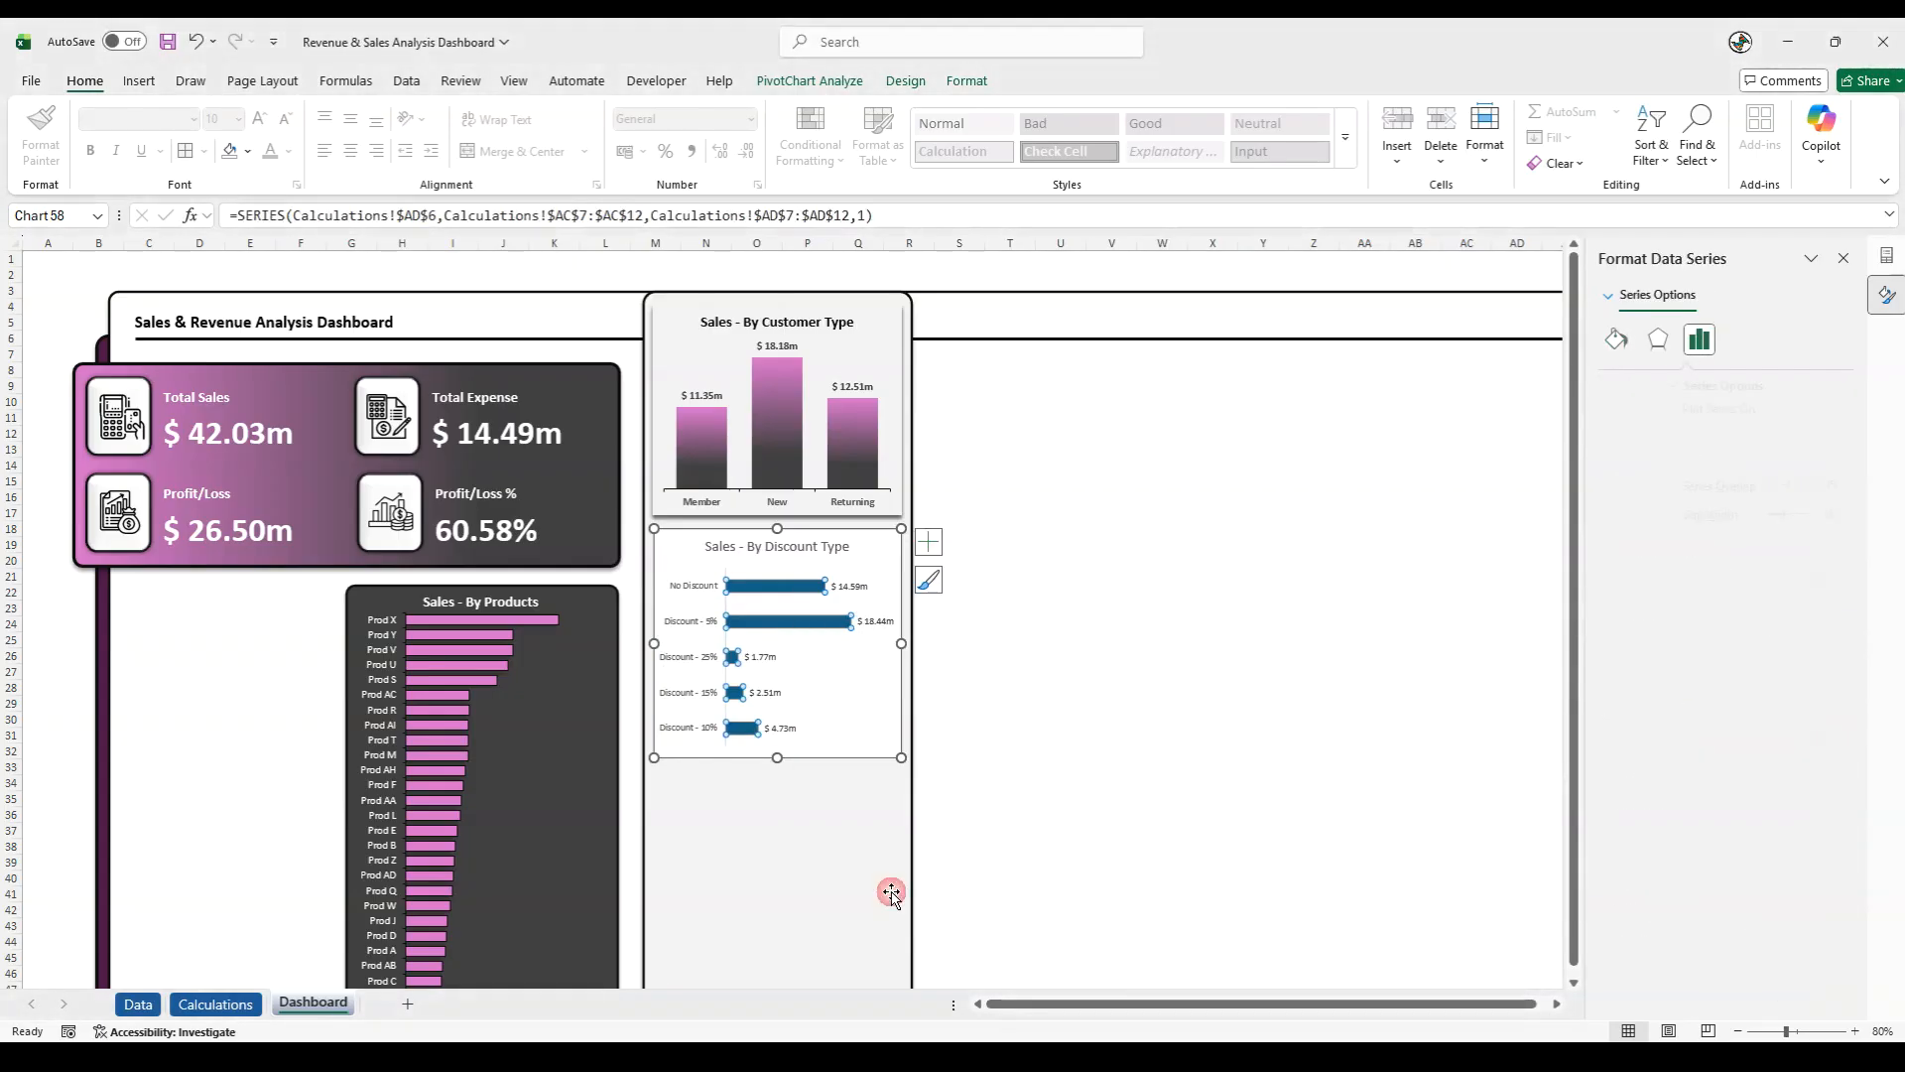
left_click(964, 83)
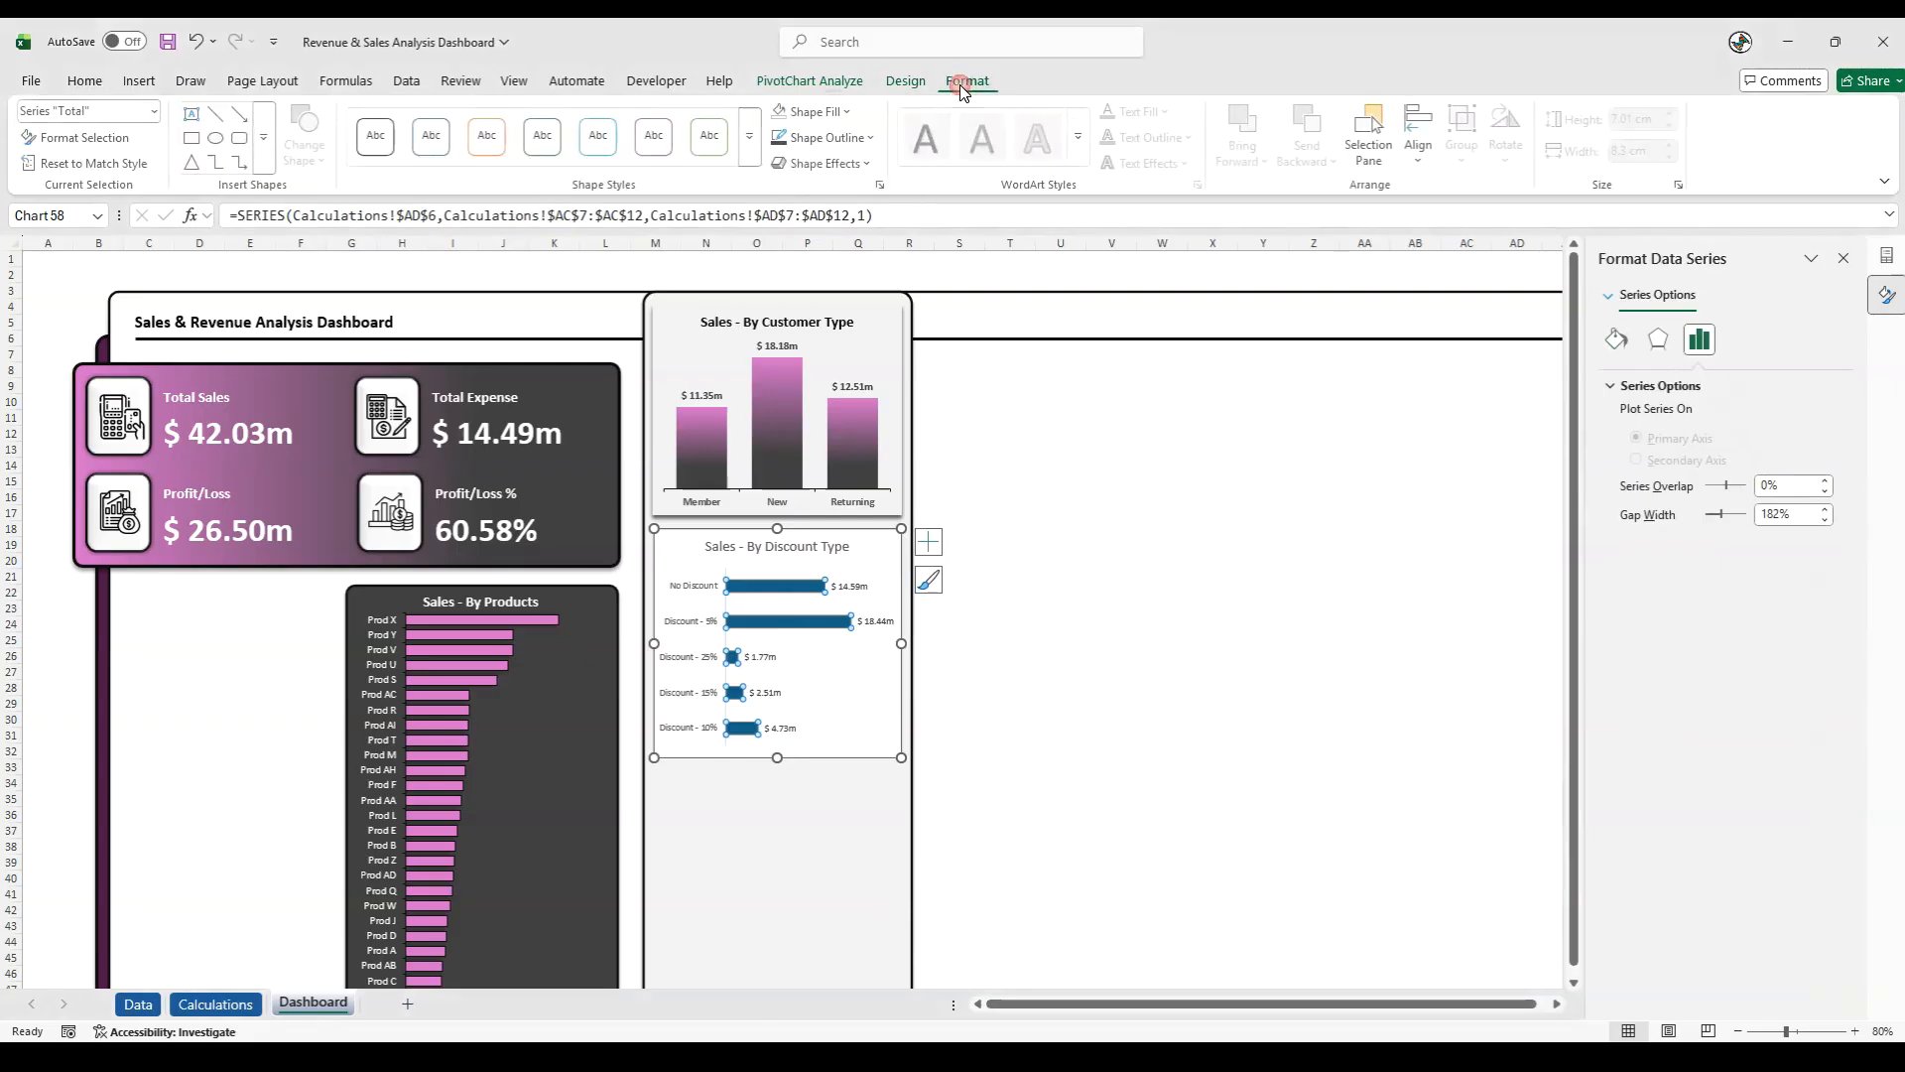
left_click(881, 136)
left_click(814, 387)
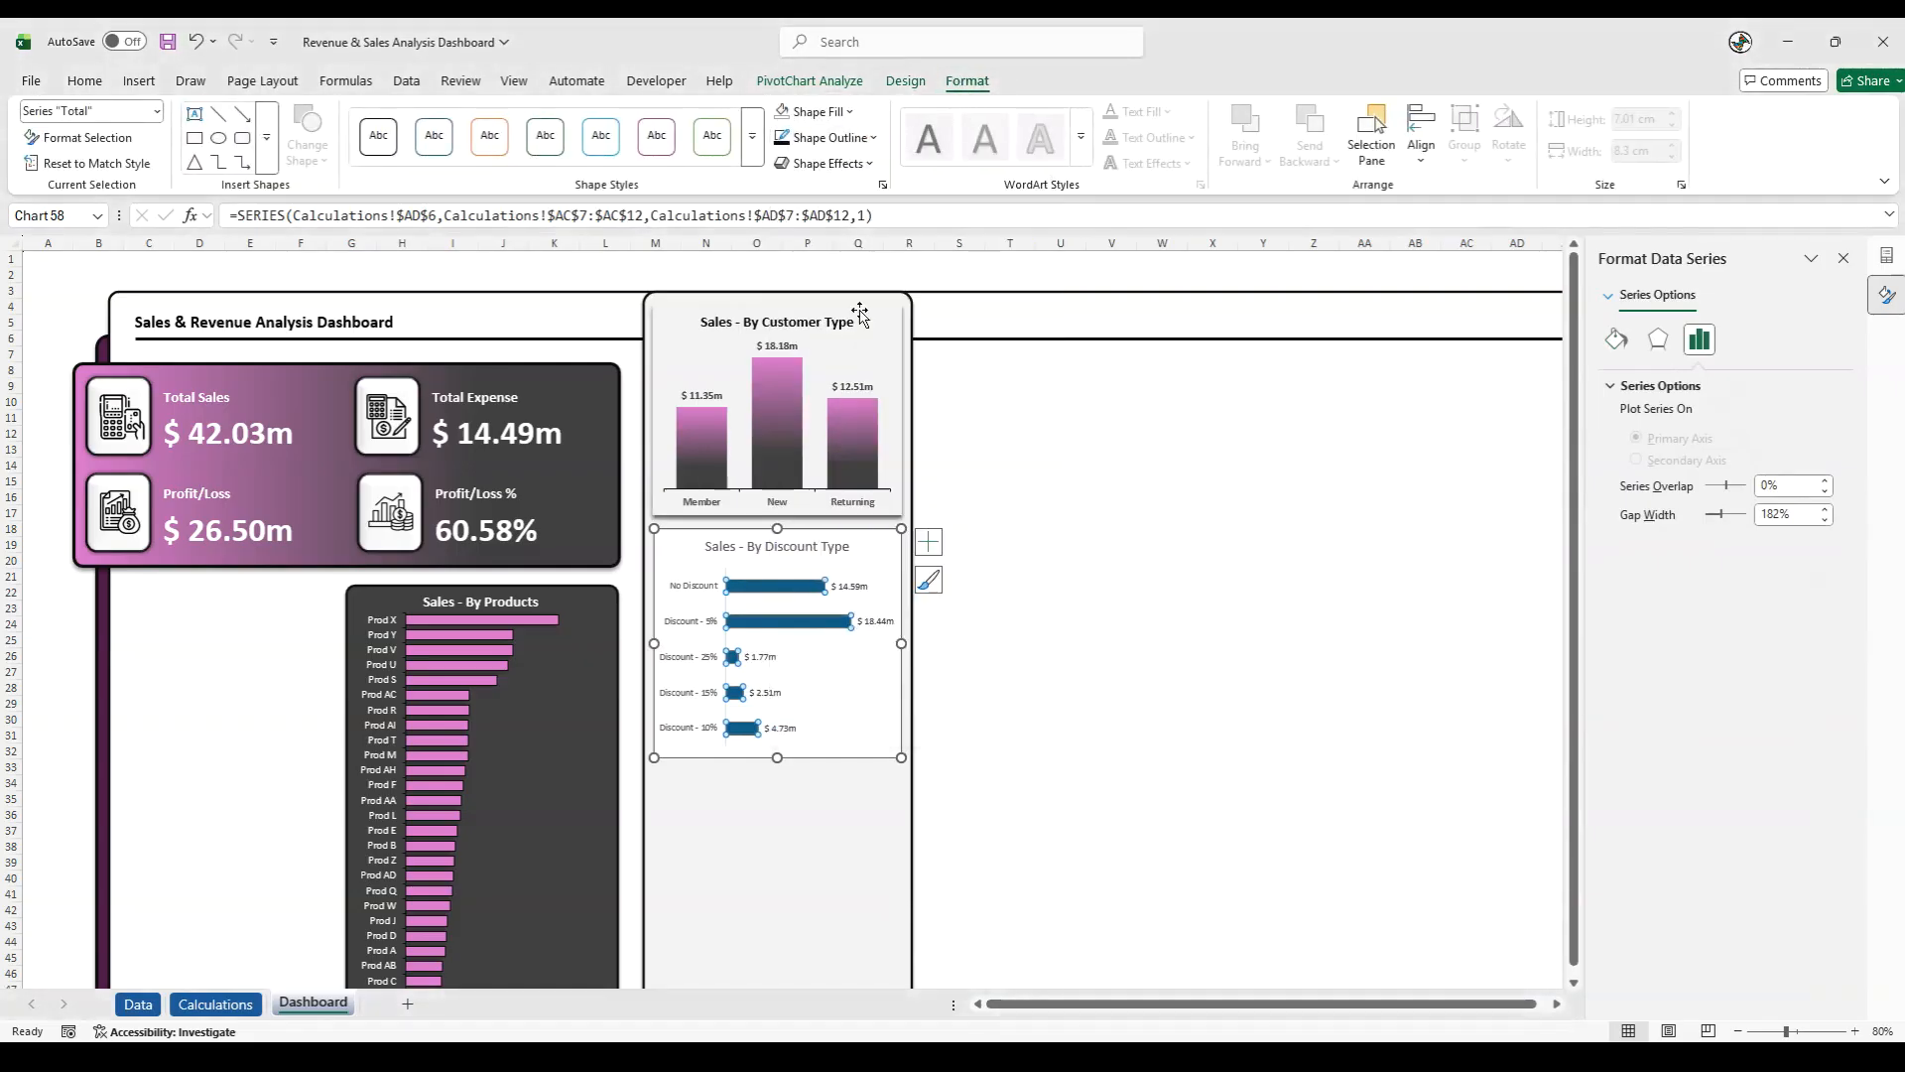
left_click(871, 165)
mouse_move(823, 298)
left_click(1060, 428)
- Give the columns of the Sales - By Customer Type chart a dark outline and an outer shadow
left_click(789, 389)
left_click(873, 137)
left_click(835, 277)
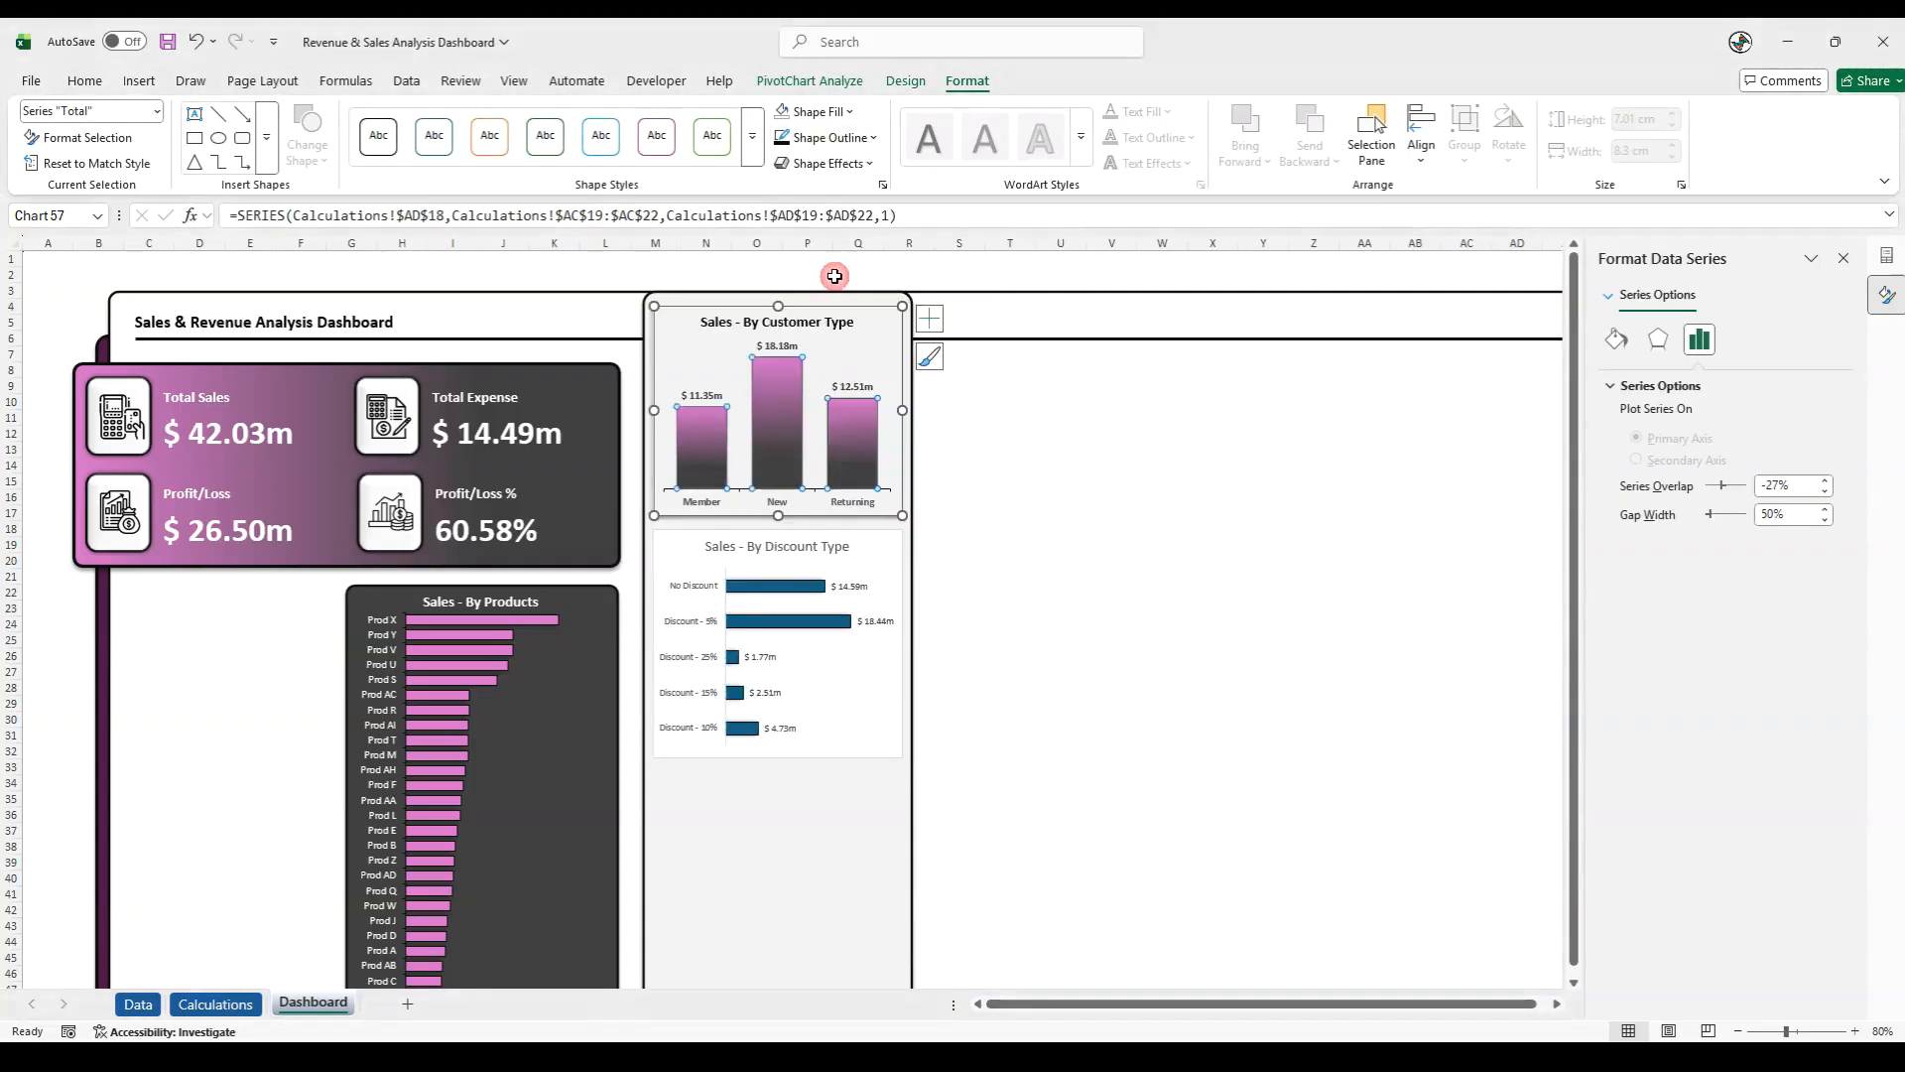
left_click(824, 162)
mouse_move(849, 246)
left_click(998, 369)
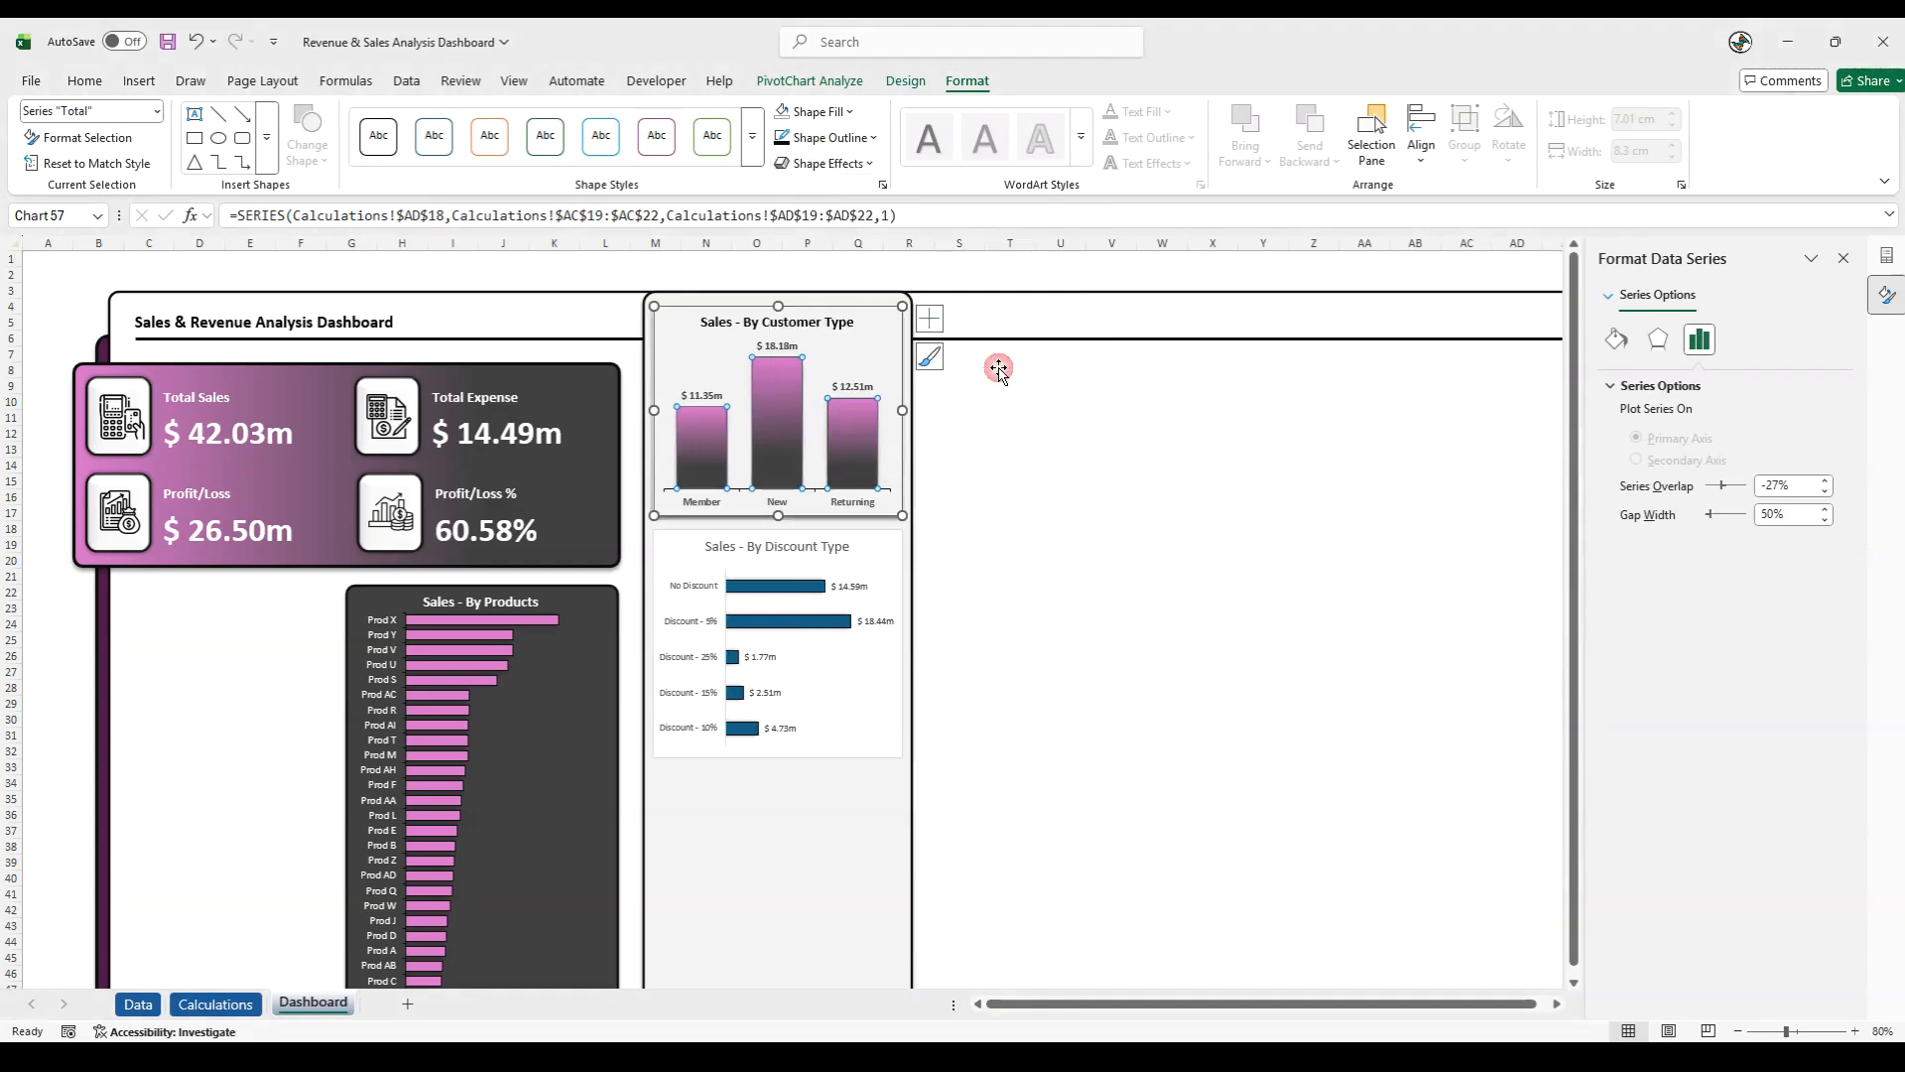
- Set the major tick marks of the discount chart's vertical category axis to Outside
right_click(705, 663)
left_click(767, 644)
left_click(1659, 716)
left_click(1786, 770)
left_click(1771, 826)
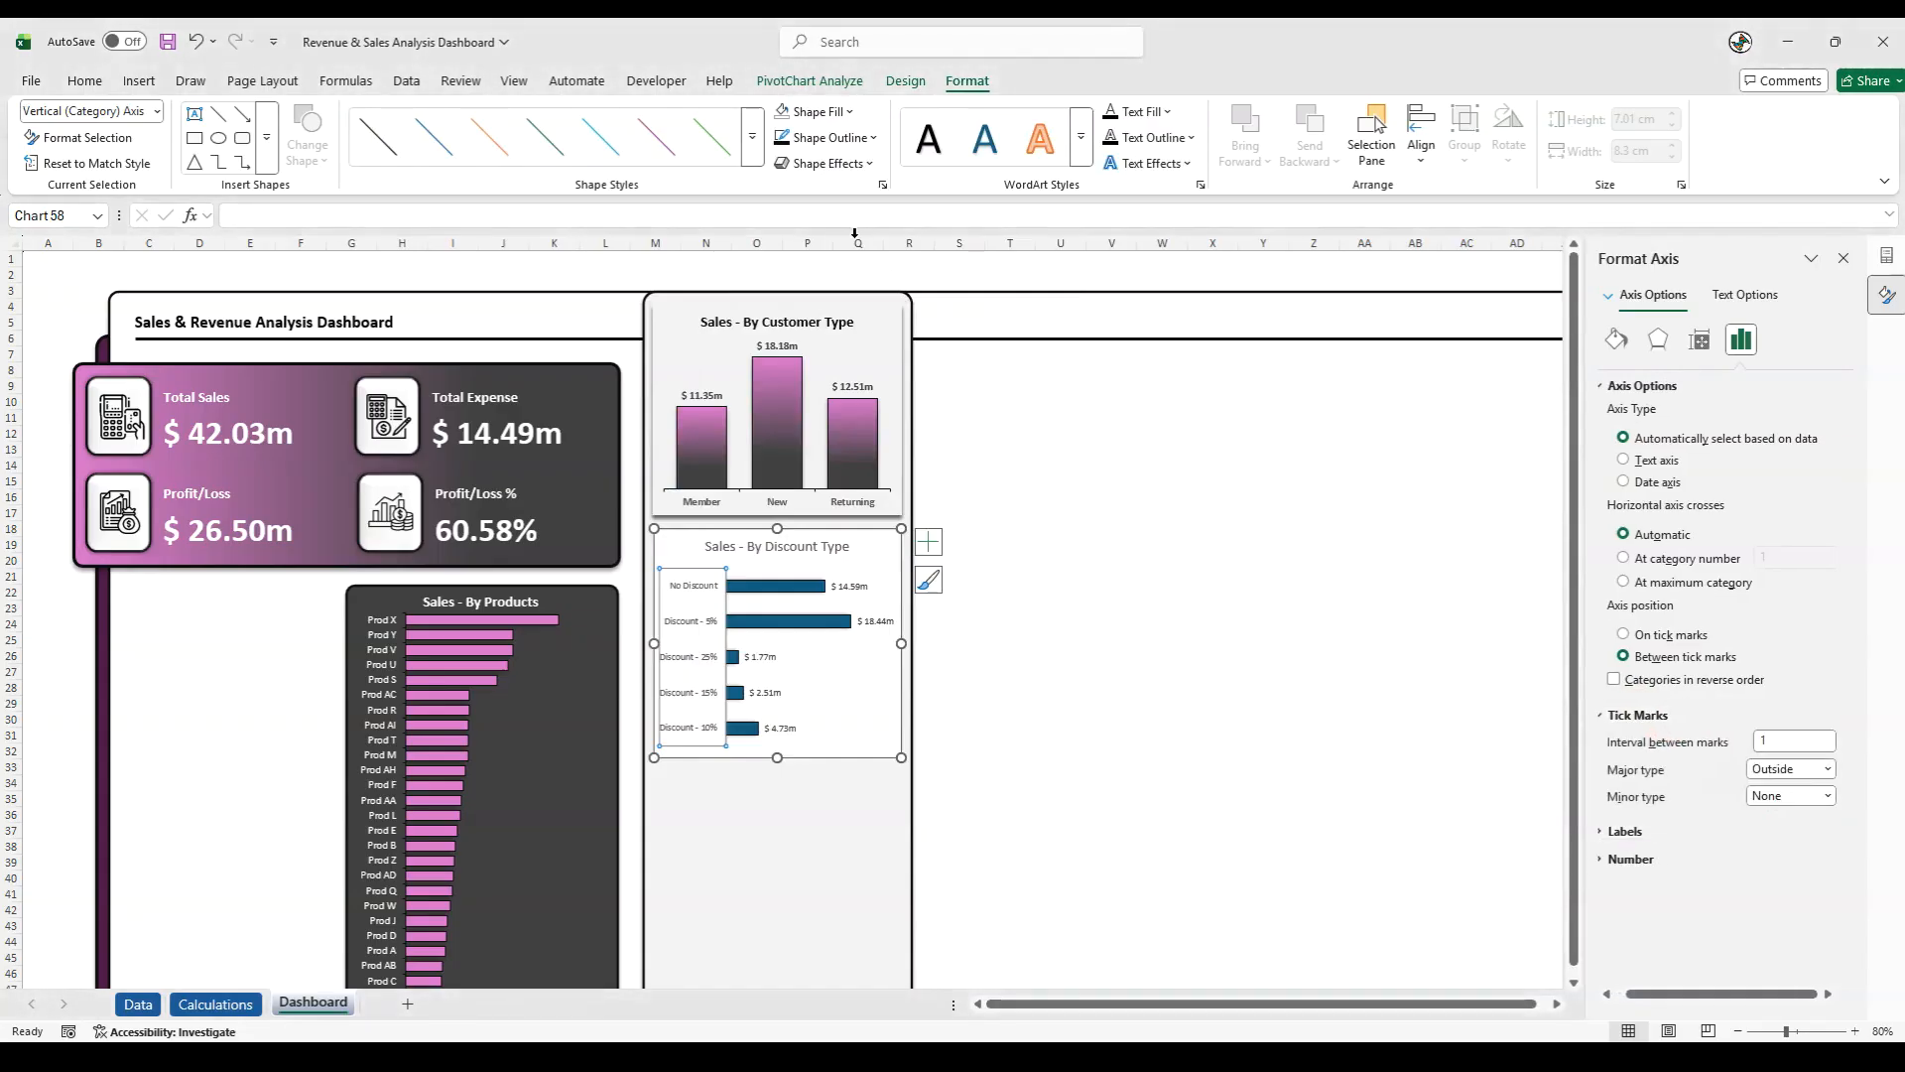
- Set the gap width of the discount chart's bar series to 50%
left_click(758, 593)
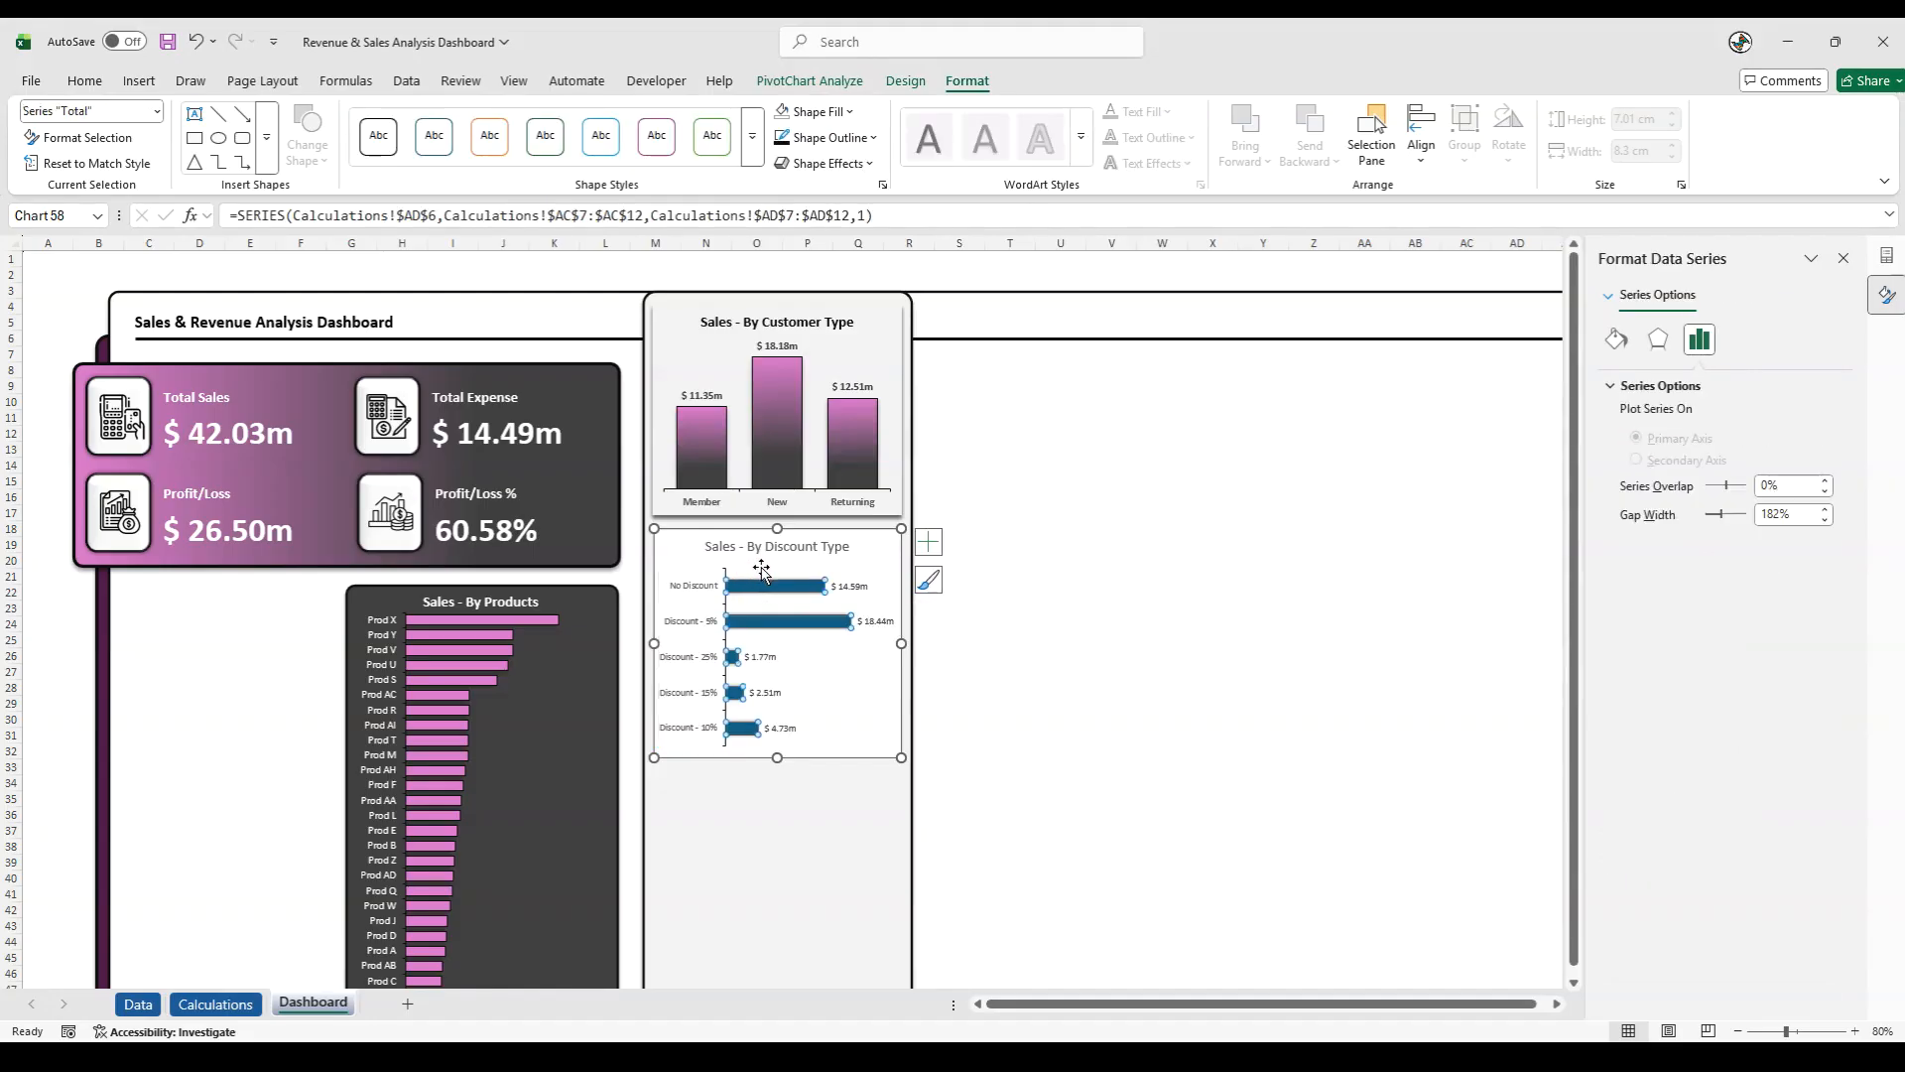
right_click(761, 569)
left_click(735, 693)
left_click(735, 692)
right_click(737, 693)
left_click(837, 968)
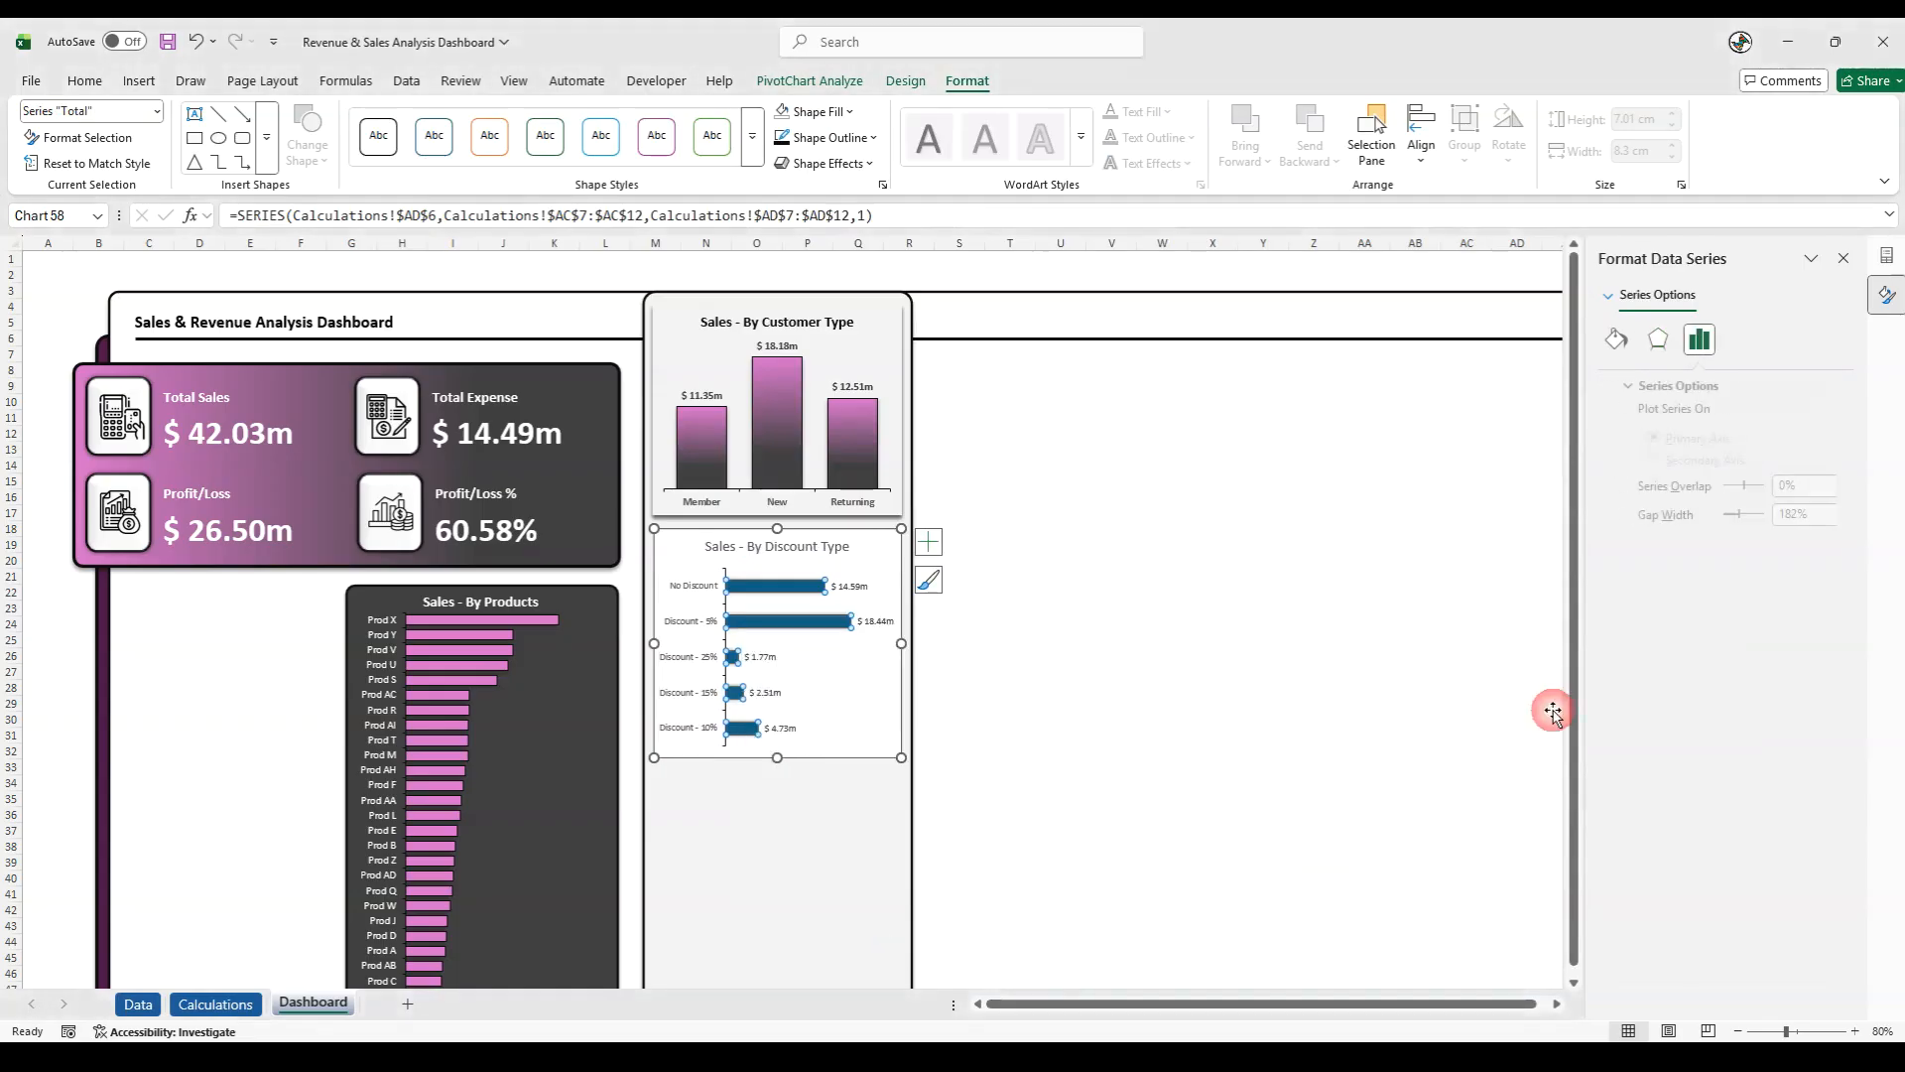
type("50")
key("Return")
left_click(1014, 589)
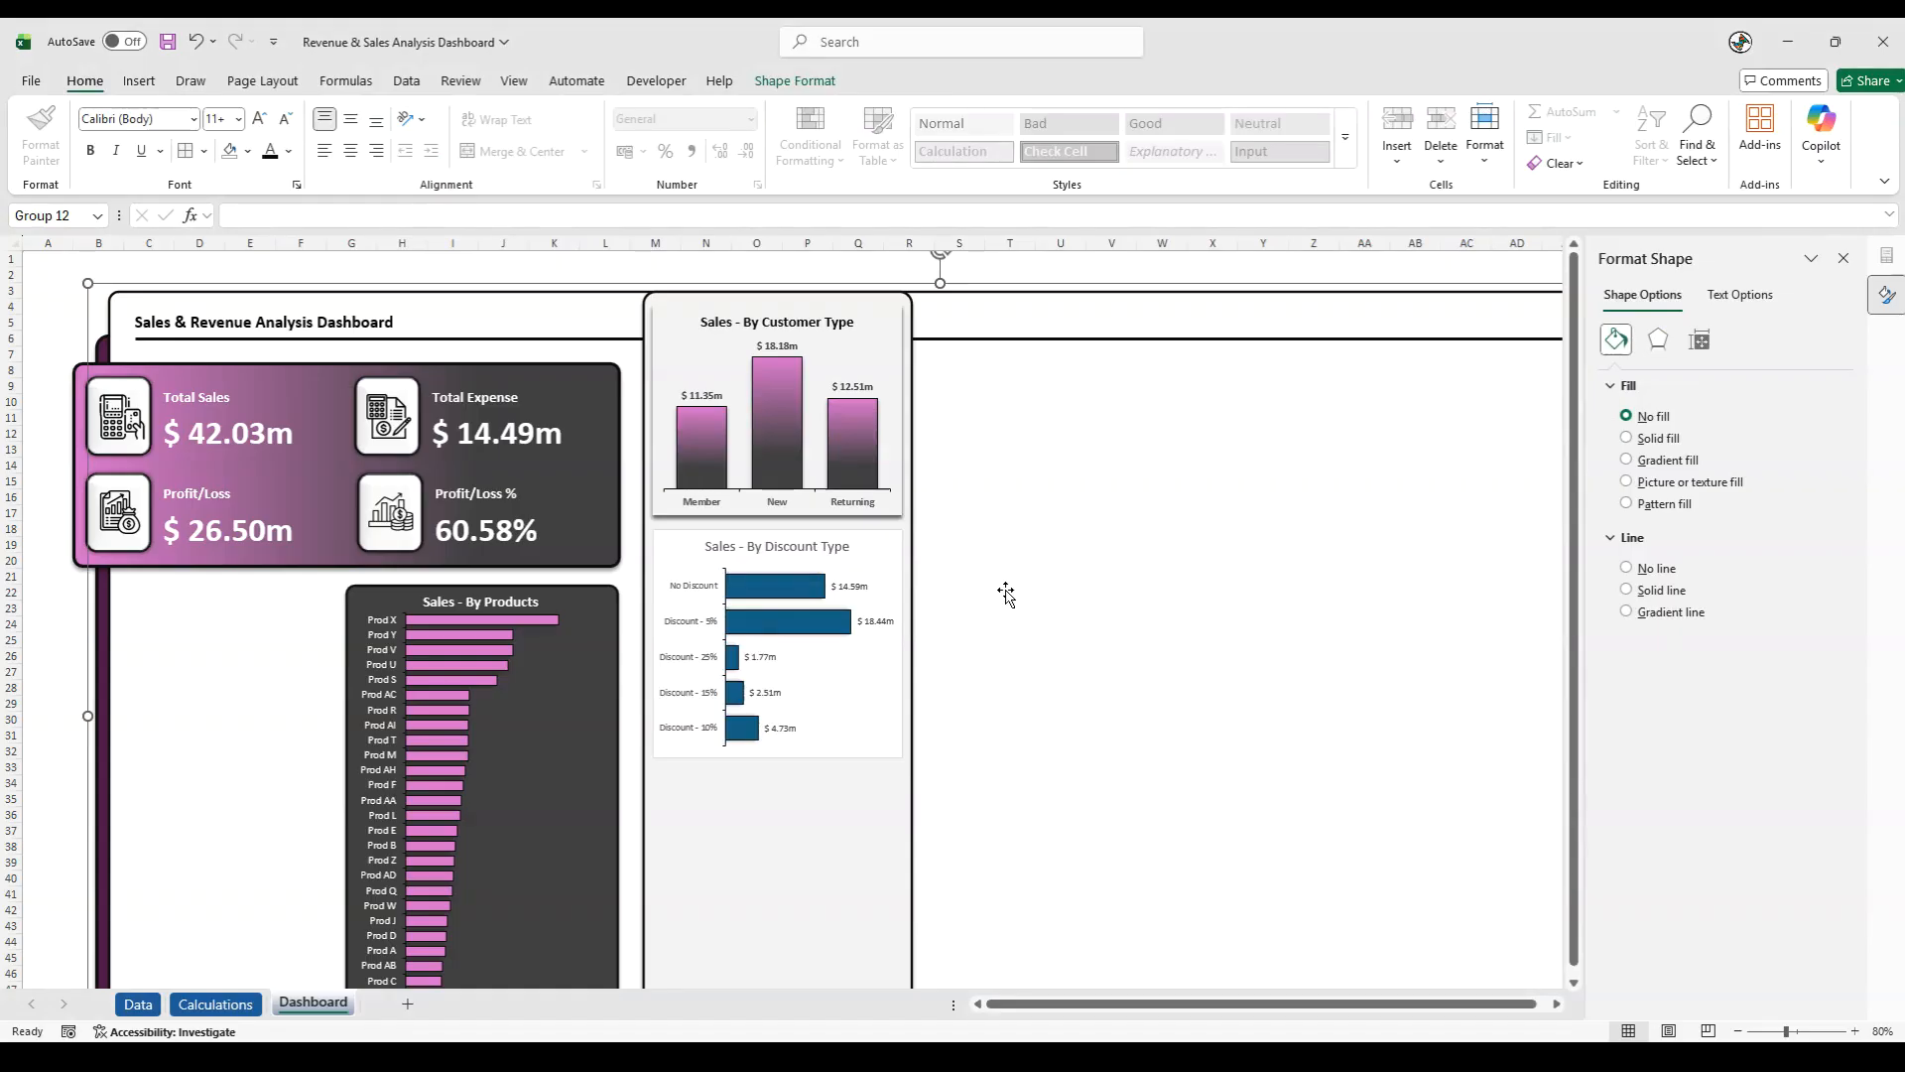
- Fill the discount bars with the pink-to-dark linear gradient, directed at 180°
left_click(768, 640)
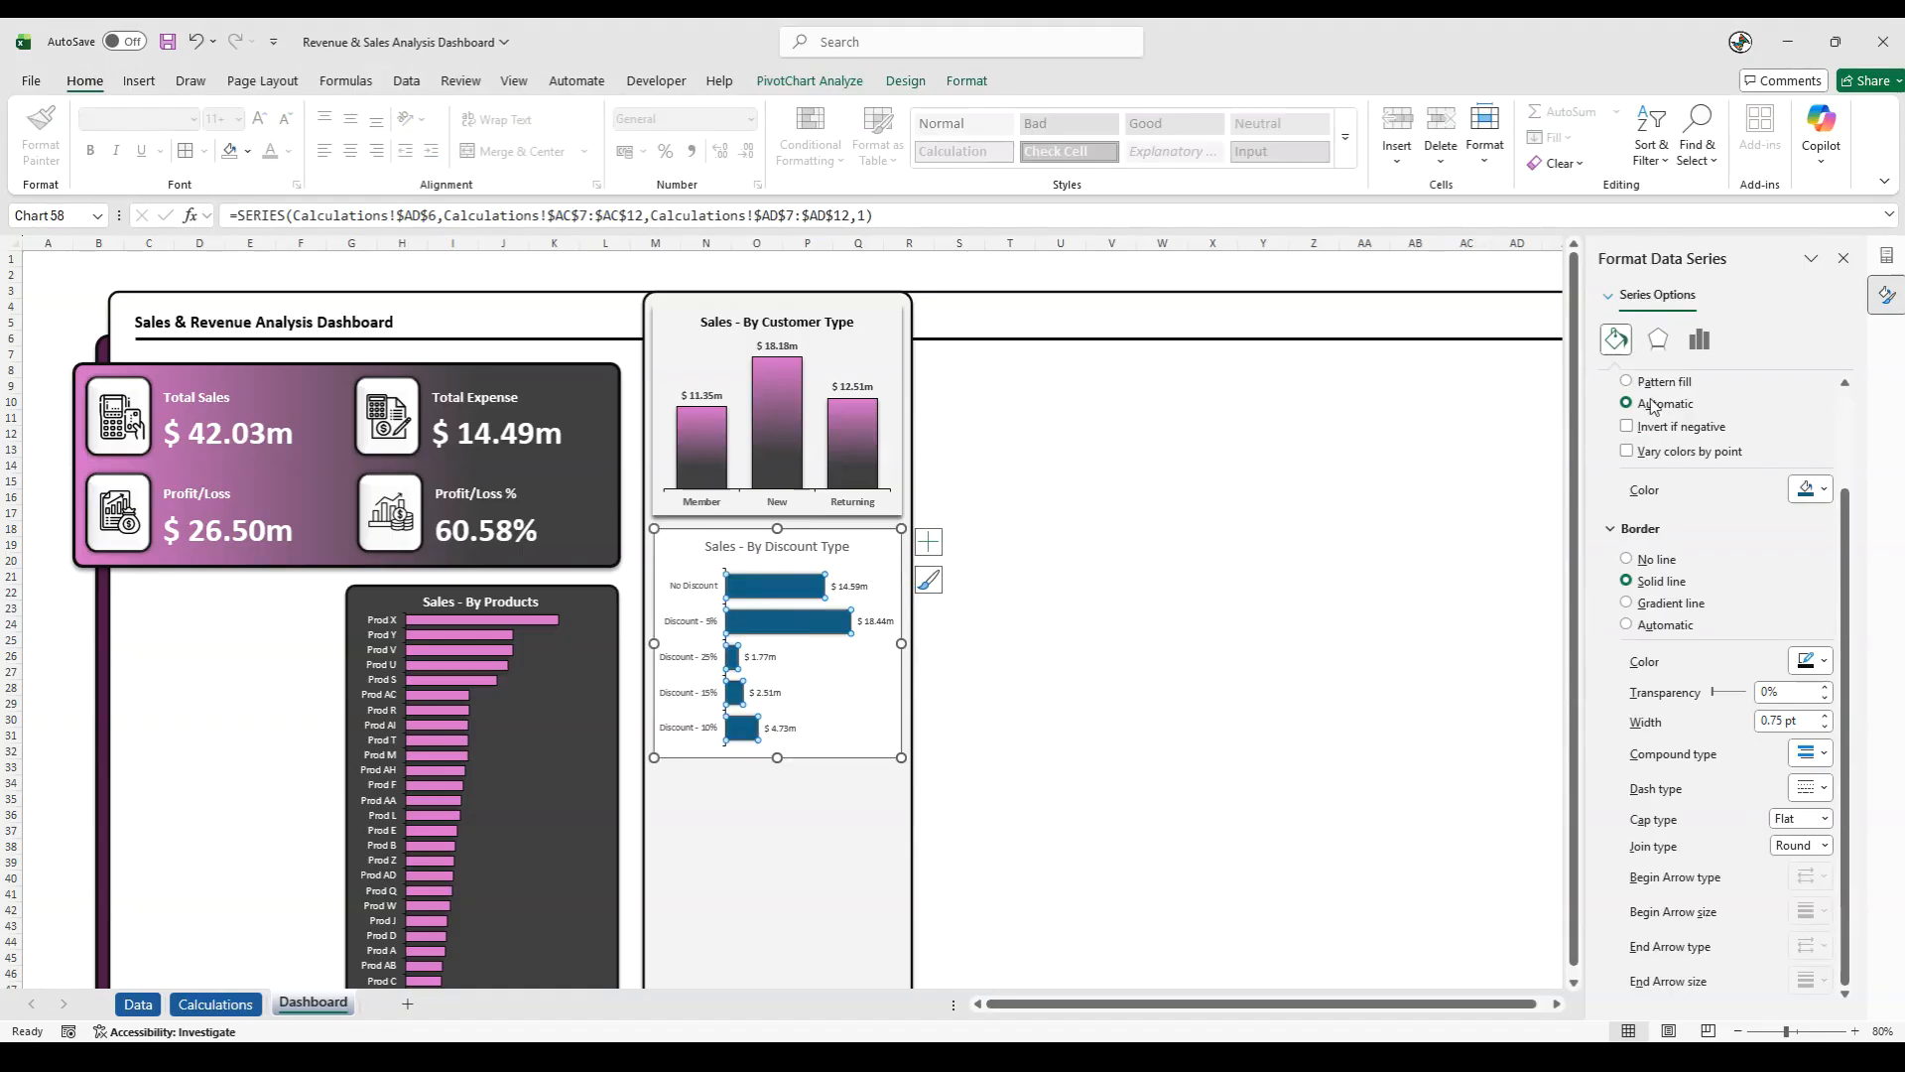
scroll(1721, 502, "up", 2)
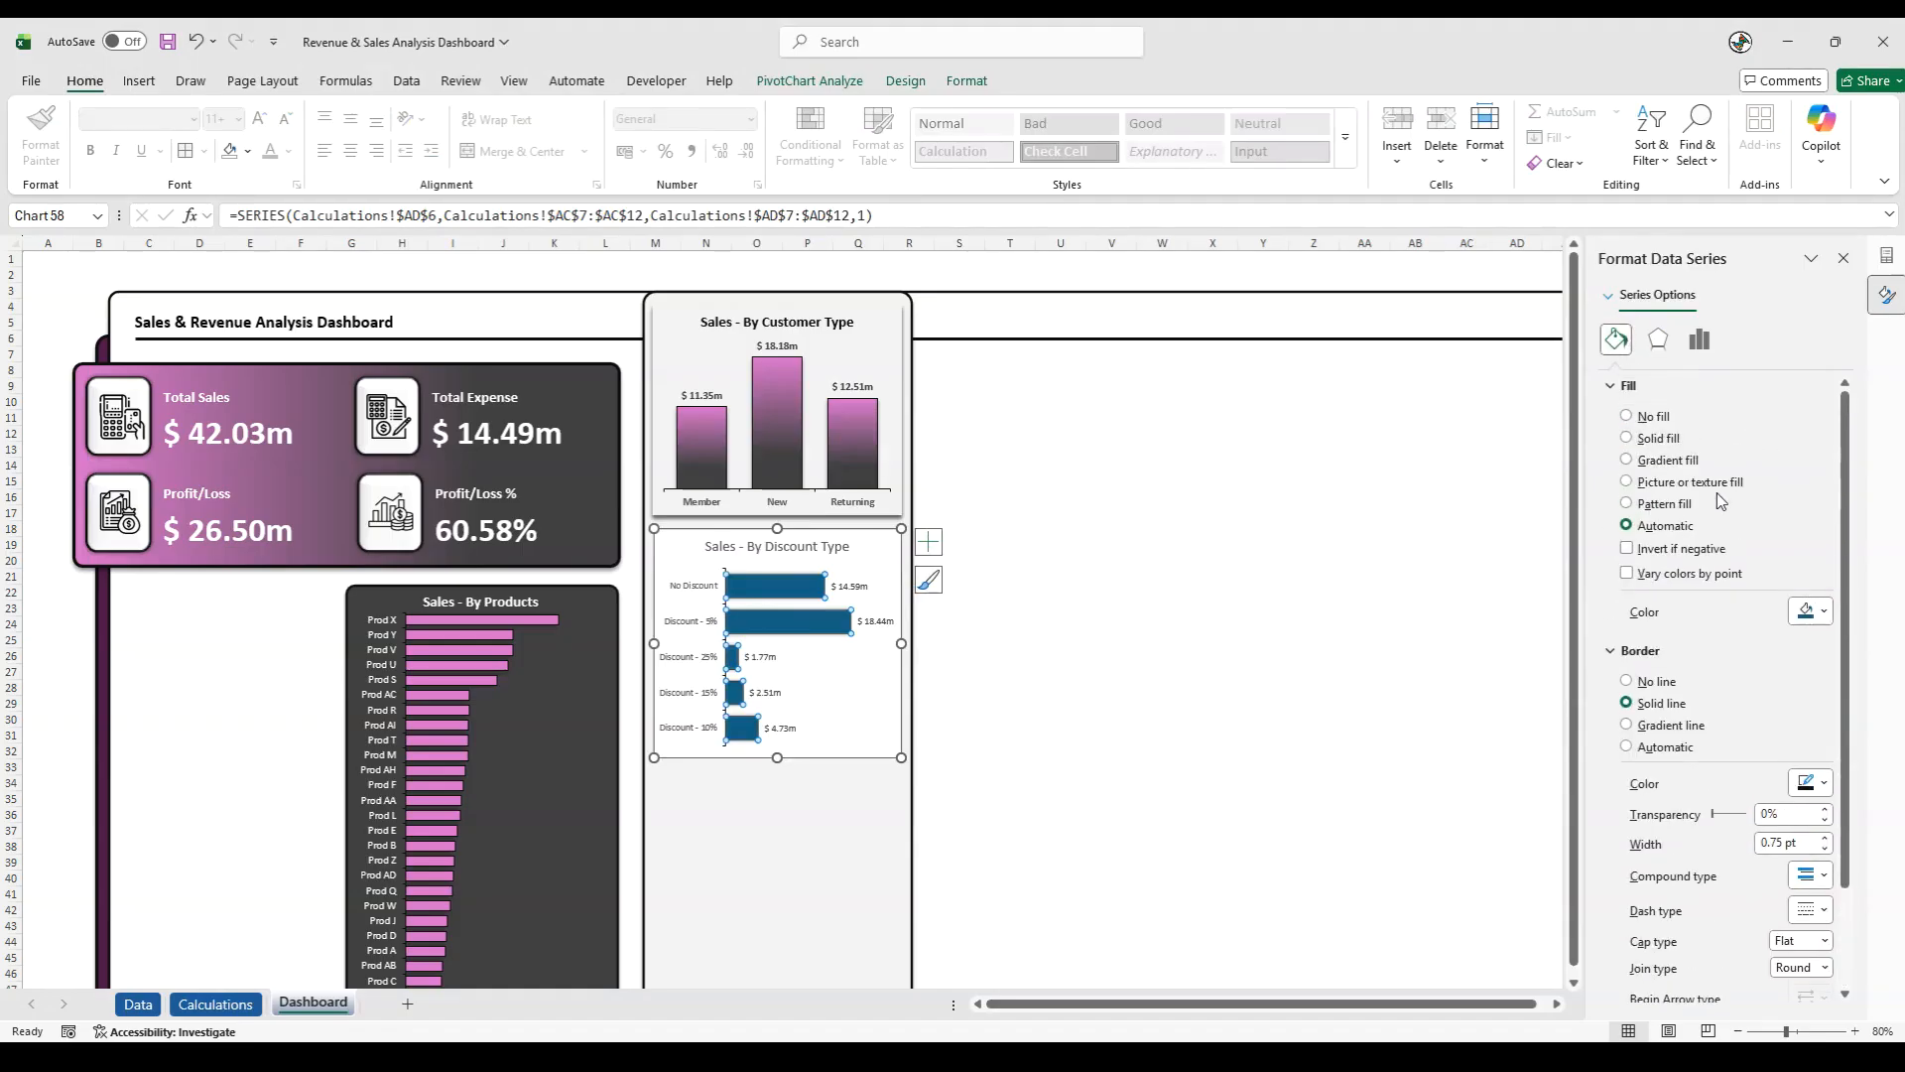
left_click(1628, 461)
left_click(1816, 675)
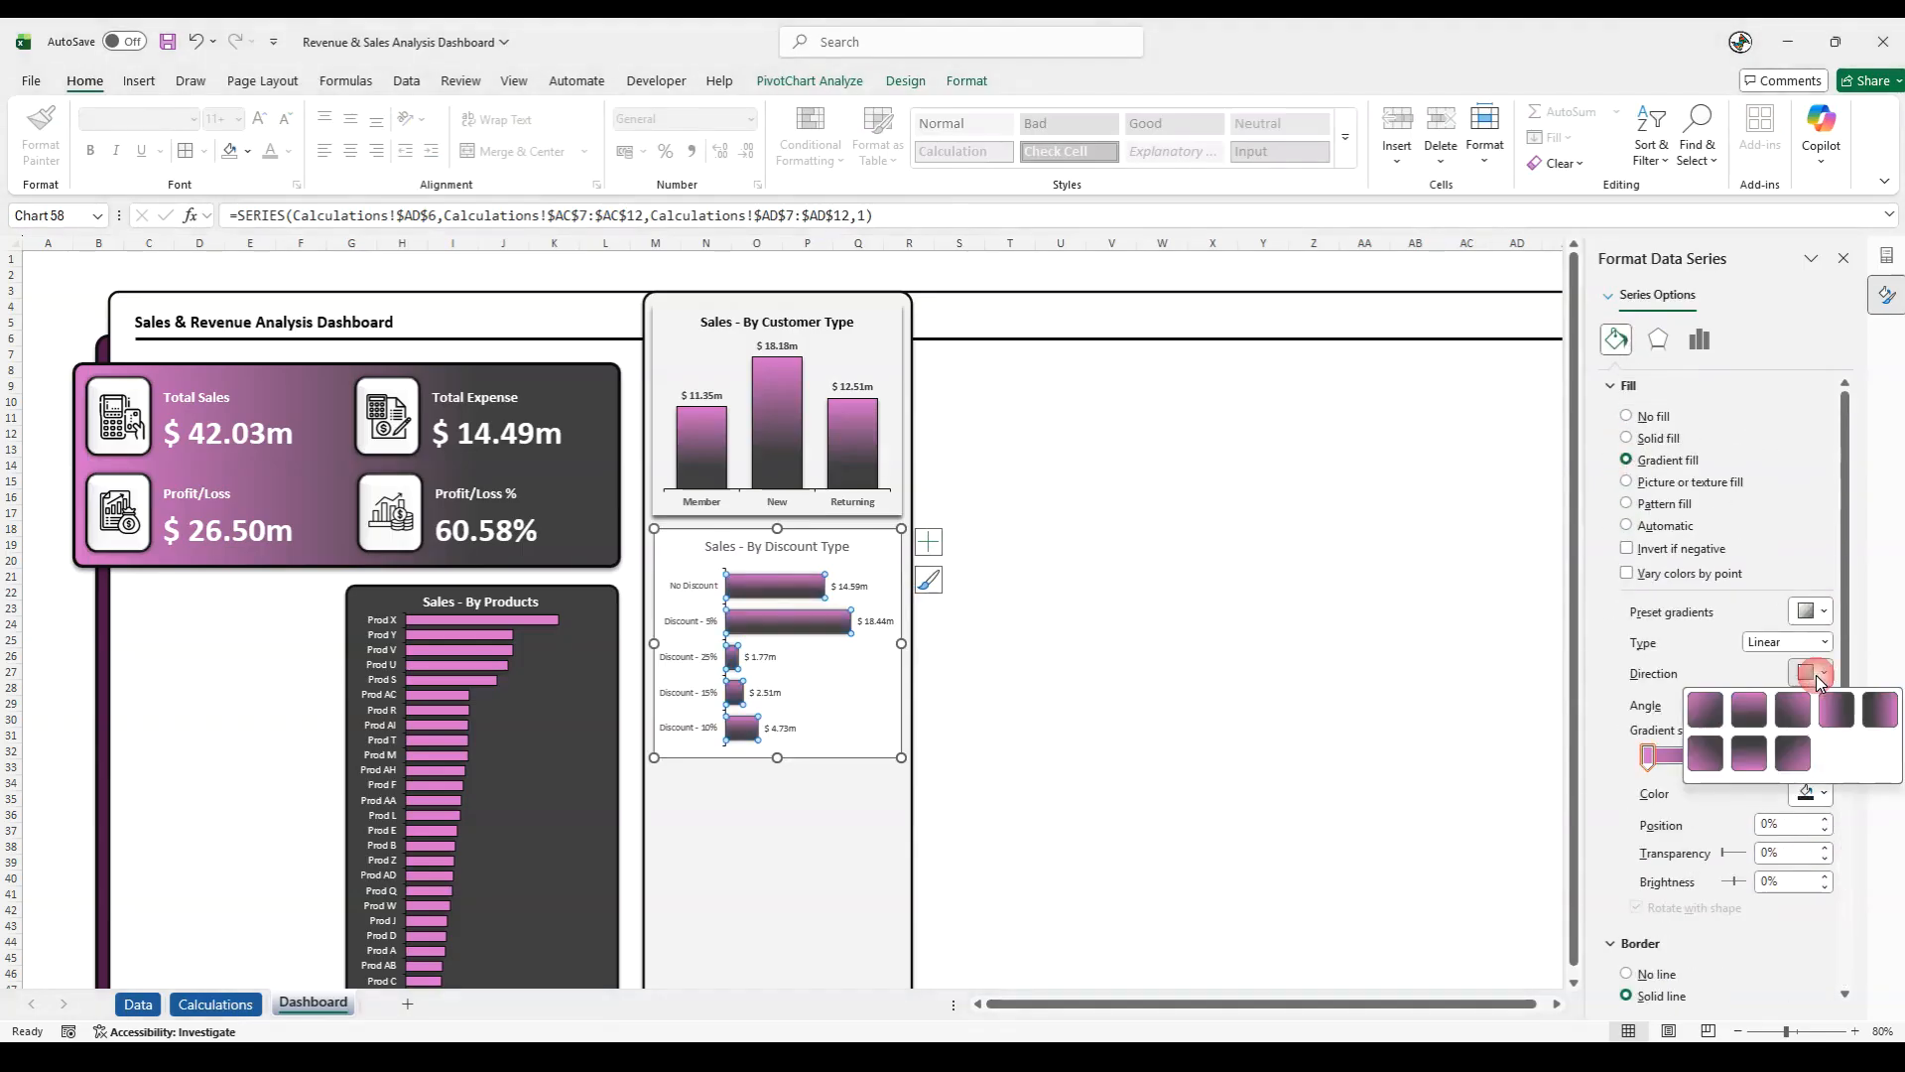
left_click(1879, 710)
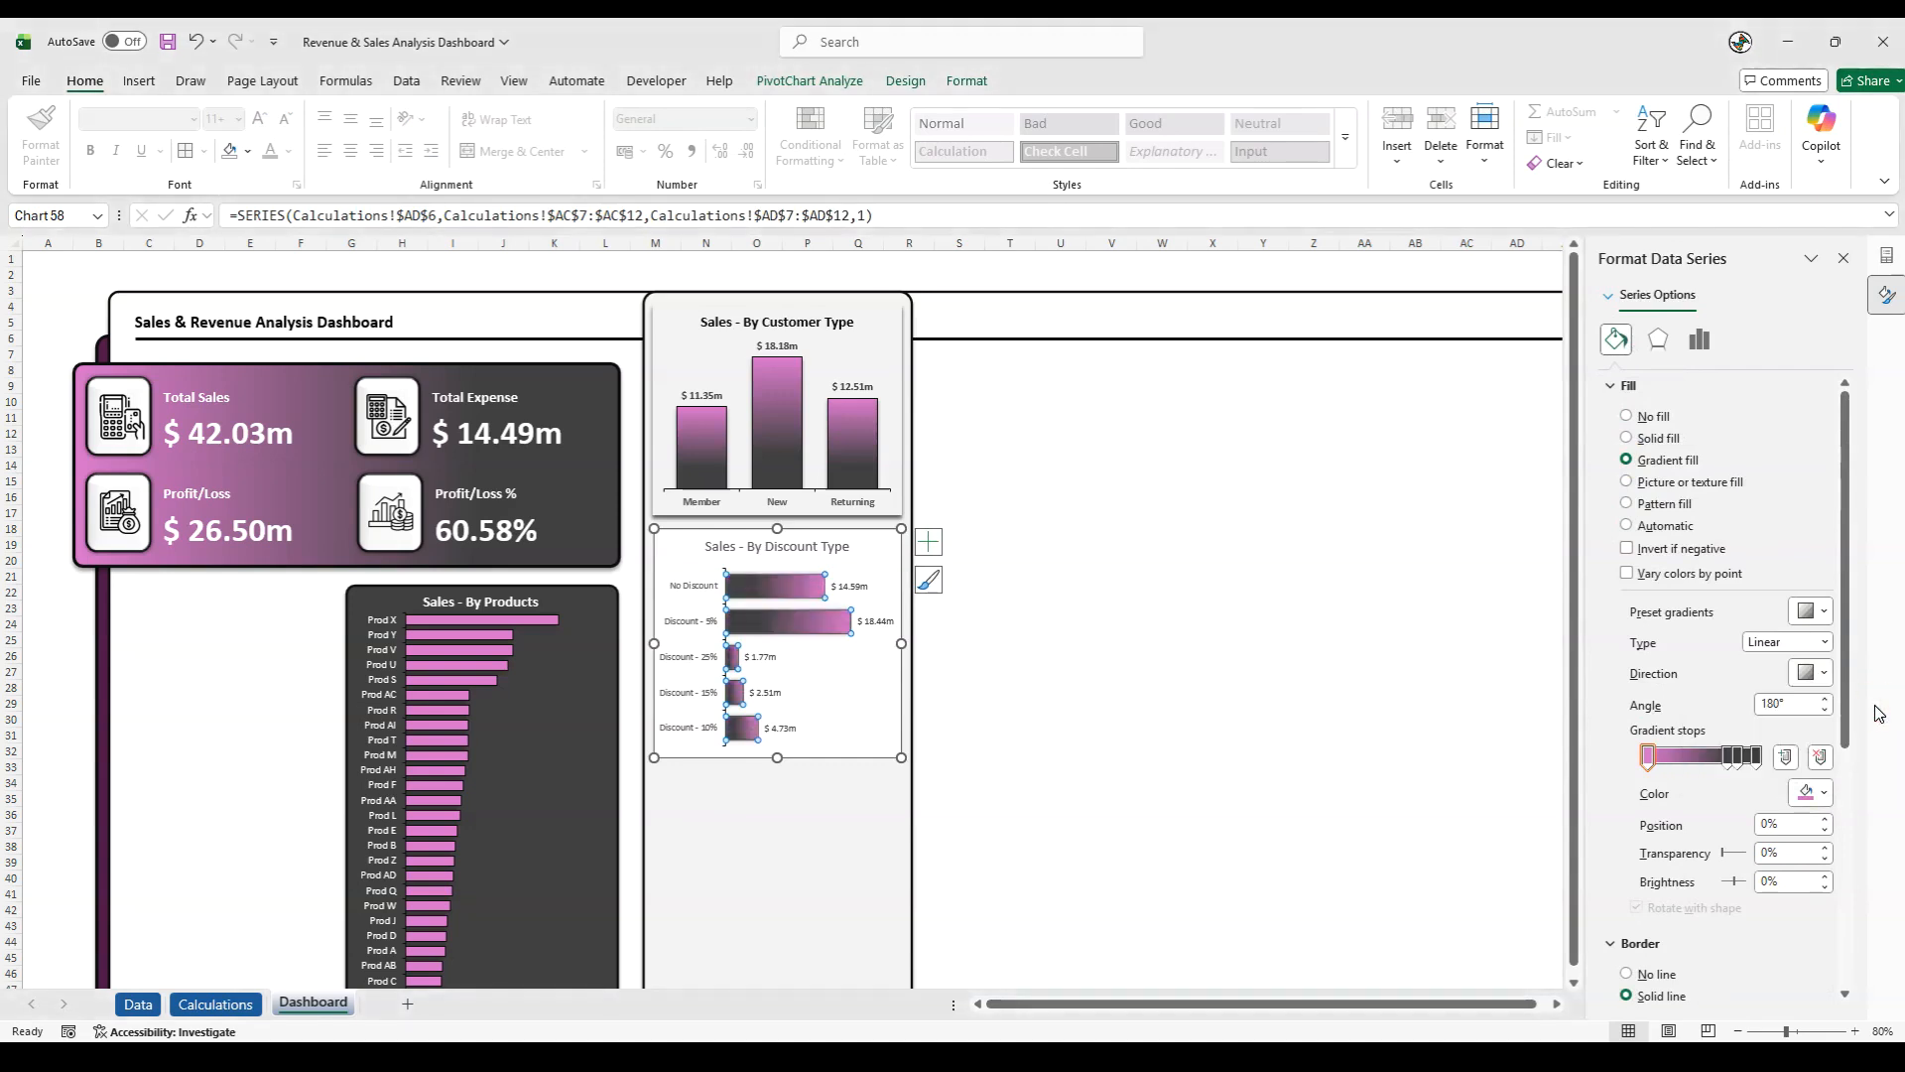
left_click(1001, 773)
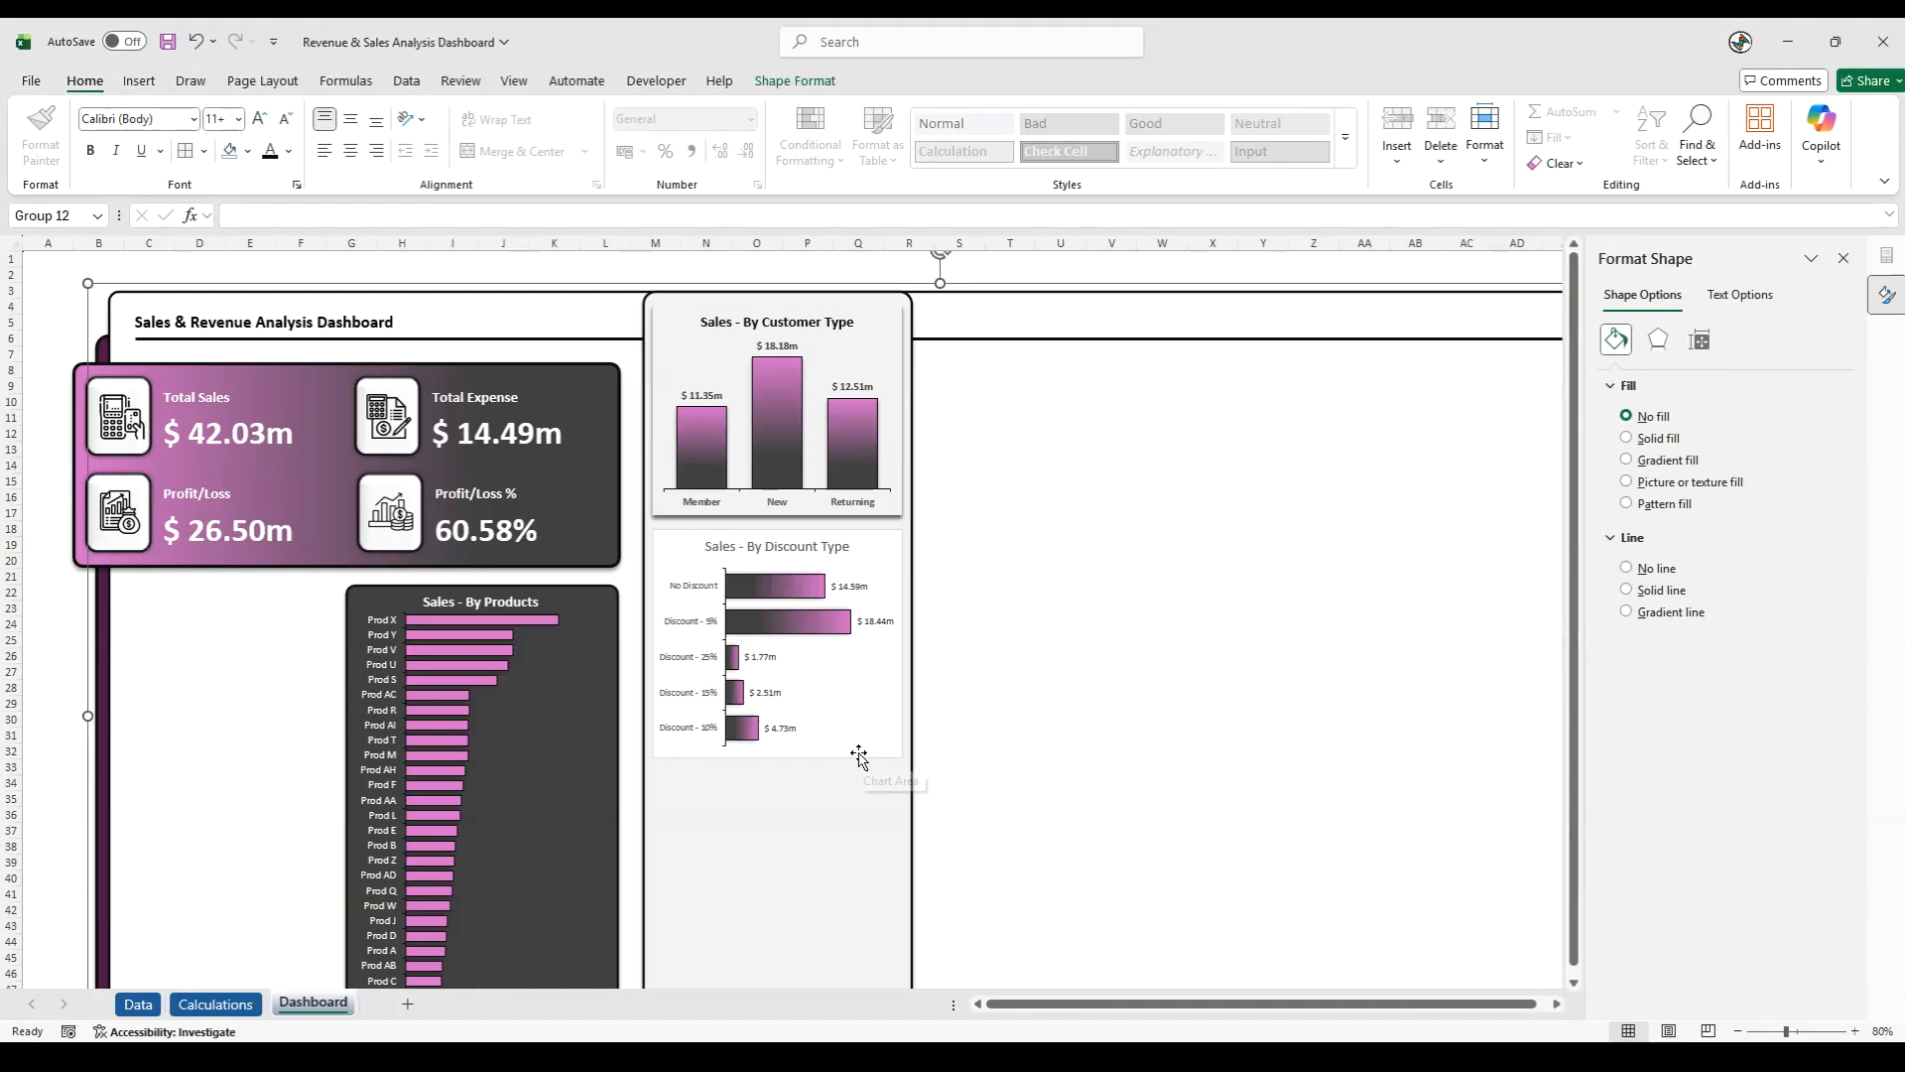
- Remove the outline of the discount chart area and give the chart area an outer shadow
left_click(824, 759)
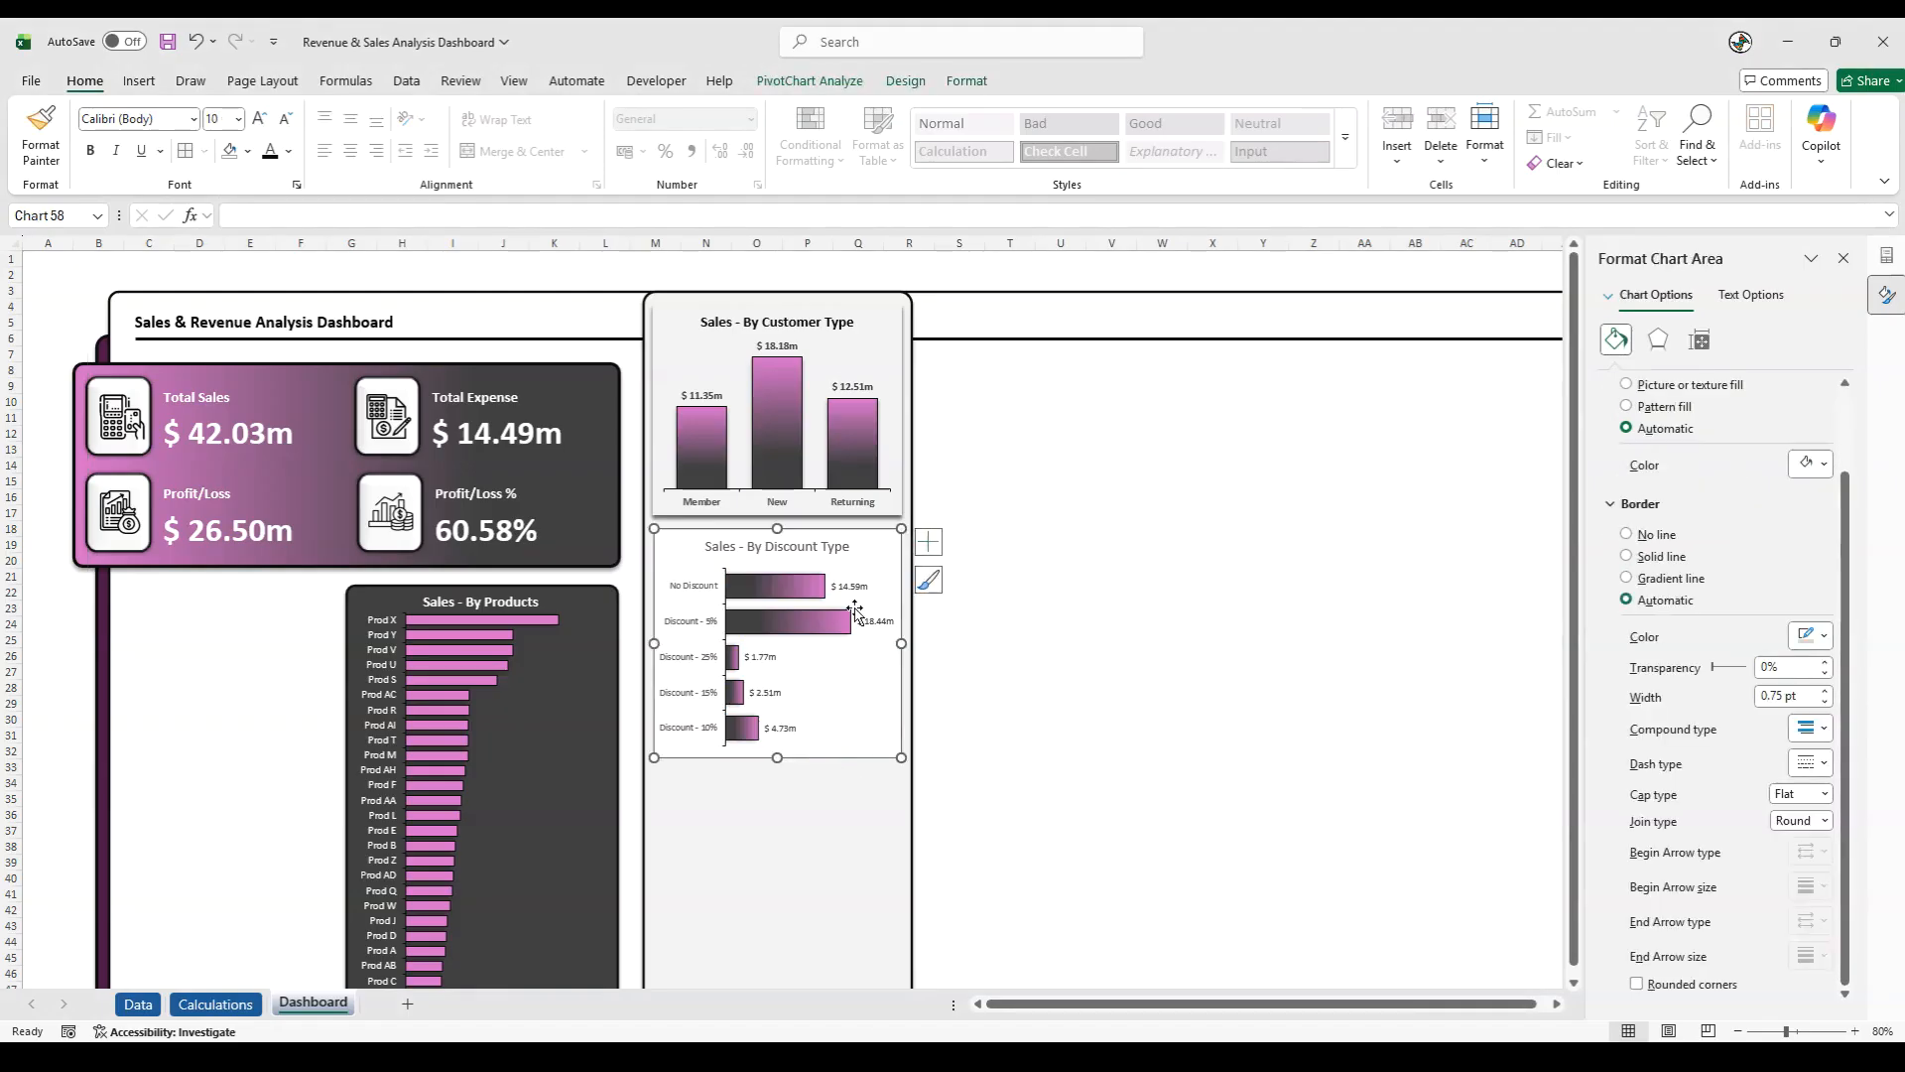
left_click(966, 81)
left_click(829, 137)
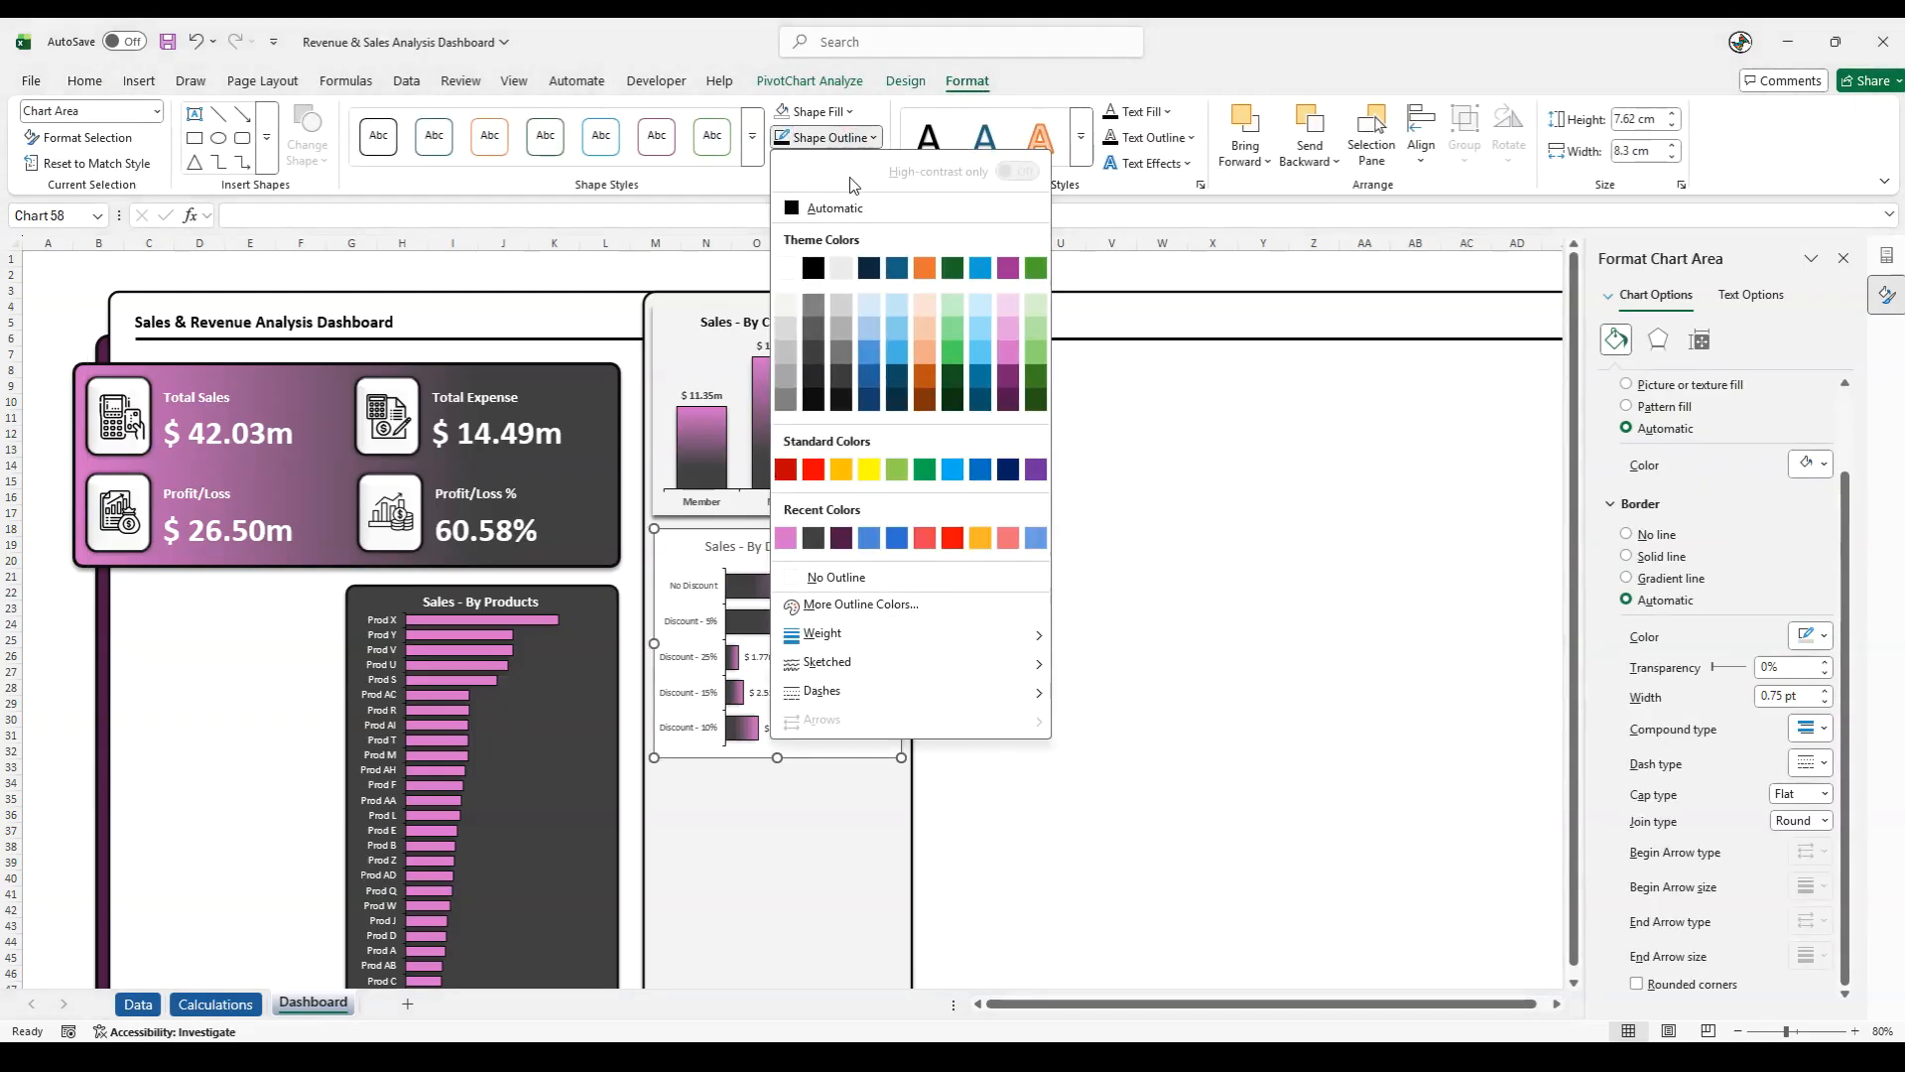
left_click(836, 576)
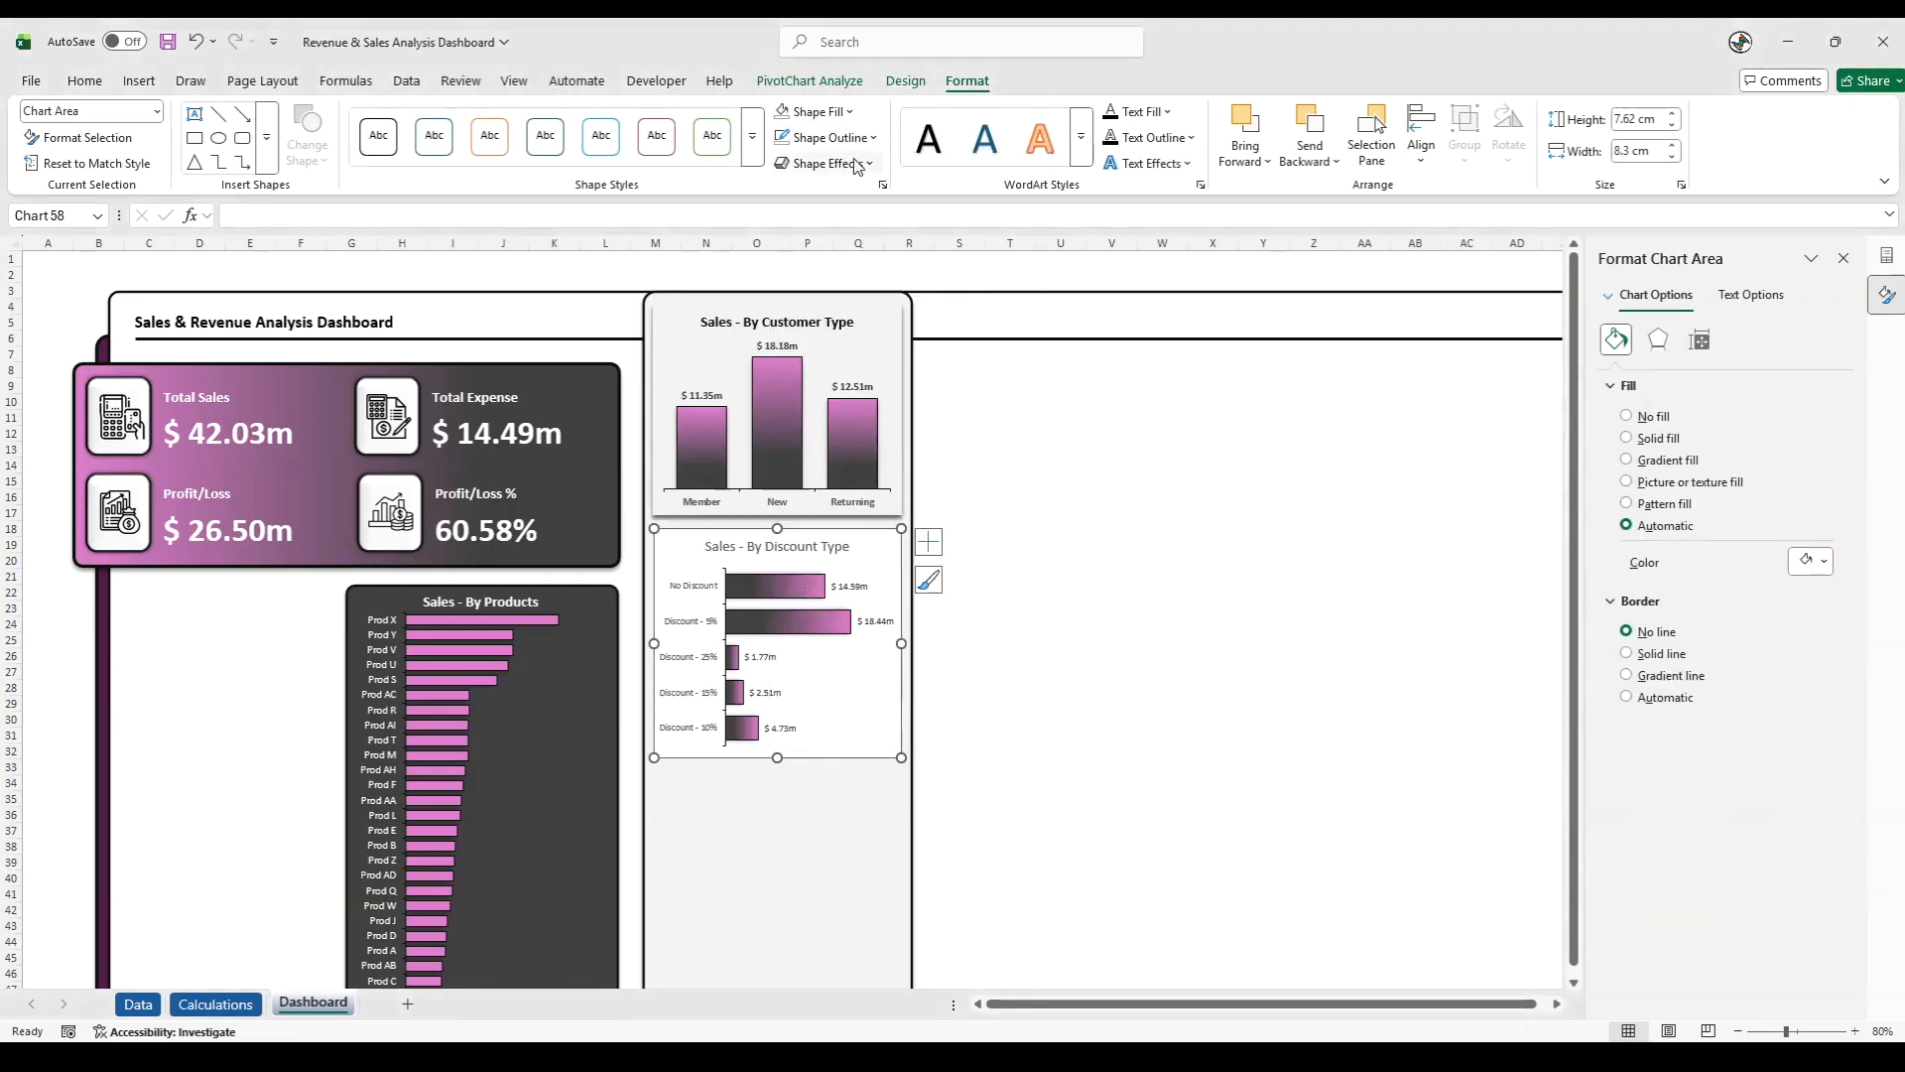
left_click(829, 137)
left_click(809, 572)
left_click(824, 162)
mouse_move(830, 242)
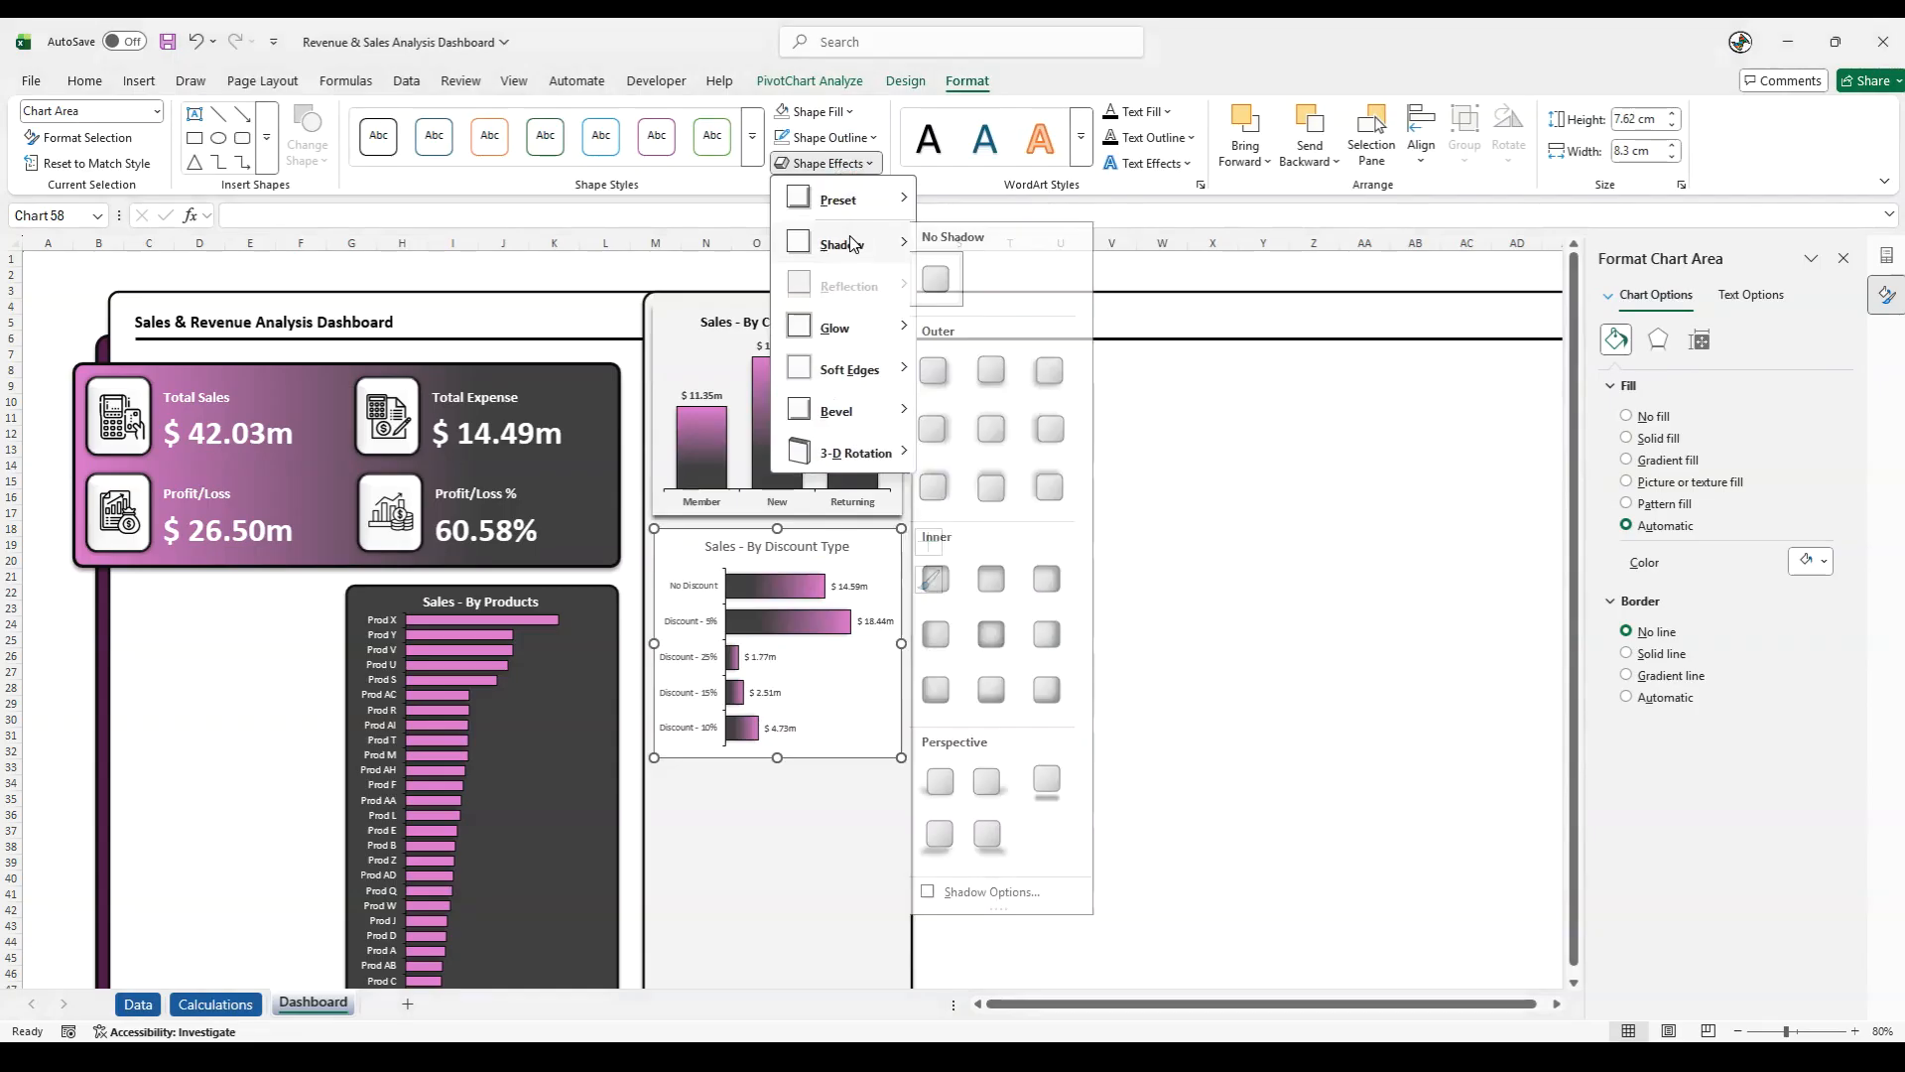
left_click(1000, 393)
left_click(1080, 536)
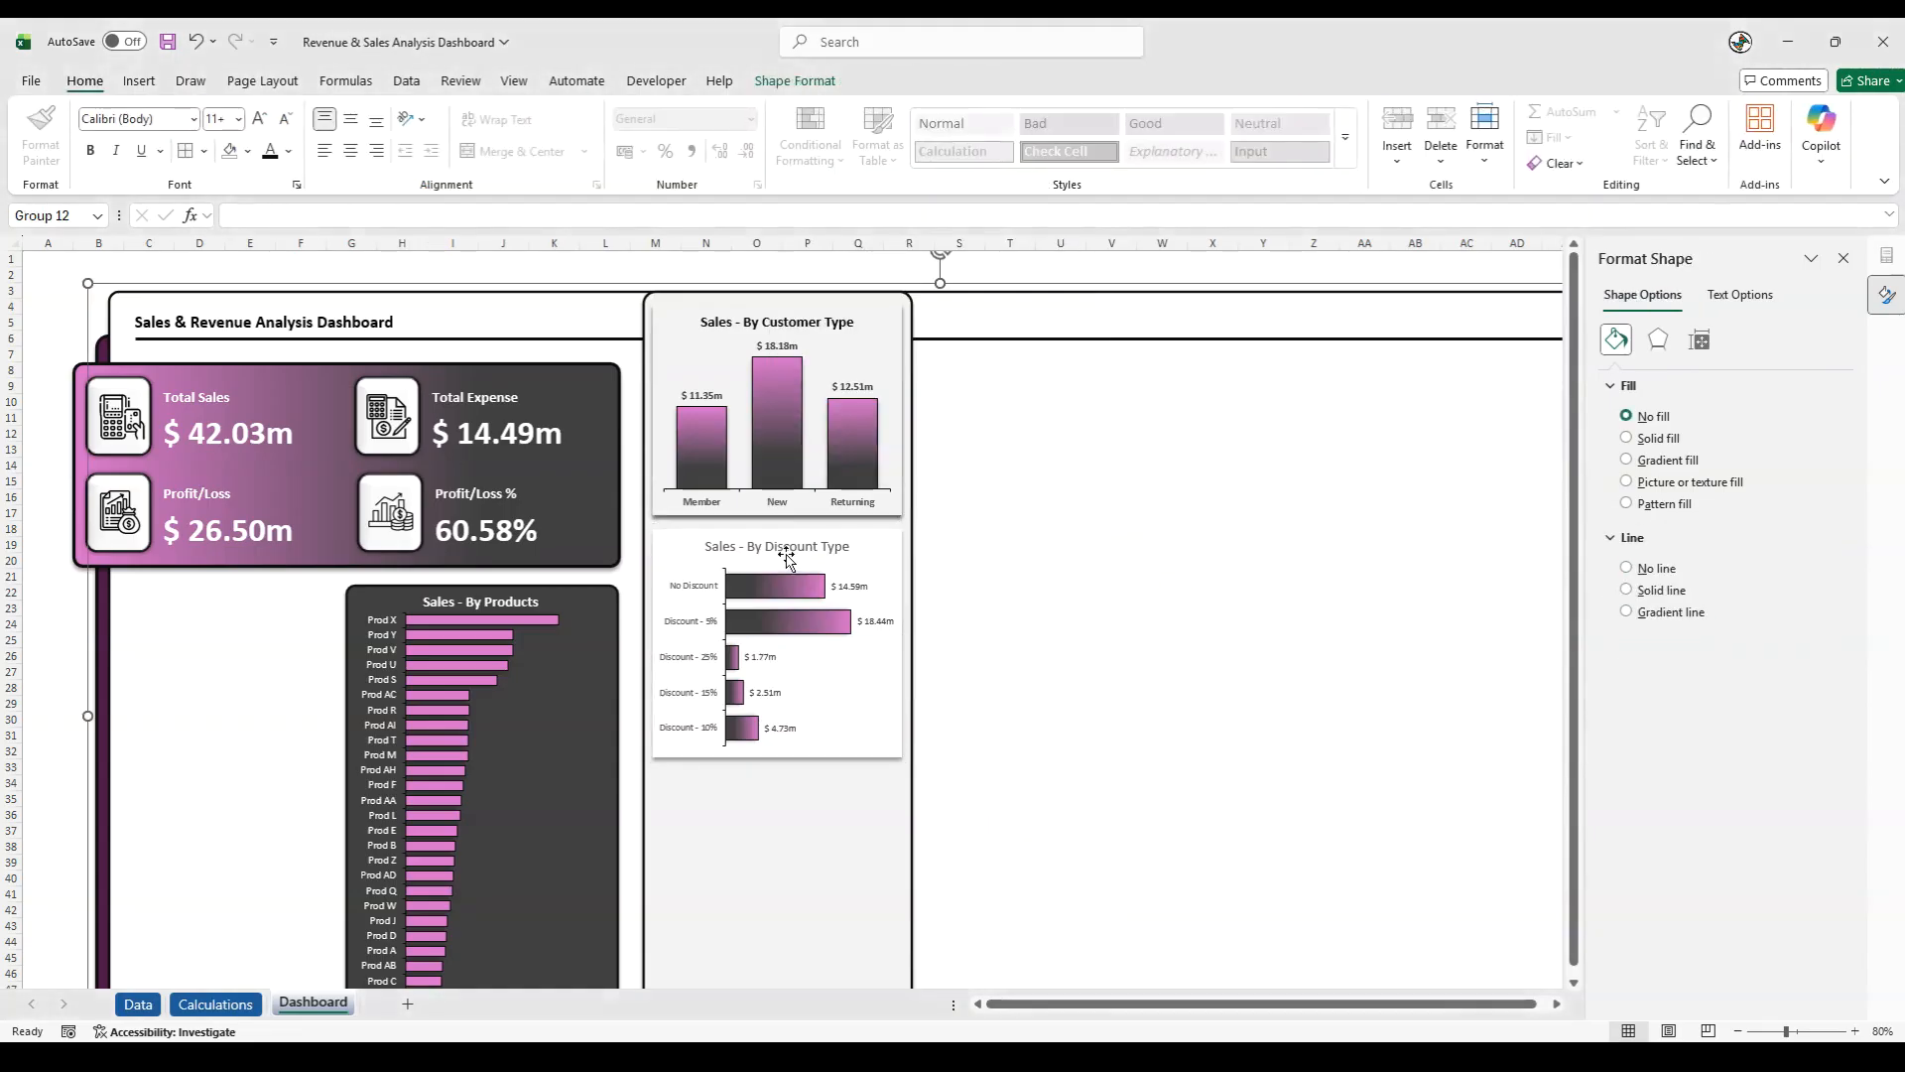
- Set the discount chart area to No Fill
left_click(695, 535)
left_click(967, 81)
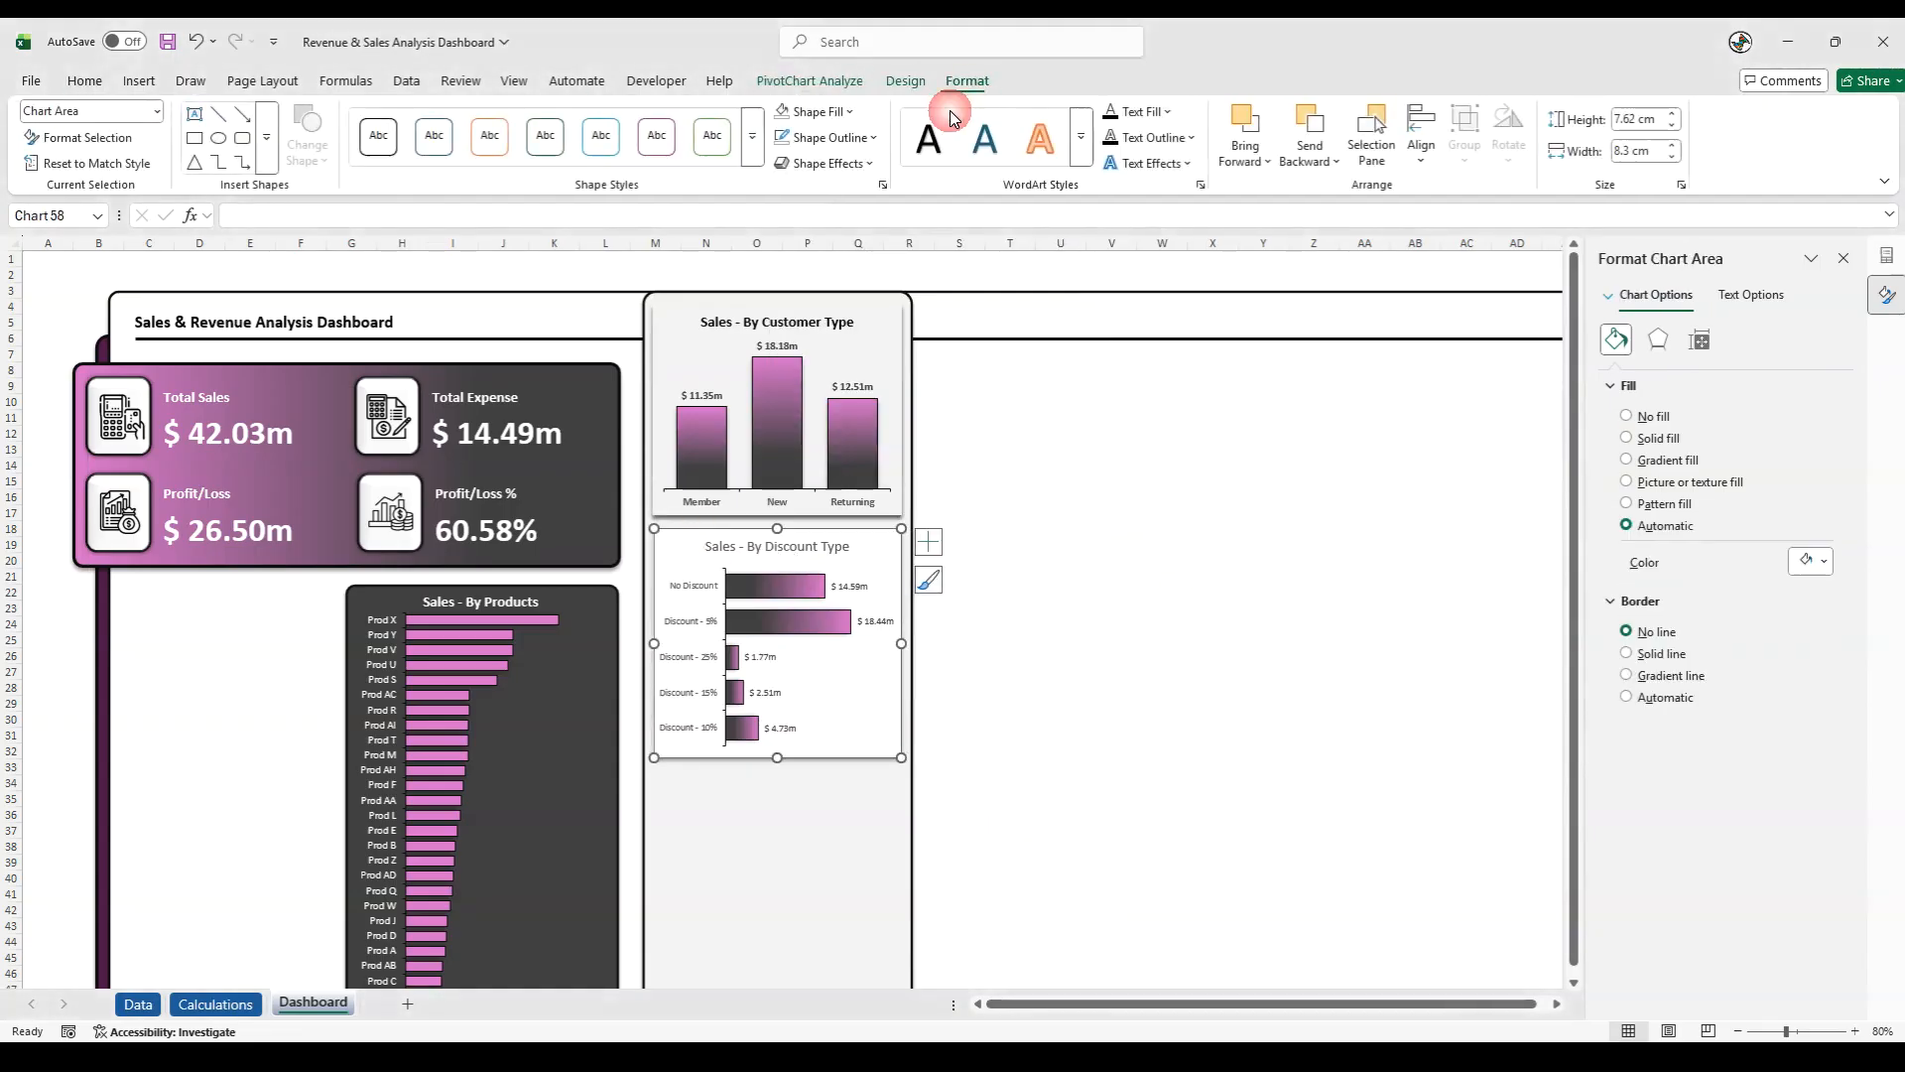
left_click(848, 112)
left_click(792, 558)
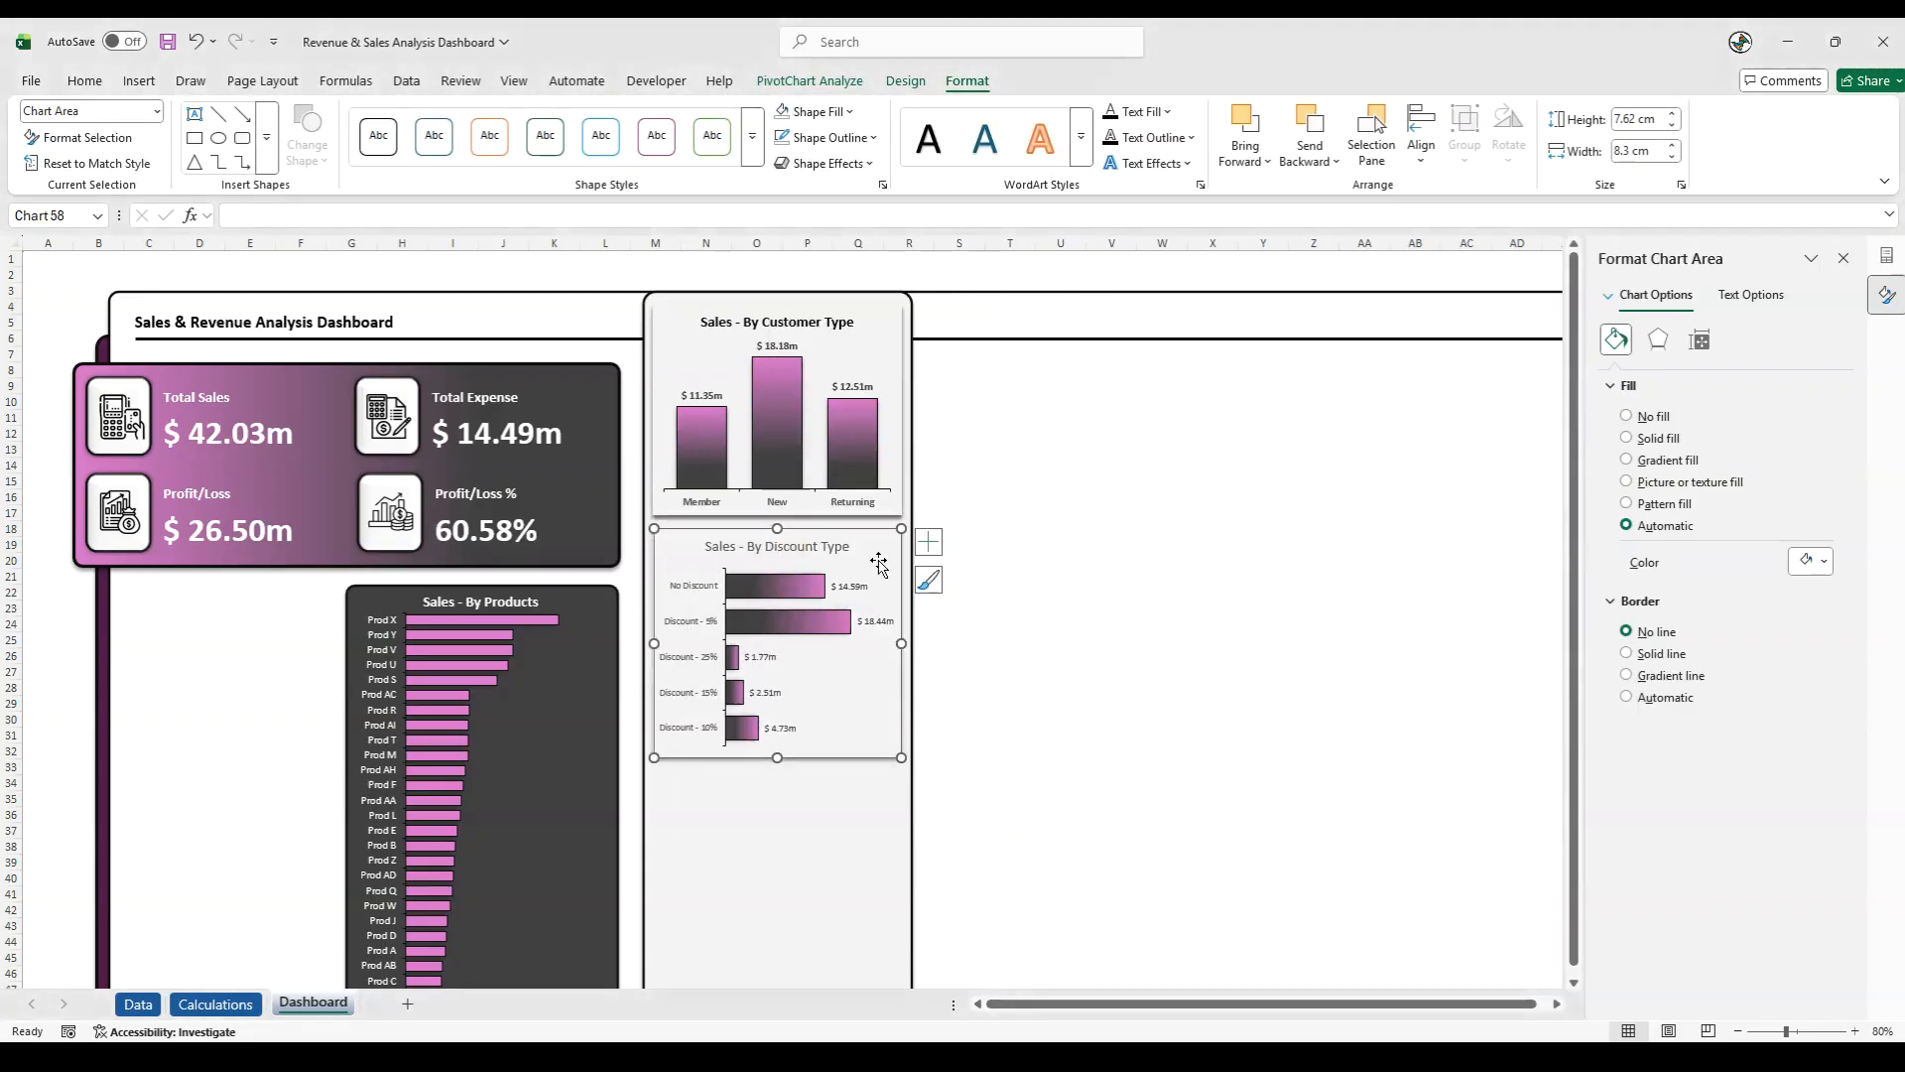
left_click(1021, 541)
- Make the Sales - By Discount Type chart title bold with a near-black font colour
left_click(722, 544)
triple_click(722, 545)
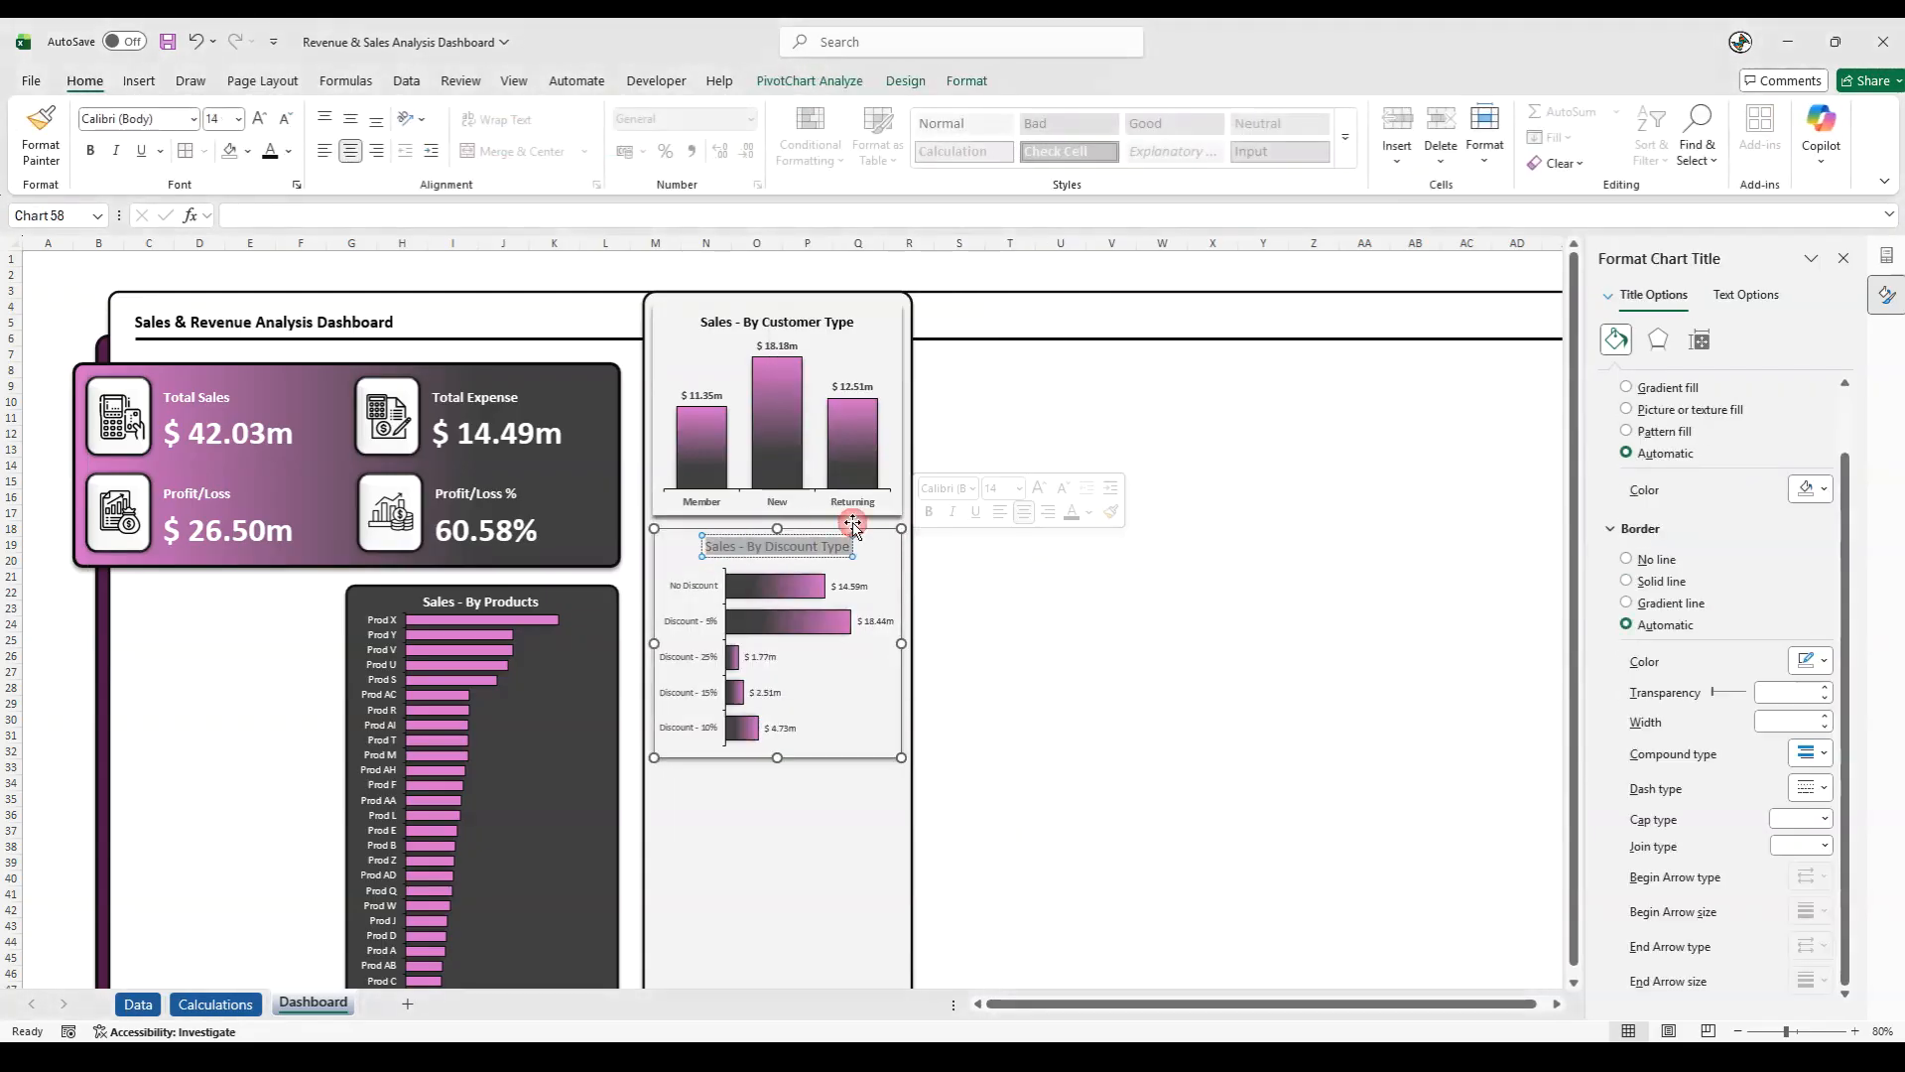
left_click(92, 152)
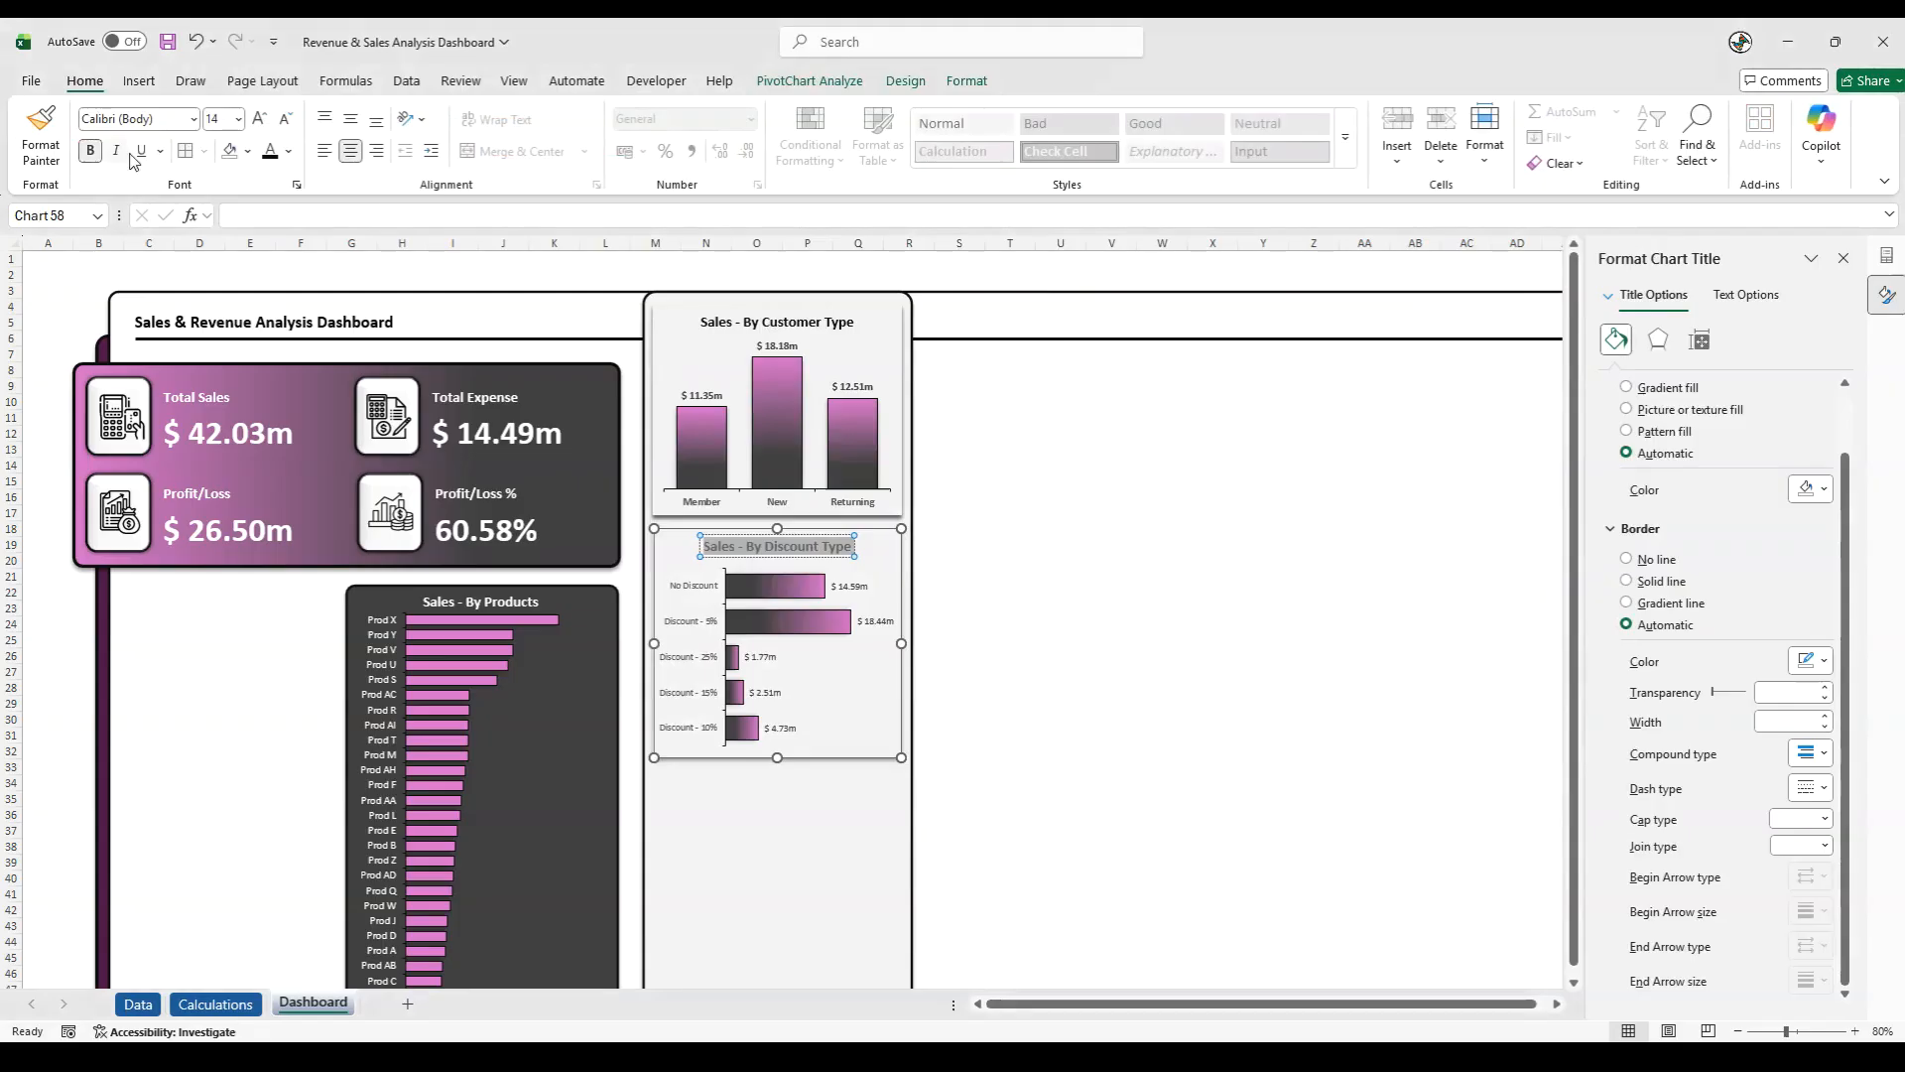
left_click(288, 151)
left_click(302, 395)
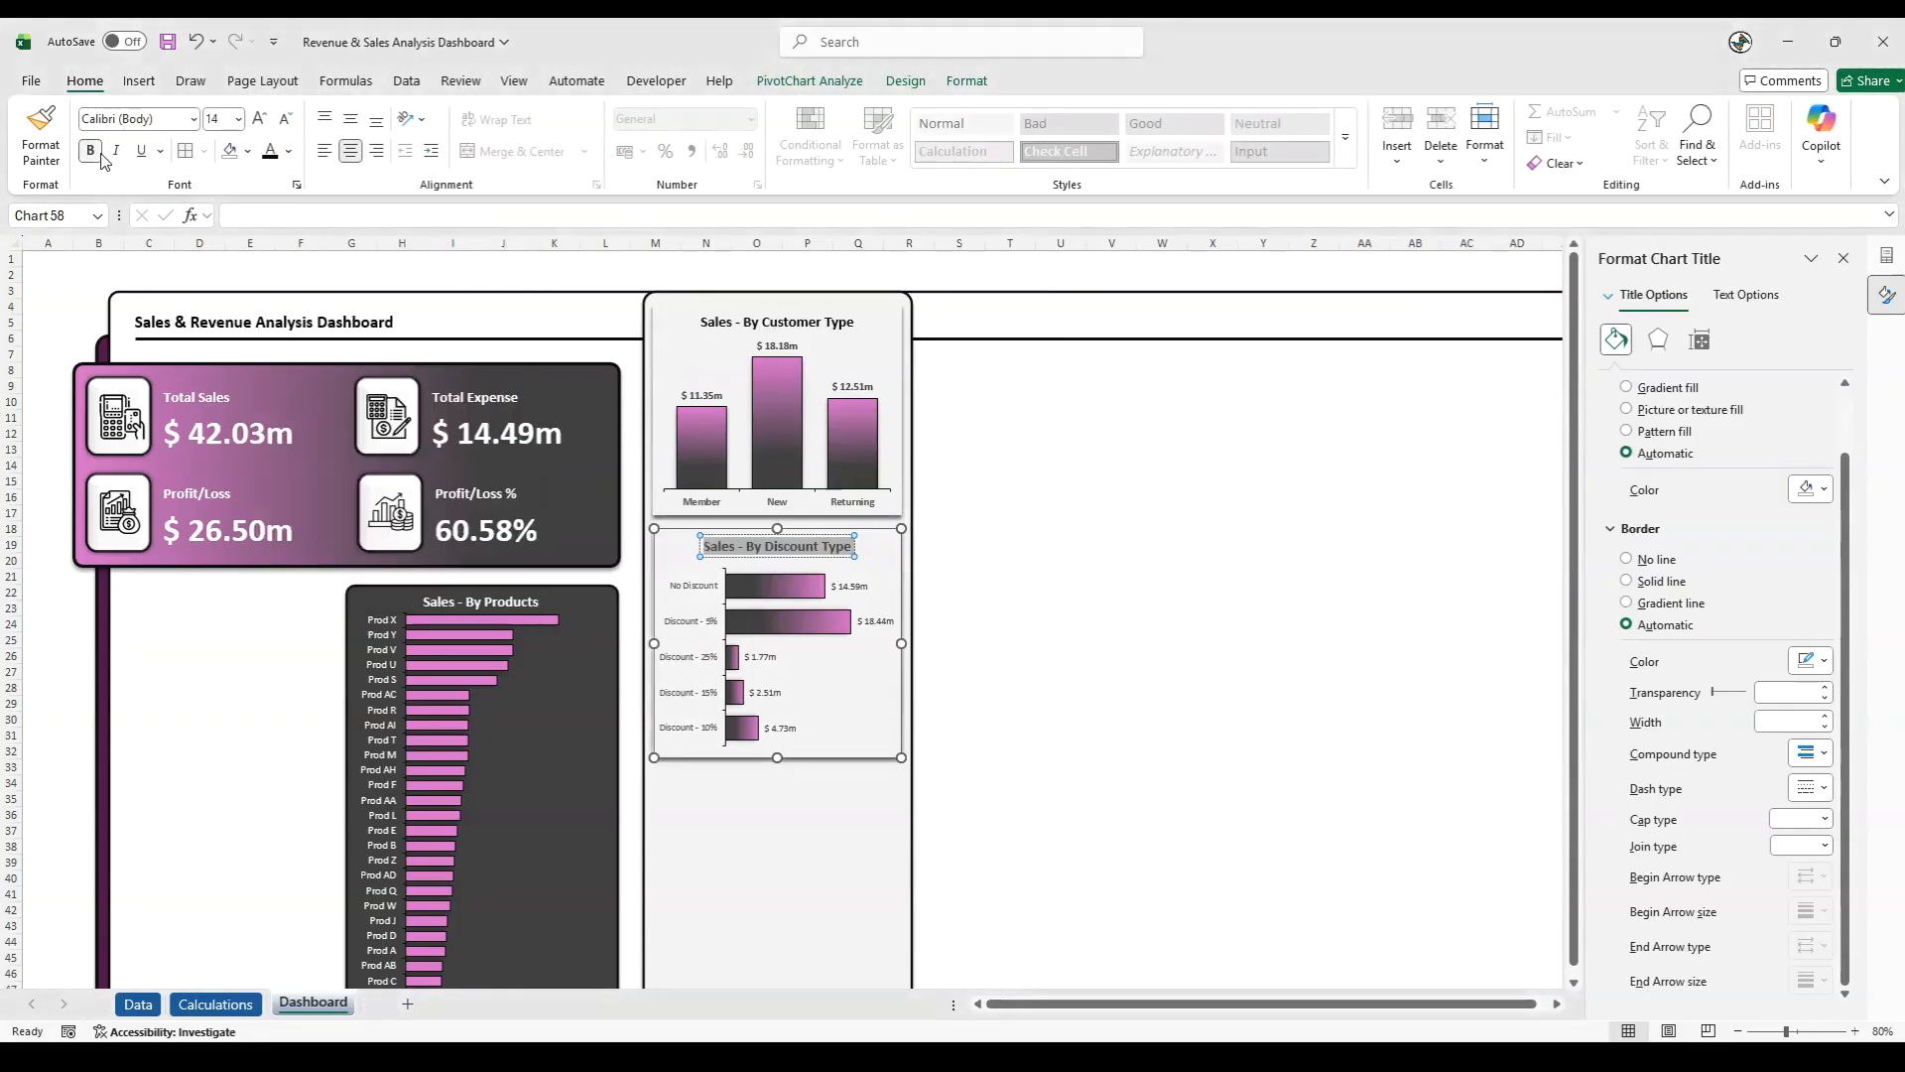
- Set the discount chart's category labels to bold size 10 and make its data labels bold
left_click(687, 625)
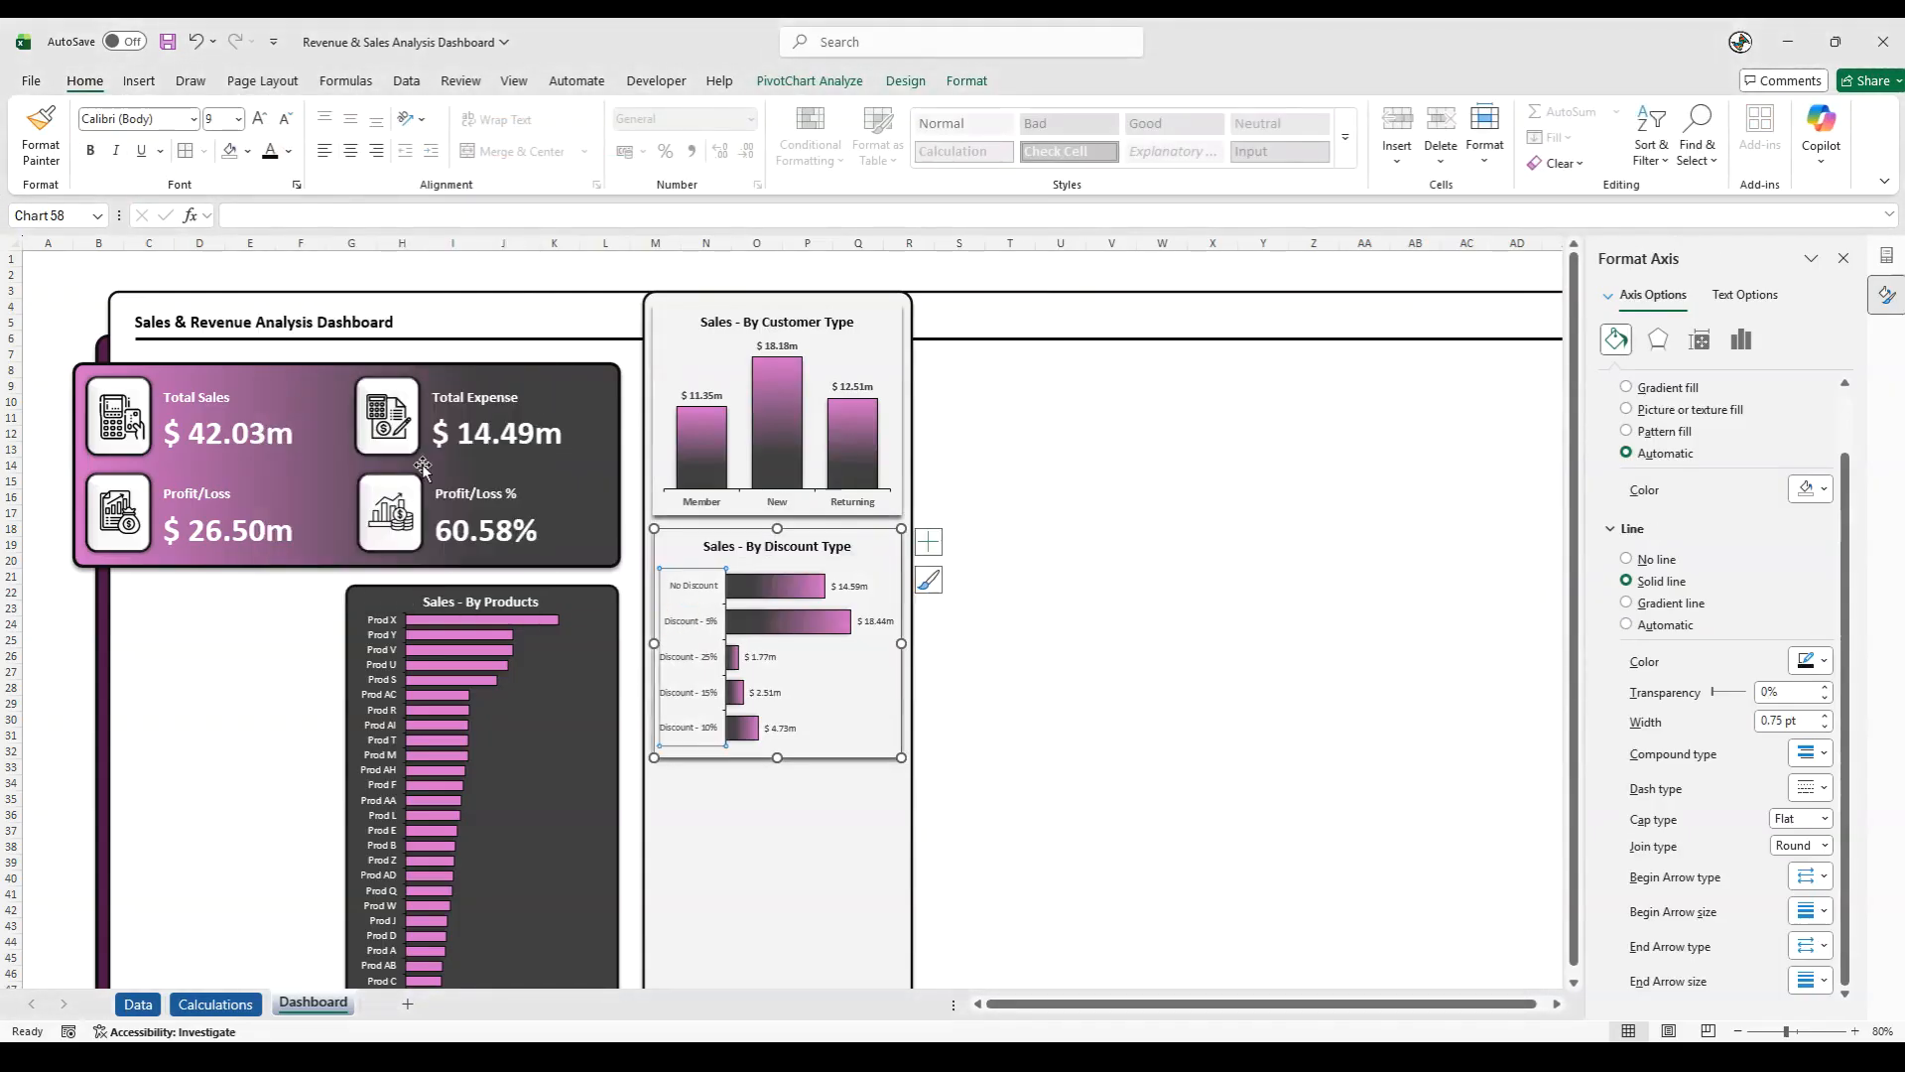
left_click(259, 118)
left_click(91, 150)
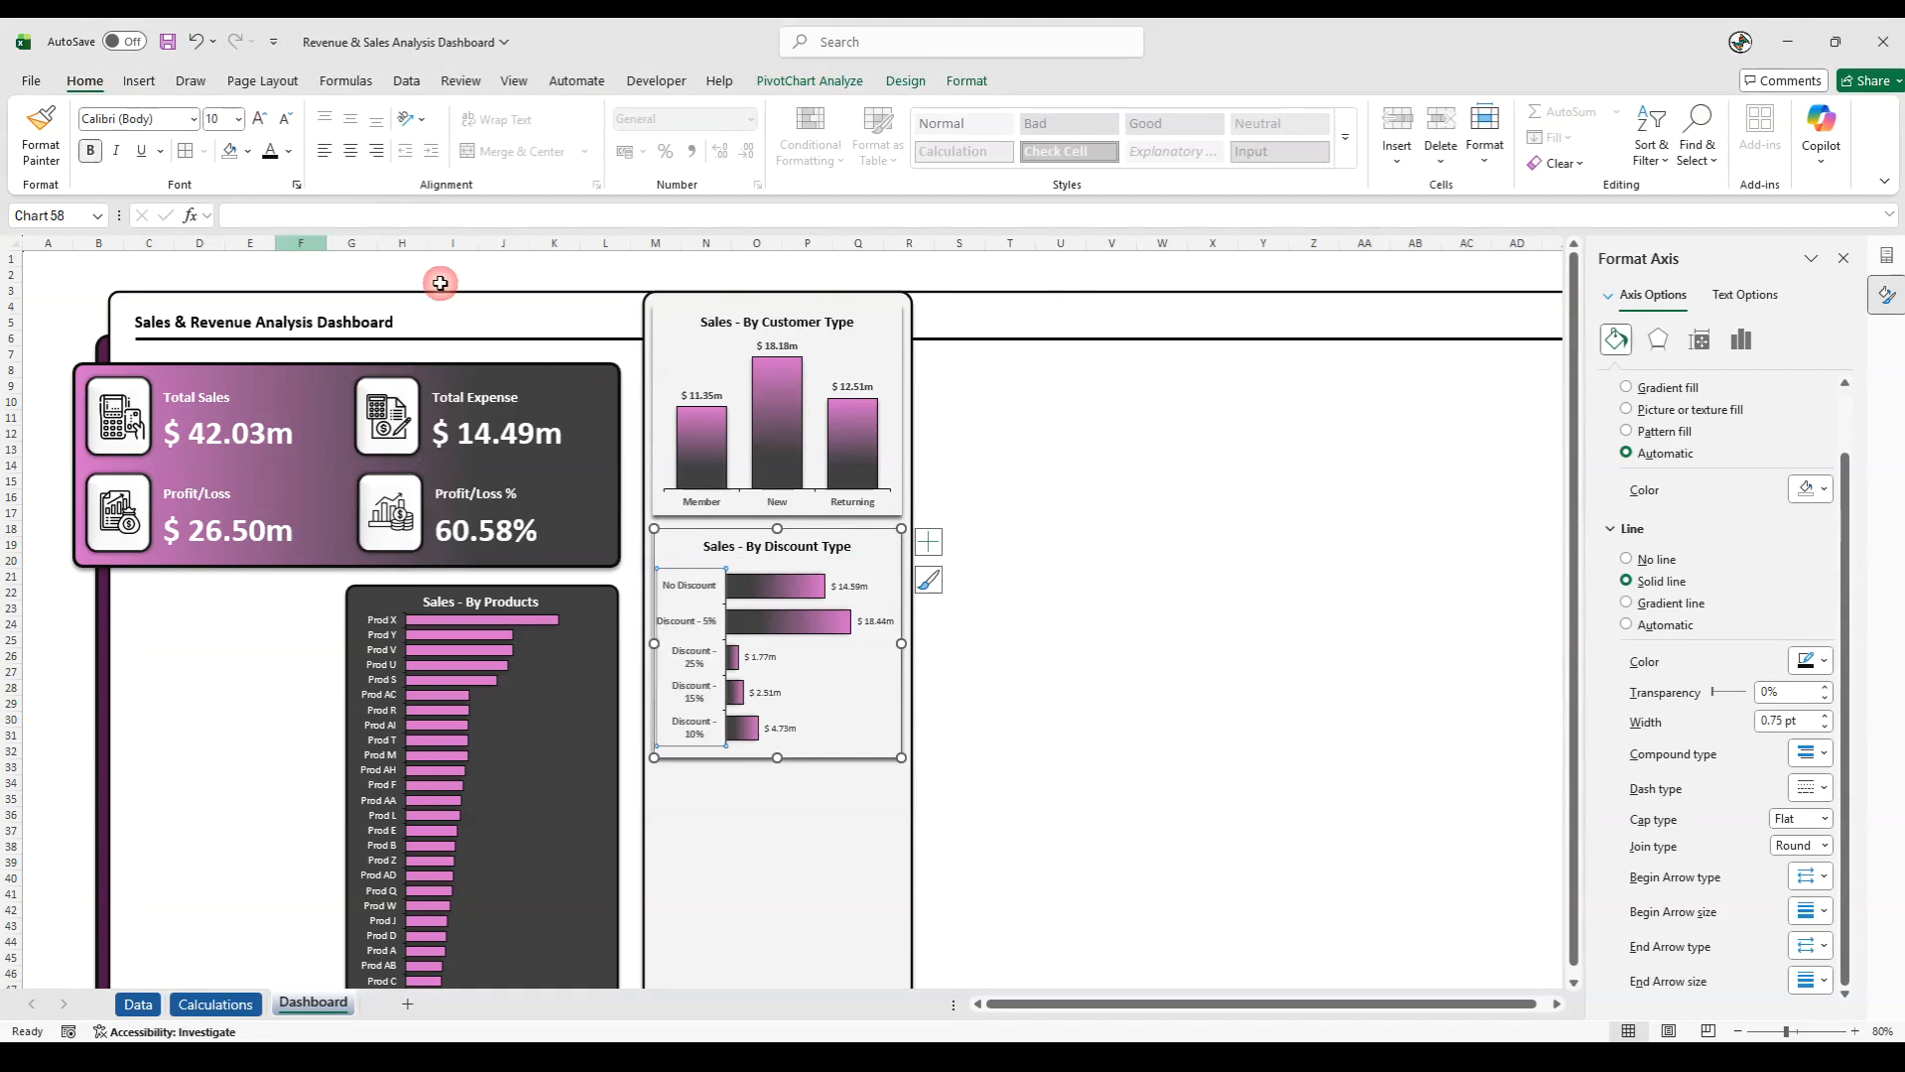
left_click(847, 582)
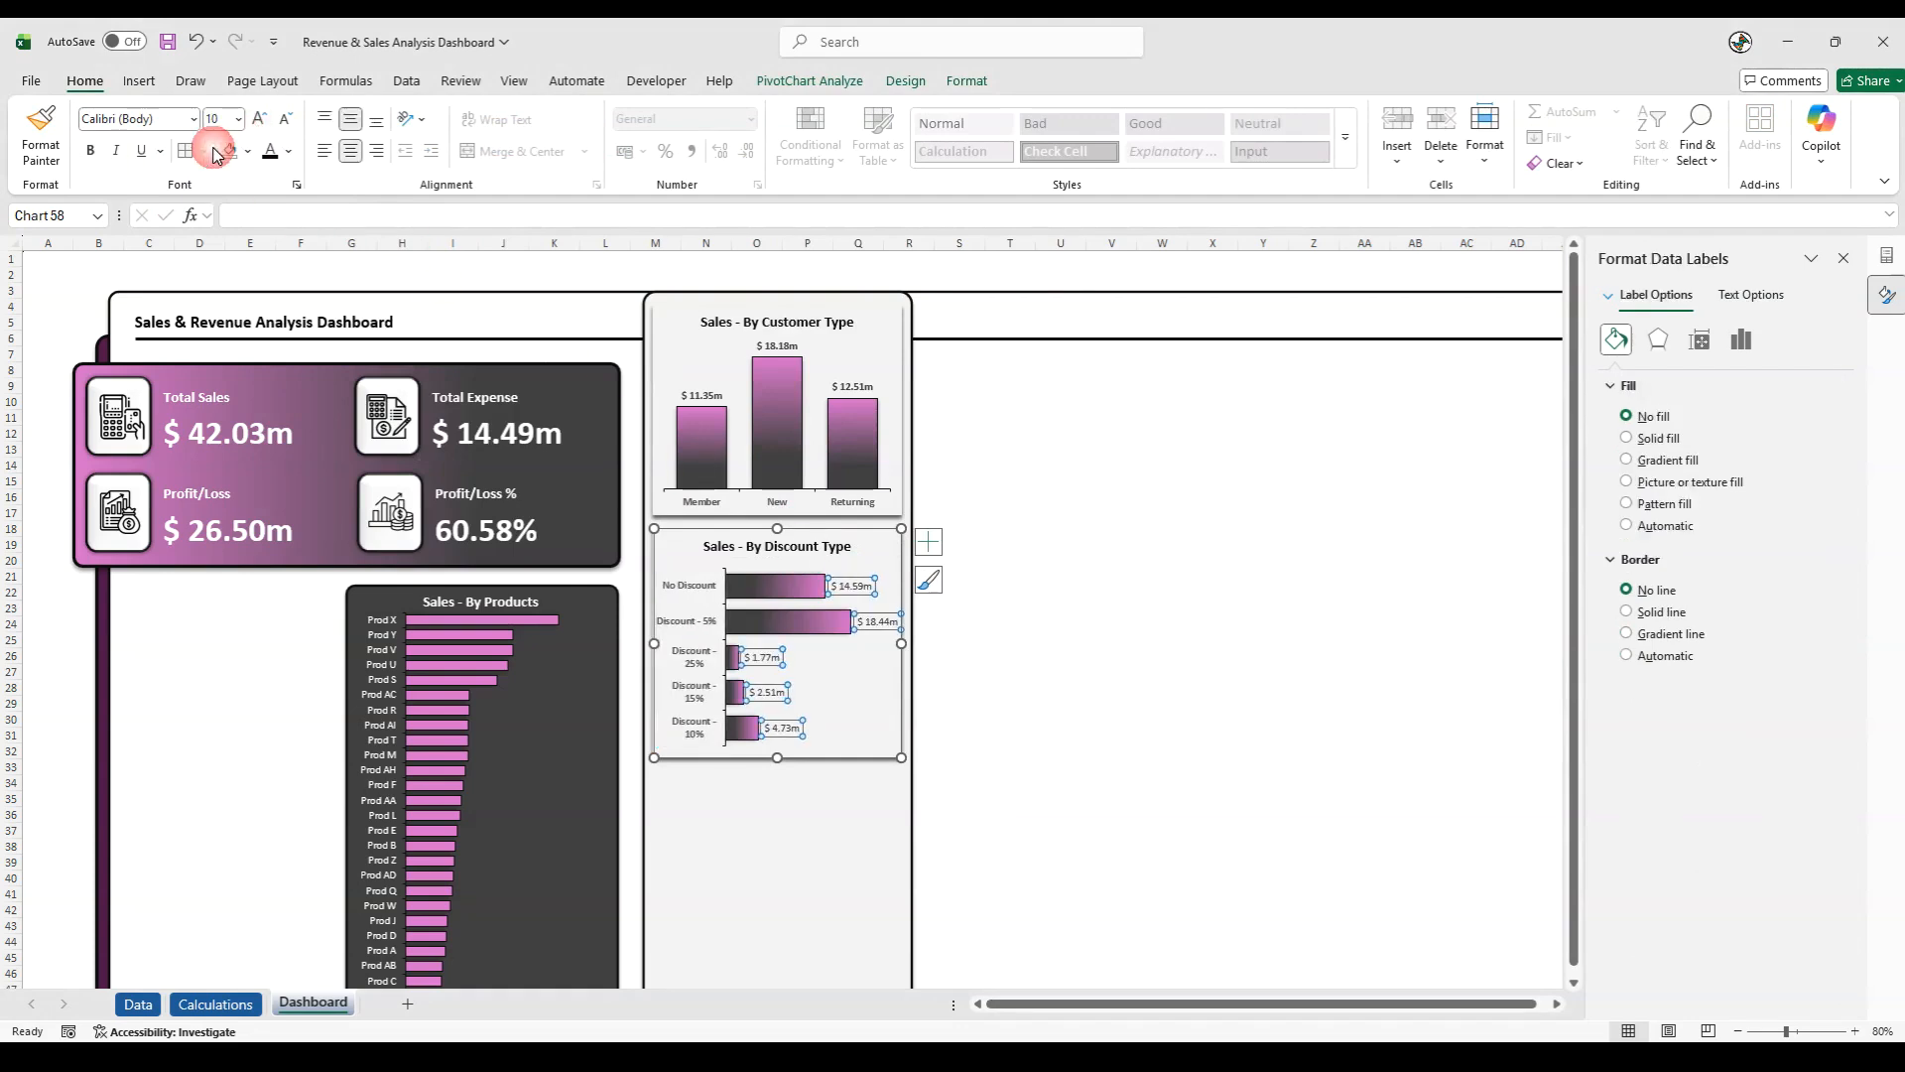
left_click(91, 151)
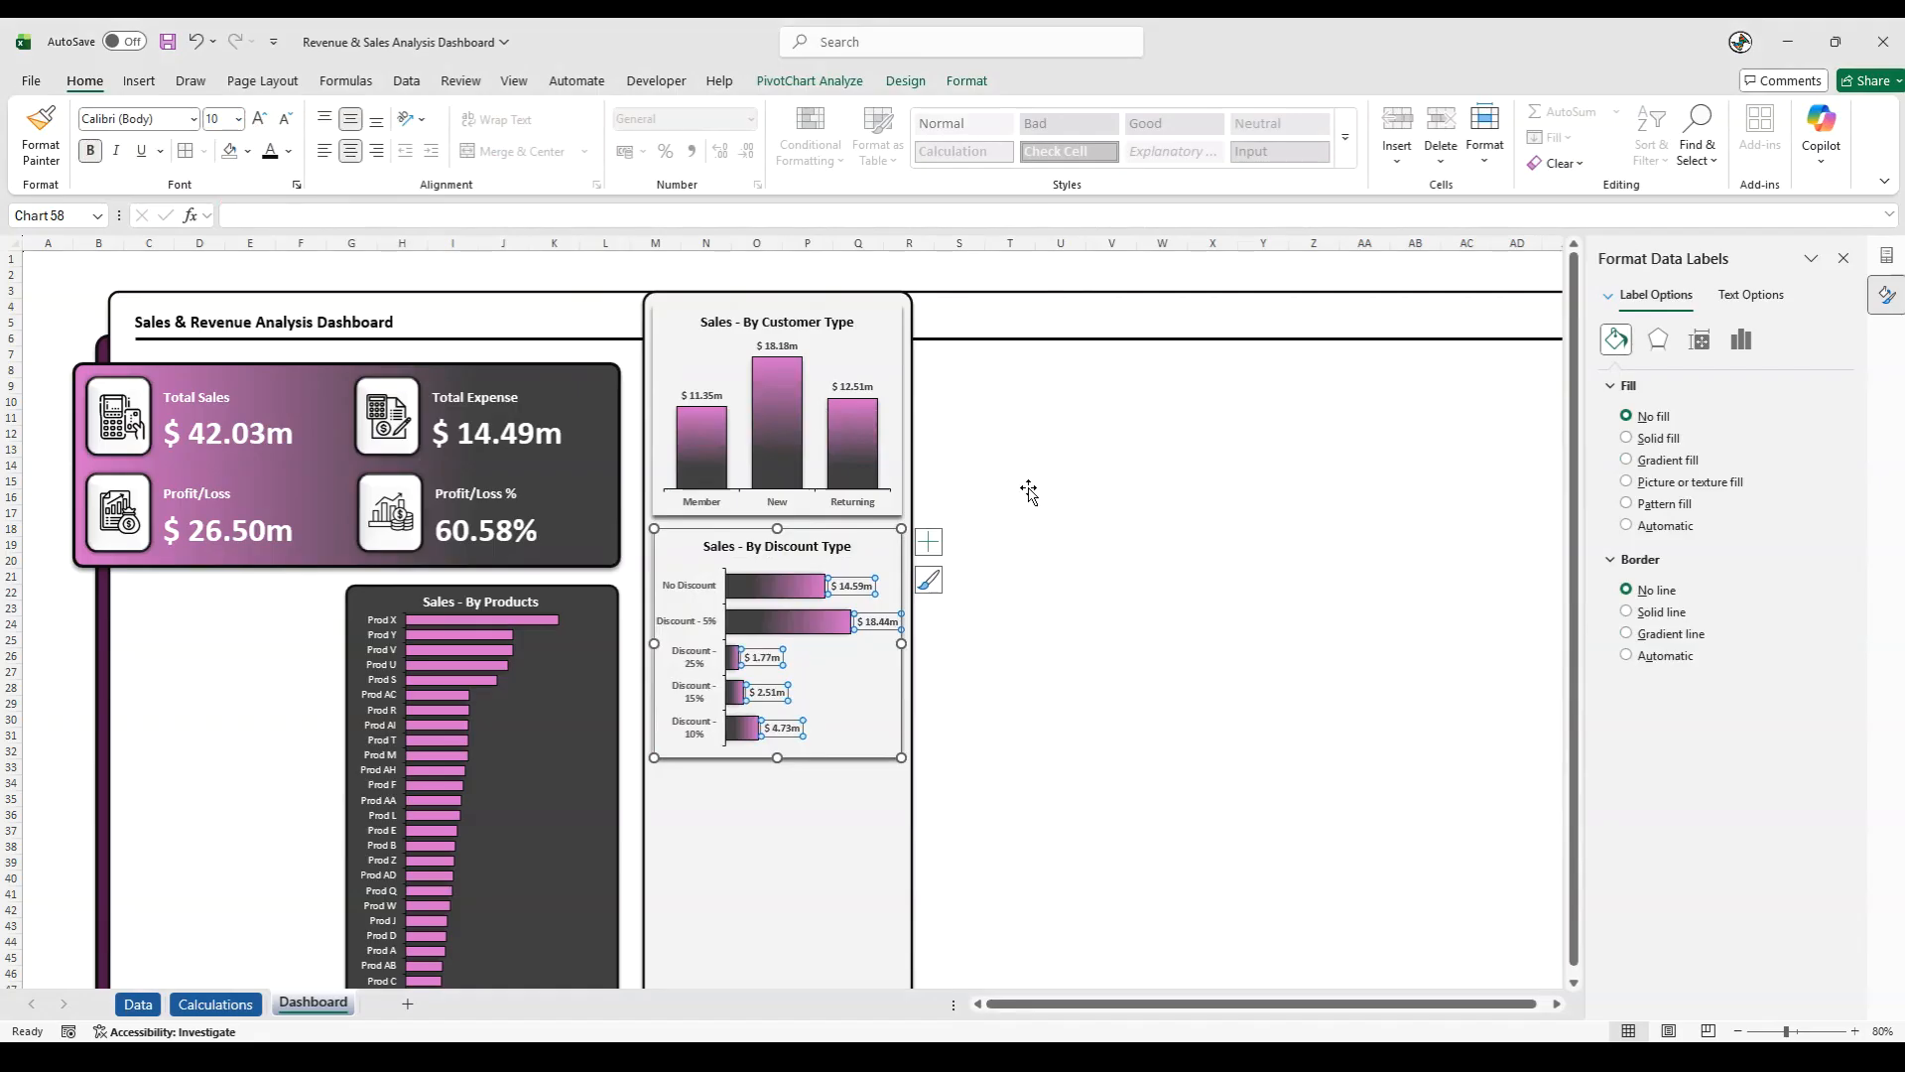
- Change the font colour of the category labels in the Sales - By Customer Type chart to near-black
left_click(704, 502)
left_click(289, 151)
left_click(329, 393)
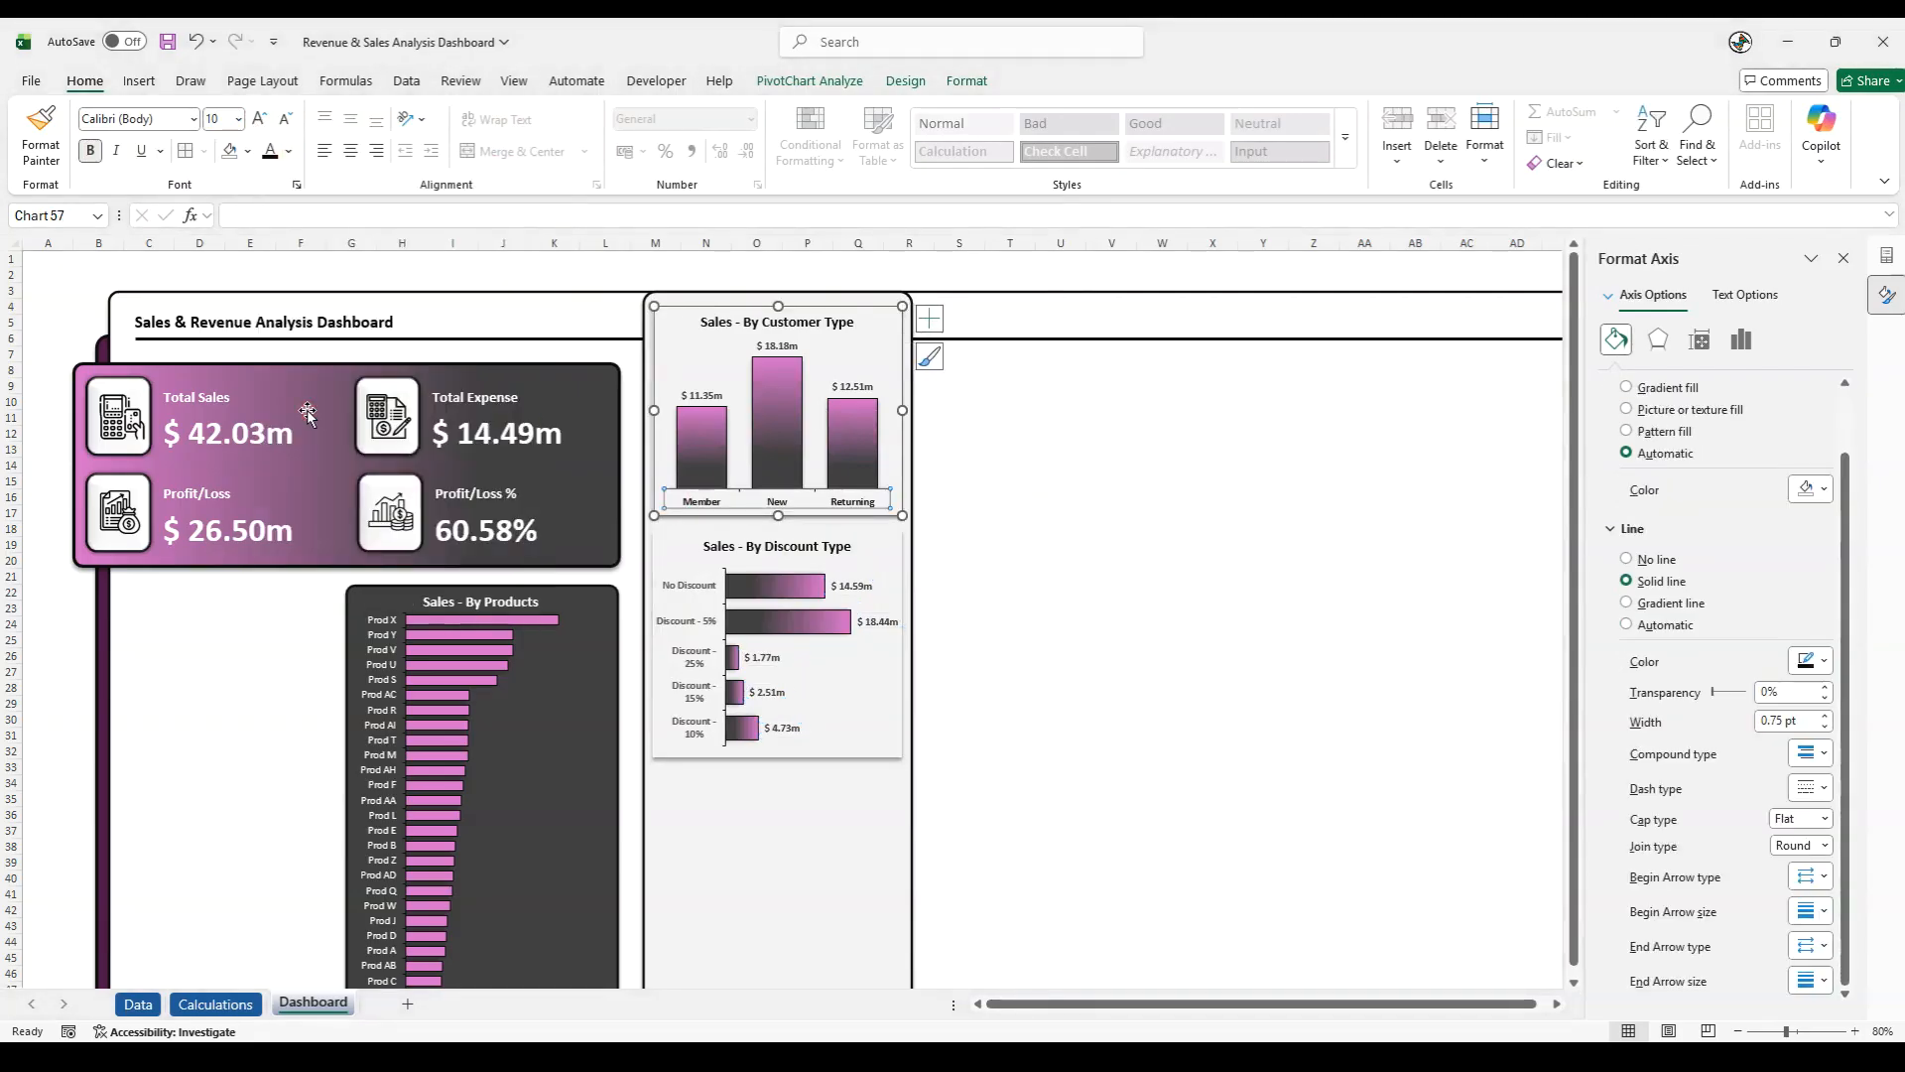
- Set the font colour of the data labels and category labels in the Sales - By Discount Type chart to near-black
left_click(851, 584)
left_click(289, 151)
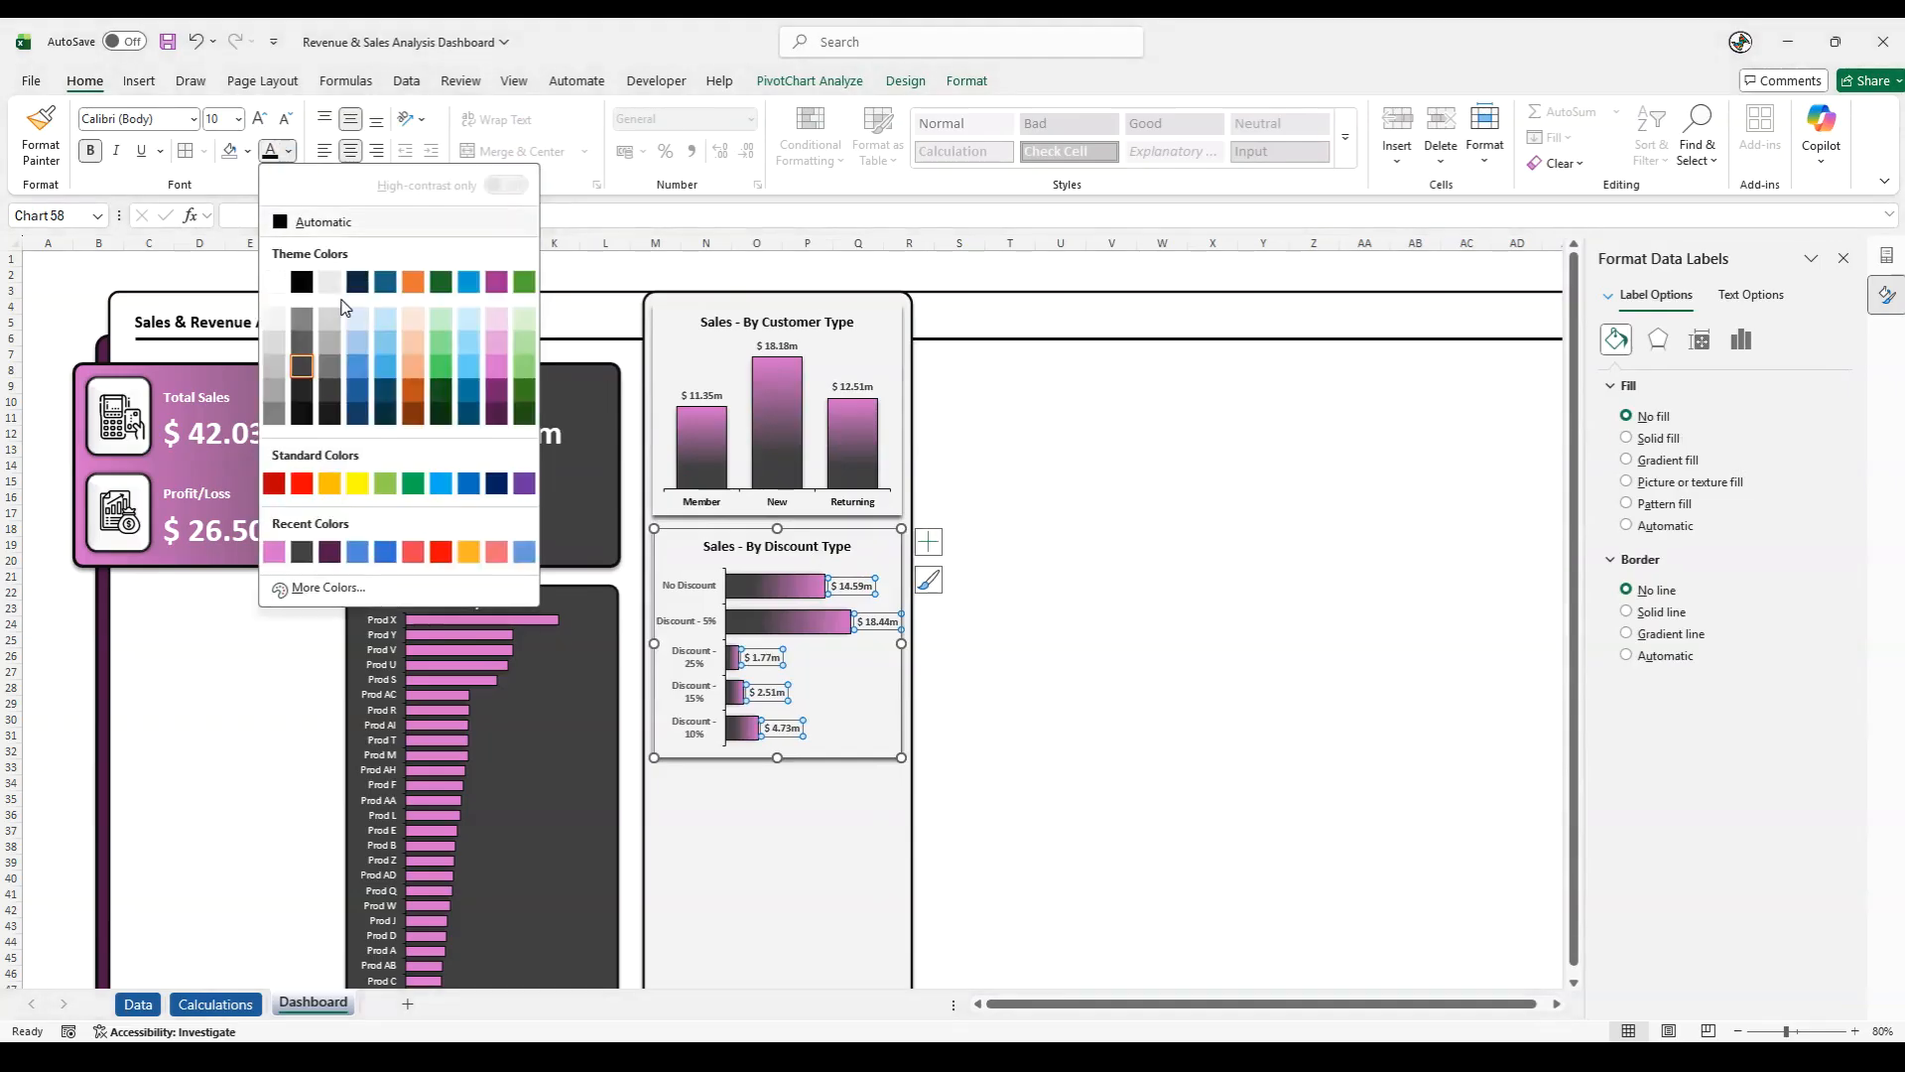
left_click(318, 402)
left_click(683, 593)
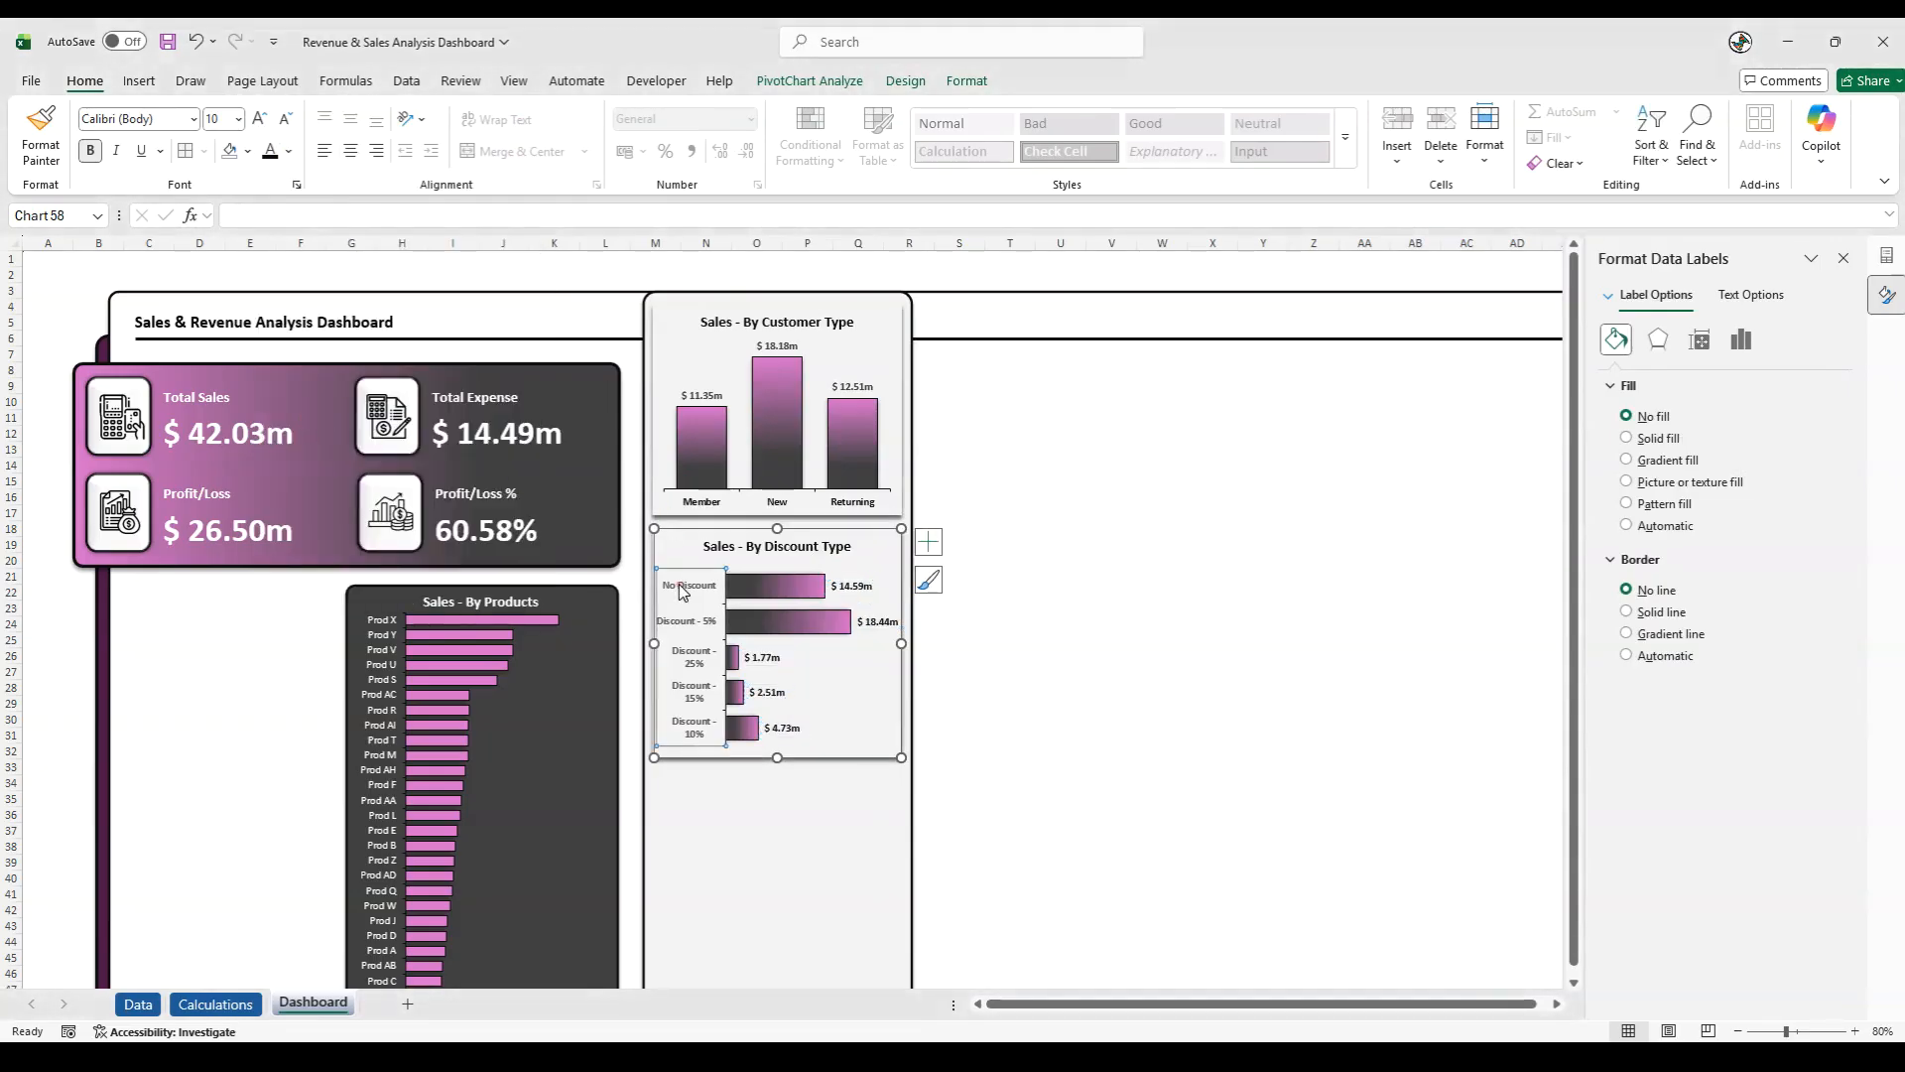
left_click(289, 151)
left_click(302, 414)
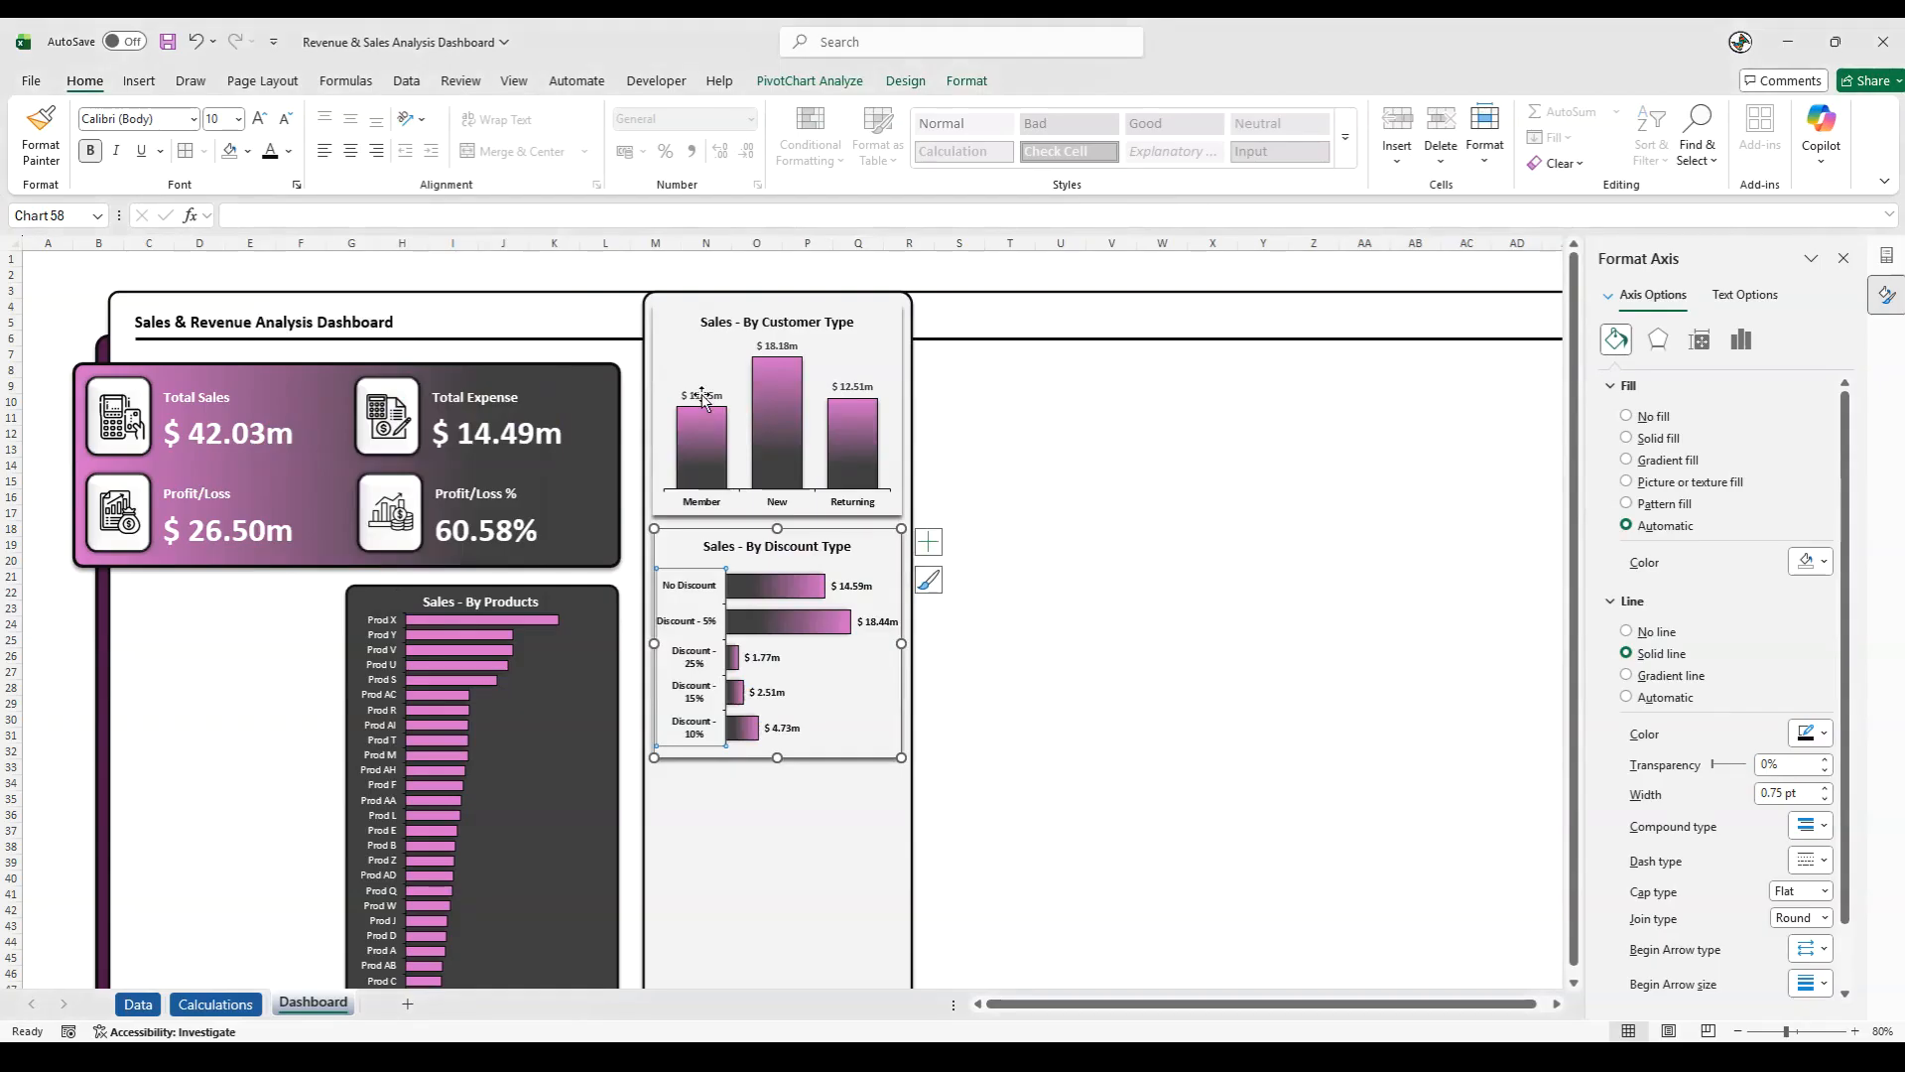
- Change the font colour of the data labels in the Sales - By Customer Type chart to near-black
left_click(702, 397)
left_click(289, 151)
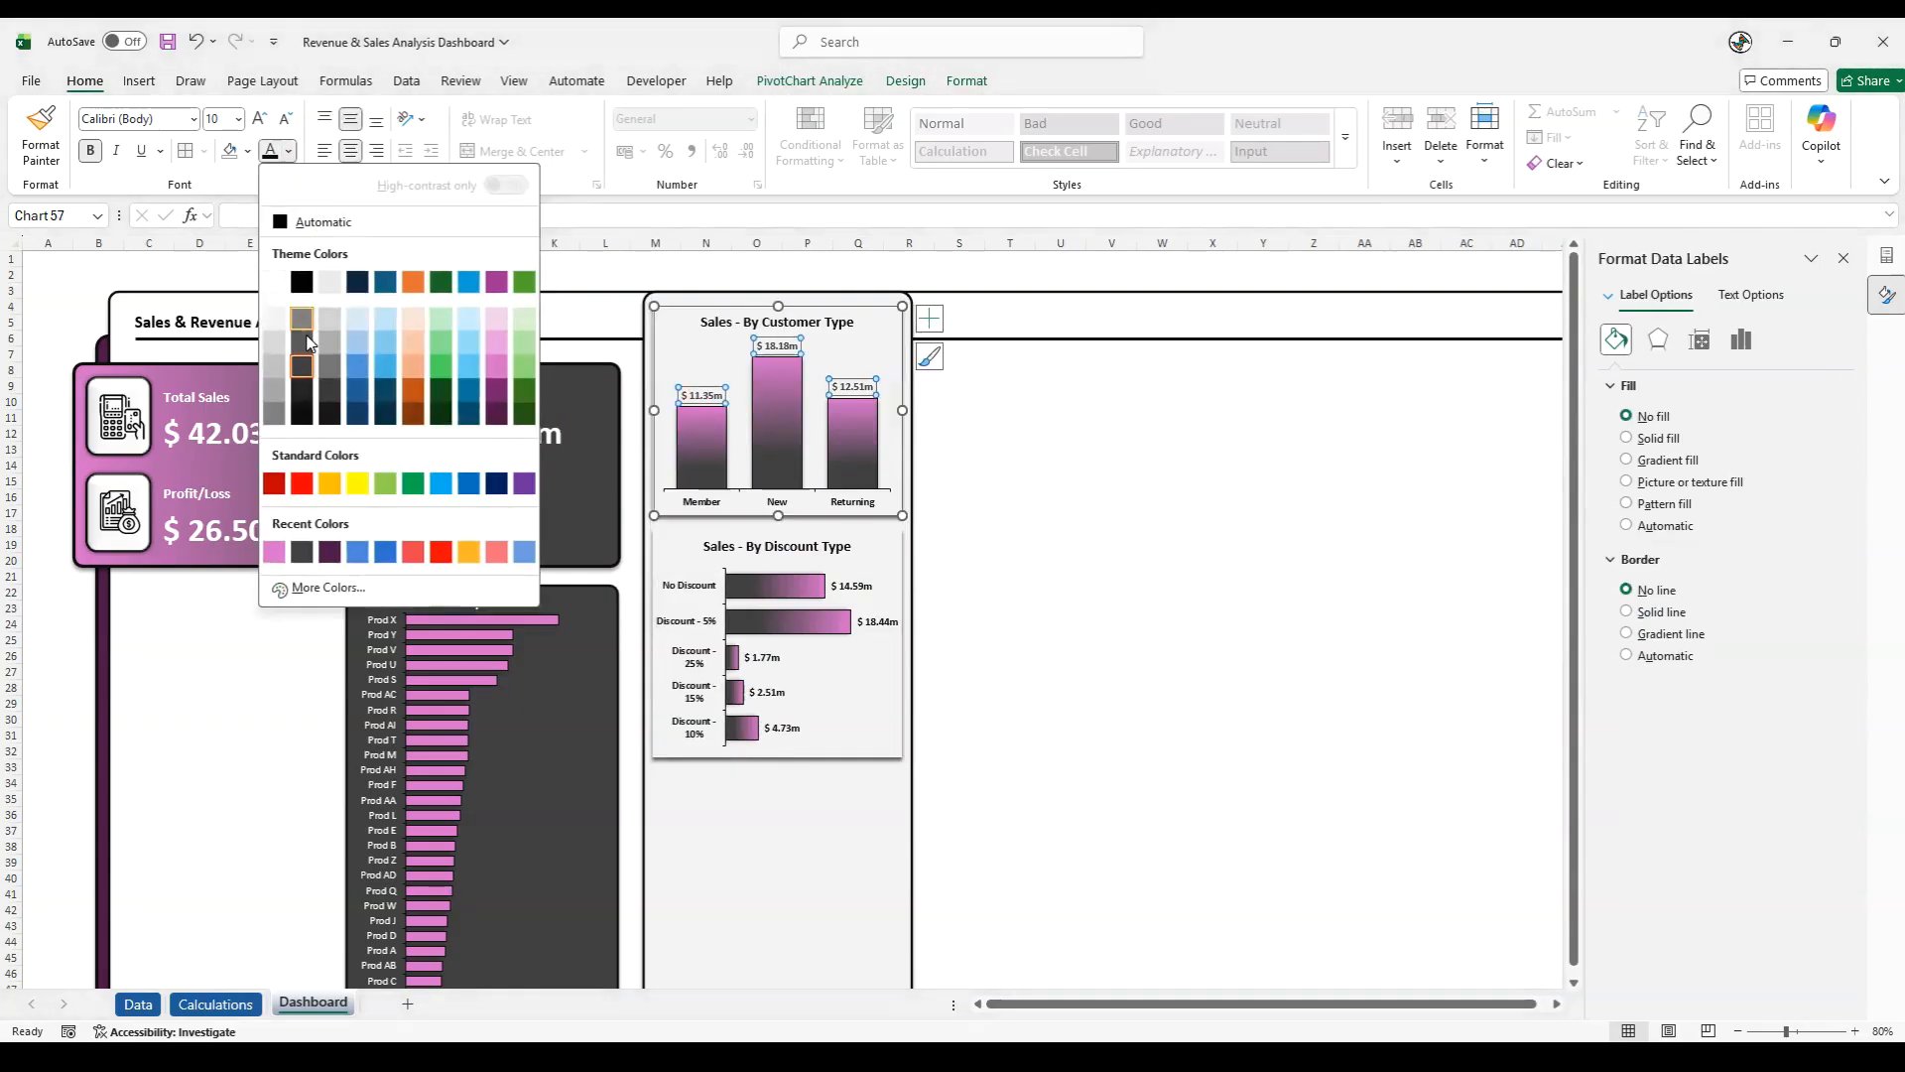
left_click(300, 415)
- Recolour the full title text of the Sales - By Discount Type chart in near-black
left_click(774, 546)
left_click_drag(739, 546, 852, 546)
left_click_drag(710, 544, 872, 545)
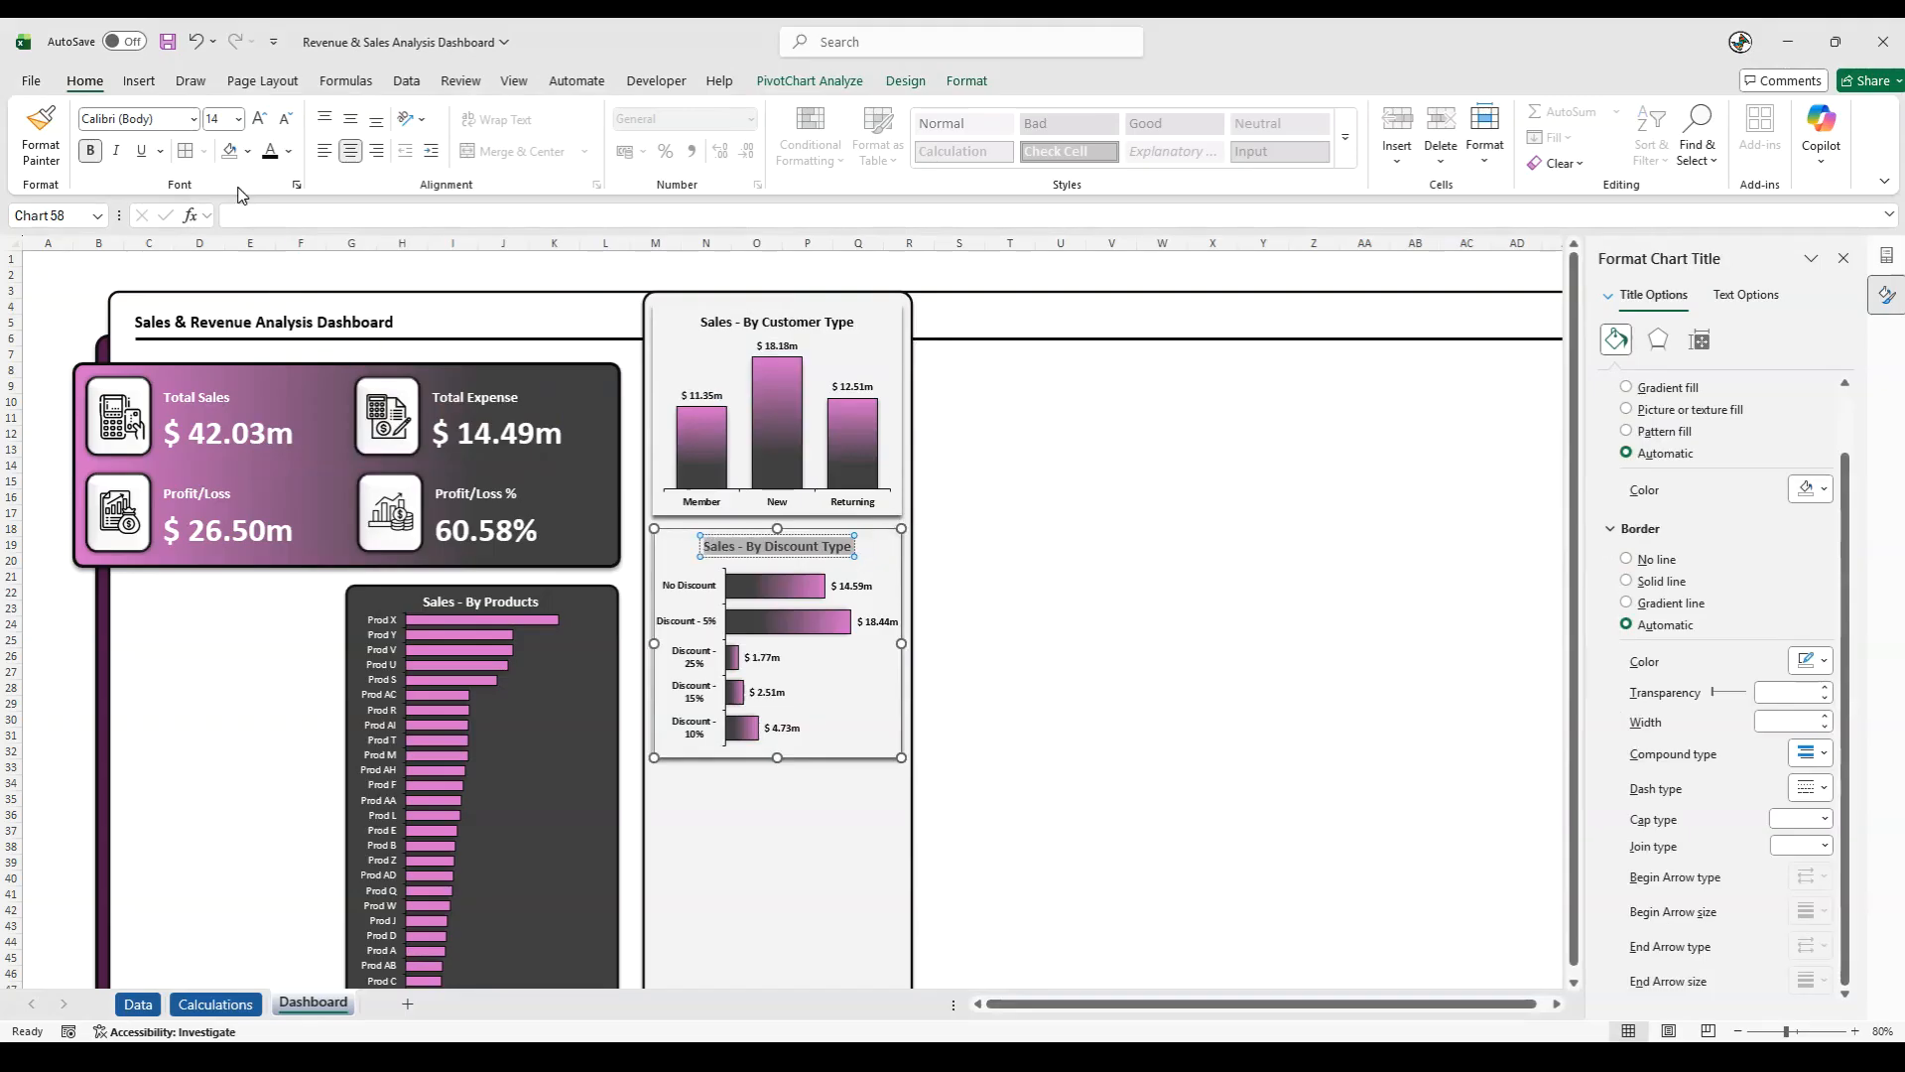
left_click(289, 151)
left_click(316, 420)
- Narrow the discount chart's plot area from both sides so the category labels fit on one line and the data labels stay inside
left_click(1070, 643)
left_click(719, 655)
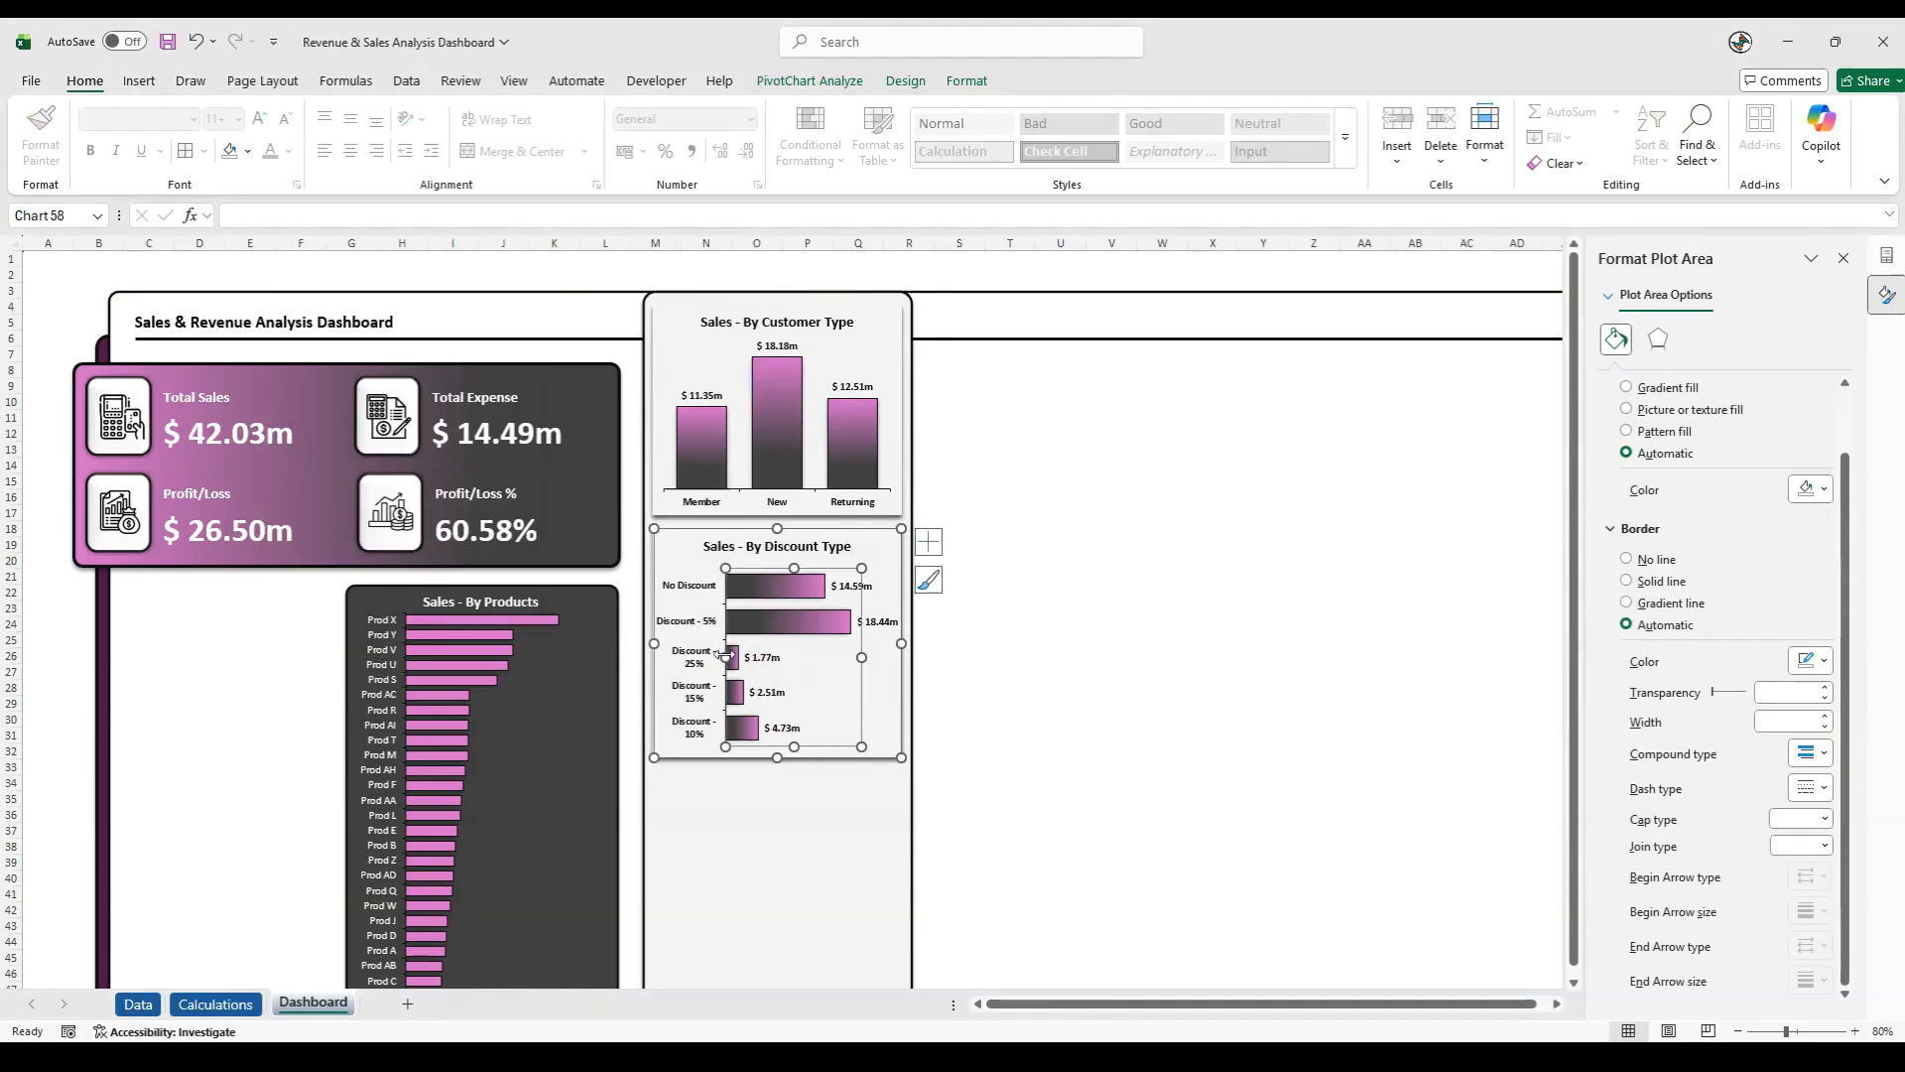
left_click_drag(726, 655, 740, 657)
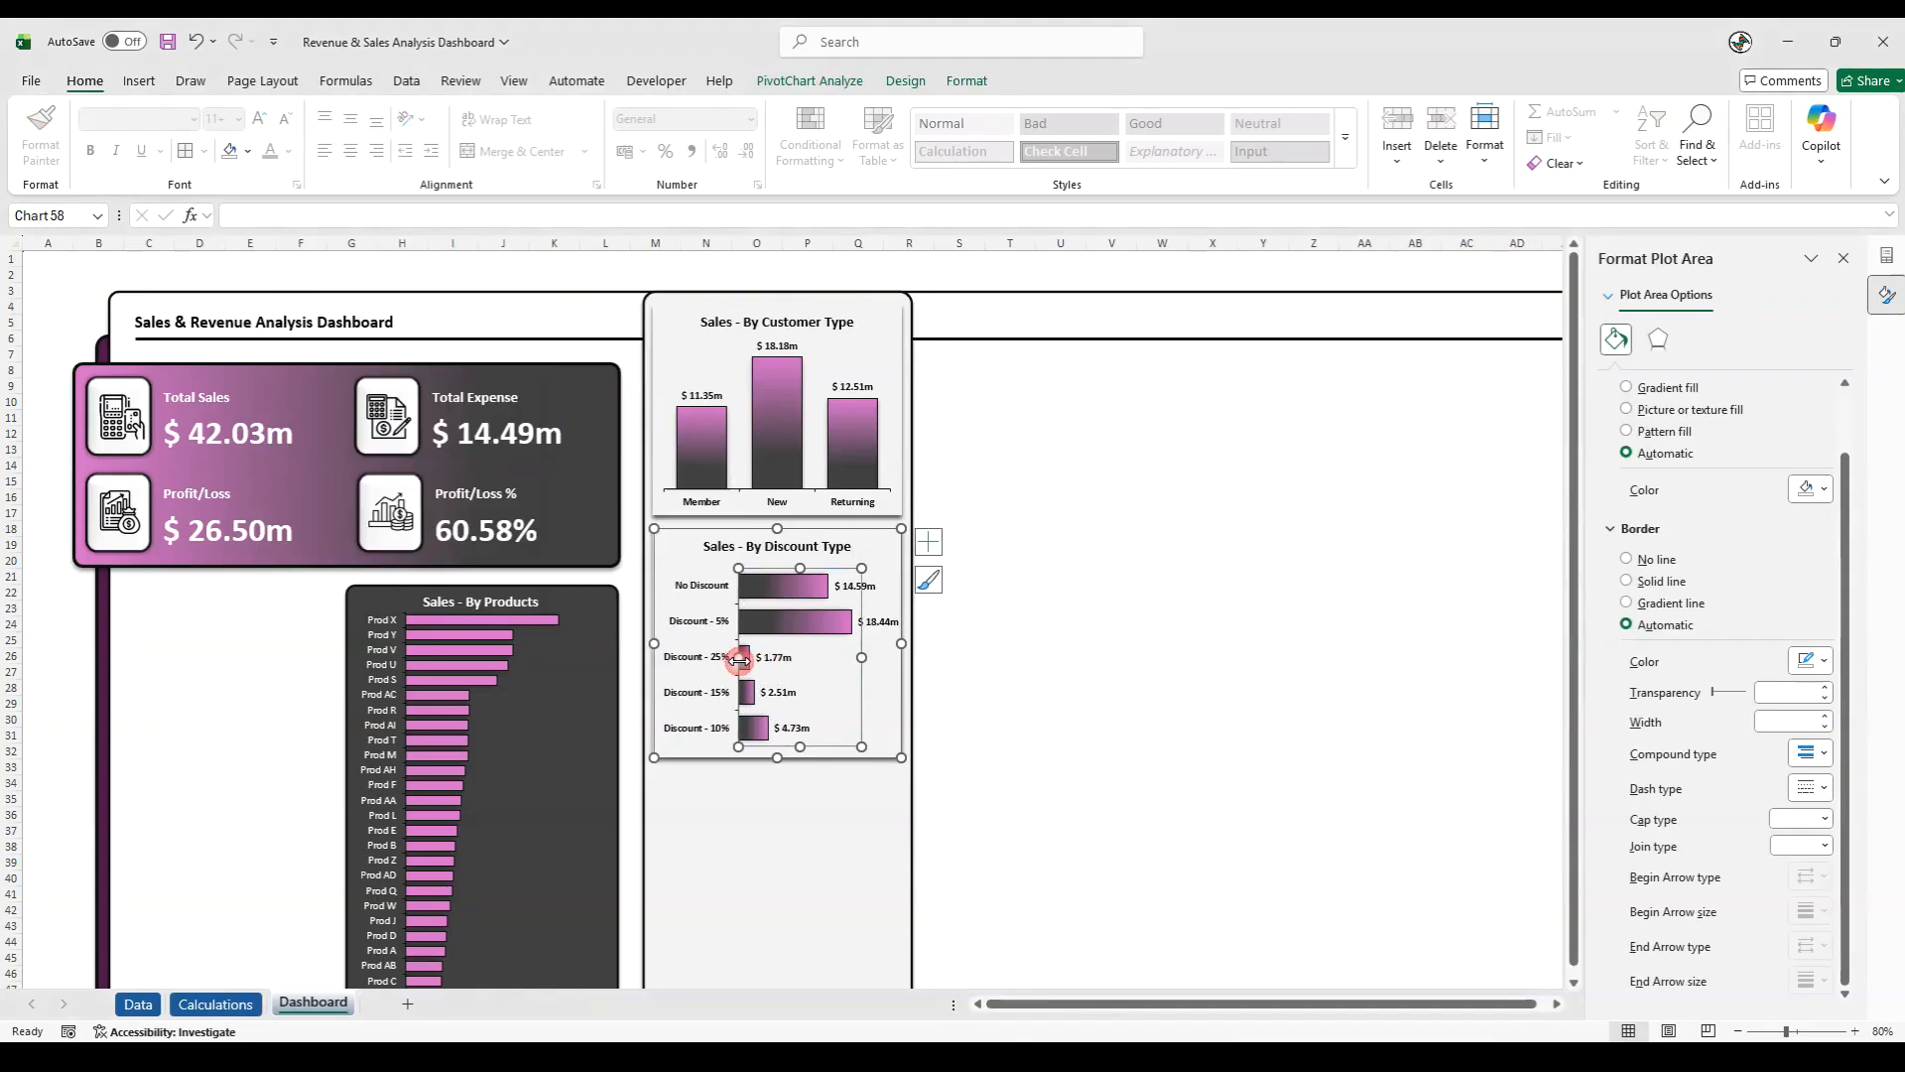
left_click_drag(861, 656, 852, 656)
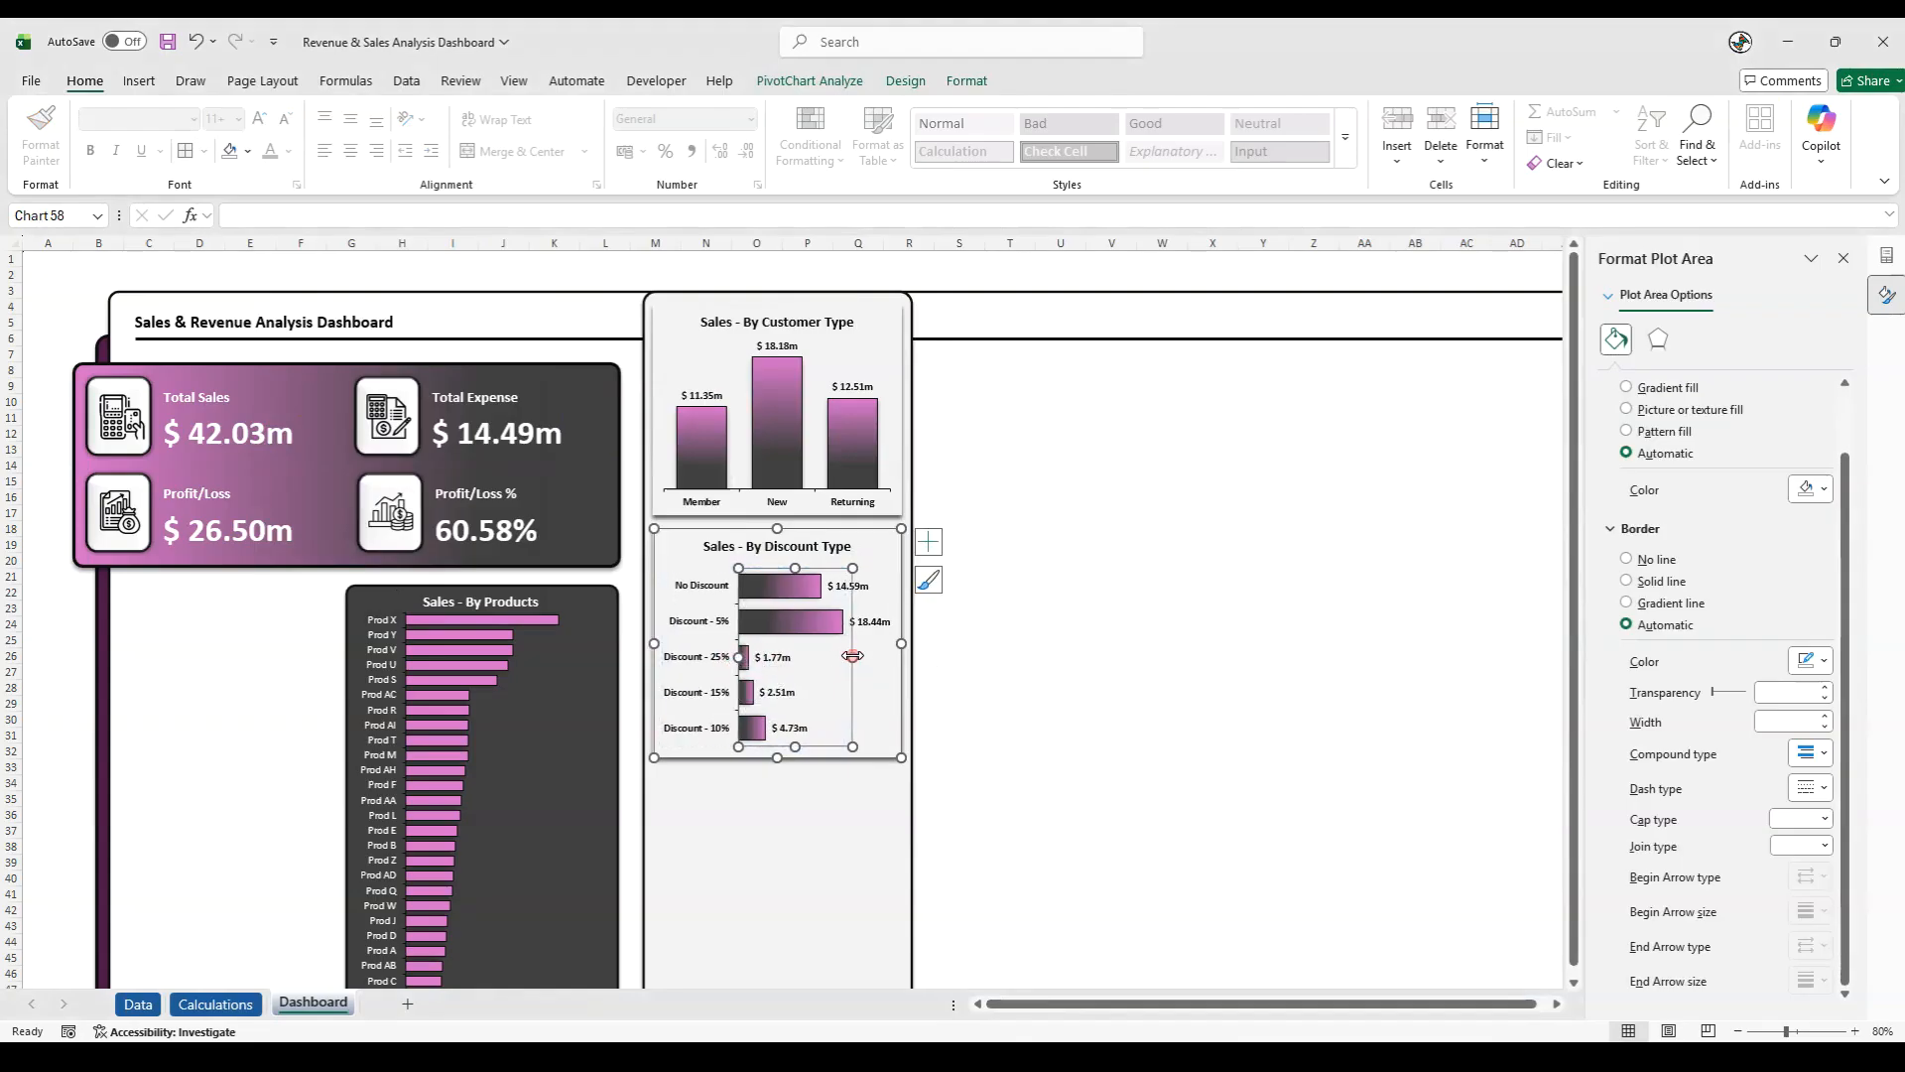
left_click(993, 671)
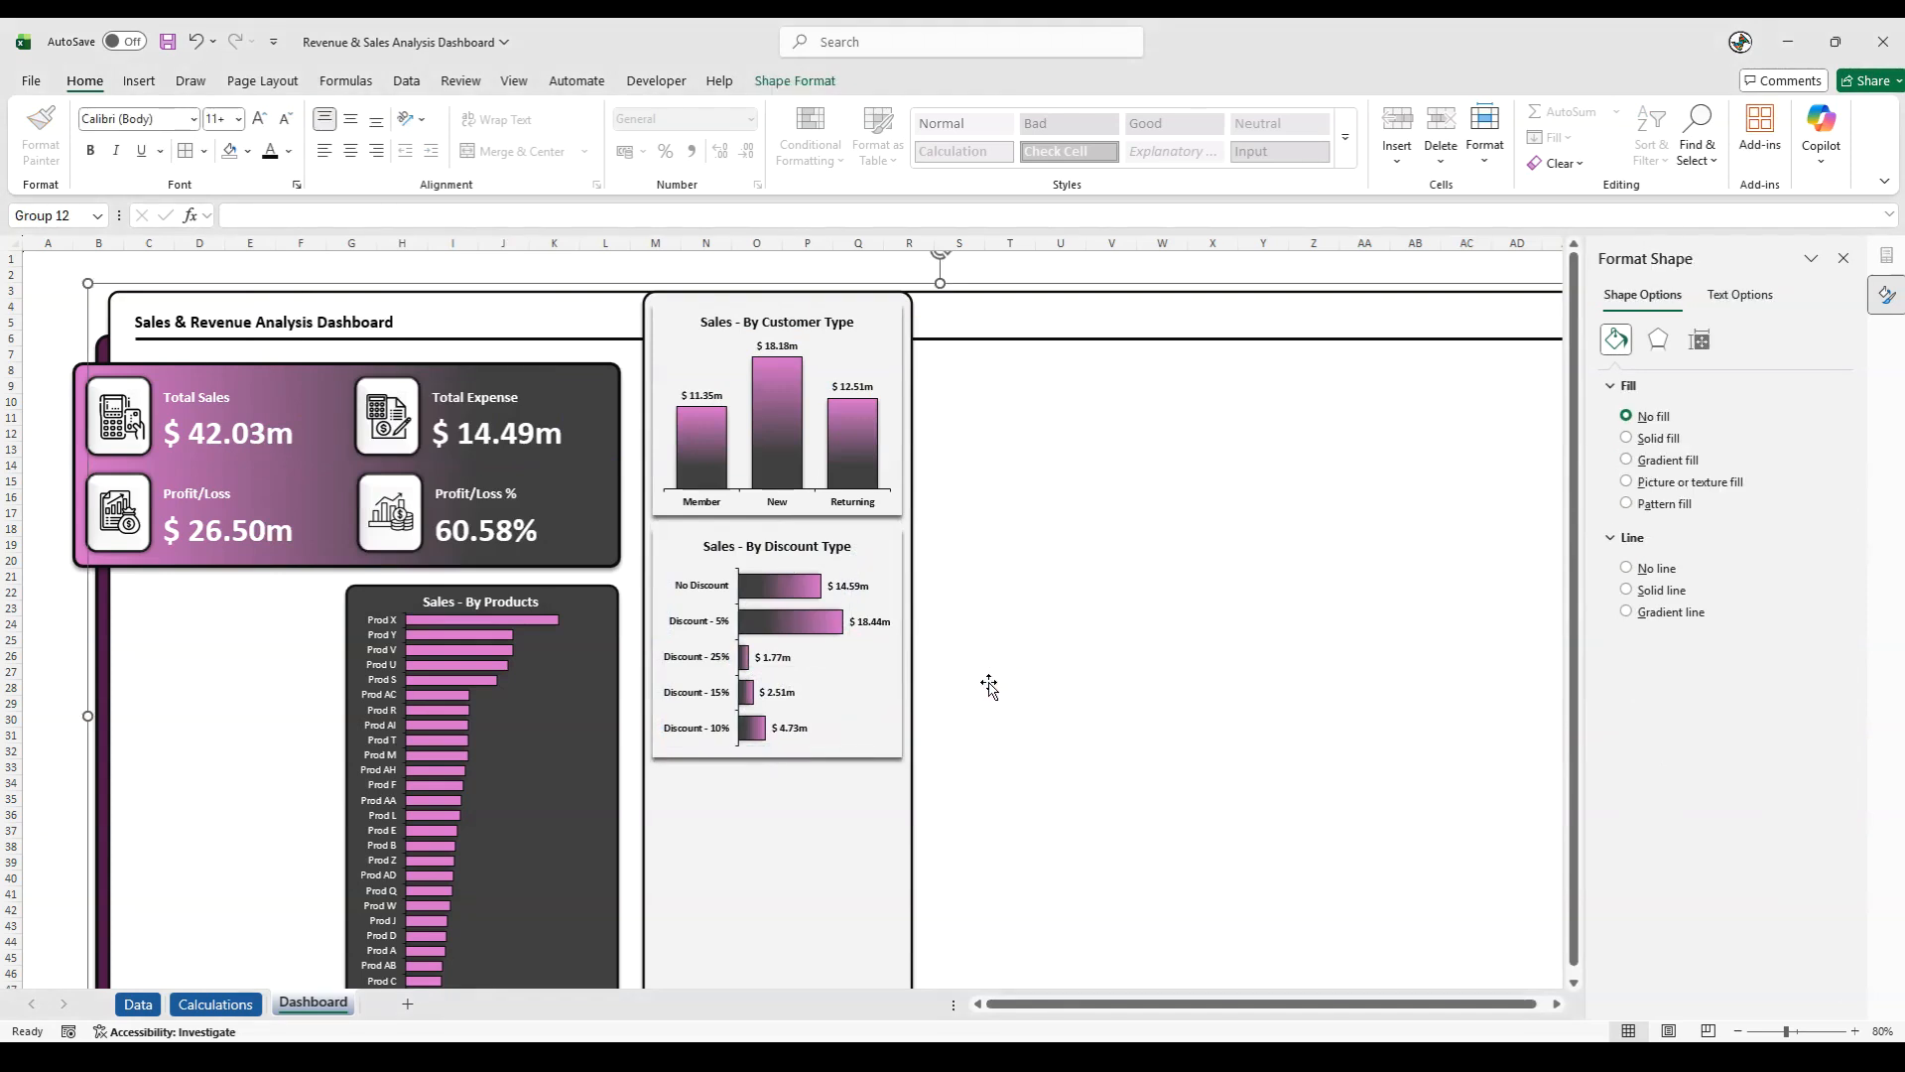
- Insert a Clustered Bar PivotChart from the Store Location pivot table on the Calculations sheet
key("alt+Tab")
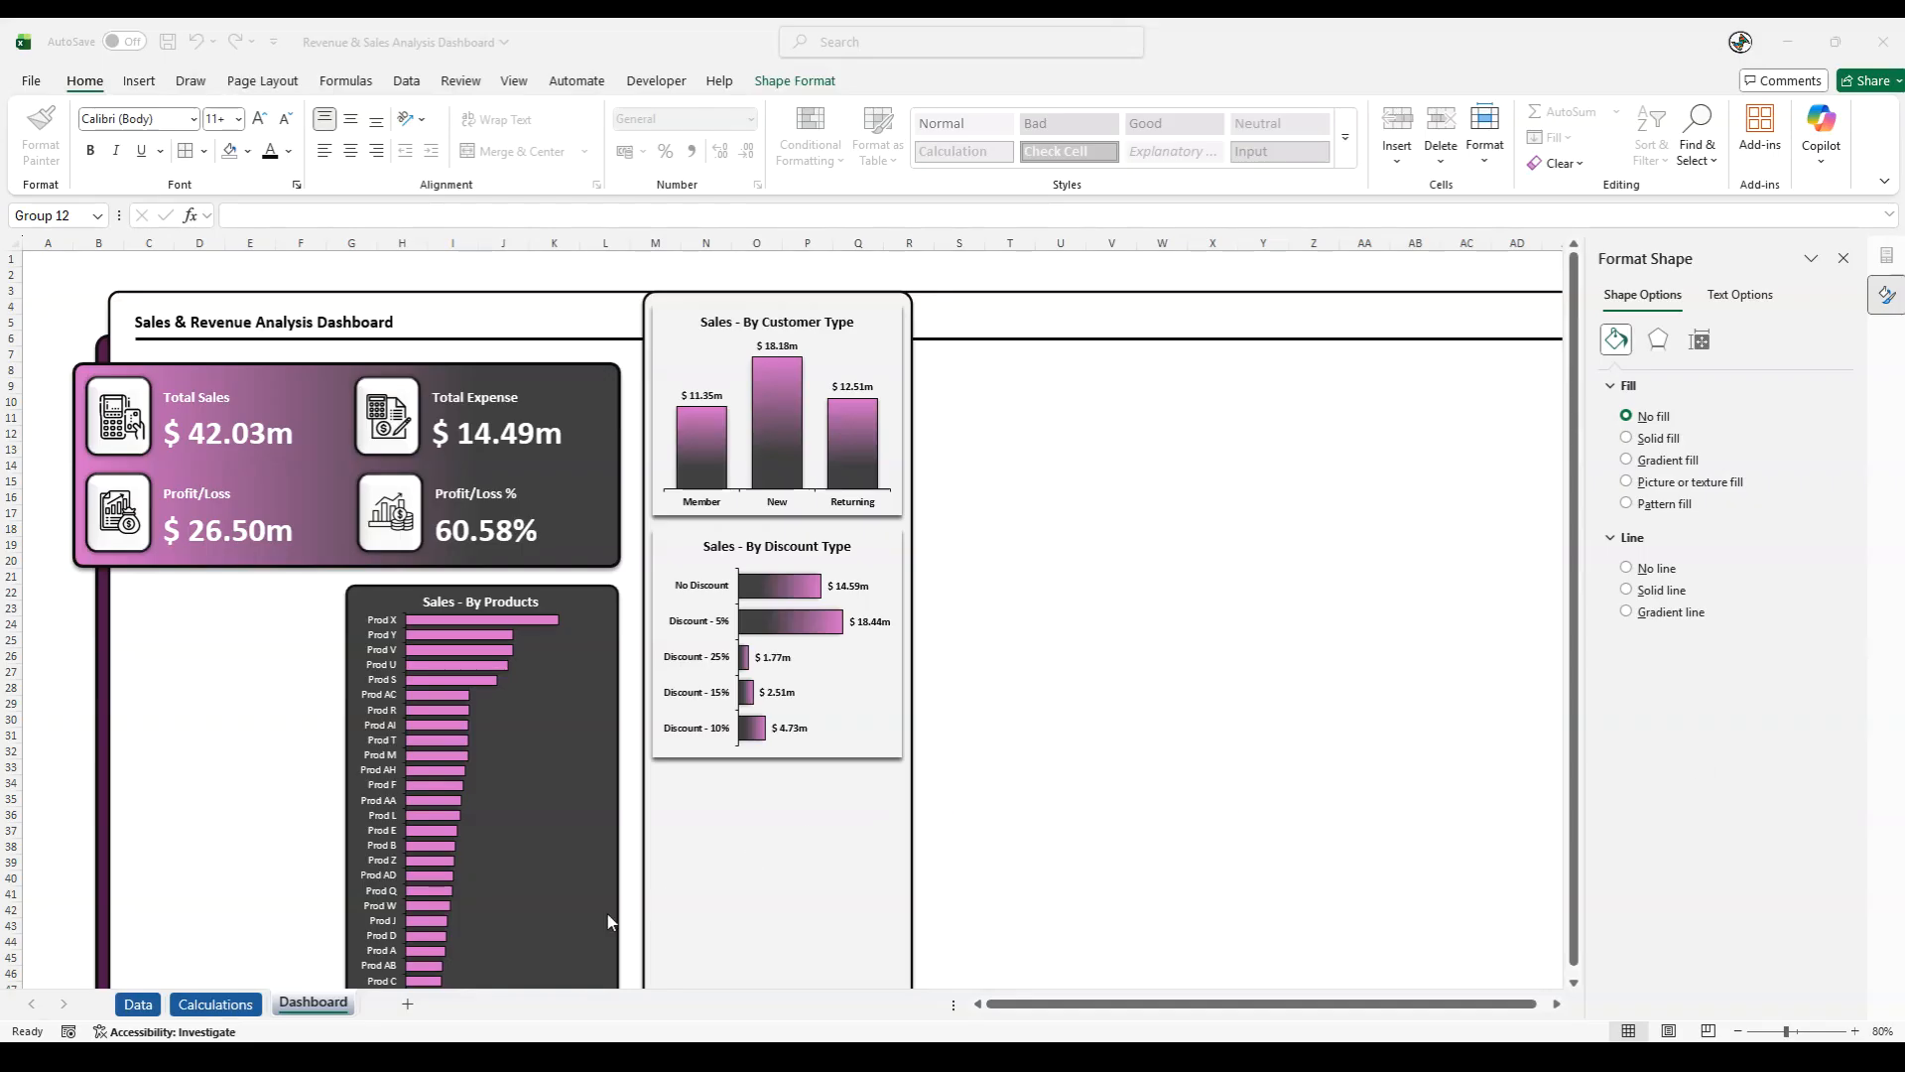
left_click(222, 1005)
left_click(324, 815)
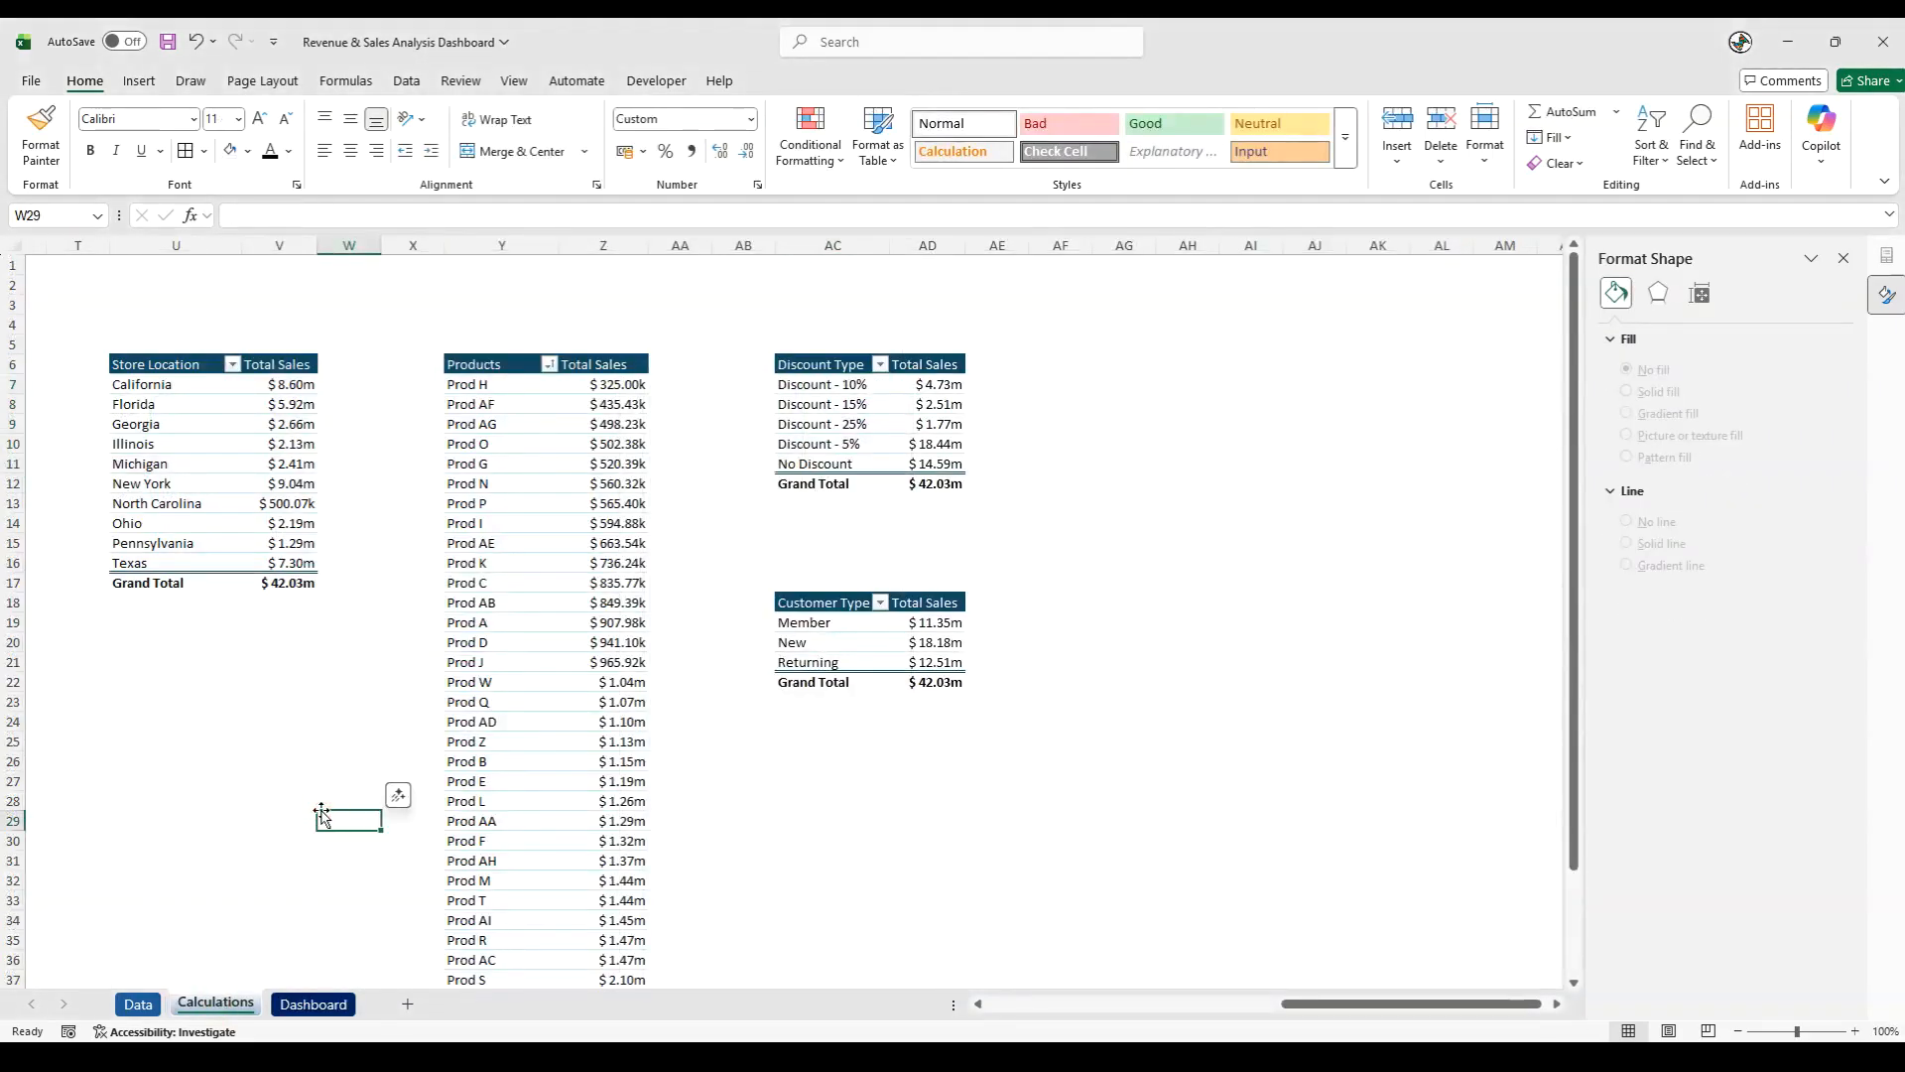
left_click(218, 458)
left_click(214, 449)
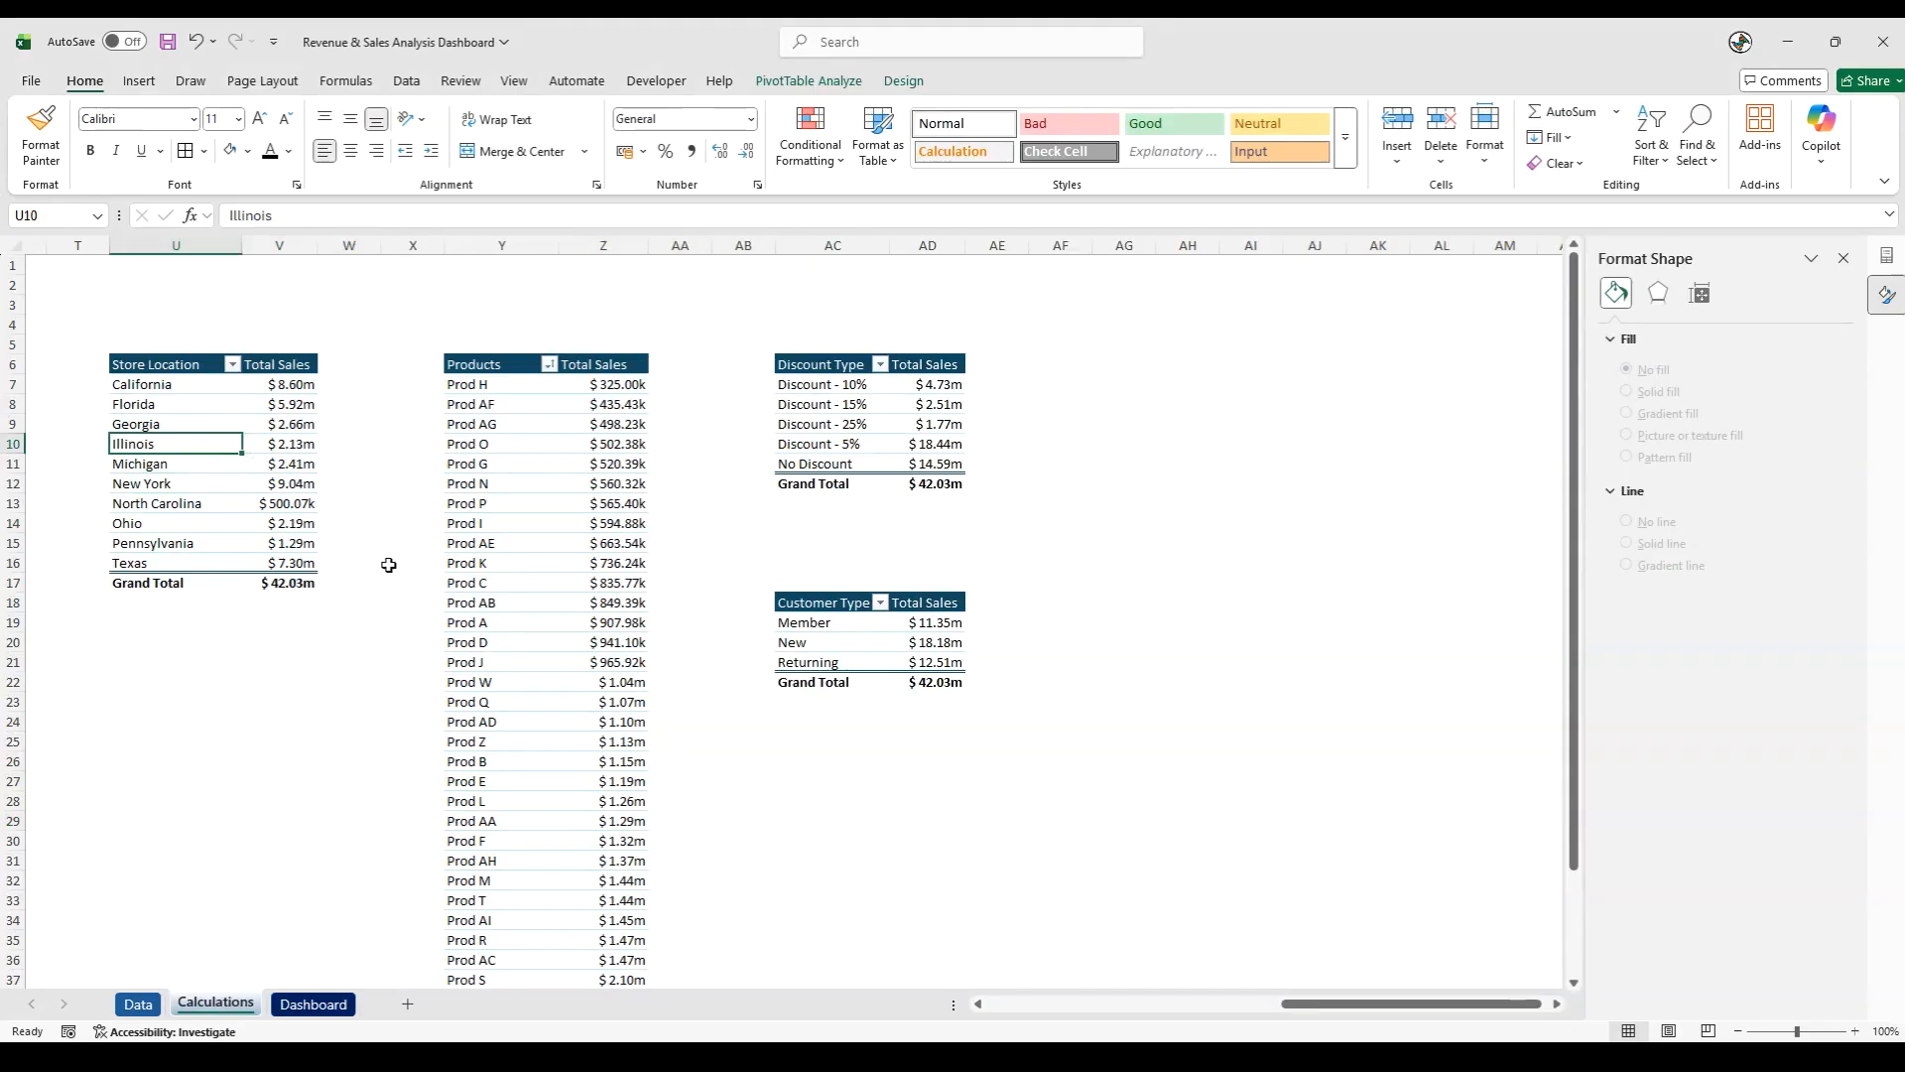
left_click(140, 81)
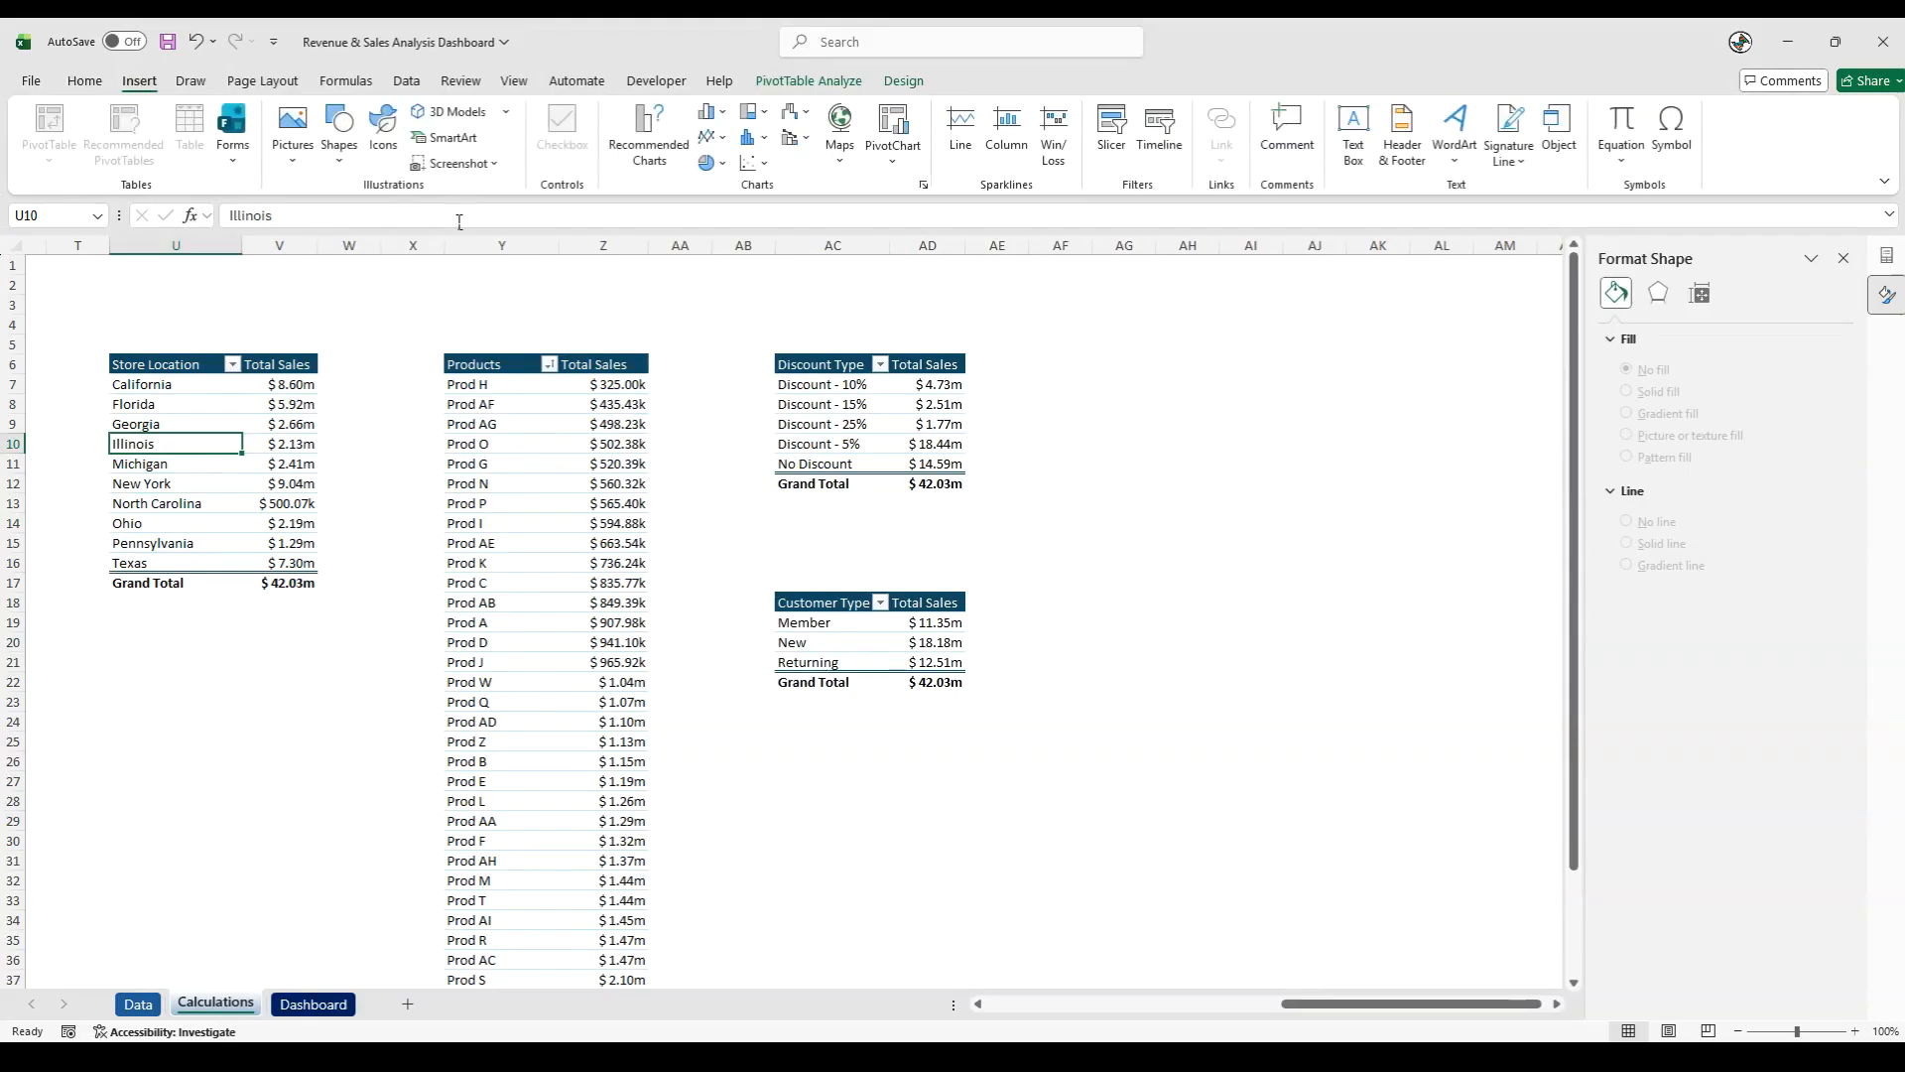
left_click(629, 142)
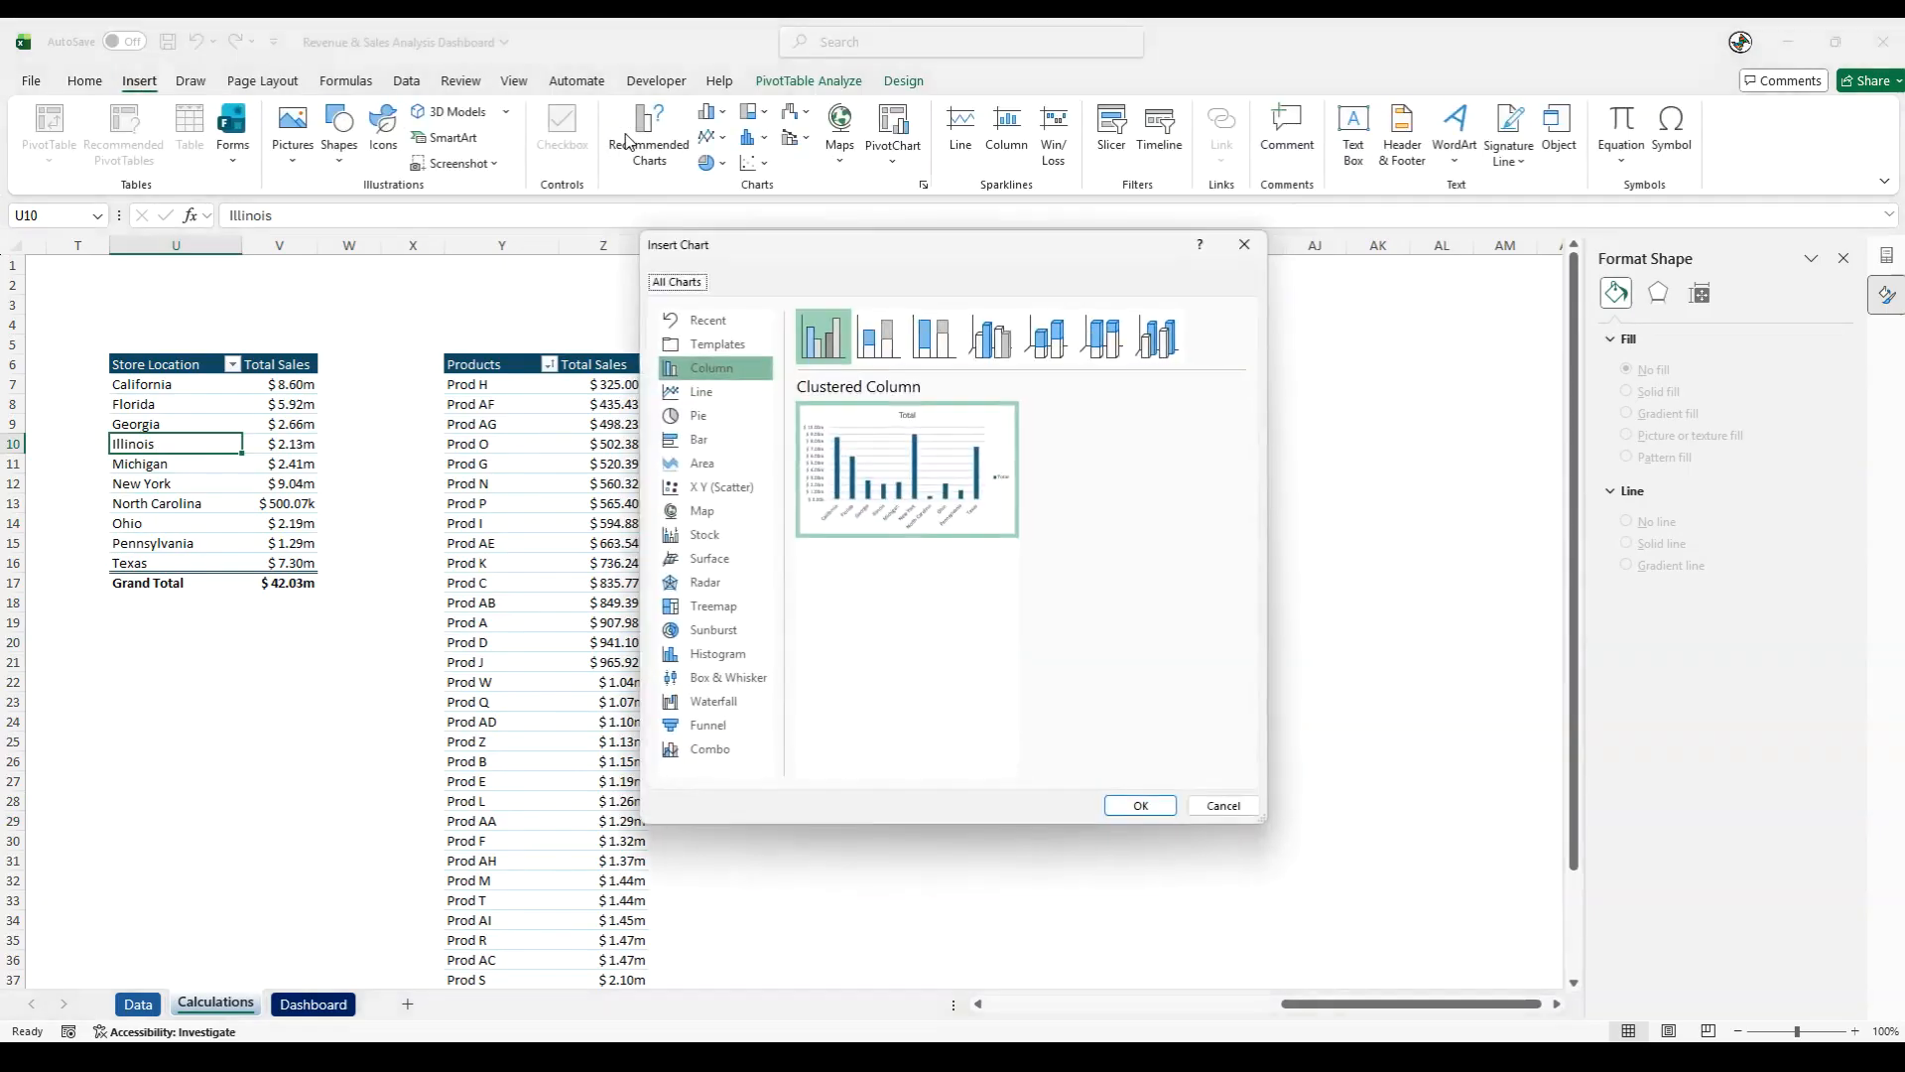
left_click(694, 439)
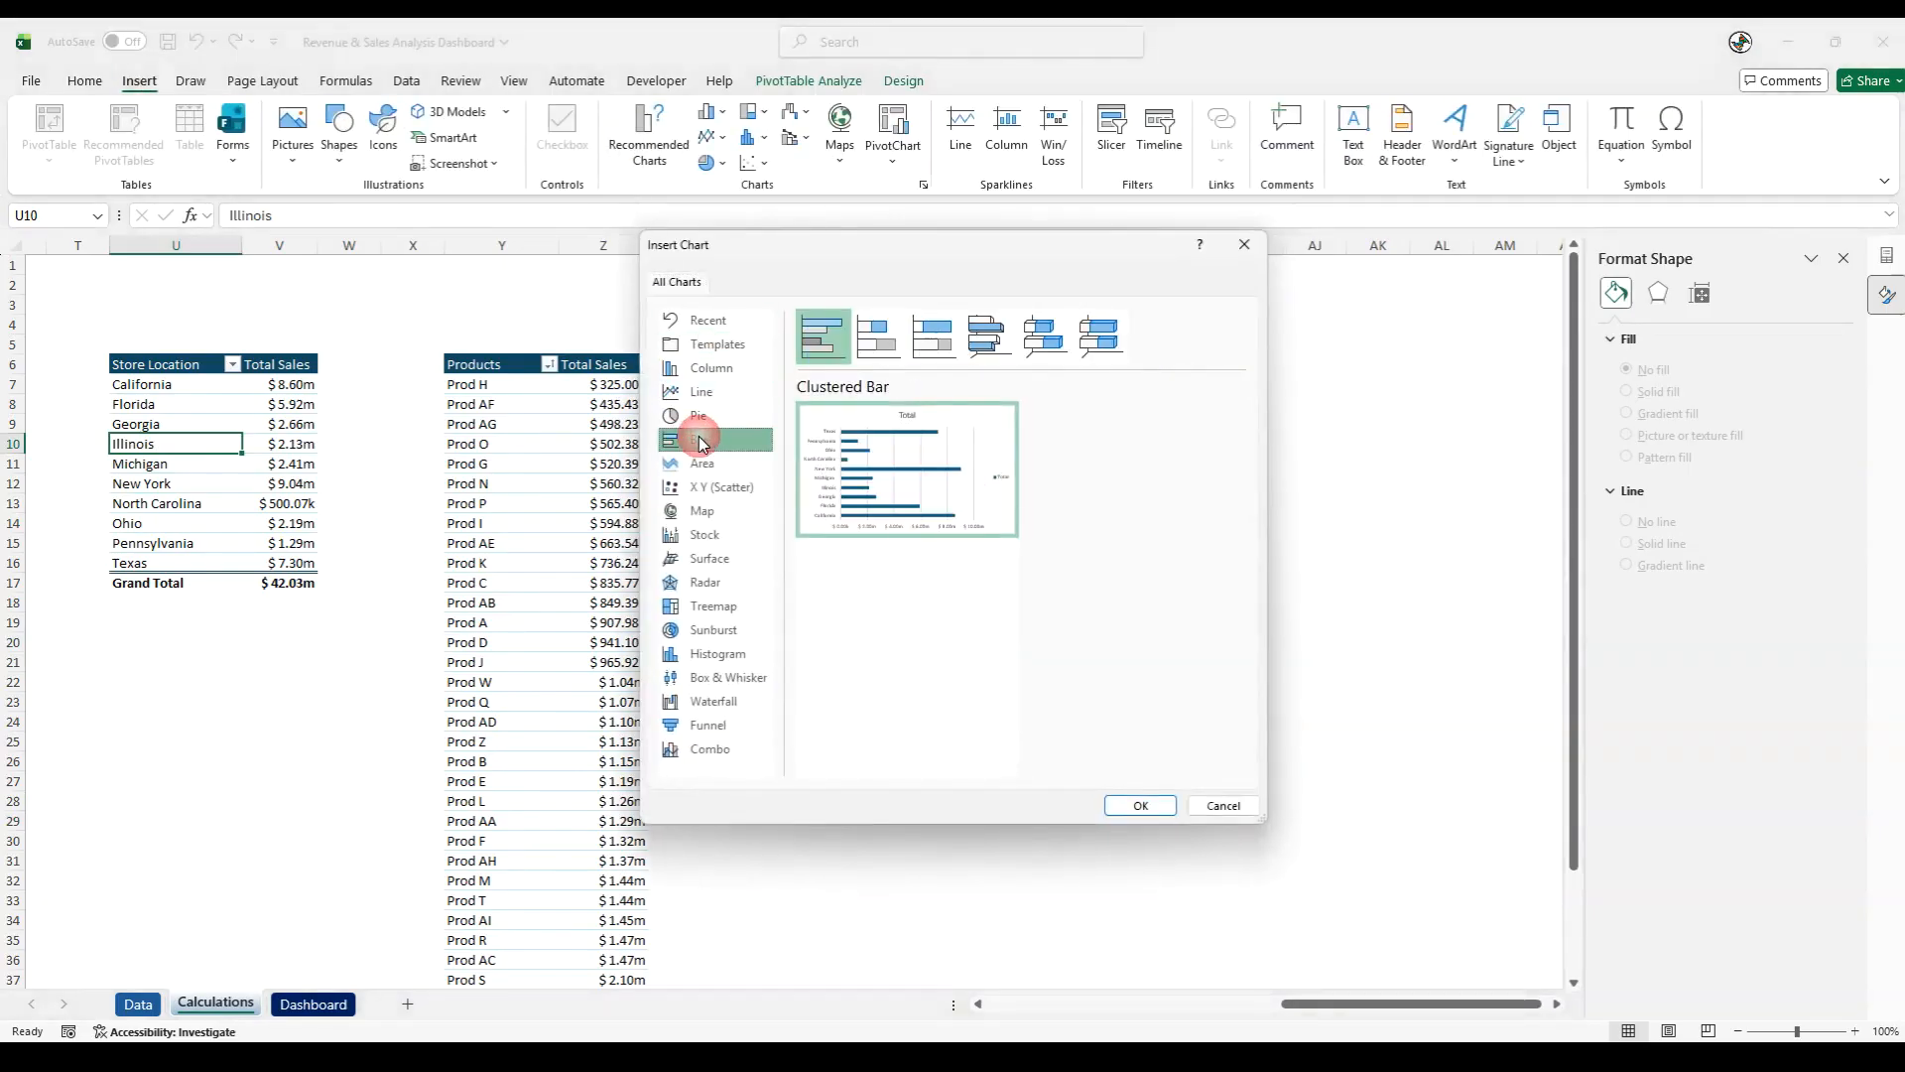
left_click(1140, 806)
- Move the new location chart beside the Discount Type and Customer Type pivot tables and hide all its field buttons
left_click_drag(706, 486, 1156, 457)
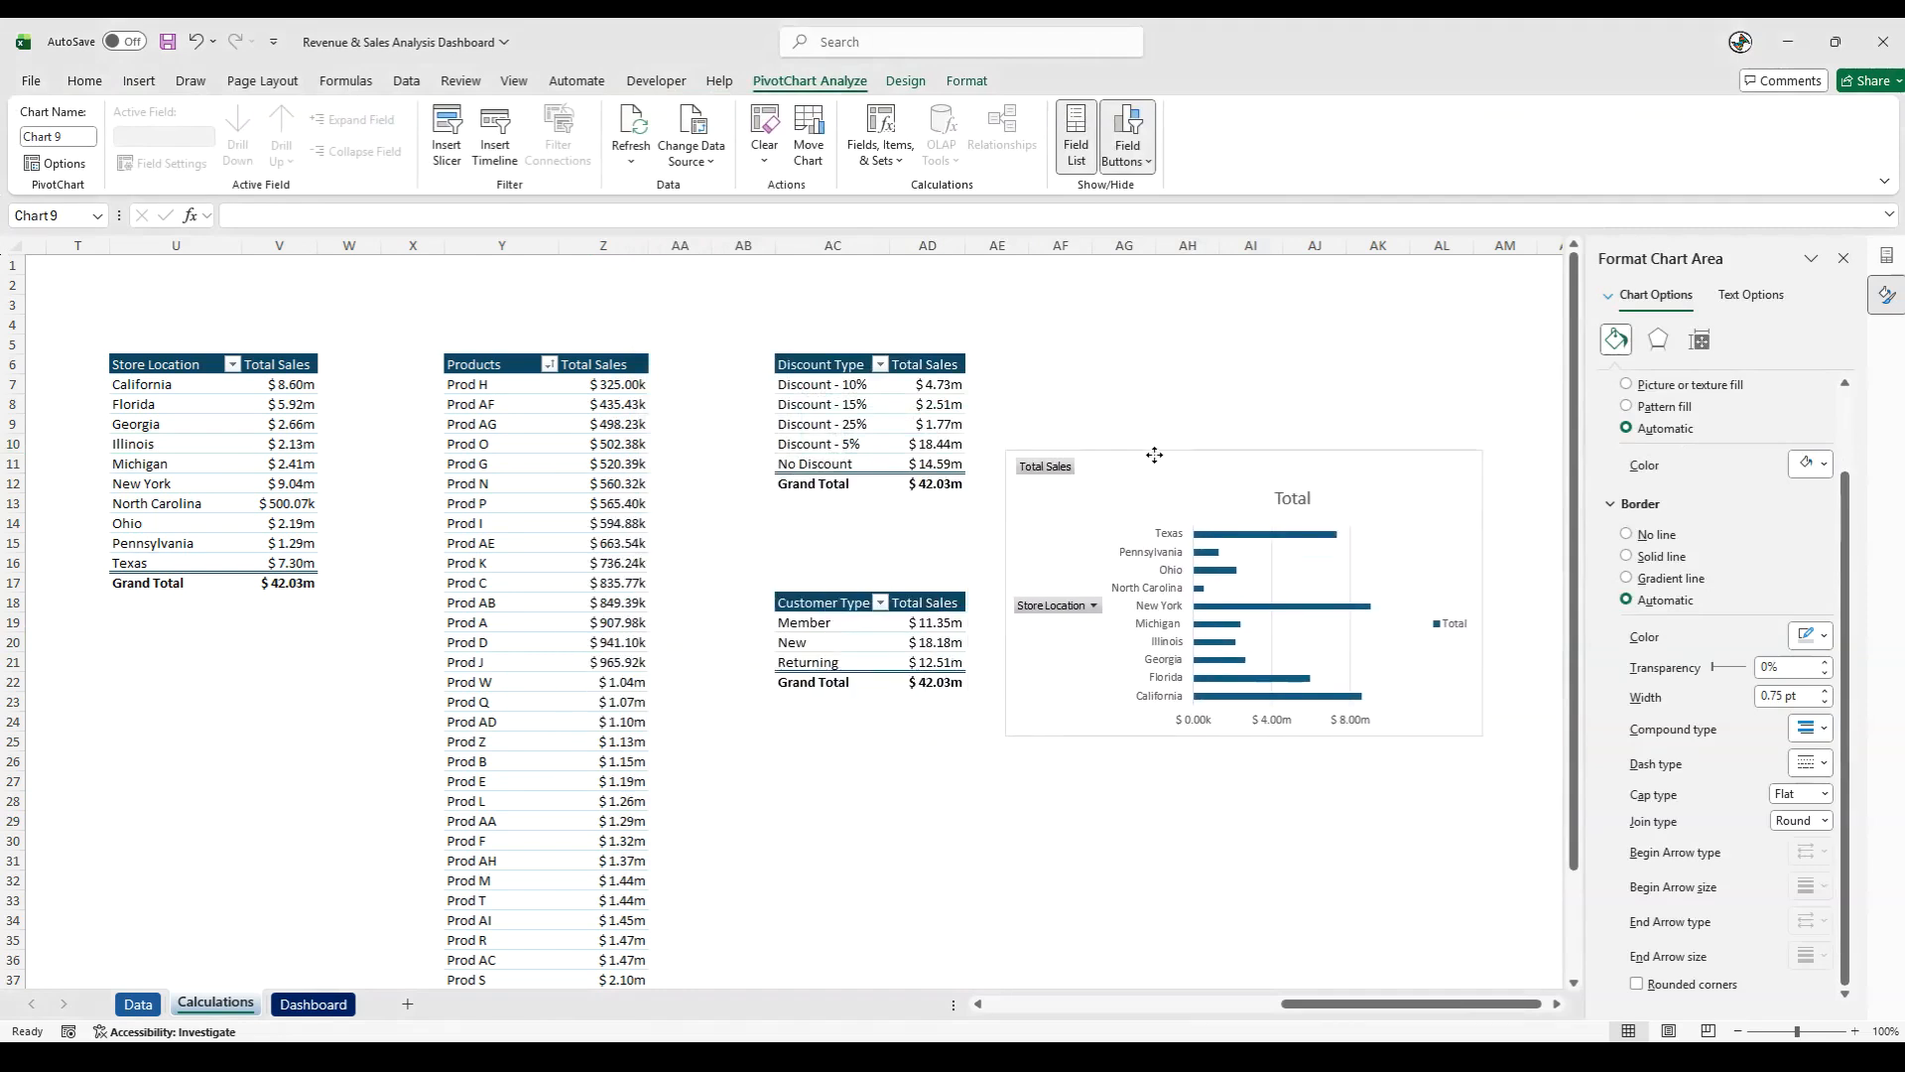
right_click(1064, 472)
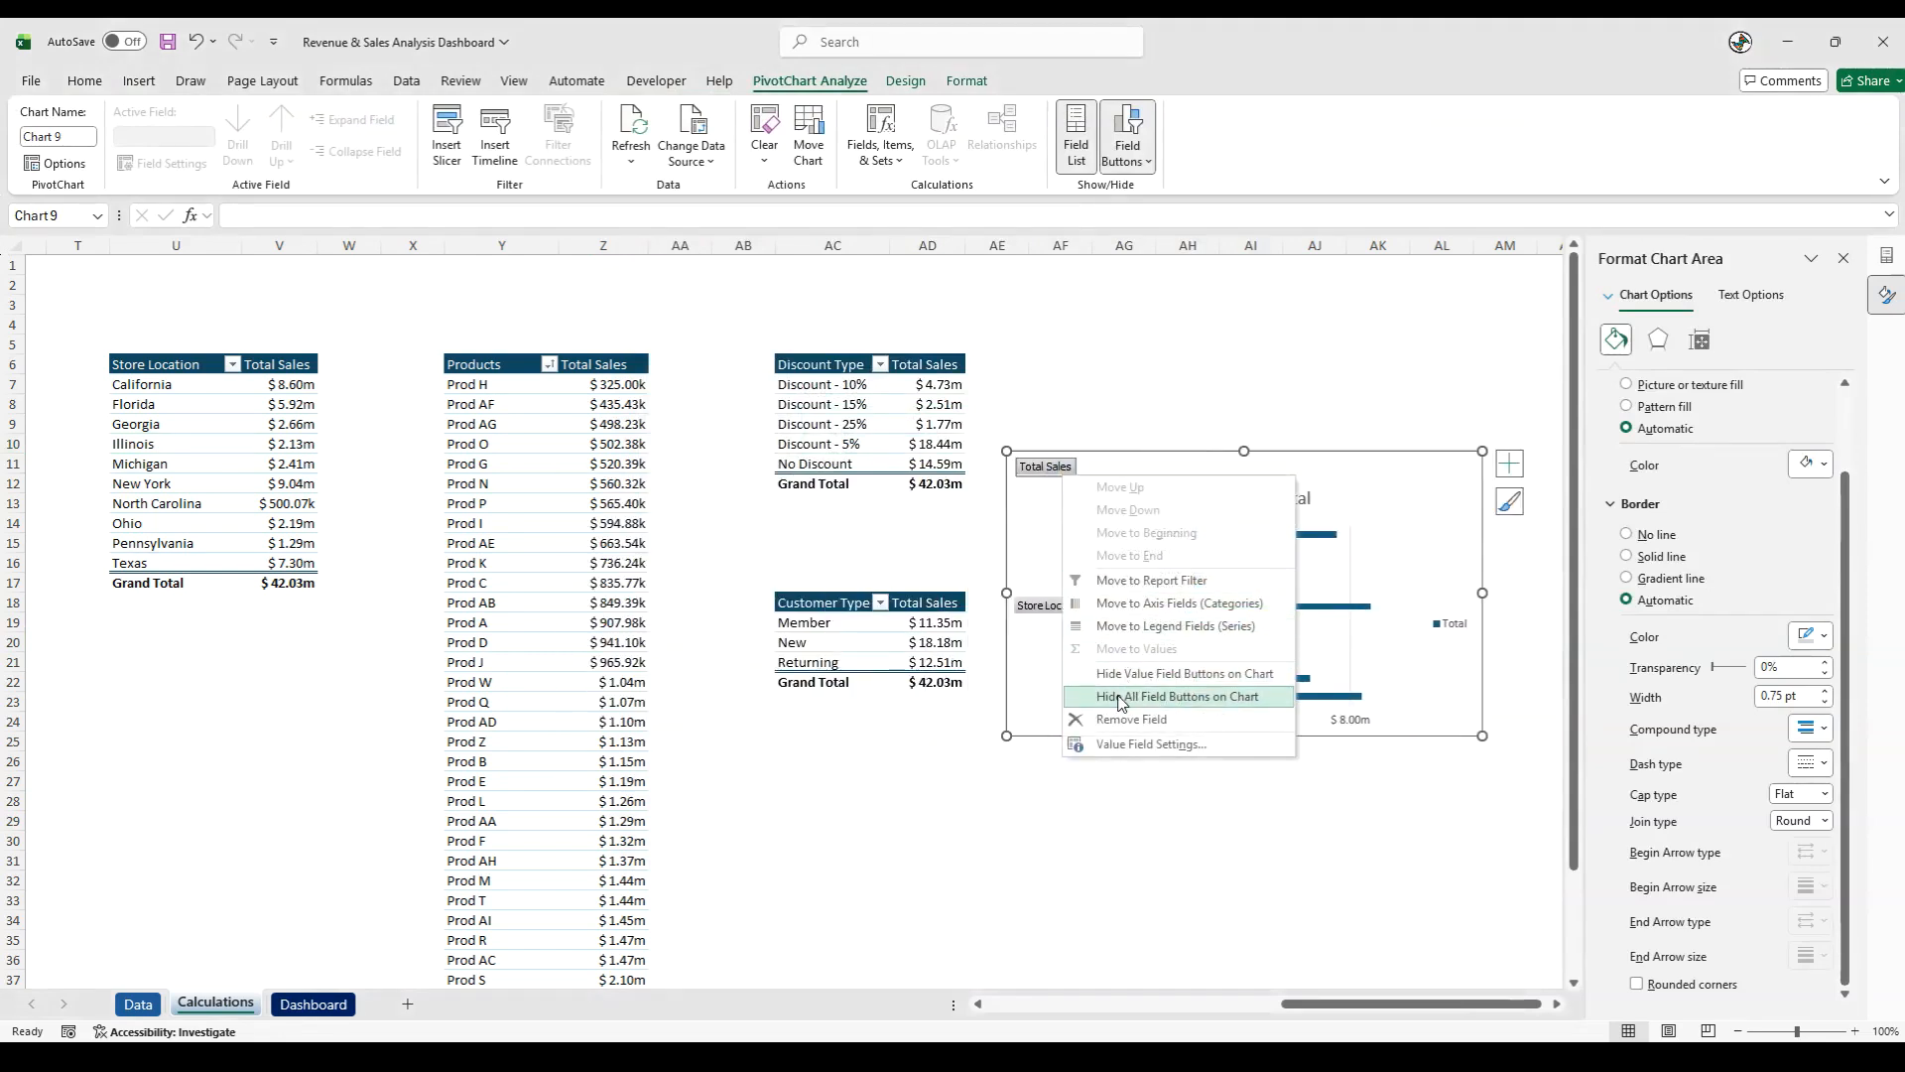
left_click(1156, 696)
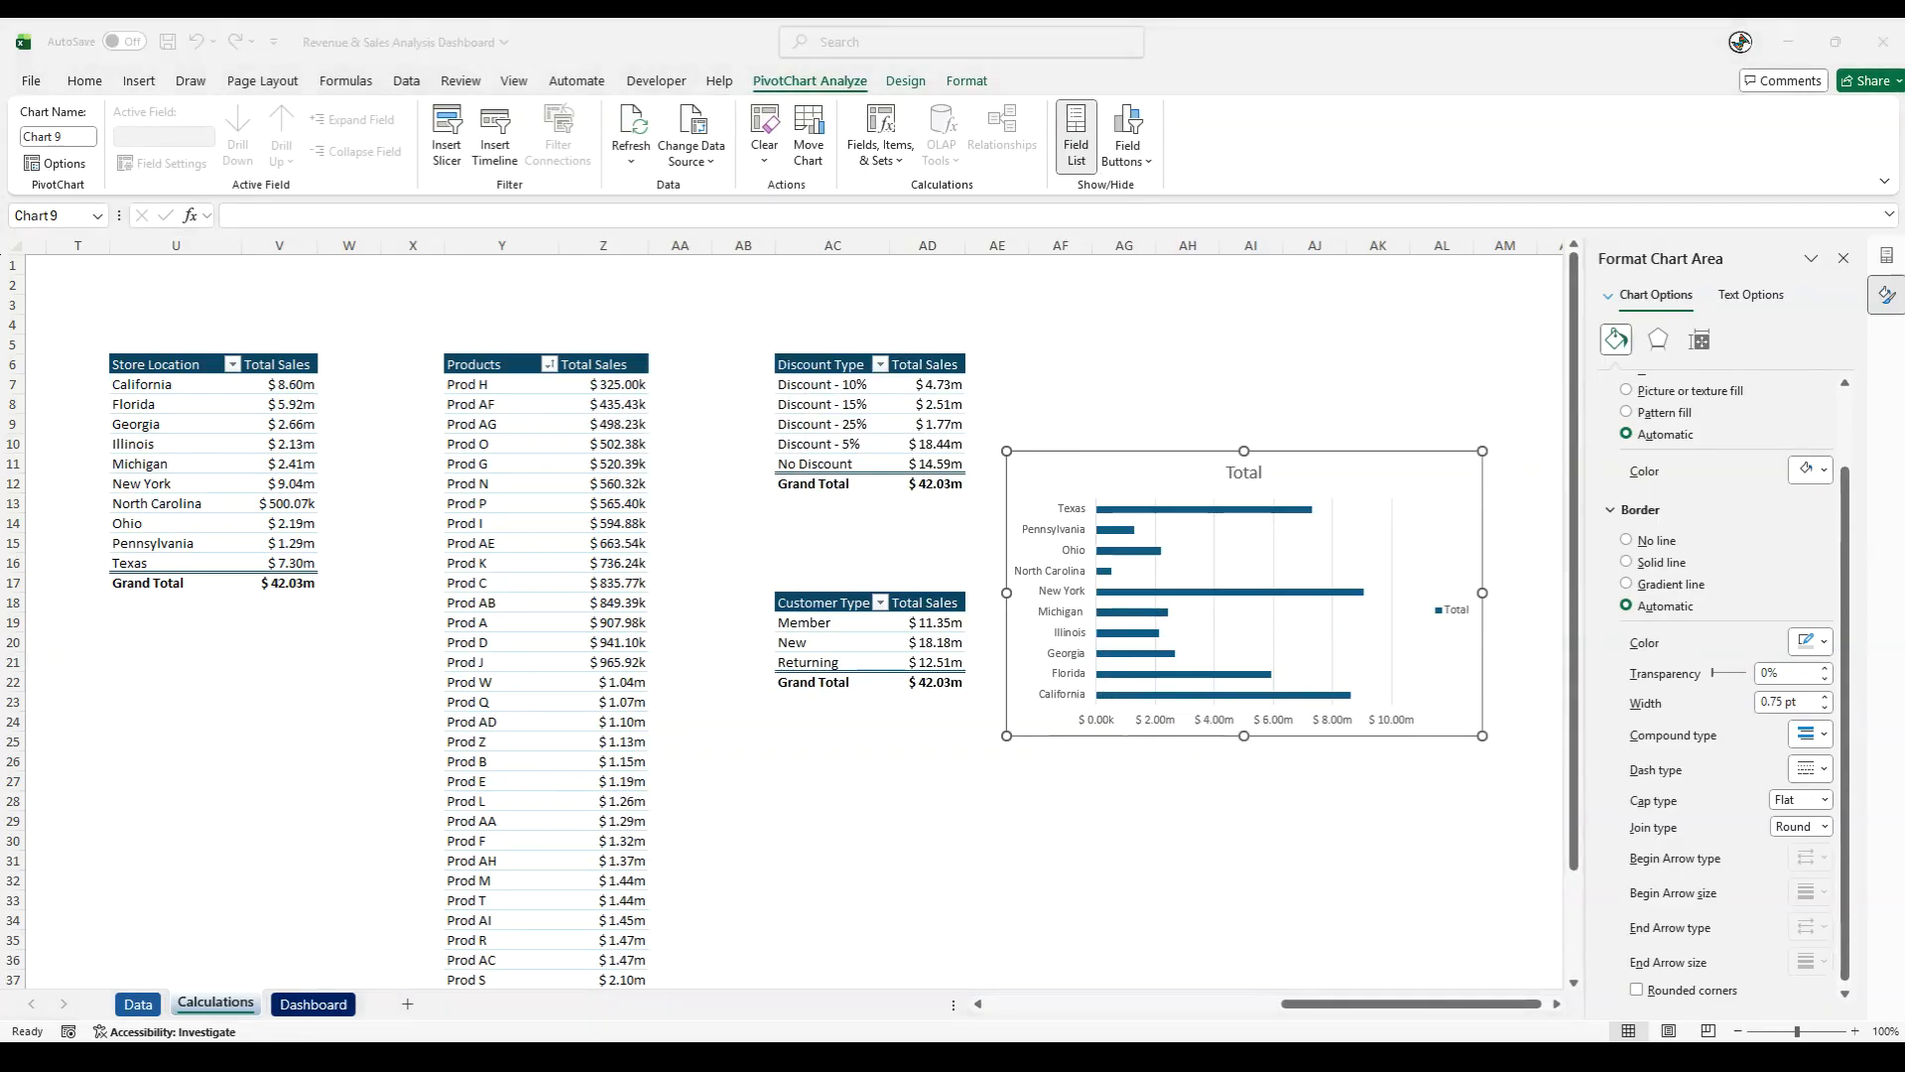
- Change the location chart's title to "Sales - By Location"
left_click(1242, 470)
double_click(1252, 473)
type("Sales")
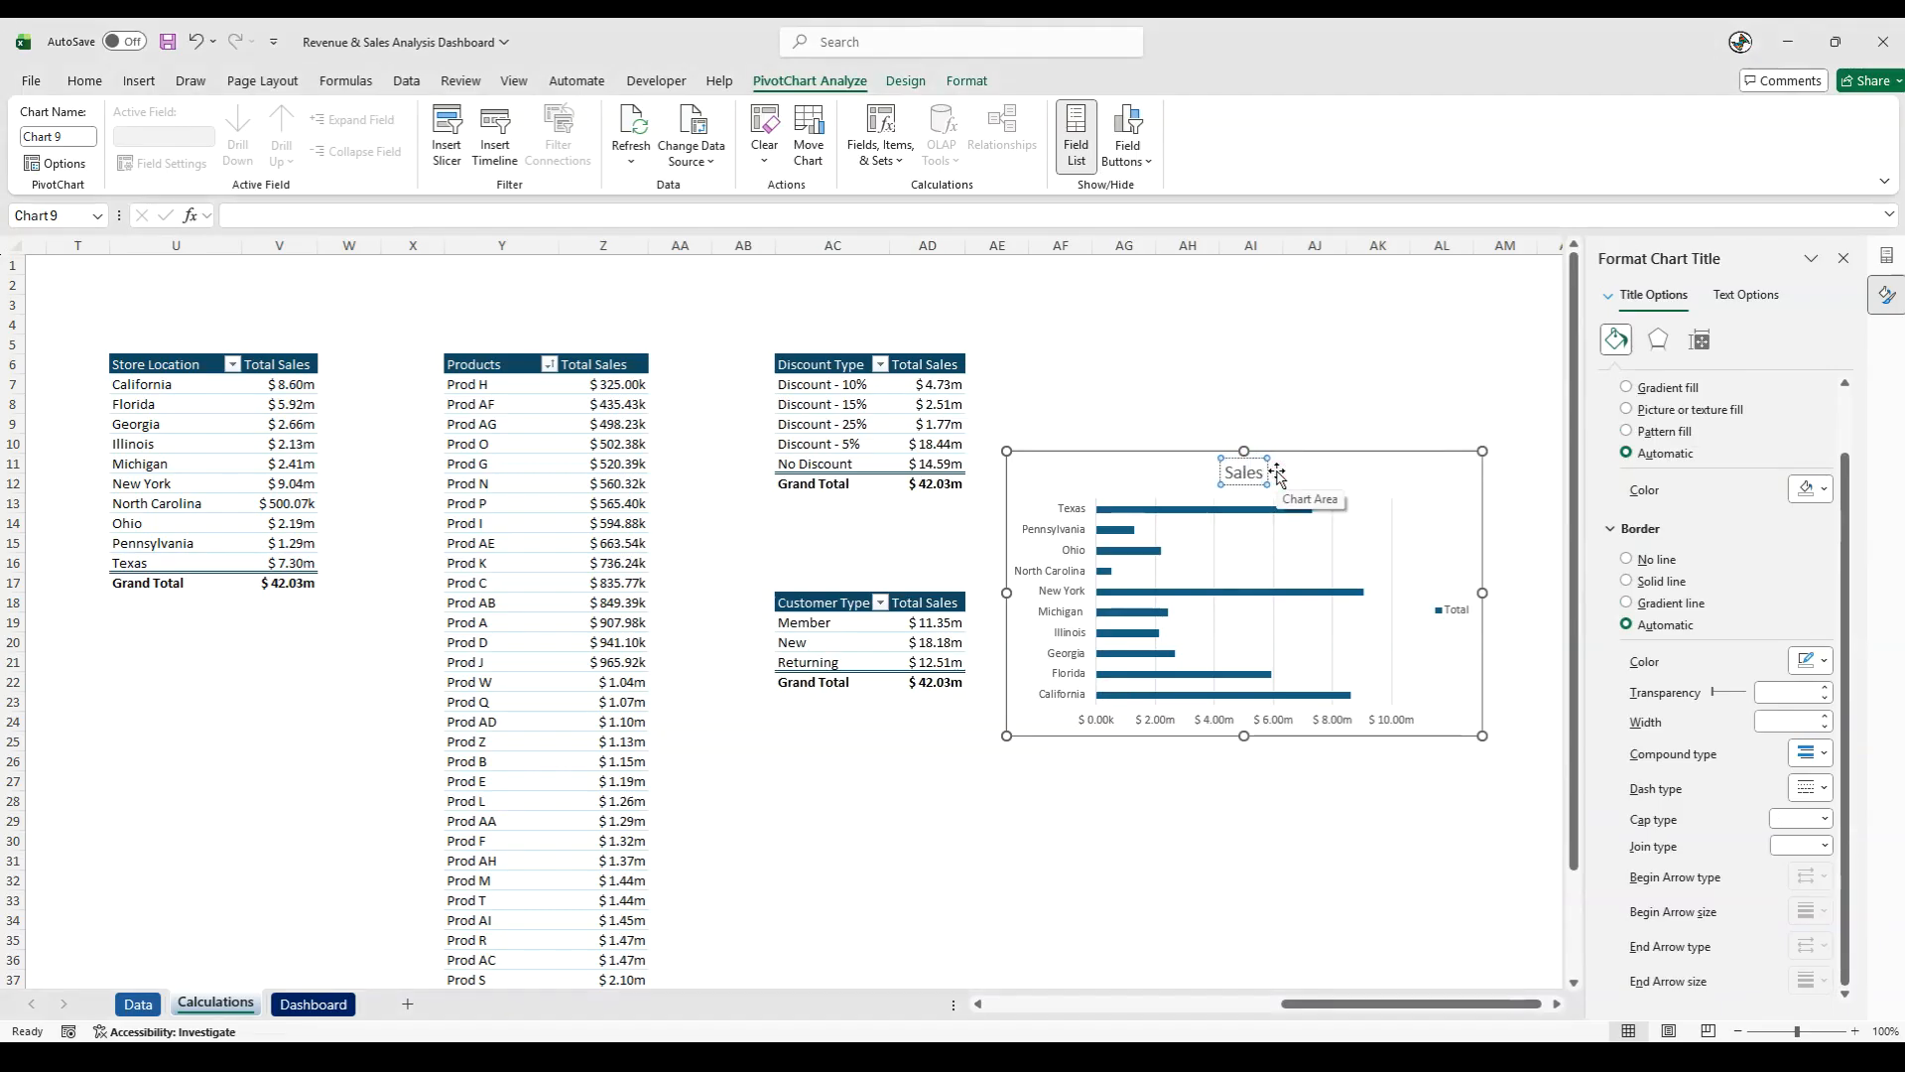
type(" - By Lo")
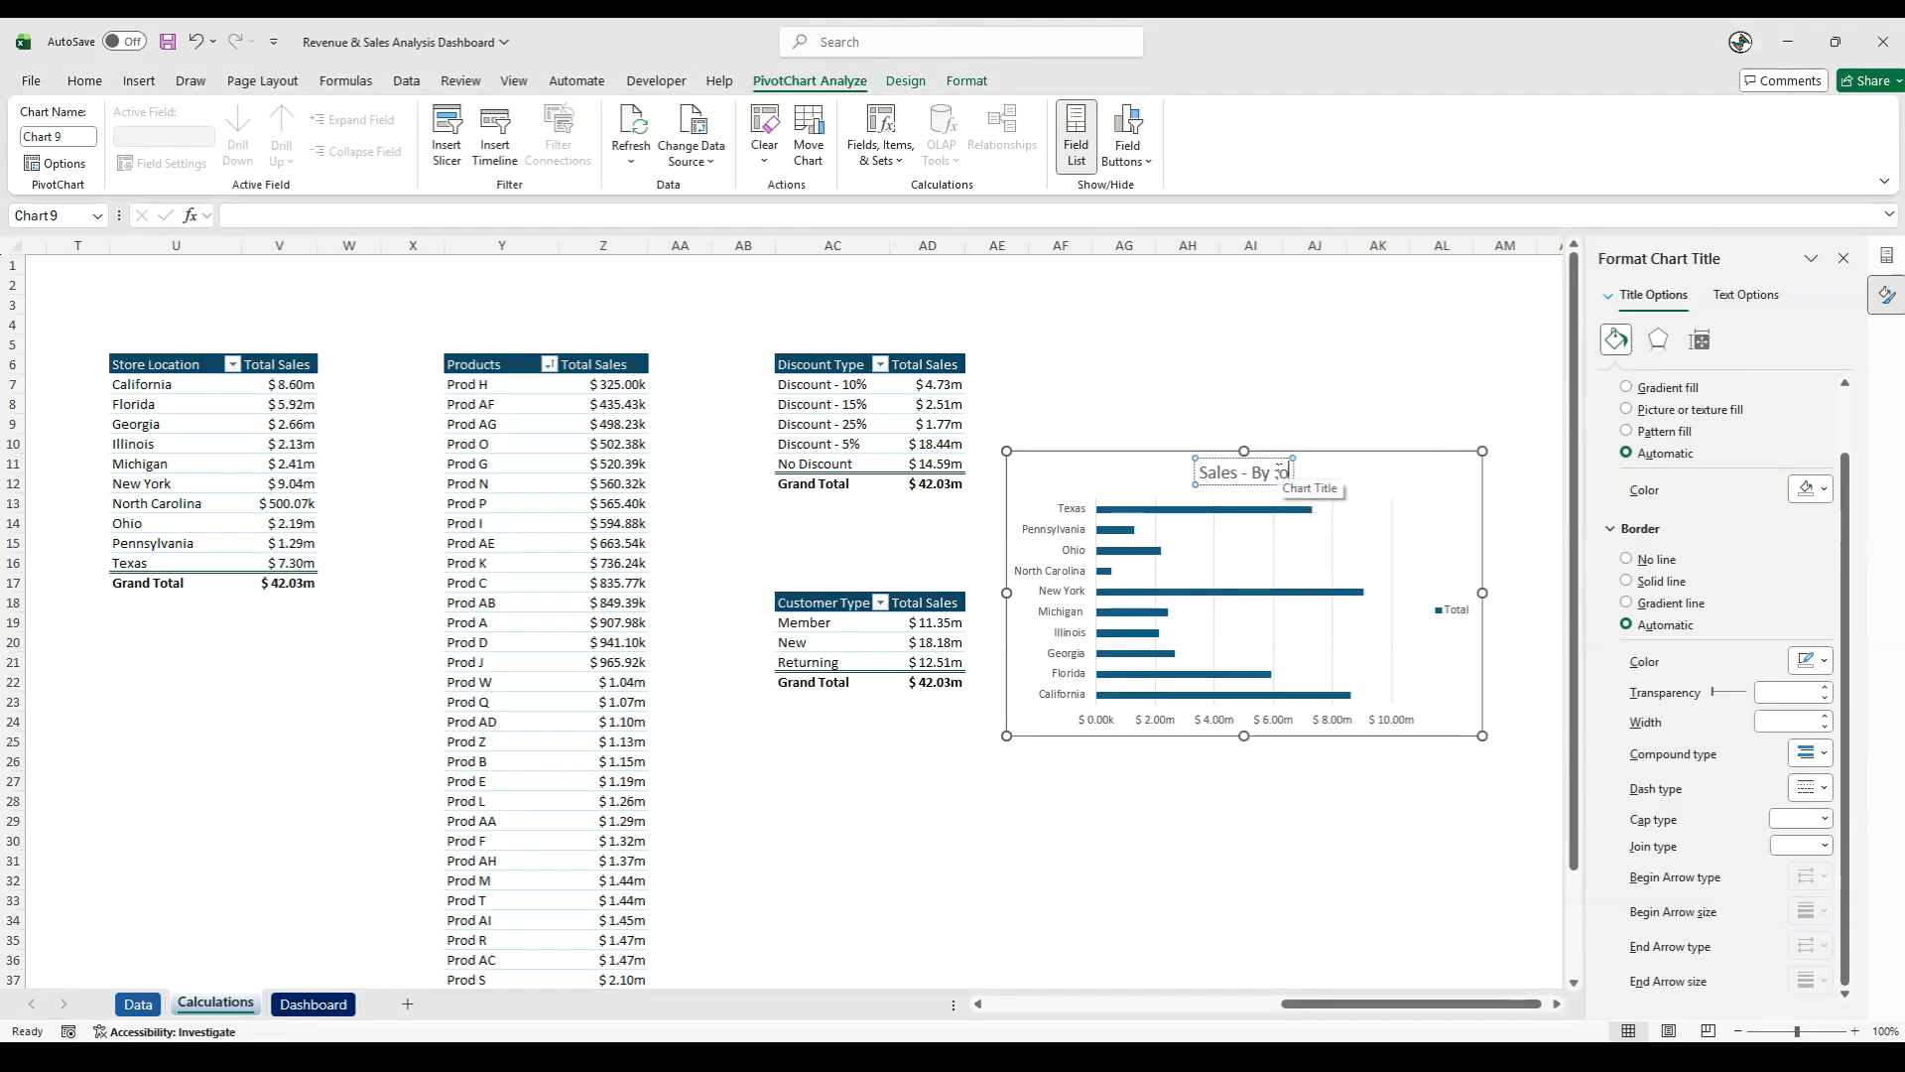
type("cation")
- Delete the legend, vertical gridlines and value axis from the Sales - By Location chart
left_click(1447, 609)
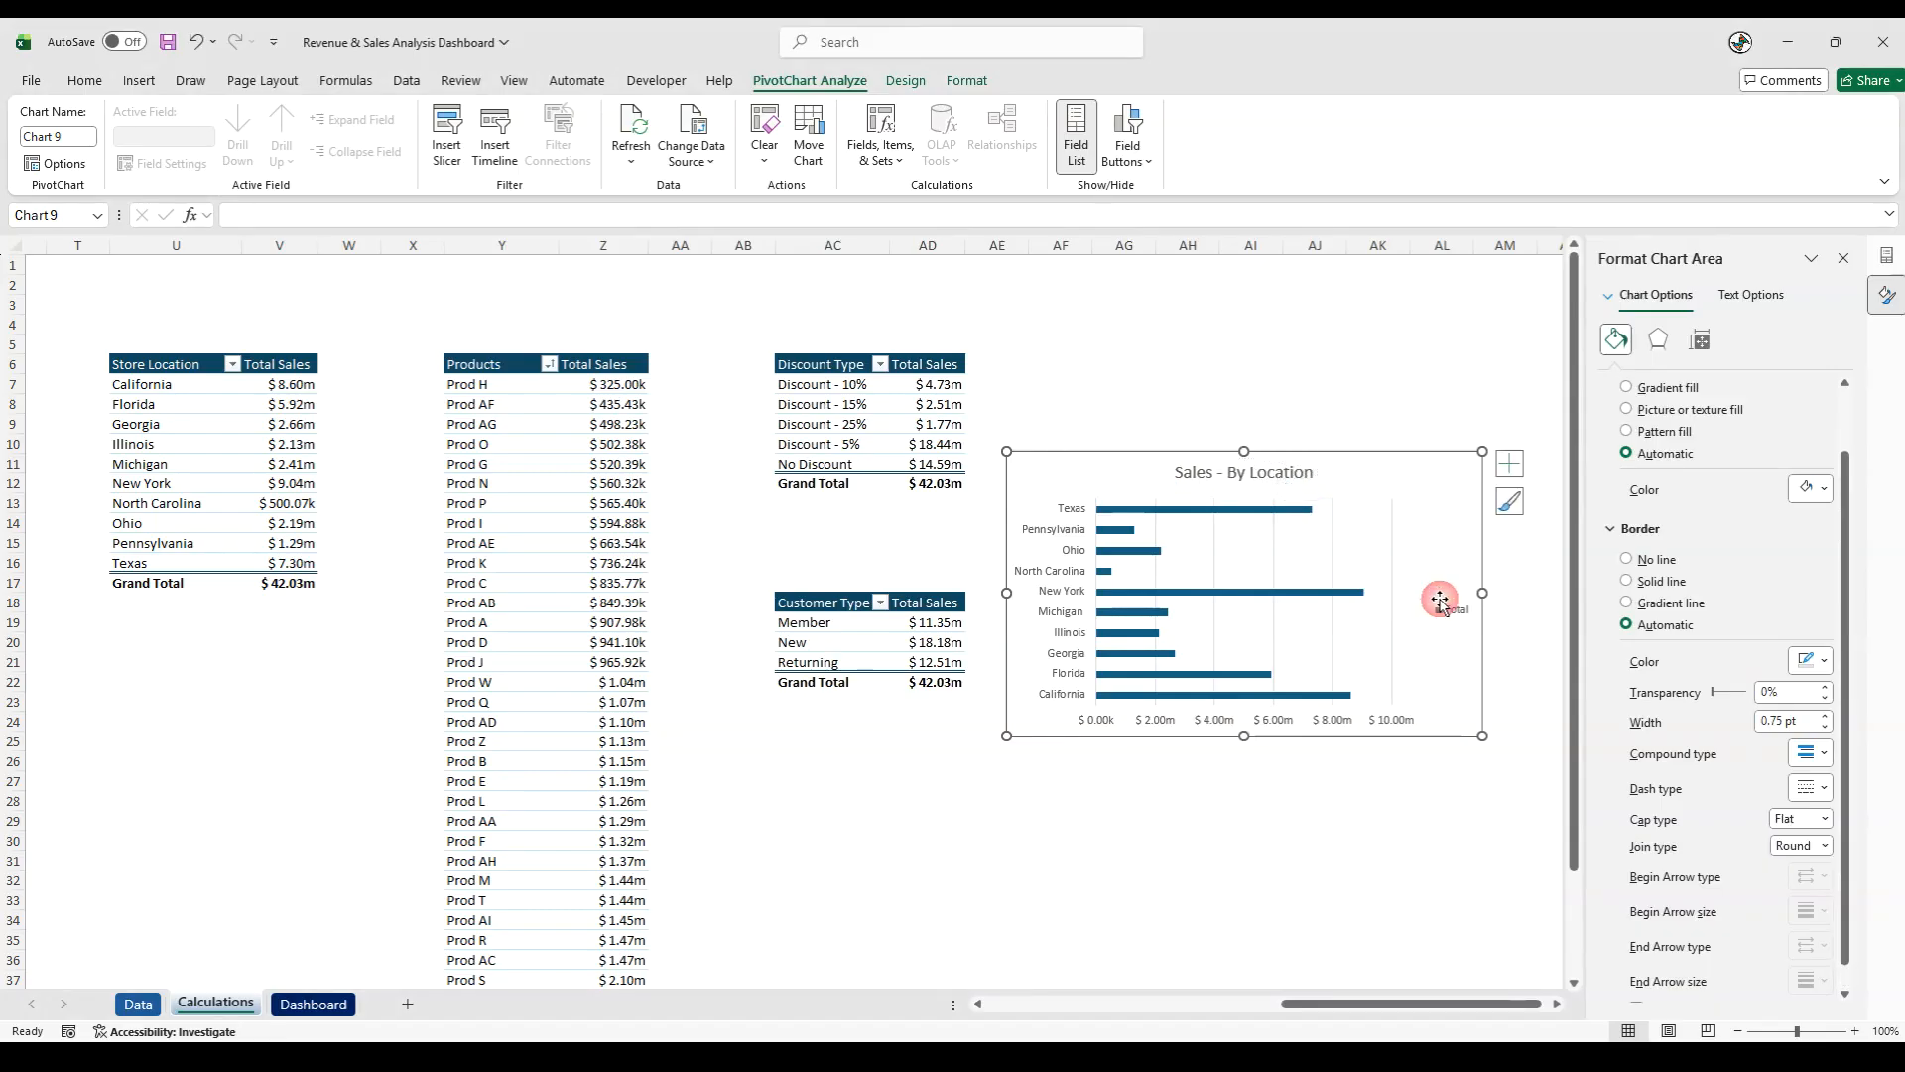
right_click(1447, 613)
left_click(1473, 628)
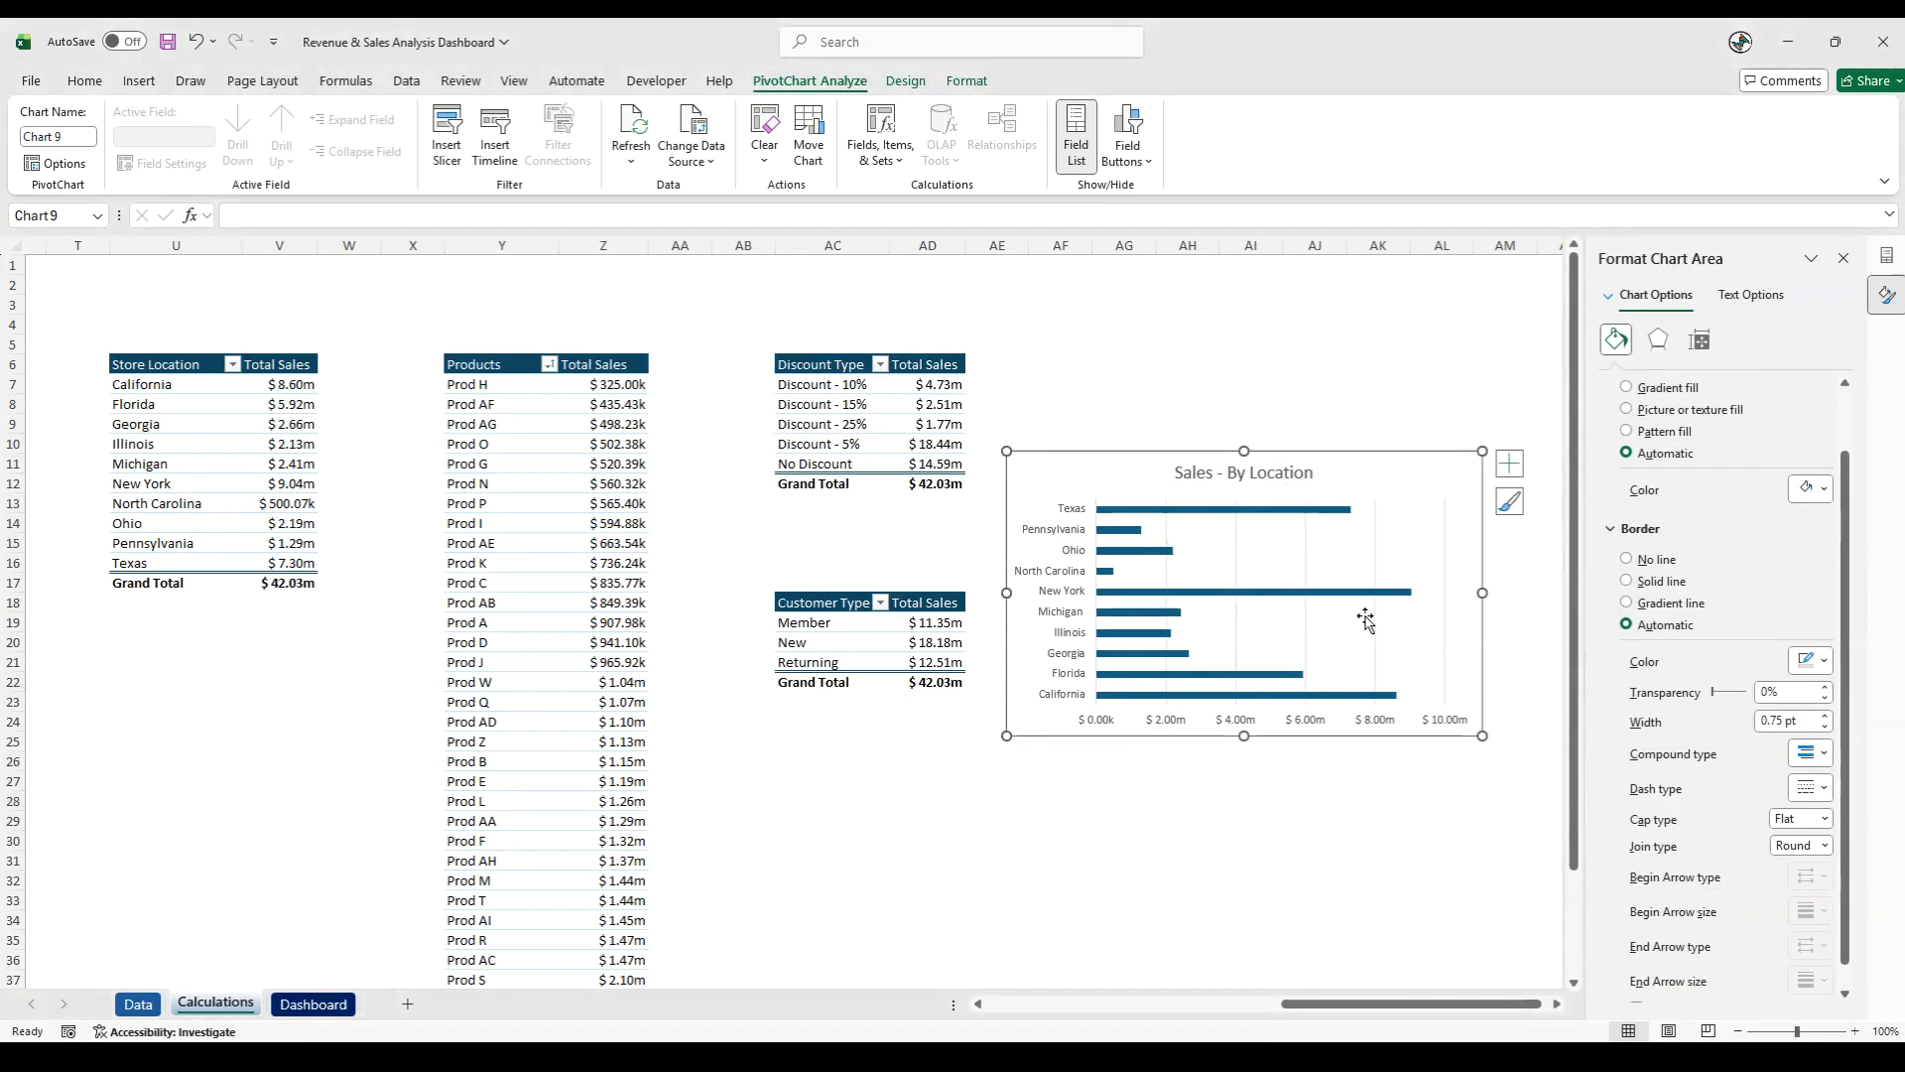
left_click(1376, 621)
left_click(1375, 624)
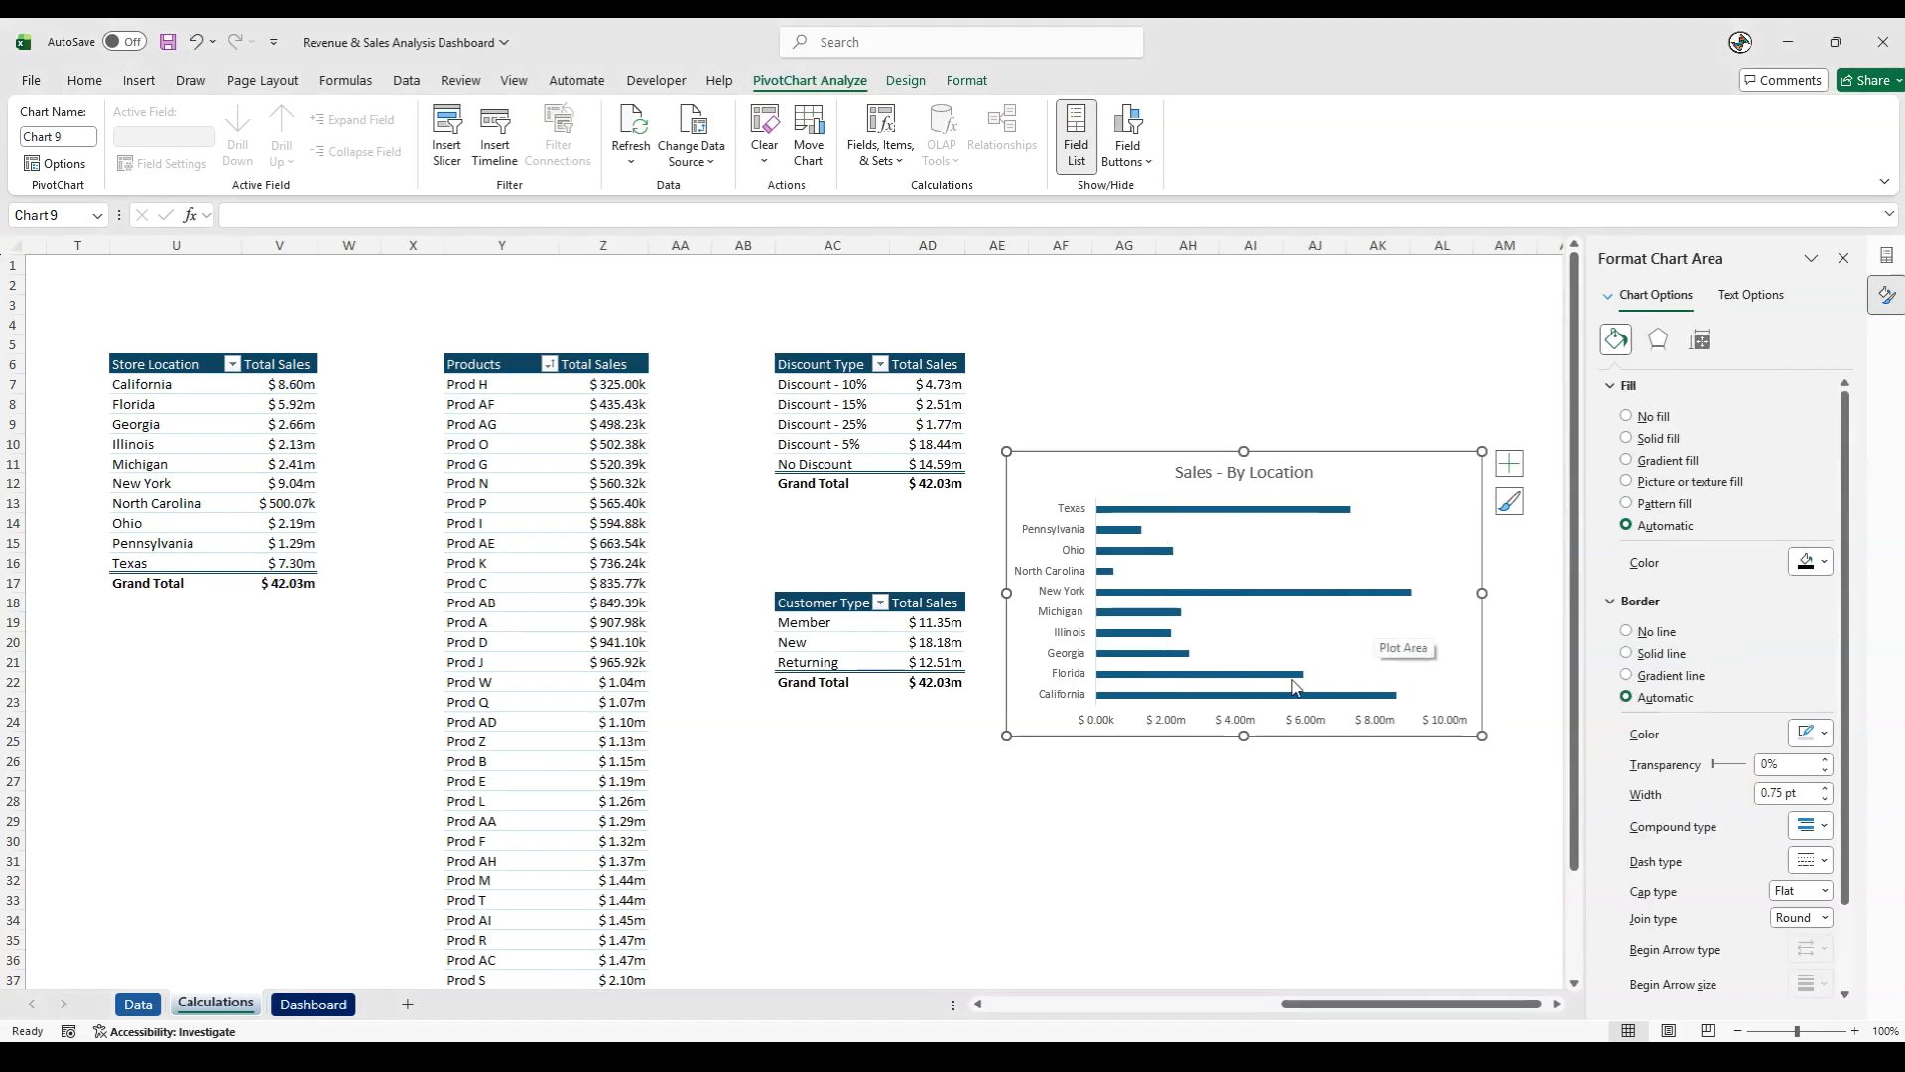
left_click(1252, 721)
key("Delete")
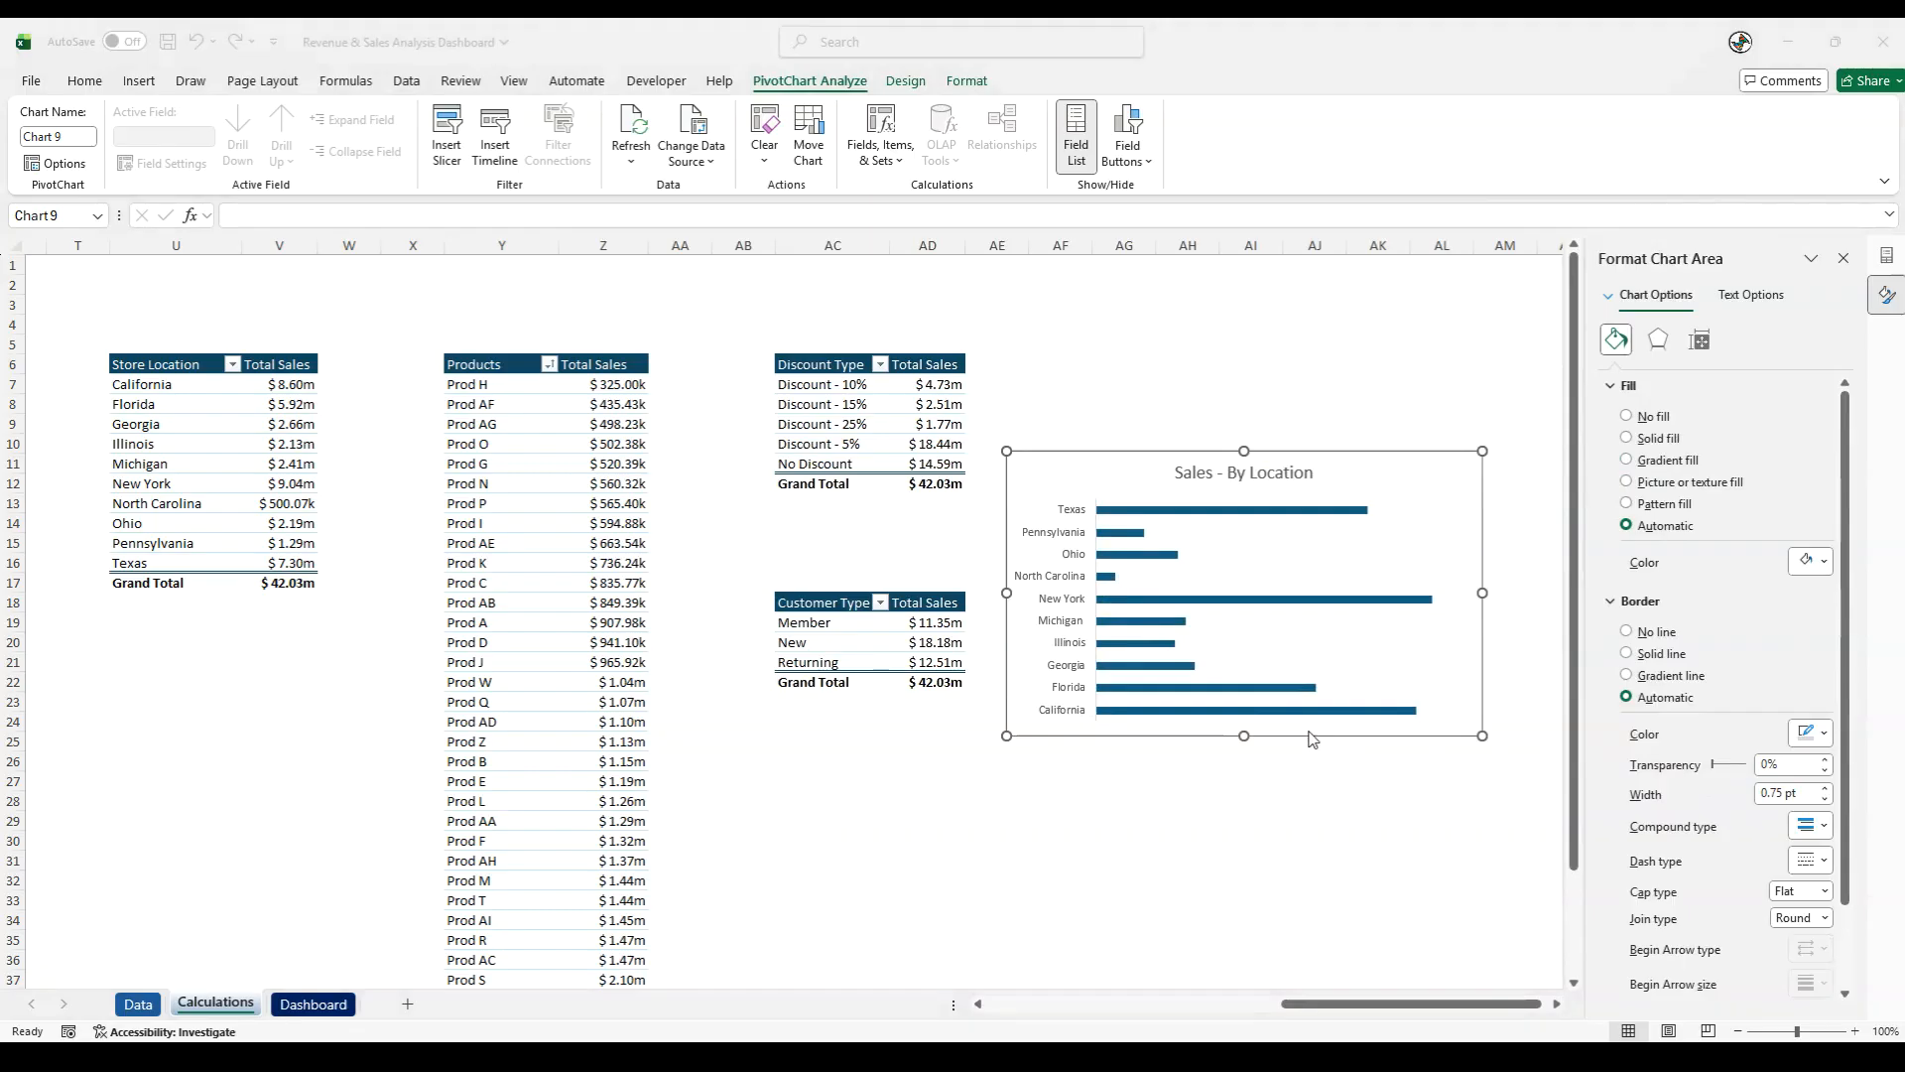
- Set the Sales - By Location chart area to No Fill and No Outline
left_click(1053, 451)
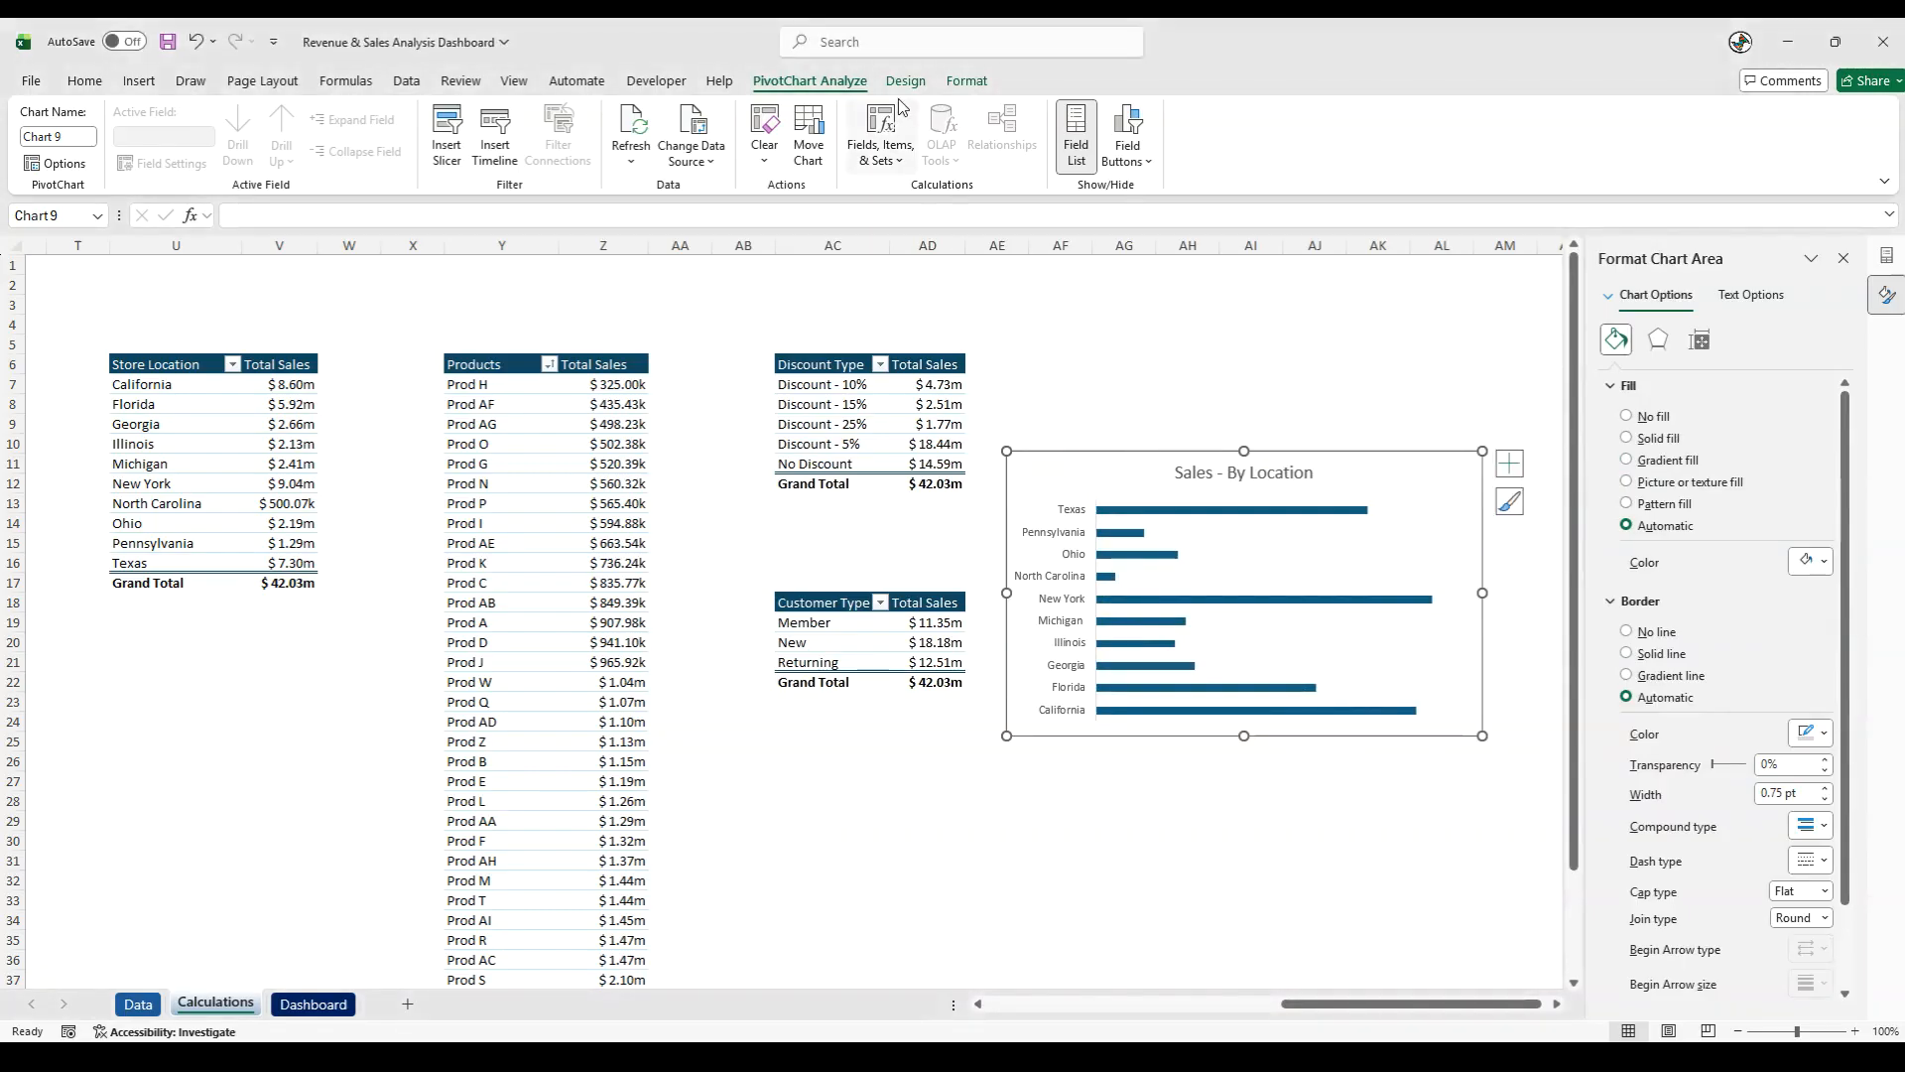
left_click(968, 81)
left_click(809, 111)
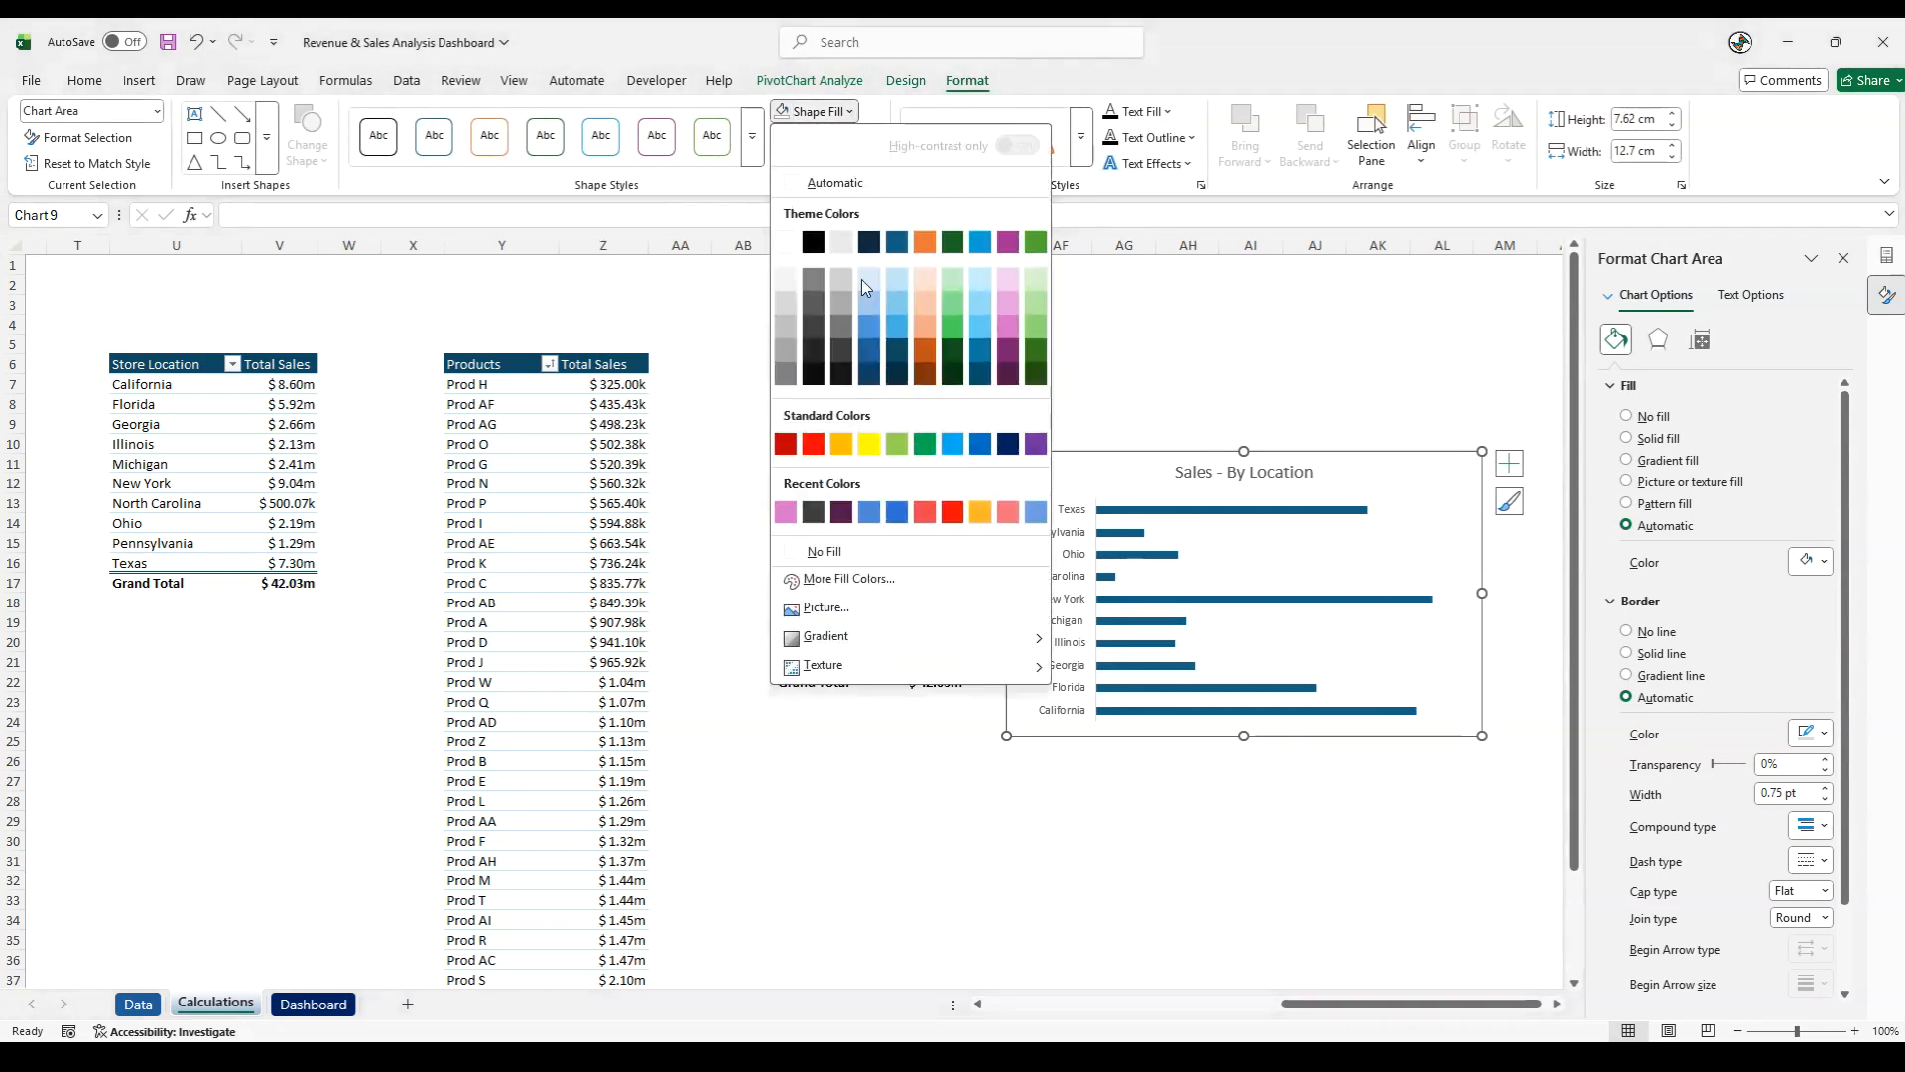
left_click(816, 548)
left_click(824, 137)
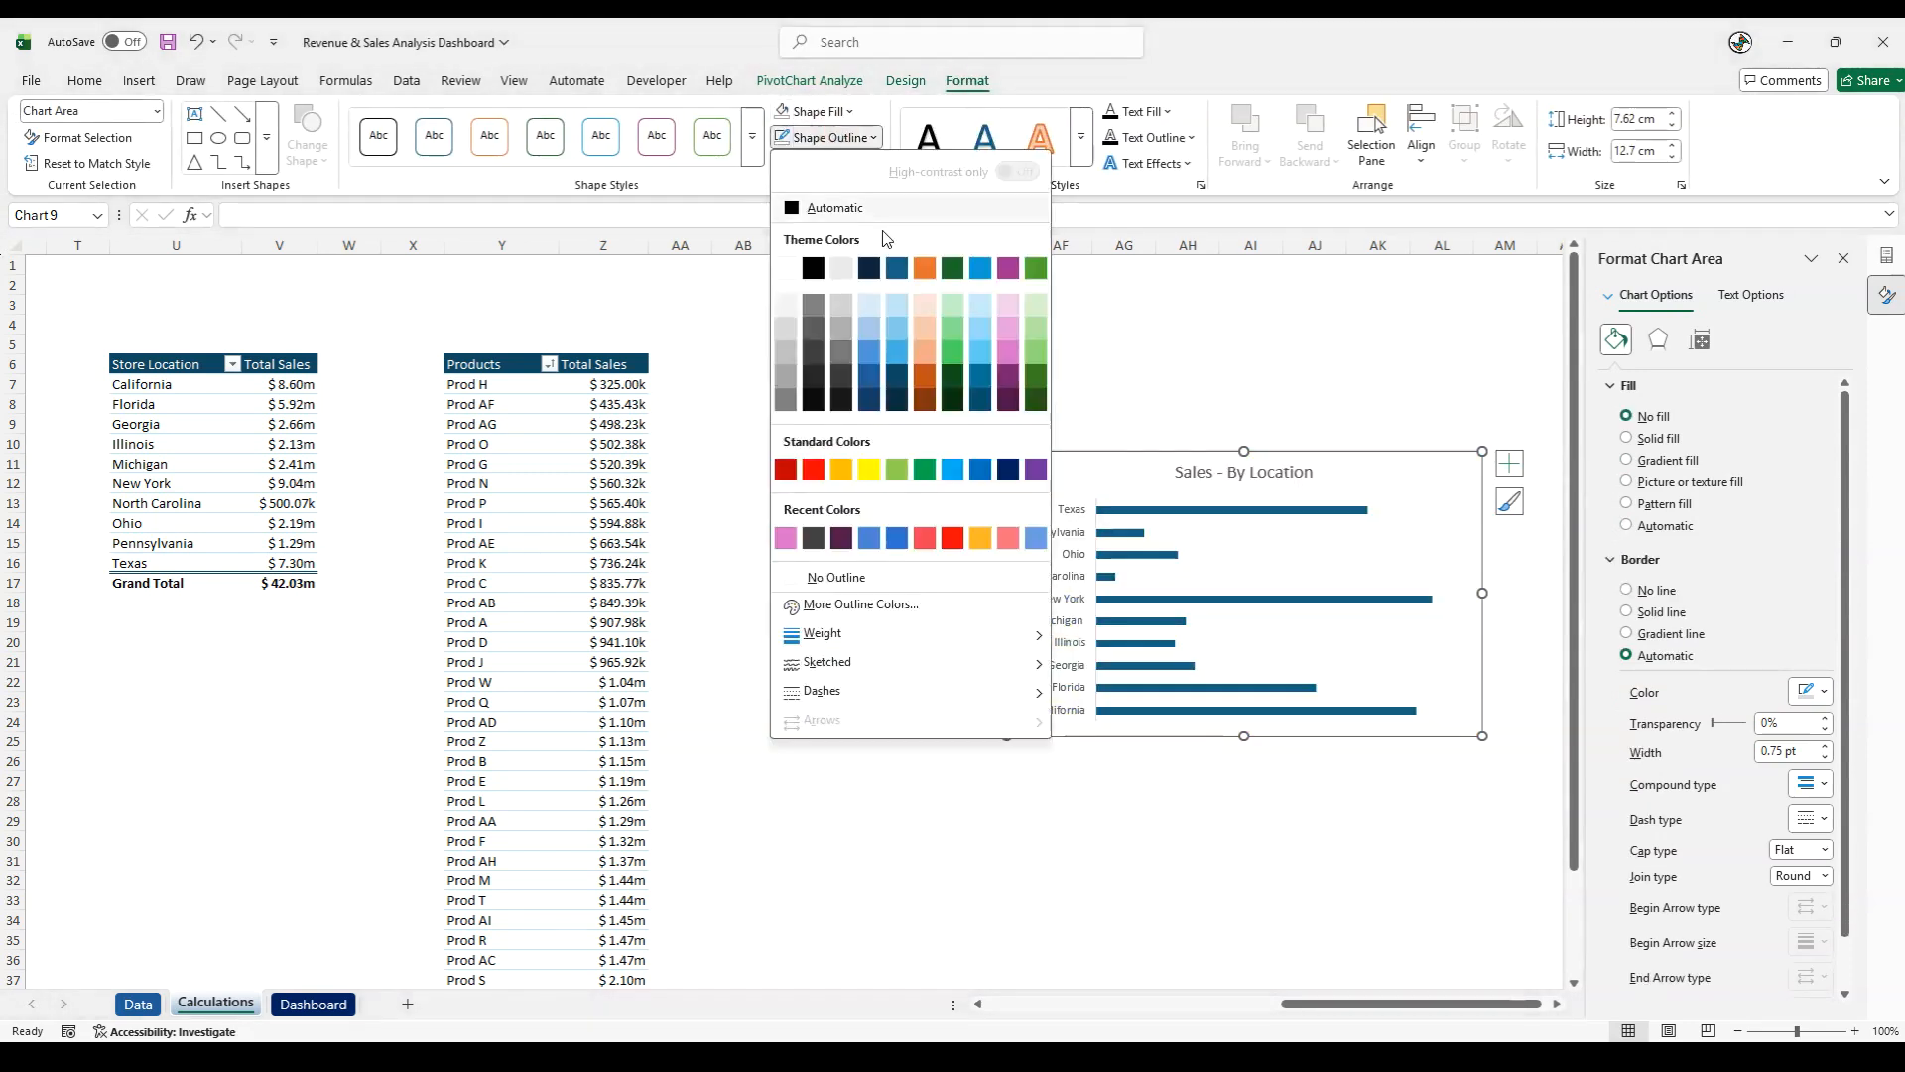
left_click(834, 574)
left_click(1085, 794)
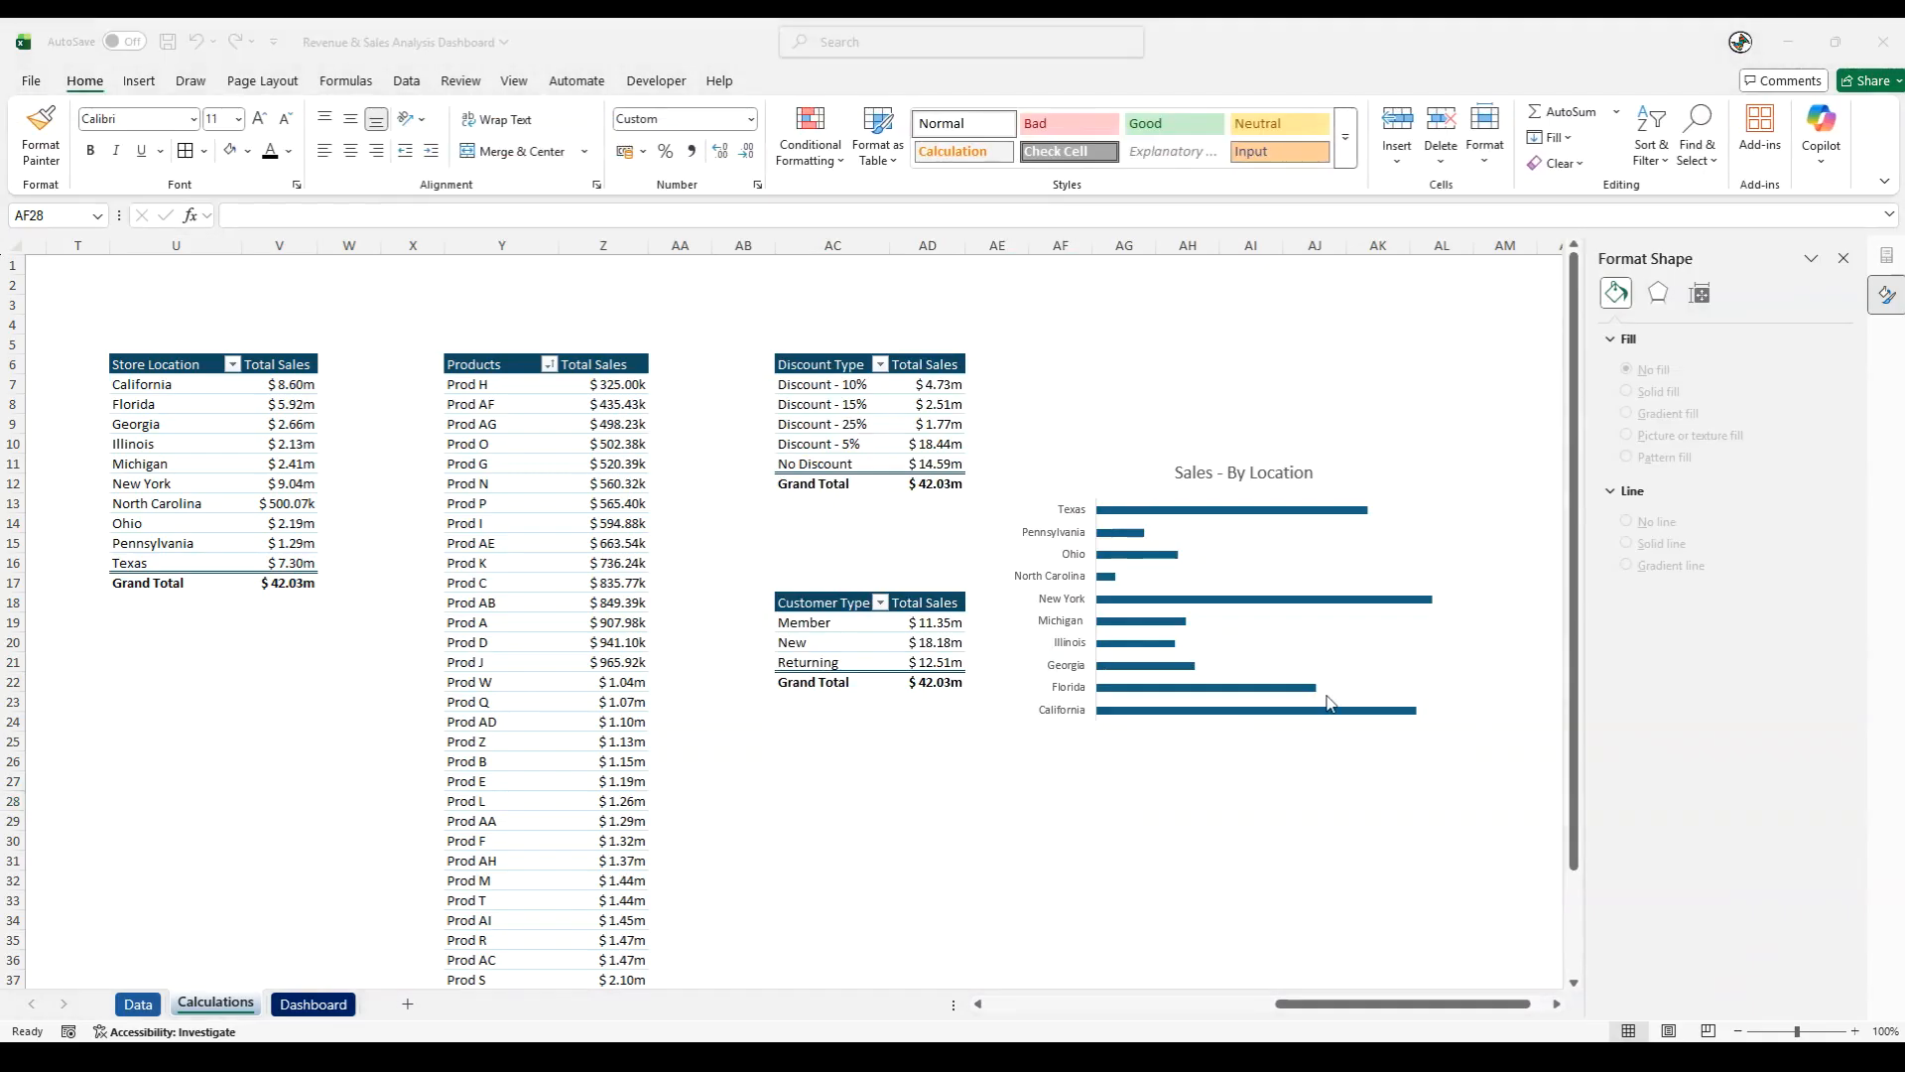
- Apply an outer shadow offset towards the bottom to the Sales - By Location chart area
left_click(1204, 727)
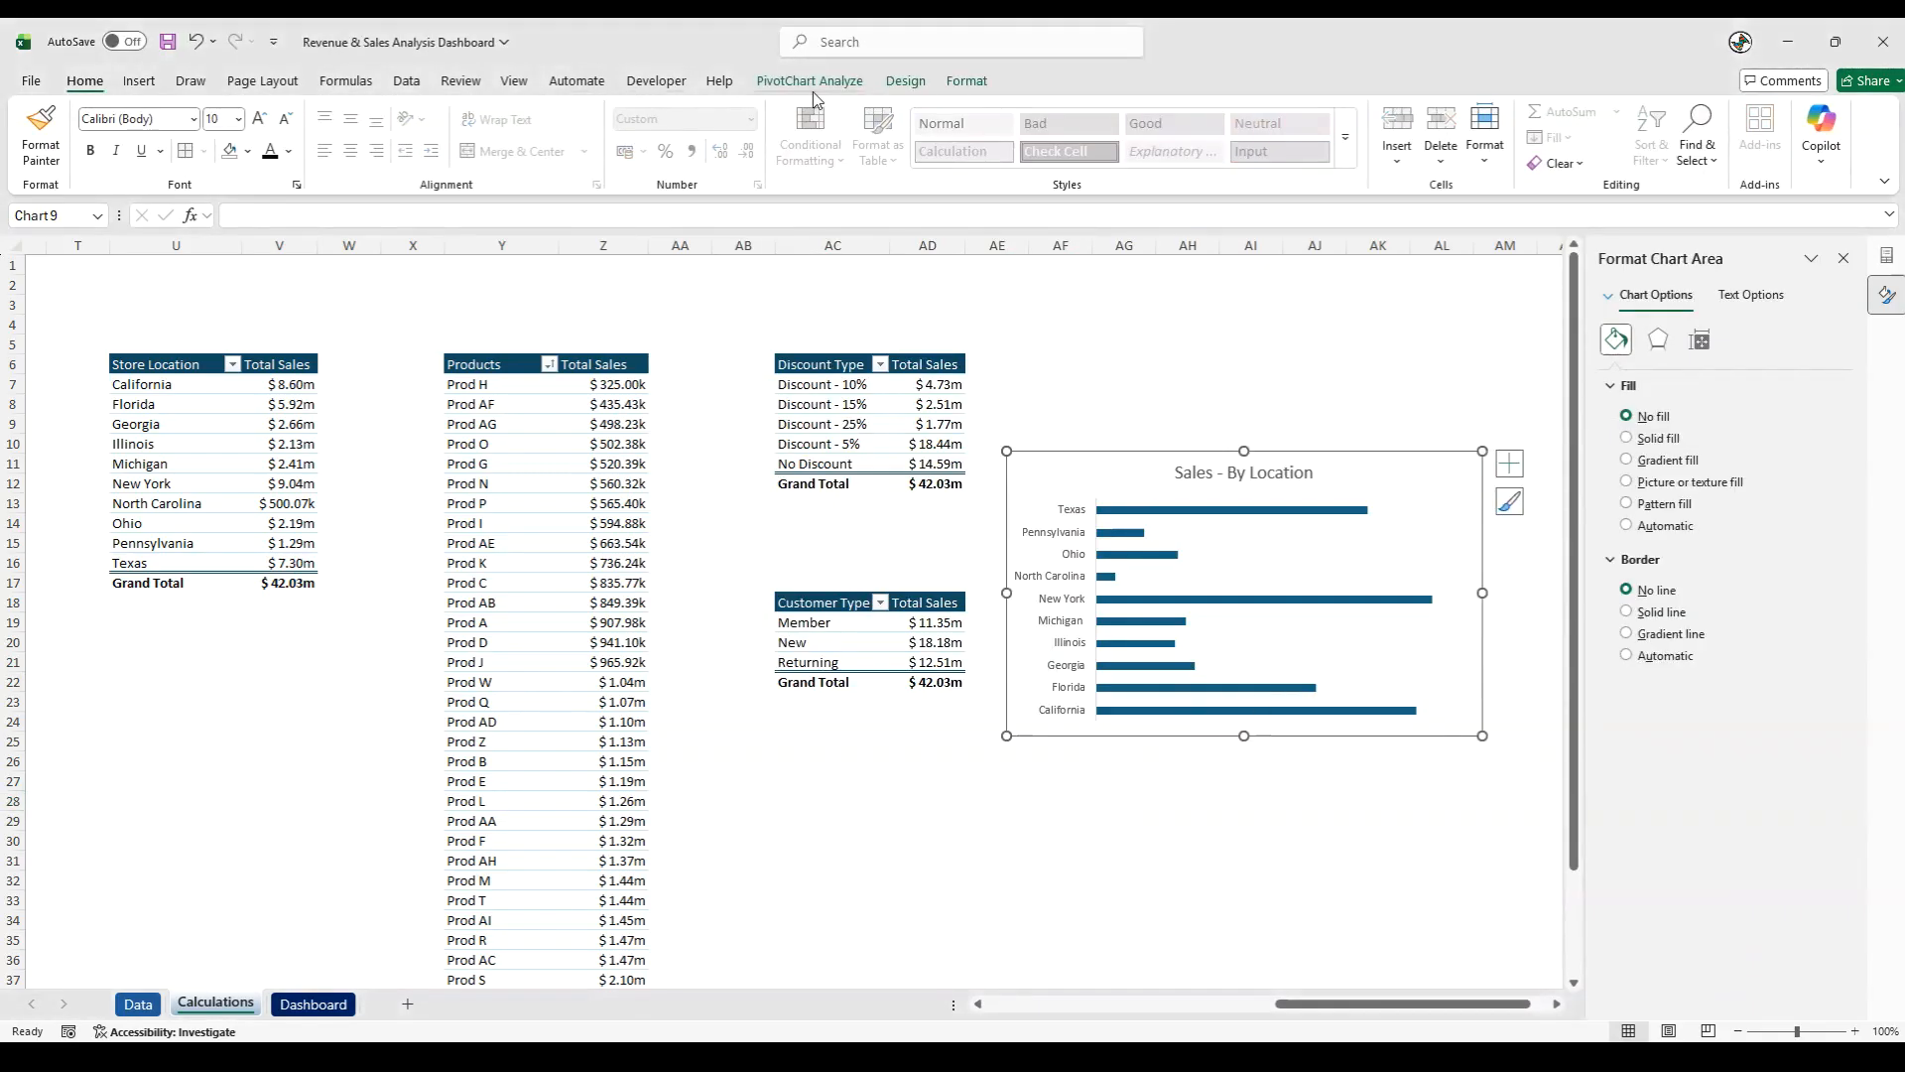
left_click(967, 80)
left_click(824, 163)
left_click(899, 256)
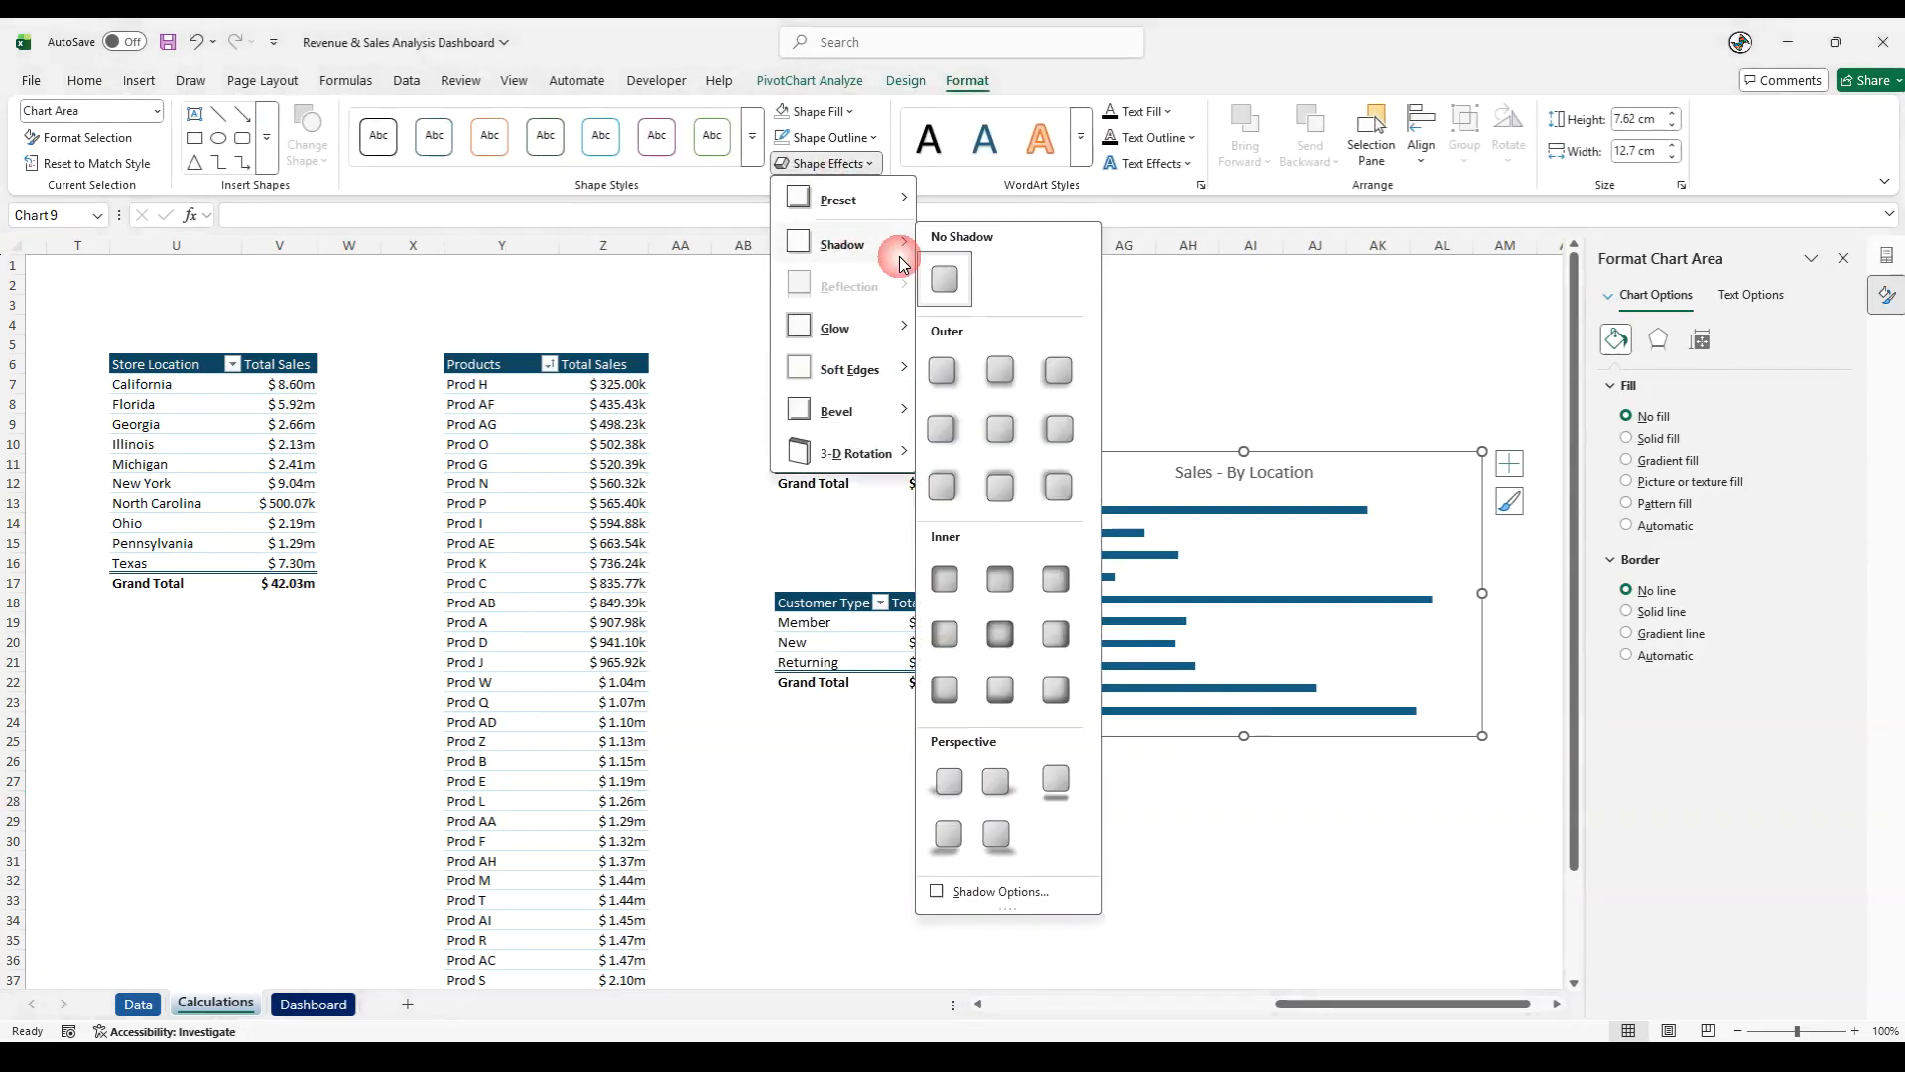
left_click(997, 359)
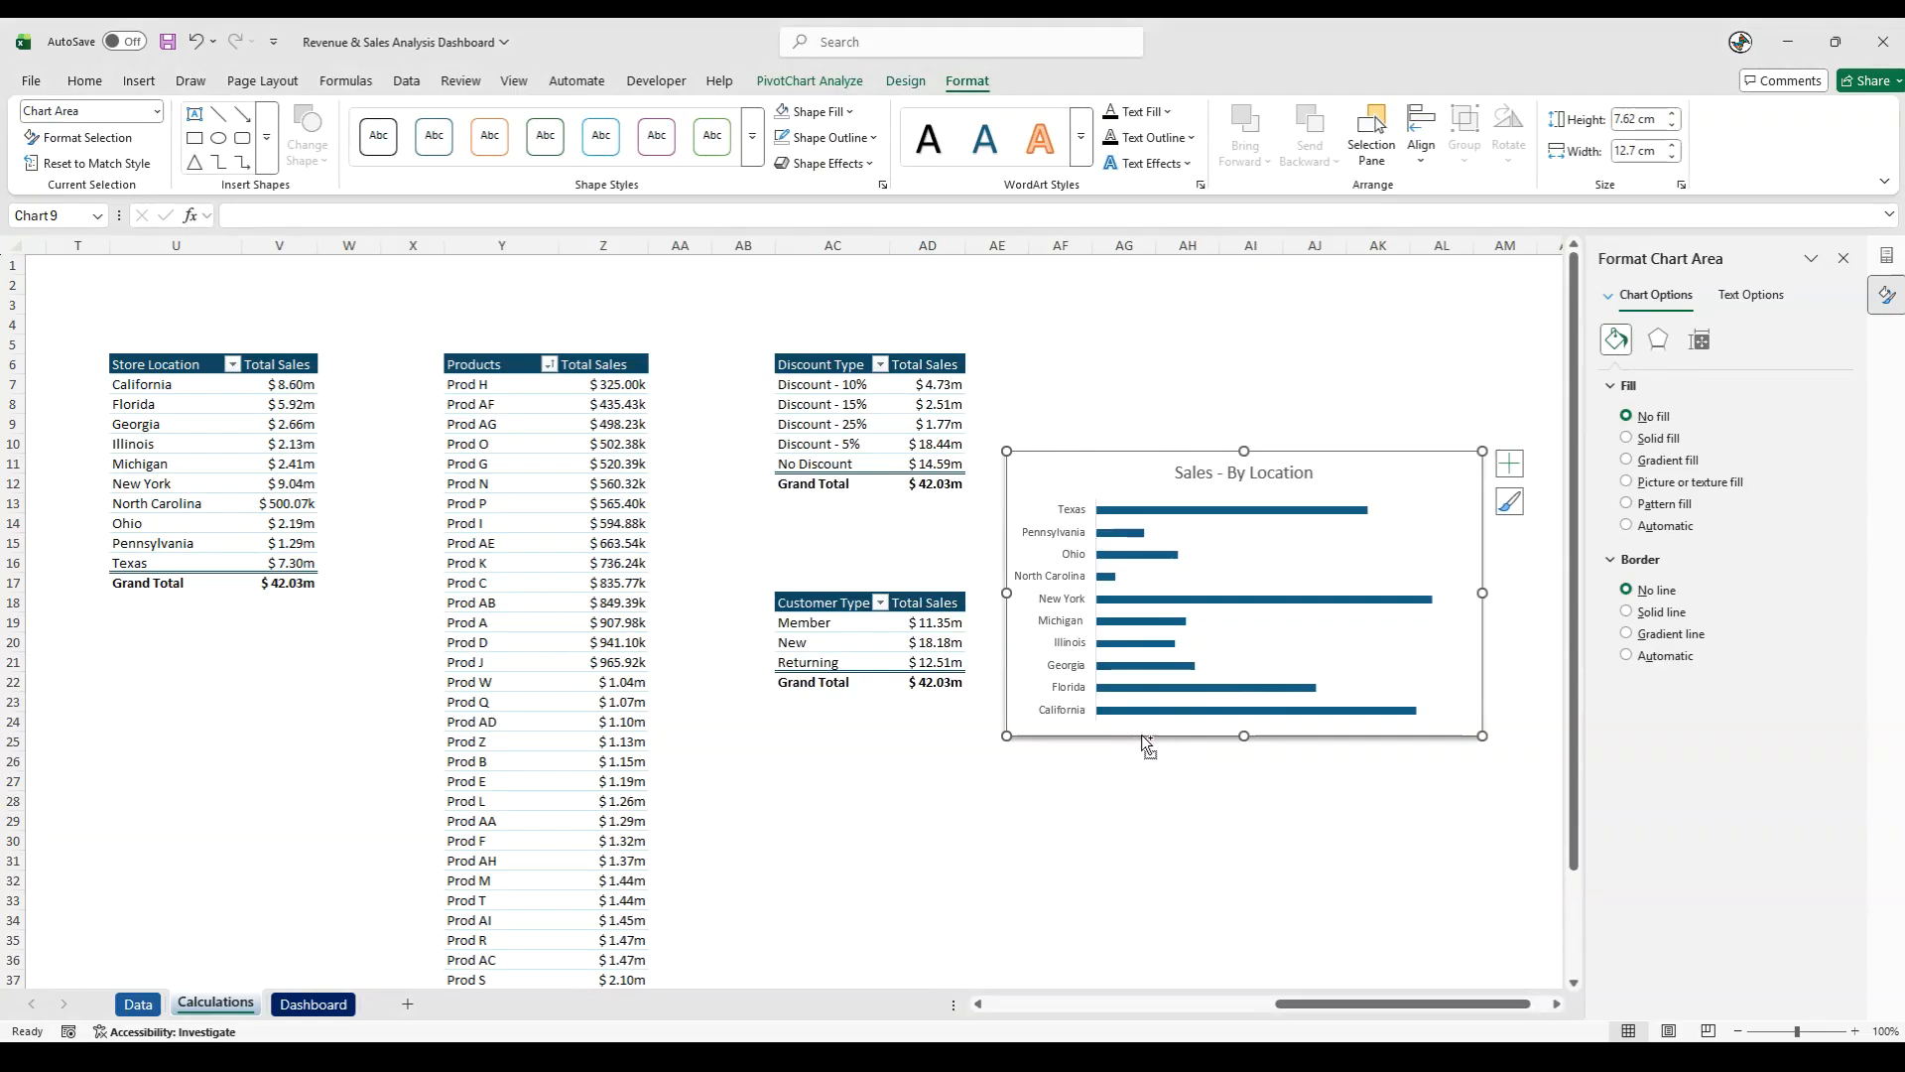
- Move the Sales - By Location chart to the Dashboard sheet and place it directly below the Sales - By Discount Type chart
key("ctrl+x")
left_click(328, 1004)
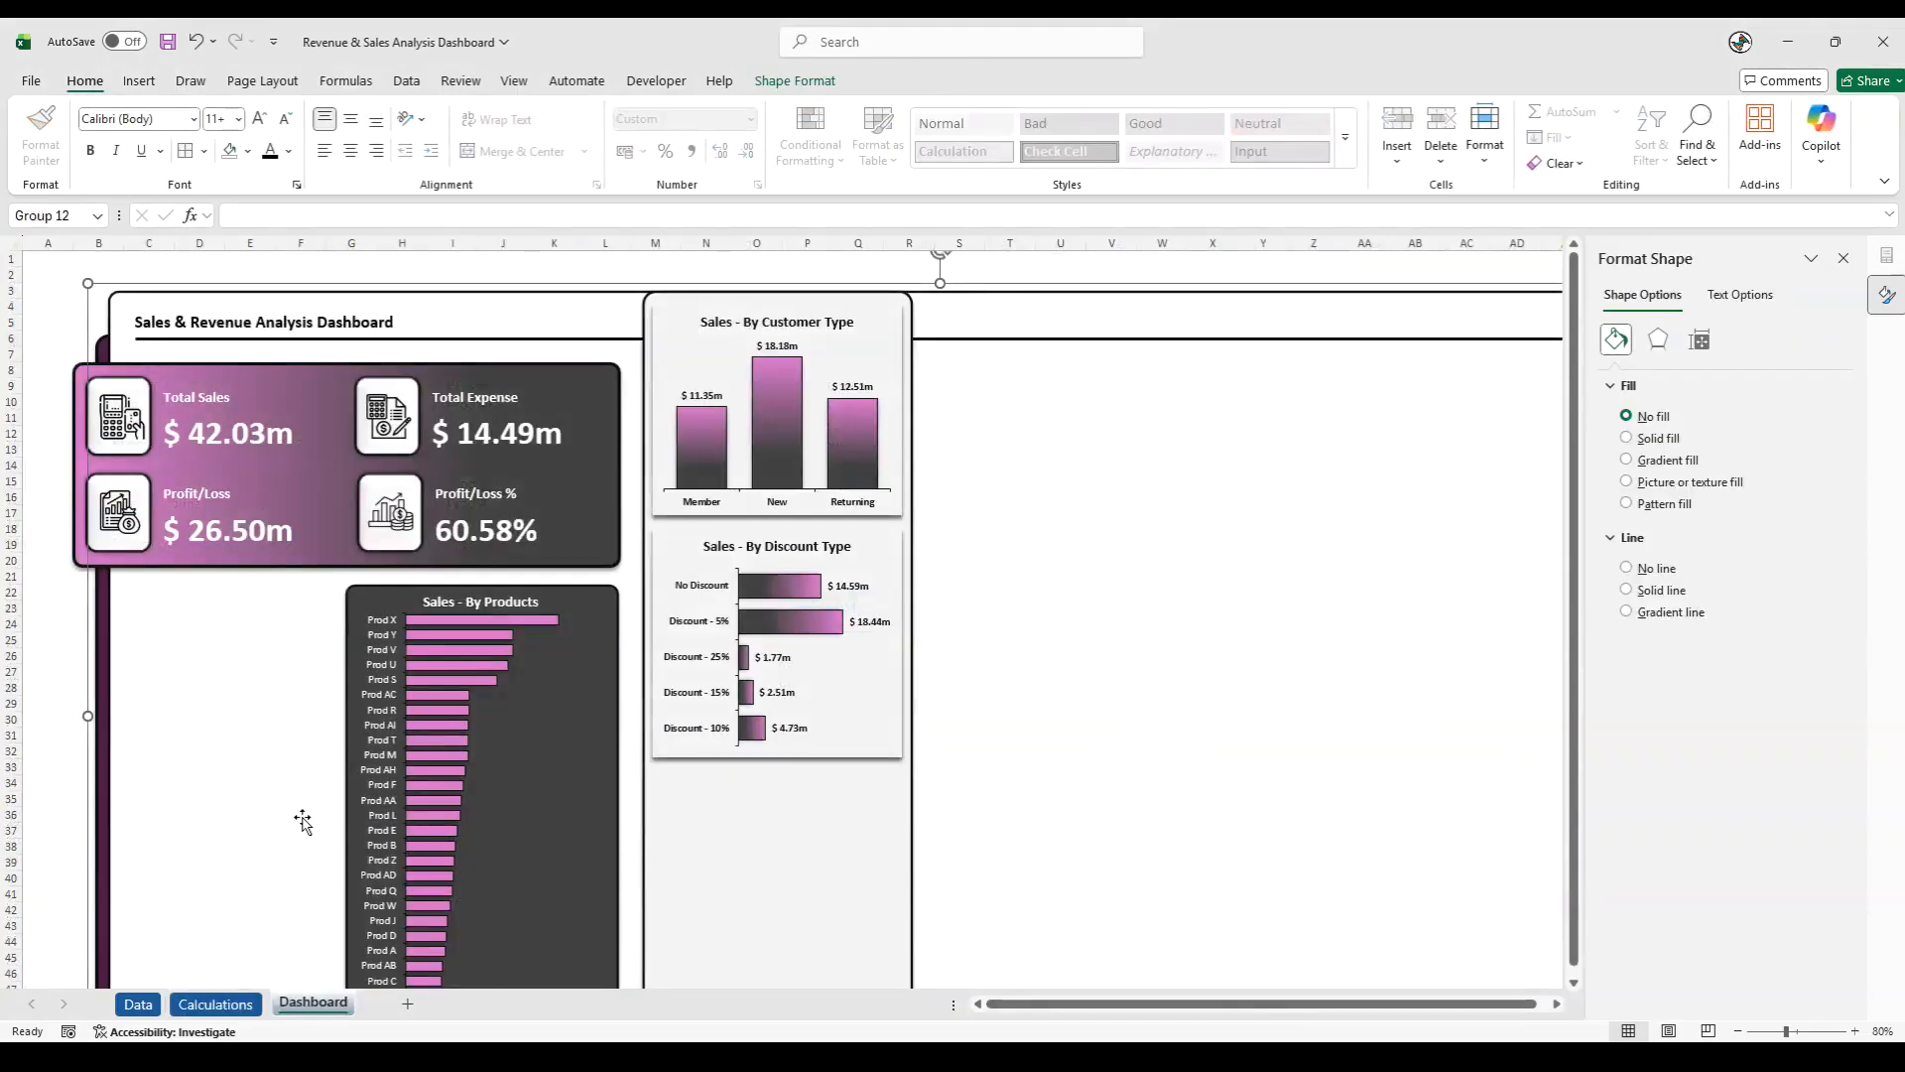
left_click(53, 799)
key("ctrl+v")
left_click_drag(115, 794, 748, 766)
- Resize the Sales - By Location chart to the width of the discount chart and extend it down to the light panel's lower edge
scroll(799, 802, "down", 5)
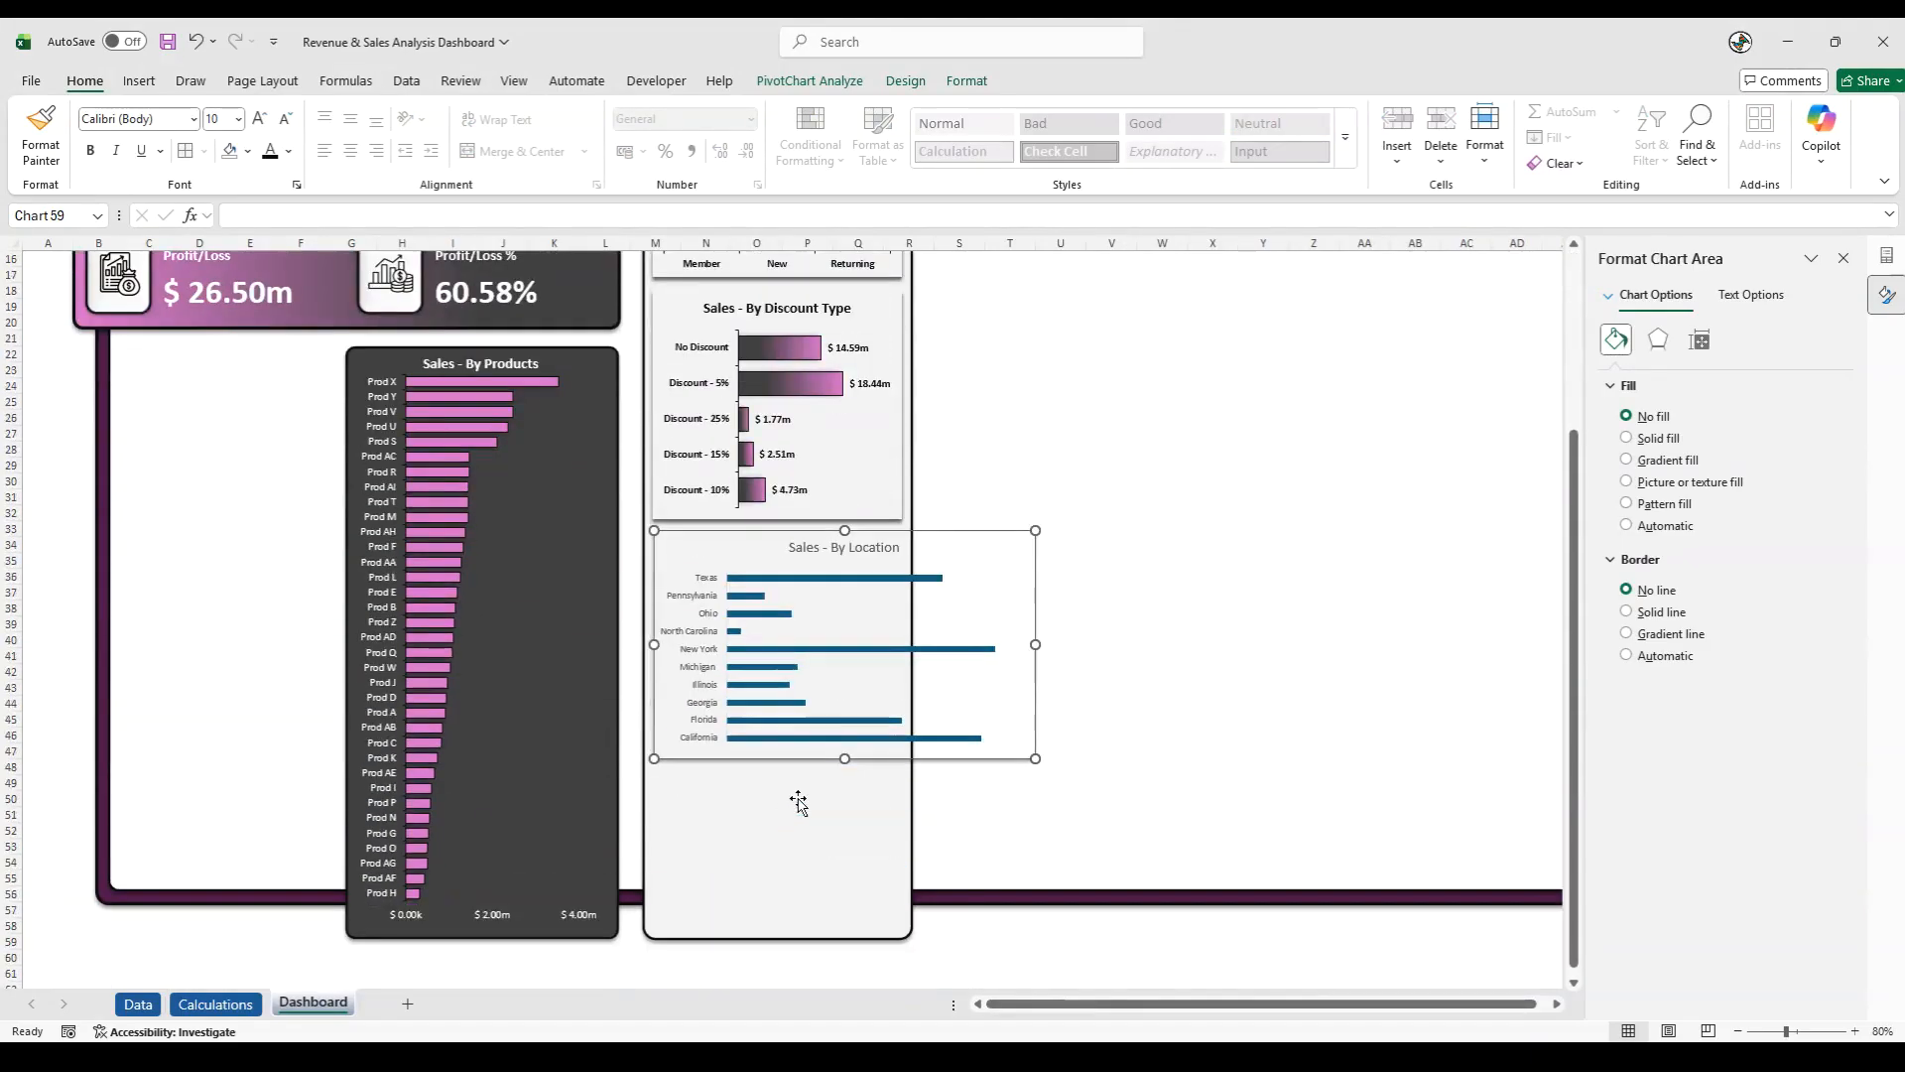
left_click_drag(1037, 644, 901, 660)
left_click_drag(754, 930, 755, 931)
left_click(975, 954)
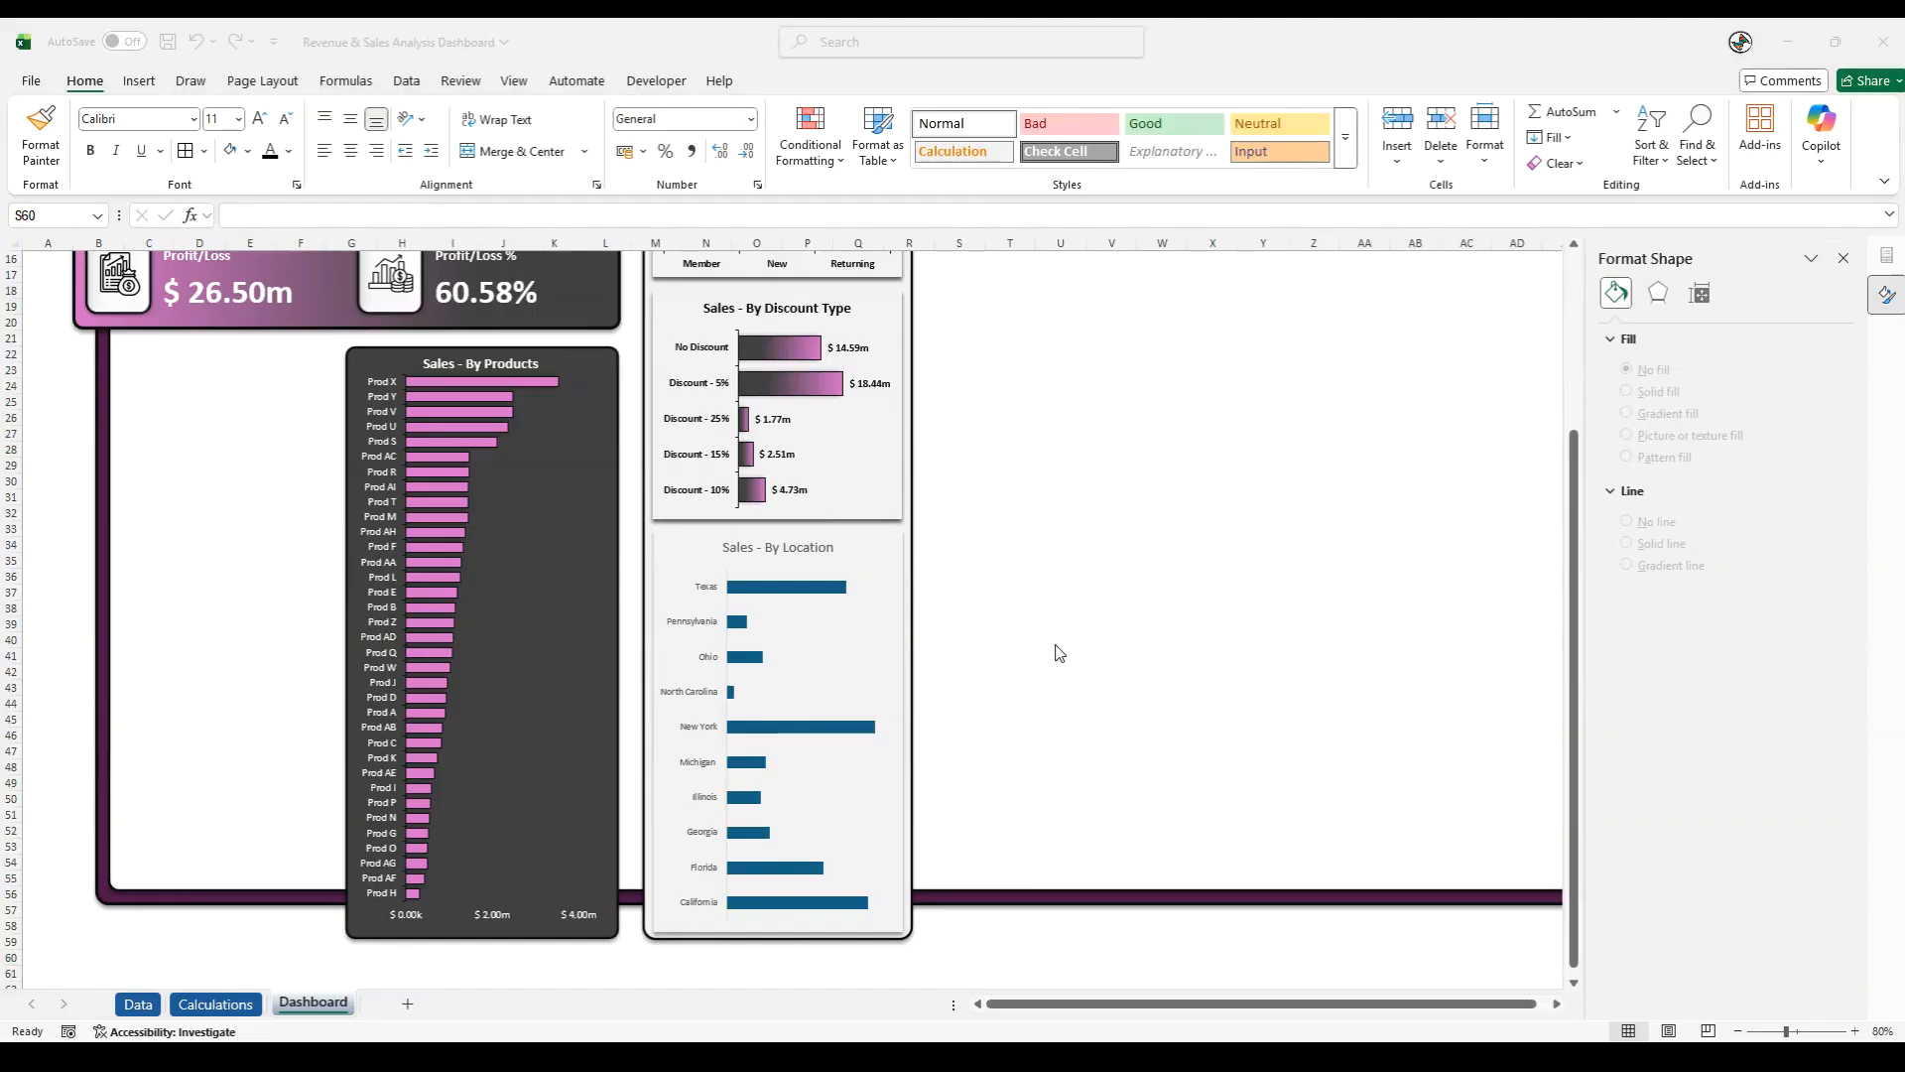
- Fill the Sales - By Location bars with a linear gradient running from dark grey at the axis to pink at the bar ends
left_click(799, 588)
right_click(799, 587)
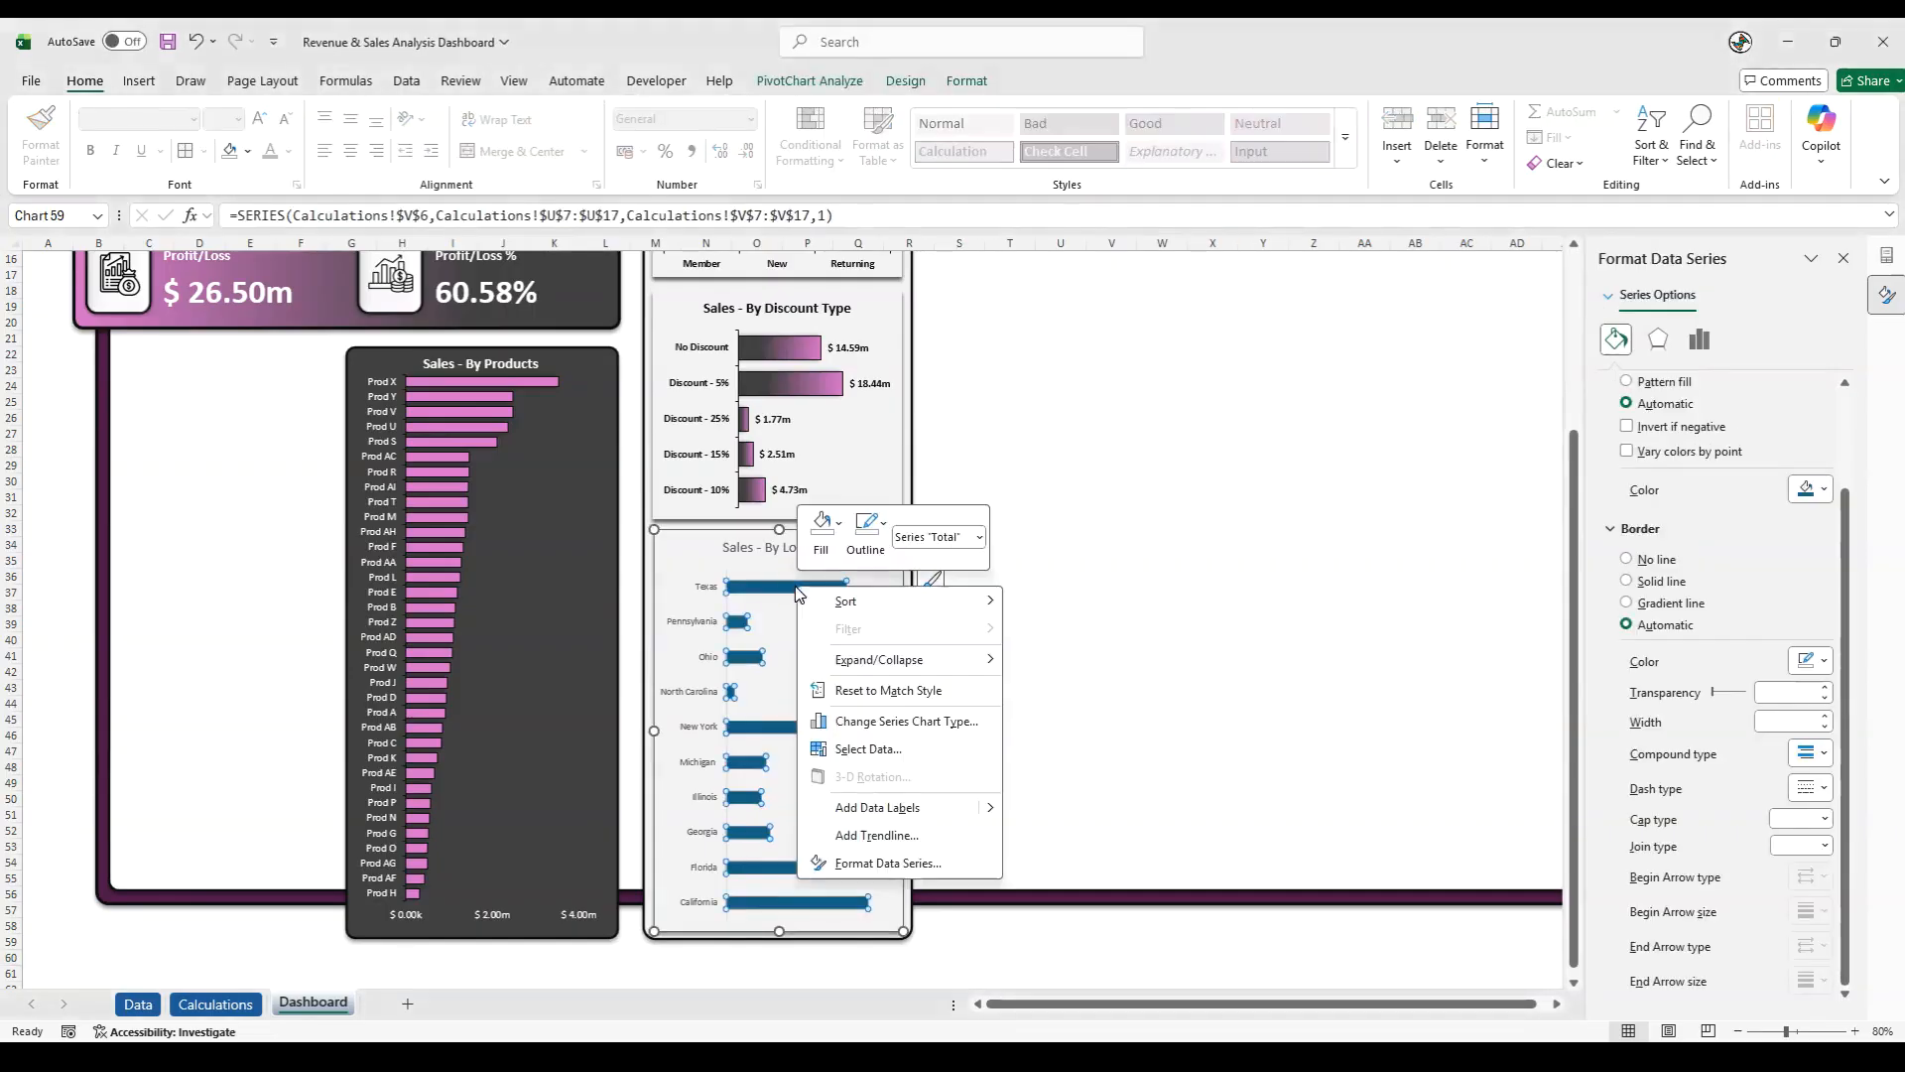
left_click(851, 863)
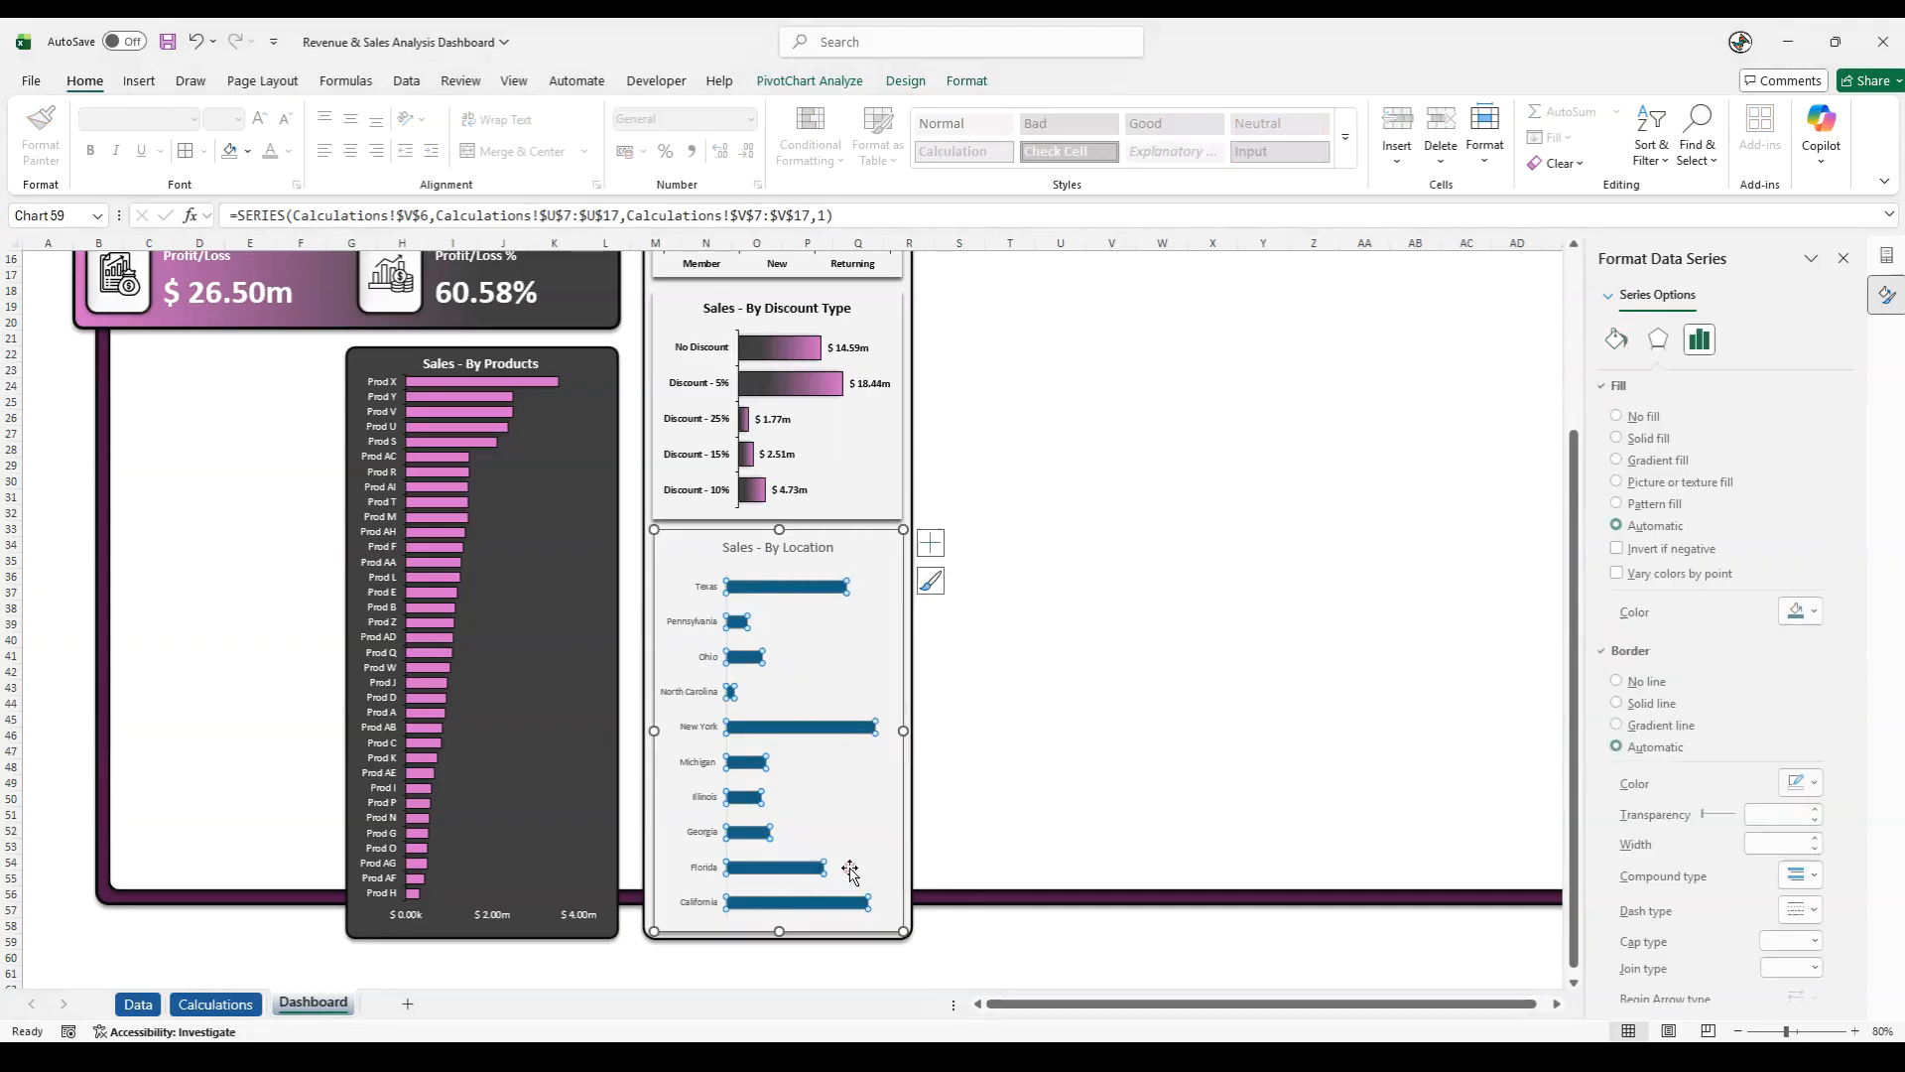
left_click(1616, 340)
left_click(1629, 461)
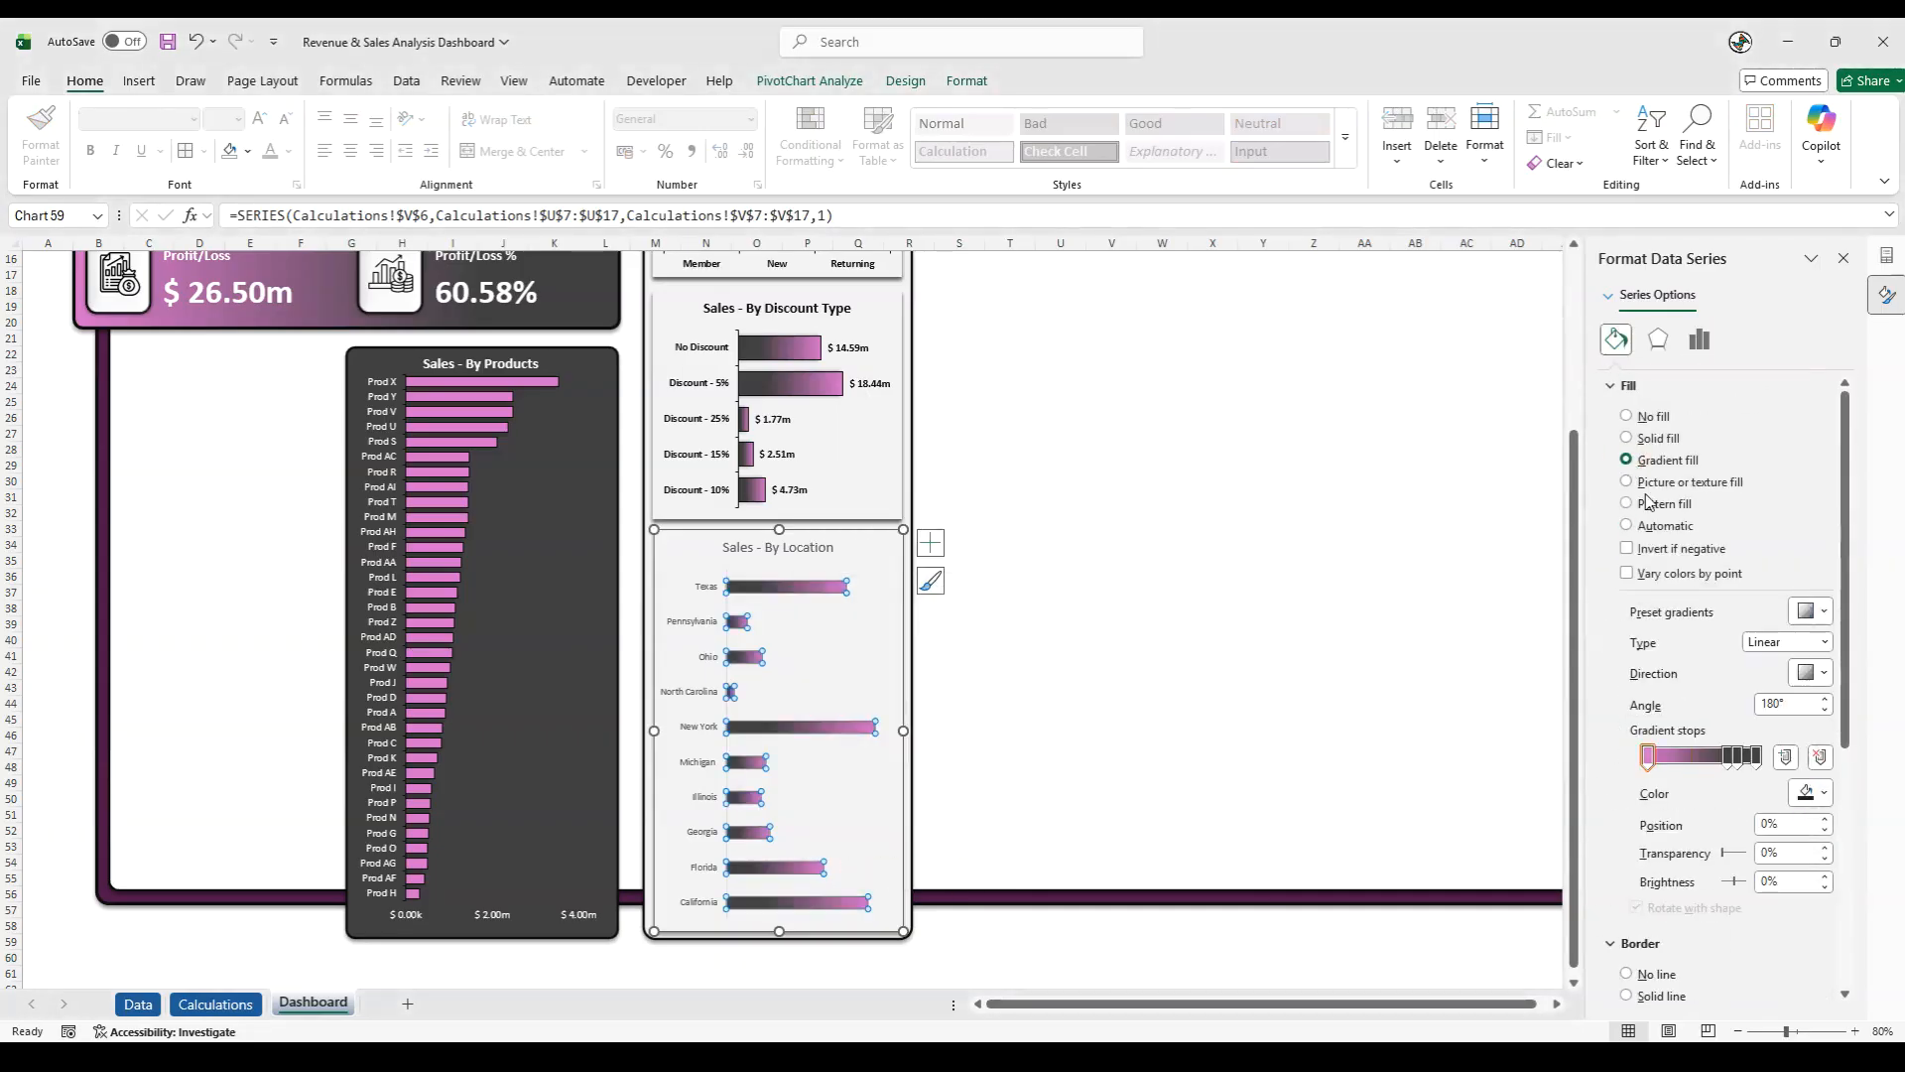
left_click(1822, 673)
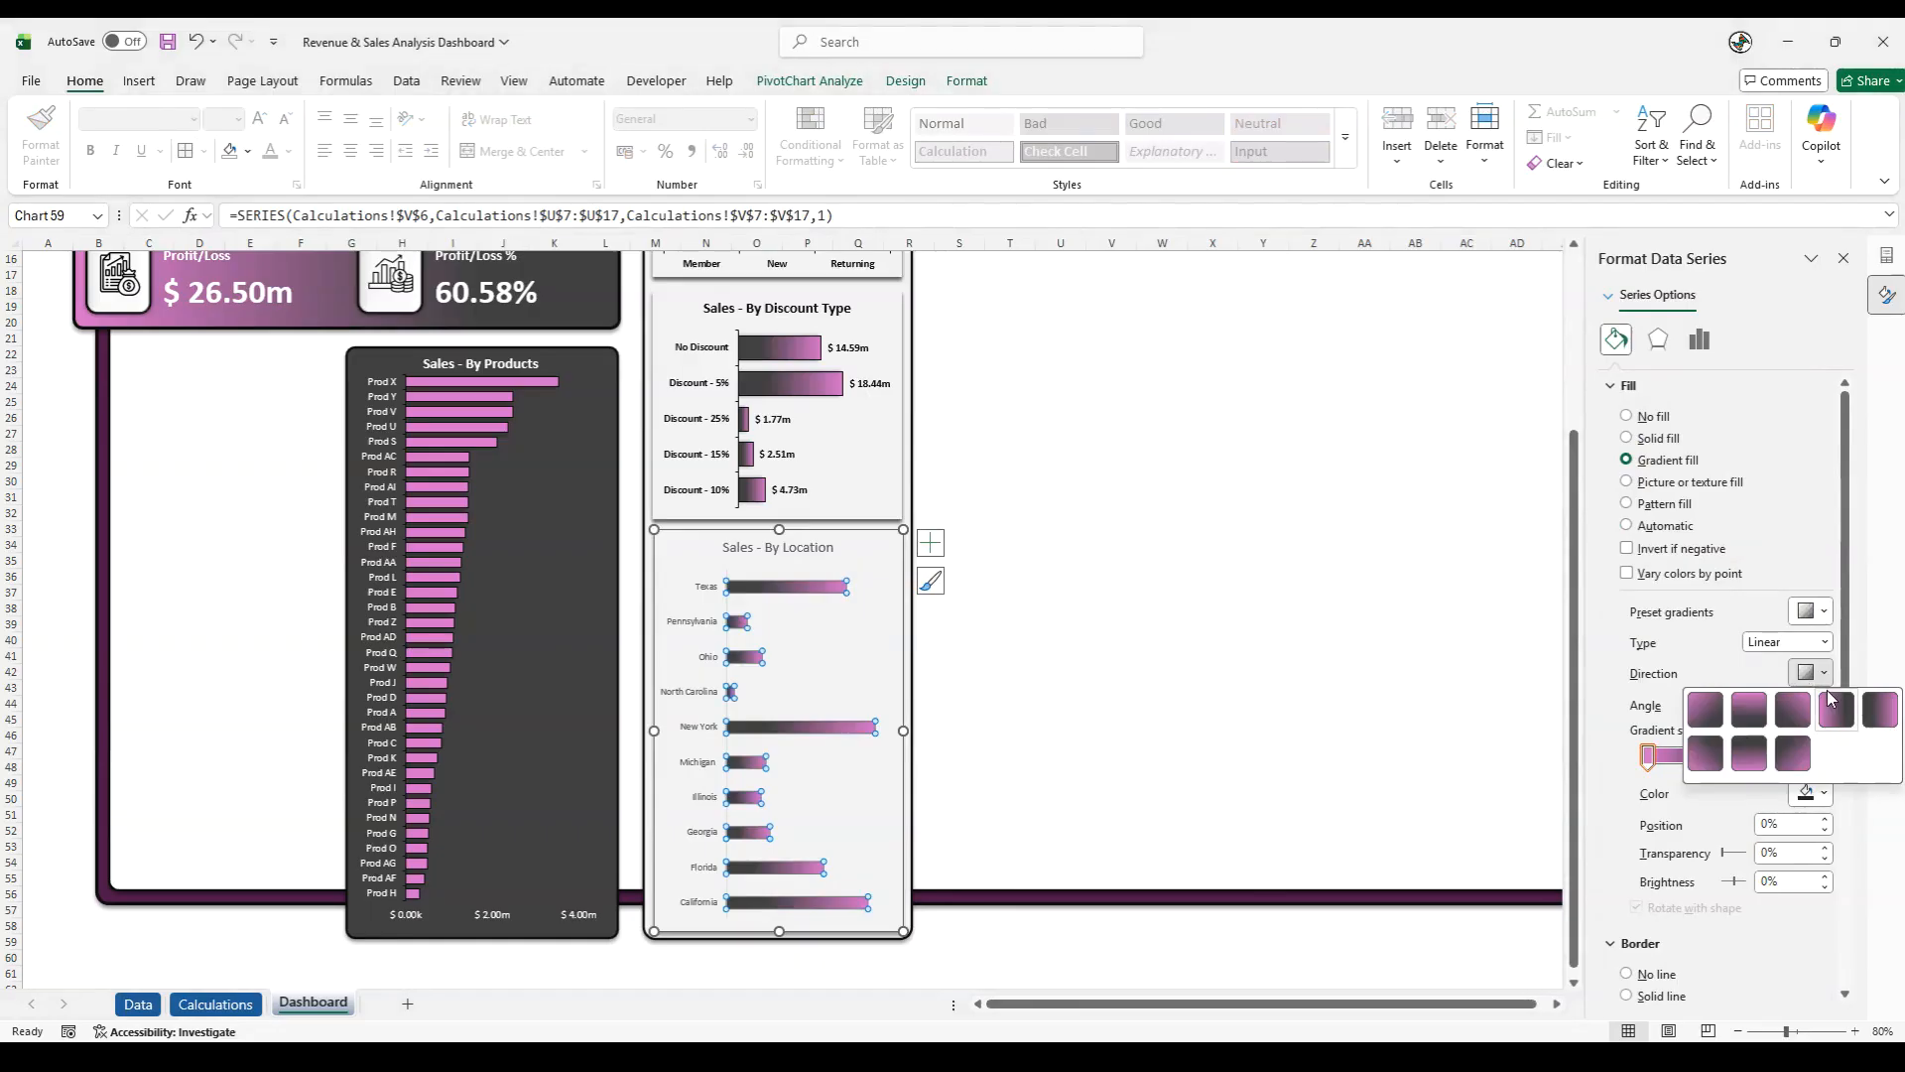
left_click(1889, 722)
left_click(957, 940)
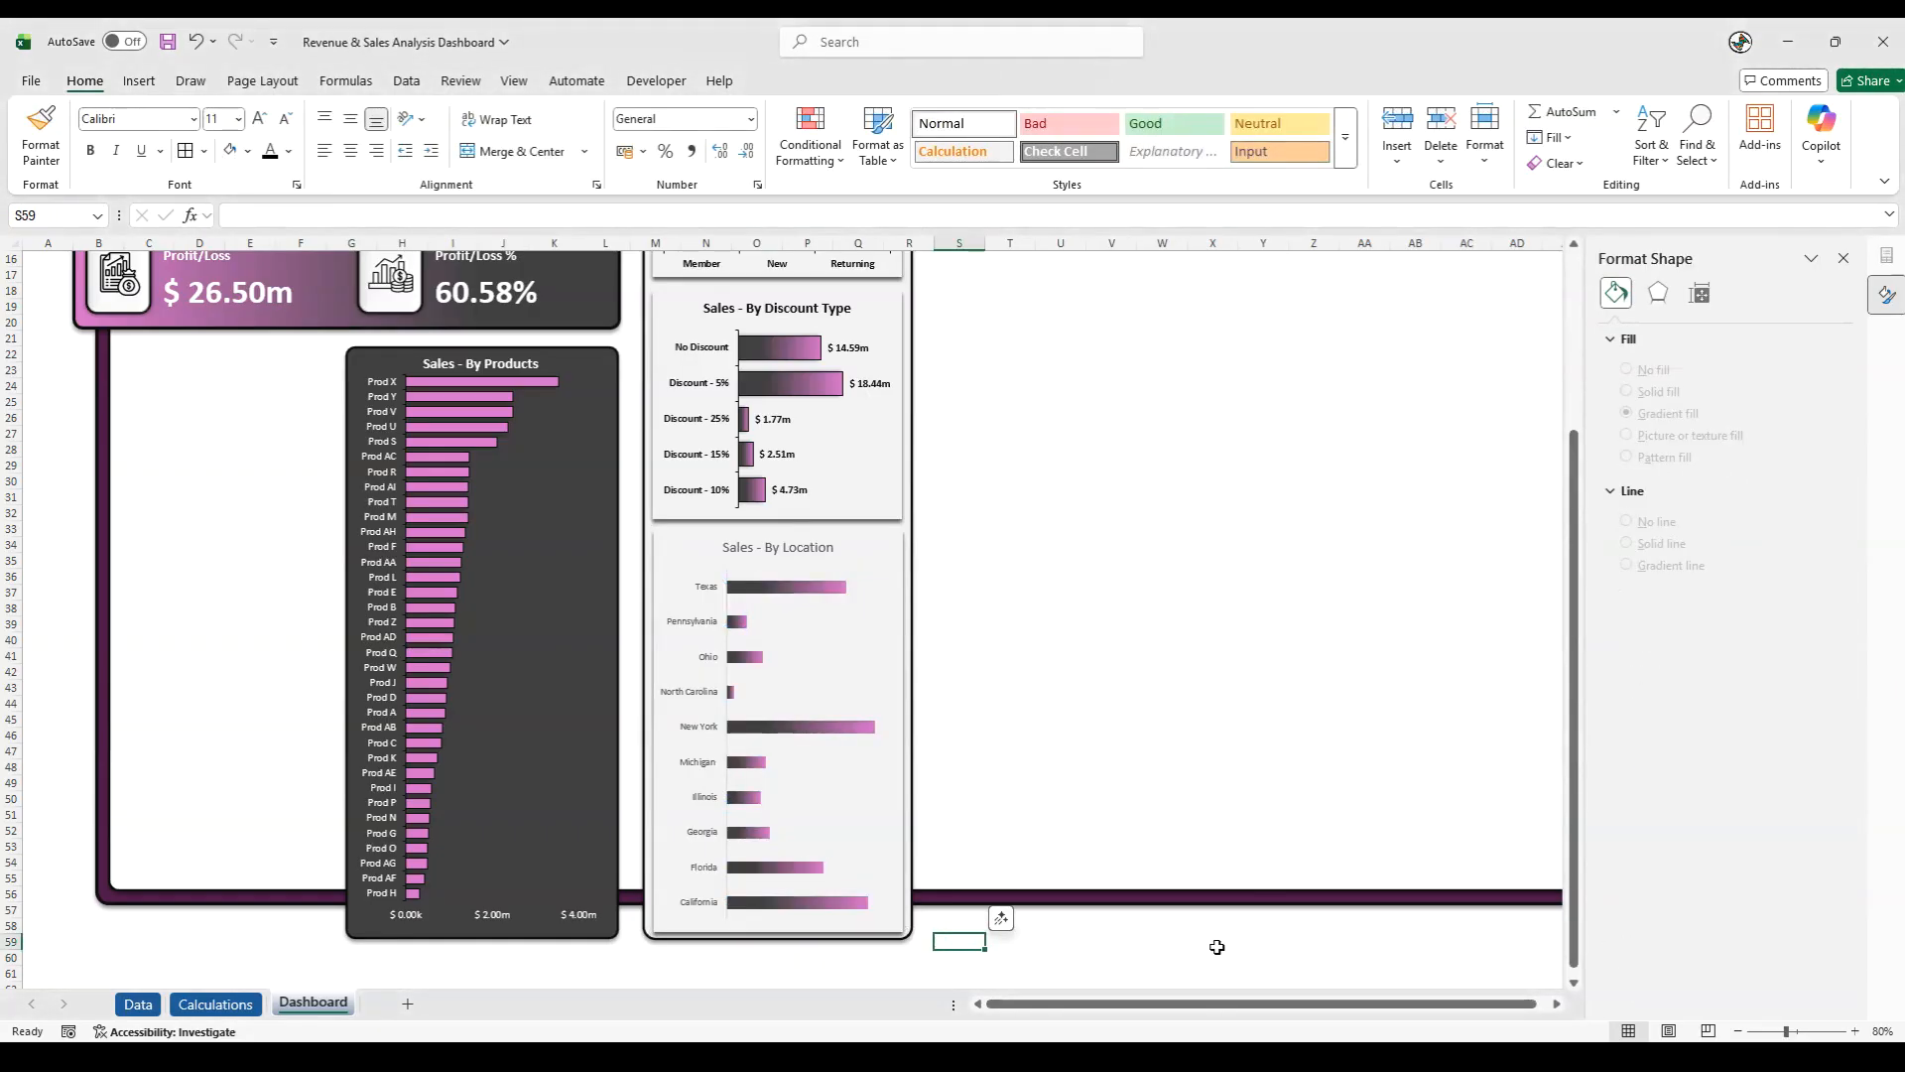
- Set the gap width of the Sales - By Location bars to 50%
left_click(789, 593)
right_click(788, 592)
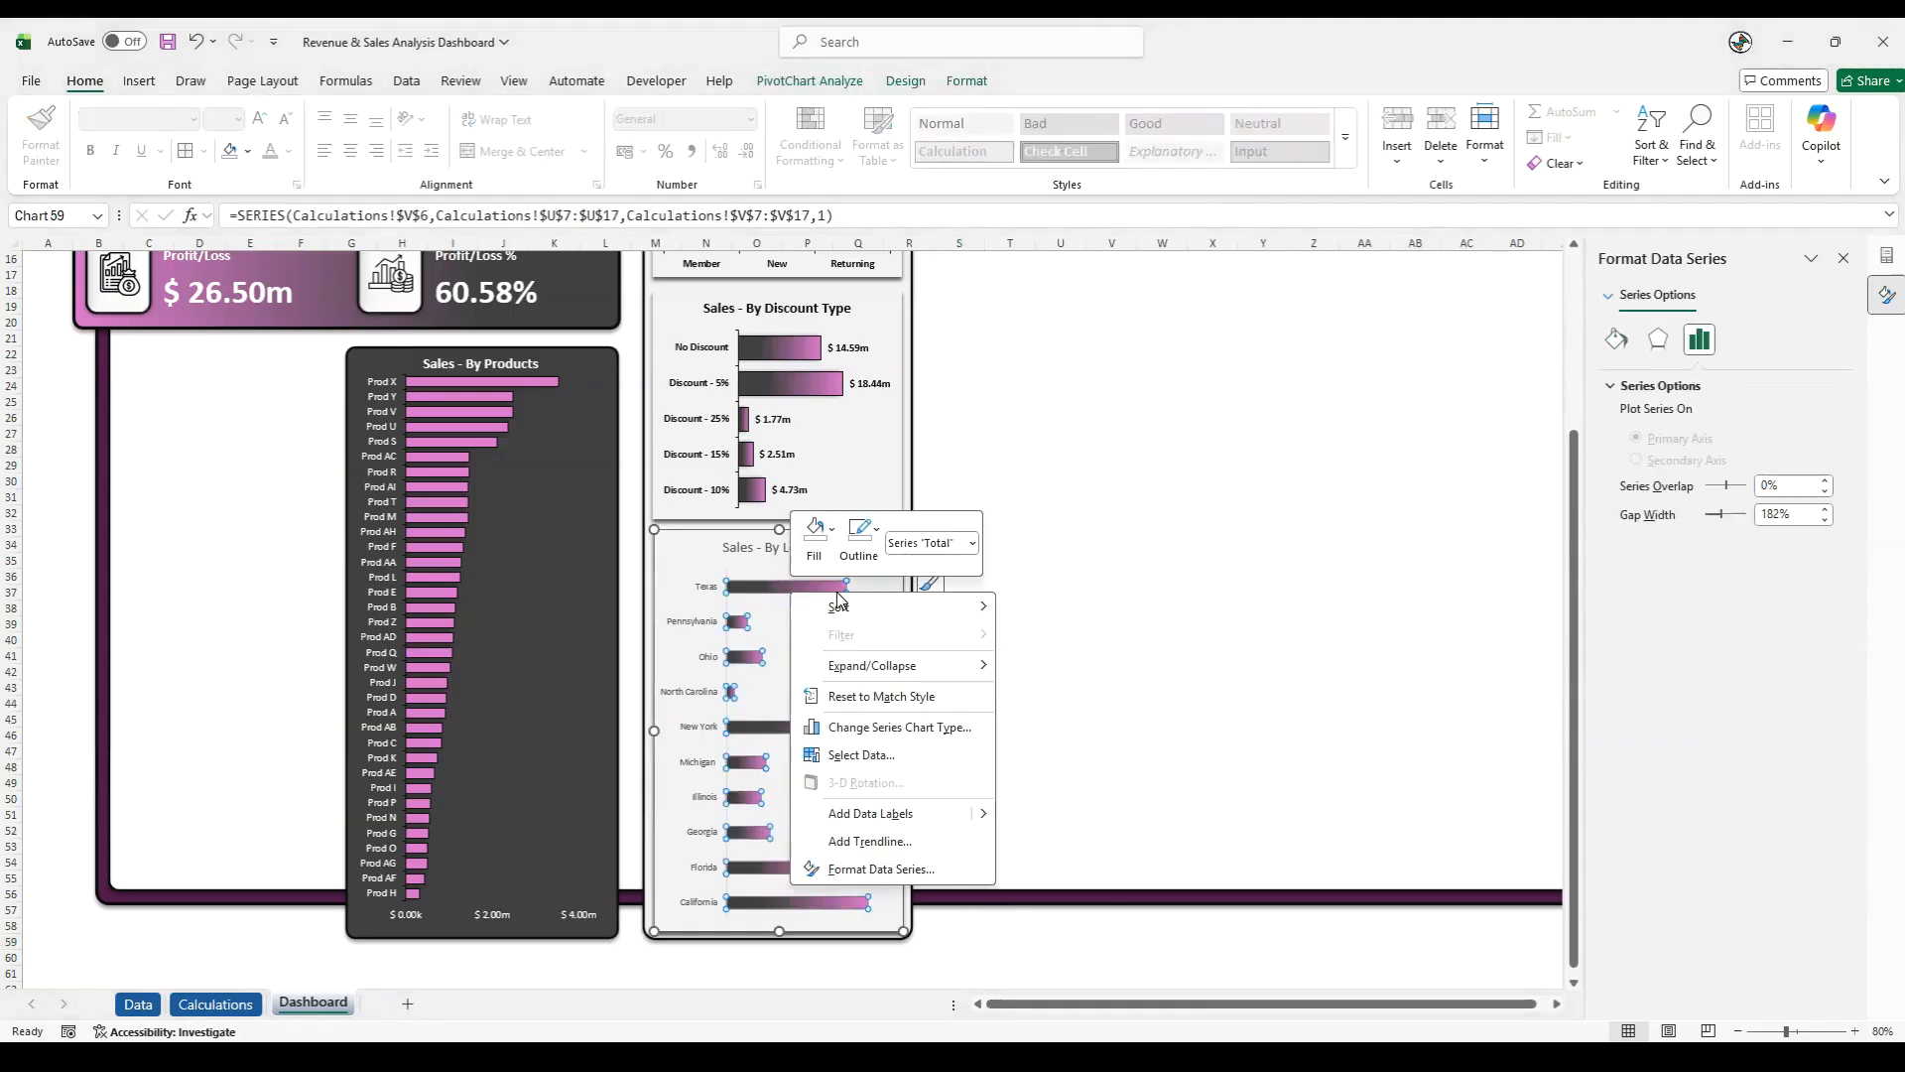
left_click(863, 869)
left_click(1664, 513)
type("50")
key("Return")
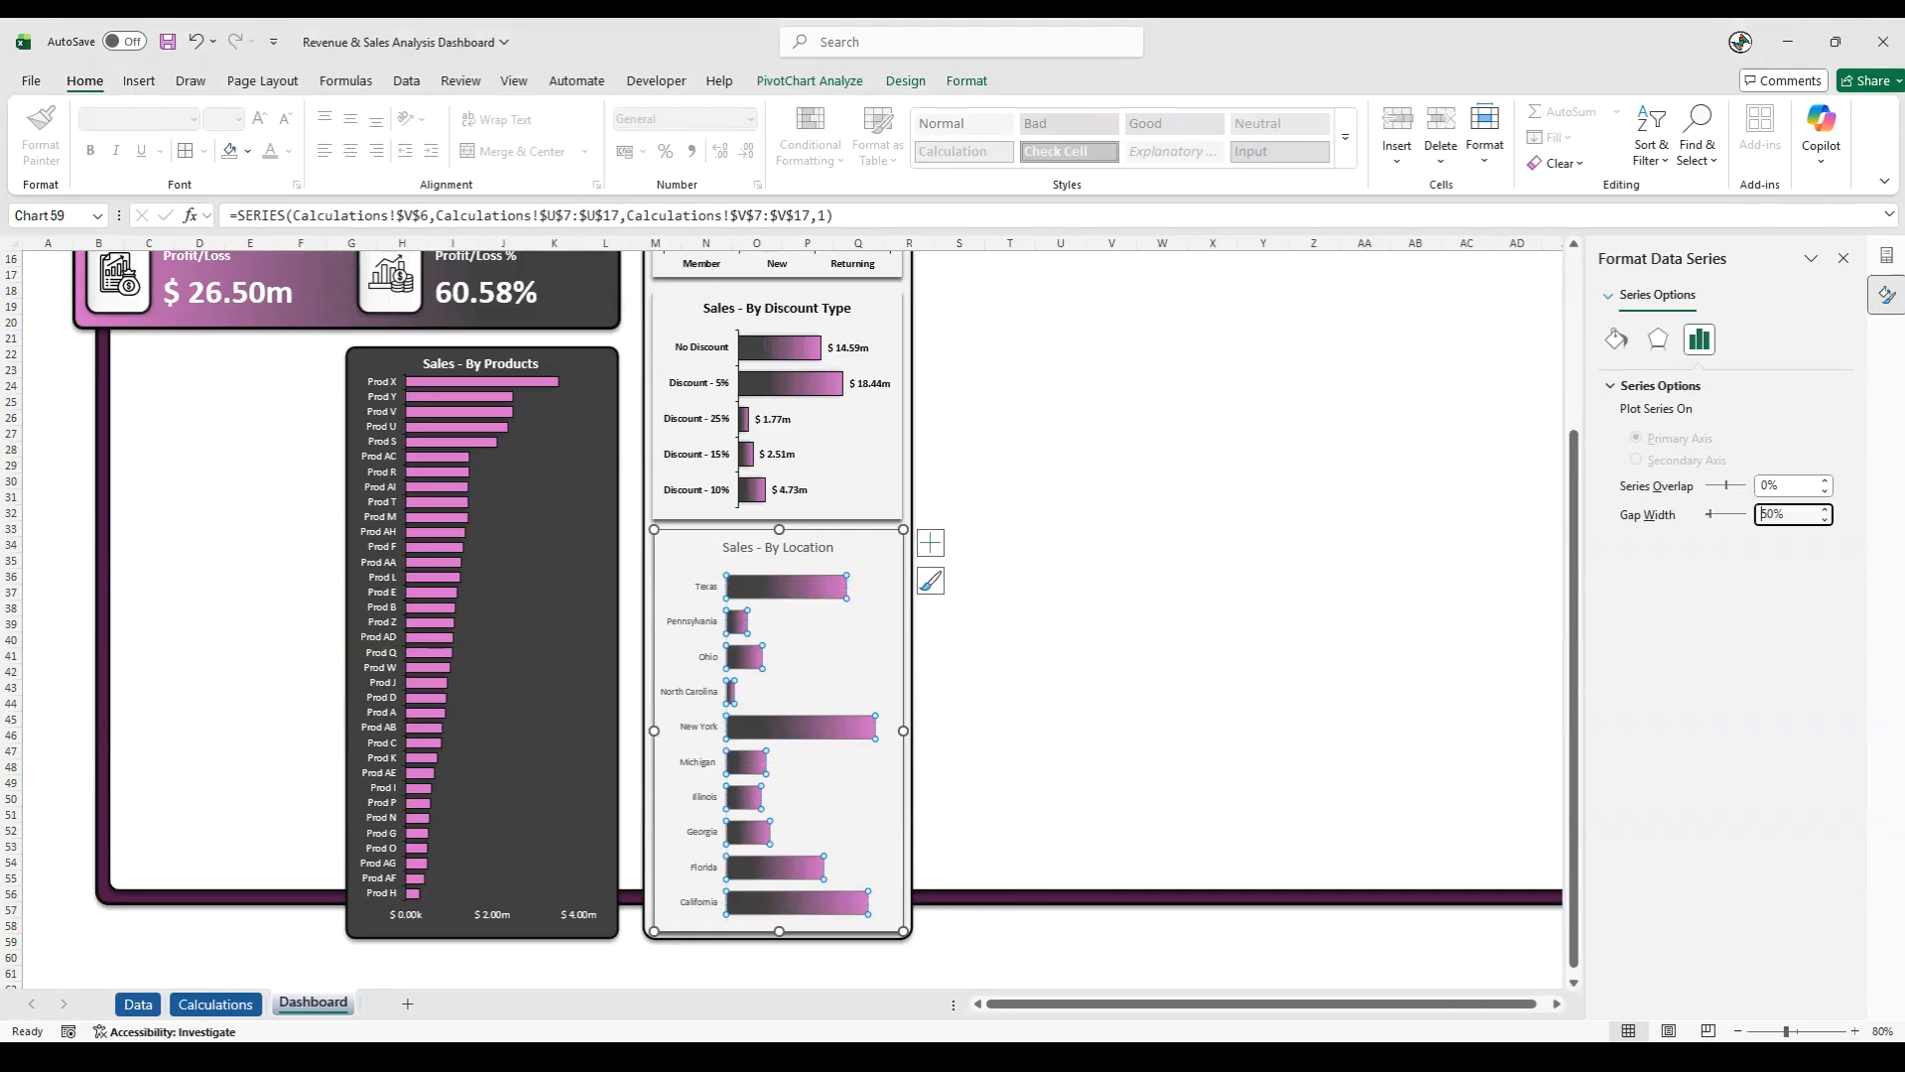
- Give the Sales - By Location bars a dark outline and an outer shadow
left_click(965, 82)
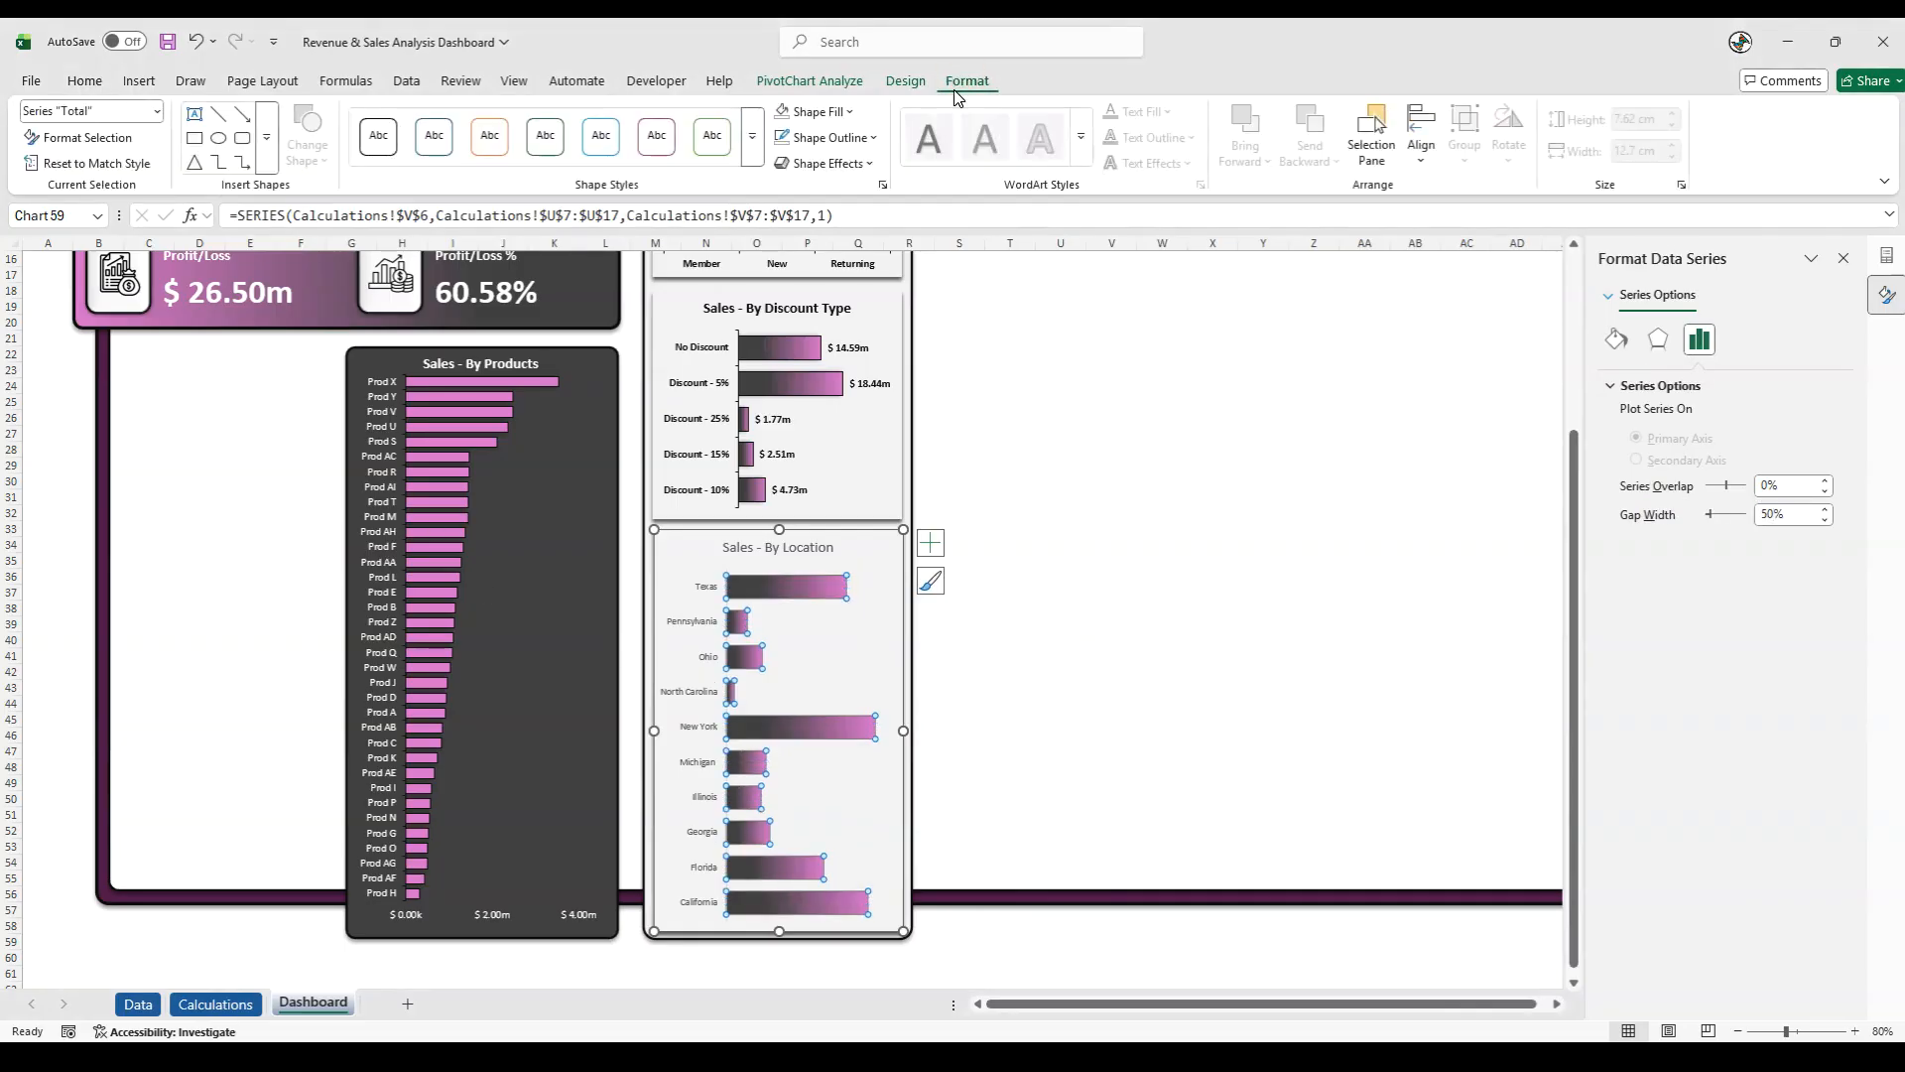
left_click(826, 137)
left_click(839, 363)
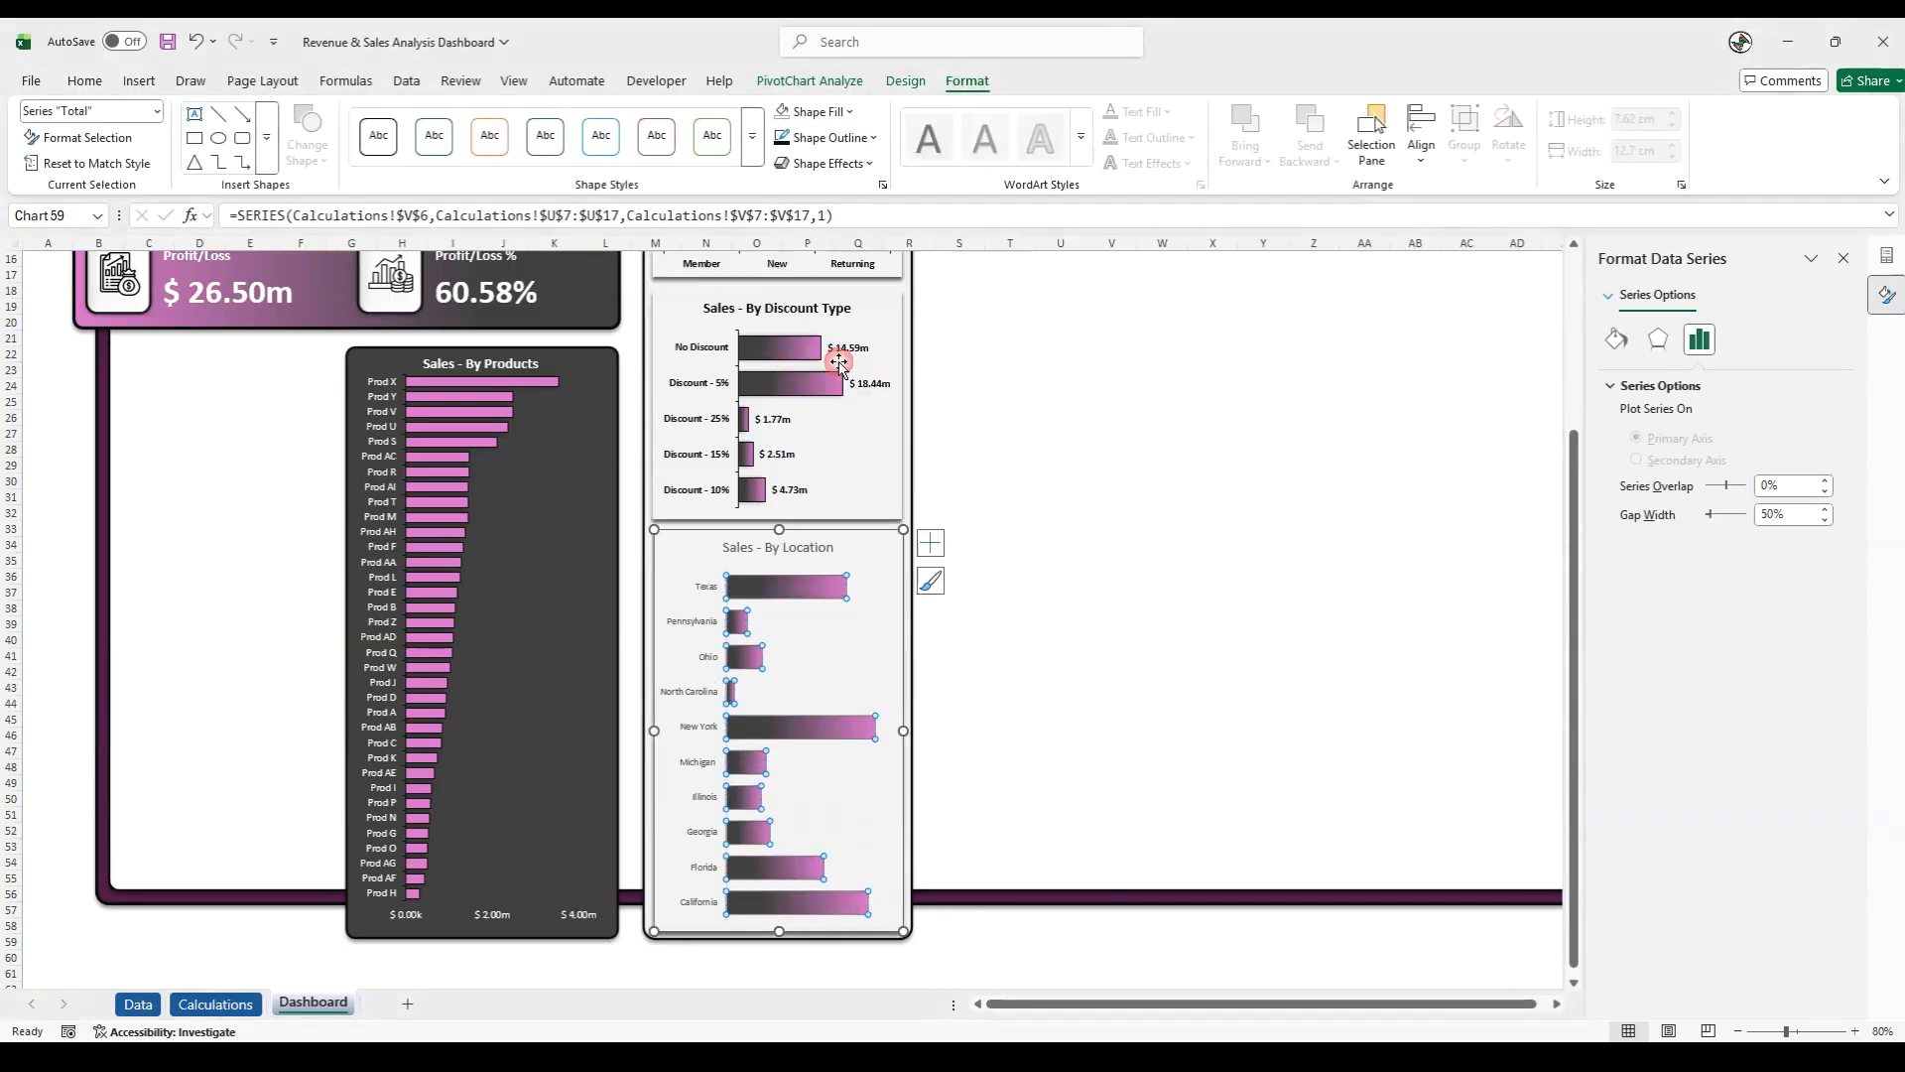
left_click(830, 164)
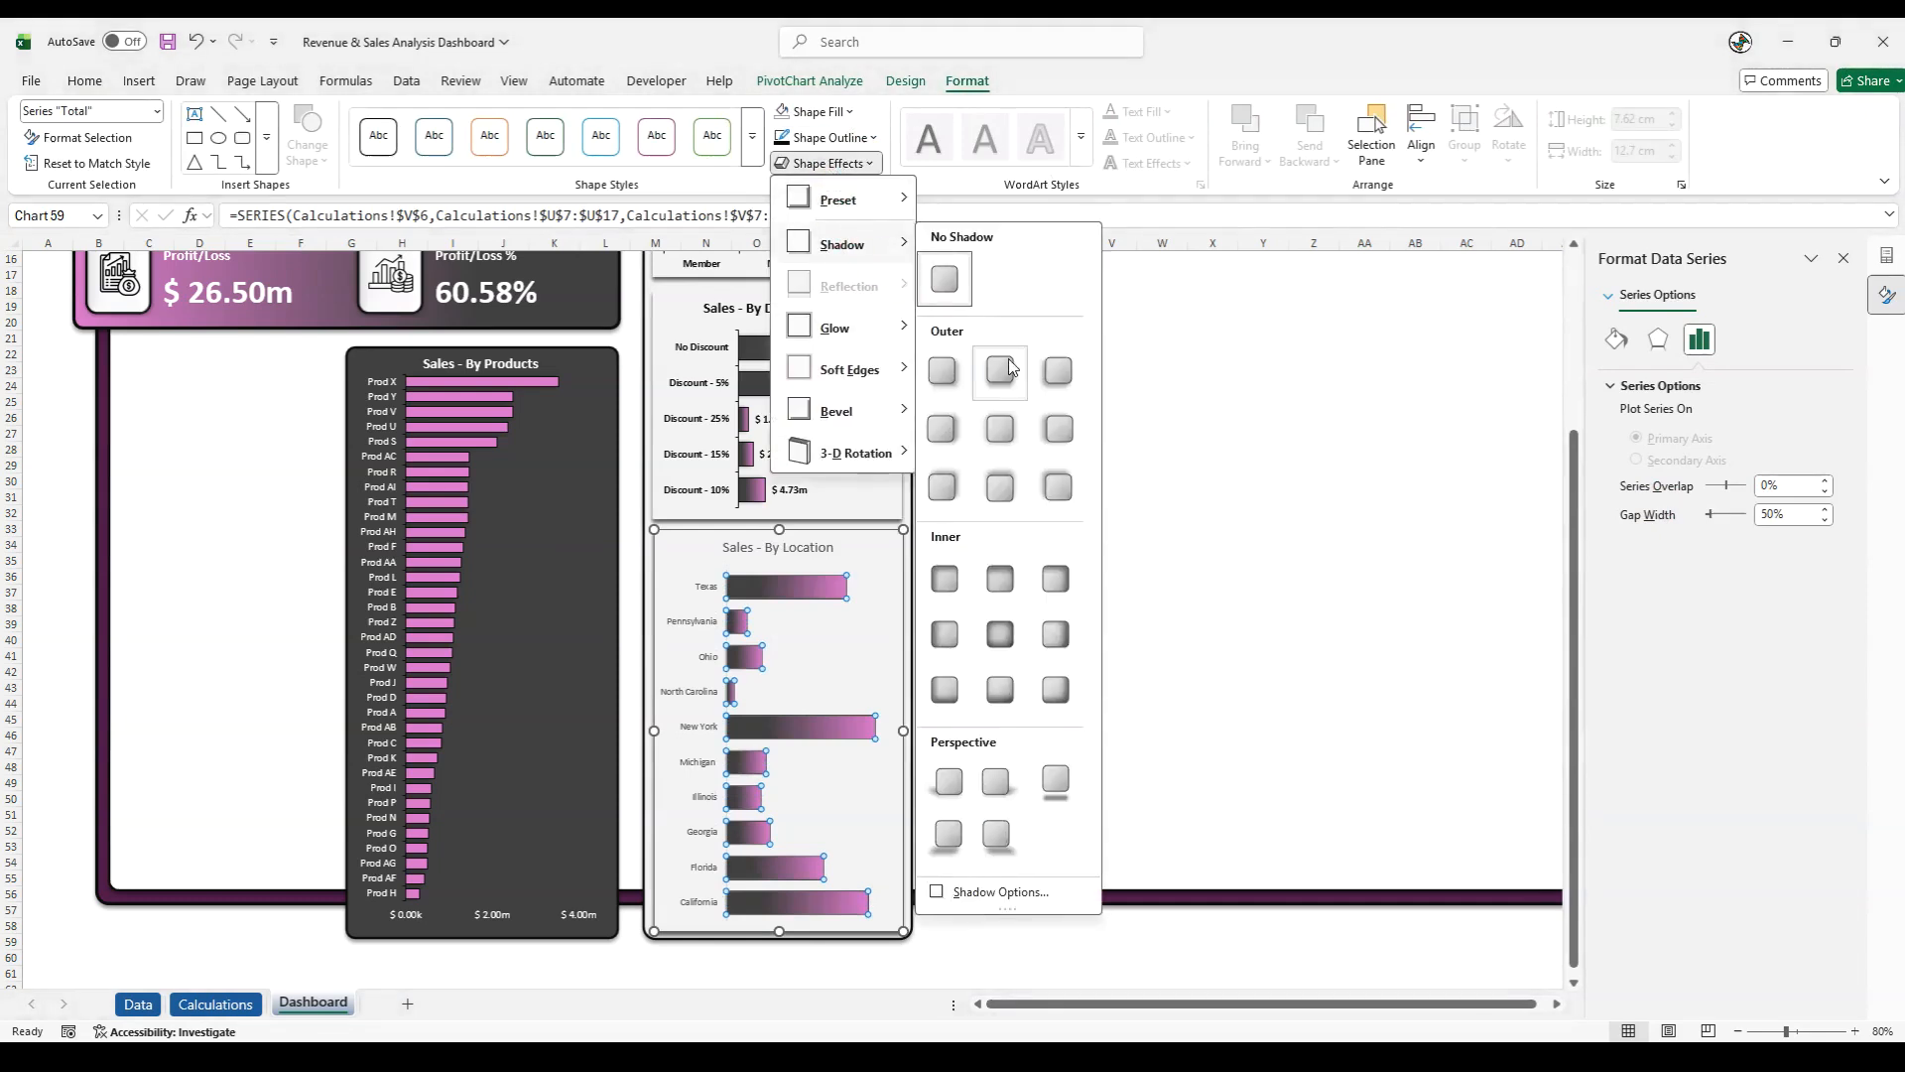
left_click(1042, 425)
- Set the location chart's vertical axis major tick marks to Outside and give the axis line a dark outline
right_click(682, 700)
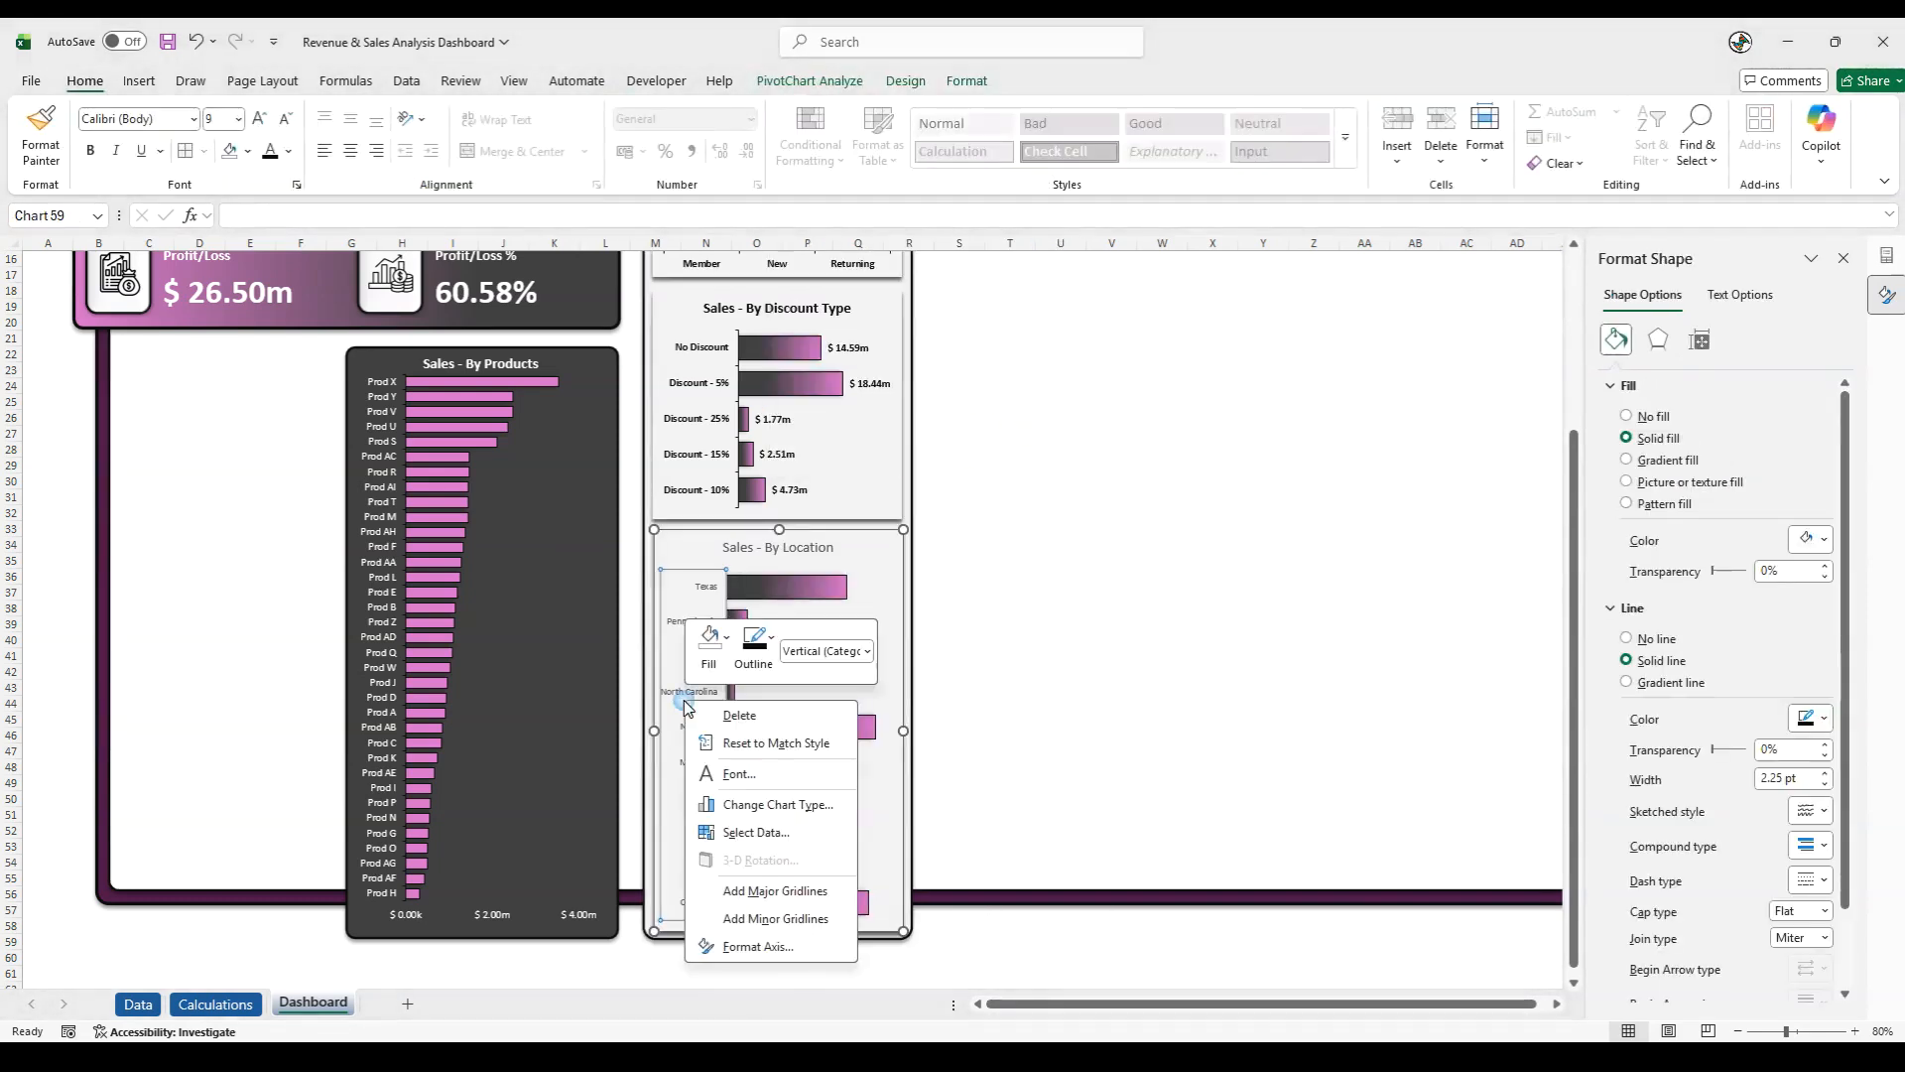
left_click(772, 947)
left_click(1687, 715)
left_click(1786, 775)
left_click(1786, 828)
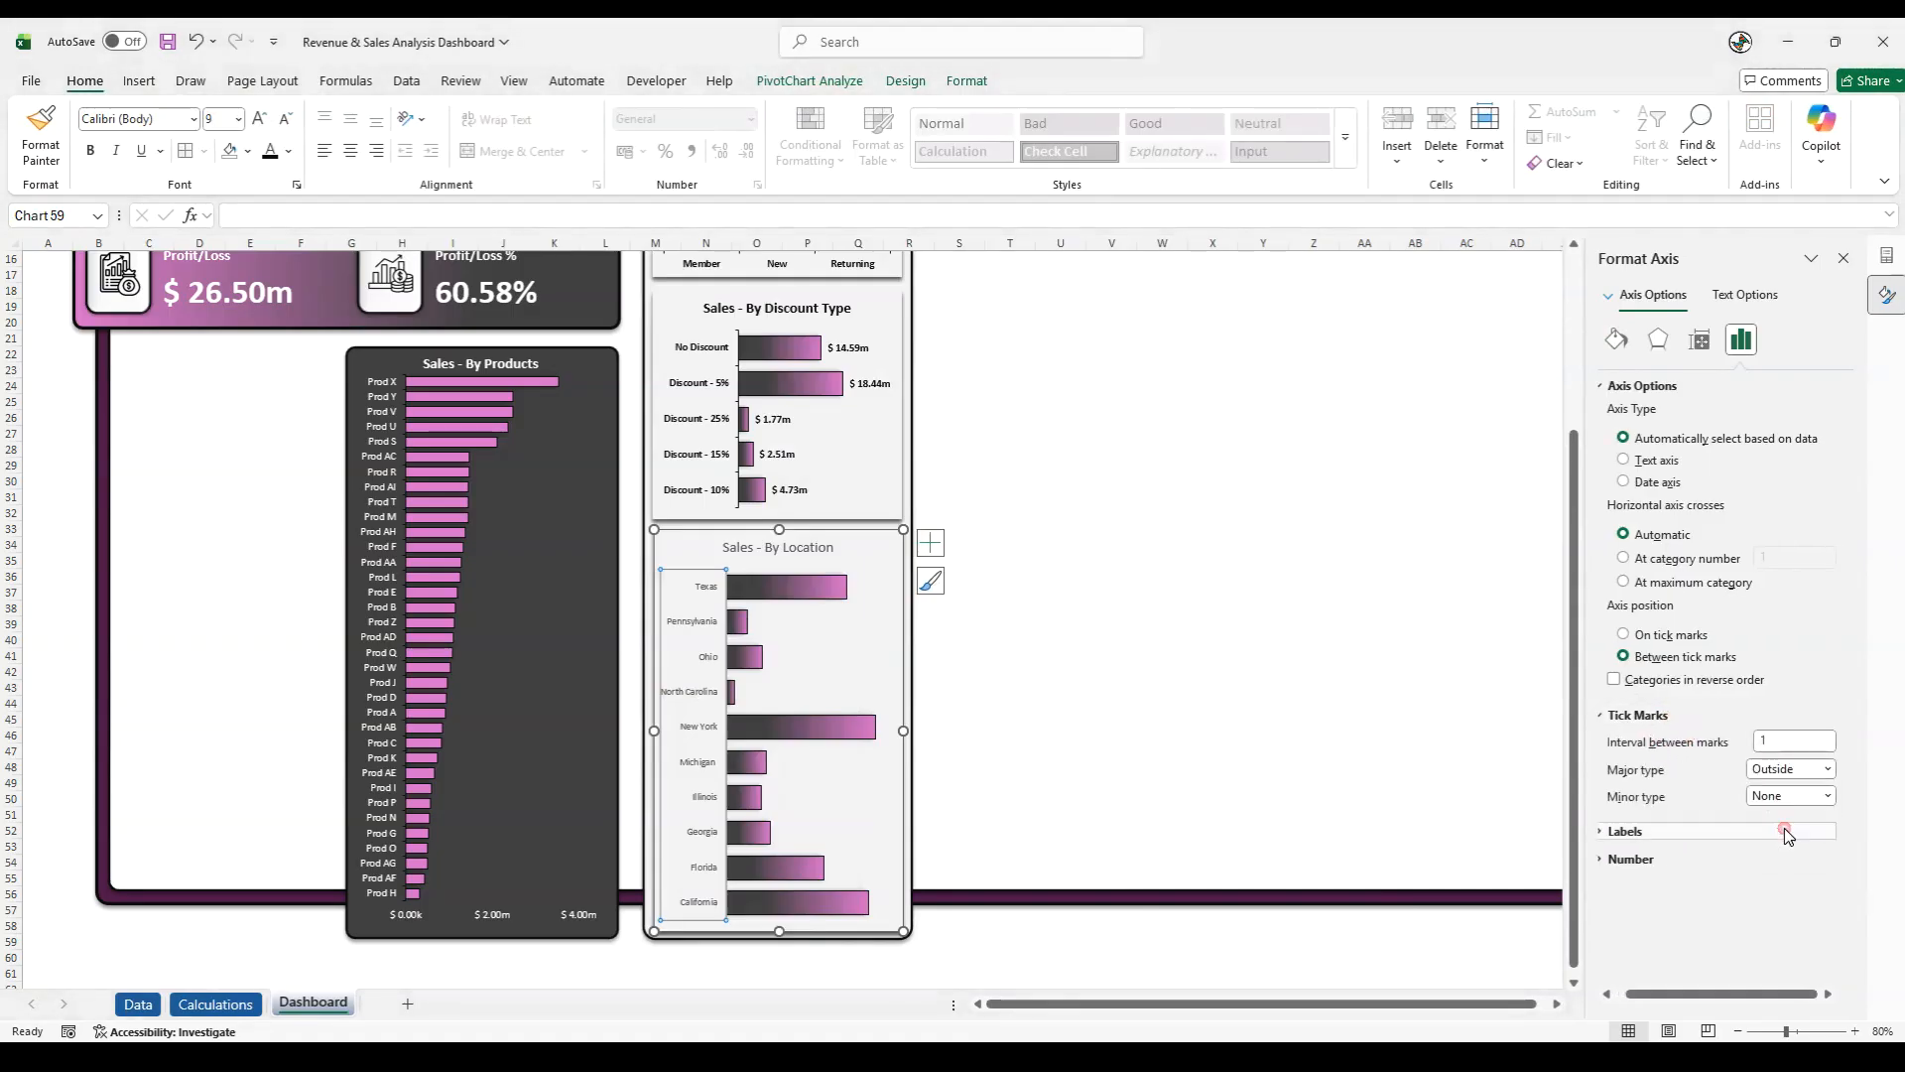
left_click(959, 84)
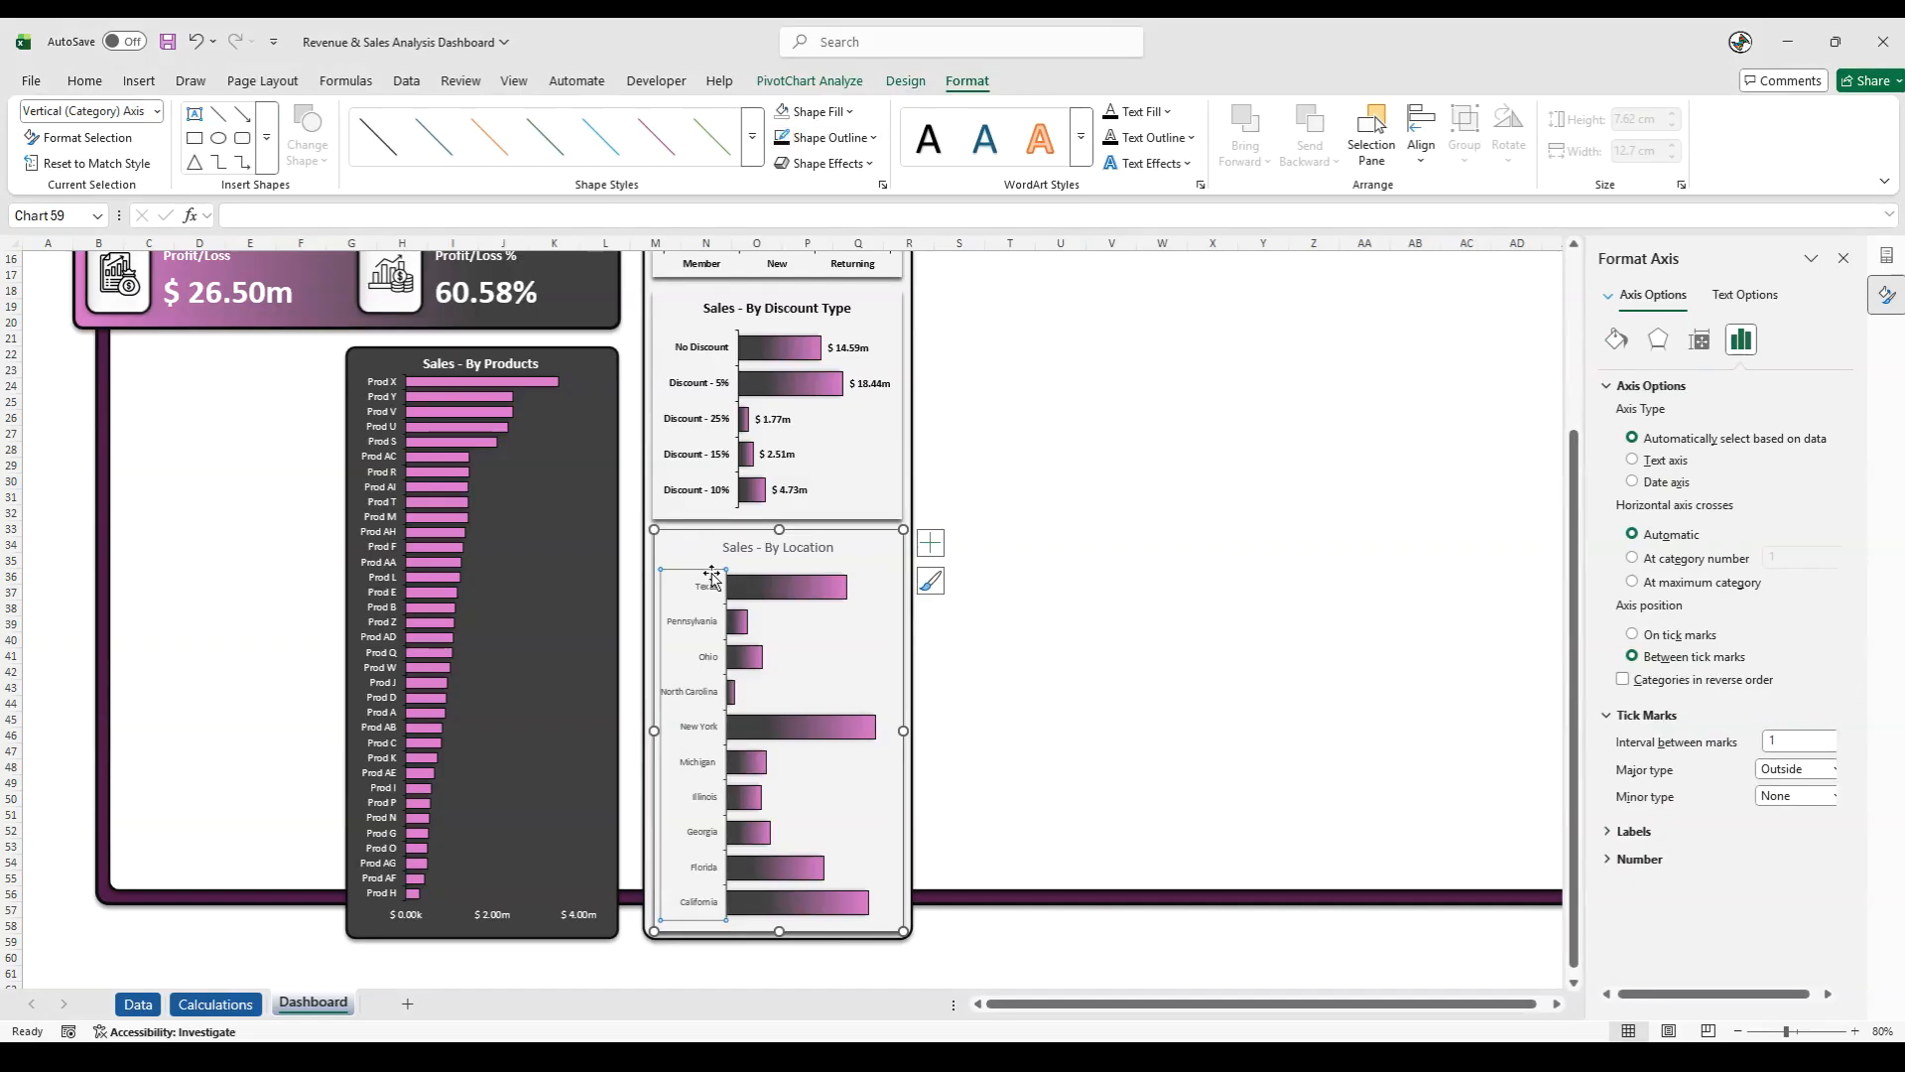
- Enlarge the location chart's vertical axis labels to font size 10 and make them bold
left_click(629, 544)
left_click(684, 617)
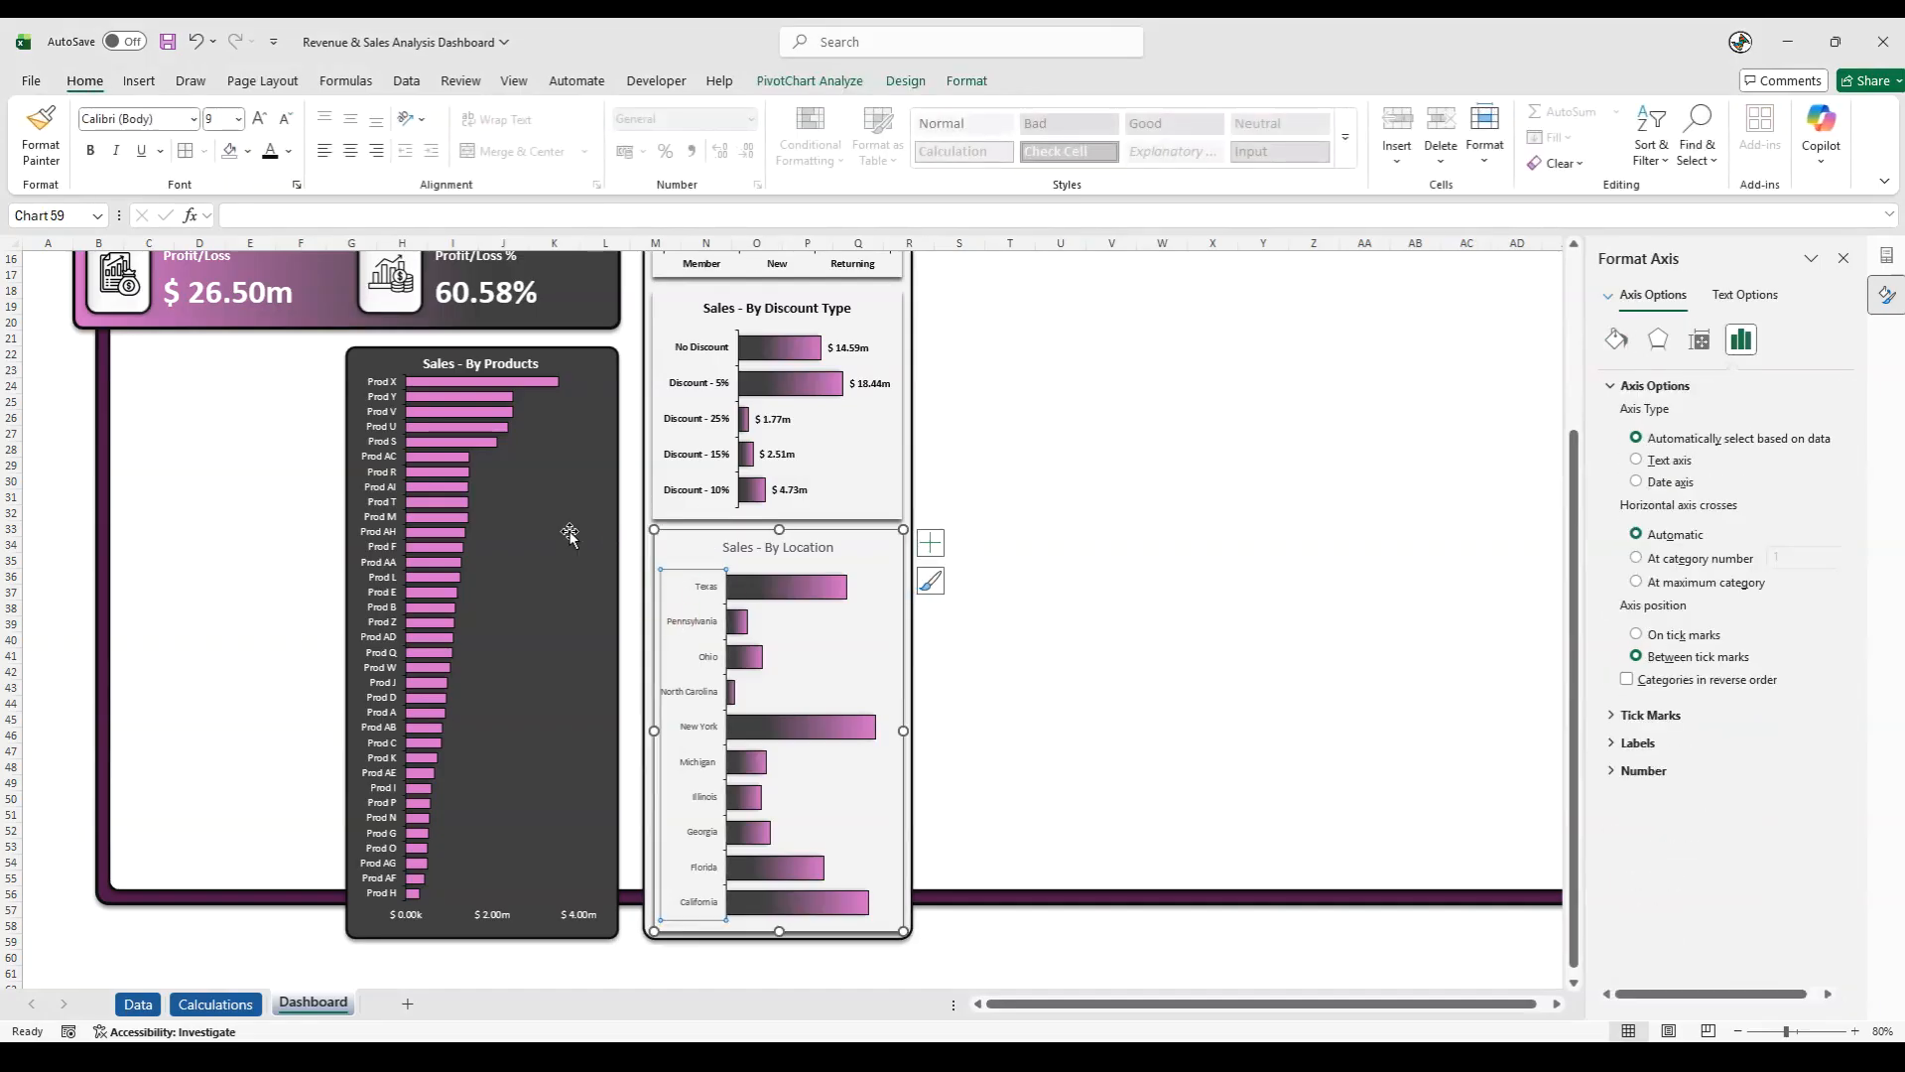
left_click(258, 120)
left_click(96, 155)
- Make the Sales - By Location chart title bold with a near-black font colour
left_click(739, 547)
left_click_drag(736, 548, 837, 548)
left_click(89, 151)
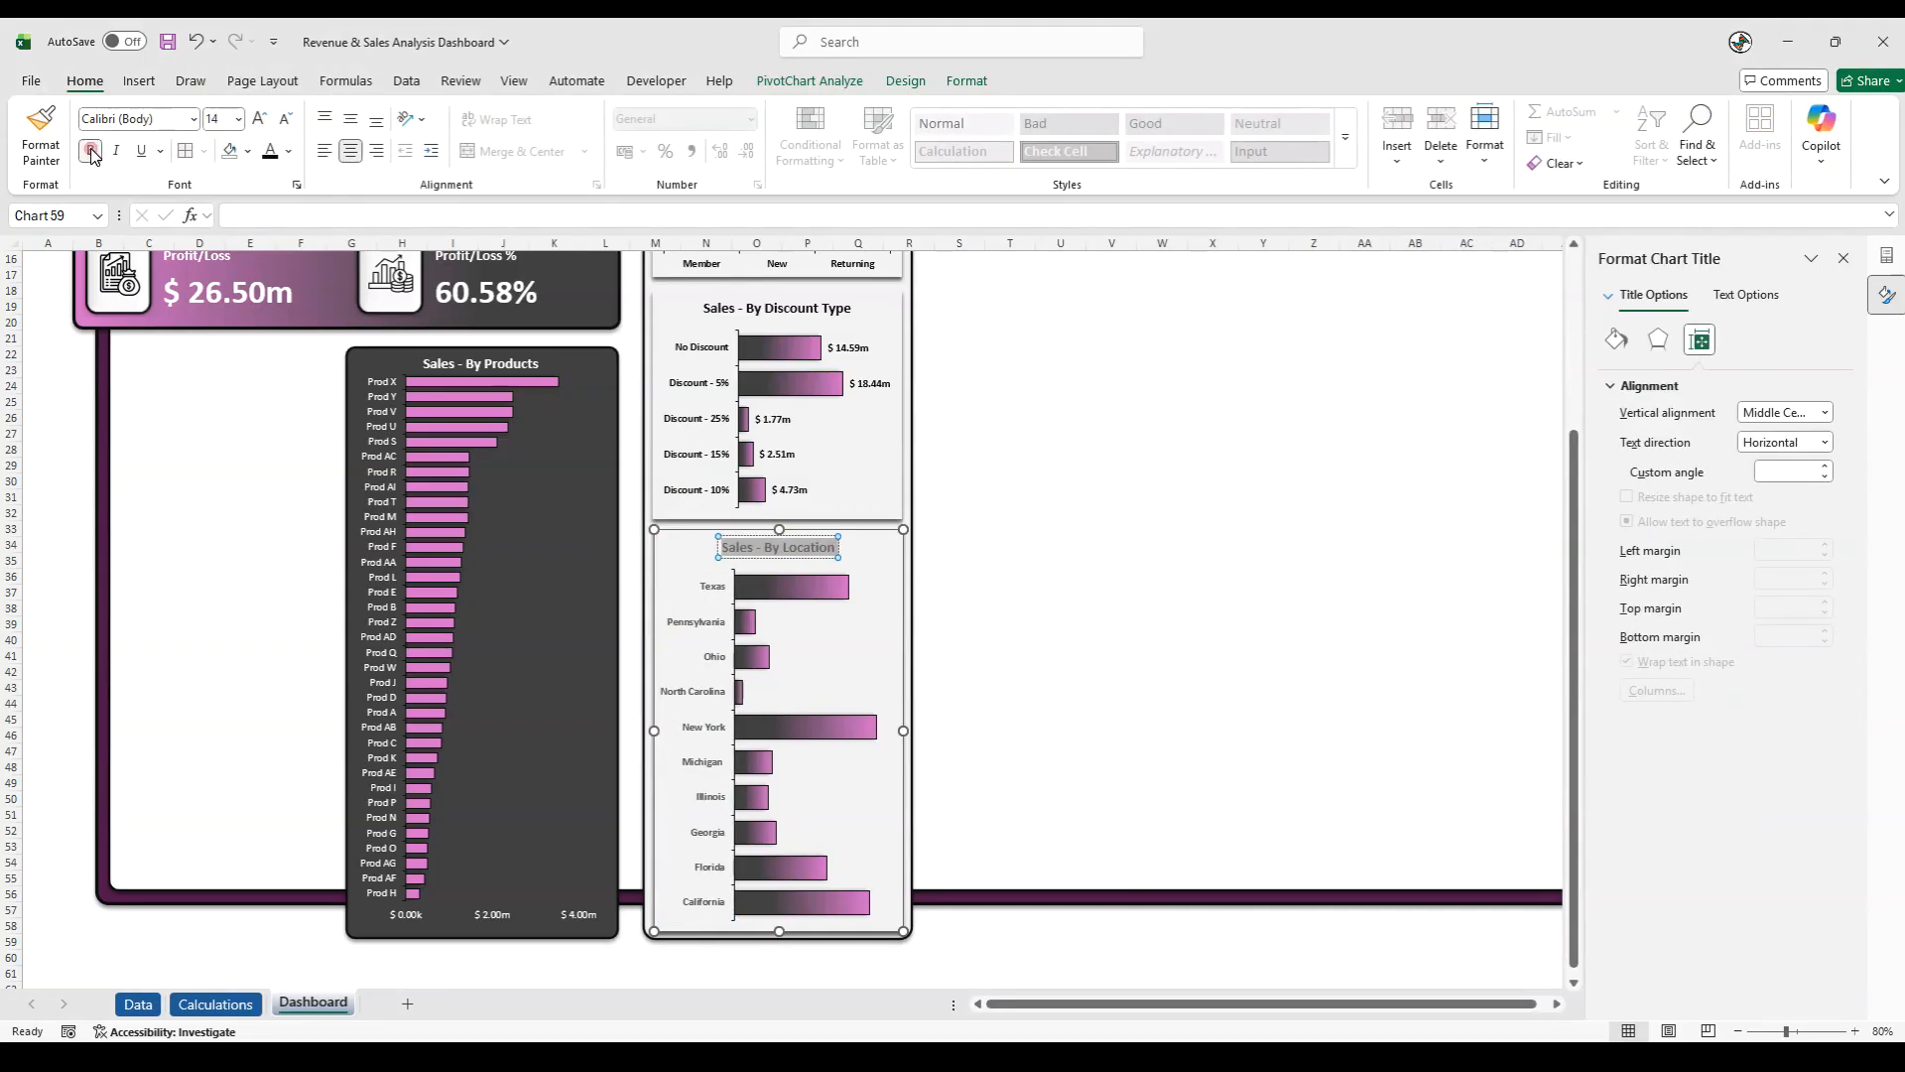
left_click(288, 150)
left_click(302, 415)
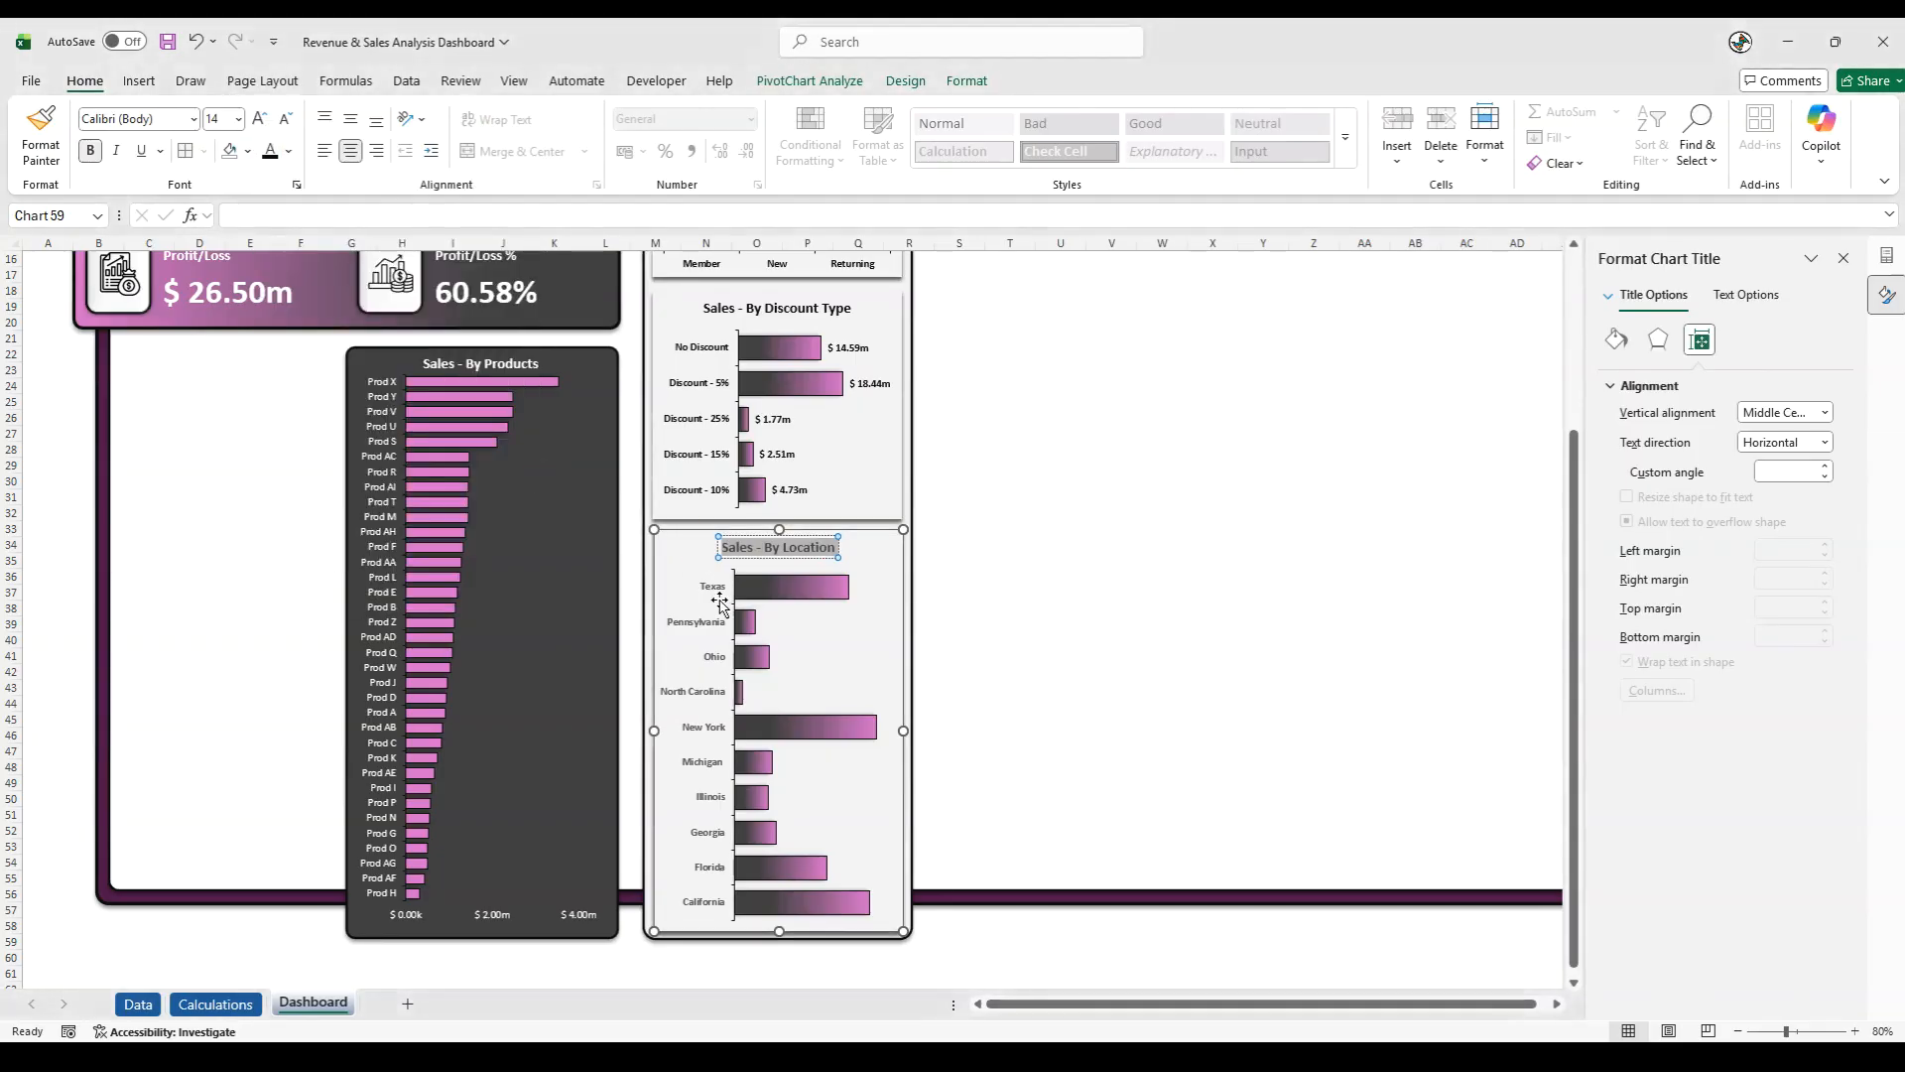
- Set the font colour of the location chart's vertical axis labels to near-black
left_click(701, 575)
left_click(289, 152)
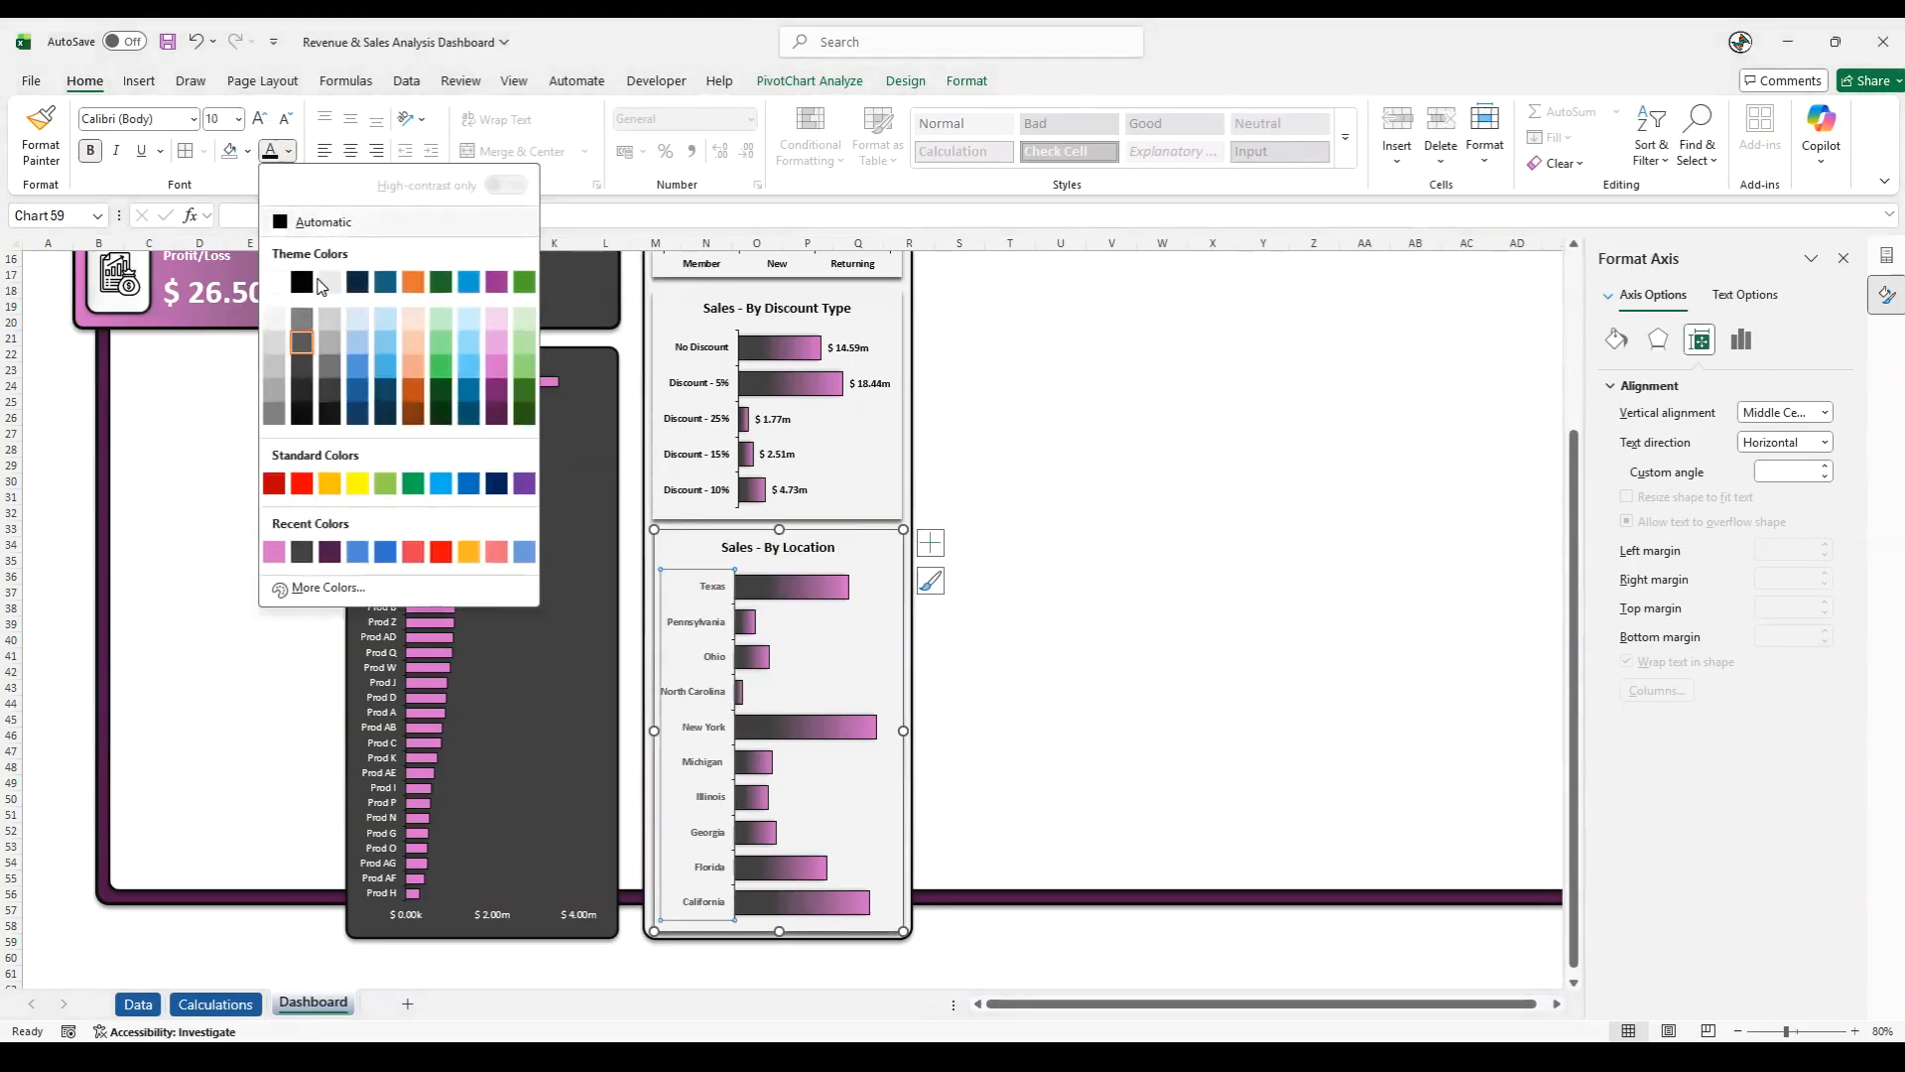
left_click(308, 398)
- Add data labels to the Sales - By Location bars and narrow the plot area to make room for them
left_click(792, 729)
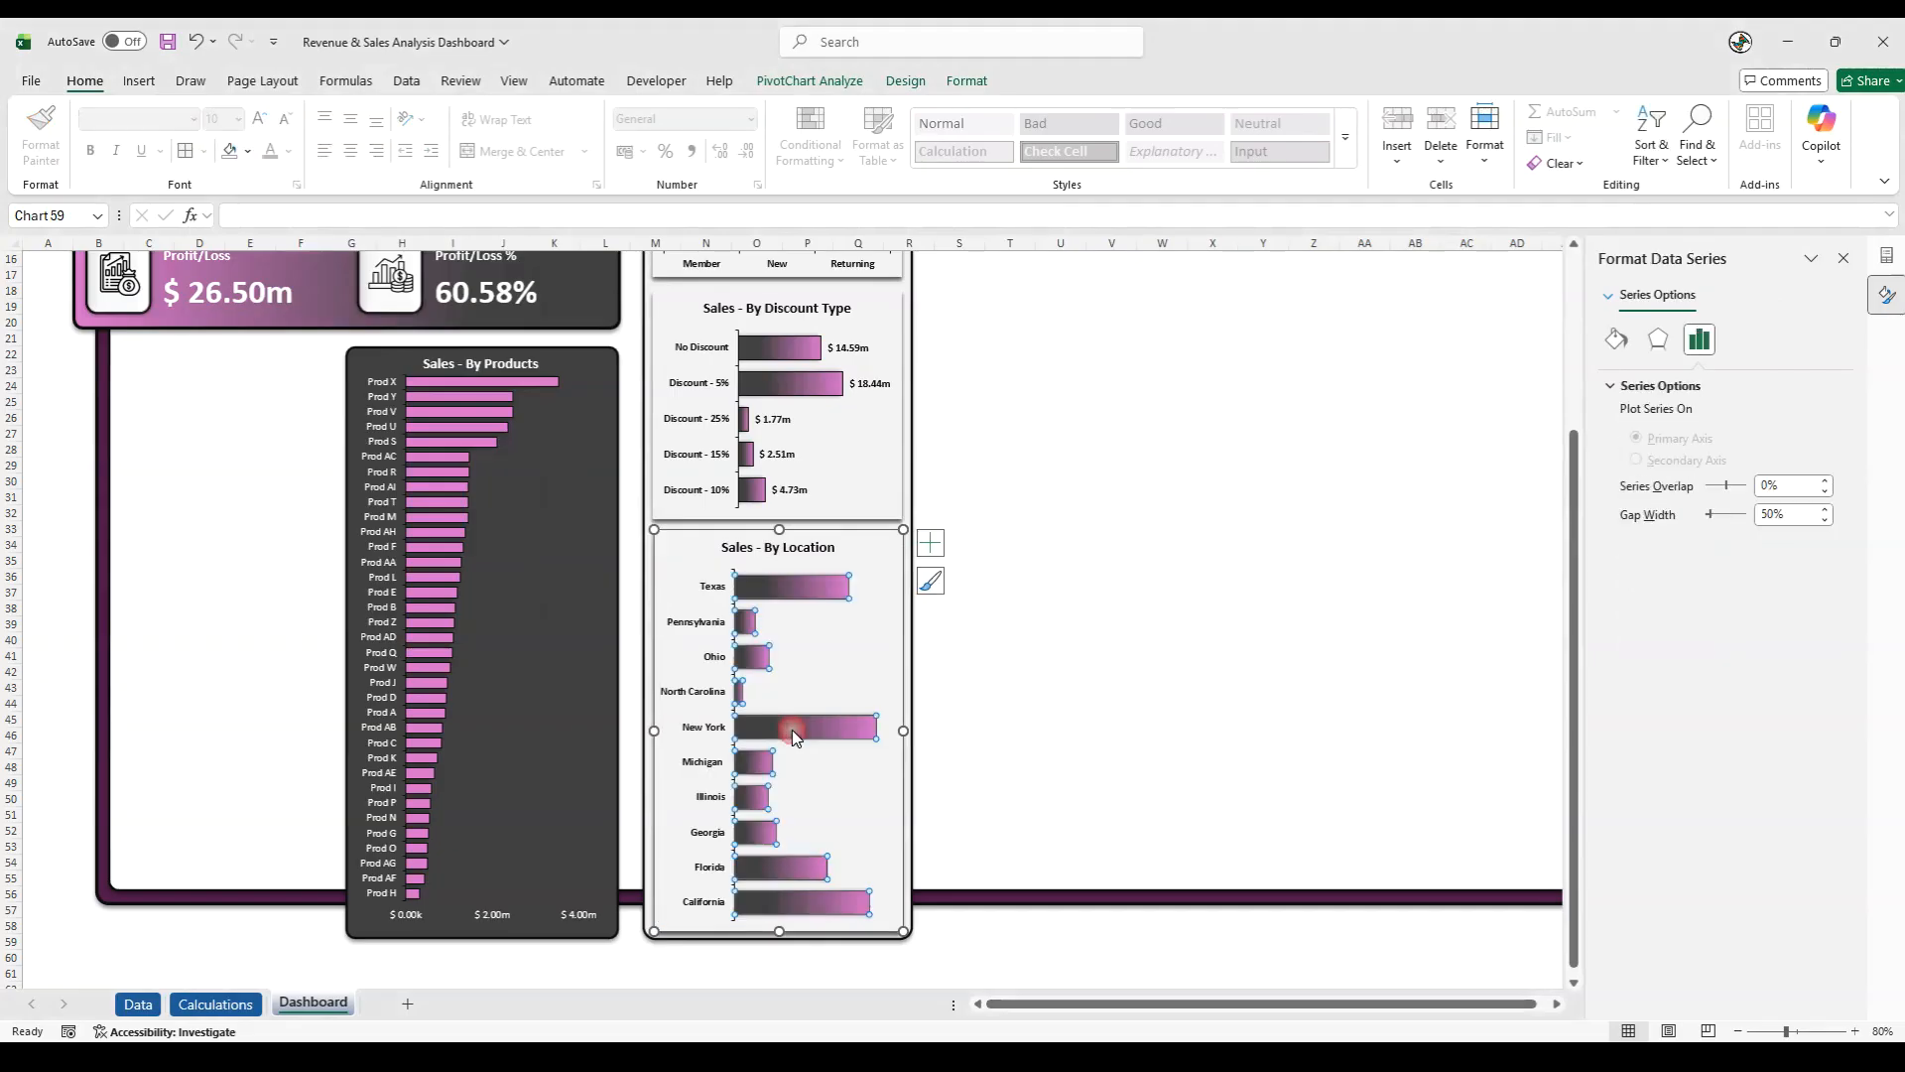
right_click(804, 731)
left_click(873, 946)
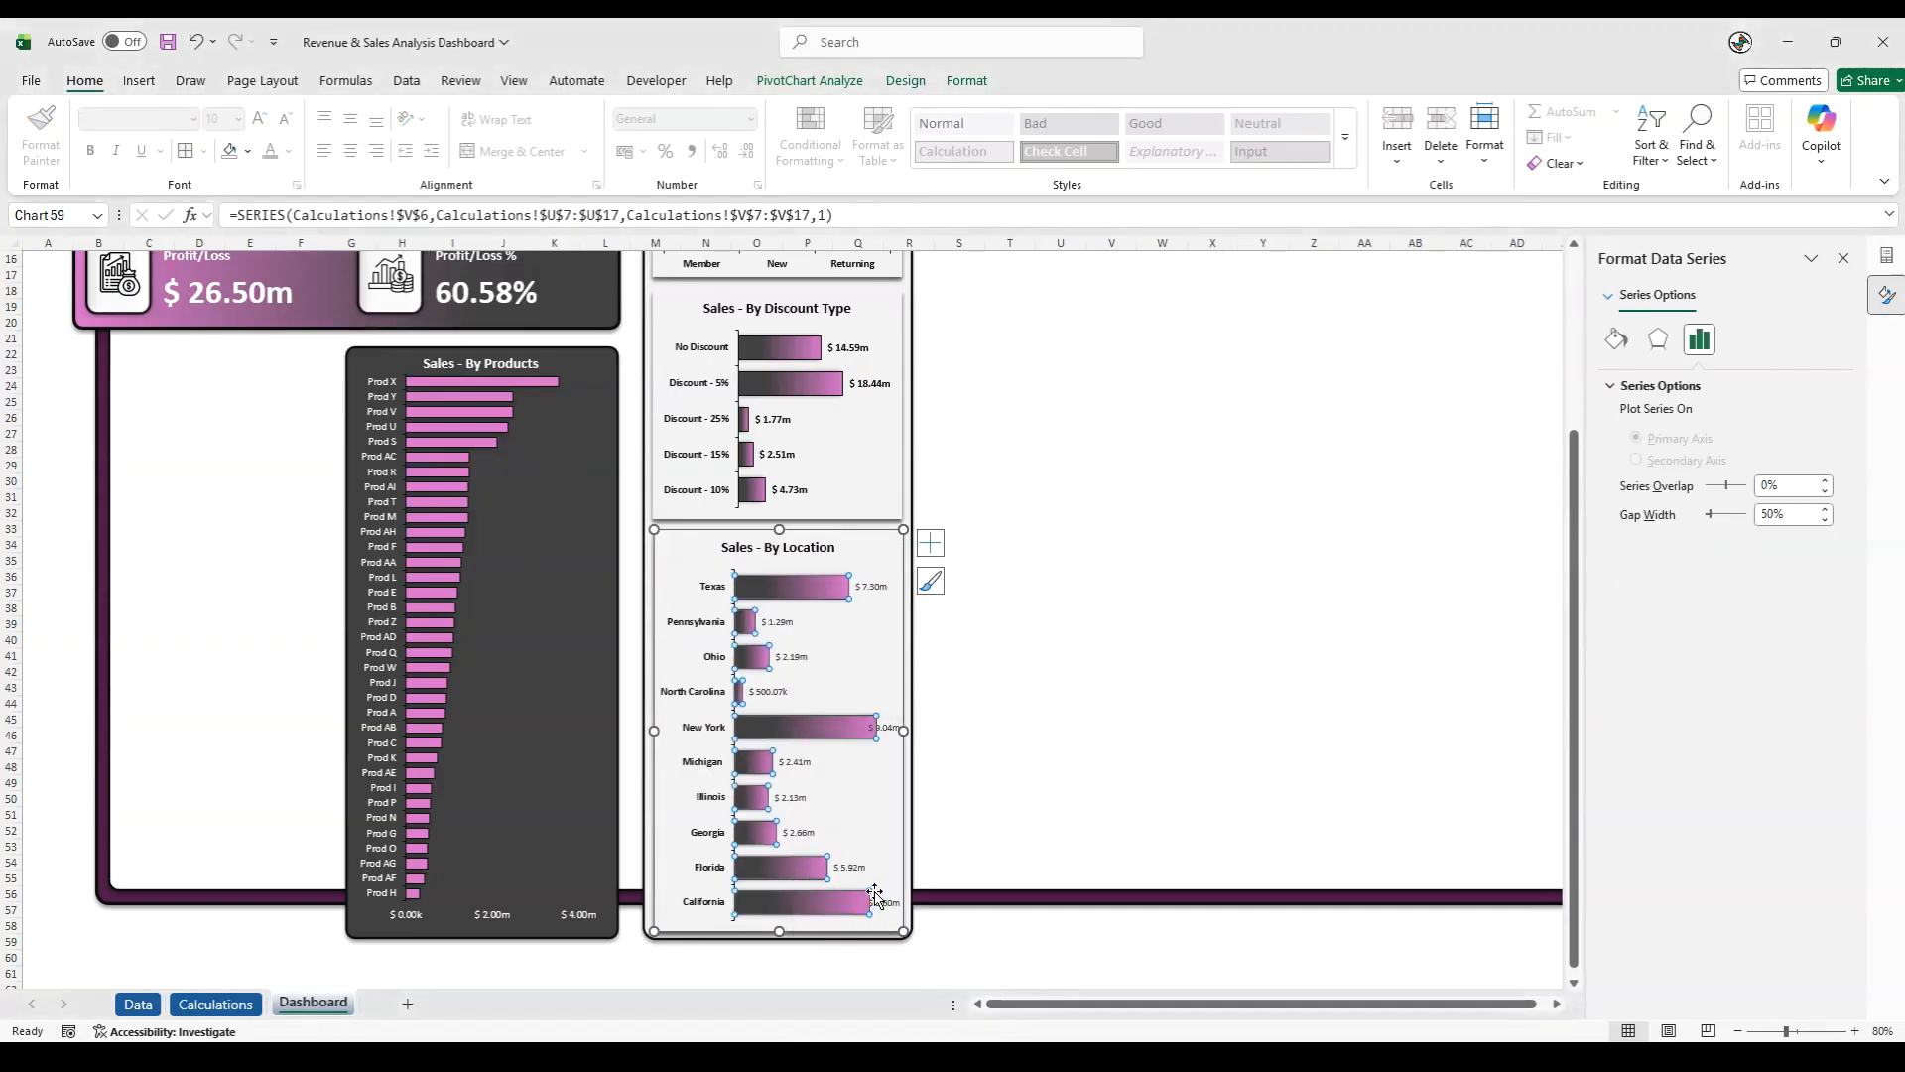
left_click(879, 764)
left_click_drag(882, 745, 869, 751)
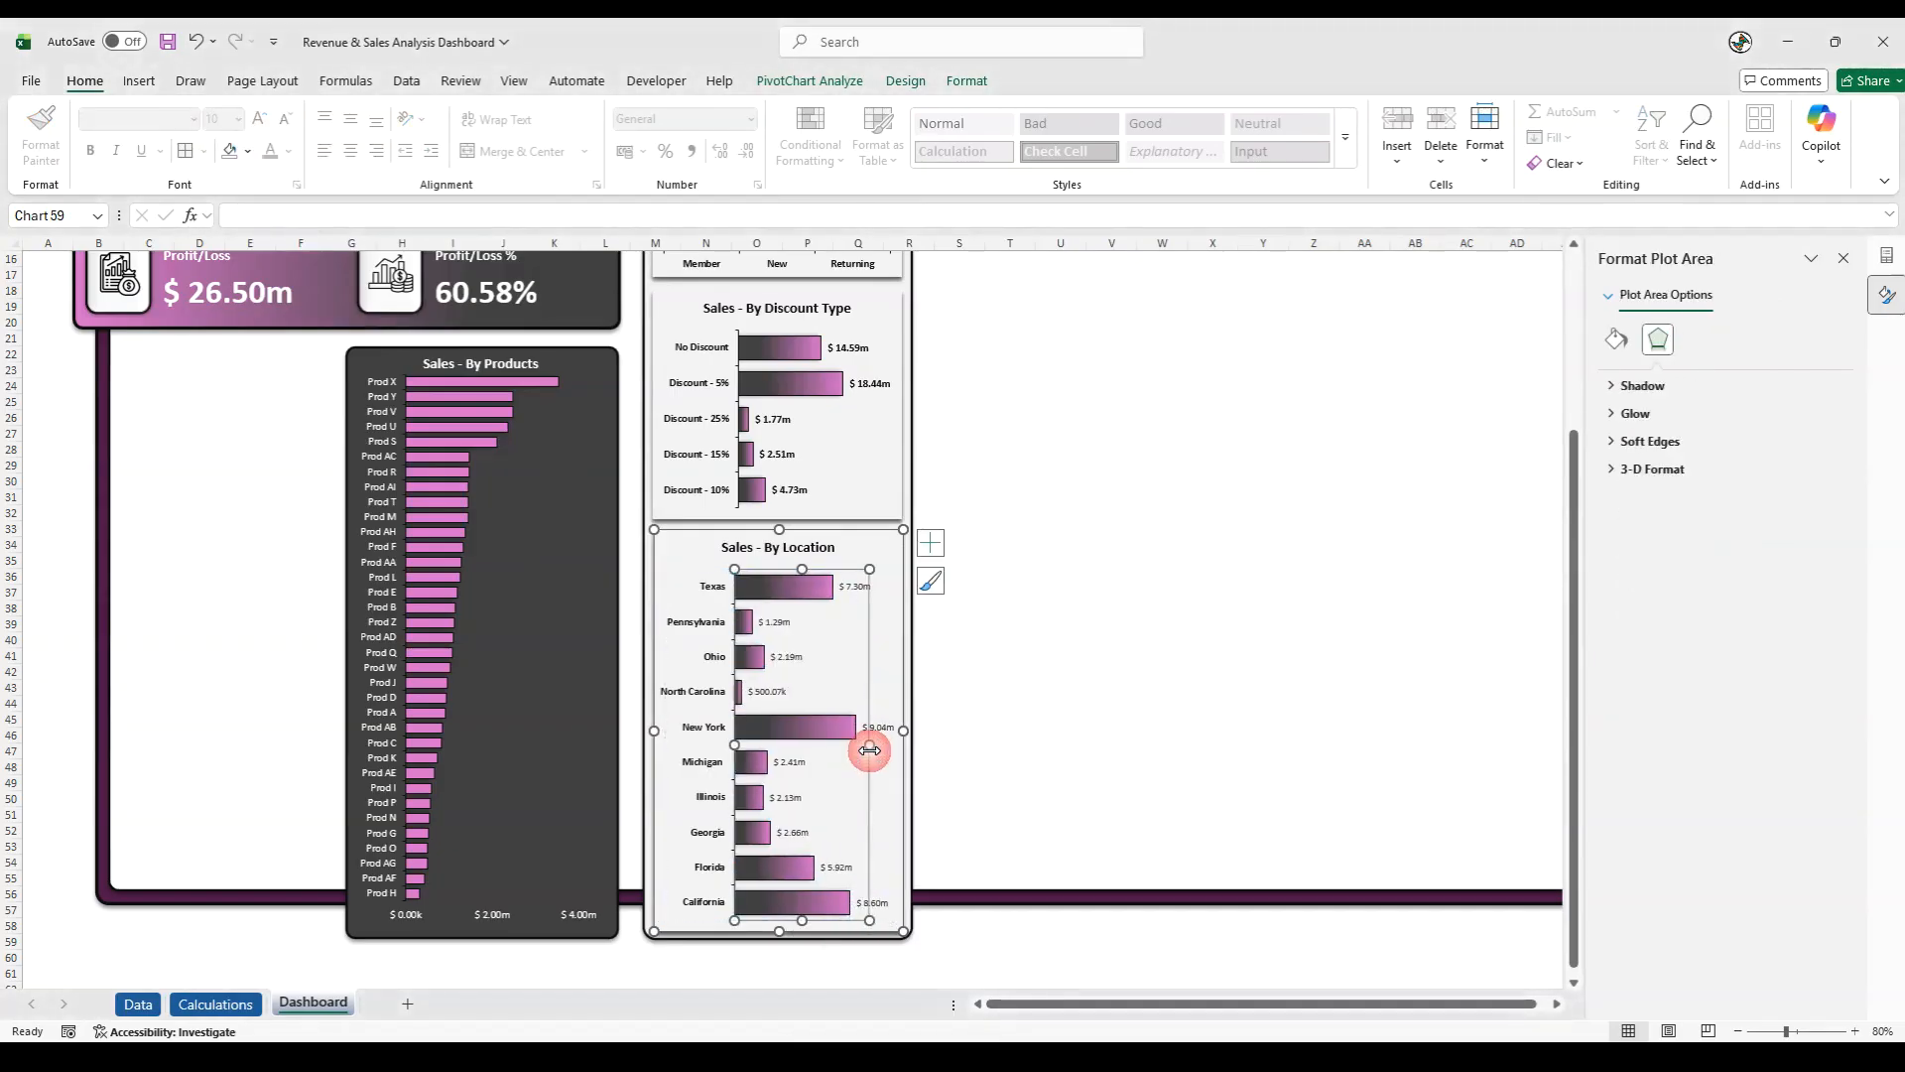
- Format the location chart's data labels as bold, font size 10, with a near-black font colour
left_click(877, 727)
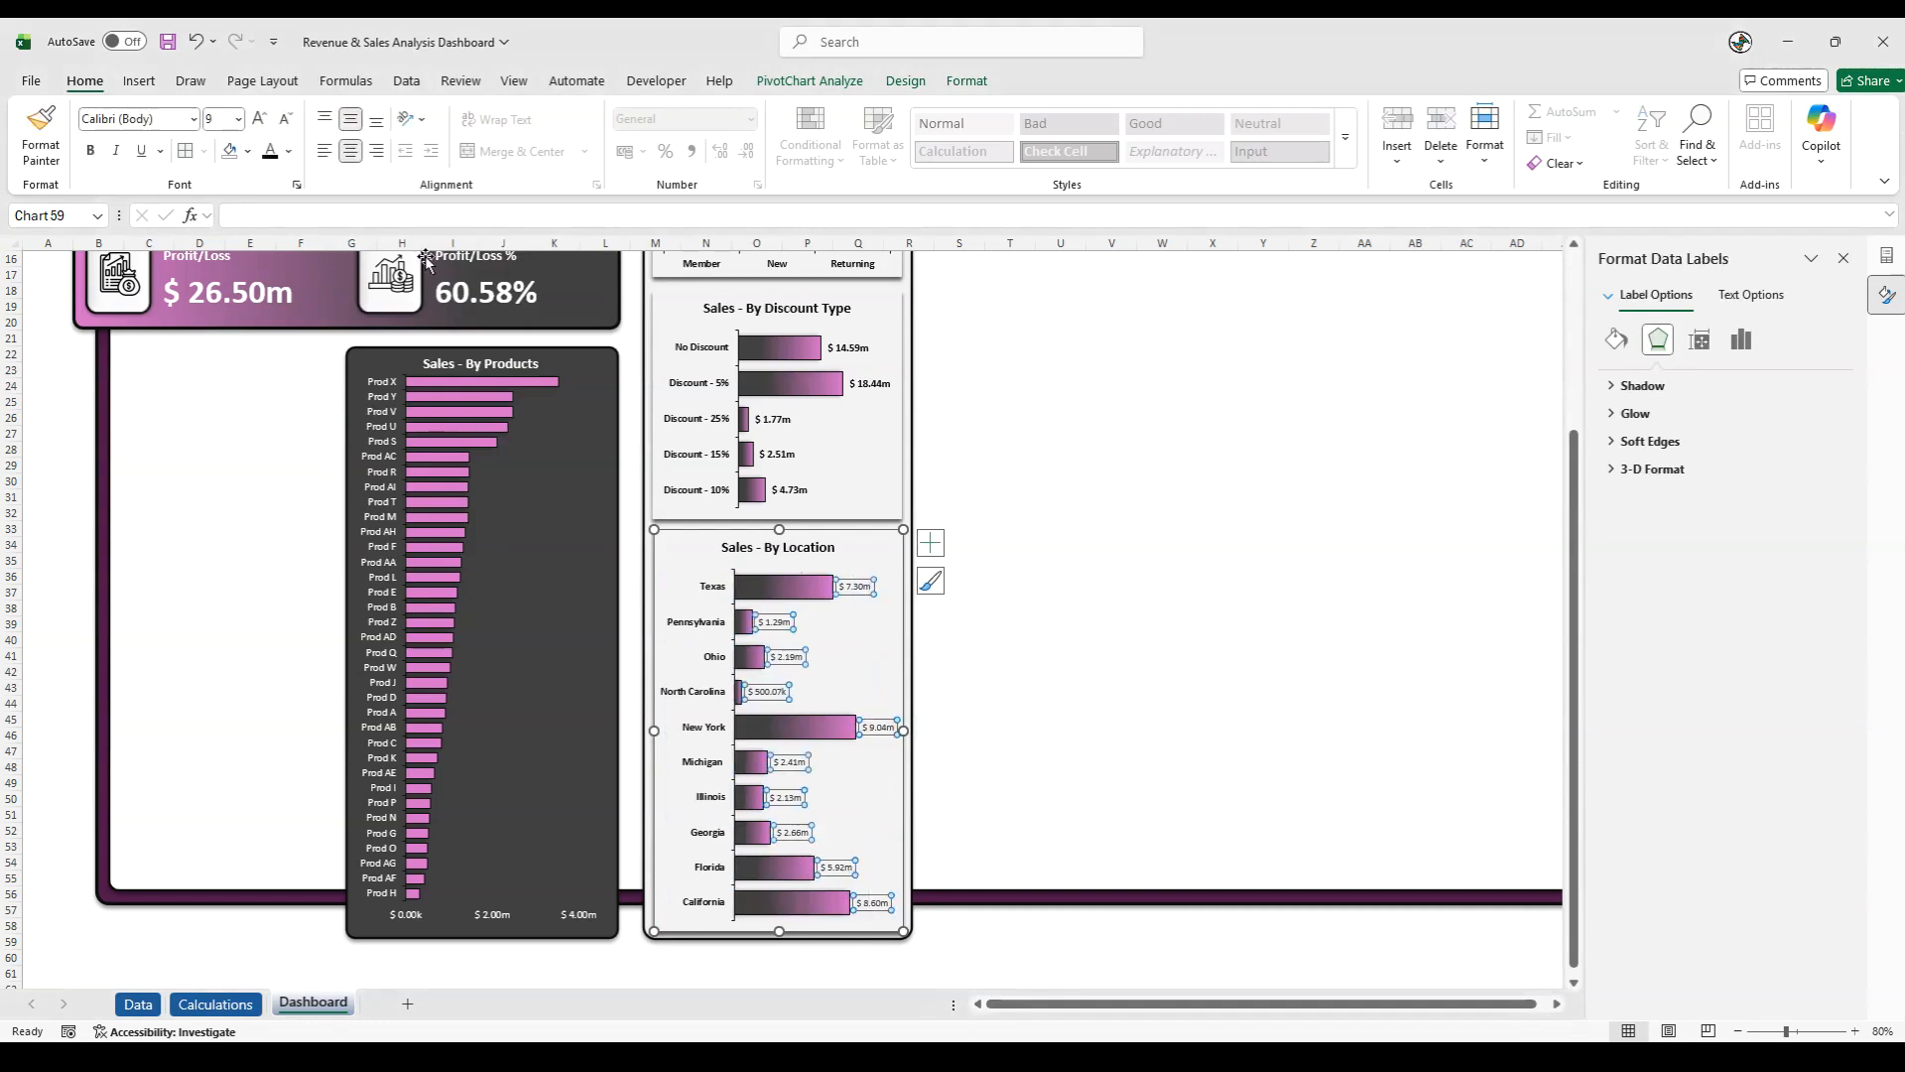
left_click(259, 118)
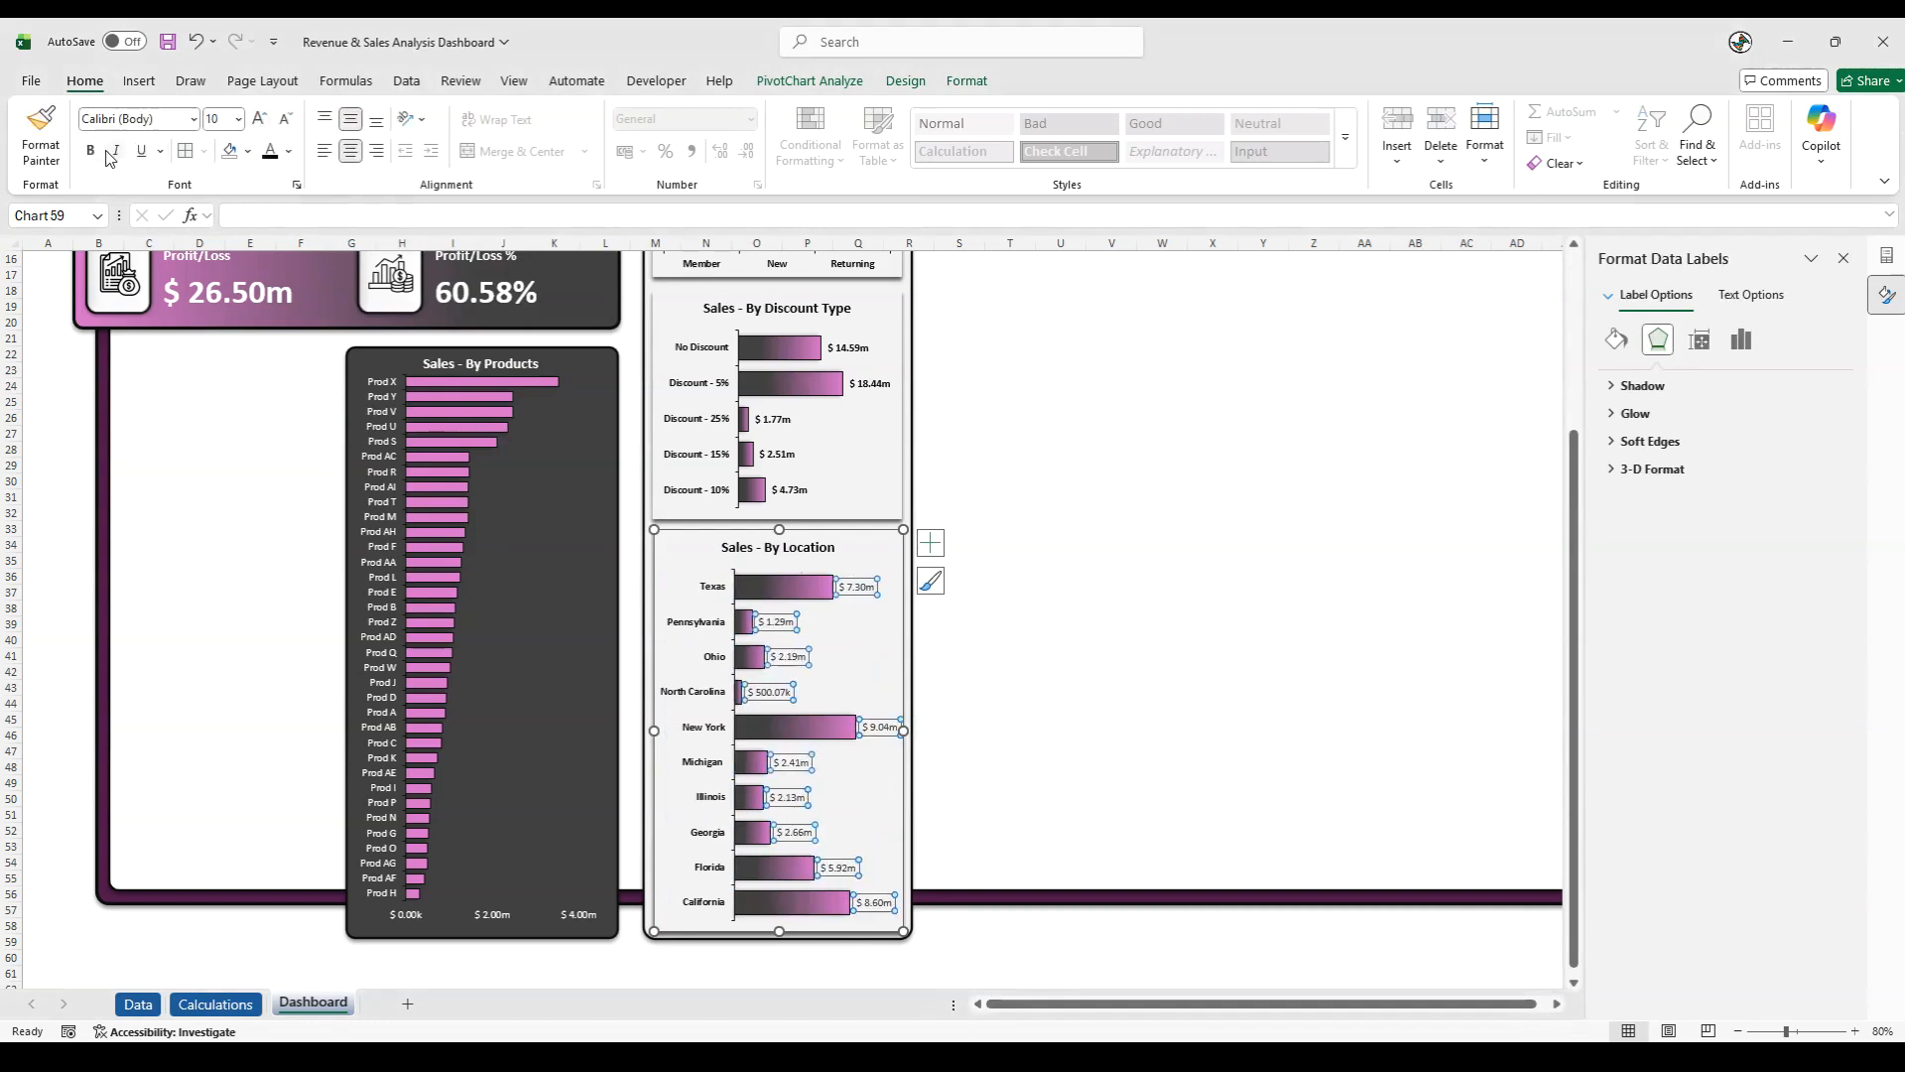
left_click(90, 151)
left_click(288, 151)
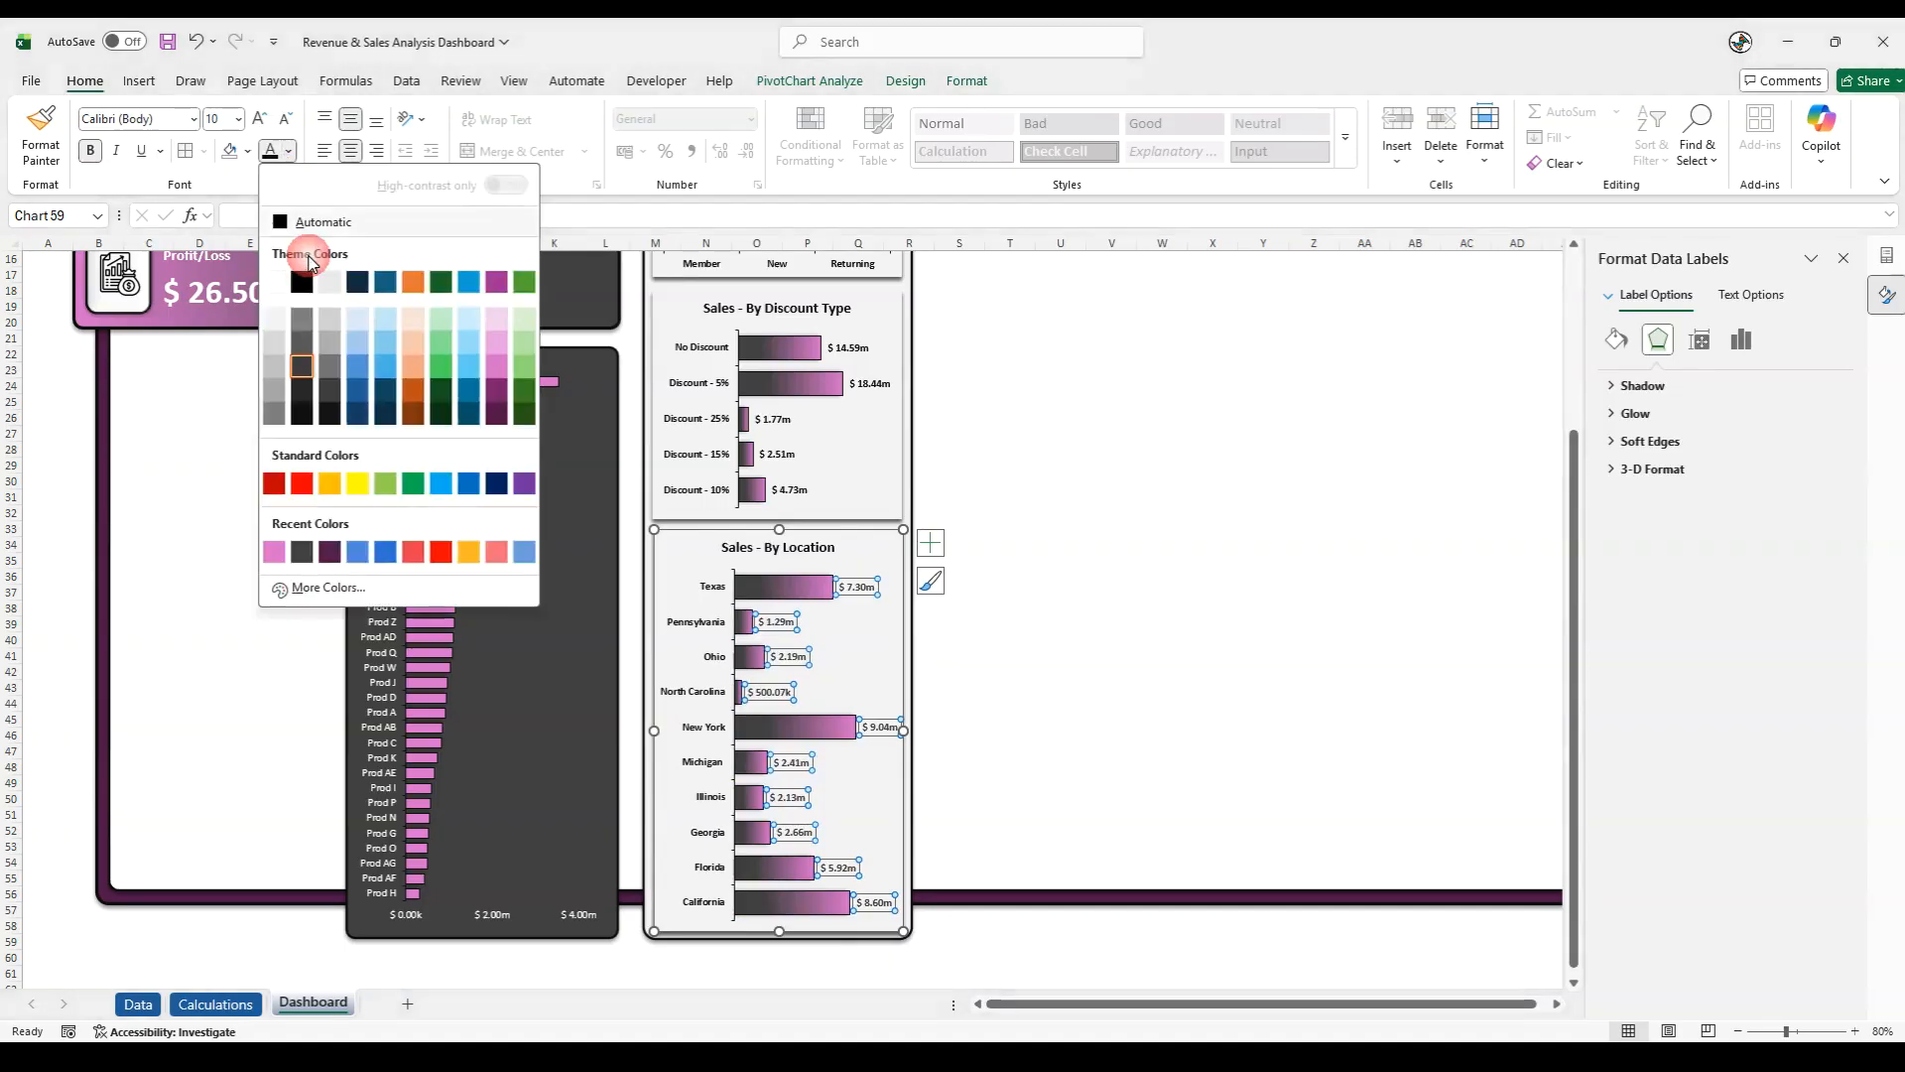
left_click(302, 415)
left_click(1002, 943)
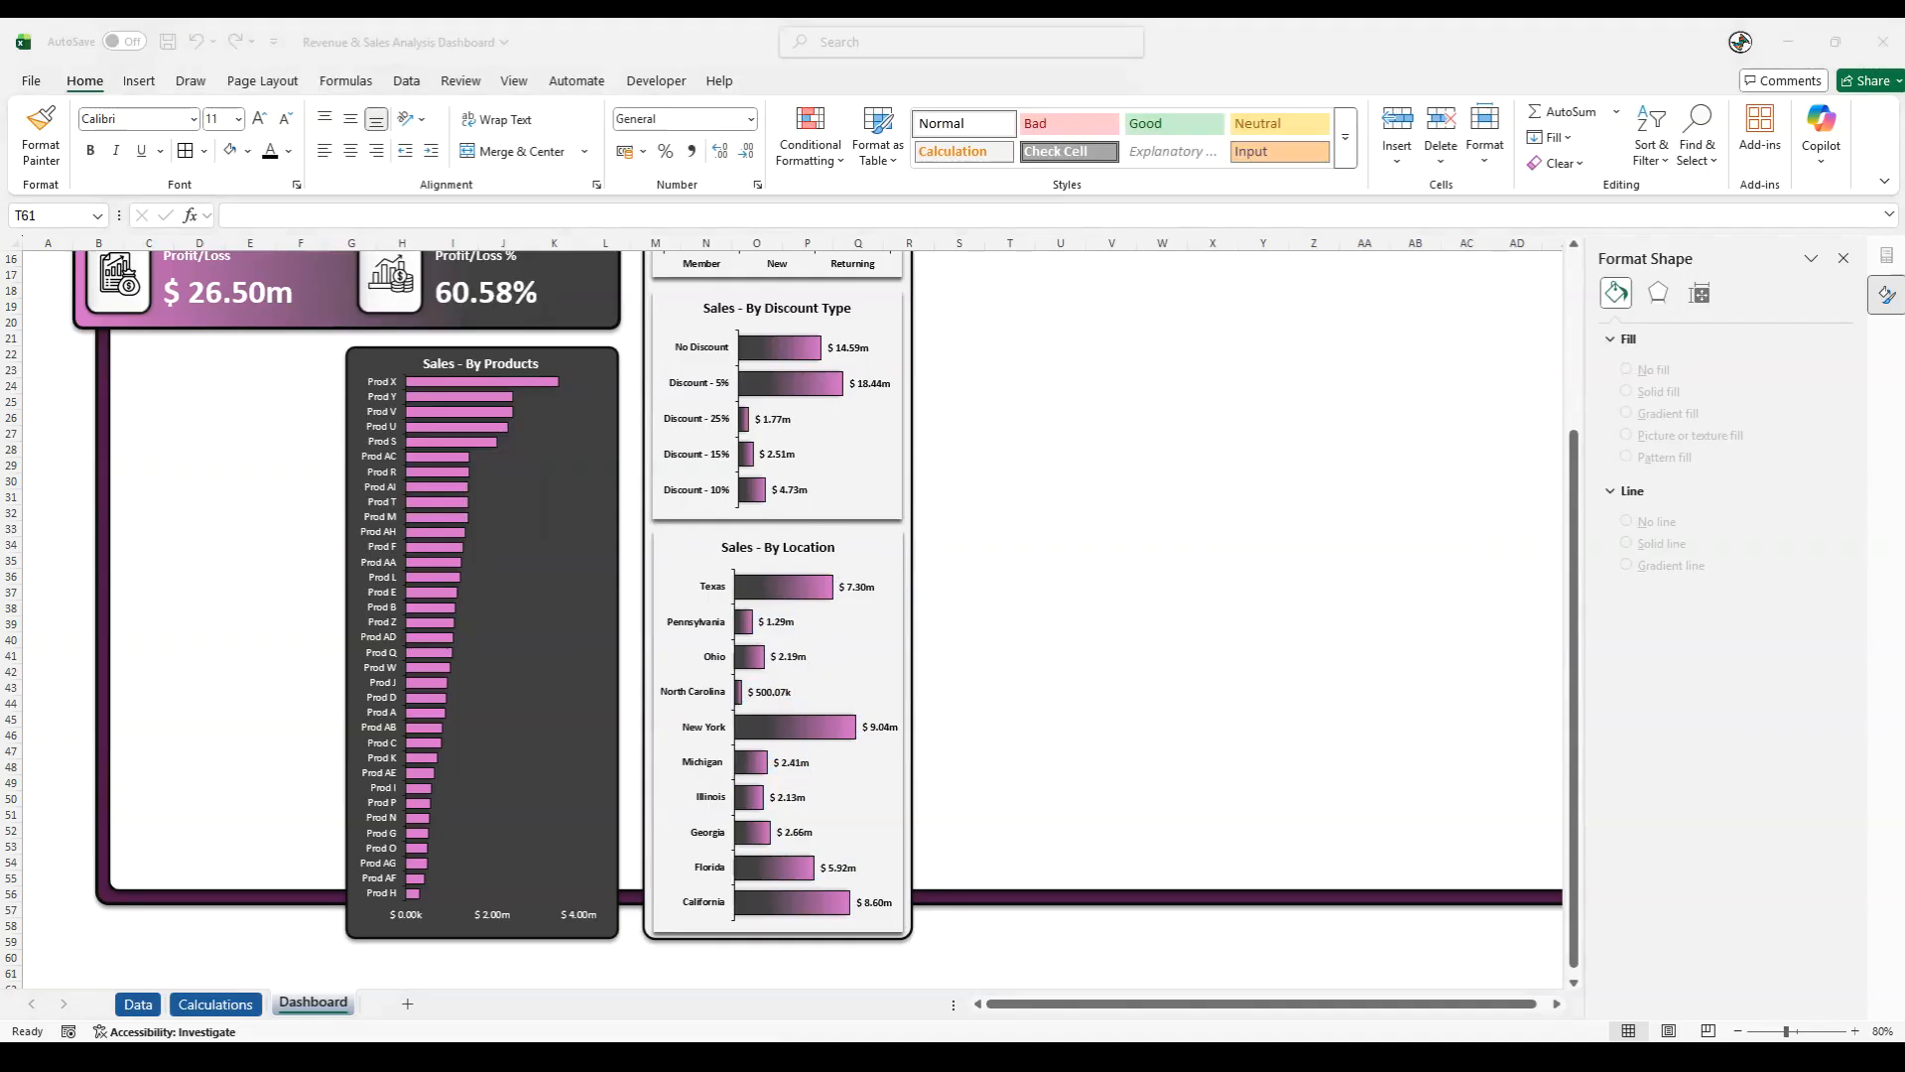
- Group the customer type, discount type and location charts together with the light panel behind them
left_click(906, 756)
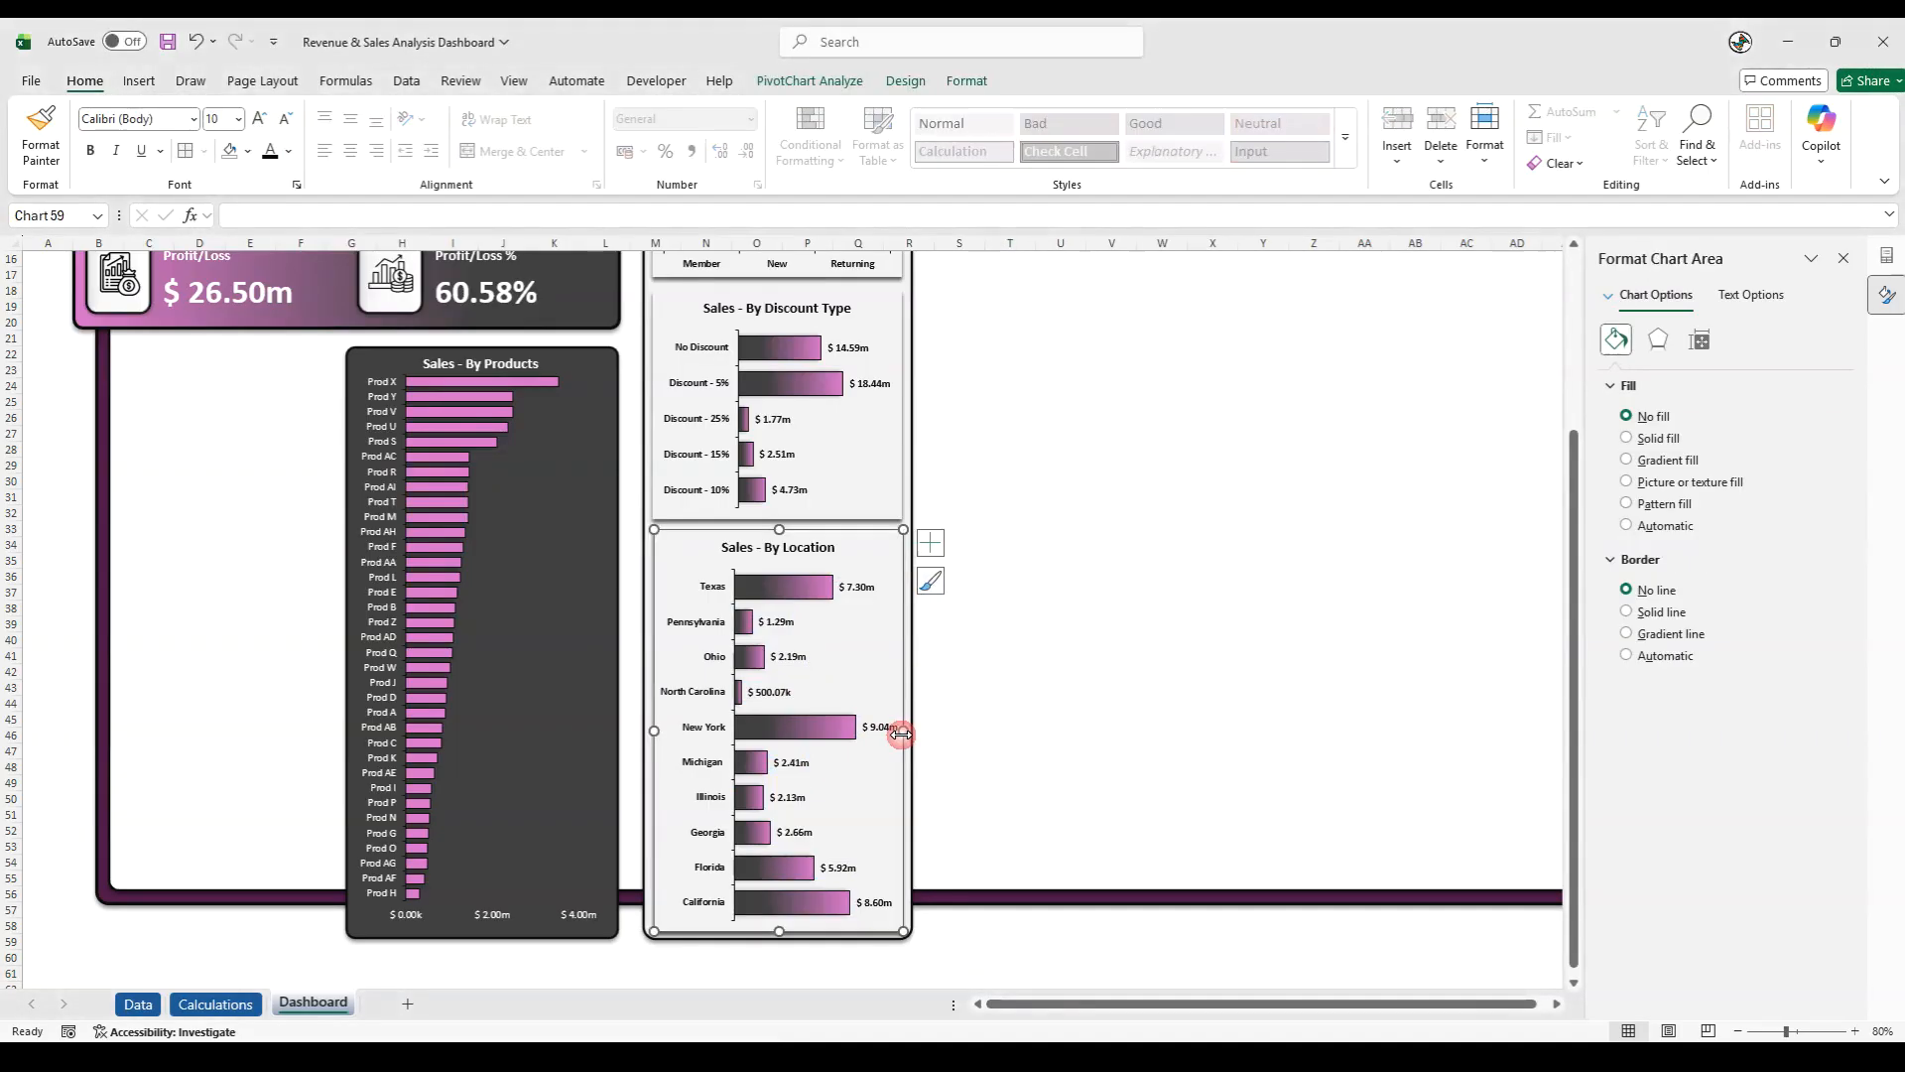
left_click(876, 506, "ctrl")
left_click(799, 268, "ctrl")
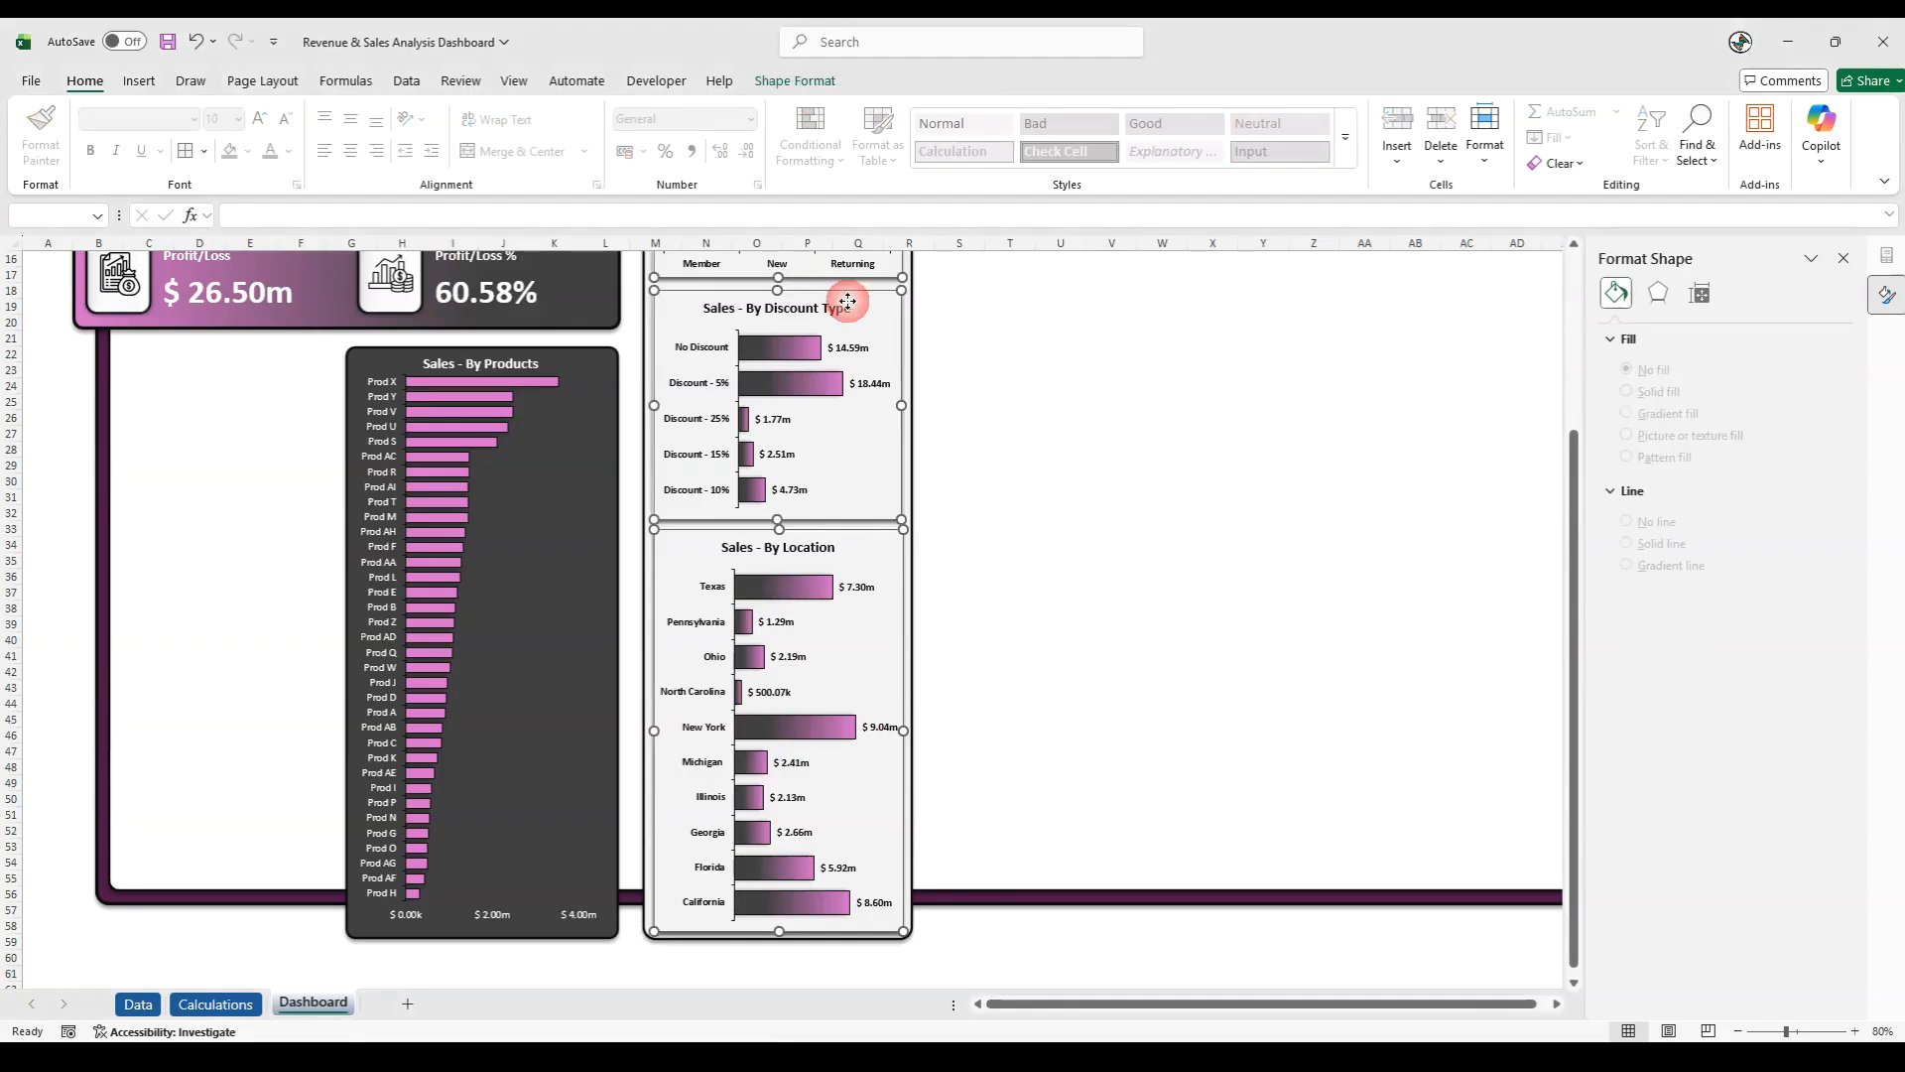
left_click(909, 425, "ctrl")
right_click(909, 424)
mouse_move(1017, 598)
left_click(1143, 592)
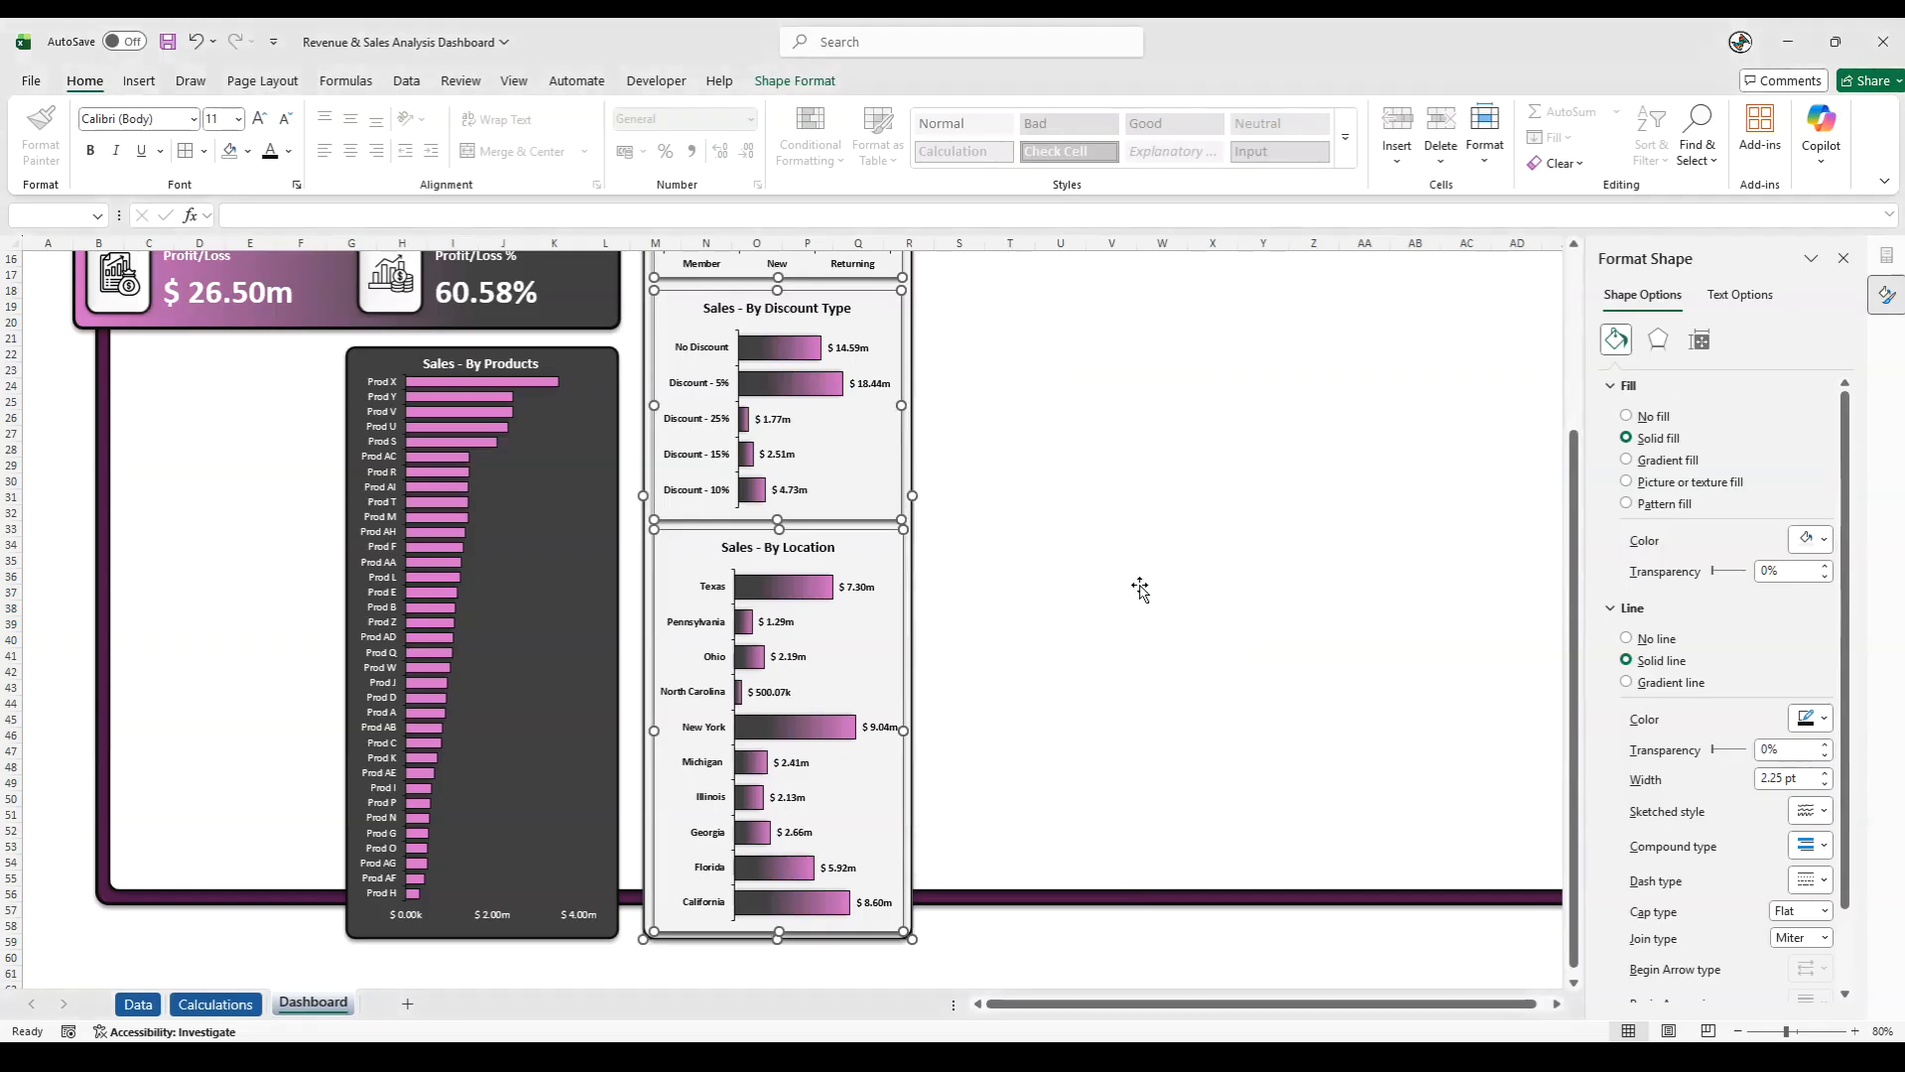
right_click(911, 559)
mouse_move(967, 723)
left_click(1191, 723)
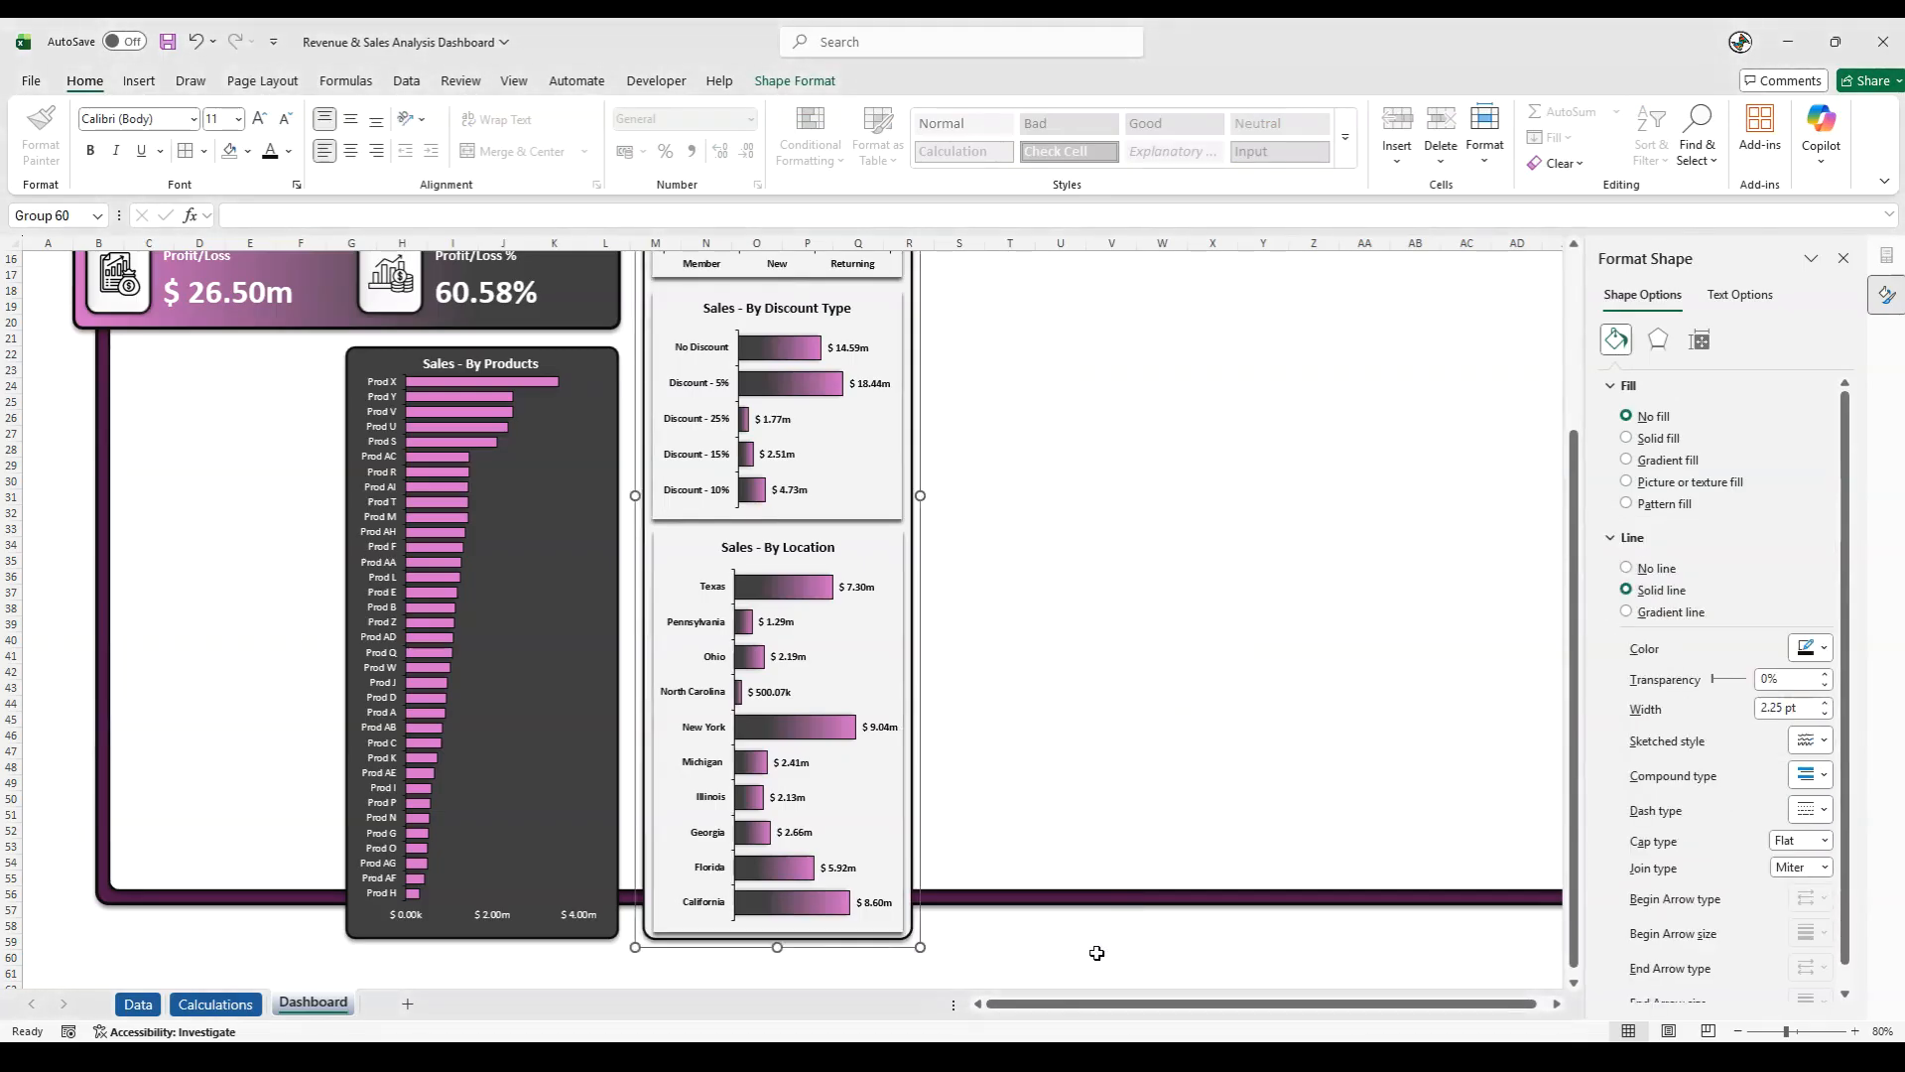
left_click(1097, 953)
- Examine the whole dashboard layout in full-screen mode with the shape formatting options closed
scroll(1086, 942, "up", 5)
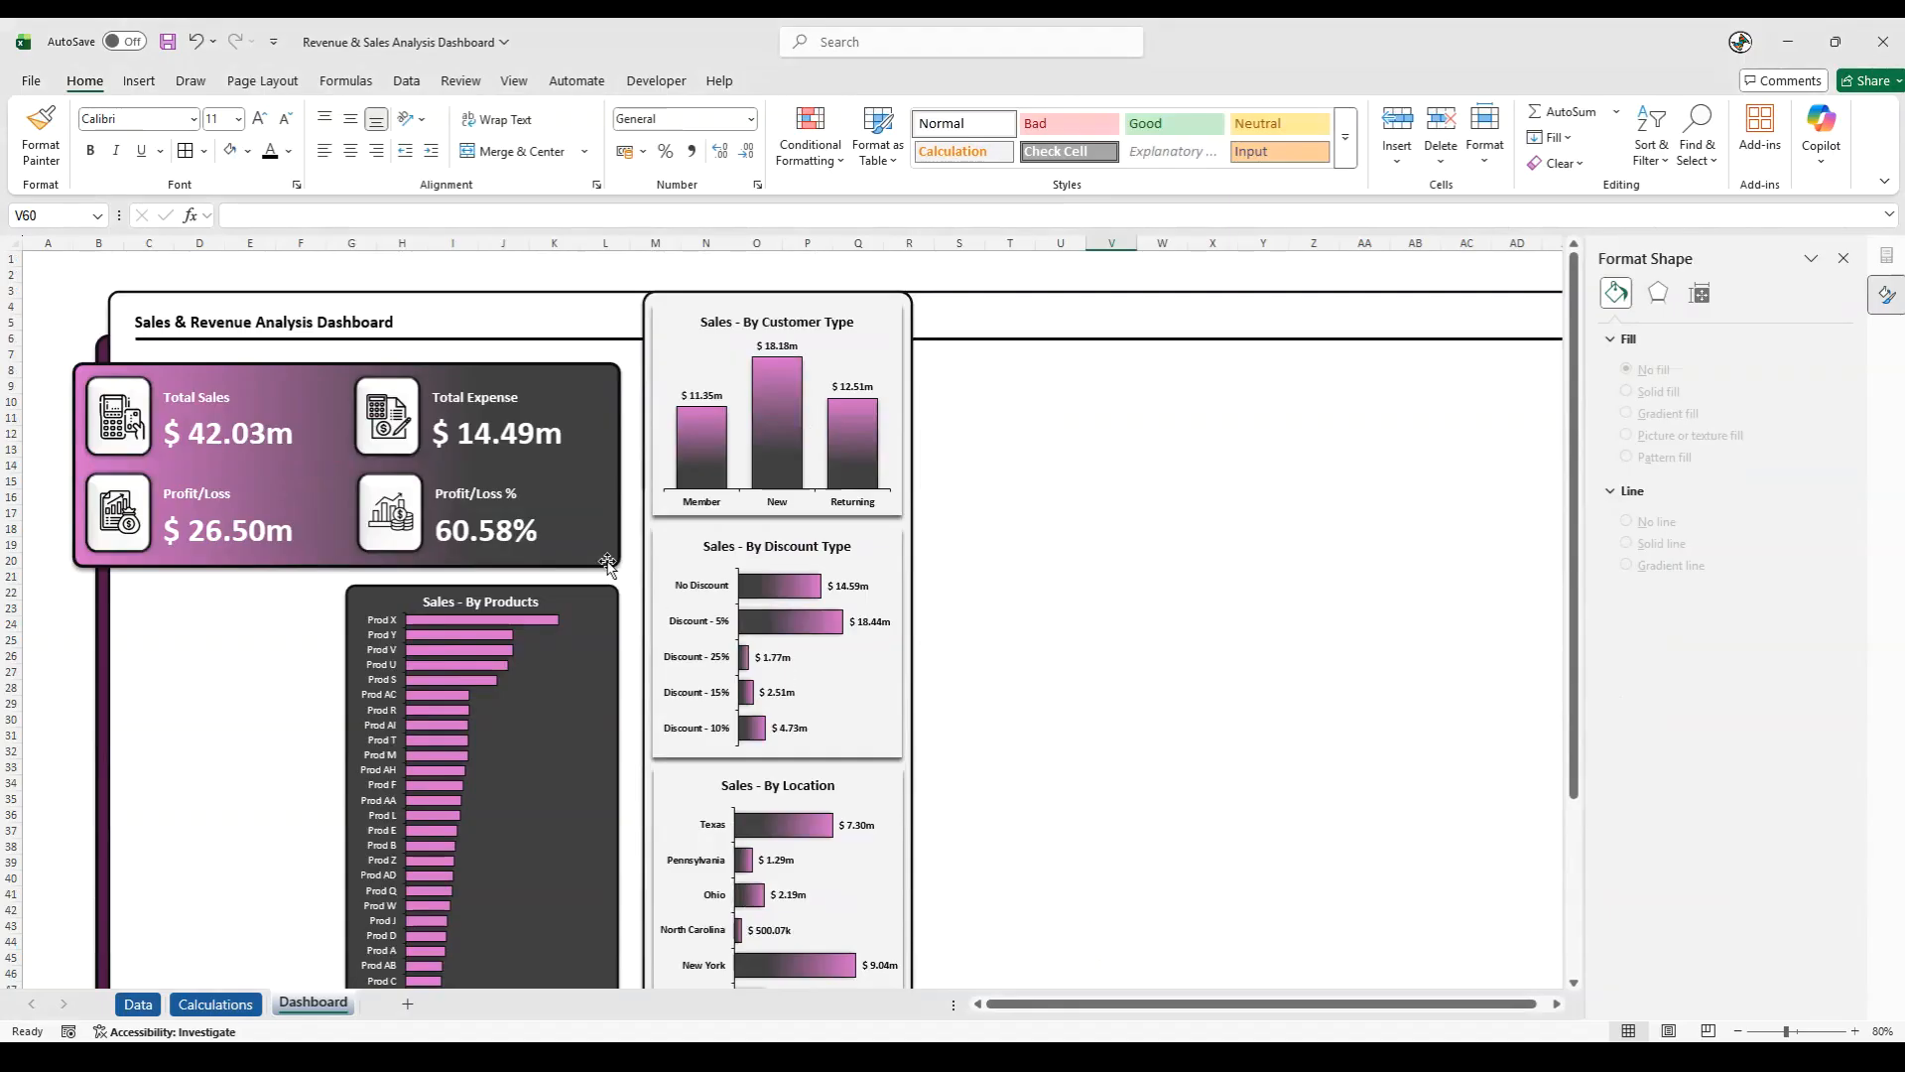
left_click(1887, 186)
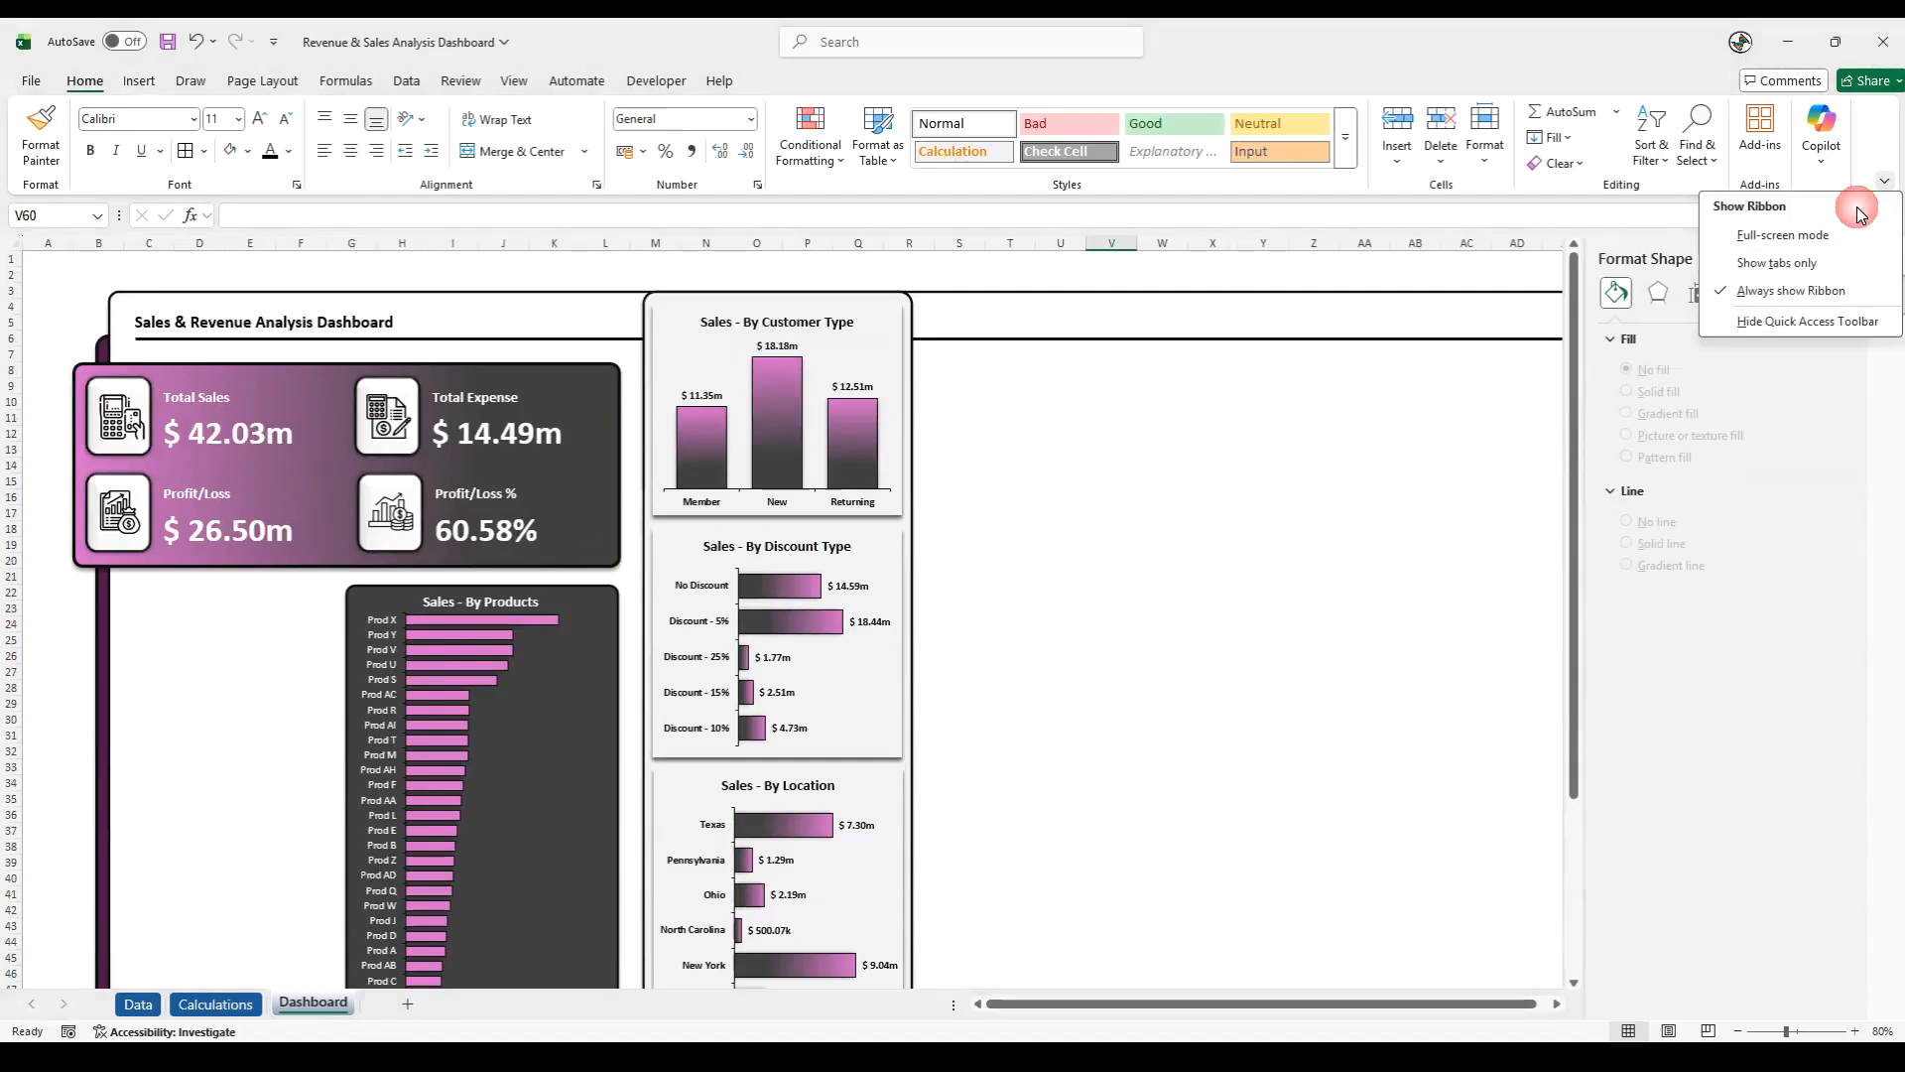
left_click(1722, 237)
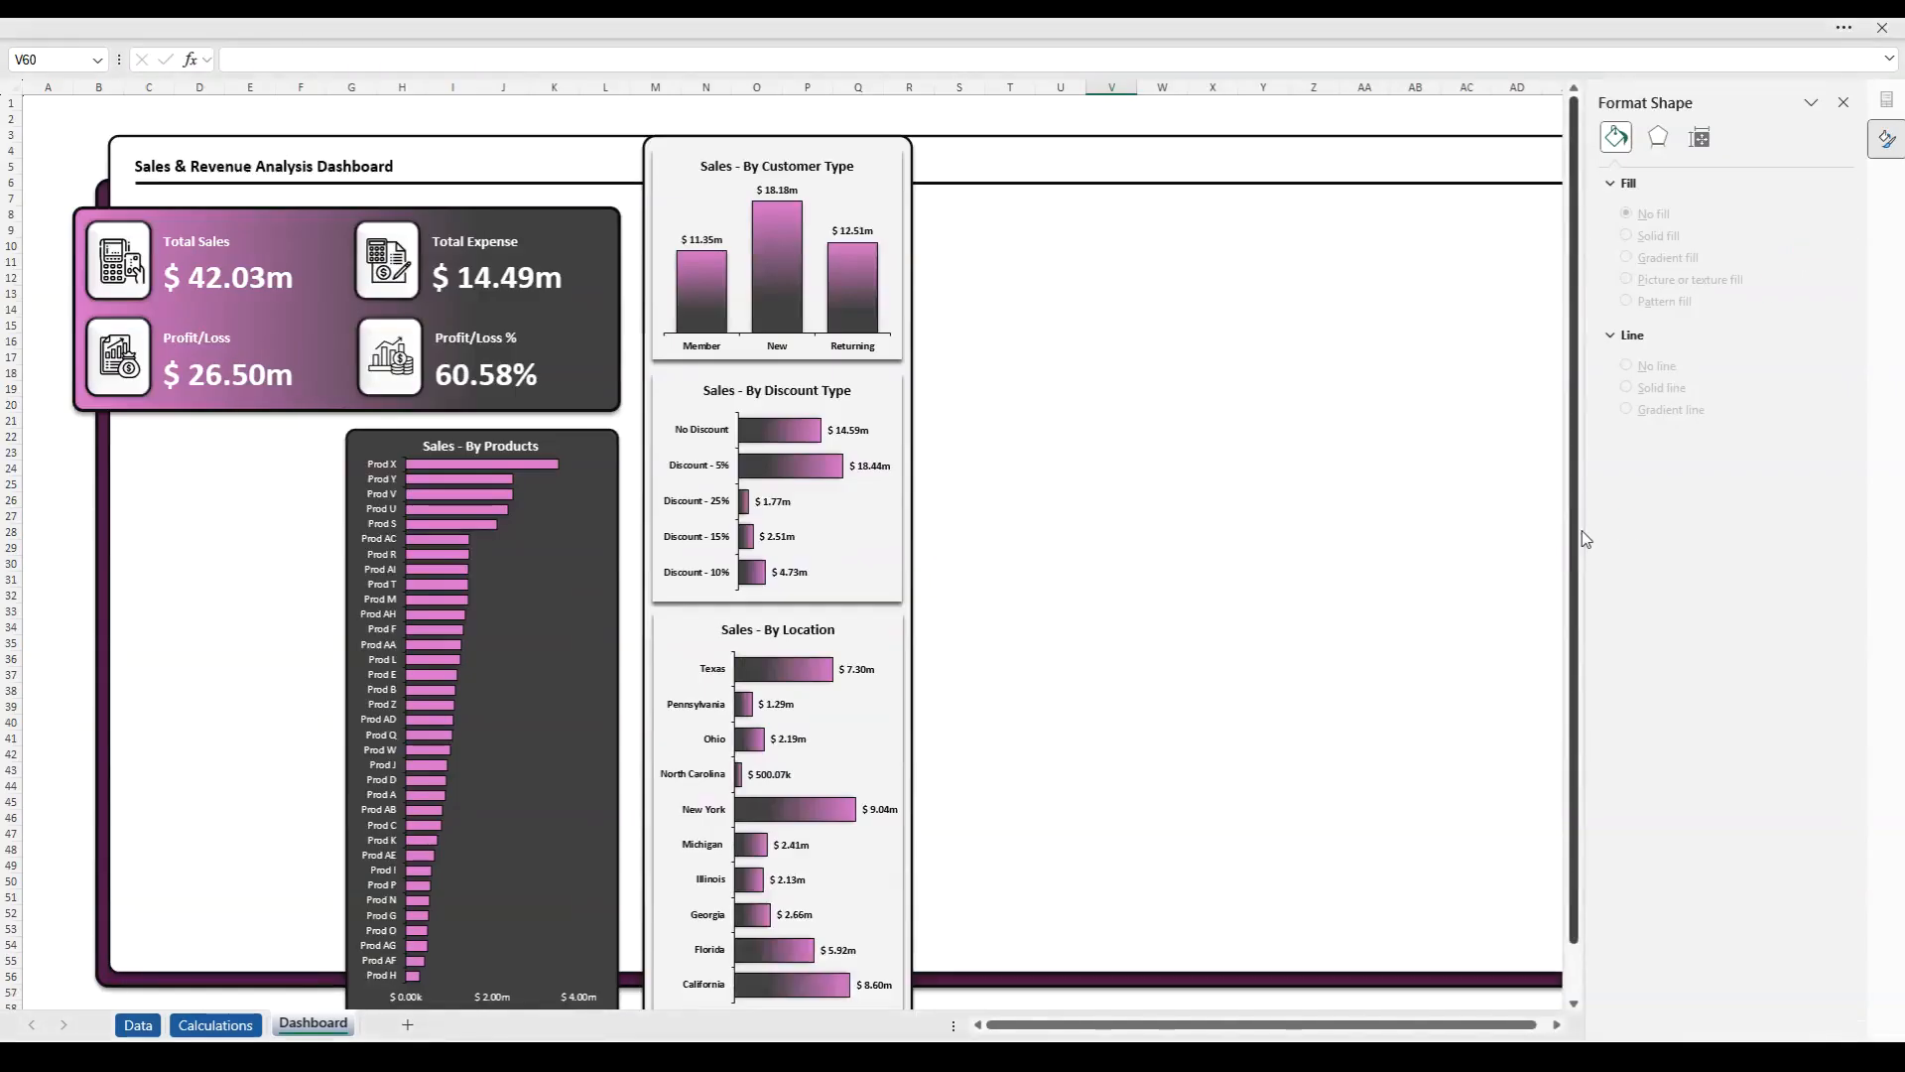
left_click(1843, 102)
scroll(1541, 536, "down", 3)
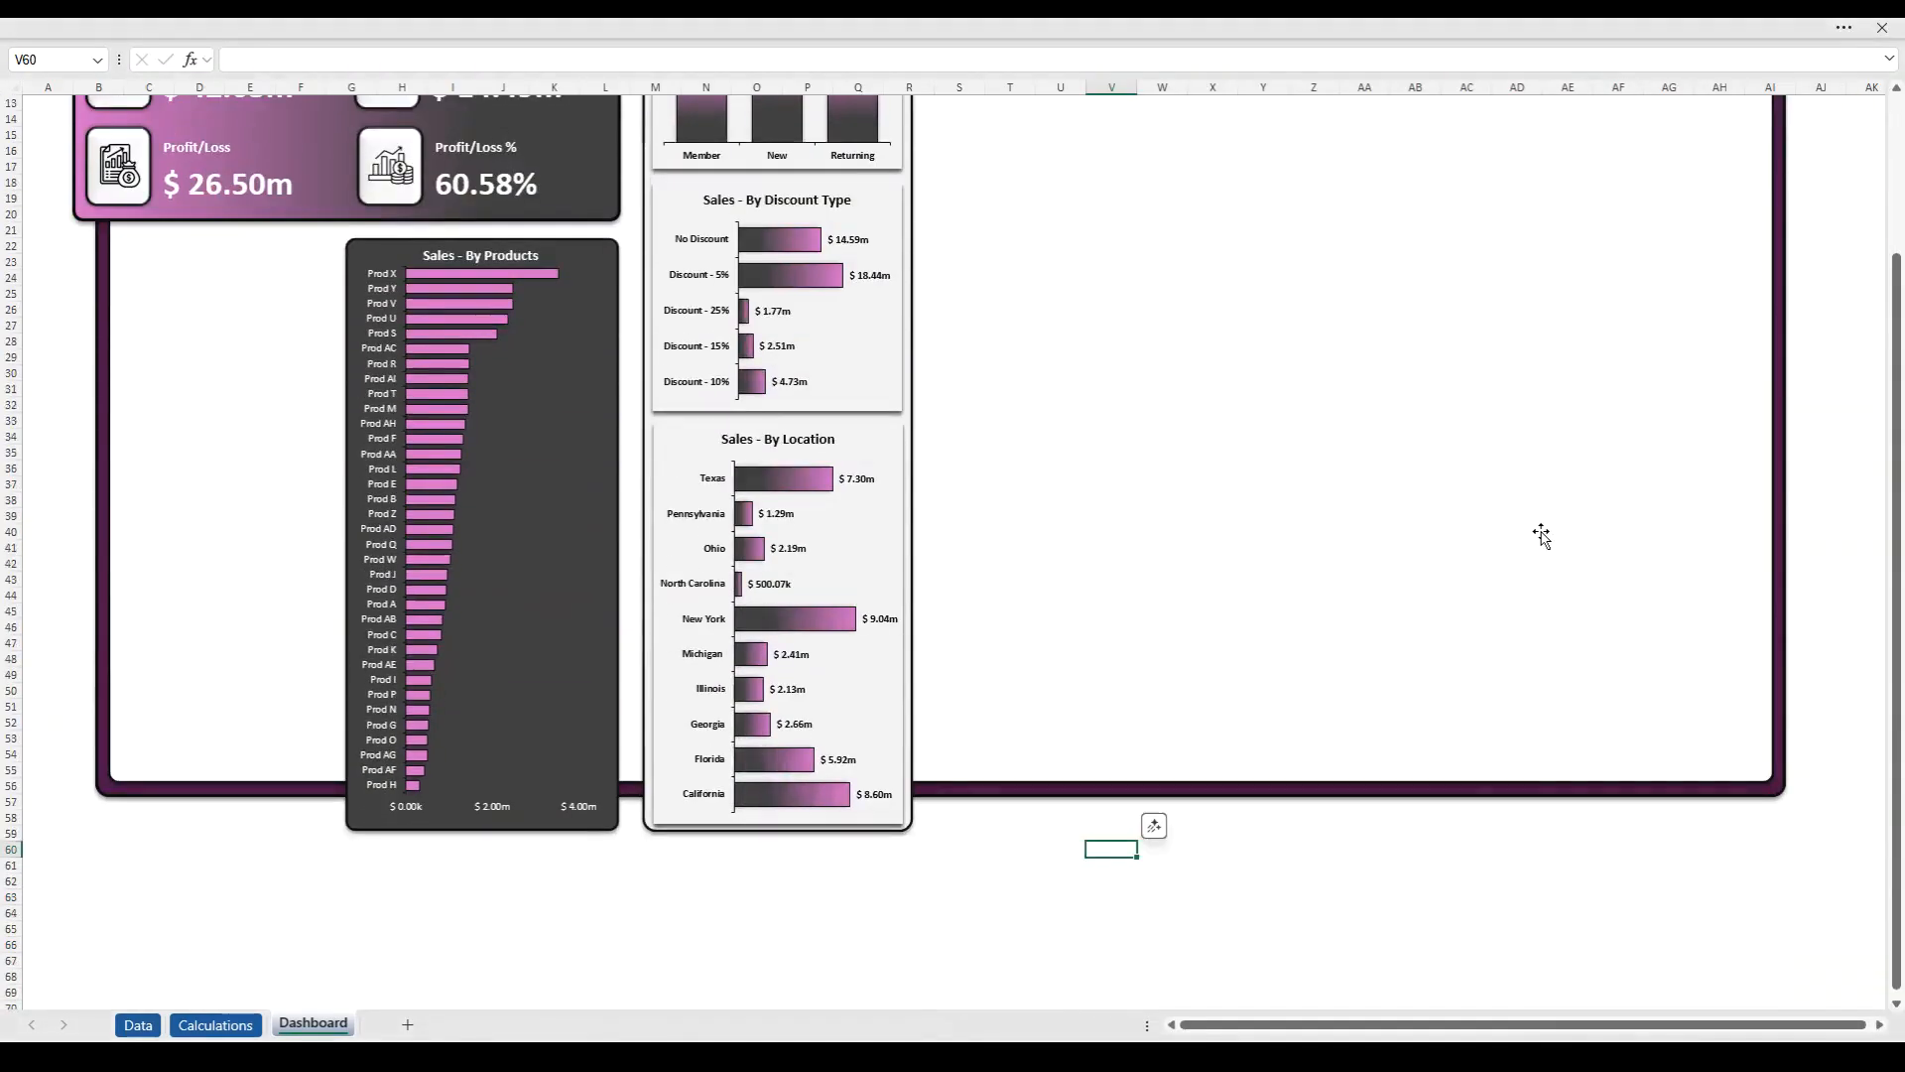
scroll(1541, 536, "up", 4)
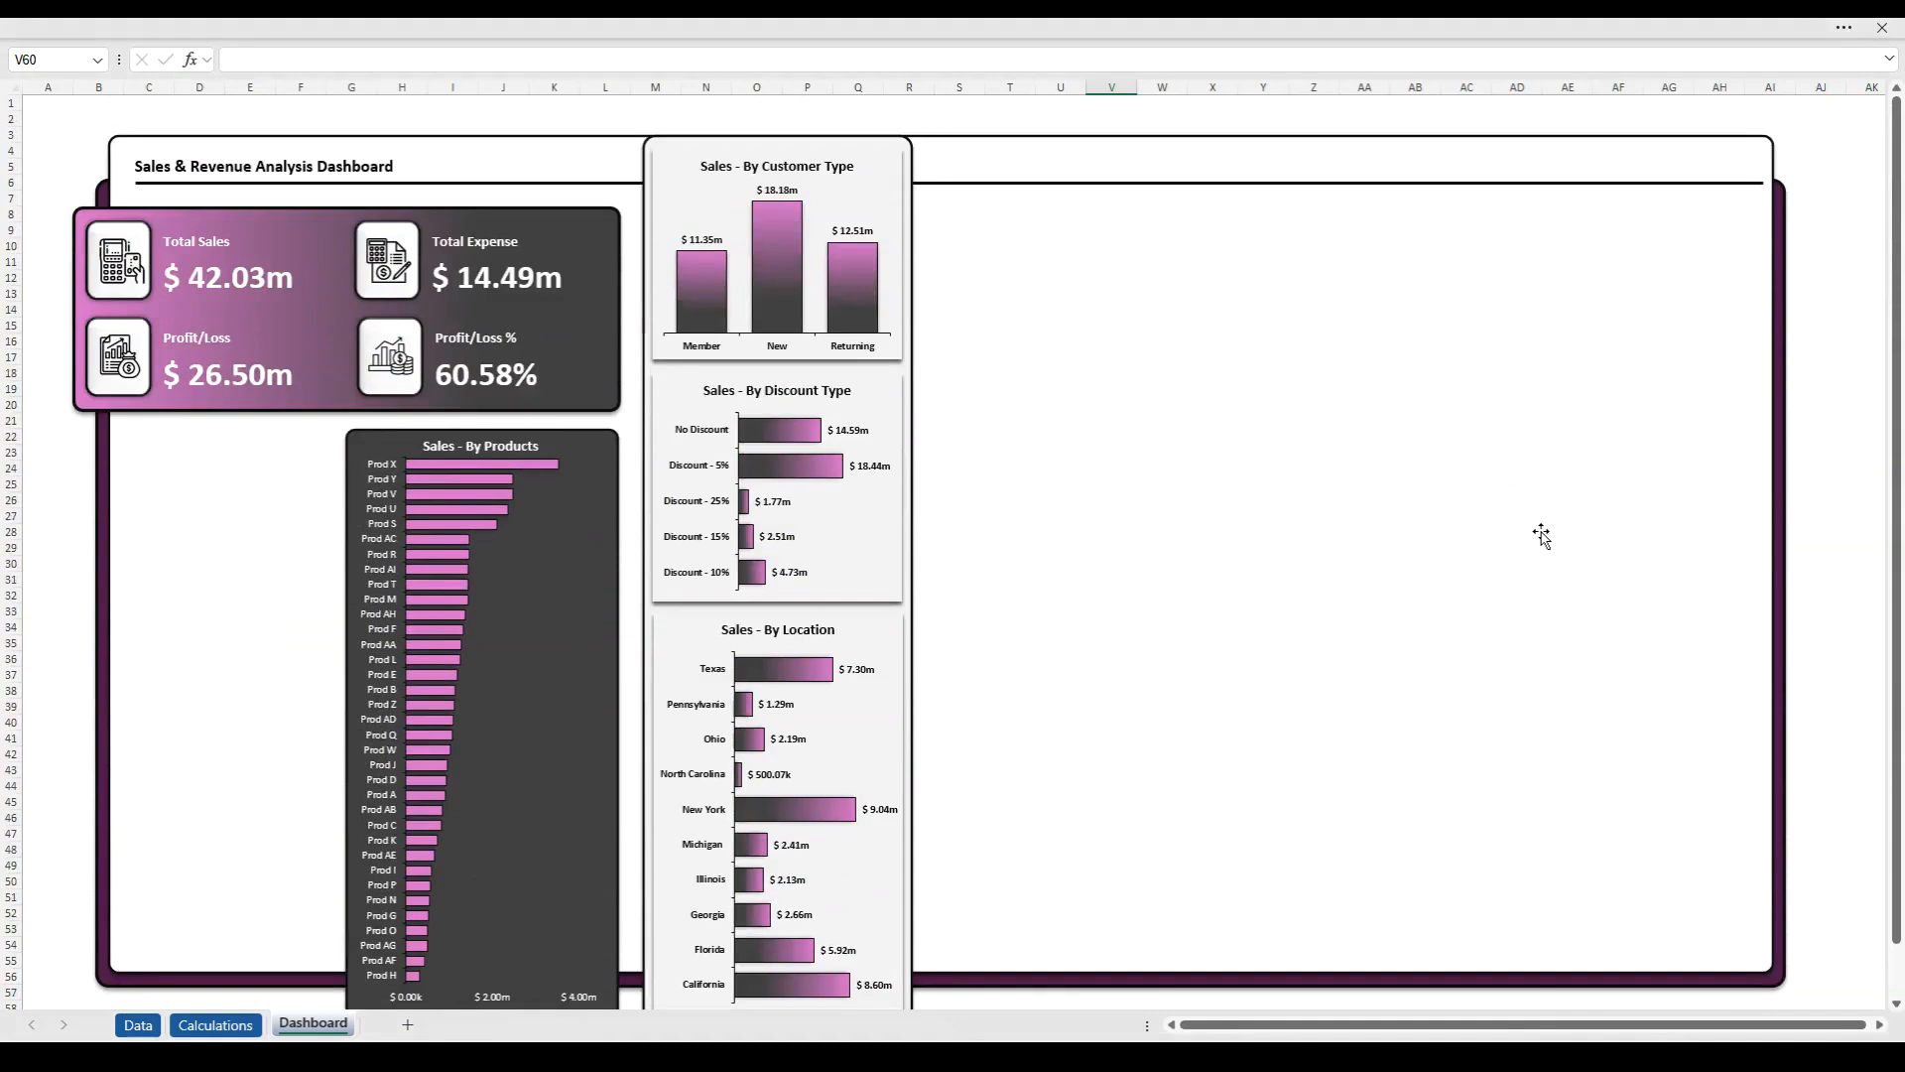
- Leave full-screen mode with the ribbon always shown and save the workbook
left_click(1844, 28)
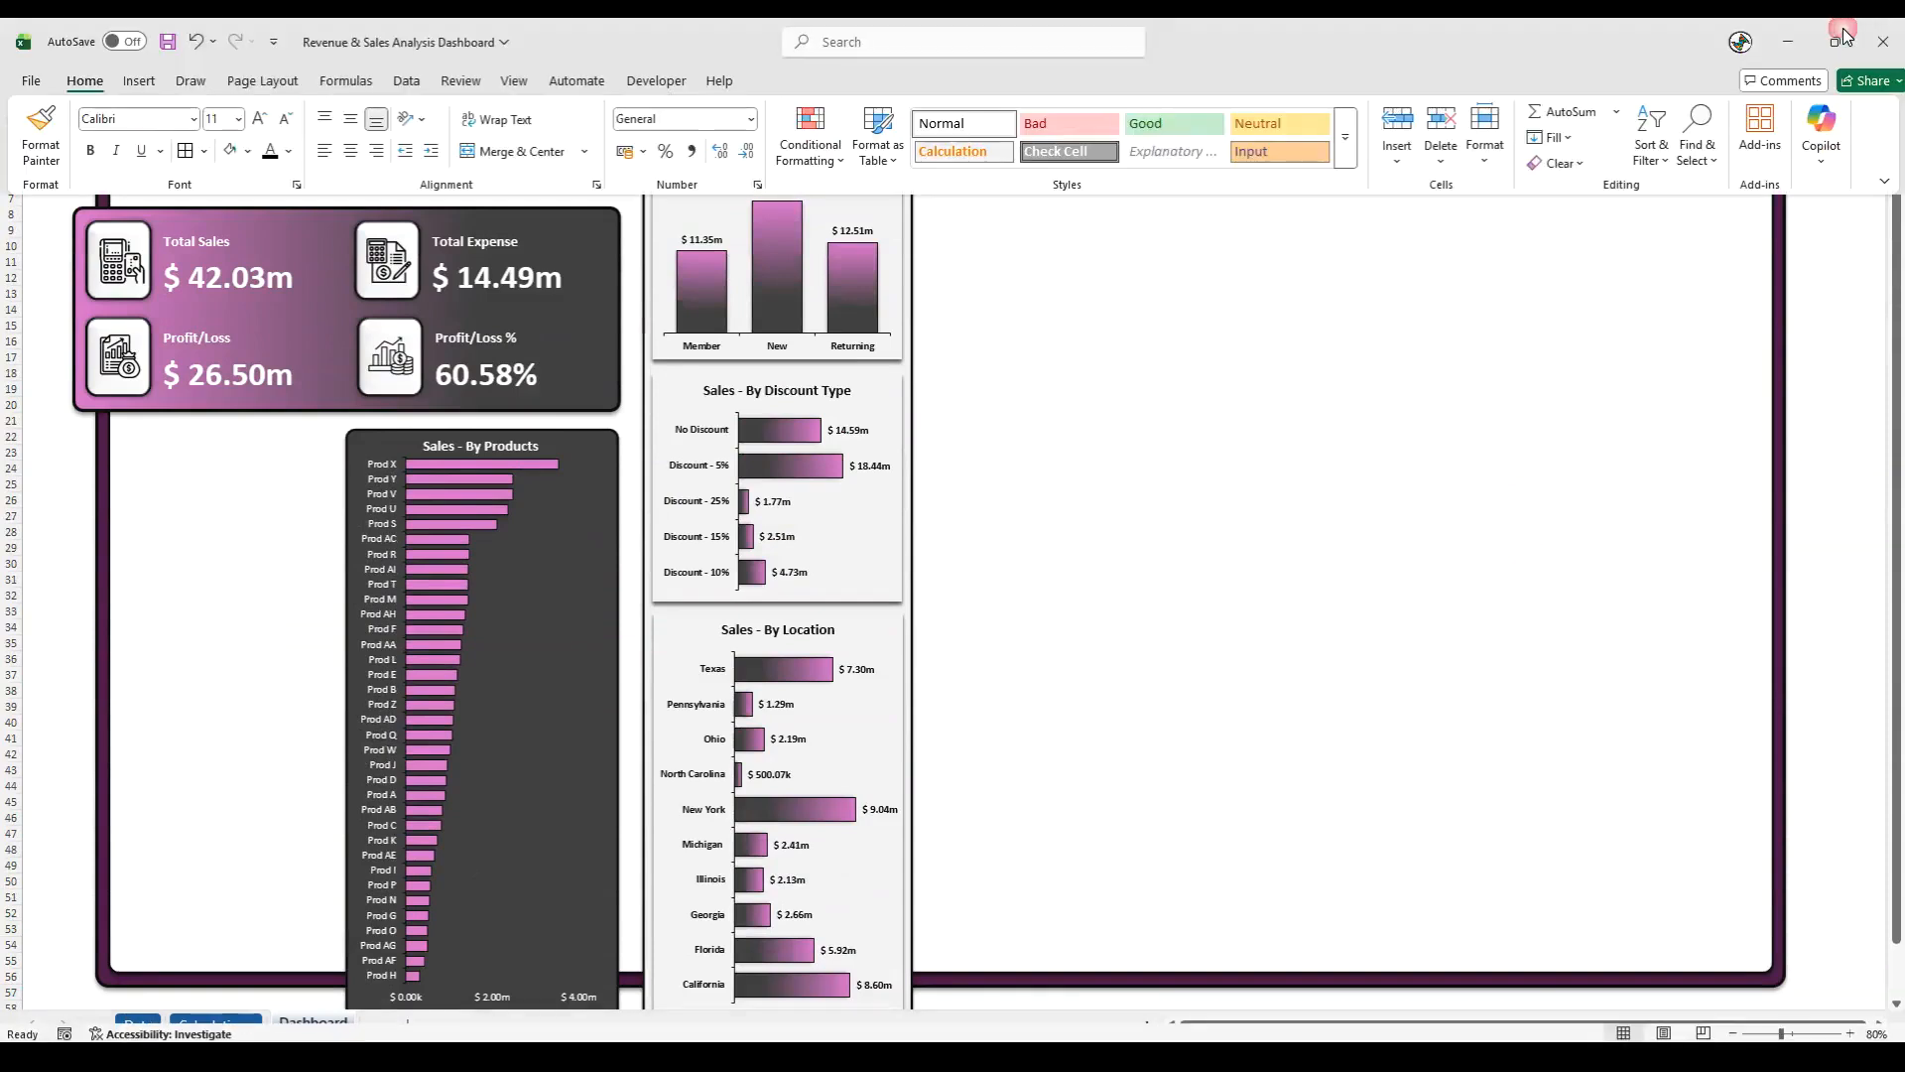
left_click(1883, 184)
left_click(1791, 289)
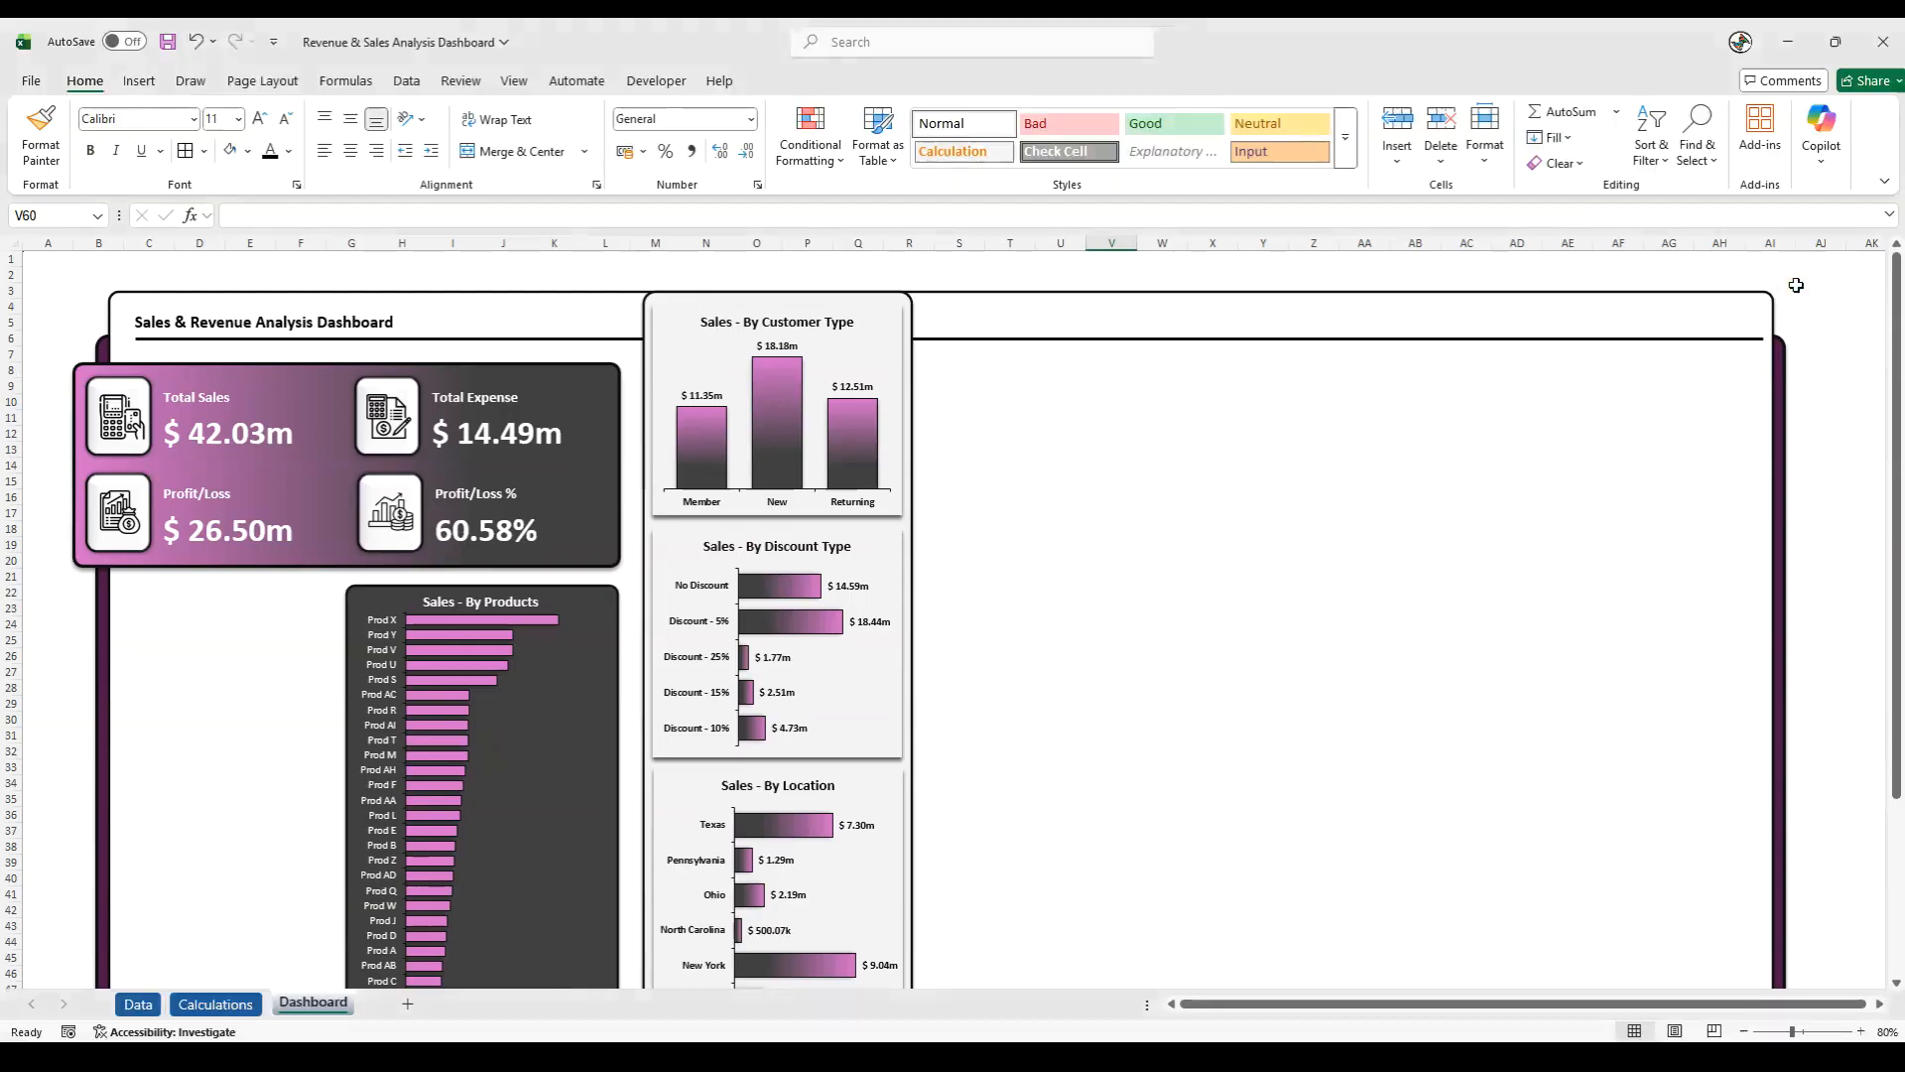
left_click(170, 44)
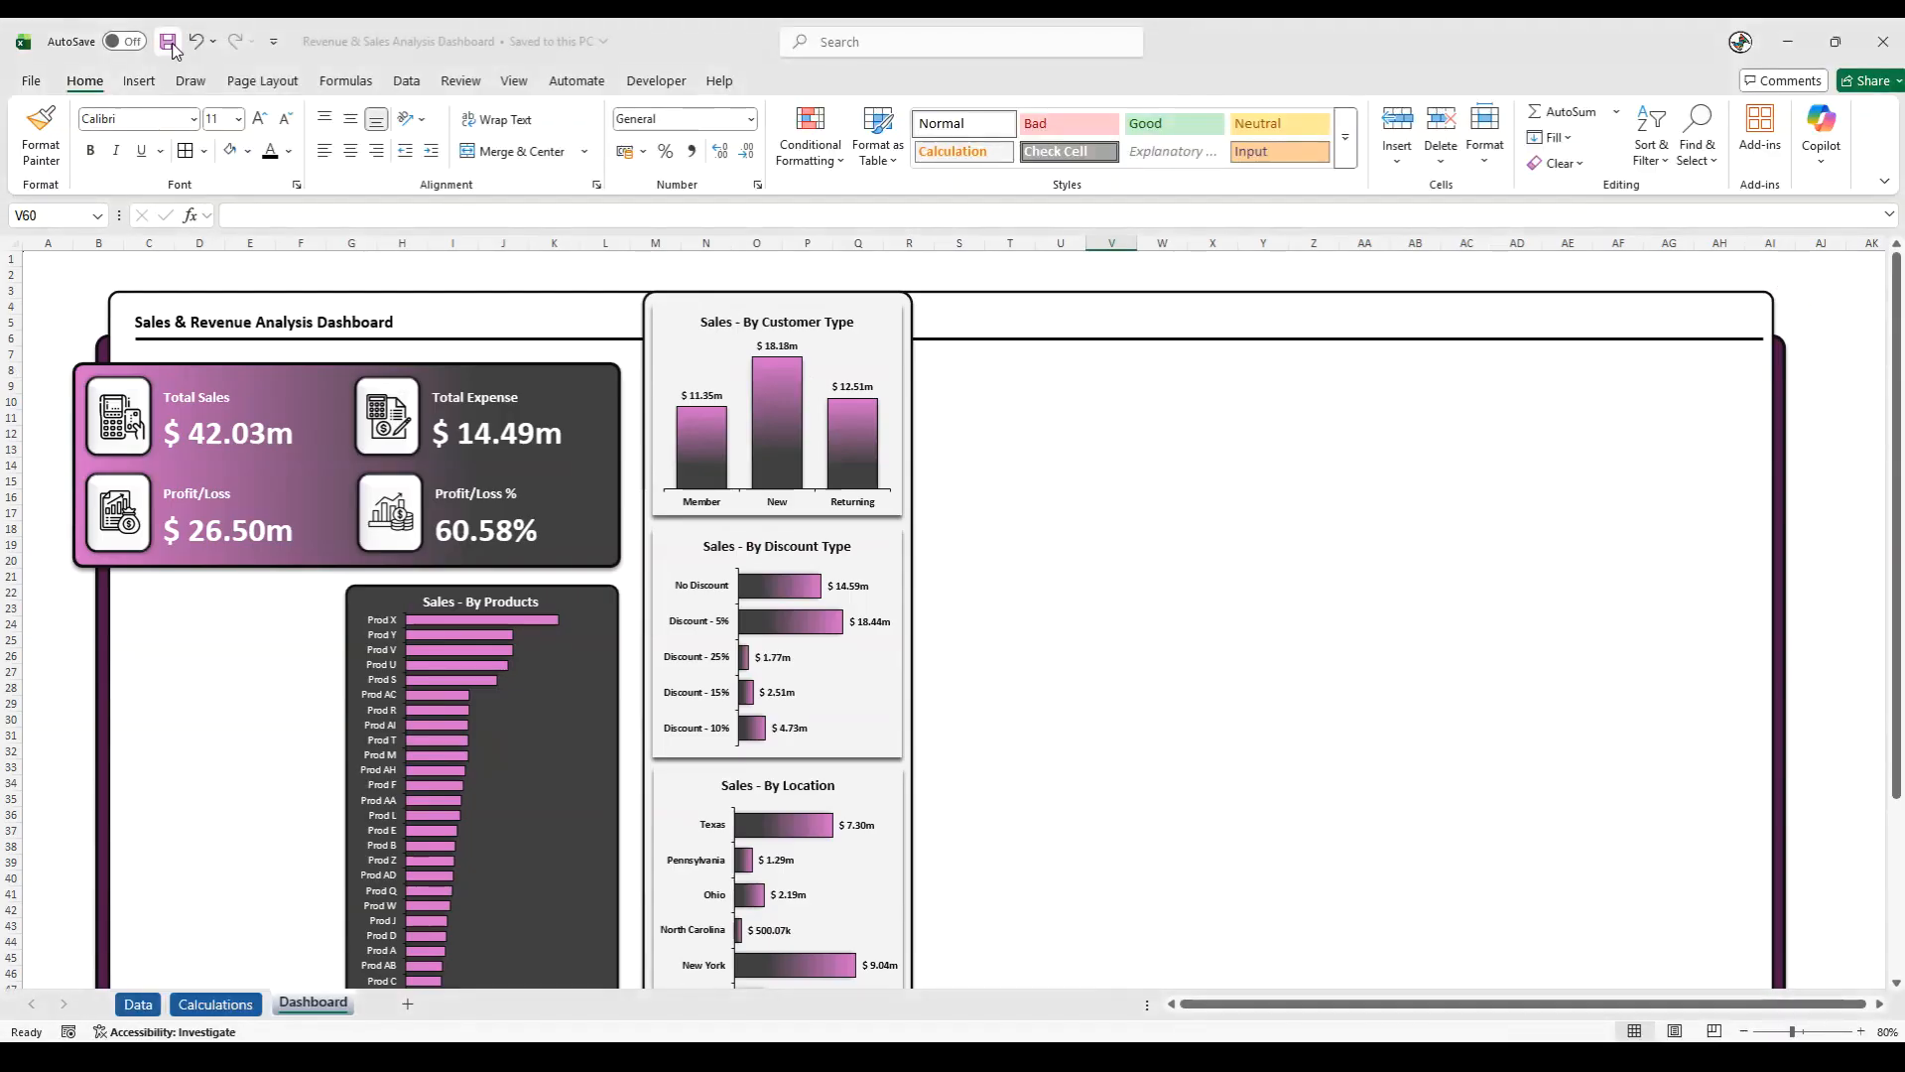
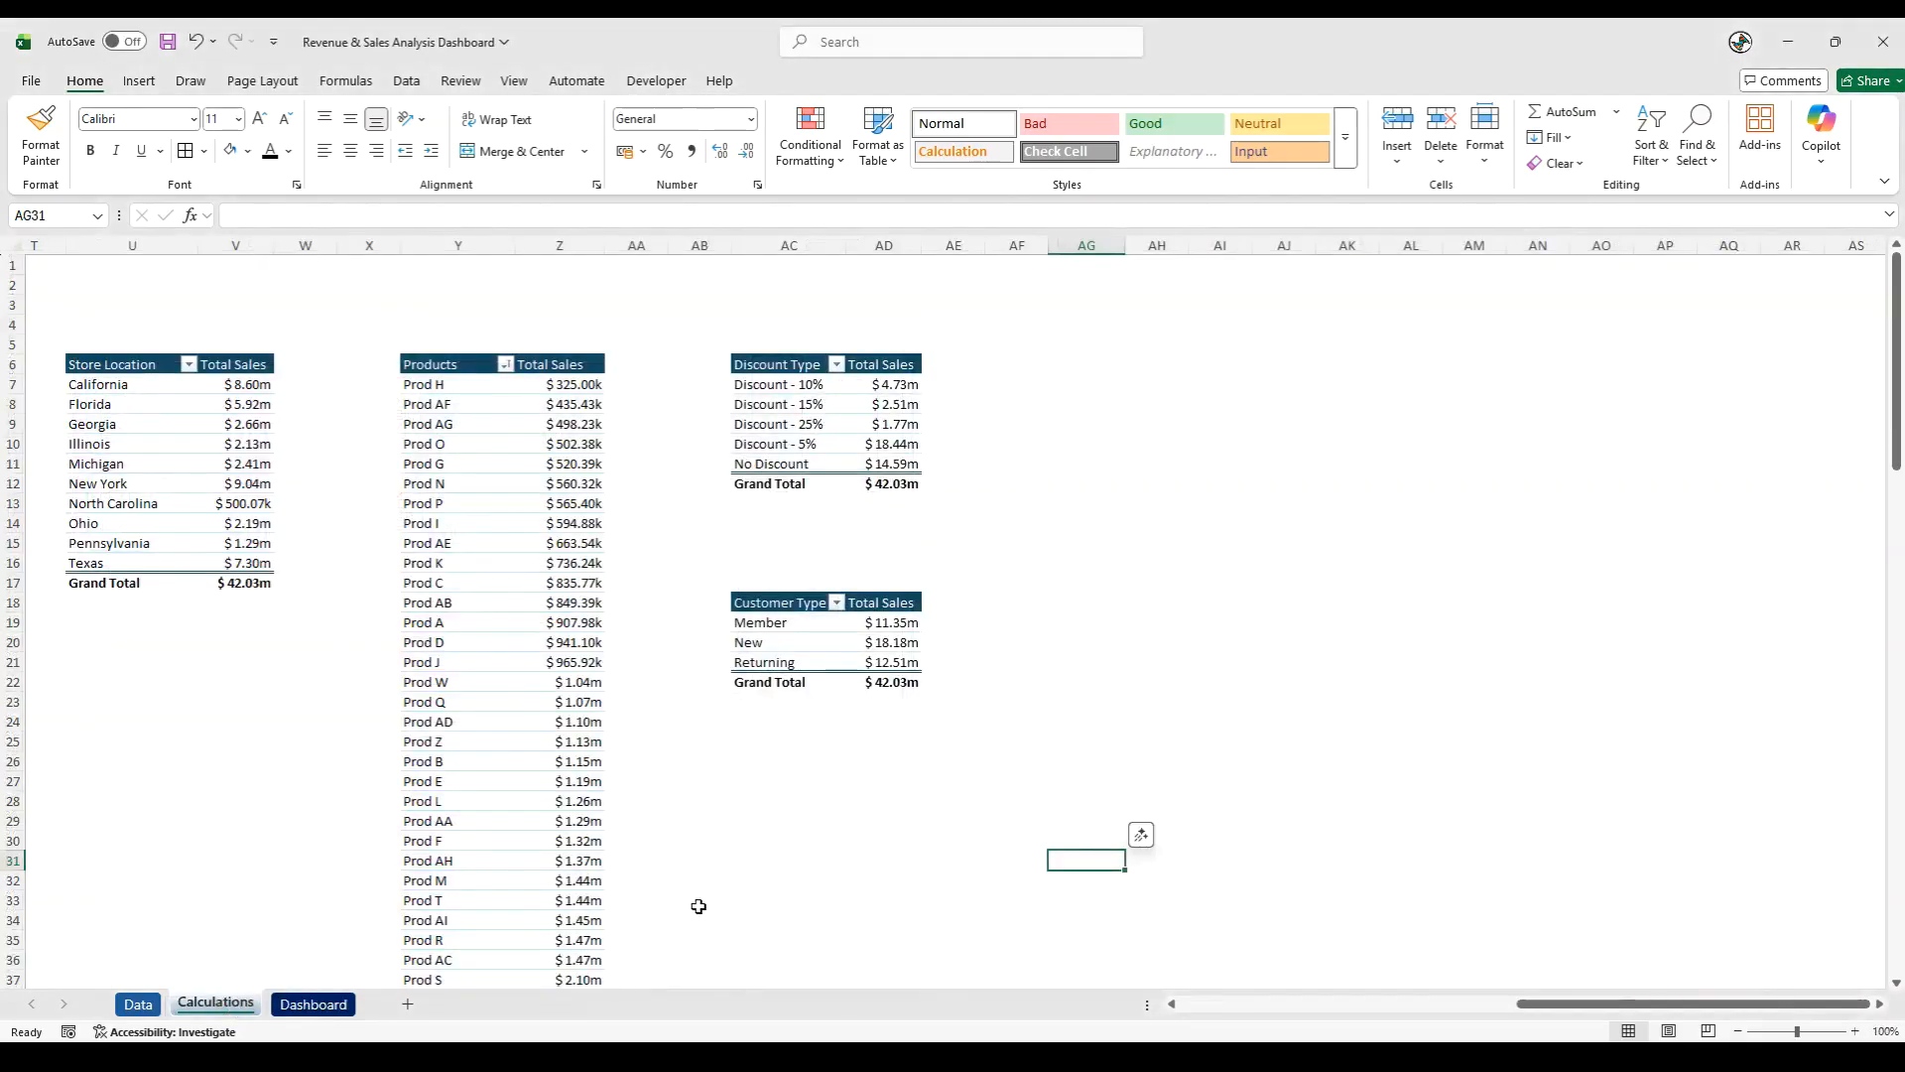
- On the Calculations sheet, copy the Discount Type pivot table to AG6 and auto-fit the pasted table's columns
left_click(1007, 862)
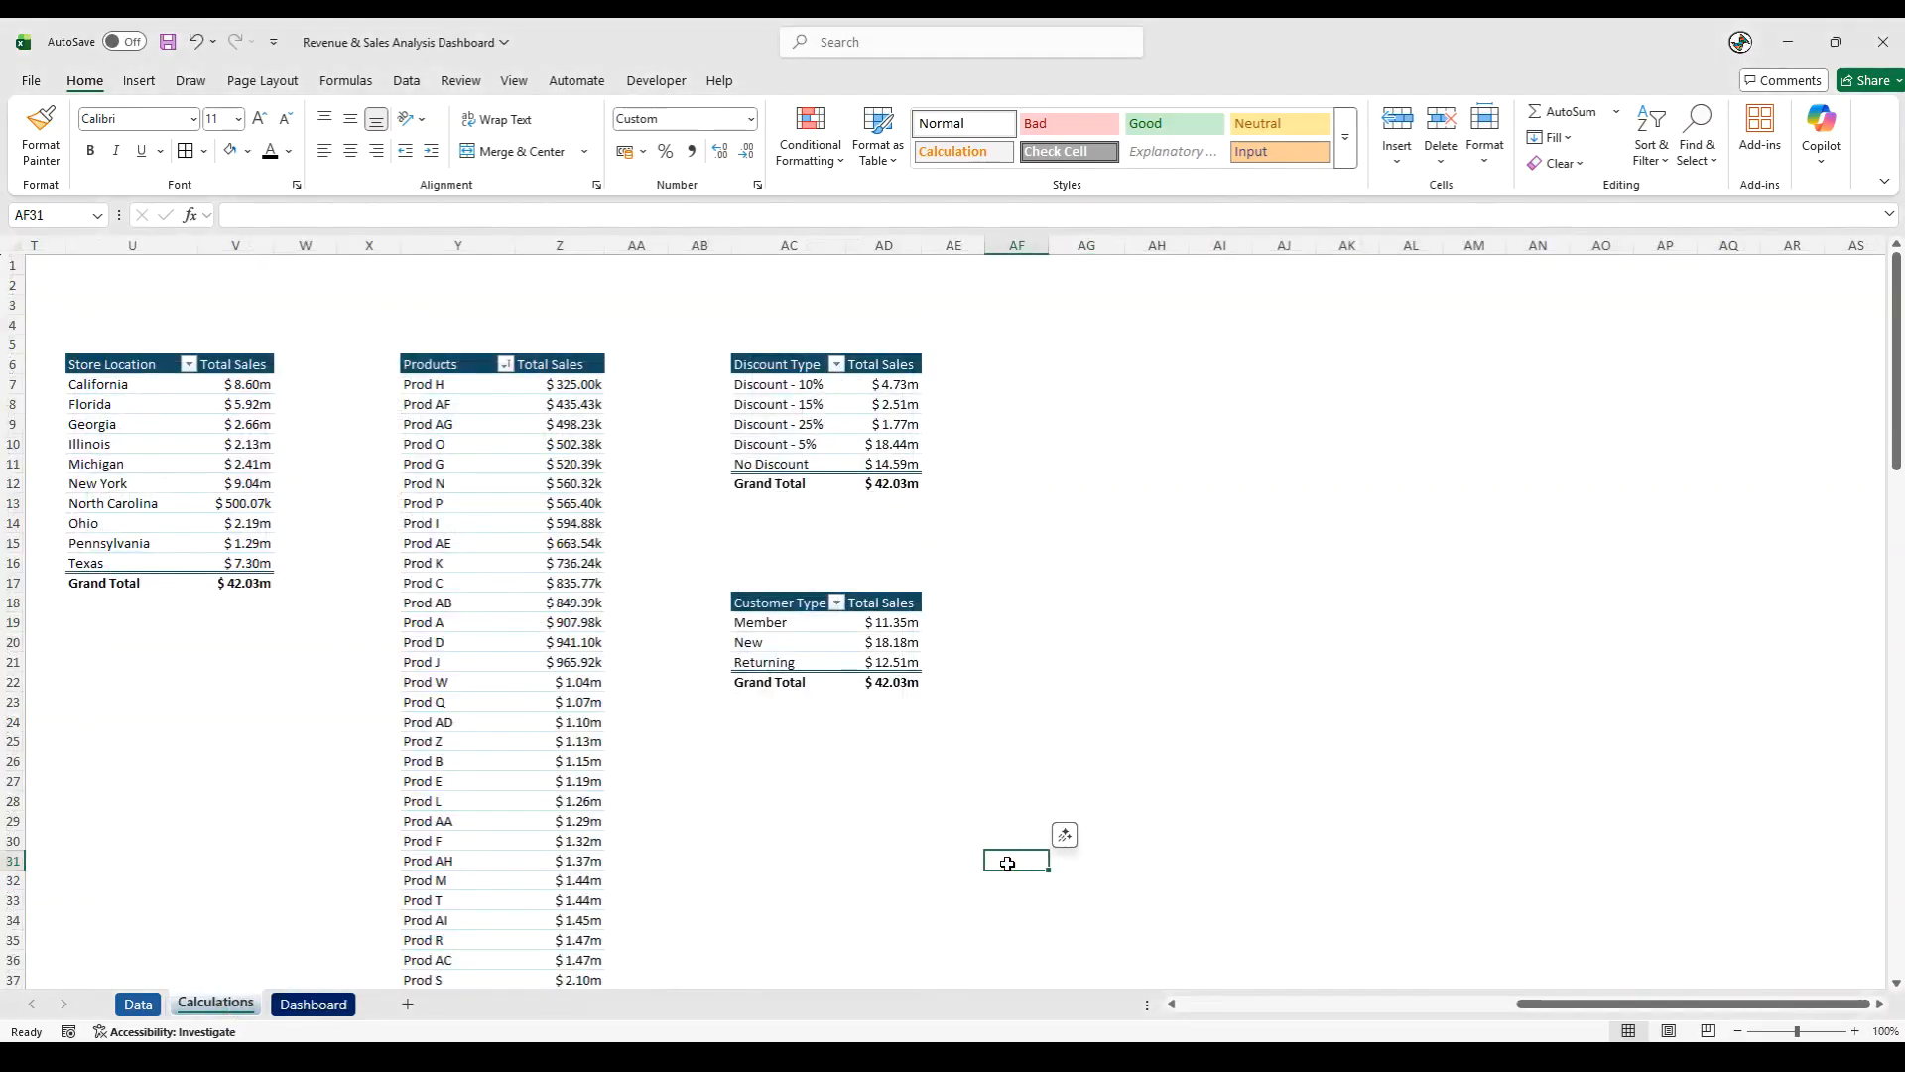
left_click_drag(792, 368, 893, 486)
key("ctrl+c")
left_click(1076, 364)
key("ctrl+v")
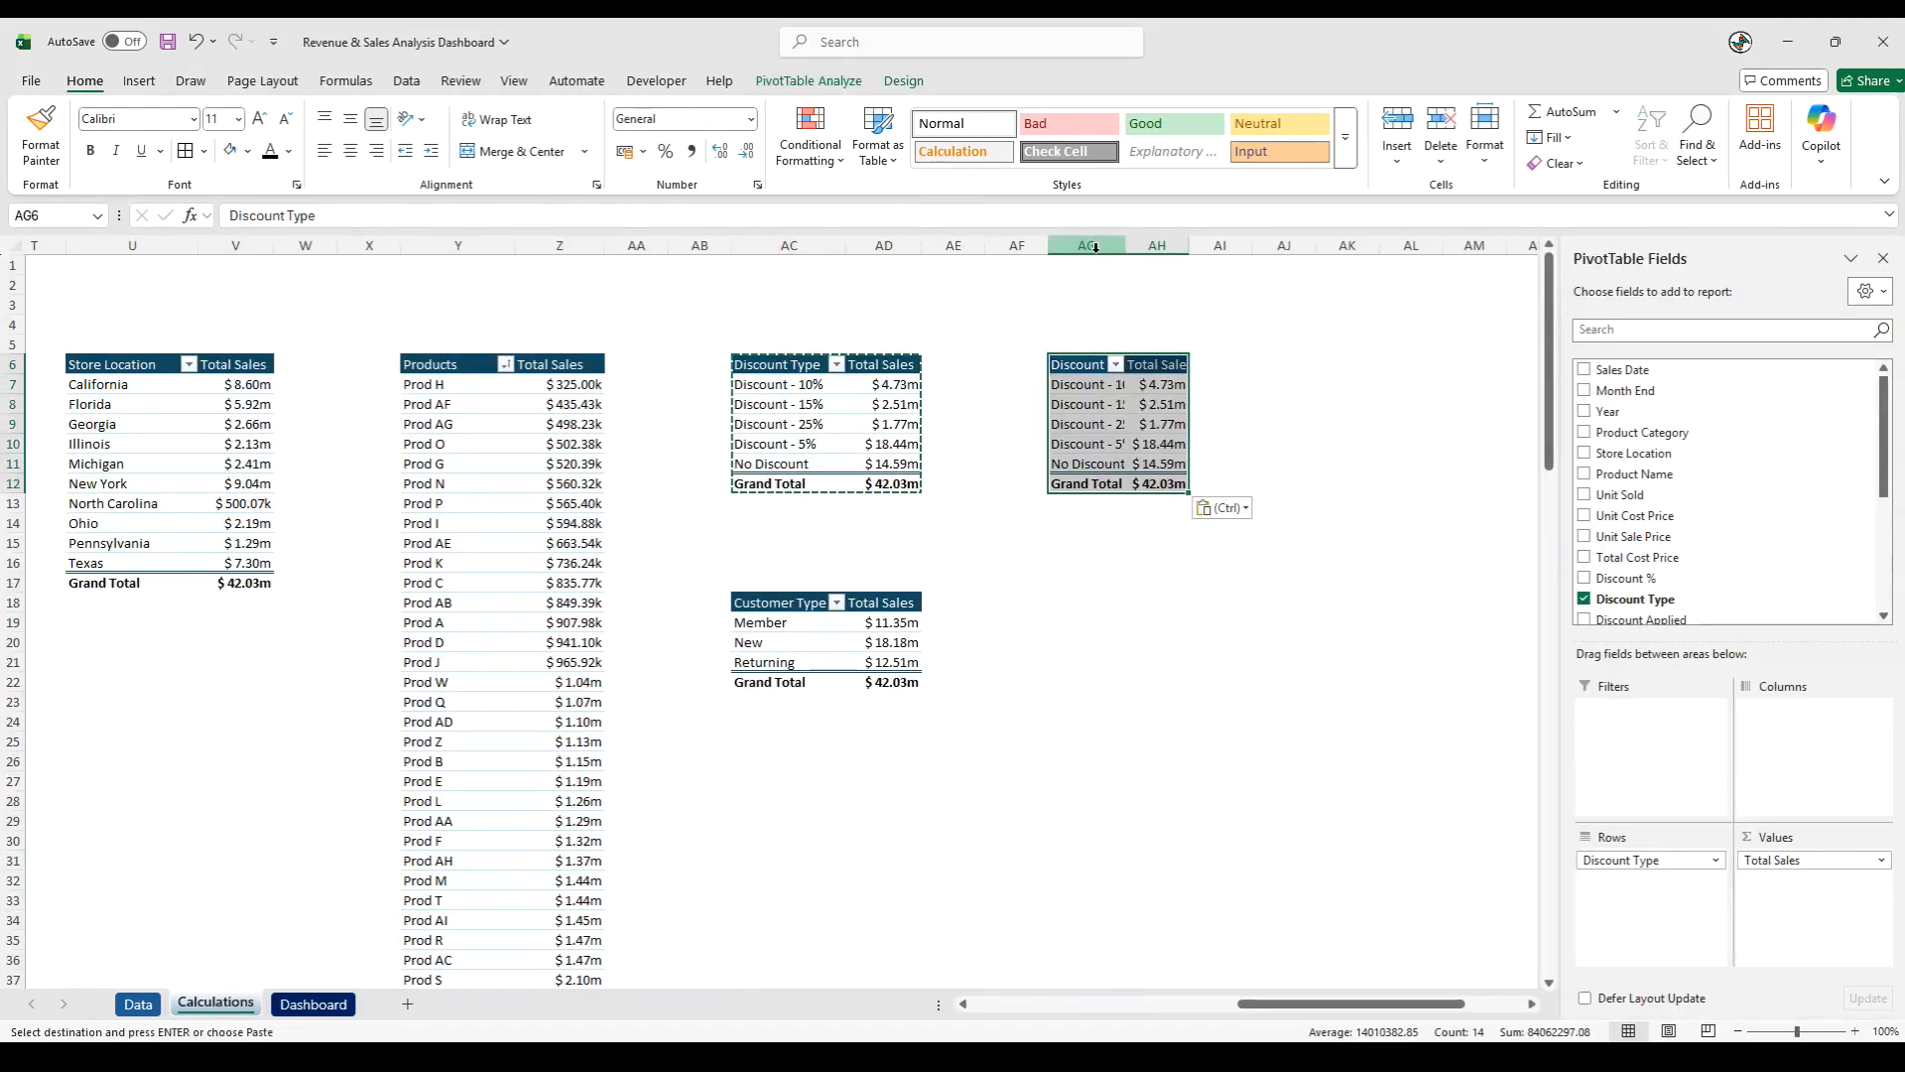
left_click(1095, 247)
double_click(1125, 245)
left_click(1156, 527)
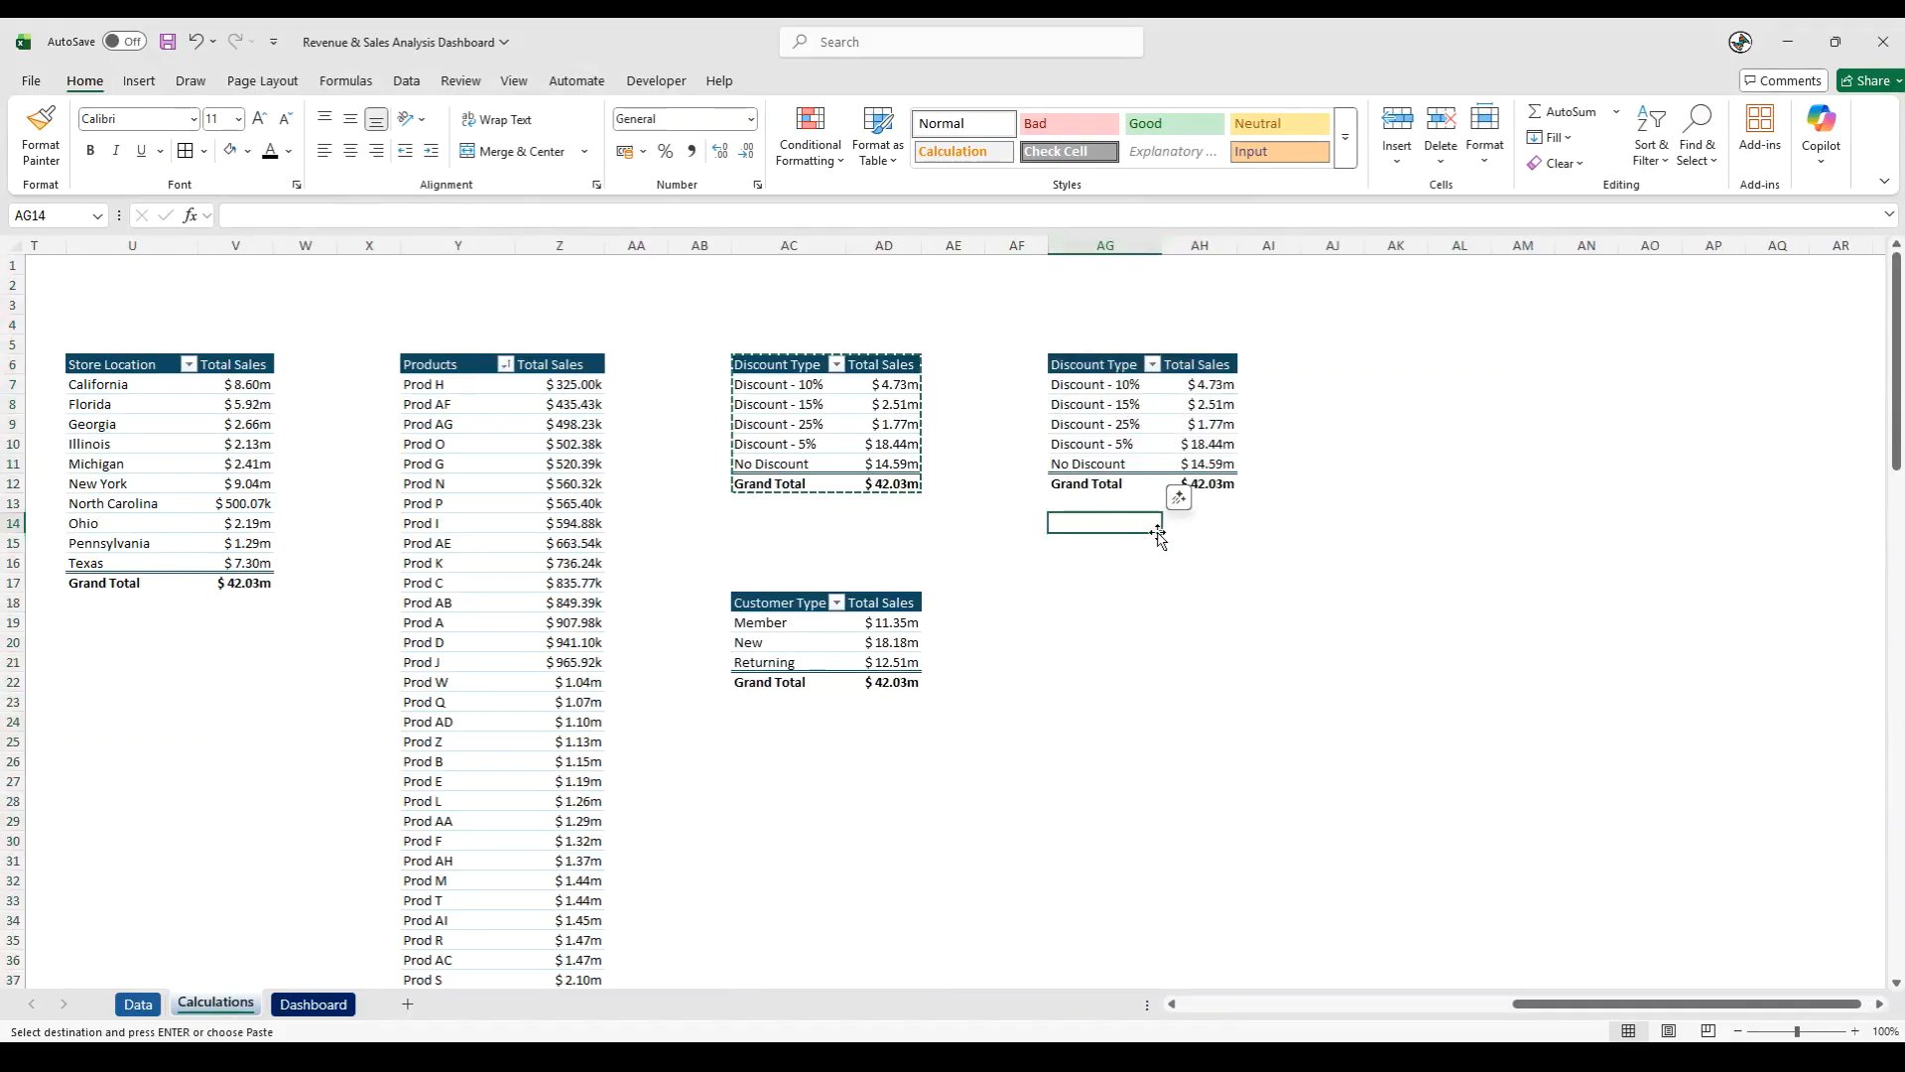
- Replace Discount Type with Sales Person as the row field of the pivot table at AG6
left_click(1129, 444)
left_click_drag(1660, 869, 1362, 868)
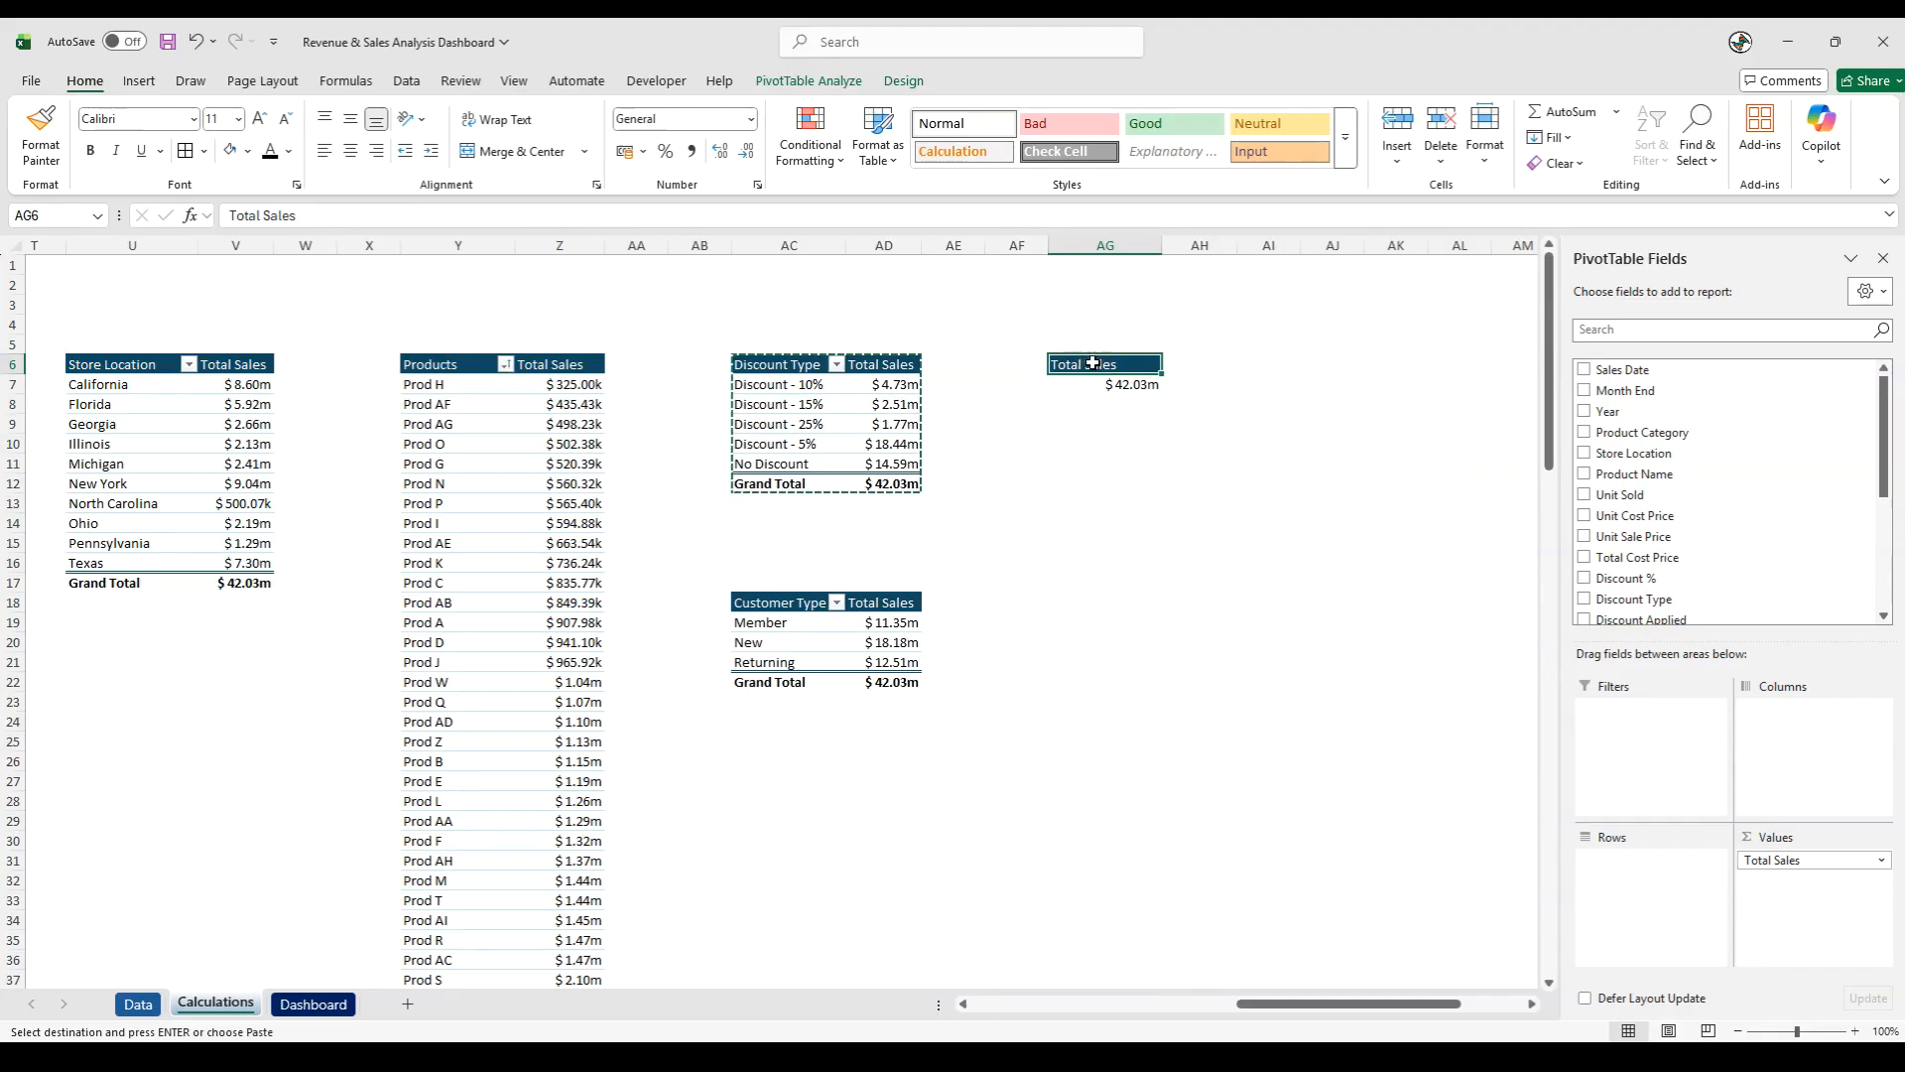
scroll(1696, 416, "down", 3)
scroll(1697, 416, "down", 1)
left_click_drag(1687, 507, 1667, 897)
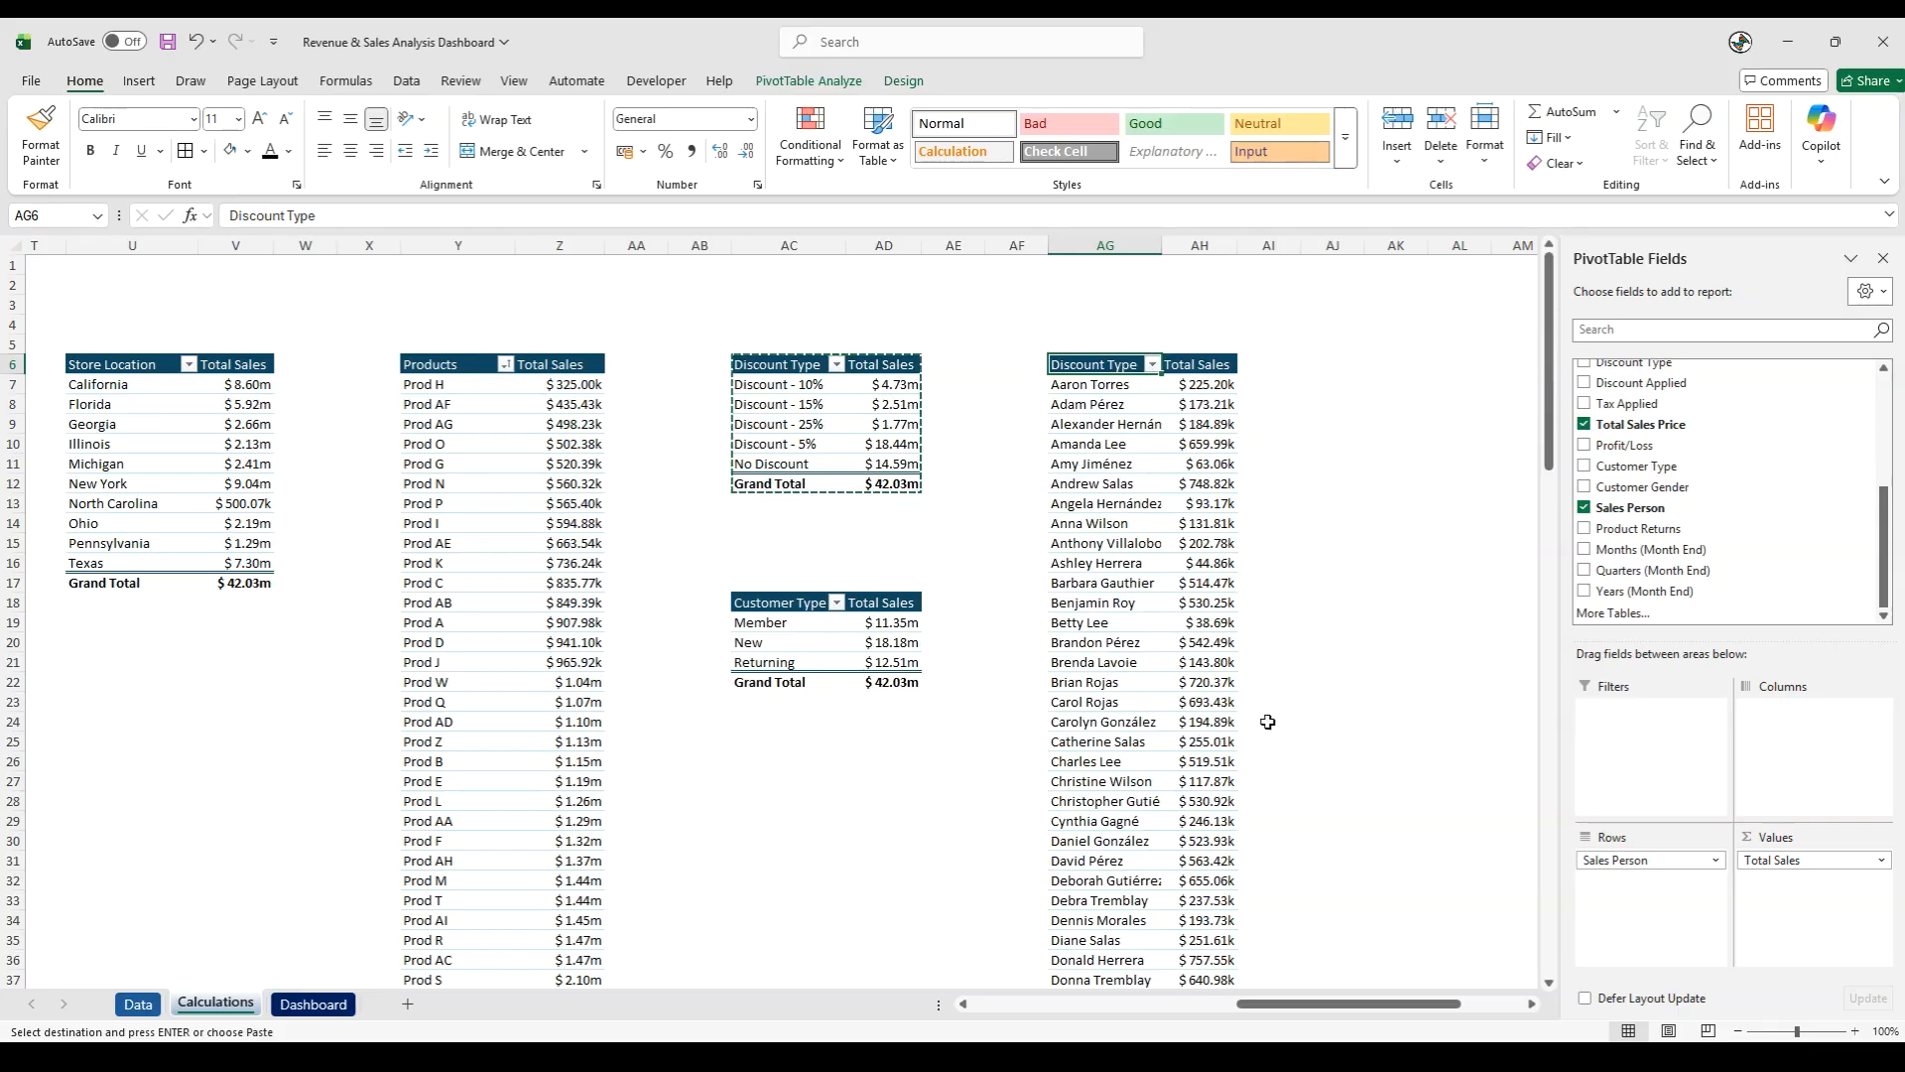
- Sort the sales person pivot table in descending order by Total Sales
left_click(1152, 364)
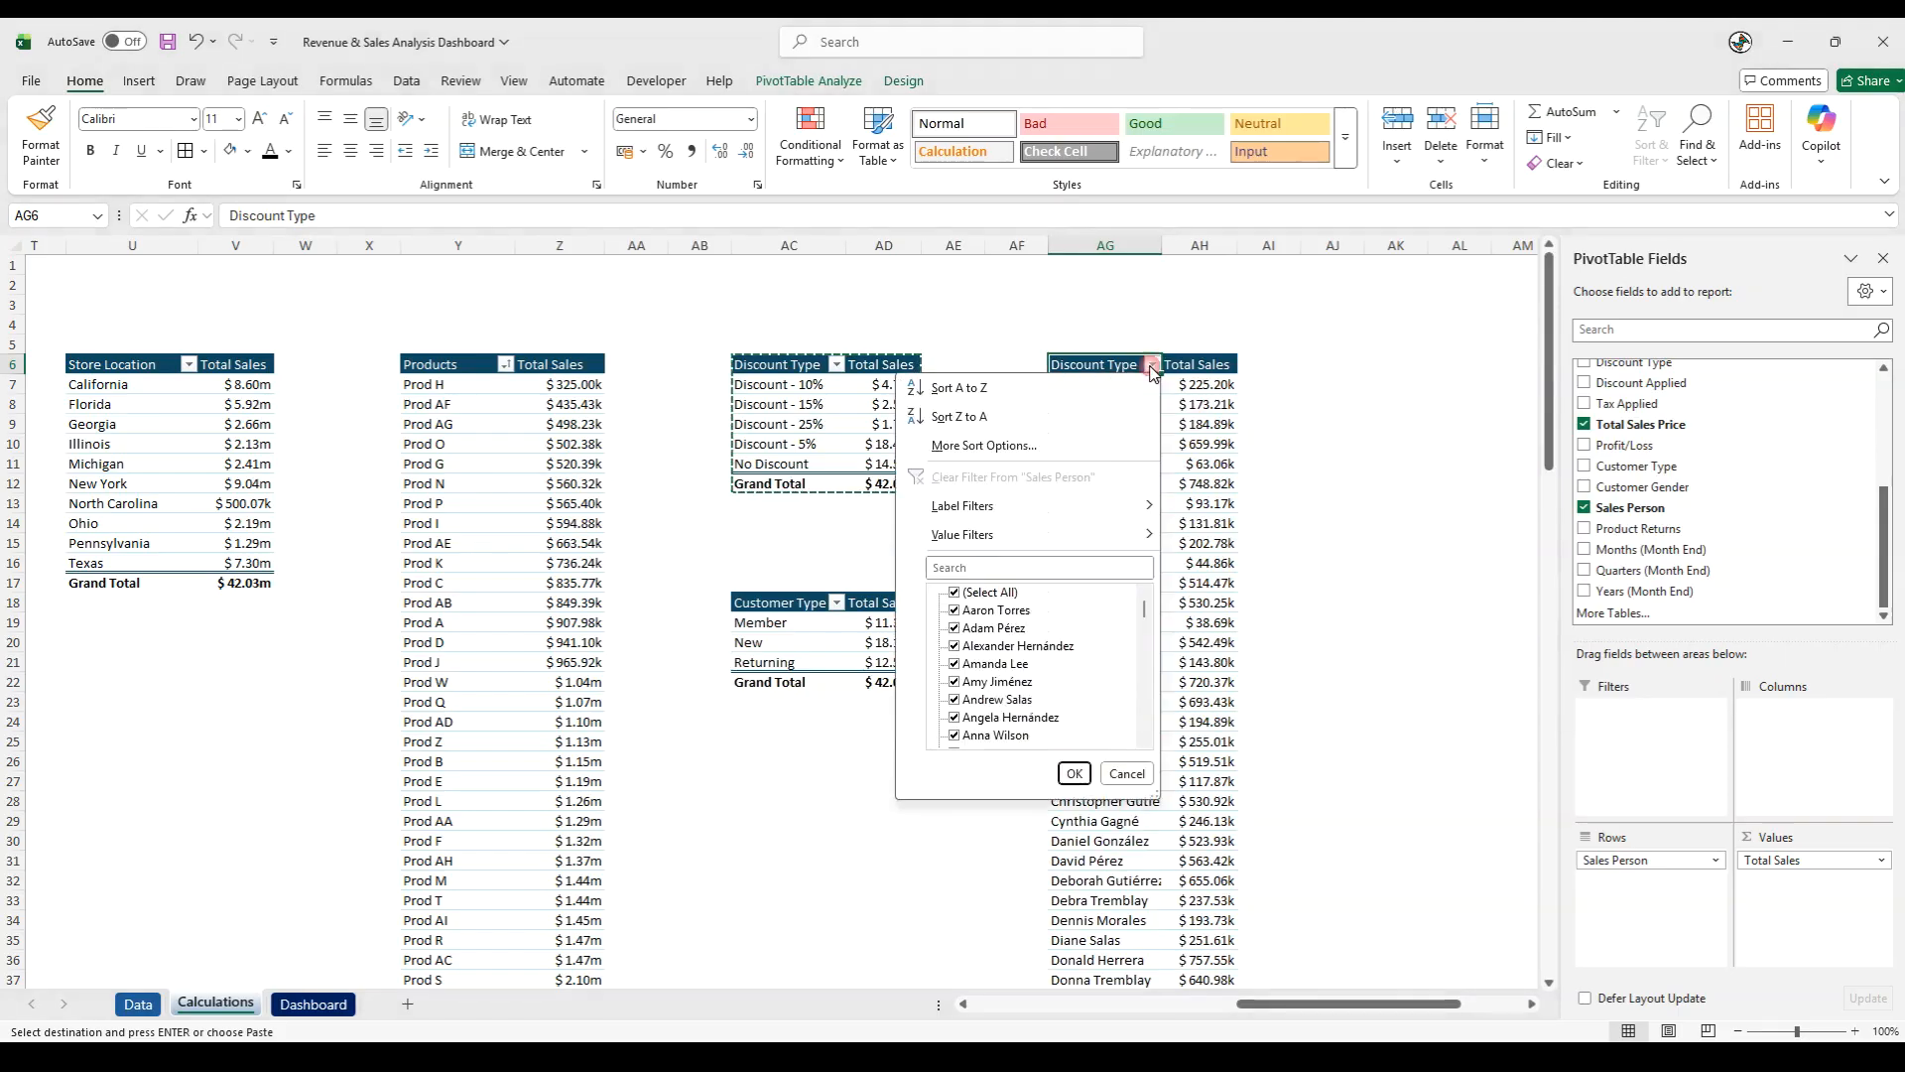
left_click(1117, 449)
left_click(709, 542)
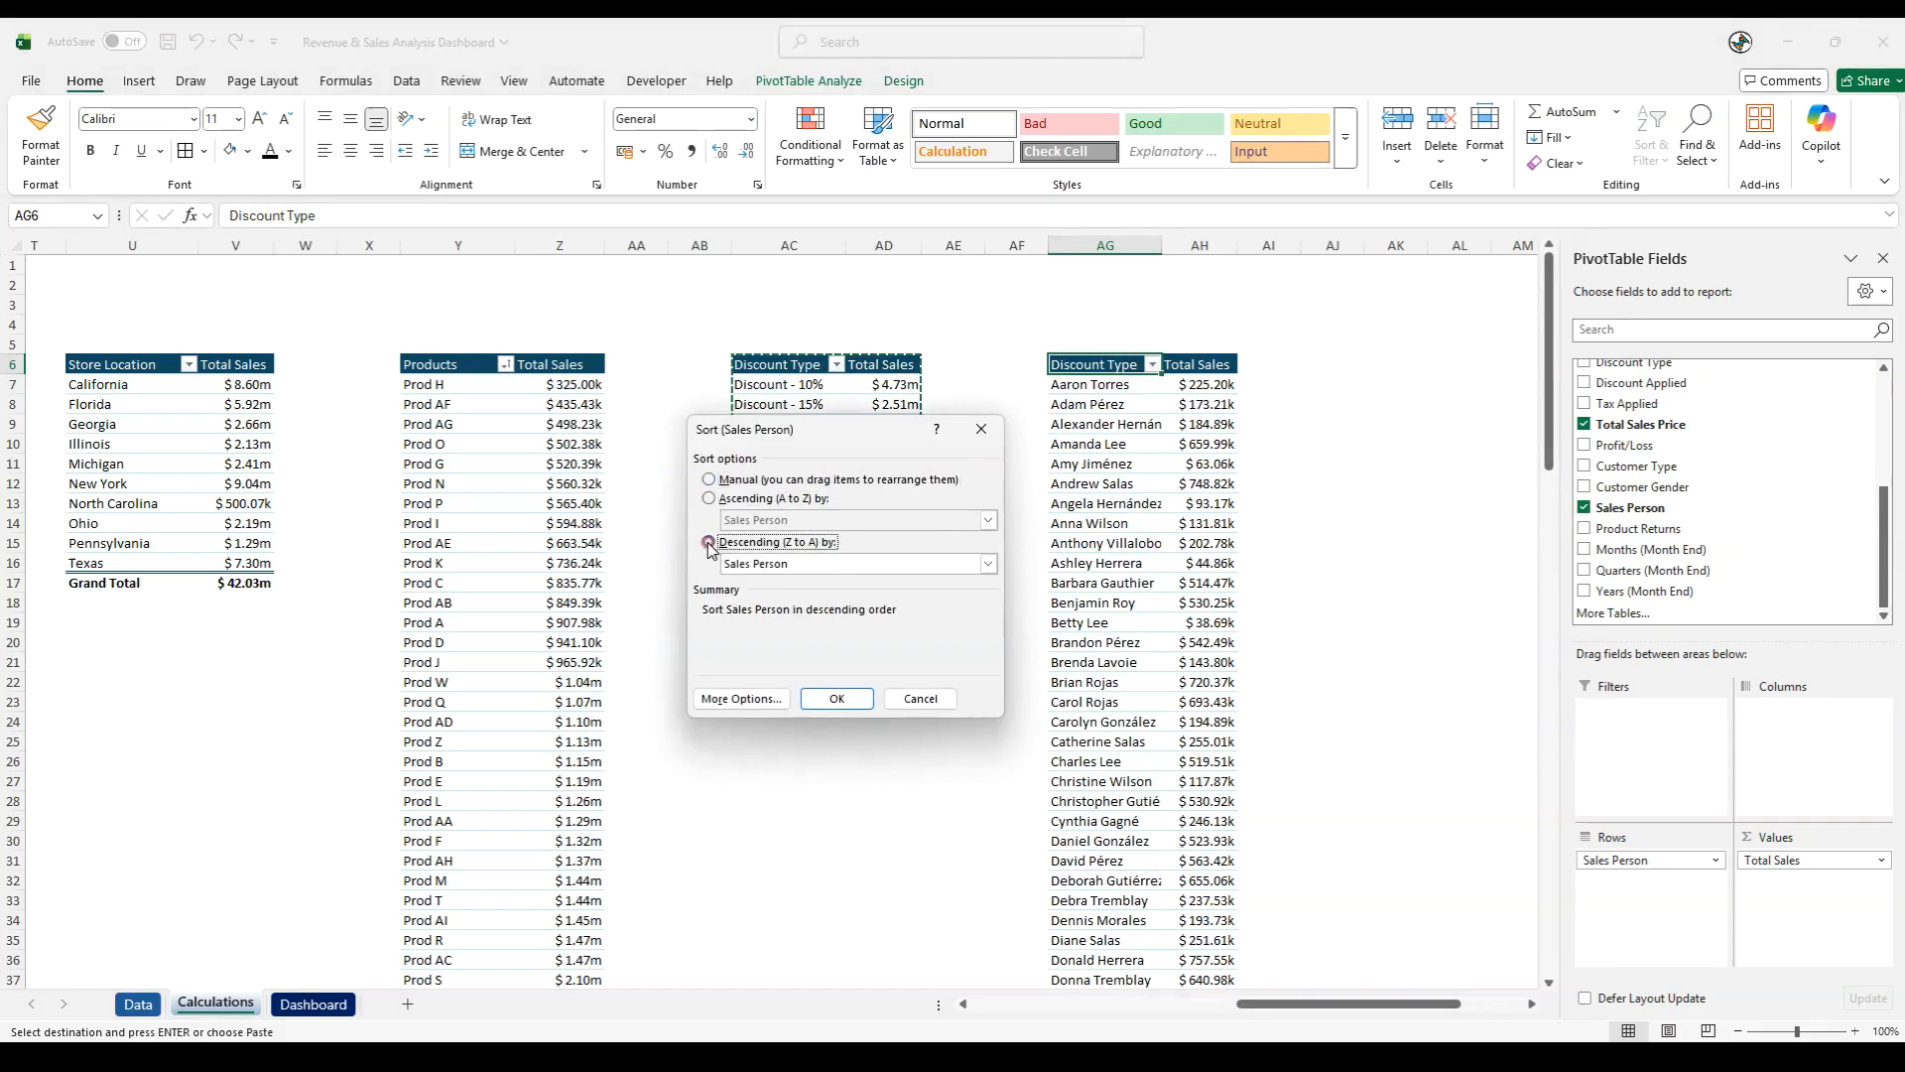
left_click(769, 564)
left_click(754, 599)
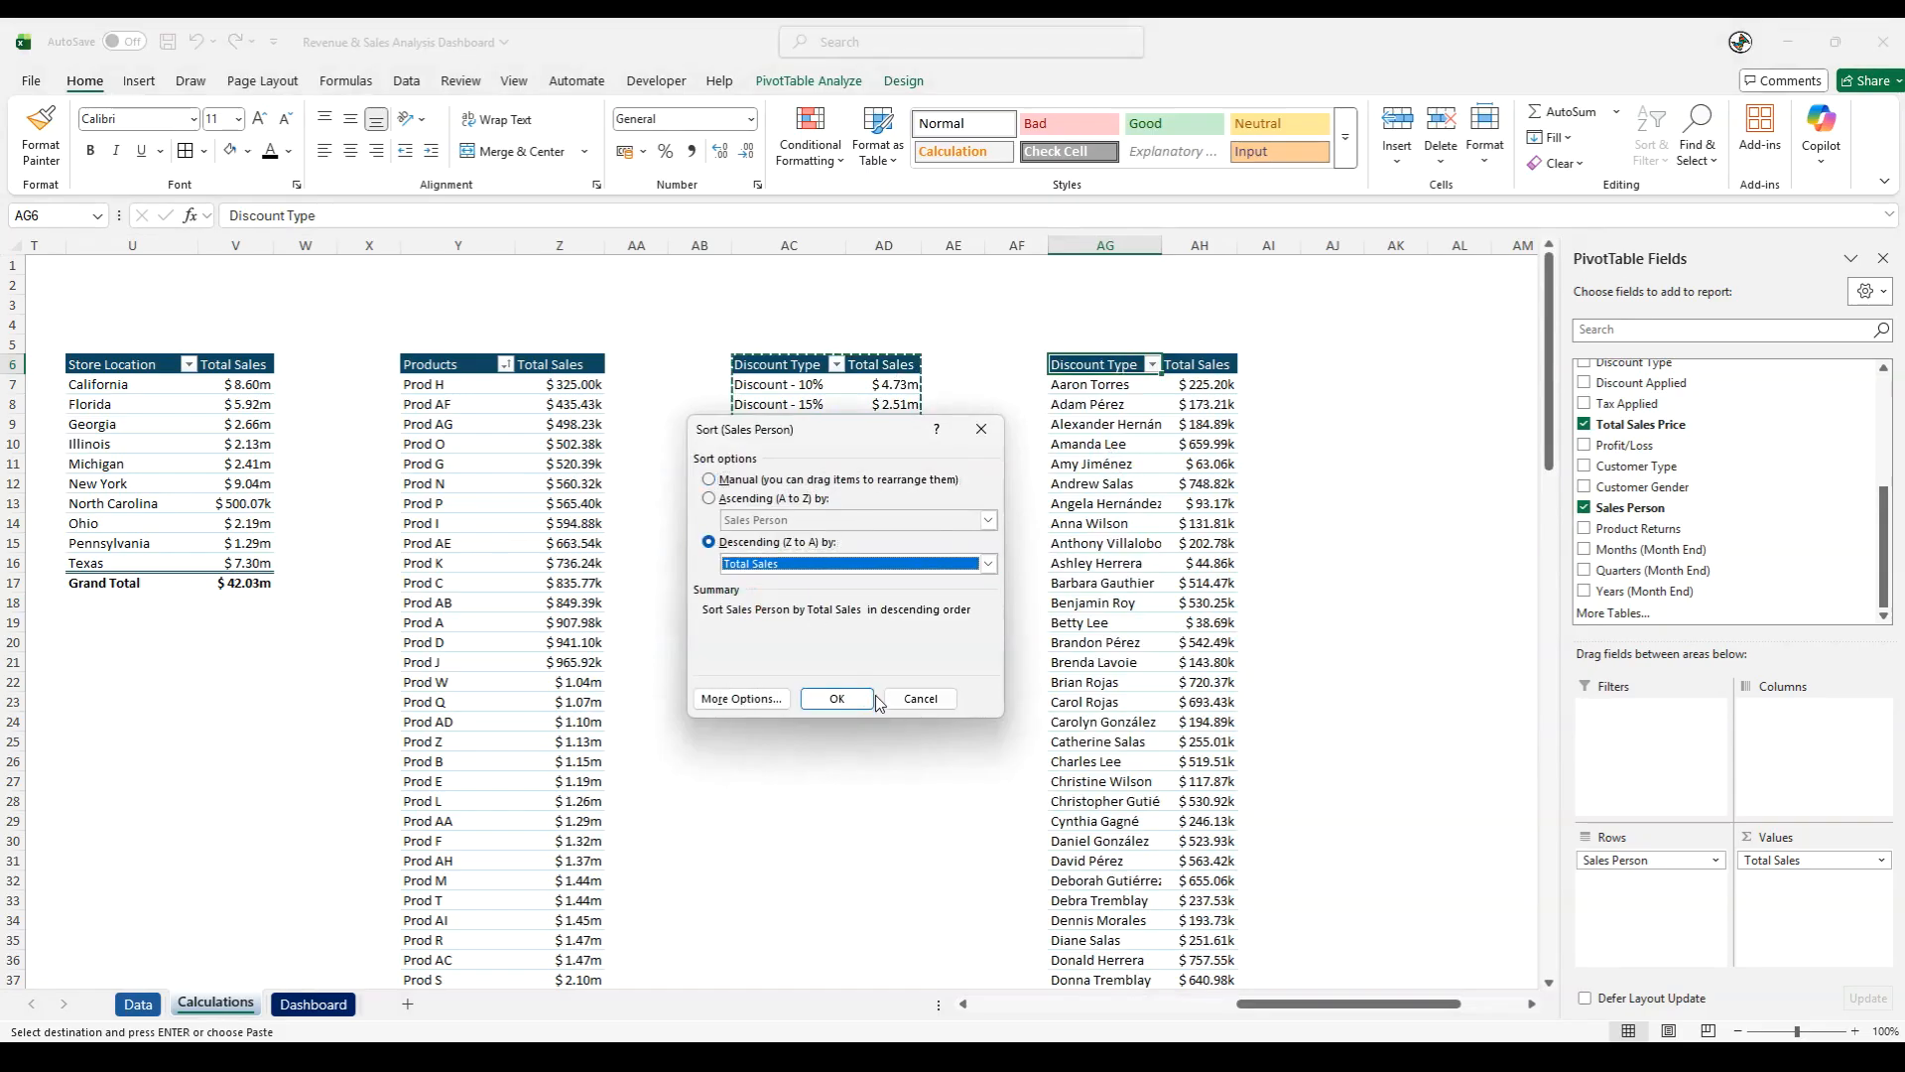
left_click(838, 697)
left_click(897, 841)
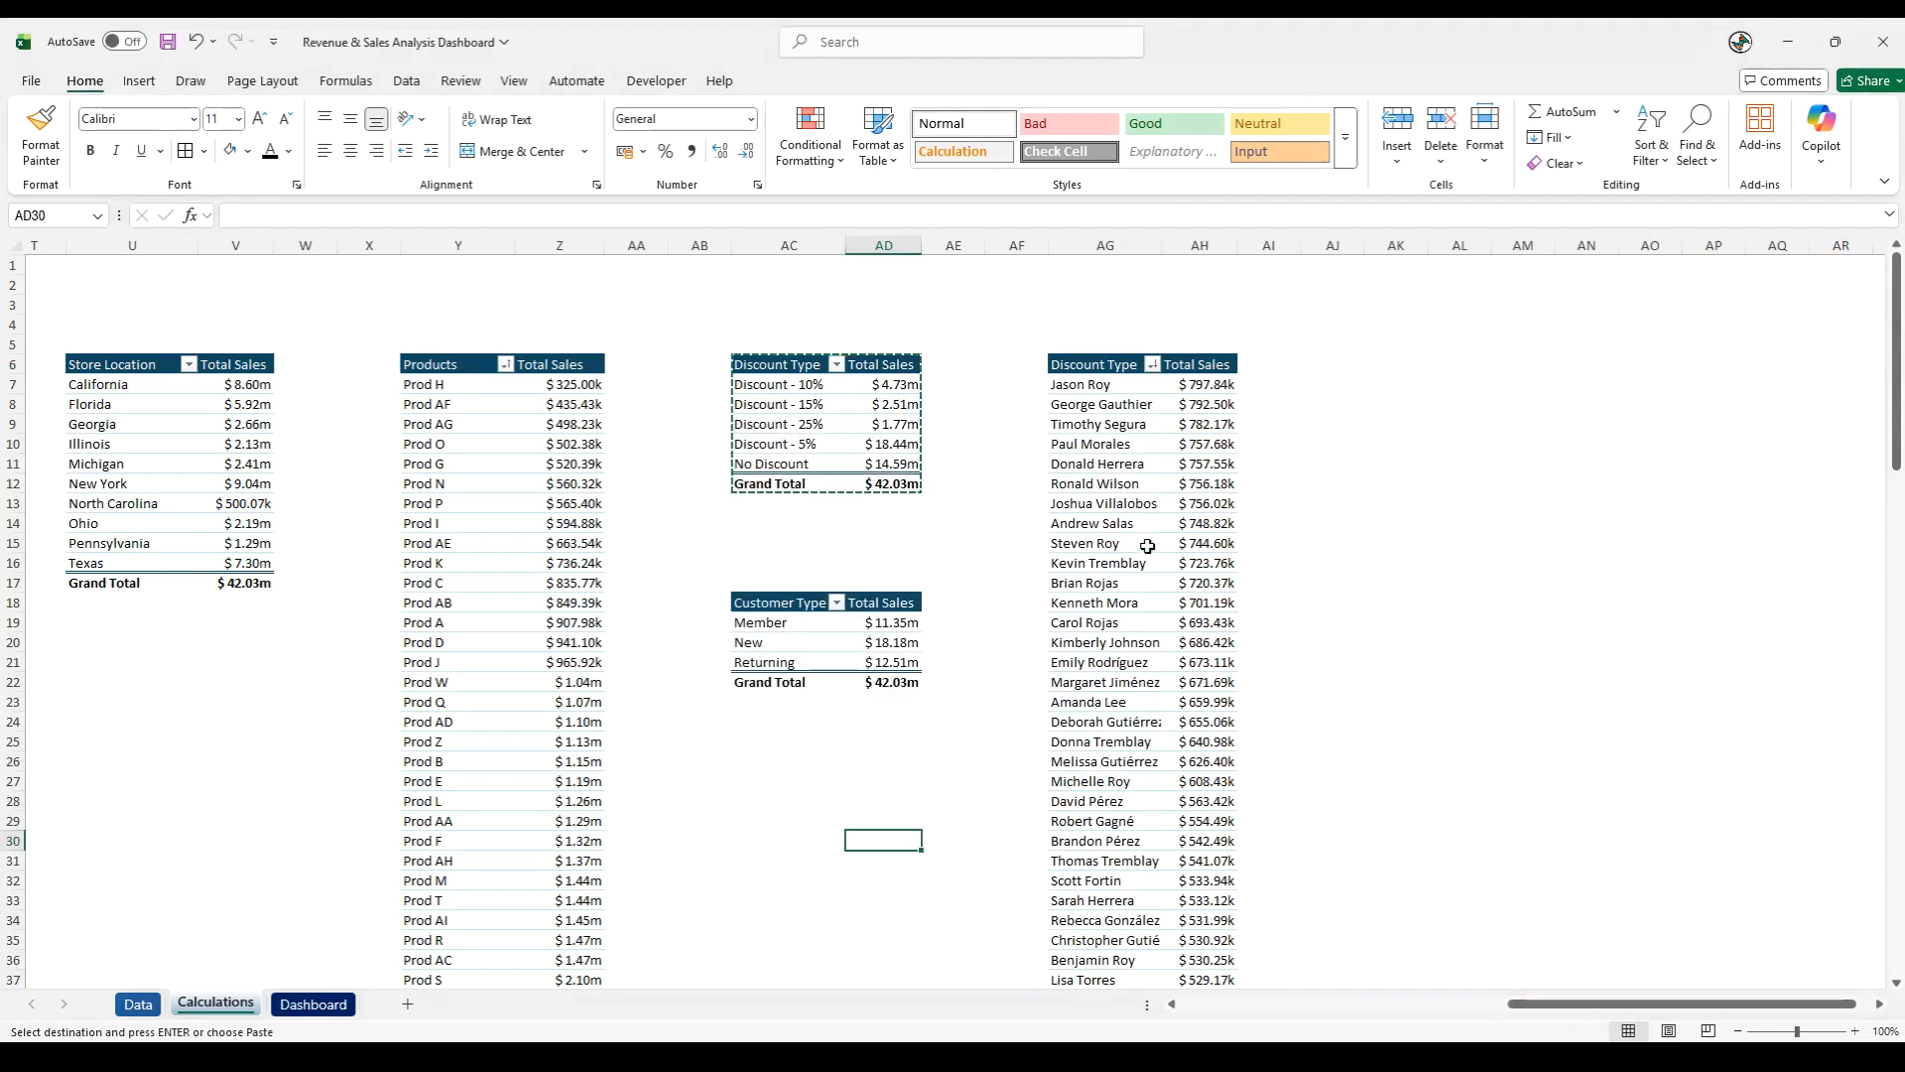
- Rename the row header in AG6 to "Sales Person"
left_click(1109, 366)
left_click_drag(388, 216, 74, 193)
type("Sales Person")
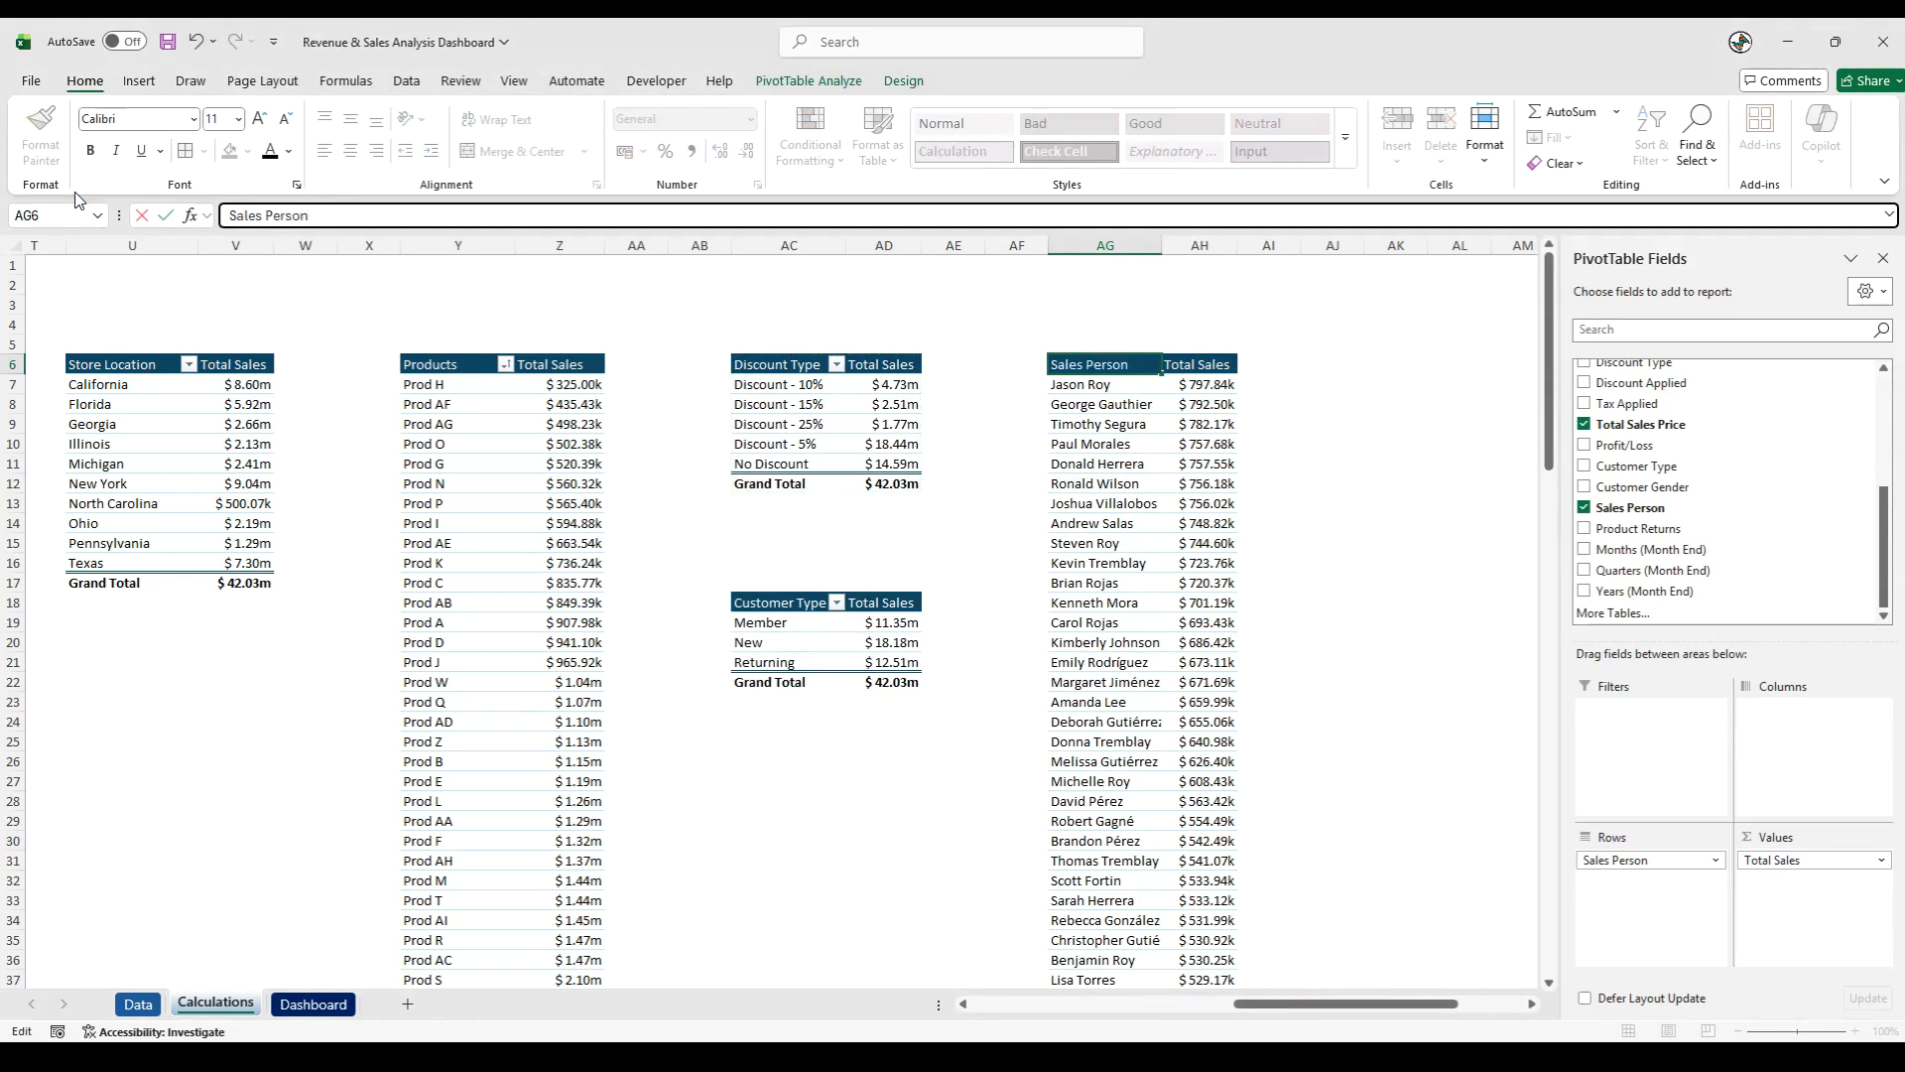
key("Return")
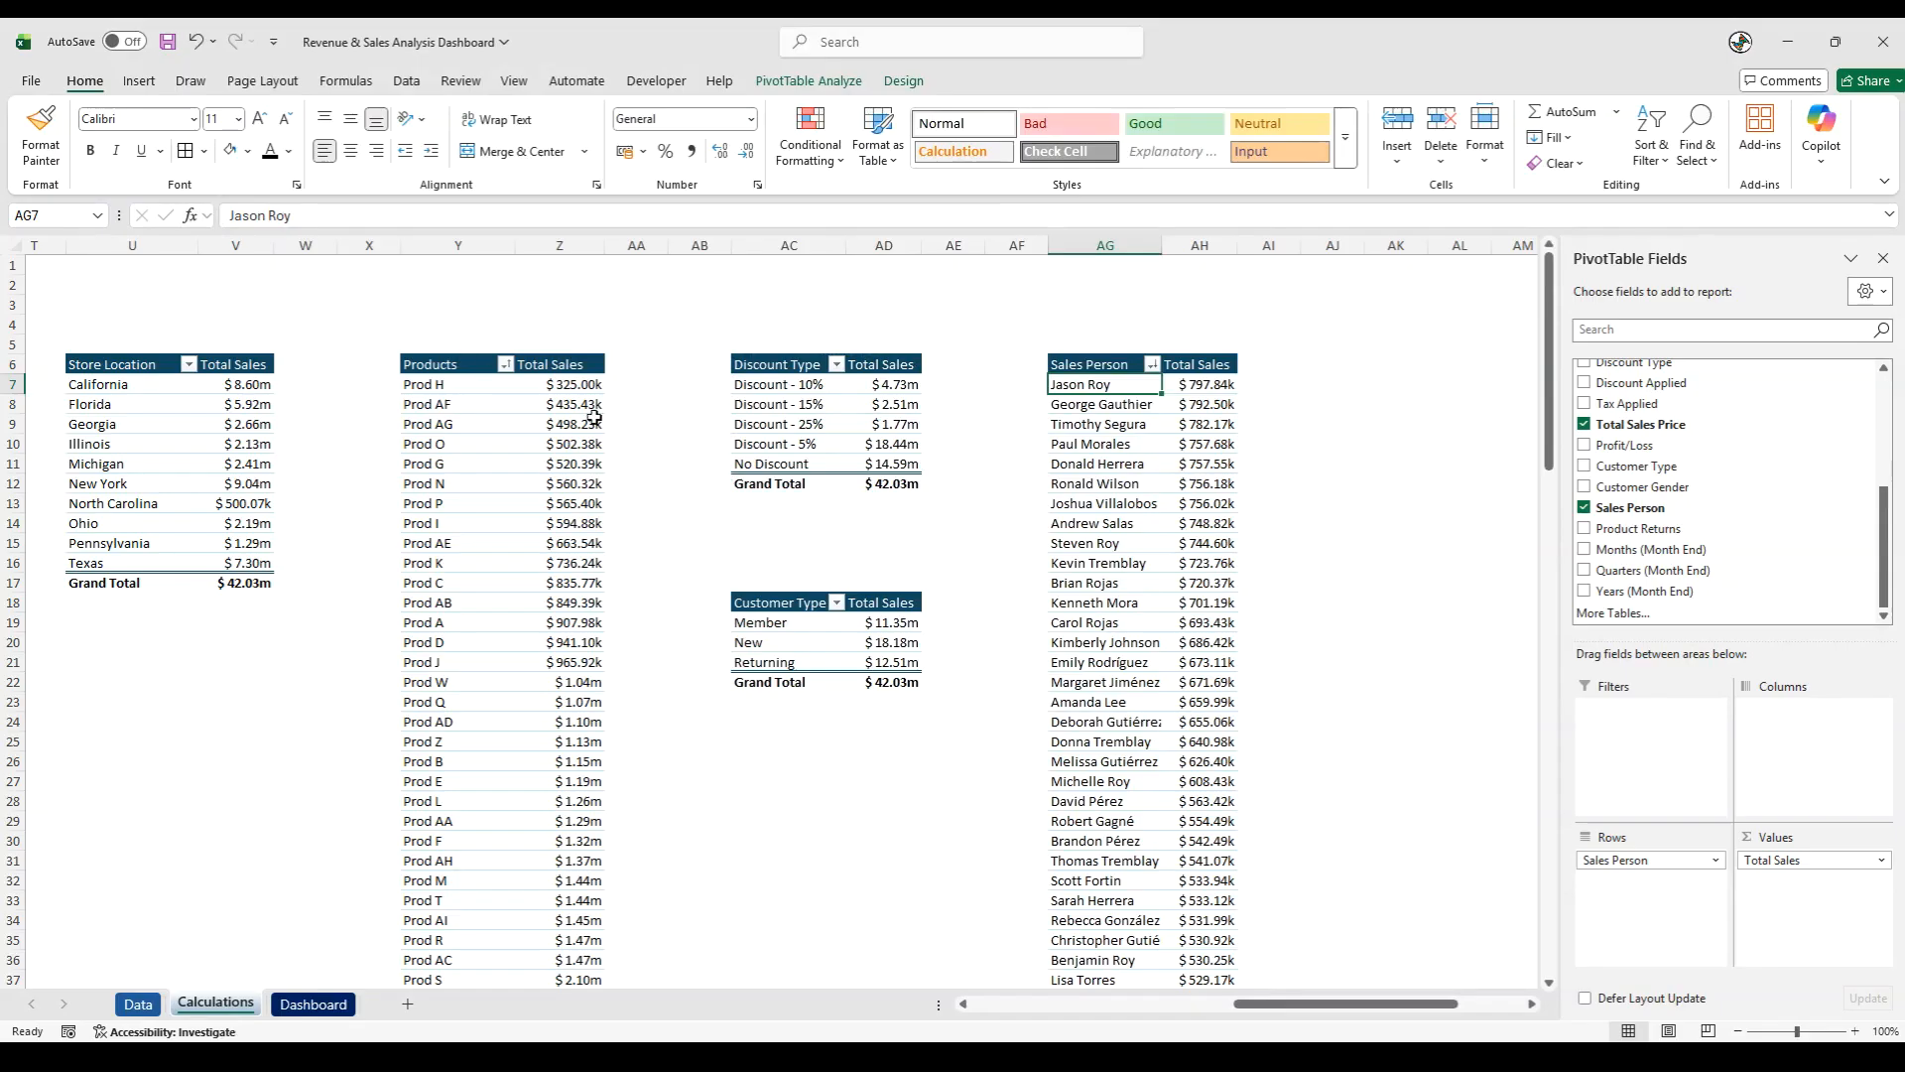
left_click(1466, 596)
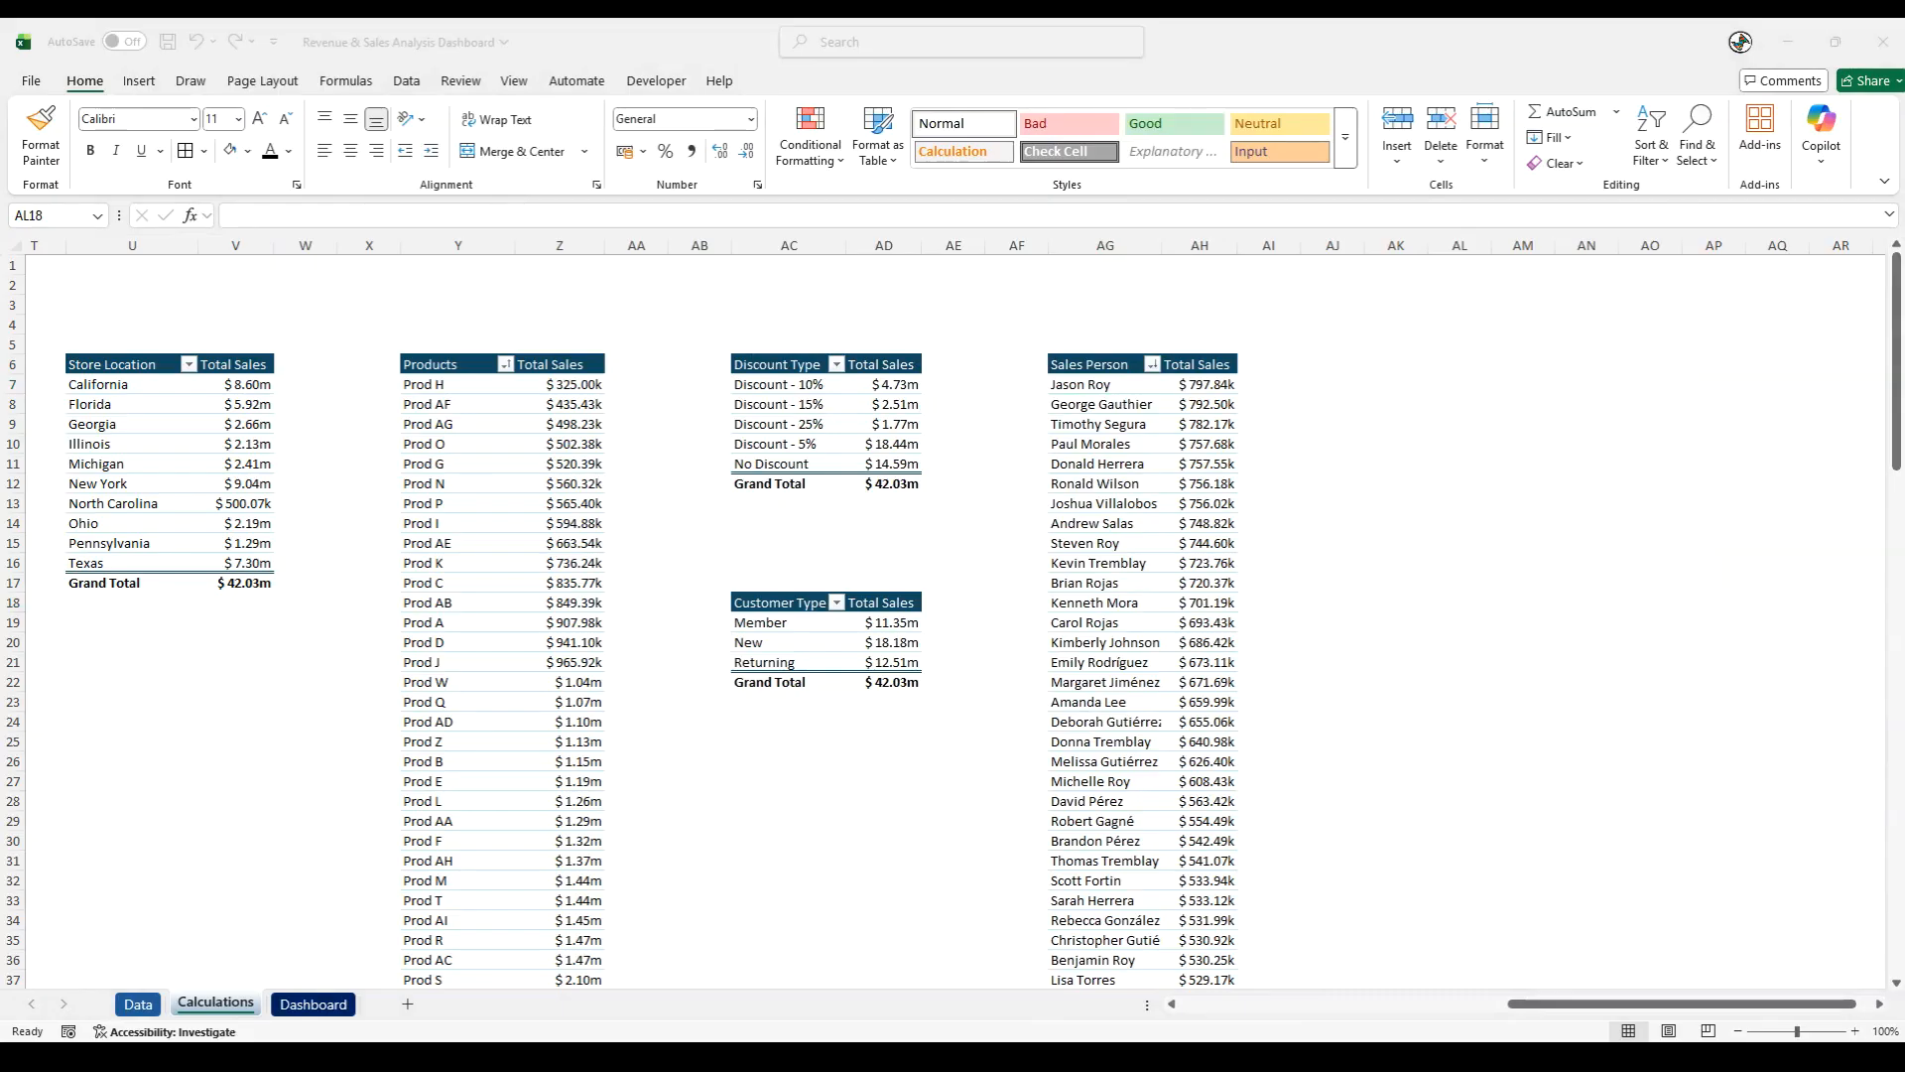
- Copy the Discount Type pivot table to AK6 and auto-fit the pasted table's columns
left_click_drag(757, 365, 905, 487)
key("ctrl+c")
left_click(1393, 363)
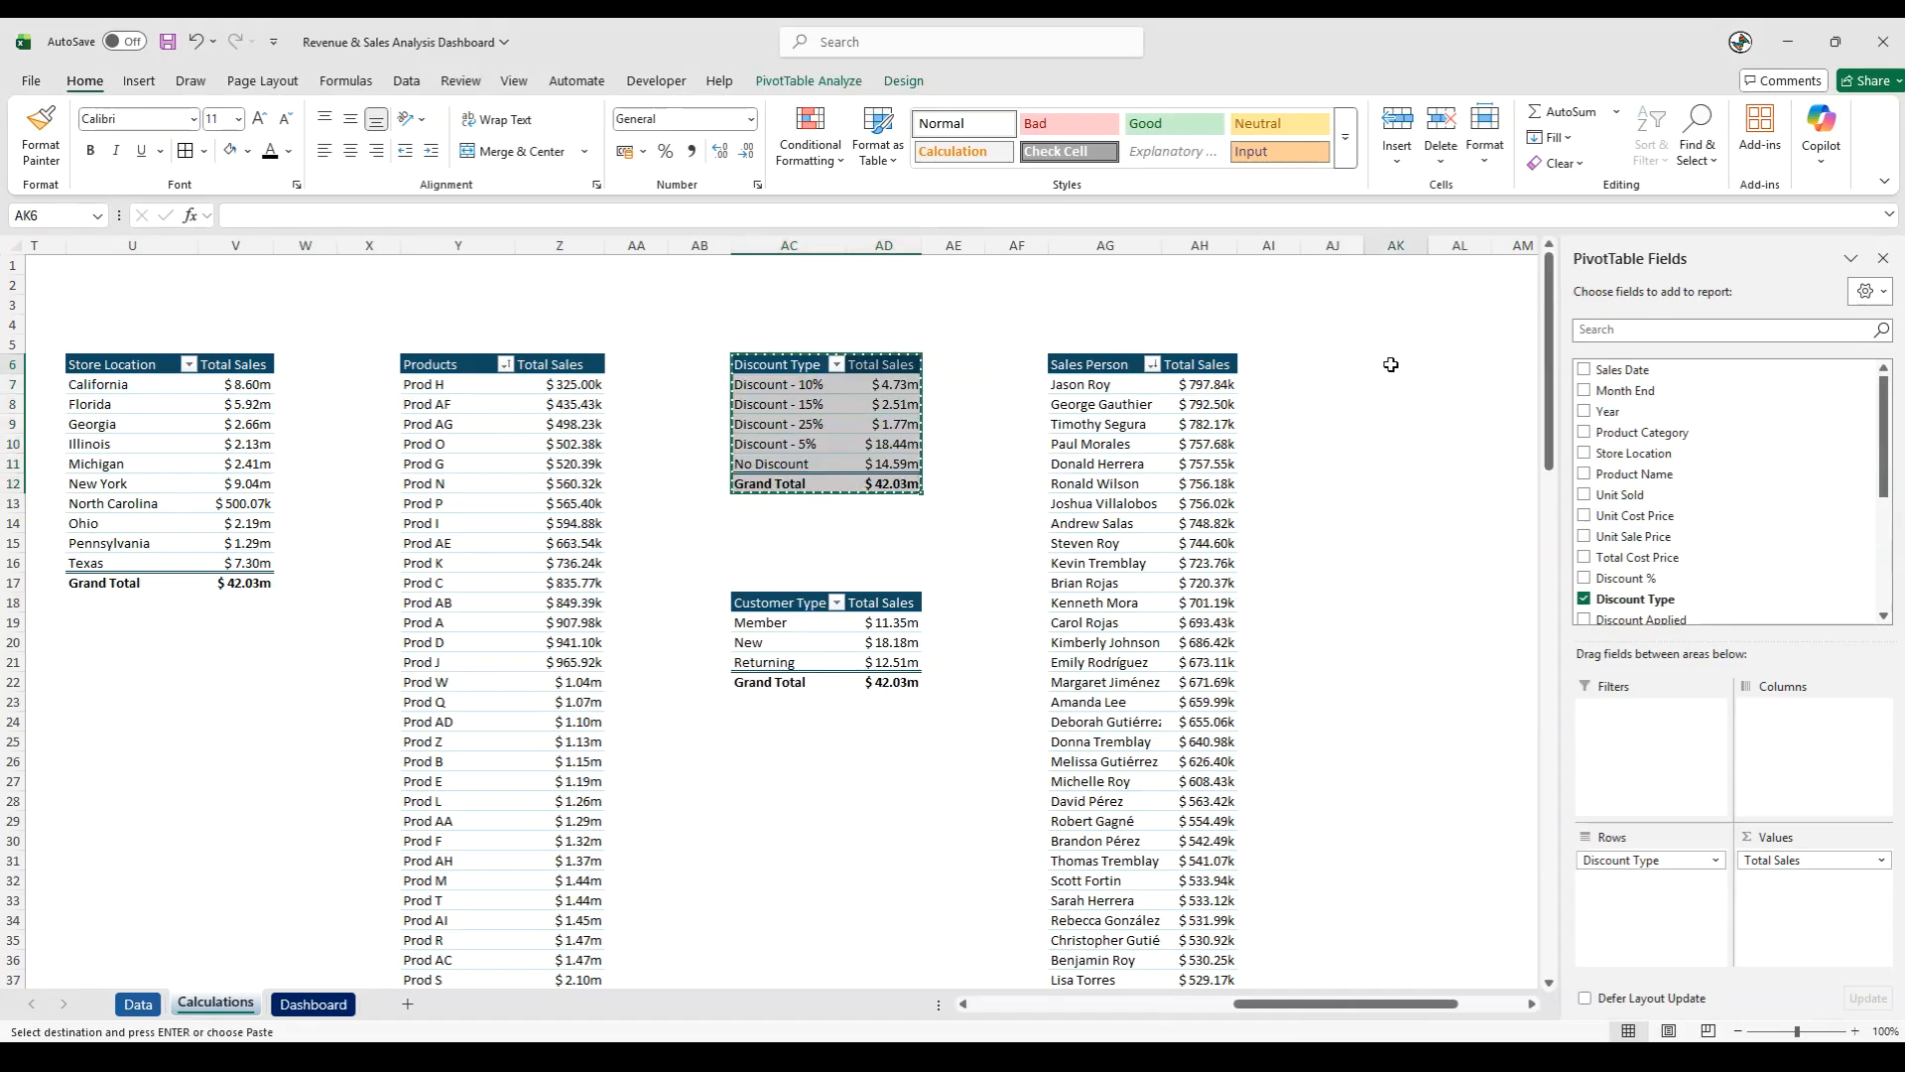
key("ctrl+v")
mouse_move(1395, 245)
left_mouse_down()
mouse_move(1523, 245)
mouse_move(1427, 246)
left_mouse_up()
double_click(1427, 246)
left_click(1446, 544)
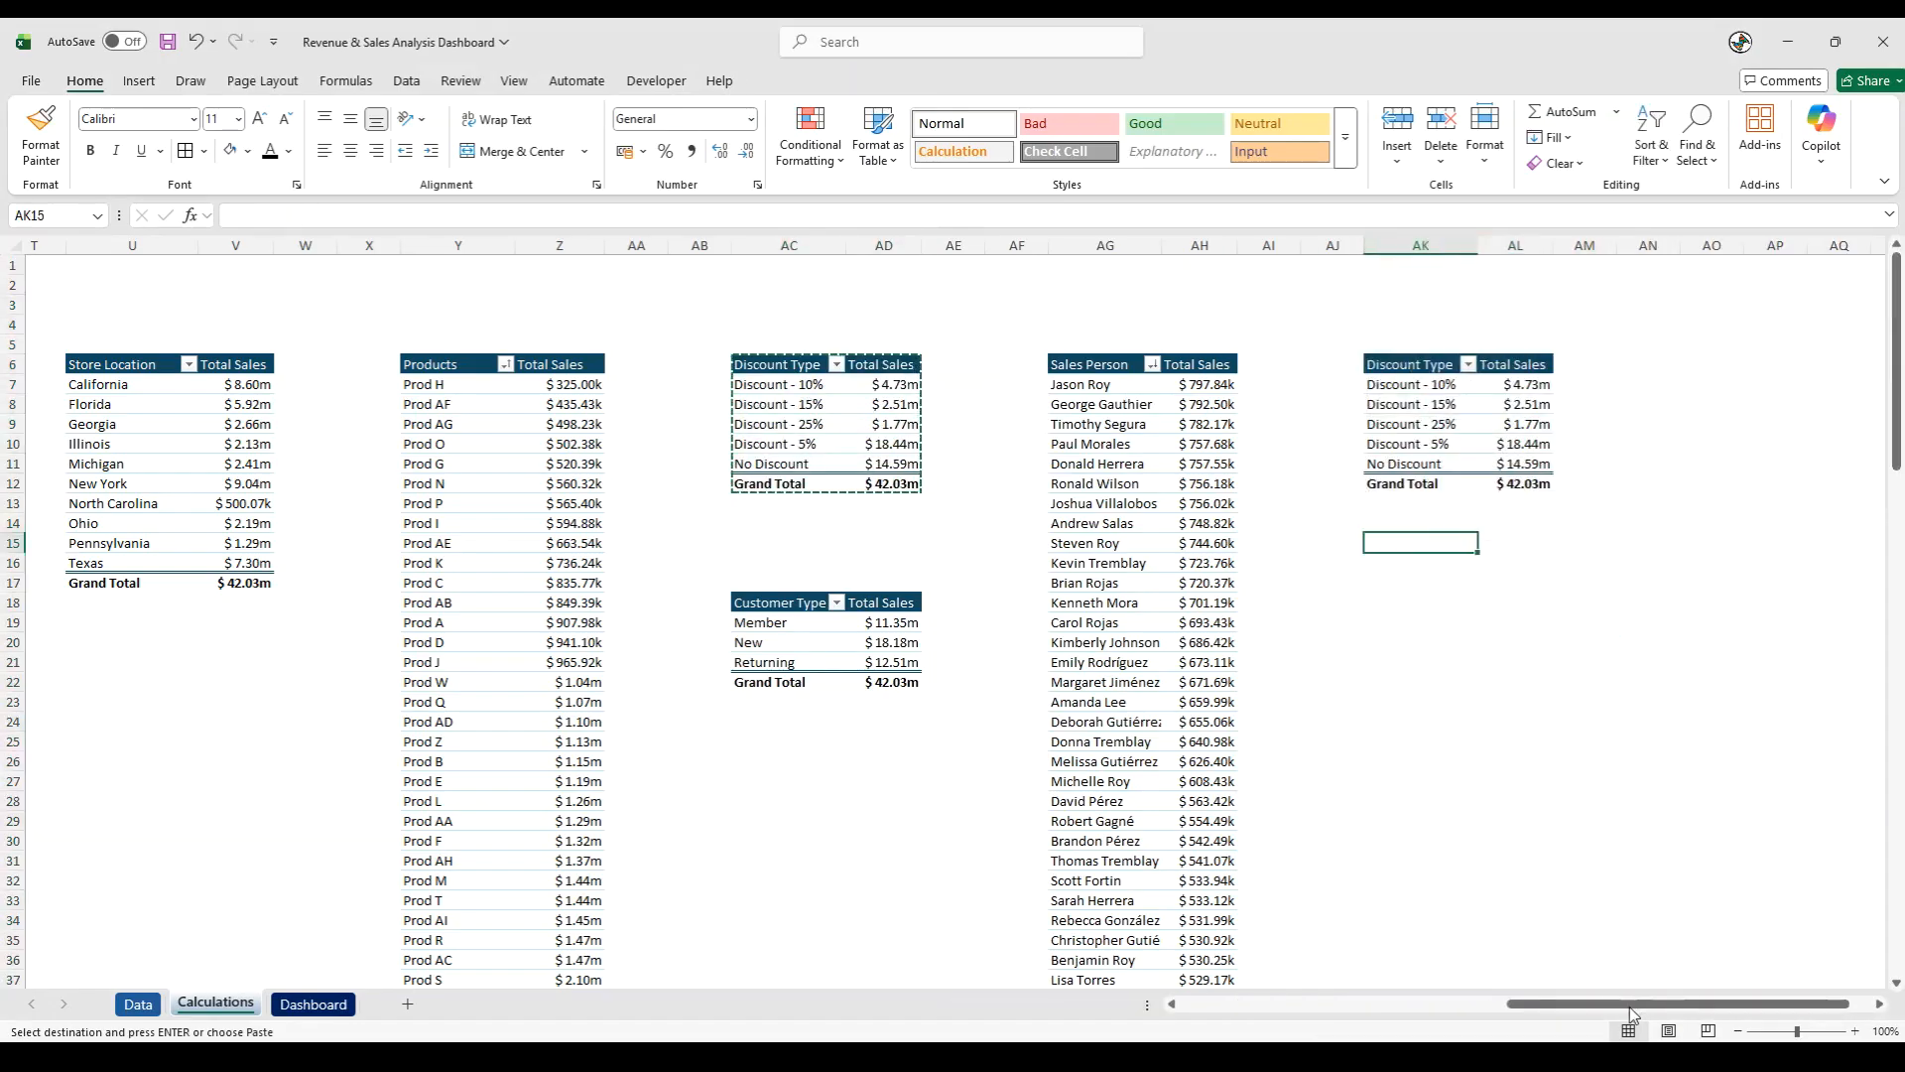
left_click(1397, 656)
- Remove Discount Type from the rows of the pivot table at AK6 and add Profit/Loss as a second value
left_click(1416, 424)
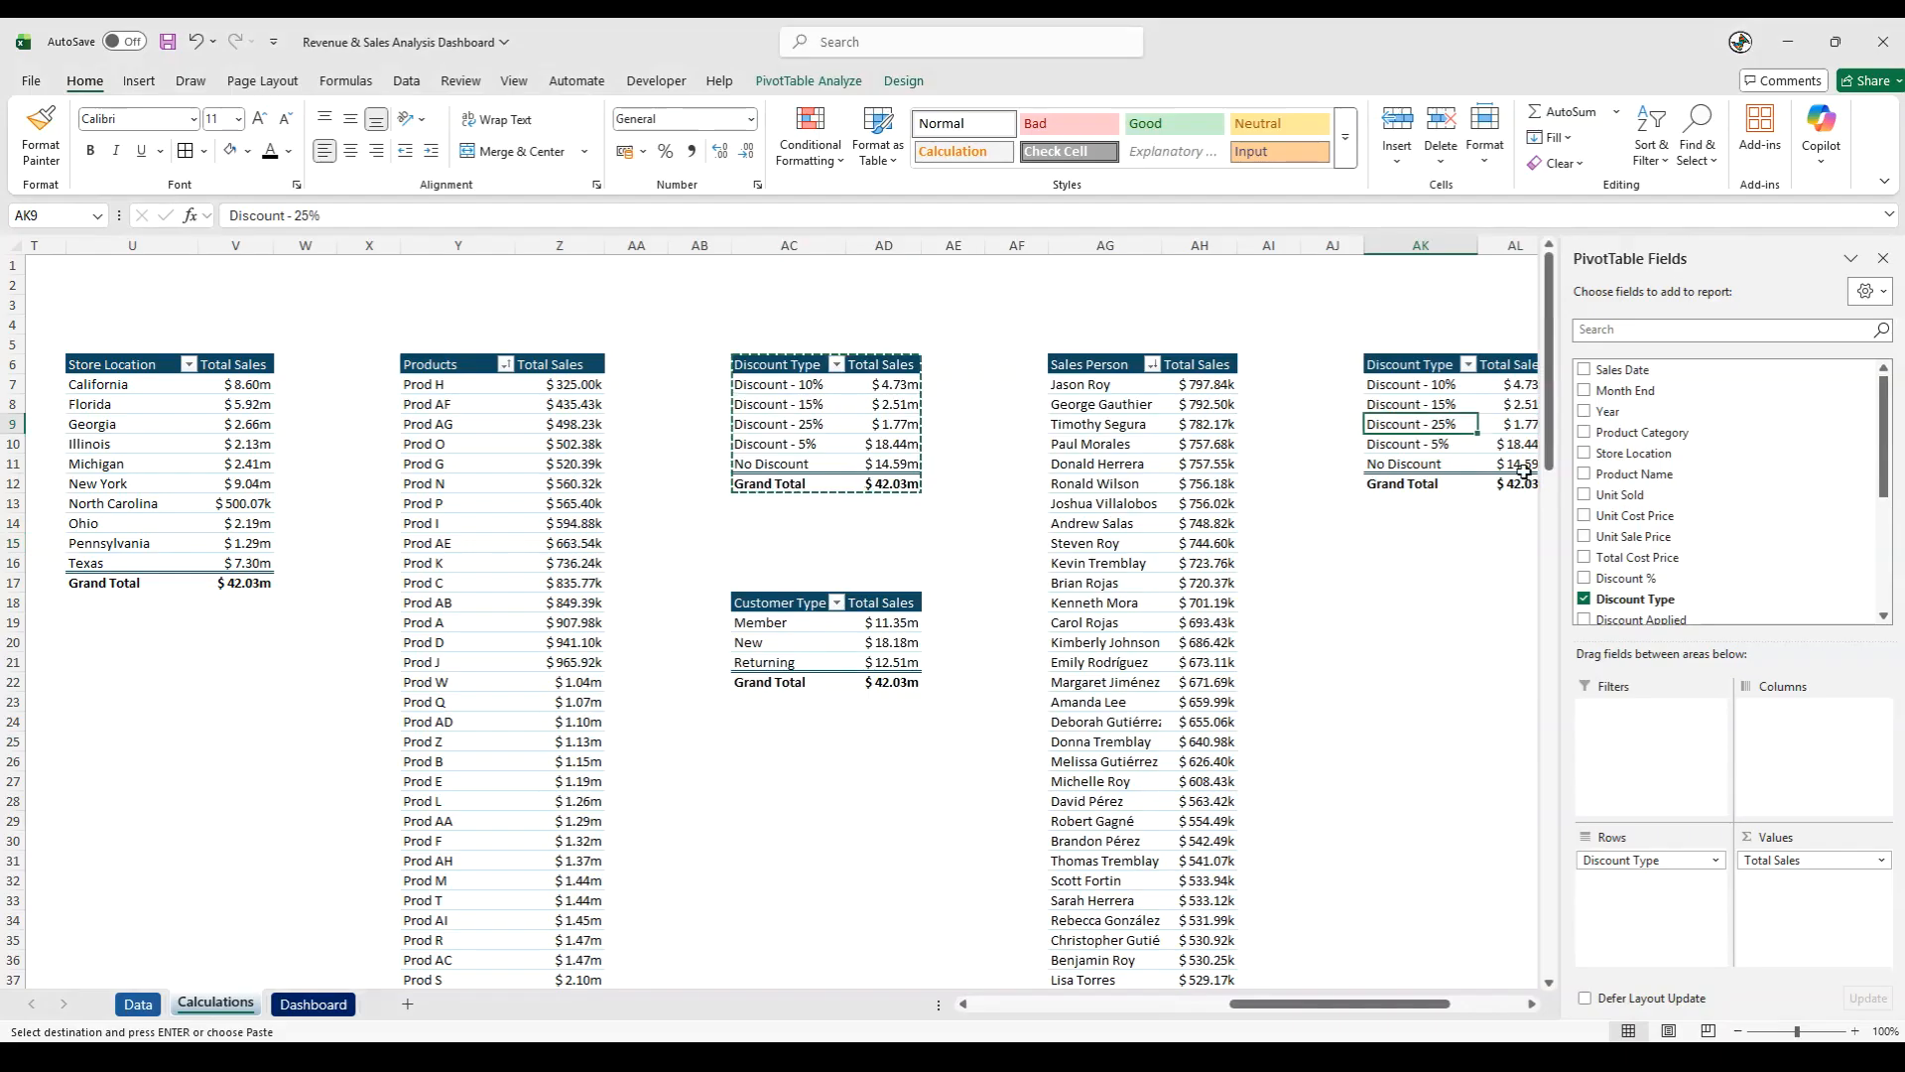
left_click(1627, 859)
left_click_drag(1627, 859, 1434, 864)
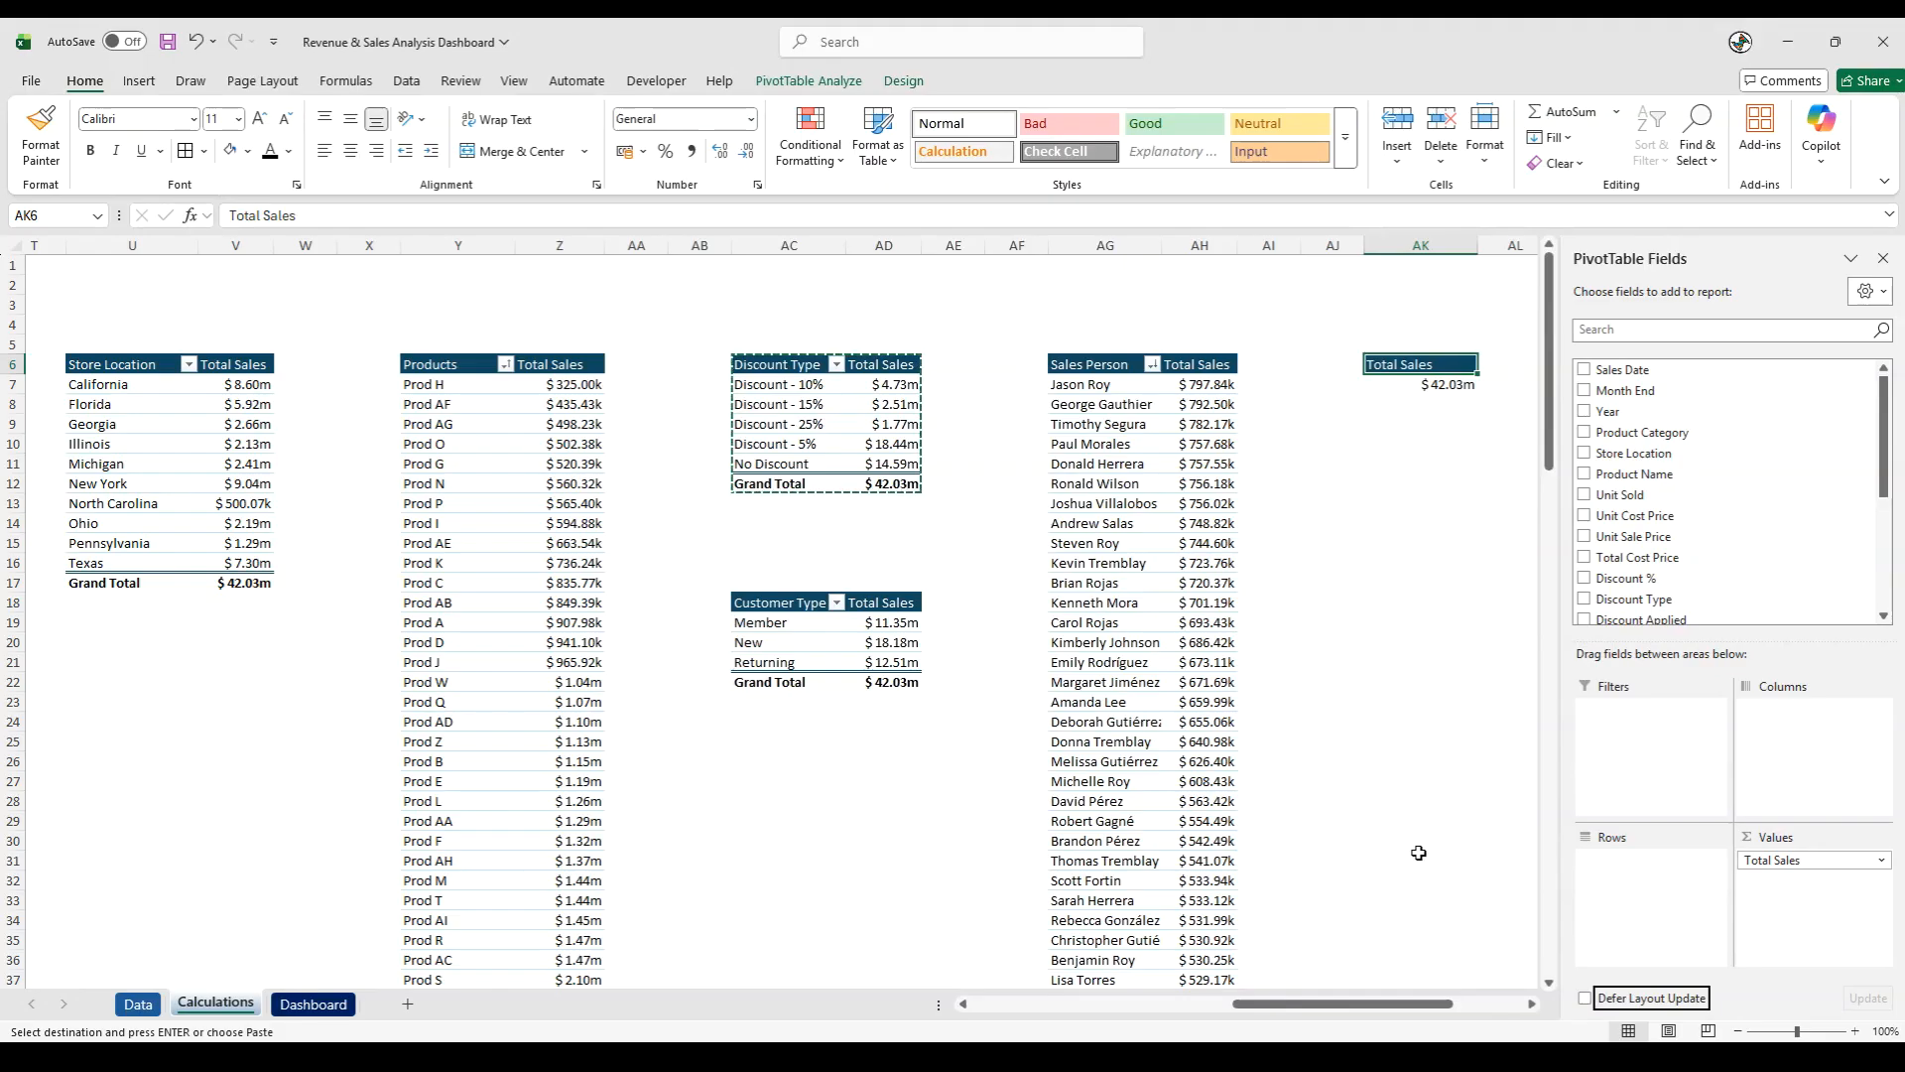
scroll(1736, 516, "down", 3)
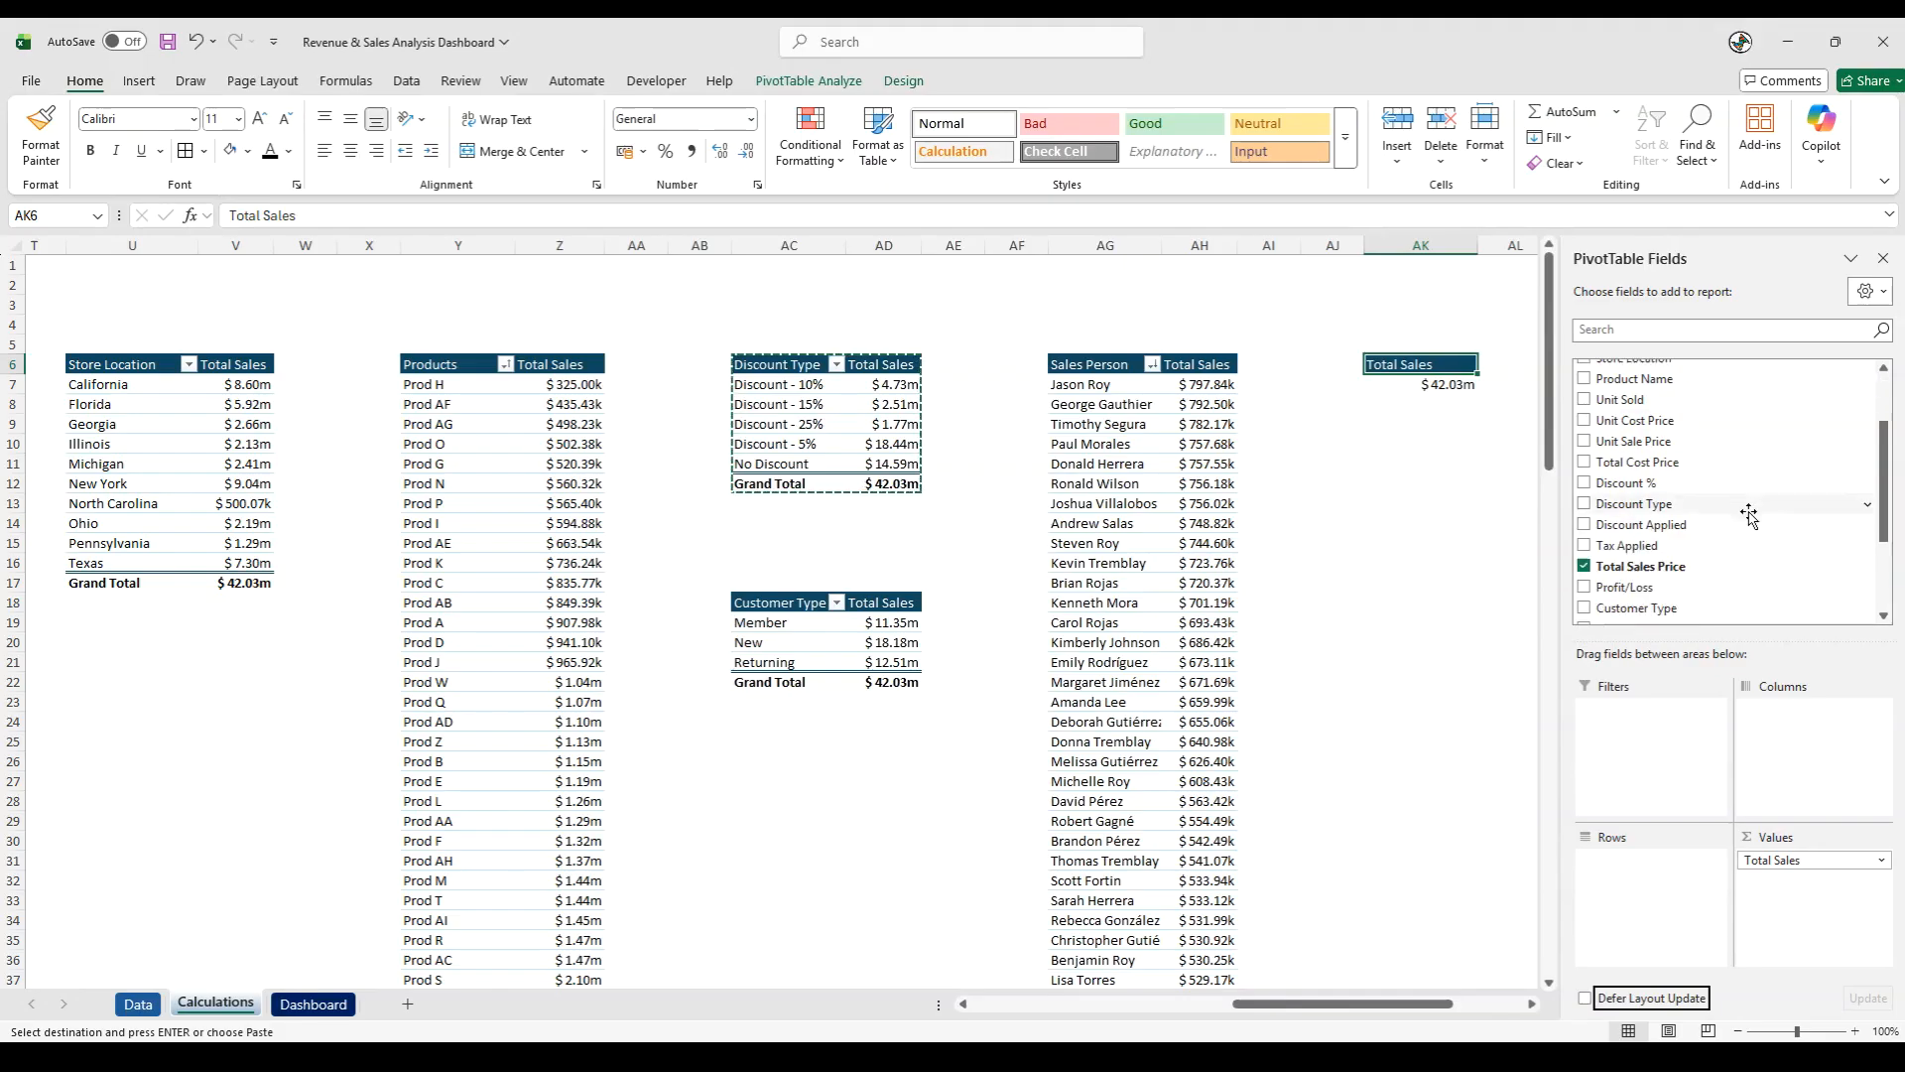
left_click_drag(1647, 493, 1771, 908)
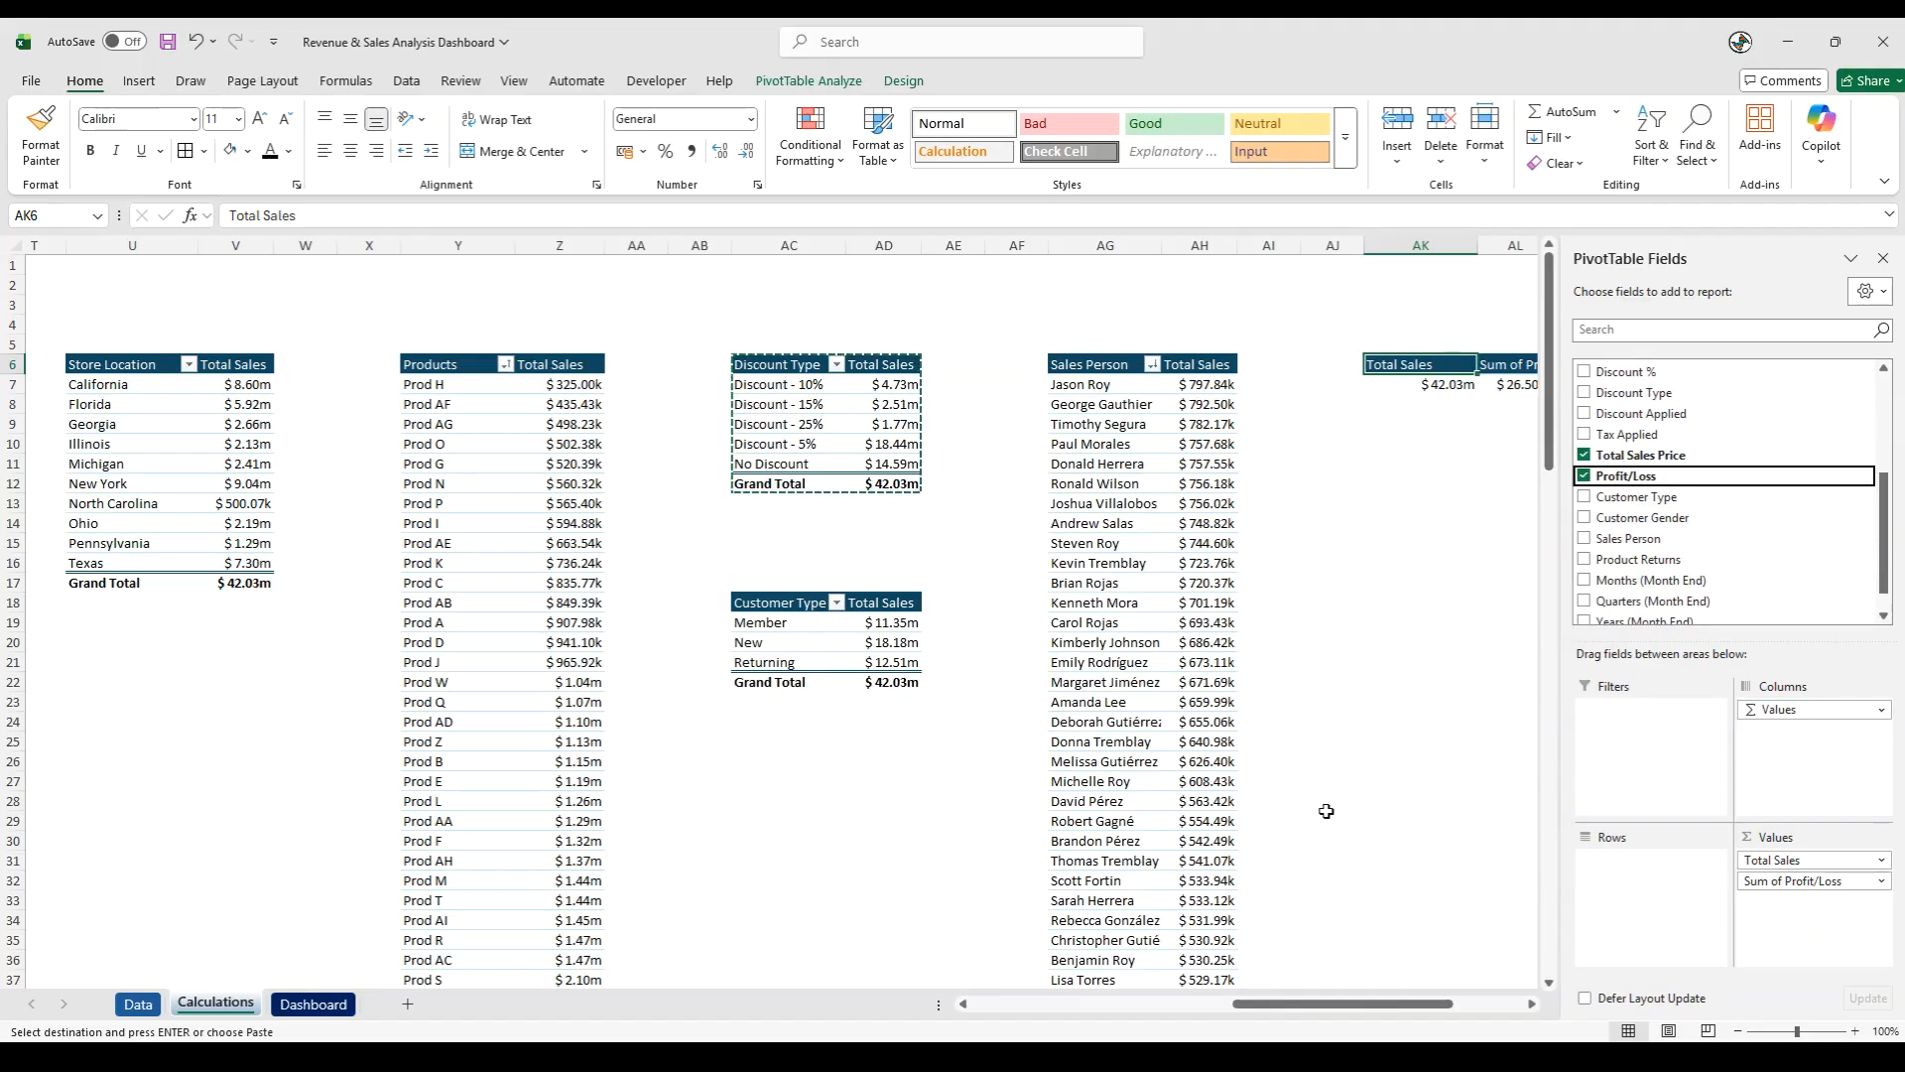
- Add Month End to the rows of the pivot table at AK6, keeping only its Months grouping
scroll(1705, 531, "up", 3)
left_click_drag(1626, 393, 1629, 882)
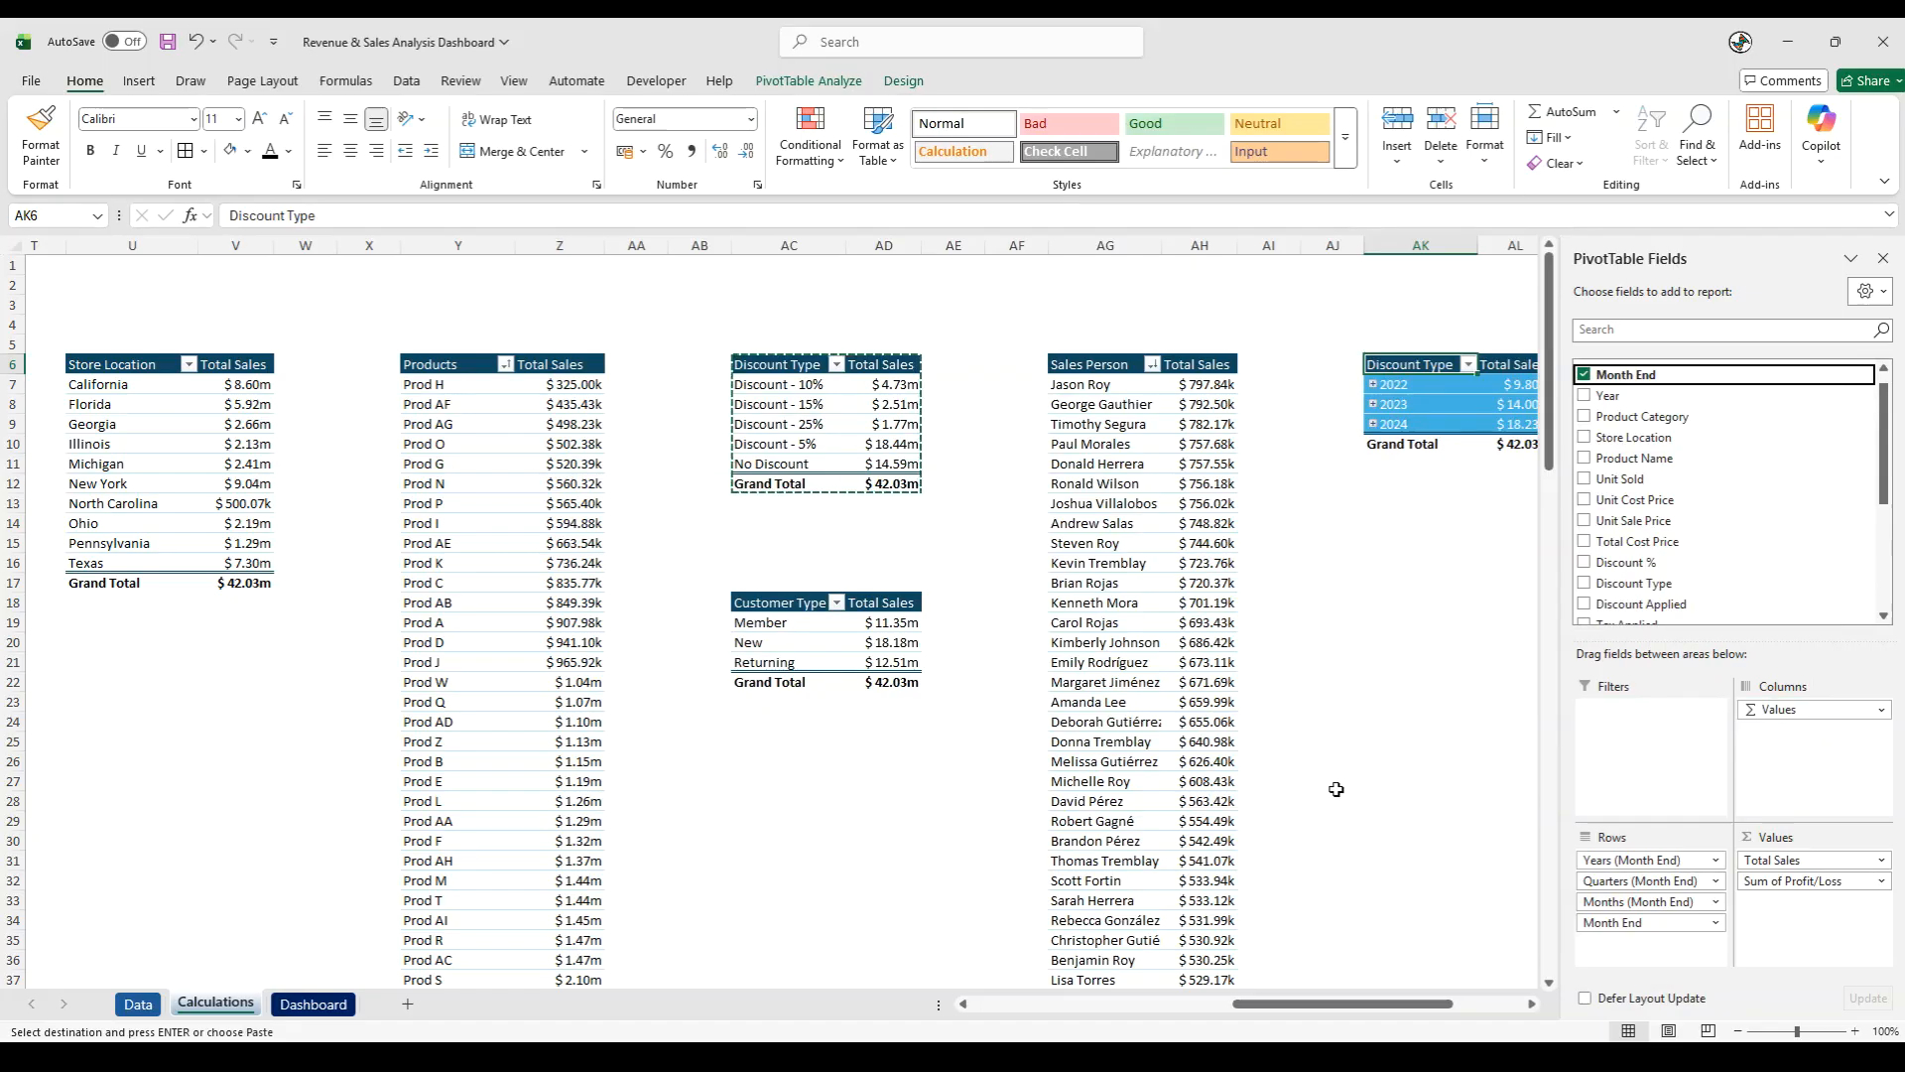
left_click_drag(1335, 1003, 1429, 1013)
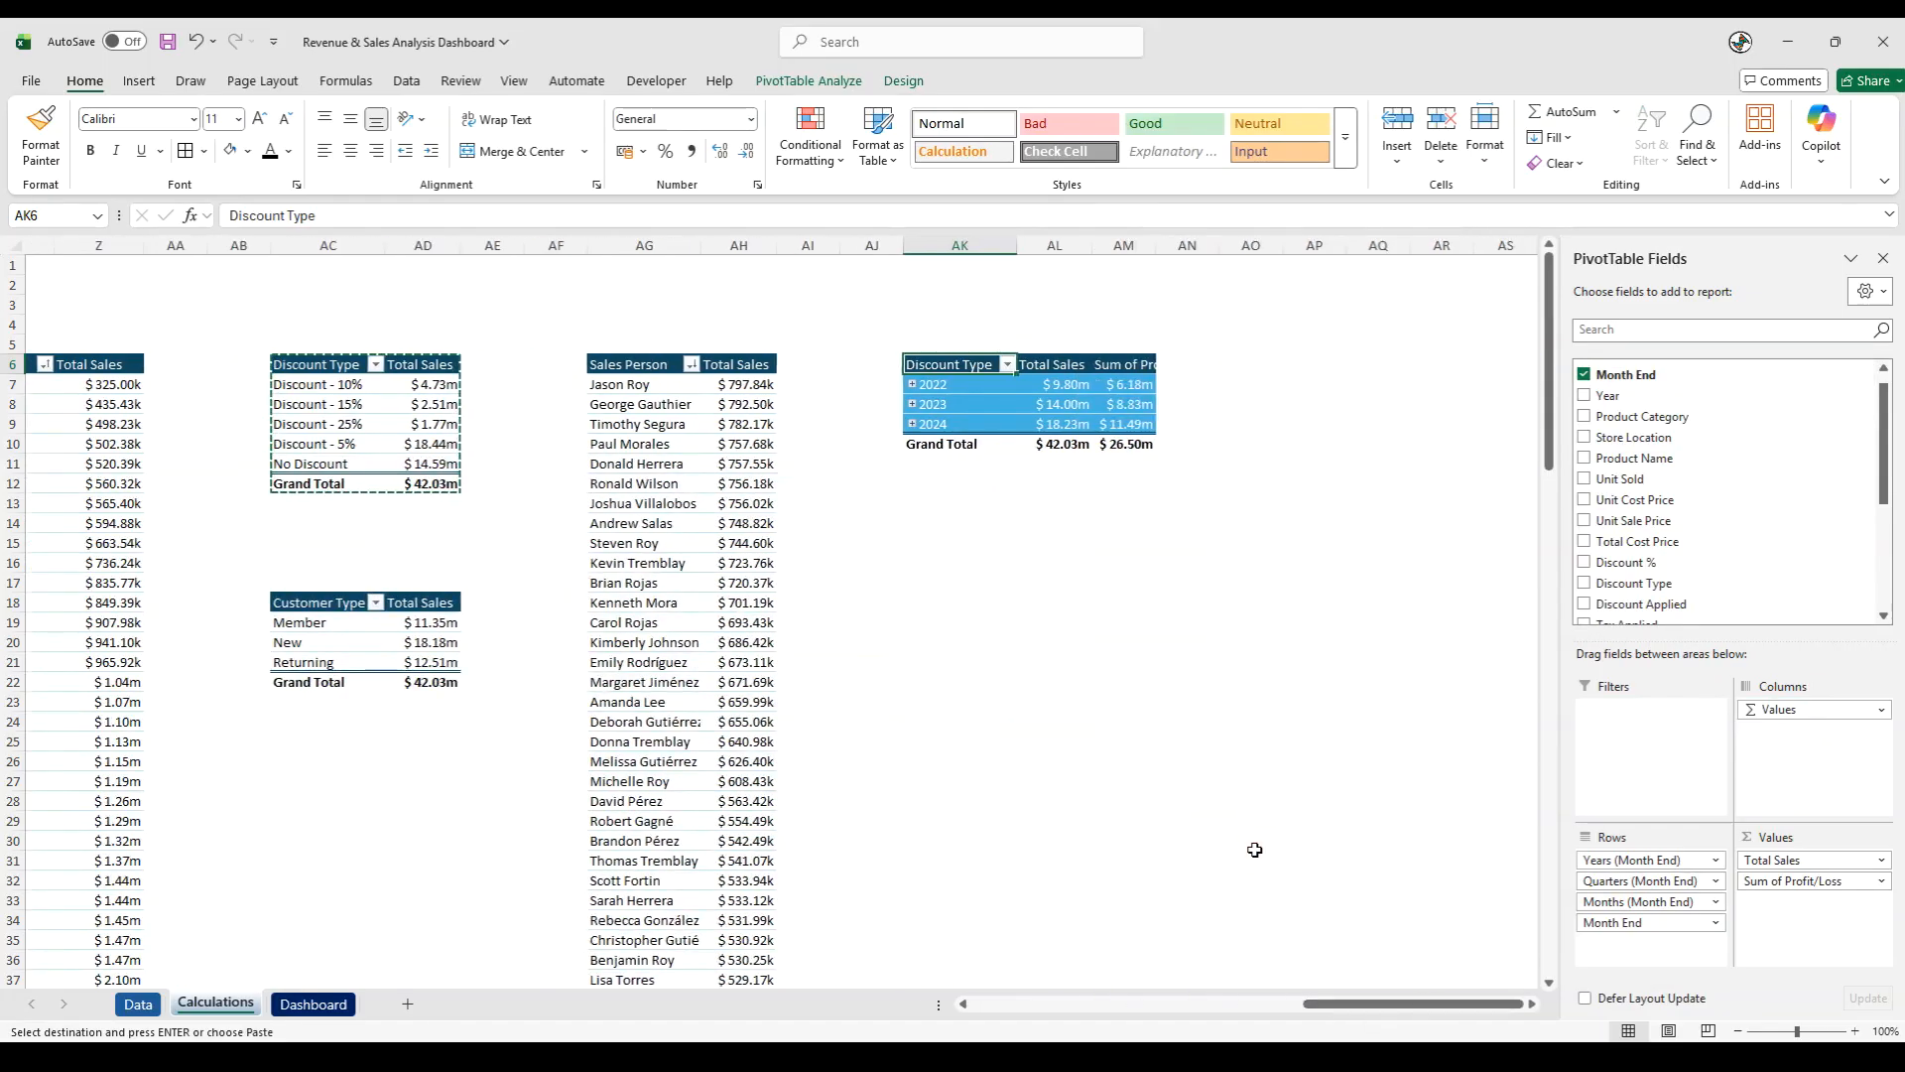
left_click_drag(1600, 924, 1455, 880)
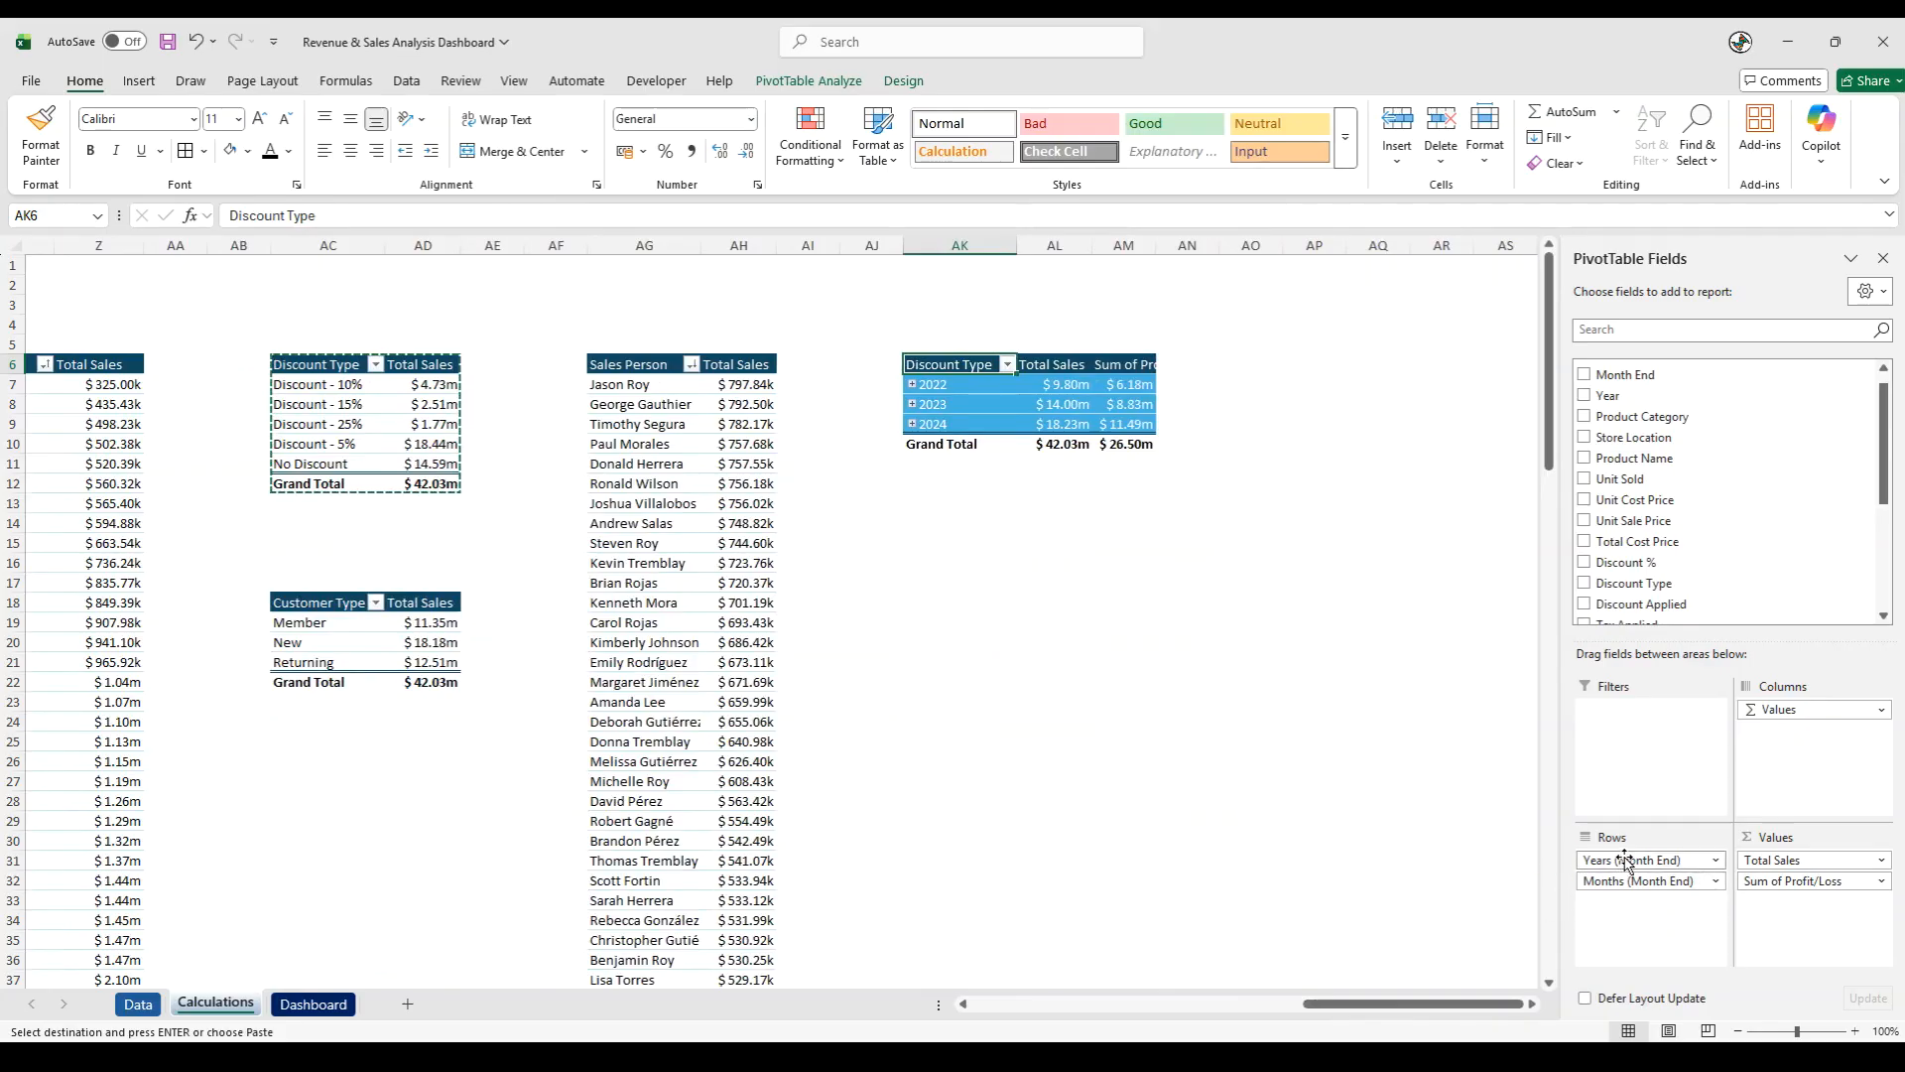
left_click_drag(1628, 851, 1323, 850)
left_click(1340, 762)
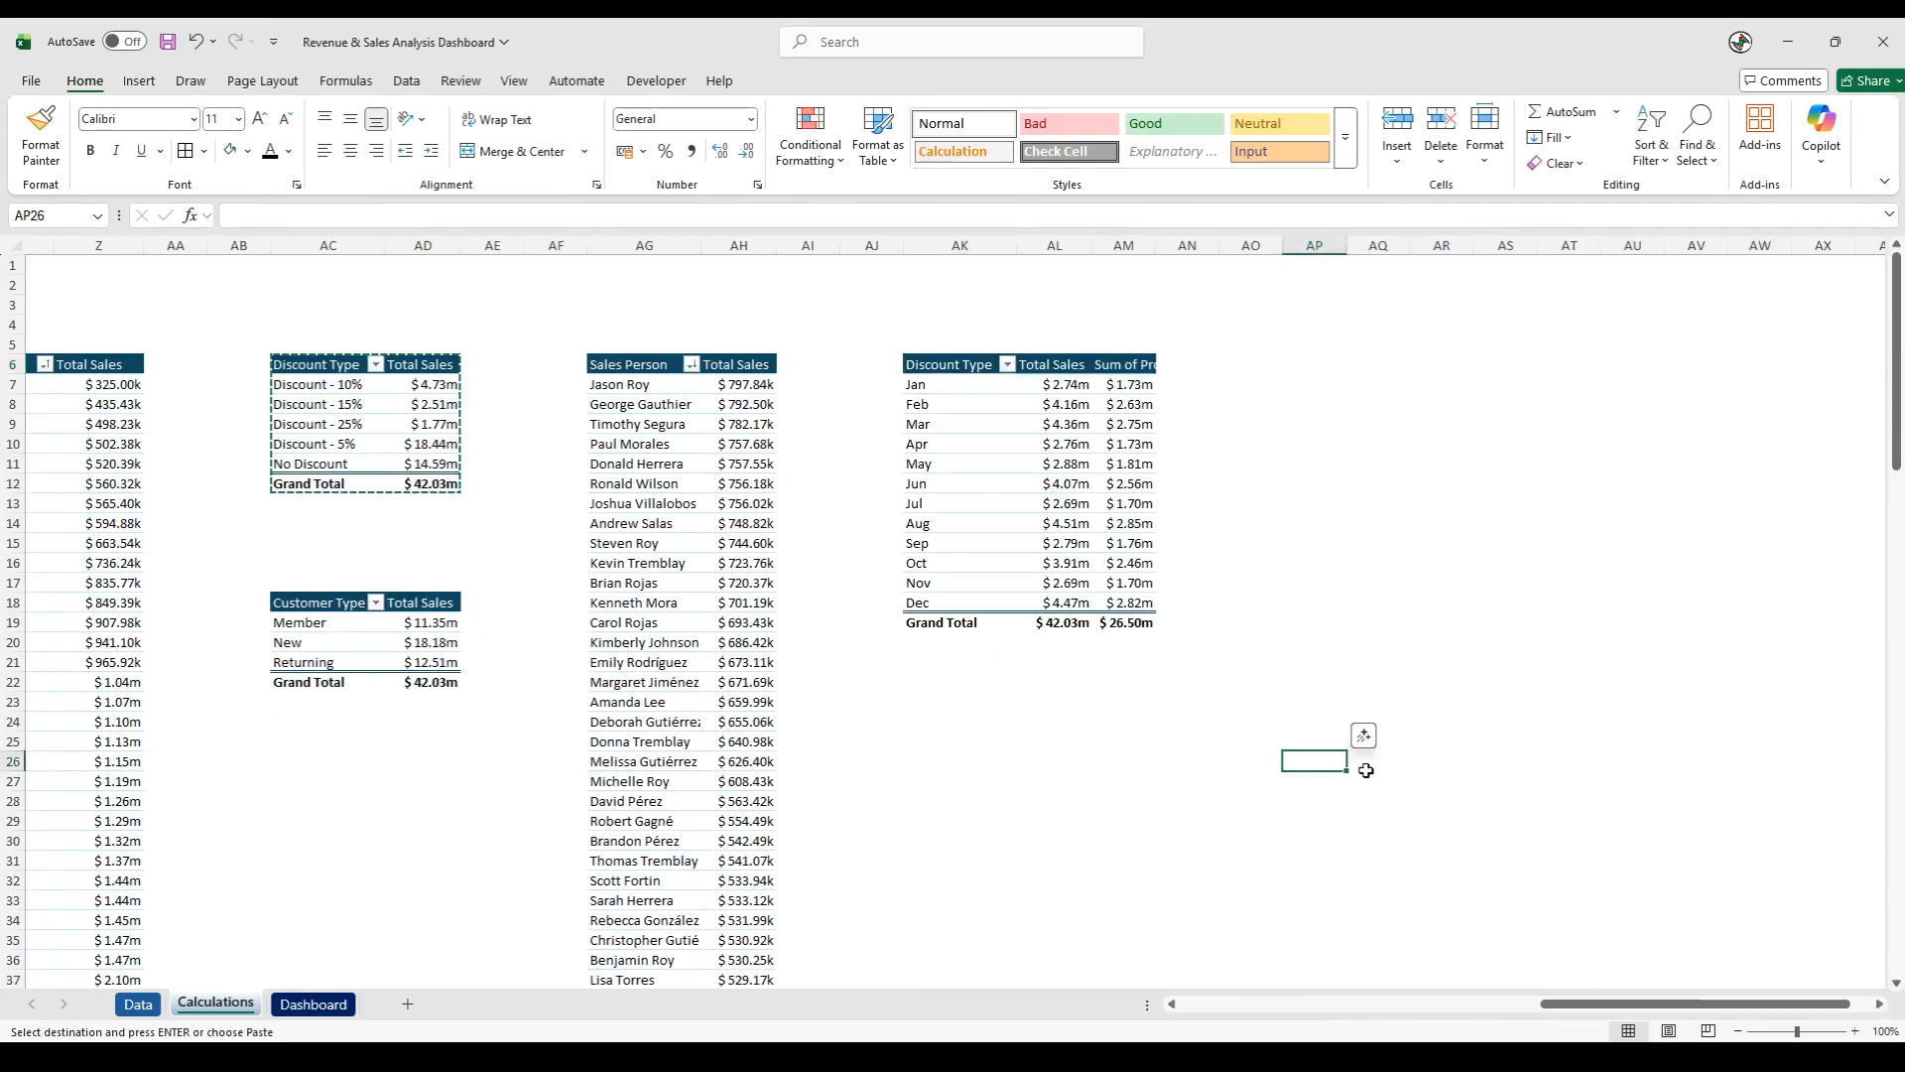
- Rename the row header in AK6 to "Month"
left_click(941, 365)
left_click_drag(326, 215, 112, 193)
type("Month")
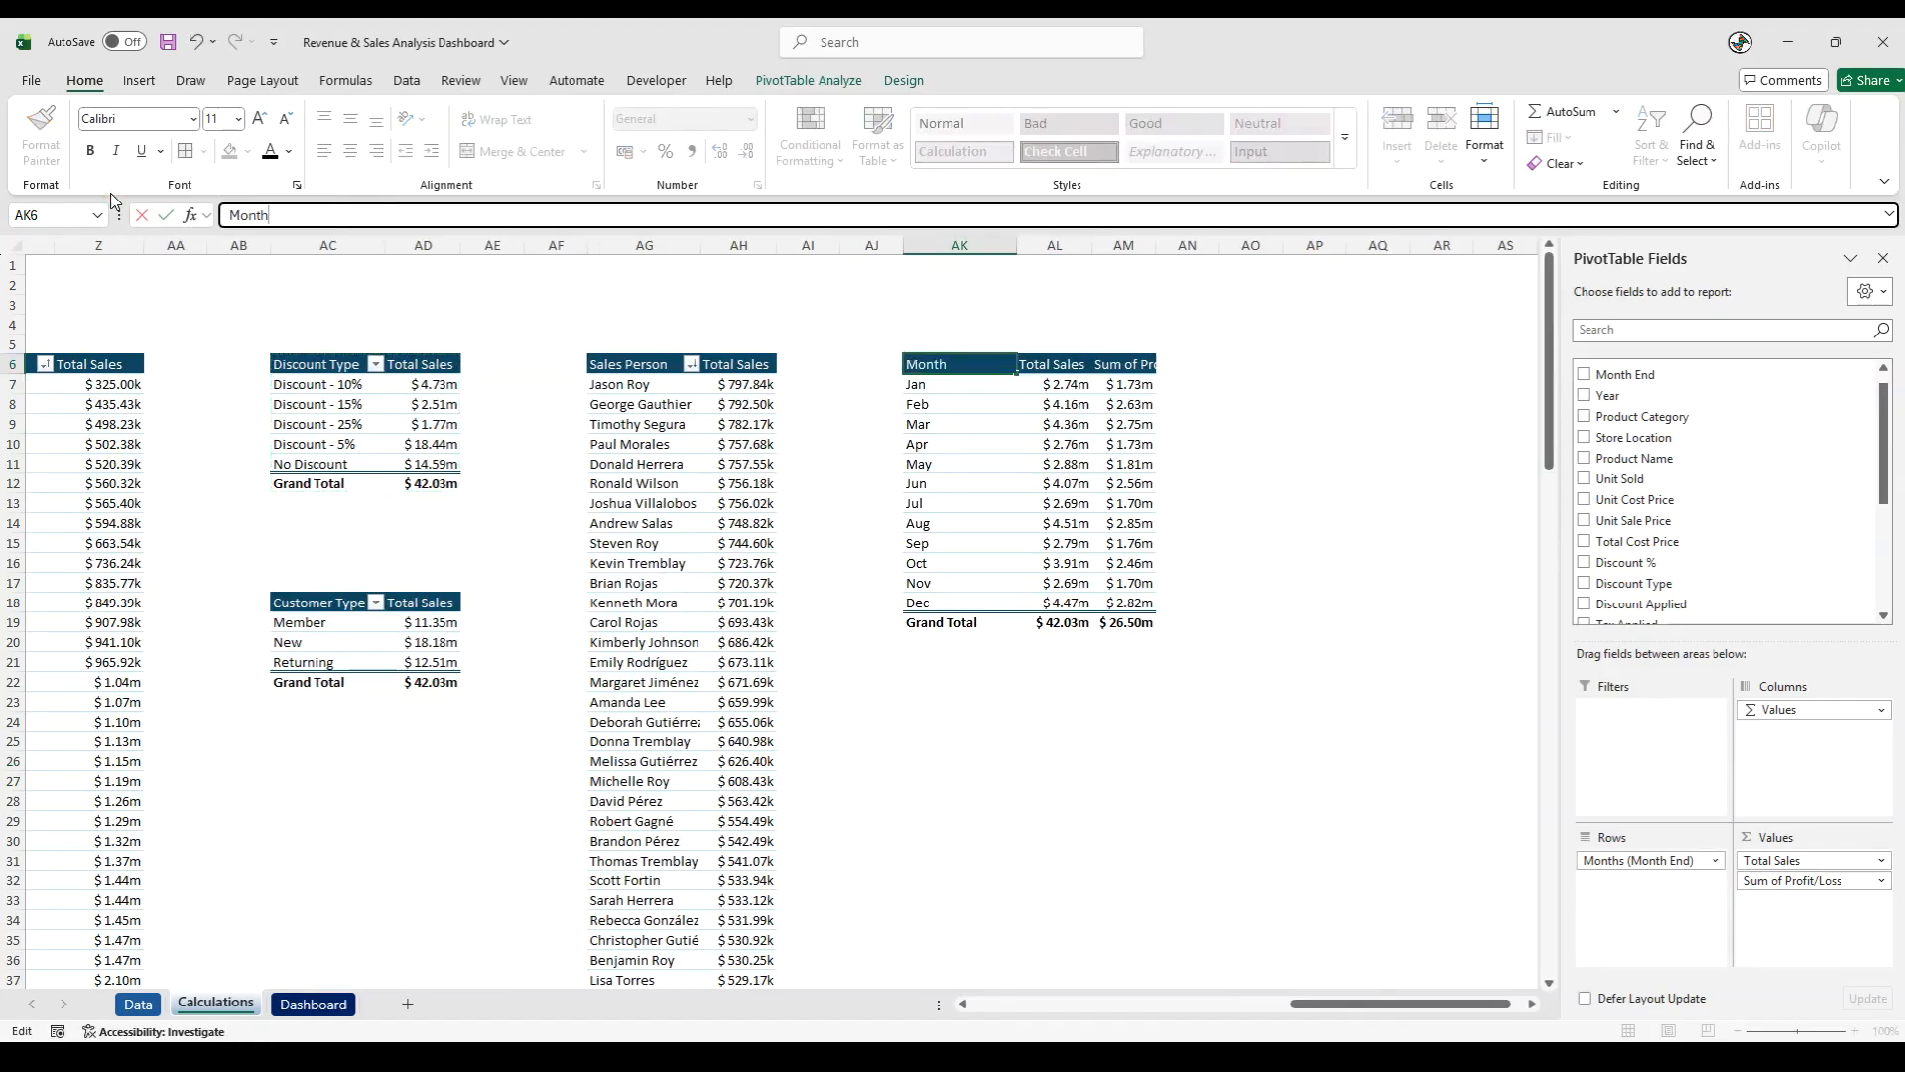
key("Return")
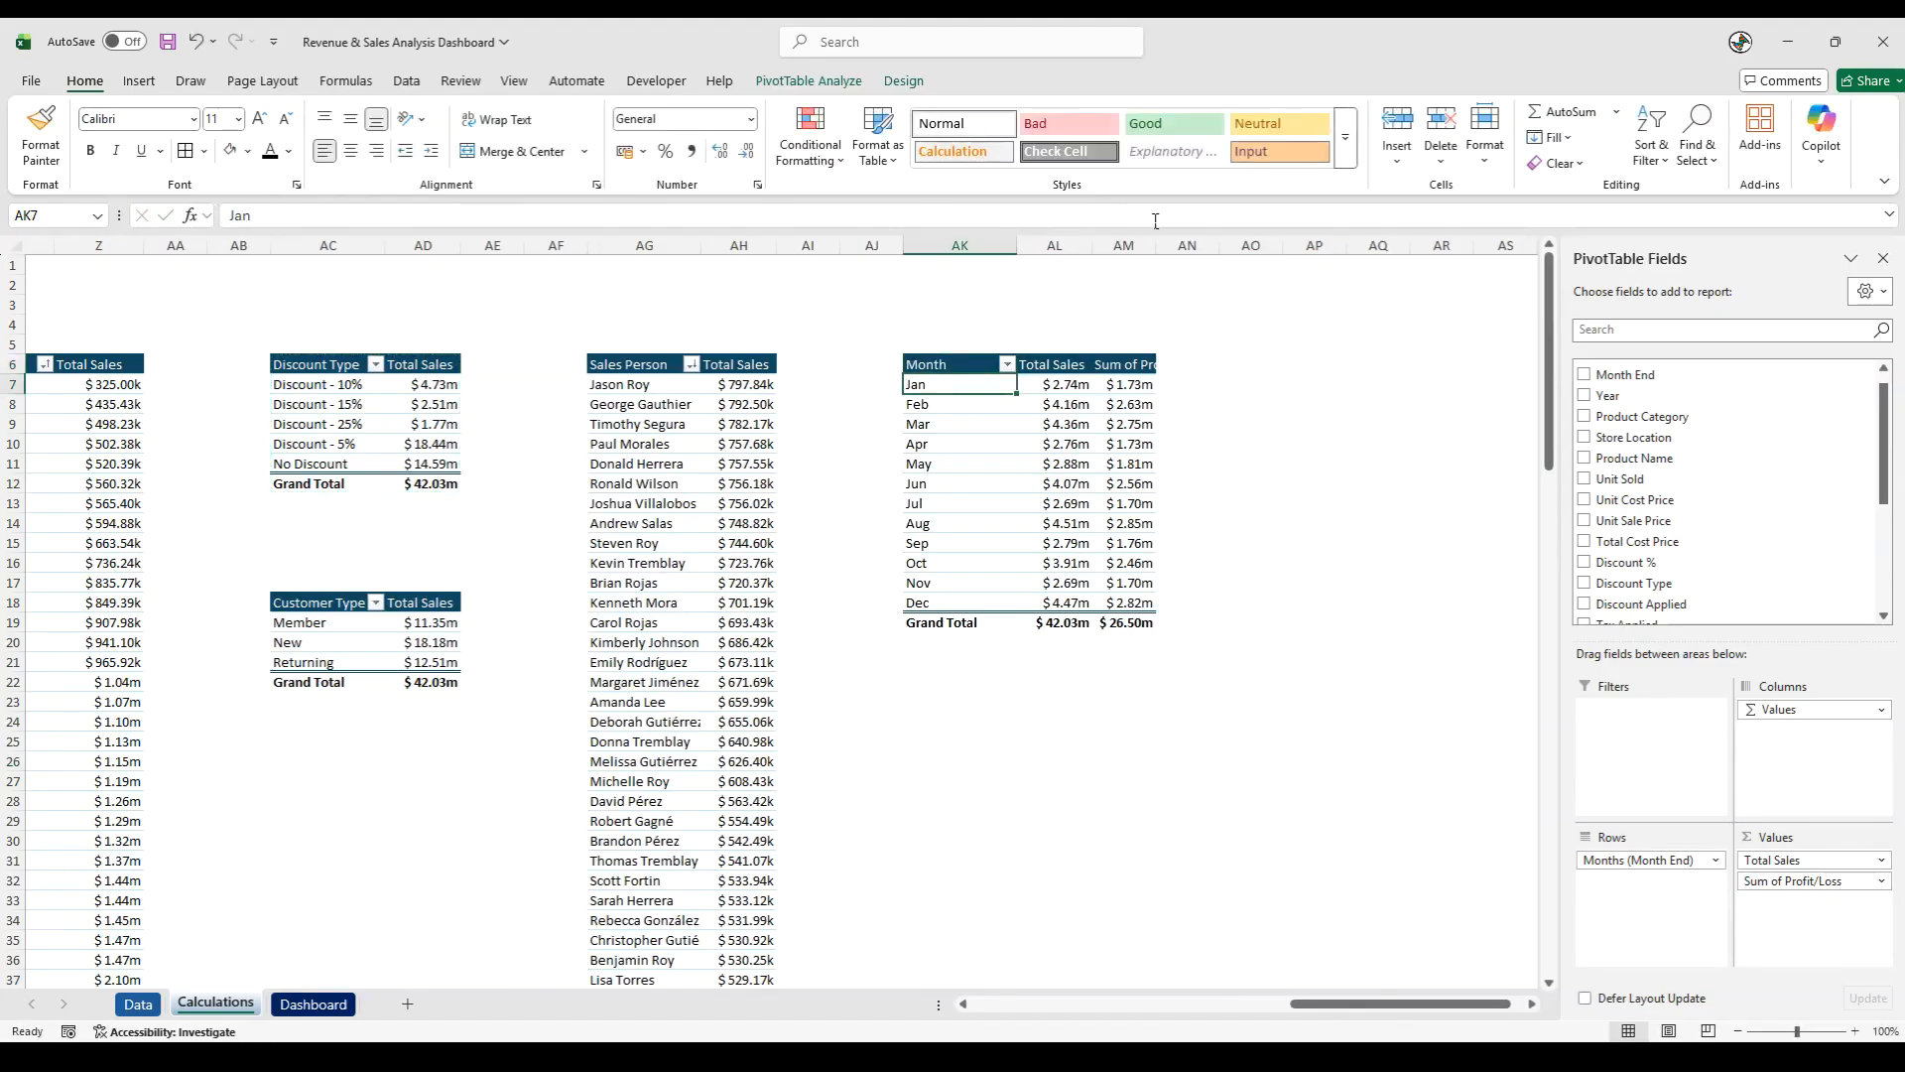
- Auto-fit column AM and shorten its "Sum of Profit/Loss" header to "Profit/Loss"
double_click(1156, 245)
left_click(1151, 364)
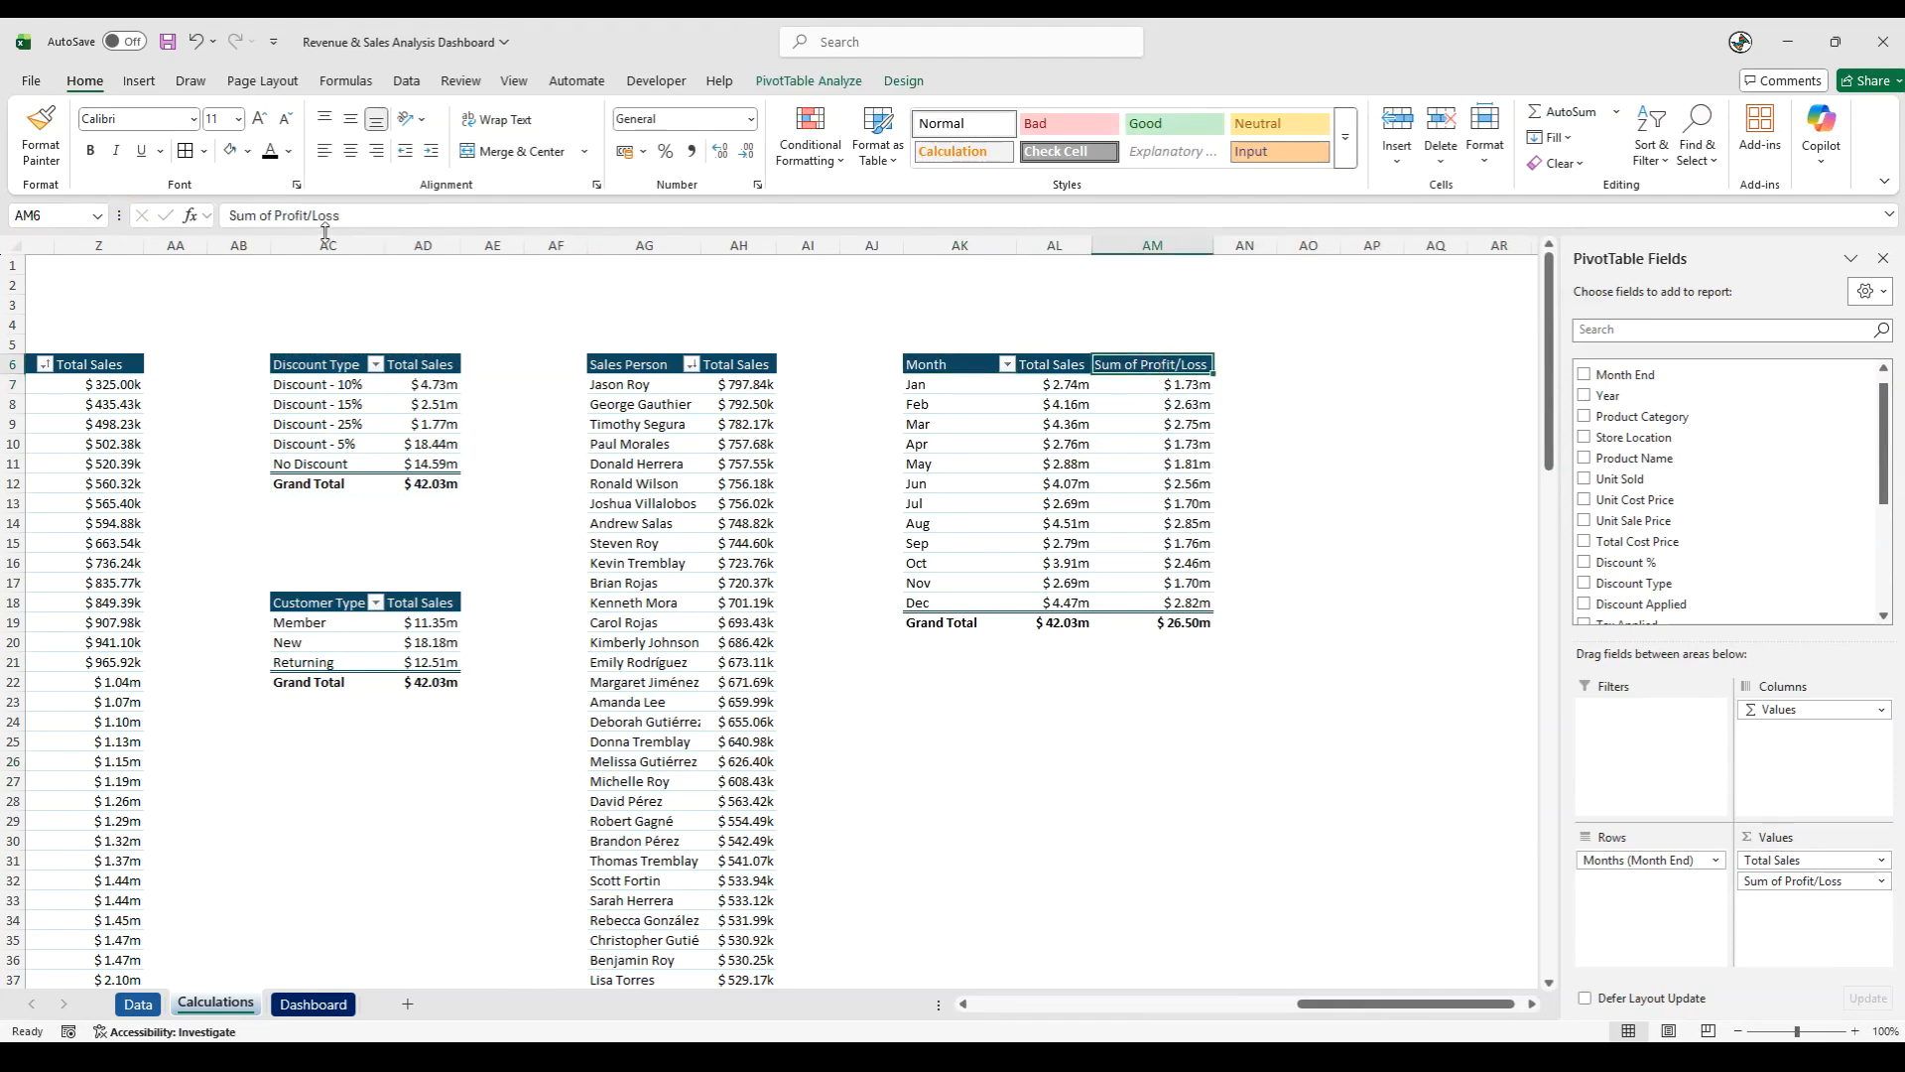
left_click_drag(276, 215, 112, 218)
key("BackSpace")
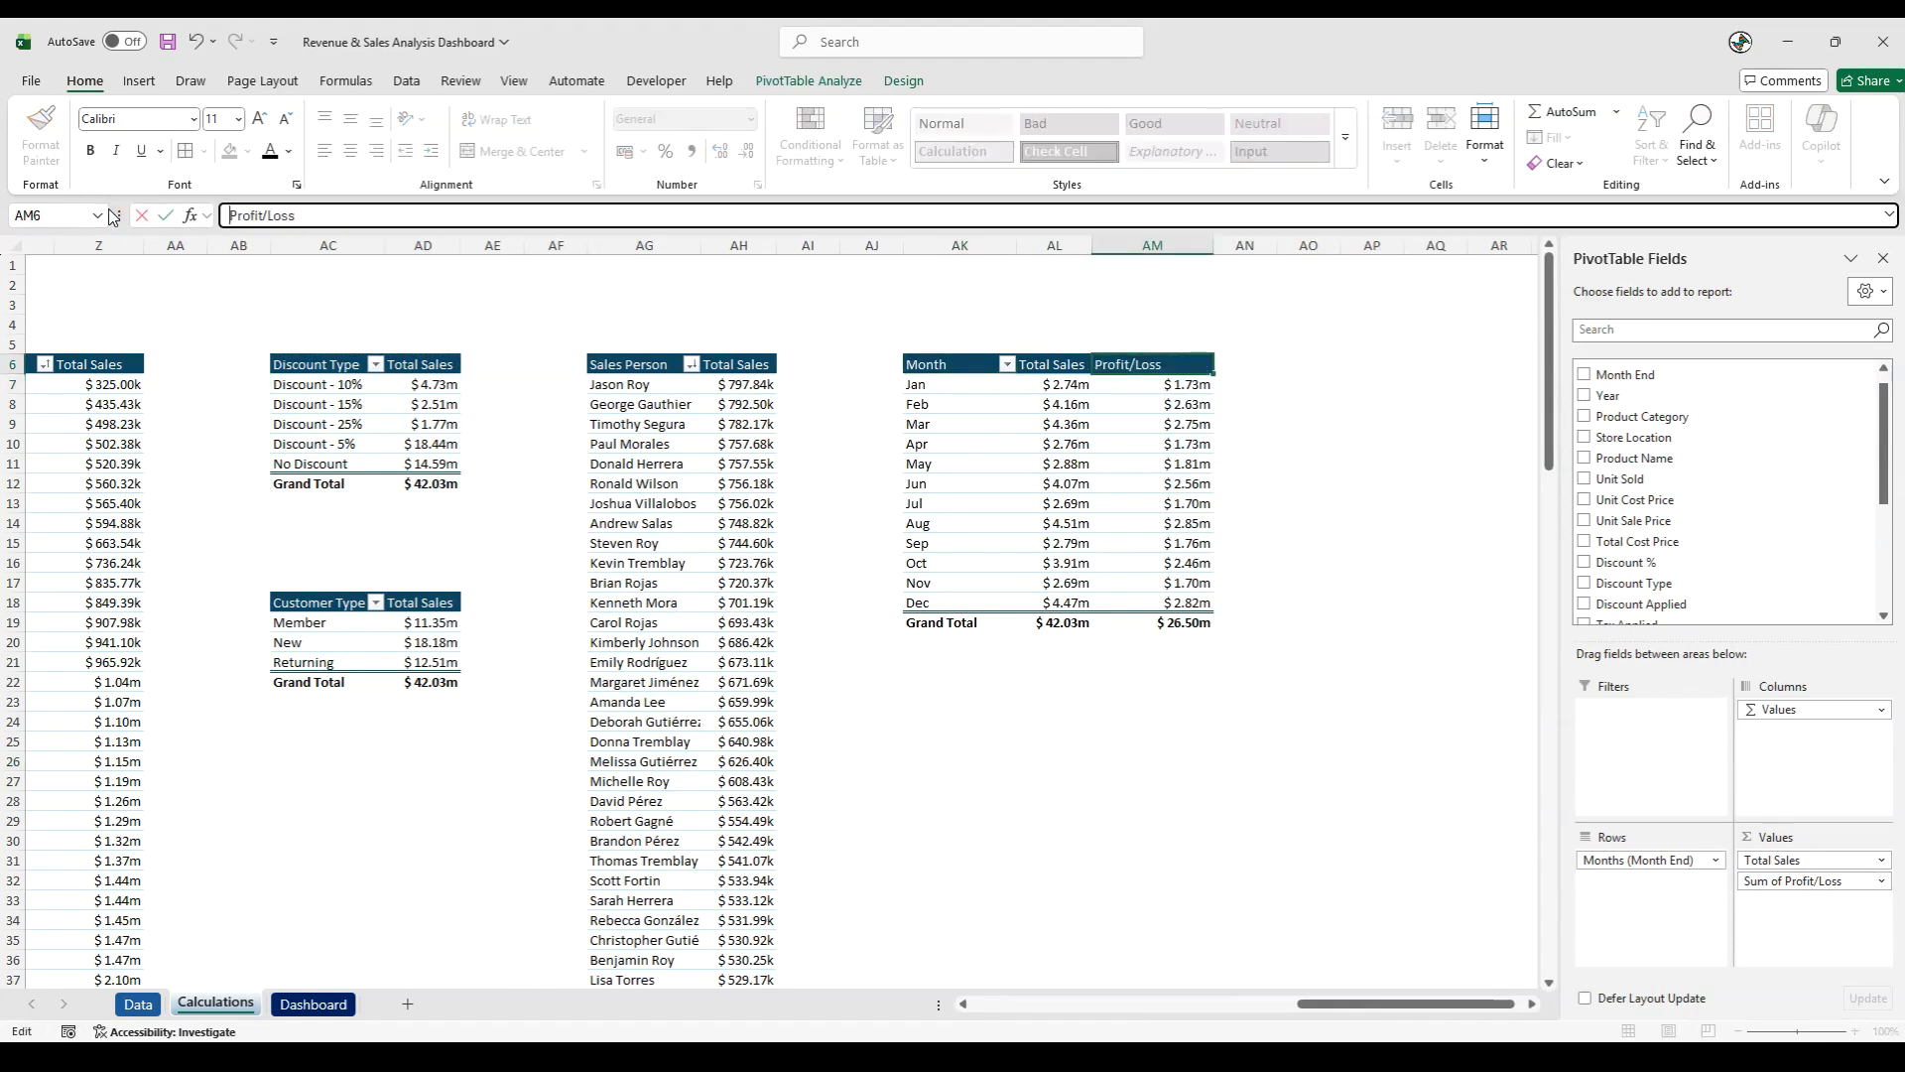
key("Return")
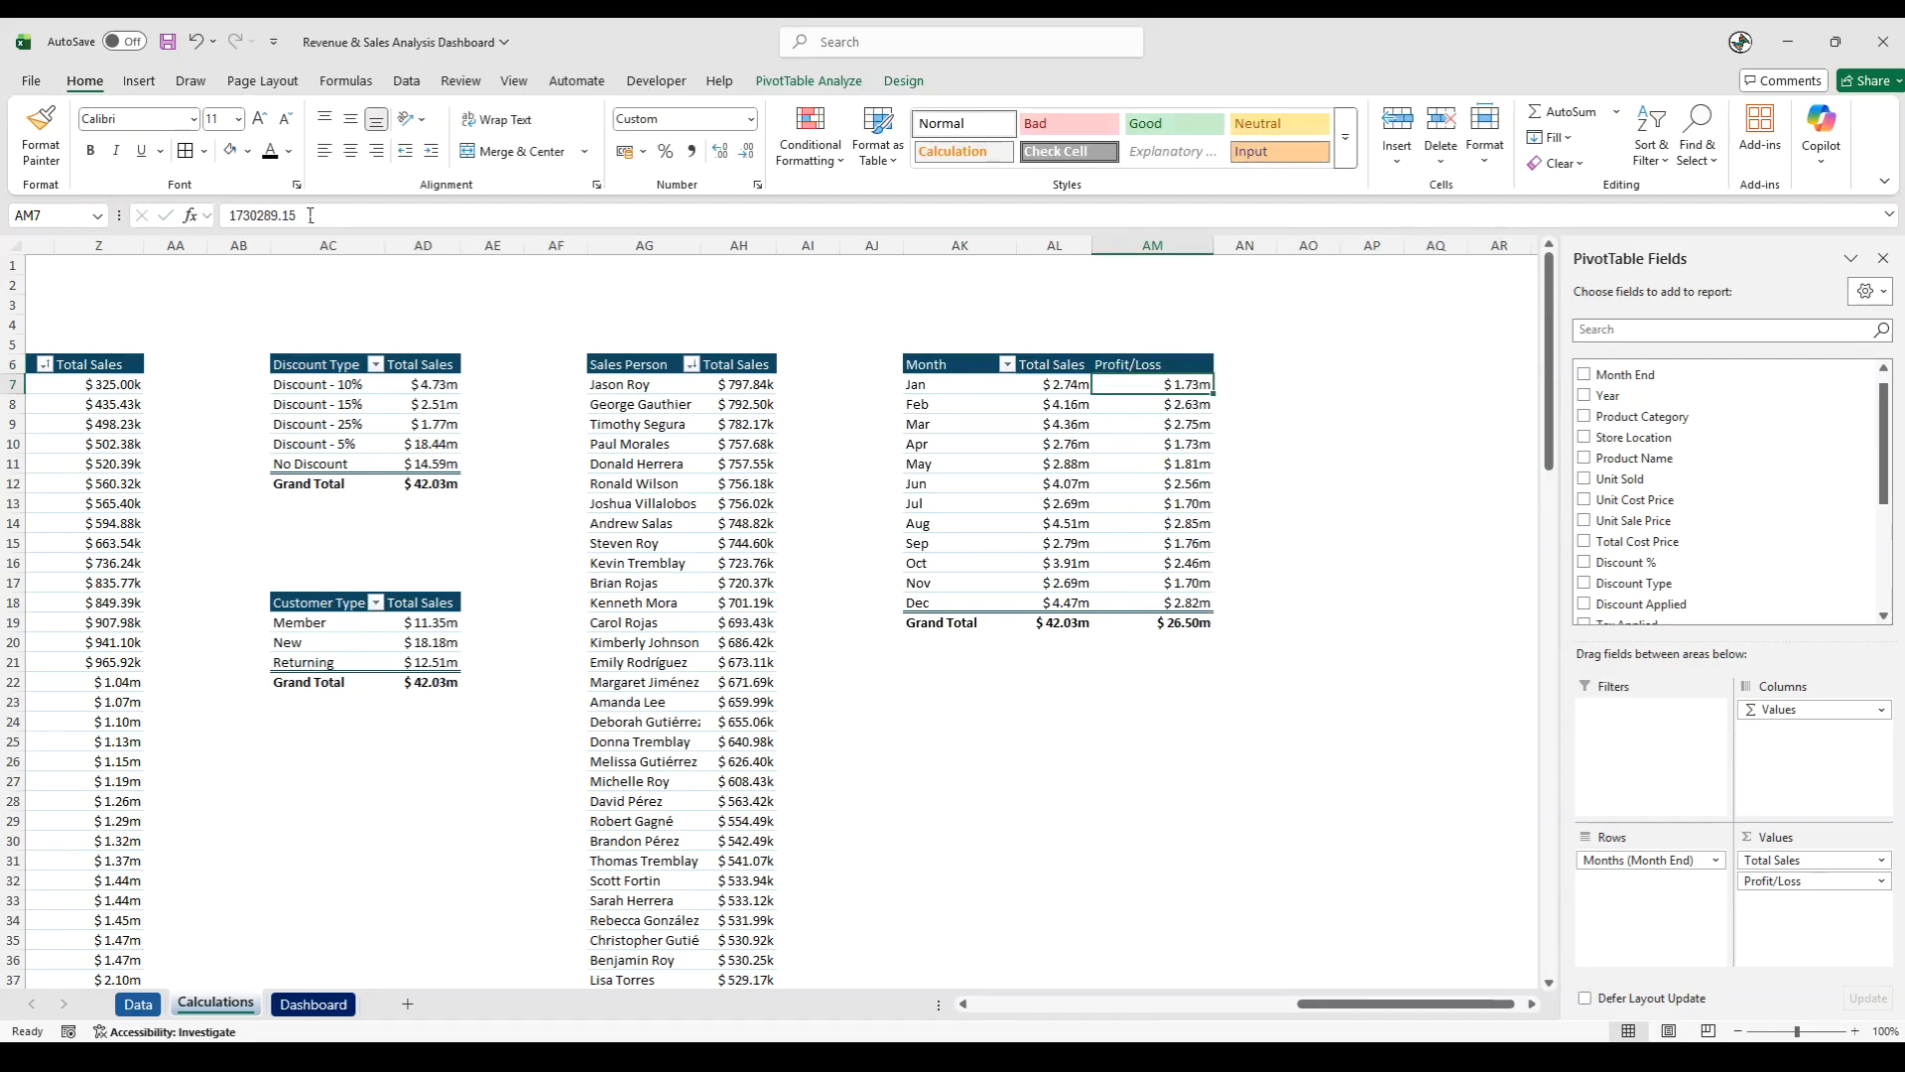
- Narrow the Profit/Loss and Month columns of the monthly pivot table
left_click_drag(1211, 245, 1180, 247)
left_click(1236, 348)
left_click_drag(1017, 248, 993, 250)
left_click(1030, 658)
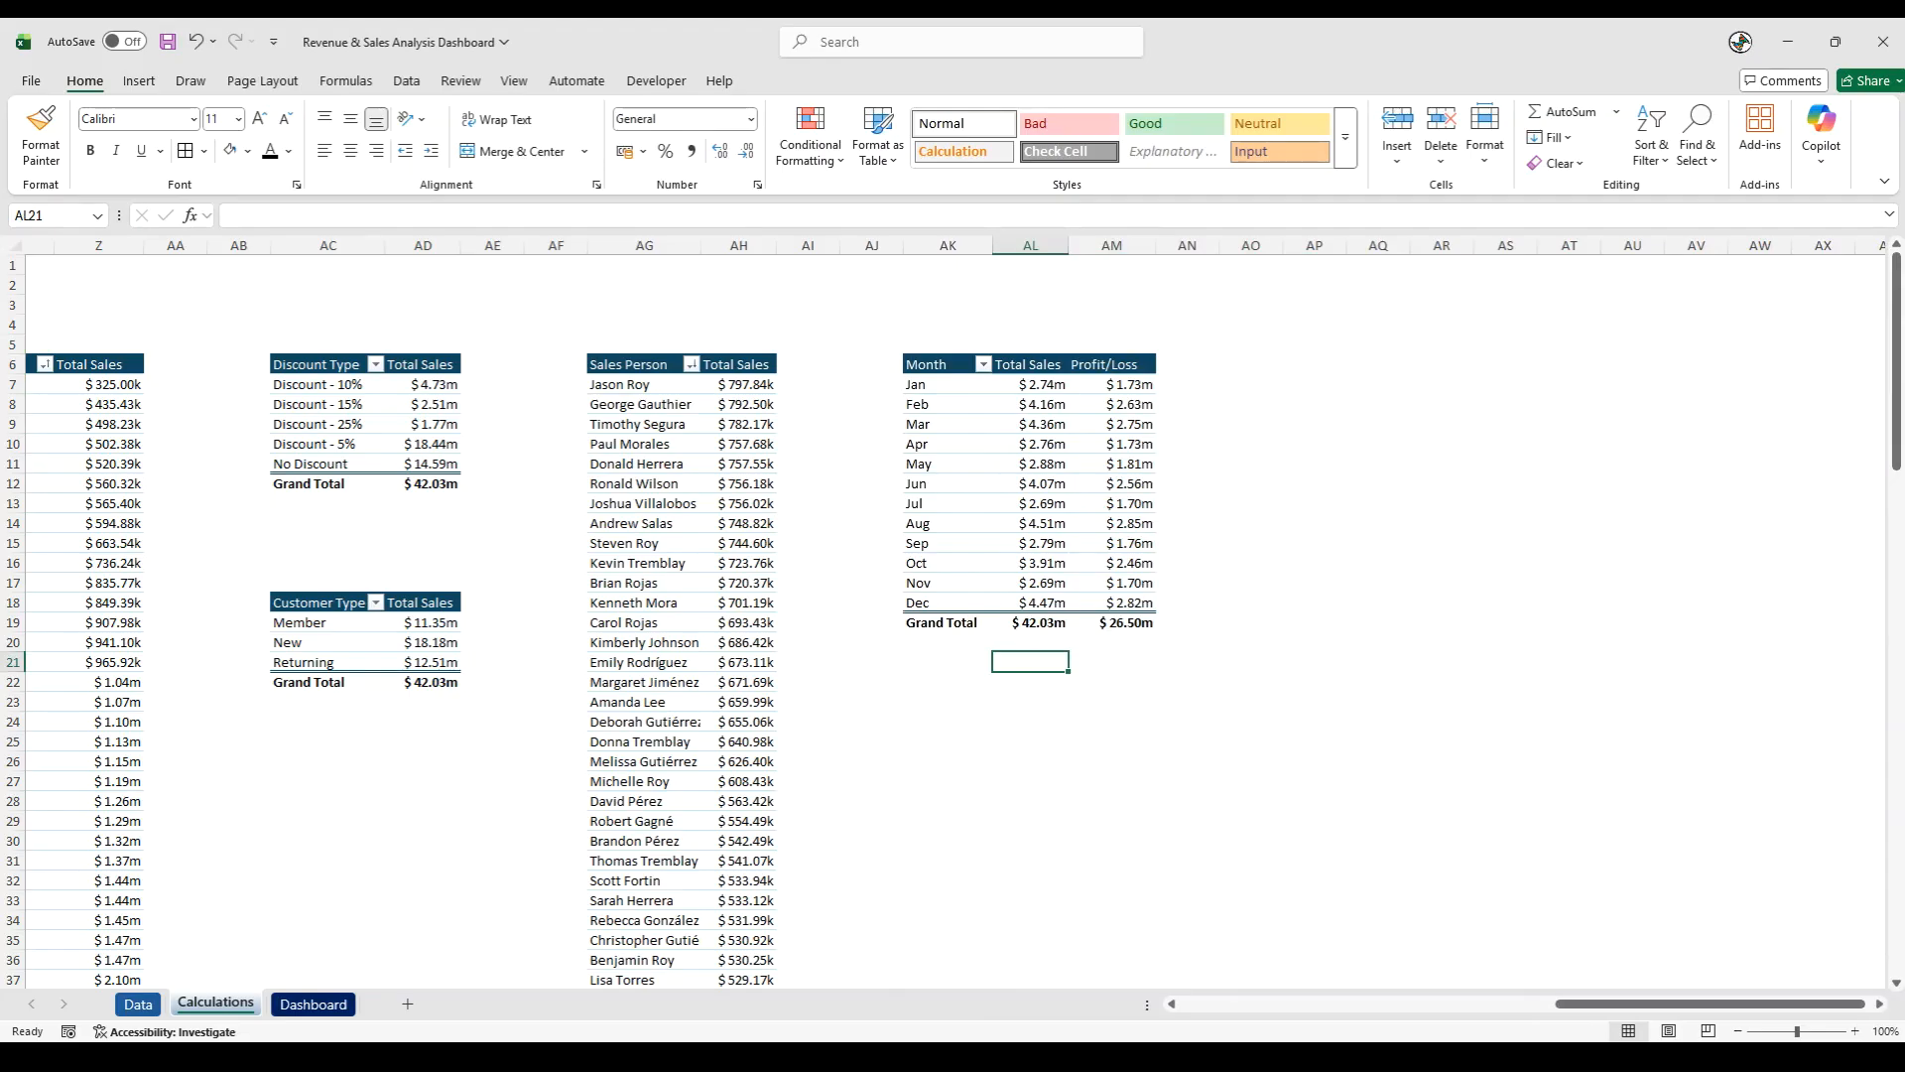
- Copy the monthly pivot table to AP6 and auto-fit the pasted table's three columns
left_click_drag(947, 365, 1131, 622)
key("ctrl+c")
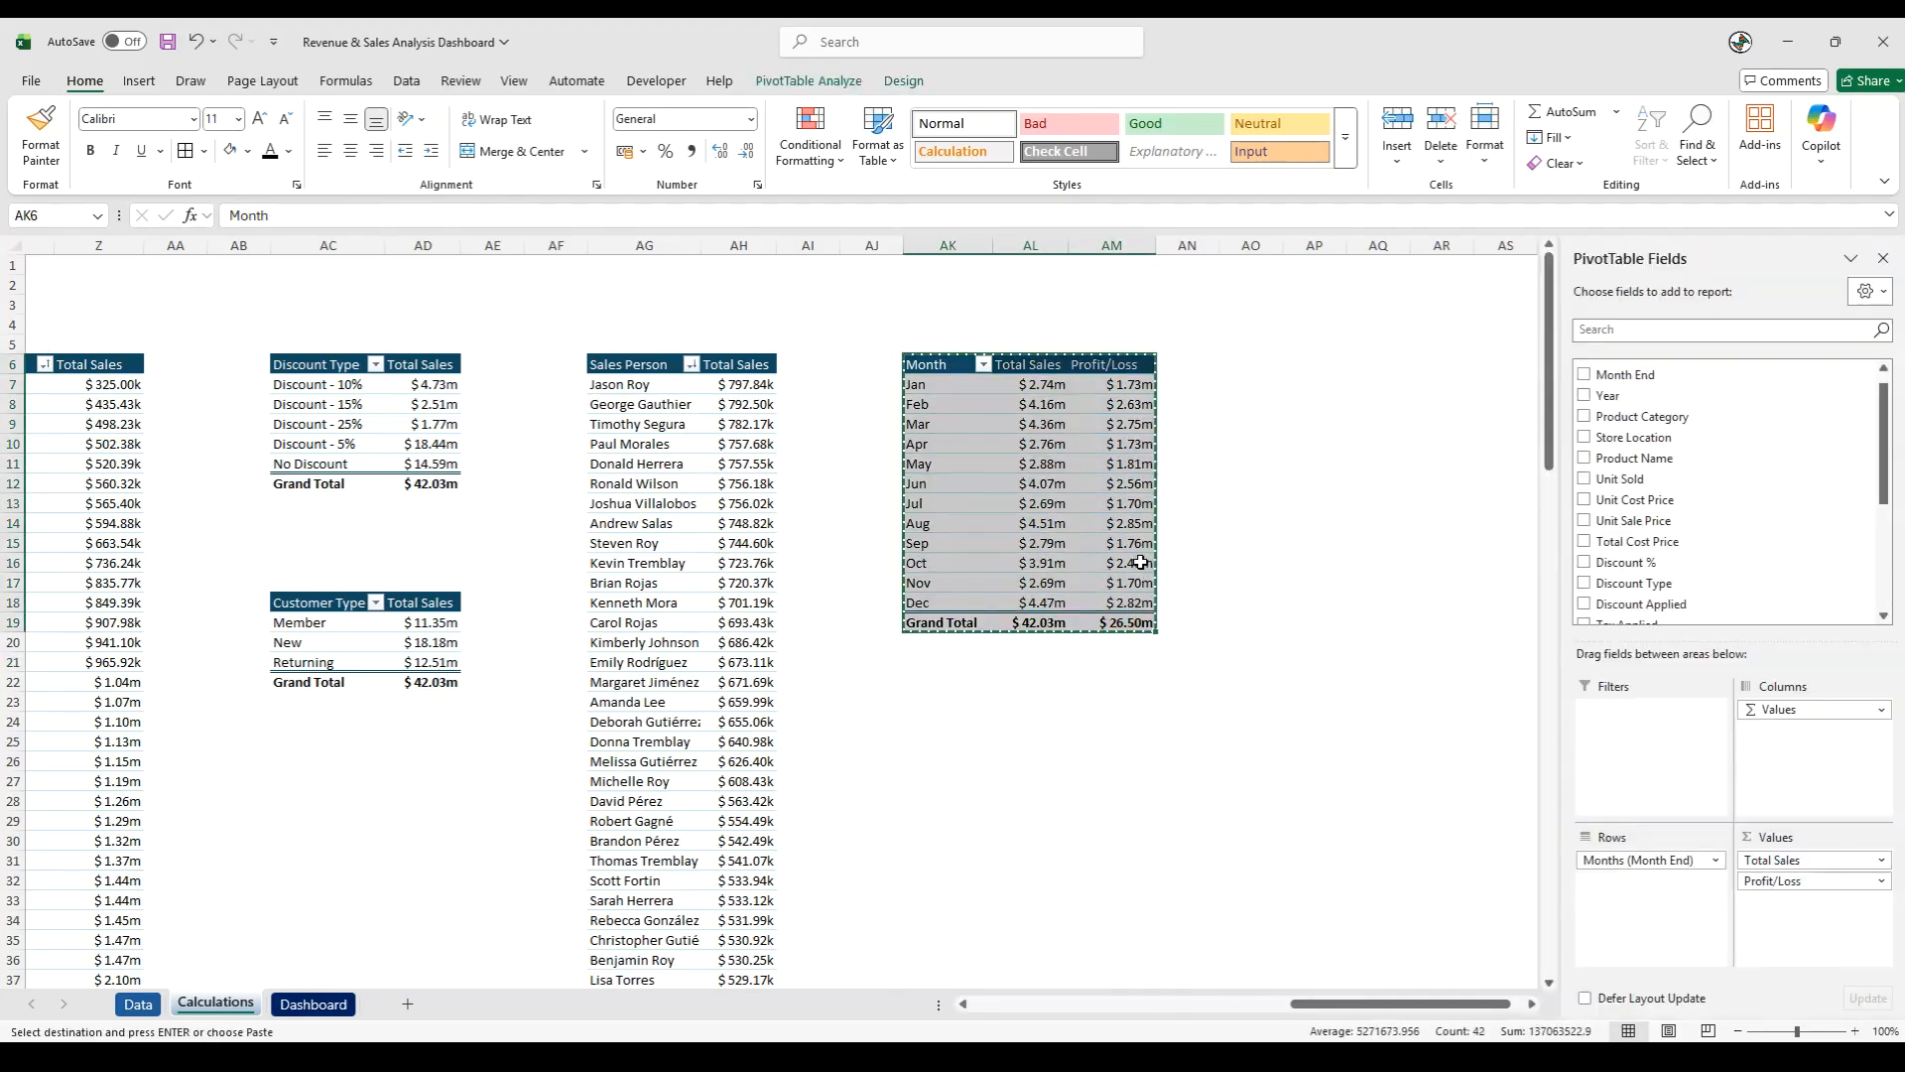
left_click(1320, 364)
key("ctrl+v")
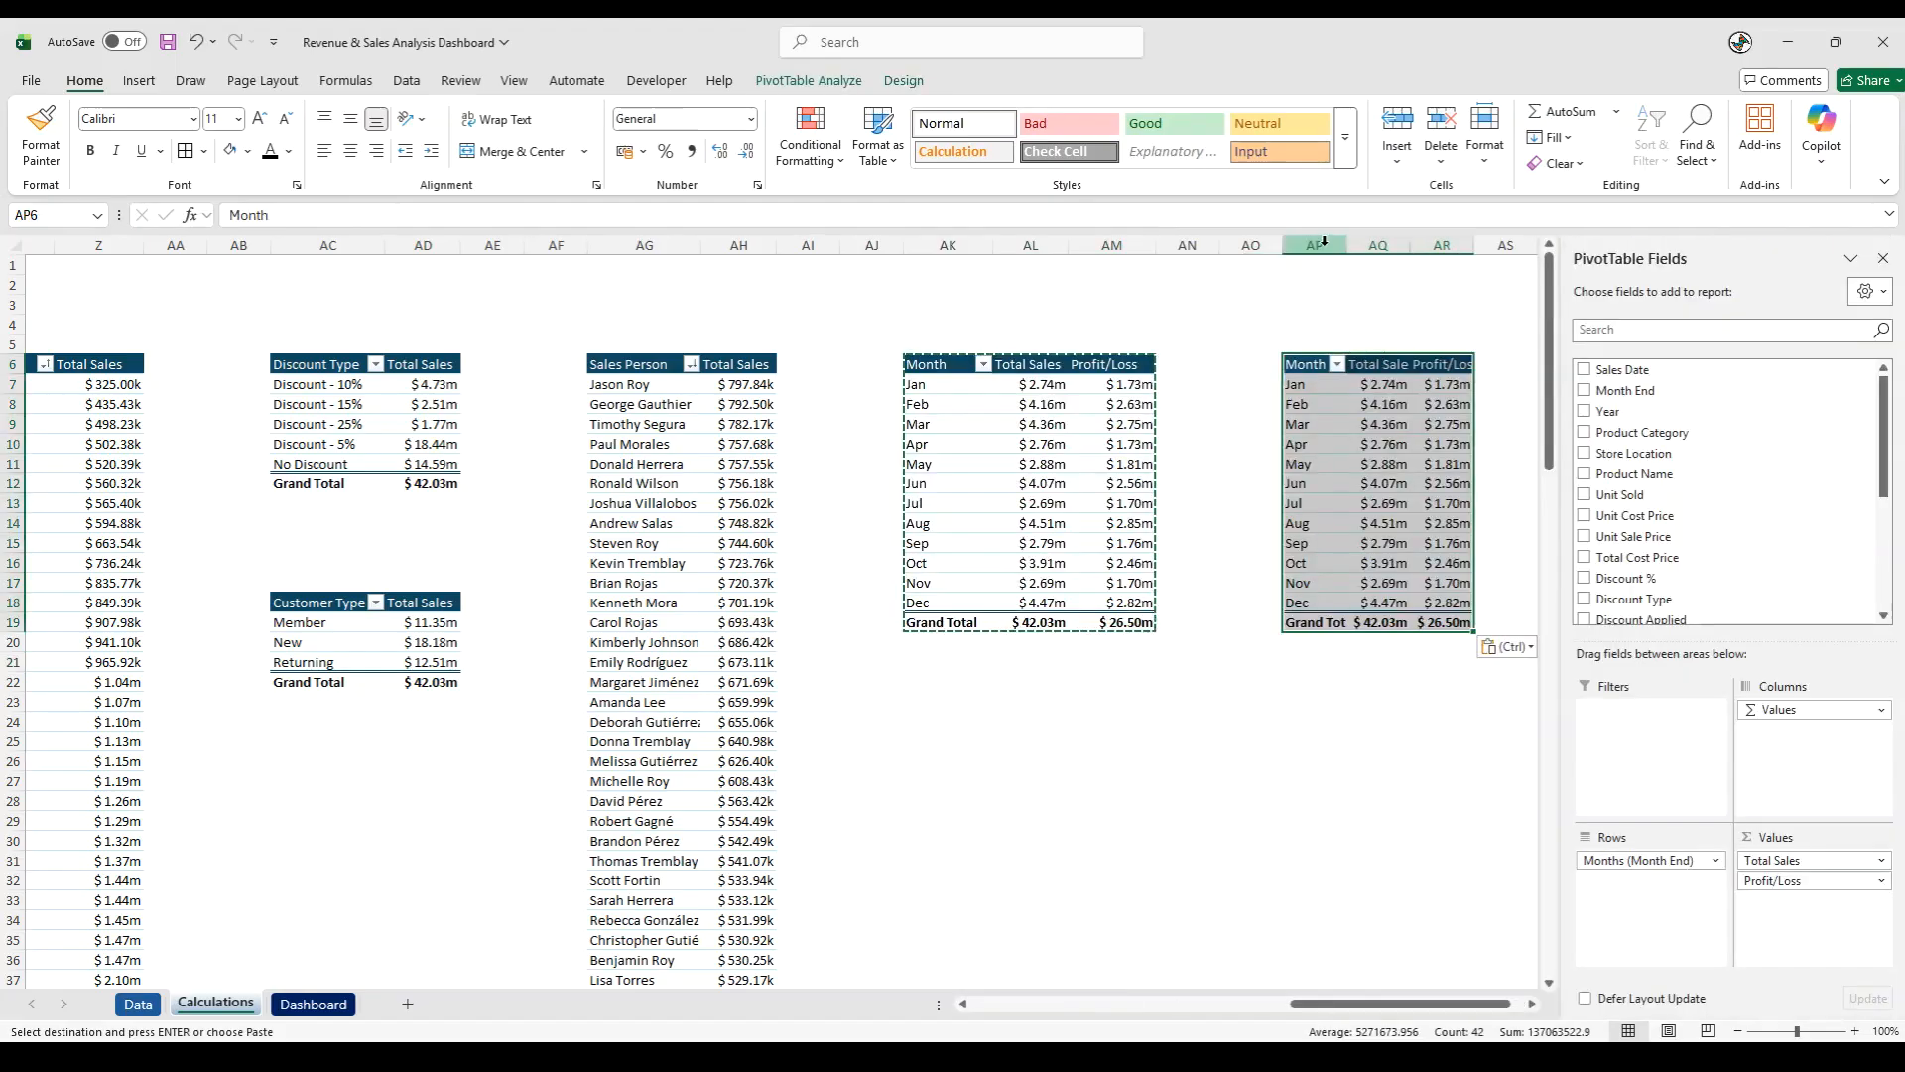
left_click_drag(1323, 242, 1442, 245)
double_click(1347, 245)
left_click(1247, 617)
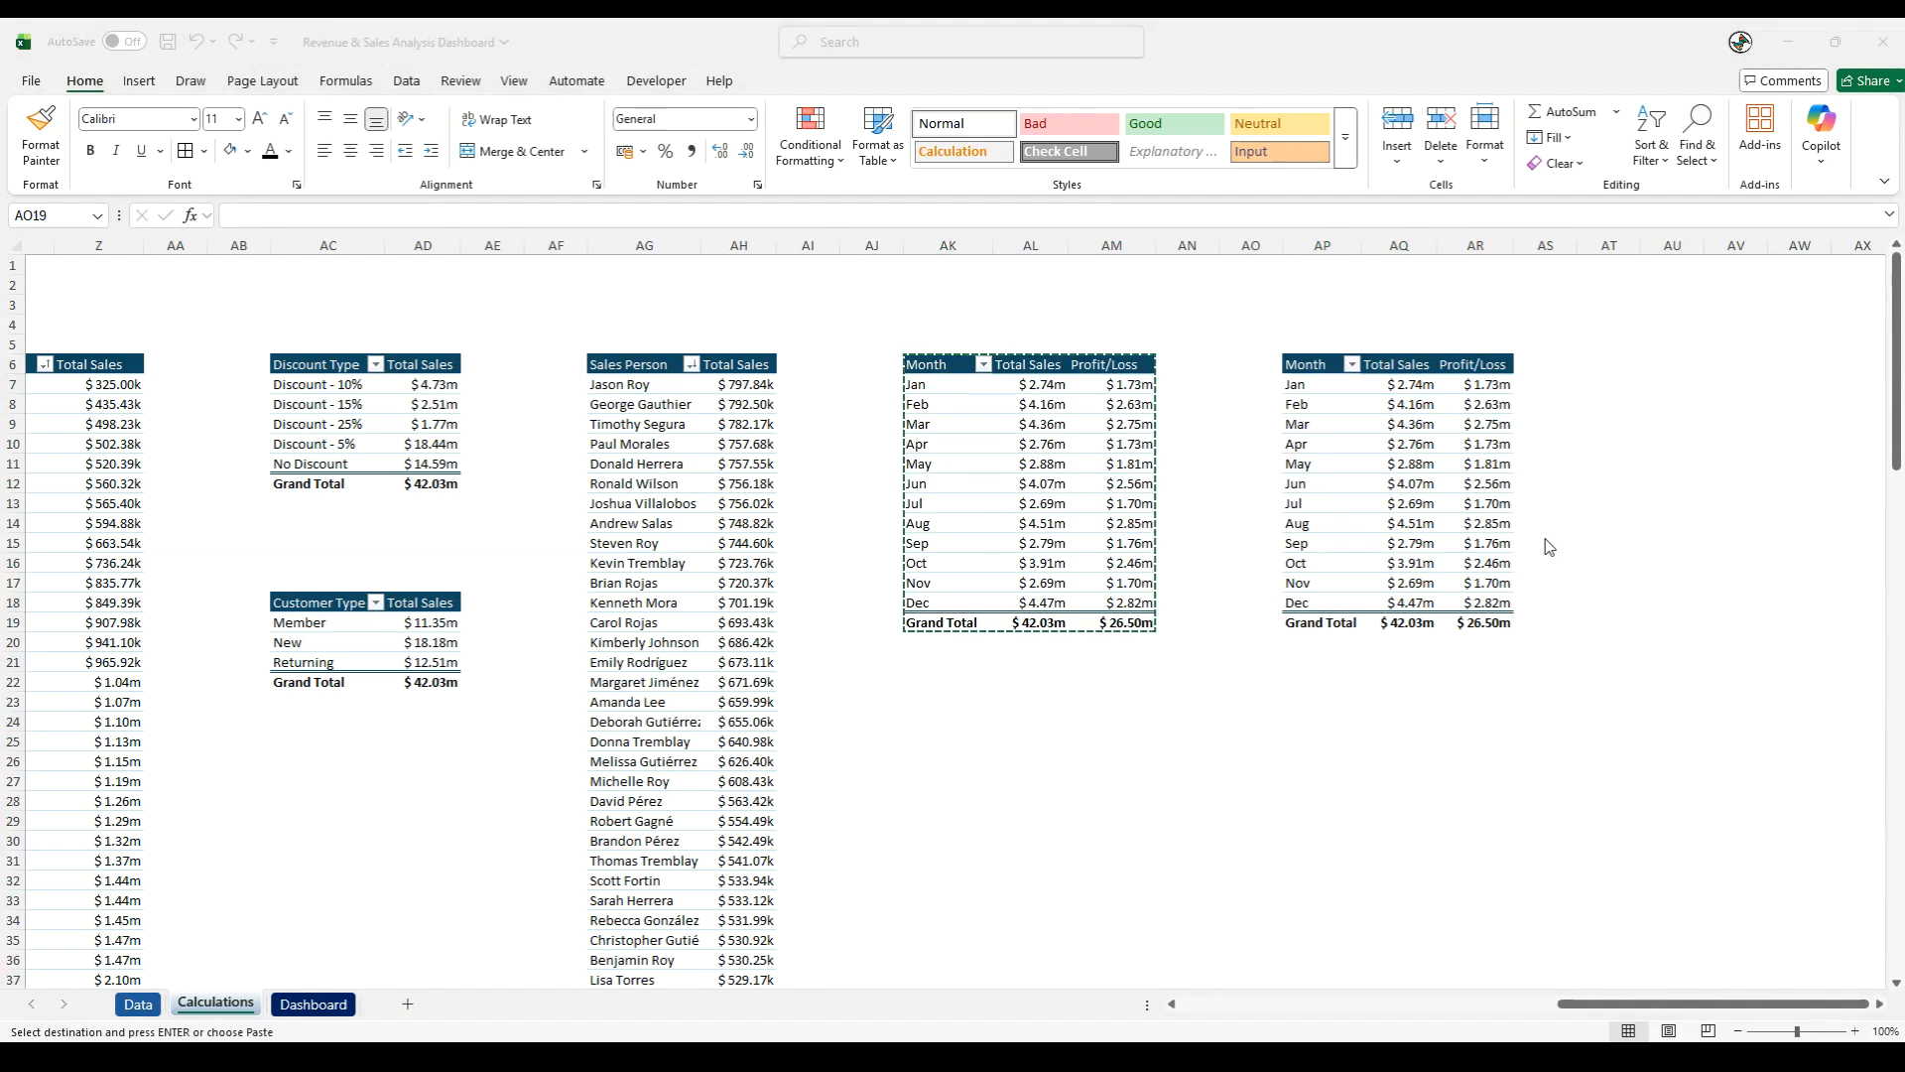
- Remove the Months (Month End), Total Sales and Profit/Loss fields from the copied pivot table at AP6
left_click(1336, 465)
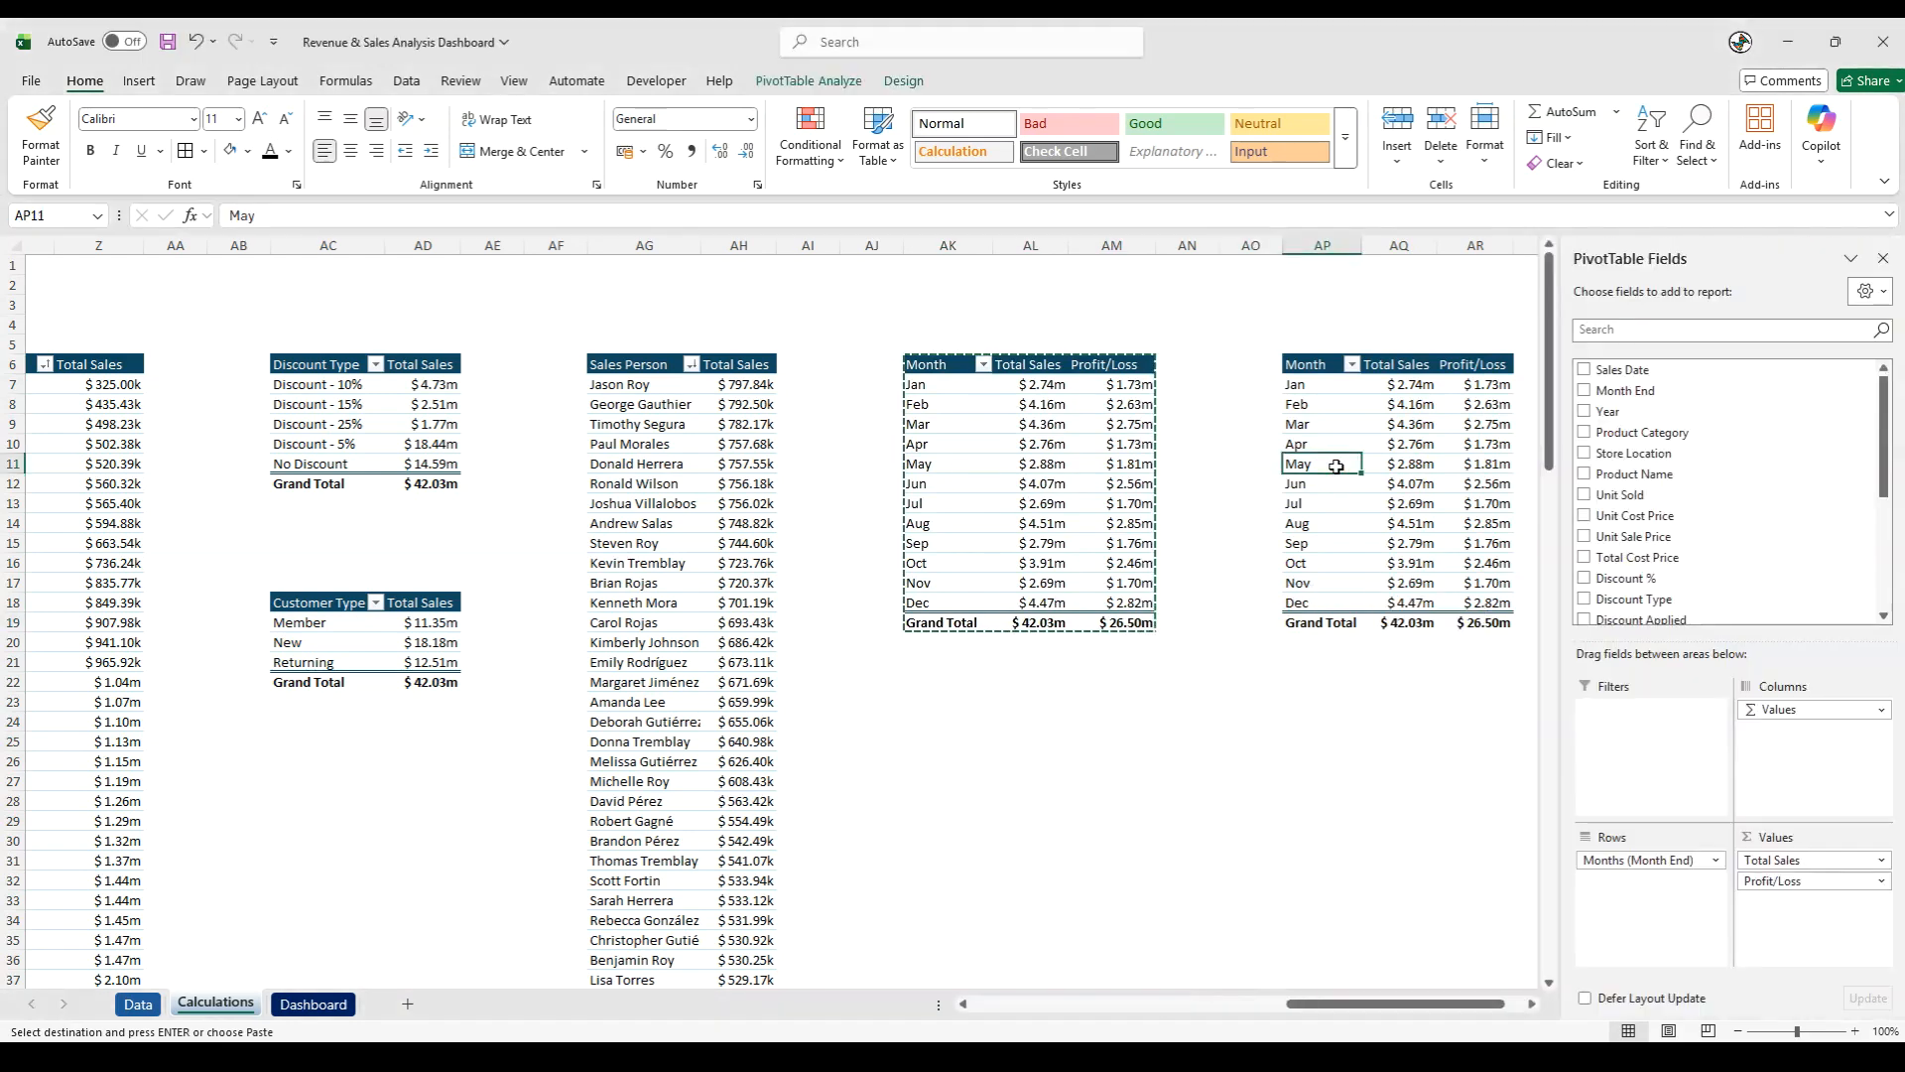
left_click_drag(1607, 859, 1506, 868)
left_click_drag(1776, 860, 1292, 807)
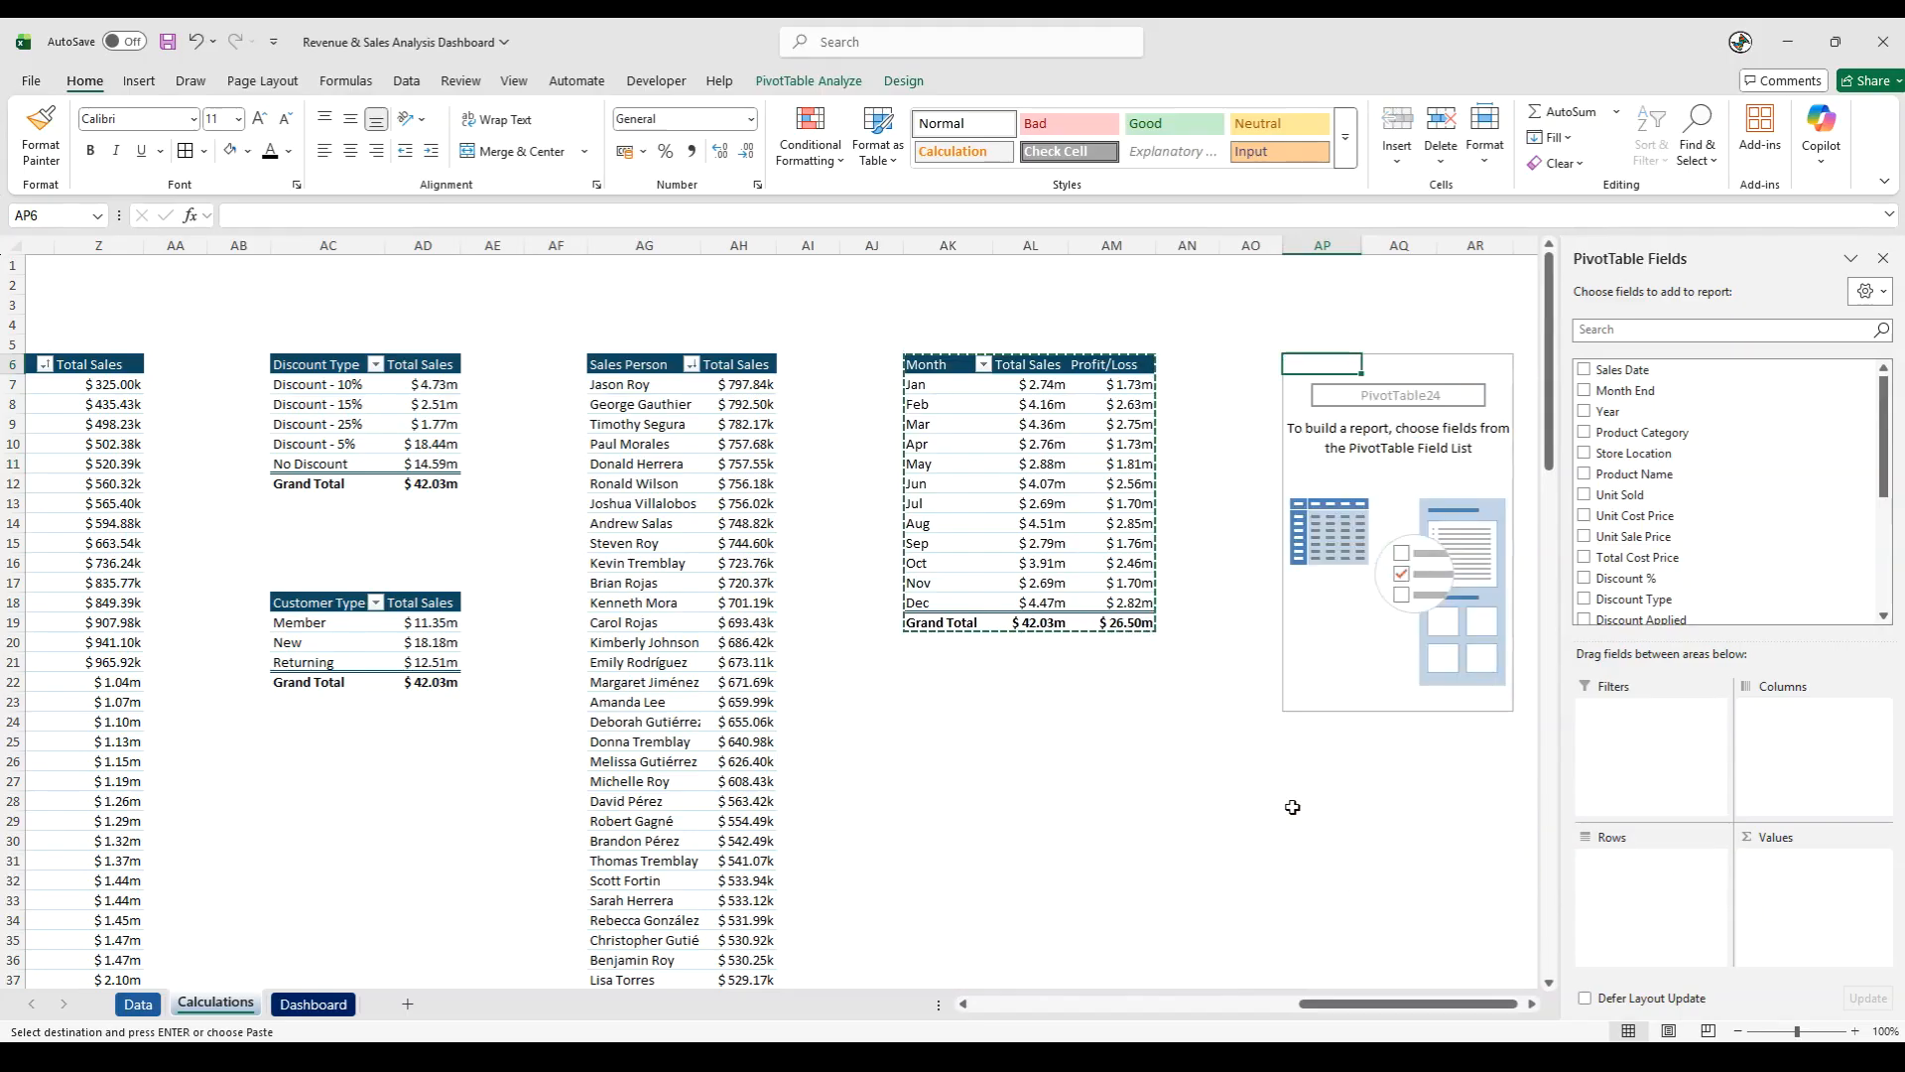
- Add Product Returns to both the rows and the values of the pivot table at AP6
scroll(1744, 551, "down", 3)
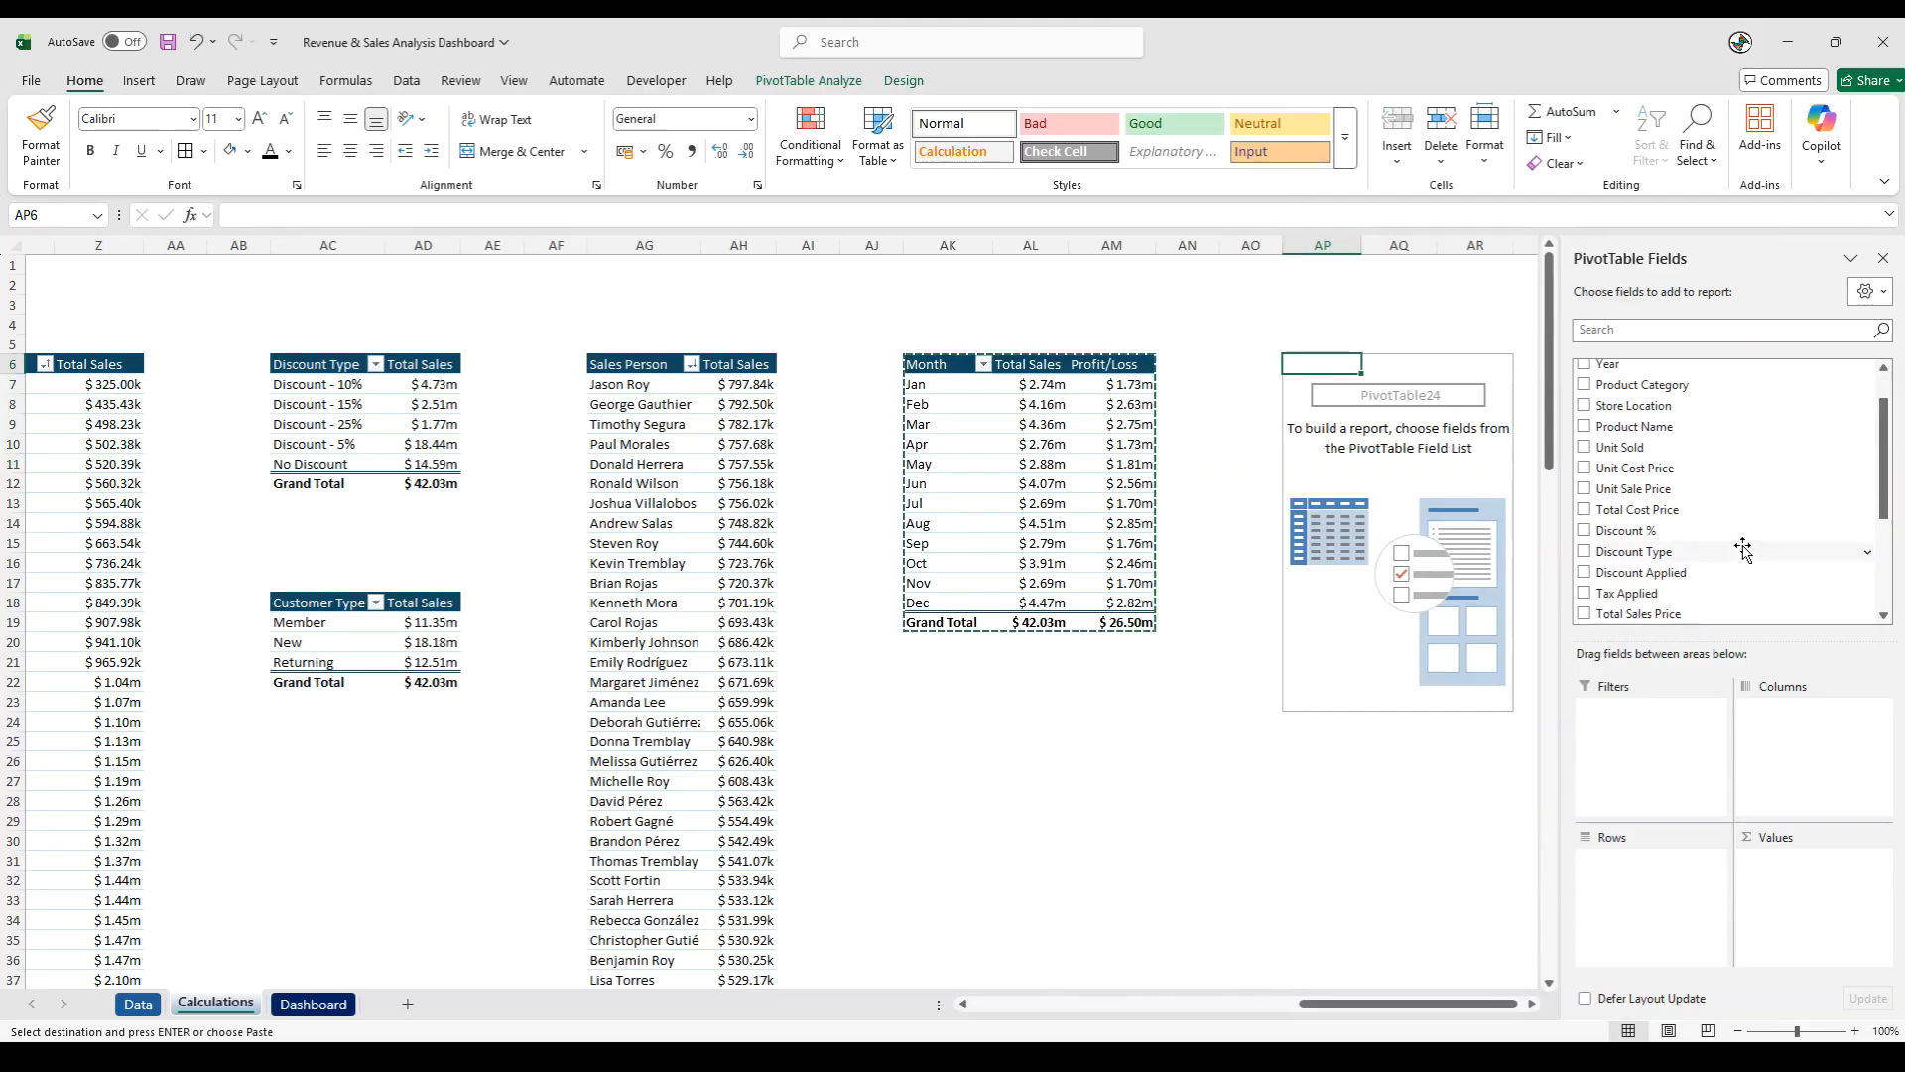
scroll(1744, 552, "down", 1)
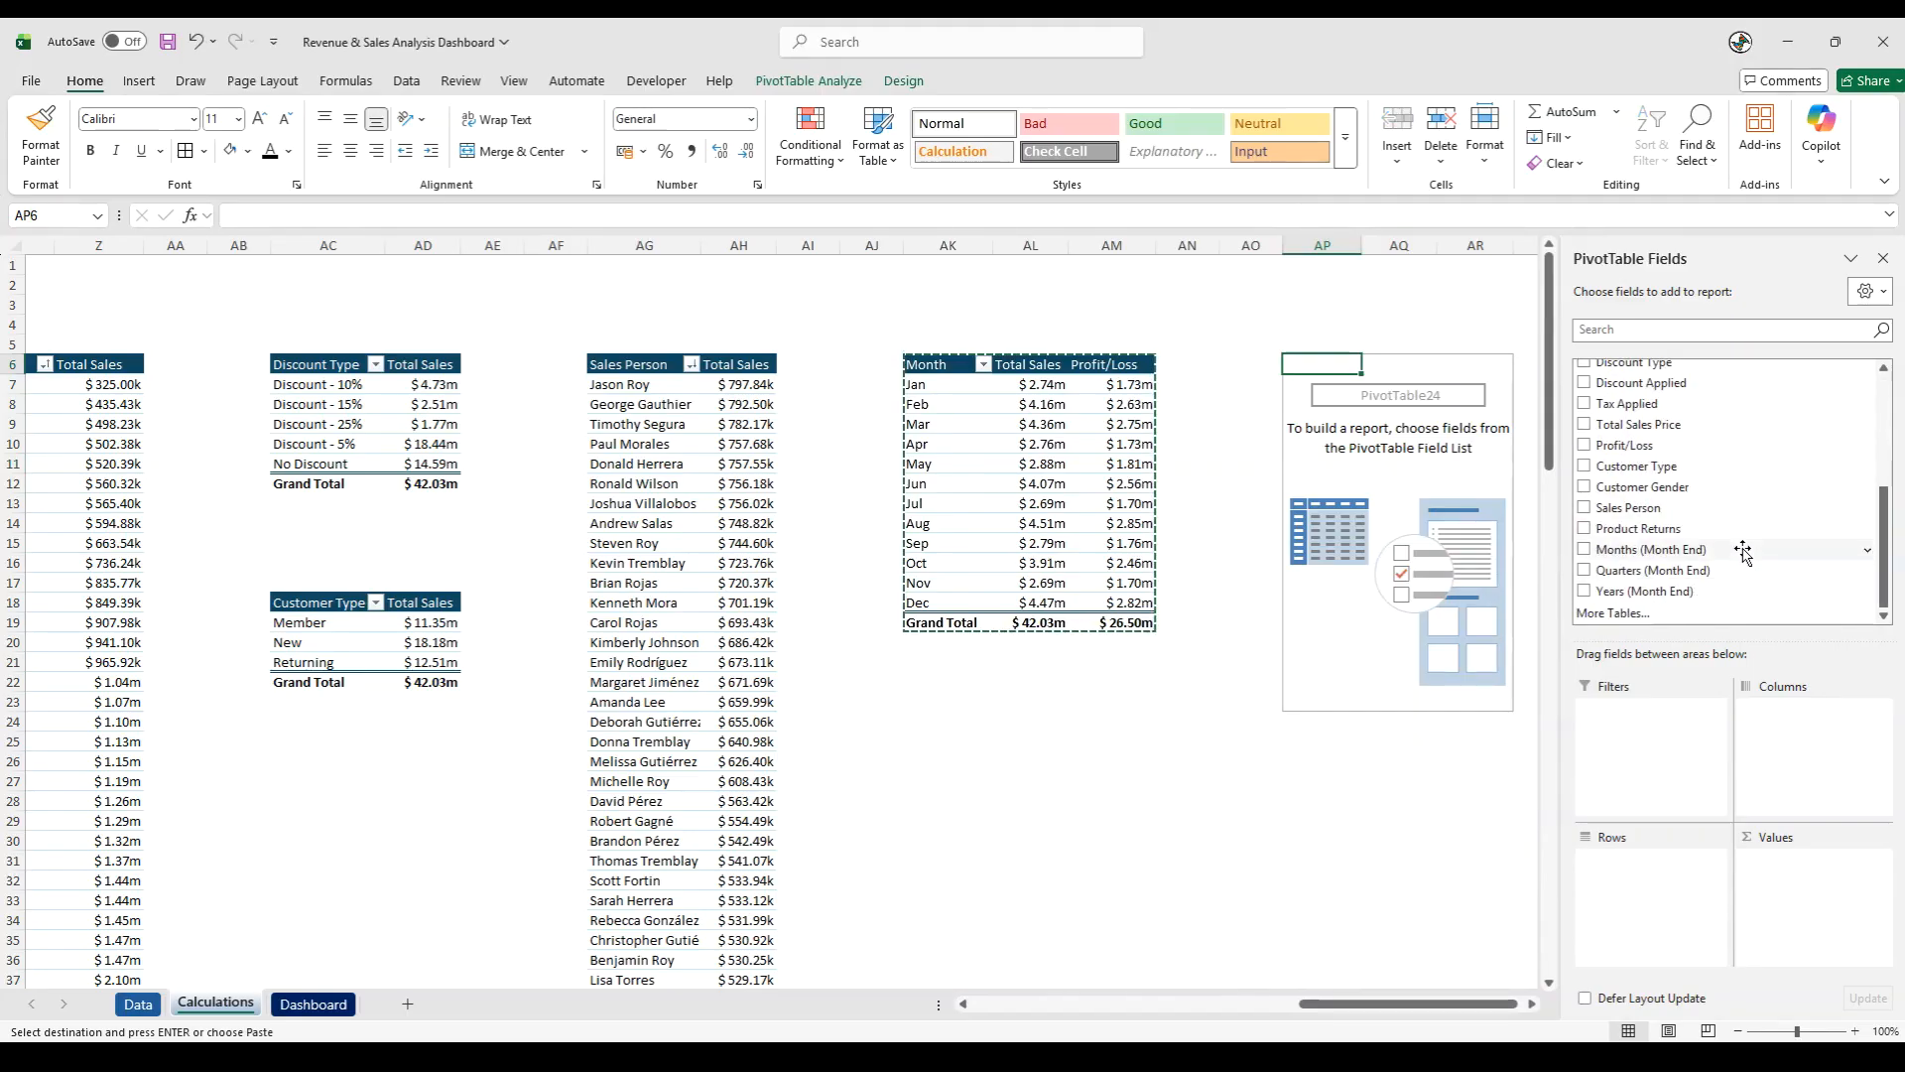
left_click_drag(1667, 529, 1666, 891)
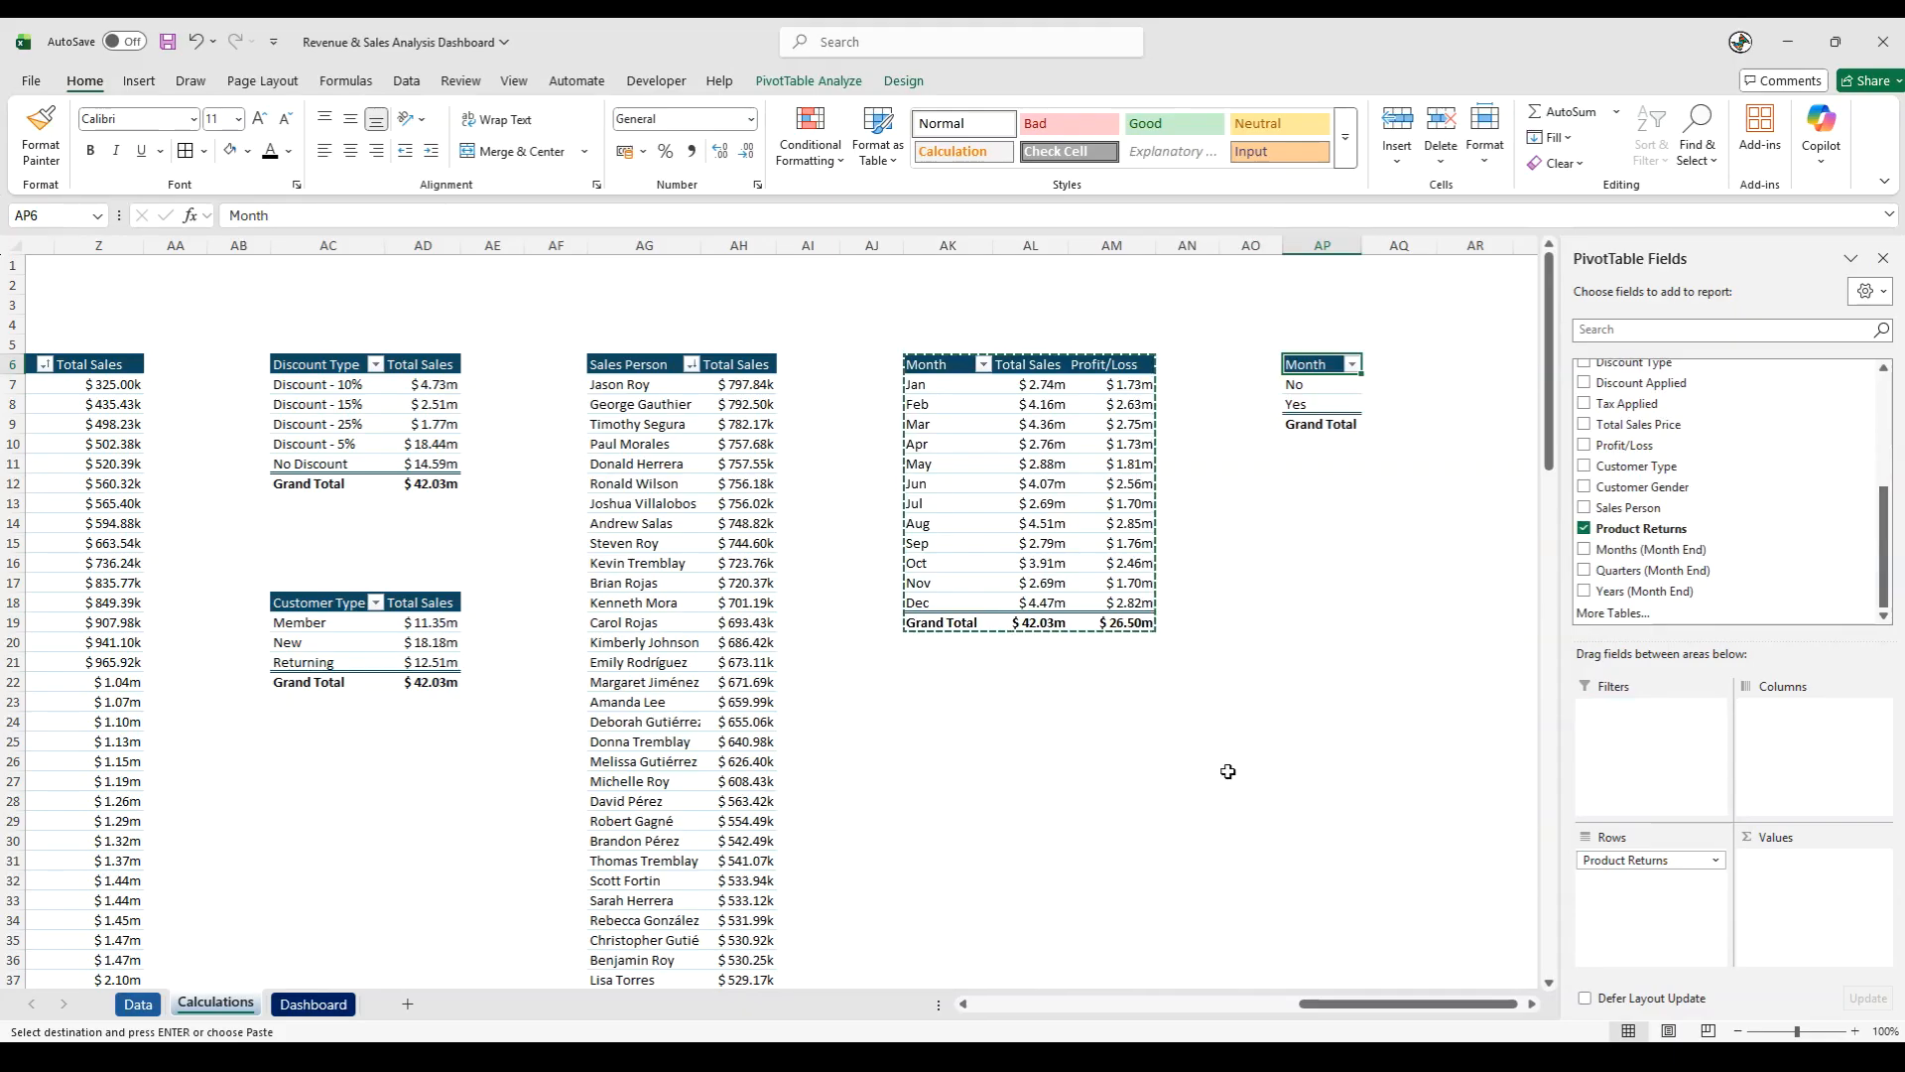
left_click_drag(1677, 529, 1819, 885)
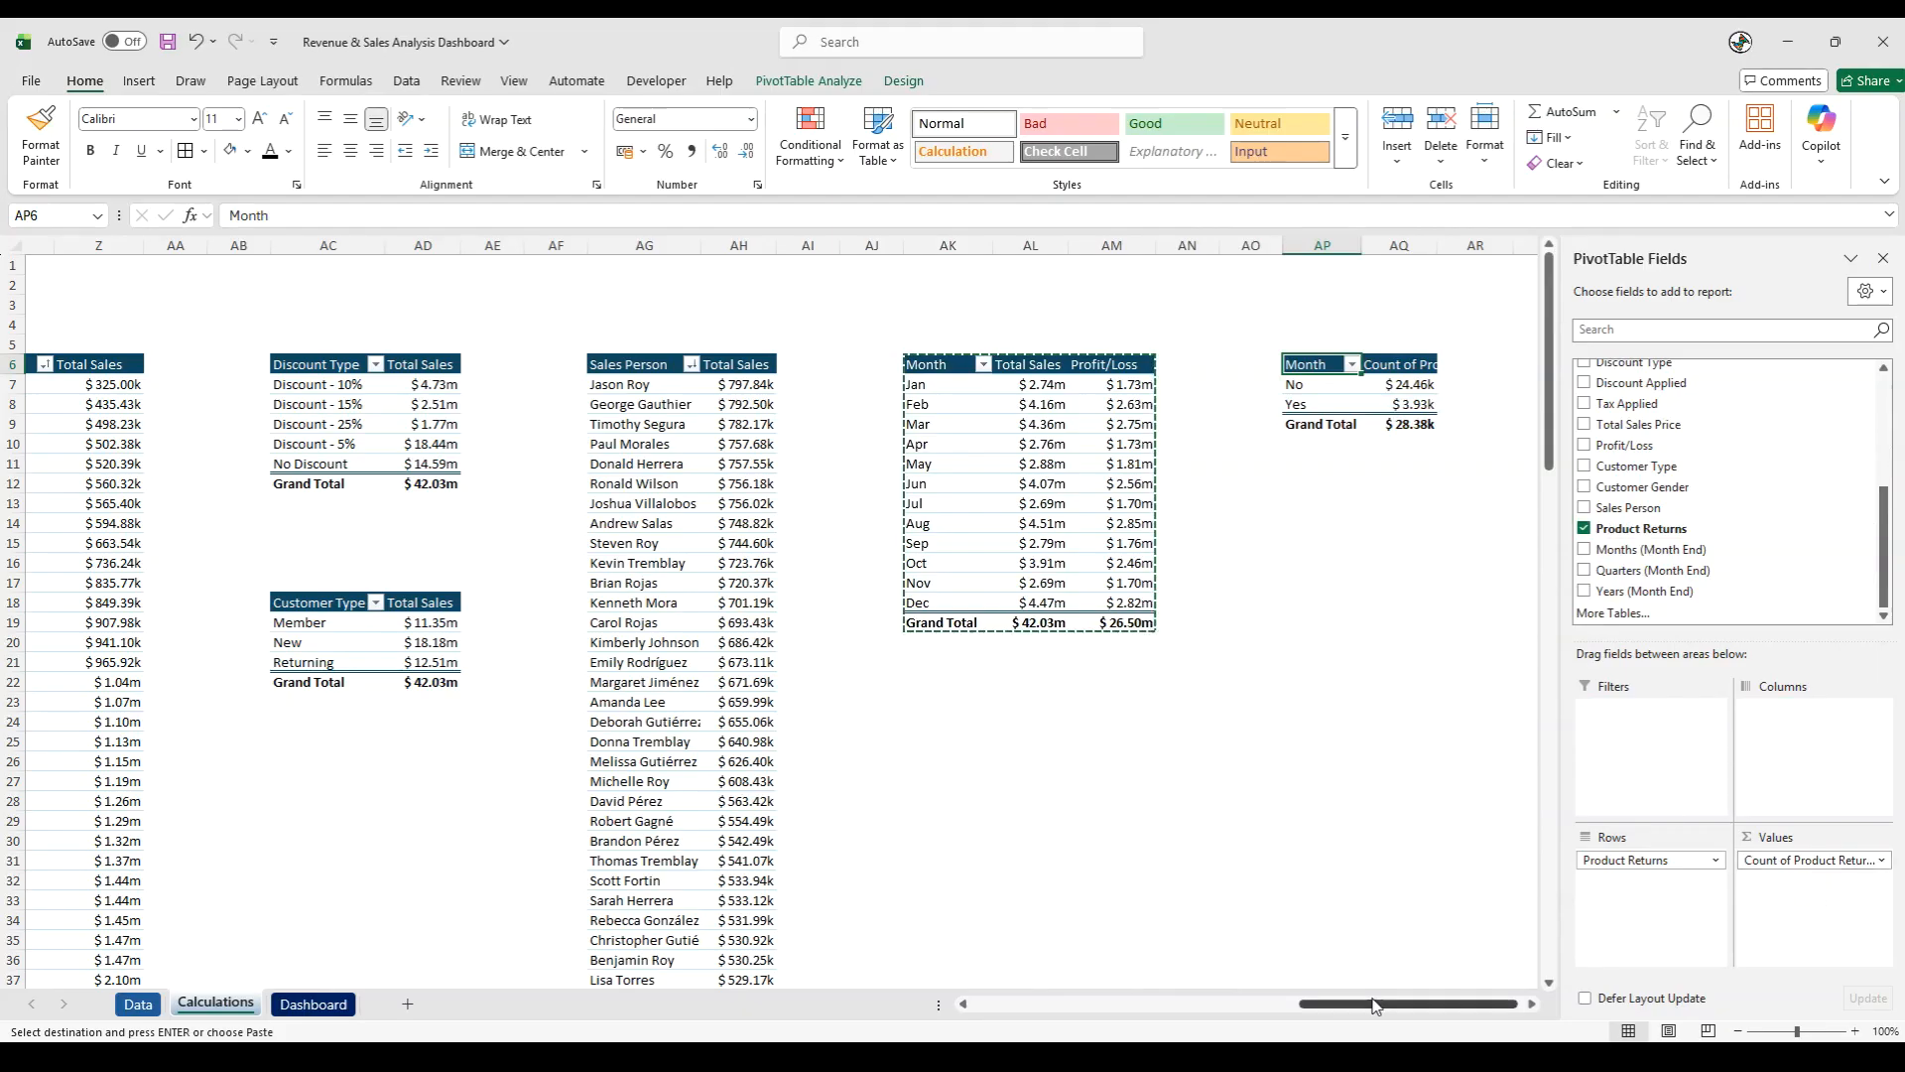
left_click_drag(1387, 1005, 1395, 1008)
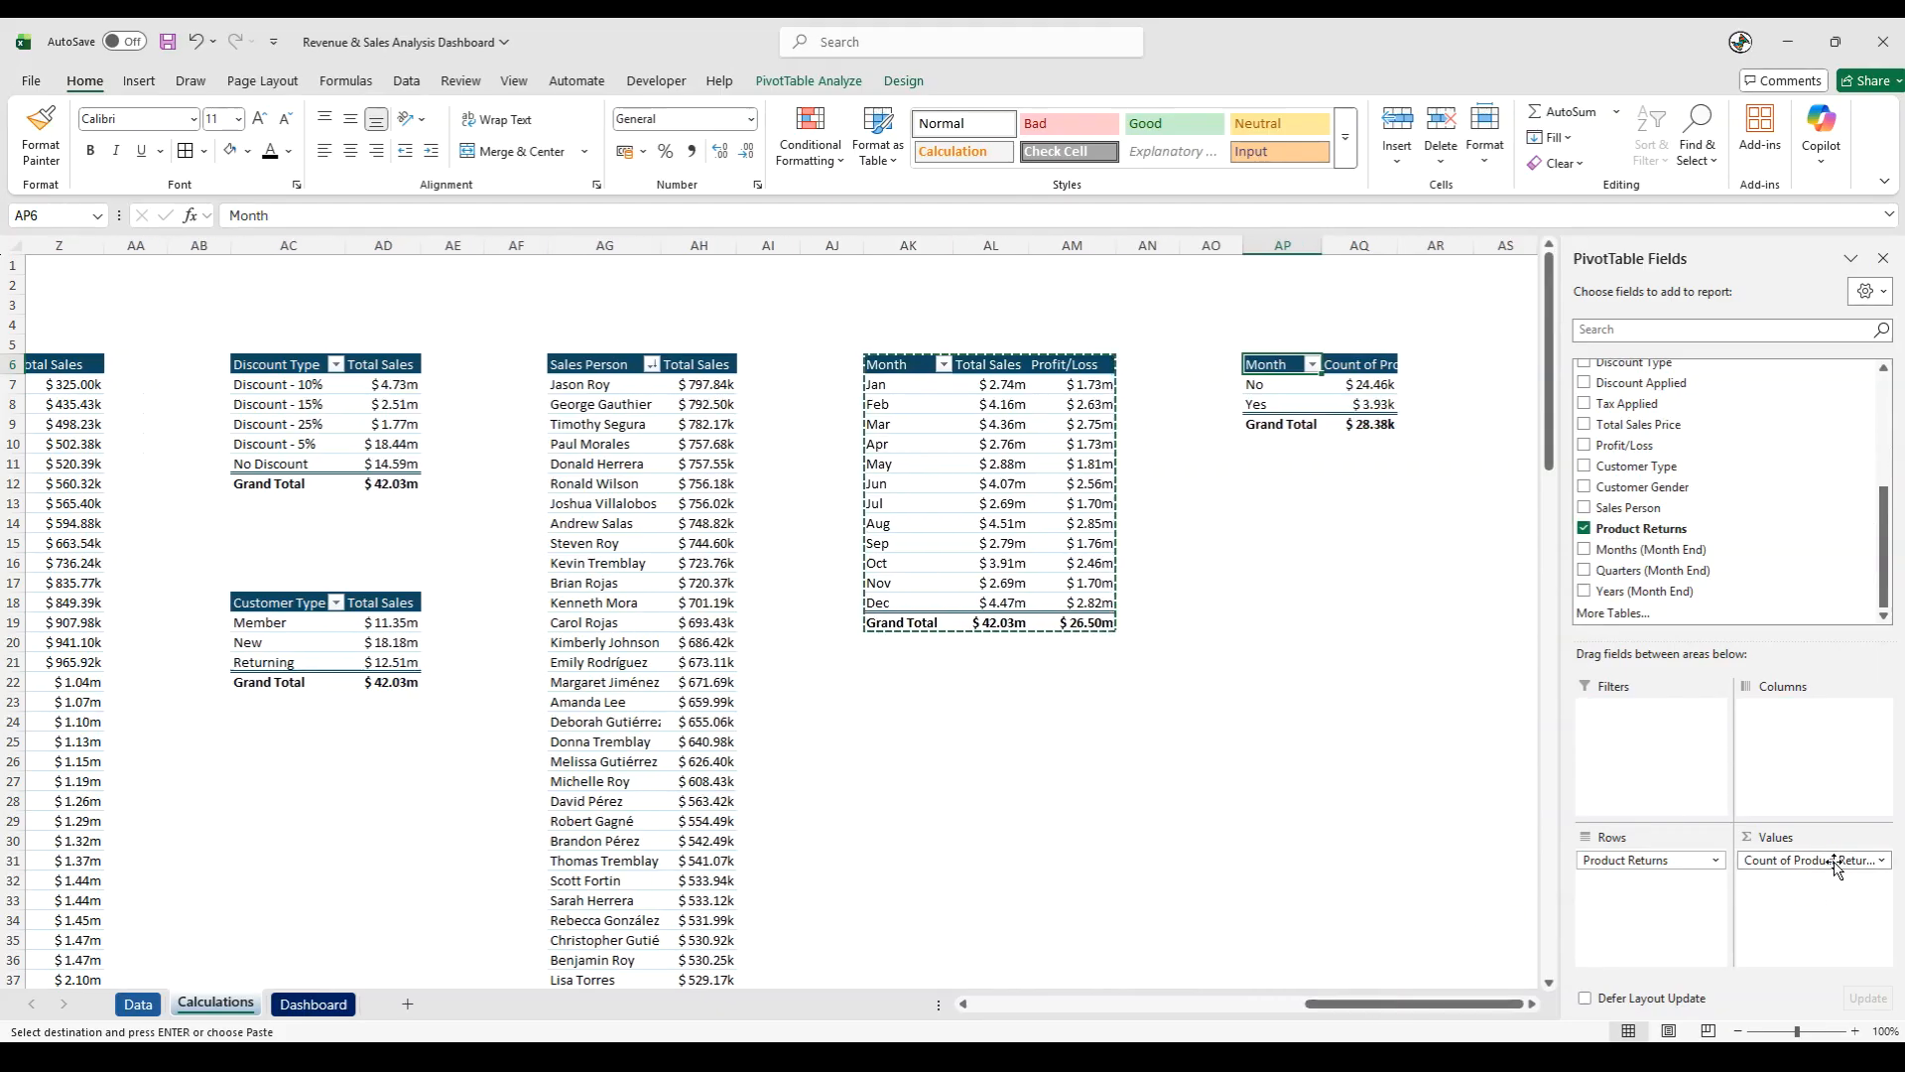
left_click(1215, 760)
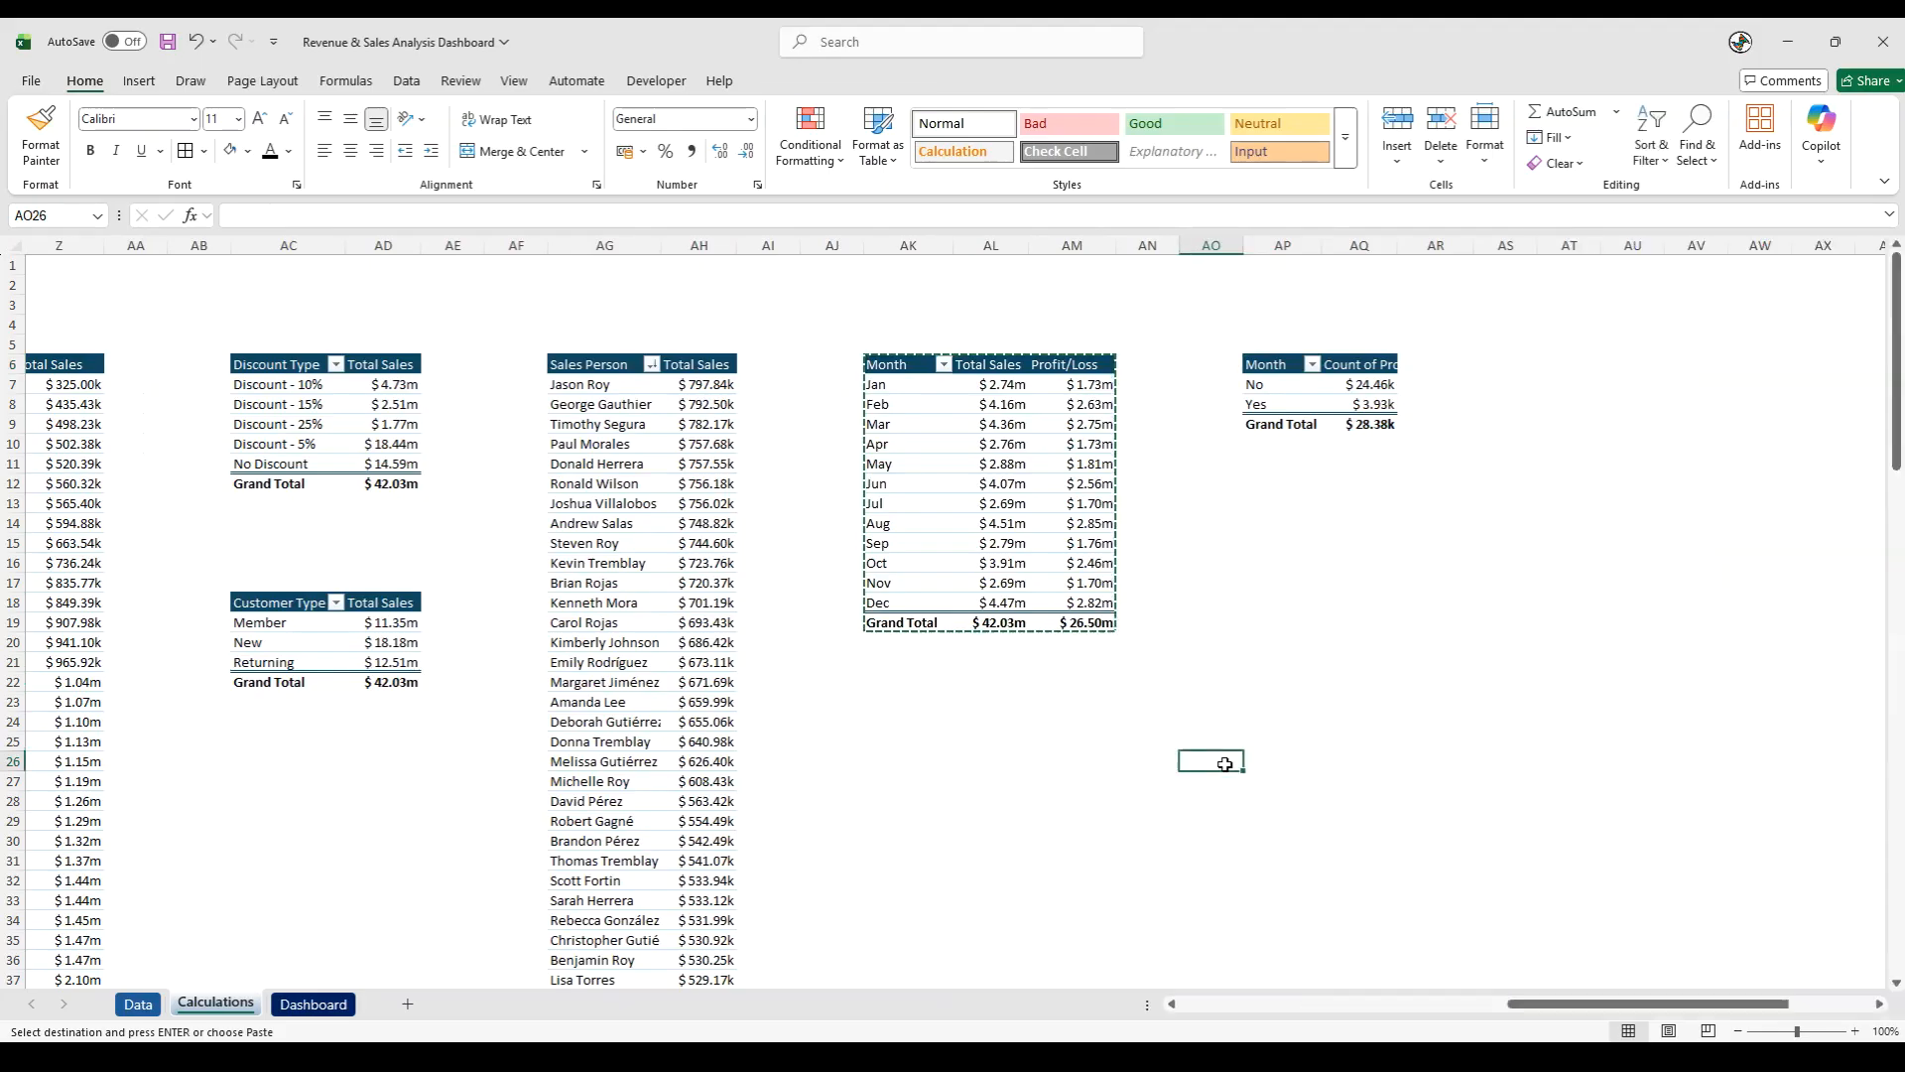
- Rename the row header in AP6 to "Product Return"
left_click(1252, 367)
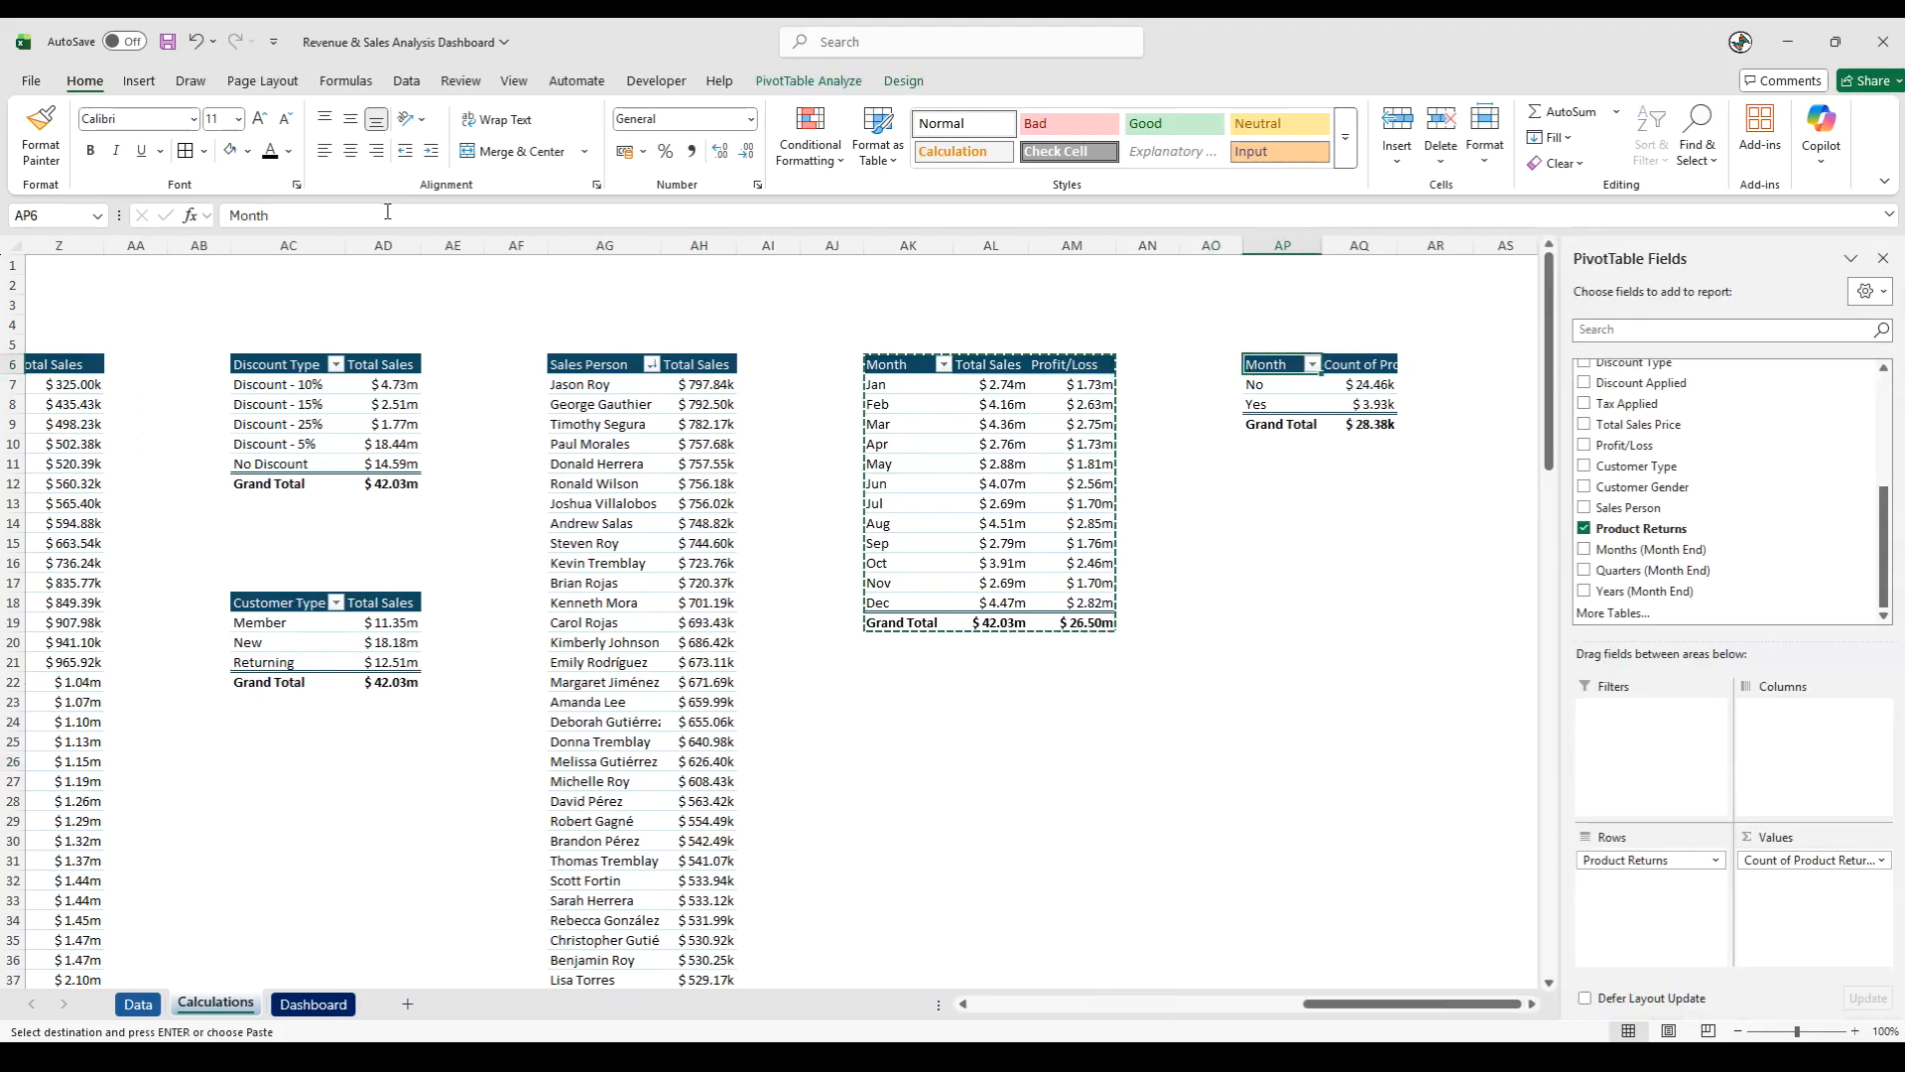
left_click_drag(425, 216, 114, 212)
type("Produ")
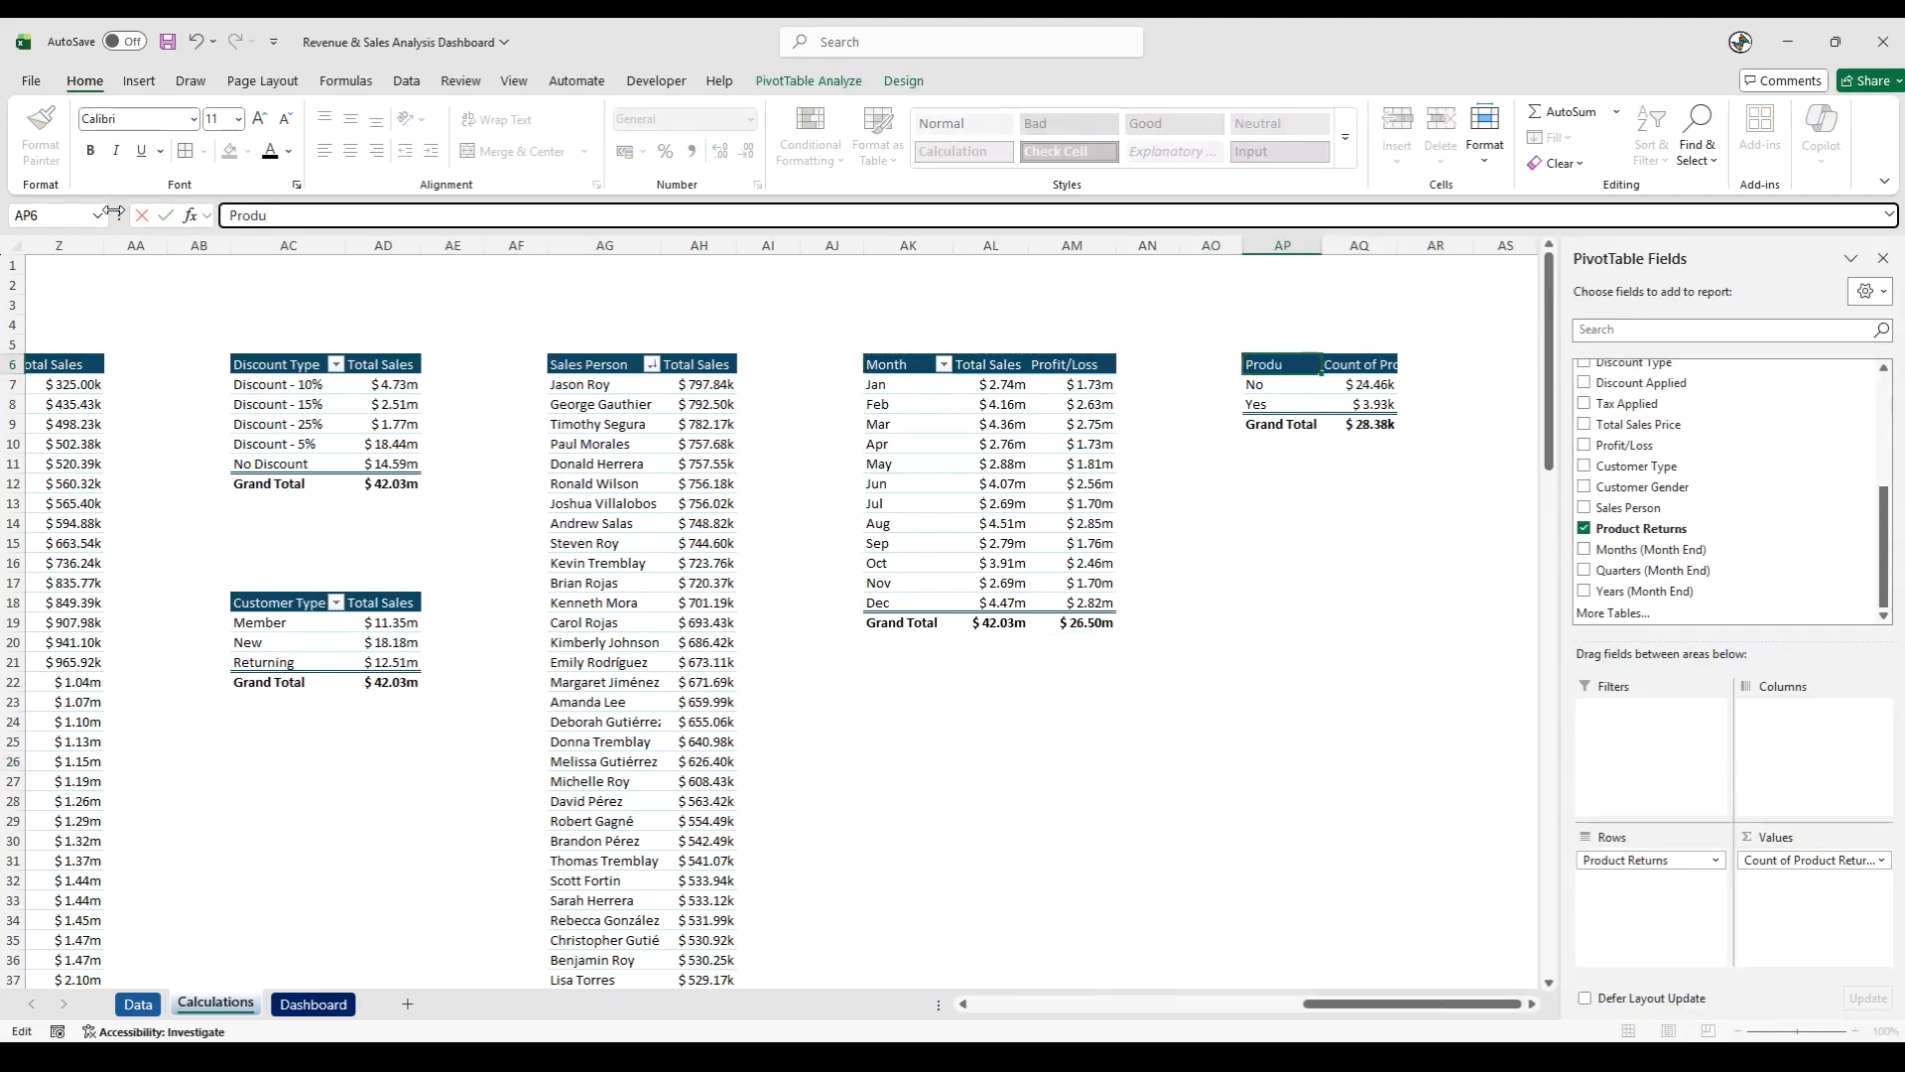
type("ct Return")
key("Tab")
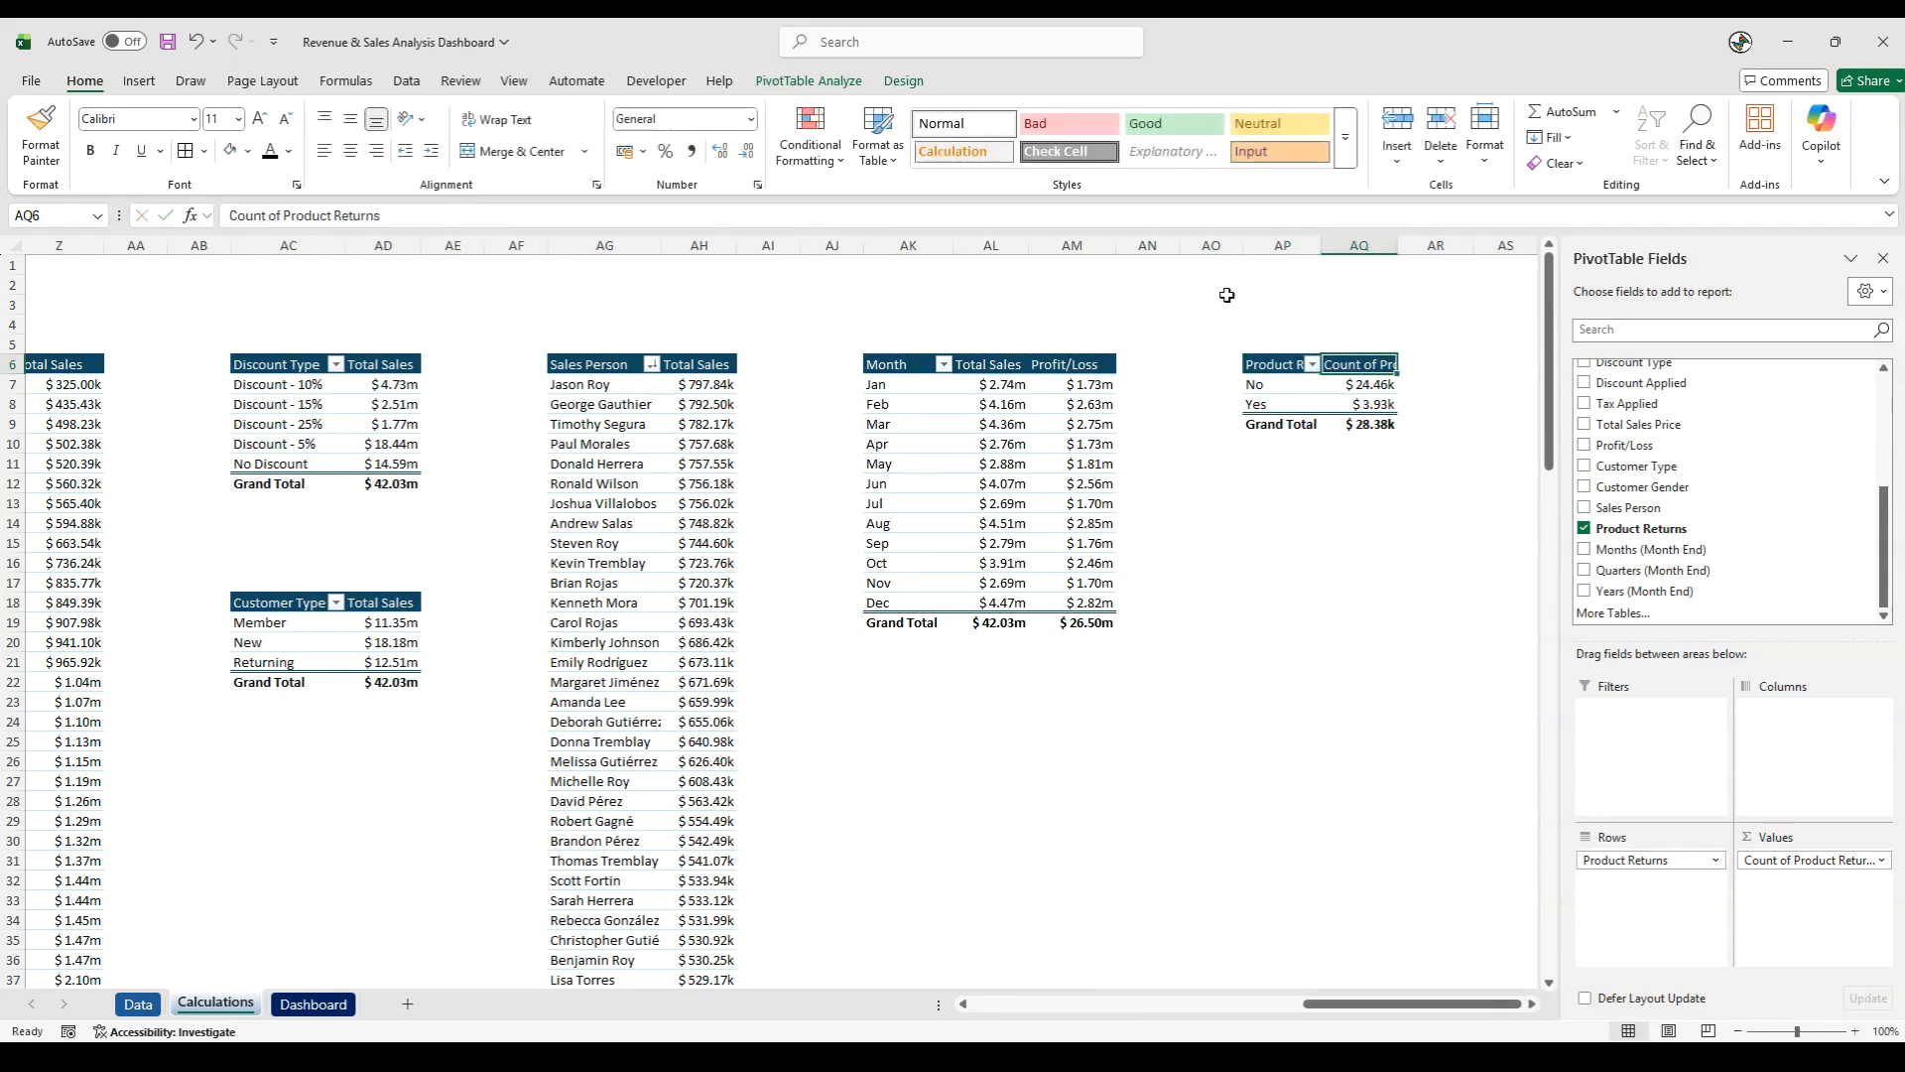
- Shorten the value header in AQ6 to "Count" and narrow column AQ to suit it
double_click(1401, 247)
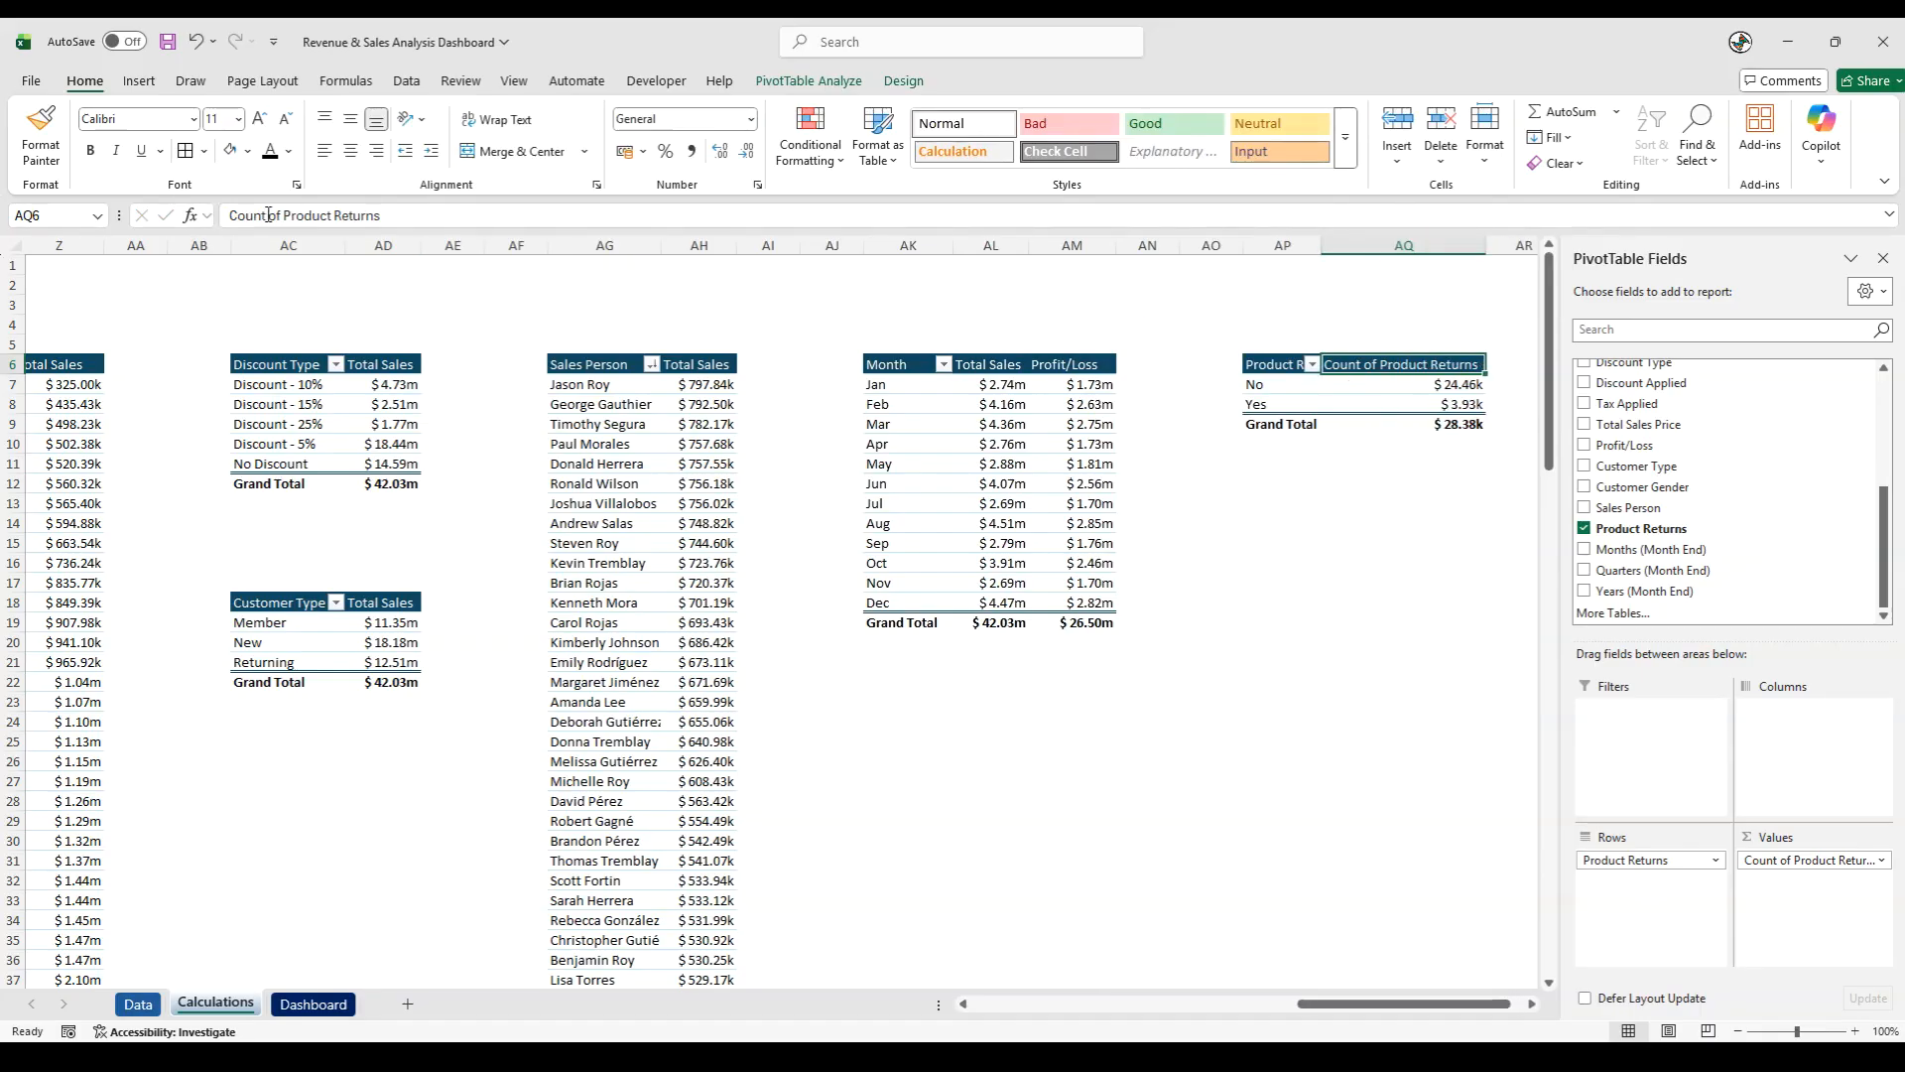
left_click_drag(268, 215, 382, 215)
key("BackSpace")
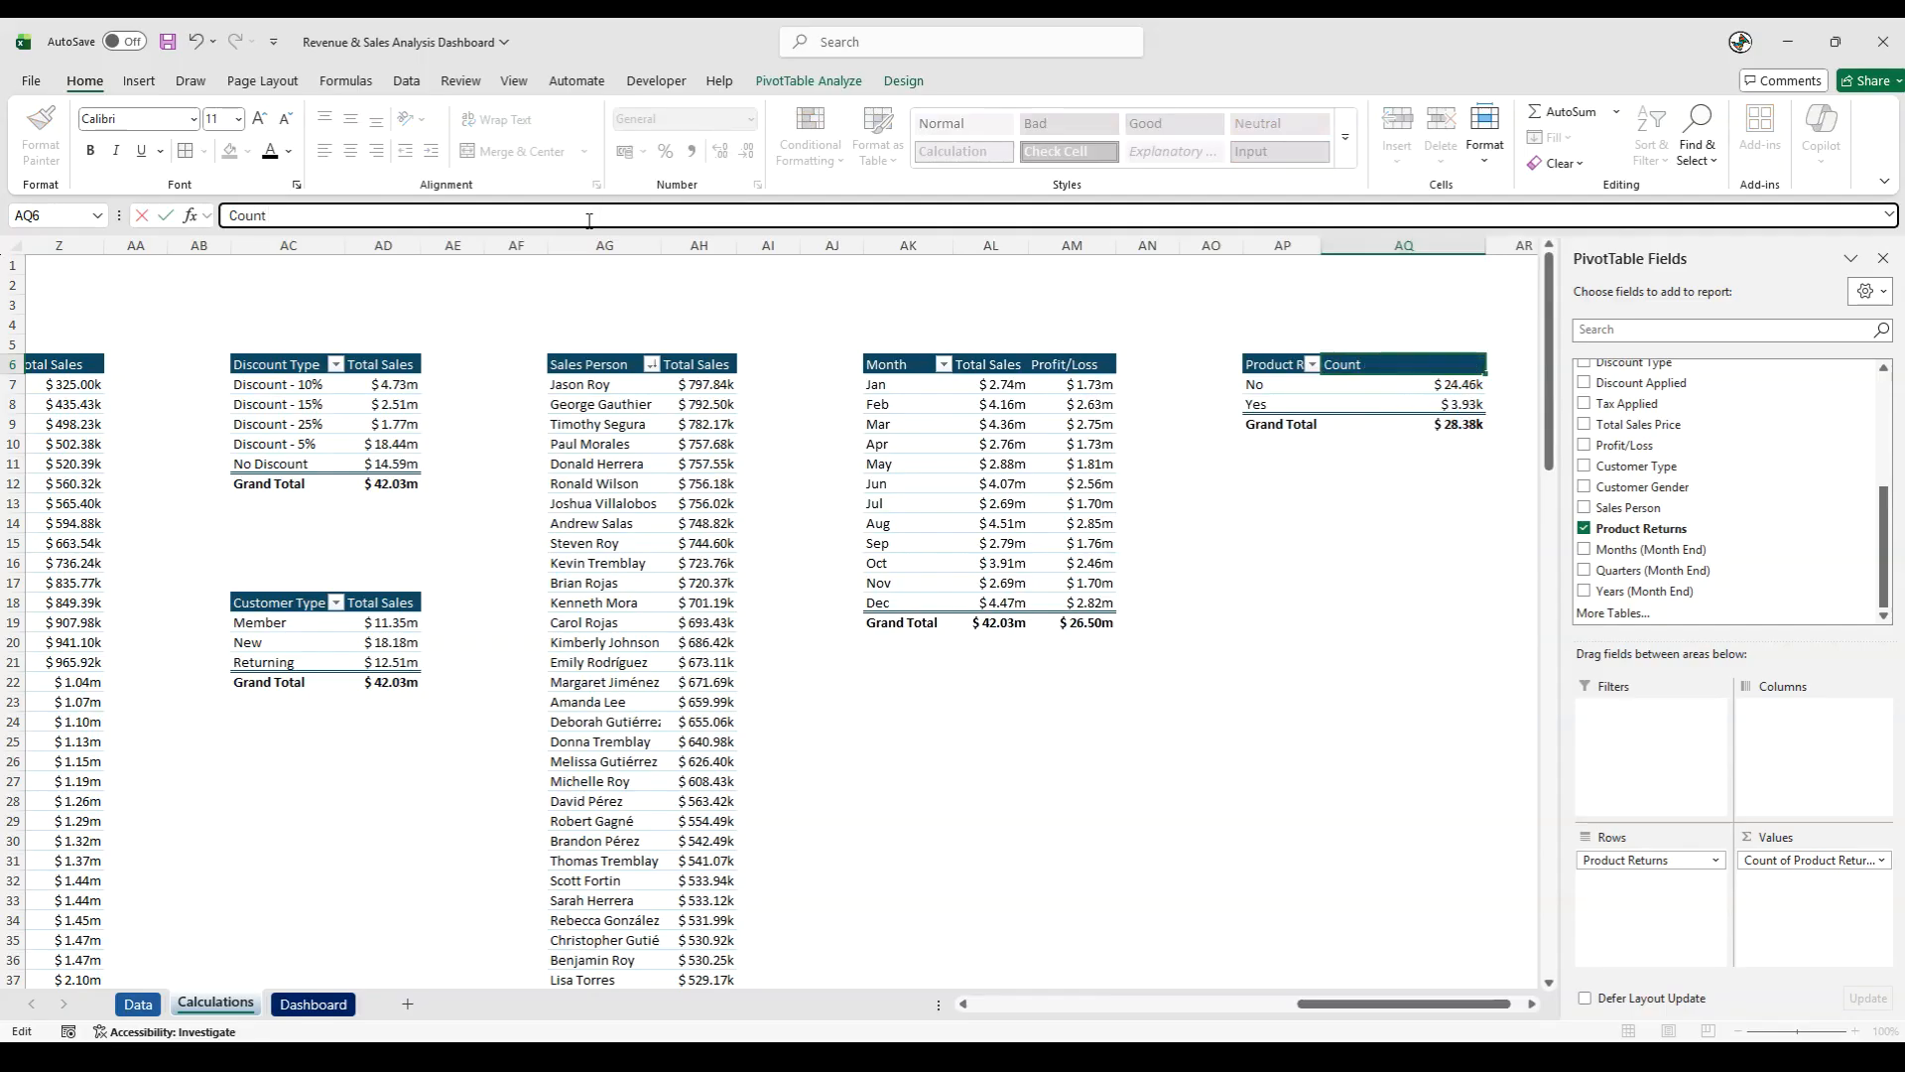
key("Return")
left_click_drag(1483, 245, 1390, 280)
left_click(1310, 544)
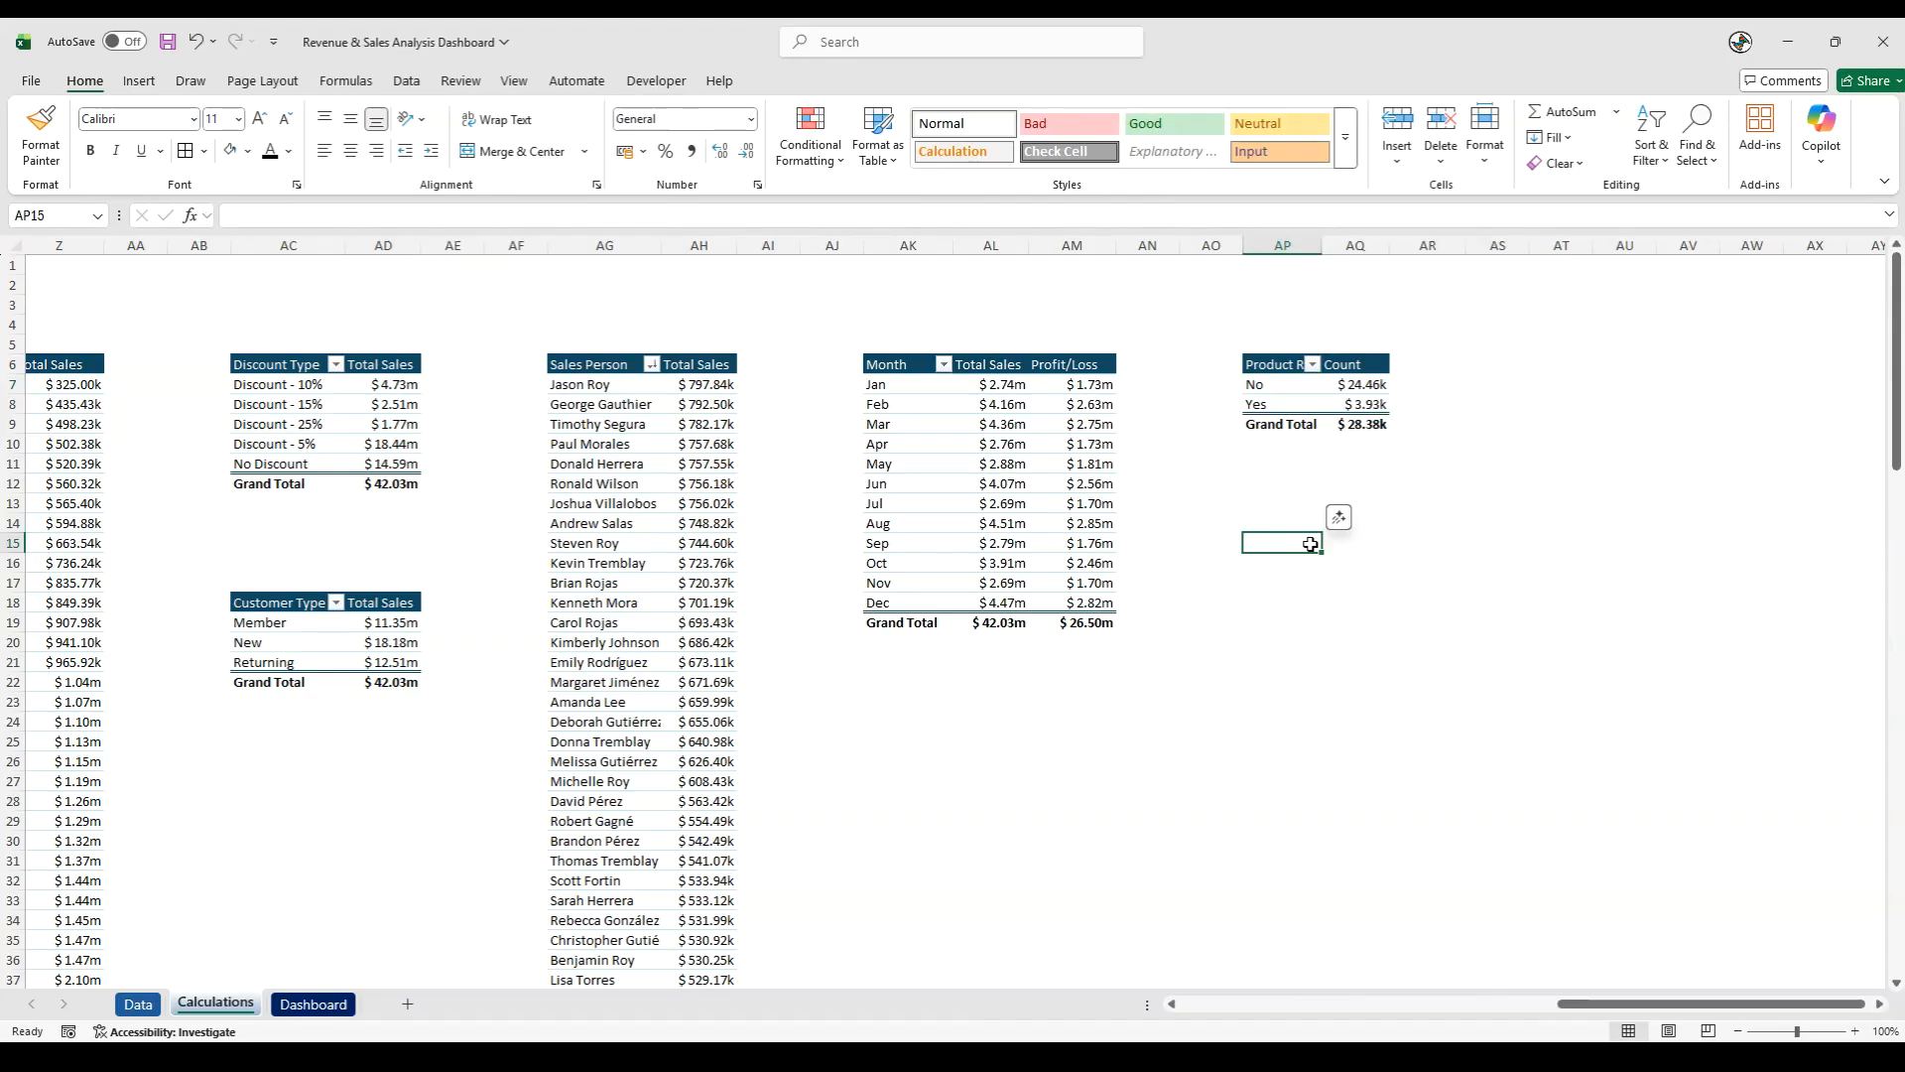
- Start a custom number format for column AQ from the existing dollar format with K, M and B suffixes
left_click(1358, 246)
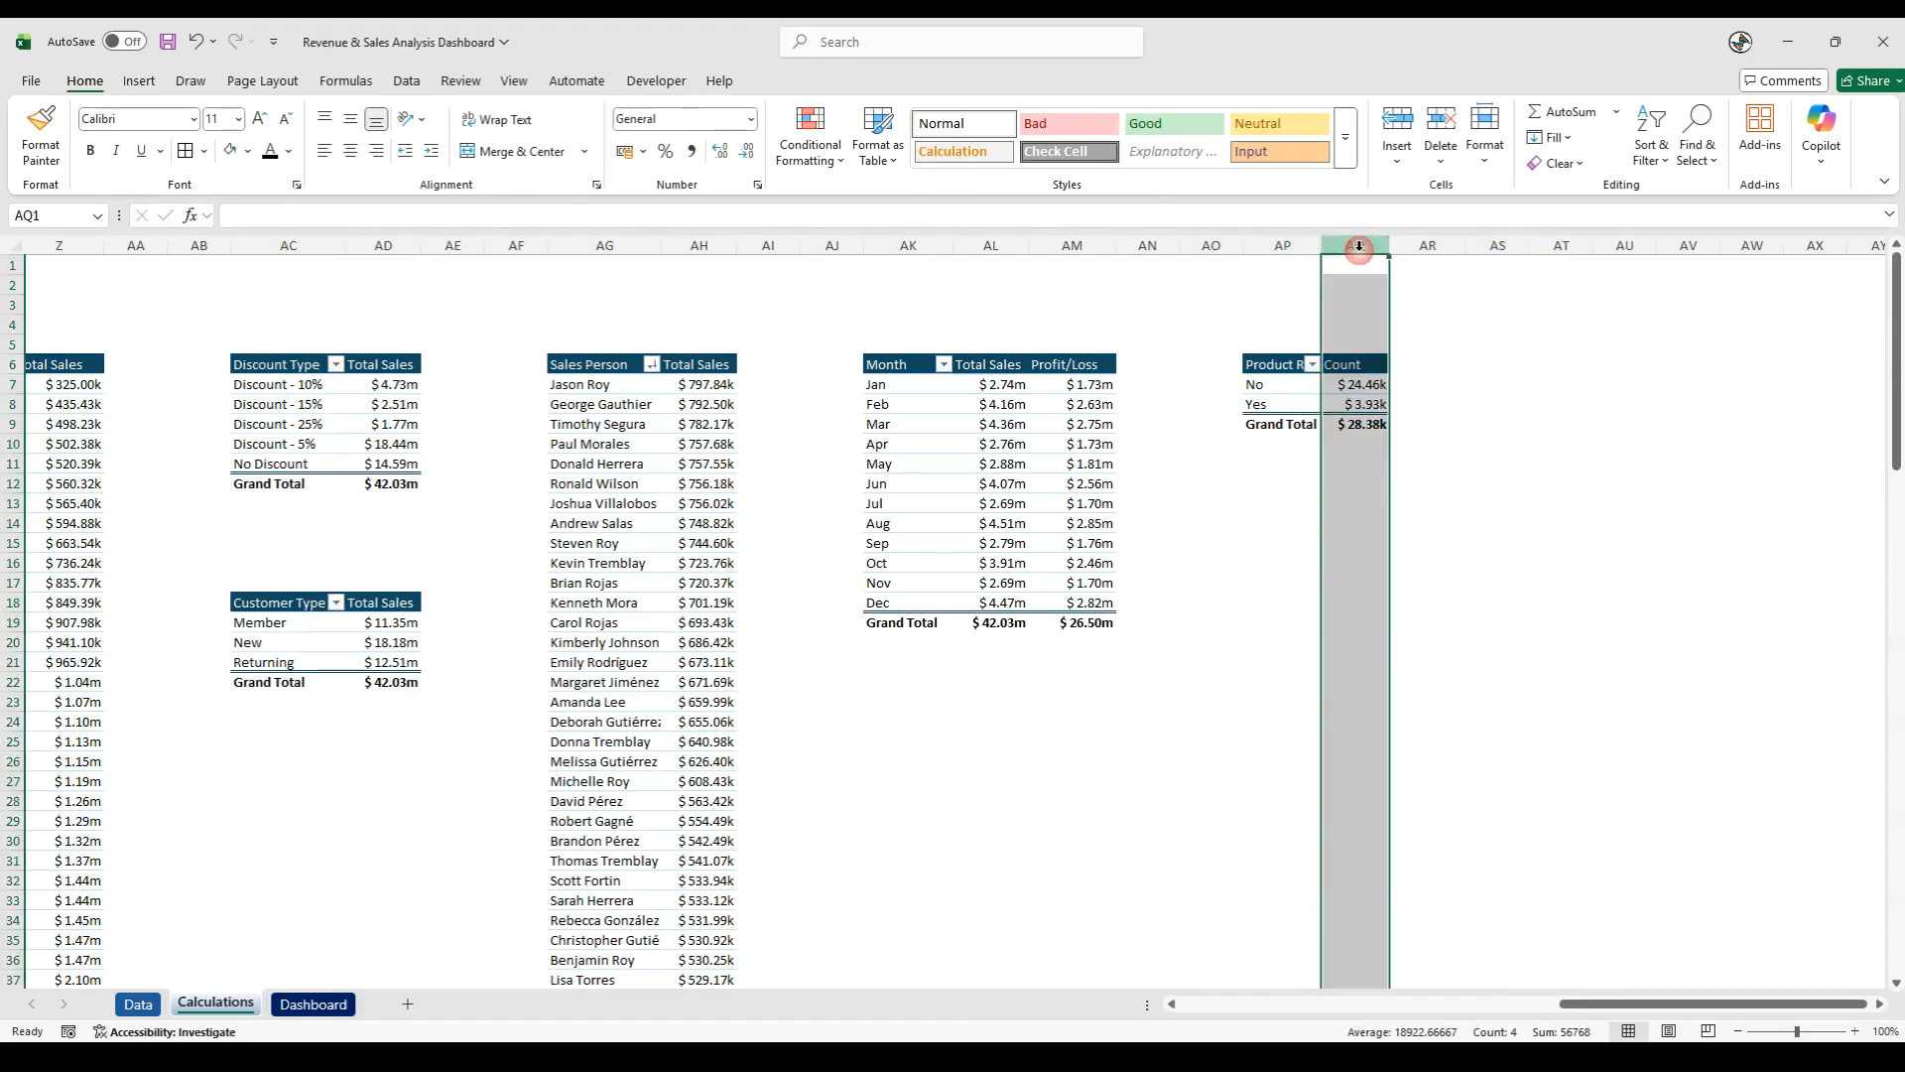
right_click(1359, 246)
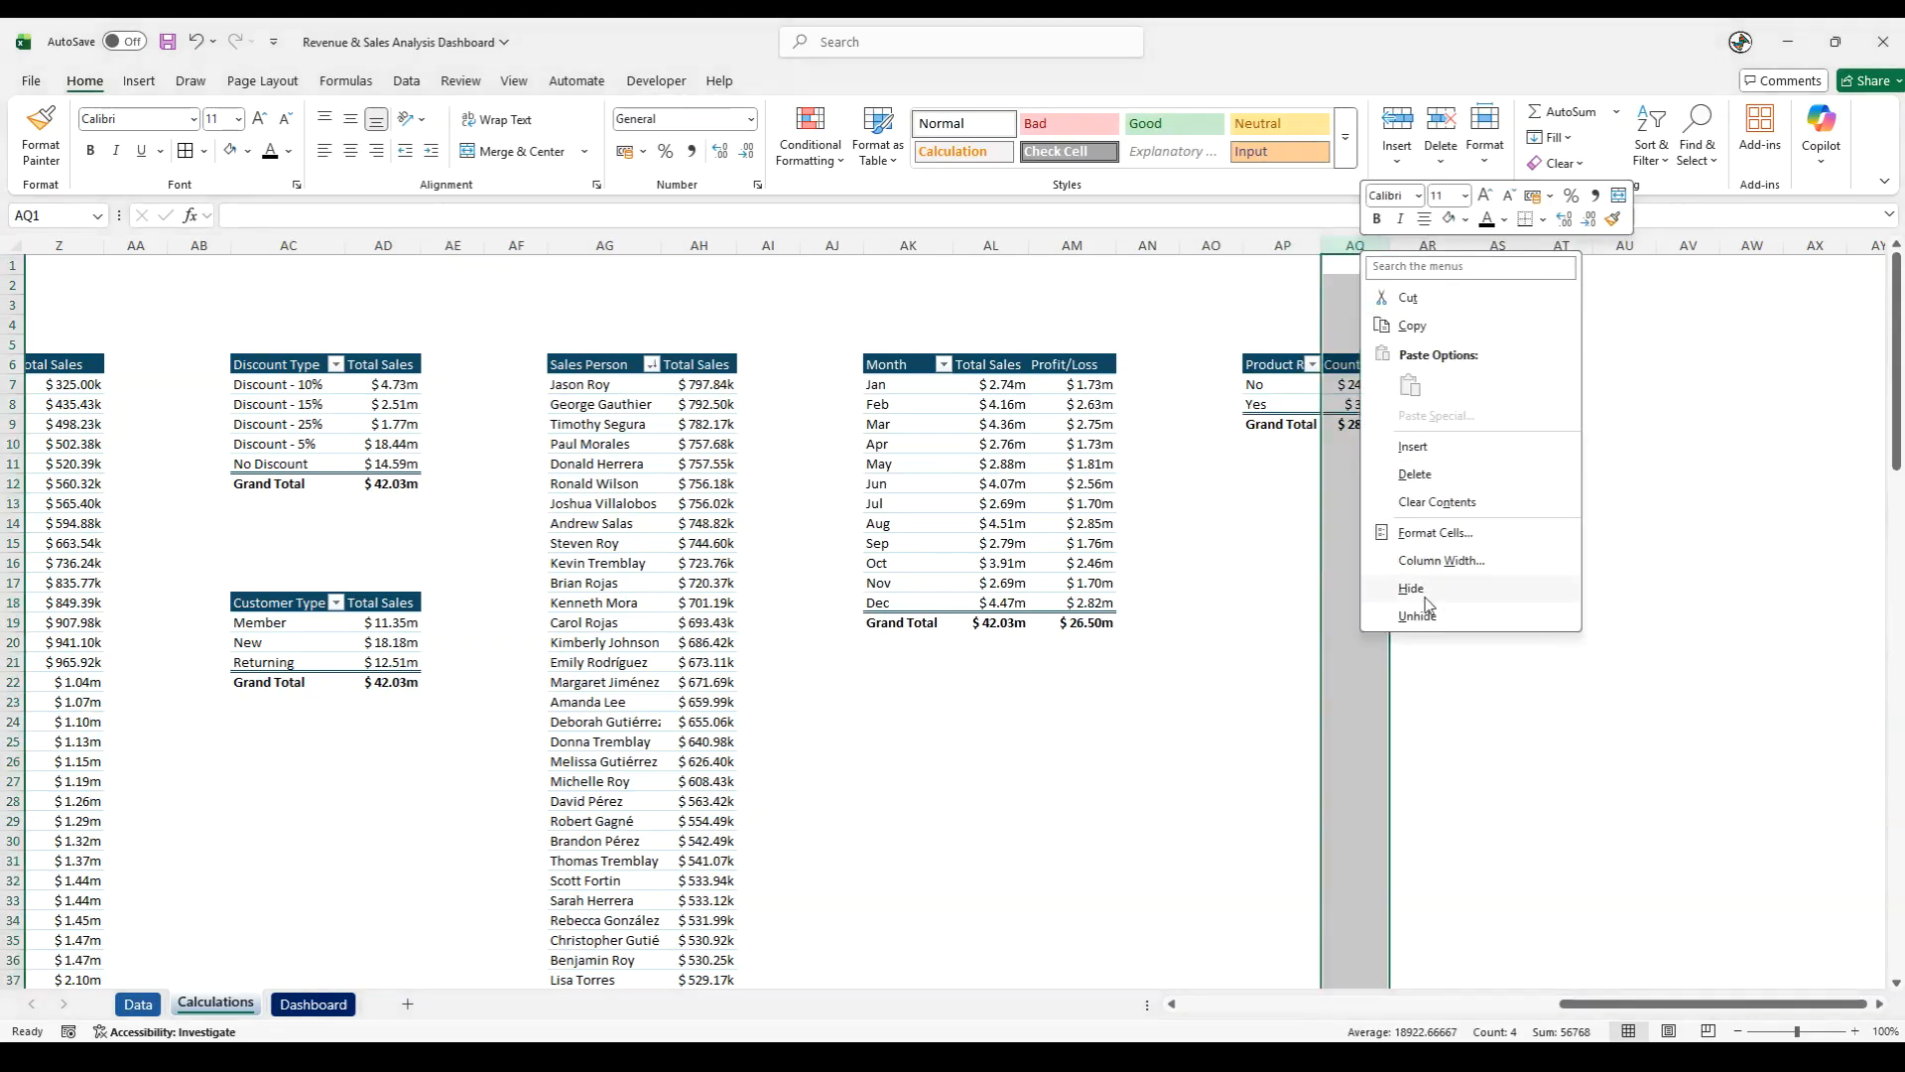
left_click(1435, 533)
left_click(1208, 511)
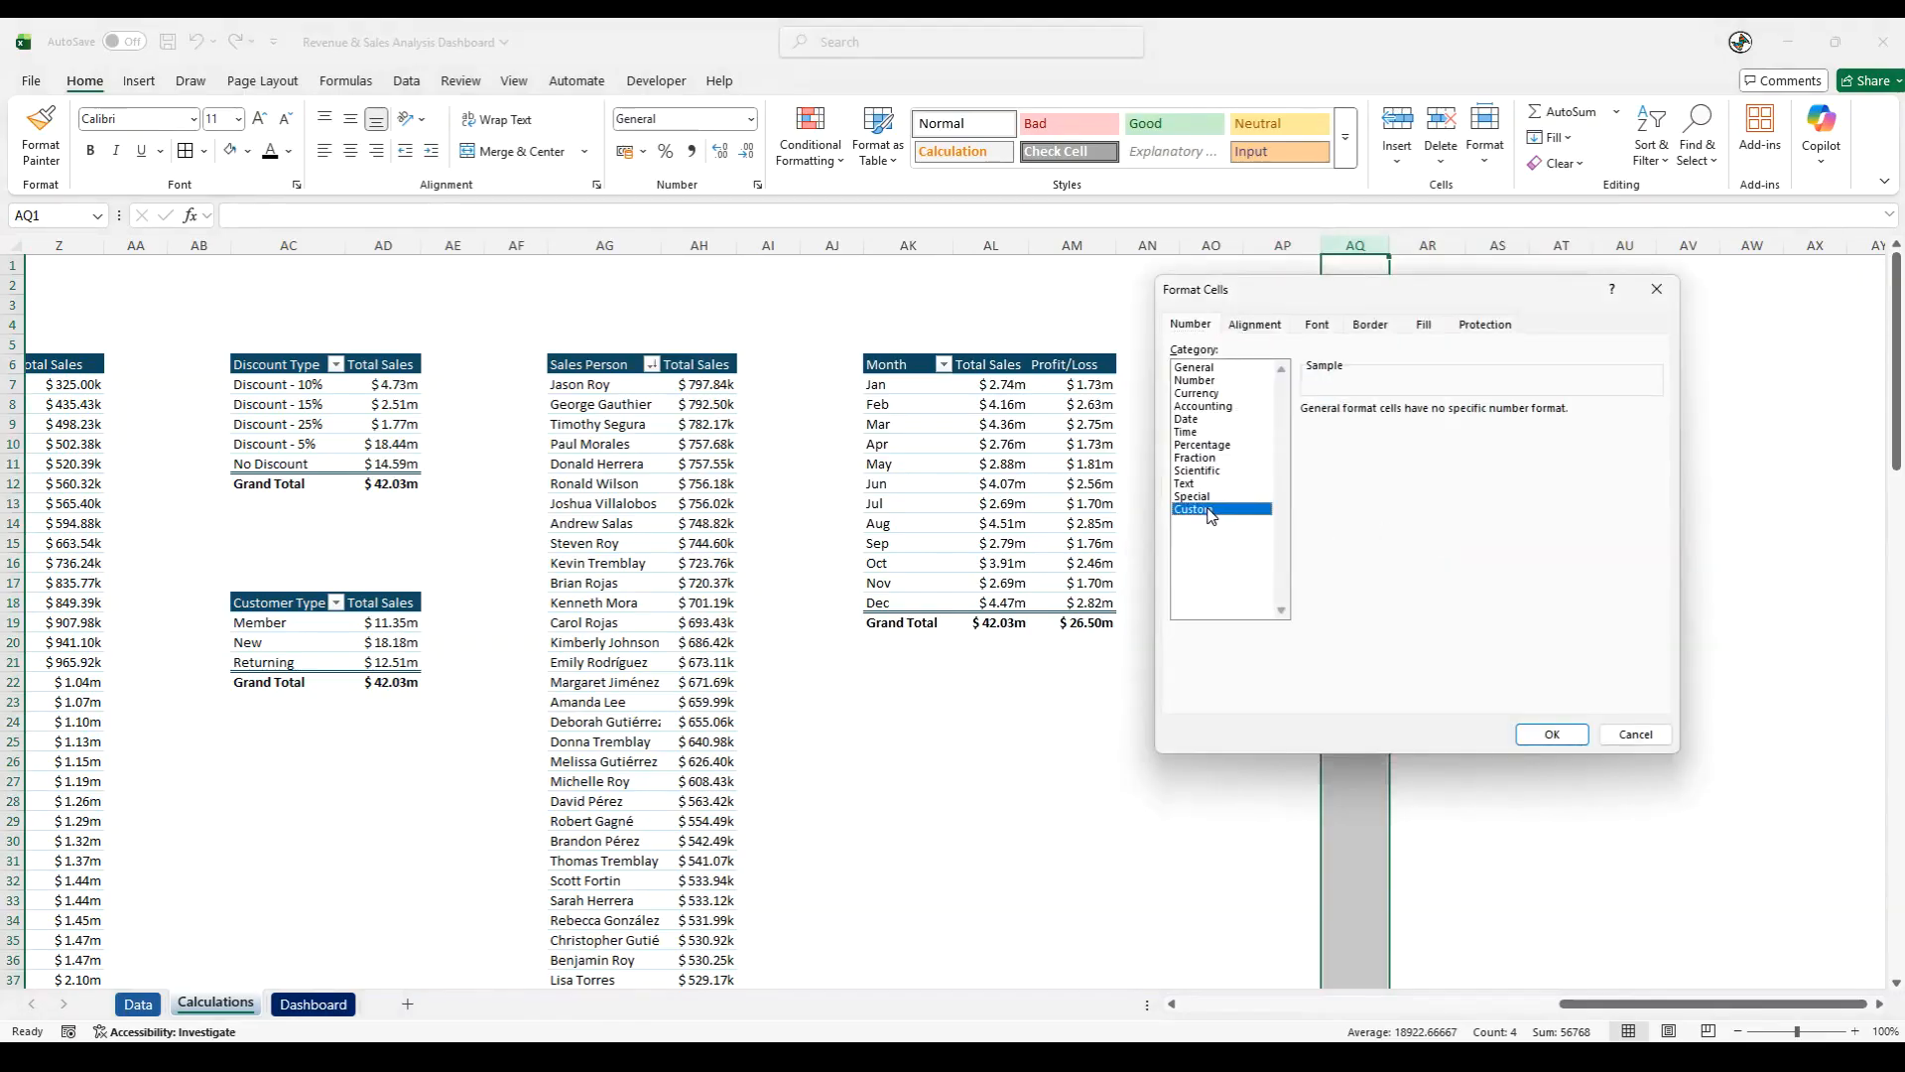
left_click_drag(1649, 482, 1646, 600)
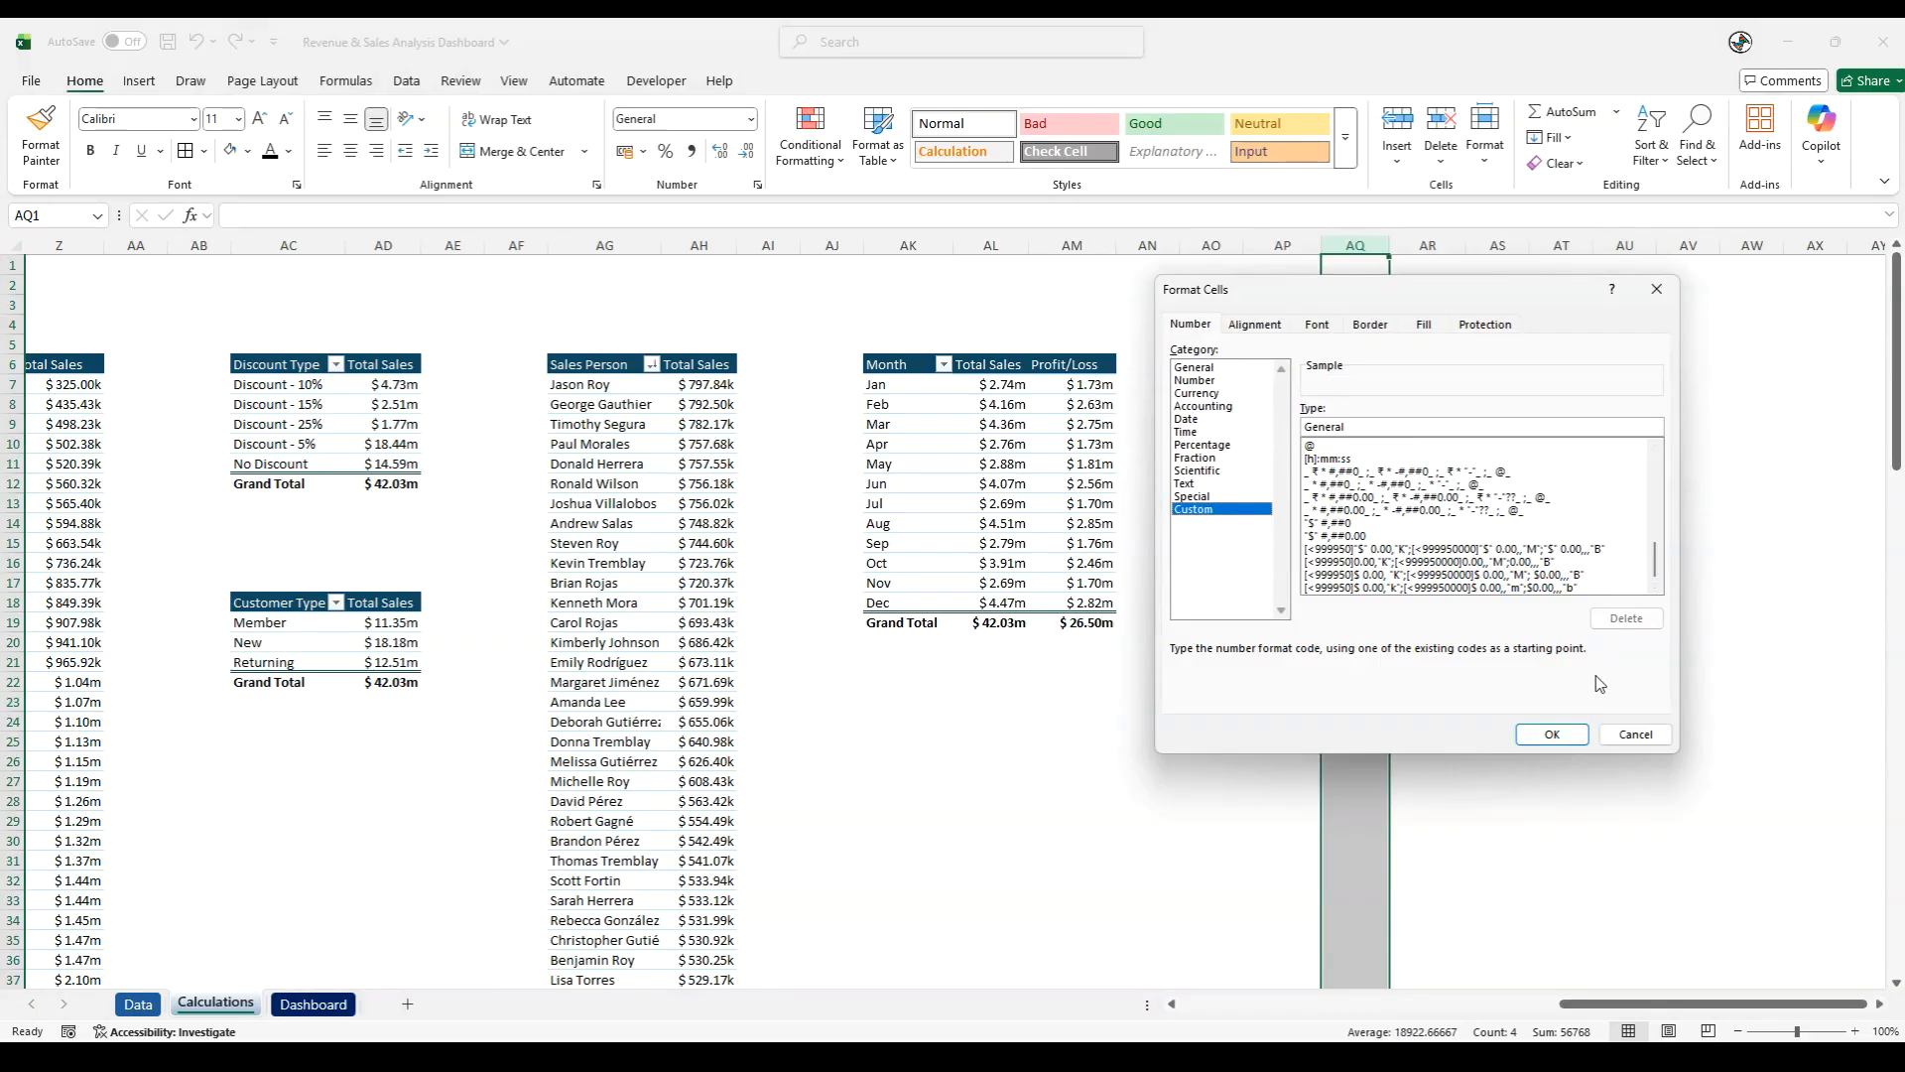
left_click(1501, 549)
- Remove the dollar signs from all three sections of the custom K/M/B format code and apply it to column AQ
left_click_drag(1623, 425, 1233, 417)
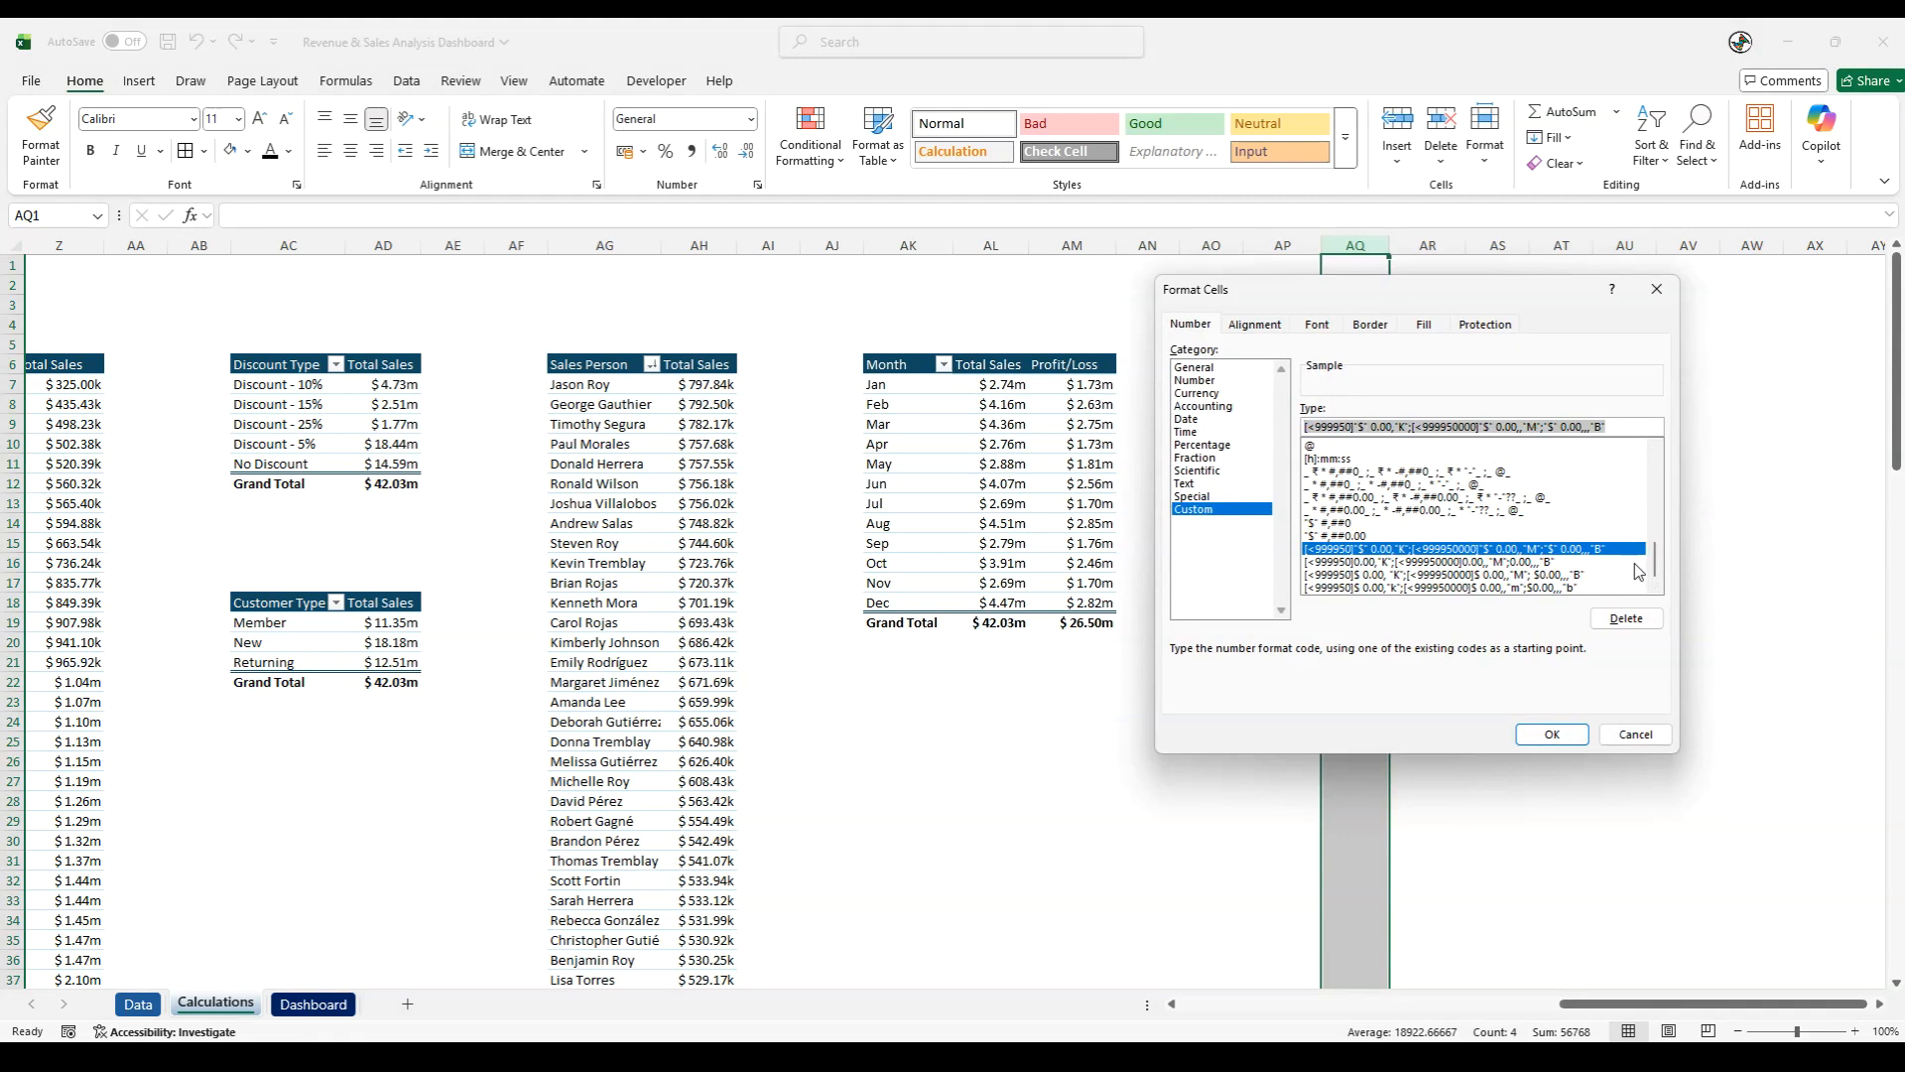
left_click(1384, 427)
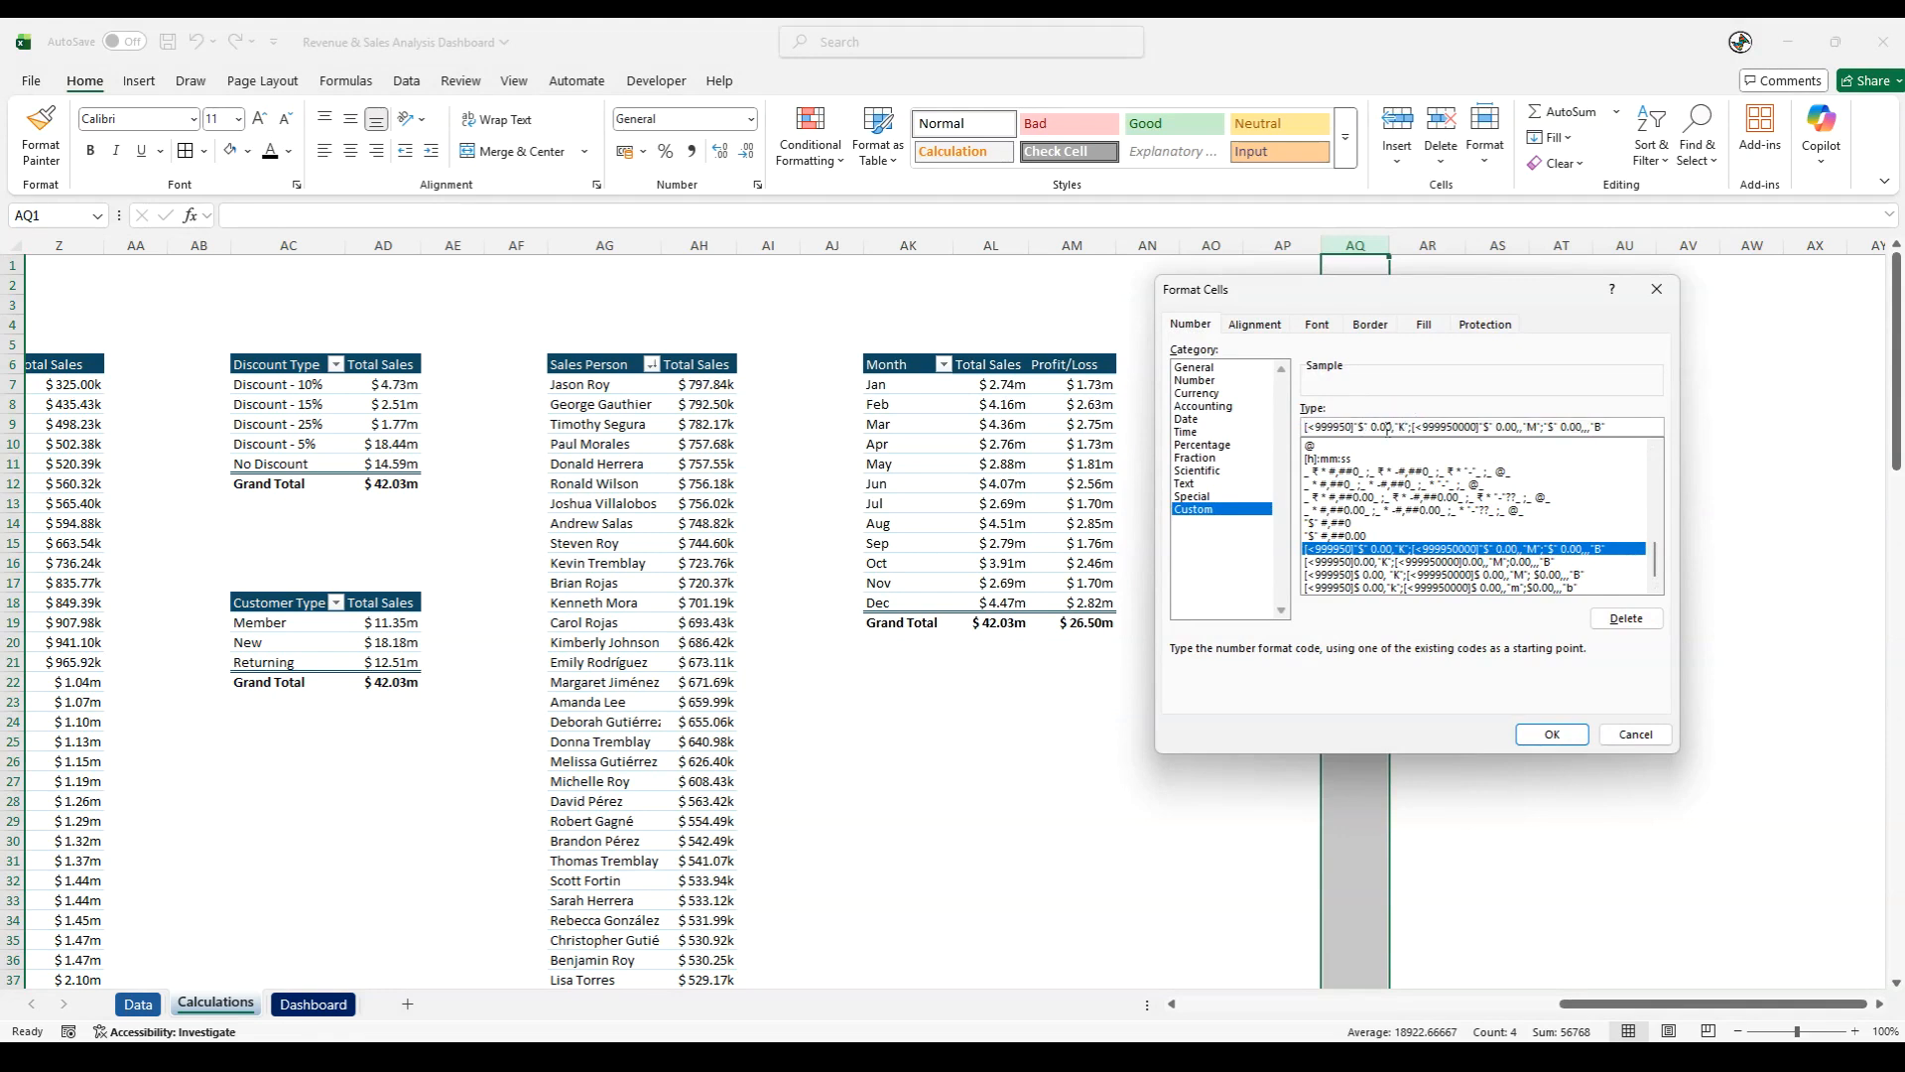
left_click(1367, 425)
key("BackSpace")
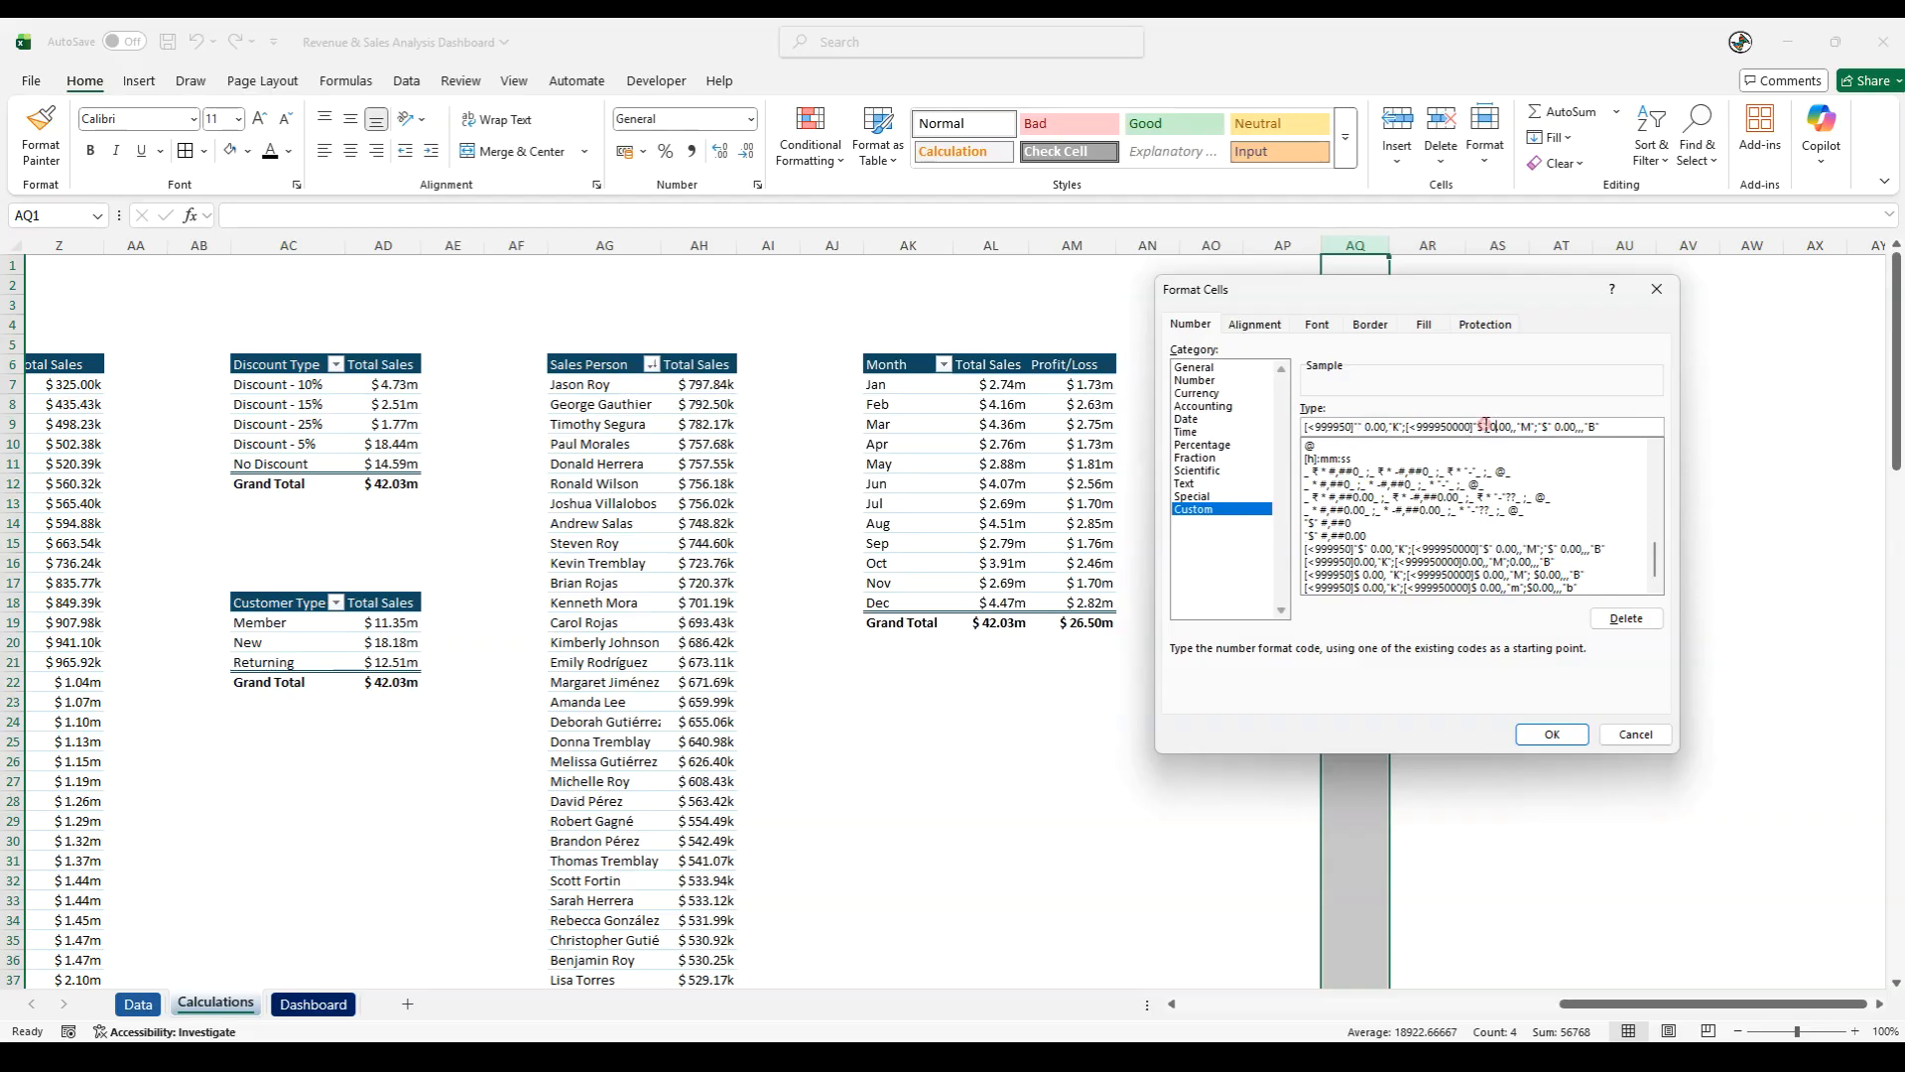
key("BackSpace")
left_click(1713, 478)
left_click(1563, 734)
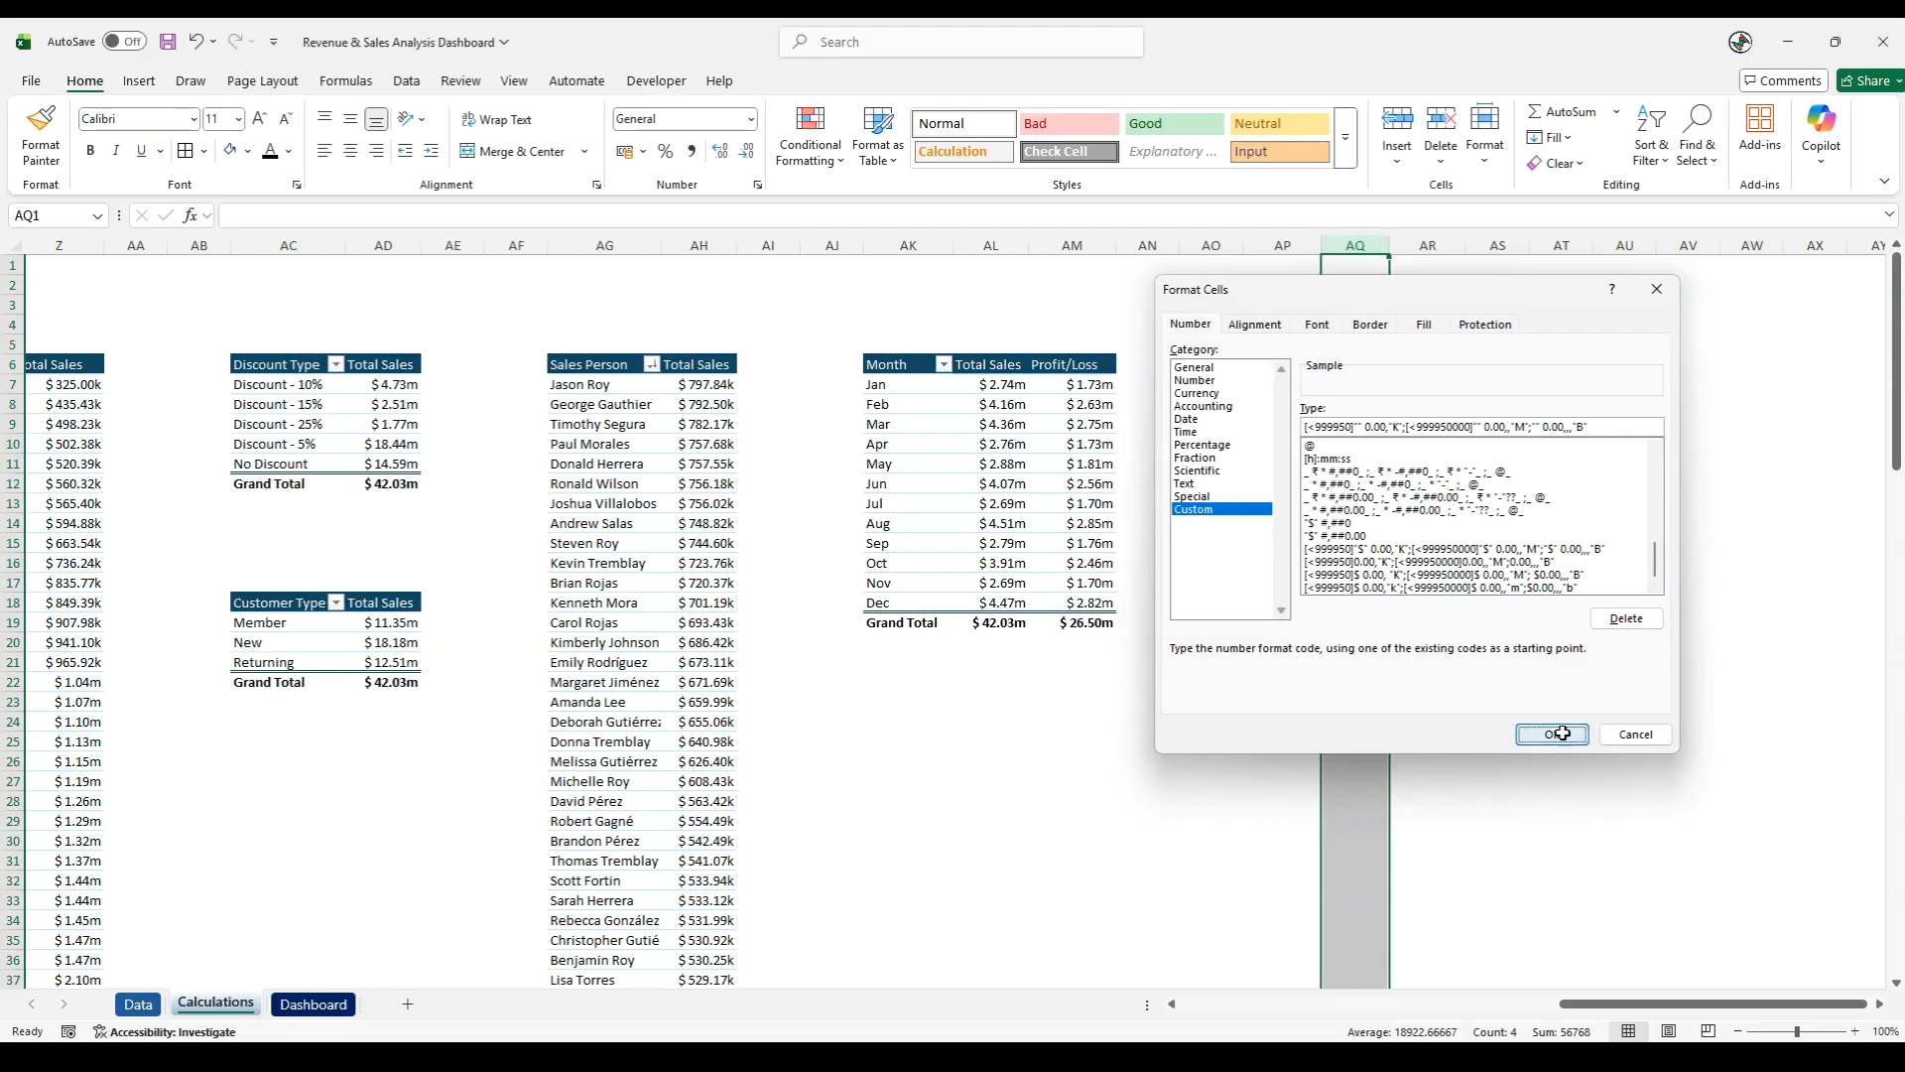
- Auto-fit column AP to the Product Return header
left_click(1480, 582)
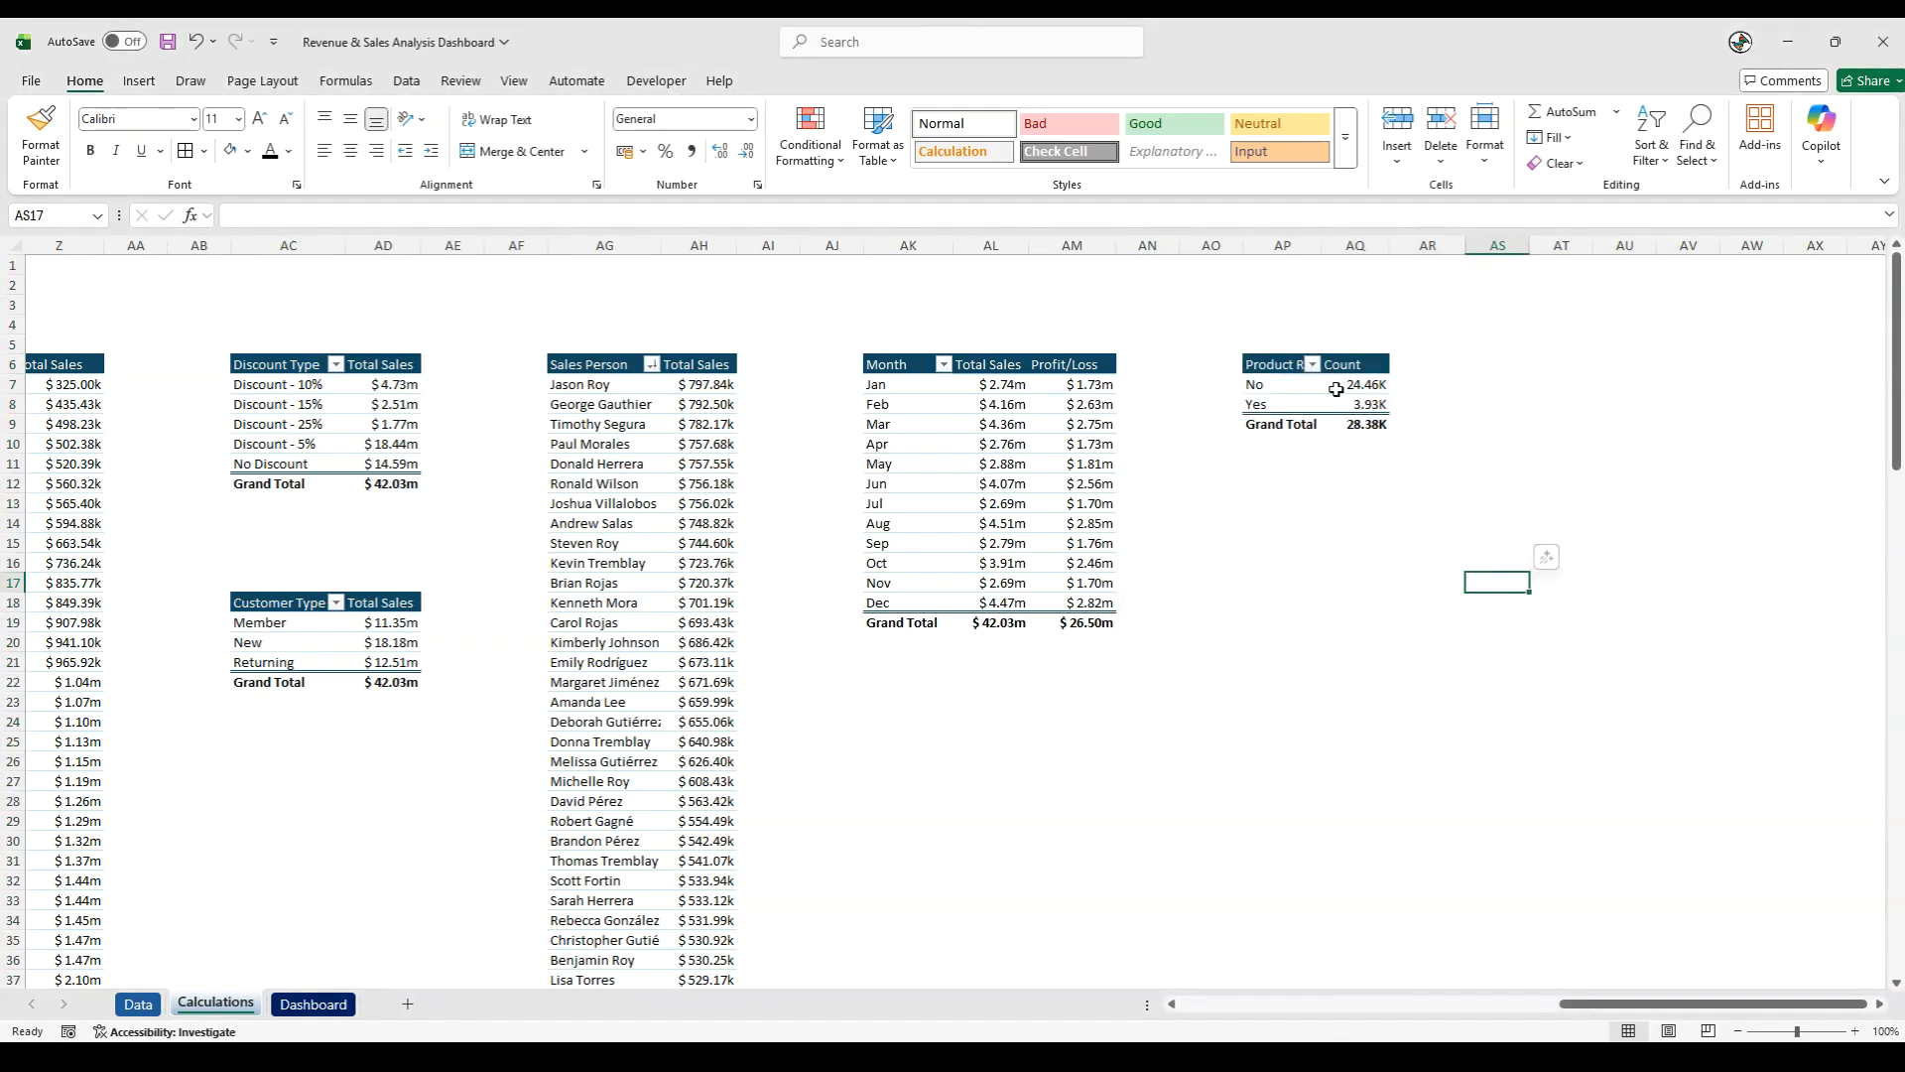
double_click(1318, 245)
left_click(1316, 541)
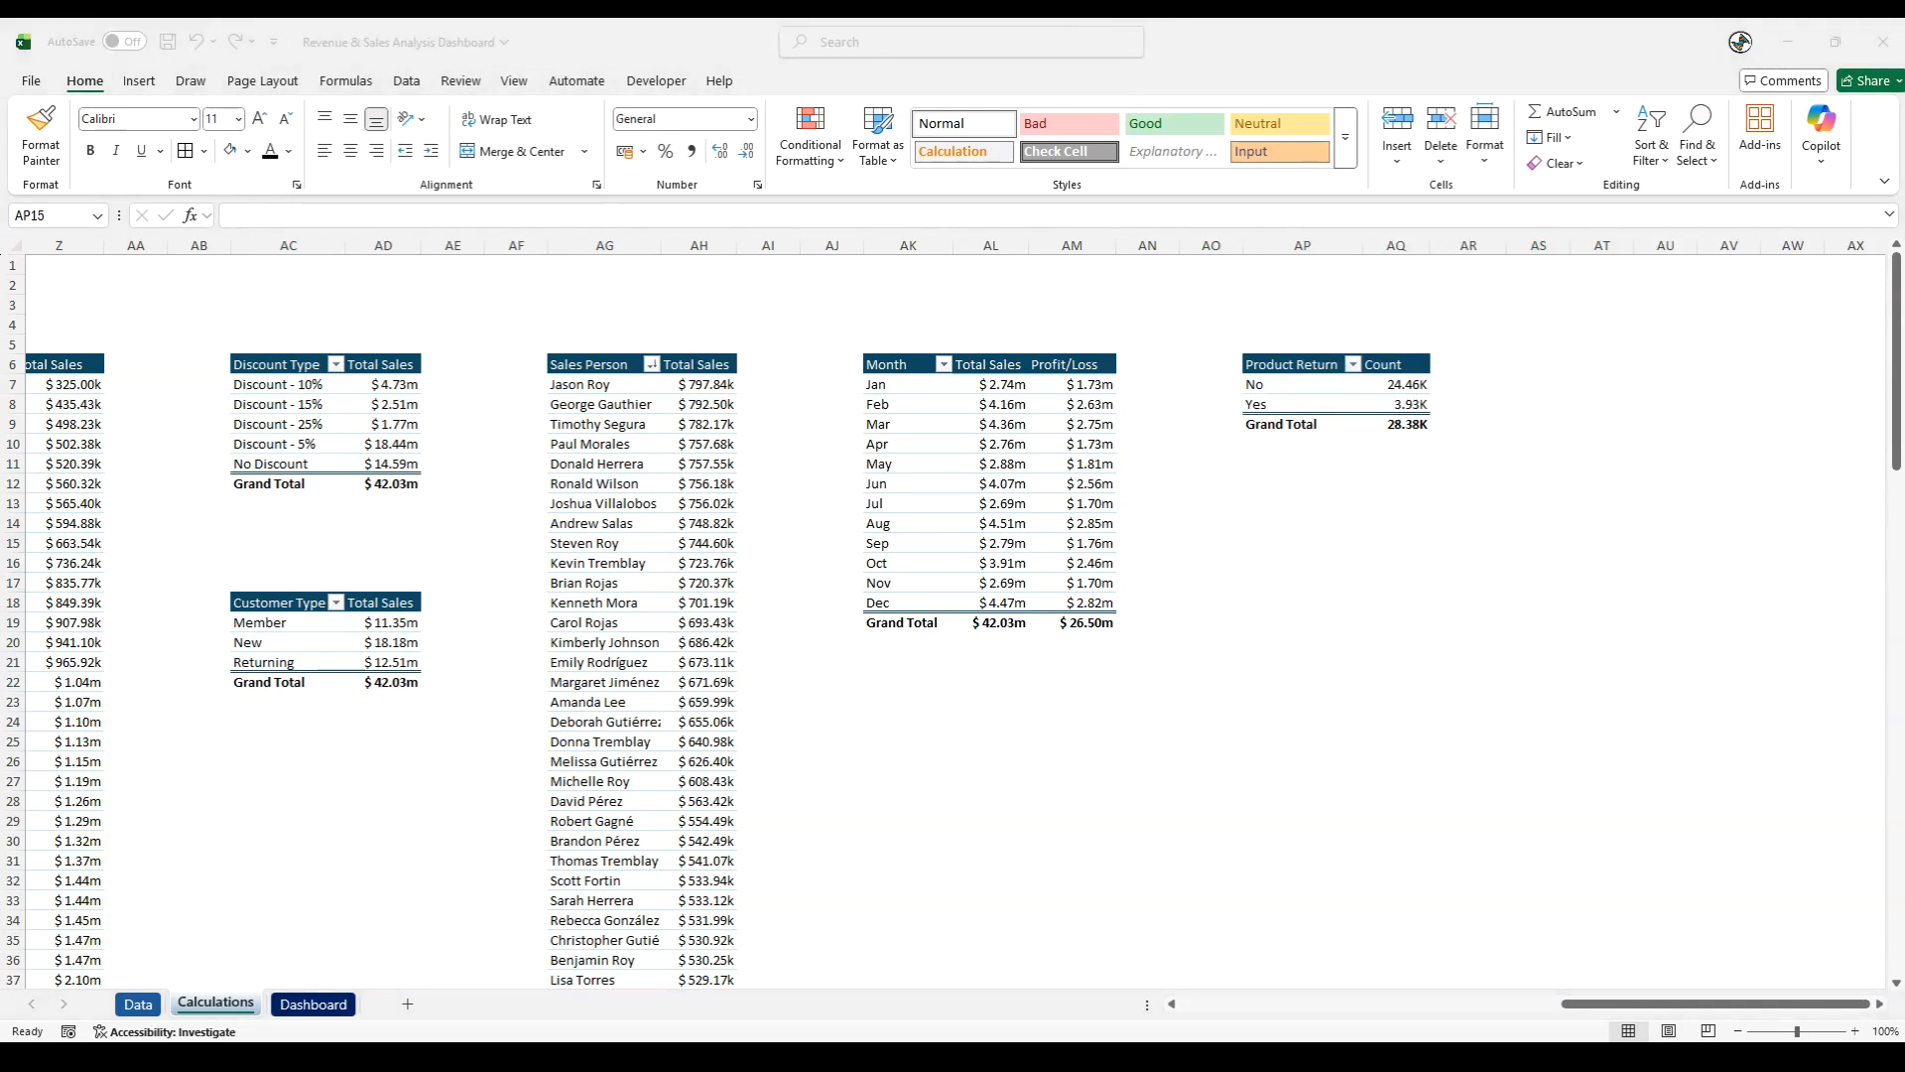
- Copy the Product Return and Count headers from AP6:AQ6 to AP14:AQ14
left_click_drag(1290, 365, 1419, 366)
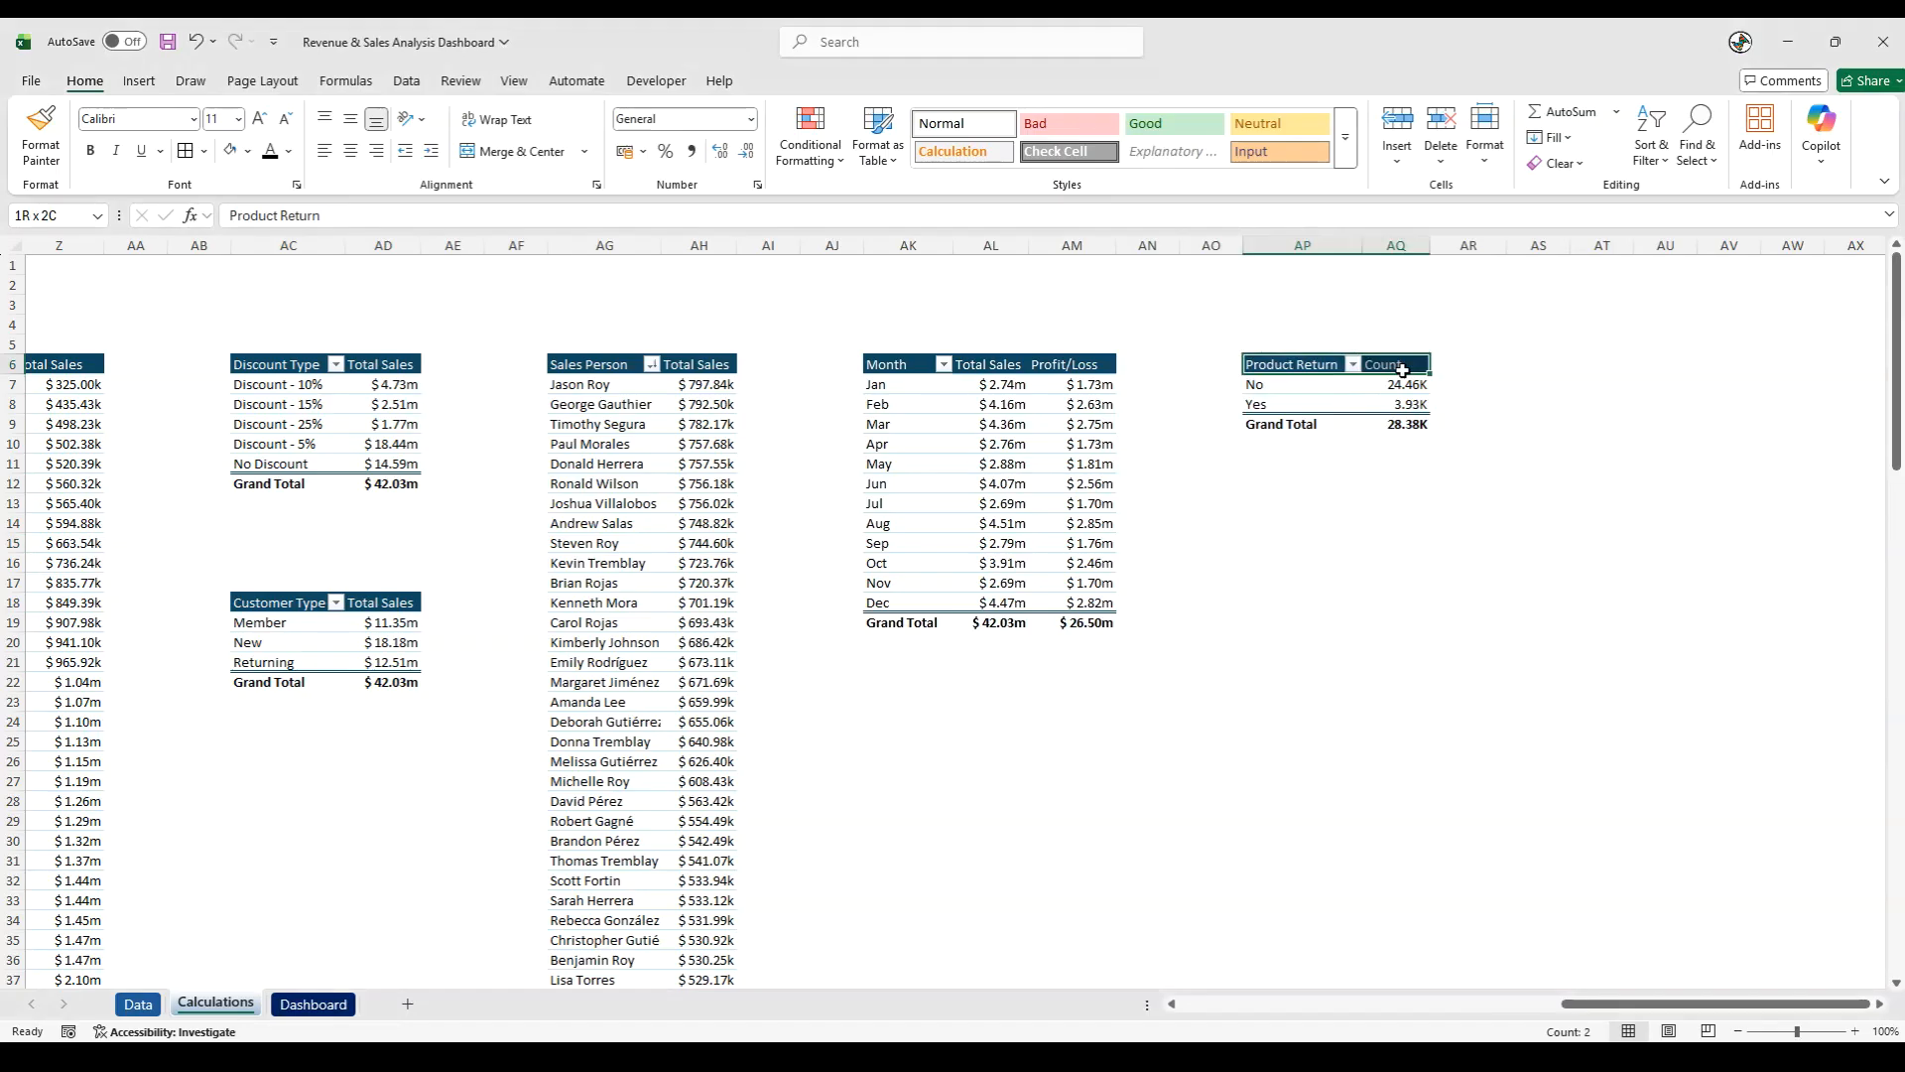
key("ctrl+c")
left_click(1334, 522)
key("ctrl+v")
left_click(1301, 604)
- Copy the No and Yes labels from the product return pivot table into AP15:AP16
left_click_drag(1266, 385, 1280, 403)
key("ctrl+c")
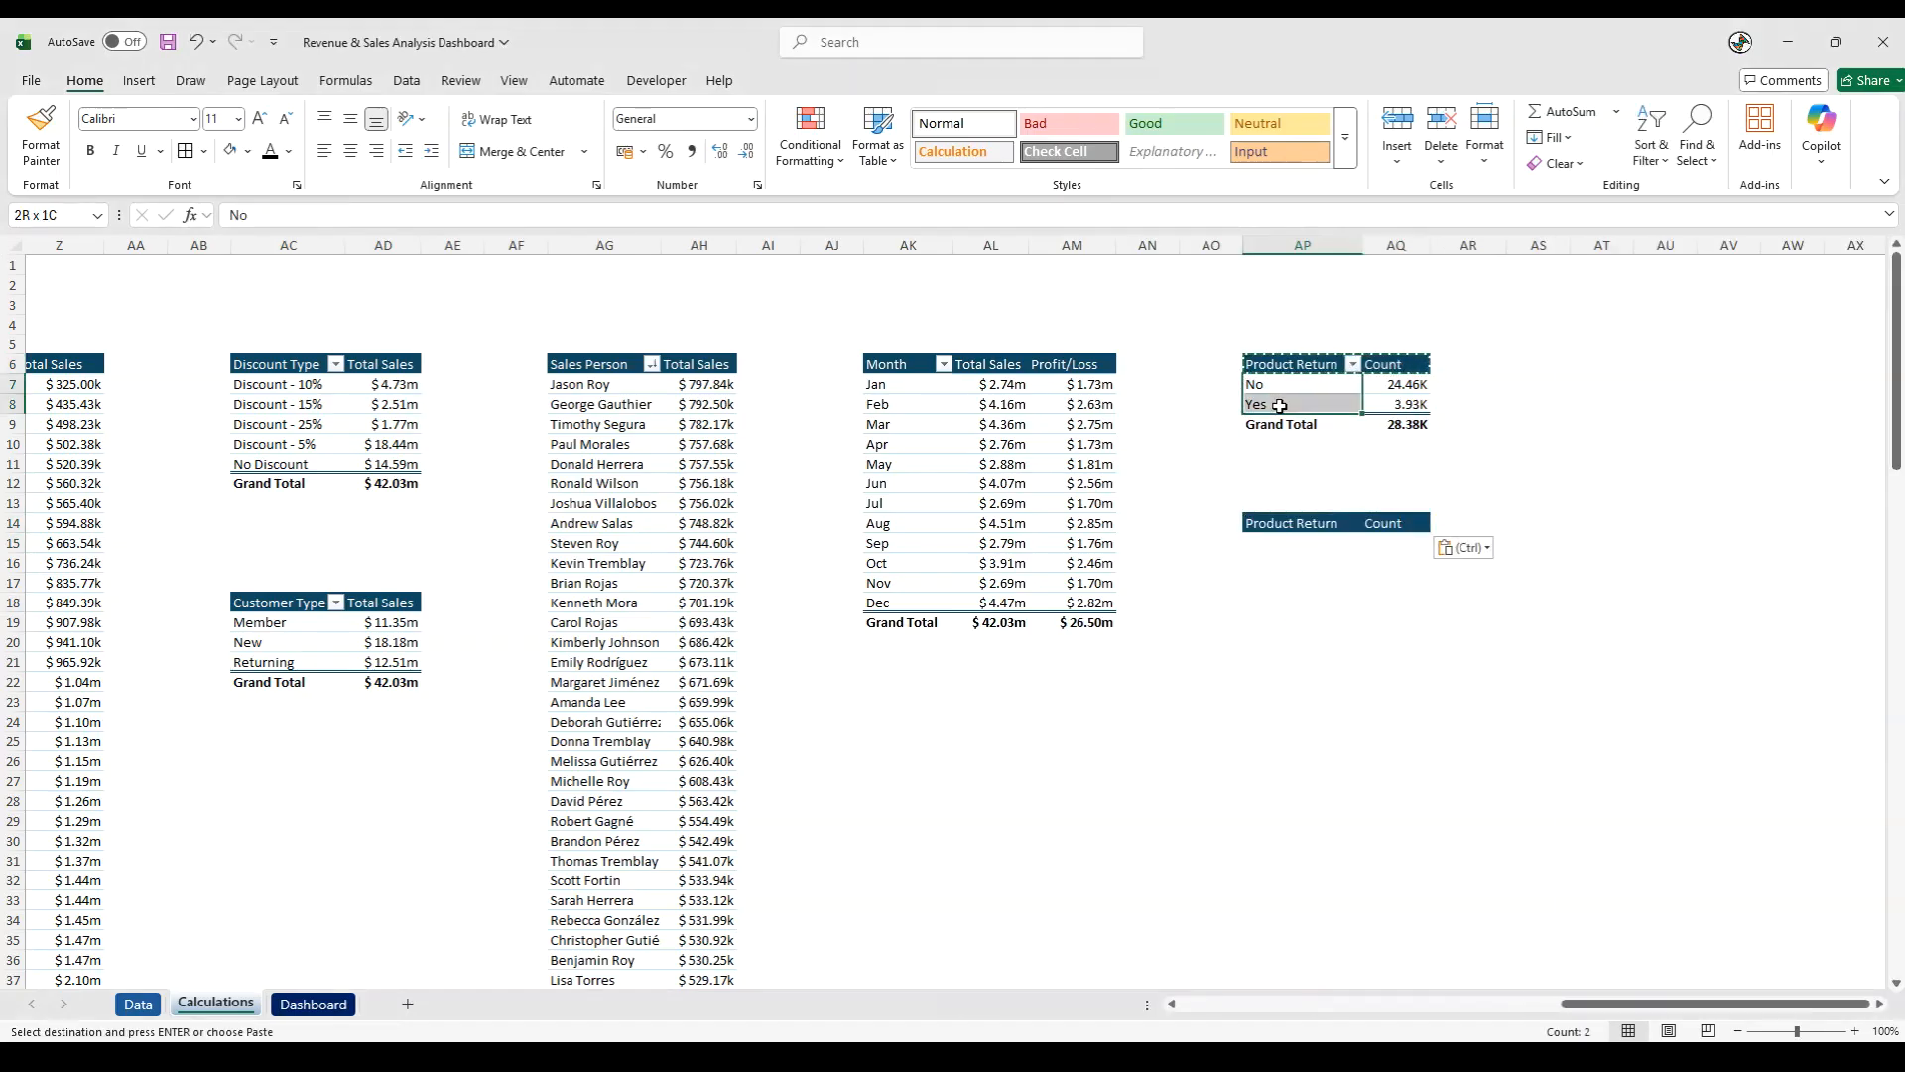
right_click(1290, 543)
left_click(1355, 557)
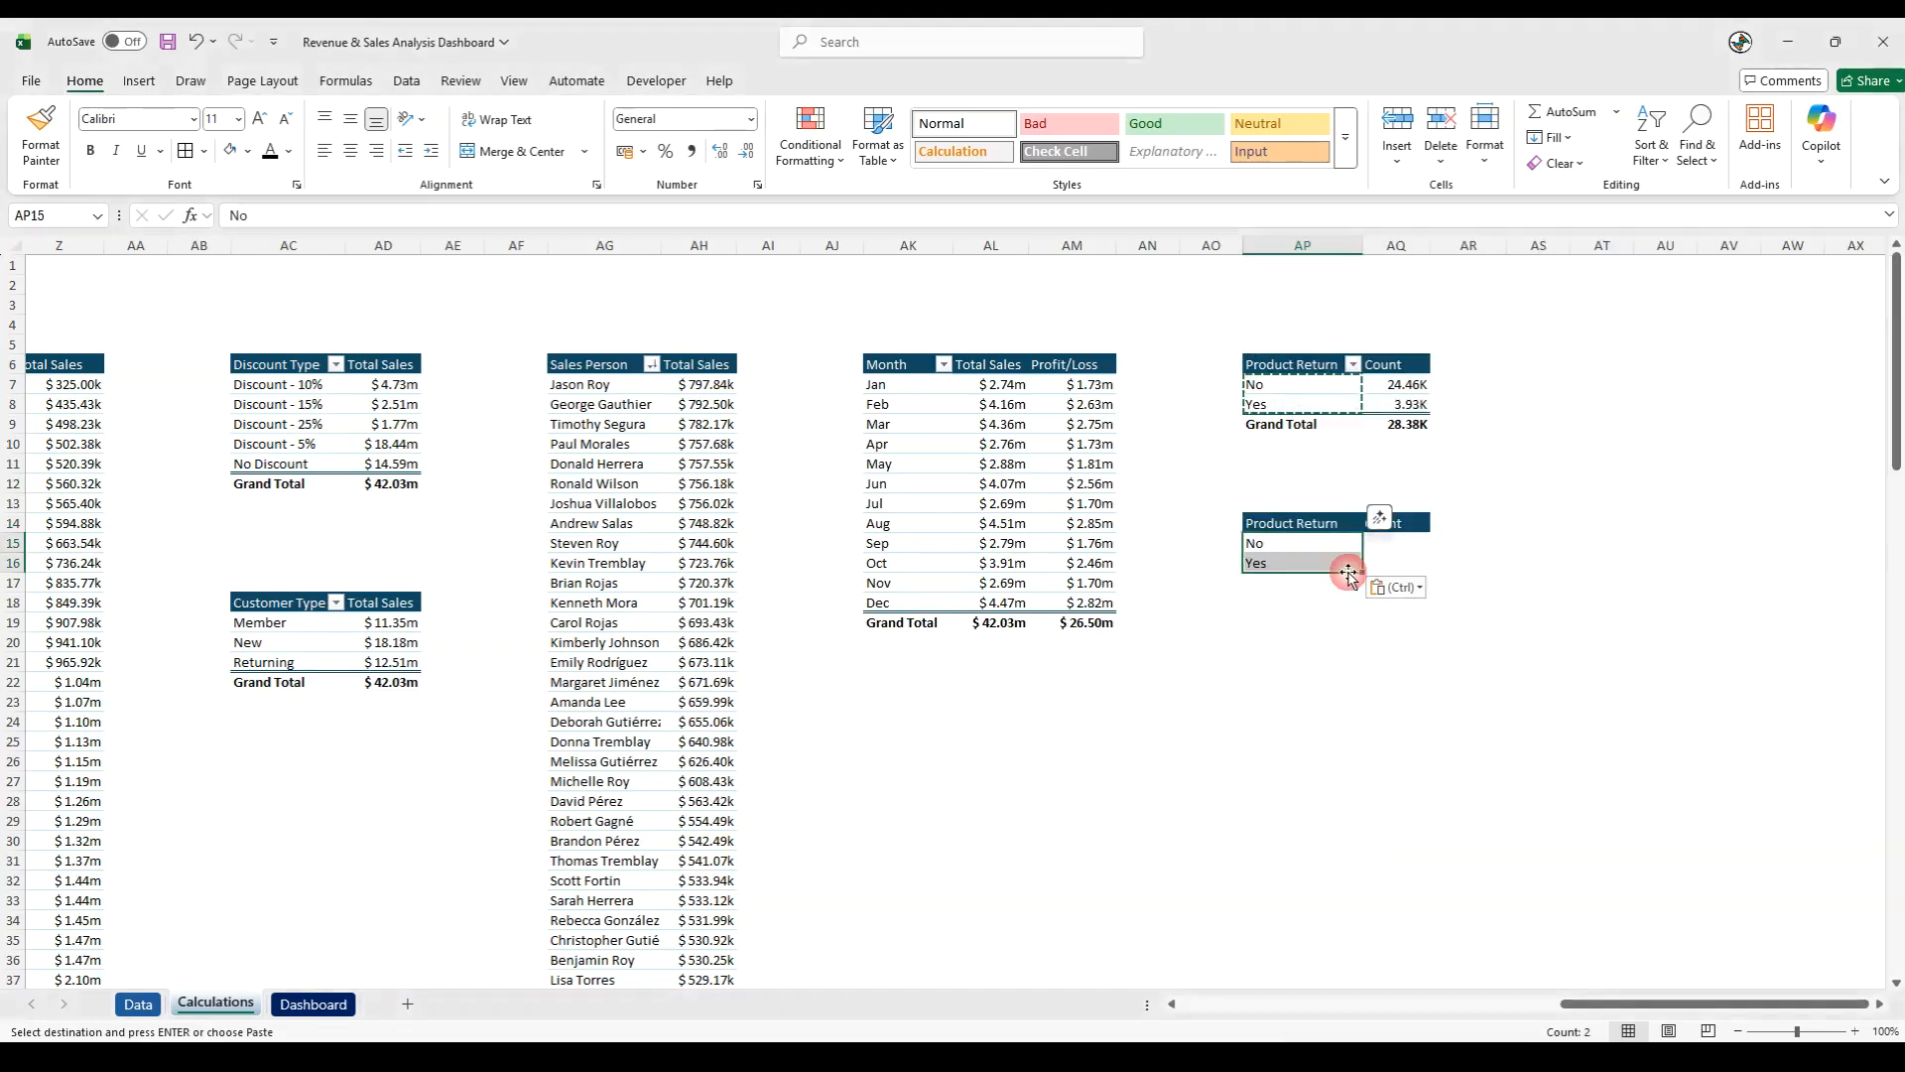
- Enter =VLOOKUP(AP15,$AP$4:$AQ$11,2,0) in AQ15 to fetch the count for No
left_click(1394, 545)
key("Escape")
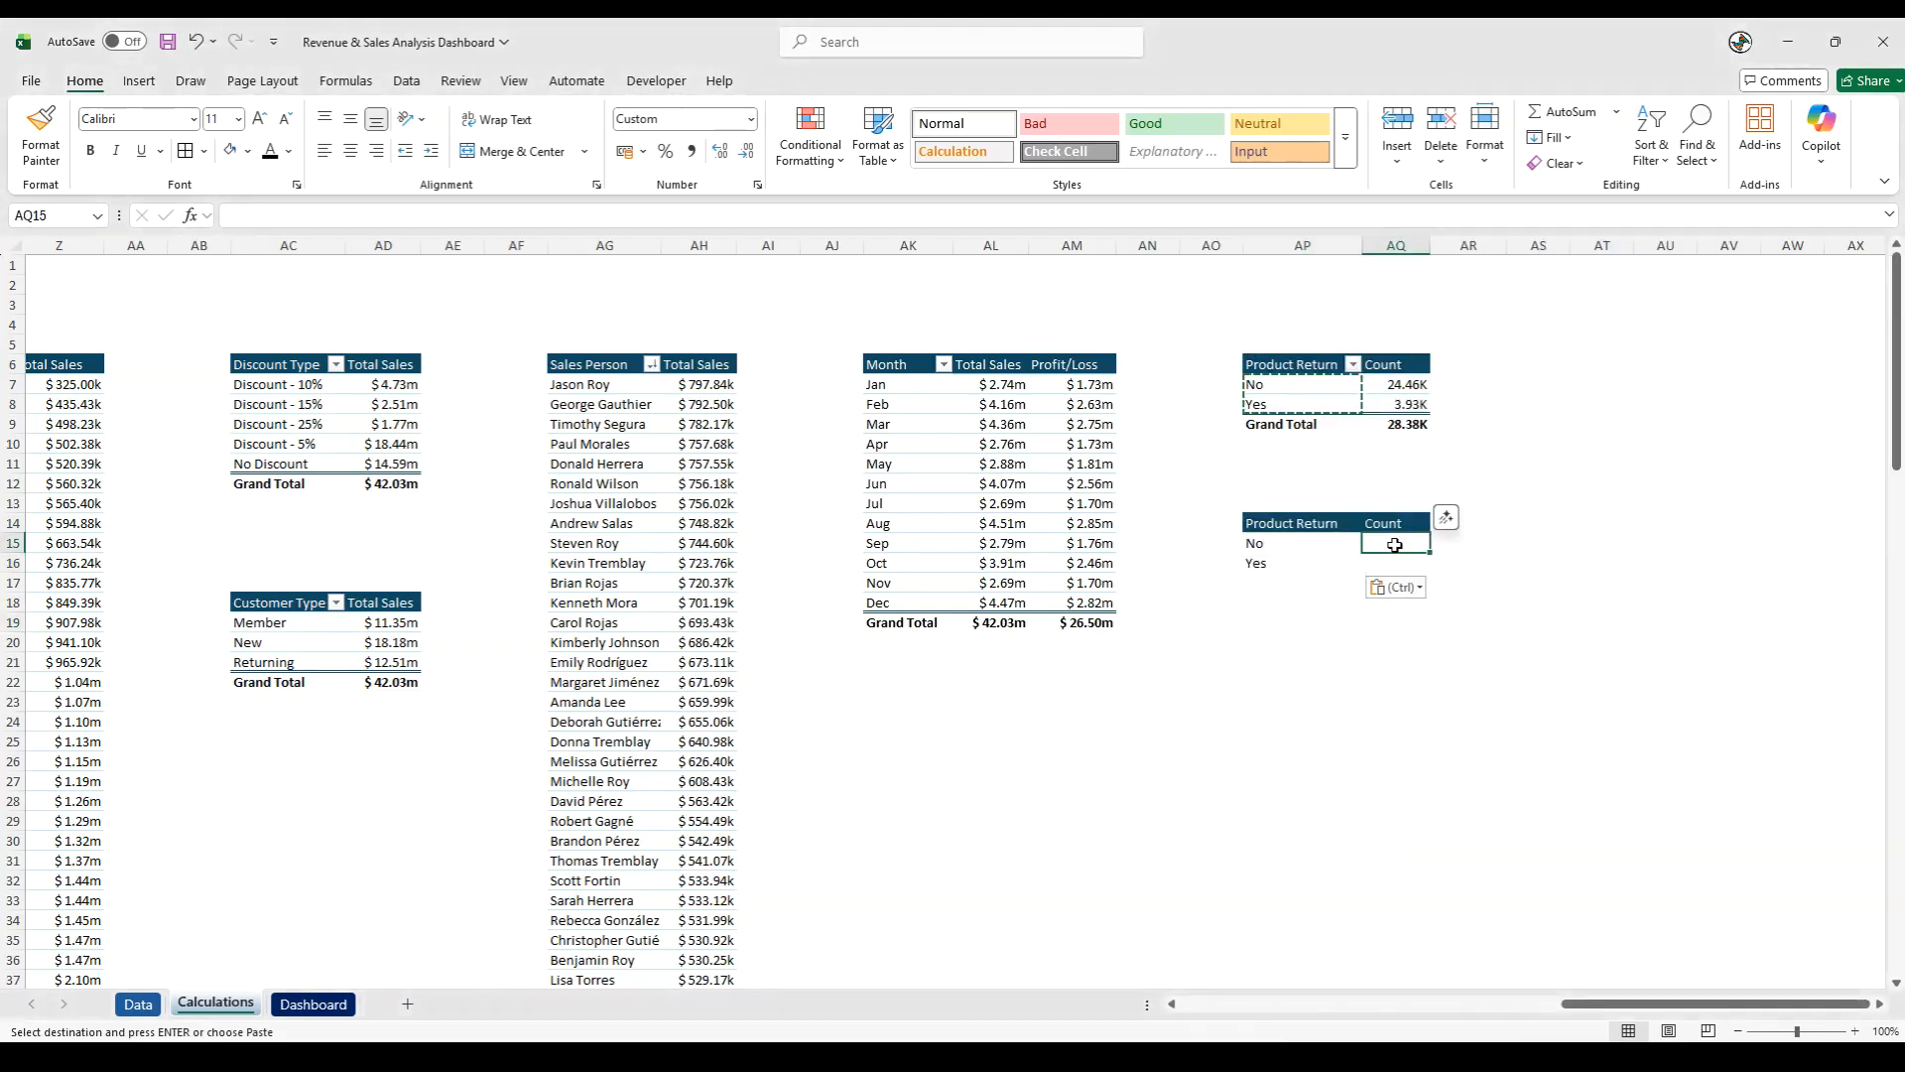
type("=vl")
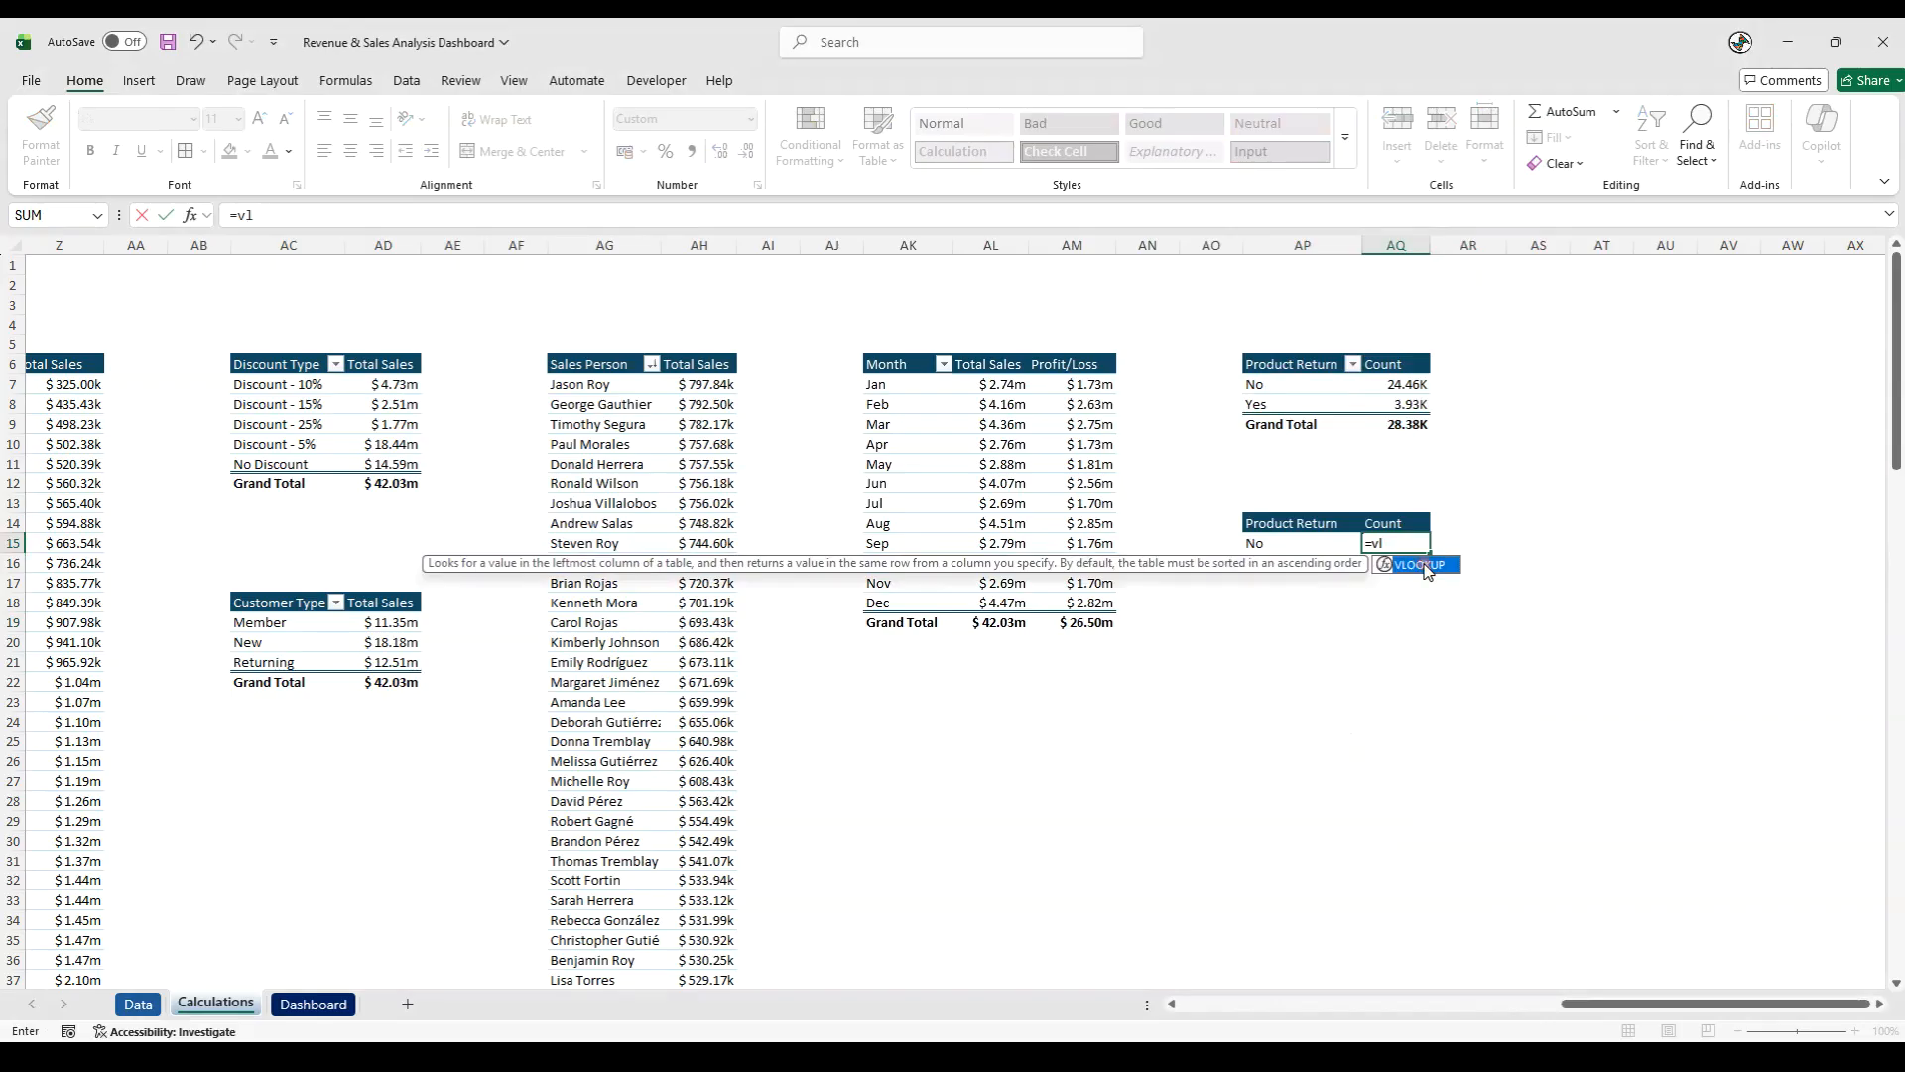
double_click(1426, 566)
left_click(1290, 543)
type(",")
left_click_drag(1268, 322, 1409, 463)
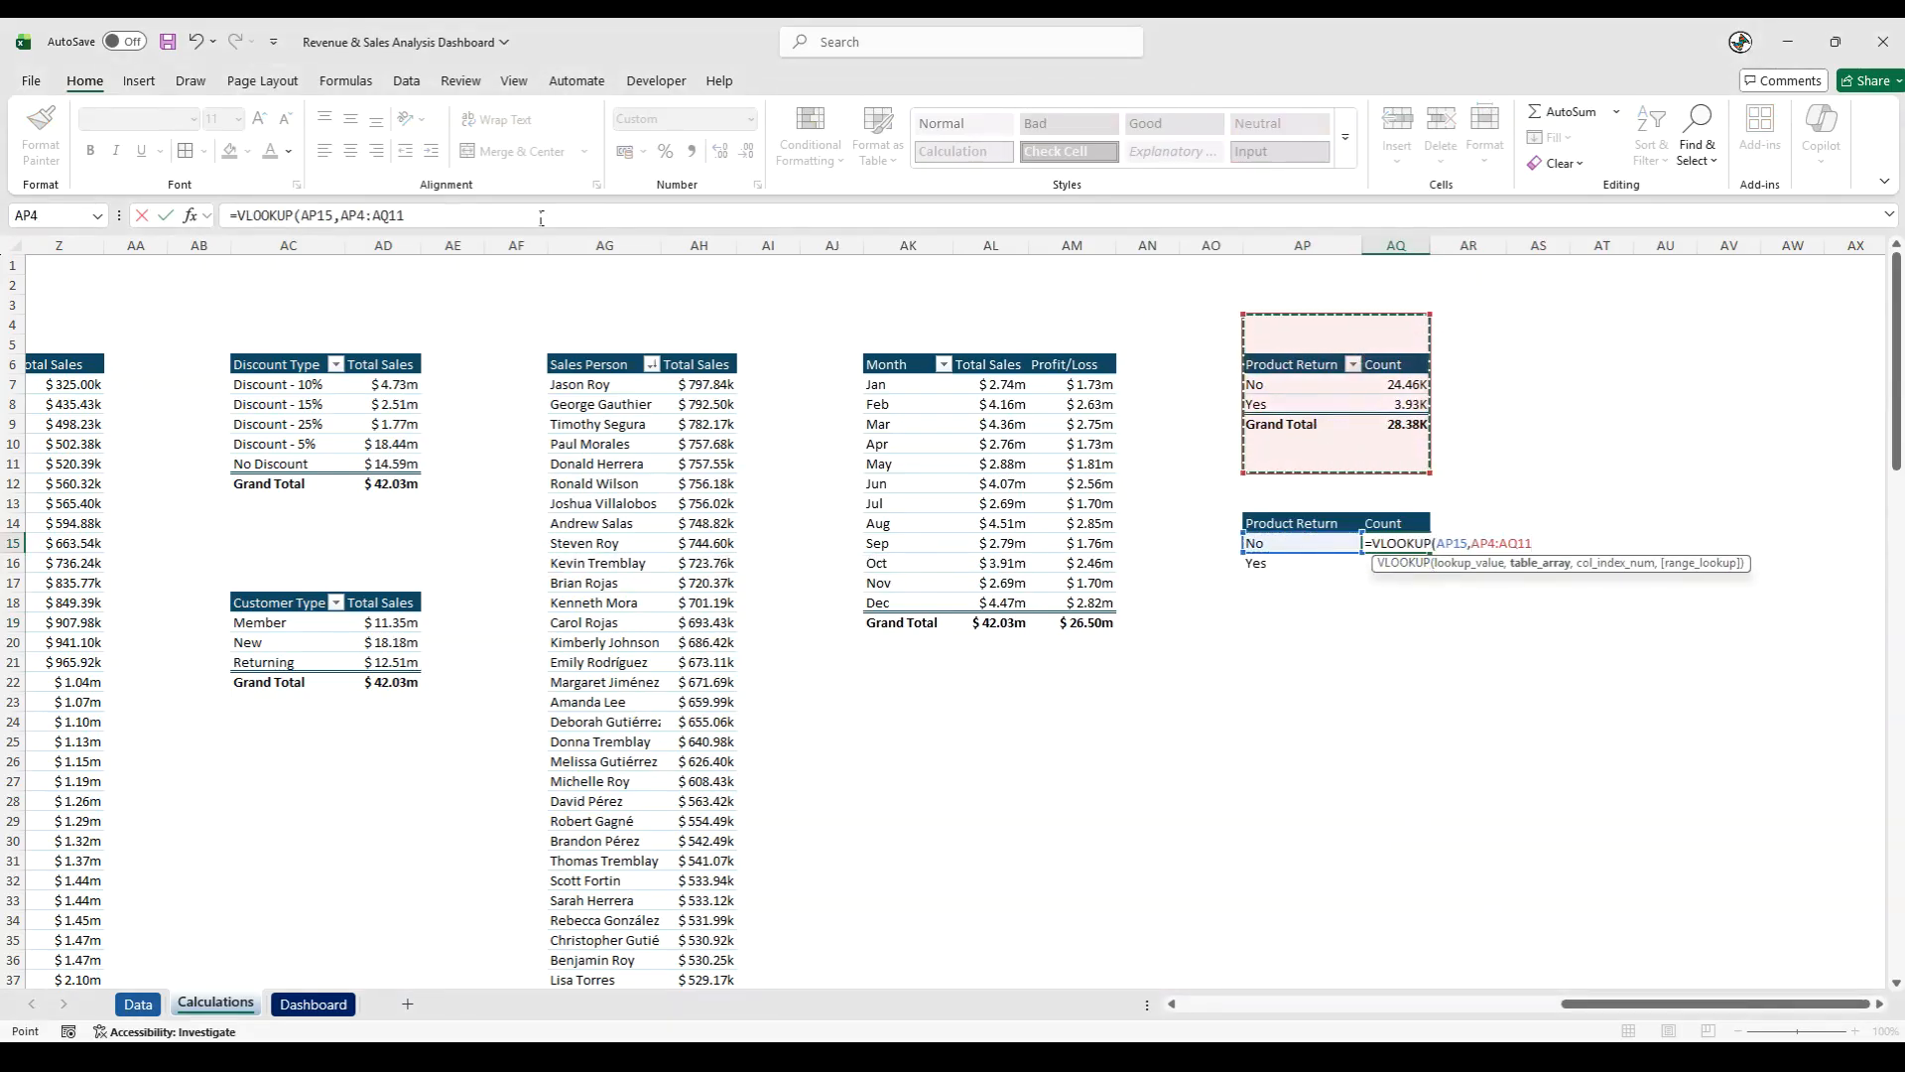
left_click_drag(395, 215, 336, 215)
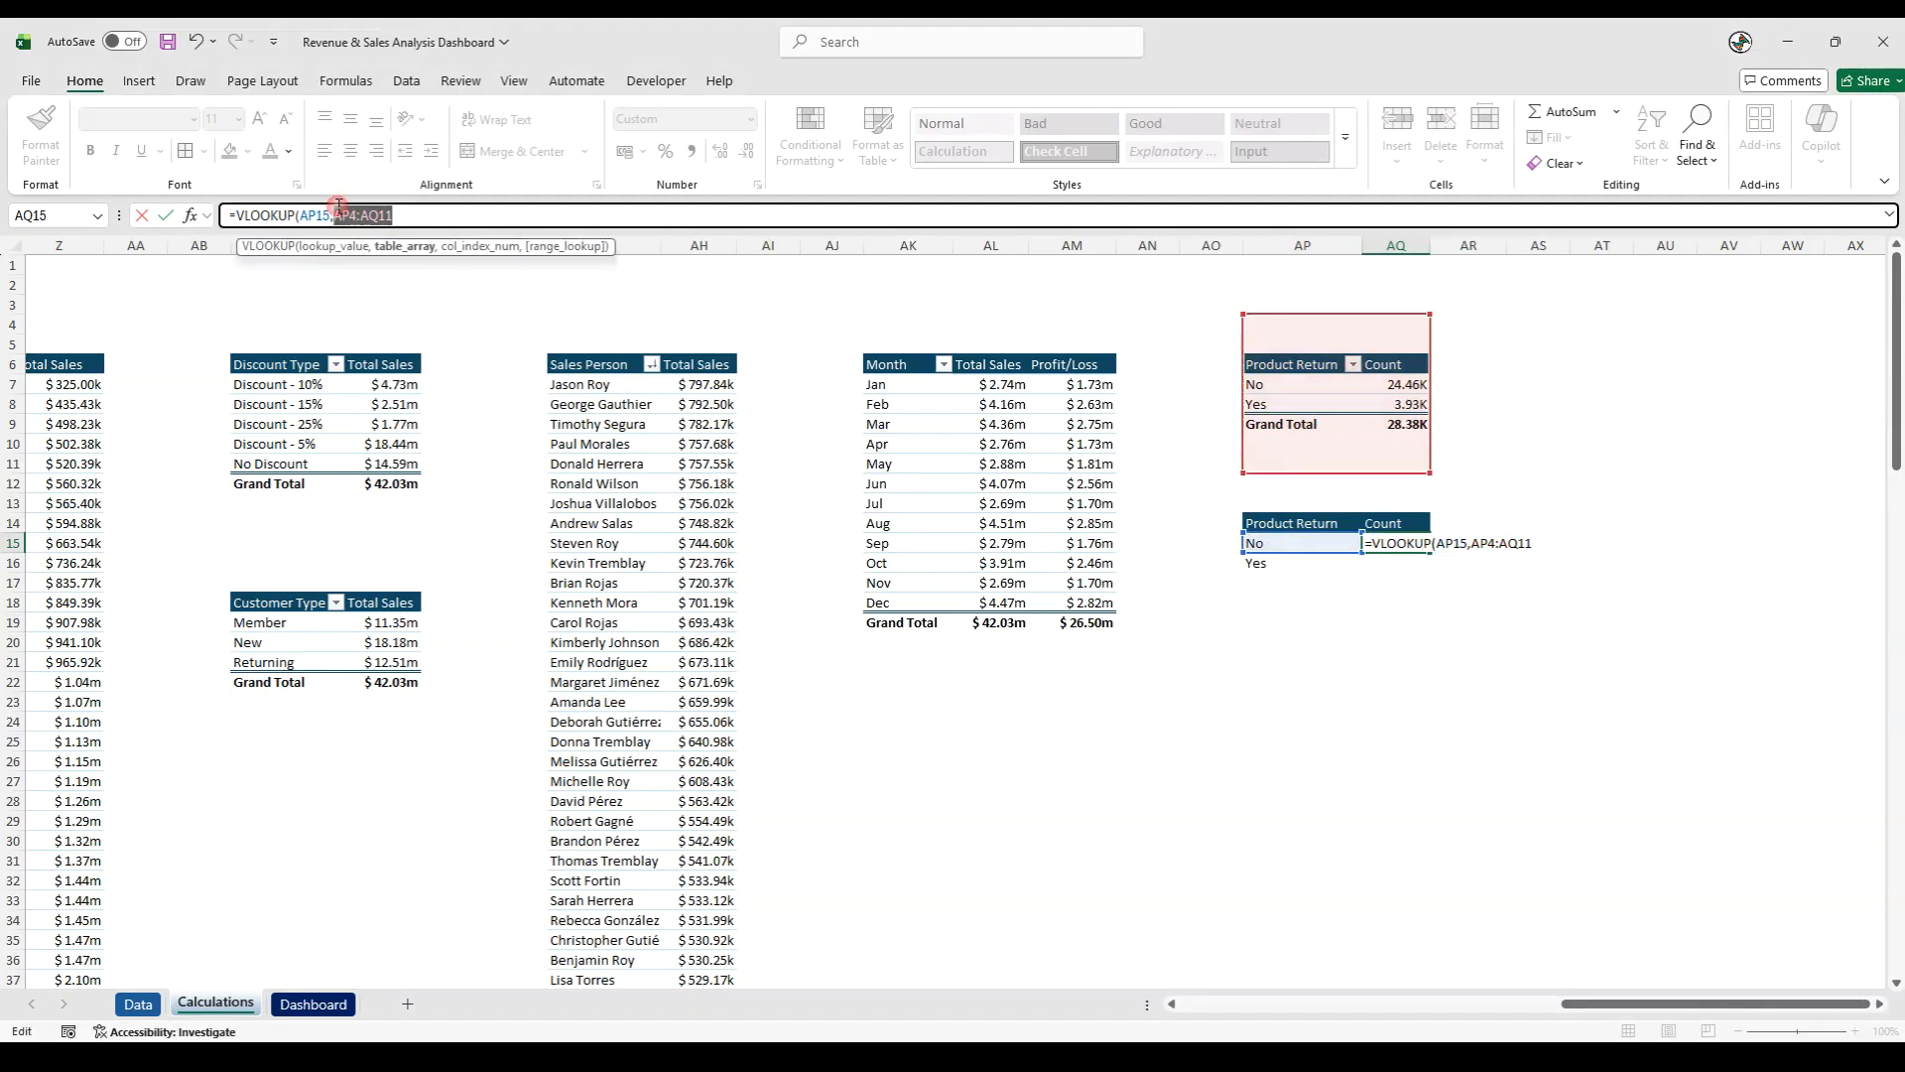
key("F4")
left_click(446, 216)
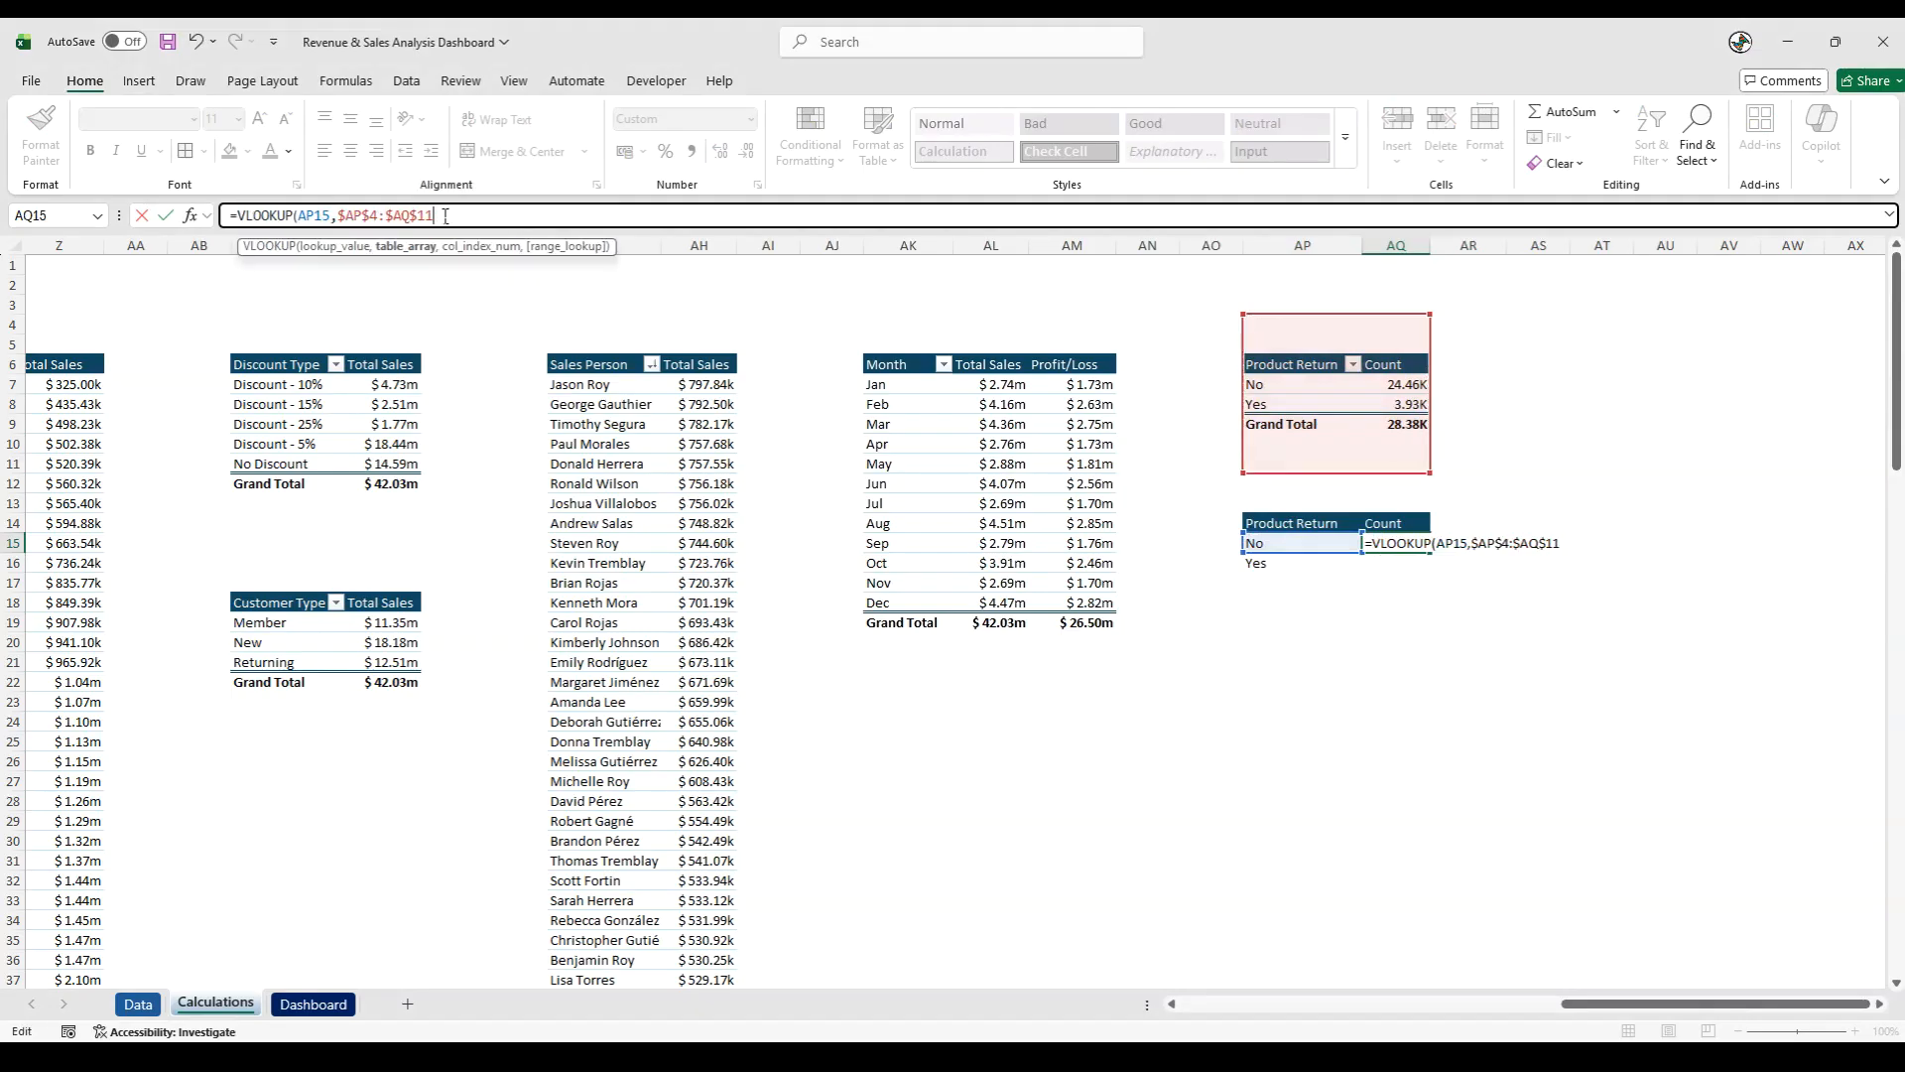
type(",2,0)")
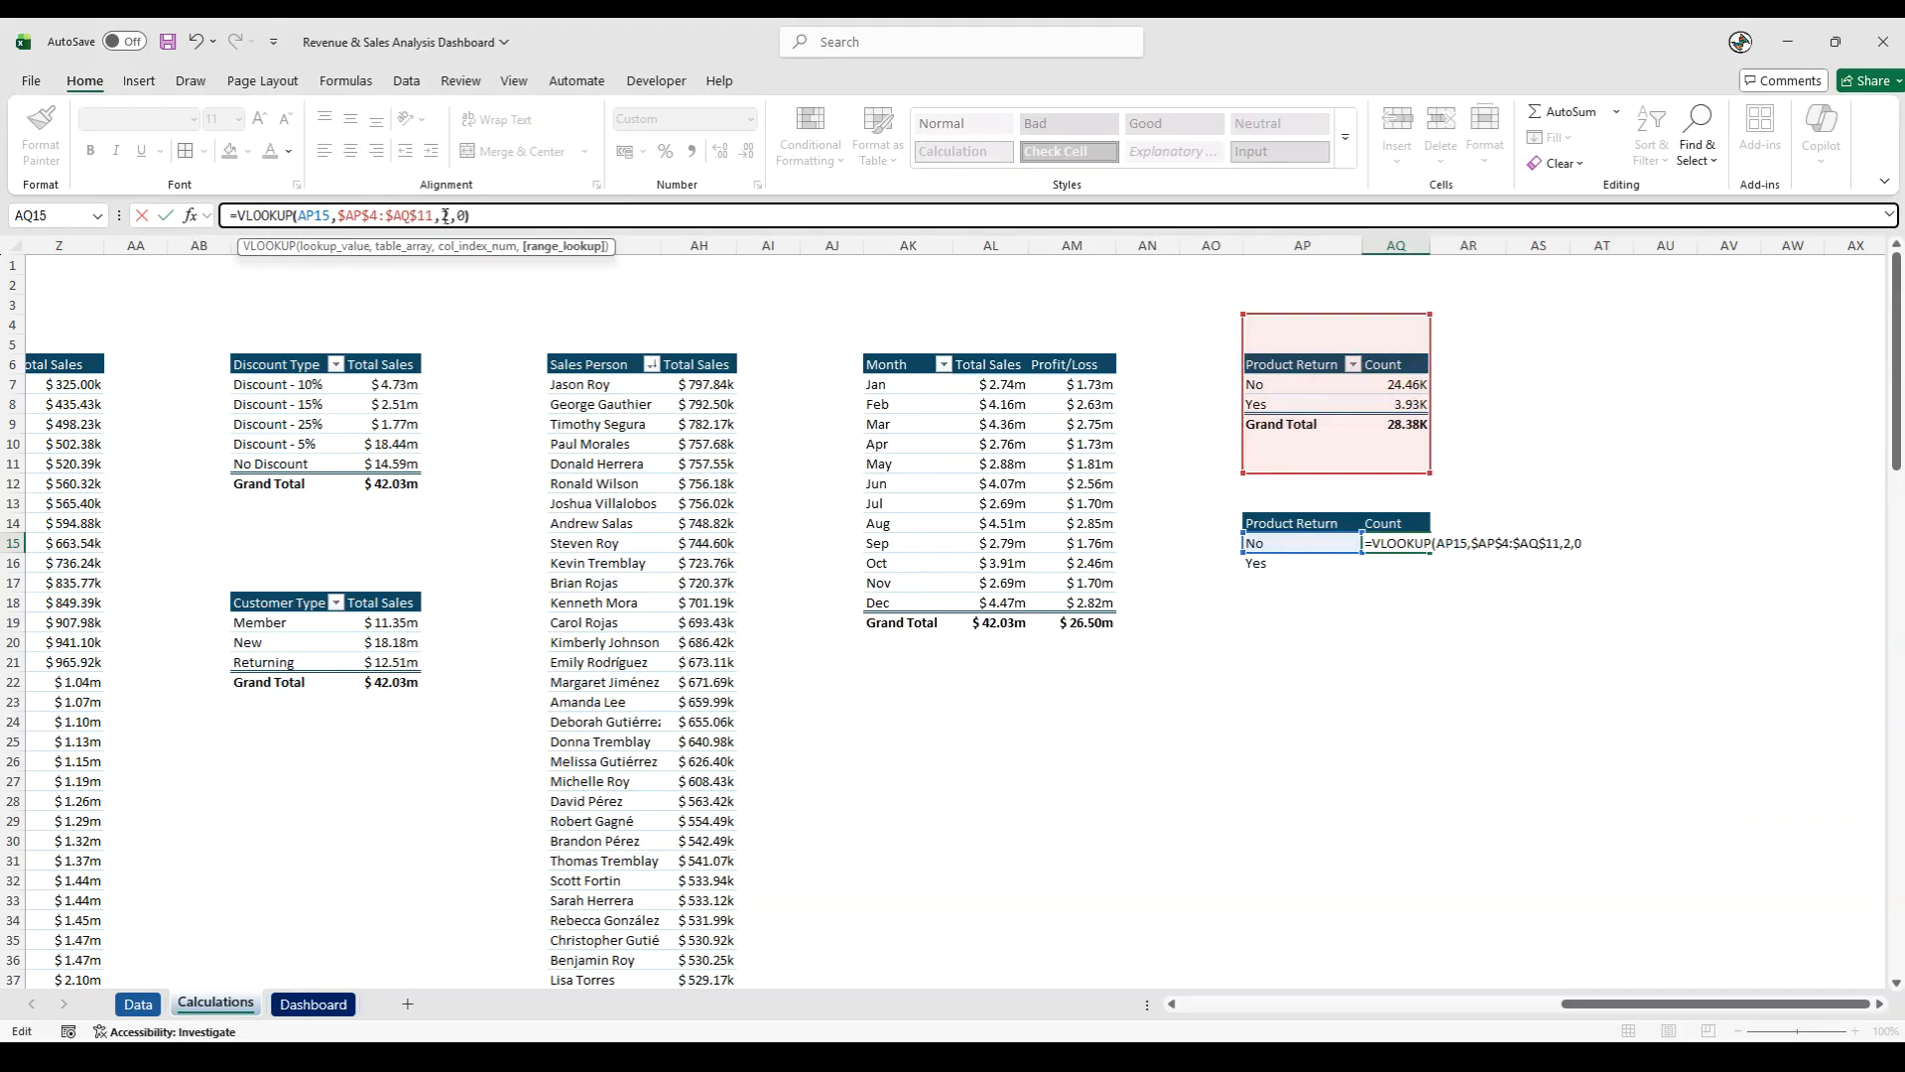
key("Return")
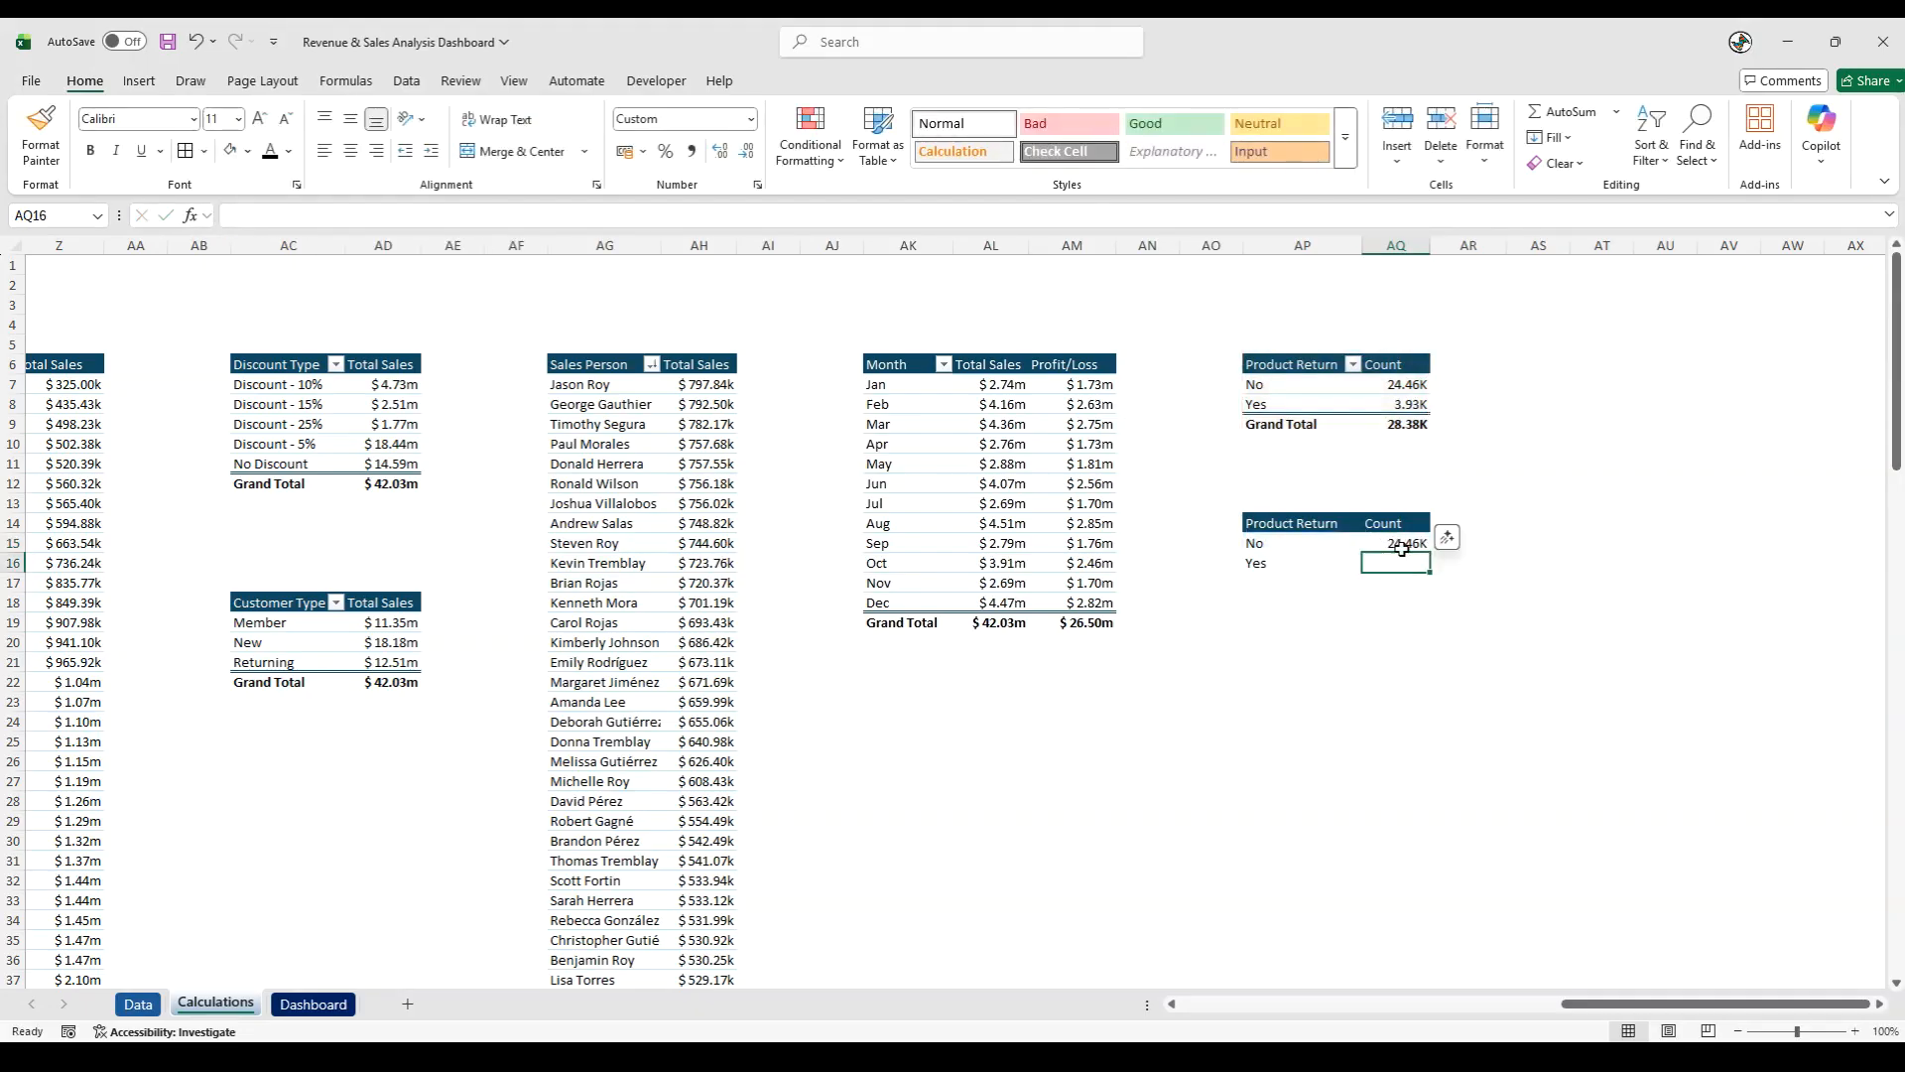
- Enter =VLOOKUP(AP16,$AP$4:$AQ$11,2,0) in AQ16 to fetch the count for Yes
type("=vl")
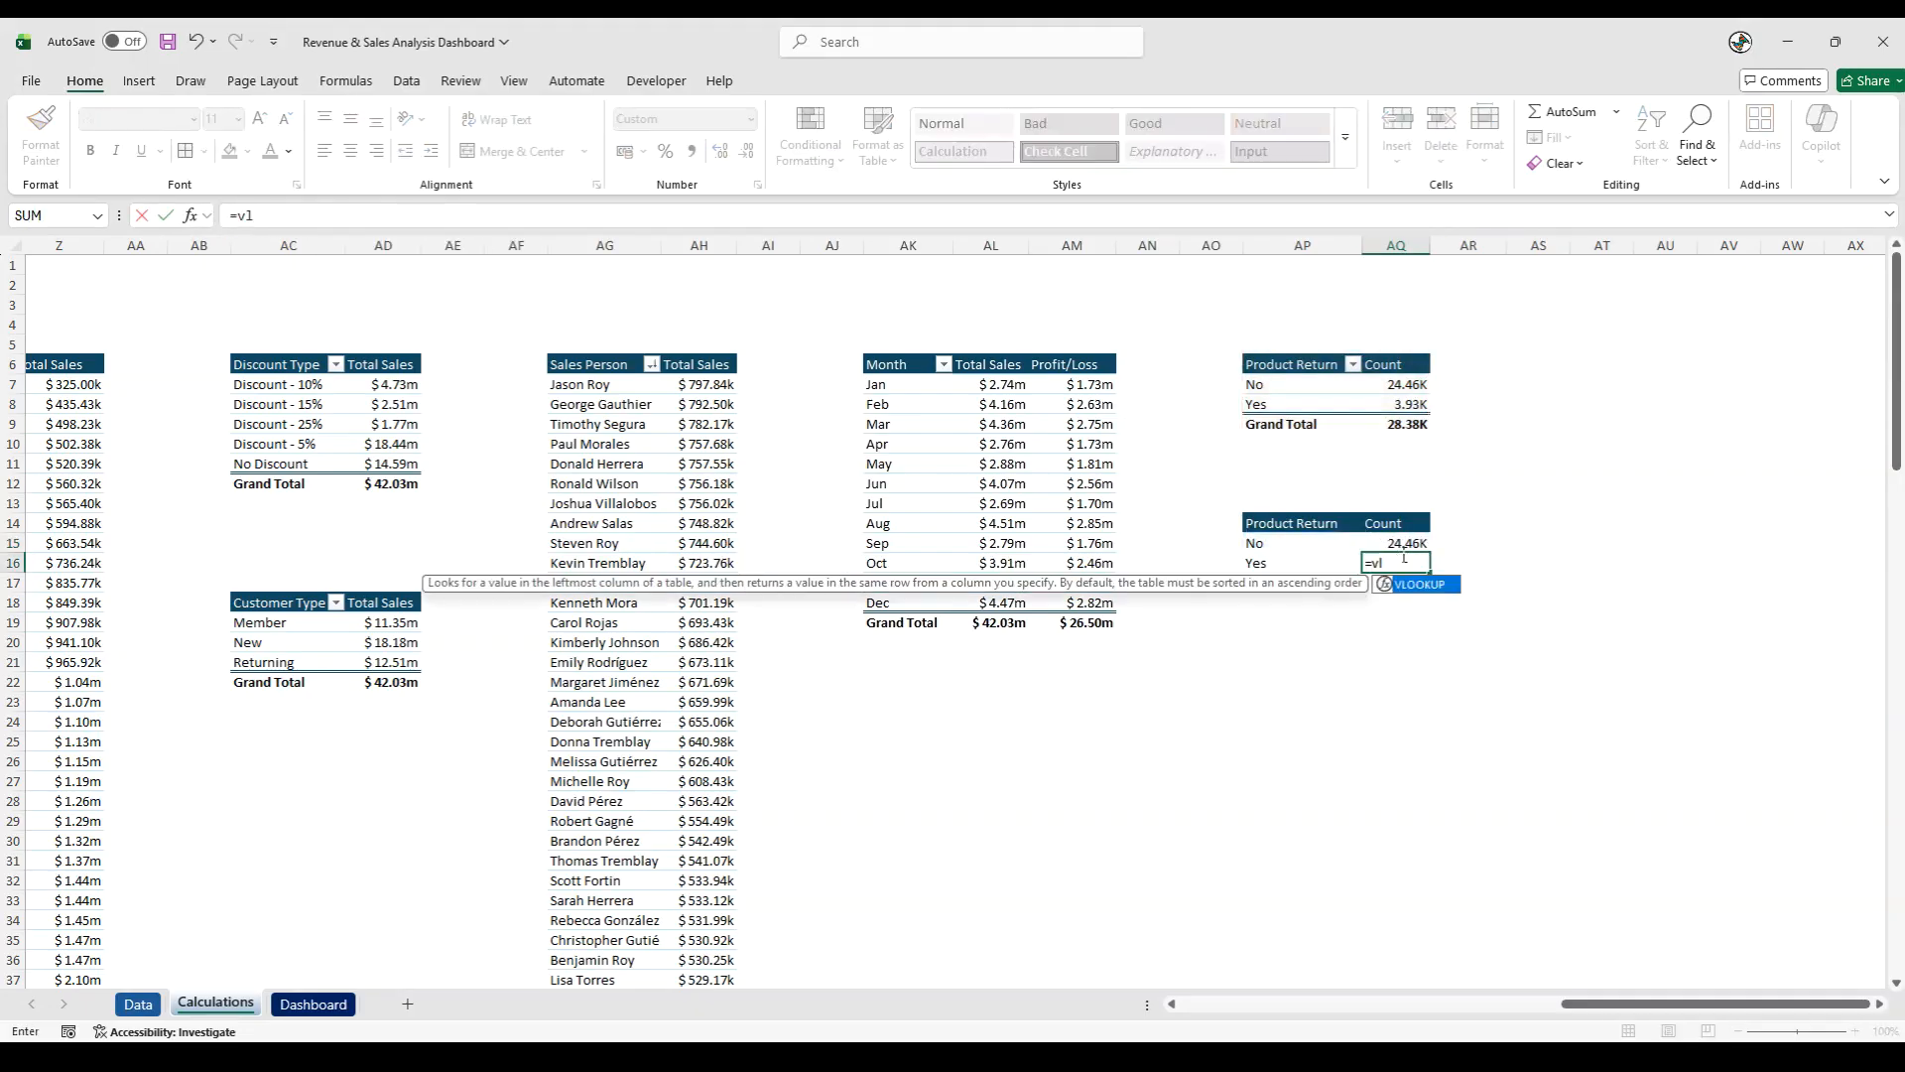
double_click(1421, 585)
left_click(1319, 566)
type(",")
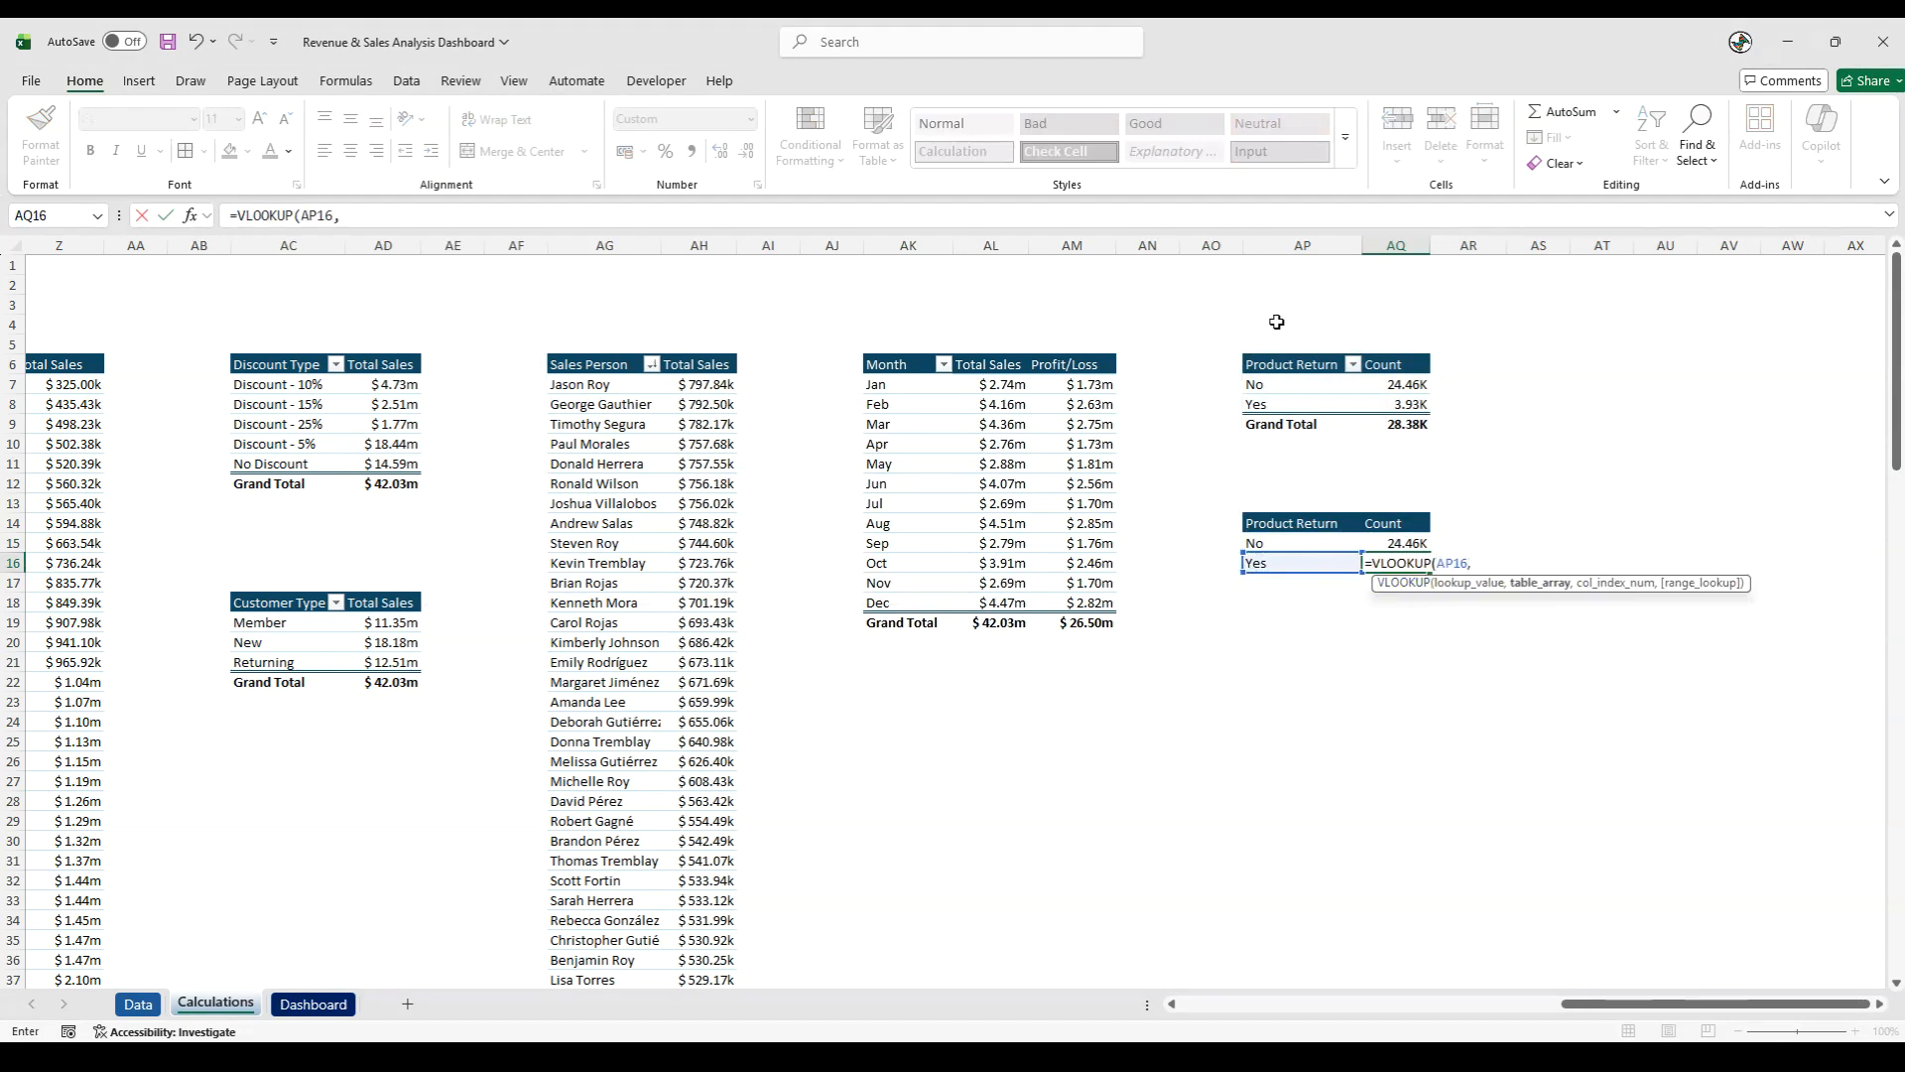
left_click_drag(1278, 321, 1403, 466)
double_click(377, 216)
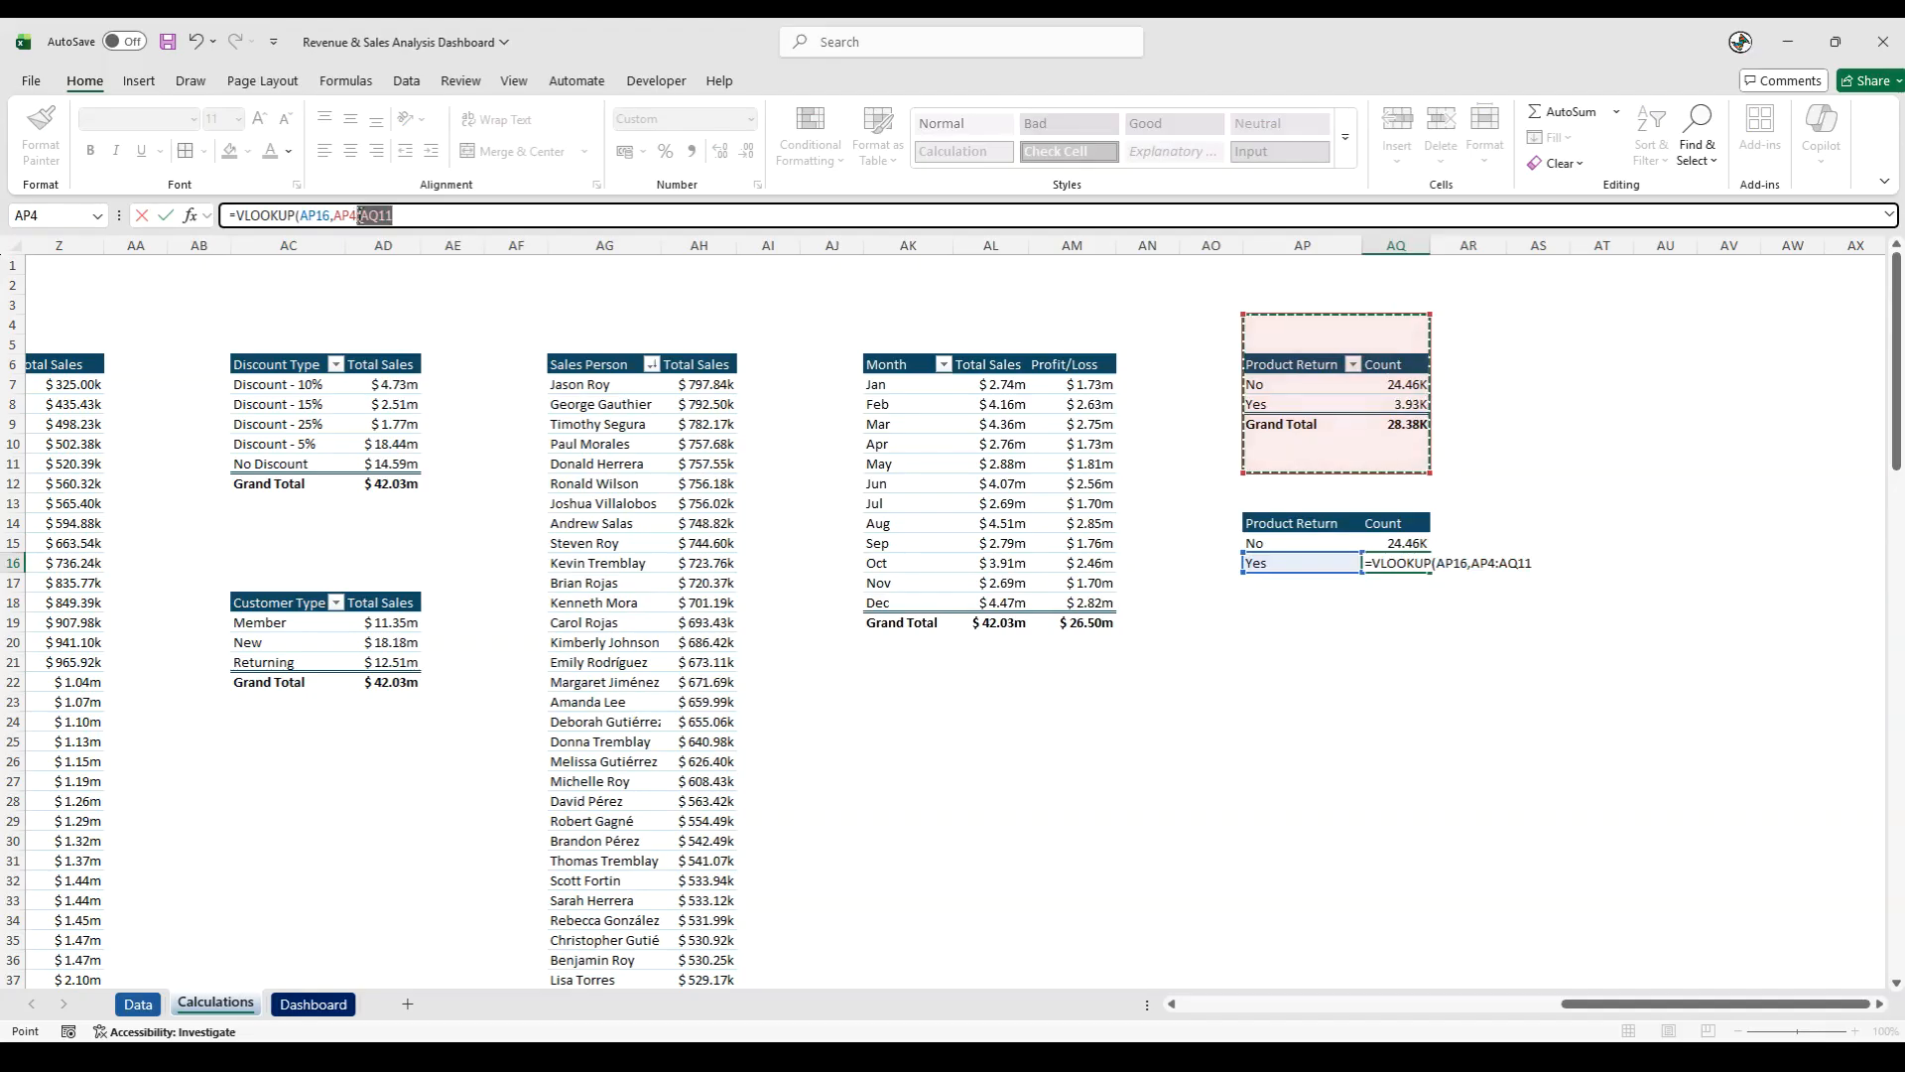
key("F4")
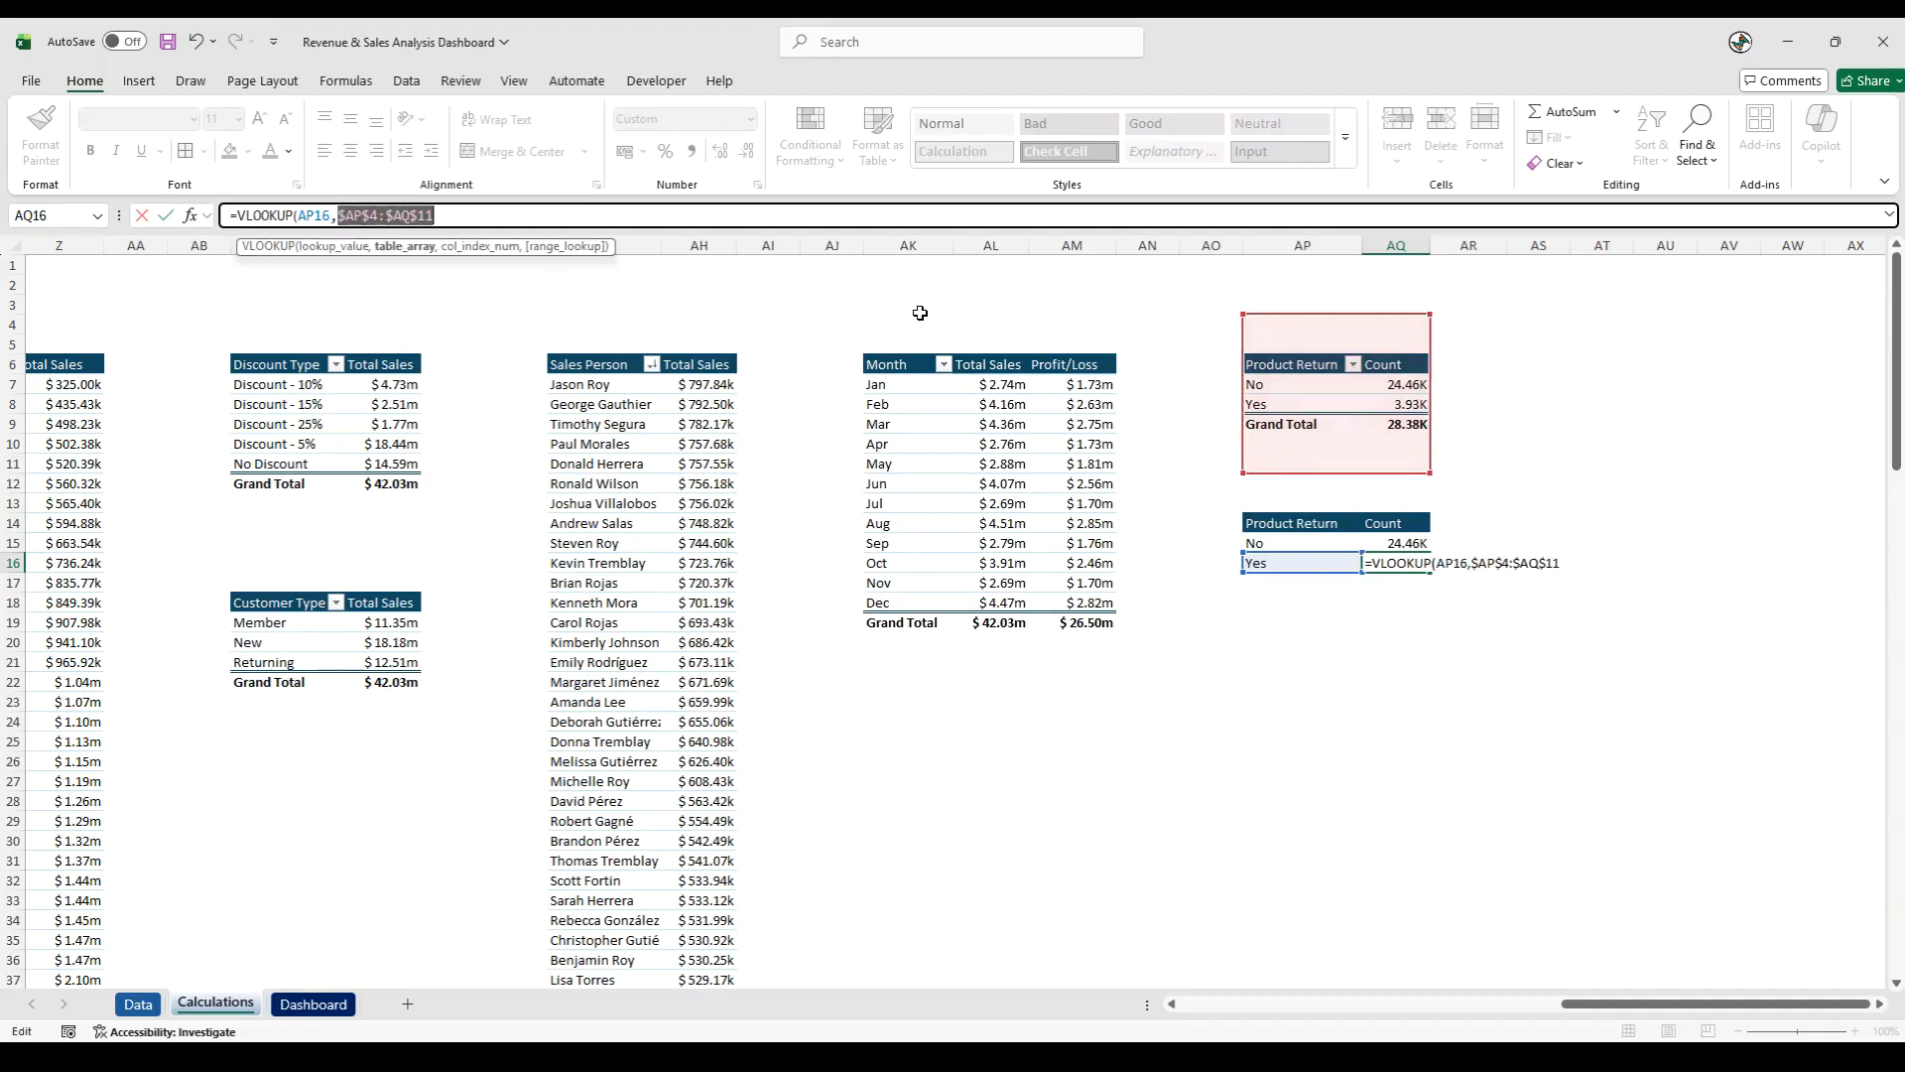
left_click(487, 215)
type(",2,0")
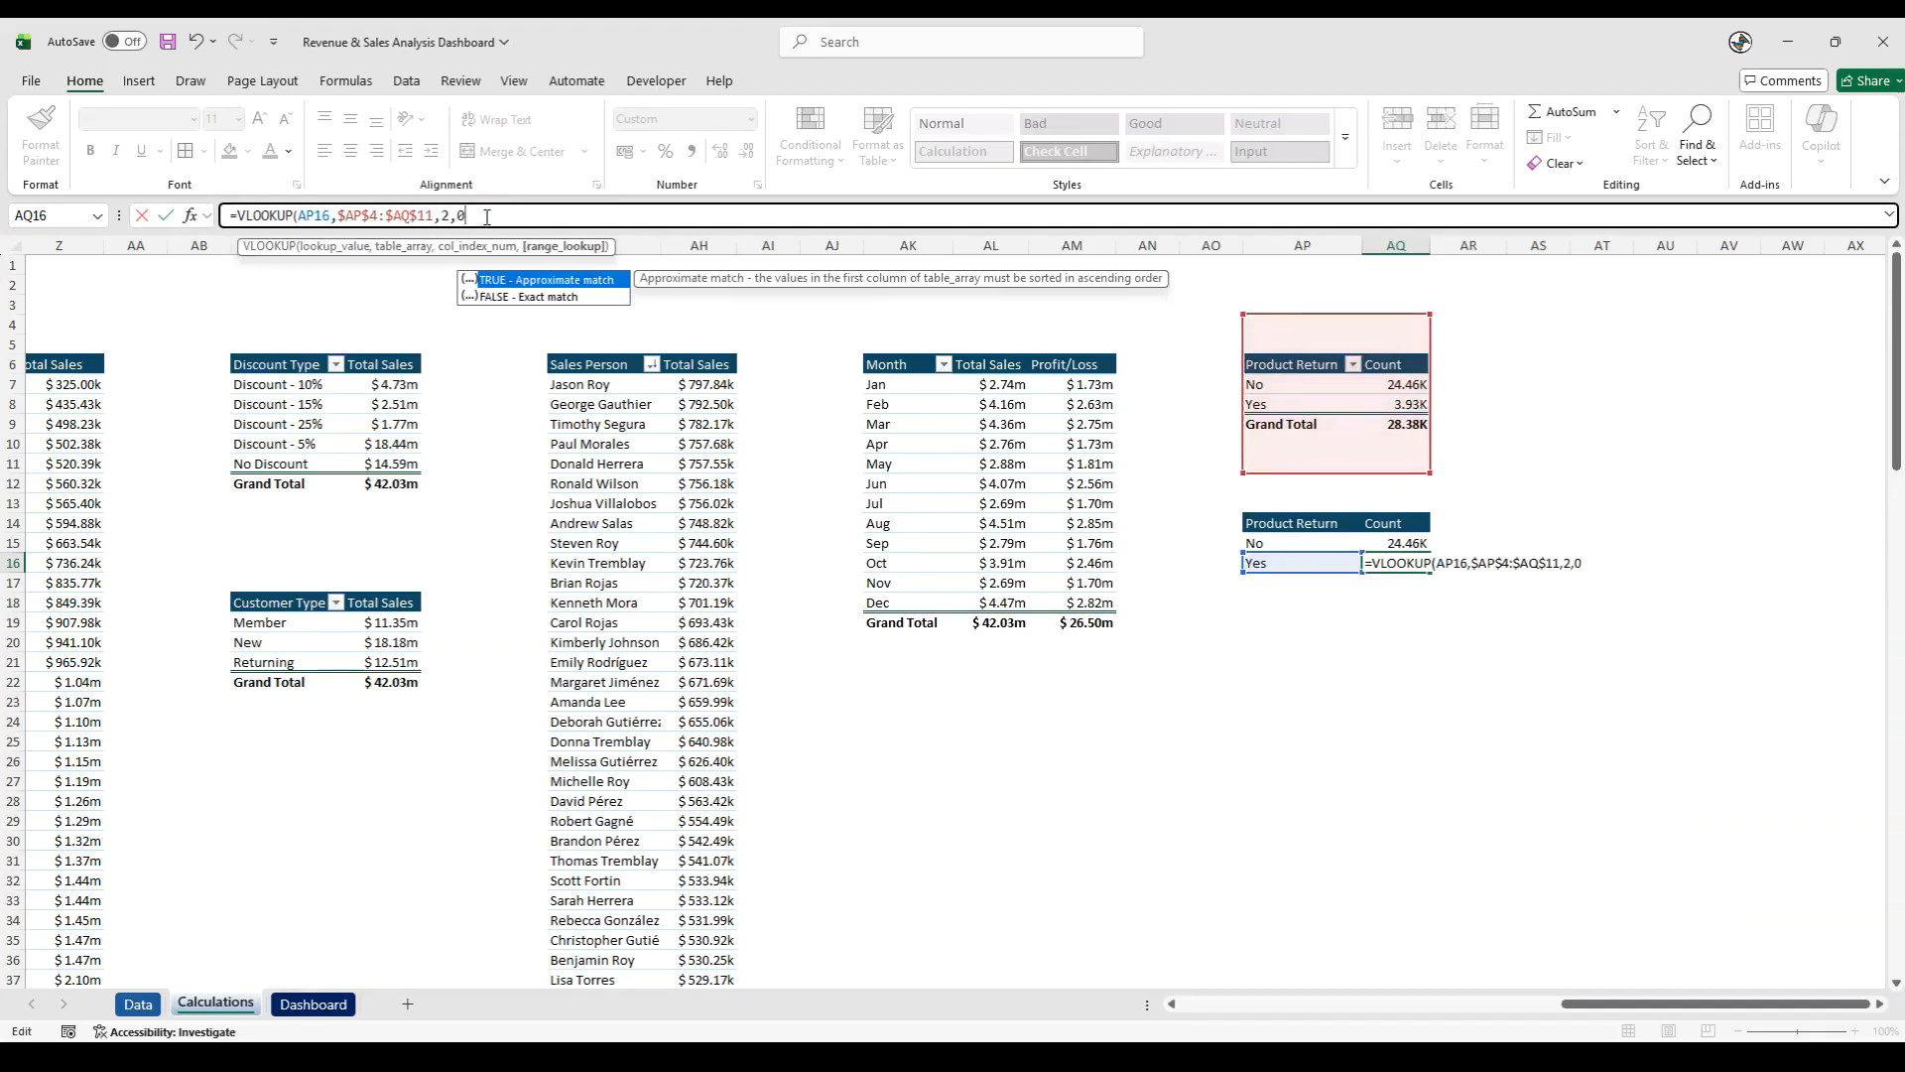
type(")")
key("Return")
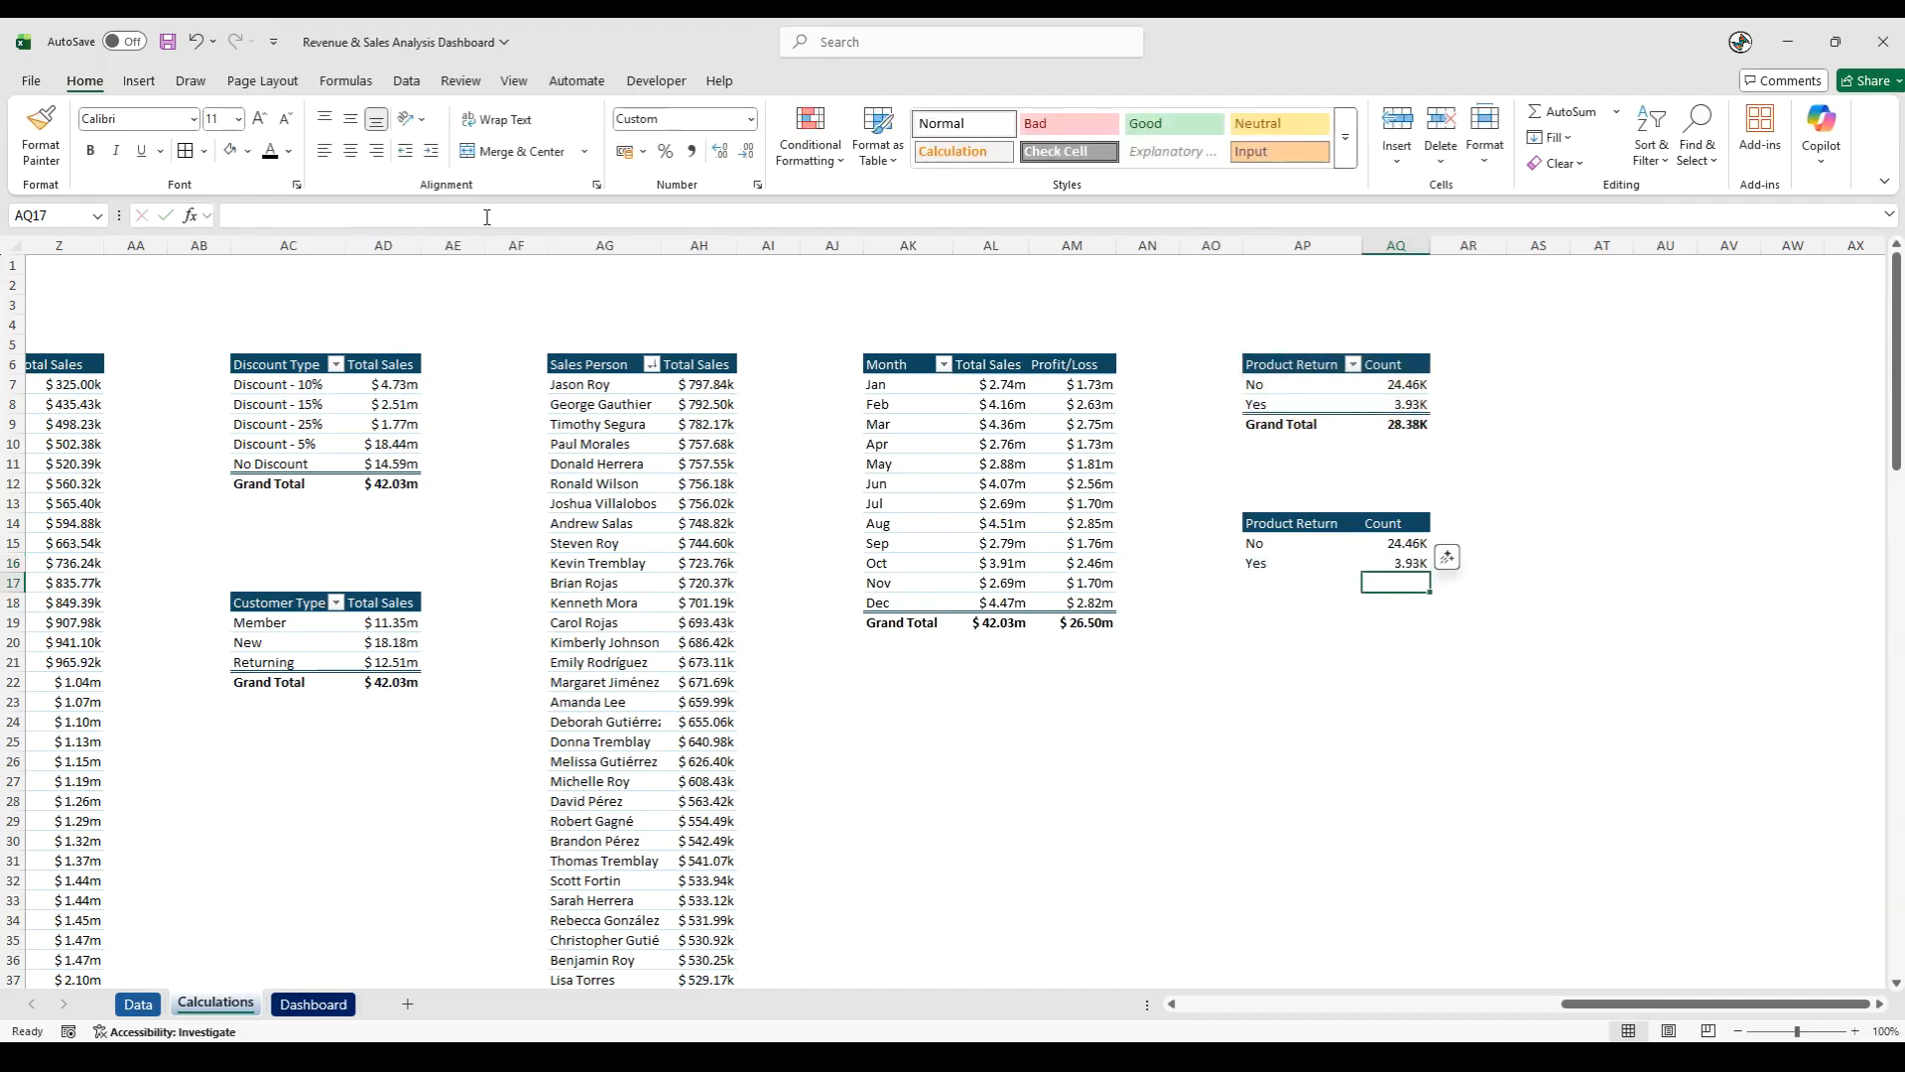
- Copy the Grand Total label from the product return pivot table into AP17
left_click(1294, 576)
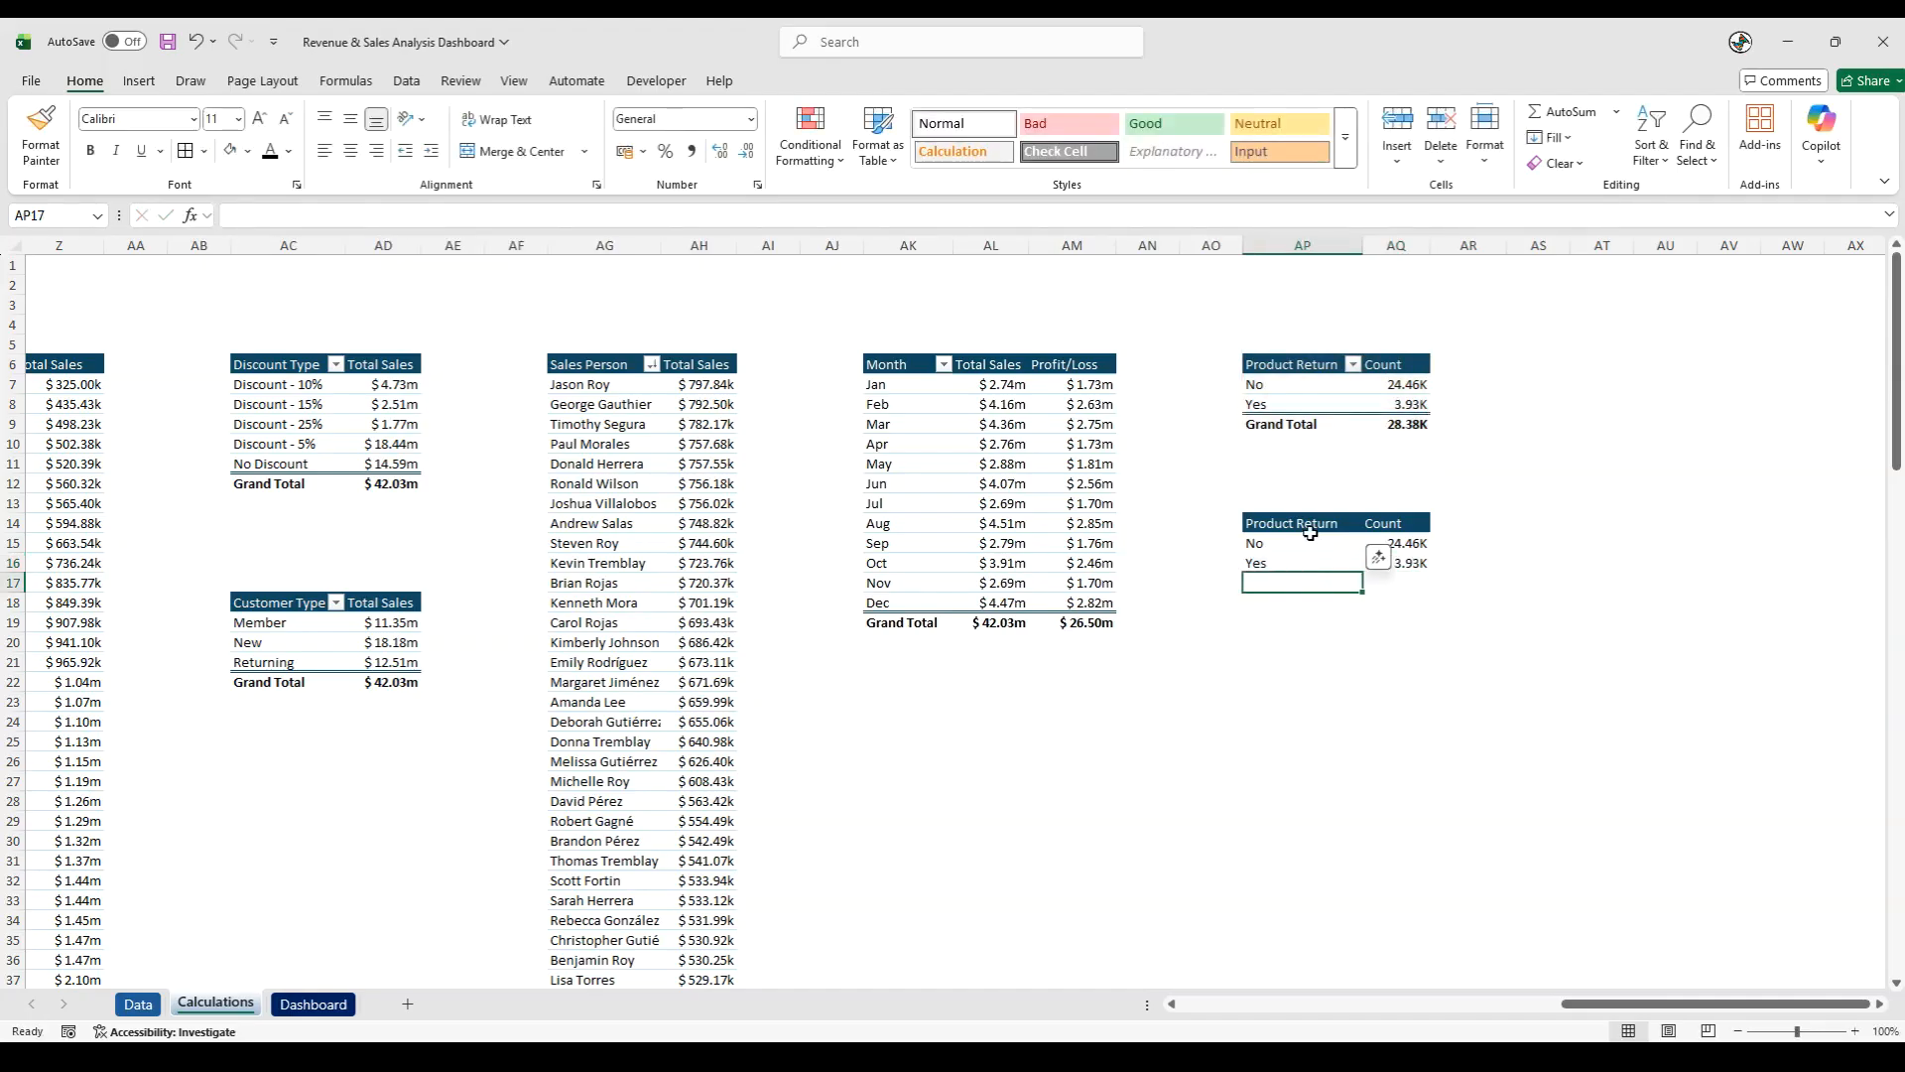
left_click(1294, 424)
key("ctrl+c")
left_click(1310, 581)
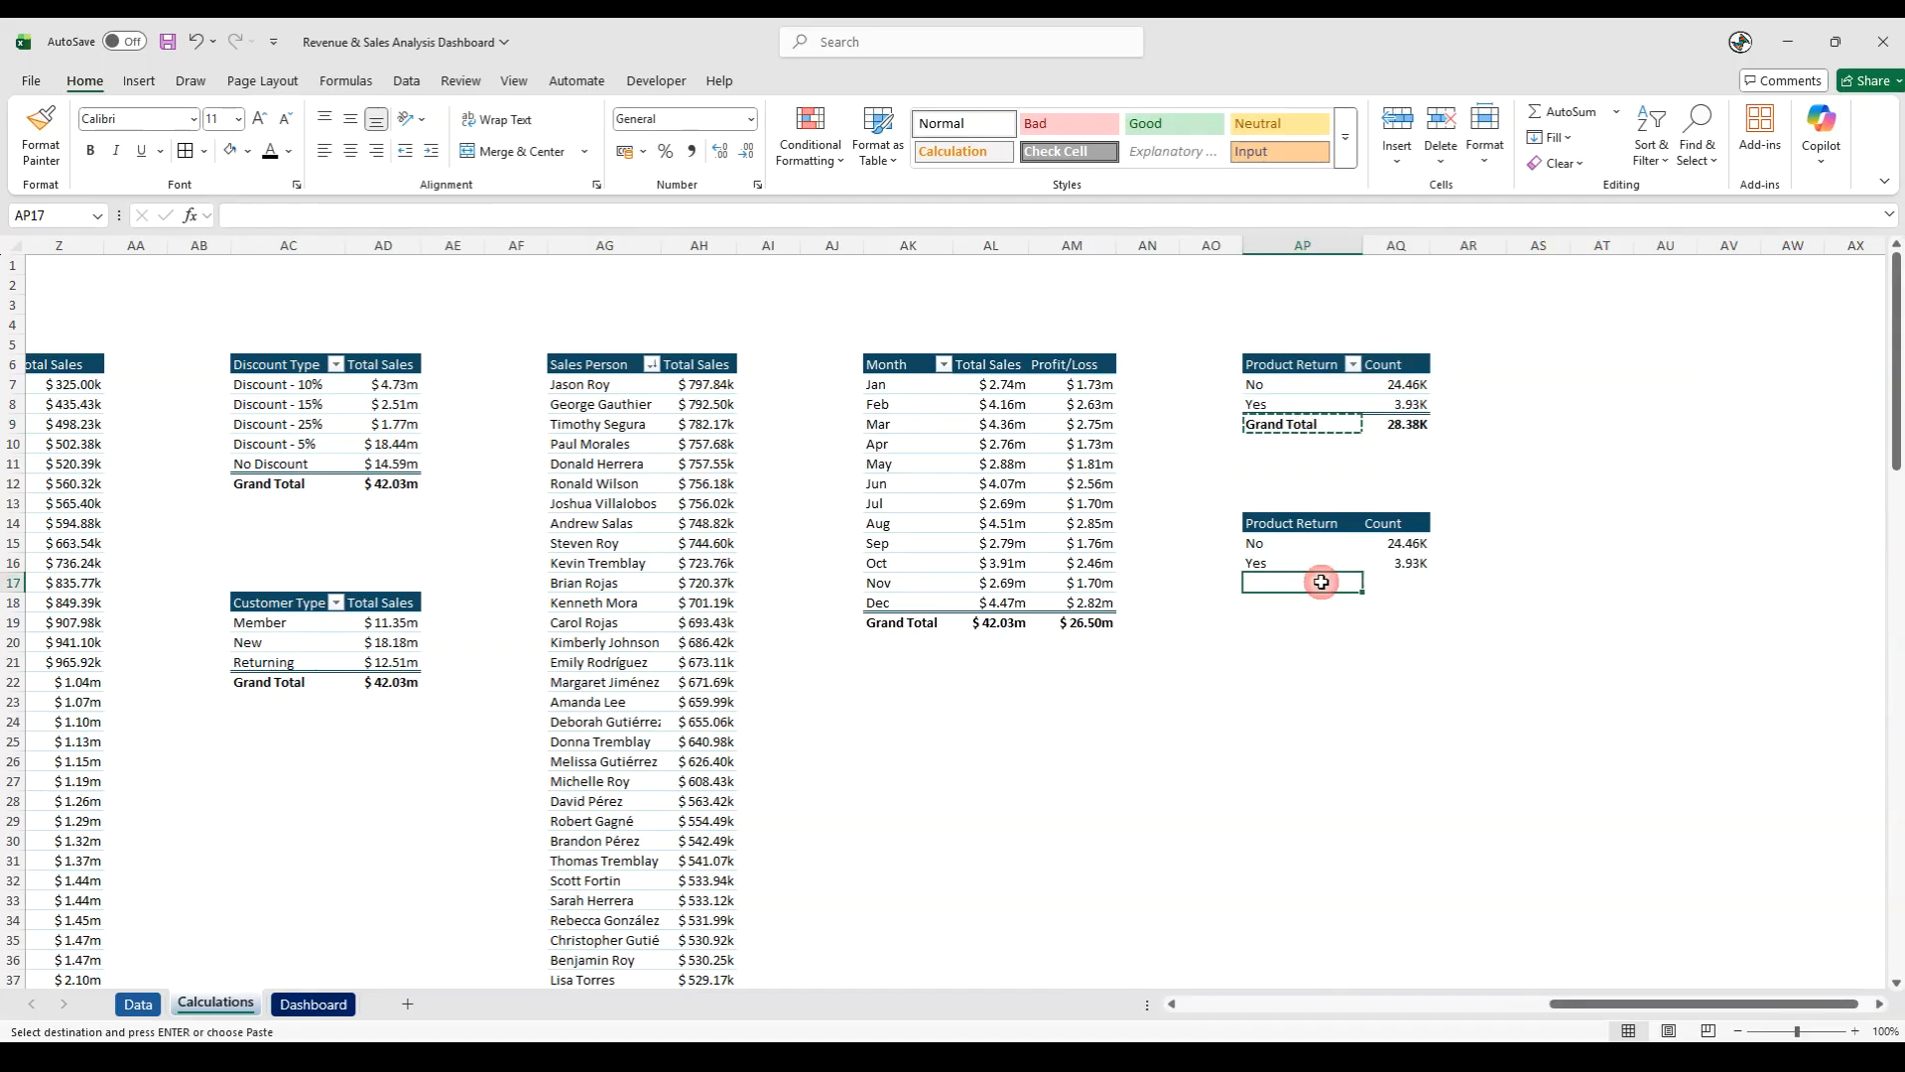
key("ctrl+v")
- Enter a VLOOKUP in AQ17 that finds AP17 in $AP$4:$AQ$10 and returns column 2 with exact match 0
key("Right")
type("=vl")
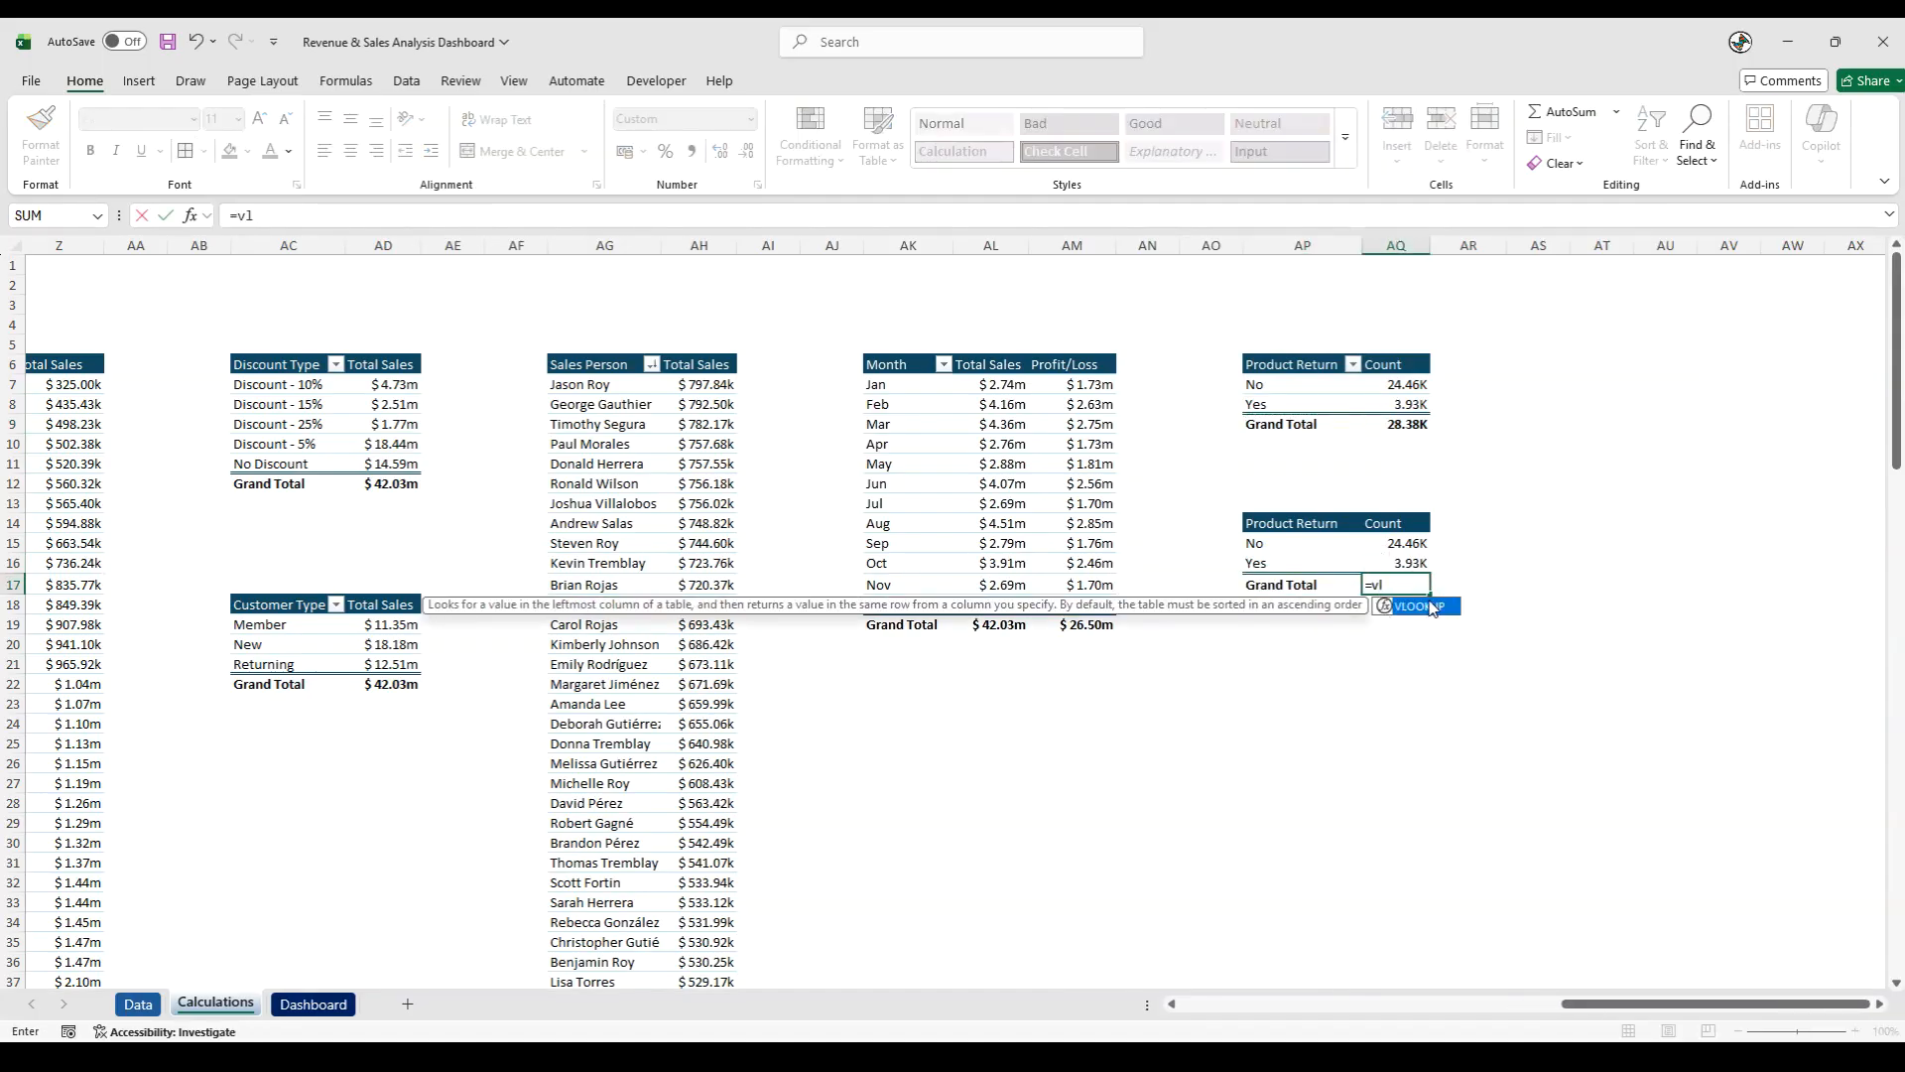
double_click(1432, 607)
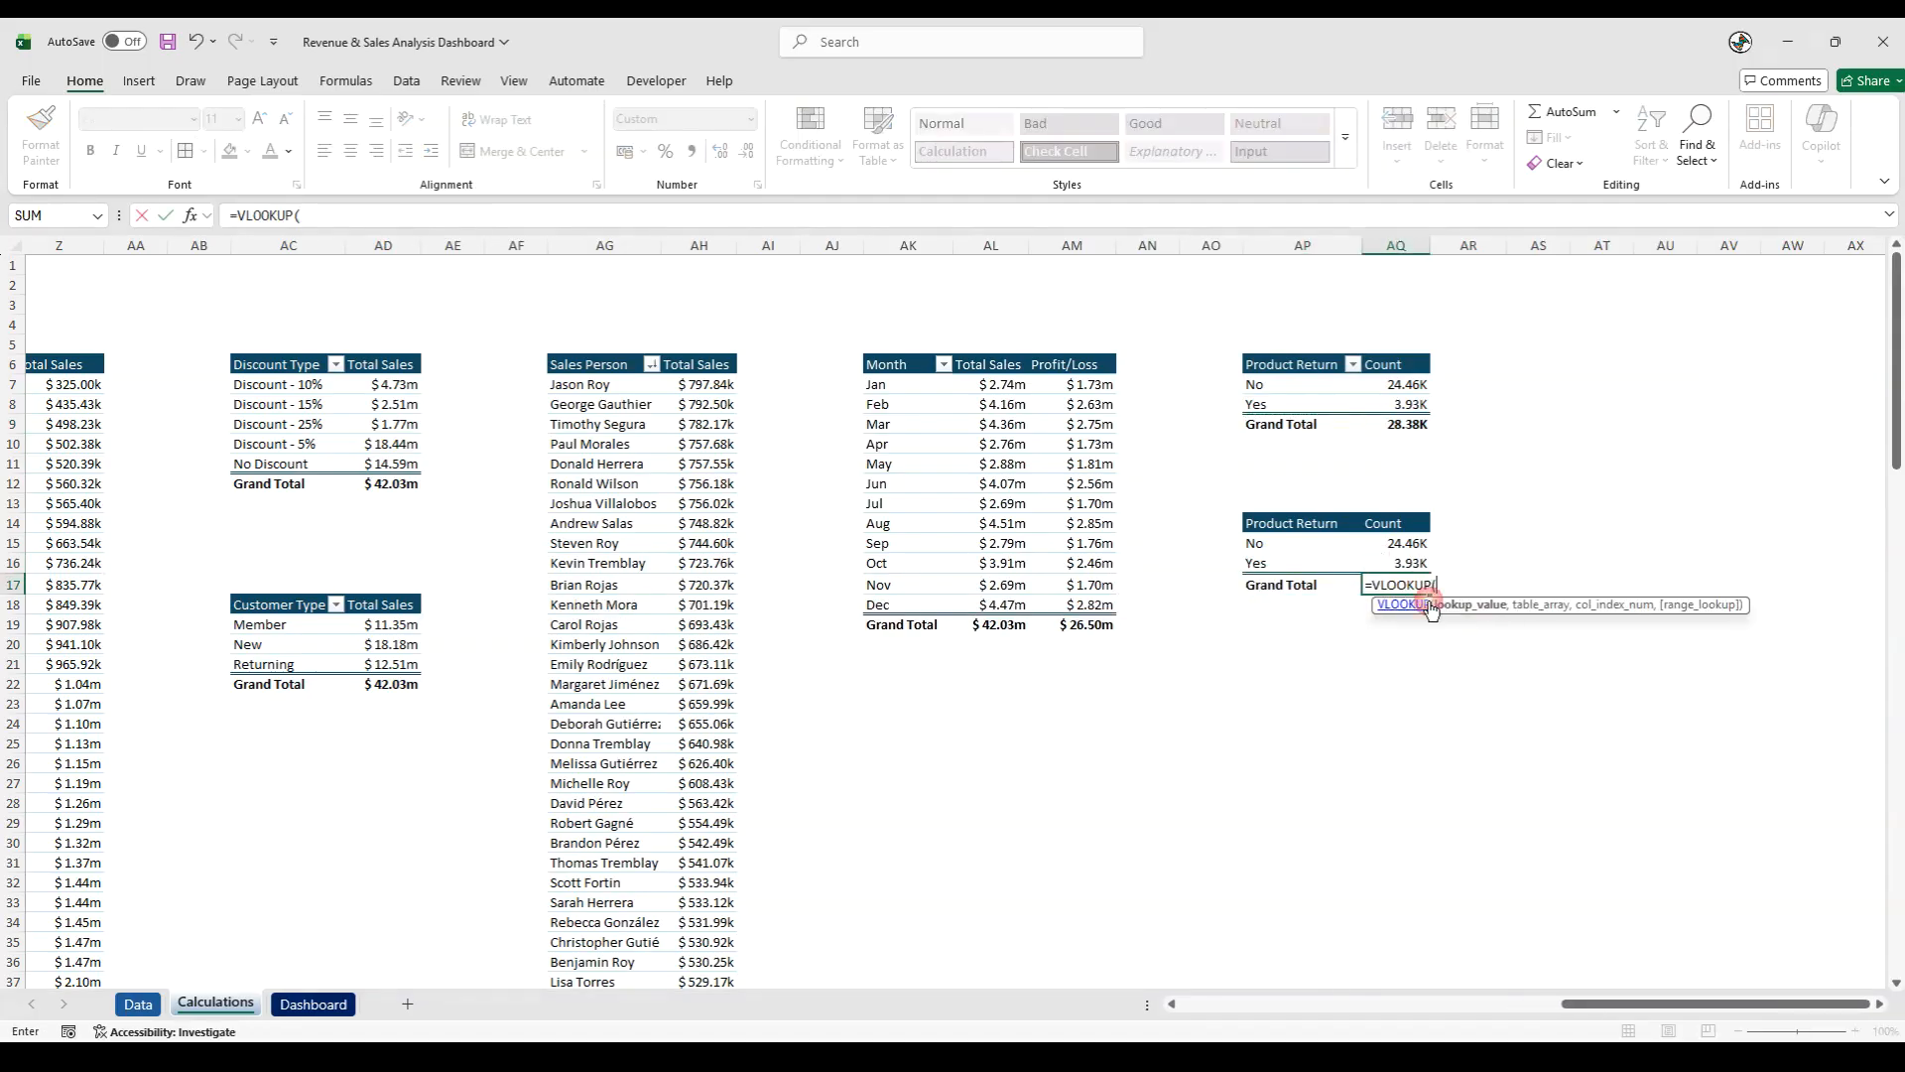
left_click(1290, 585)
type(",")
left_click_drag(1290, 315, 1419, 449)
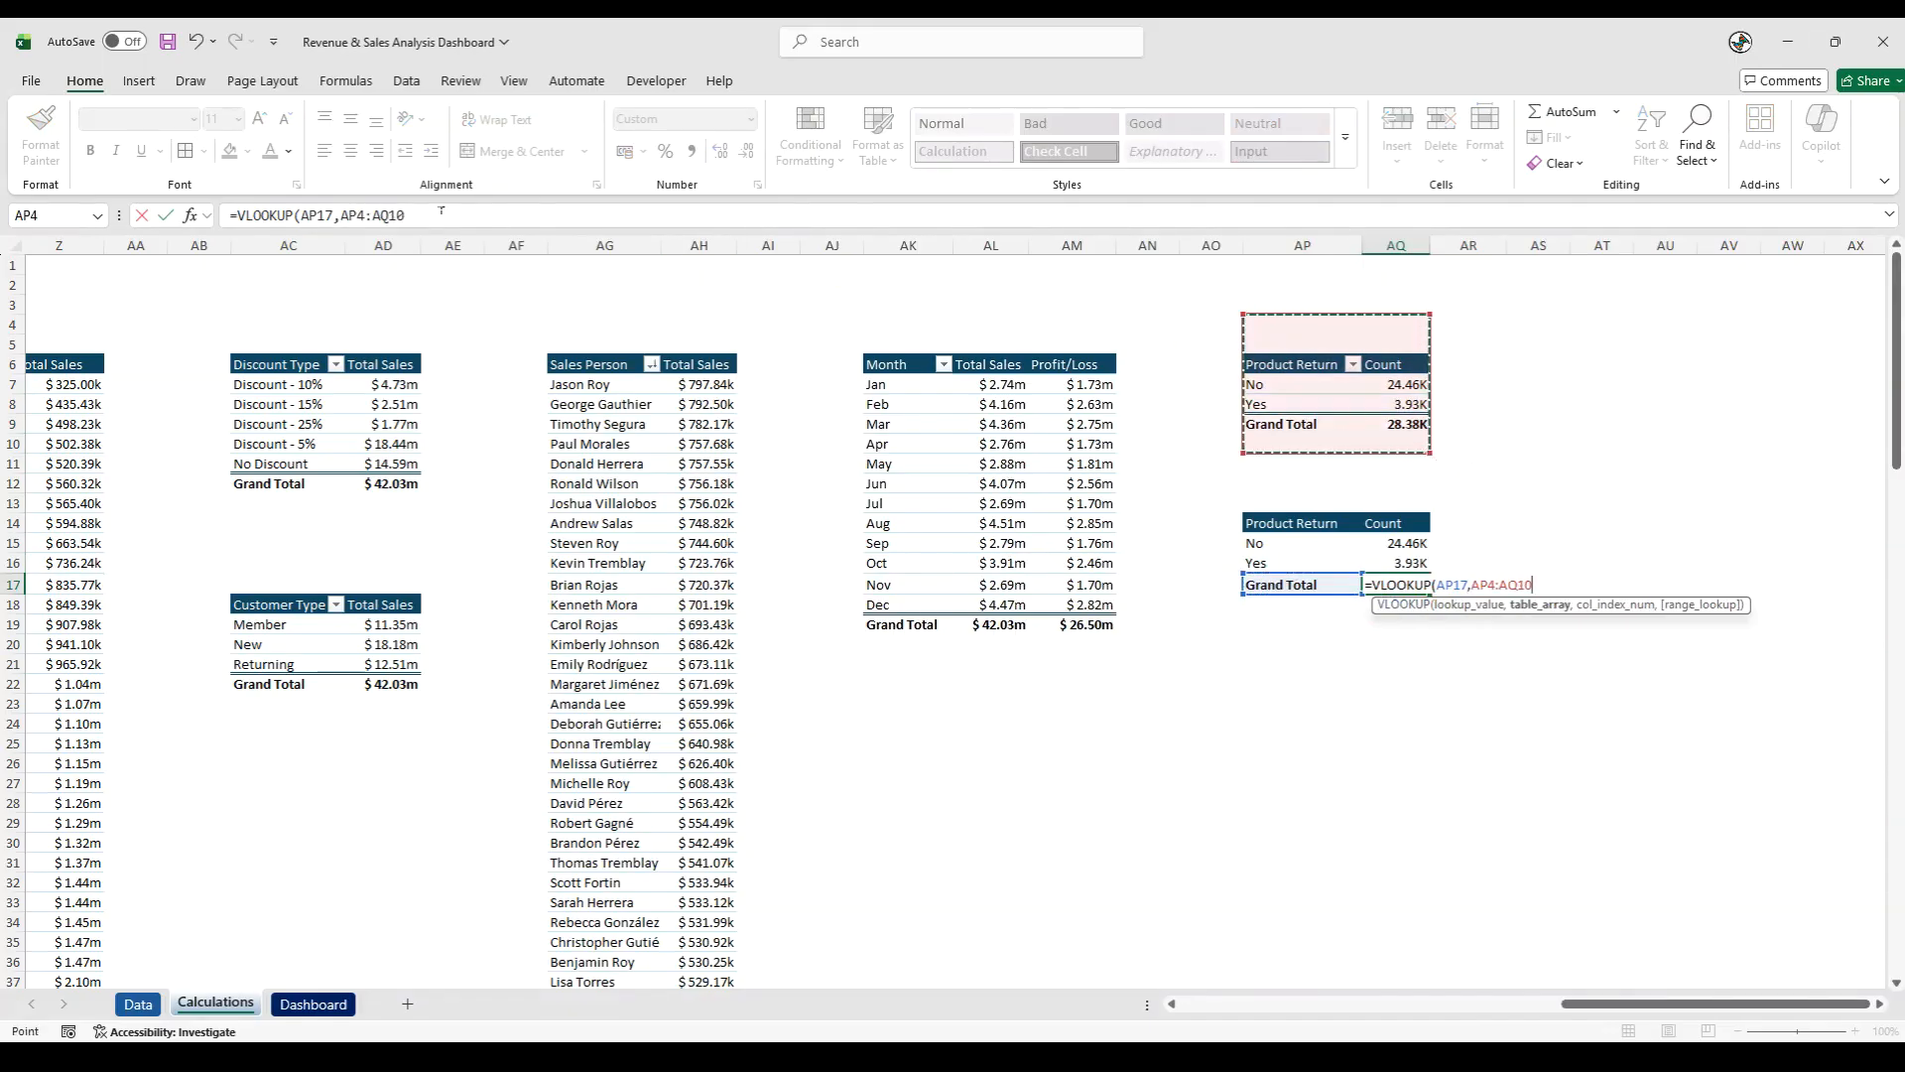
double_click(337, 214)
key("F4")
type(",2,0")
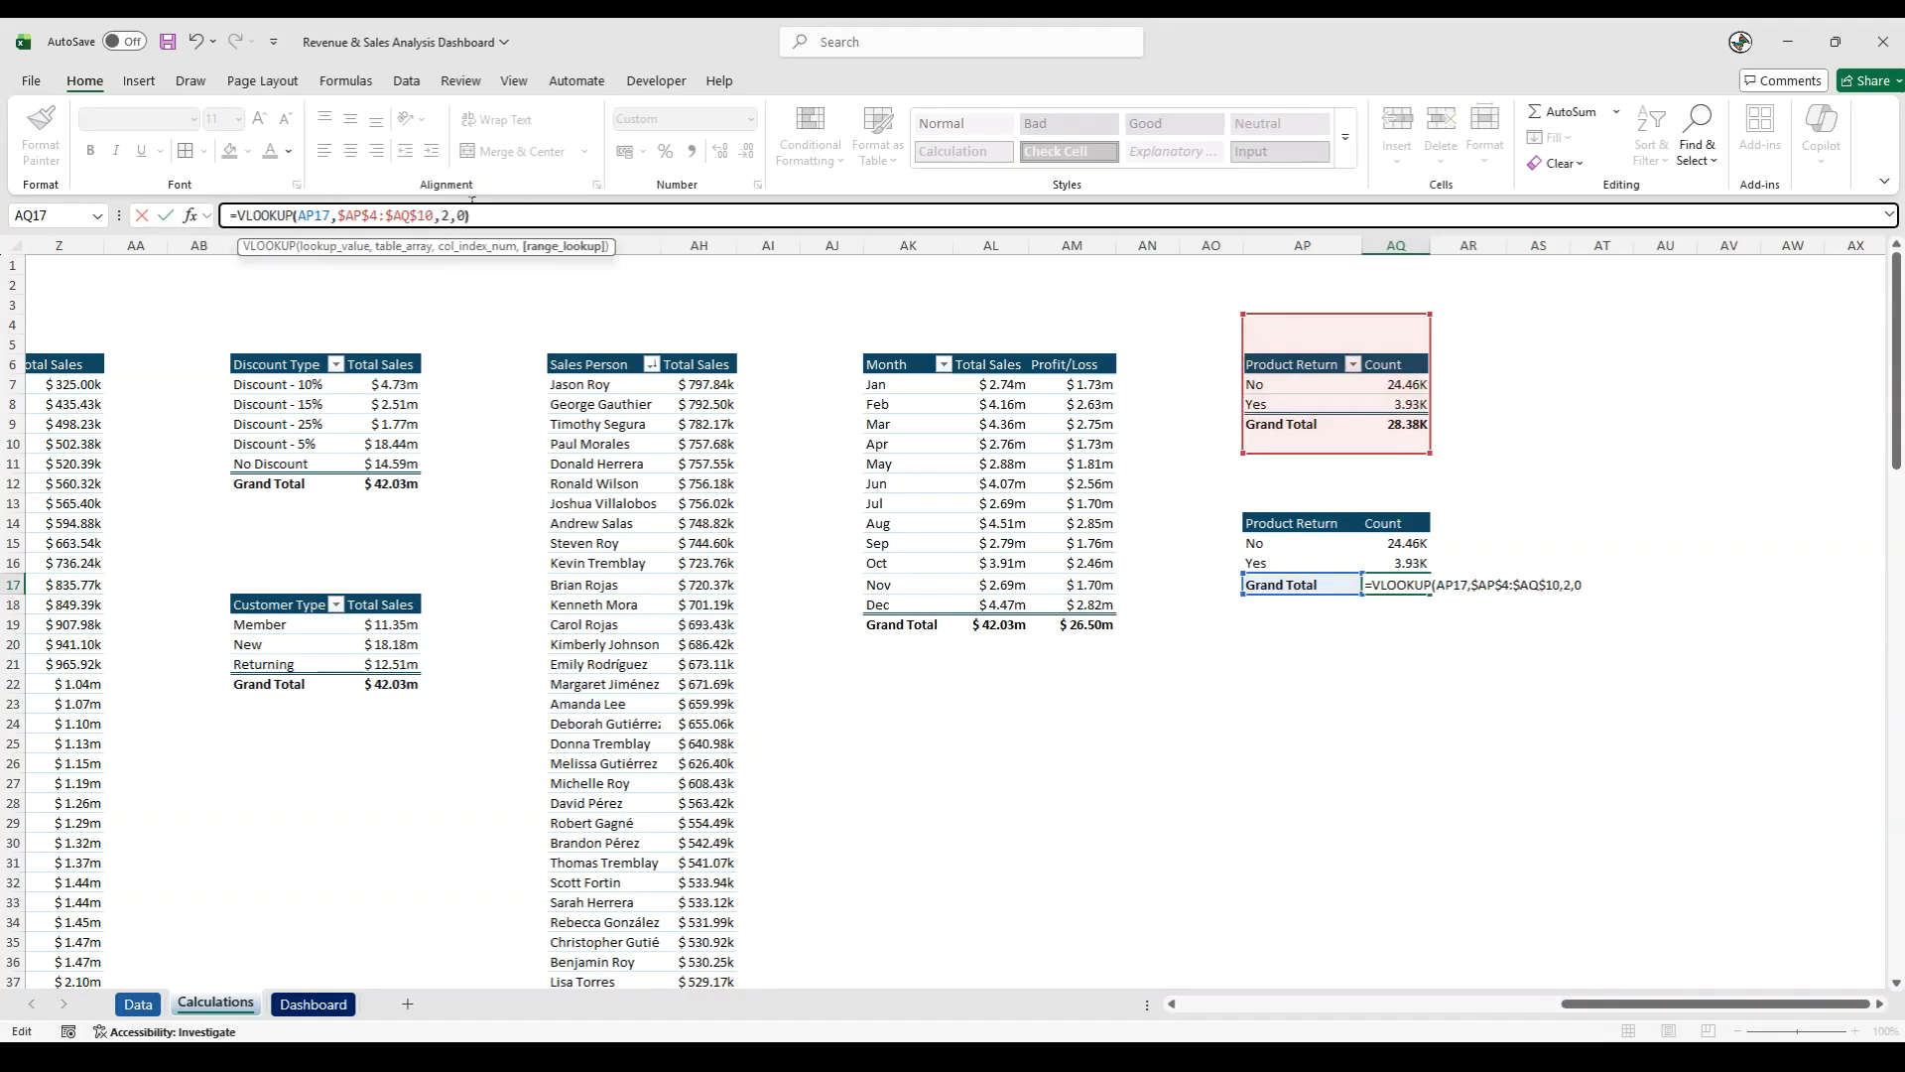
key("Return")
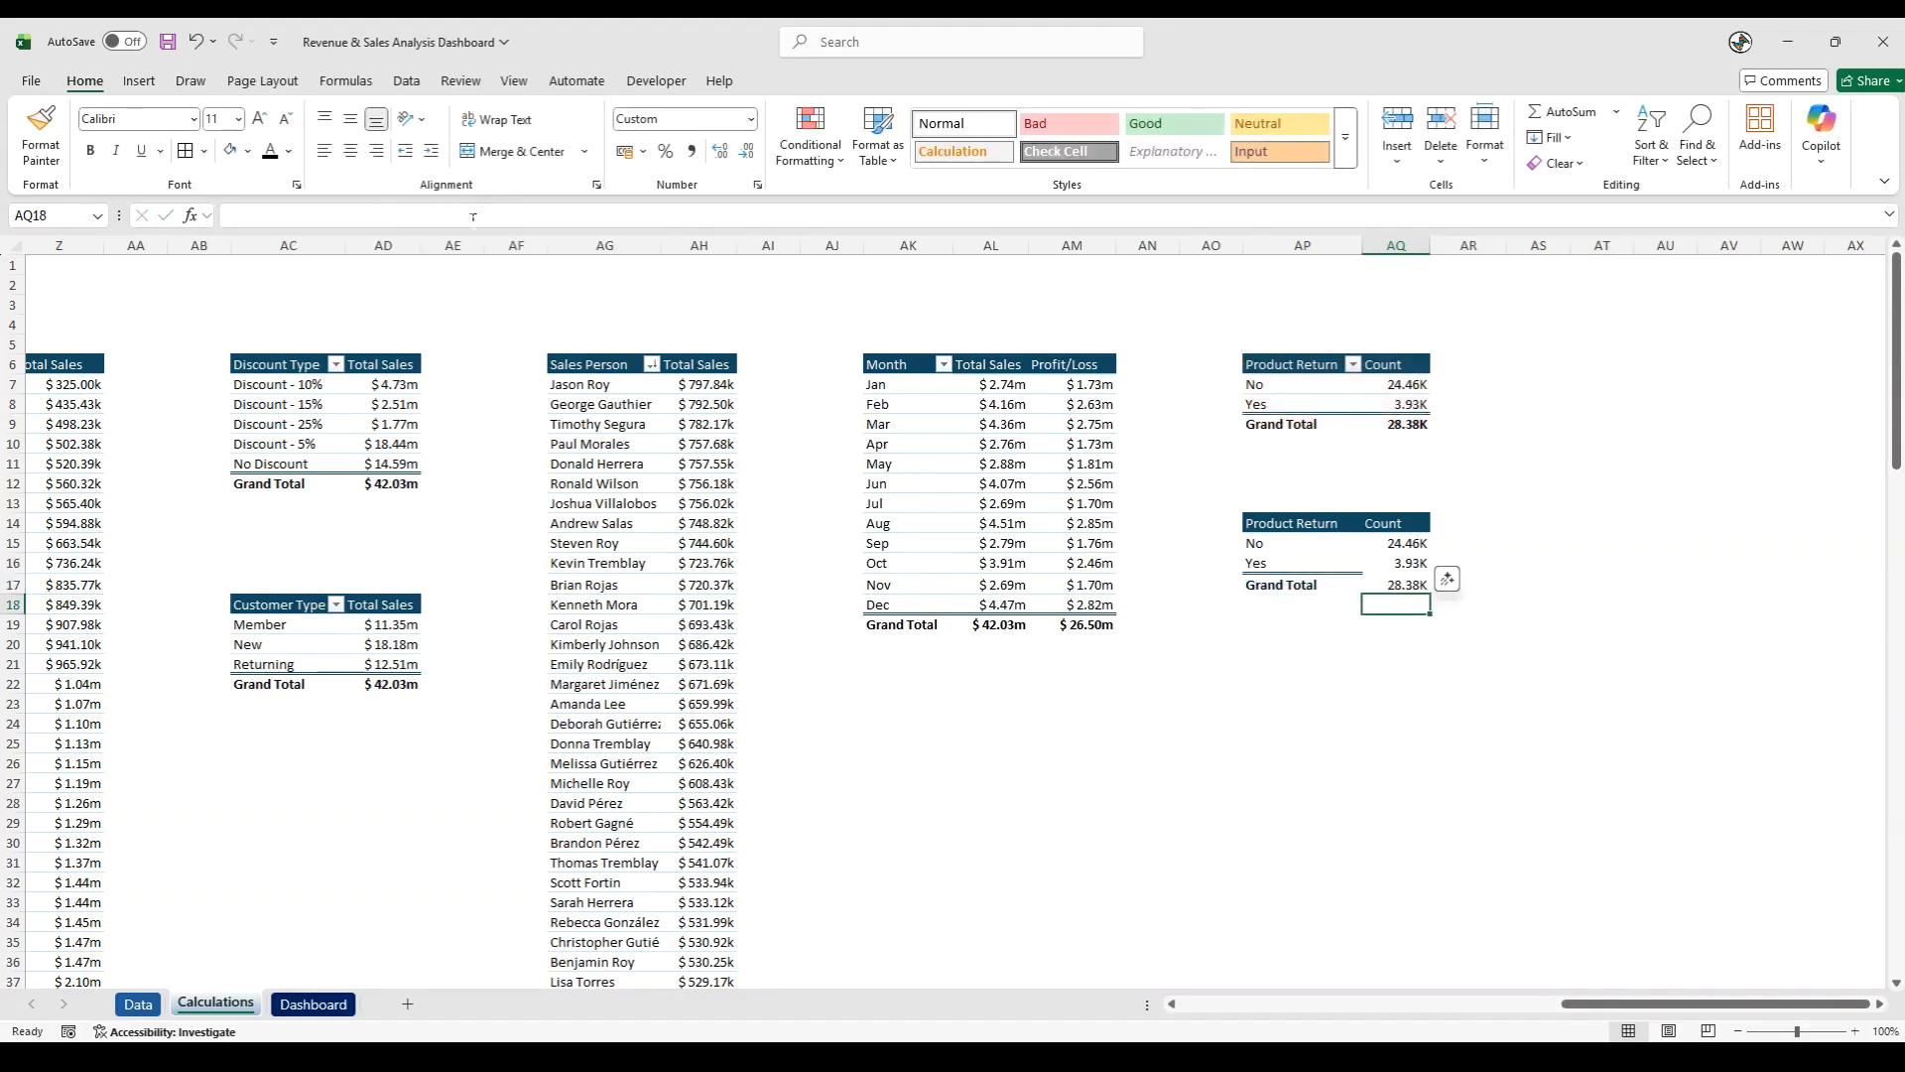
- Add a % header in AR14 and copy the Count header's formatting onto it
left_click(1284, 717)
left_click(1479, 538)
left_click(1472, 524)
double_click(1471, 522)
type("%")
key("Tab")
left_click(1413, 524)
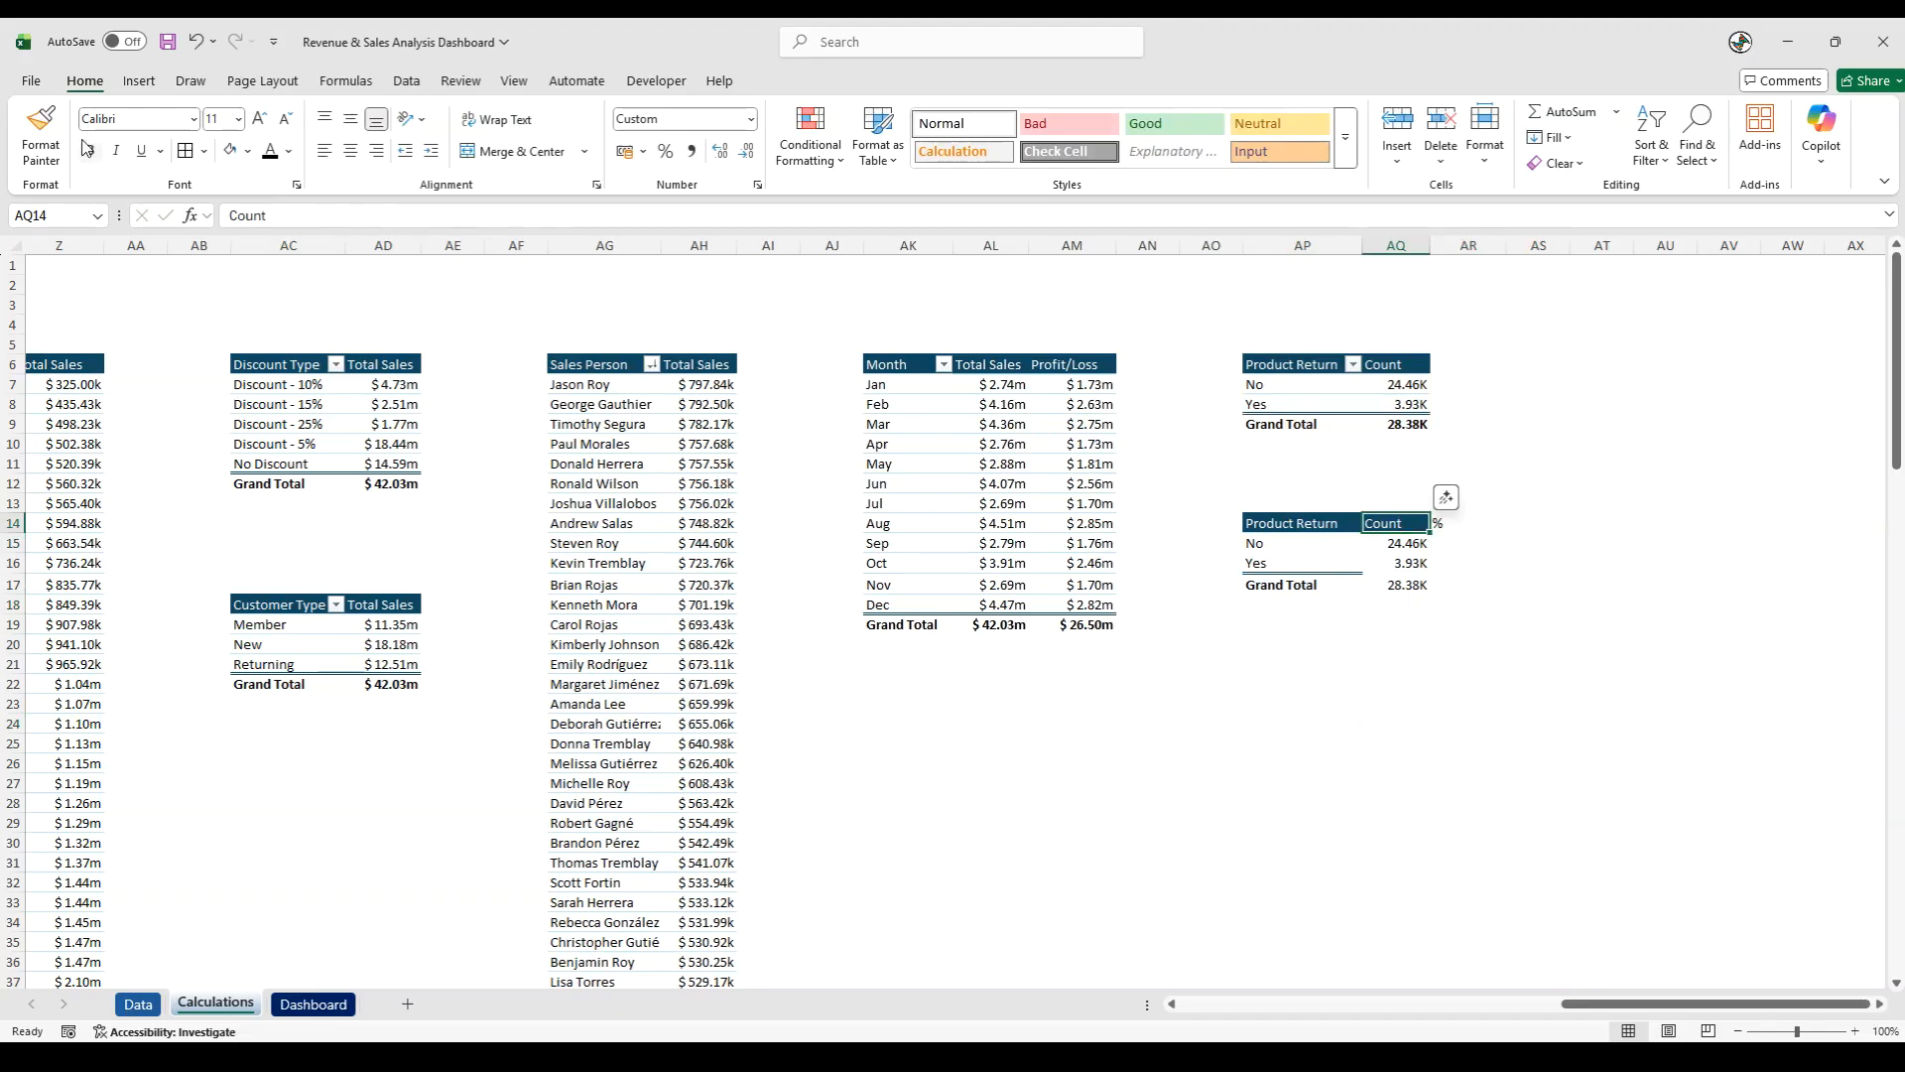
left_click(41, 134)
left_click(1469, 523)
- Enter =AQ15/AQ17 in AR15 to calculate the No share of the grand total
left_click(1451, 543)
type("=")
left_click(1414, 544)
type("/")
left_click(1402, 587)
key("Return")
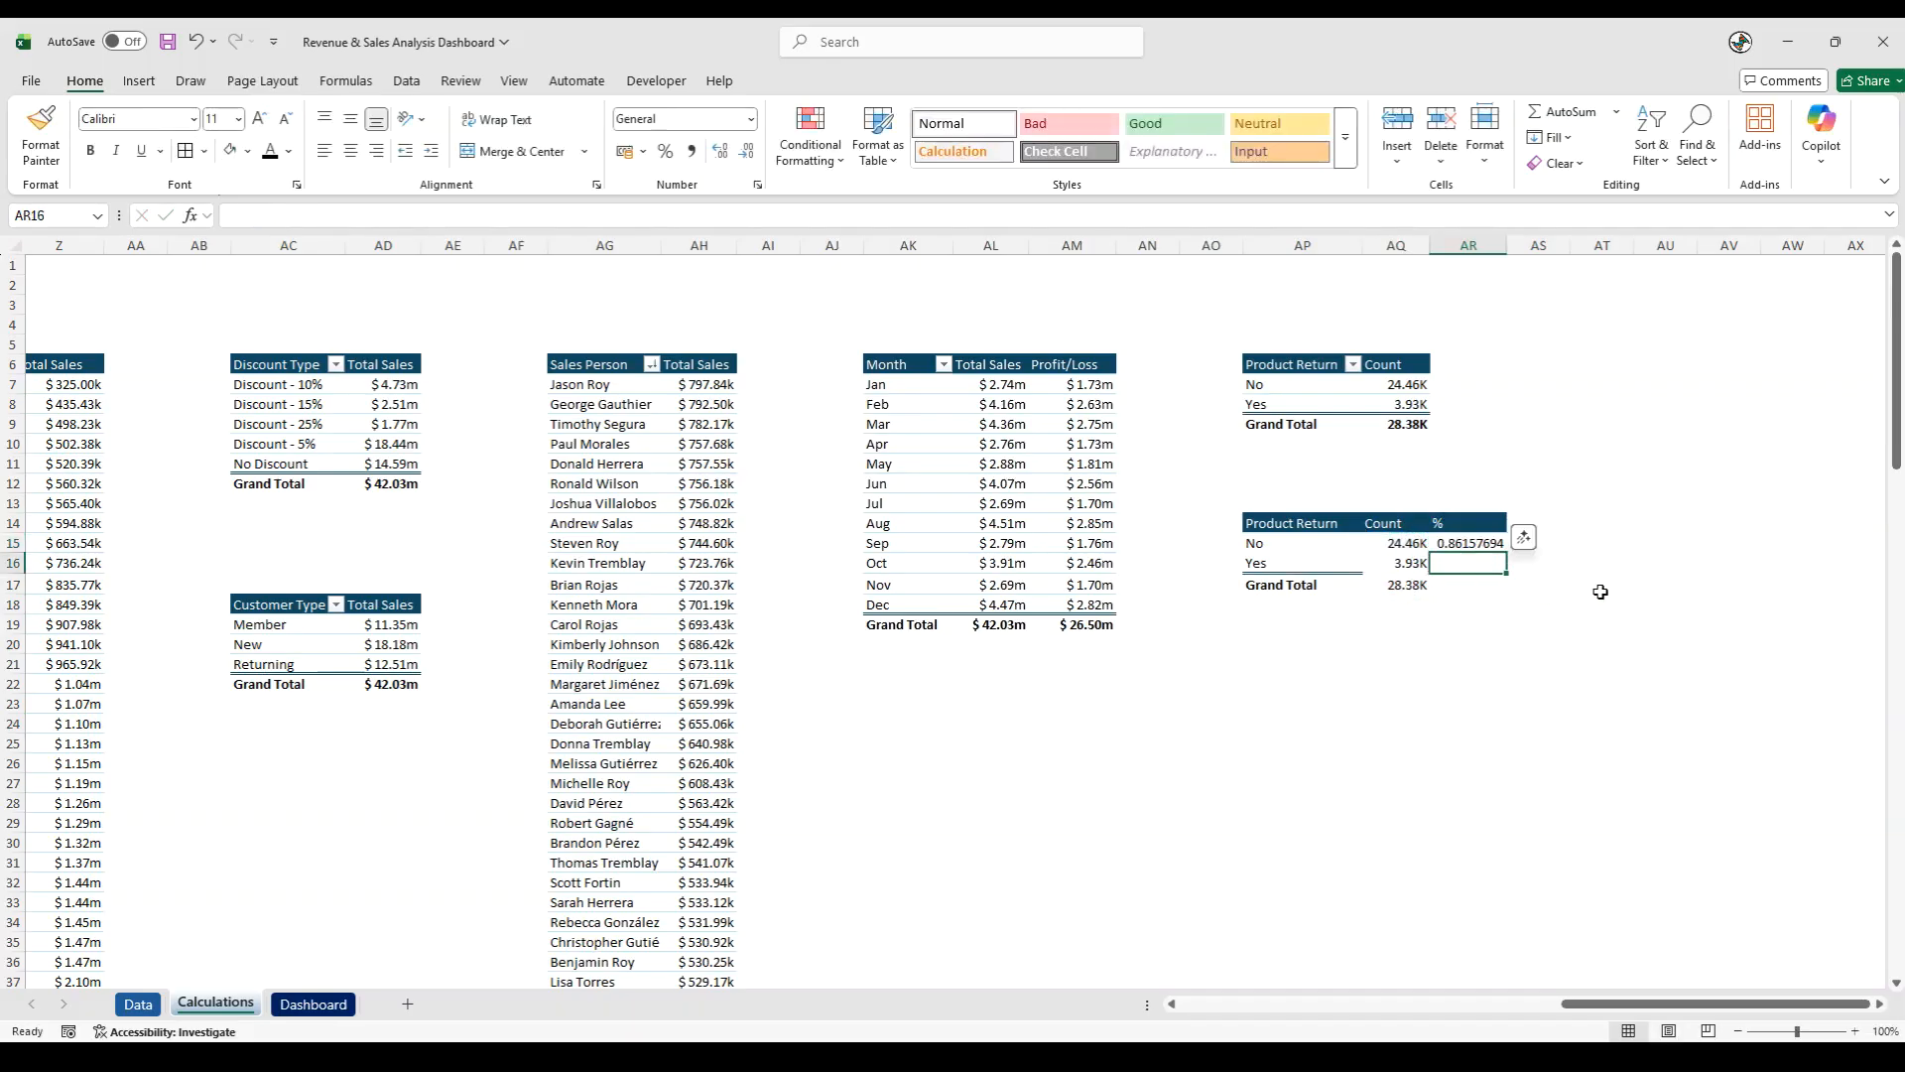
- Enter a formula in AR16 dividing the Yes count in AQ16 by the grand total in AQ17
type("=")
left_click(1402, 561)
left_click(1419, 588)
key("Return")
- Format the shares in AR15:AR16 as Percentage with 2 decimal places
left_click_drag(1463, 544, 1464, 564)
right_click(1467, 557)
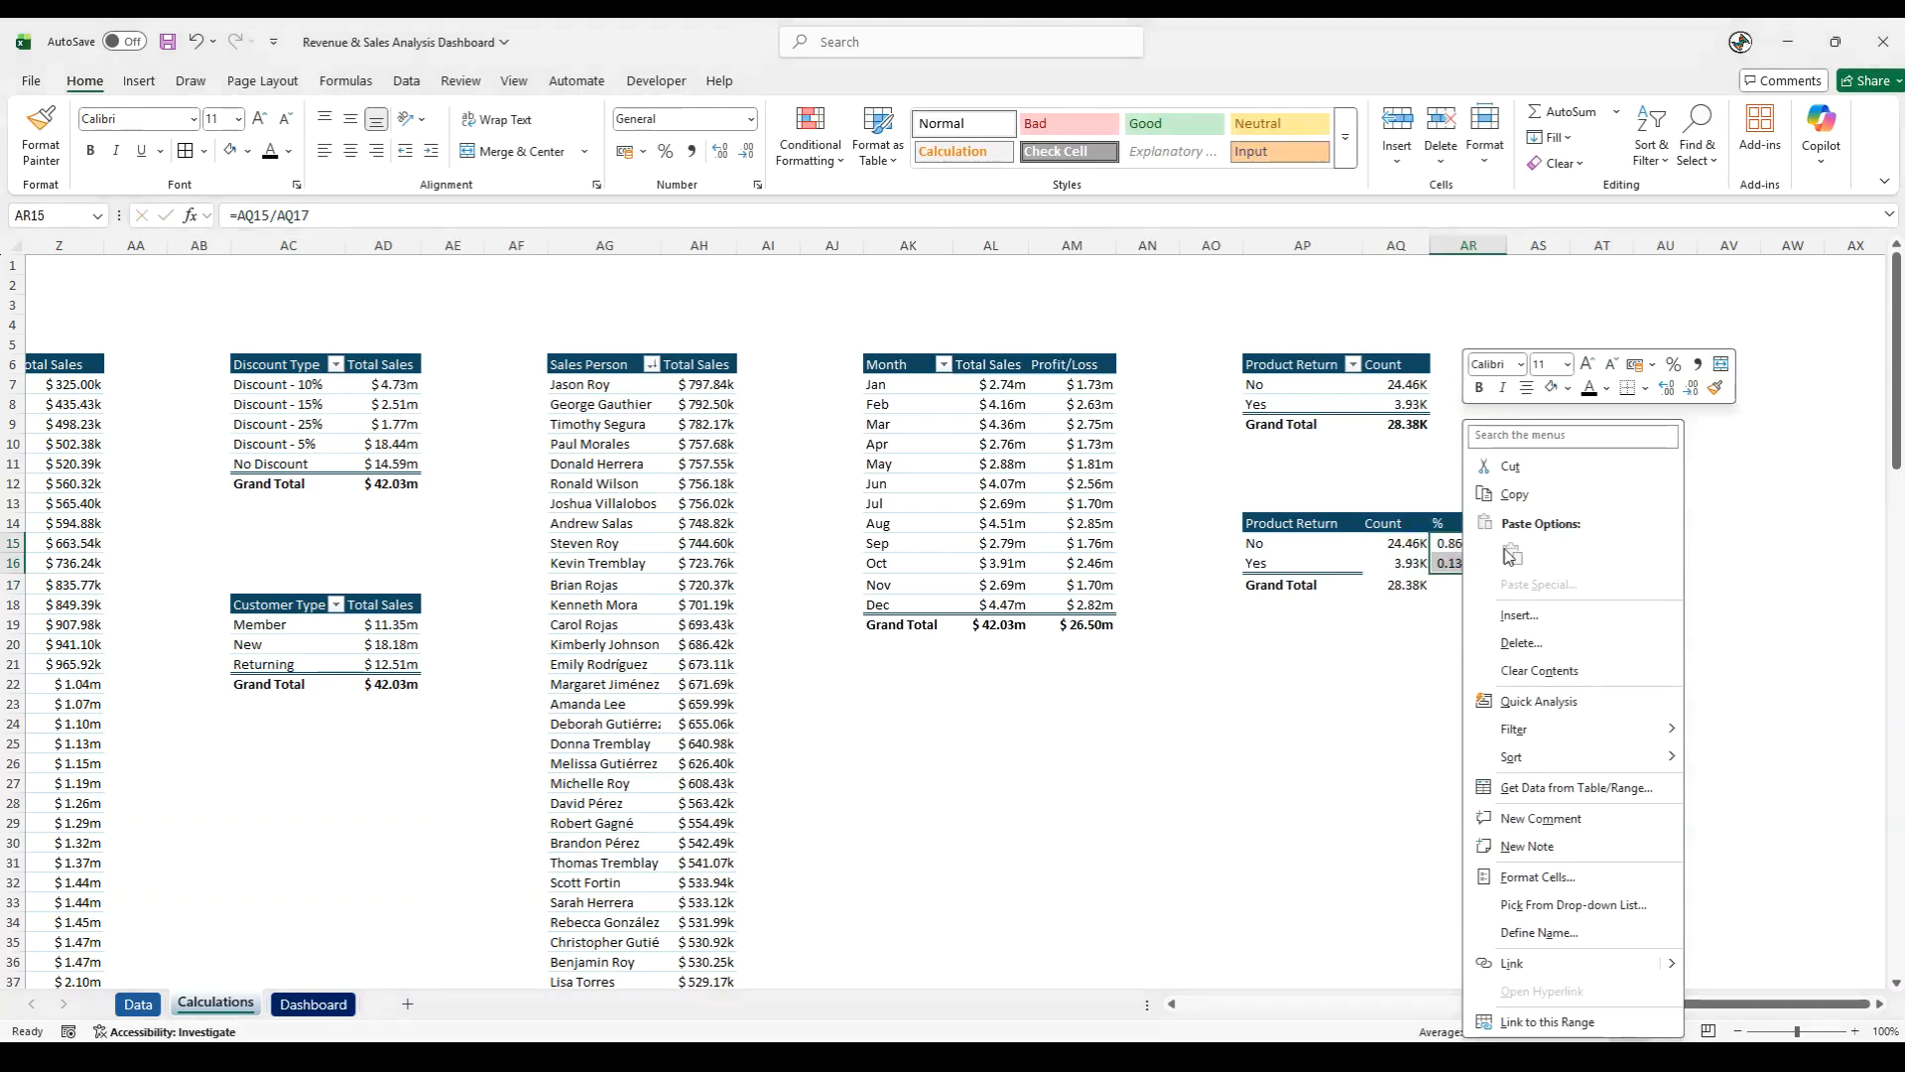
left_click(1533, 877)
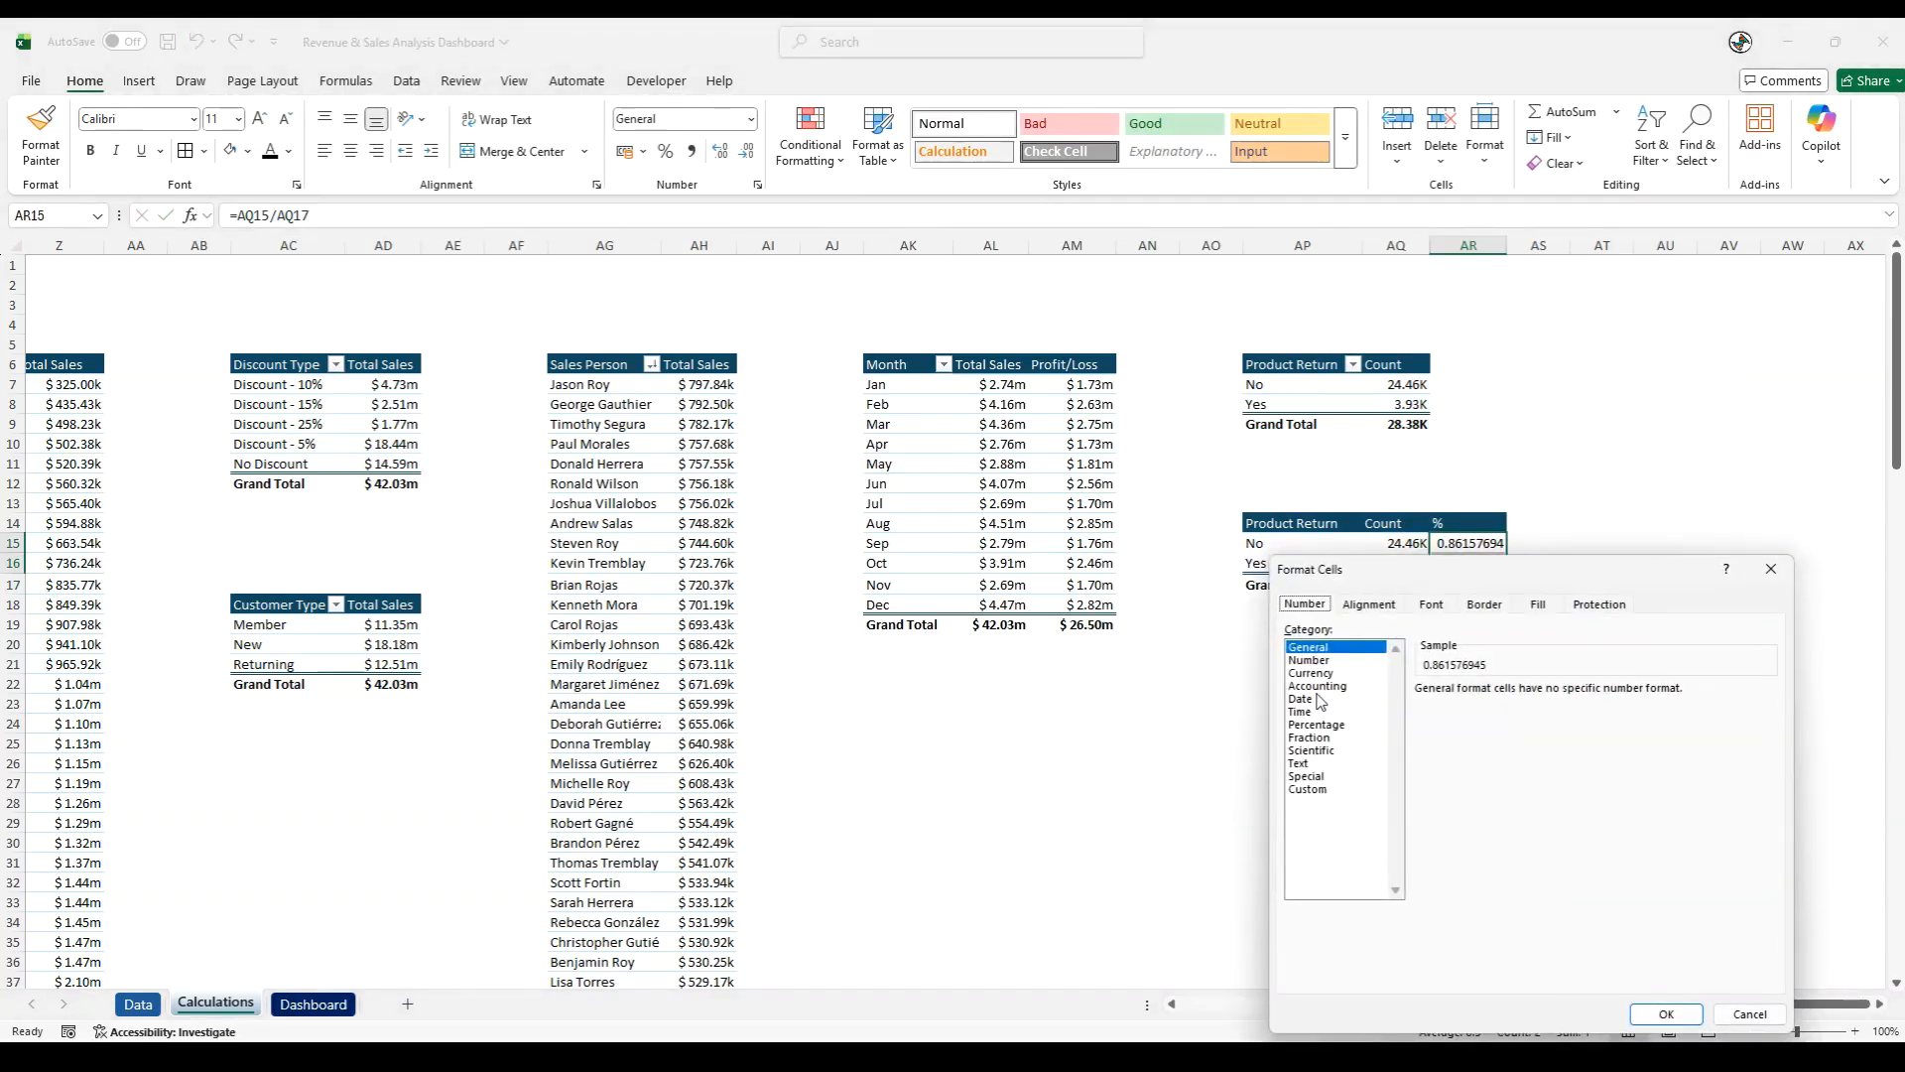
left_click(1323, 724)
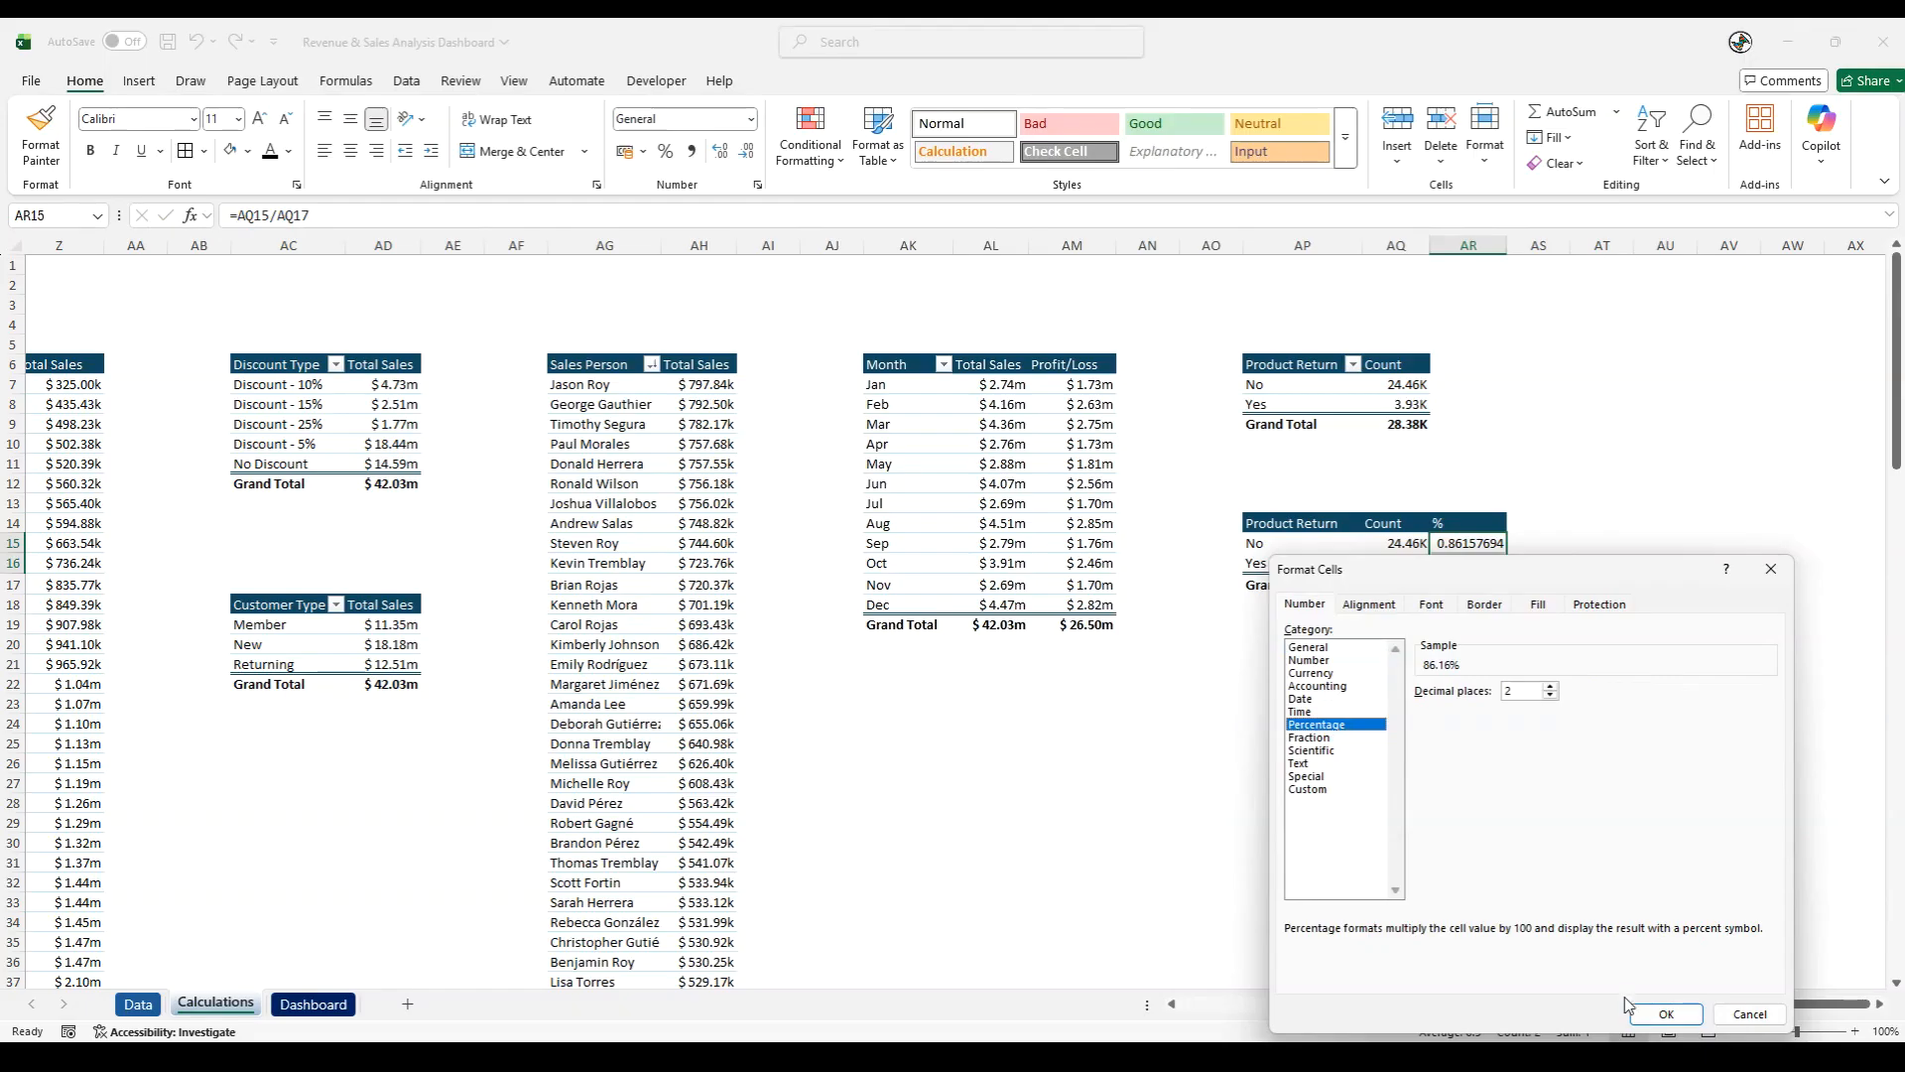
left_click(1661, 1012)
left_click(1663, 1010)
left_click_drag(1528, 567, 1371, 370)
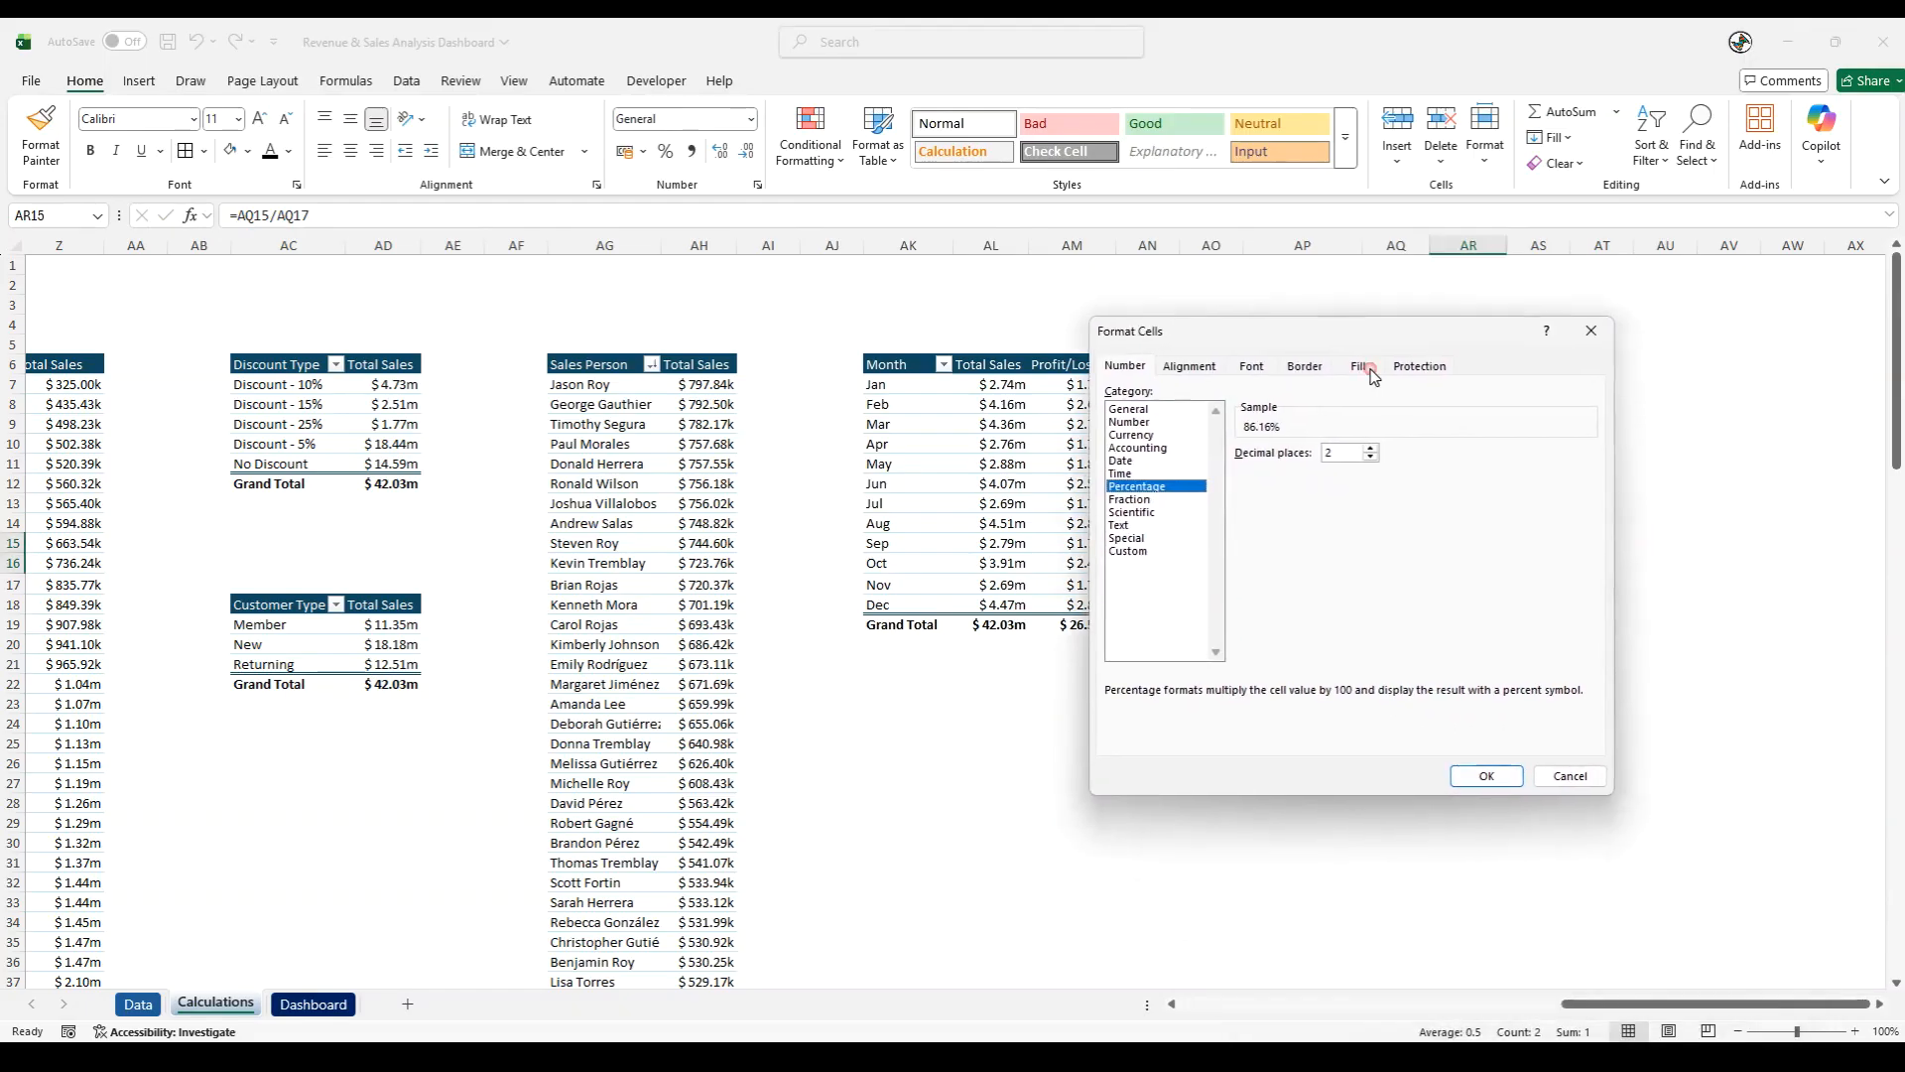
left_click(1486, 775)
left_click(1474, 703)
- Bold the percentages in AR15:AR16 and add borders to all cells of AP14:AR16
left_click_drag(1484, 543, 1482, 563)
key("ctrl+b")
left_click(1473, 629)
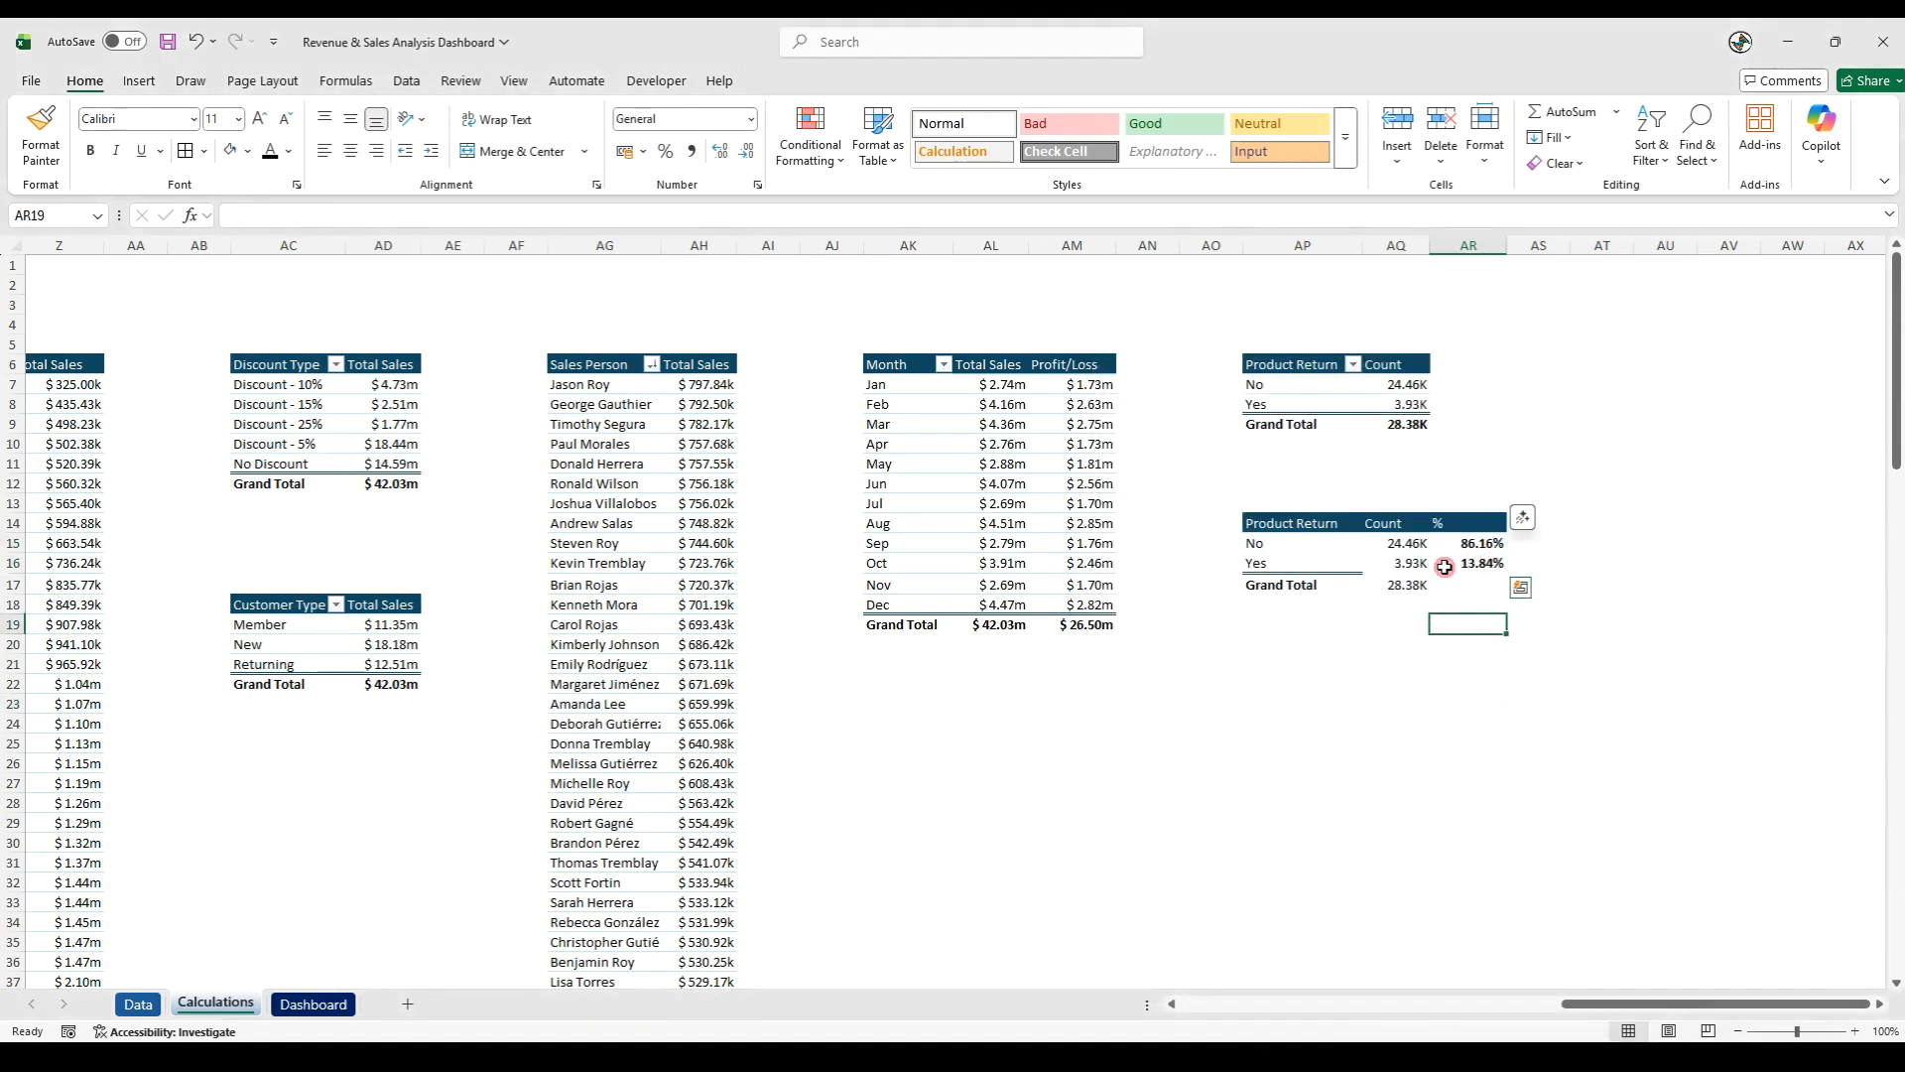
left_click_drag(1290, 523, 1476, 566)
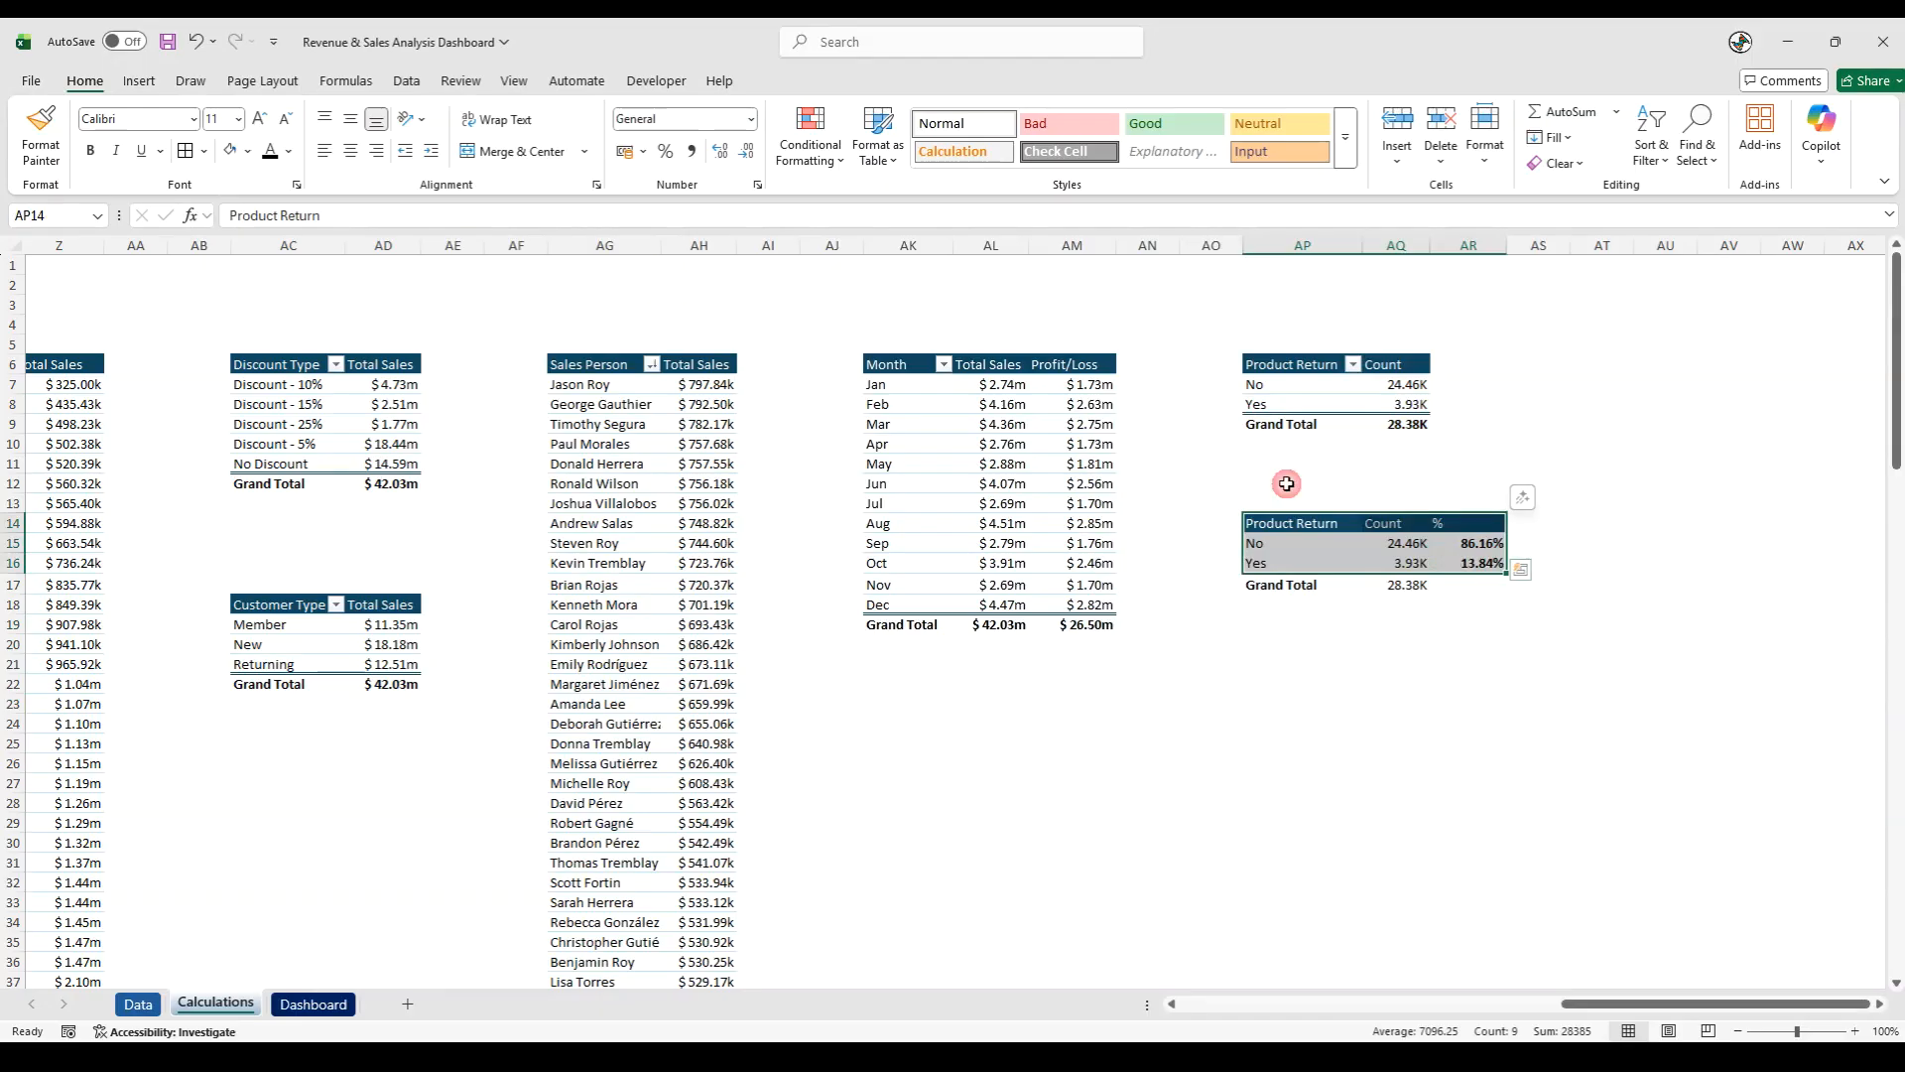
left_click(186, 150)
- Format the helper table's Grand Total cells AP17:AQ17 with bold white text and a dark blue fill
left_click_drag(1259, 583, 1396, 584)
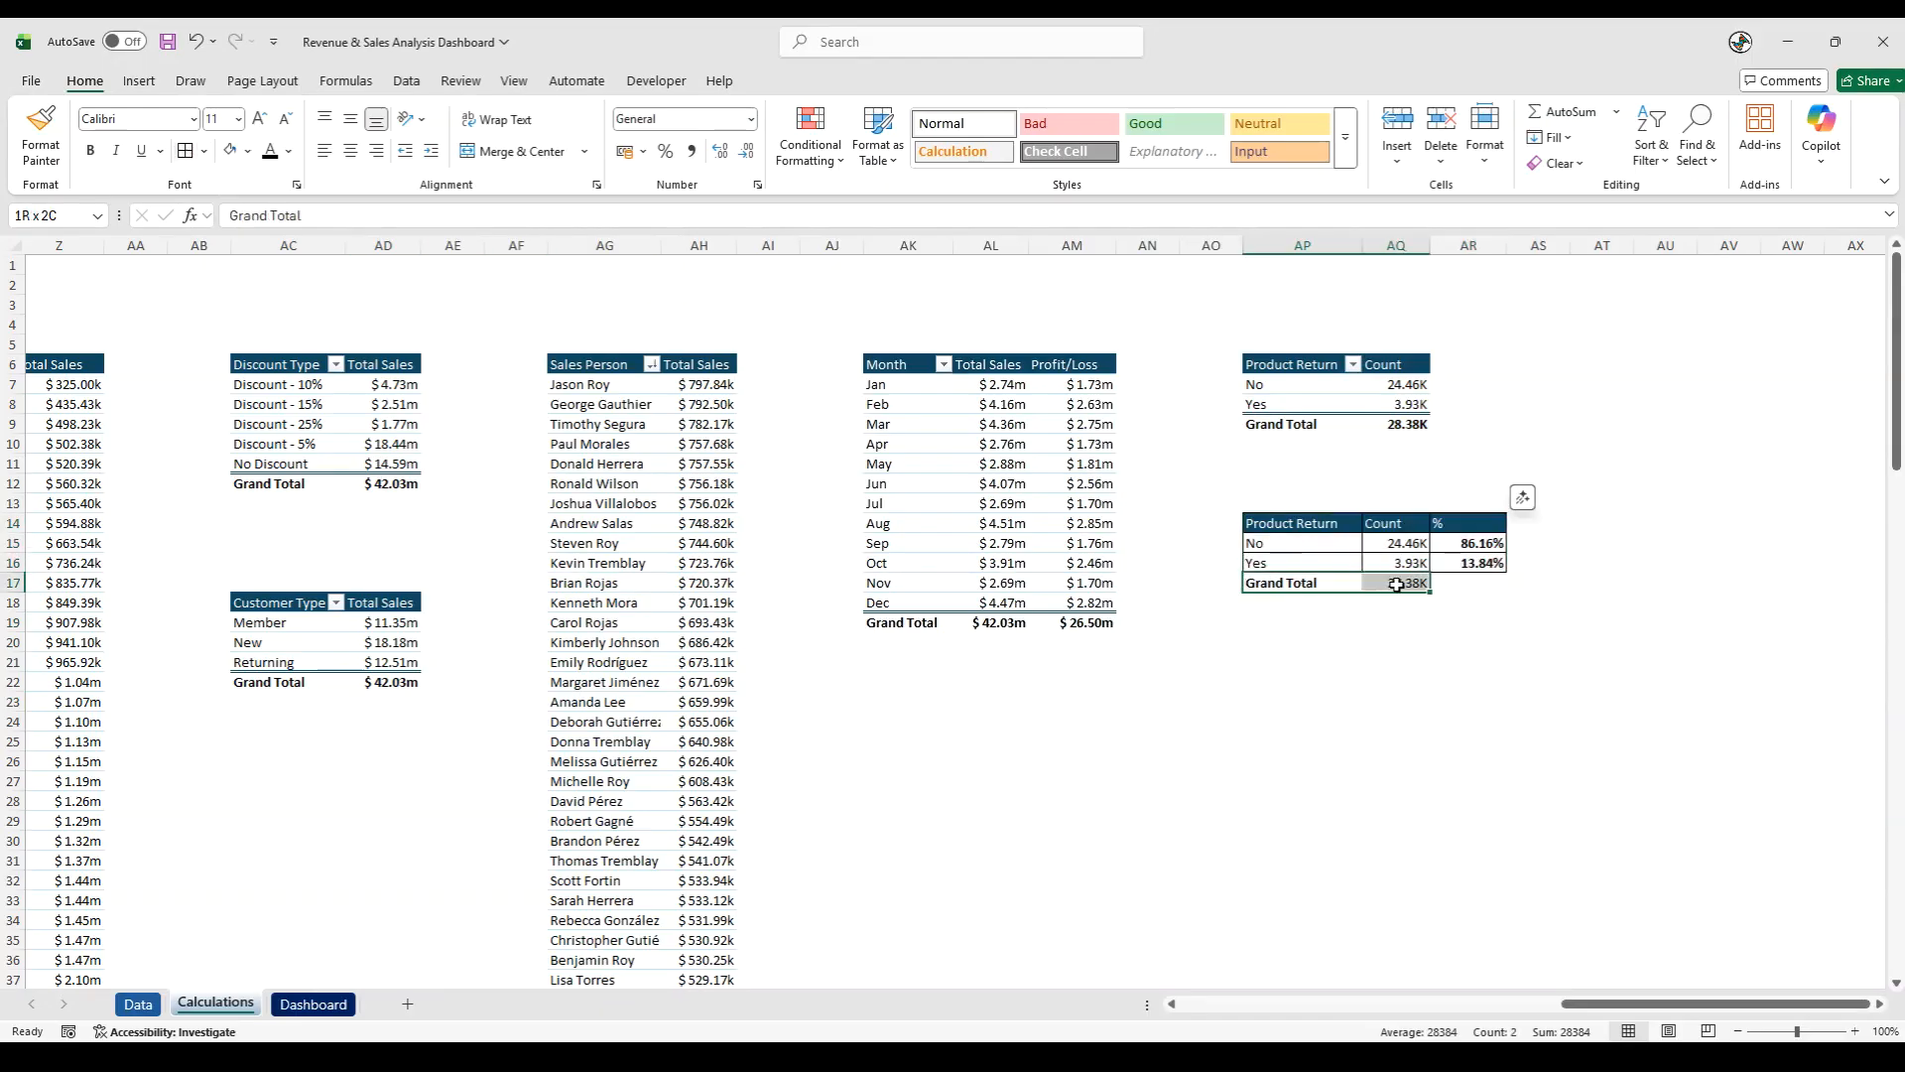
left_click(100, 155)
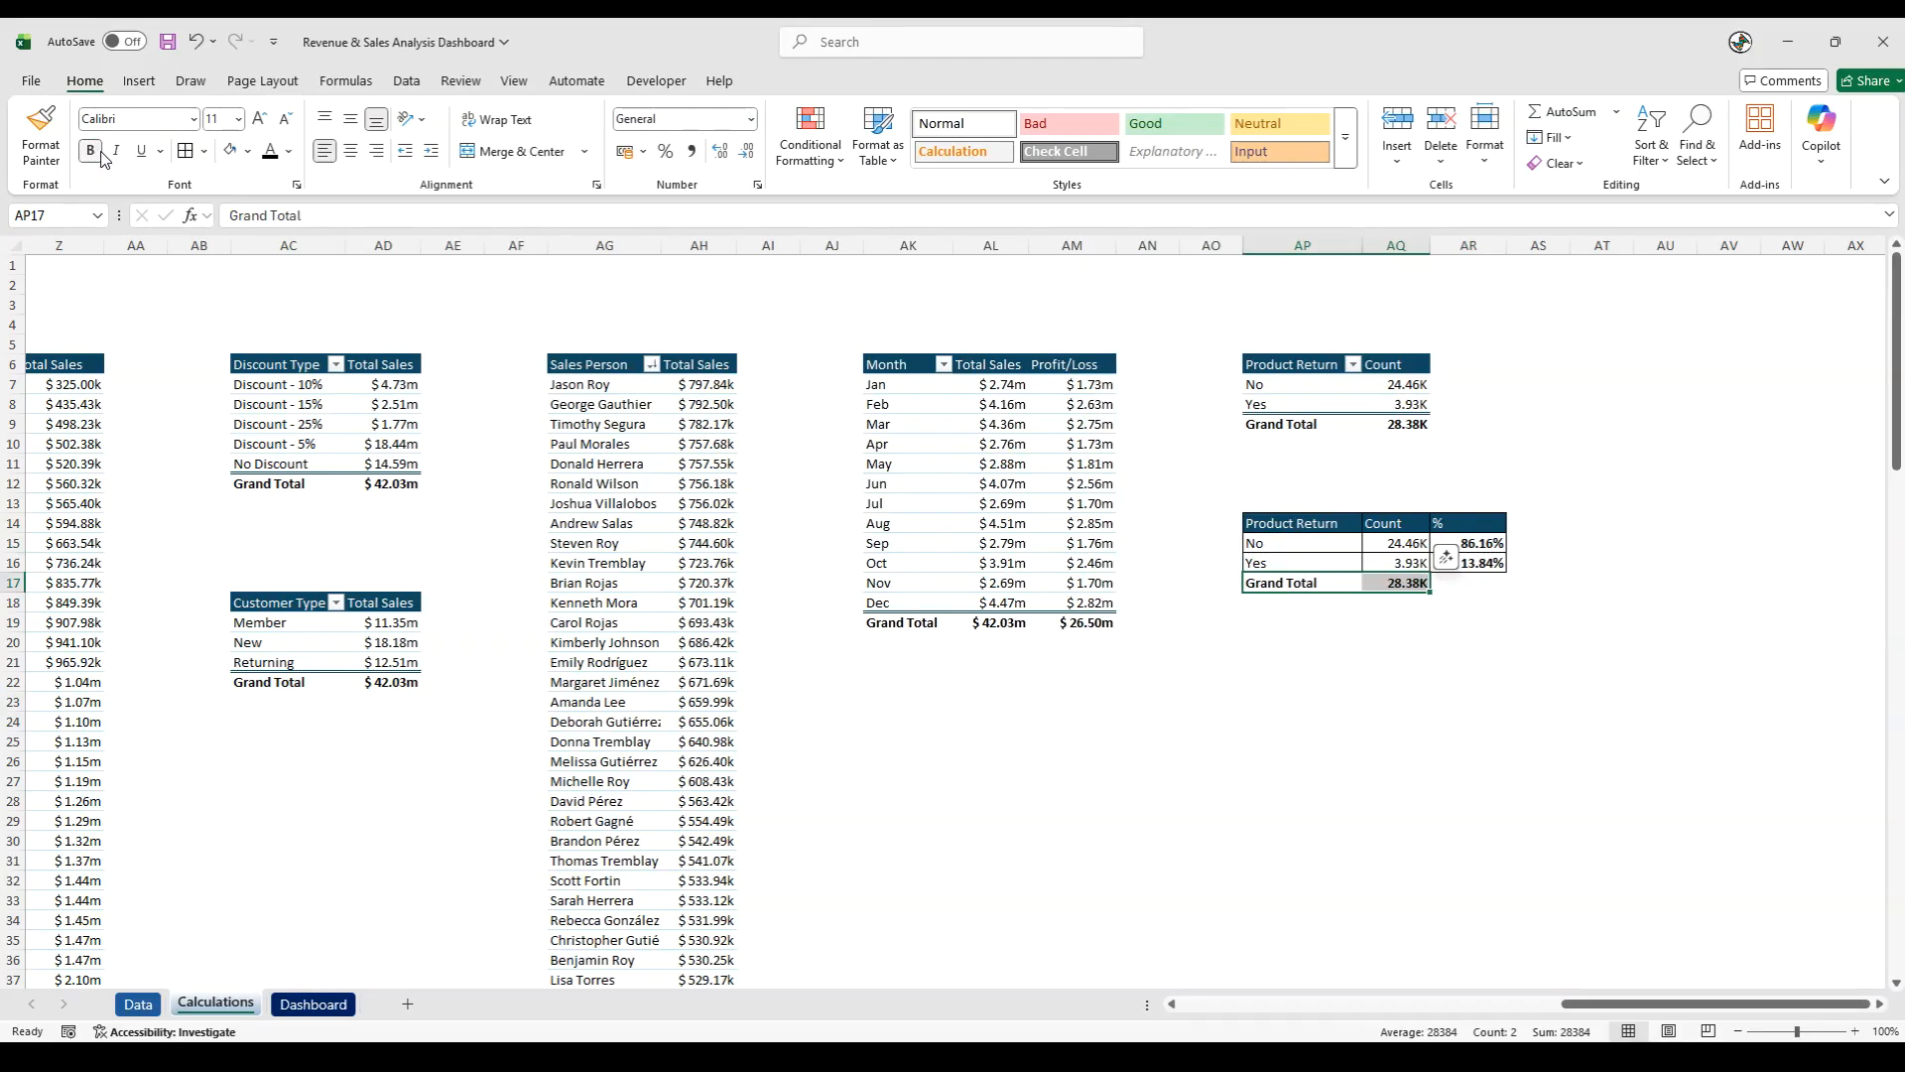
left_click(247, 151)
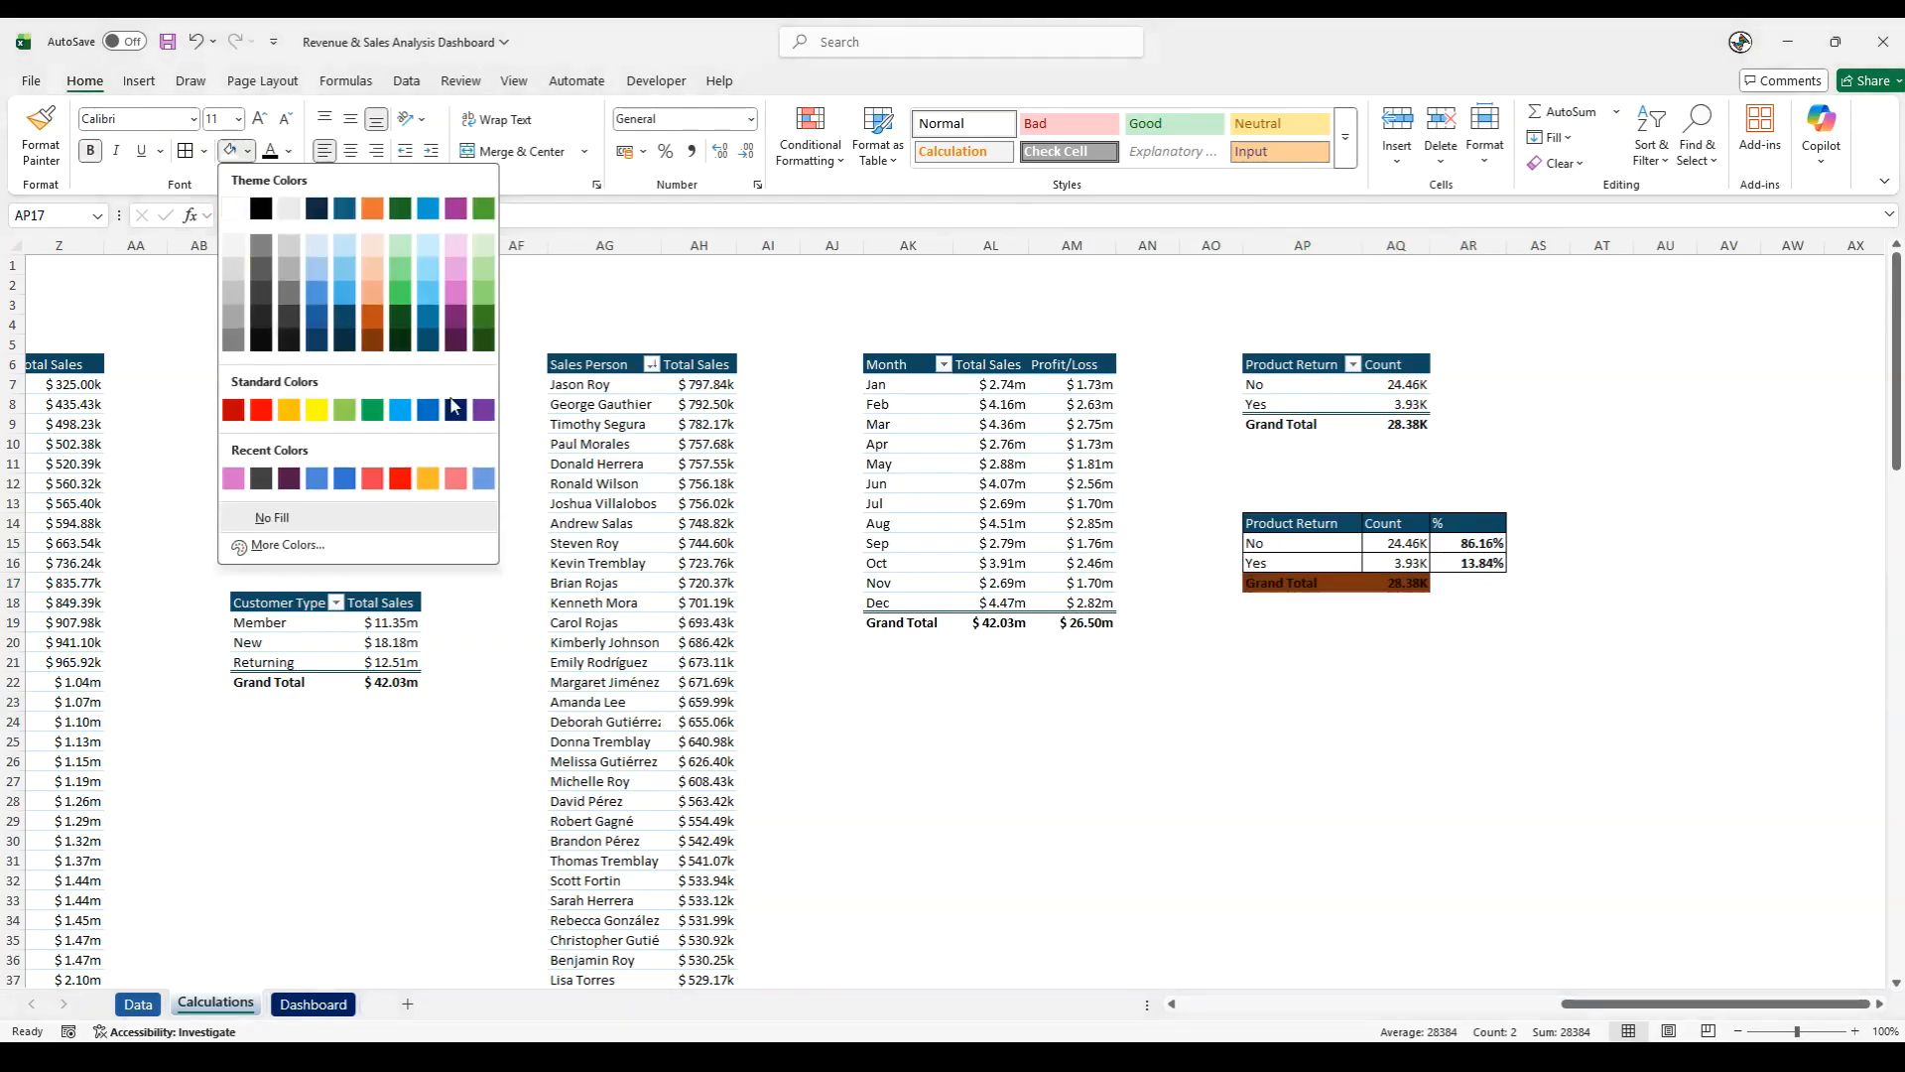
left_click(428, 342)
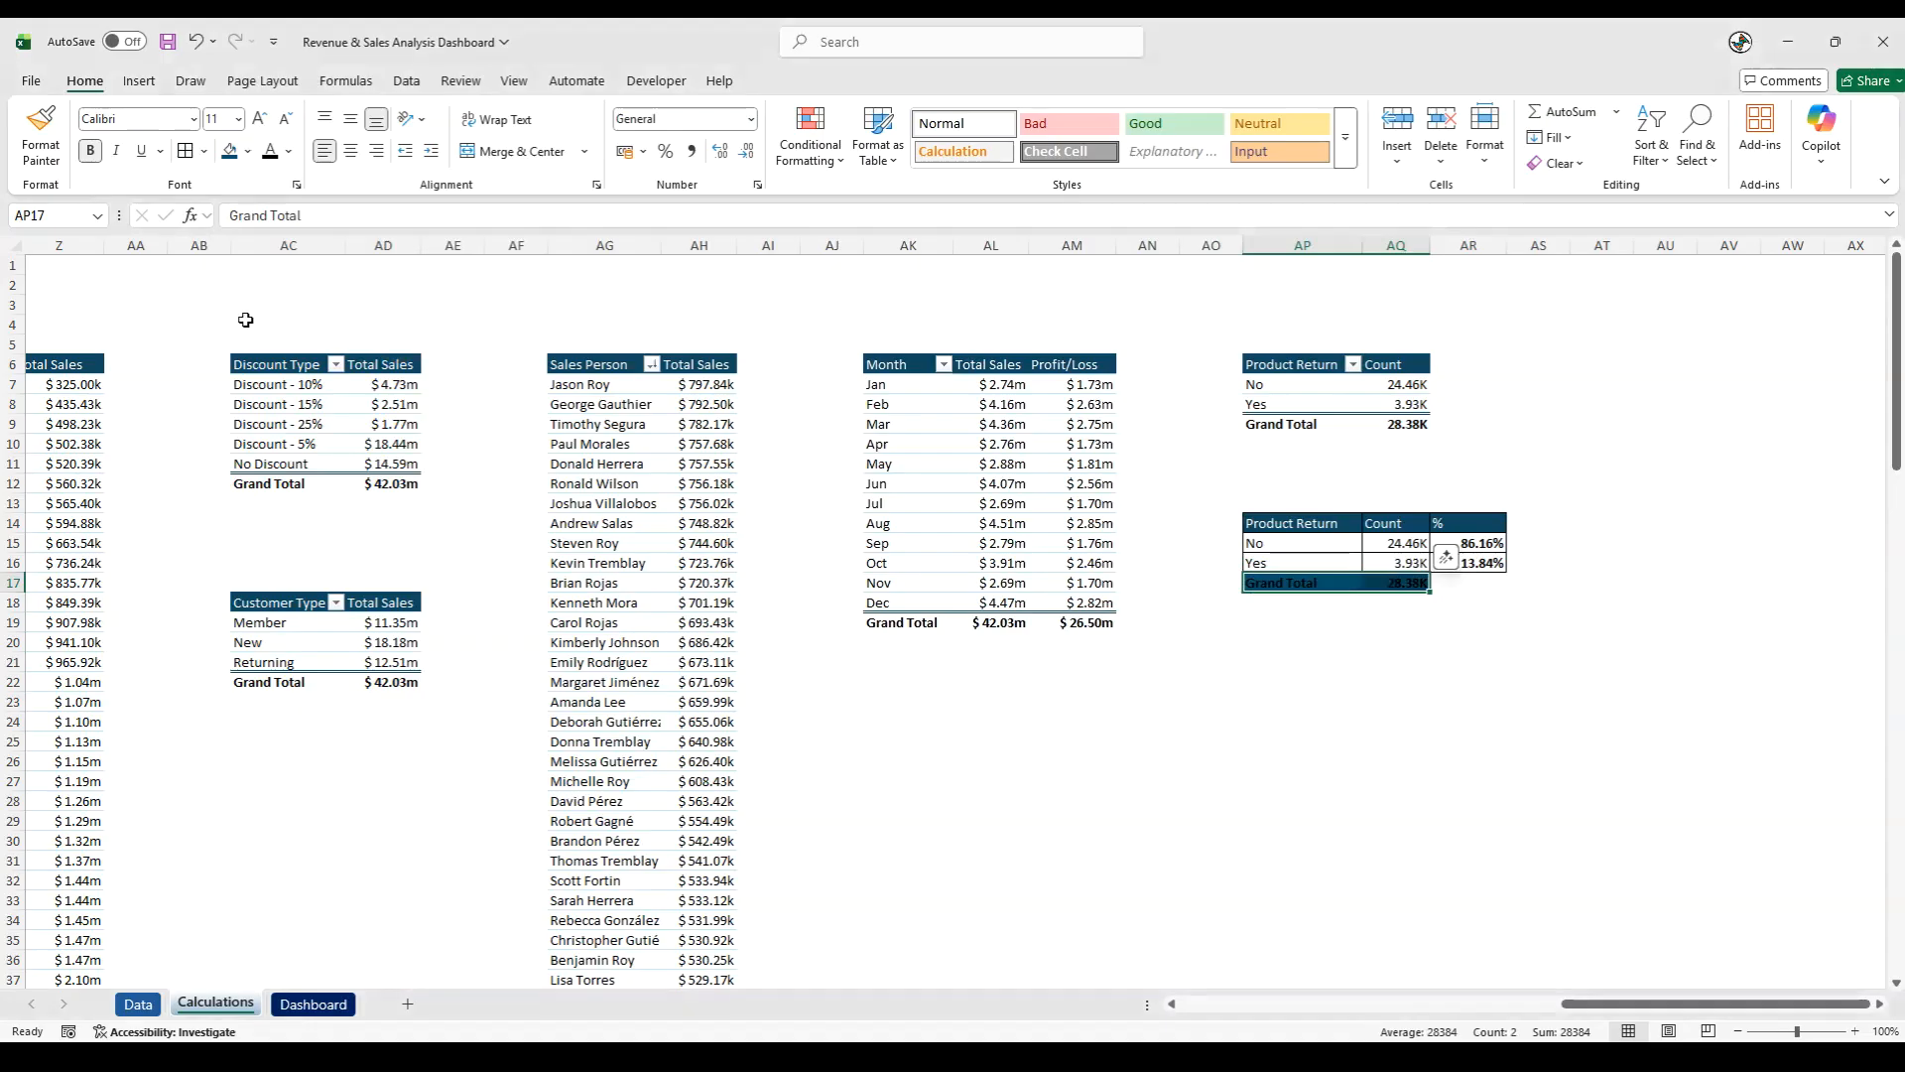
left_click(287, 151)
left_click(270, 192)
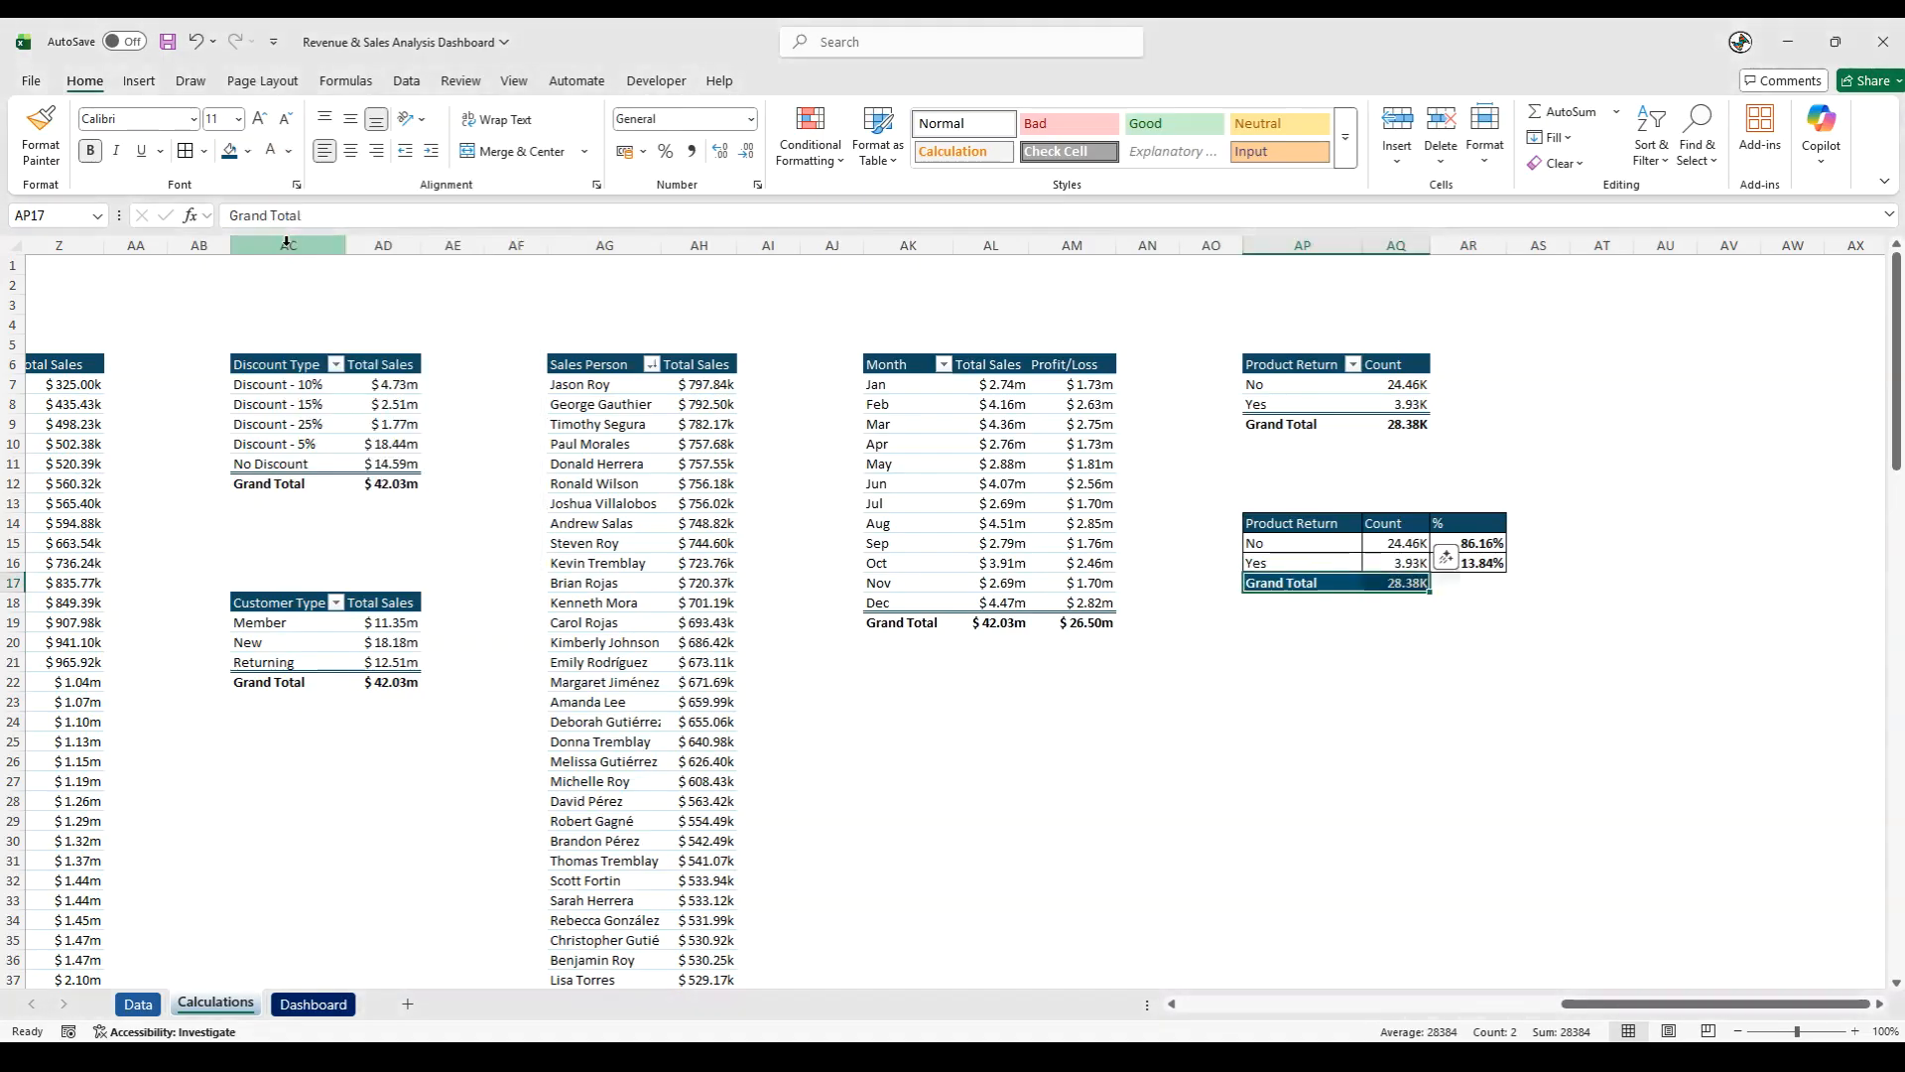
left_click(1379, 648)
- Enter =SUM(AR15:AR16) in AR17 to total the percentages
left_click(1484, 586)
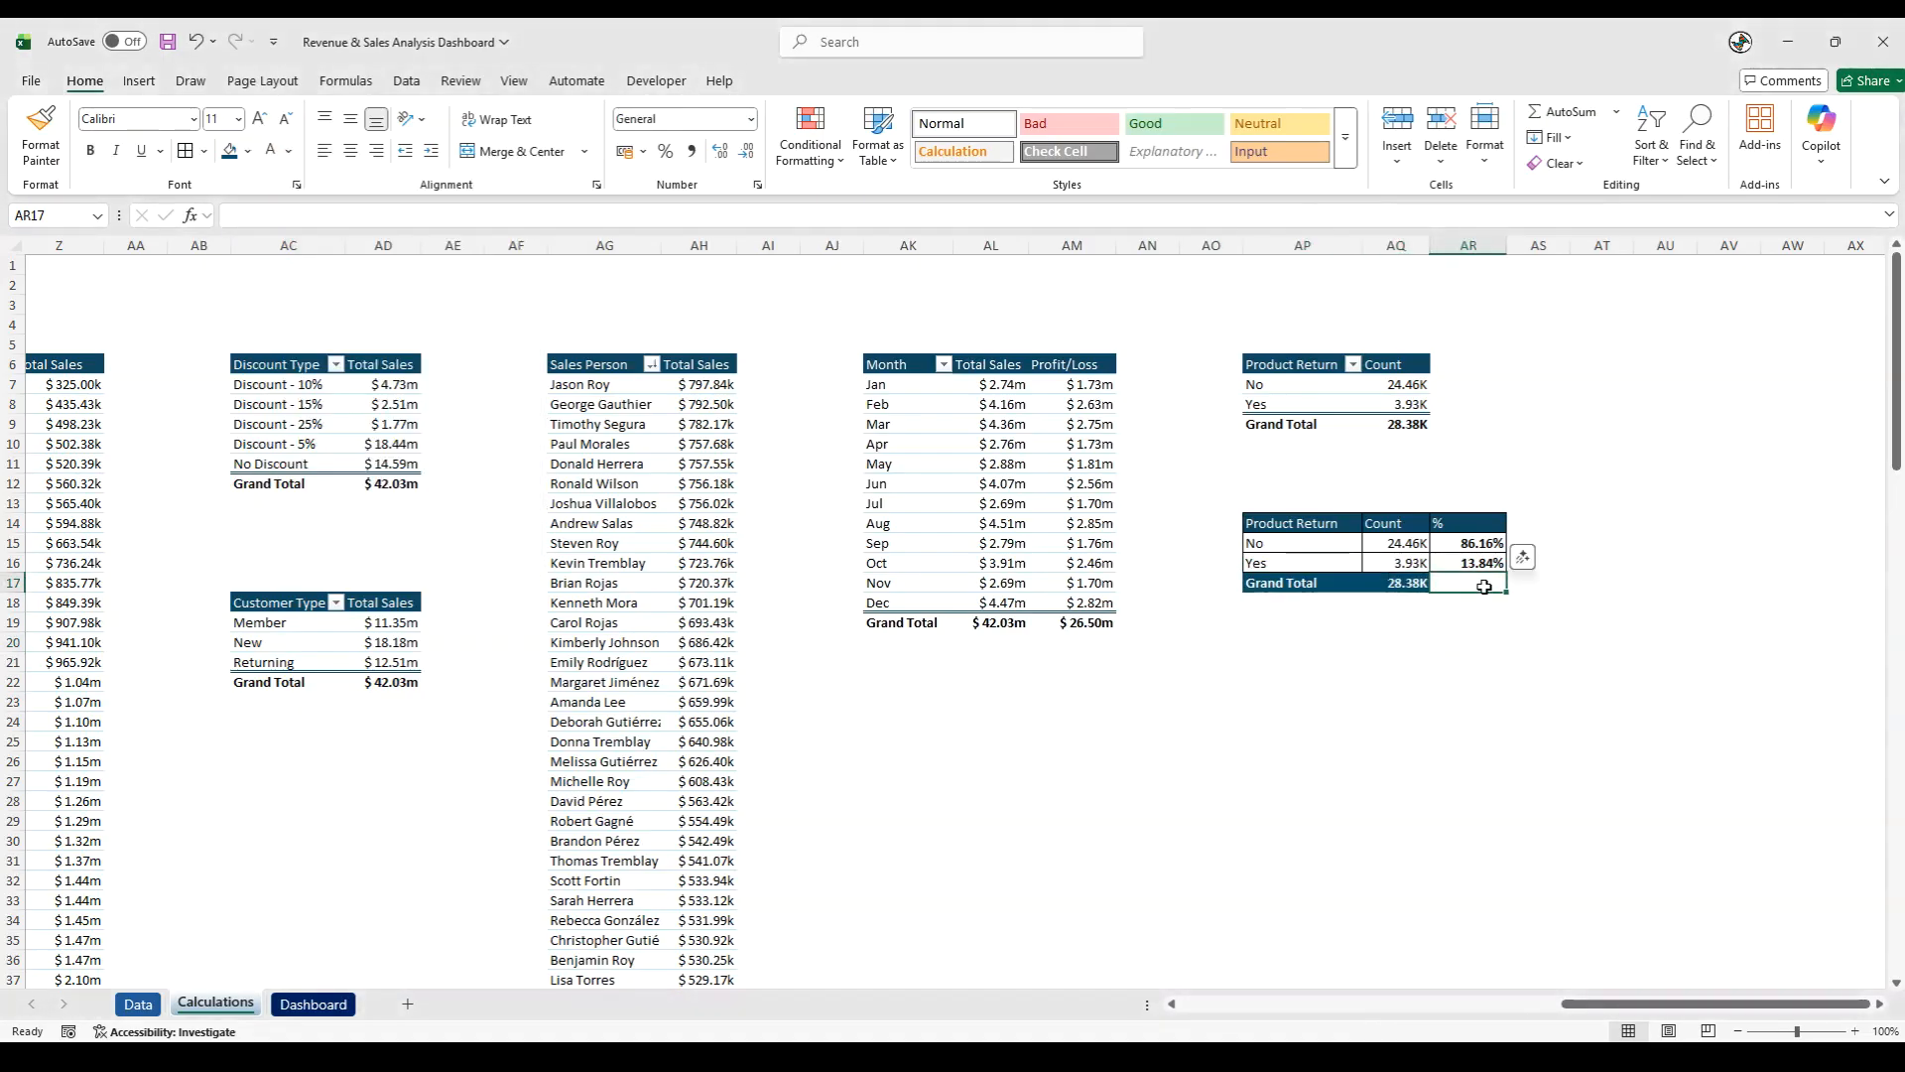
type("=sum")
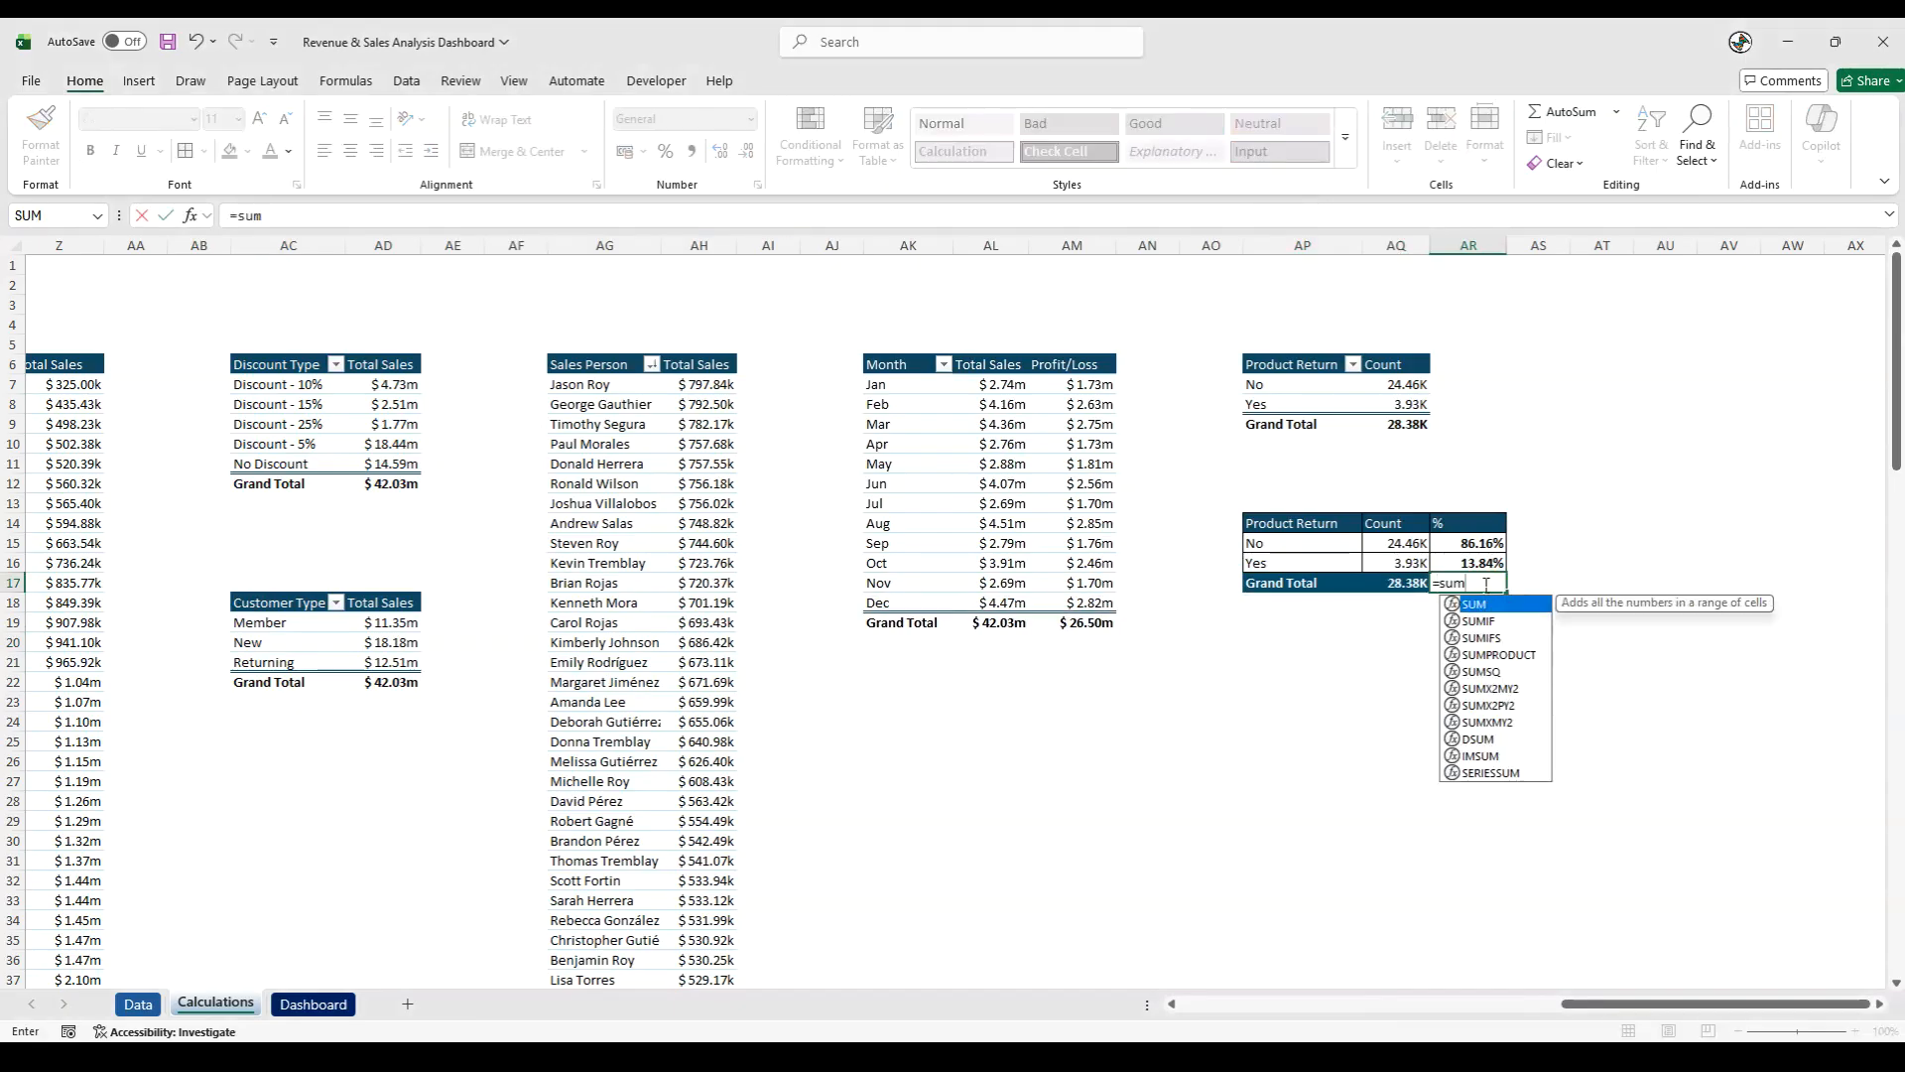
double_click(1485, 604)
left_click_drag(1479, 544, 1476, 559)
key("Return")
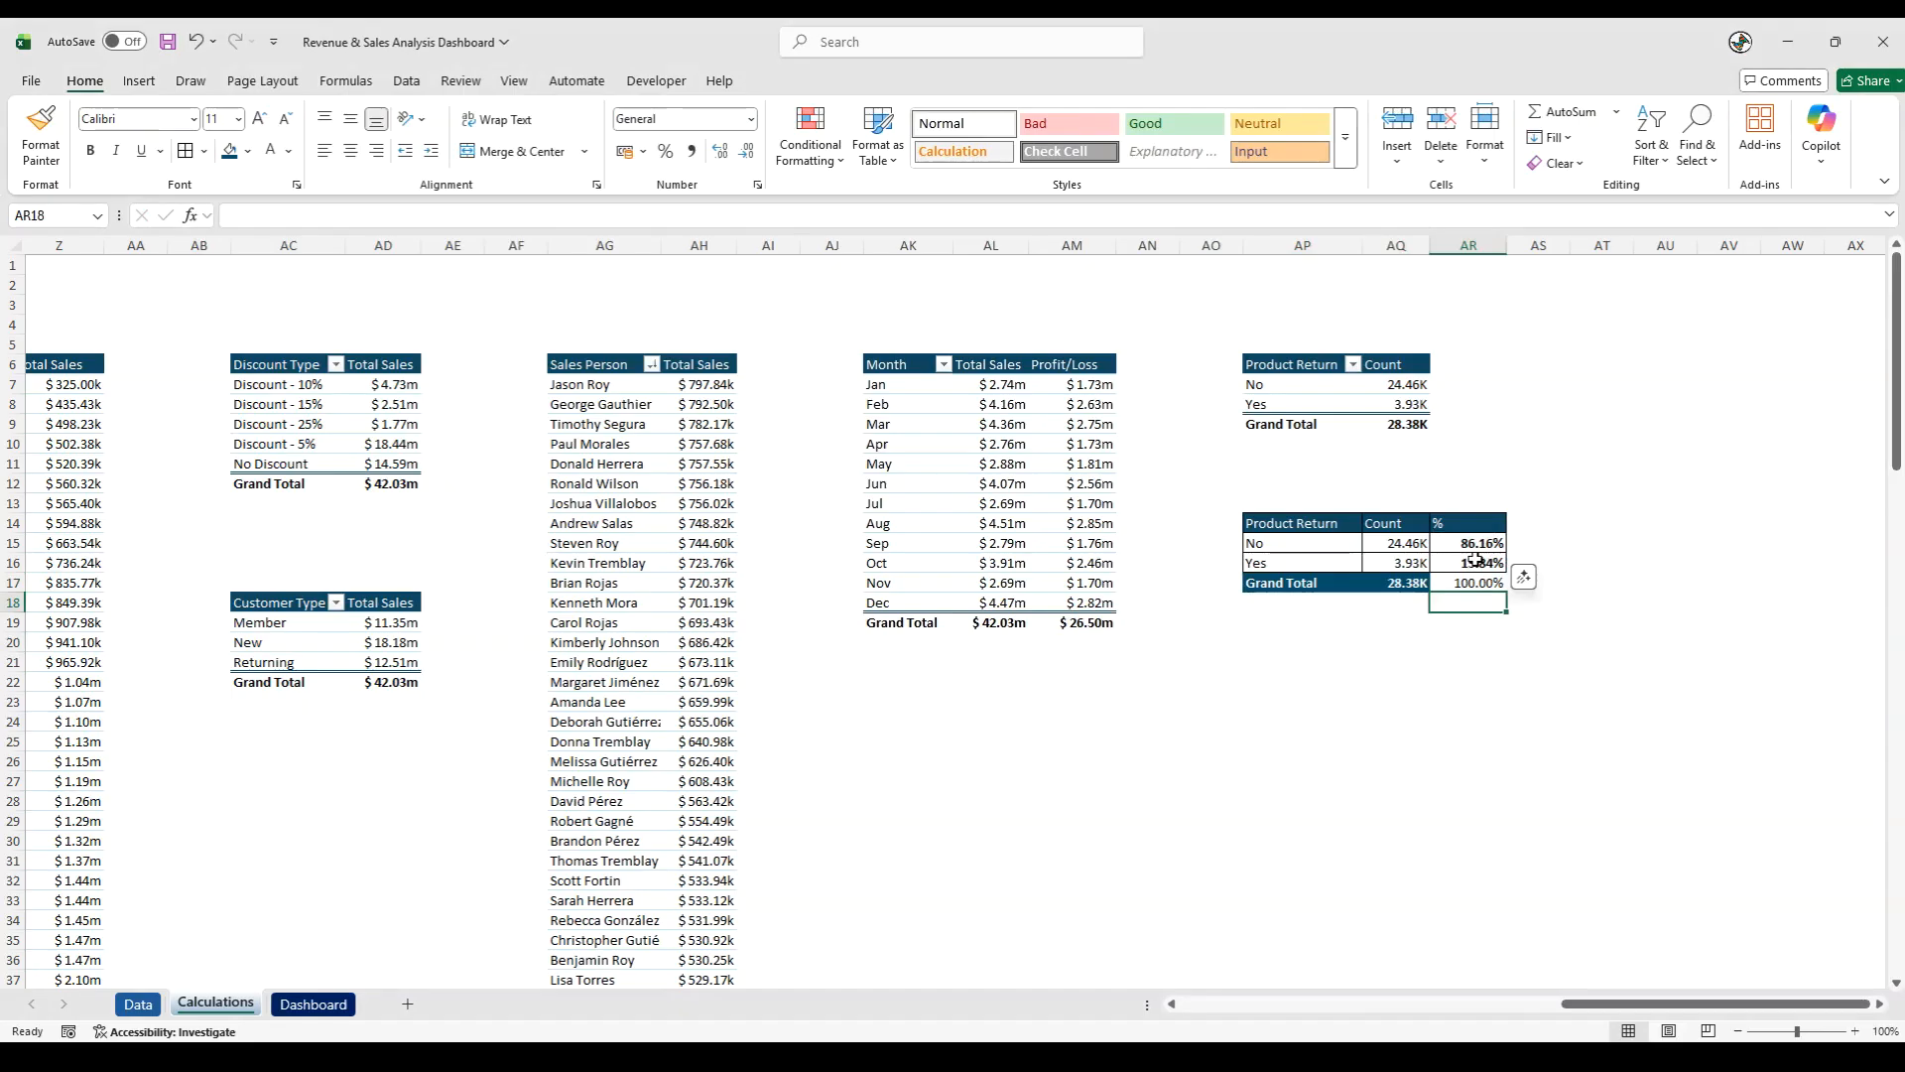
- Give AR17 the Grand Total row's dark blue fill and bold white text, and bold the headers in AP14:AR14
left_click(1469, 583)
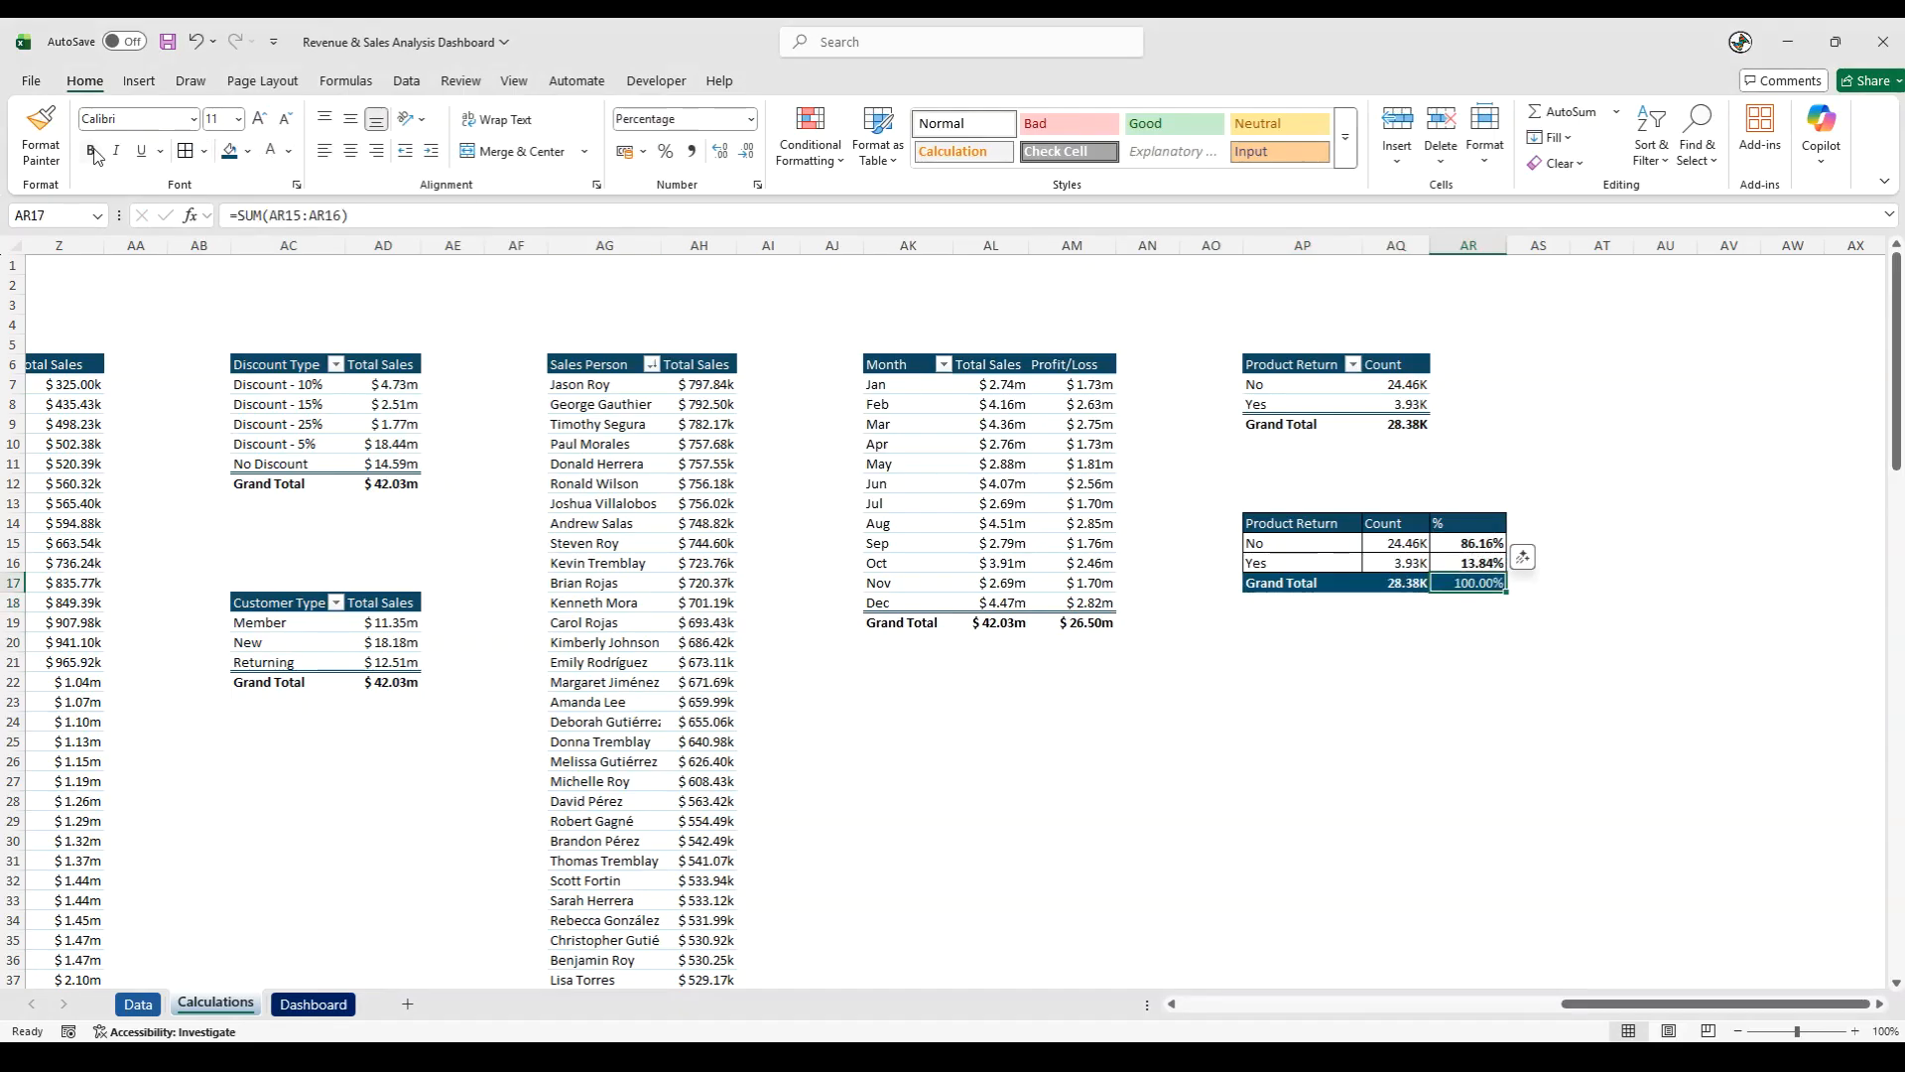
left_click_drag(1394, 702, 1399, 721)
left_click_drag(1286, 523, 1493, 586)
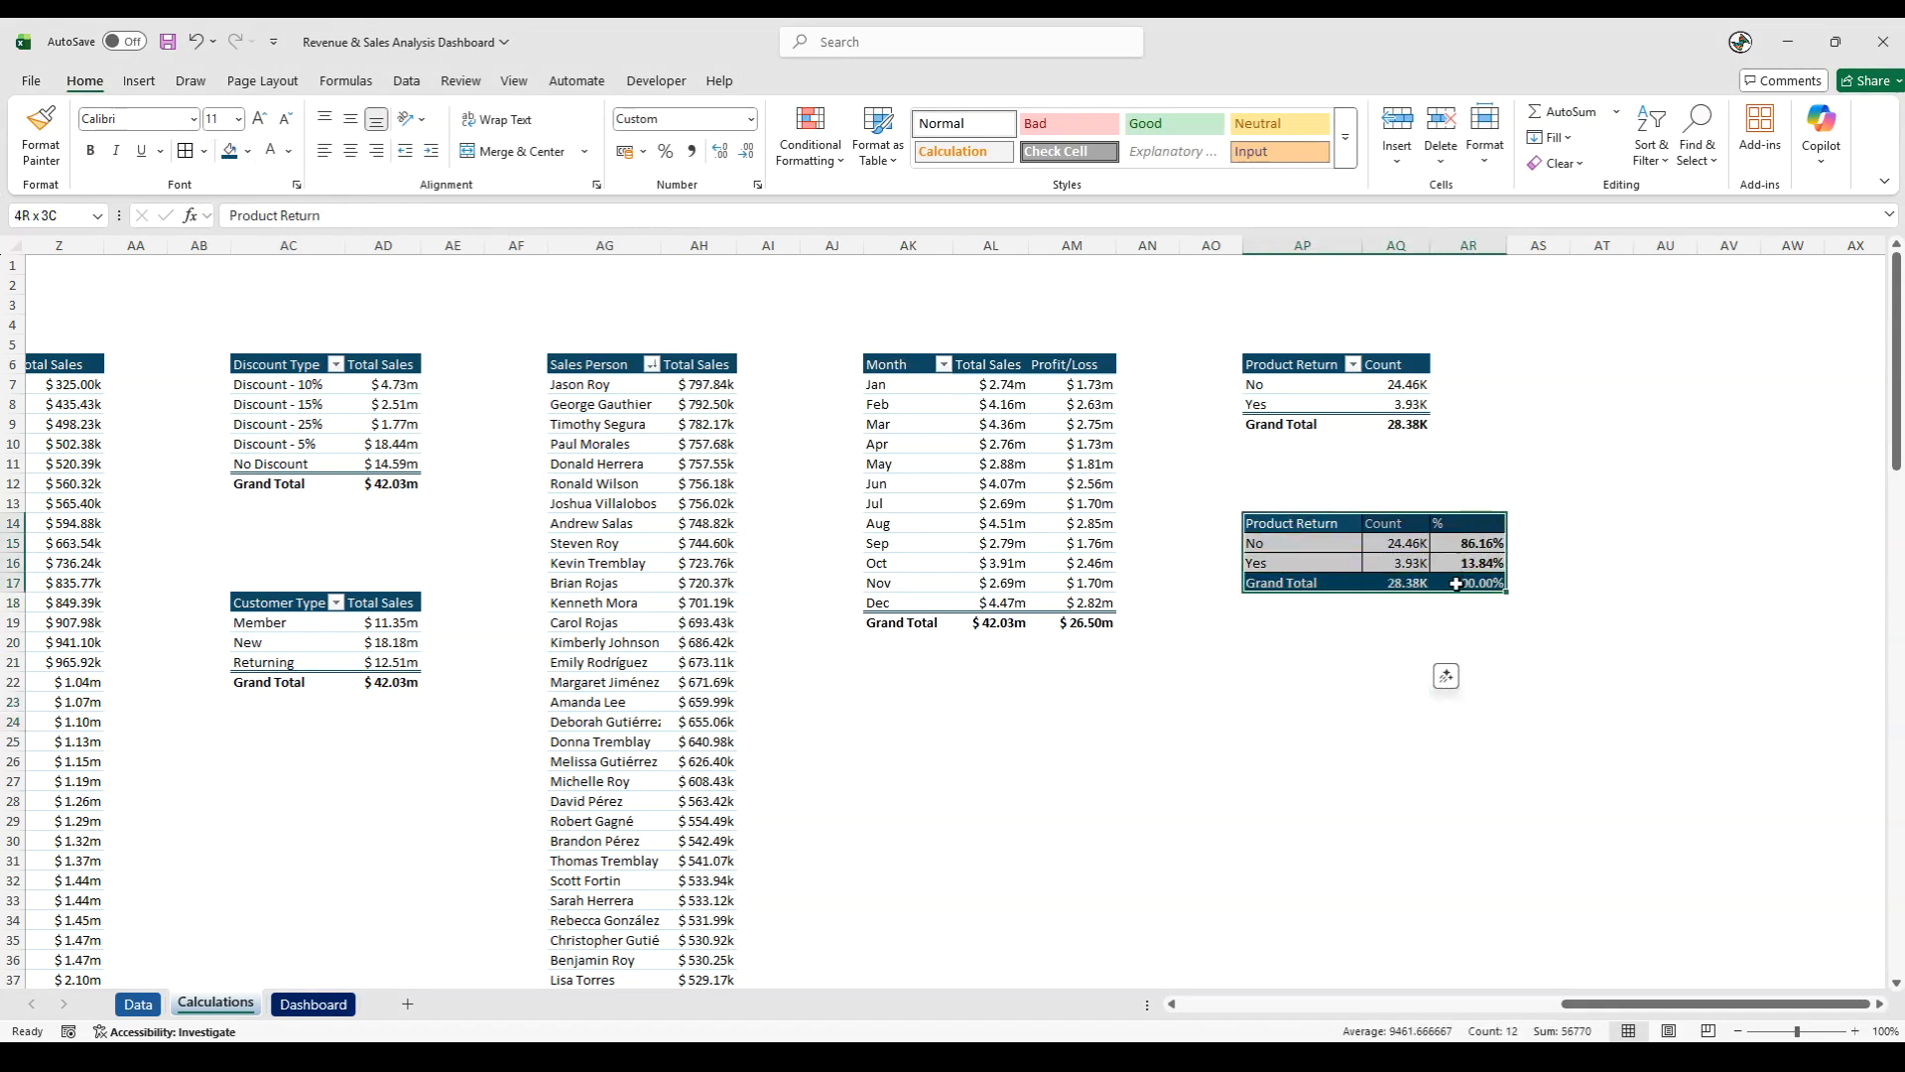
left_click(1358, 743)
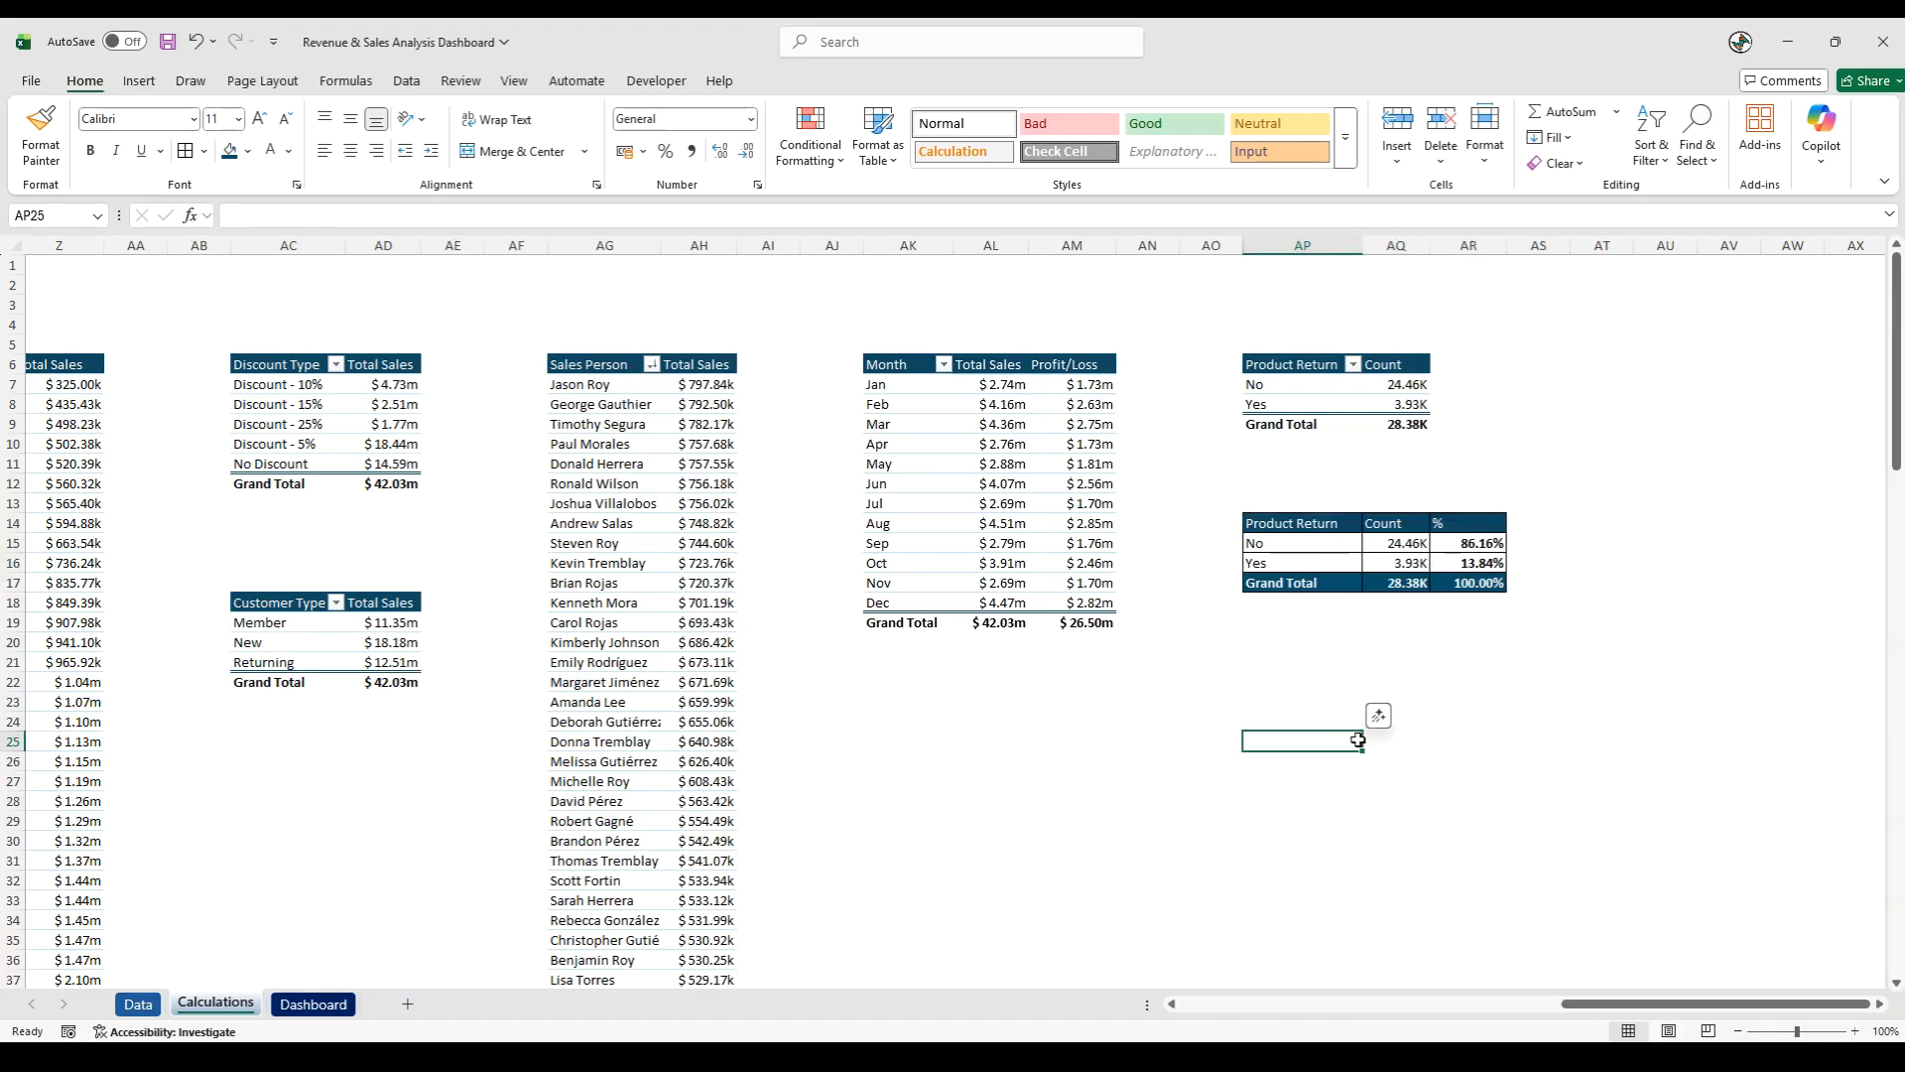
key("Right")
key("Right")
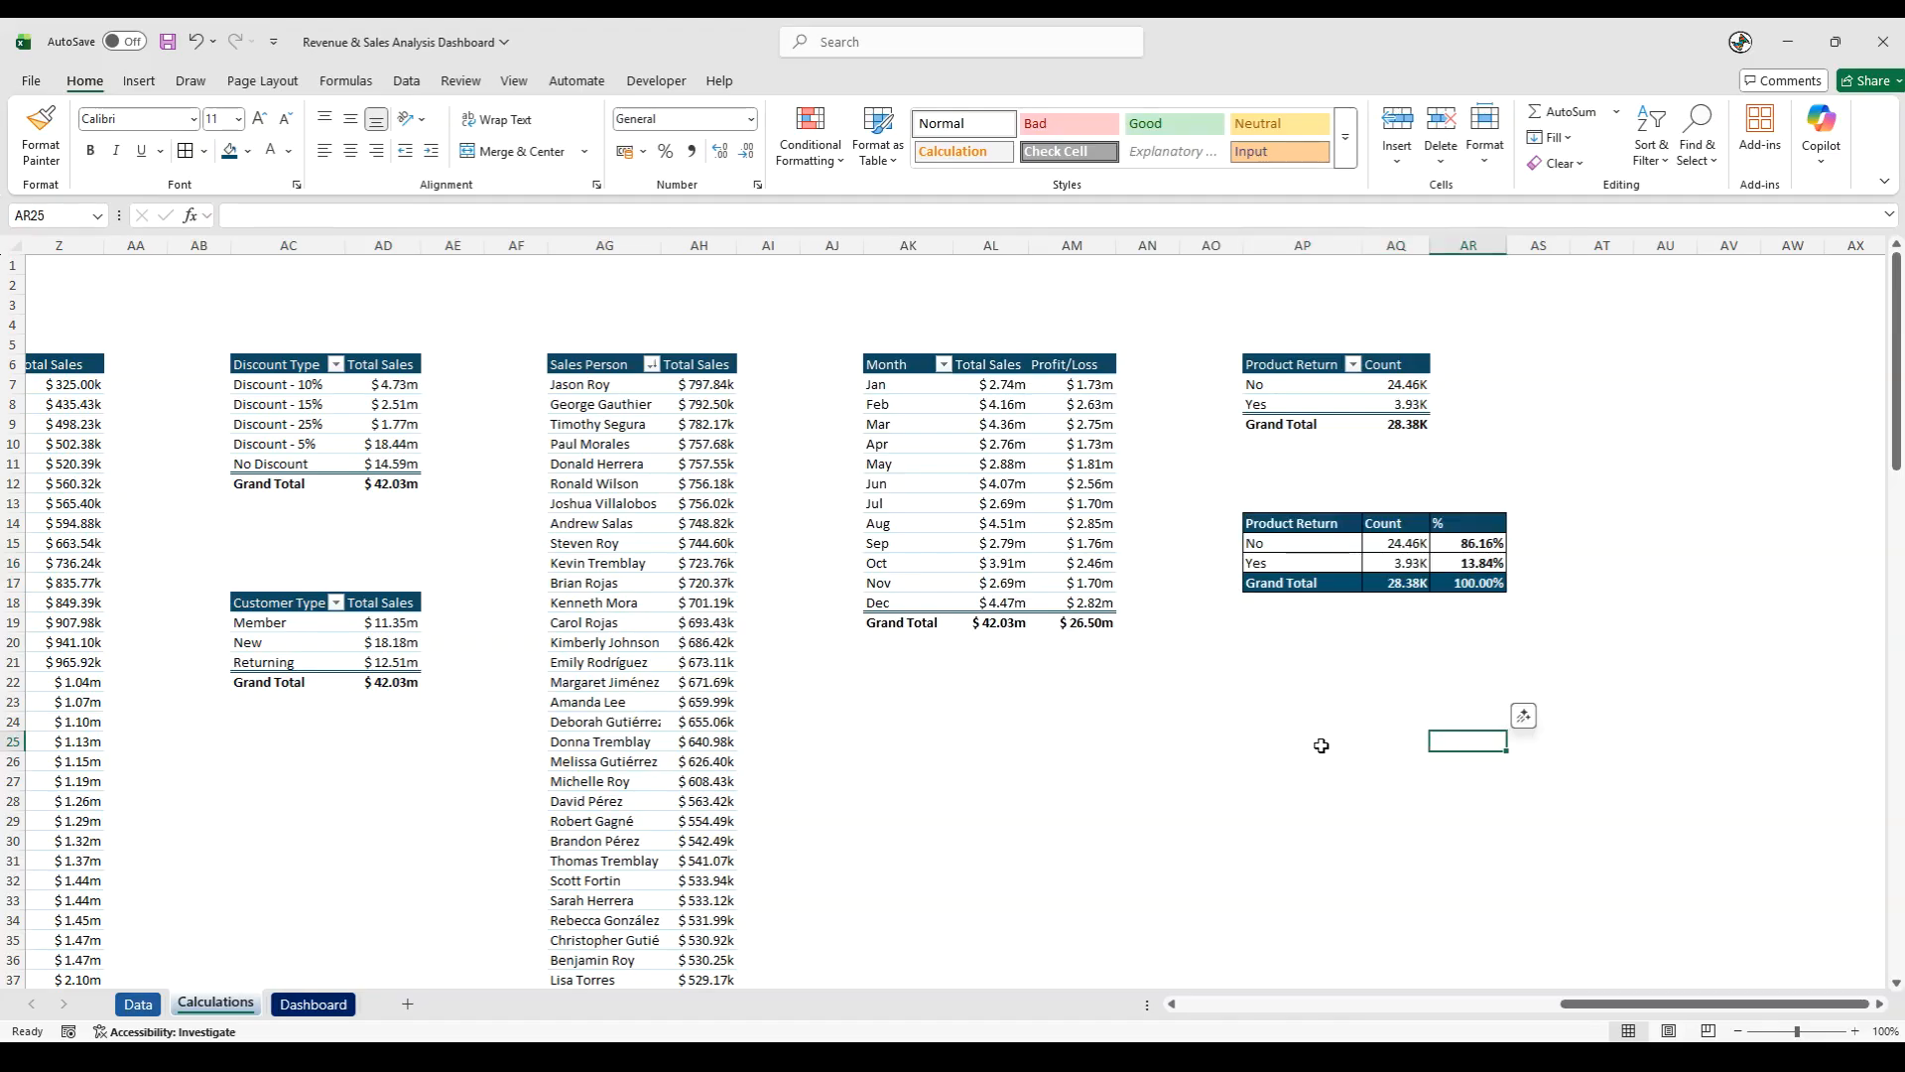
- Copy the product return pivot table AP6:AQ9 to AU6 and auto-fit columns AU:AV
left_click_drag(1282, 365, 1414, 426)
key("ctrl+c")
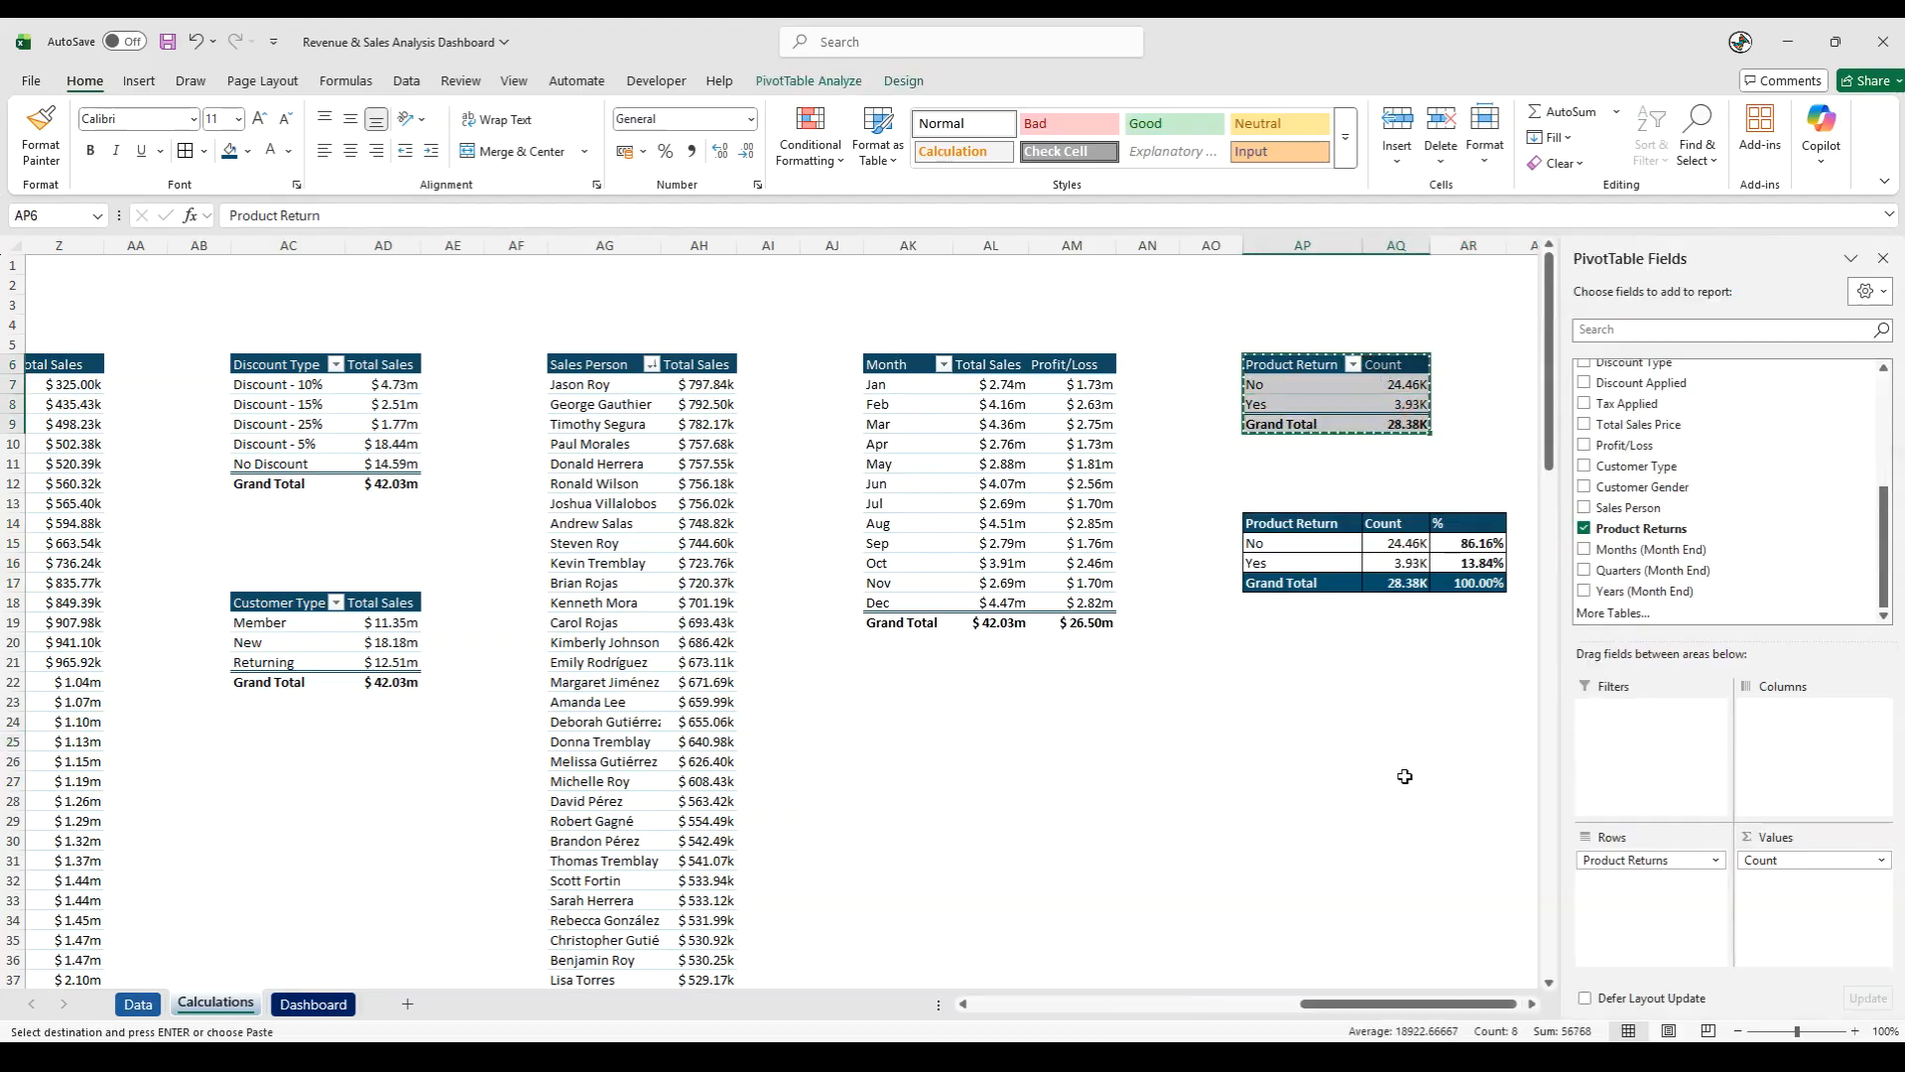
left_click(1468, 364)
left_click(1540, 366)
key("Right")
key("Right")
key("Right")
key("Right")
key("Right")
key("Right")
key("Right")
key("Right")
key("Right")
key("Right")
key("Right")
key("Right")
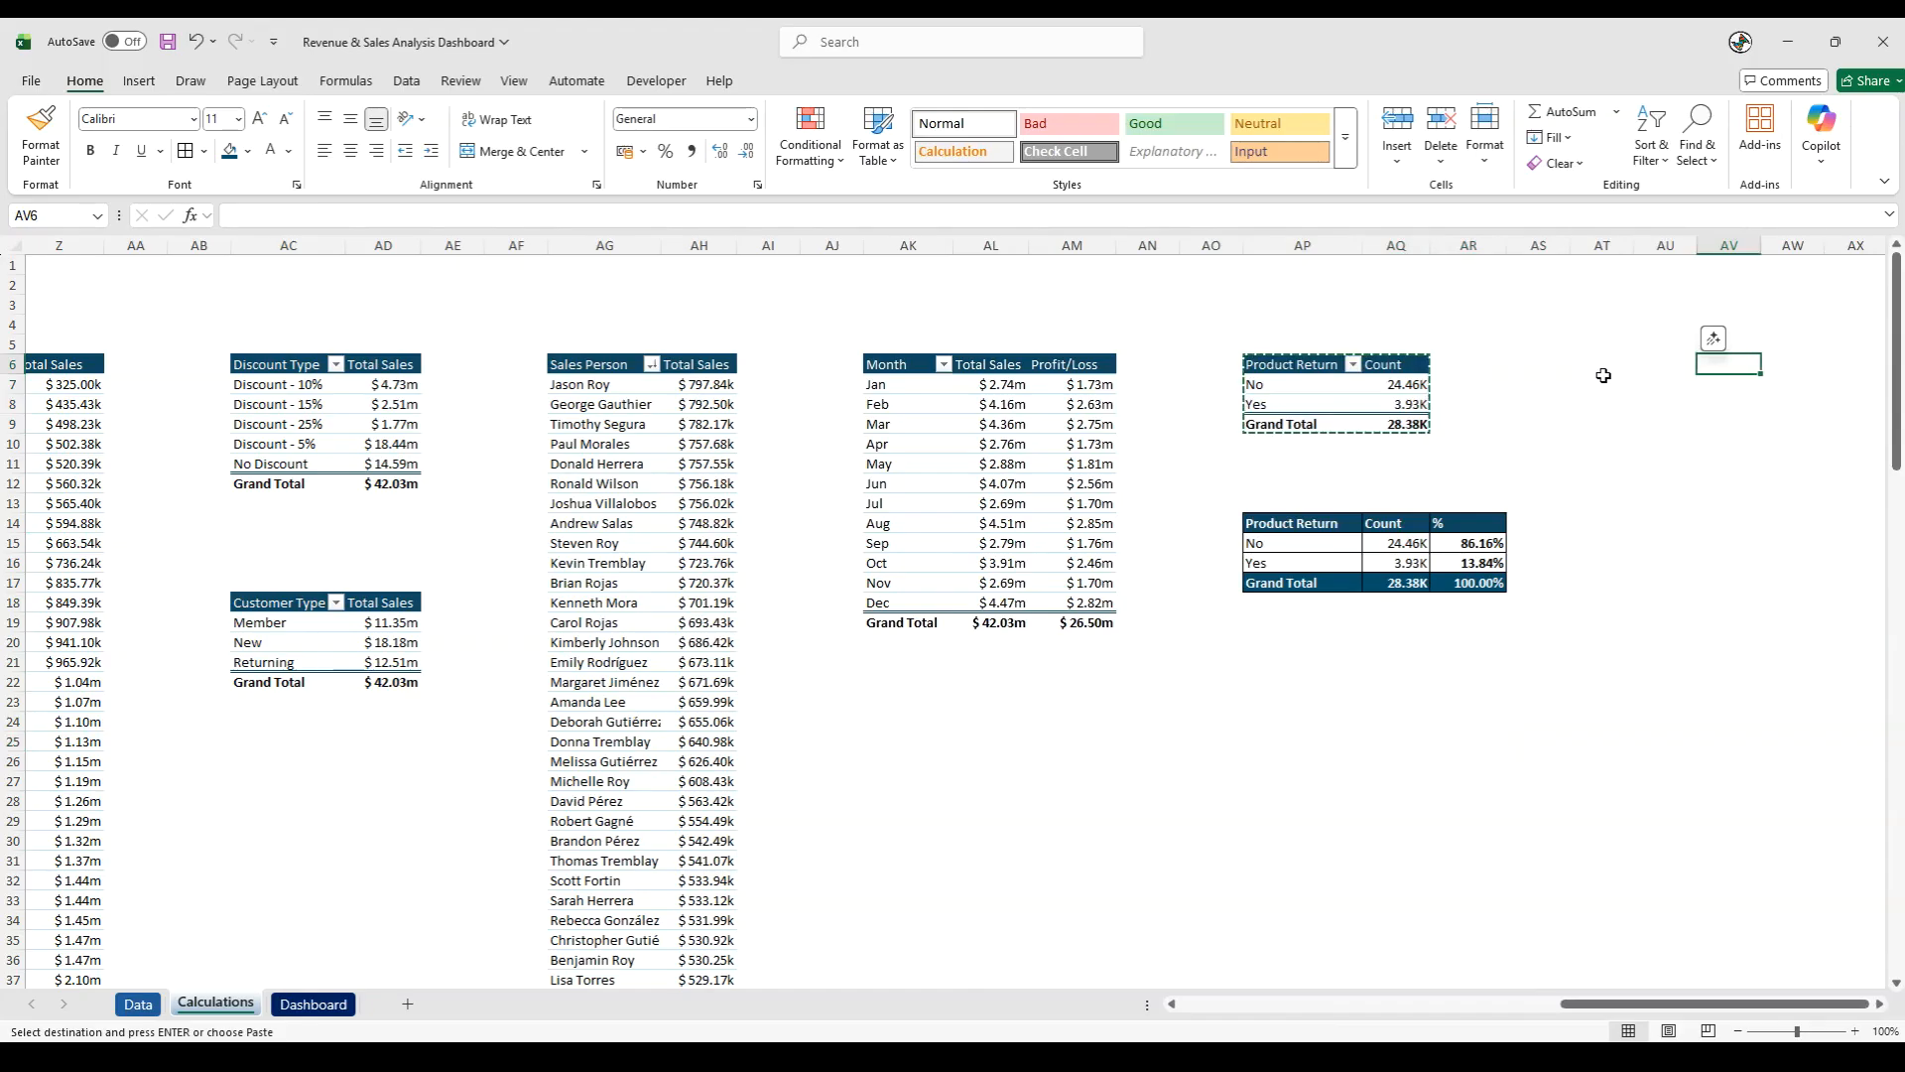
left_click(1183, 360)
key("ctrl+v")
left_click_drag(1212, 245, 1243, 245)
double_click(1239, 244)
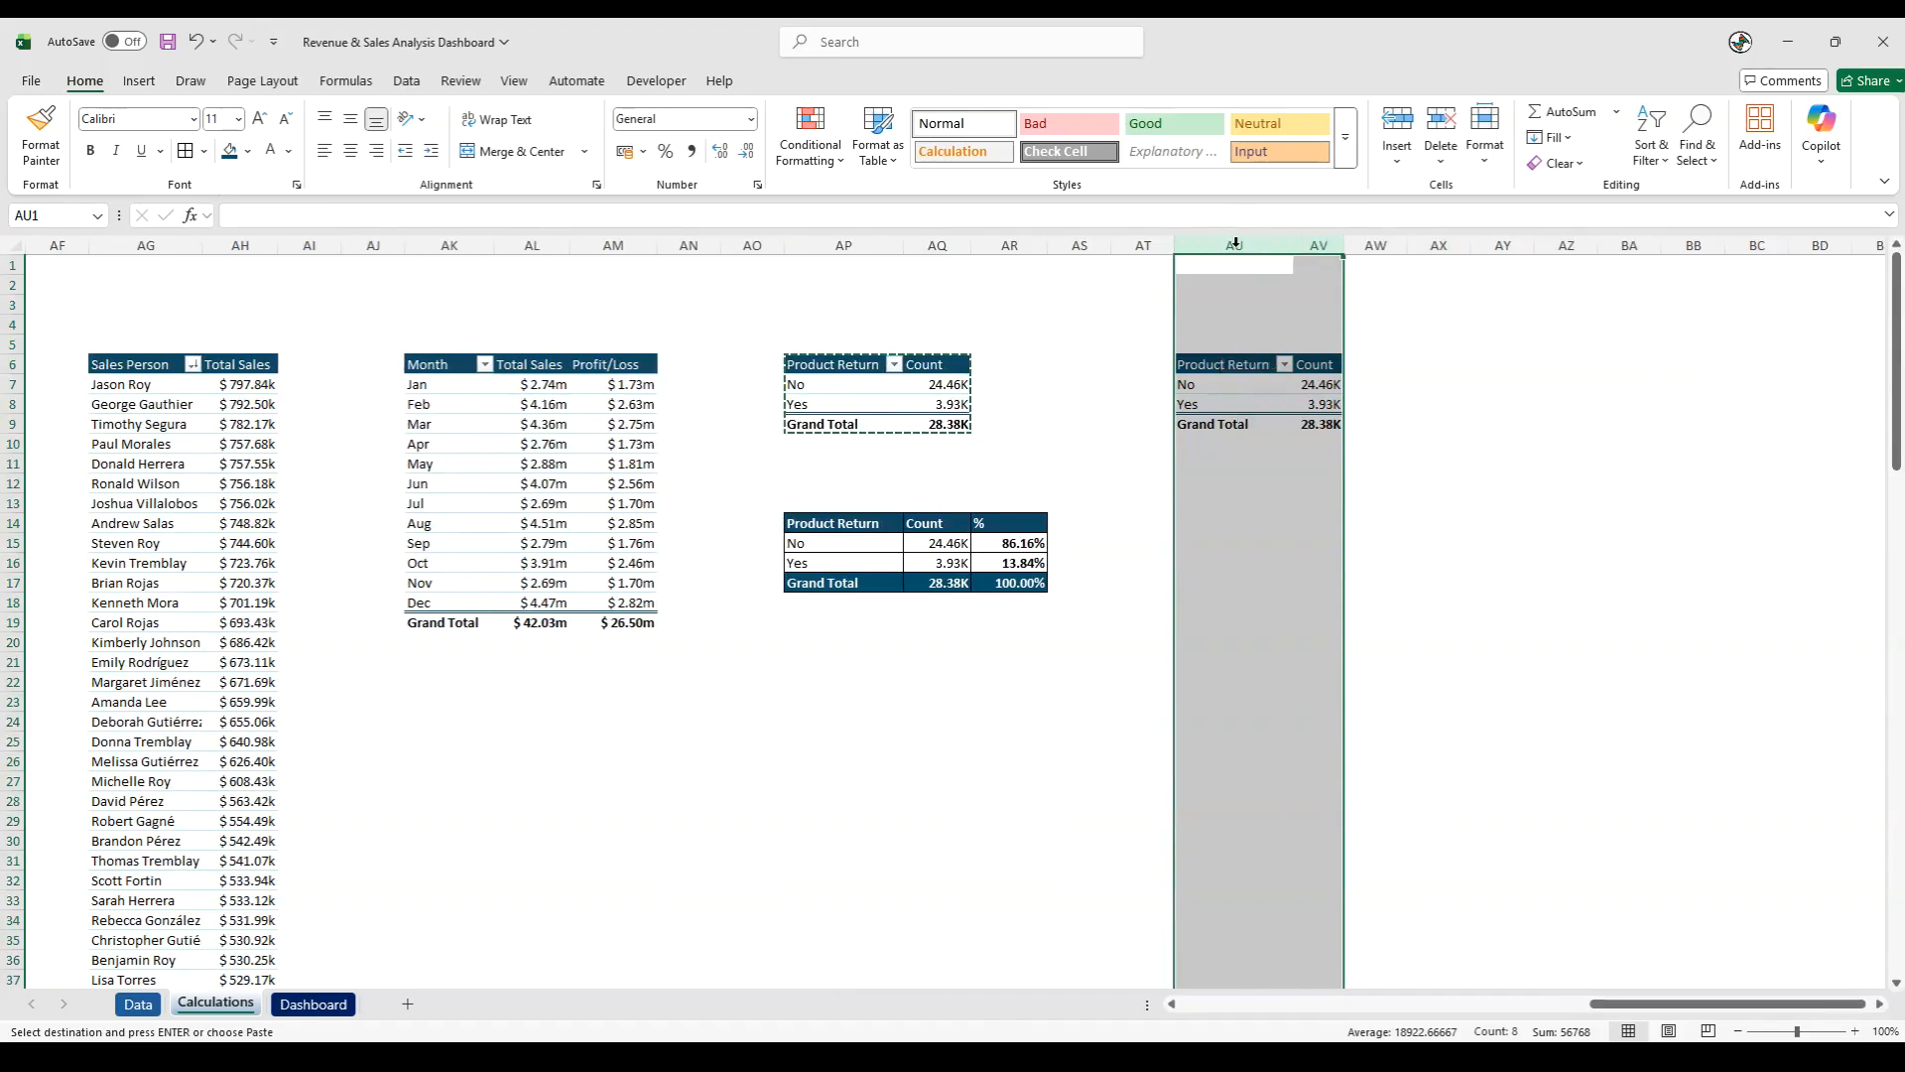
- Replace Product Returns with Months (Month End) as the row field of the copied pivot table at AU6
left_click(1233, 486)
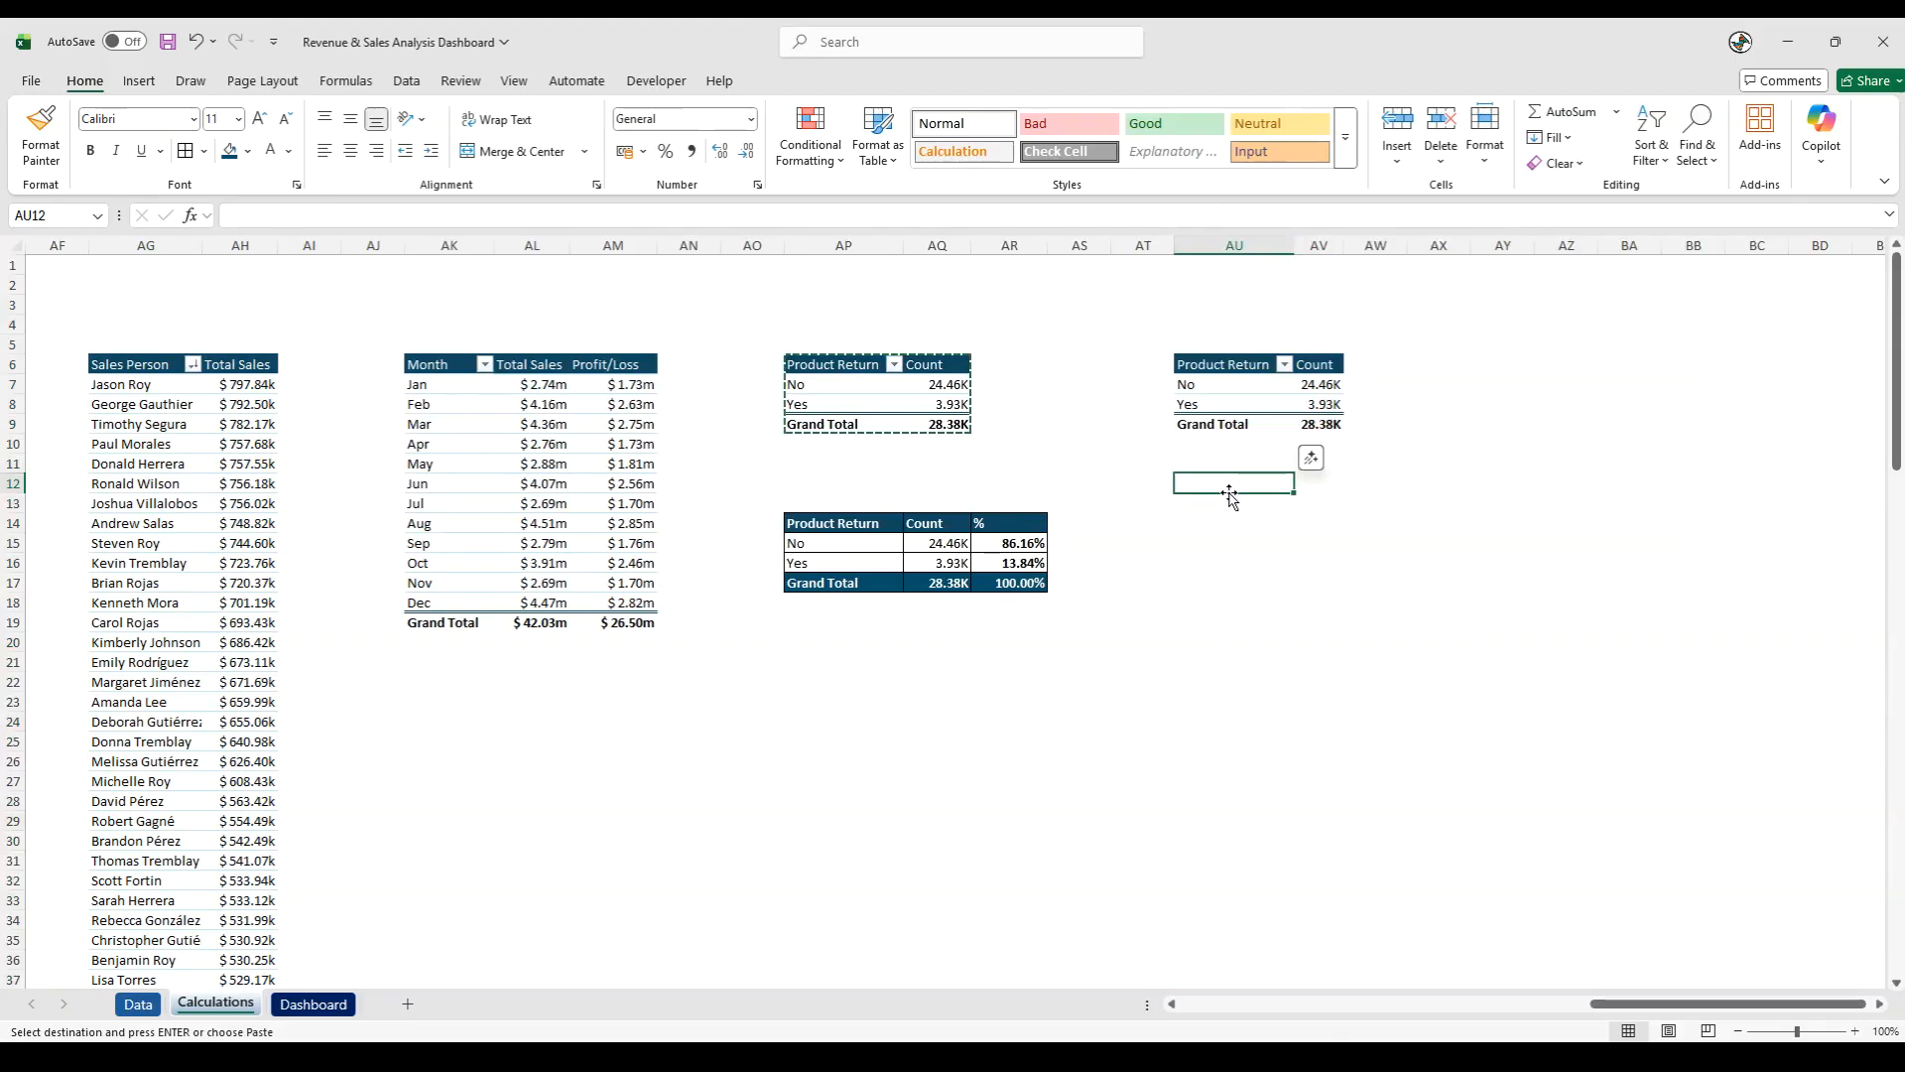
left_click_drag(1228, 399, 1217, 390)
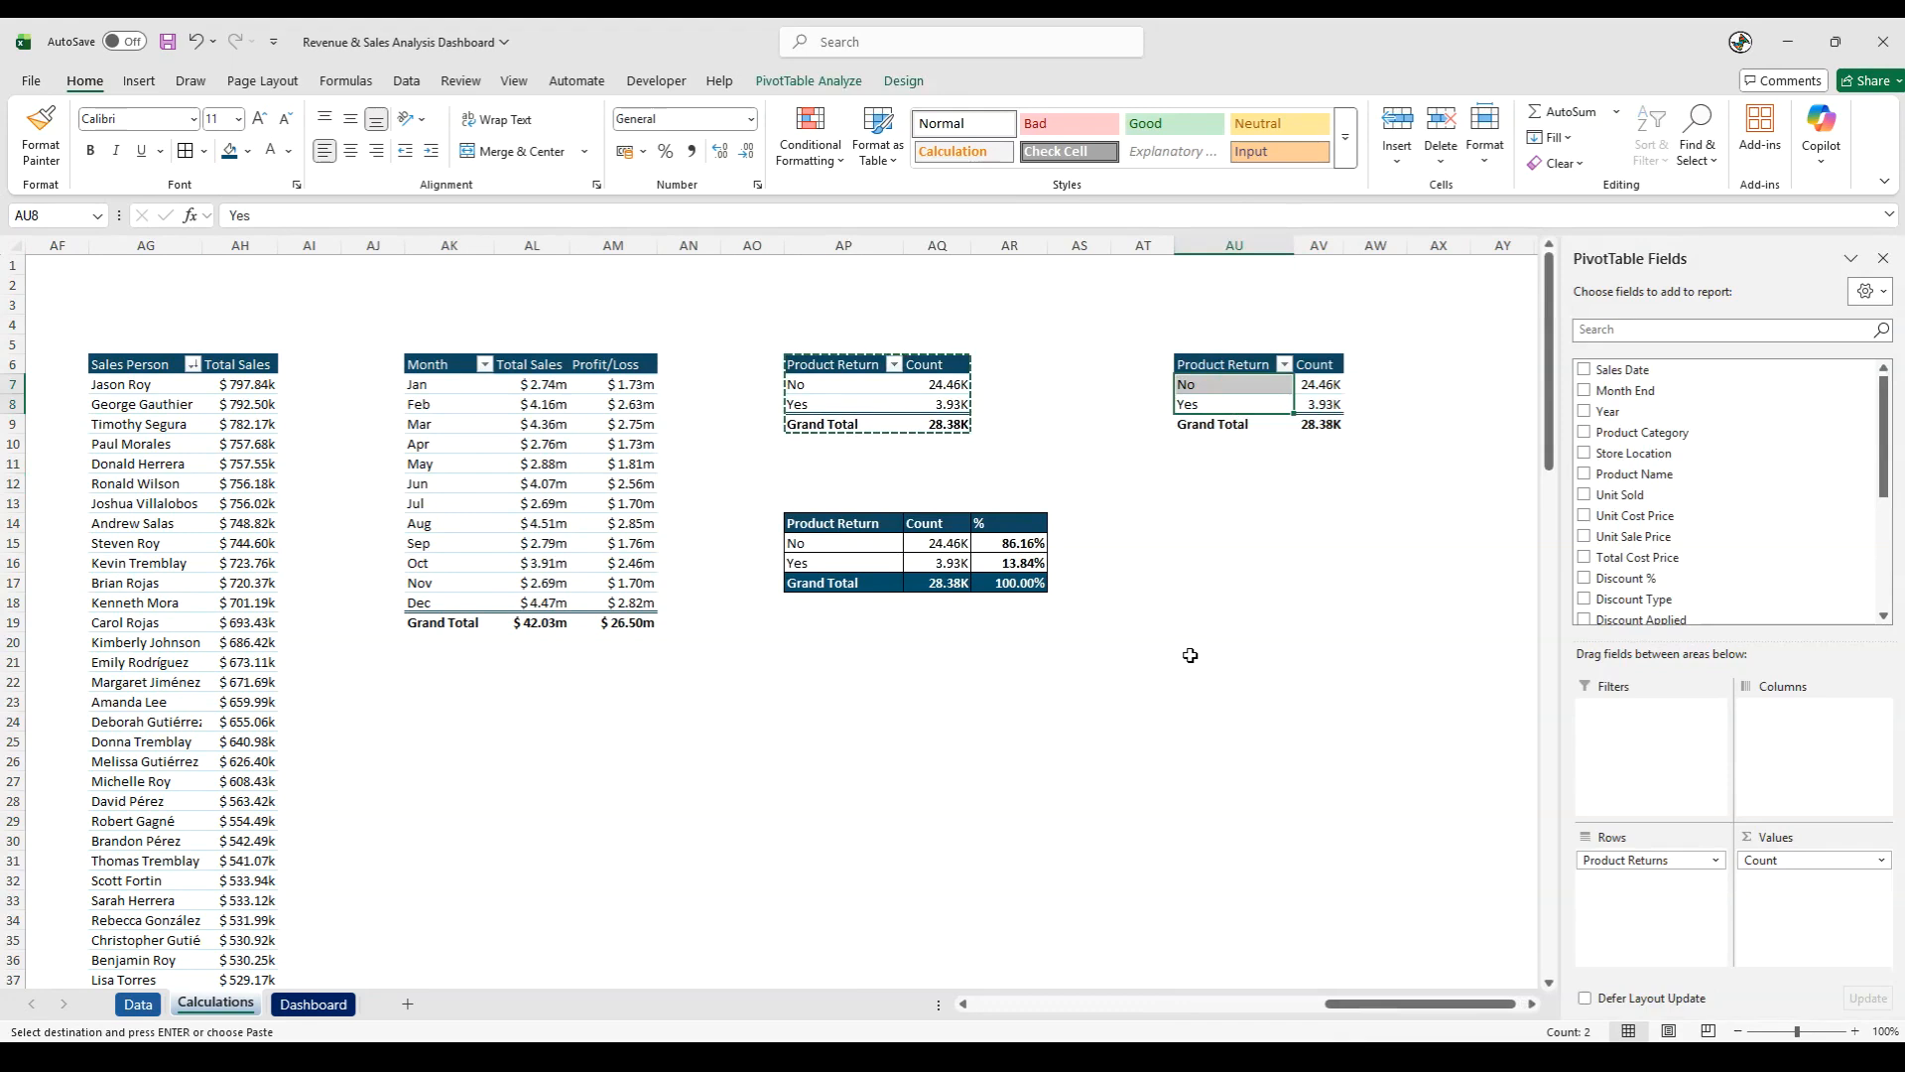
left_click(1222, 387)
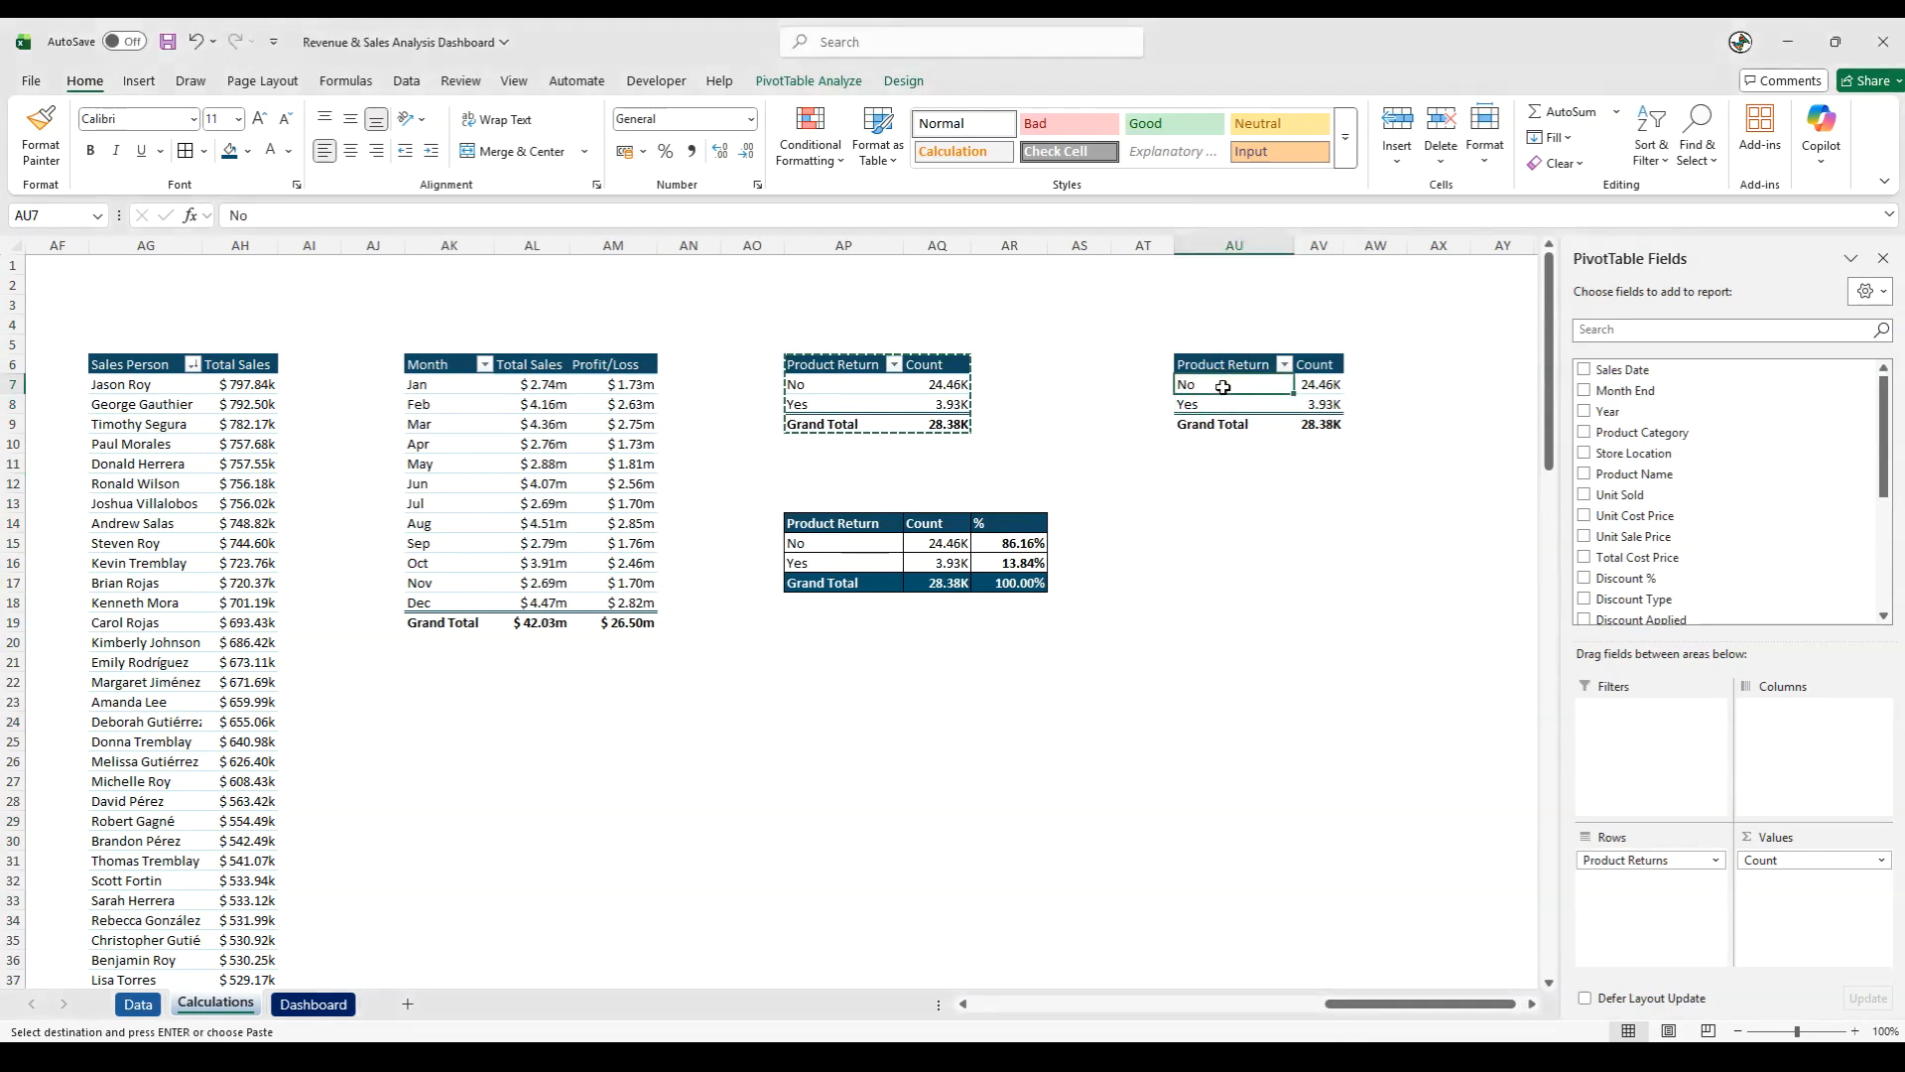
left_click_drag(1628, 859, 1384, 879)
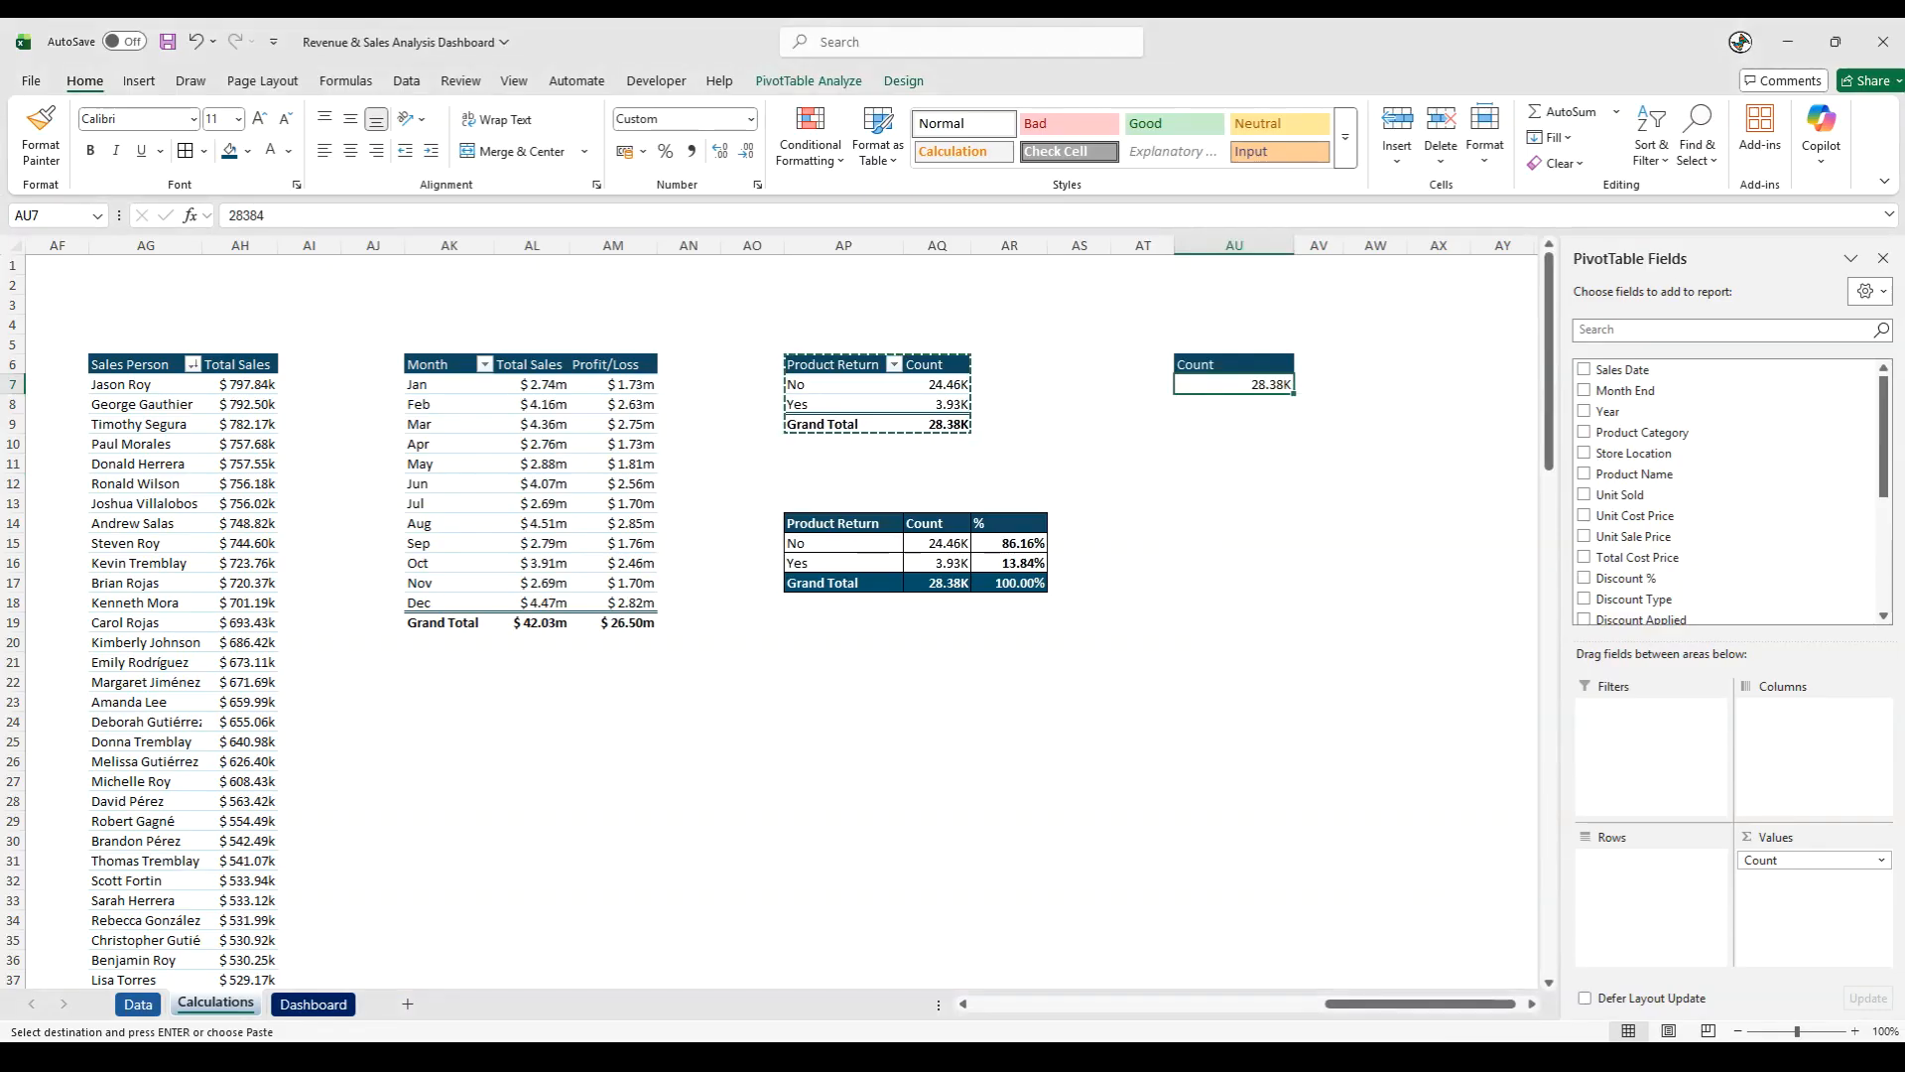
left_click_drag(1668, 392, 1389, 869)
left_click_drag(1624, 921, 1377, 880)
- Rename the copied pivot table's row header in AU6 as Month
left_click(1261, 510)
left_click(1191, 363)
type("Mo")
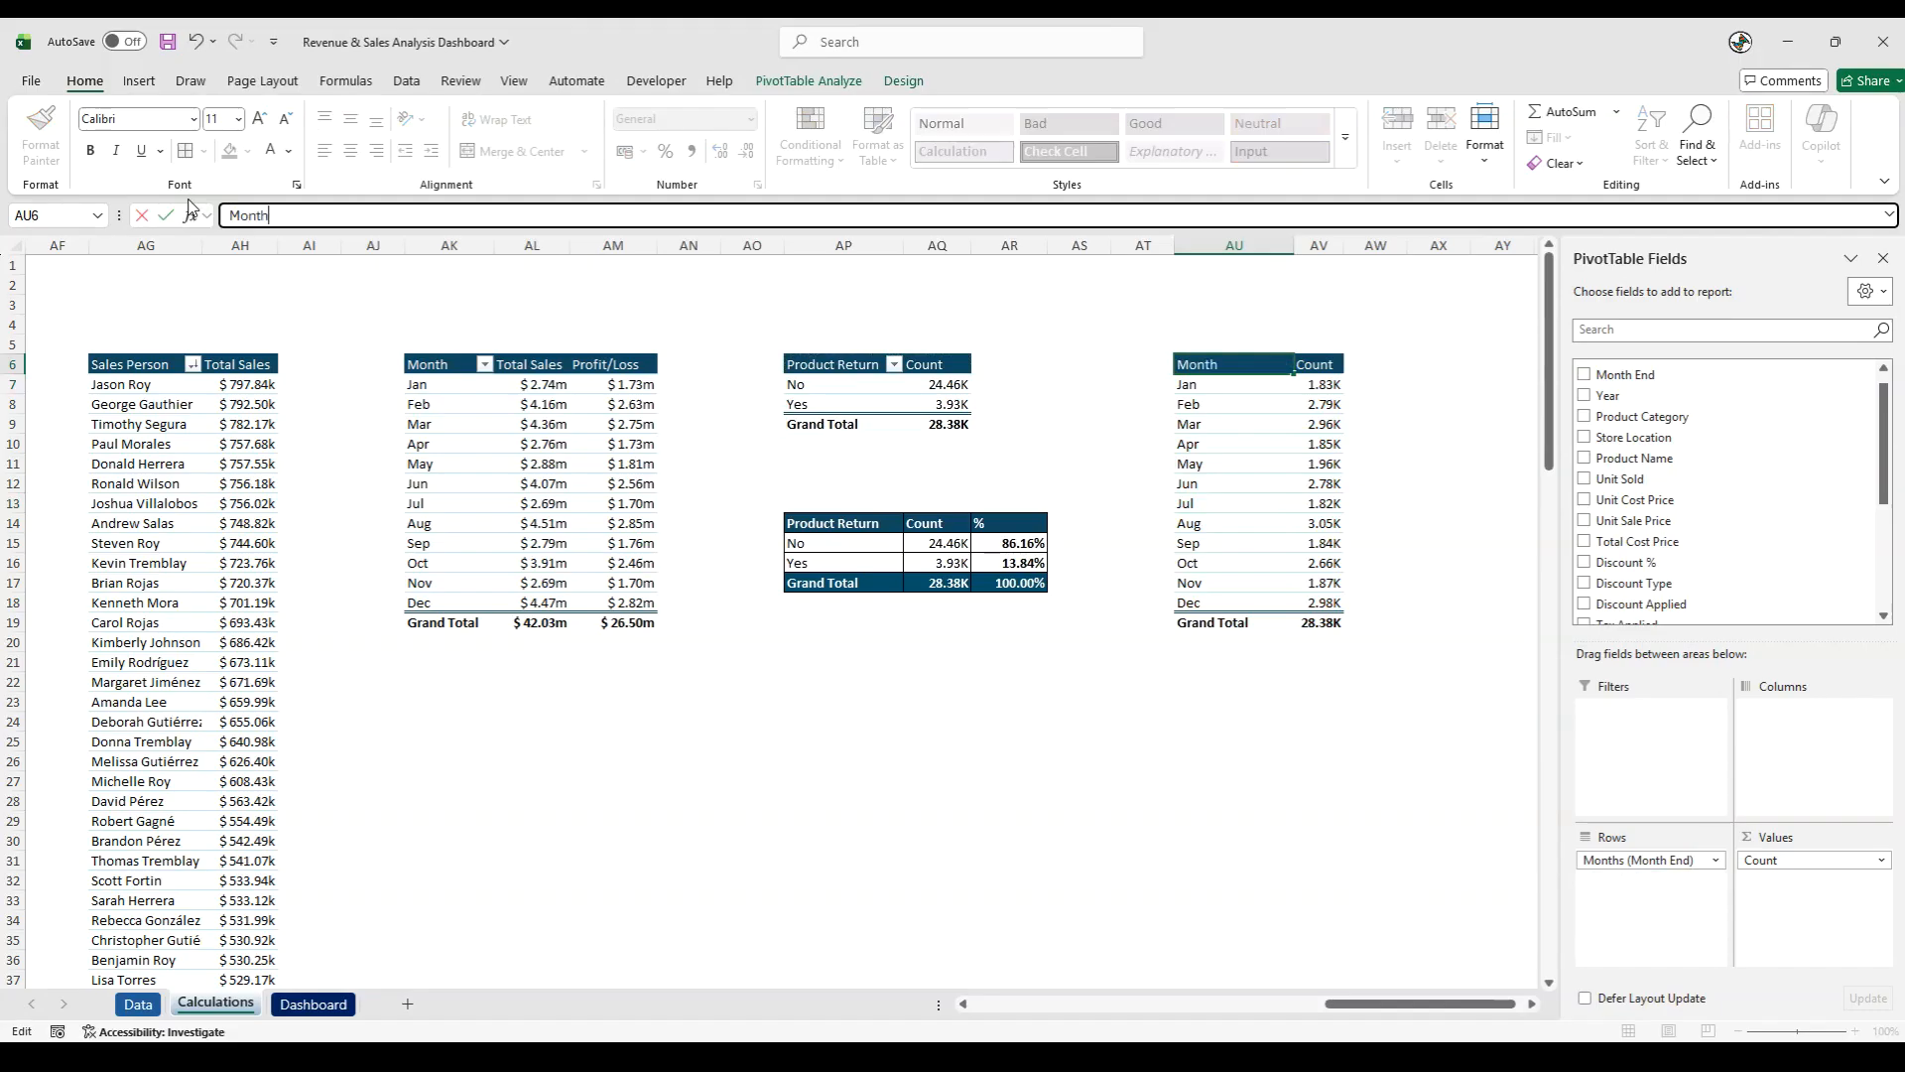
left_click(1139, 720)
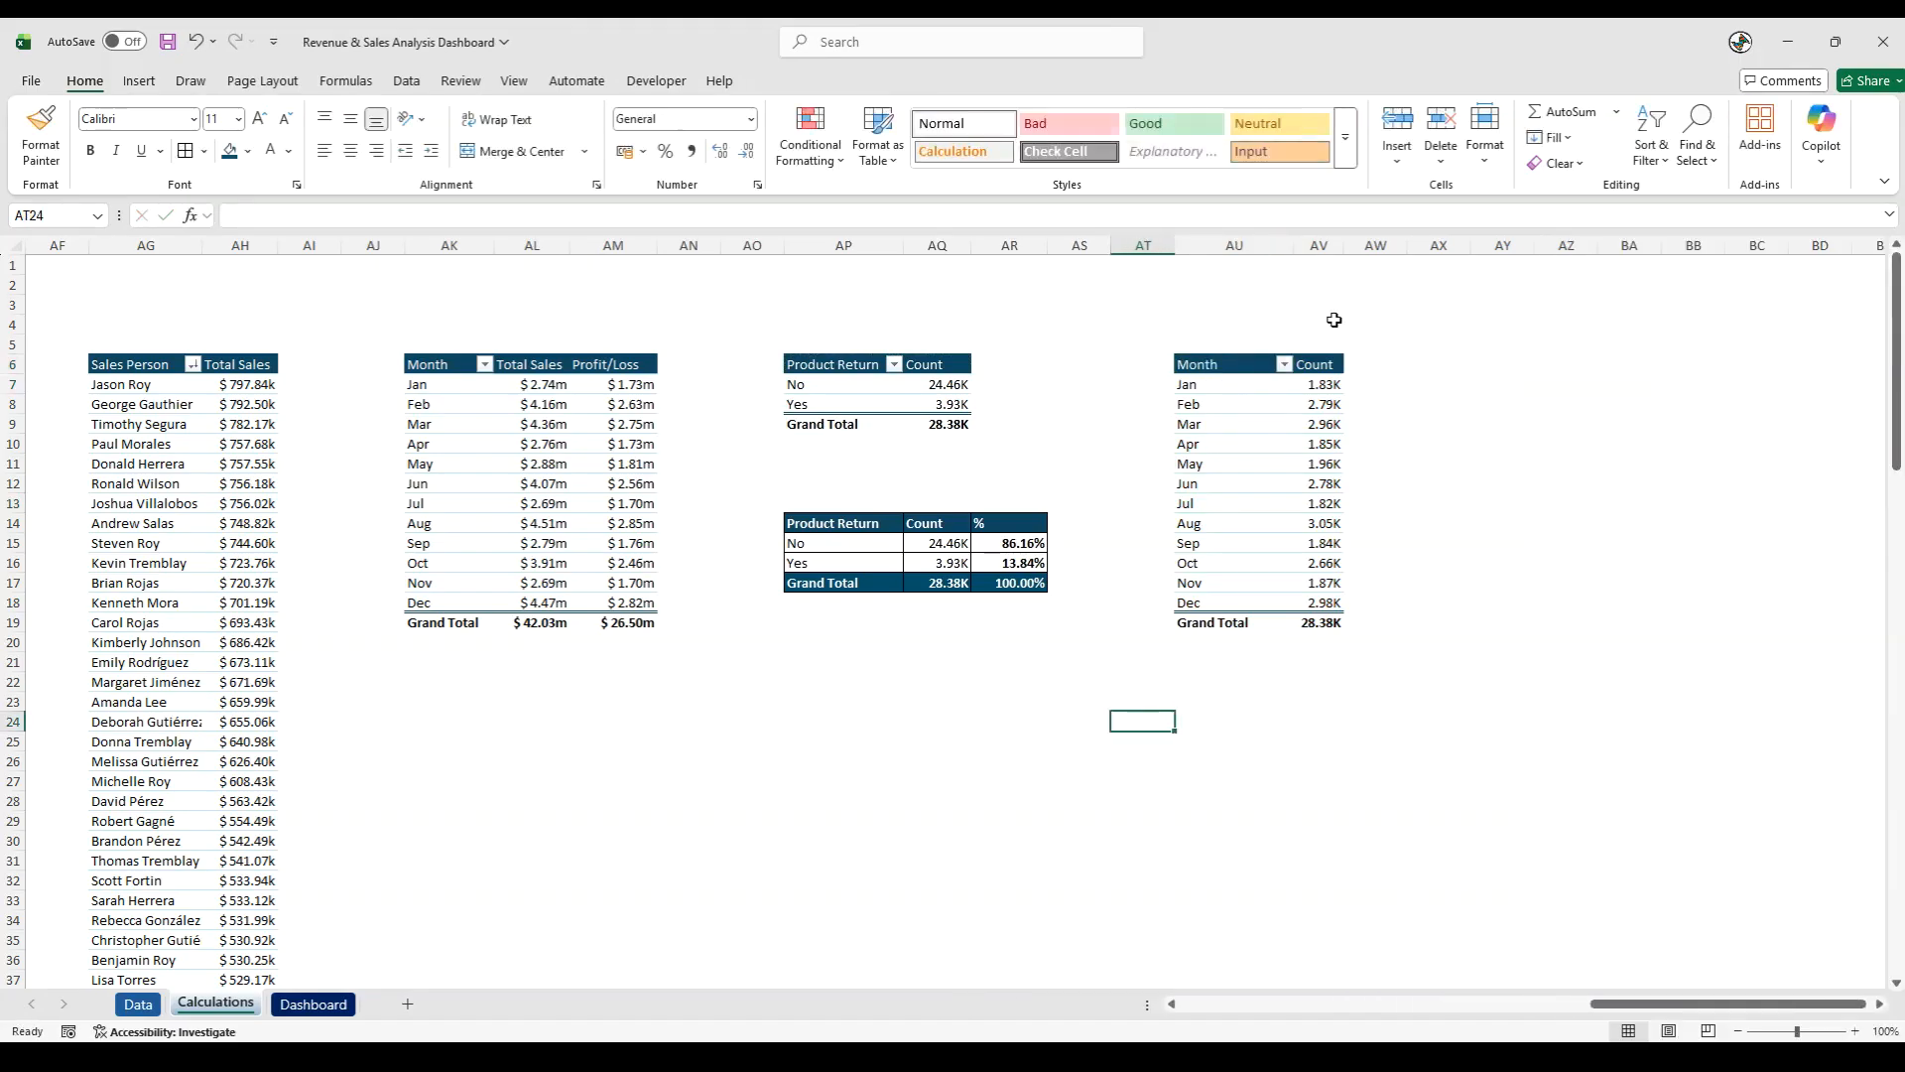
left_click(1323, 425)
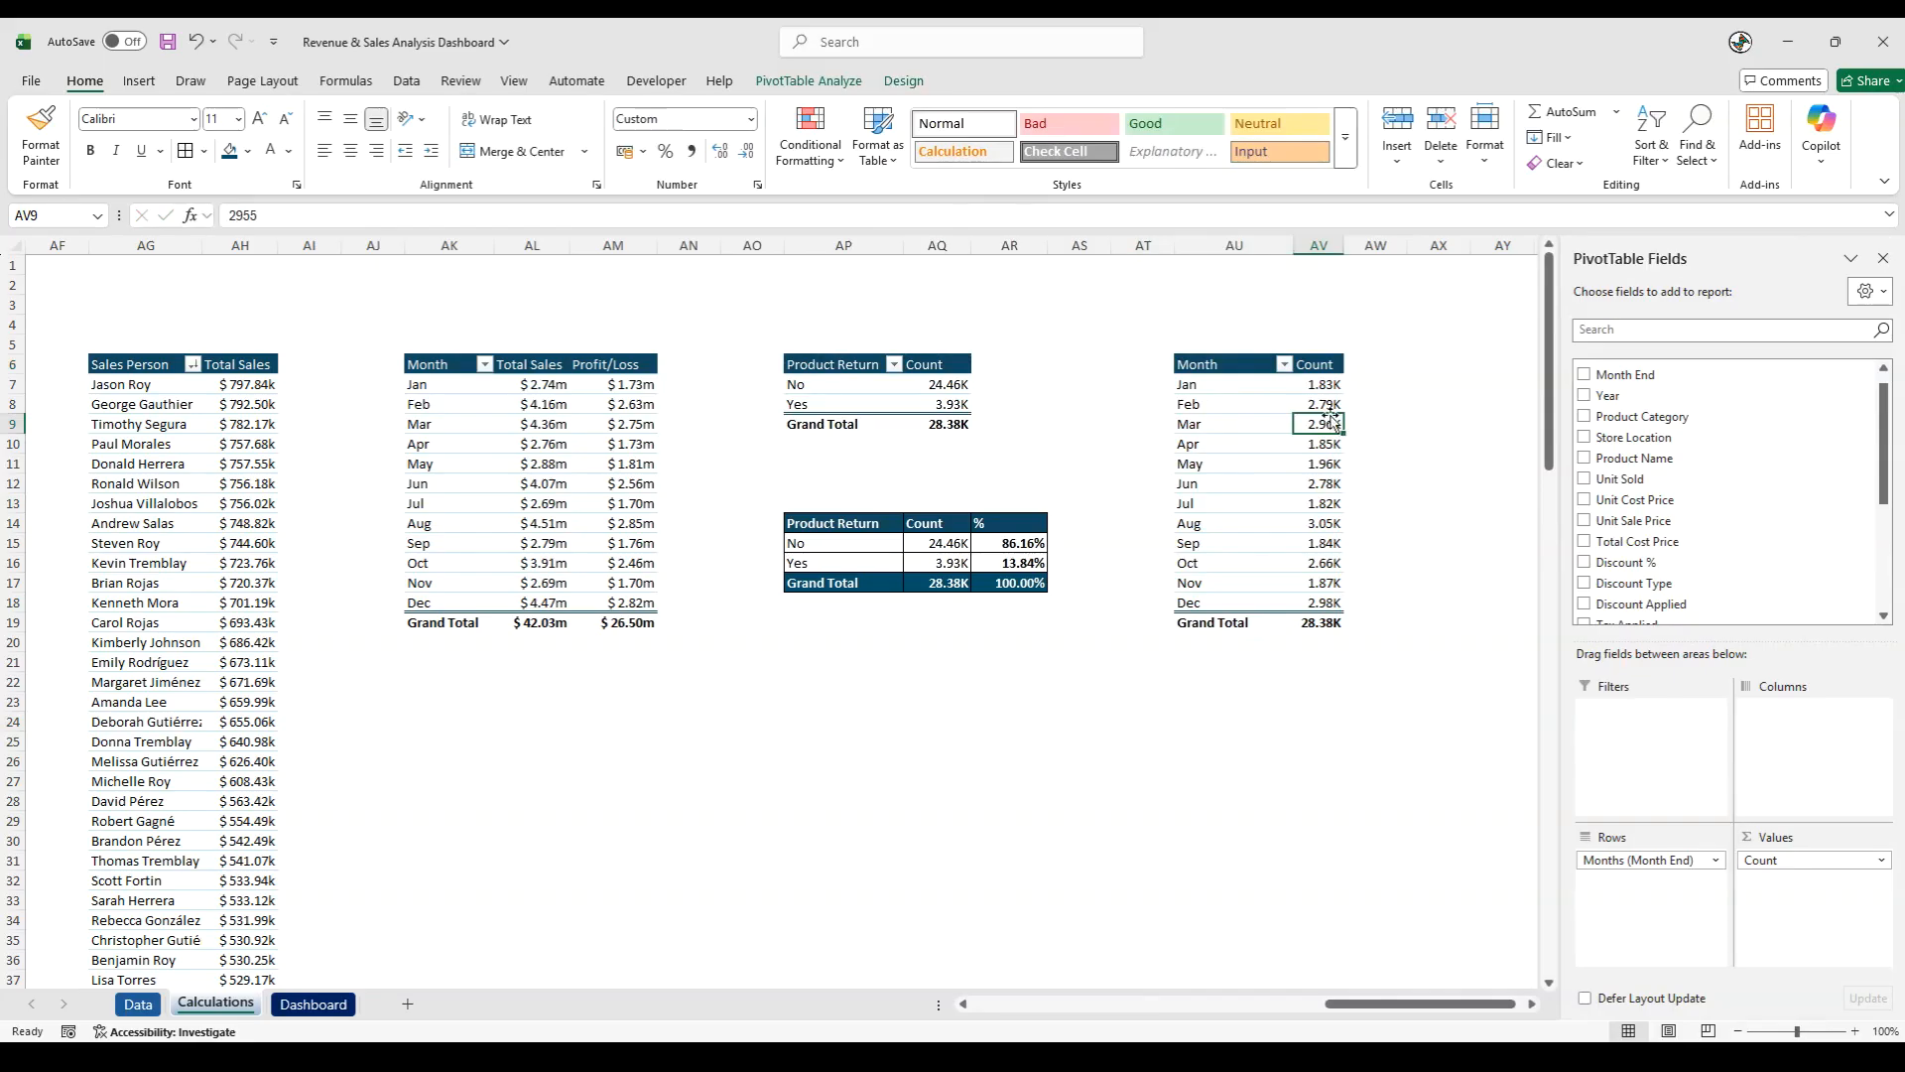
left_click(1285, 365)
left_click(1285, 366)
left_click(1438, 742)
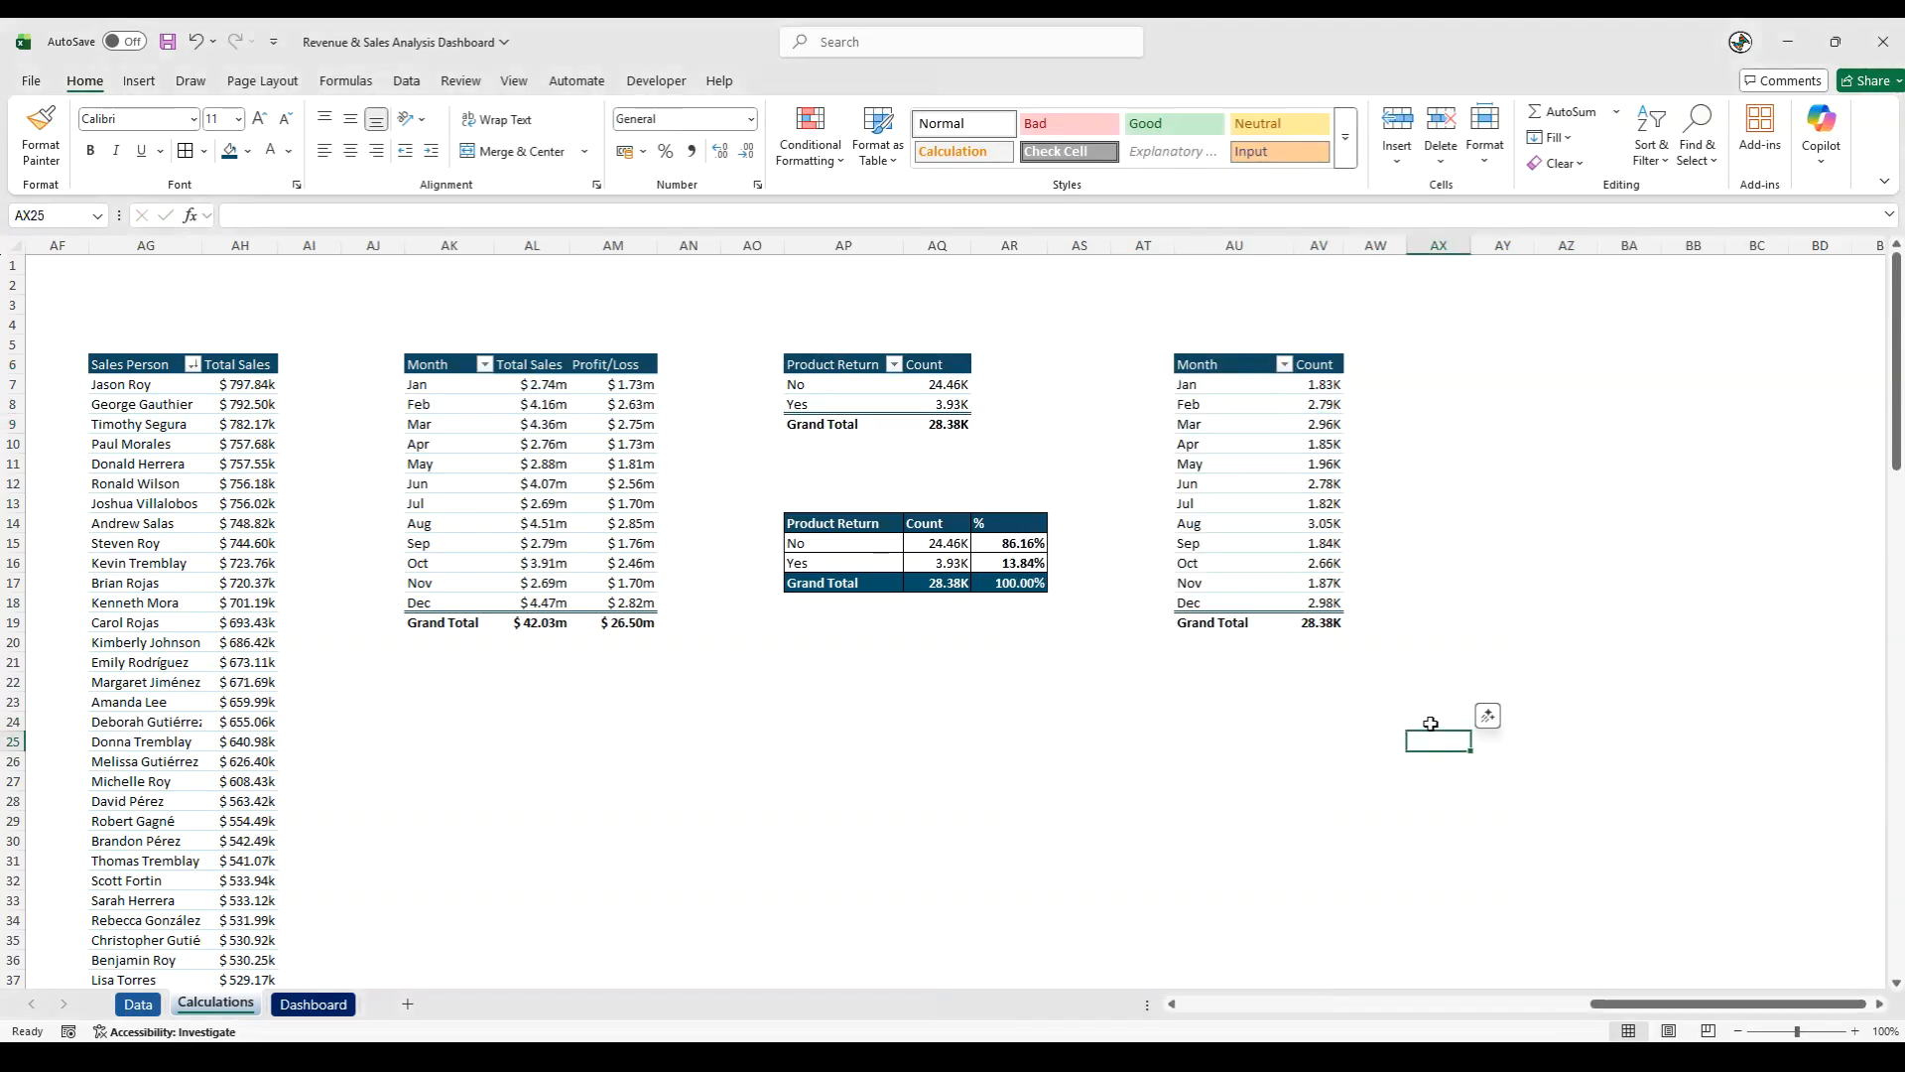
- Add Product Returns as the column field of the monthly count pivot table at AU6
left_click(1308, 558)
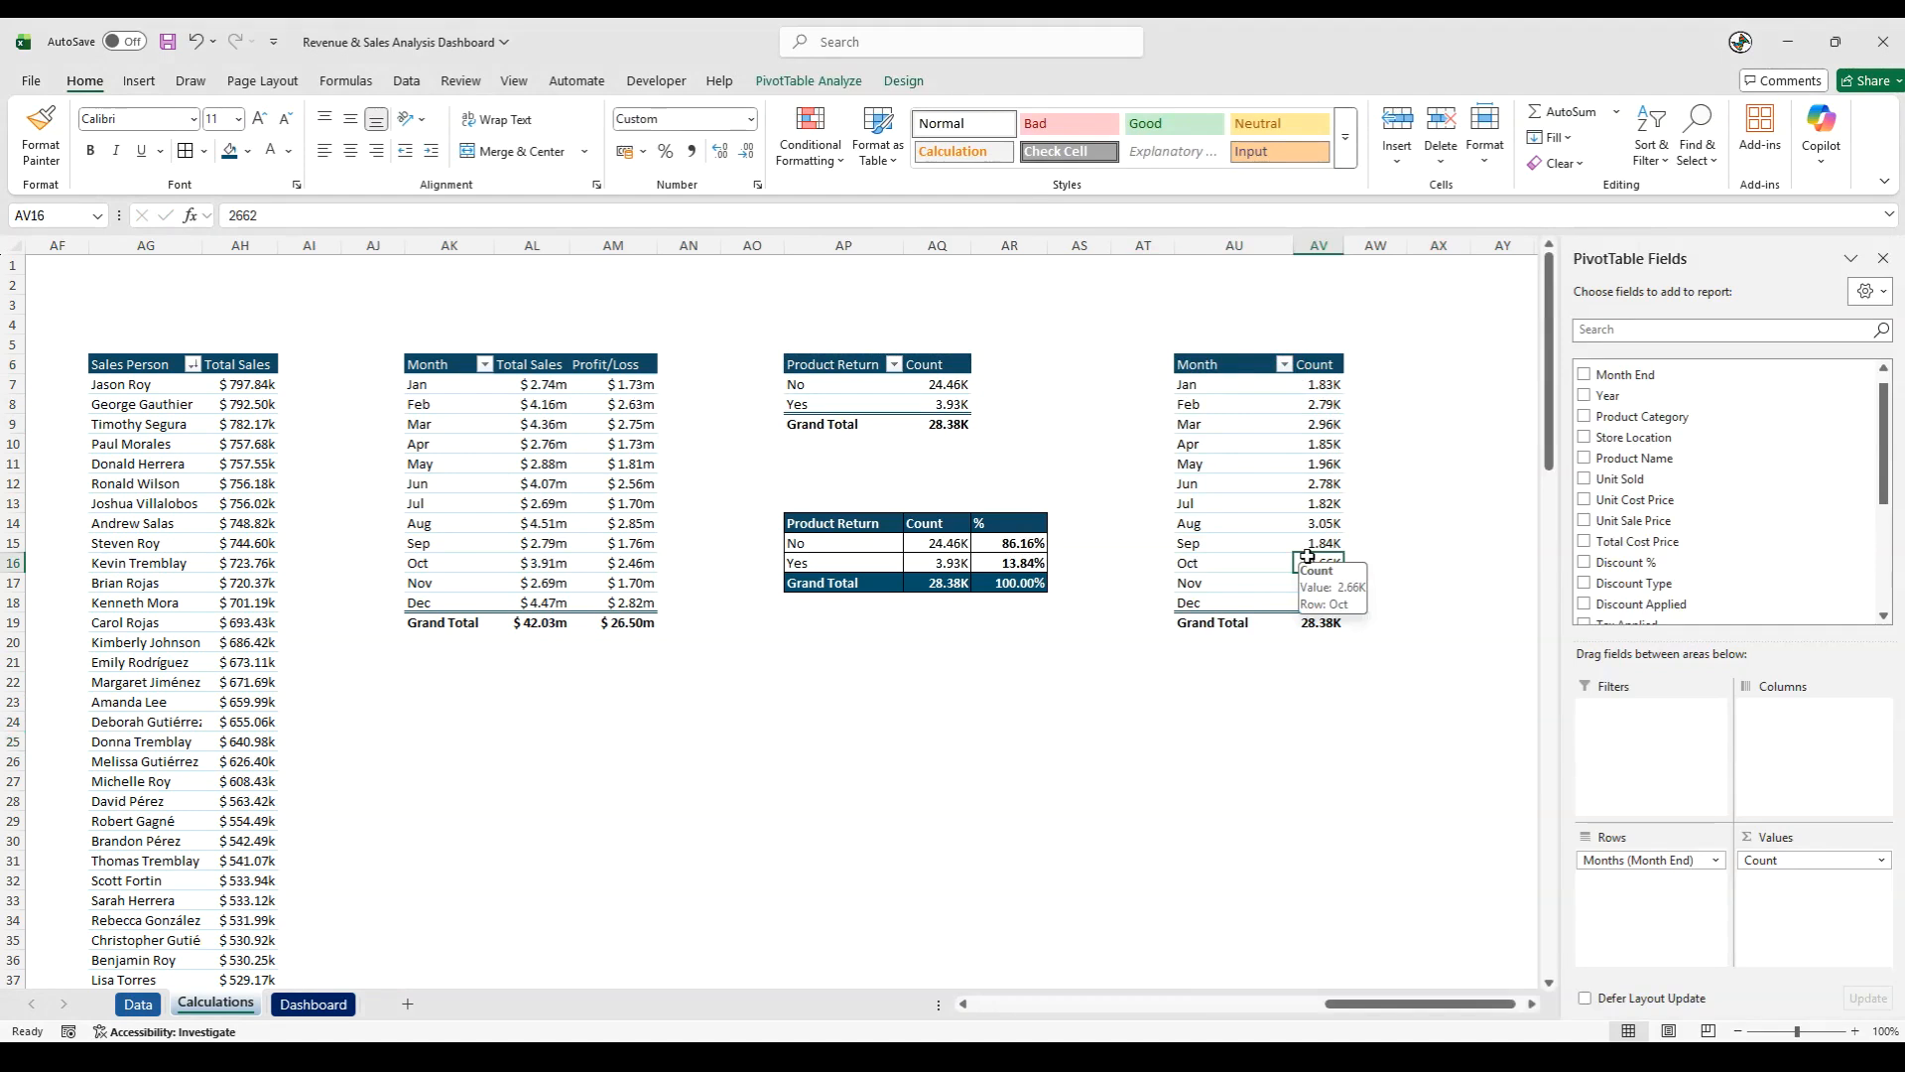
left_click(1267, 489)
scroll(1727, 446, "down", 3)
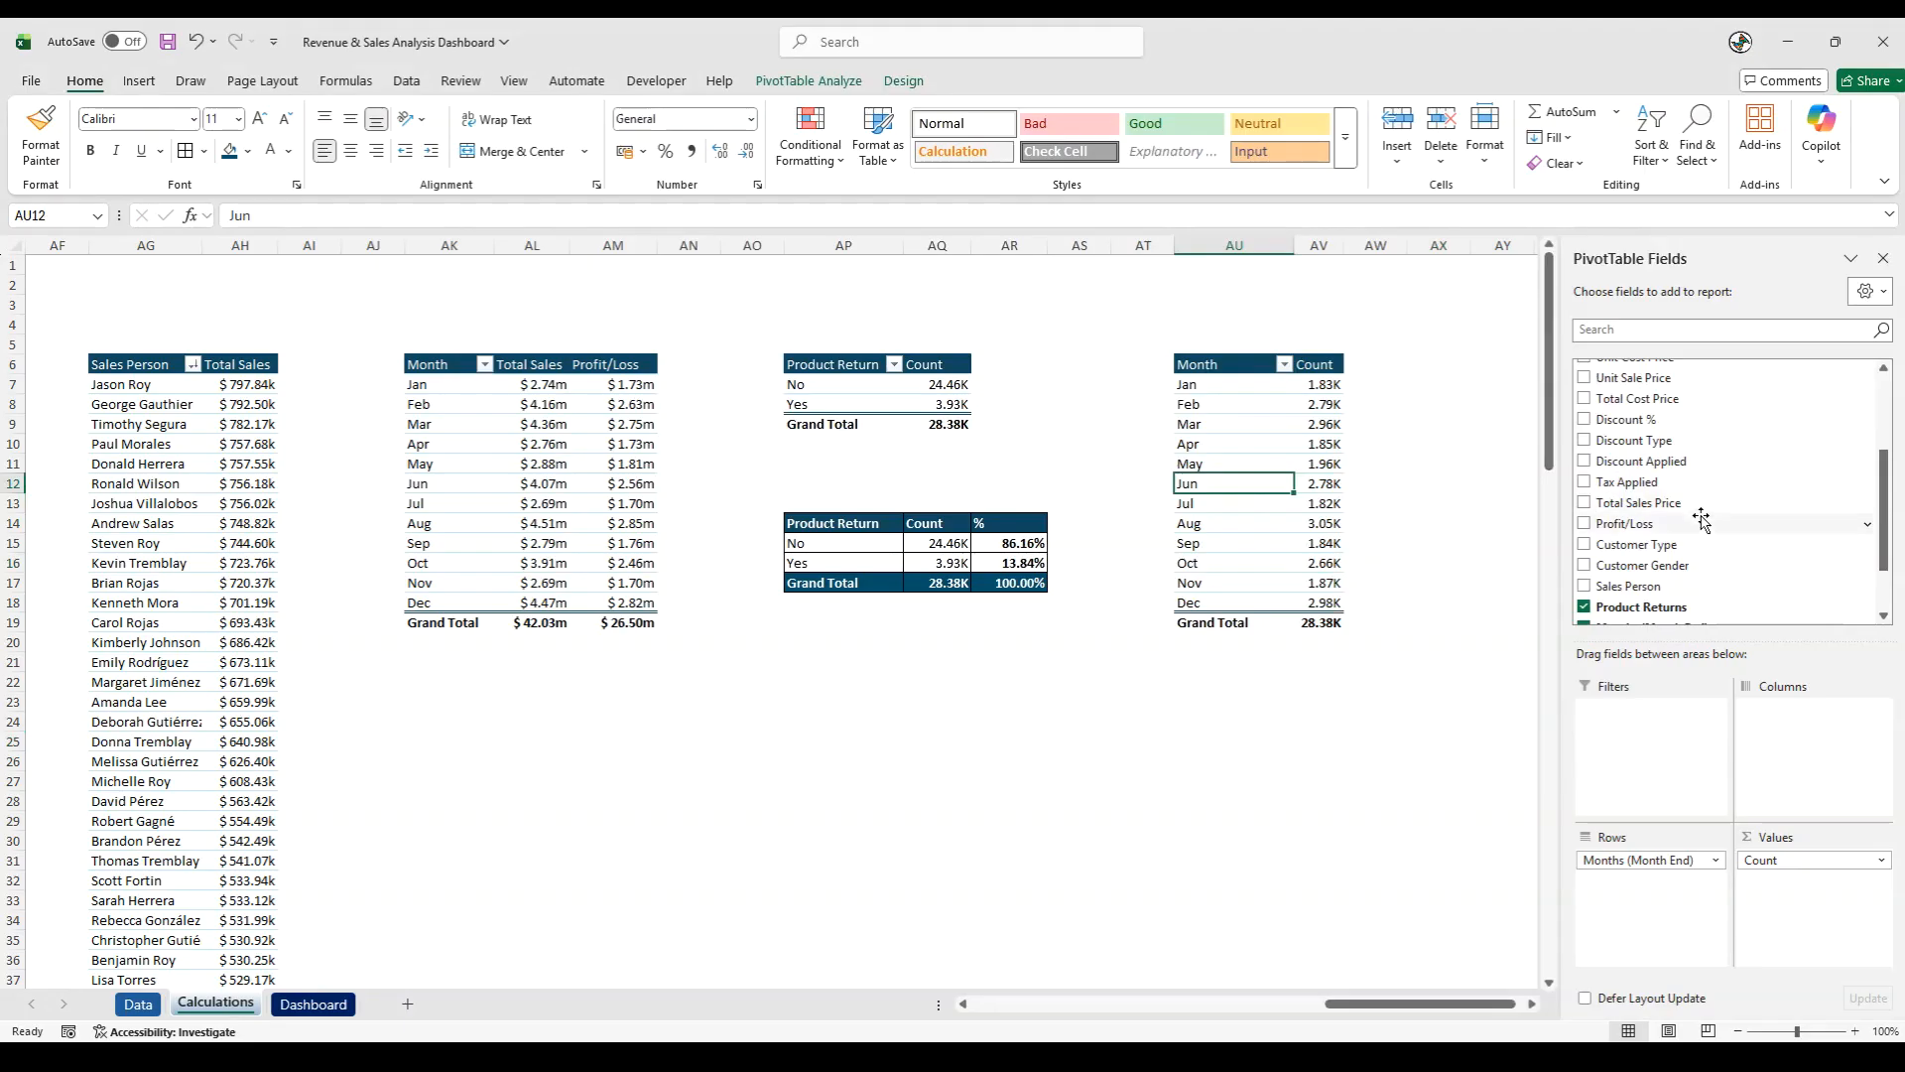
scroll(1700, 520, "down", 2)
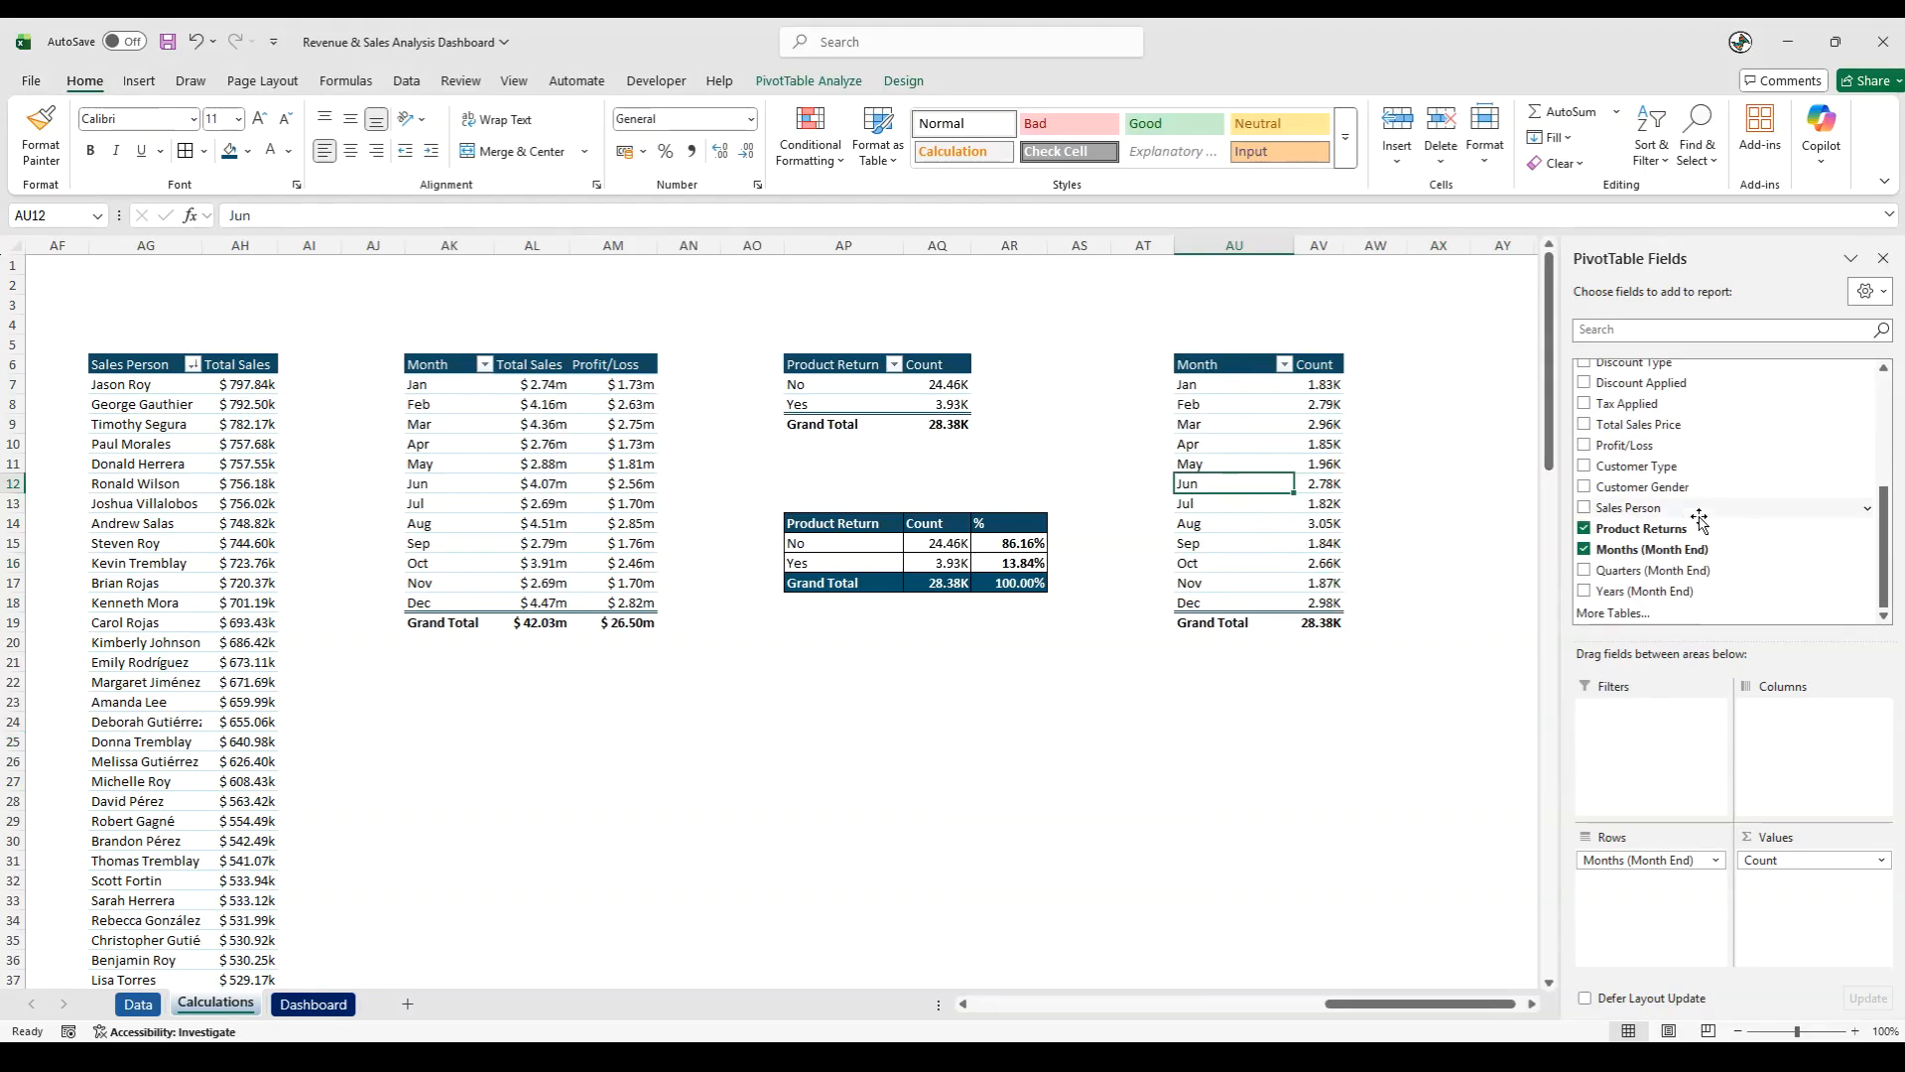
scroll(1695, 520, "up", 4)
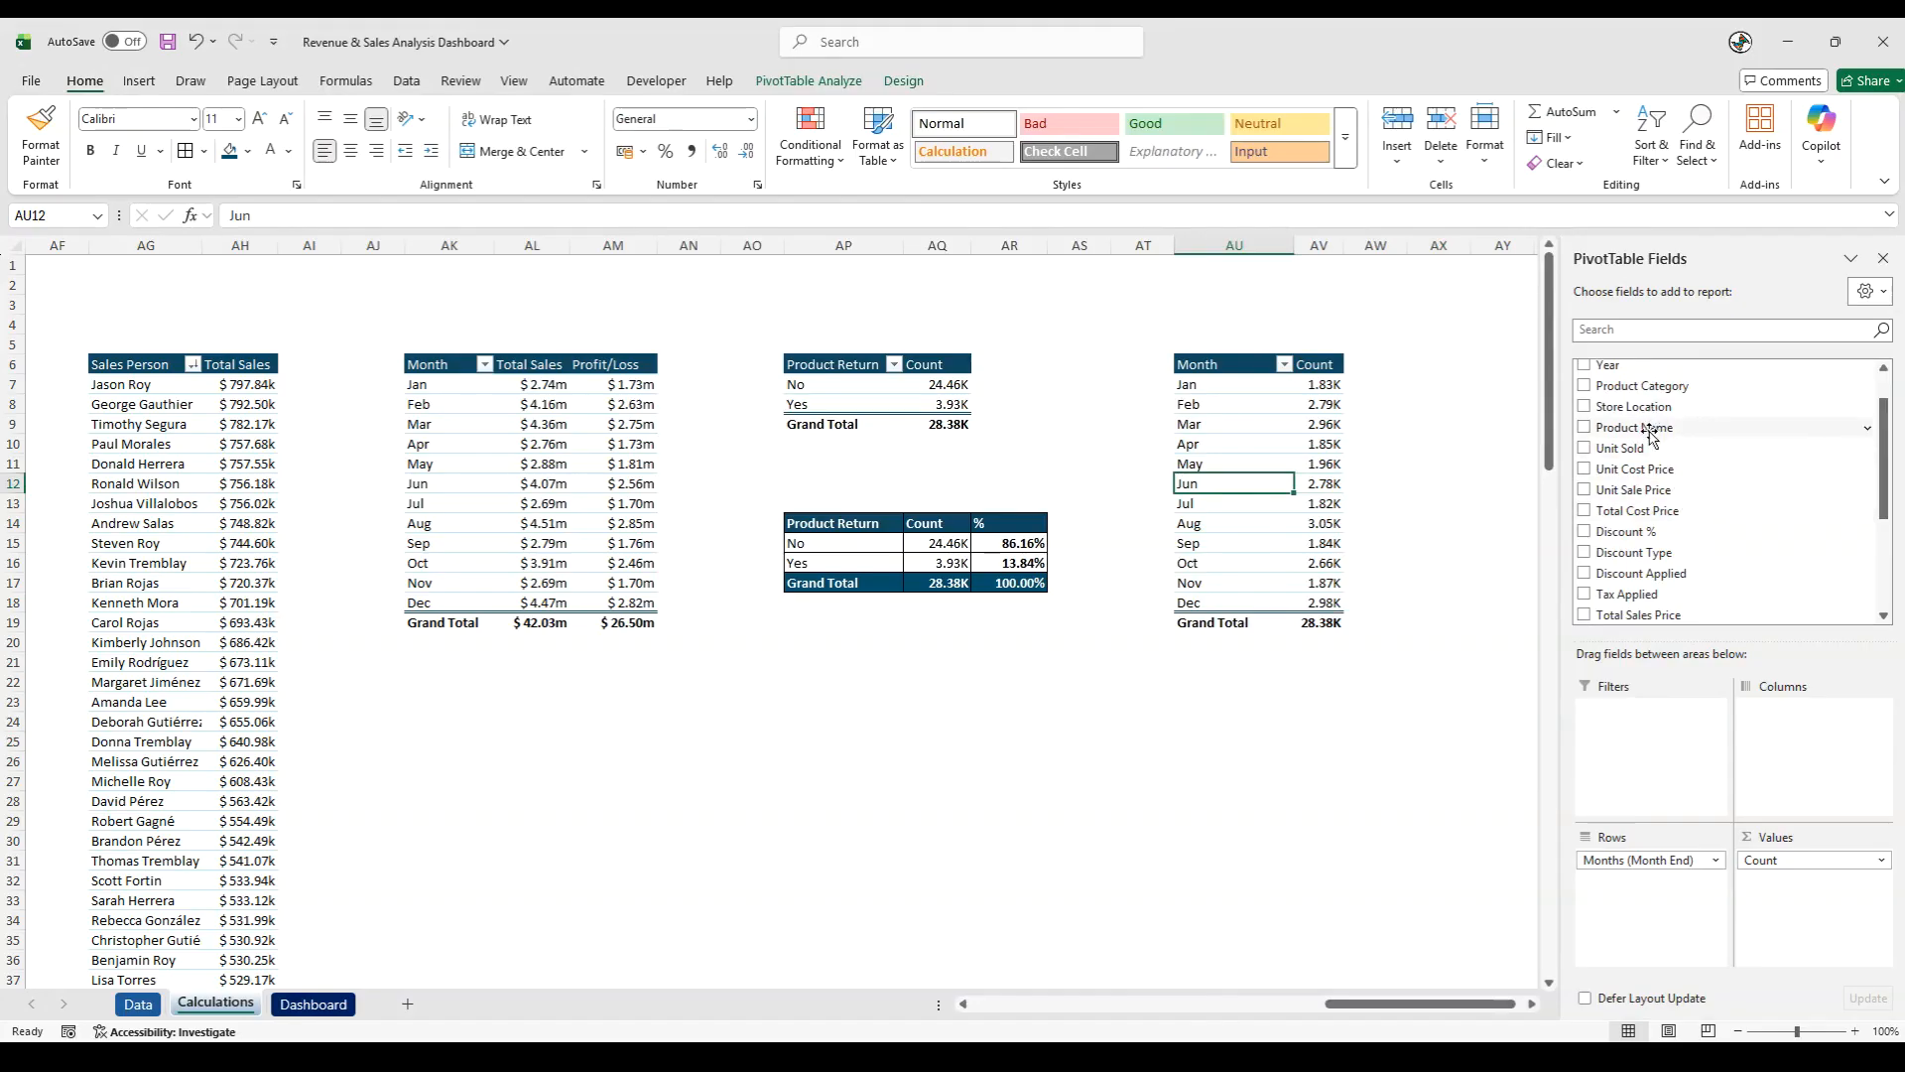
scroll(1652, 424, "up", 1)
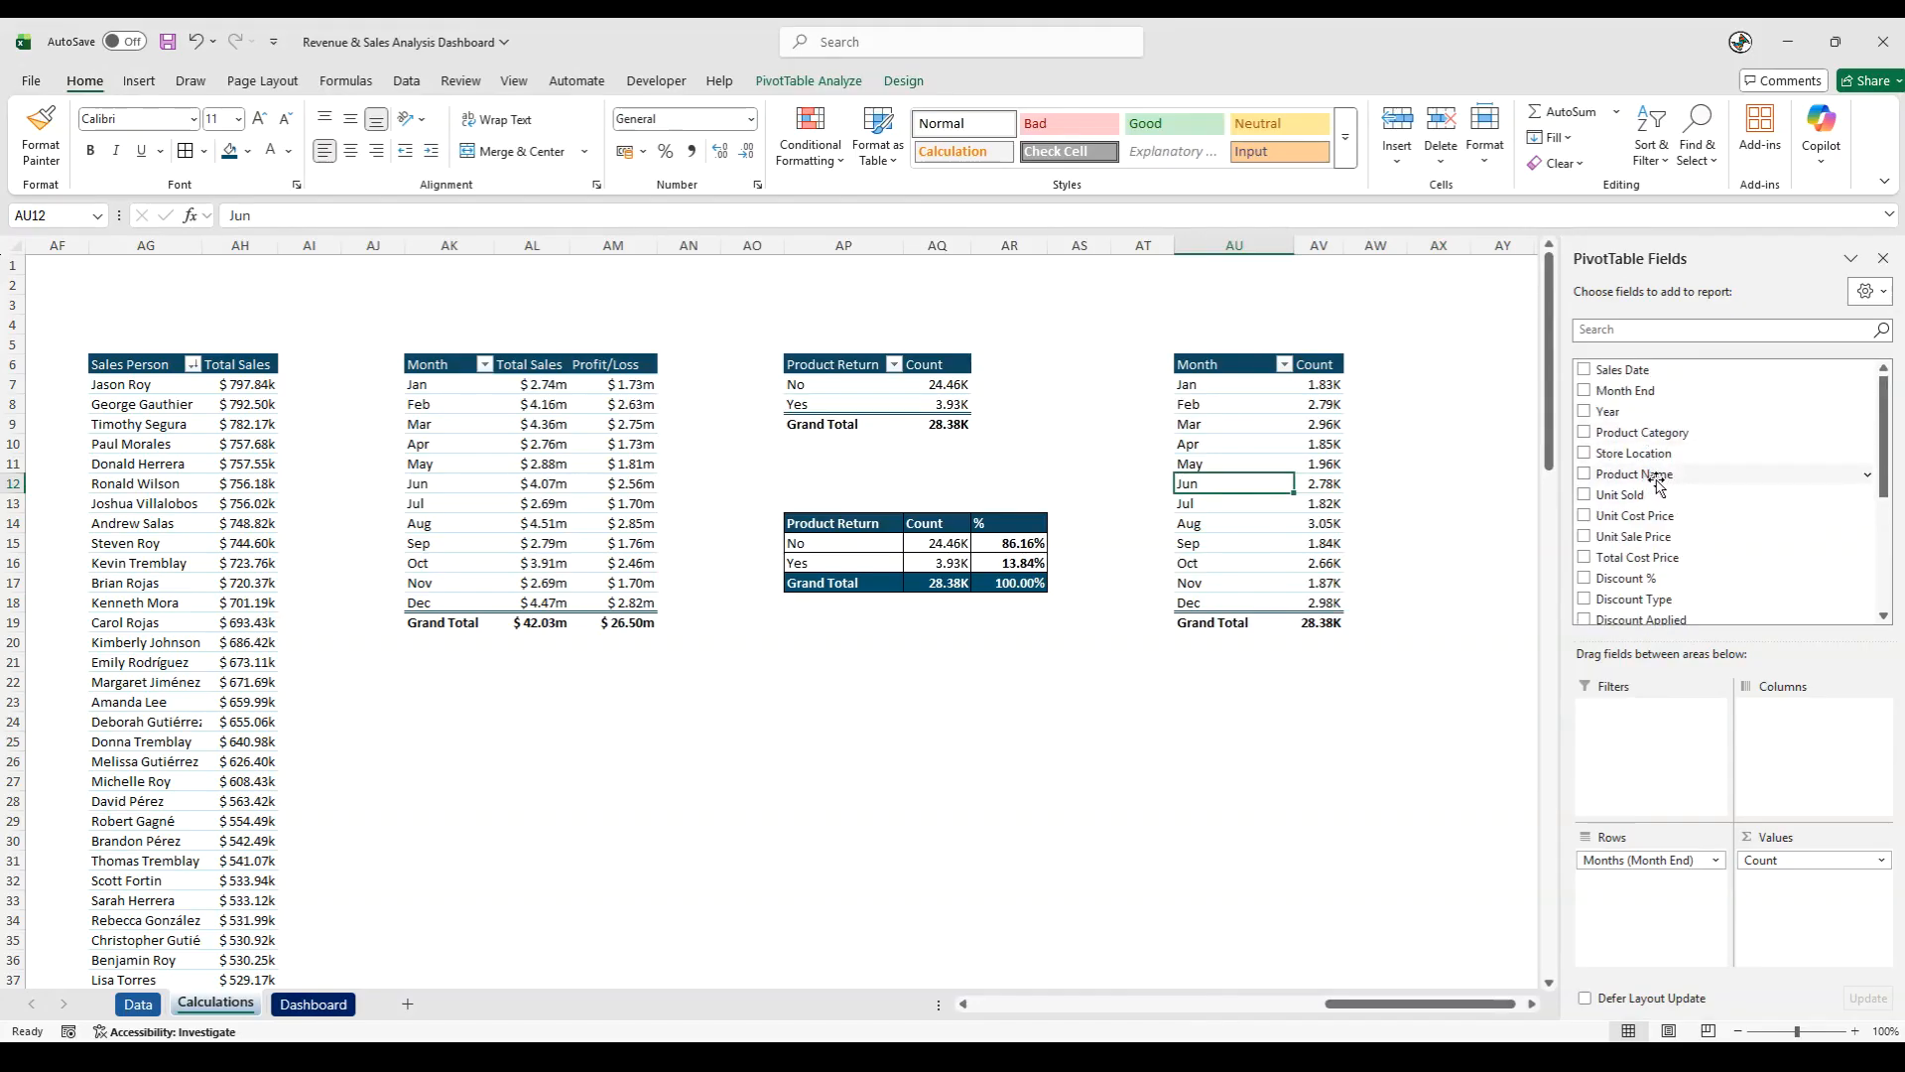
scroll(1662, 491, "down", 3)
scroll(1668, 501, "down", 4)
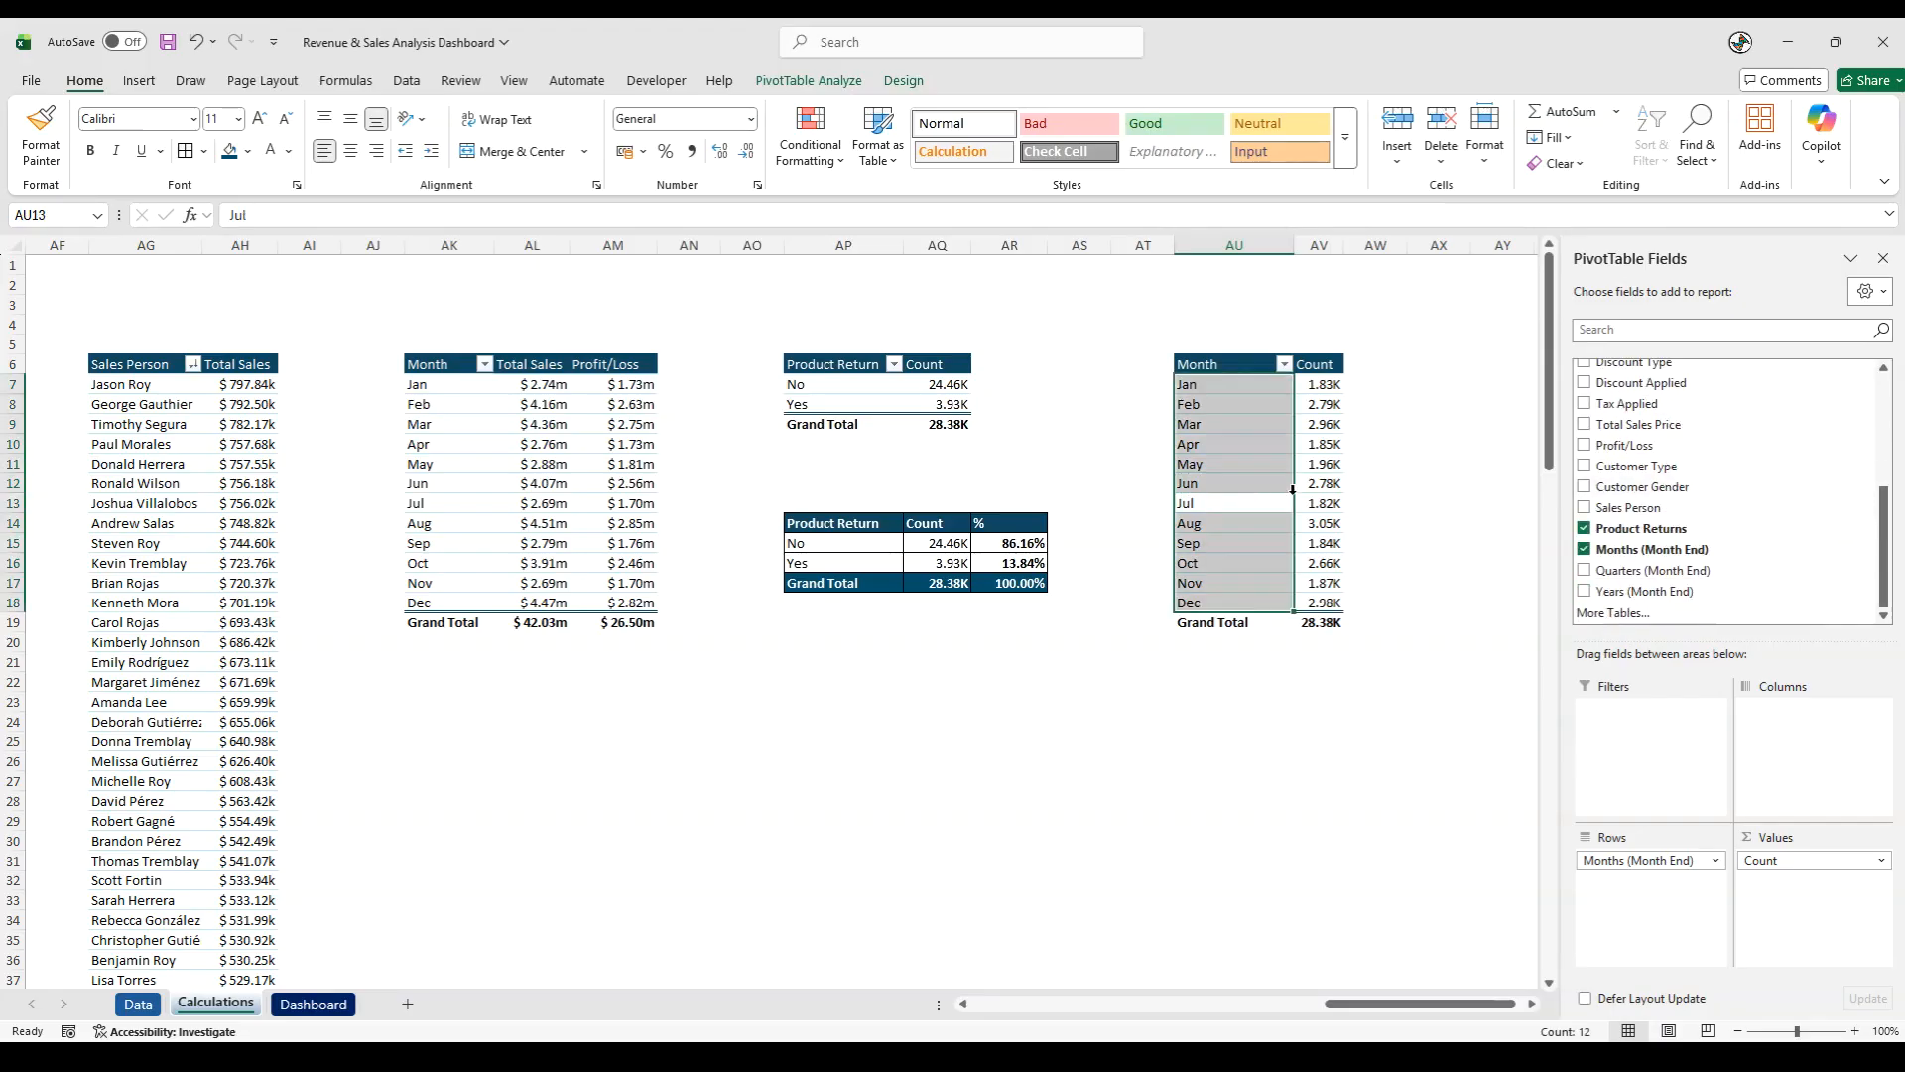
left_click_drag(1655, 528, 1808, 734)
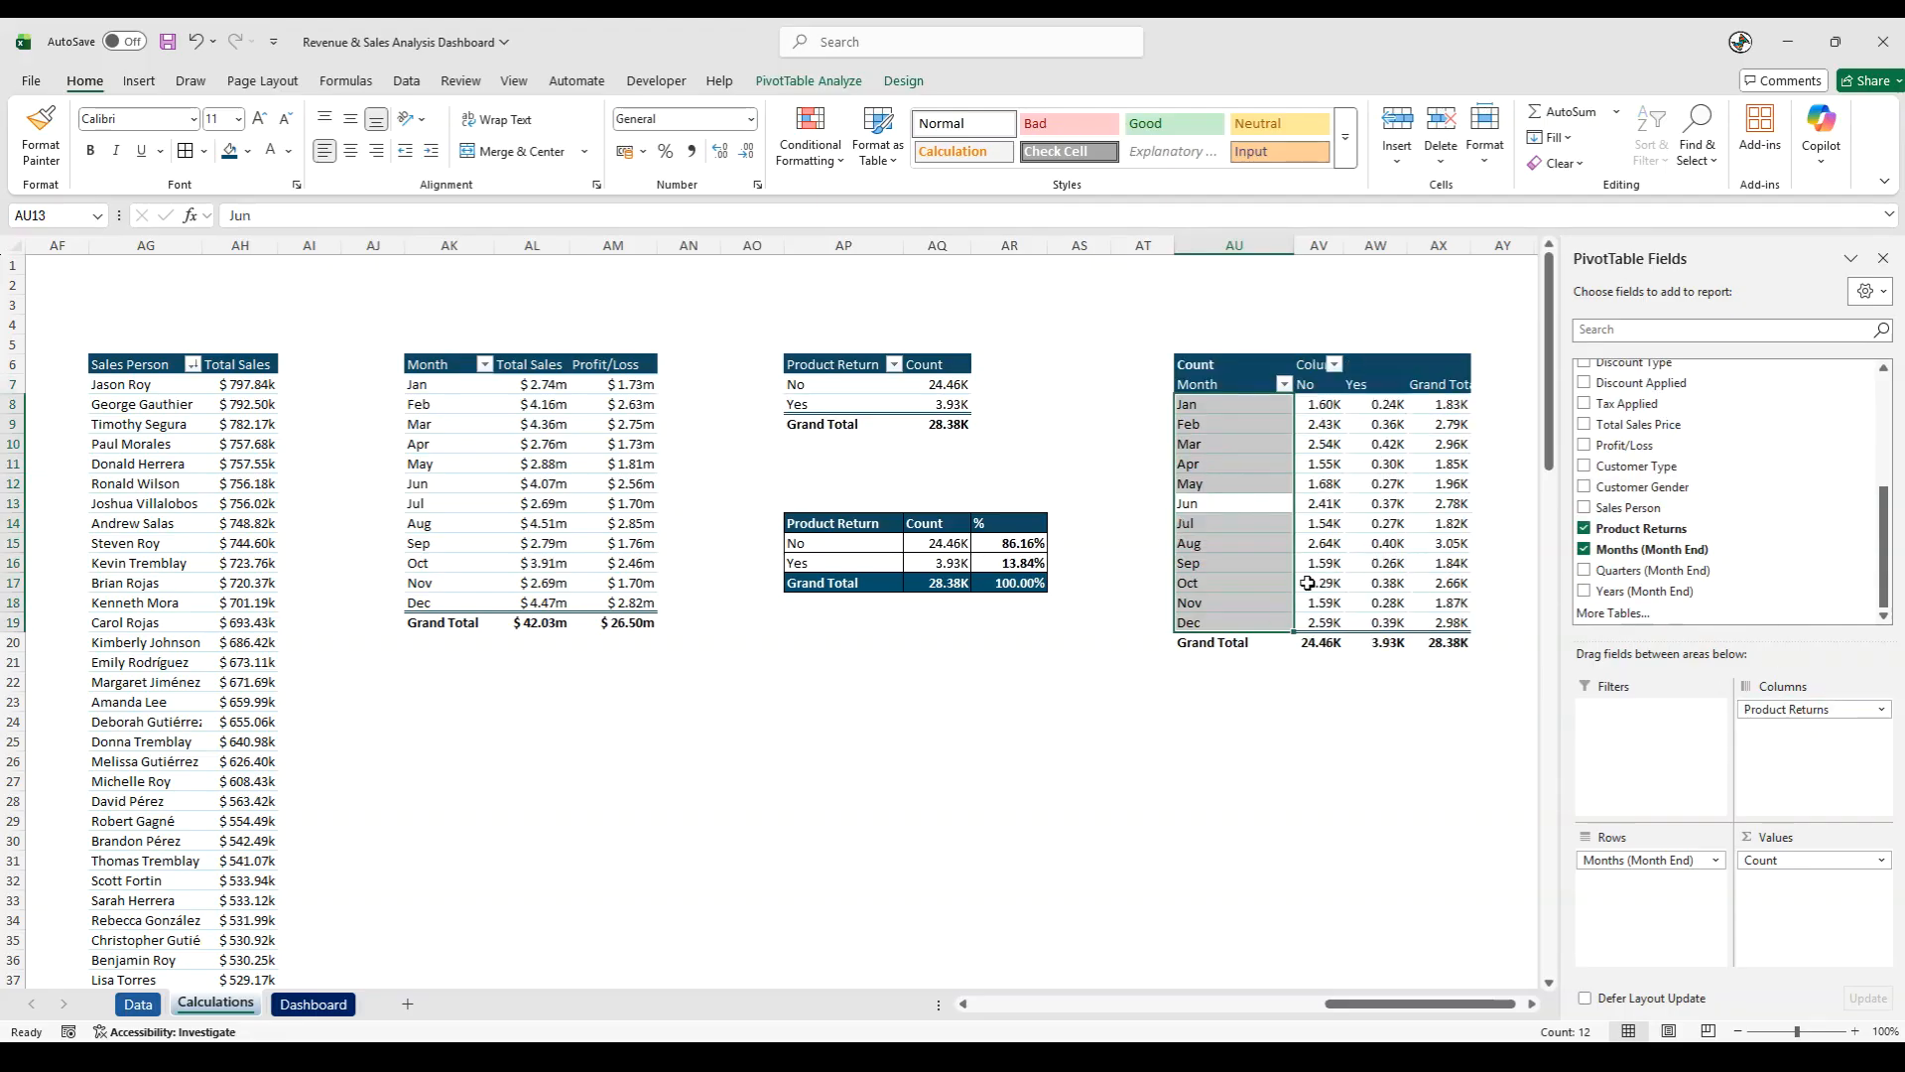
- Filter the monthly returns pivot table's columns to exclude No, keeping only Yes, and auto-fit column AW
left_click(1335, 365)
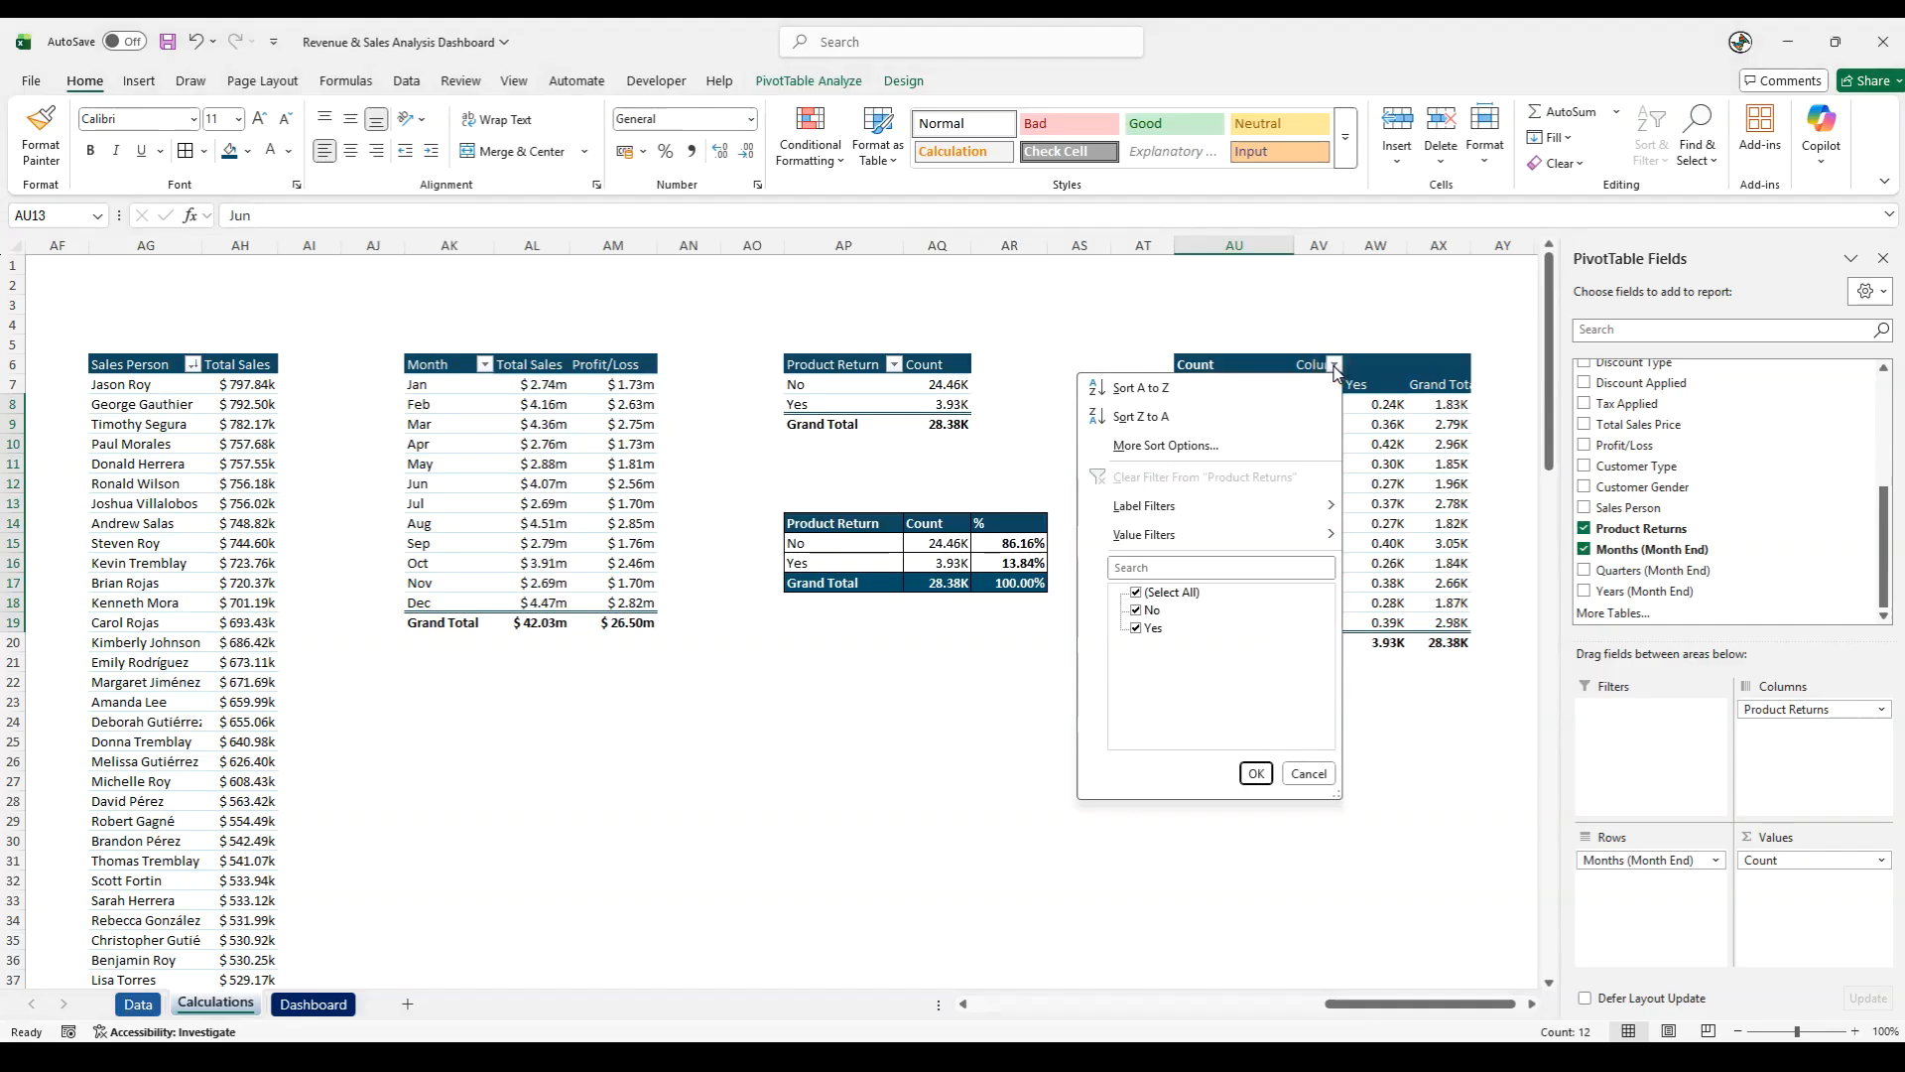
left_click(1144, 610)
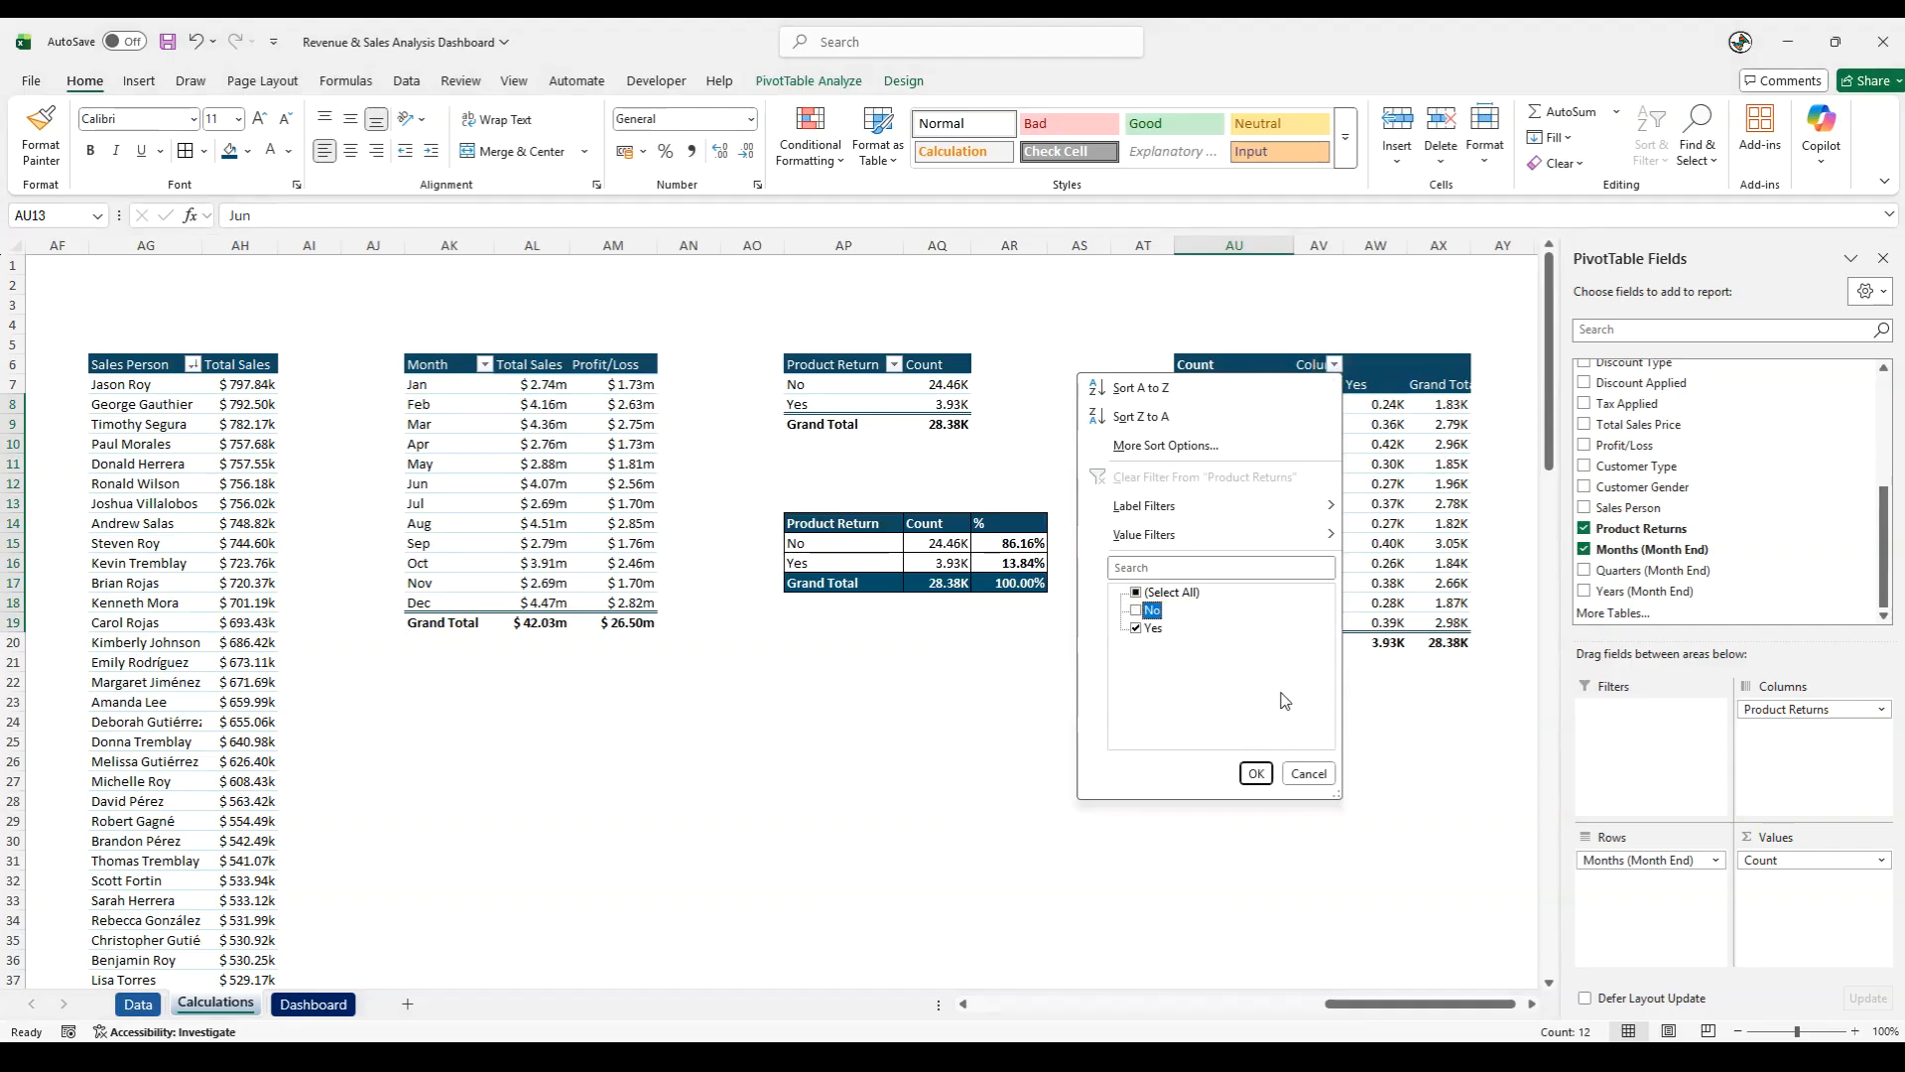
left_click(1256, 774)
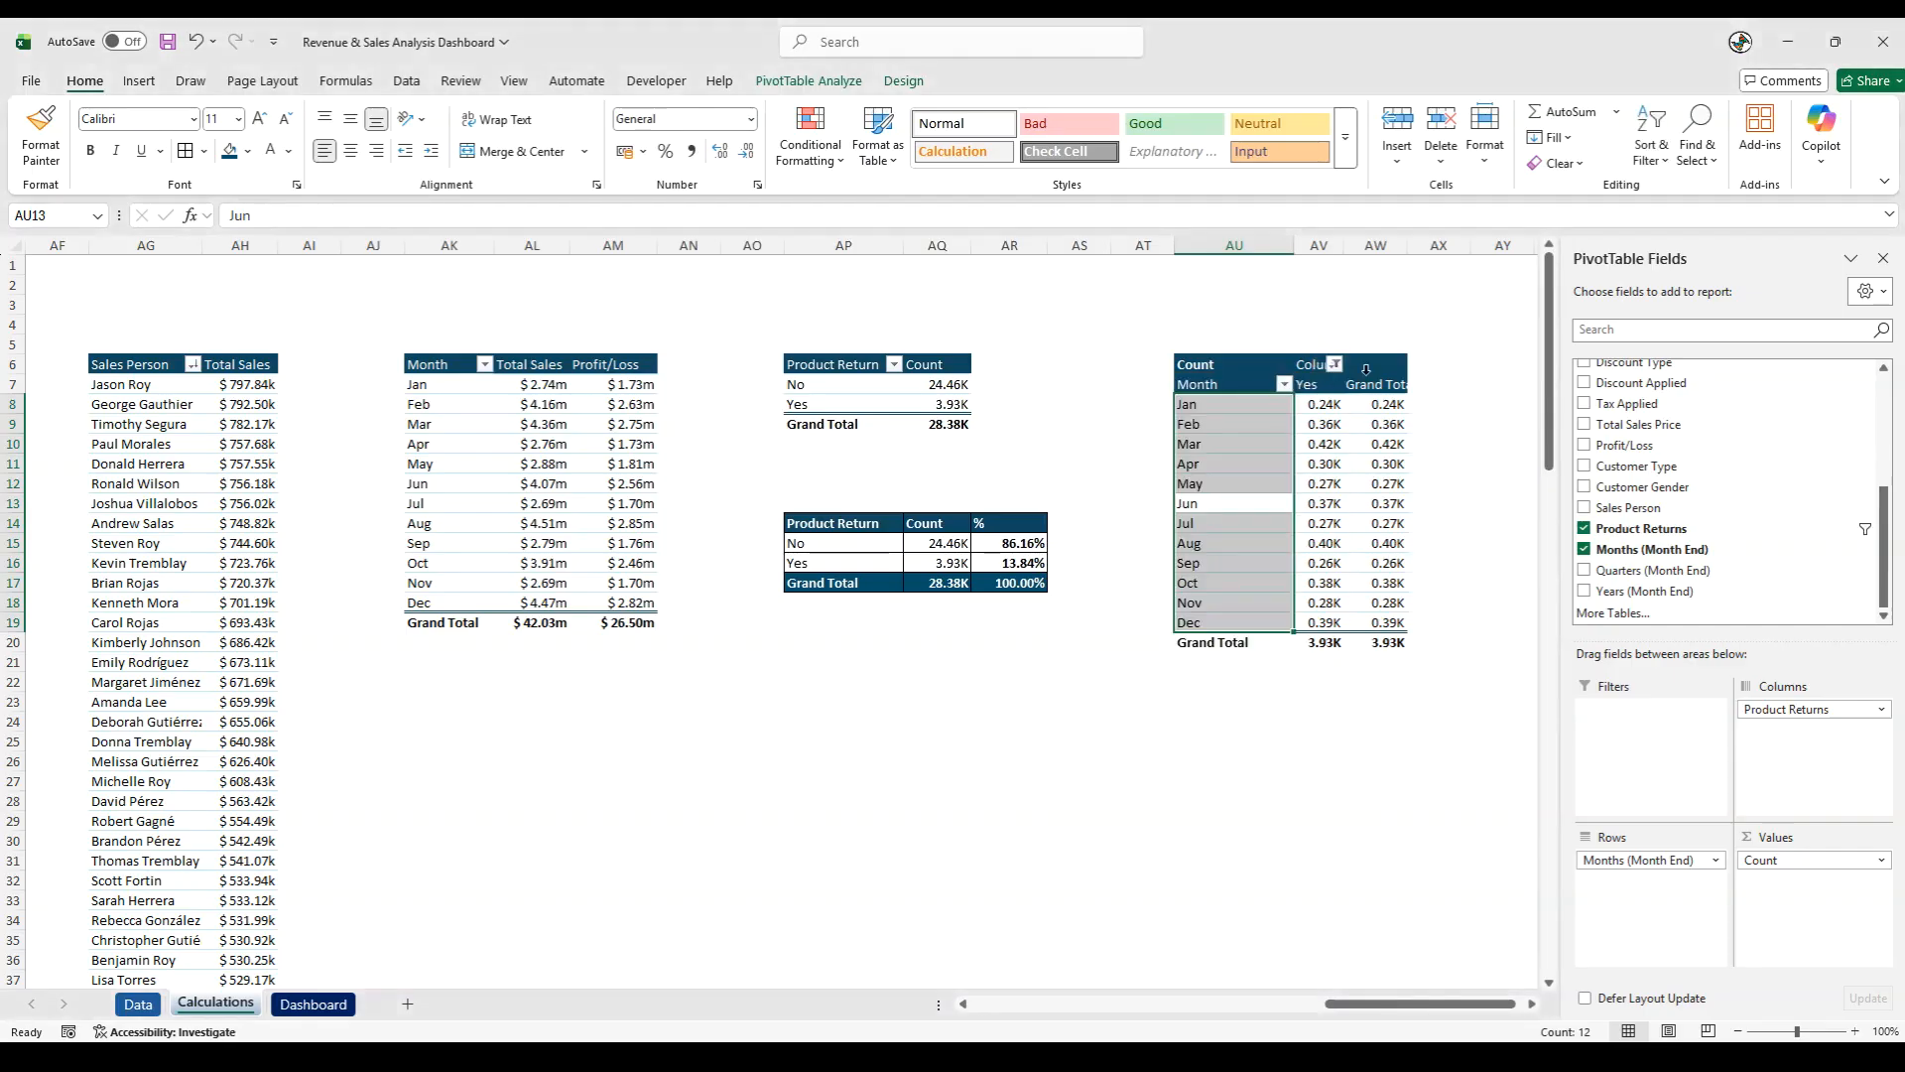
double_click(1408, 245)
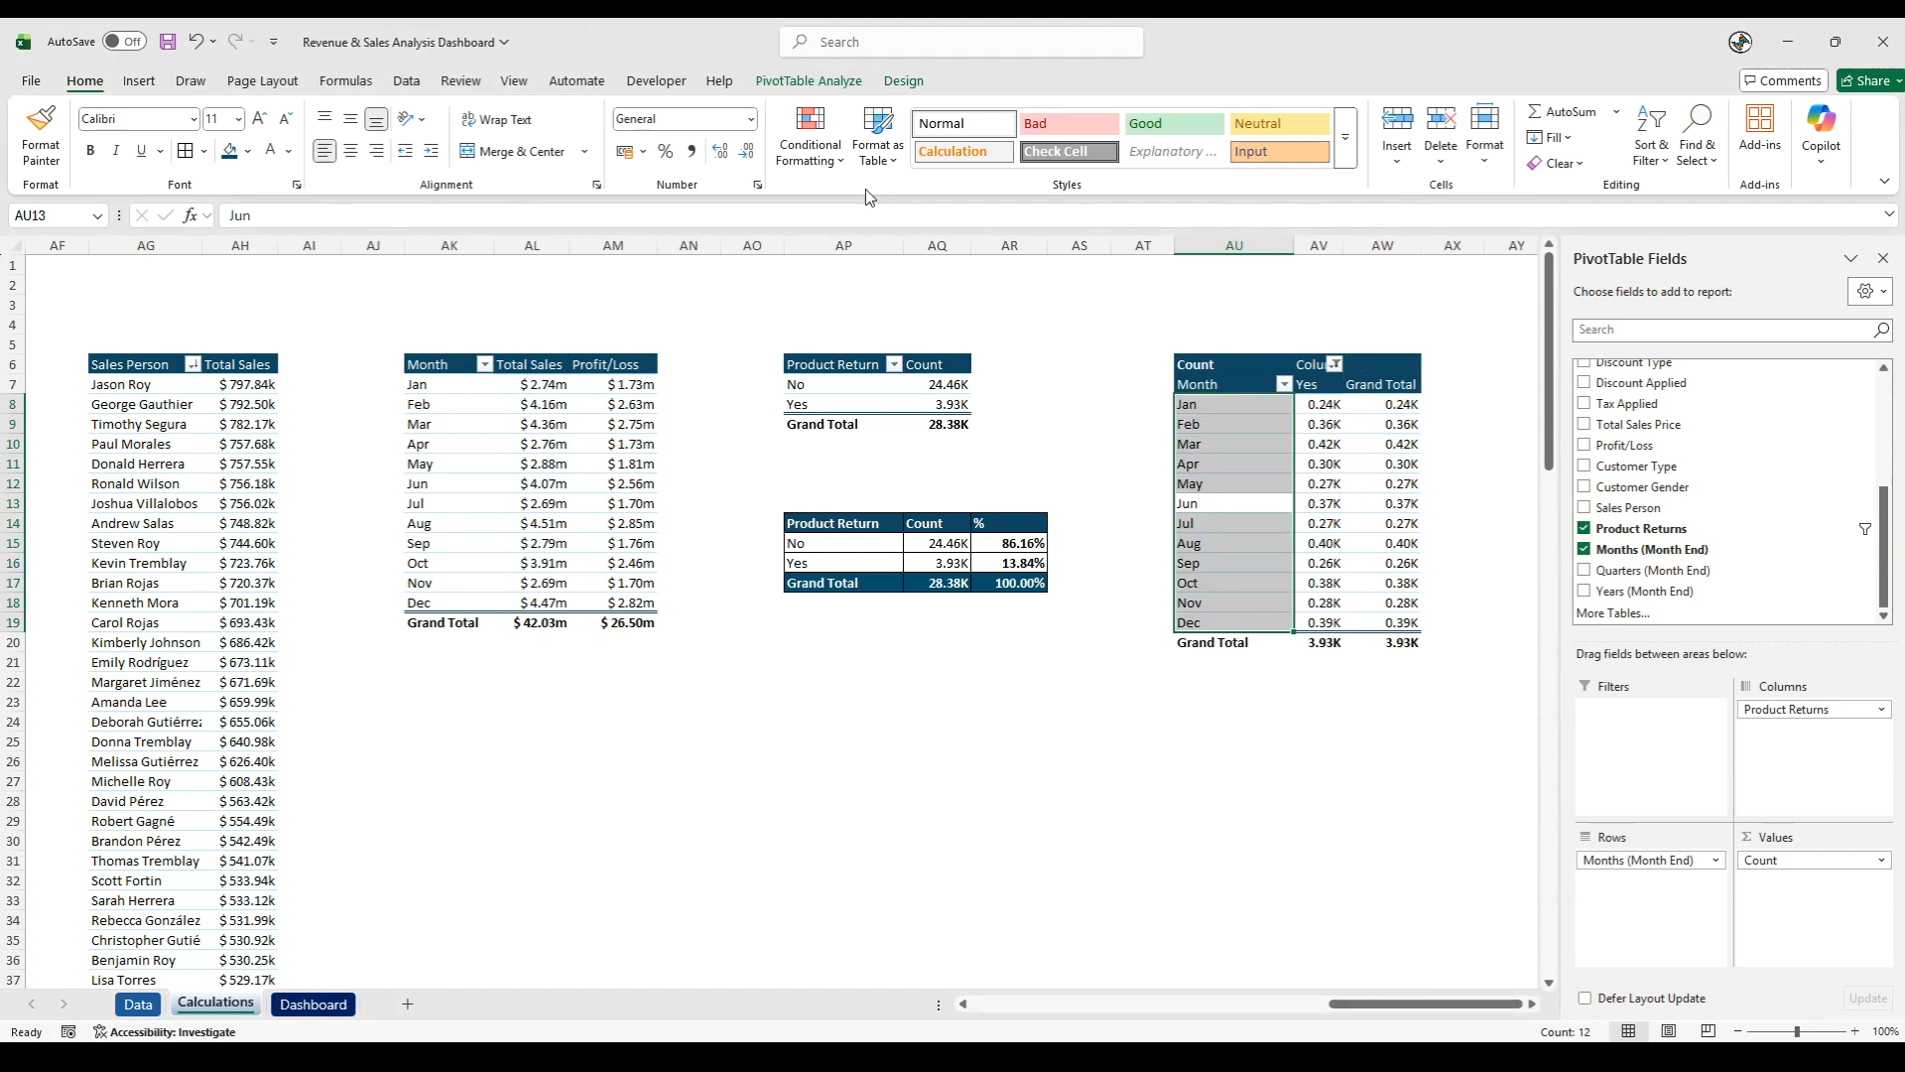
- Turn off grand totals for both rows and columns in the monthly returns pivot table
left_click(903, 81)
left_click(106, 166)
left_click(129, 197)
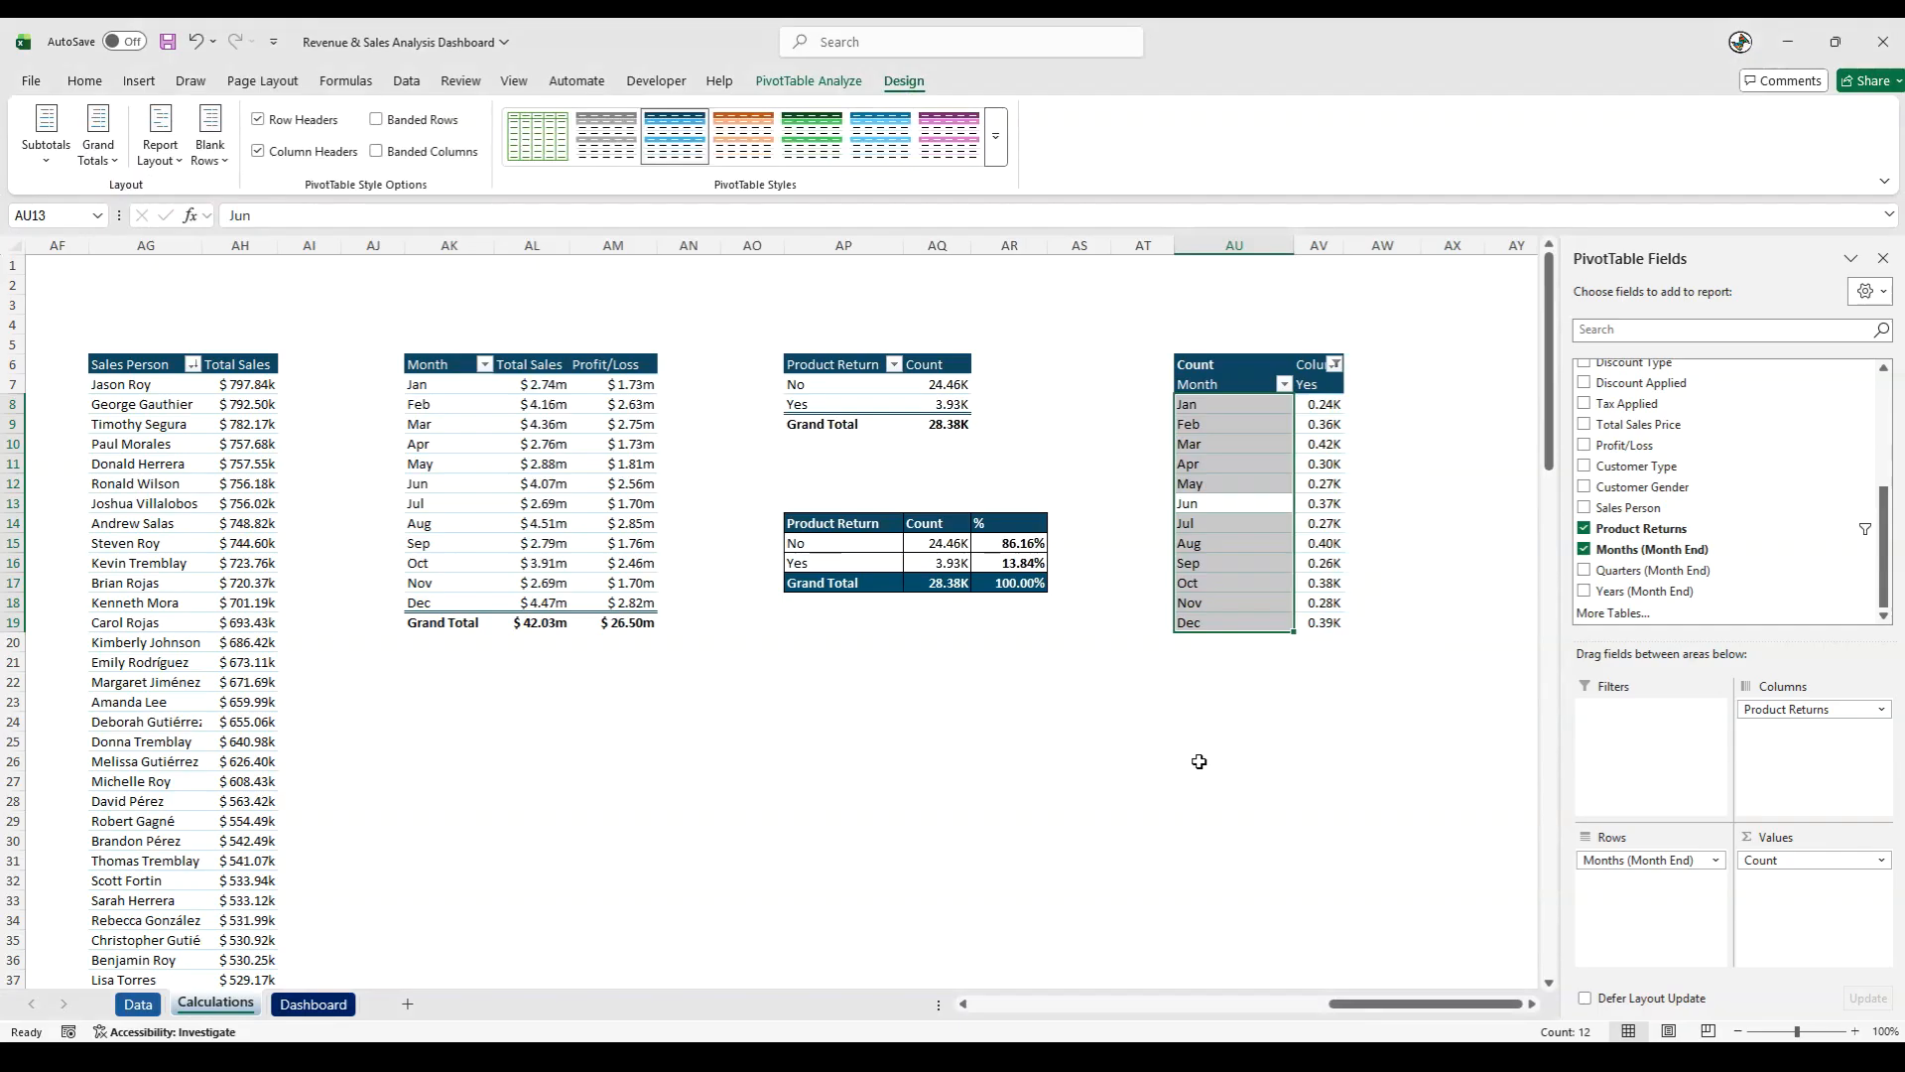
left_click(1199, 761)
left_click(1205, 412)
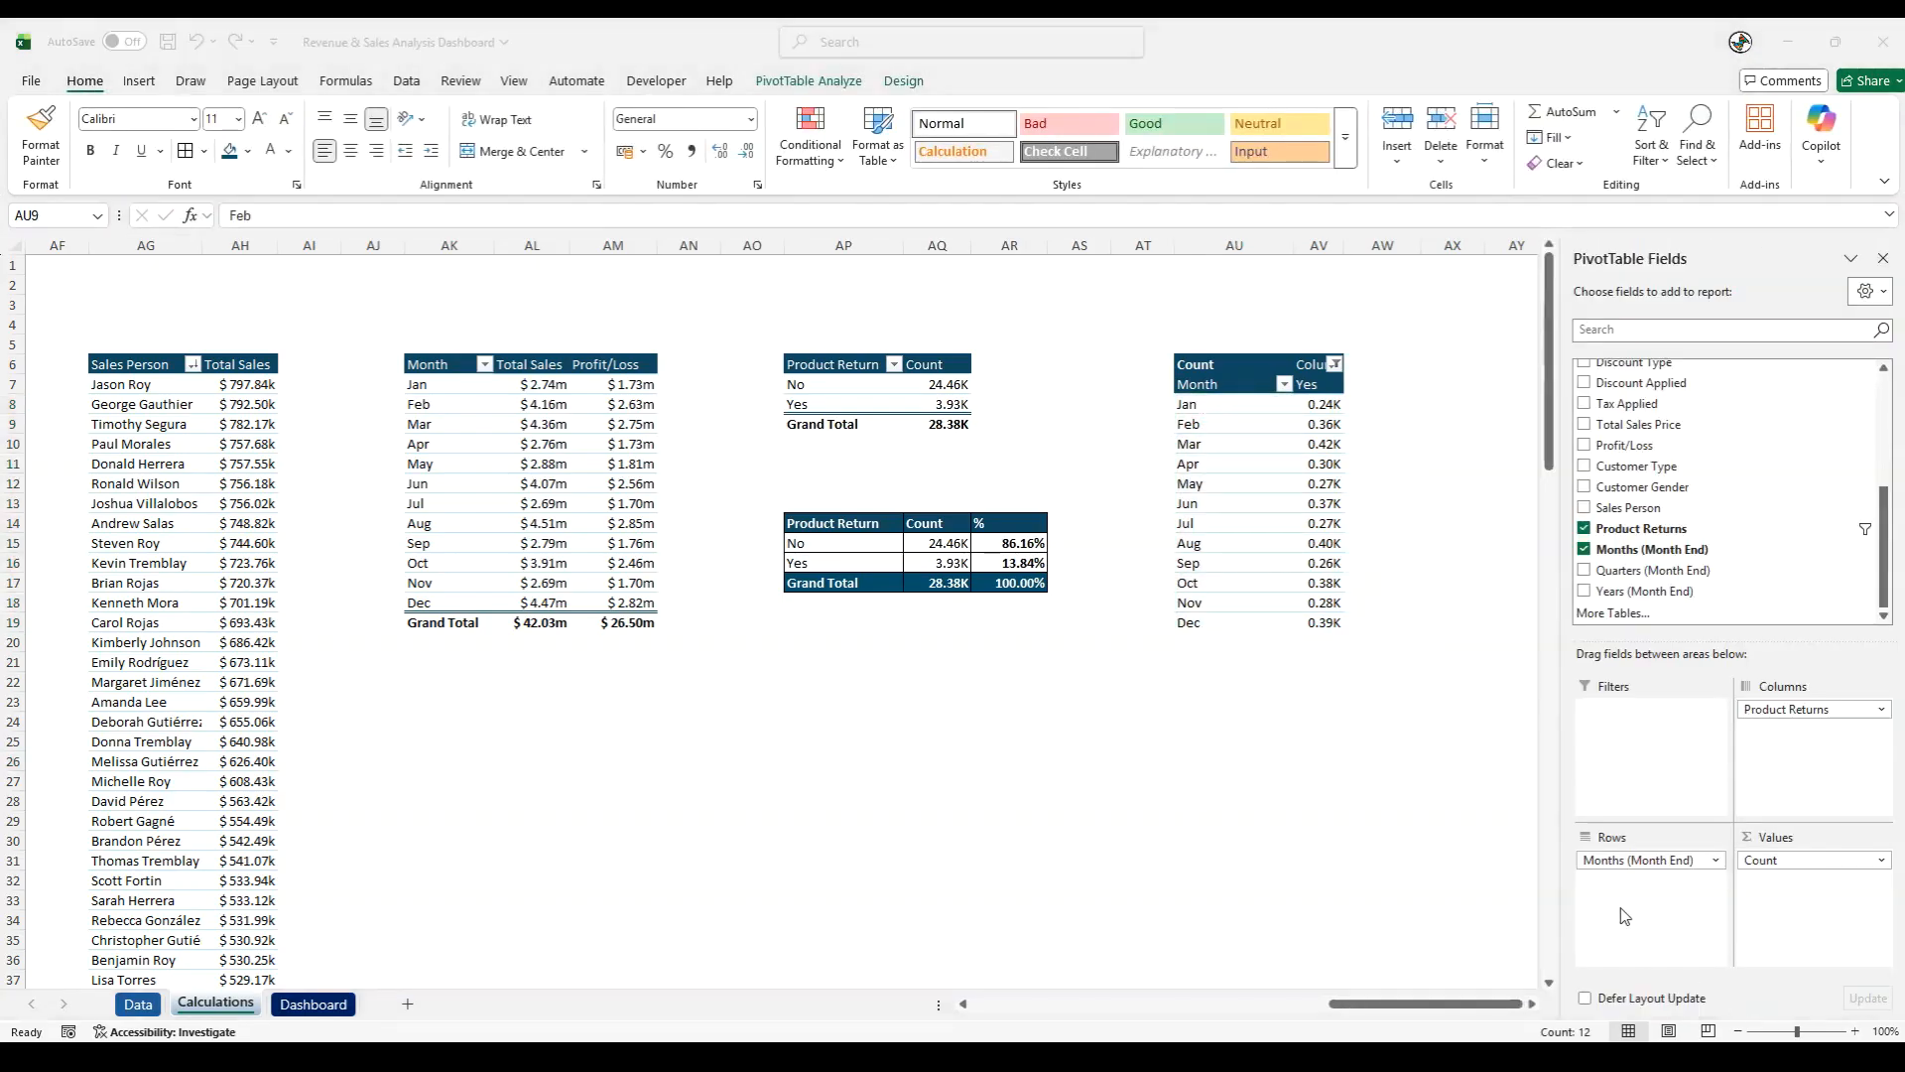
left_click(1396, 816)
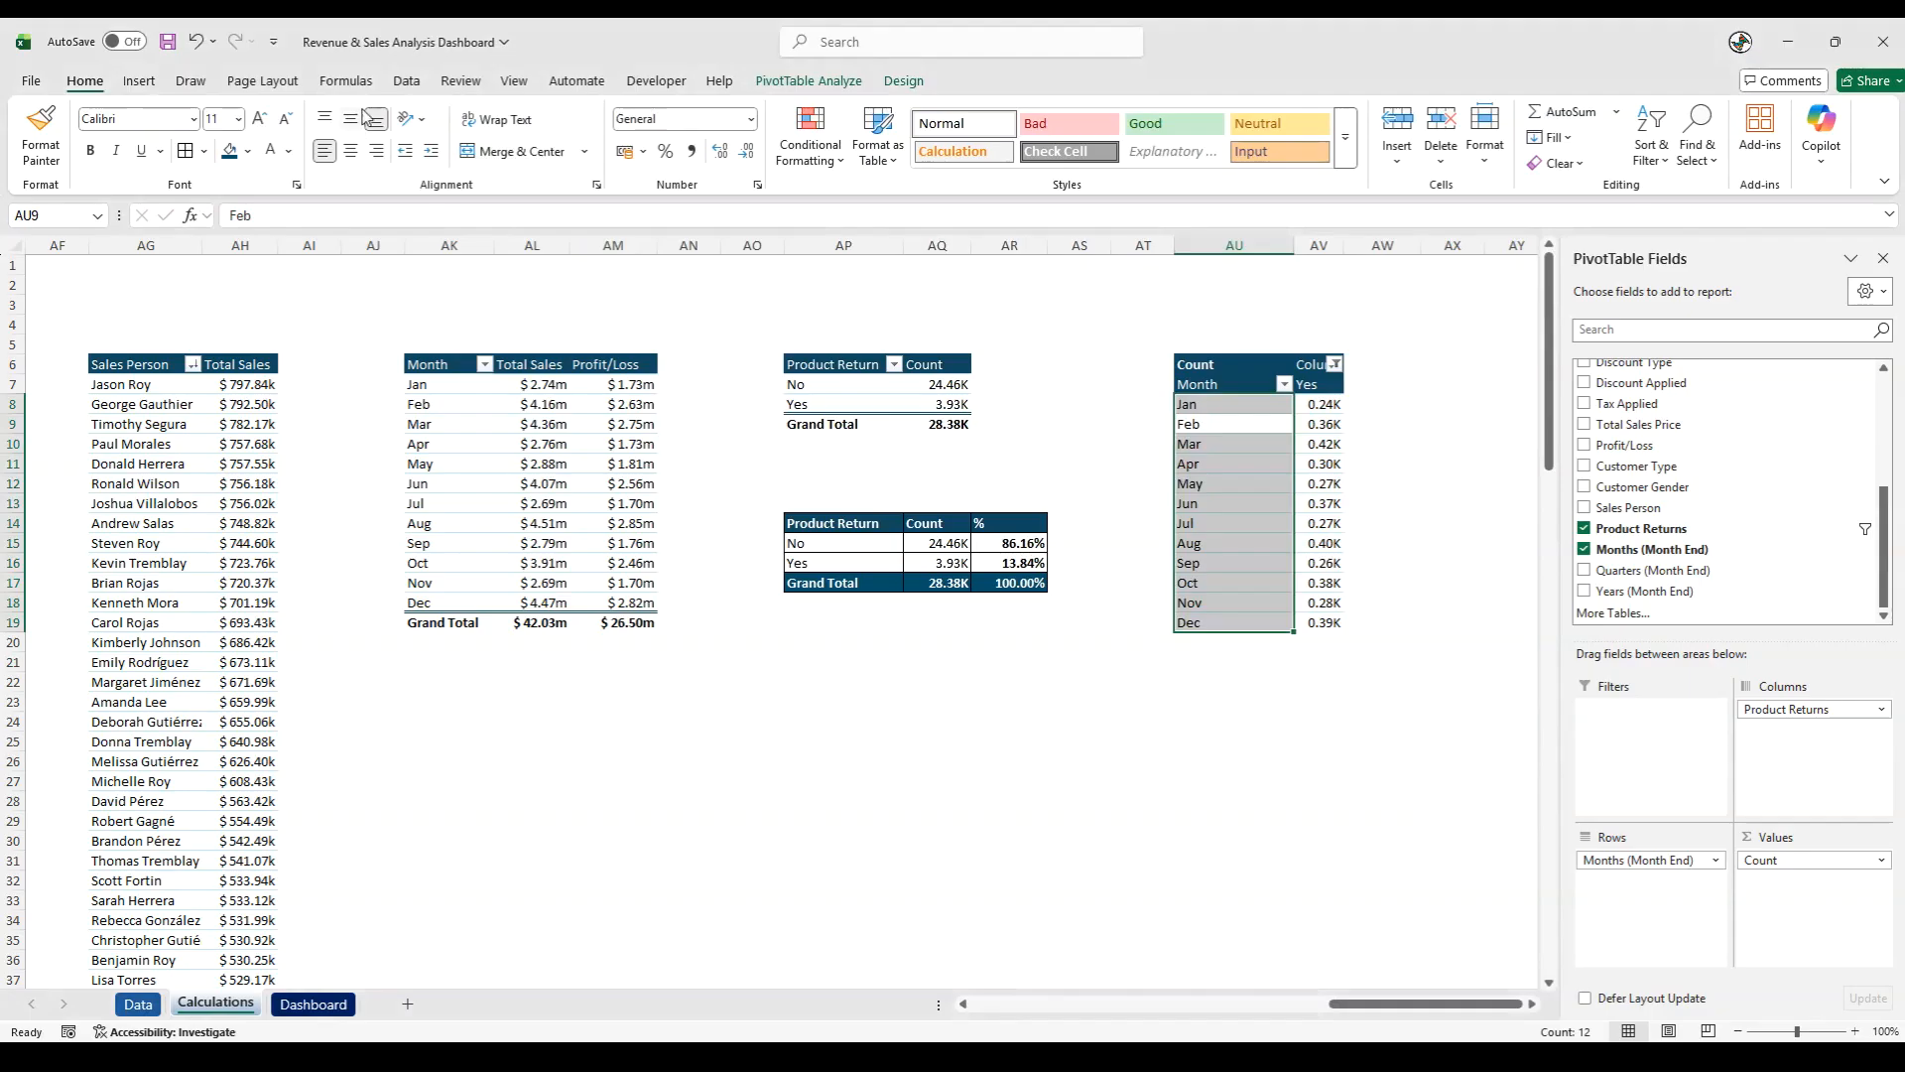
- Refresh all the workbook's data and pivot tables, and save the workbook
left_click(405, 80)
left_click(376, 162)
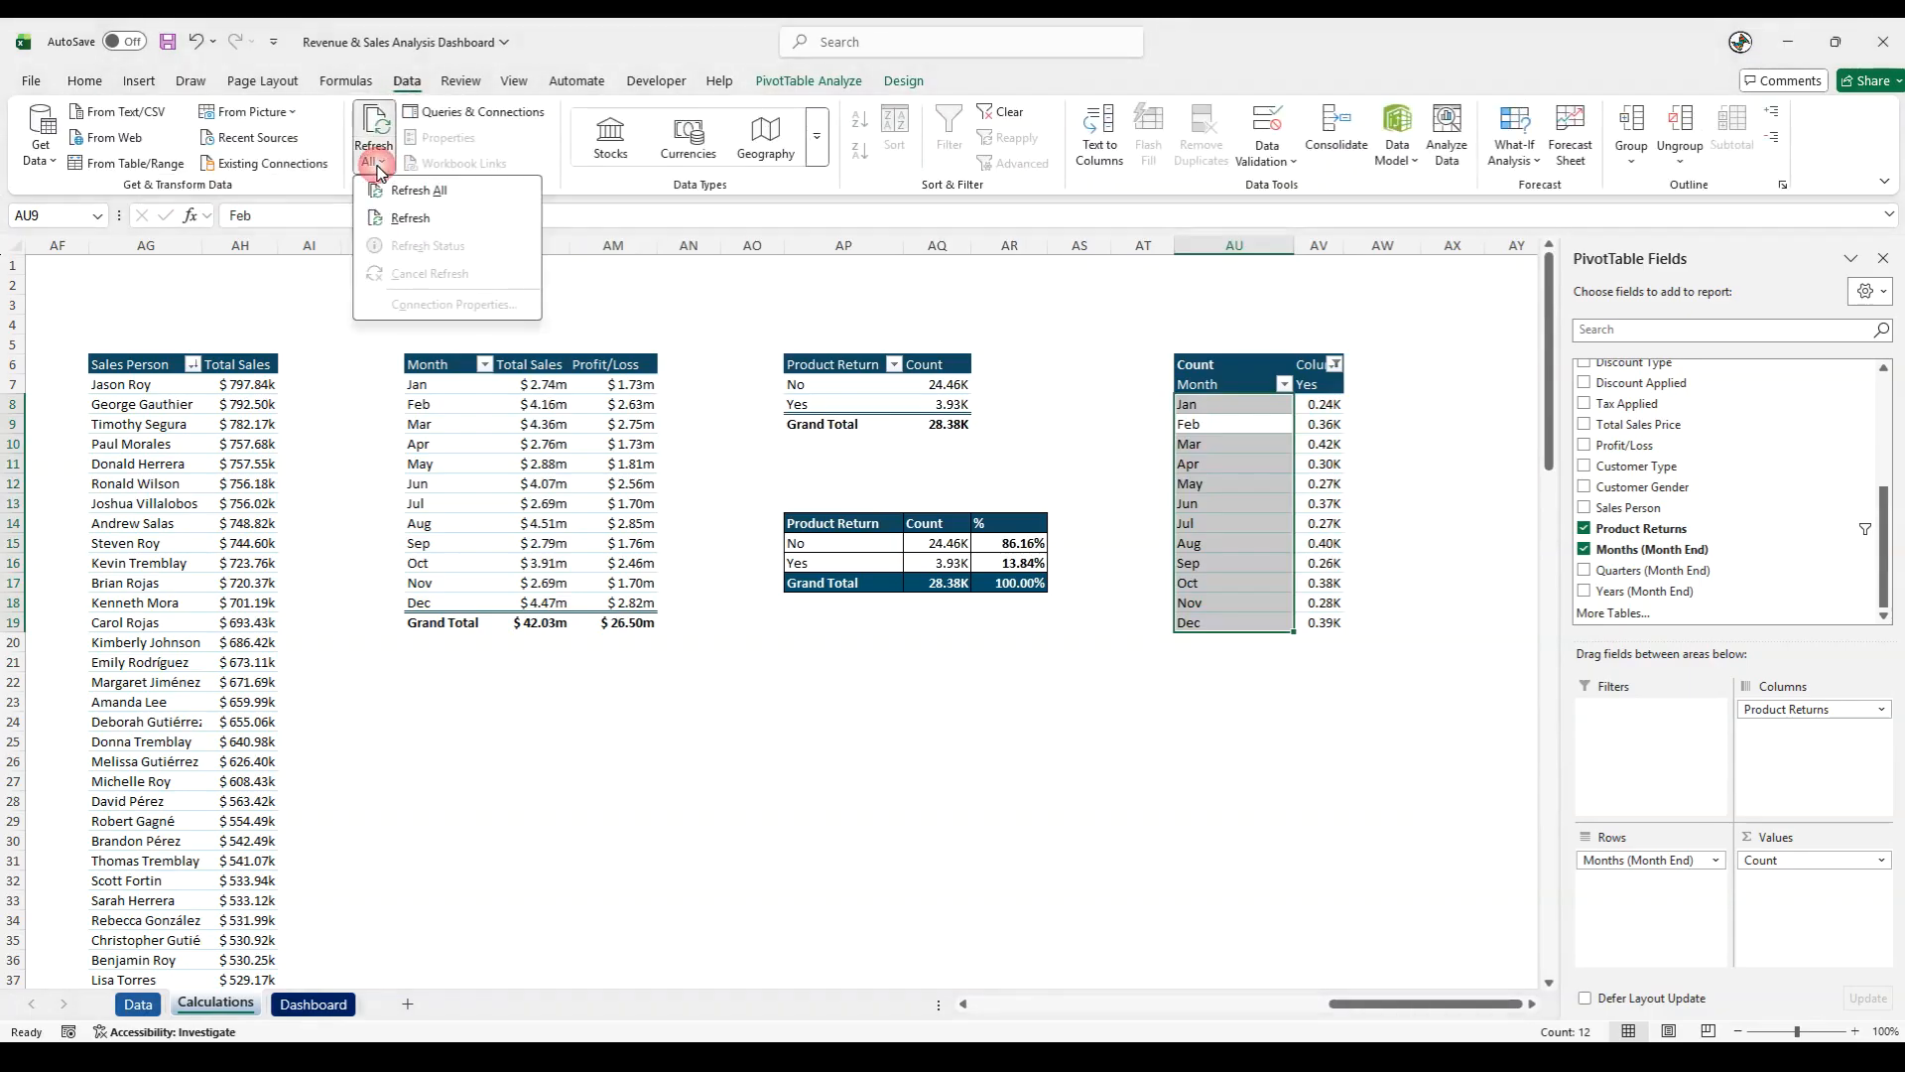
left_click(395, 190)
left_click(167, 41)
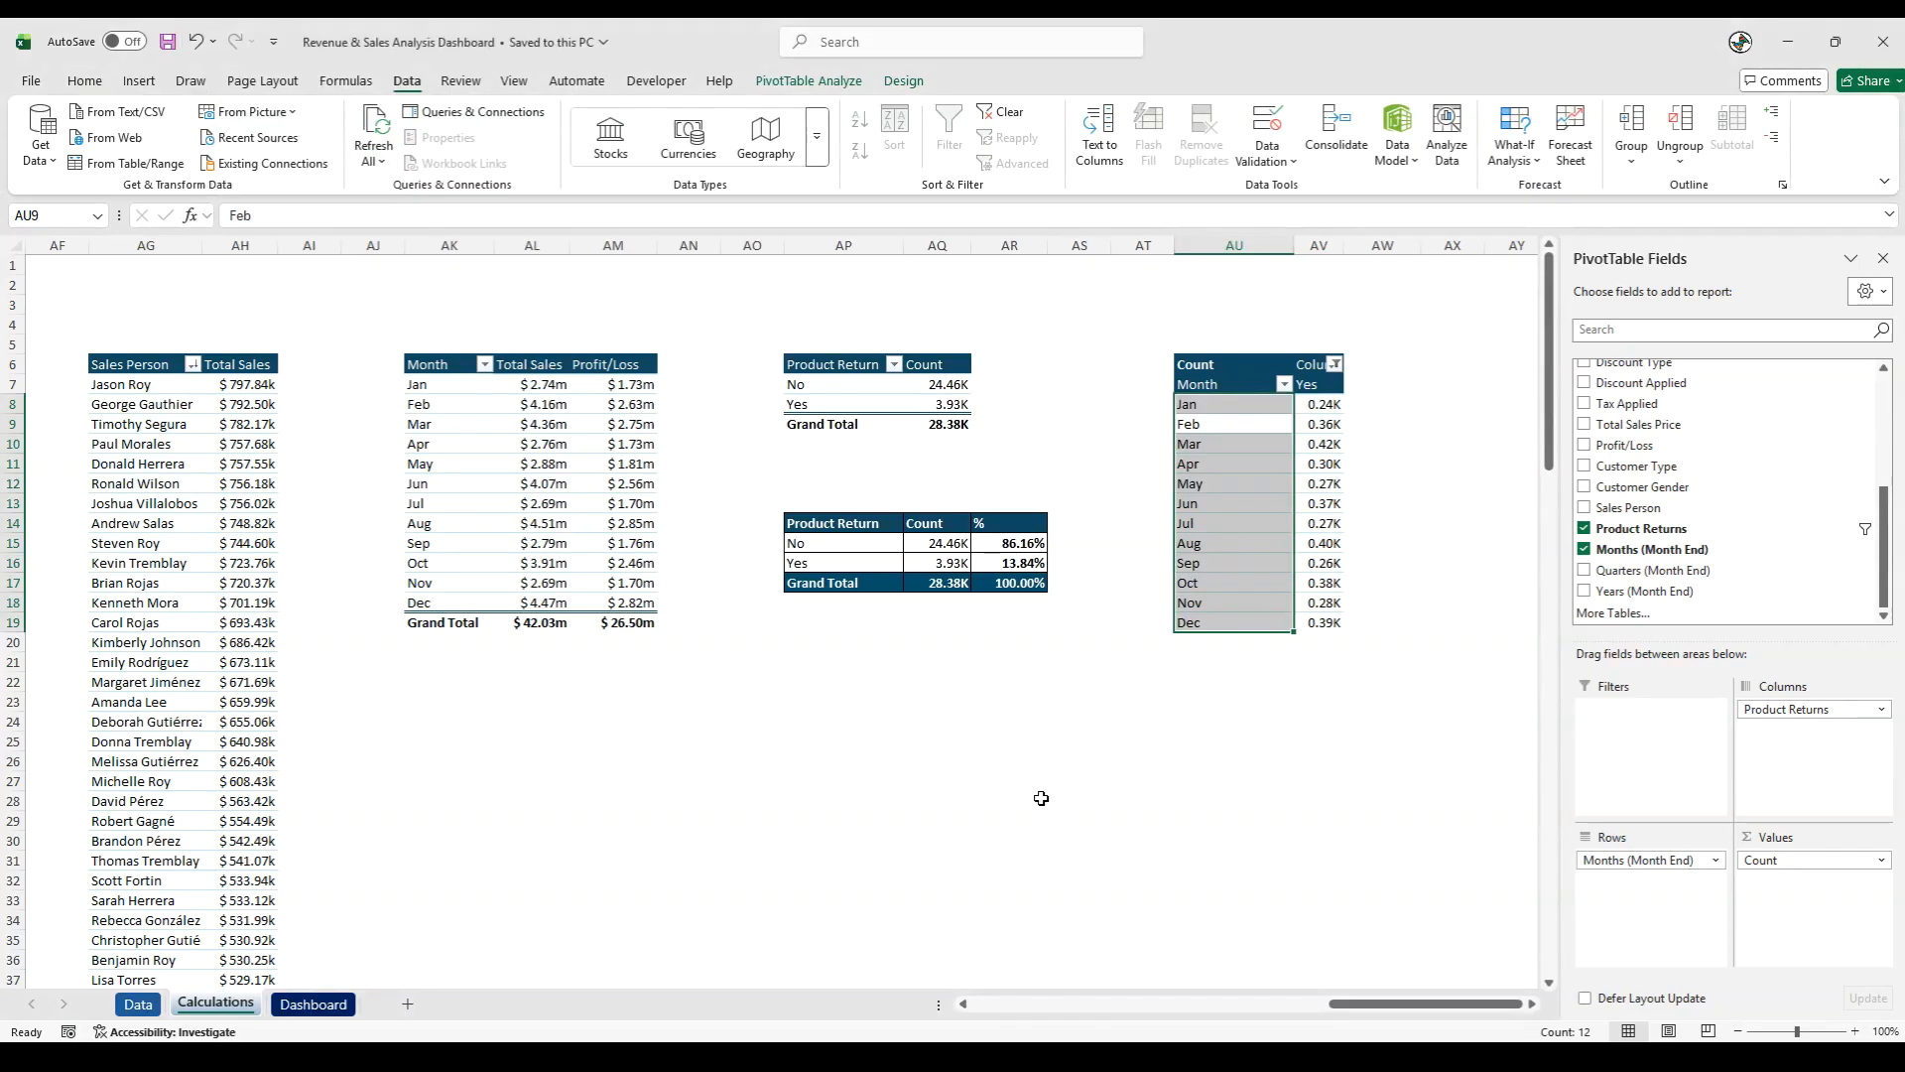
left_click(1041, 798)
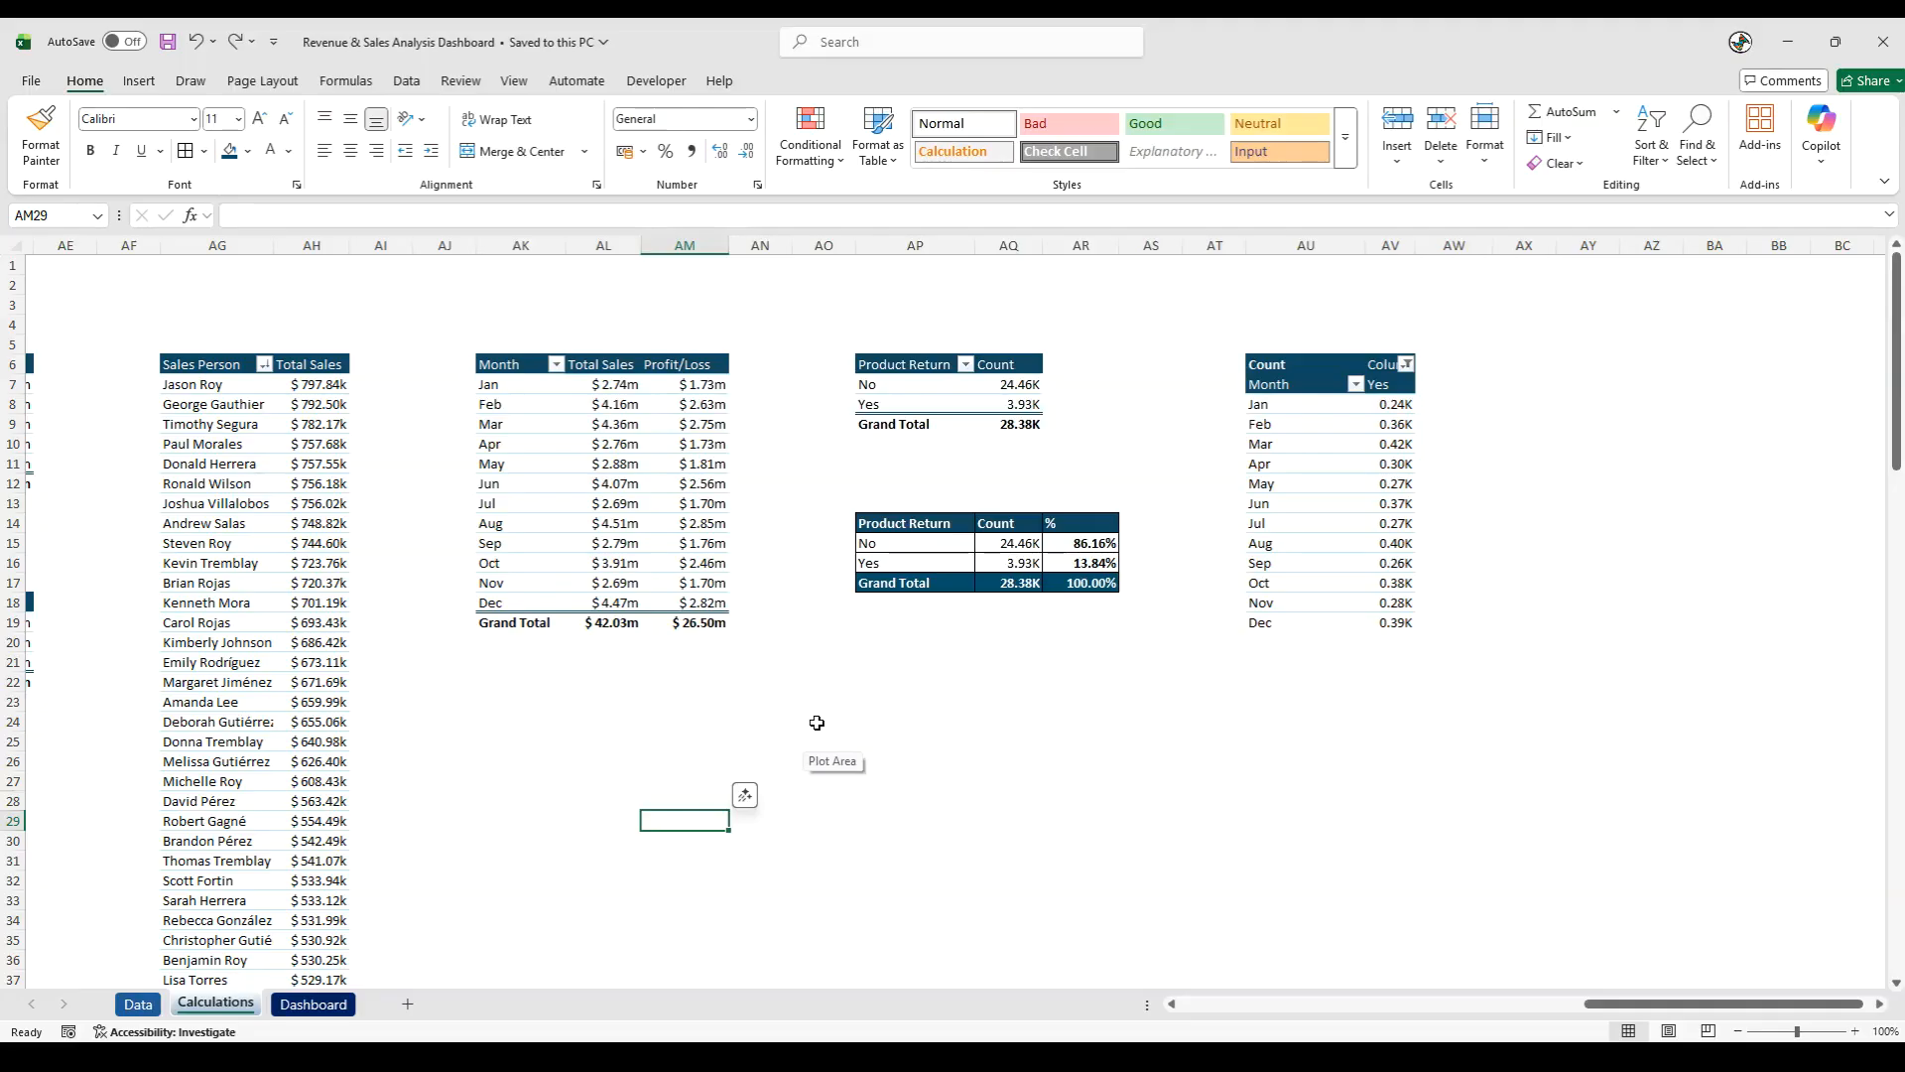
- Insert a text box reading "Avg Monthly Sales" above the header area of the Dashboard sheet
left_click(313, 1005)
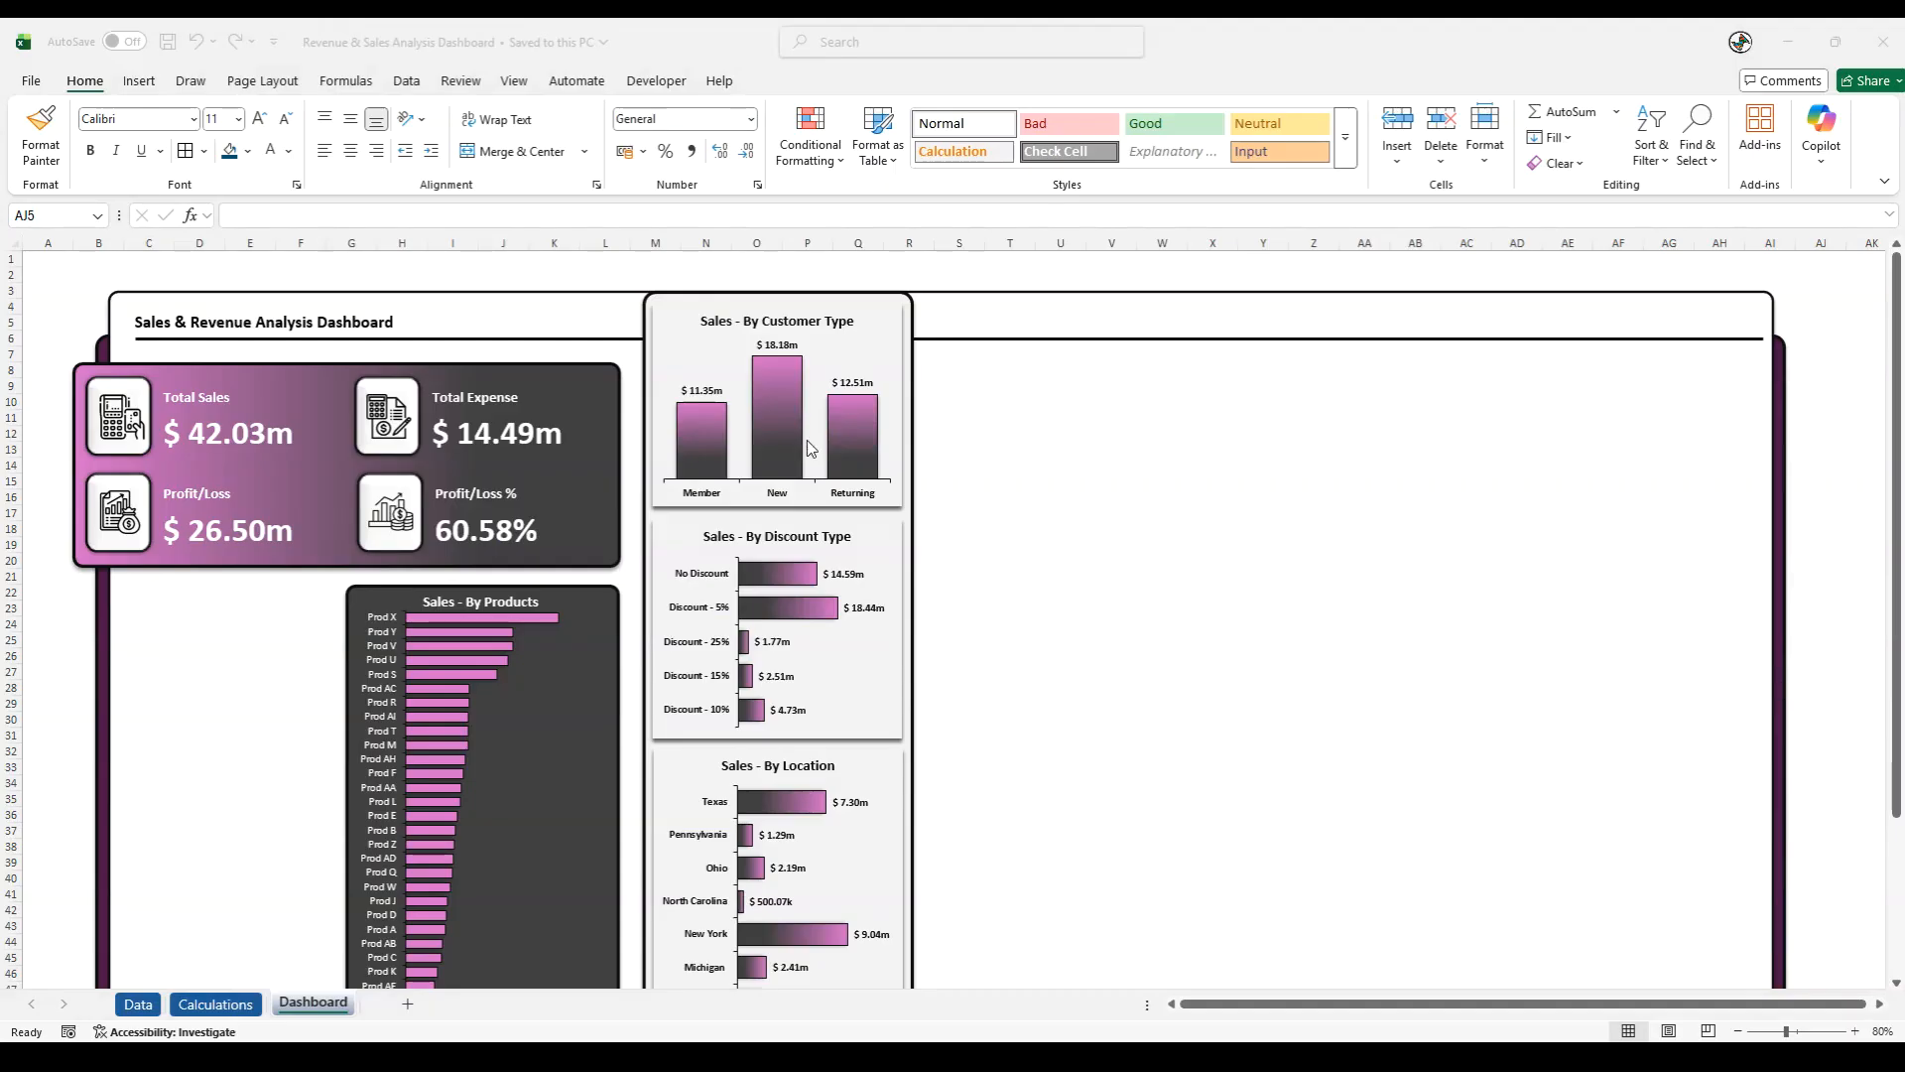
left_click(139, 81)
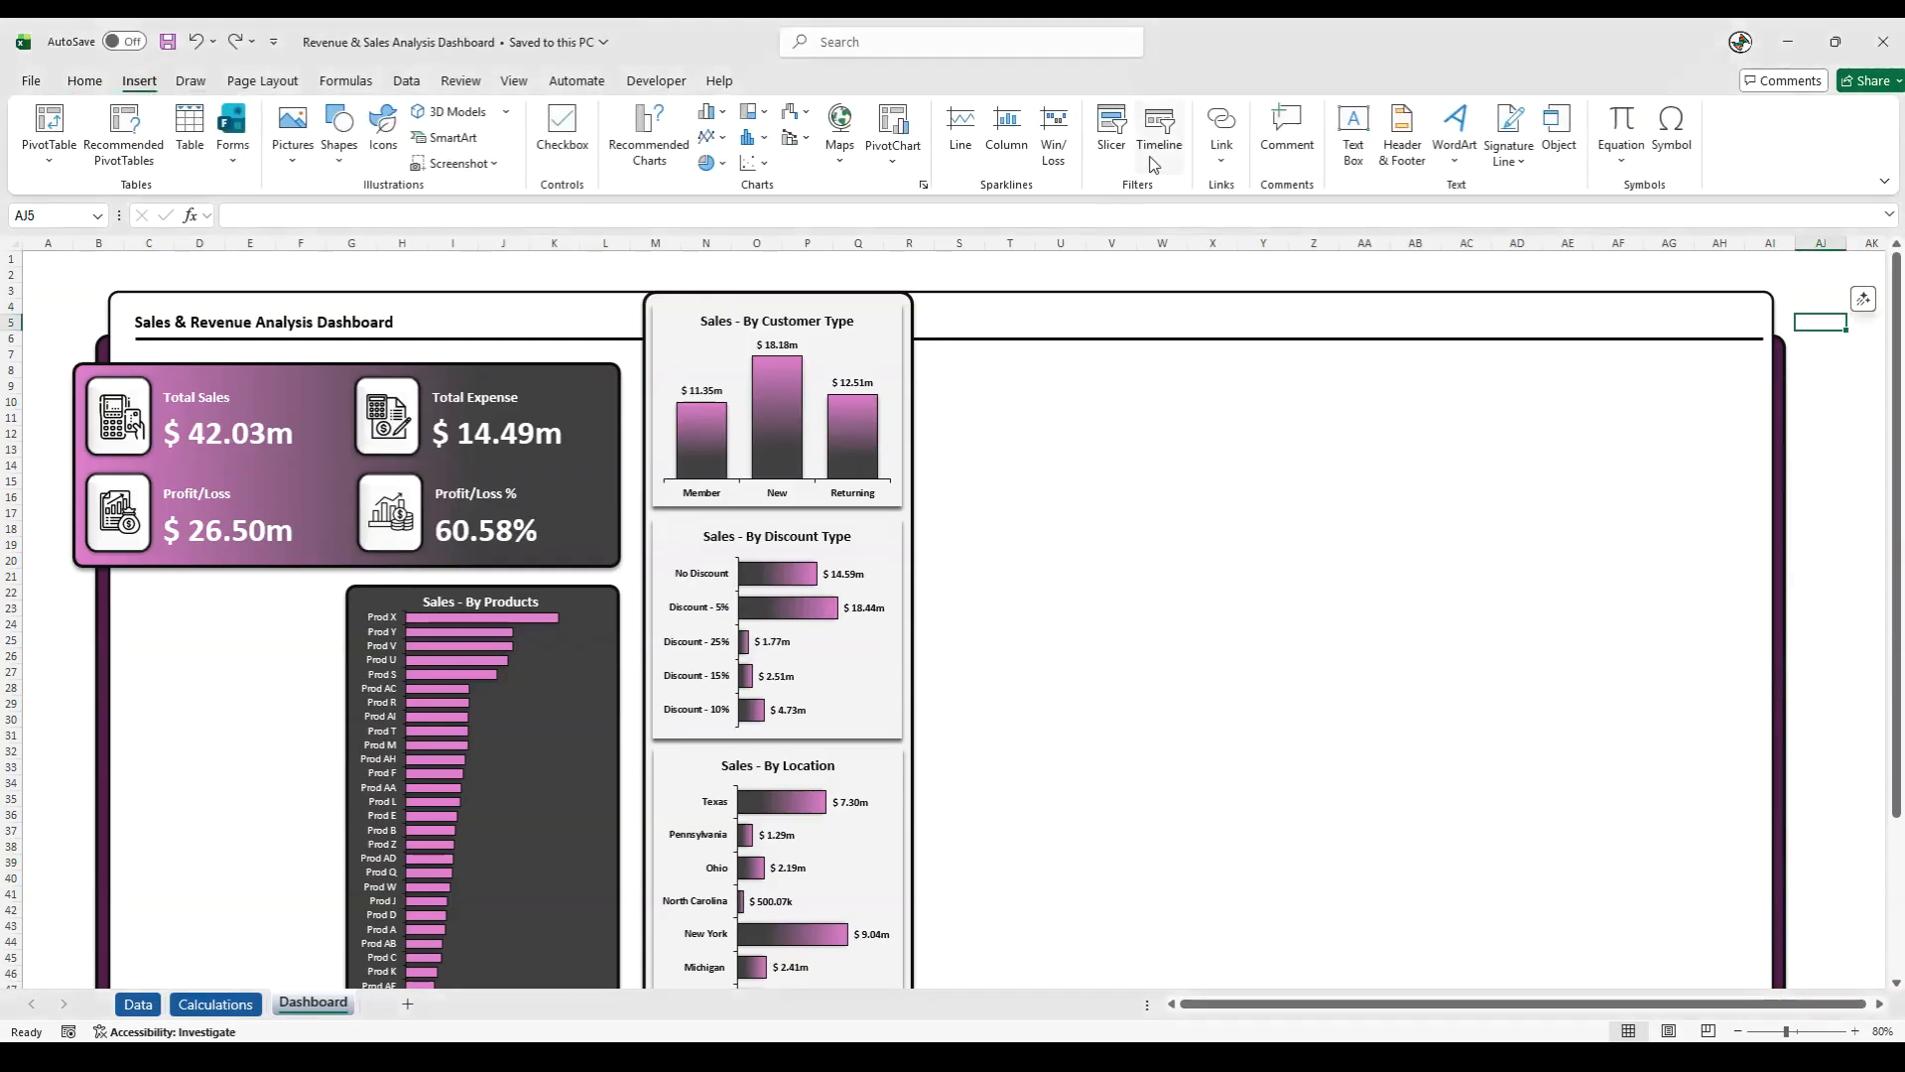
left_click(1353, 129)
left_click(1047, 265)
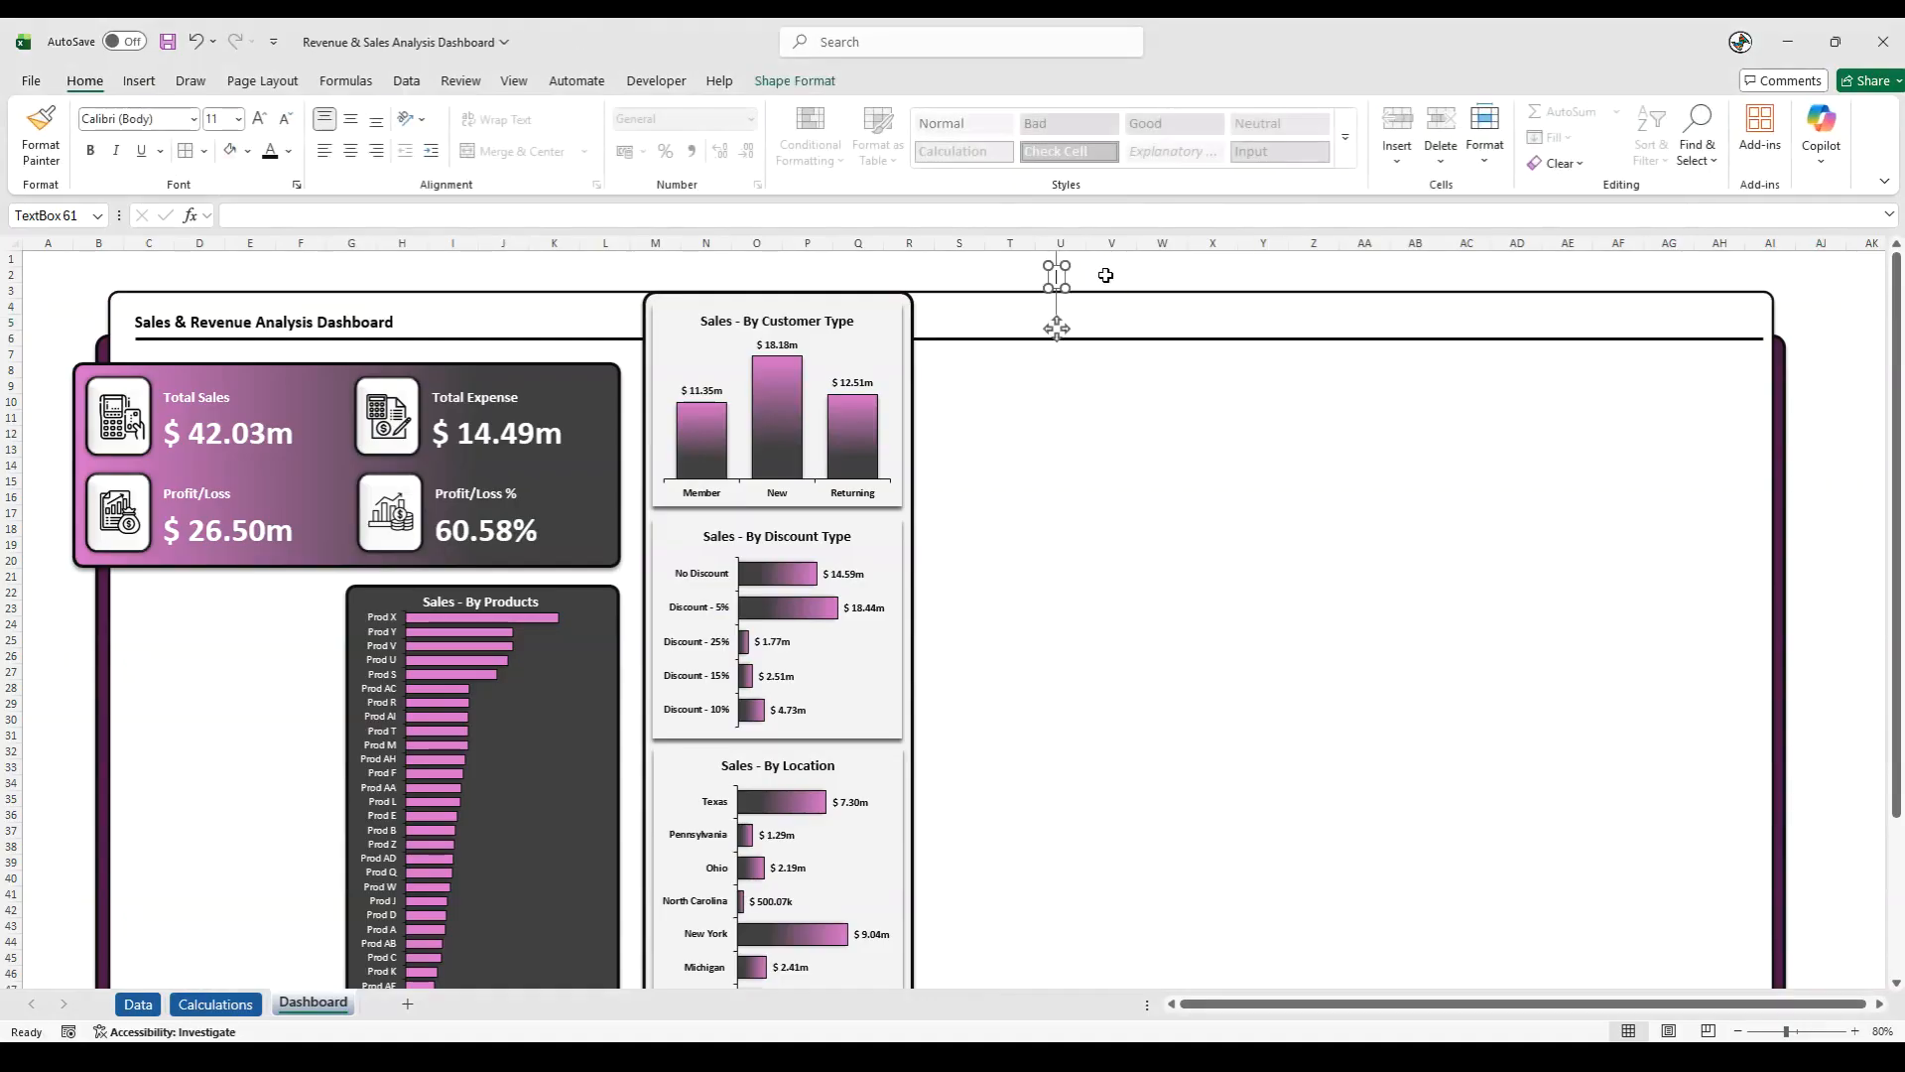
type("Abc")
key("BackSpace")
key("BackSpace")
type("vg Monthly Sales")
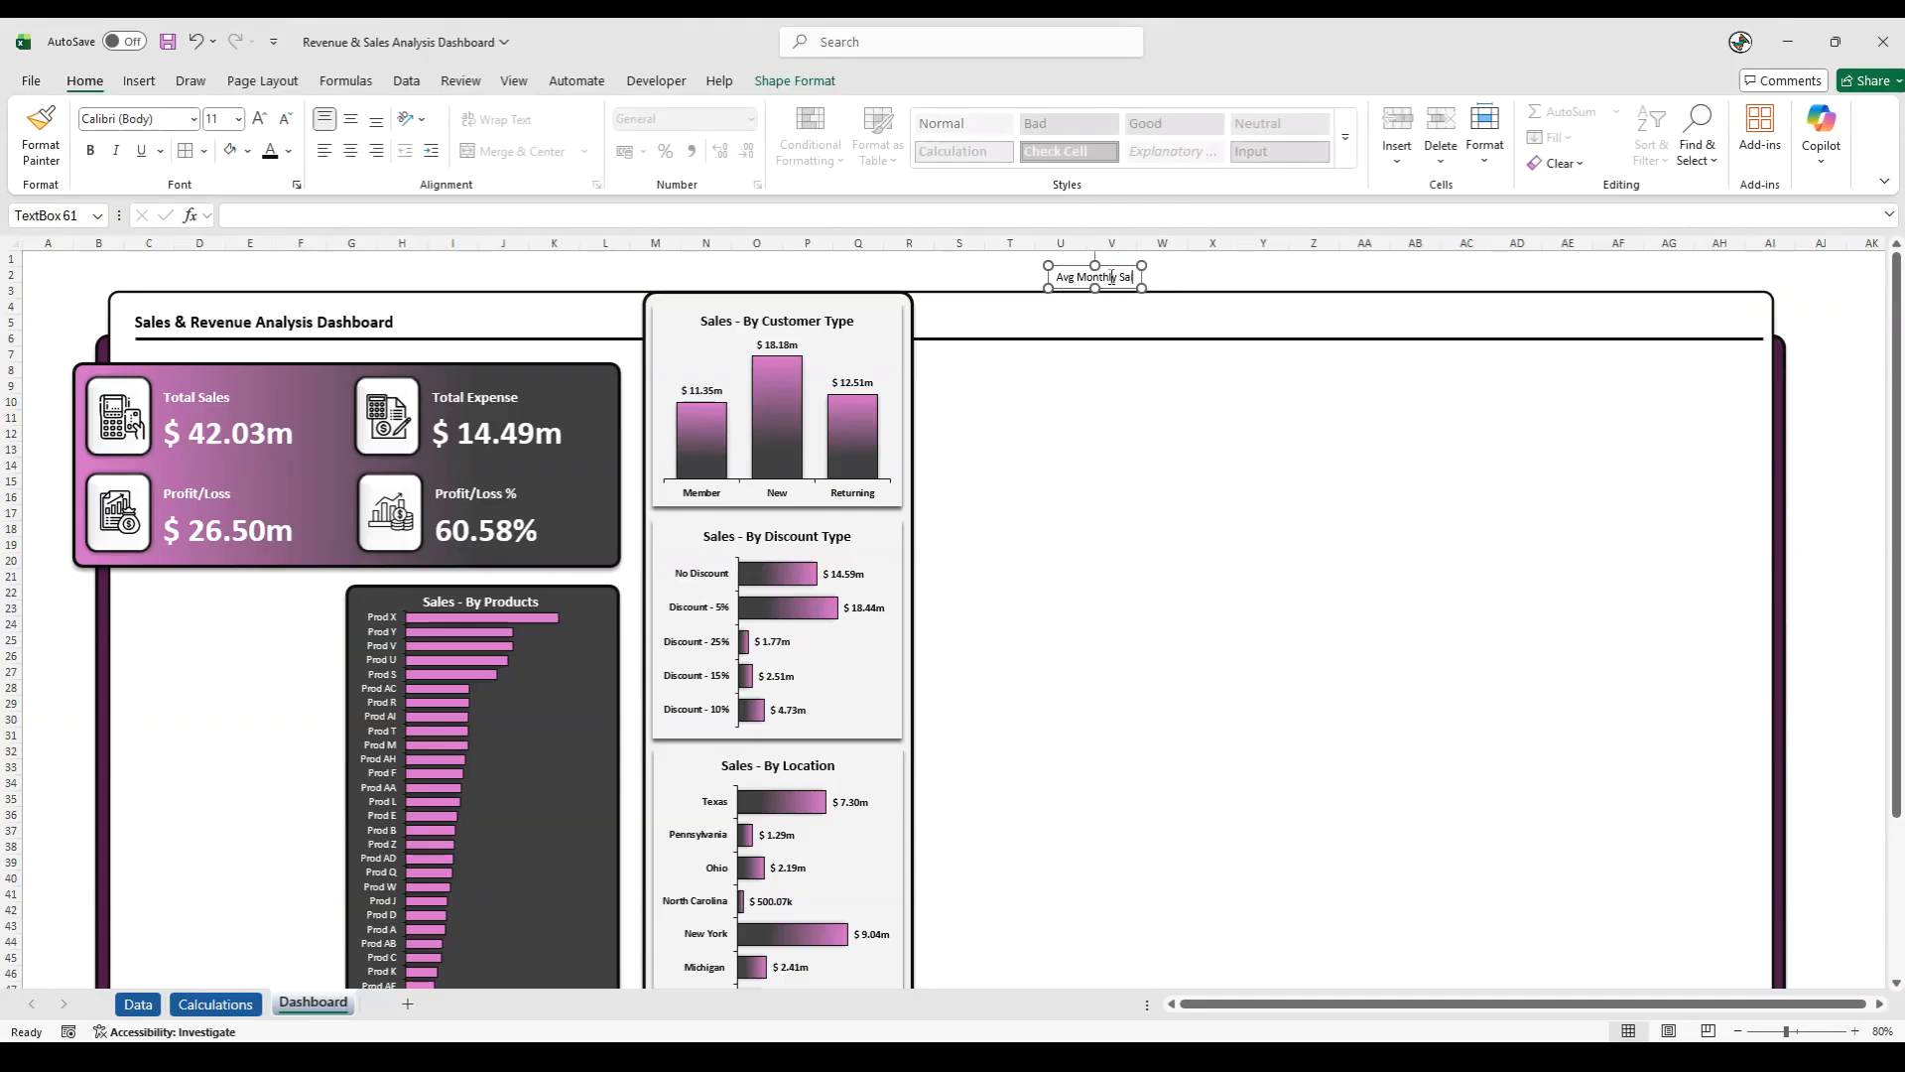
- Make the Avg Monthly Sales label bold at size 16 and place it on the header strip beside the Customer Type chart
left_click_drag(1058, 278, 1179, 283)
left_click(90, 150)
left_click_drag(1076, 273, 954, 314)
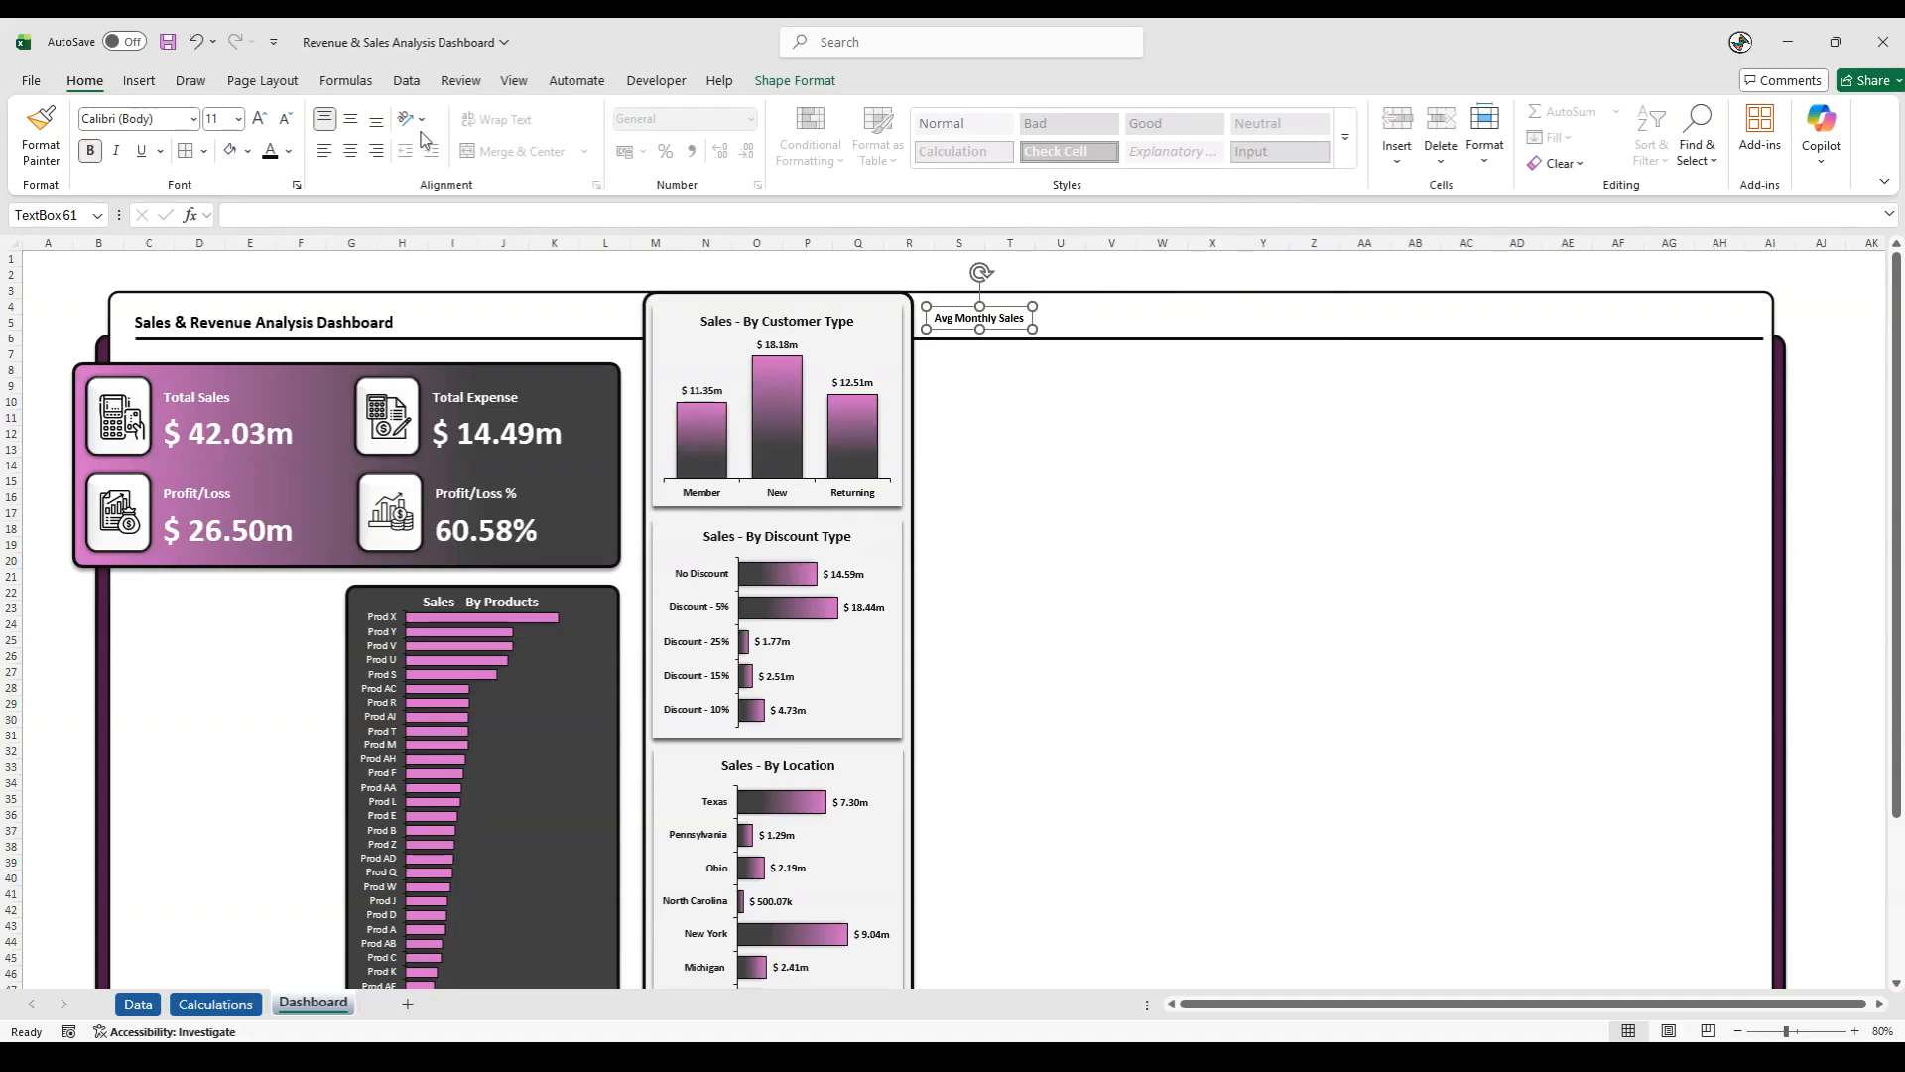
left_click(264, 119)
left_click(264, 119)
left_click(264, 119)
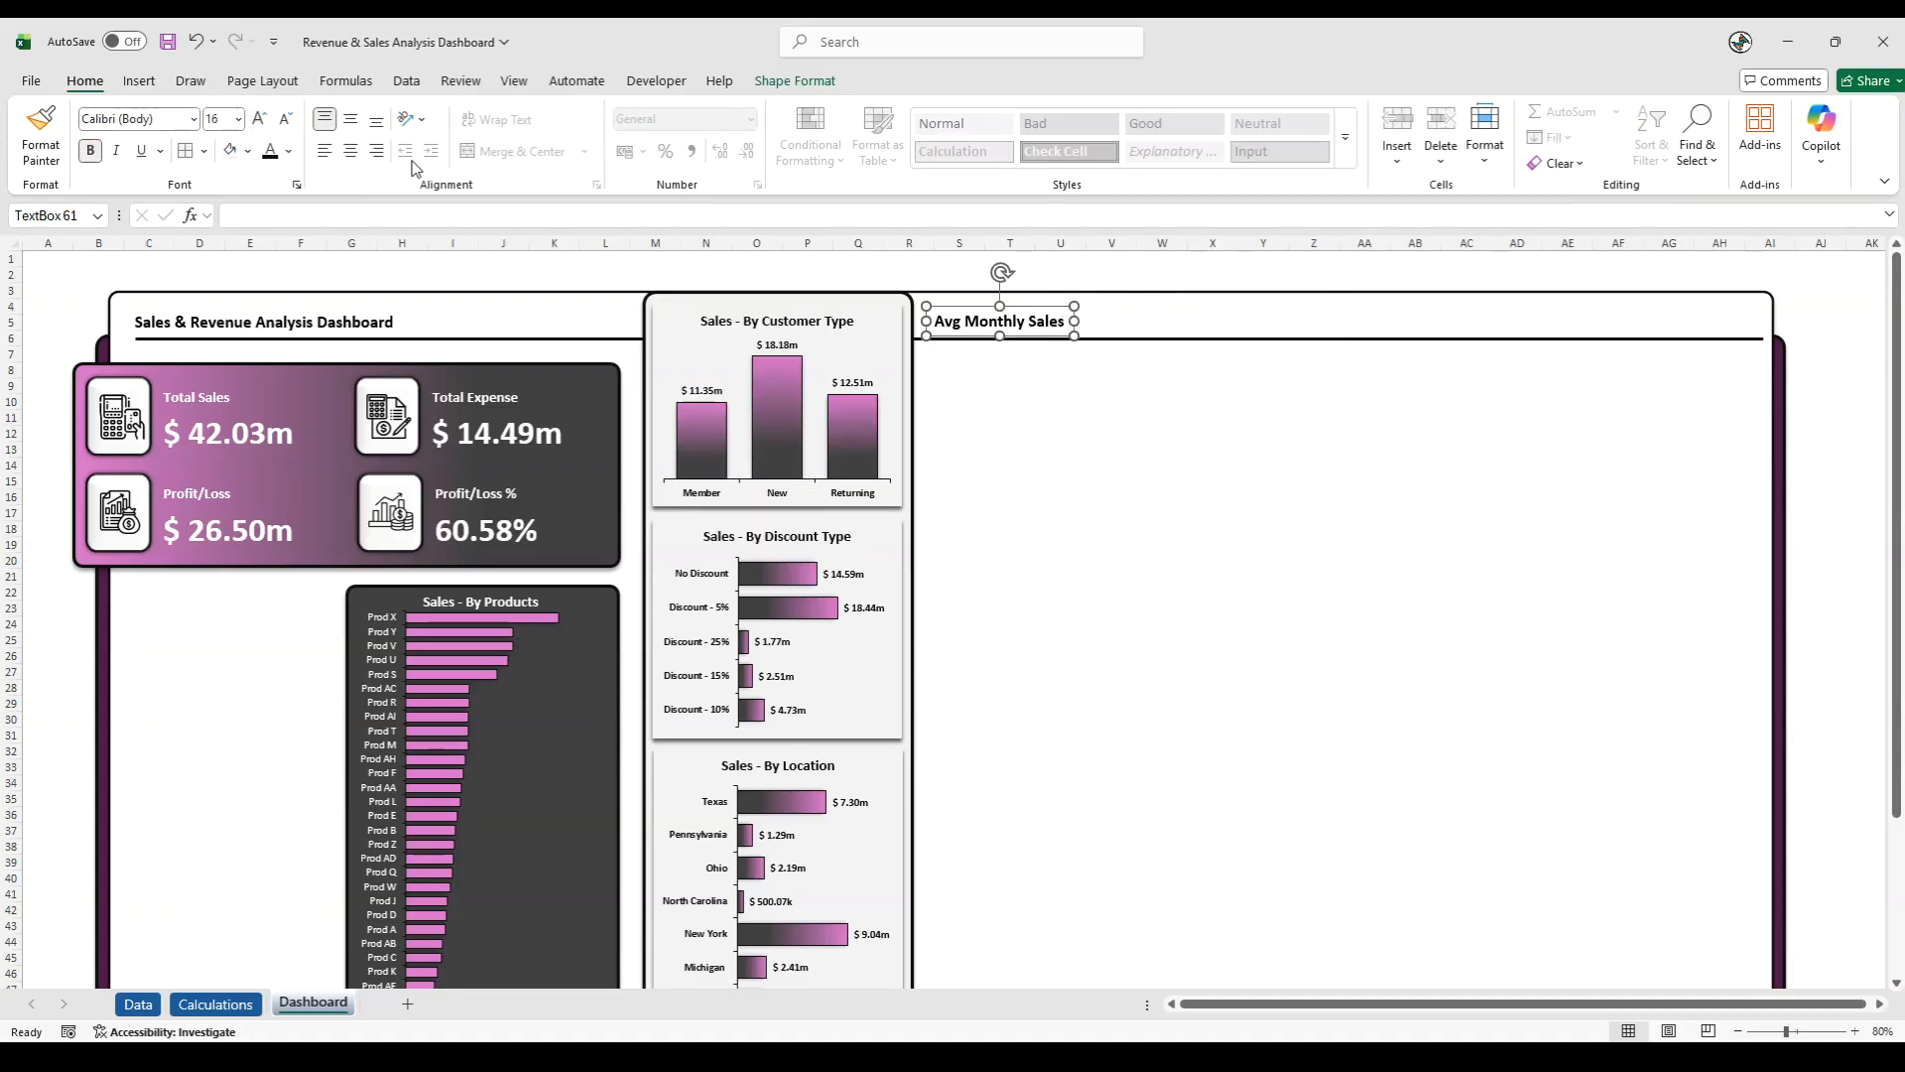
left_click_drag(963, 305, 970, 303)
- Append " :" to the Avg Monthly Sales label and place a duplicate of it immediately to its right
left_click(1066, 318)
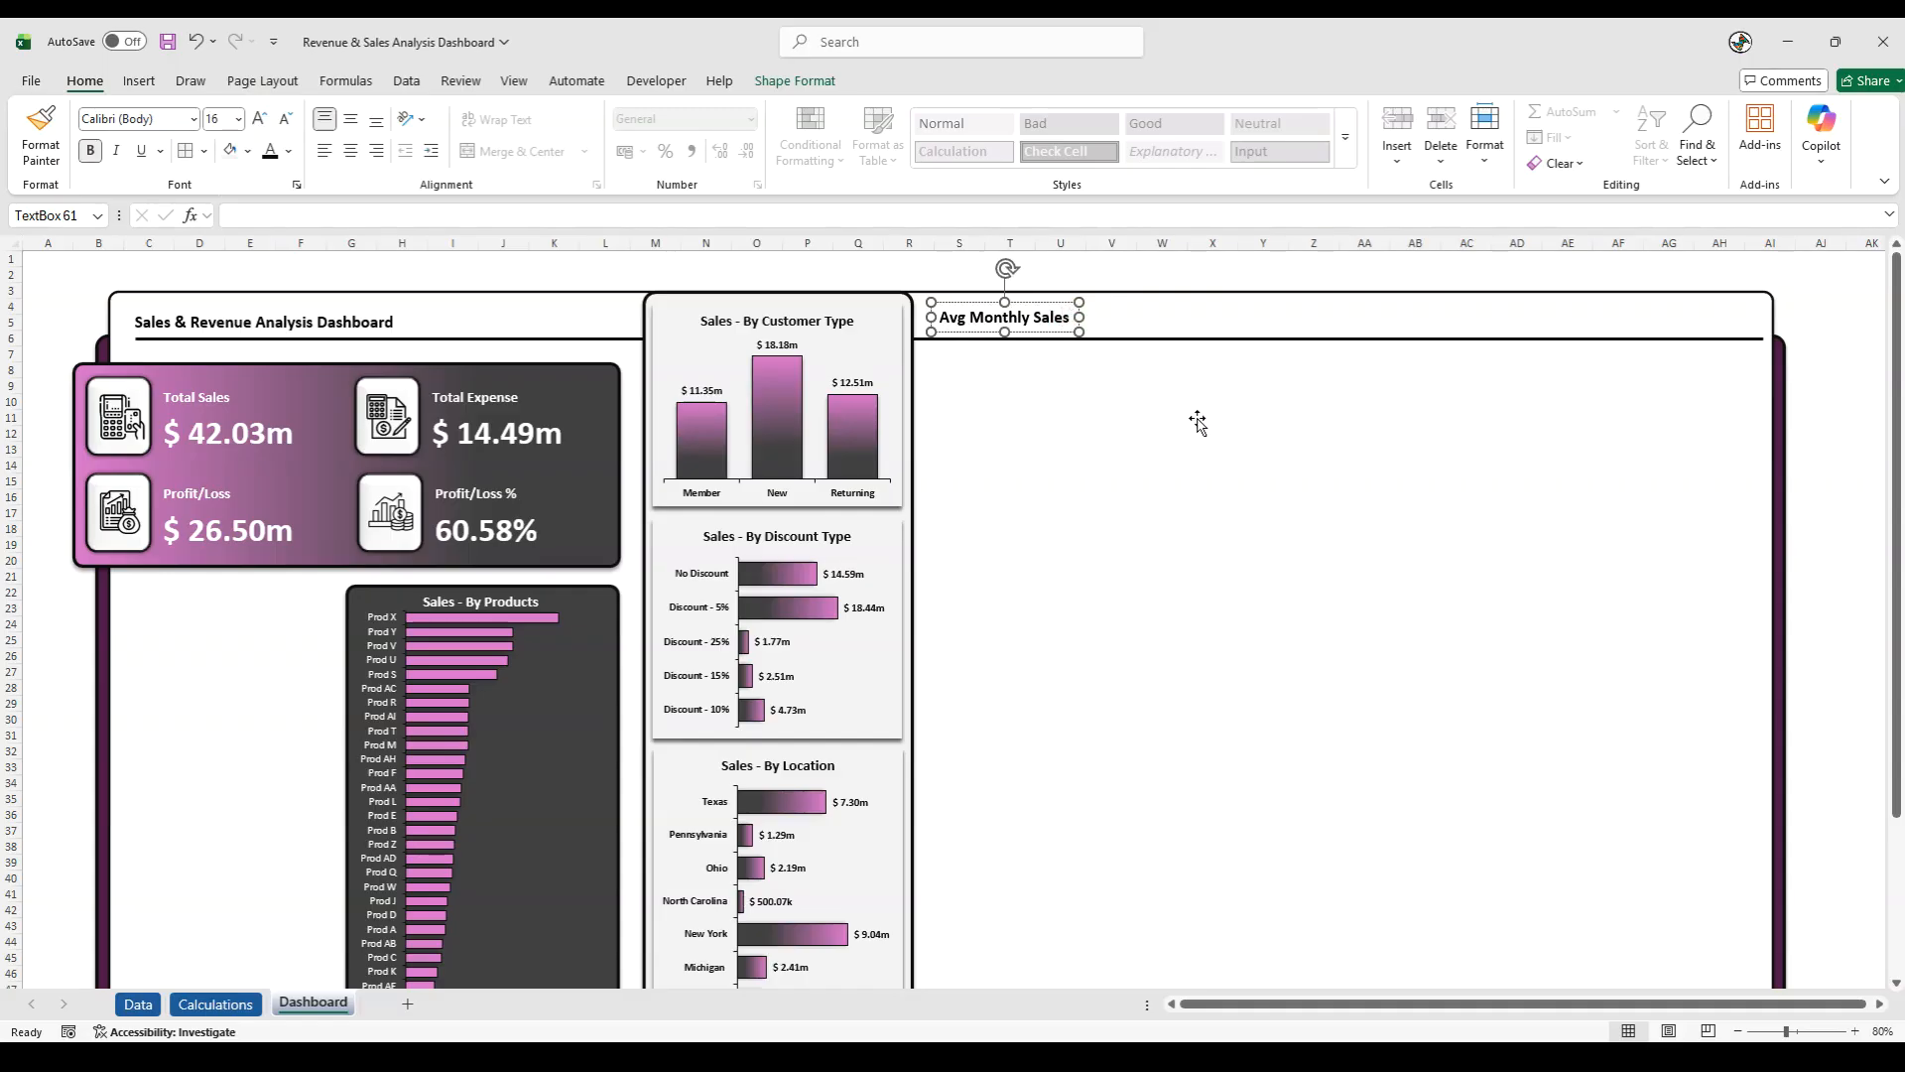
type(":")
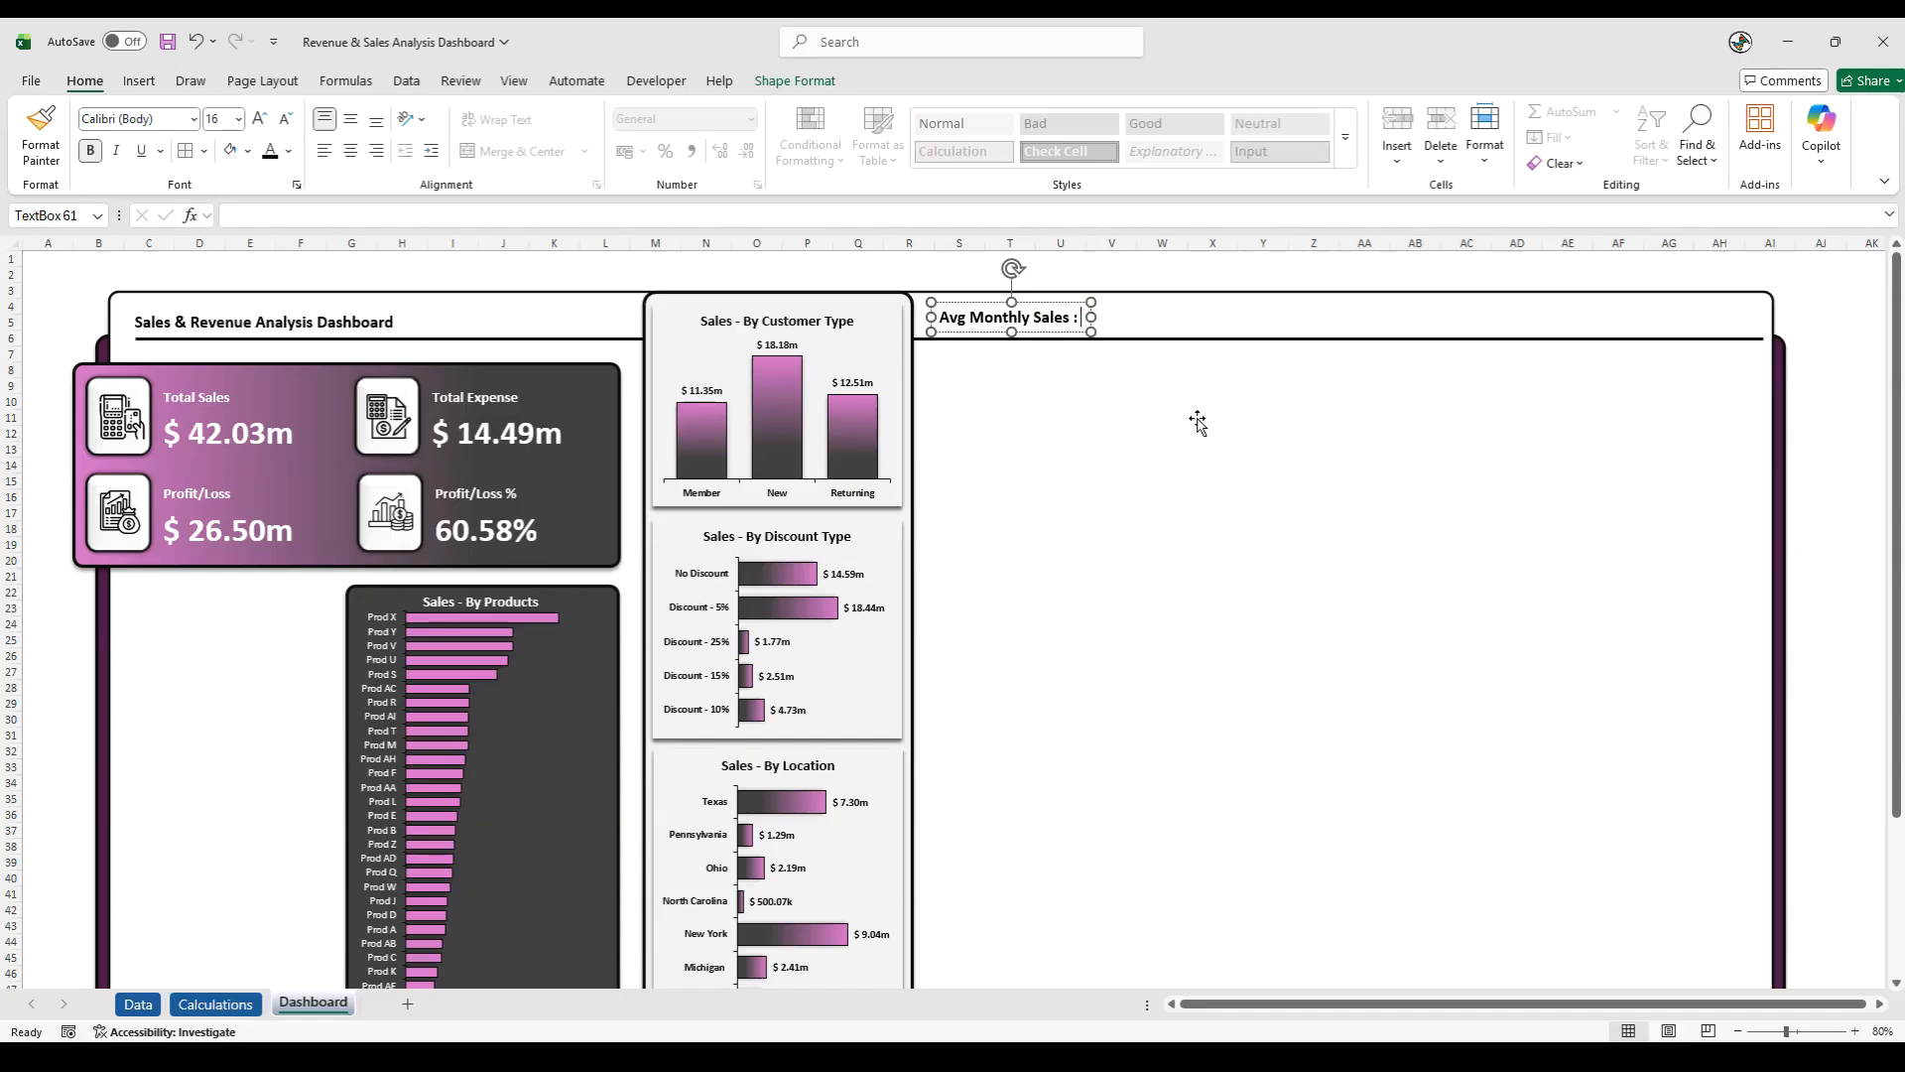
left_click(980, 303)
key("ctrl+d")
left_click_drag(993, 349, 1128, 333)
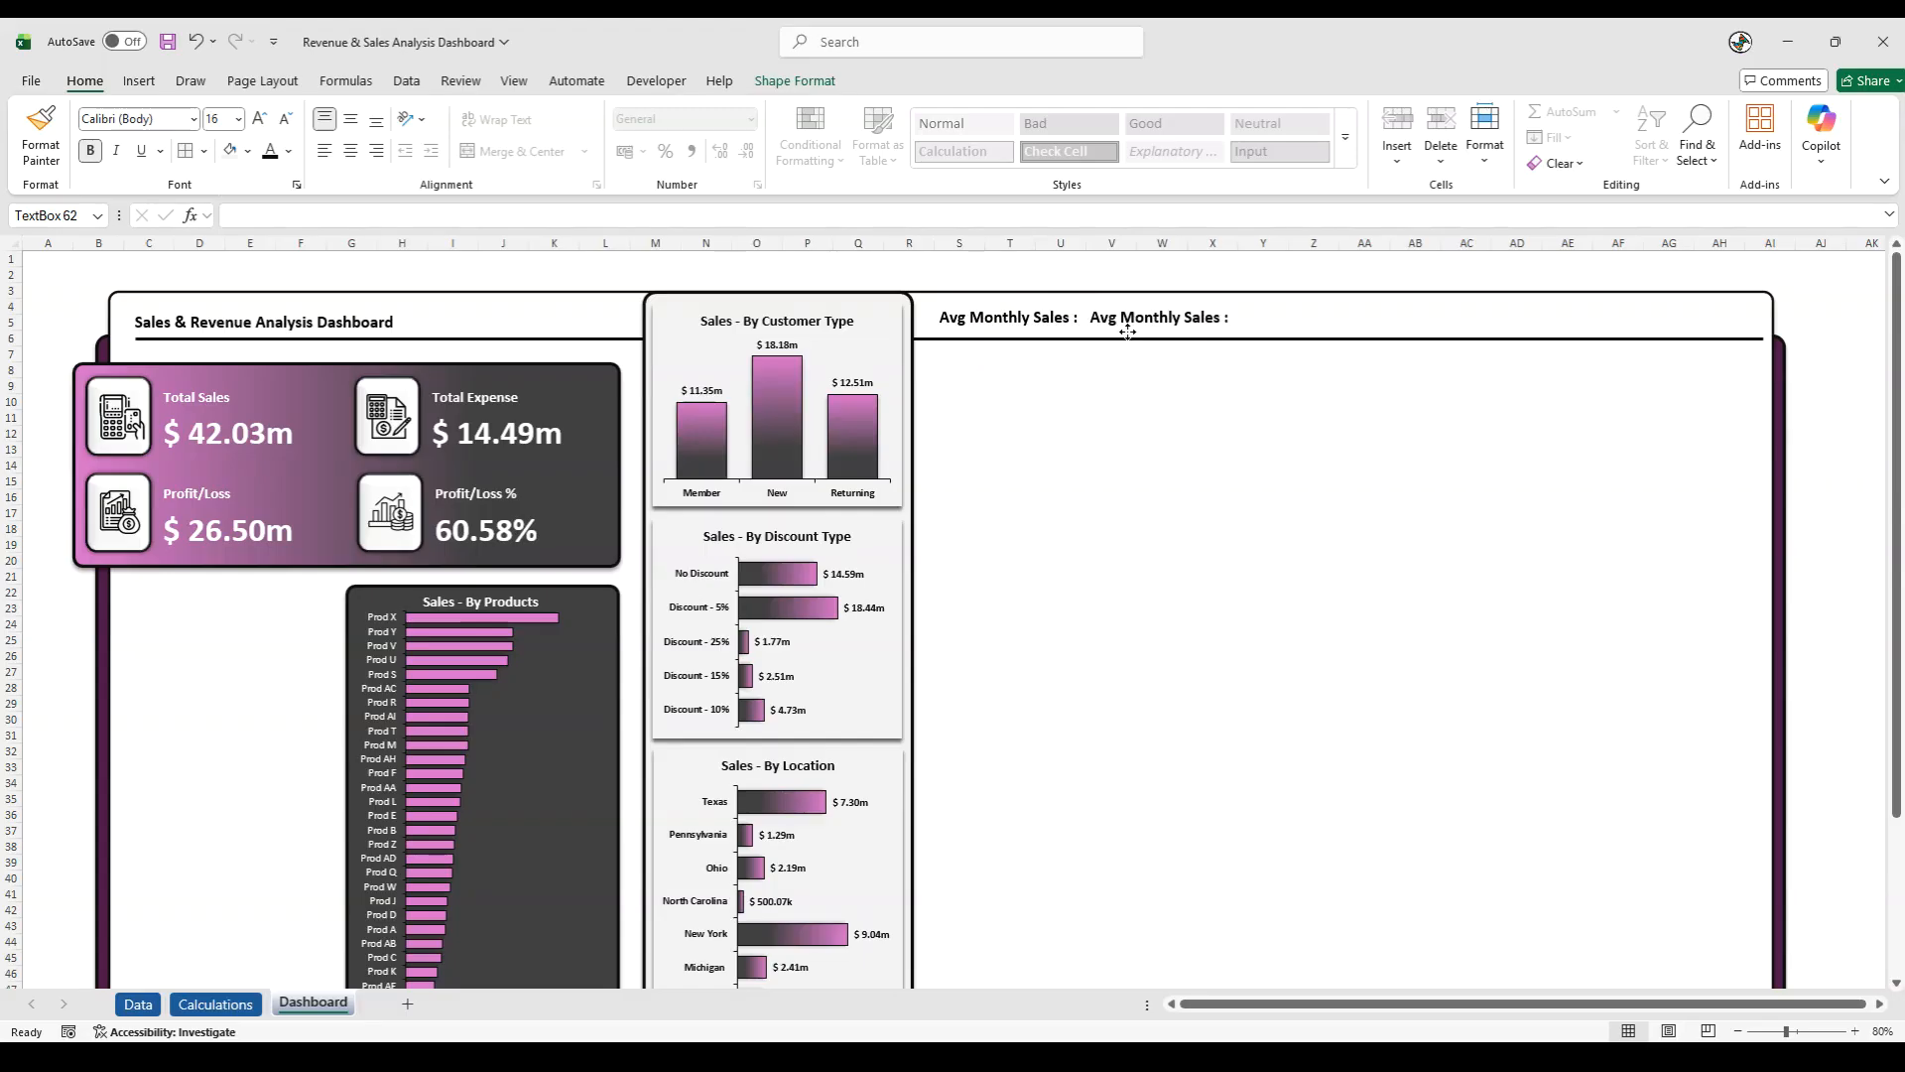
- Link the duplicated text box to cell H9 of the Calculations sheet and level it with the Avg Monthly Sales label
left_click(460, 214)
type("=")
left_click(205, 1005)
left_click_drag(1586, 1004, 1159, 1013)
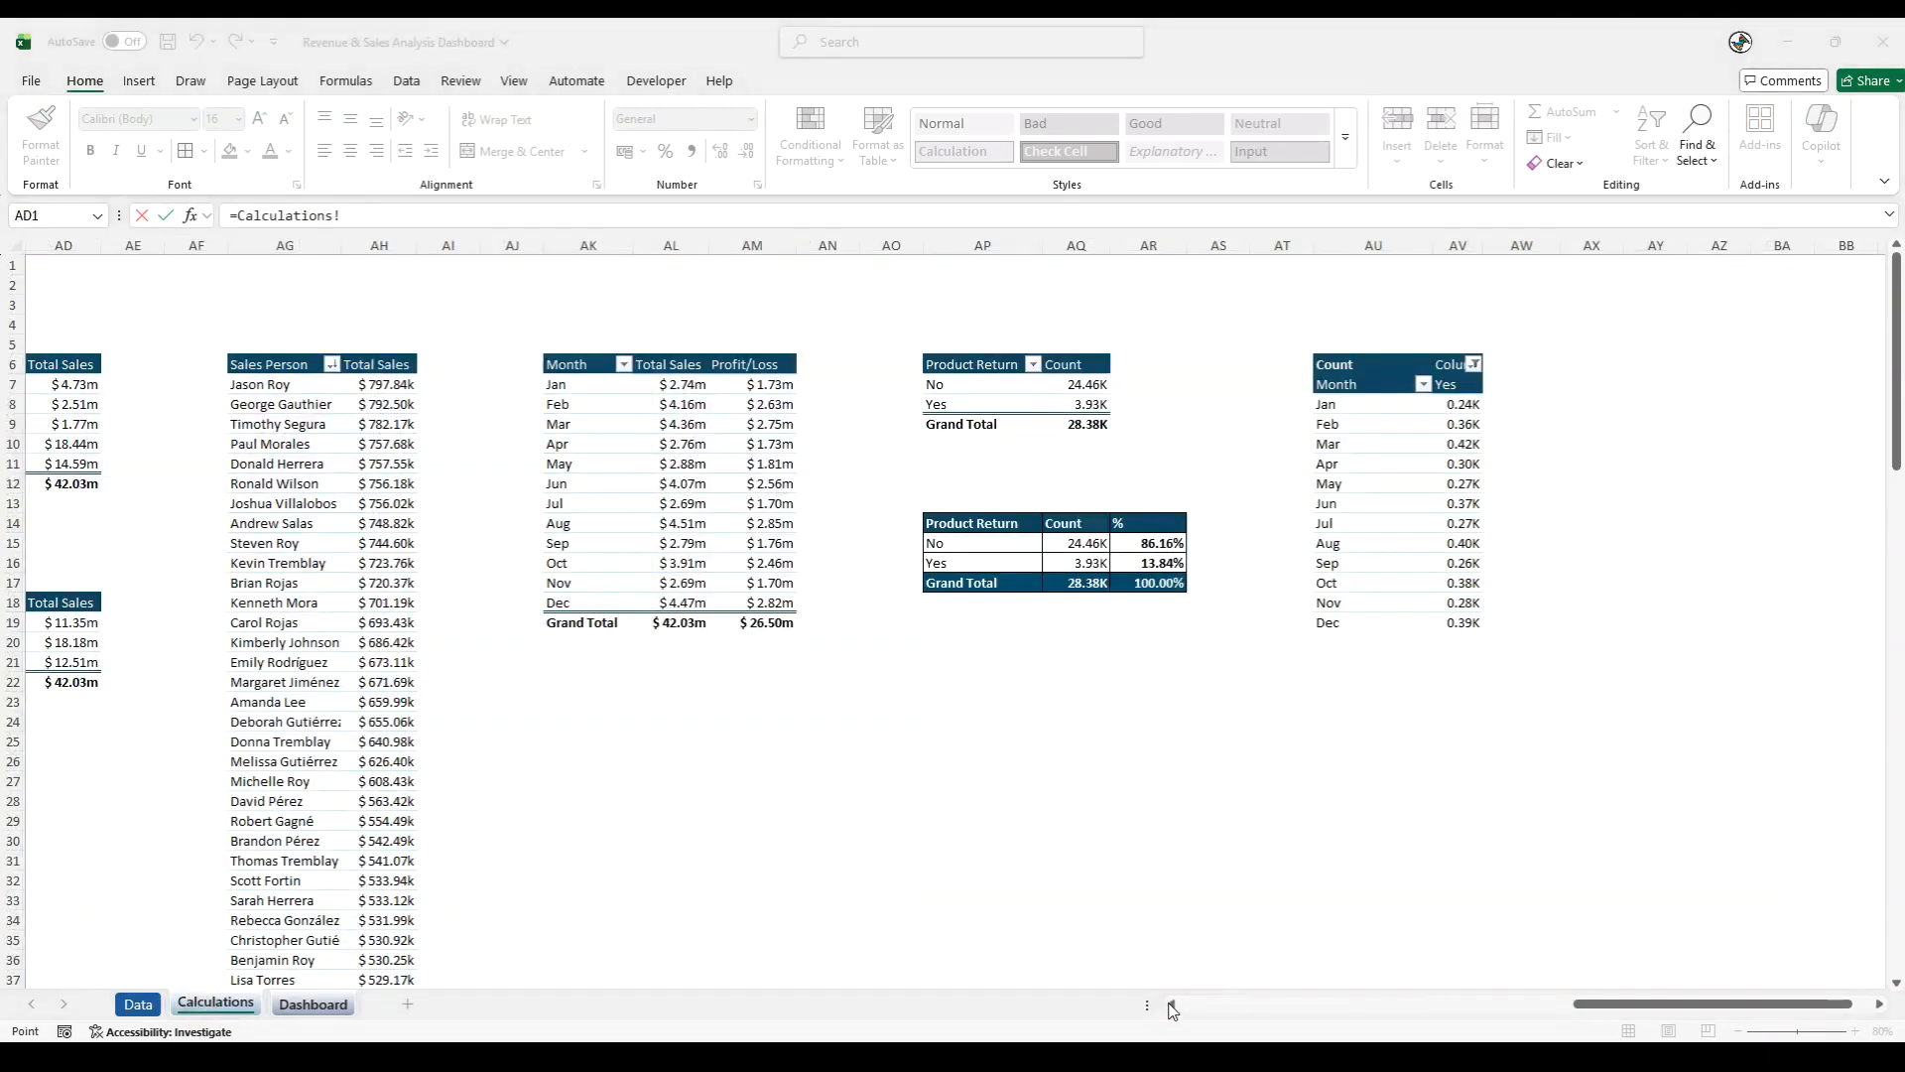
left_click(1172, 1005)
left_click_drag(1172, 1006, 1172, 1006)
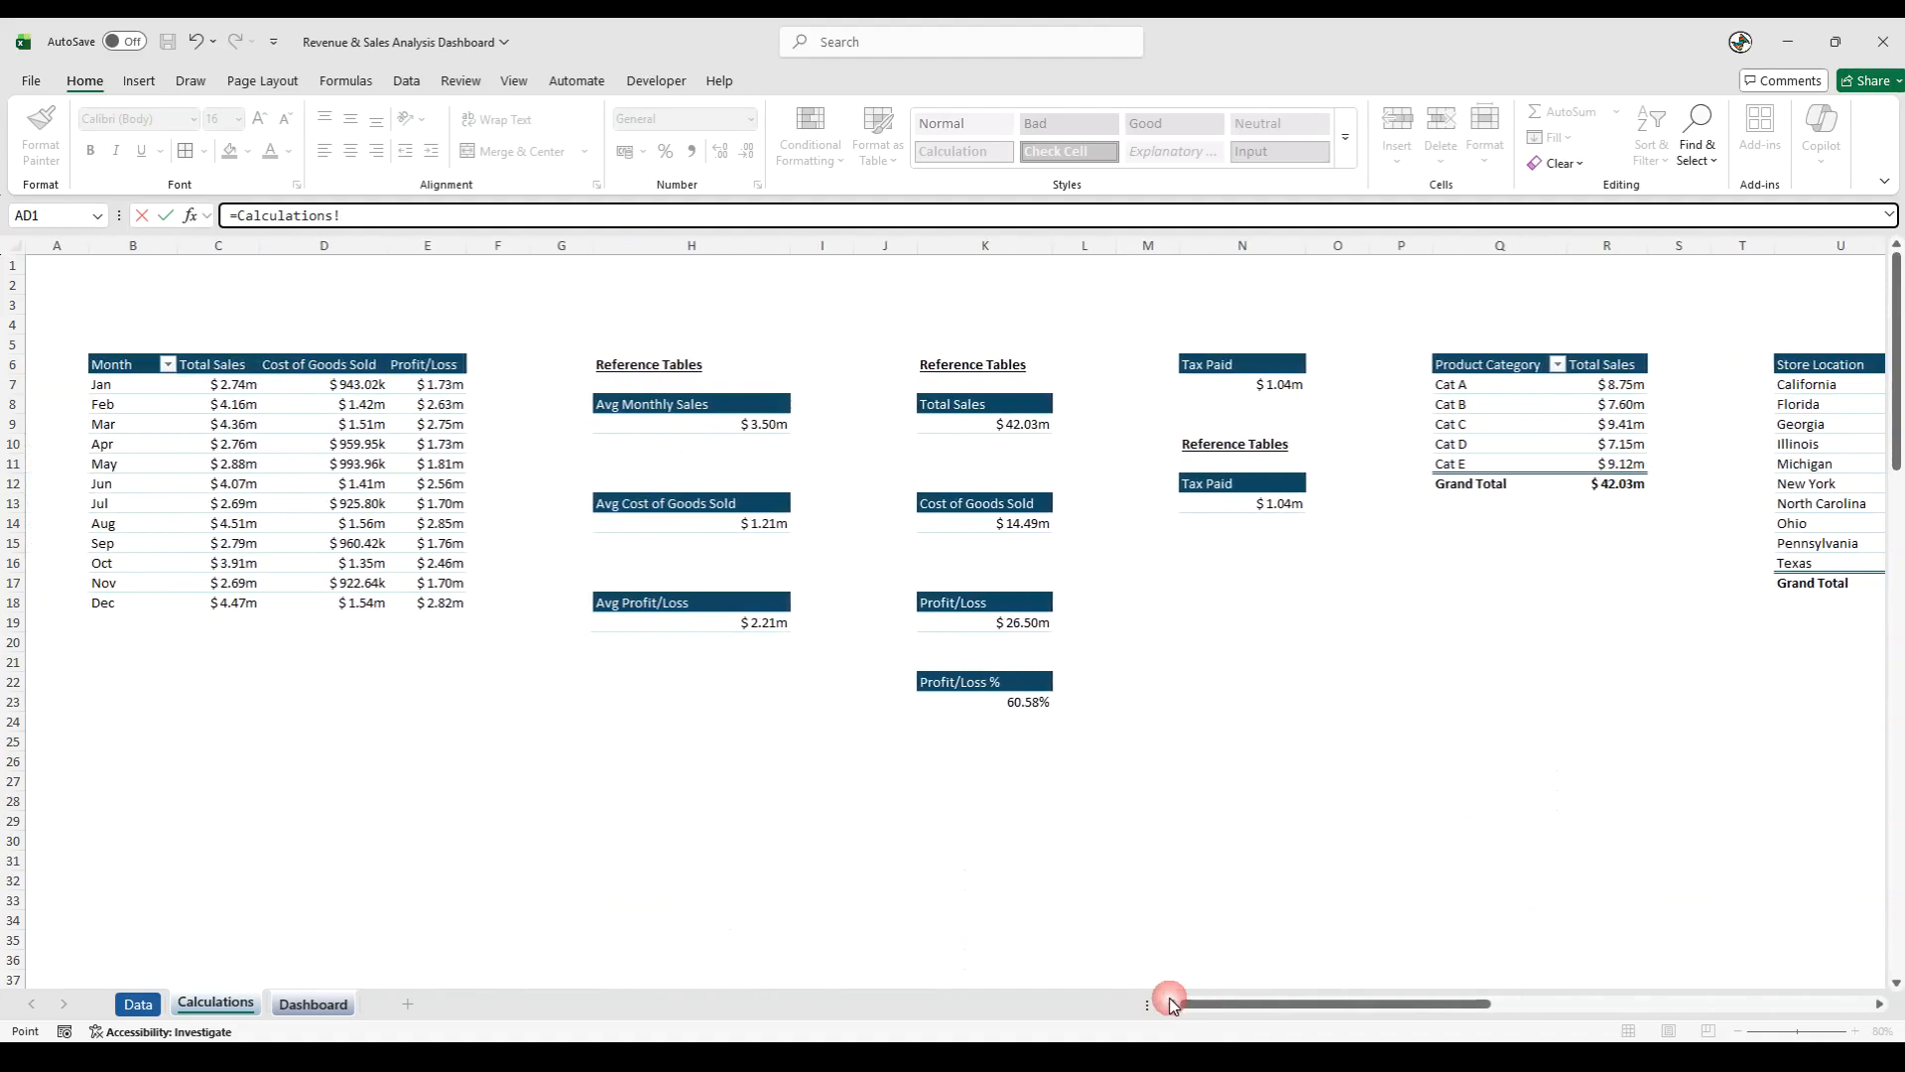
left_click(705, 426)
key("Return")
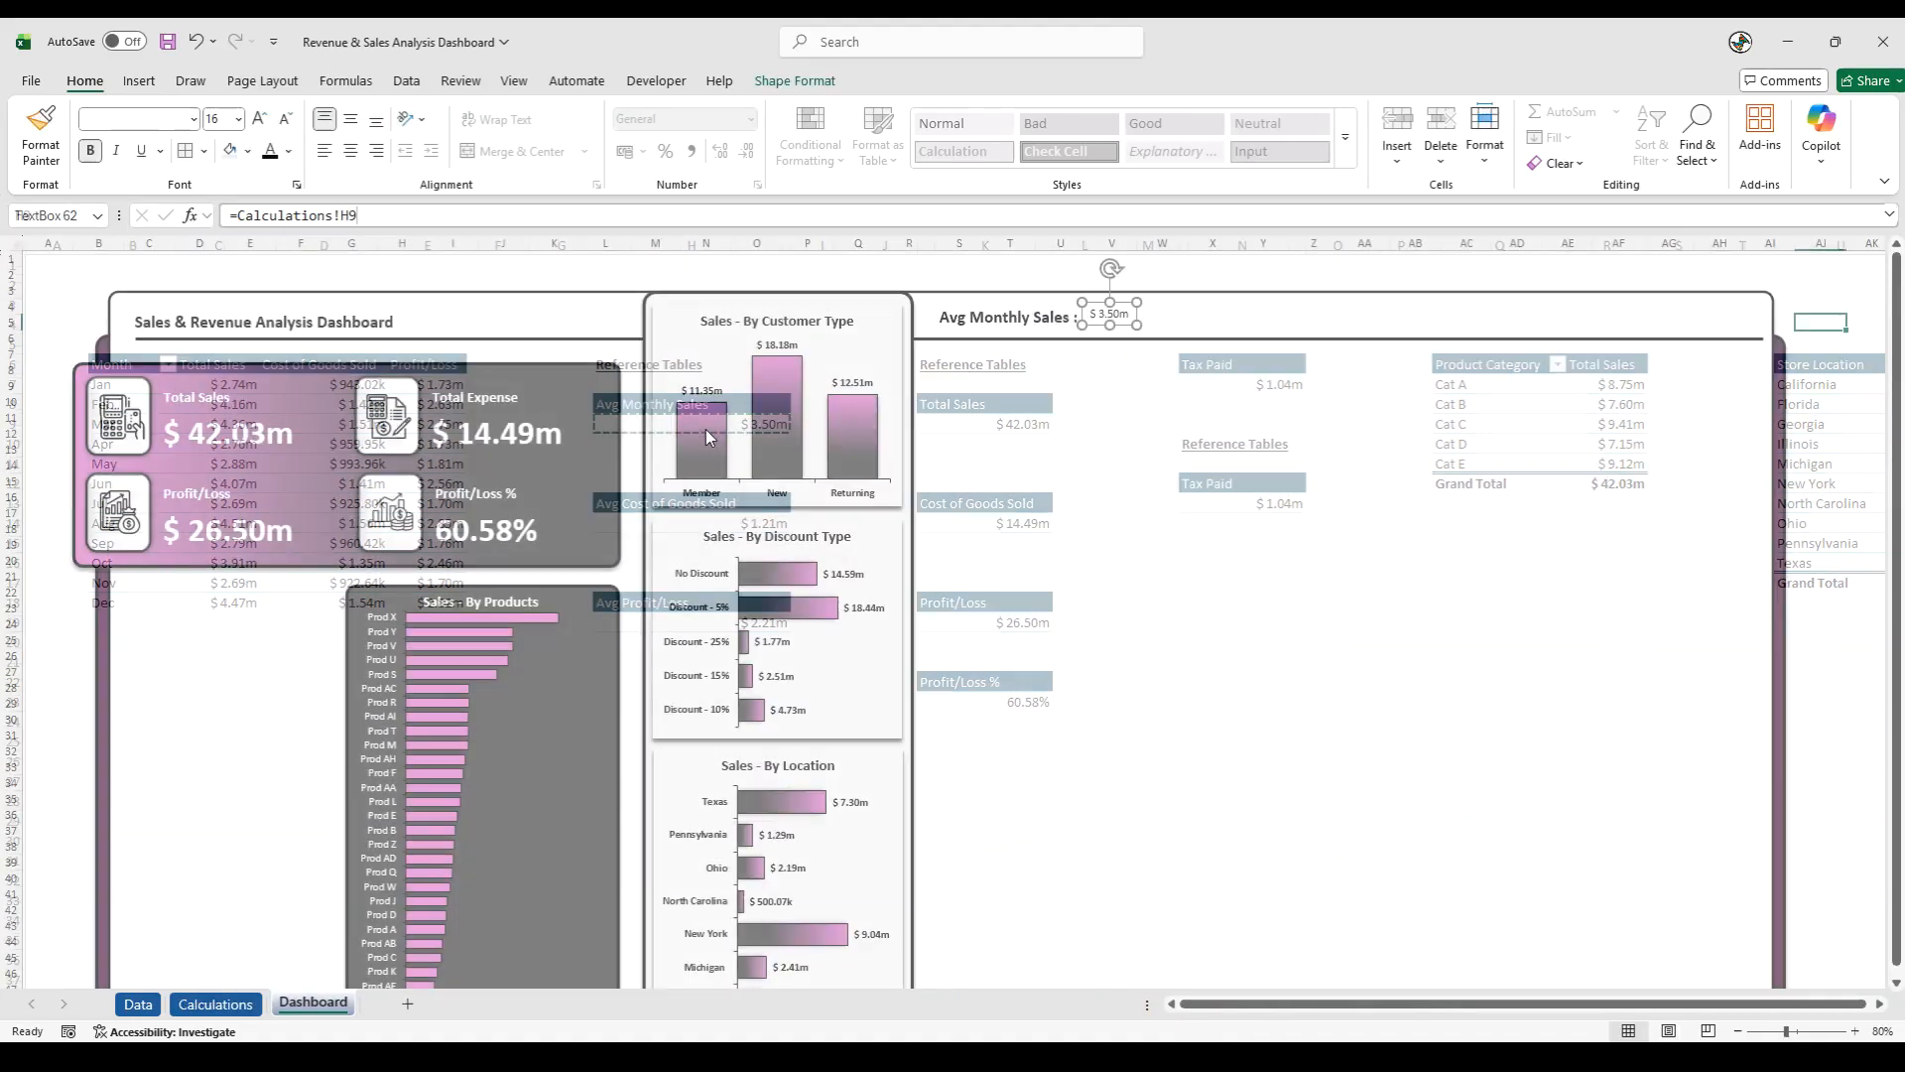
left_click_drag(1123, 302, 1125, 308)
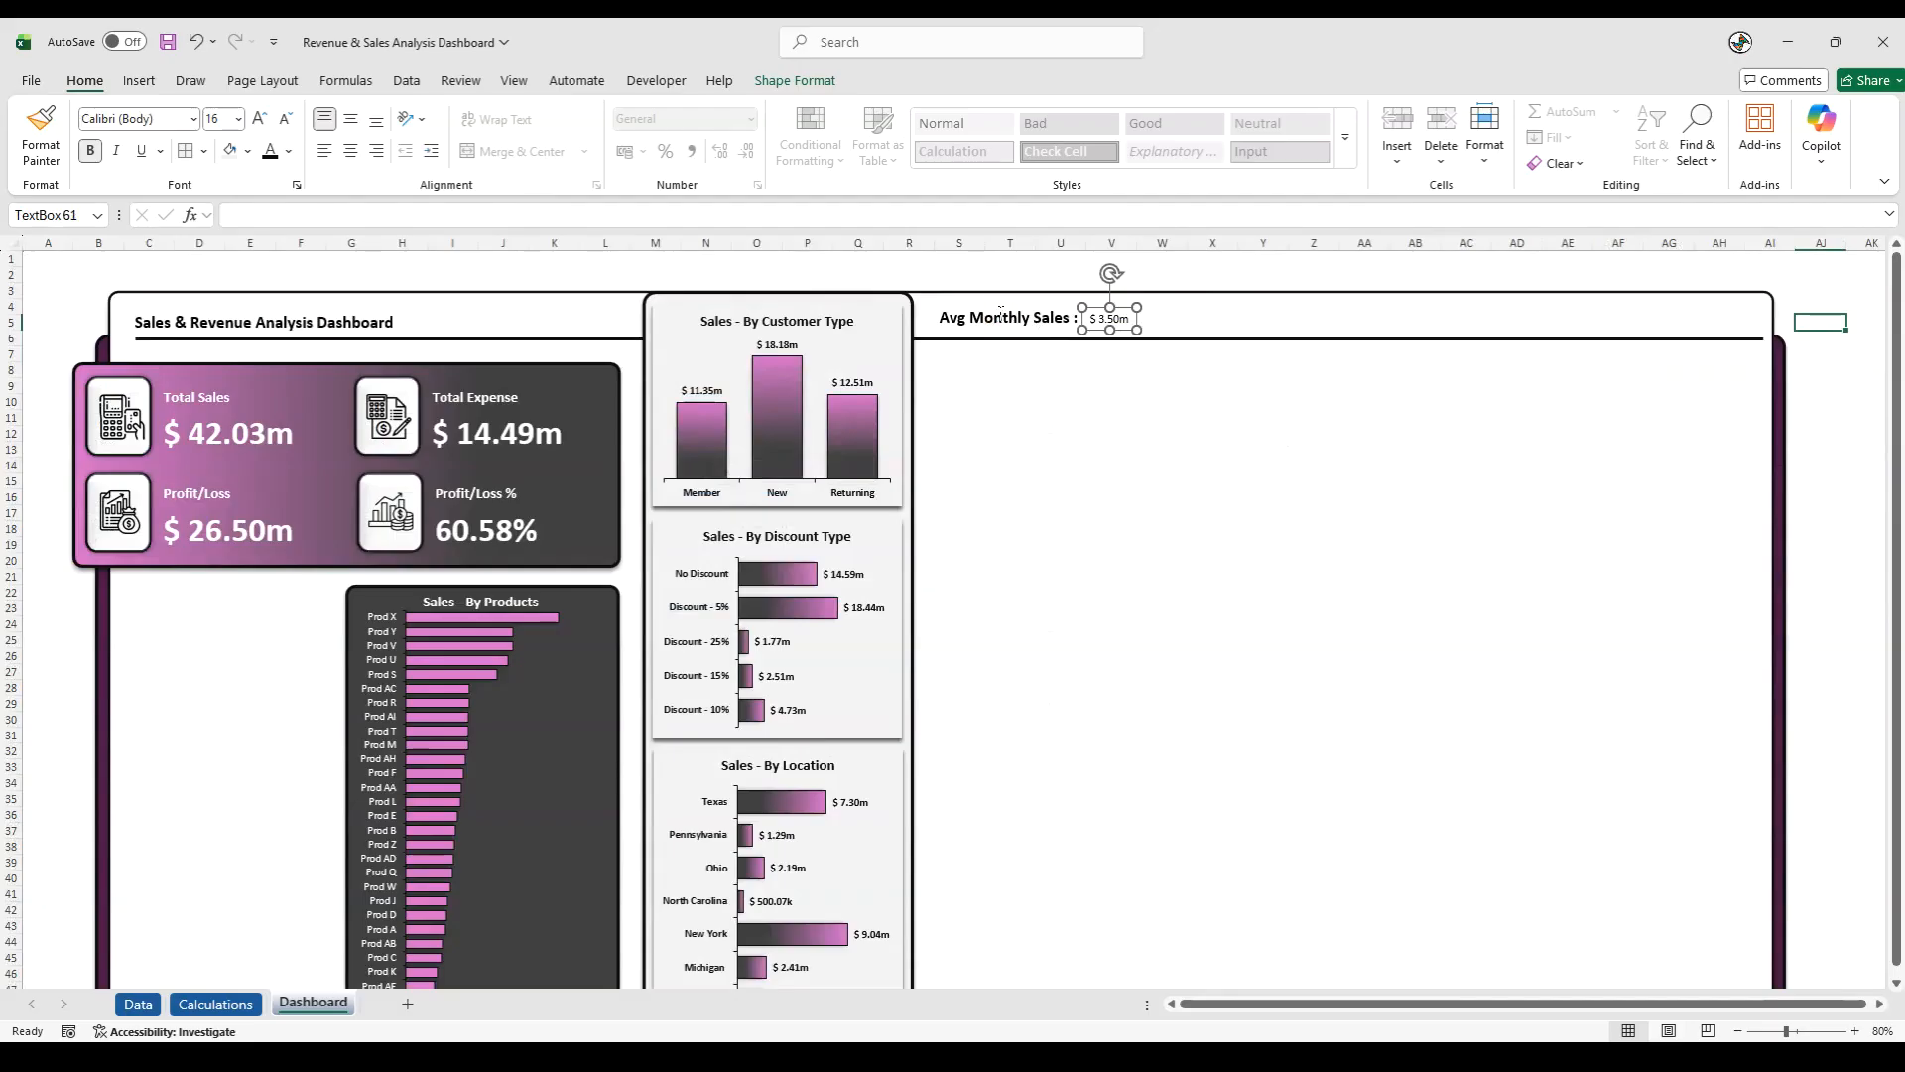
- Make the linked average sales value bold at size 16 and place it directly after the Avg Monthly Sales label
left_click(1001, 319)
left_click(1094, 318)
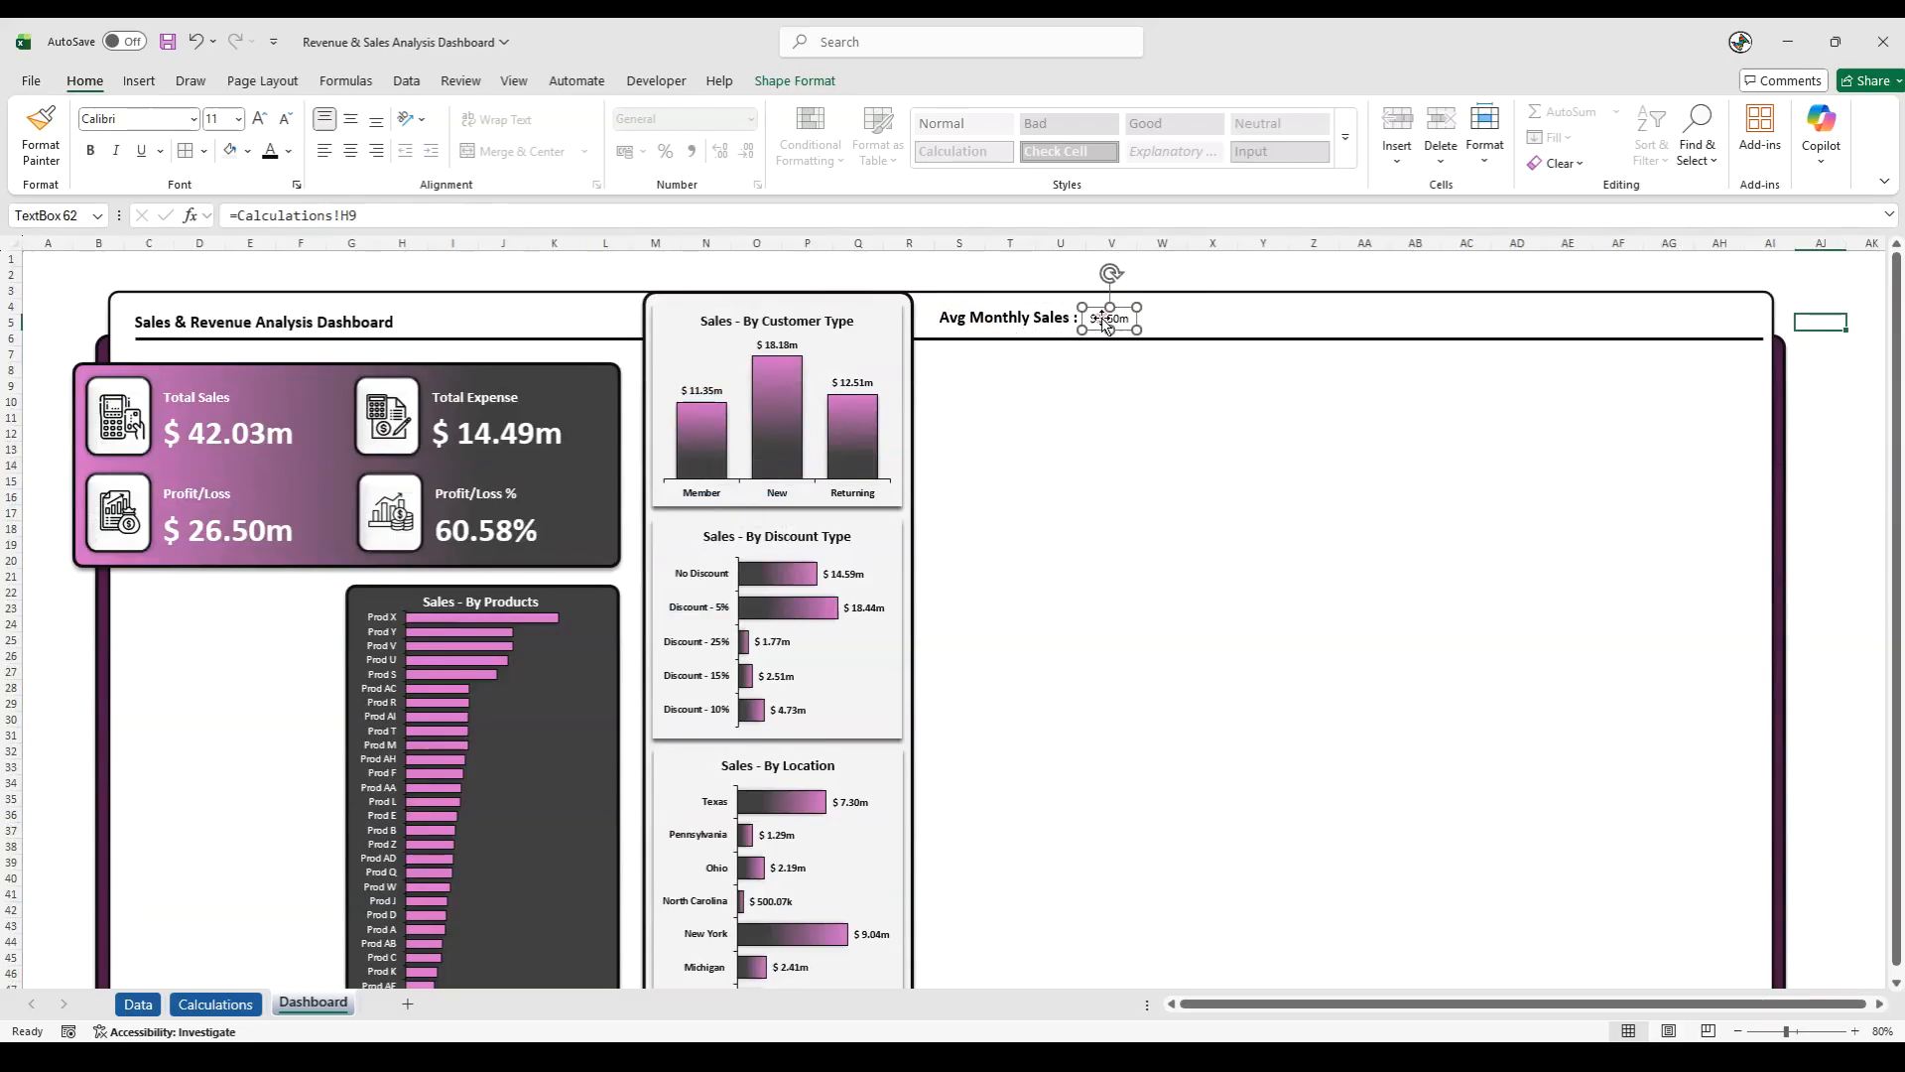
left_click(216, 120)
type("16")
key("Return")
left_click(90, 150)
left_click_drag(1104, 313, 1099, 303)
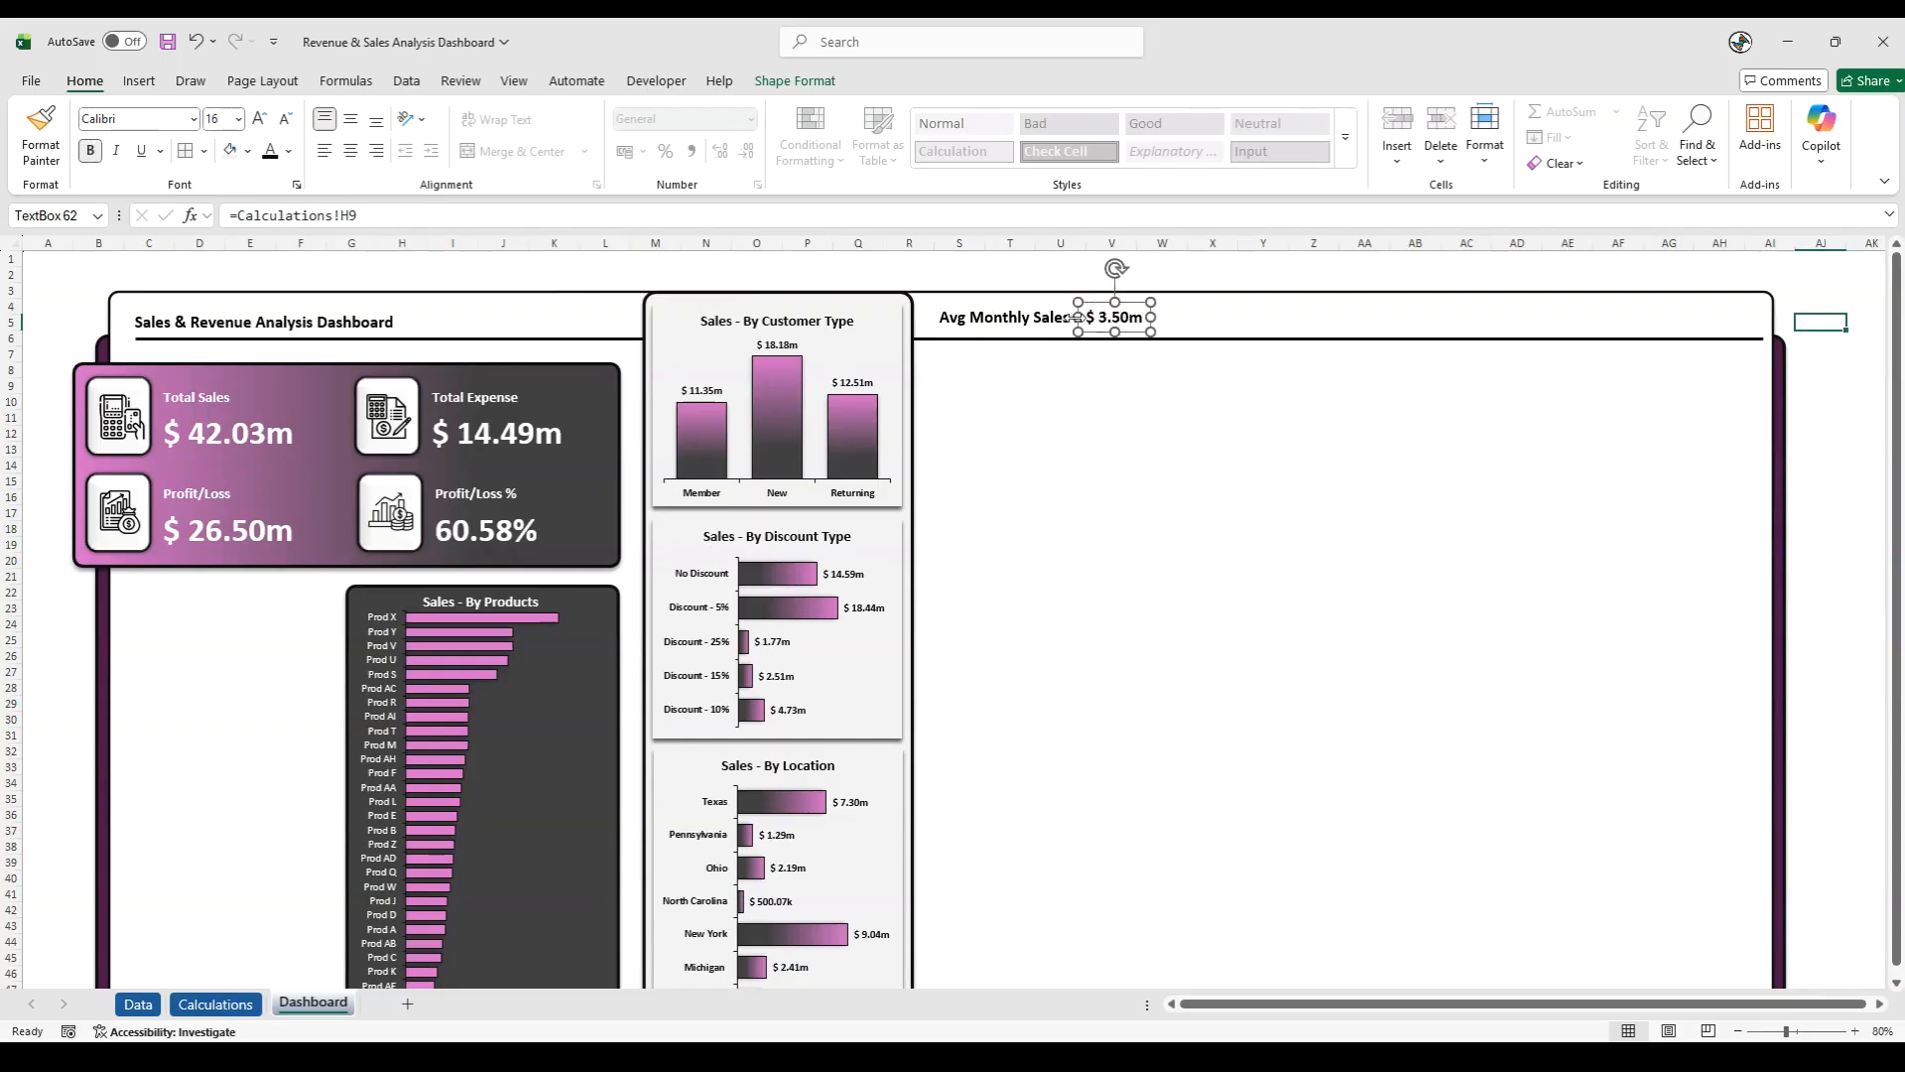
- Group the Avg Monthly Sales label with its linked value
left_click(1037, 318, "shift")
right_click(1028, 339)
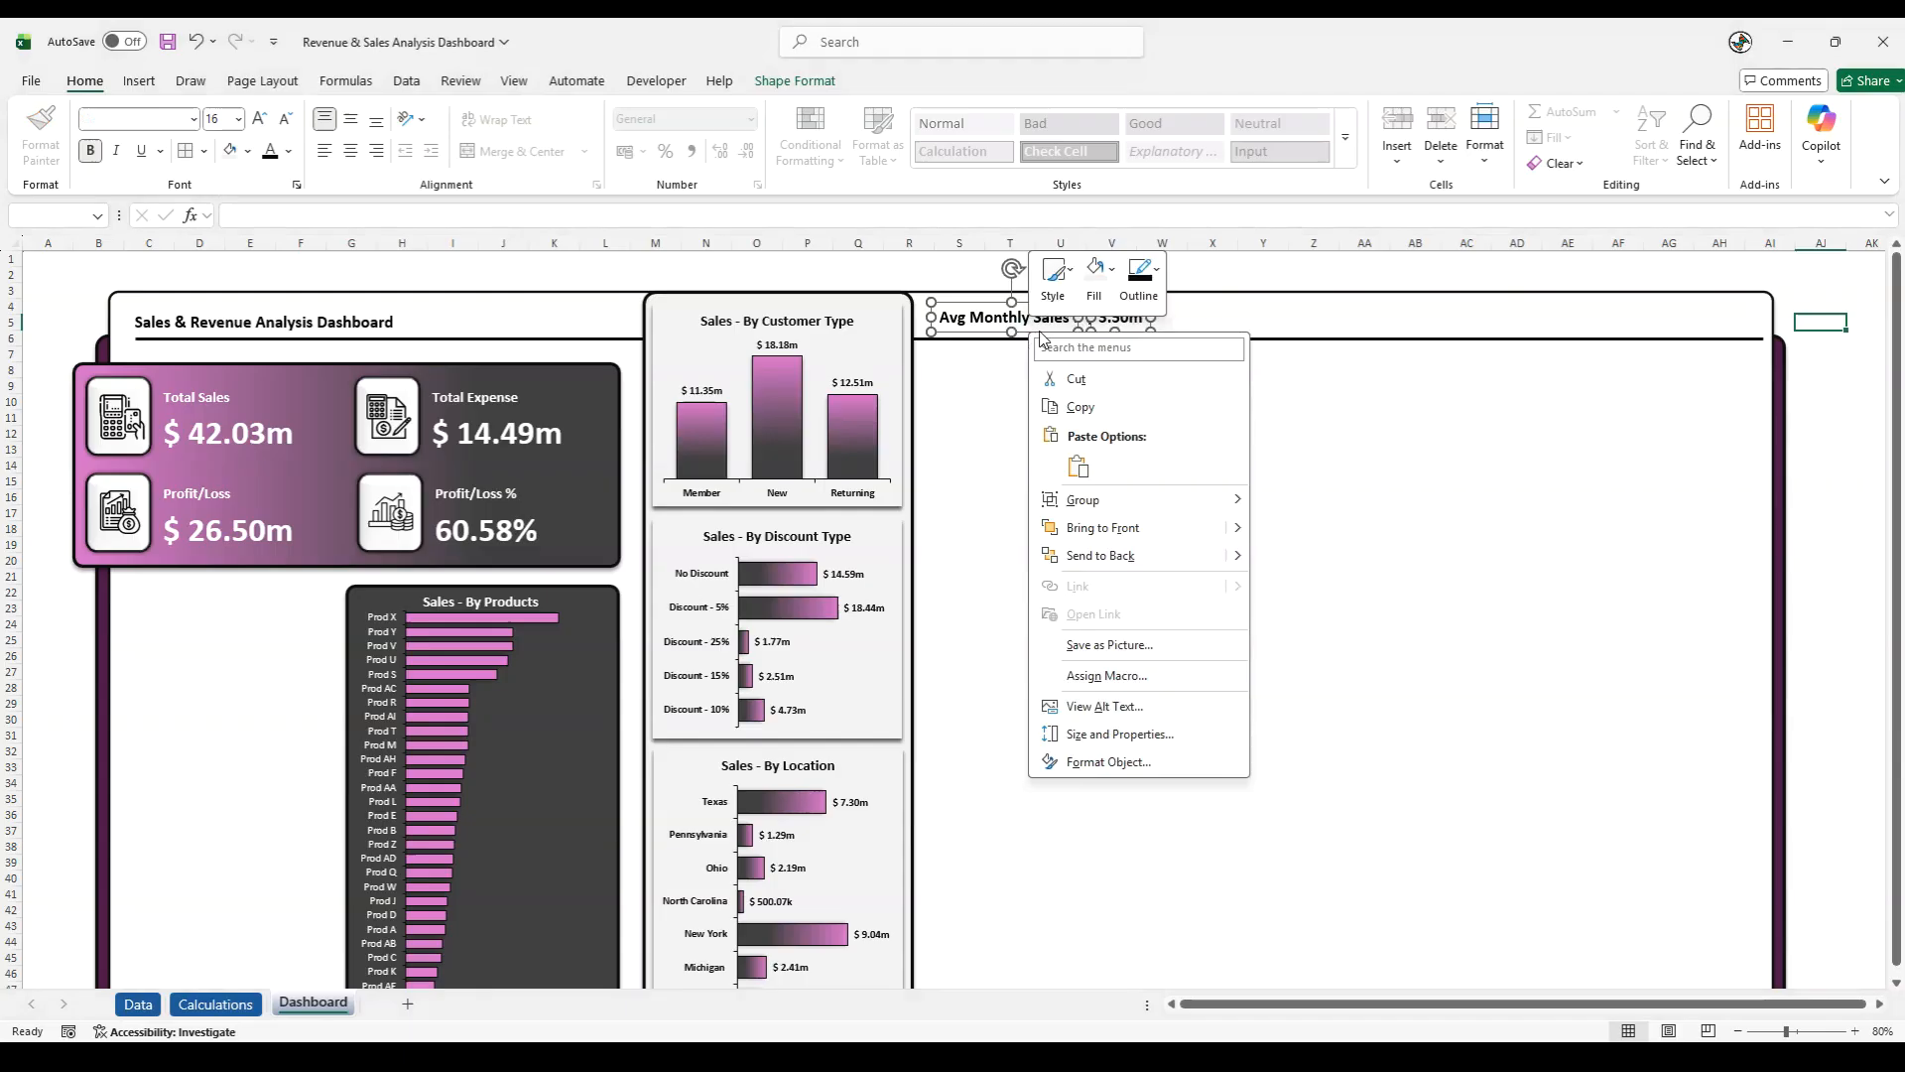
mouse_move(1151, 501)
left_click(1285, 505)
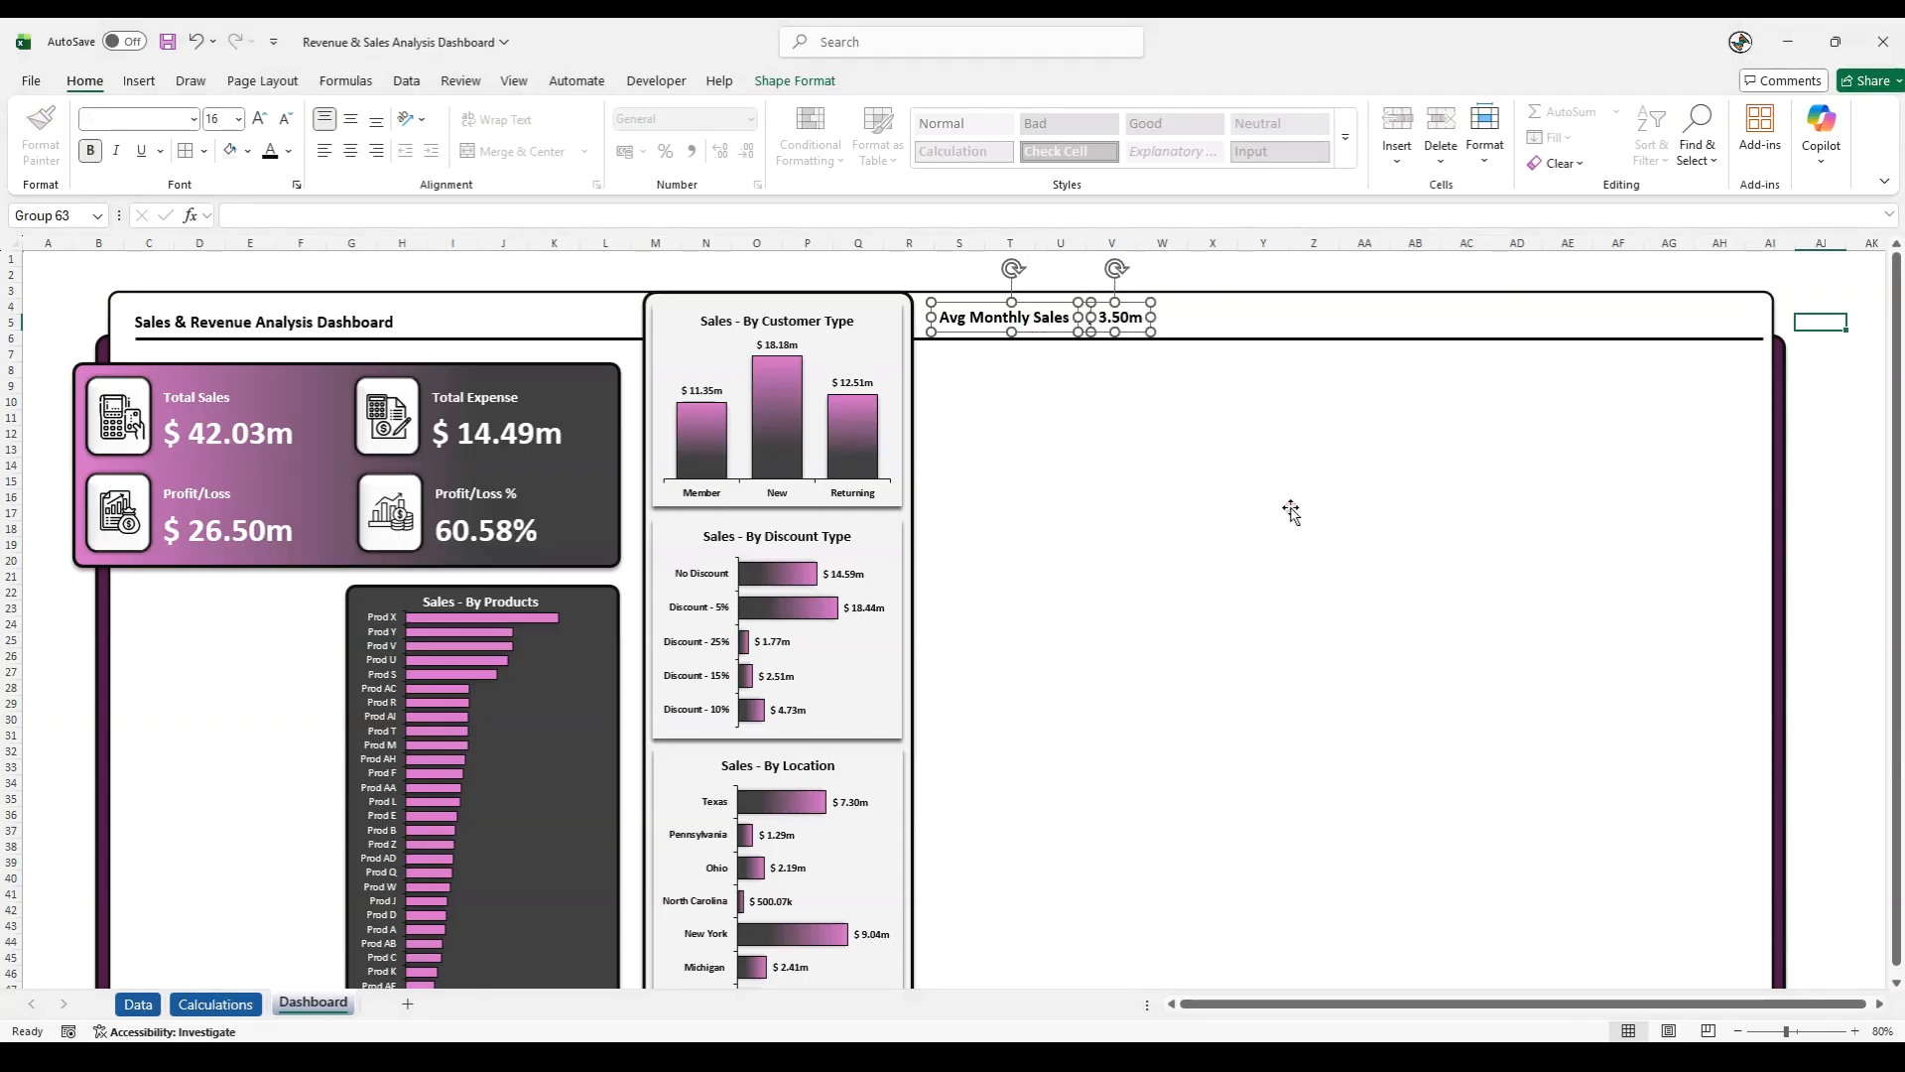
left_click(970, 279)
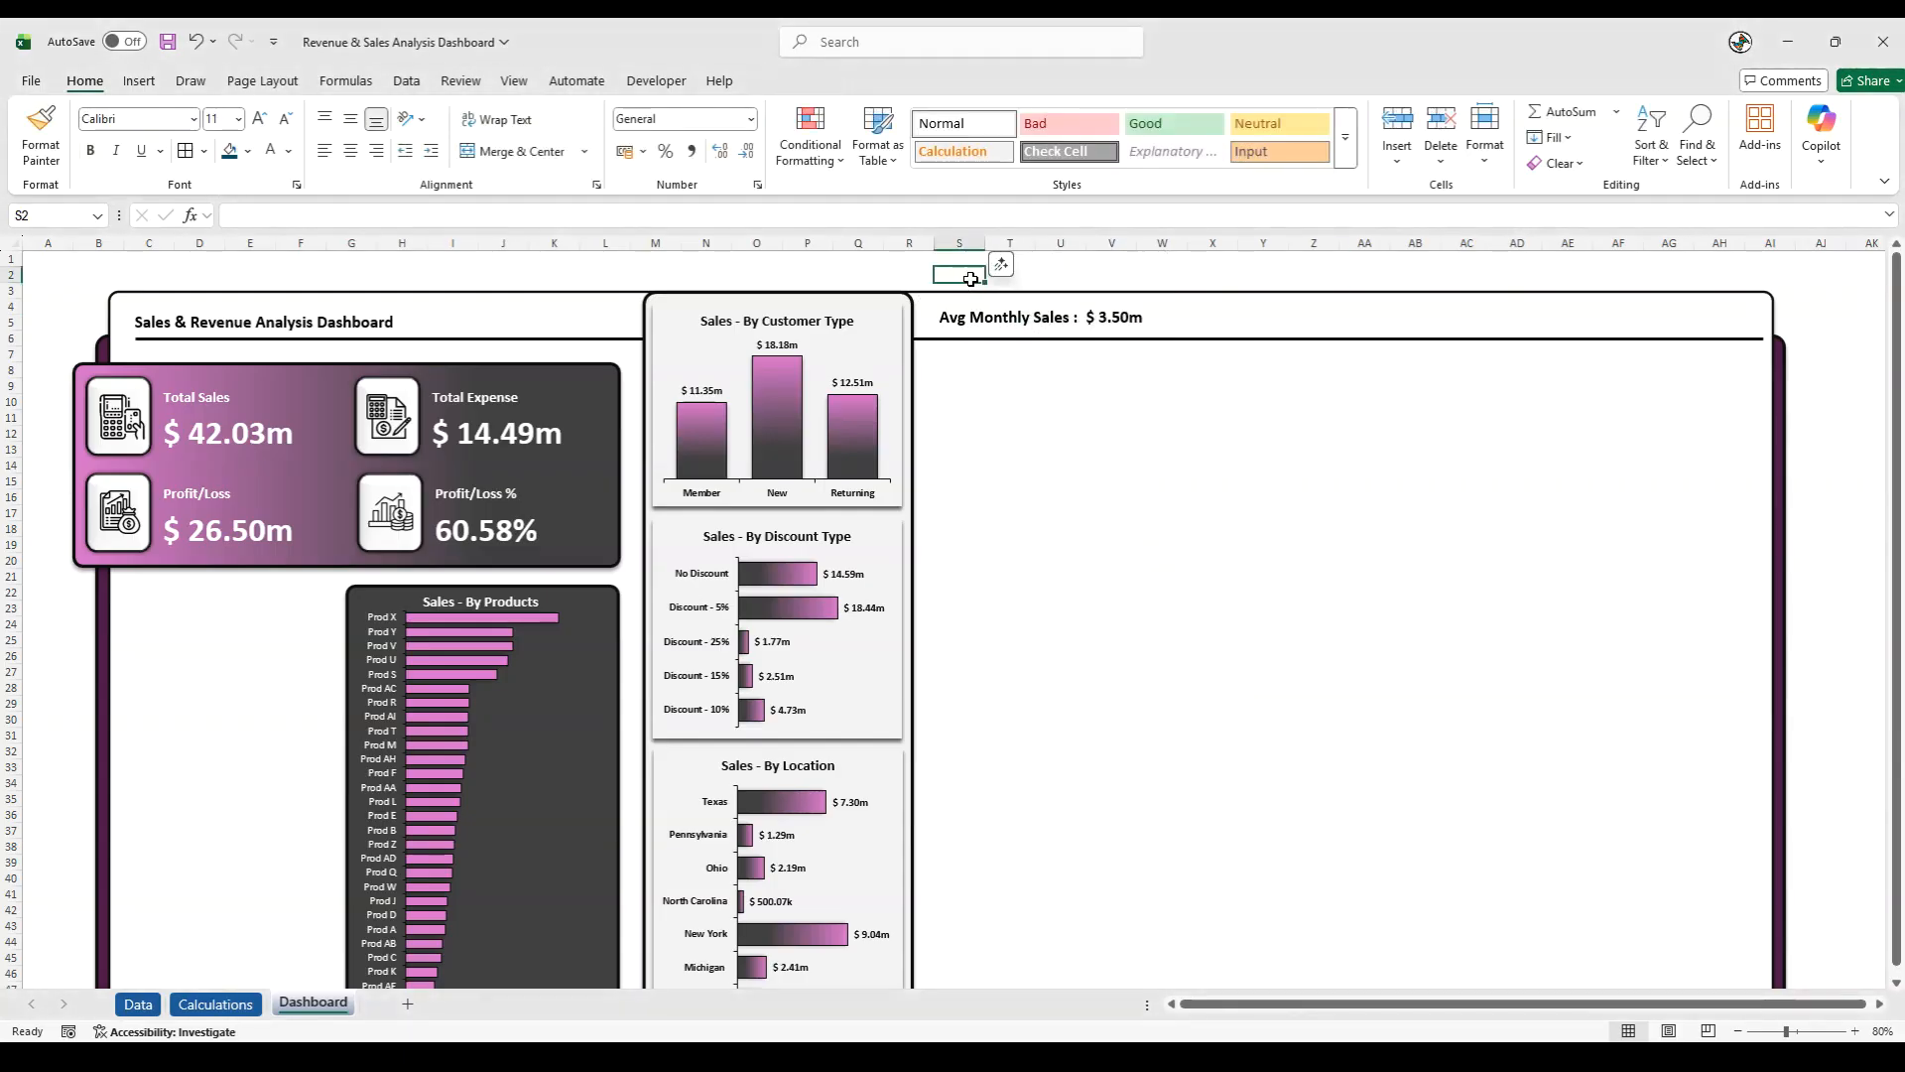
- Duplicate the Avg Monthly Sales group twice and place the copies in a row along the header strip
left_click(1040, 317)
left_click(1041, 317)
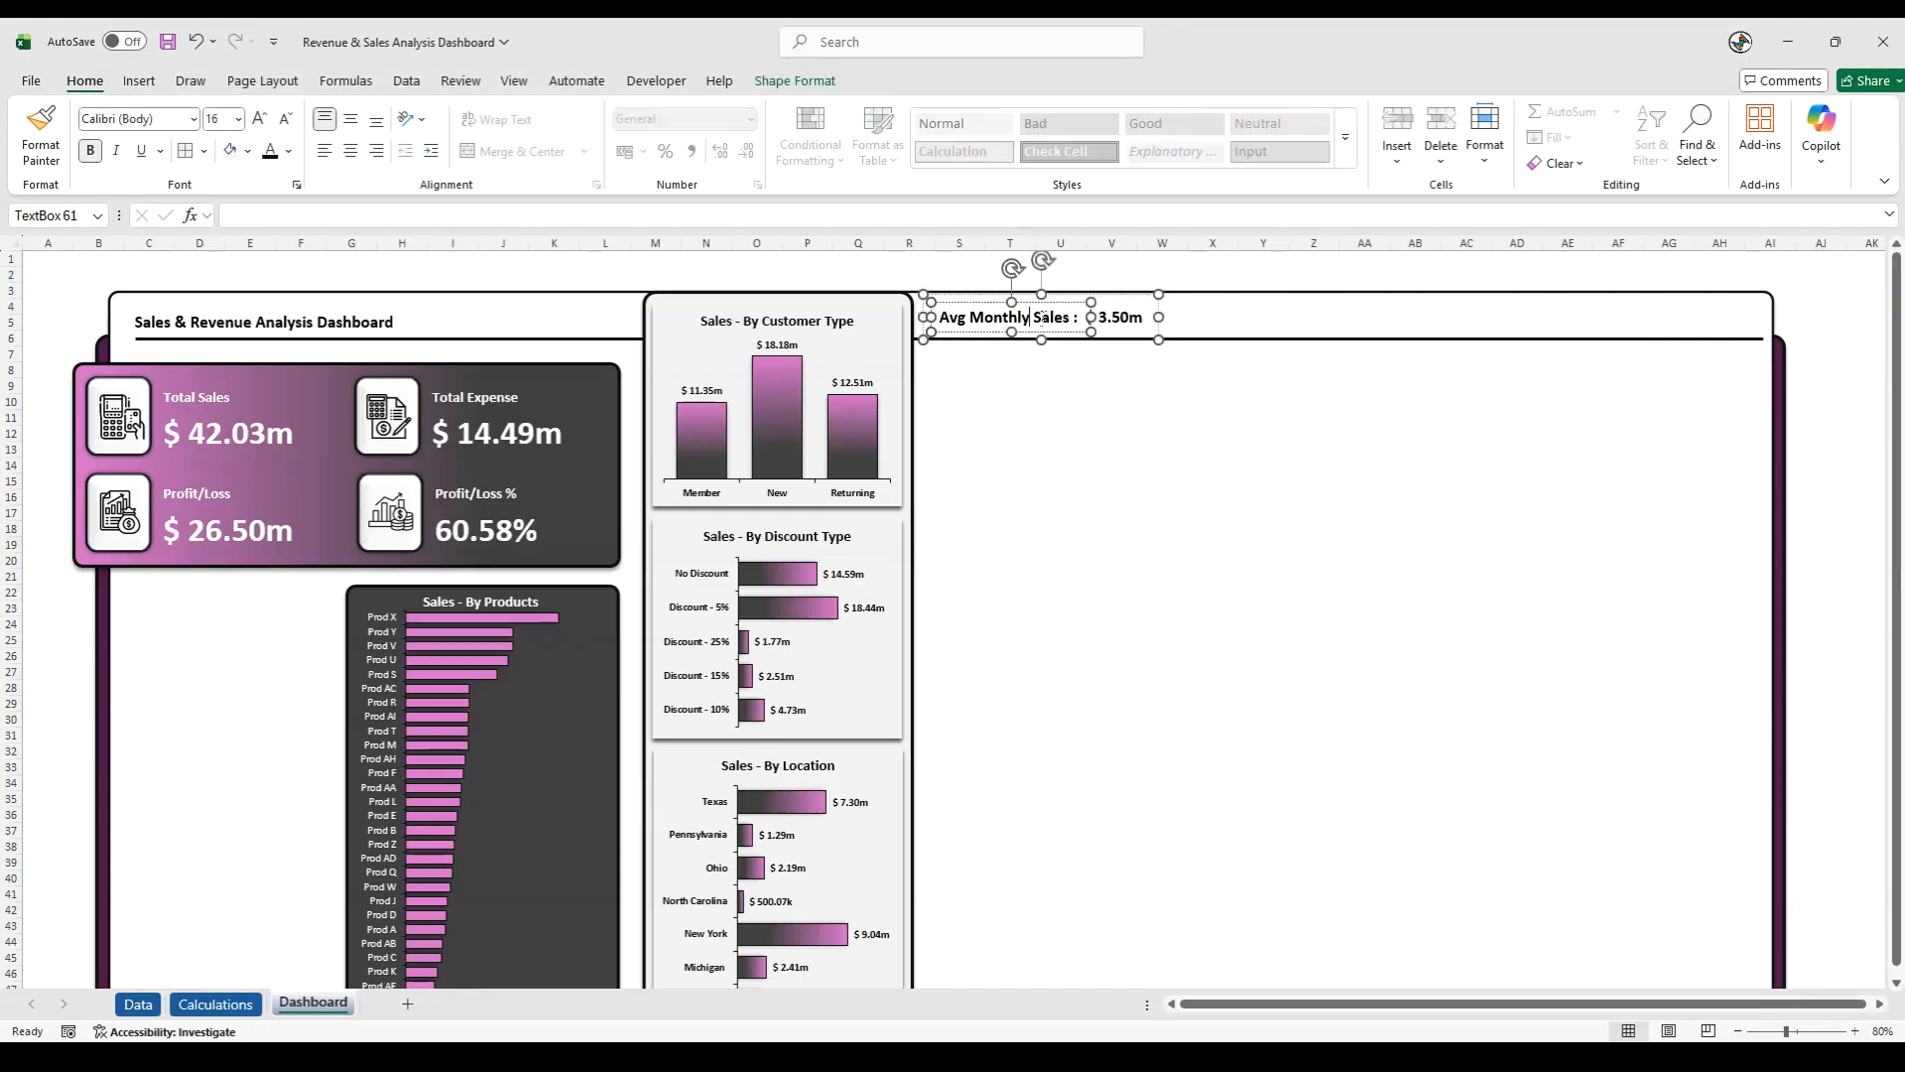
left_click(924, 309)
key("ctrl+d")
left_click_drag(997, 361, 1206, 343)
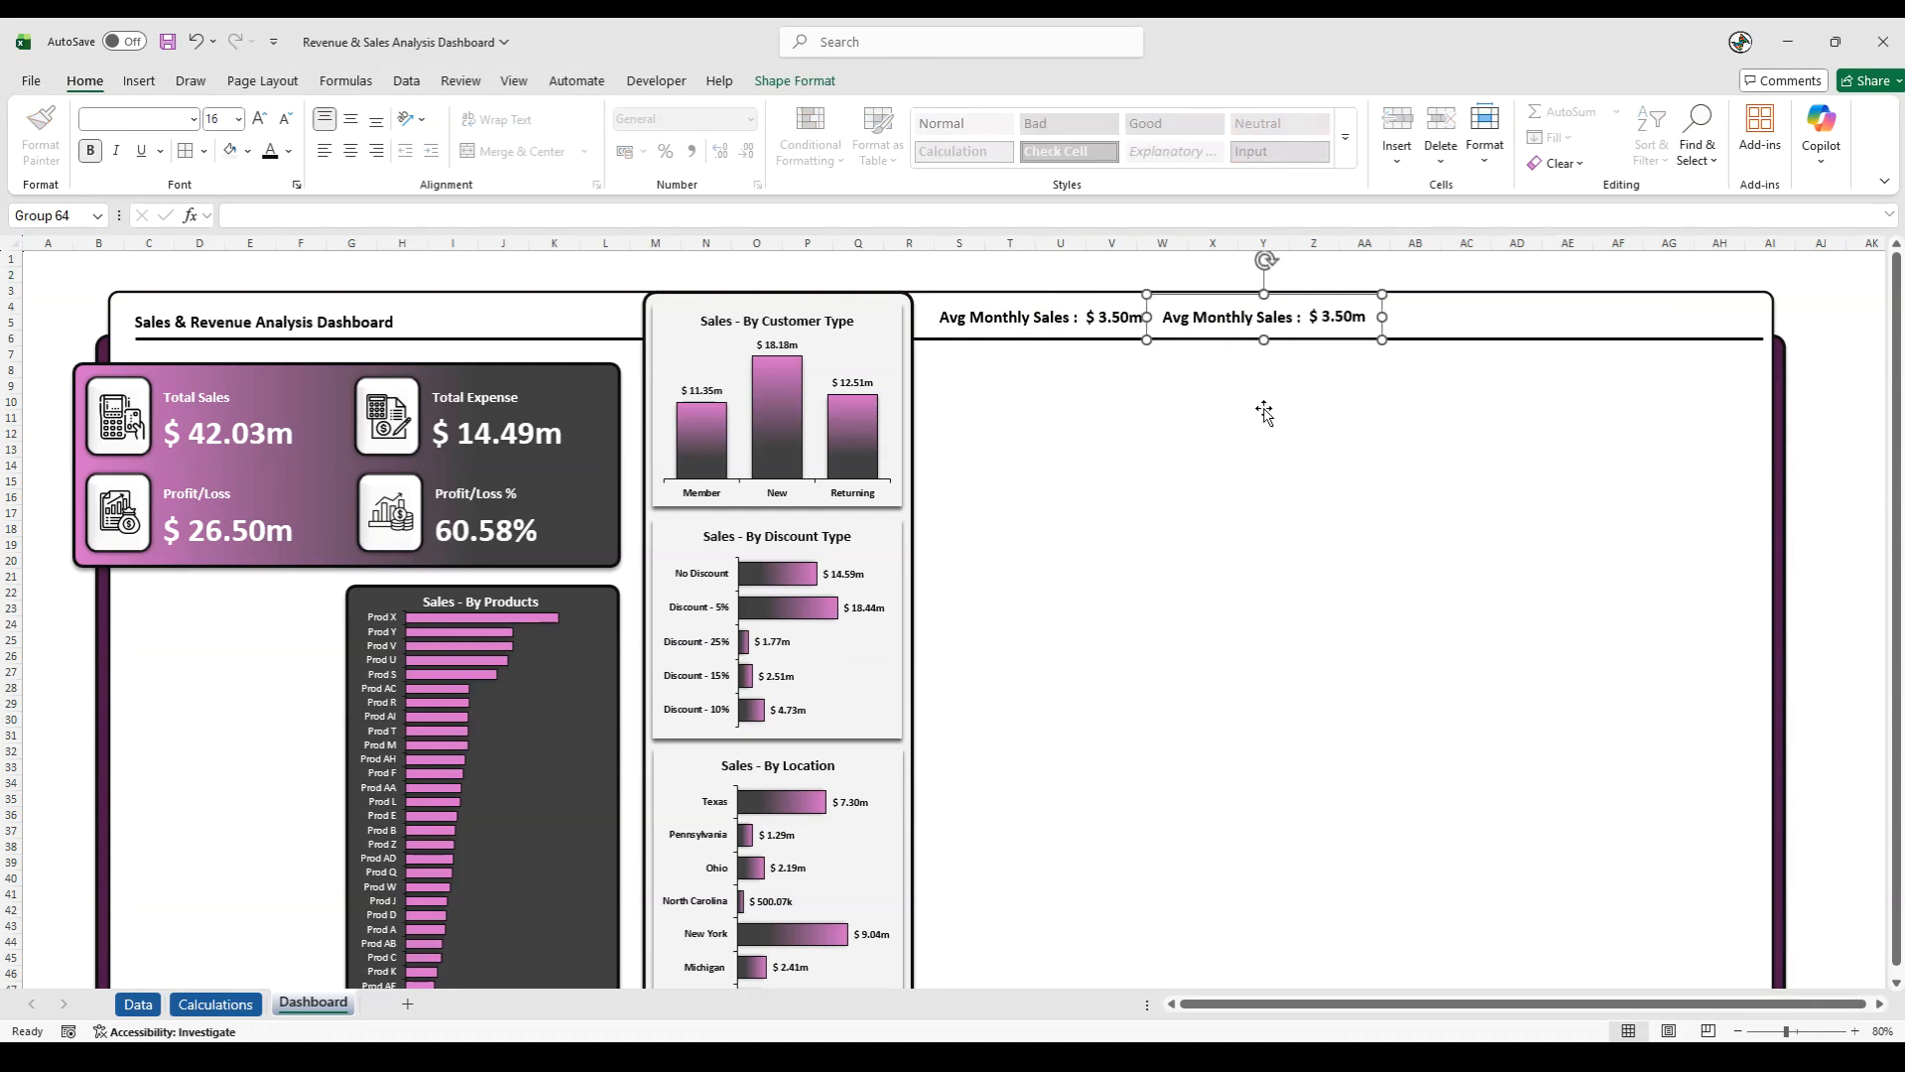
key("ctrl+d")
left_click_drag(1194, 361, 1399, 340)
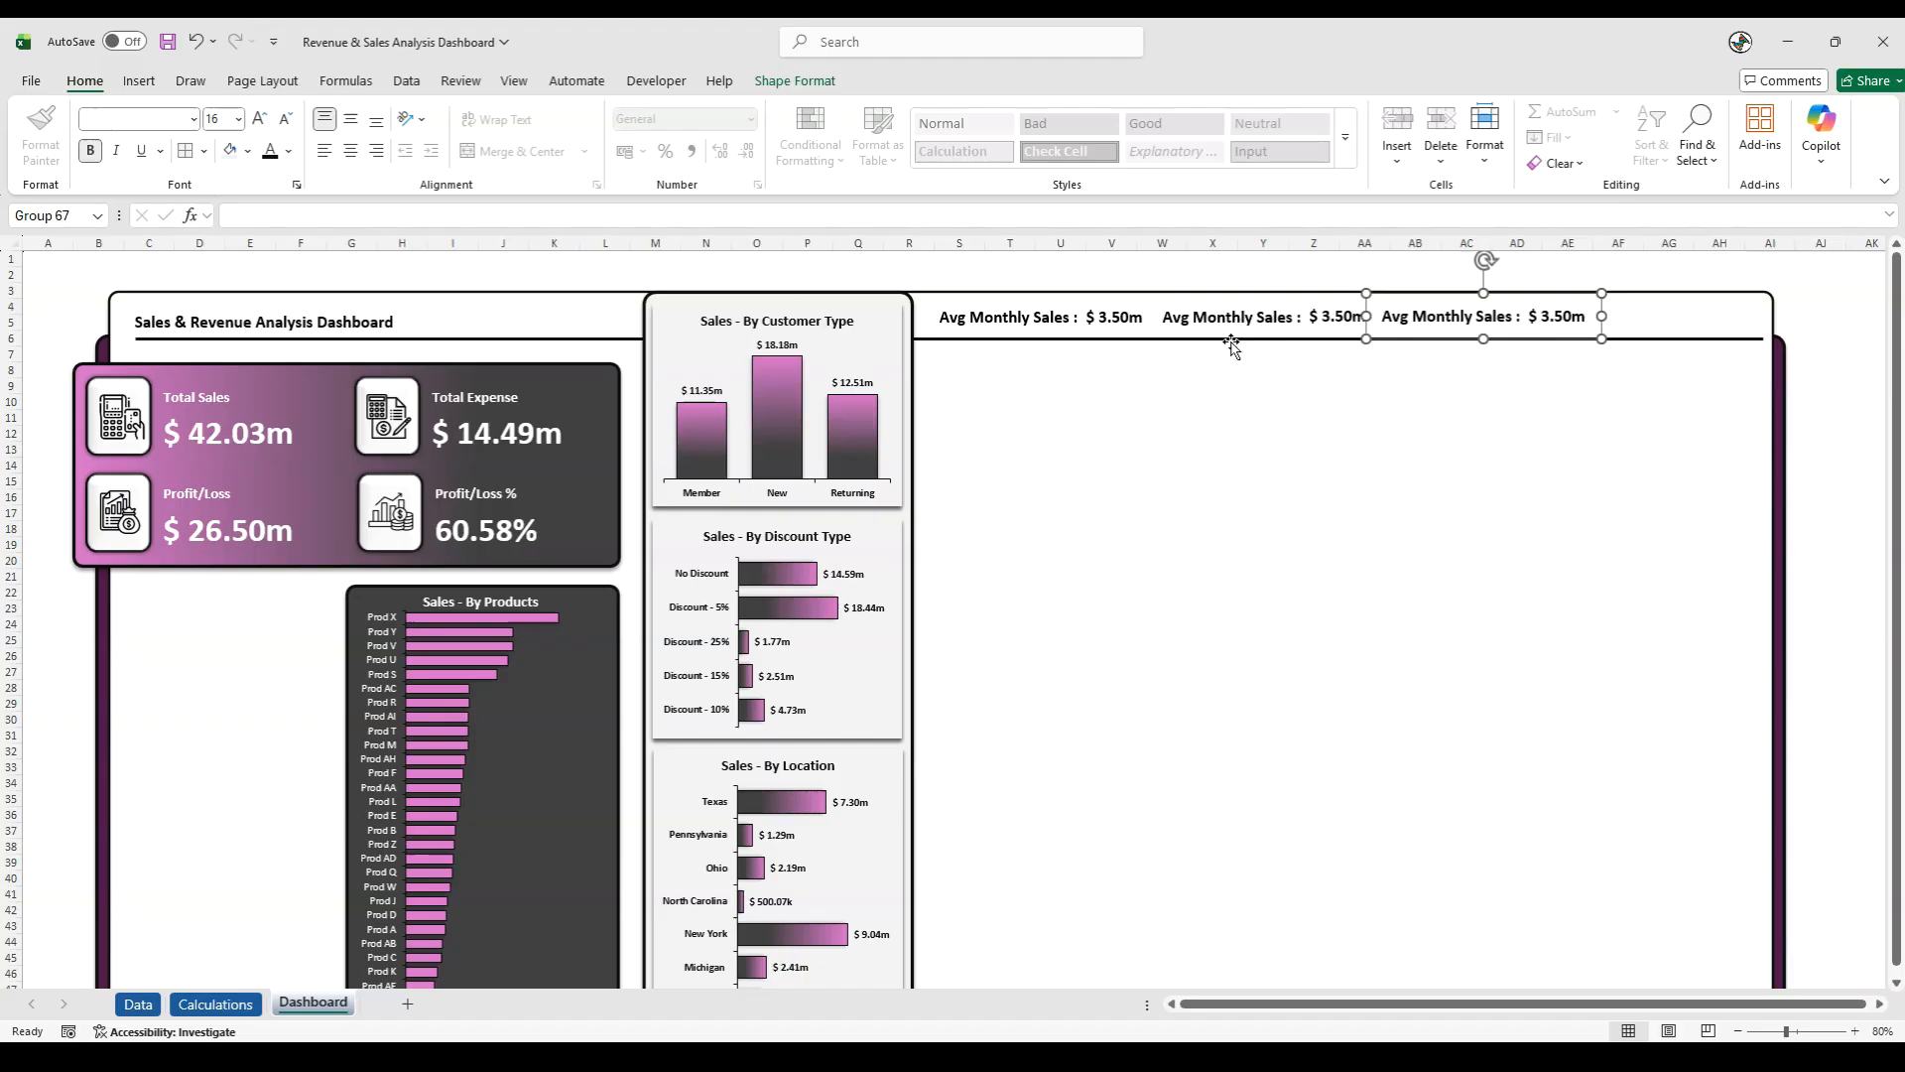
- Change the label of the middle header group to "Avg Monthly Expense :"
left_click(1005, 315)
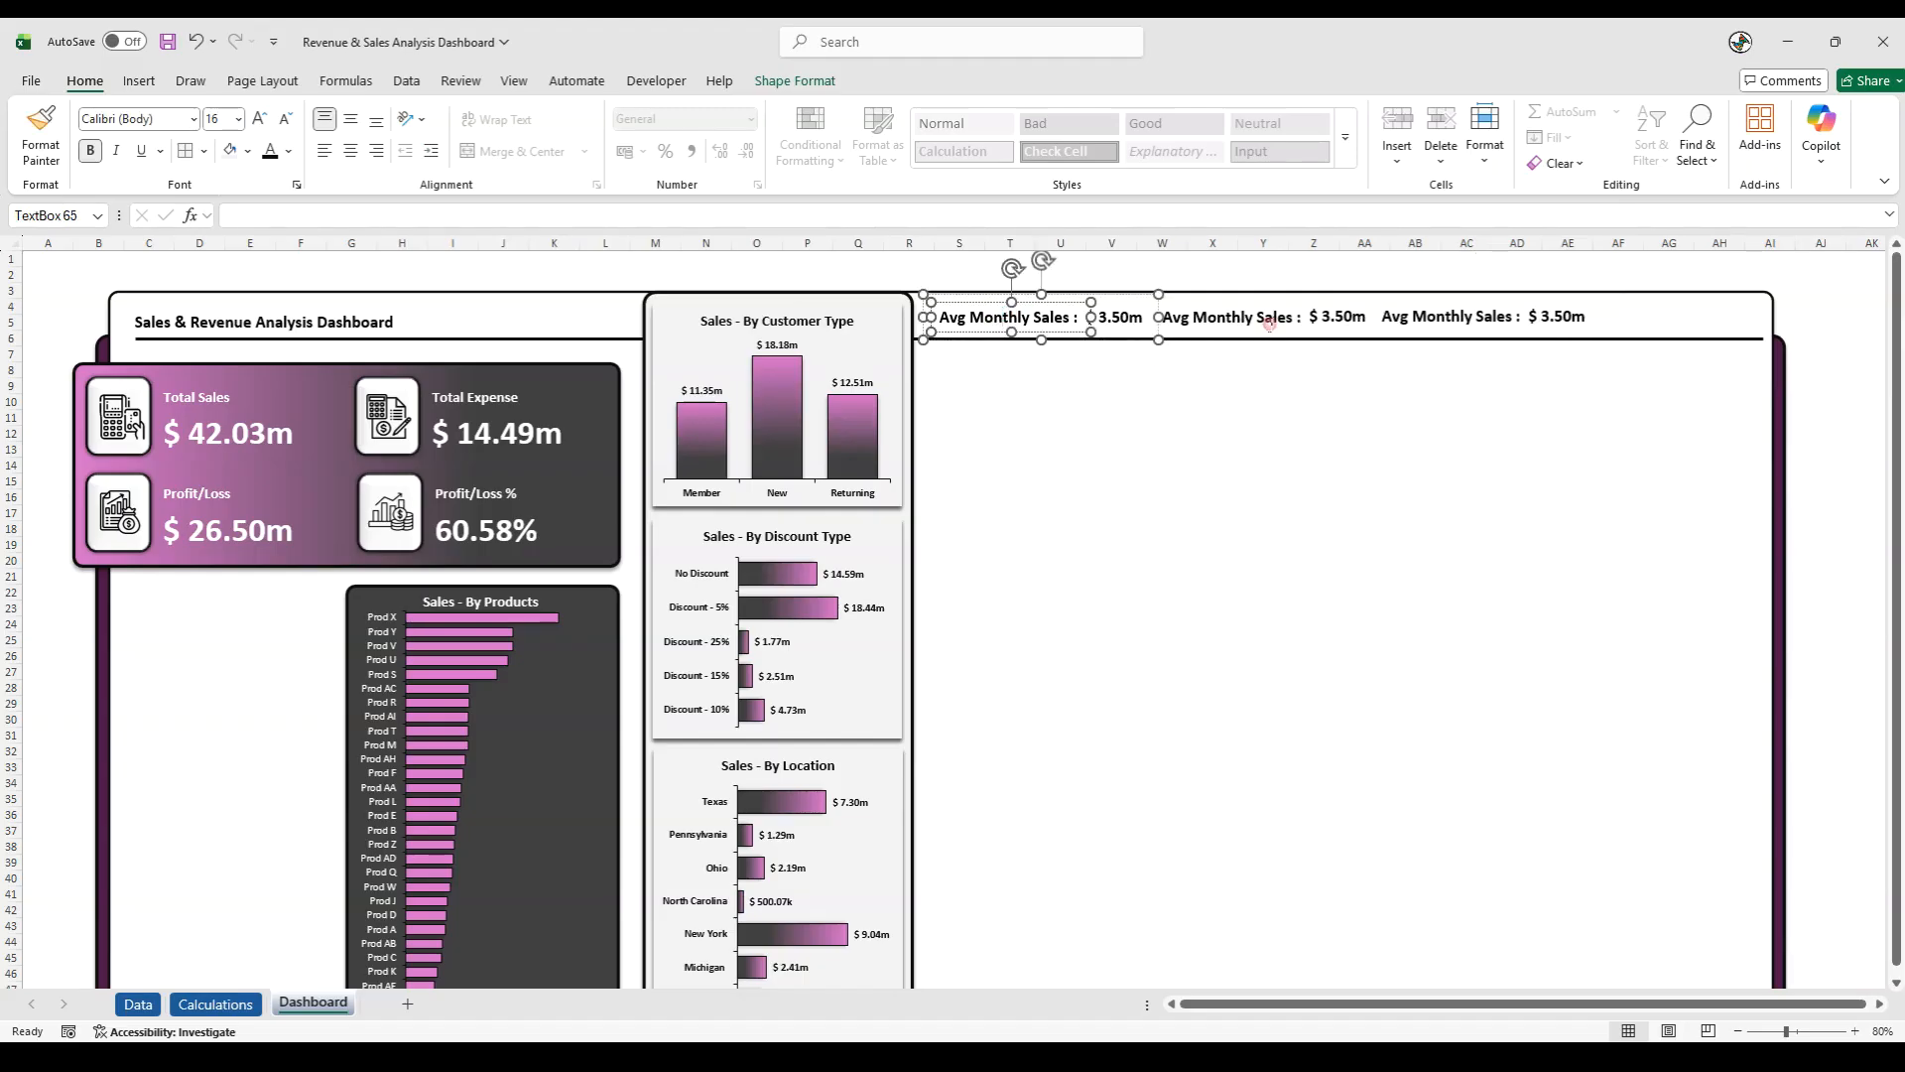
double_click(1271, 317)
type("Expense")
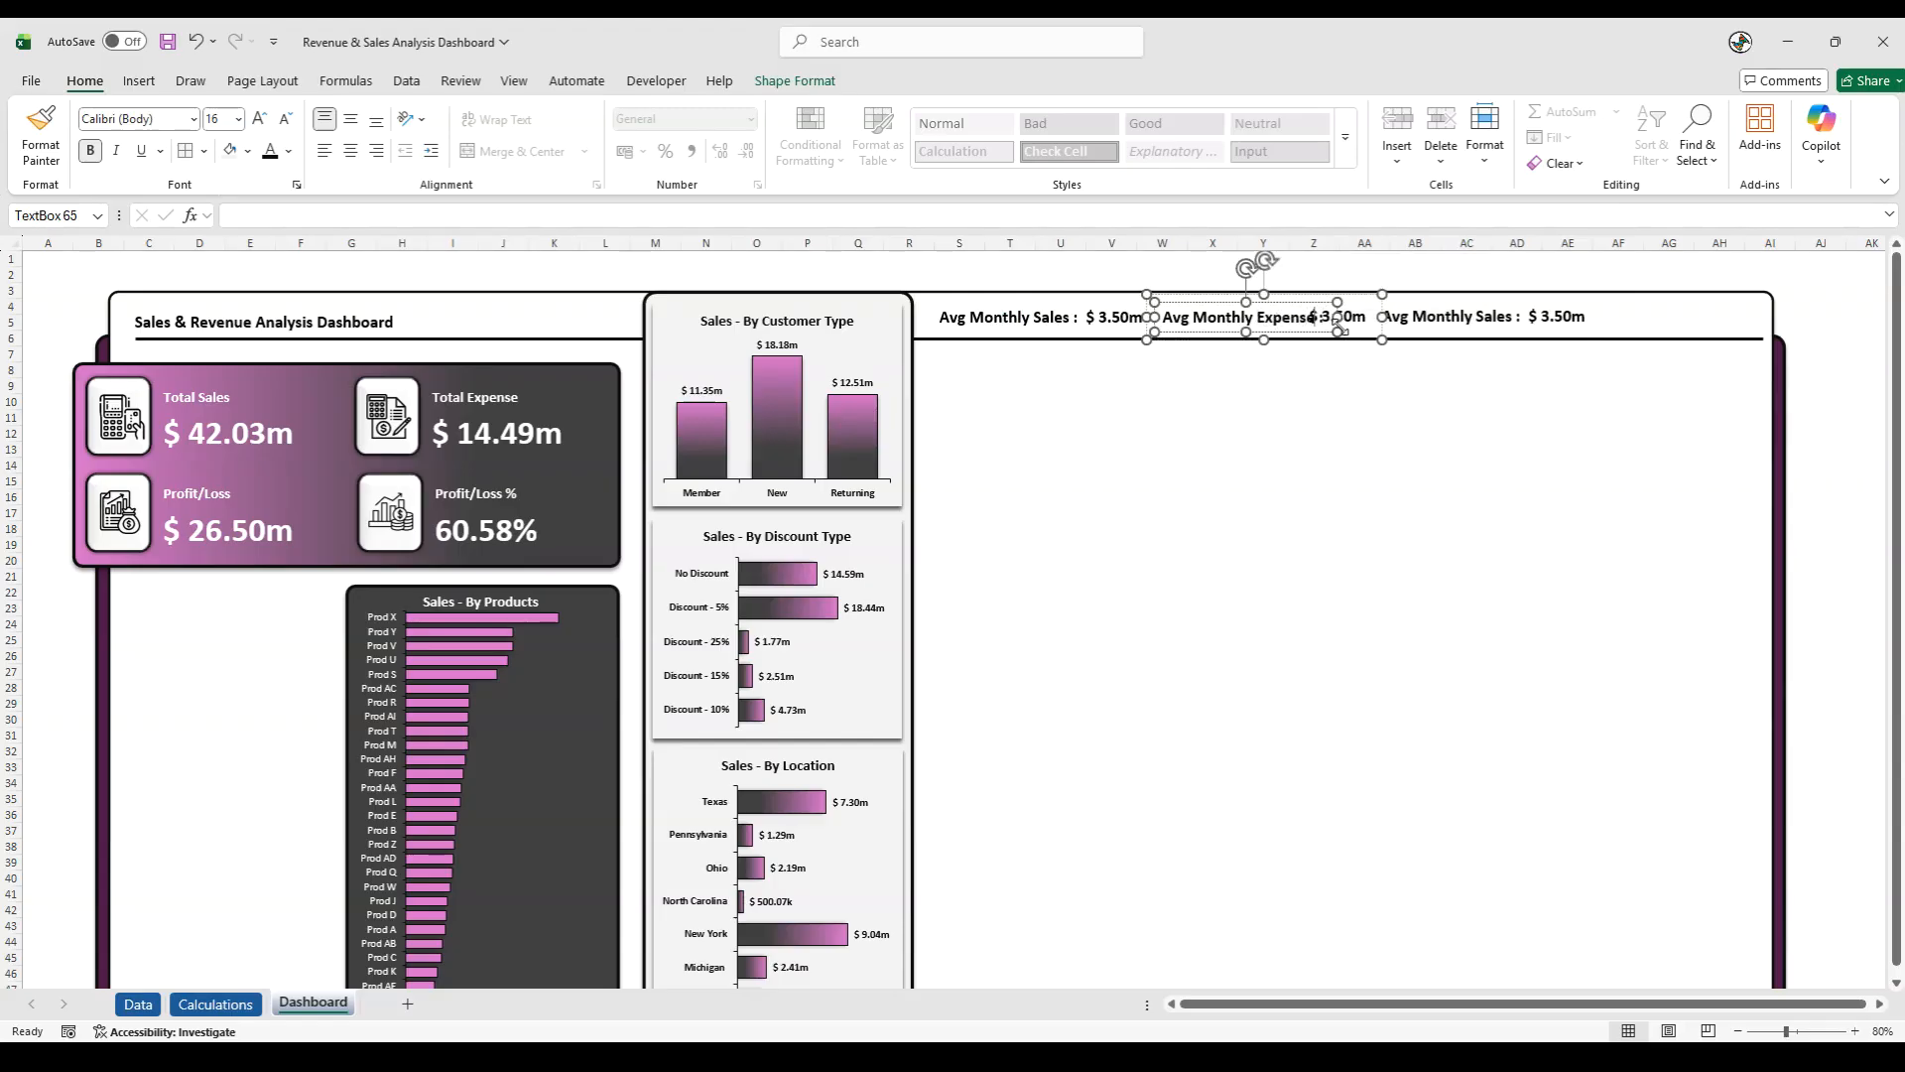
- Move the third average group down out of the header strip and shift the expense value clear of its label
left_click(1447, 320)
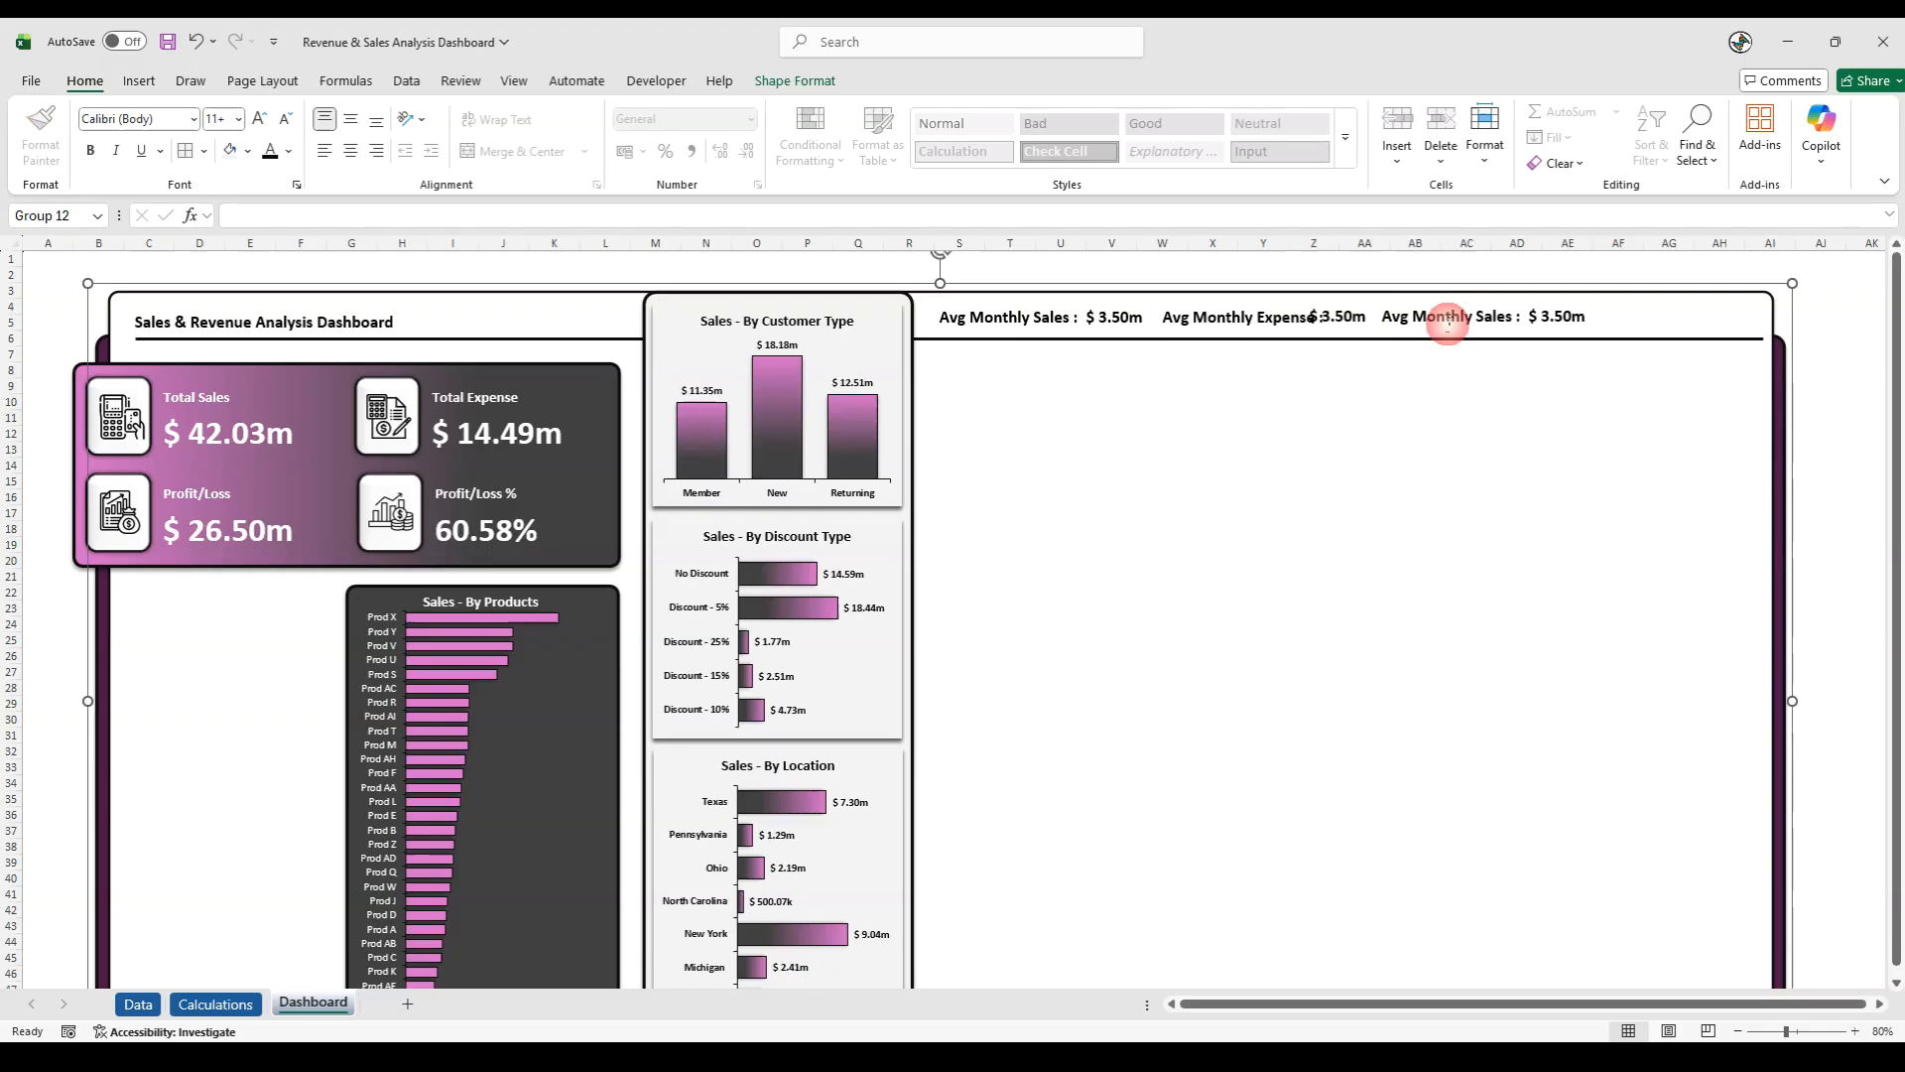
left_click_drag(1429, 343, 1461, 526)
left_click(1344, 323)
left_click(1342, 324)
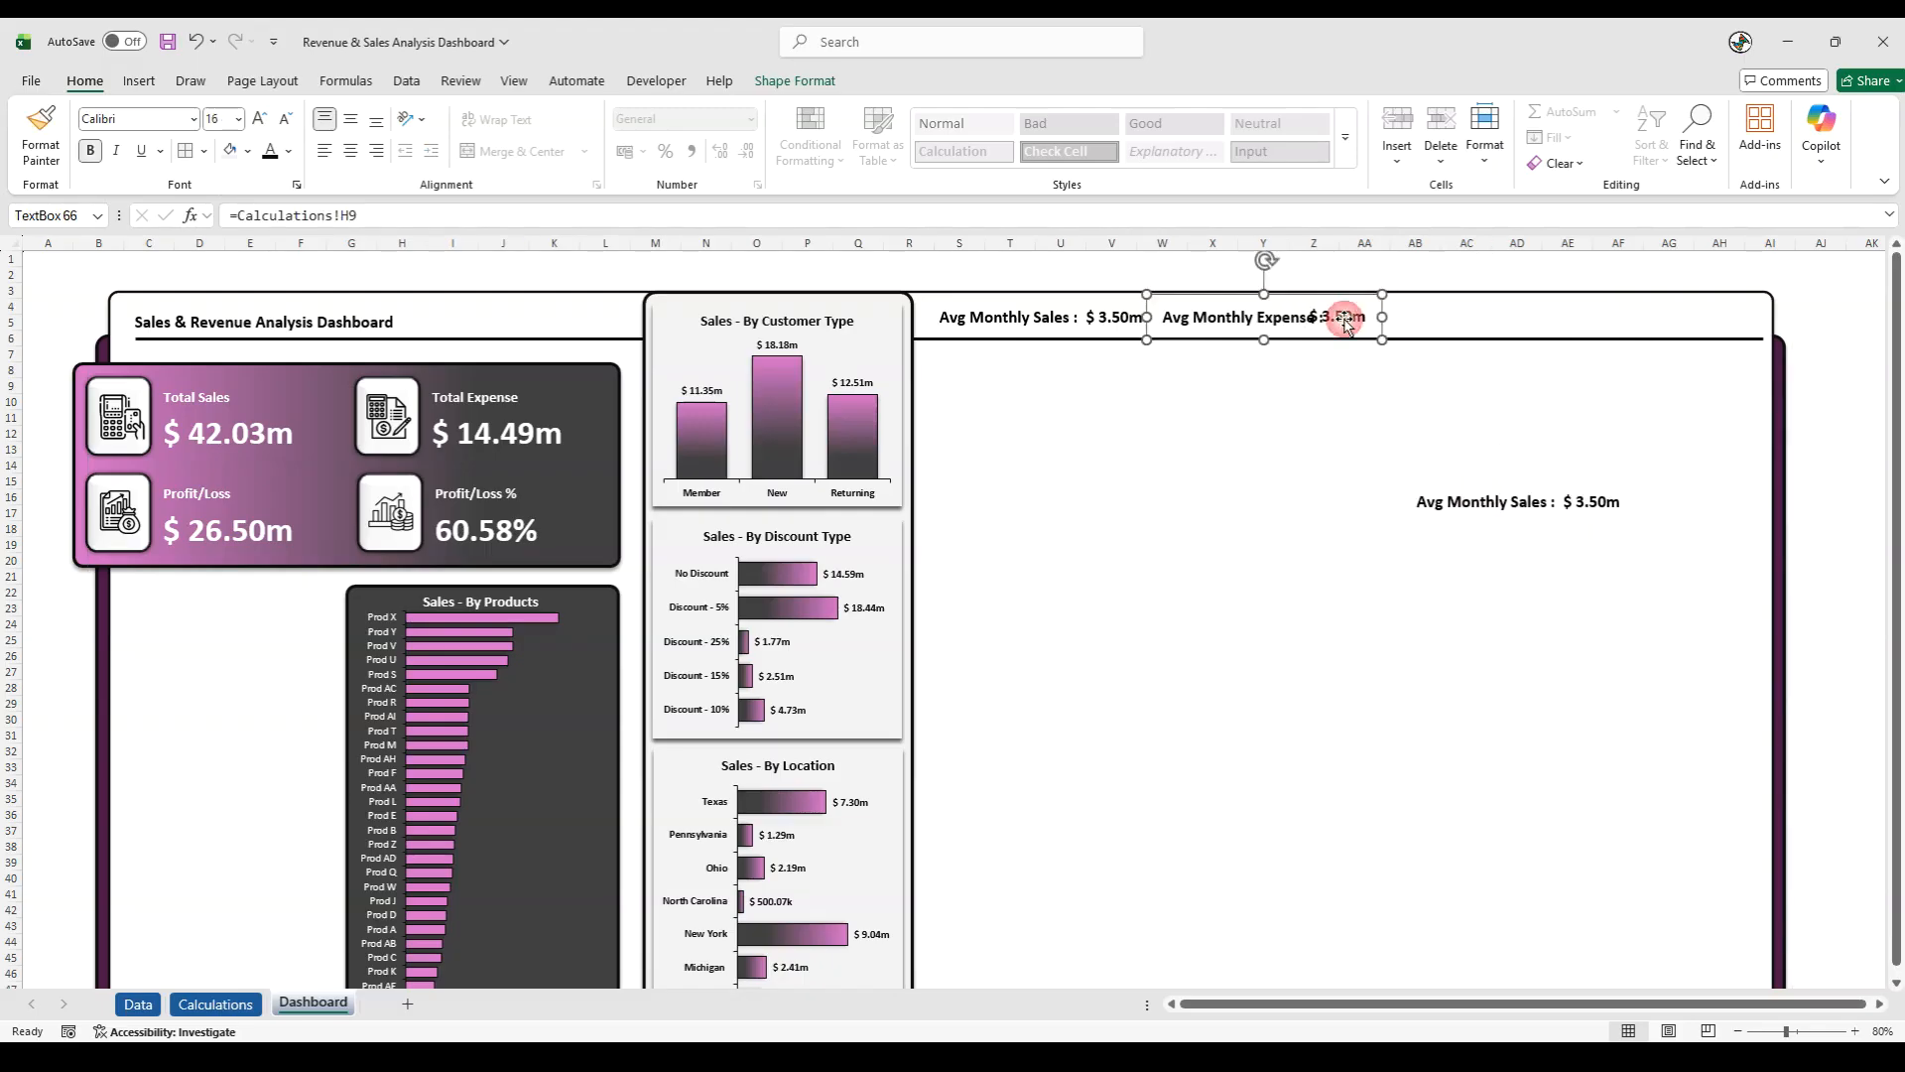
left_click_drag(1343, 319, 1362, 319)
left_click(1310, 401)
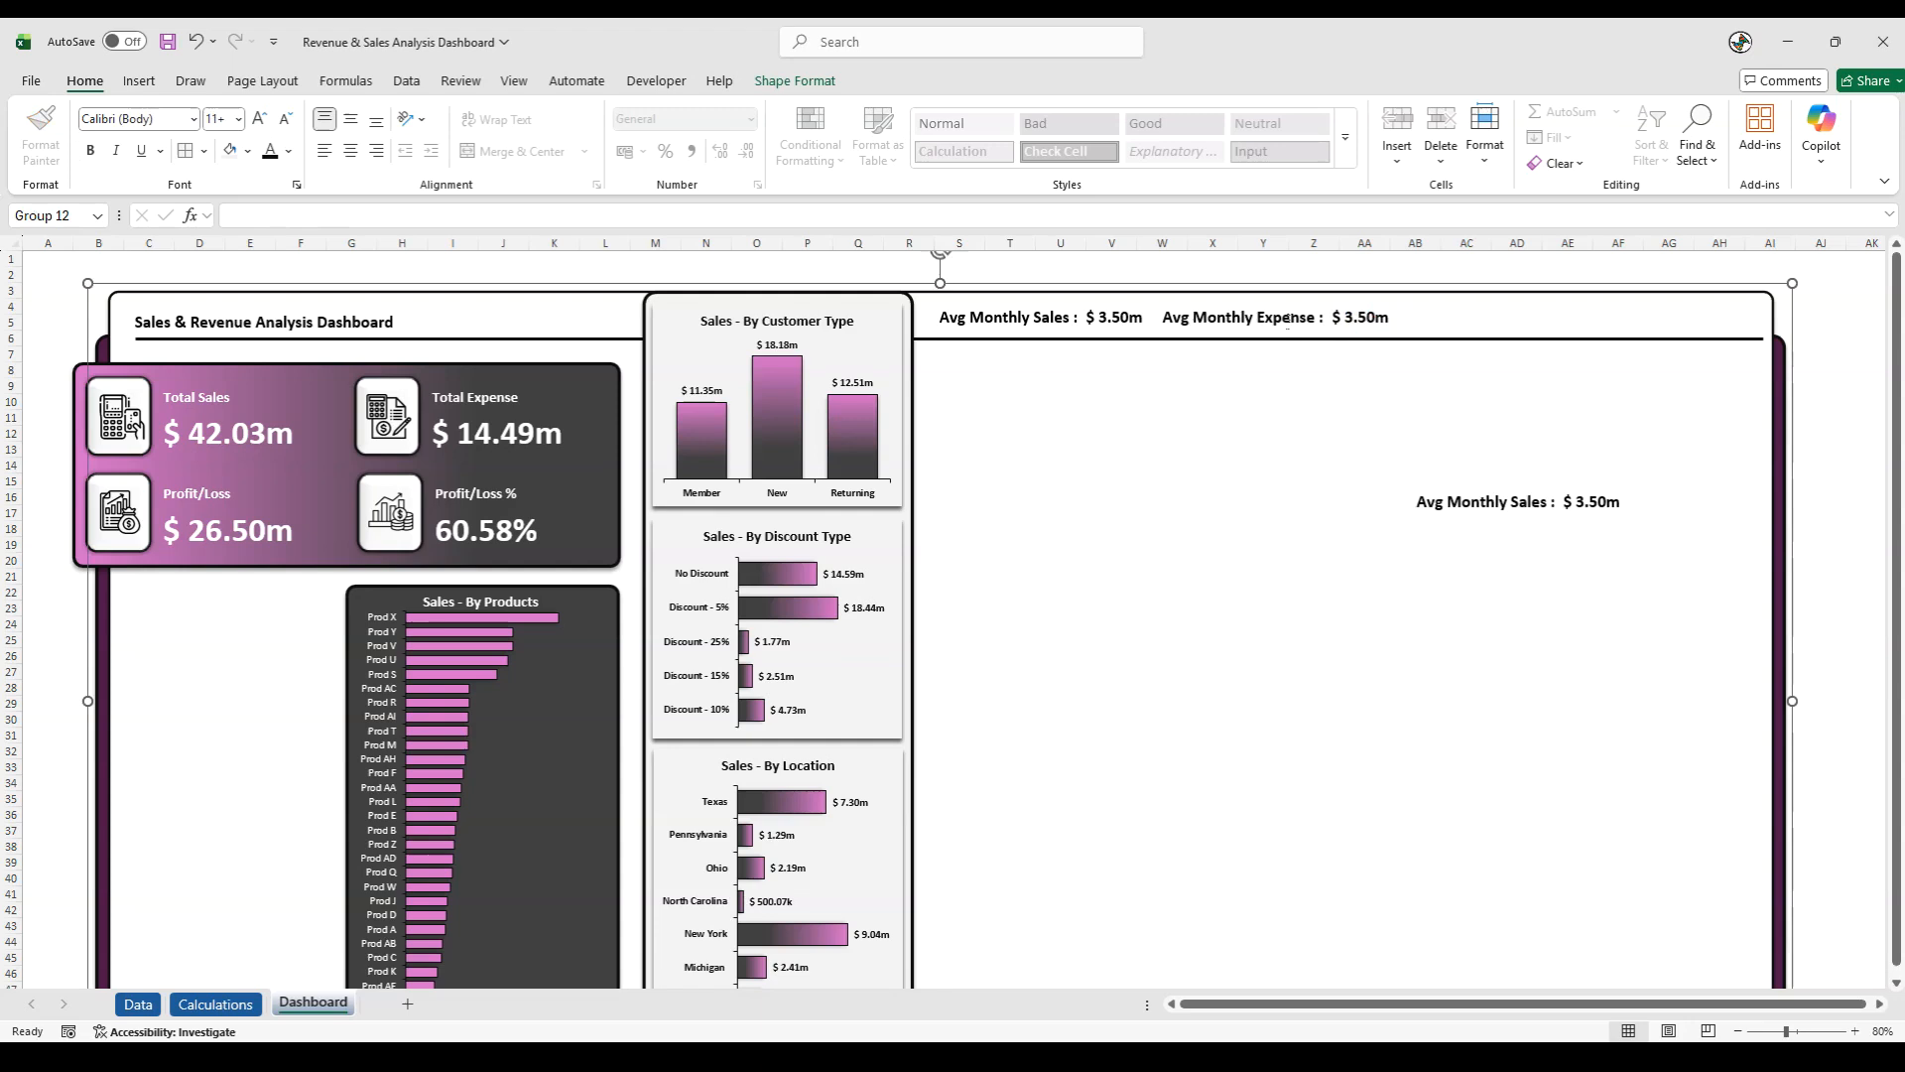
- Relink the Avg Monthly Expense value to cell H14 of the Calculations sheet
left_click(1369, 322)
left_click(1366, 323)
left_click(477, 213)
key("ctrl+a")
type("=")
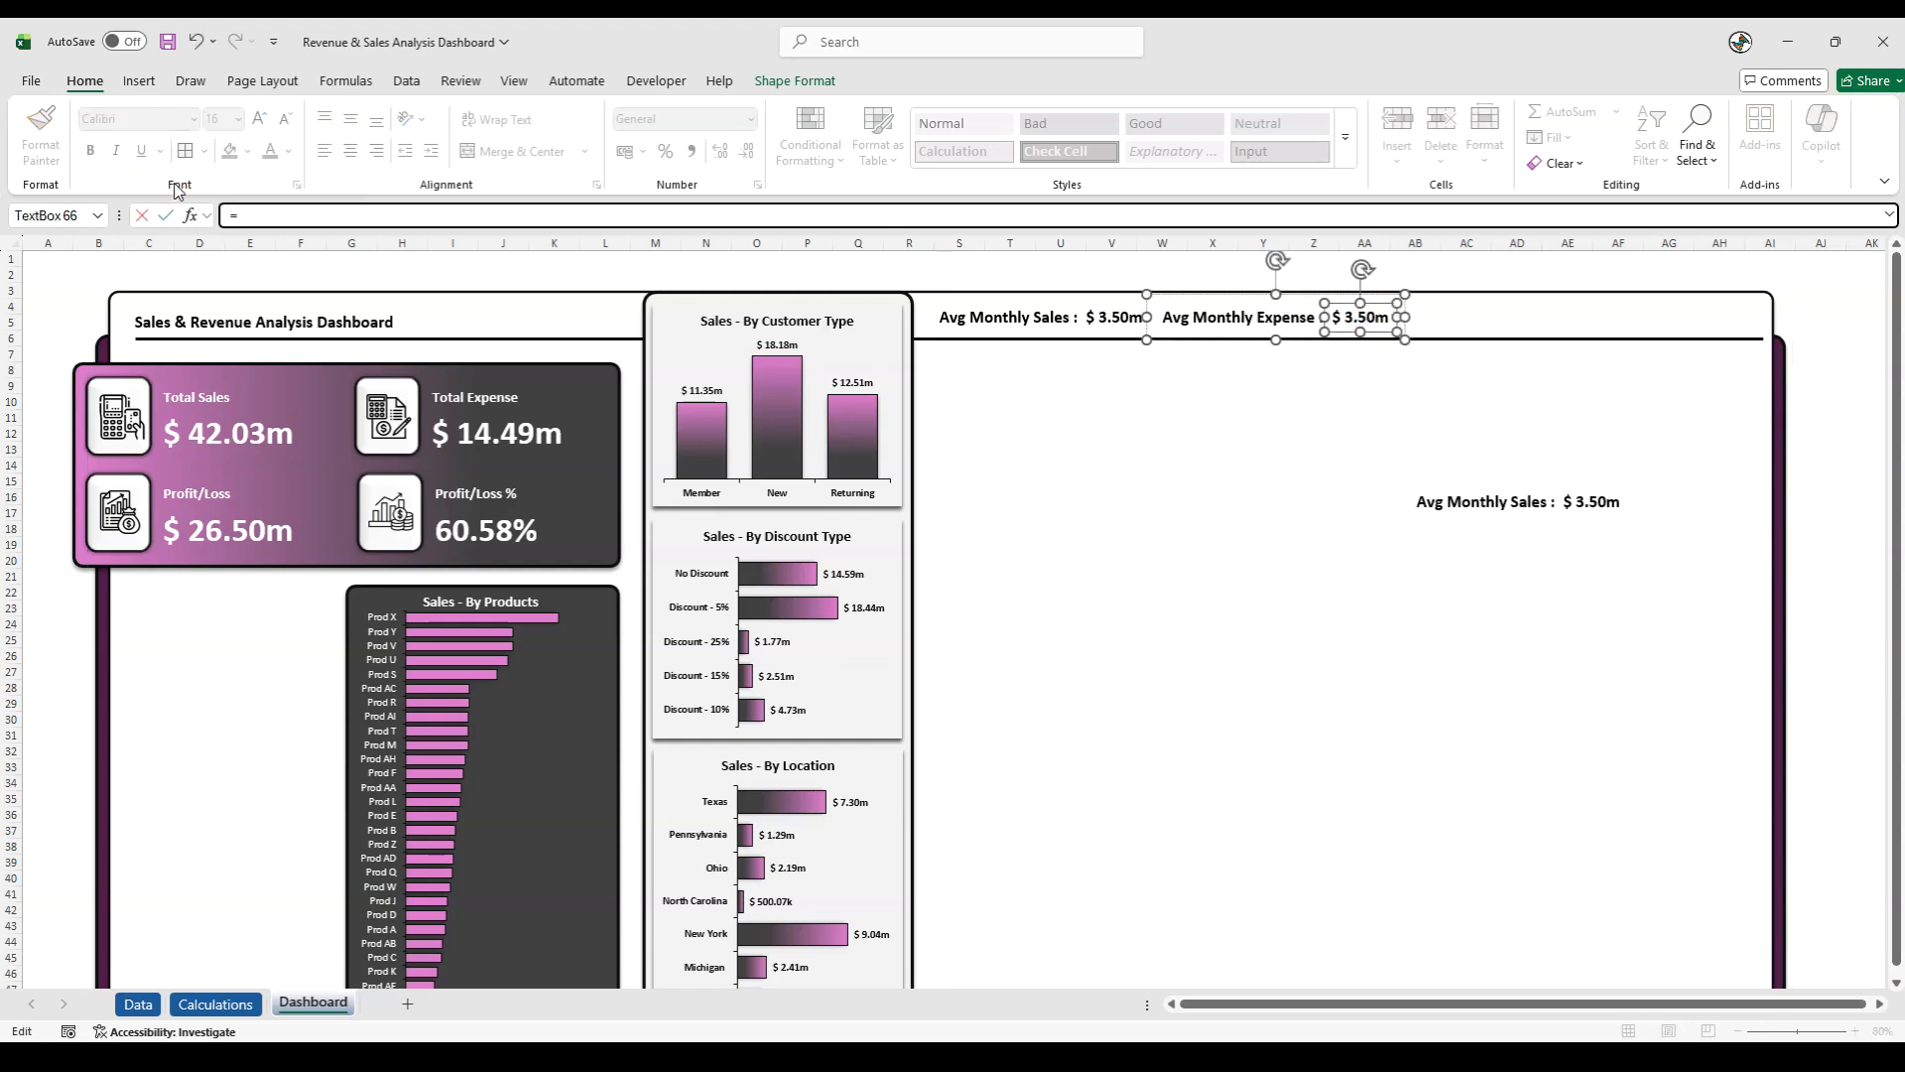
left_click(215, 1003)
left_click(741, 534)
key("Return")
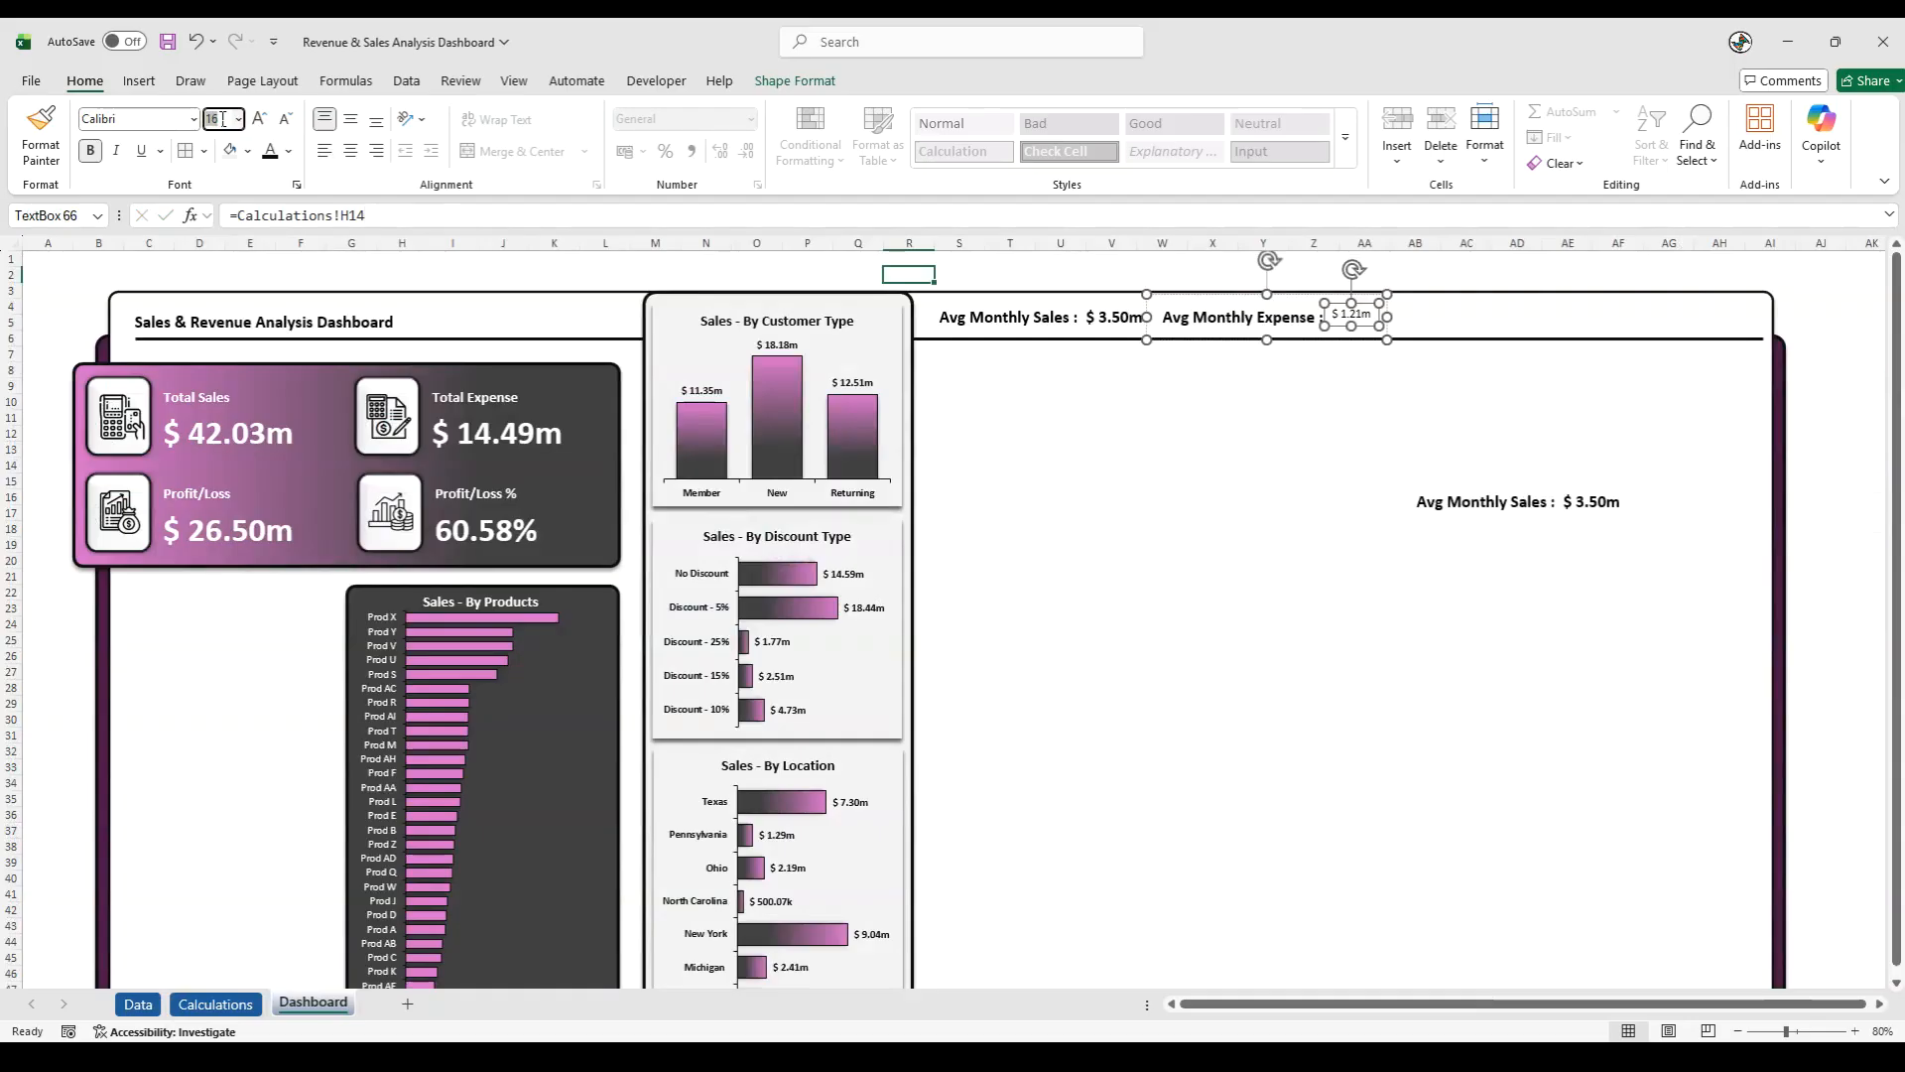
- Make the Avg Monthly Expense value bold at size 16
left_click(1353, 318)
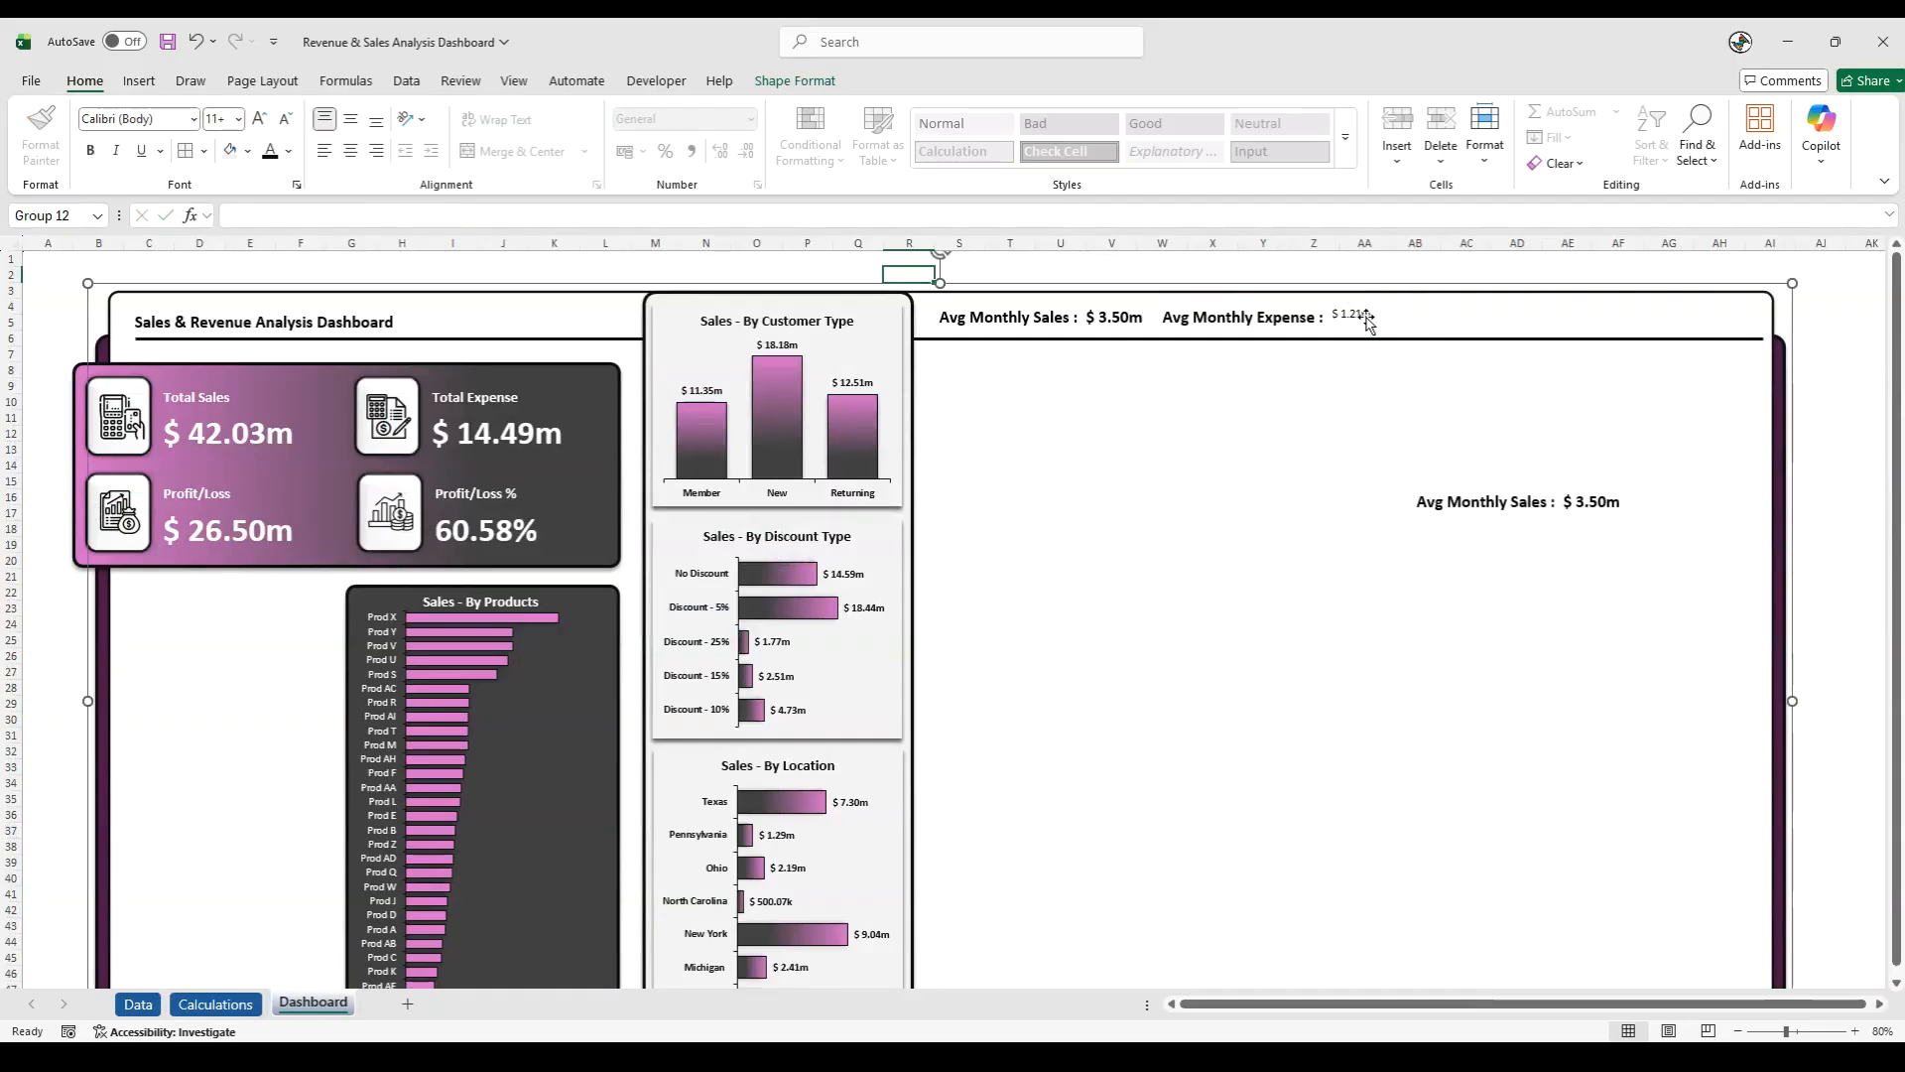
left_click(1357, 319)
left_click(1335, 328)
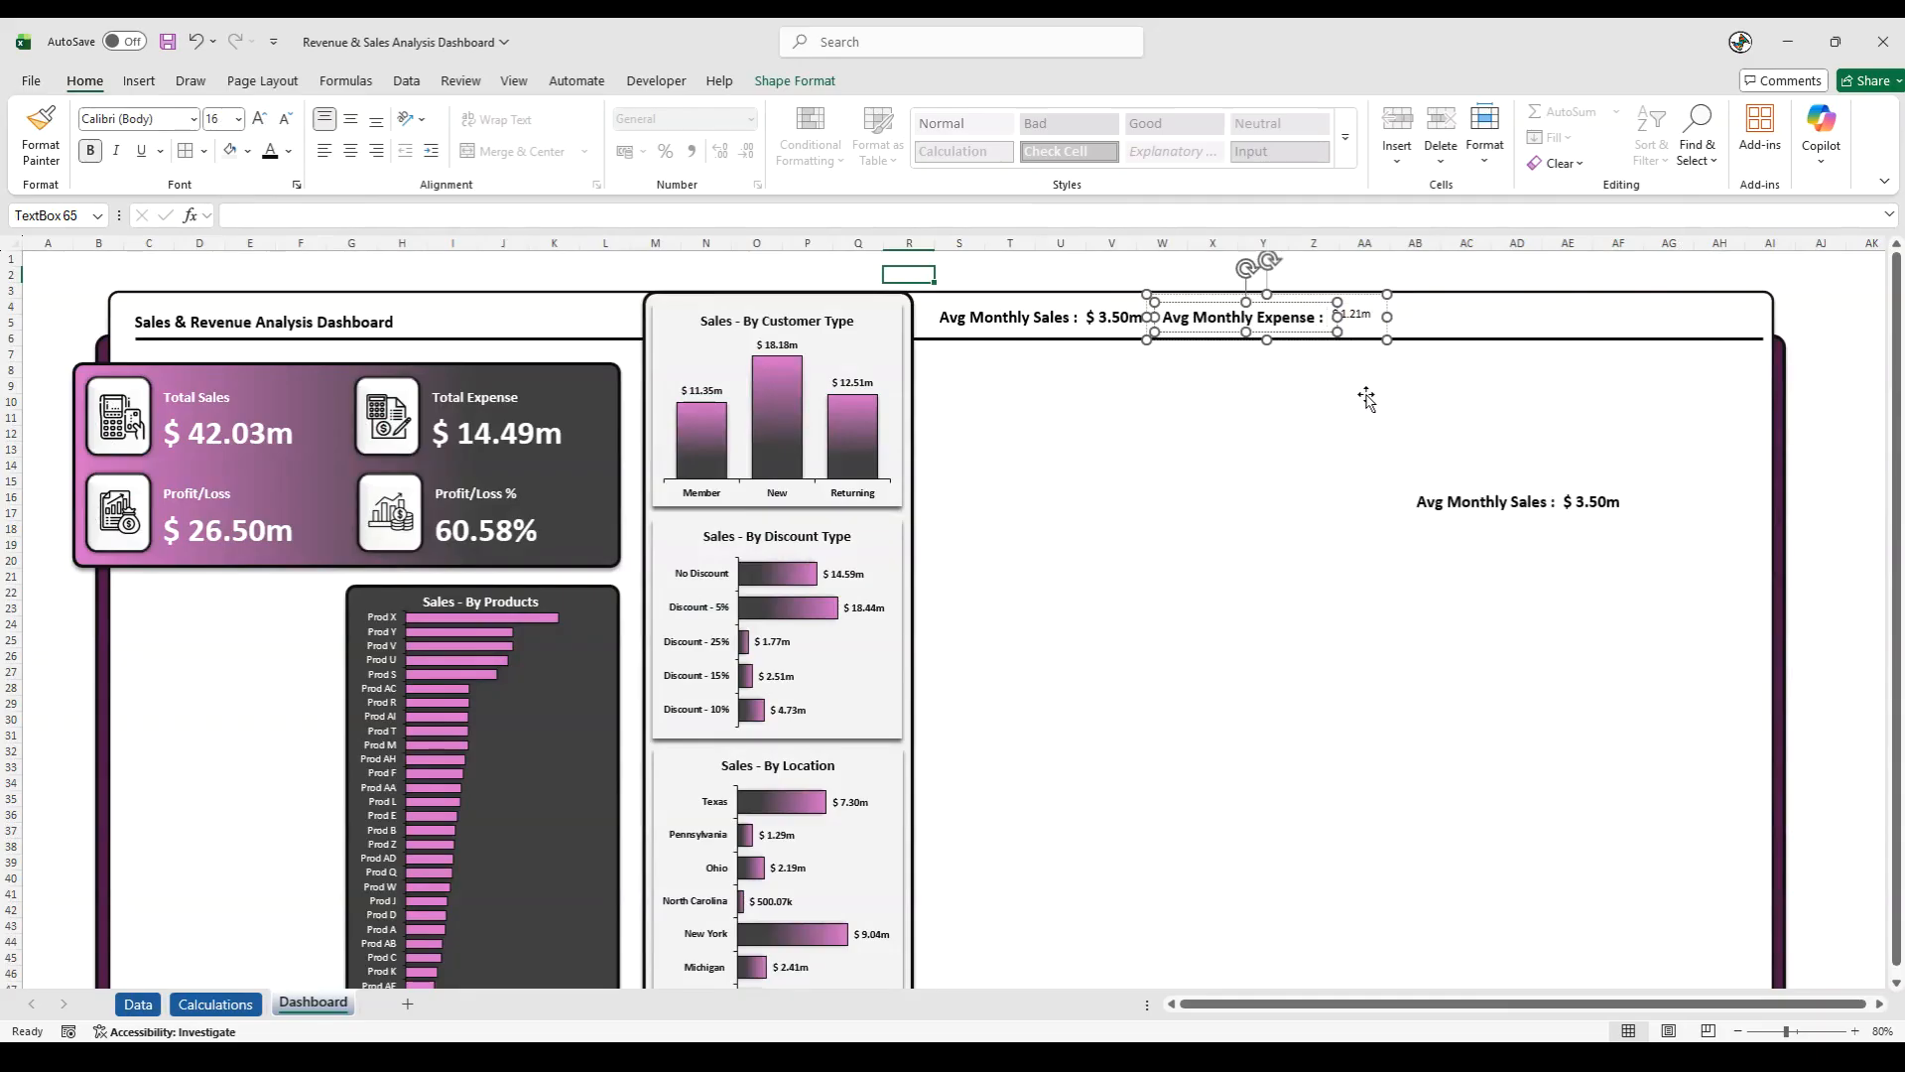
left_click(1354, 309)
left_click(1370, 318)
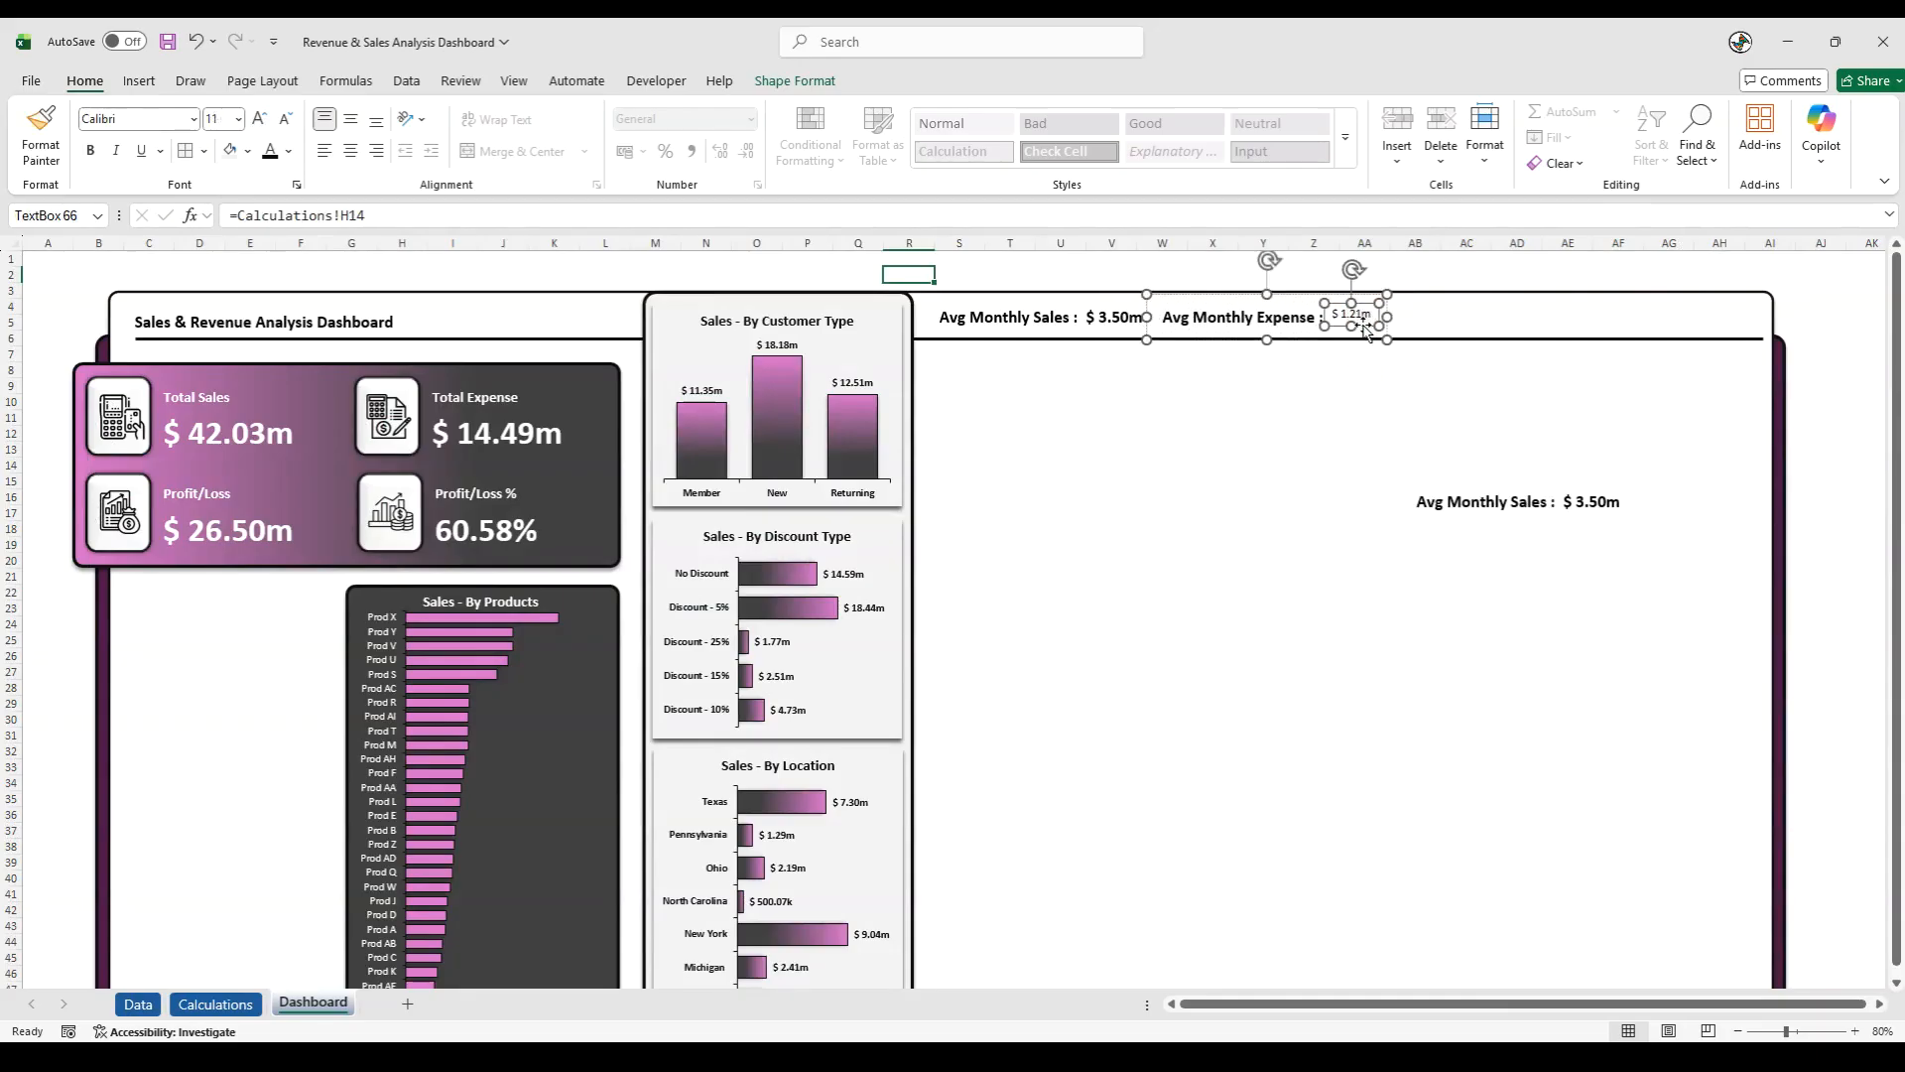
left_click(223, 119)
type("16")
key("Return")
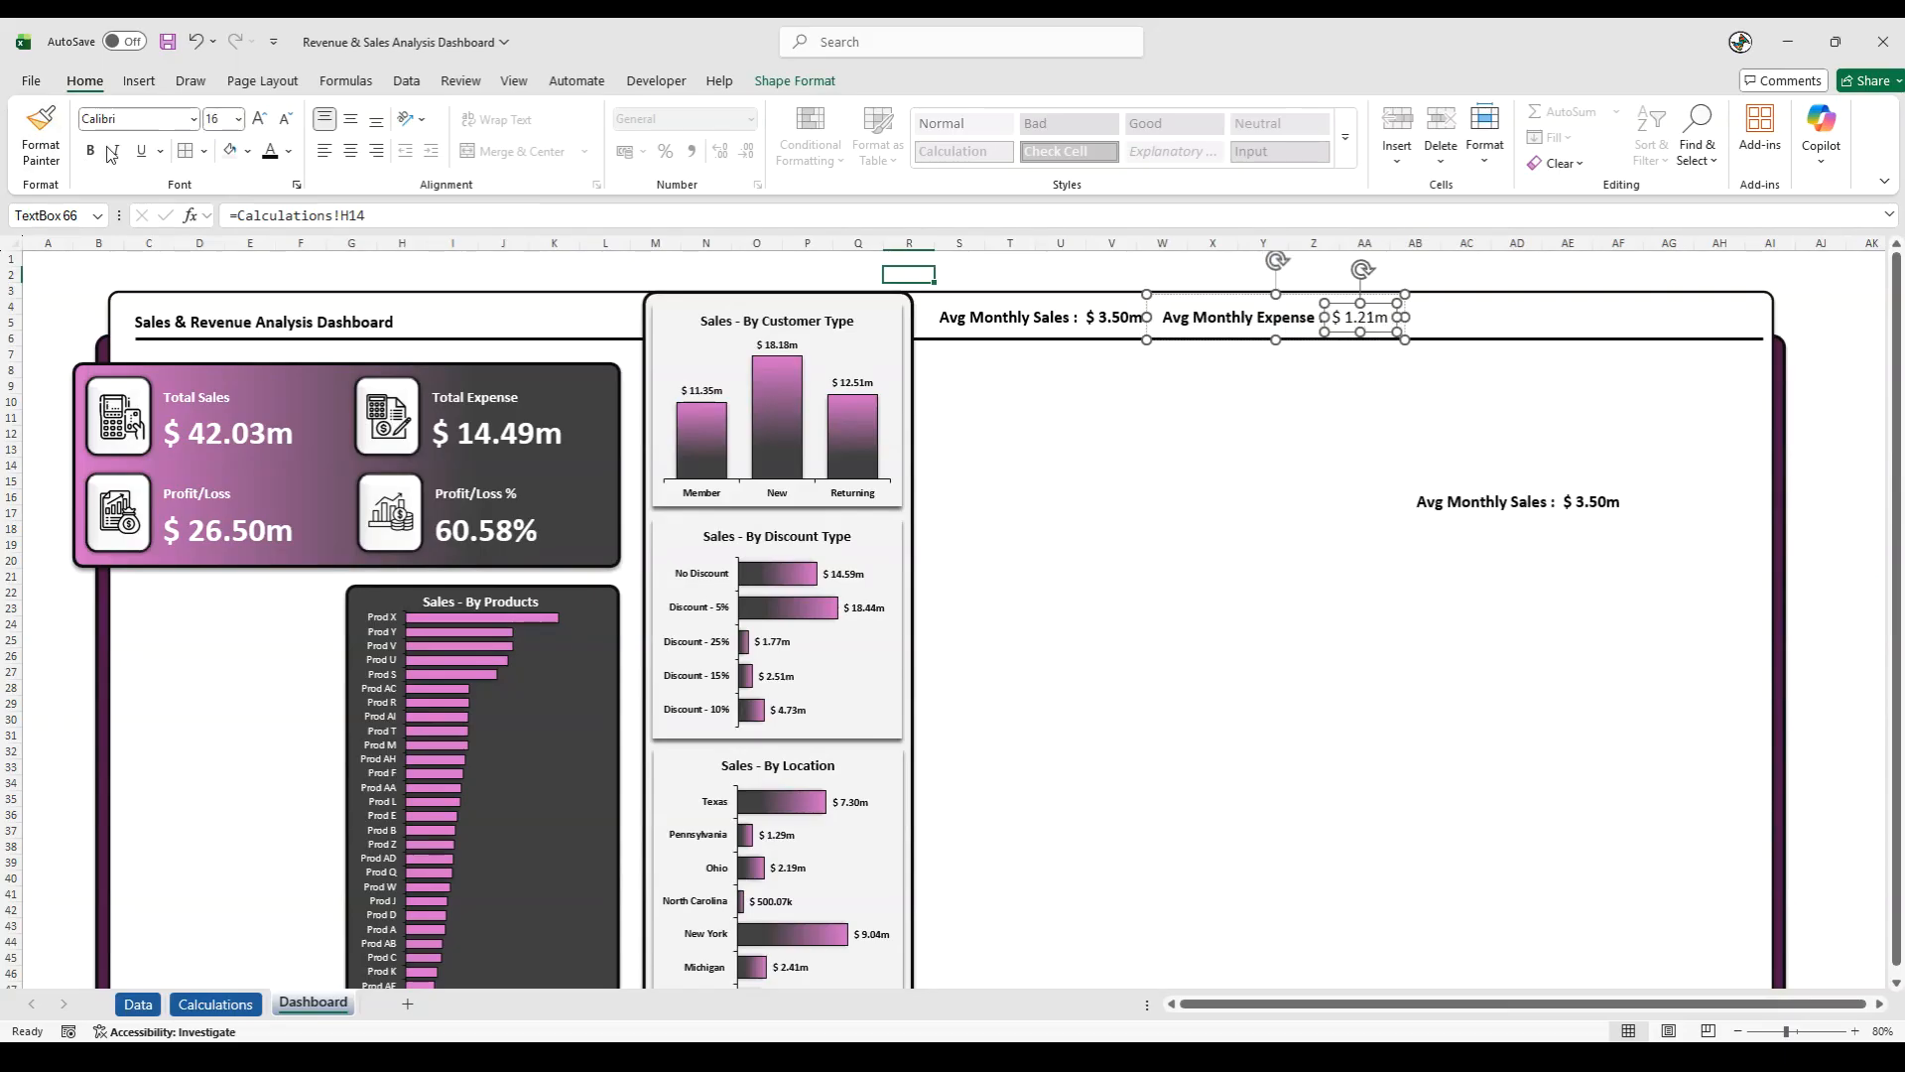
left_click(1345, 439)
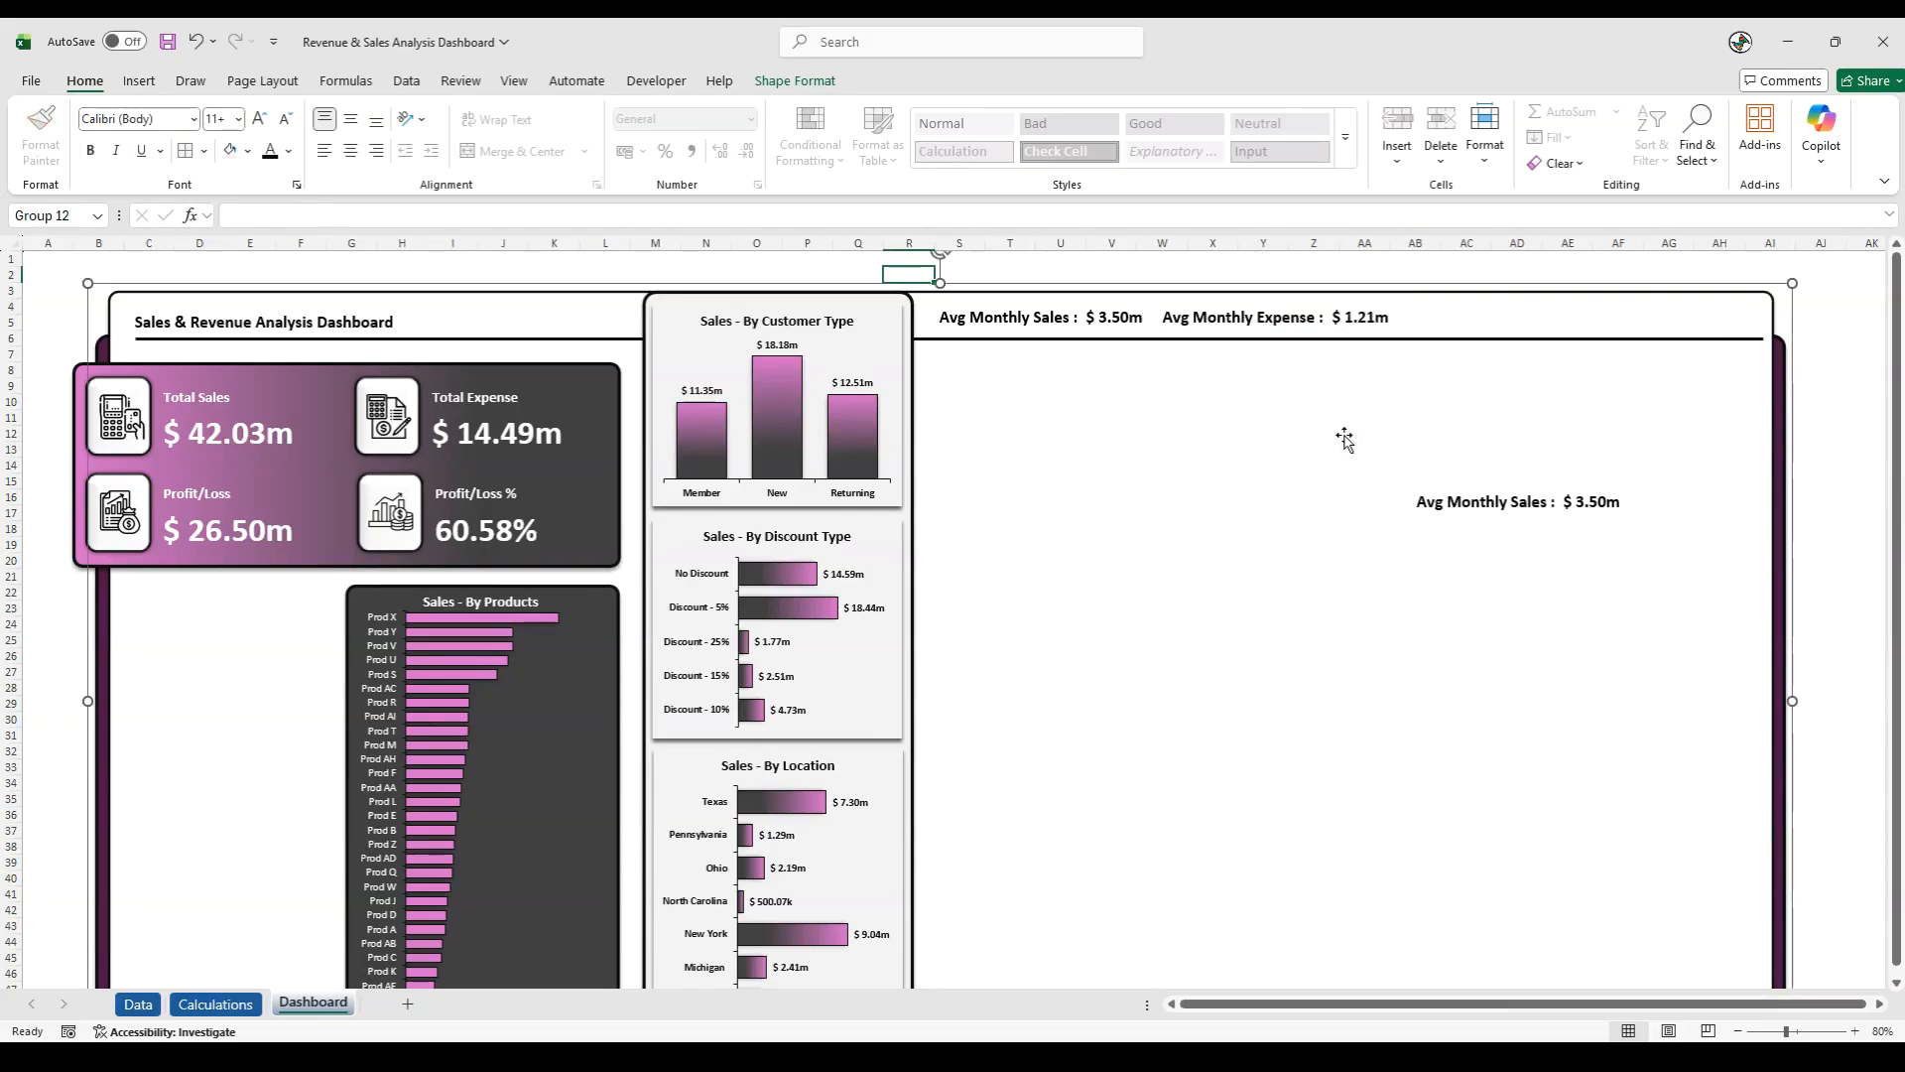
- Align the Avg Monthly Sales and Avg Monthly Expense groups with each other on the header strip
left_click(1064, 330)
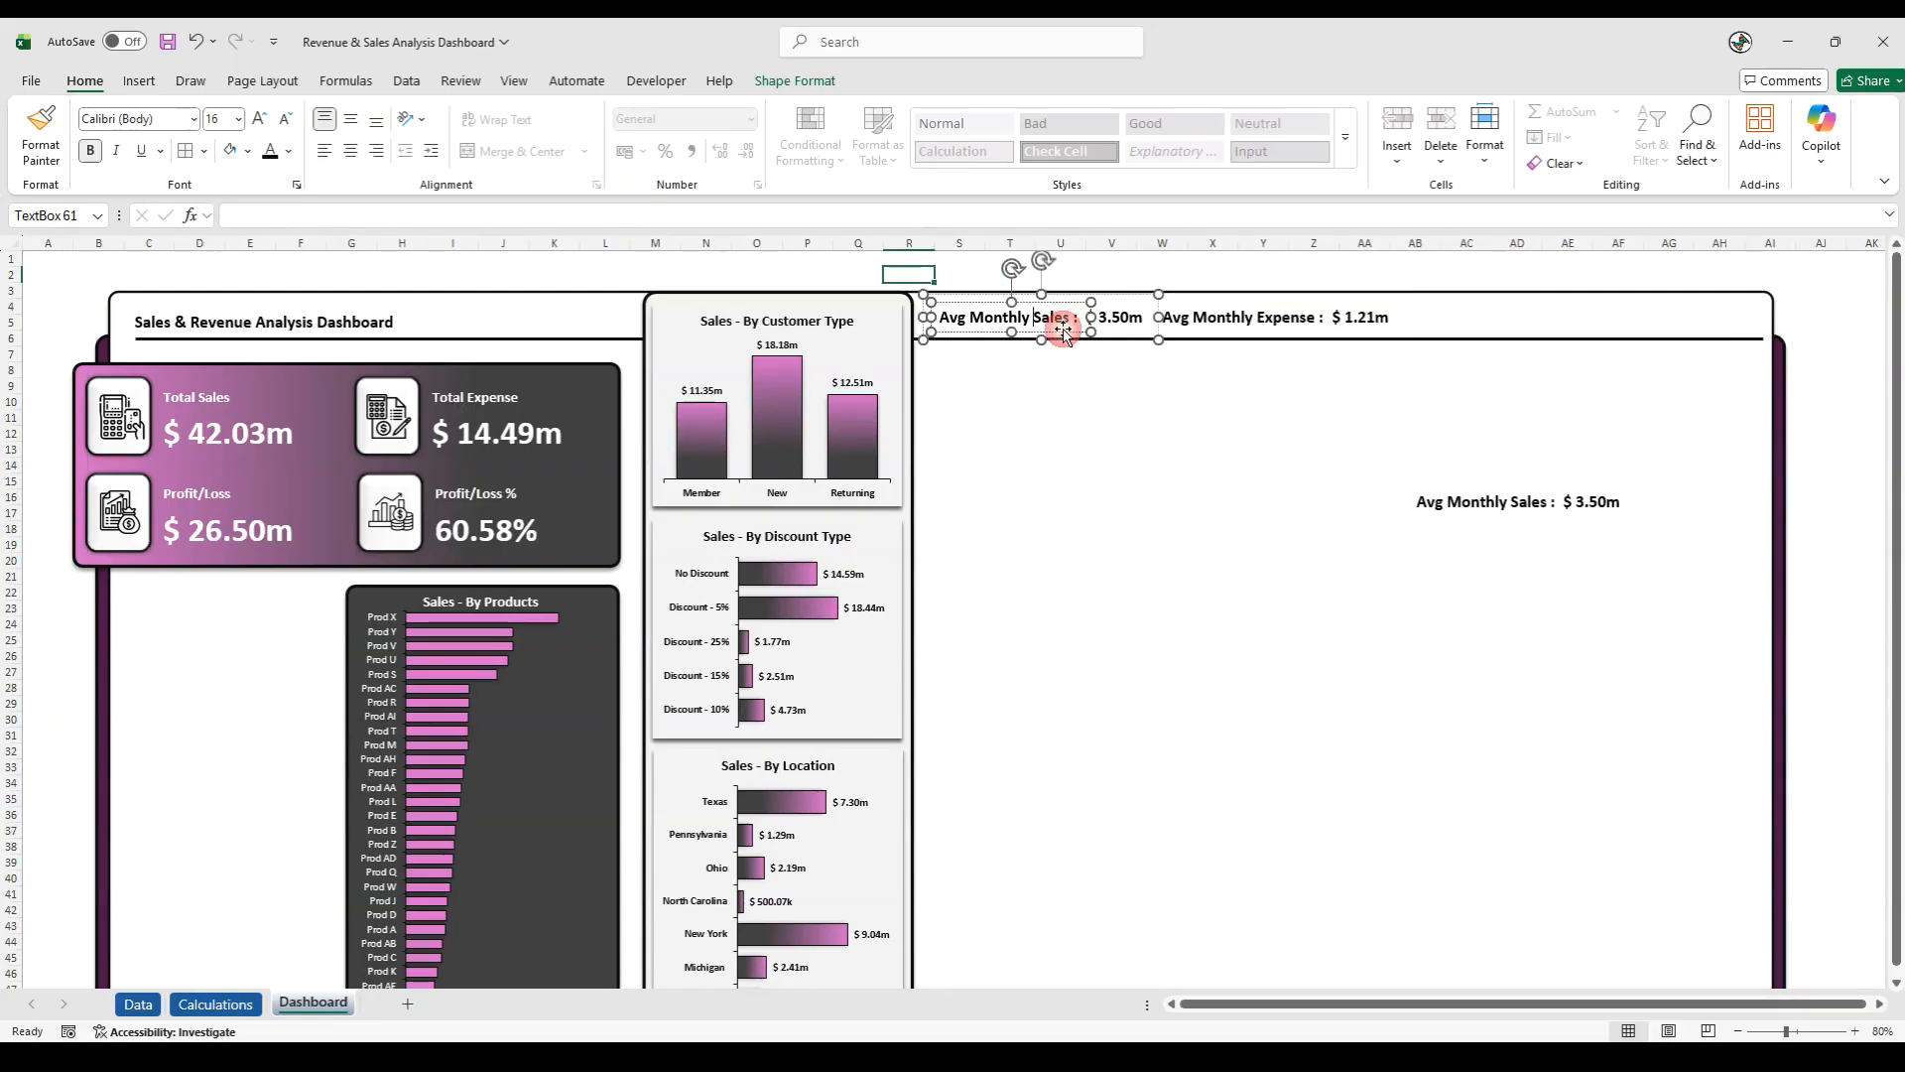
left_click(1124, 340)
left_click(1211, 315, "shift")
left_click(794, 81)
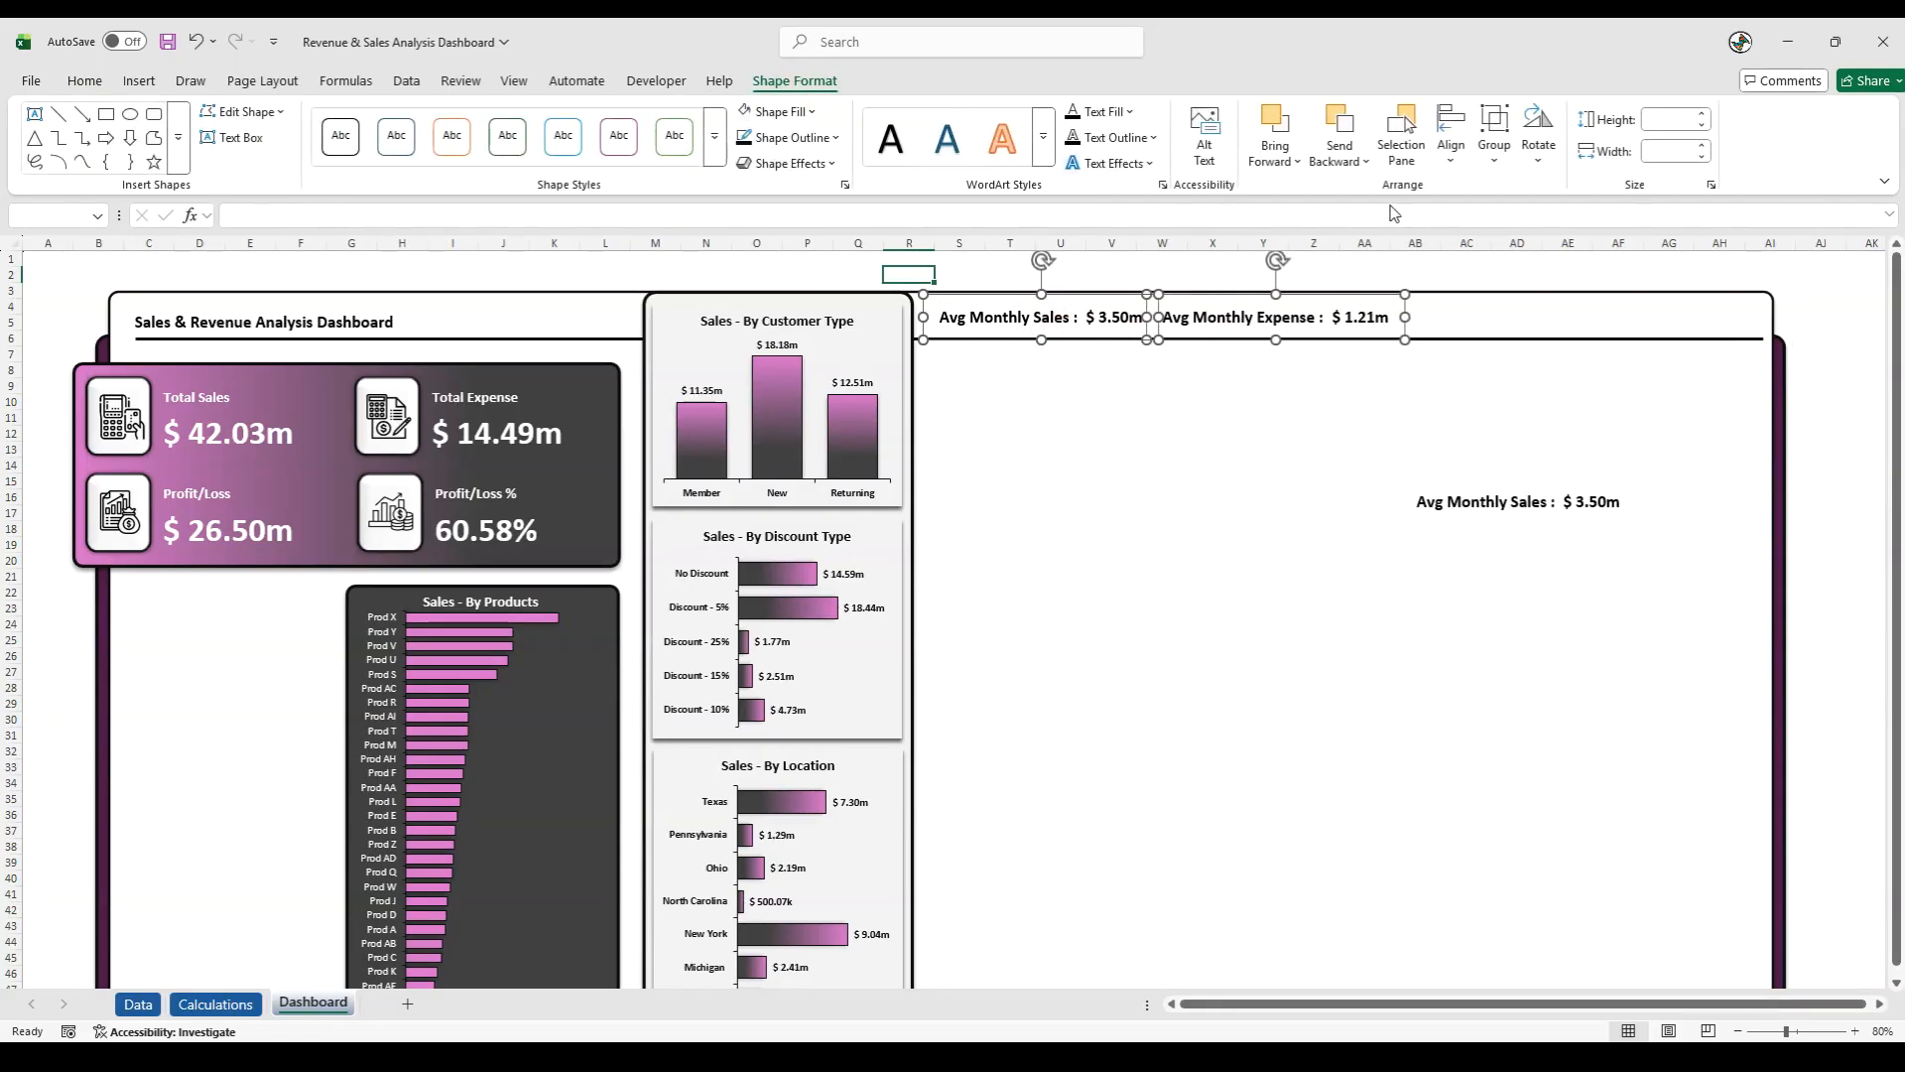
left_click(1451, 164)
left_click(1473, 303)
left_click(1310, 425)
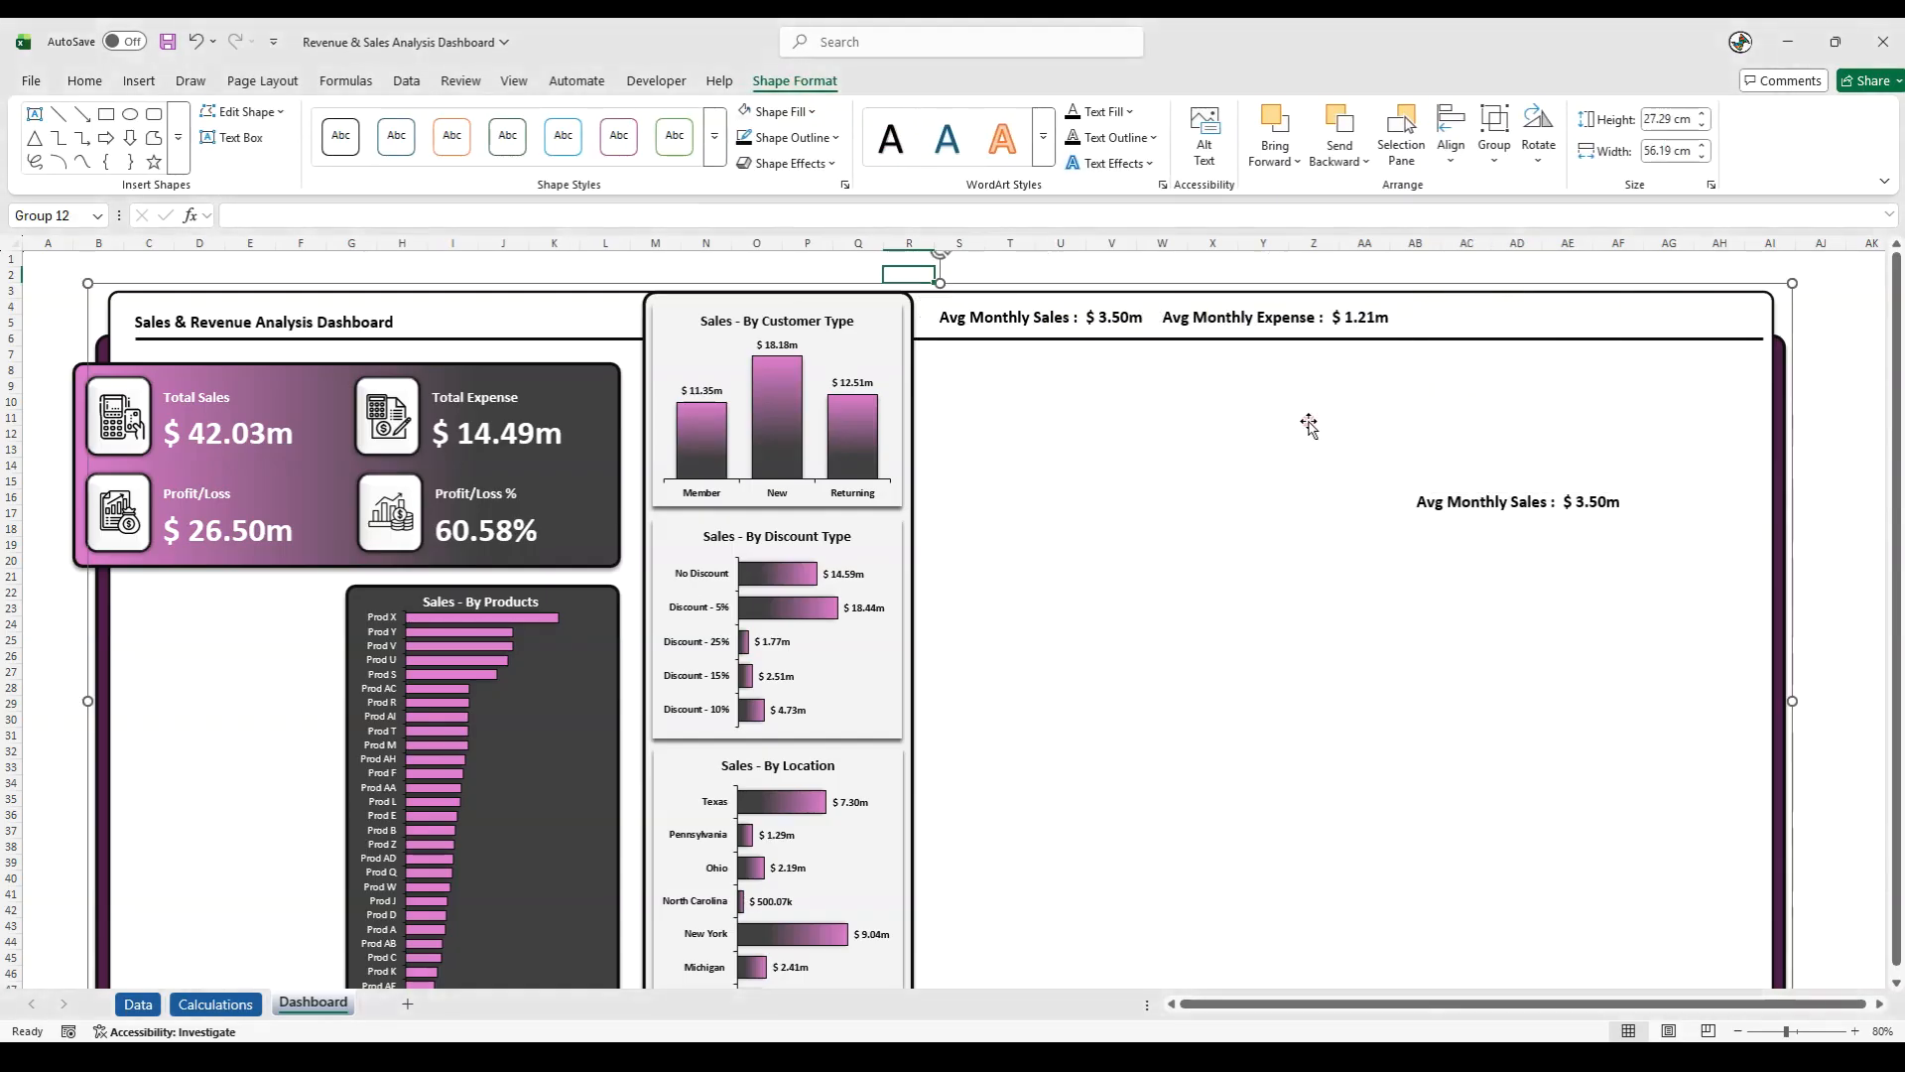
- Move the third average group back onto the header strip, just after the Avg Monthly Expense group
left_click(1508, 518)
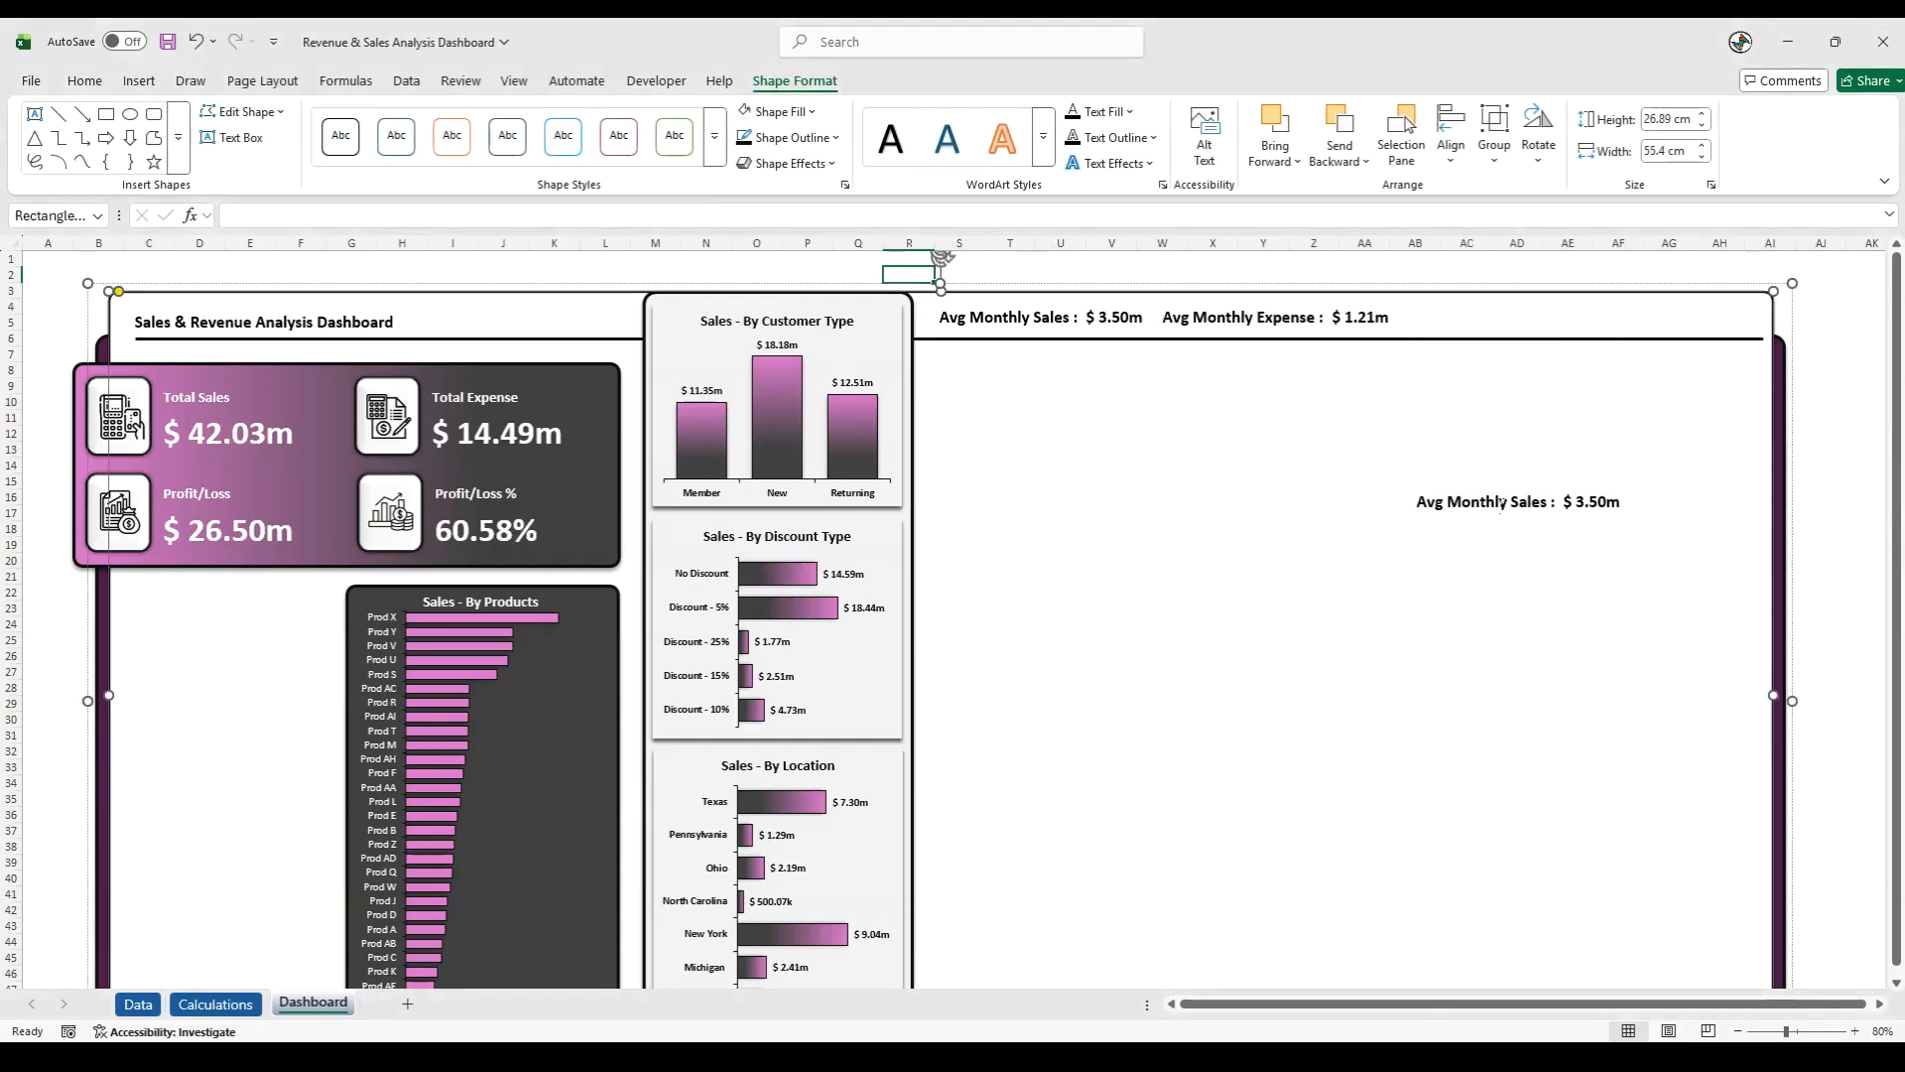
left_click(1487, 504)
left_click(1468, 480)
left_click_drag(1461, 480, 1444, 294)
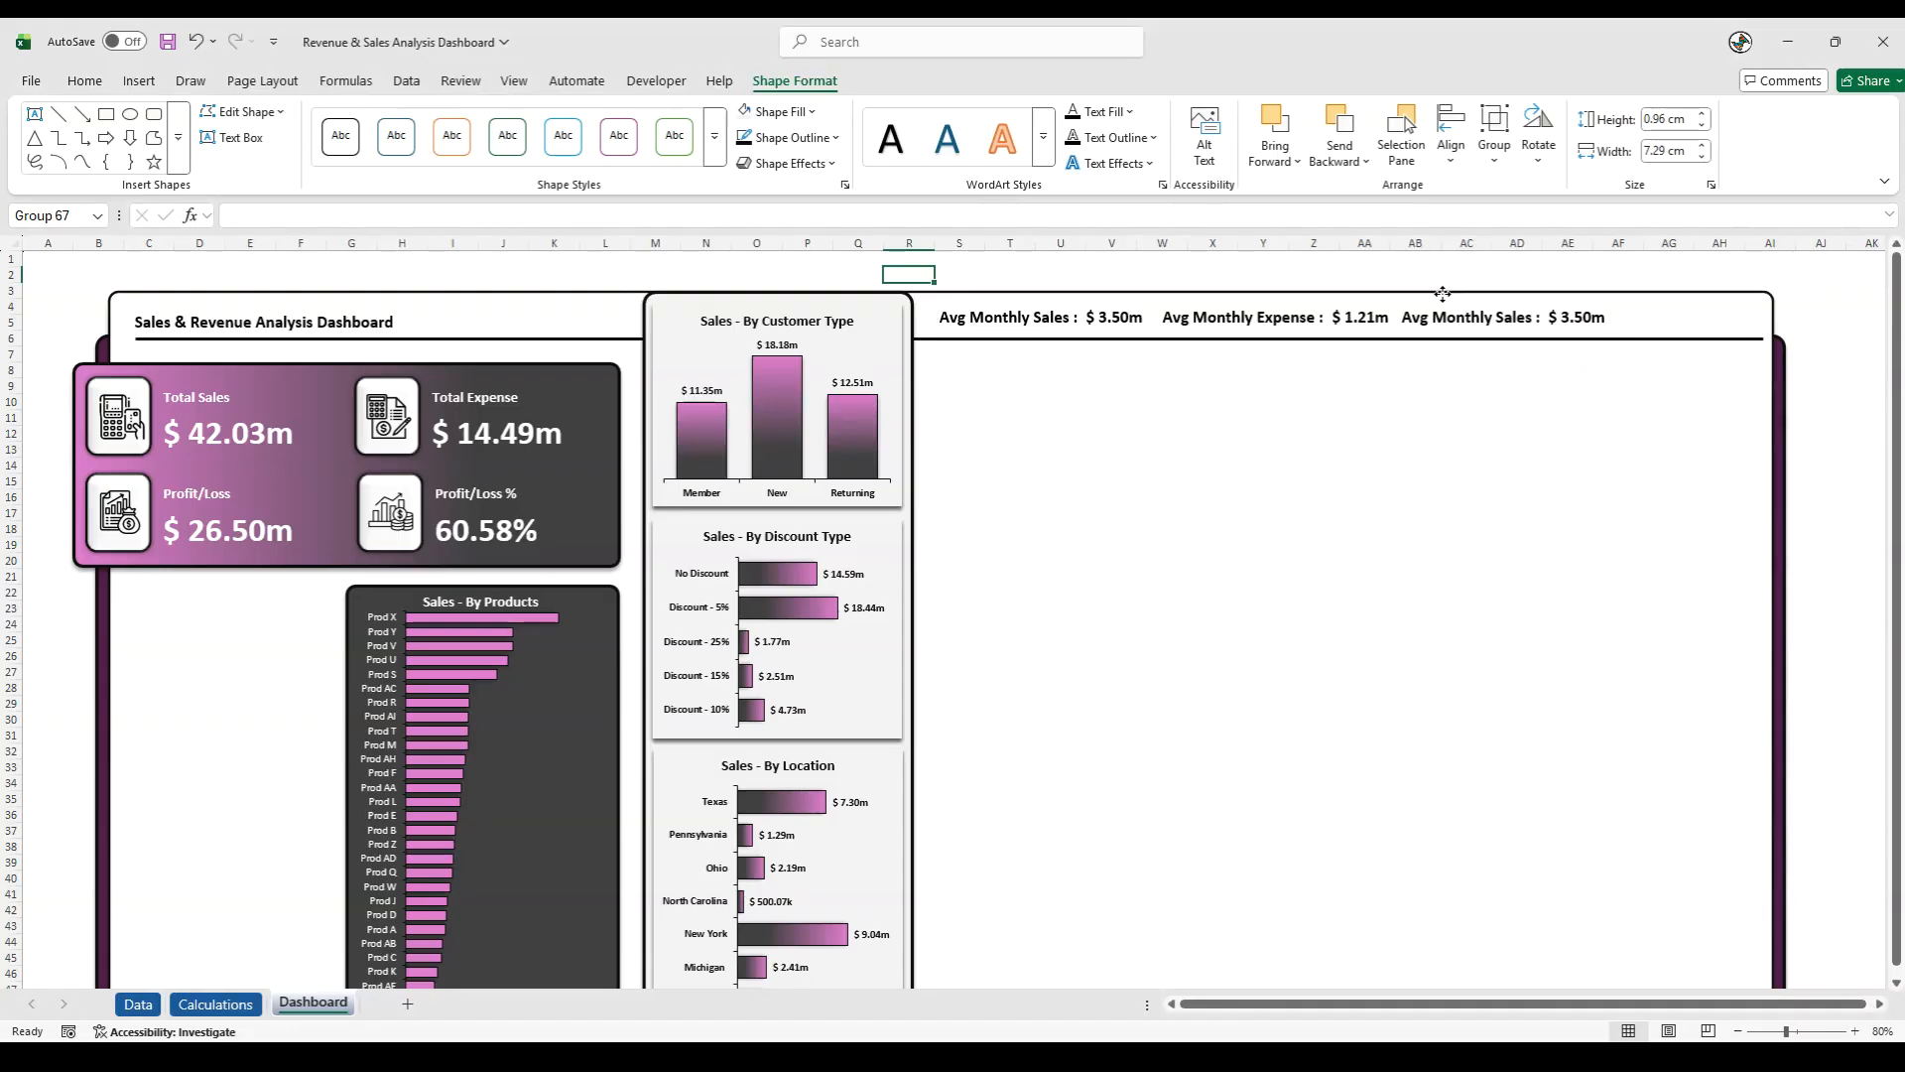
- Change the third group's label to "Avg Monthly P/L :" and move its value closer to the label
double_click(1518, 317)
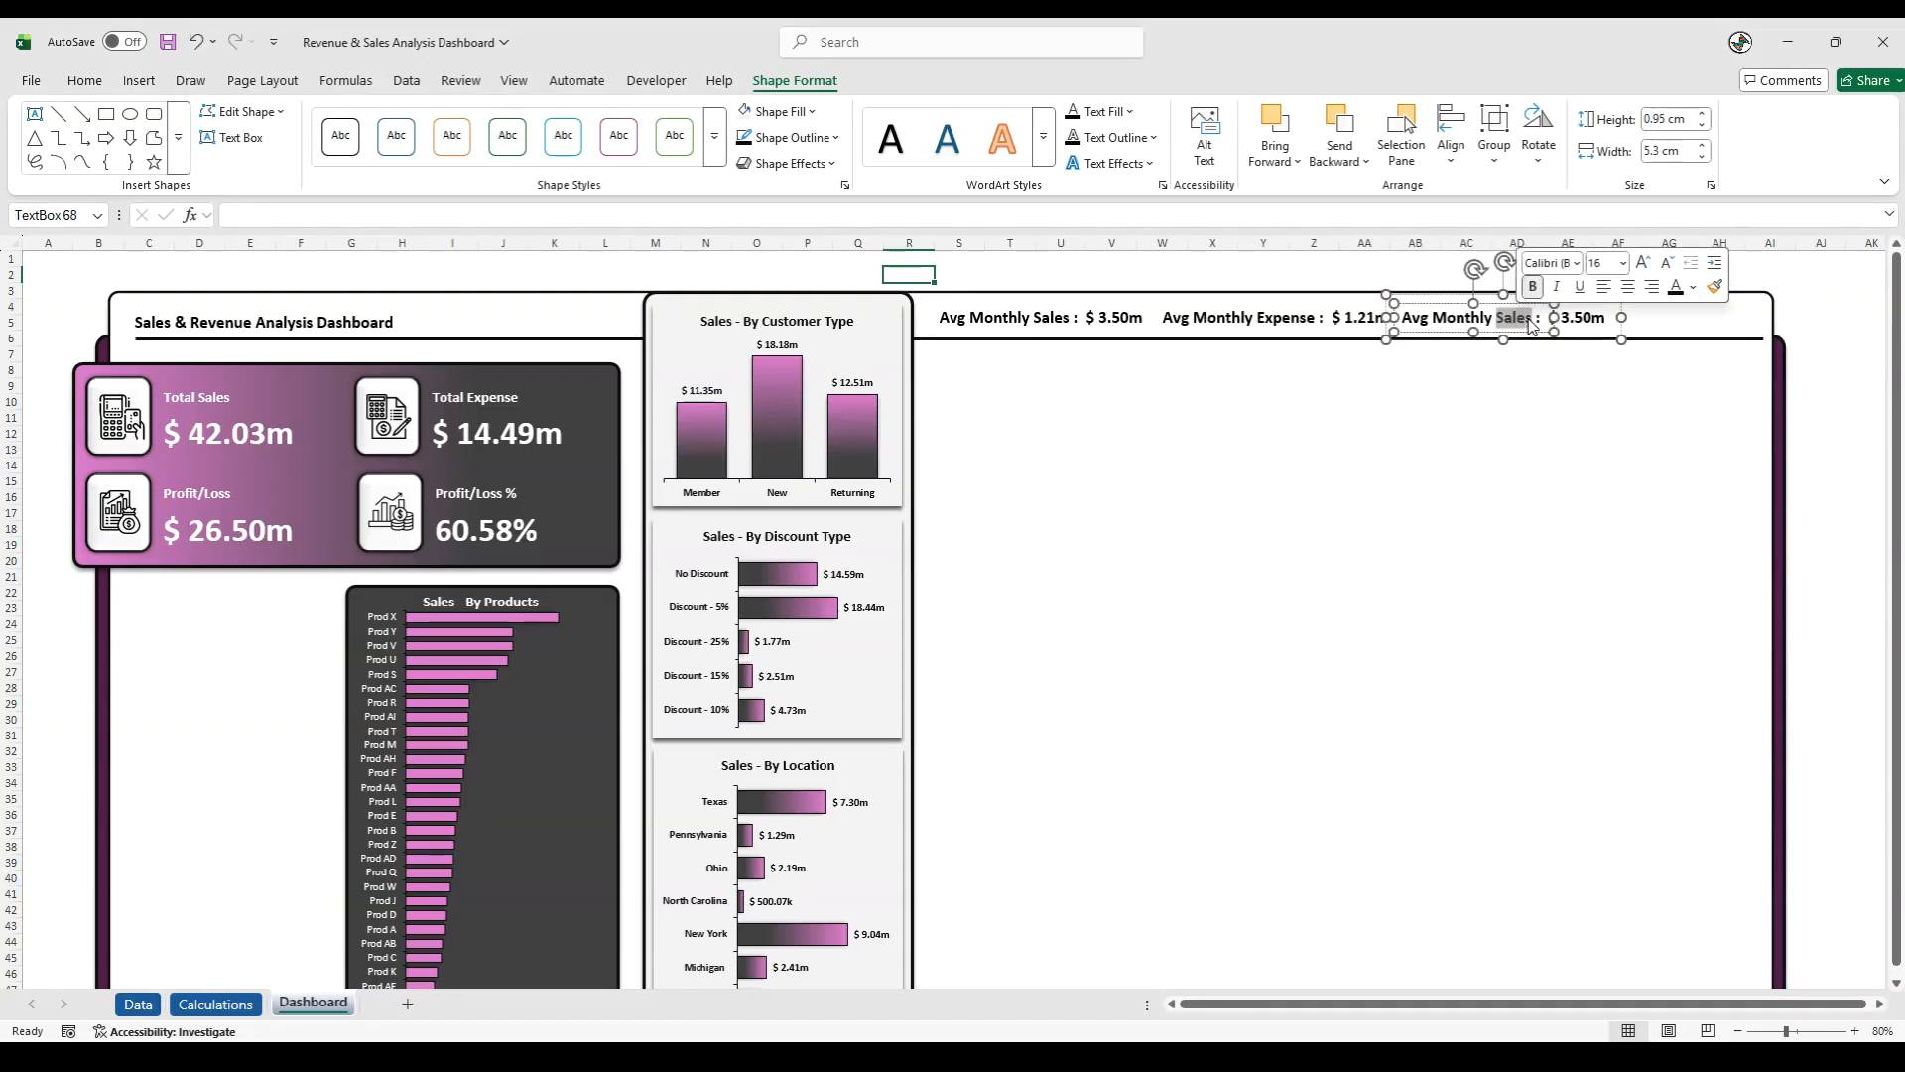
left_click_drag(1554, 317, 1528, 316)
type("P/L")
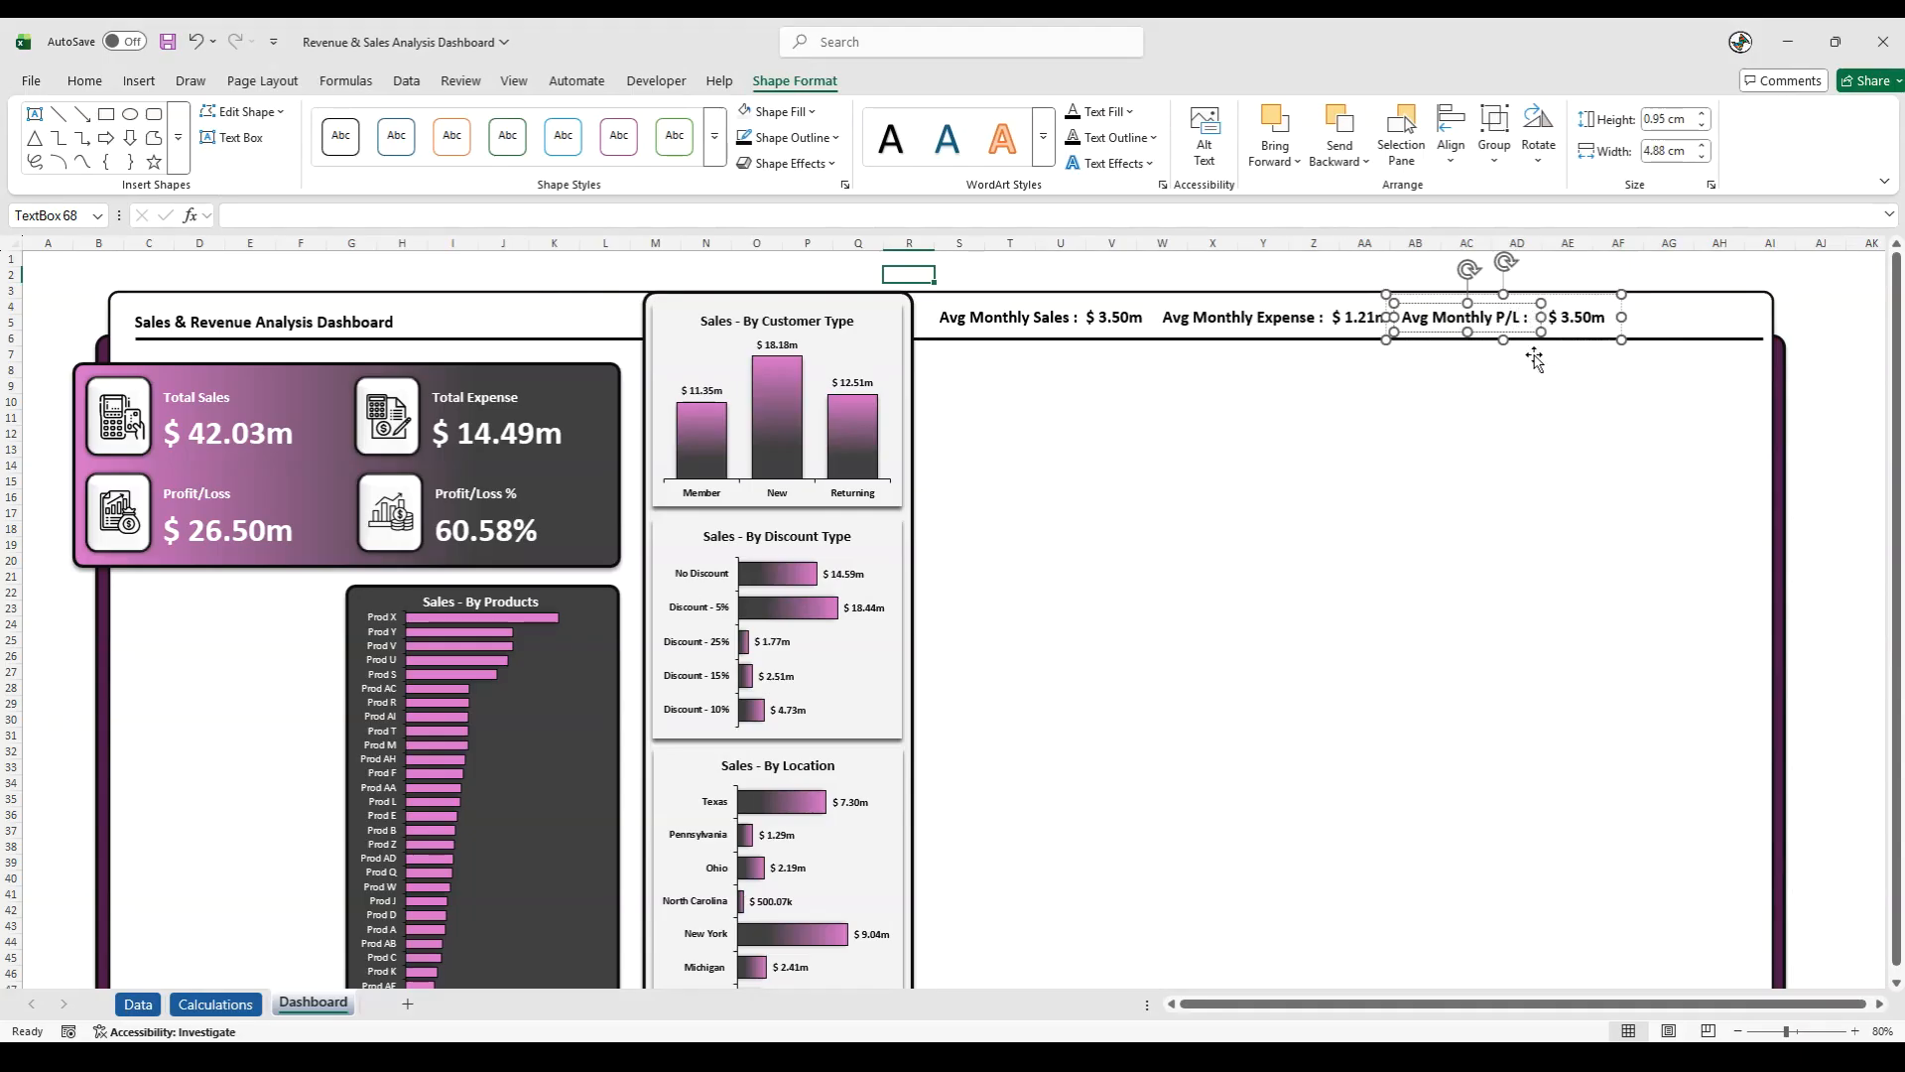
left_click(1501, 426)
left_click(1580, 316)
left_click(1574, 324)
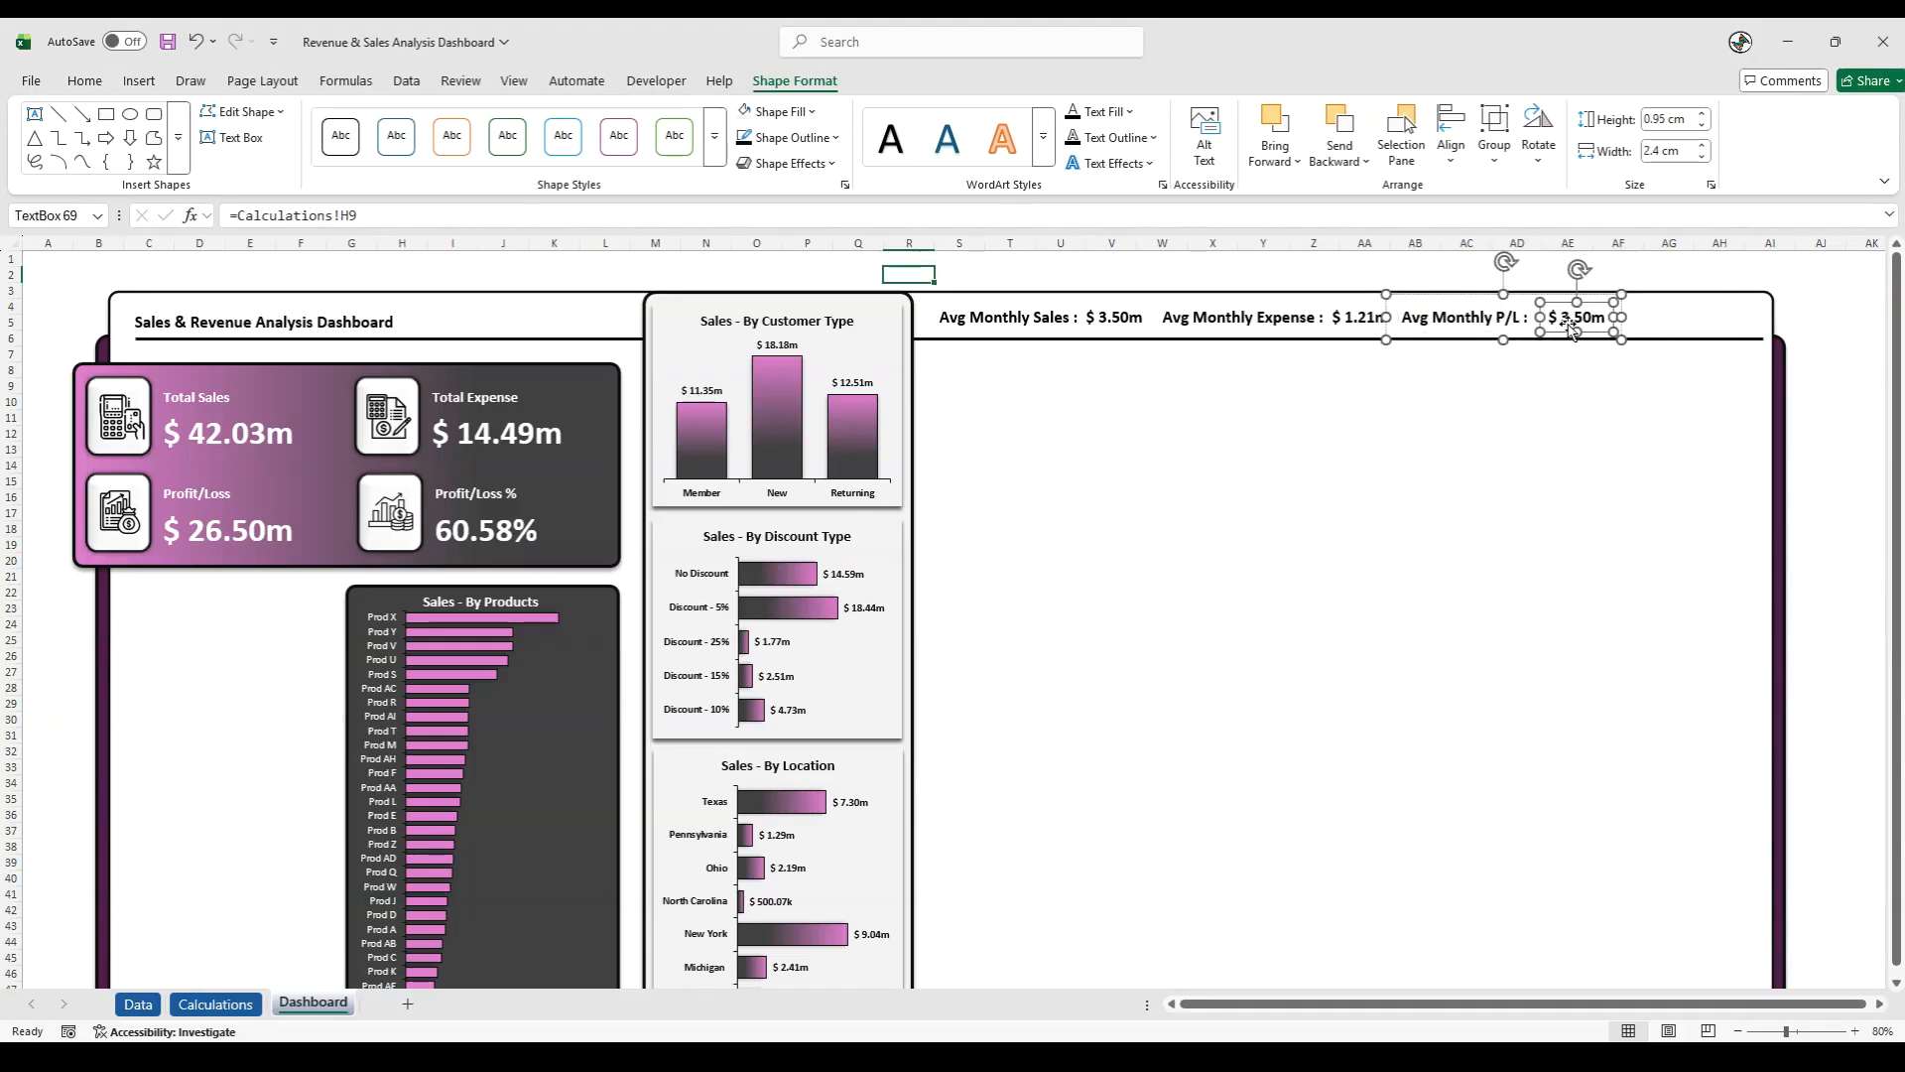
left_click_drag(1568, 337, 1552, 332)
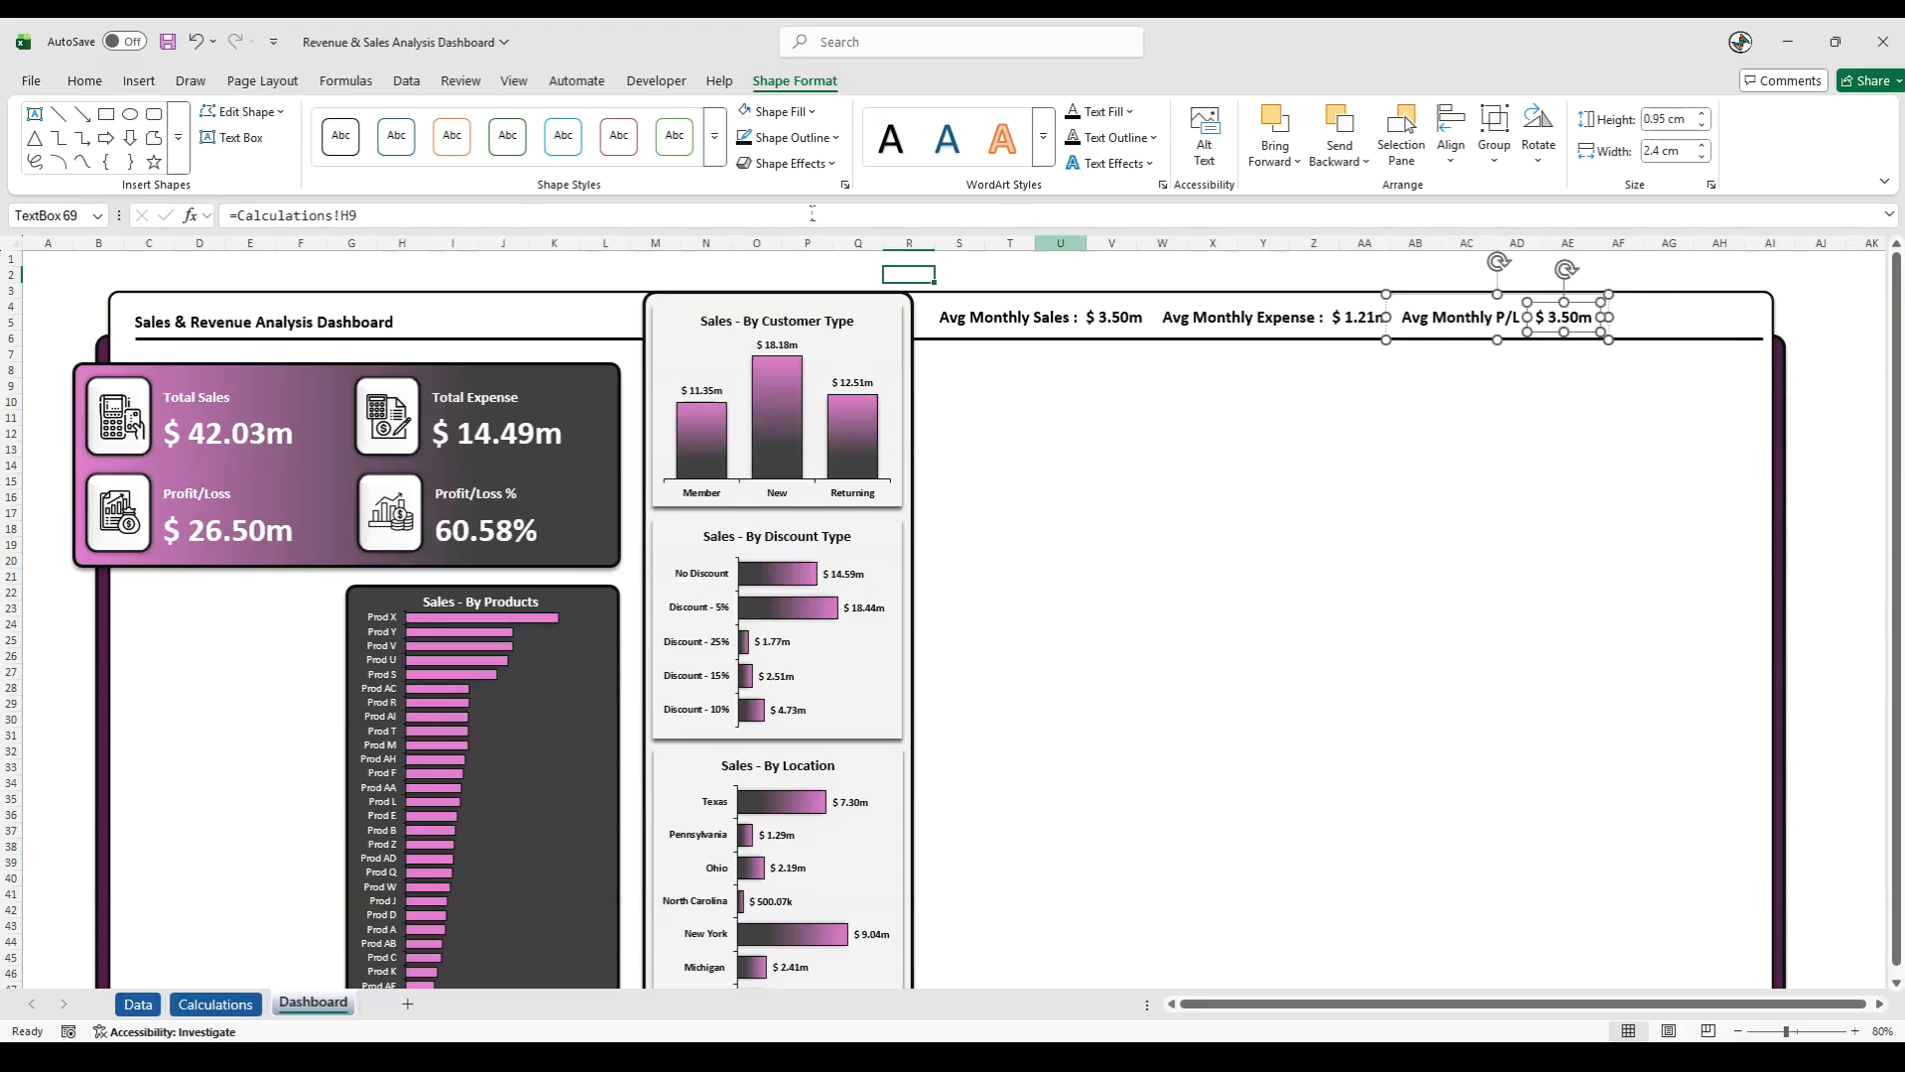
- Relink the Avg Monthly P/L value to cell H19 of the Calculations sheet
left_click_drag(371, 215, 157, 207)
type("=")
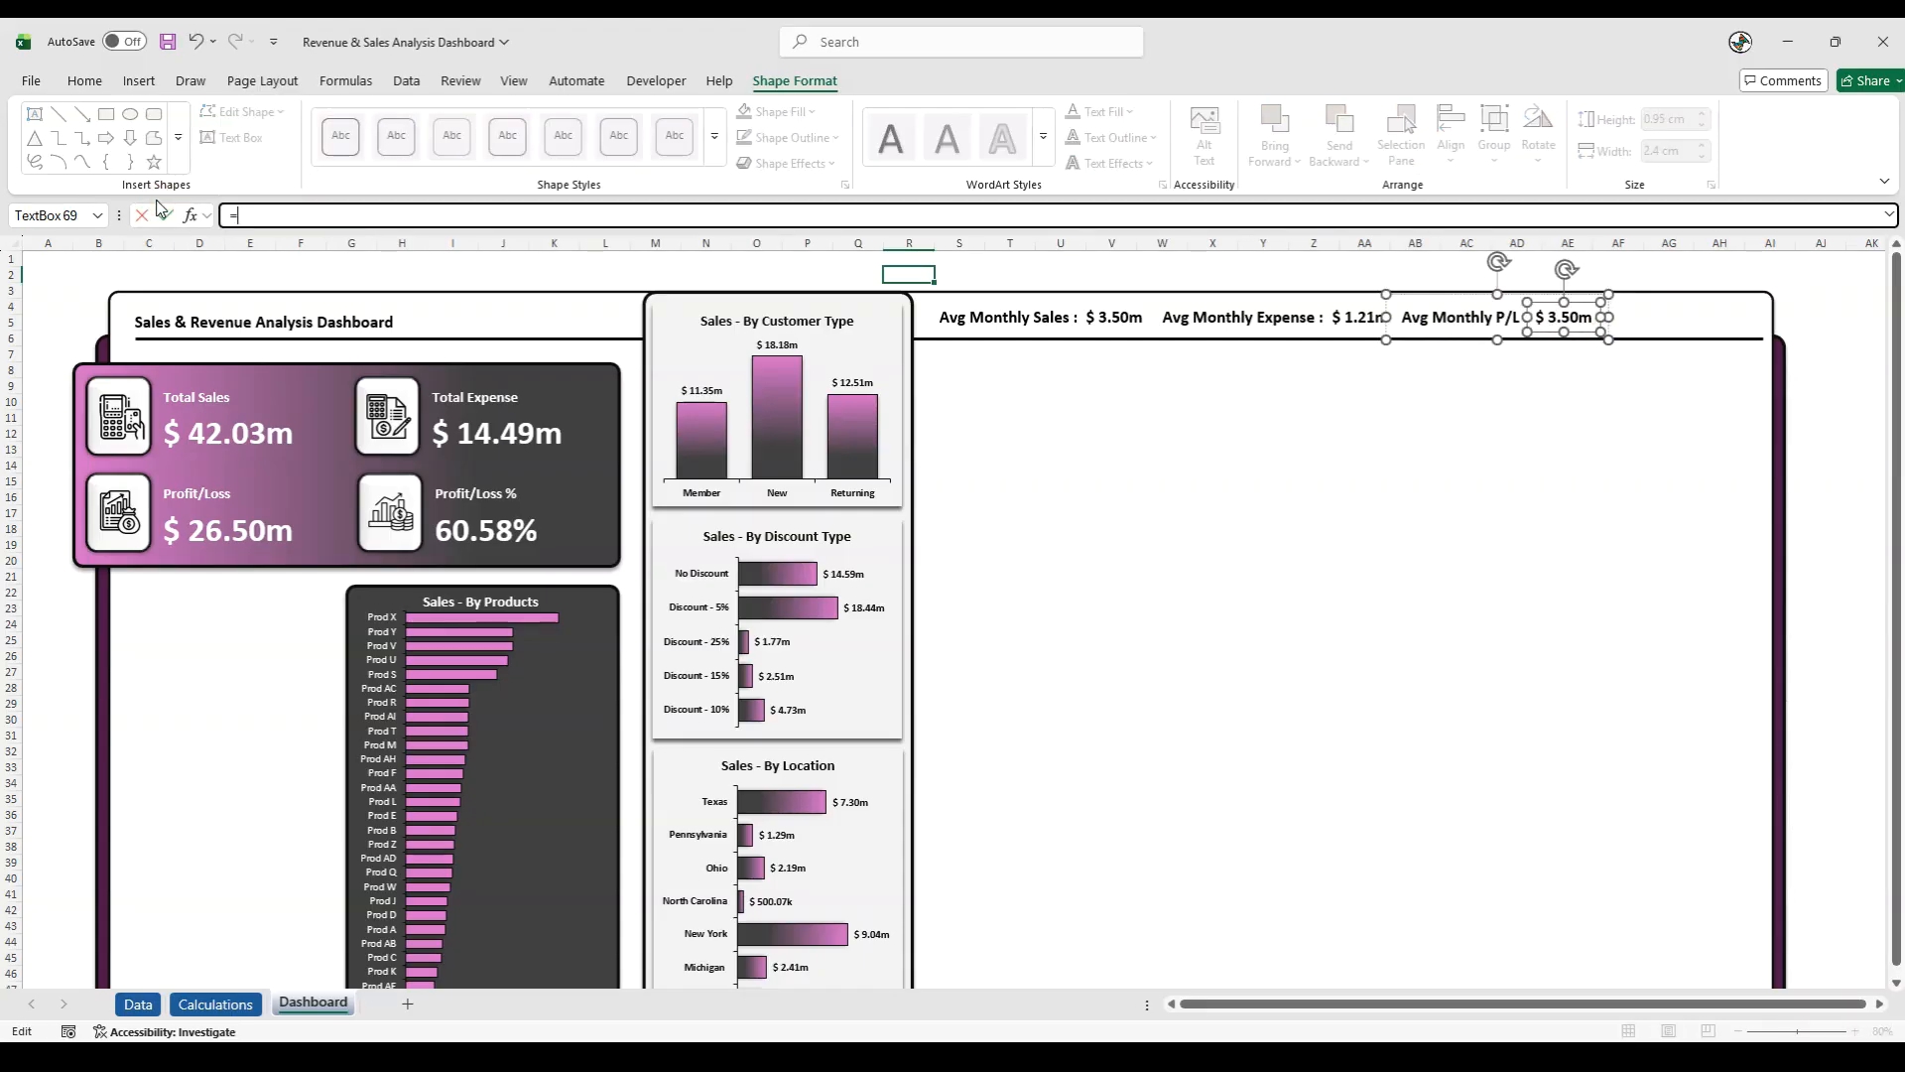
left_click(216, 1004)
left_click(764, 622)
key("Return")
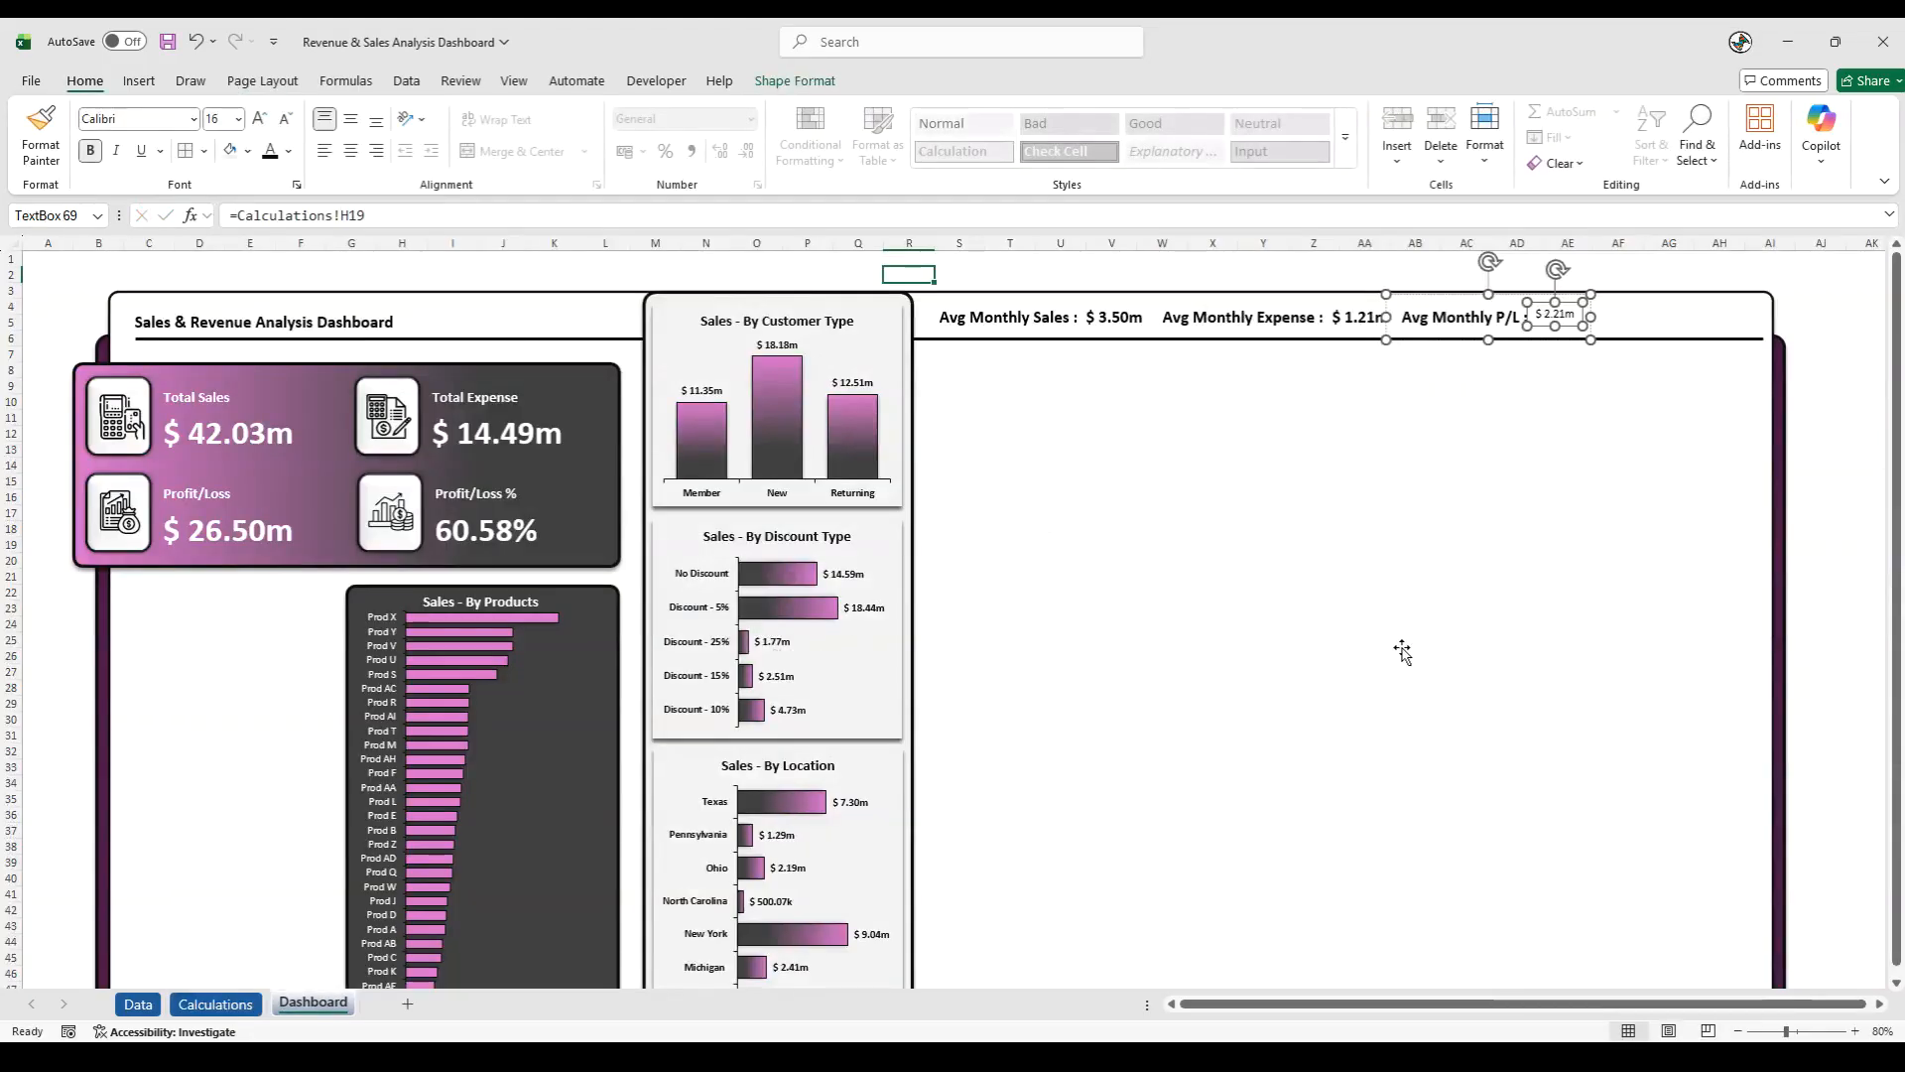
- Format the Avg Monthly P/L value as 16 pt bold and line it up beside its label
left_click(1560, 317)
left_click(1563, 319)
left_click(227, 123)
type("16")
key("Return")
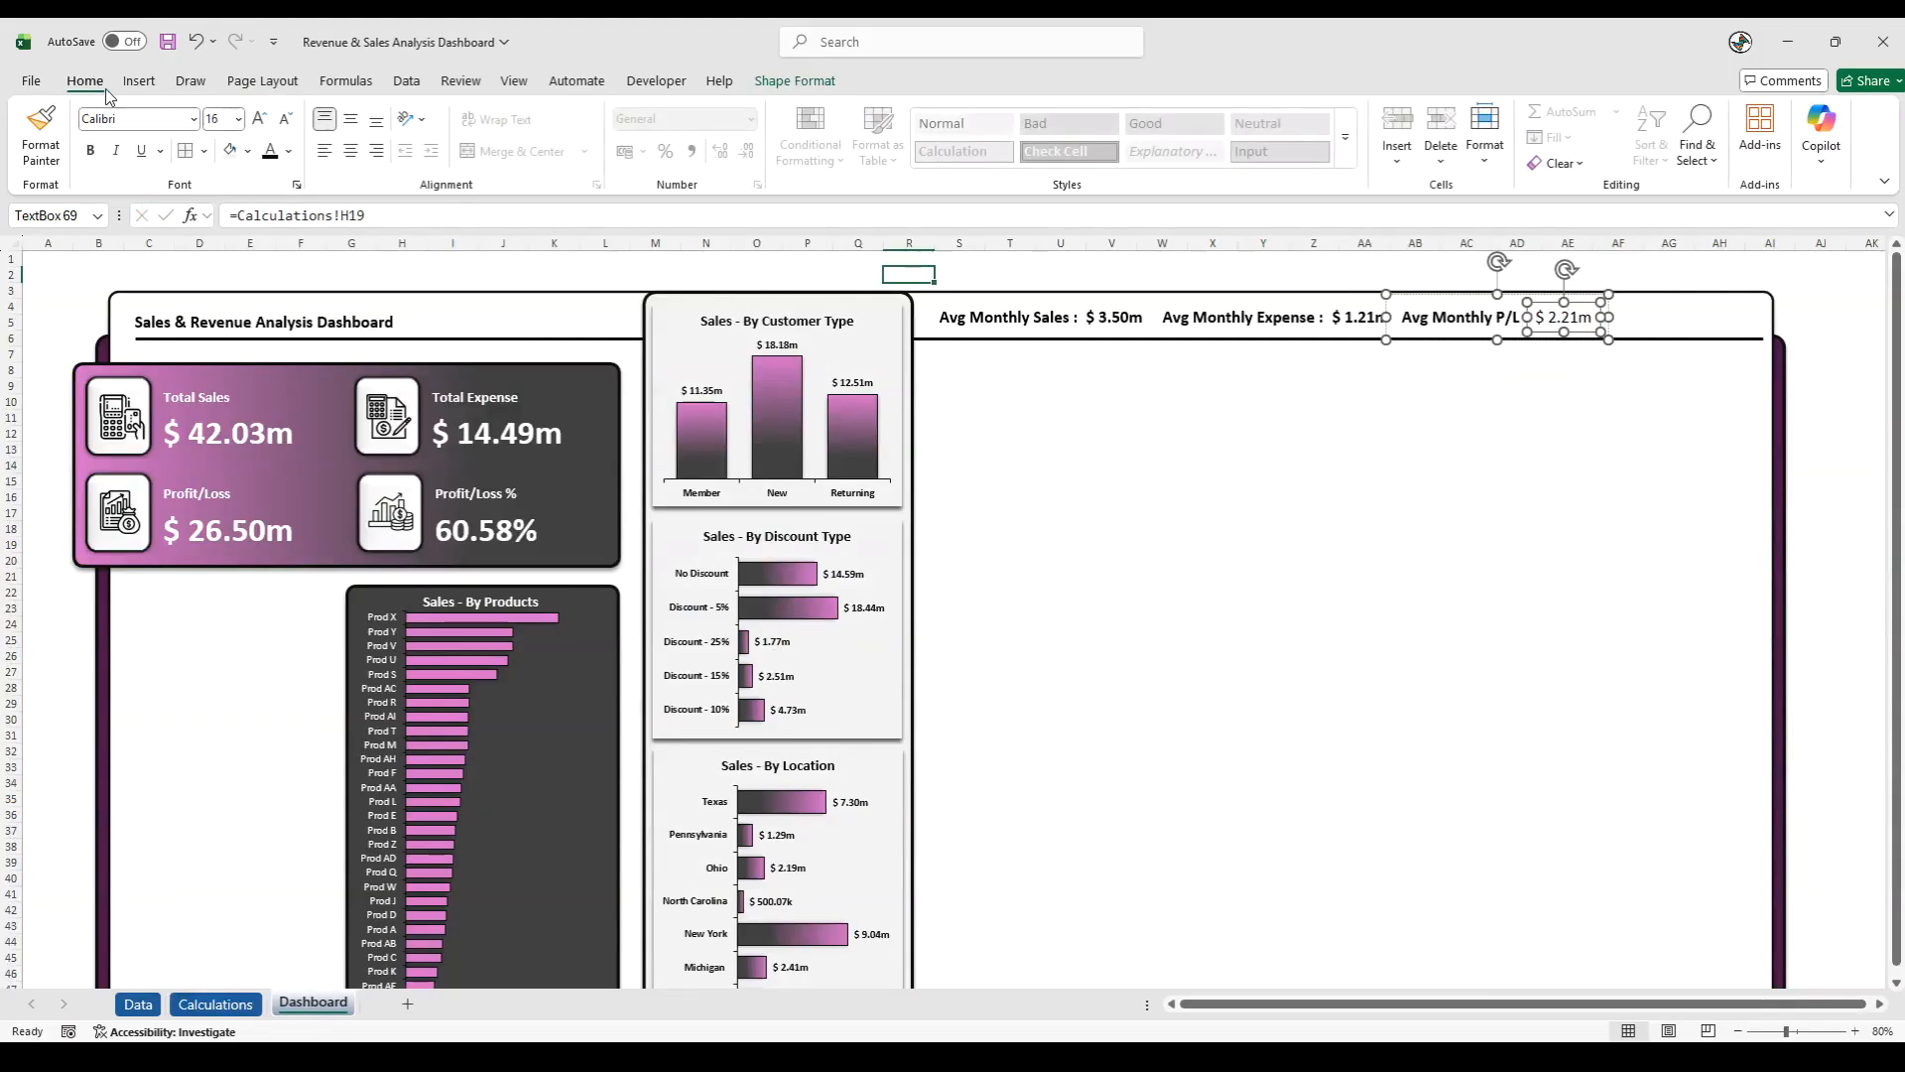
left_click(92, 150)
left_click_drag(1585, 332, 1582, 324)
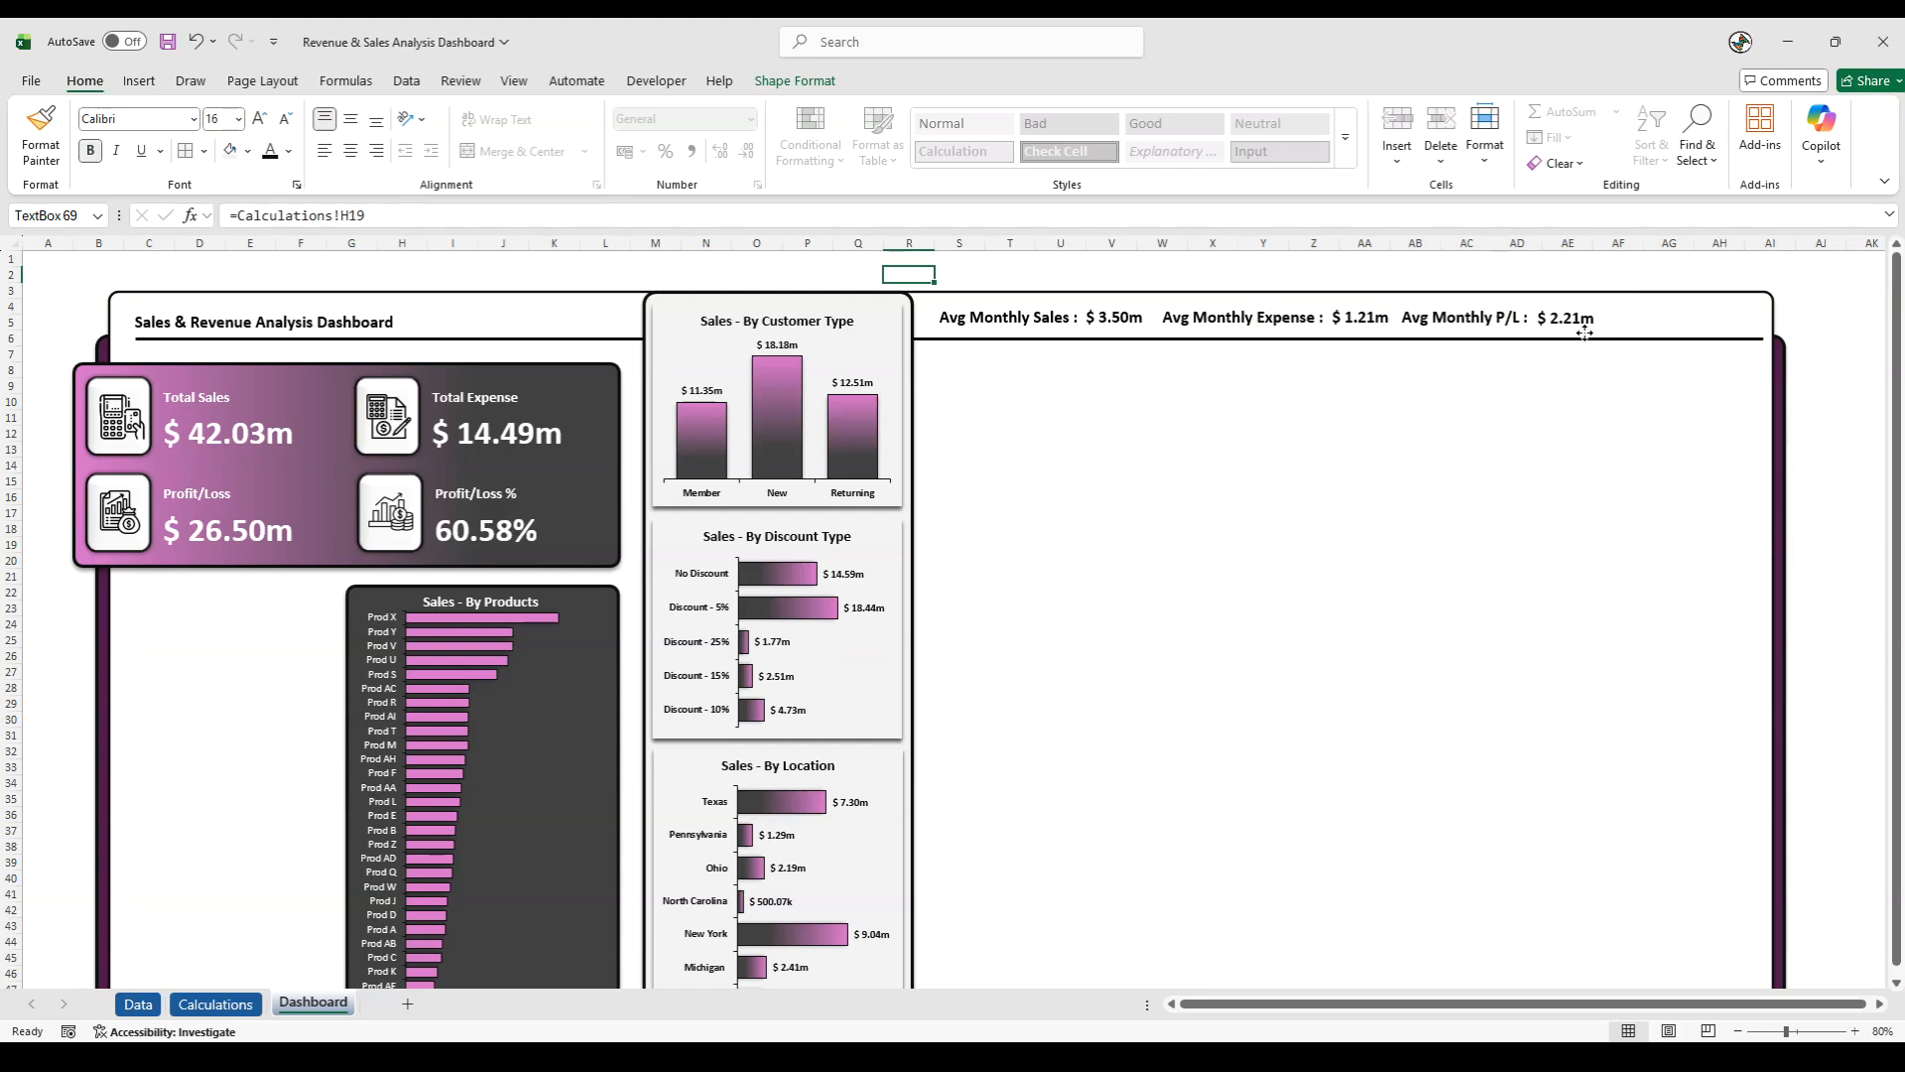
left_click(1538, 428)
- Align the Avg Monthly Sales, Expense and P/L groups to their middles and distribute them horizontally
left_click(982, 316)
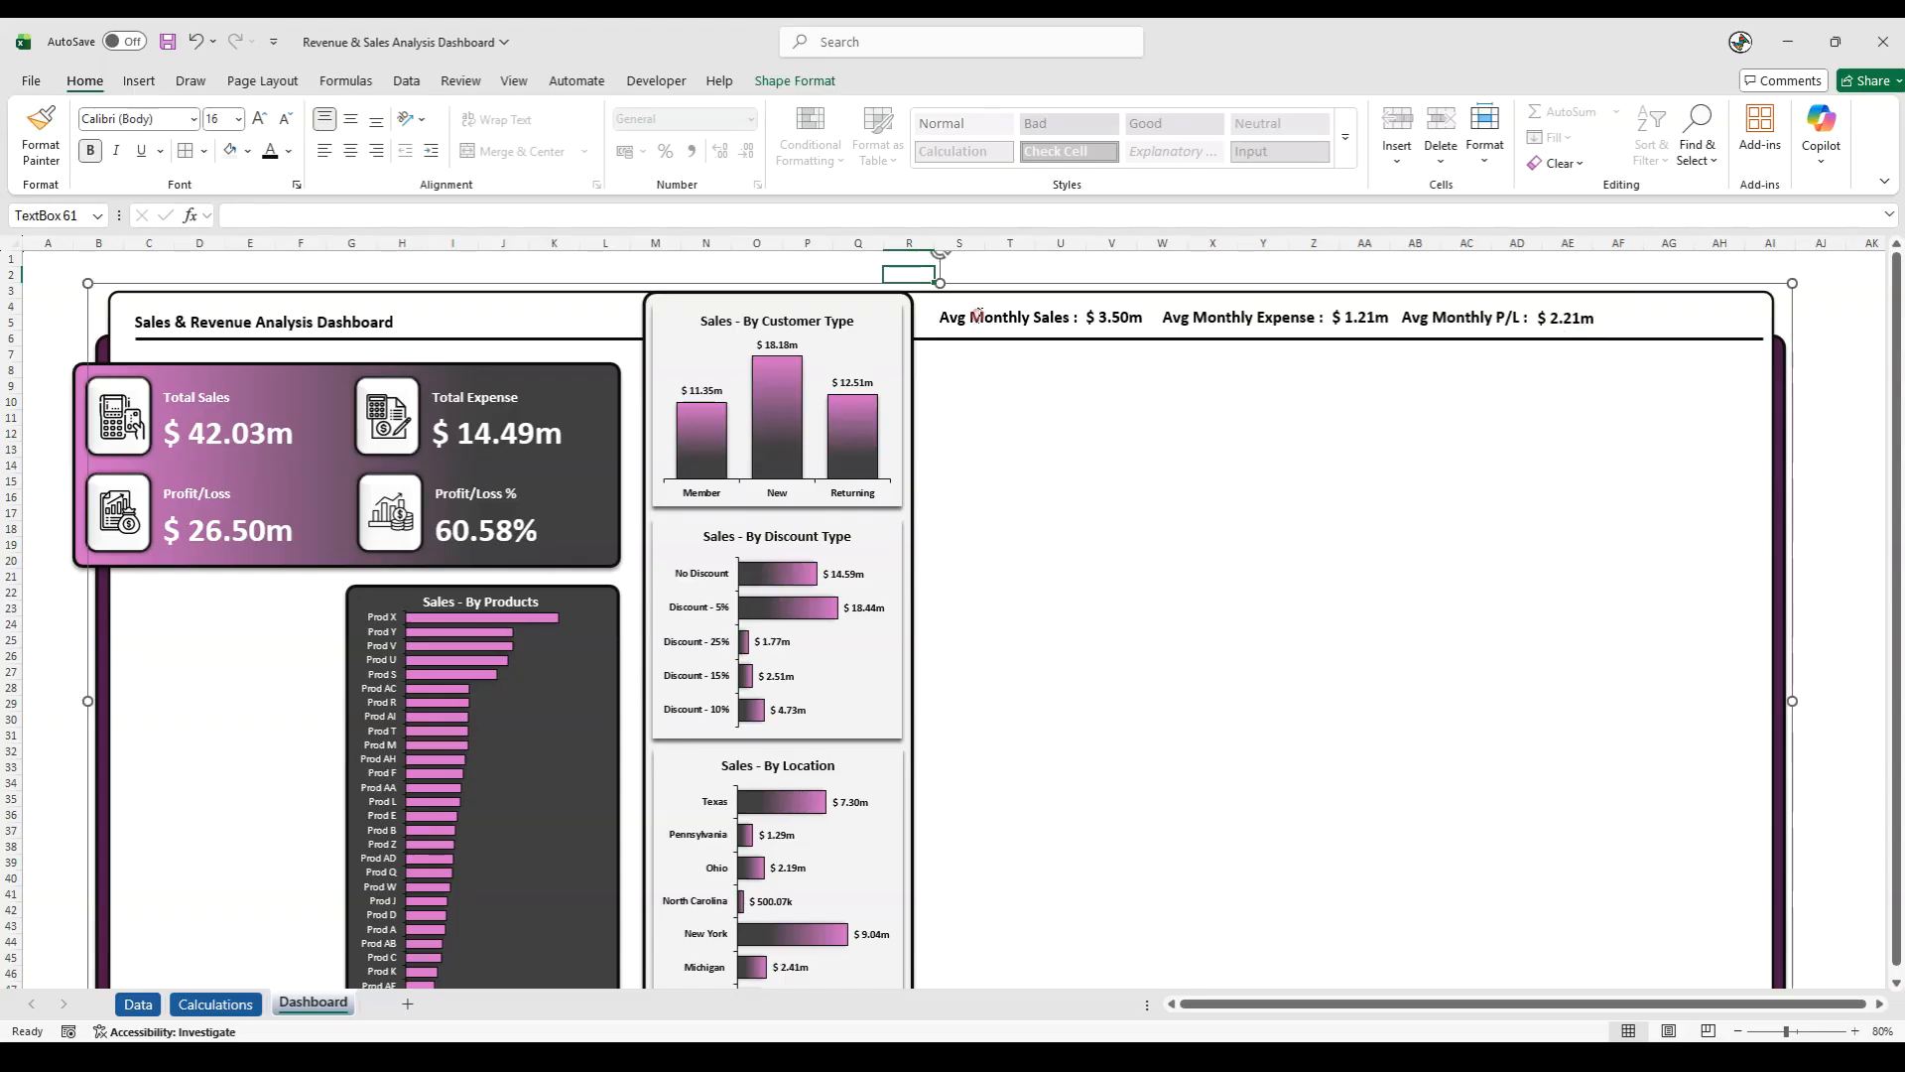
left_click(983, 340)
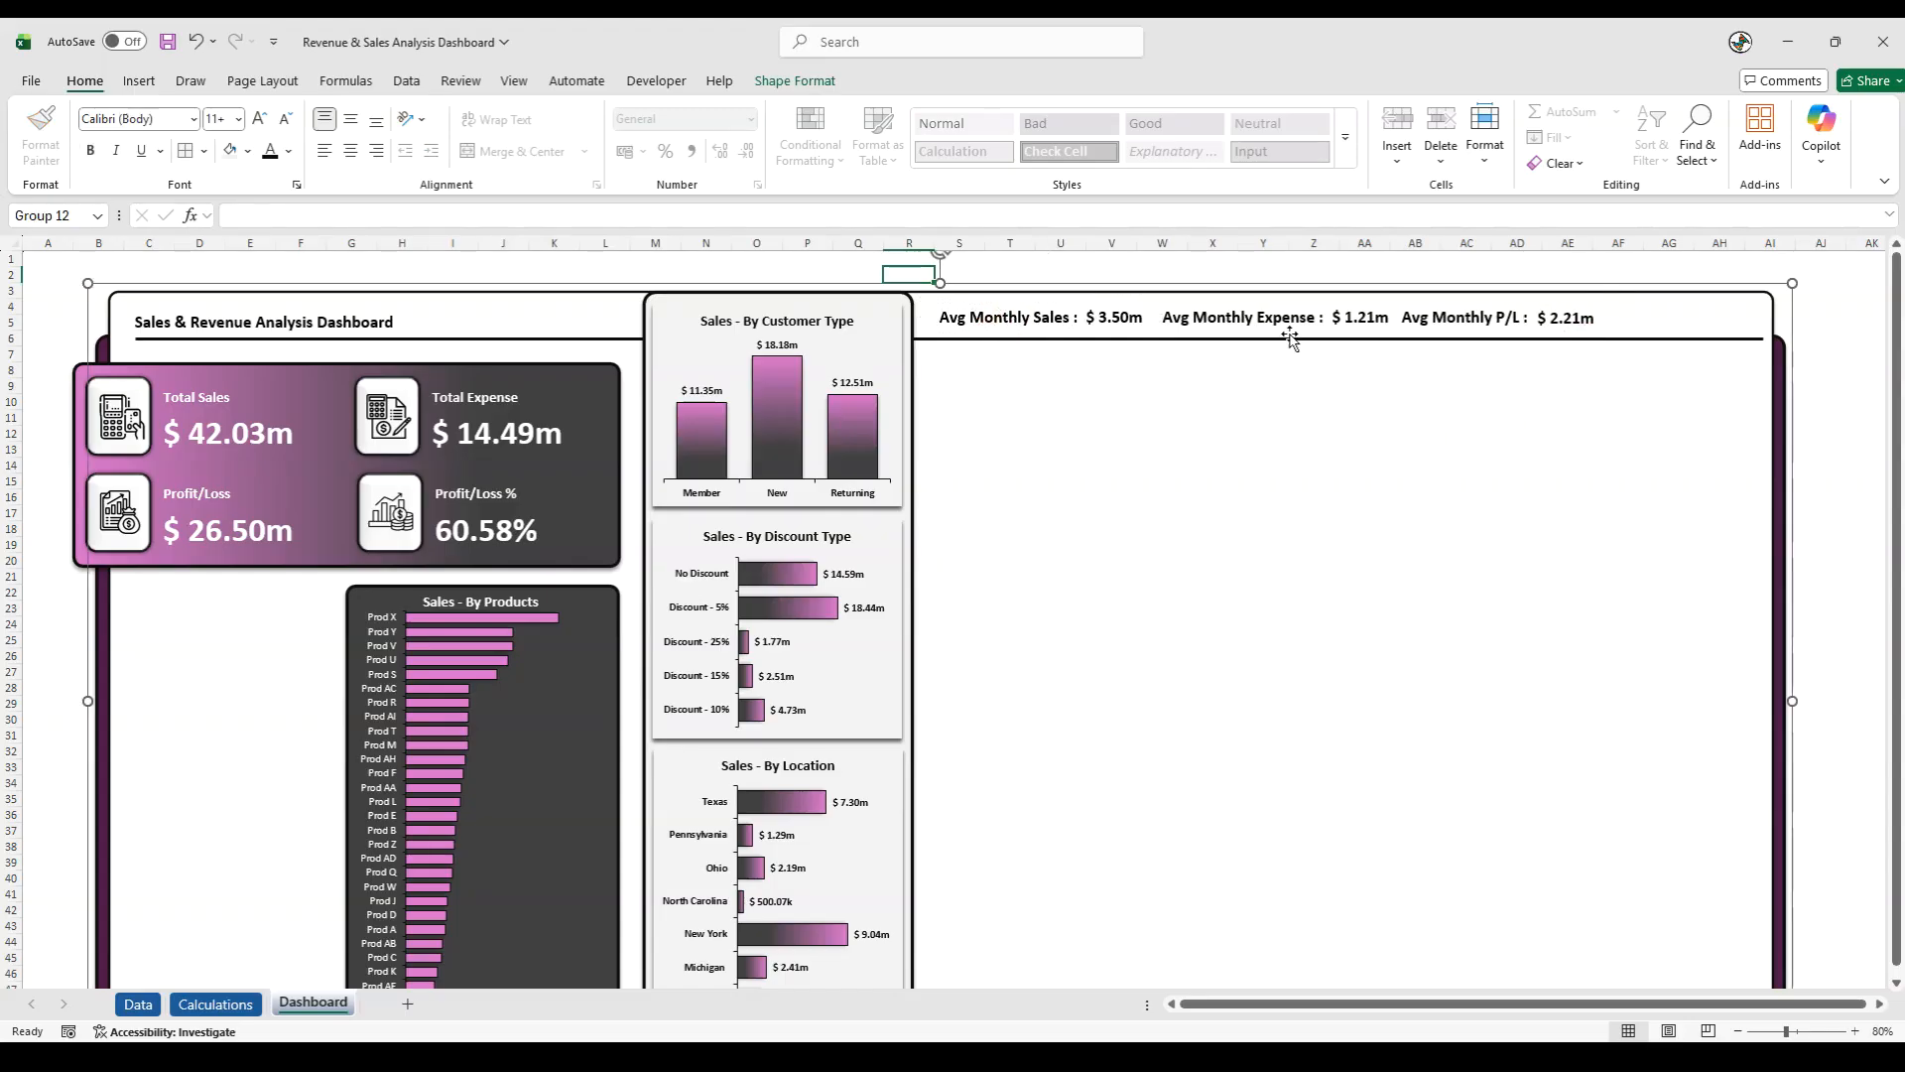
left_click(1218, 314)
left_click(1217, 317)
left_click(1185, 340)
left_click(1085, 321, "ctrl")
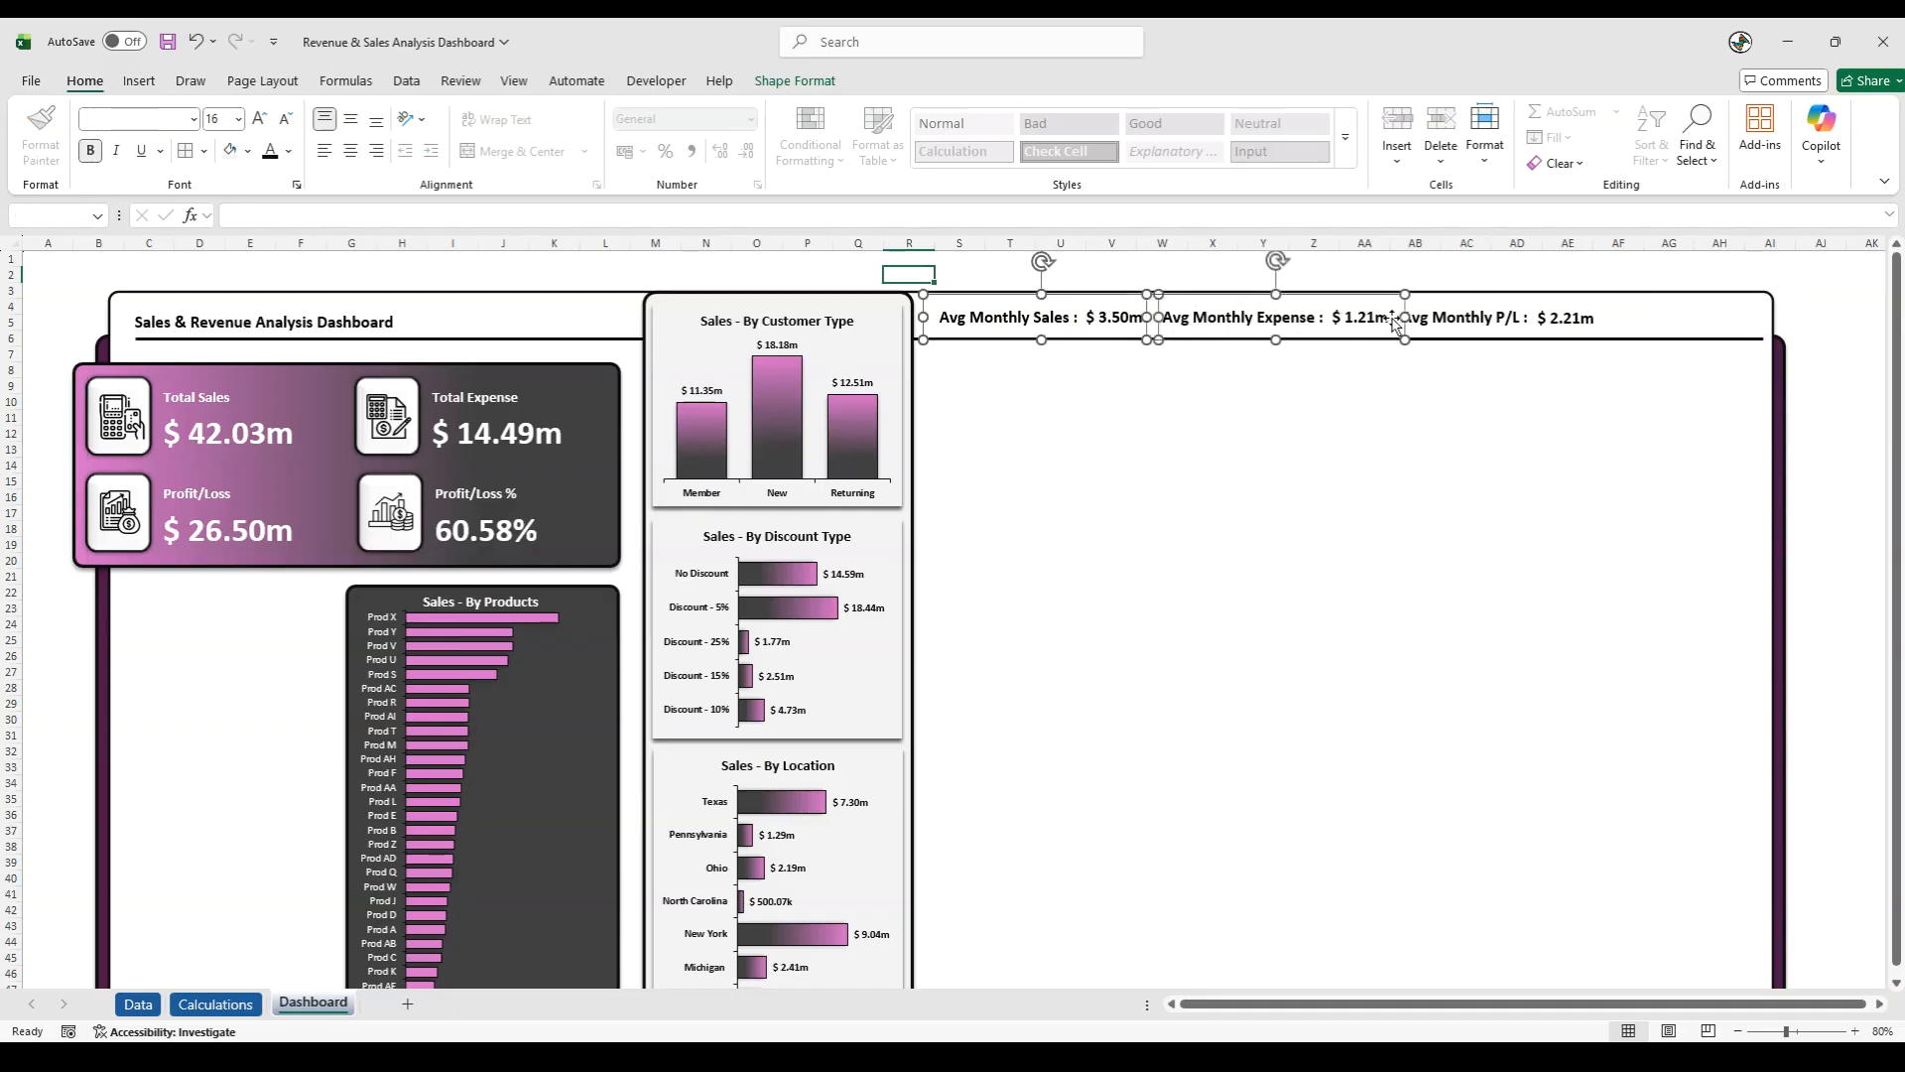
left_click(1449, 324, "ctrl")
left_click(792, 81)
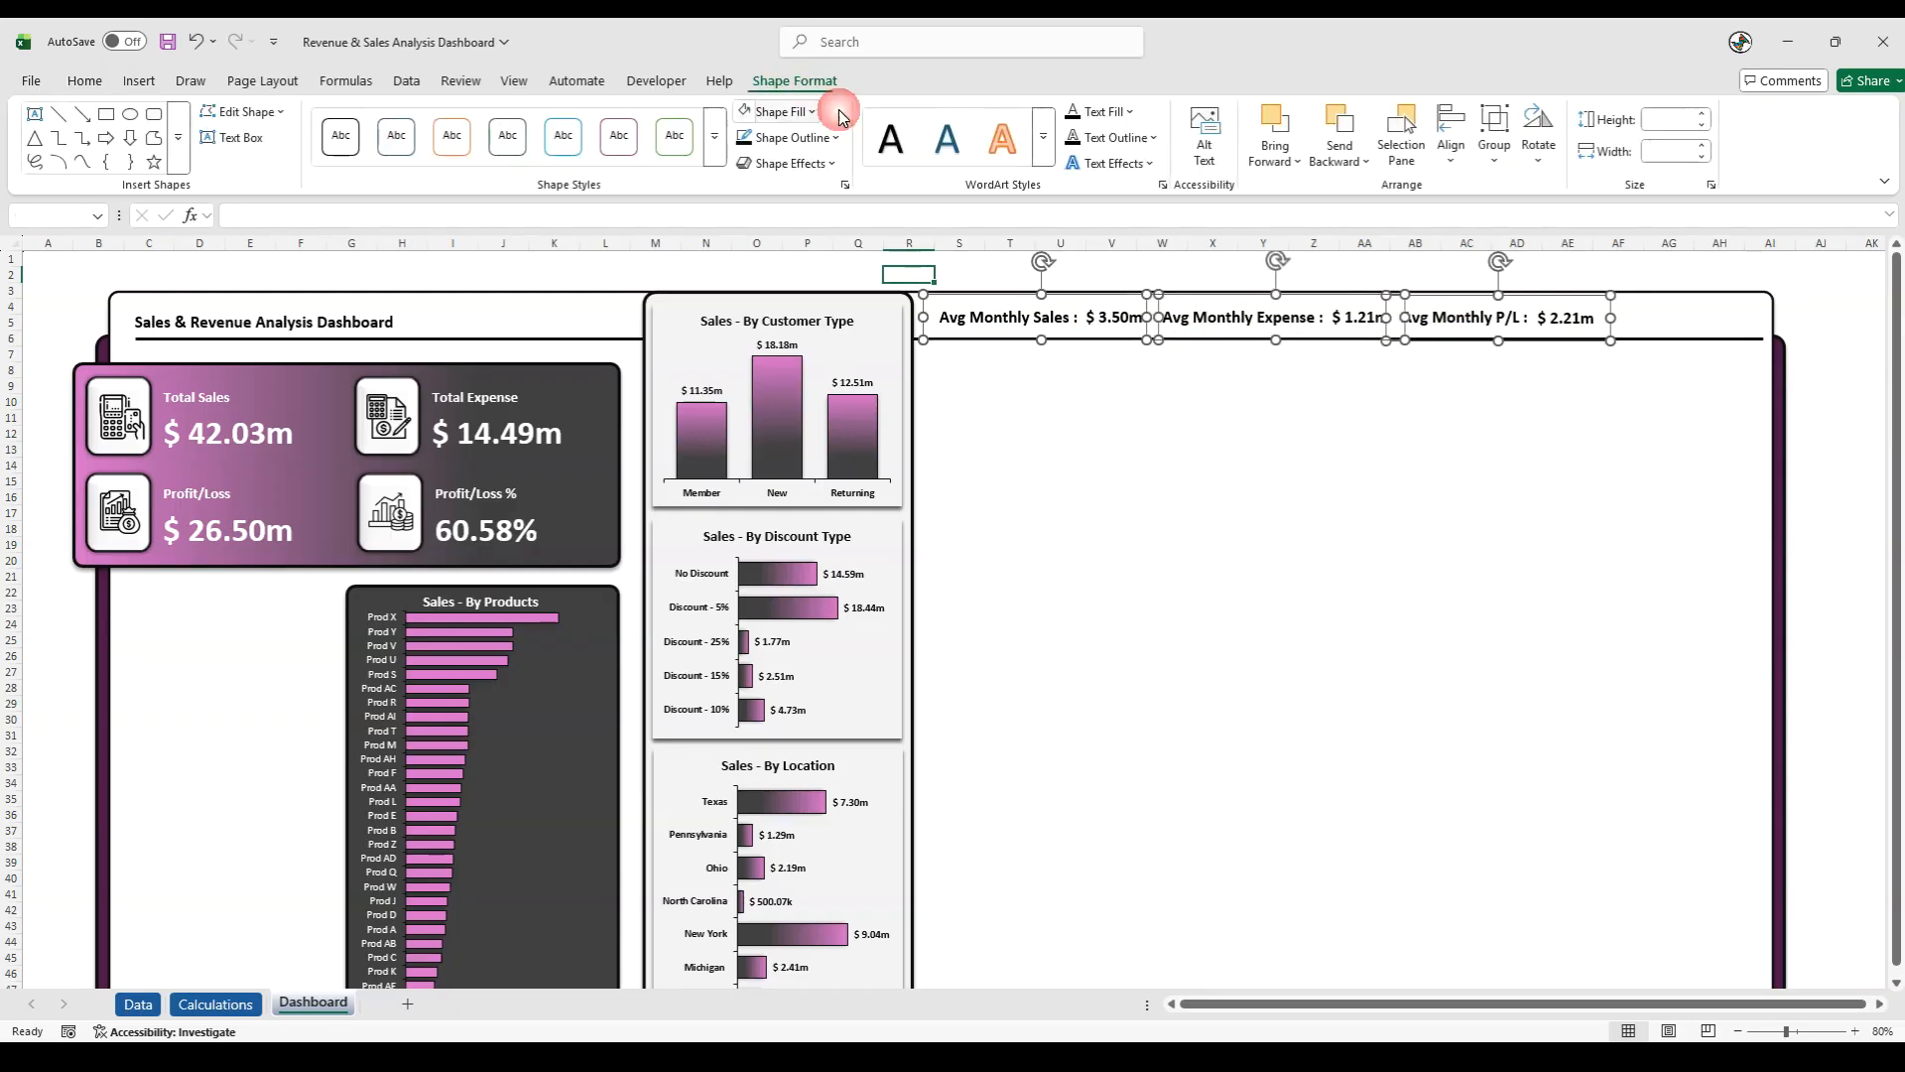
left_click(1459, 163)
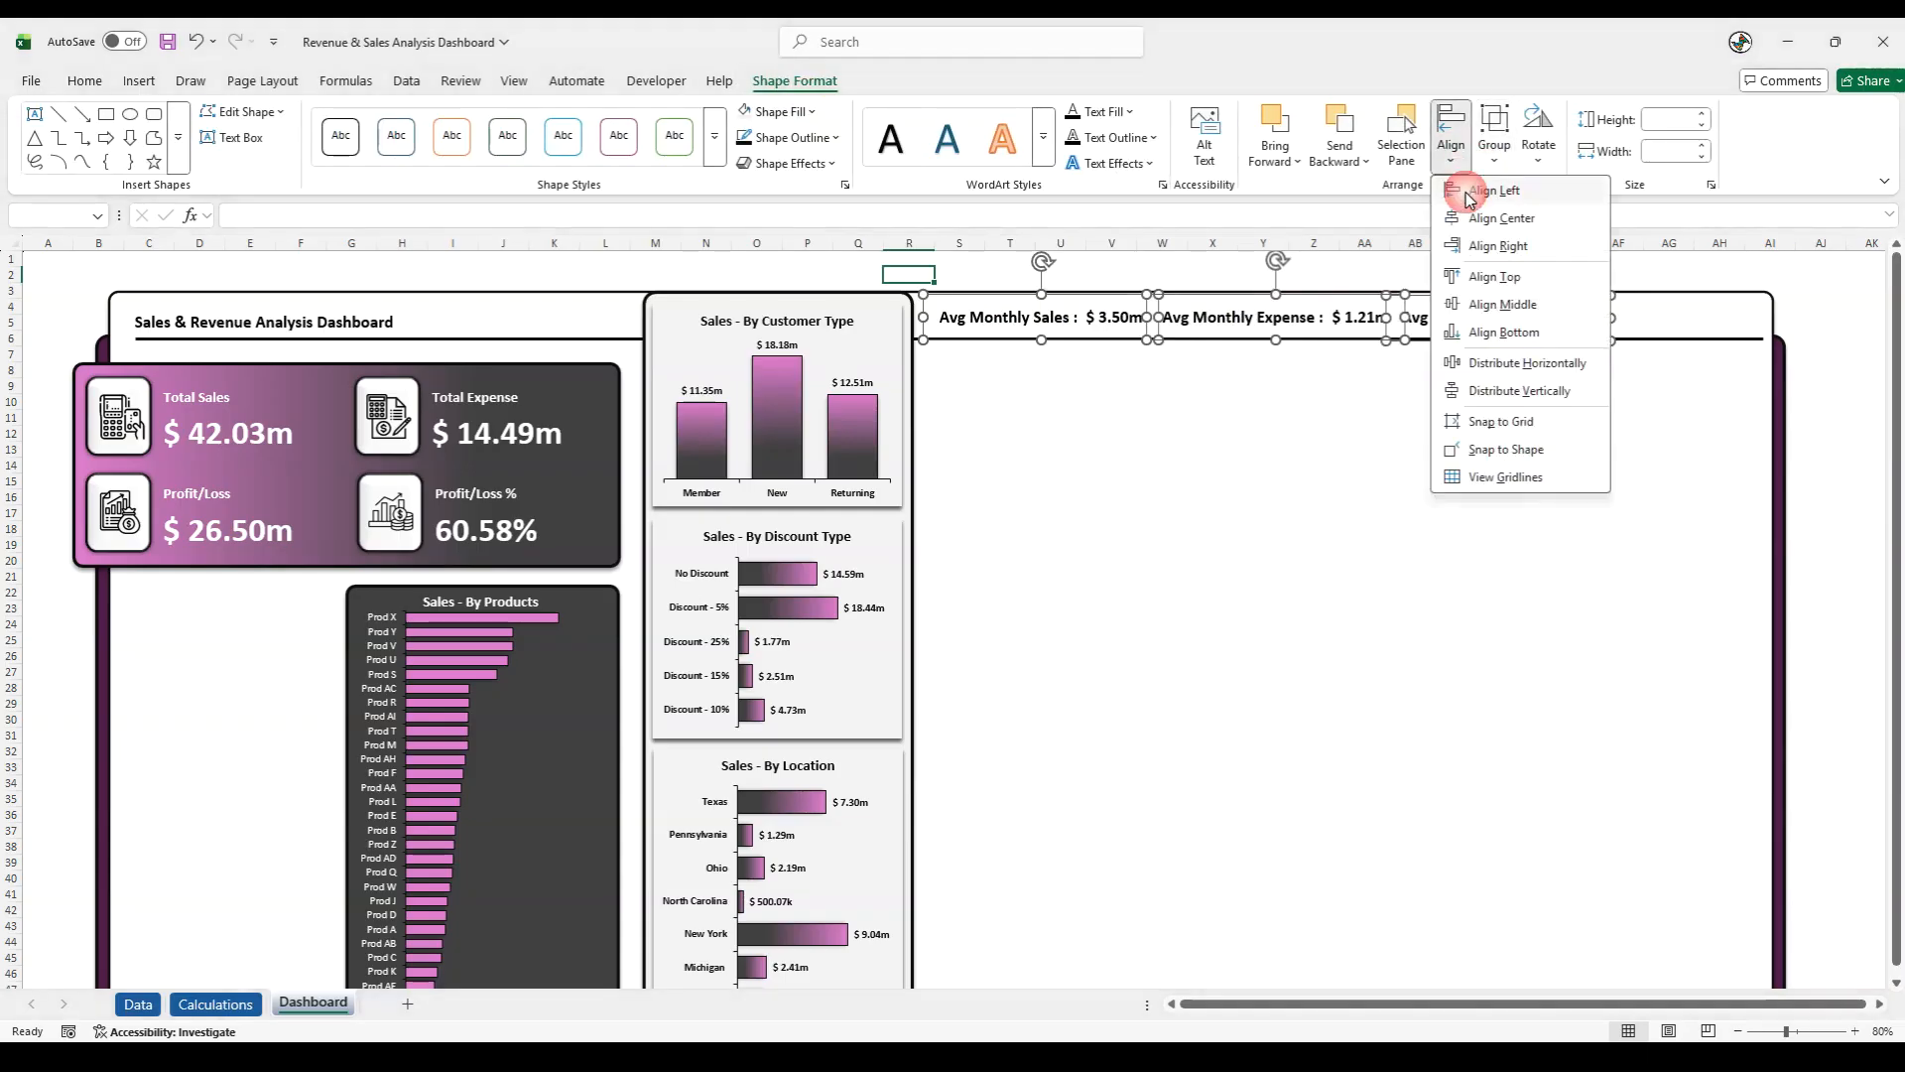
left_click(1498, 303)
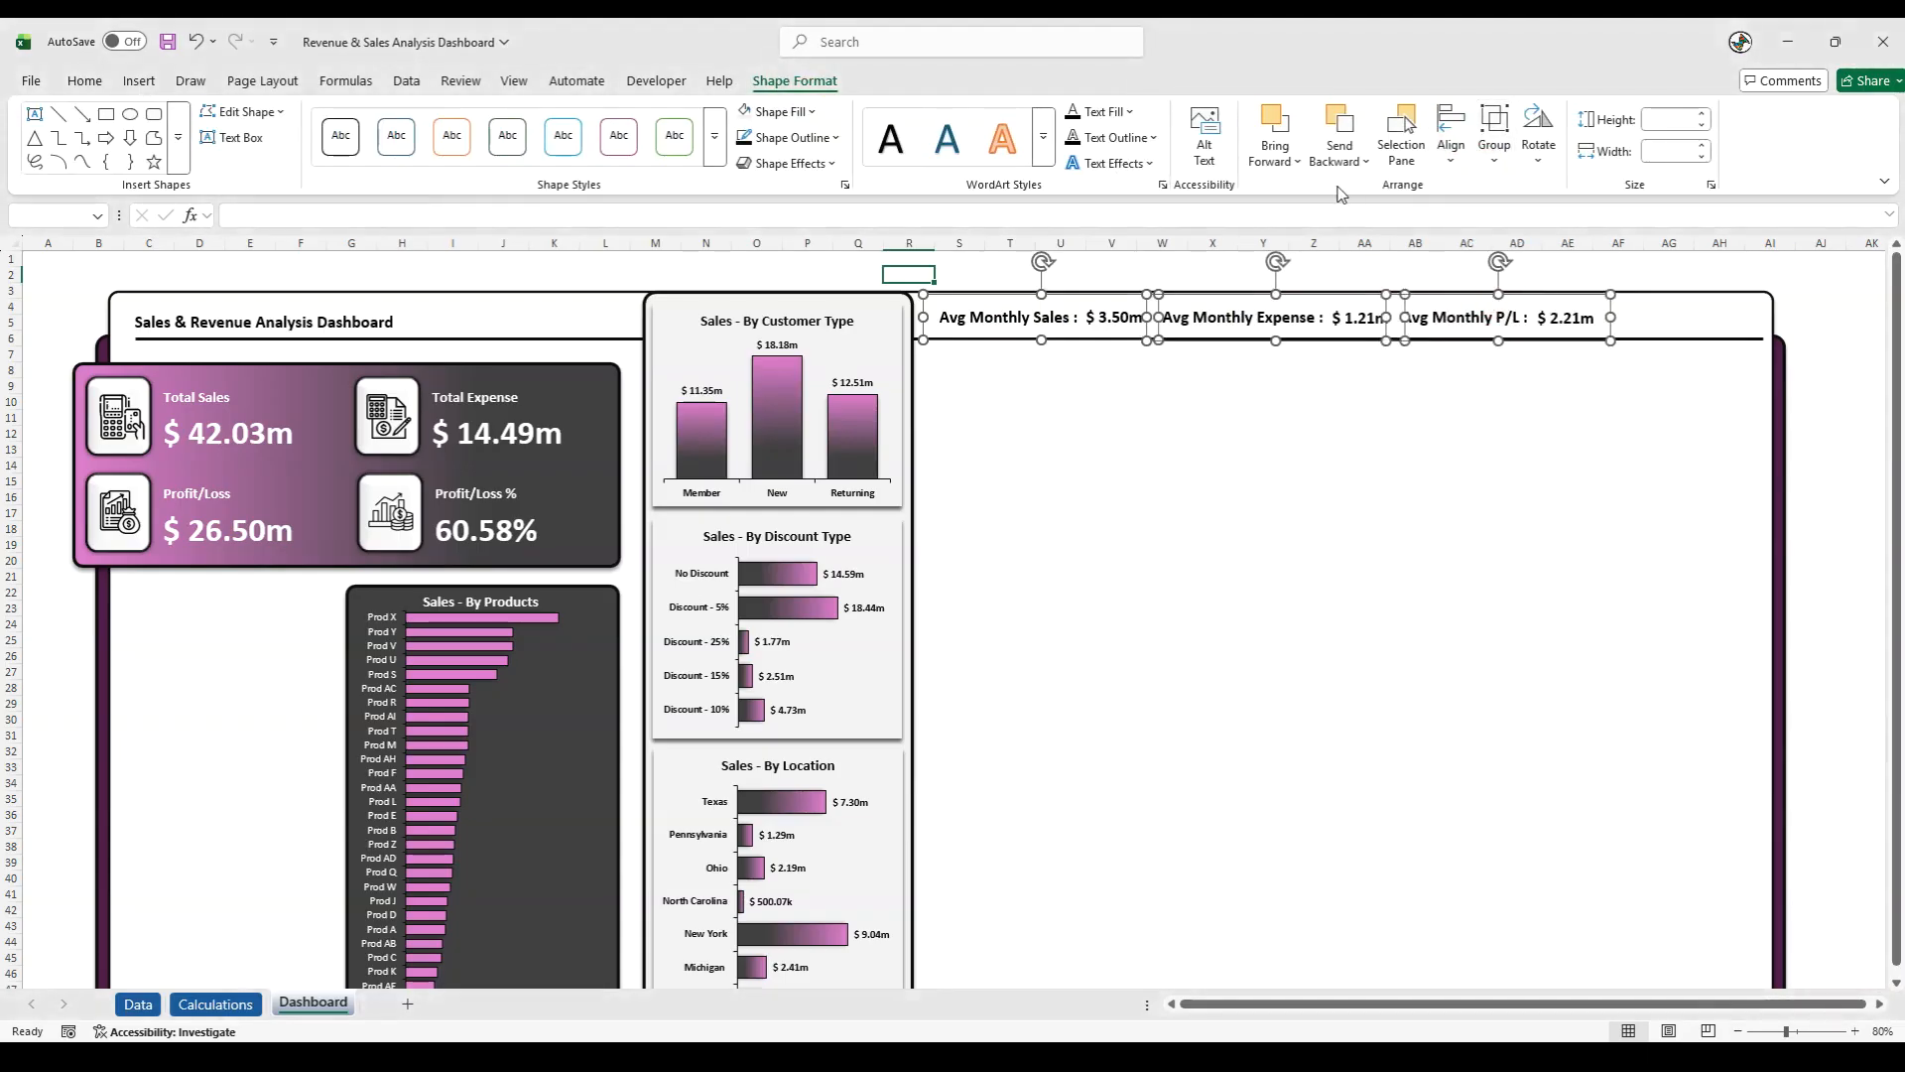
left_click(1453, 170)
left_click(1474, 365)
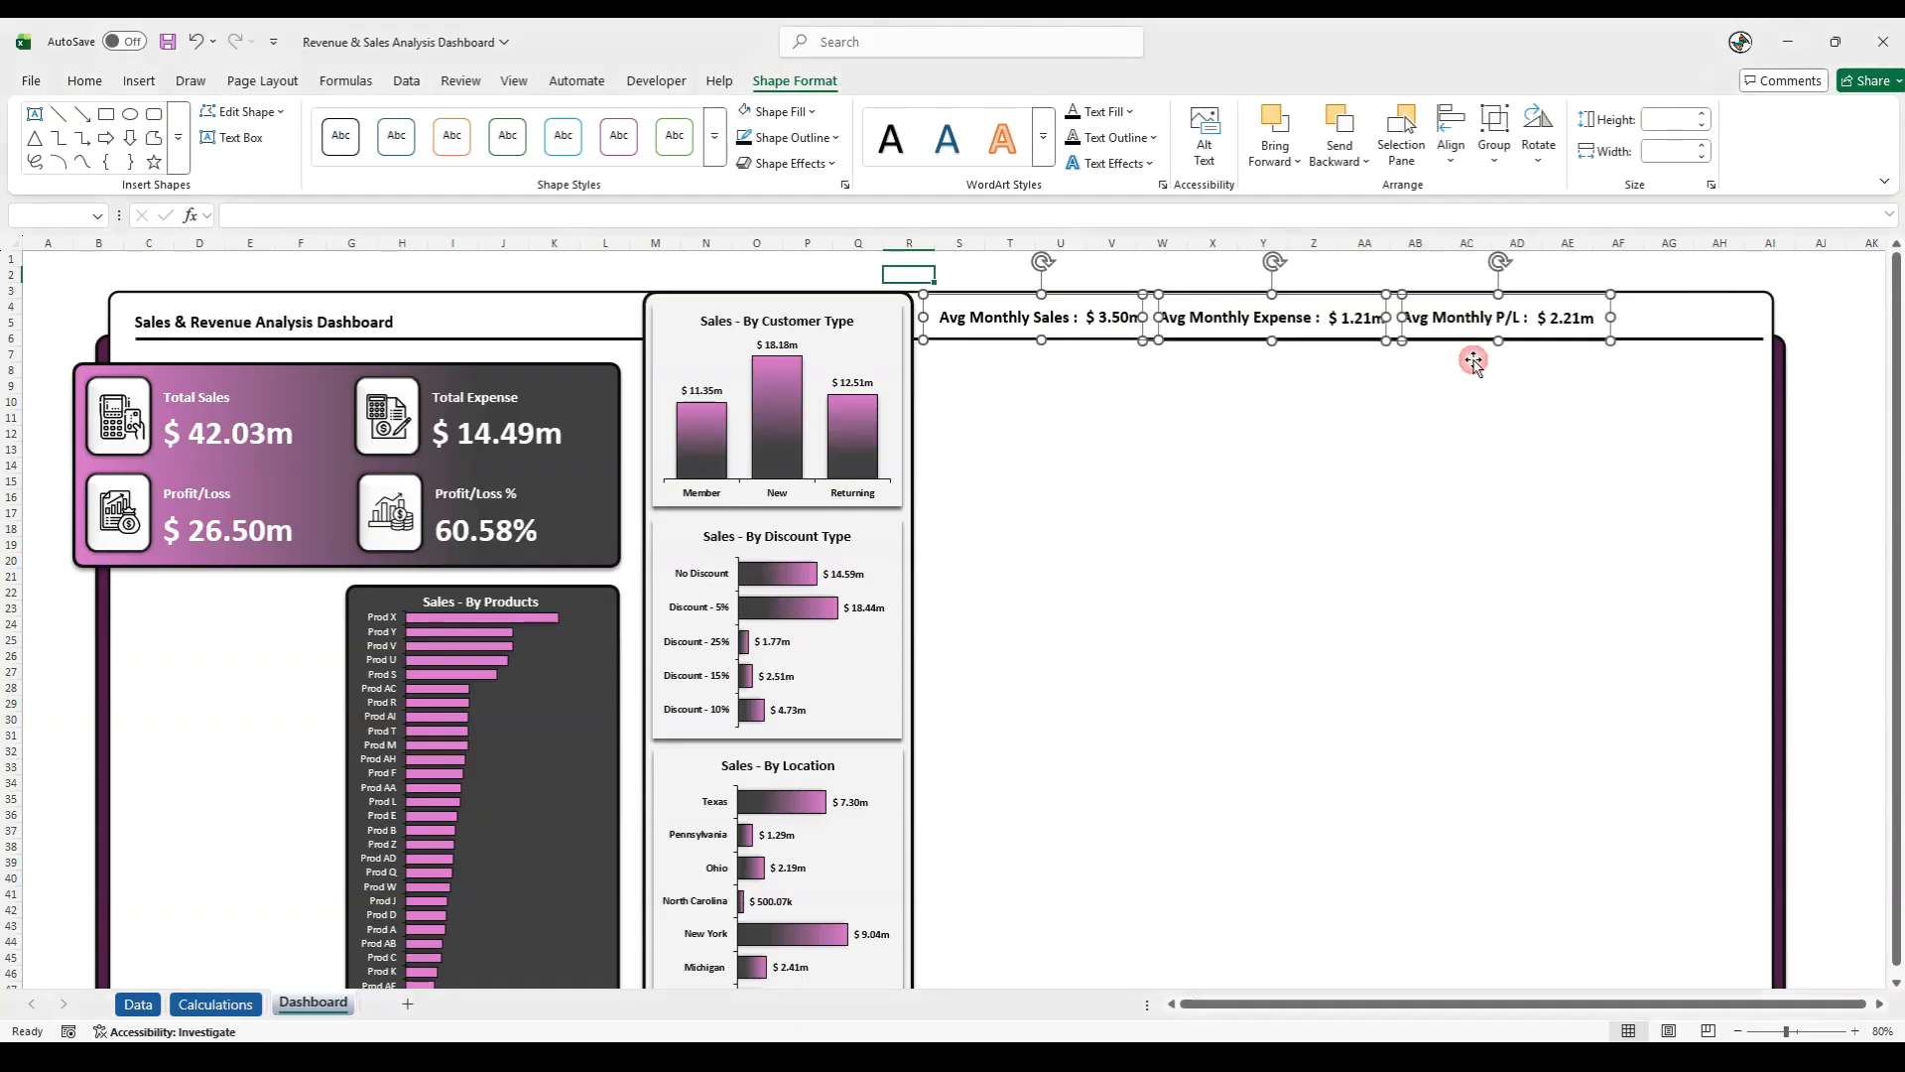
left_click(1369, 275)
- Copy the Avg Monthly P/L group into the empty area below the header and change the copy's label to "Tax Paid:"
left_click(1449, 316)
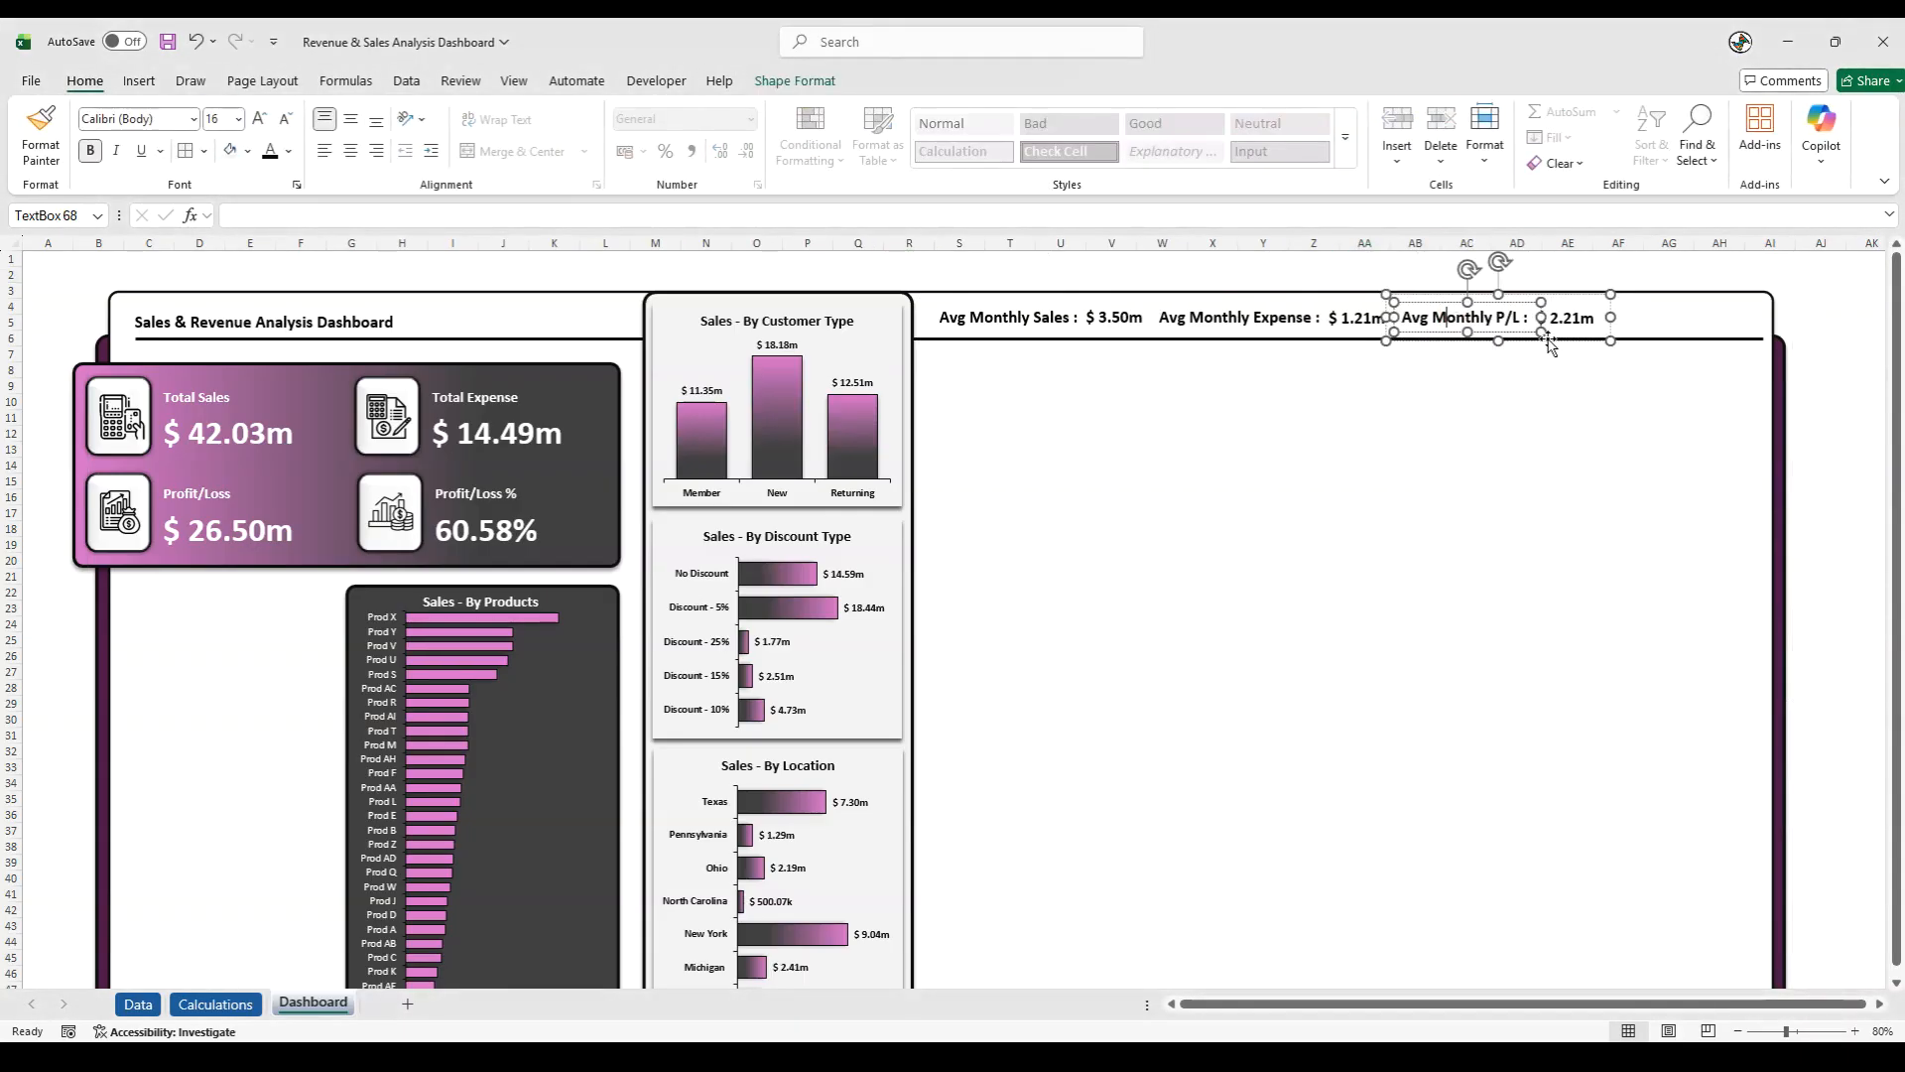
left_click_drag(1562, 342, 1400, 481)
left_click(1459, 480)
type("Tax Paid:")
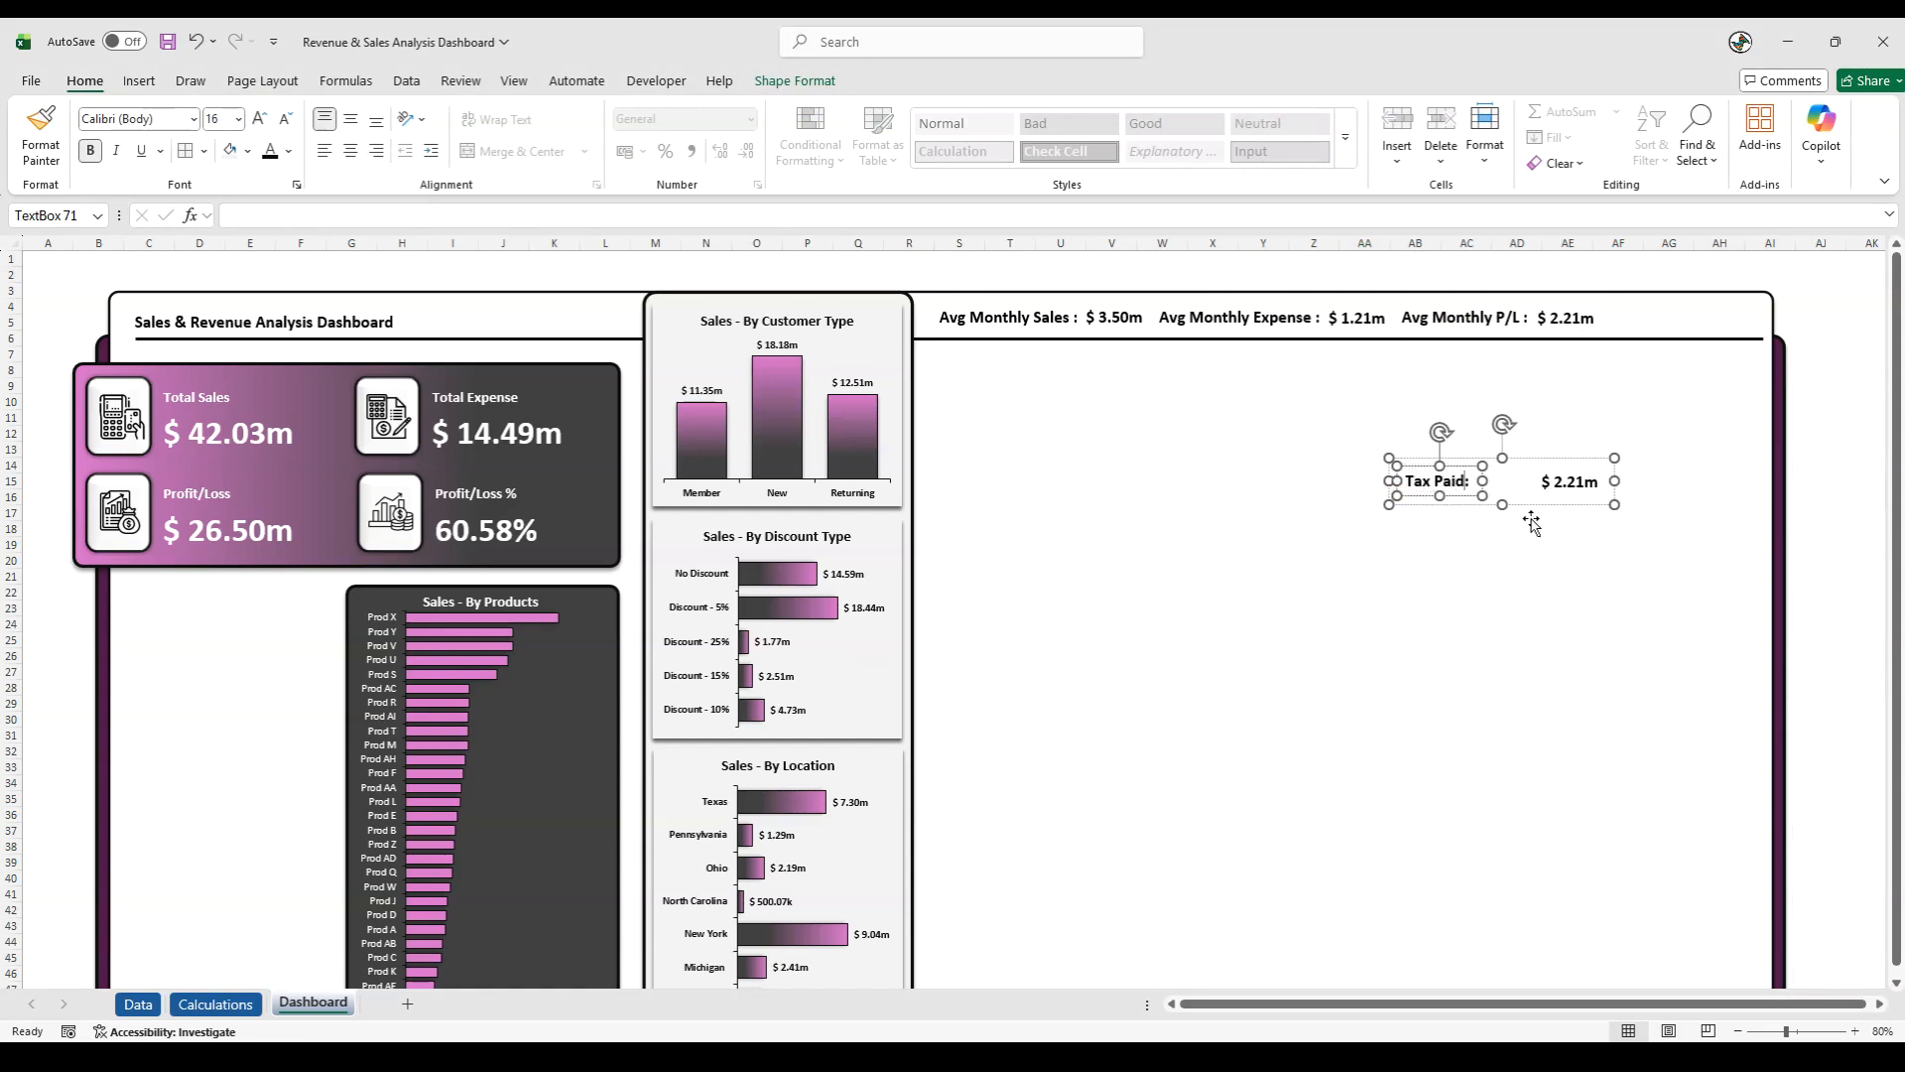
- Move the copied value next to the Tax Paid label and link it to cell N13 of the Calculations sheet
left_click(1534, 468)
left_click(1567, 482)
left_click_drag(1552, 496, 1488, 493)
left_click_drag(365, 215, 188, 203)
key("BackSpace")
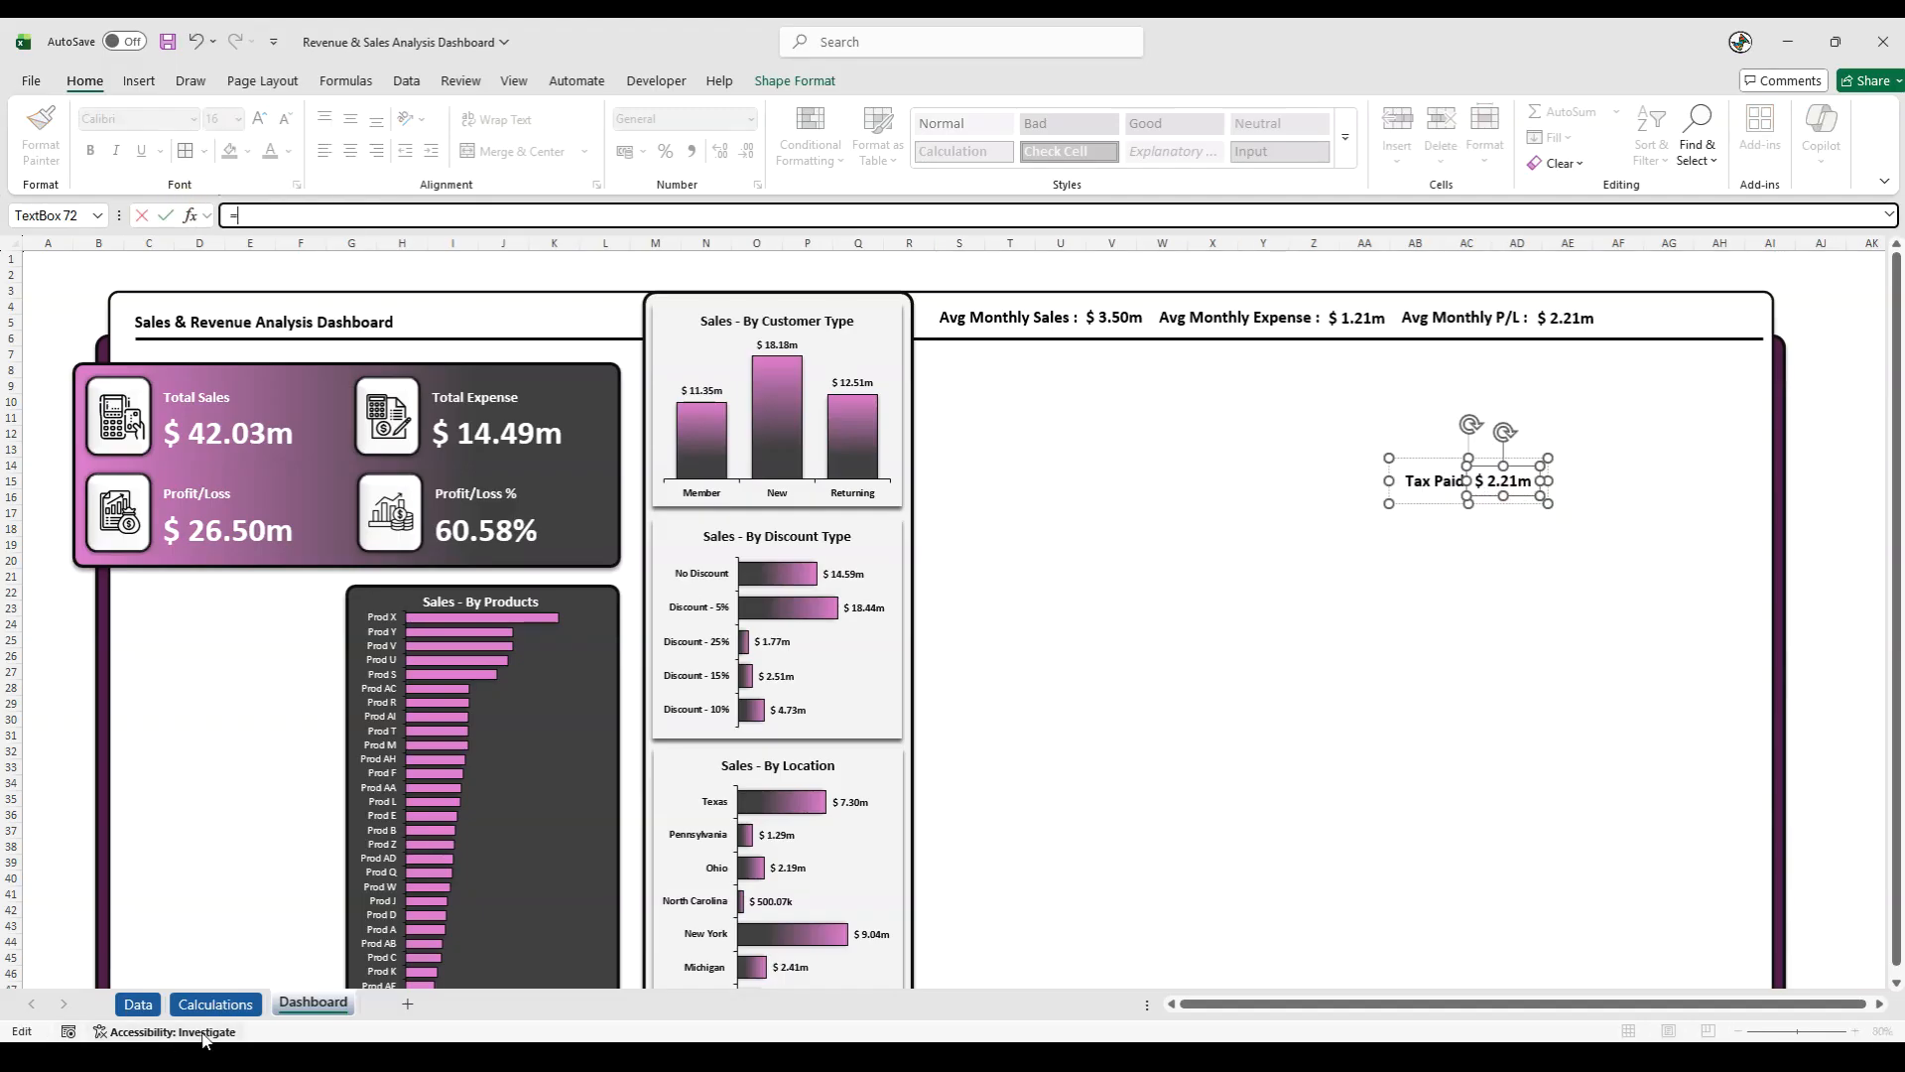
left_click(214, 1004)
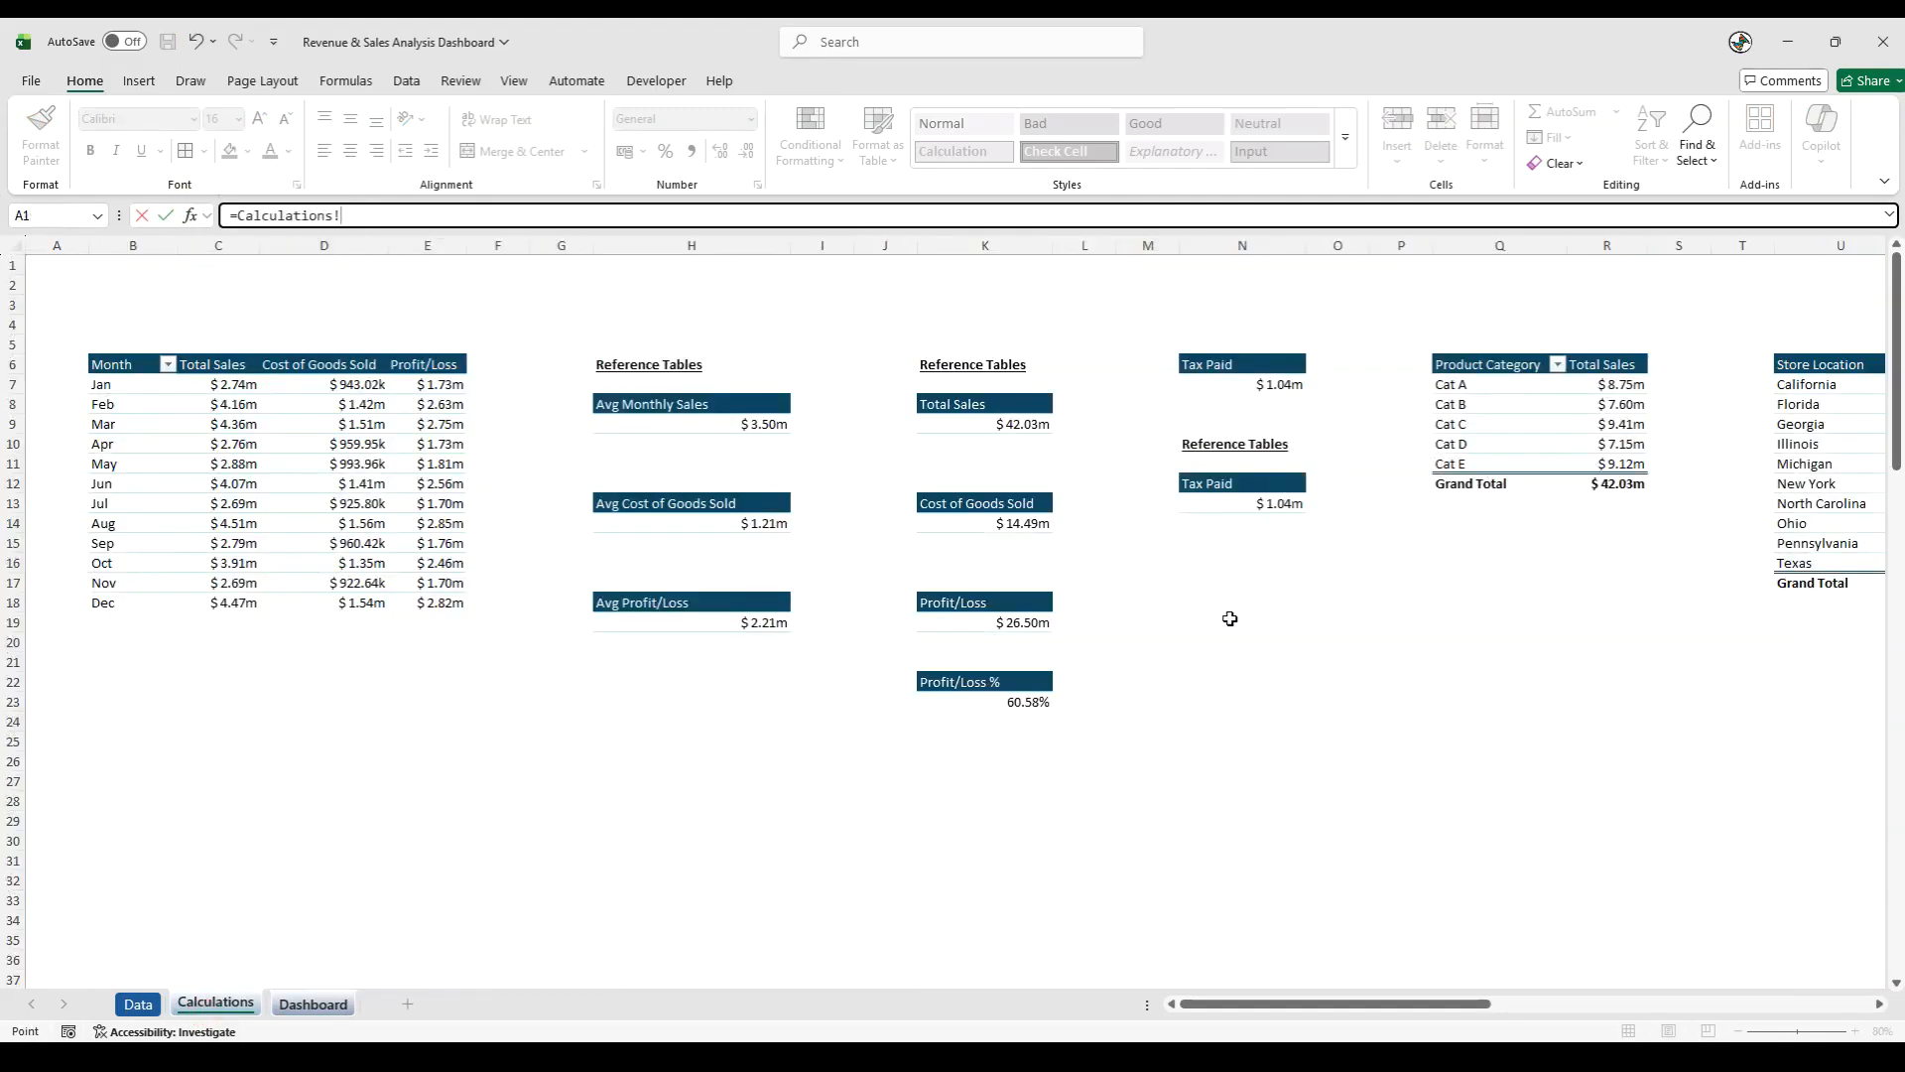
left_click(1265, 509)
key("Return")
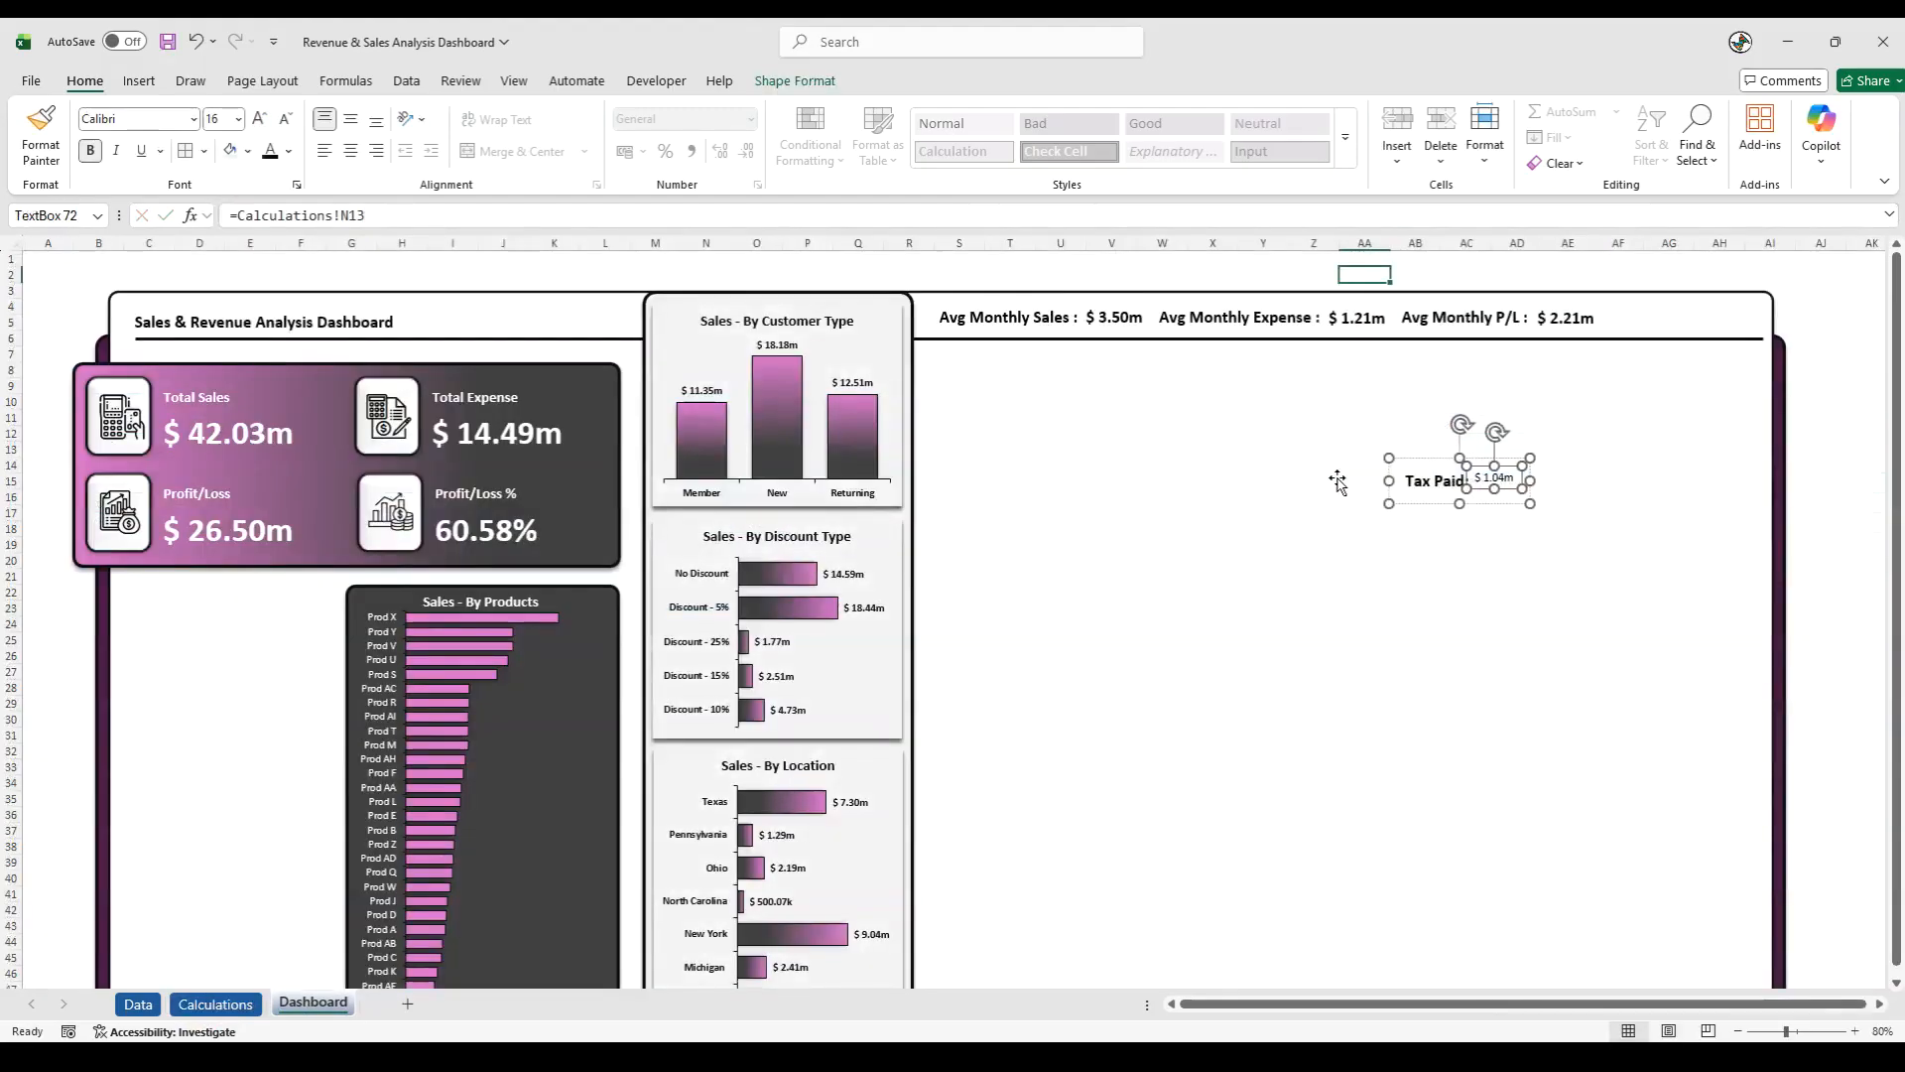
- Format the Tax Paid value as 16 pt bold
left_click(1487, 596)
double_click(1496, 480)
left_click(218, 120)
type("16")
key("Return")
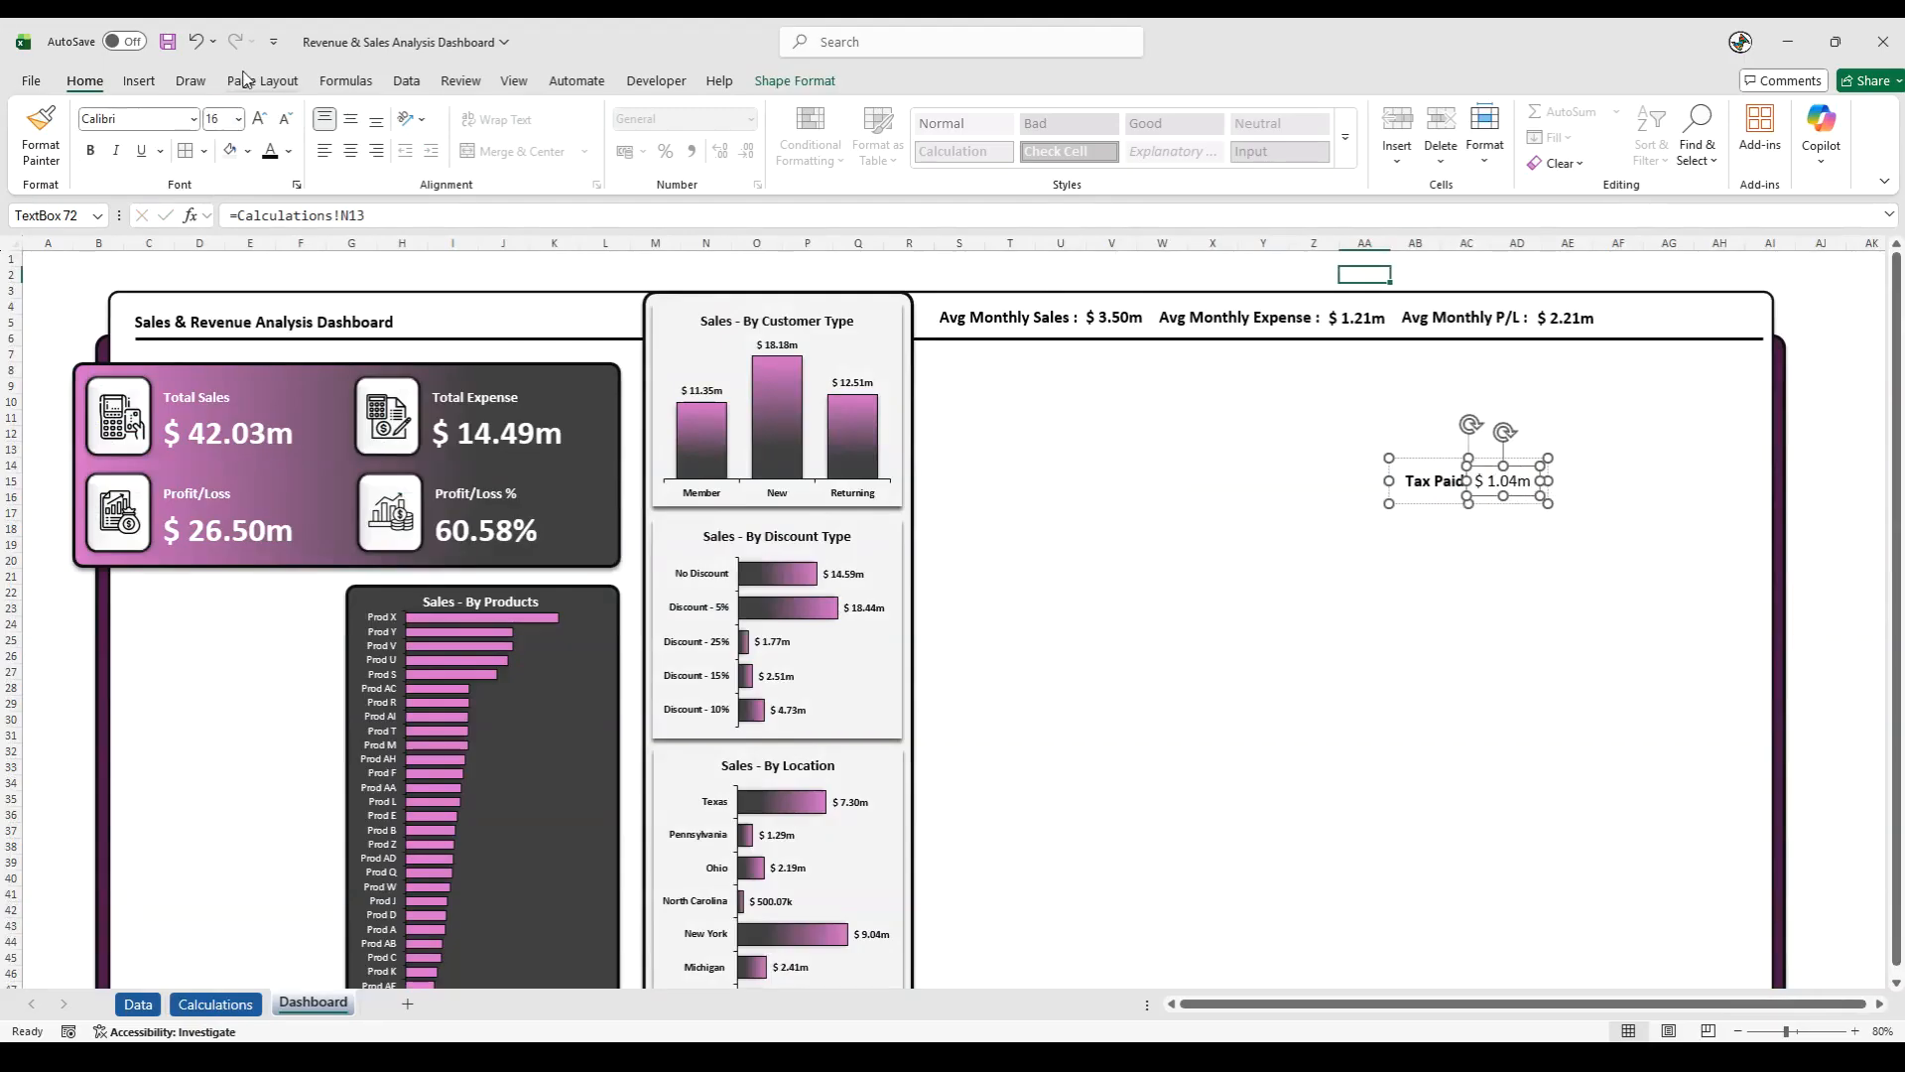
left_click(1441, 552)
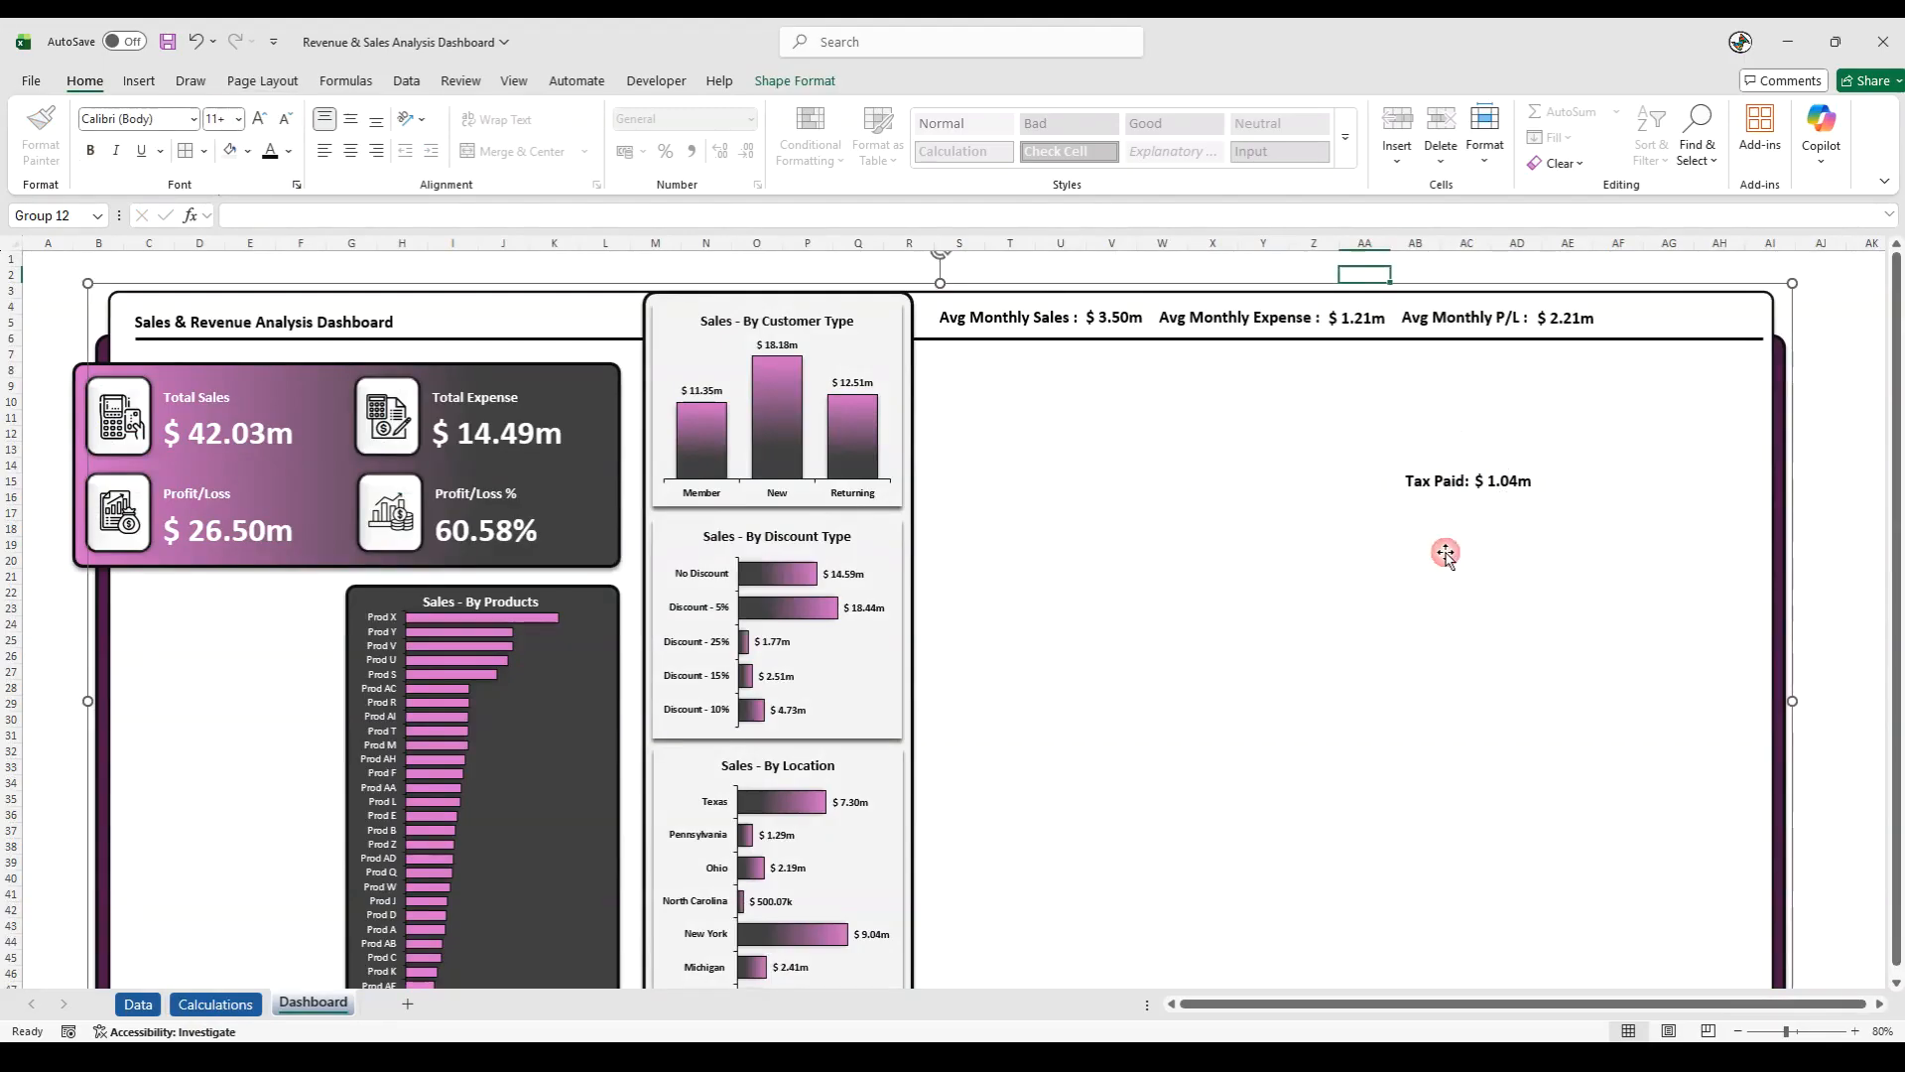
- Move the Tax Paid group onto the header strip, just after the Avg Monthly P/L group
left_click(1451, 486)
left_click(1452, 482)
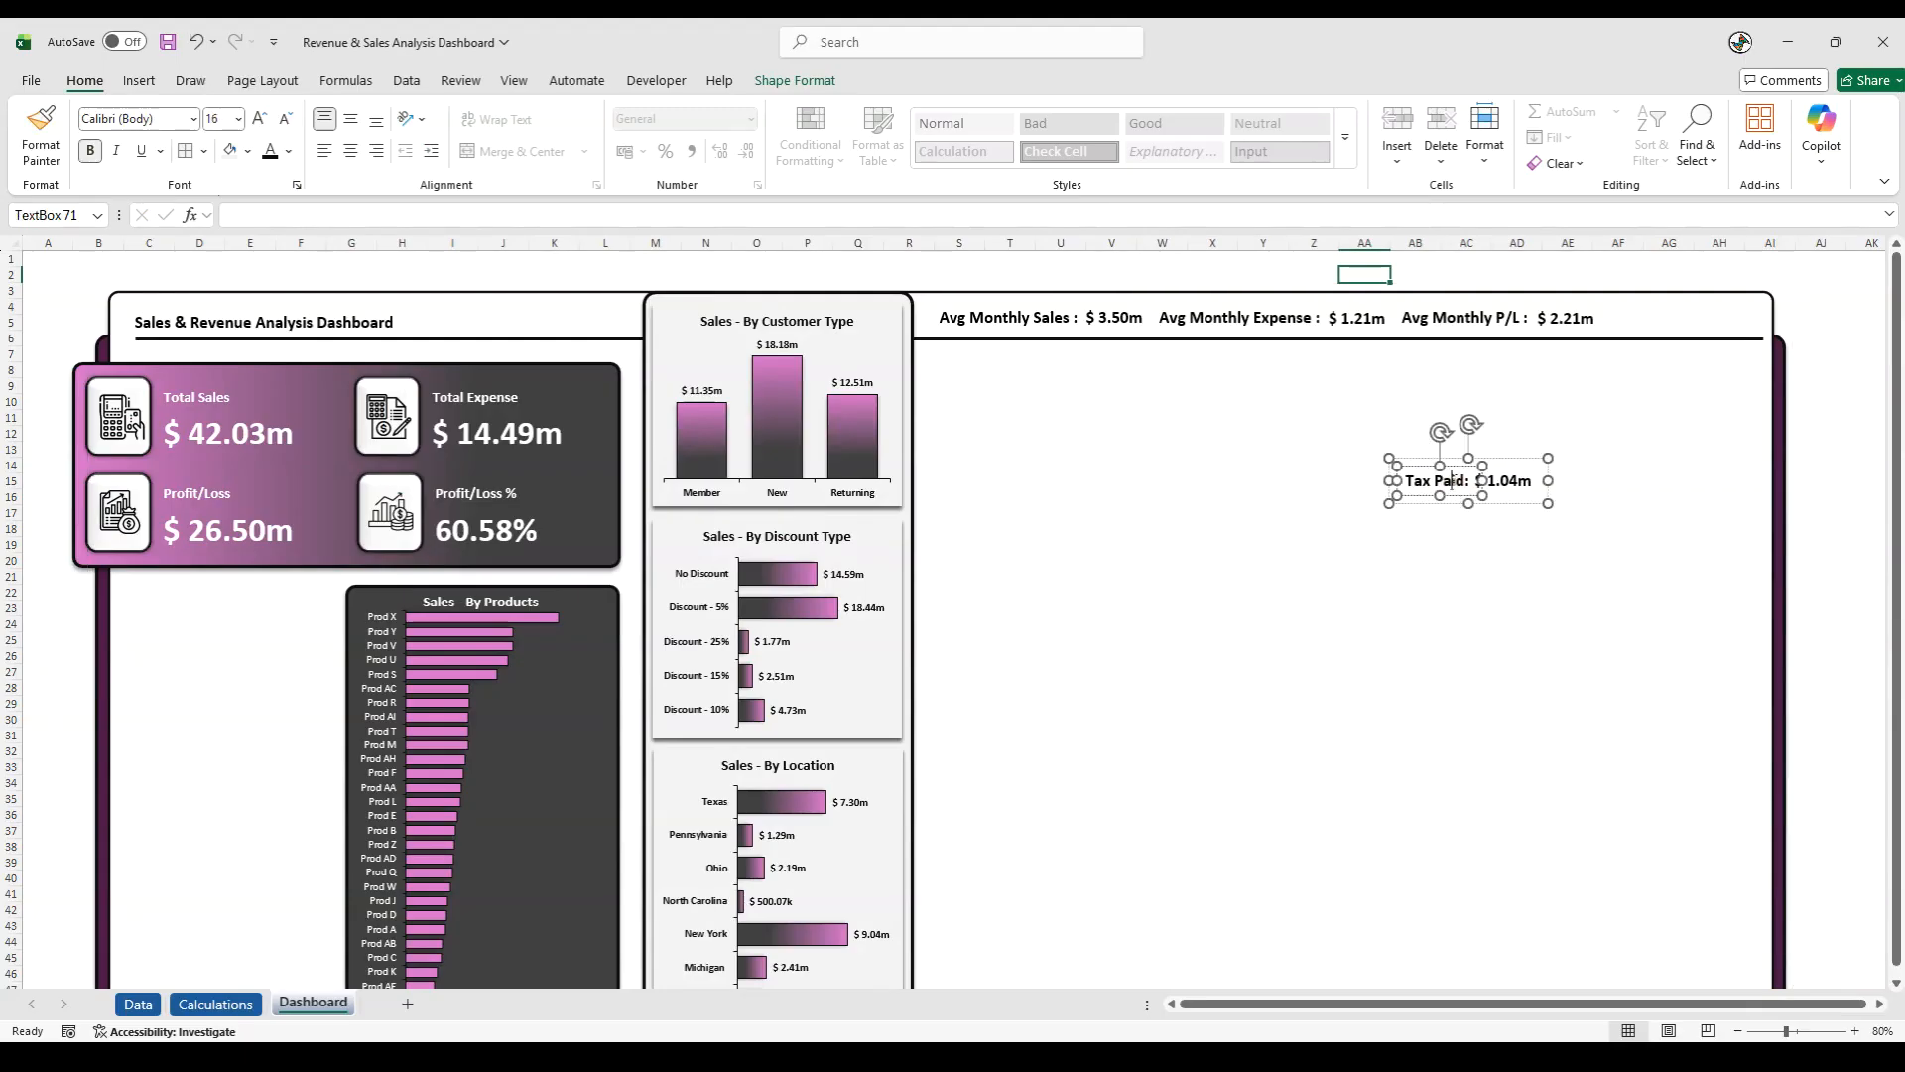
left_click(1433, 507)
left_click_drag(1451, 508, 1657, 342)
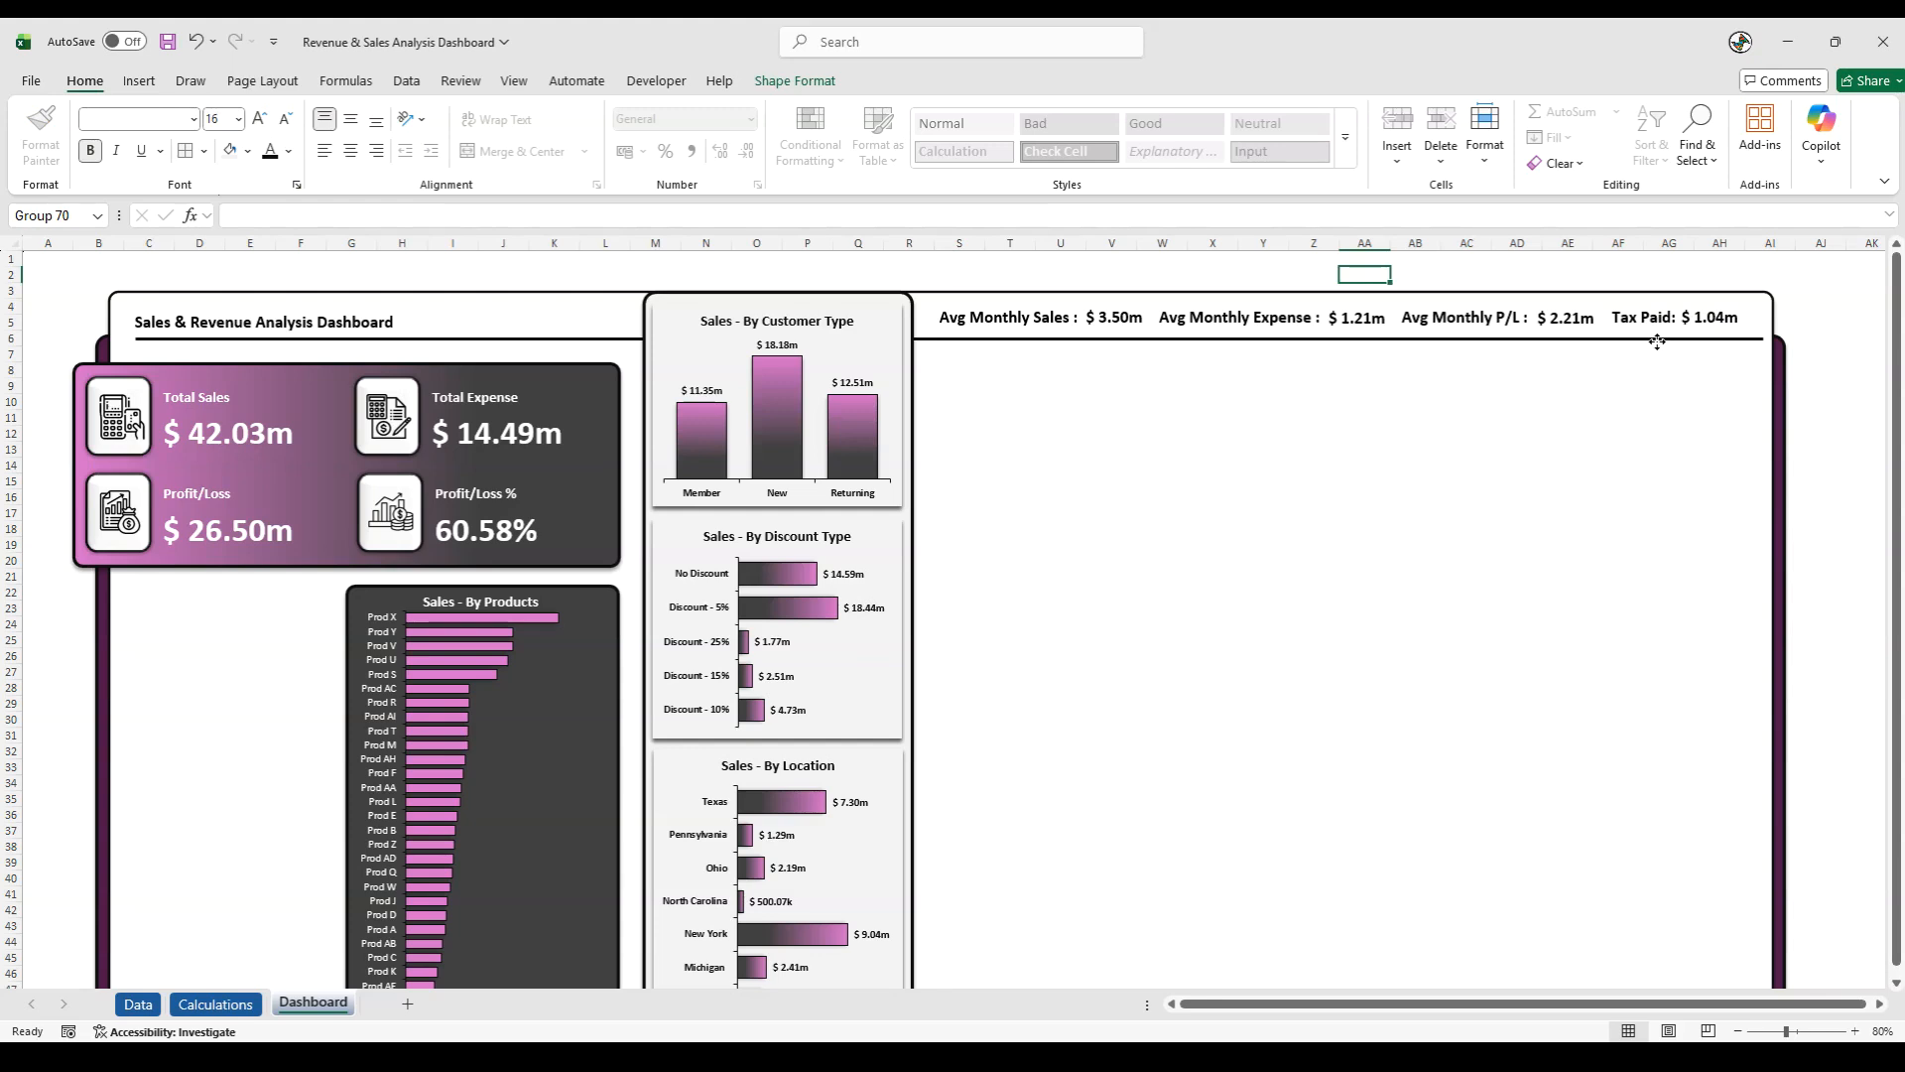
- Align all four header groups, from Avg Monthly Sales to Tax Paid, to their middles and distribute them horizontally
left_click(1008, 316)
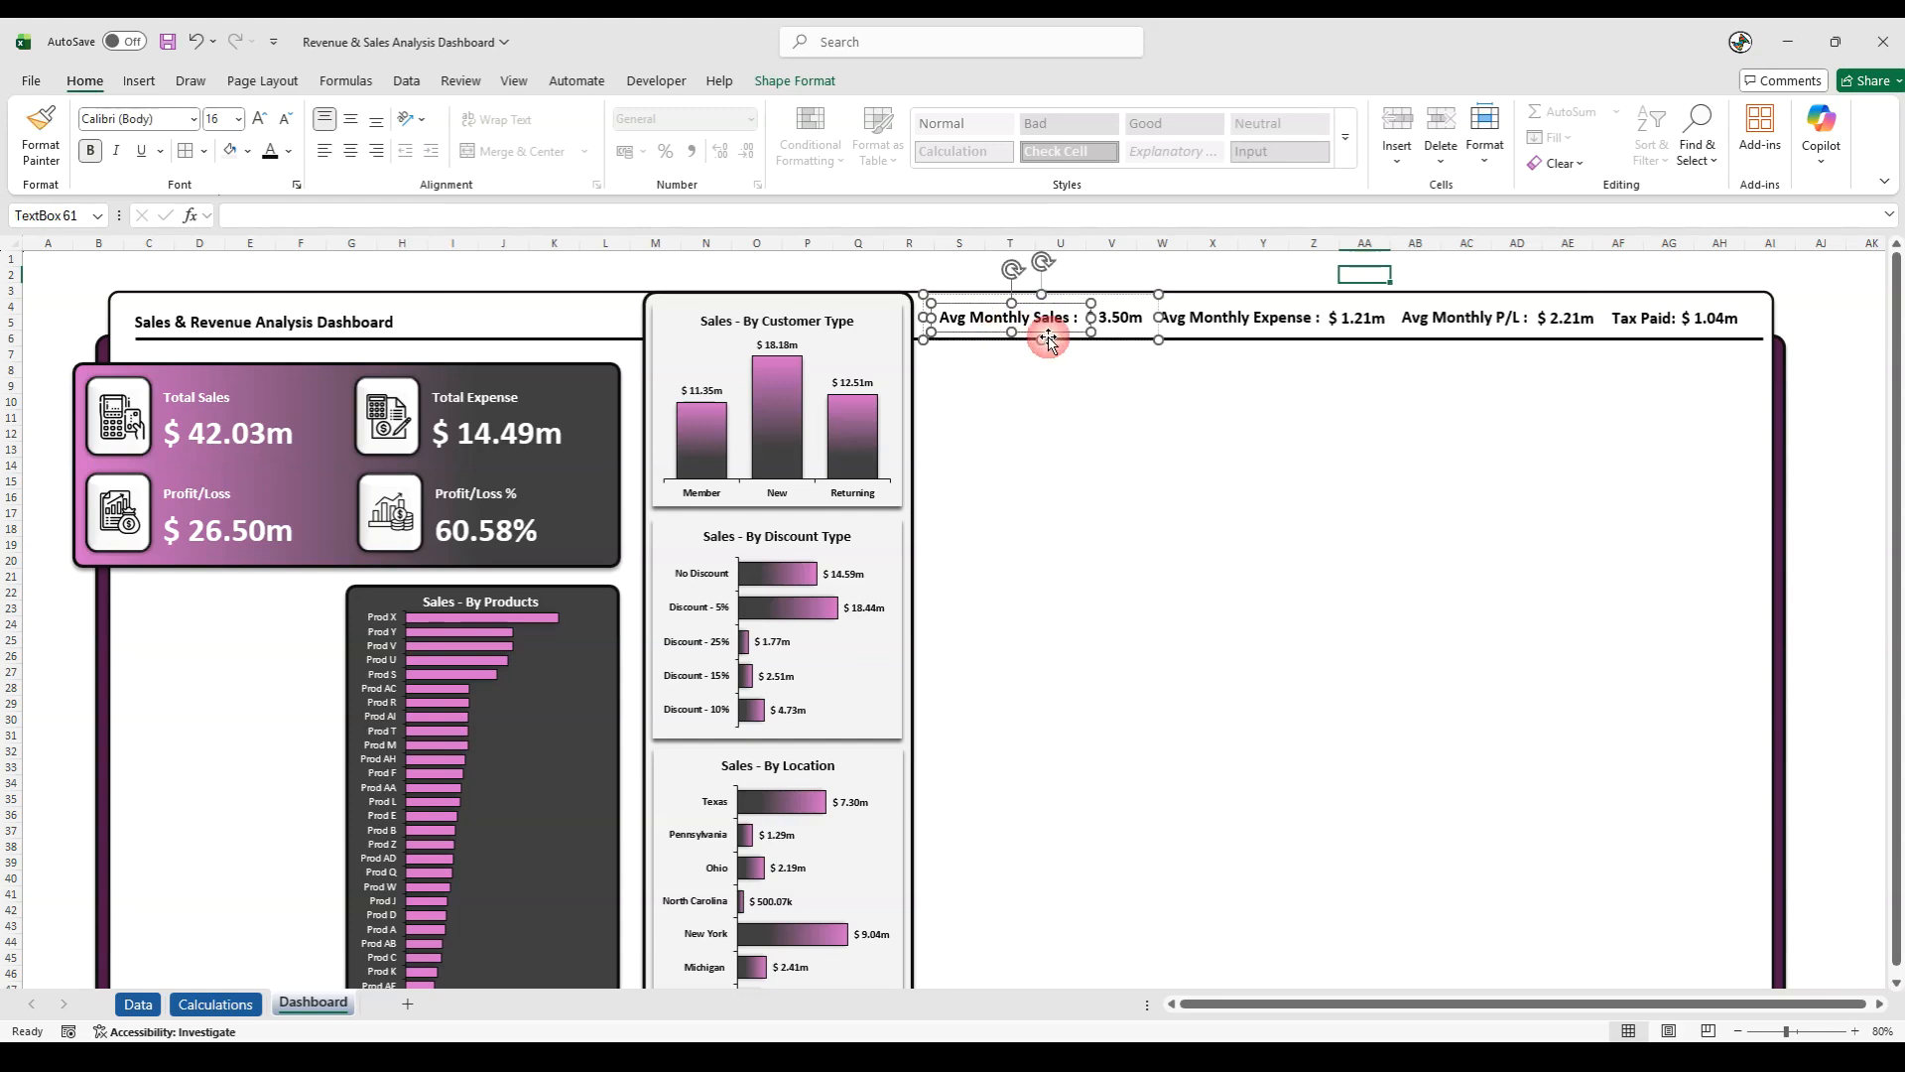
left_click(1139, 357)
left_click(1028, 322)
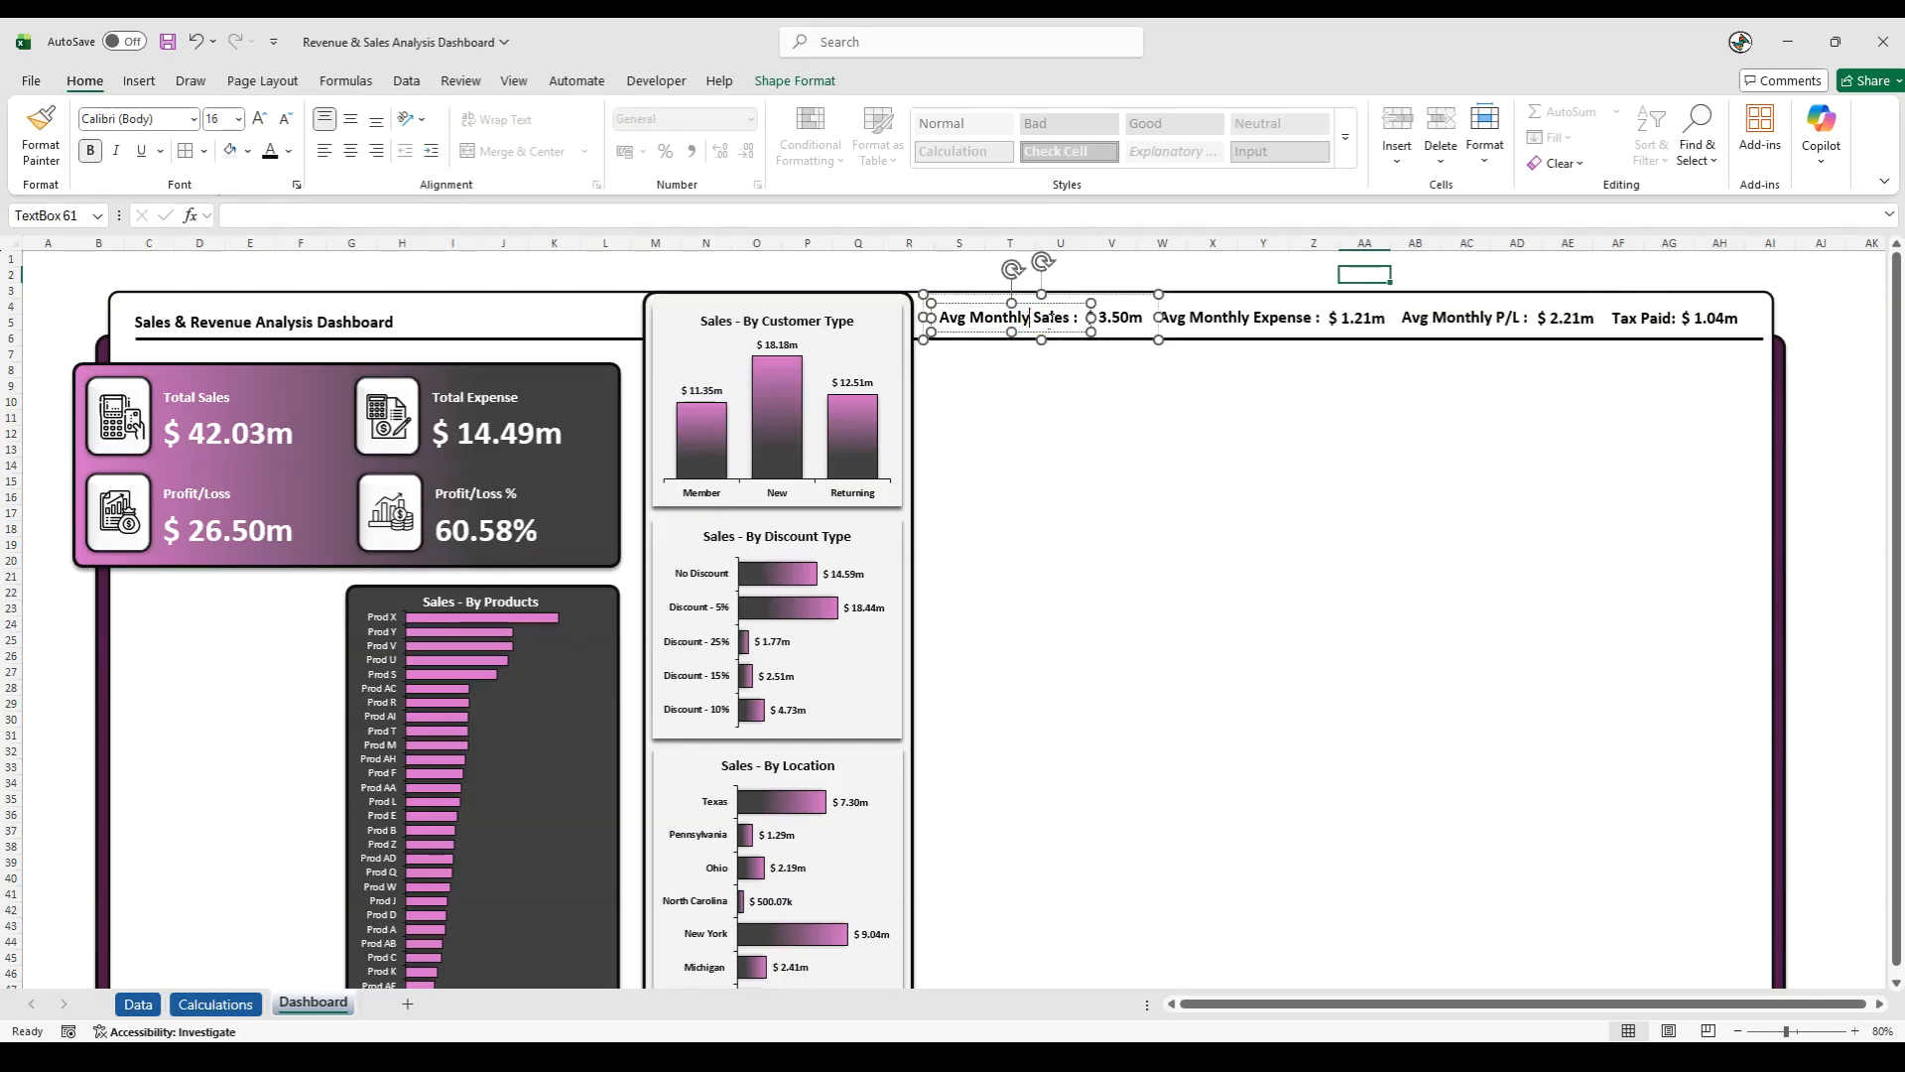
left_click(1230, 321, "shift")
left_click(1478, 319, "shift")
left_click(1648, 316, "shift")
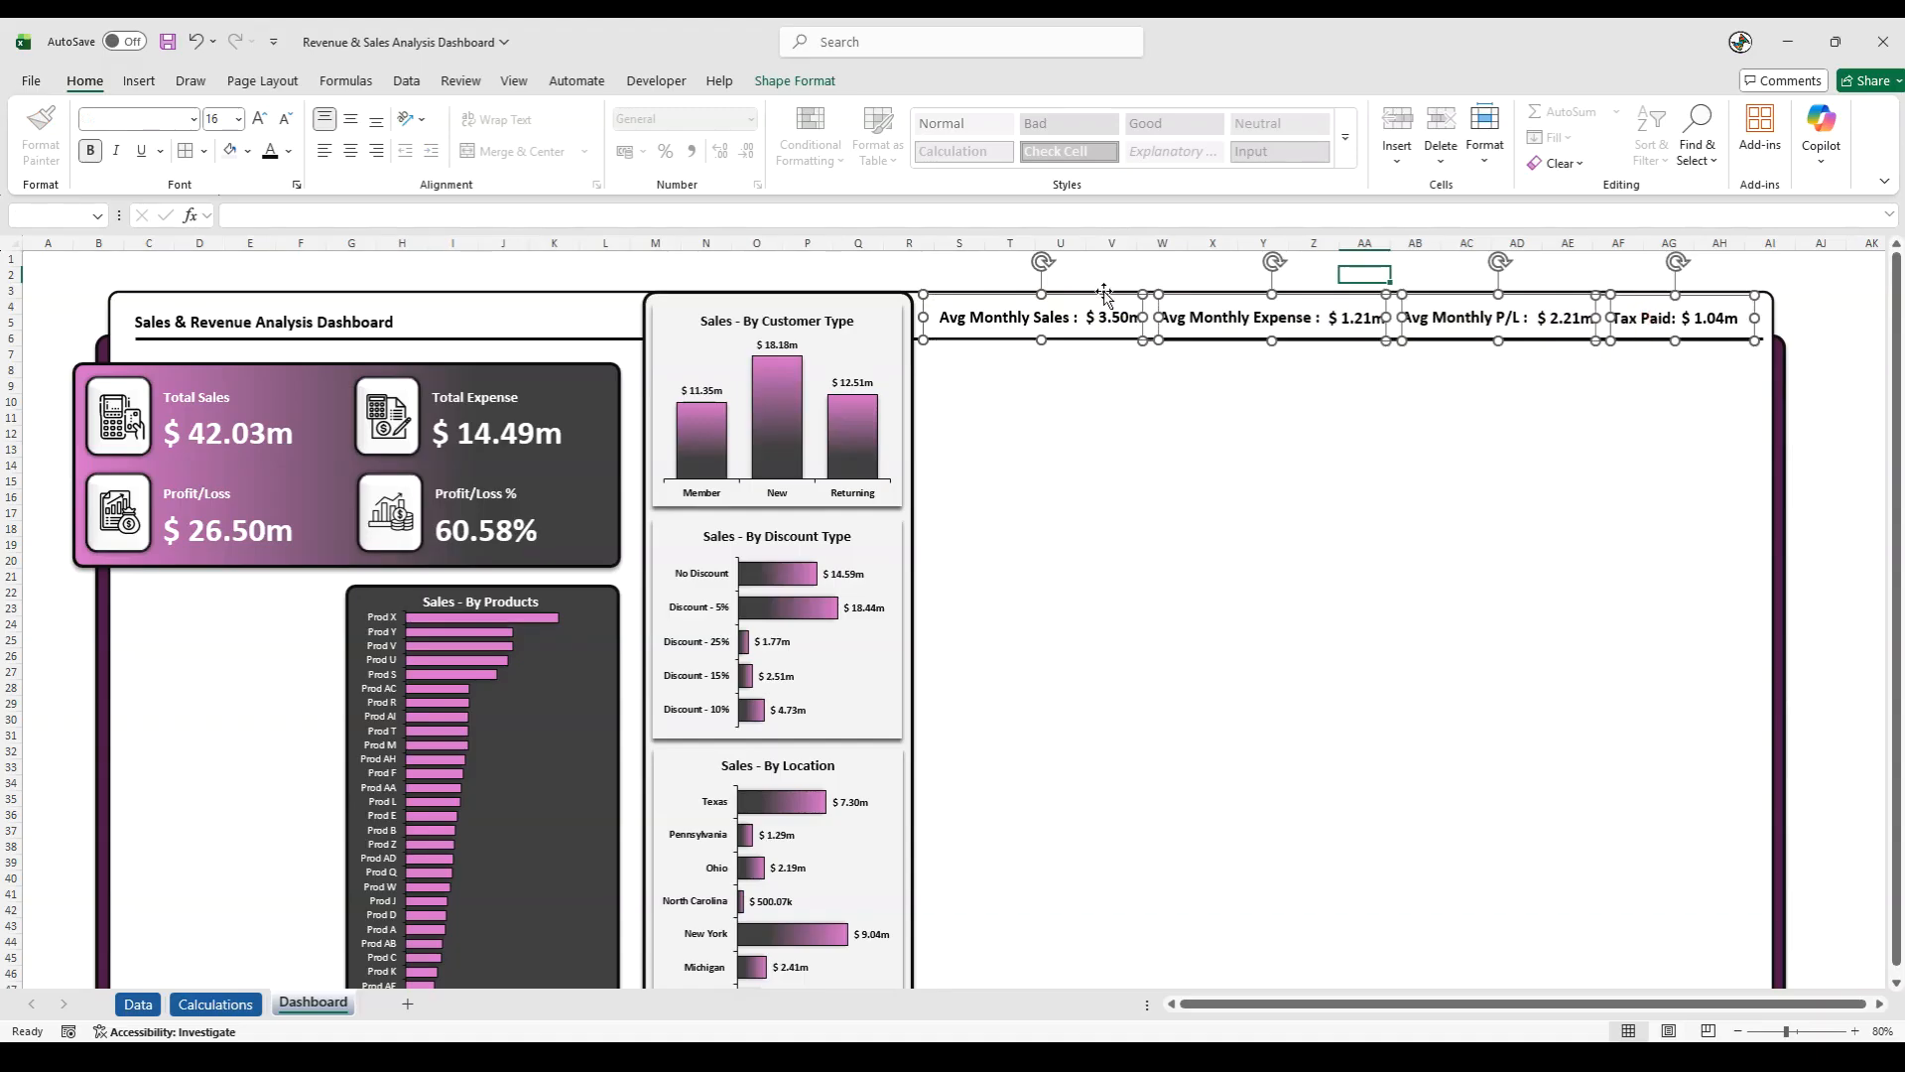
left_click(795, 81)
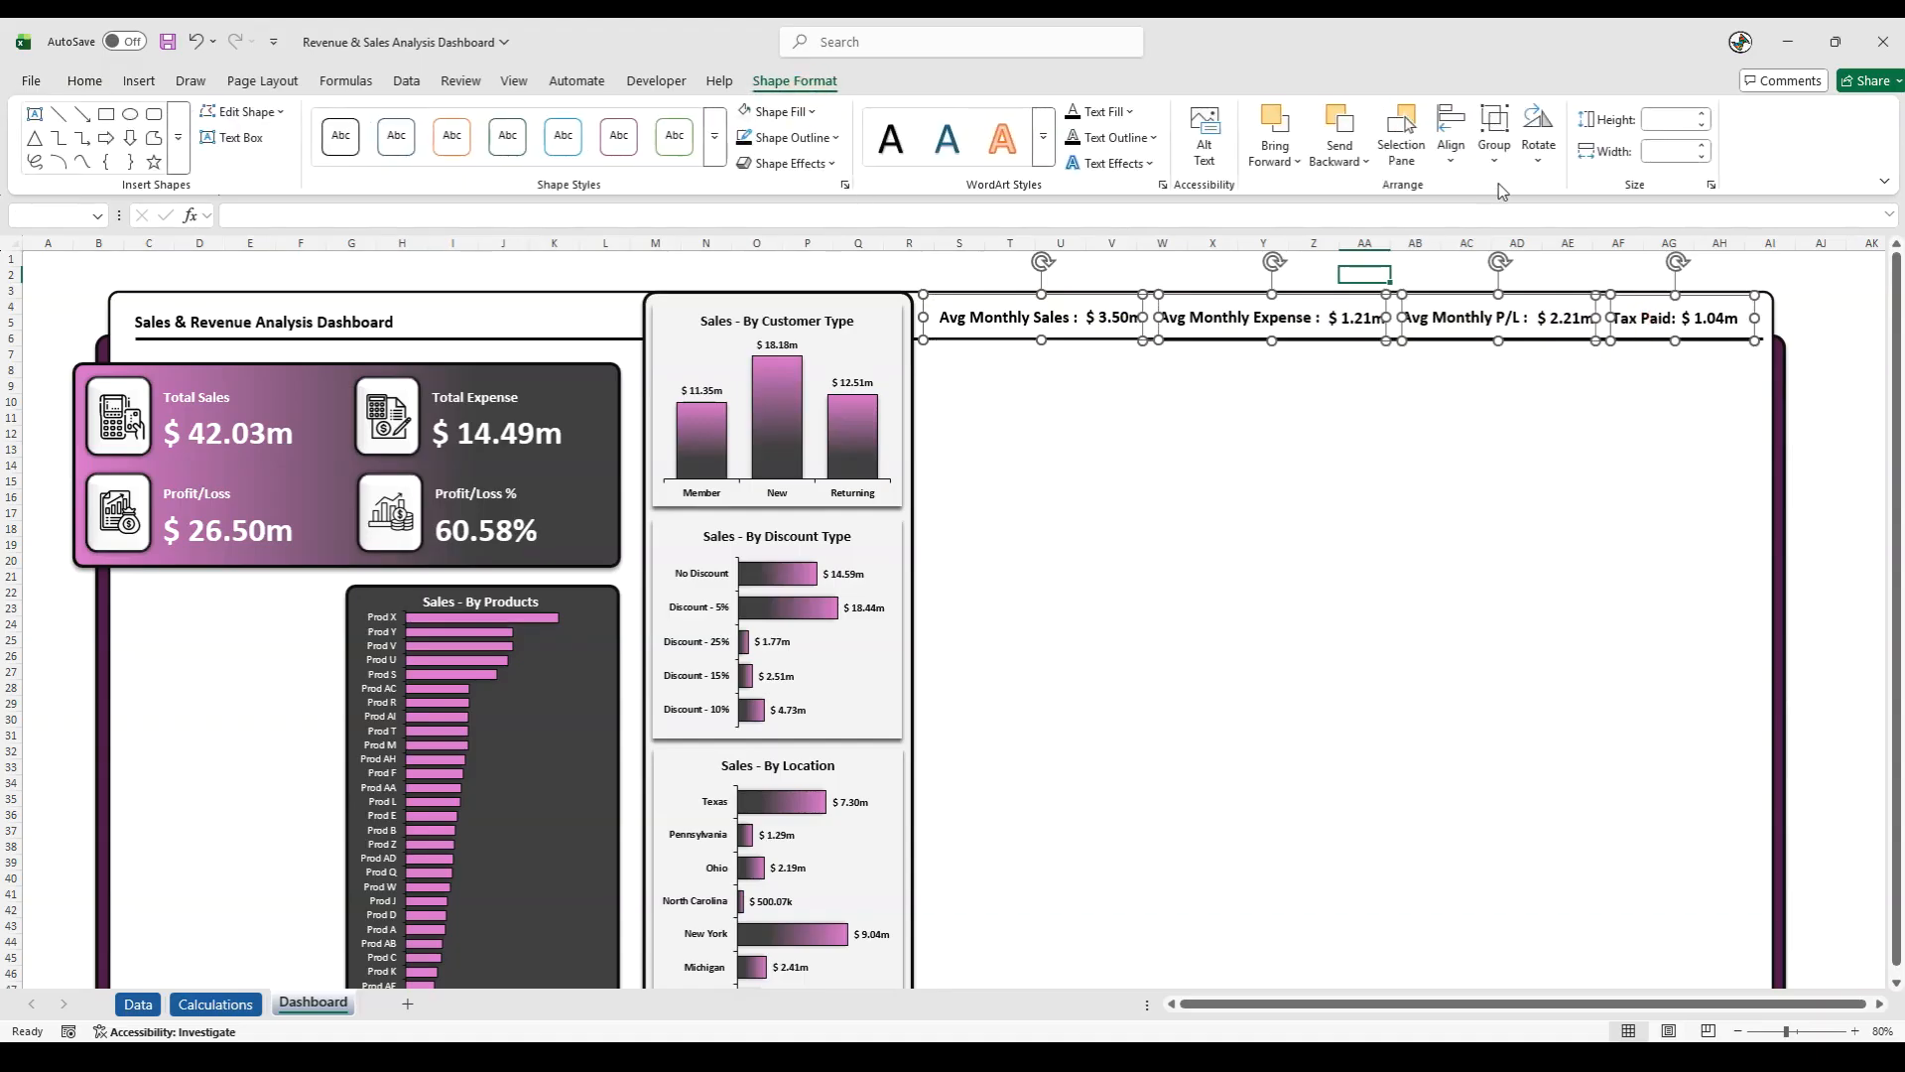
left_click(1451, 164)
left_click(1491, 305)
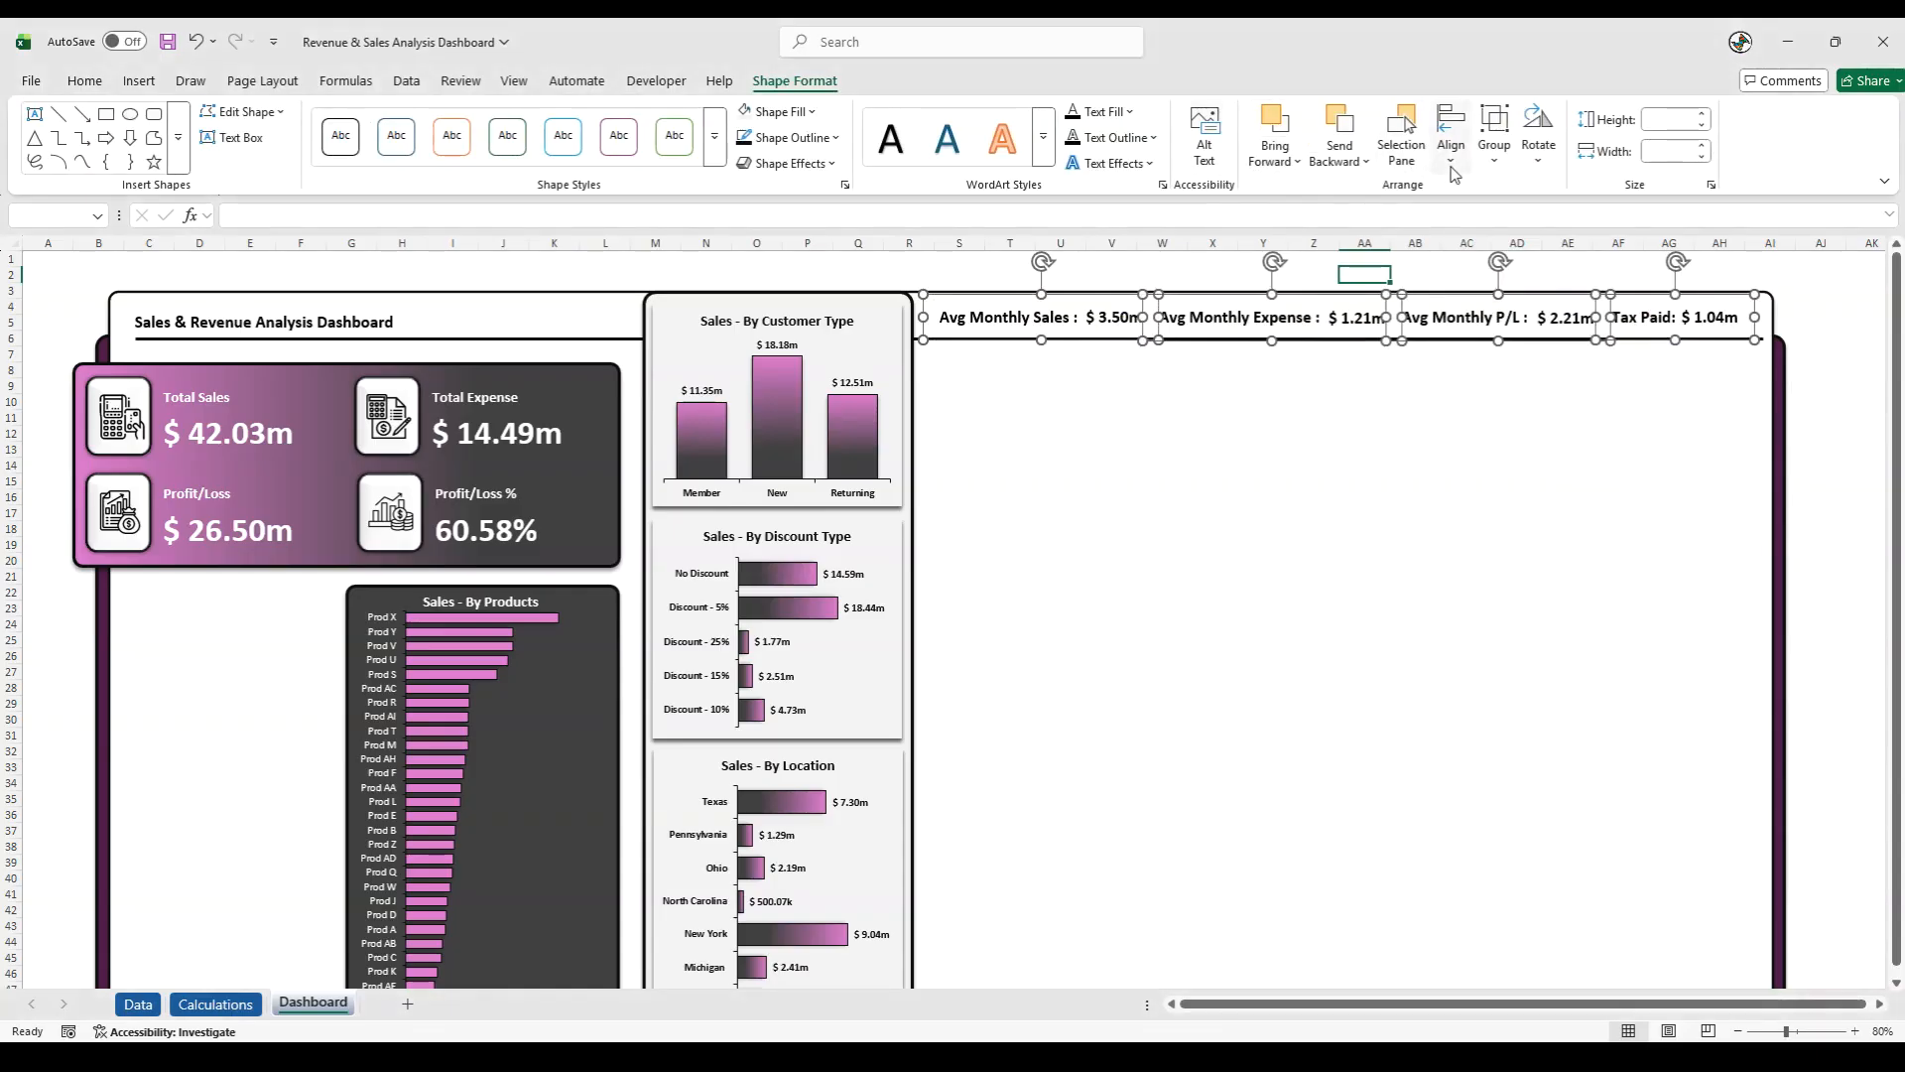
left_click(1451, 159)
left_click(1473, 362)
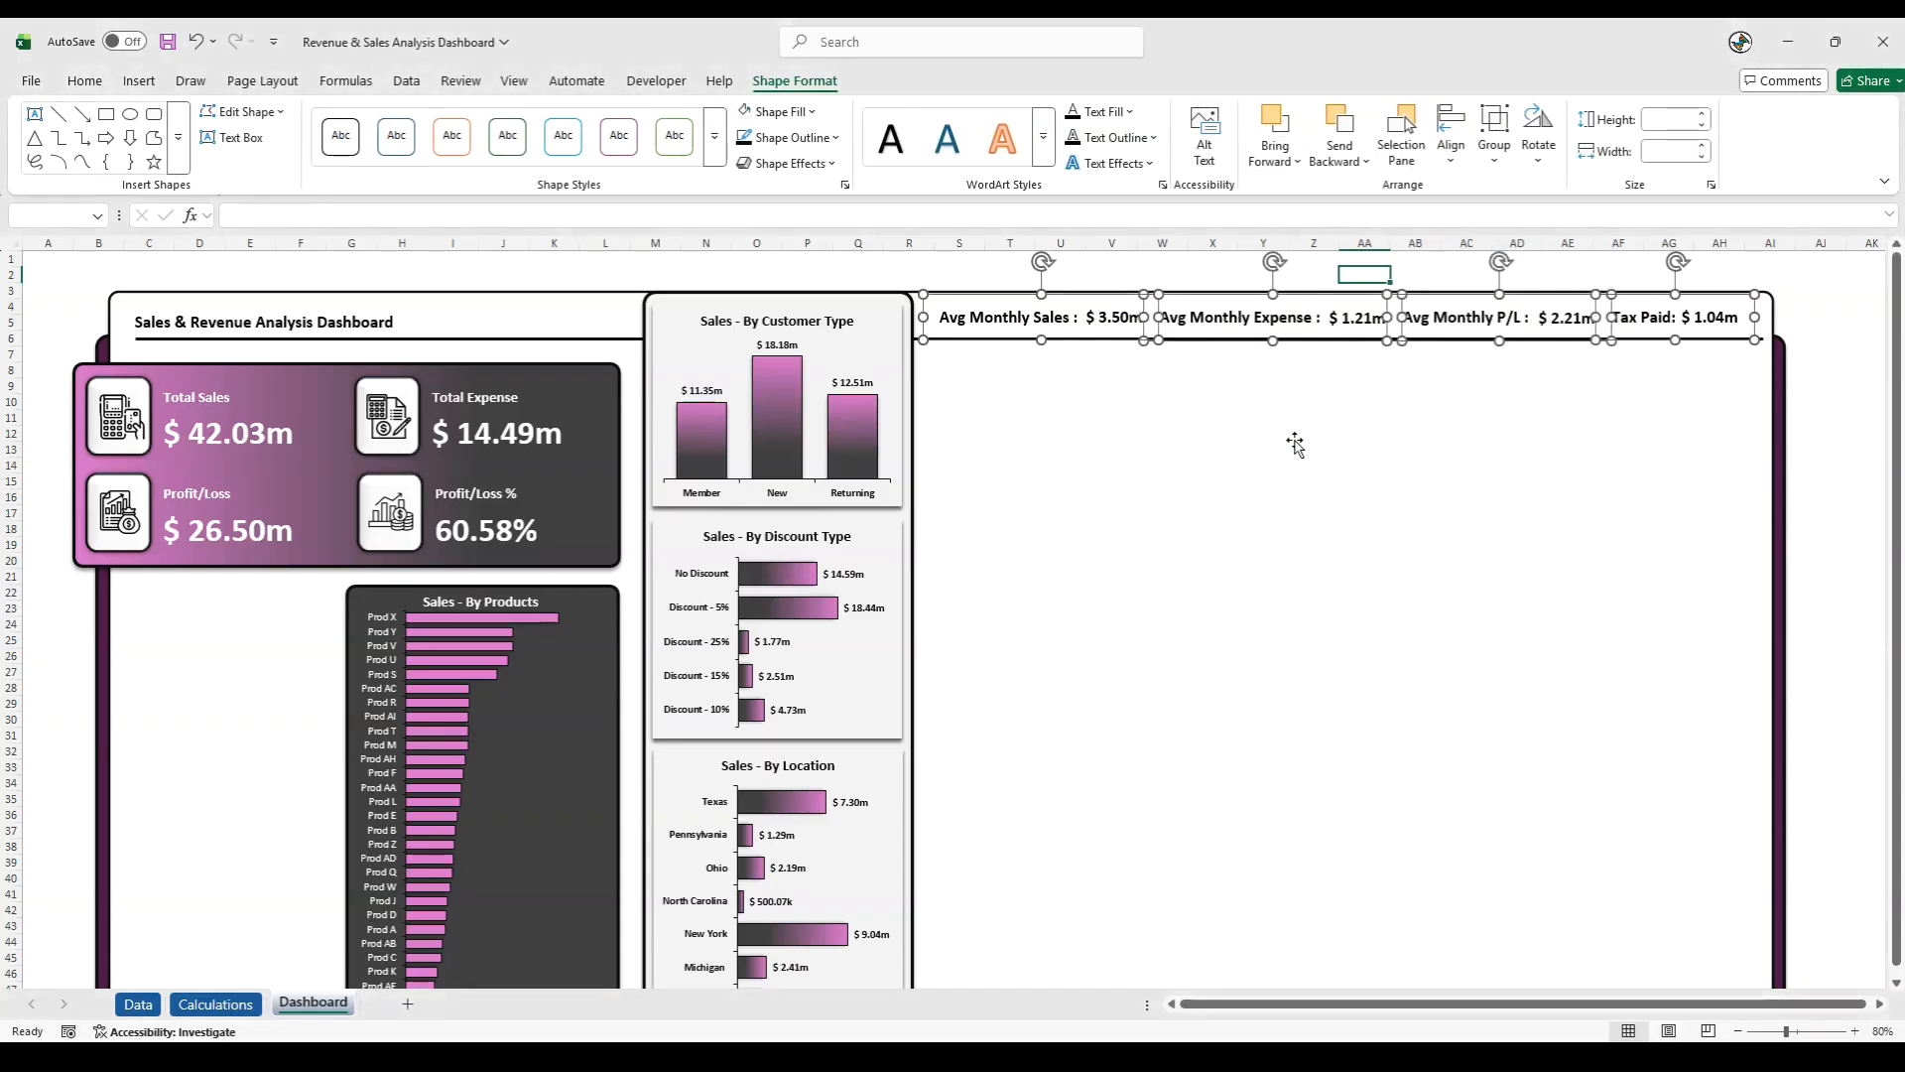
left_click(1842, 455)
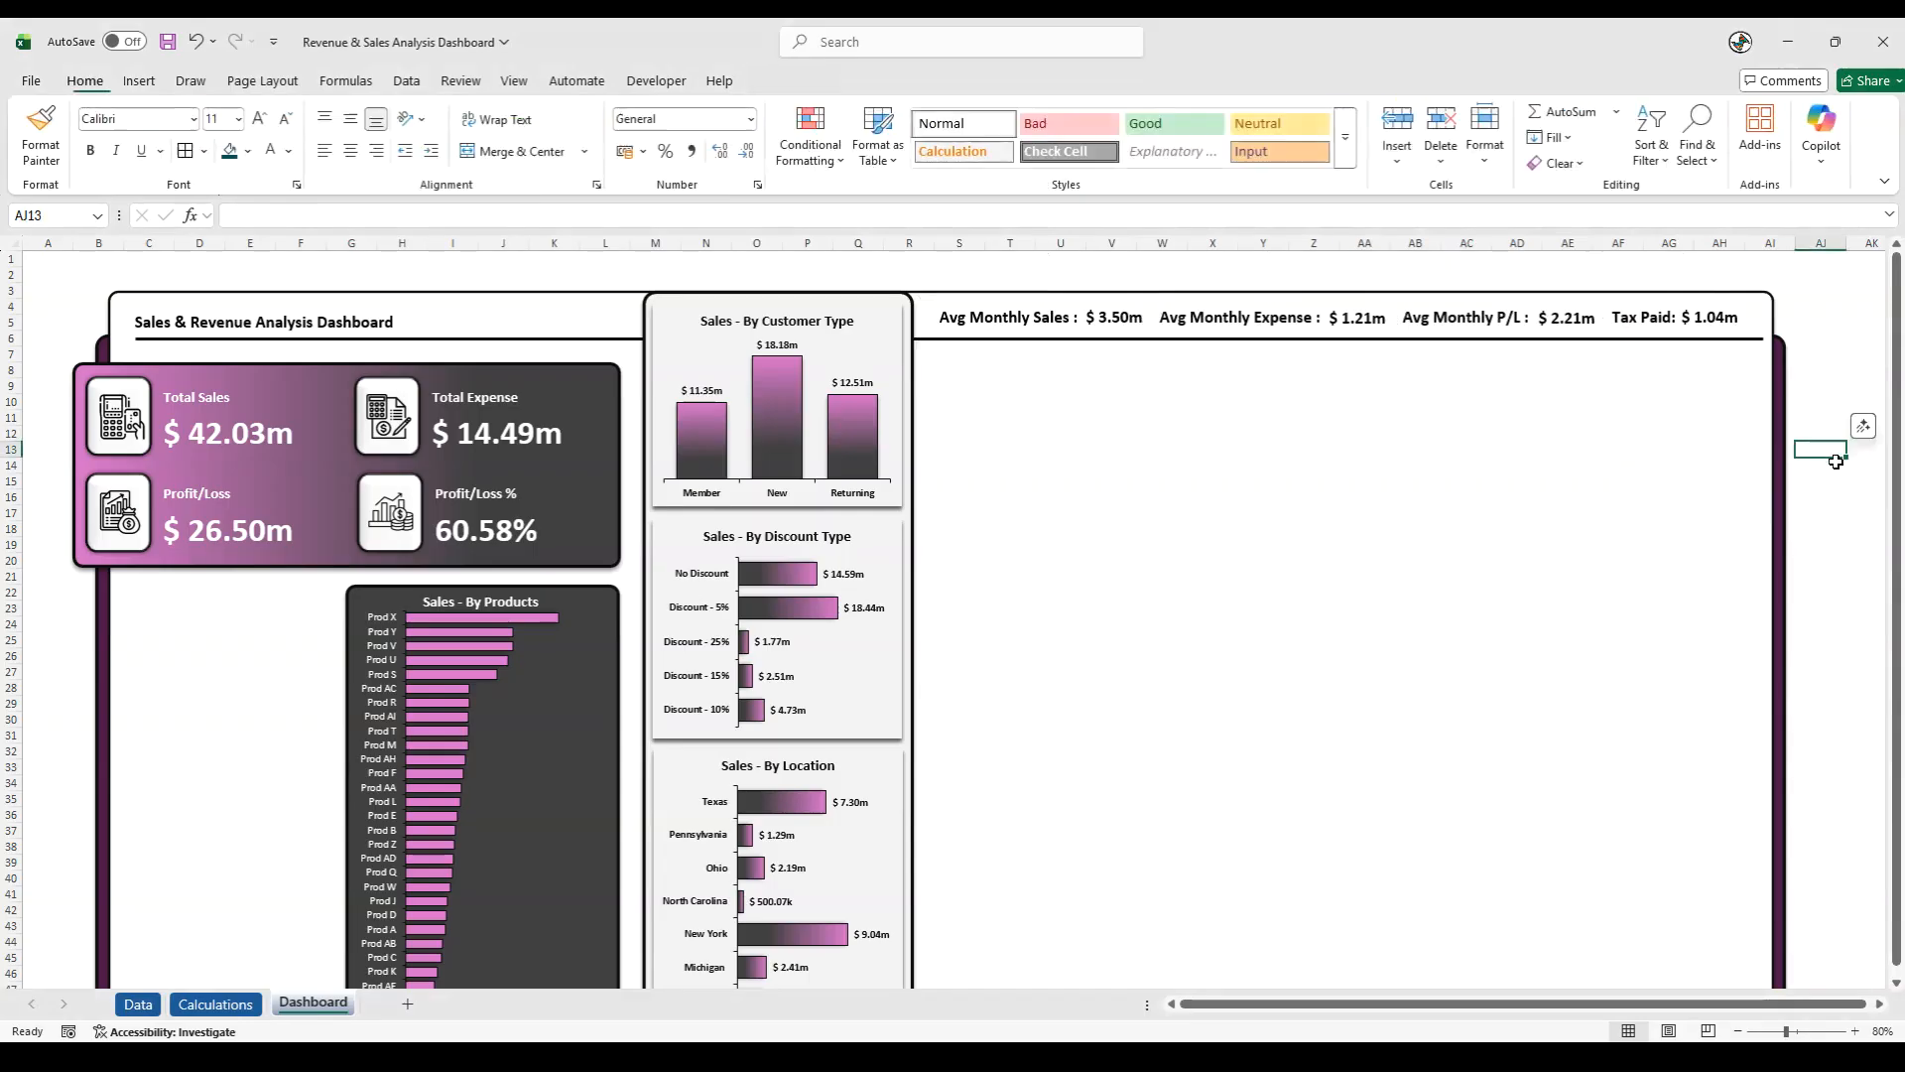
- Draw a vertical separator line about 0.96 cm tall between the Avg Monthly Sales and Avg Monthly Expense groups
key("alt+Tab")
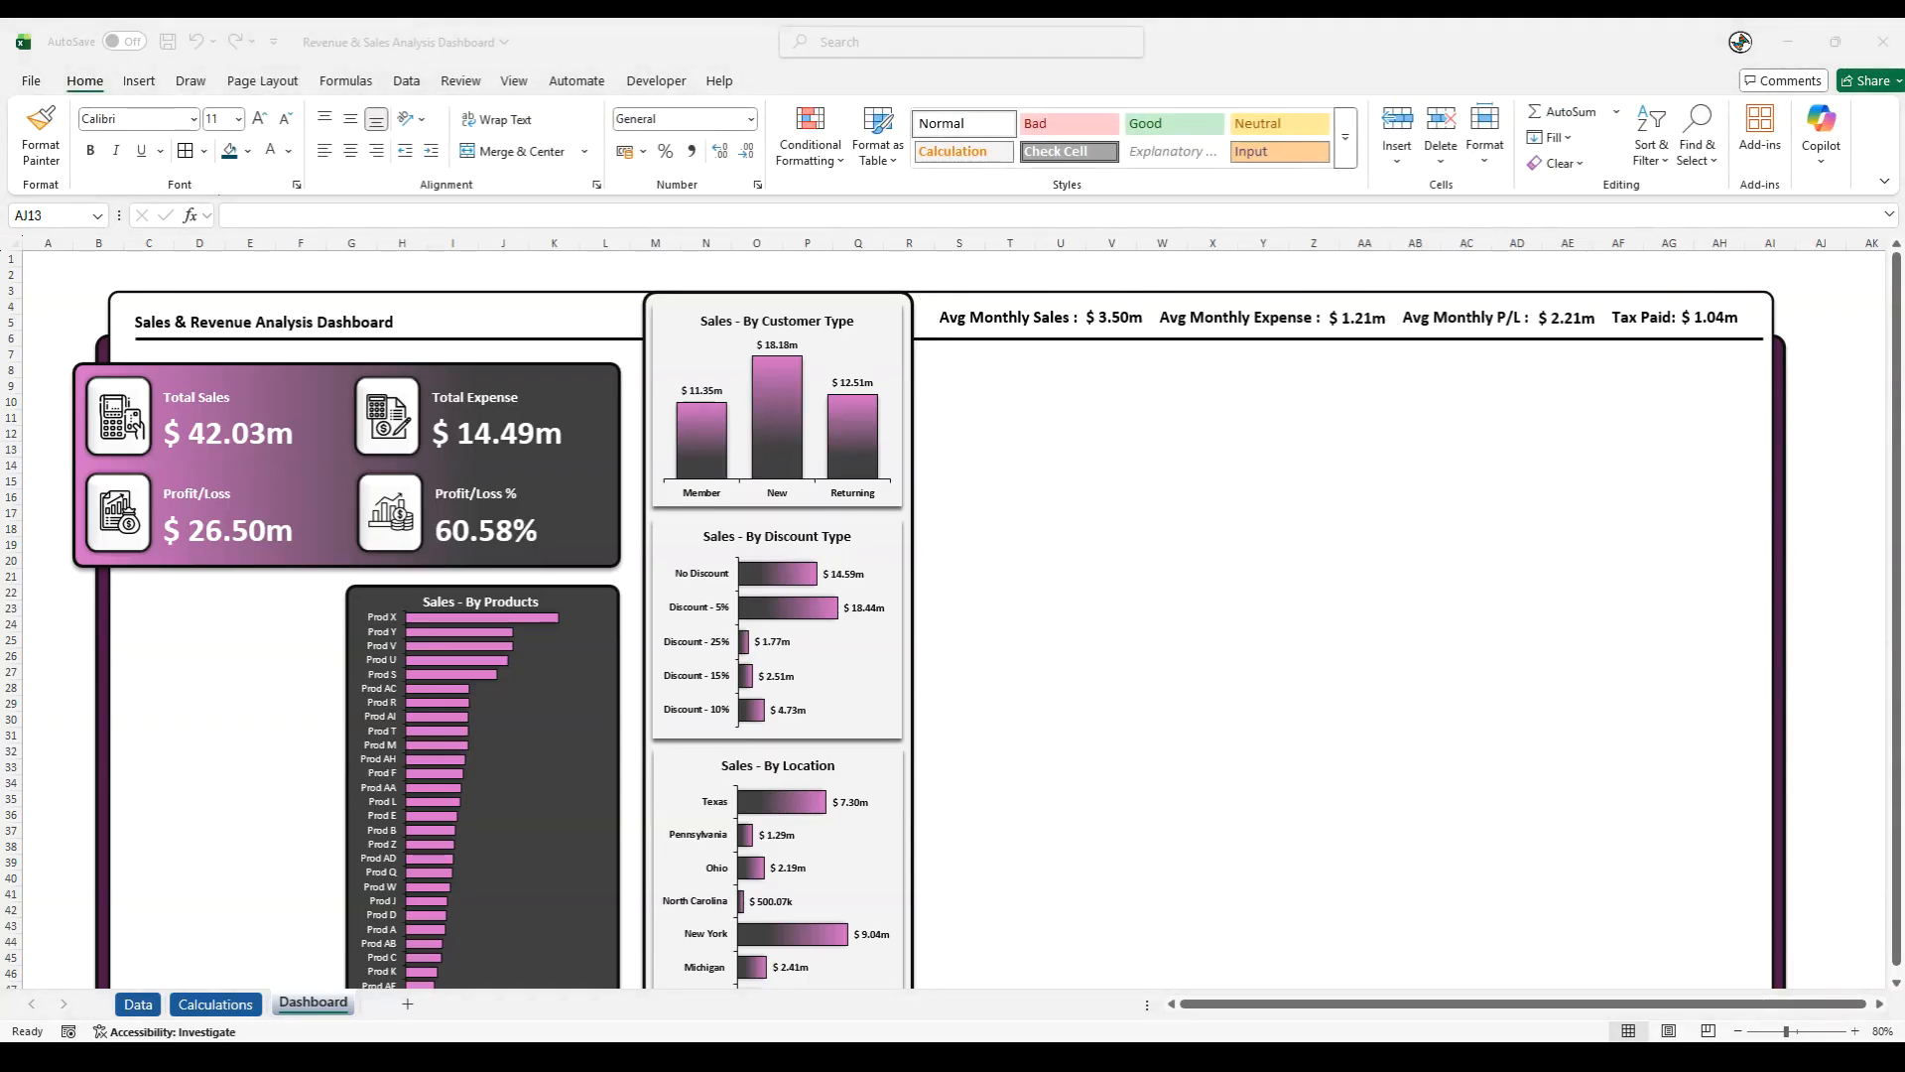
left_click(143, 77)
left_click(143, 77)
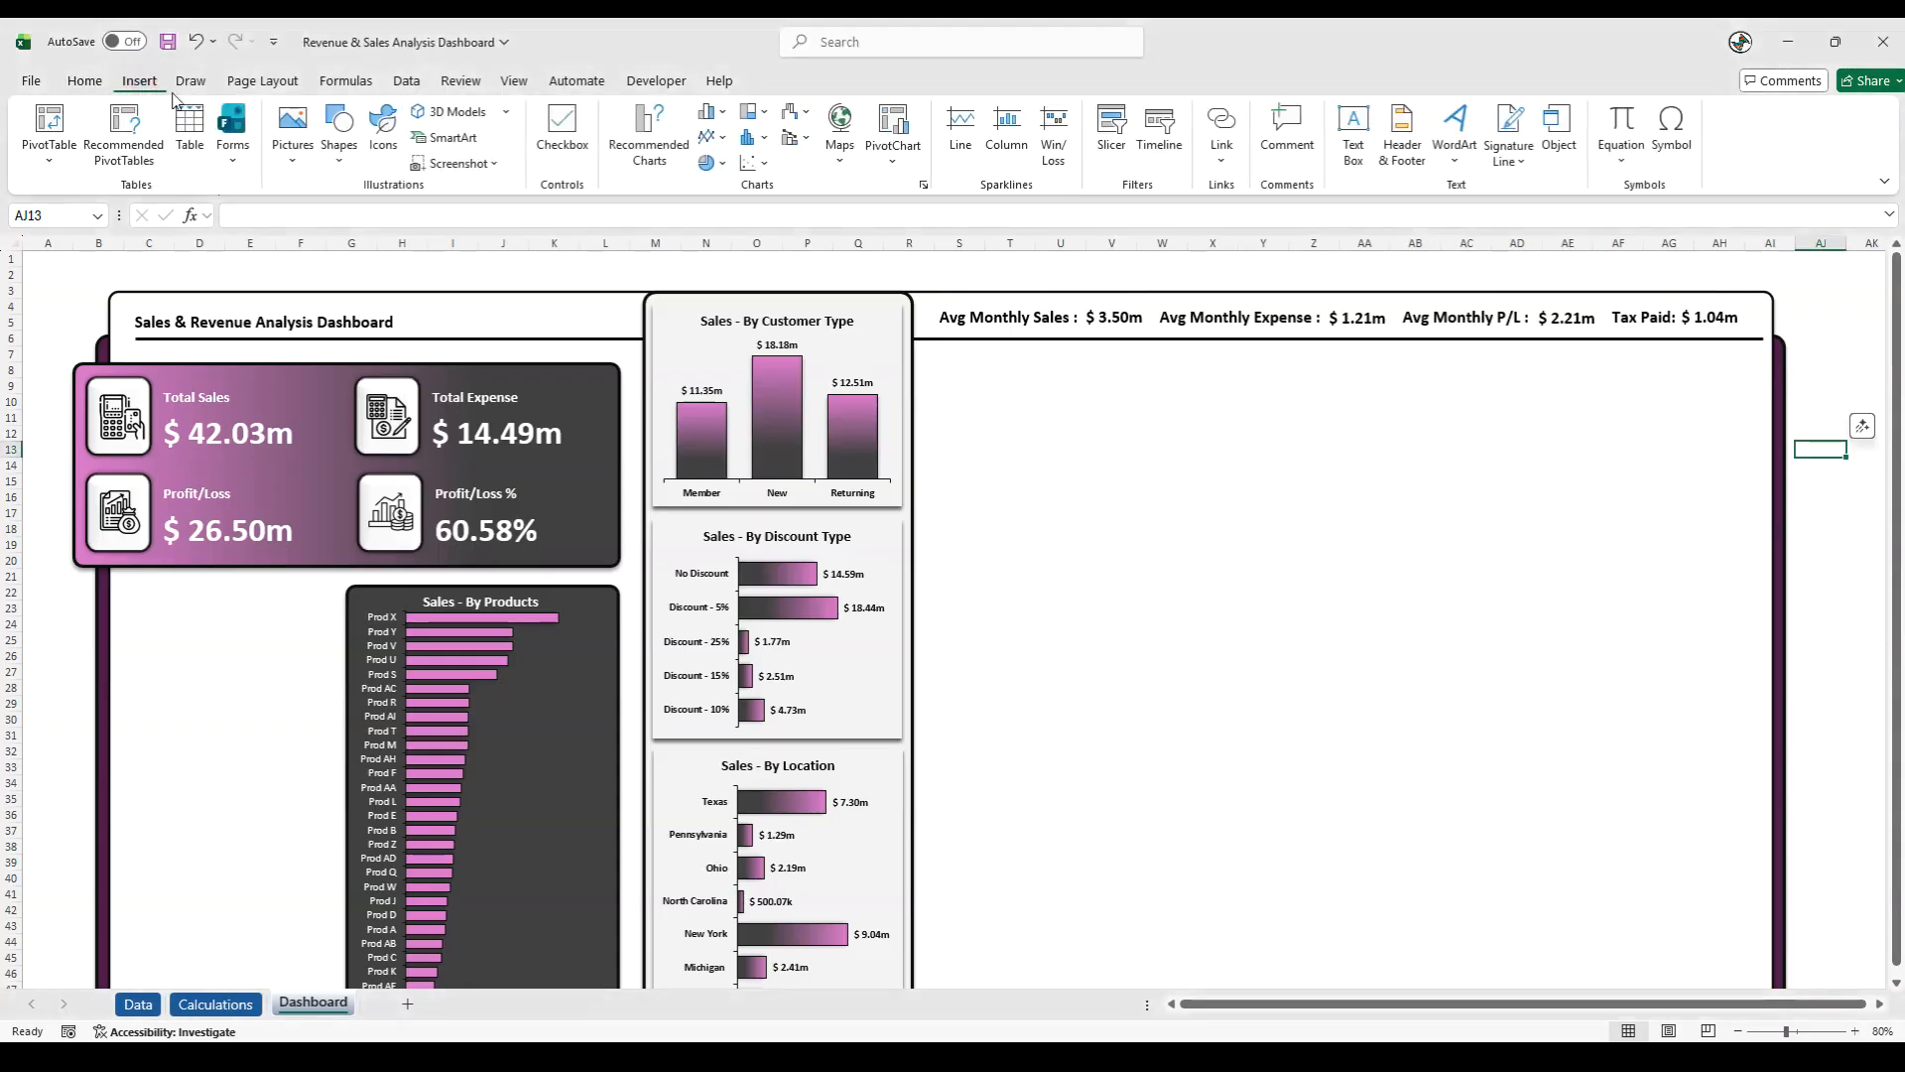
left_click(327, 164)
left_click(362, 210)
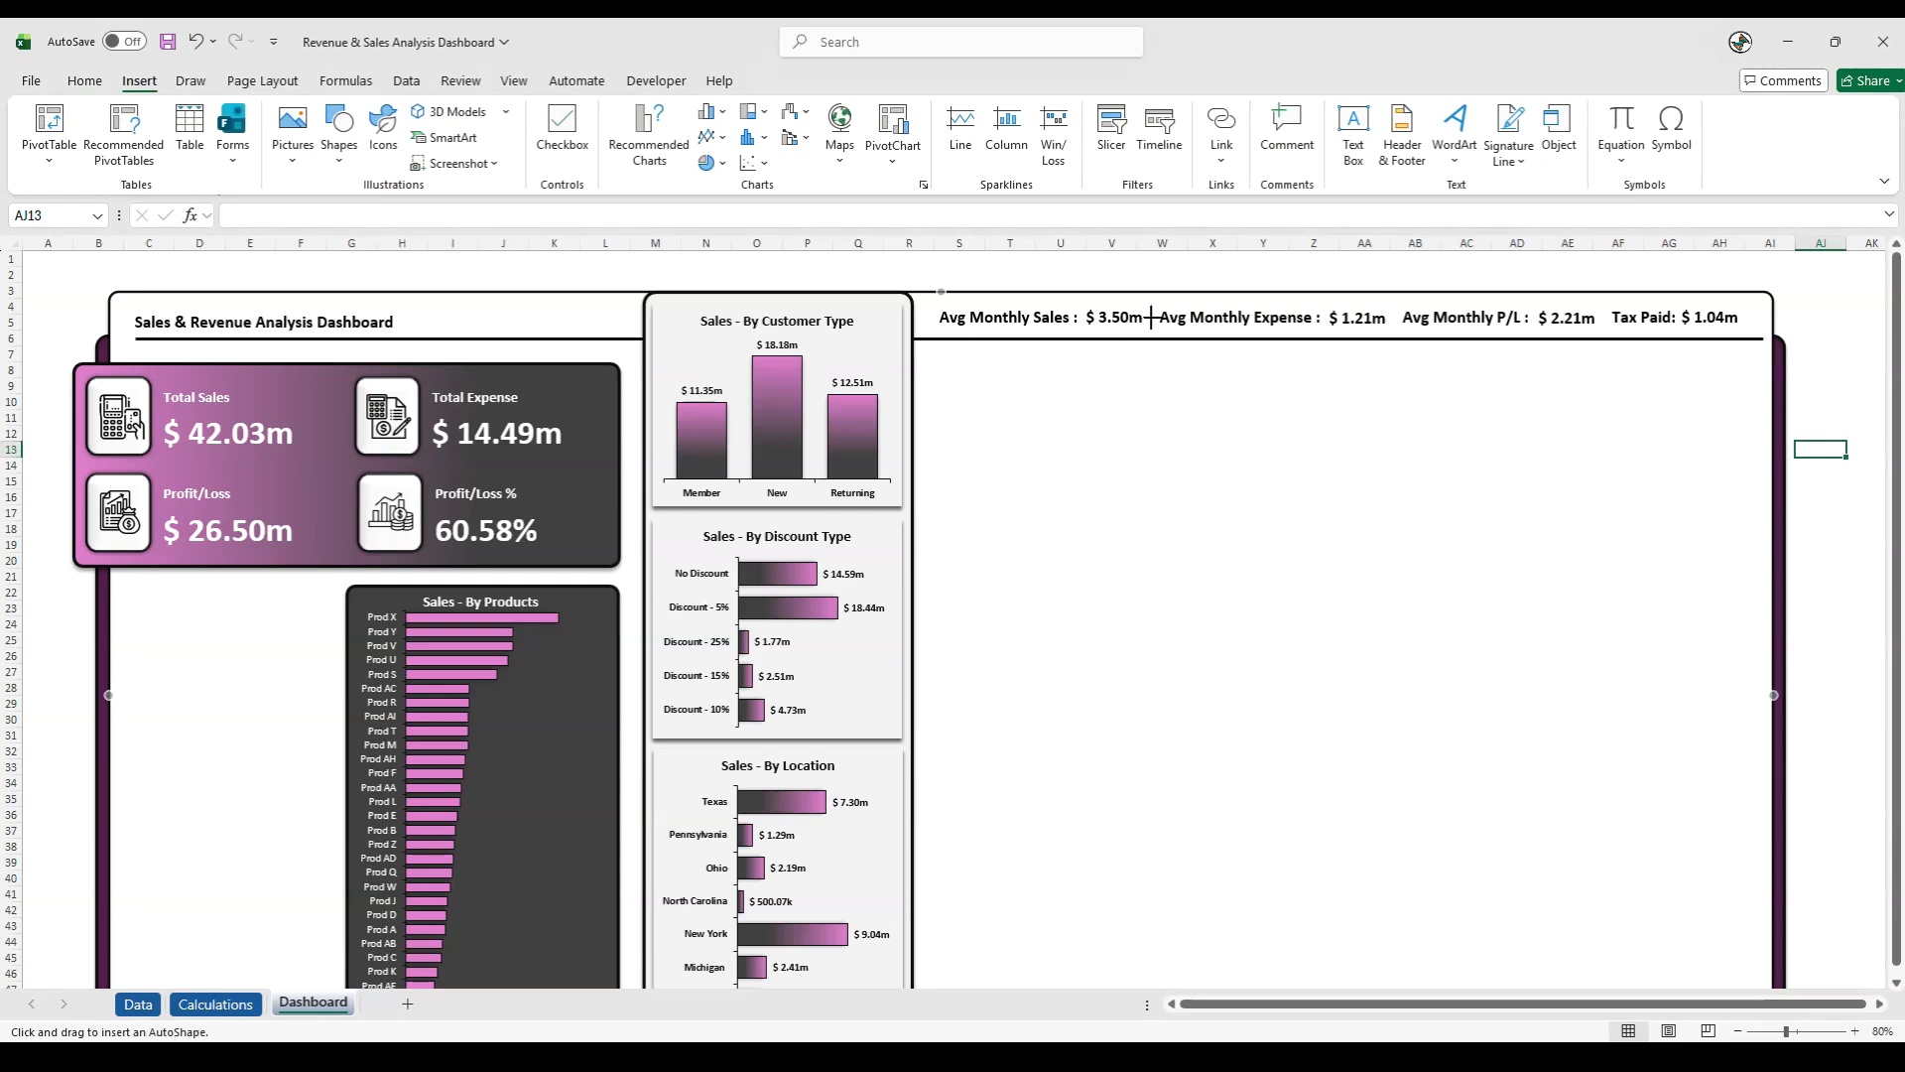
left_click_drag(1152, 334, 1152, 305)
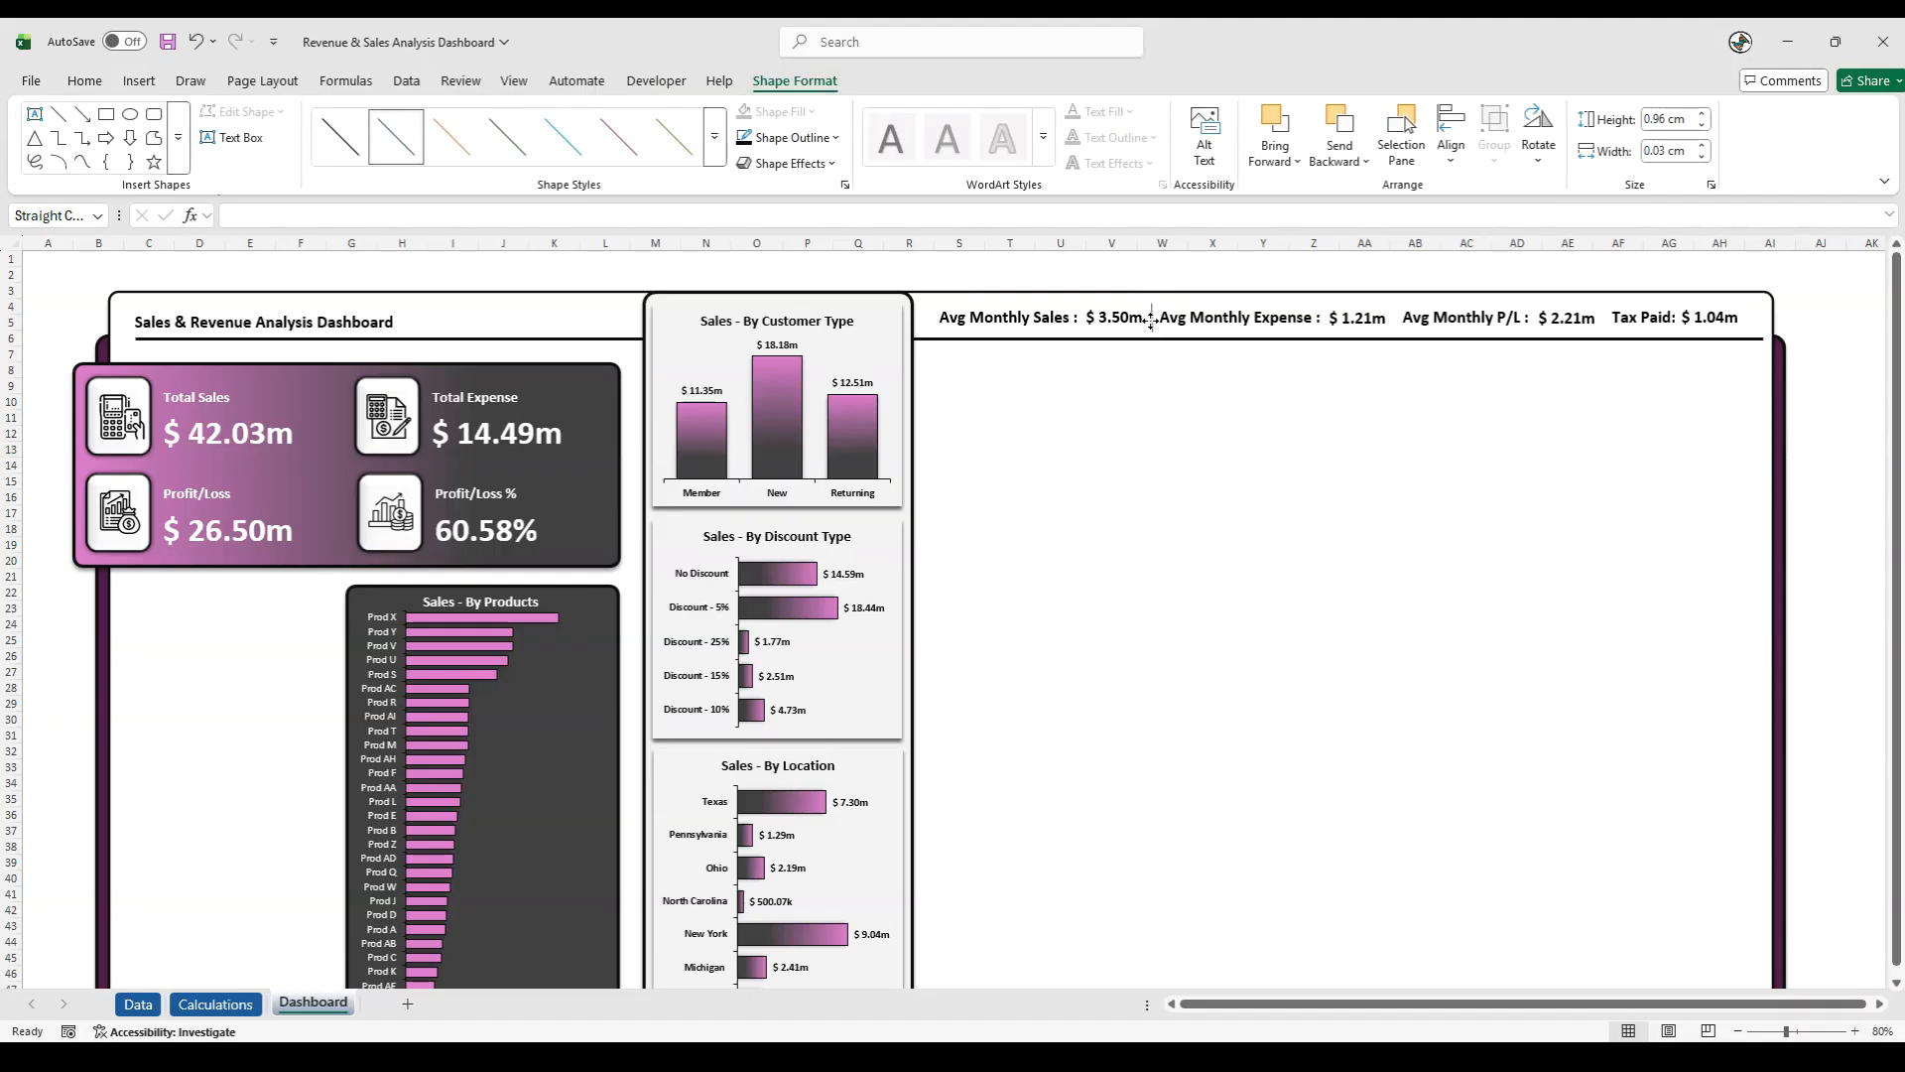
- Give the separator line a near-black theme outline colour and a 2¼ pt weight
left_click(789, 137)
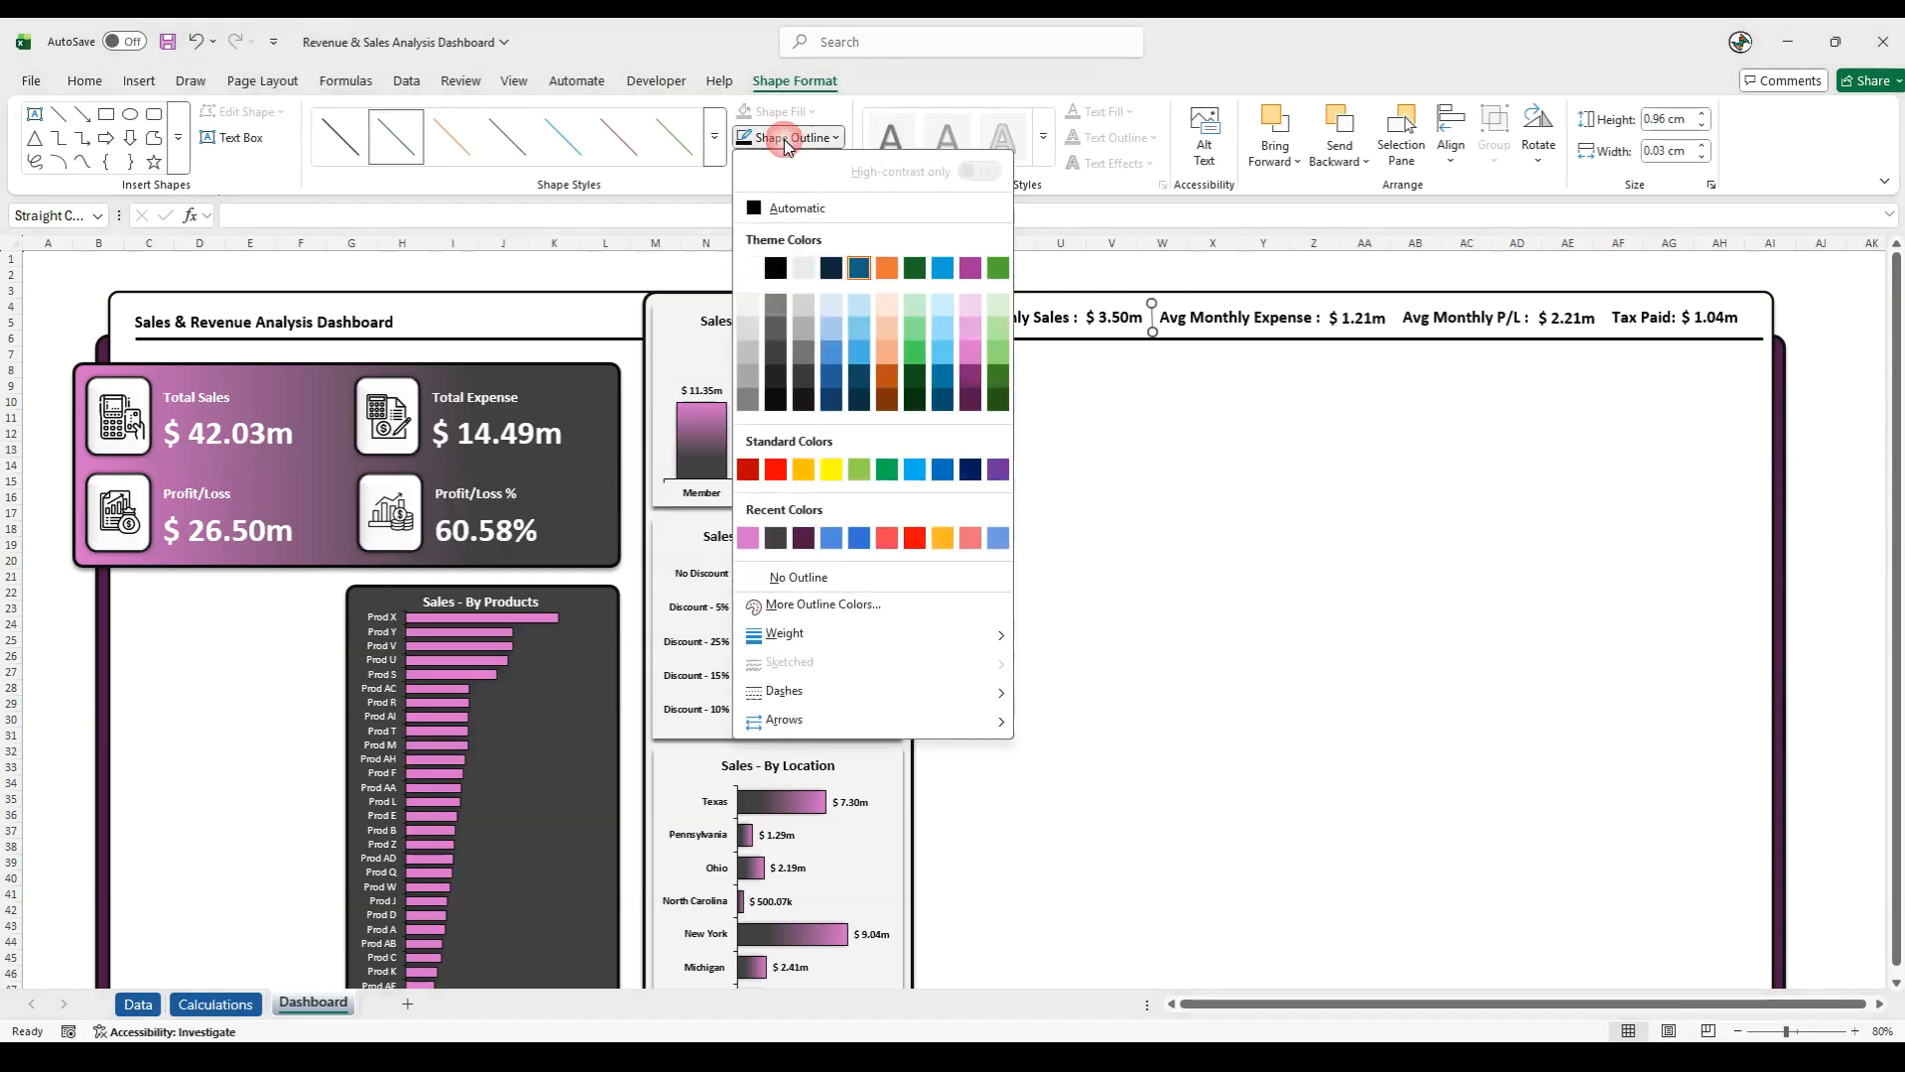
left_click(778, 399)
left_click(792, 137)
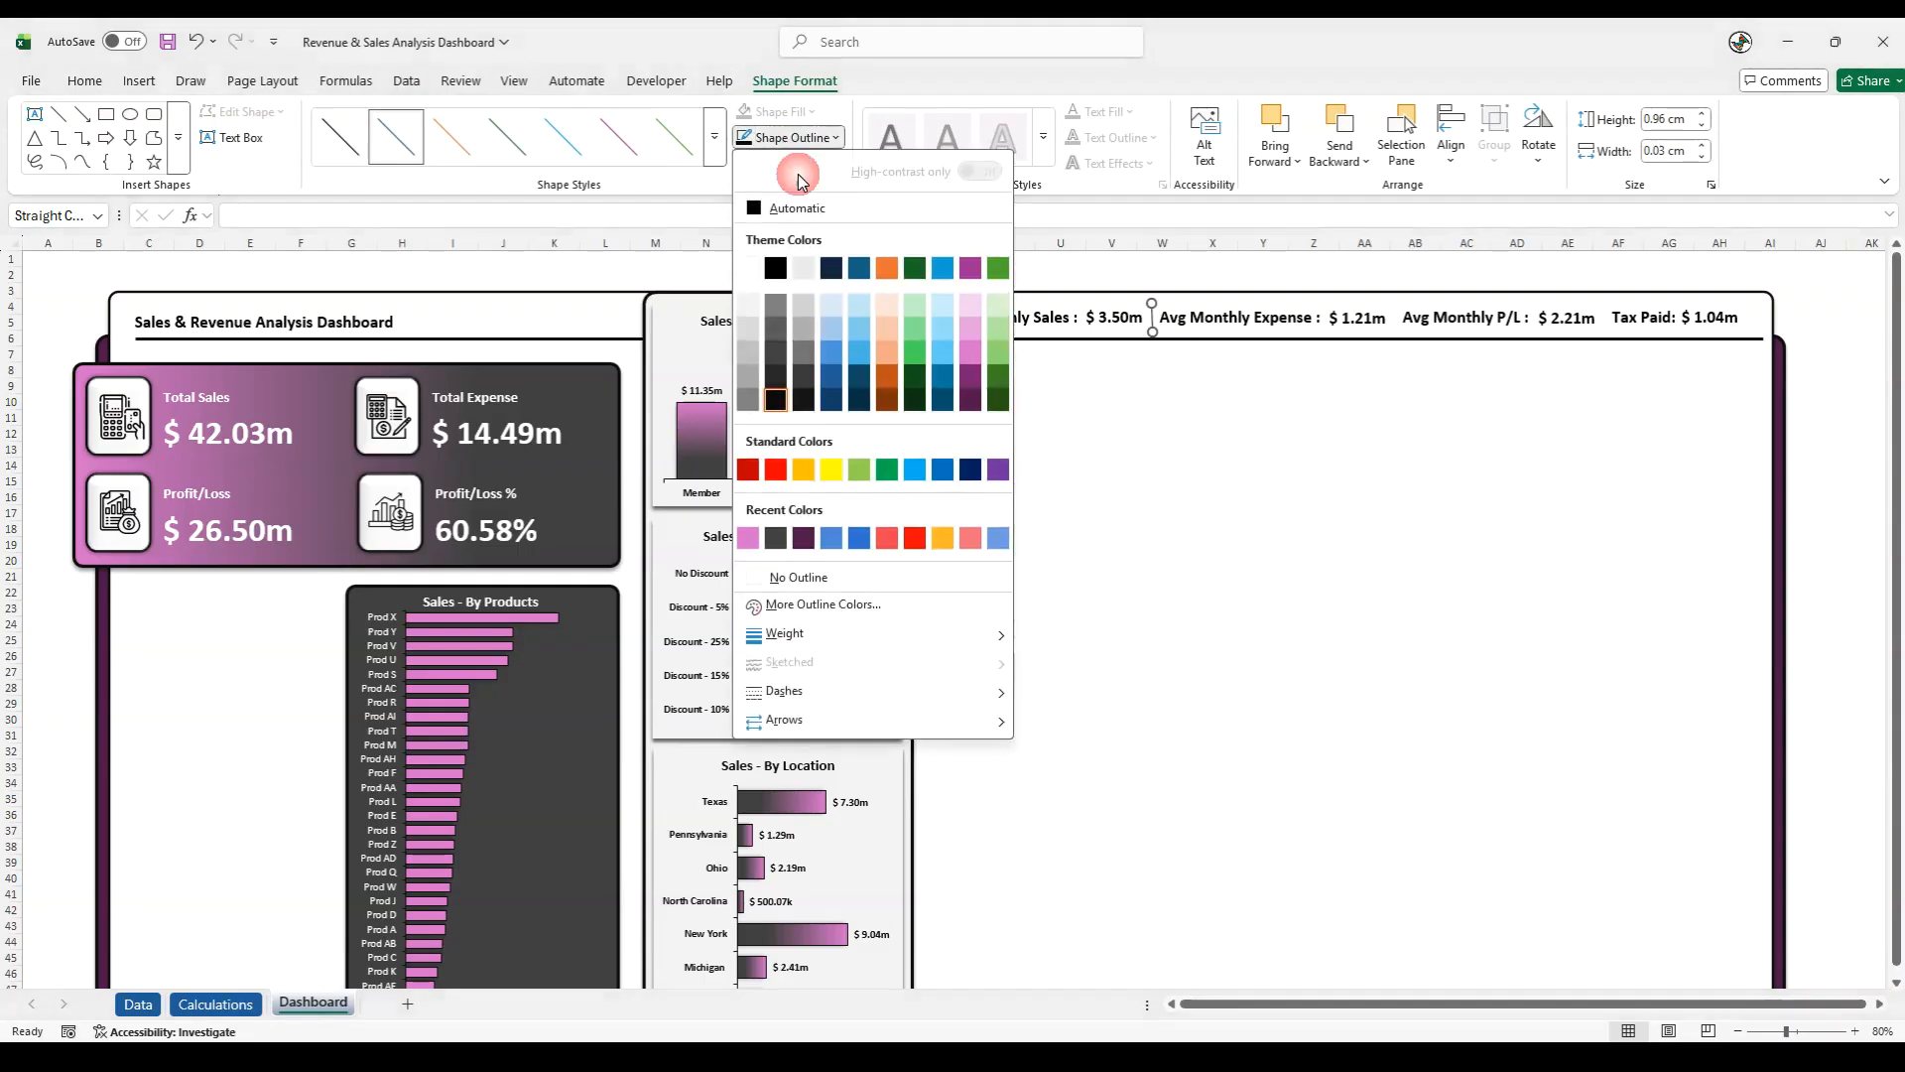
mouse_move(818, 640)
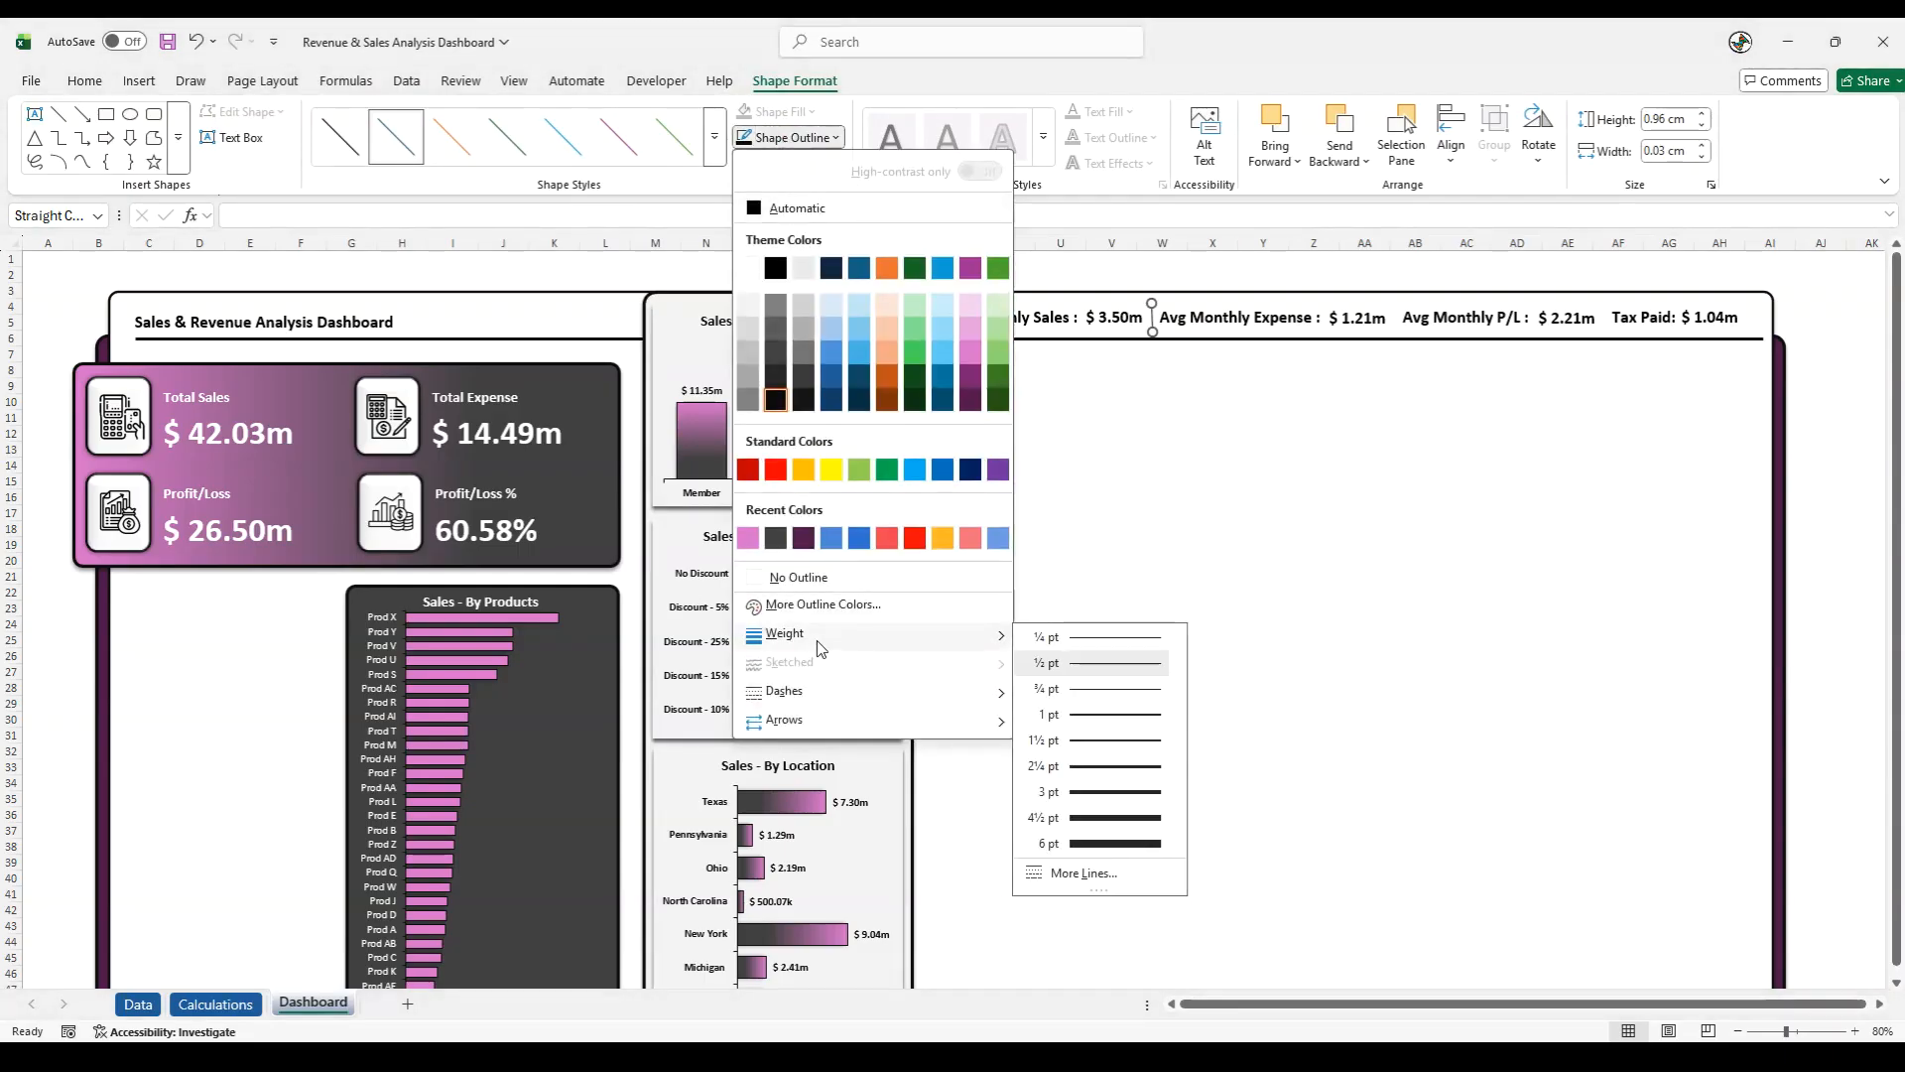
left_click(1081, 770)
- Adjust the upper end of the separator line after Avg Monthly Sales so it stands straight and about 0.99 cm tall
left_click(1151, 334)
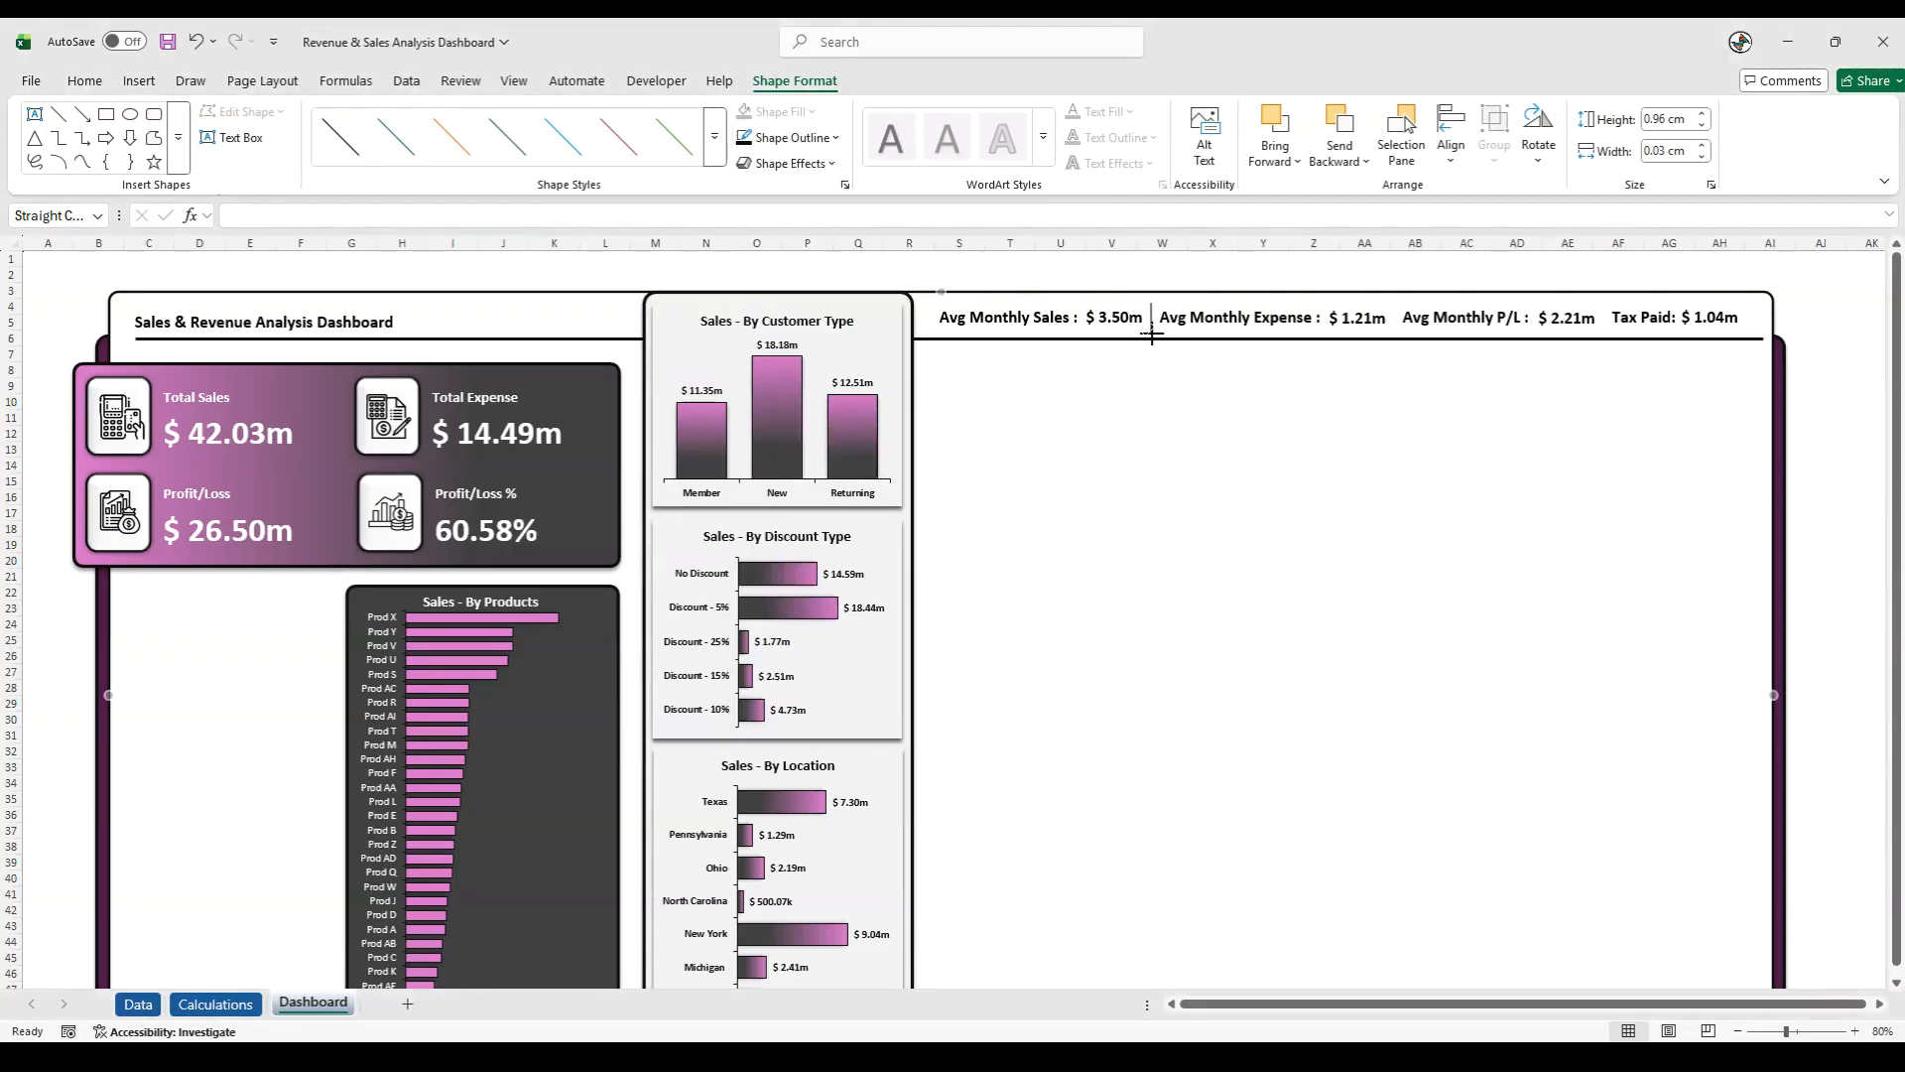
left_click(1156, 400)
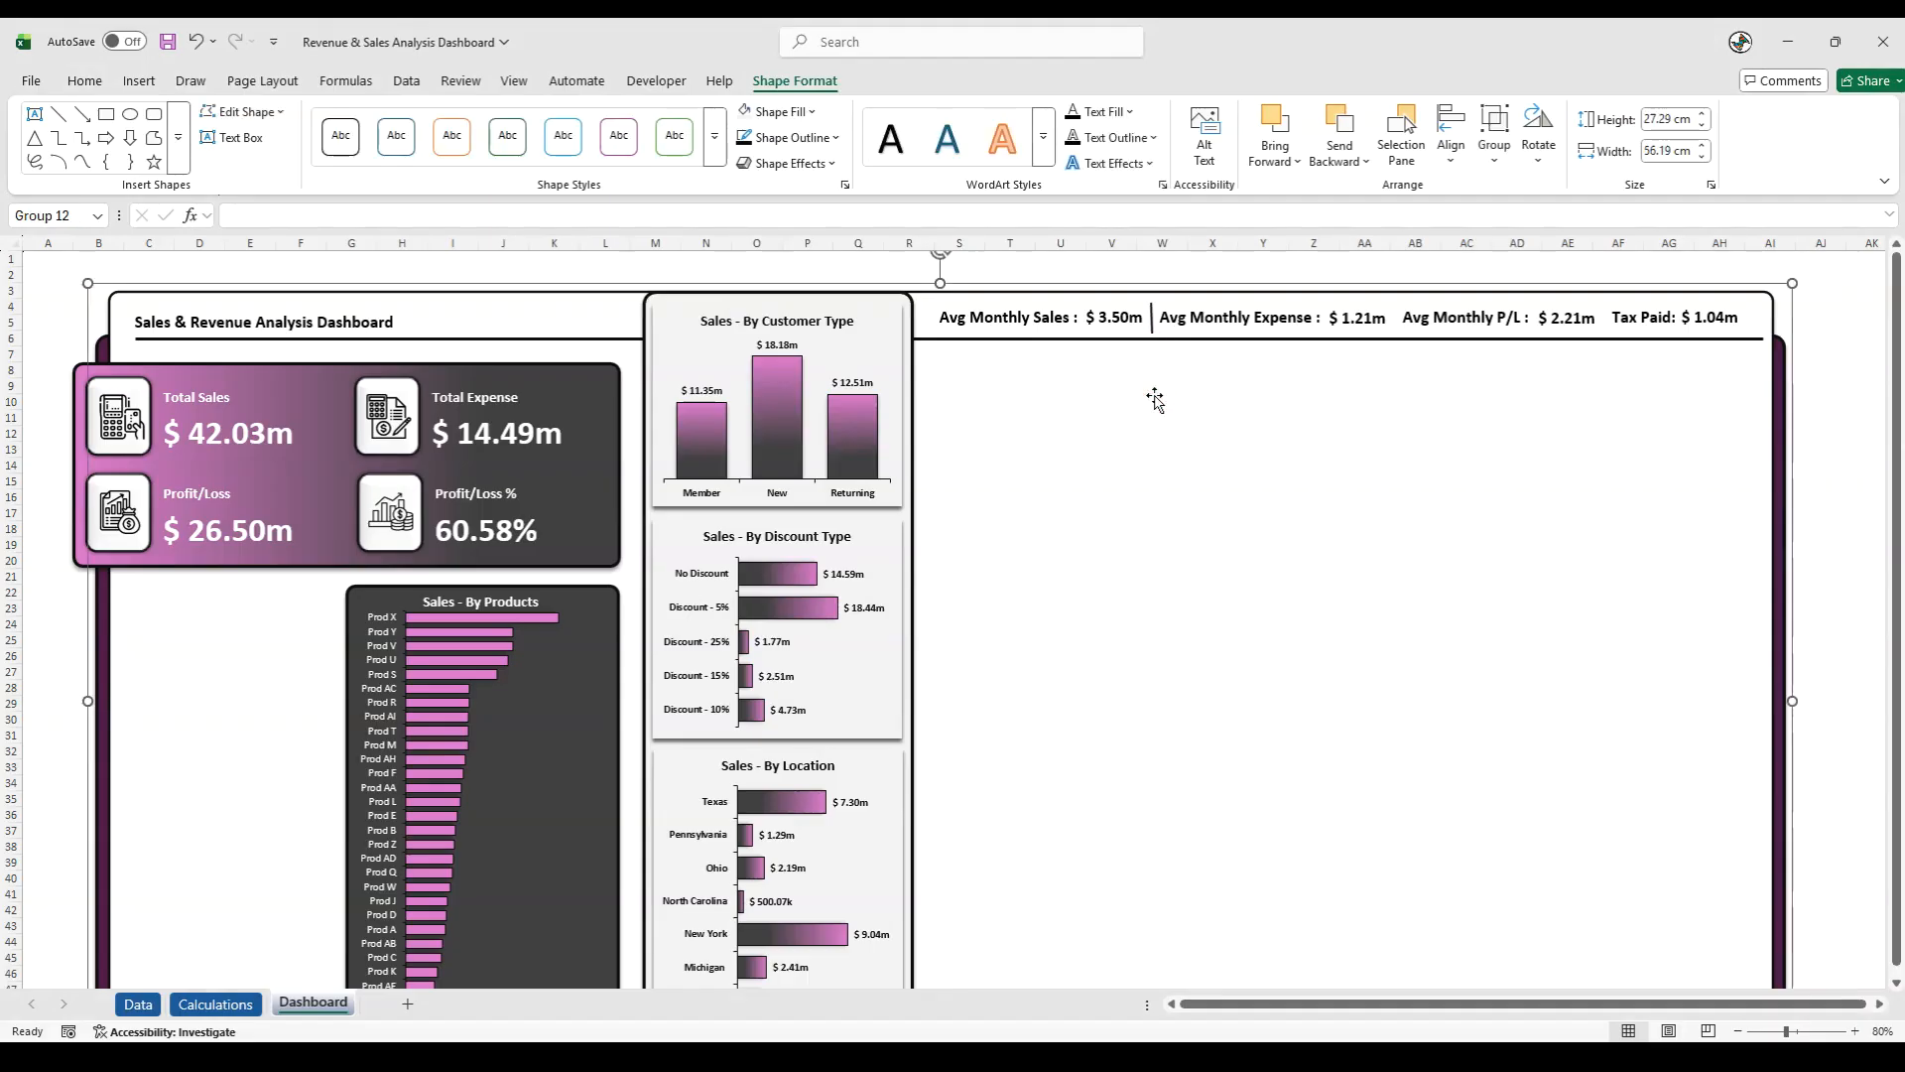
left_click(1153, 315)
left_click_drag(1151, 301, 1154, 296)
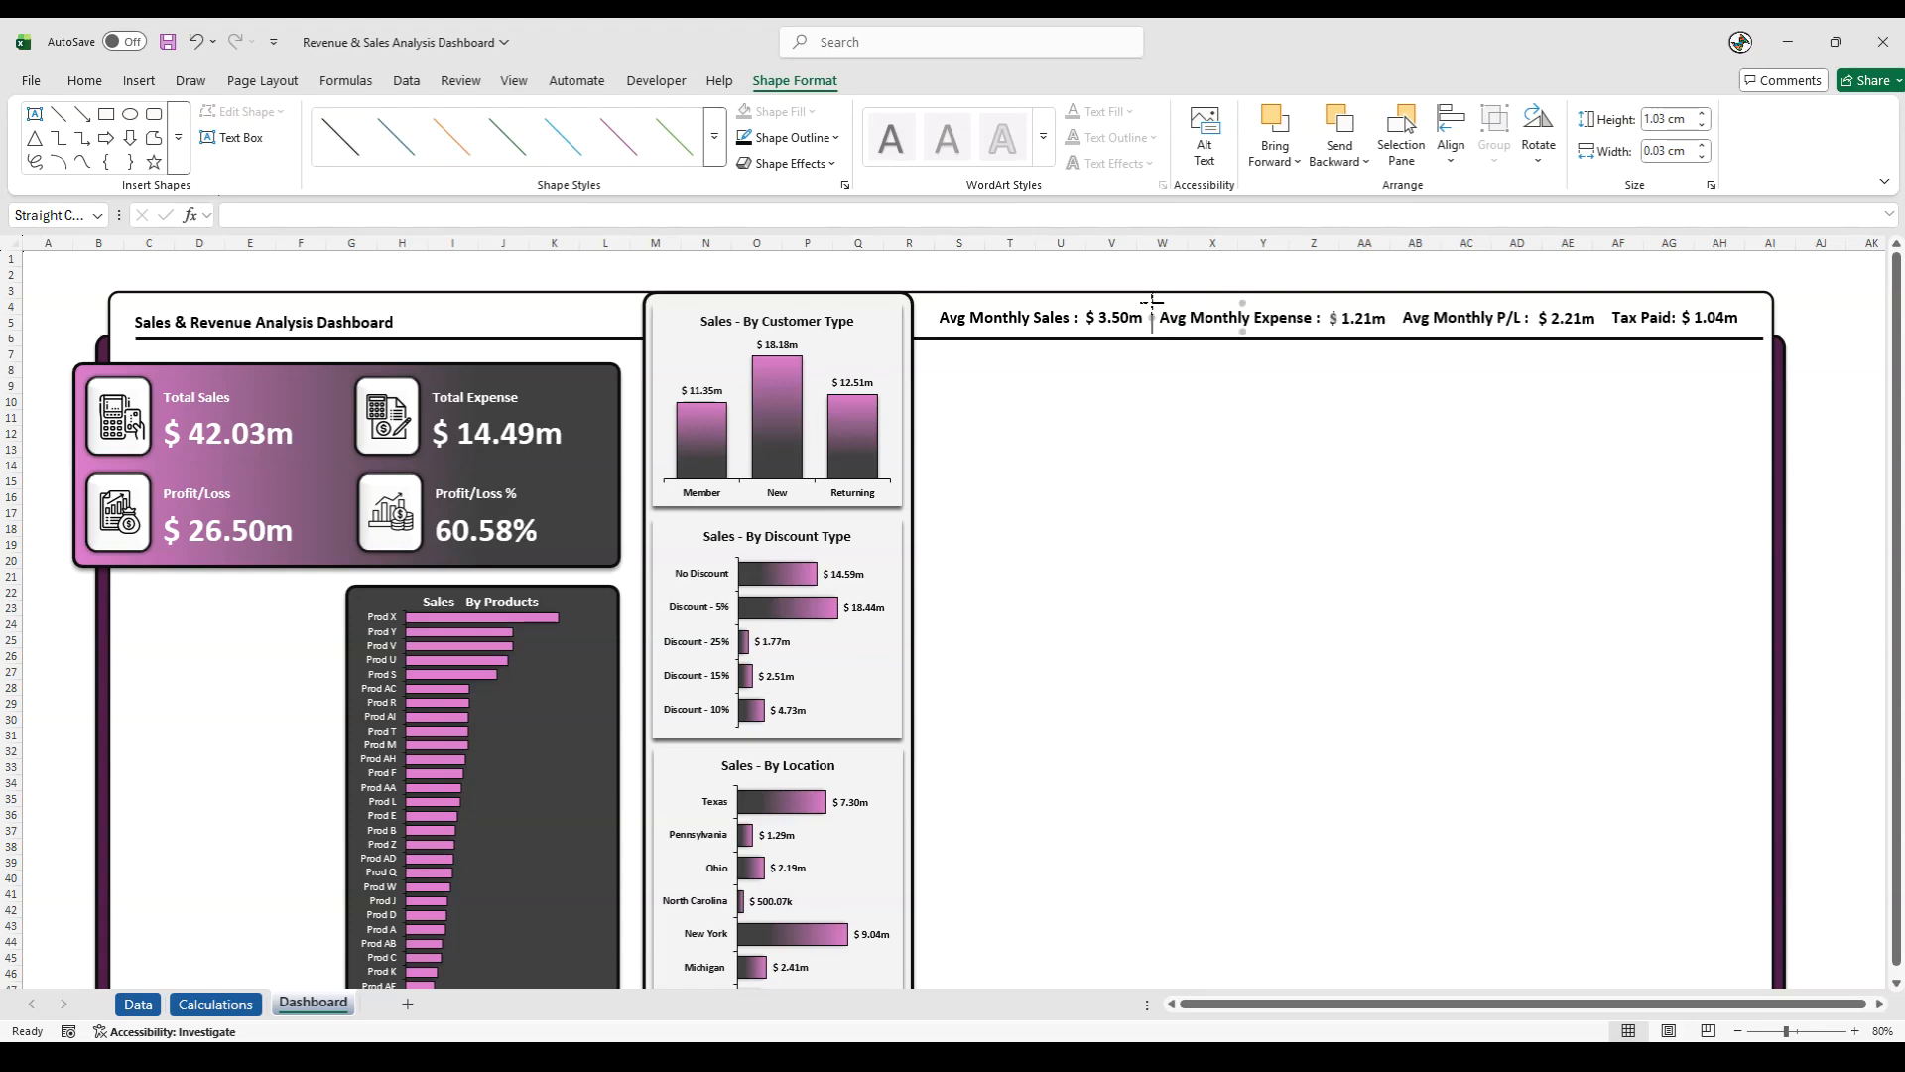
left_click_drag(1152, 300, 1152, 305)
left_click(1174, 371)
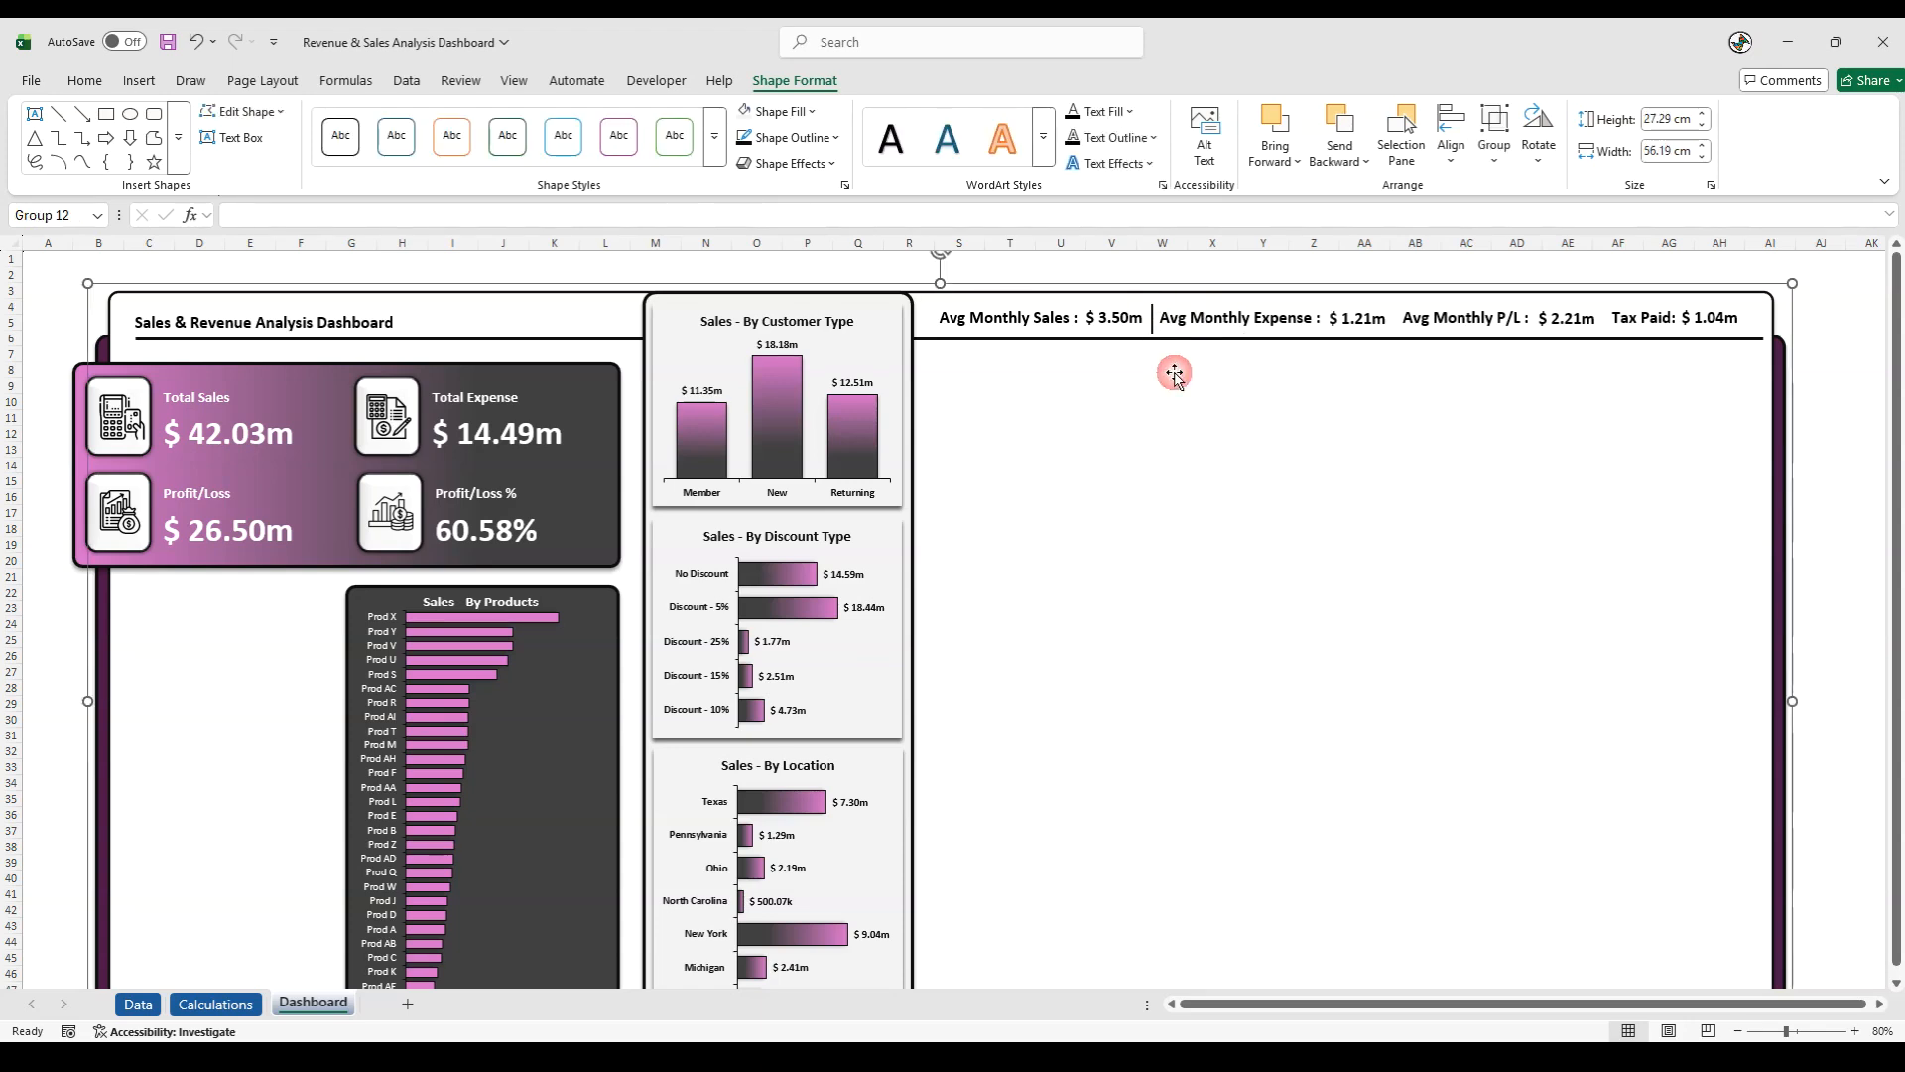
- Duplicate the separator line between Avg Monthly Expense and Avg Monthly P/L, and again between Avg Monthly P/L and Tax Paid
left_click(1153, 321)
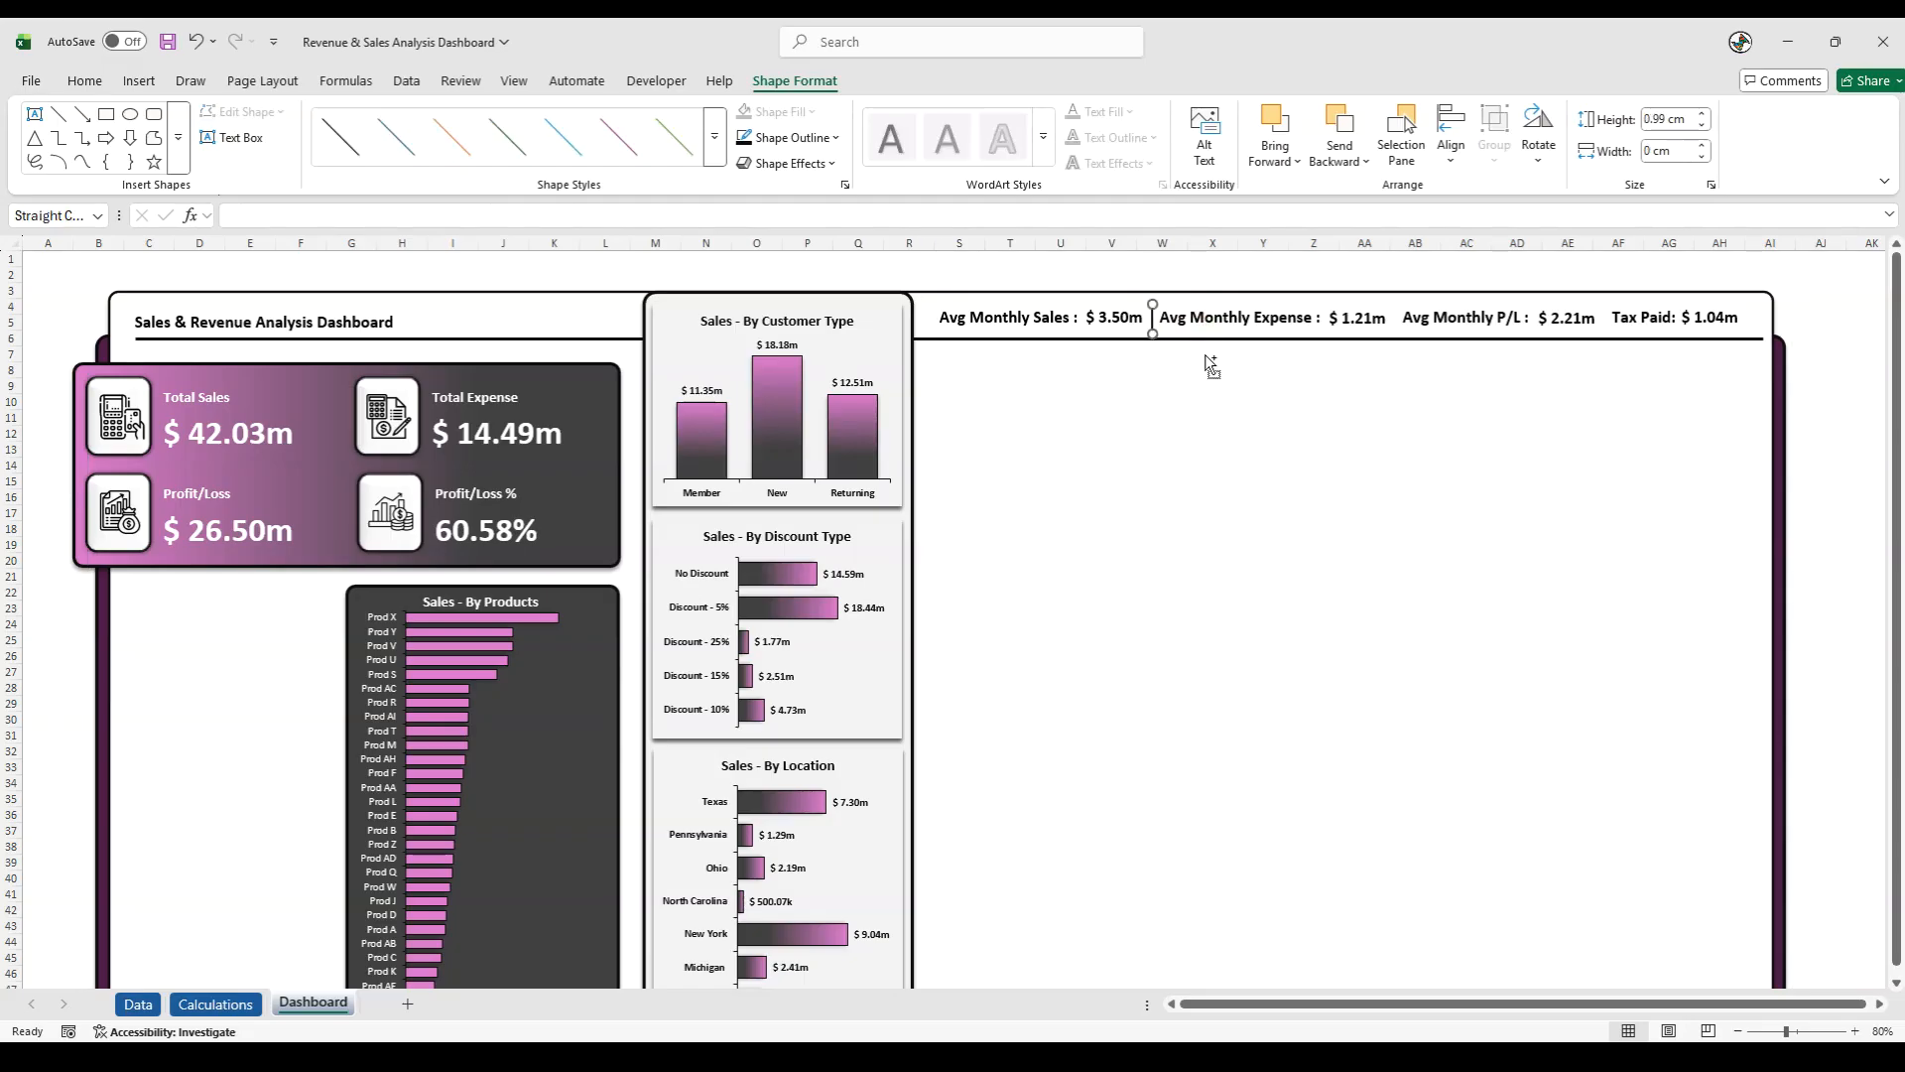
left_click_drag(1153, 326, 1409, 319)
left_click_drag(1409, 338, 1606, 318)
left_click(1573, 436)
- Shift the Tax Paid group slightly to the right and place the third separator line just before it
left_click(1683, 316)
left_click_drag(1647, 342, 1611, 319)
left_click(1588, 382)
left_click(1606, 319)
left_click(1576, 409)
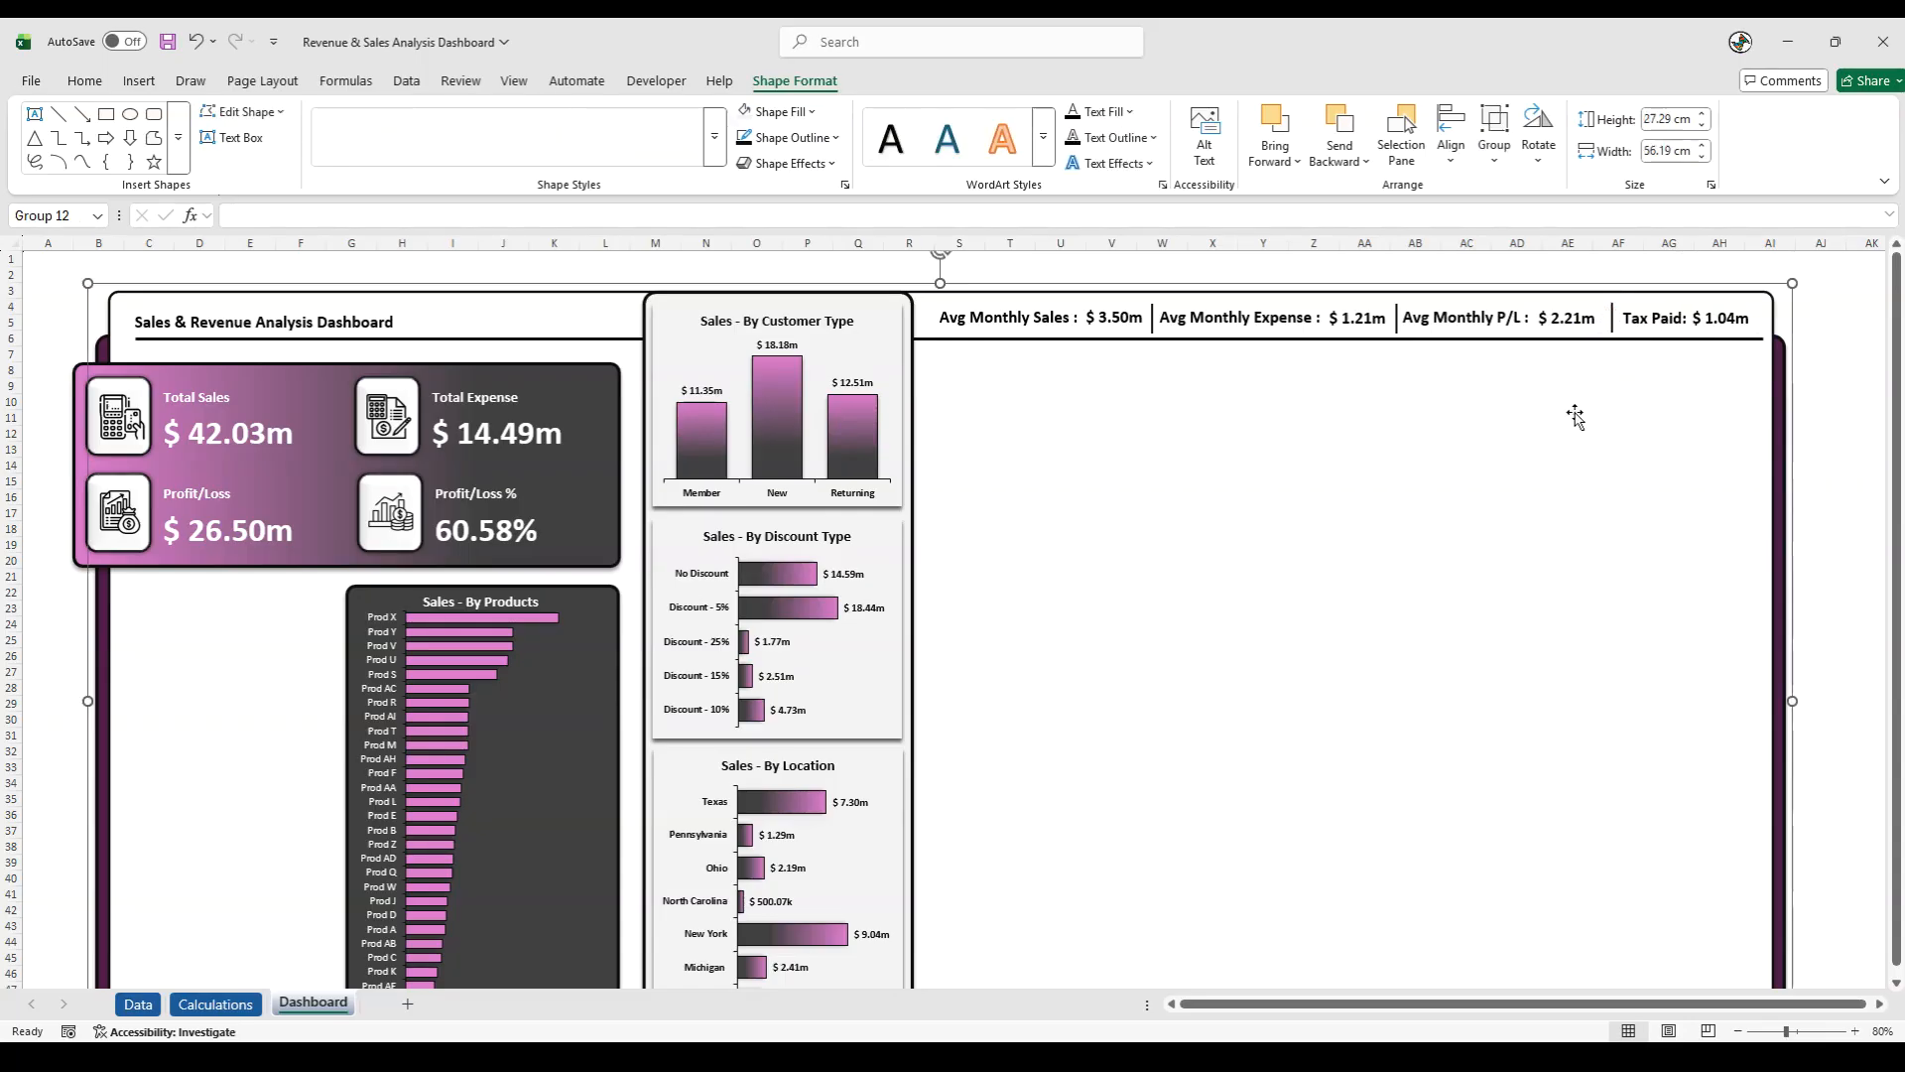
- Try distributing the three separator lines horizontally, undo that, and align them to their middles
left_click(1151, 319)
left_click(1398, 323, "ctrl")
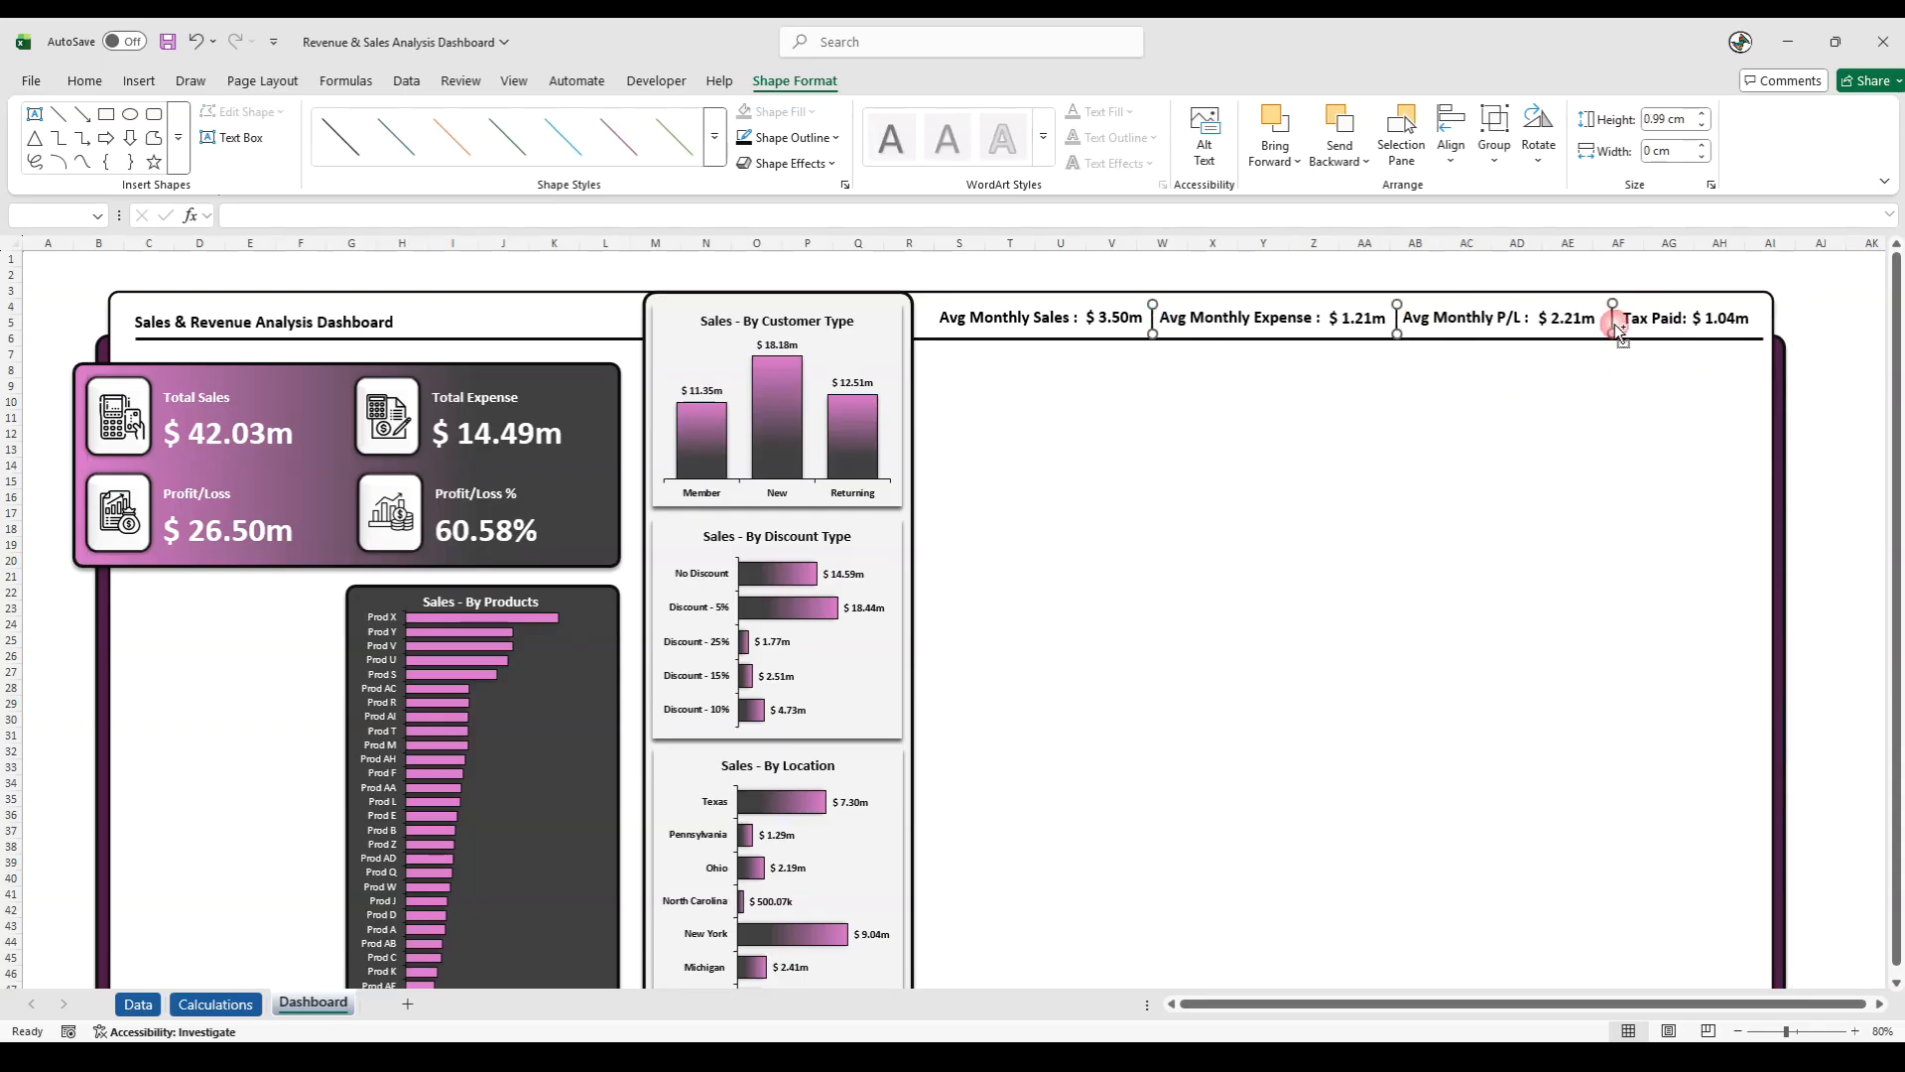
left_click(1449, 157)
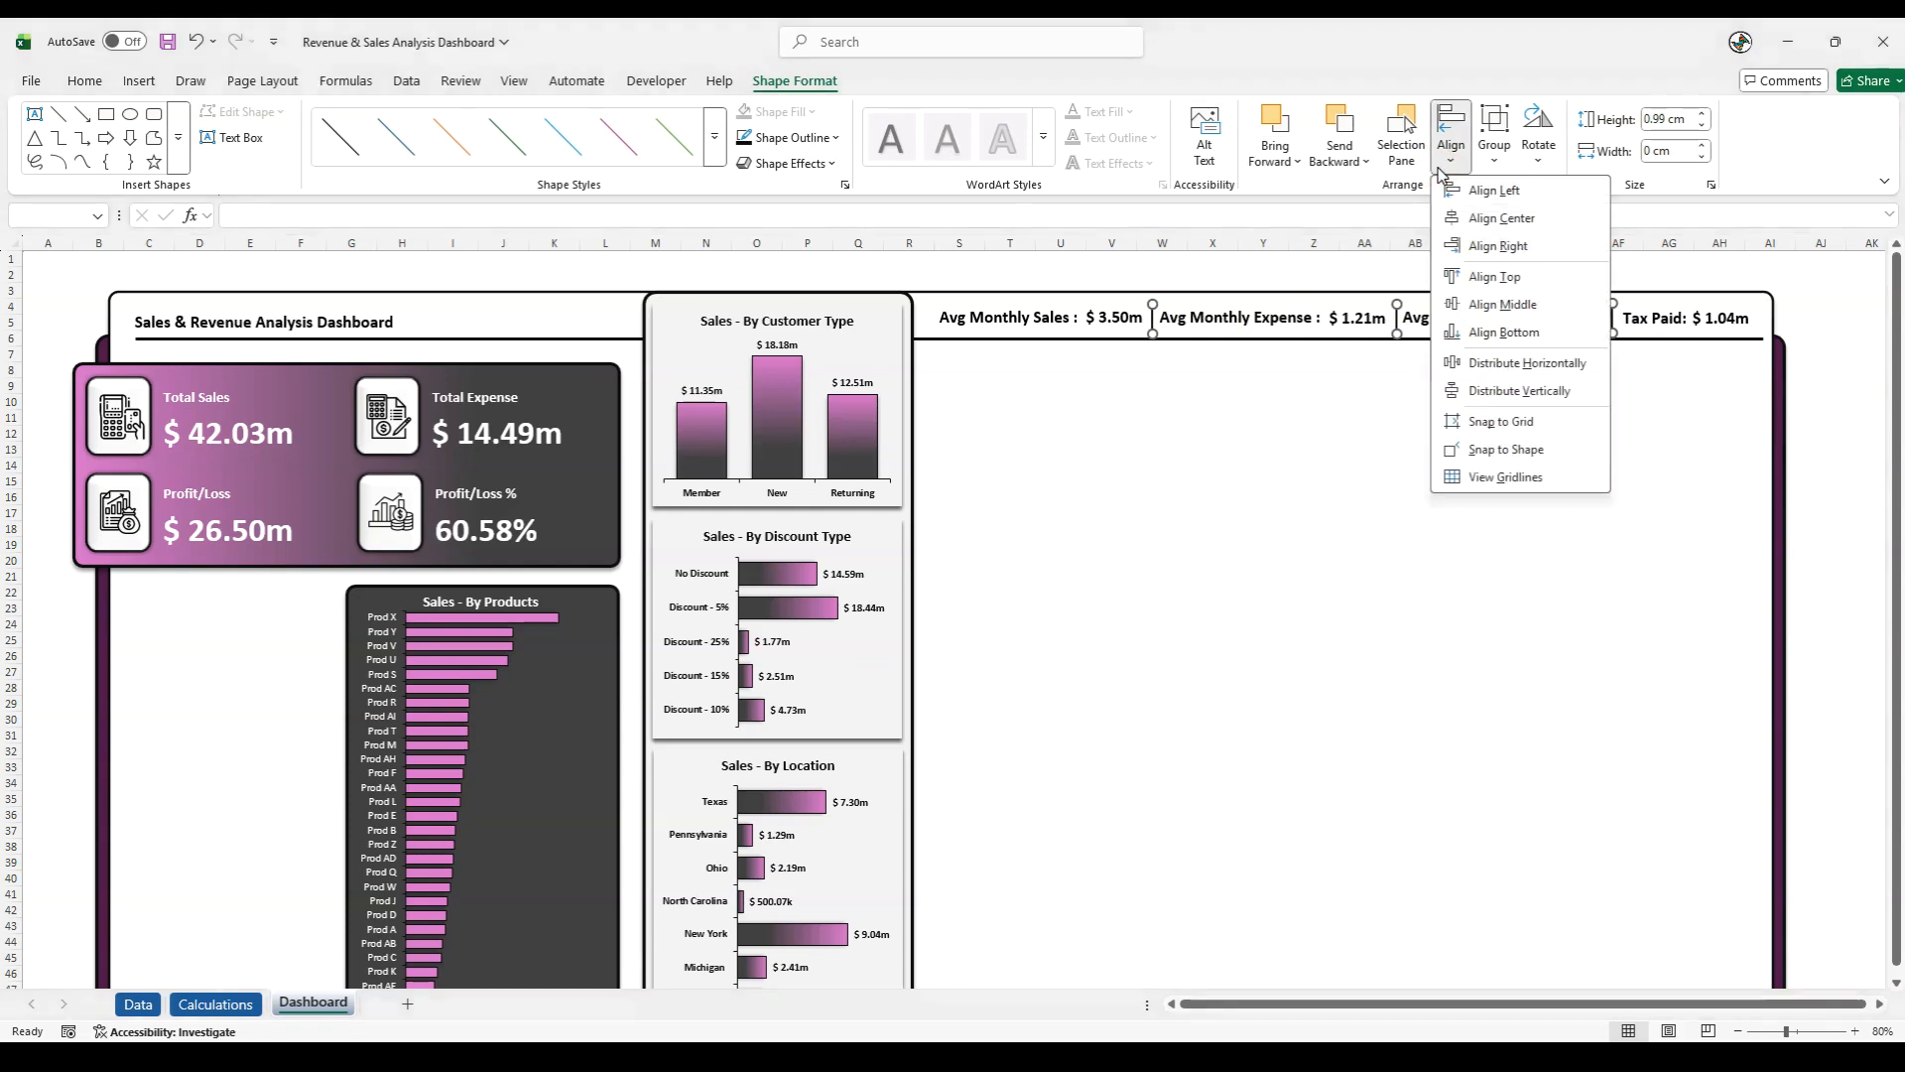
left_click(1478, 371)
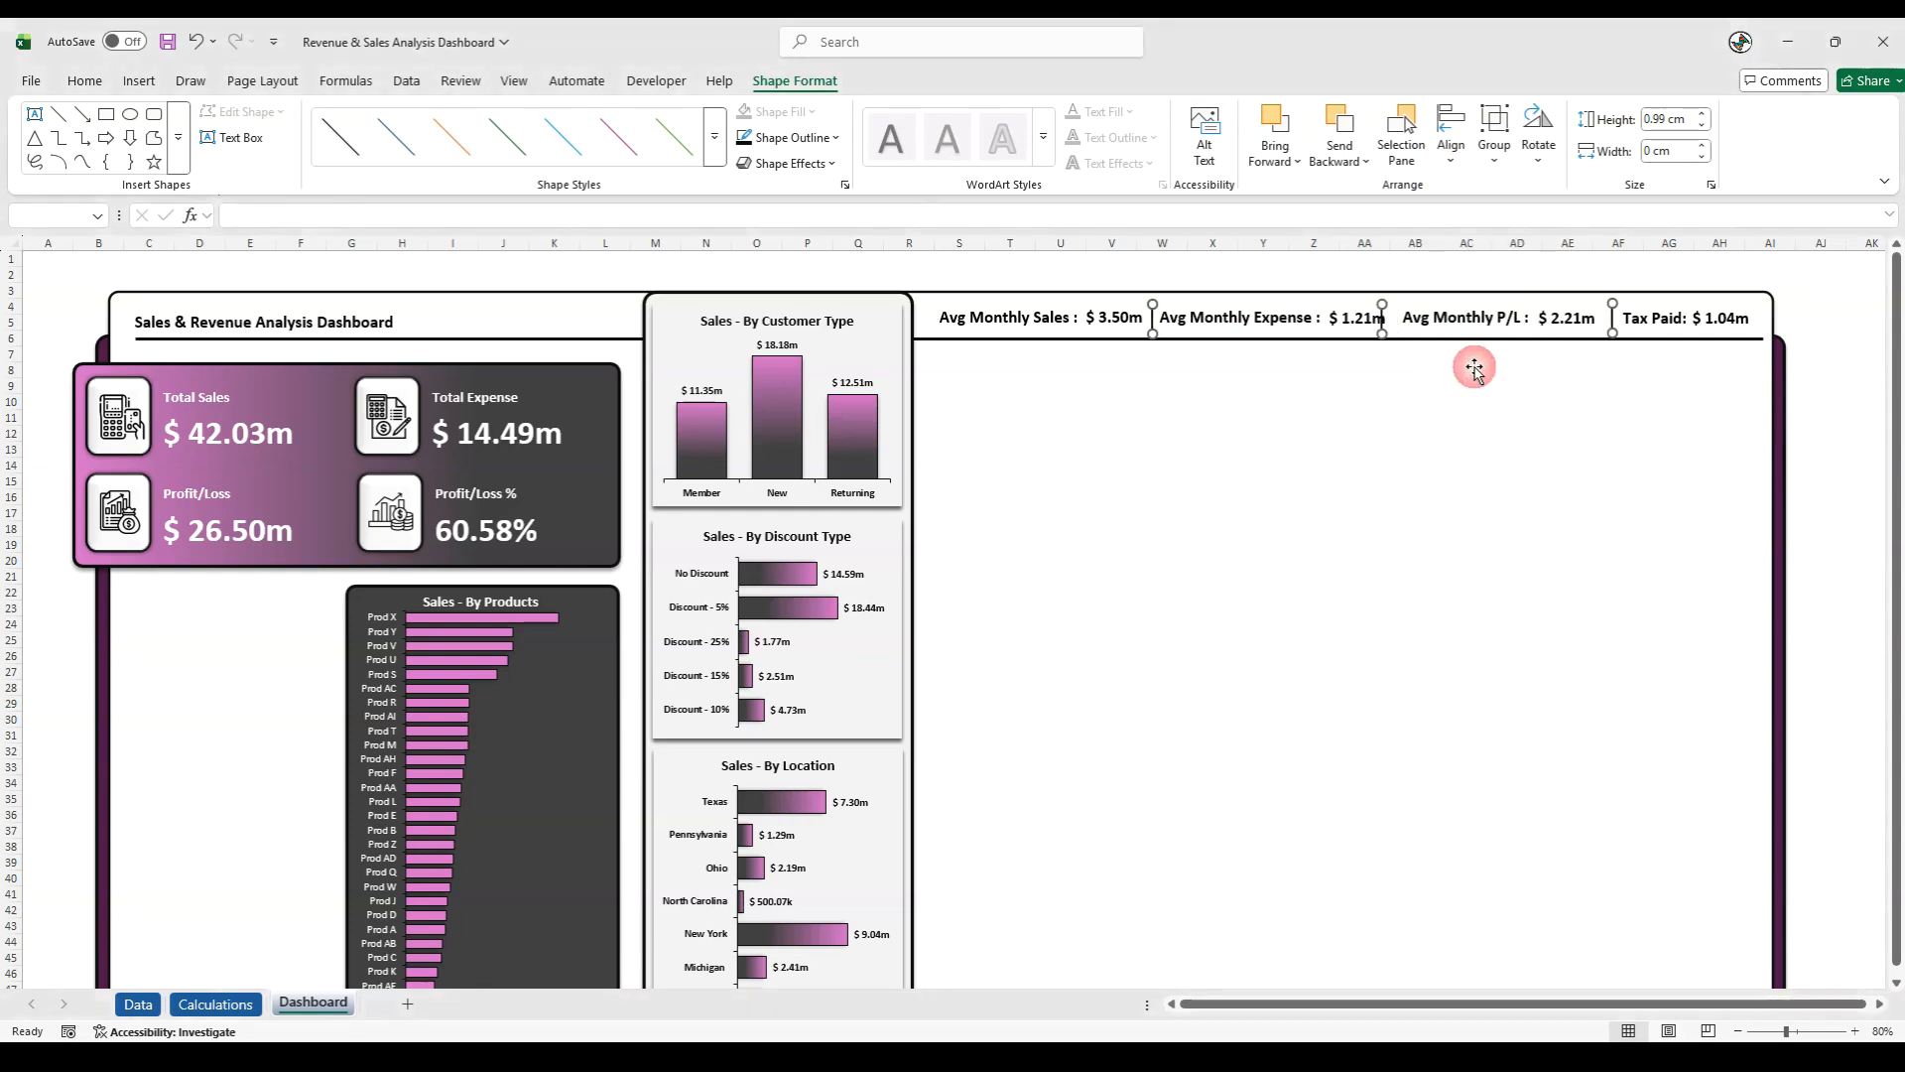
key("ctrl+z")
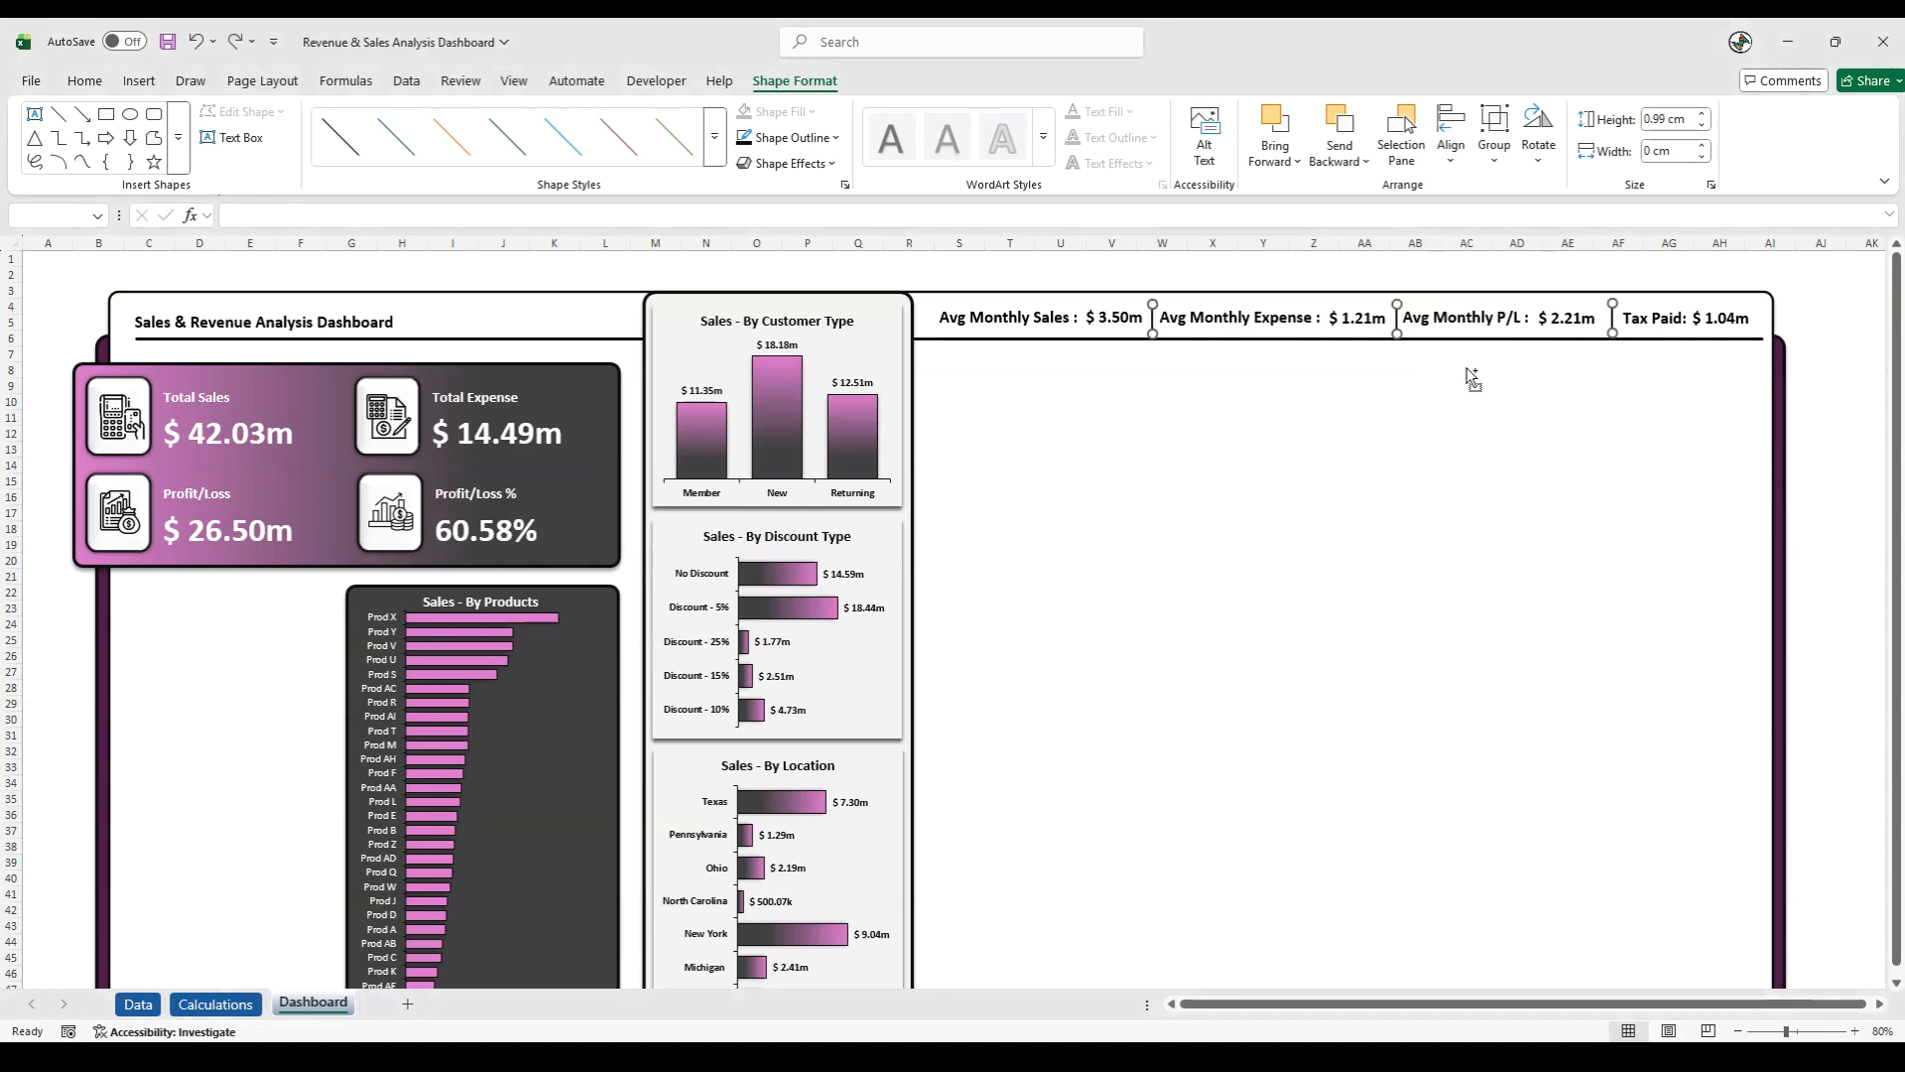
left_click(1454, 164)
left_click(1475, 304)
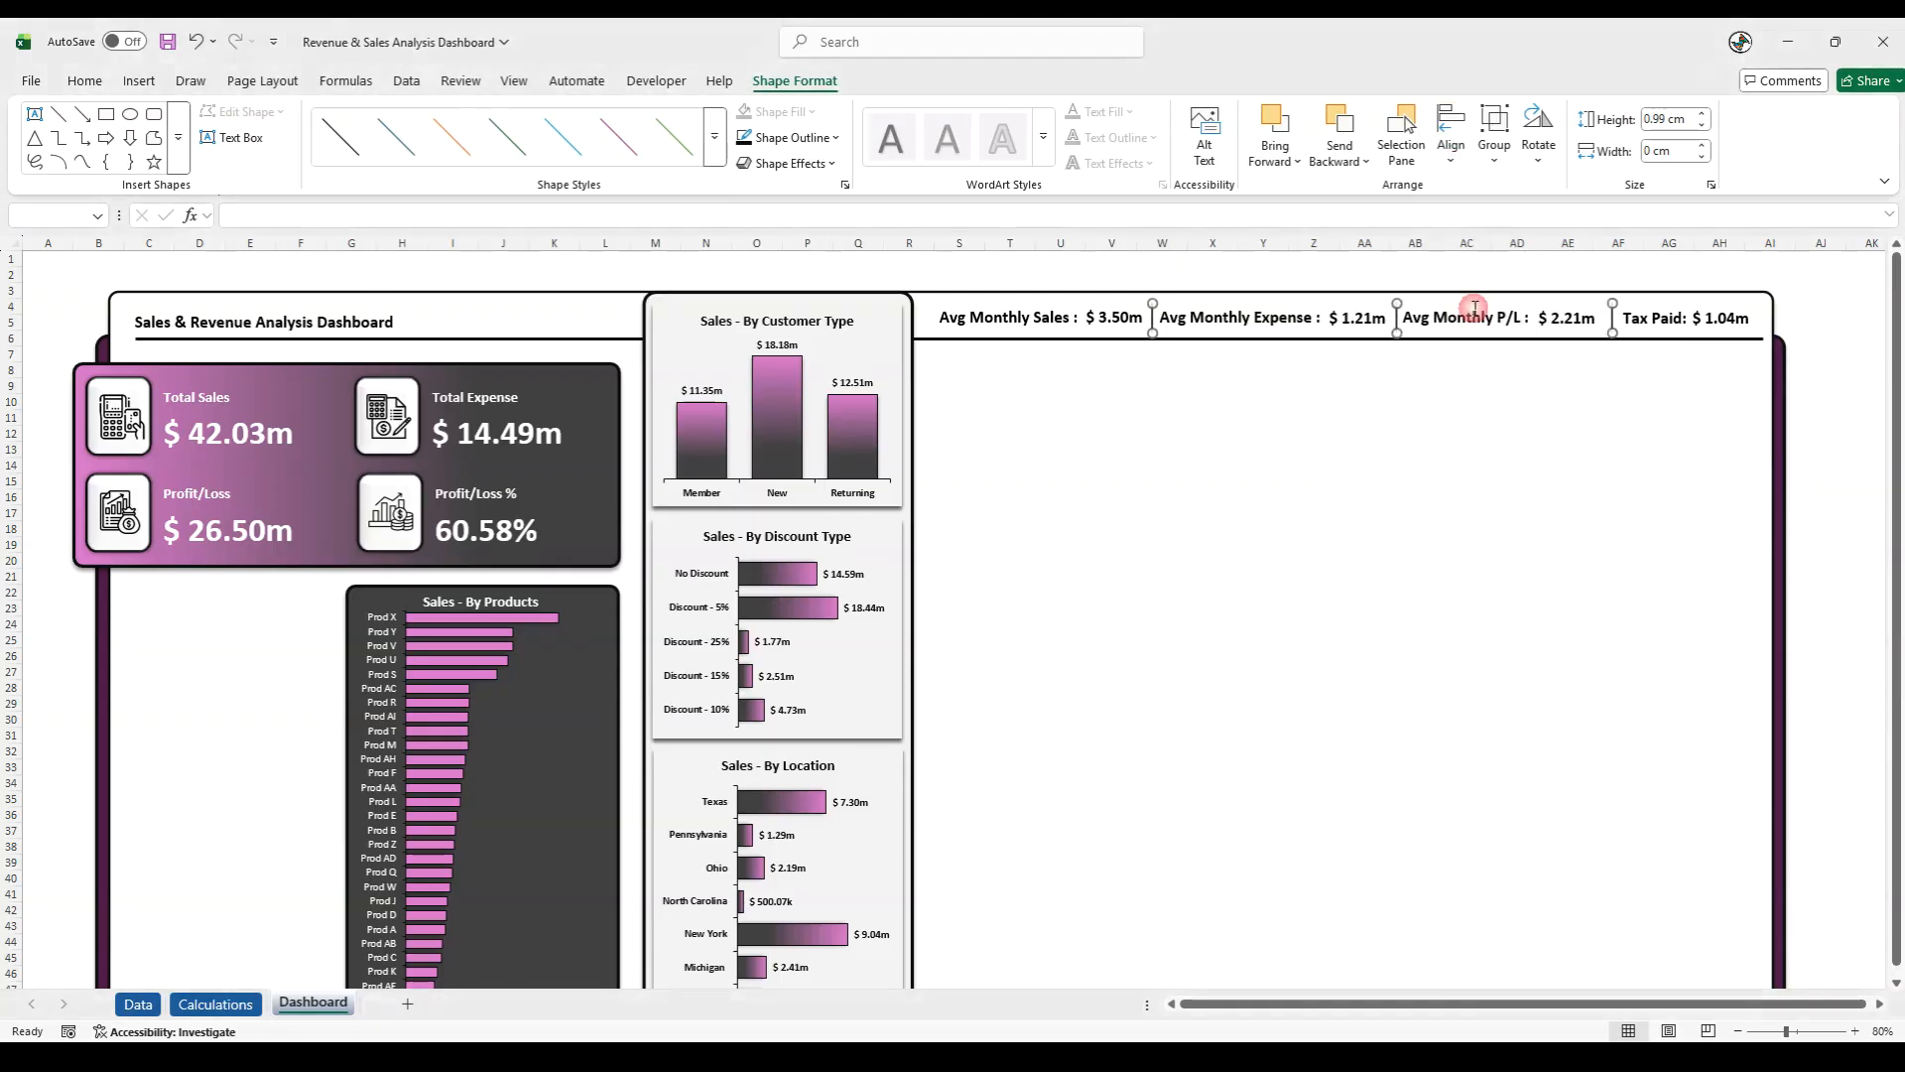
- Select the four header label groups, align them to their middles and distribute them horizontally
left_click(1072, 326)
left_click(1048, 357)
left_click(1043, 319)
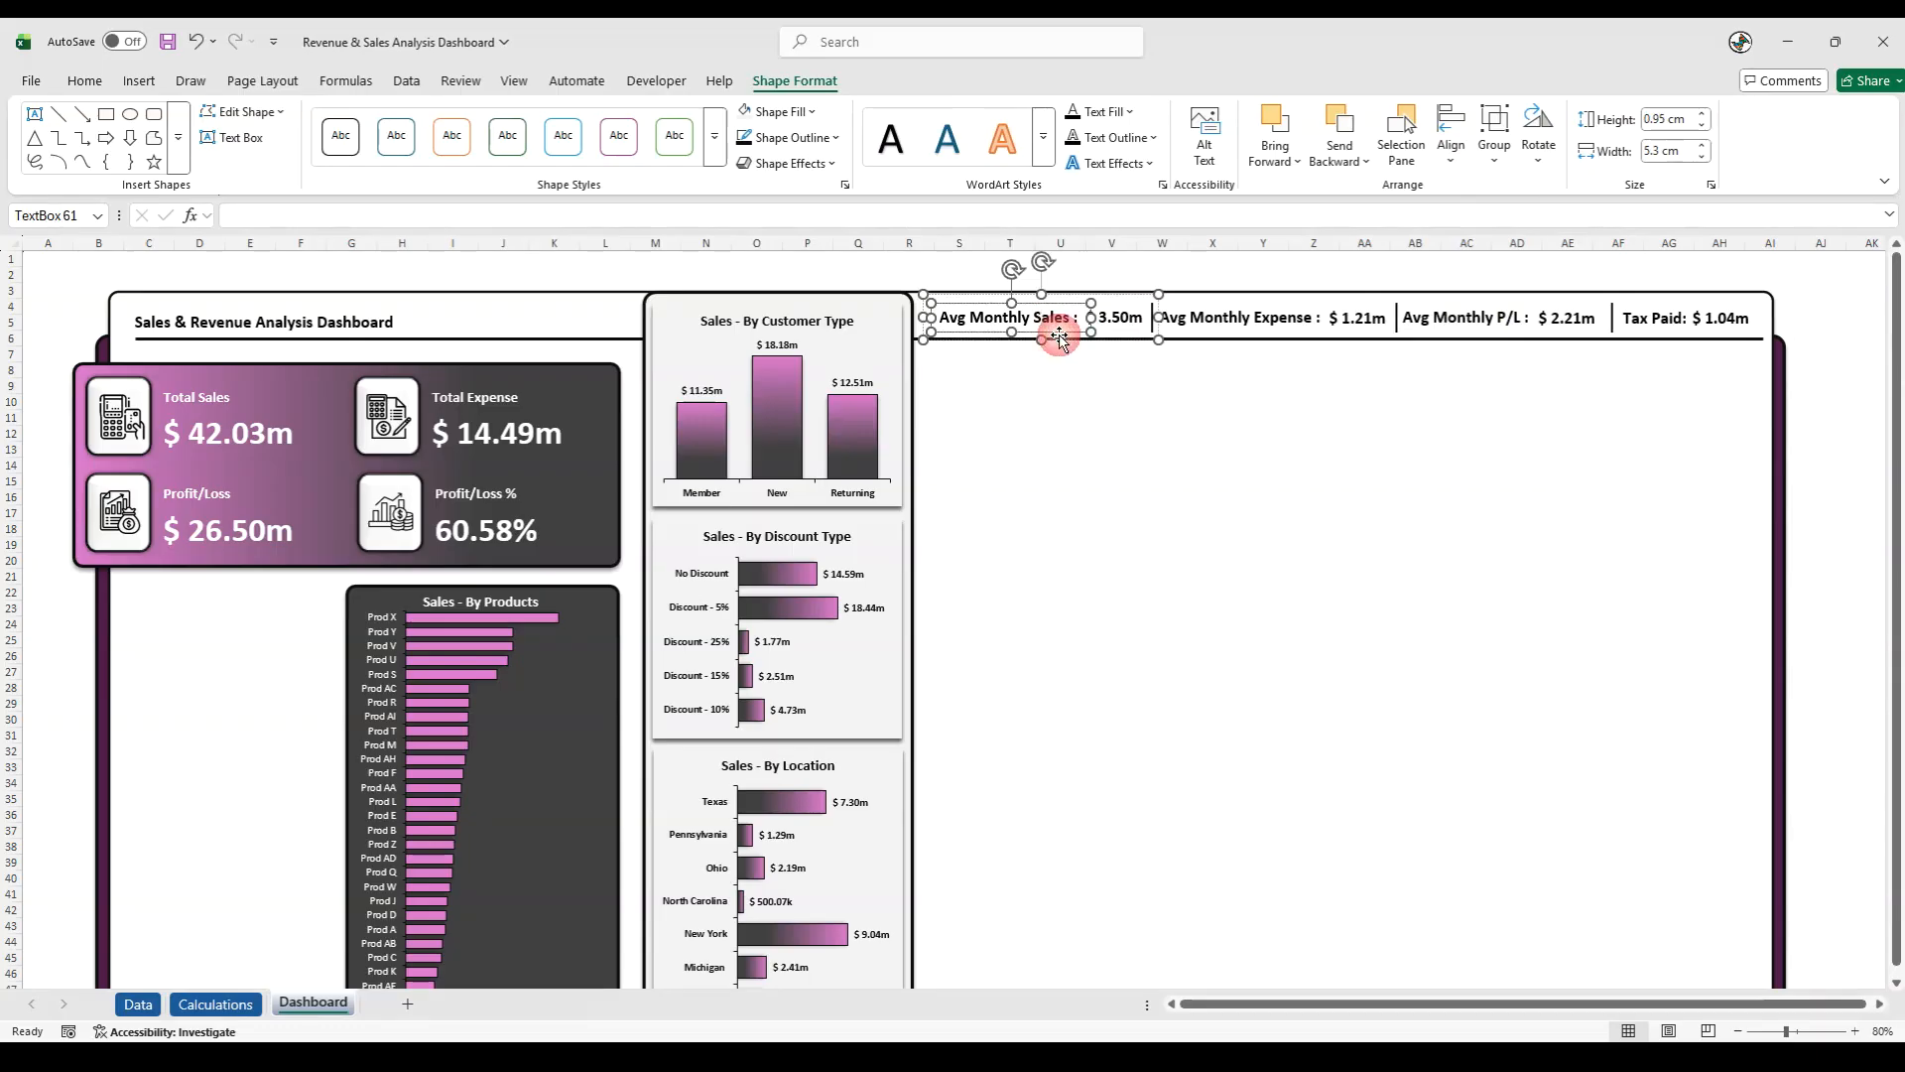
left_click(1132, 363)
left_click(1127, 326)
left_click(1253, 322, "shift")
left_click(1486, 325, "shift")
left_click(1660, 317, "shift")
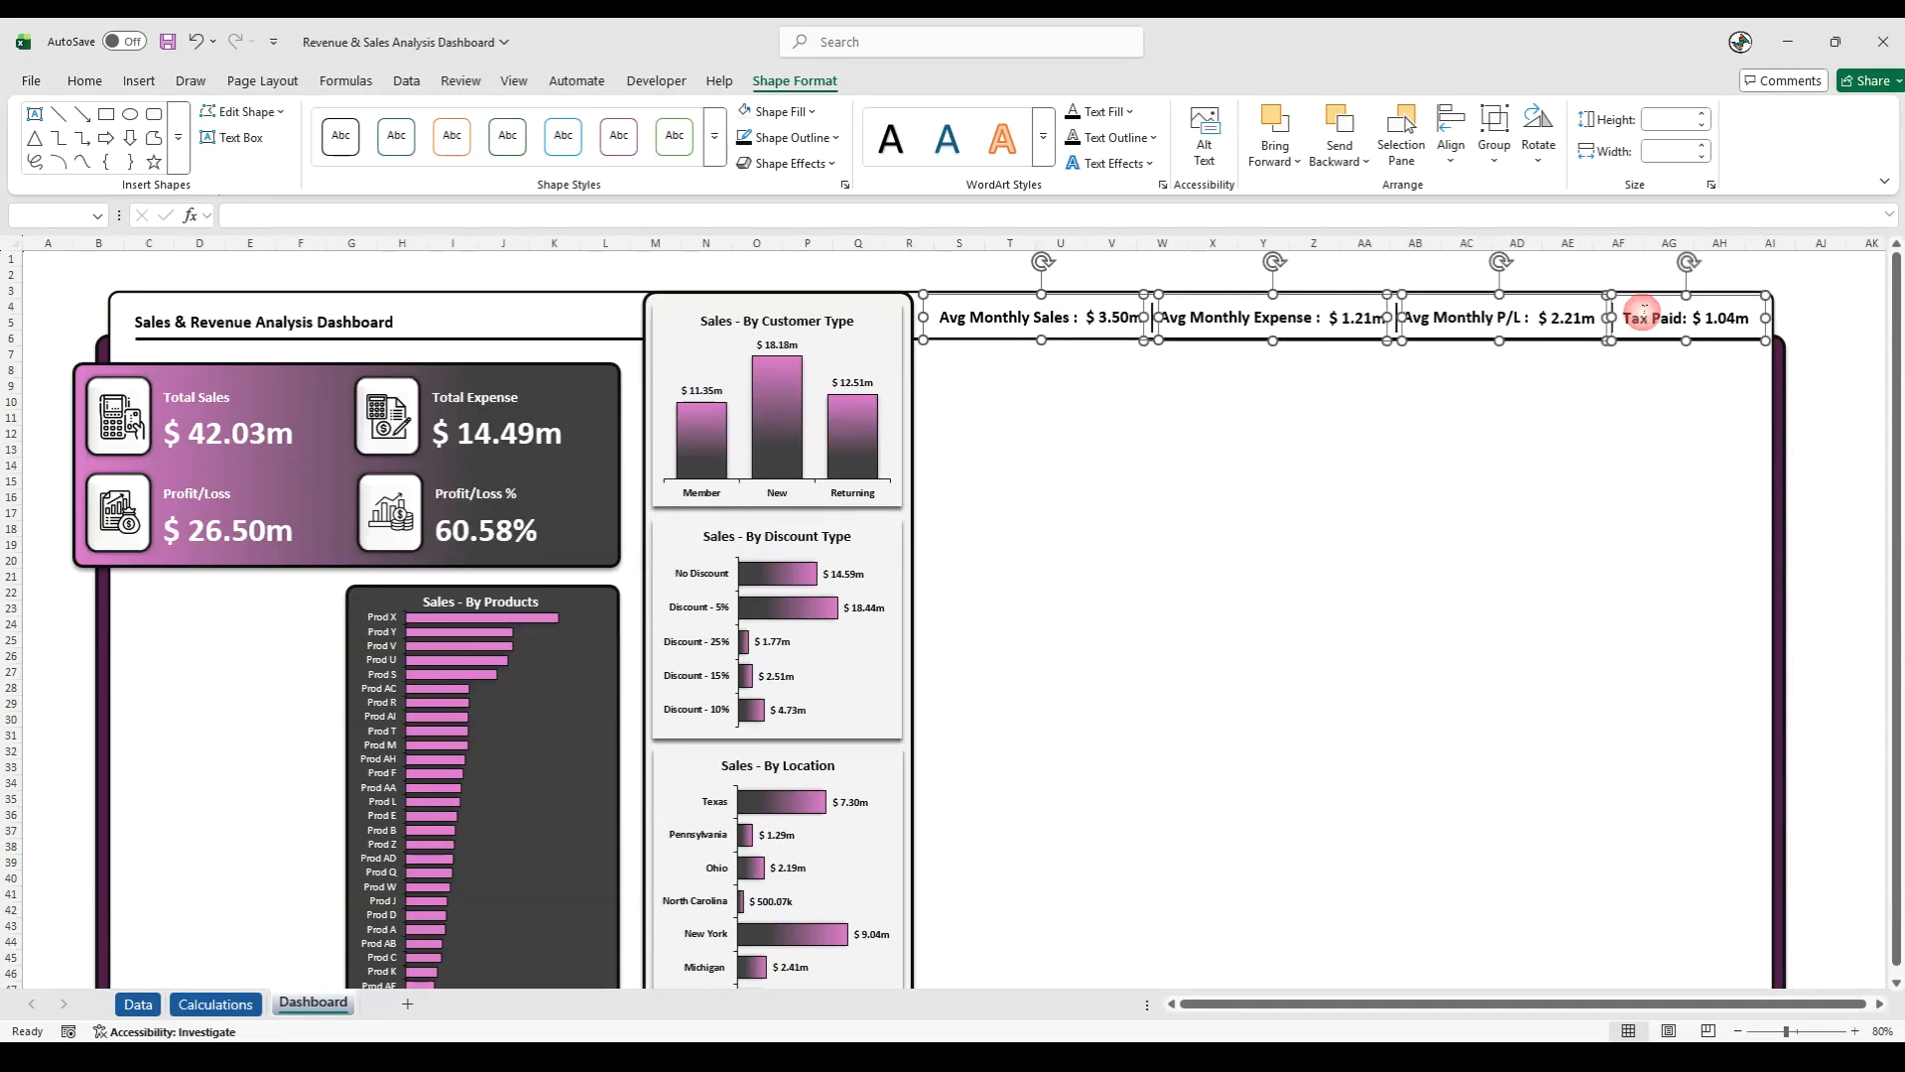
left_click(1451, 139)
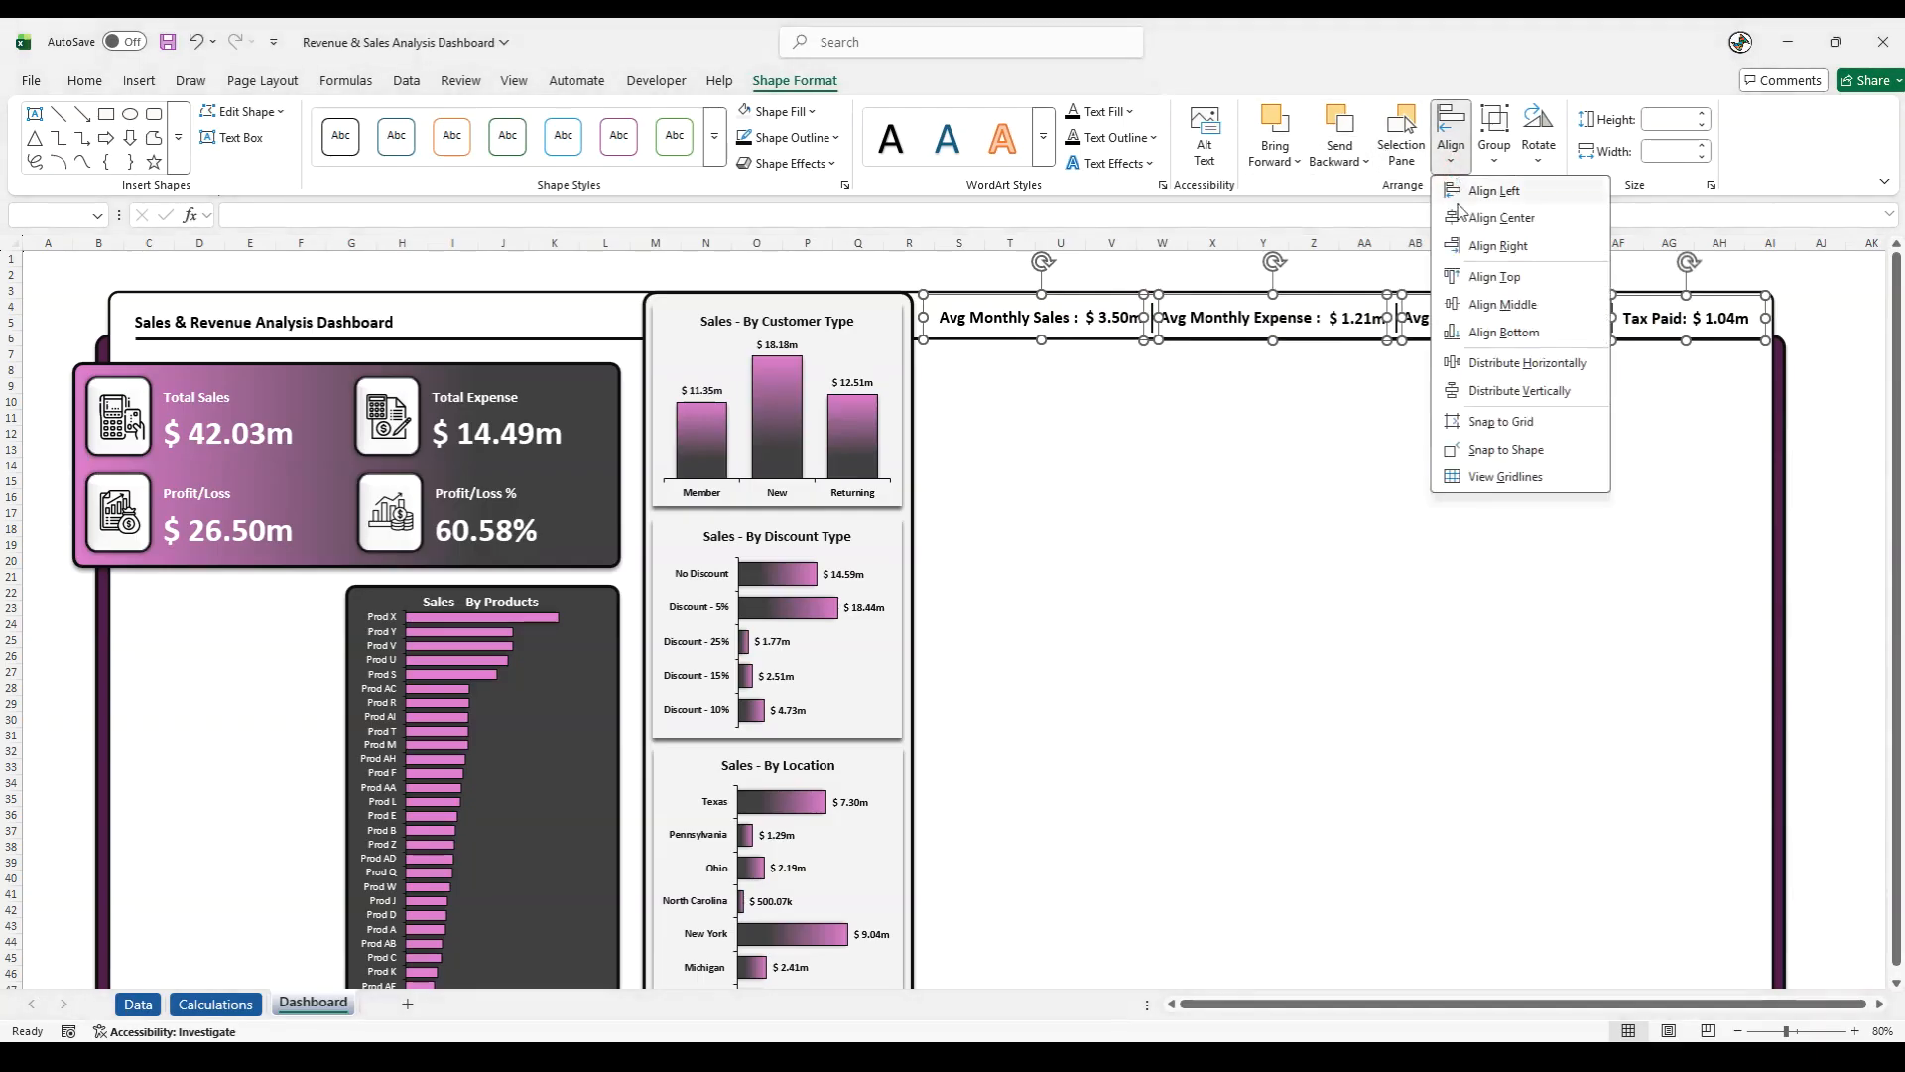
left_click(1473, 304)
left_click(1451, 144)
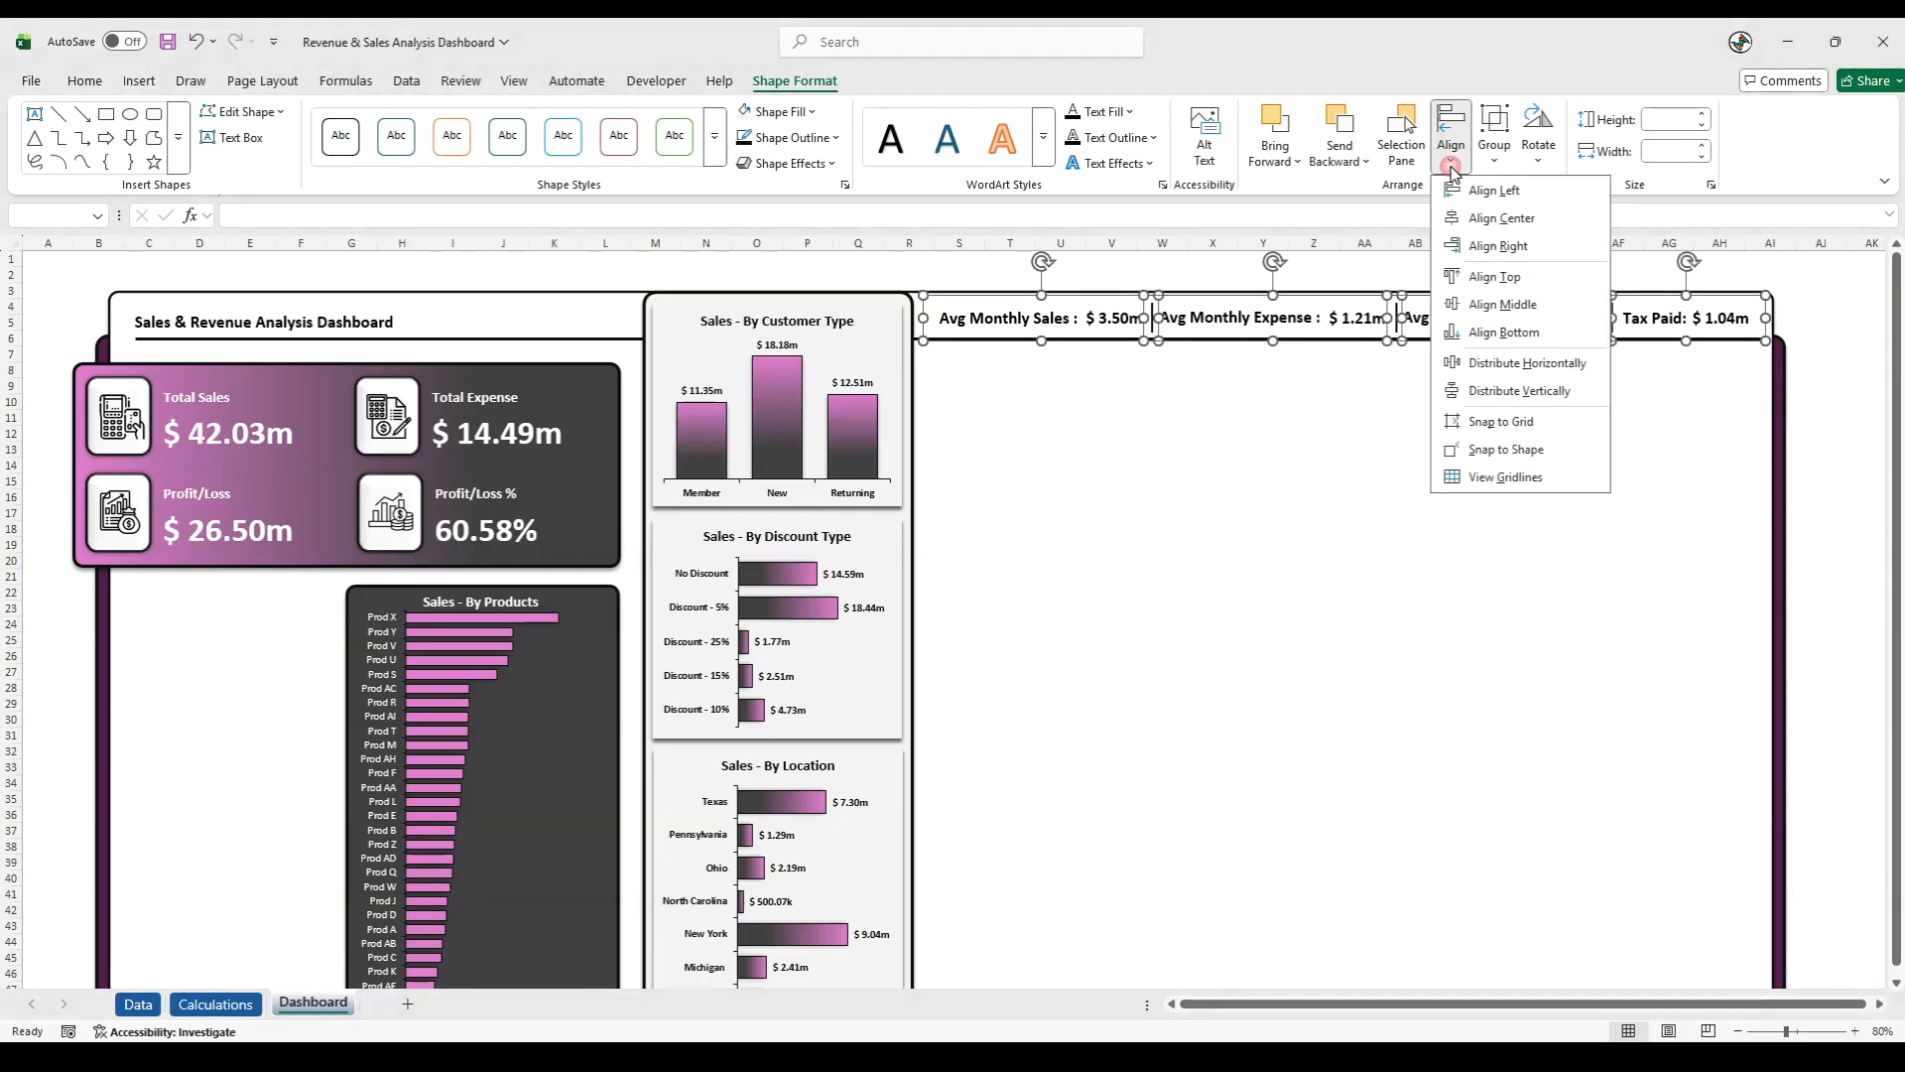
left_click(1471, 364)
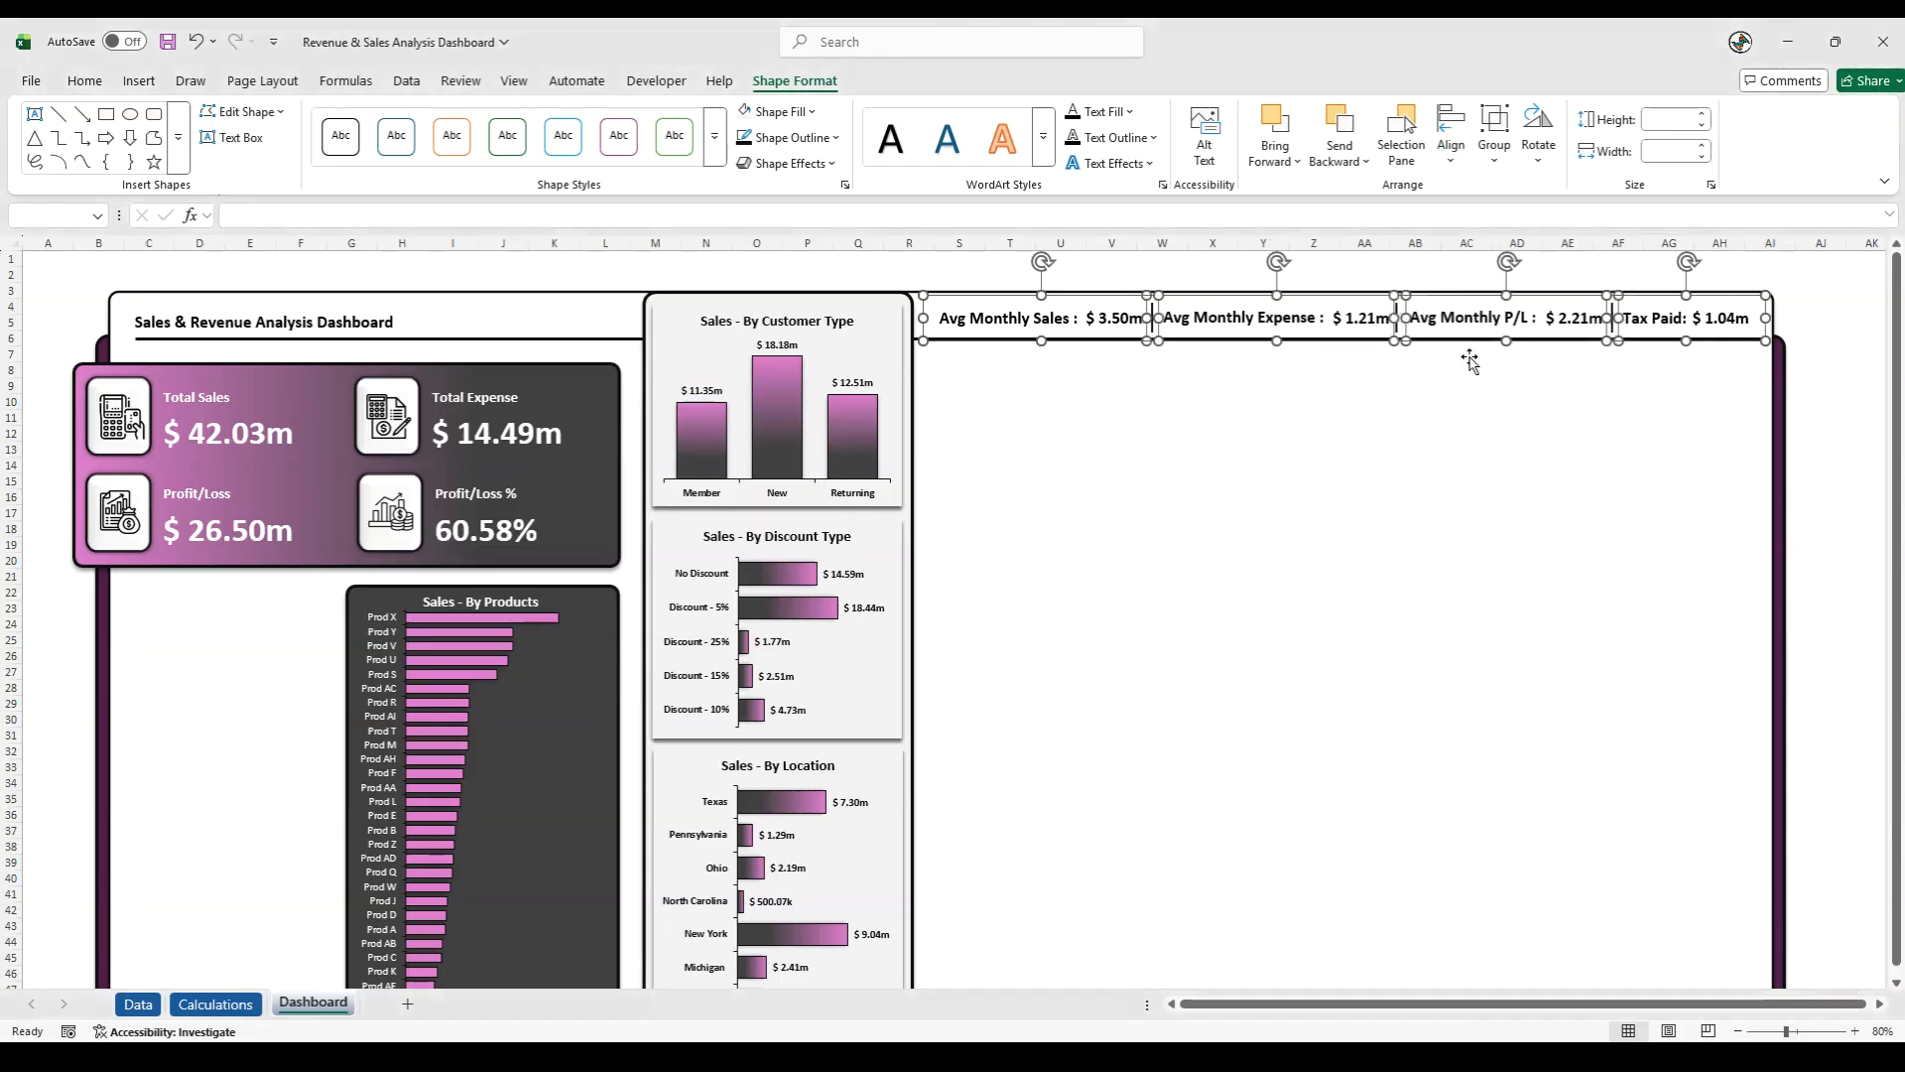
left_click(1402, 391)
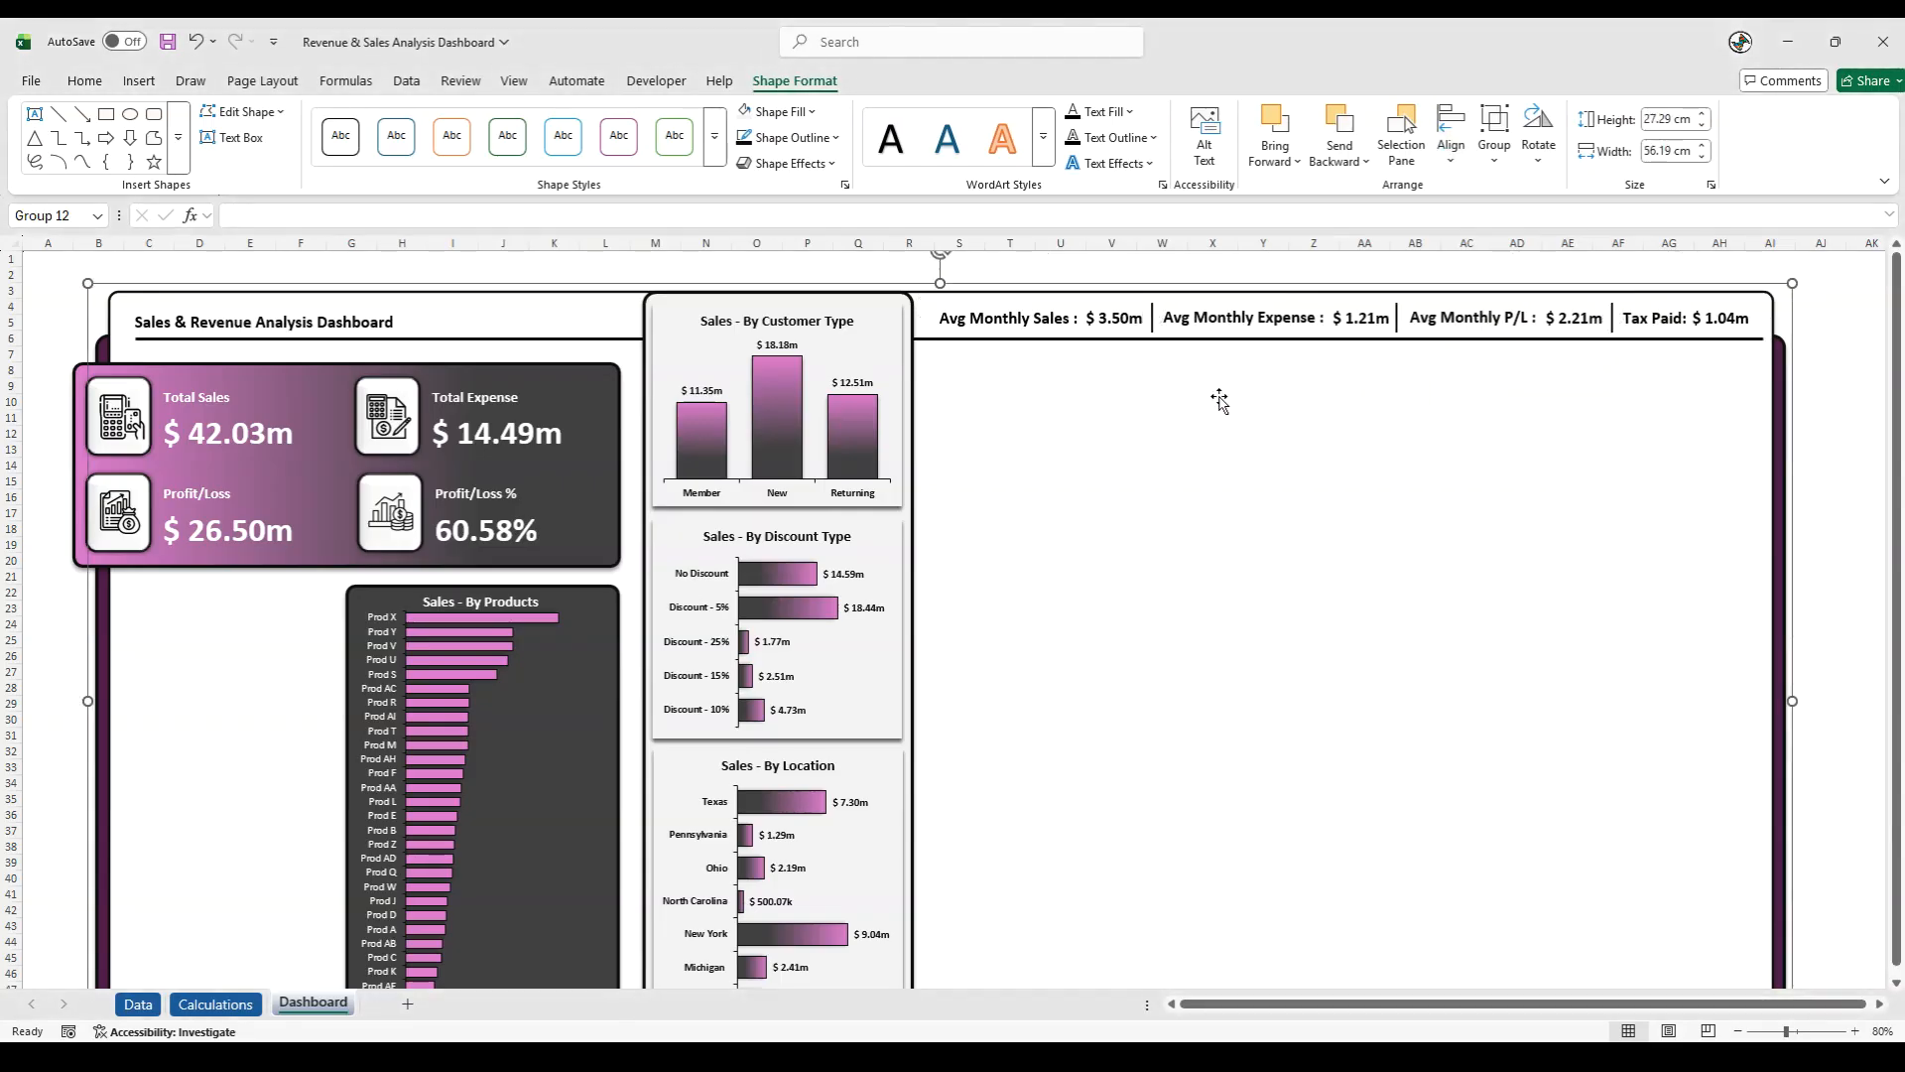
- Nudge the three header separator lines together slightly to the right
left_click(1152, 319)
left_click(1398, 322, "shift")
left_click(1615, 325, "shift")
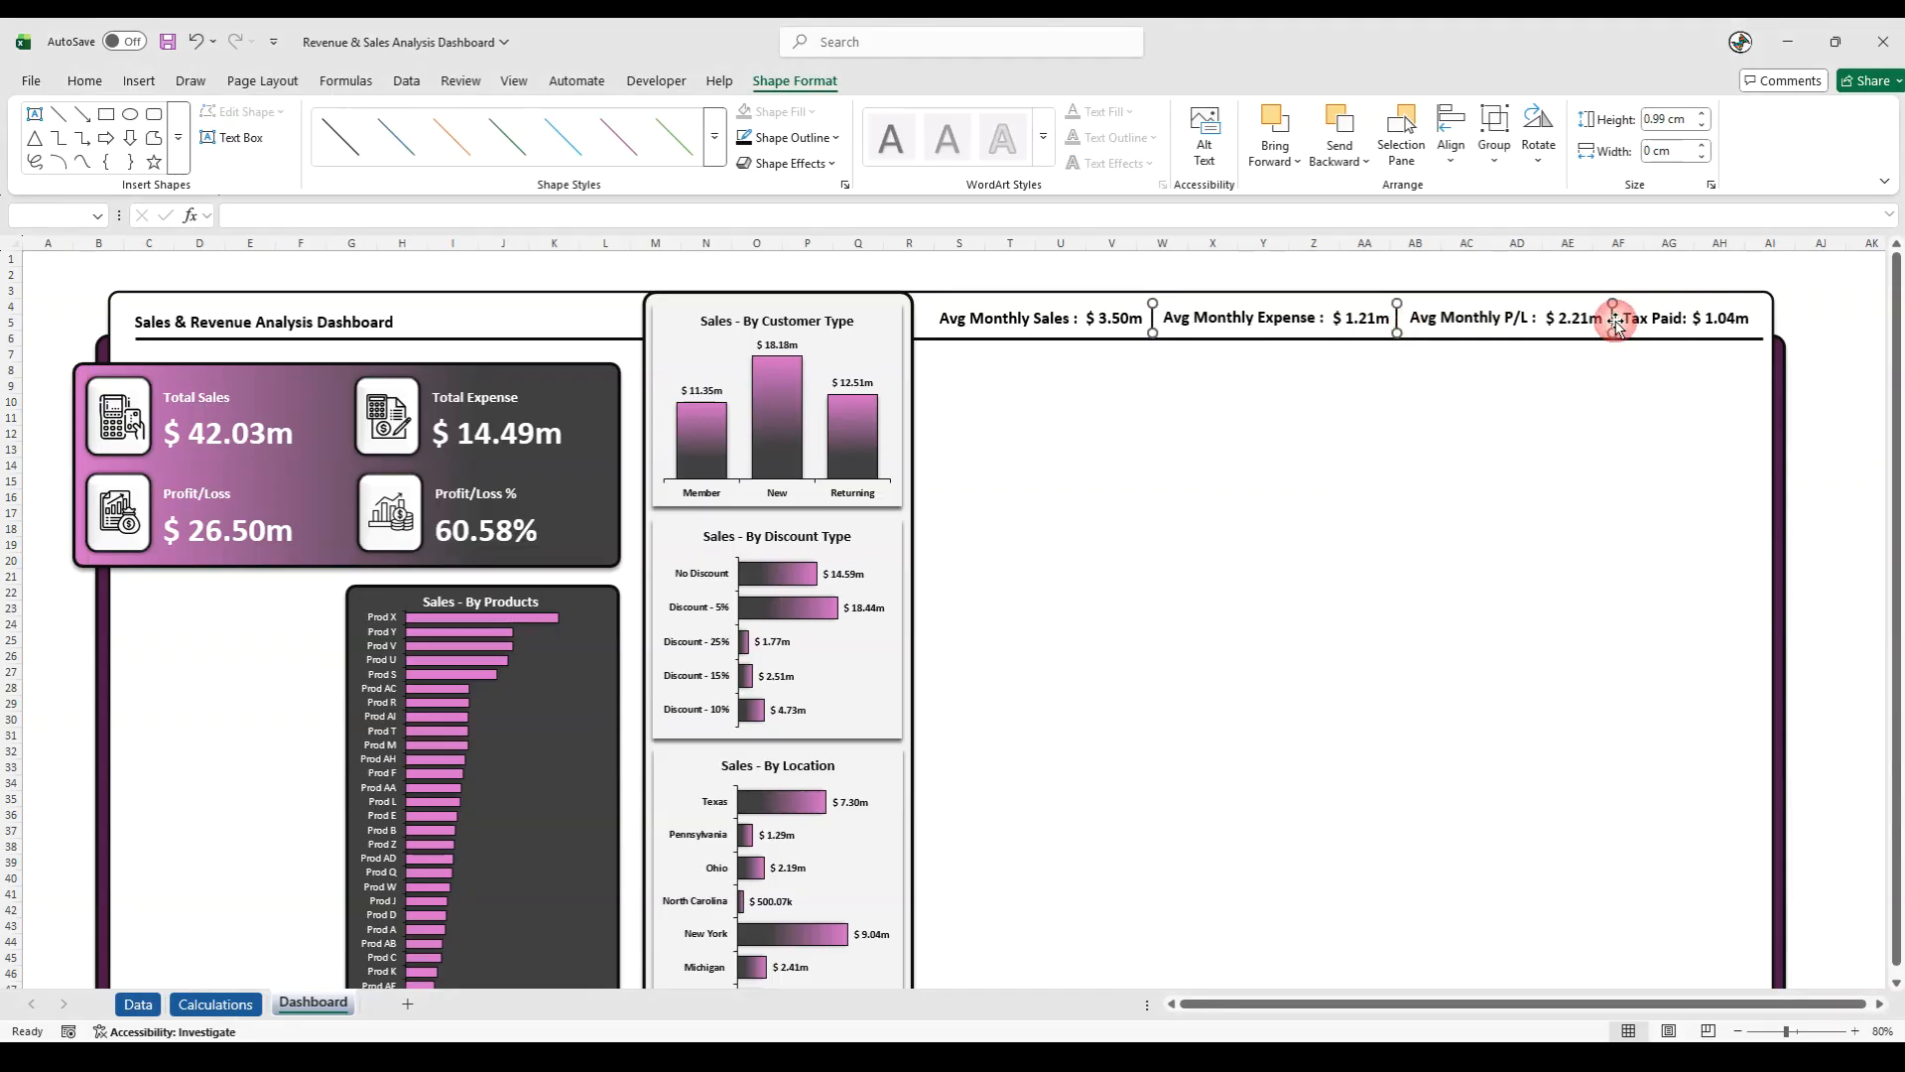
key("Right")
key("Right")
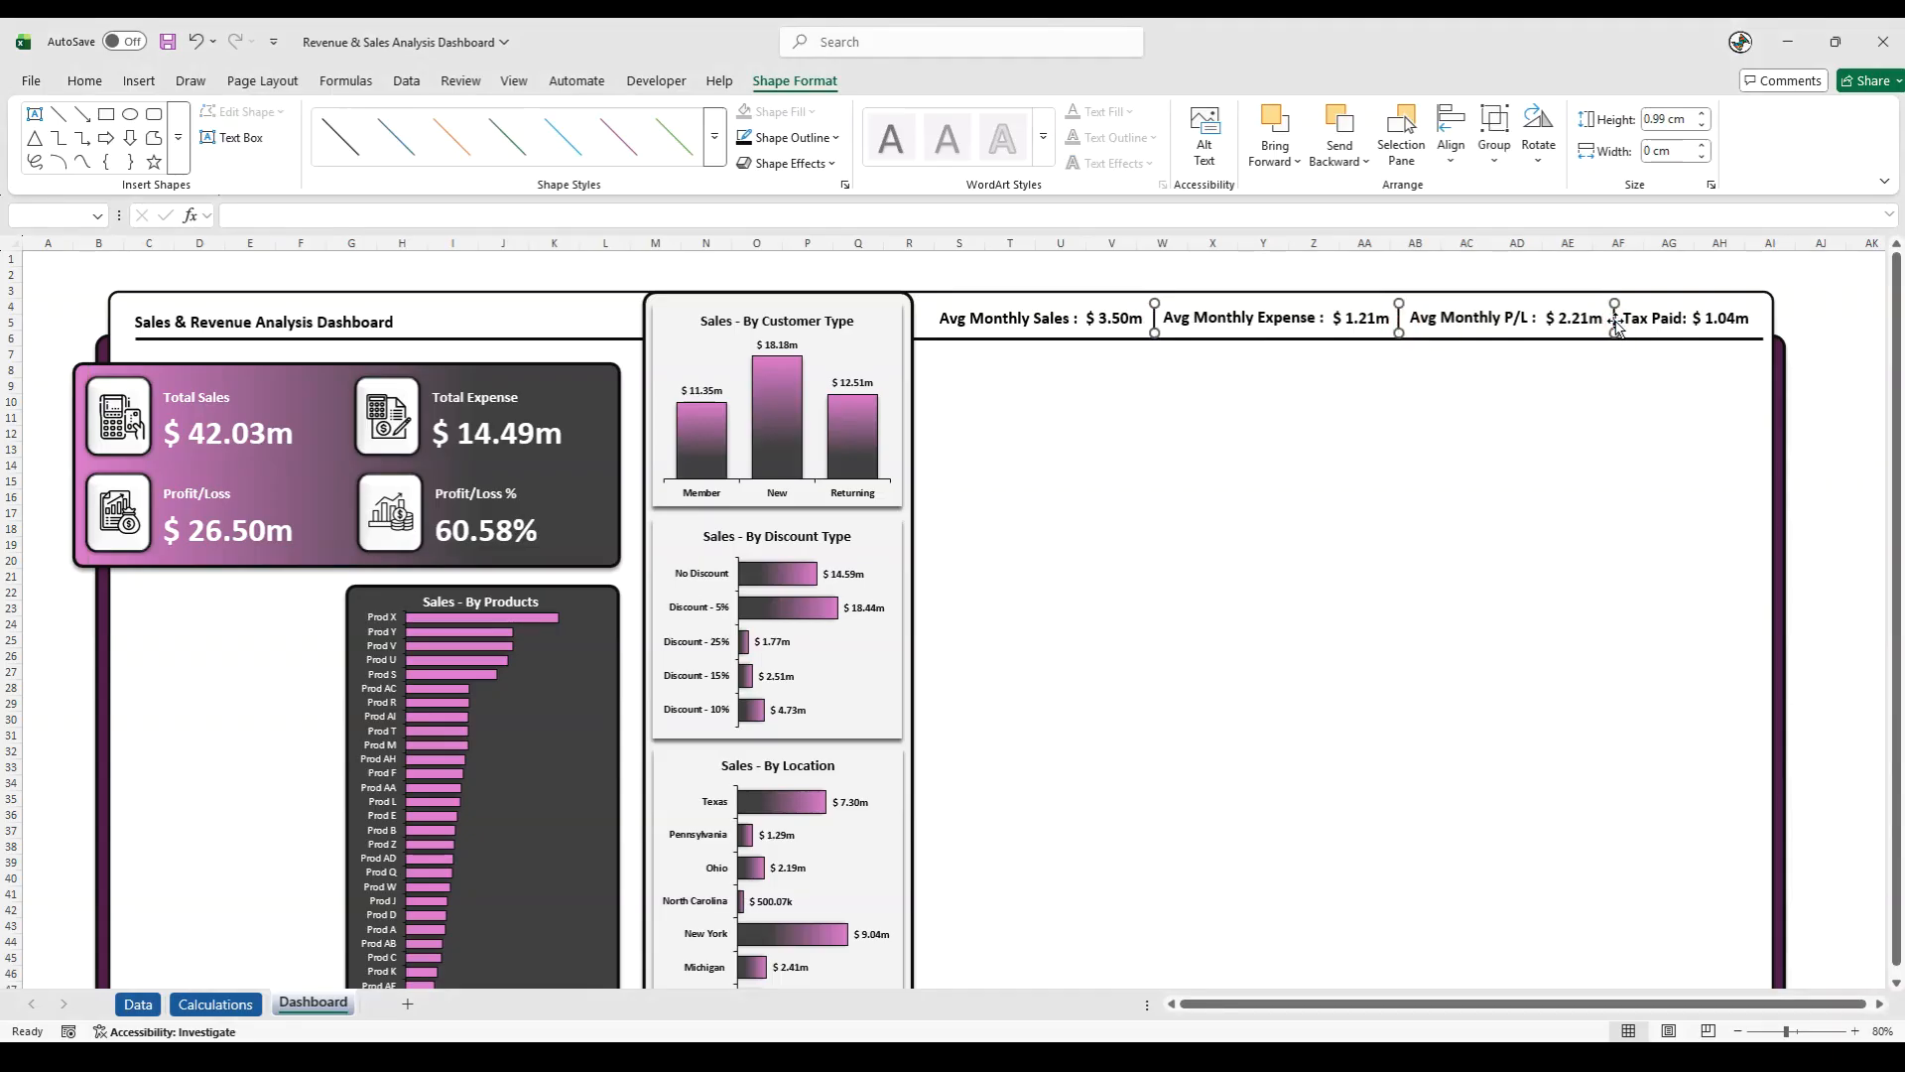
- Group the four header label groups and the three separator lines into one object
left_click(1092, 318, "shift")
left_click(1256, 318, "shift")
left_click(1493, 317, "shift")
left_click(1664, 339, "shift")
right_click(1661, 343)
mouse_move(1734, 508)
left_click(1588, 509)
left_click(1851, 399)
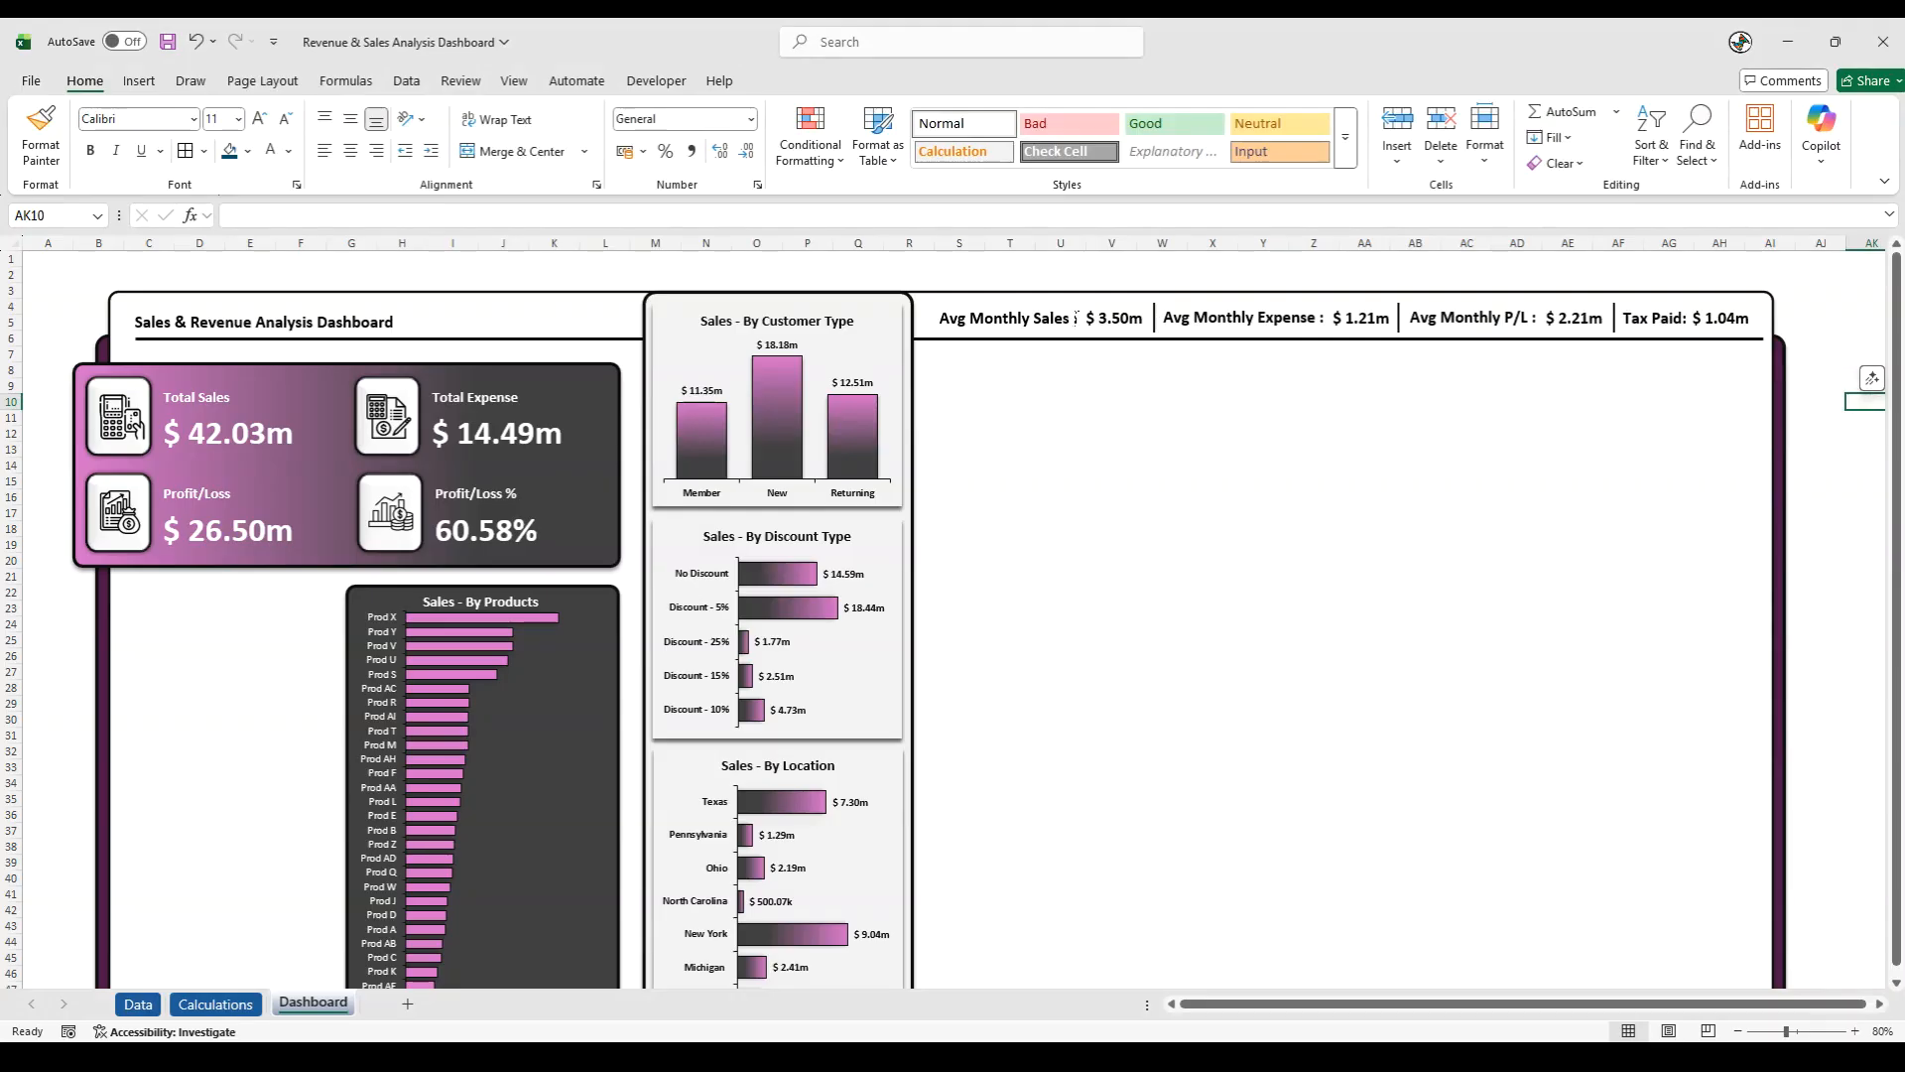
- Set the outline weight of the separator line between Avg Monthly Sales and Avg Monthly Expense to 3 pt
left_click(1157, 318)
left_click(1157, 319)
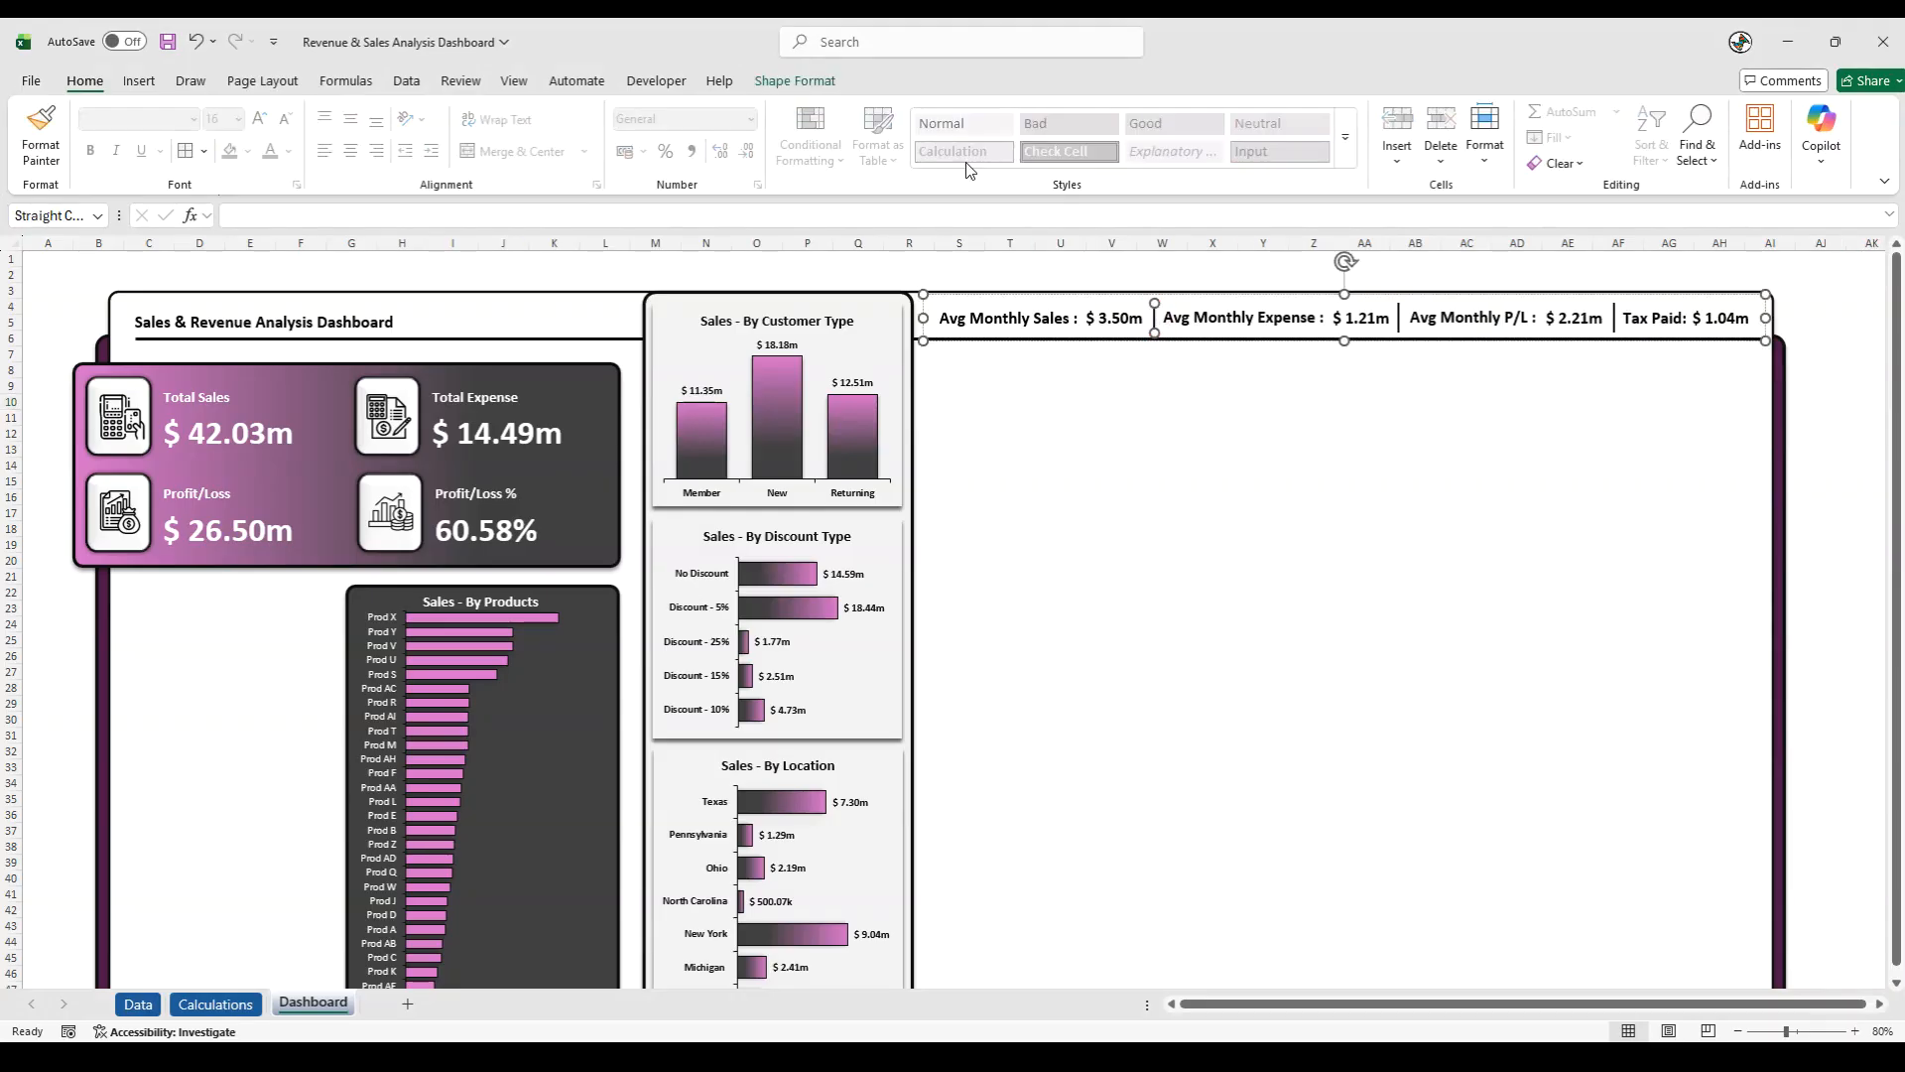
left_click(829, 87)
left_click(792, 136)
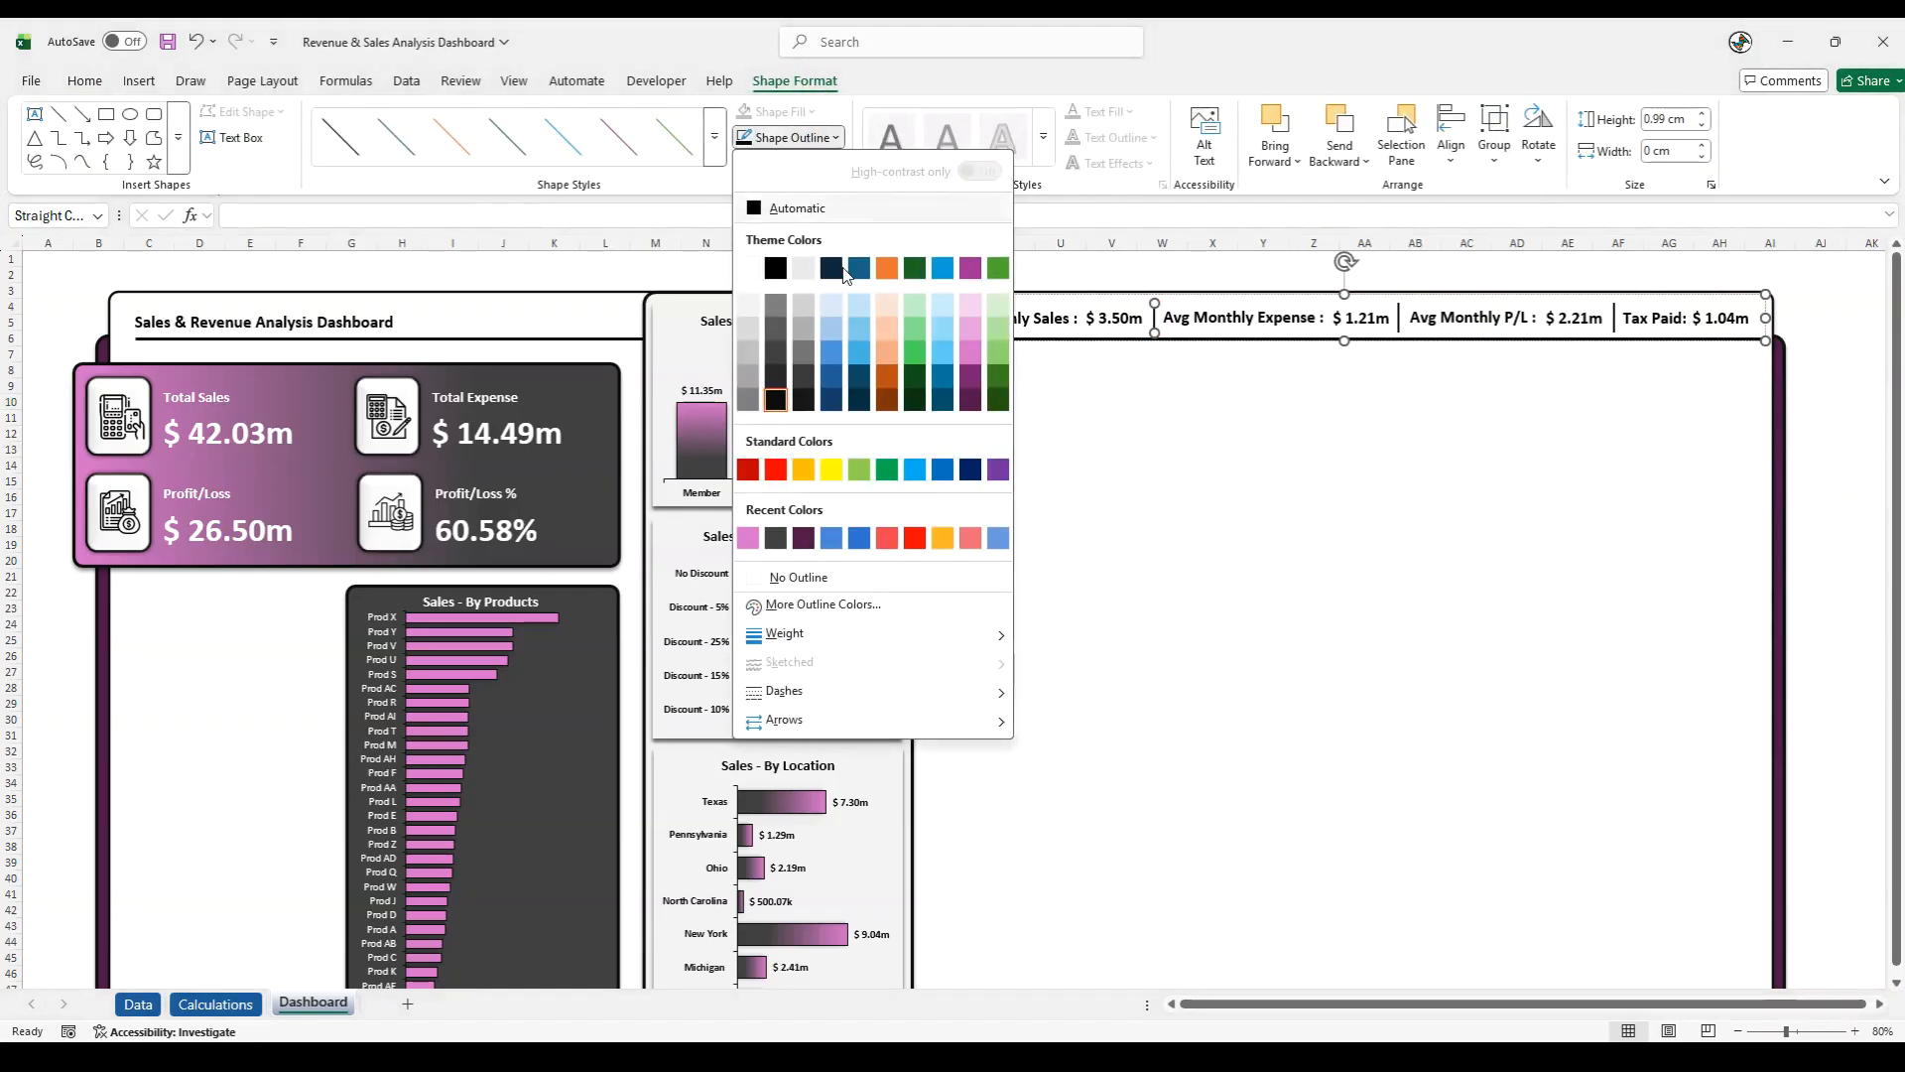
mouse_move(993, 635)
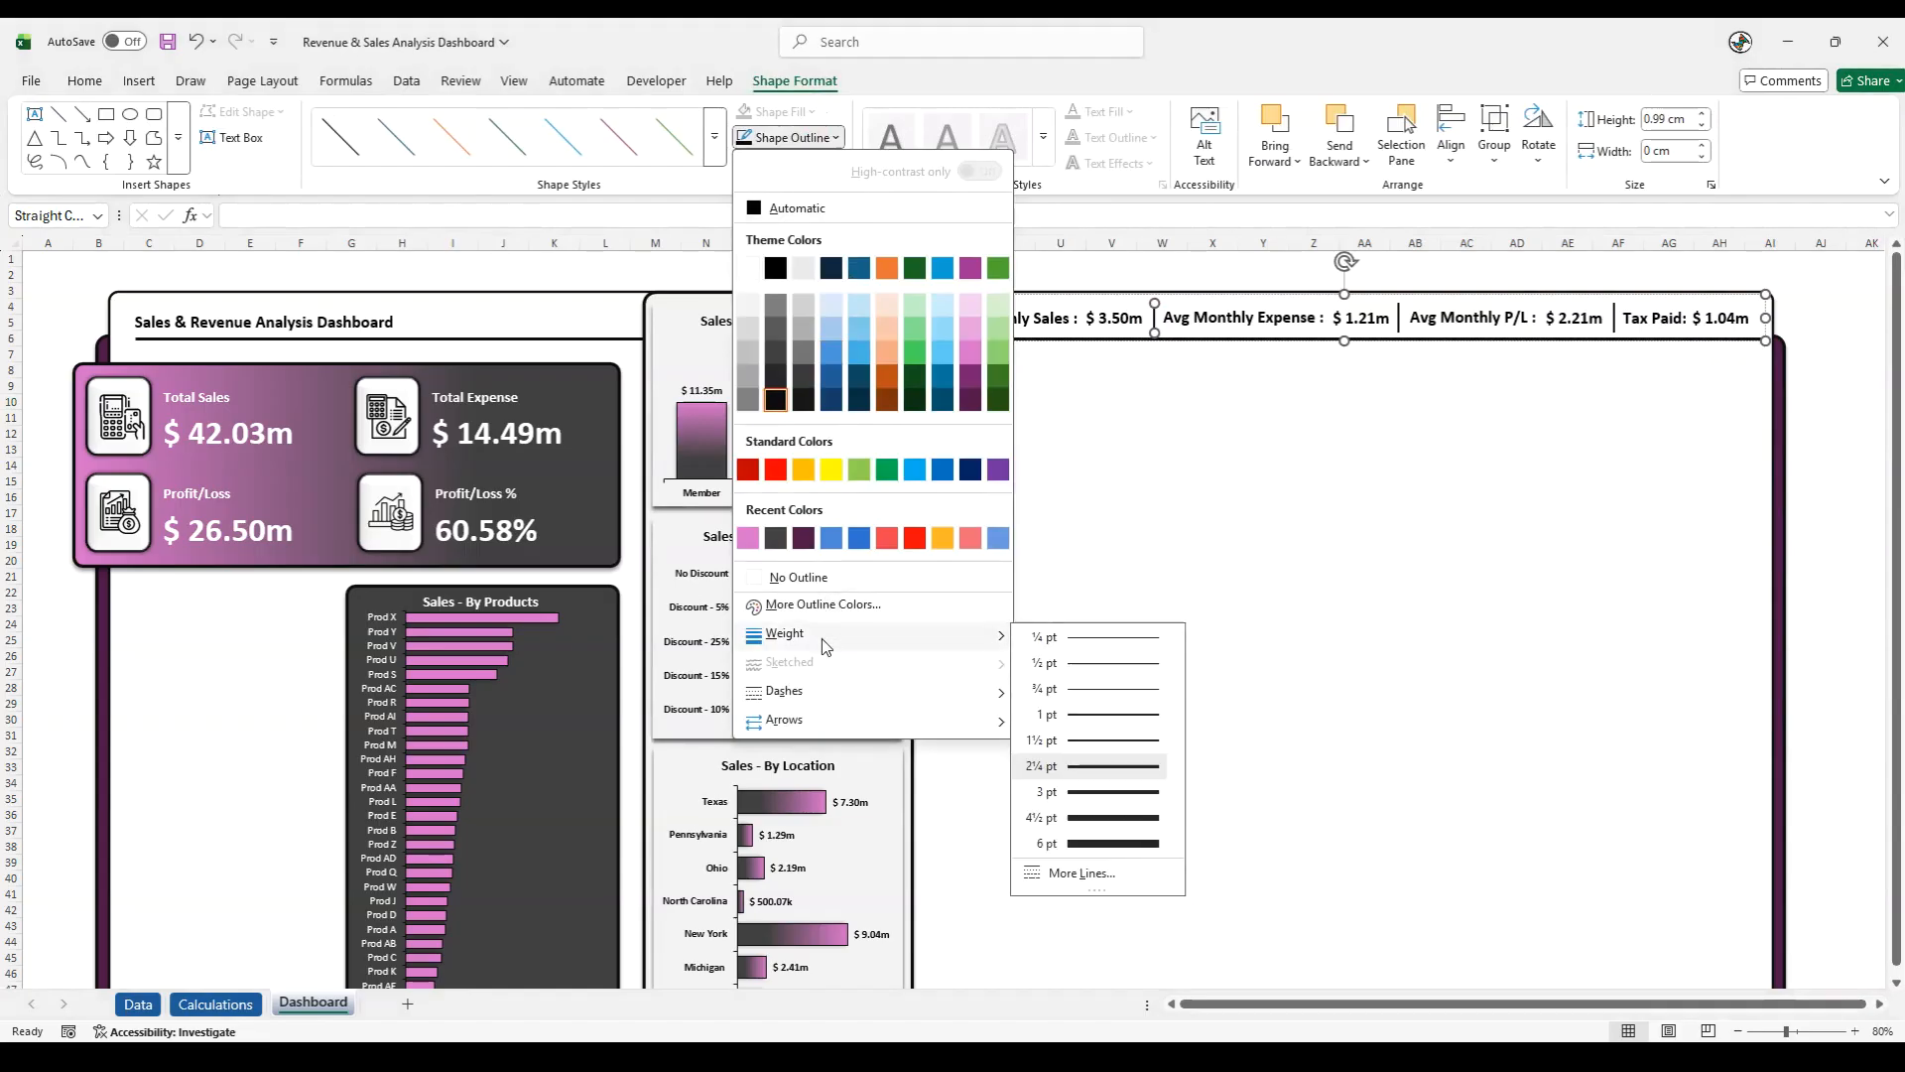
left_click(1104, 792)
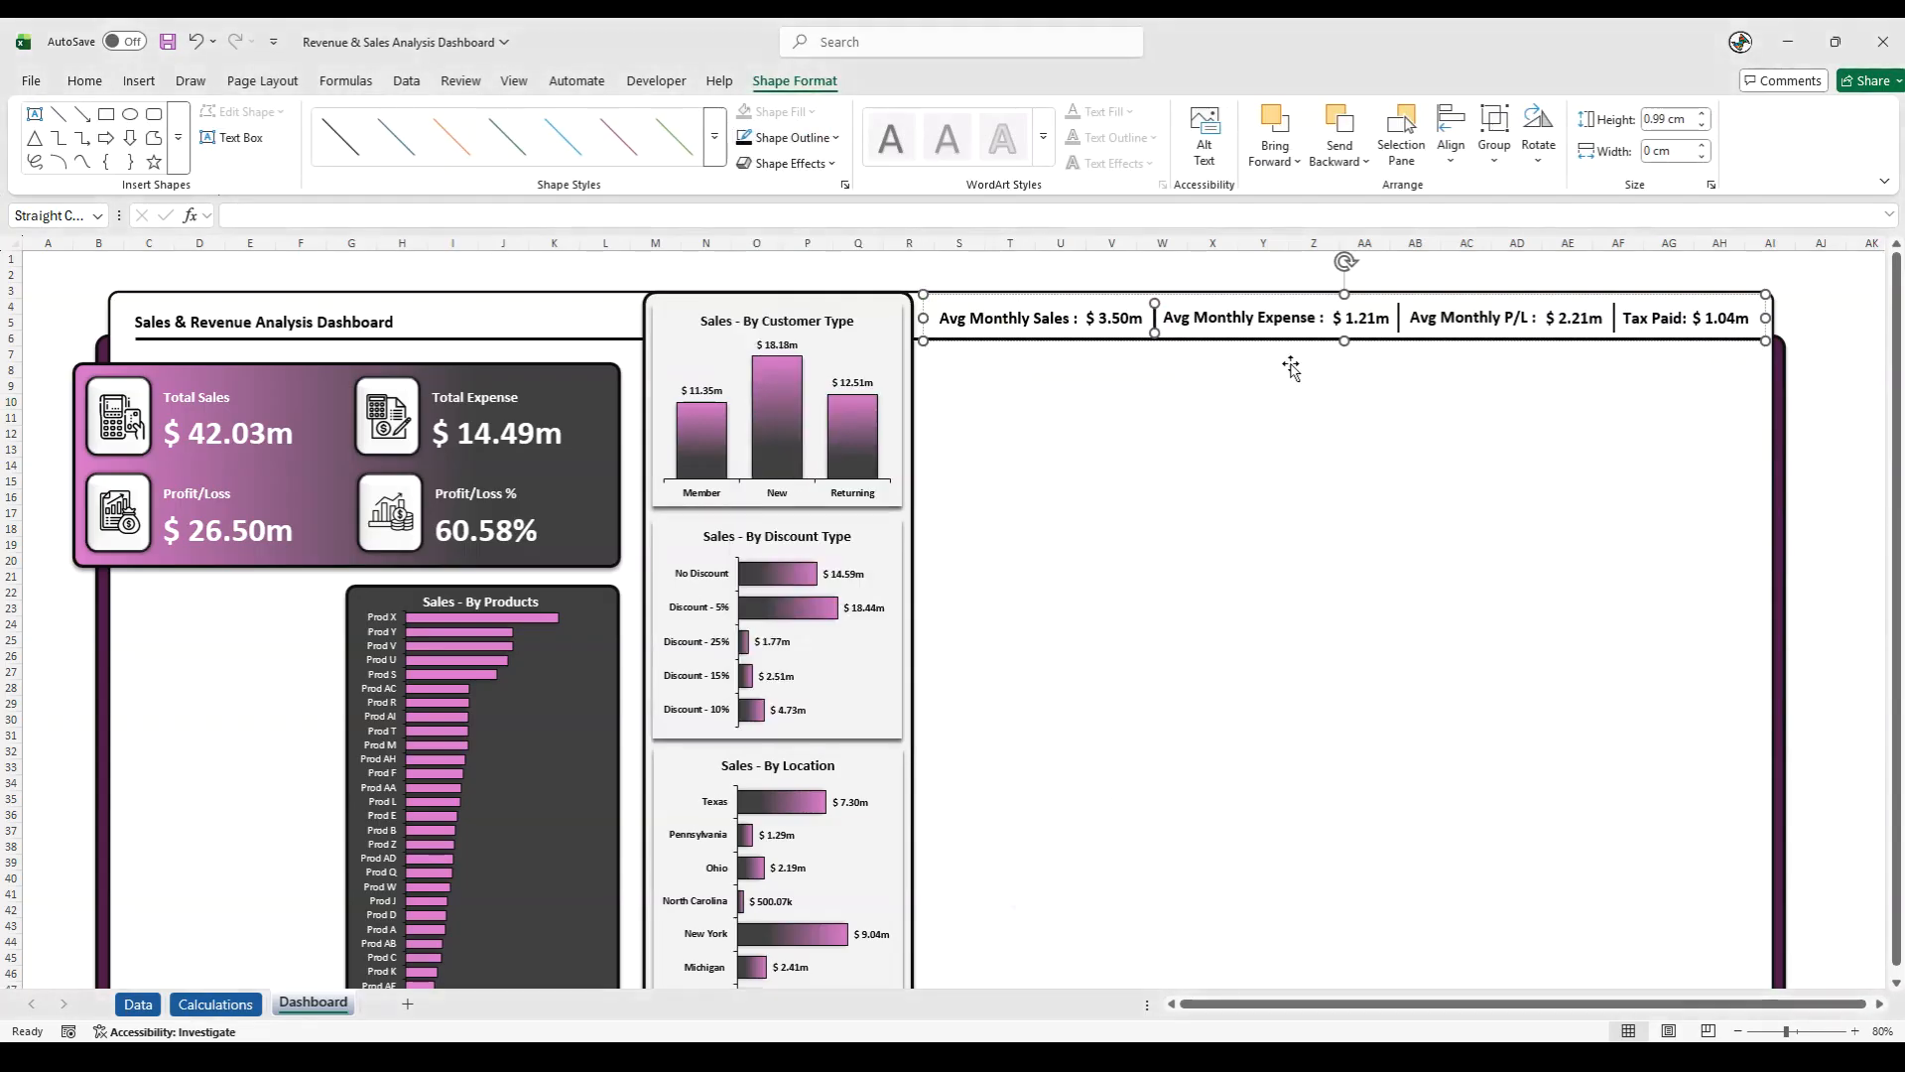
- Set the outline weight of the separator lines before and after the Avg Monthly P/L label to 3 pt
left_click(1399, 317)
left_click(792, 137)
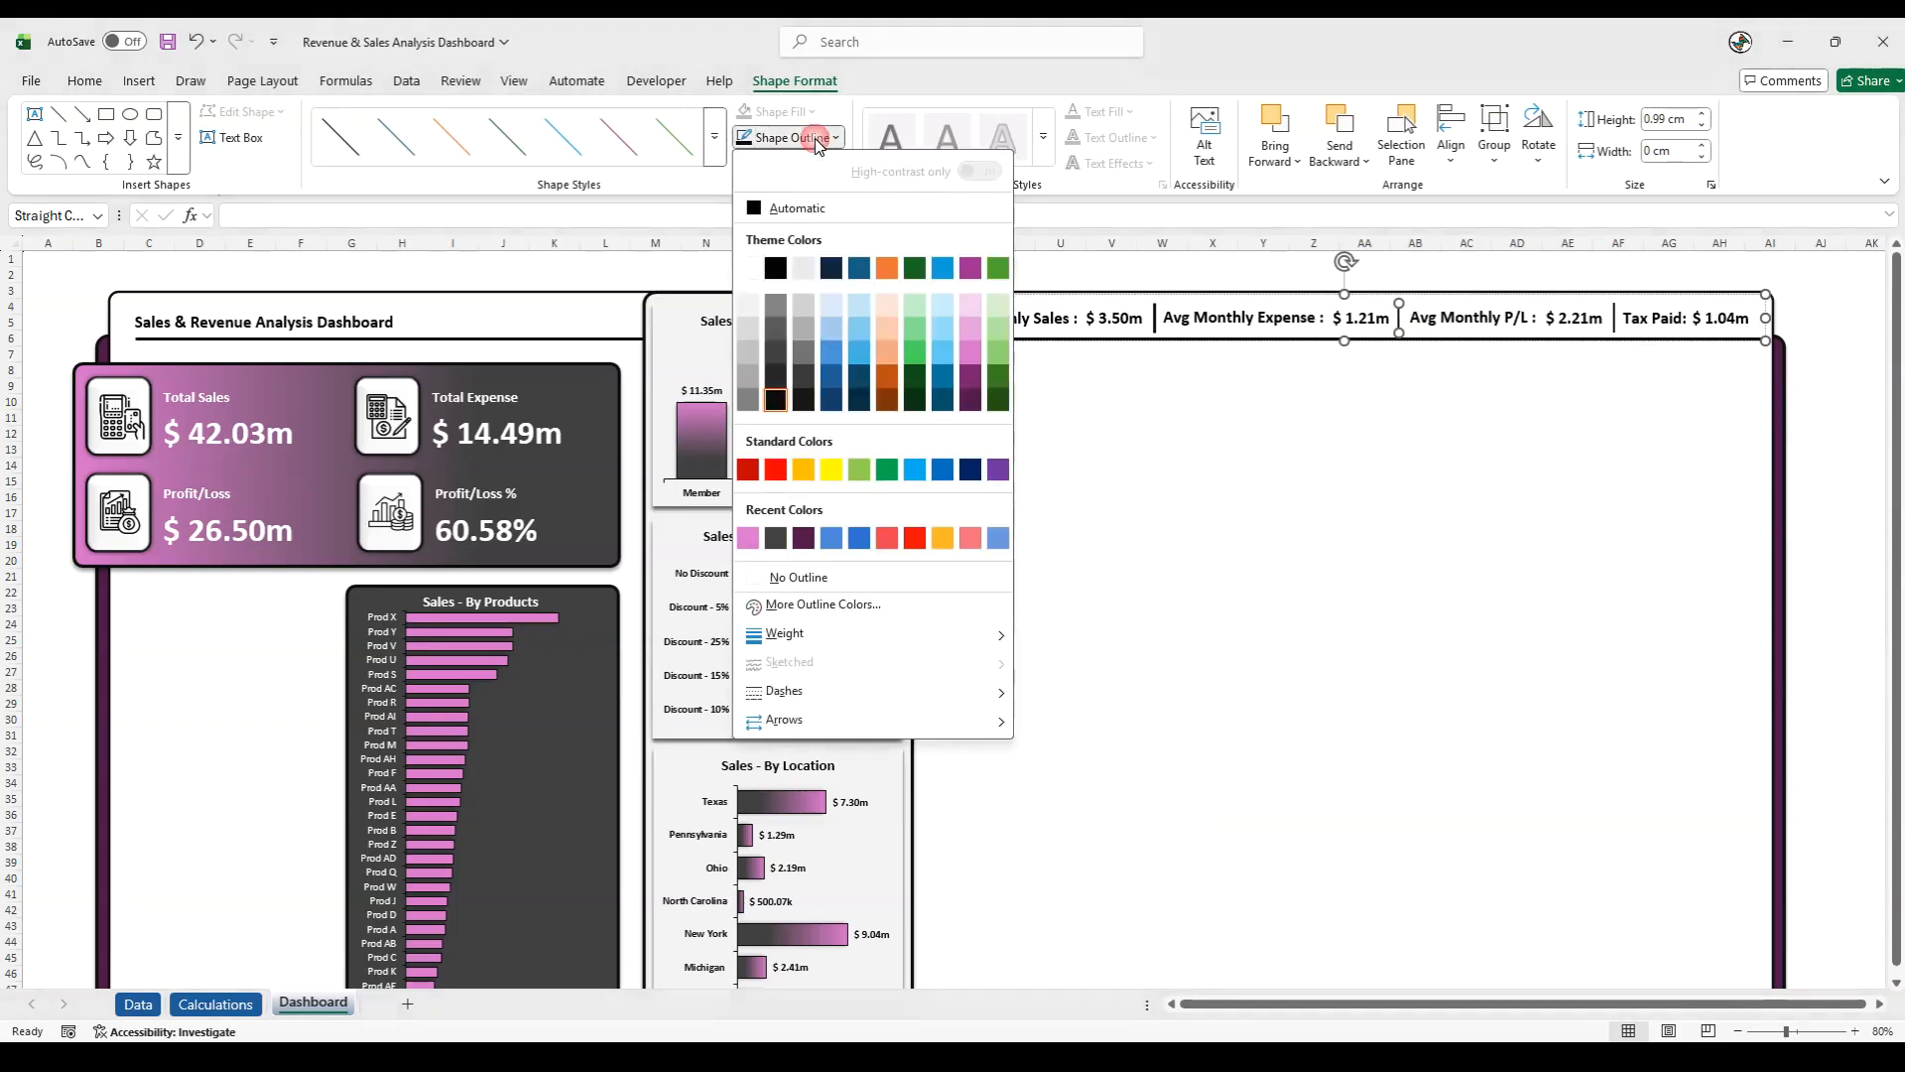
mouse_move(812, 633)
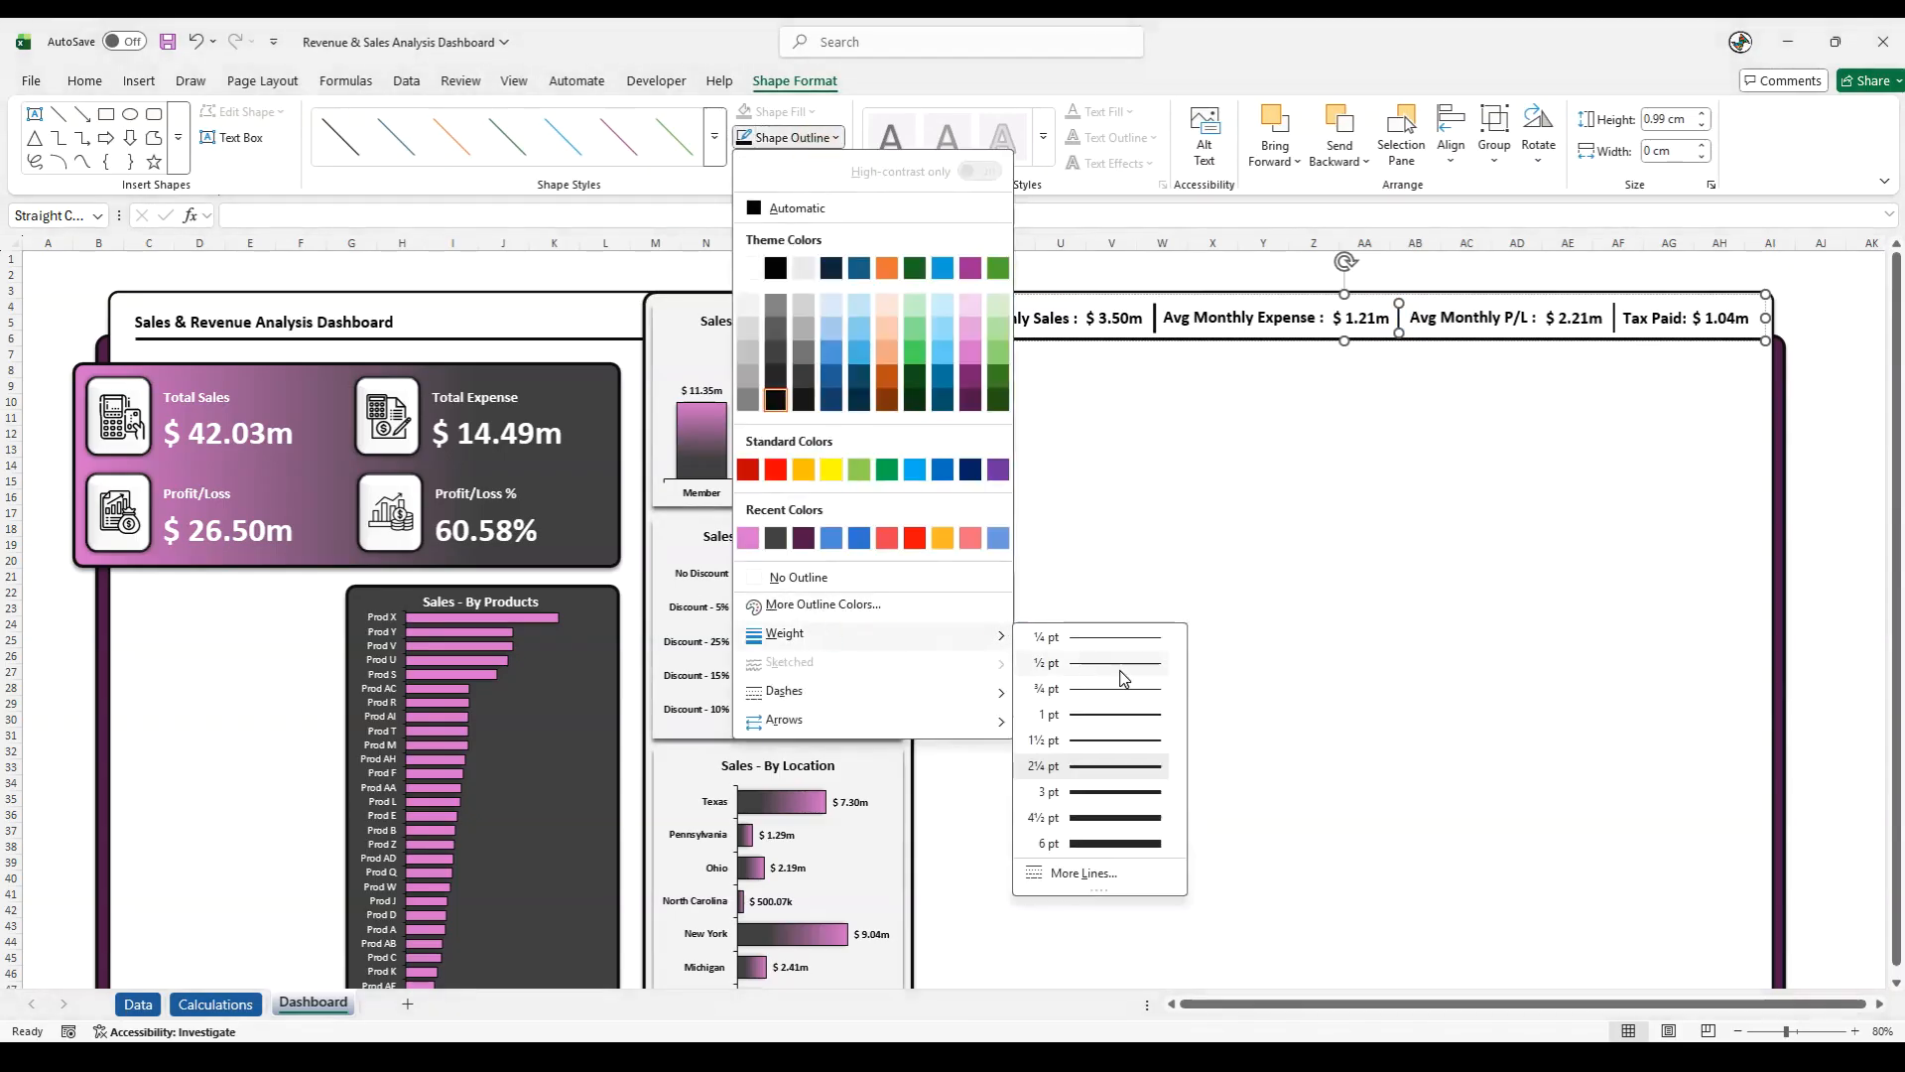
left_click(1104, 792)
left_click(1615, 318)
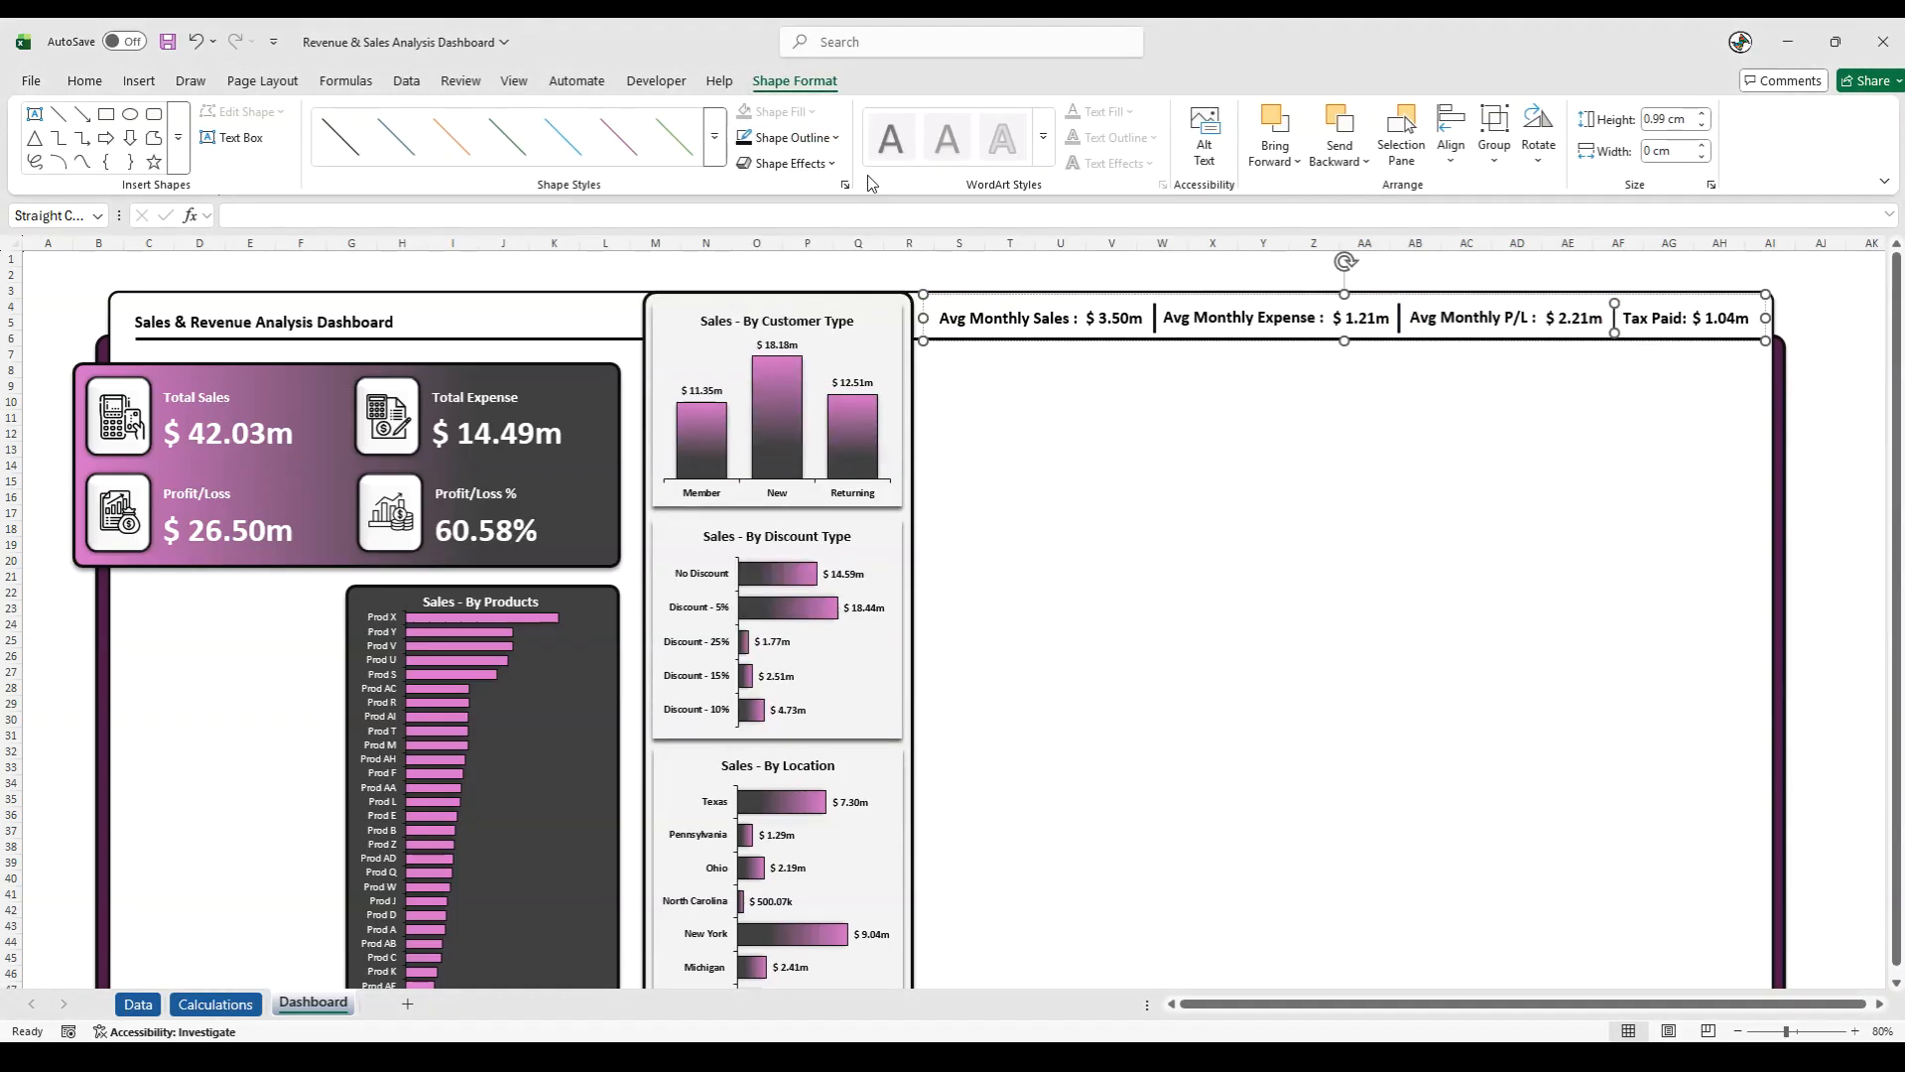
left_click(792, 137)
mouse_move(828, 633)
left_click(1071, 791)
- Change the outline colour of all three header separator lines to the recently used pink
left_click(800, 141)
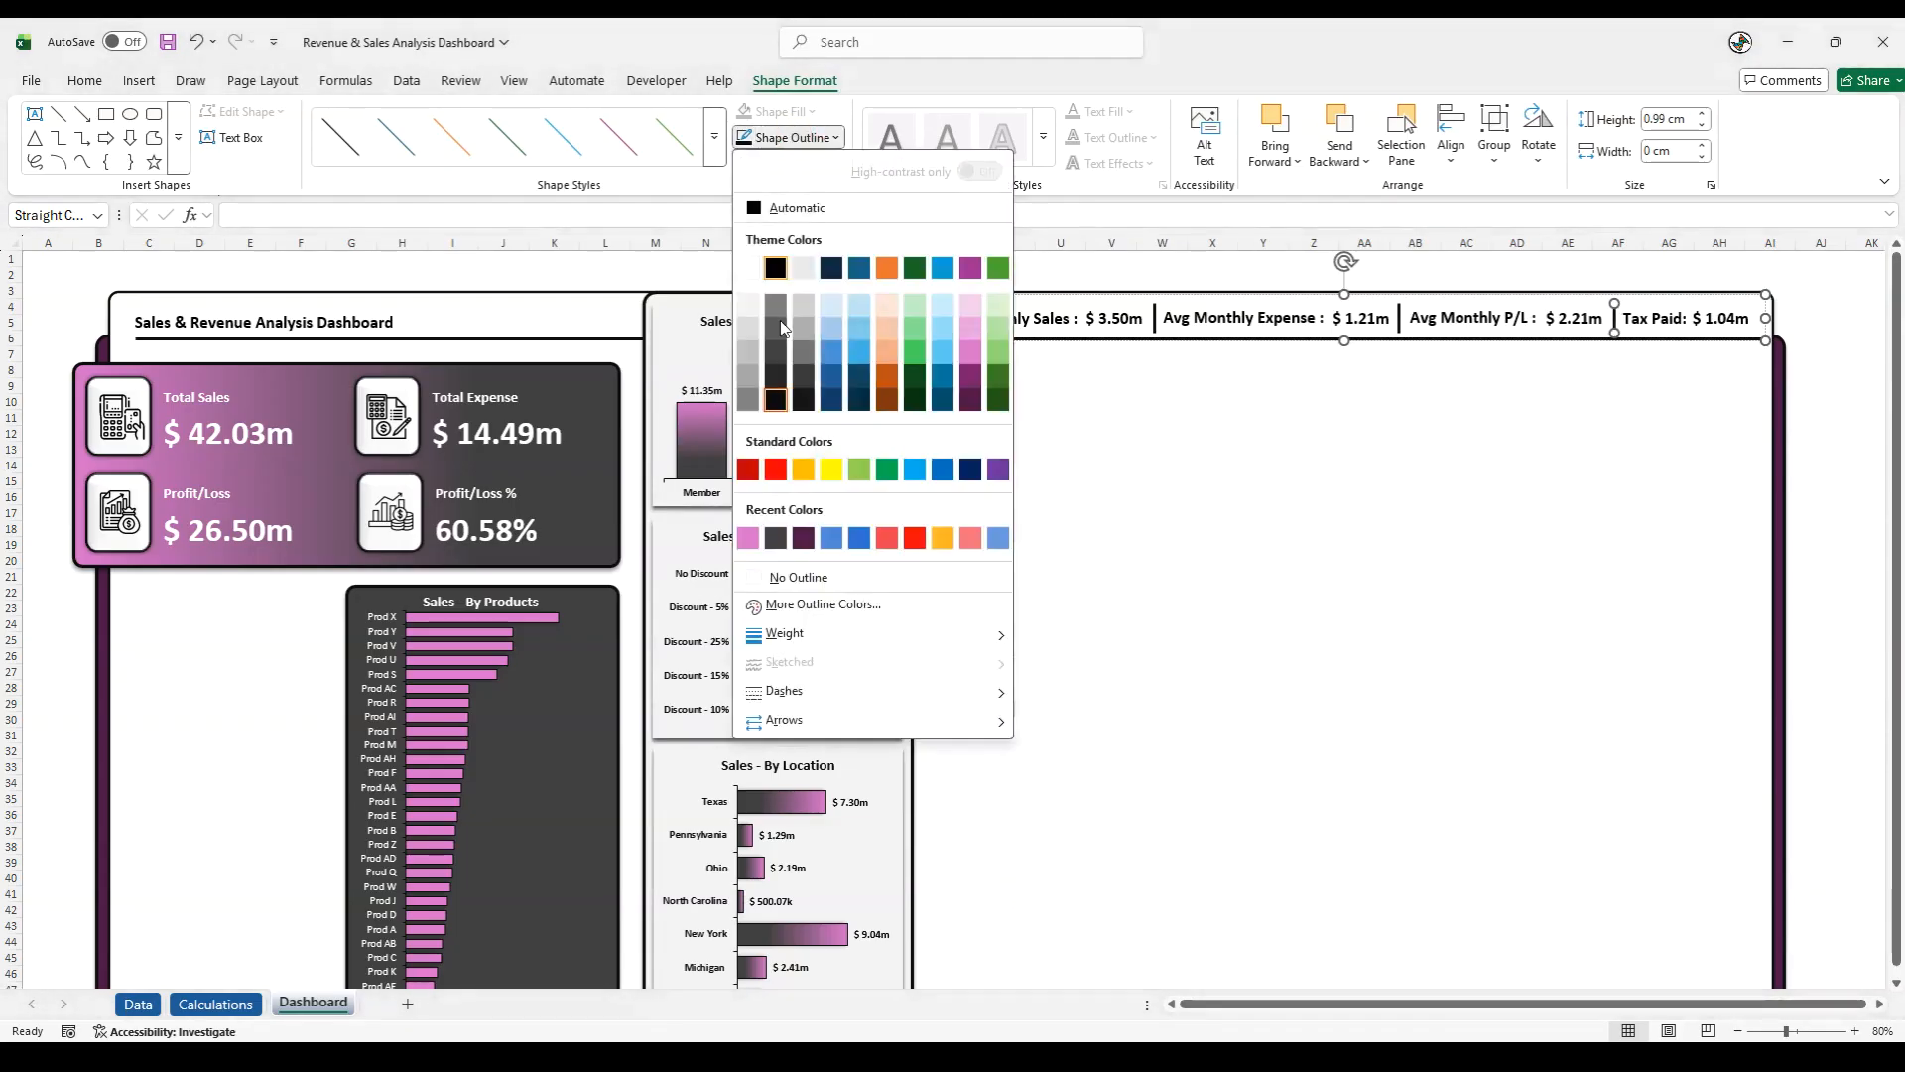
left_click(750, 539)
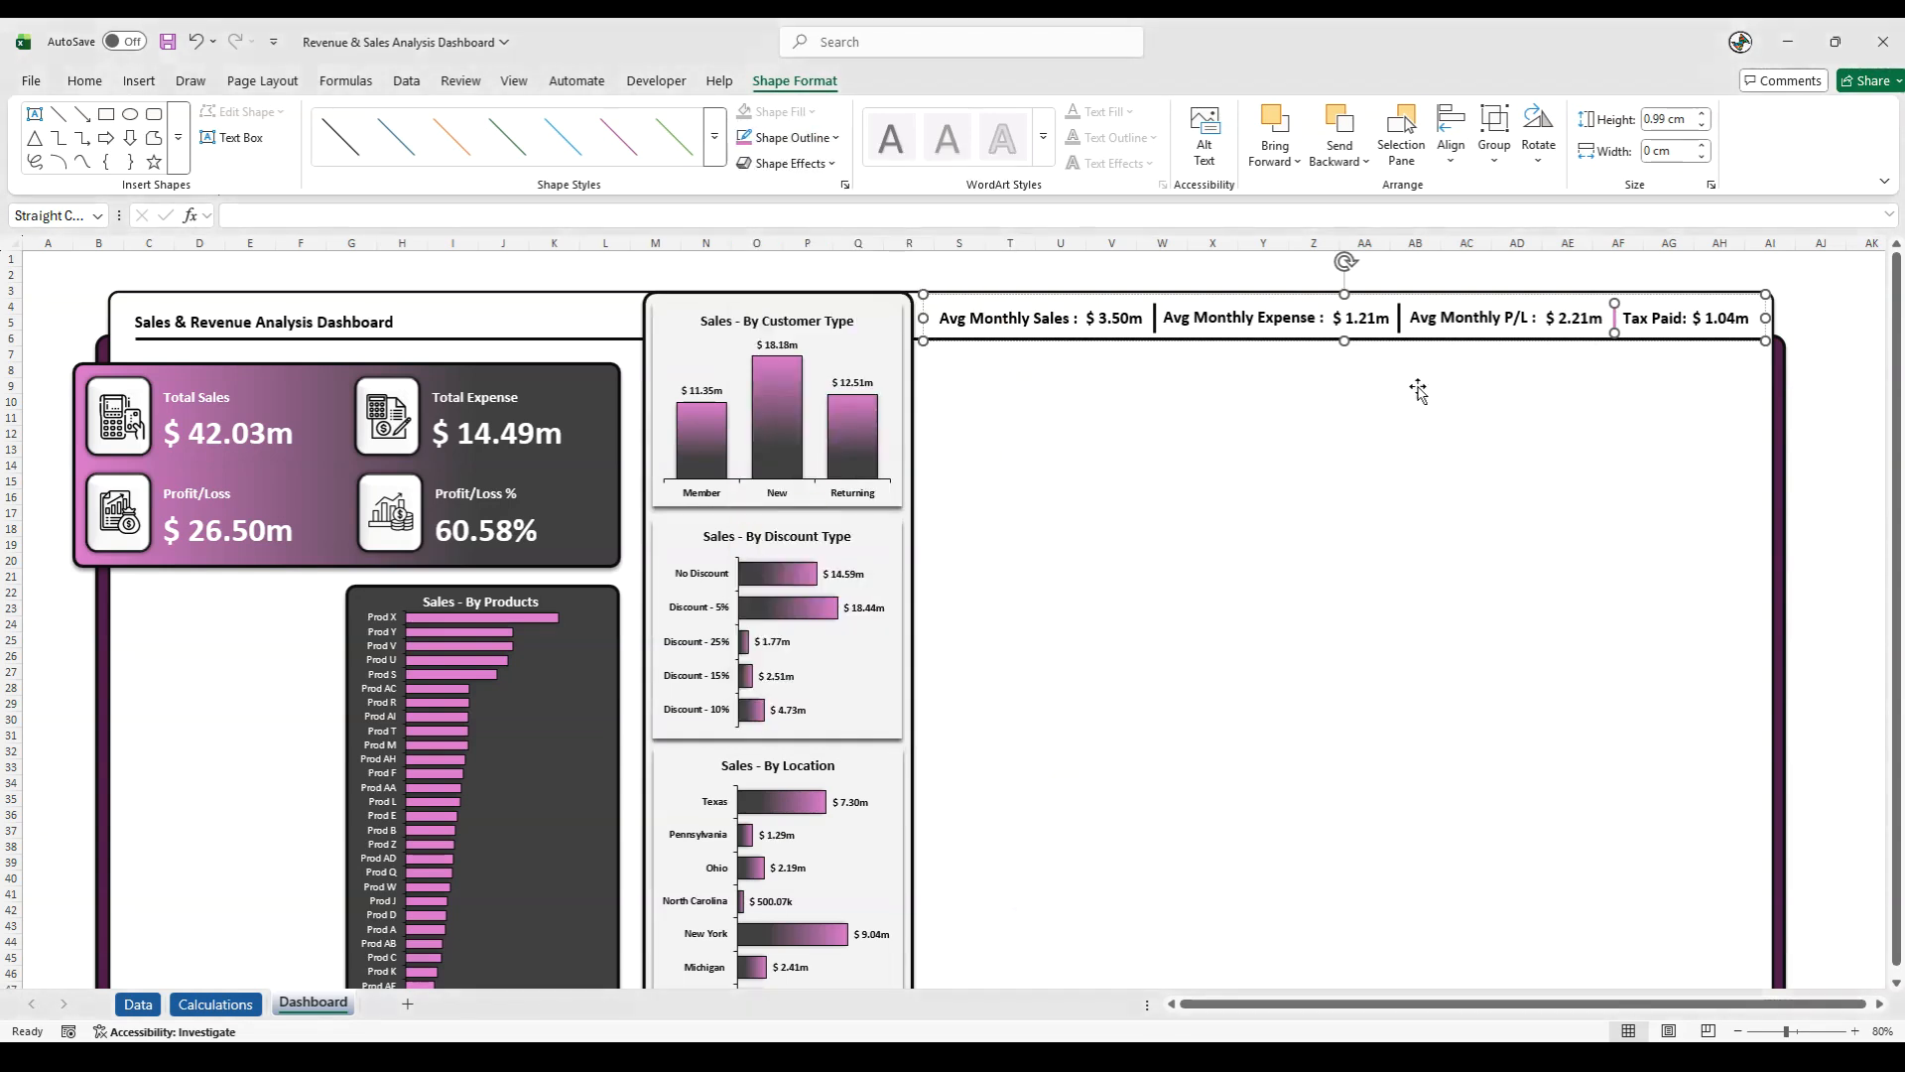
left_click(1397, 320)
left_click(747, 137)
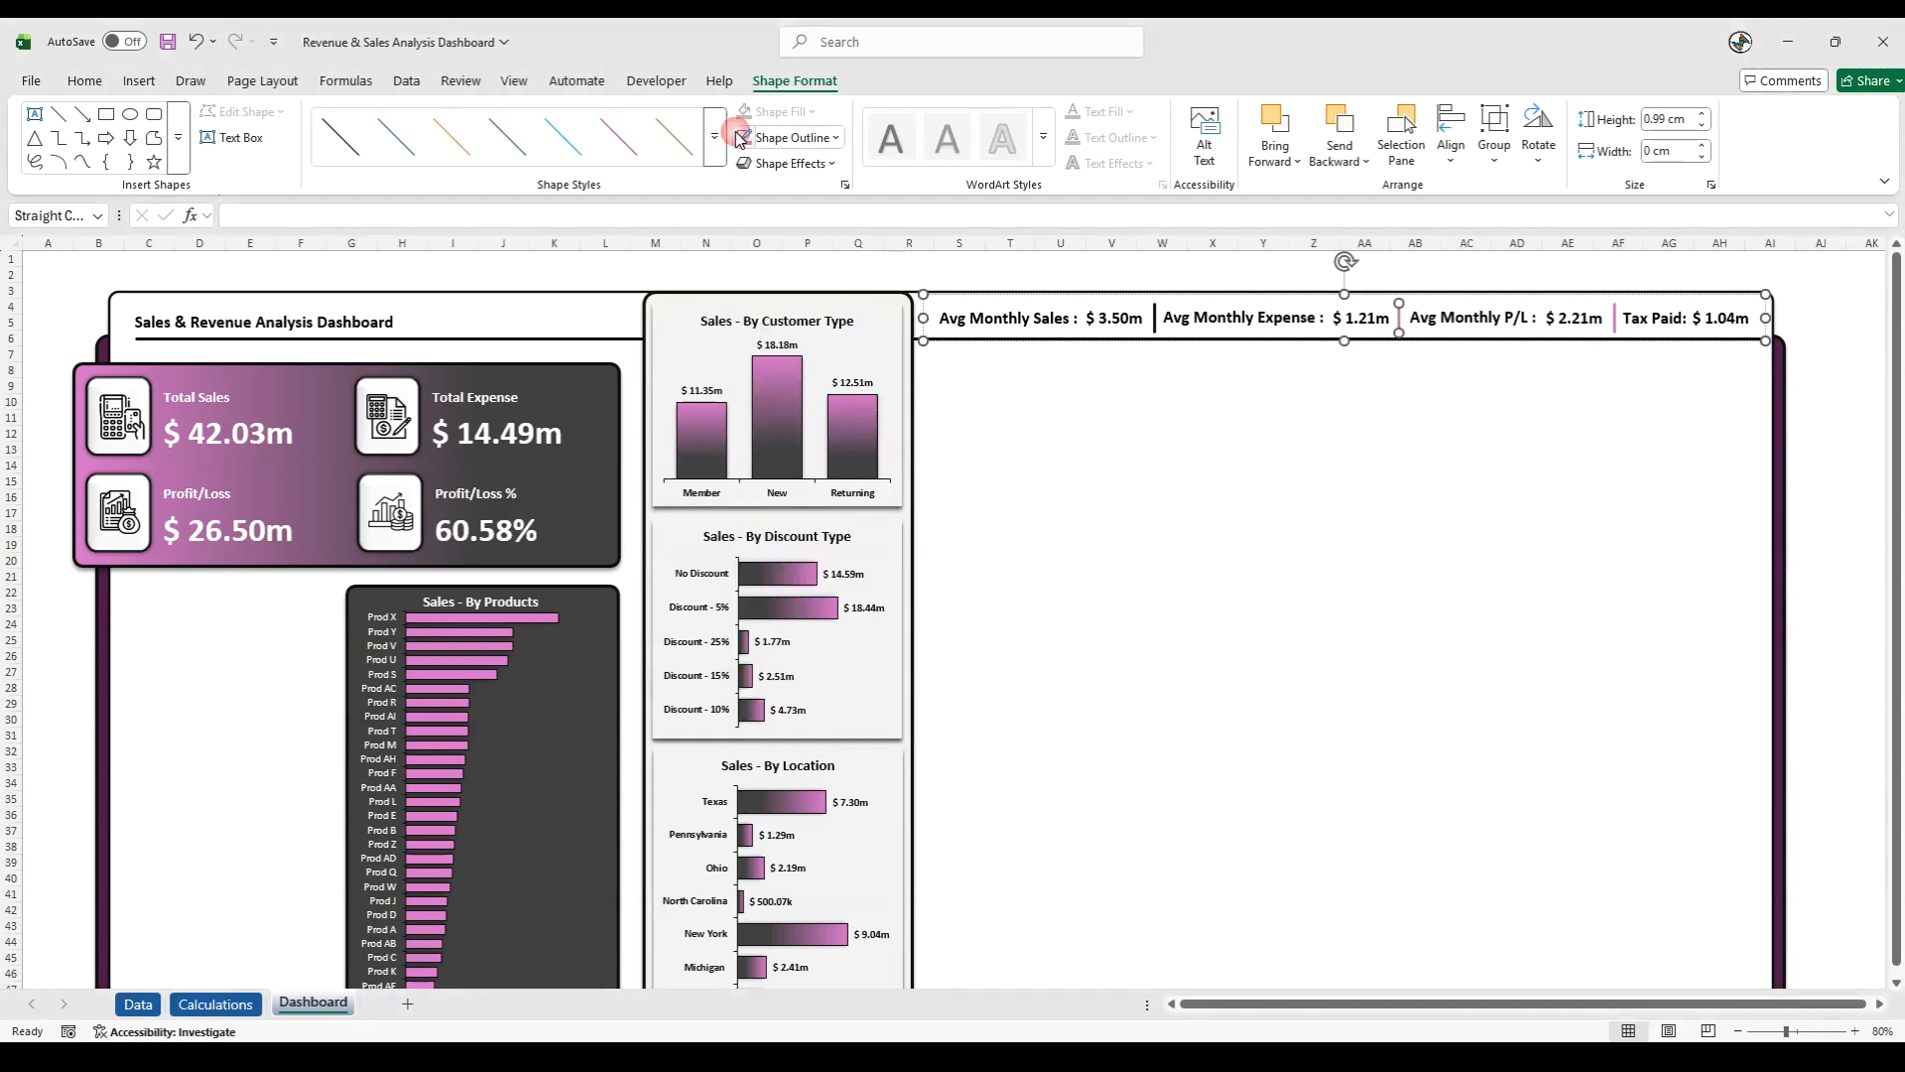
left_click(1155, 320)
left_click(746, 138)
left_click(1816, 387)
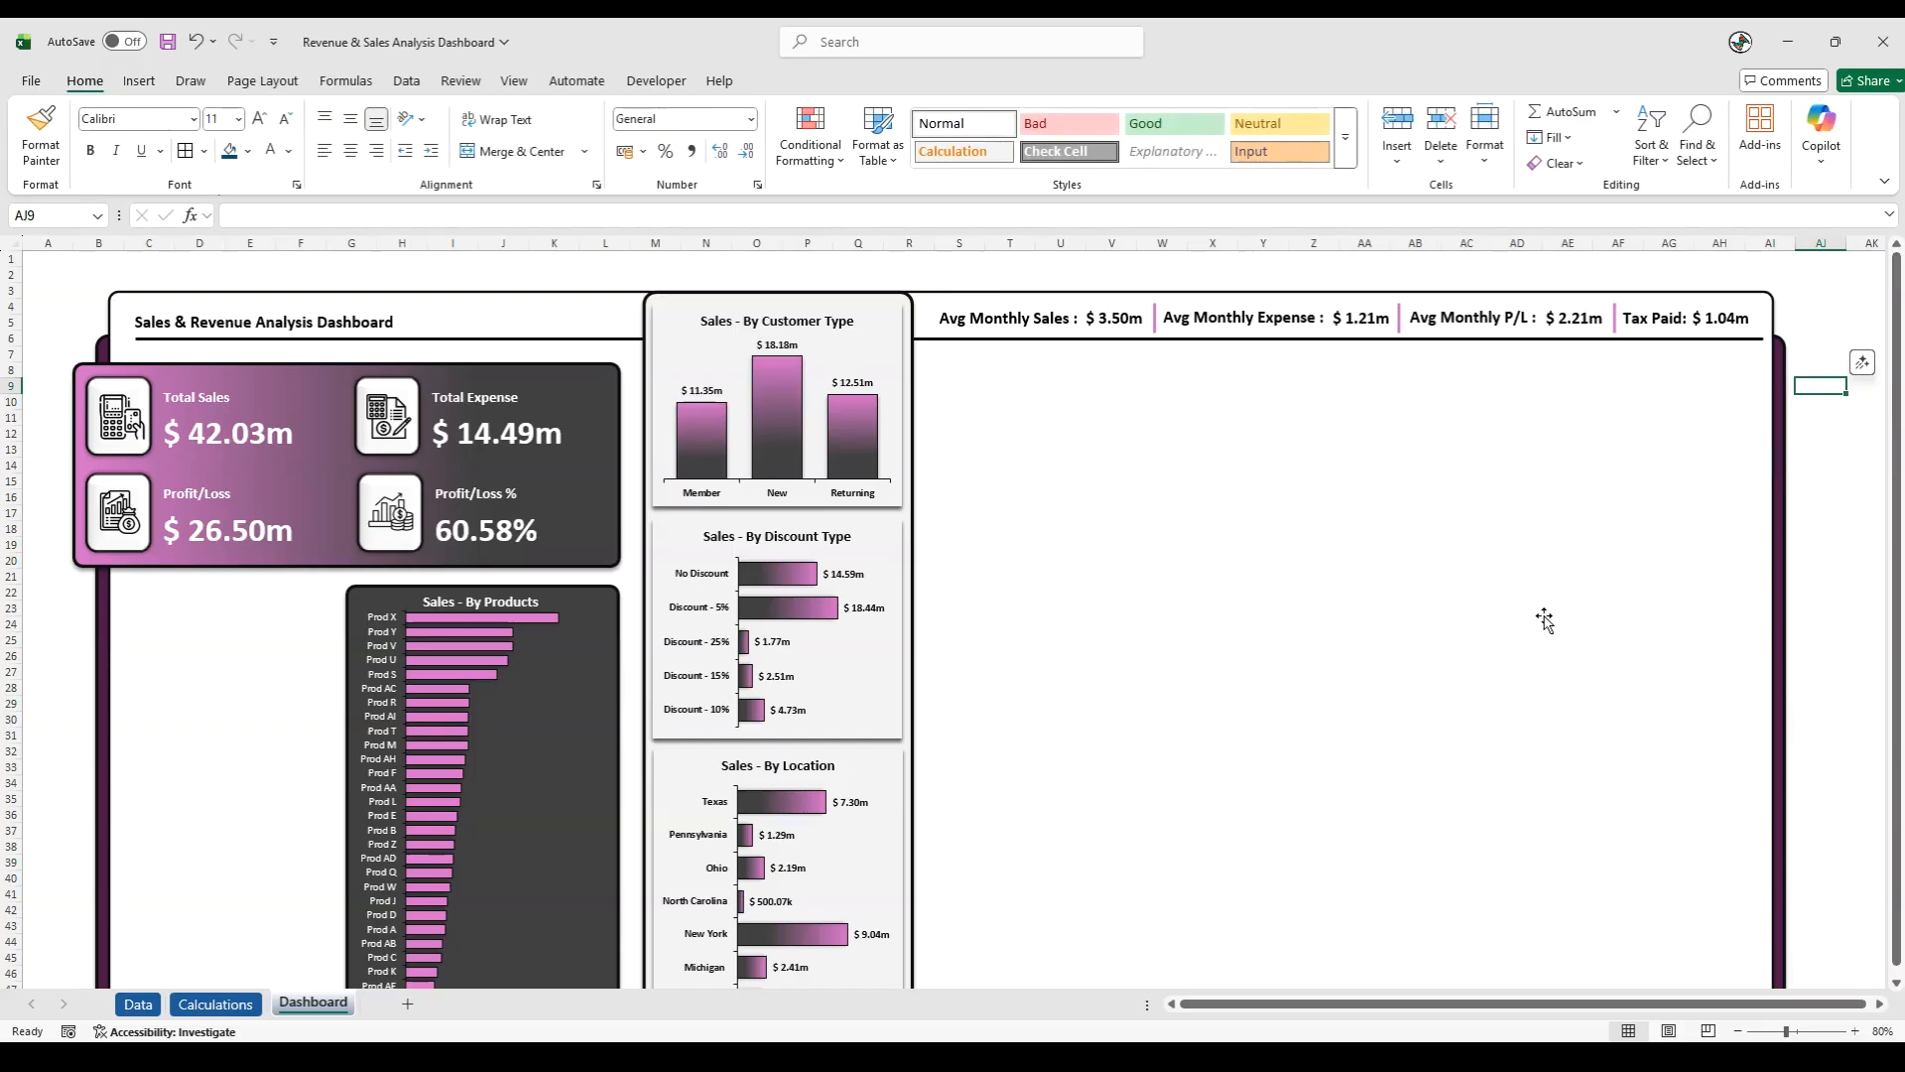
left_click(1866, 465)
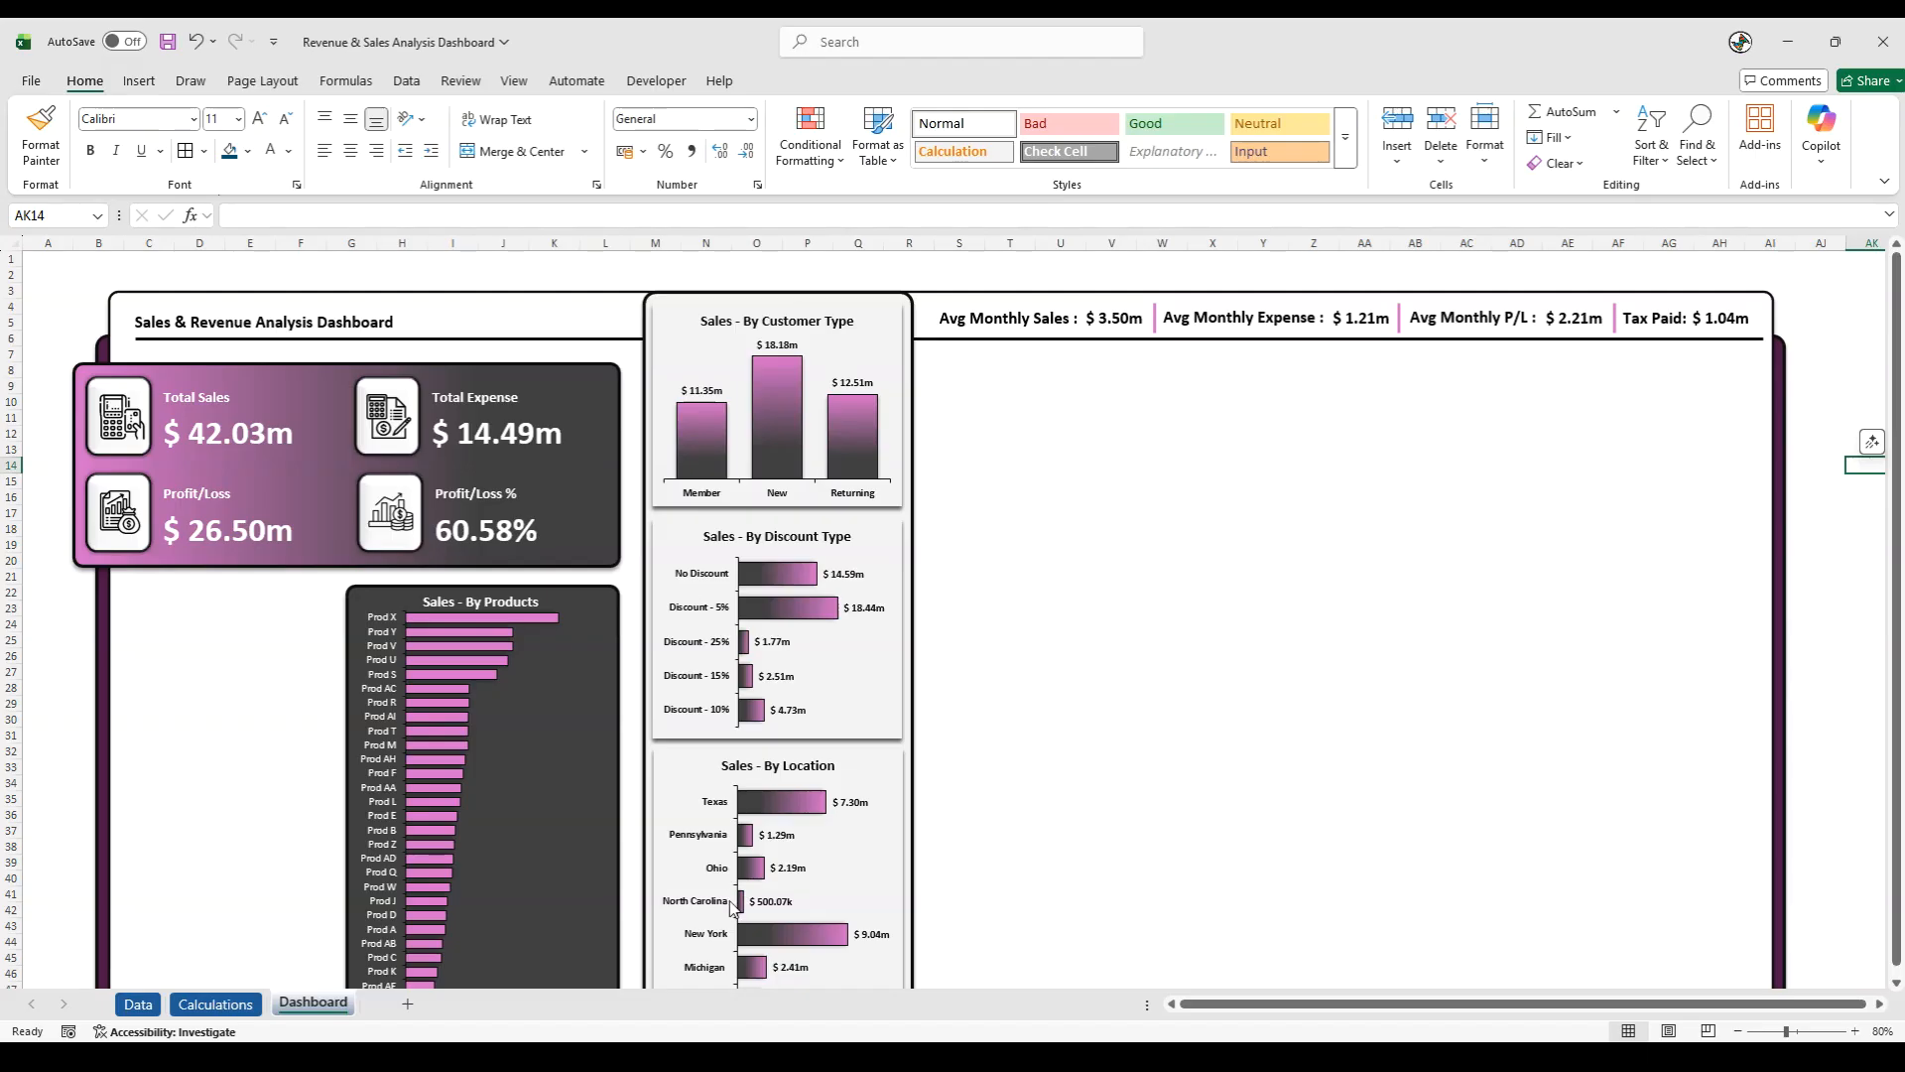
- Insert a clustered column PivotChart from the Product Category pivot table on the Calculations sheet
left_click(216, 1003)
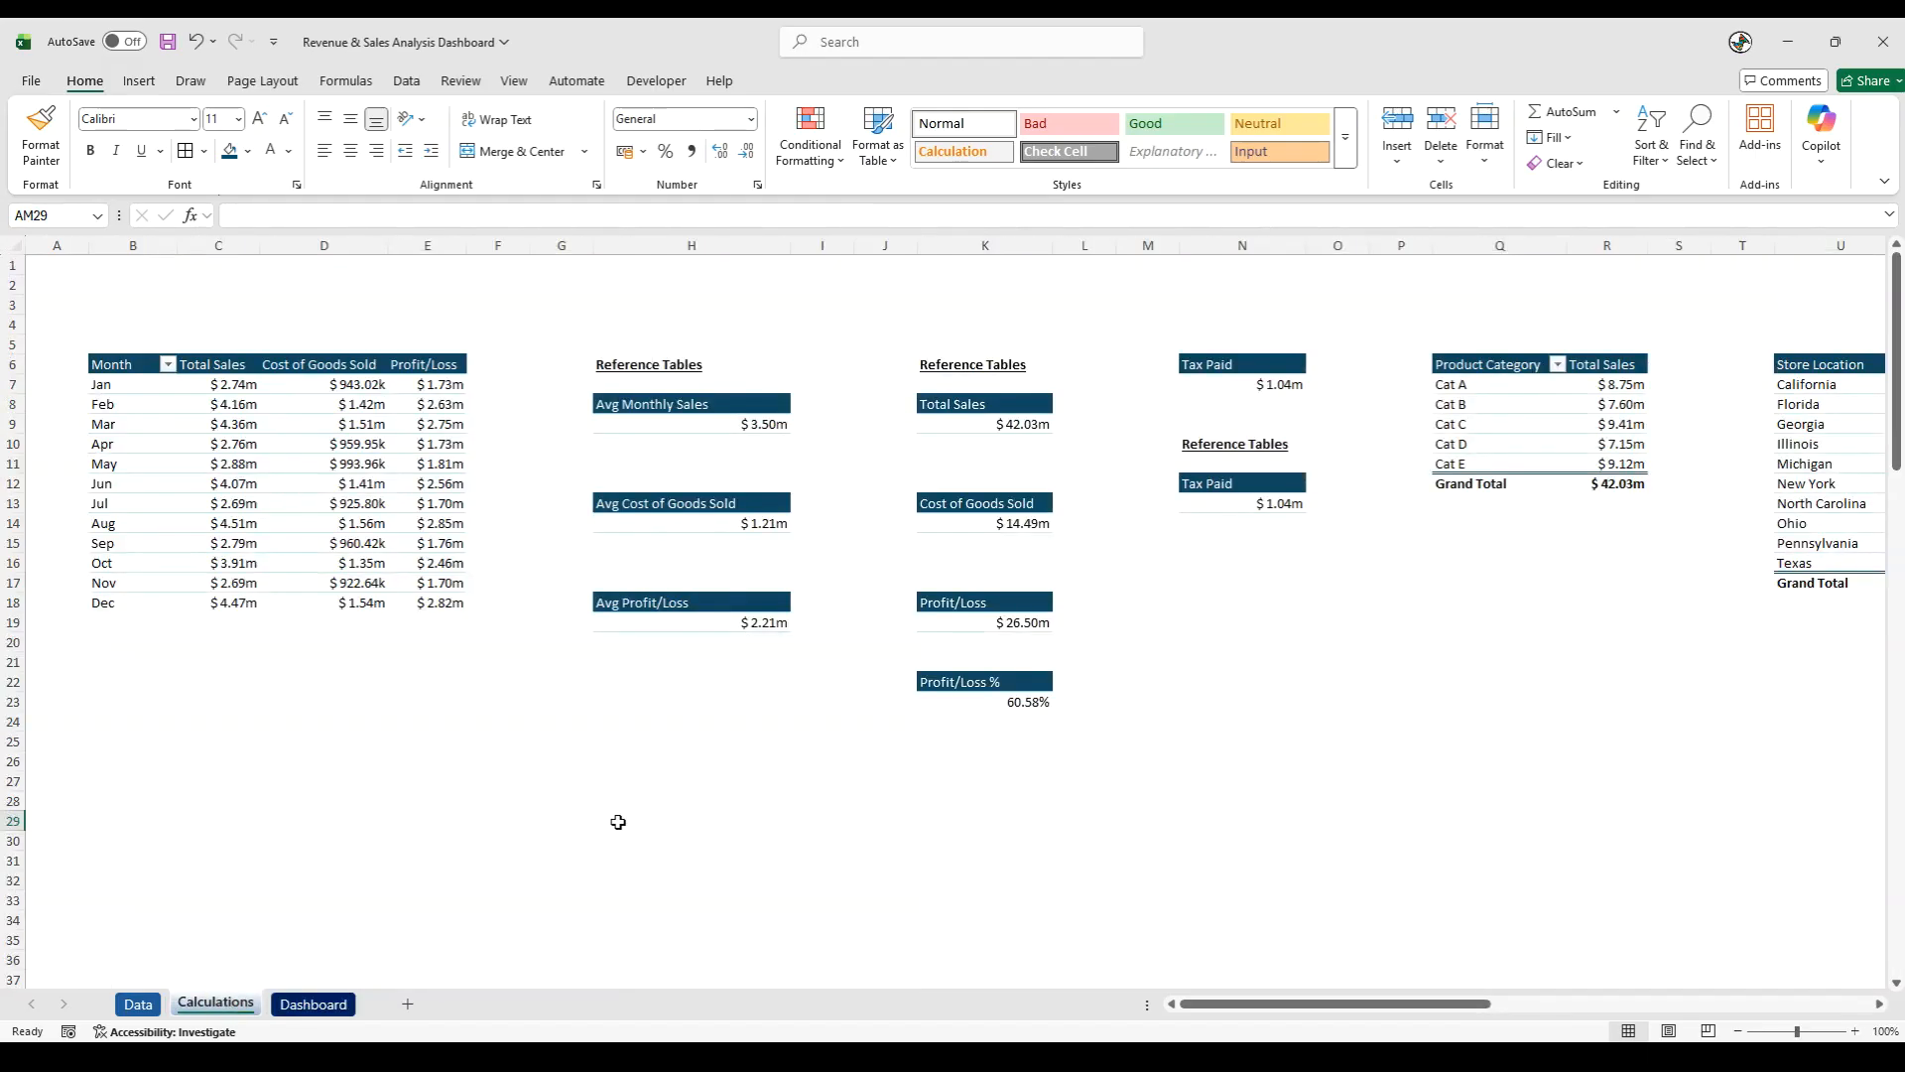
left_click(706, 822)
left_click_drag(1349, 1004, 1439, 1019)
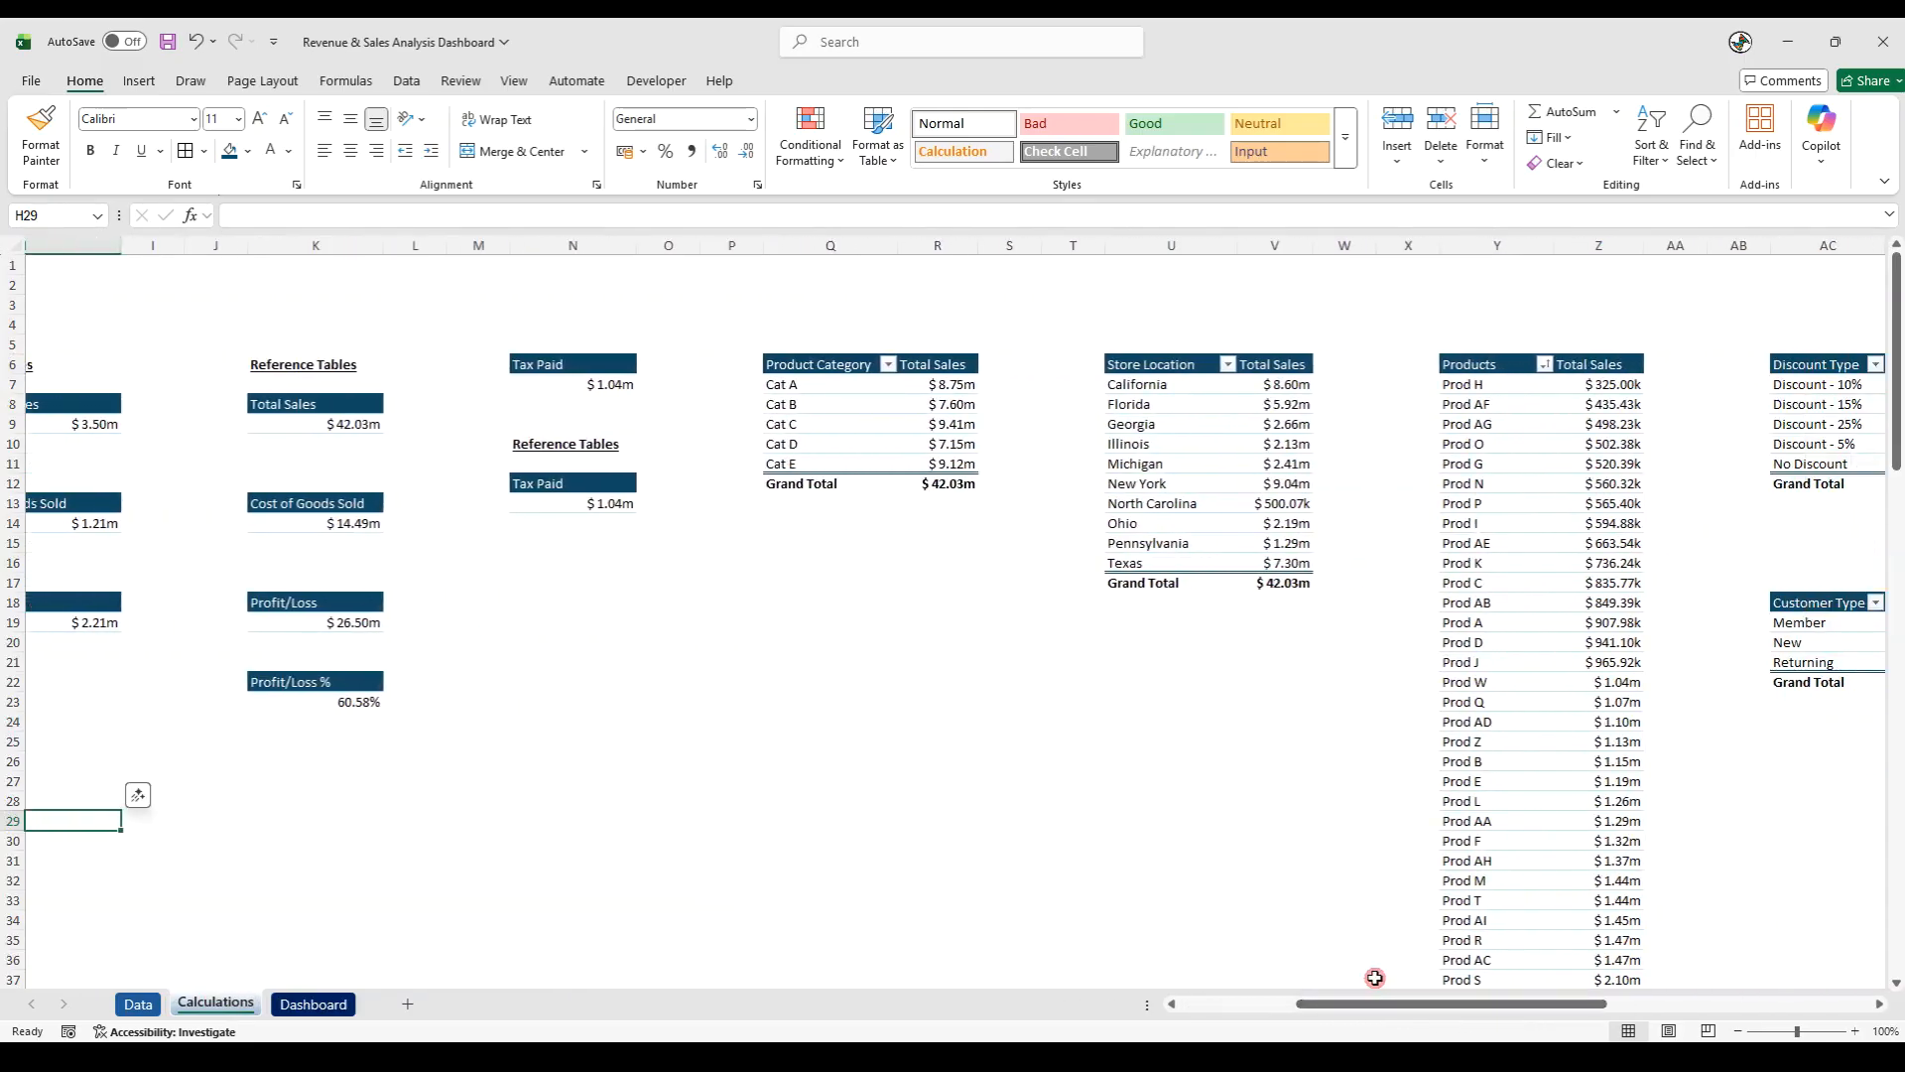
left_click(823, 424)
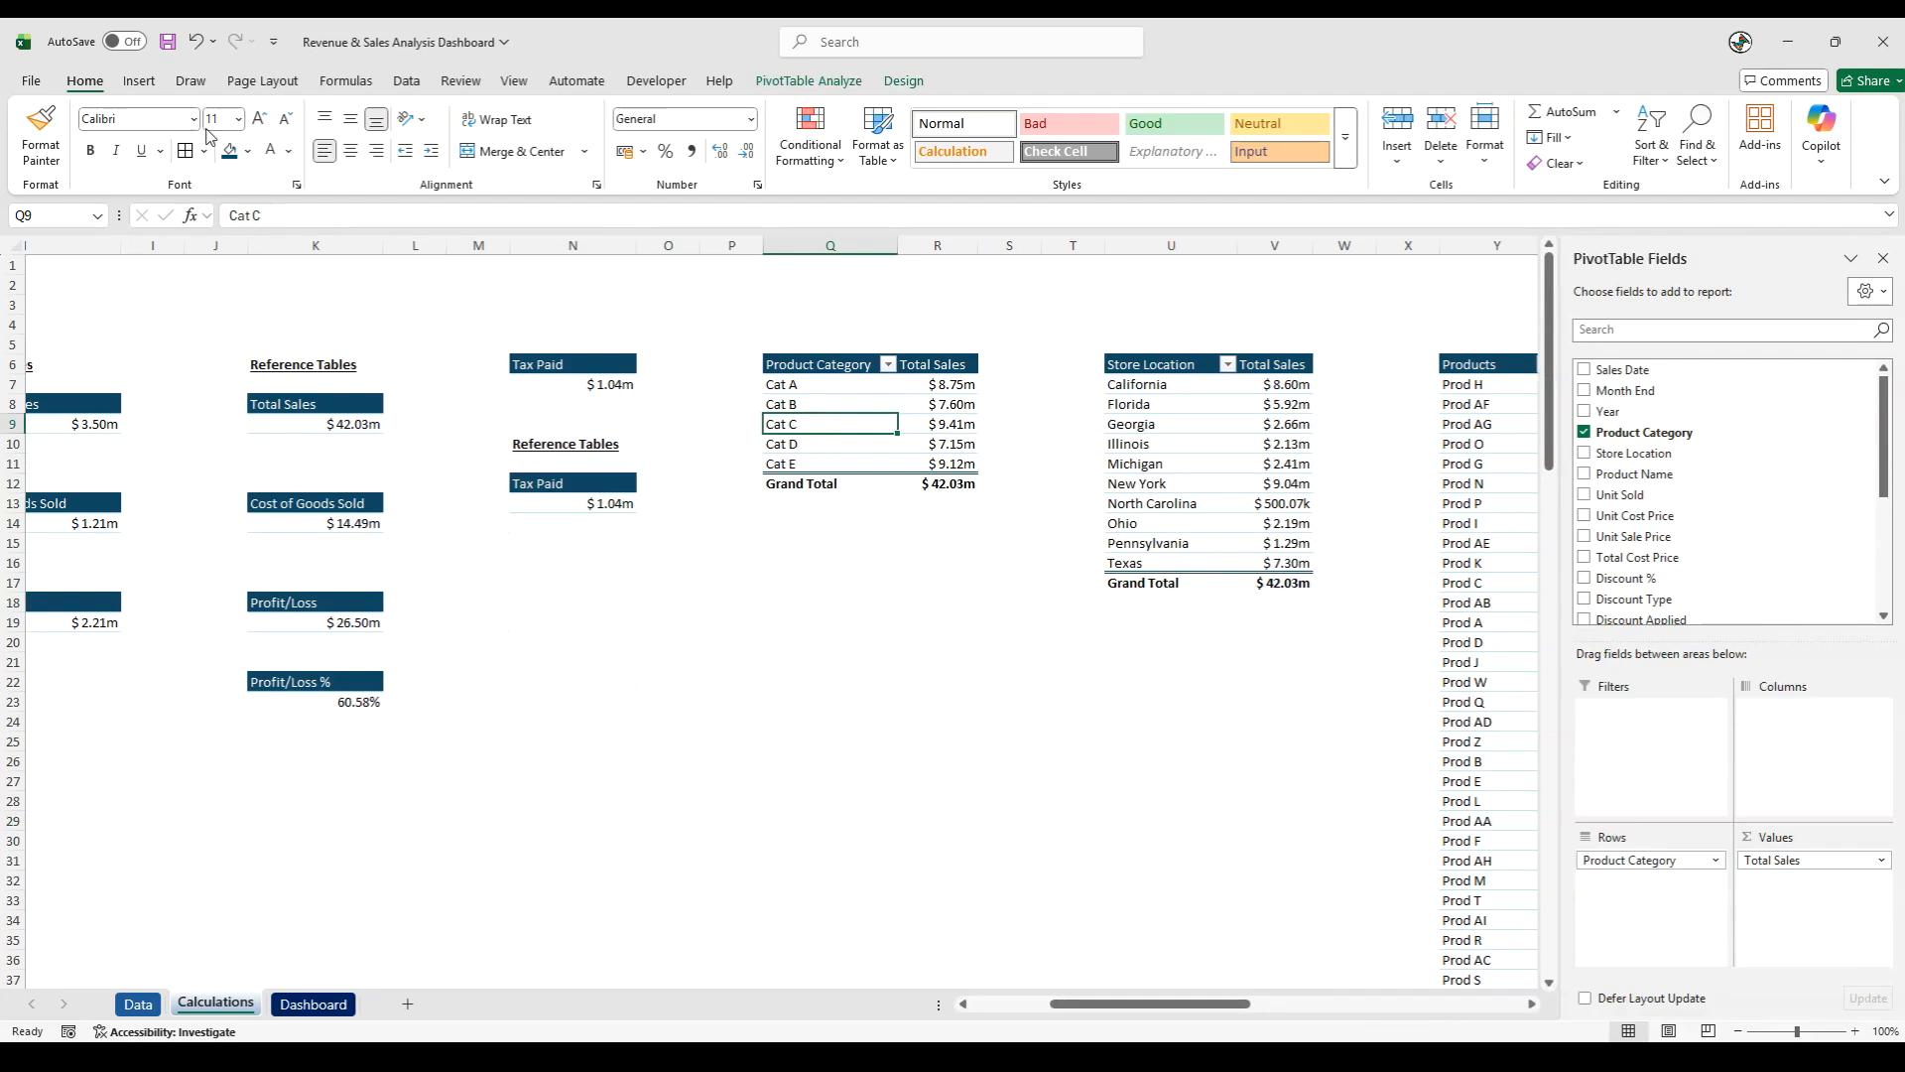
left_click(141, 81)
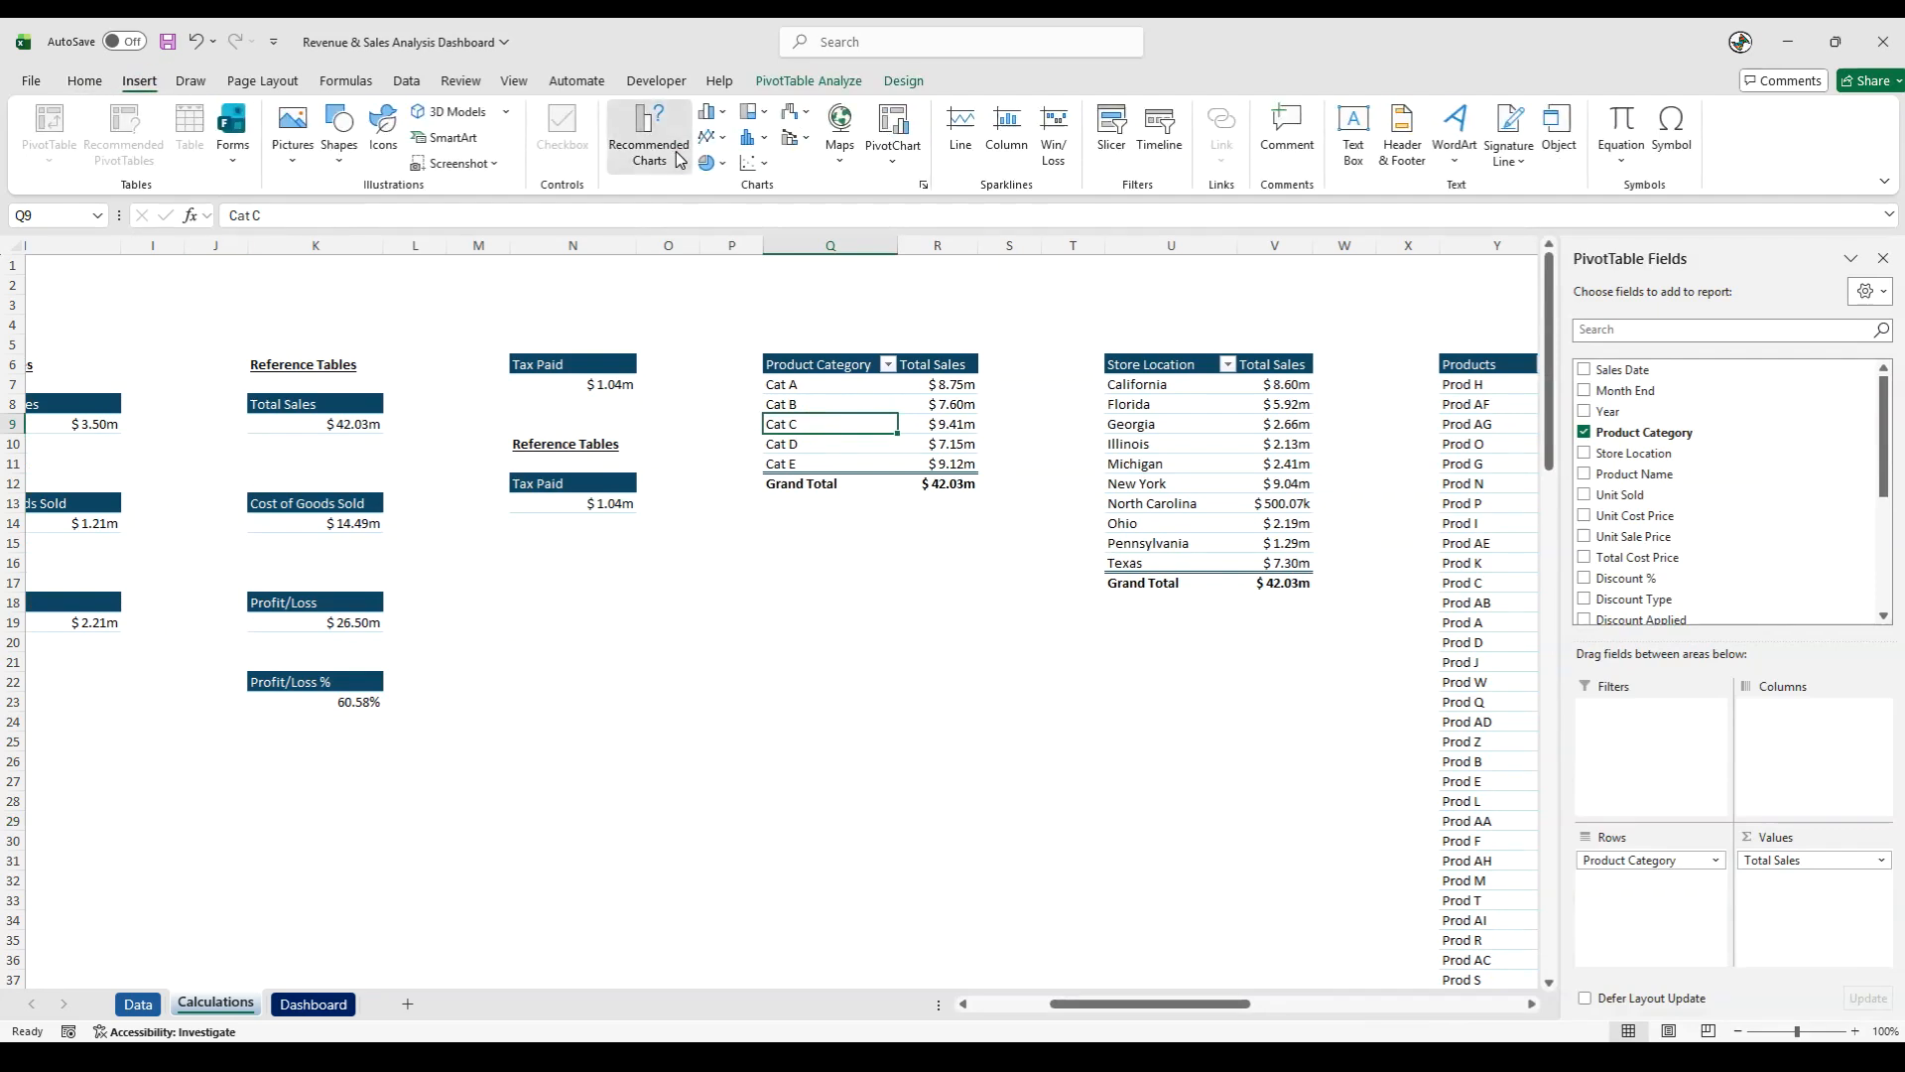
left_click(650, 137)
left_click(715, 370)
left_click(882, 456)
left_click(1151, 804)
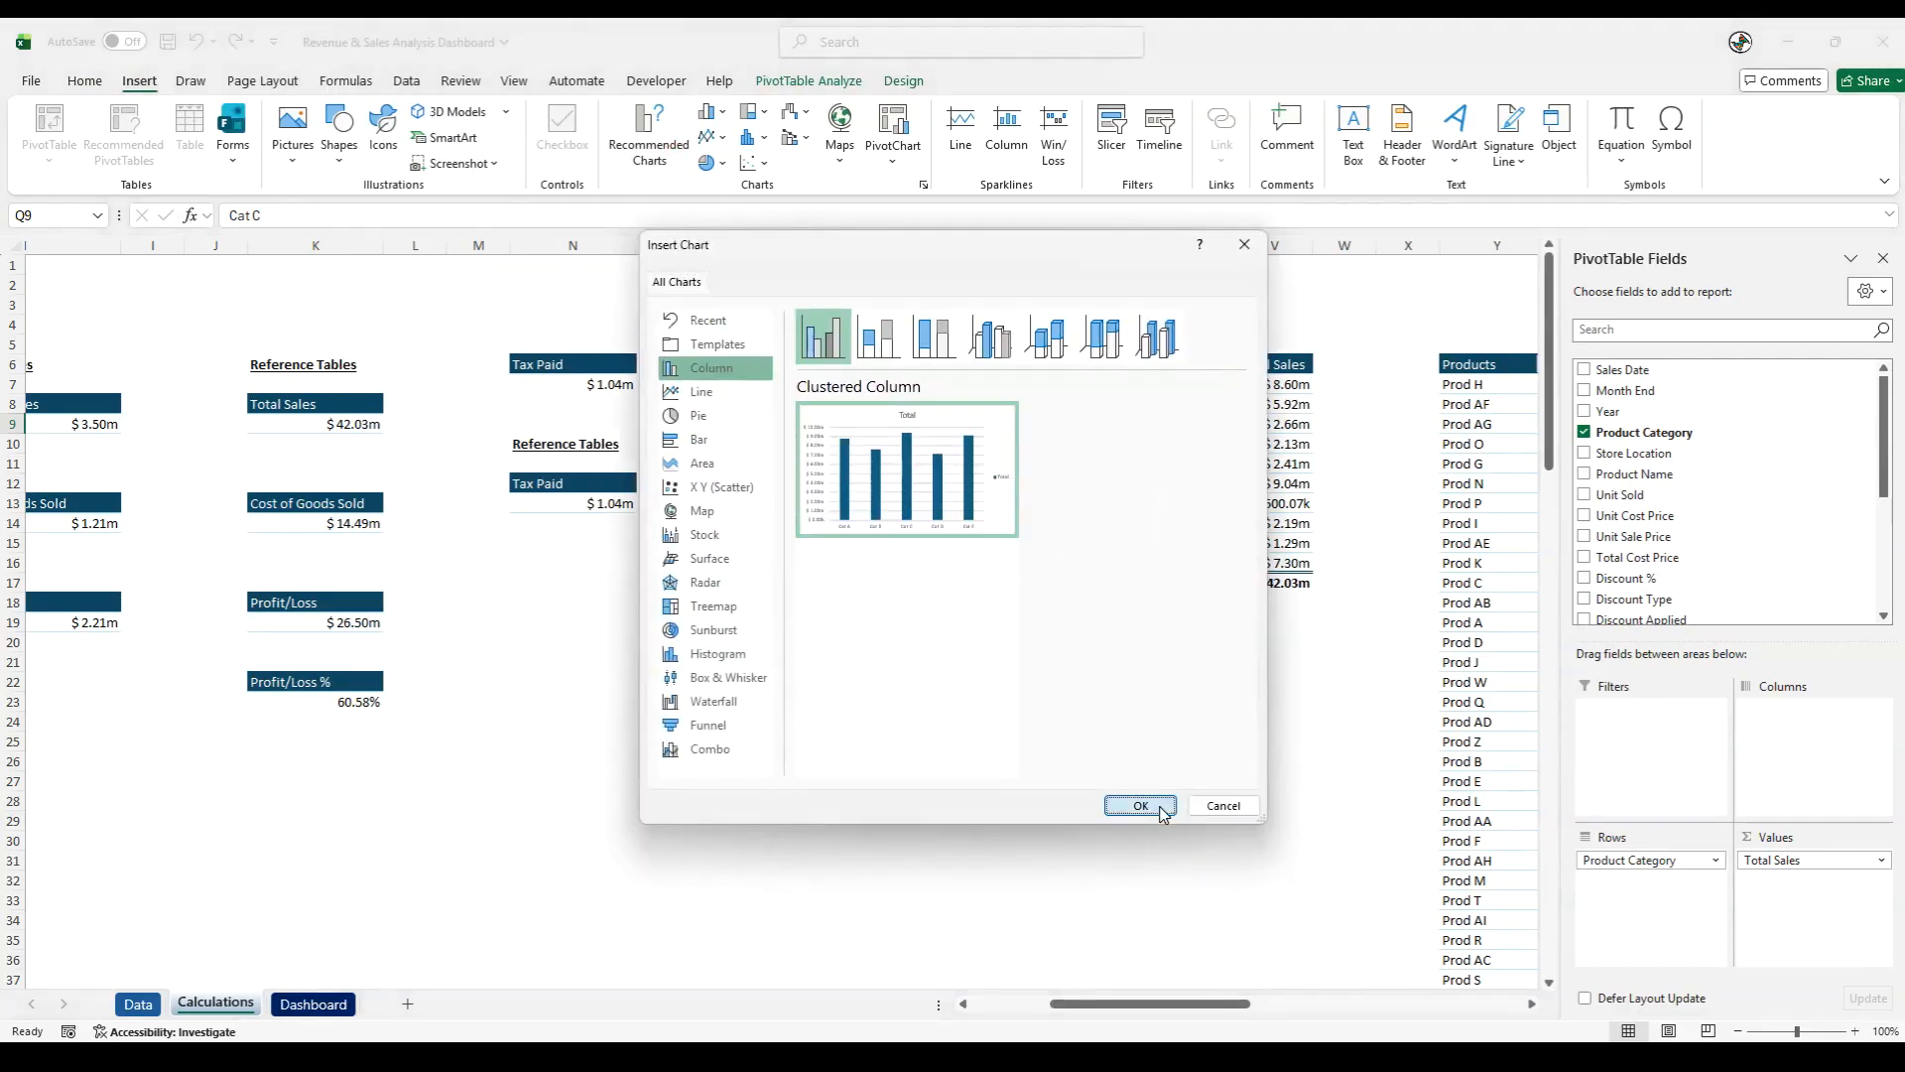
- Place the new chart below the Product Category pivot table and hide all its field buttons
left_click_drag(764, 483, 953, 623)
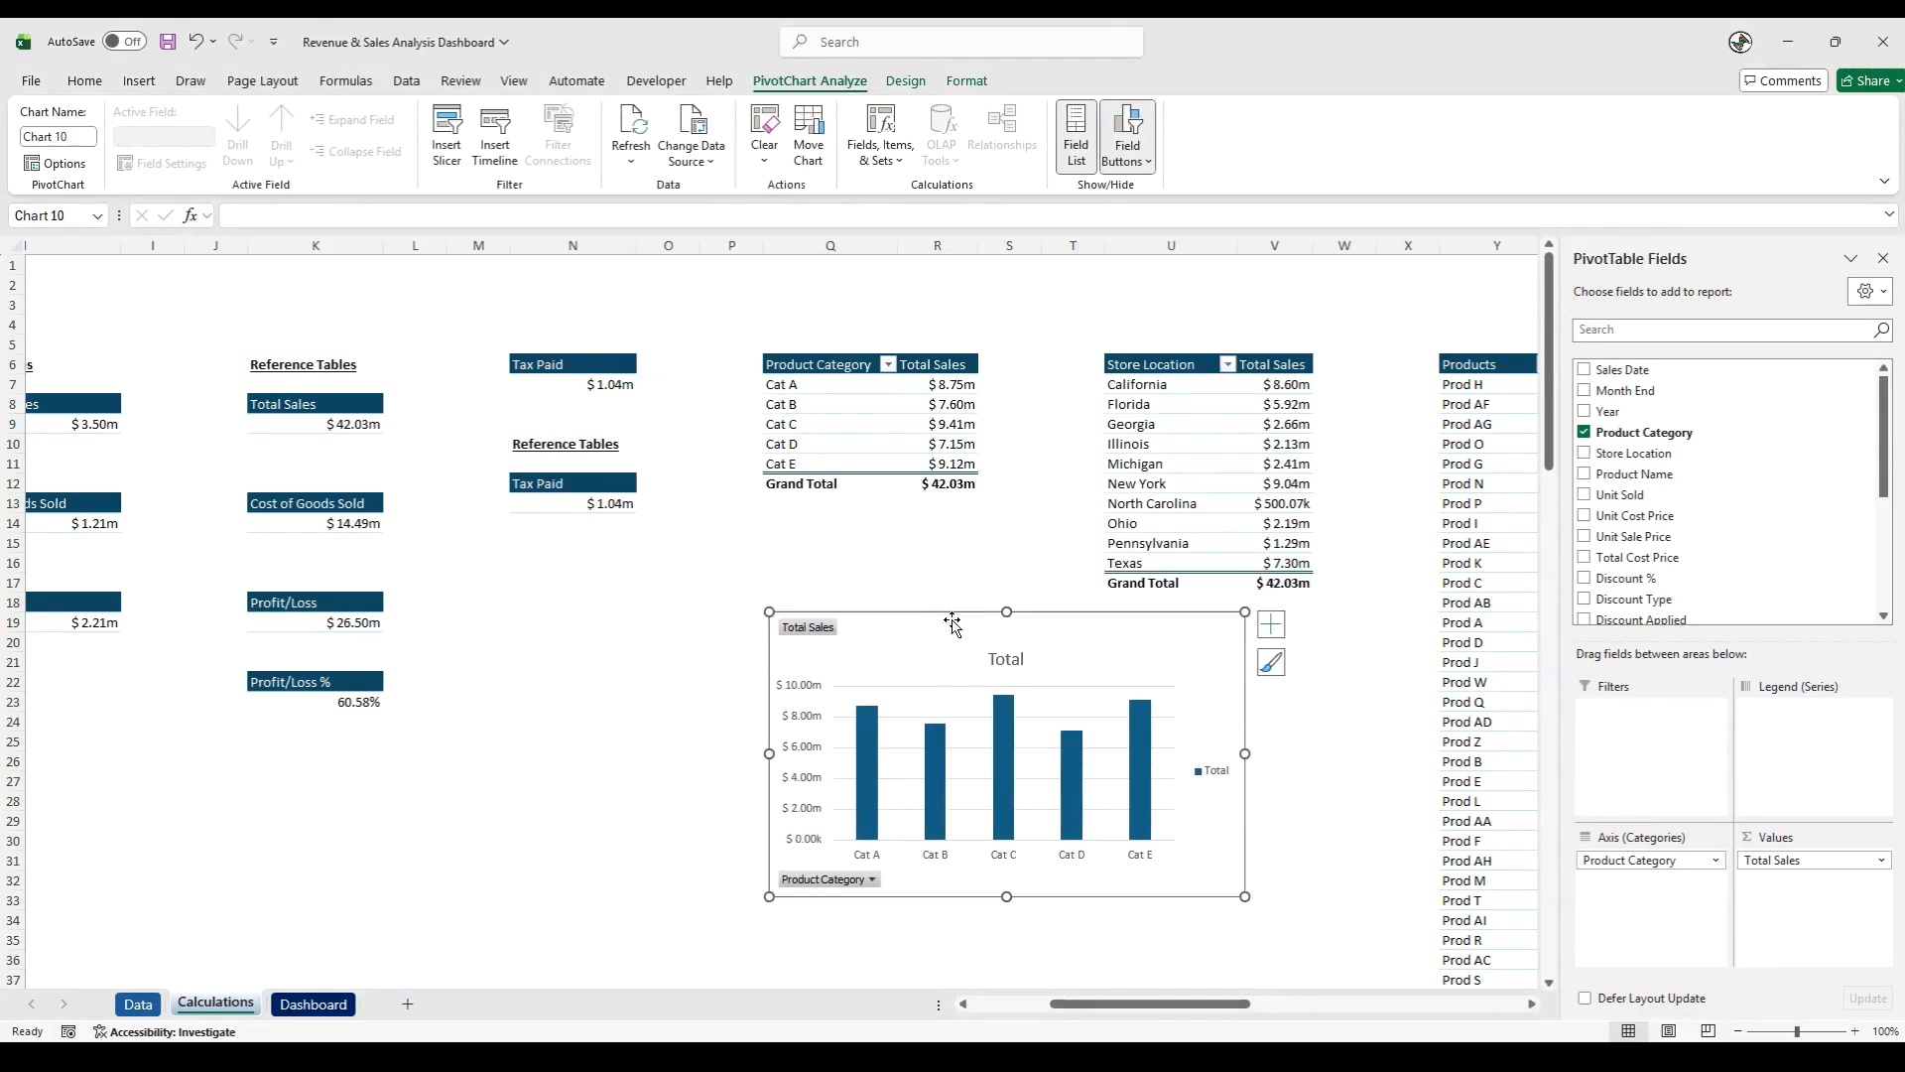
right_click(809, 628)
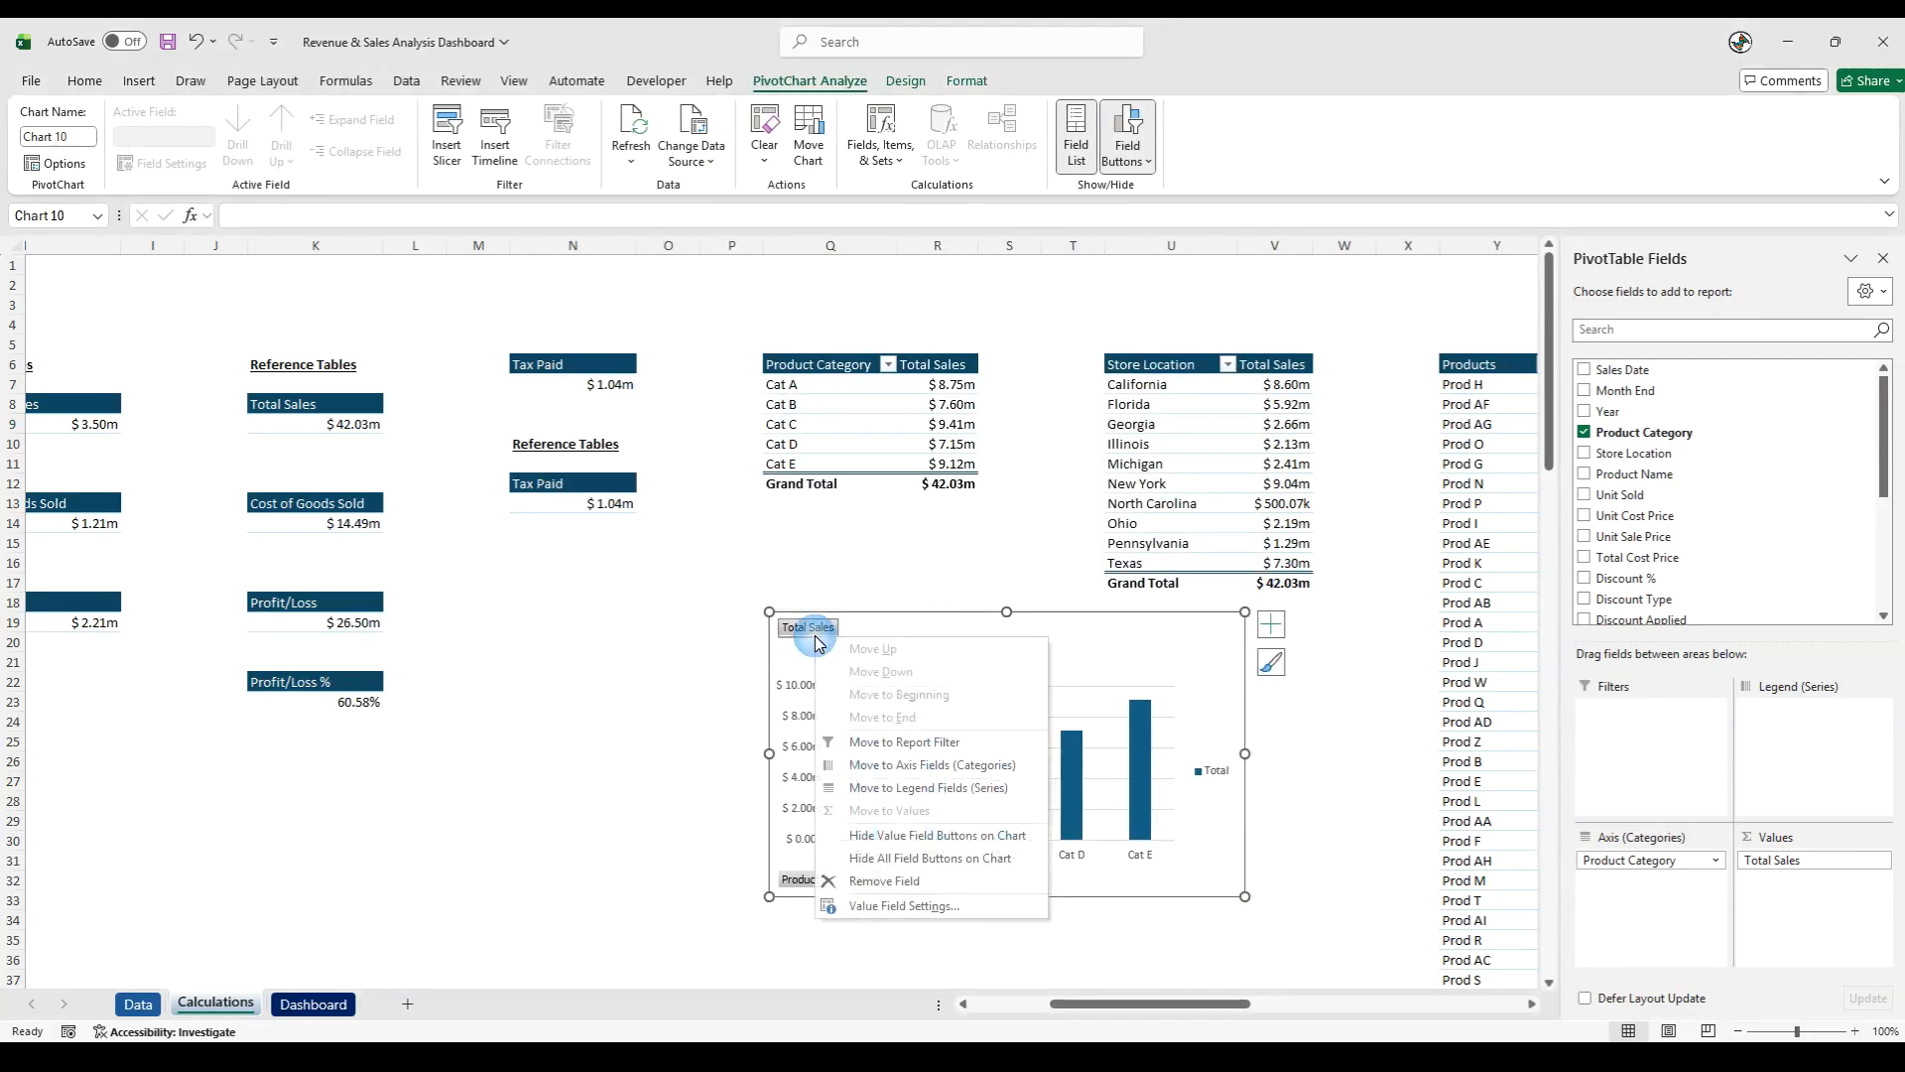
left_click(914, 860)
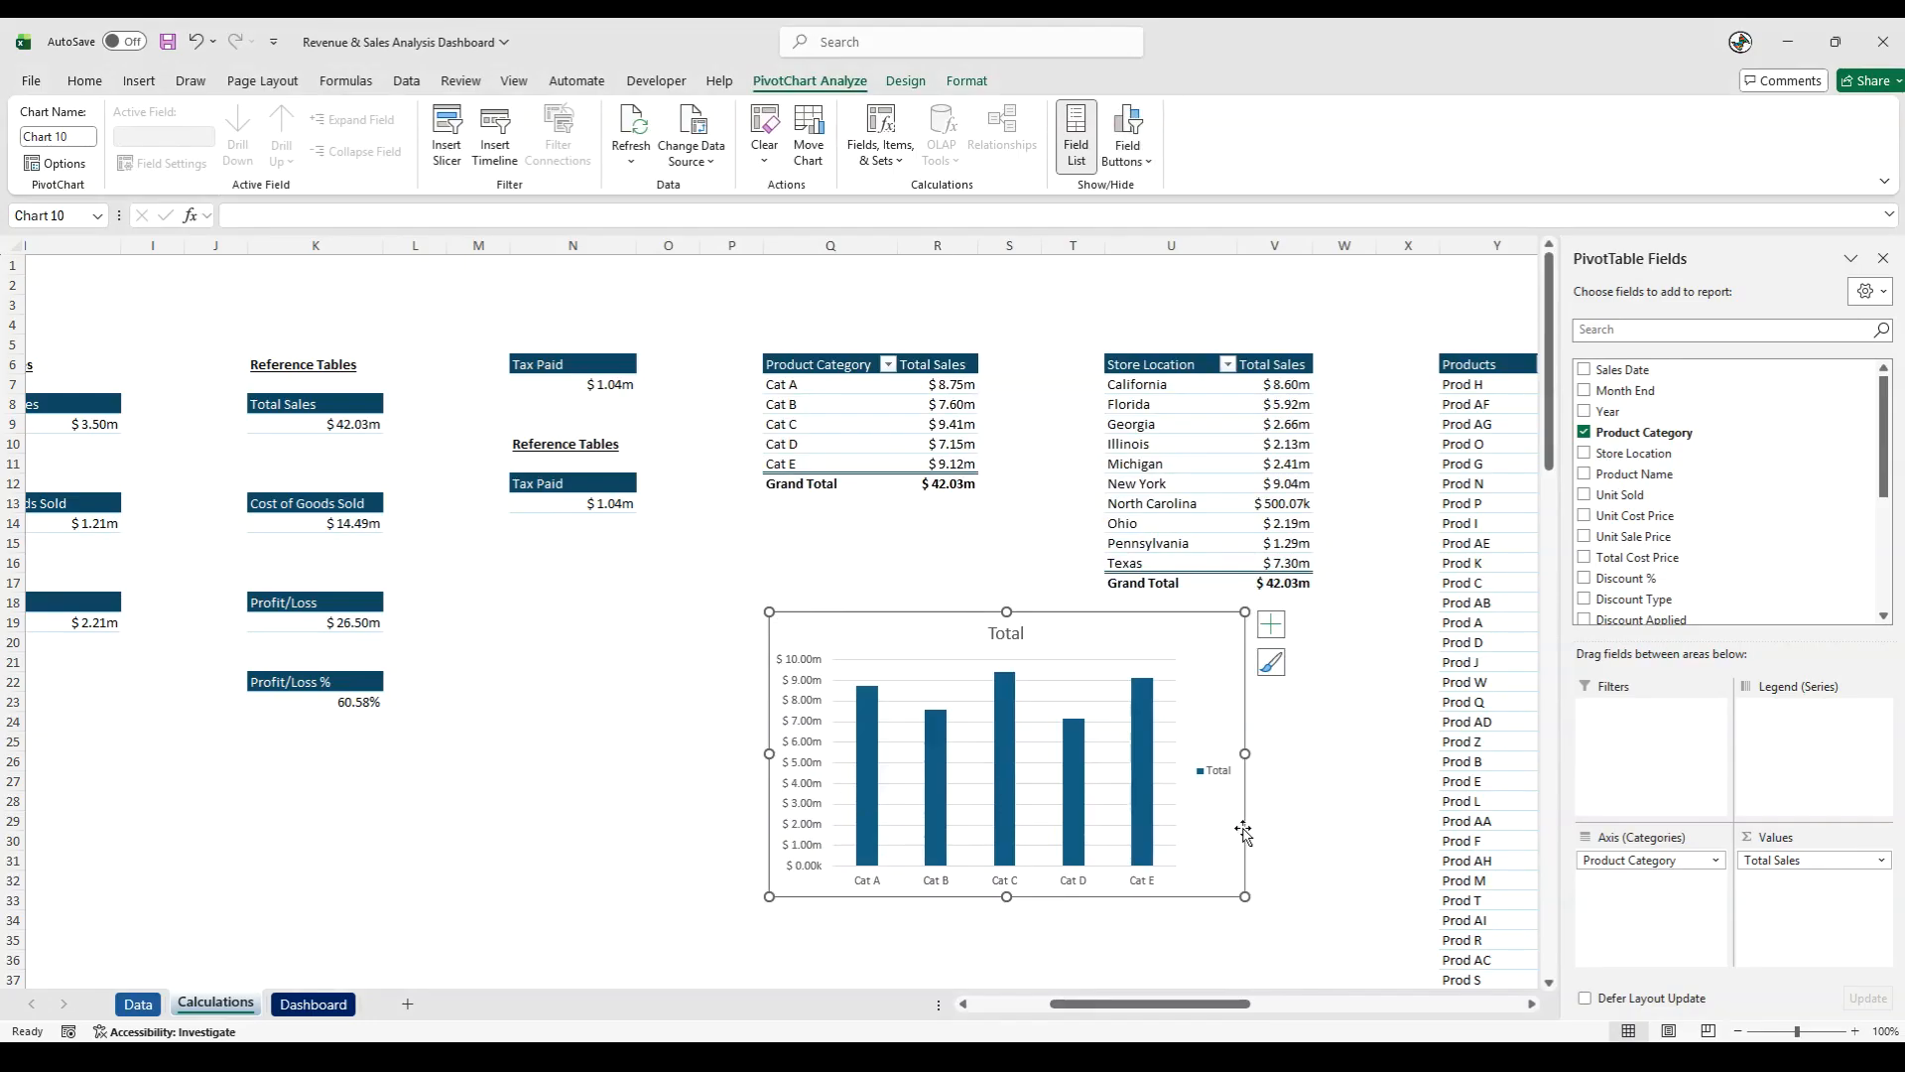
- Change the chart title to "Sales - By Product Category"
left_click(1008, 633)
double_click(1008, 633)
type("Sales -")
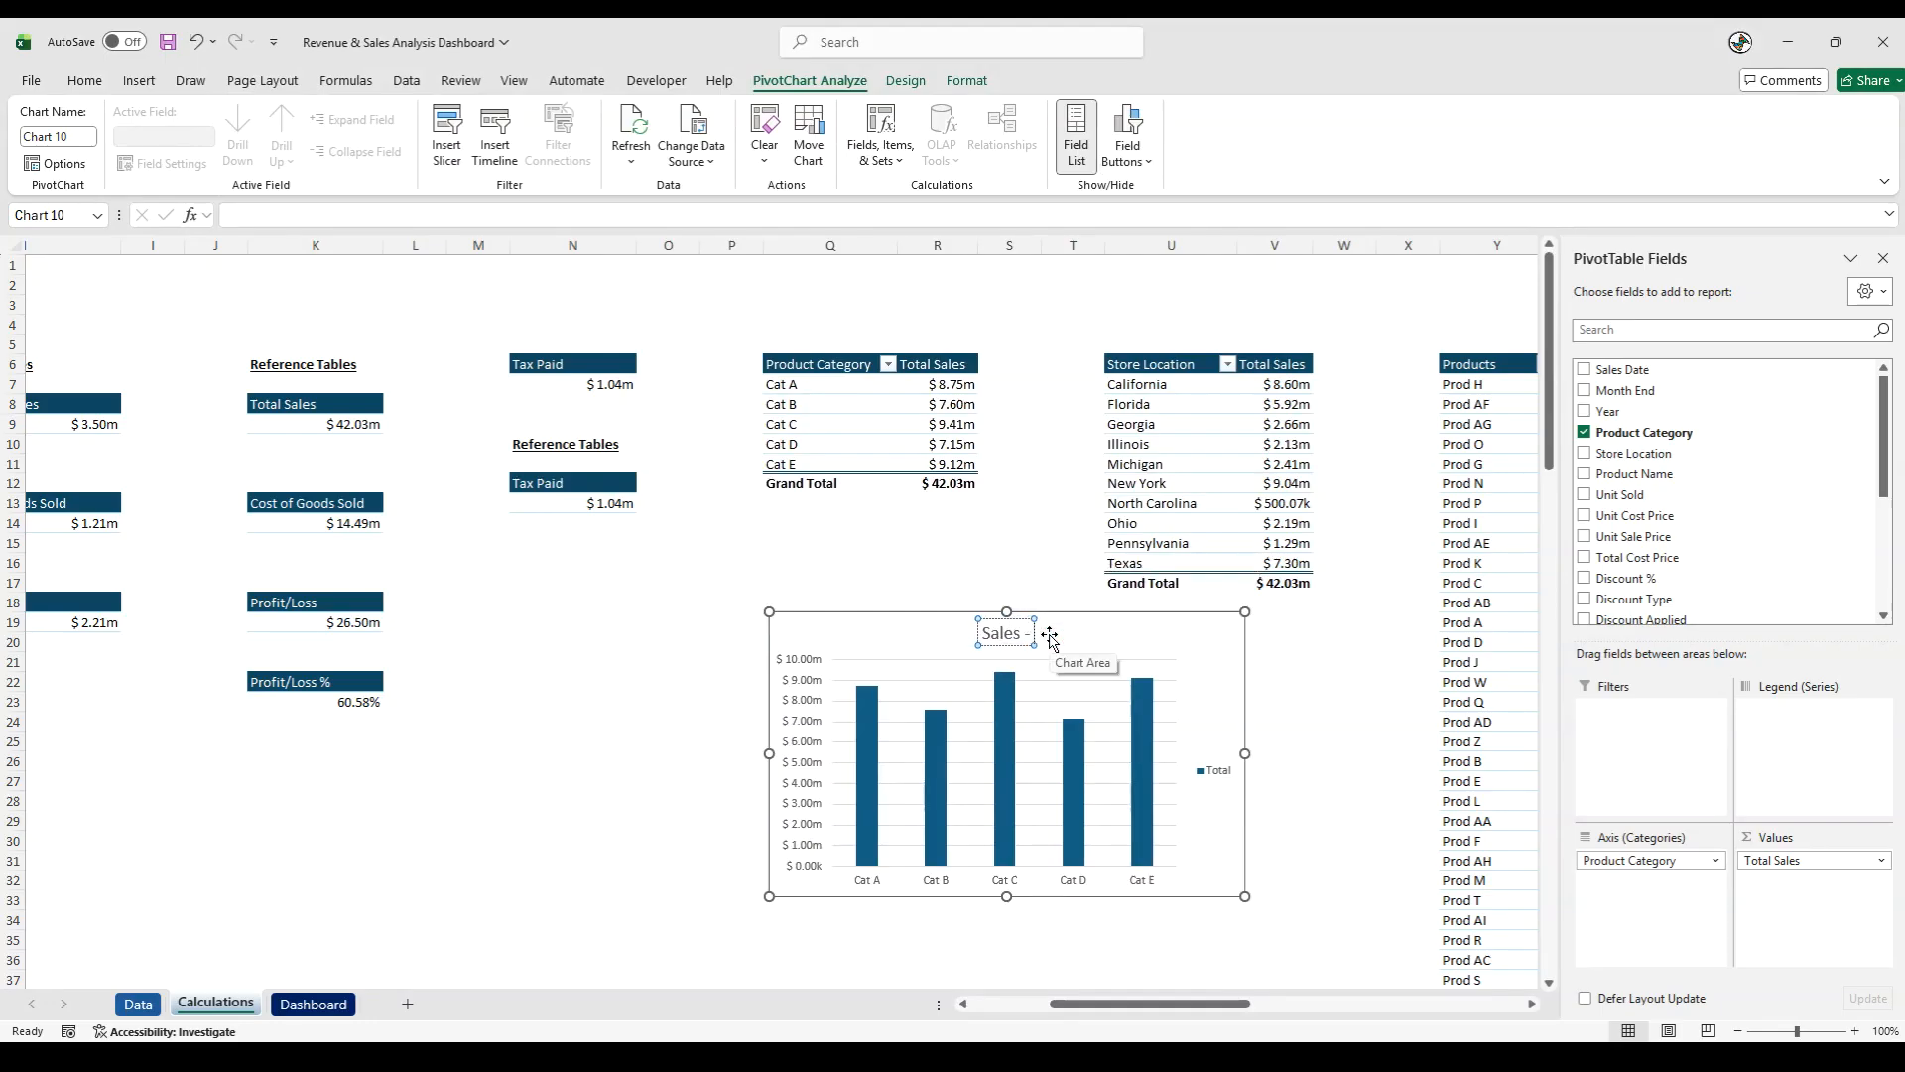
type(" By Pro")
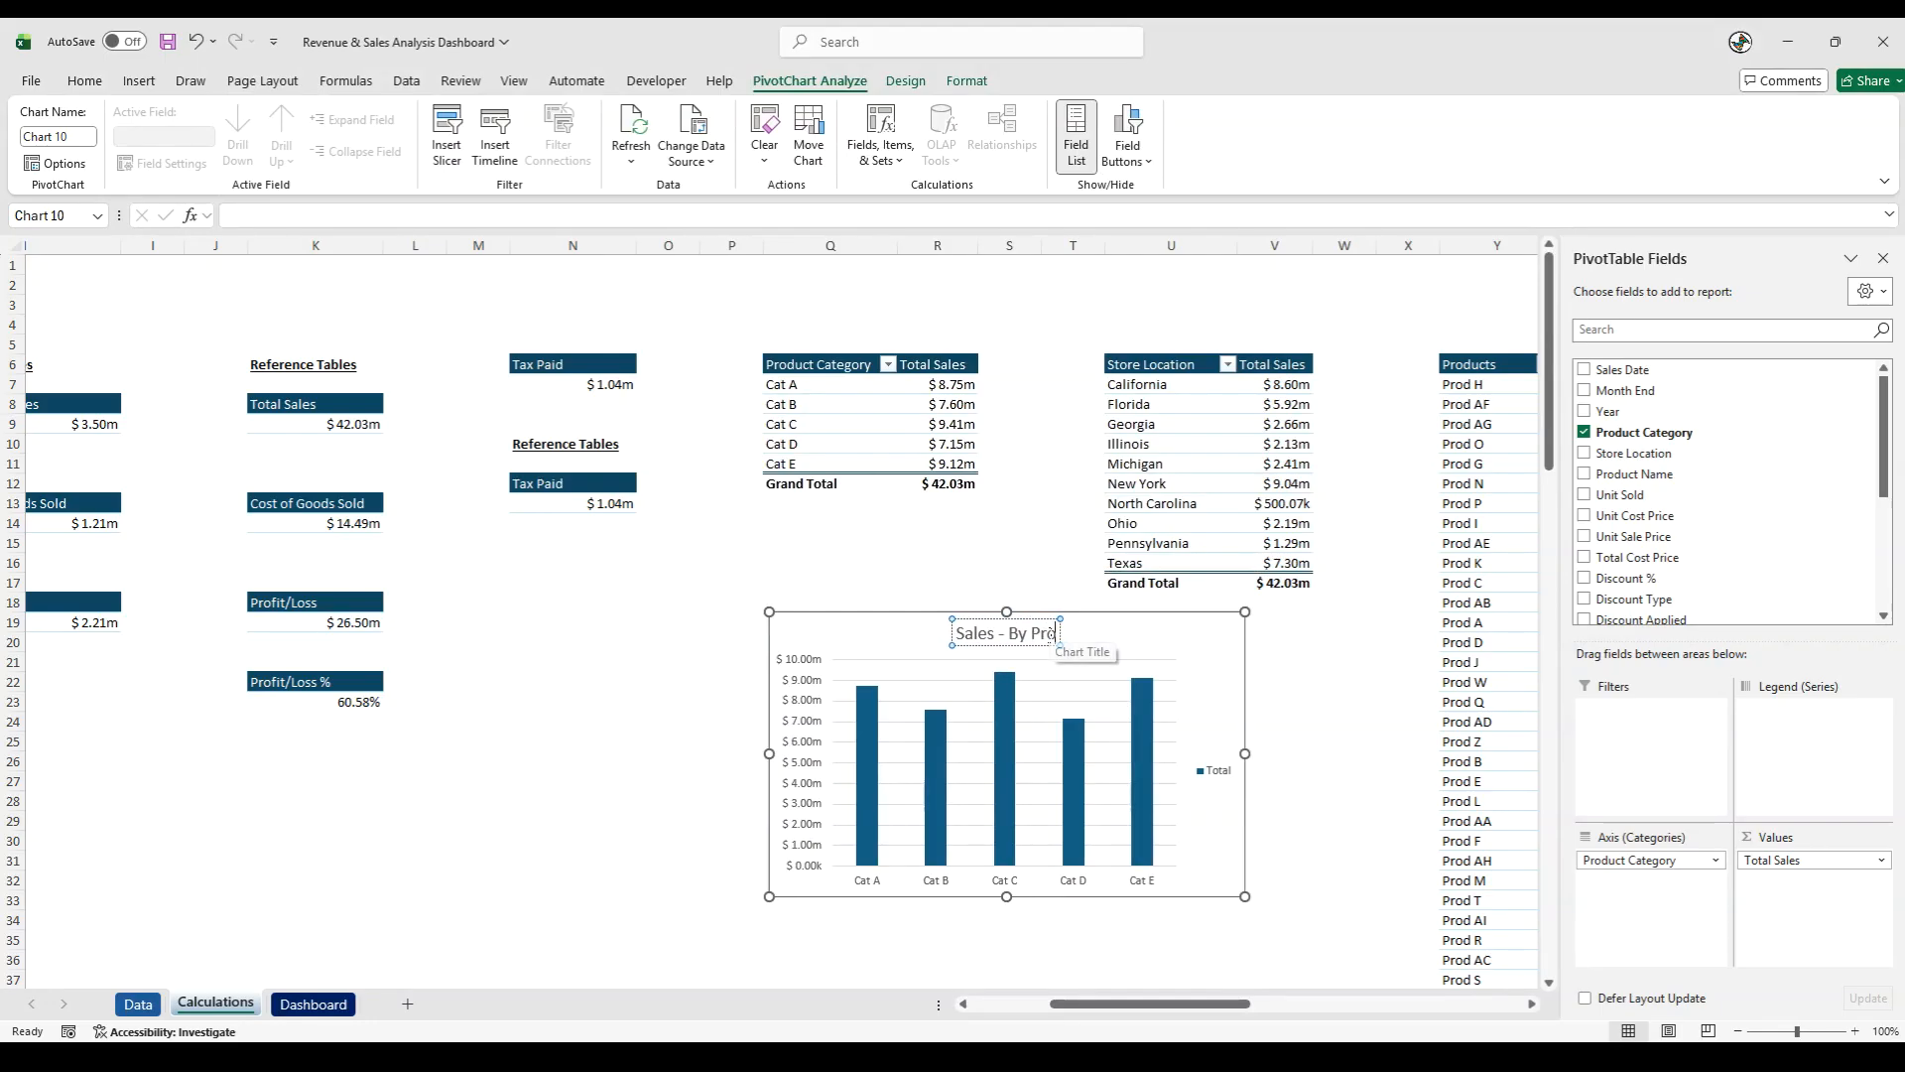
type("duct Cate")
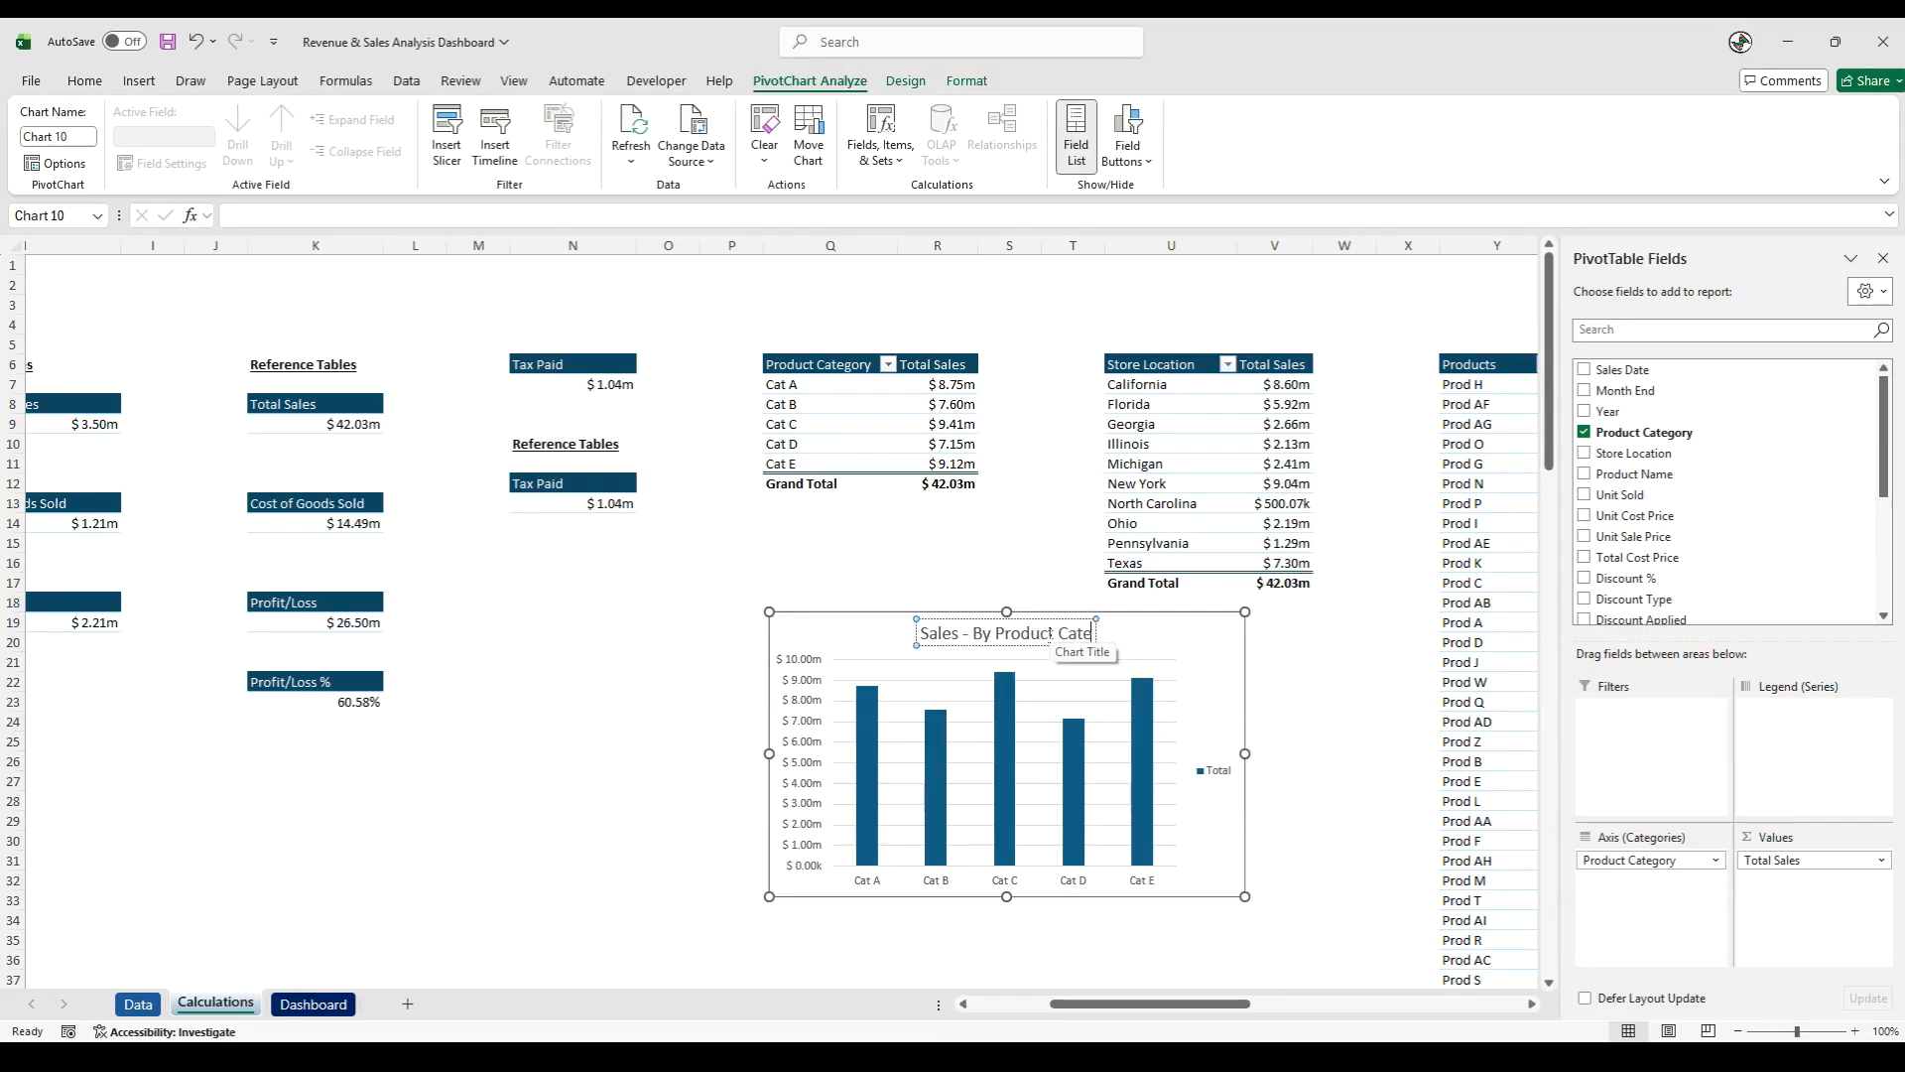
type("gory")
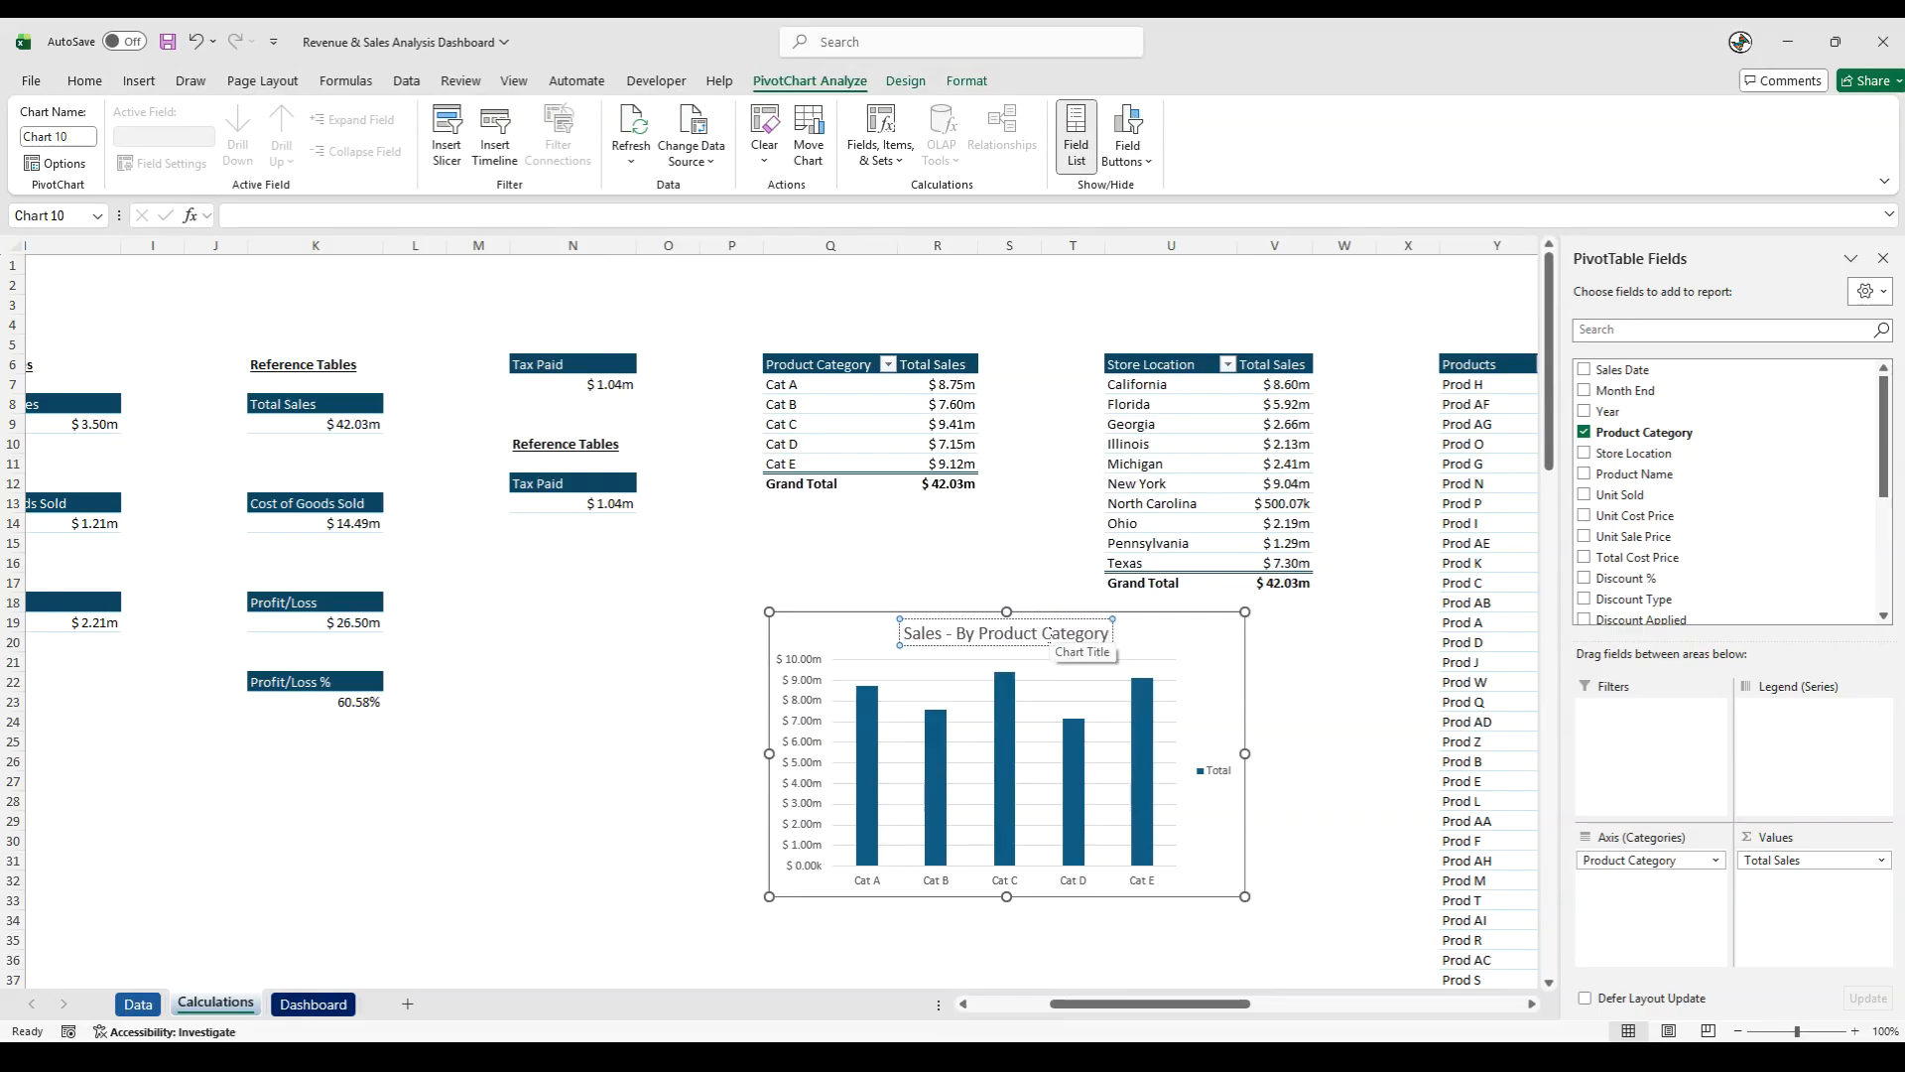
- Delete the legend, gridlines and value axis from the product category chart
left_click(1212, 780)
key("Delete")
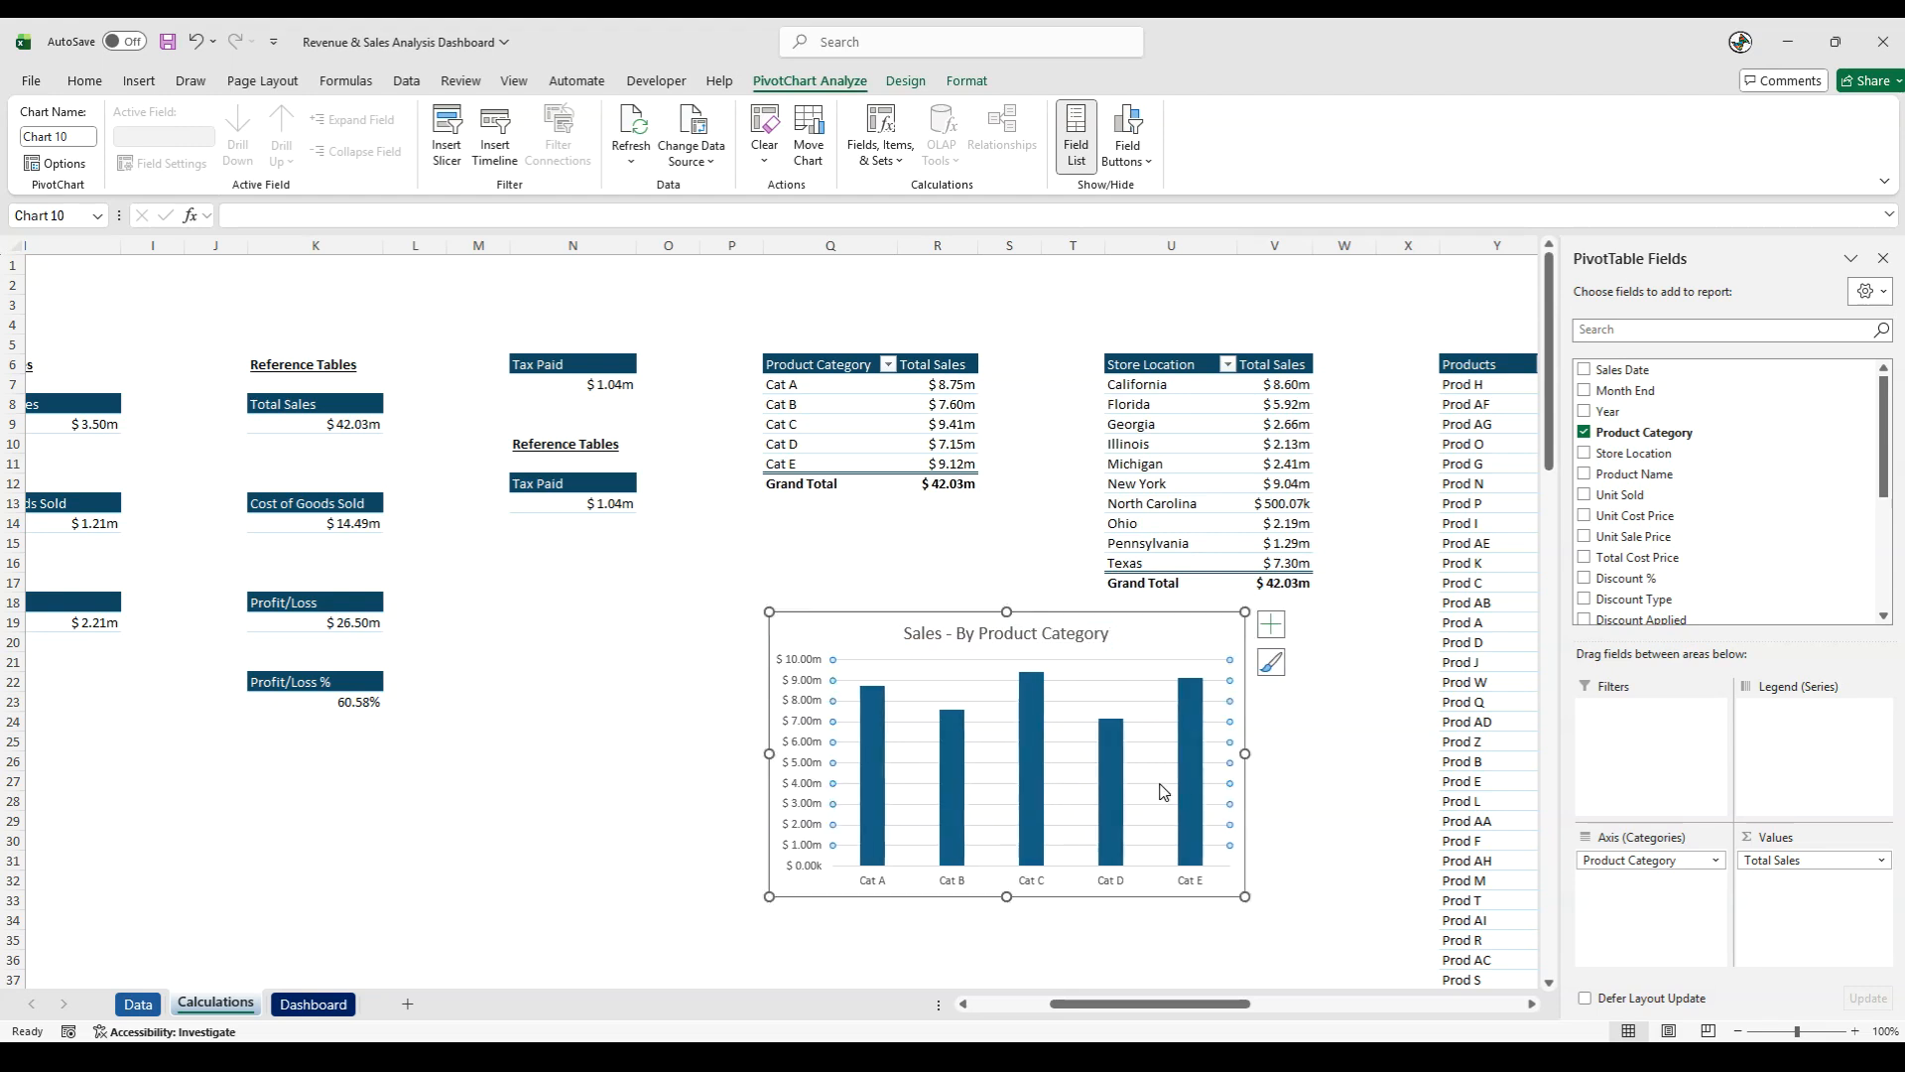
left_click(791, 756)
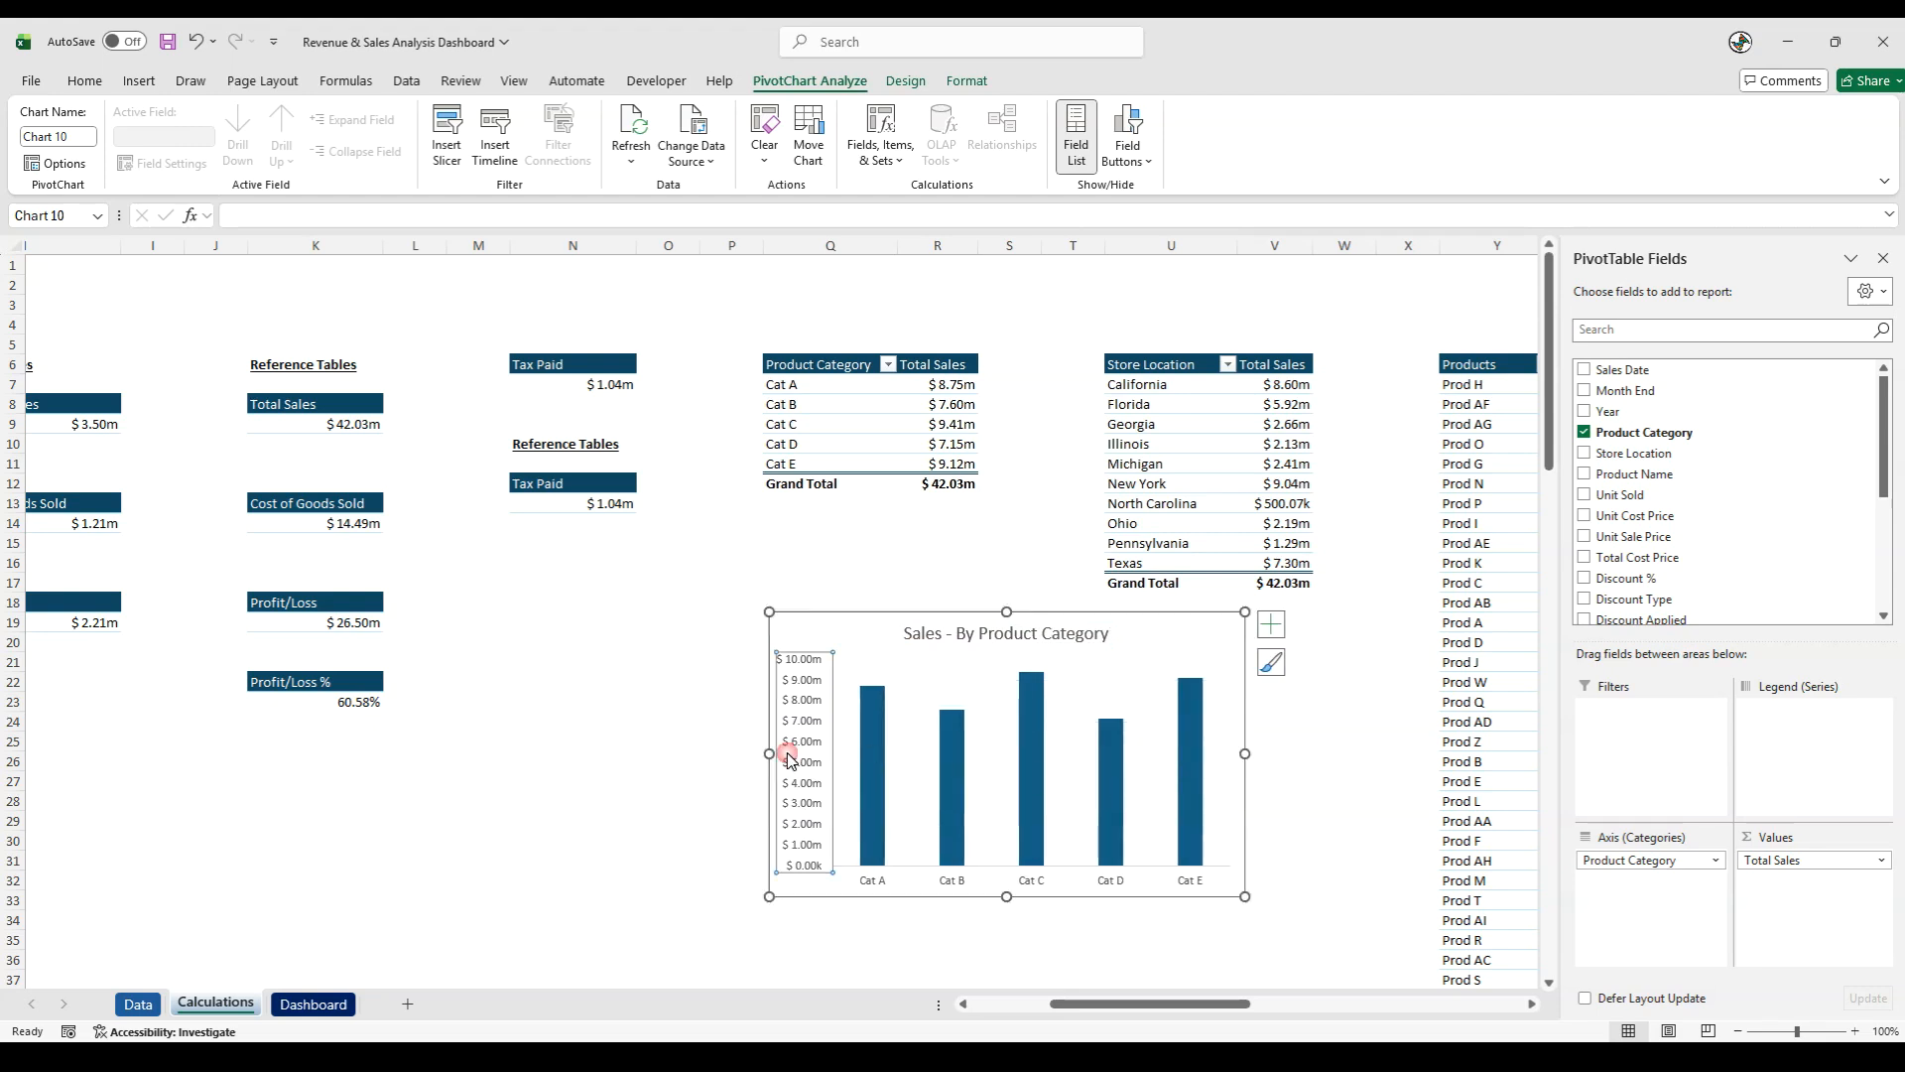
key("Delete")
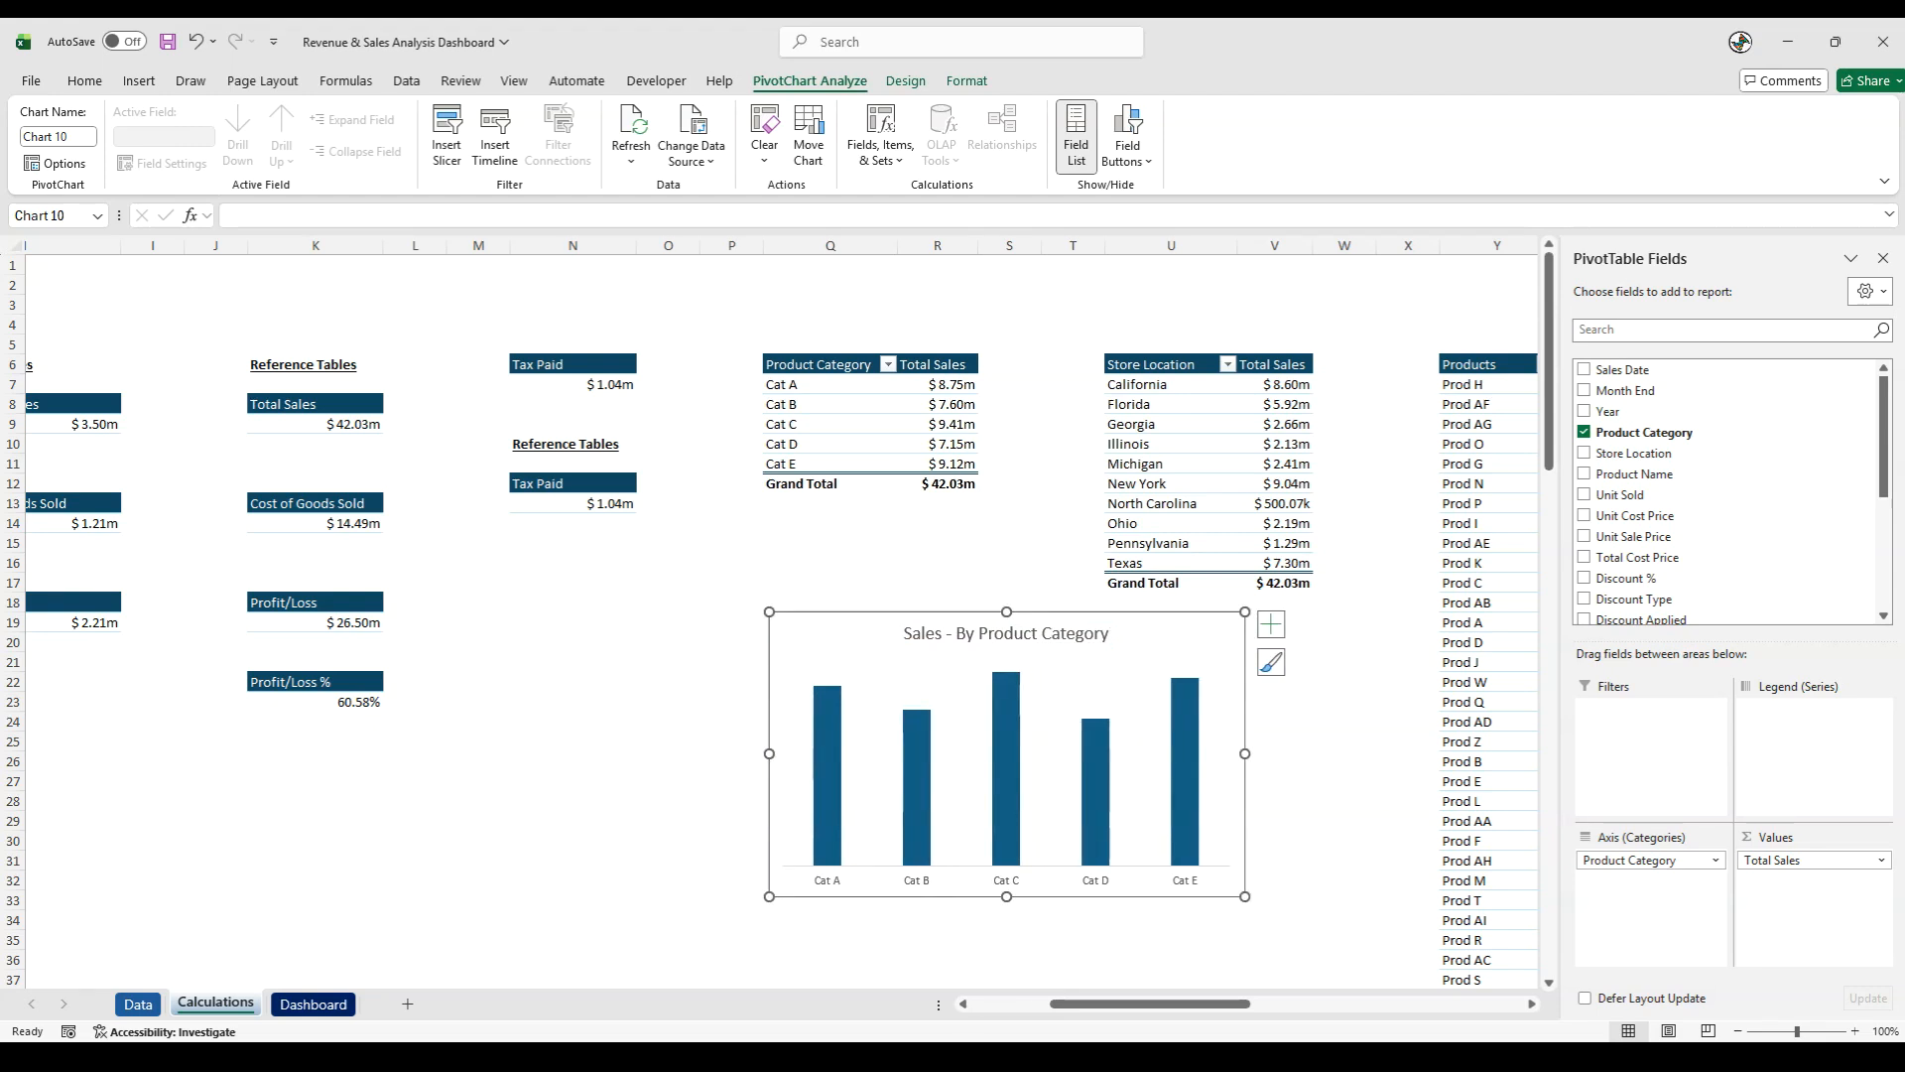
- Move the chart to the Dashboard sheet beside Sales - By Customer Type, sized about 5.49 cm high and 9.39 cm wide
left_click(851, 612)
key("ctrl+x")
left_click(317, 1004)
left_click(789, 260)
key("ctrl+v")
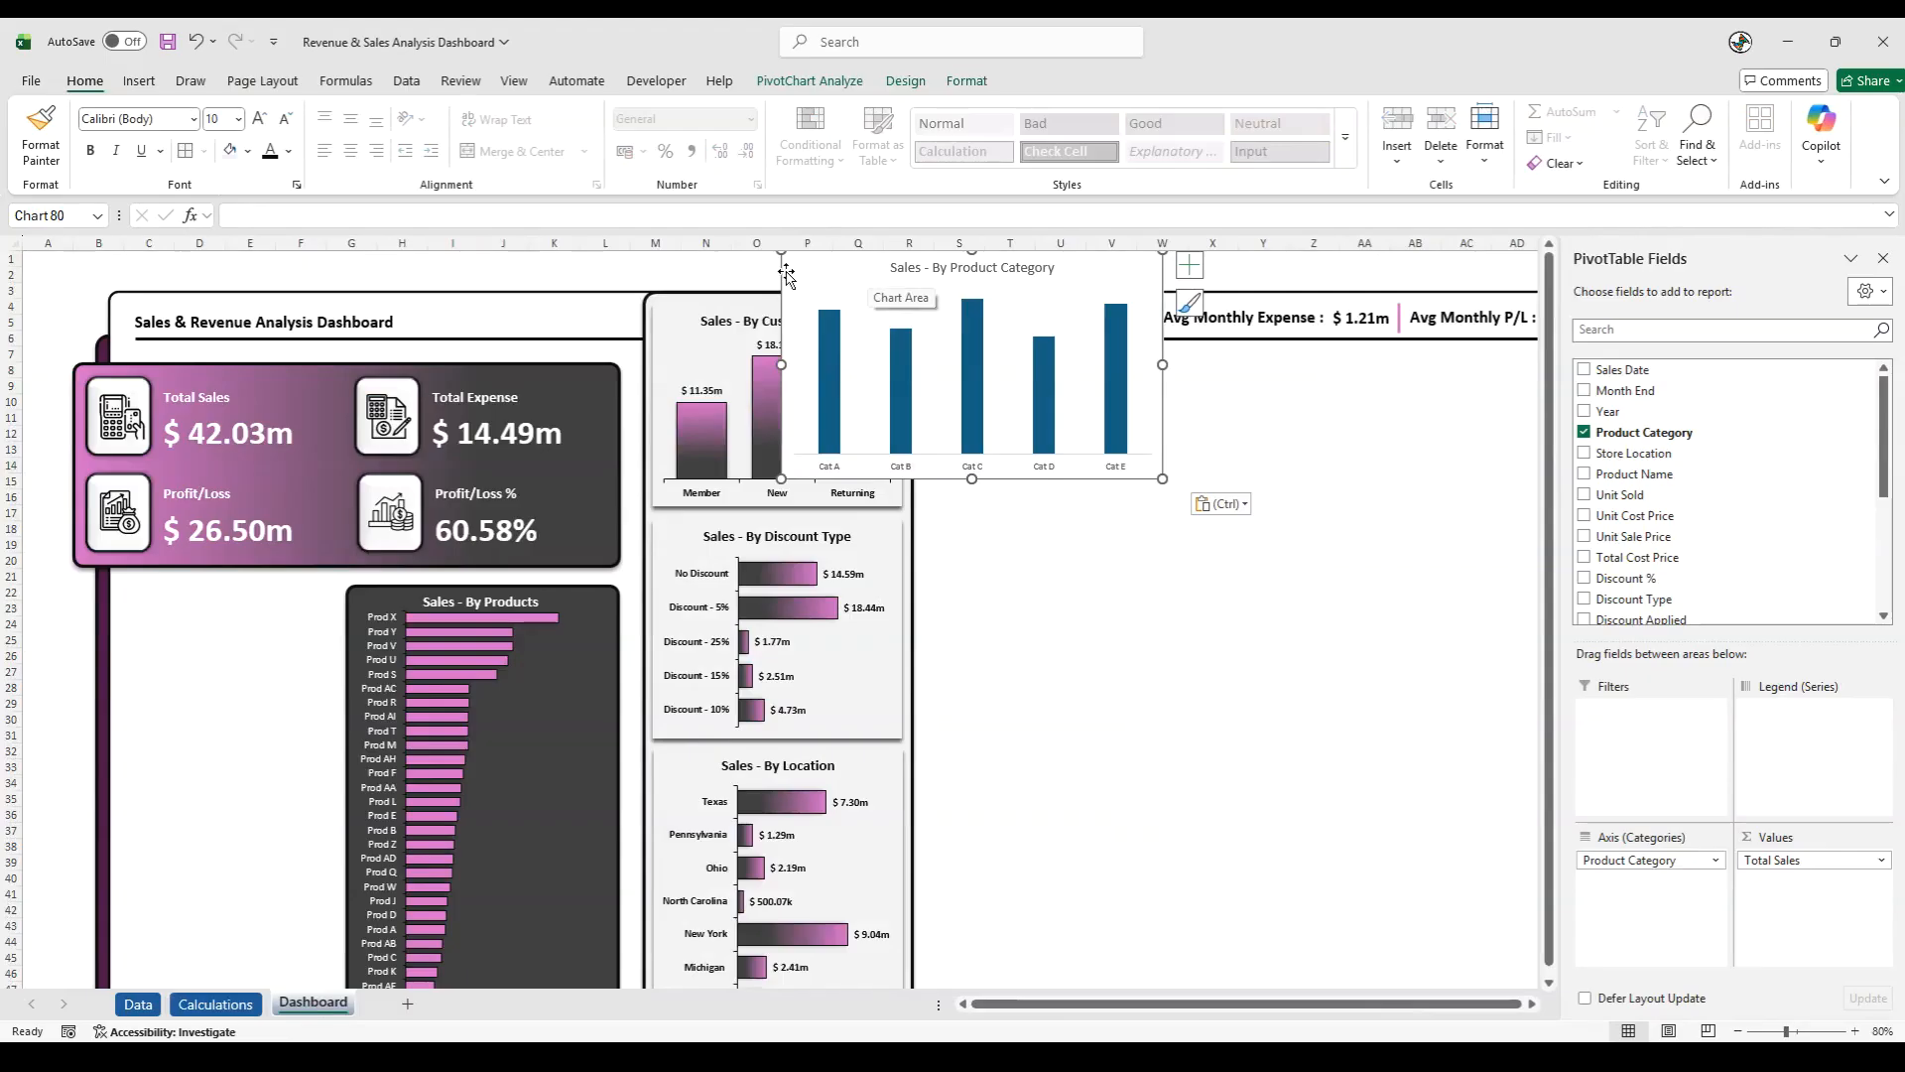
left_click_drag(780, 274, 920, 371)
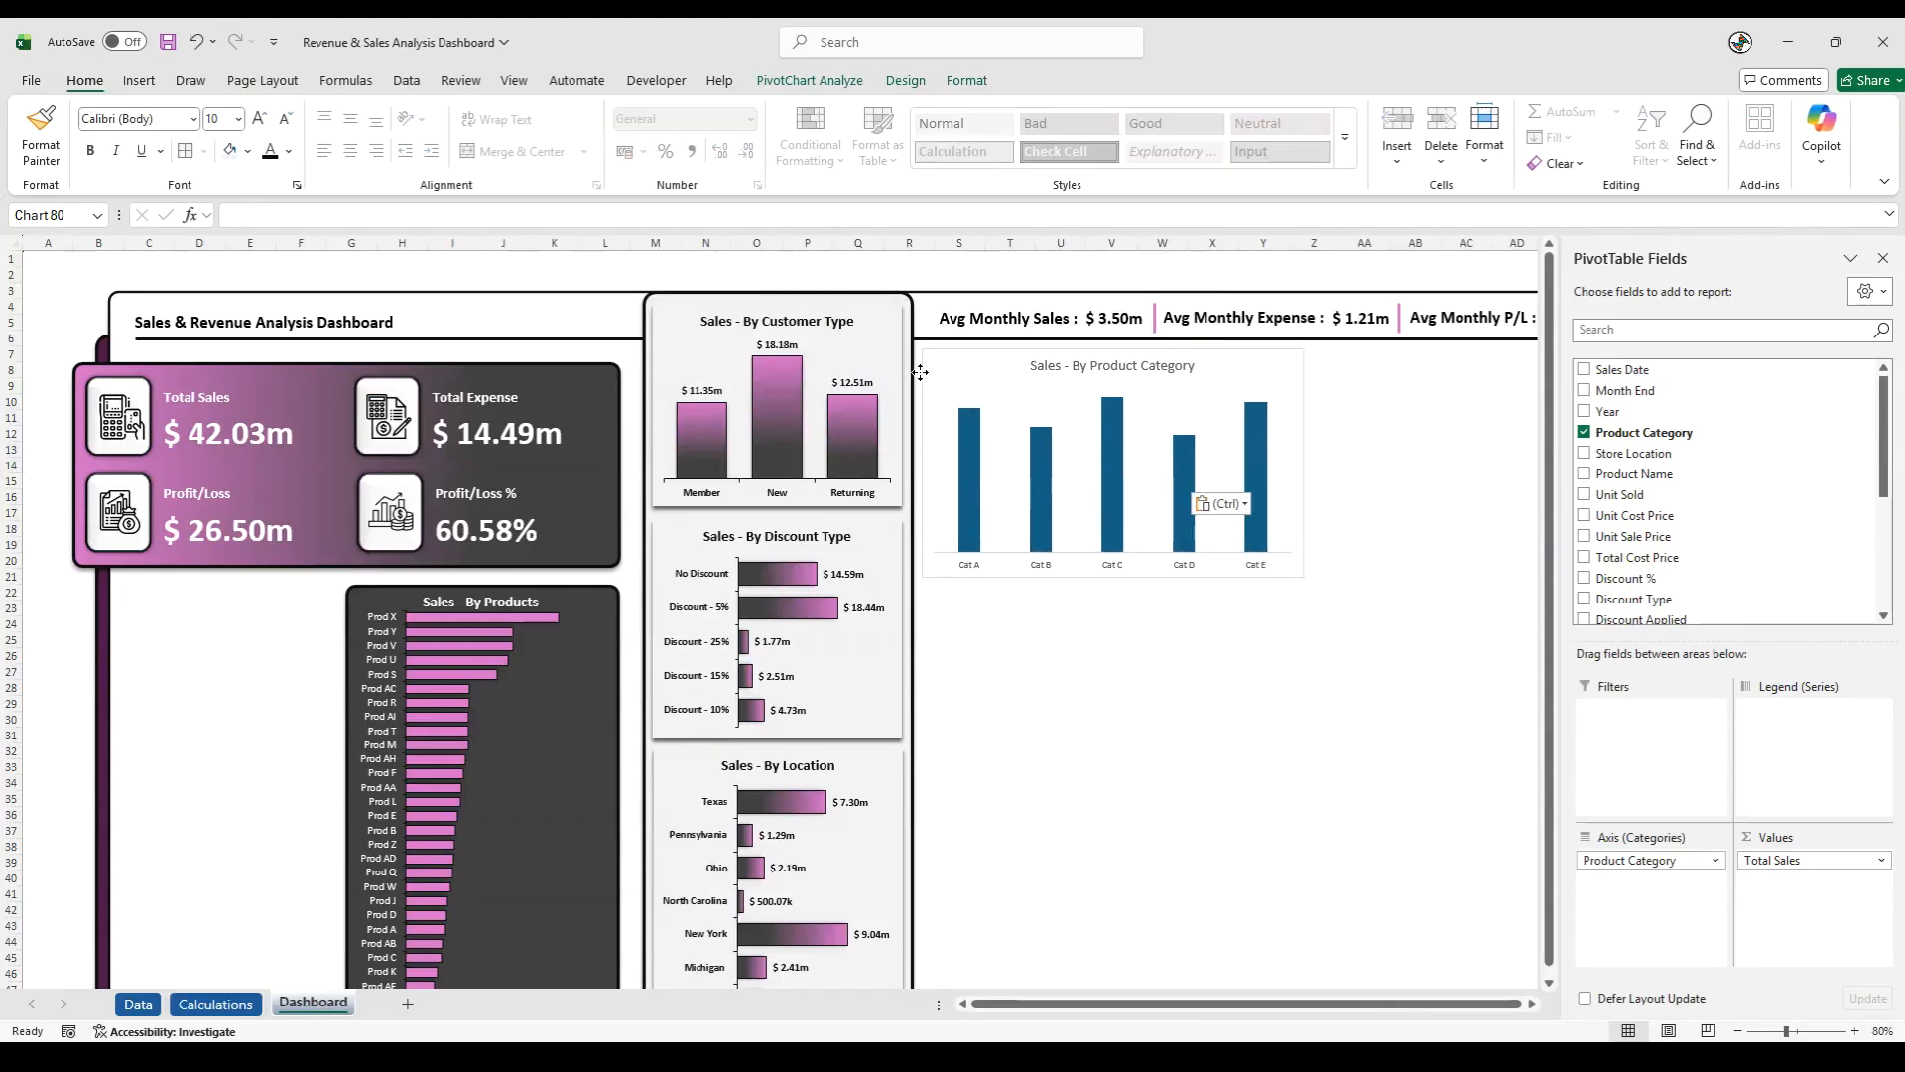
left_click_drag(1303, 577, 1204, 512)
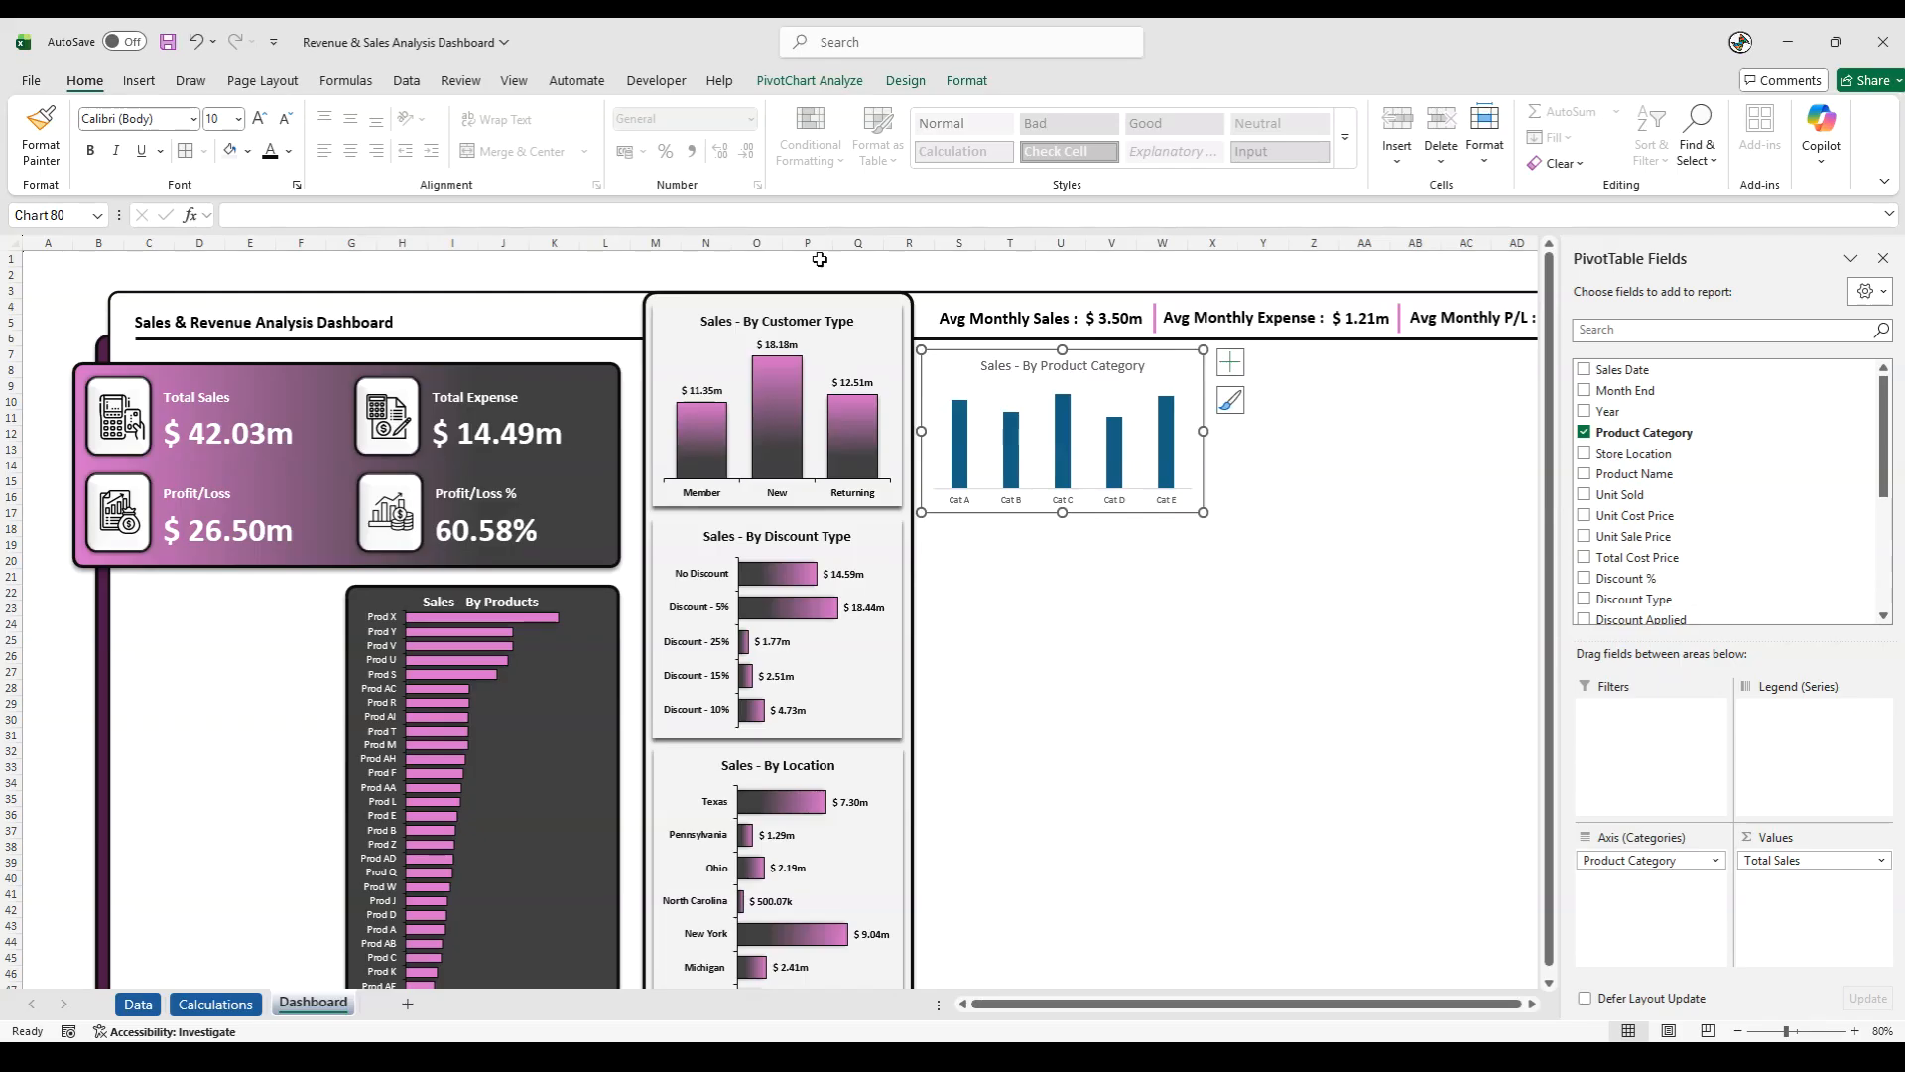
- Apply a shadow effect to the Sales - By Product Category chart area
left_click(955, 81)
left_click(828, 163)
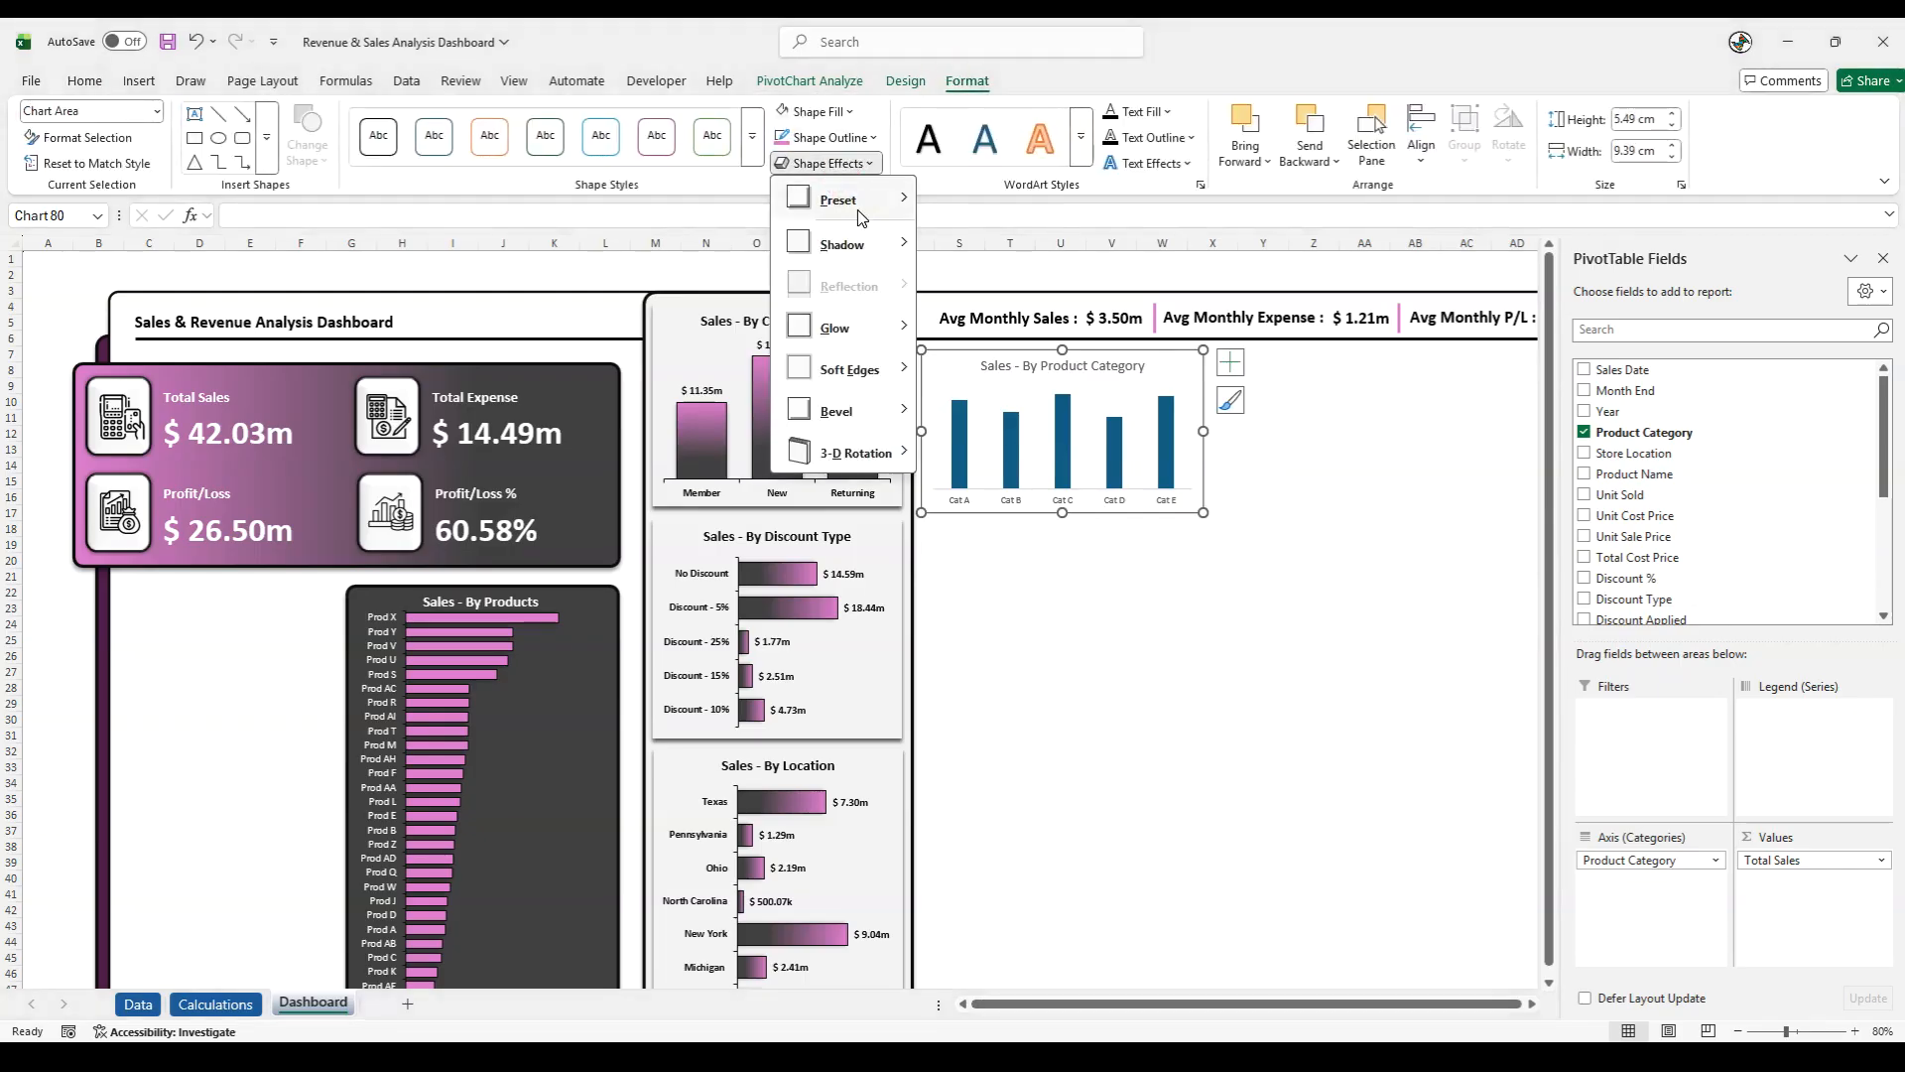
left_click(973, 263)
left_click(973, 263)
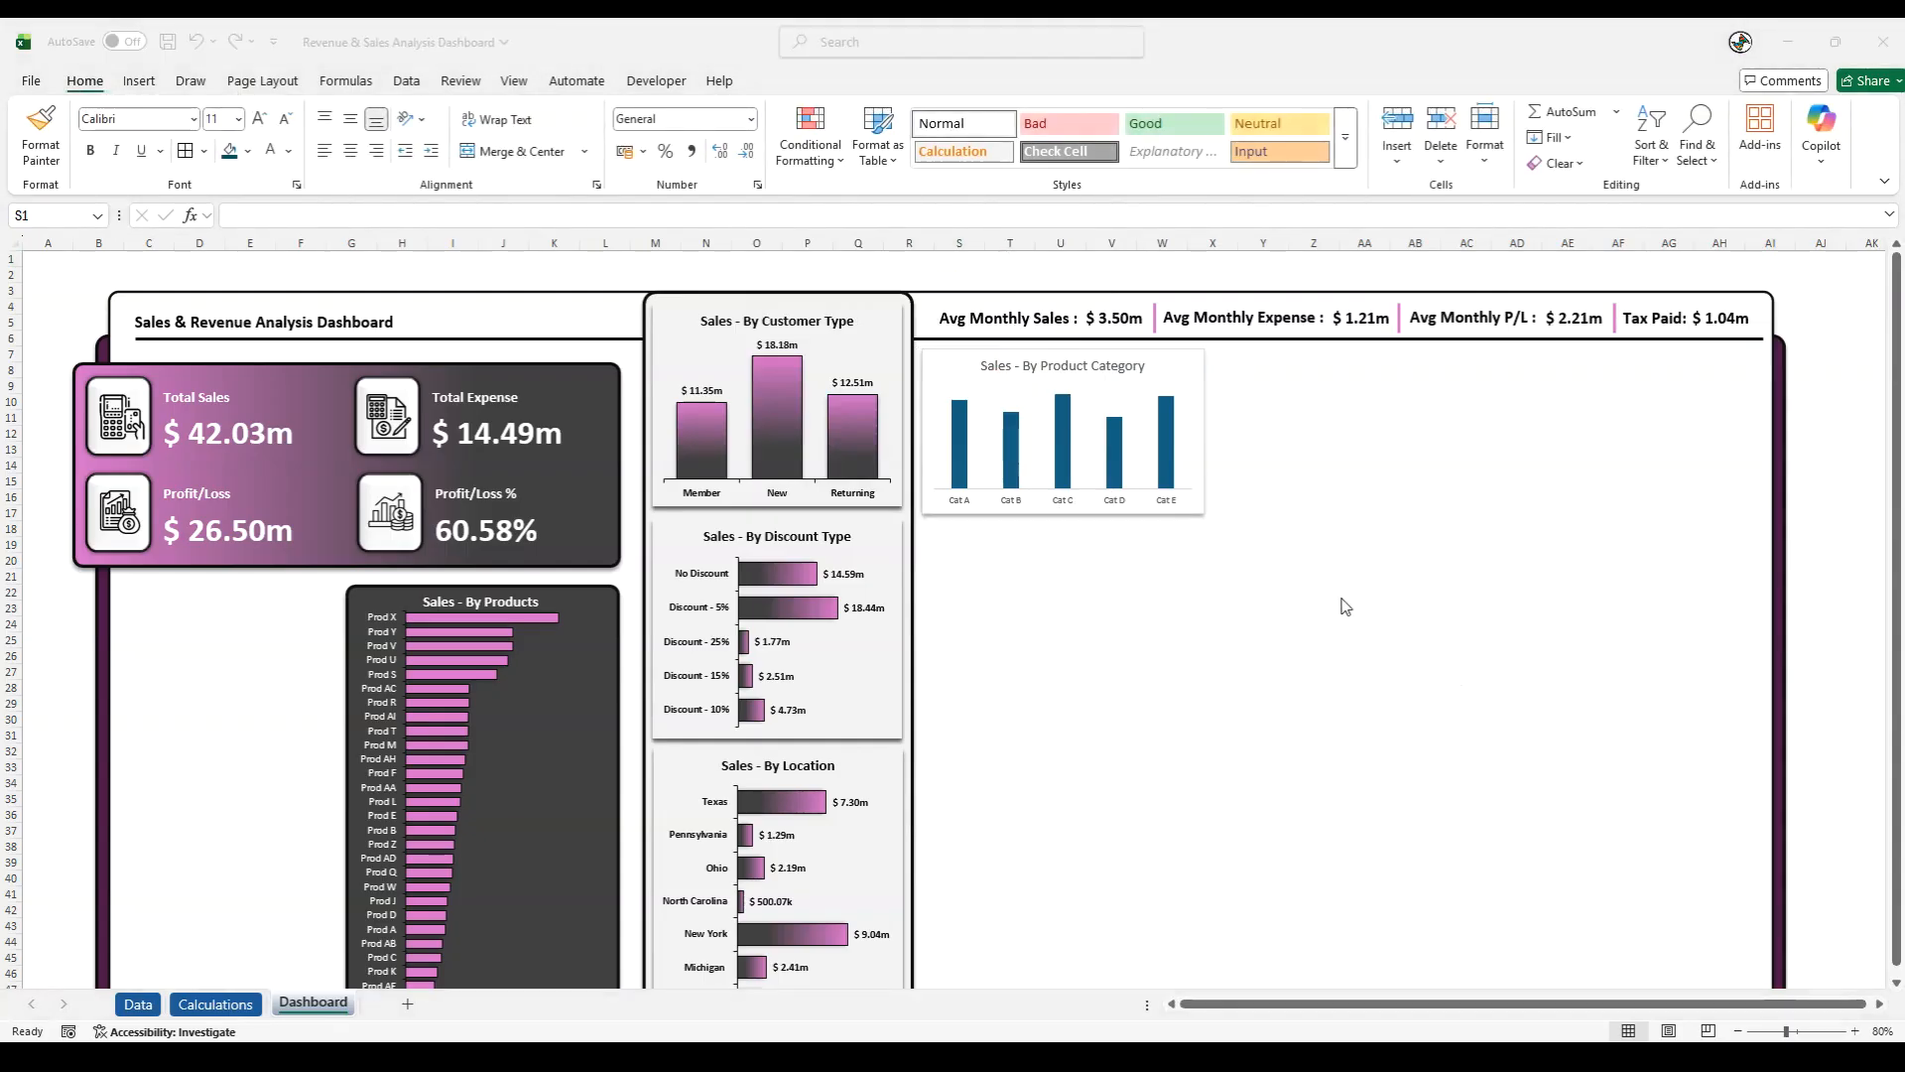
- Remove the outline and the fill from the Sales - By Product Category chart area
left_click(1141, 508)
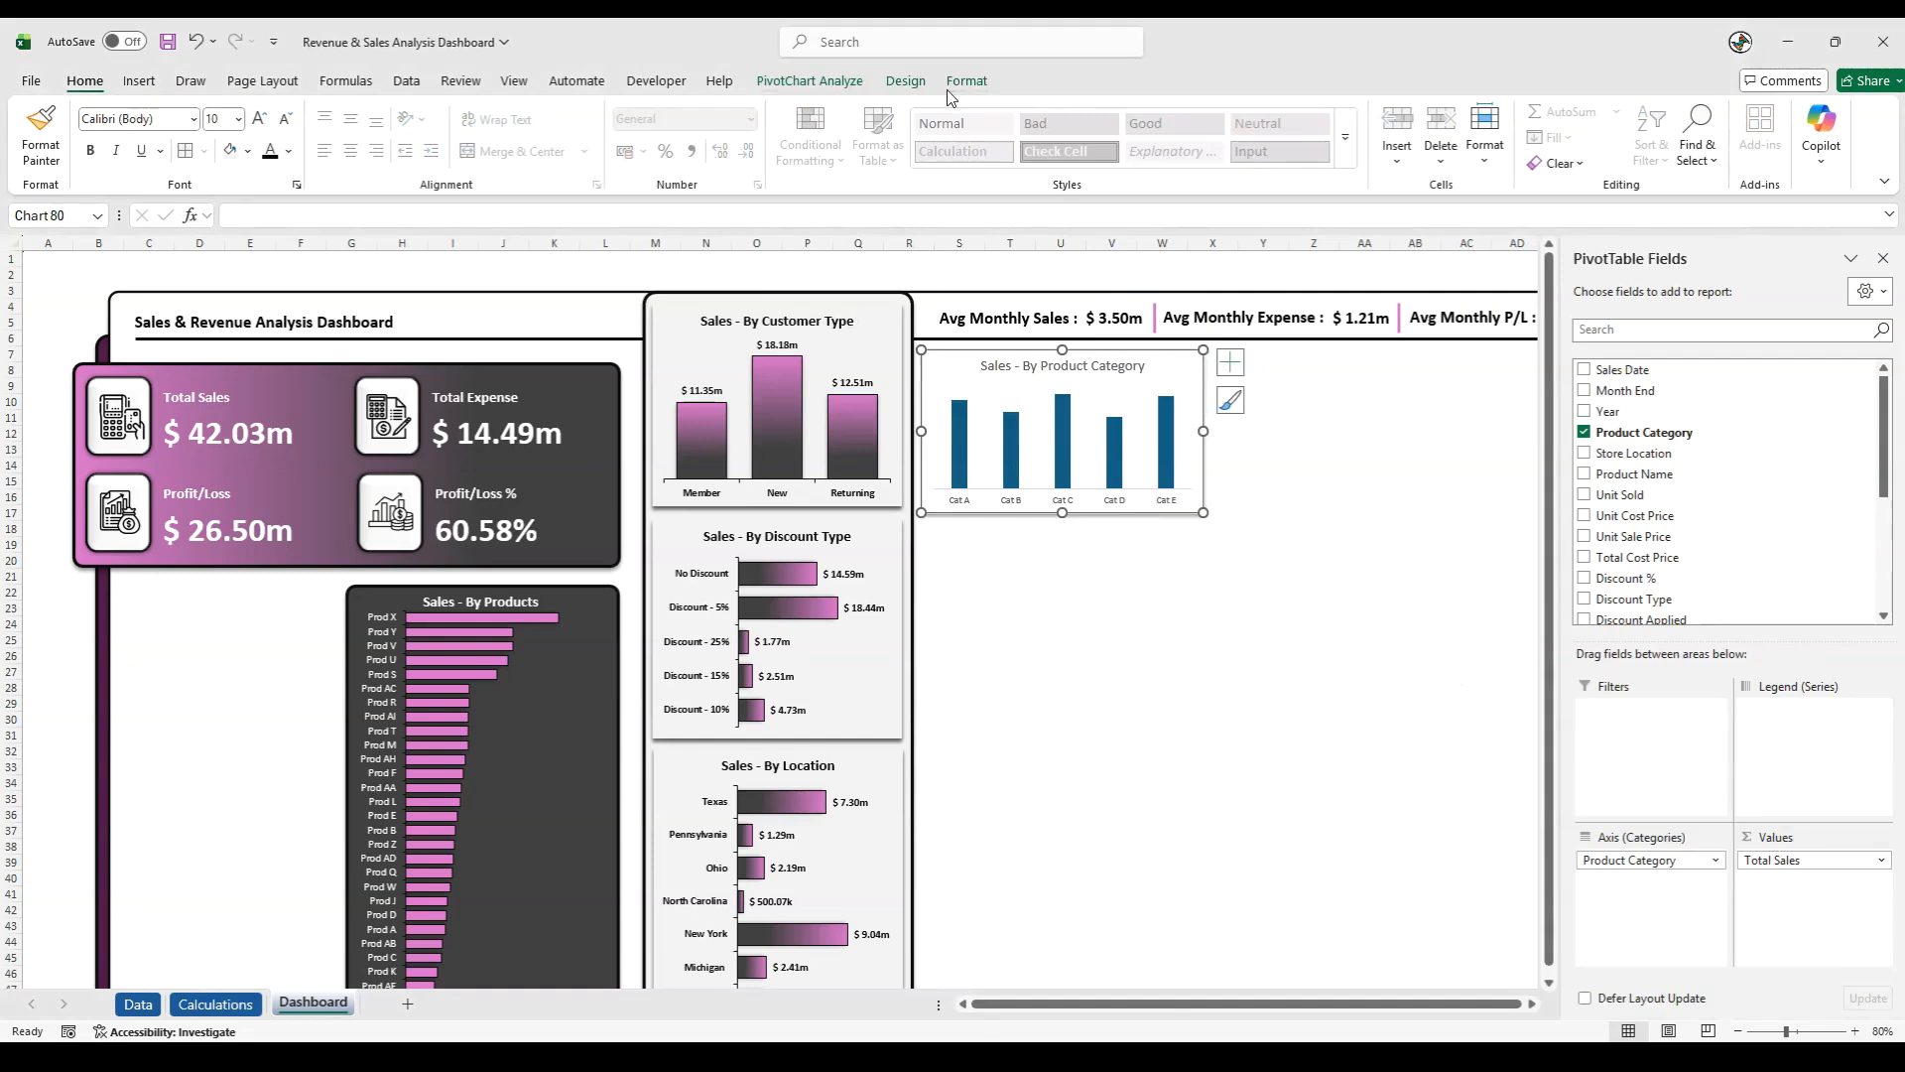
left_click(955, 85)
left_click(836, 137)
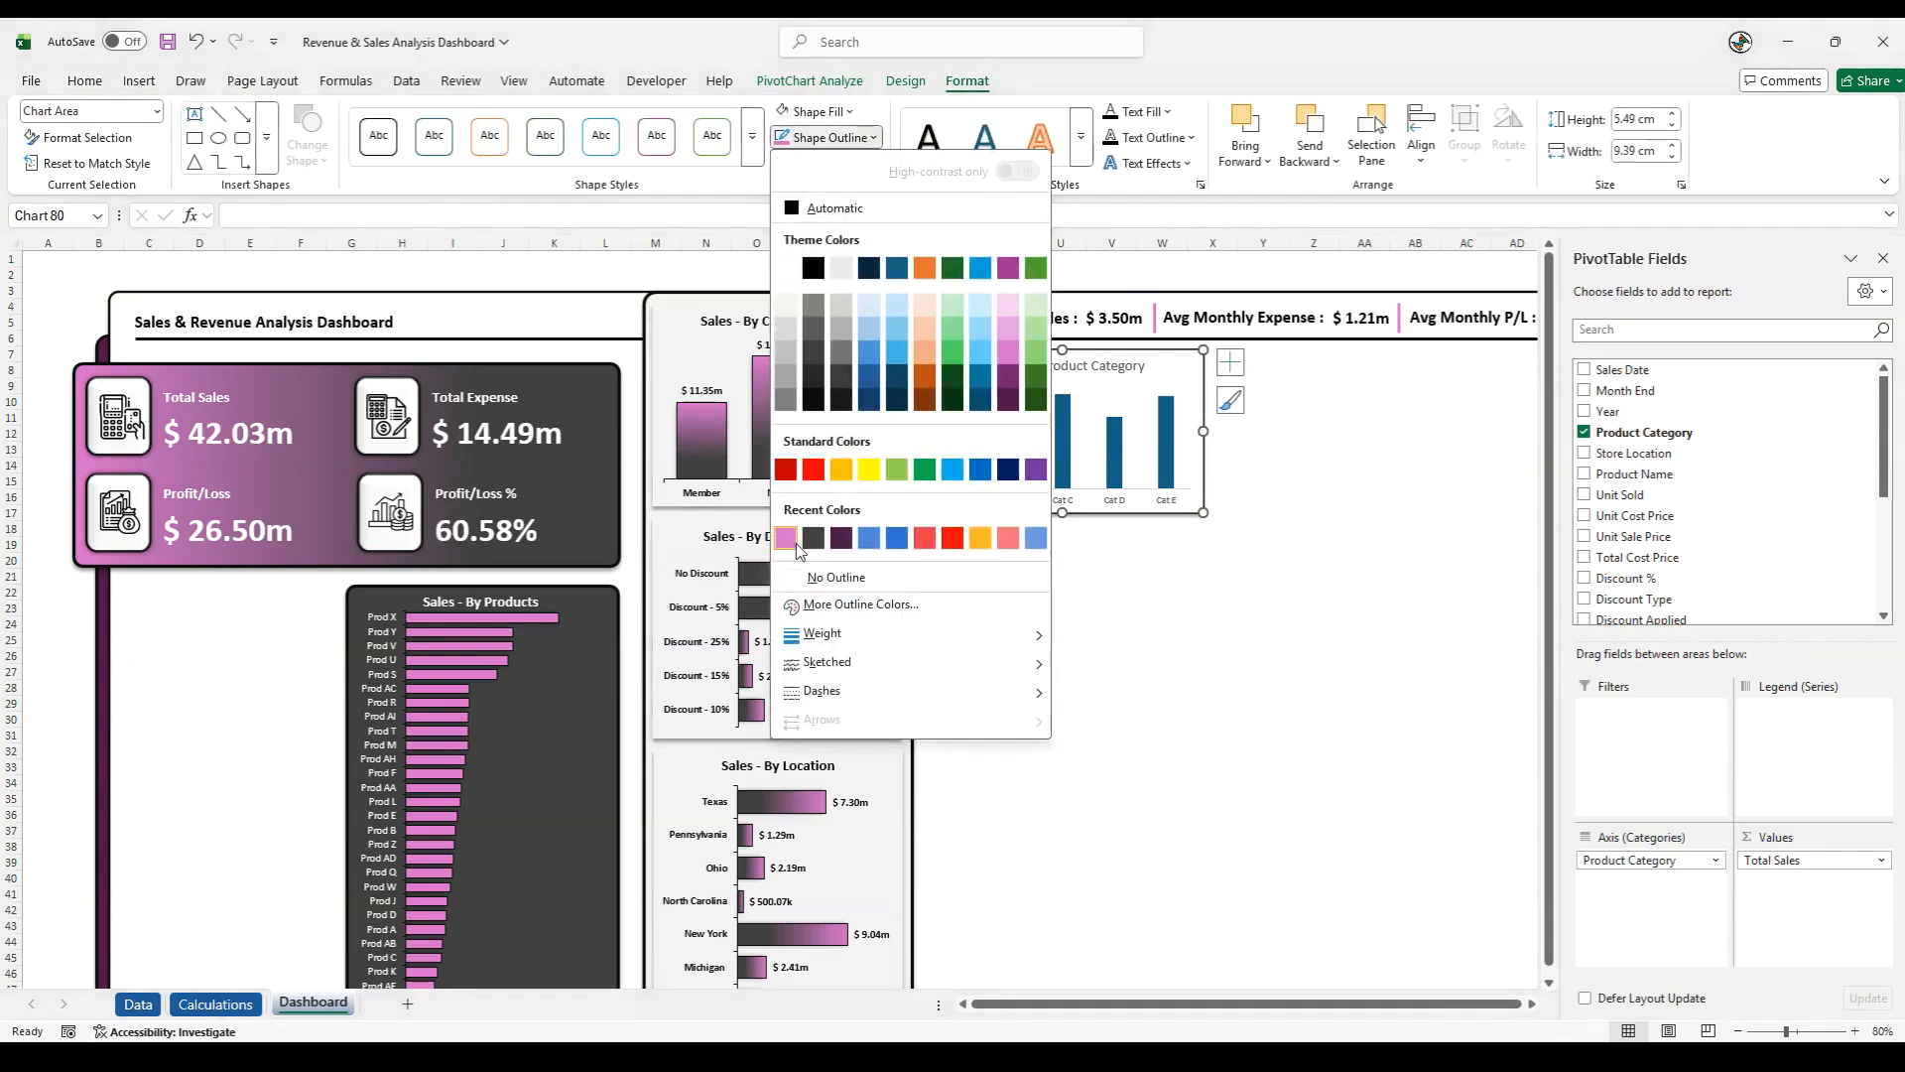
left_click(796, 548)
left_click(839, 112)
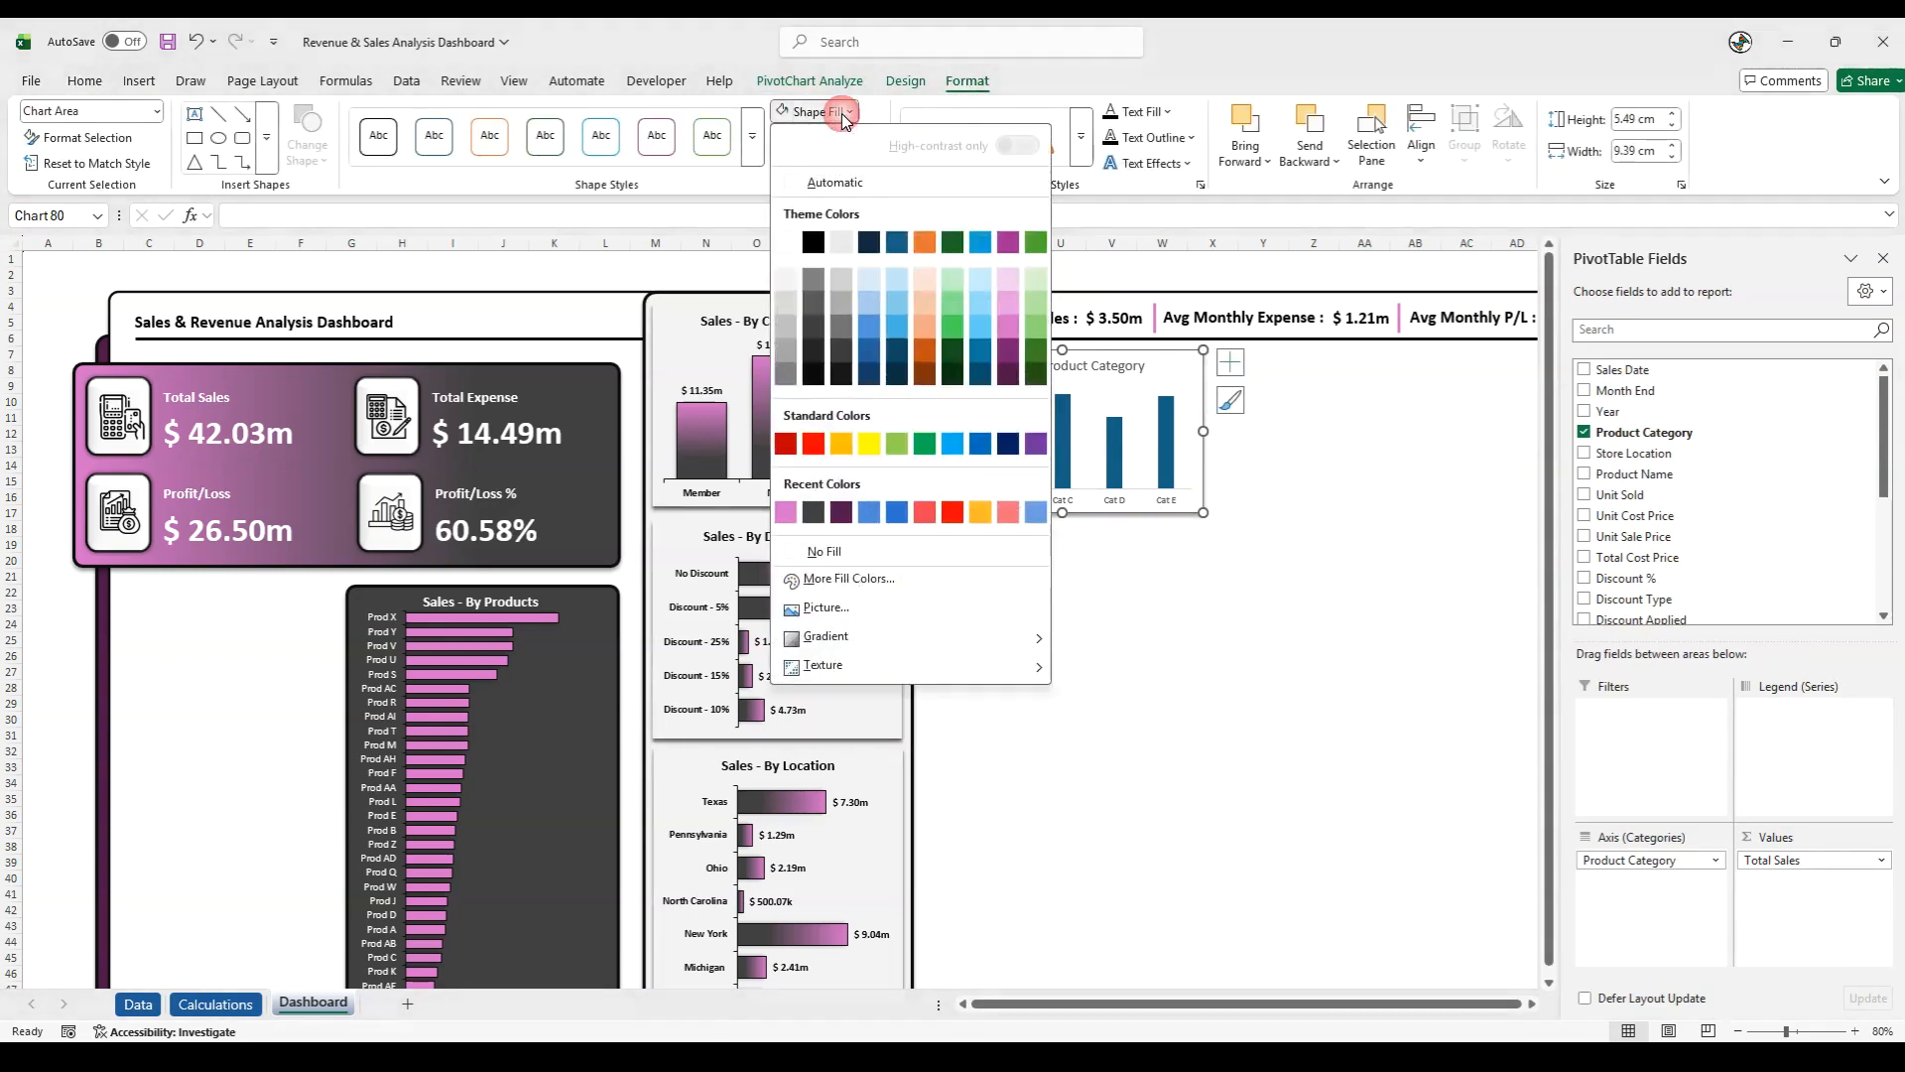
left_click(821, 552)
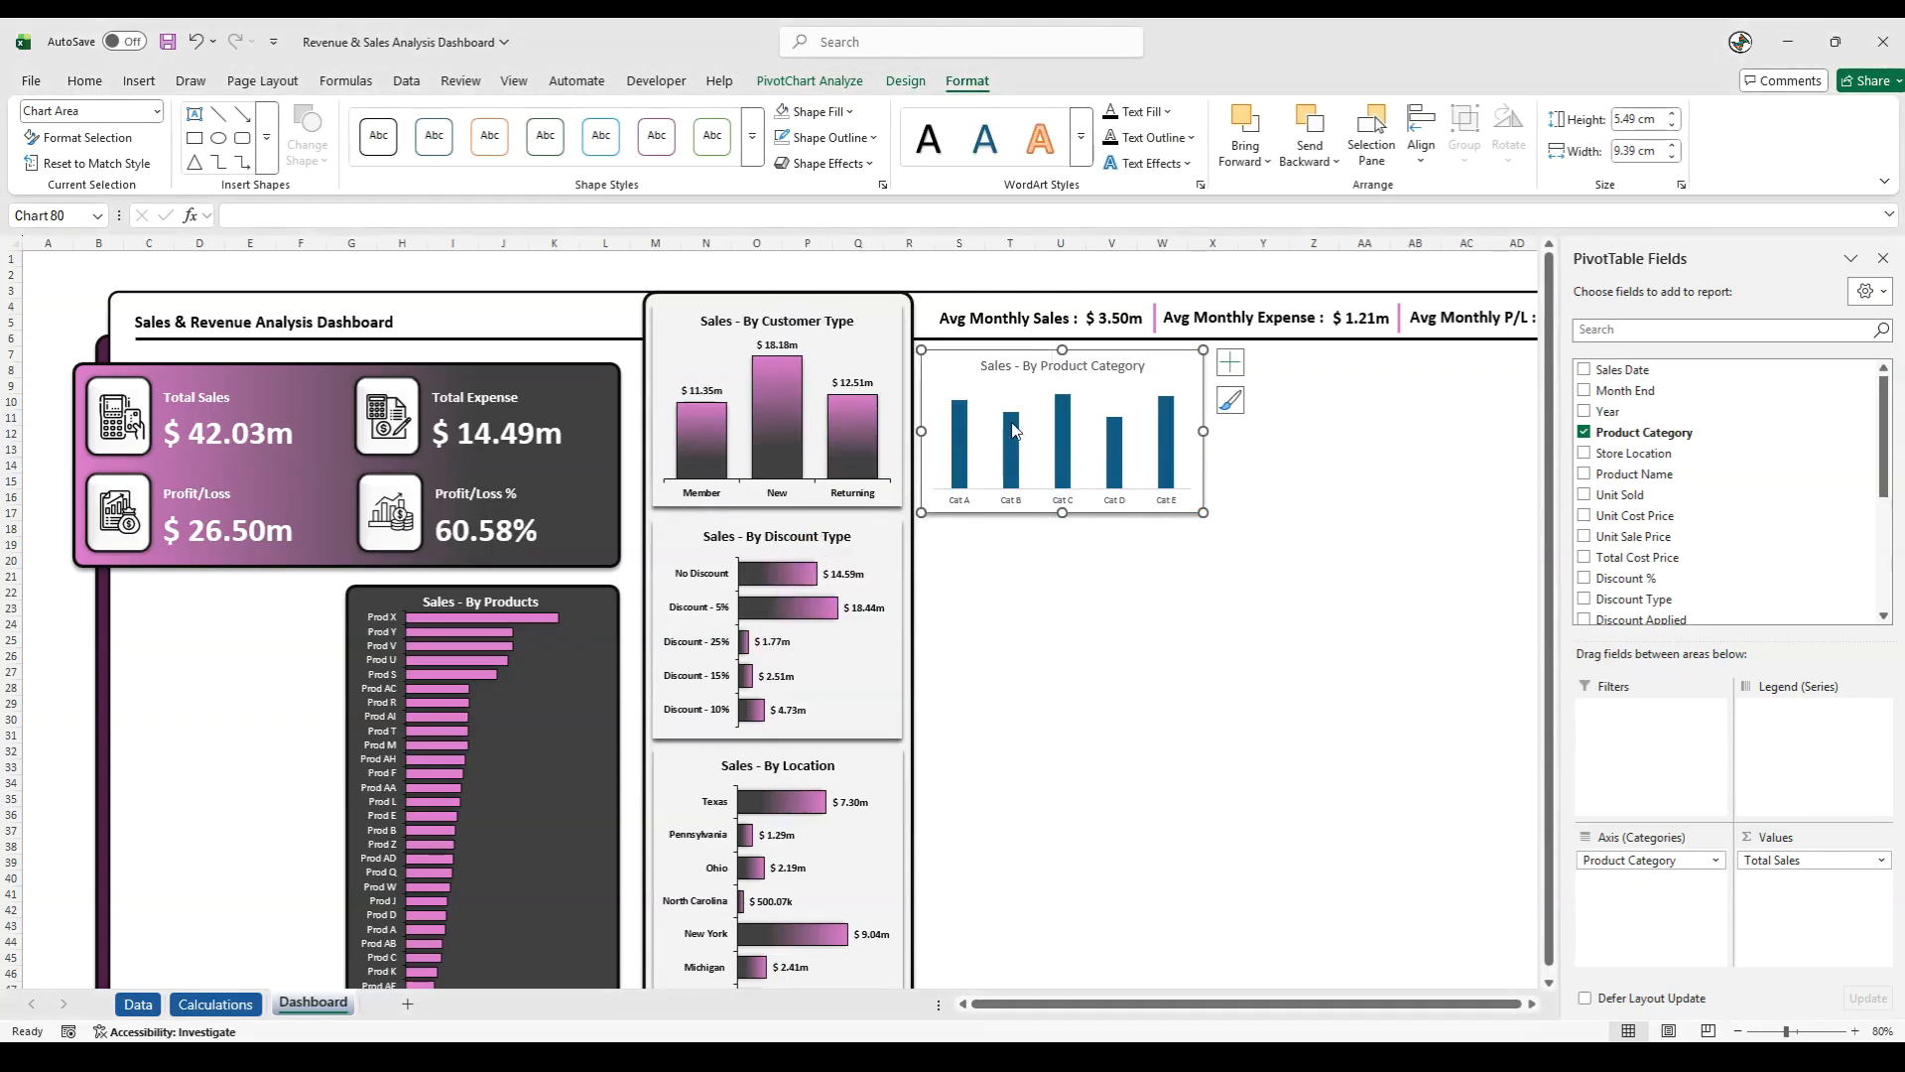
- Give the product category columns a pink-to-dark-grey linear gradient fill running downward at 90°
left_click(960, 434)
right_click(959, 434)
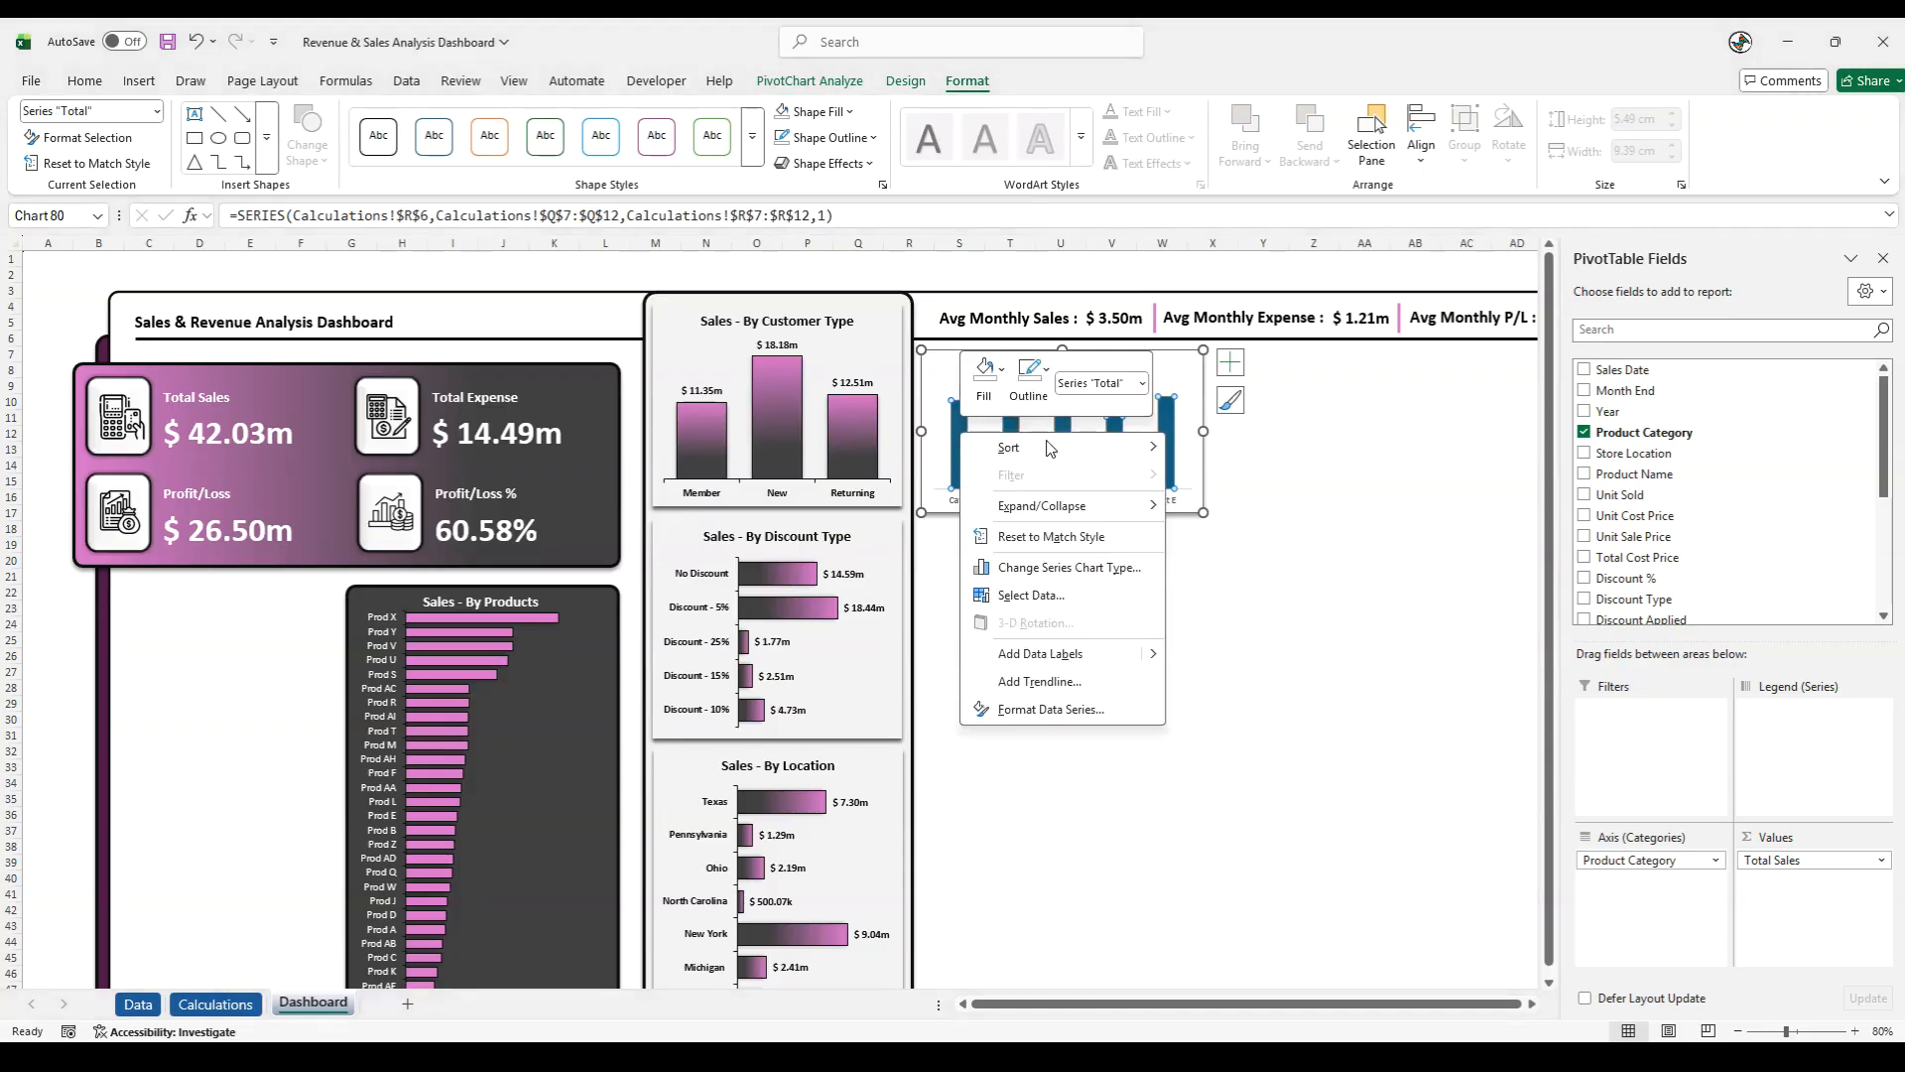
left_click(1054, 710)
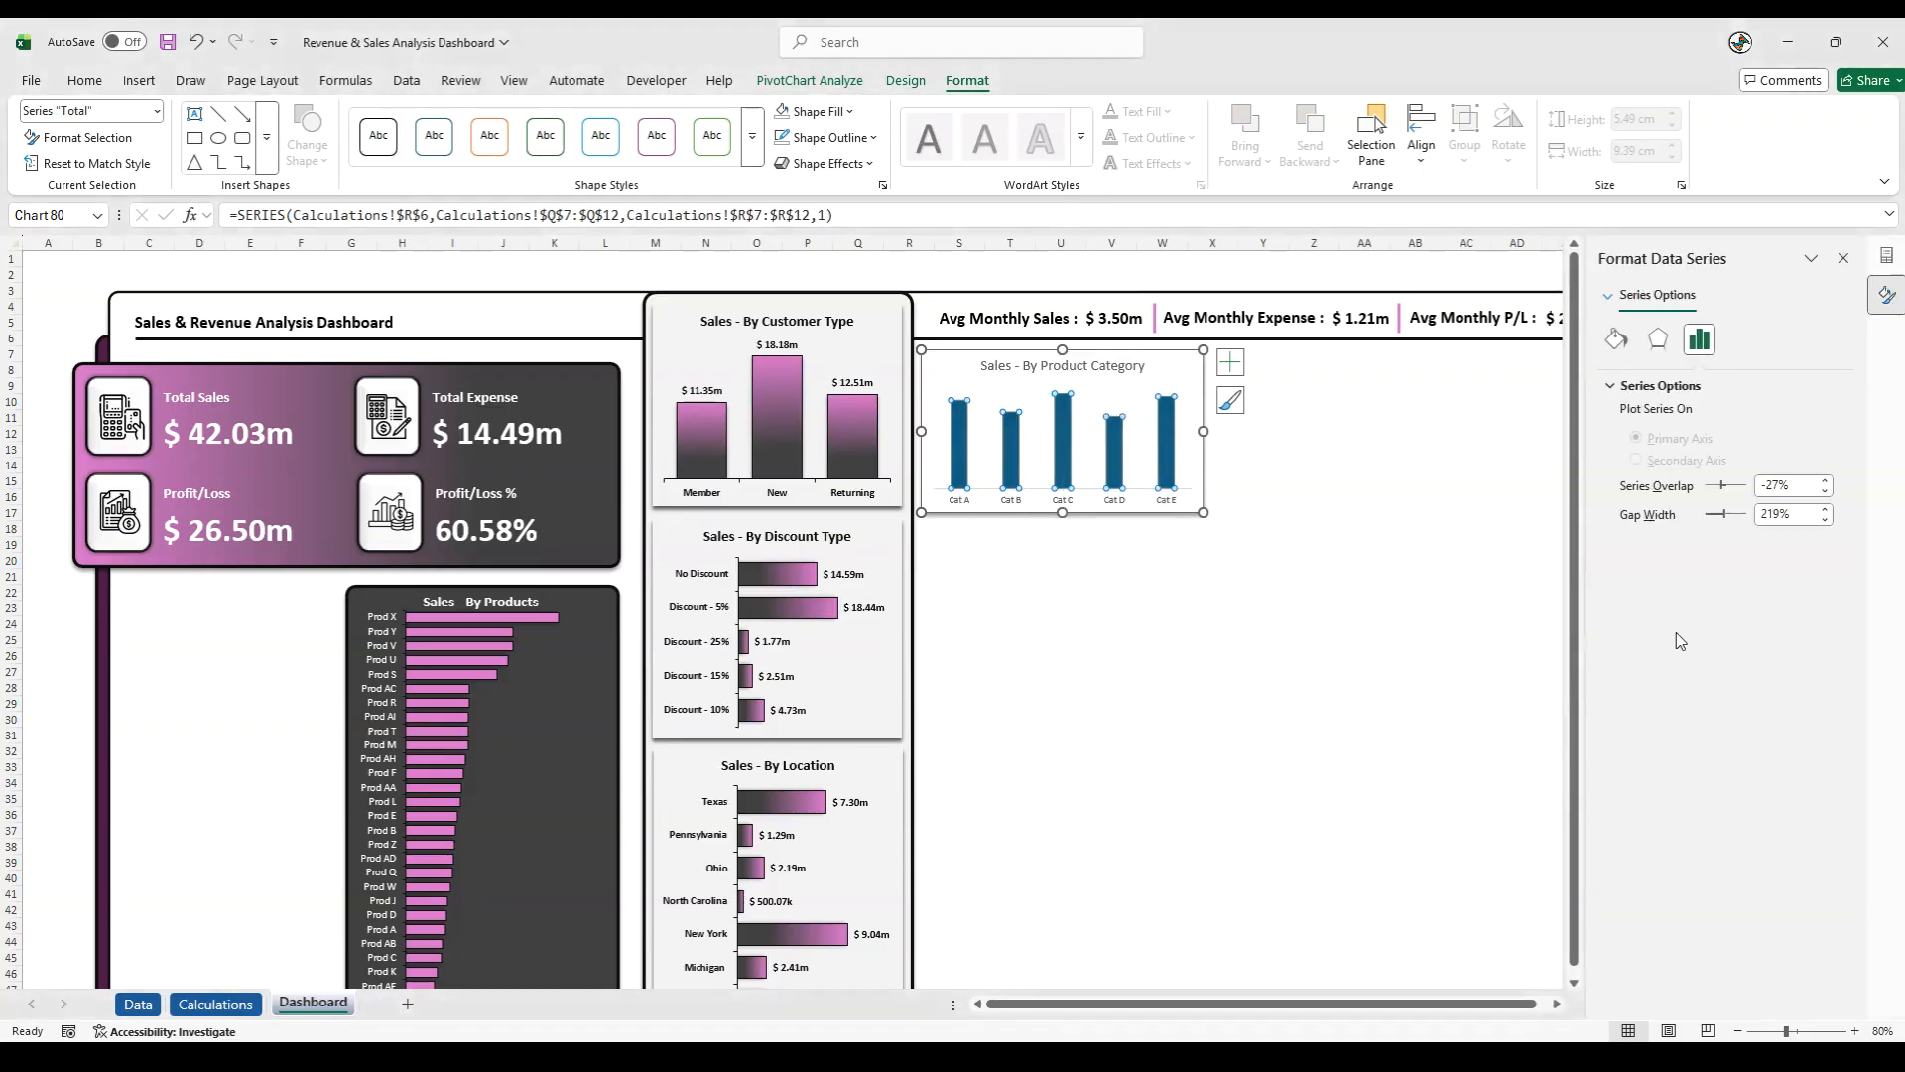
left_click(1617, 340)
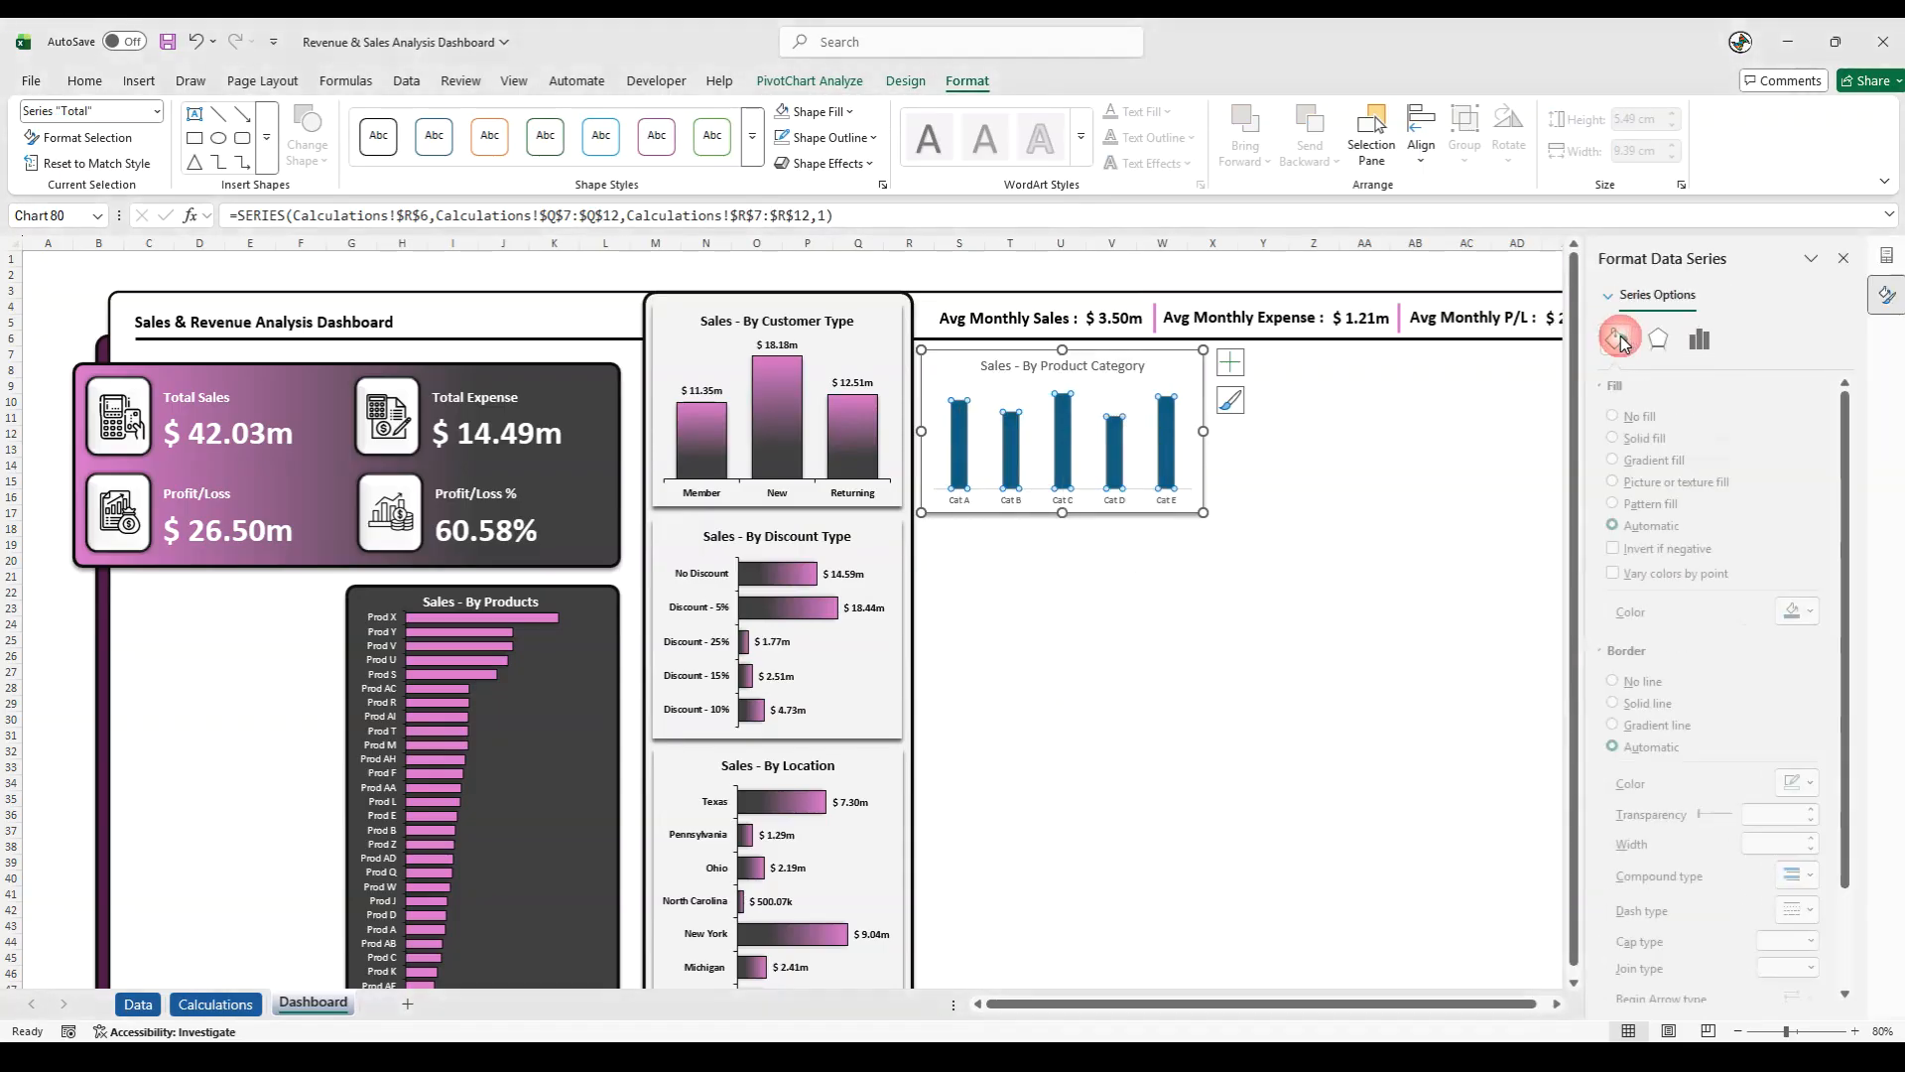
left_click(1627, 460)
left_click(1824, 612)
left_click(1824, 612)
left_click(1823, 674)
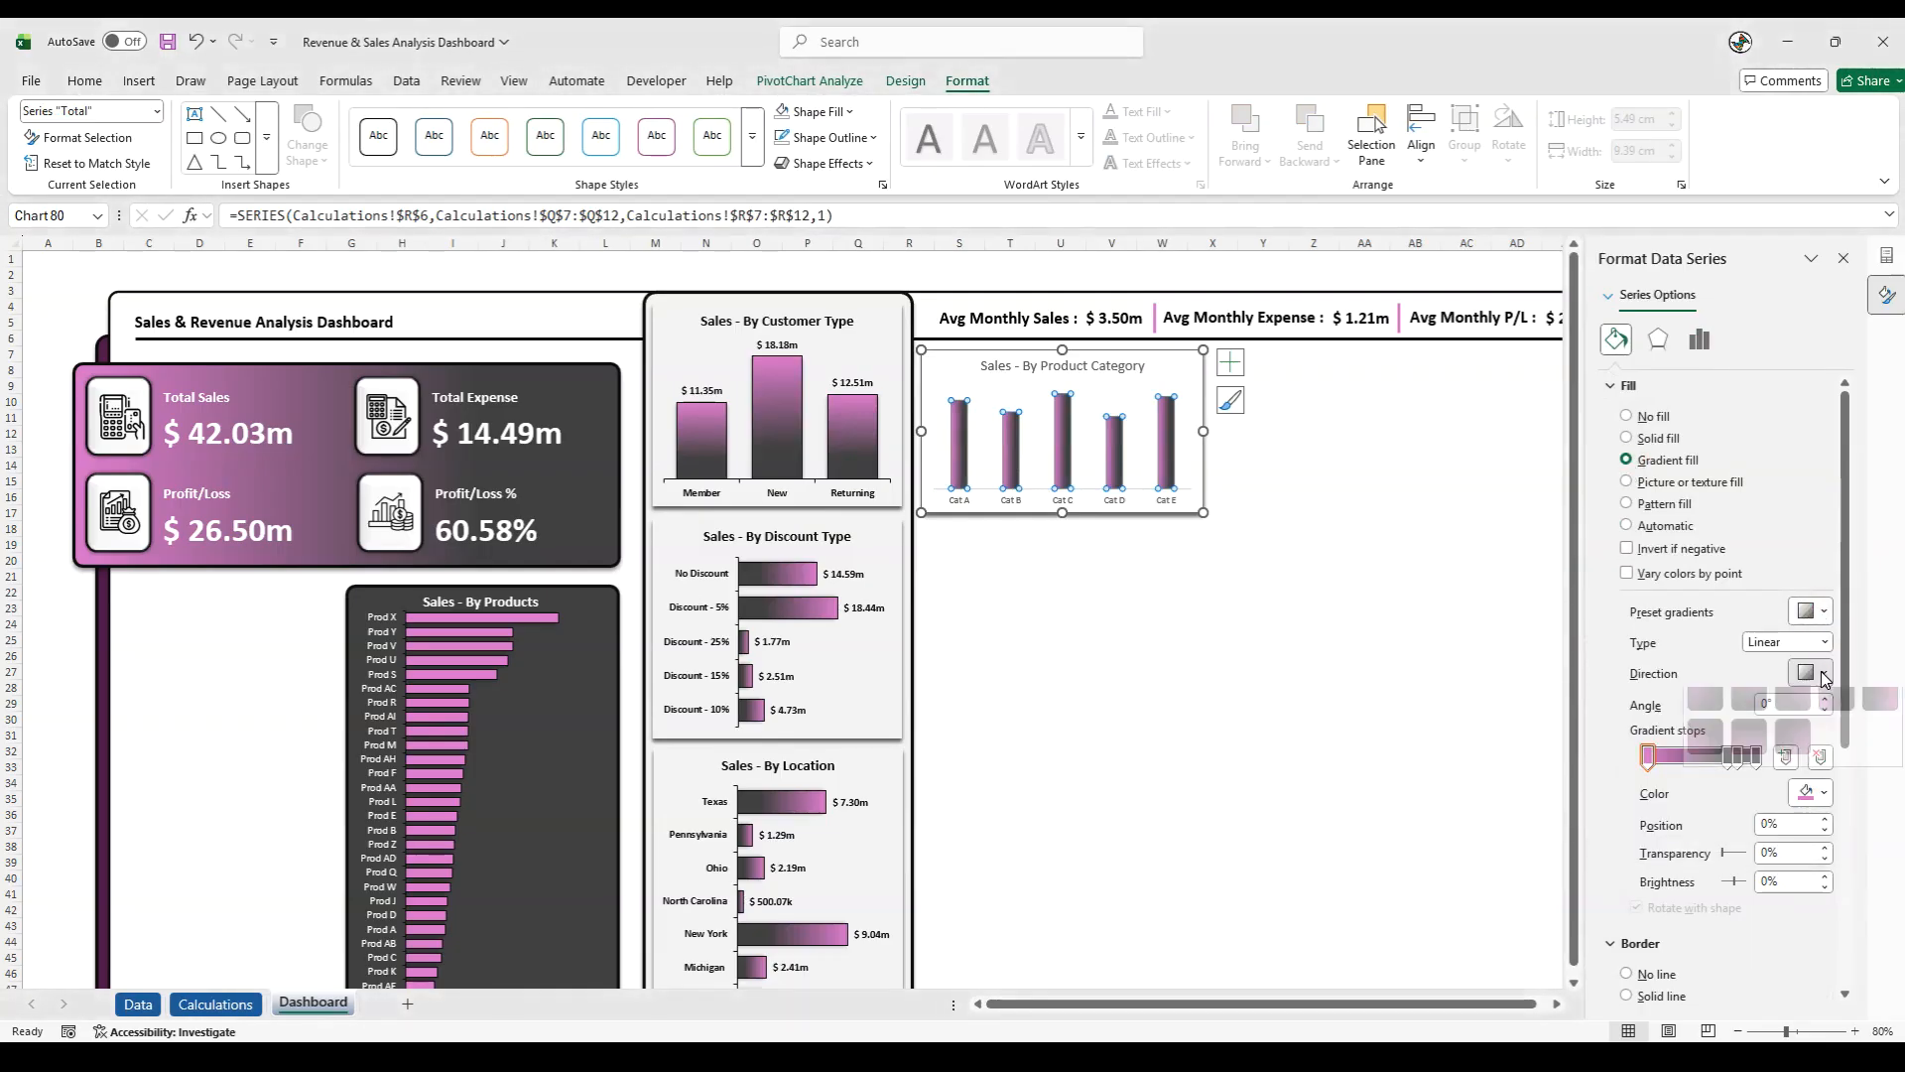
left_click(1748, 710)
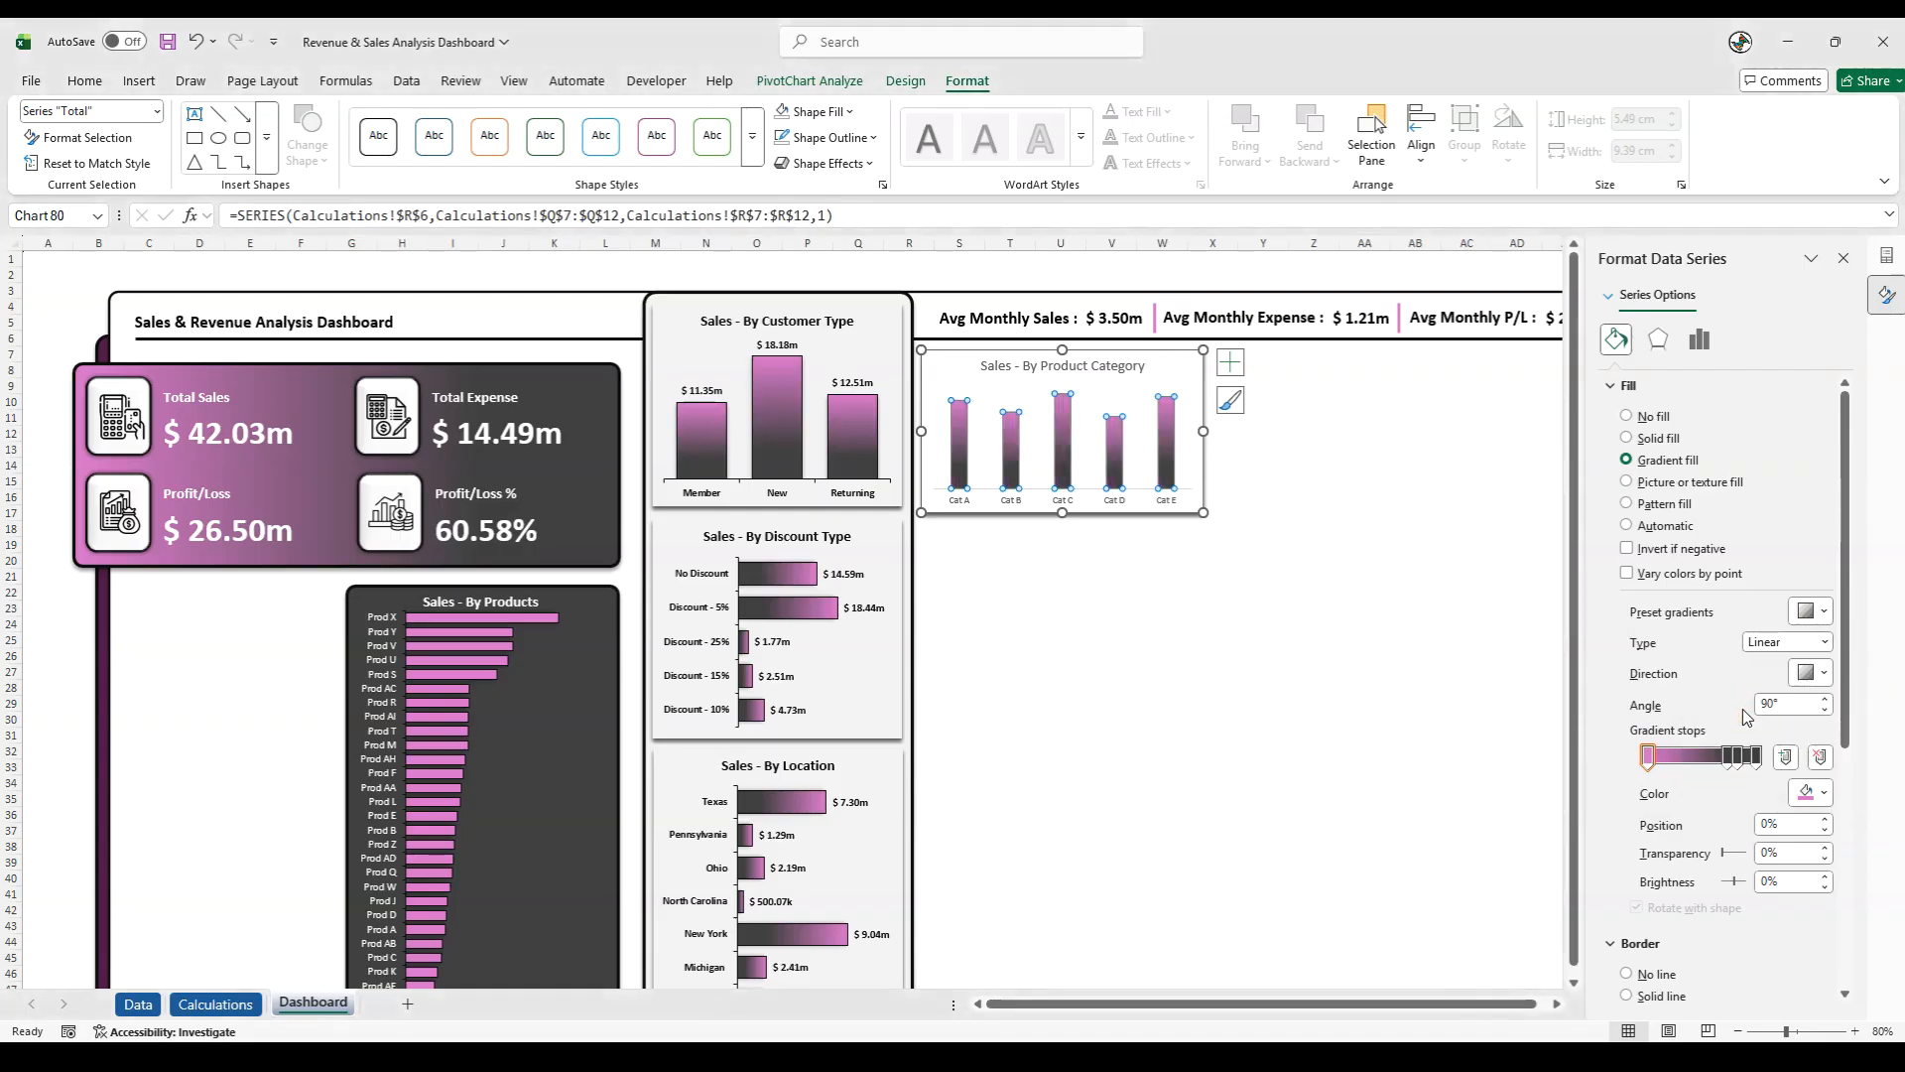
left_click(1154, 272)
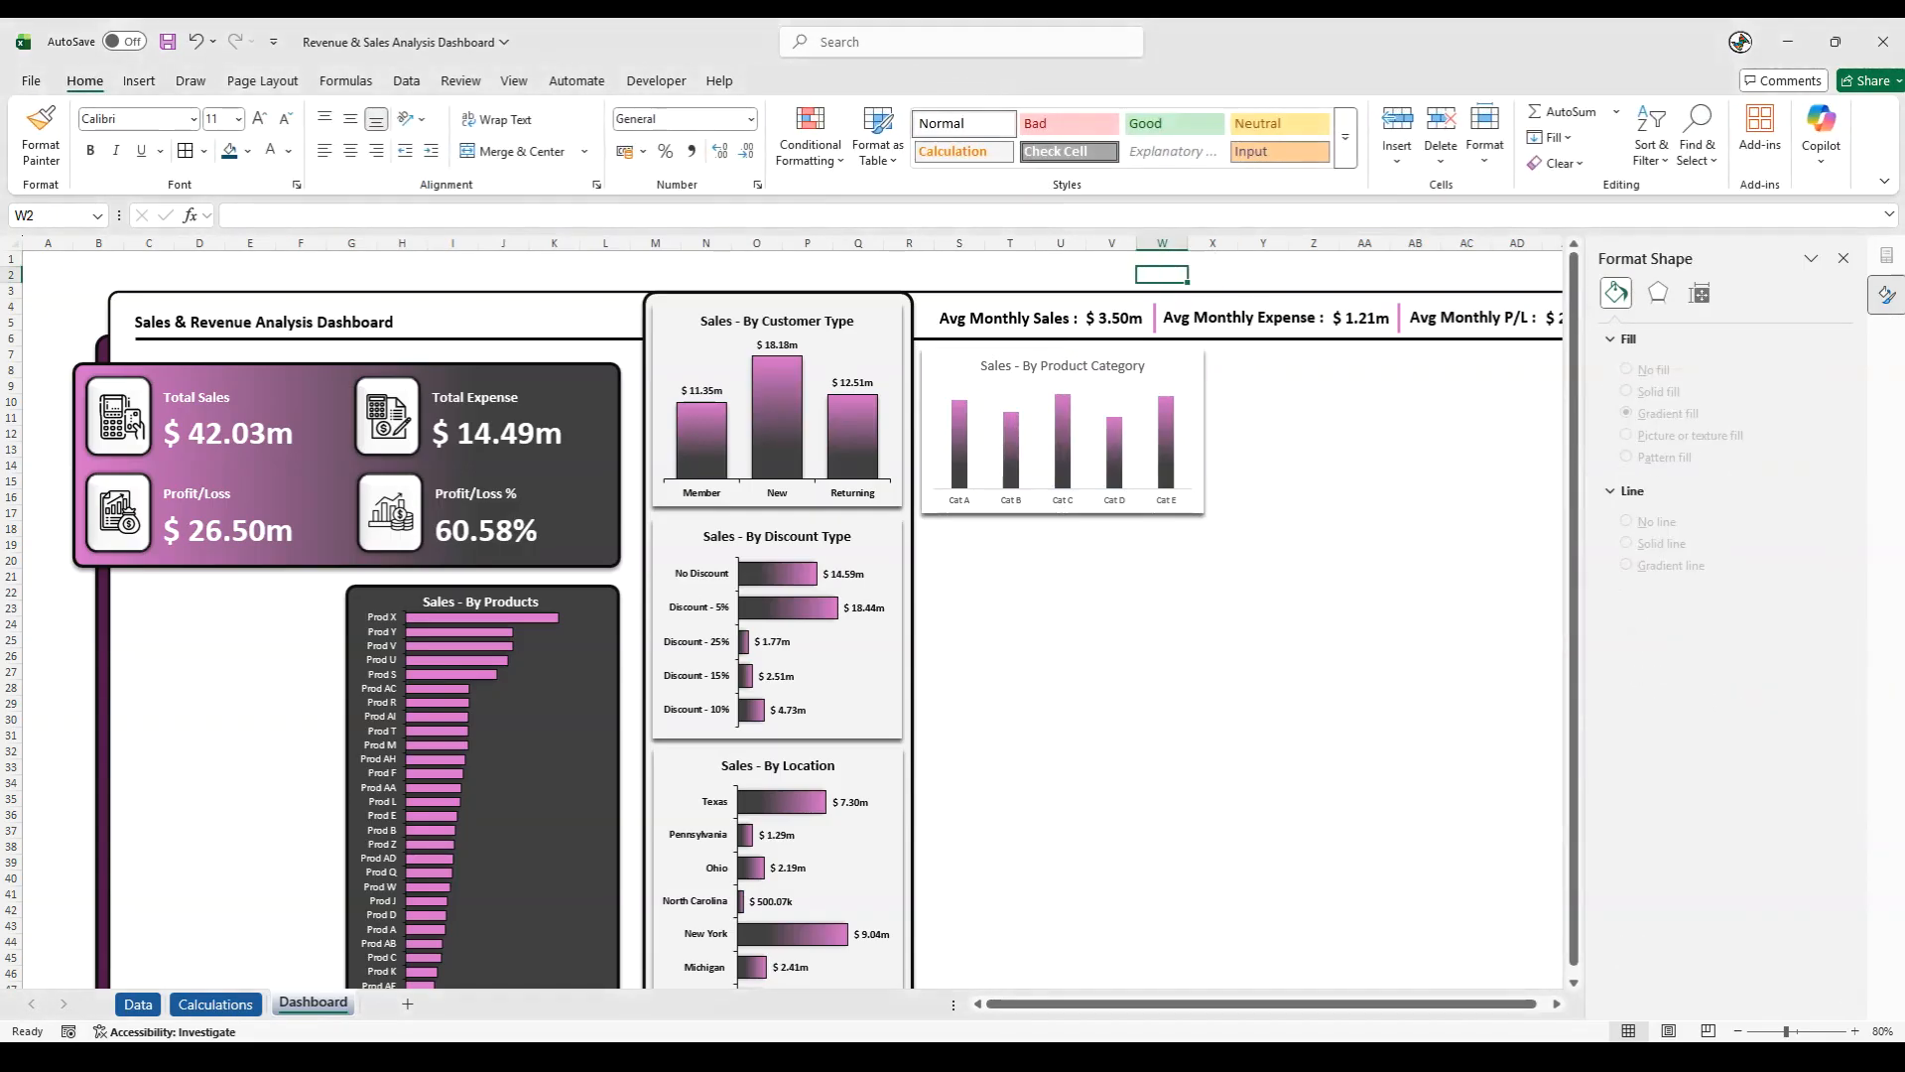
- Set the gap width of the product category columns to 50%
right_click(955, 441)
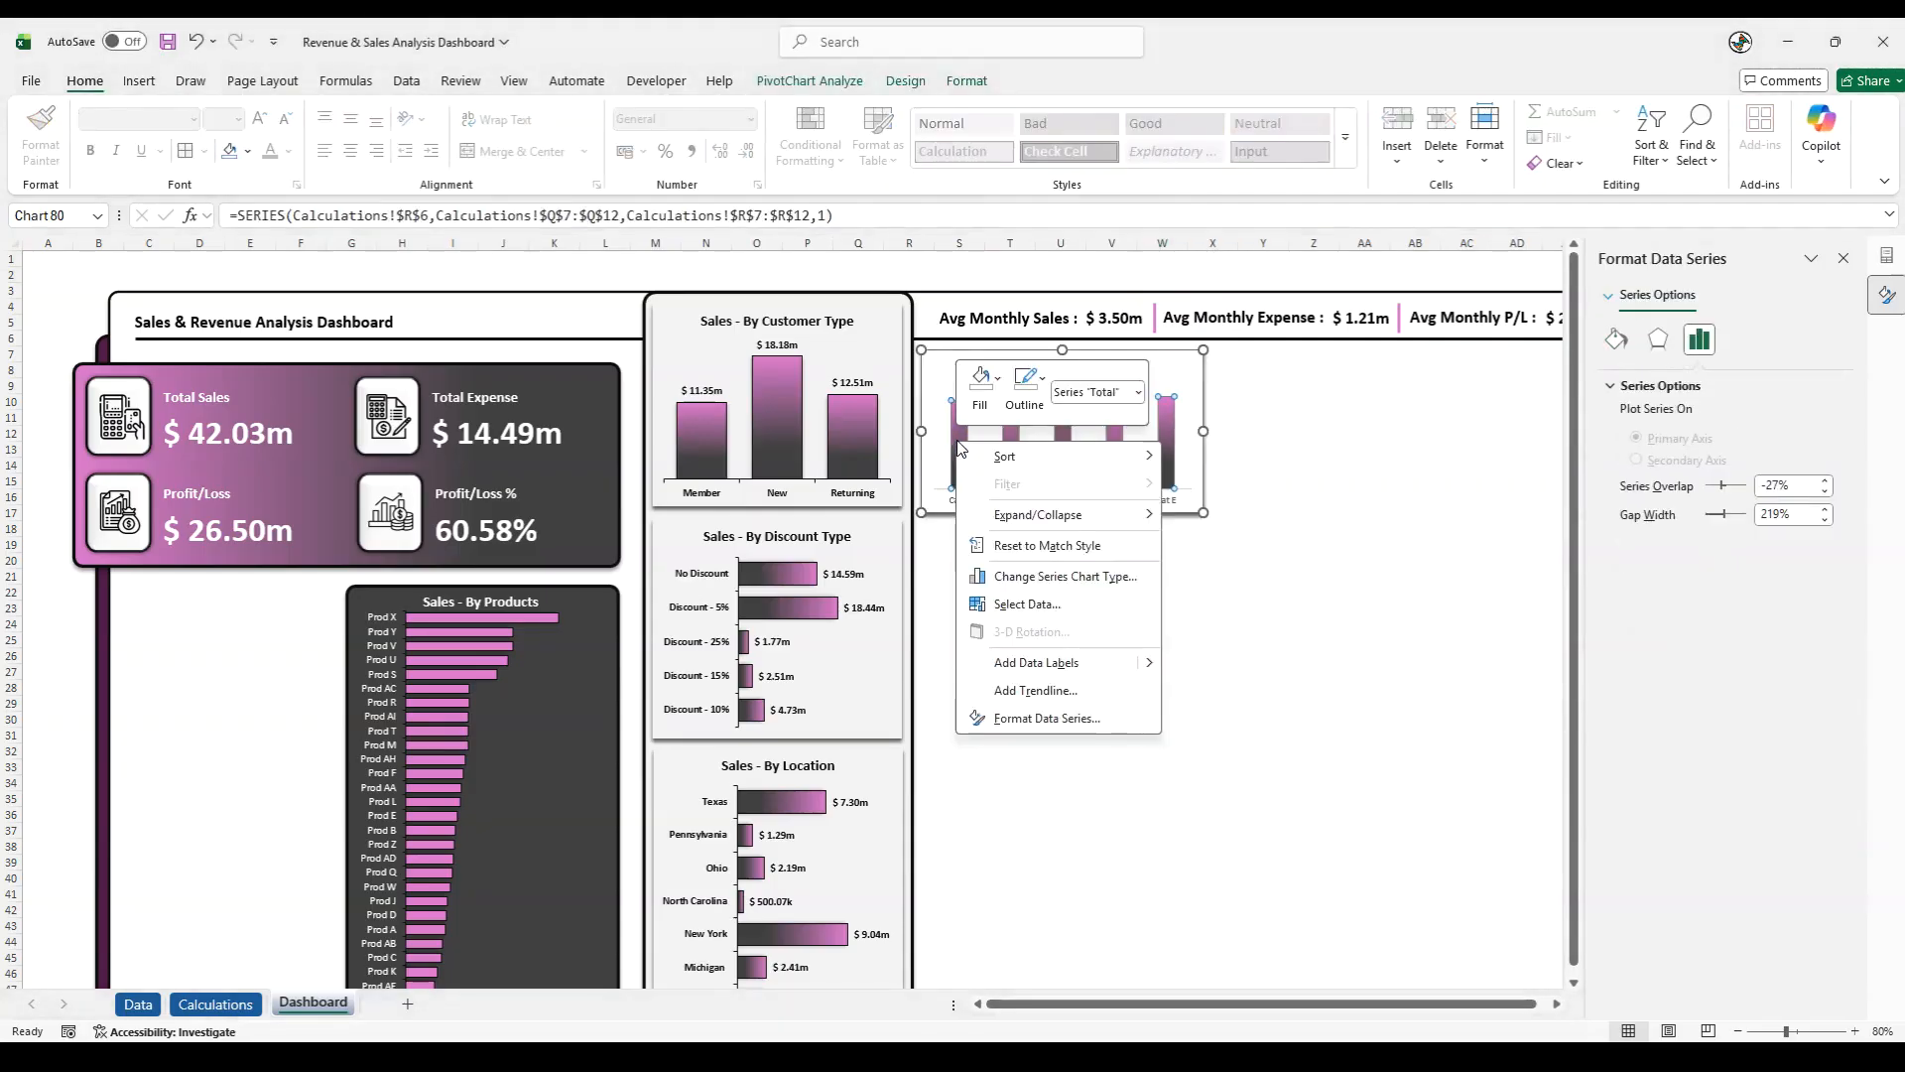
left_click(1058, 717)
left_click(1666, 515)
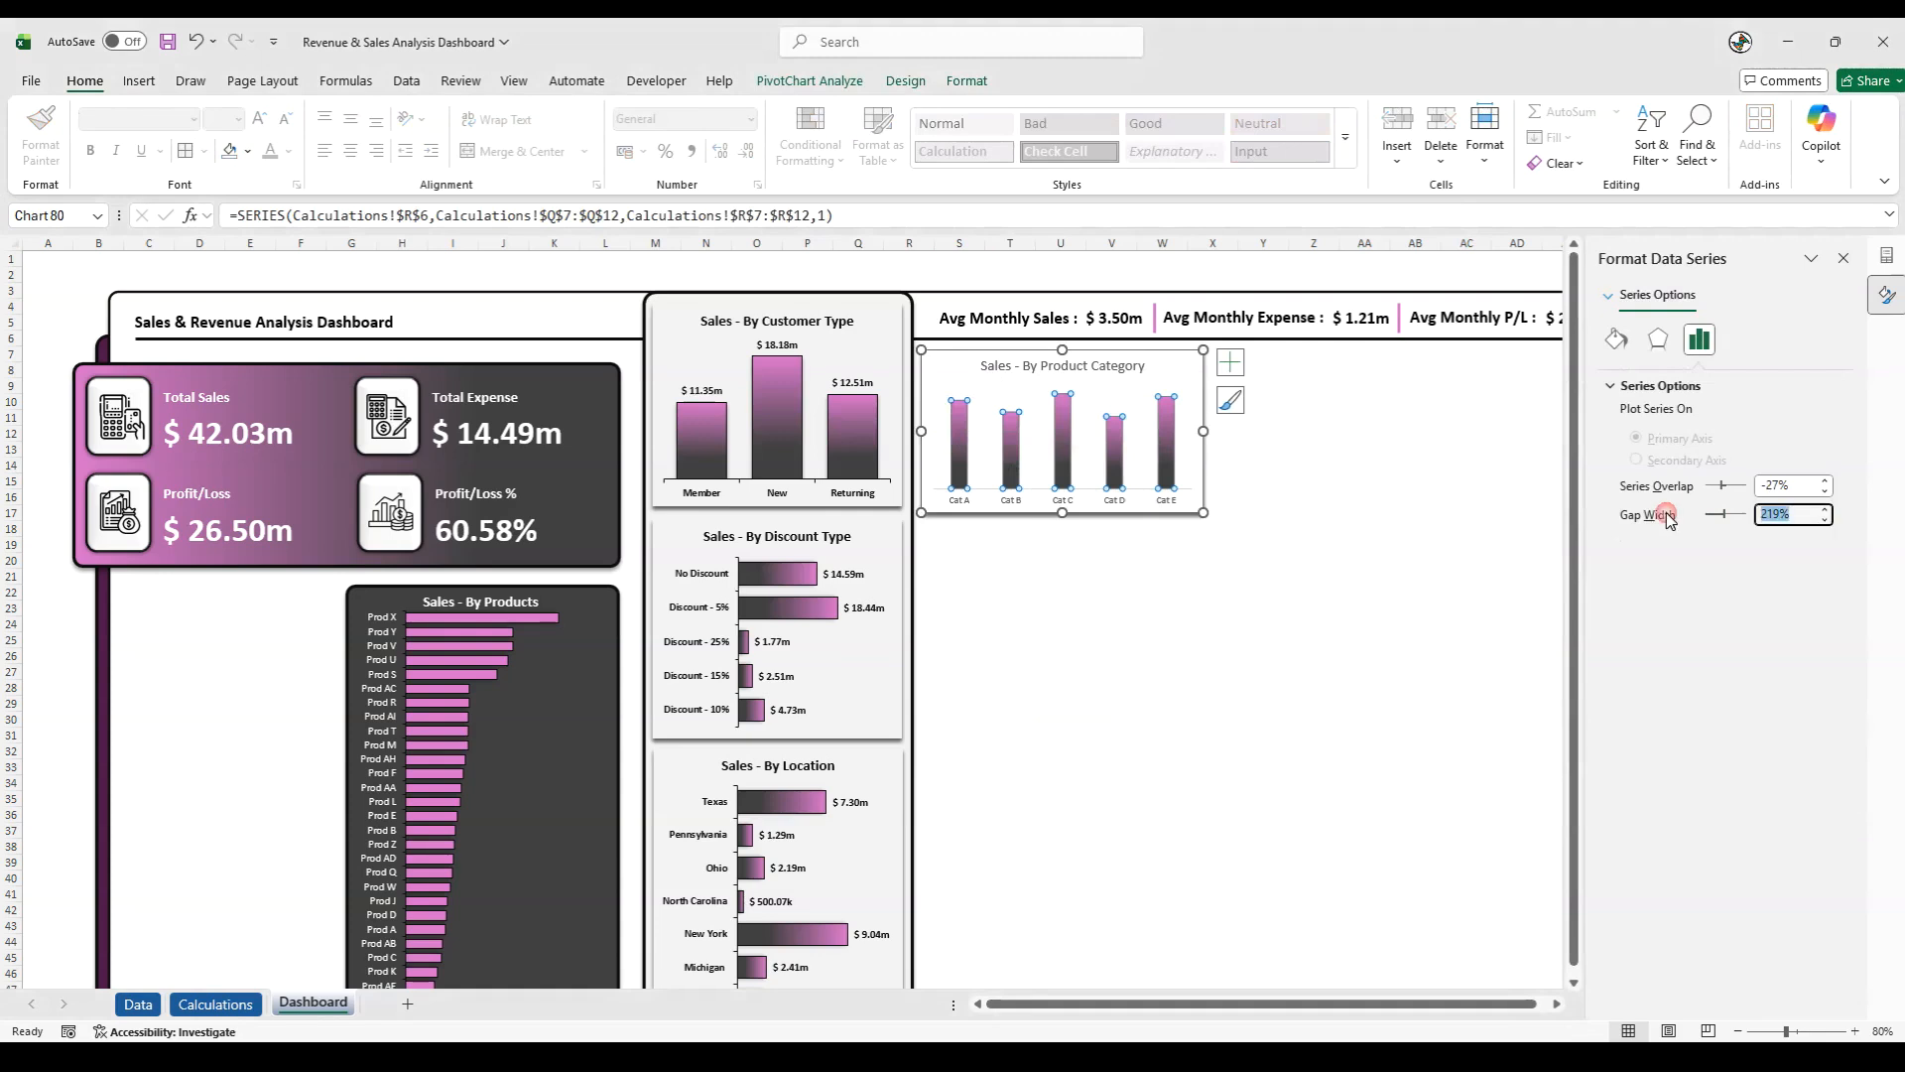
type("50")
key("Return")
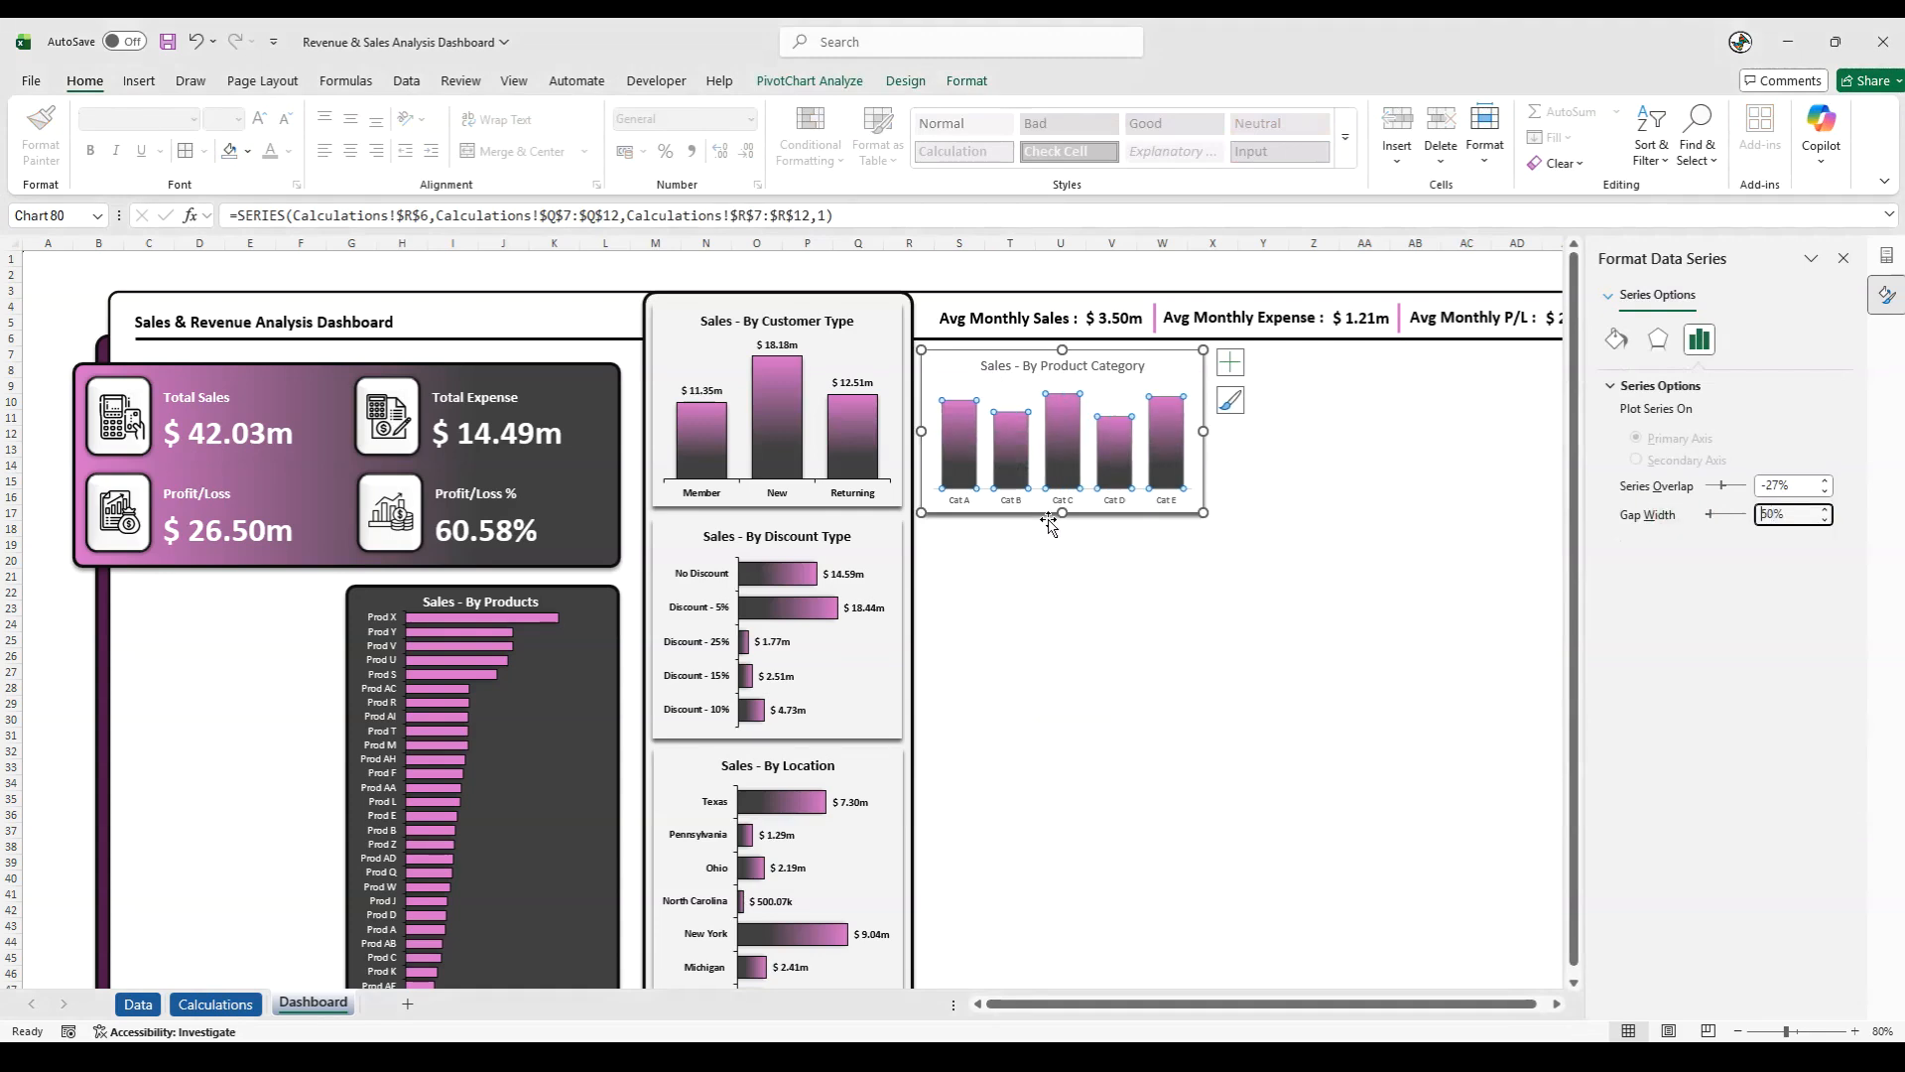
- Set the major tick marks of the Sales - By Product Category chart's horizontal axis to Outside
left_click(1012, 501)
right_click(1007, 500)
left_click(1184, 744)
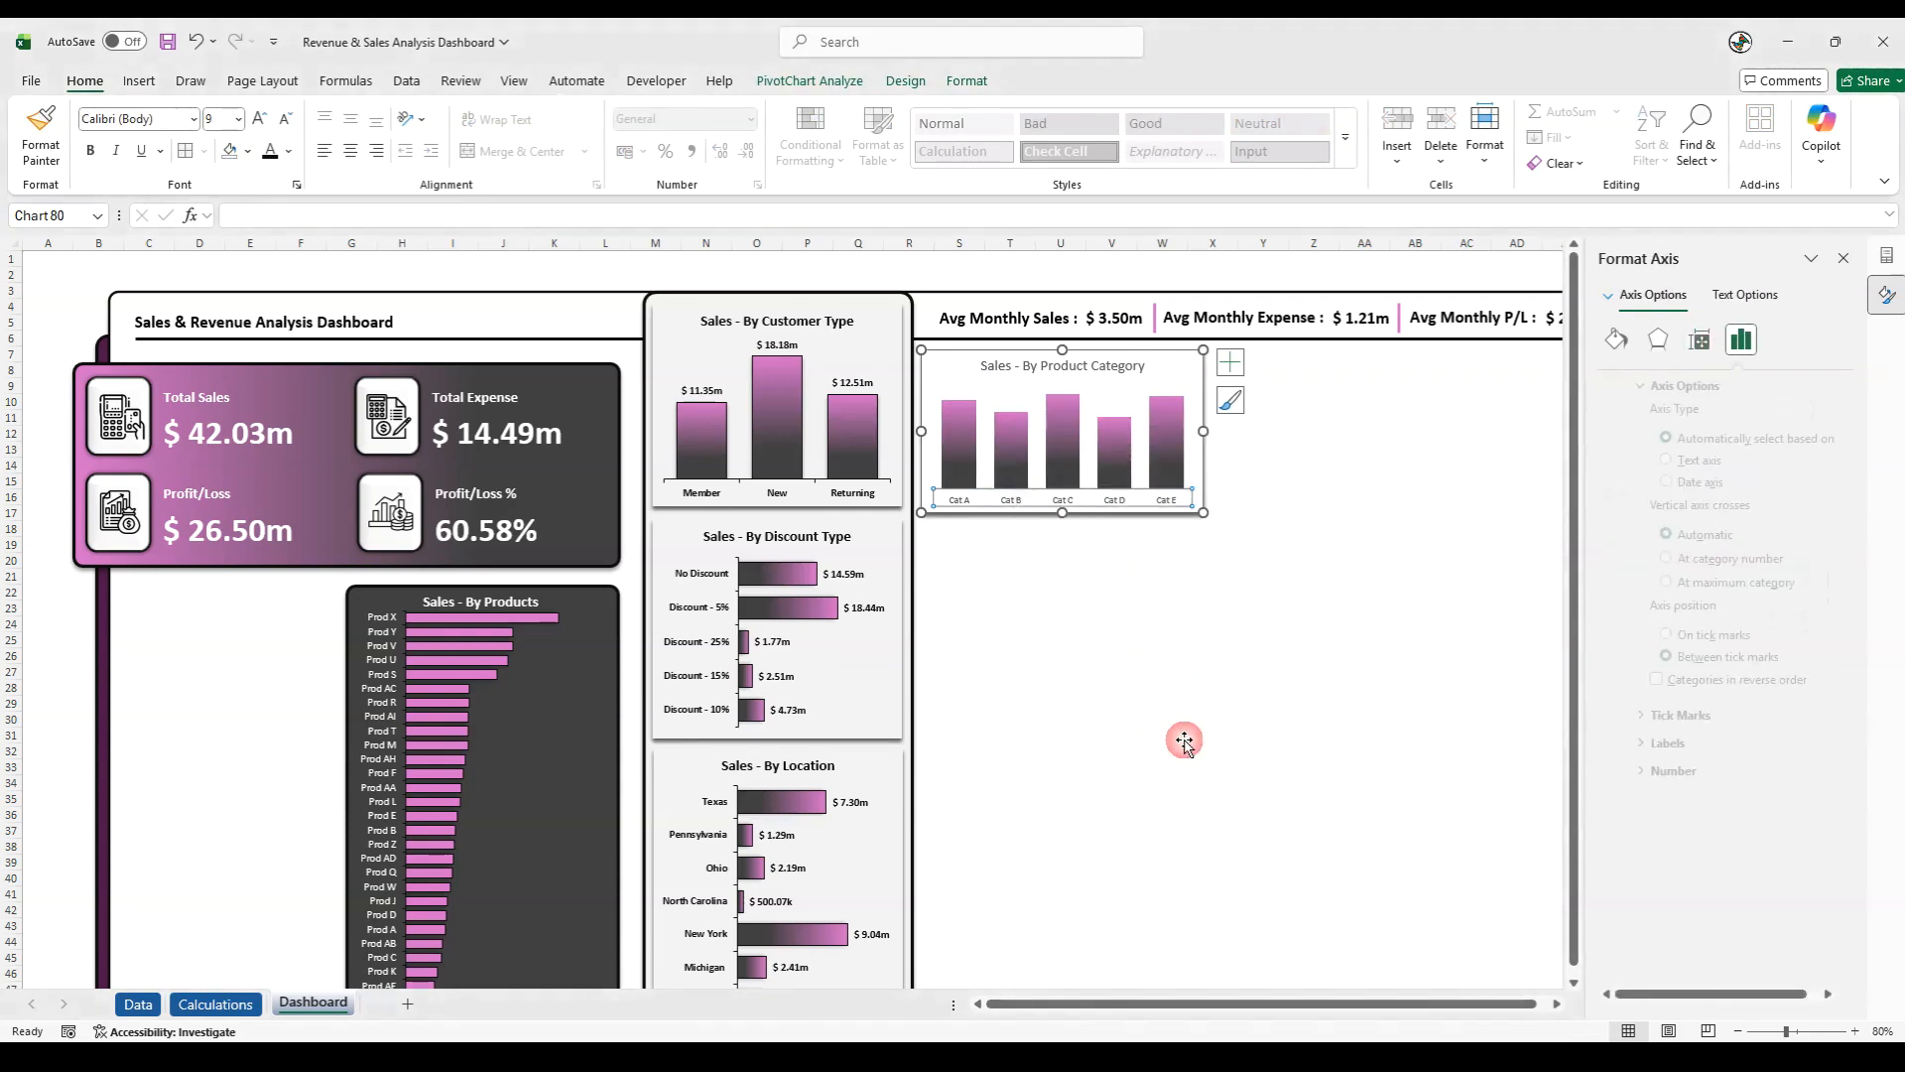
left_click(1639, 714)
left_click(1781, 770)
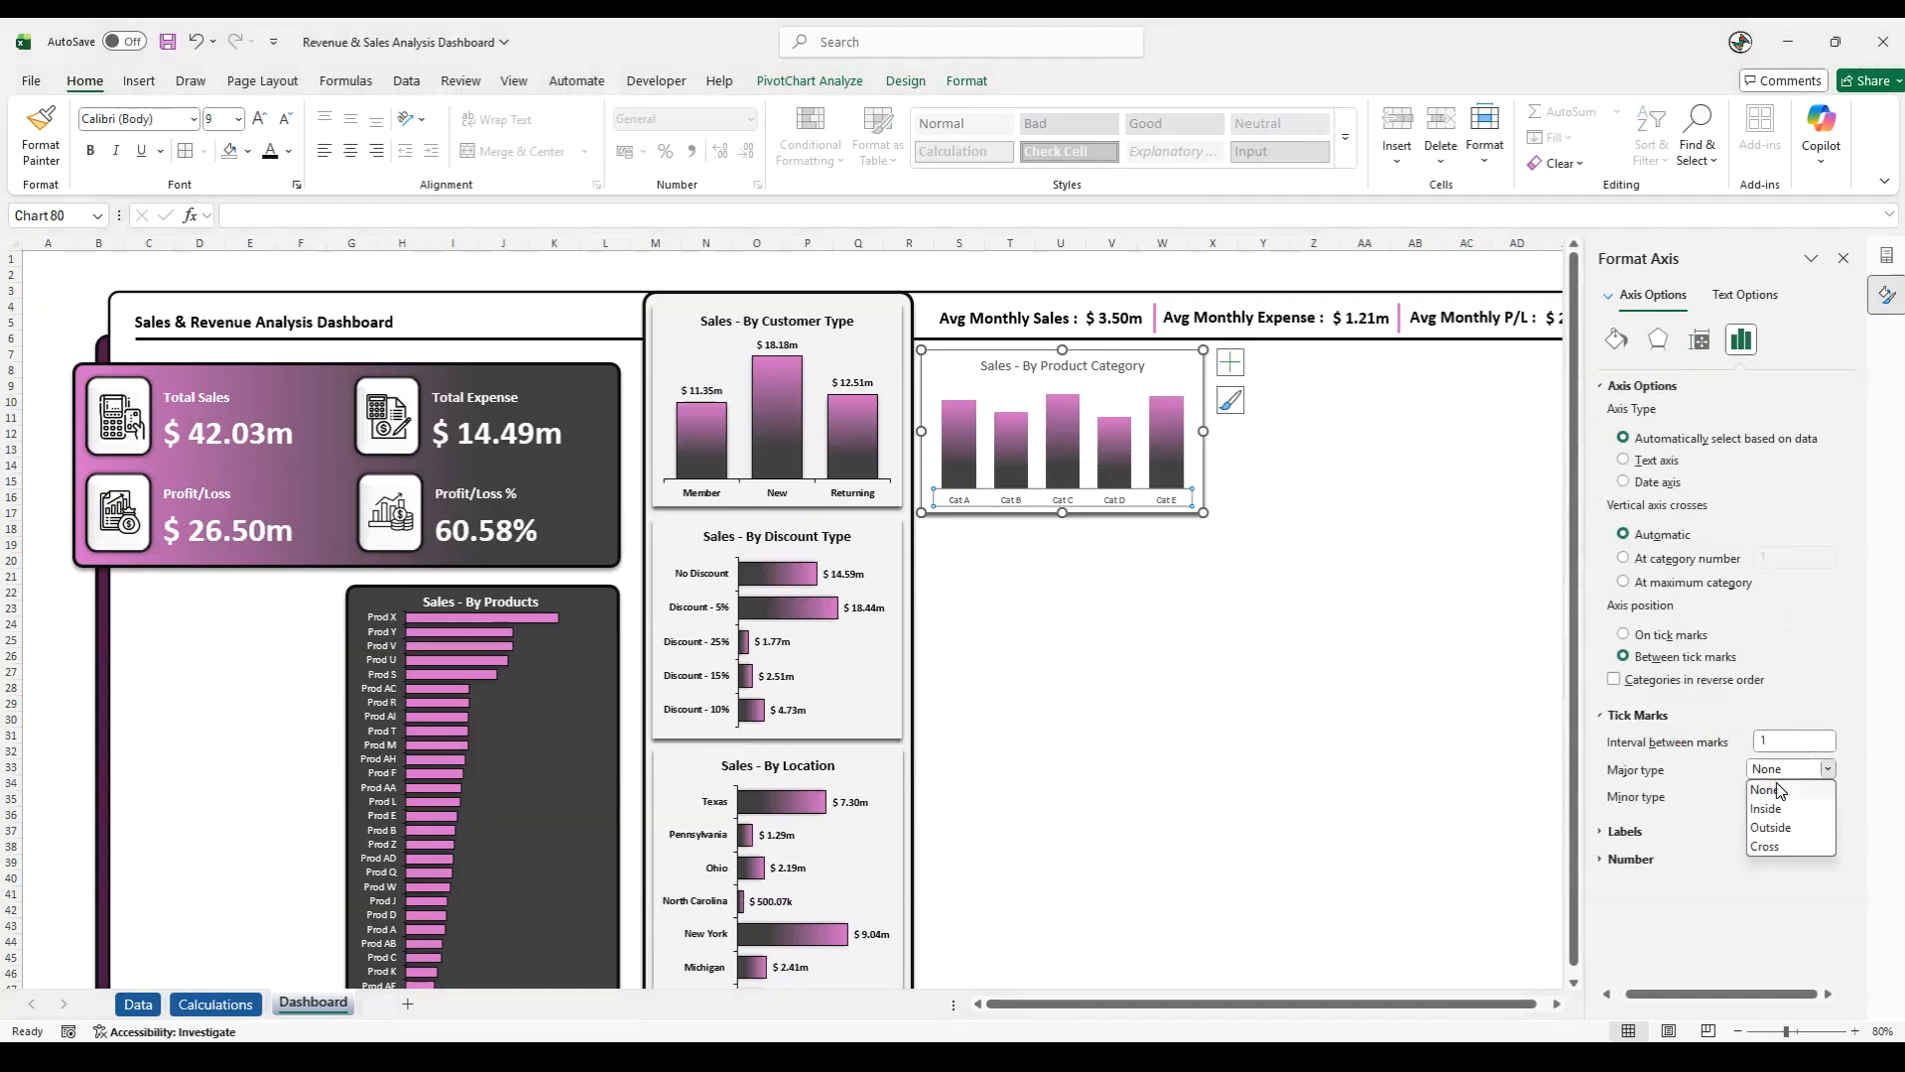
left_click(1772, 826)
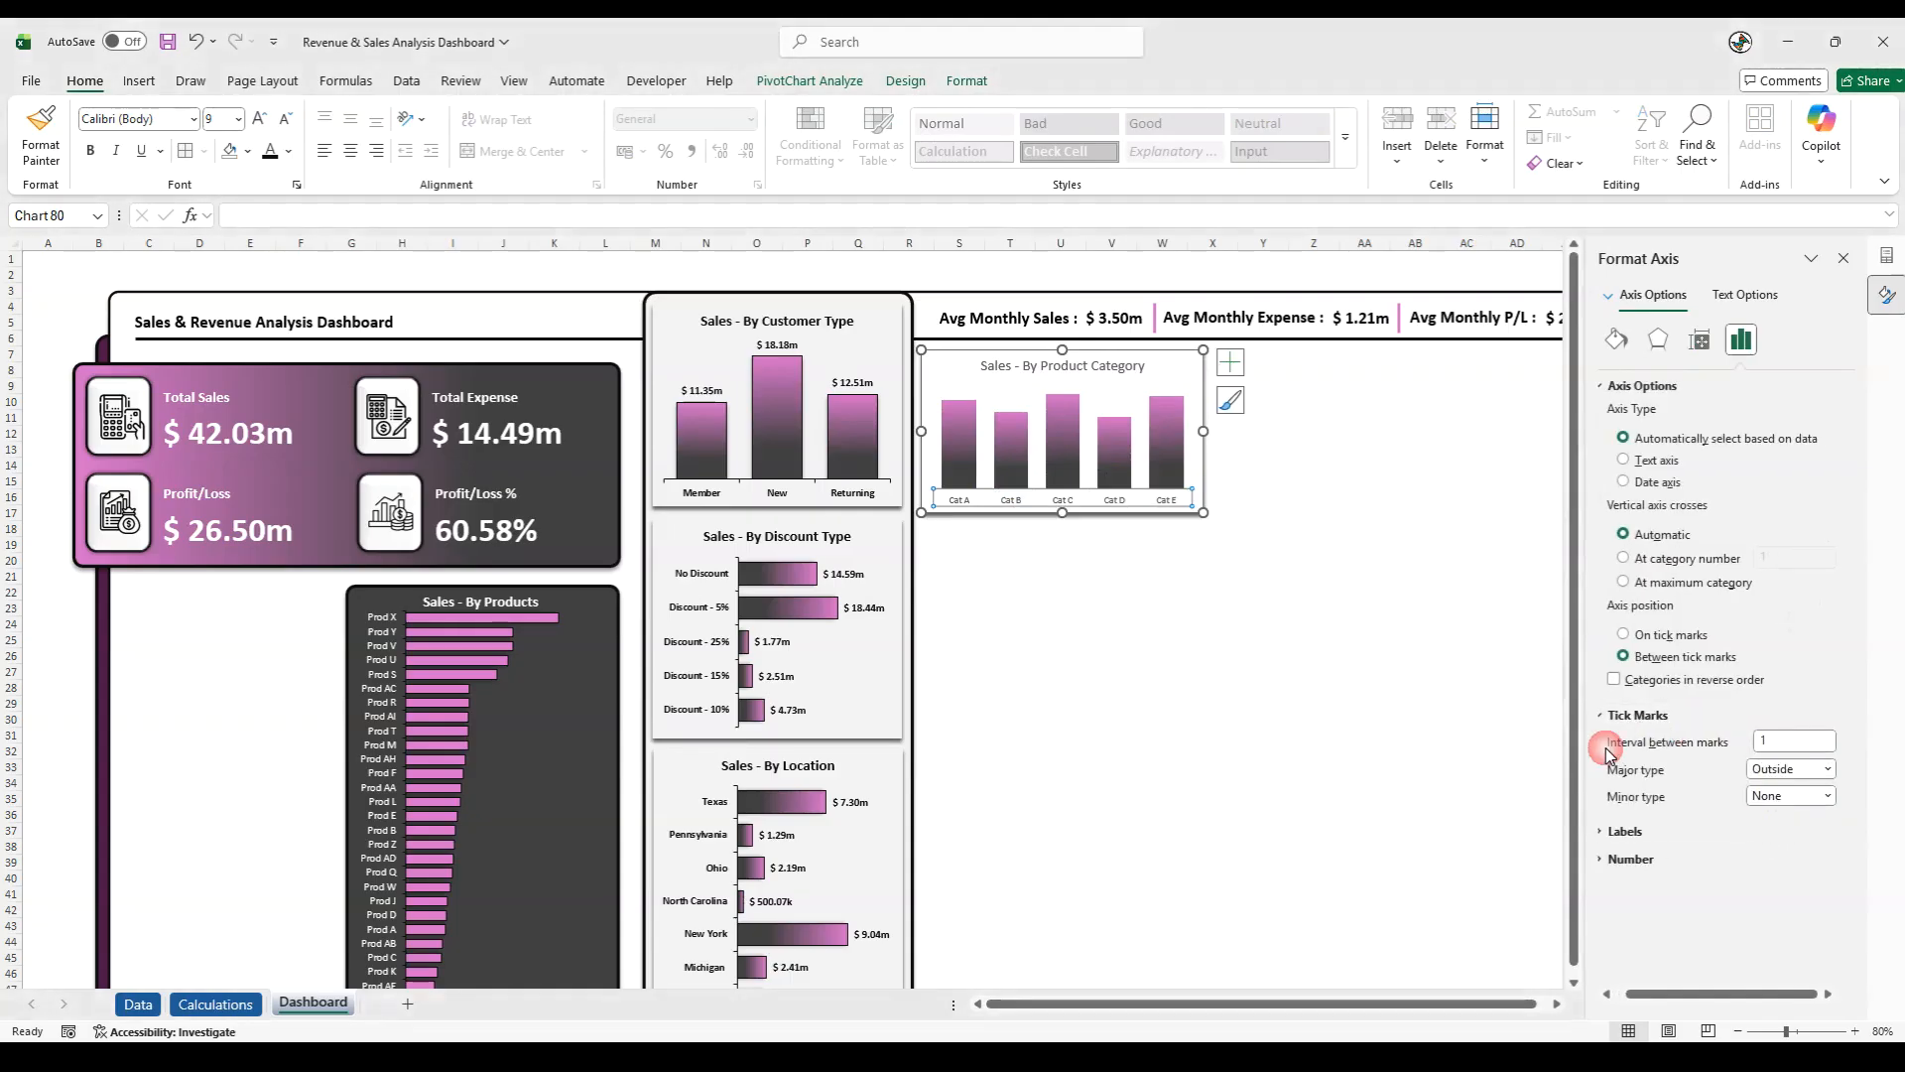
- Colour the horizontal axis line of the Sales - By Product Category chart black
left_click(972, 83)
left_click(832, 141)
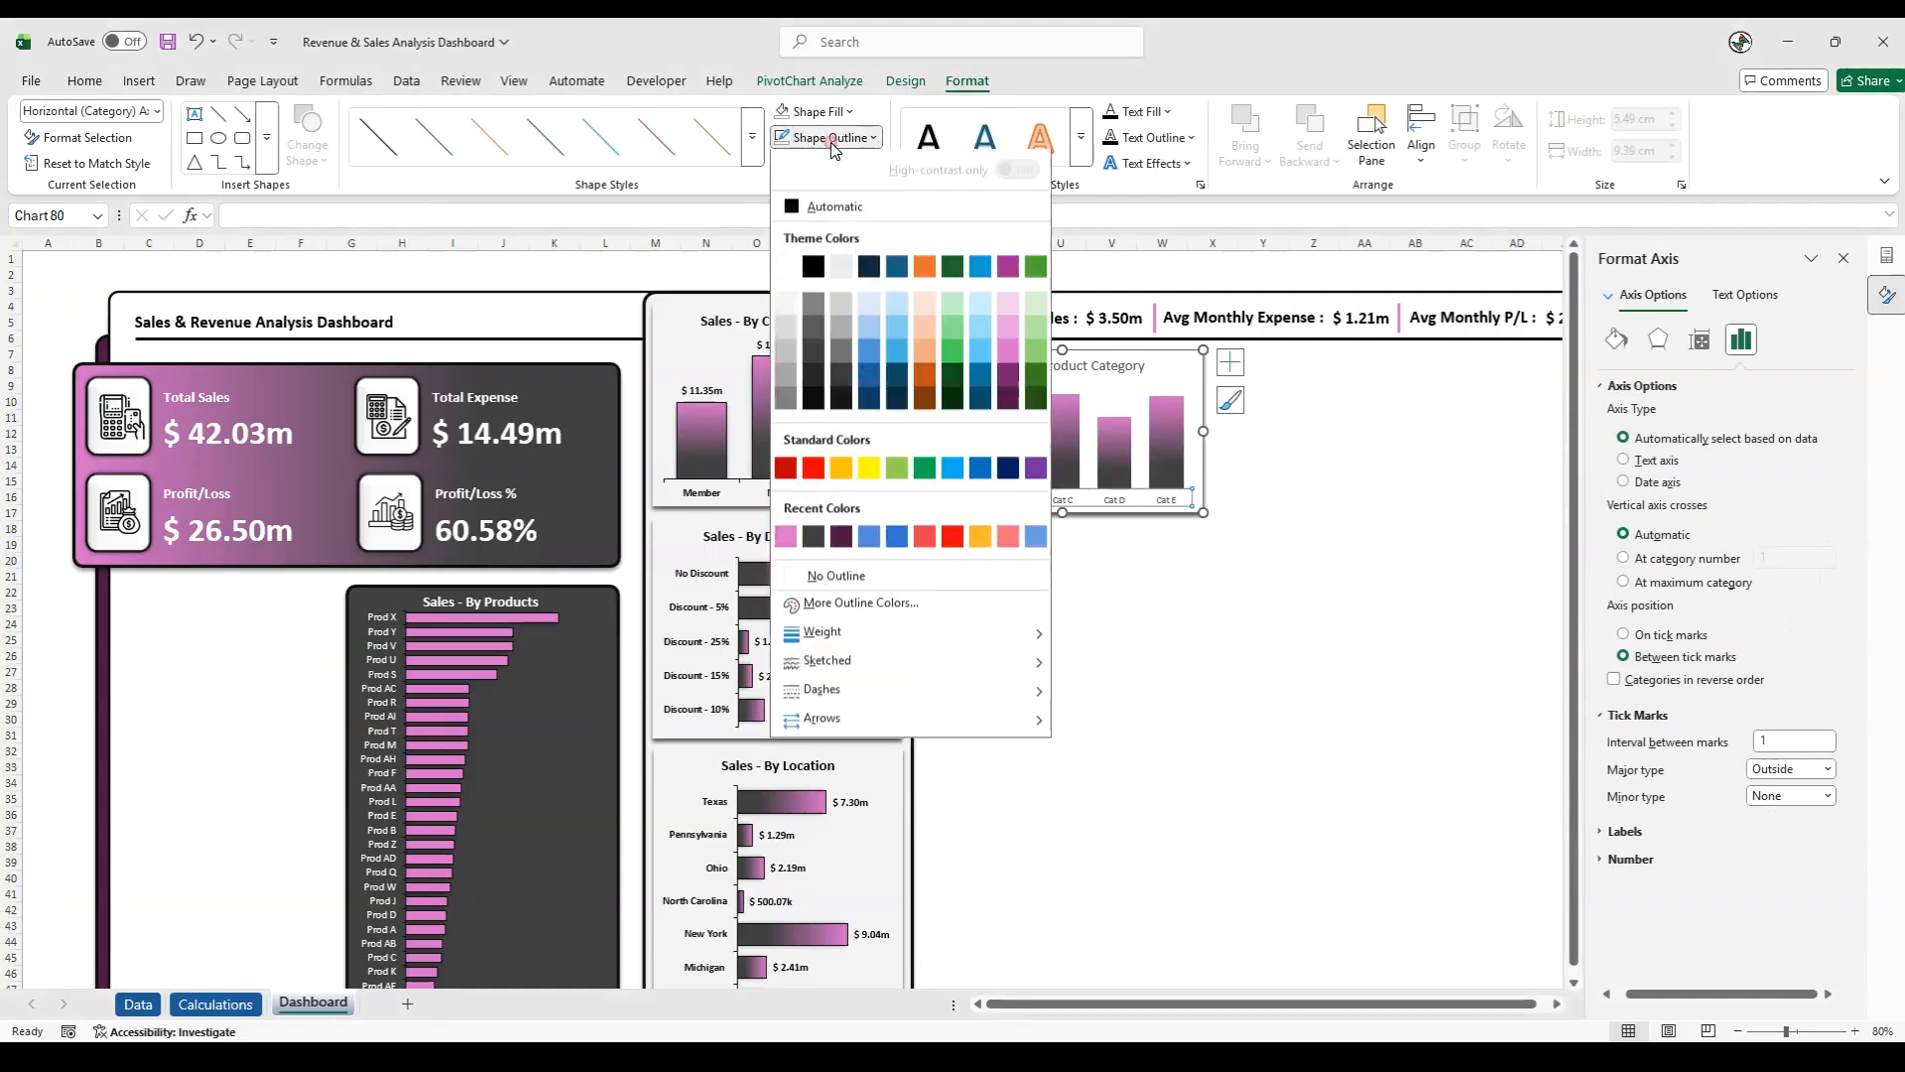
left_click(814, 269)
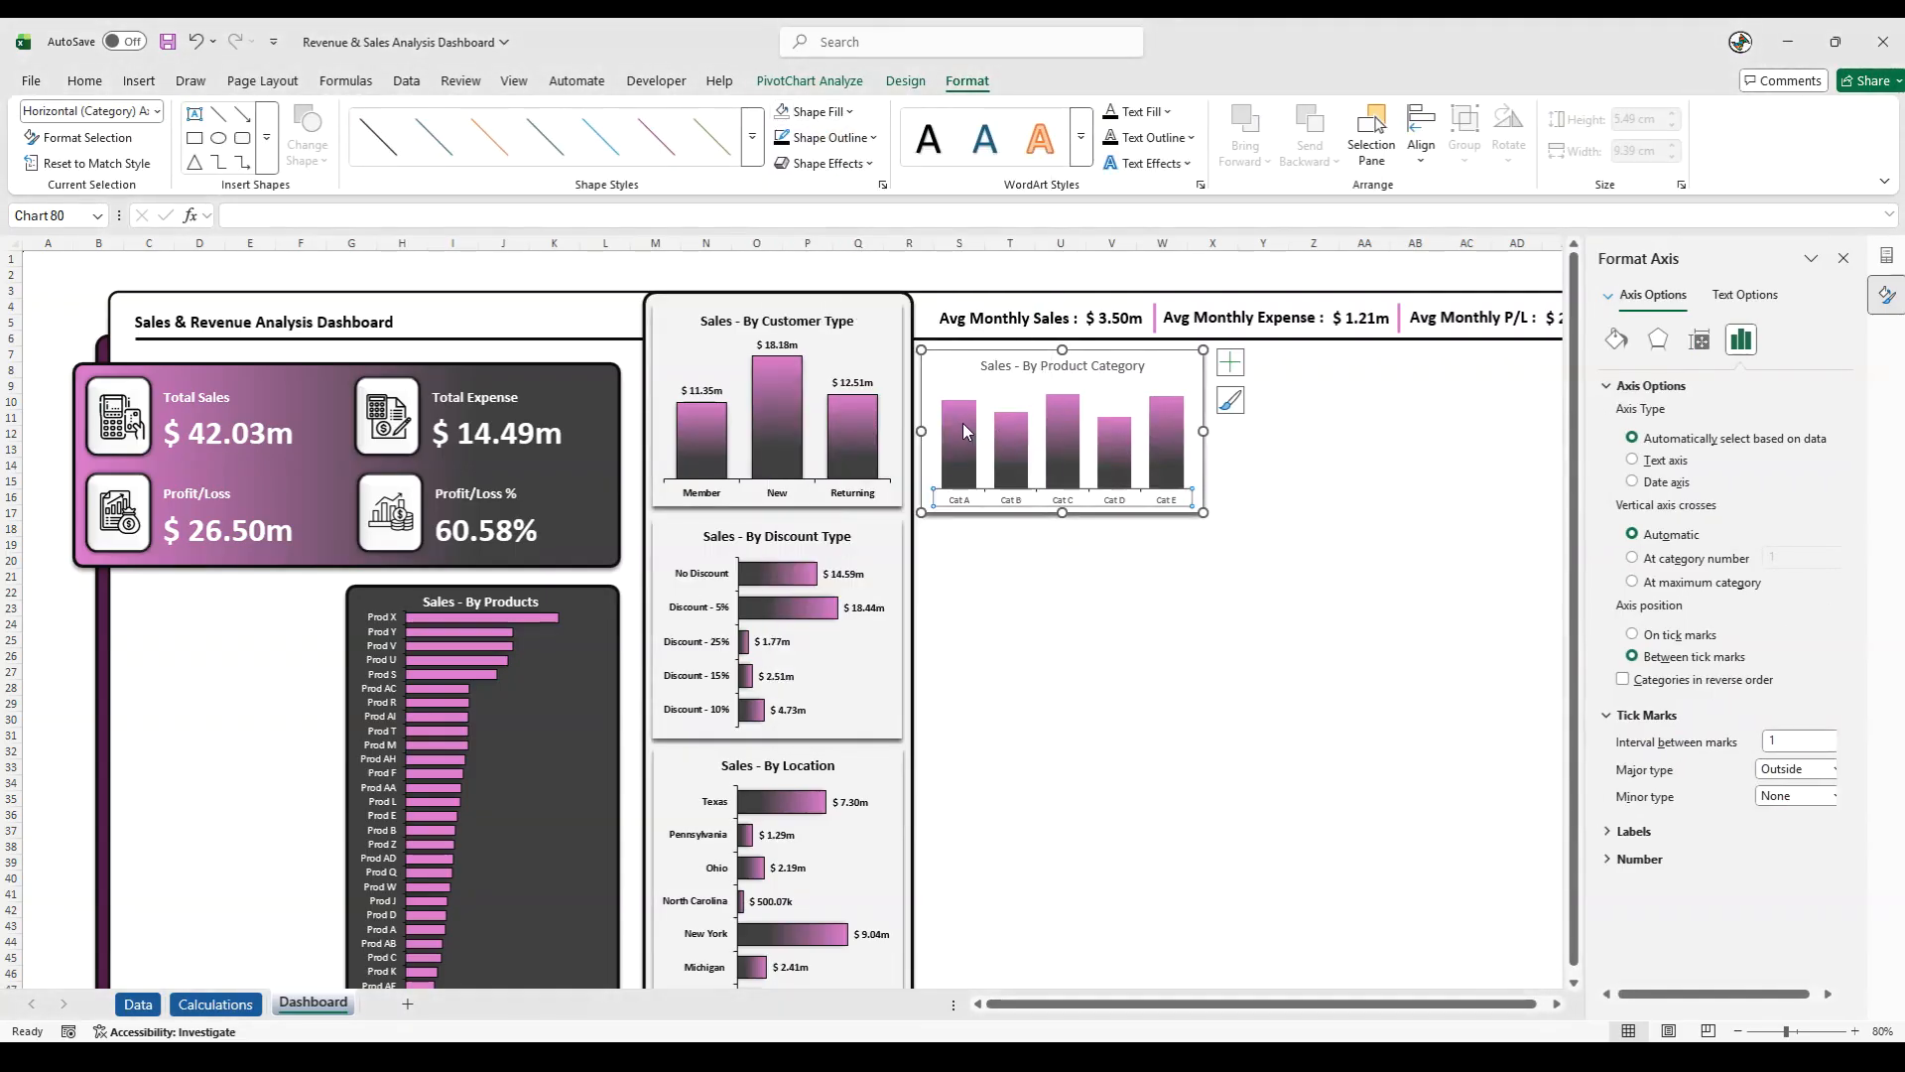
- Give the product category columns a near-black 1½ pt outline and an outer shadow
left_click(964, 431)
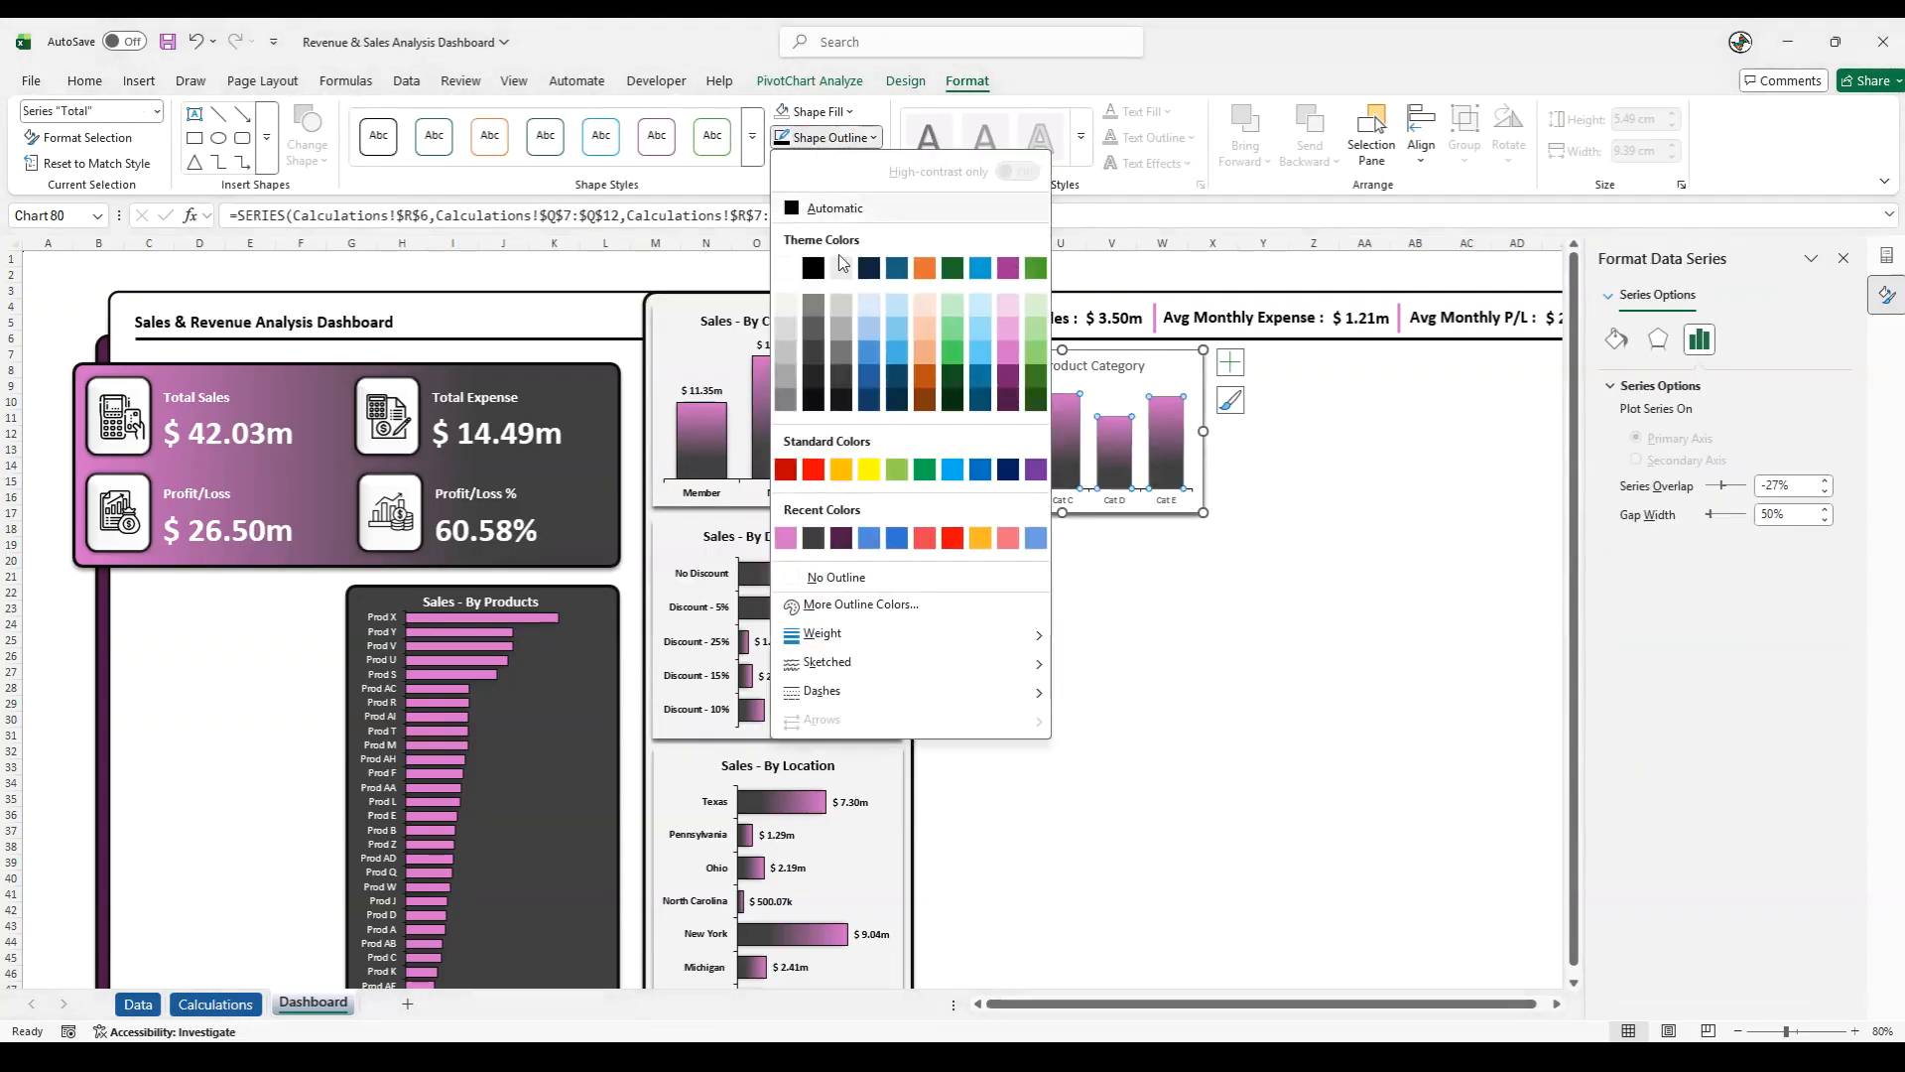
left_click(813, 399)
left_click(826, 137)
mouse_move(923, 636)
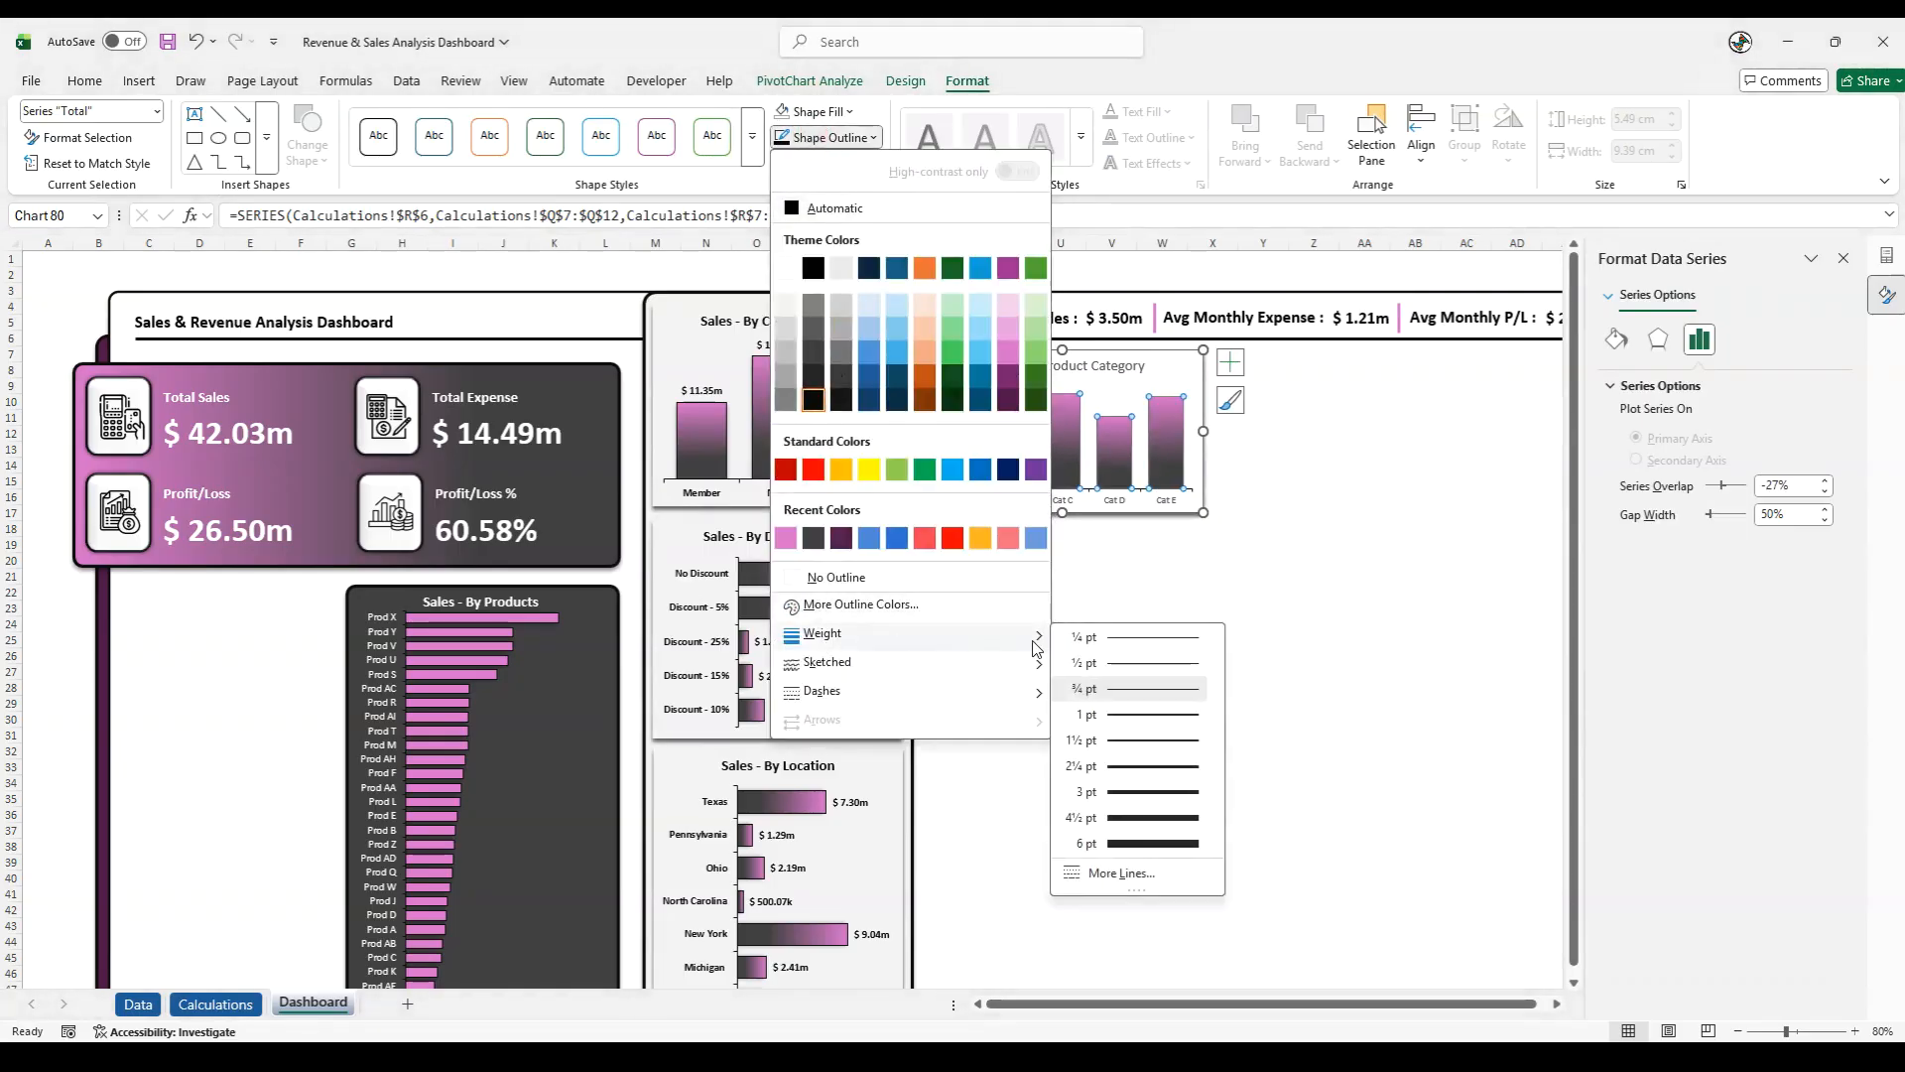
left_click(1139, 742)
left_click(826, 163)
mouse_move(866, 248)
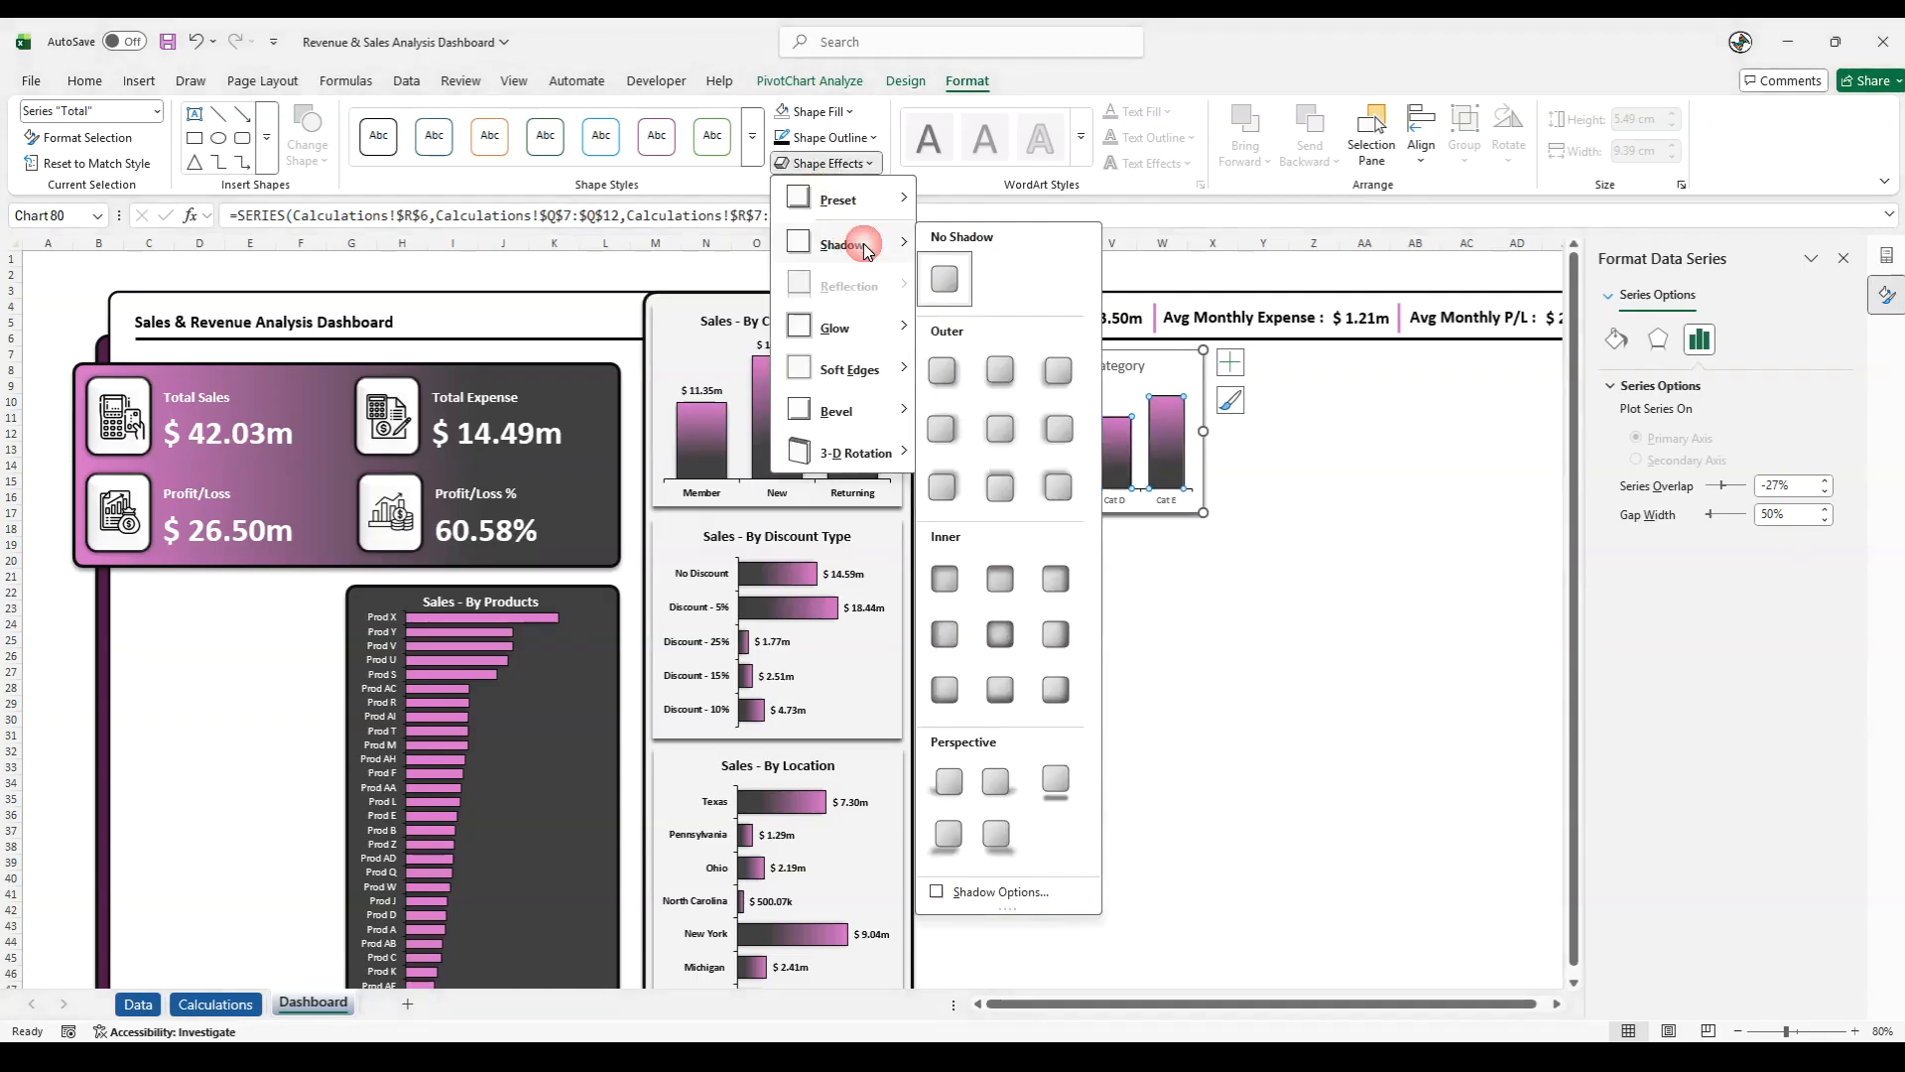
left_click(1000, 370)
- Apply an outer shadow to the columns of the Sales - By Customer Type chart
left_click(763, 386)
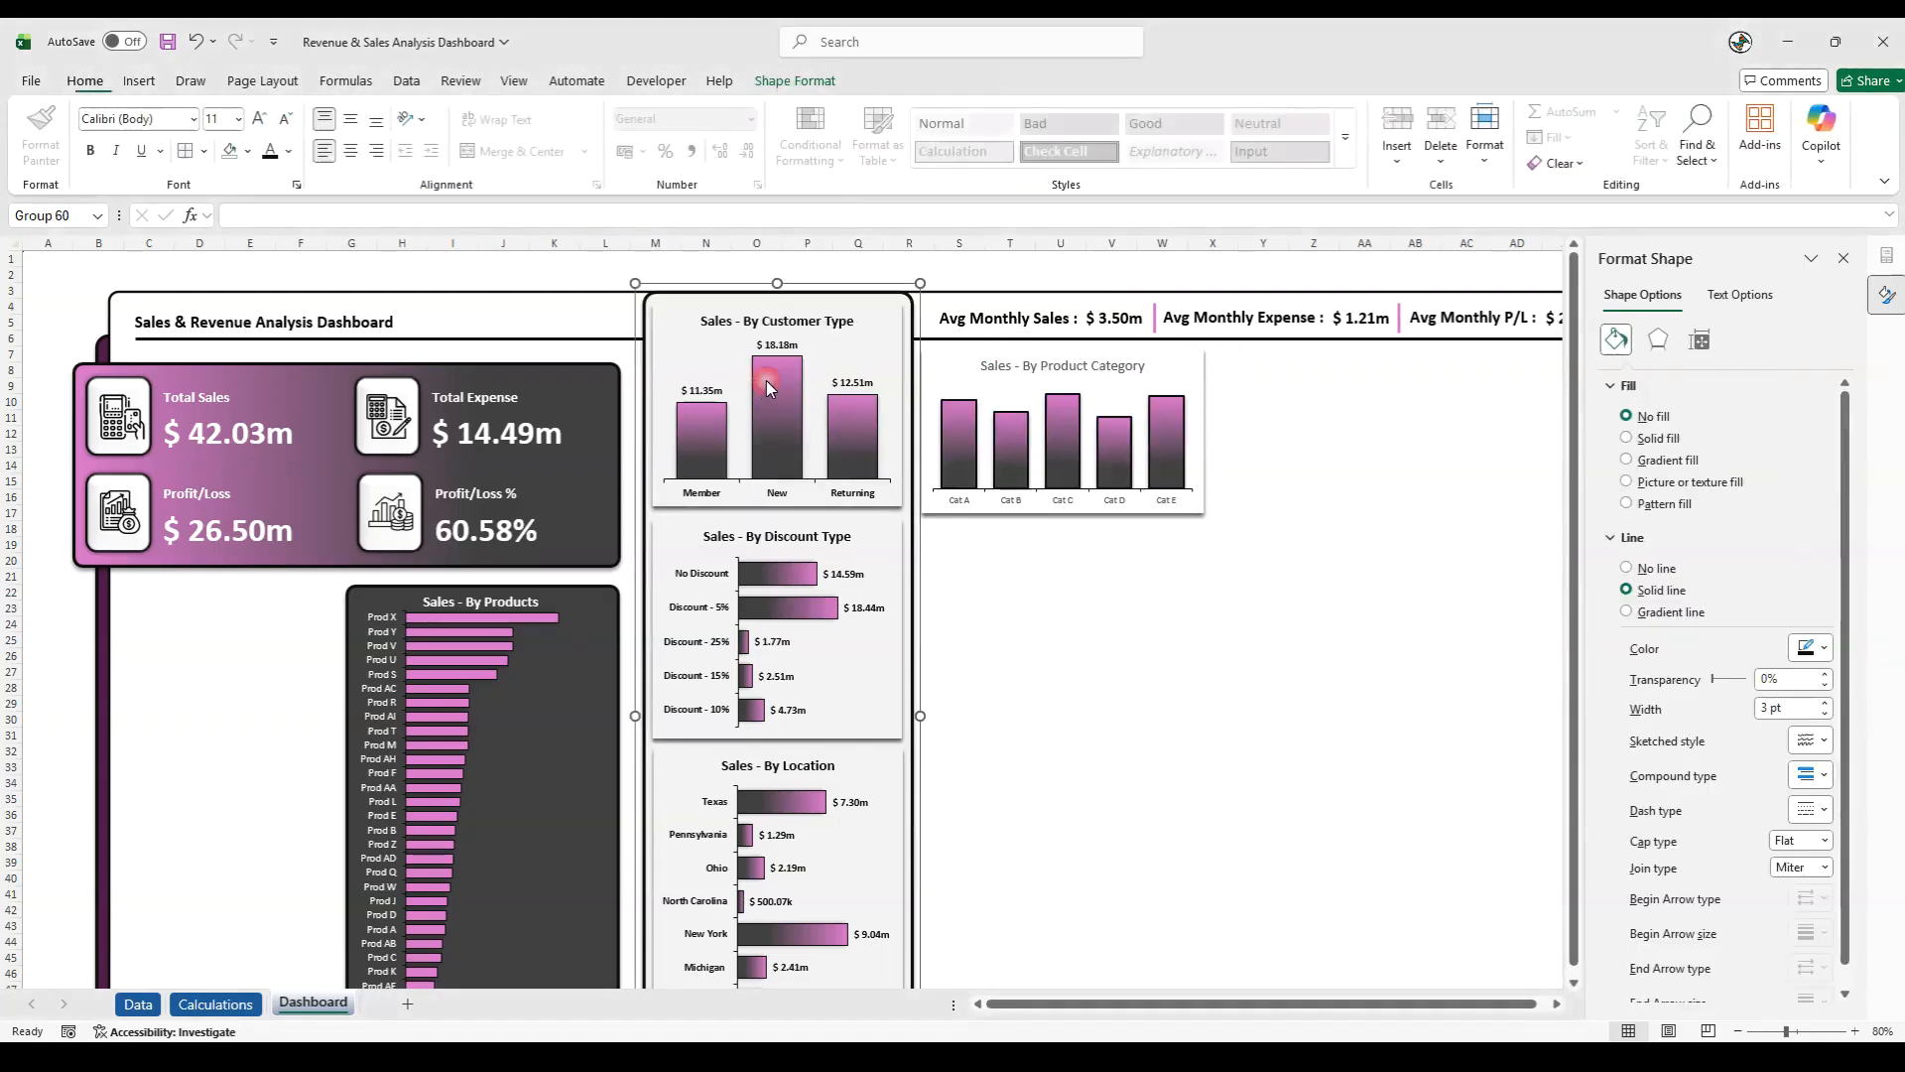
left_click(819, 83)
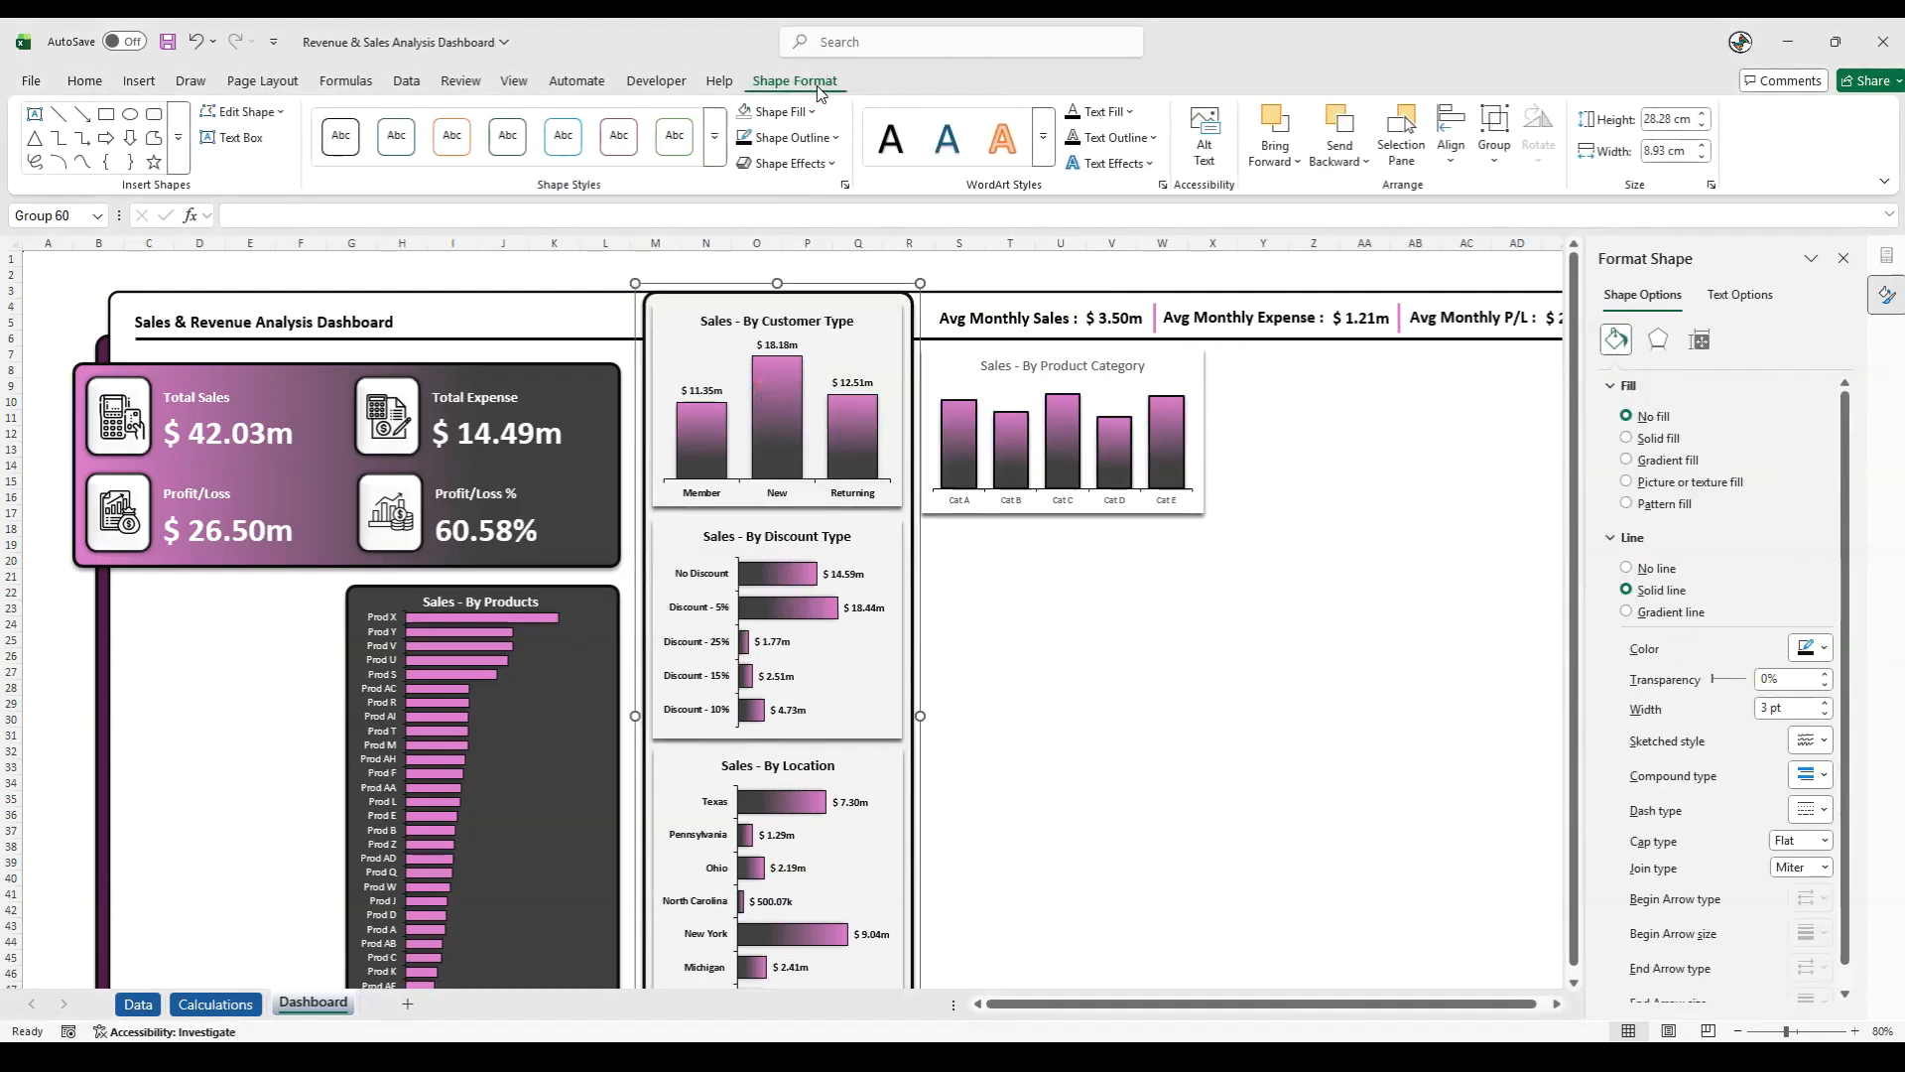
left_click(777, 387)
left_click(968, 80)
left_click(826, 163)
mouse_move(855, 246)
left_click(998, 363)
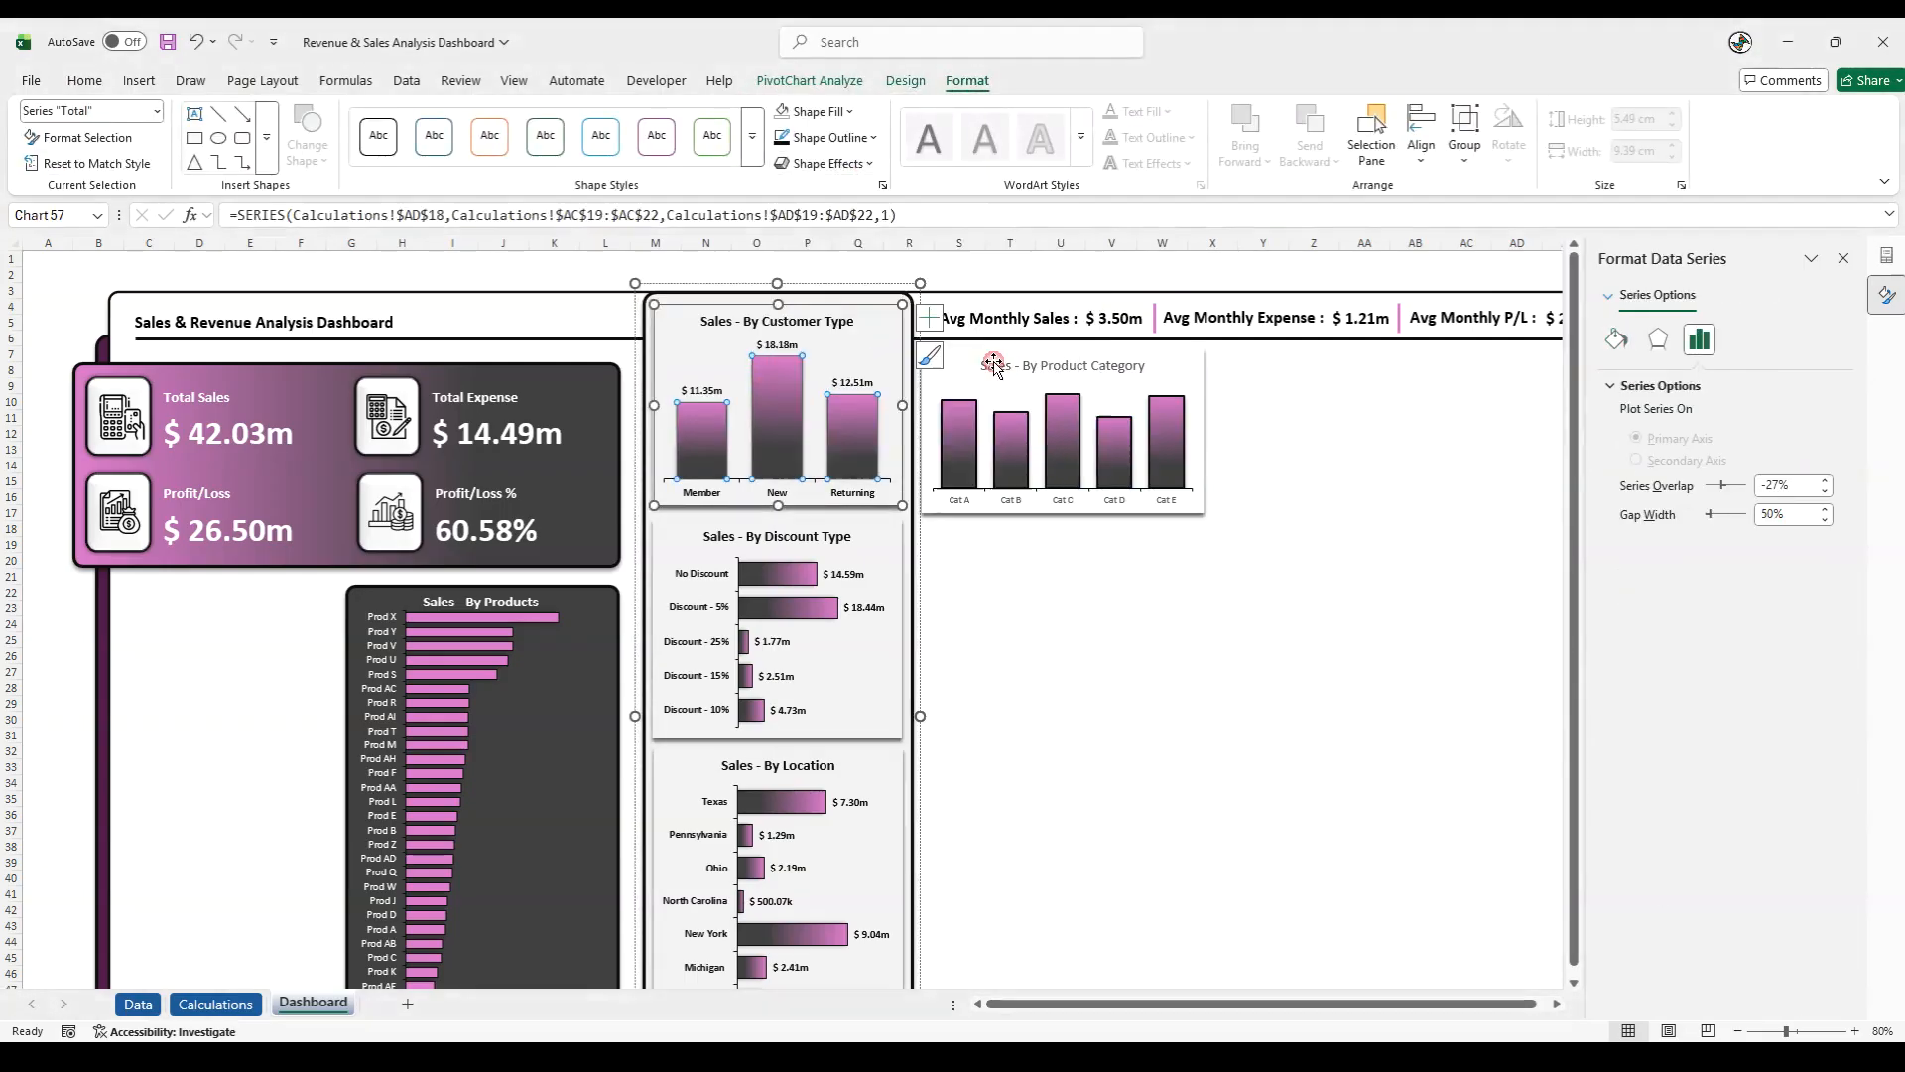
- Thicken the outline of the columns in the Sales - By Customer Type chart
left_click(831, 138)
mouse_move(893, 634)
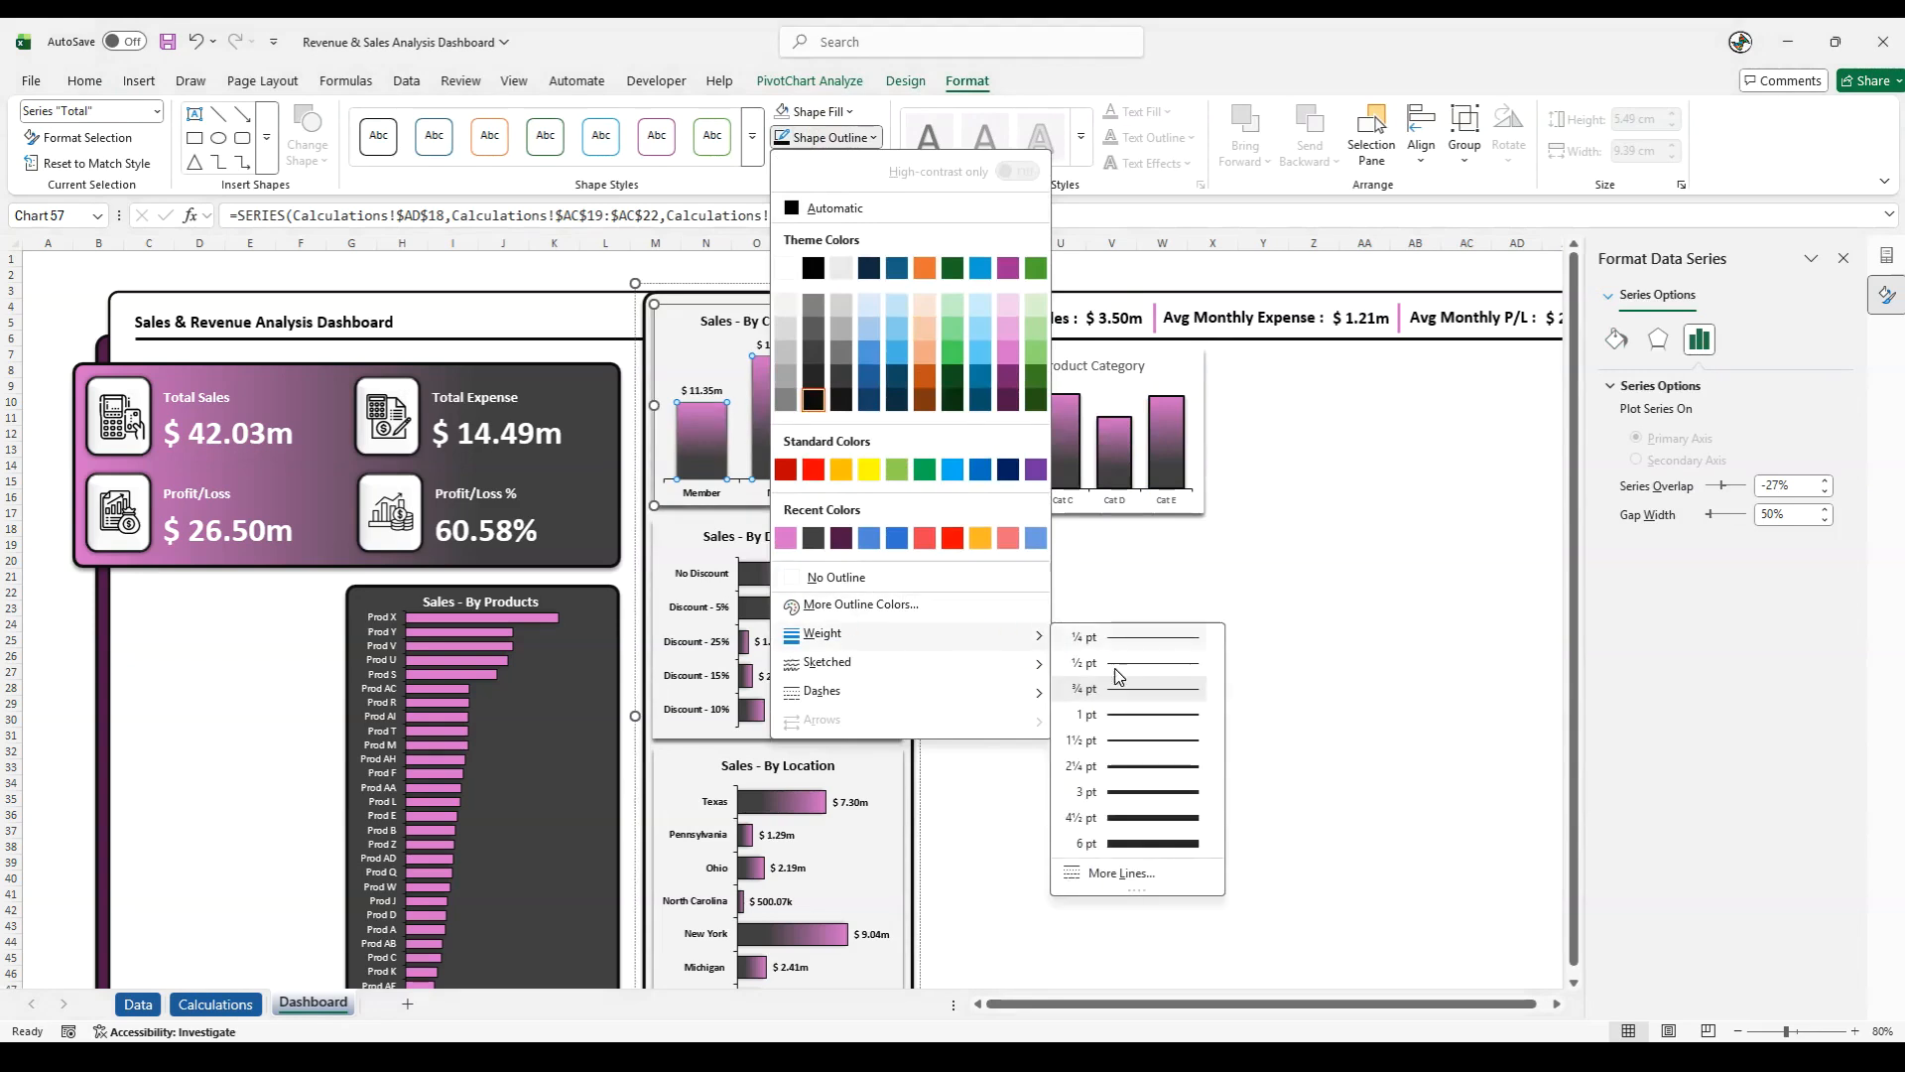
left_click(1117, 718)
- Set the outline weight of the Sales - By Discount Type bars to 1½ pt
left_click(789, 574)
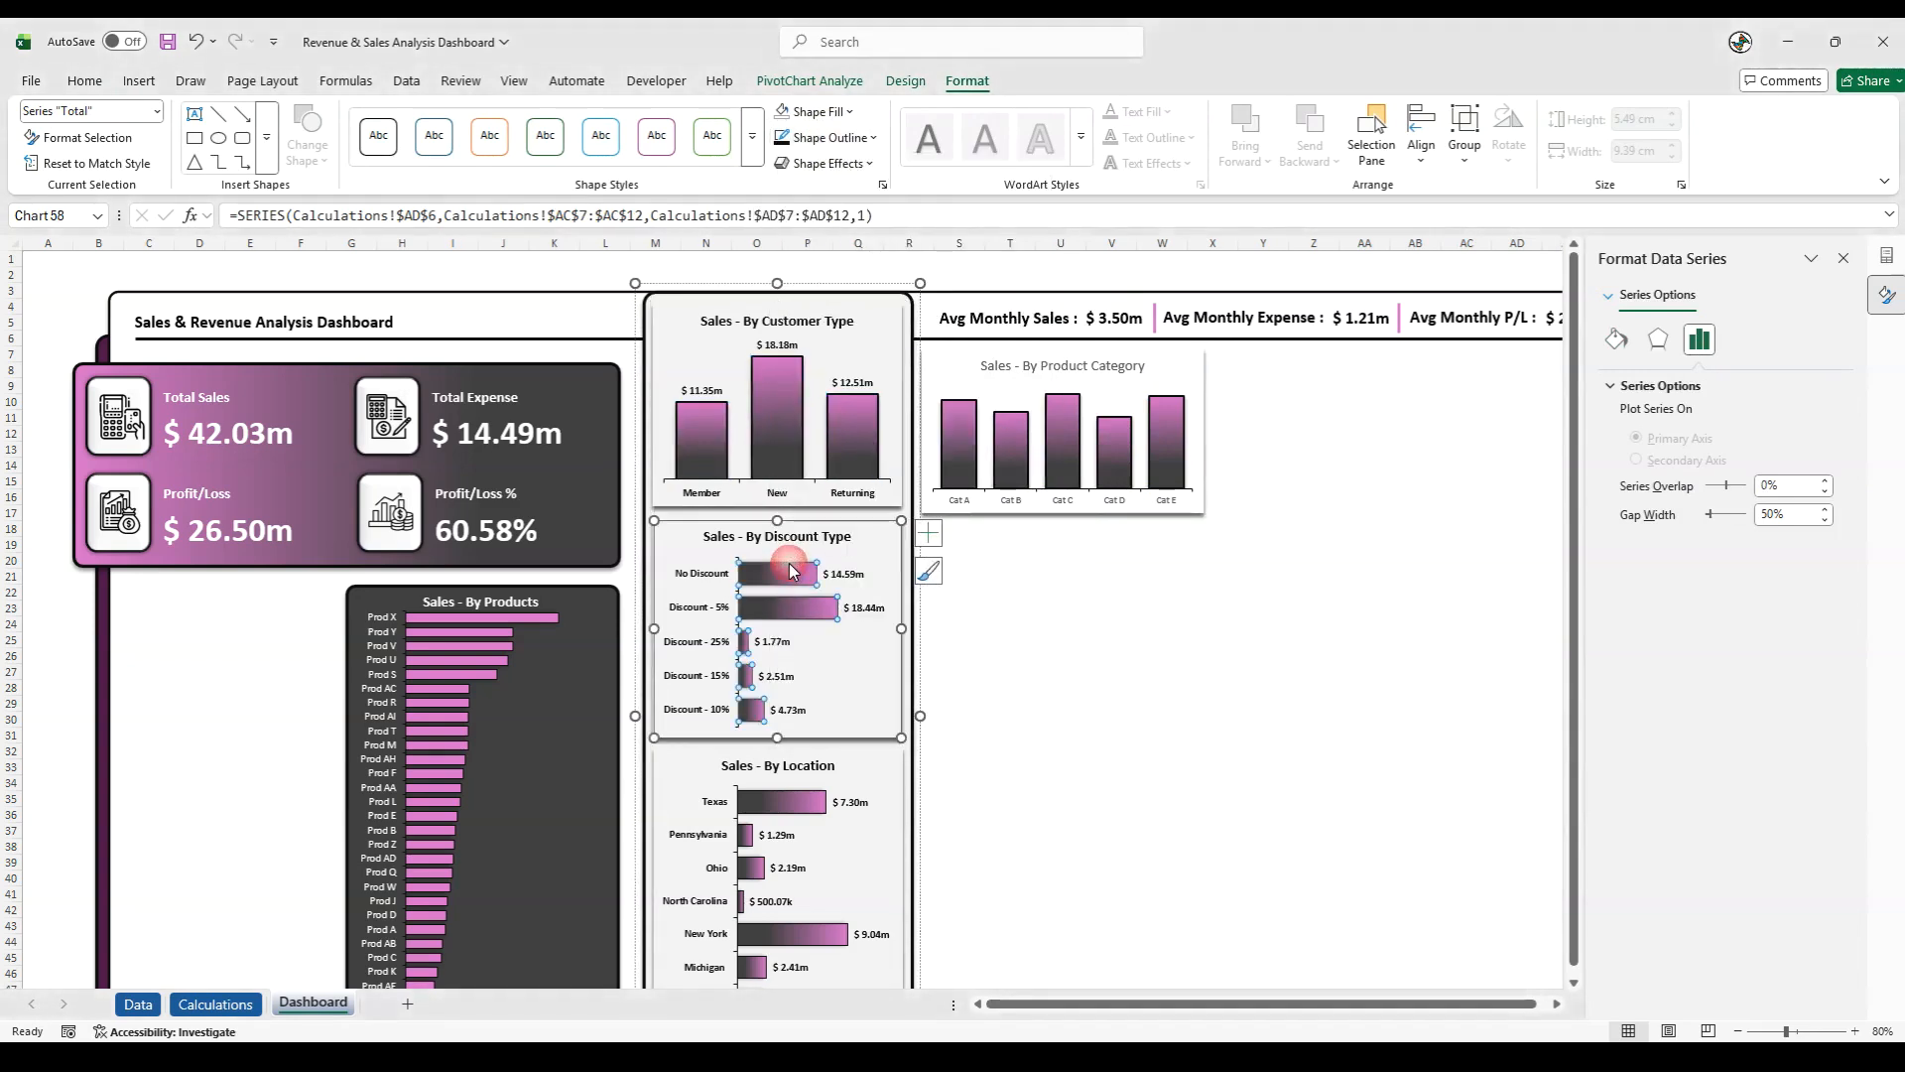
left_click(829, 138)
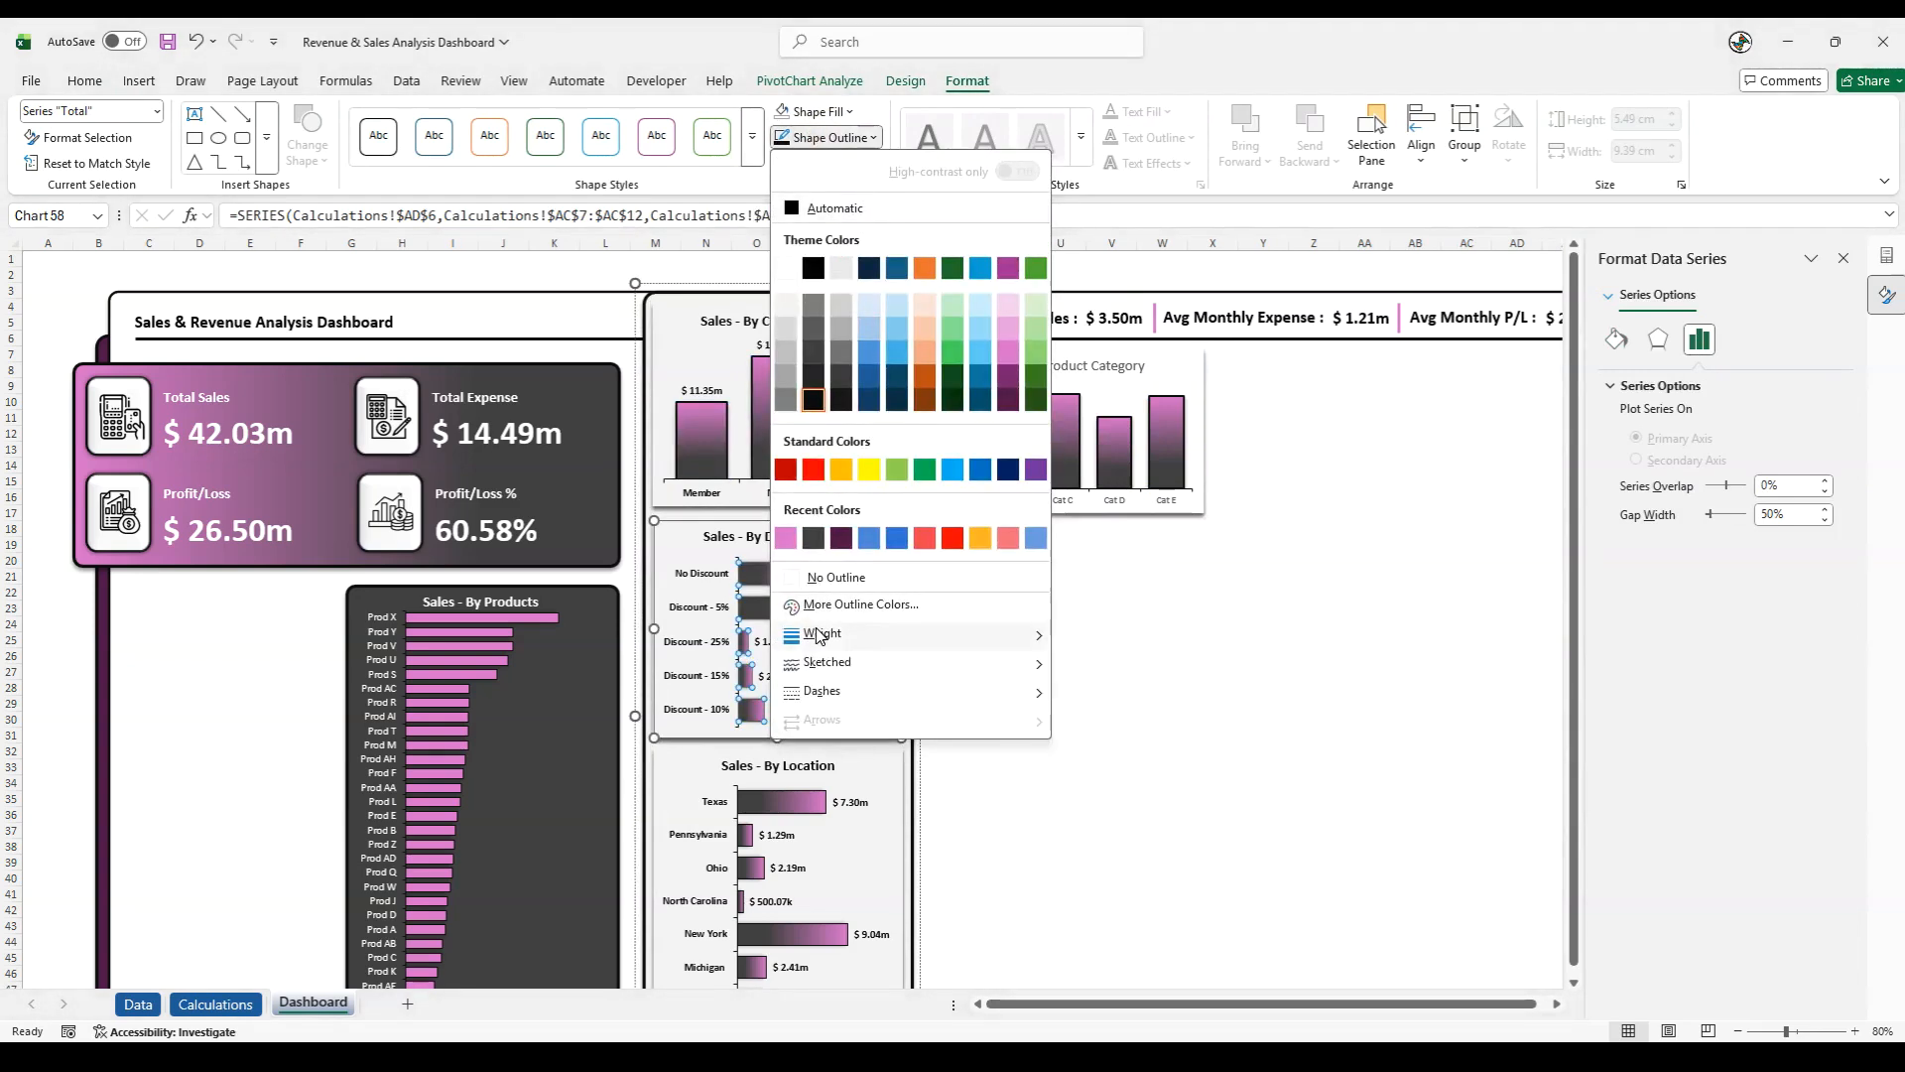
mouse_move(873, 635)
left_click(1132, 740)
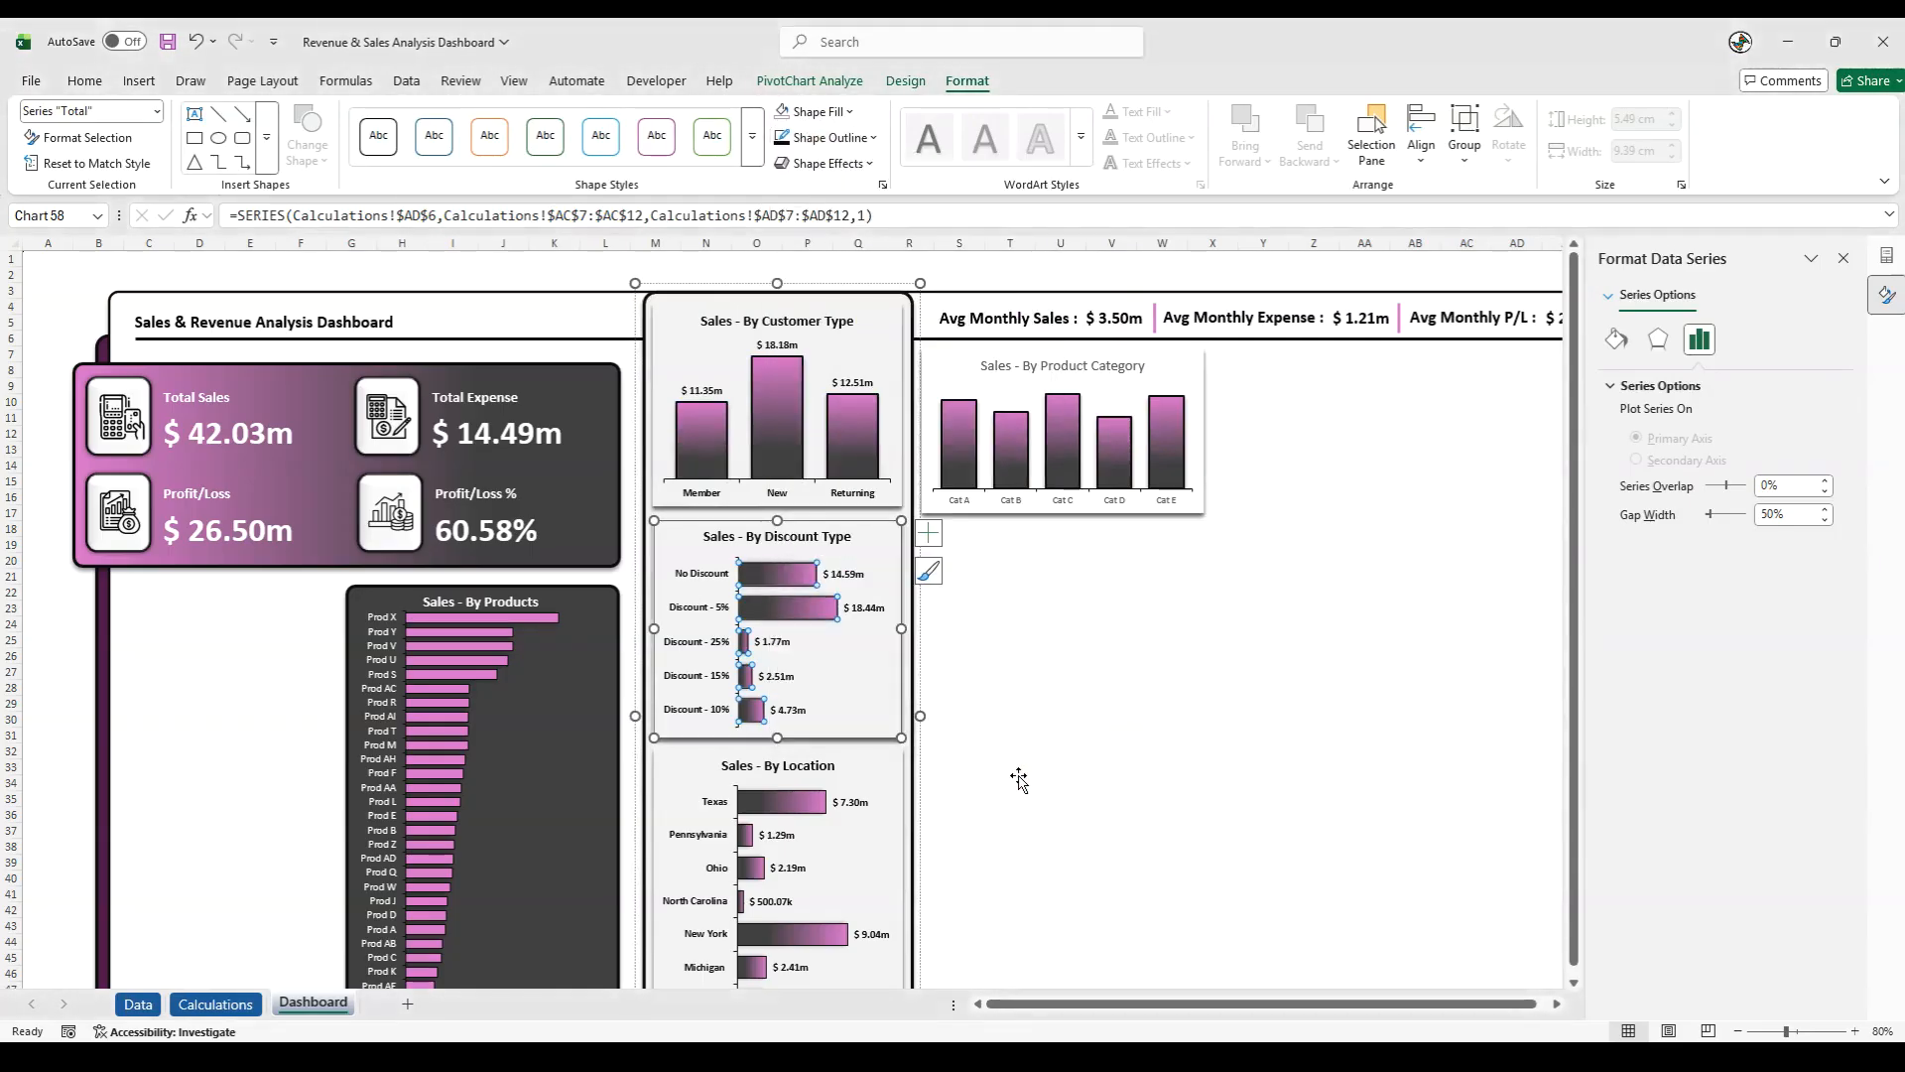
- Thicken the outline of the bars in the Sales - By Location chart
left_click(799, 802)
left_click(828, 138)
mouse_move(874, 635)
left_click(1126, 689)
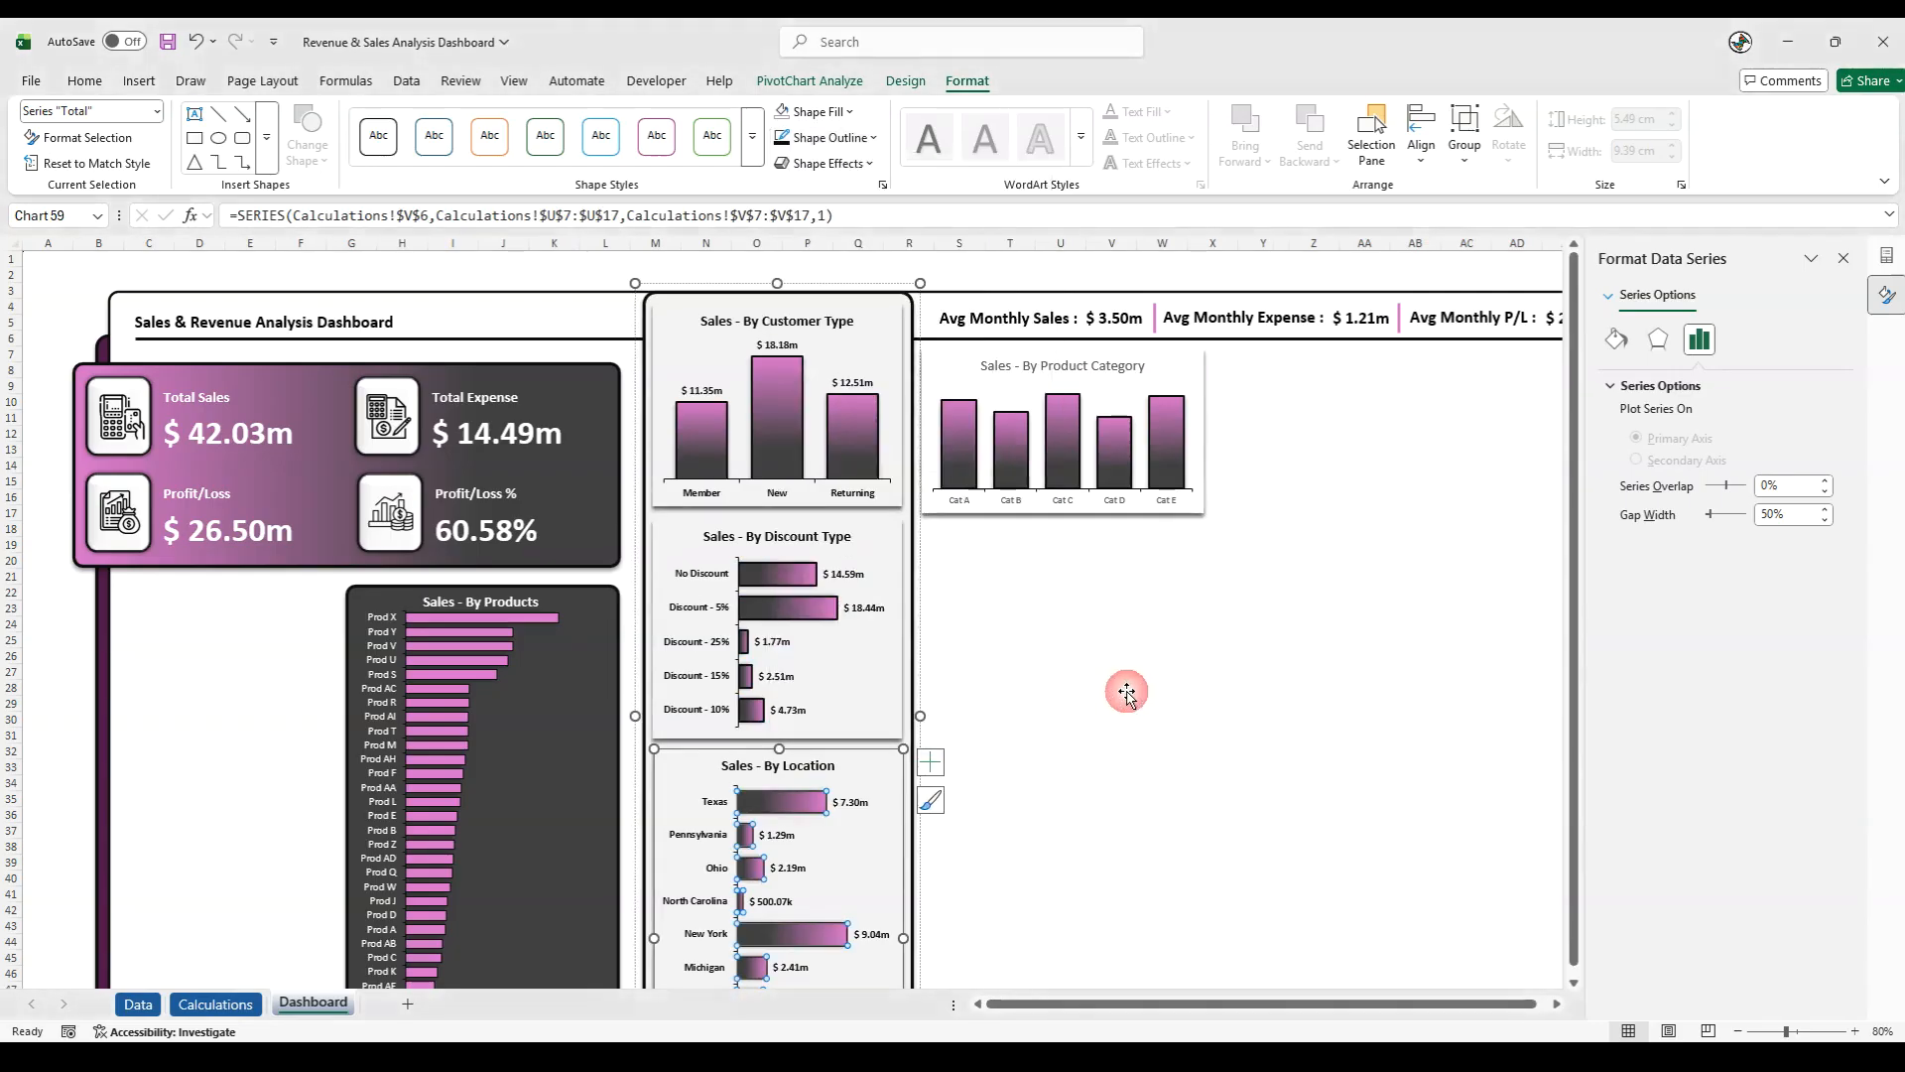
left_click(1151, 258)
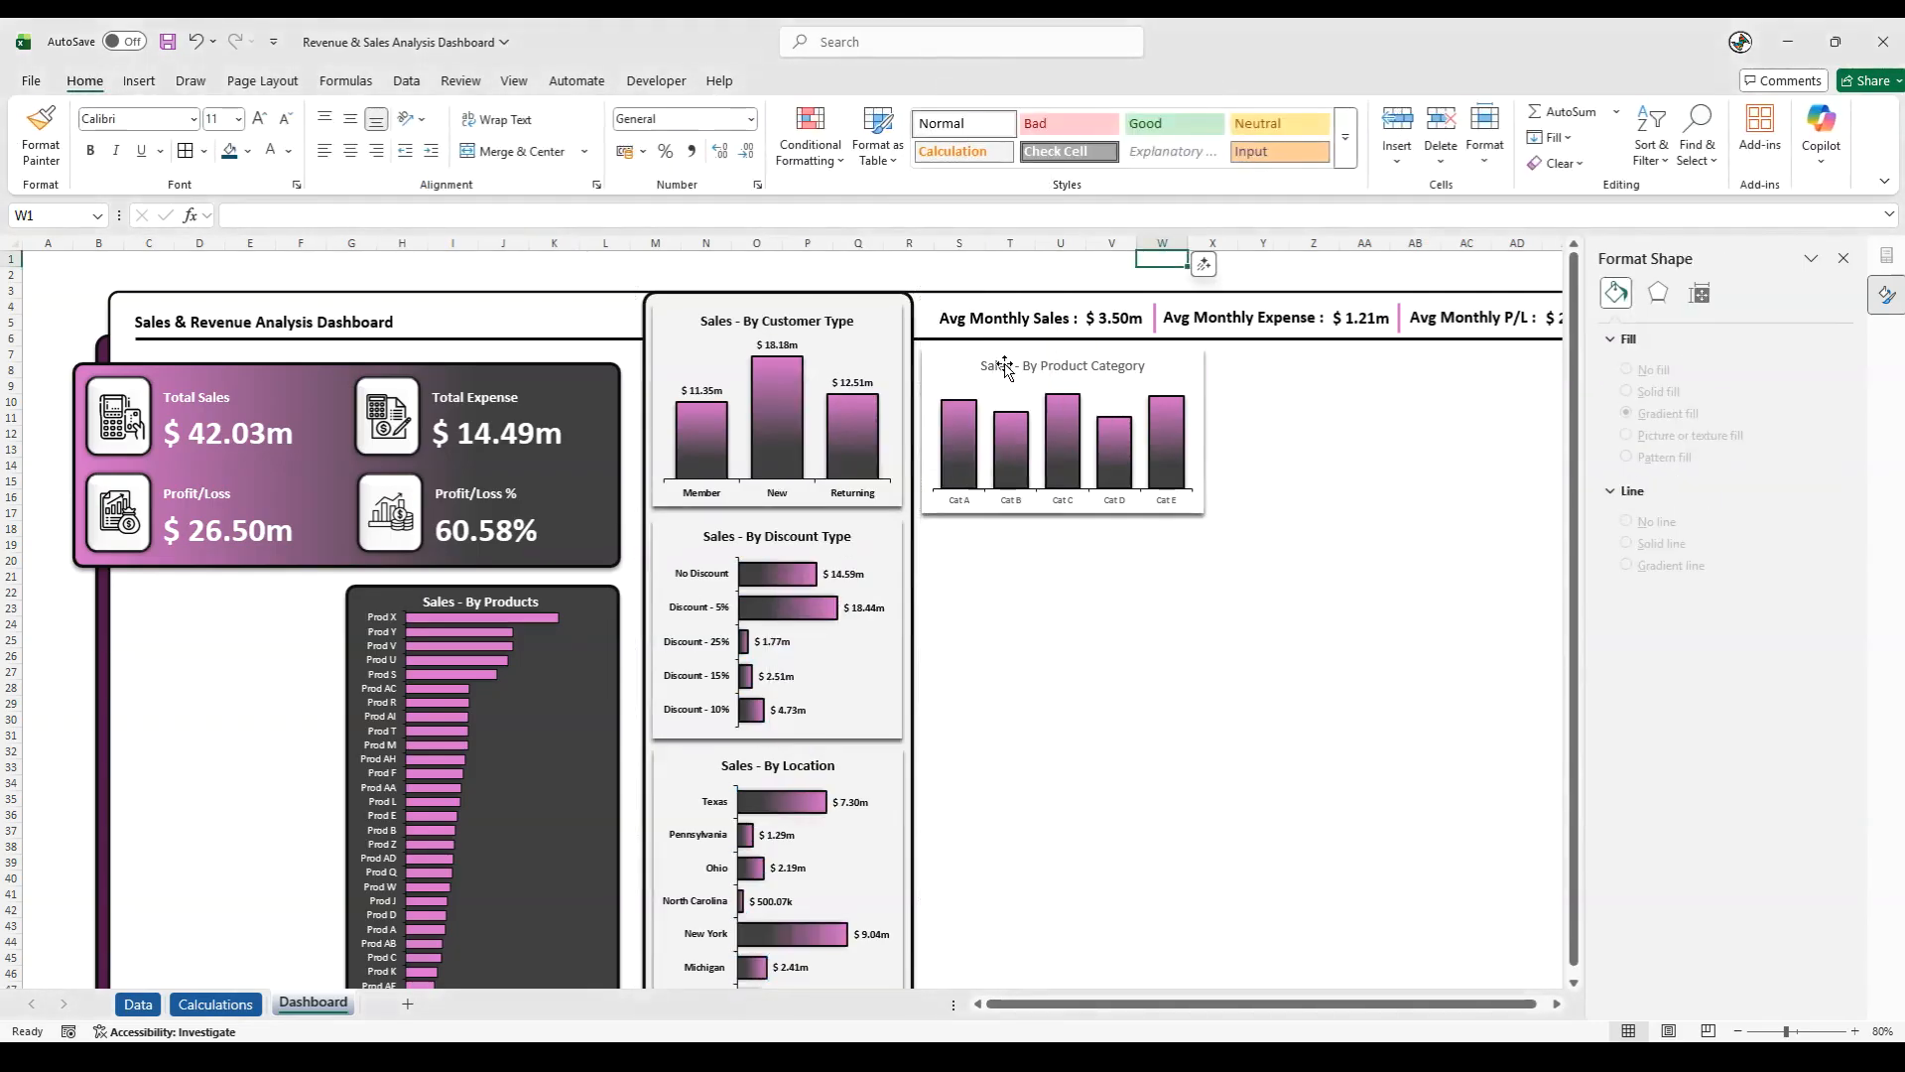
- Make the Sales - By Product Category chart title bold and dark grey
left_click(1000, 365)
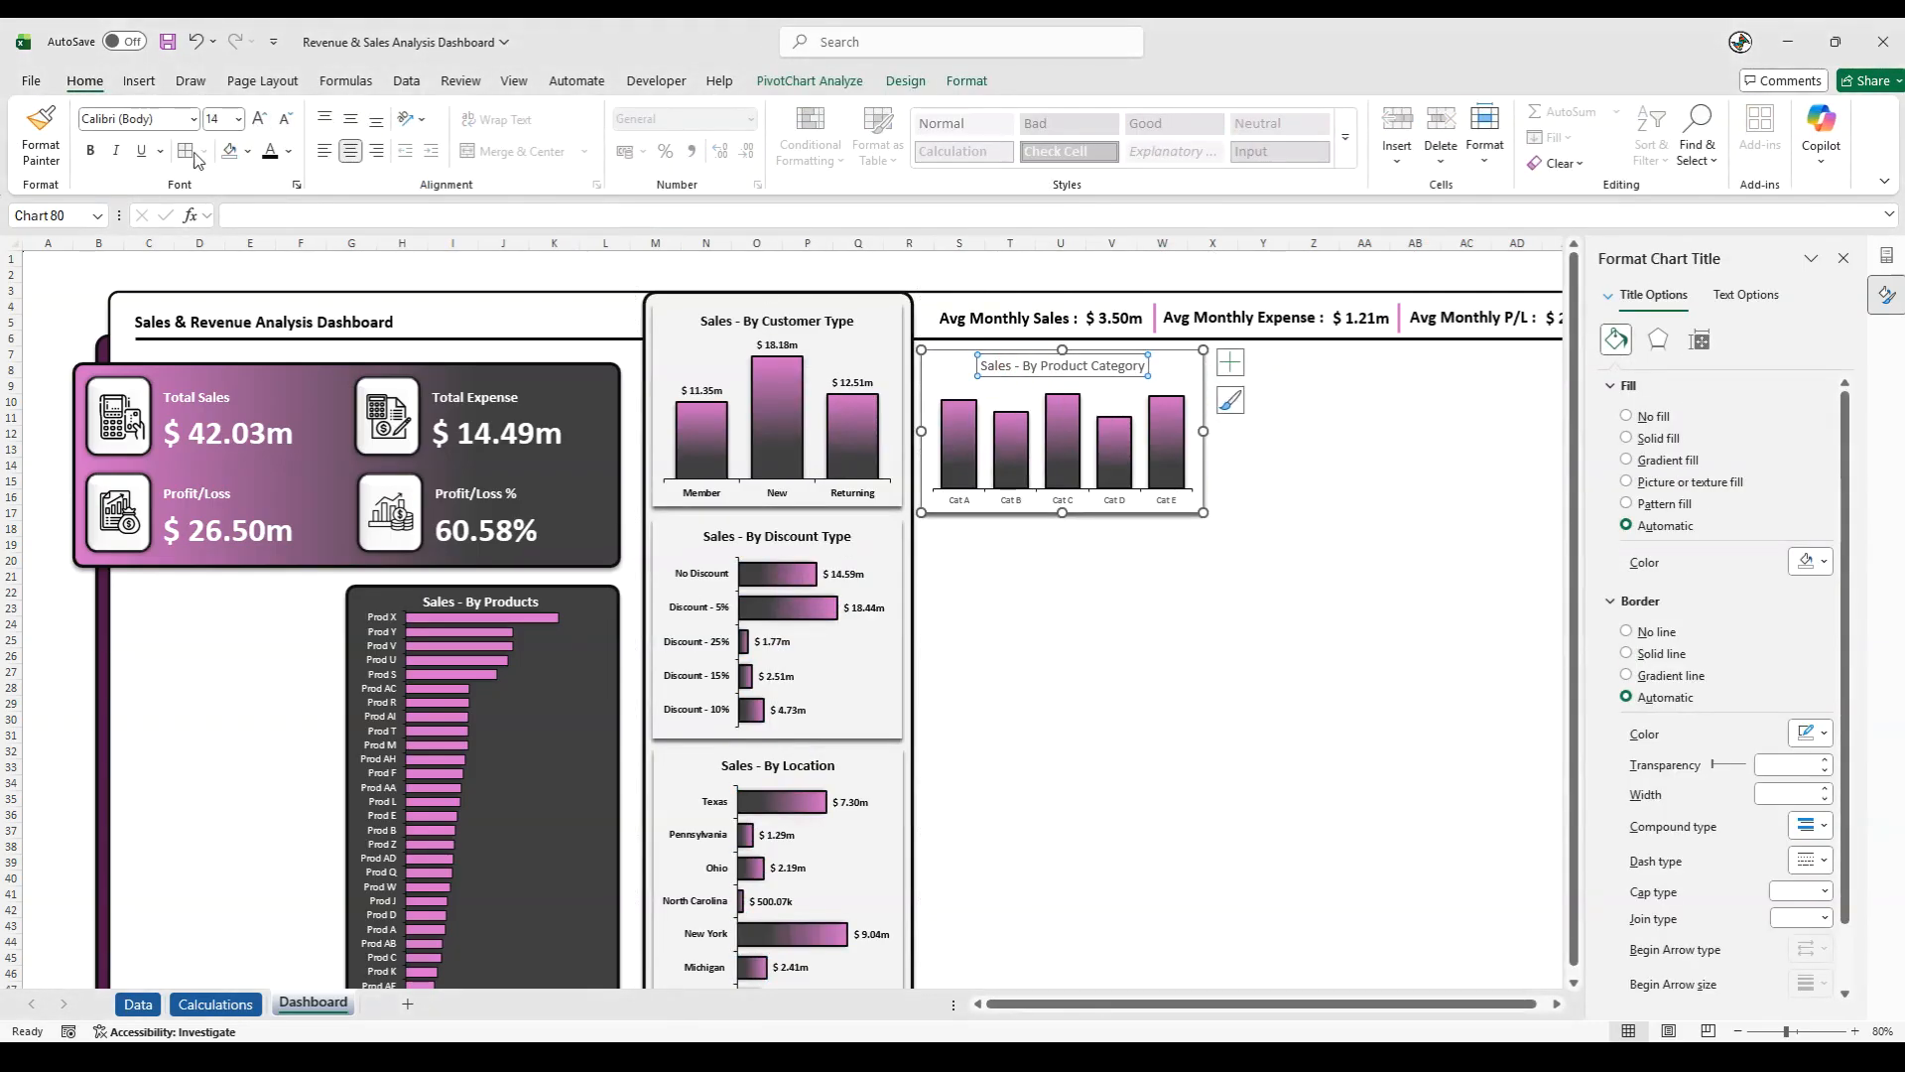
left_click(91, 150)
left_click(288, 151)
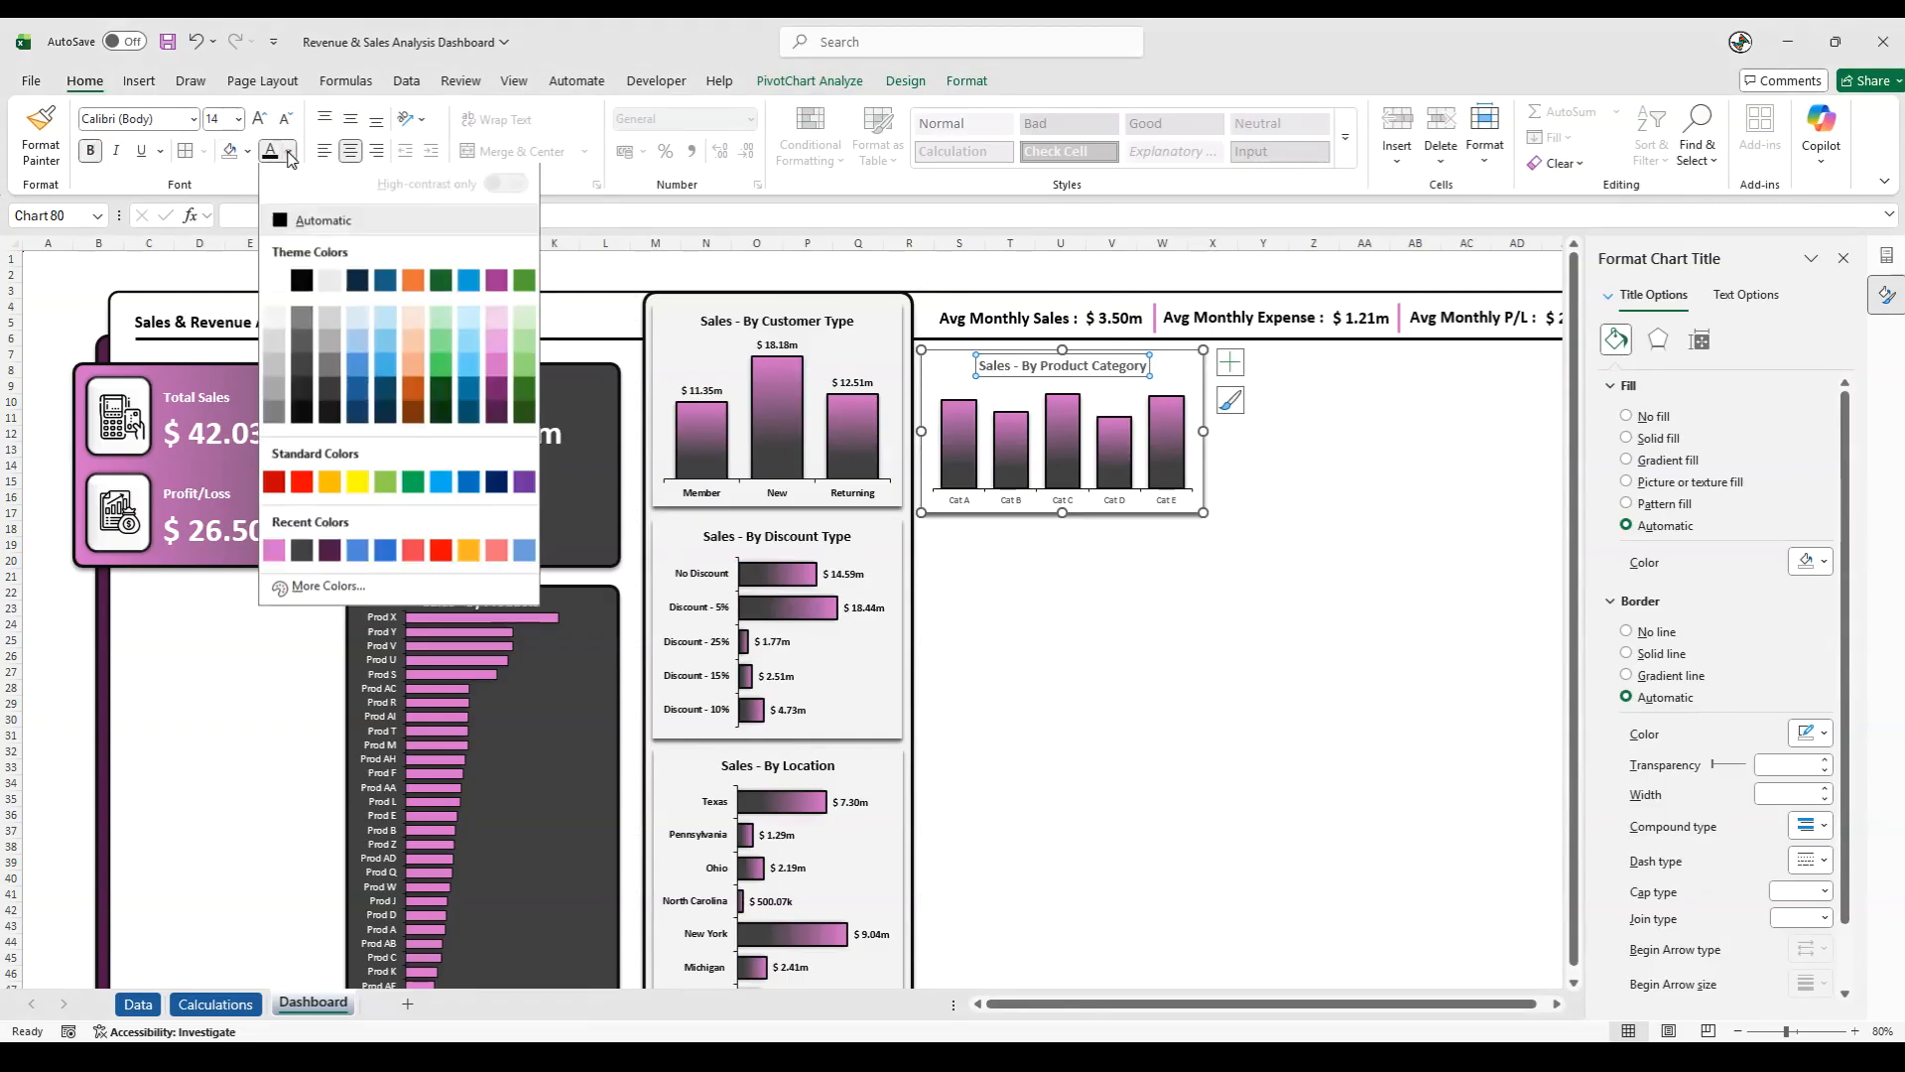
left_click(306, 373)
- Format the product category axis labels as 10.5 pt bold text in dark grey
left_click(971, 499)
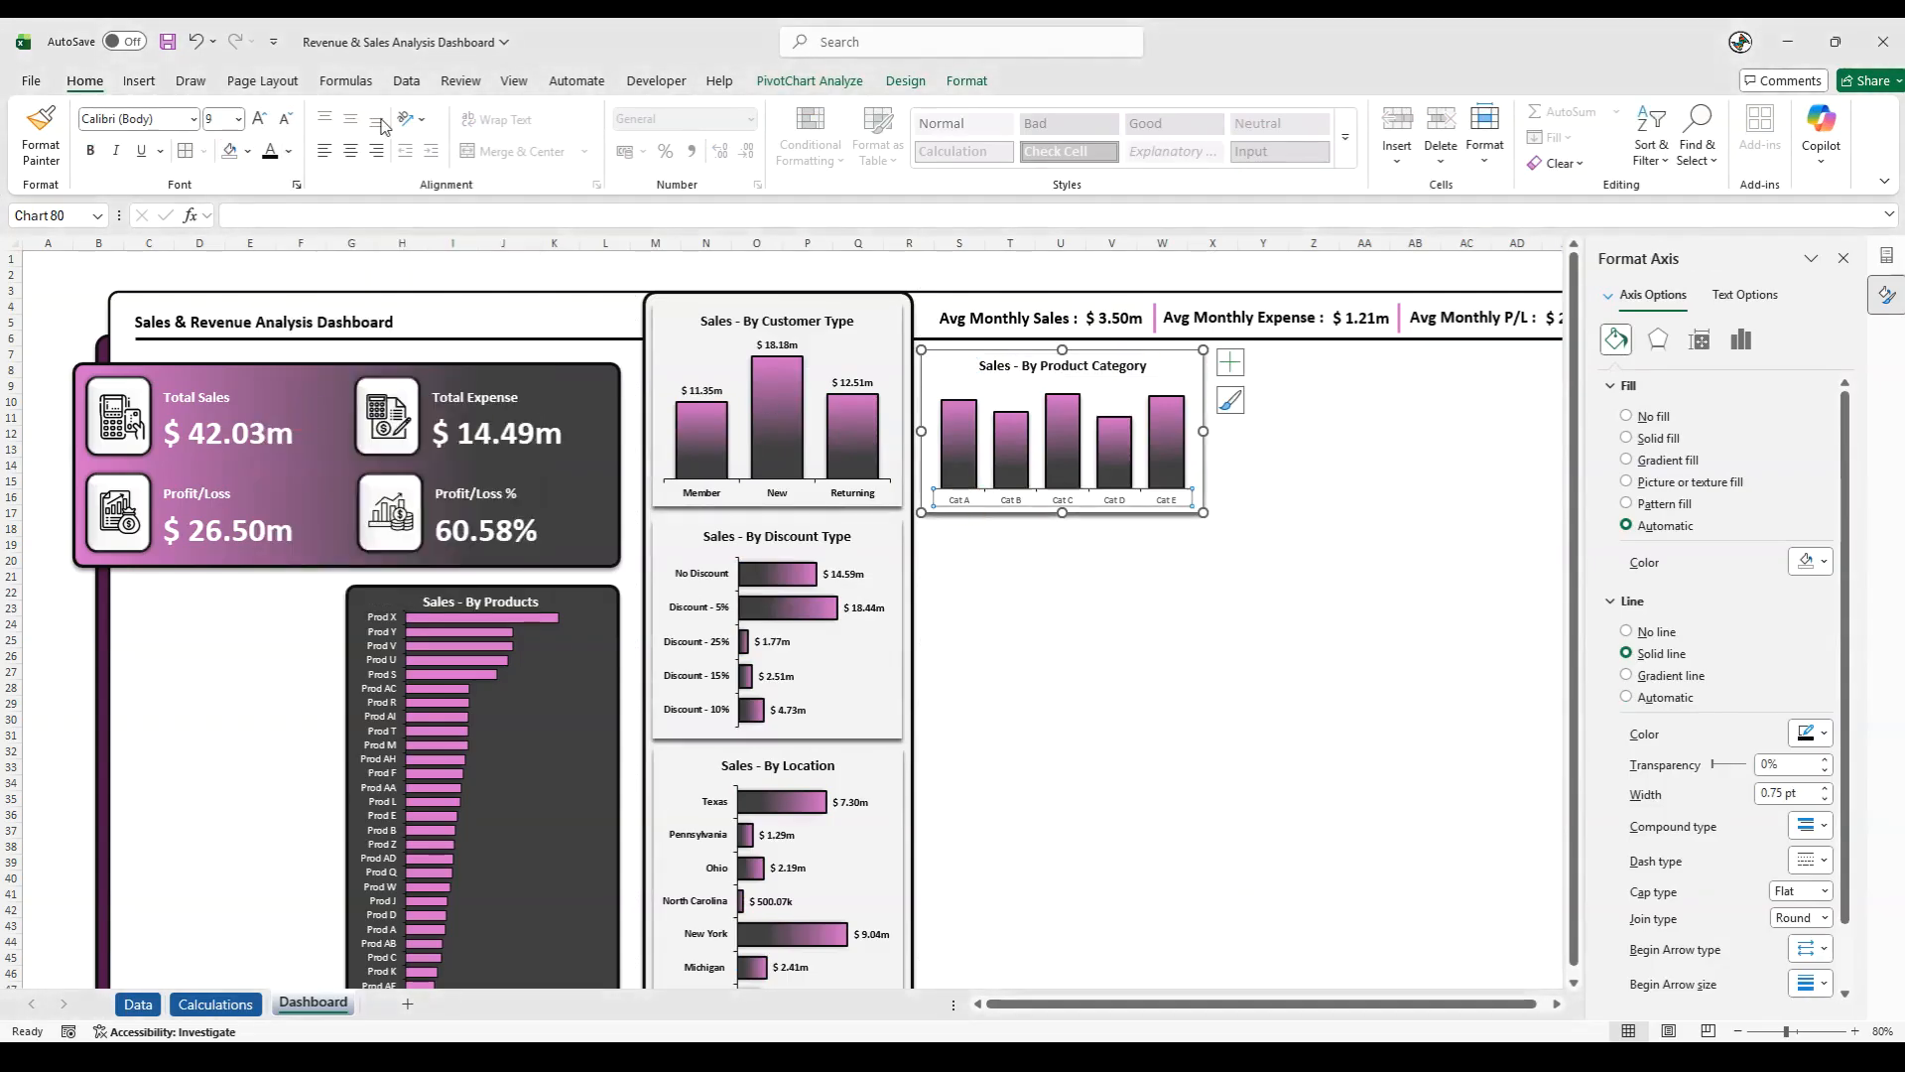
left_click(259, 118)
left_click(259, 118)
left_click(89, 151)
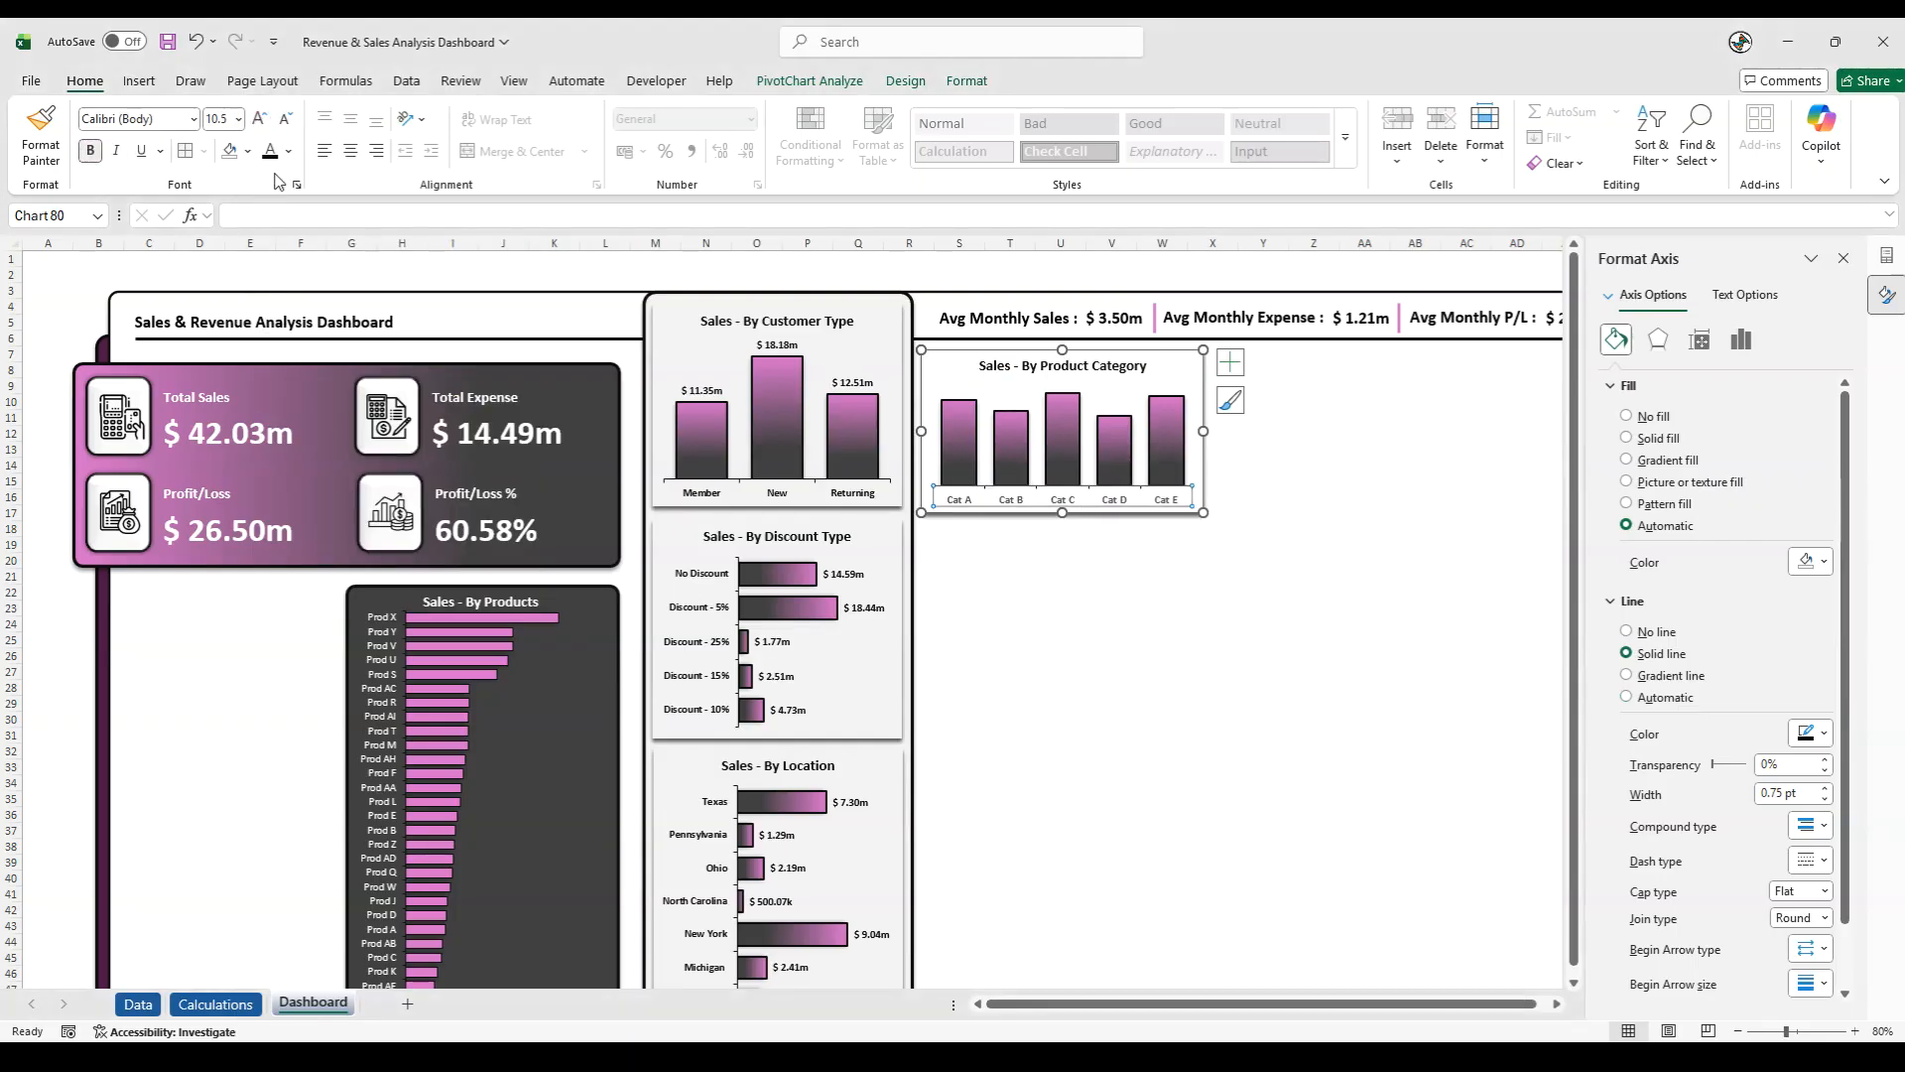
left_click(287, 150)
left_click(304, 375)
- Add data labels to the product category columns and set their font size to 10.5
left_click(970, 442)
right_click(971, 436)
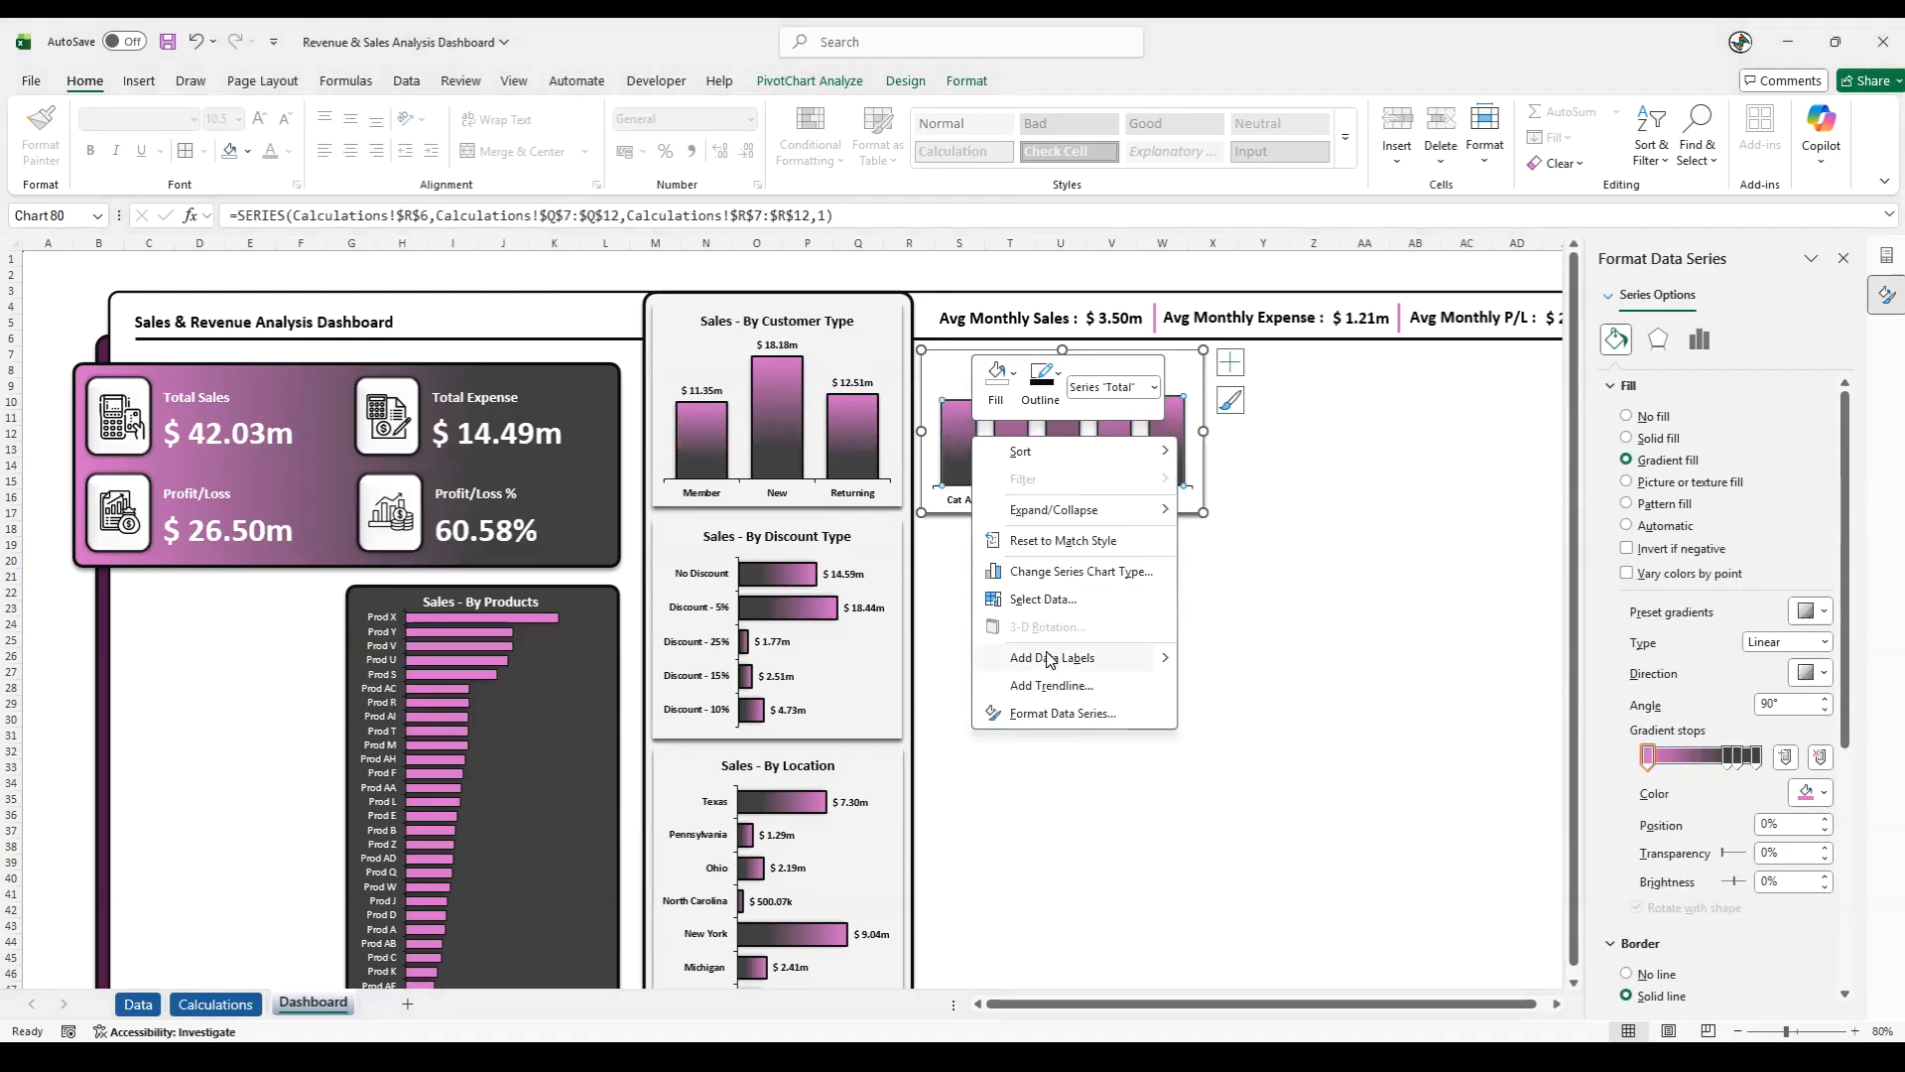
left_click(1049, 659)
left_click(965, 390)
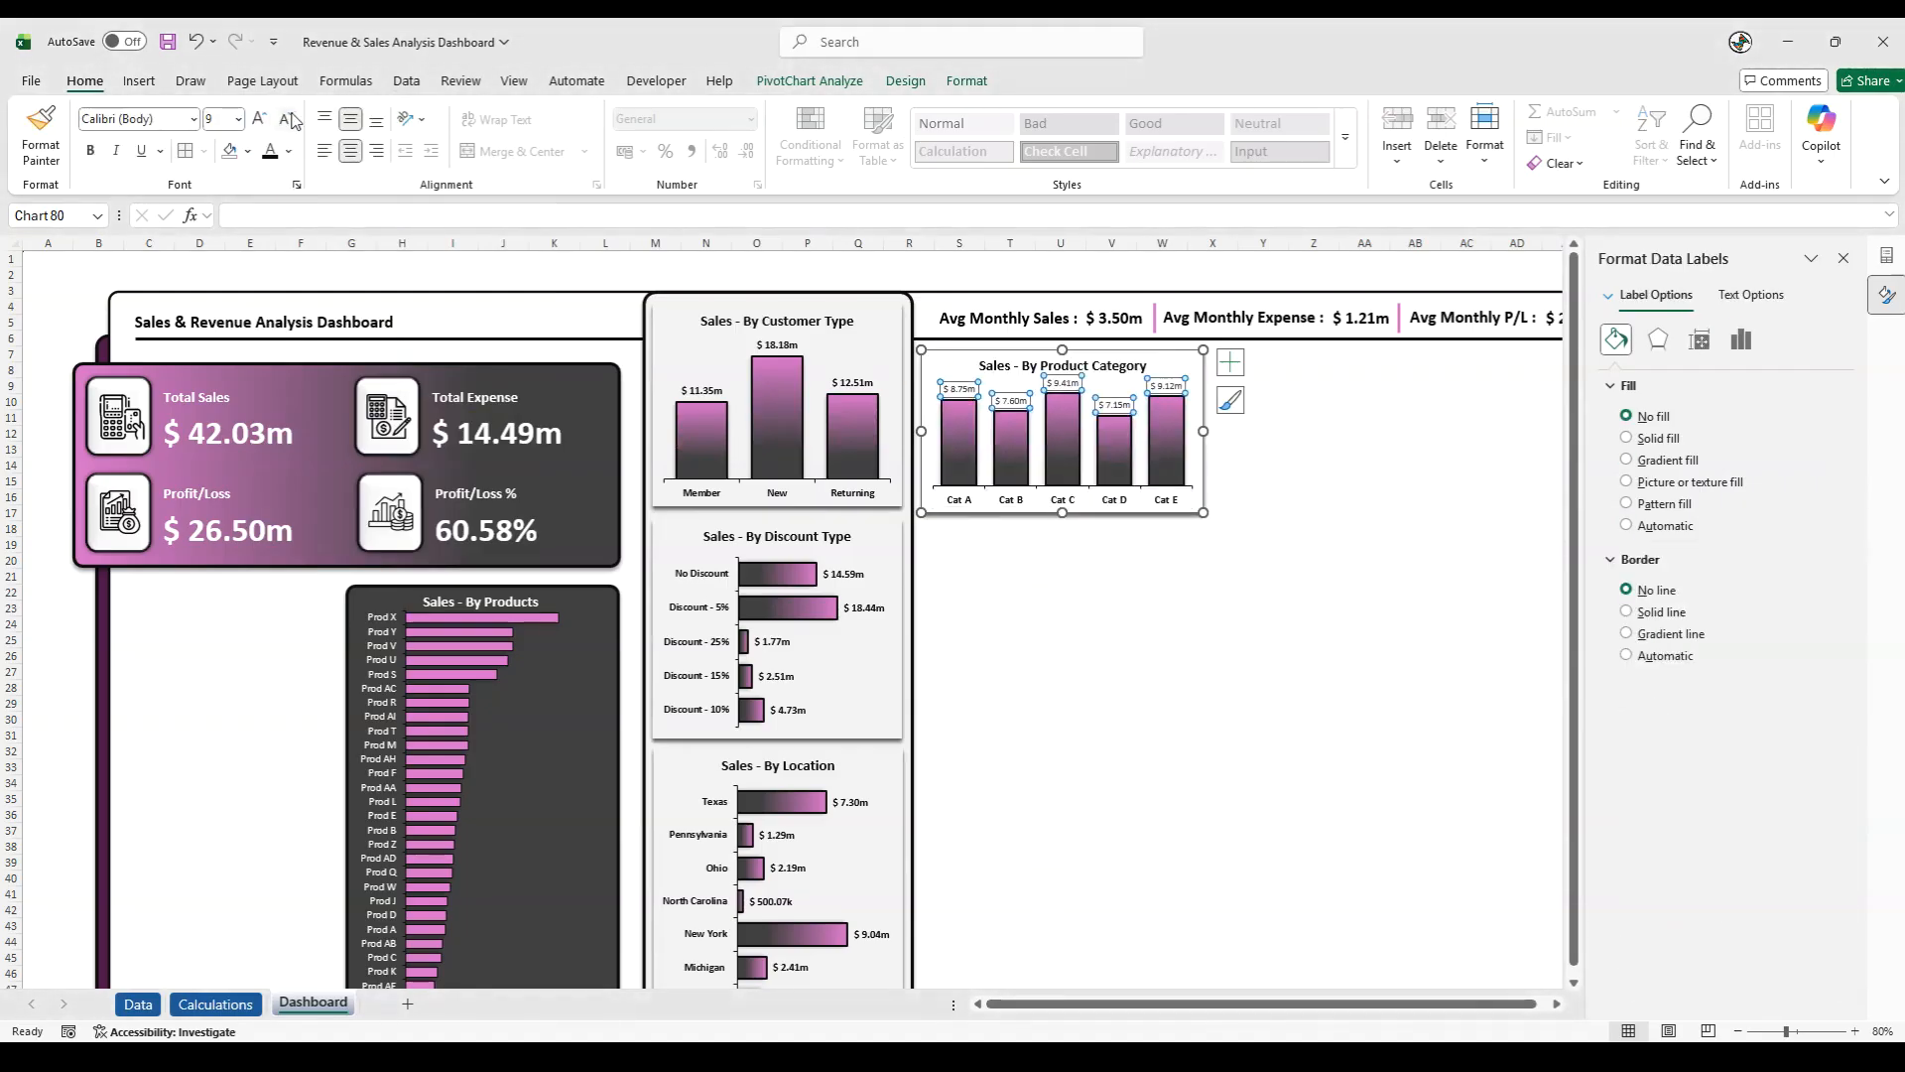
left_click(261, 119)
left_click(261, 119)
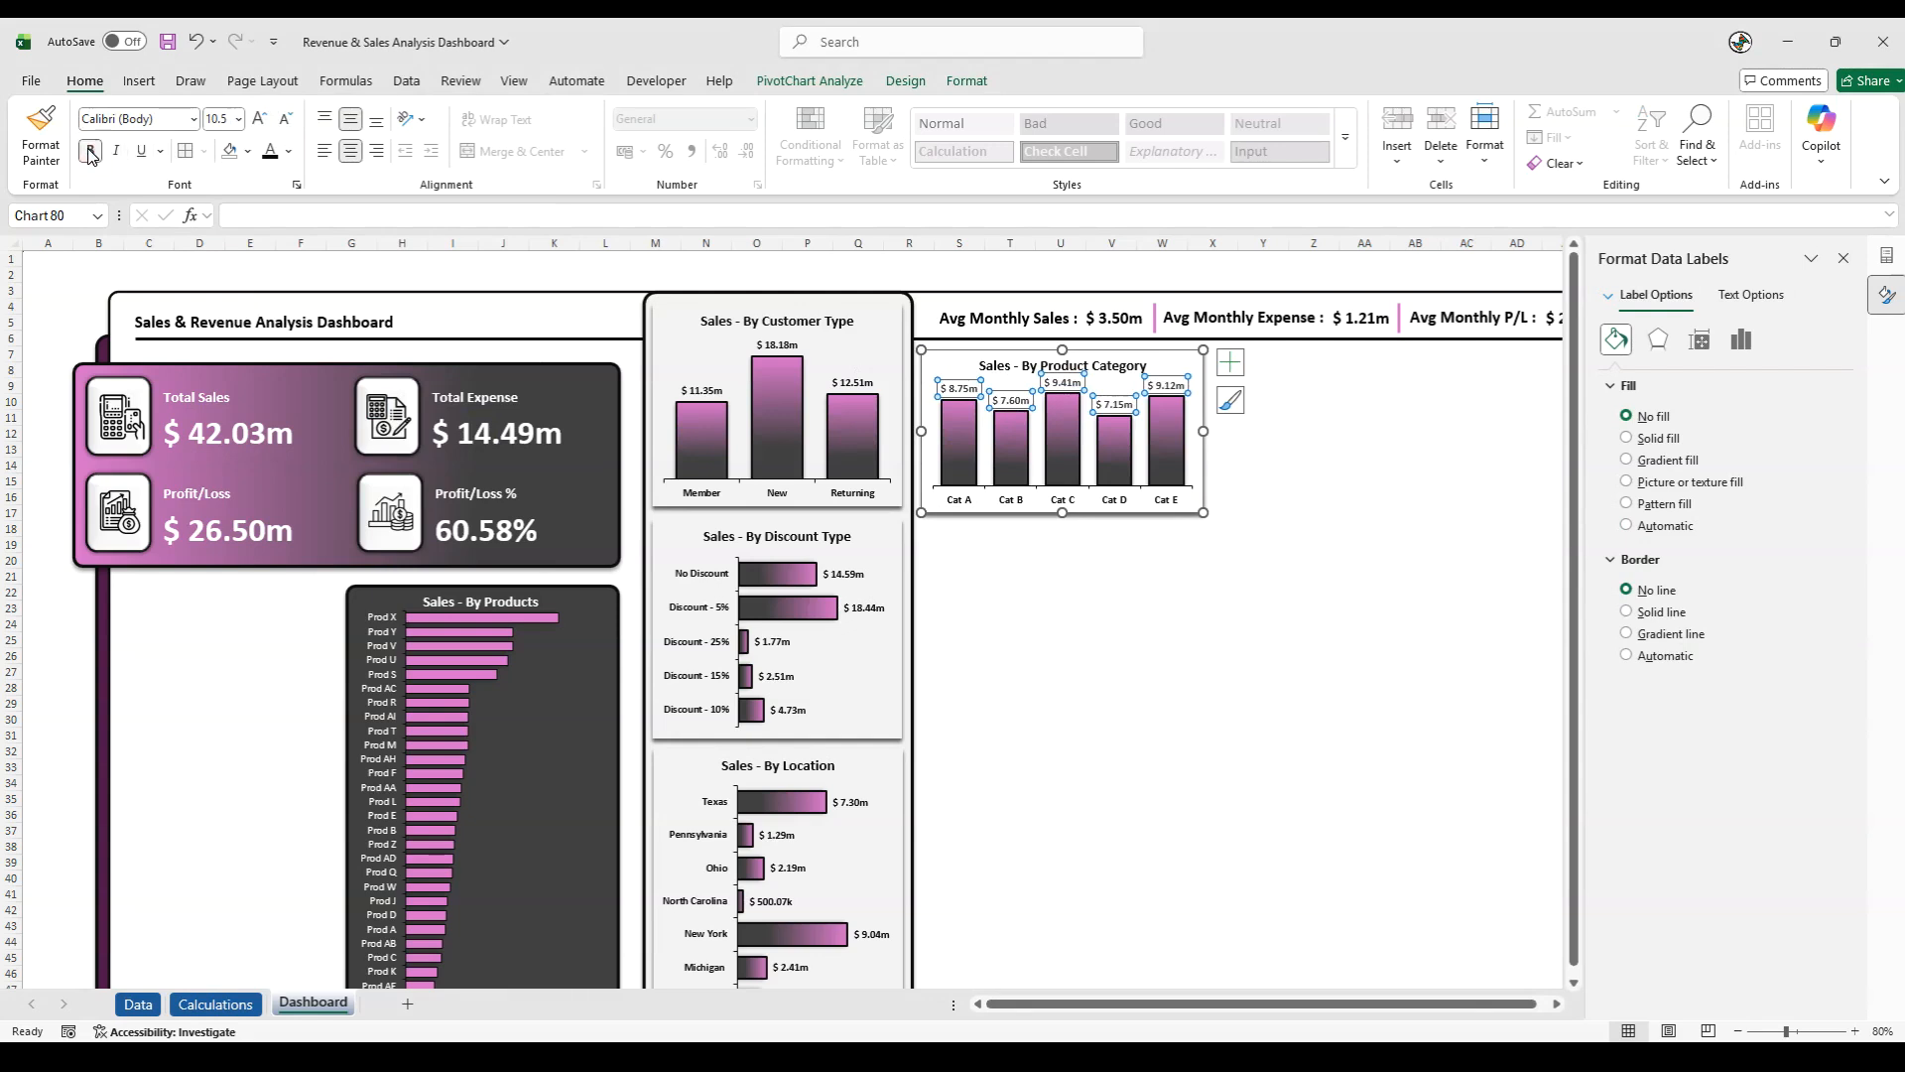
left_click(991, 261)
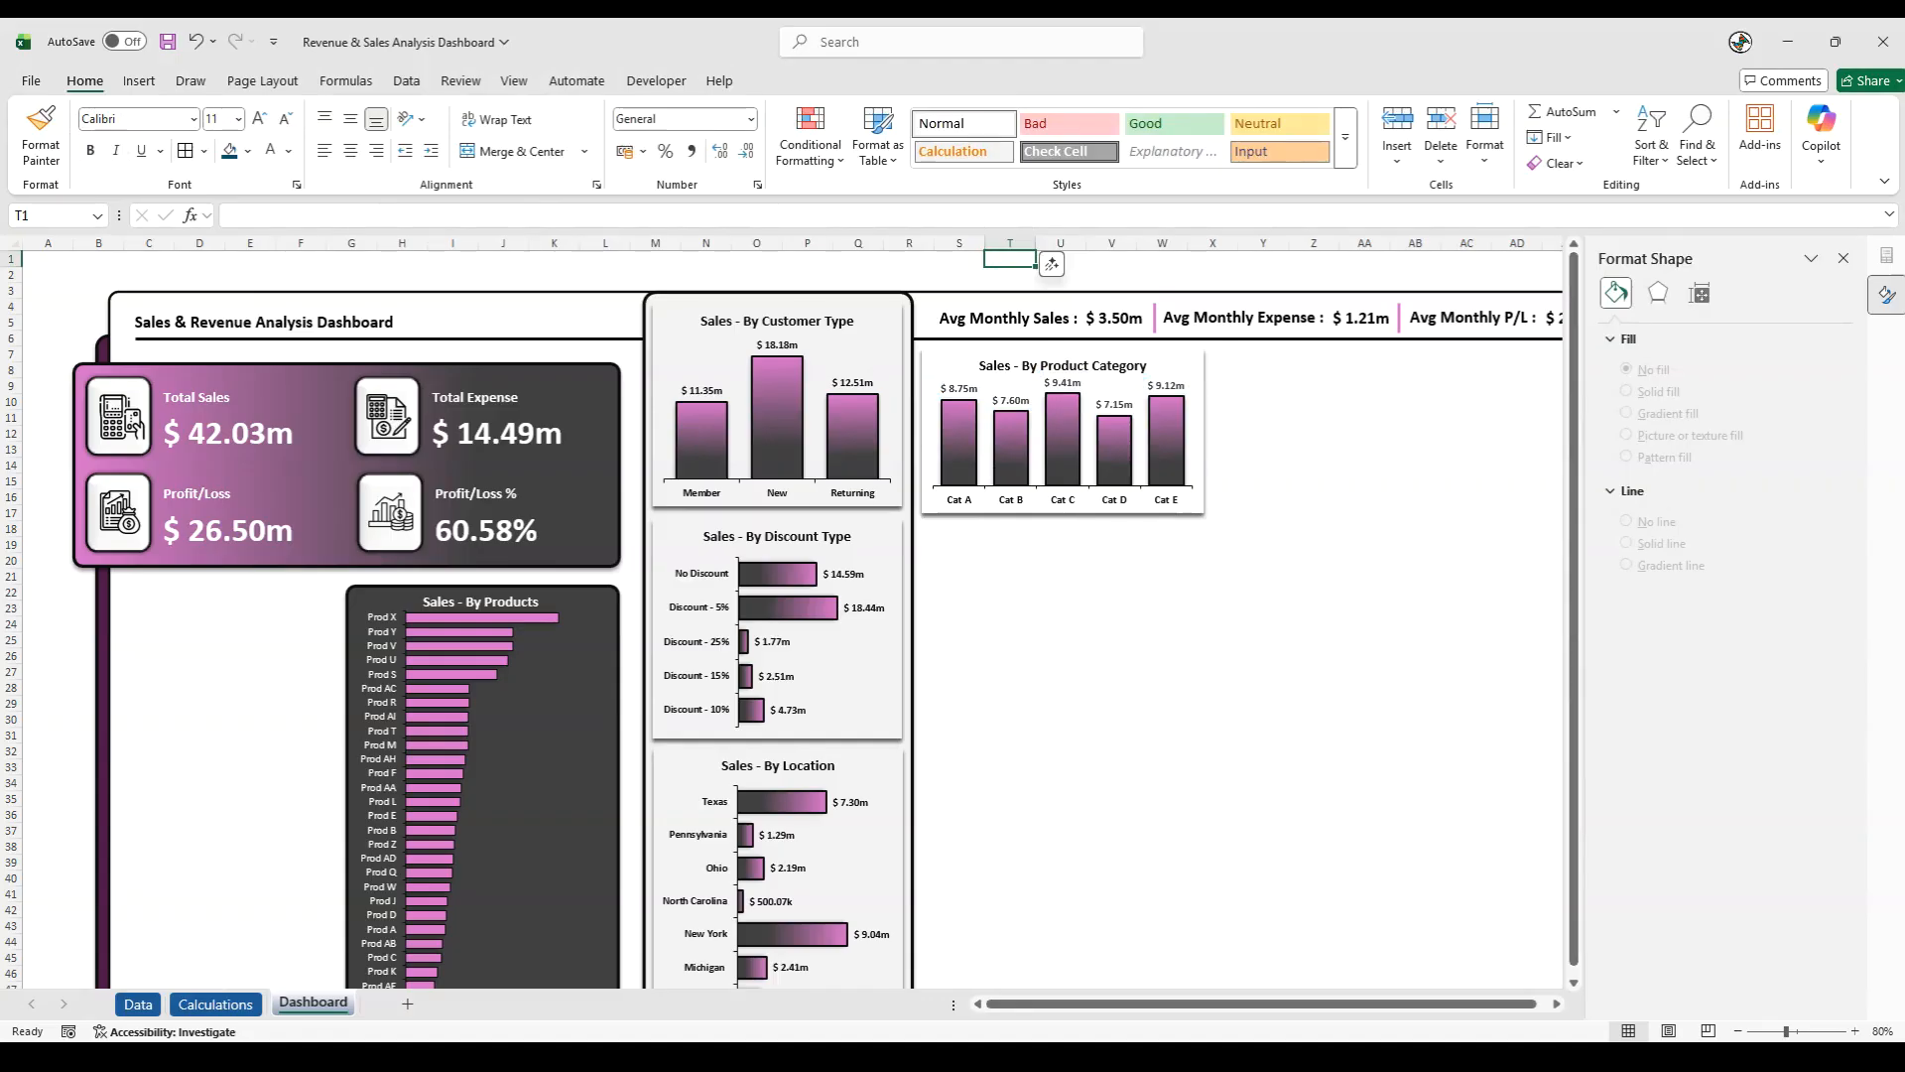
left_click(941, 271)
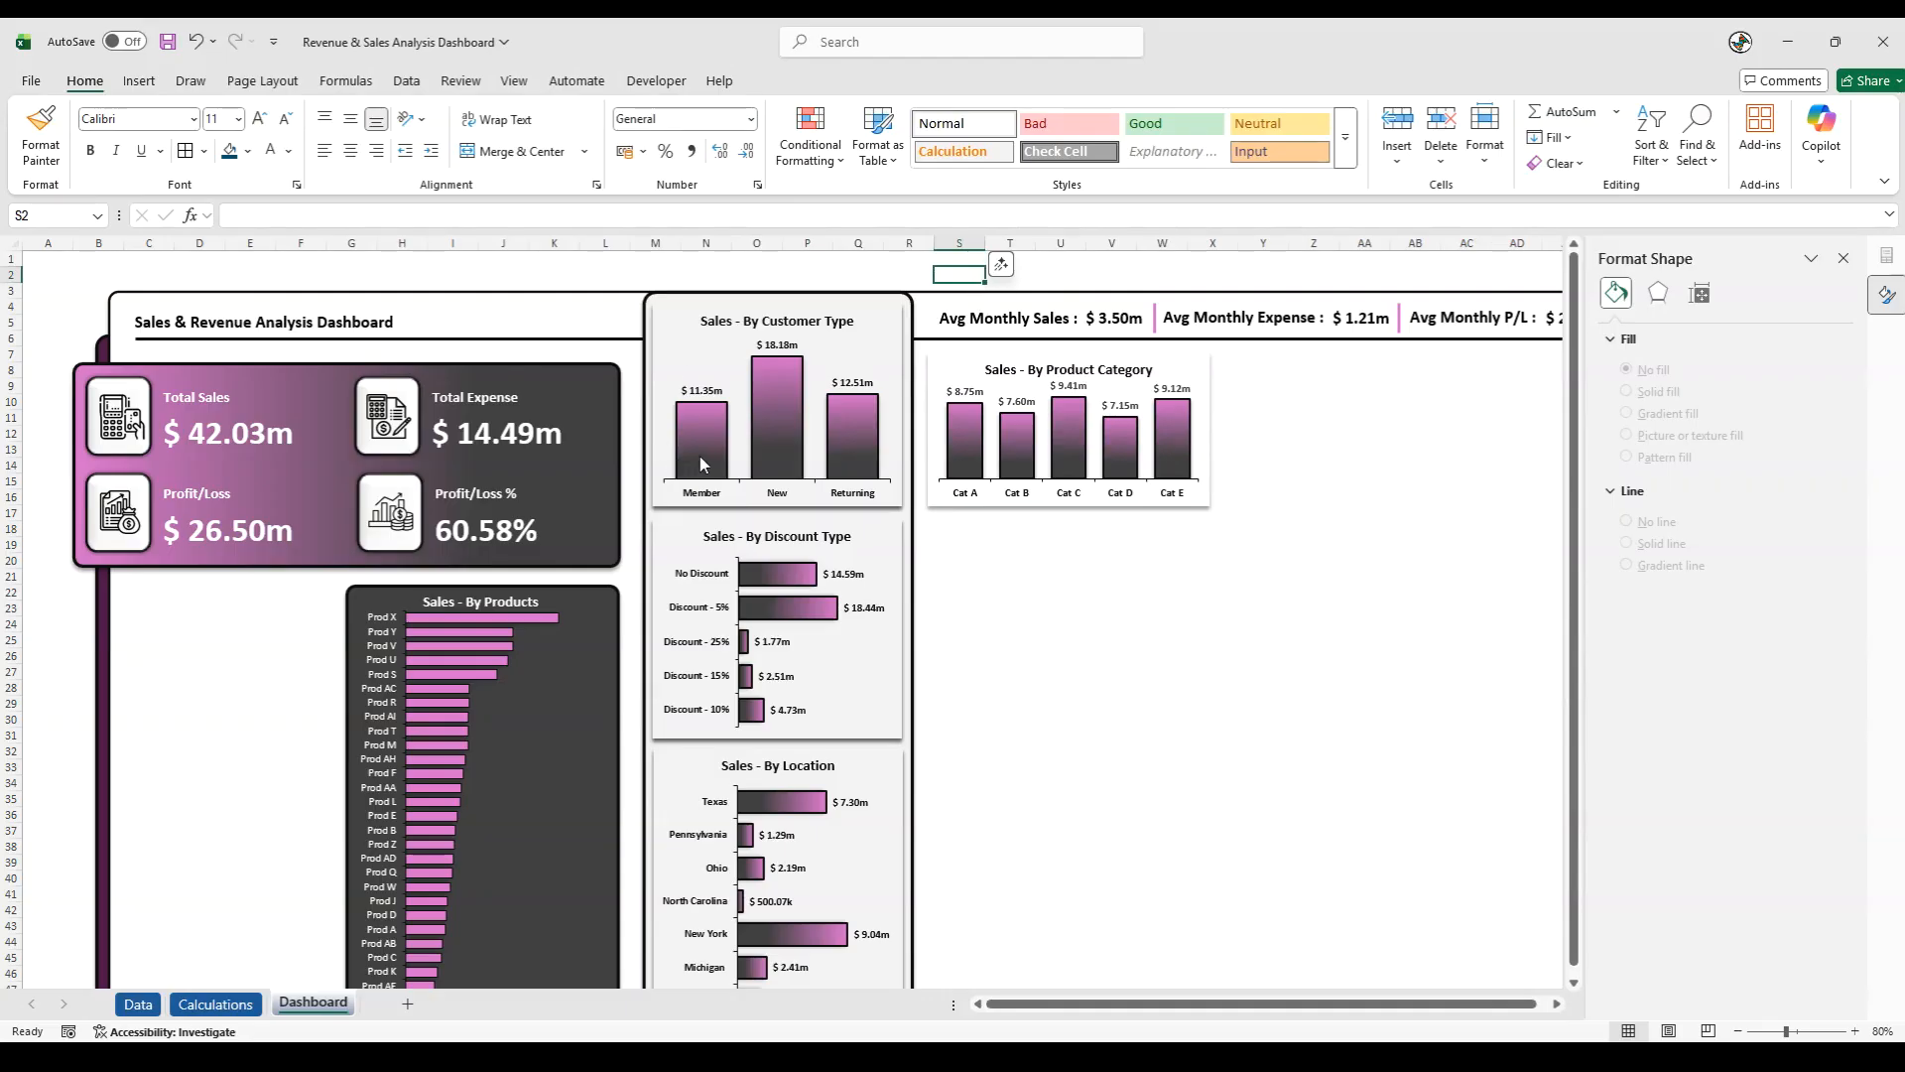
- Insert a Clustered Column PivotChart from the Sales Person pivot table on the Calculations sheet
left_click(215, 1003)
left_click_drag(1203, 1003, 1361, 1003)
left_click(1039, 487)
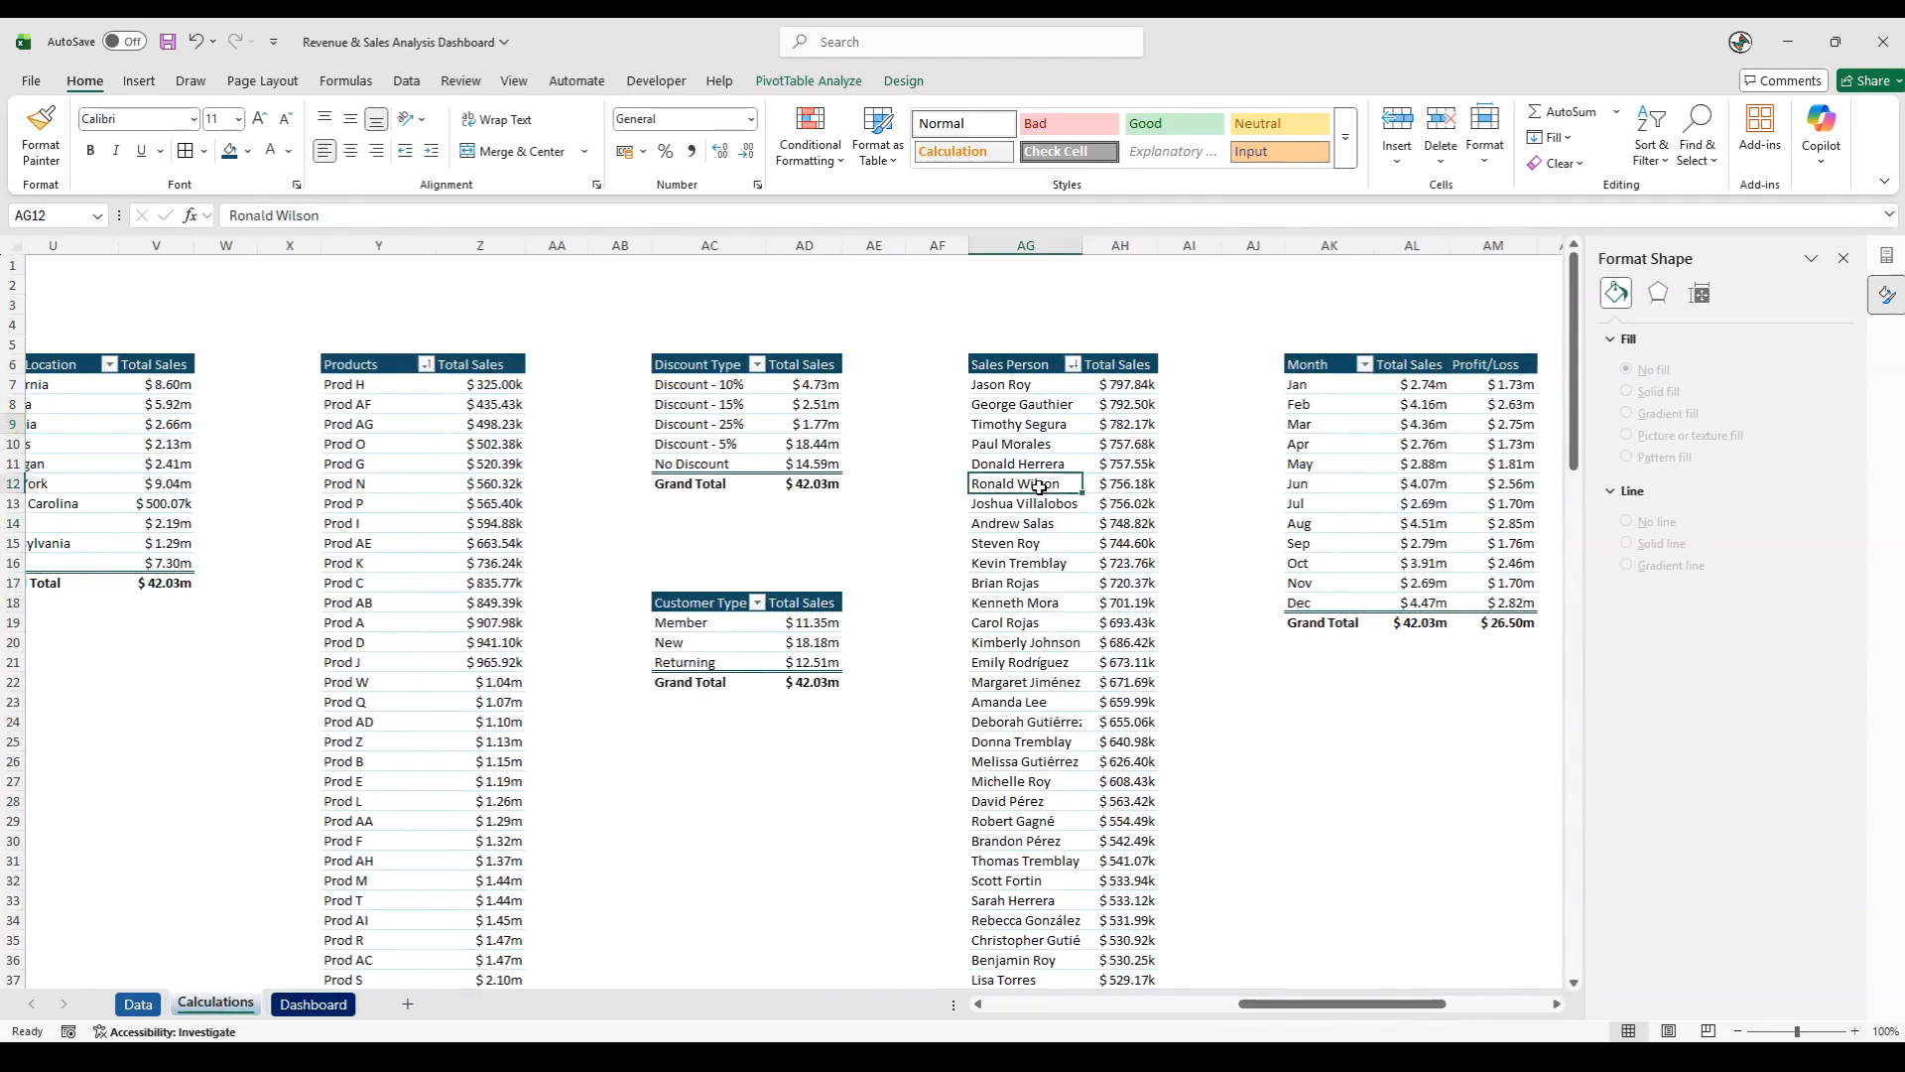
left_click(139, 82)
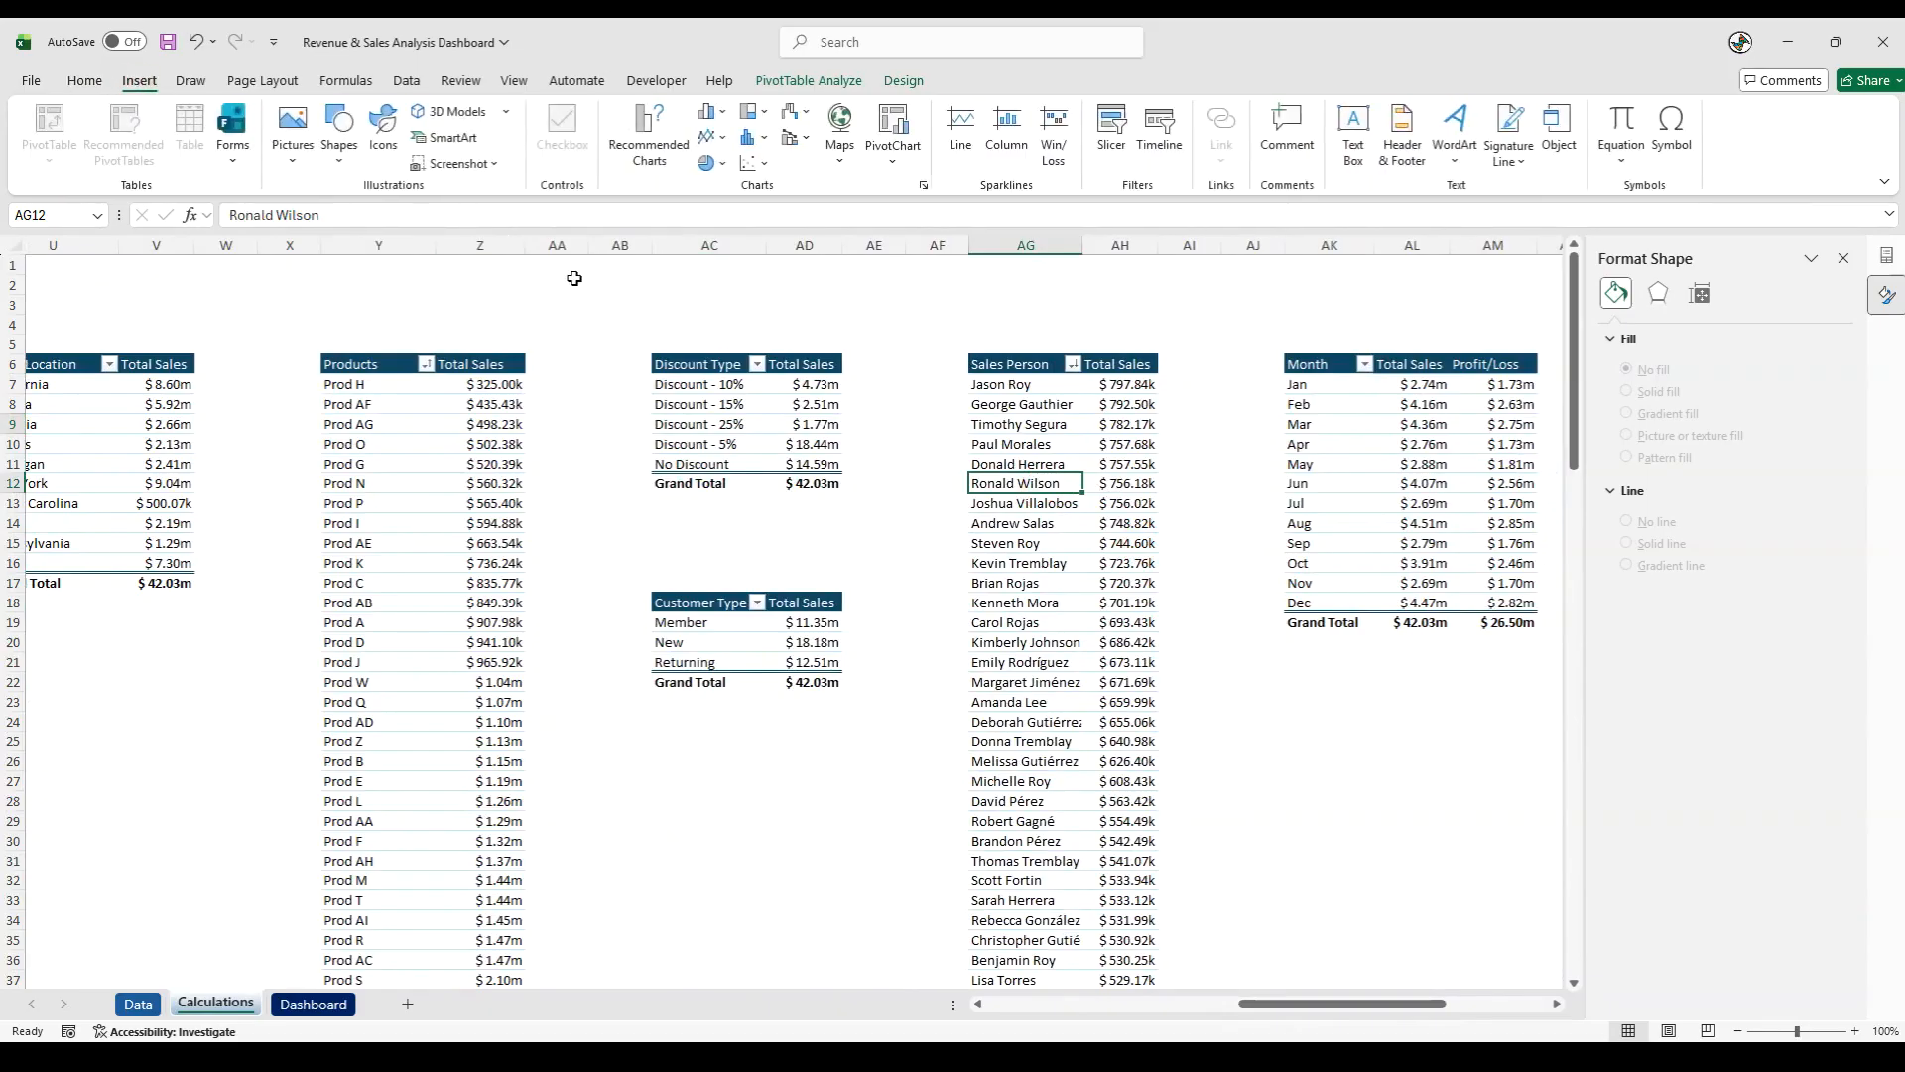
left_click(649, 134)
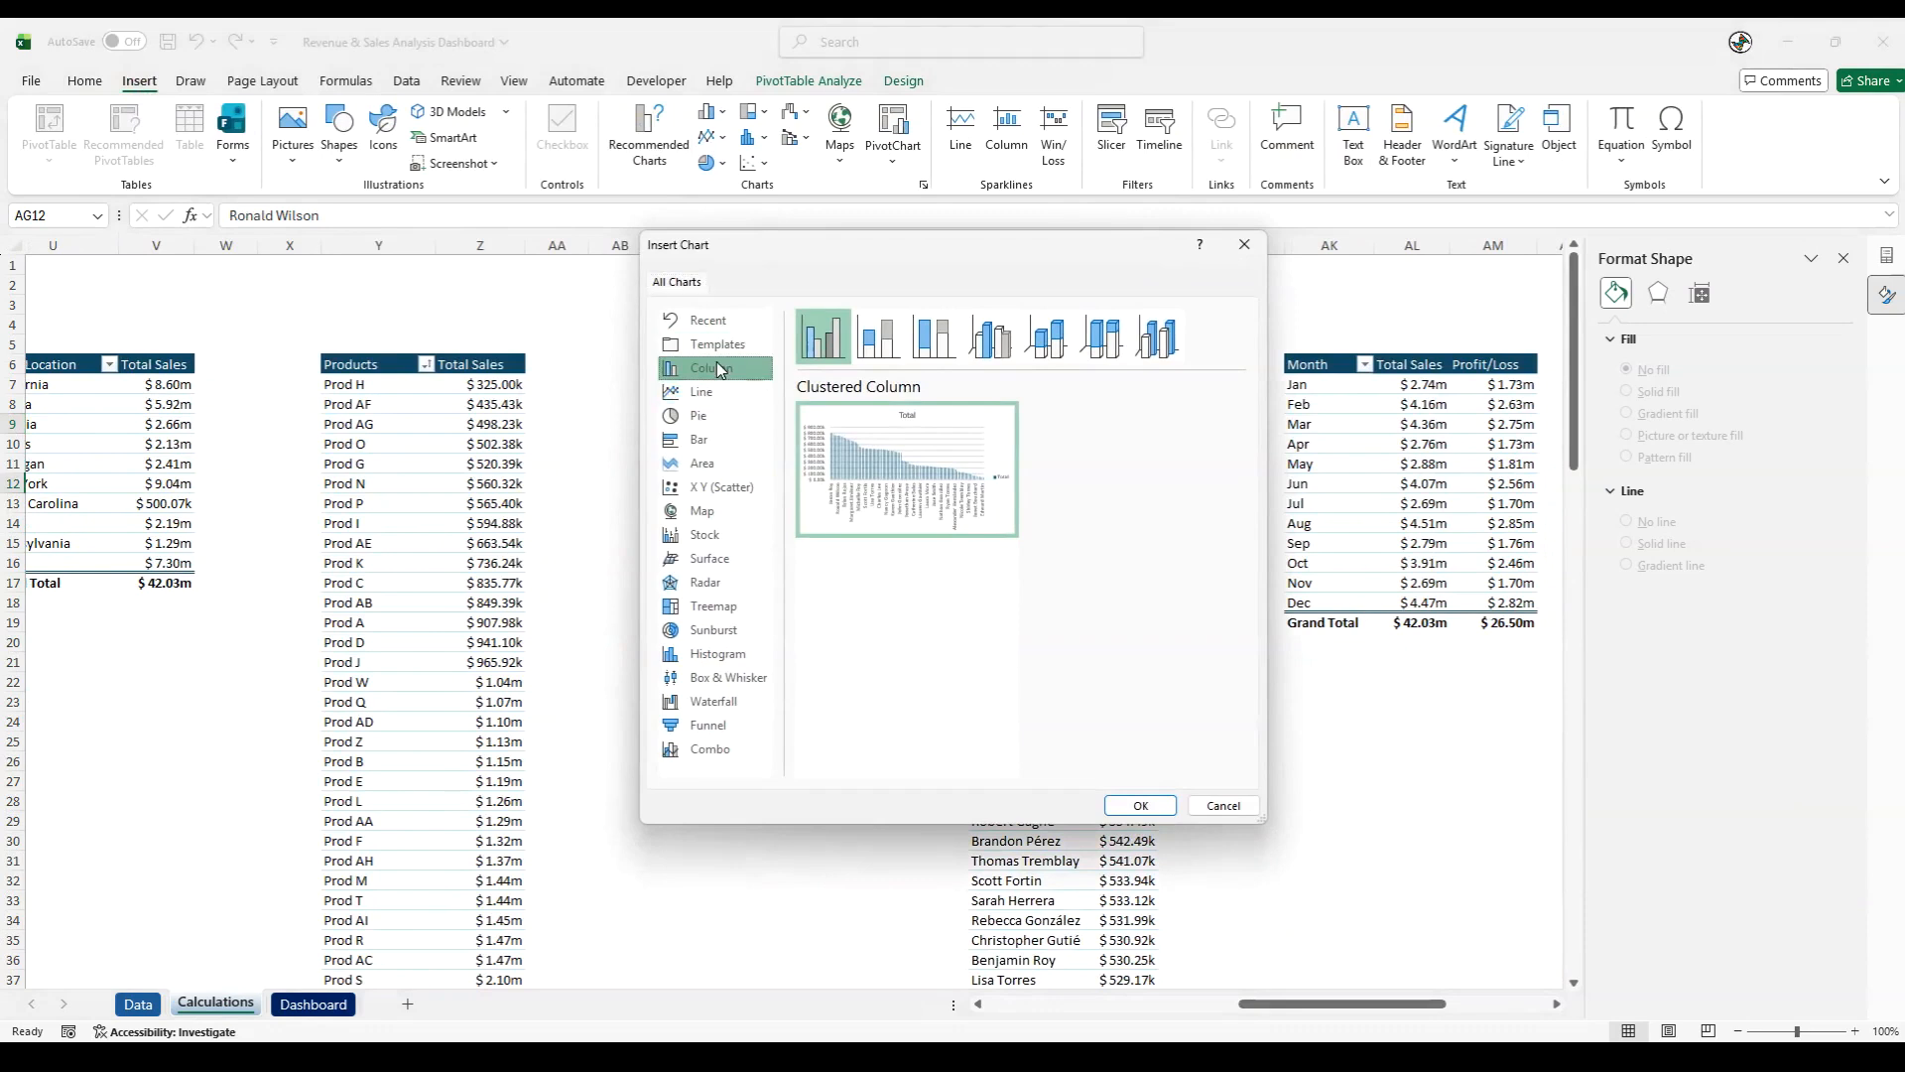
left_click(1132, 805)
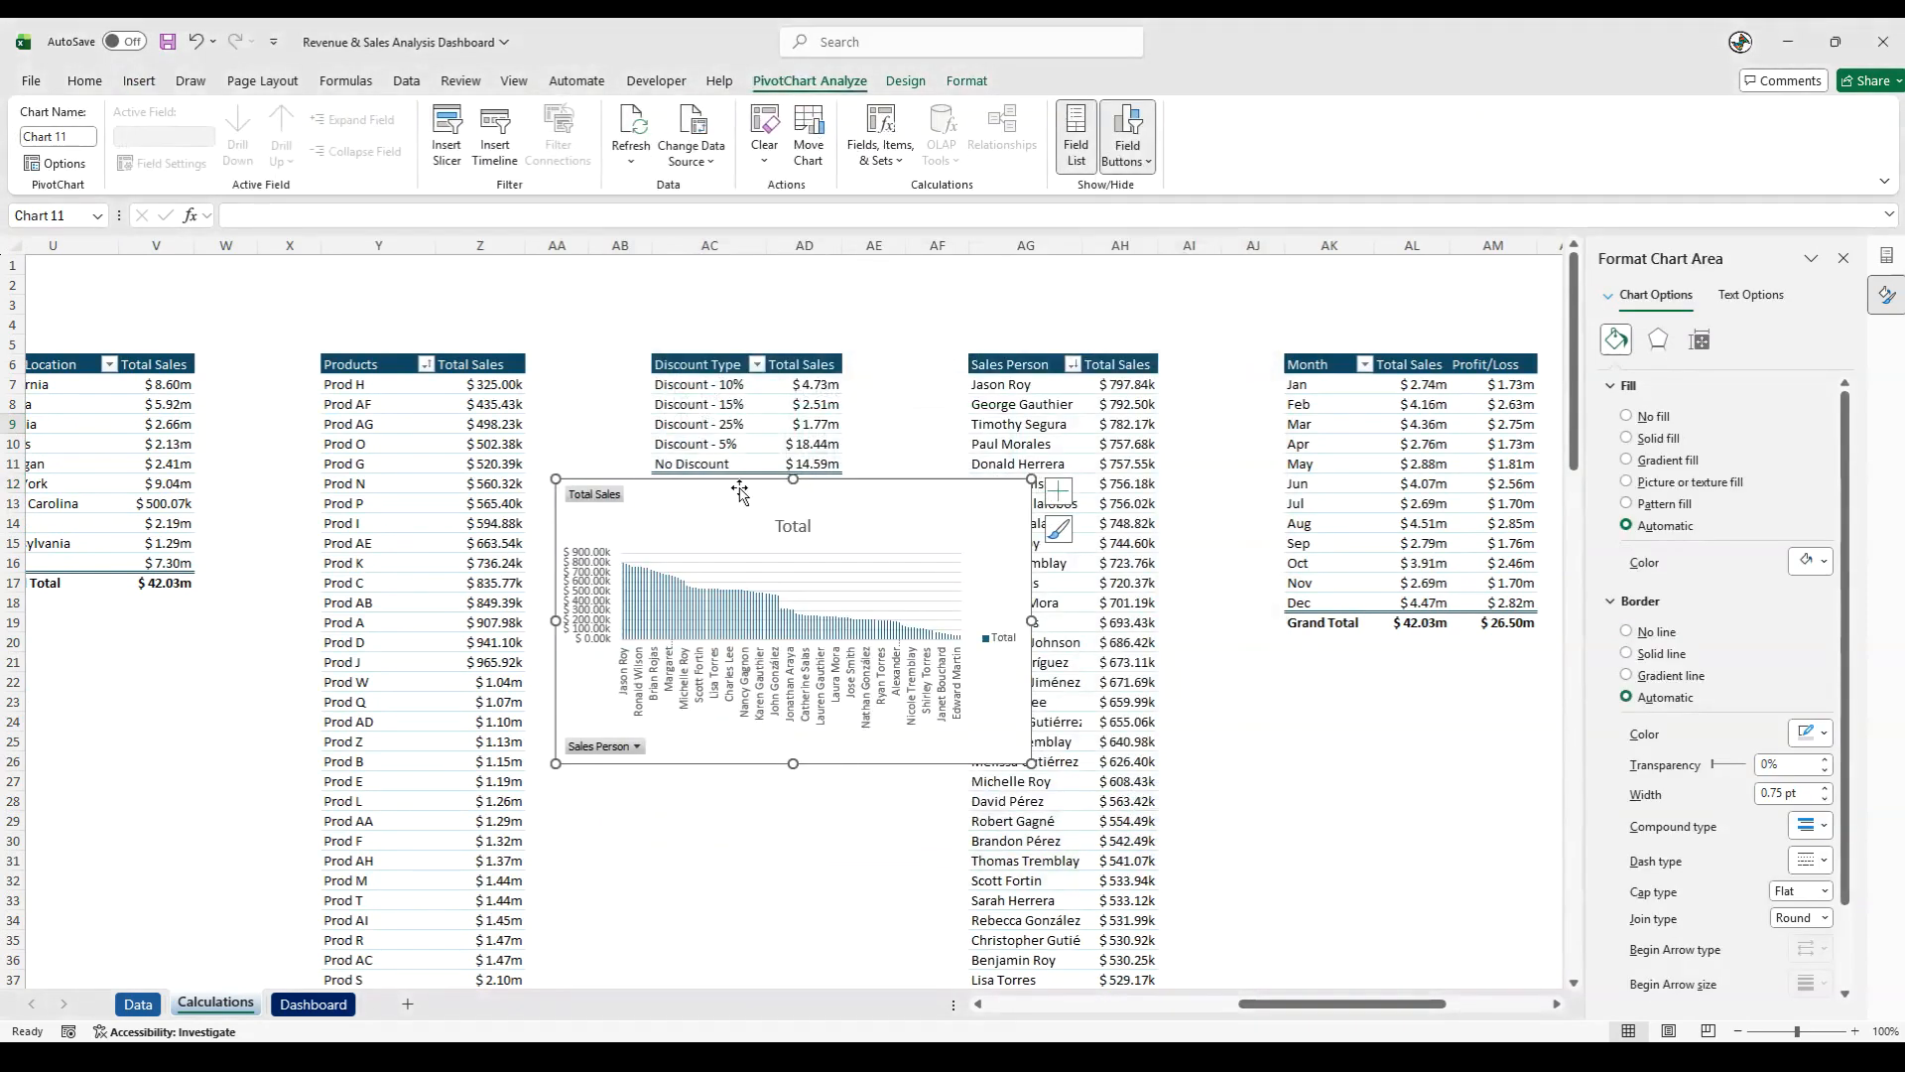
- Move the salesperson chart below the Discount Type table and hide all its field buttons
left_click_drag(740, 493, 695, 599)
right_click(572, 607)
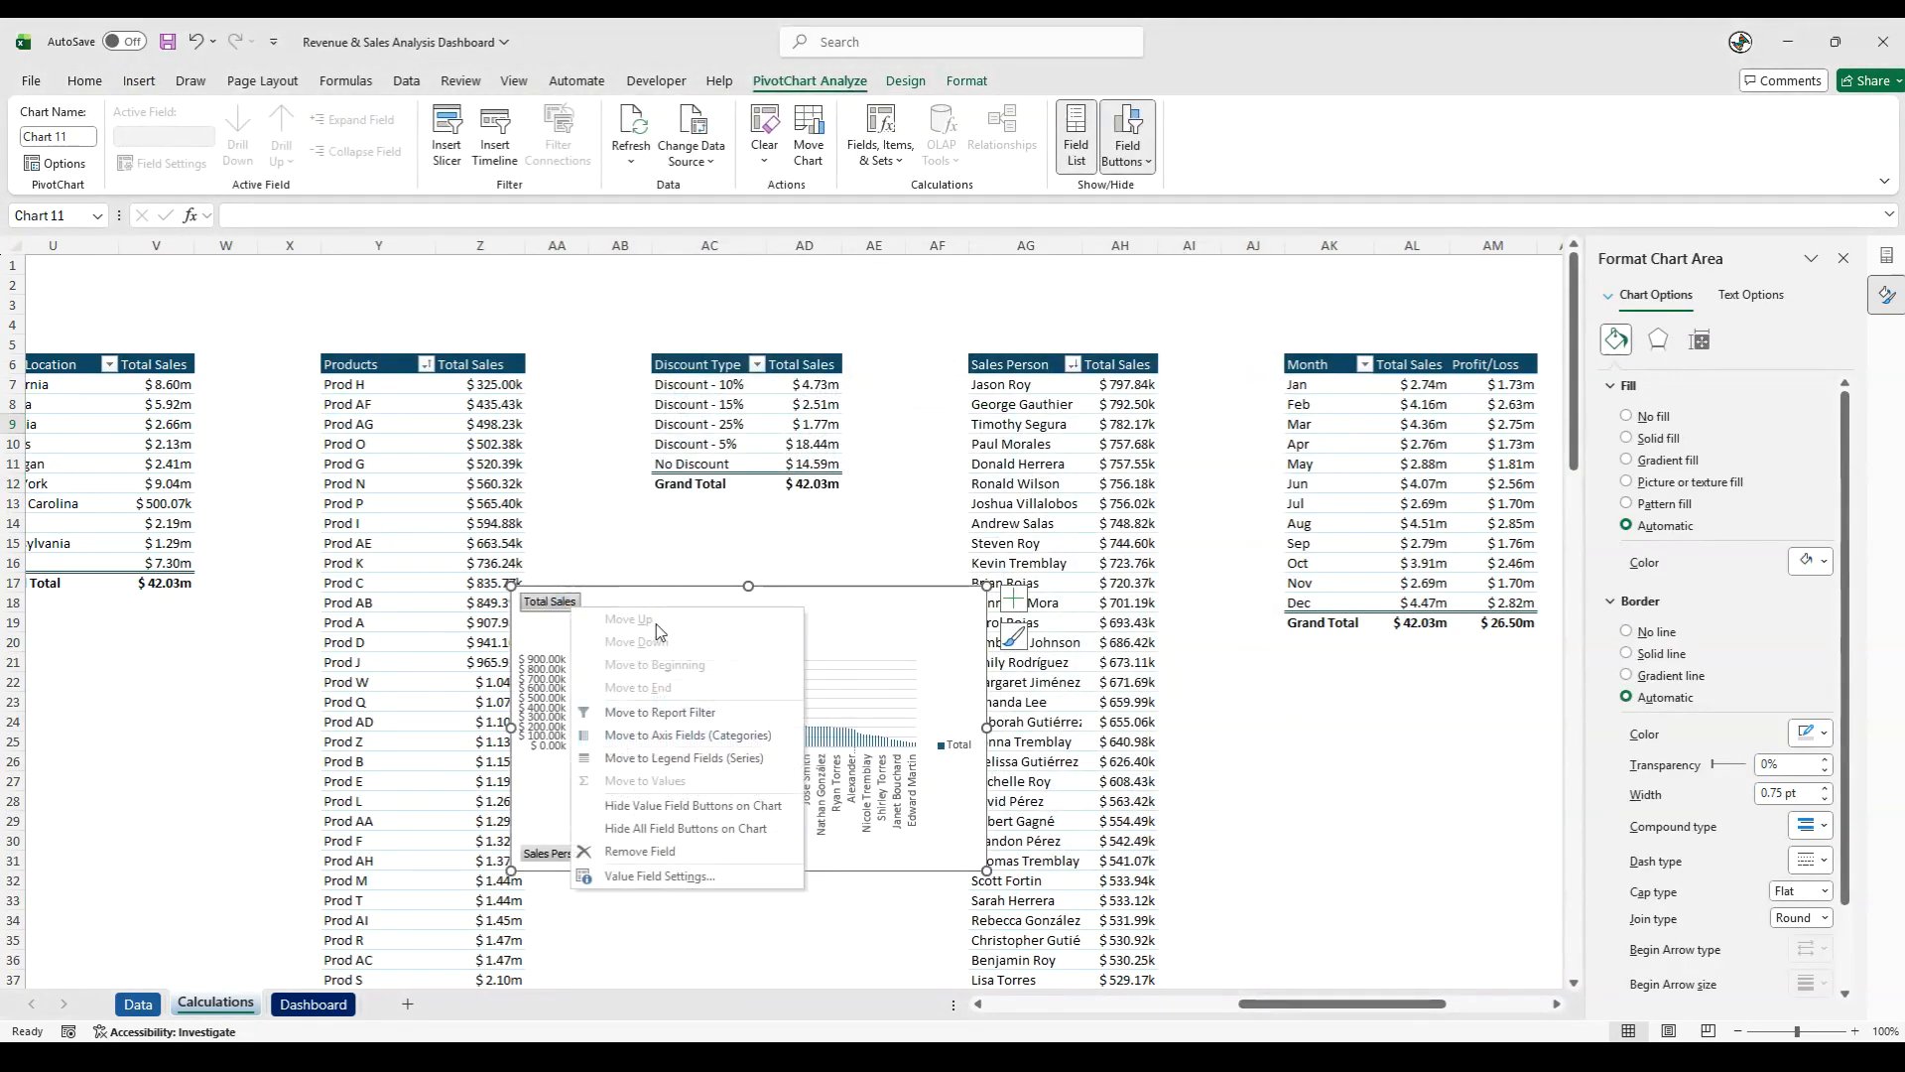
left_click(660, 825)
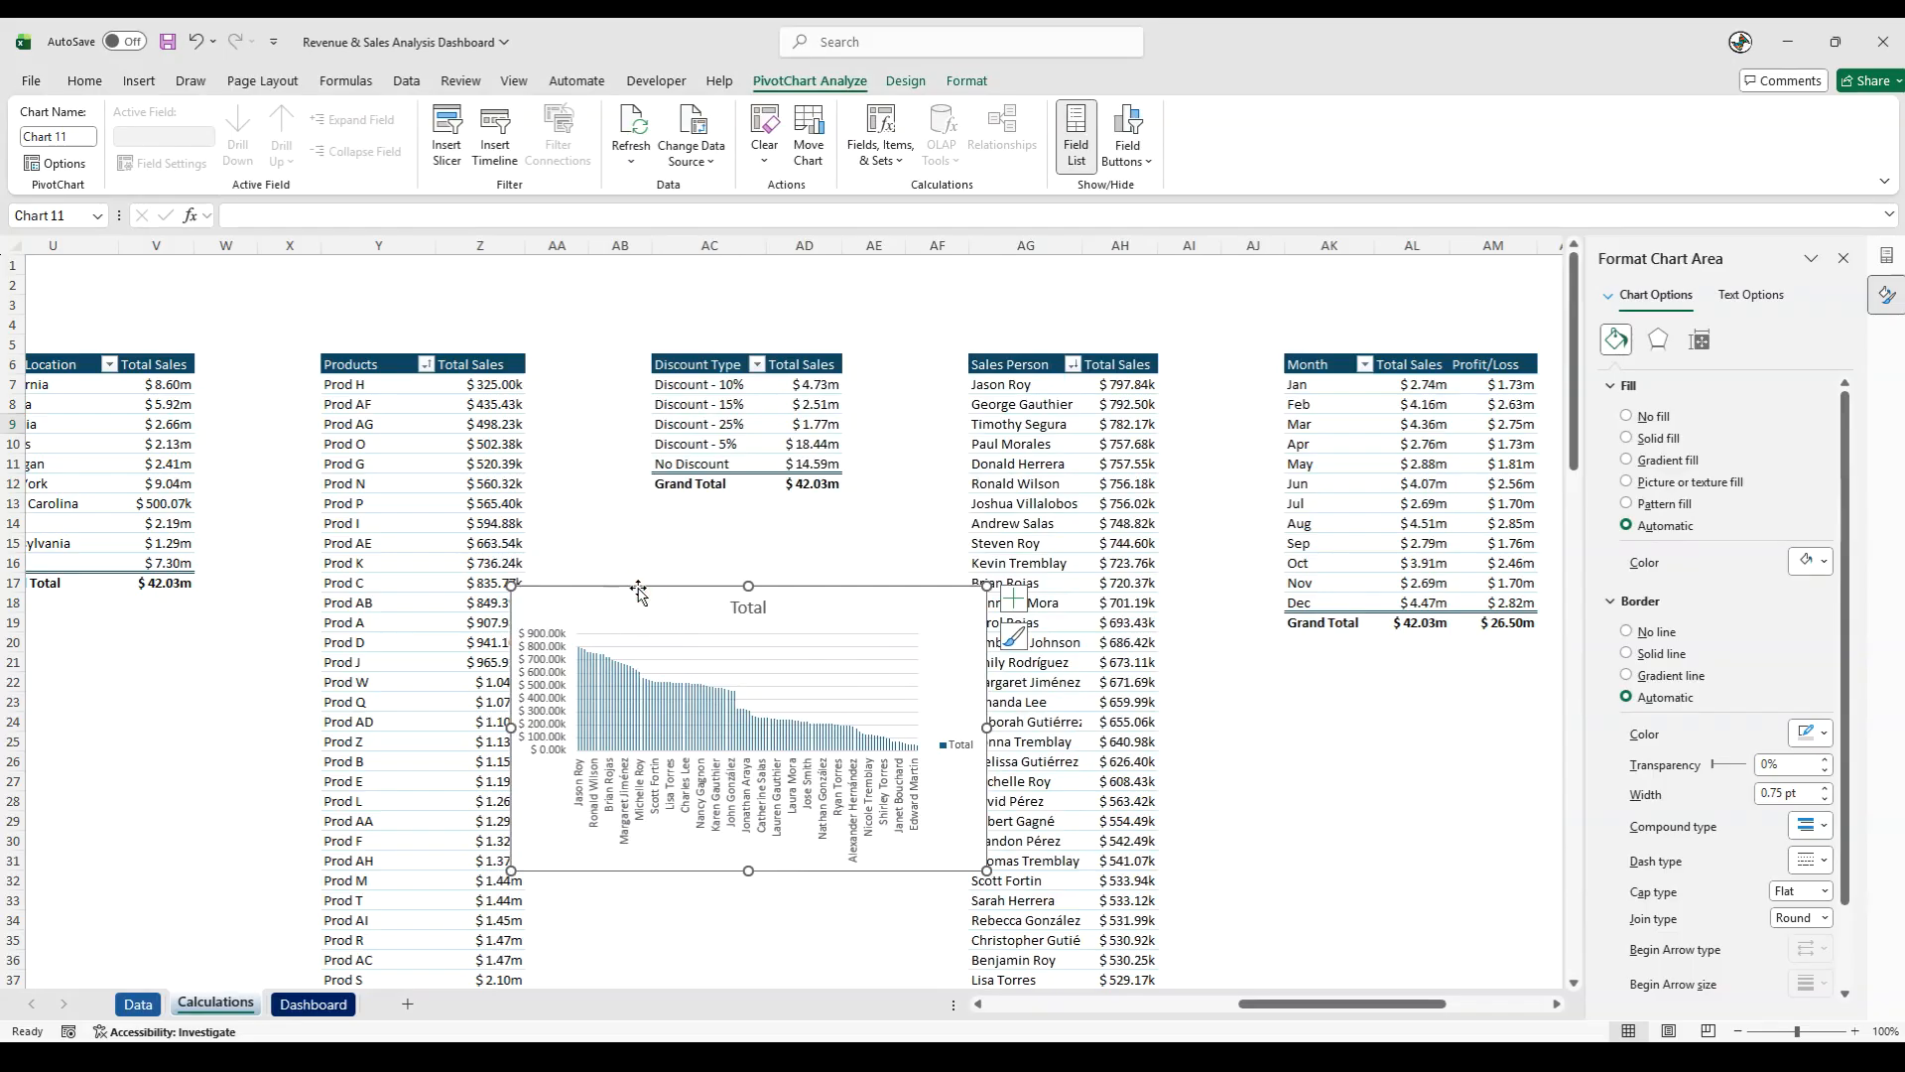
- Cut the salesperson chart, paste it on the Dashboard sheet below the Sales - By Product Category chart, and close the formatting pane
key("Delete")
left_click(313, 1005)
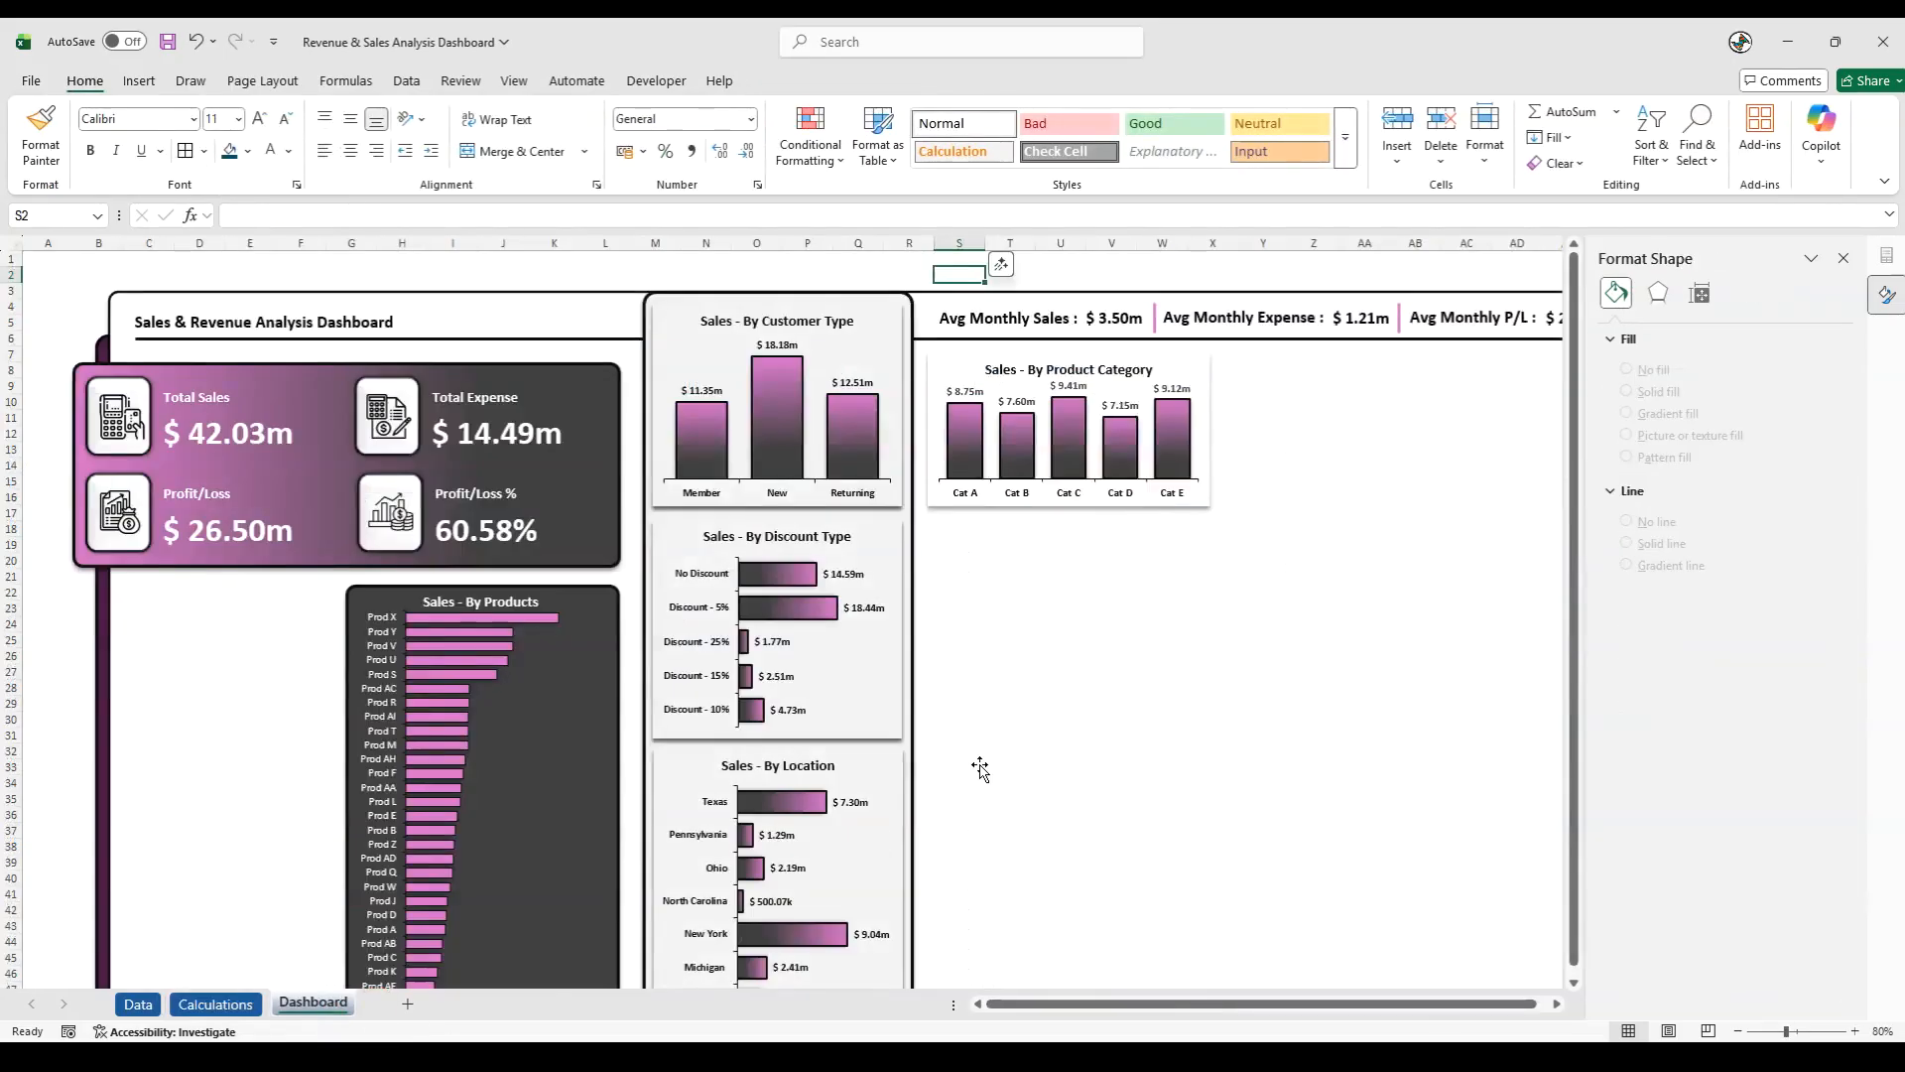
key("ctrl+v")
left_click_drag(995, 273, 989, 520)
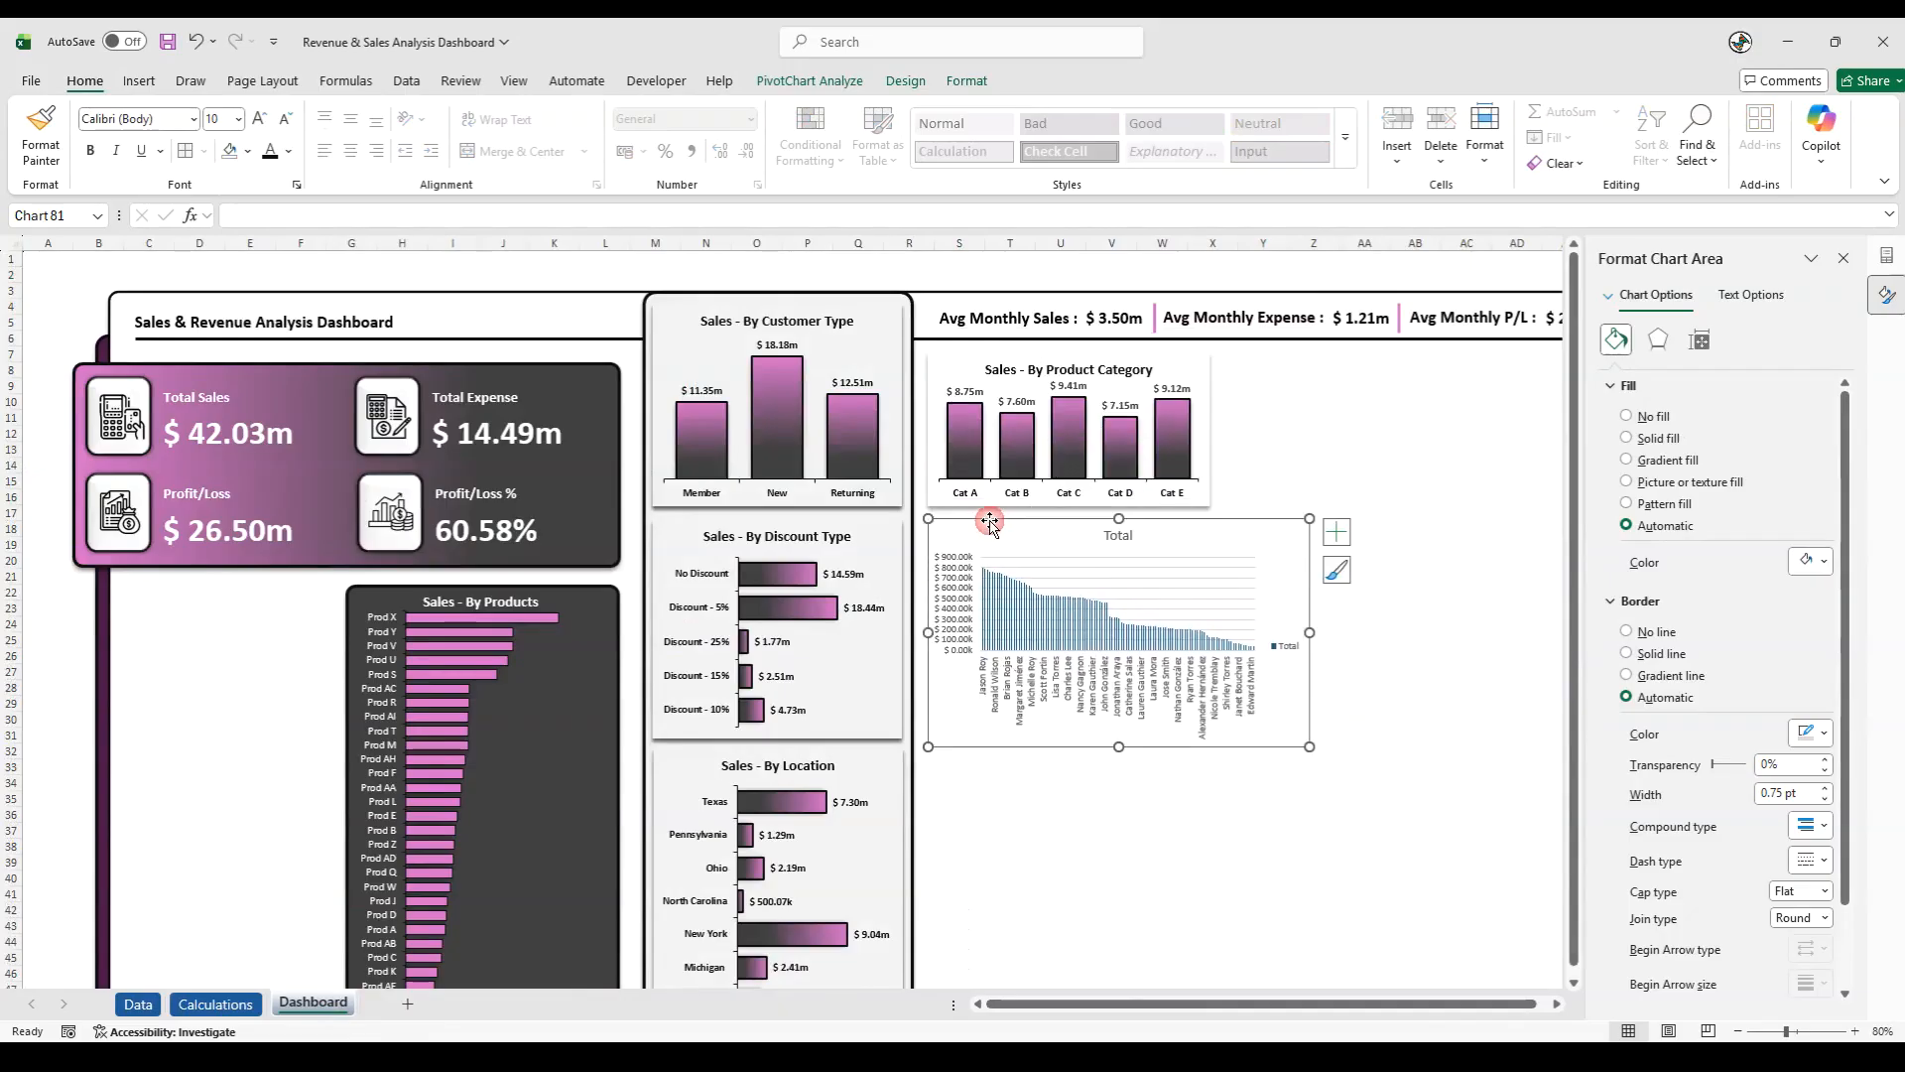
left_click(1844, 258)
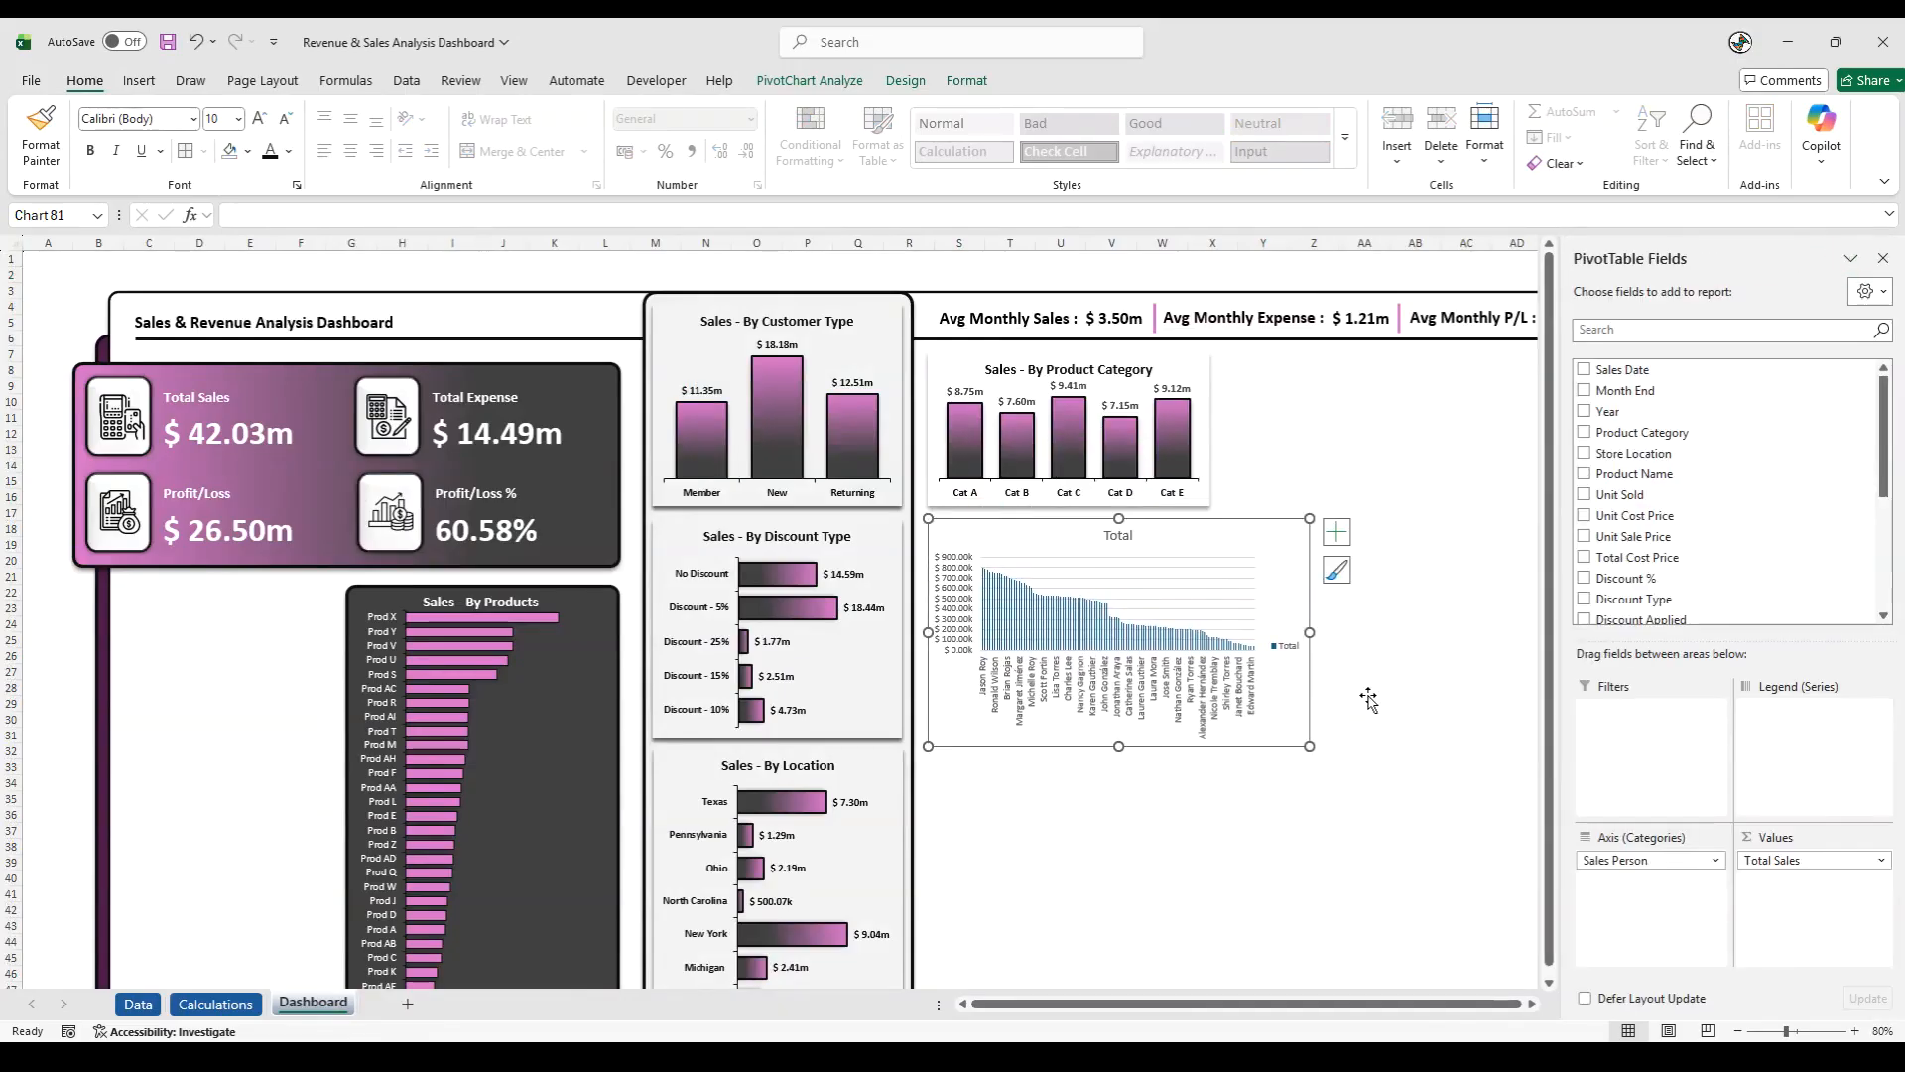
- Close the field list, widen the salesperson chart to the dashboard frame's right edge, and delete the chart's legend
left_click(1884, 258)
left_click_drag(1310, 632, 1759, 640)
left_click(1738, 651)
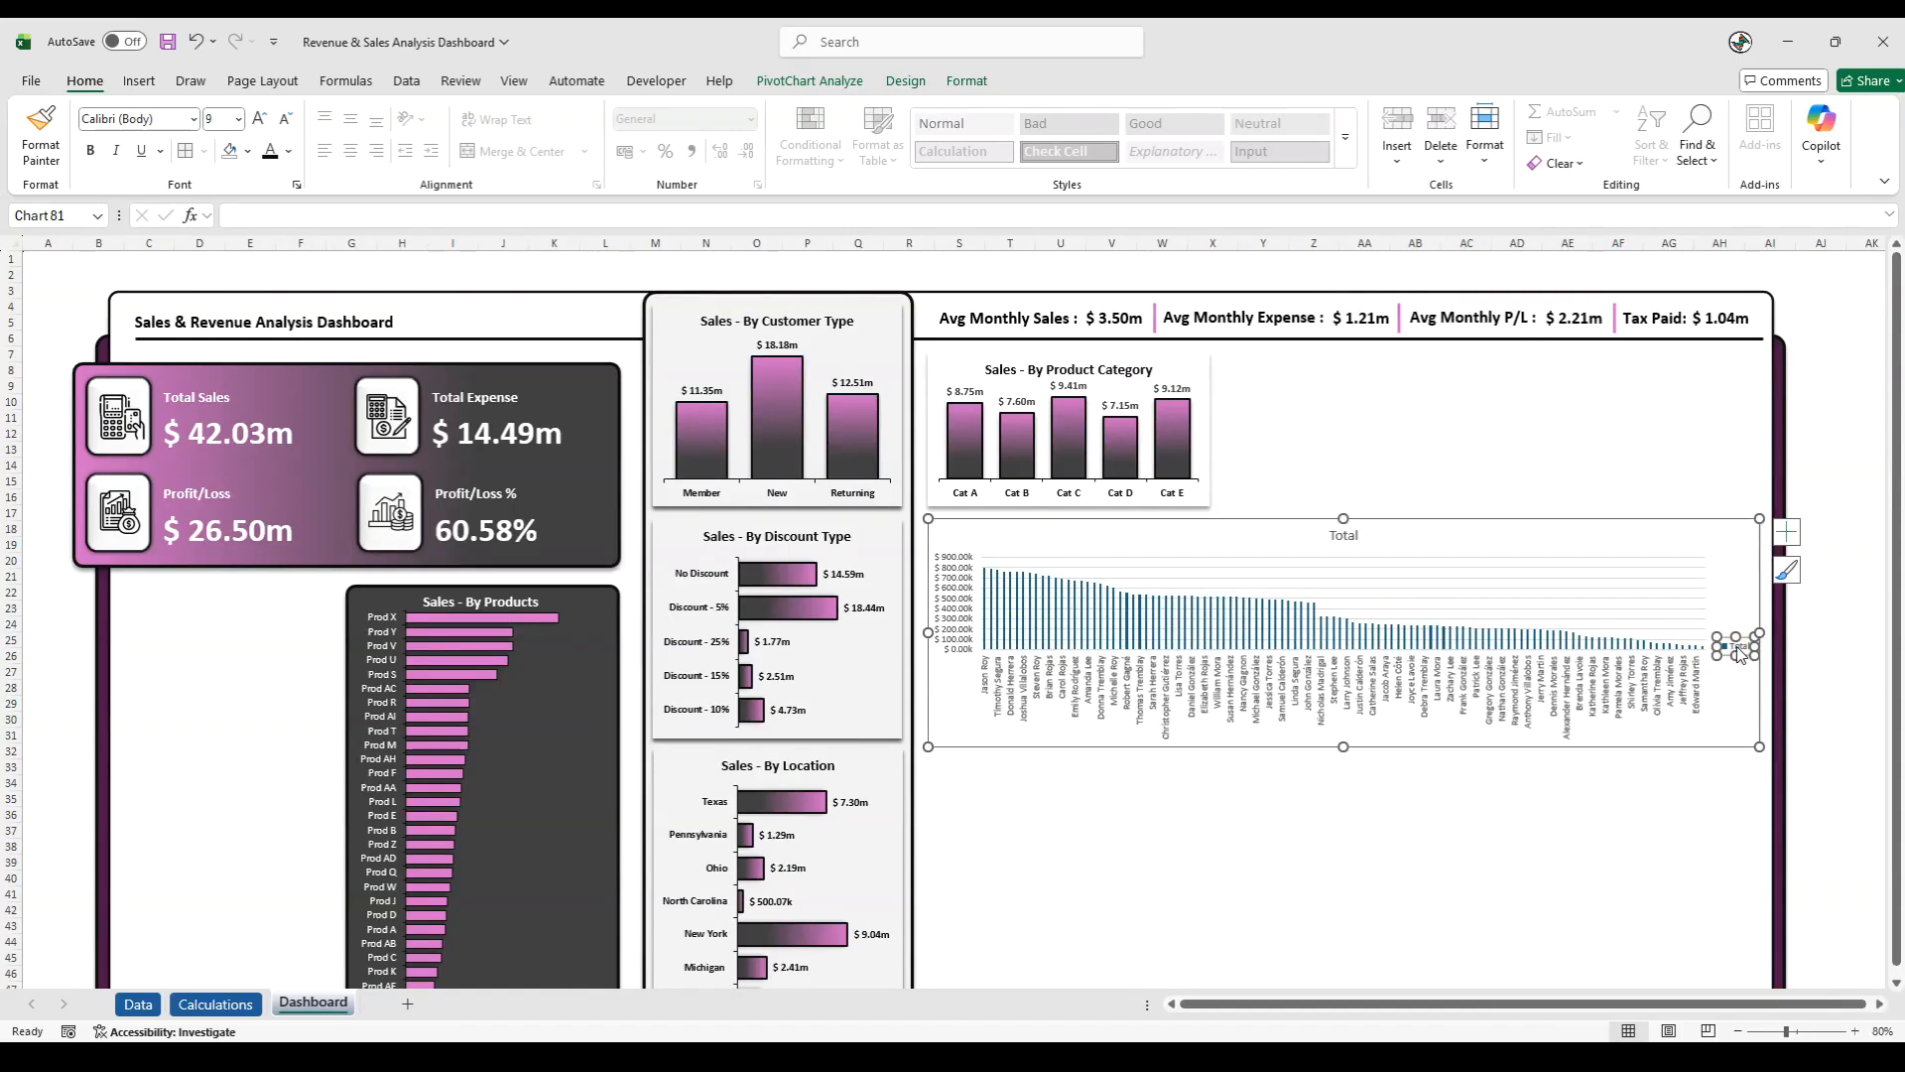
key("Delete")
left_click(1839, 669)
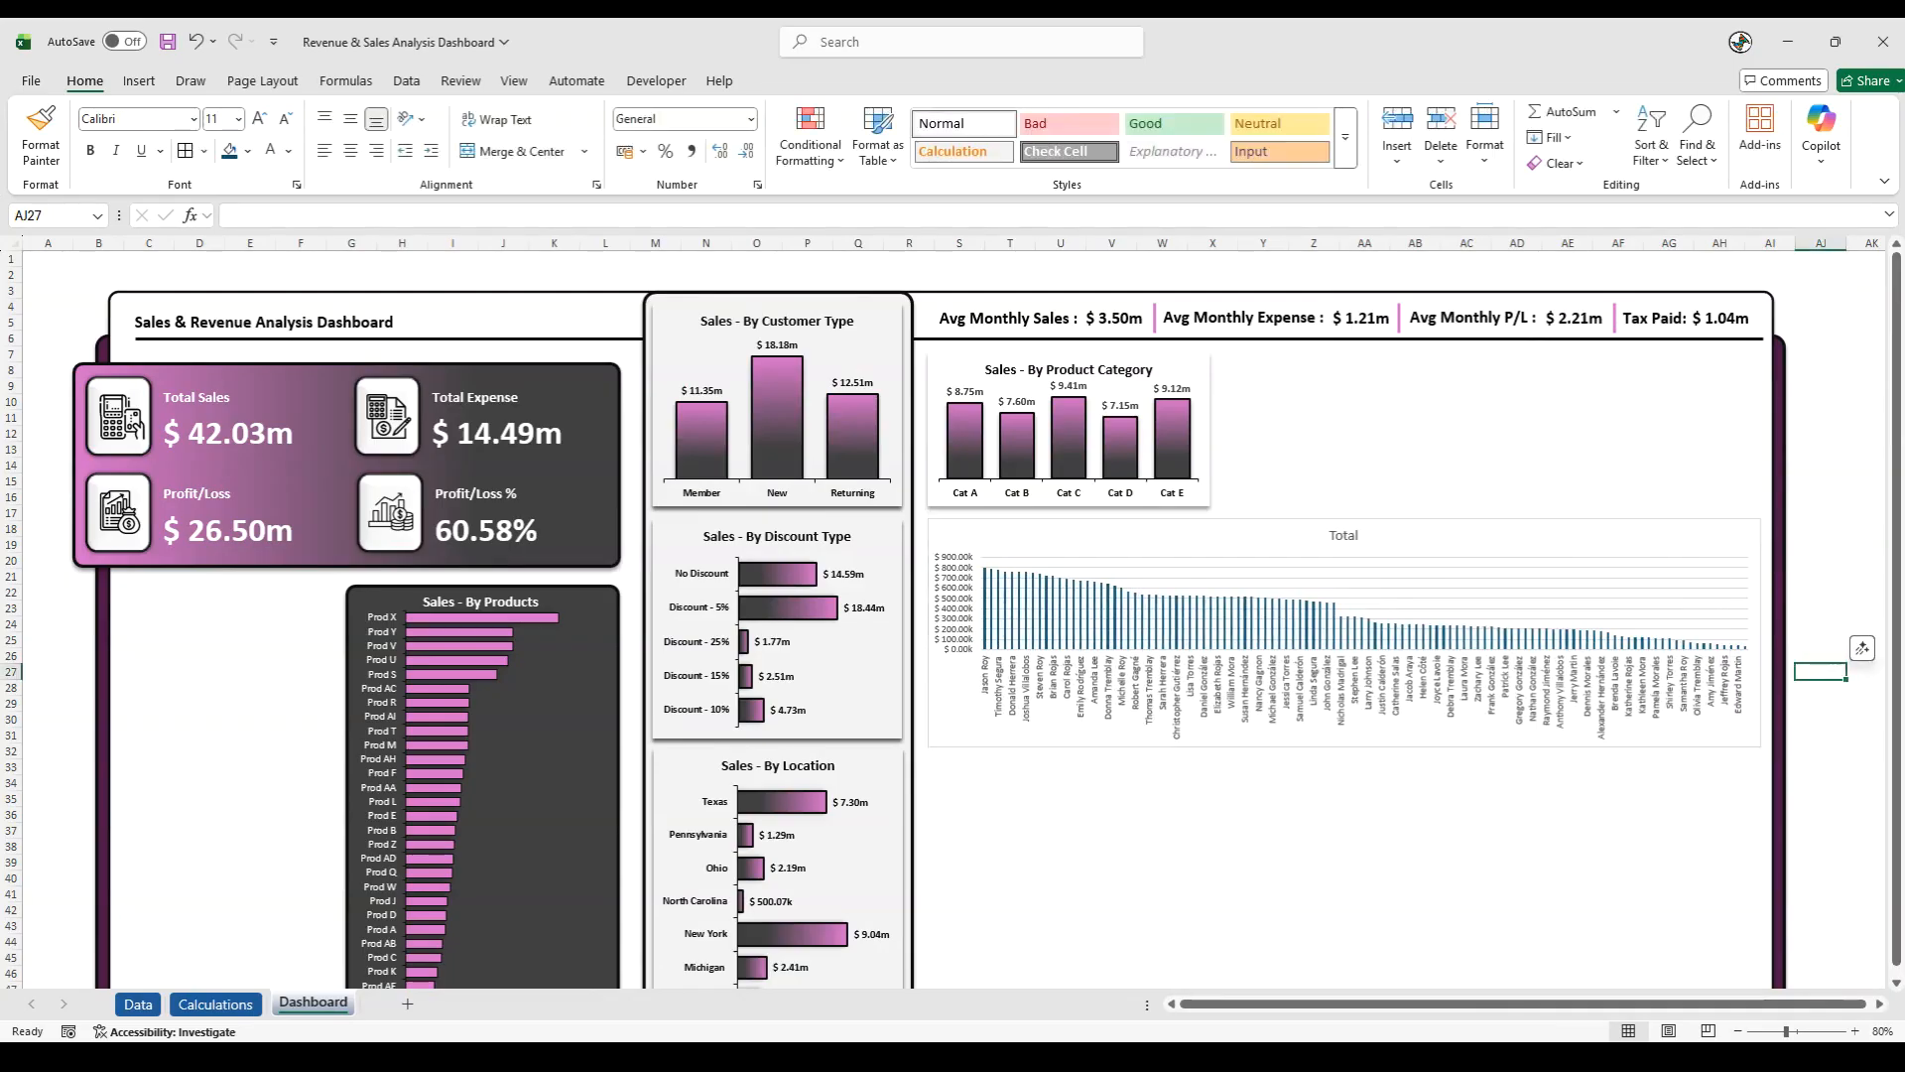
- Change the salesperson chart's title to "Sales - By Sales Person" and make it bold
left_click(1344, 535)
type("Sale")
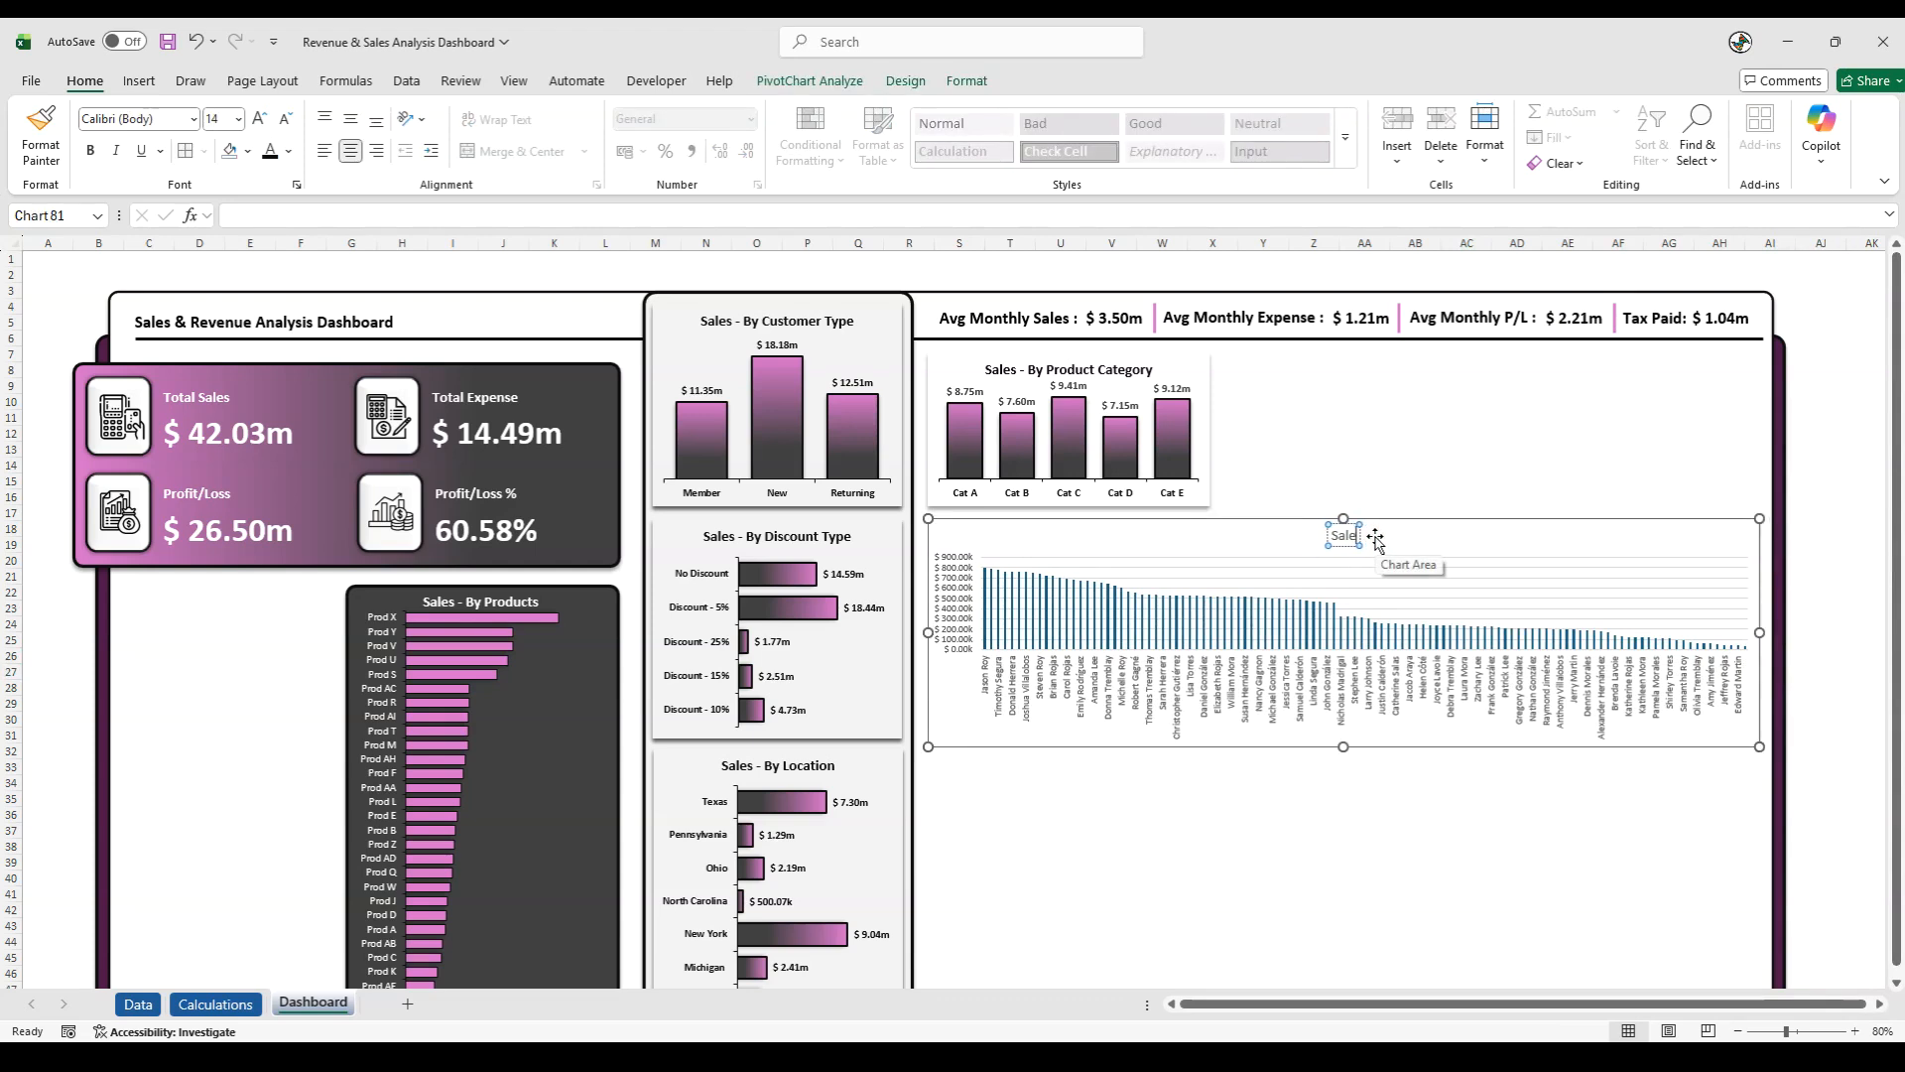
type("s - By Sales Person")
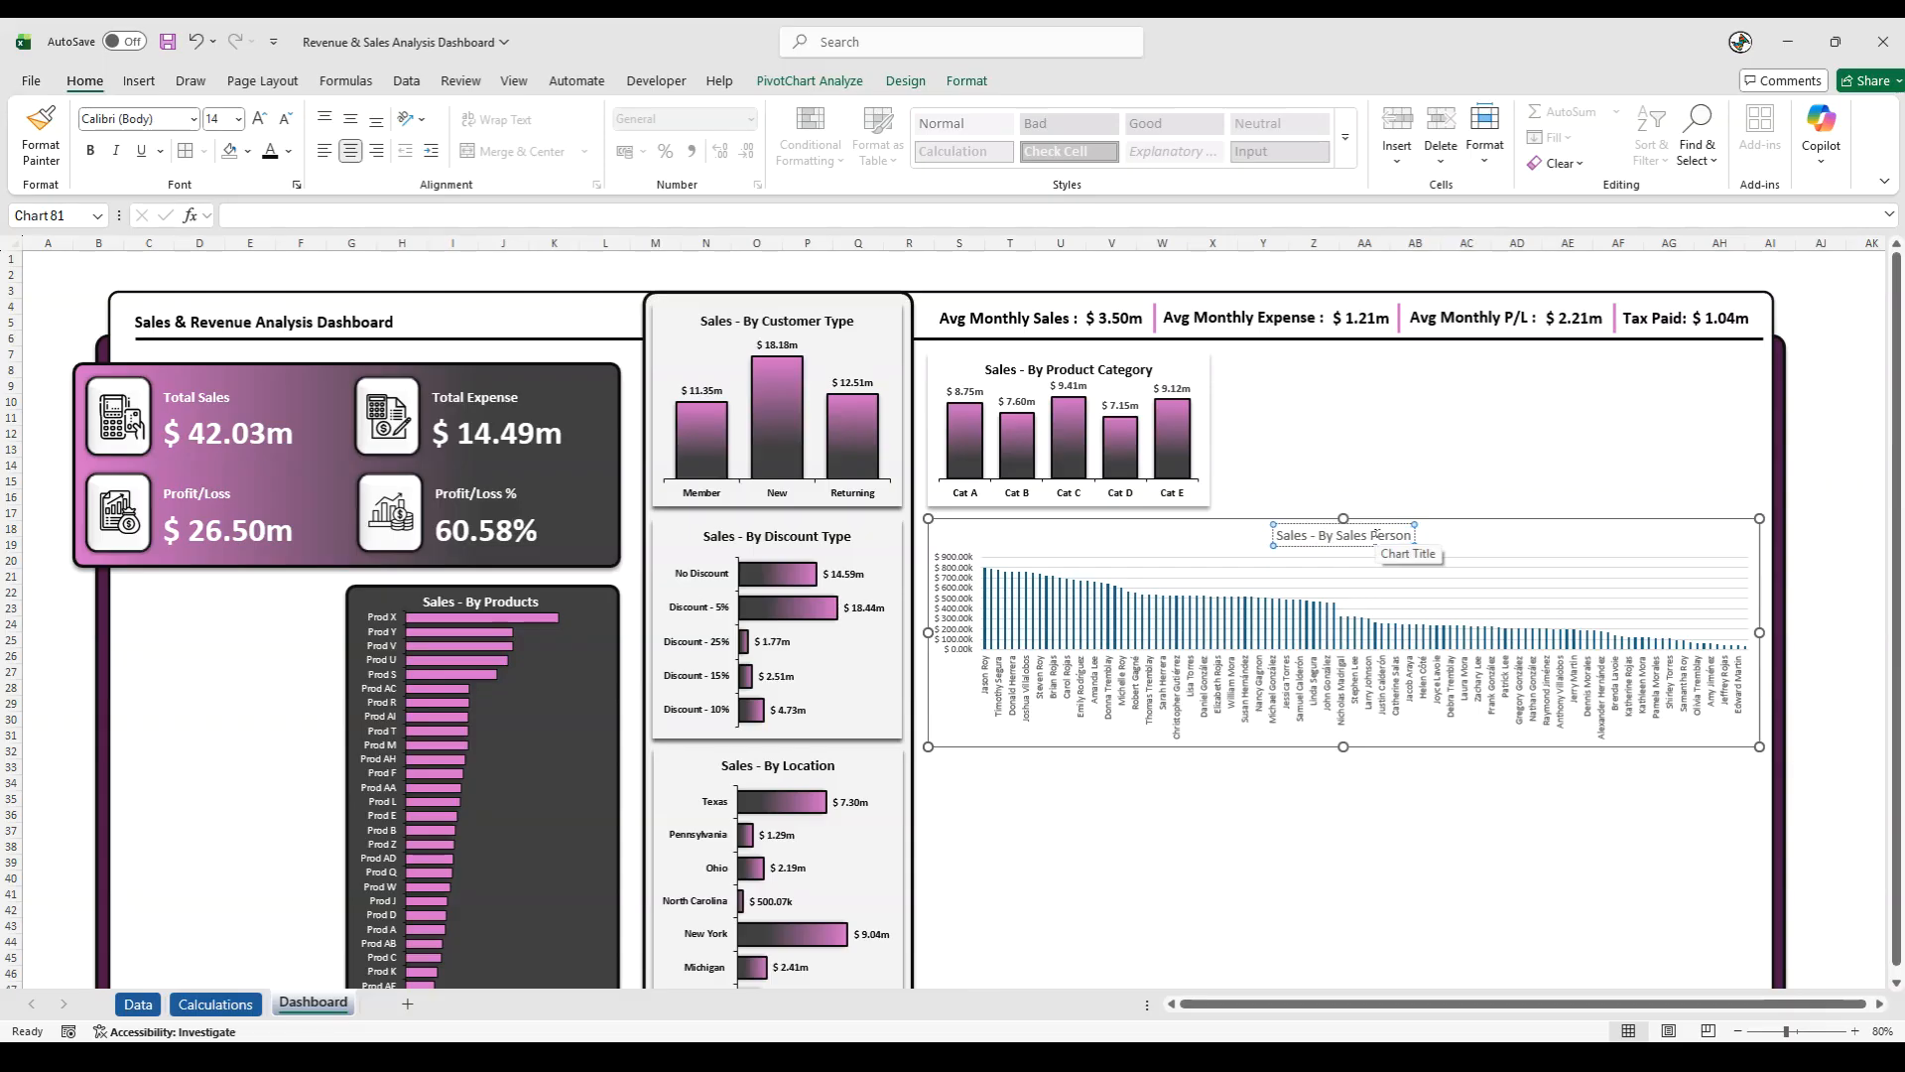
left_click(1310, 544)
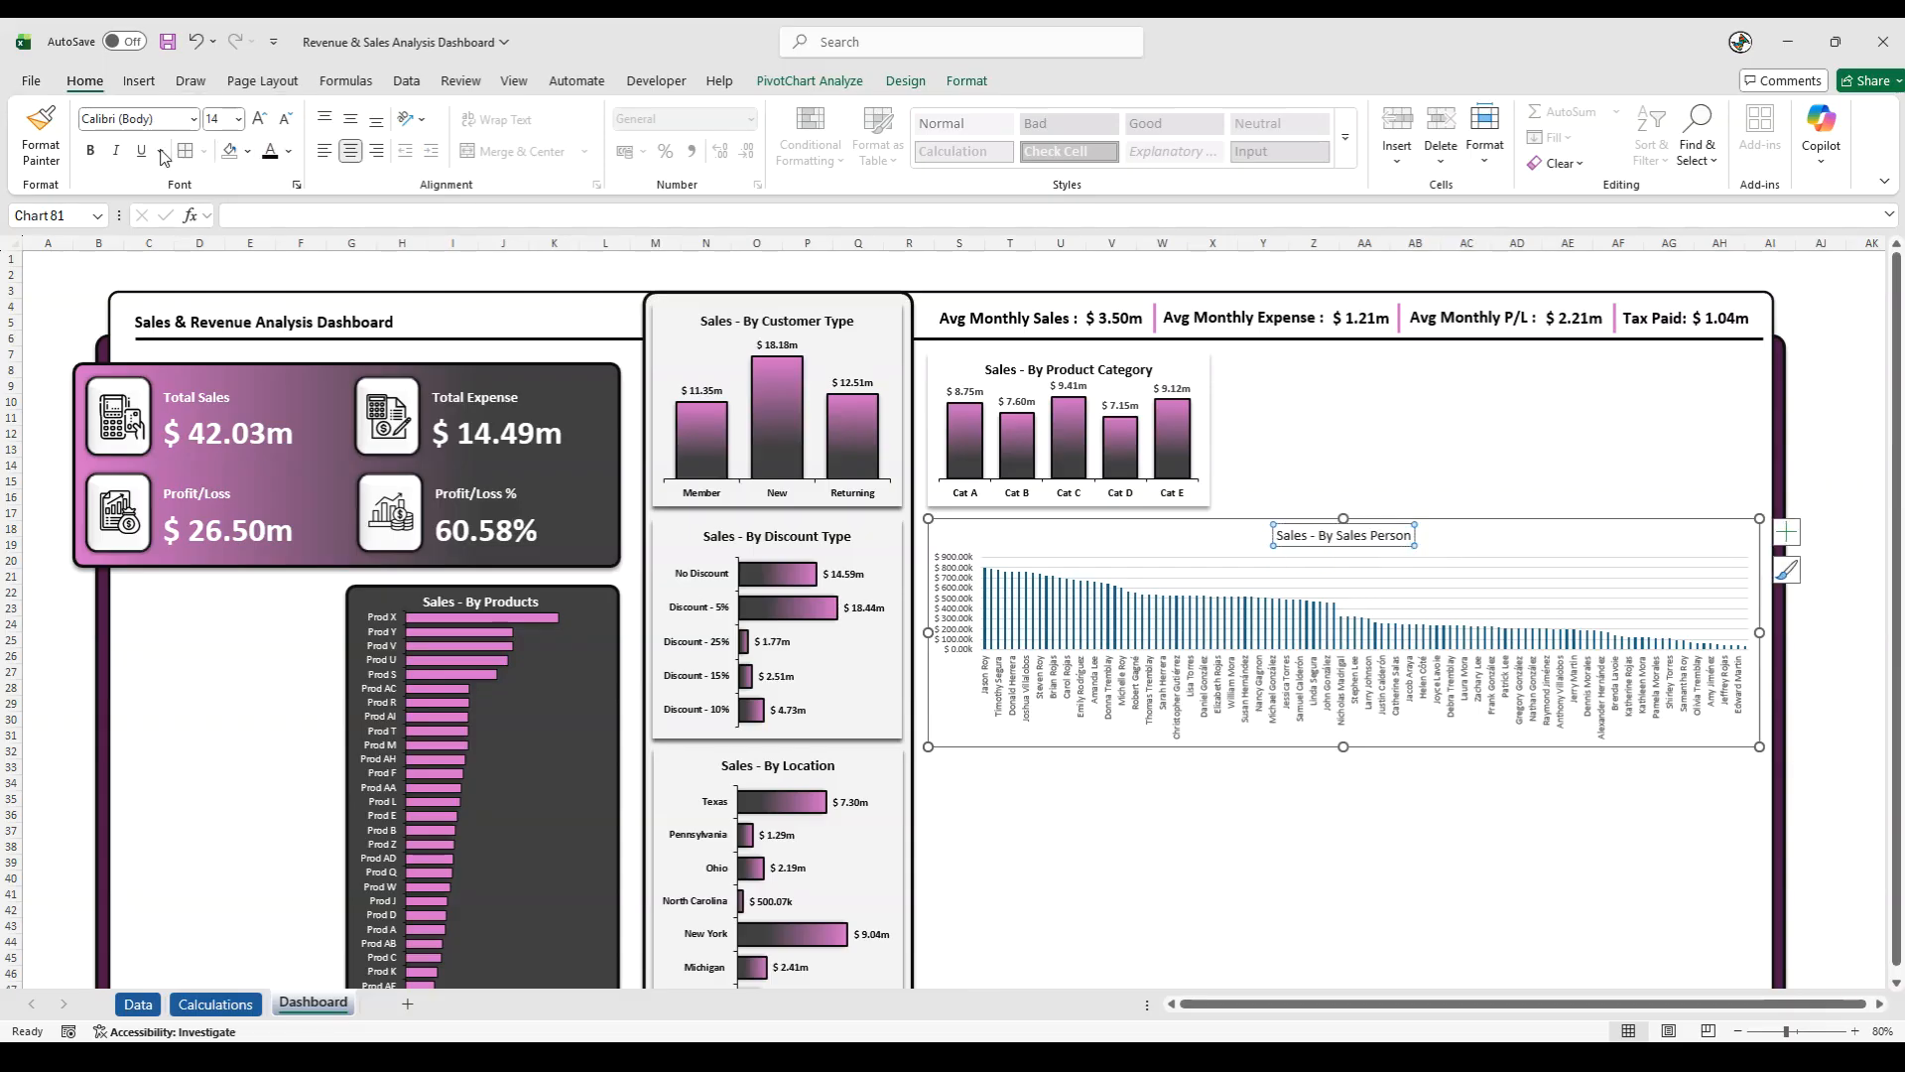
left_click(90, 150)
- Format the Sales Person chart's value axis labels as bold, size 10, in a near-black font color
left_click(948, 599)
left_click(258, 118)
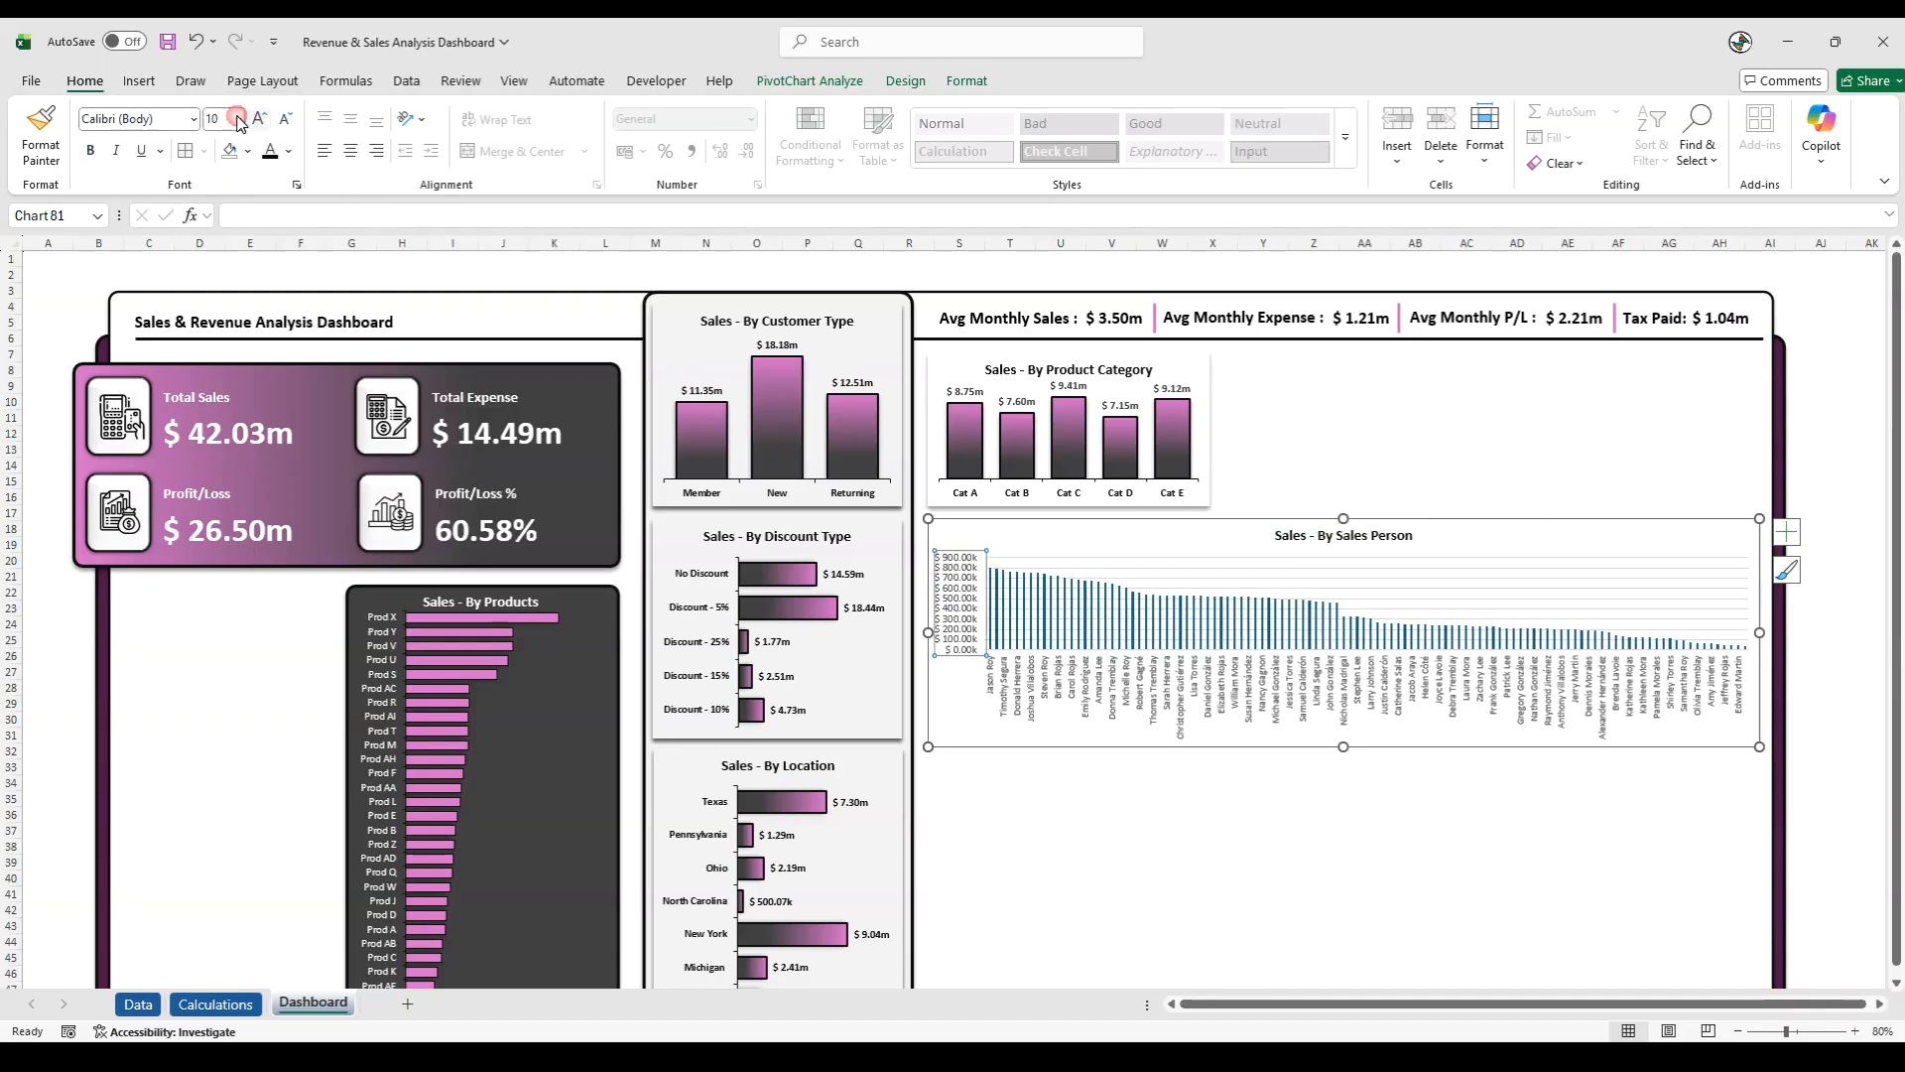
left_click(90, 151)
left_click(289, 152)
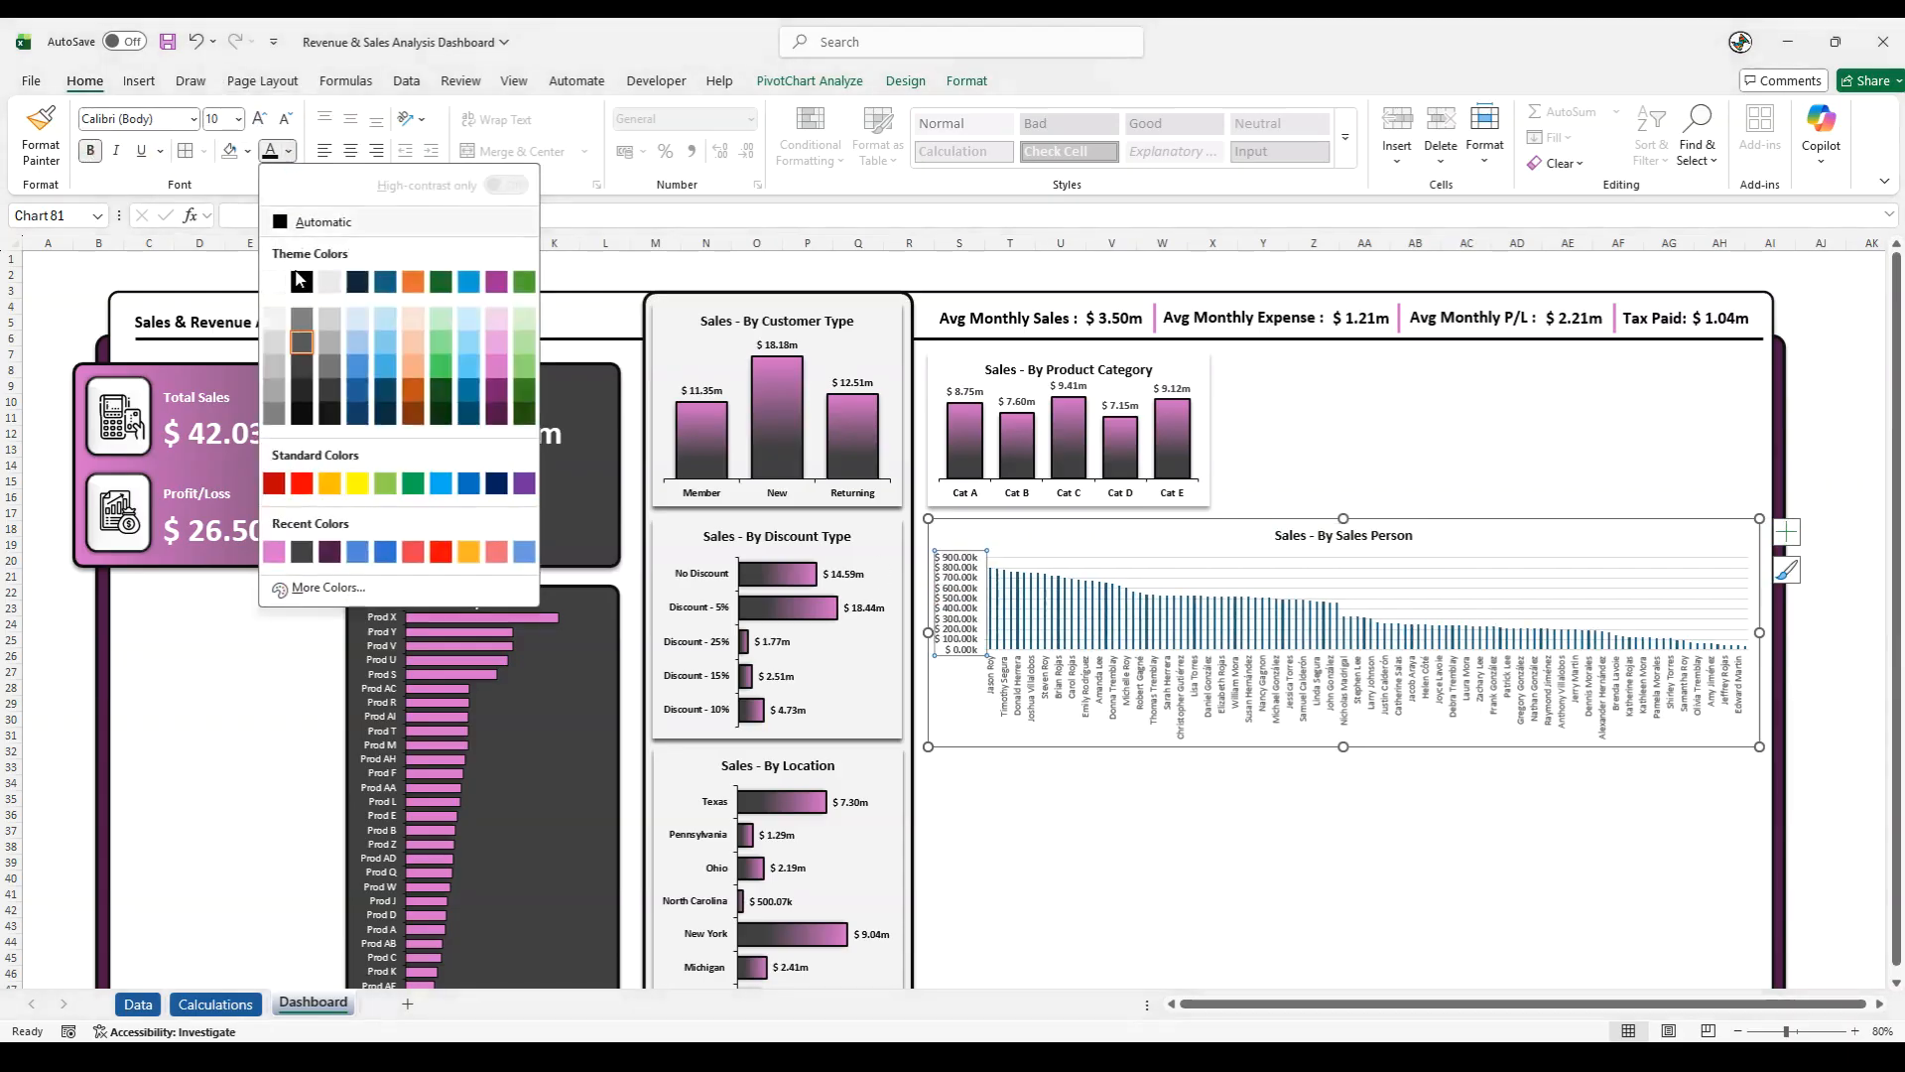
left_click(298, 407)
- Make the salesperson name labels on the category axis bold at font size 10
left_click(1032, 698)
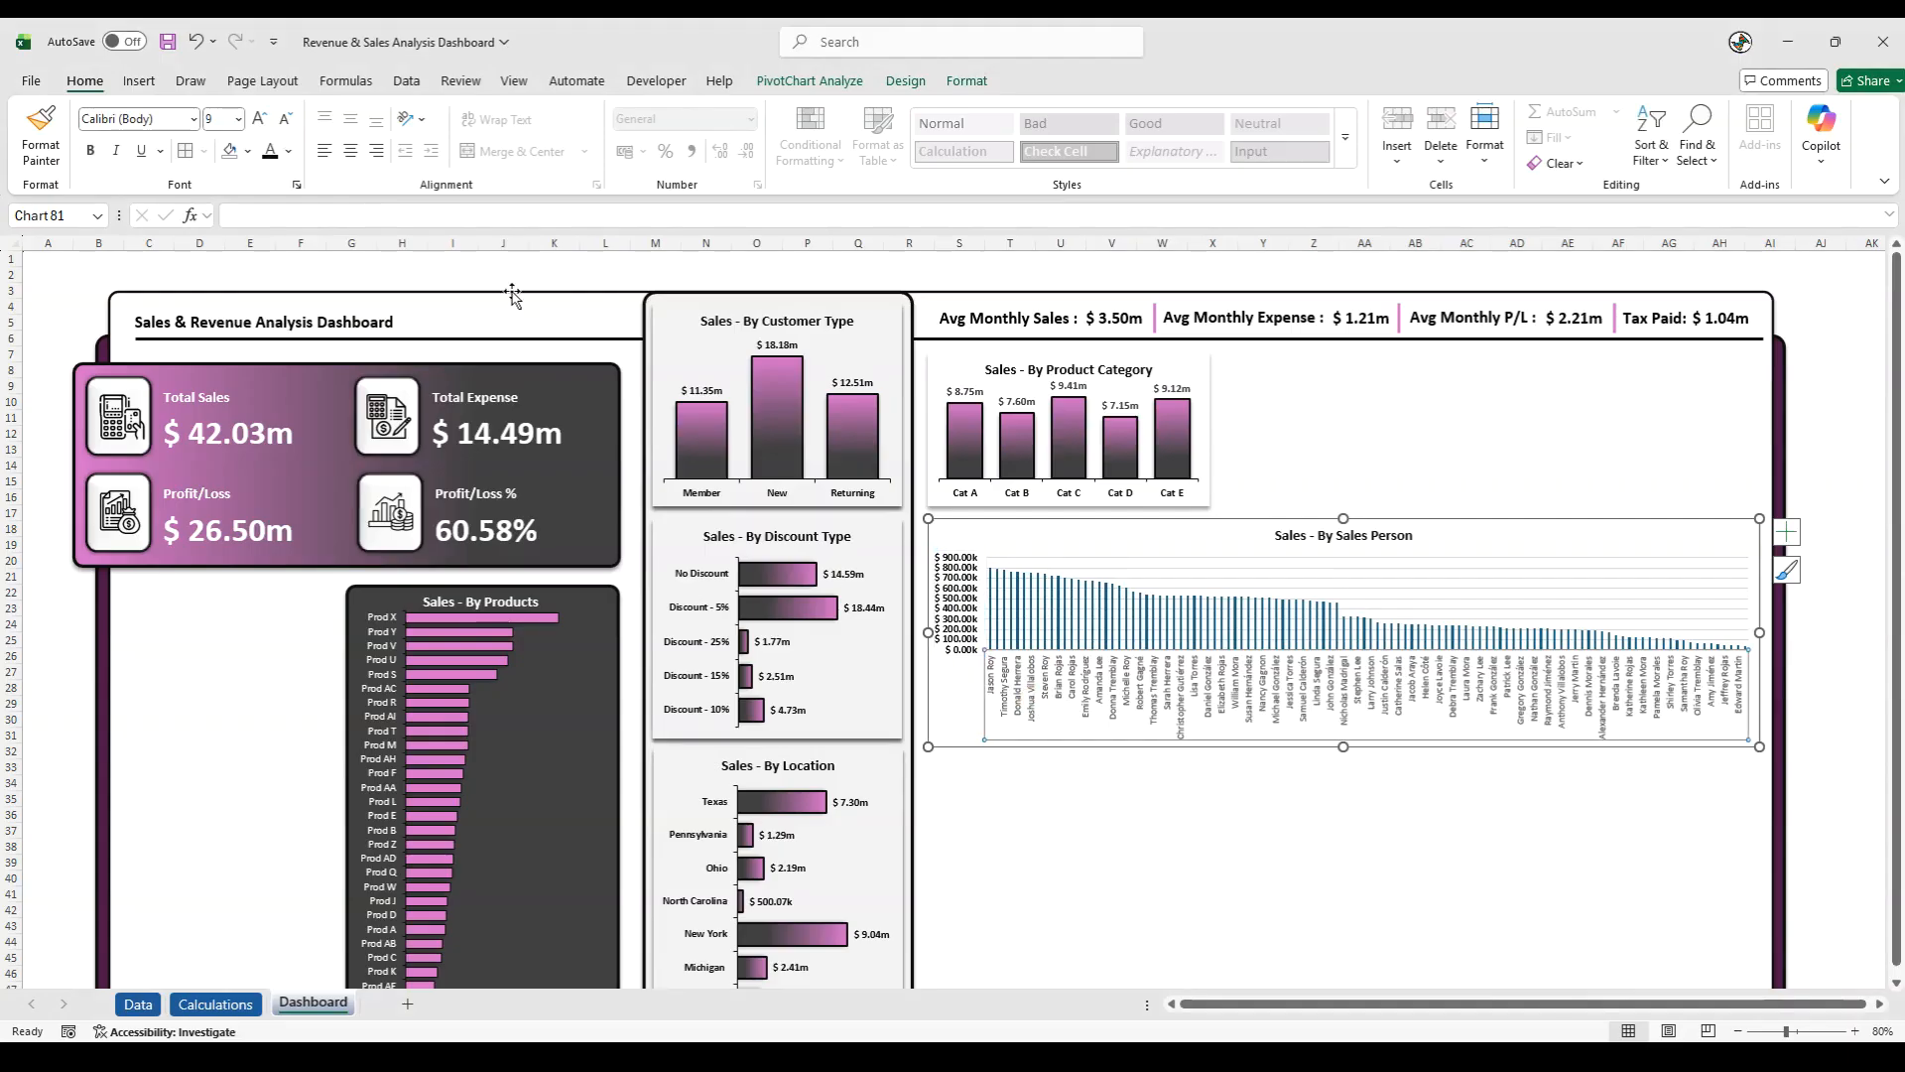
left_click(258, 118)
left_click(90, 151)
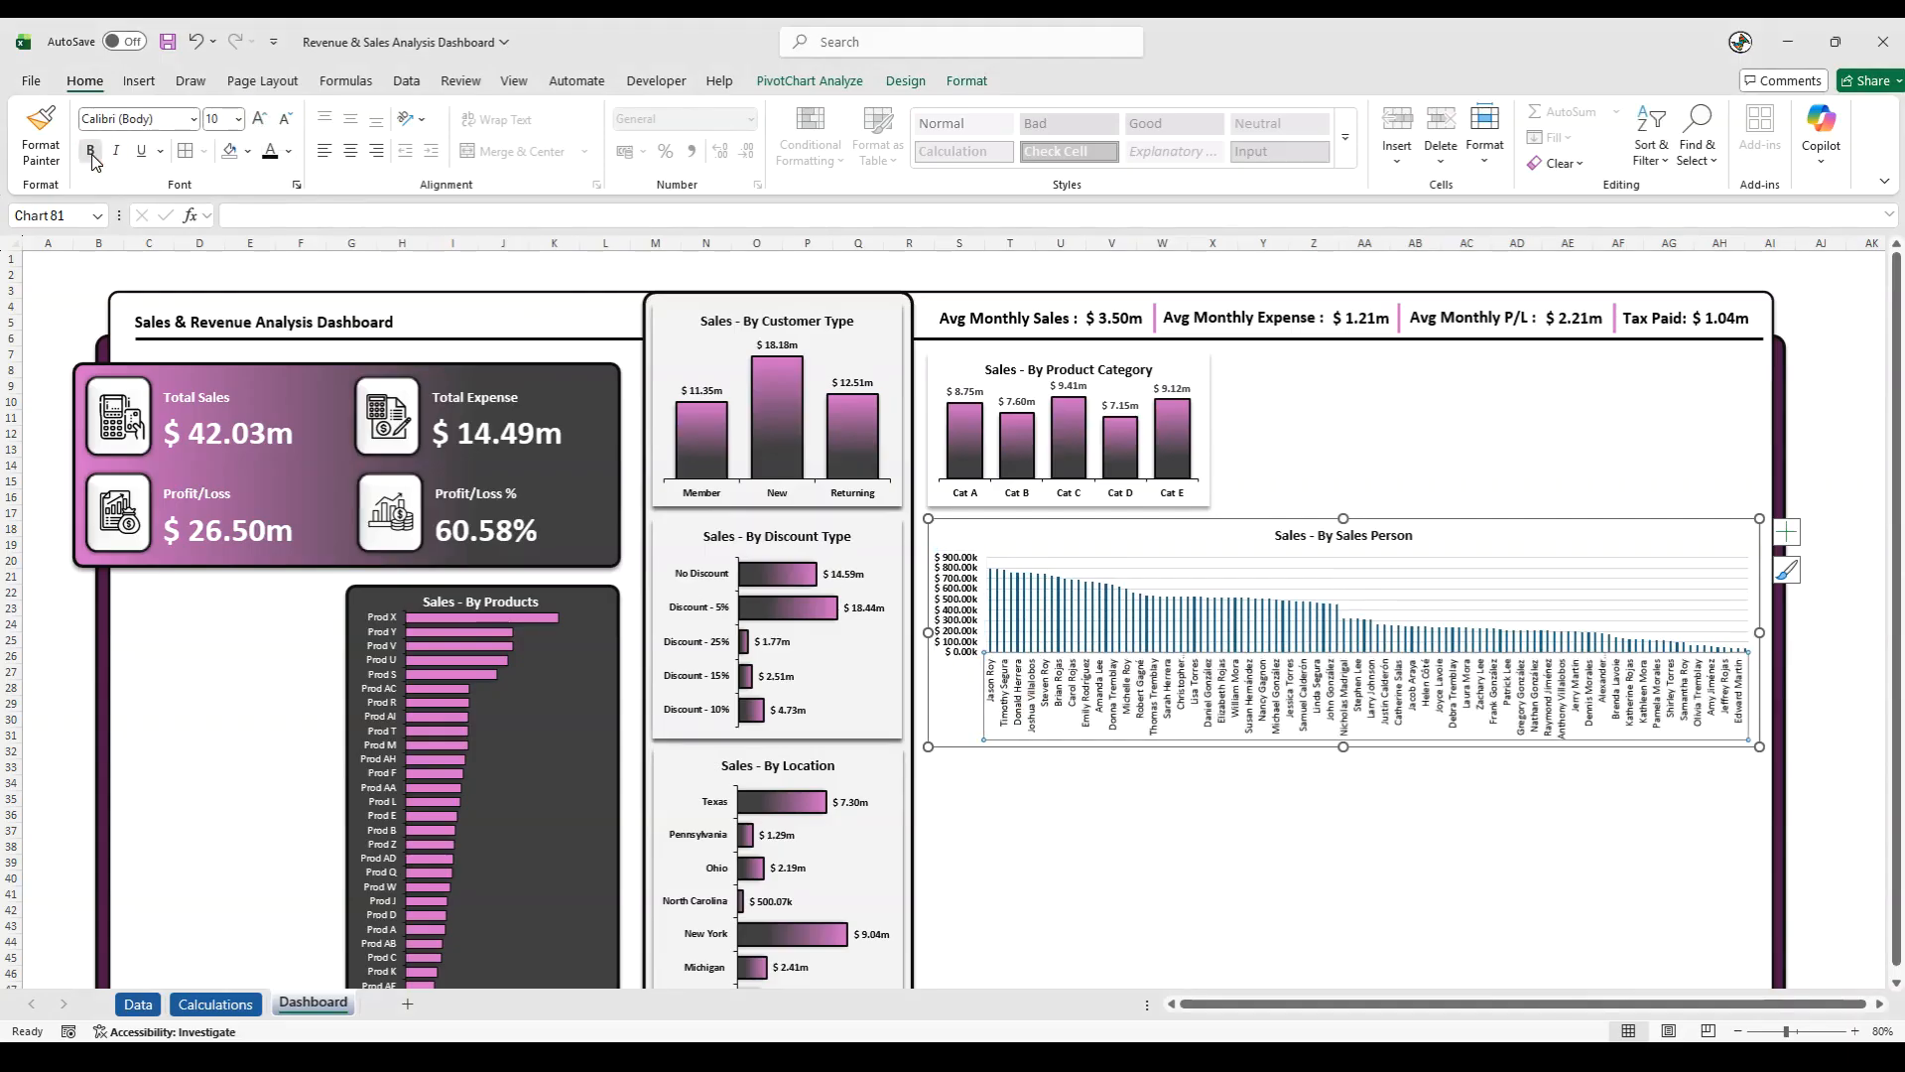
- Extend the Sales Person chart downward to a height of about 9.23 cm
left_click_drag(1345, 747, 1433, 770)
left_click(1811, 772)
scroll(1811, 772, "down", 5)
scroll(1811, 772, "up", 2)
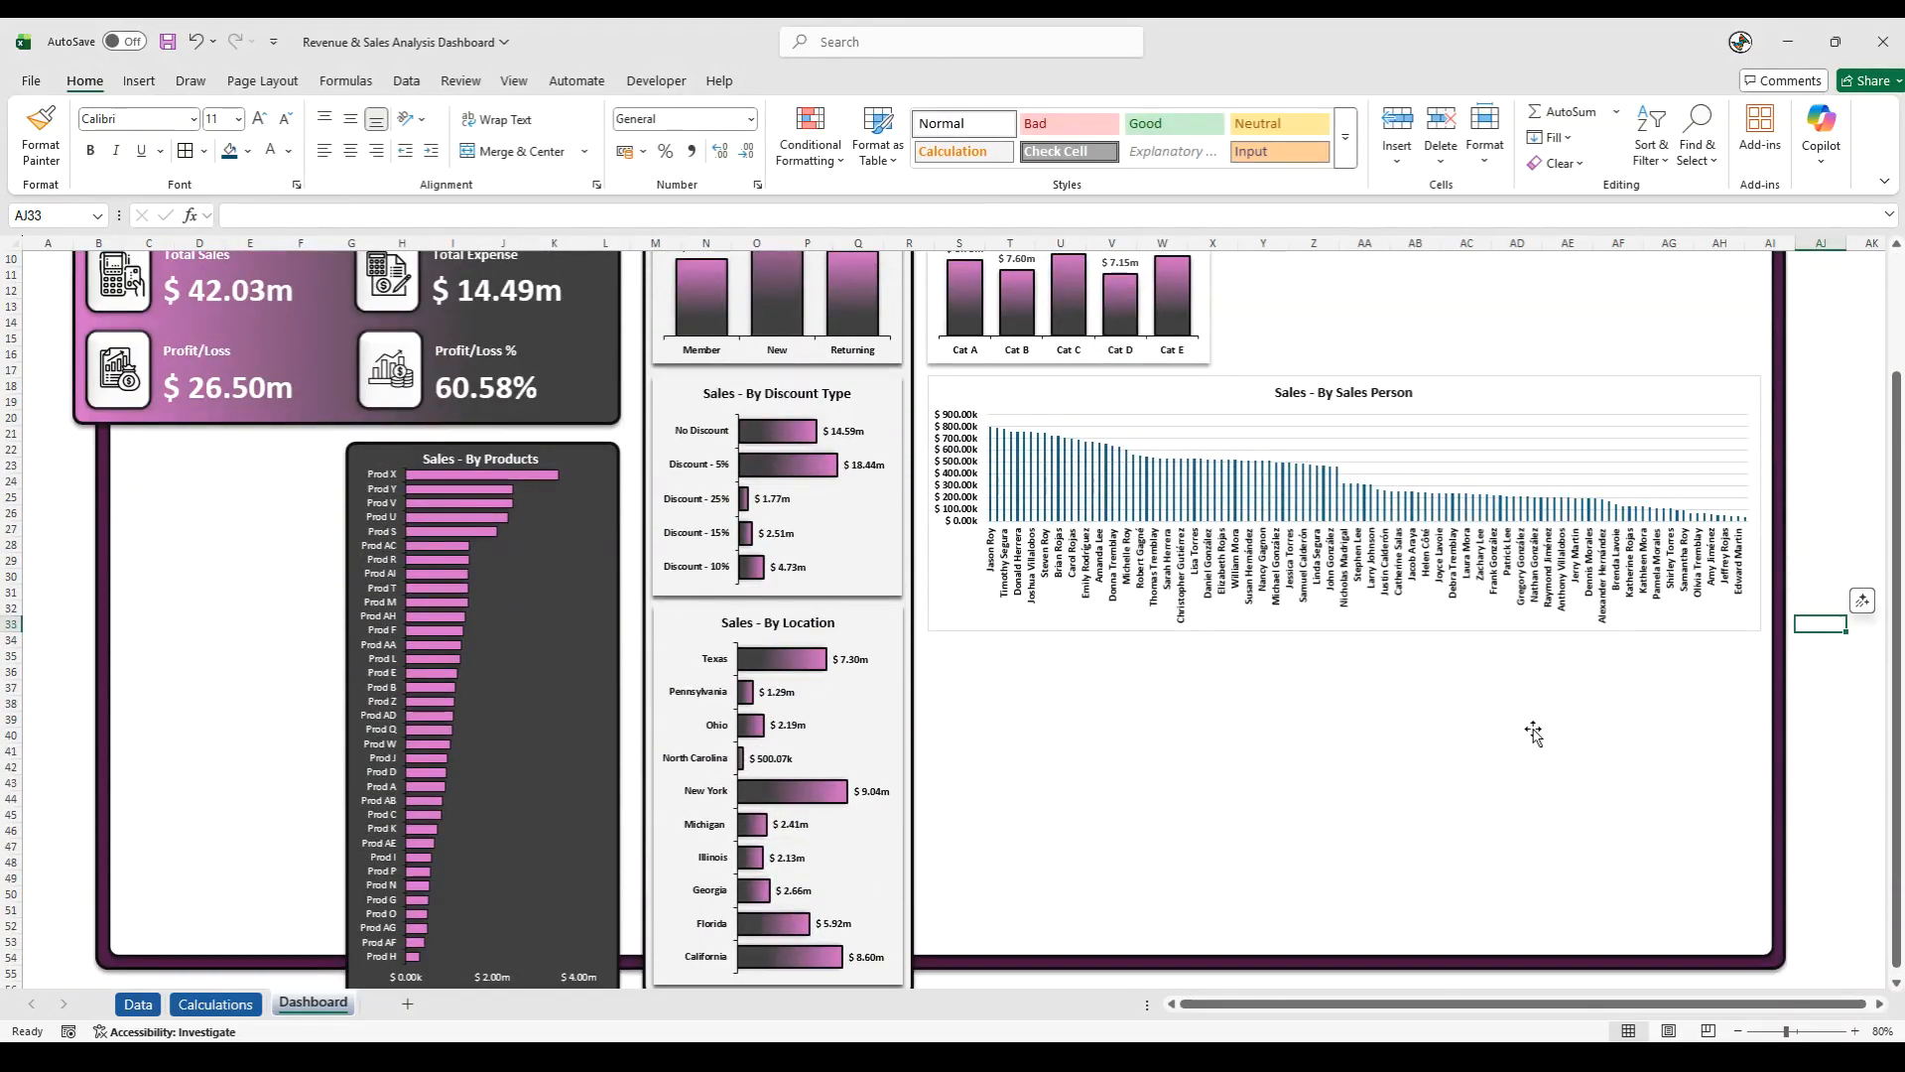
left_click(1248, 630)
left_click_drag(1343, 631, 1346, 652)
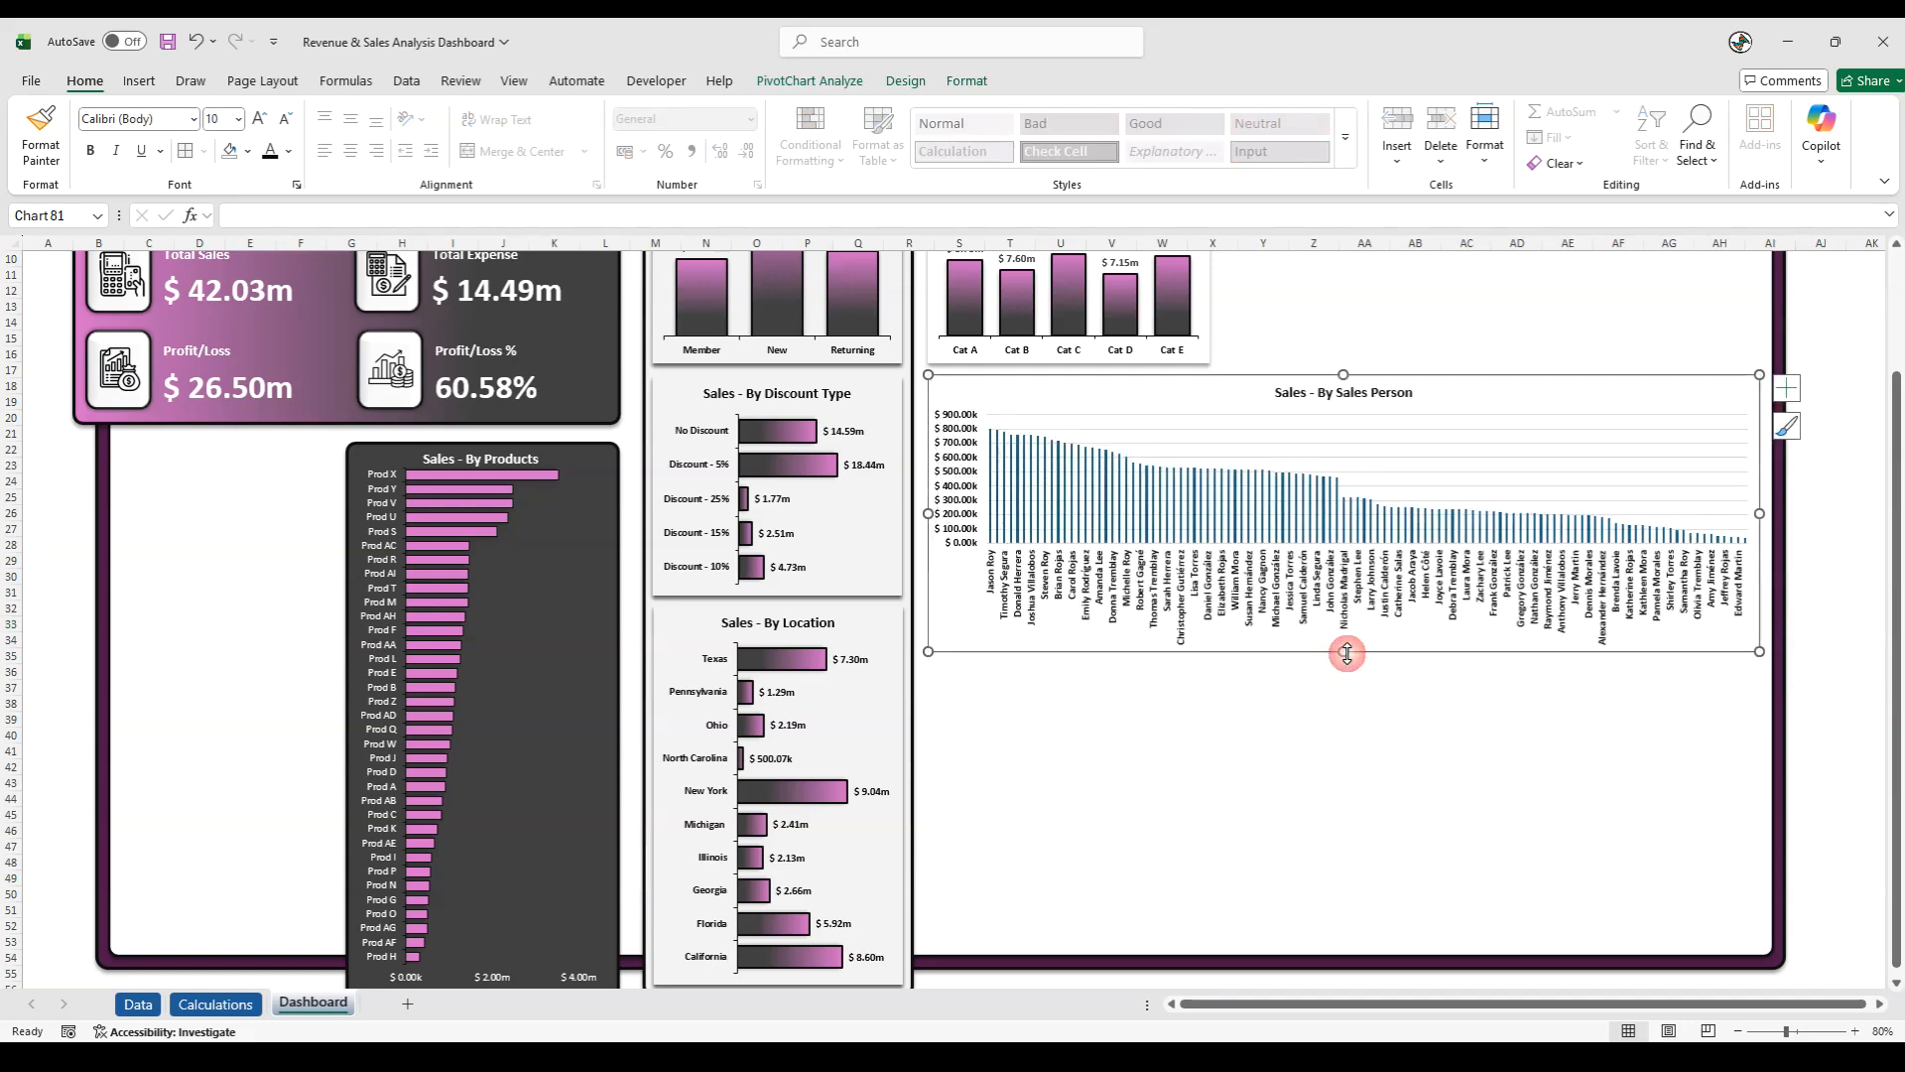
left_click(1818, 652)
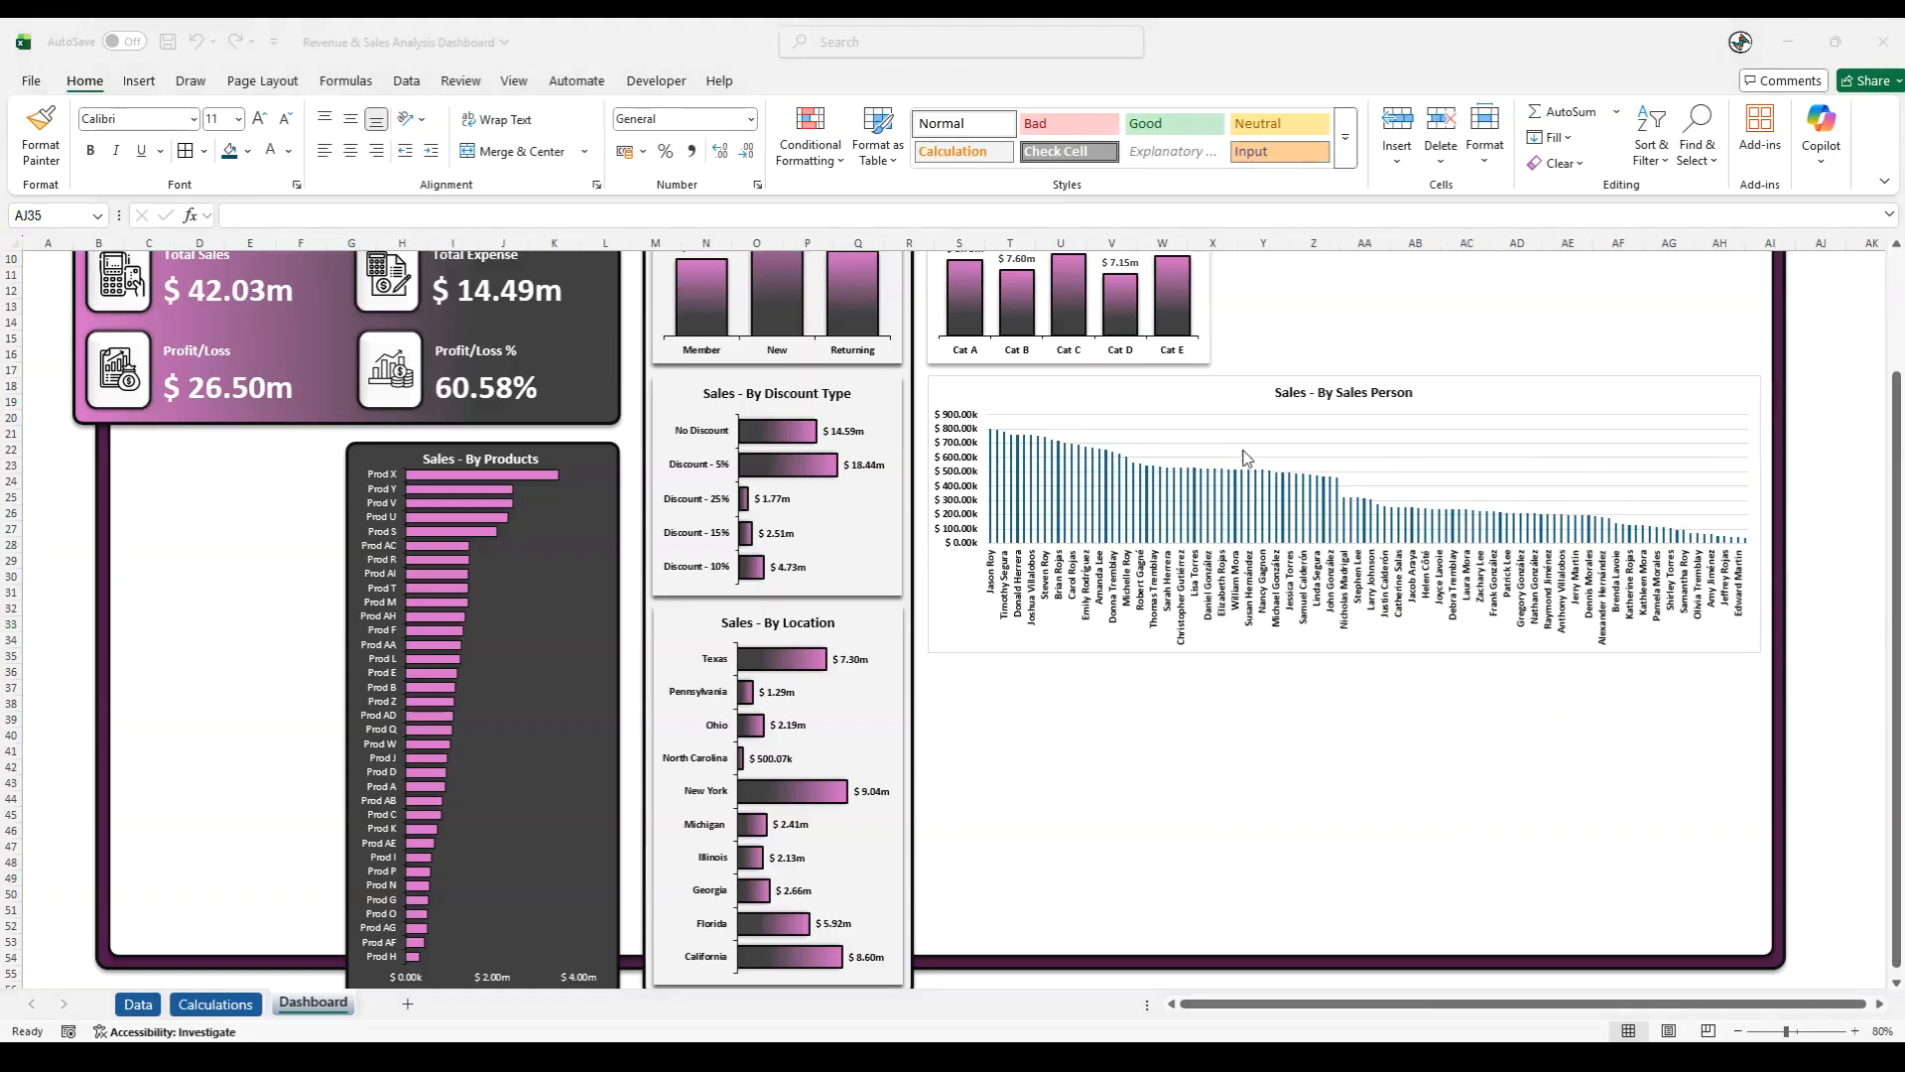
- Remove the outline and the fill from the Sales Person chart area
left_click(1070, 381)
left_click(1060, 382)
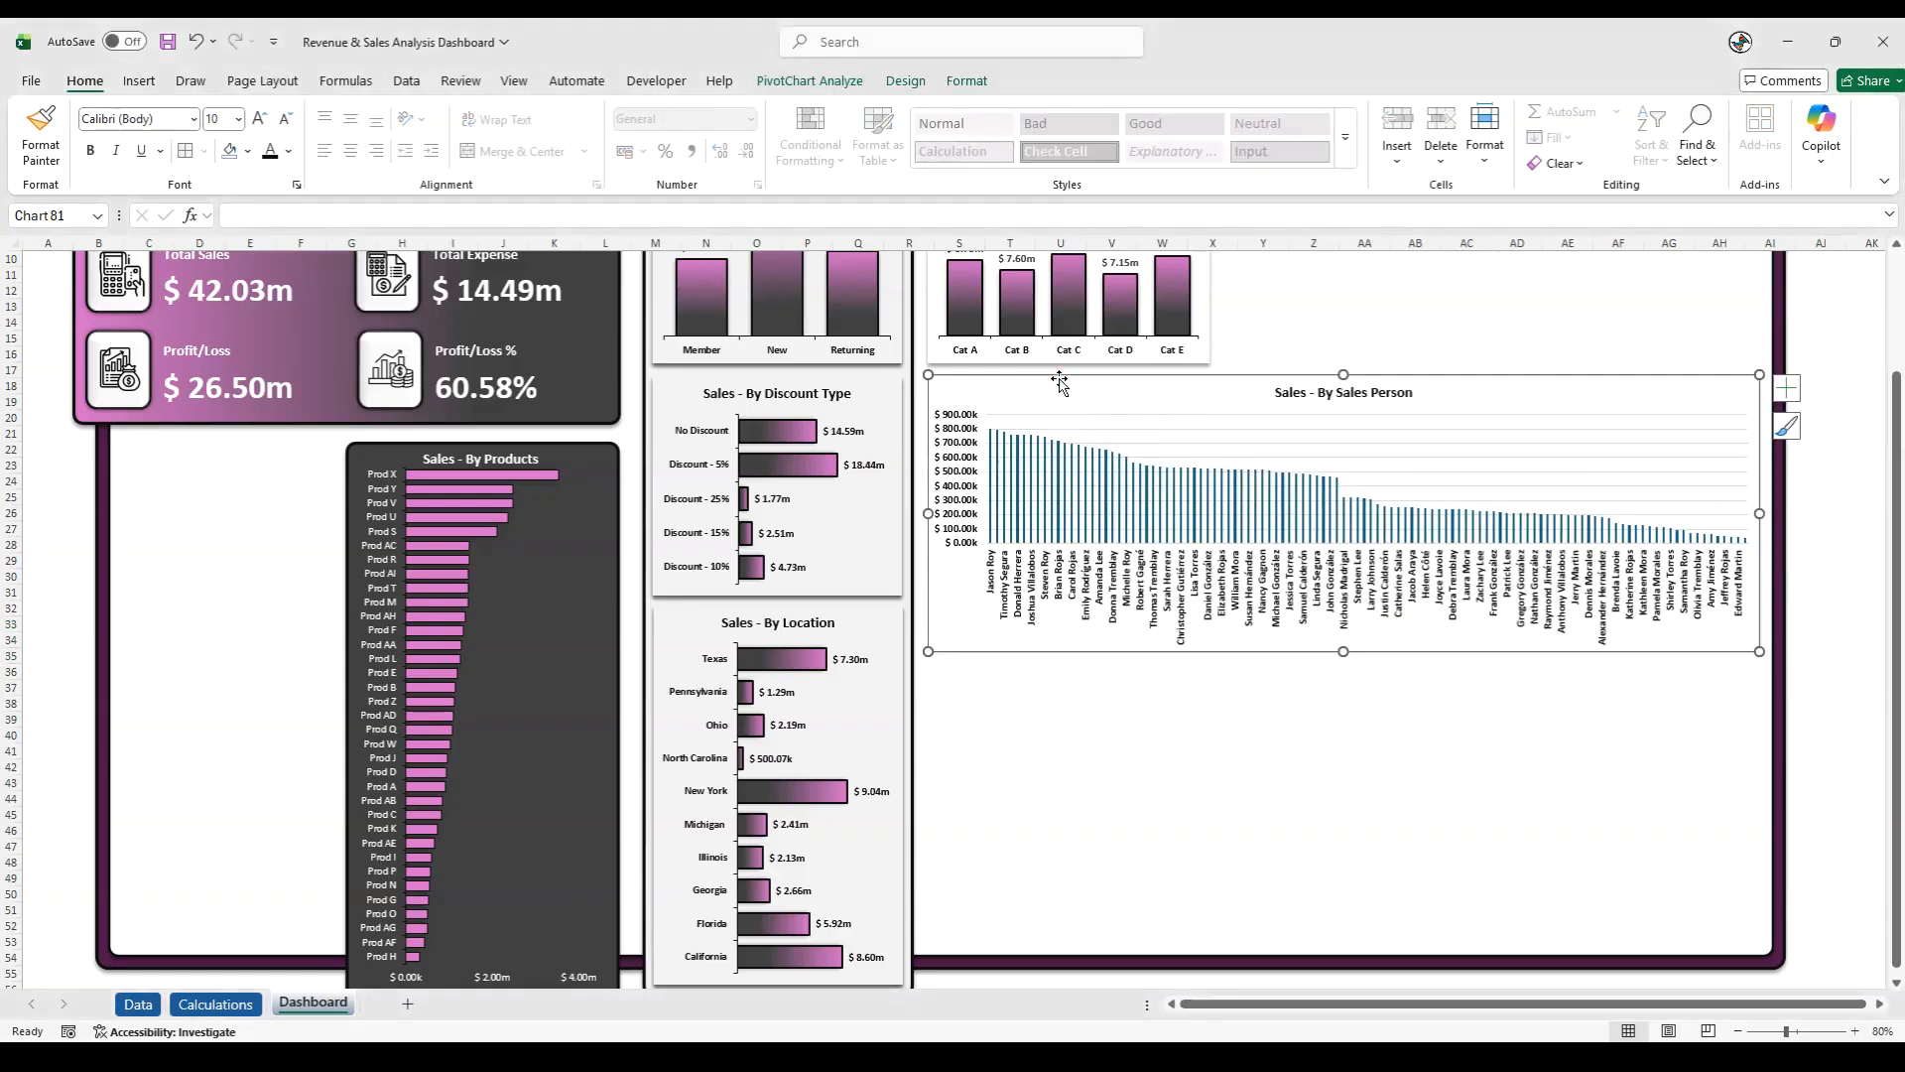
left_click(967, 81)
left_click(844, 138)
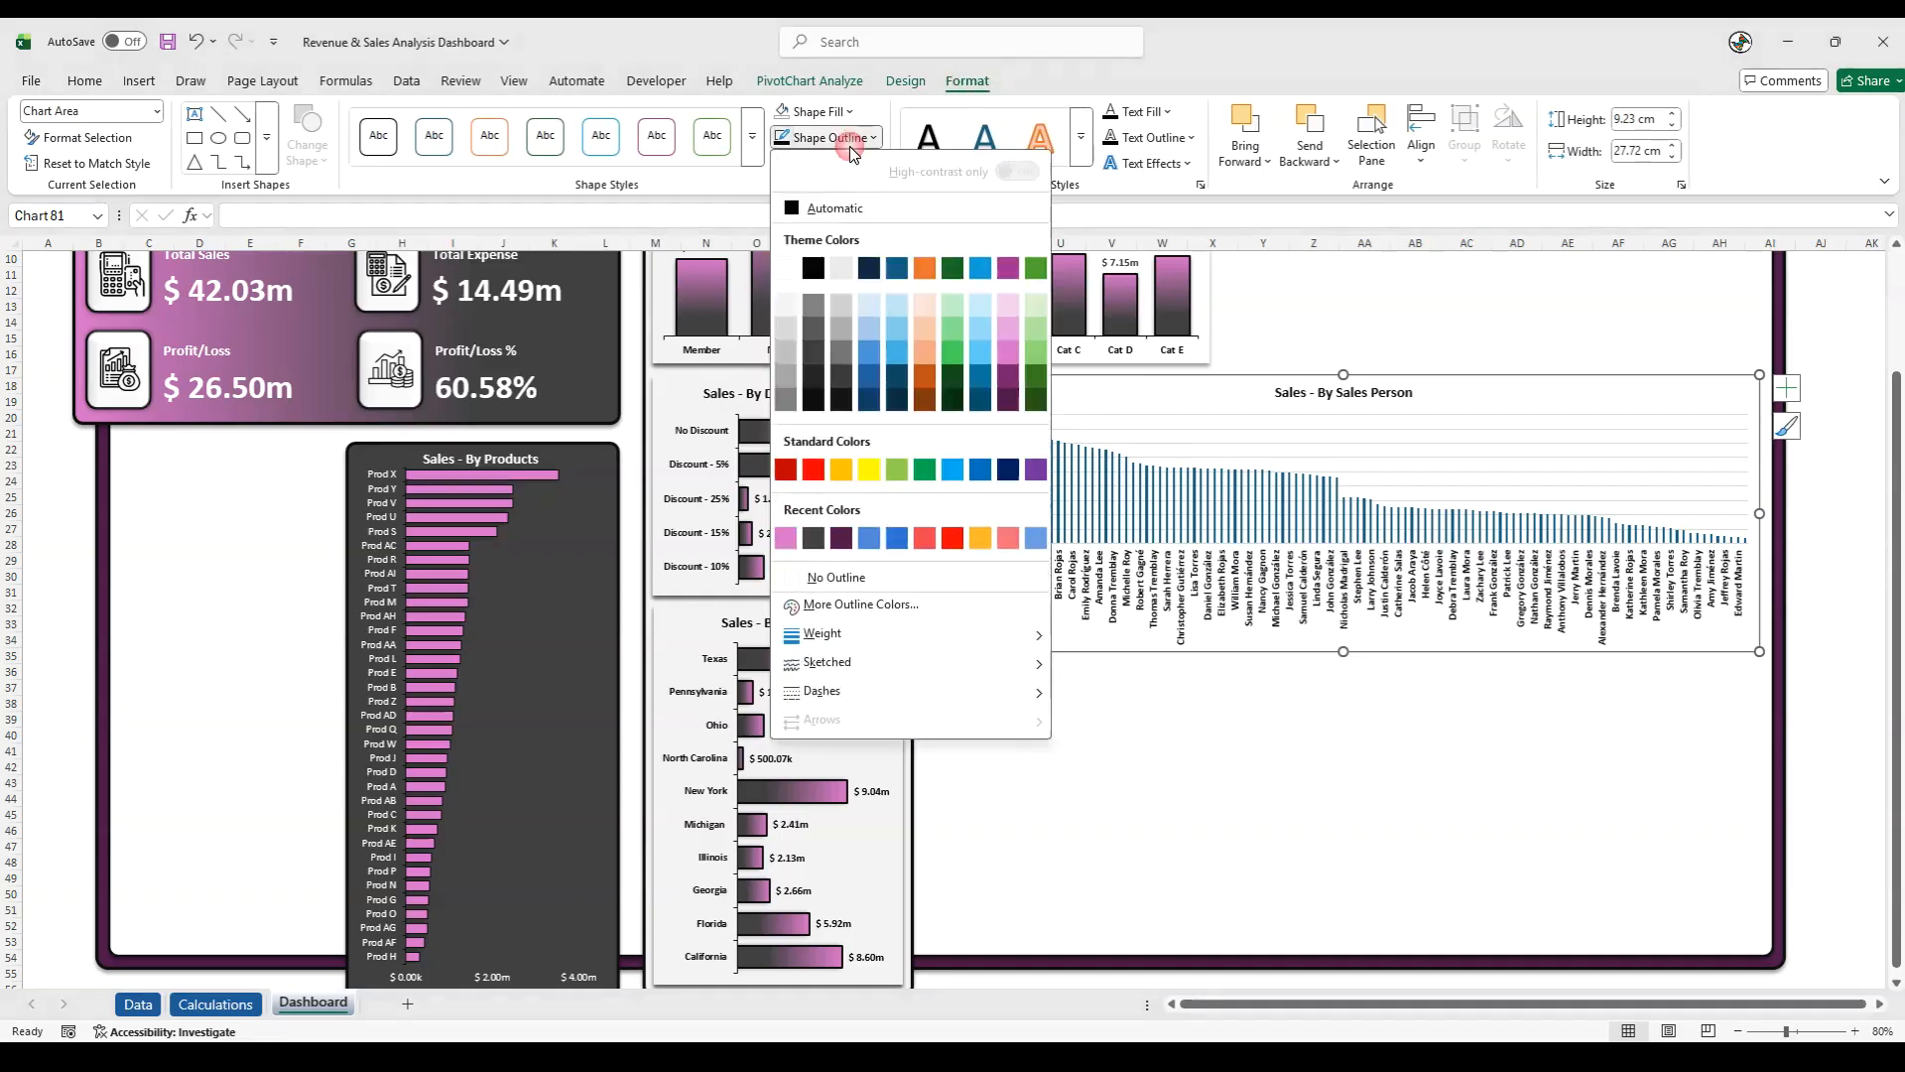
left_click(799, 577)
left_click(814, 111)
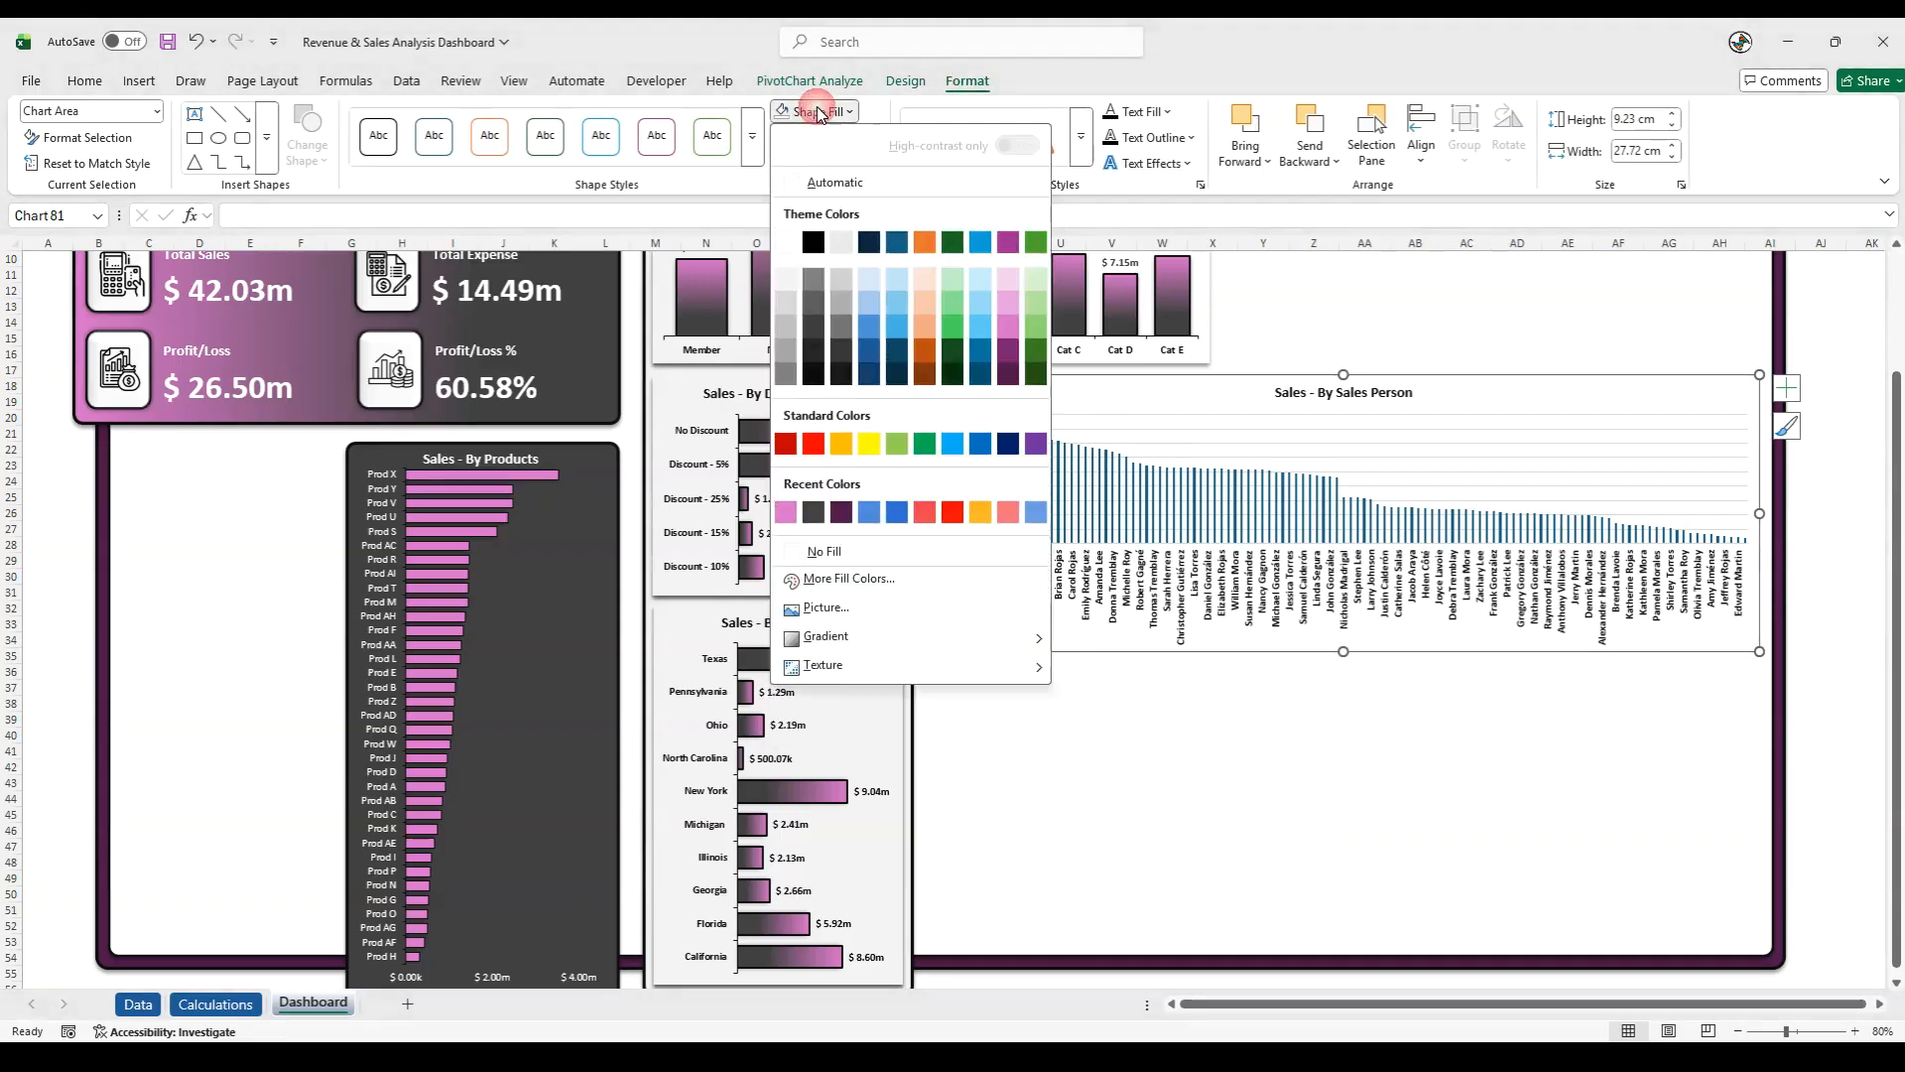
left_click(821, 551)
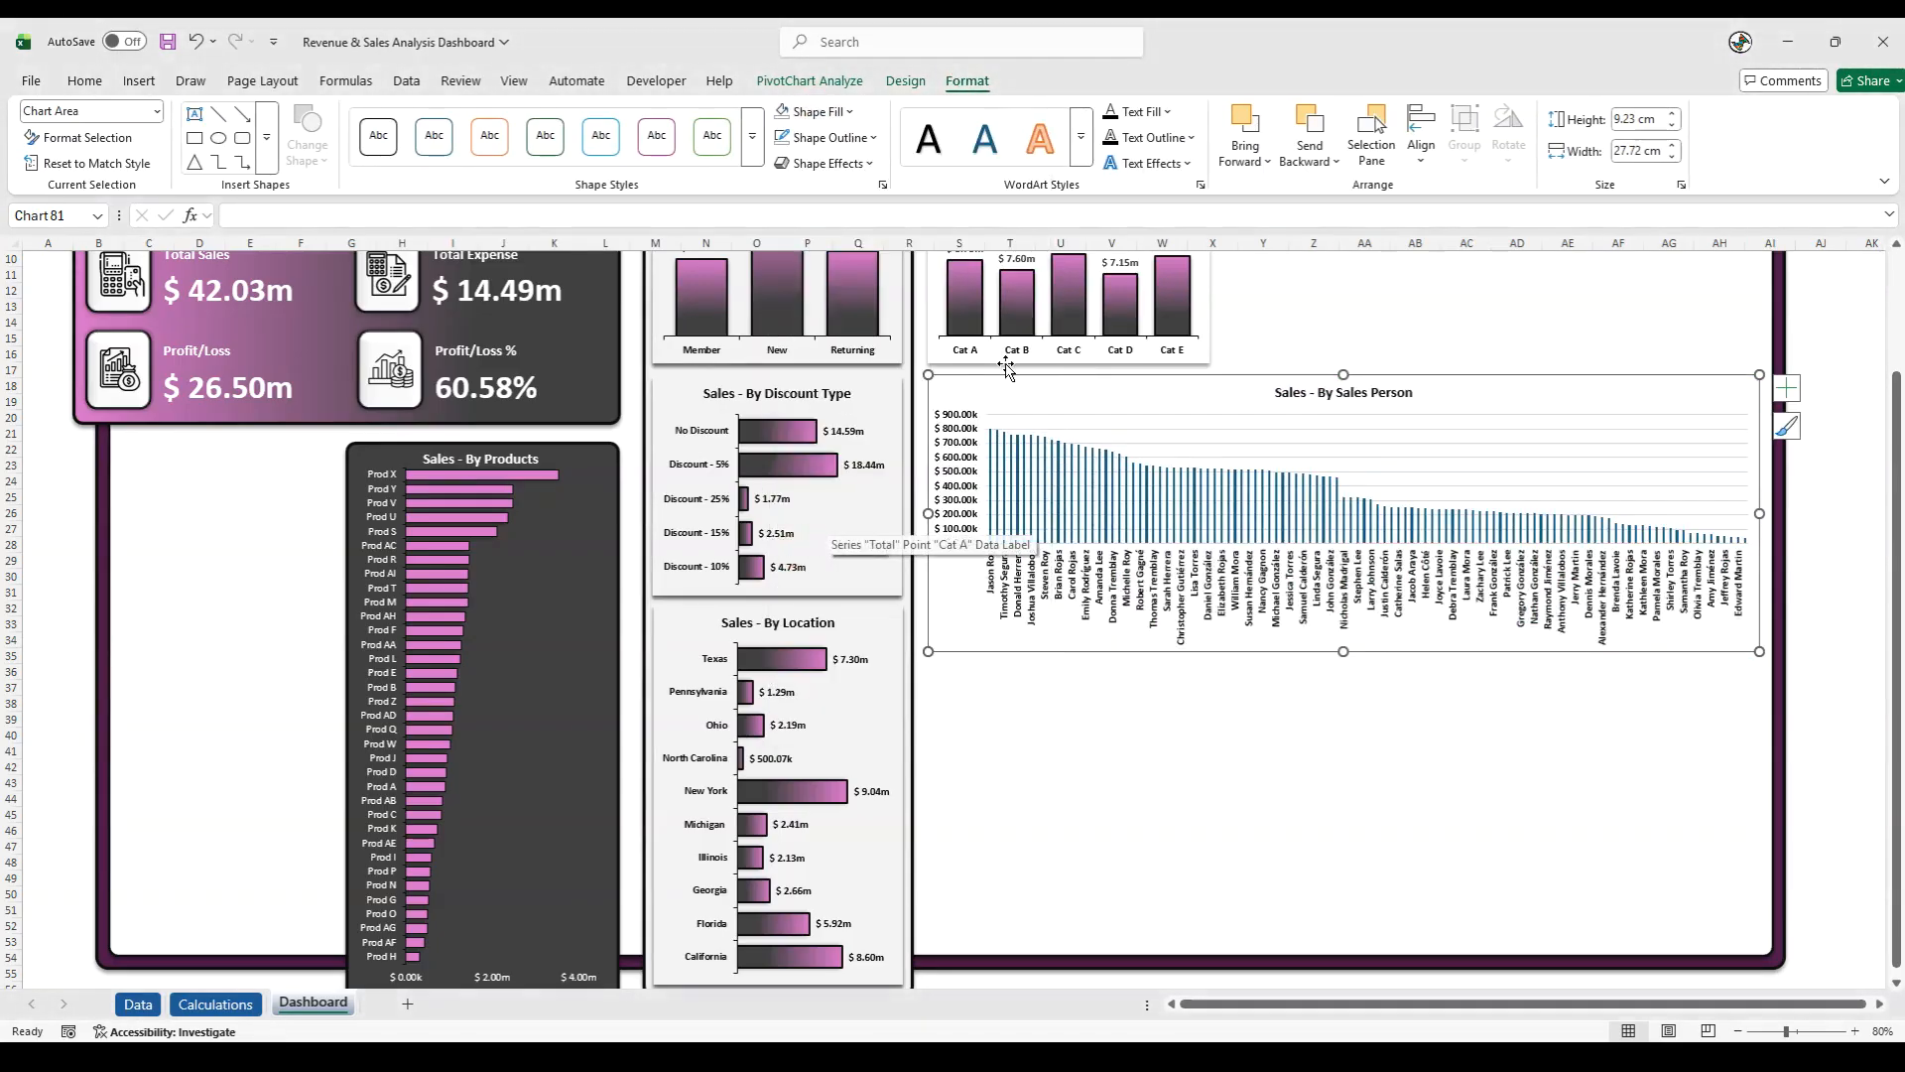
- Apply a shadow effect to the Sales Person chart and shift the chart slightly downward
left_click(851, 167)
left_click(876, 245)
left_click(984, 380)
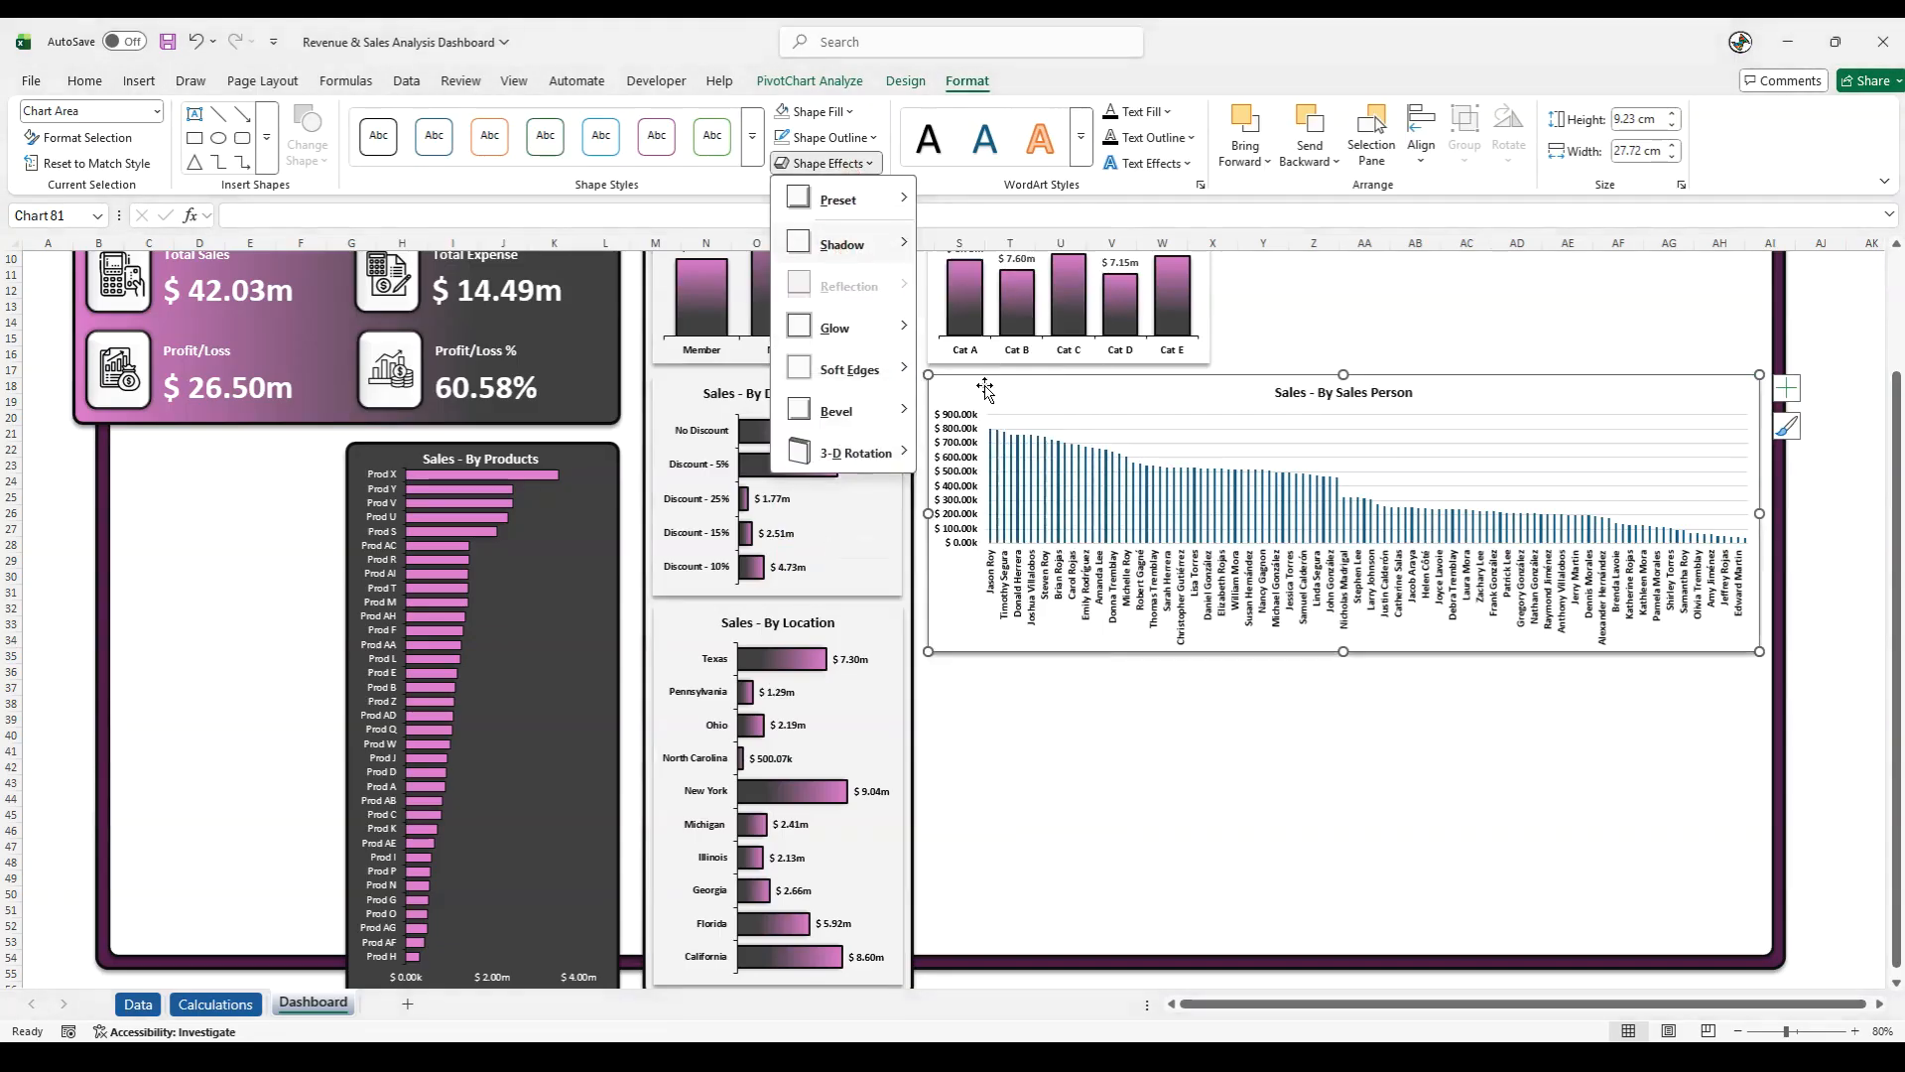
left_click_drag(988, 648, 988, 651)
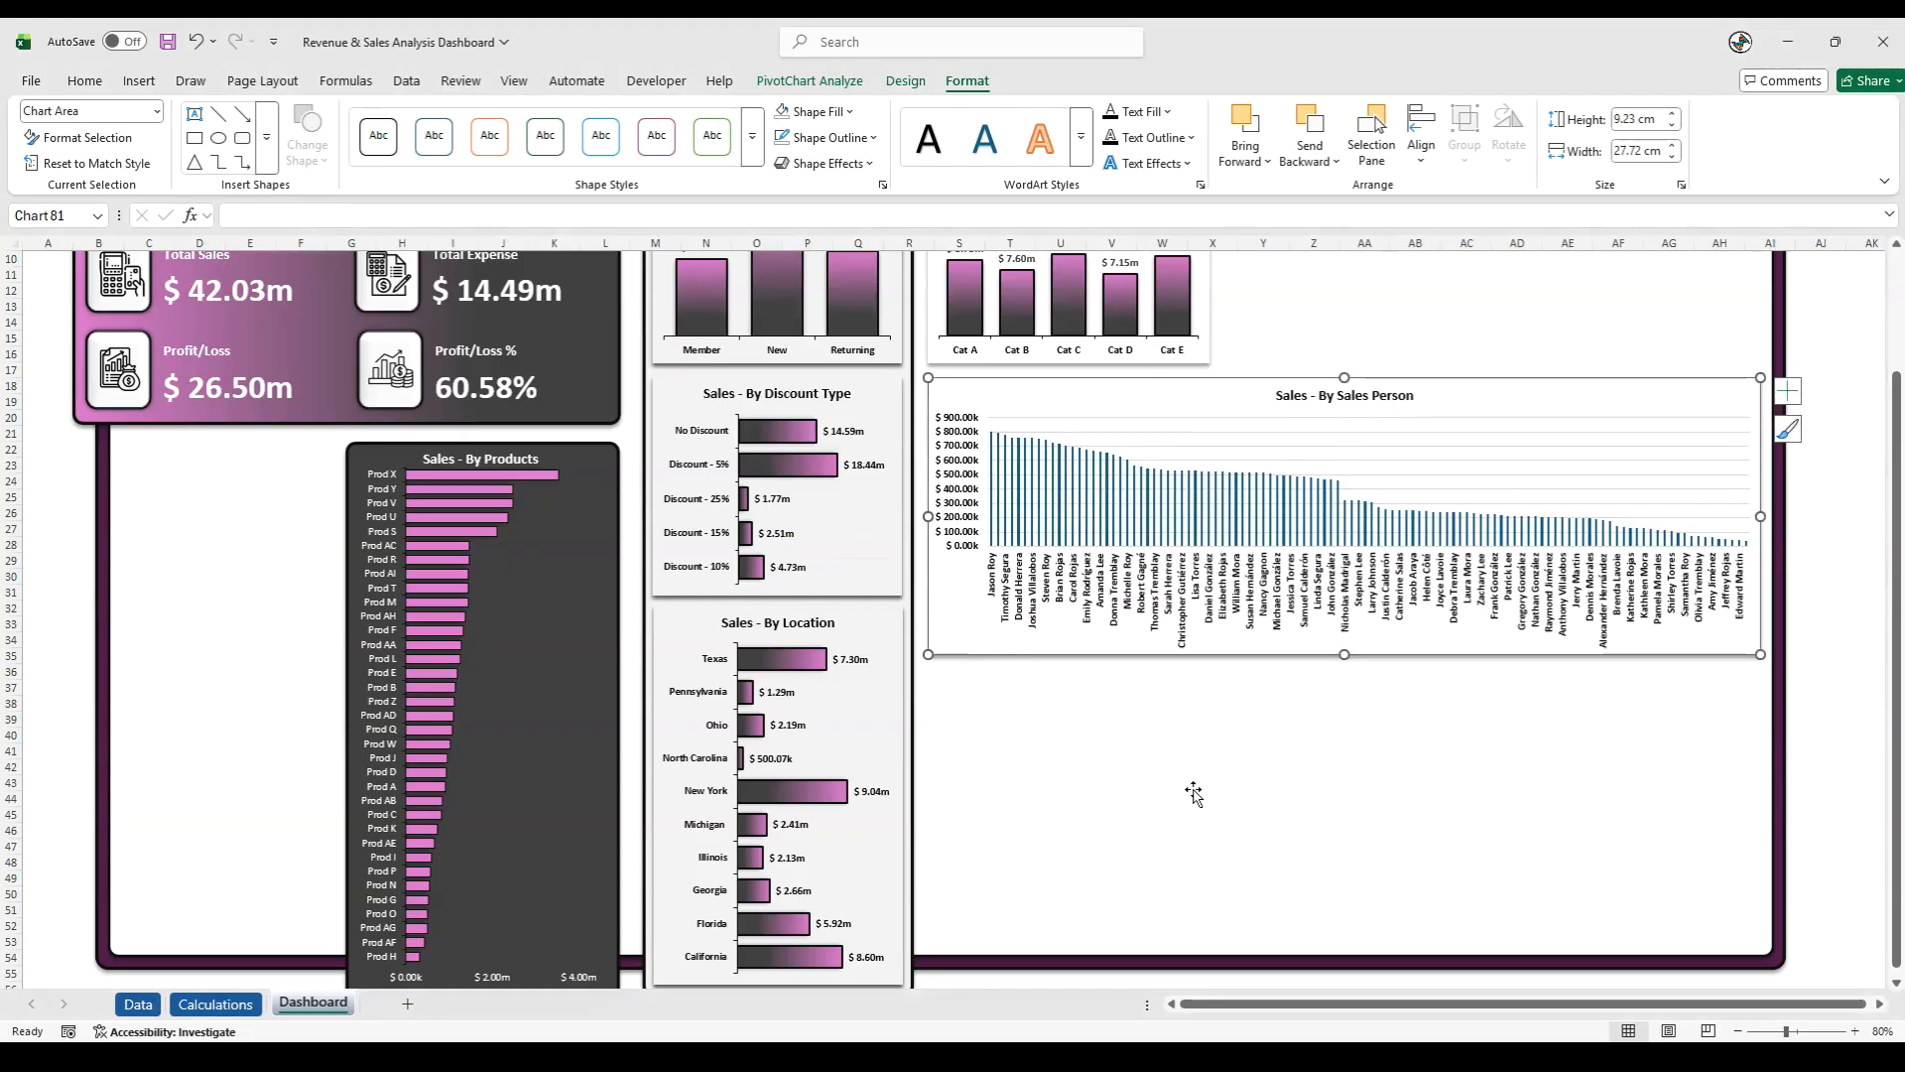
left_click(1841, 772)
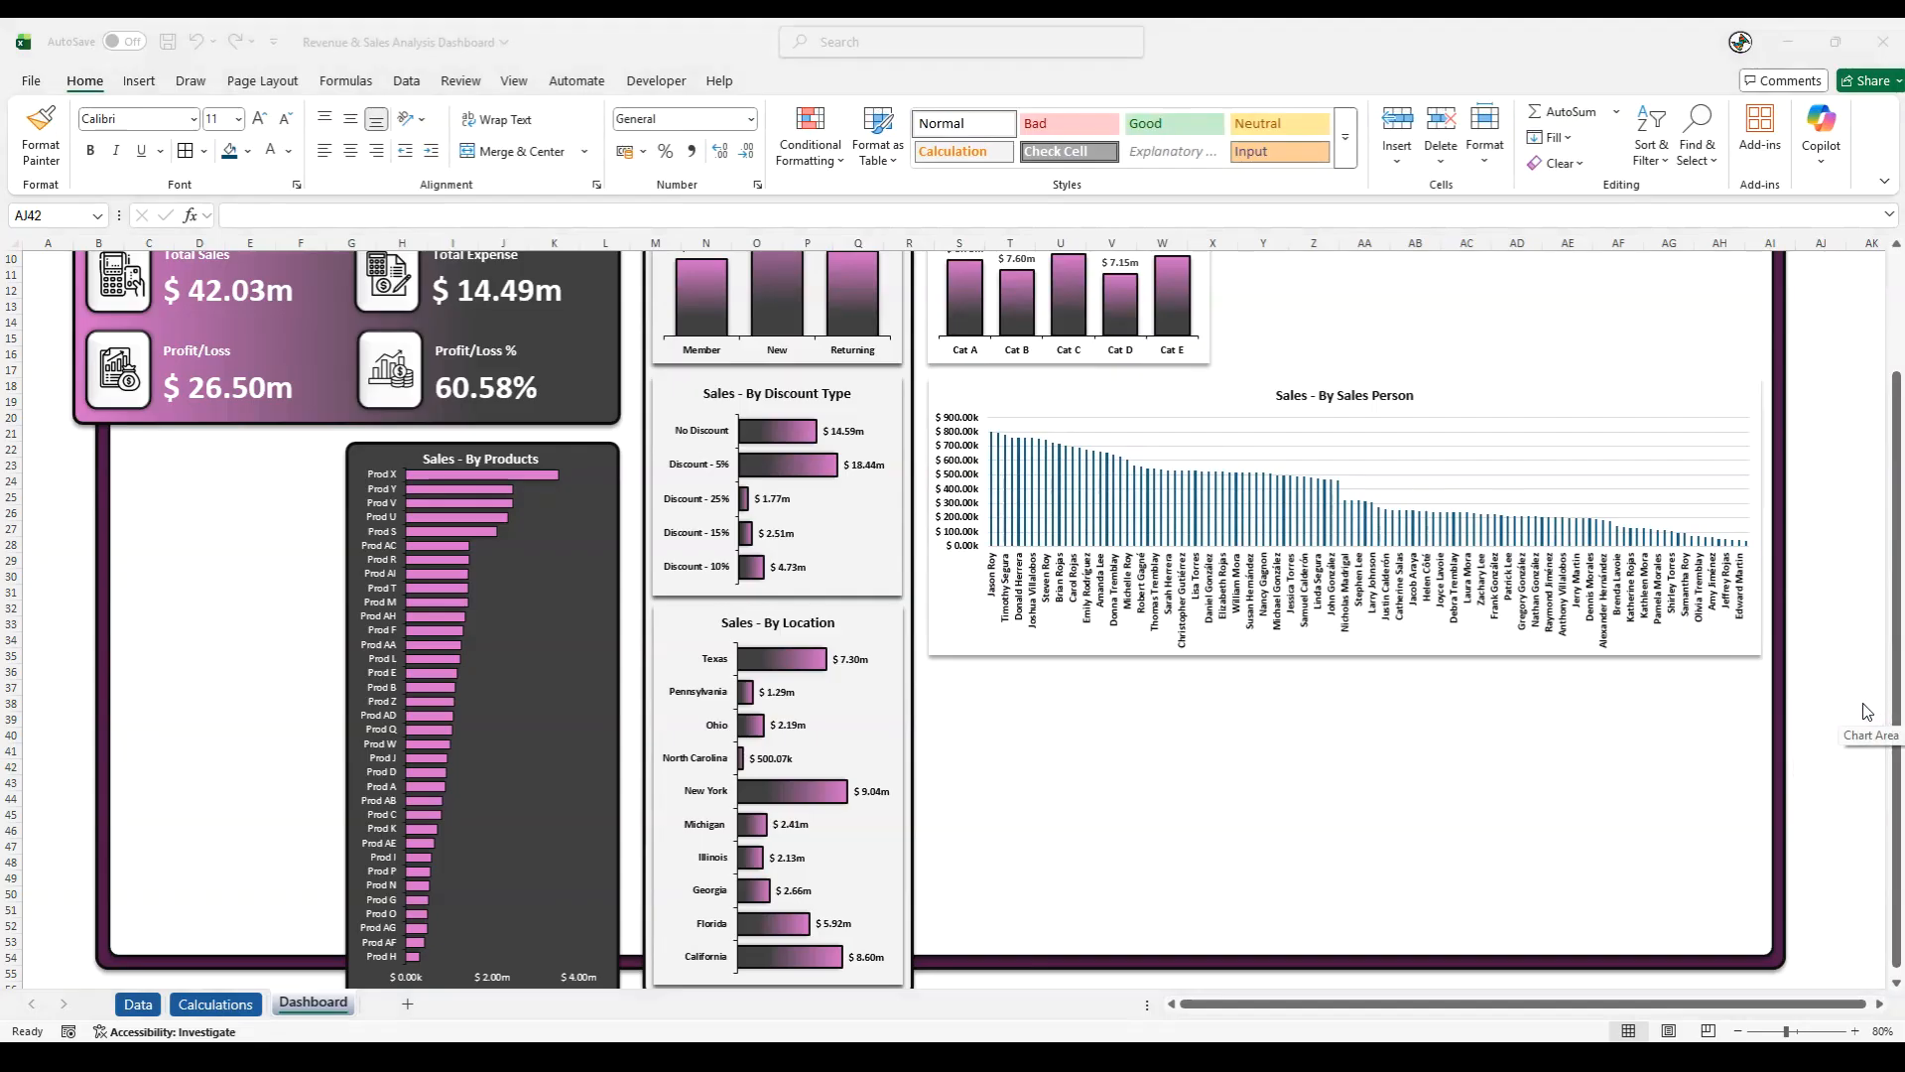
- Apply the pink-to-dark-gray linear gradient fill to the Sales Person chart's columns
left_click(990, 501)
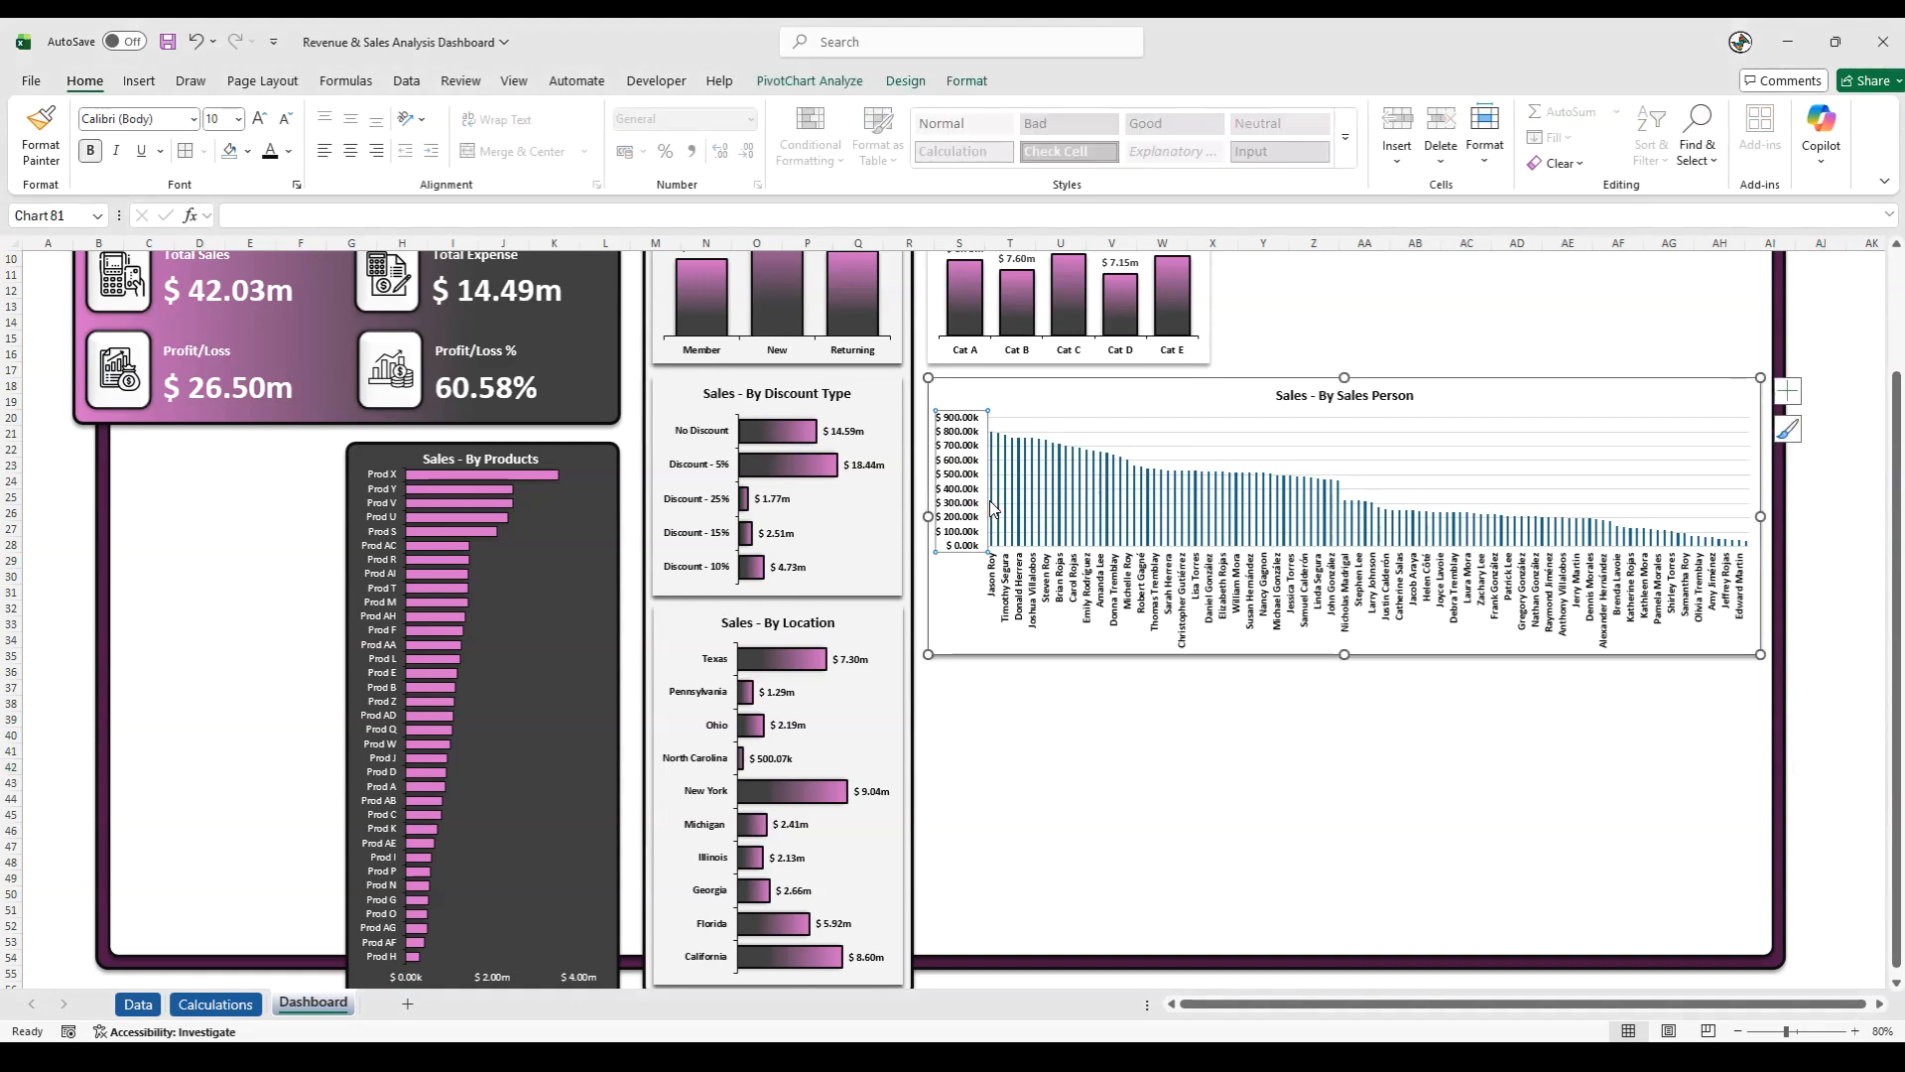
left_click(1002, 497)
right_click(1002, 497)
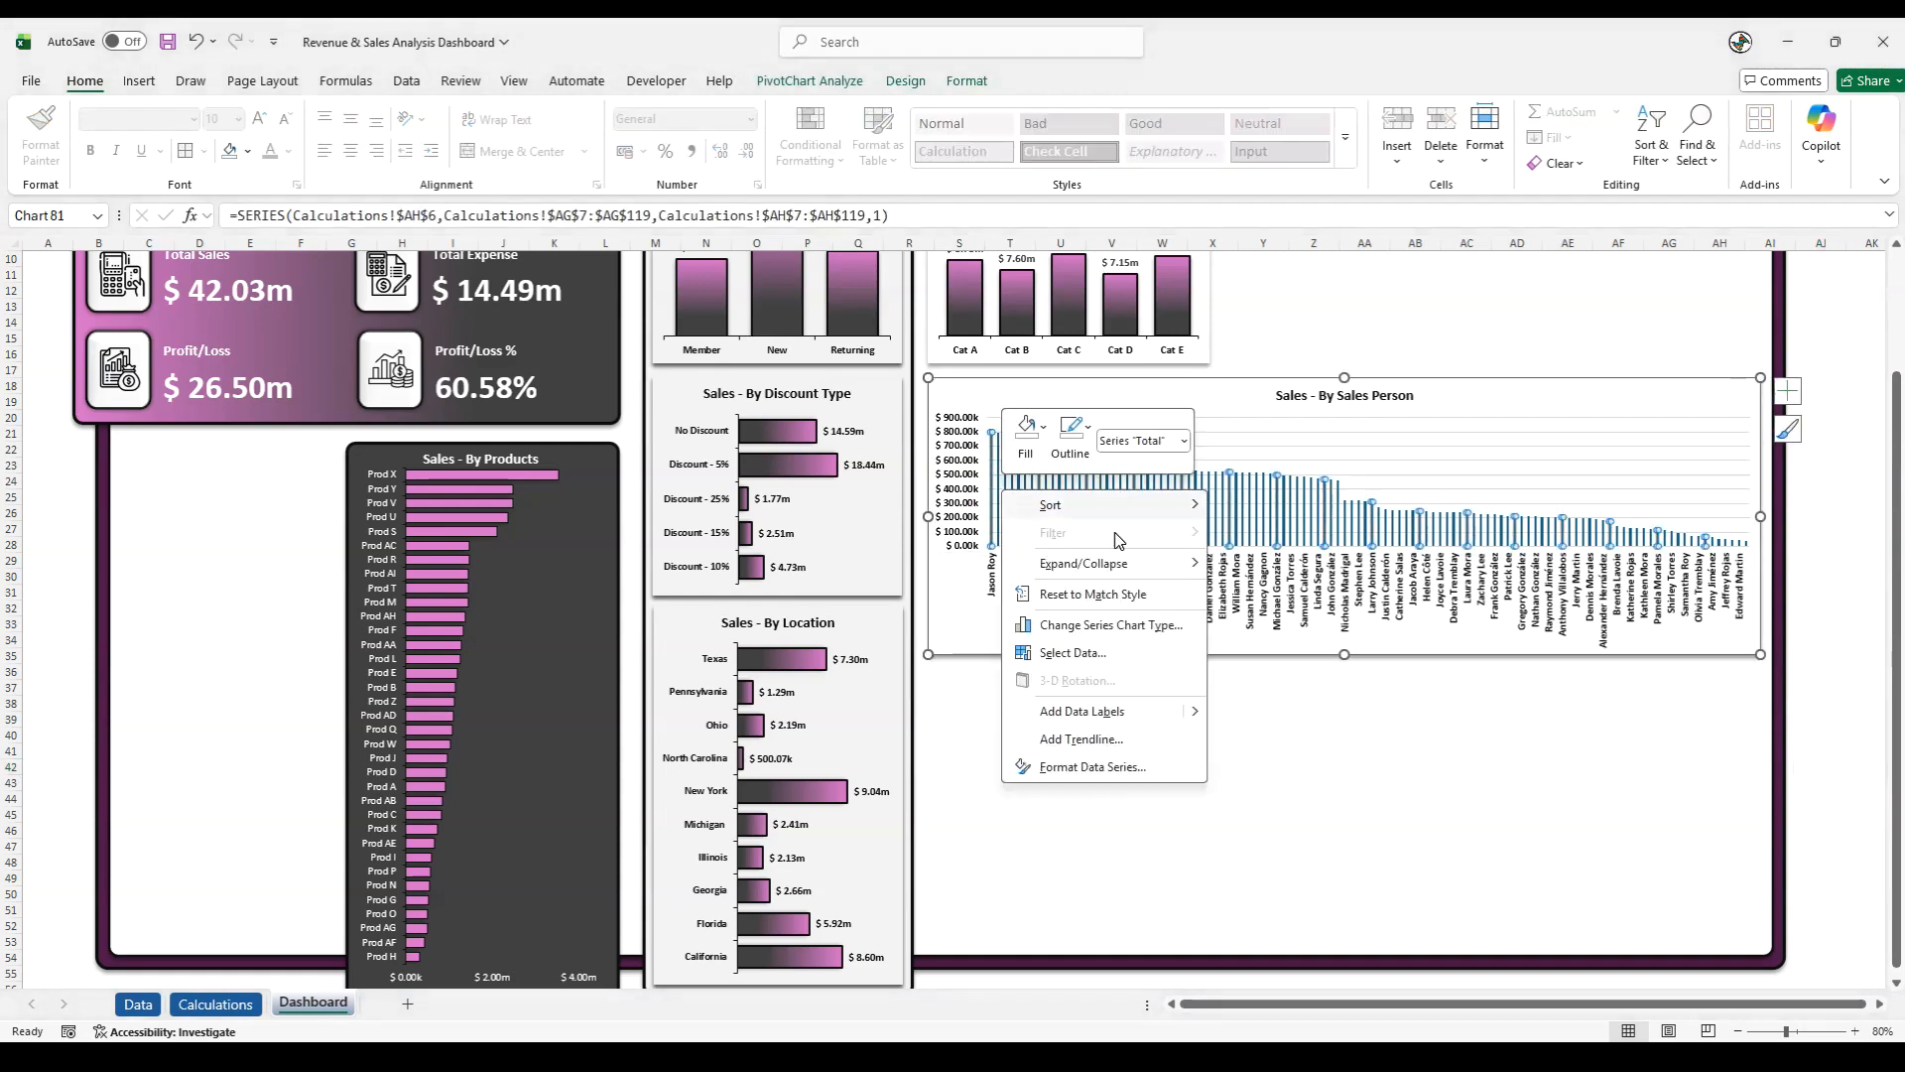
left_click(1087, 770)
left_click(1655, 339)
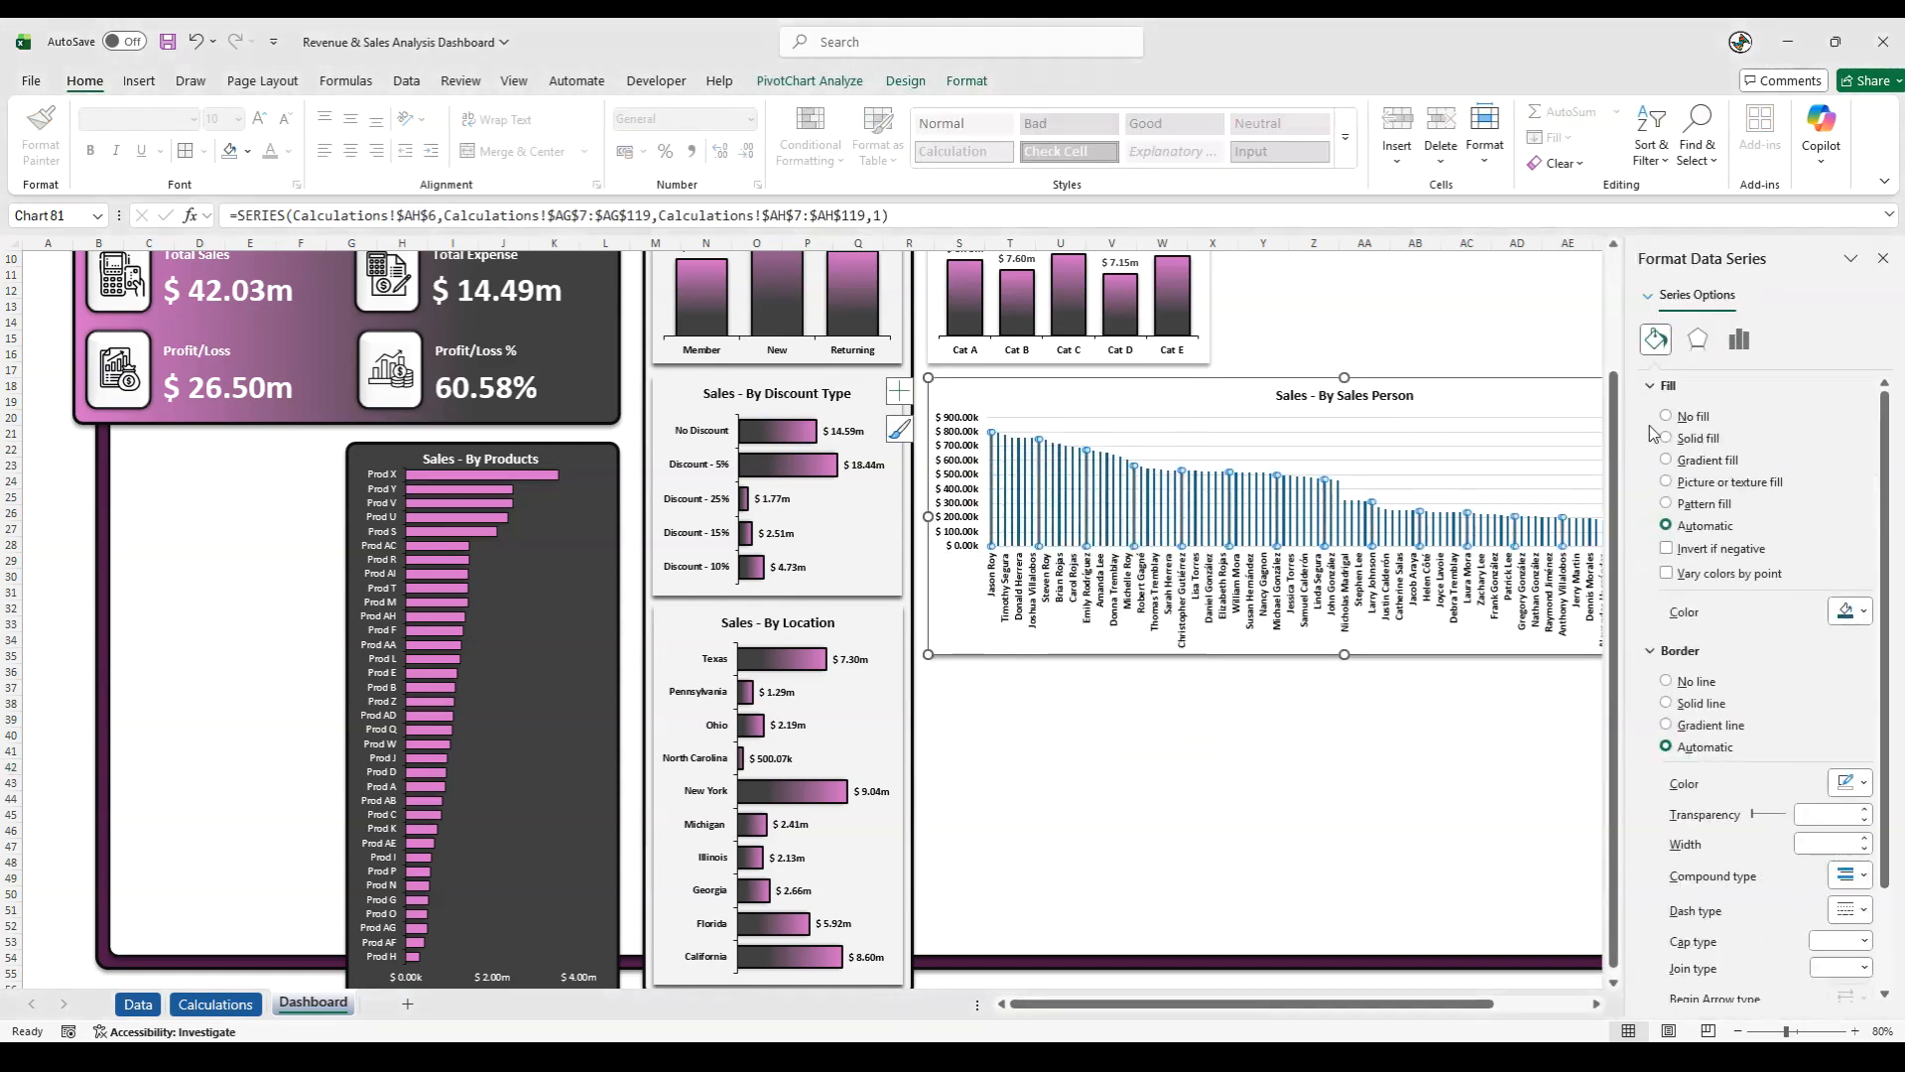
left_click(1667, 460)
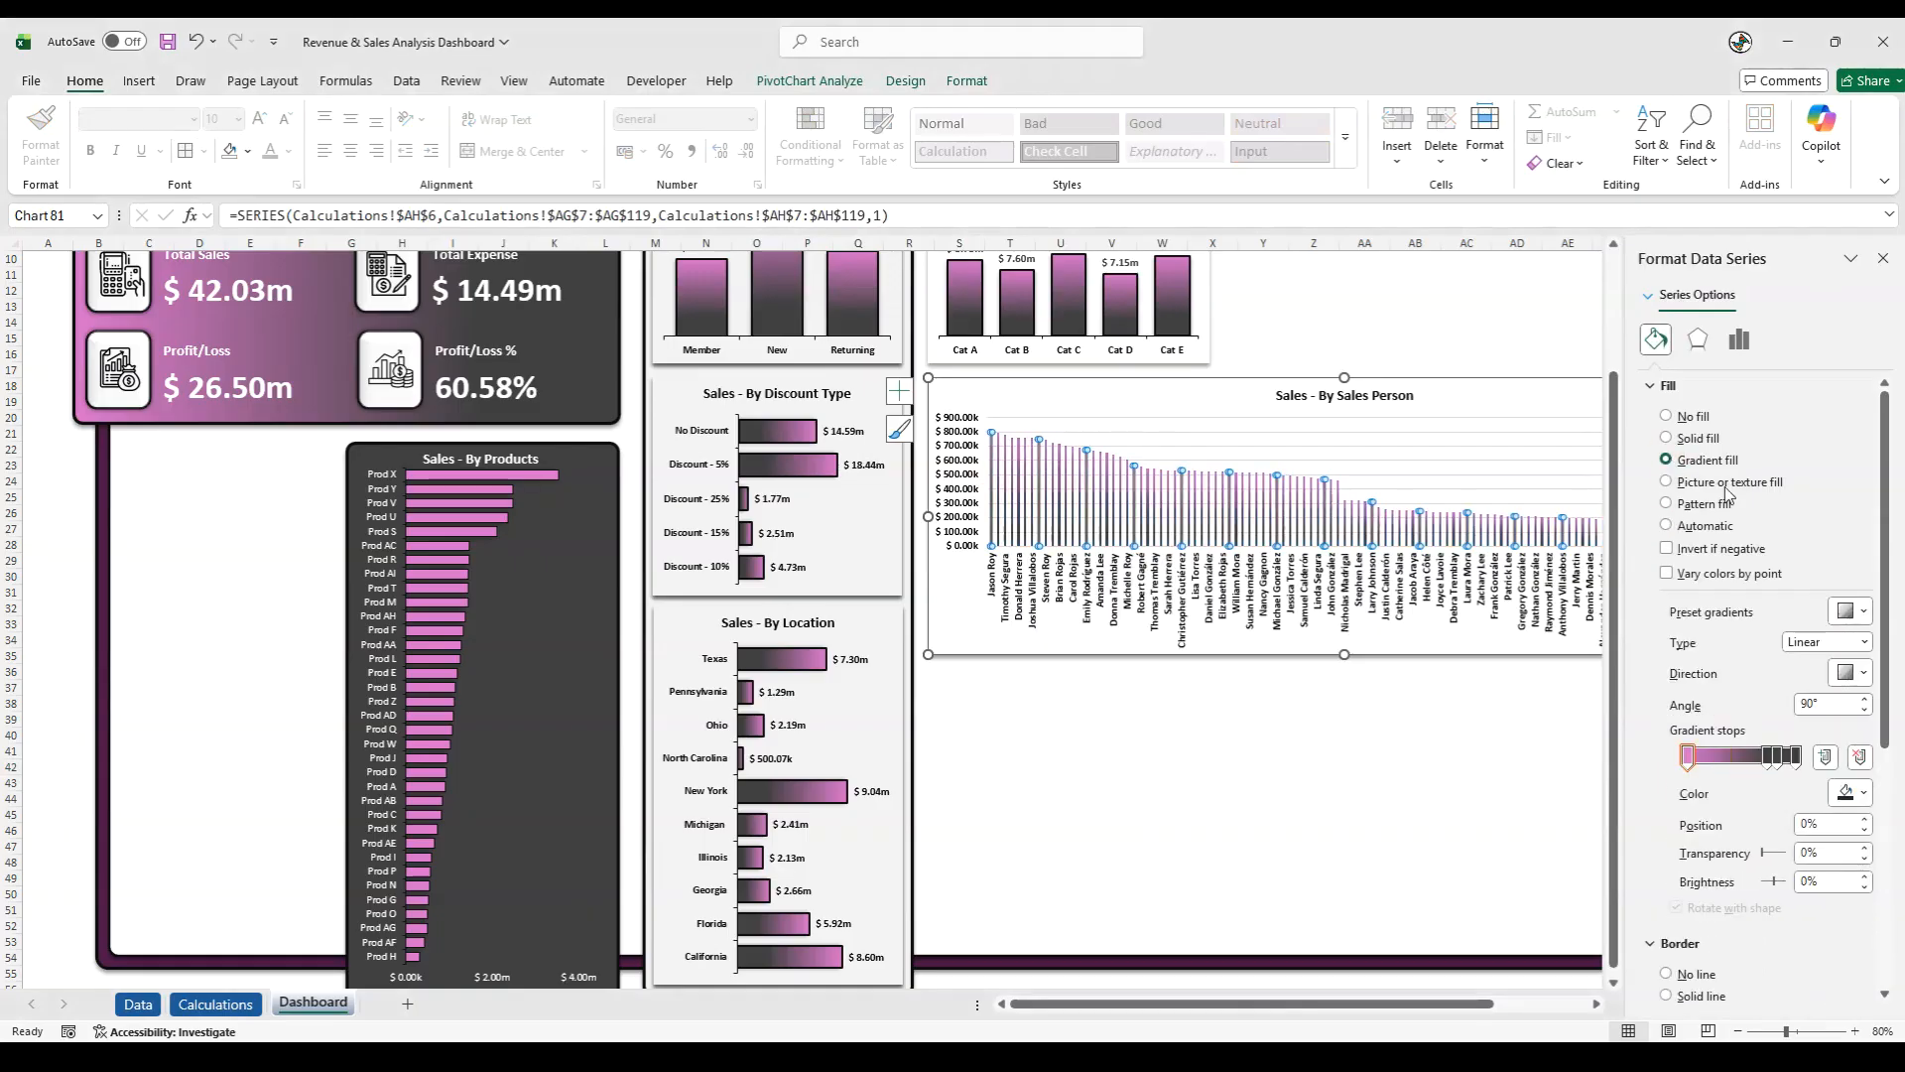
- Set the gap width of the Sales Person columns to 50%
right_click(1187, 517)
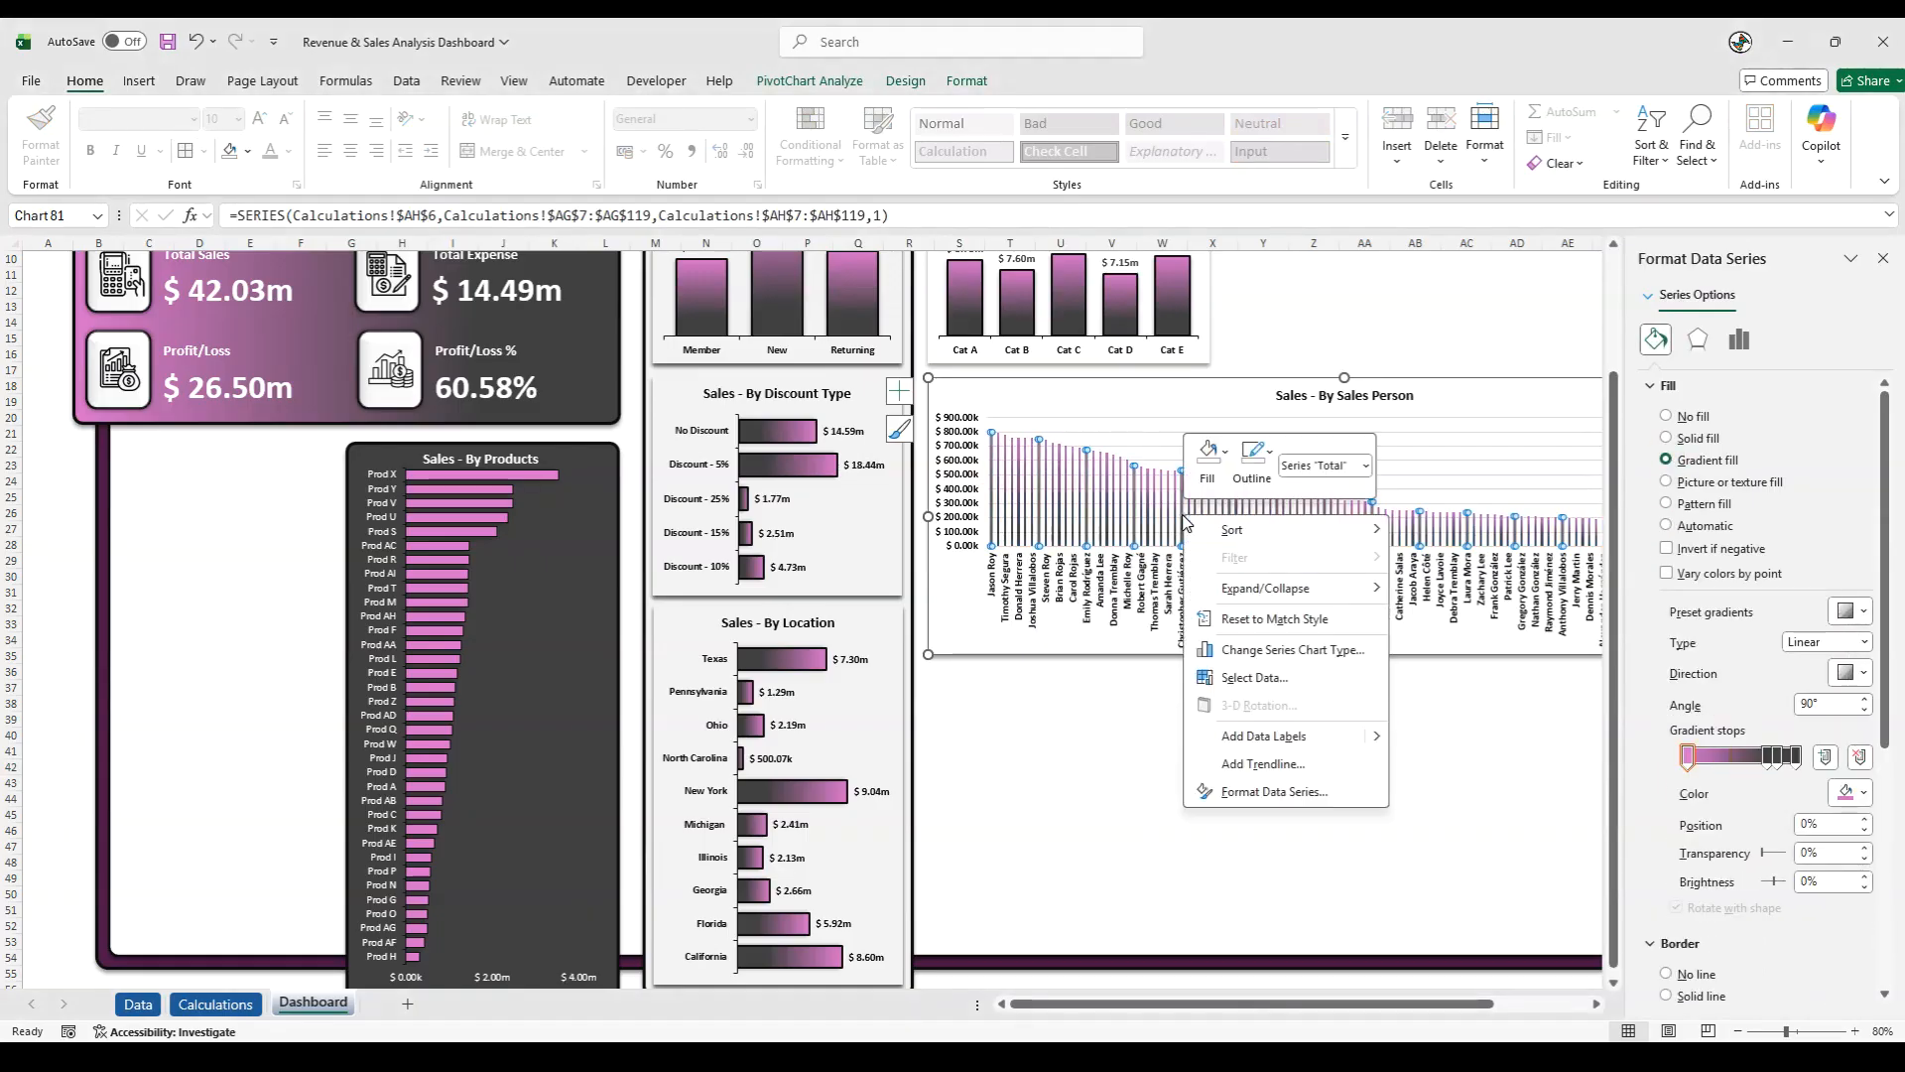
left_click(1256, 793)
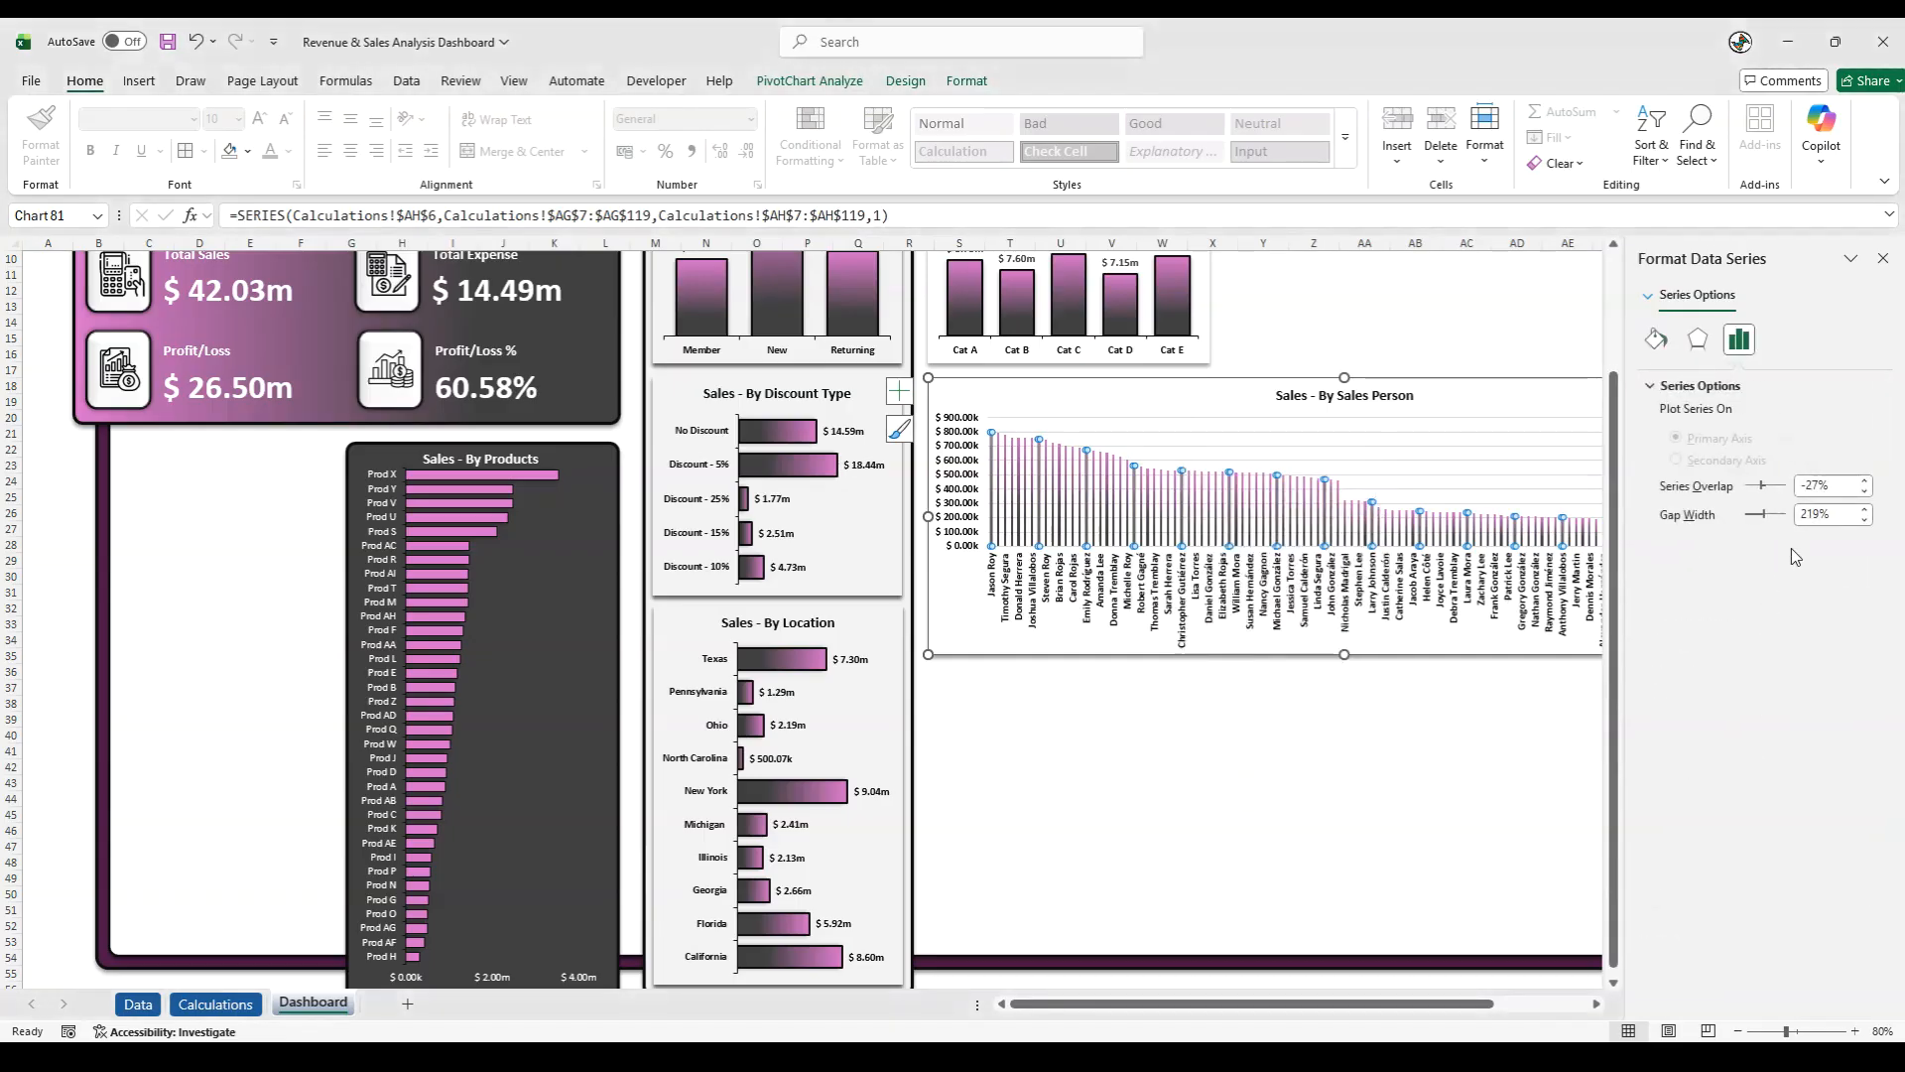
left_click_drag(1818, 523, 1754, 512)
type("50")
key("Return")
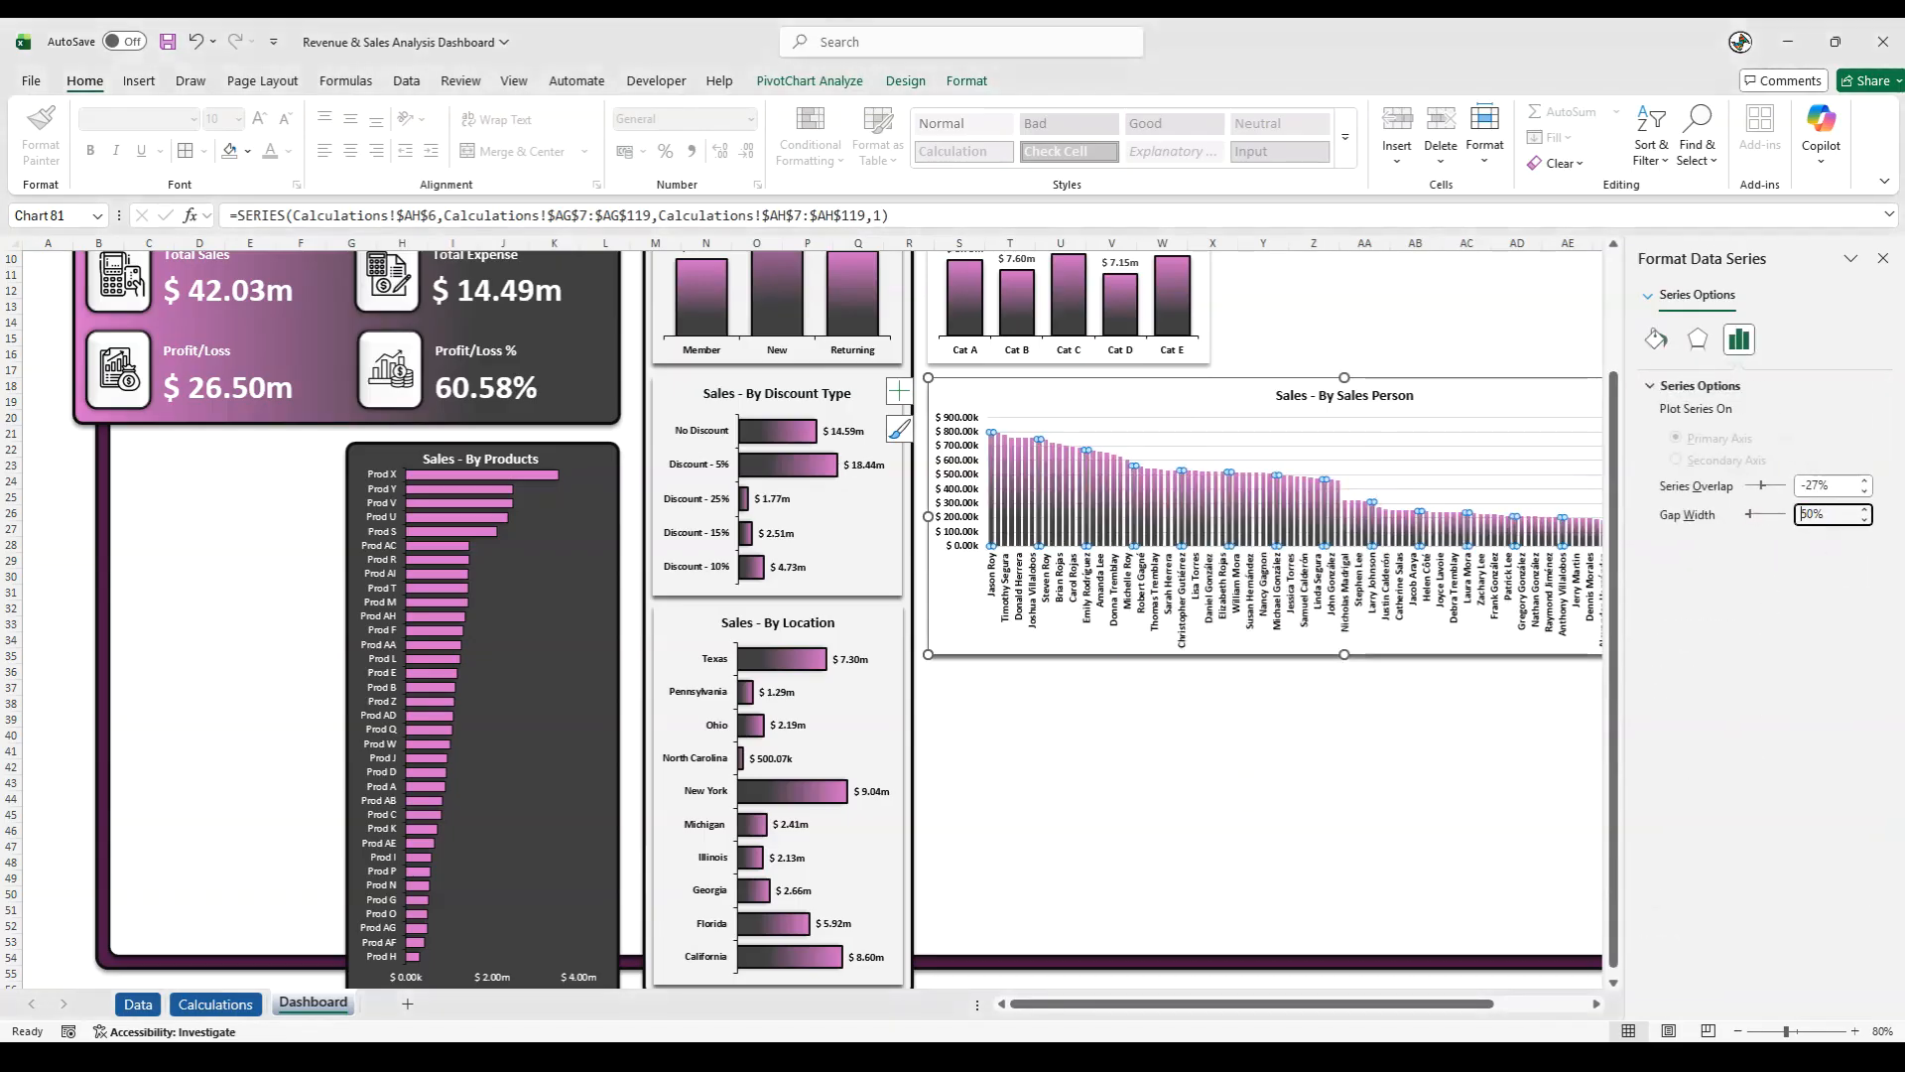
- Give the Sales Person columns a near-black outline and apply a bevel effect to them
left_click(967, 80)
left_click(874, 138)
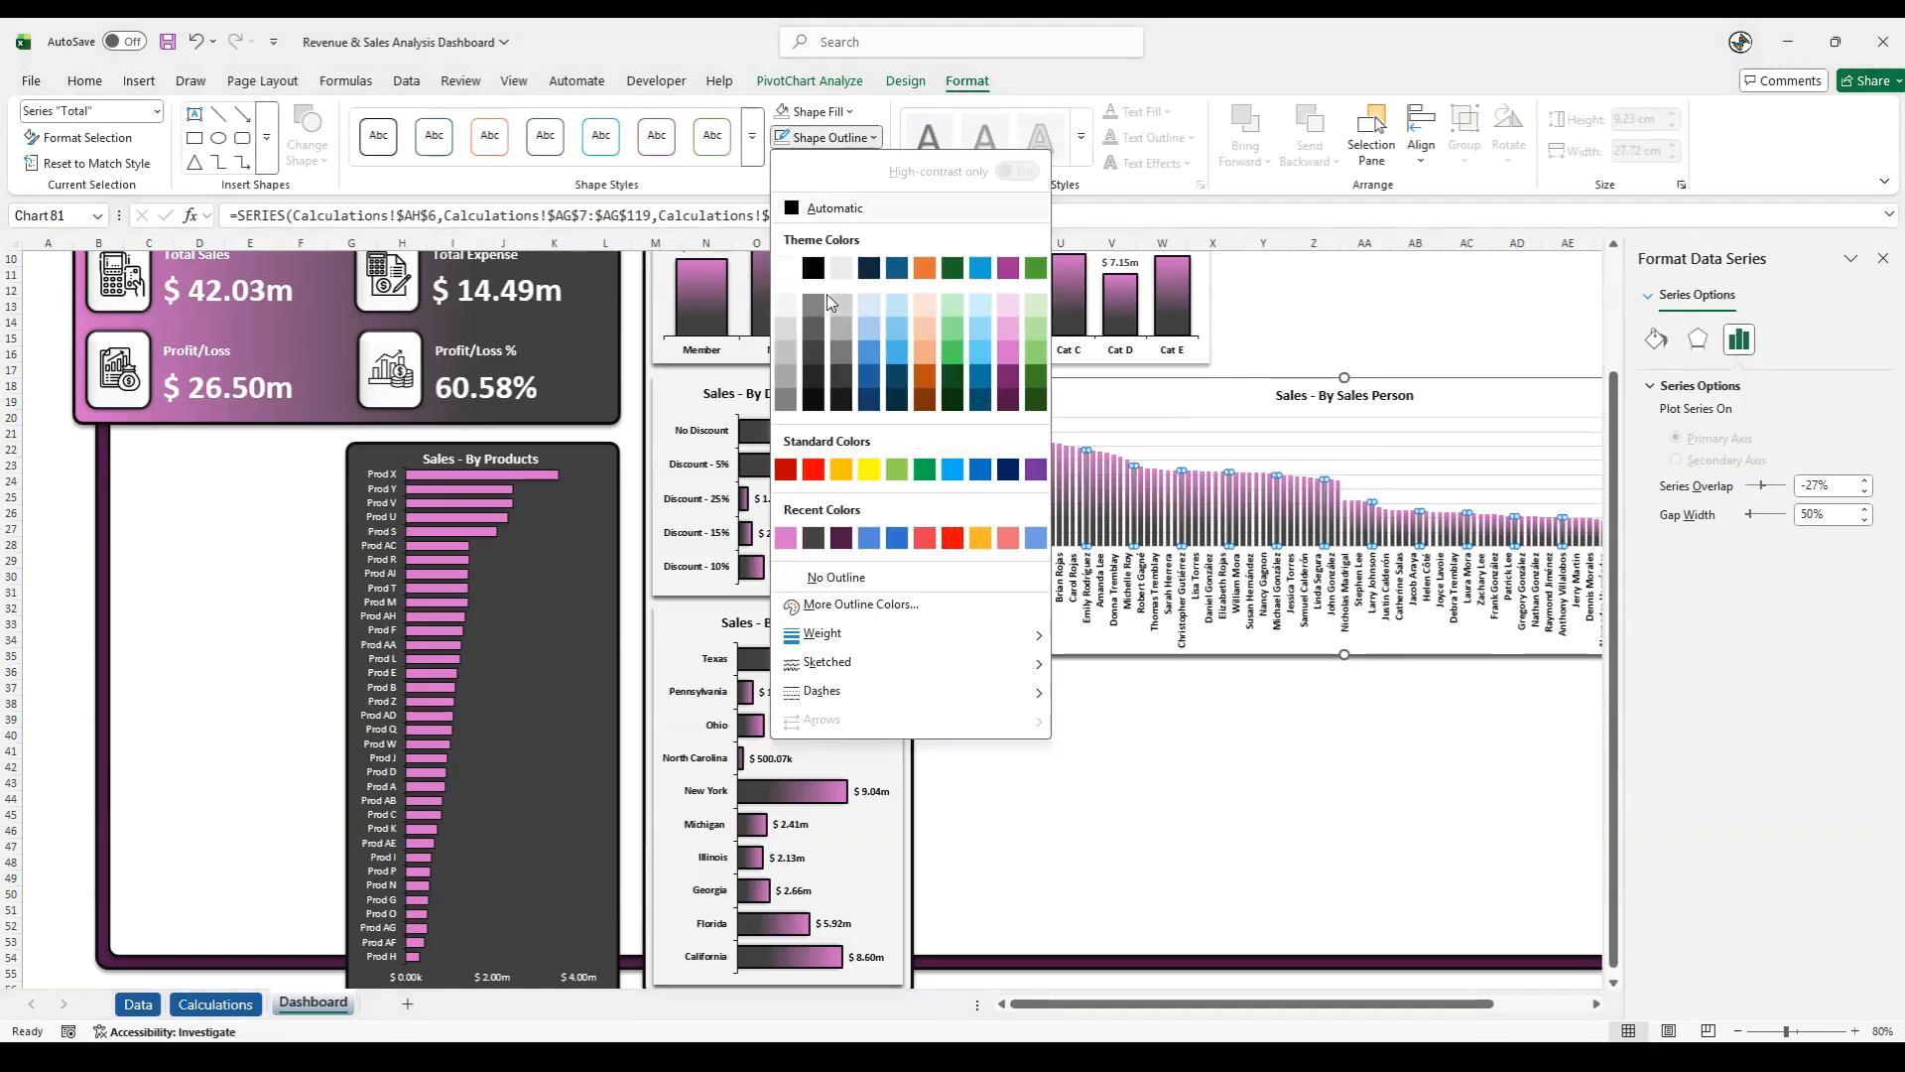
left_click(818, 398)
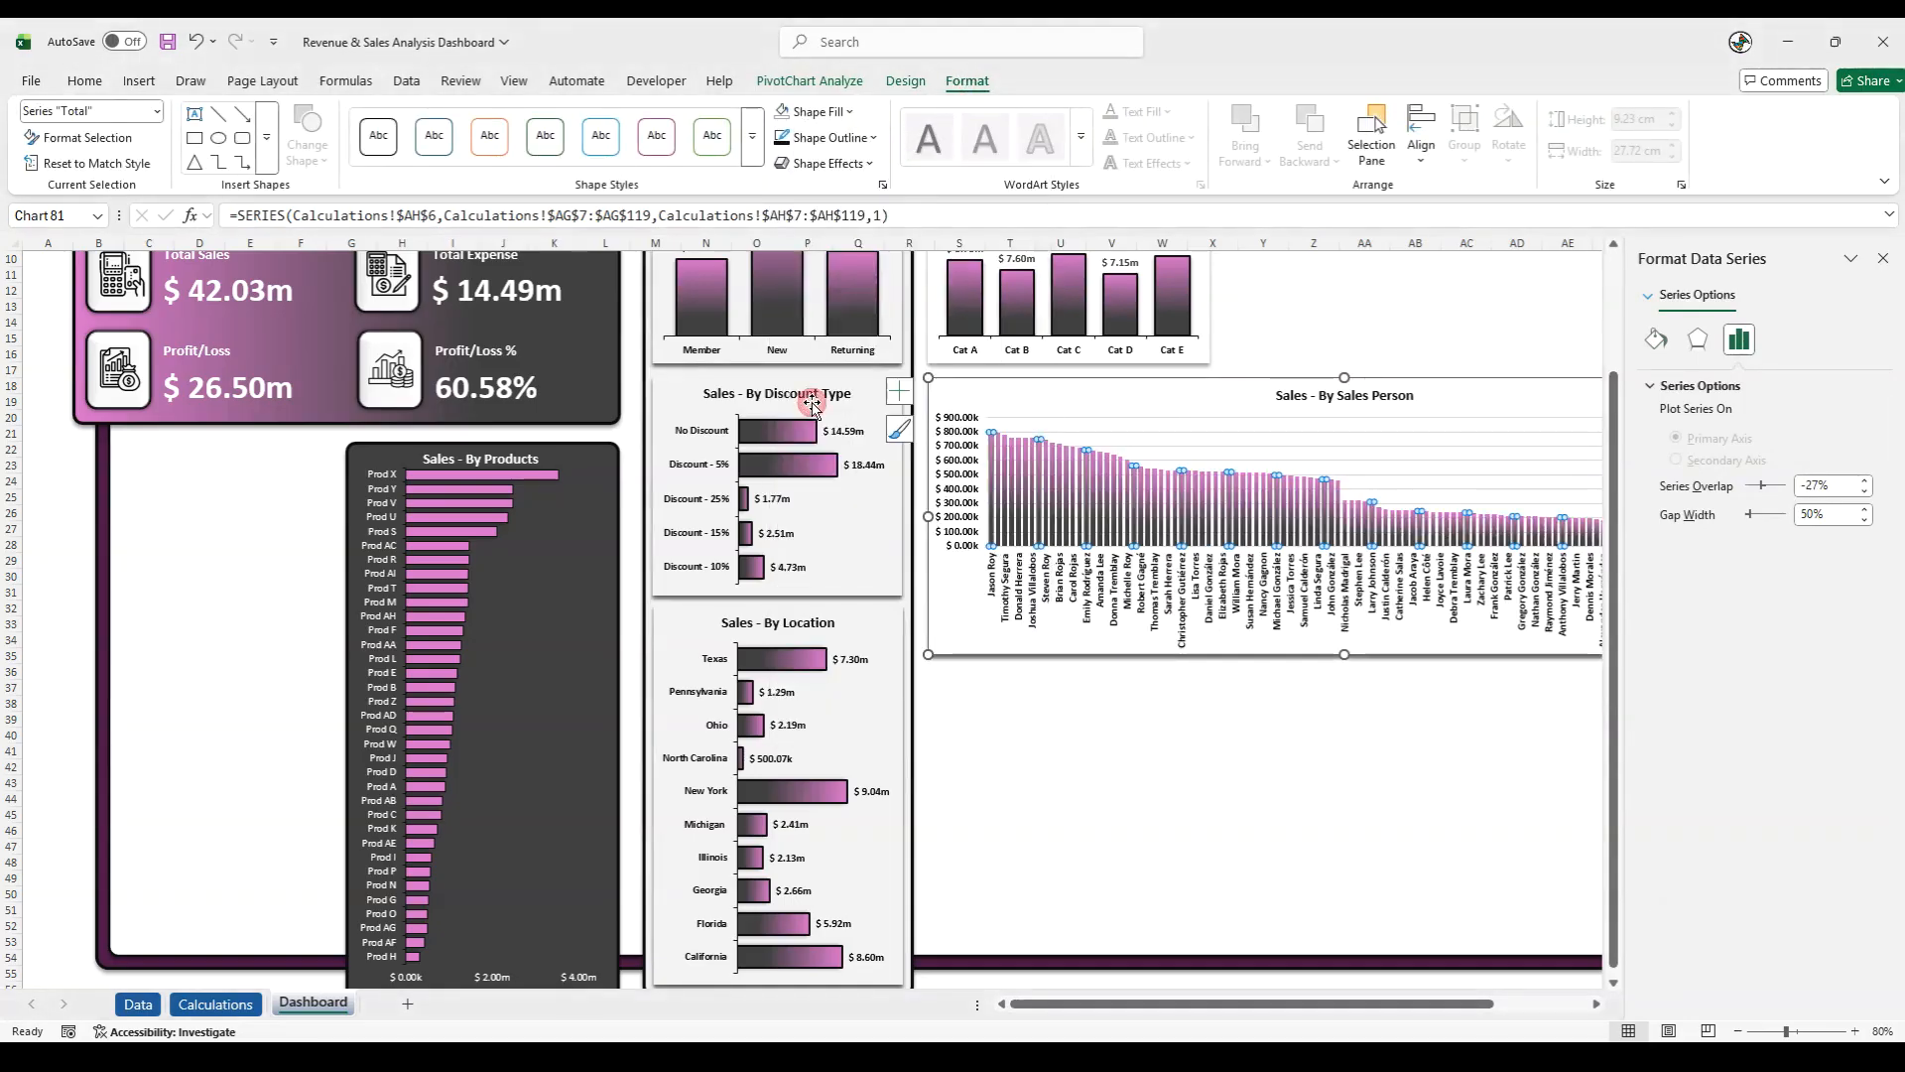
left_click(848, 164)
mouse_move(874, 407)
left_click(994, 369)
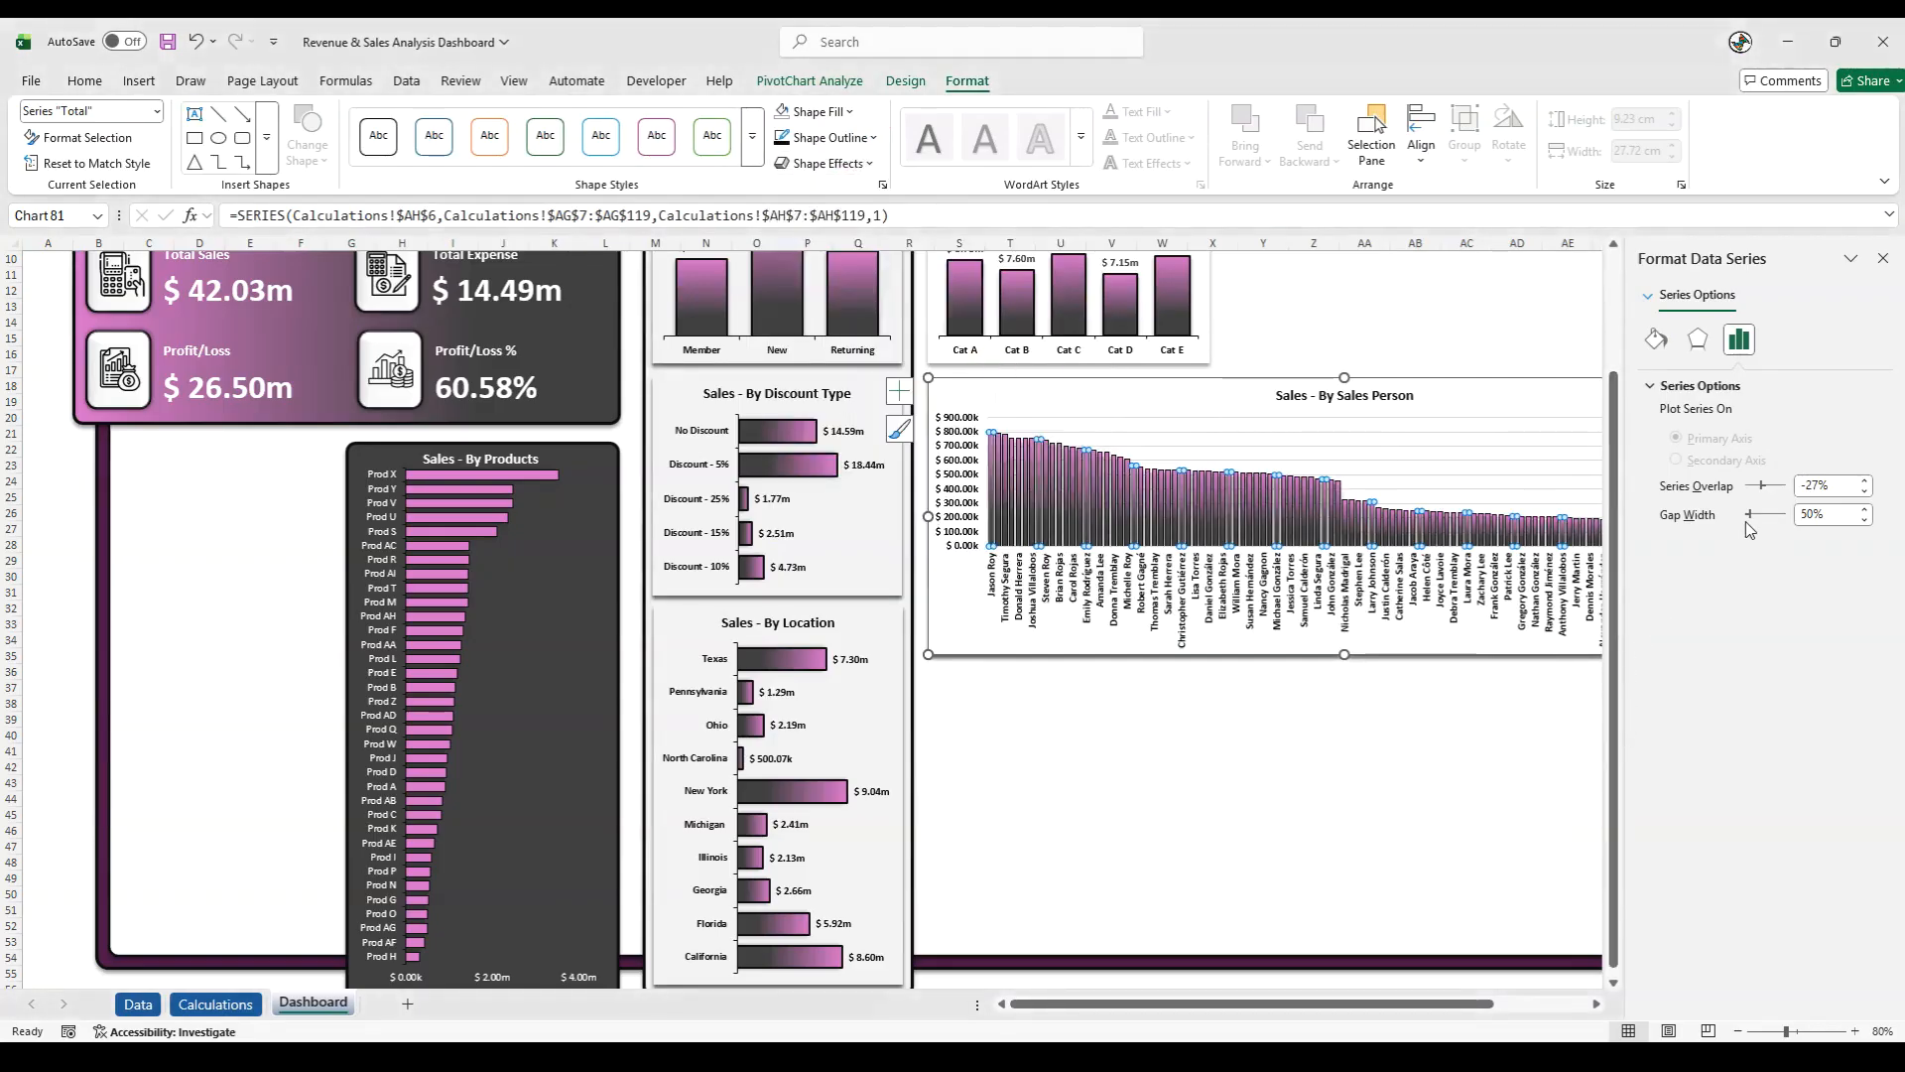
- Set the Sales Person columns' series overlap to 0% and gap width to 40%
left_click(1837, 488)
key("Return")
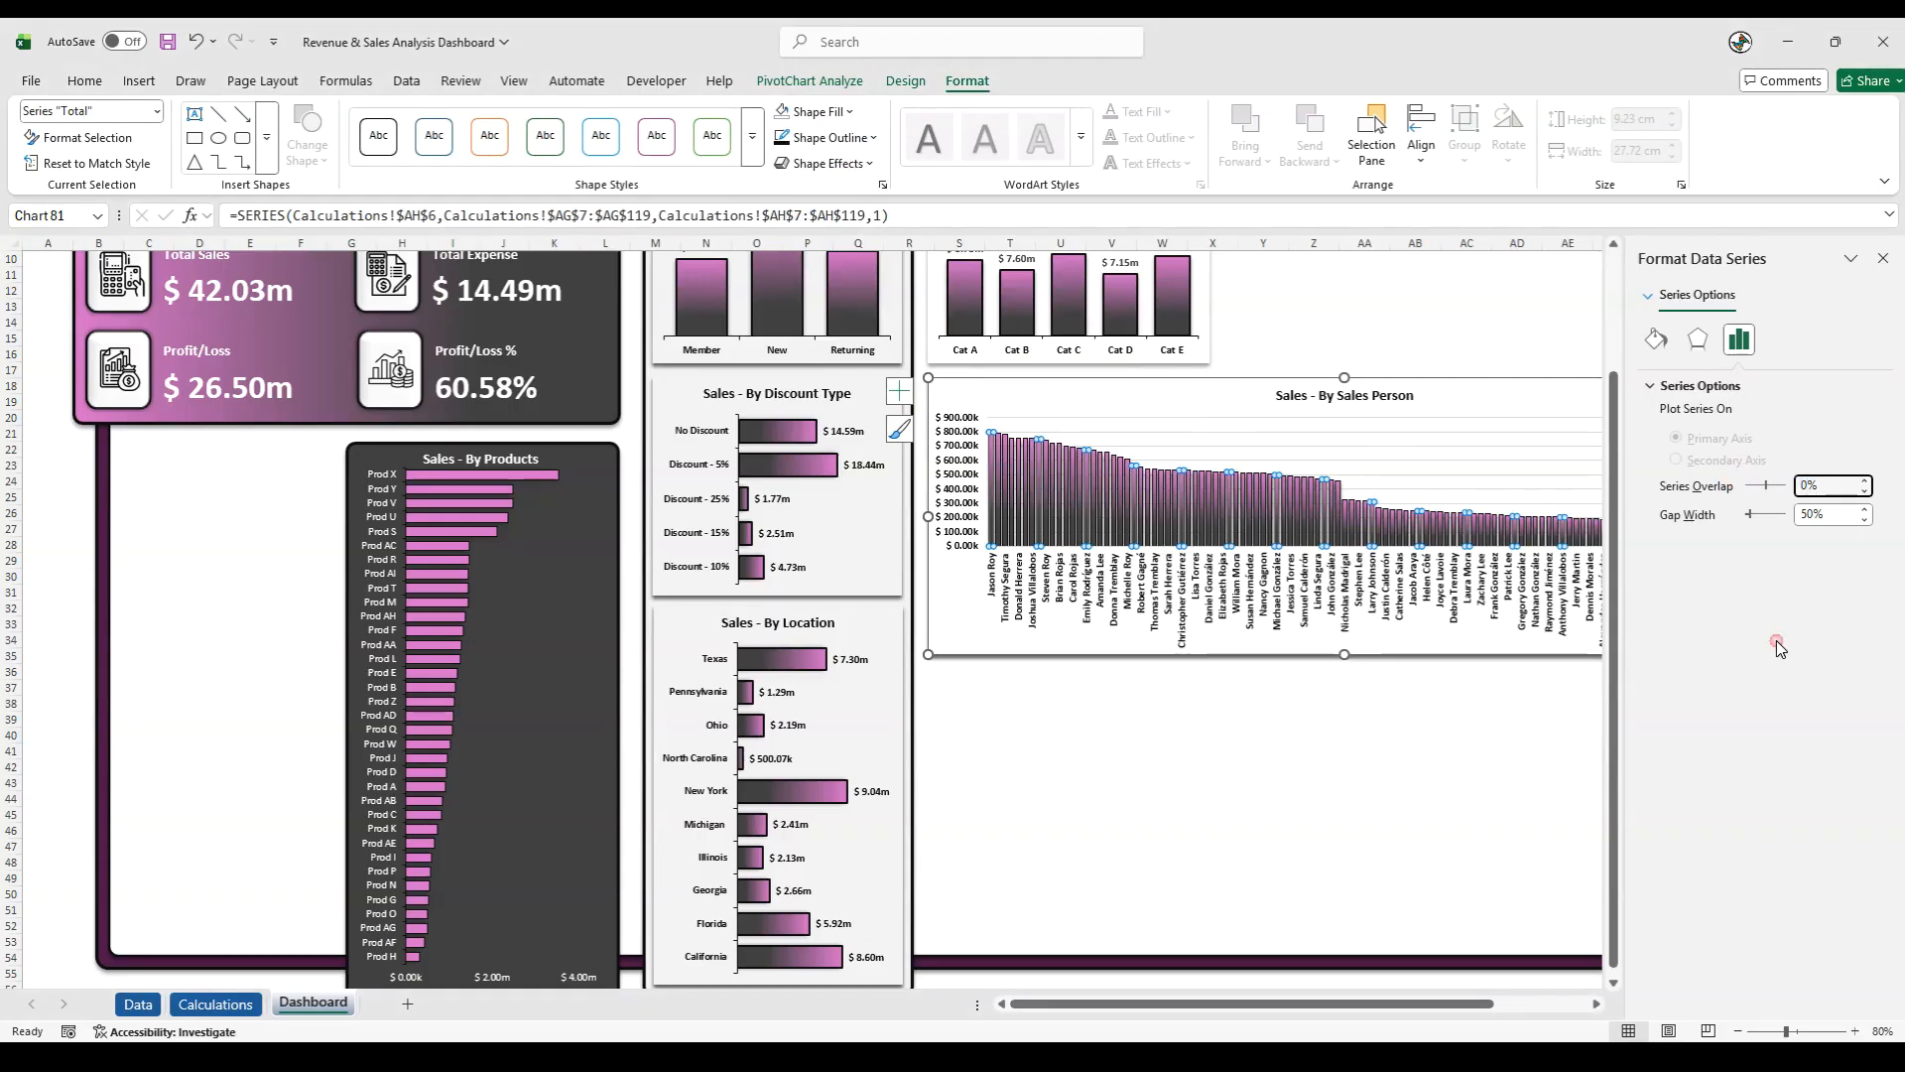
left_click(1838, 513)
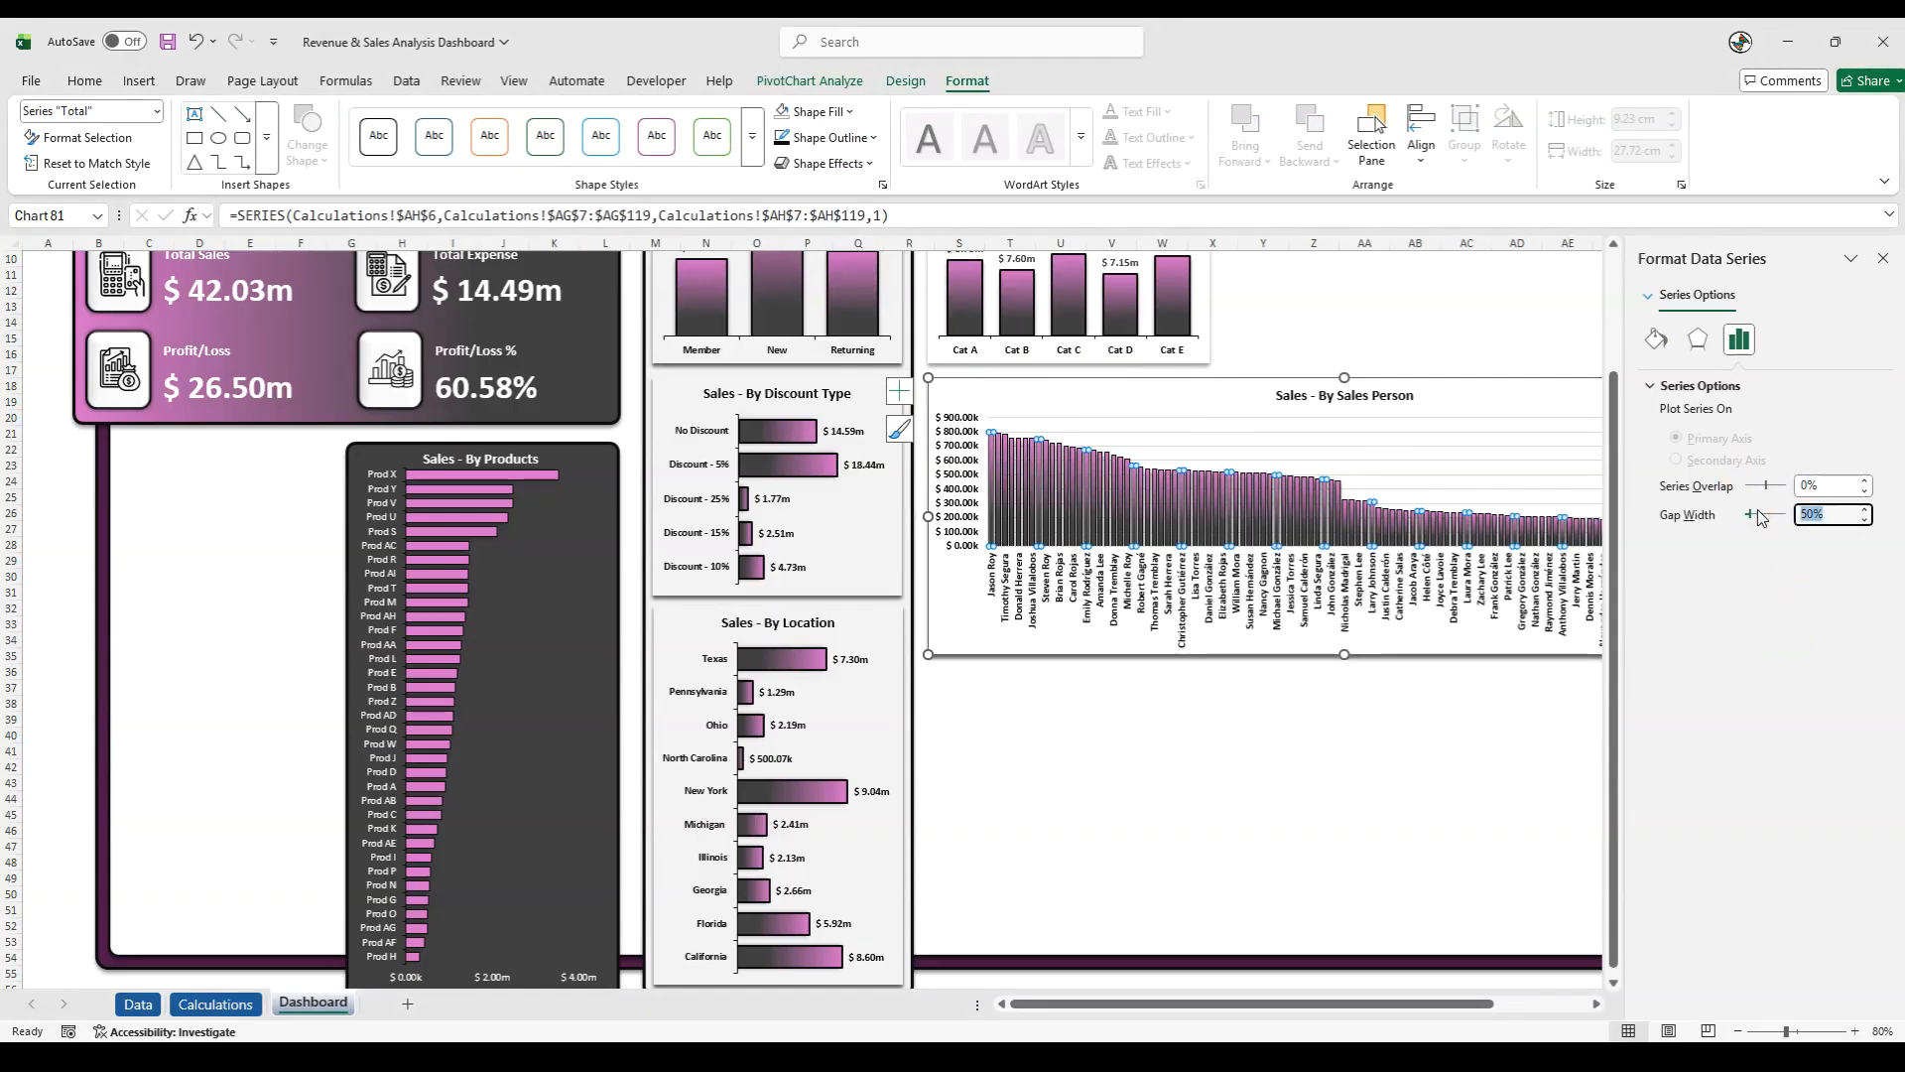
type("40")
key("Return")
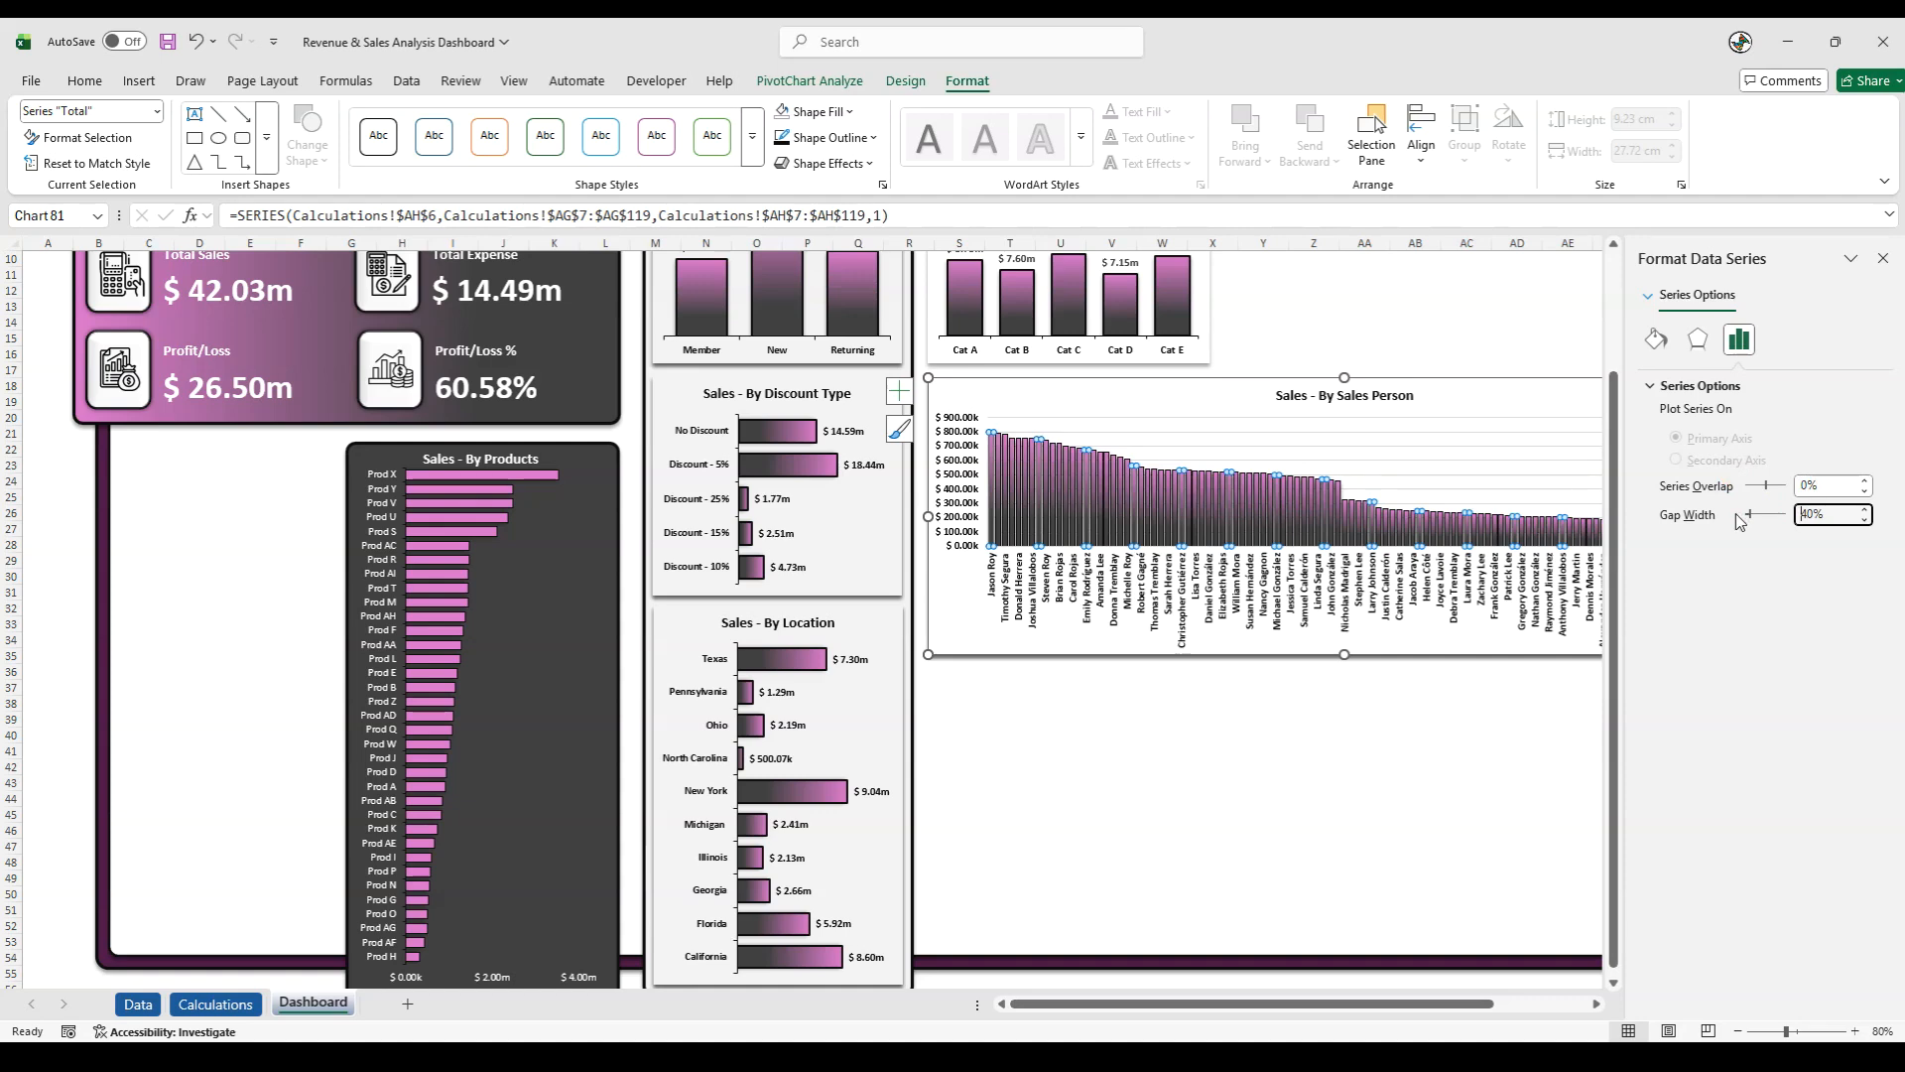
- Apply the second preset shape effect to the Sales Person columns and deselect the chart
left_click(825, 163)
mouse_move(846, 248)
mouse_move(863, 188)
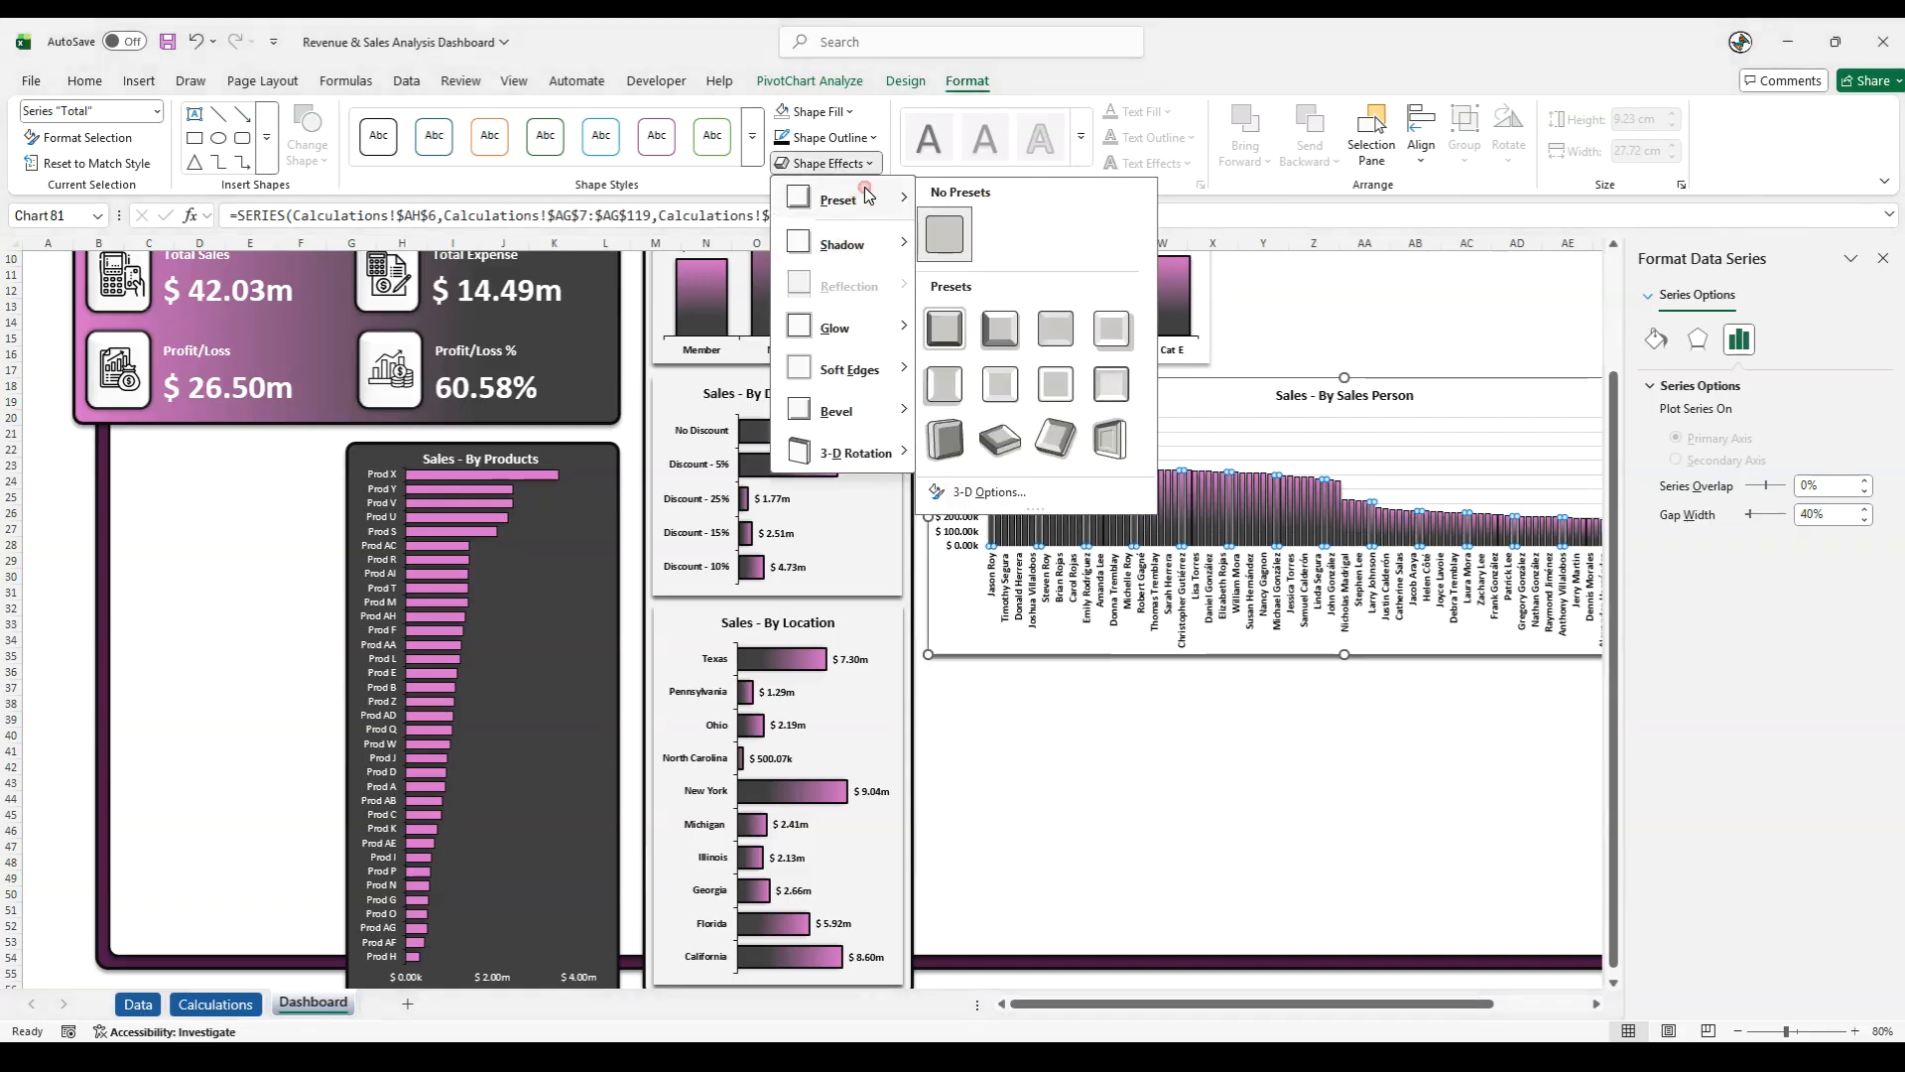
left_click(1013, 333)
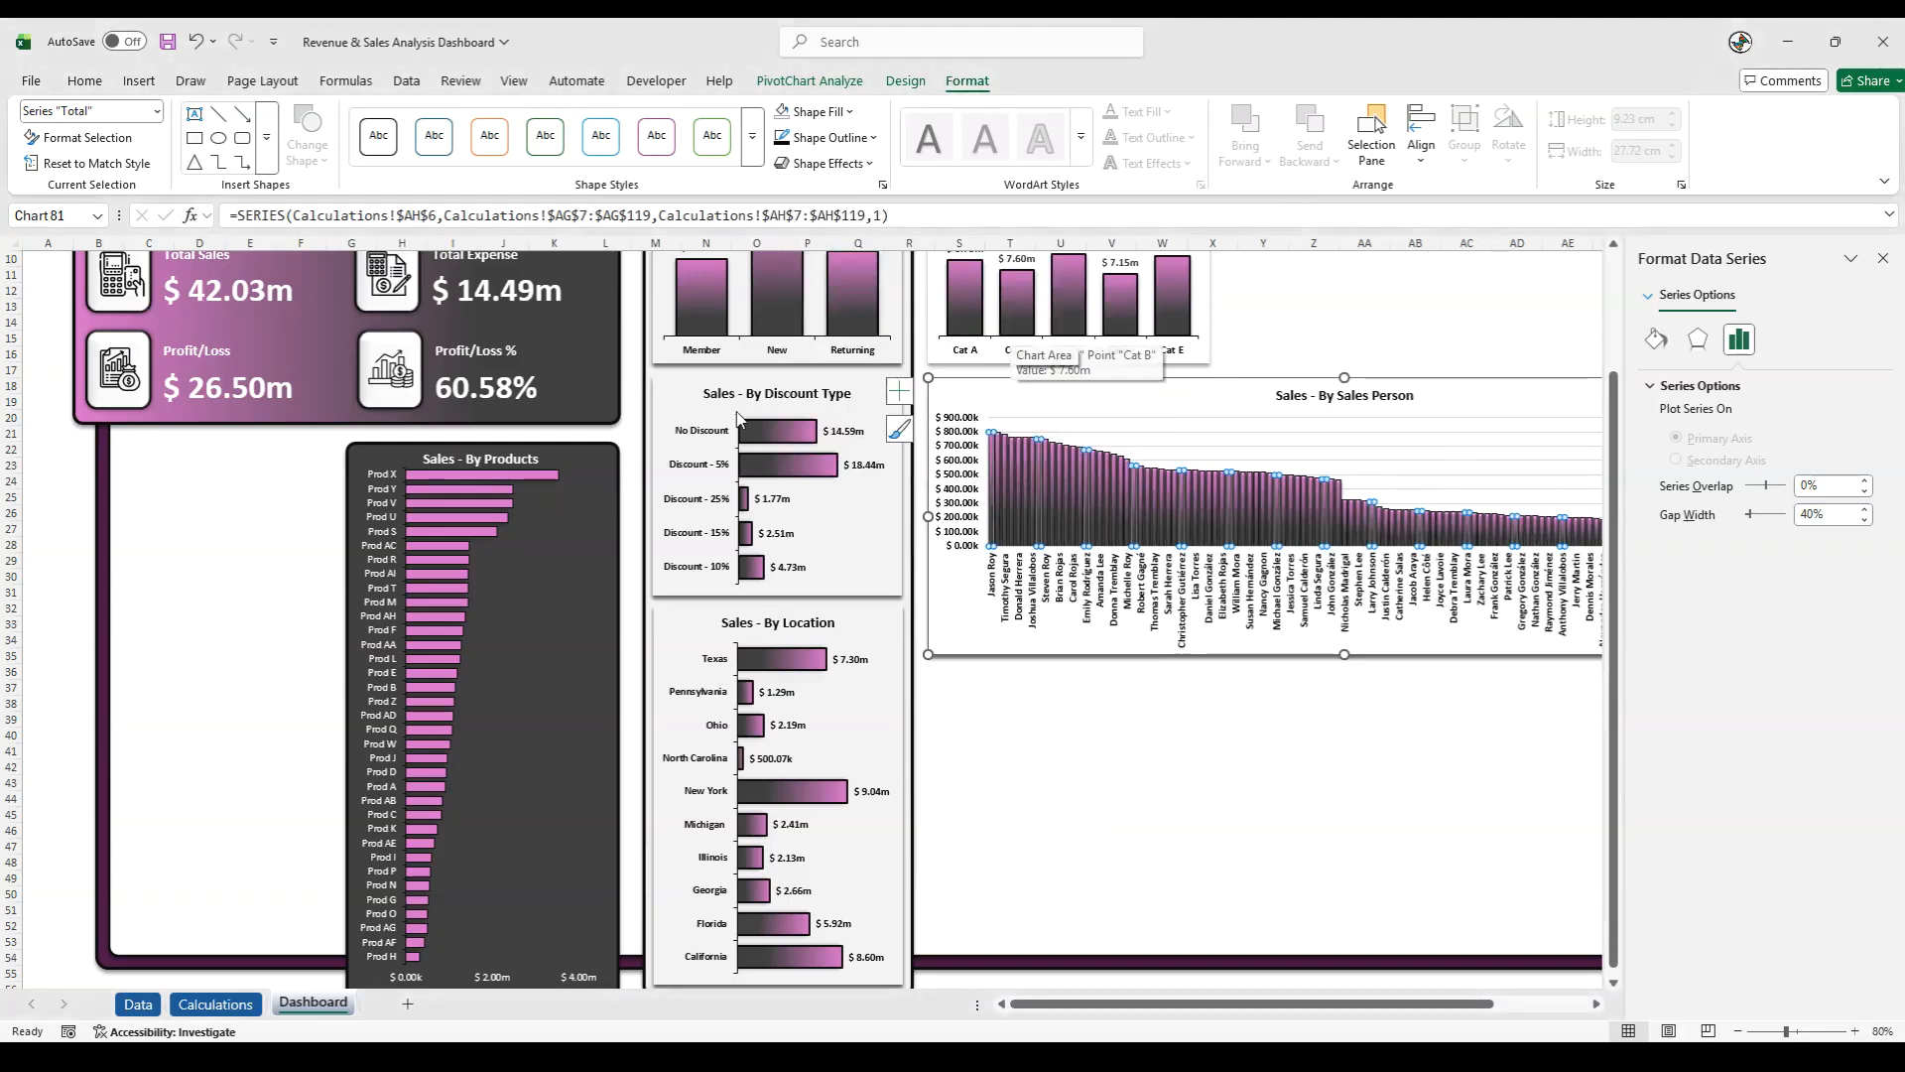
left_click(51, 559)
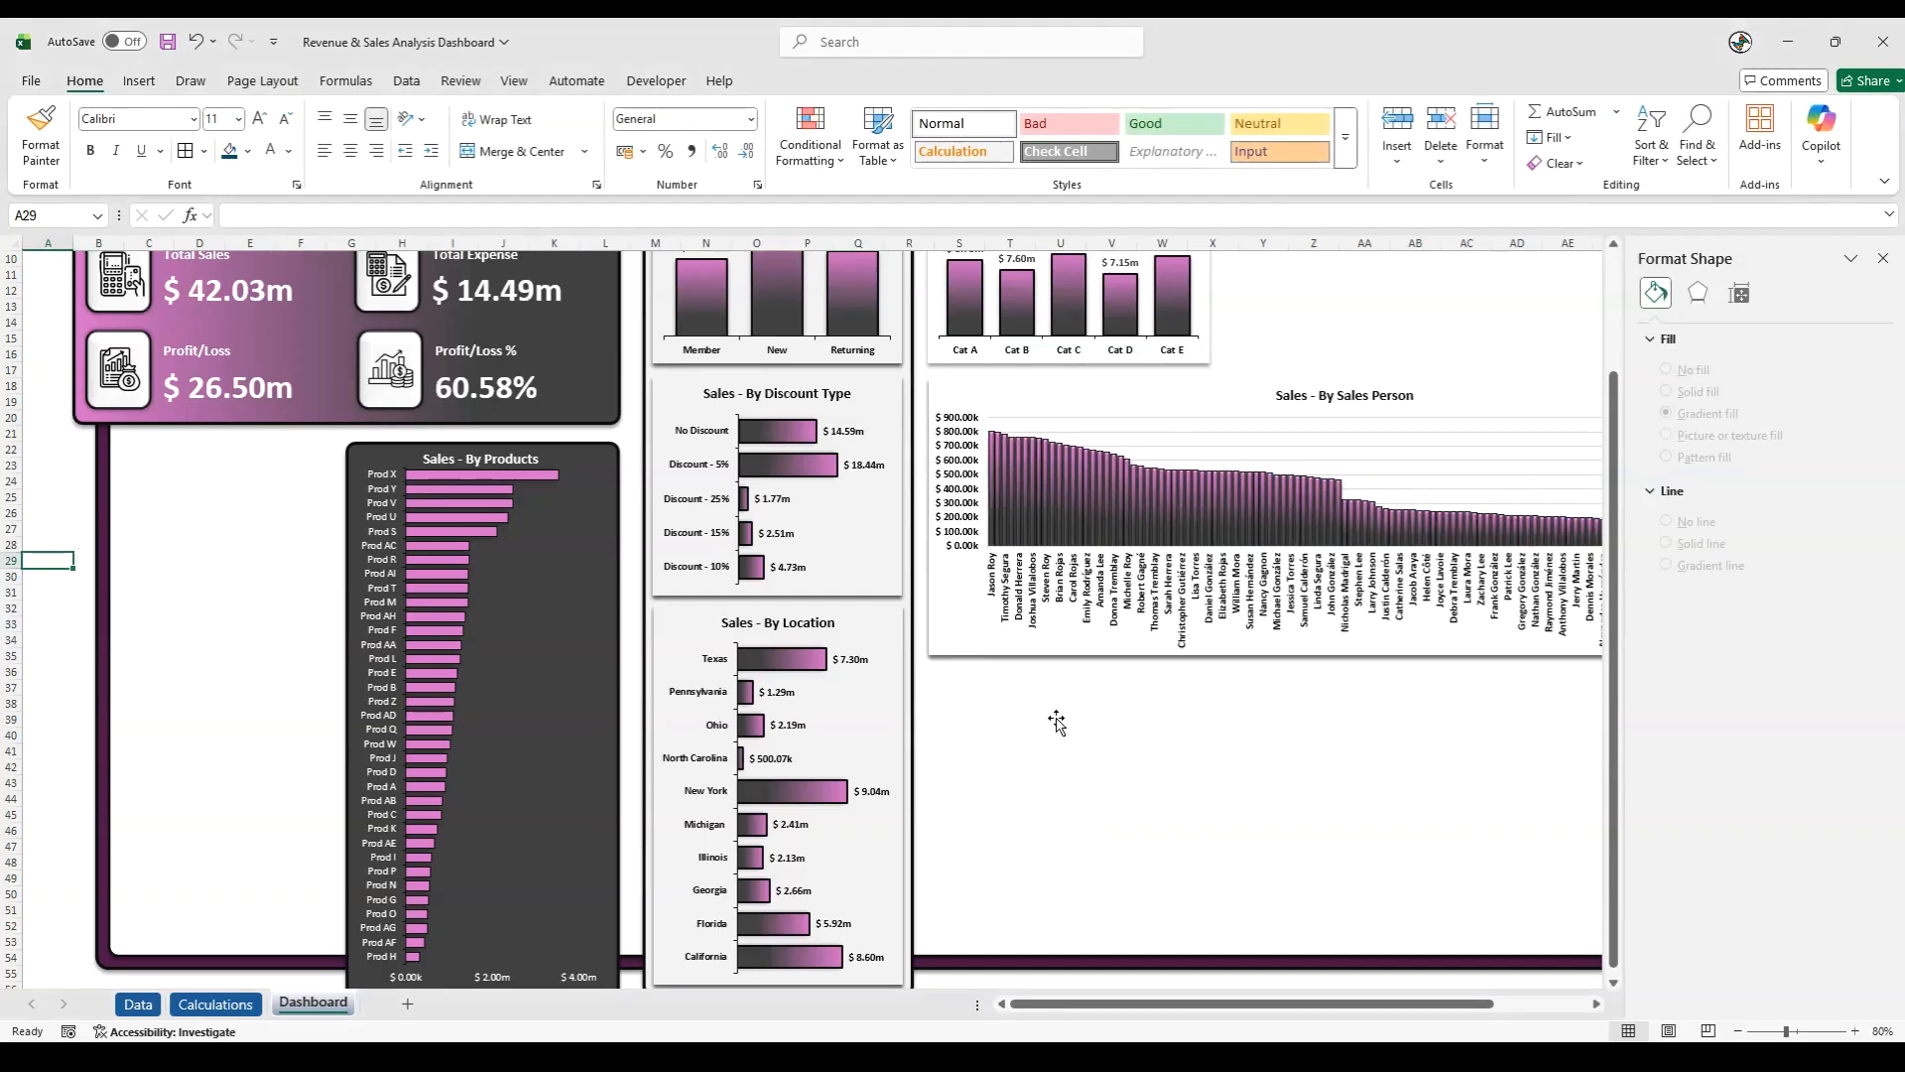
- Set the gradient fill direction of the Sales Person columns to Linear Down (90°) and deselect the chart
left_click(1014, 502)
right_click(1014, 502)
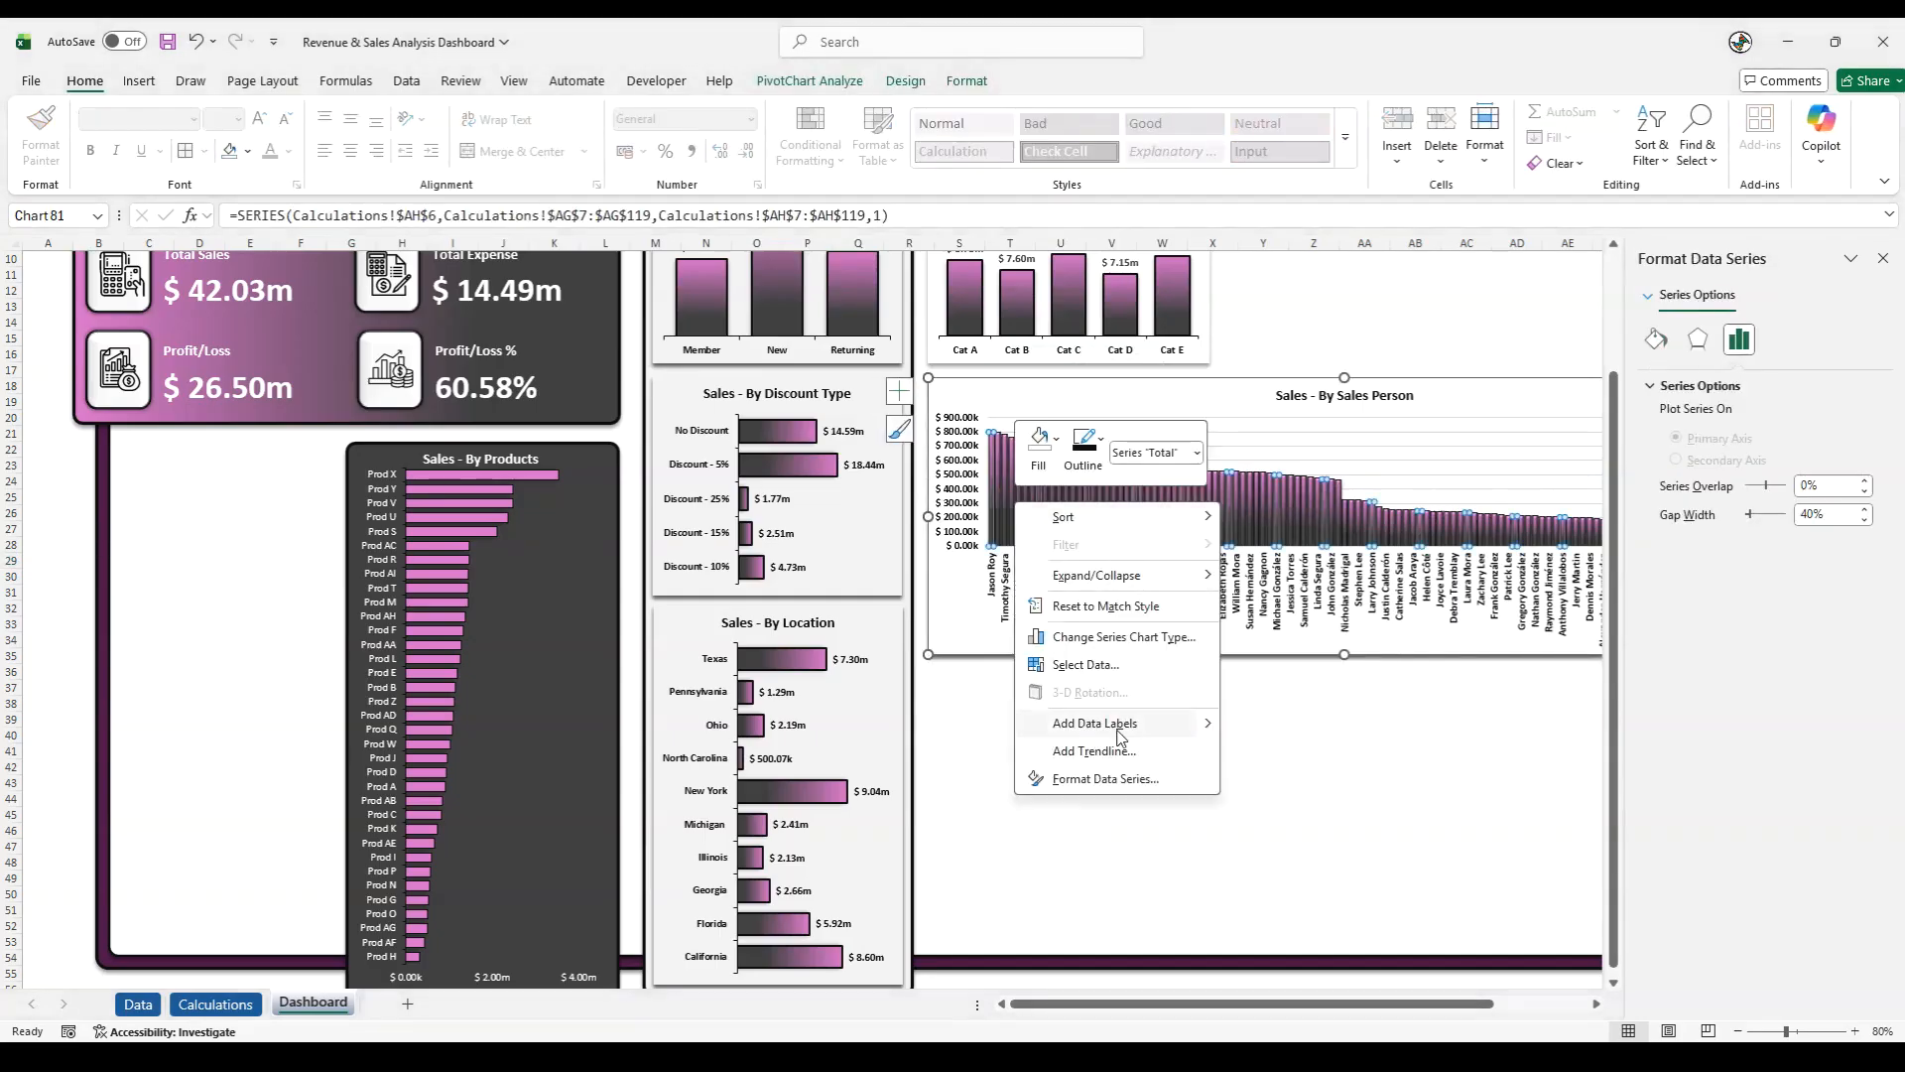
left_click(1102, 778)
left_click(1655, 339)
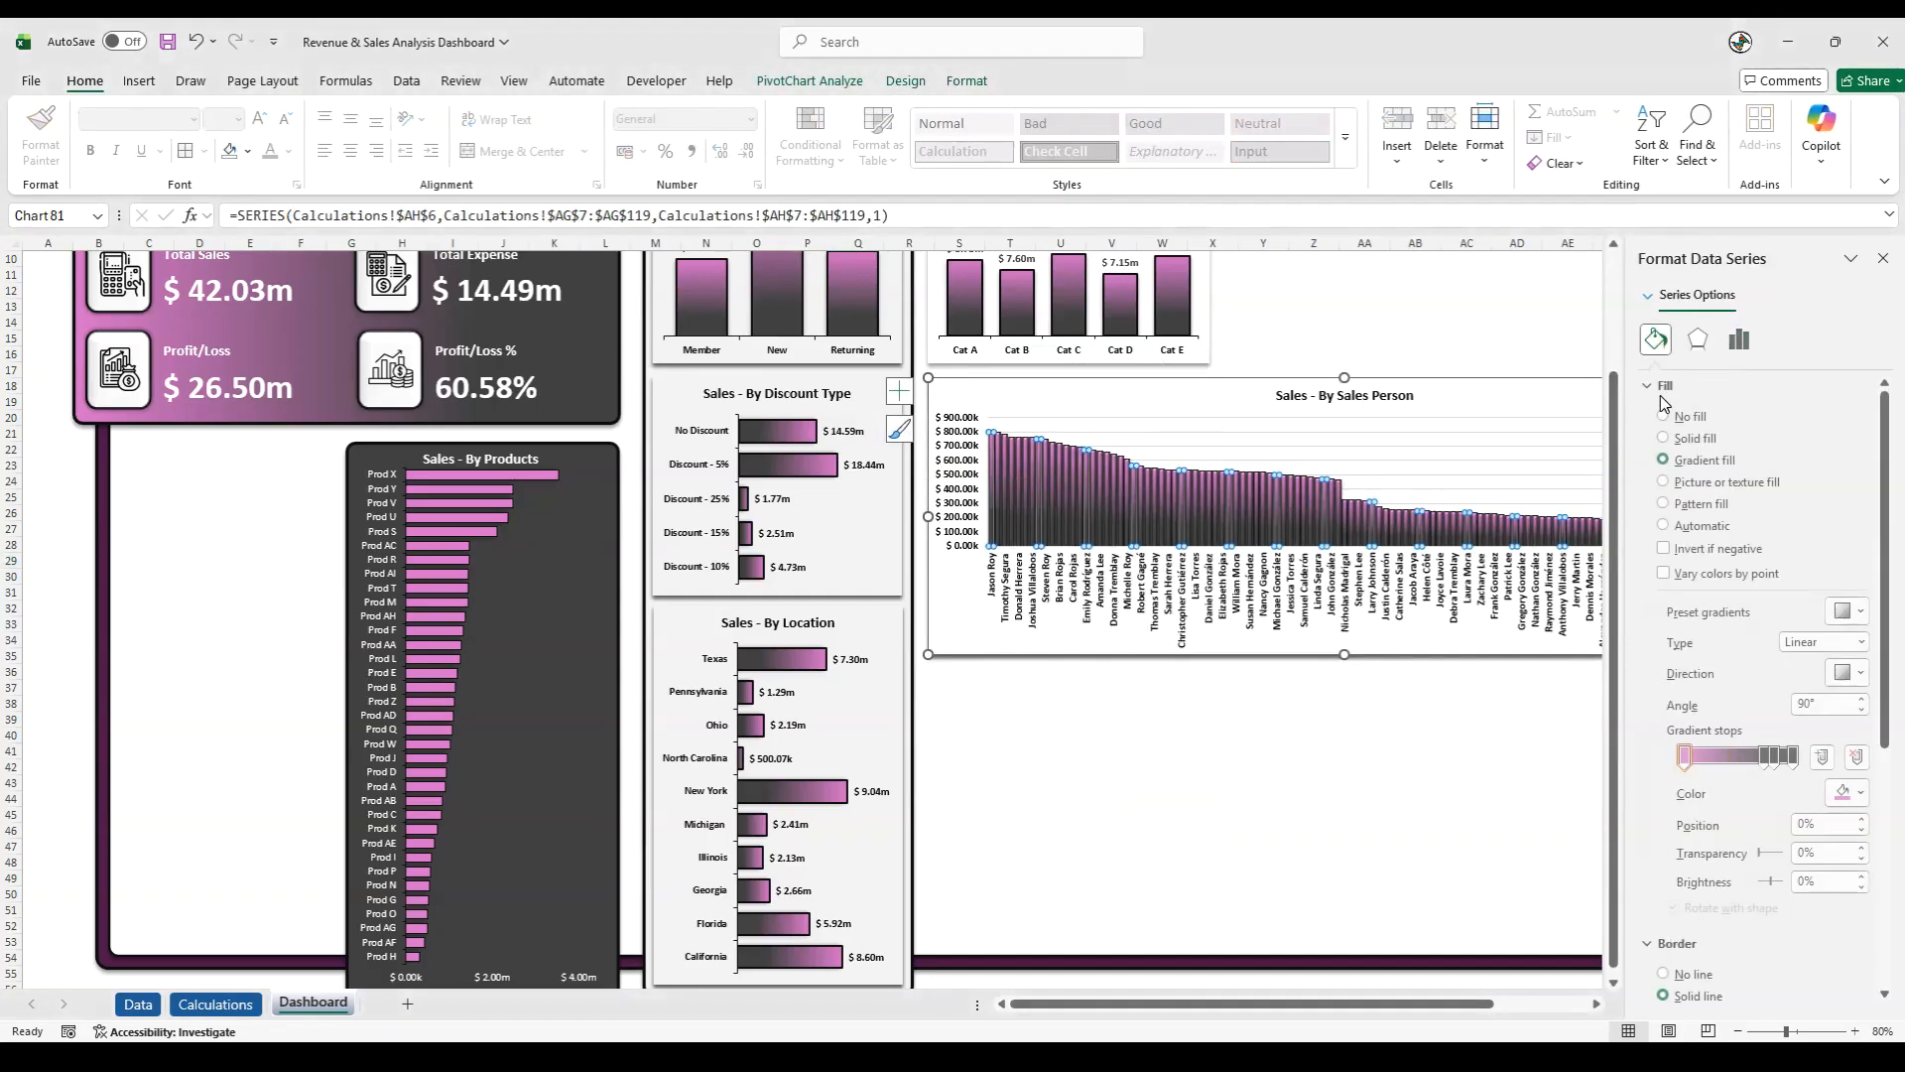
left_click(1846, 673)
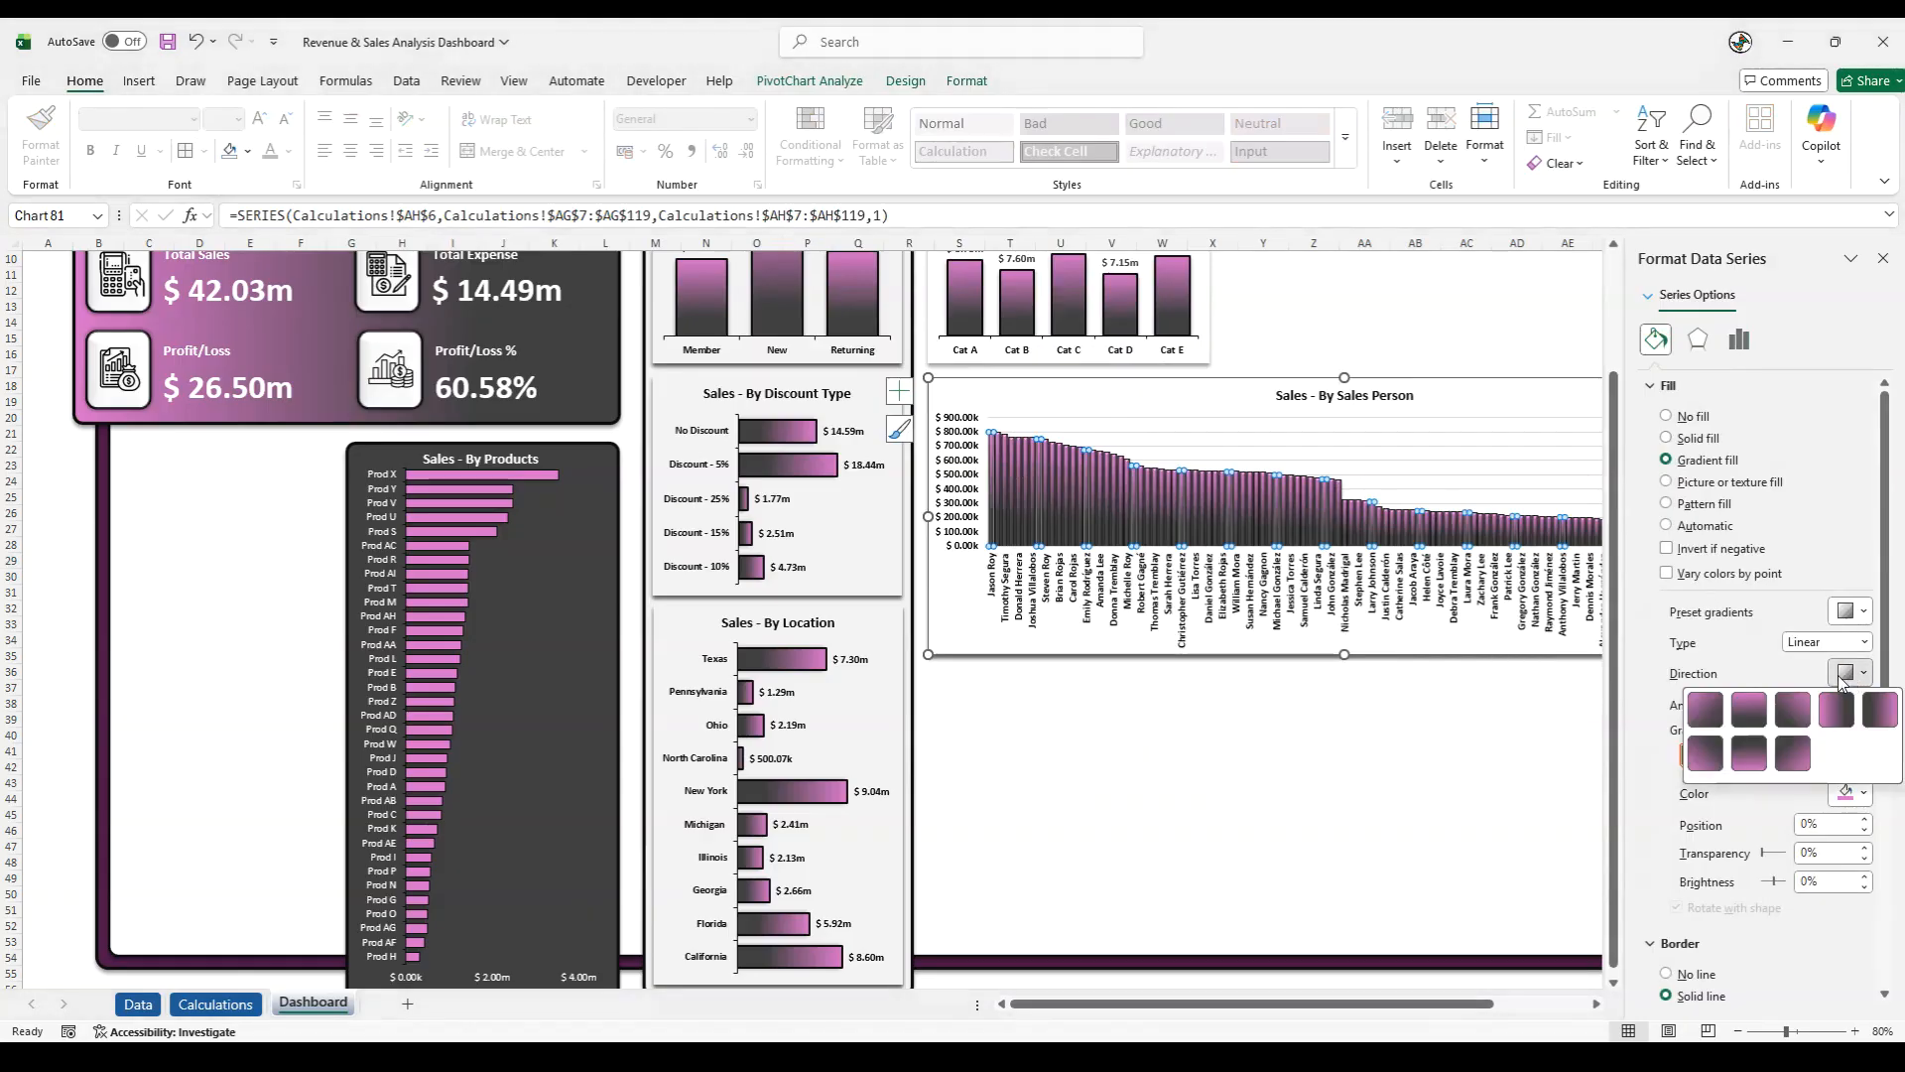
left_click(1749, 708)
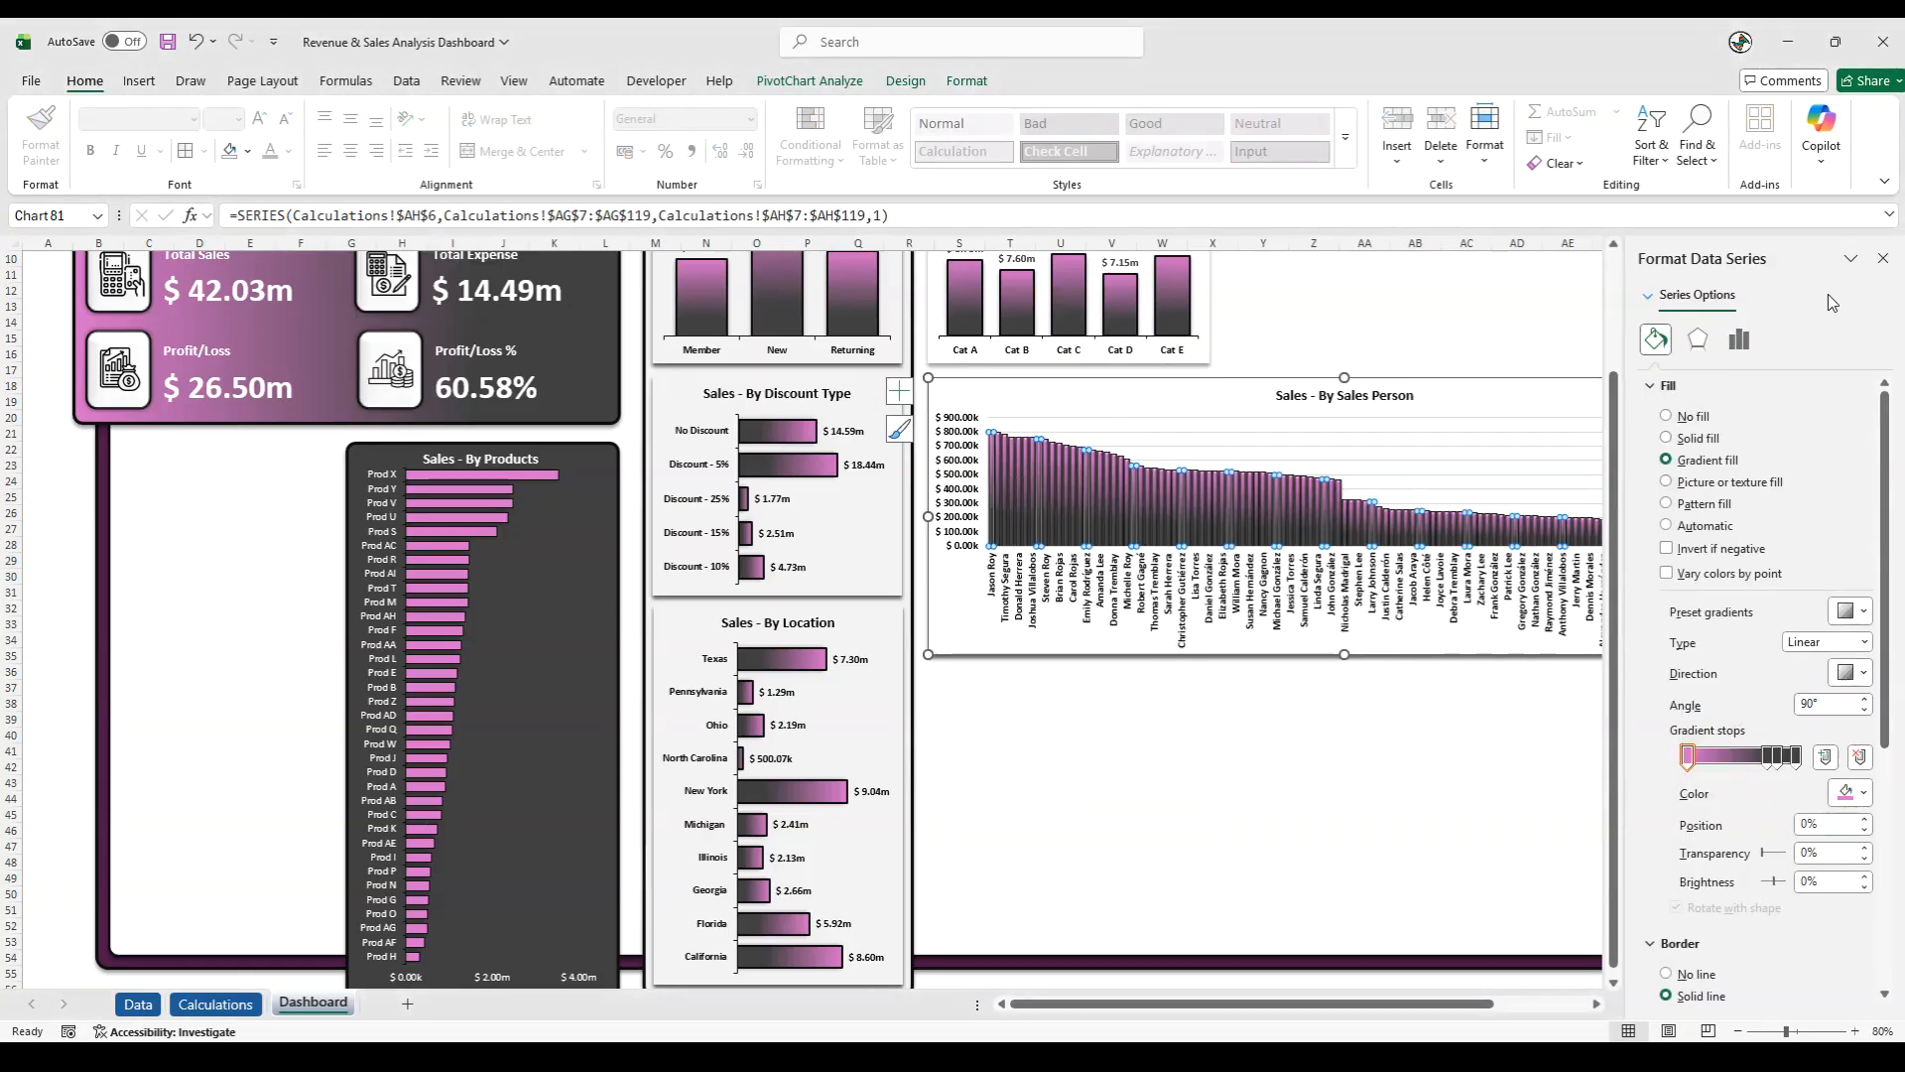
left_click(1883, 258)
left_click(1826, 544)
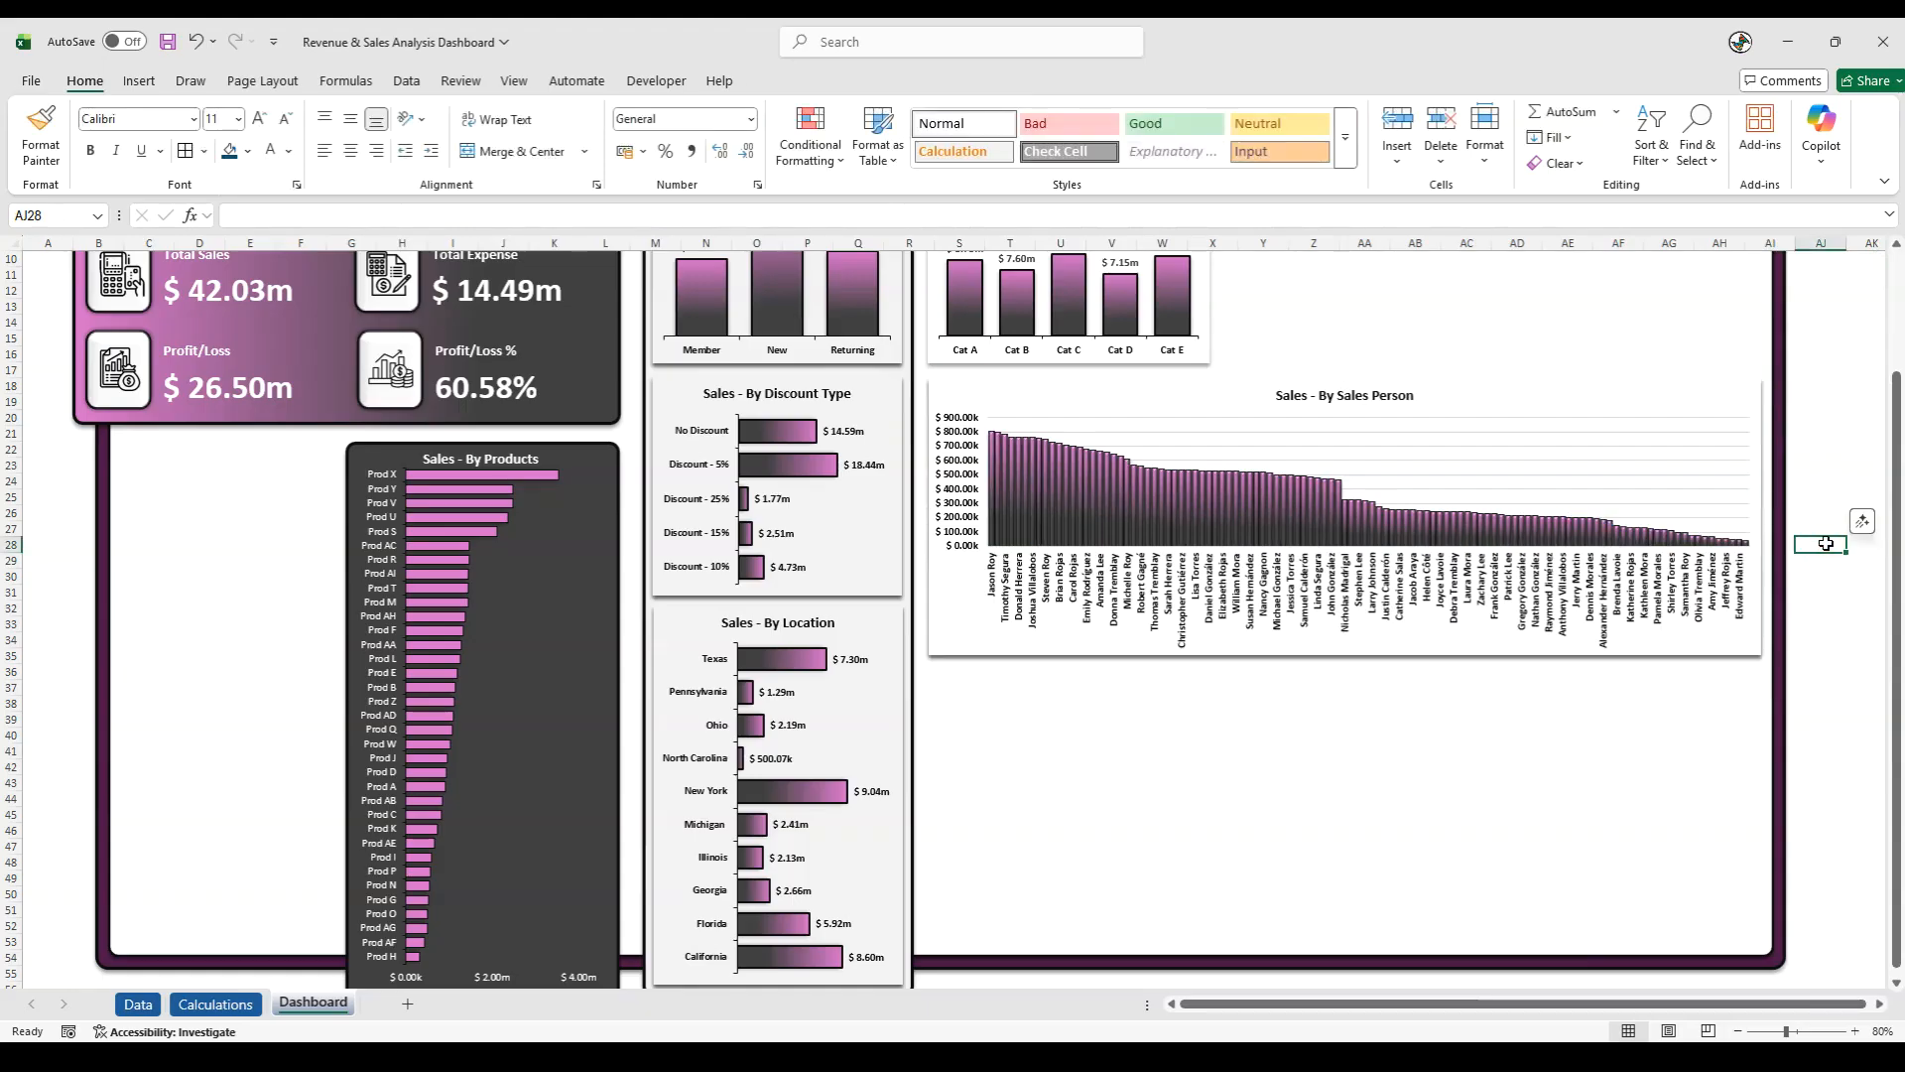
- Set the major tick marks of the Sales Person chart's horizontal axis to Outside
left_click(1455, 496)
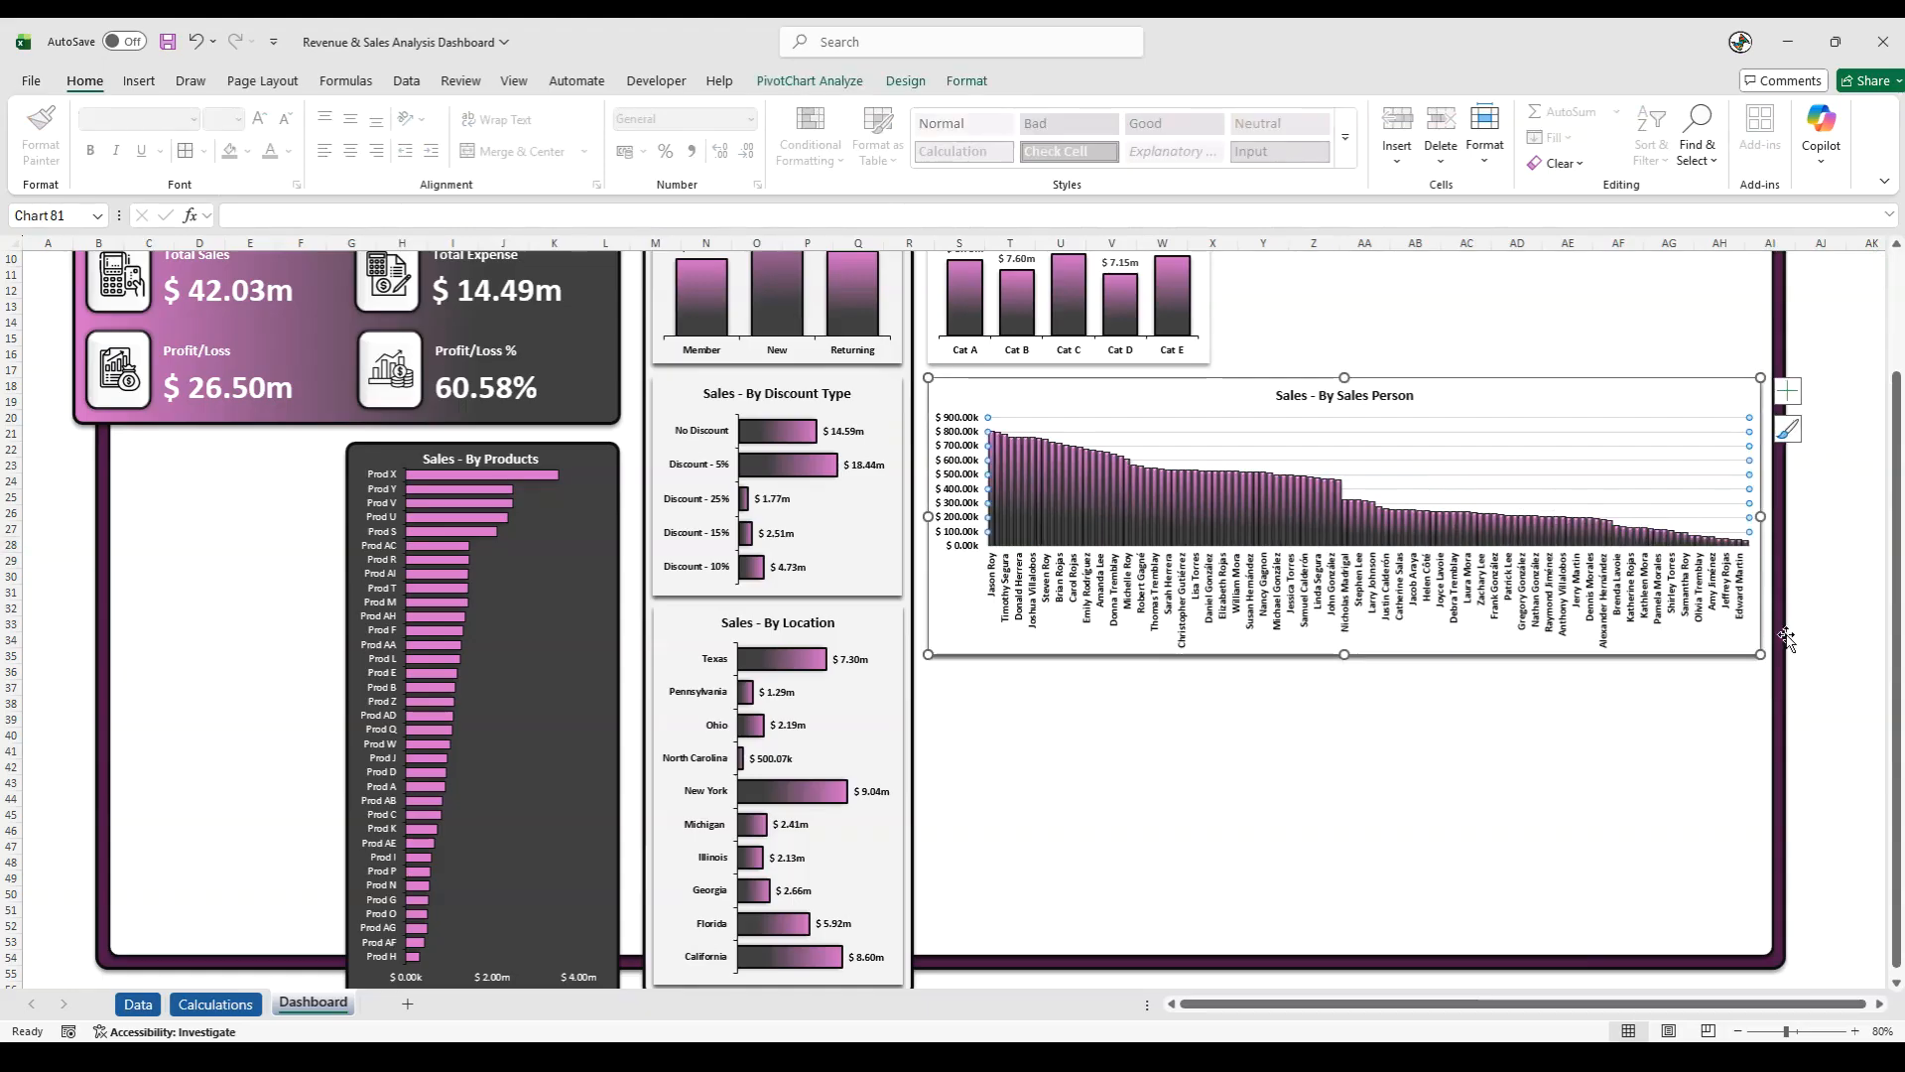
right_click(1203, 586)
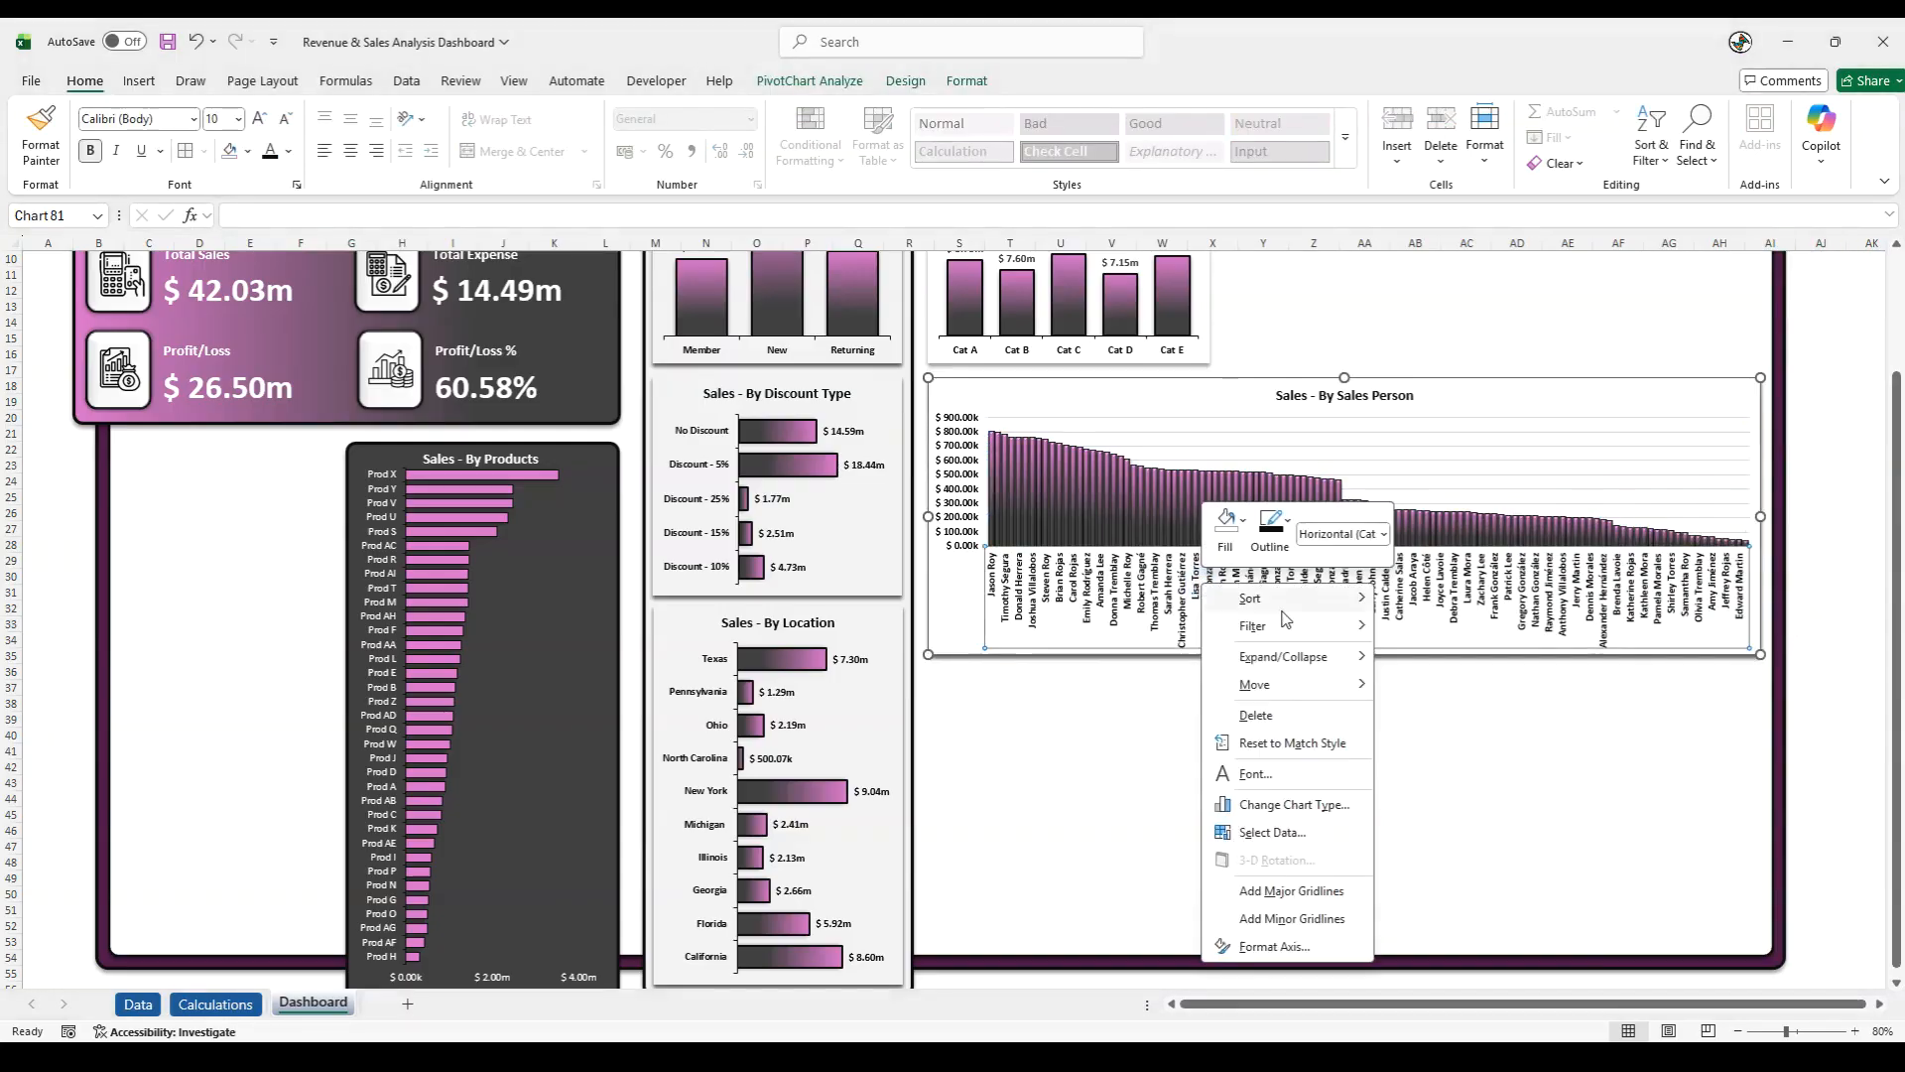
left_click(1274, 946)
left_click(1673, 716)
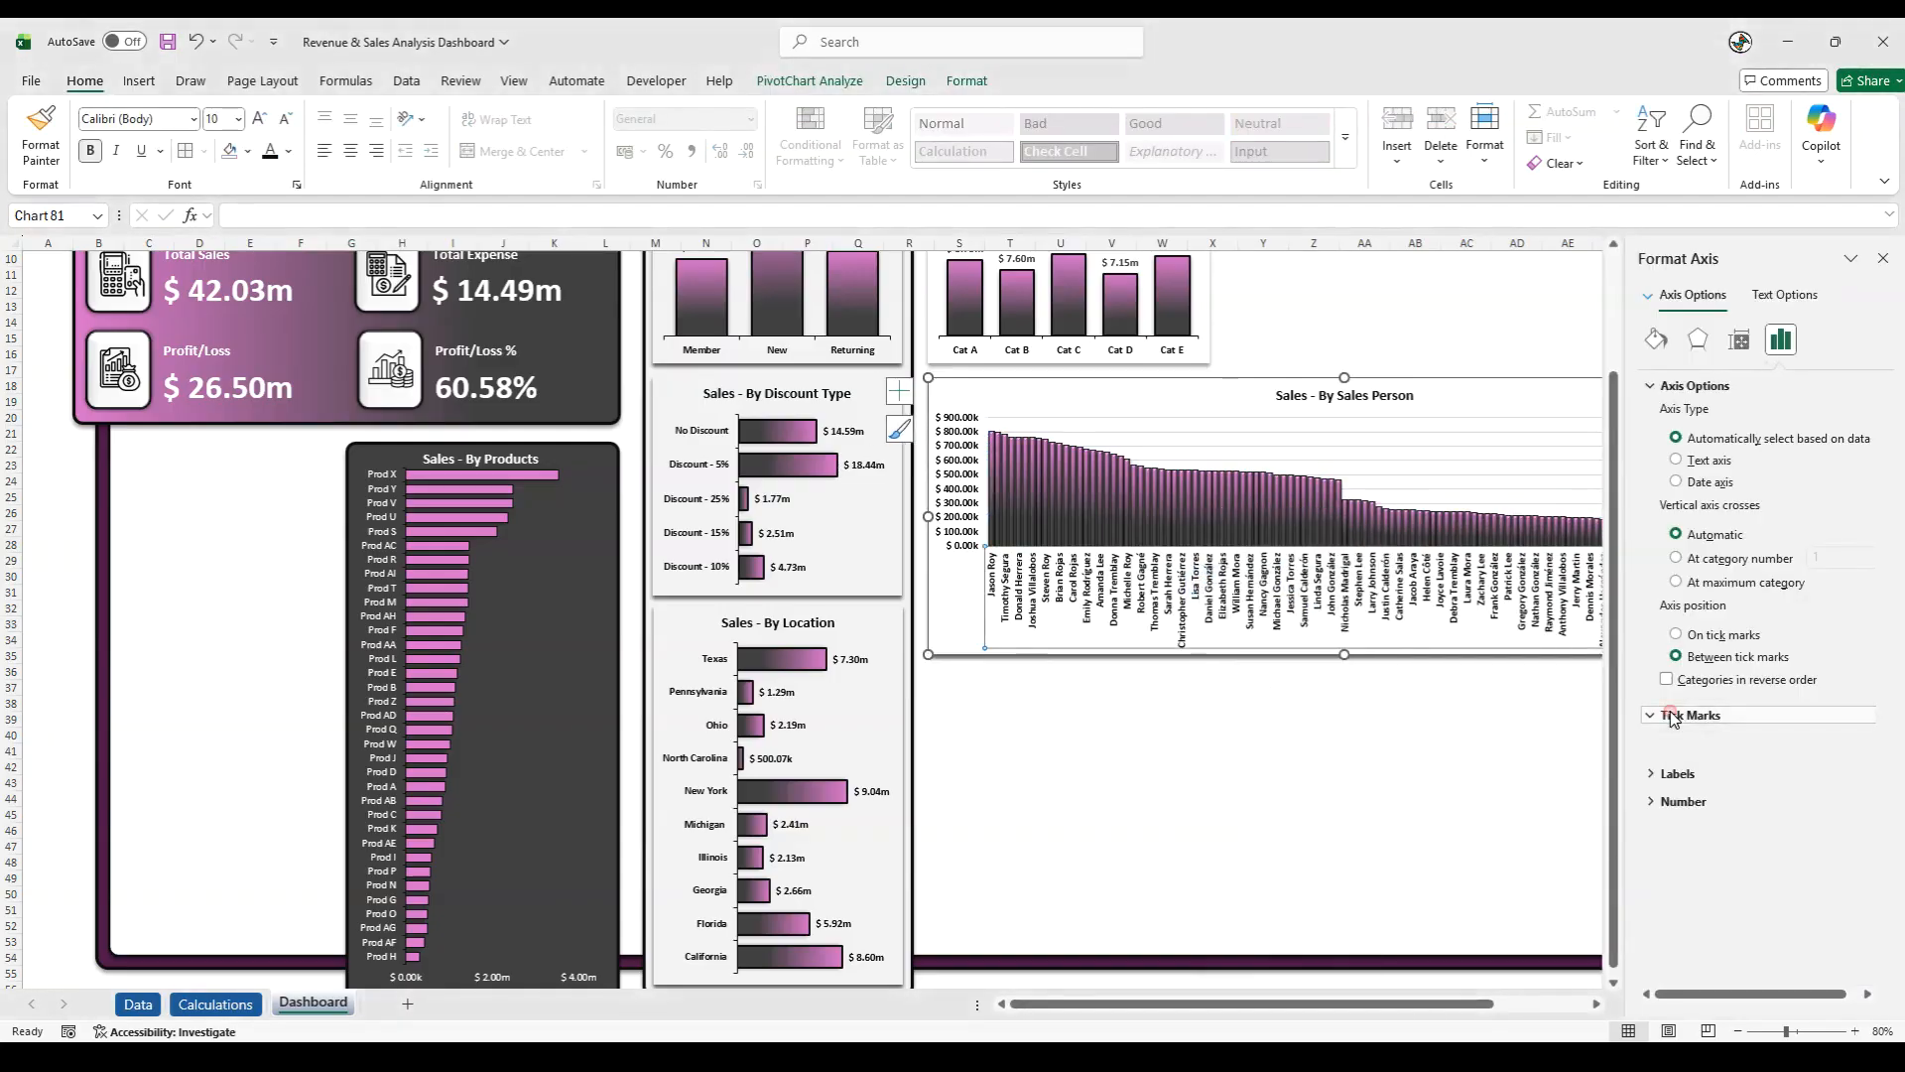
left_click(1836, 769)
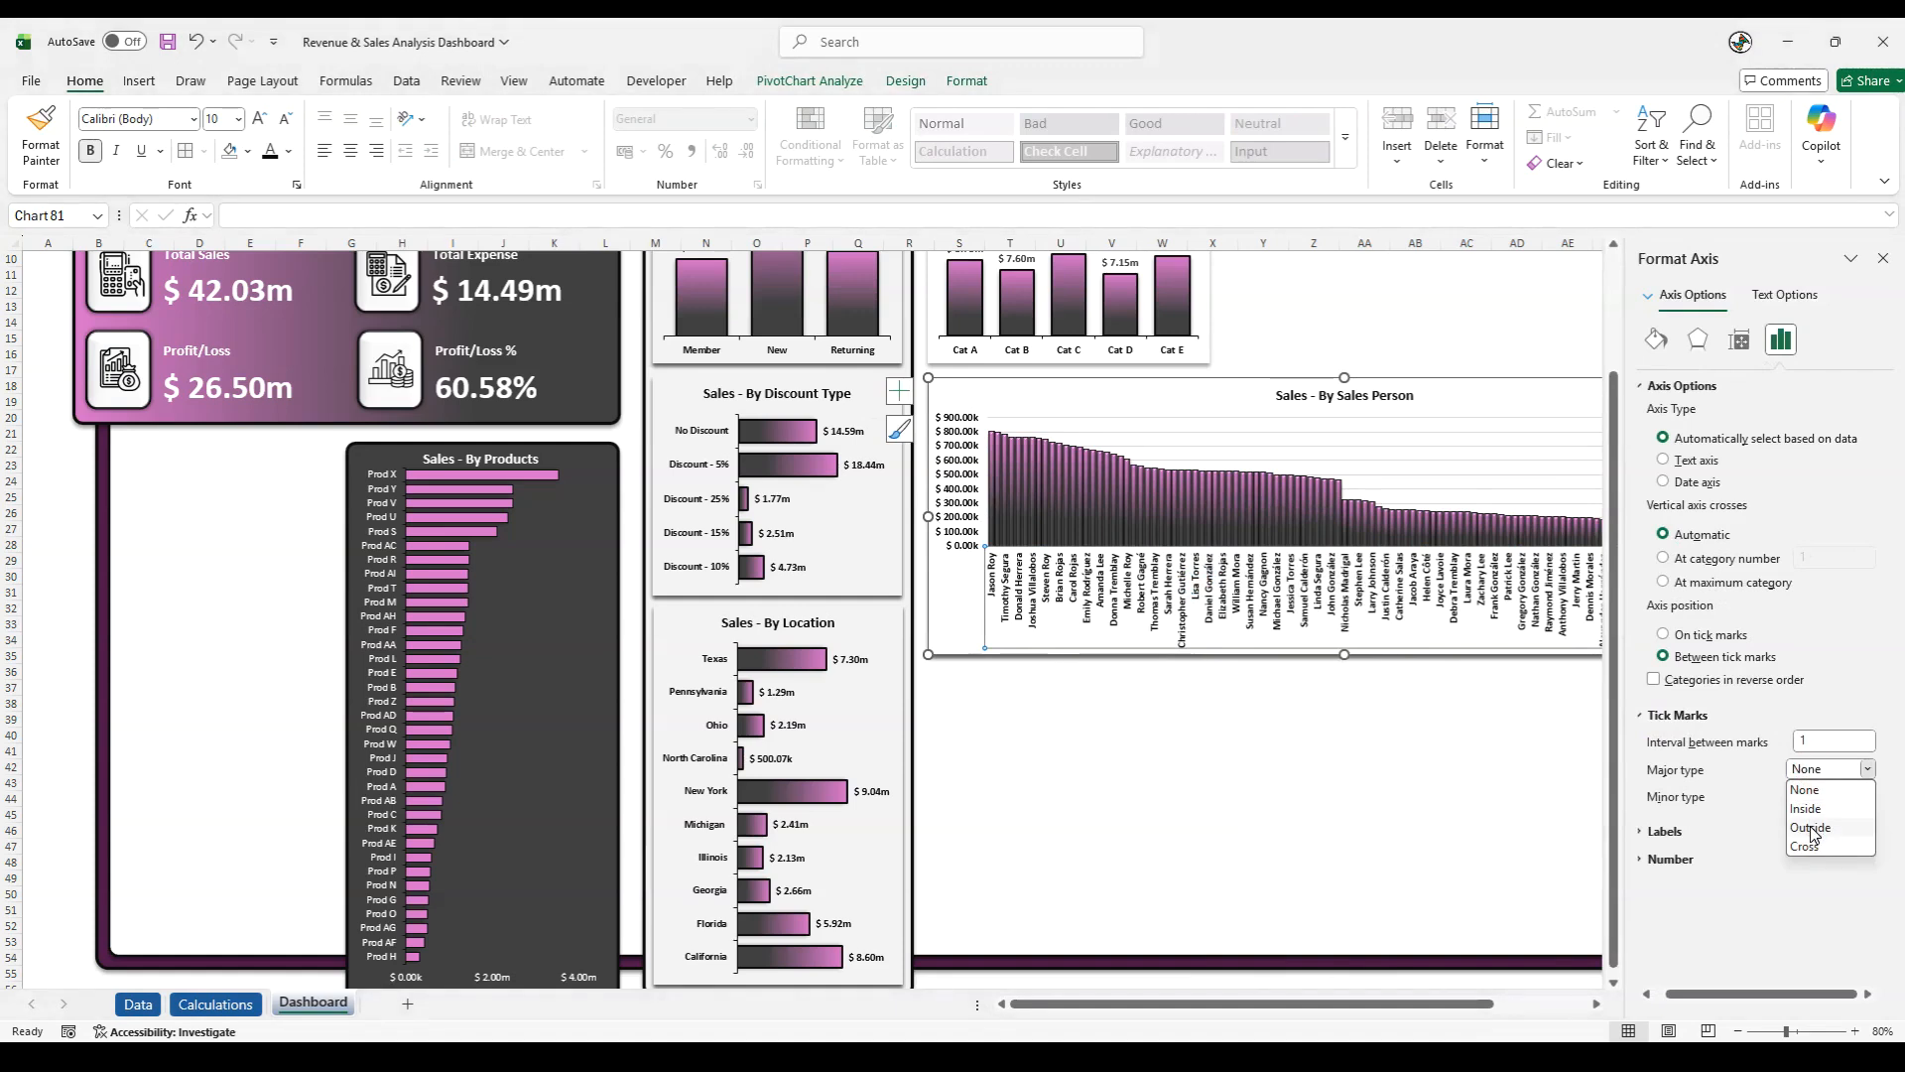
left_click(1811, 828)
left_click(967, 80)
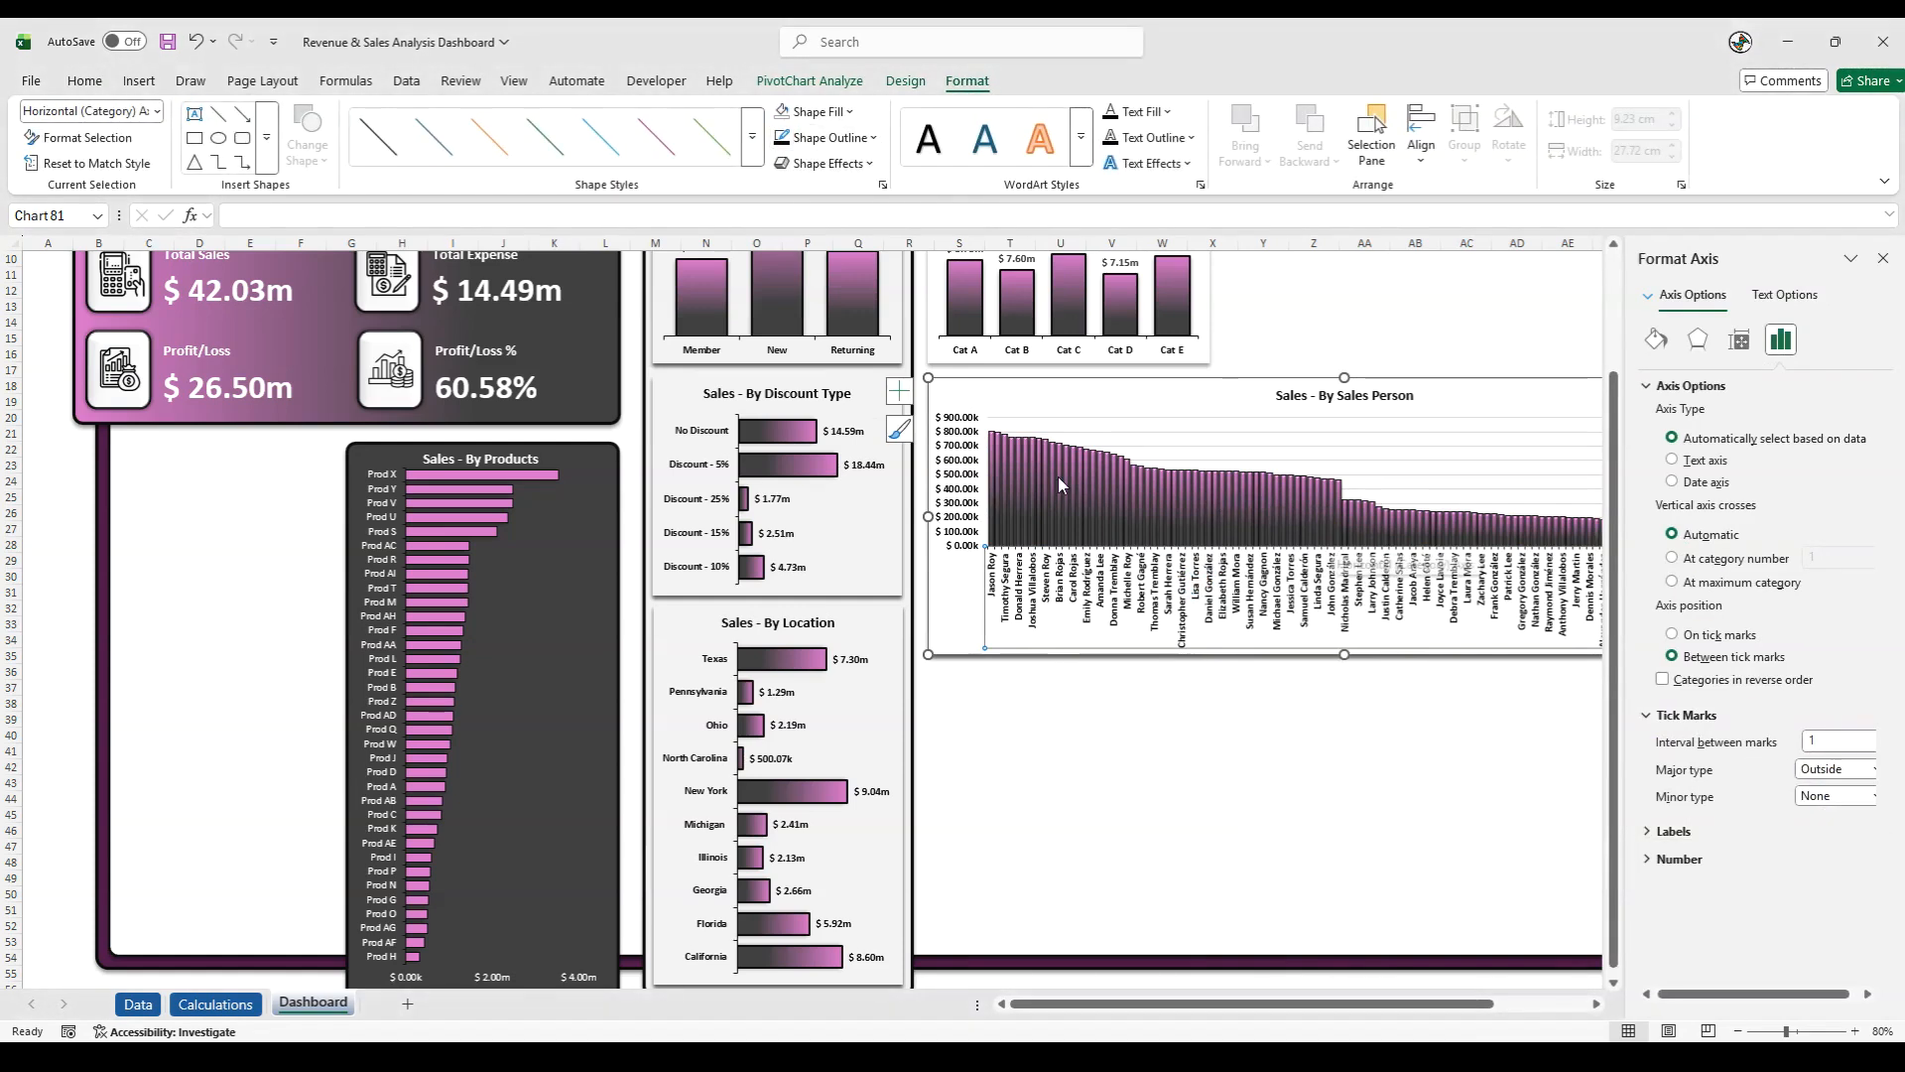
left_click(78, 536)
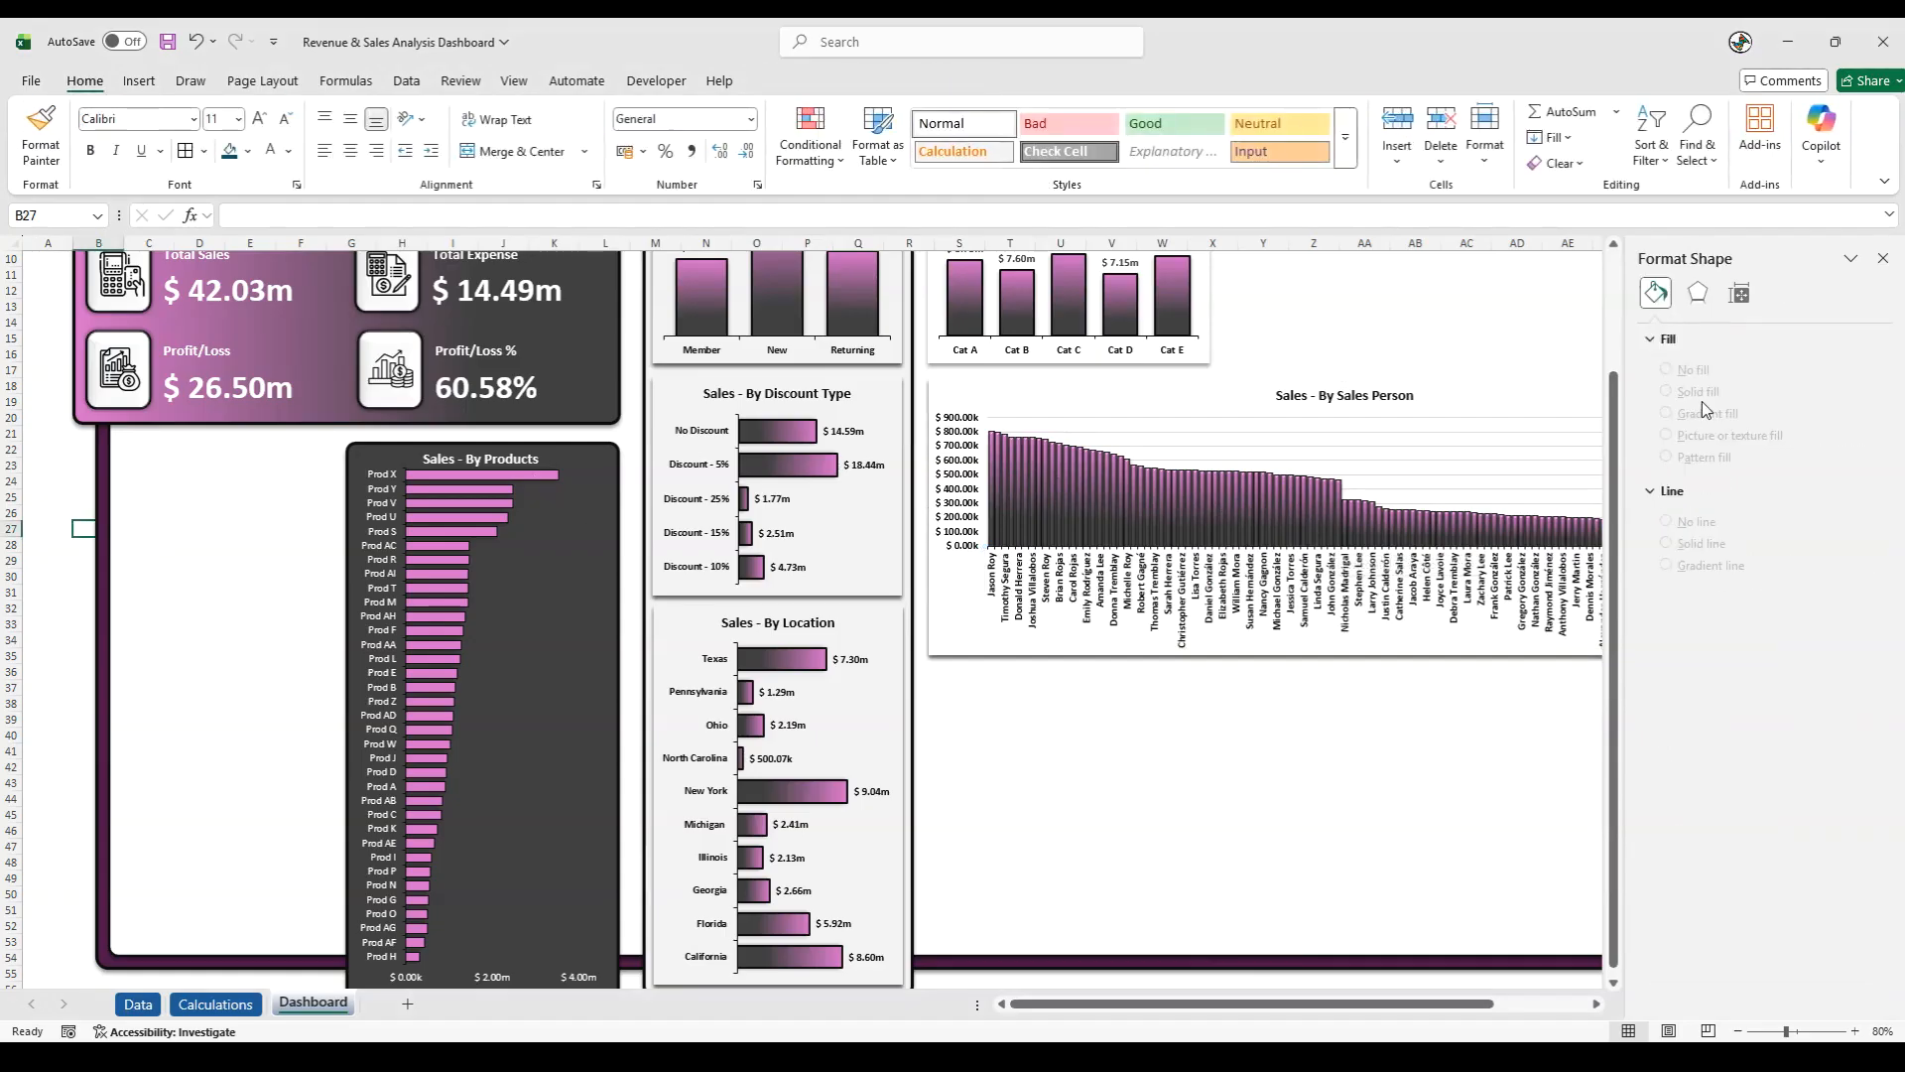
left_click(1882, 258)
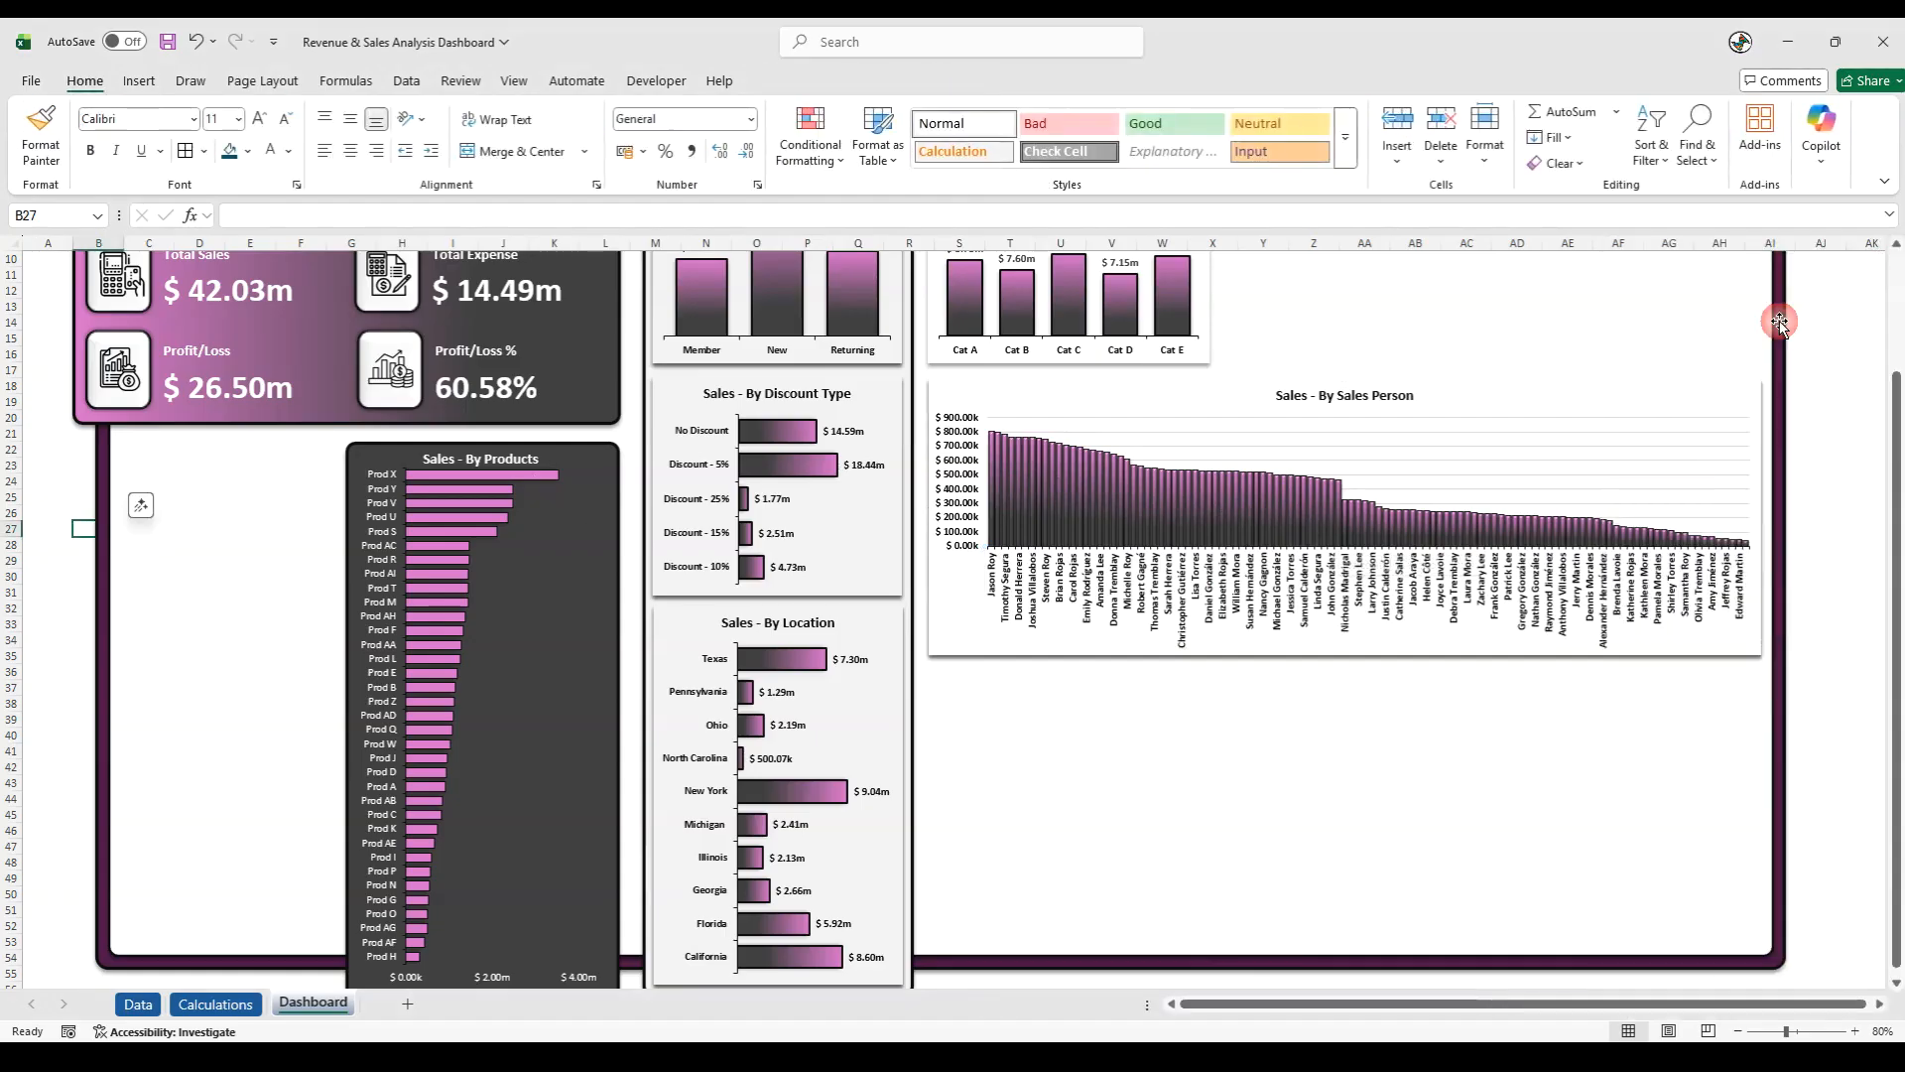
left_click(1859, 623)
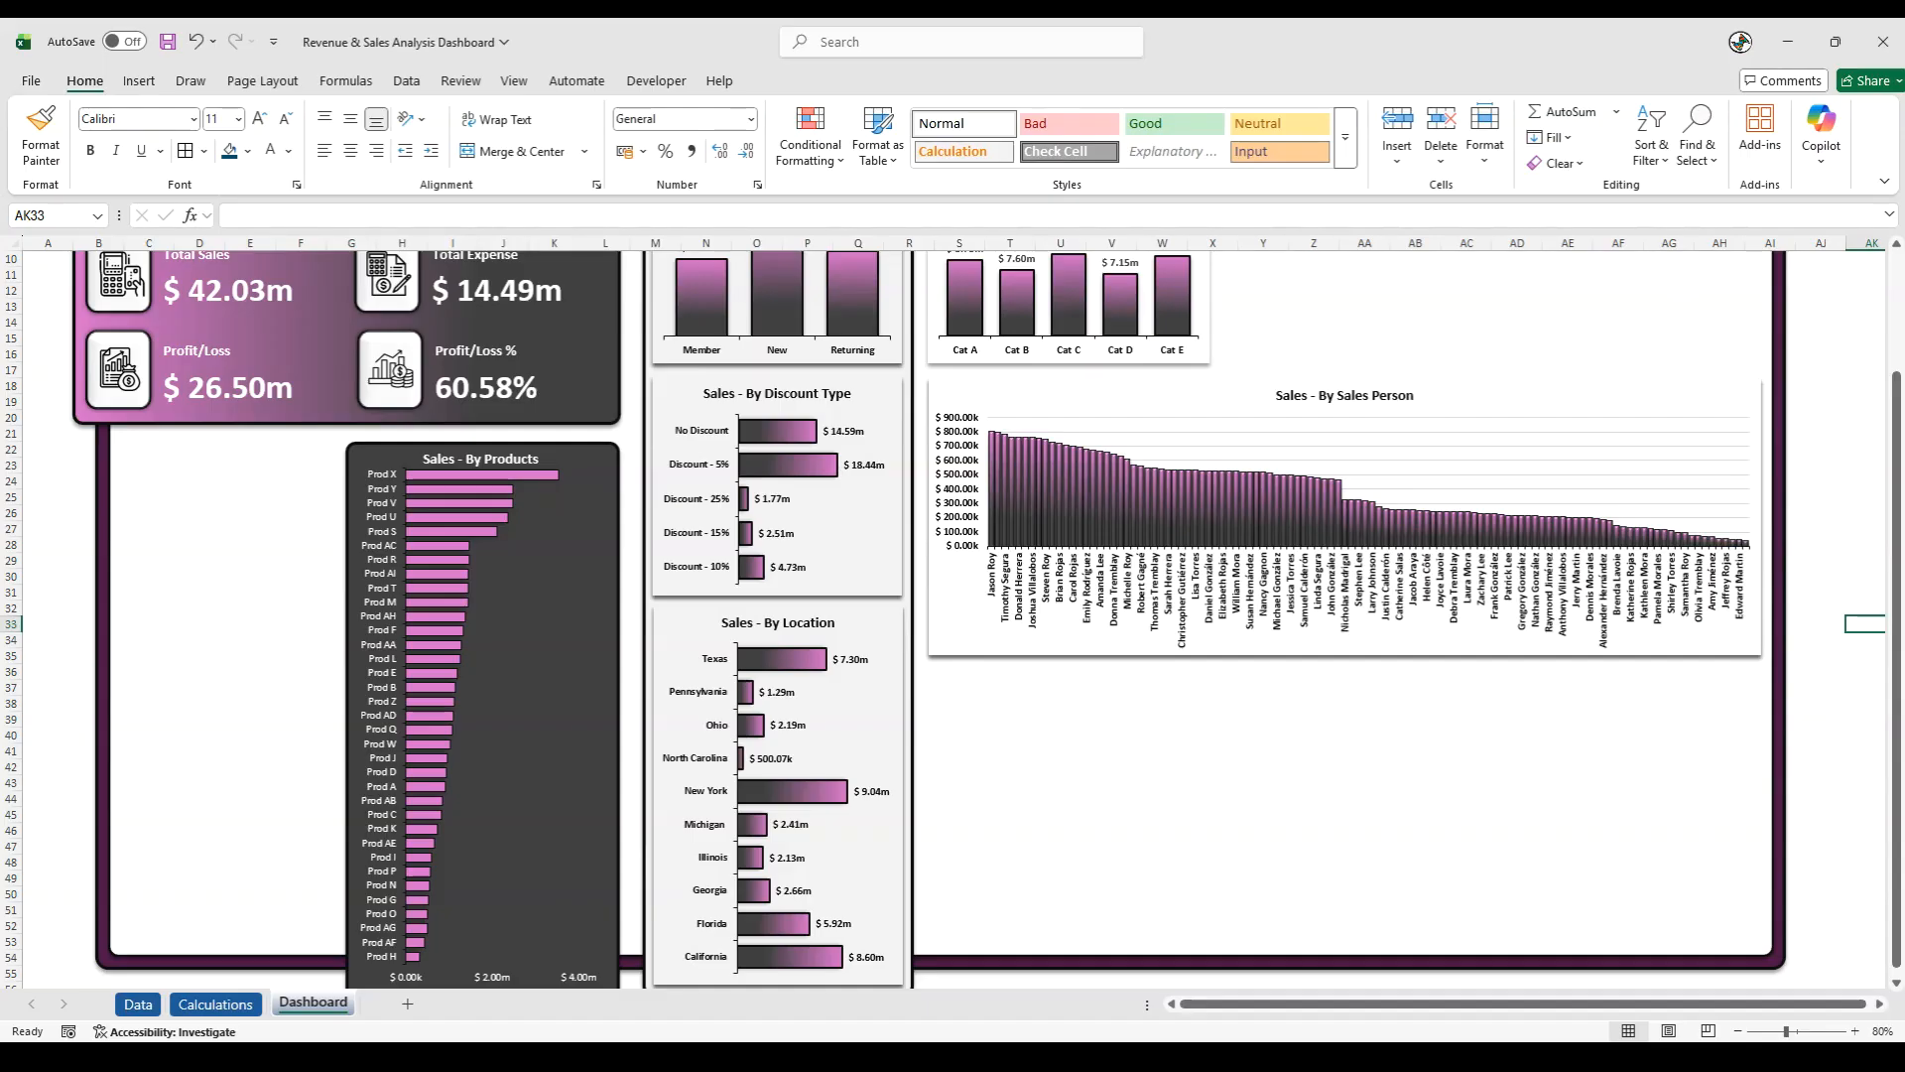
- Insert a Line with Markers chart from the monthly product returns pivot table on the Calculations sheet
left_click(215, 1004)
left_click(1409, 800)
left_click(1436, 850)
key("Right")
key("Right")
key("Right")
key("Right")
key("Right")
key("Right")
key("Right")
key("Right")
key("Right")
key("Right")
key("Right")
key("Right")
key("Right")
key("Right")
key("Right")
key("Right")
key("Right")
key("Right")
key("Right")
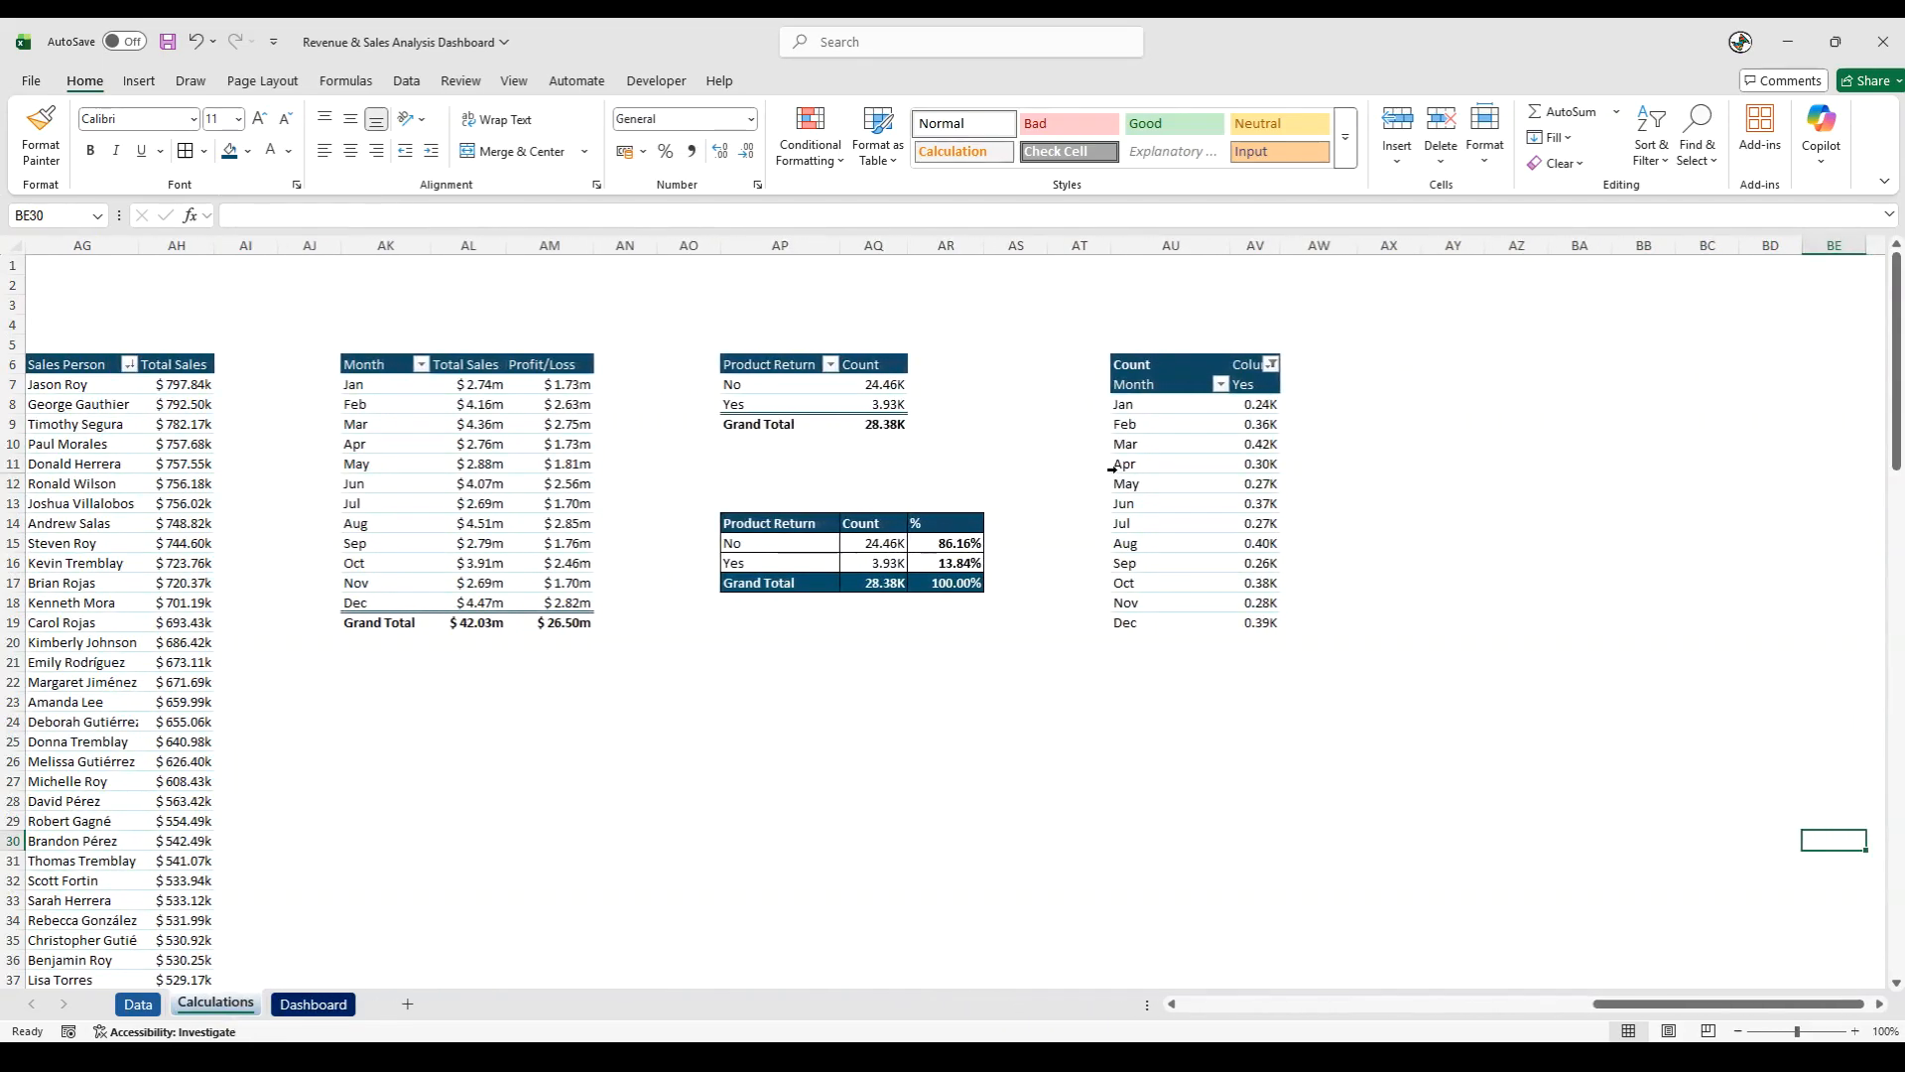
left_click(1139, 467)
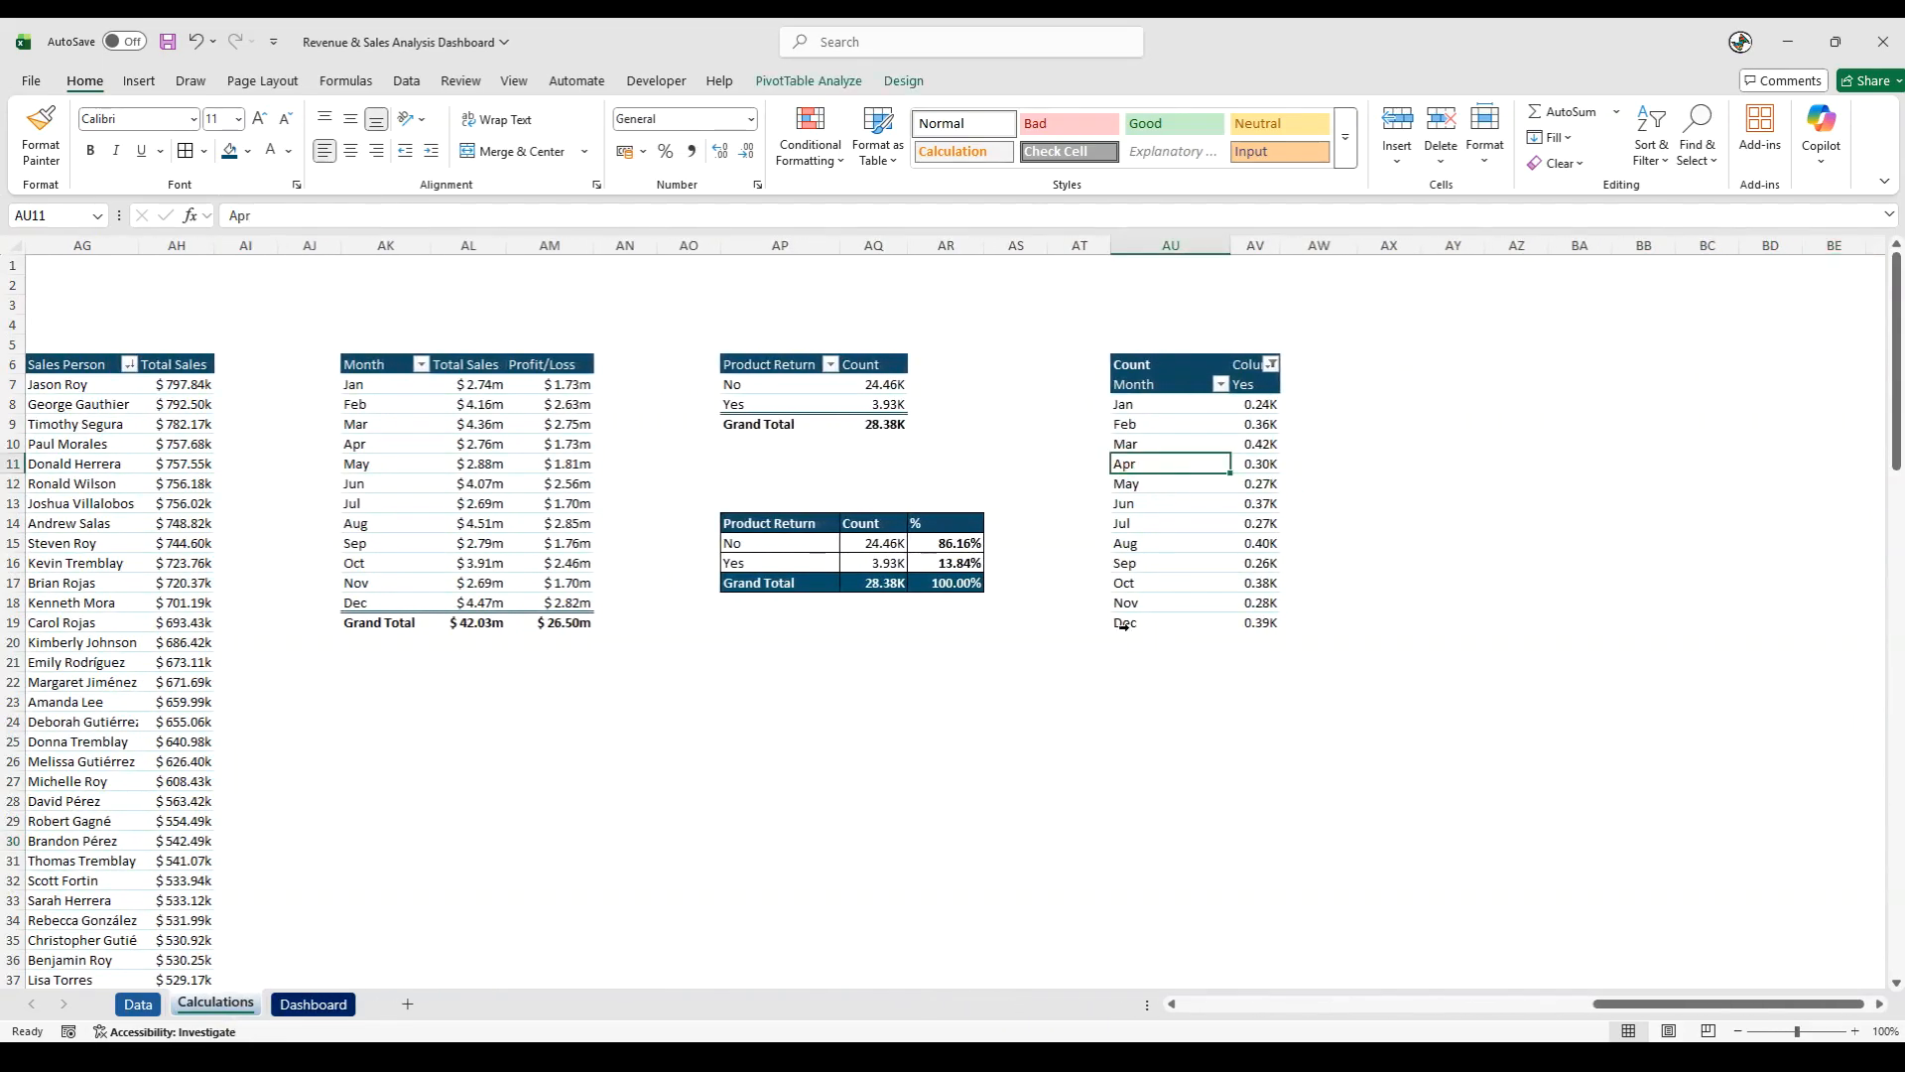
left_click(142, 84)
left_click(648, 129)
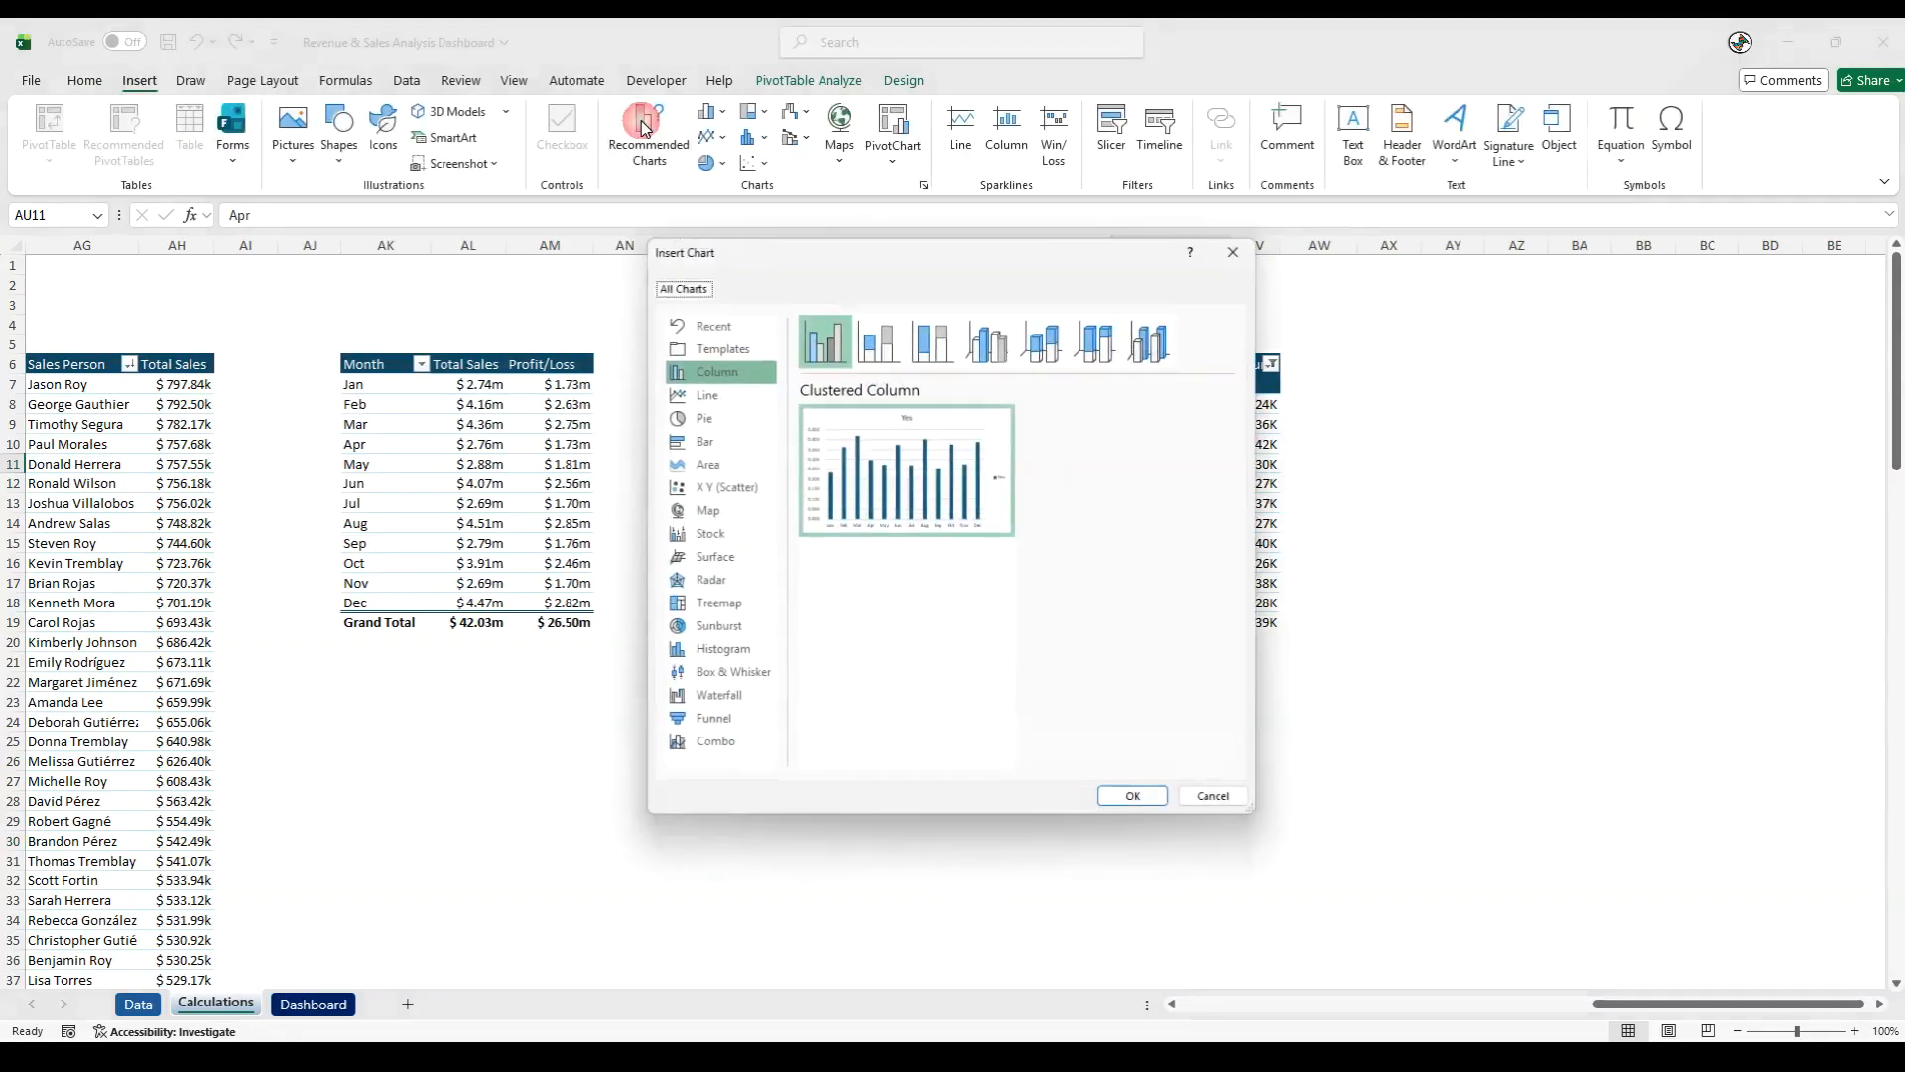
left_click(708, 395)
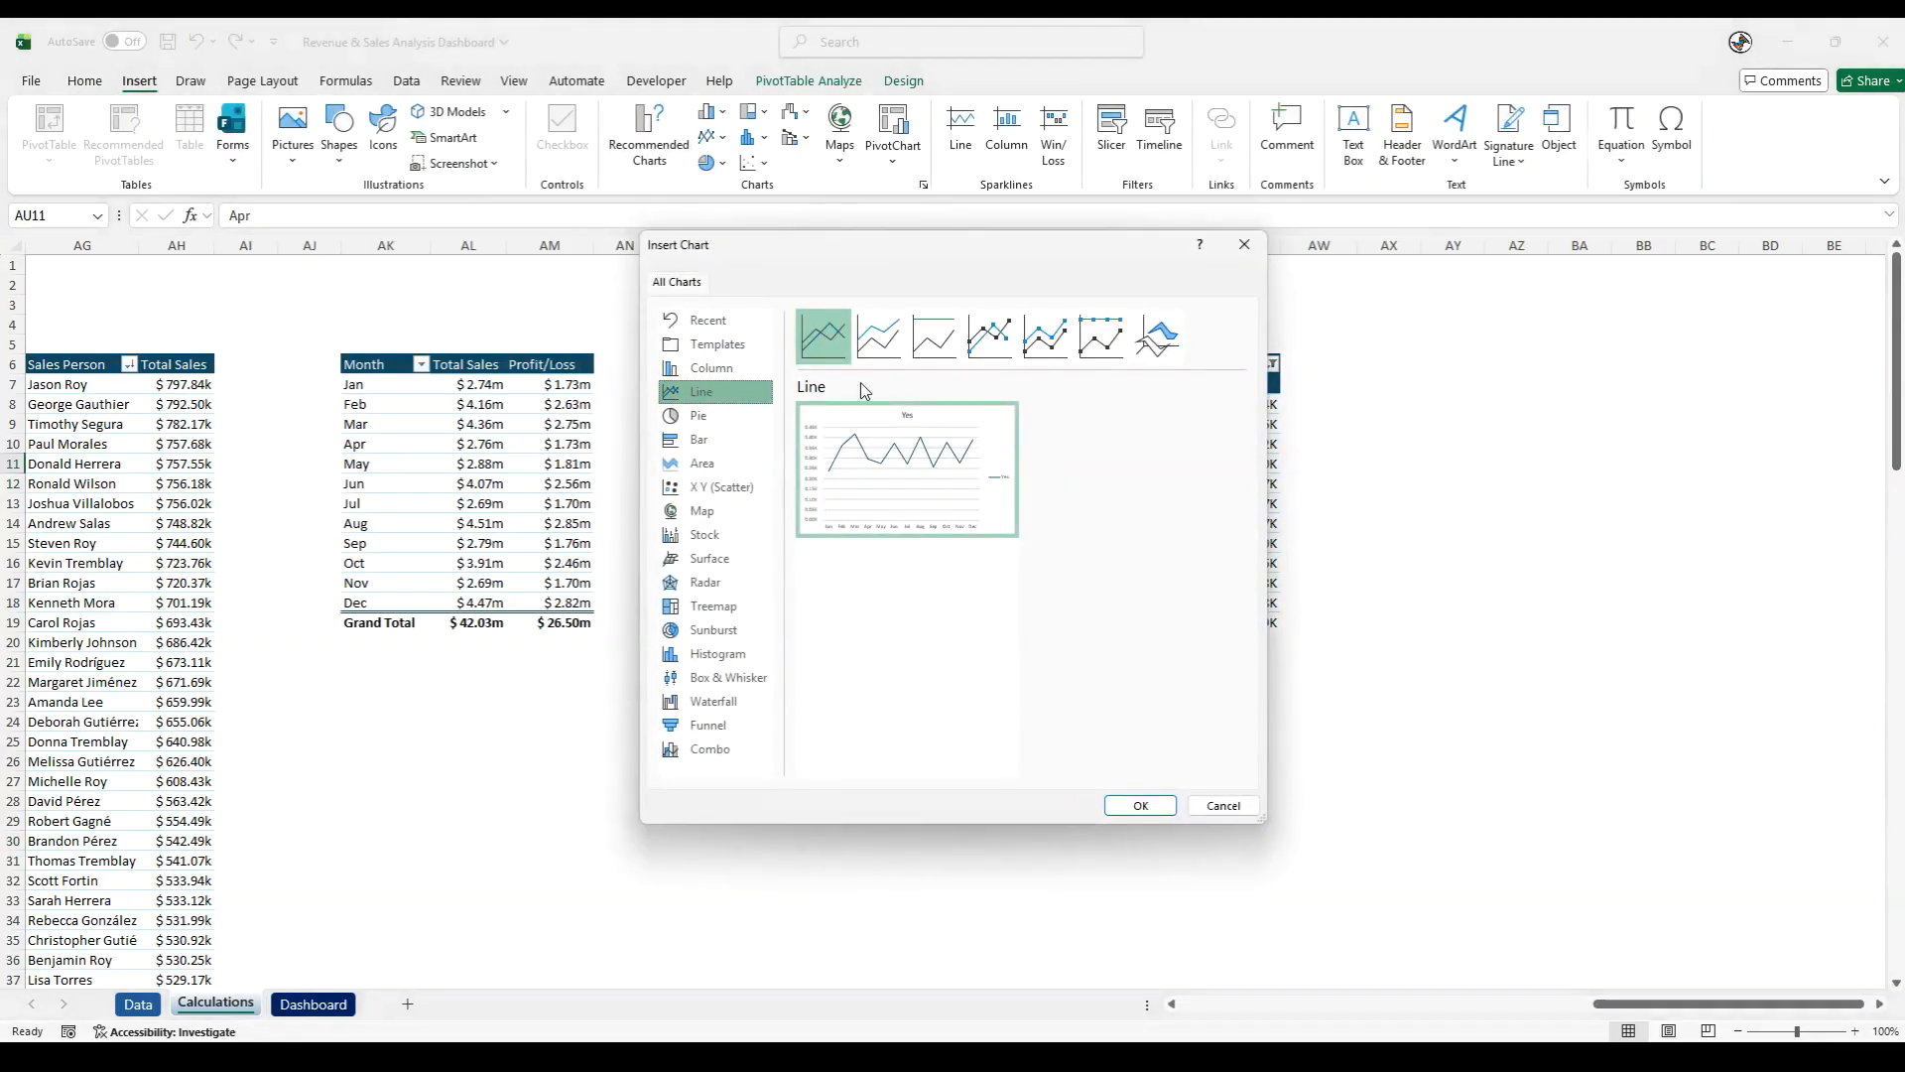
left_click(989, 337)
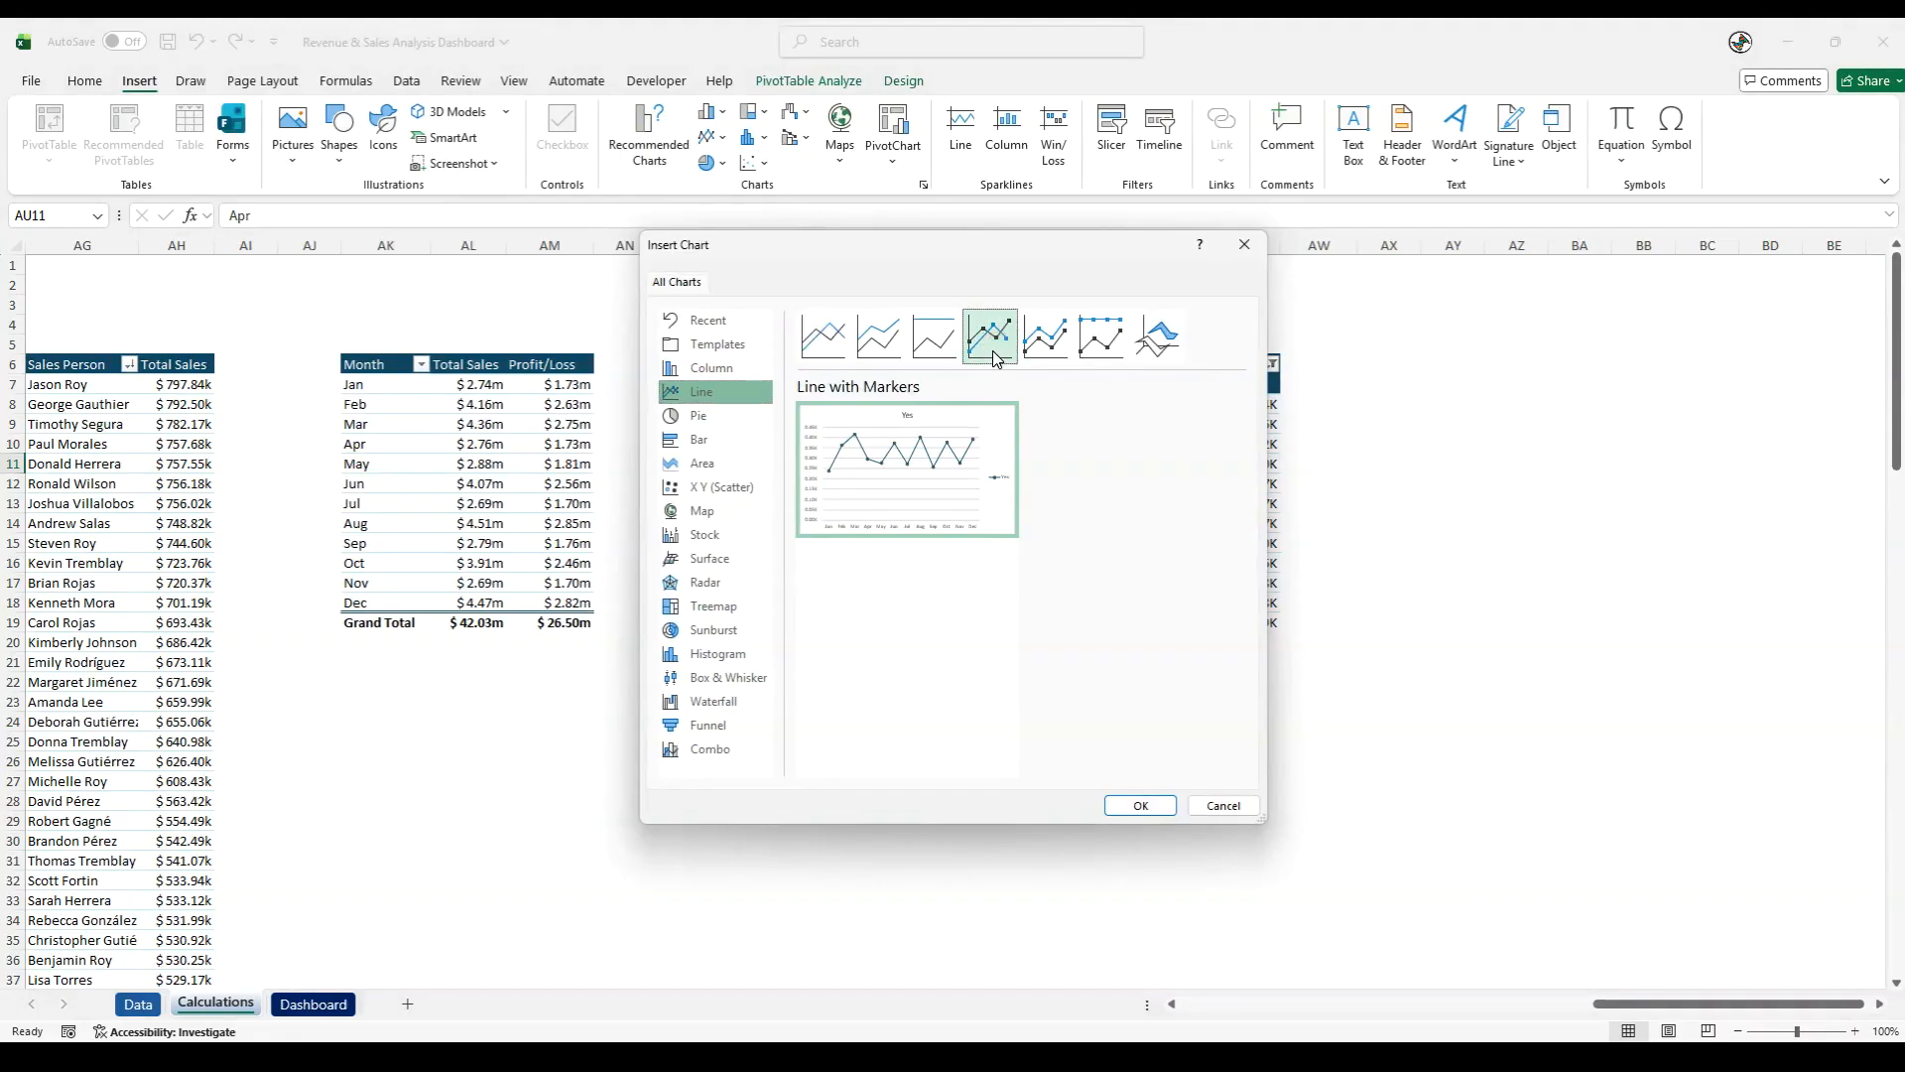
left_click(1139, 803)
- Hide all field buttons on the new line chart and move the chart to the Dashboard sheet
right_click(746, 496)
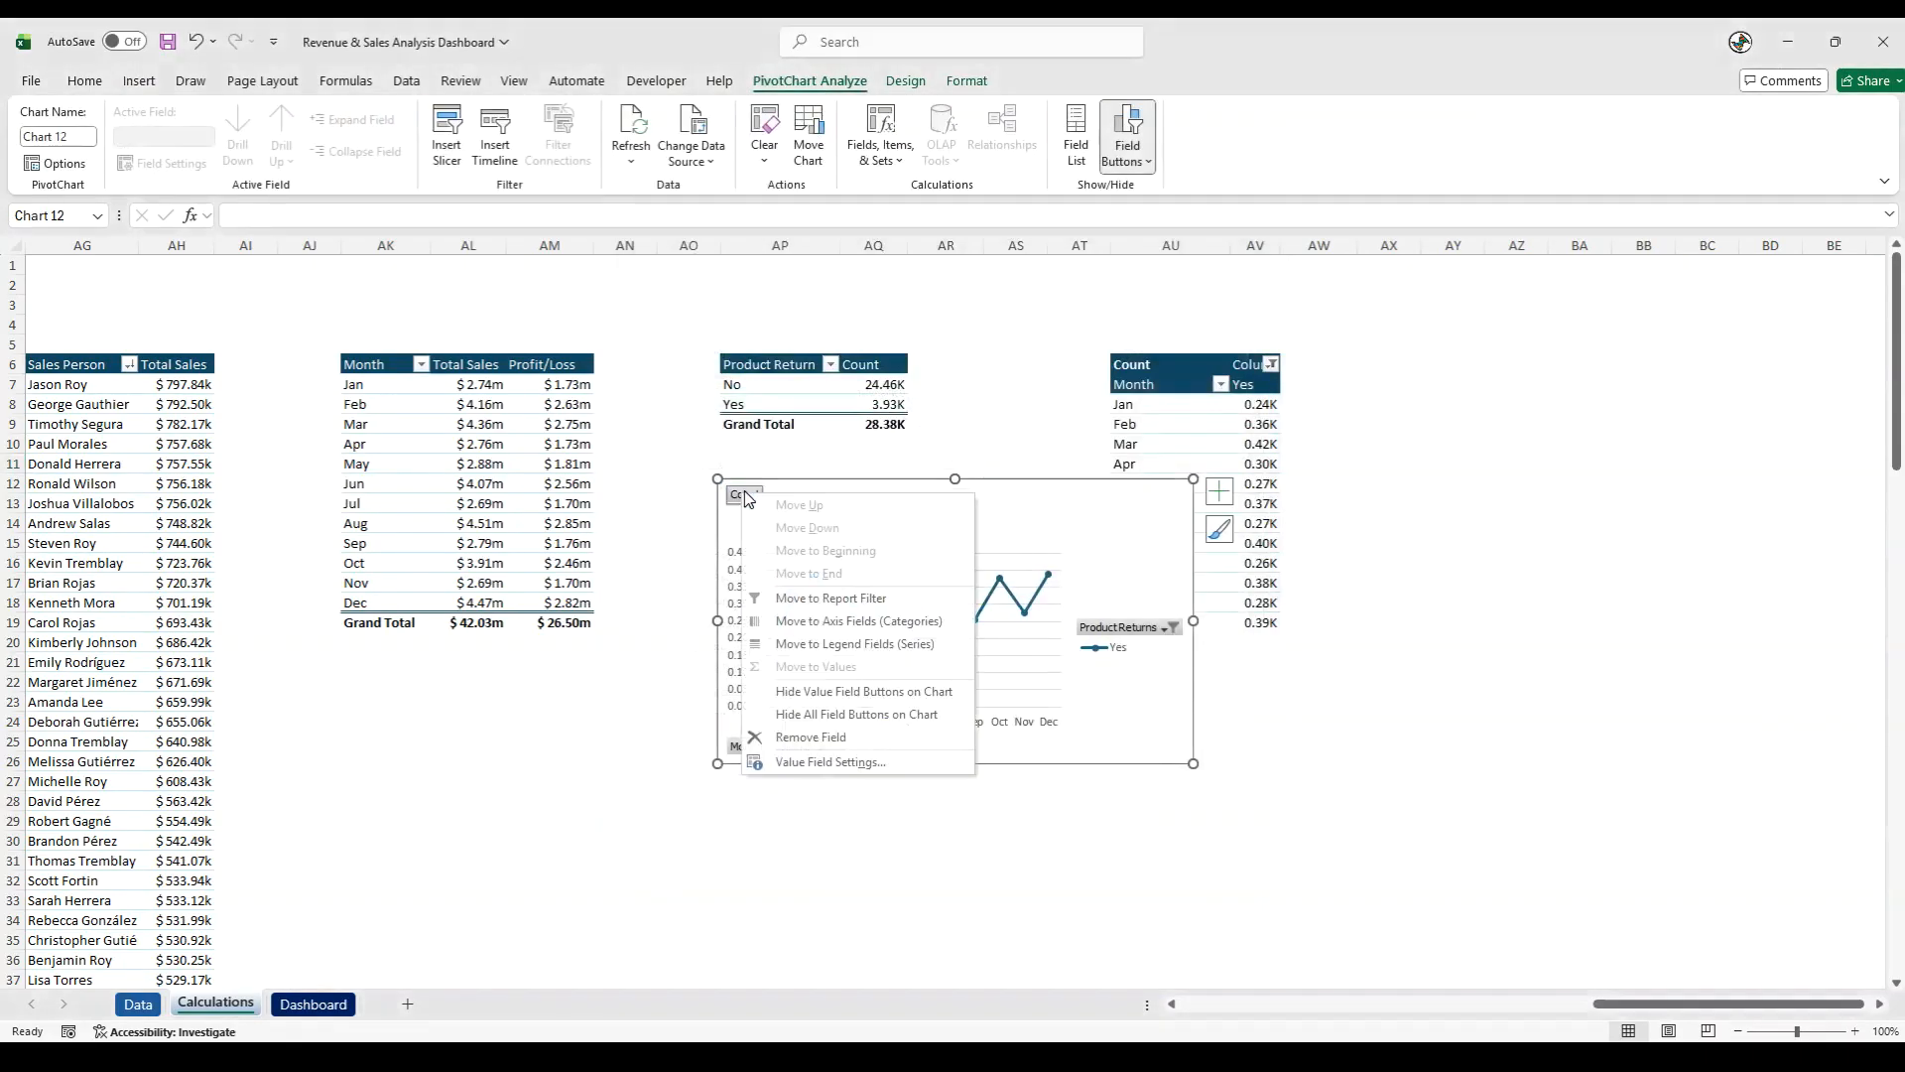
left_click(819, 716)
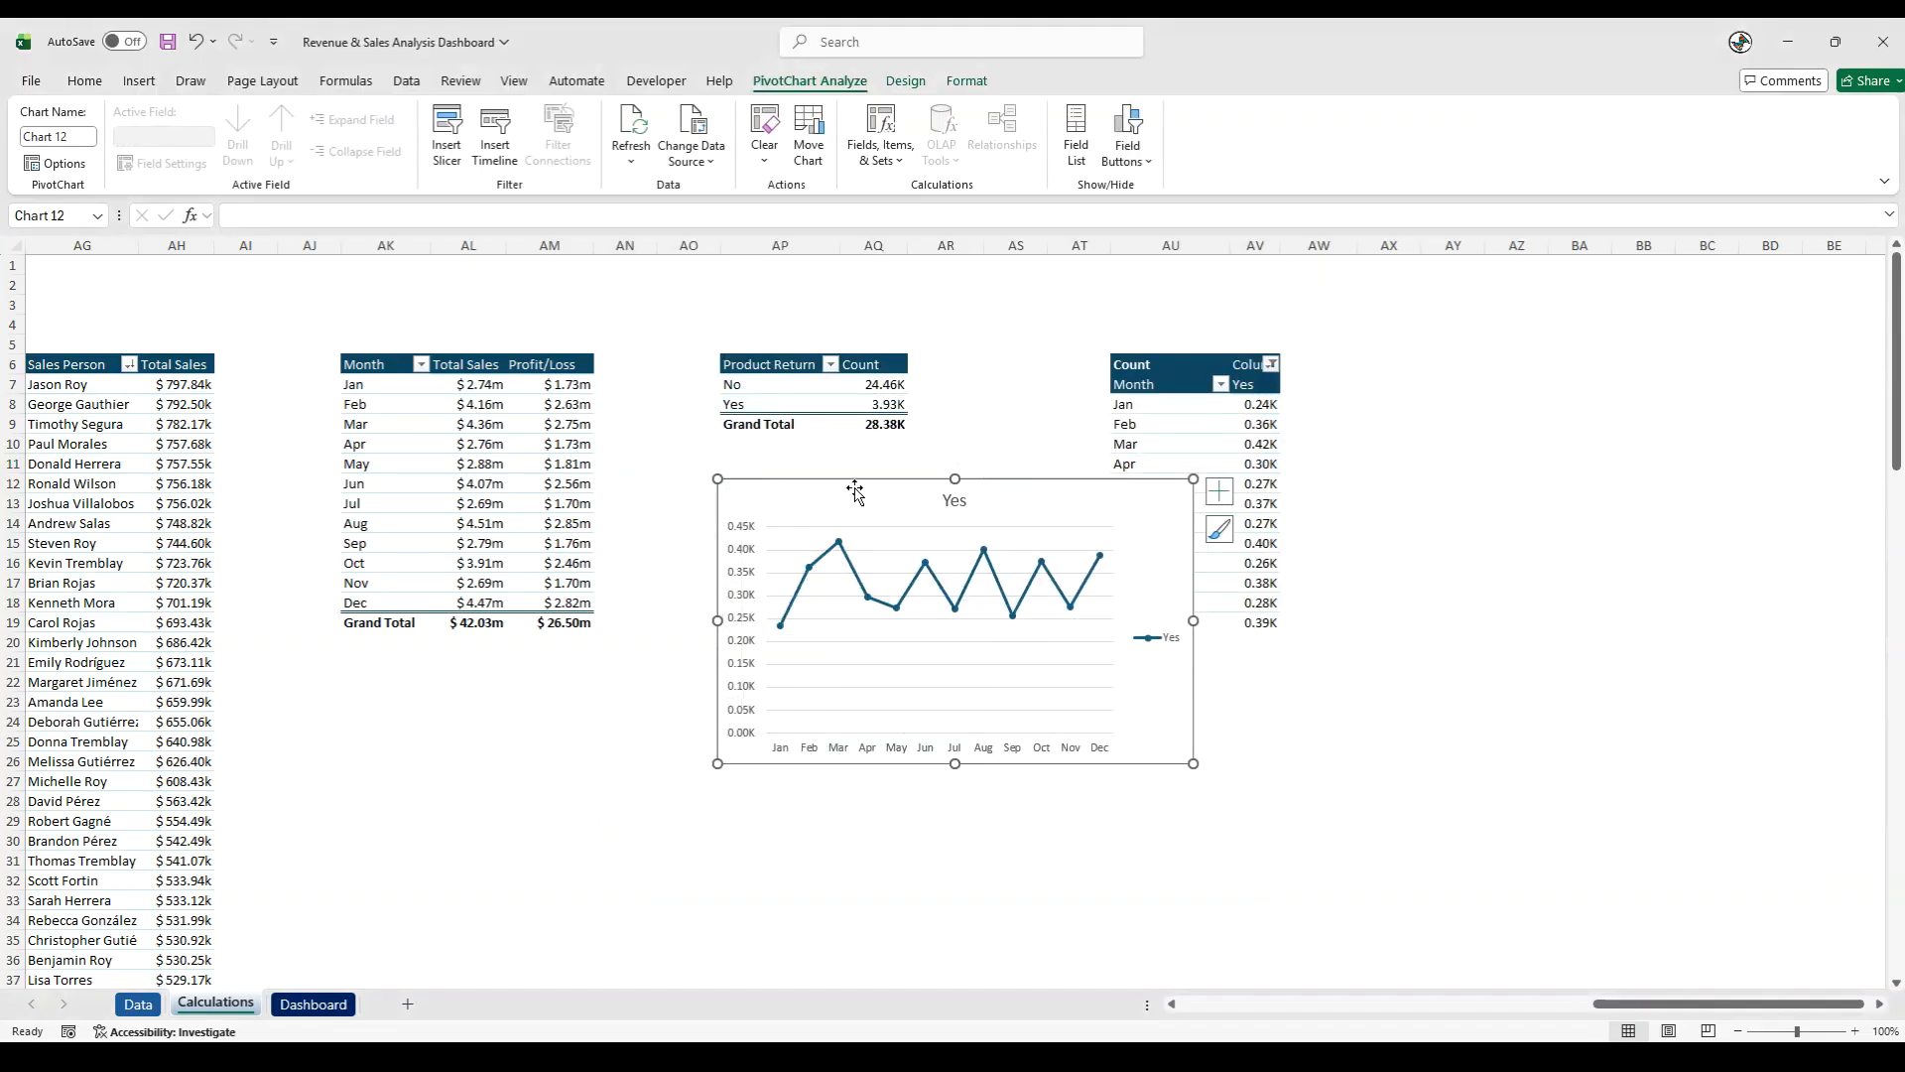
key("ctrl+x")
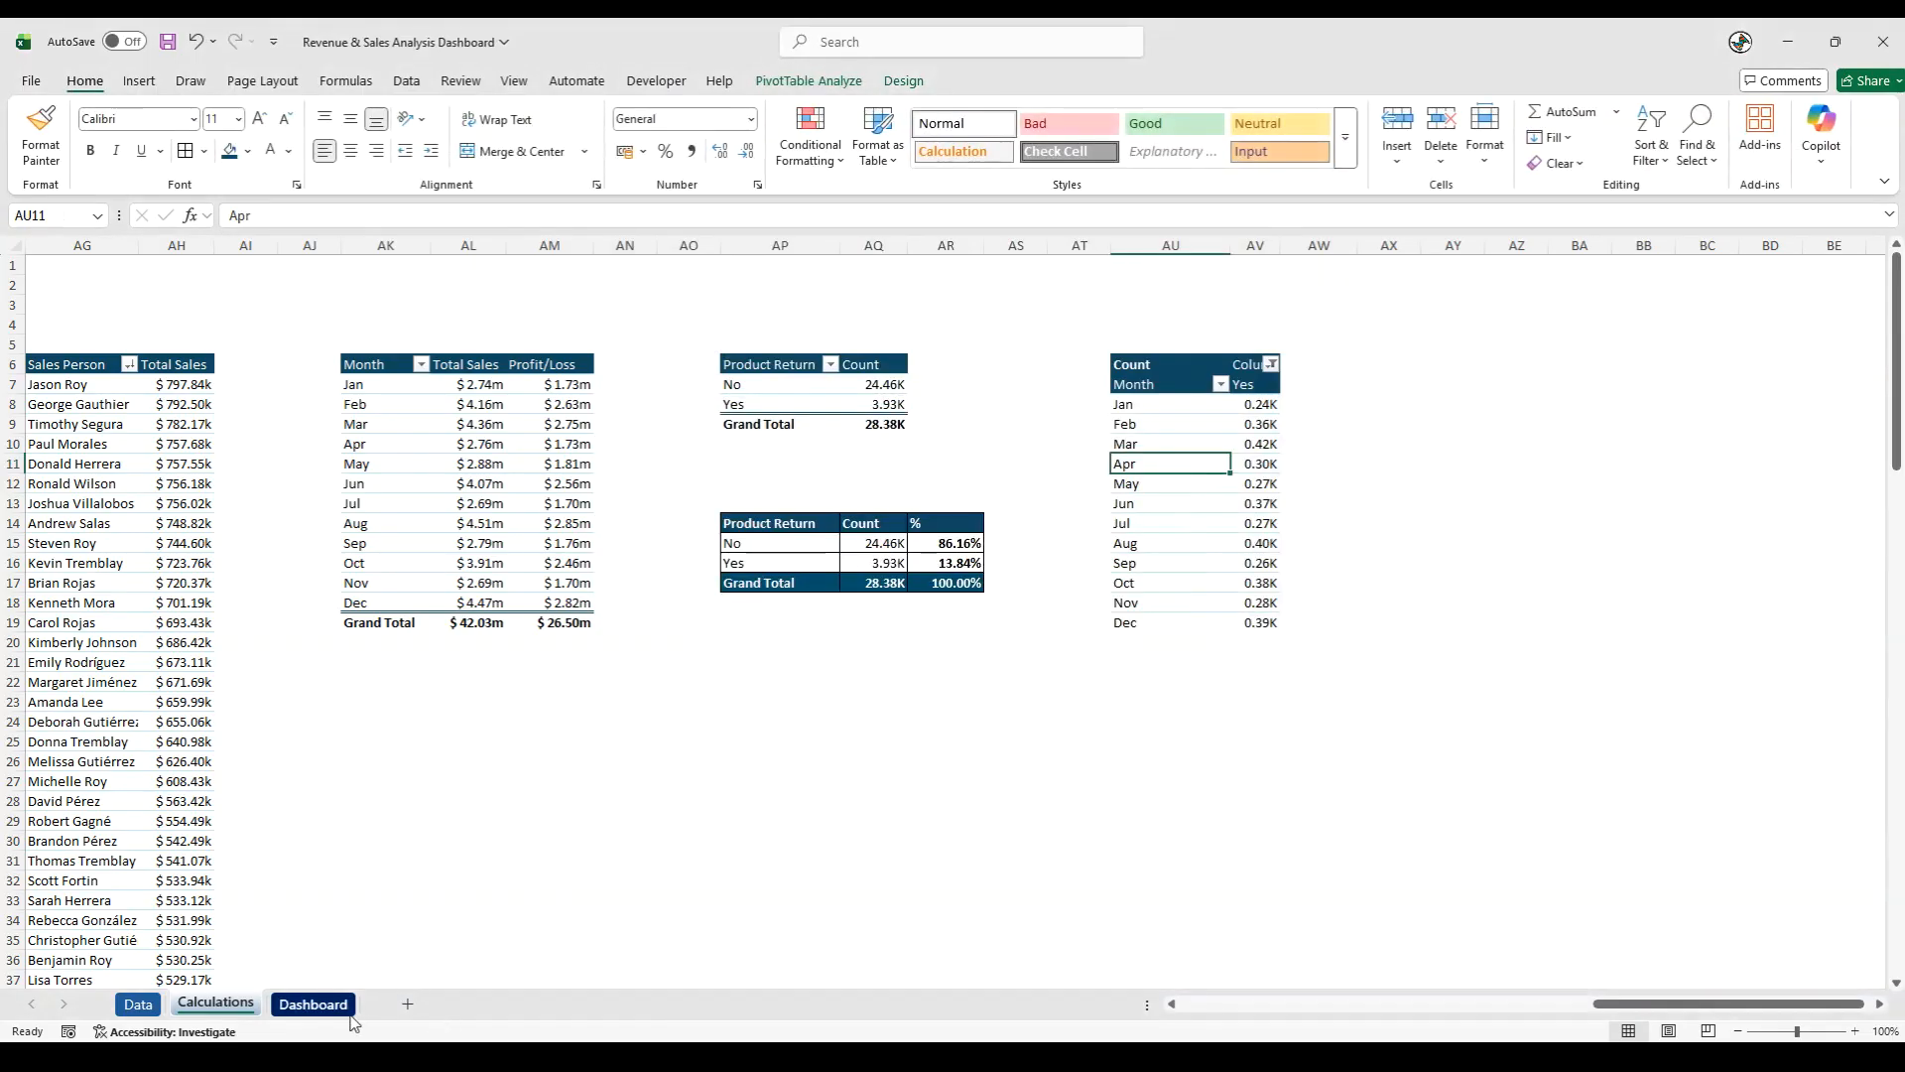
left_click(313, 1003)
left_click(1814, 511)
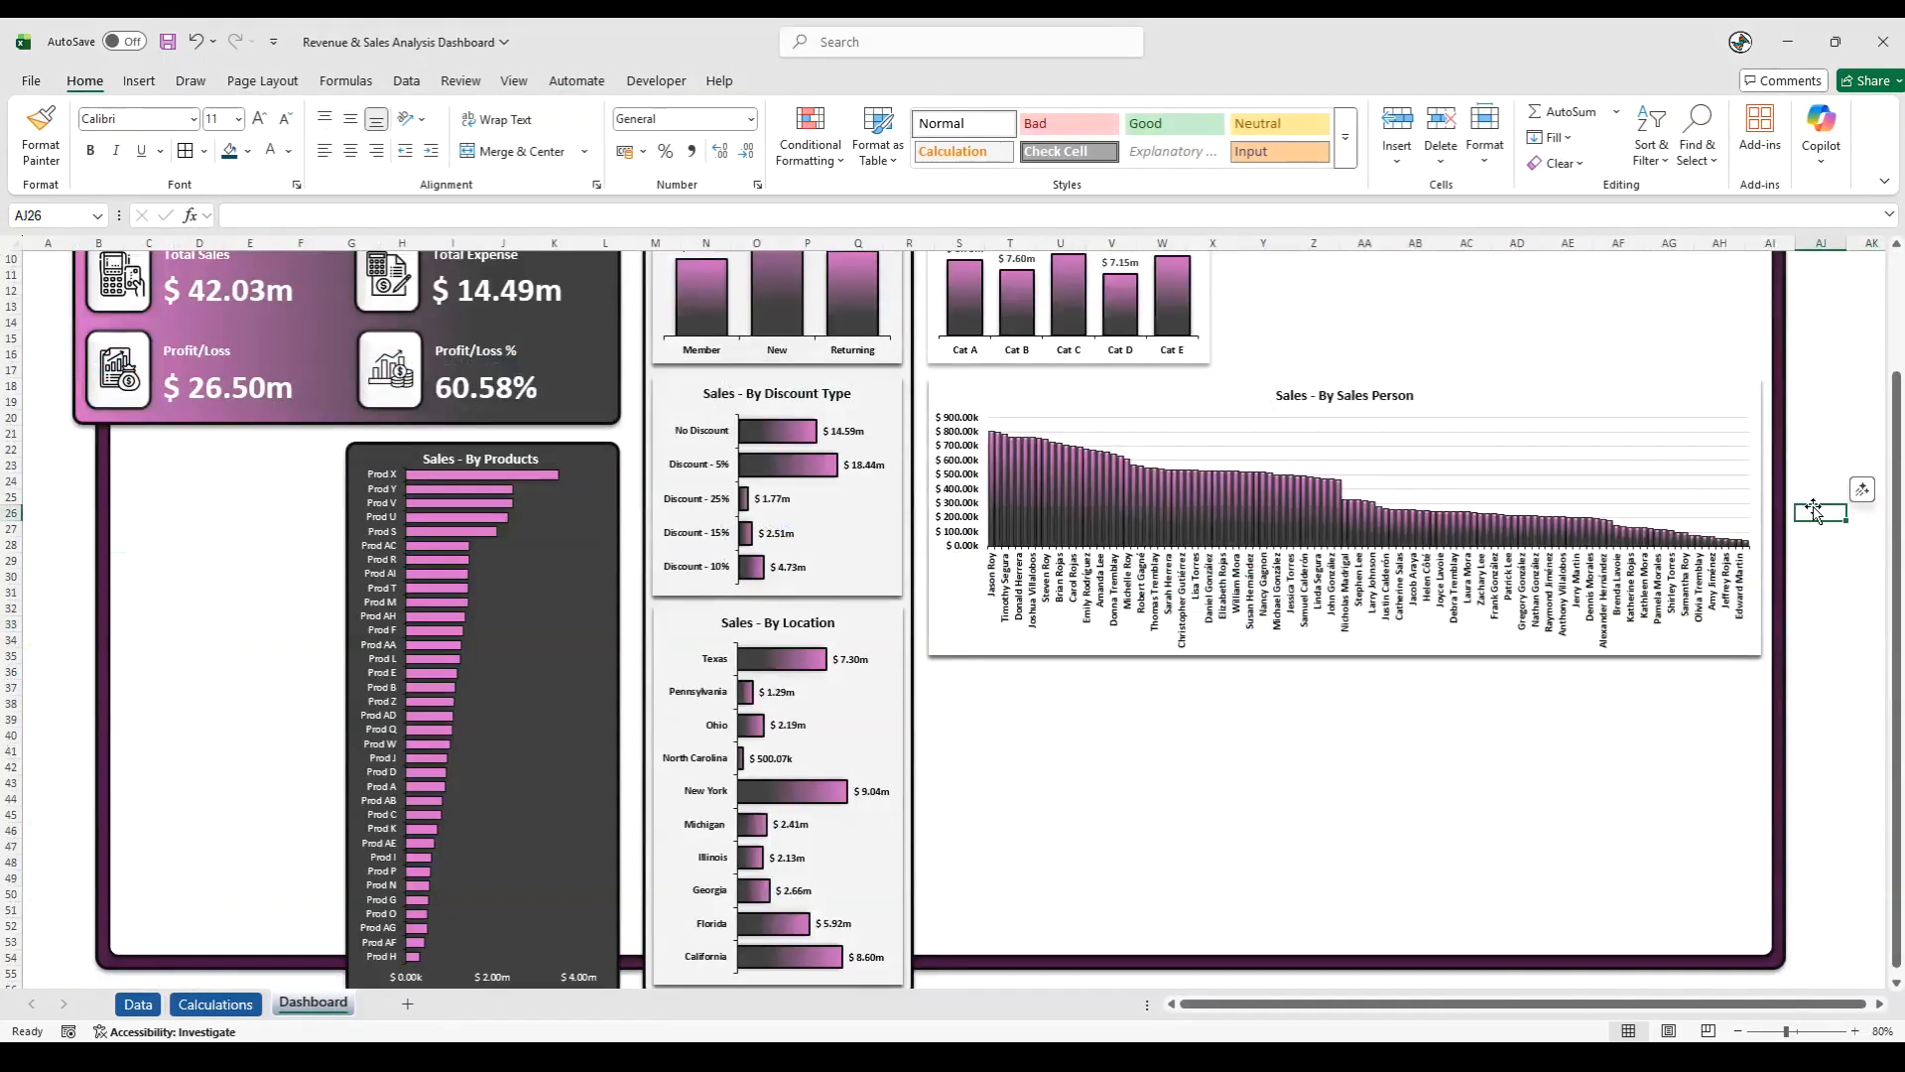
scroll(1814, 511, "up", 3)
key("ctrl+v")
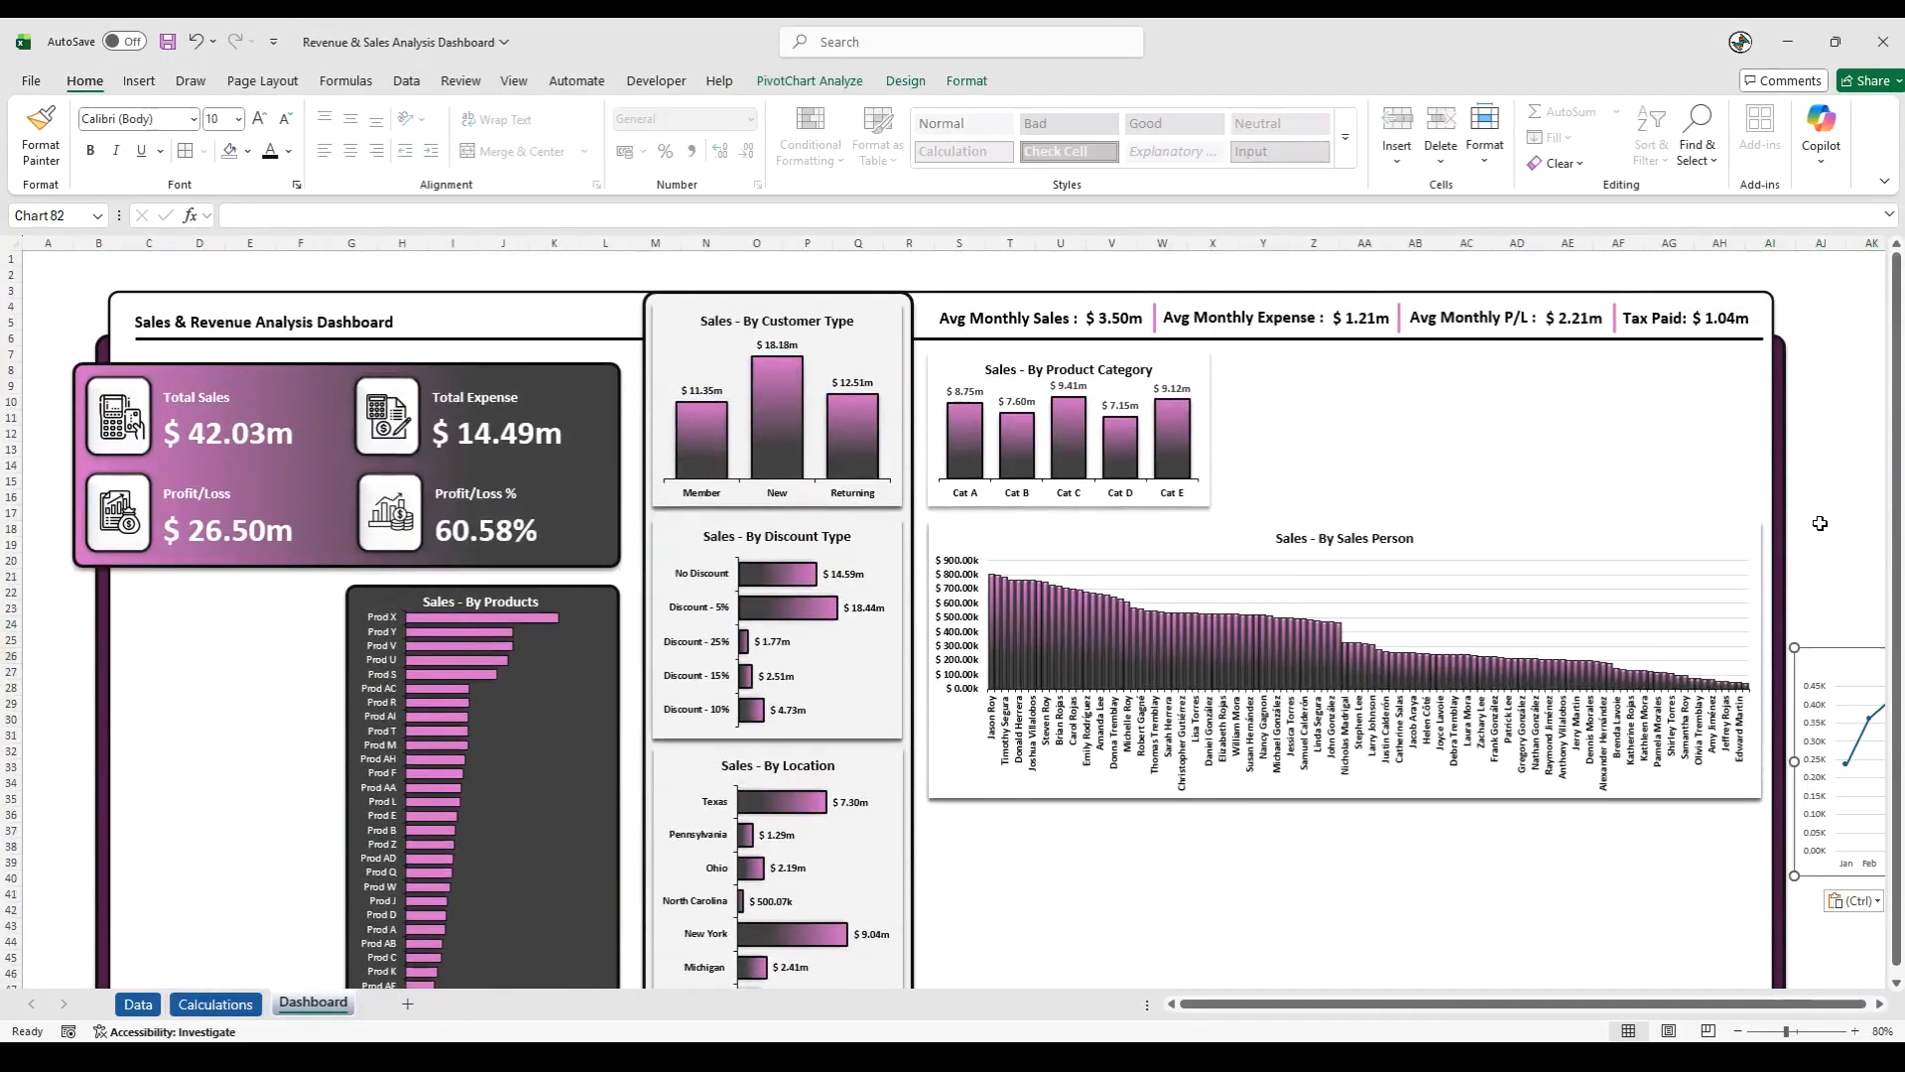
- Fit the line chart, about 13 cm wide, above the right end of the Sales Person chart and delete its legend
left_click_drag(1826, 652, 1251, 355)
left_click_drag(1601, 582, 1760, 513)
left_click_drag(1220, 434, 1374, 434)
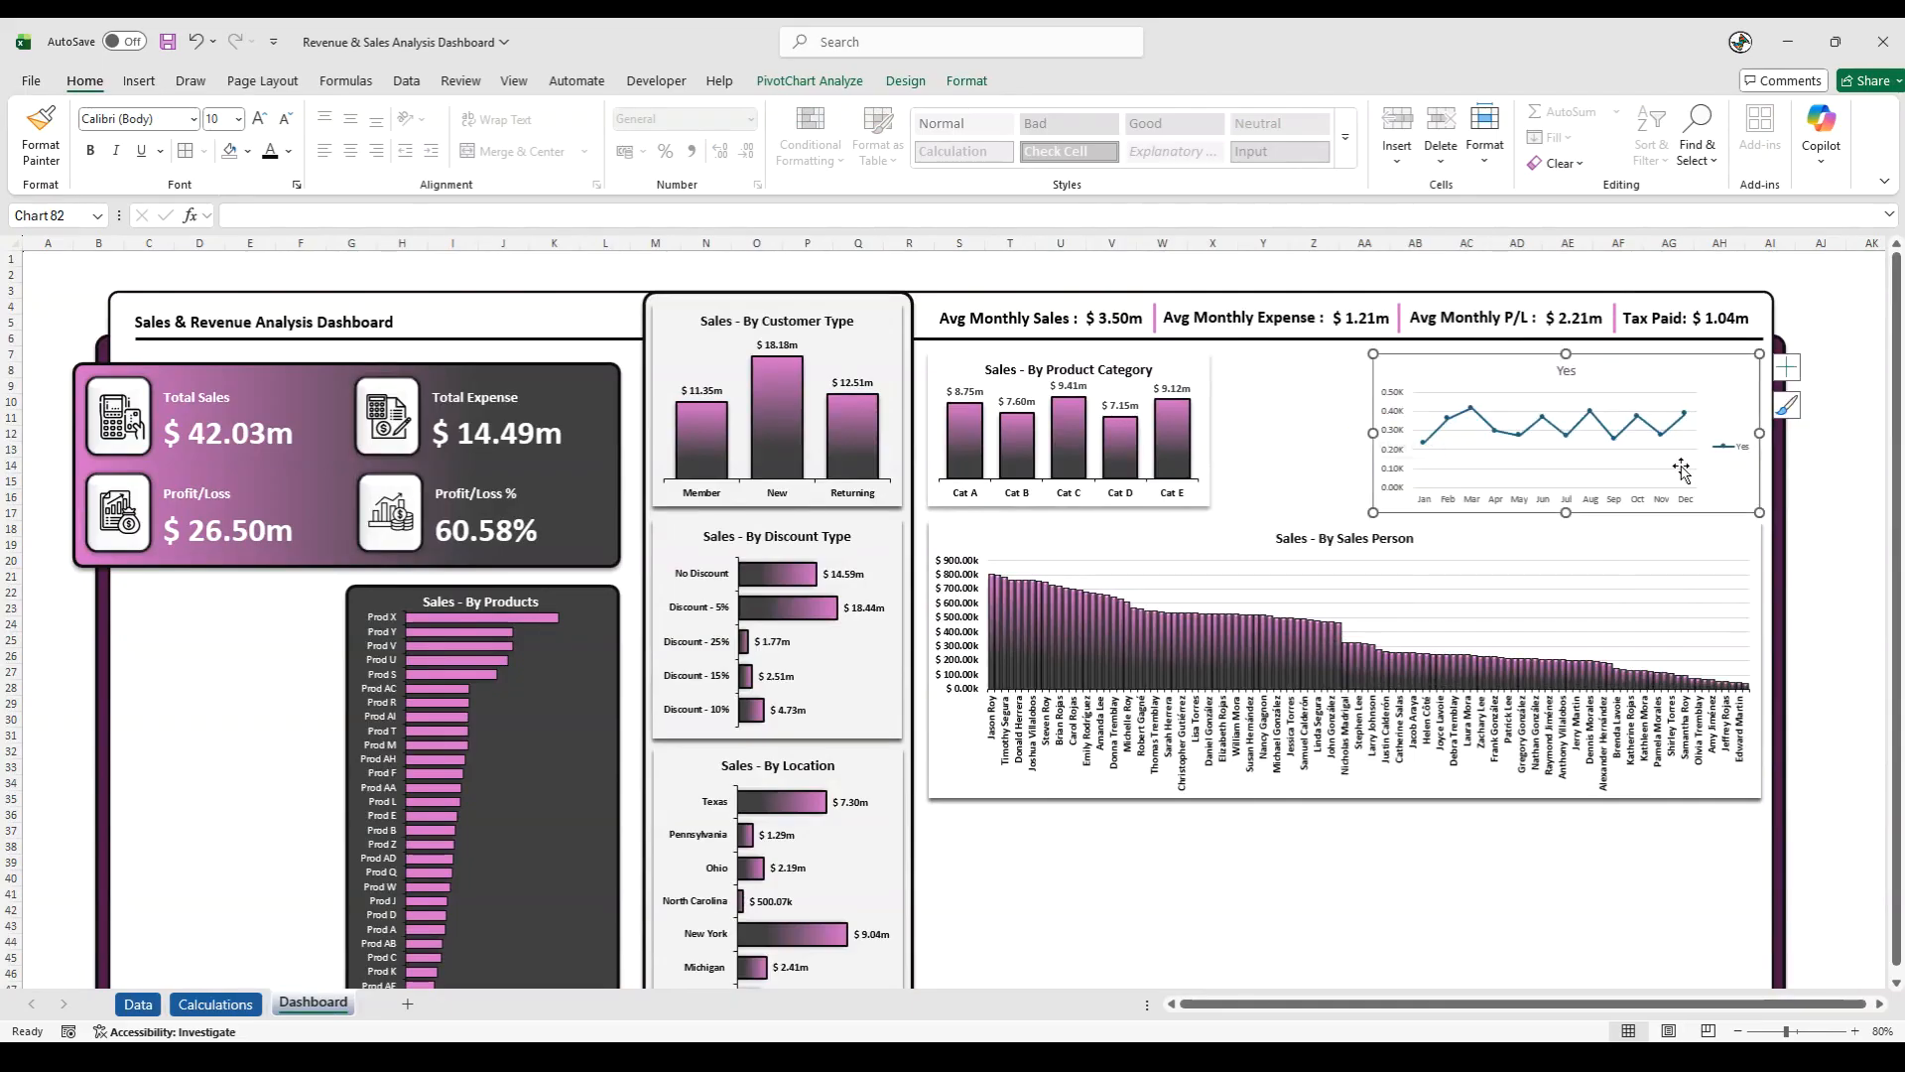
right_click(1732, 447)
left_click(1588, 458)
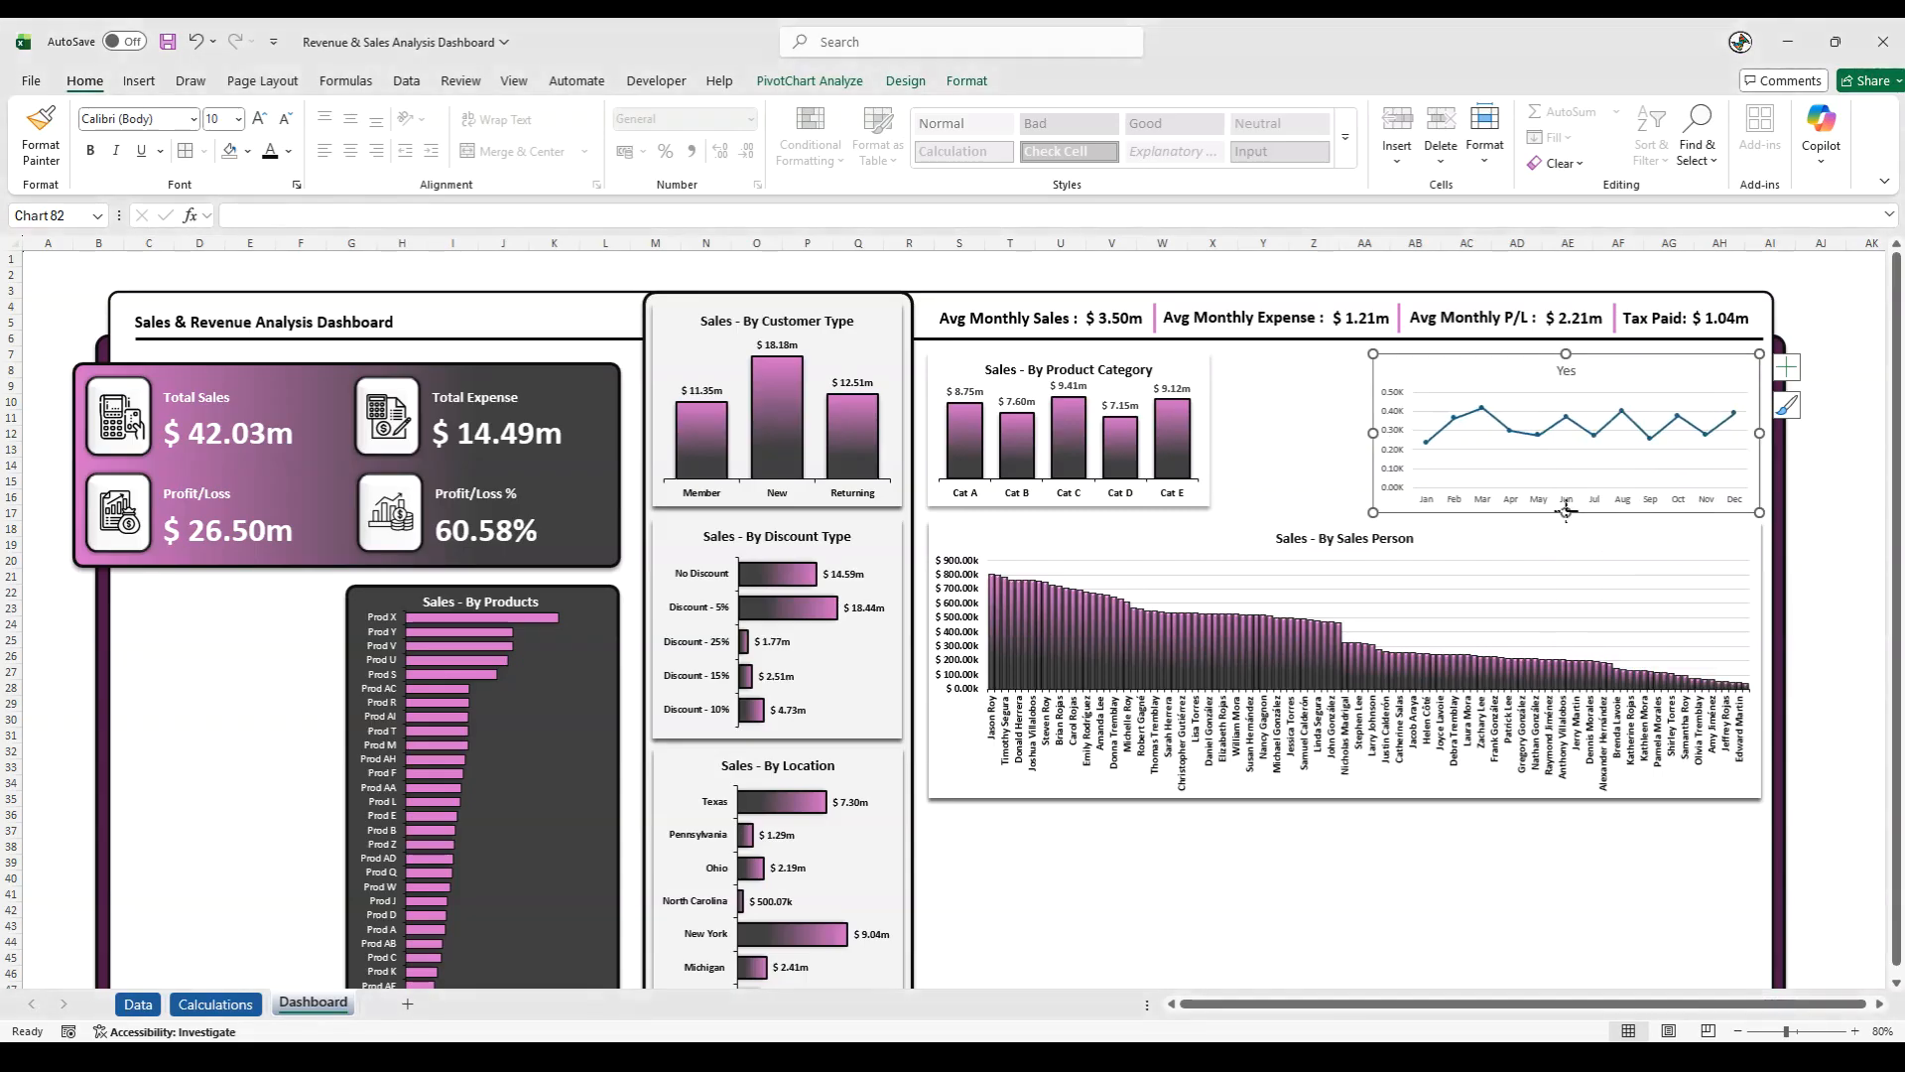
- Check the size of the Sales - By Product Category chart in its chart area format settings
left_click(1198, 504)
right_click(1208, 508)
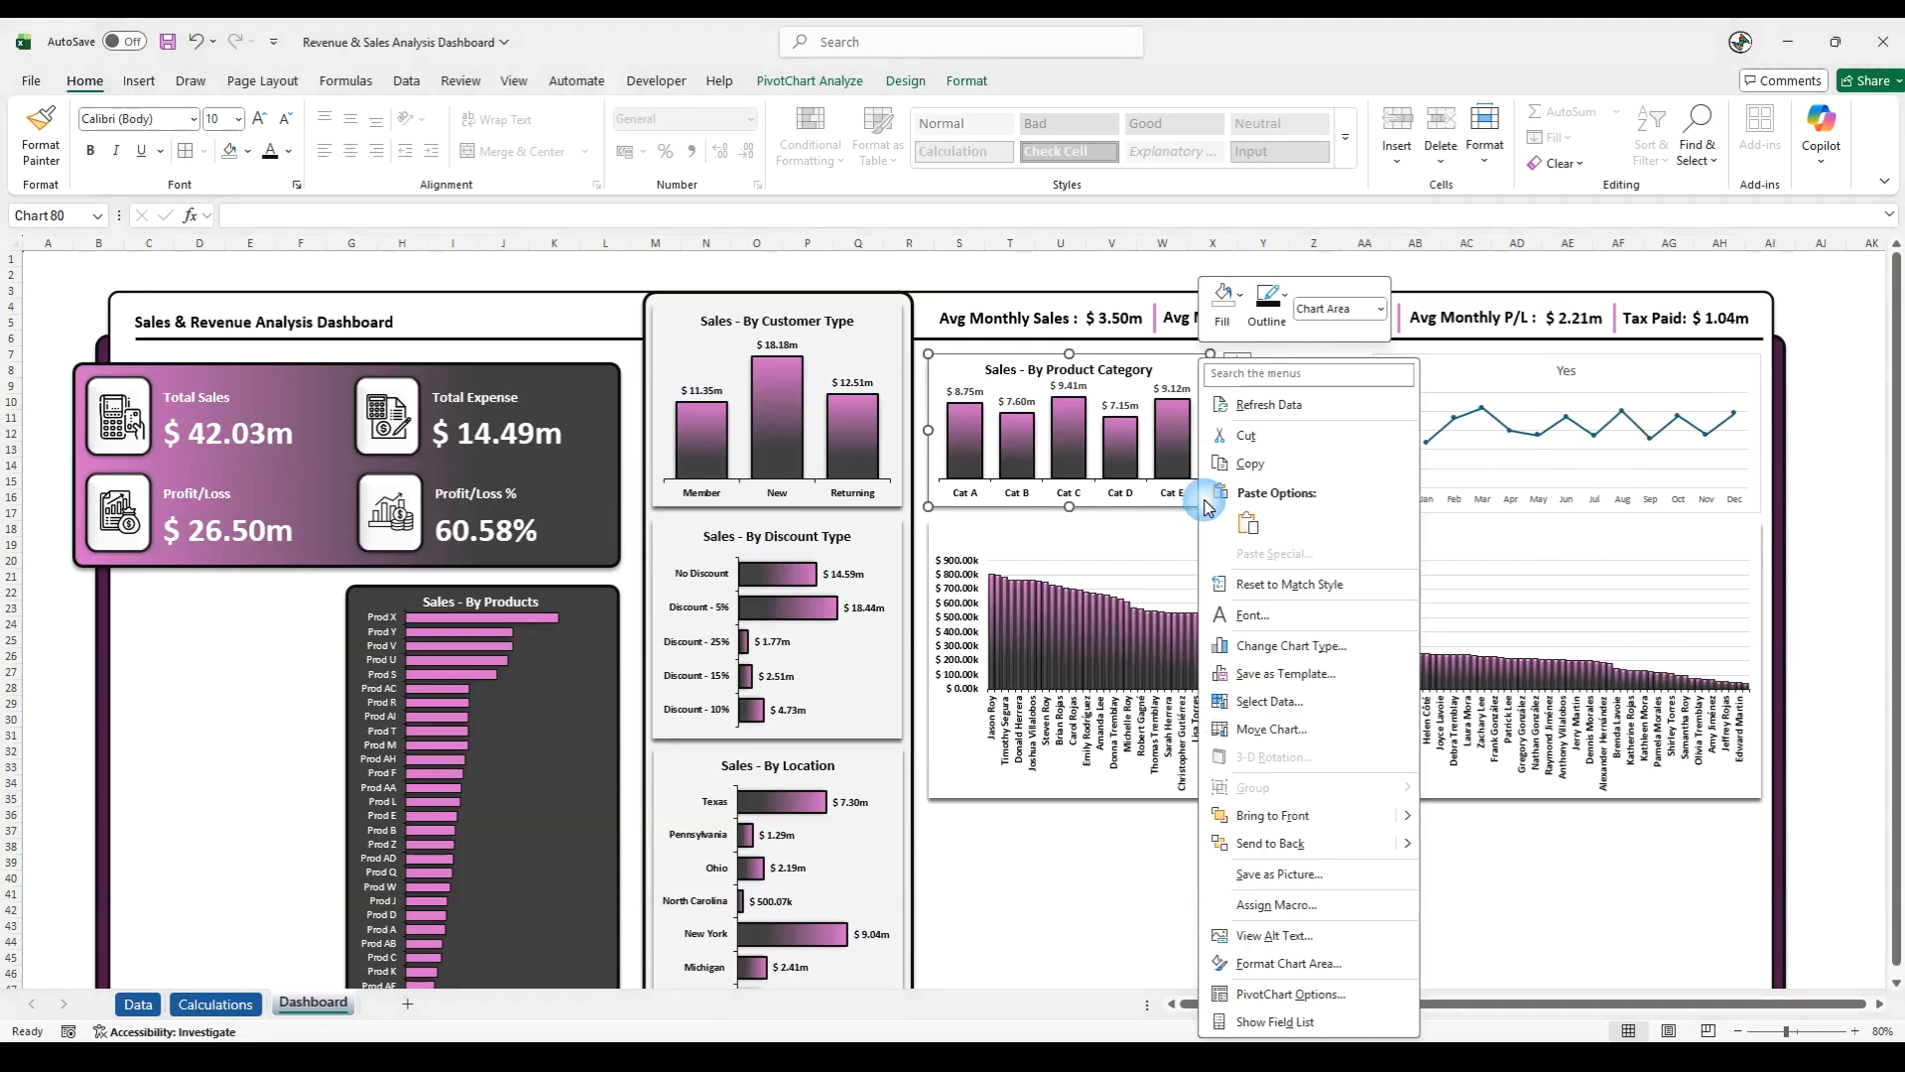
left_click(1289, 997)
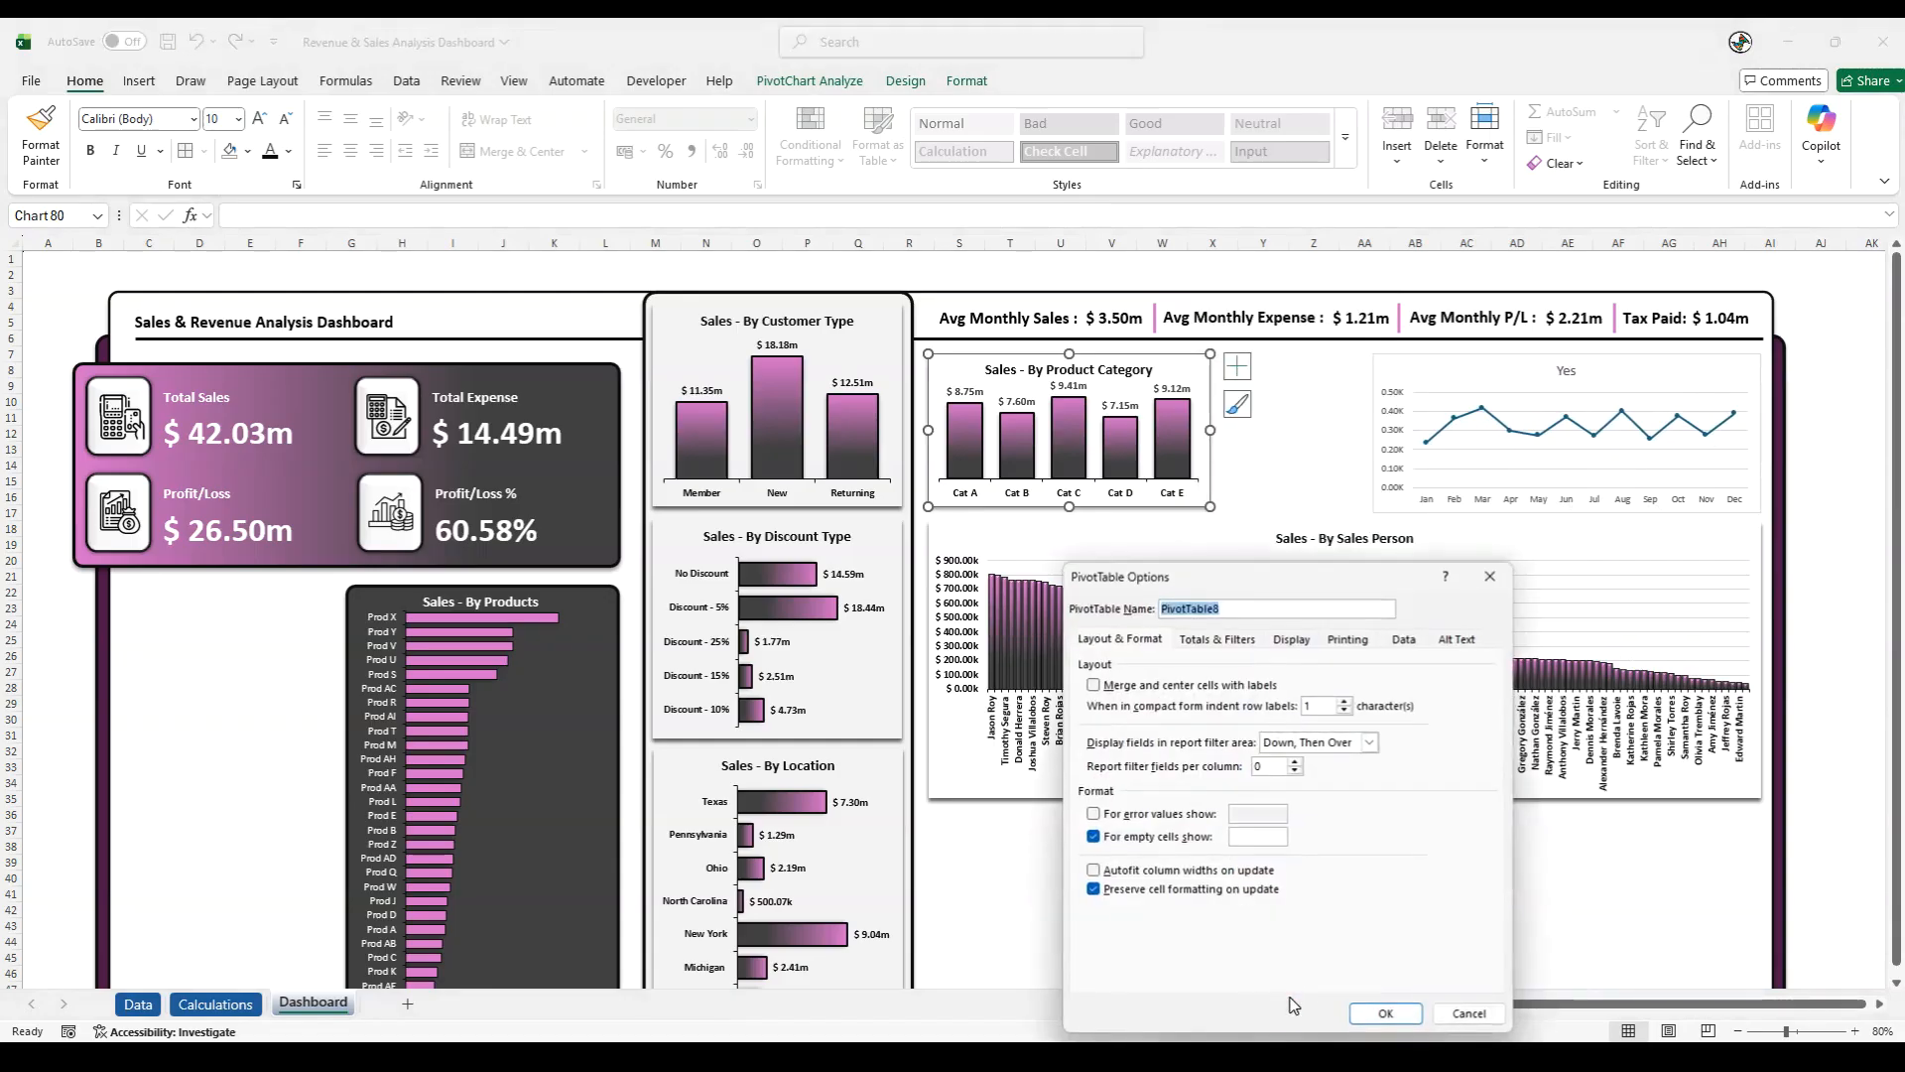
left_click(1487, 578)
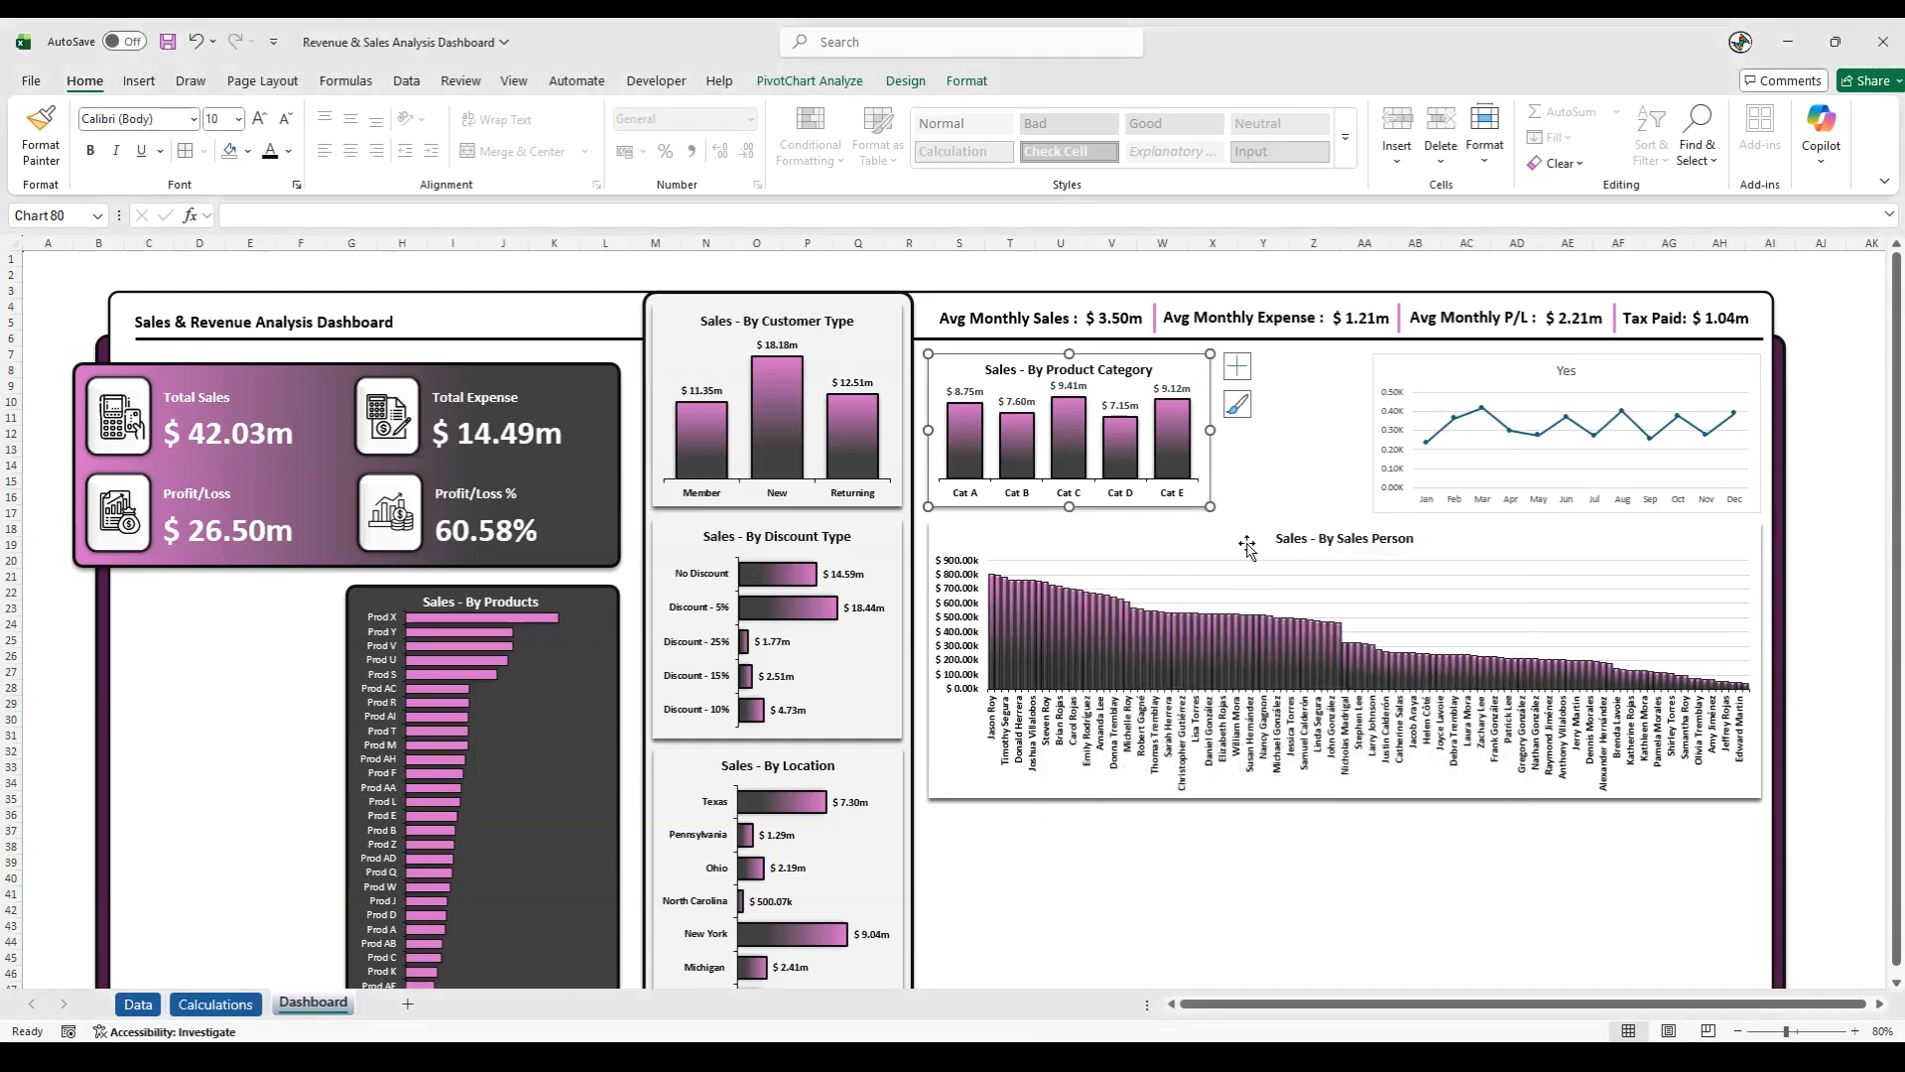
right_click(1184, 511)
left_click(1294, 960)
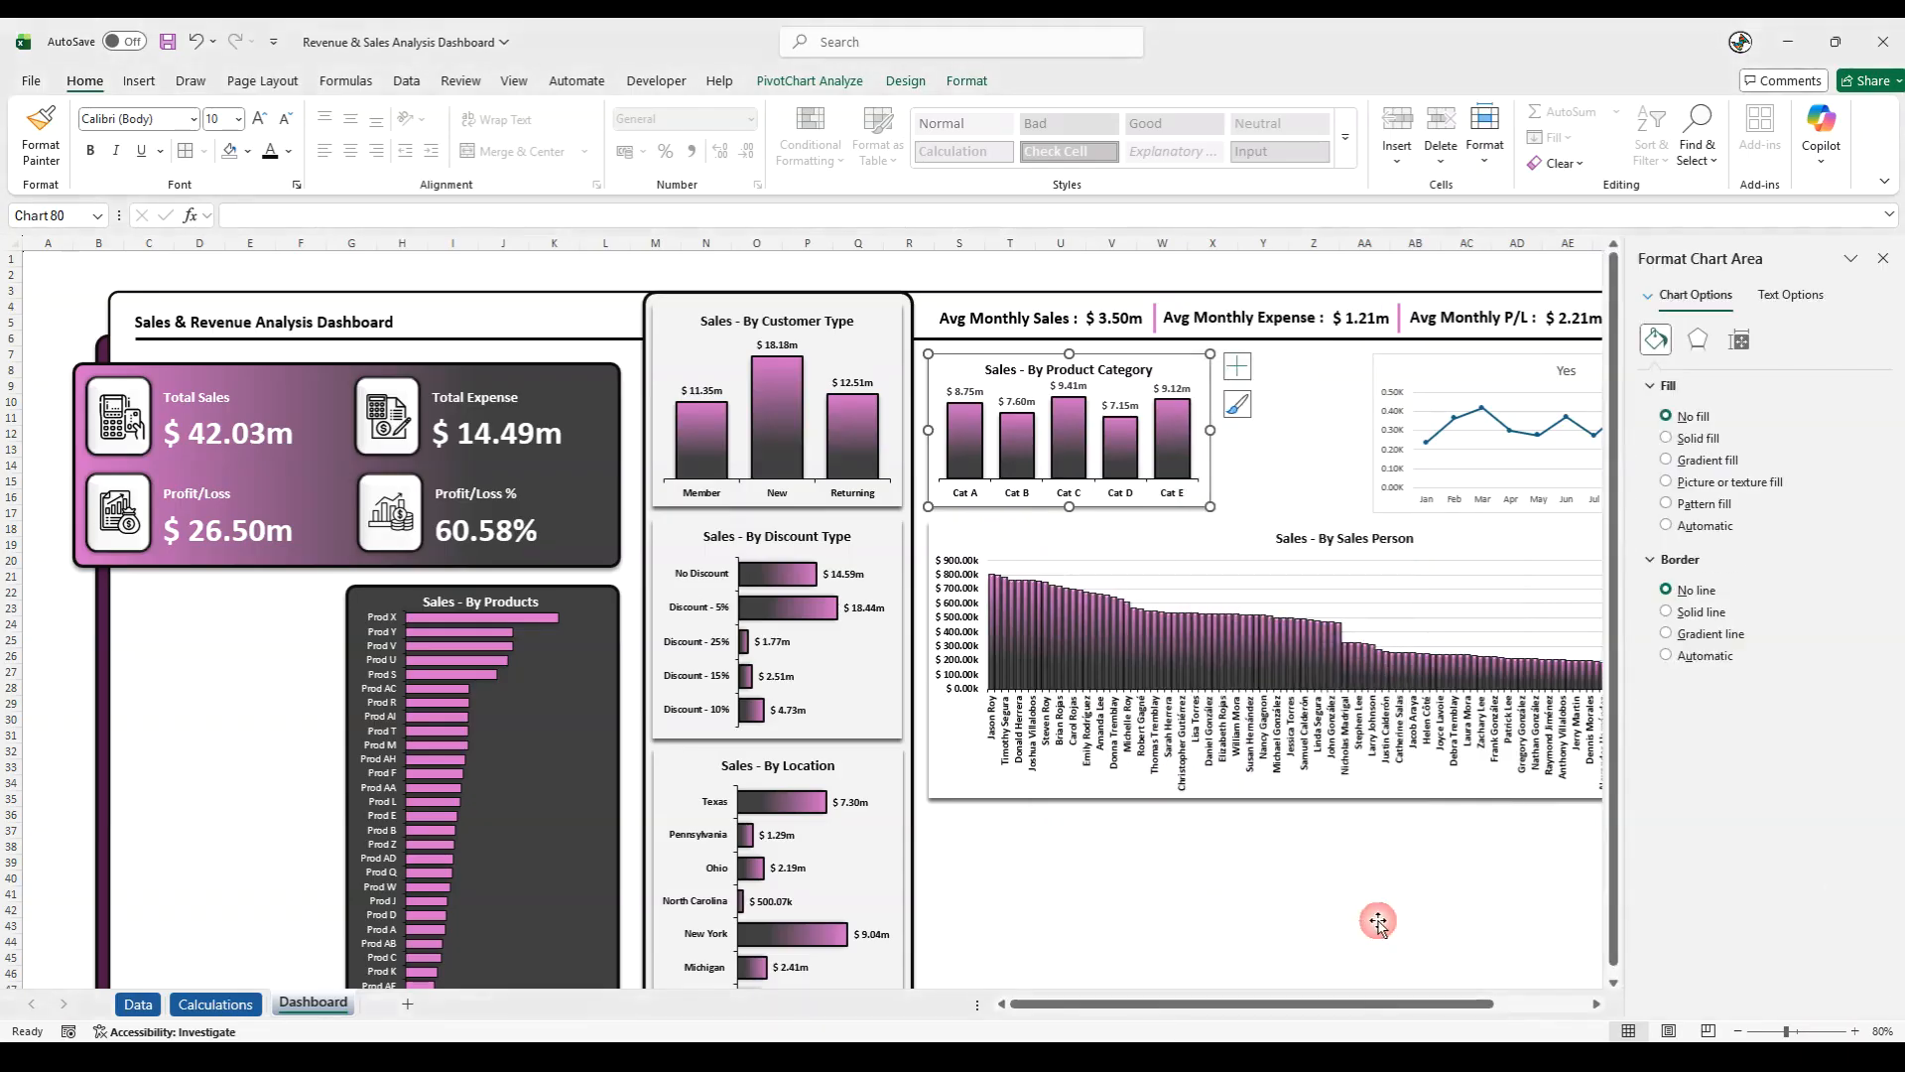
left_click(1740, 339)
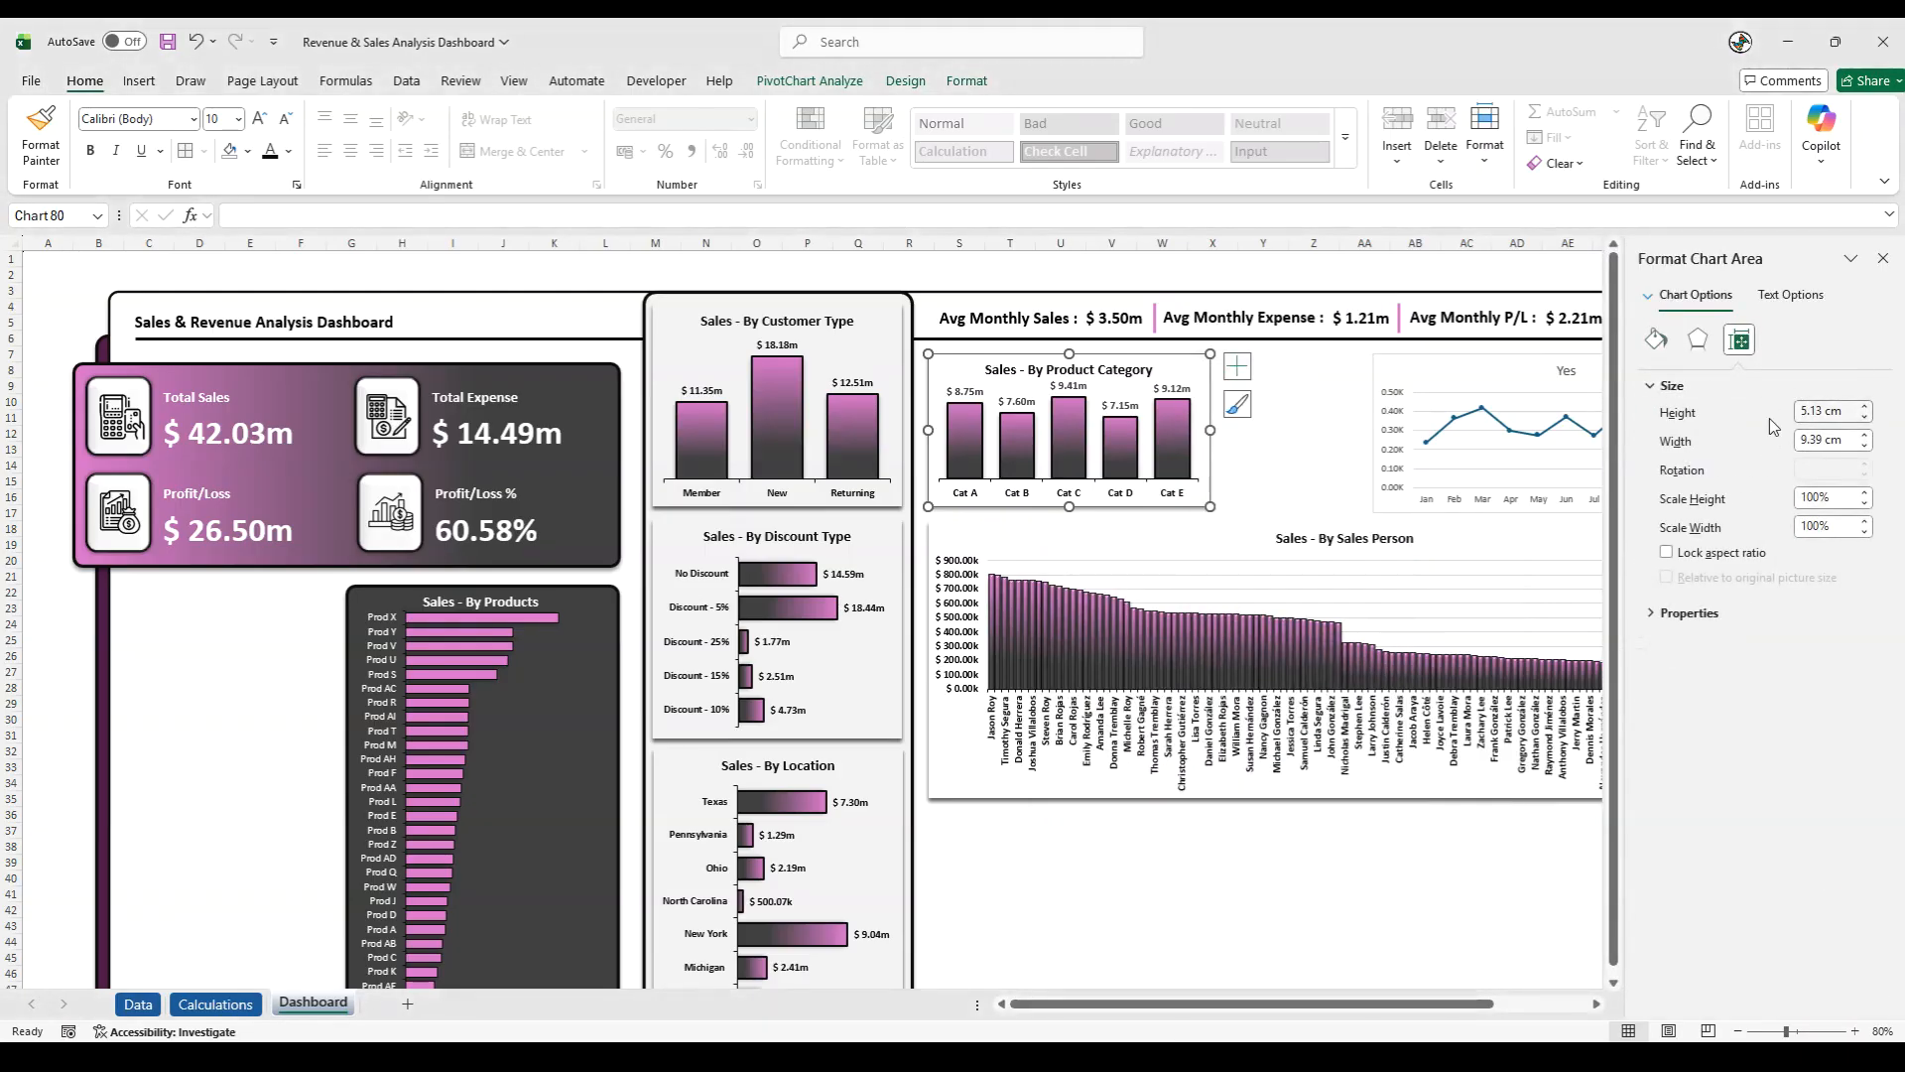
- Set the line chart's height to 5.13 cm and deselect the chart
left_click(1439, 506)
left_click(1743, 342)
left_click(1848, 412)
type("5.")
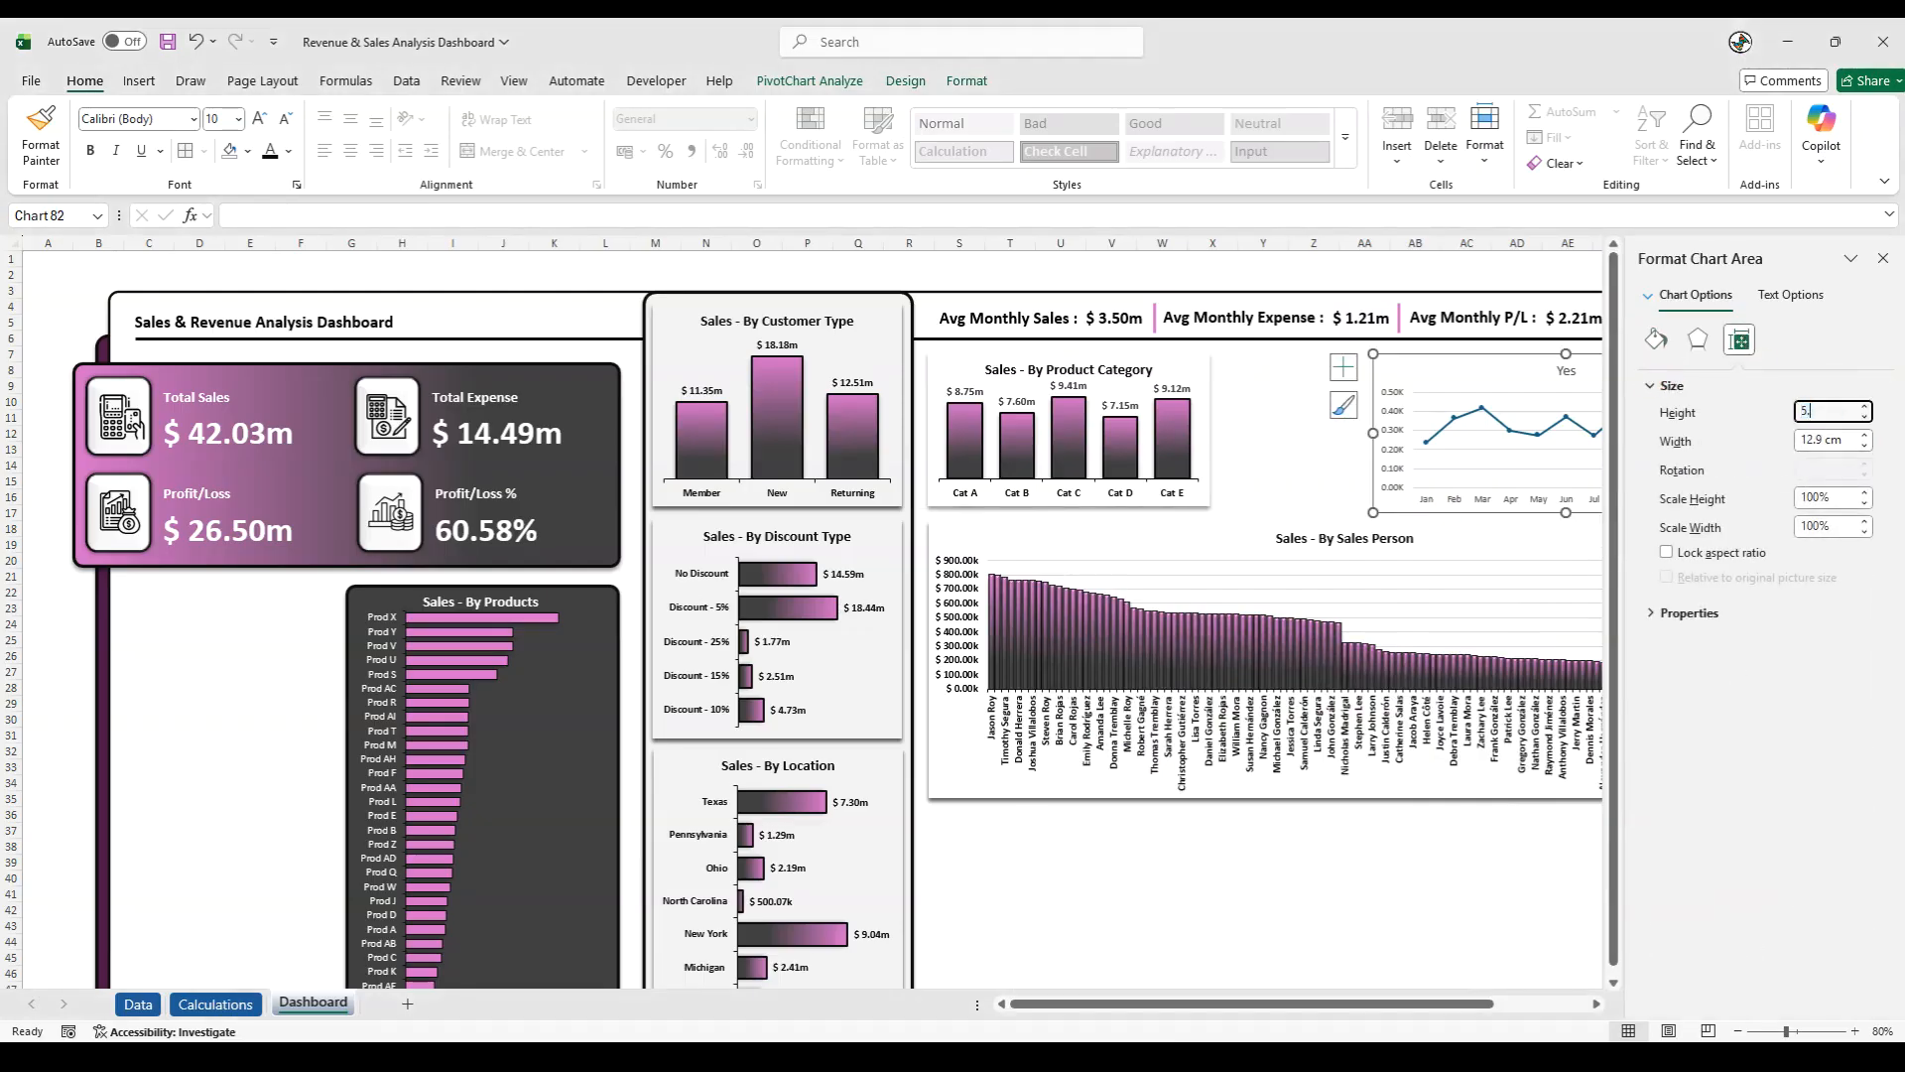
key("Return")
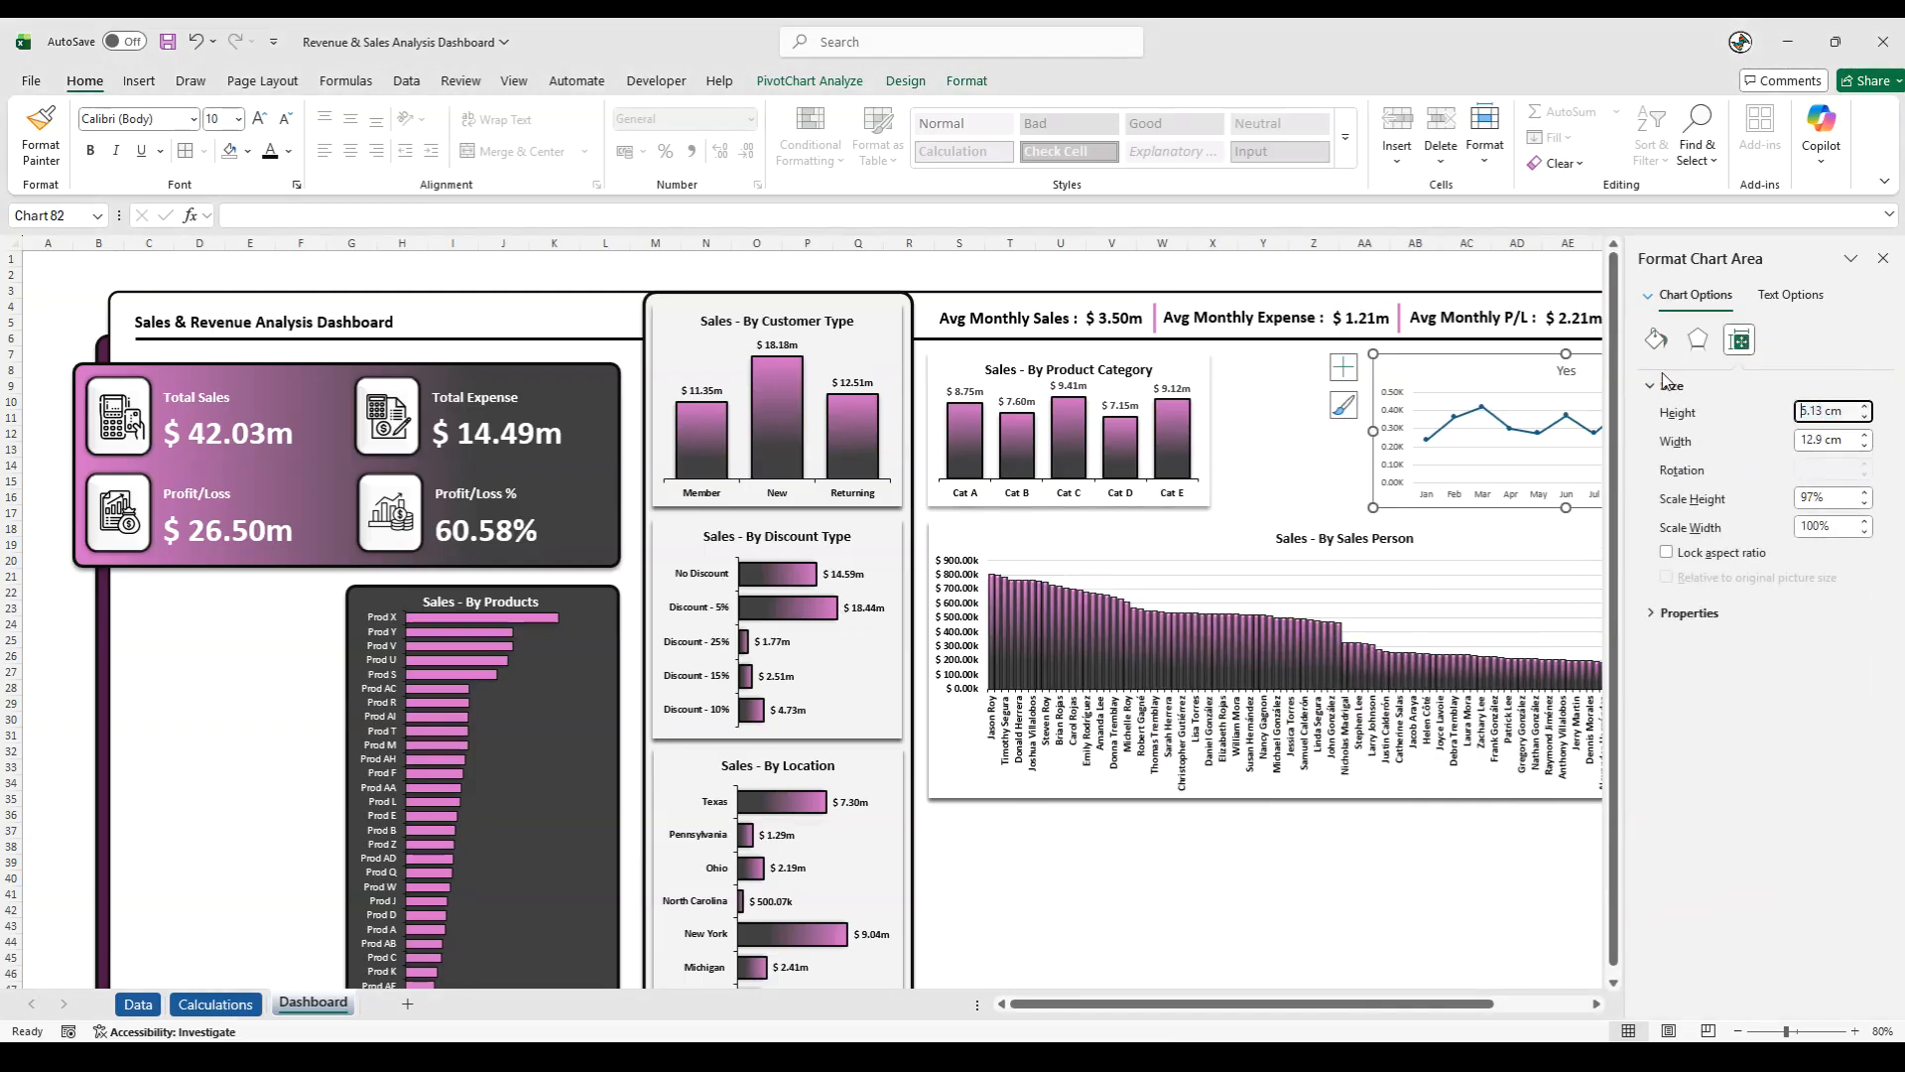
left_click(1883, 258)
left_click(1835, 383)
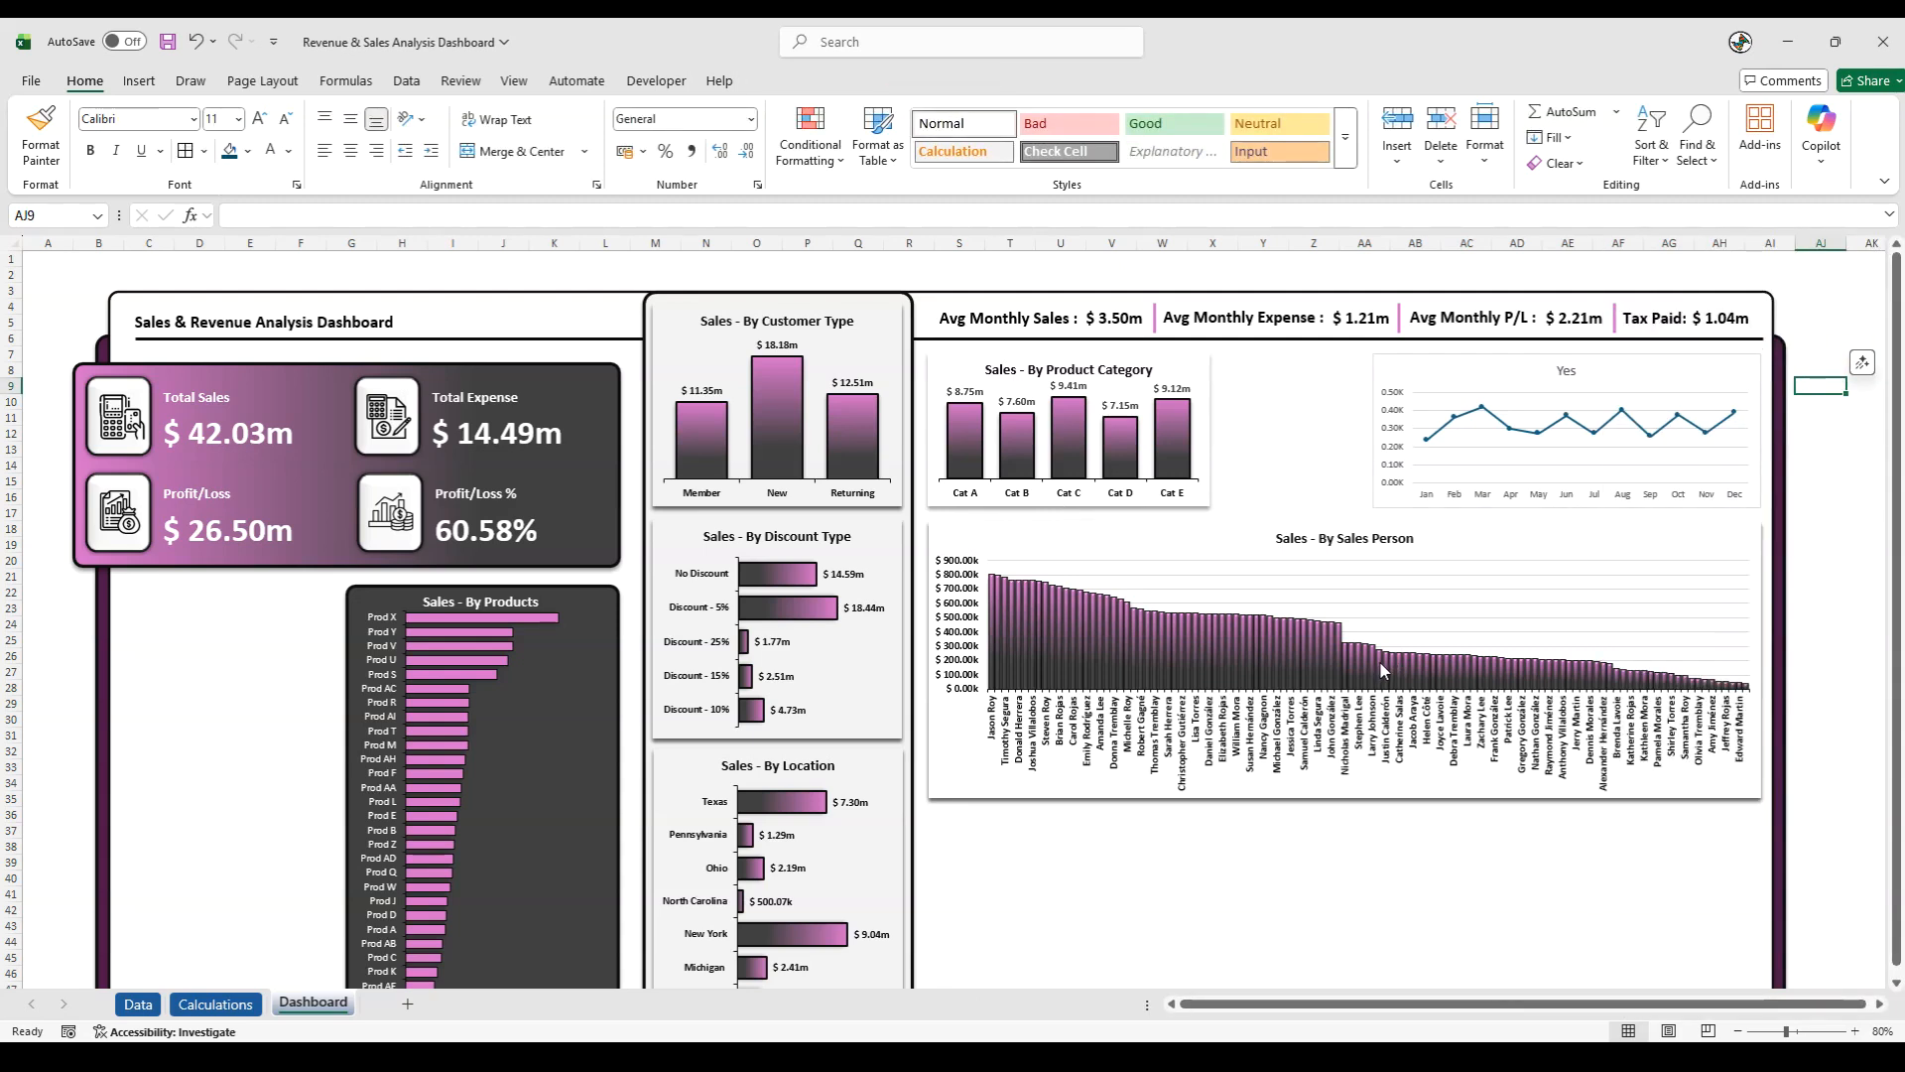
- Change the line chart's title to "Product Return"
left_click(1567, 371)
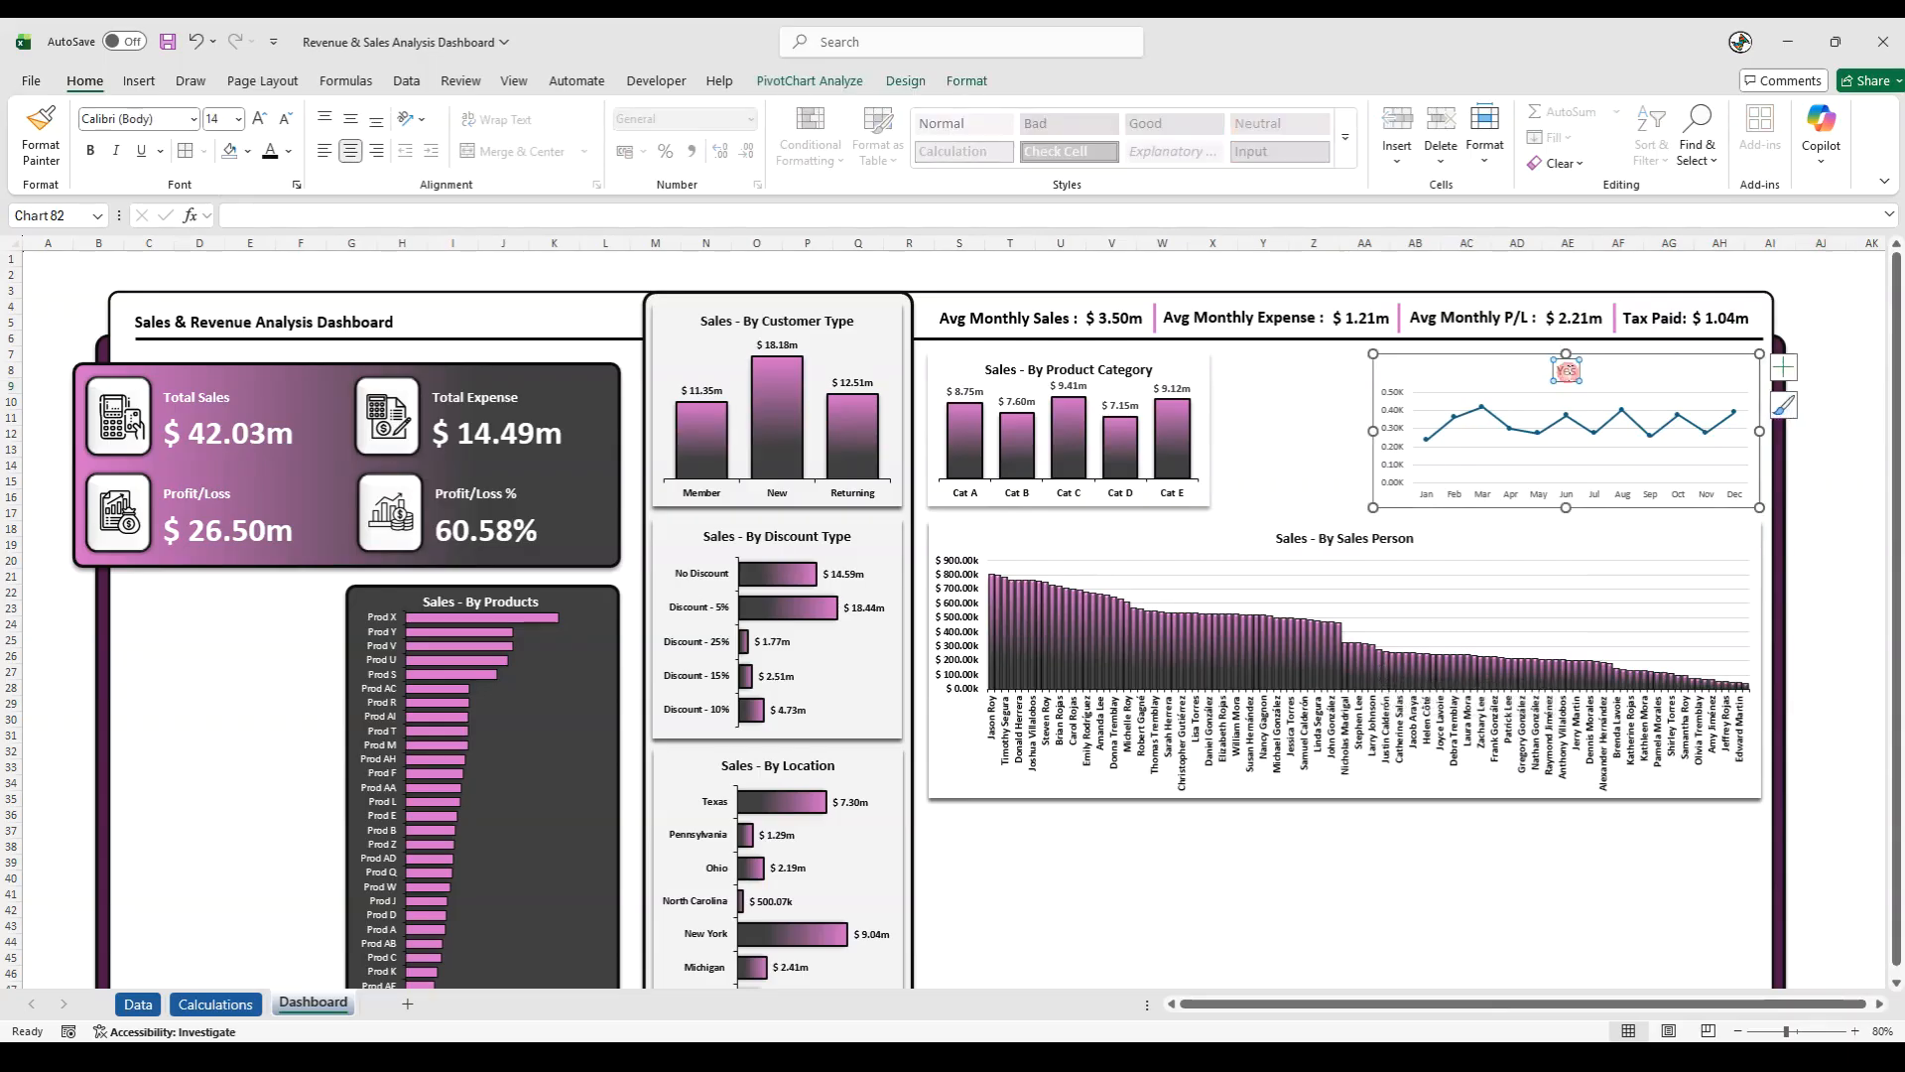
double_click(1567, 371)
type("Product Return")
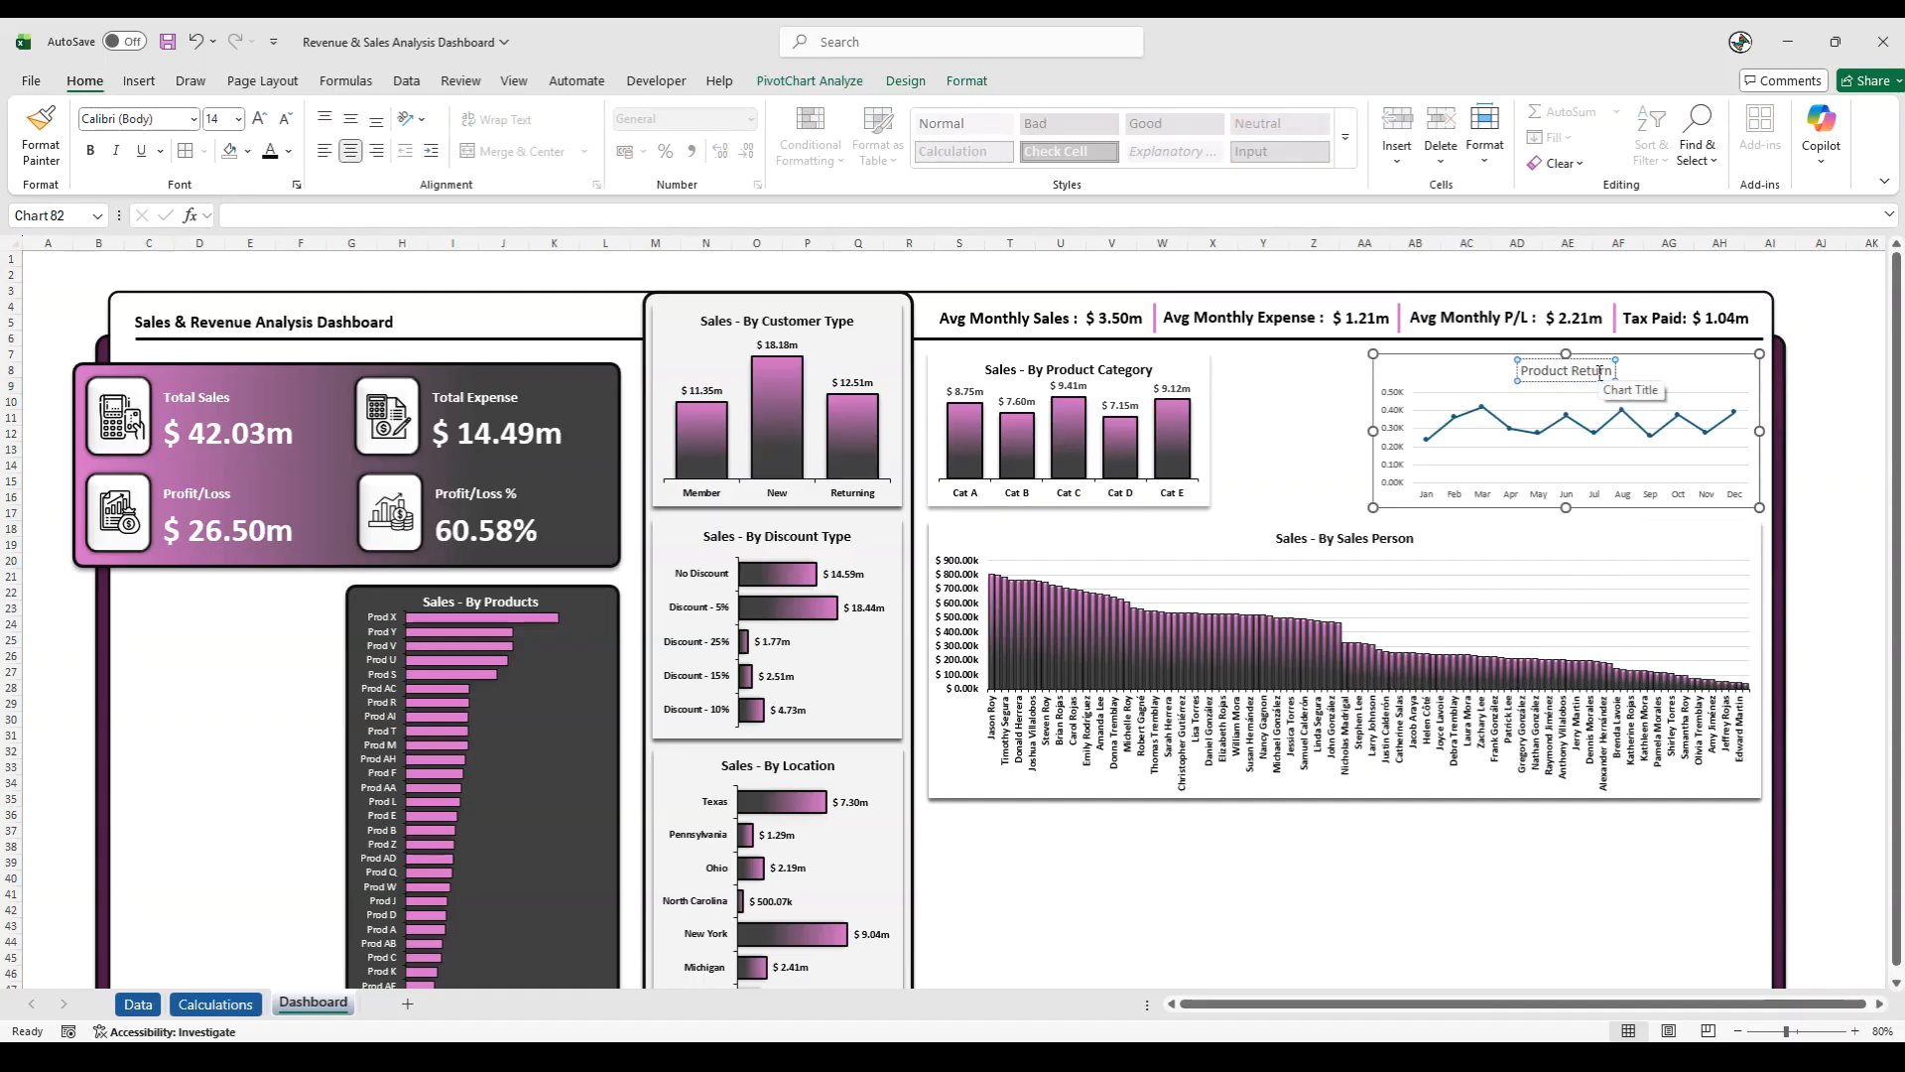
type(" Status (Mon")
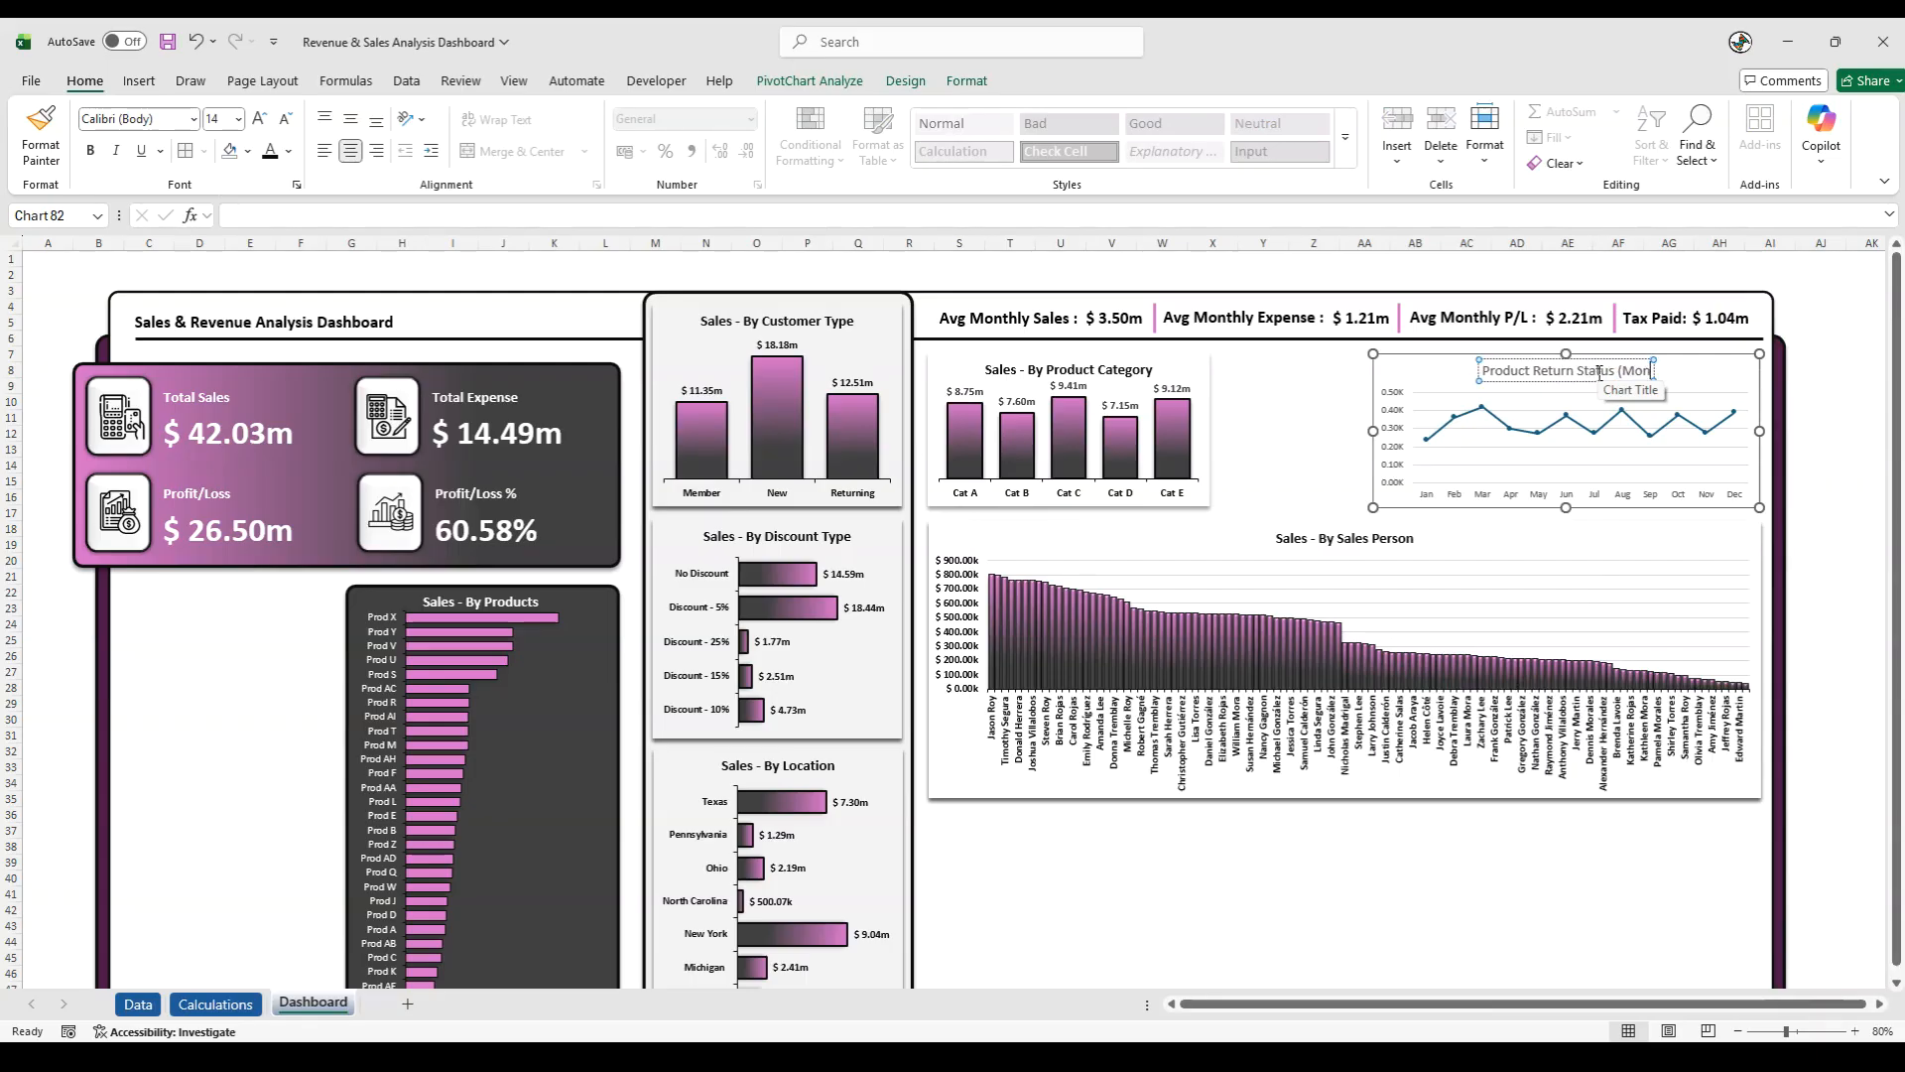
type("thly)")
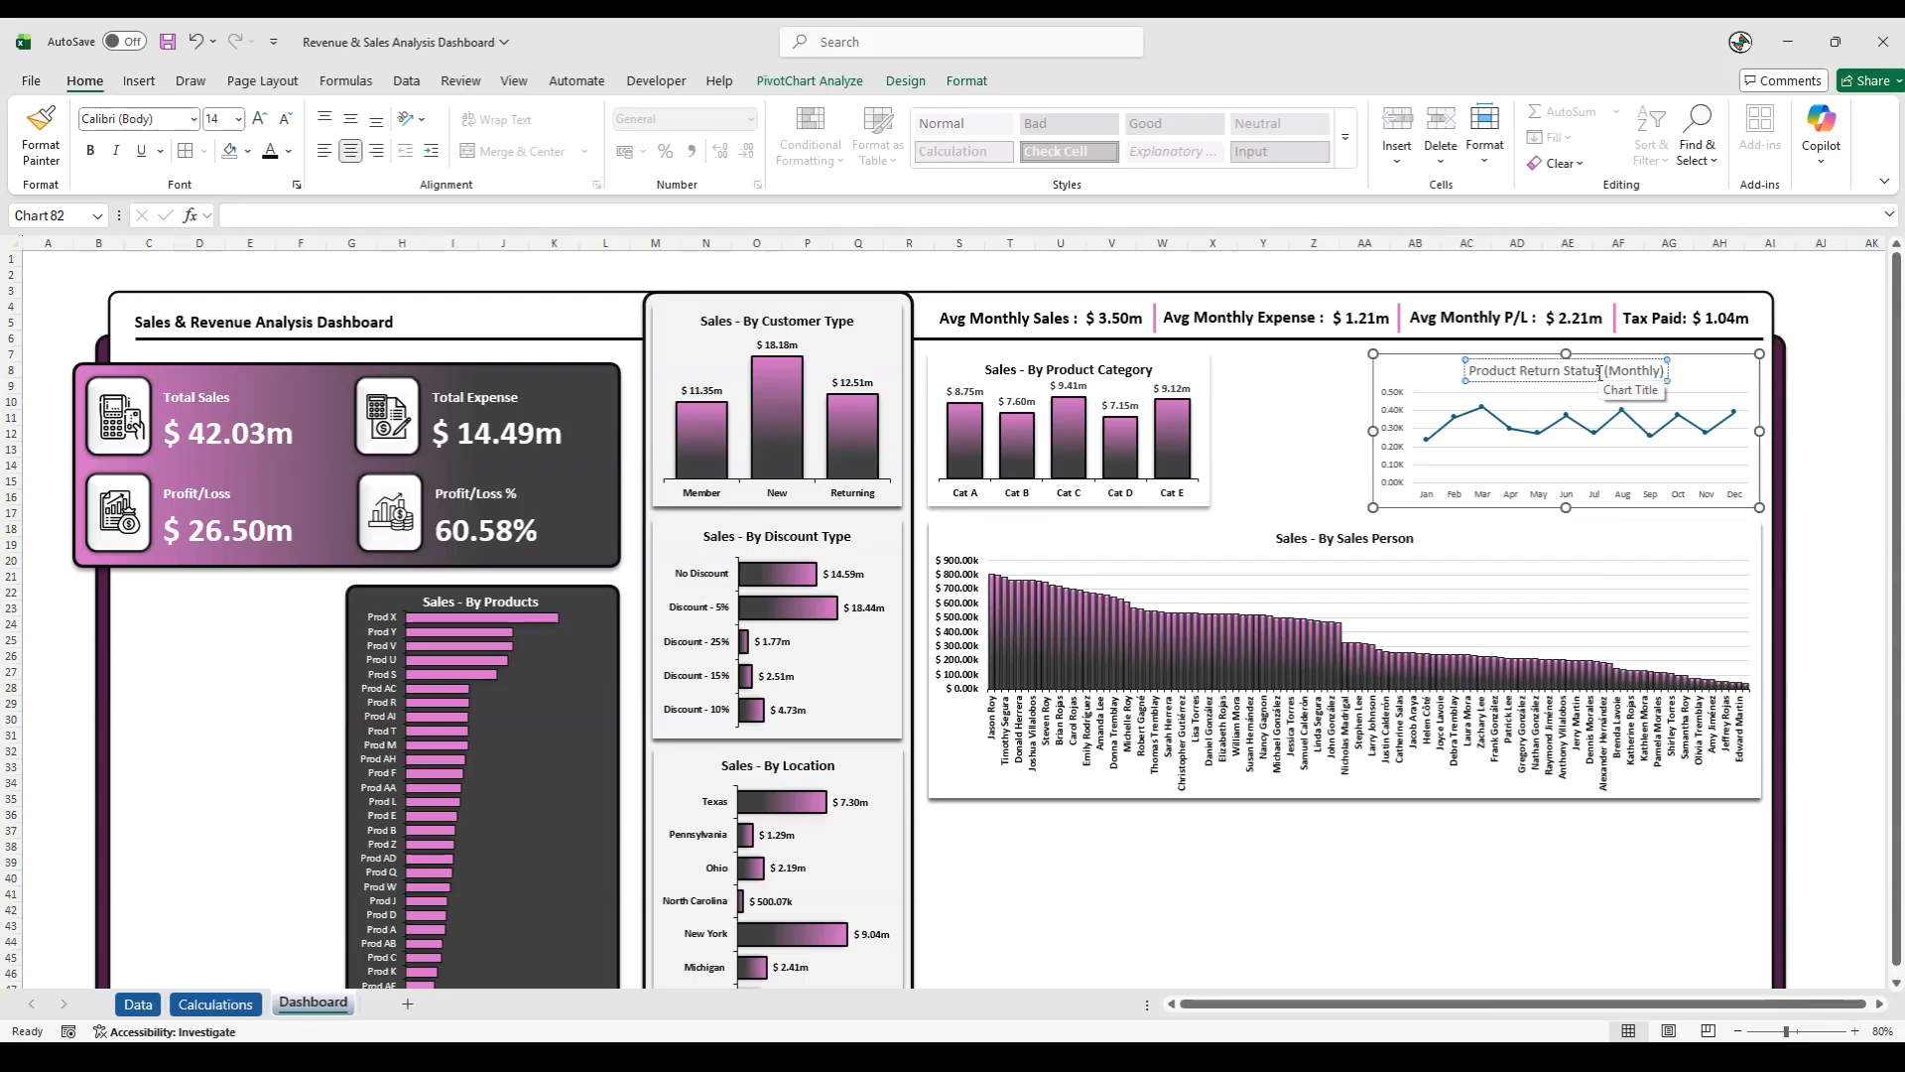
- Extend the line chart's title to "Product Return Status (Monthly)" and make it bold
key("Escape")
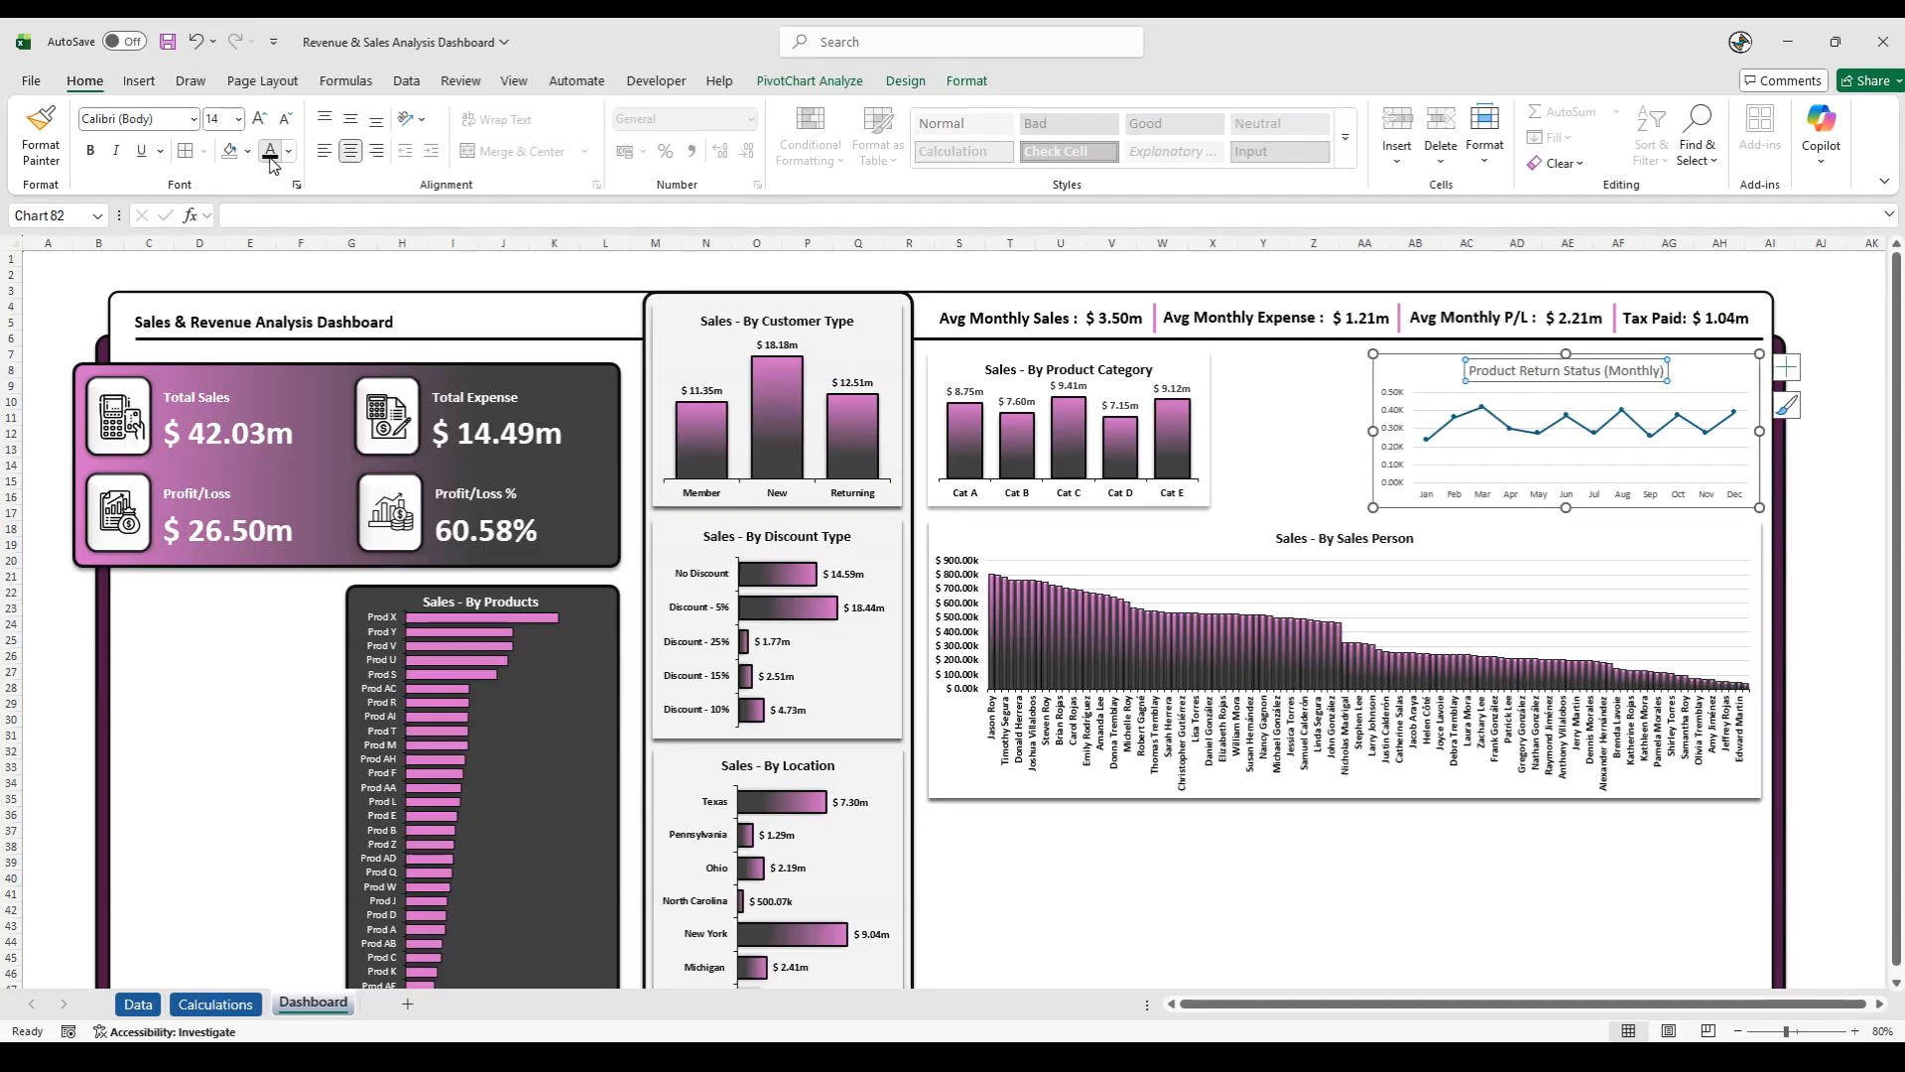
left_click(90, 150)
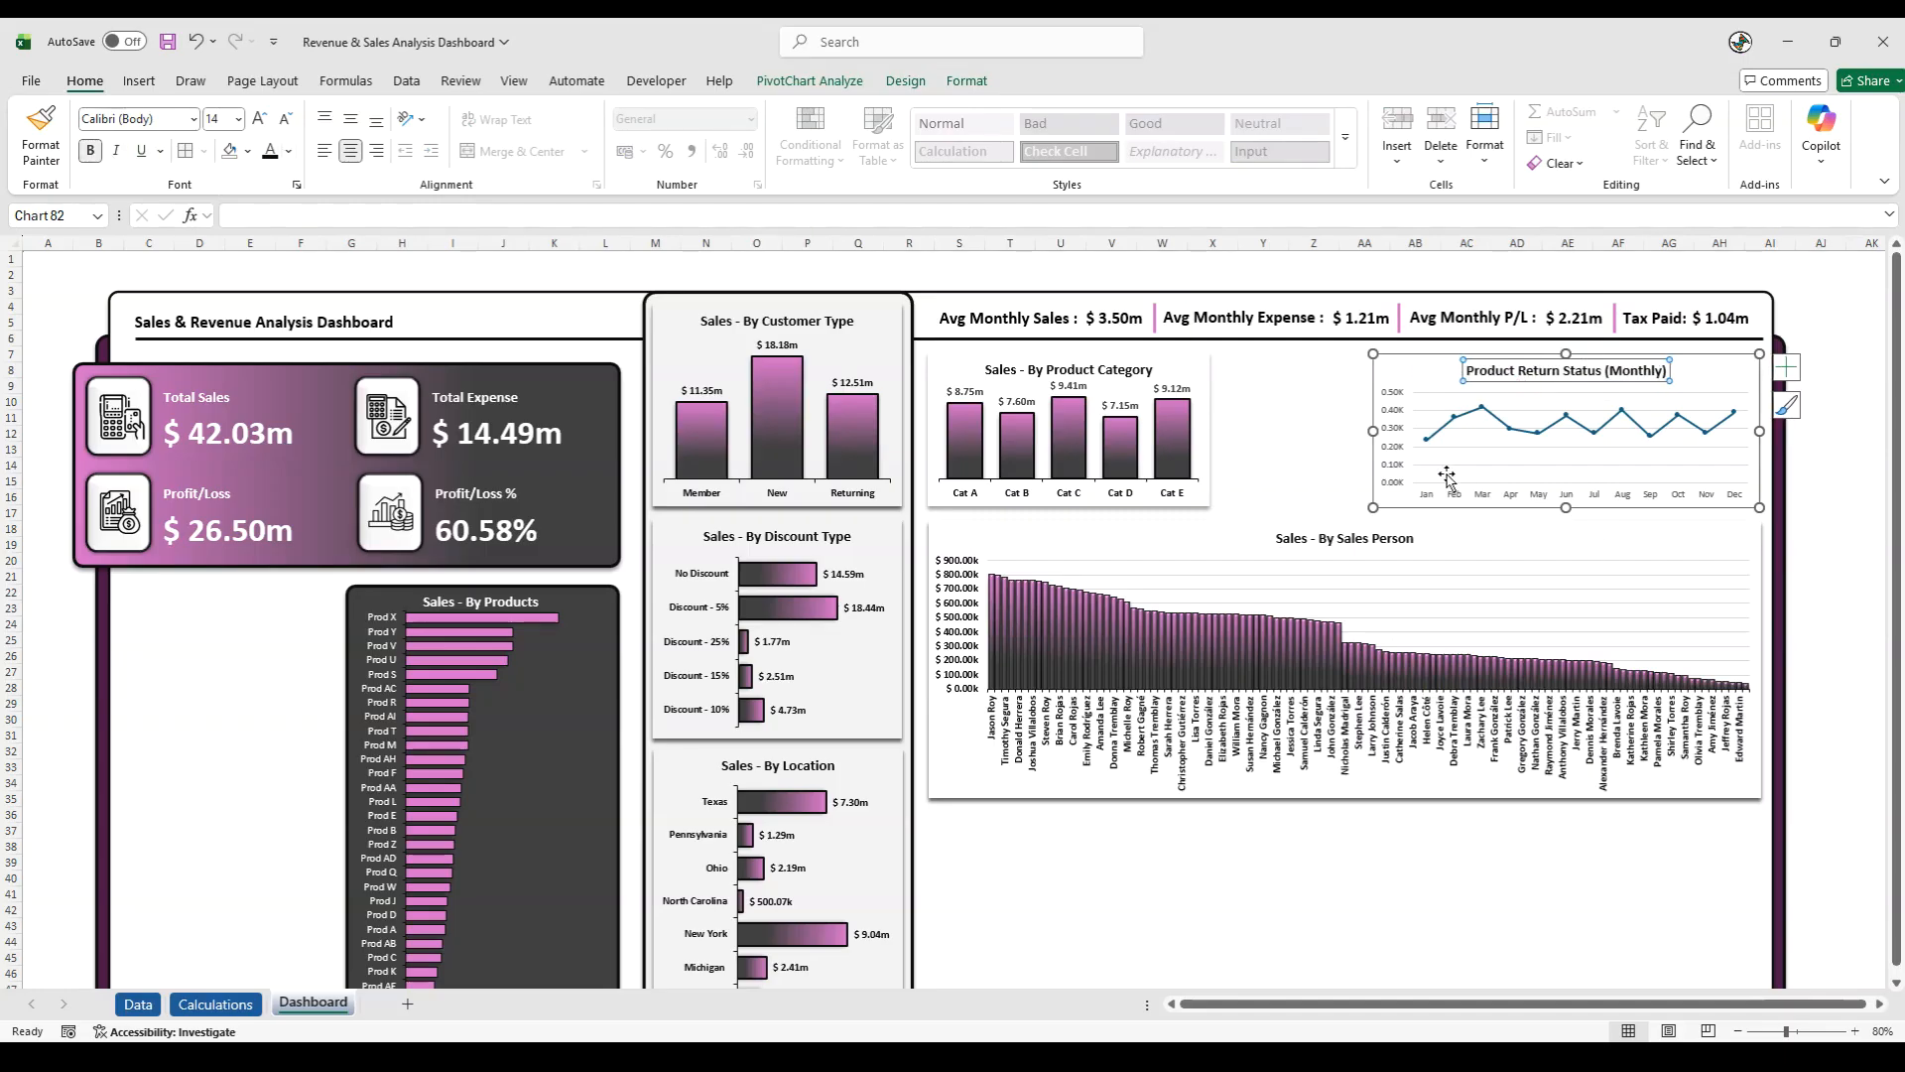
- Make both axes' labels on the Product Return Status chart bold at font size 10
left_click(1393, 472)
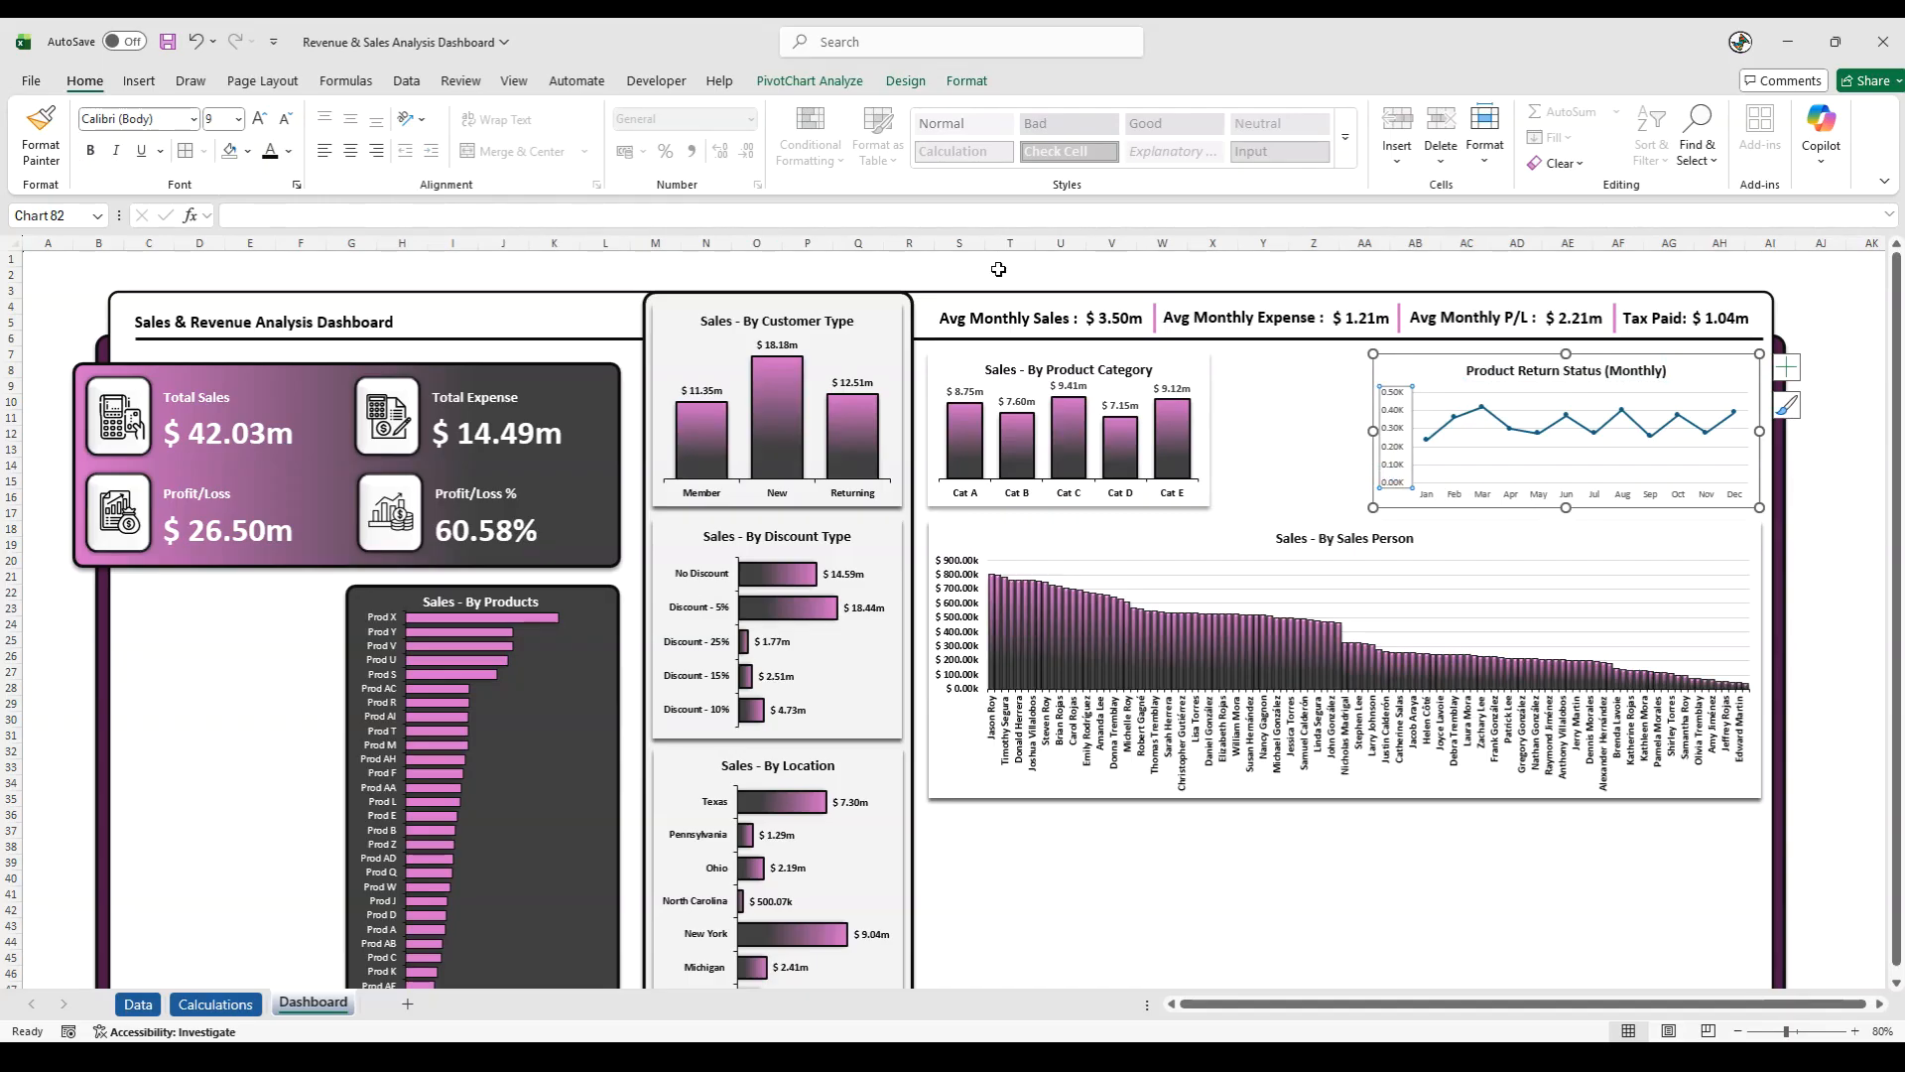
left_click(261, 120)
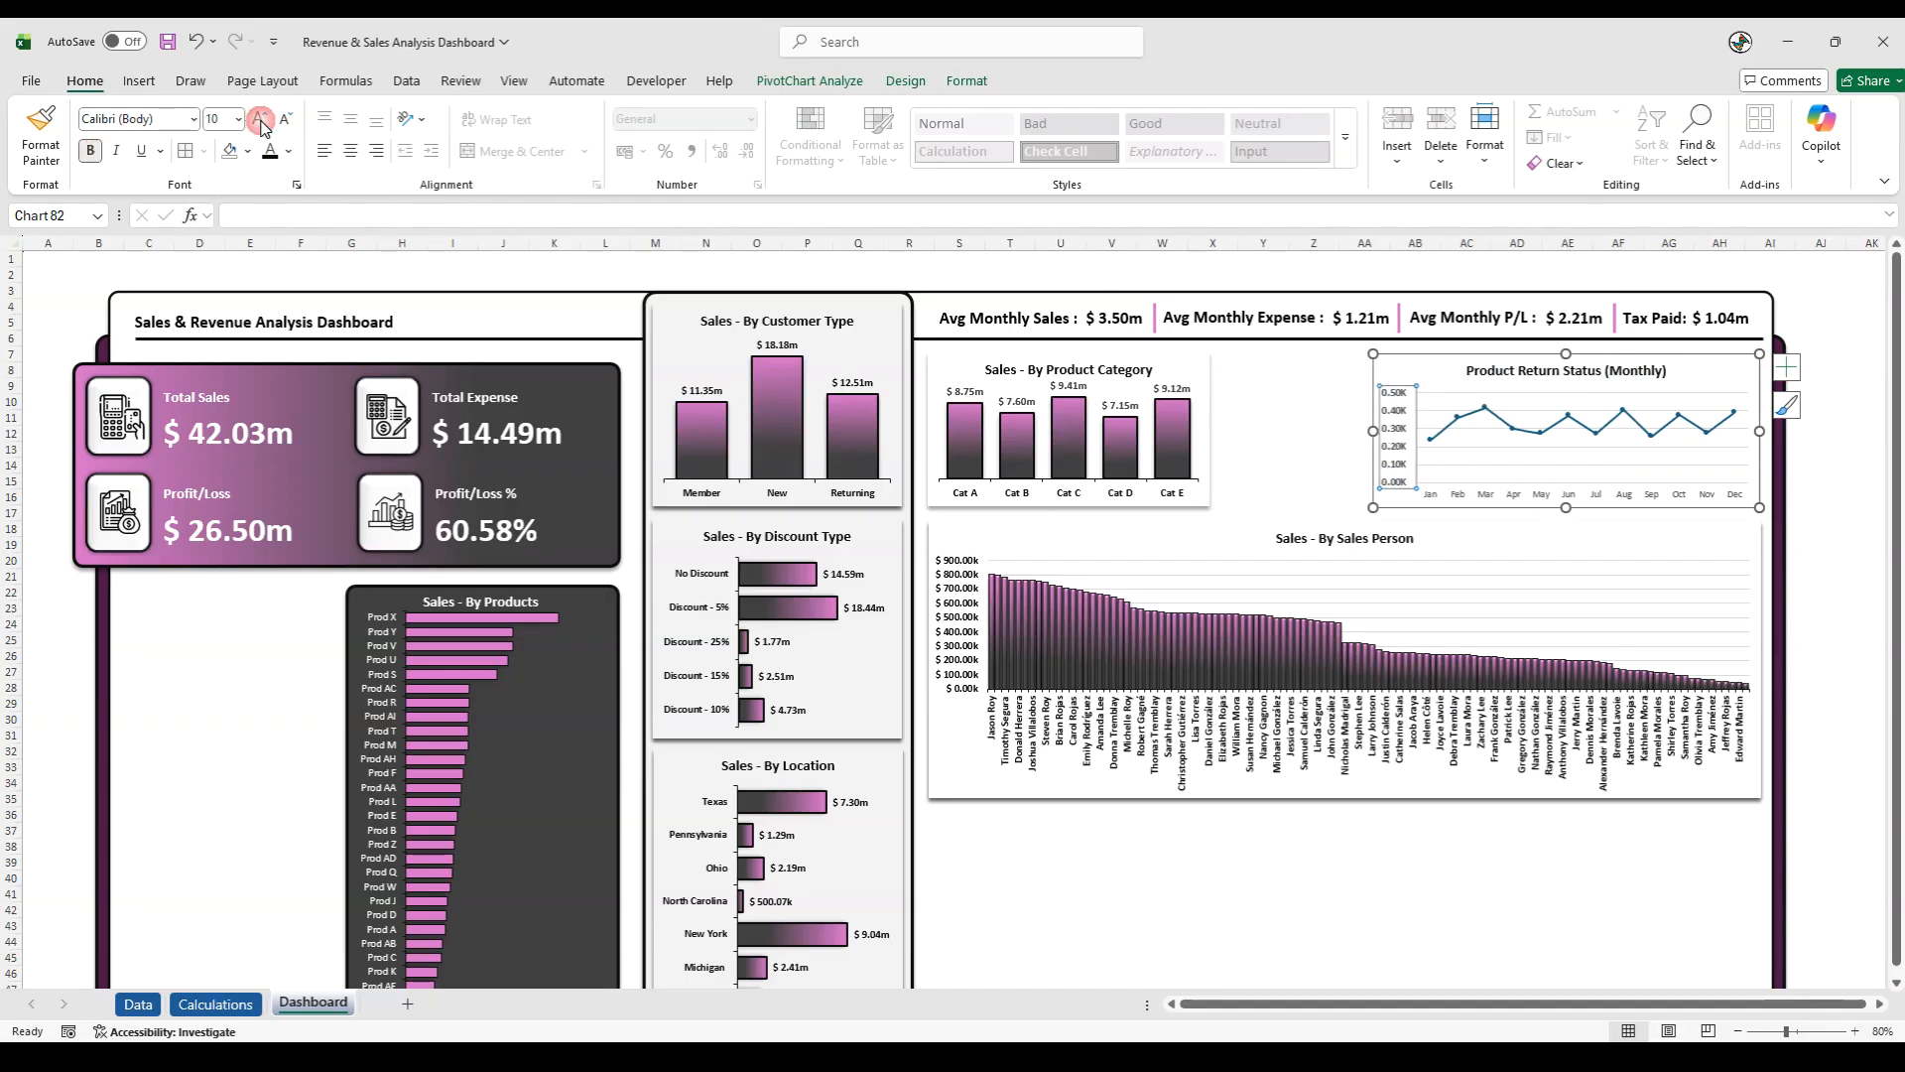
left_click(1467, 495)
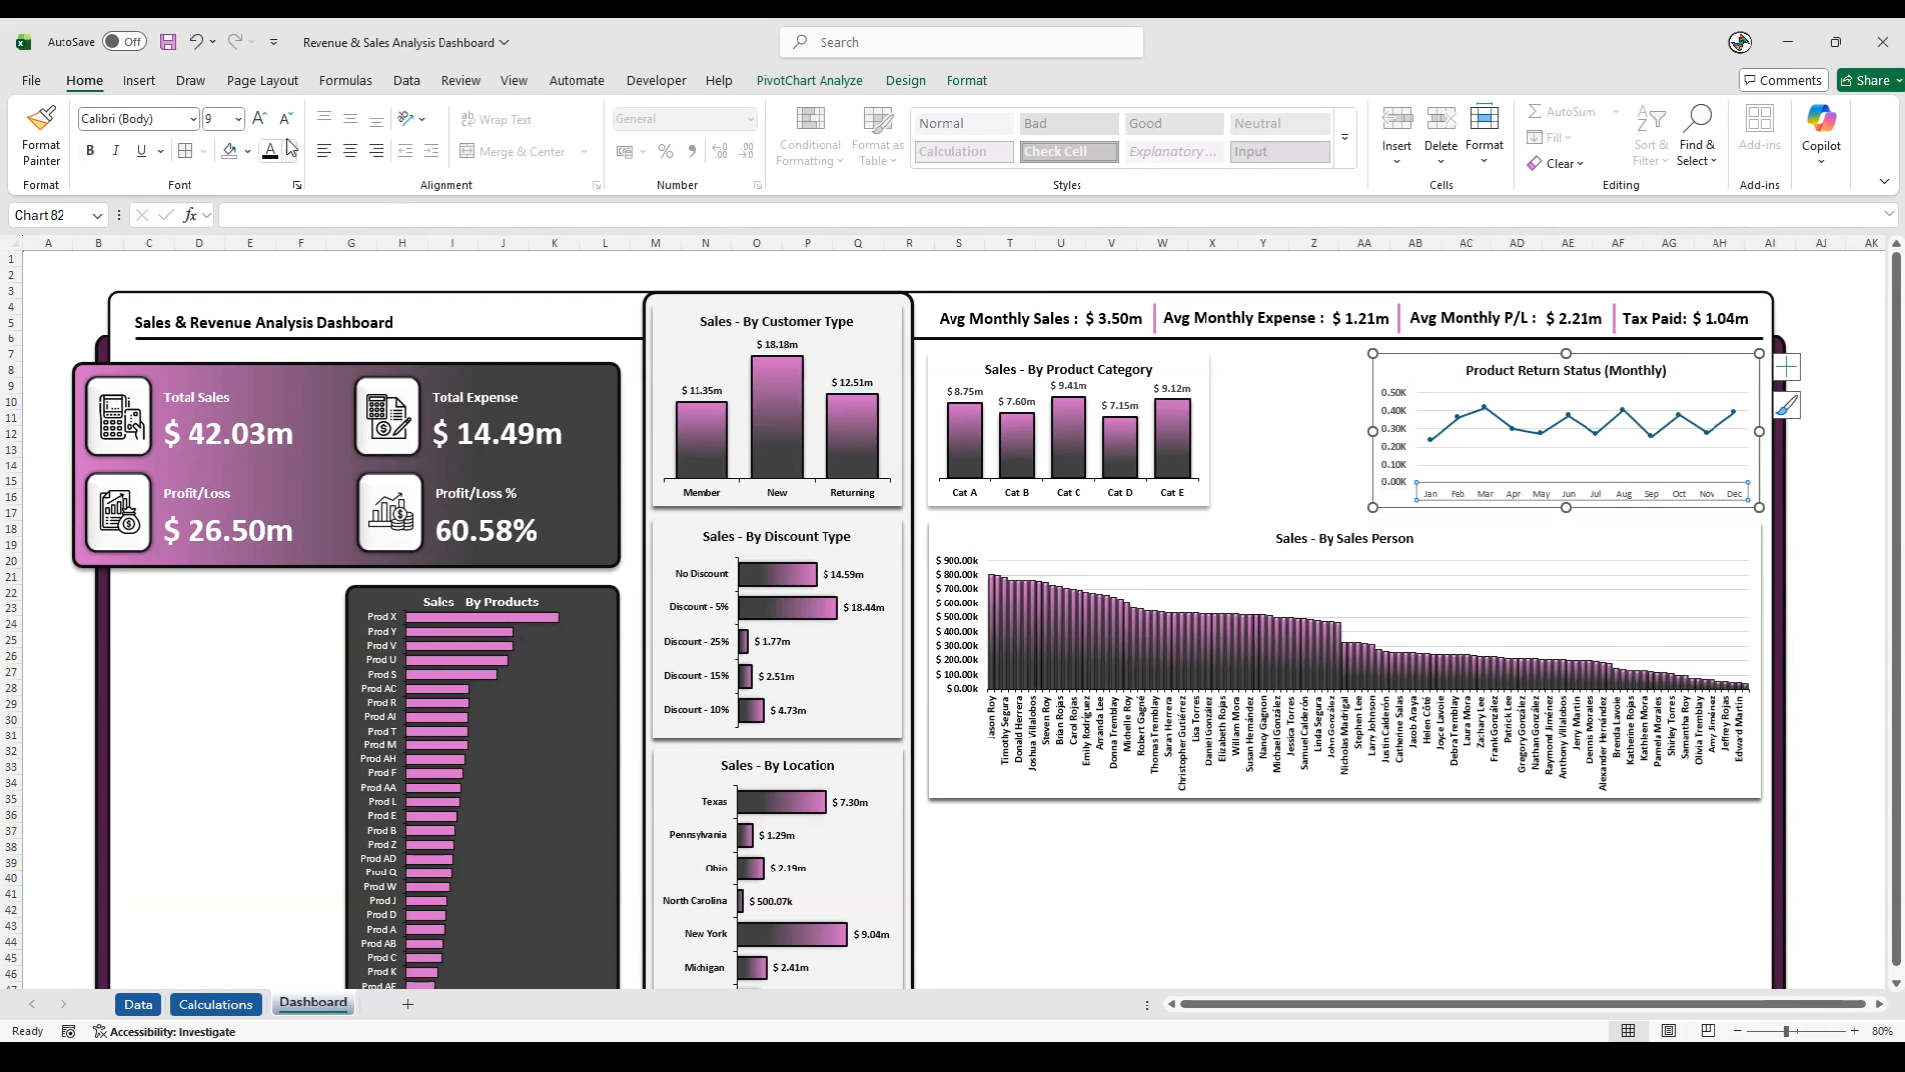
left_click(261, 120)
left_click(90, 150)
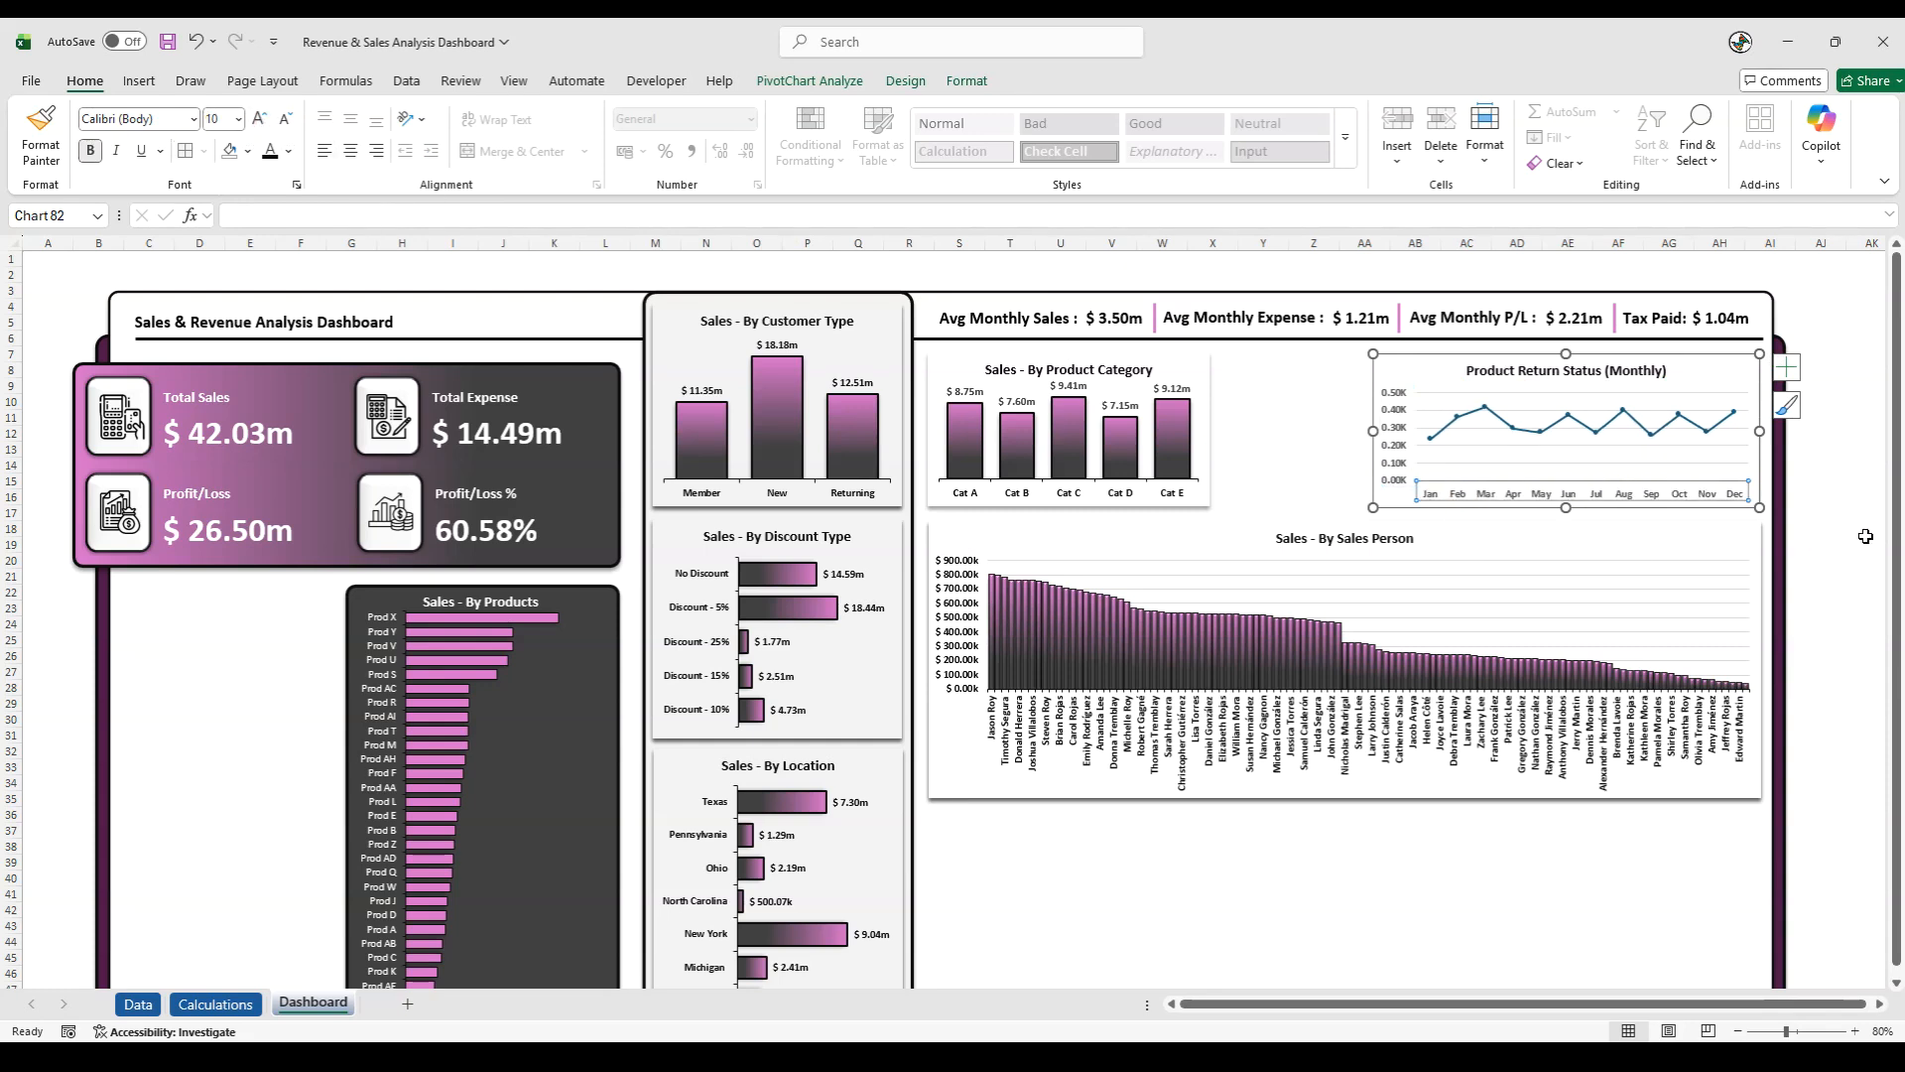
left_click(1835, 517)
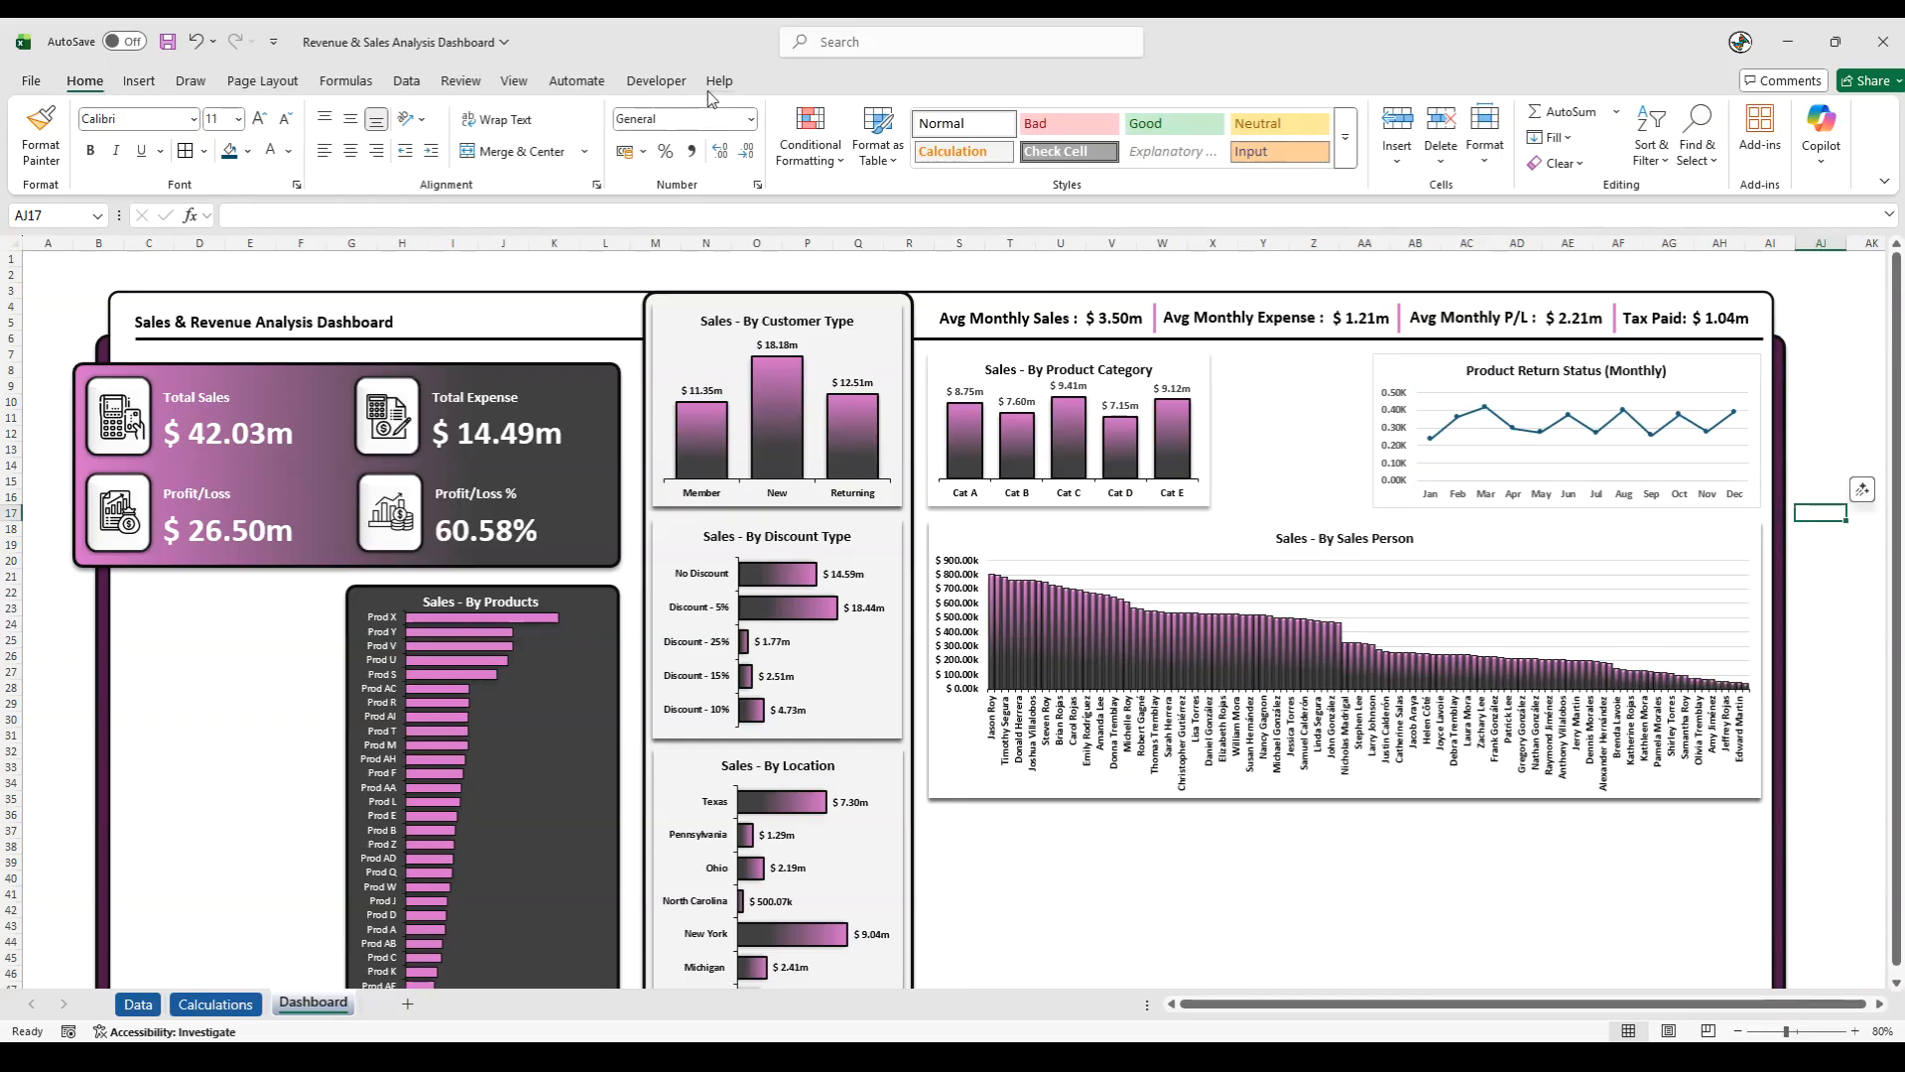
- Remove the outline and fill from the Product Return Status chart area
left_click(1369, 409)
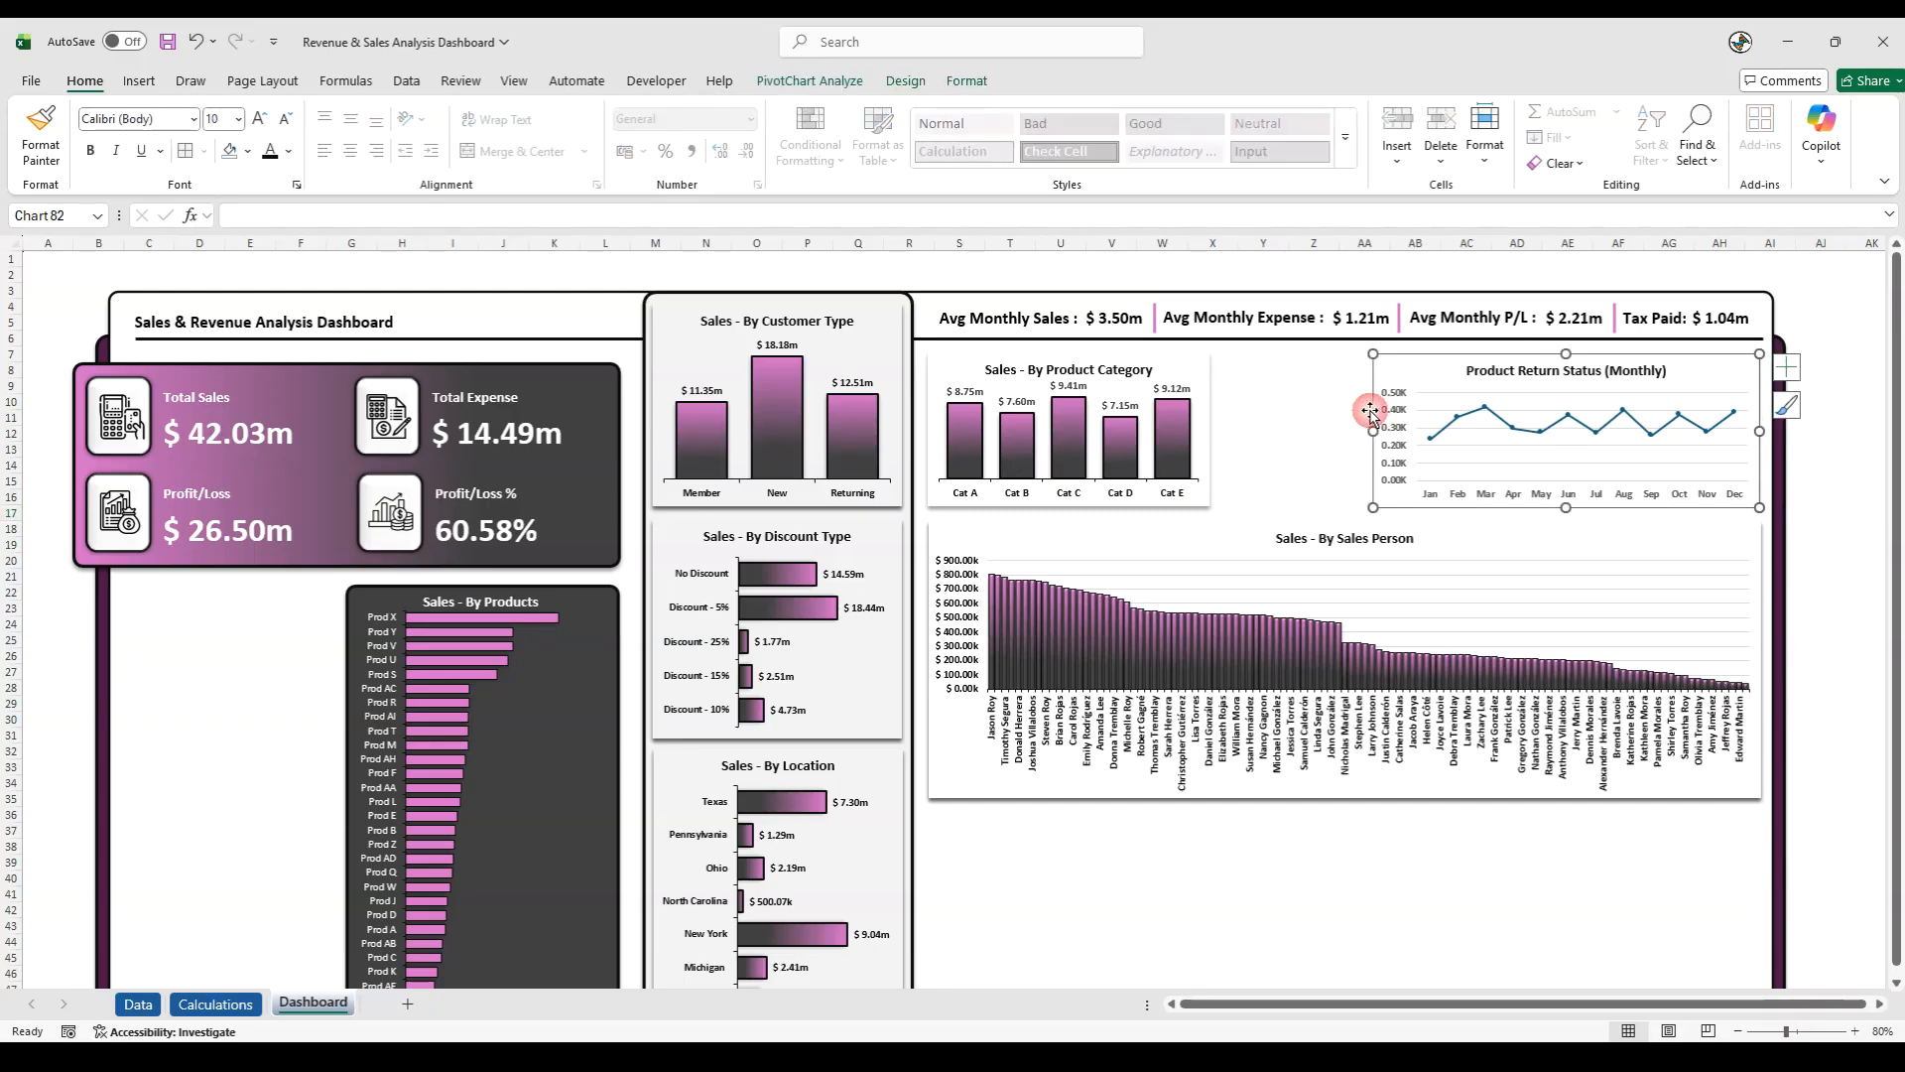
left_click(955, 83)
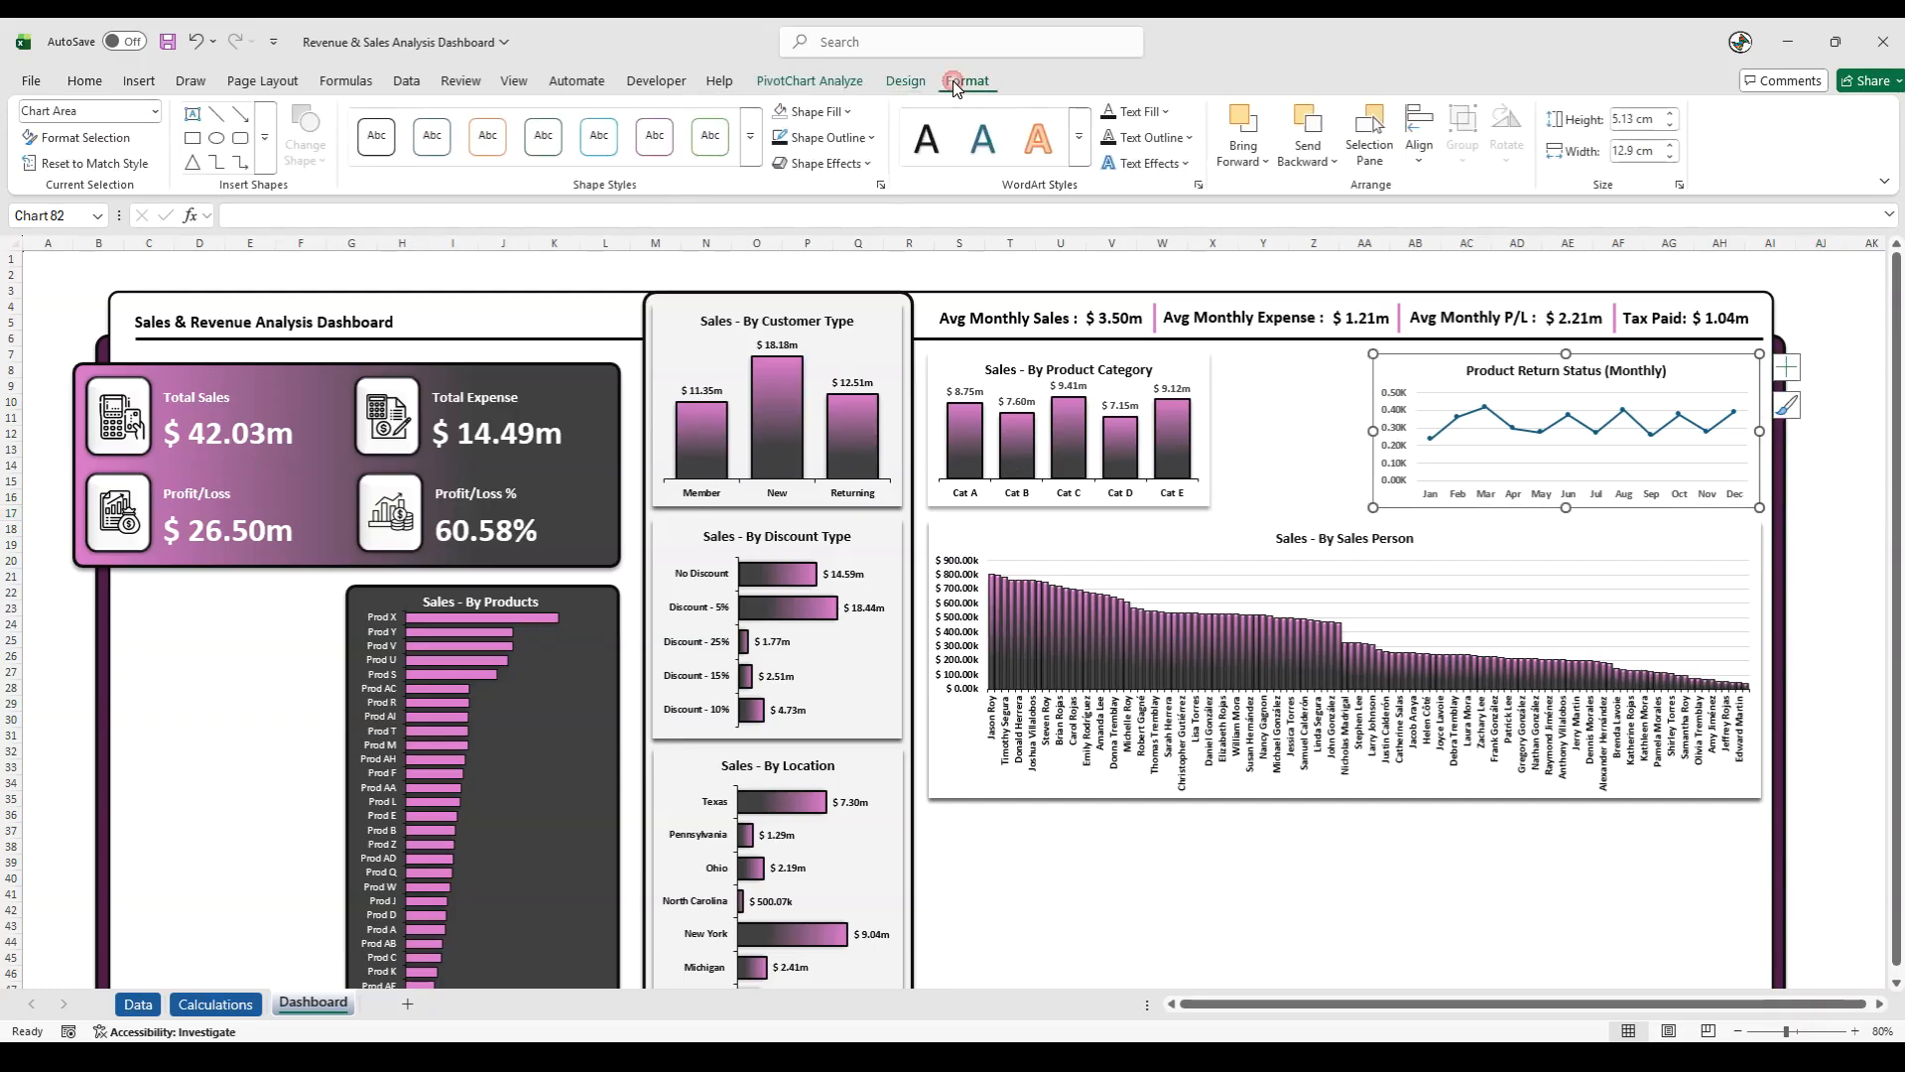
left_click(828, 137)
left_click(825, 586)
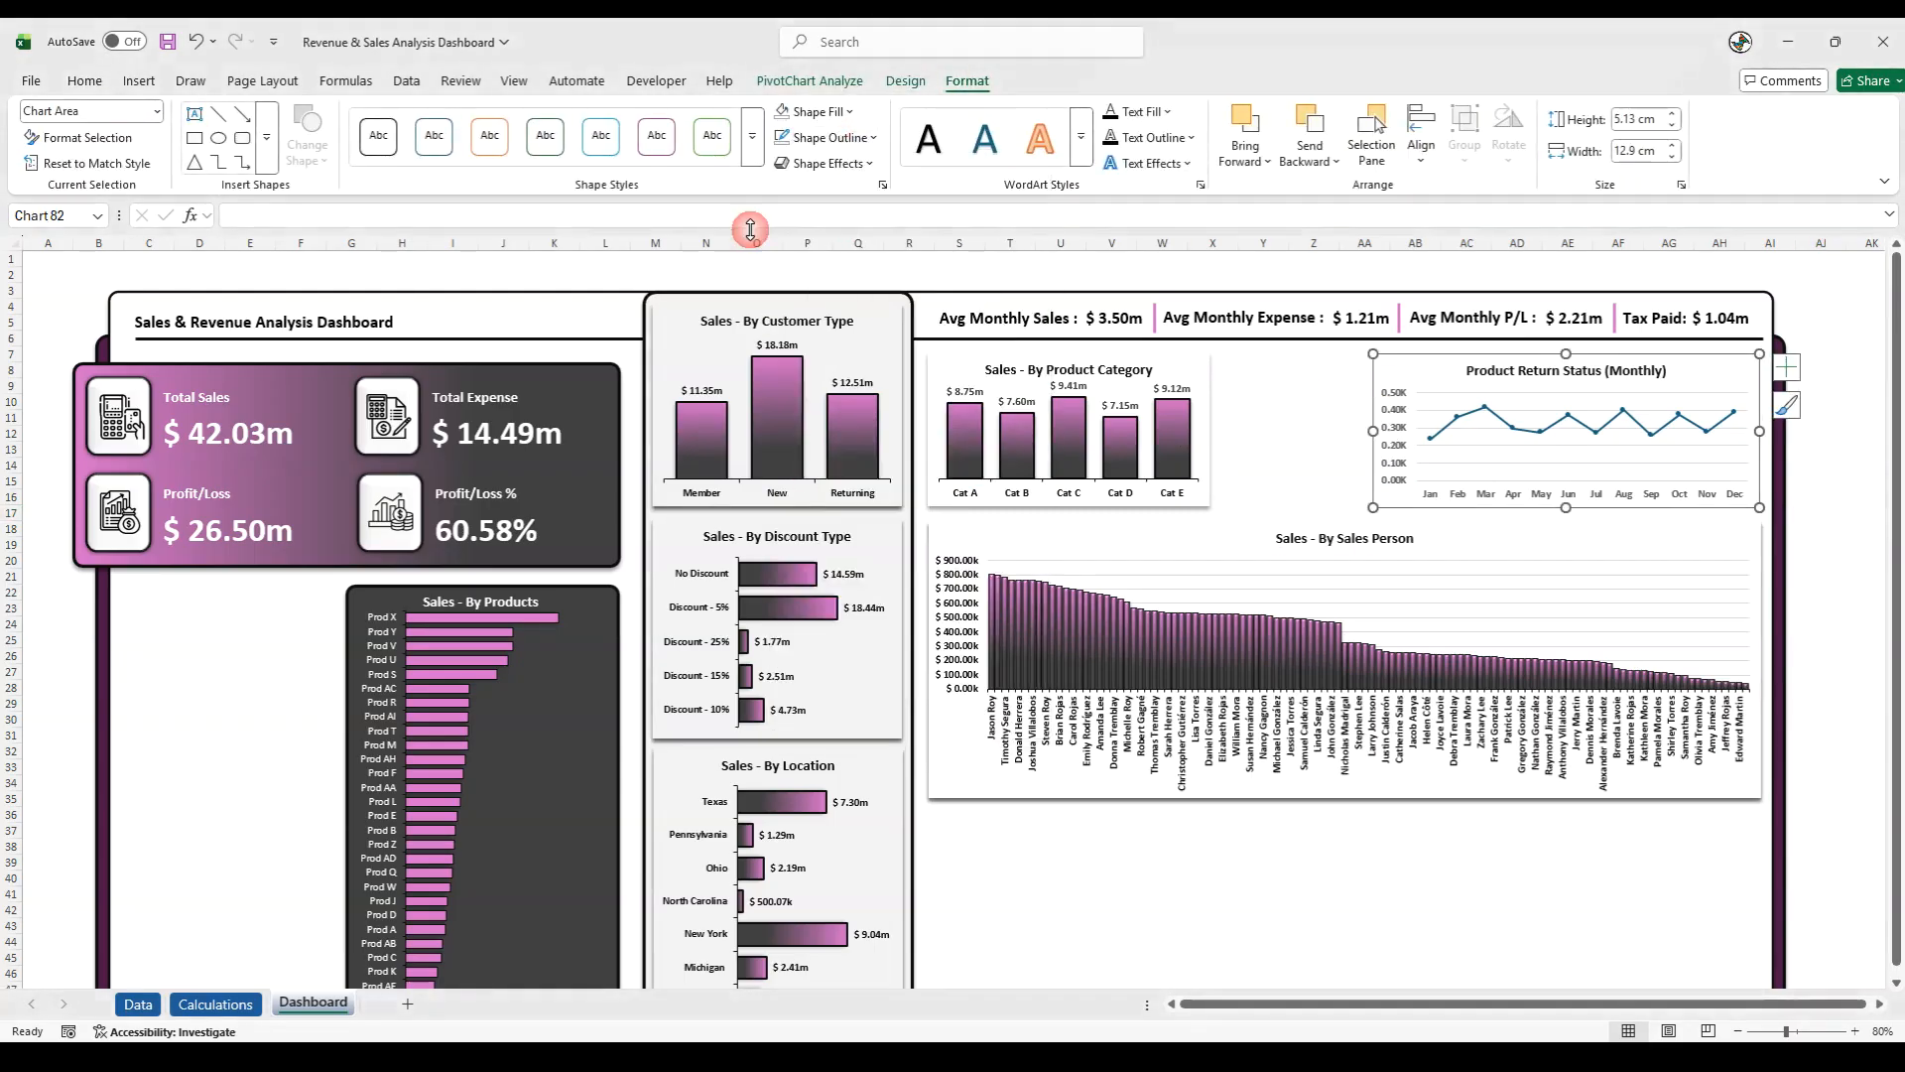
left_click(812, 111)
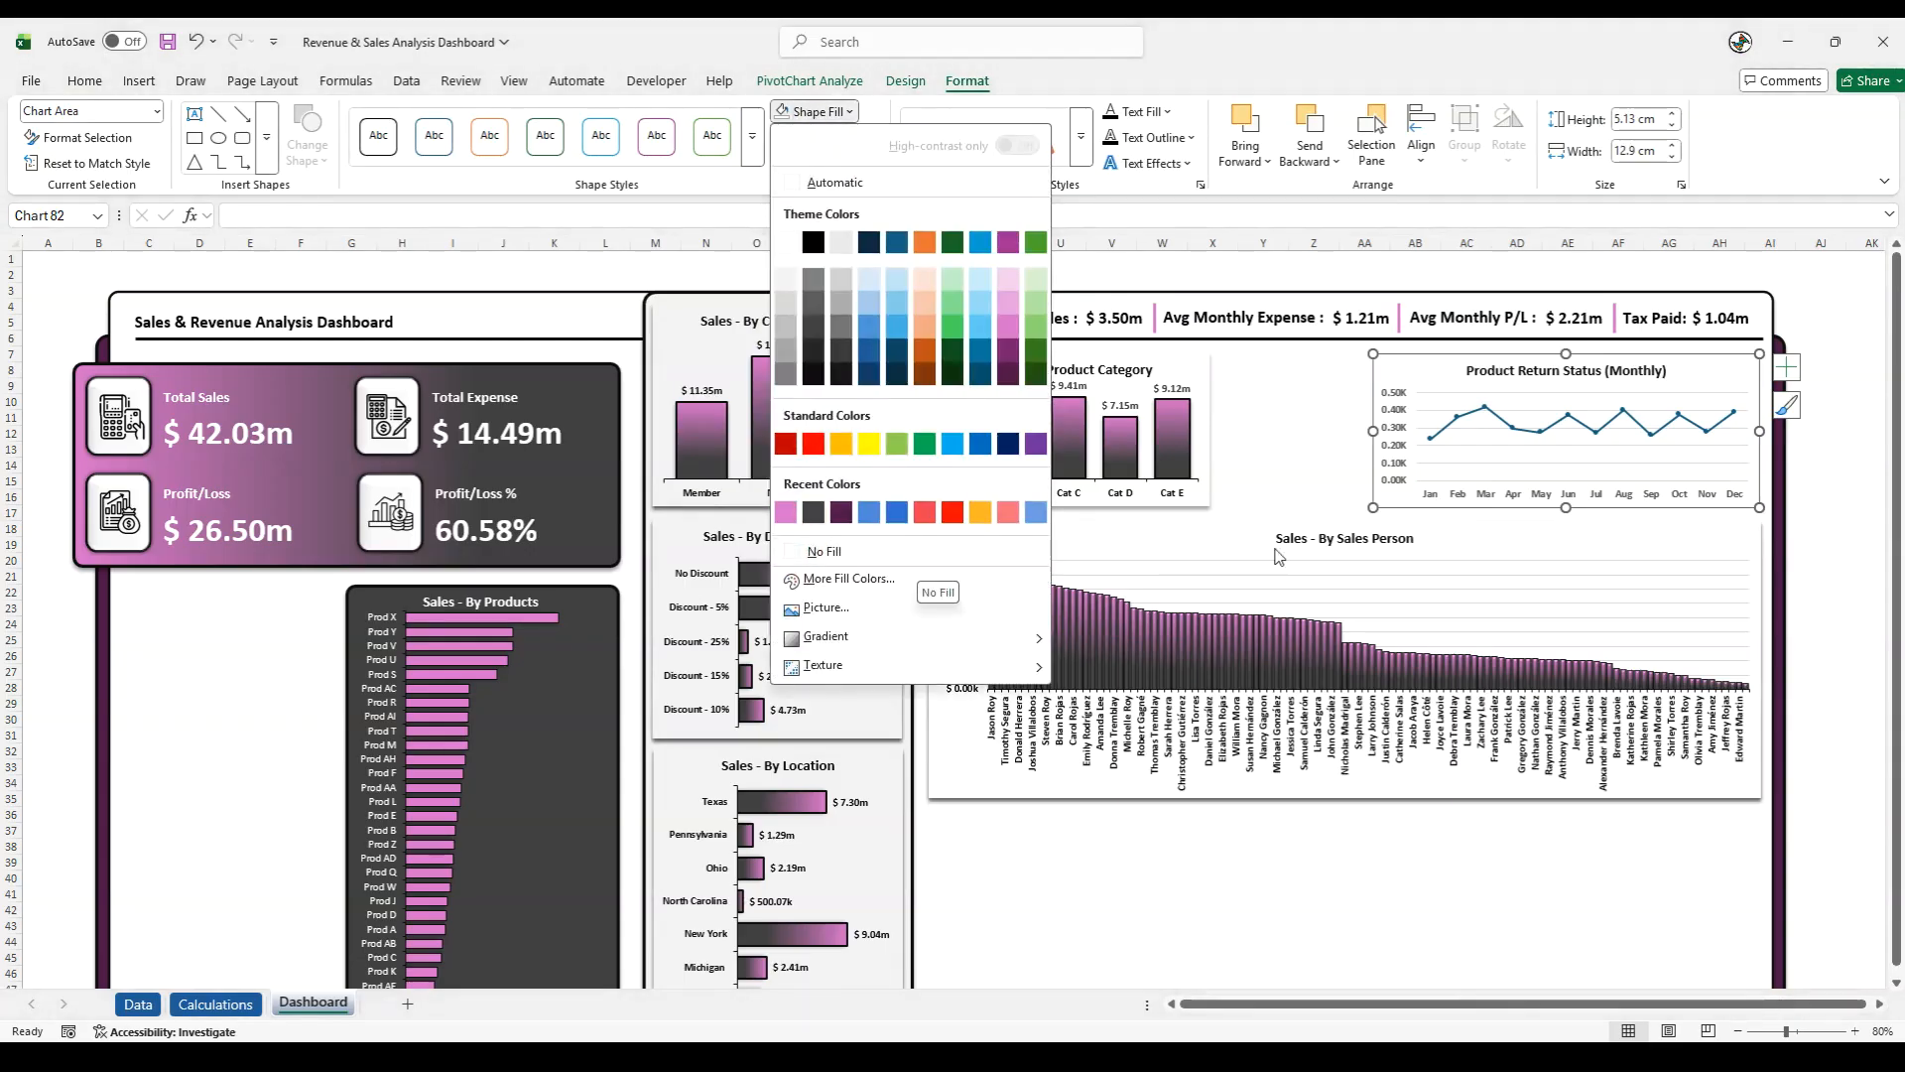
left_click(824, 552)
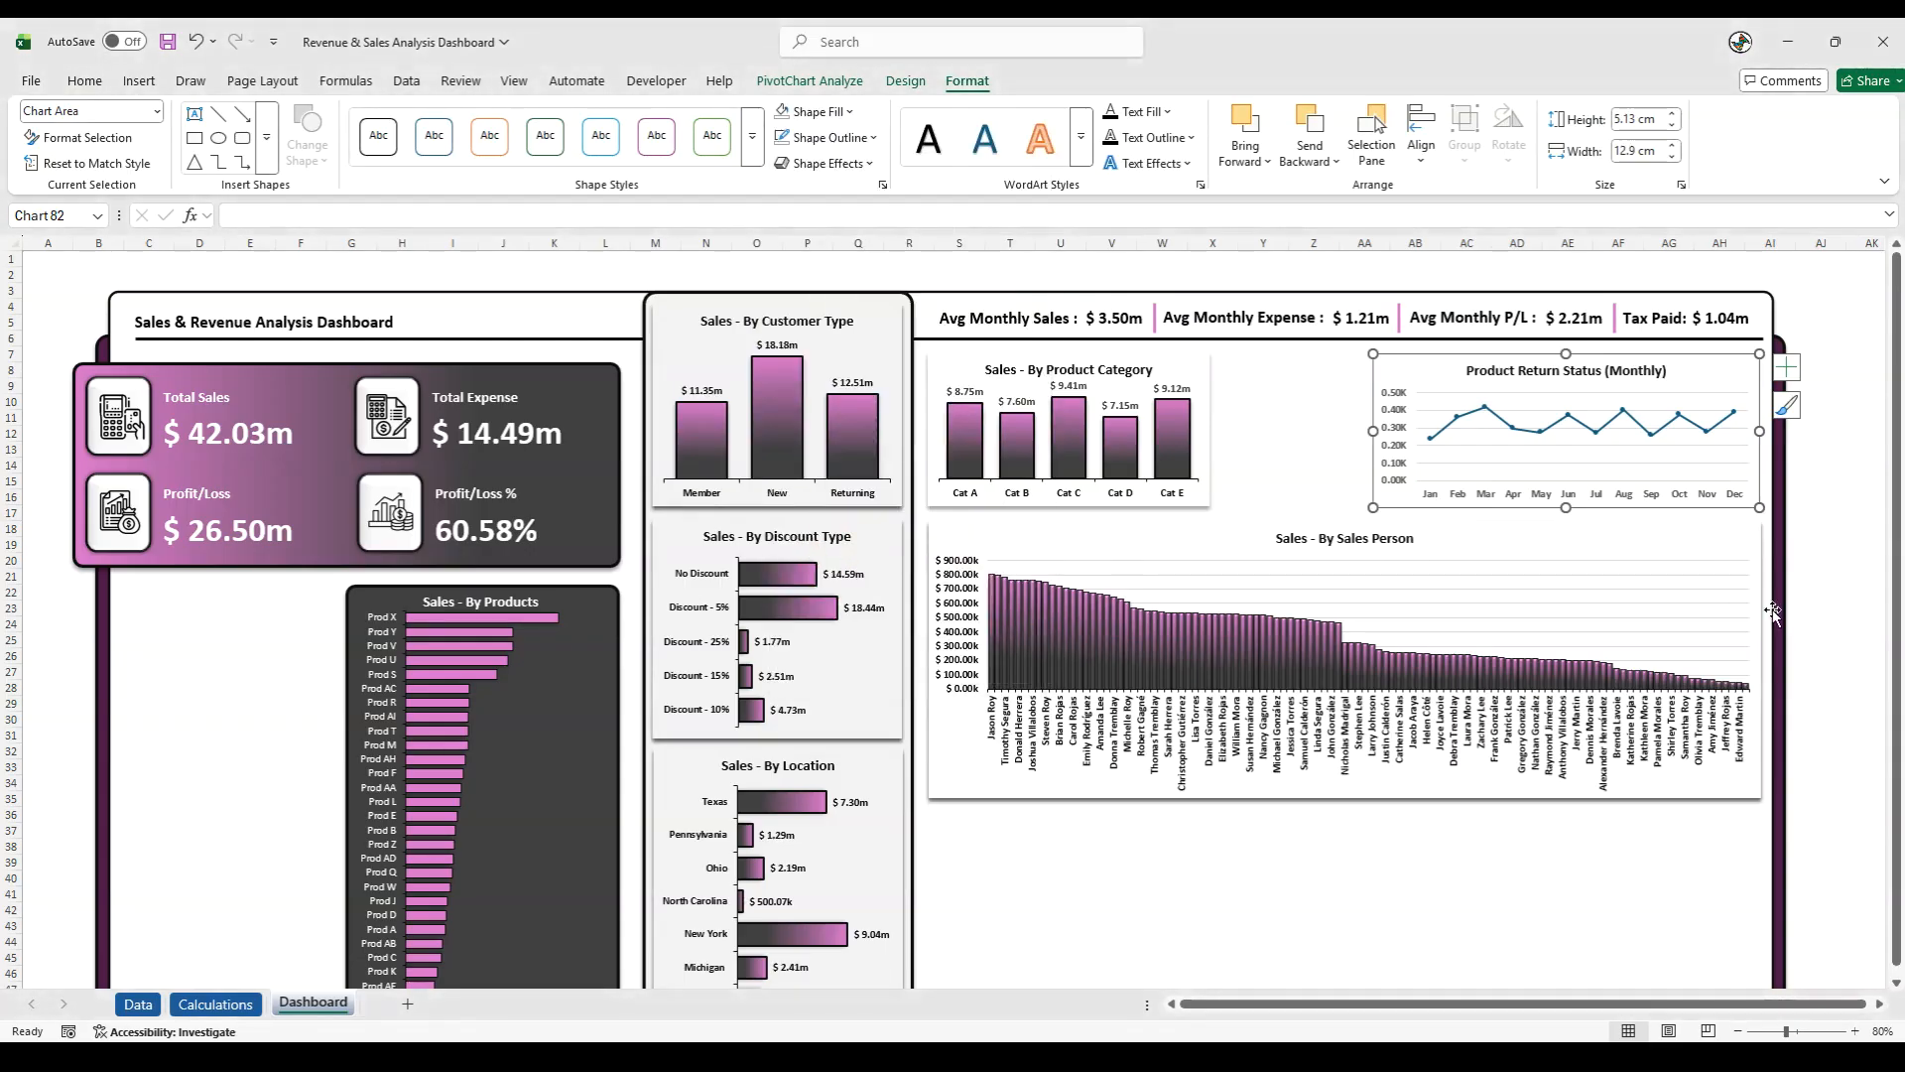
- Apply the outer bottom-offset shadow to the Product Return Status chart and deselect it
left_click(824, 163)
mouse_move(833, 243)
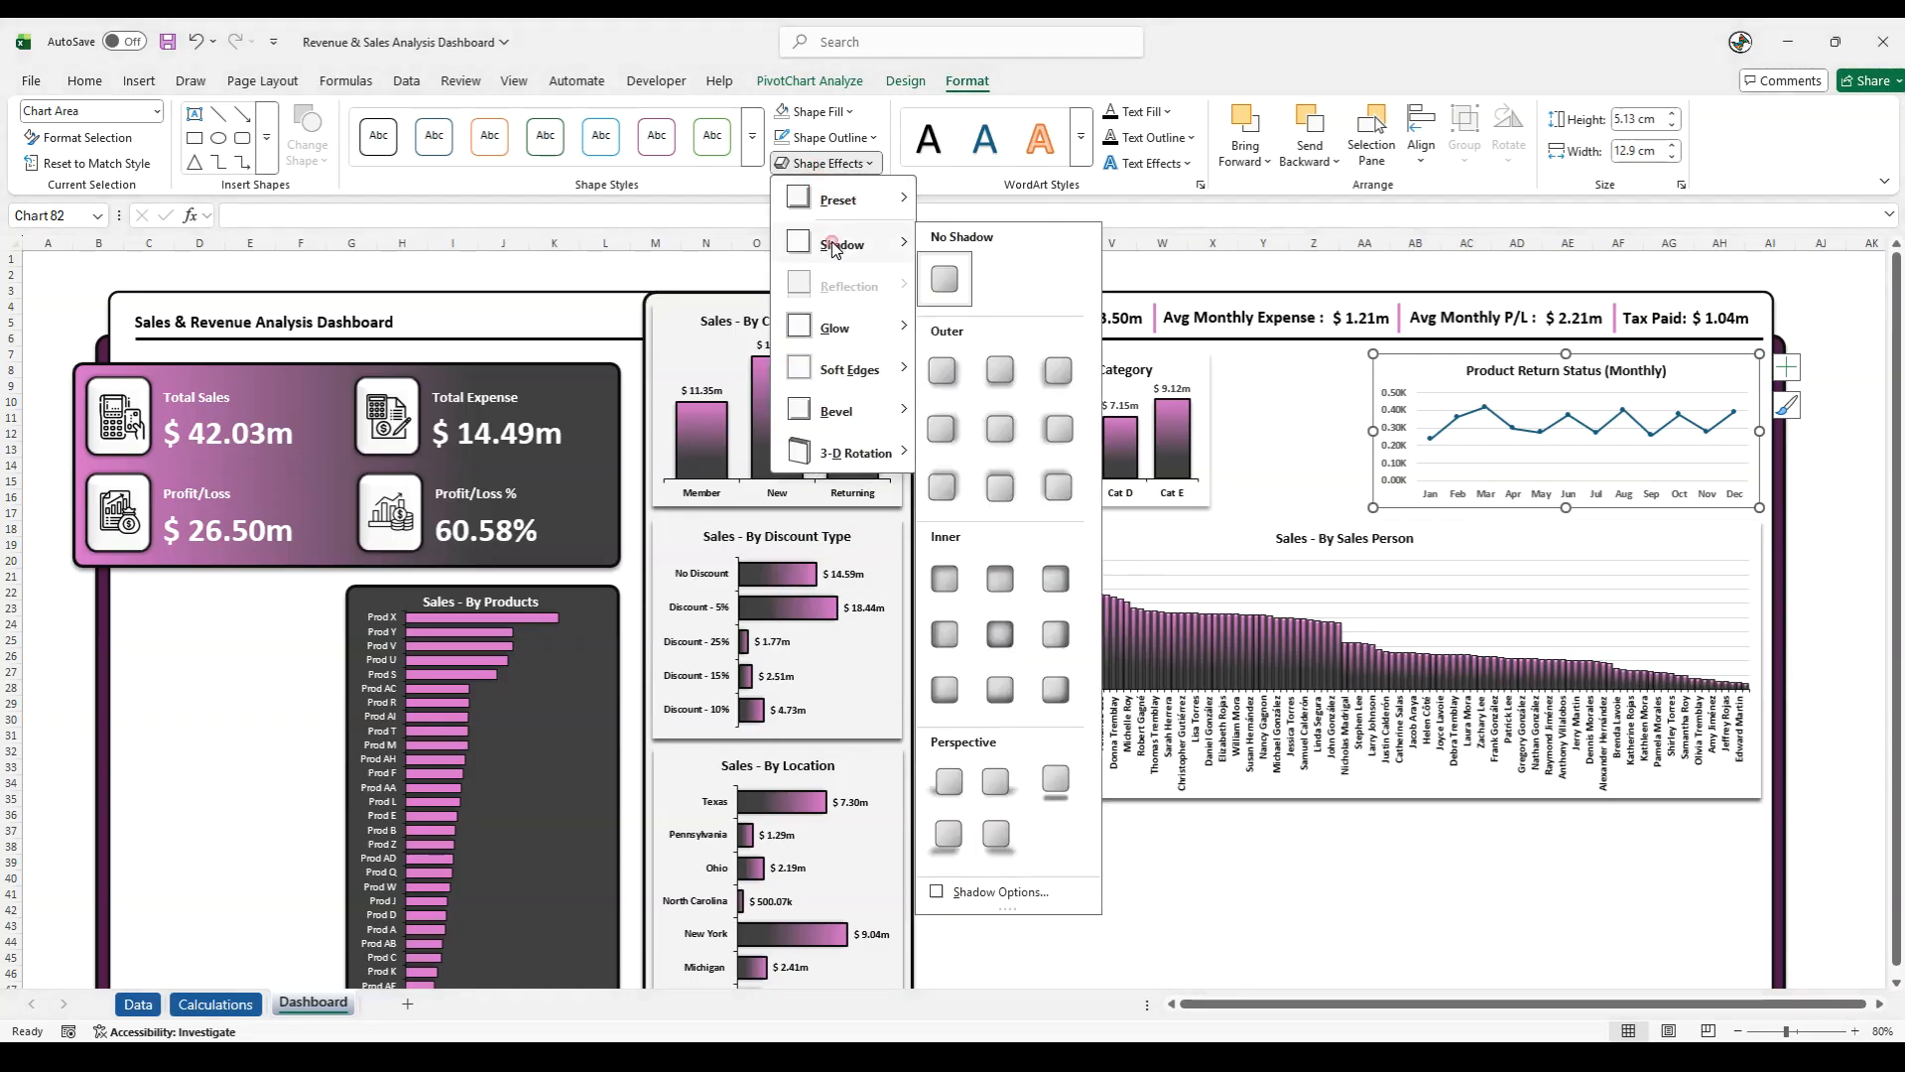
left_click(991, 369)
left_click(1822, 468)
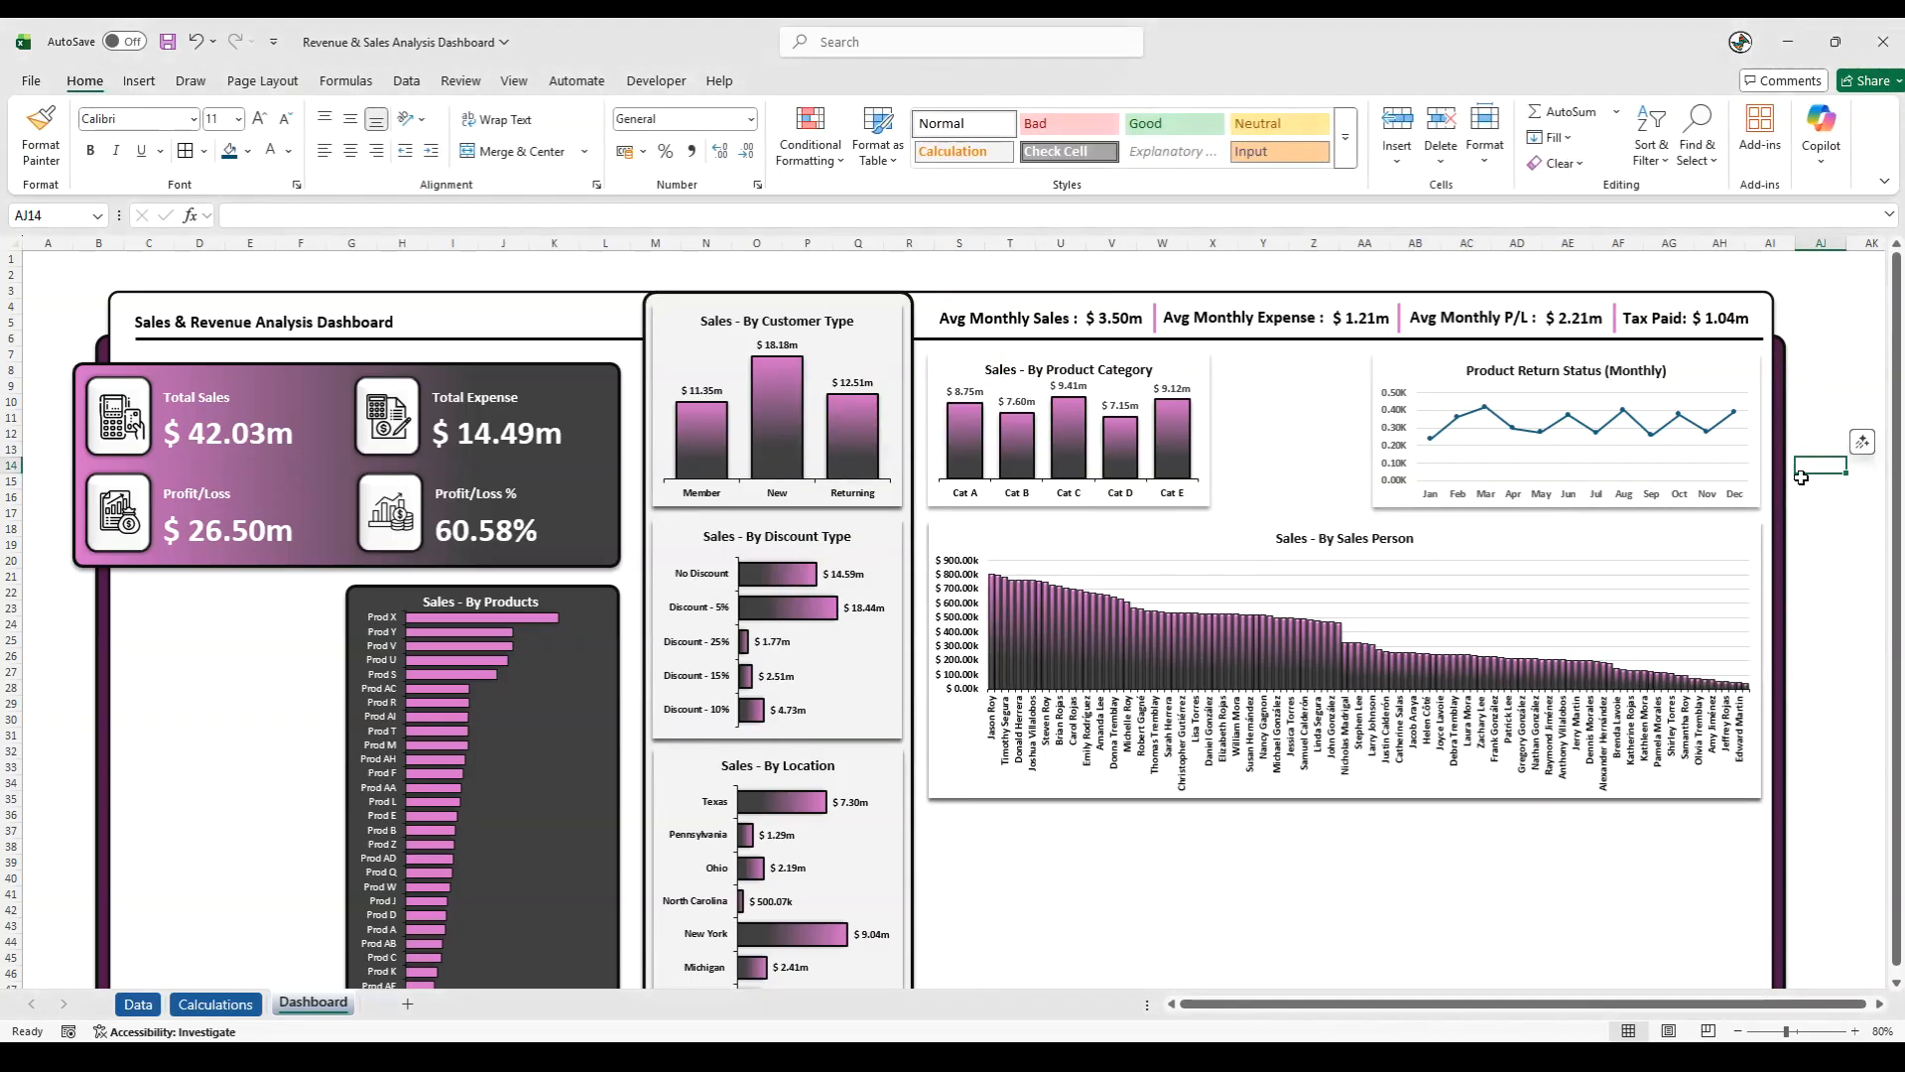
- Duplicate the dark rectangle behind the Sales - By Products chart, place it over the Product Return chart and shorten it to that chart's height
left_click(610, 587)
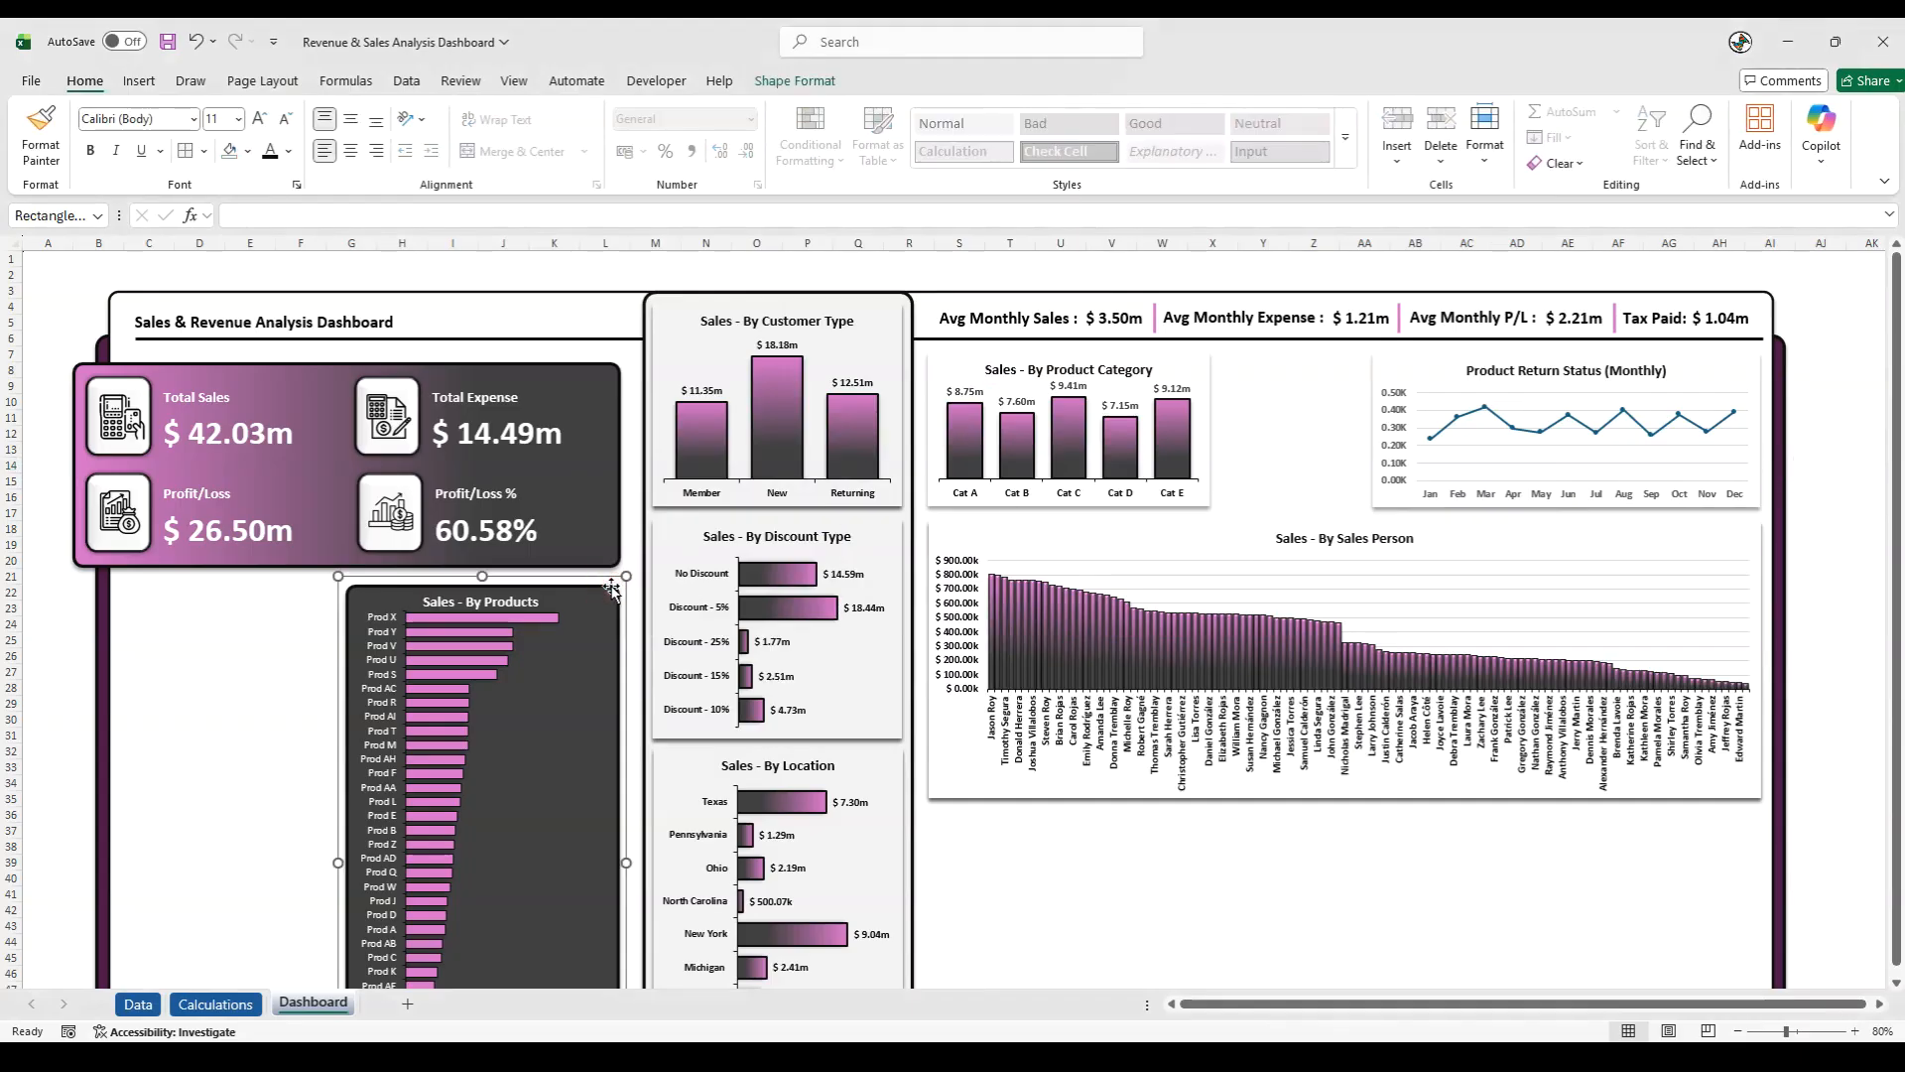
left_click(40, 608)
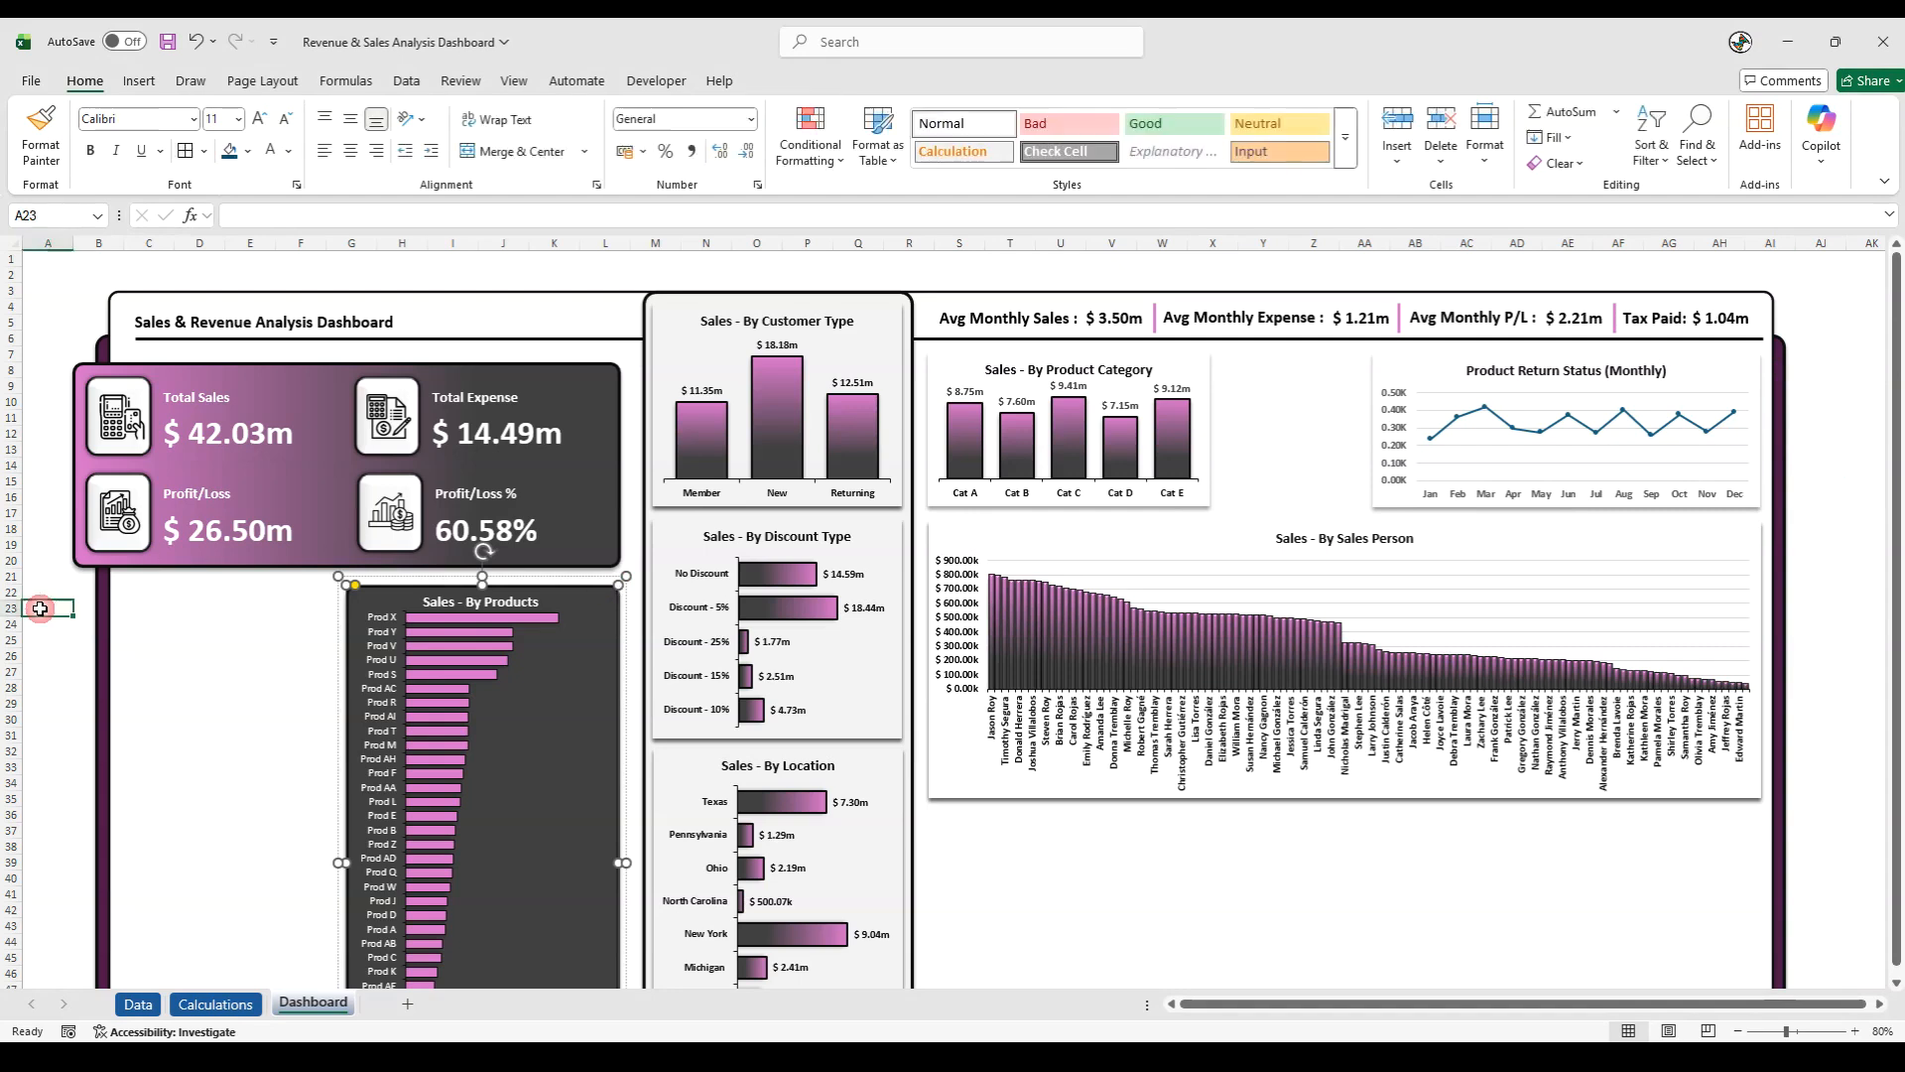
key("ctrl+v")
left_click_drag(87, 640, 1382, 405)
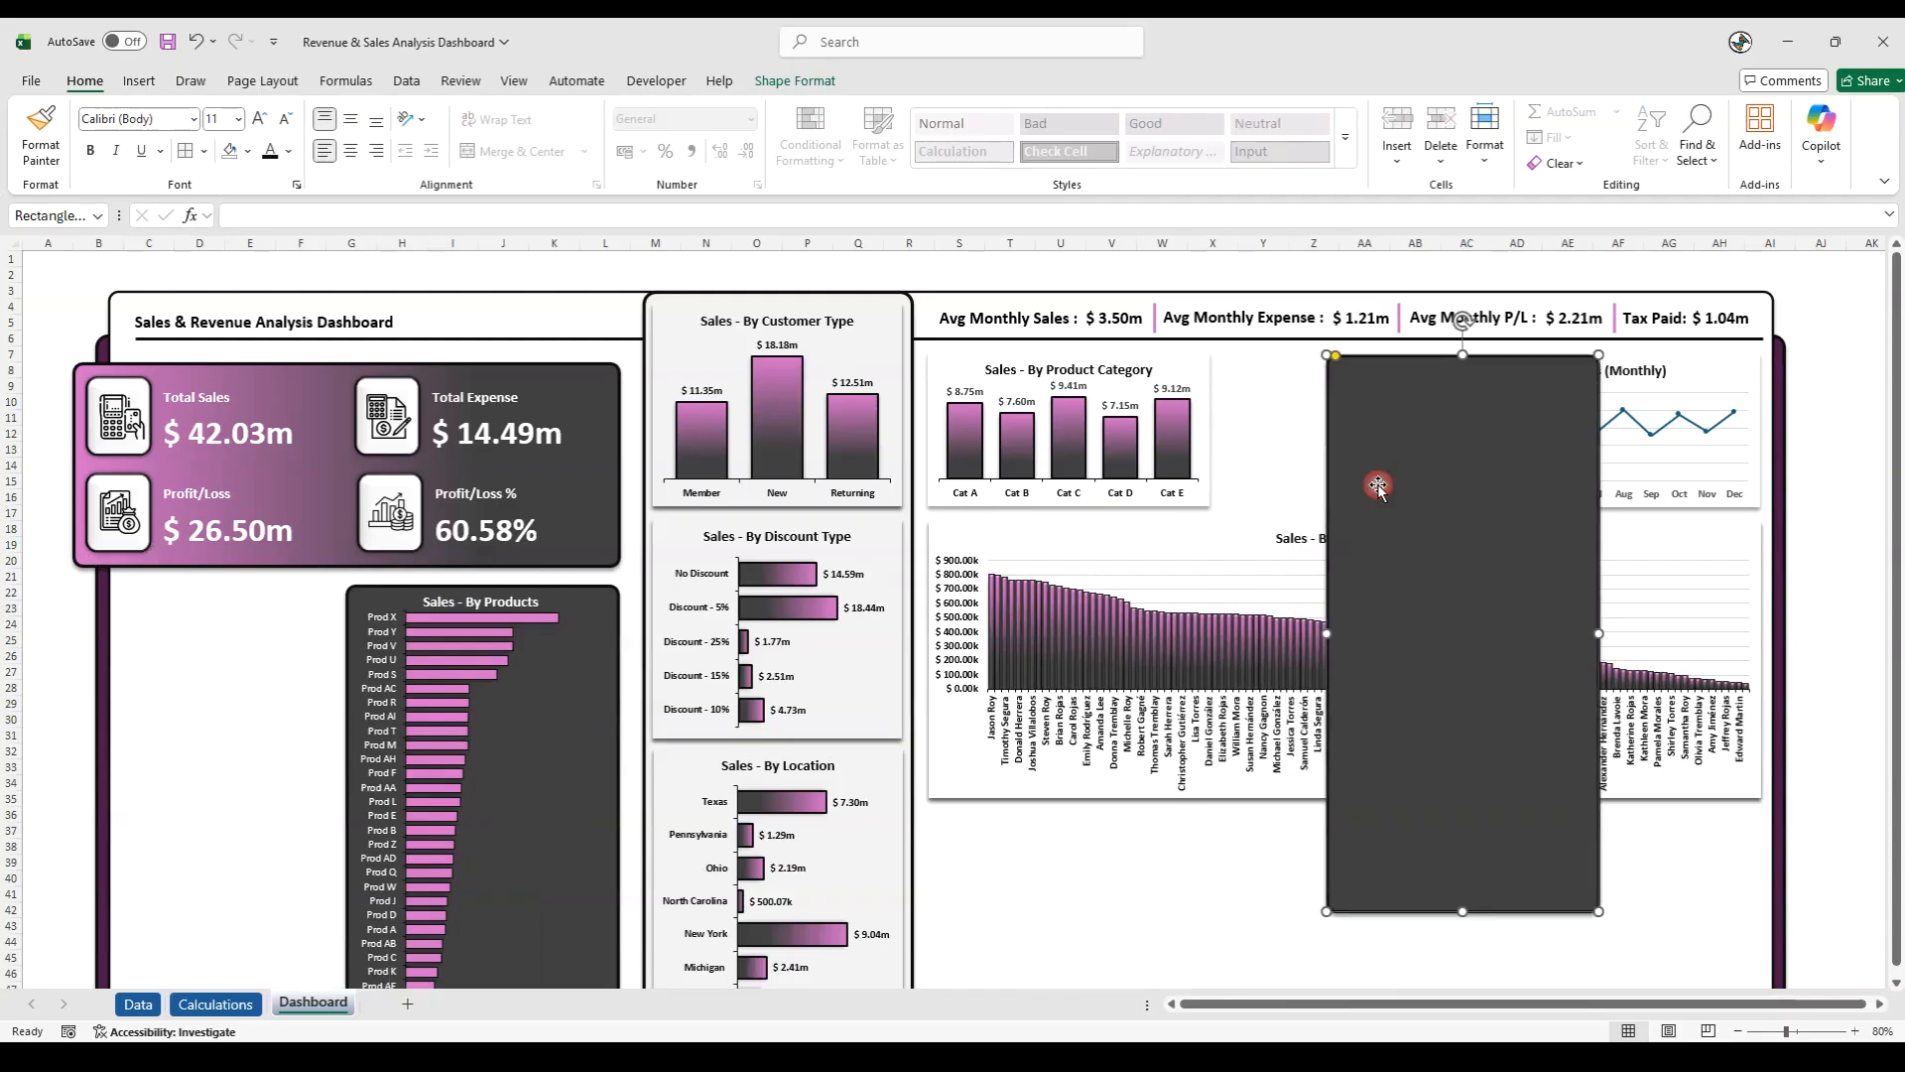
left_click_drag(1462, 907, 1595, 511)
- Bring the Product Return chart in front of the dark rectangle and widen the rectangle to the chart's right edge
left_click(1643, 501)
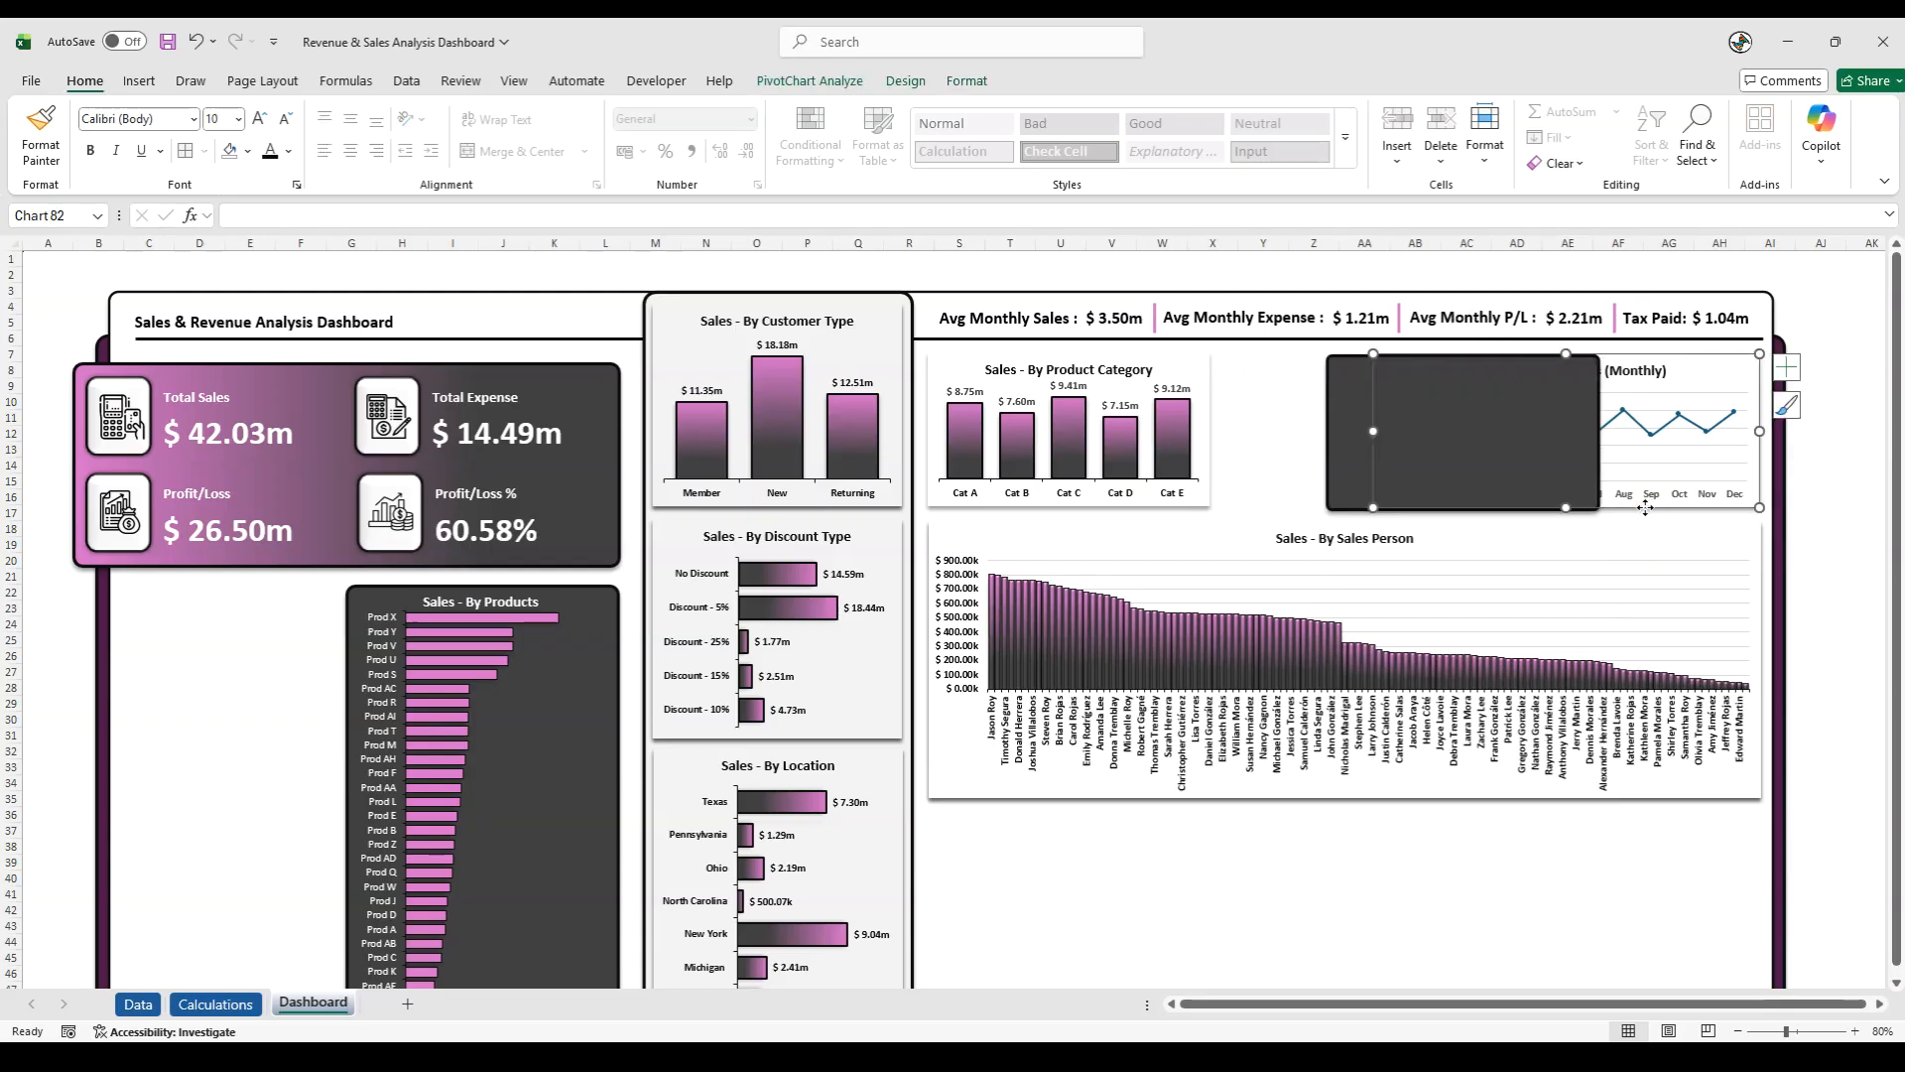
right_click(1642, 501)
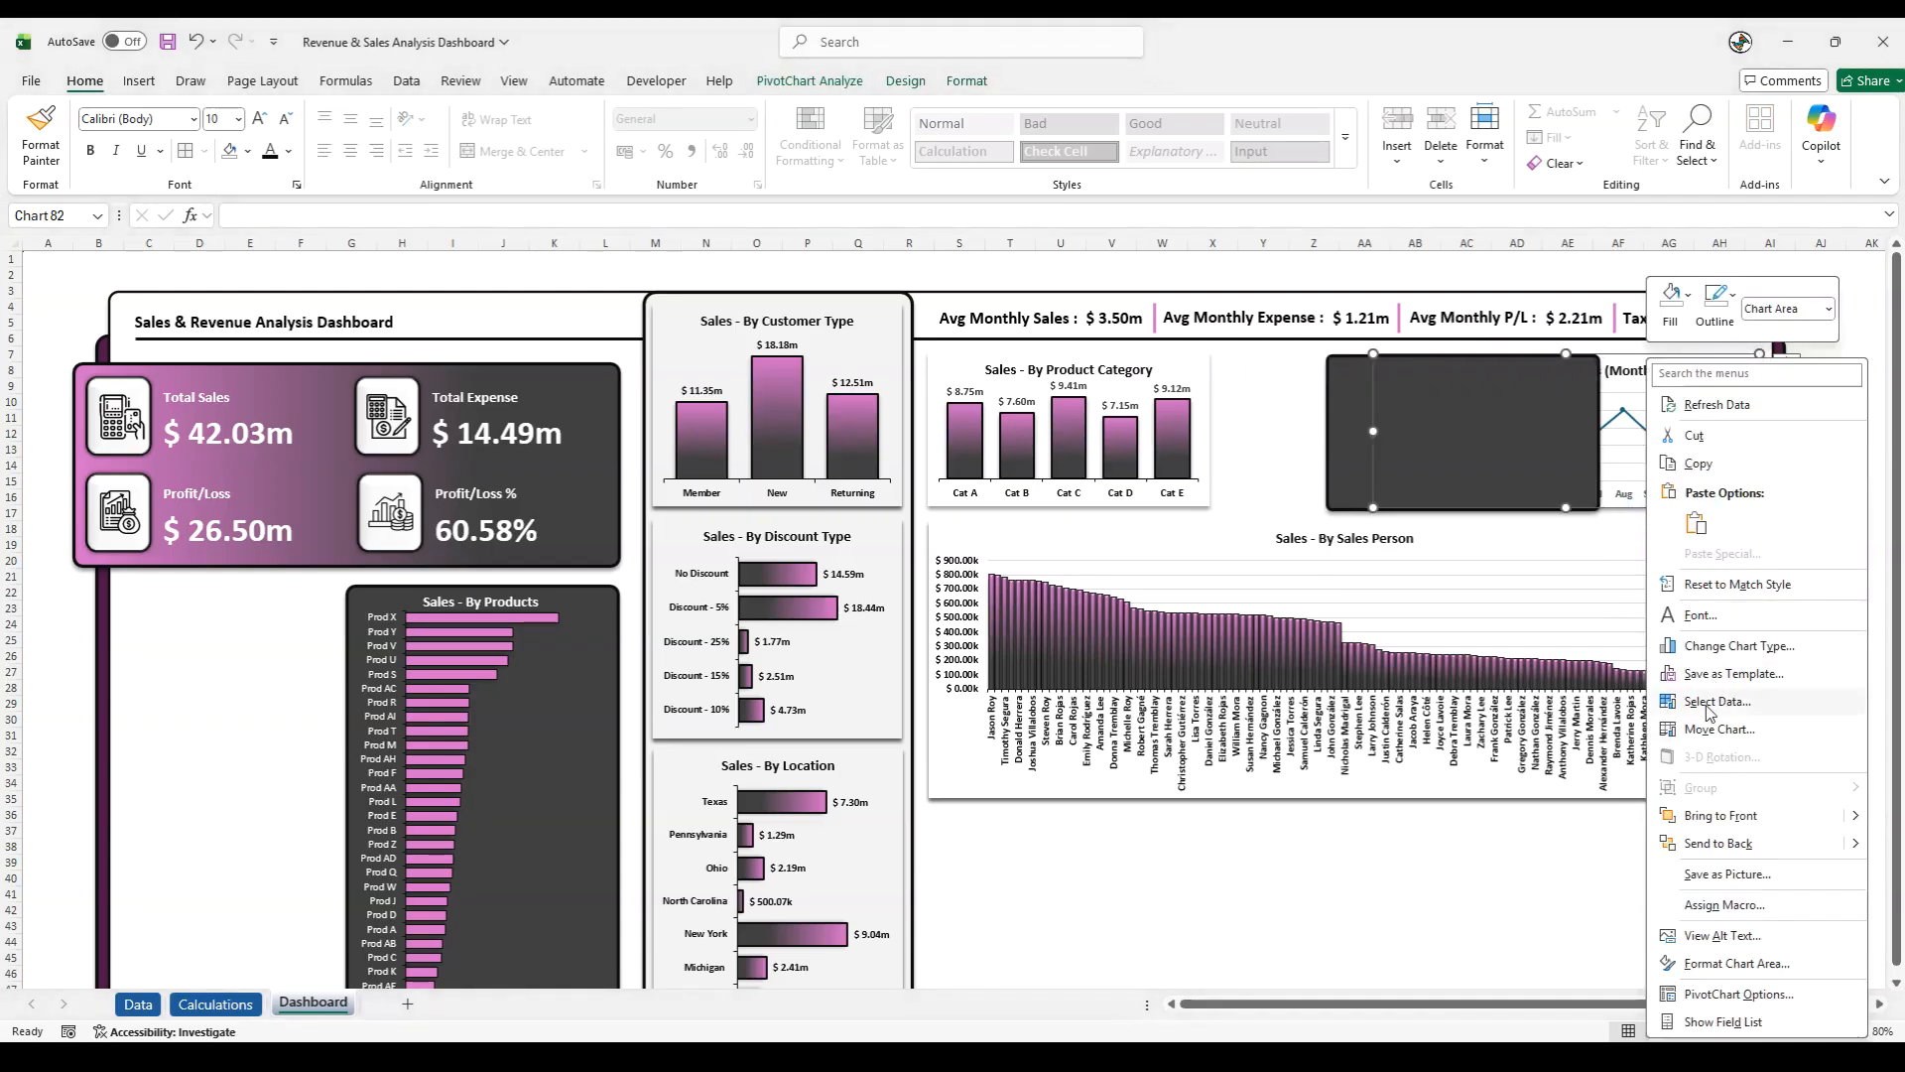
left_click(1721, 814)
left_click(1348, 466)
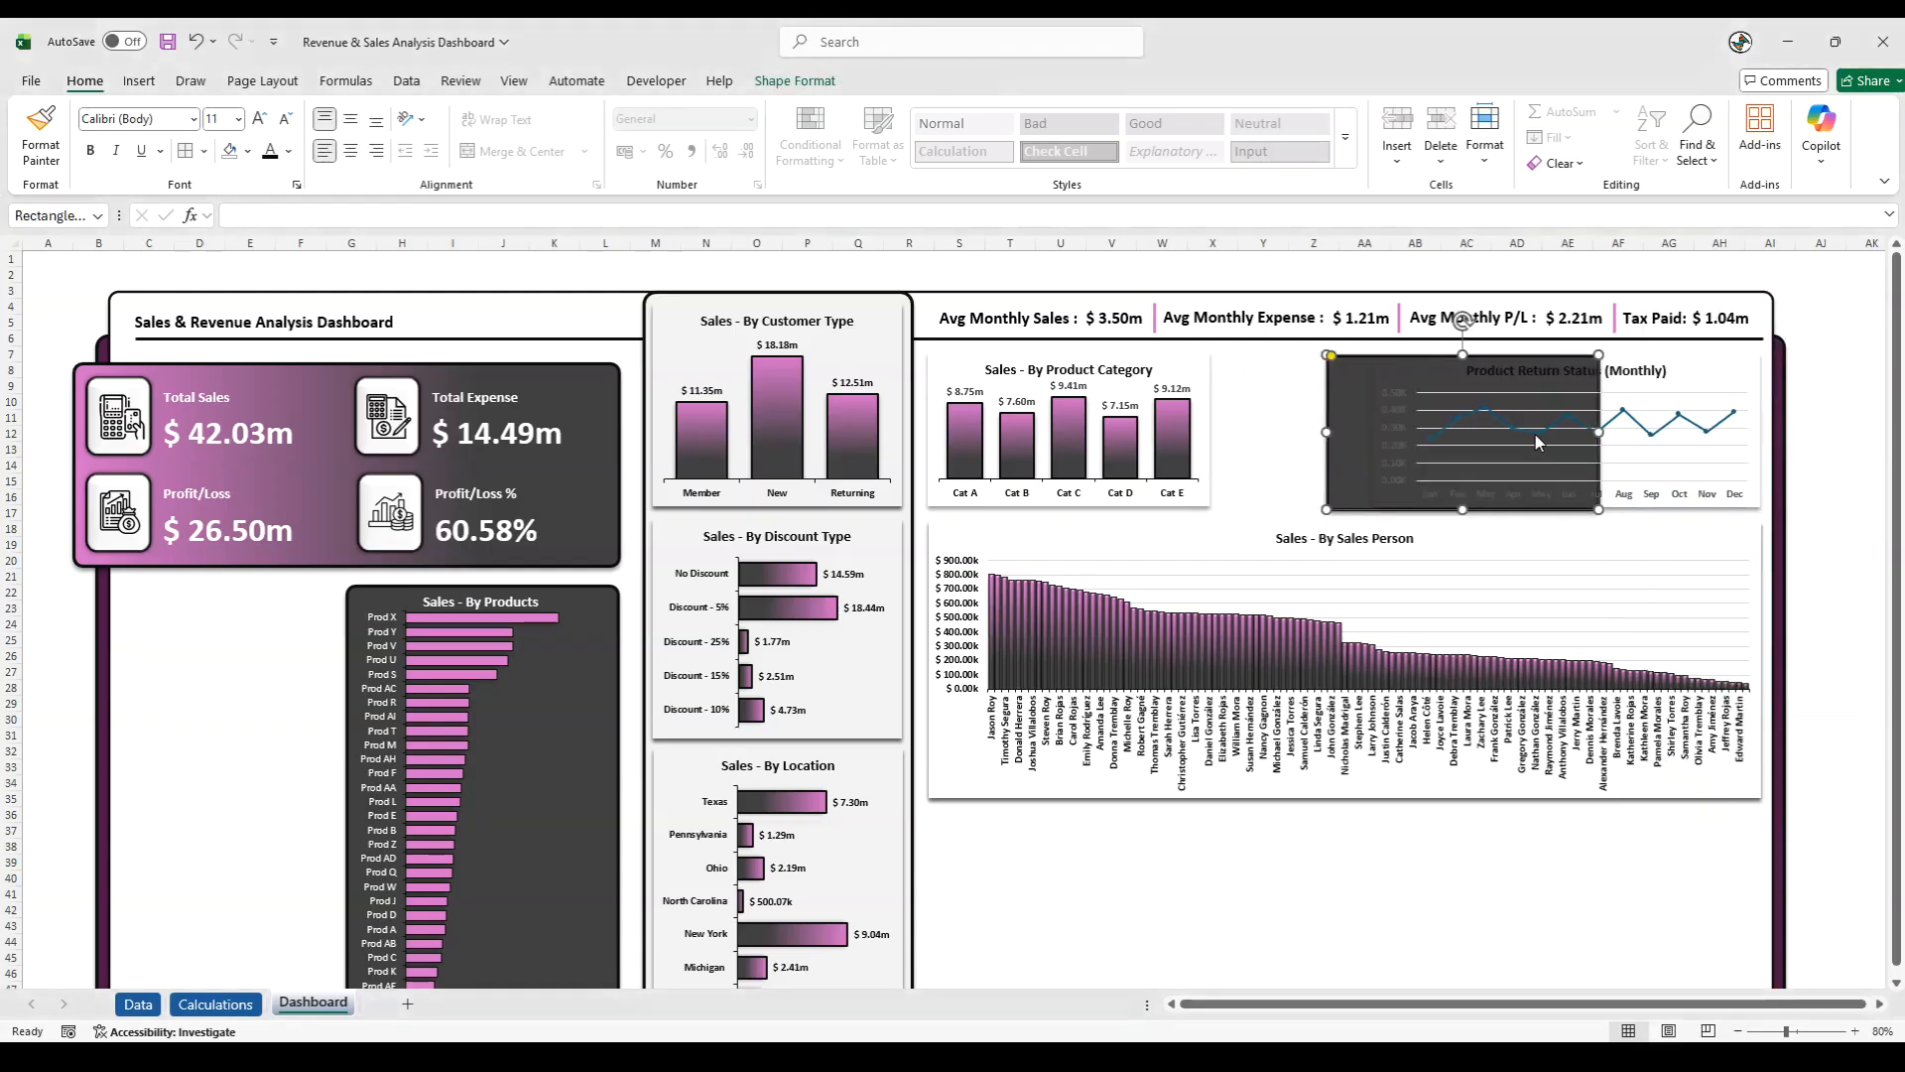
left_click_drag(1595, 432, 1761, 429)
- Shrink the Product Return chart slightly on all four sides so it sits inside the dark rectangle
left_click(1705, 449)
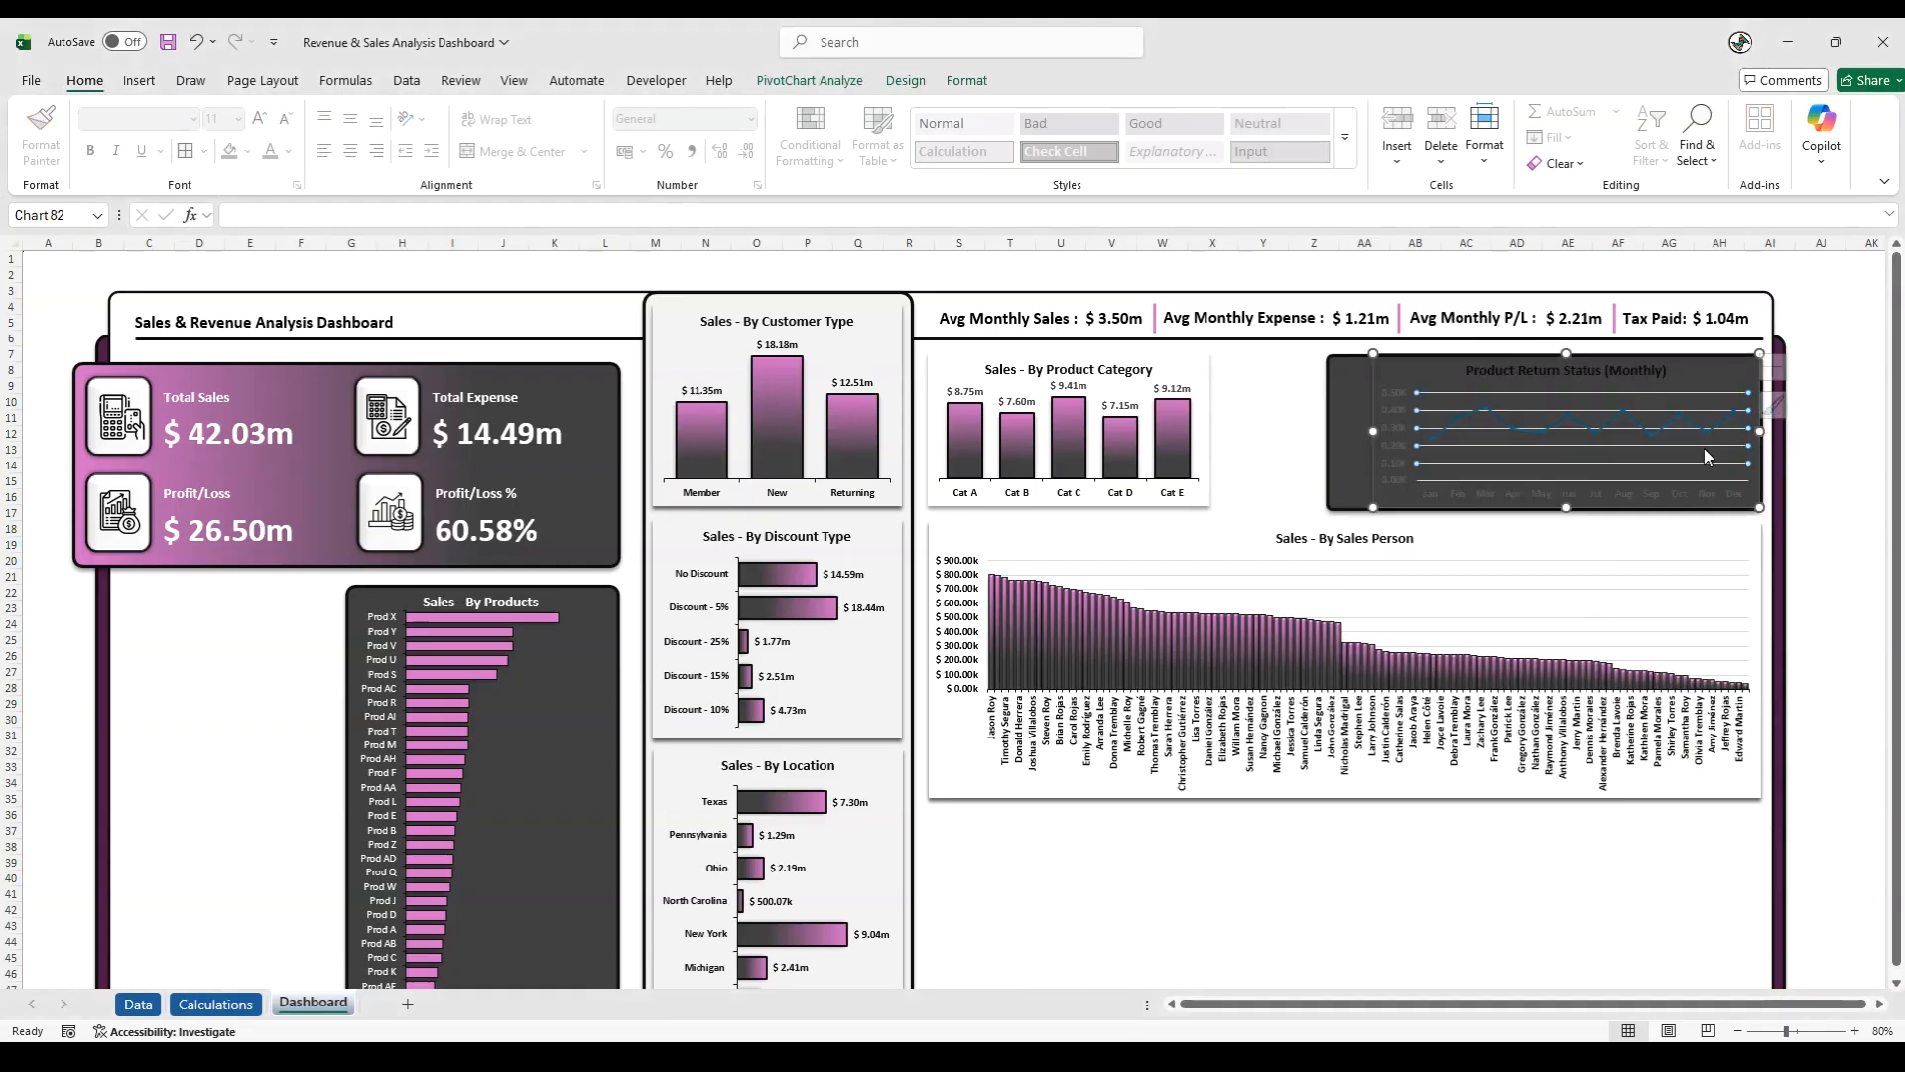
left_click_drag(1757, 431, 1754, 431)
left_click_drag(1563, 353, 1563, 357)
left_click_drag(1563, 507, 1563, 501)
left_click_drag(1372, 433, 1377, 433)
- Colour the Product Return chart's title and the labels of both axes white
left_click(1385, 433)
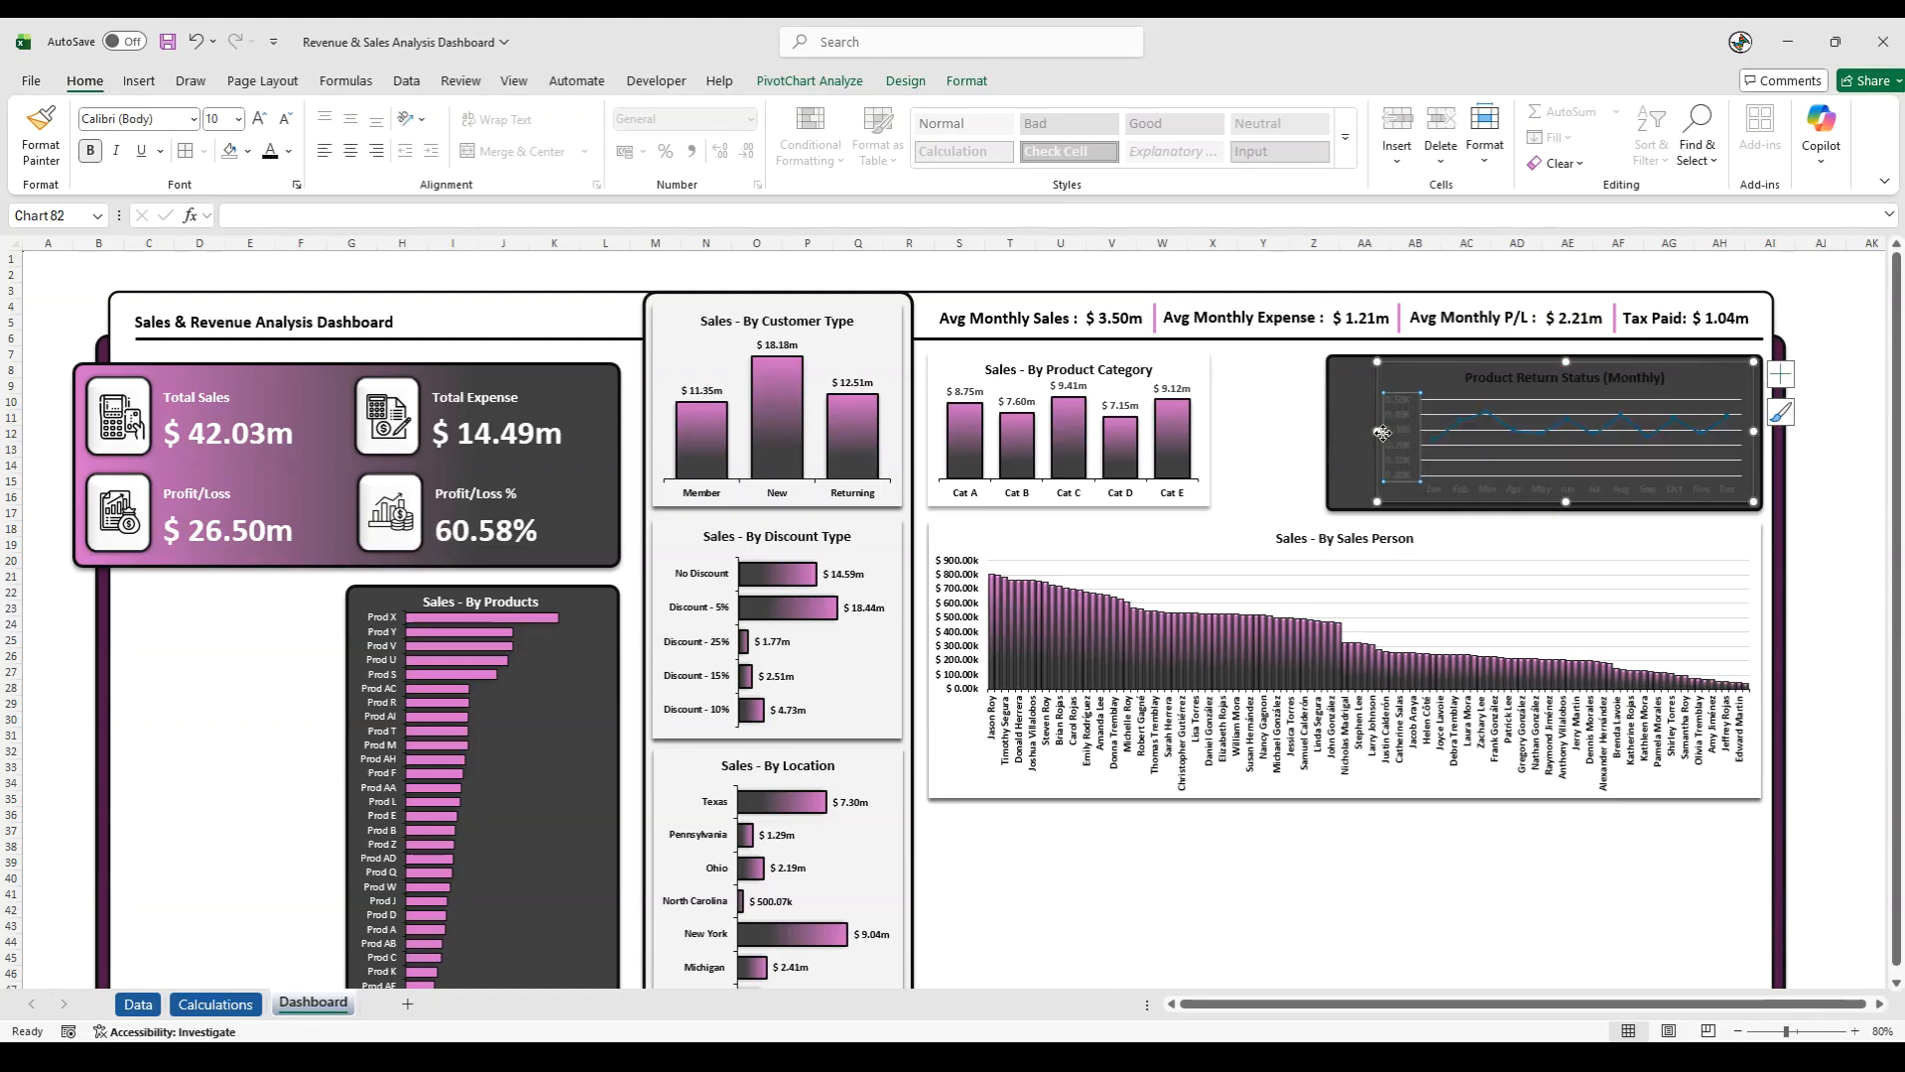
left_click(289, 151)
left_click(277, 277)
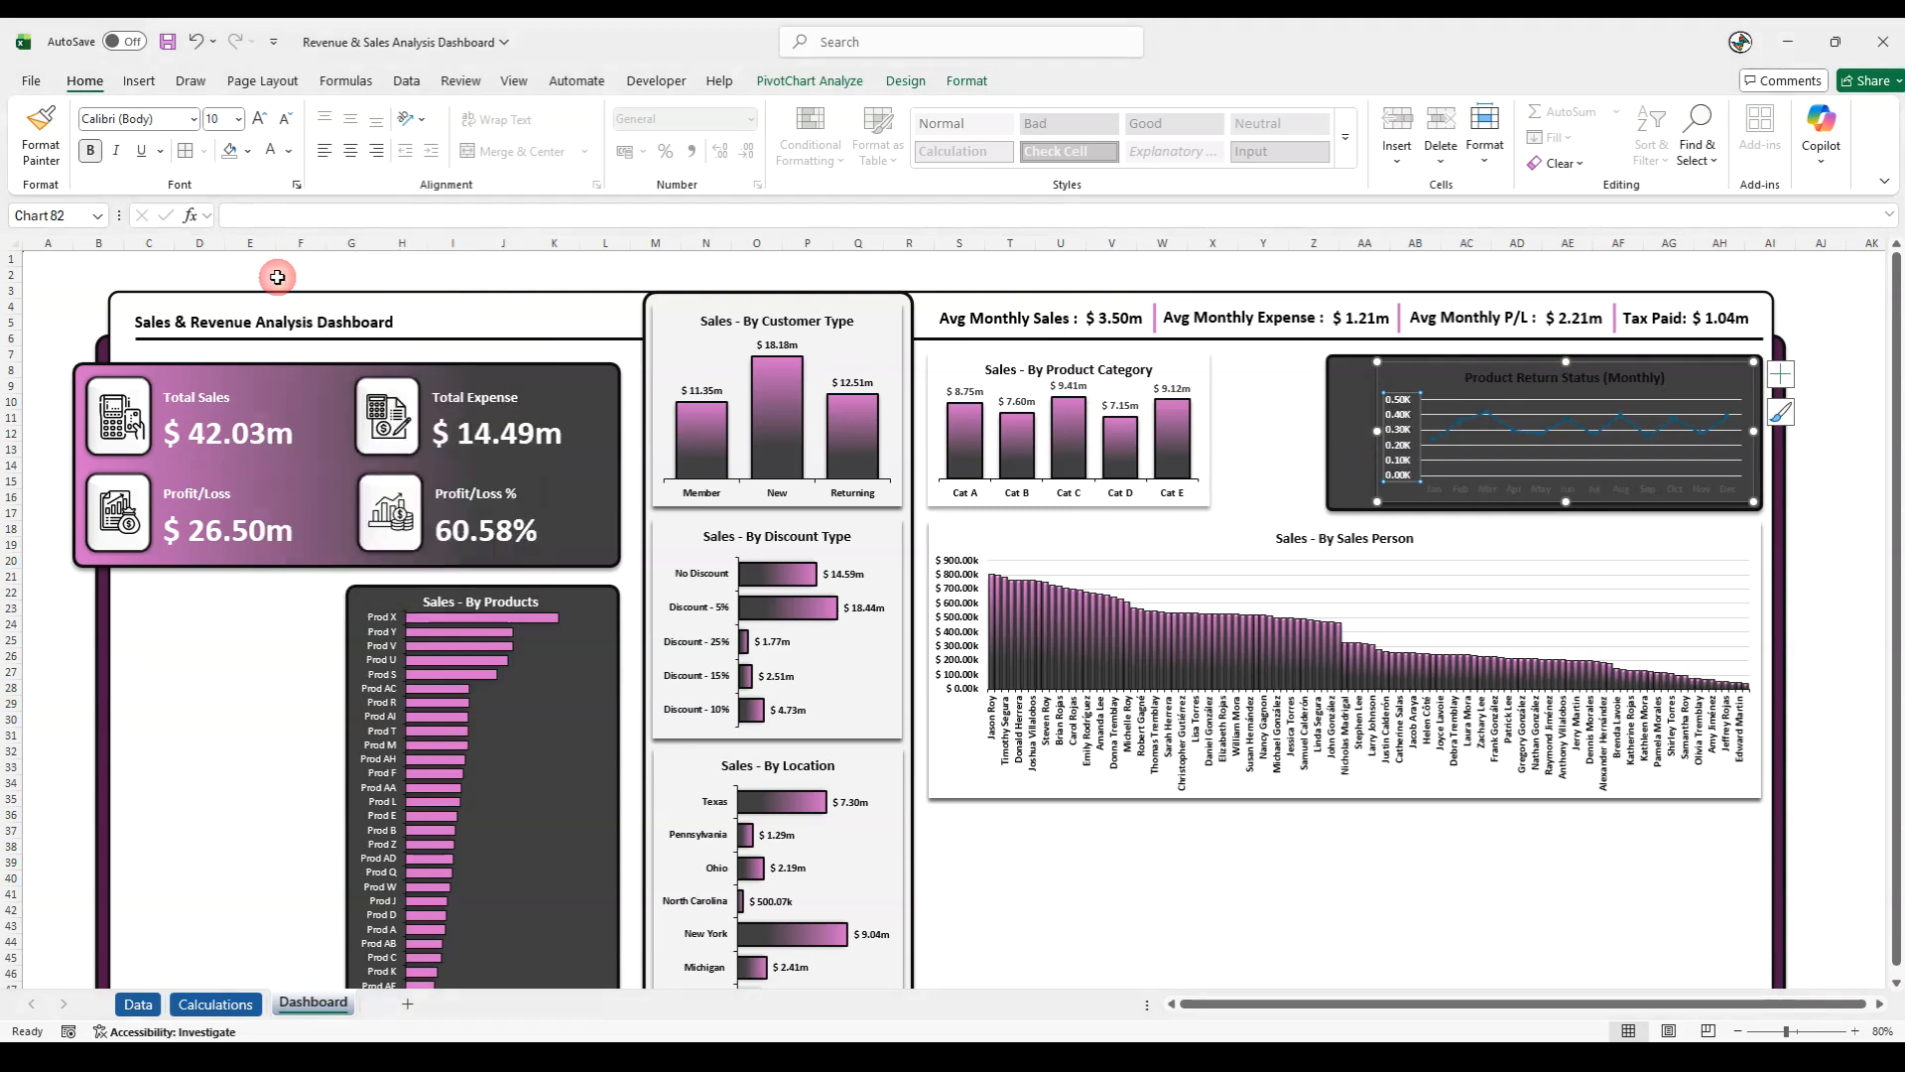
left_click(1503, 378)
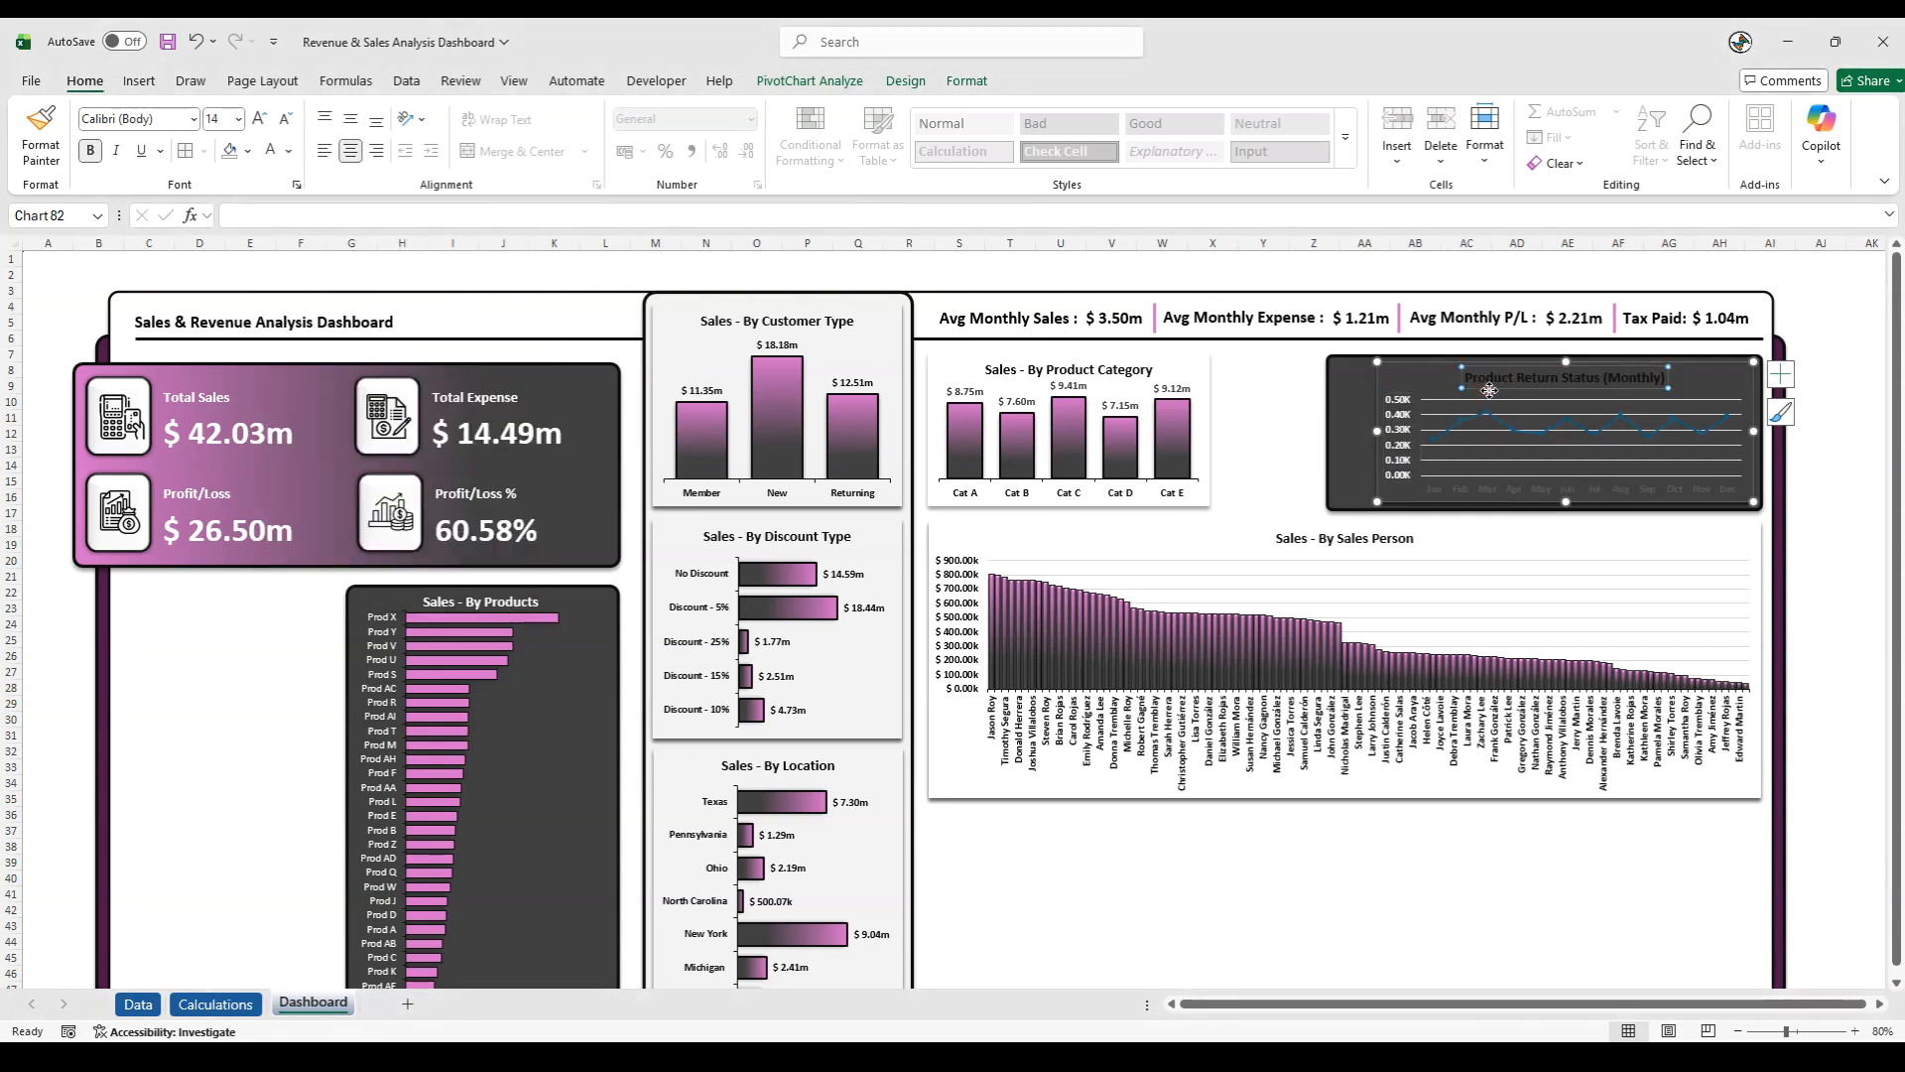
left_click(270, 150)
left_click(1422, 492)
left_click(270, 151)
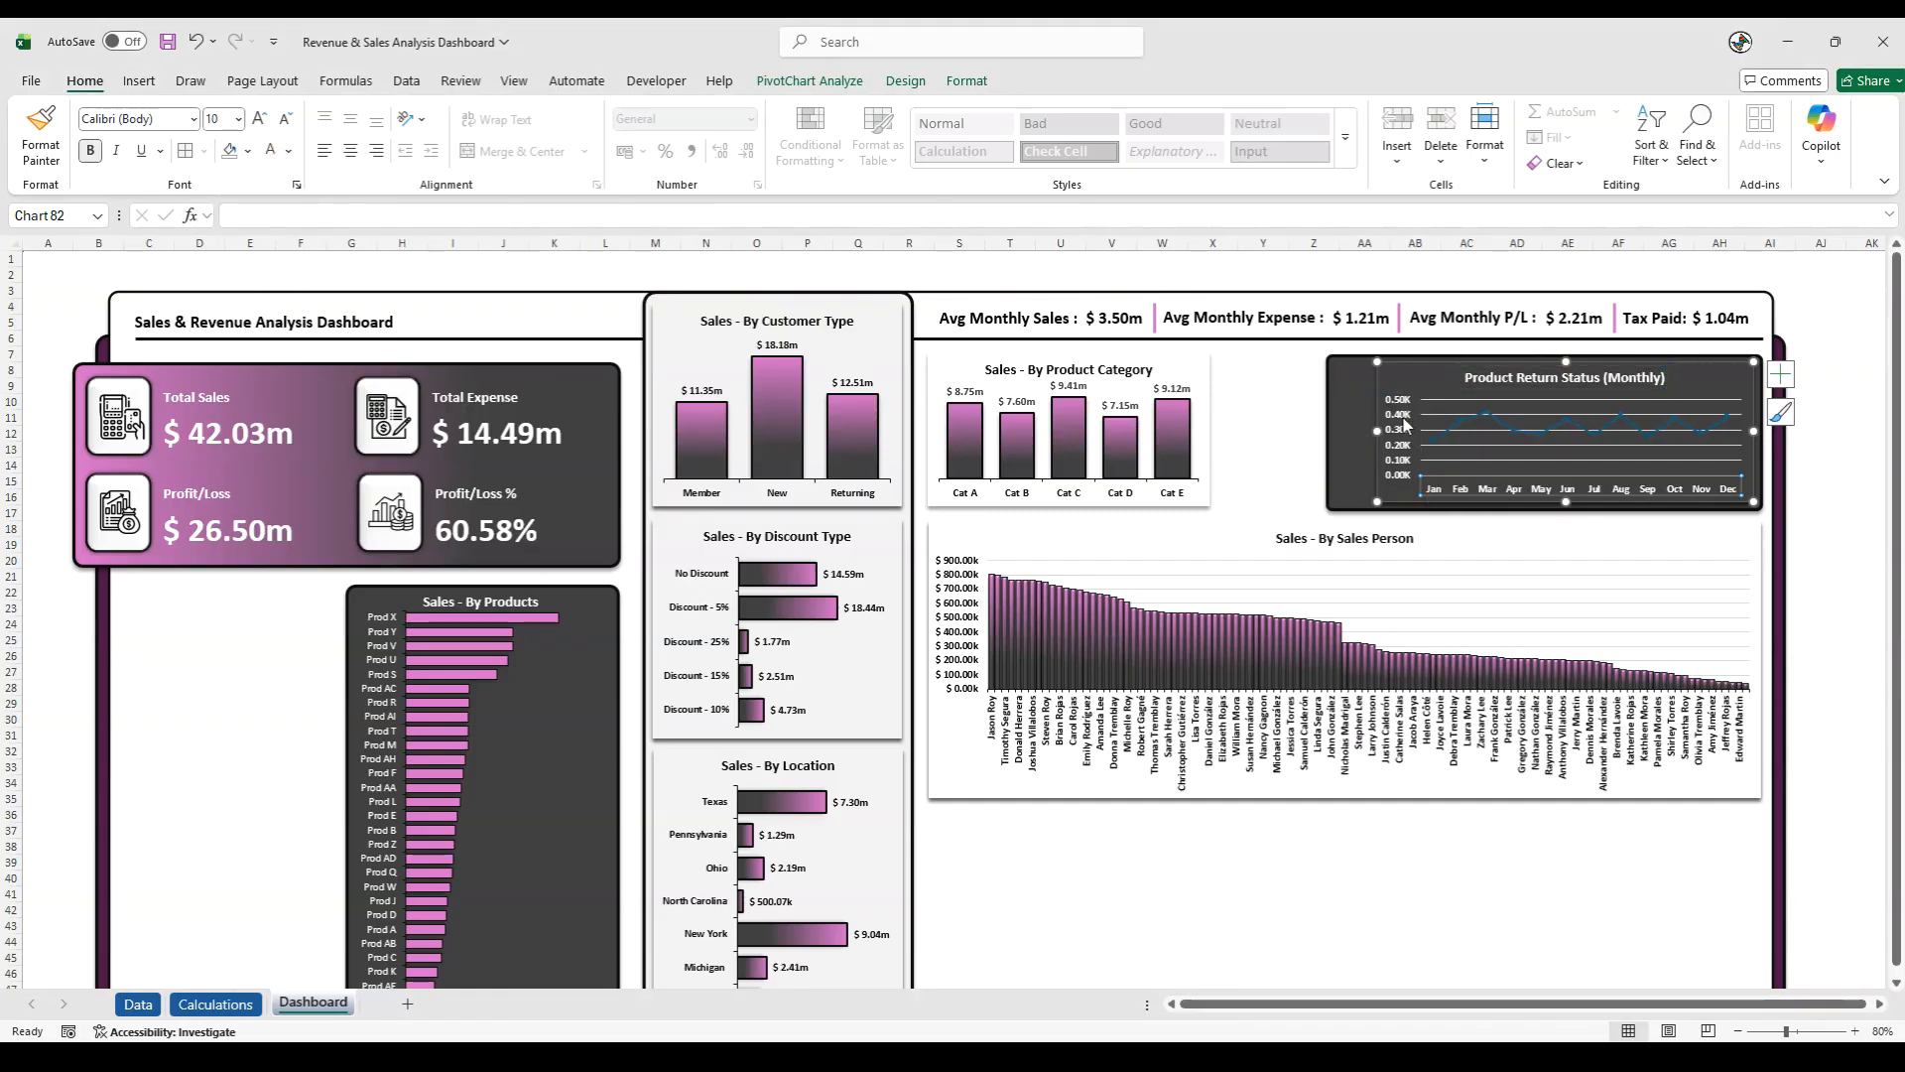
left_click(1830, 484)
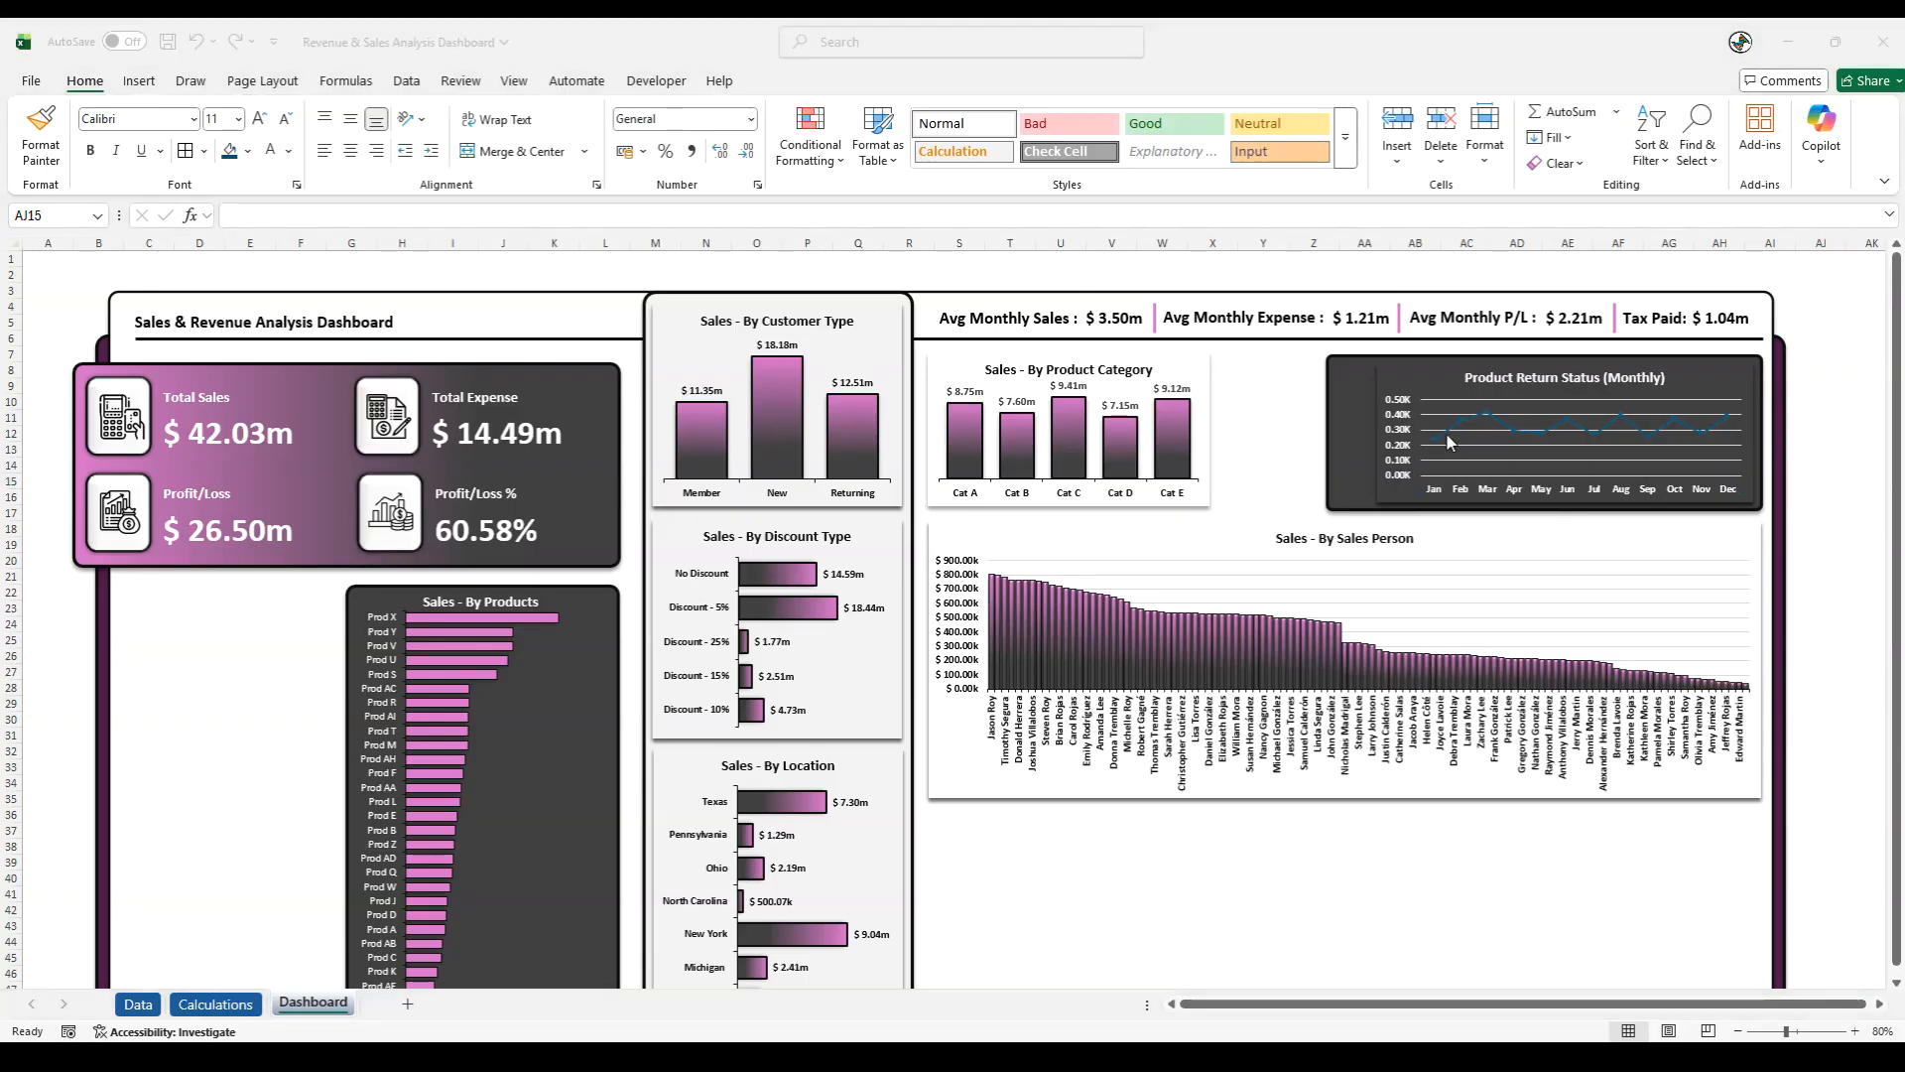
- Set the Product Return line's built-in markers to size 12 with a solid white fill
left_click(1444, 437)
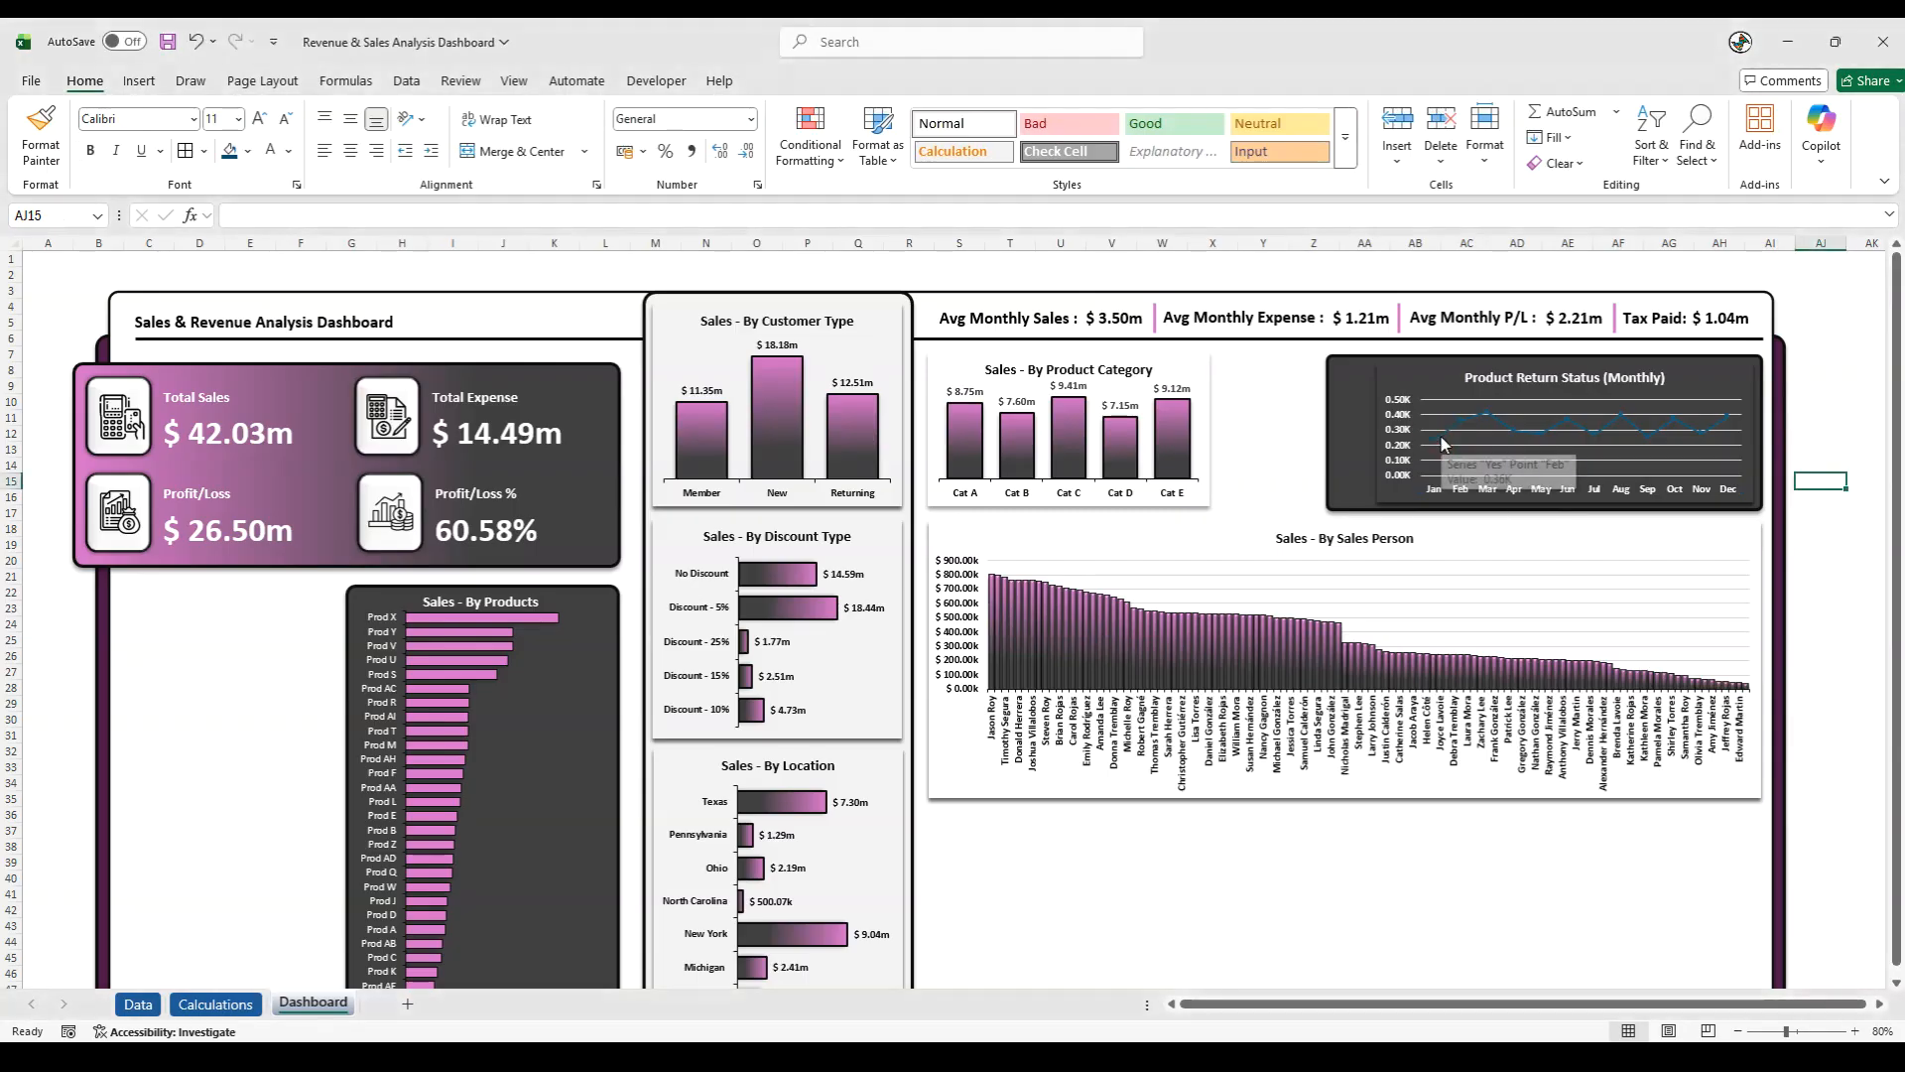
left_click(1441, 434)
right_click(1440, 434)
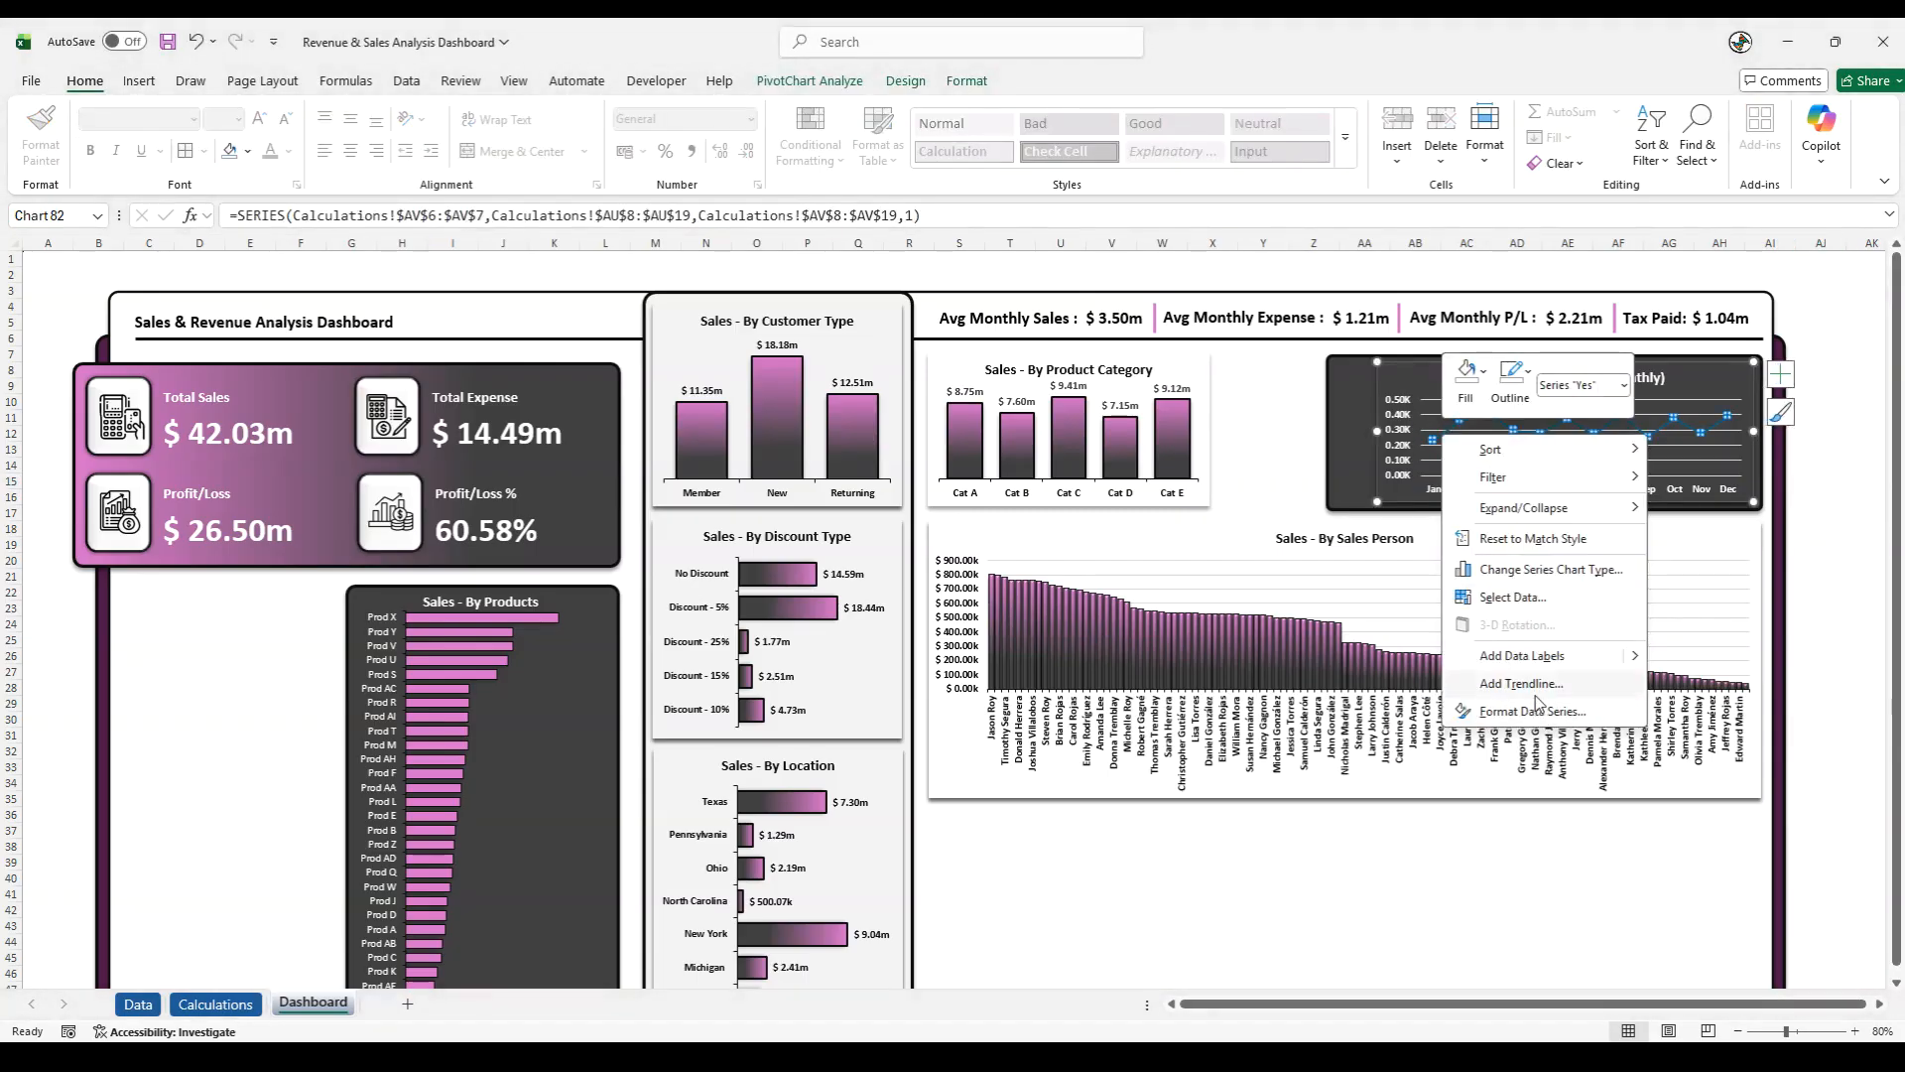
left_click(1534, 711)
left_click(1655, 339)
left_click(1736, 385)
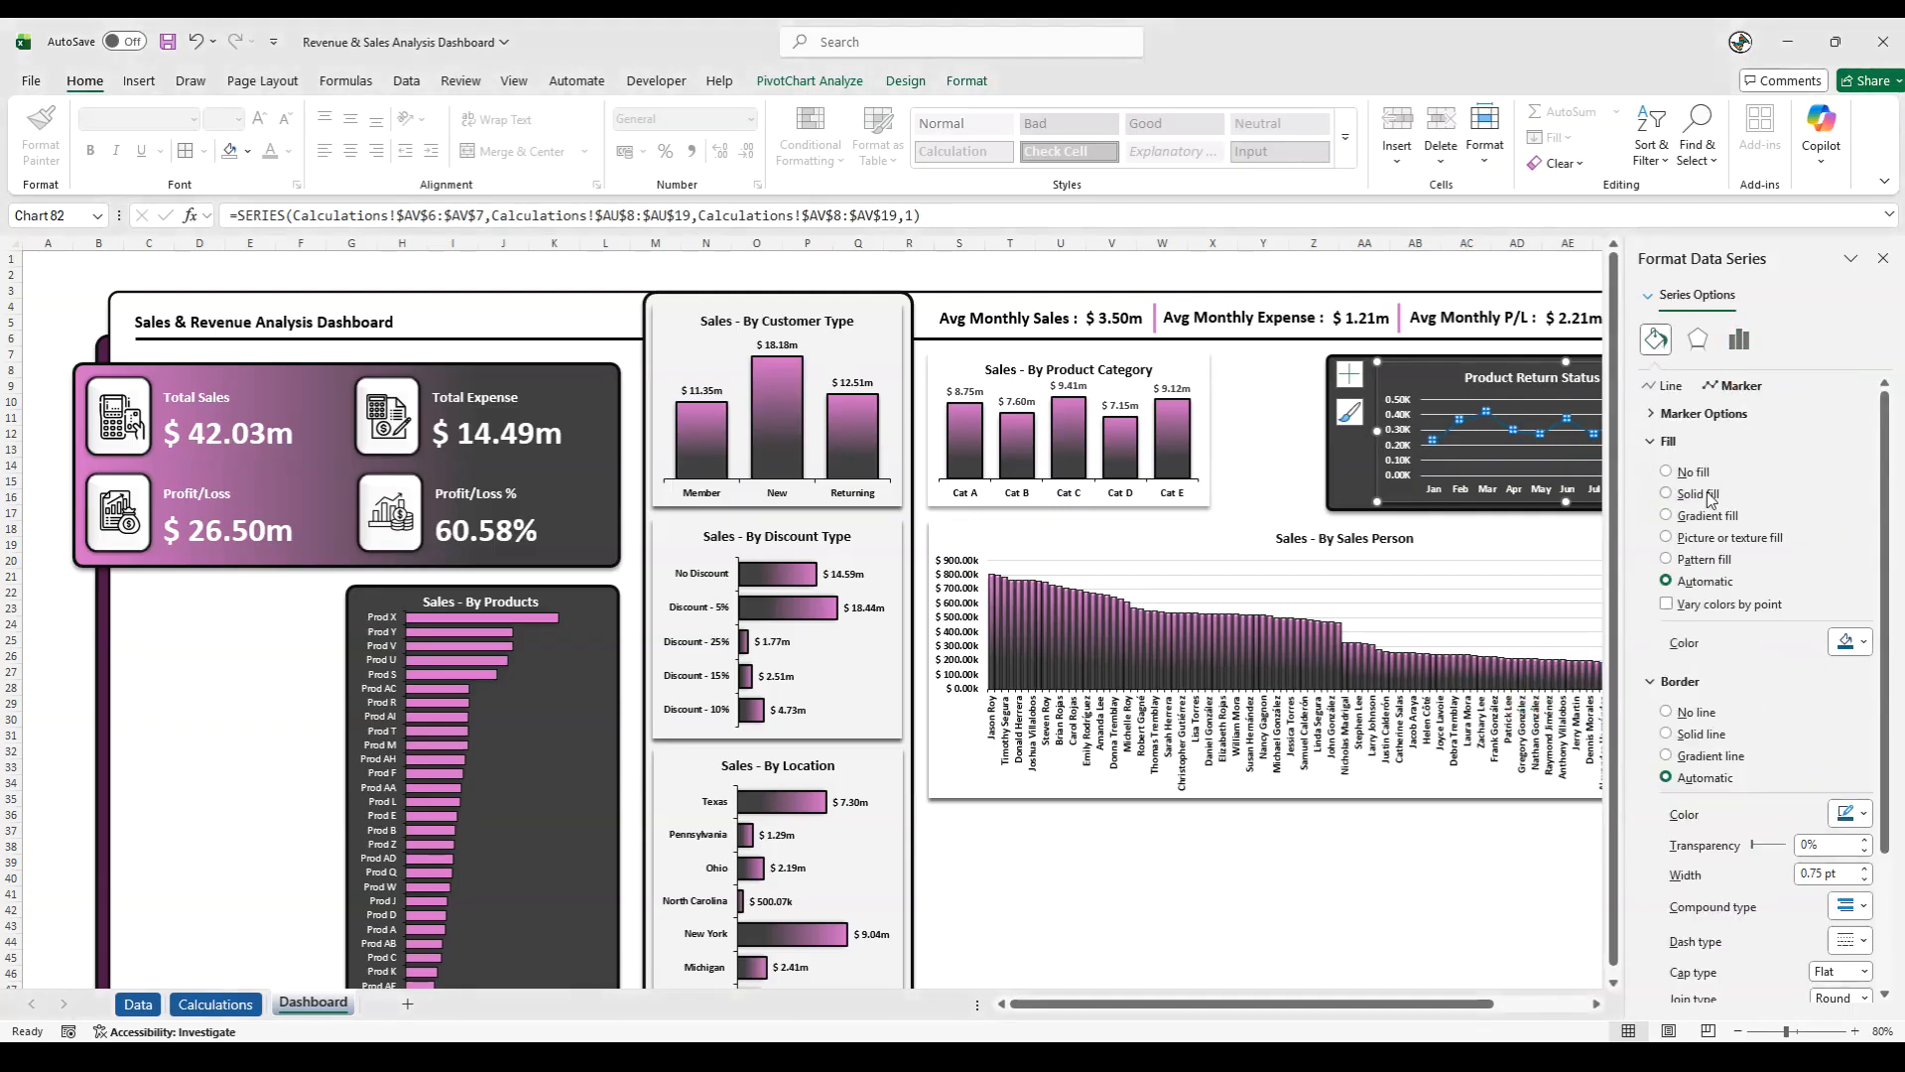
left_click(1692, 415)
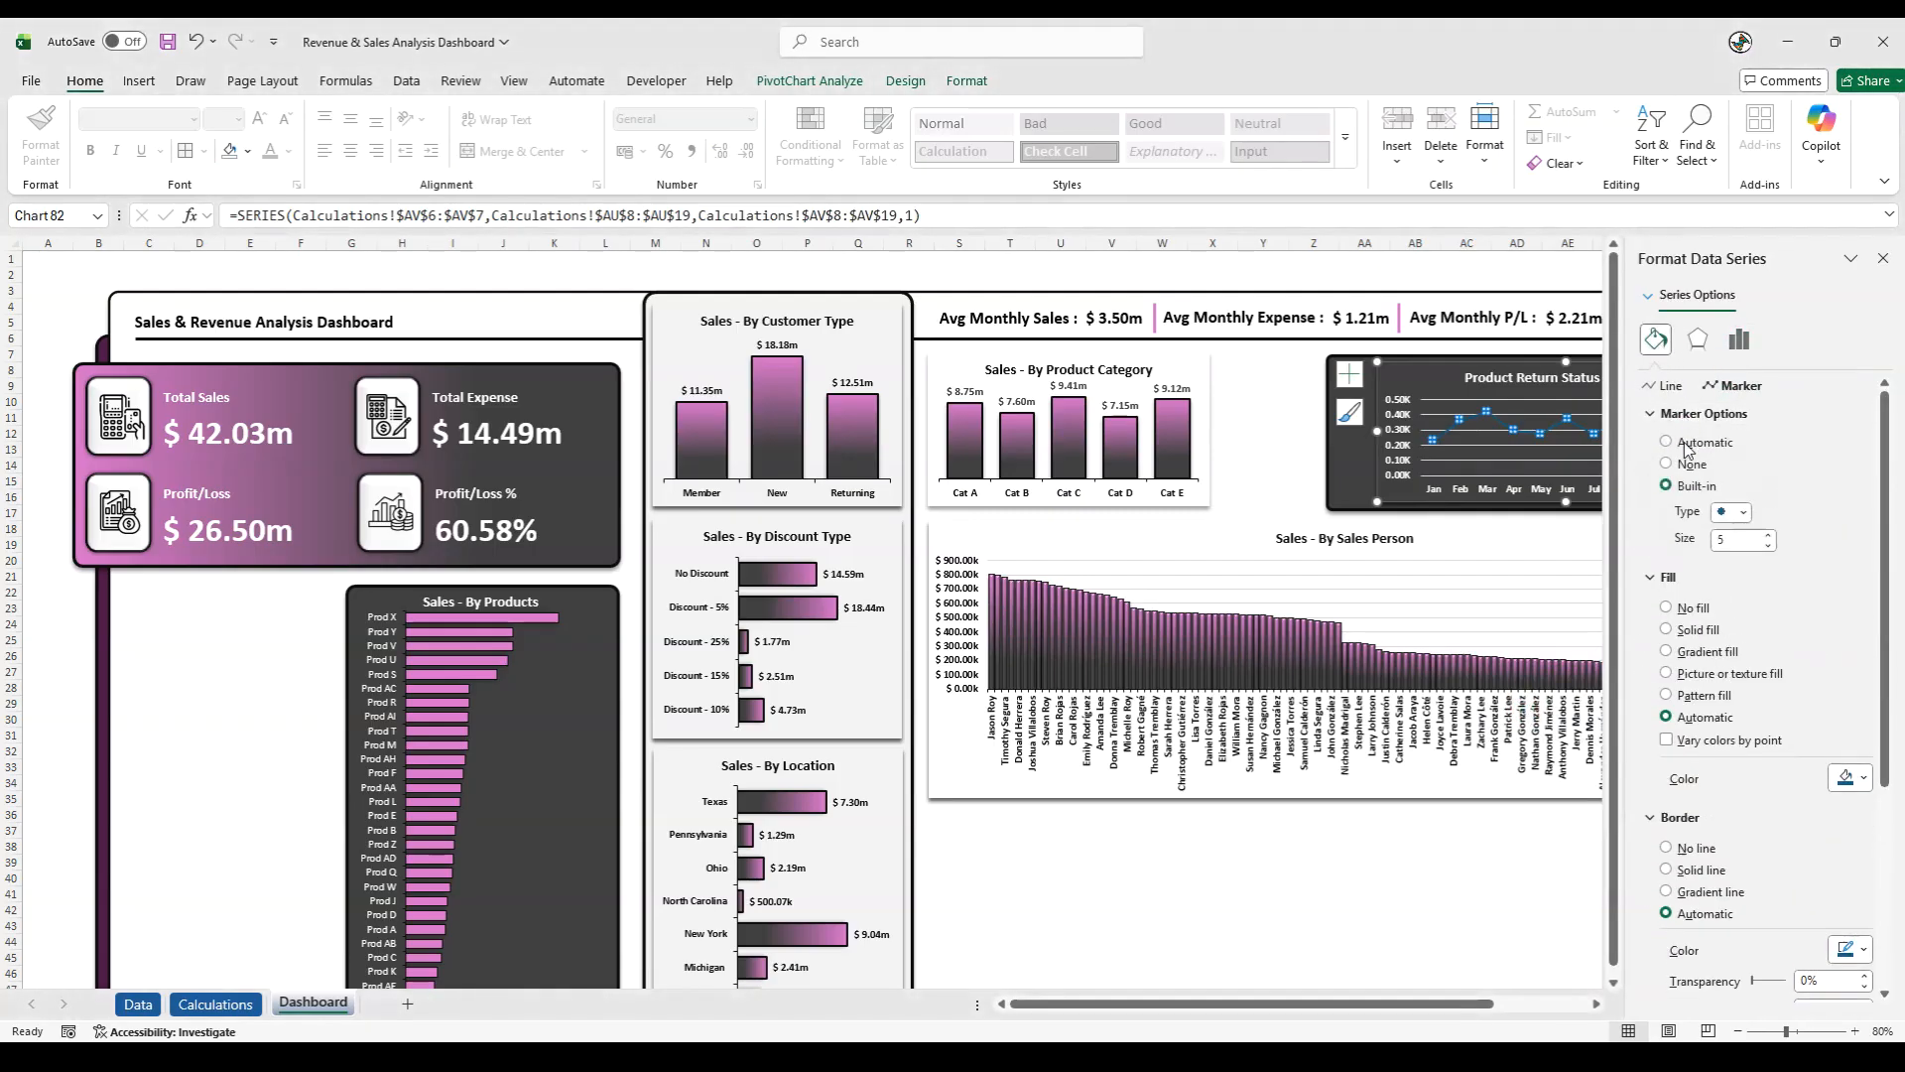
left_click(1765, 537)
left_click(1765, 537)
left_click(1766, 537)
left_click(1765, 537)
left_click(1766, 537)
left_click(1765, 536)
left_click(1765, 537)
left_click(1765, 537)
left_click(1768, 547)
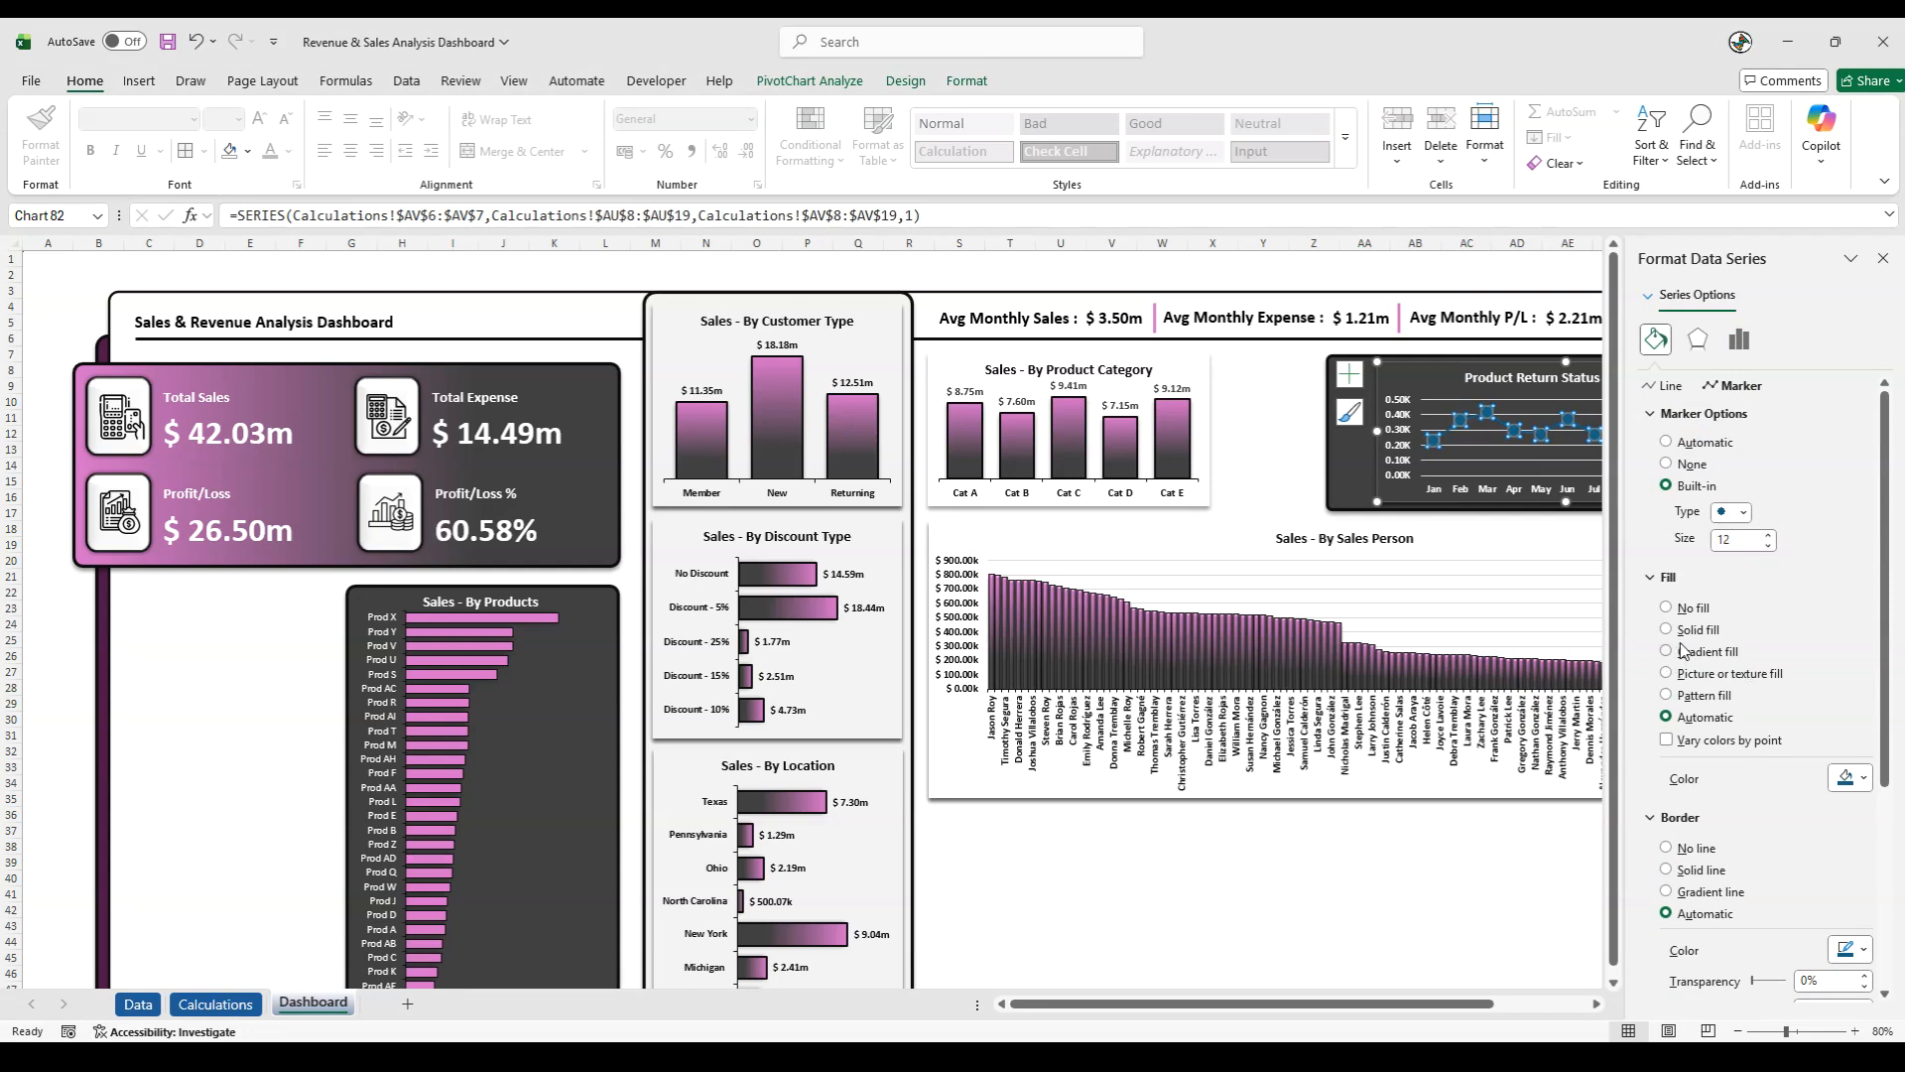
left_click(1864, 780)
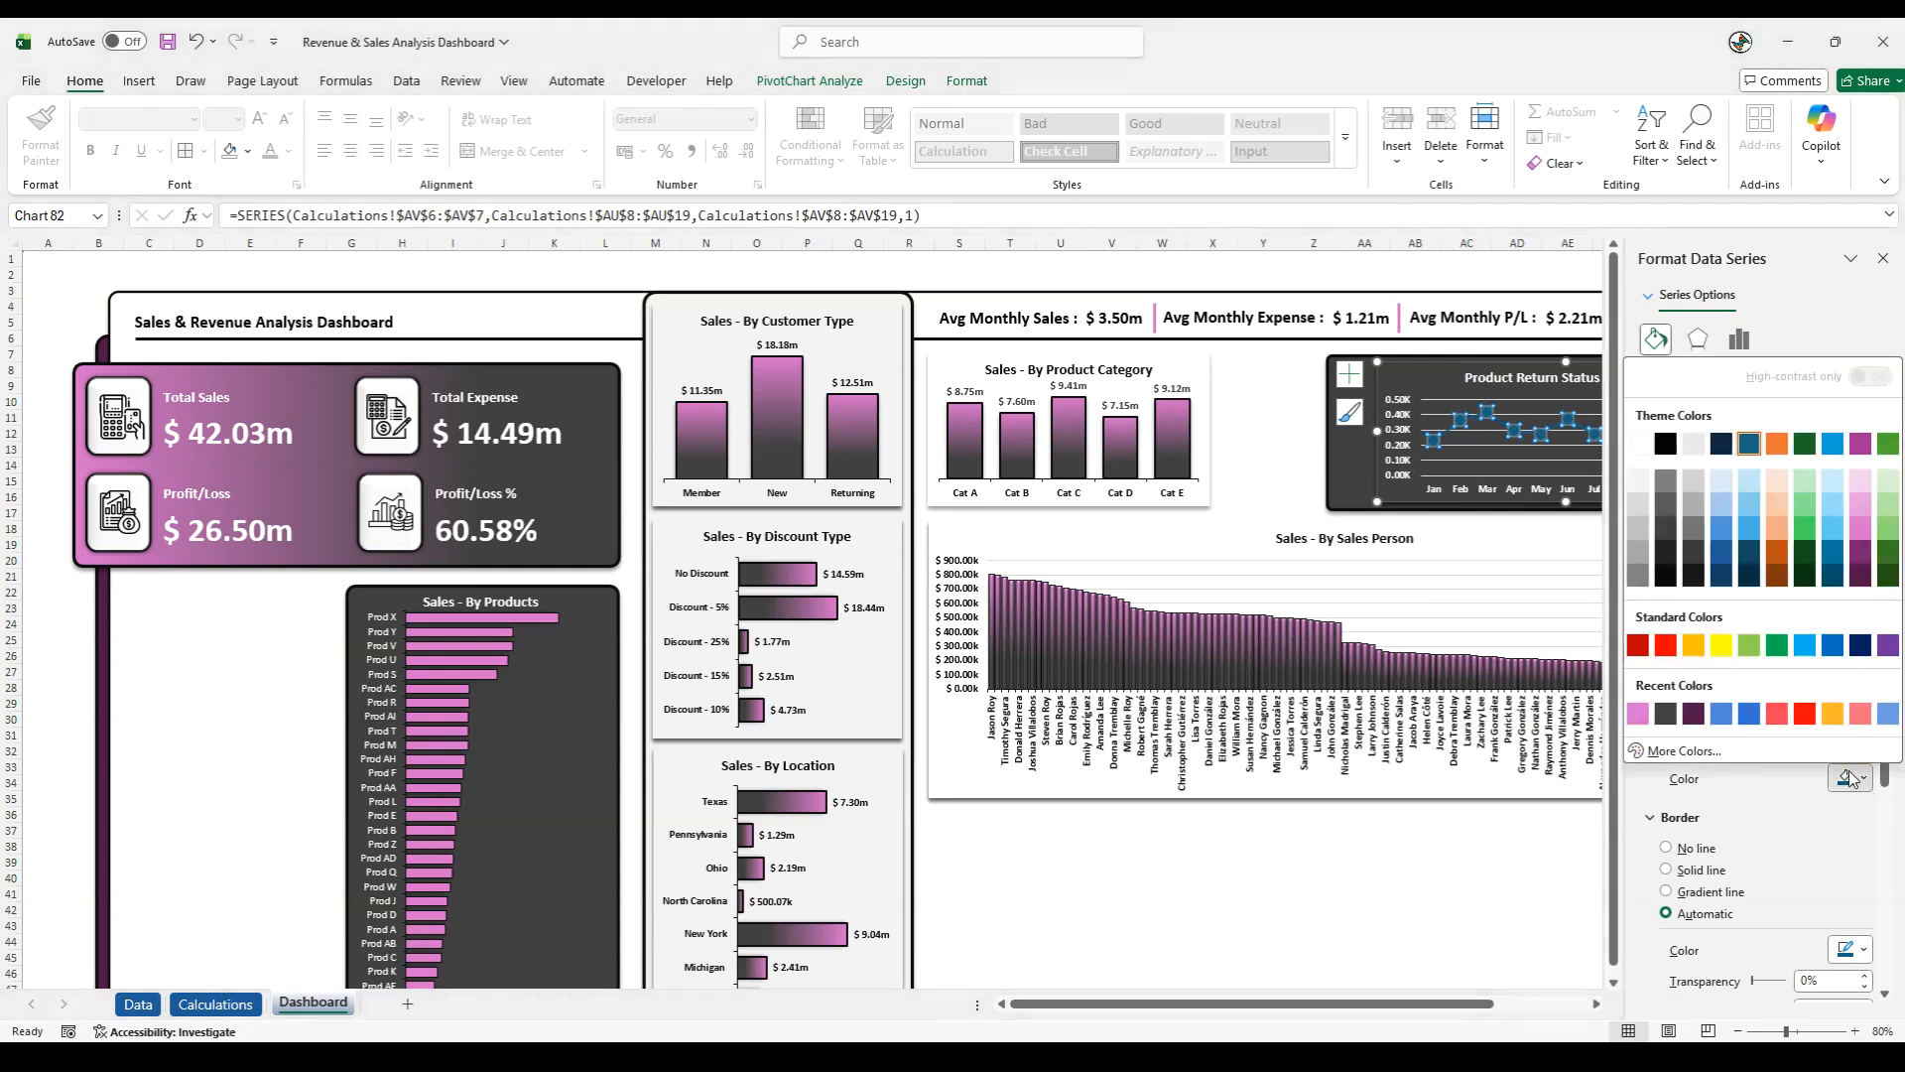
left_click(1639, 445)
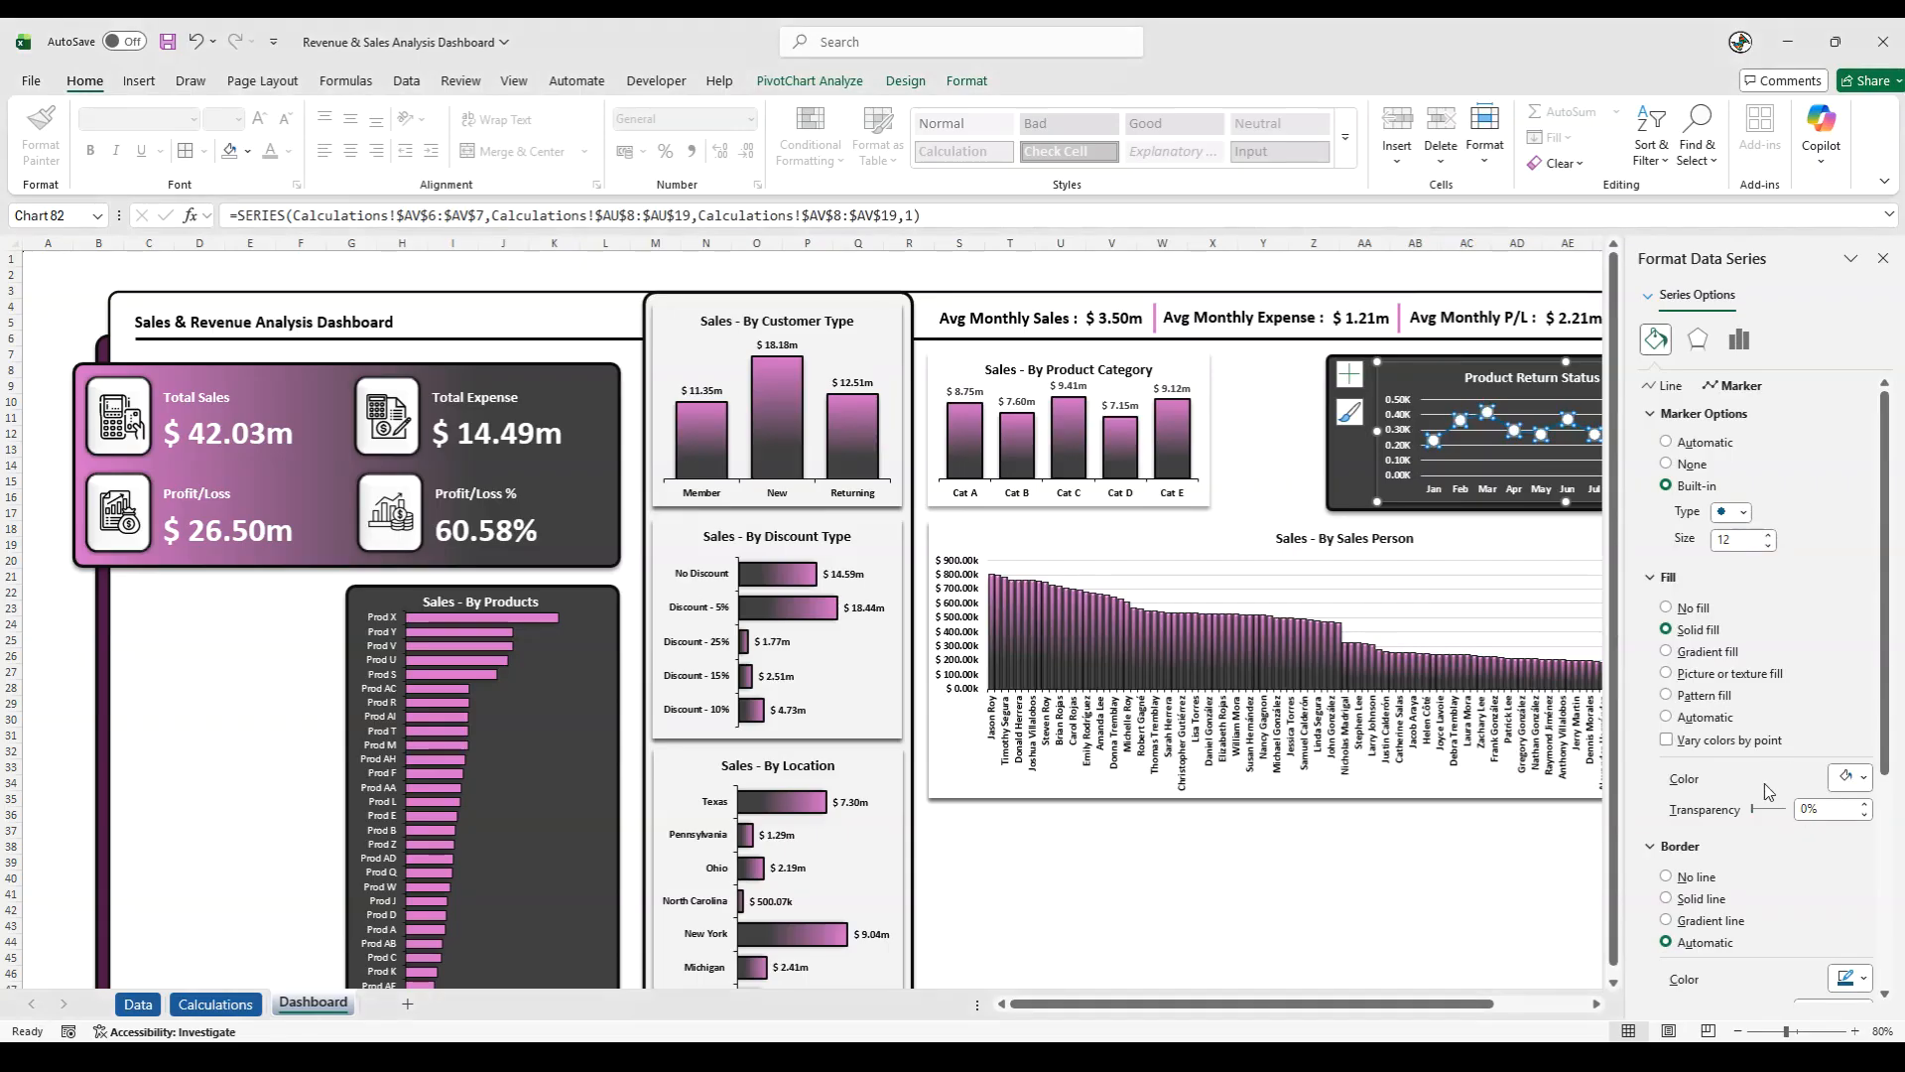
- Give the Product Return line's markers a solid pink border
scroll(1764, 784, "down", 1)
left_click(1867, 932)
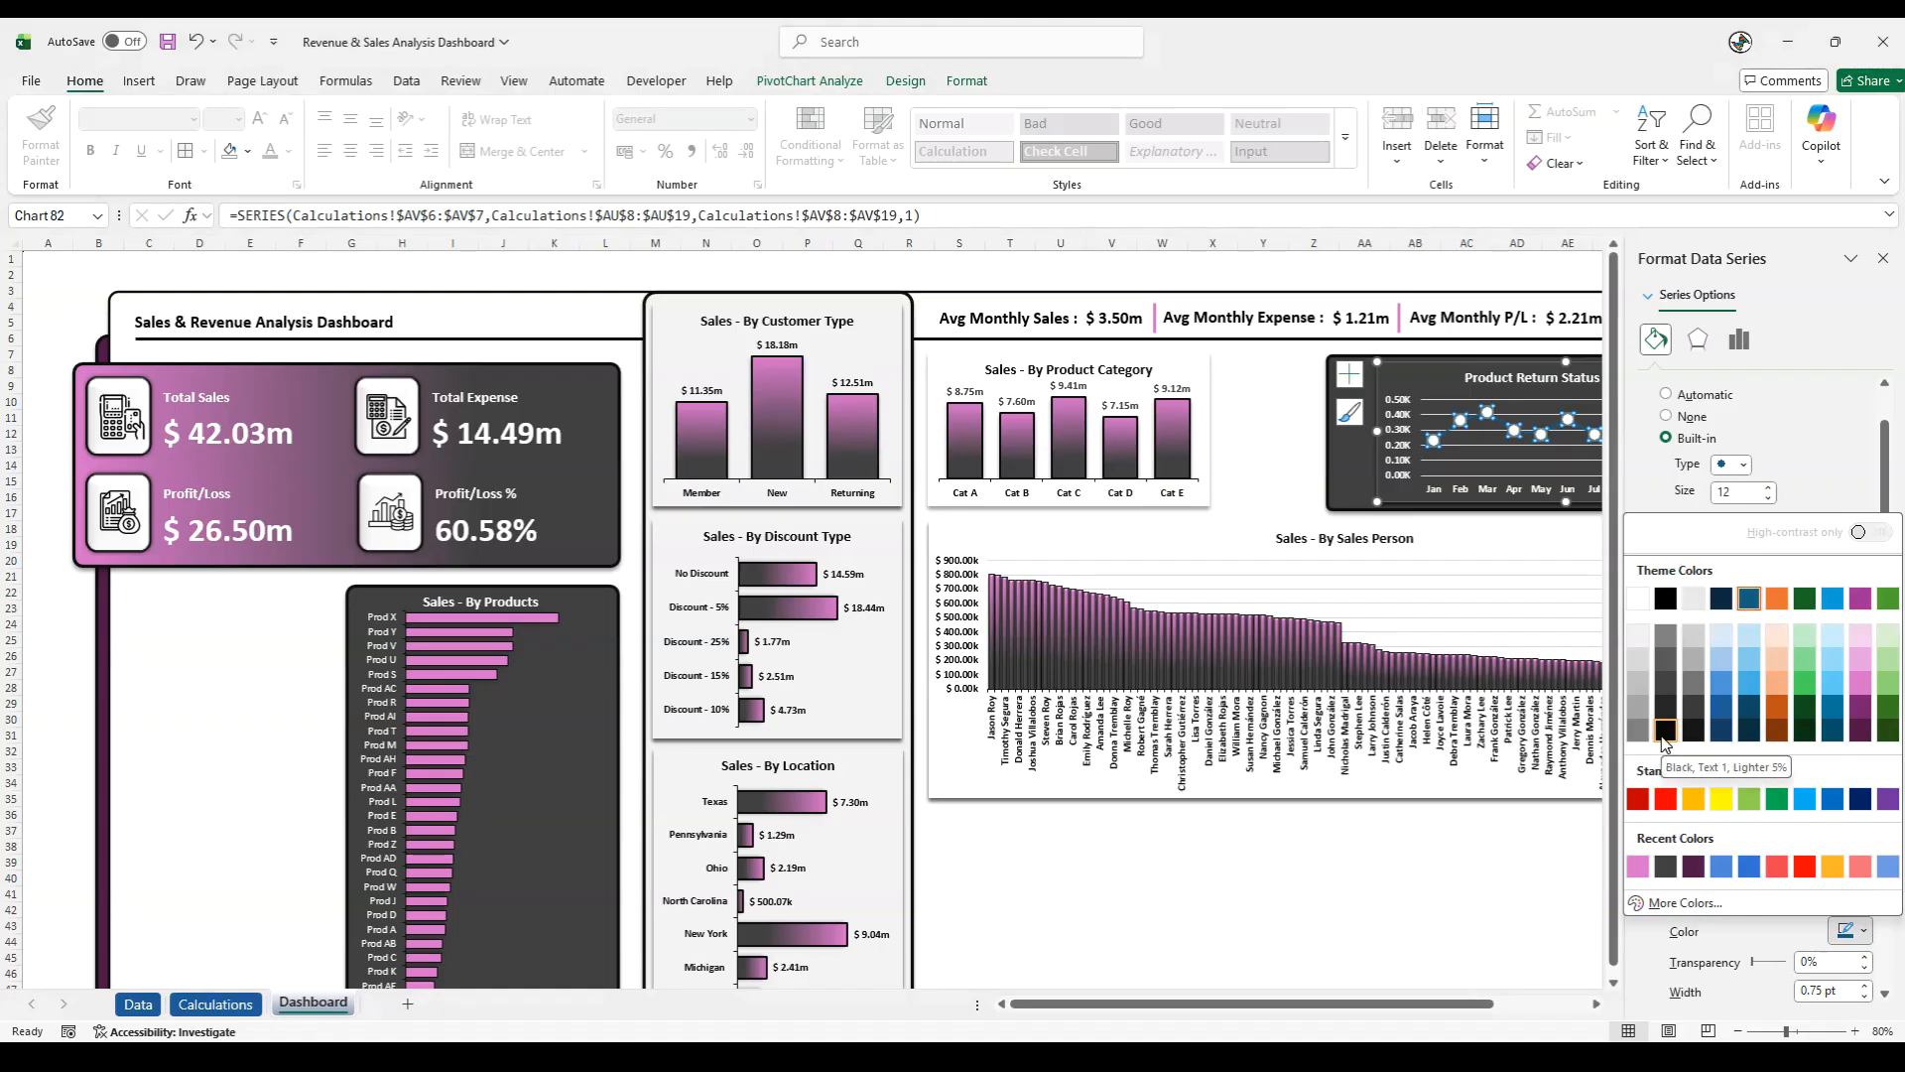
left_click(1635, 863)
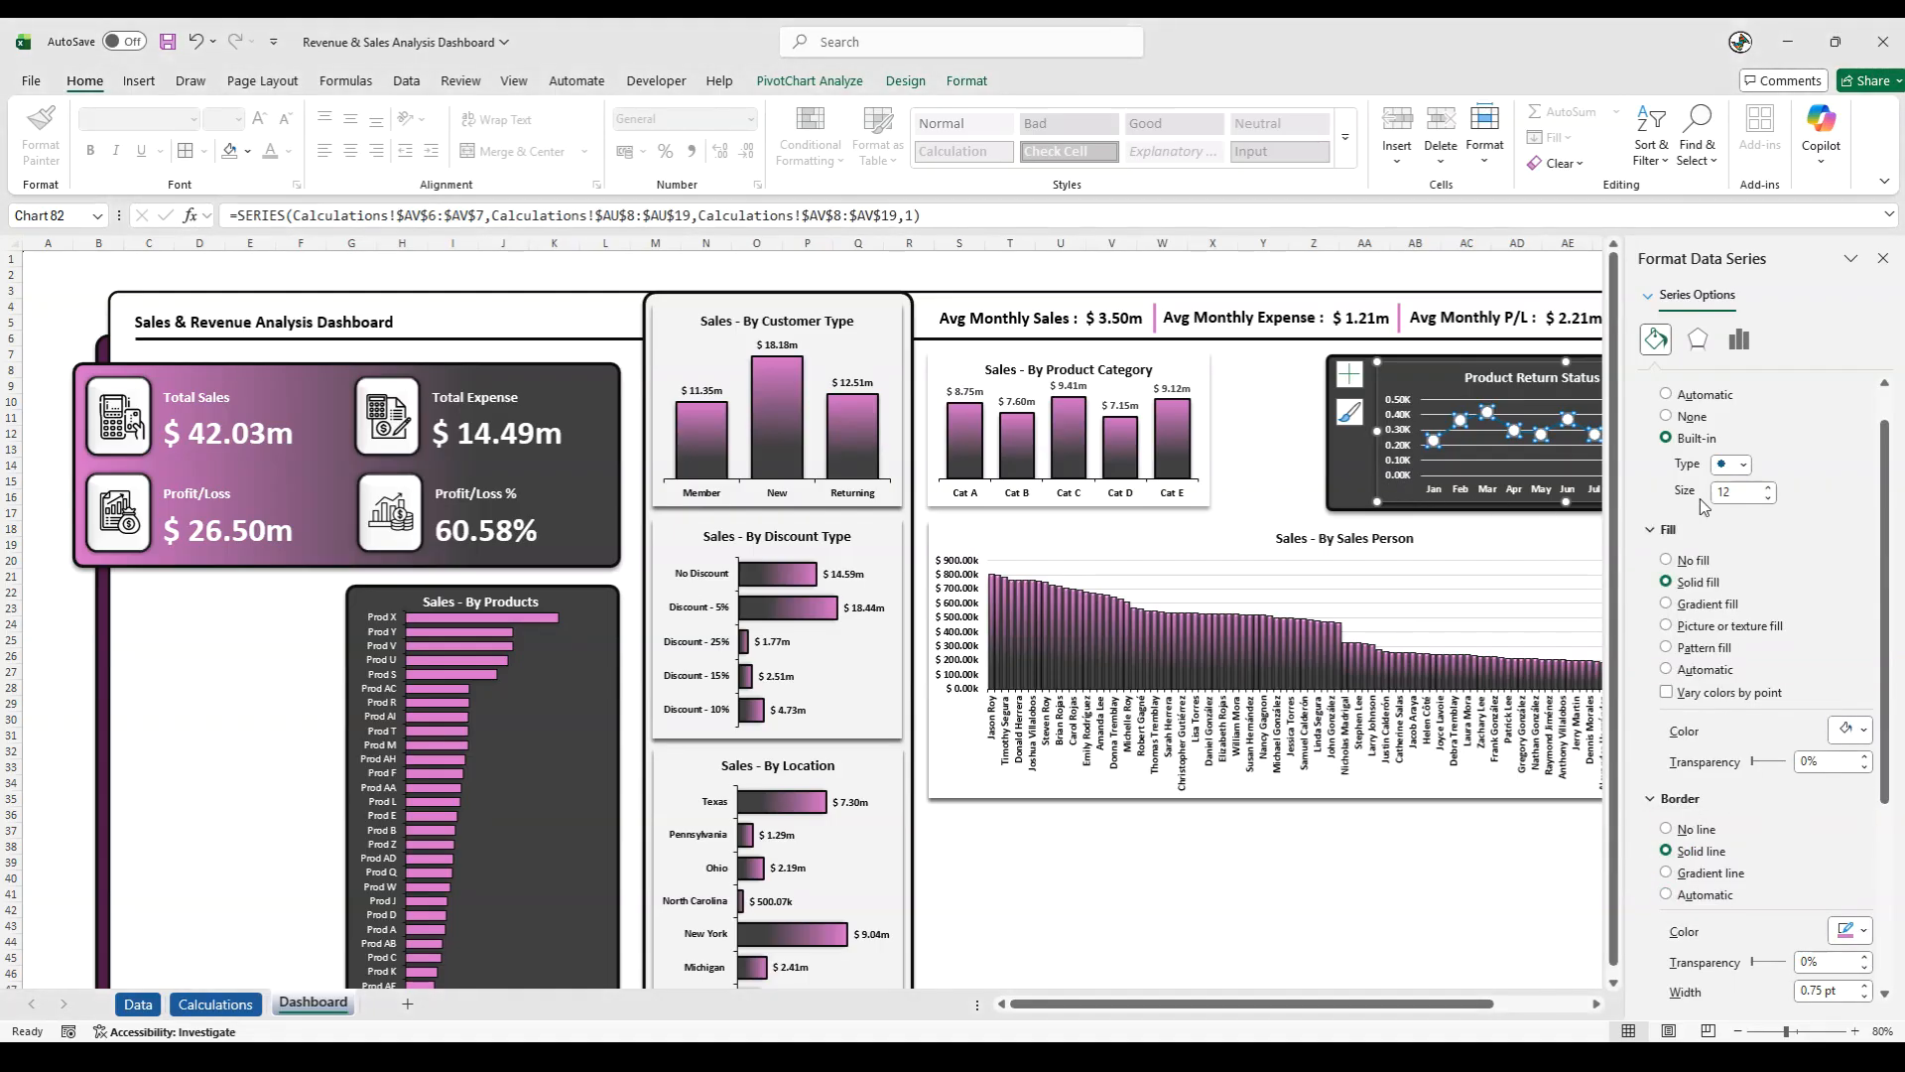
- Colour the Product Return line solid white and set its width to 4.25 pt
scroll(1734, 493, "up", 2)
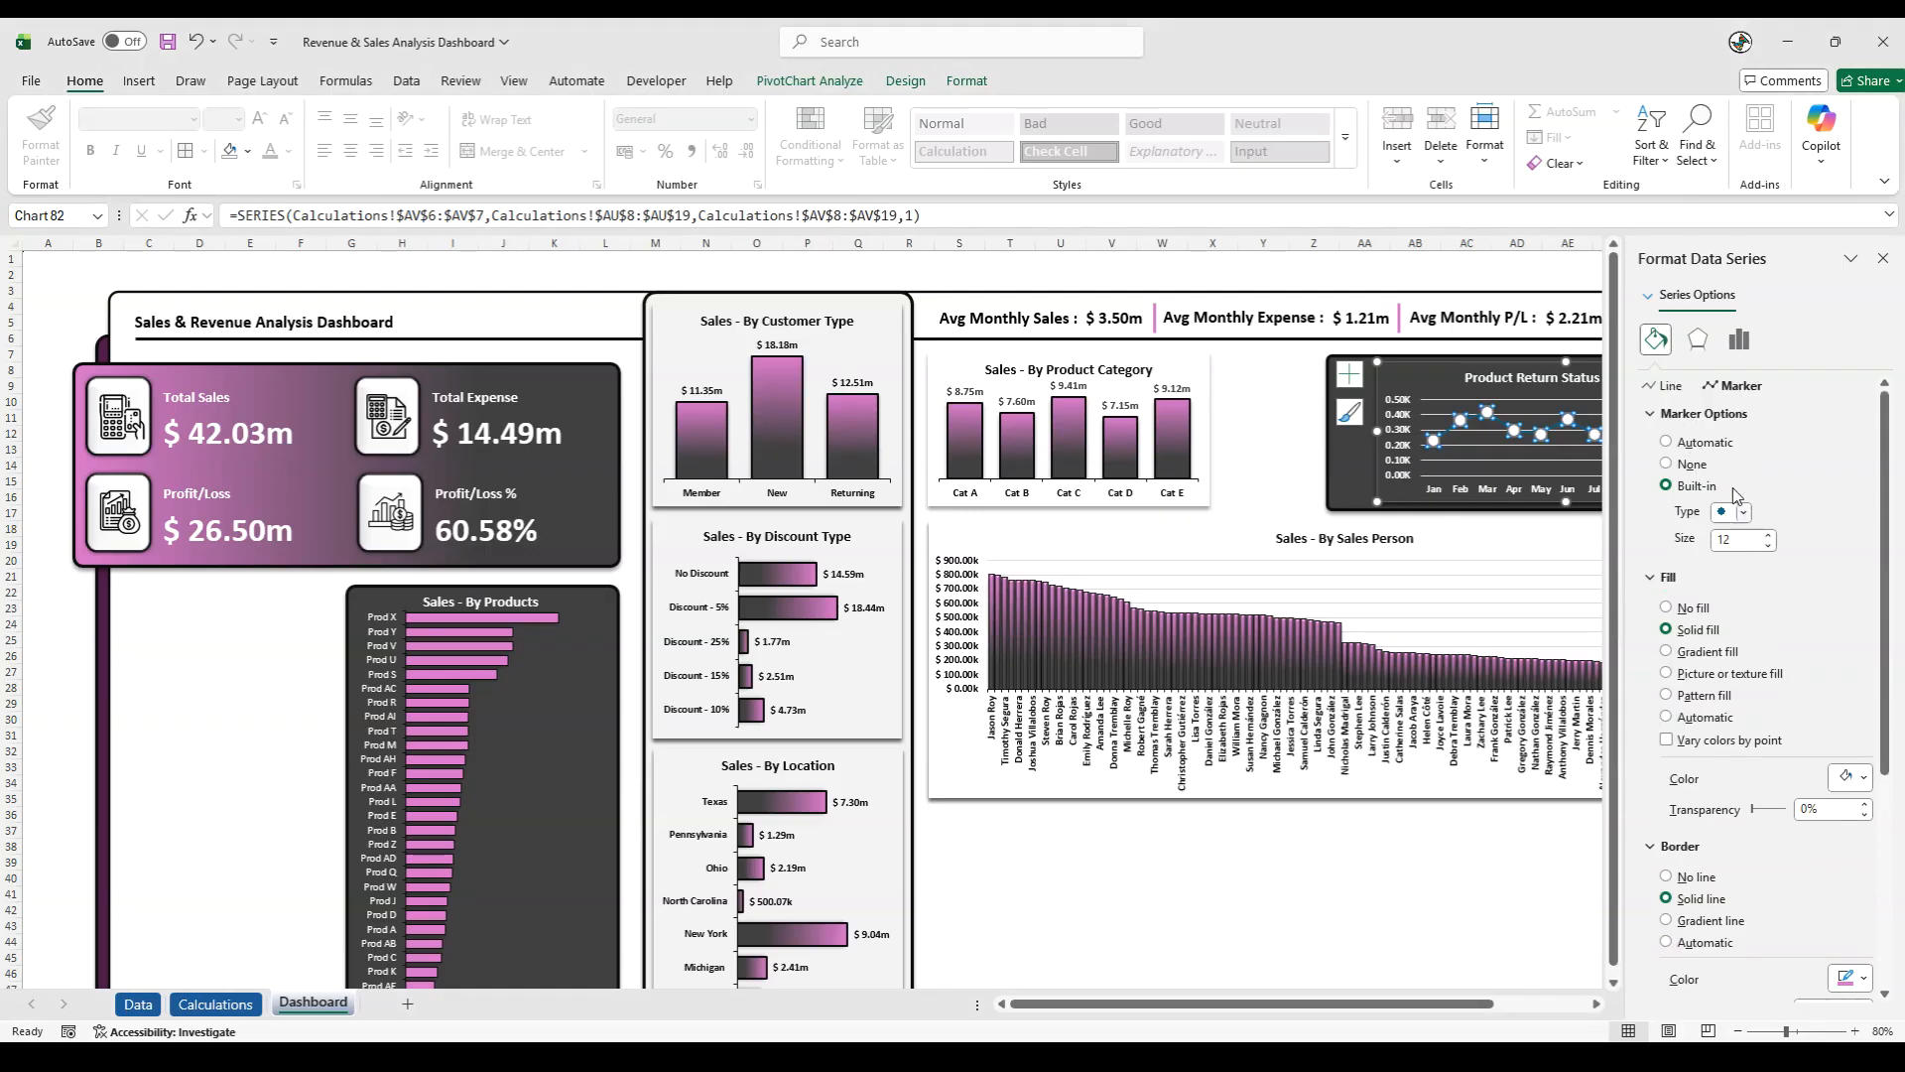
left_click(1667, 387)
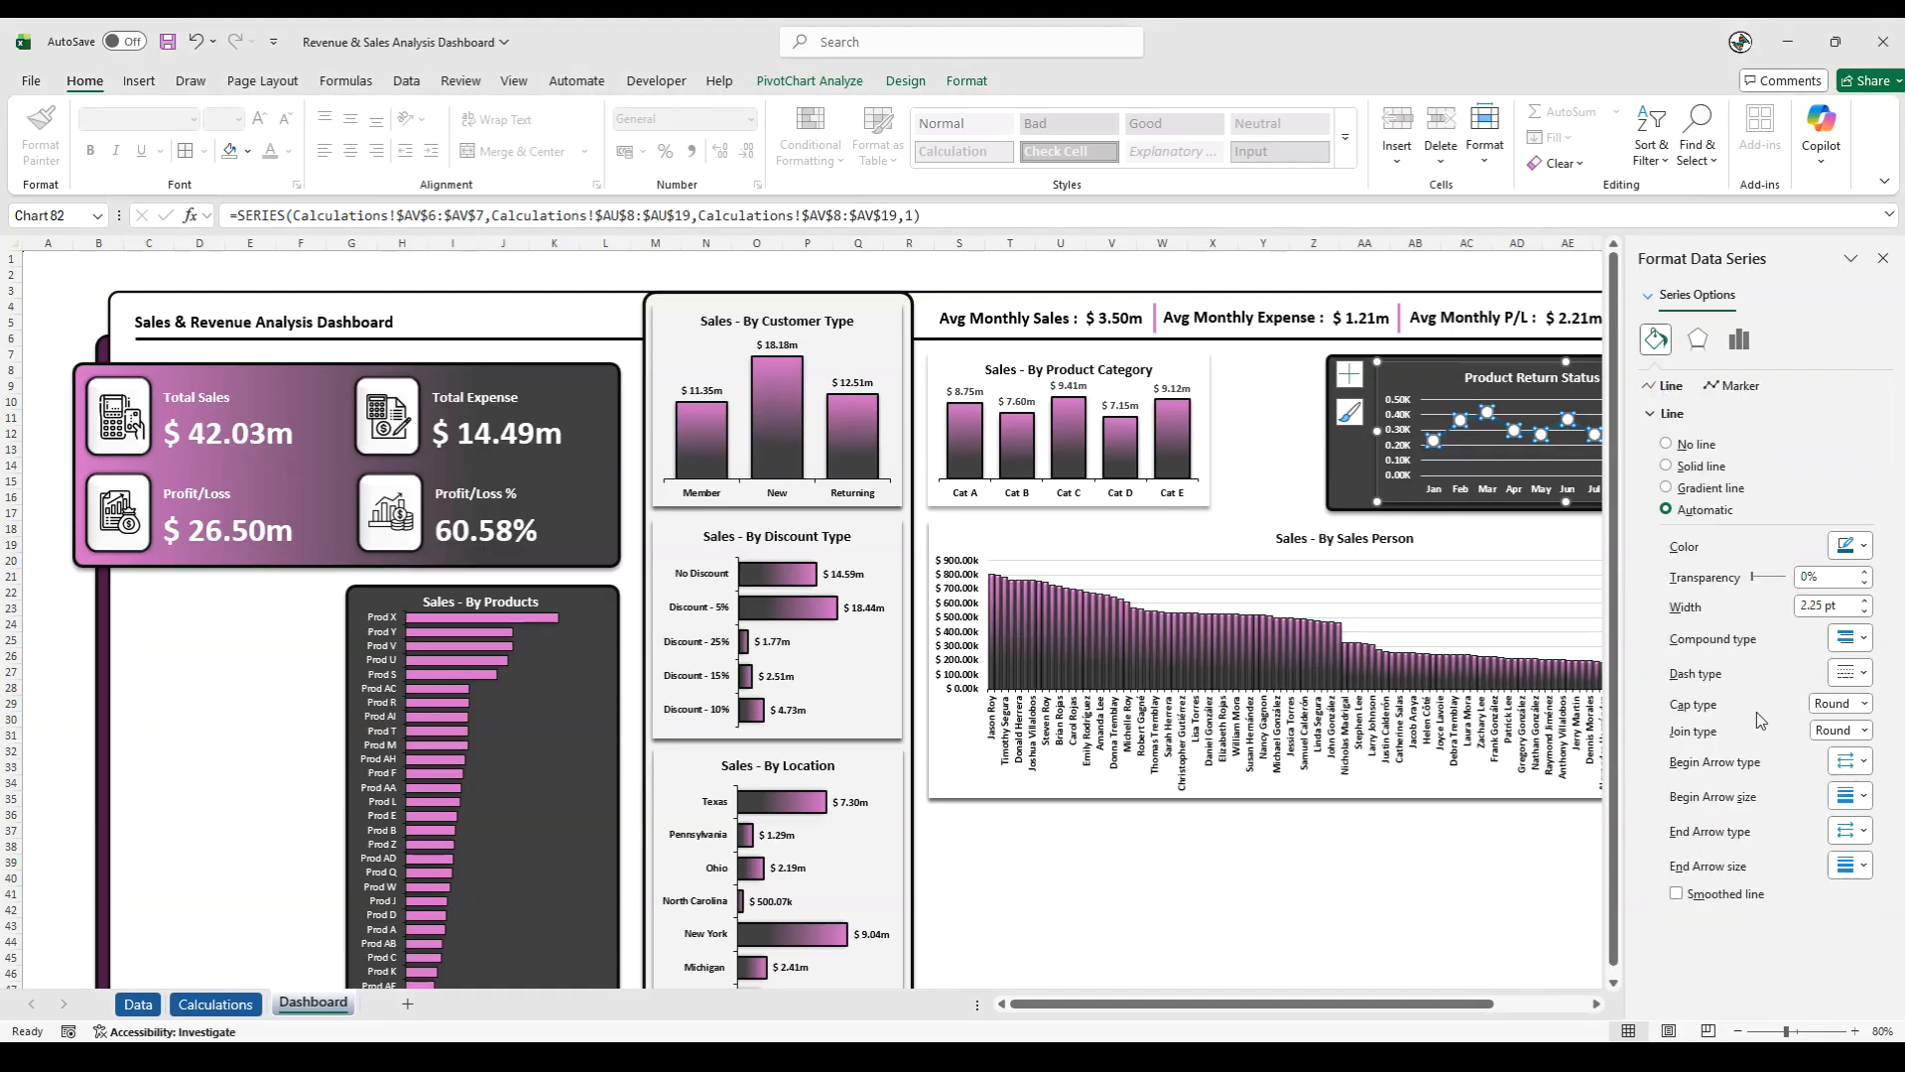
left_click(1855, 545)
left_click(1637, 648)
left_click(1865, 602)
left_click(1865, 603)
left_click(1866, 602)
left_click(1866, 602)
- Apply an outer shadow cast downwards to the Product Return line series
left_click(966, 80)
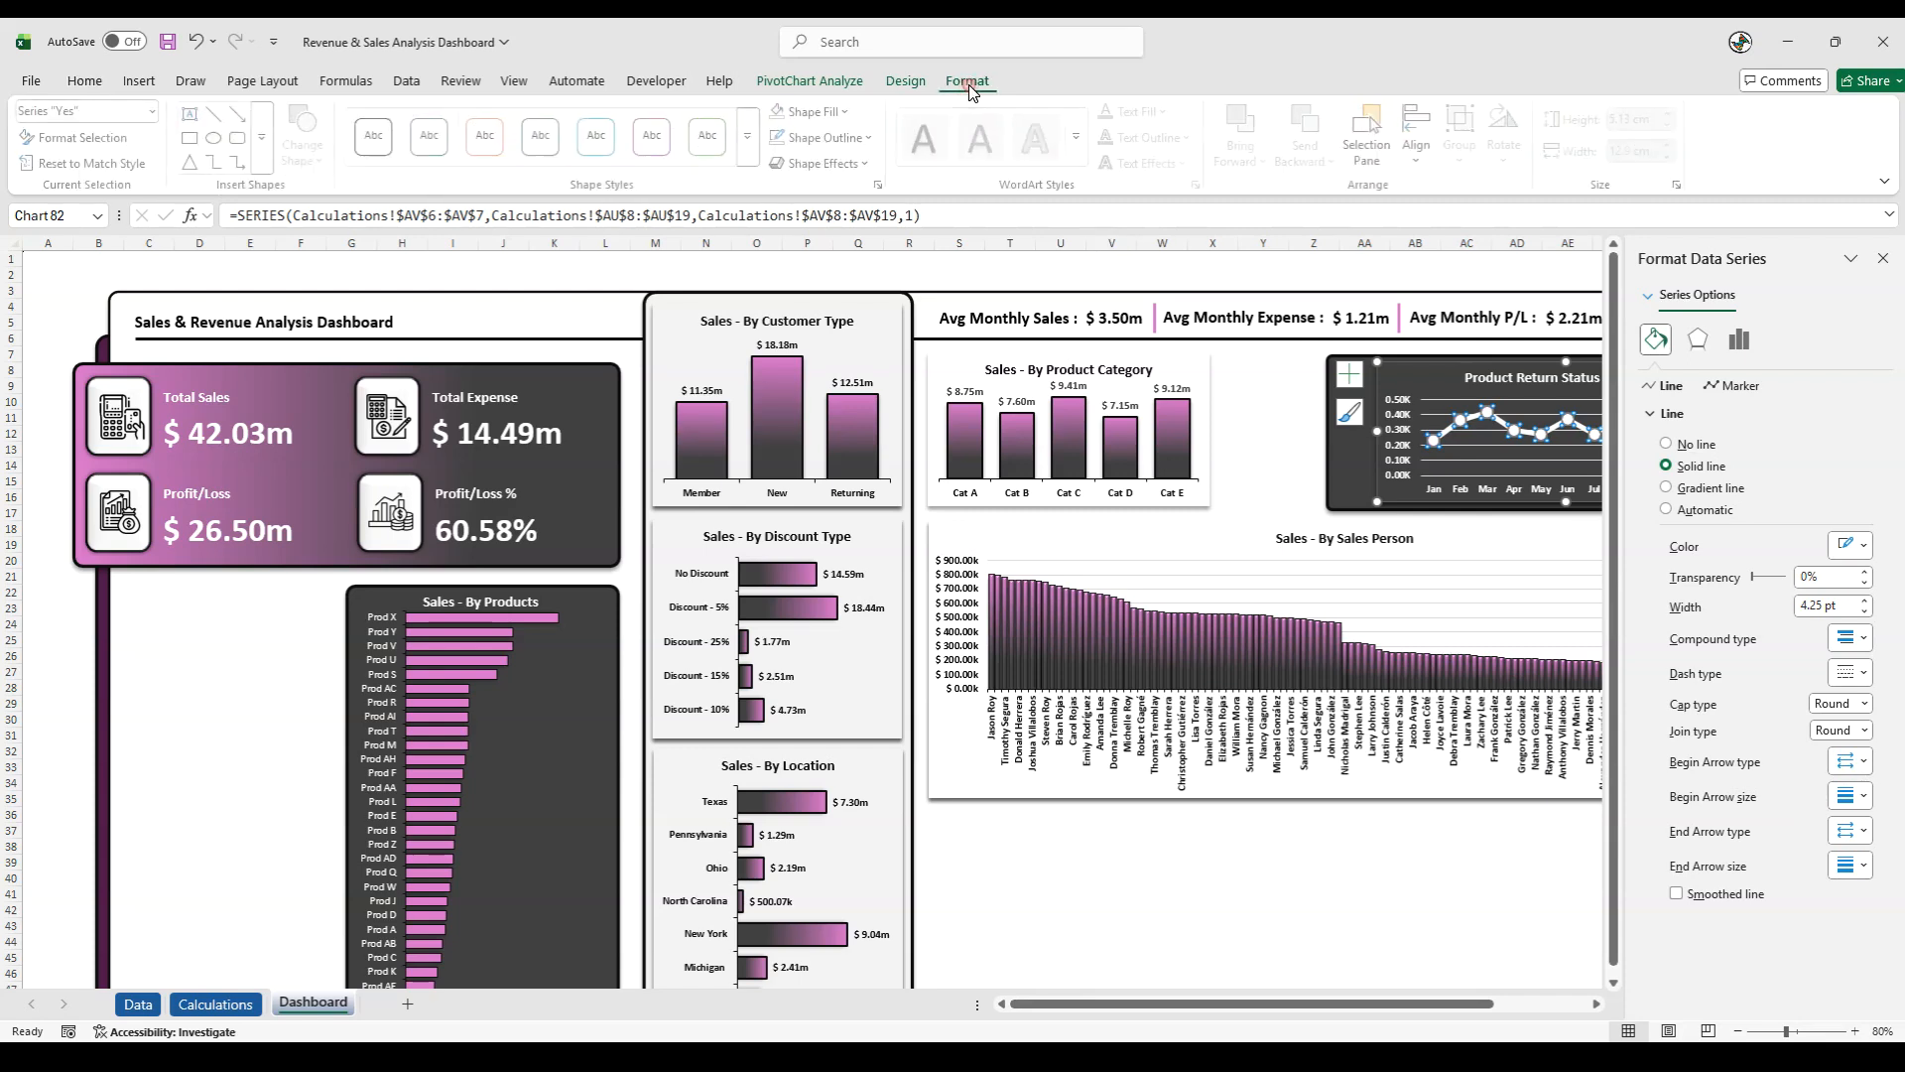
left_click(851, 169)
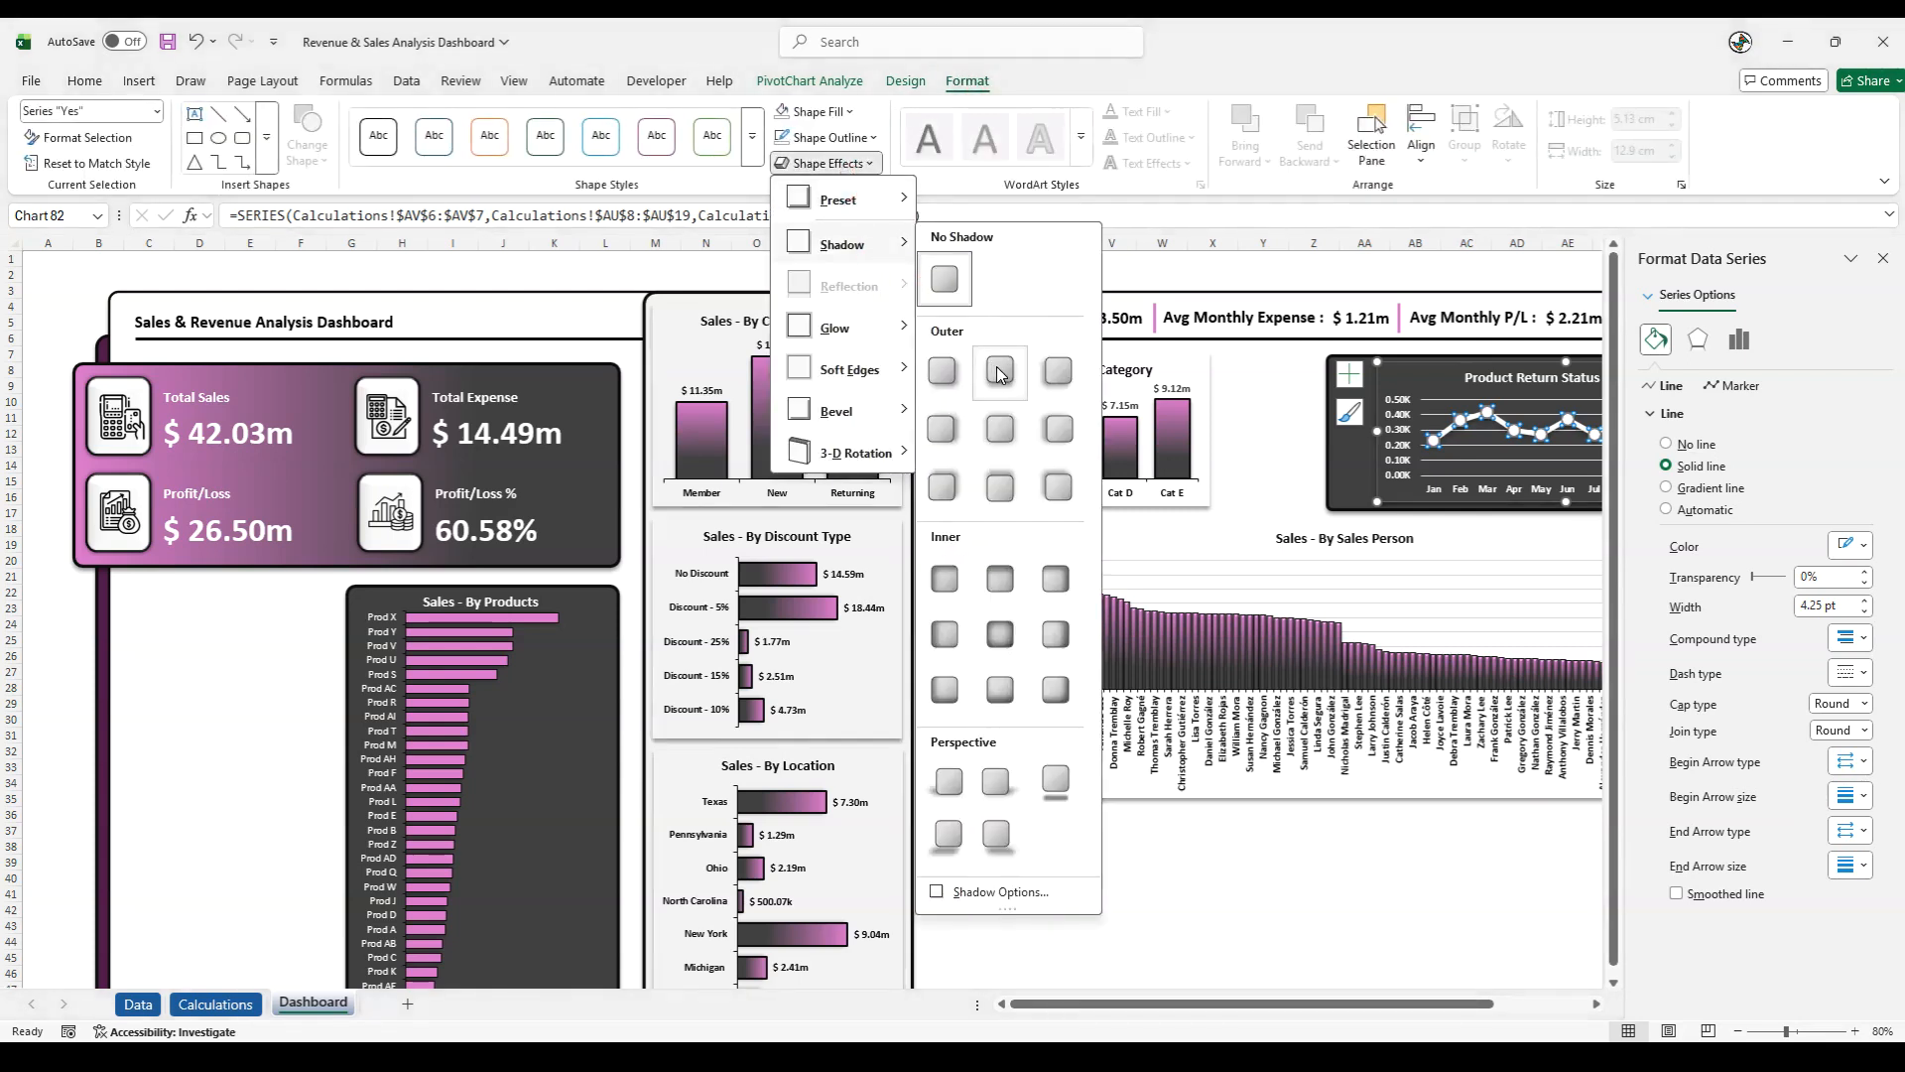
left_click(997, 370)
left_click(1438, 268)
- Change the fill of the Product Return line's markers to the dashboard's pink
left_click(1465, 427)
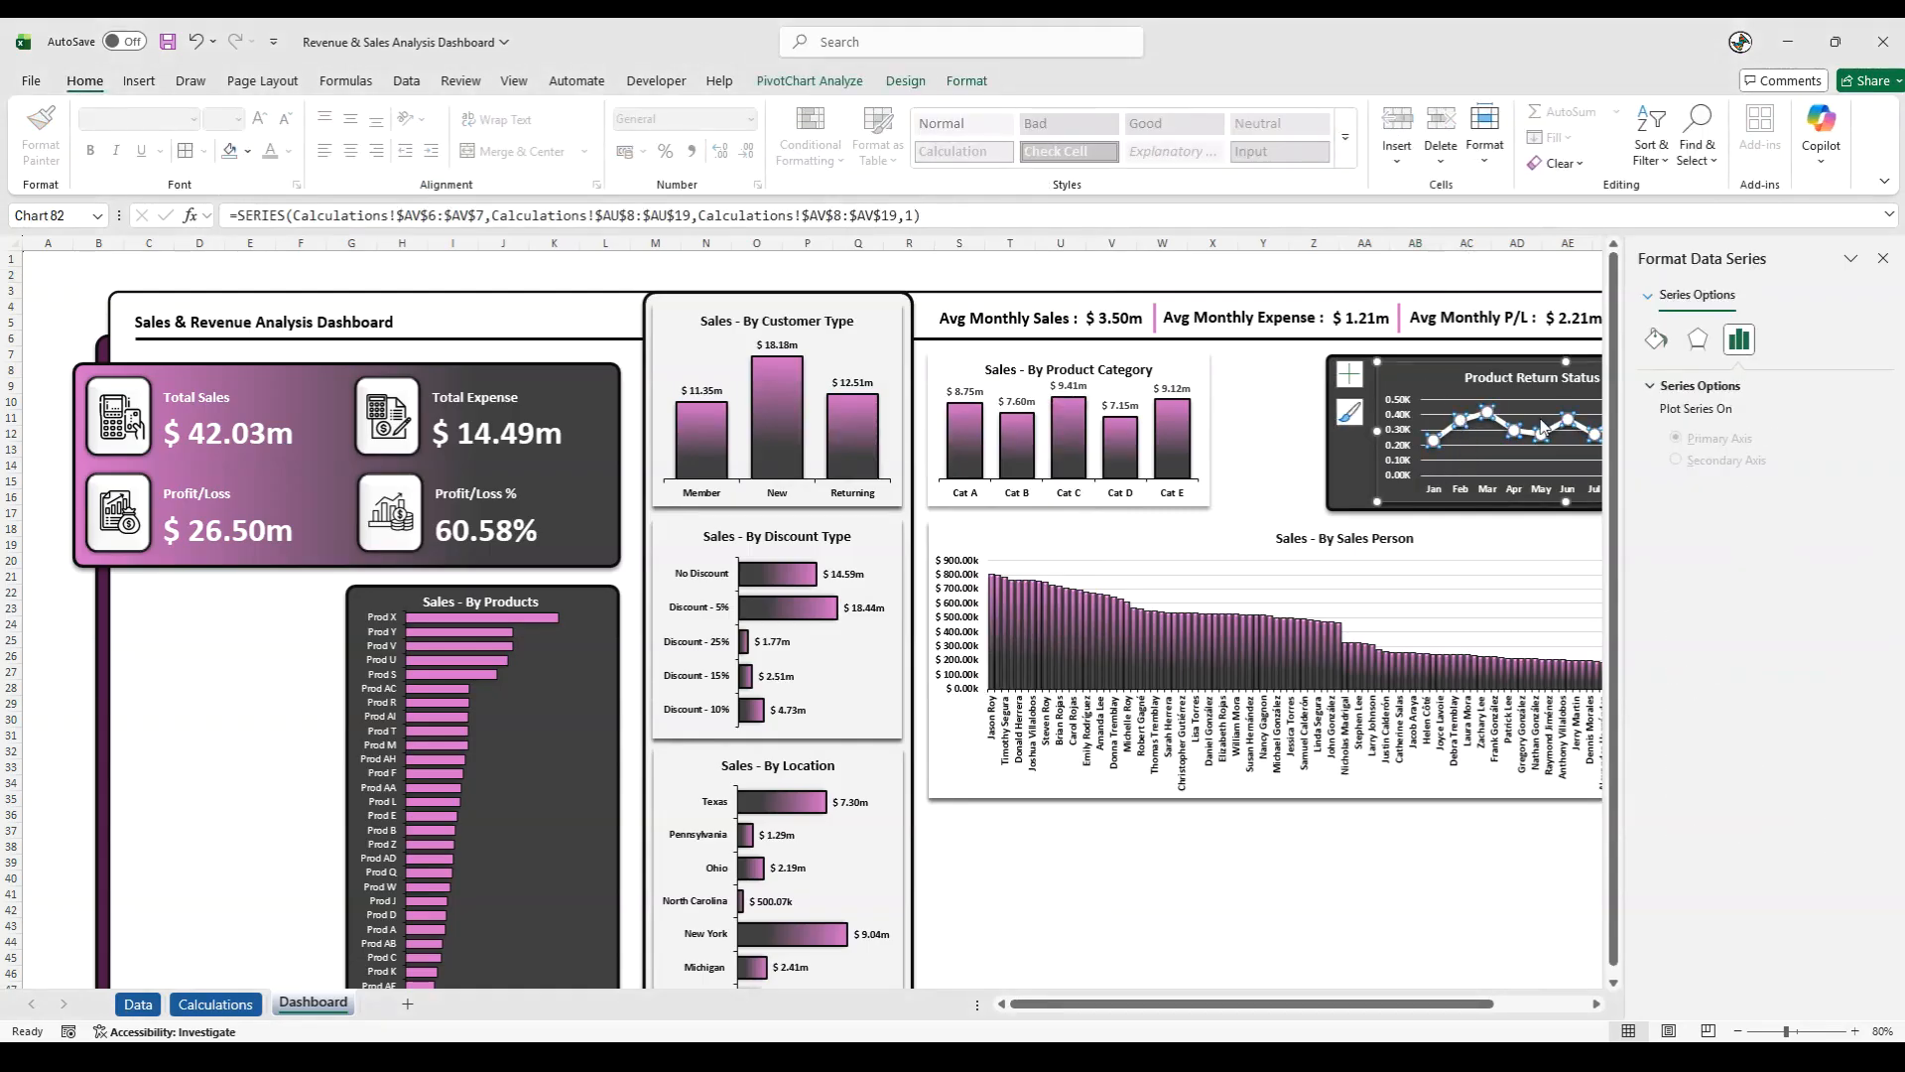
left_click(1655, 340)
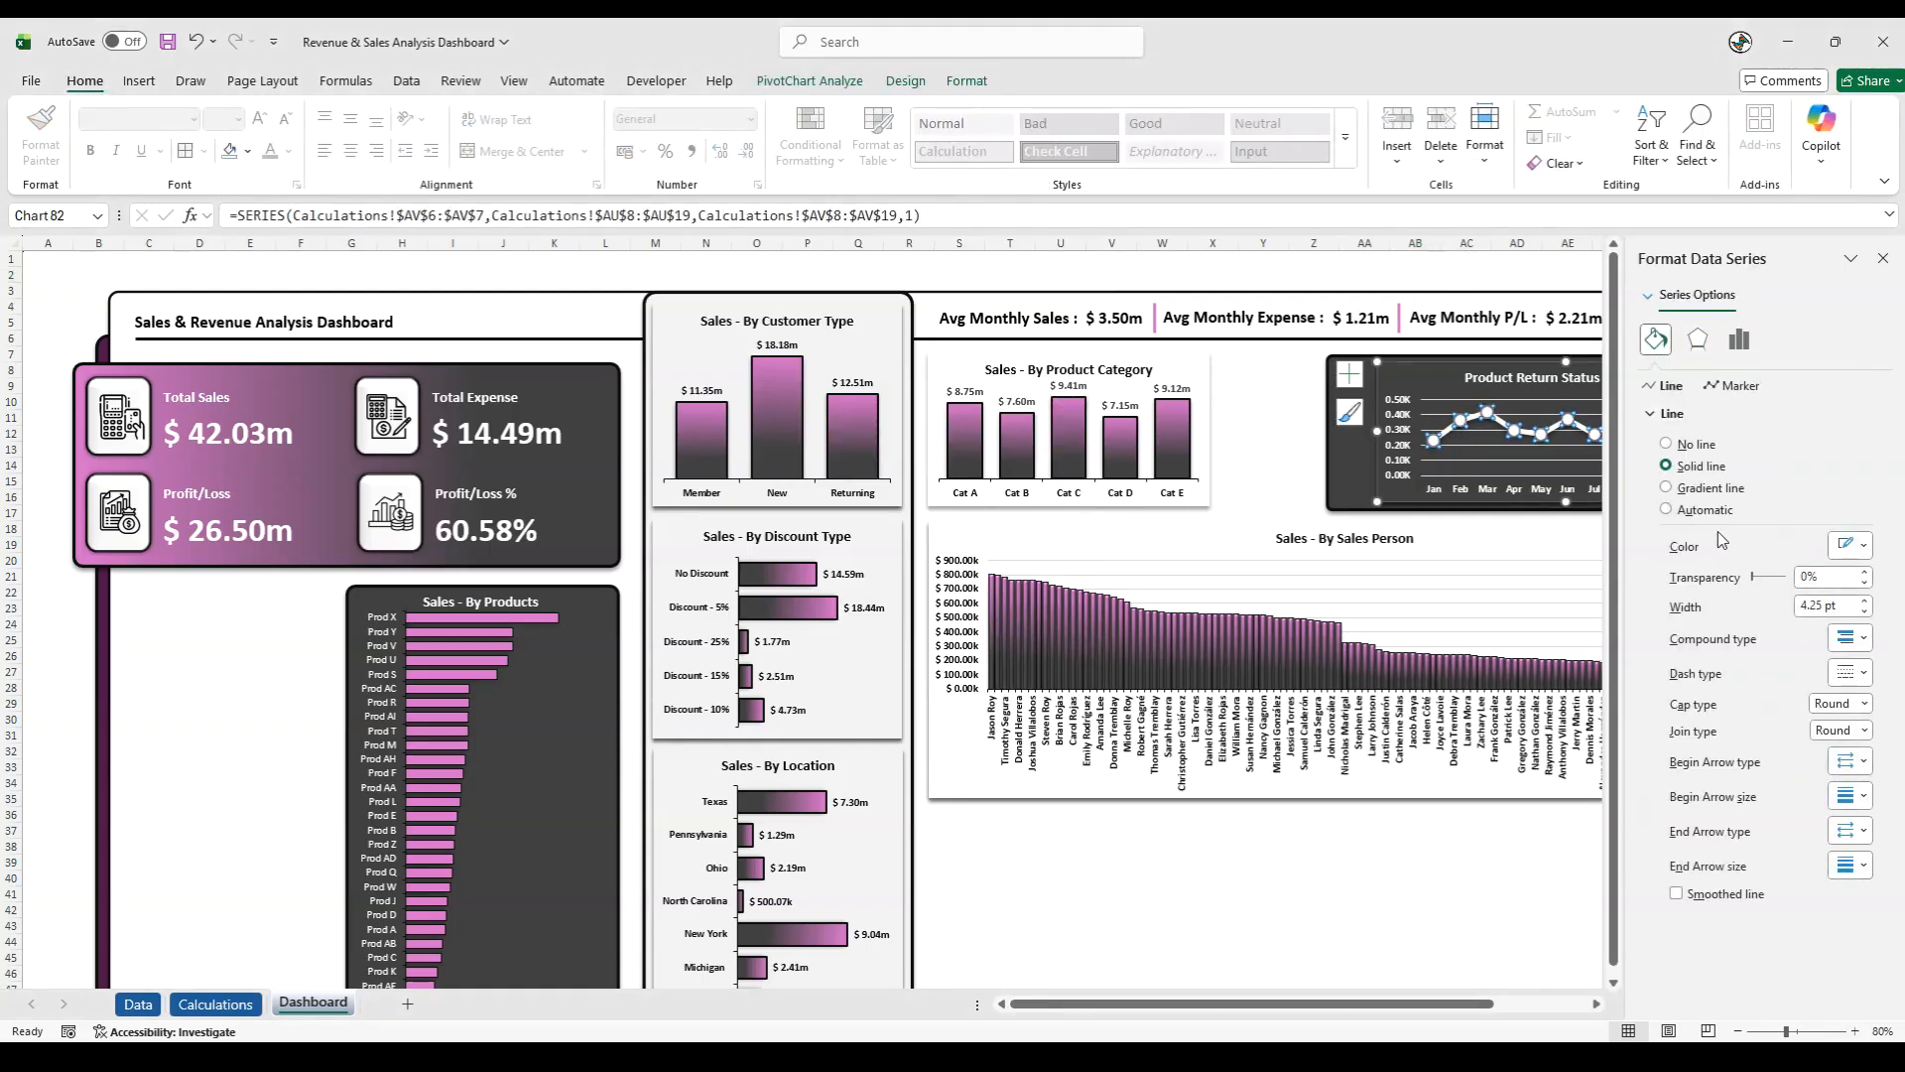
left_click(1734, 385)
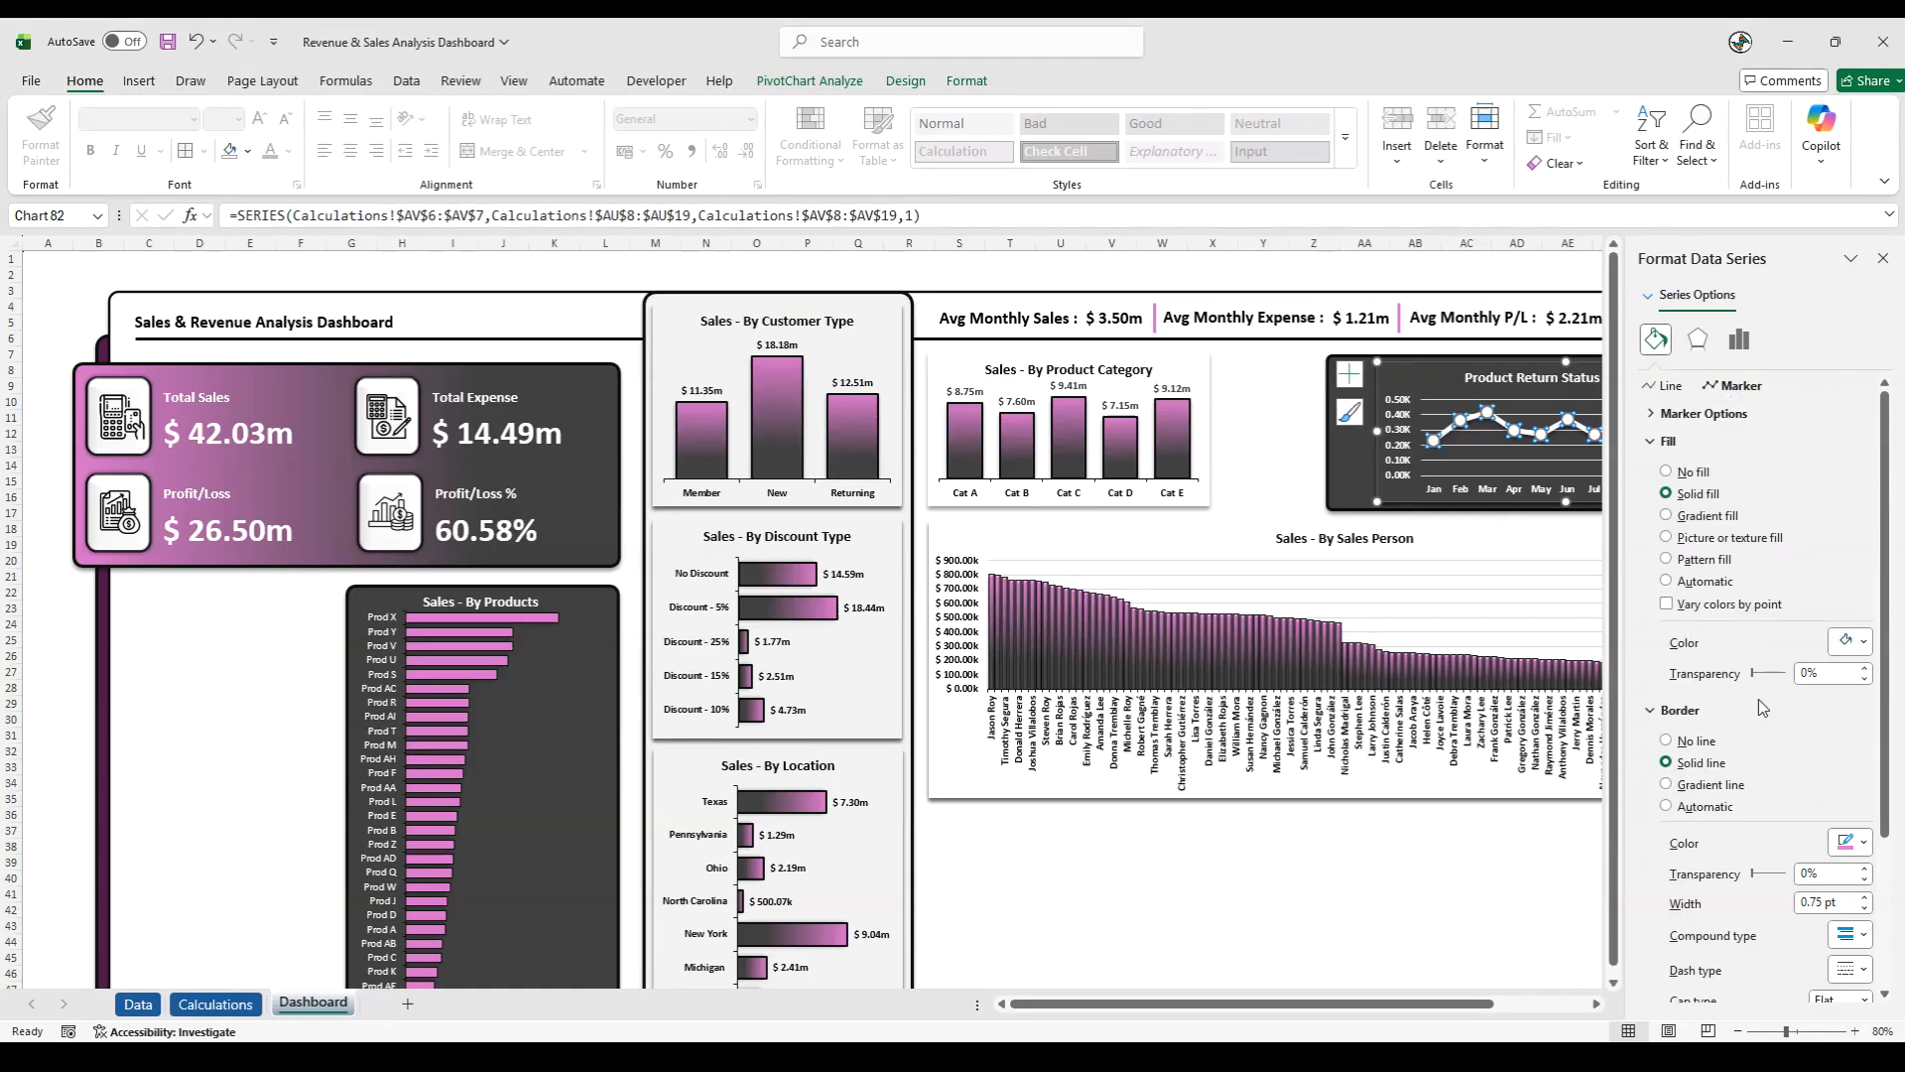
left_click(1863, 641)
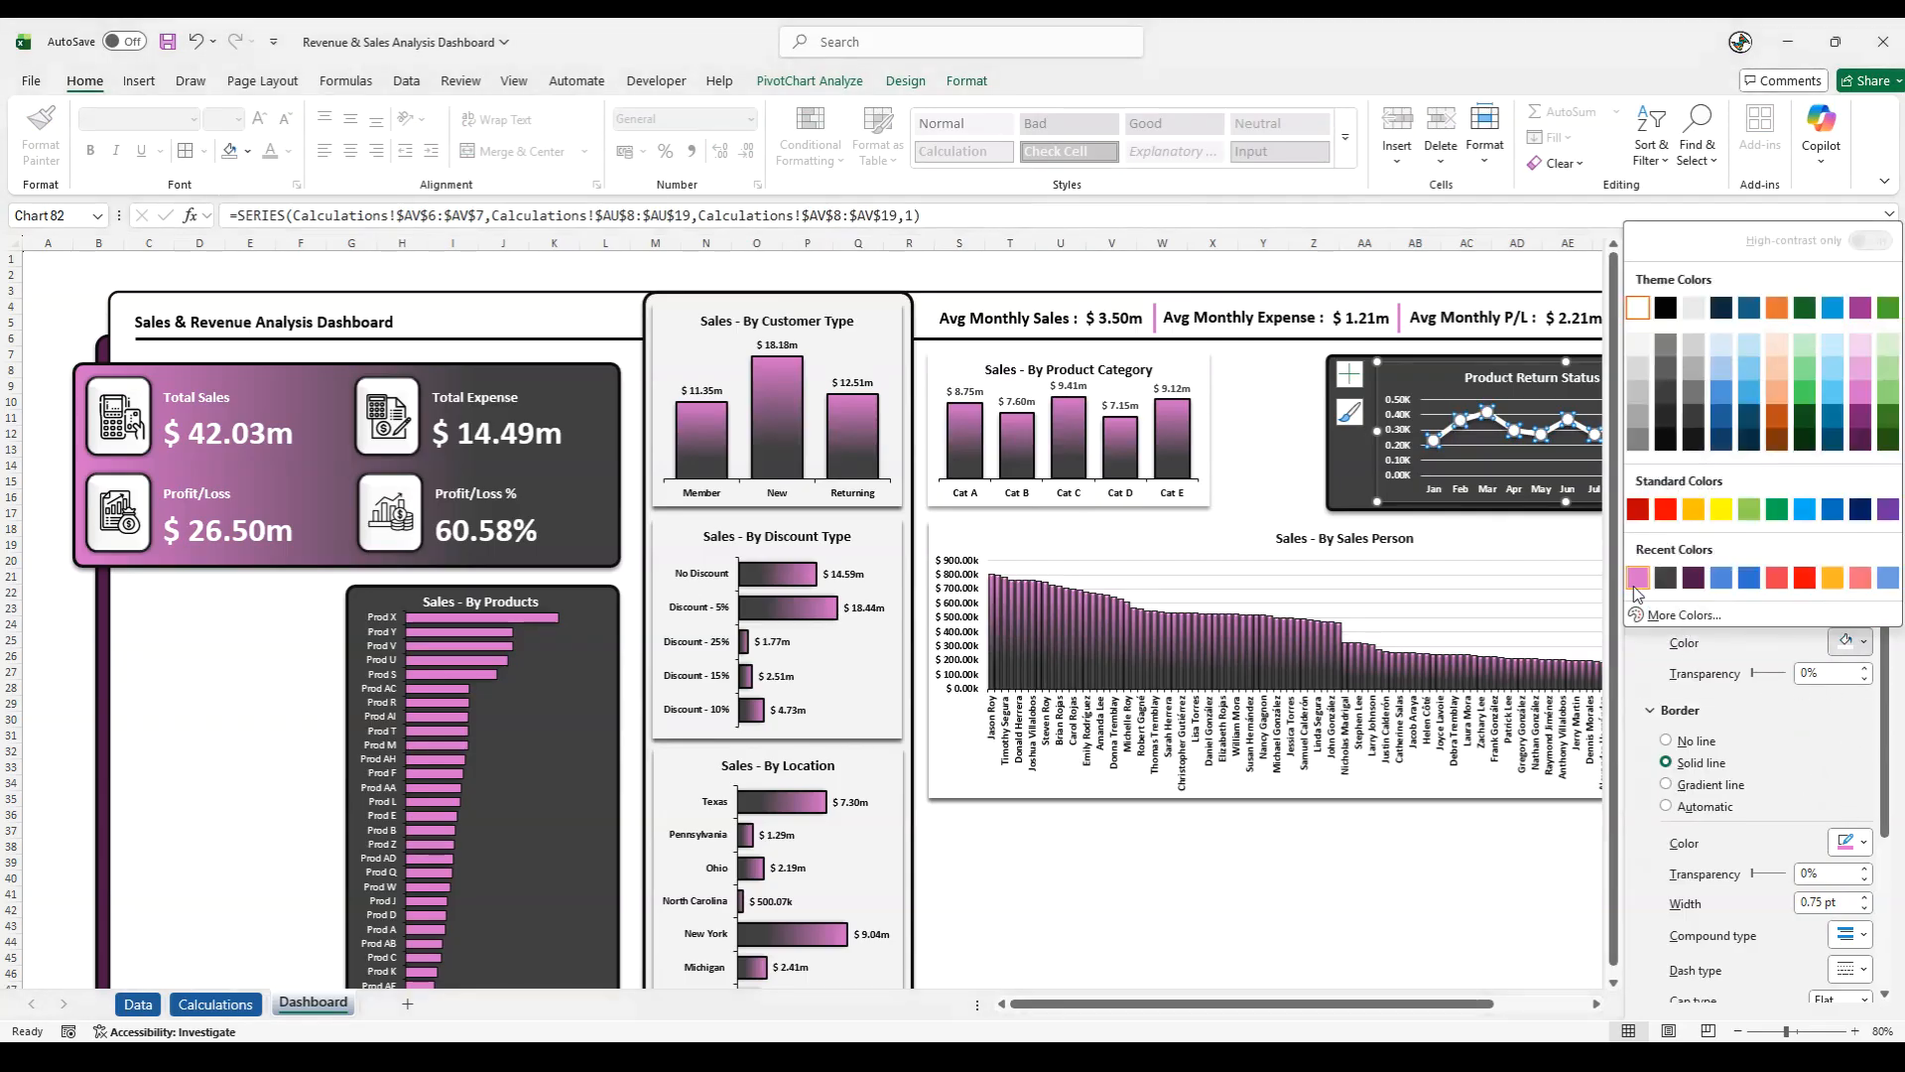
left_click(1637, 579)
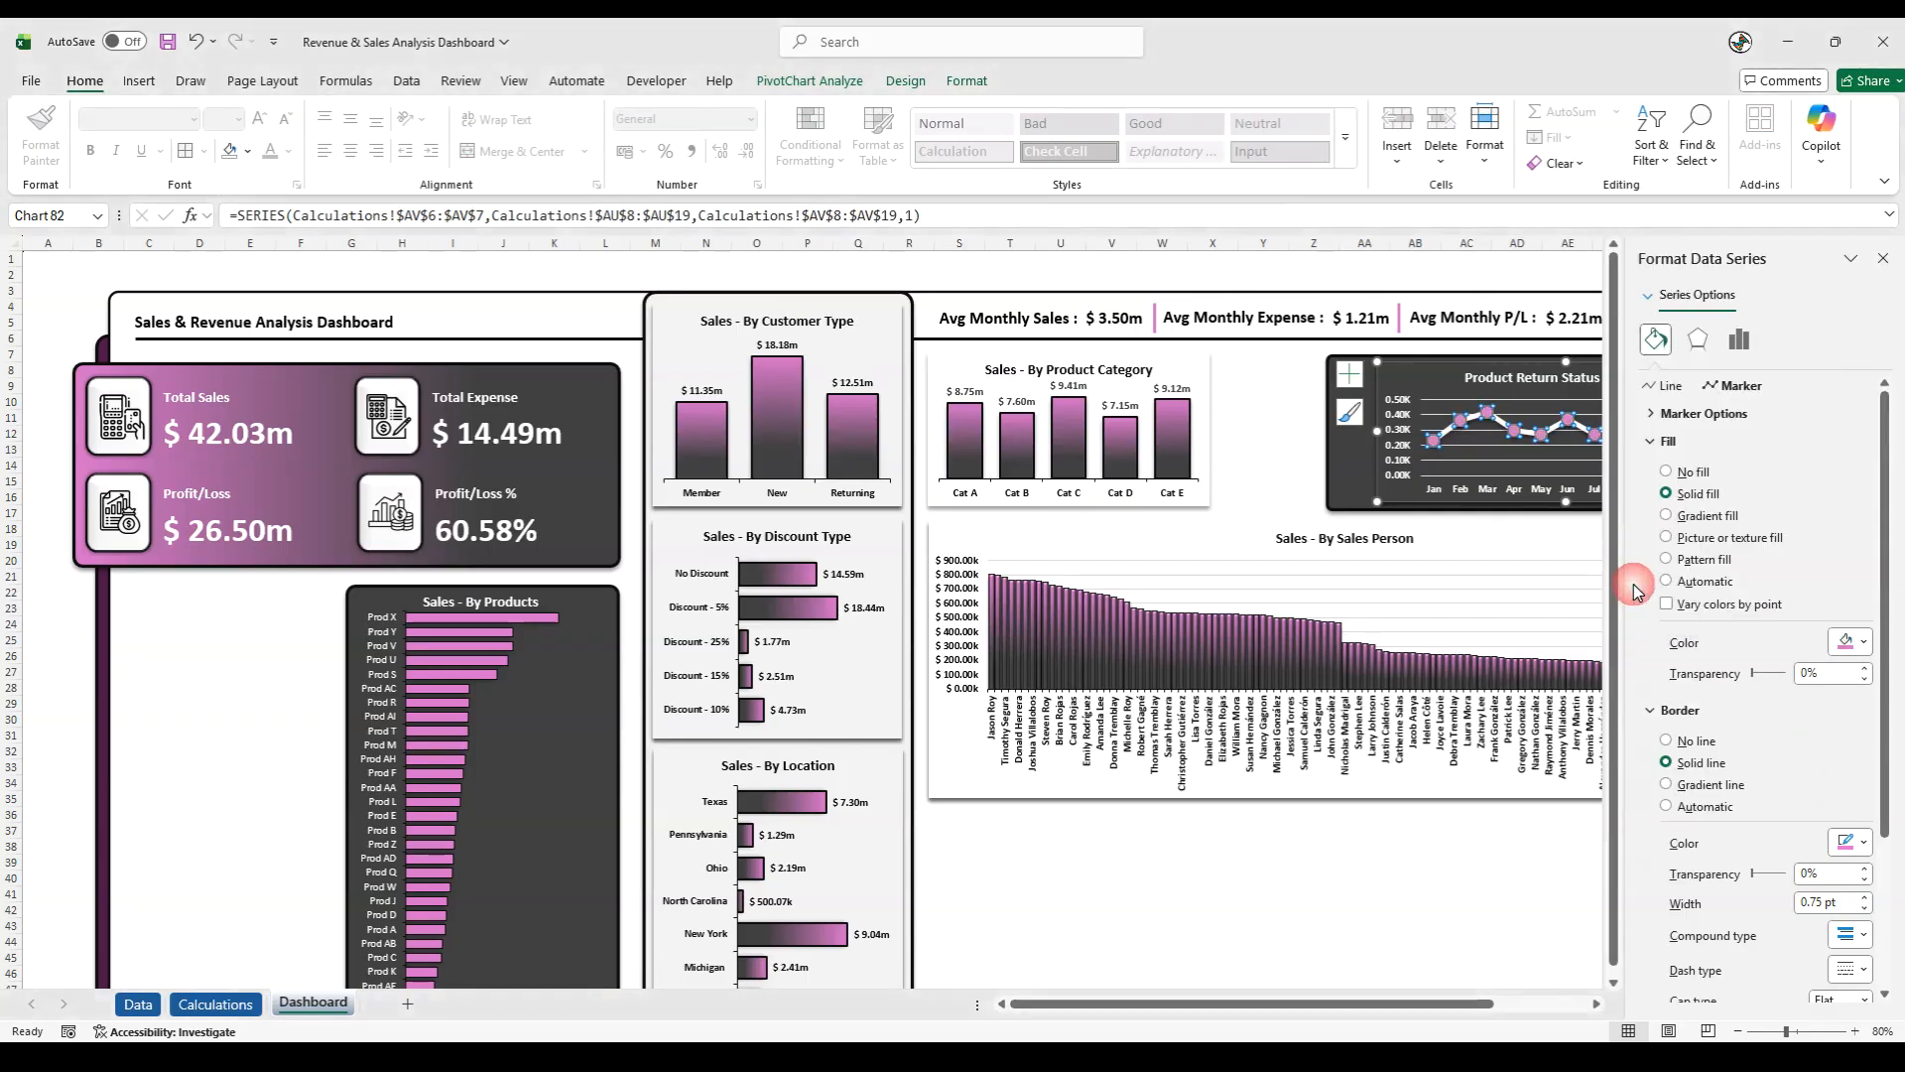
- Give the Product Return markers a black border 3.75 pt wide and close the formatting pane
left_click(1848, 843)
left_click(1666, 646)
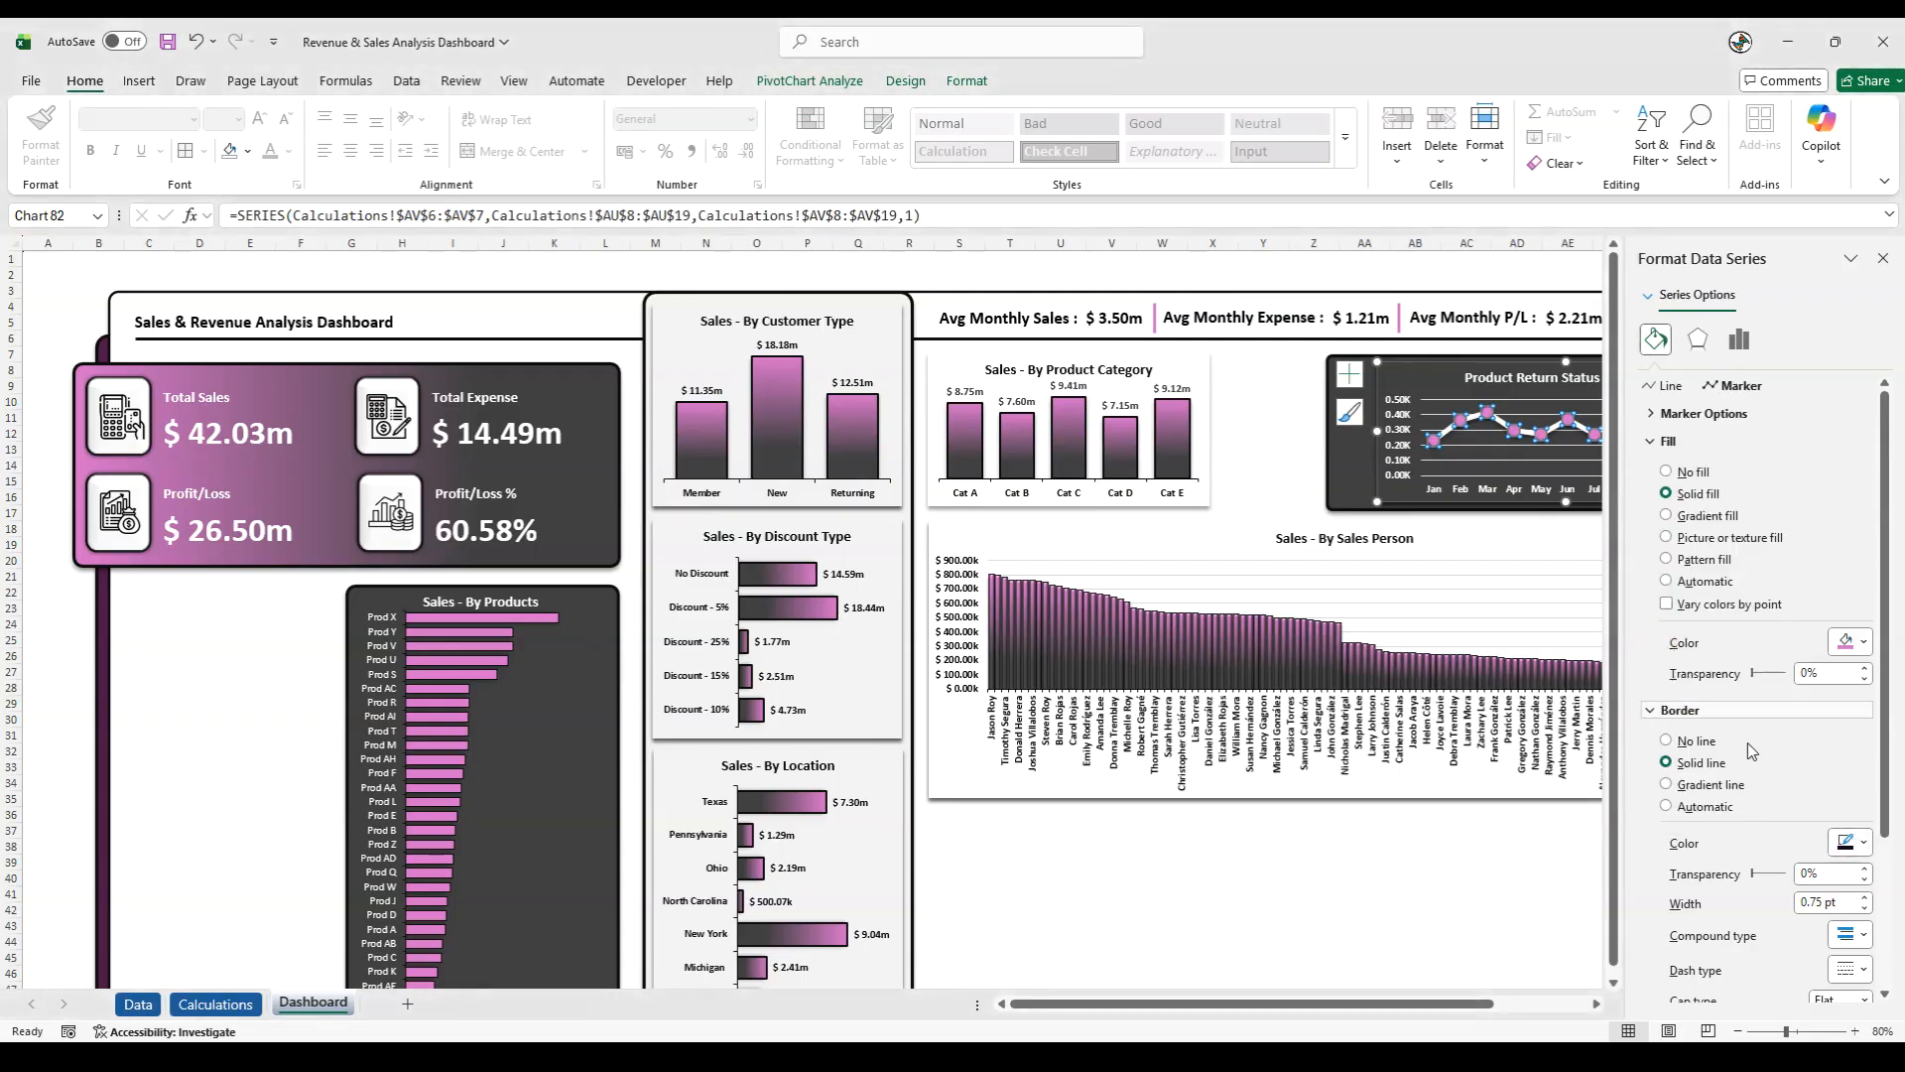
left_click(1865, 897)
left_click(1866, 897)
left_click(1865, 897)
left_click(1866, 897)
left_click(1866, 898)
left_click(1866, 897)
left_click(1866, 897)
left_click(1865, 897)
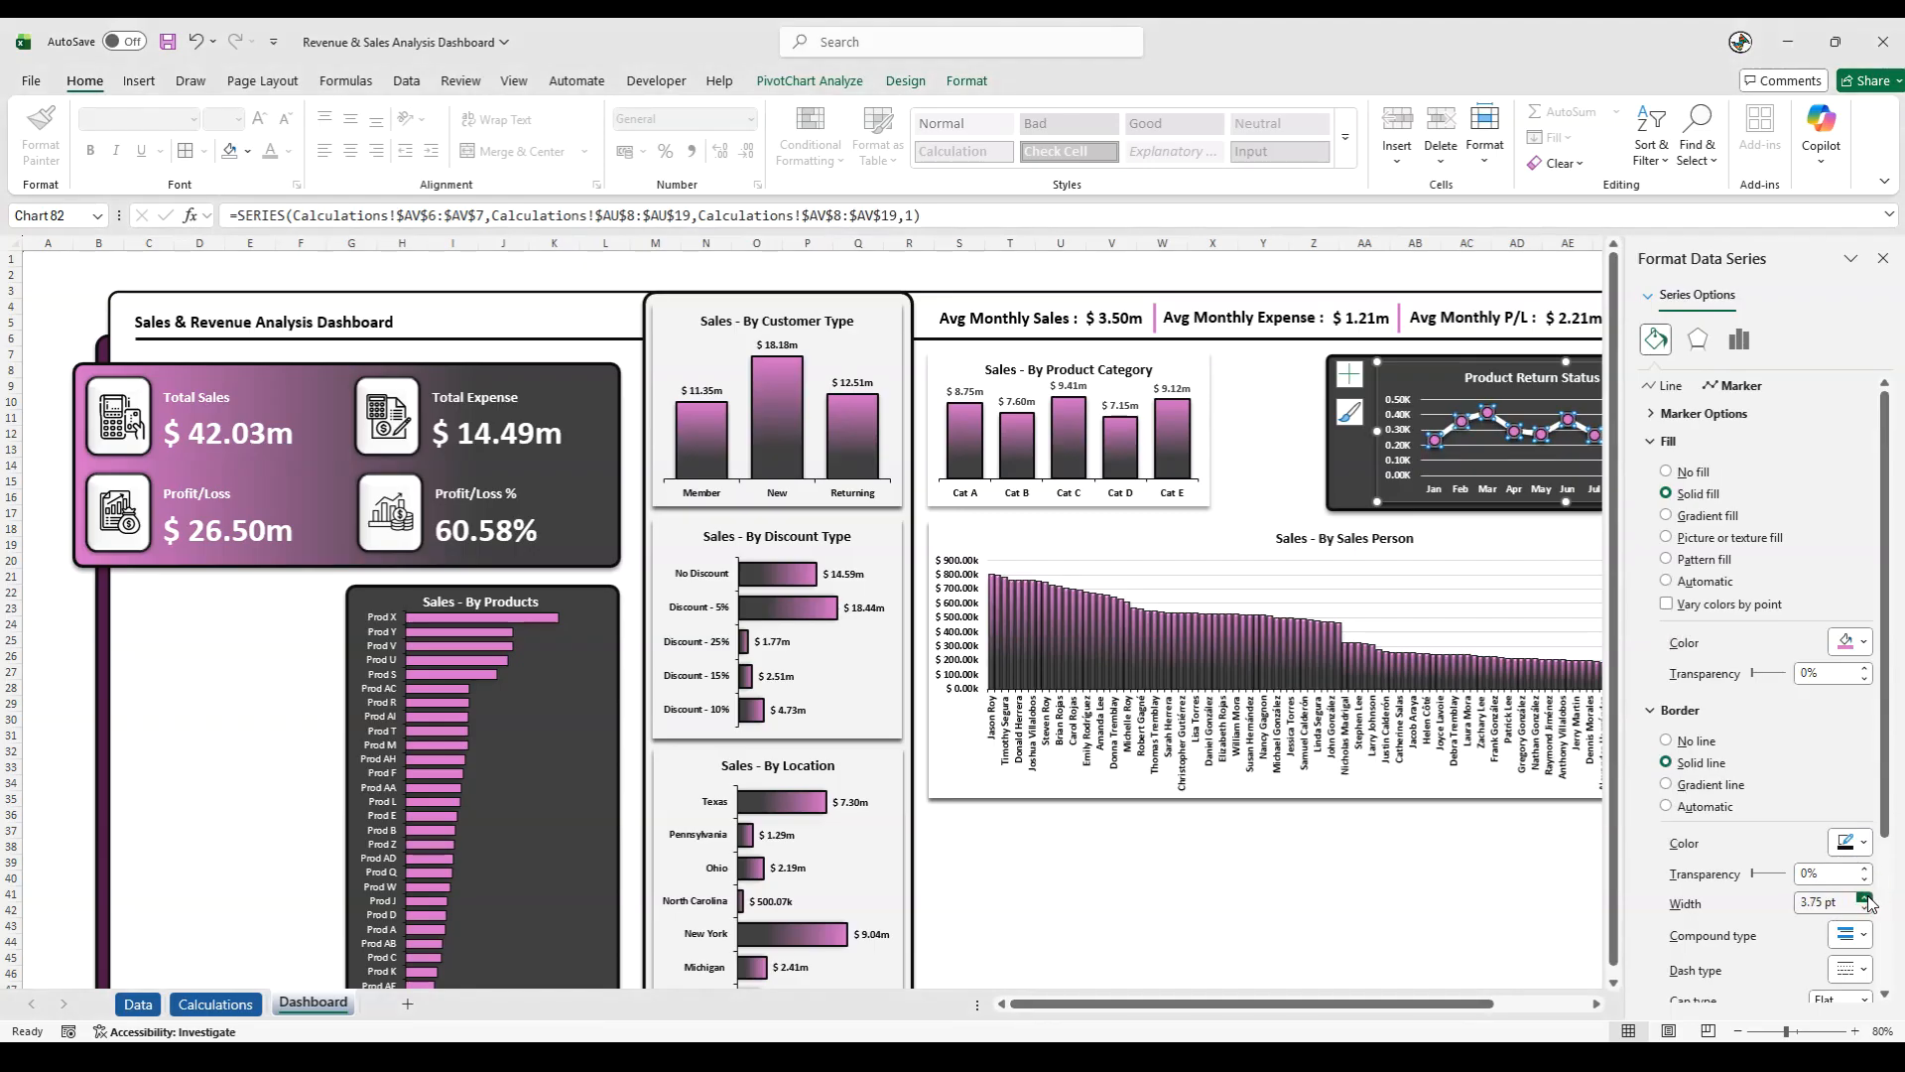
left_click(1421, 270)
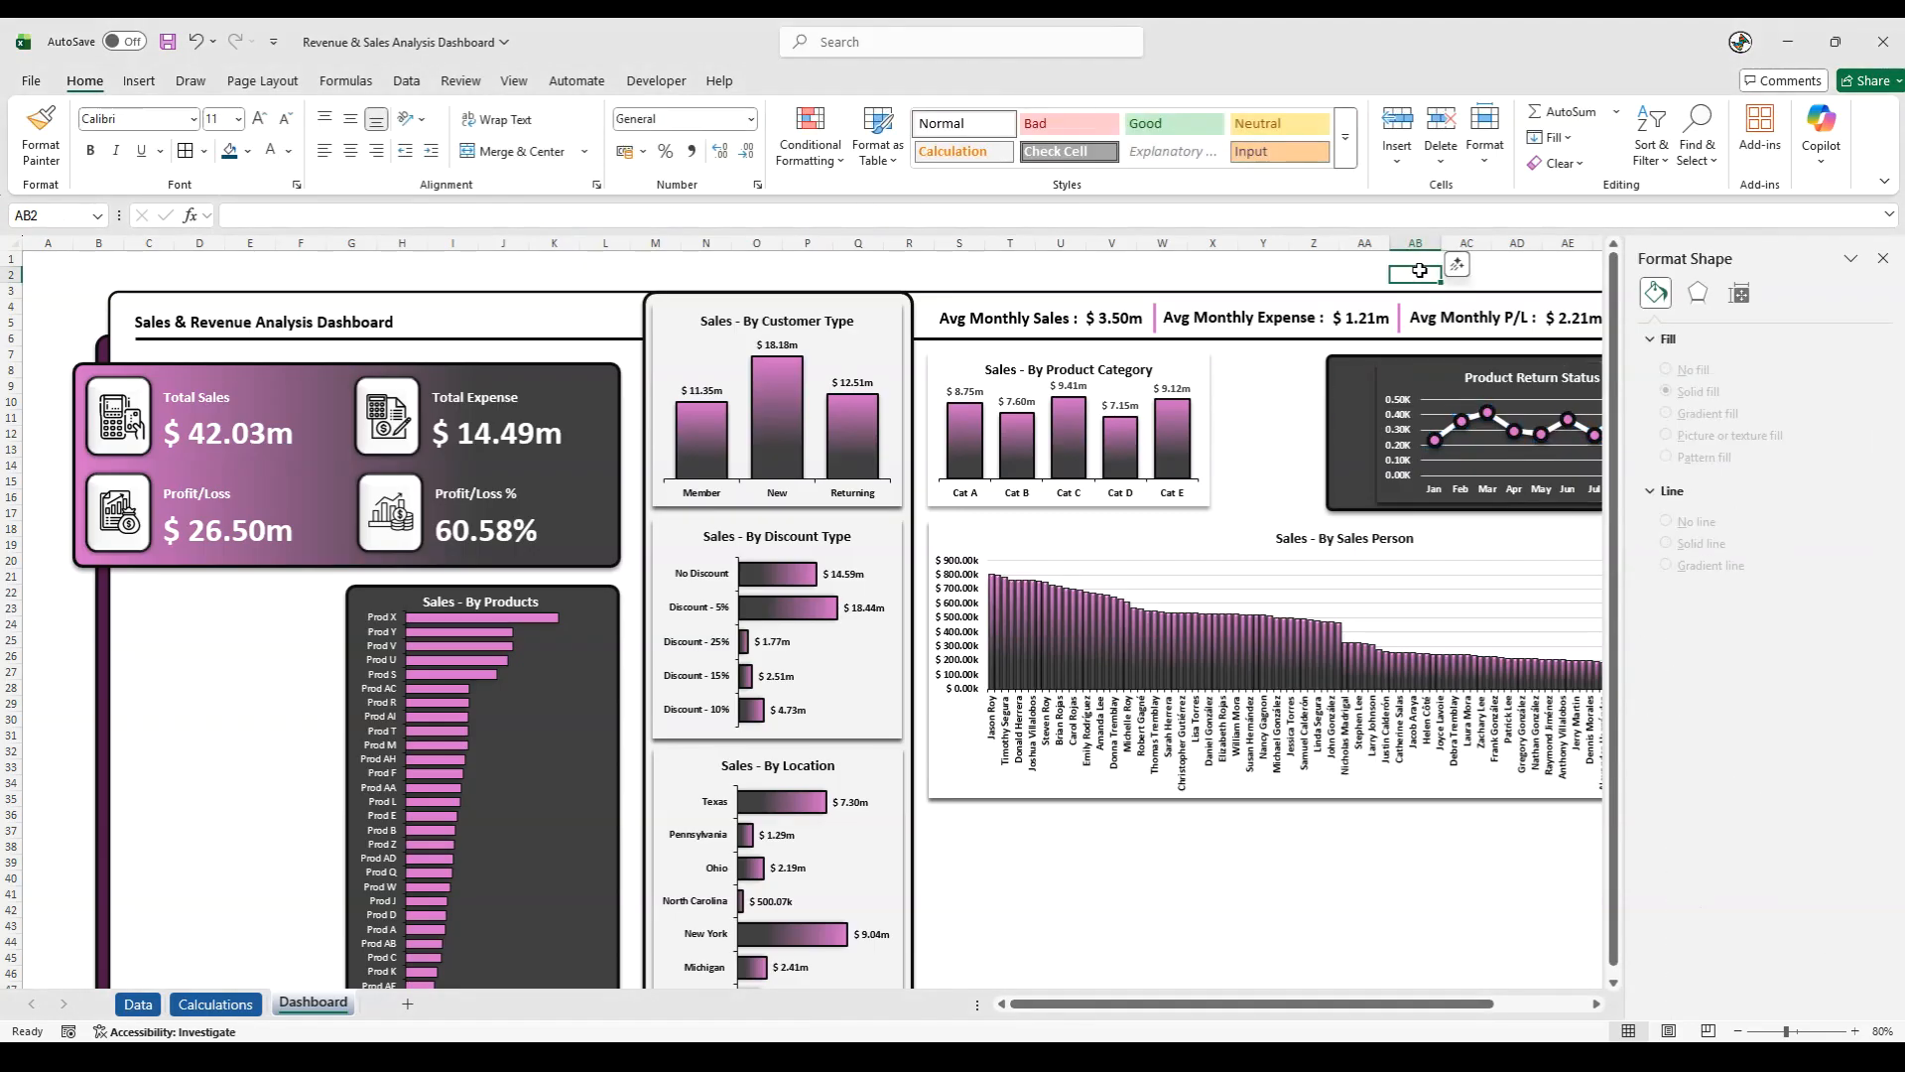
left_click(1883, 258)
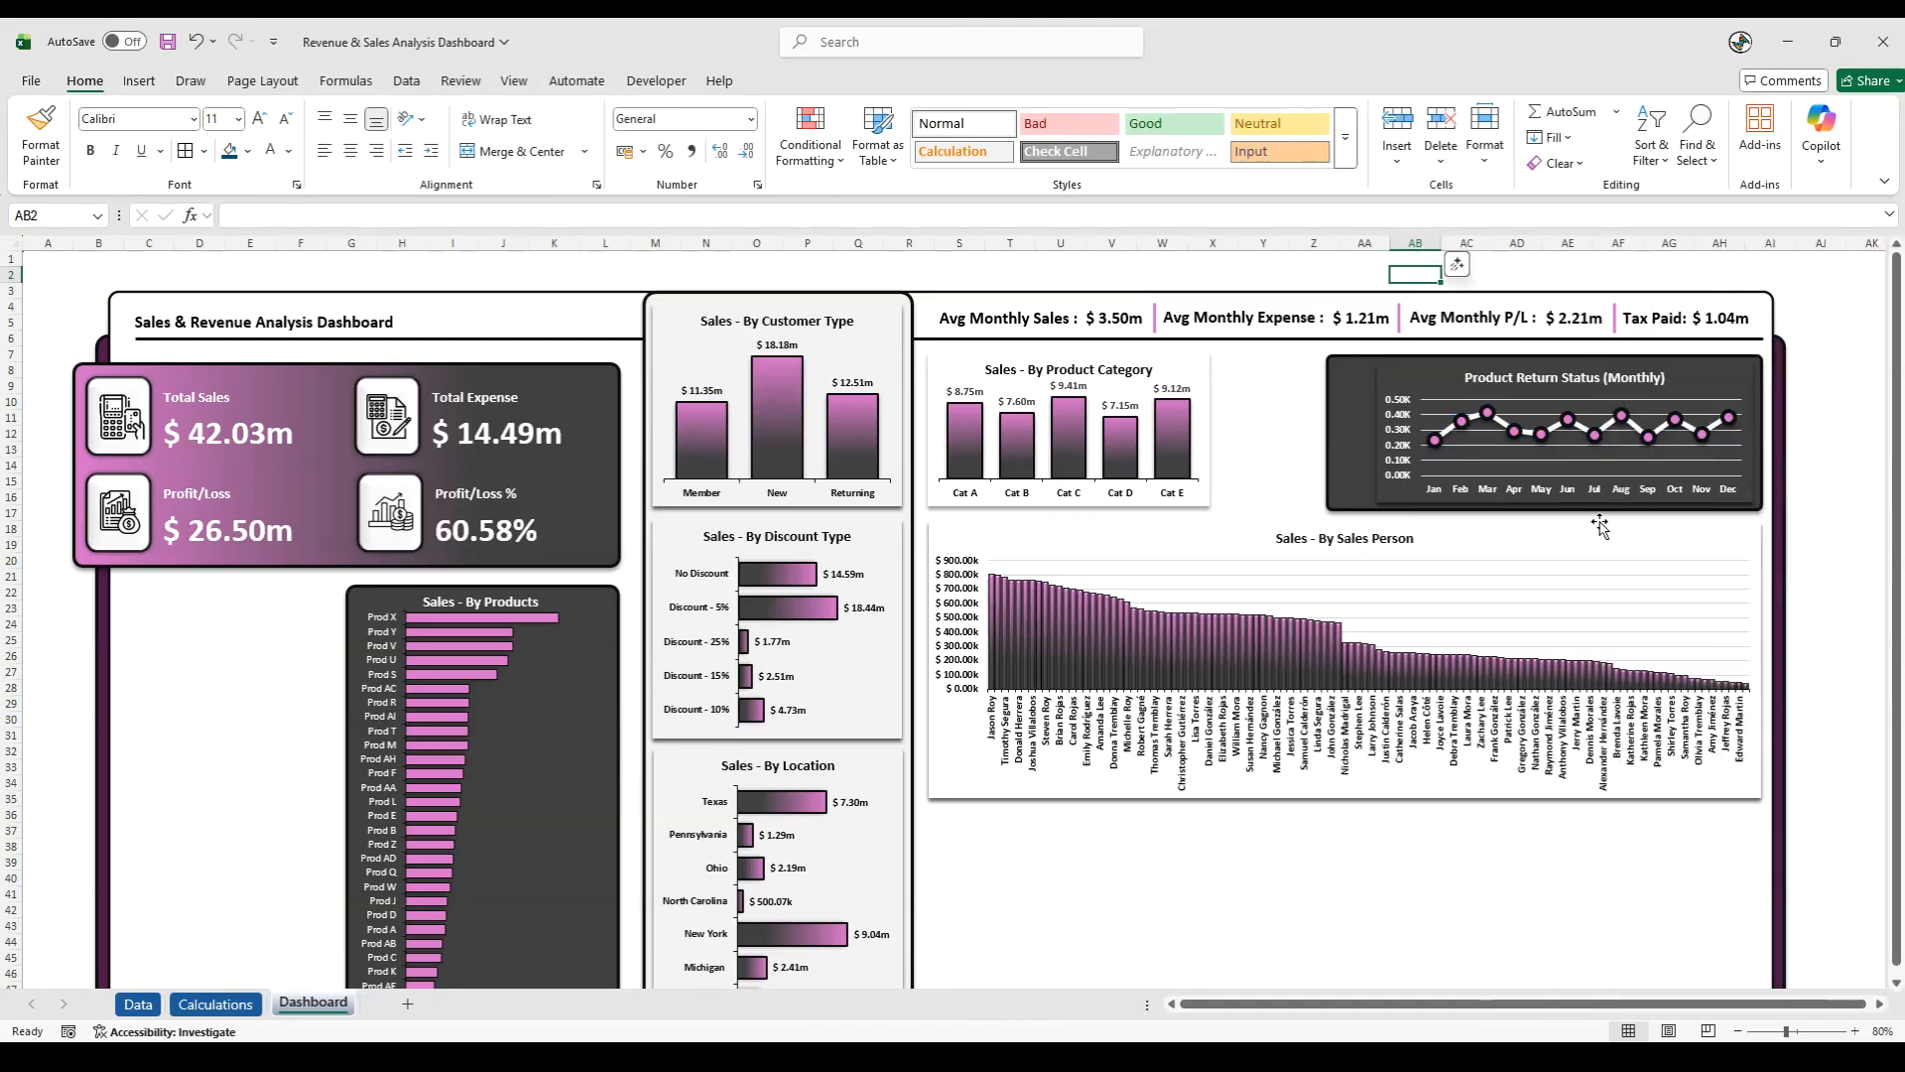
- Remove the shadow from the Product Return Status chart area
left_click(1373, 425)
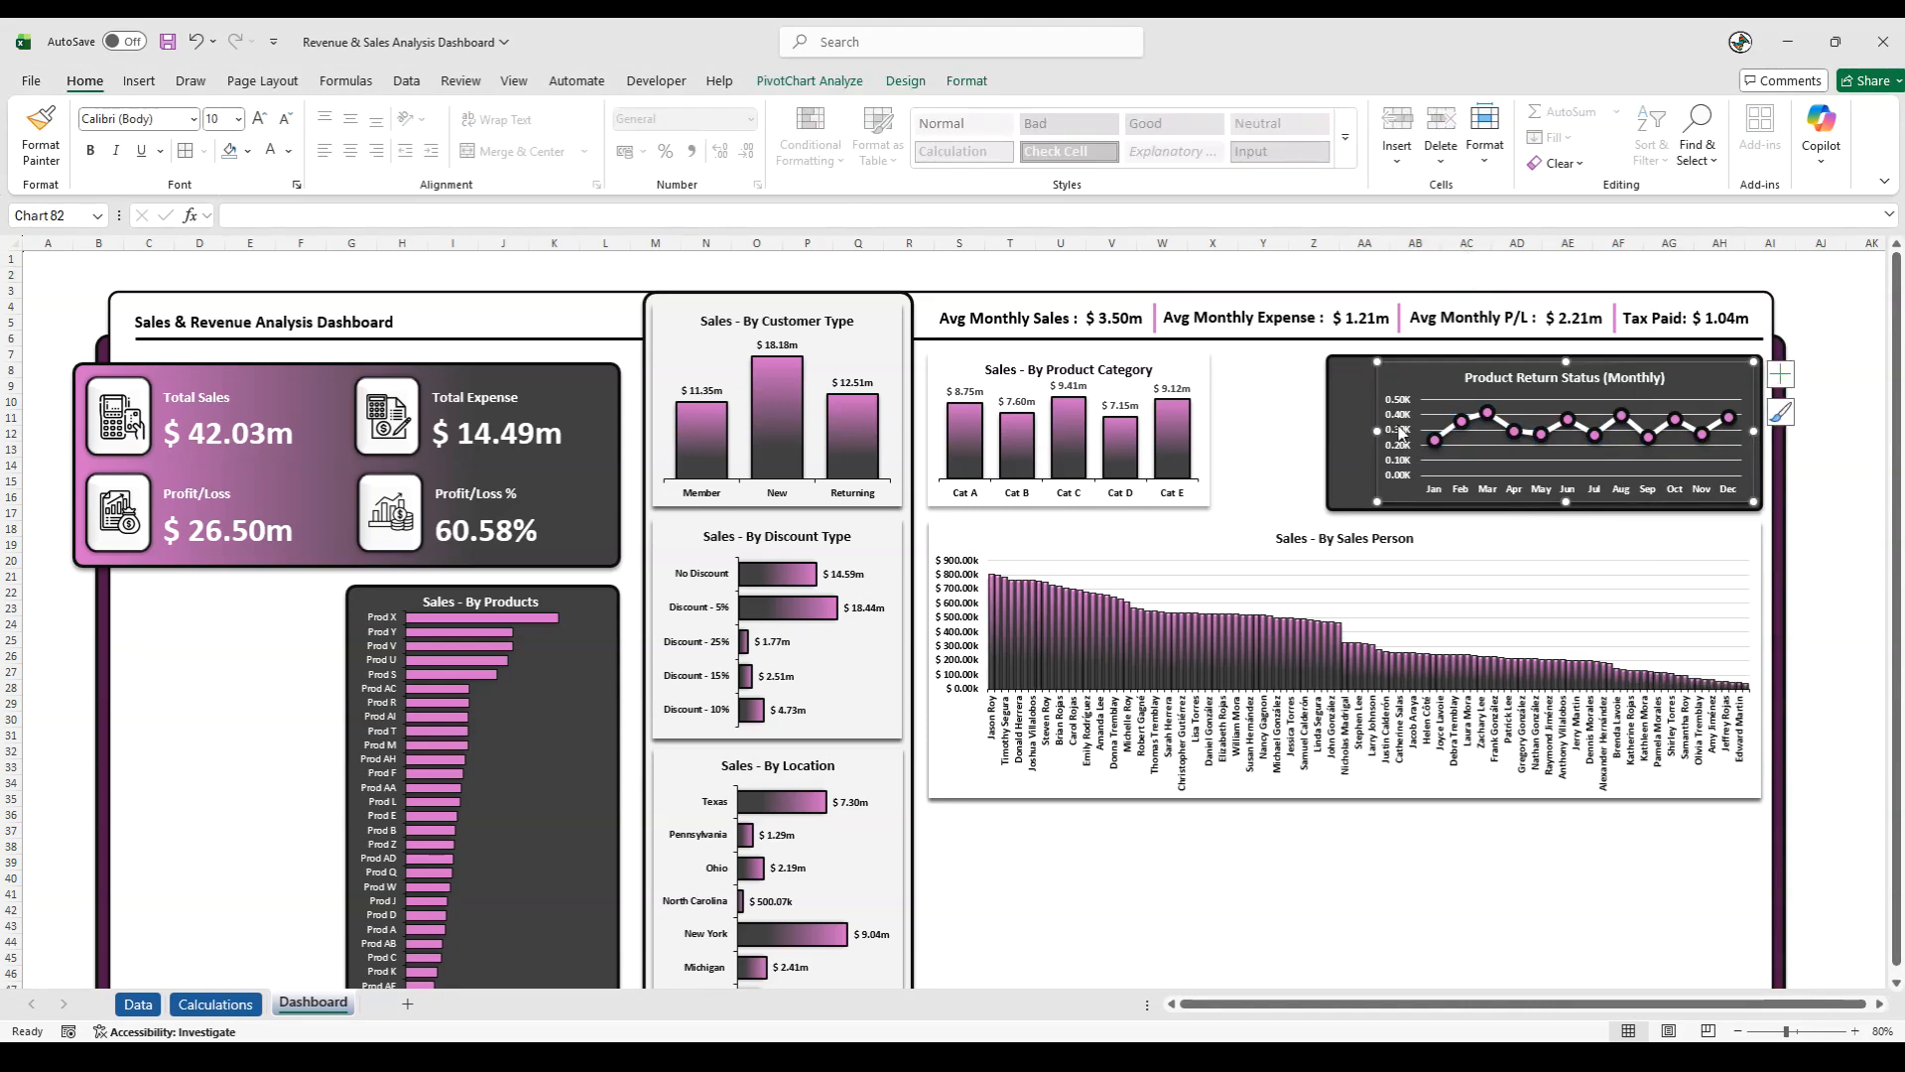
left_click(967, 81)
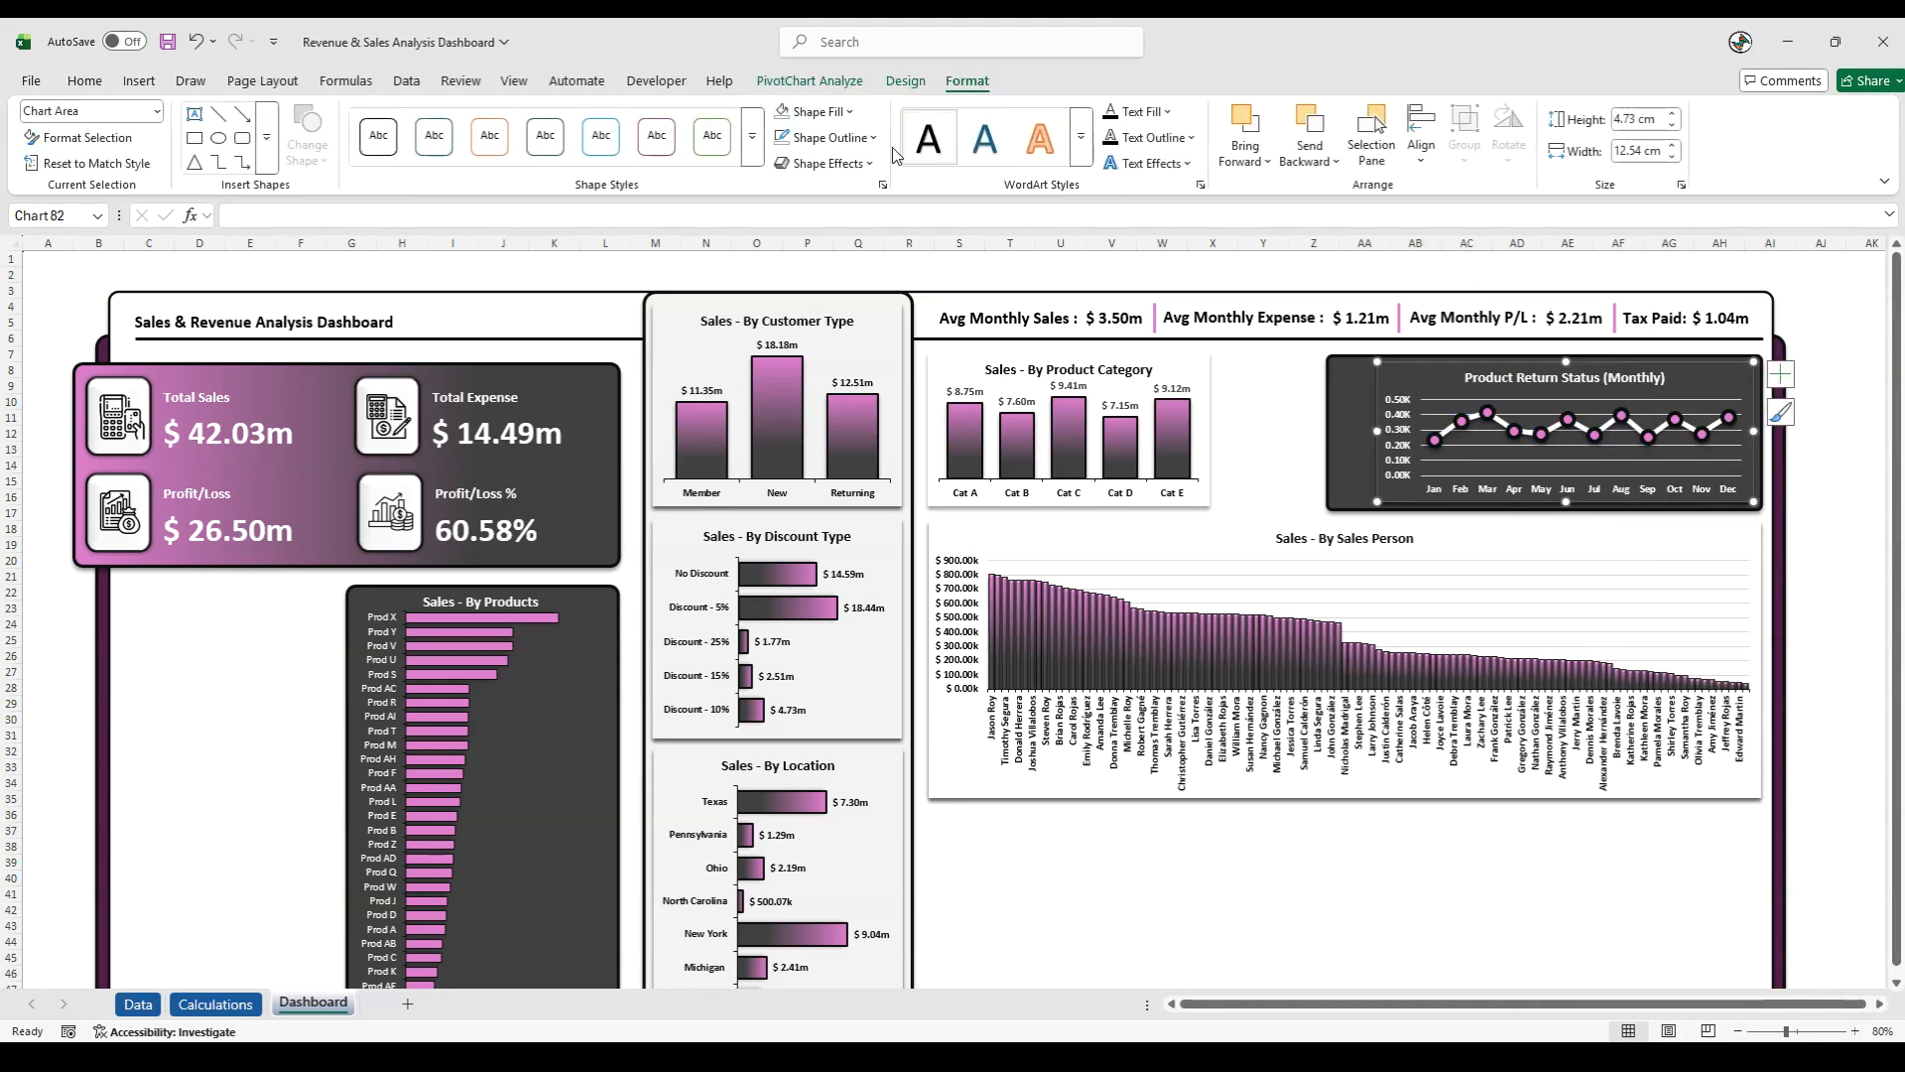
left_click(844, 163)
mouse_move(855, 248)
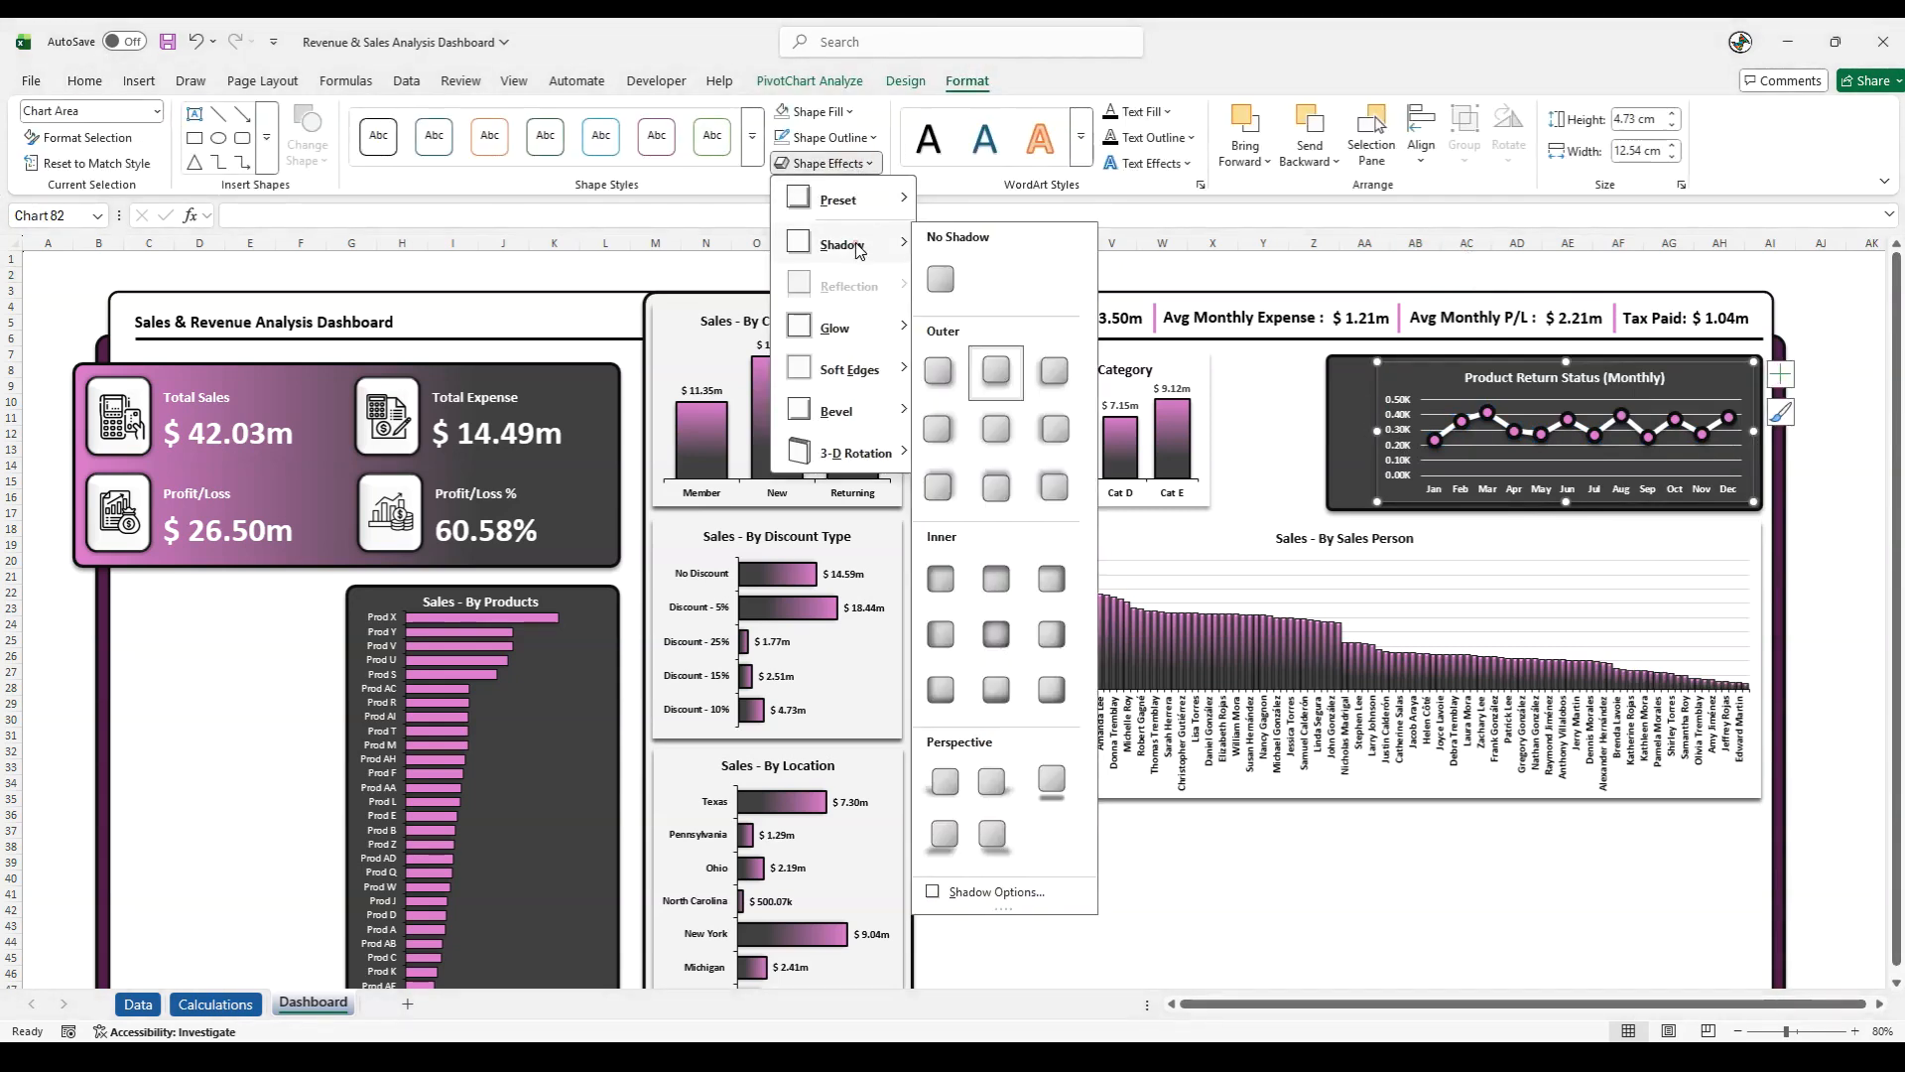
left_click(936, 272)
left_click(1345, 282)
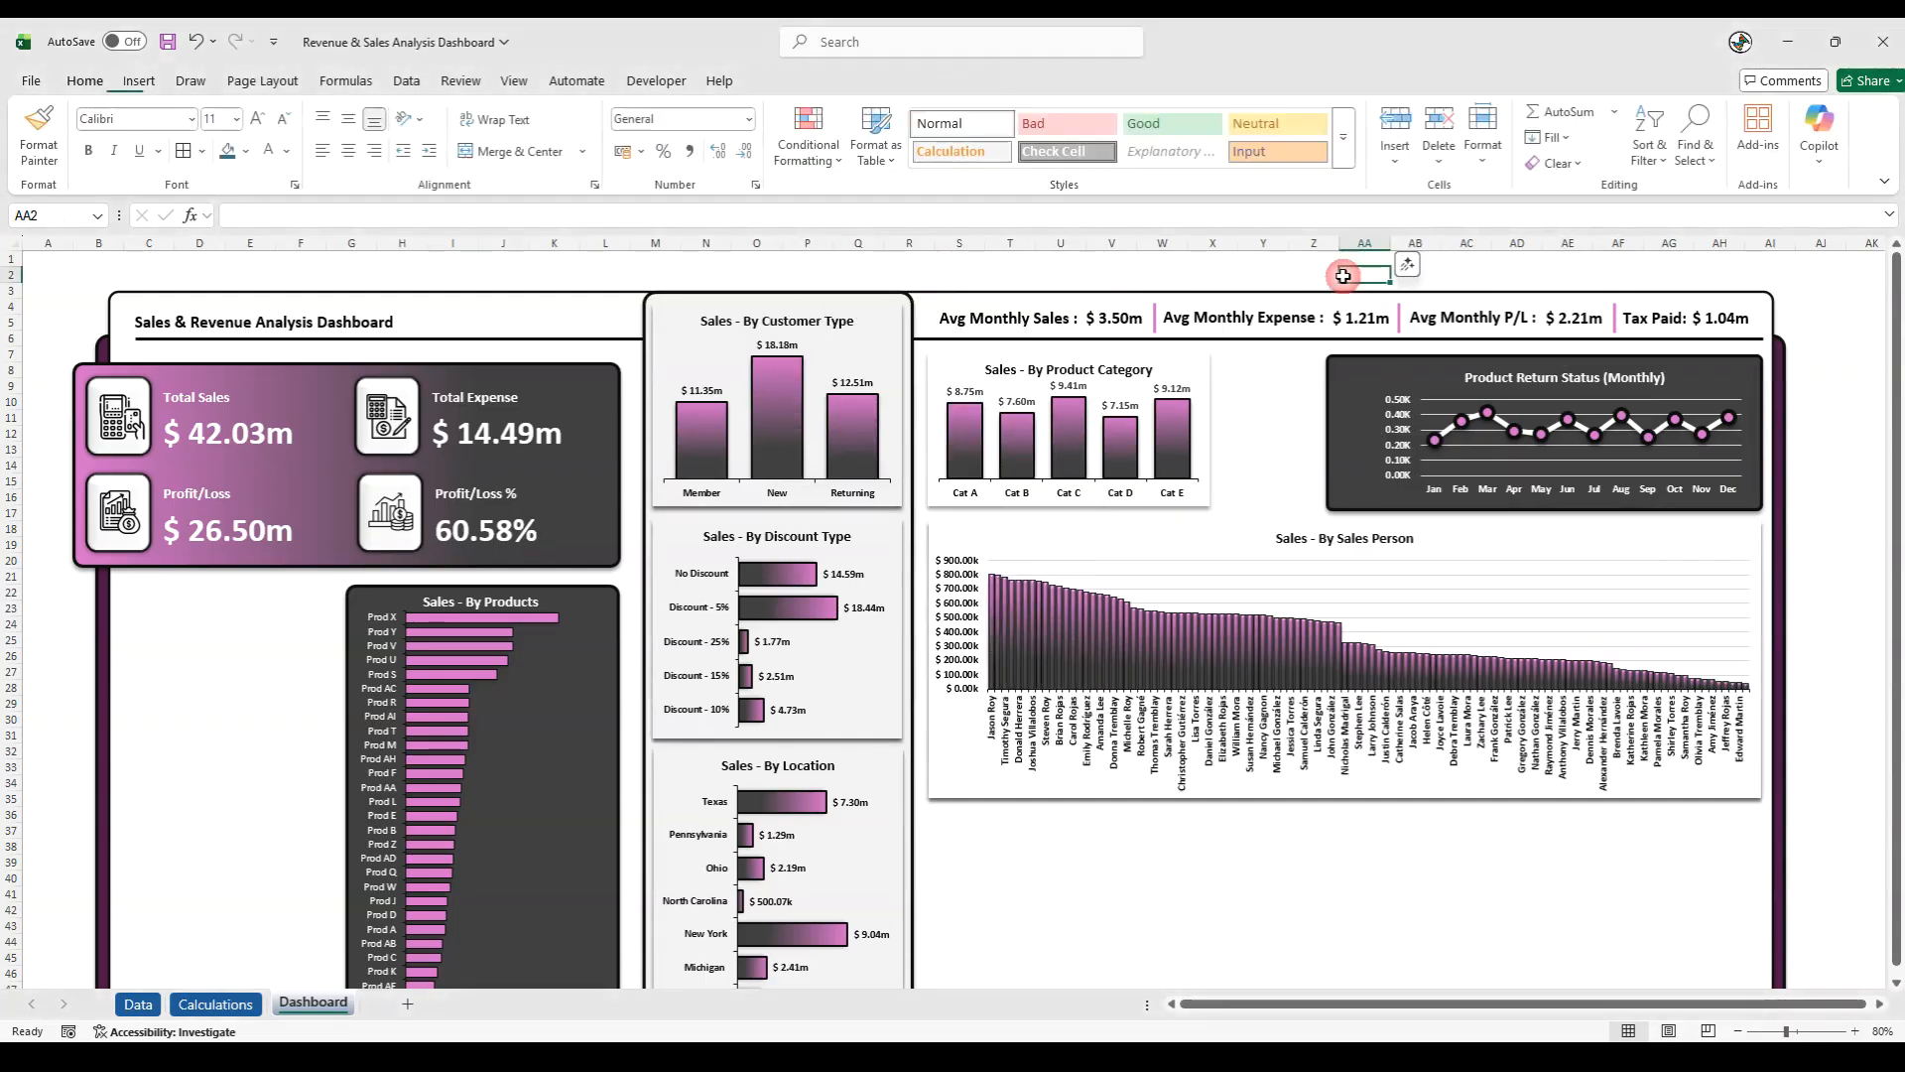
left_click(1850, 462)
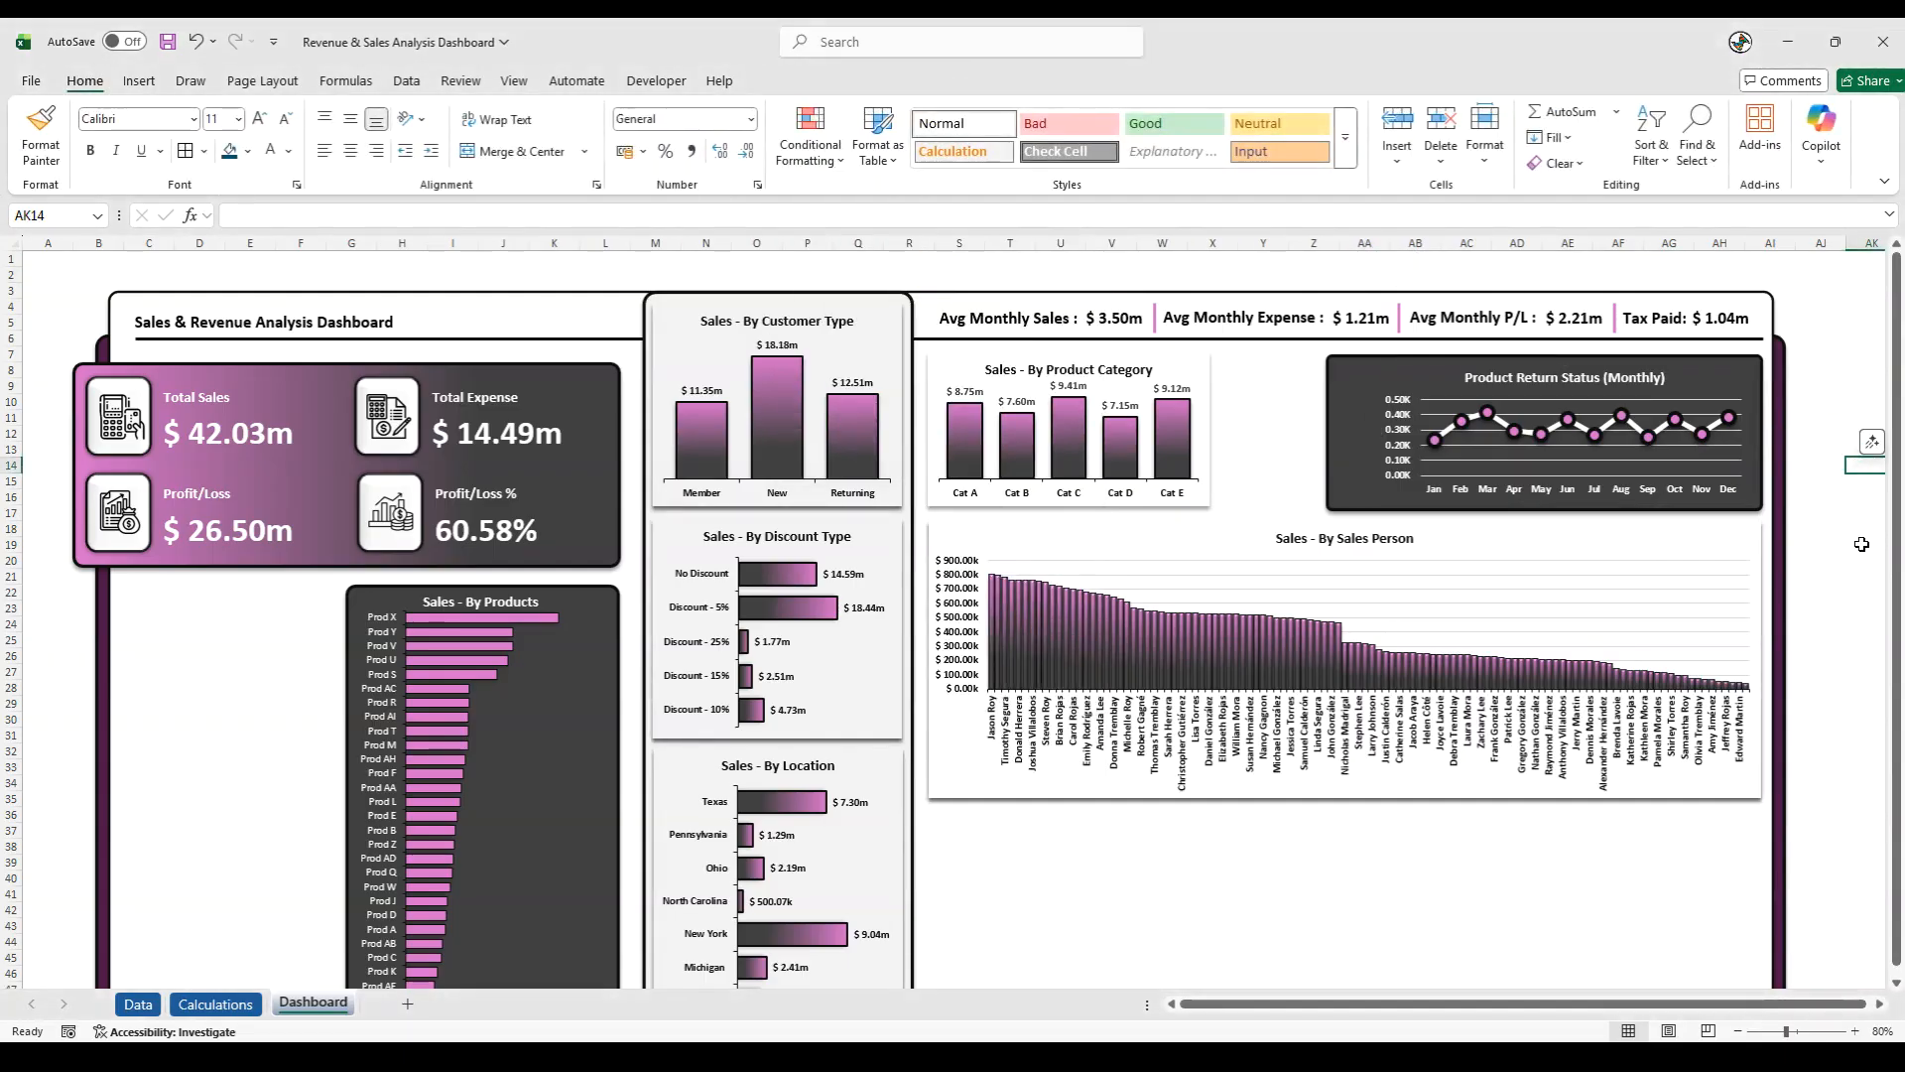
left_click(1539, 377)
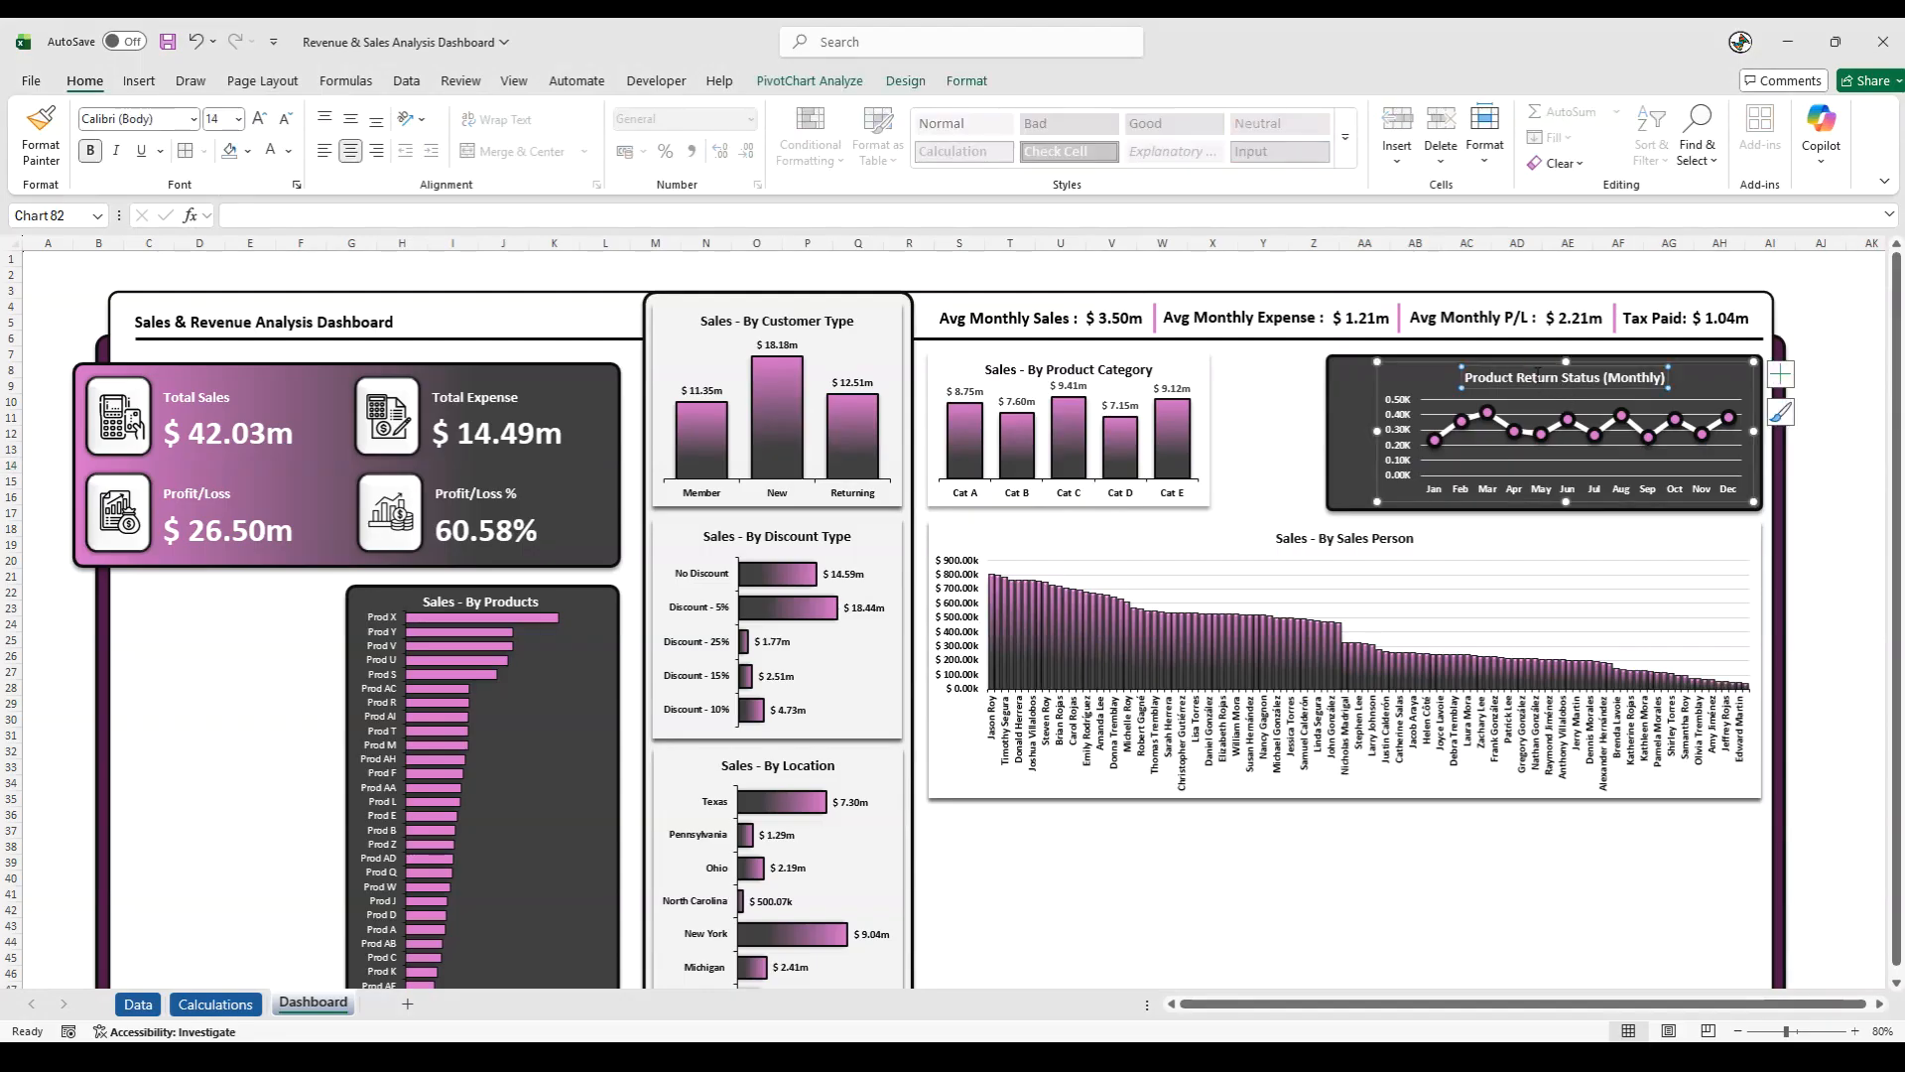
left_click(1836, 480)
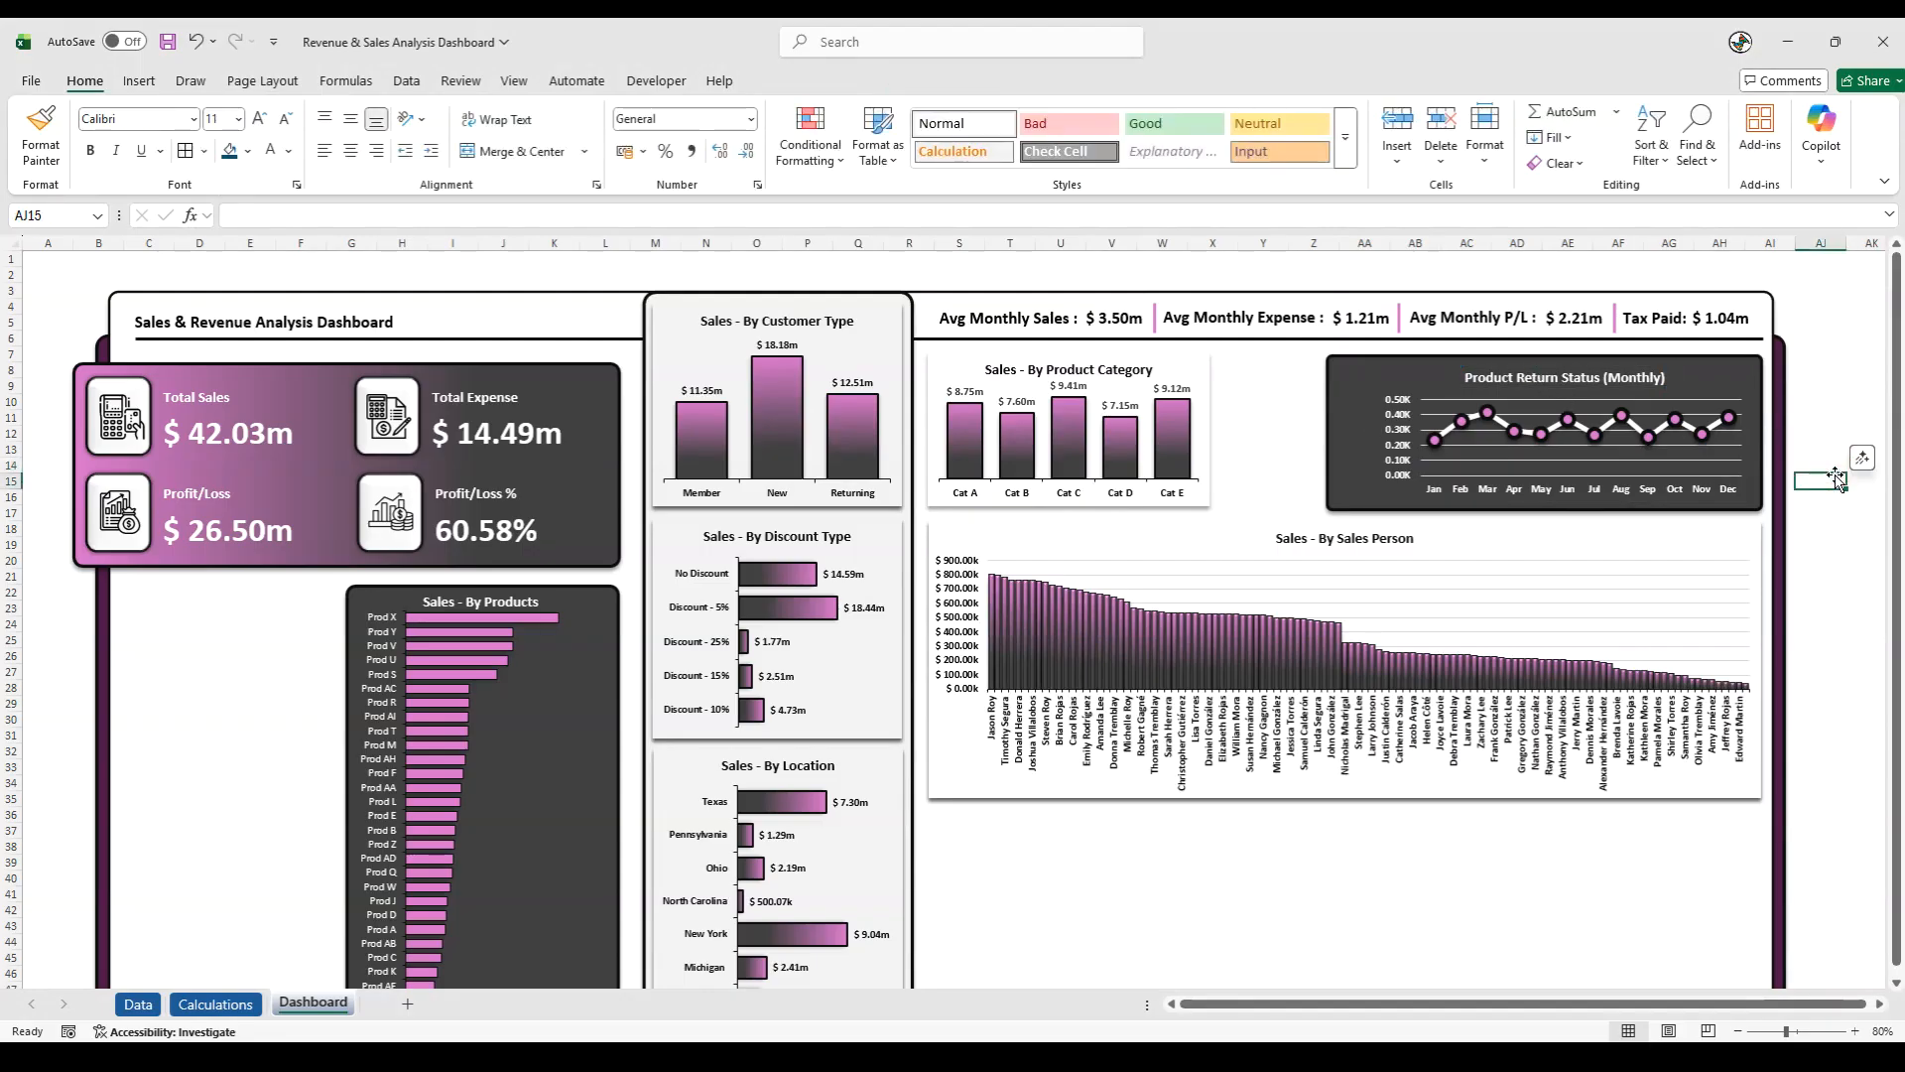
- On the Calculations sheet, replace the grouped Months row field of the monthly product return PivotTable with Month End
left_click(216, 1004)
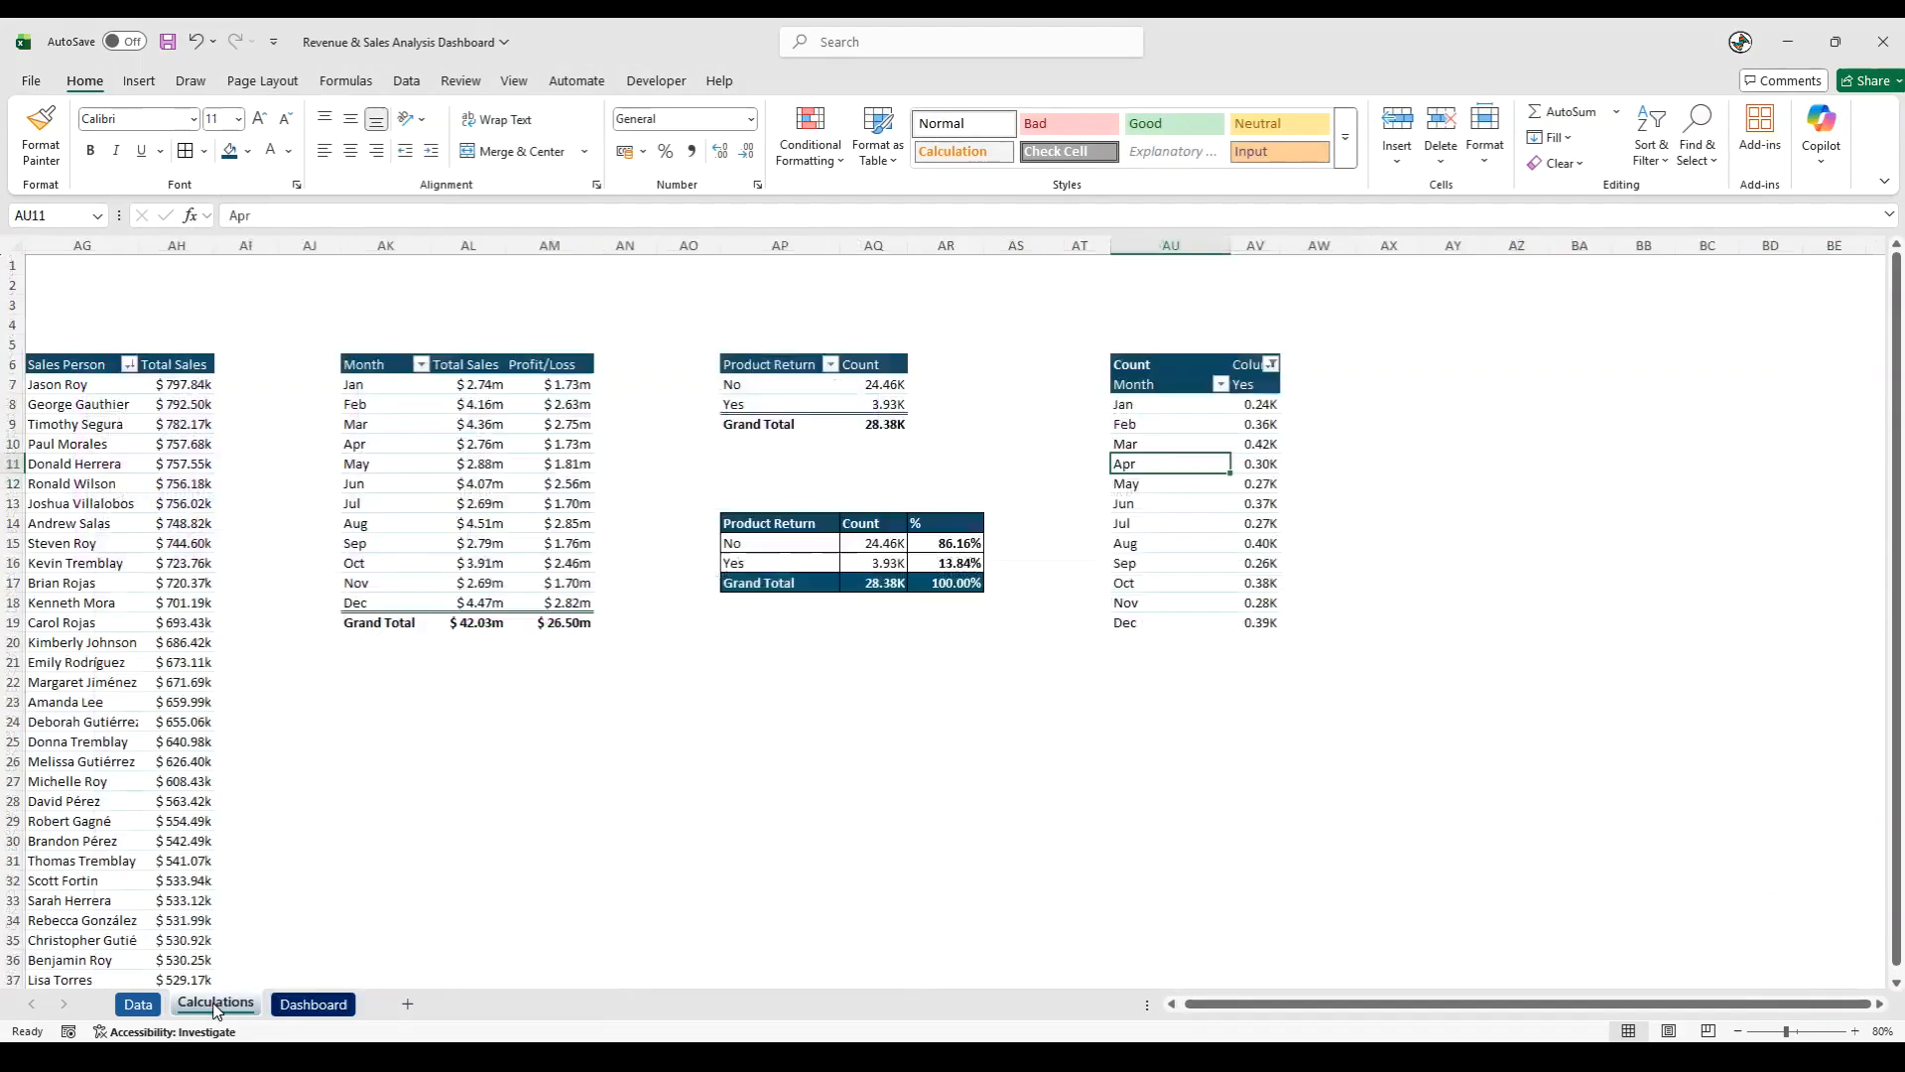
left_click(1144, 525)
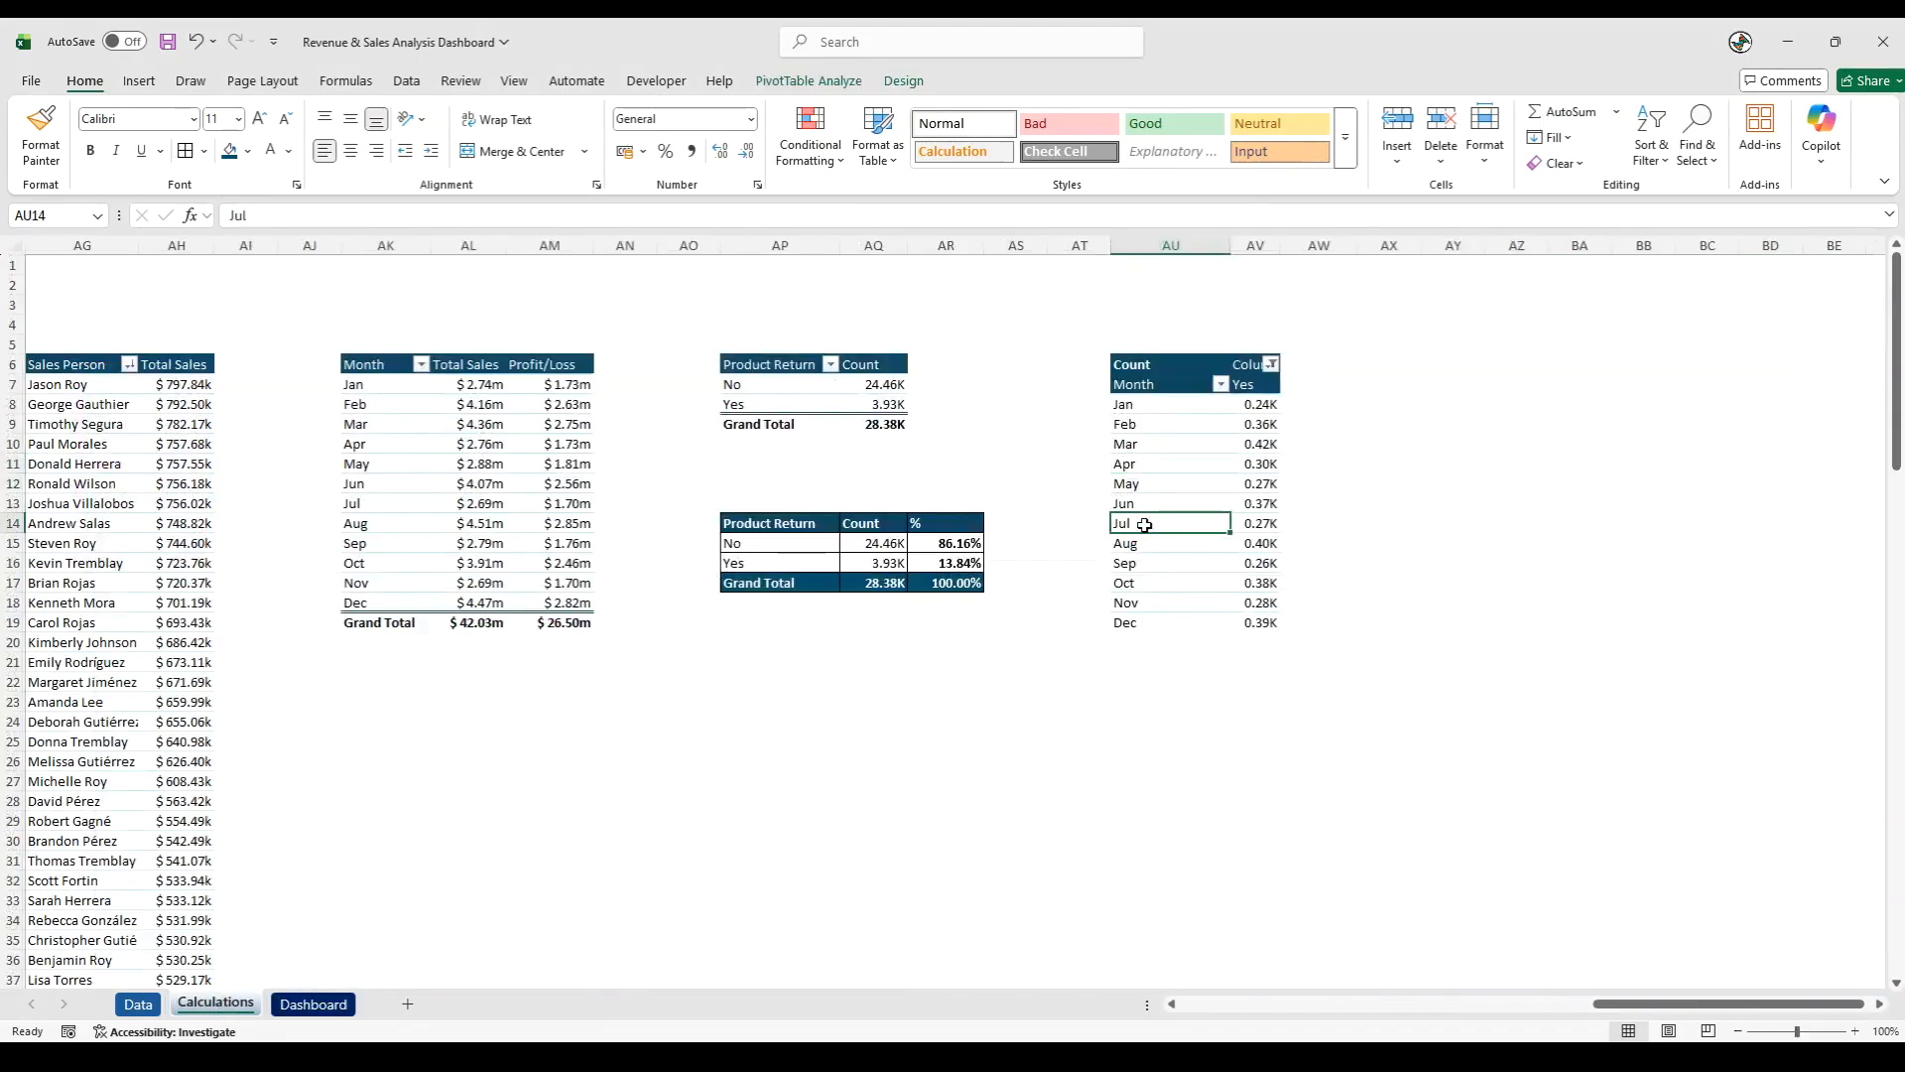
right_click(1144, 525)
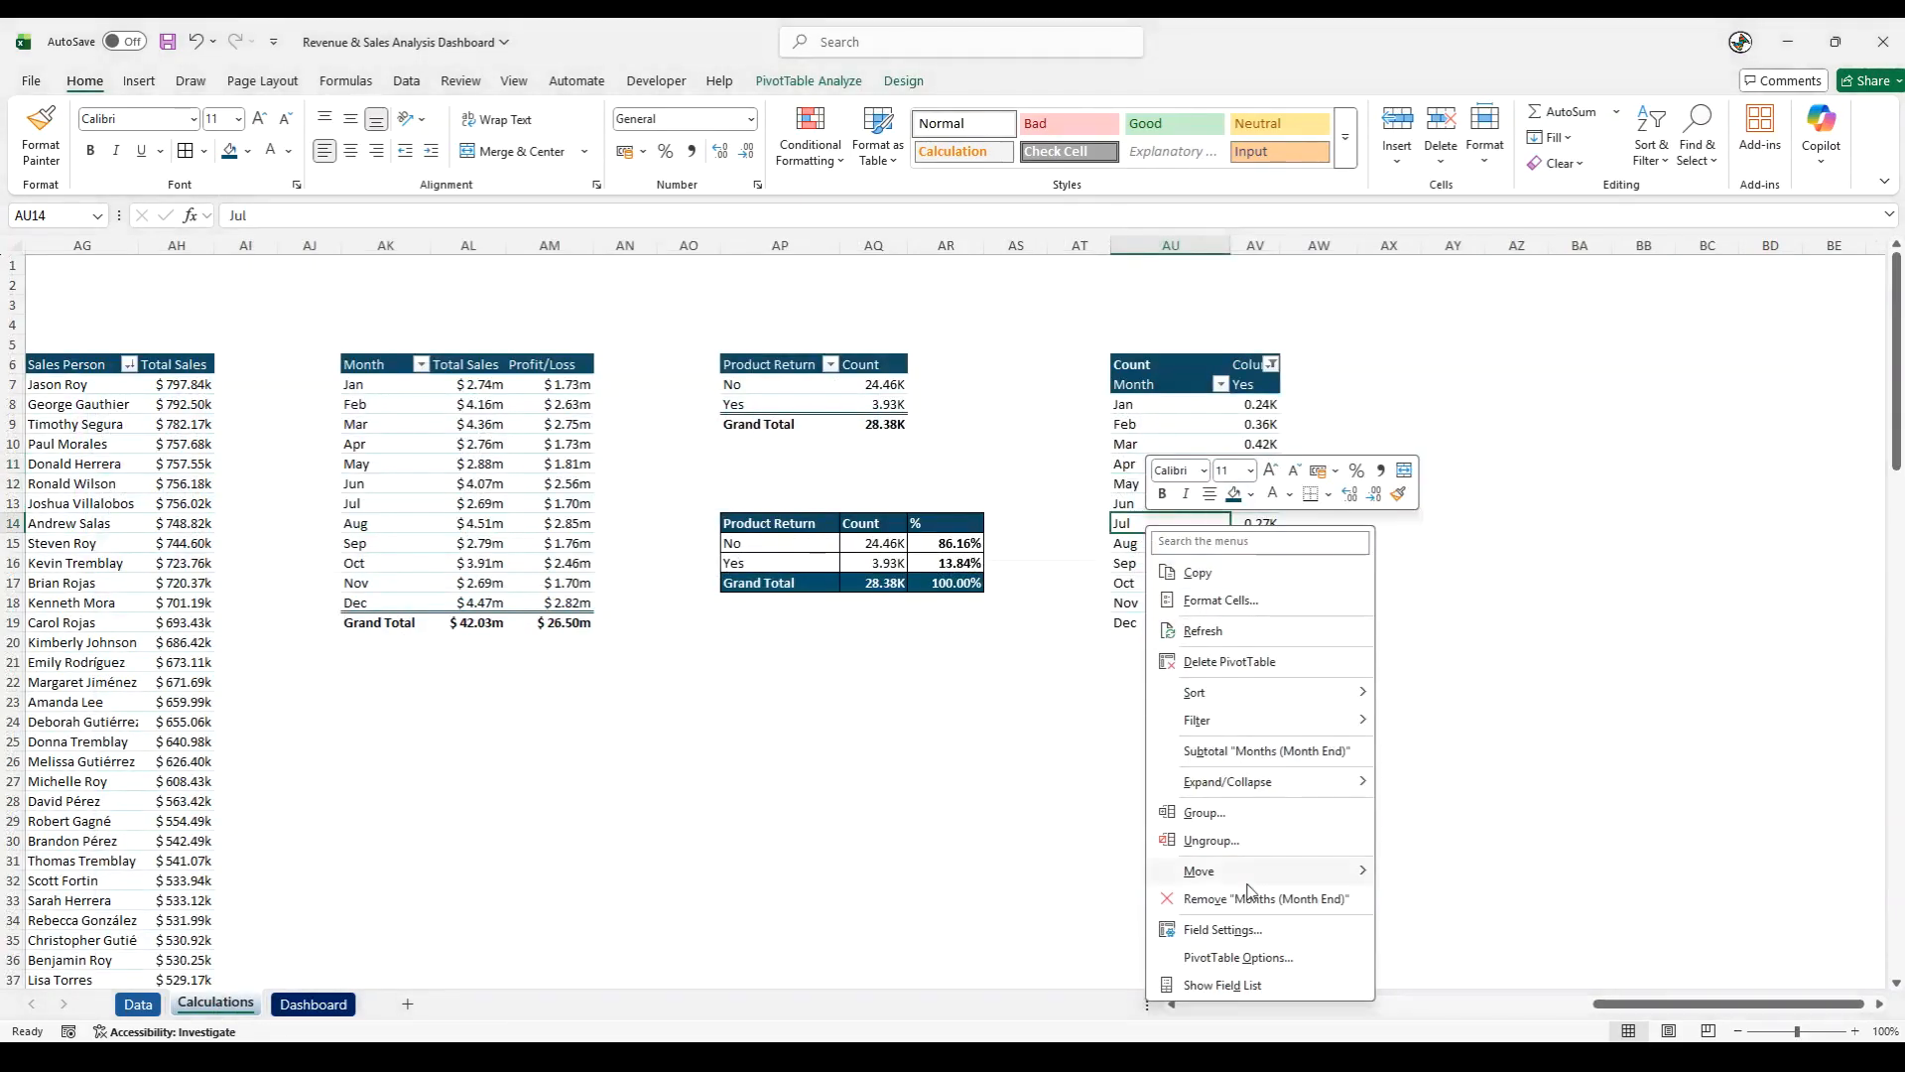
left_click(1236, 987)
left_click_drag(1612, 861, 1459, 867)
left_click_drag(1627, 390, 1451, 891)
left_click_drag(1595, 862, 1430, 864)
left_click(981, 800)
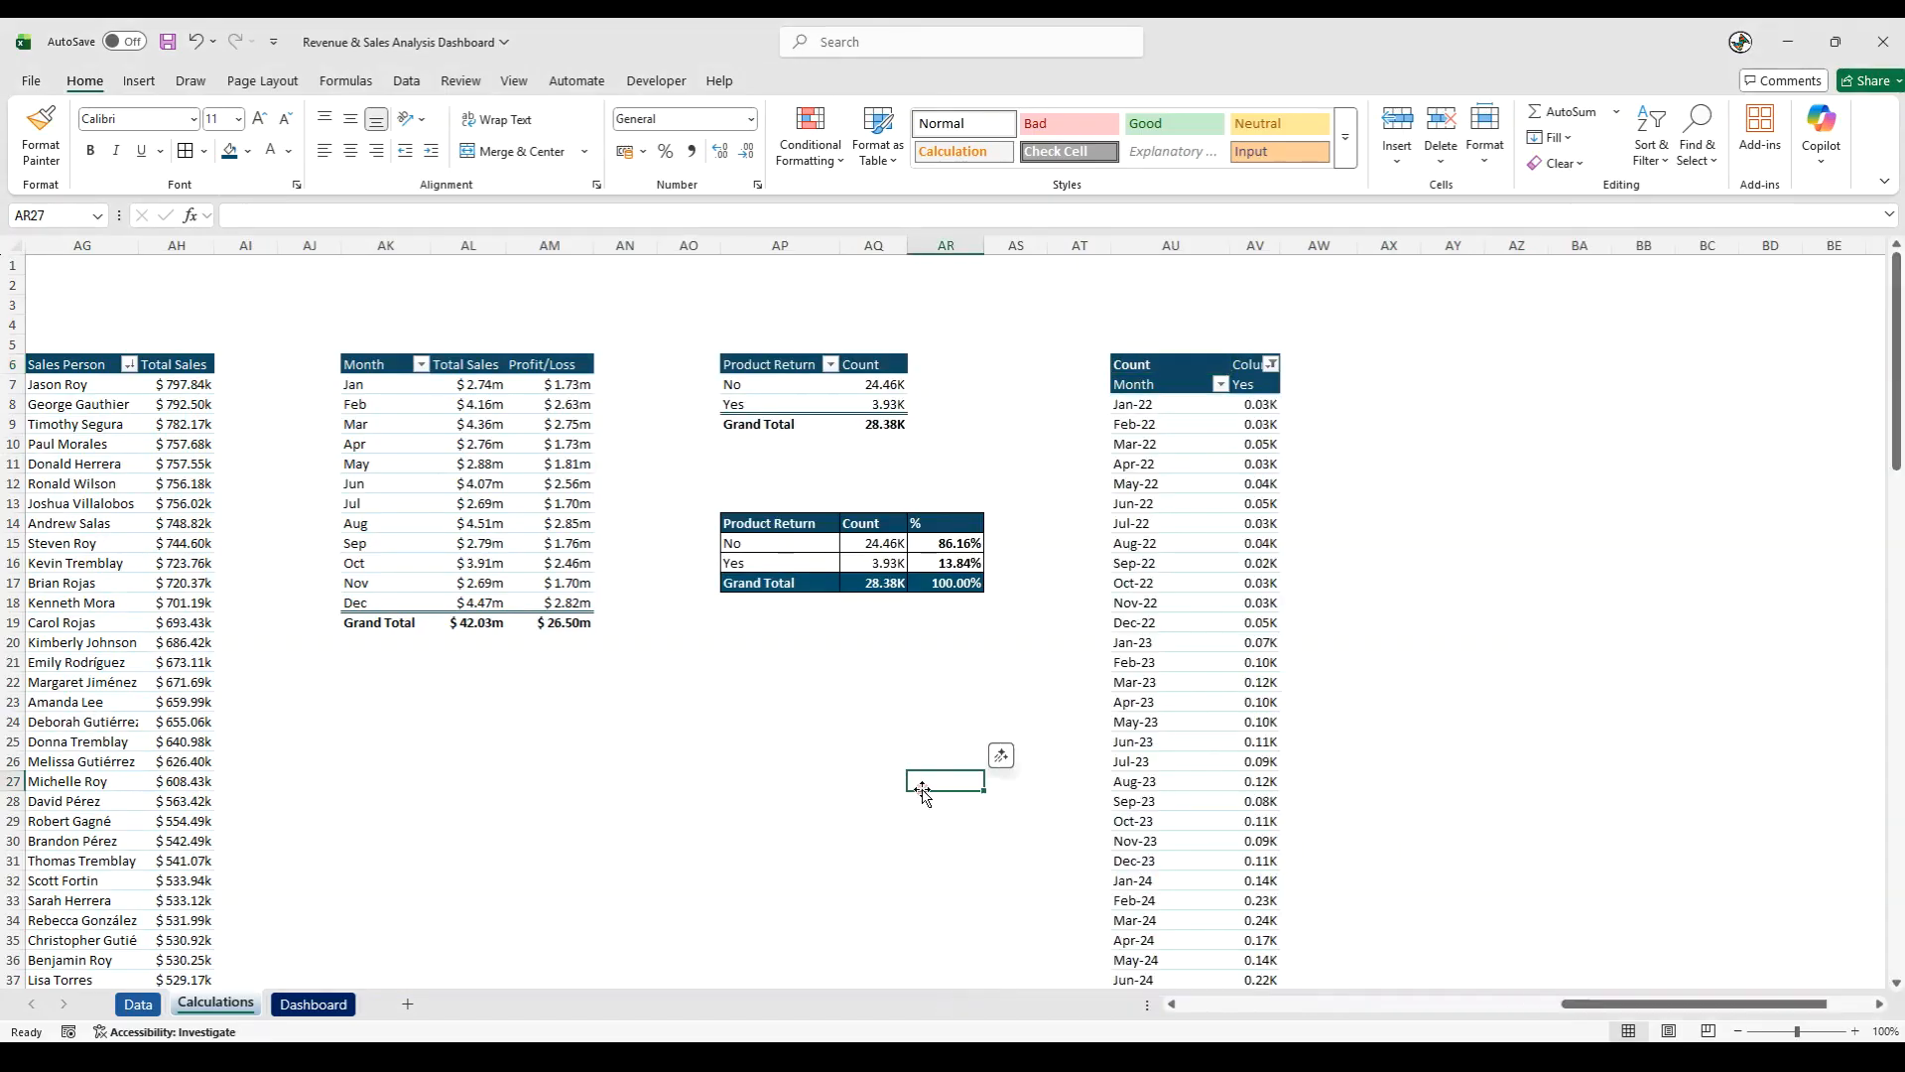
- Reduce the width of the Product Return Status chart's line on the Dashboard sheet
left_click(313, 1003)
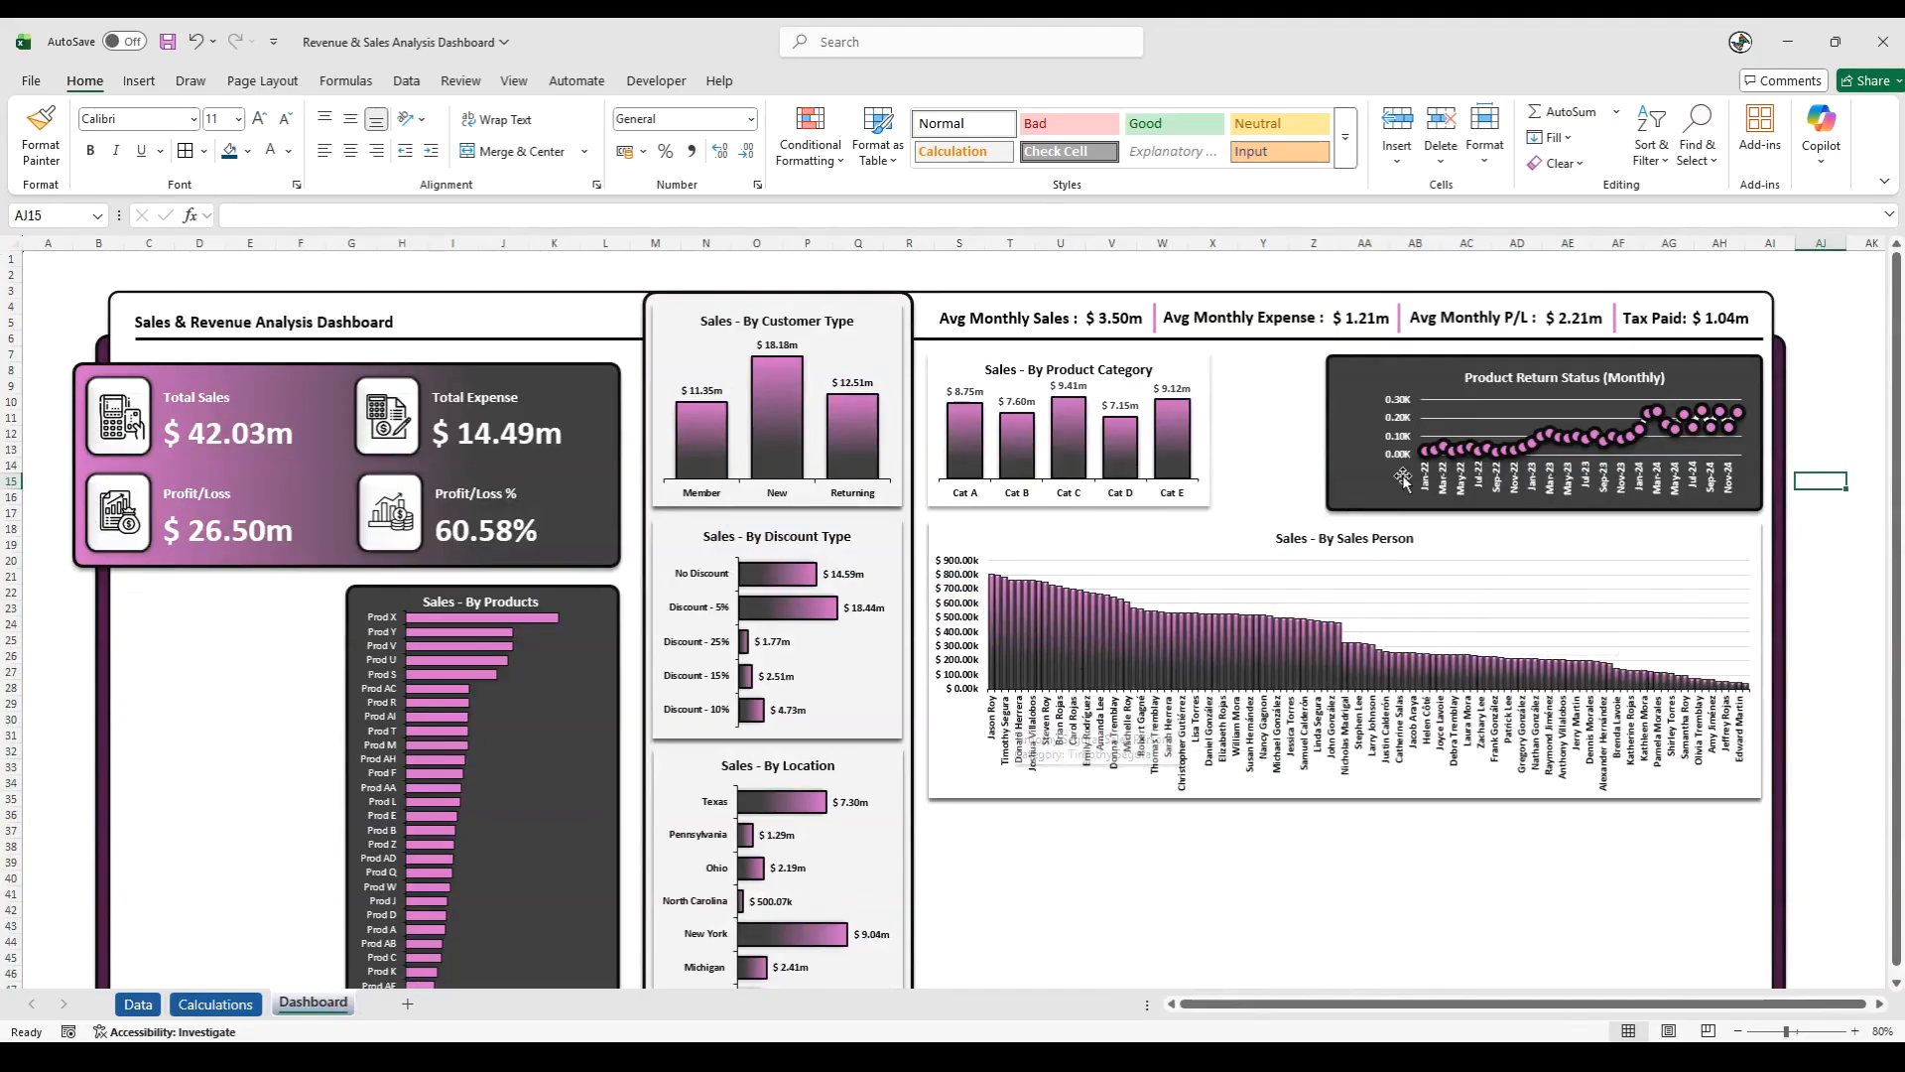
right_click(1438, 452)
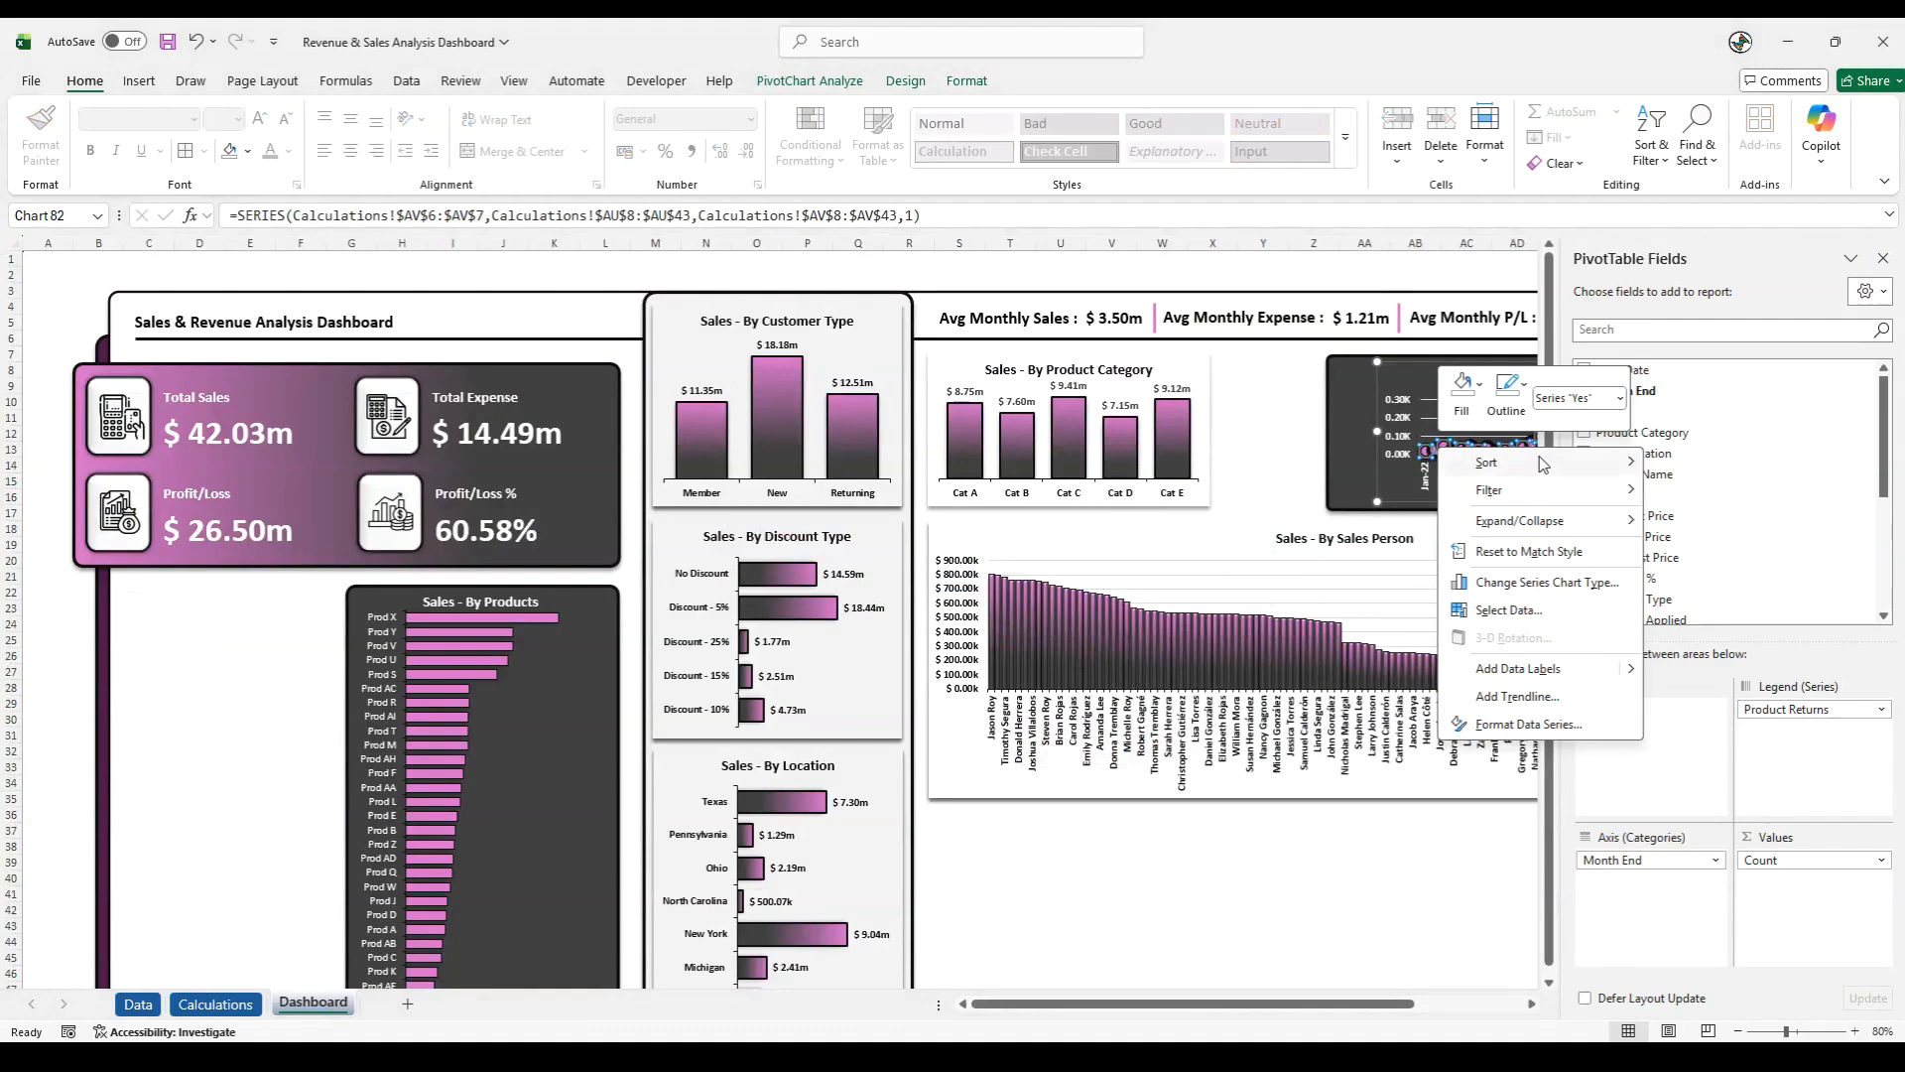
left_click(1525, 724)
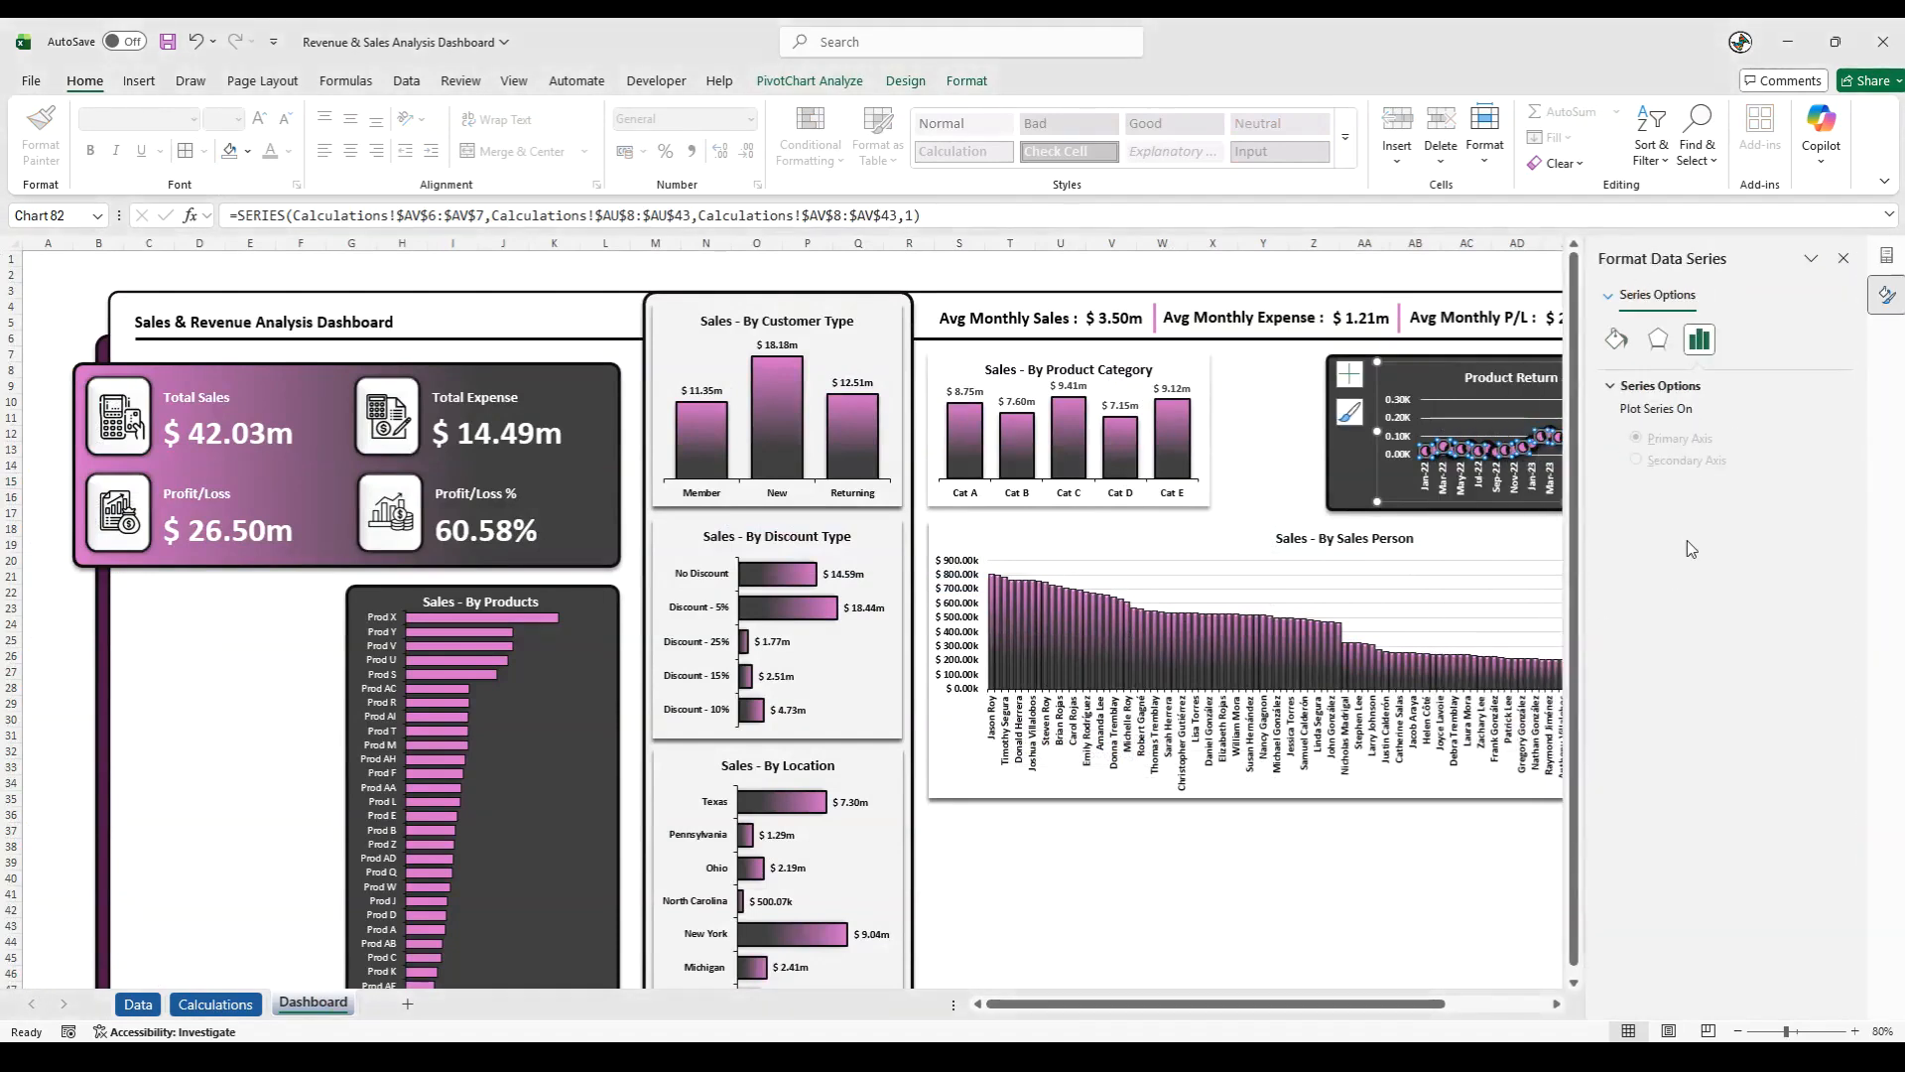
left_click(1615, 338)
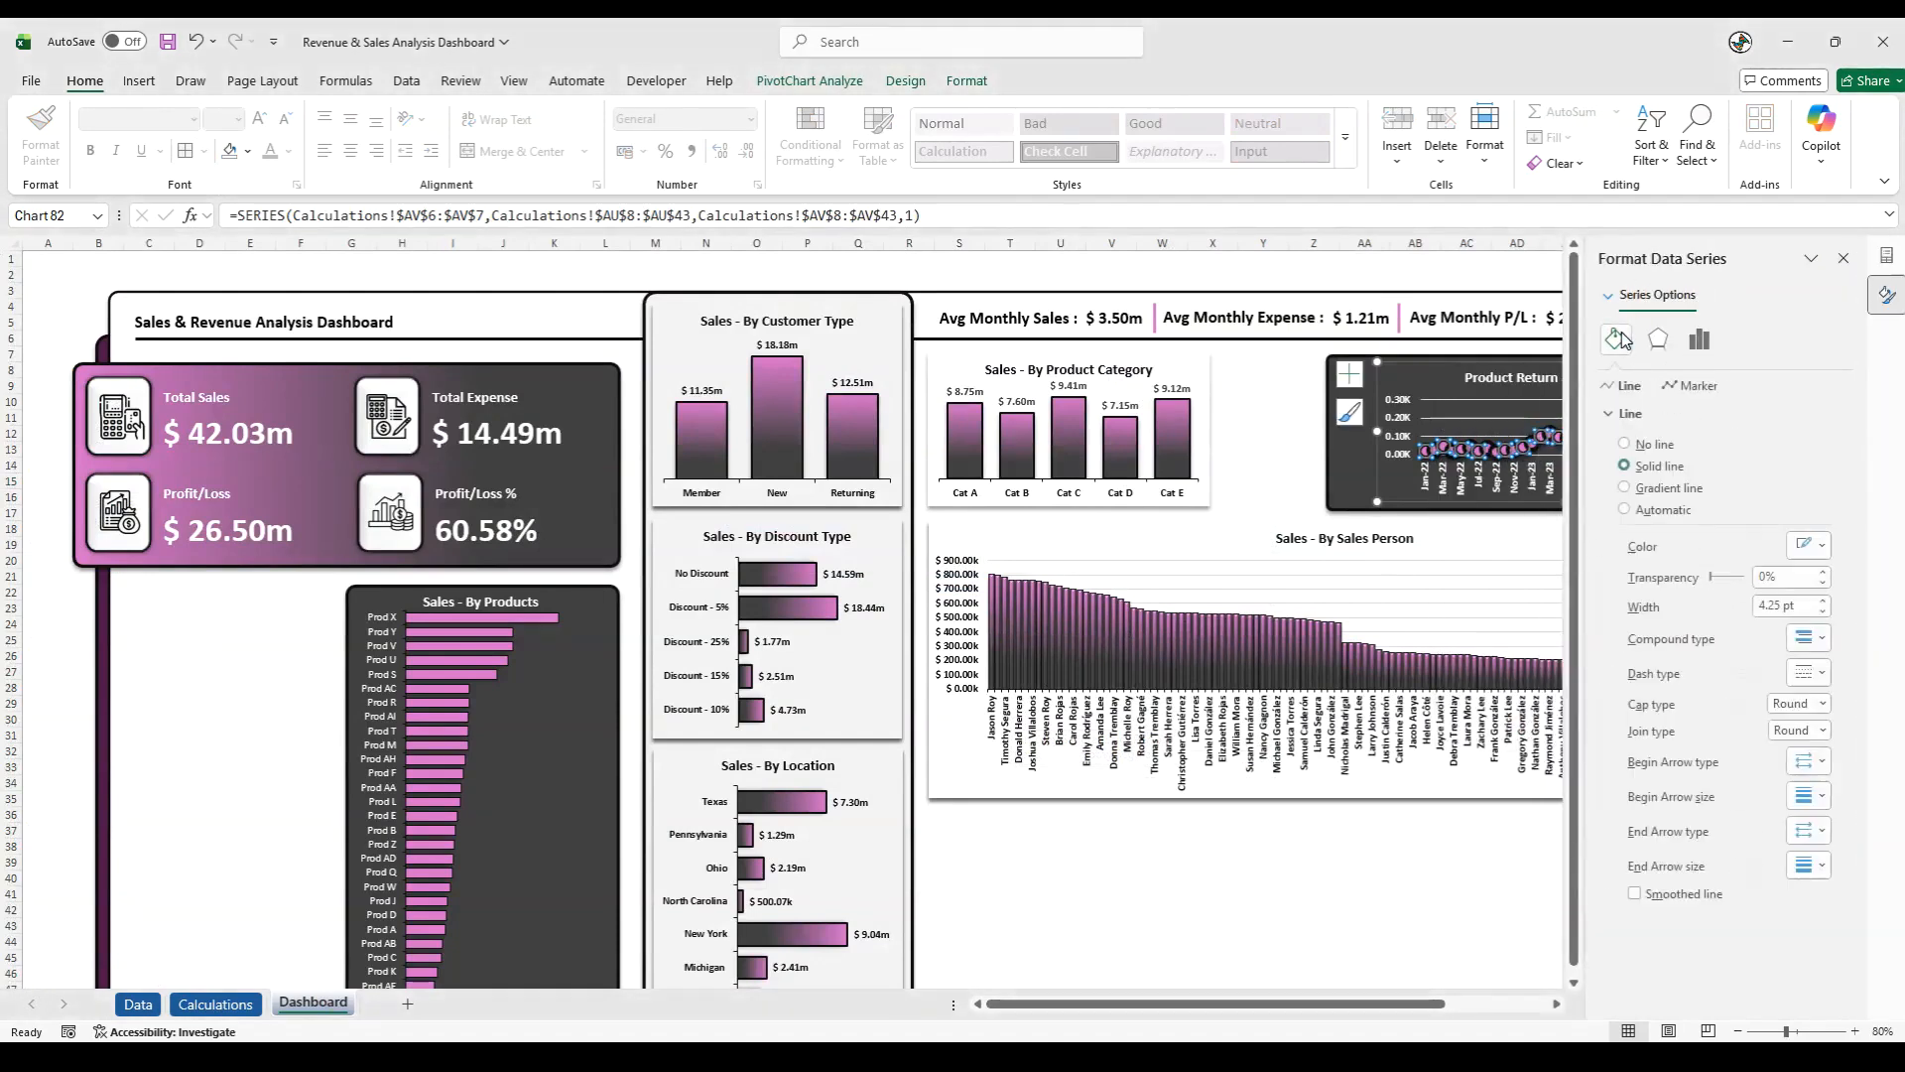
left_click(1824, 611)
left_click(1824, 612)
left_click(1823, 609)
left_click(1825, 607)
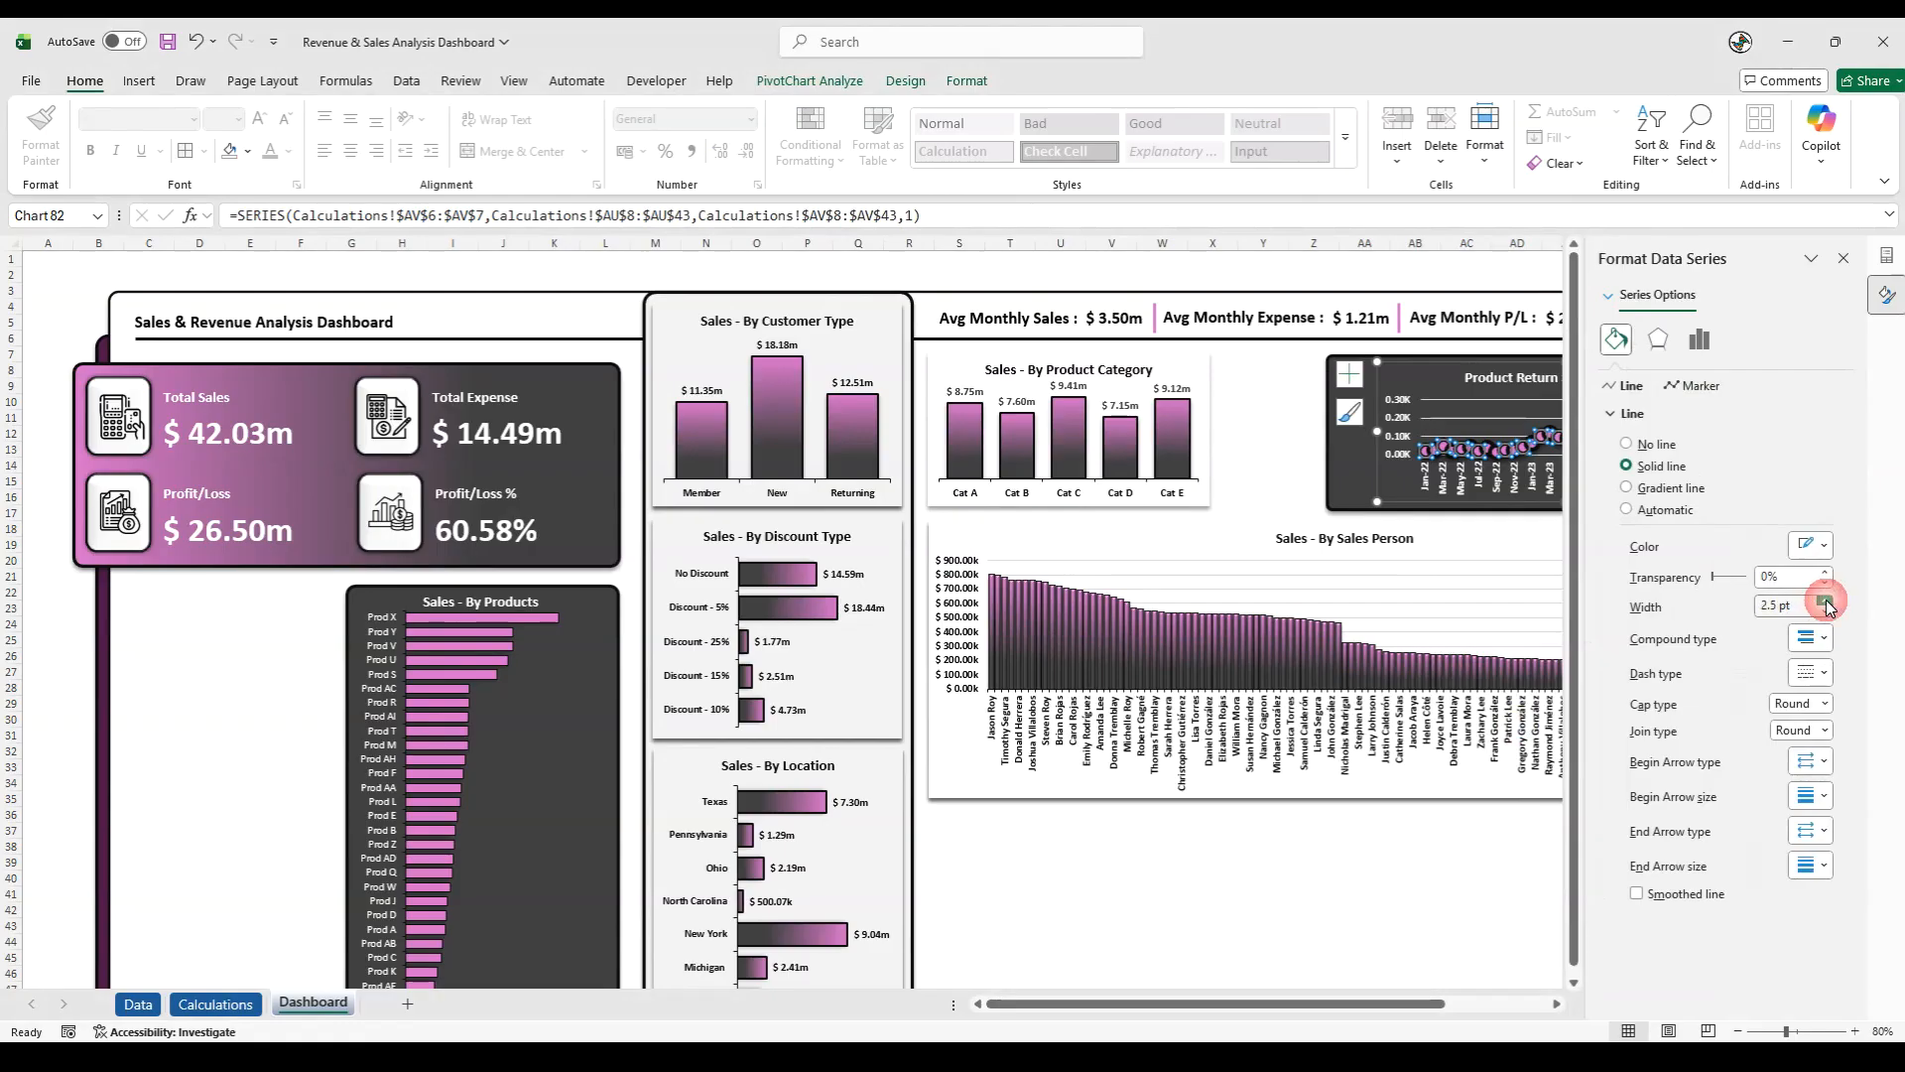
- Set the Product Return markers' border width to 3 pt and their size to 8
left_click(1696, 387)
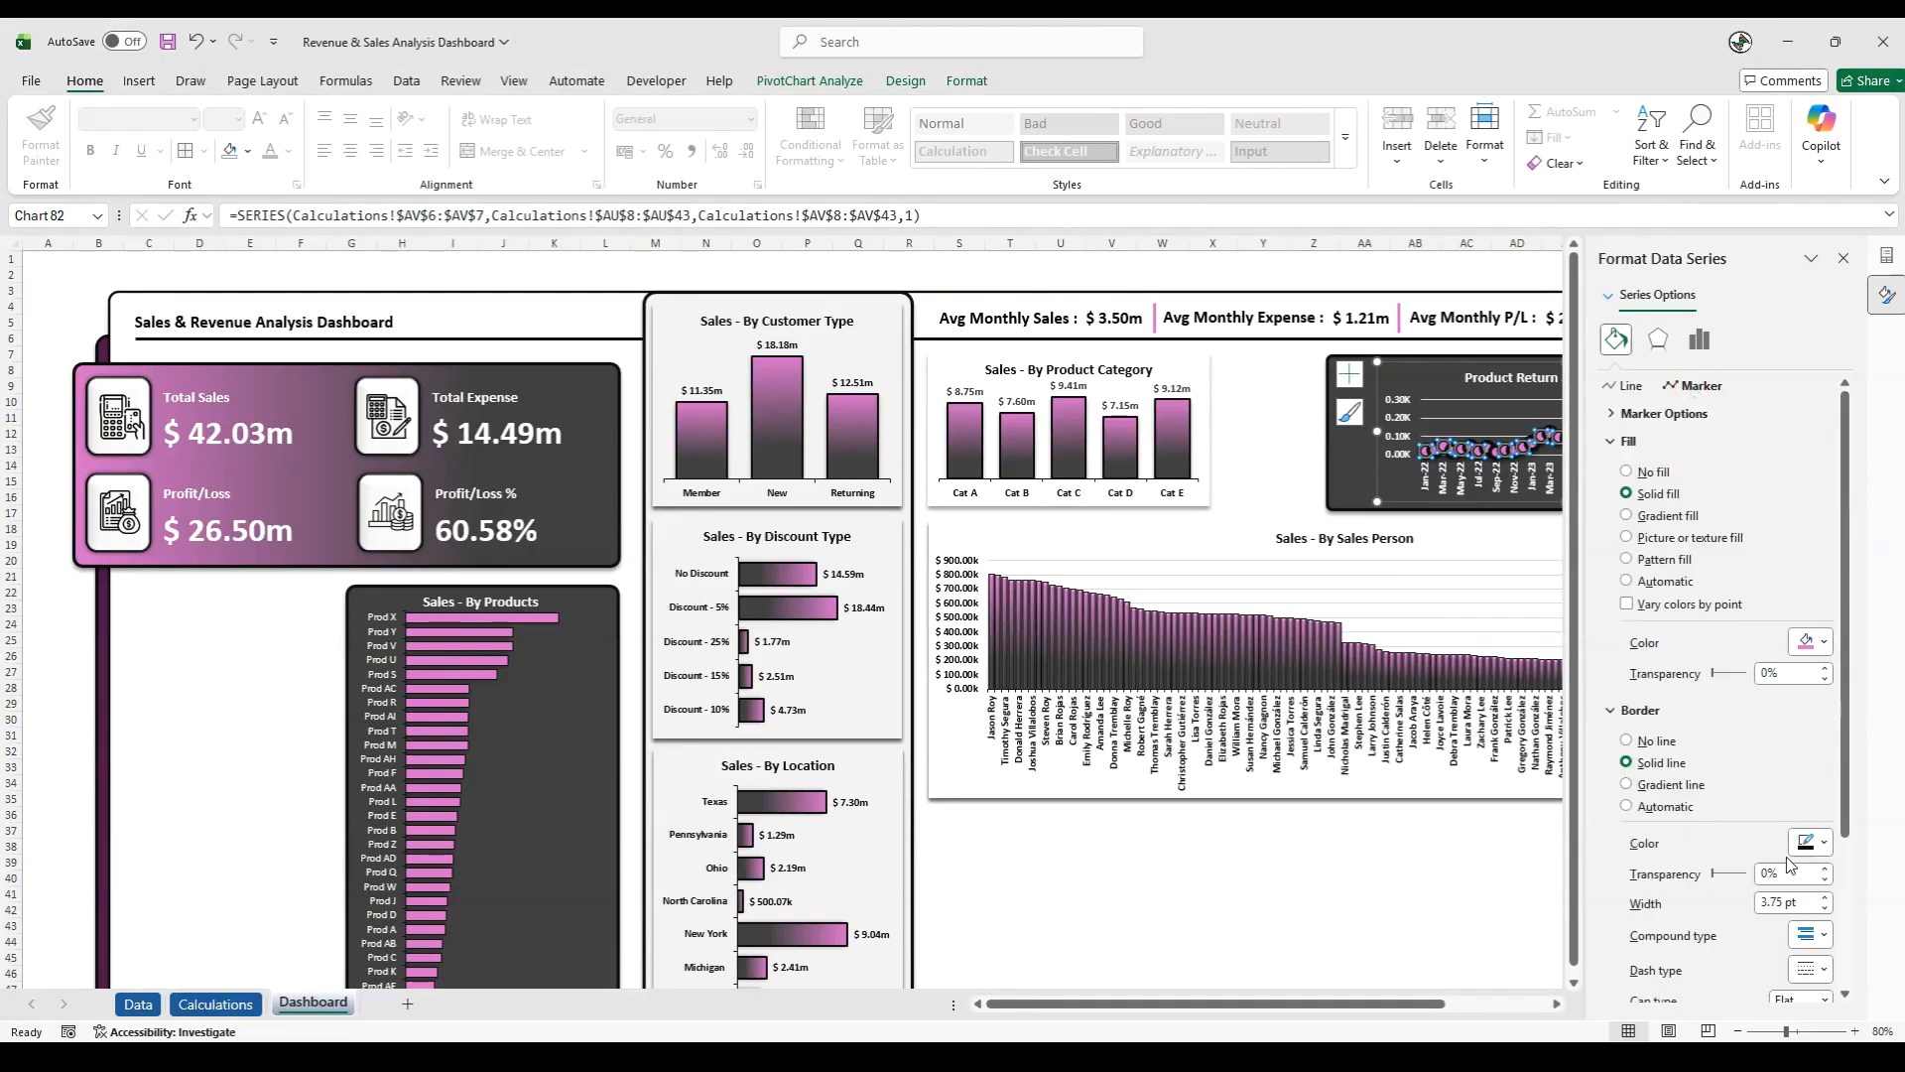
left_click(1823, 907)
left_click(1824, 907)
left_click(1824, 907)
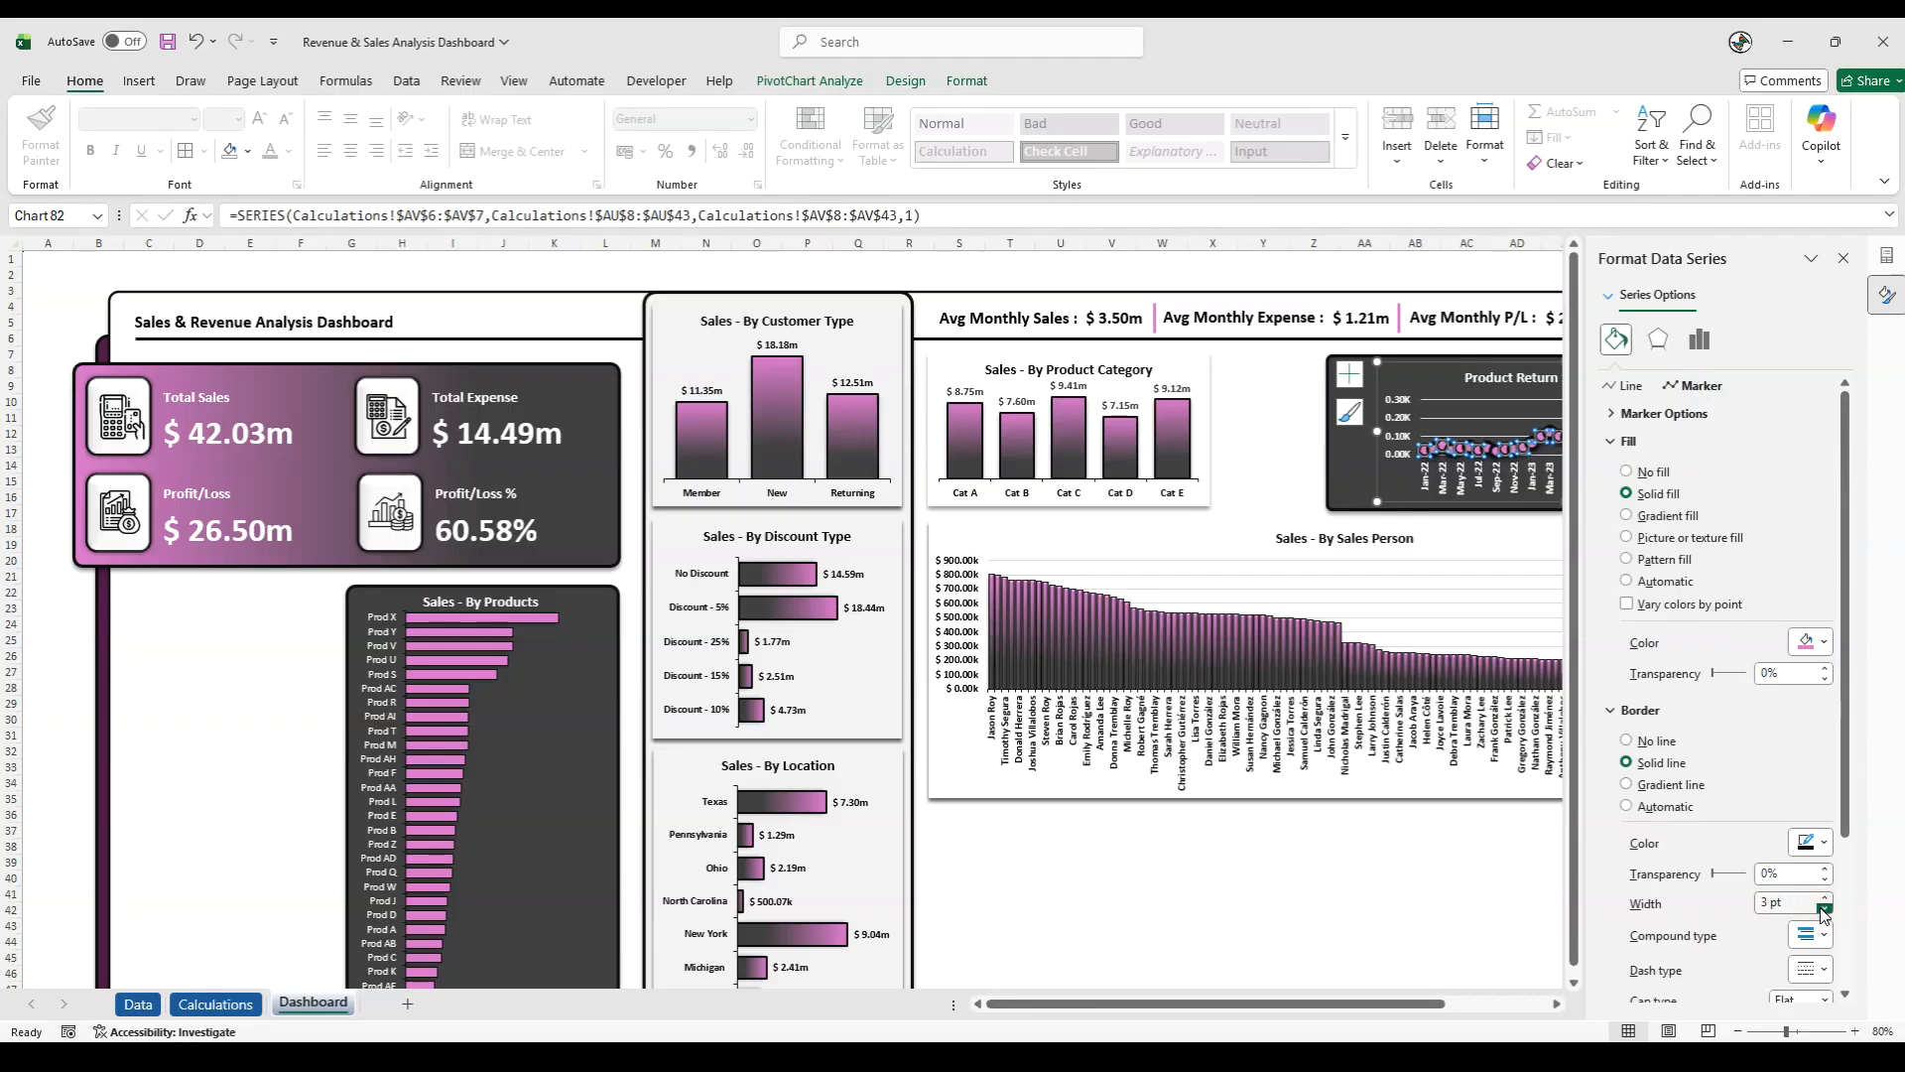
left_click(1642, 412)
left_click(1729, 546)
left_click(1729, 546)
left_click(1728, 545)
left_click(1729, 546)
left_click(1729, 545)
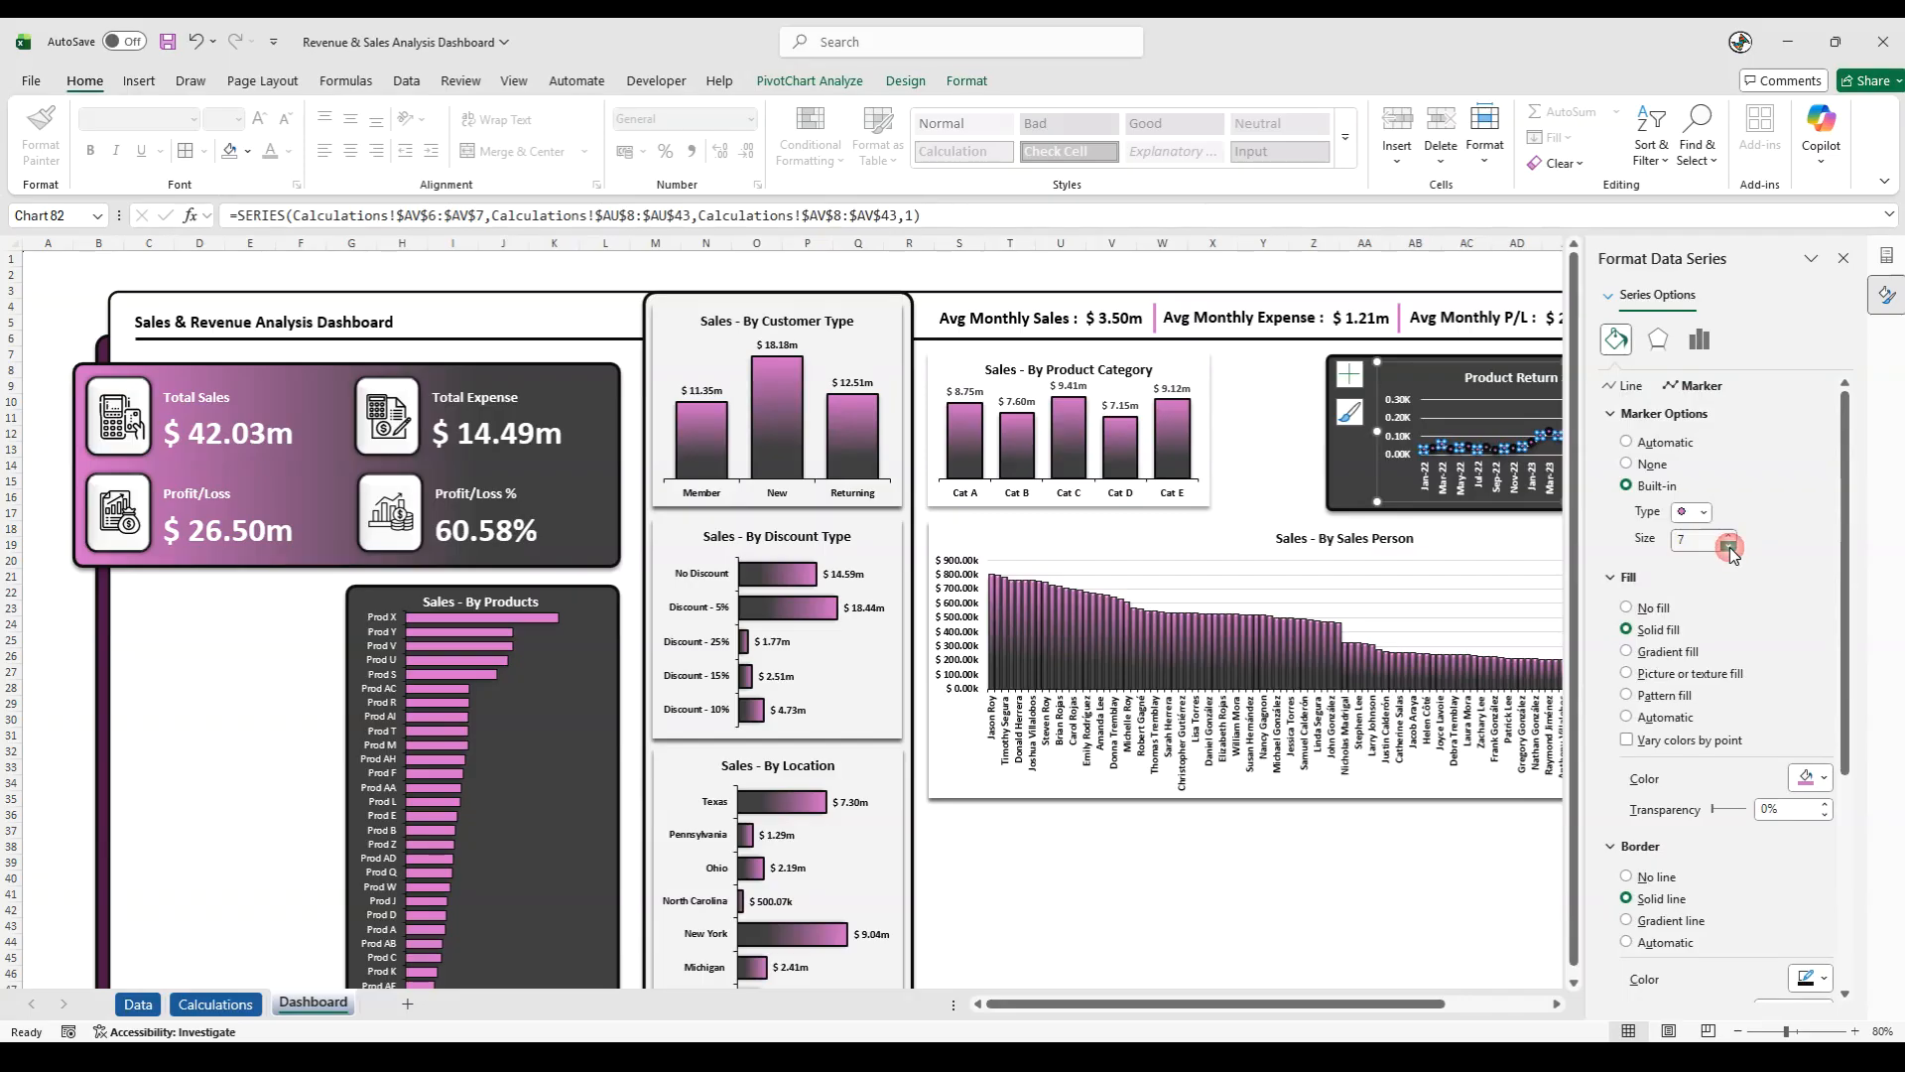
left_click(1729, 546)
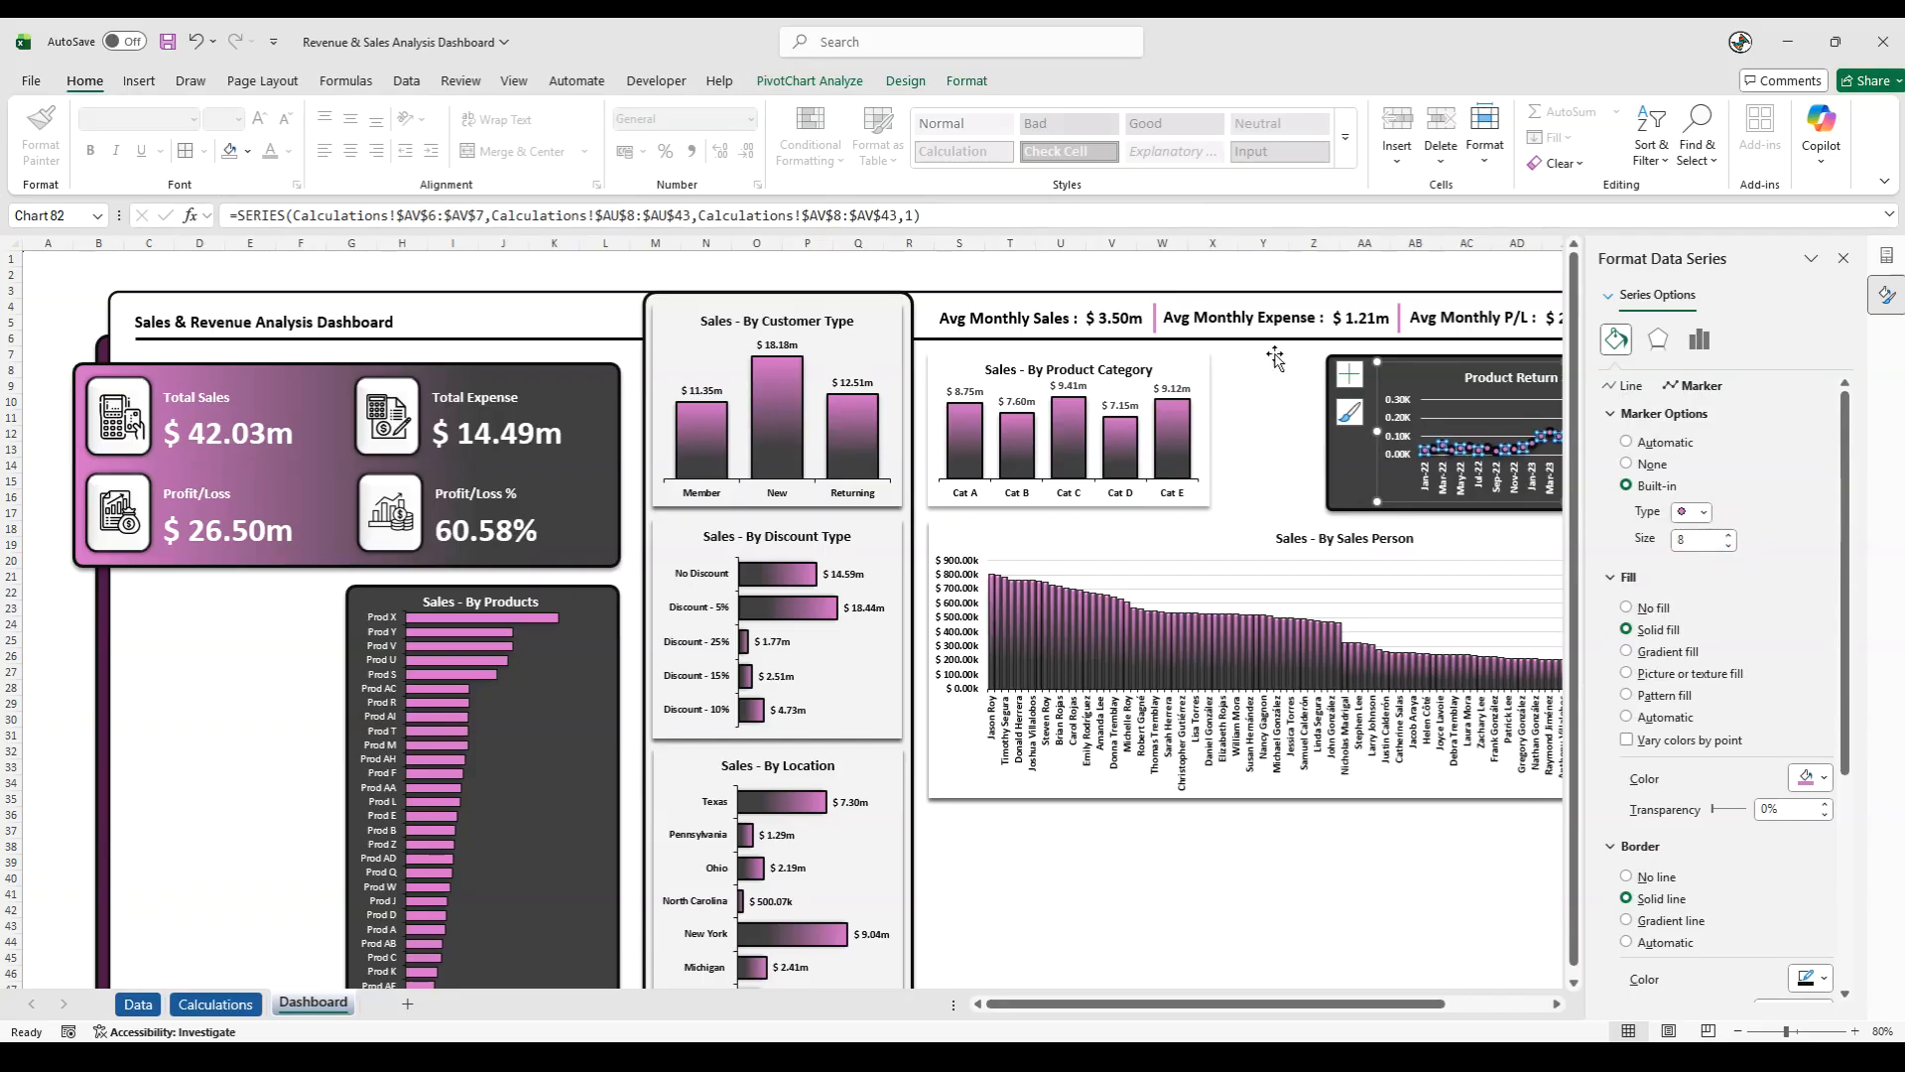
- Deselect the Product Return Status chart and close its formatting pane
left_click(1263, 270)
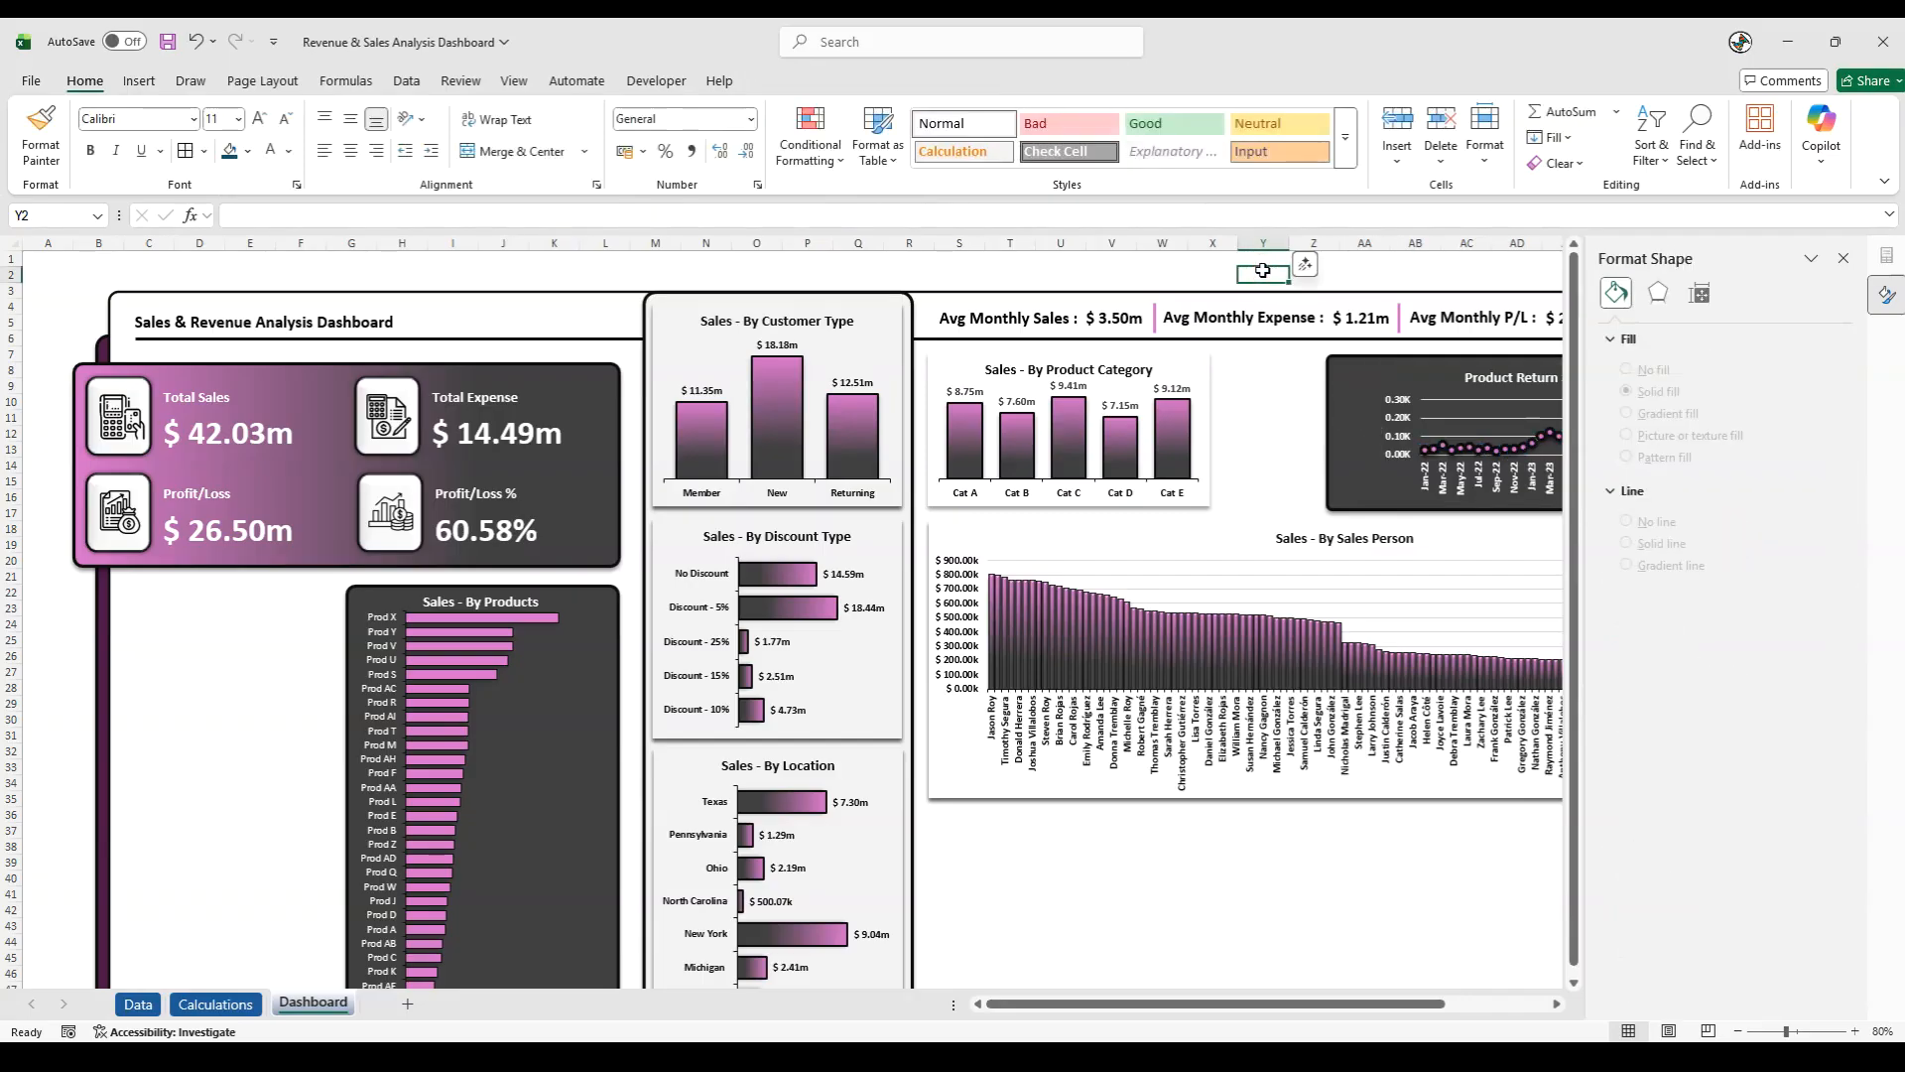
left_click(1844, 258)
left_click(1823, 500)
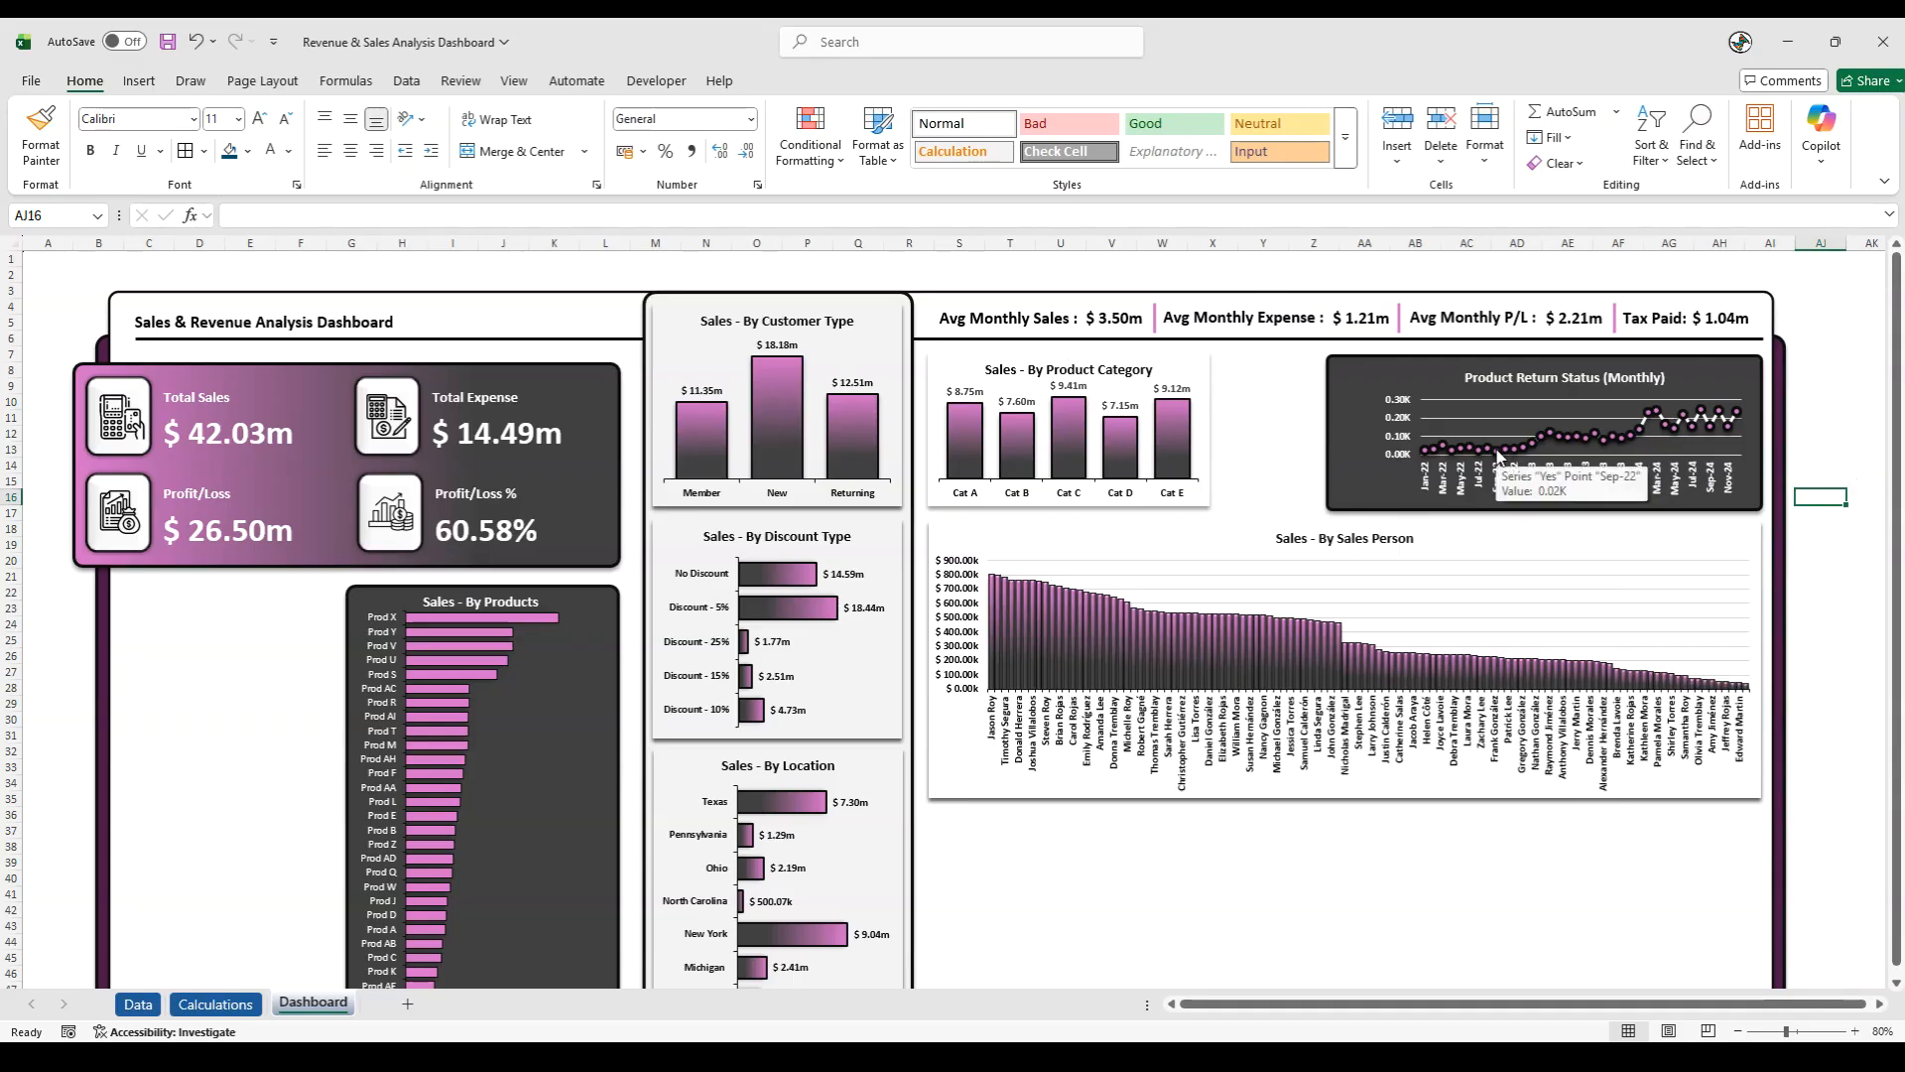
left_click(1835, 591)
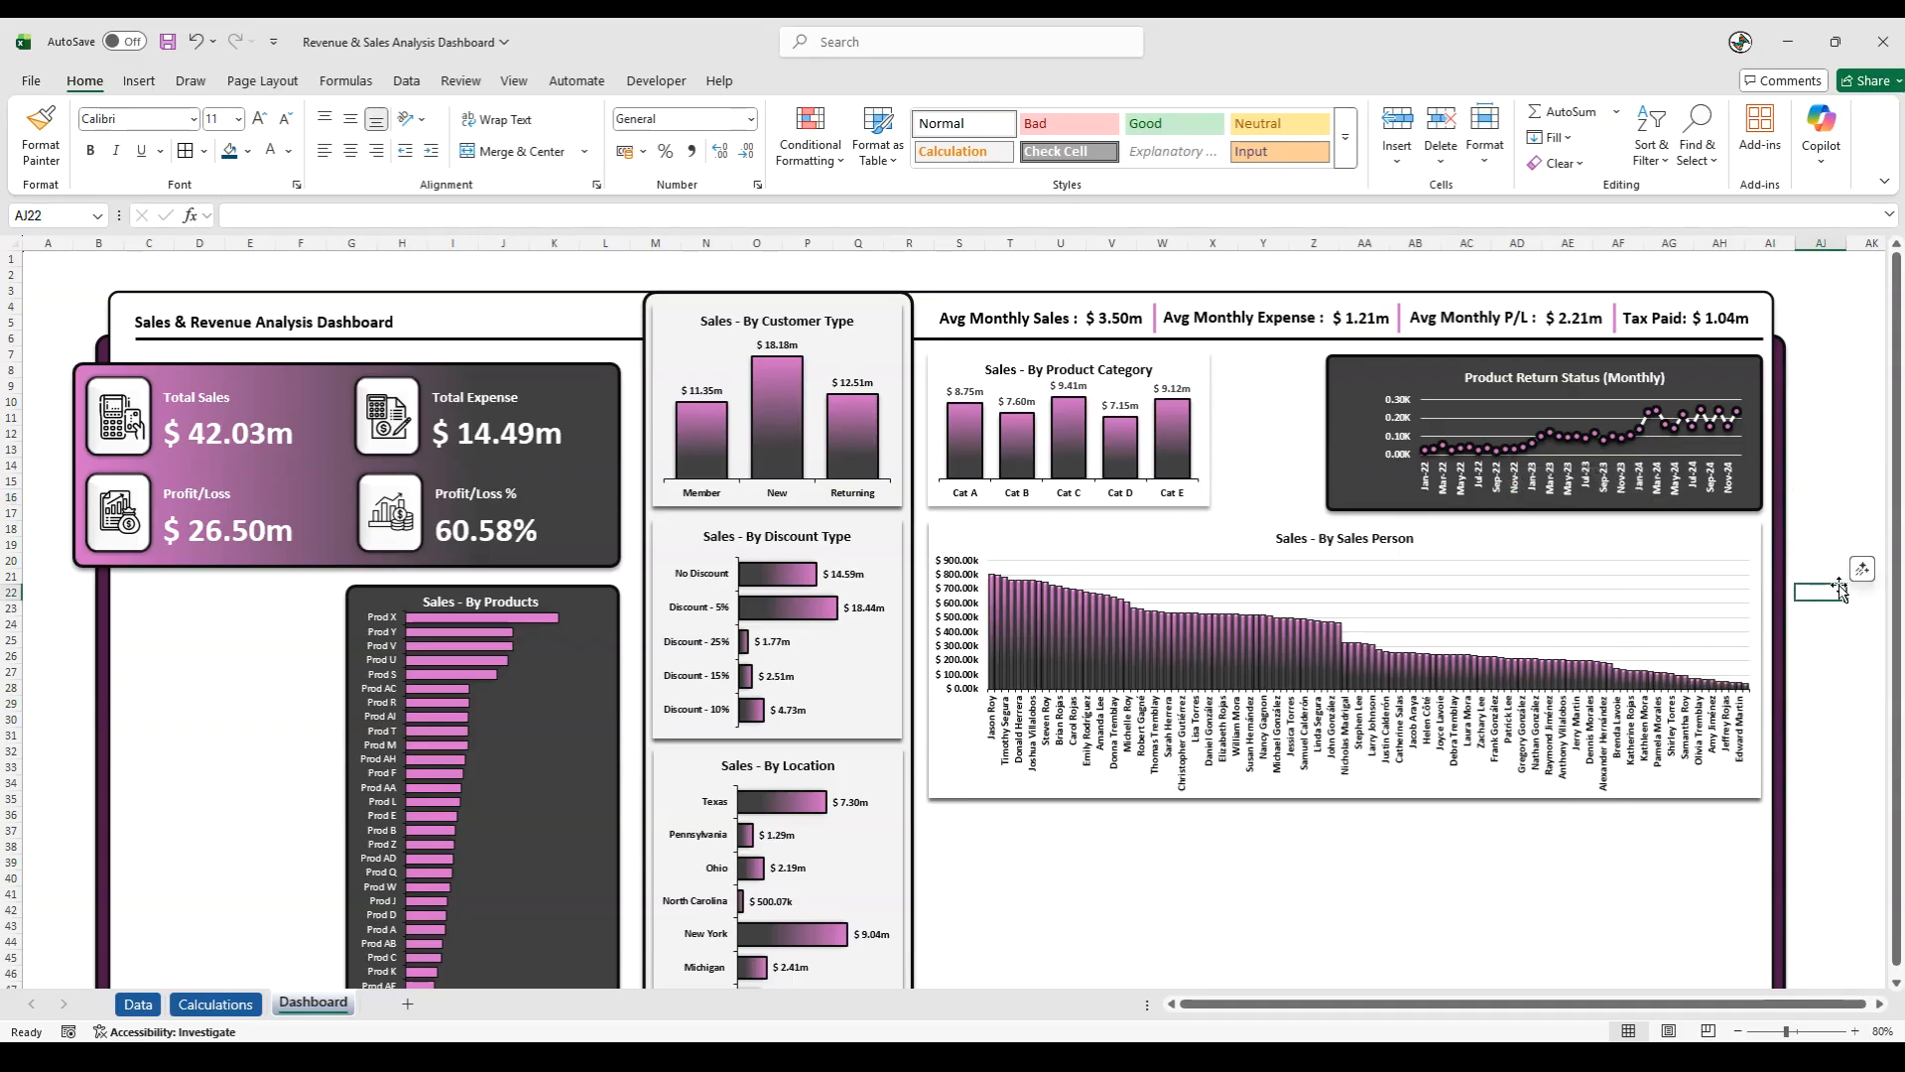
key("alt+Tab")
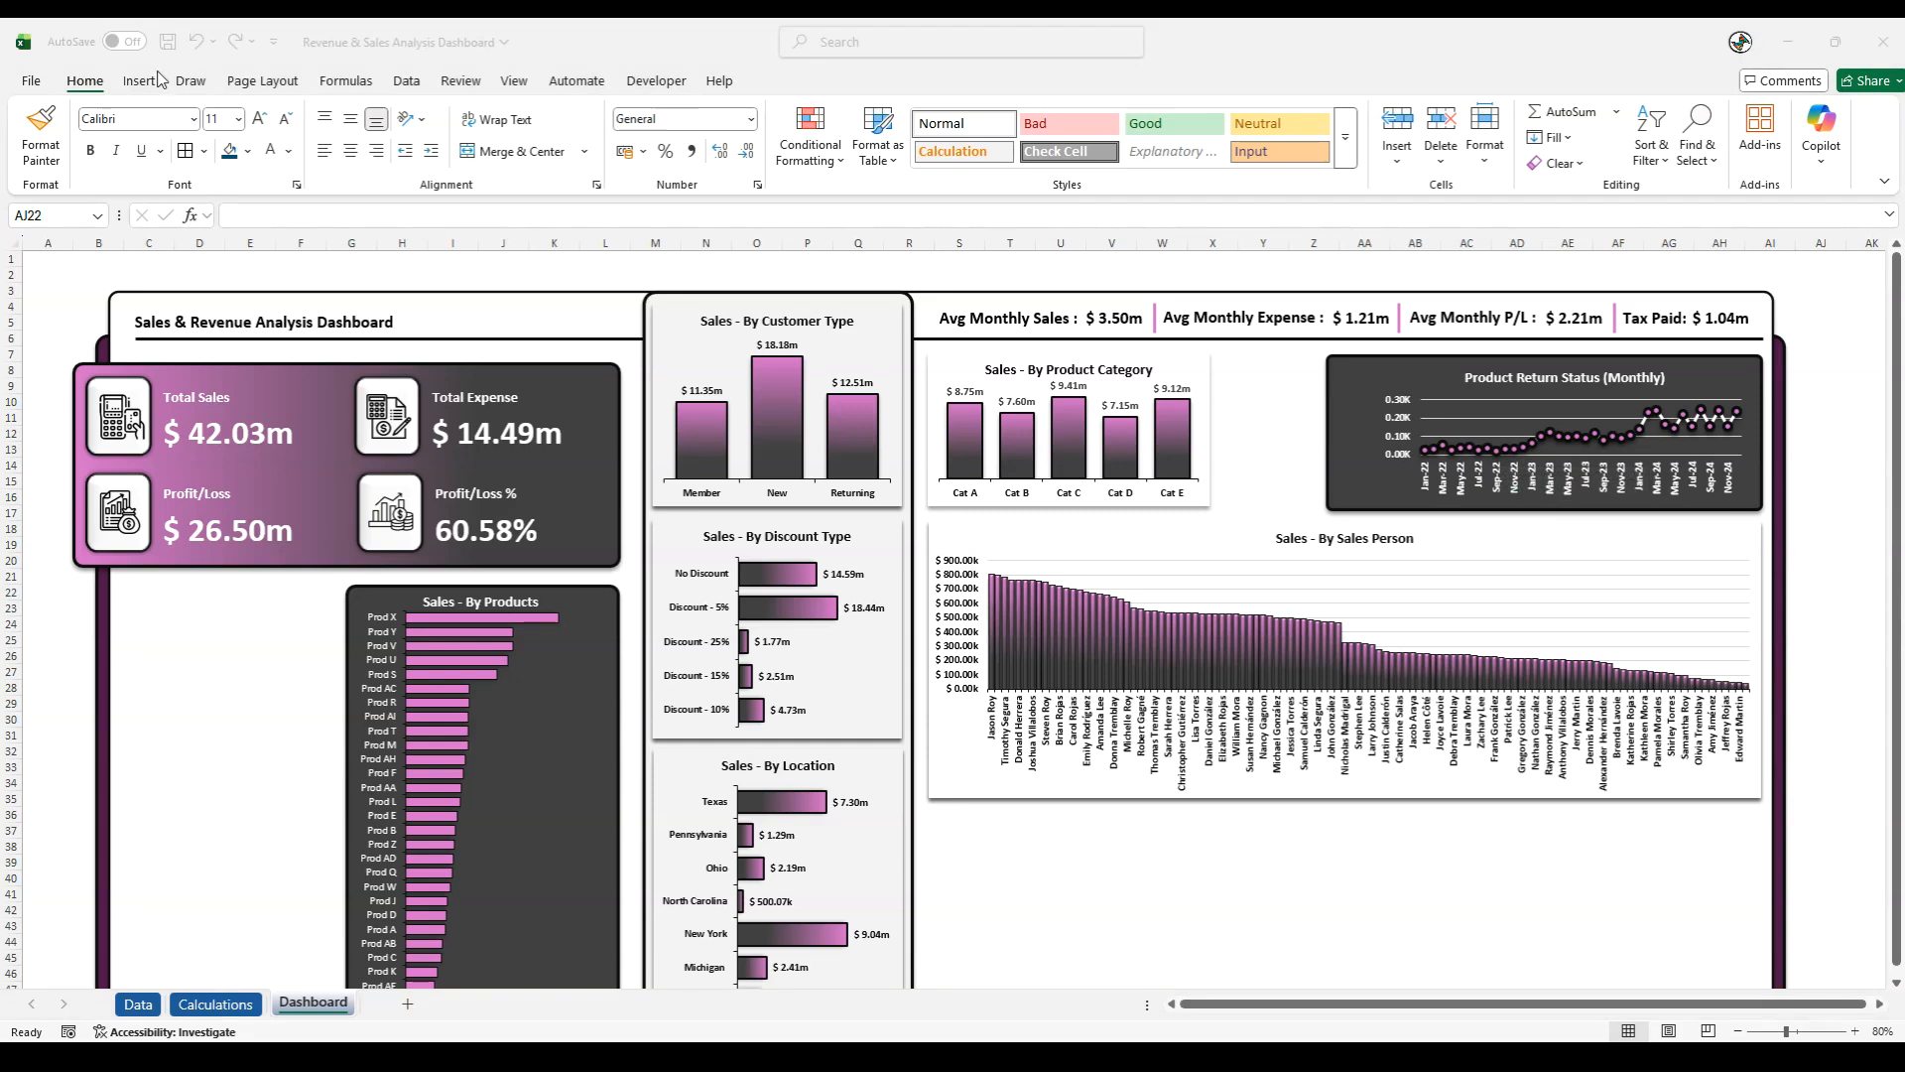
- Draw an oval about 4.13 cm high and 4.56 cm wide overlapping the left edge of the Product Return Status chart
left_click(144, 79)
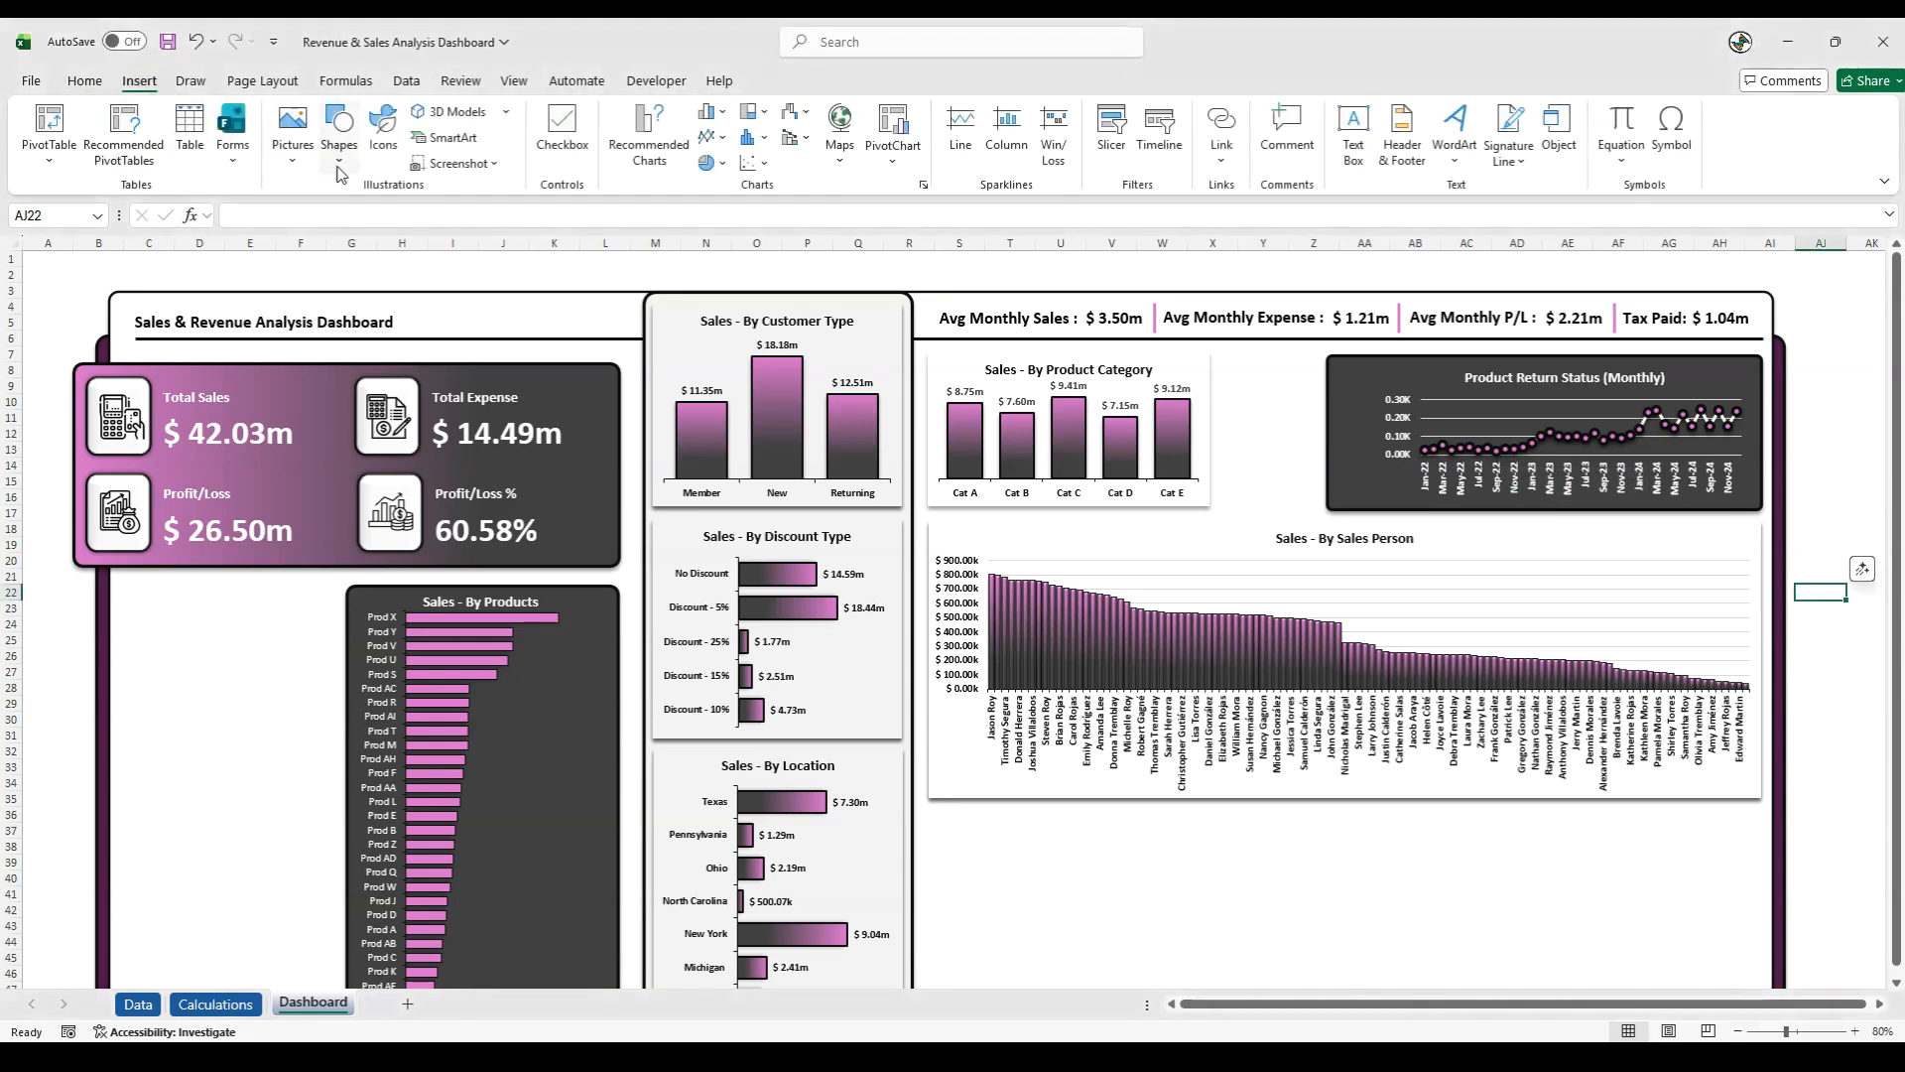
left_click(334, 167)
left_click(427, 221)
left_click_drag(1360, 381, 1222, 500)
left_click_drag(1304, 440, 1309, 434)
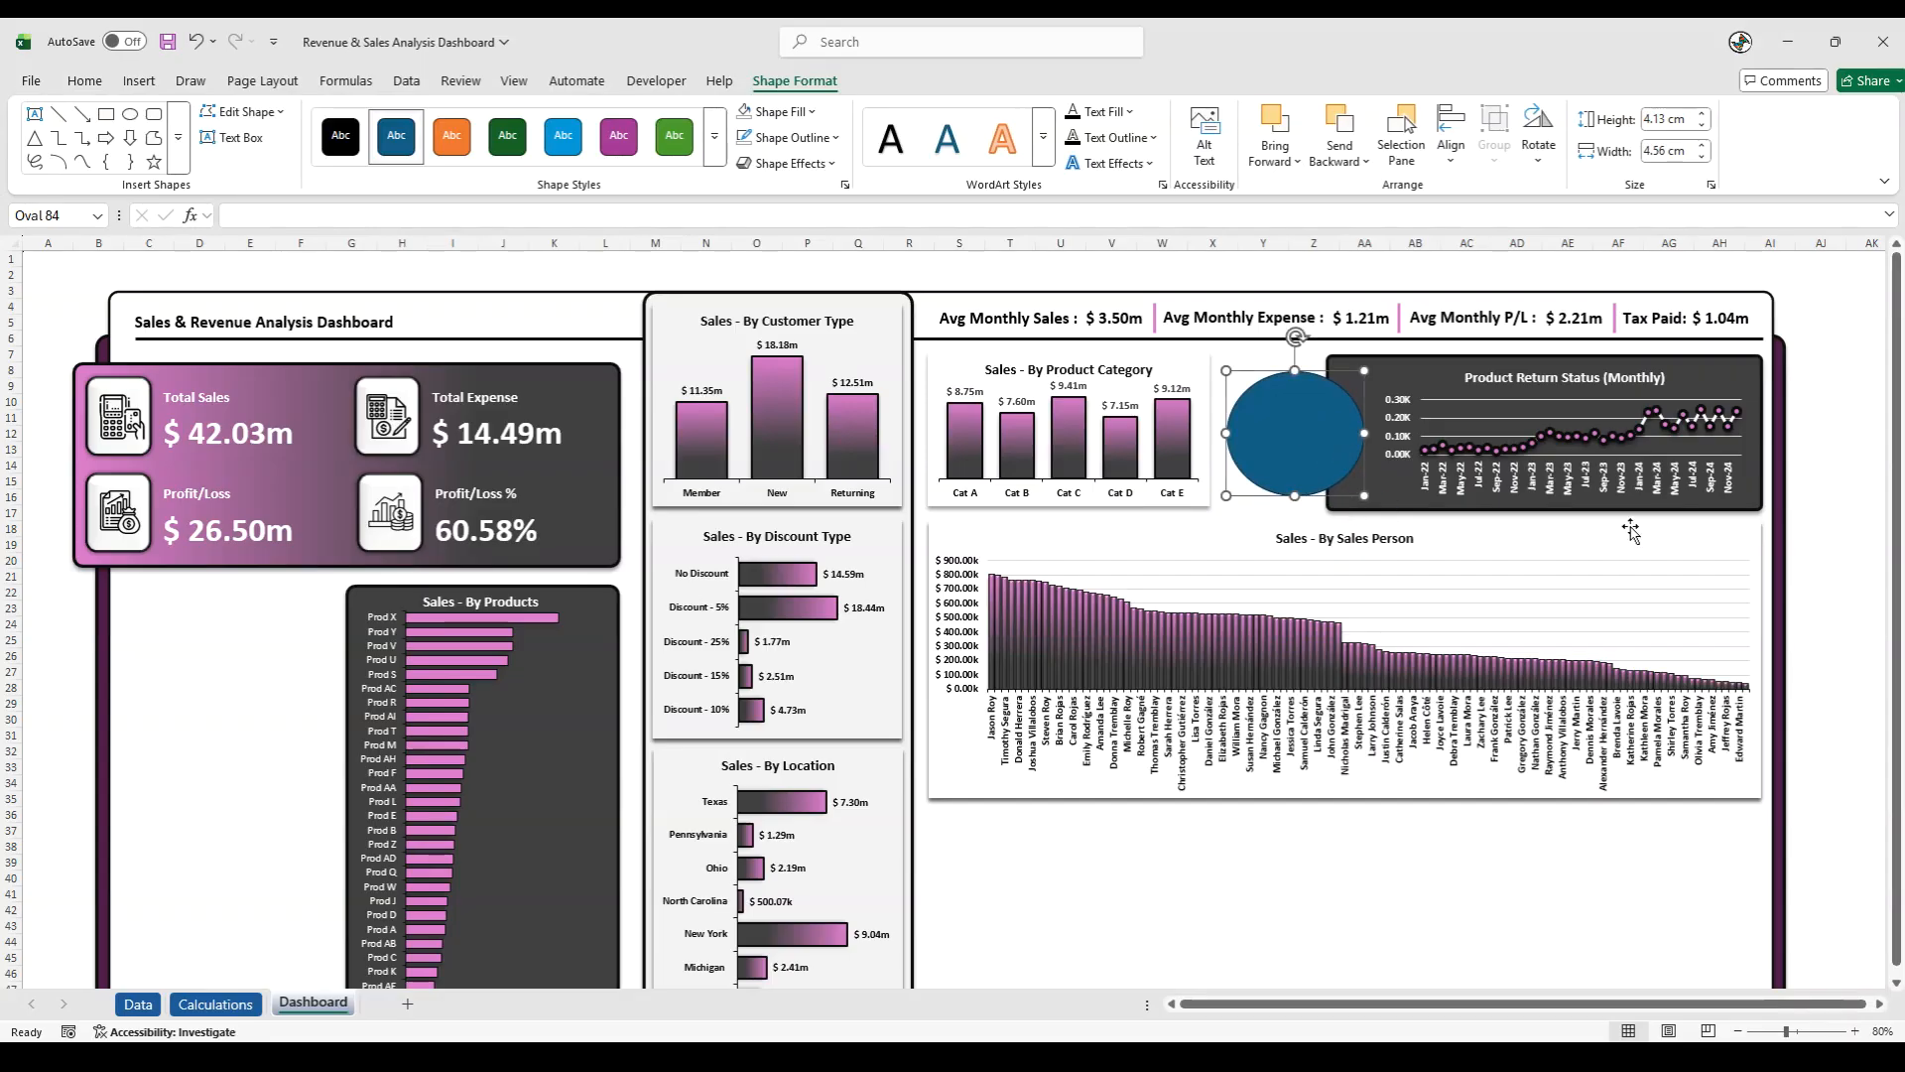
- Fill the oval with the dashboard's recently used pink
key("alt+Tab")
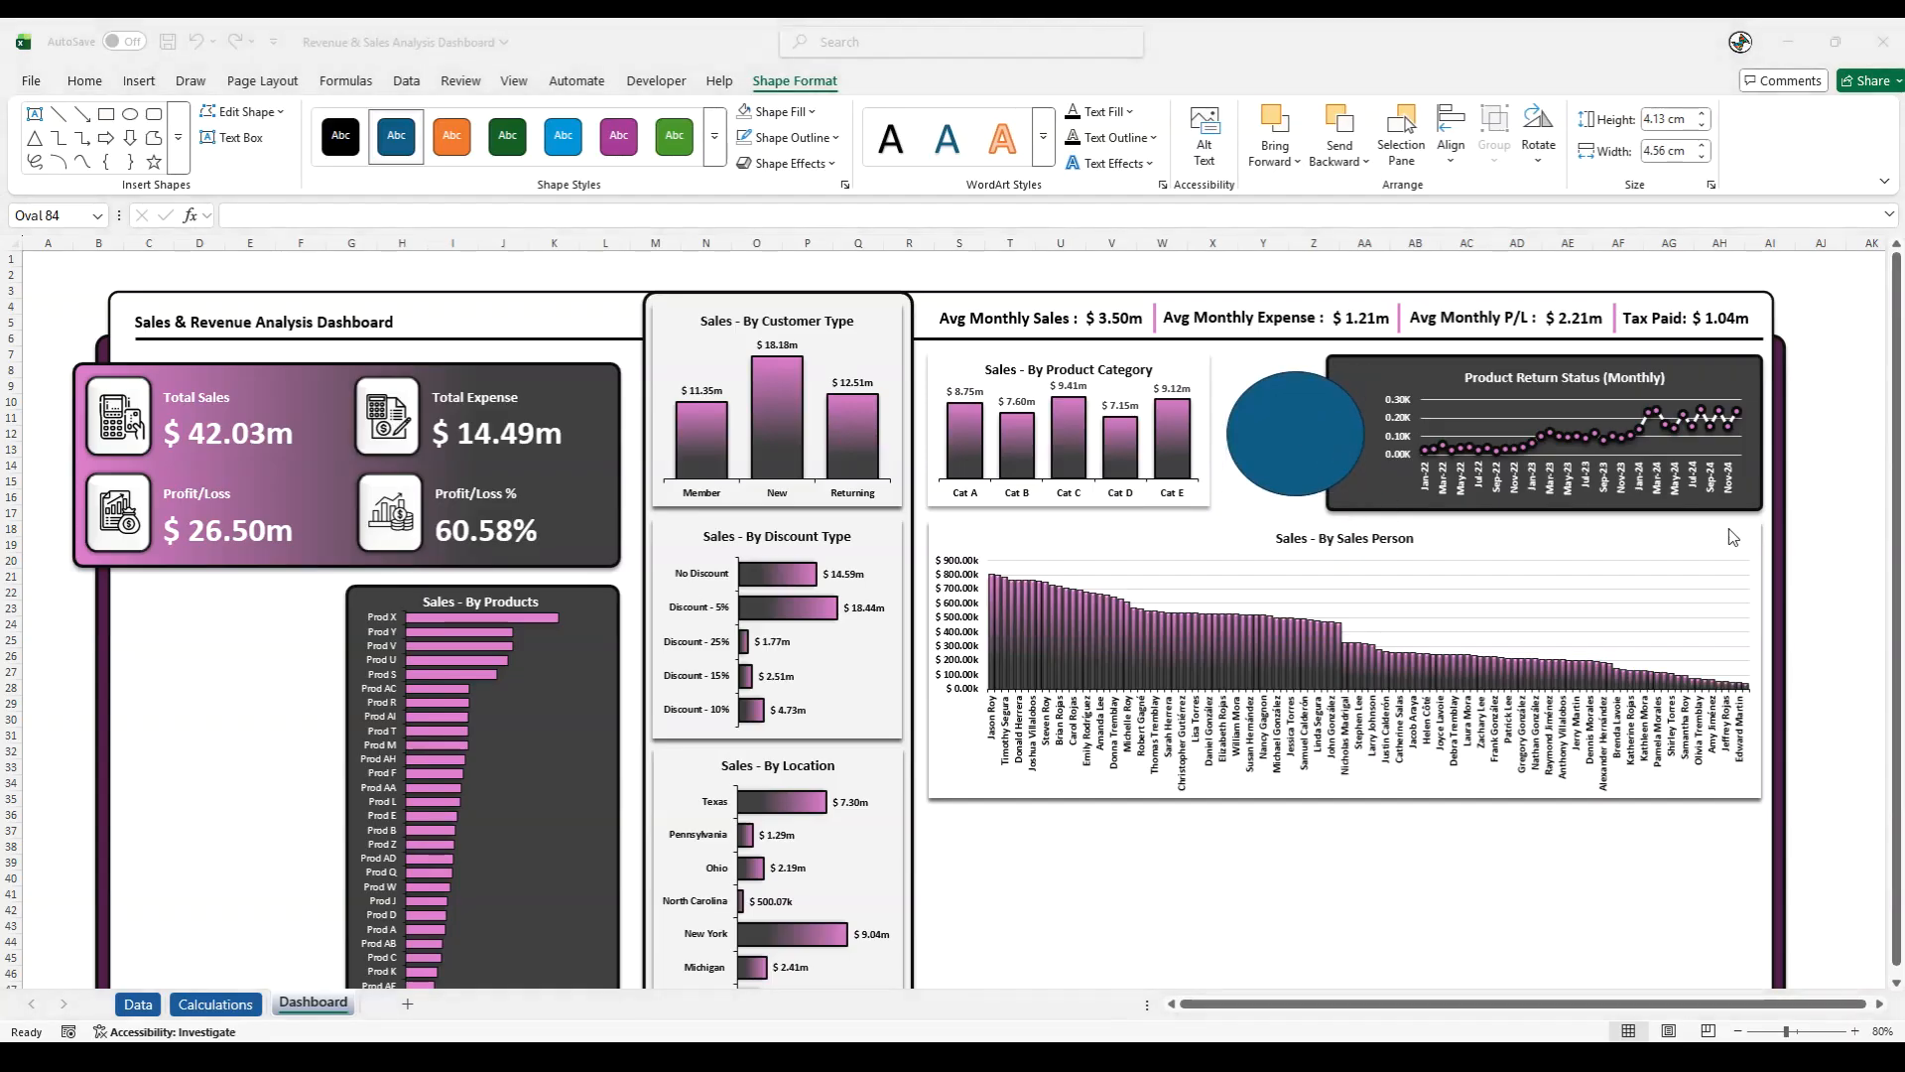
left_click(1308, 429)
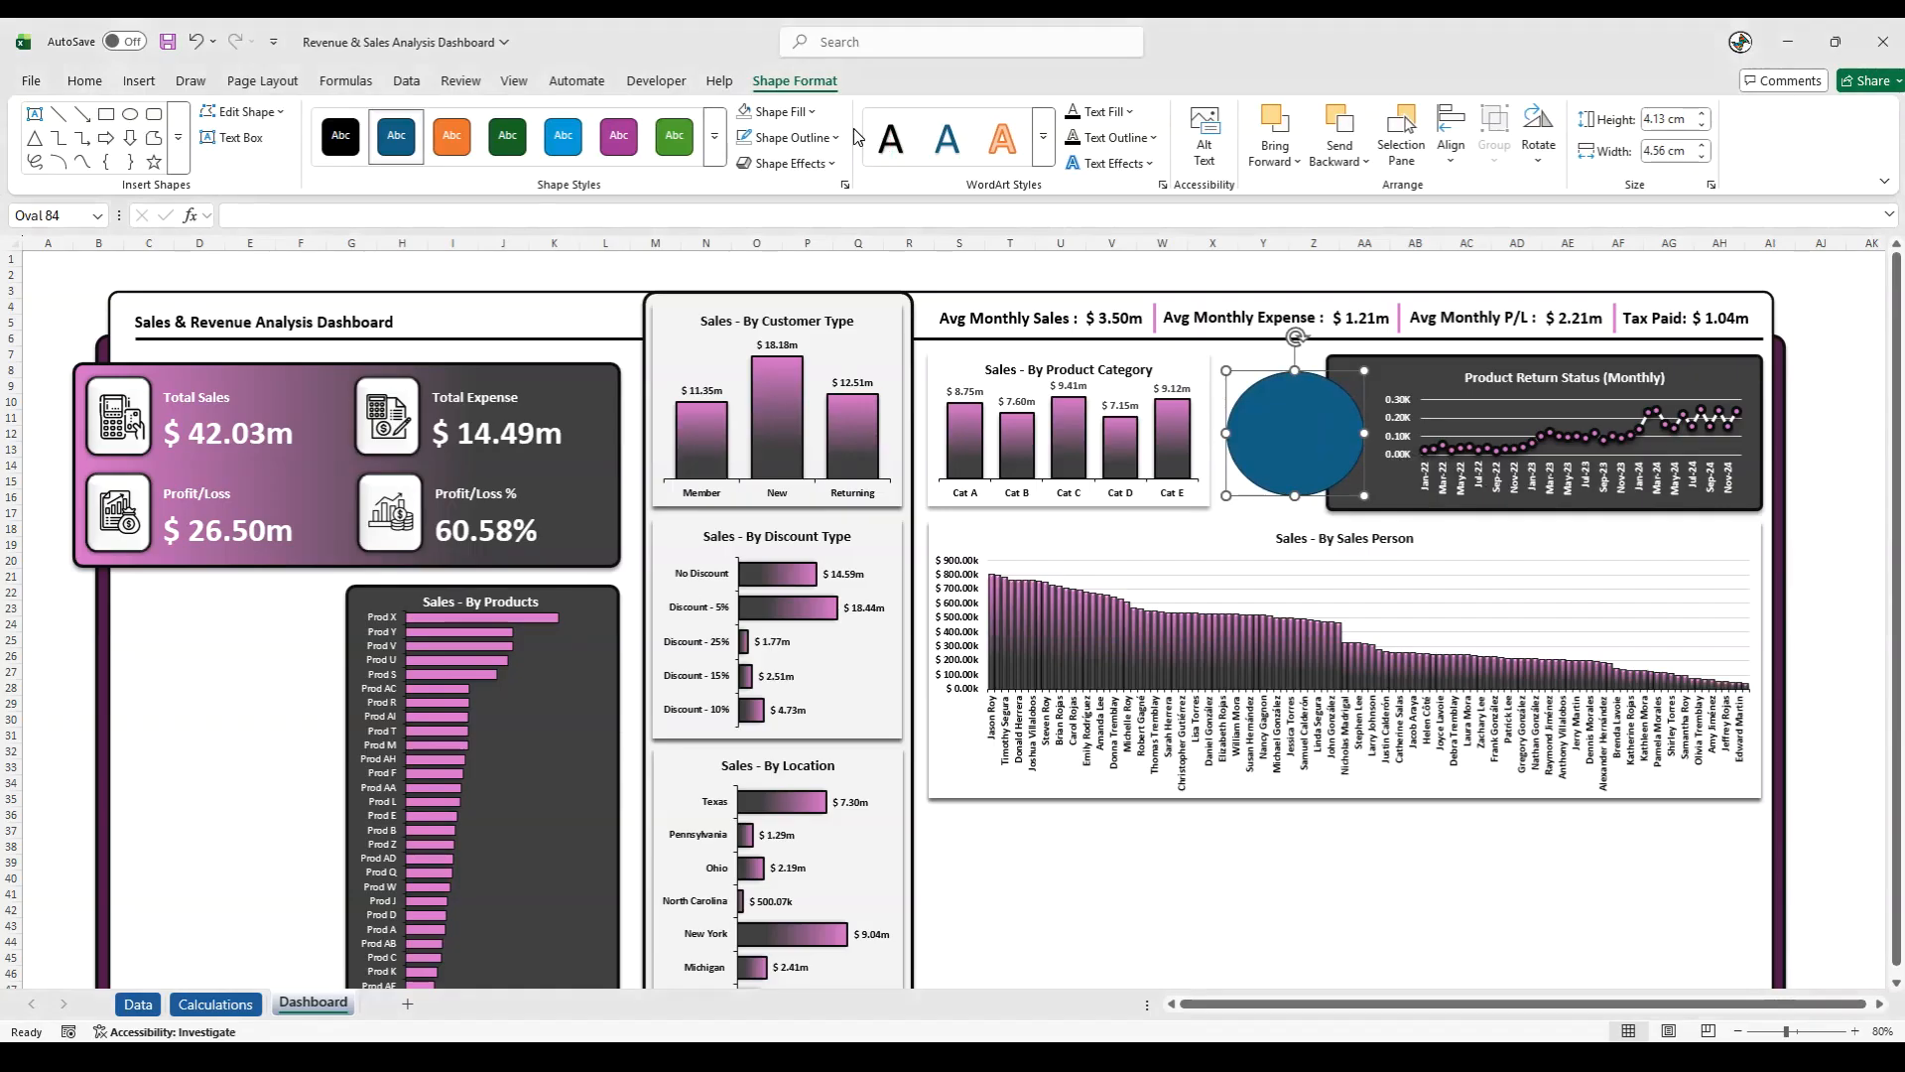
left_click(776, 111)
left_click(748, 512)
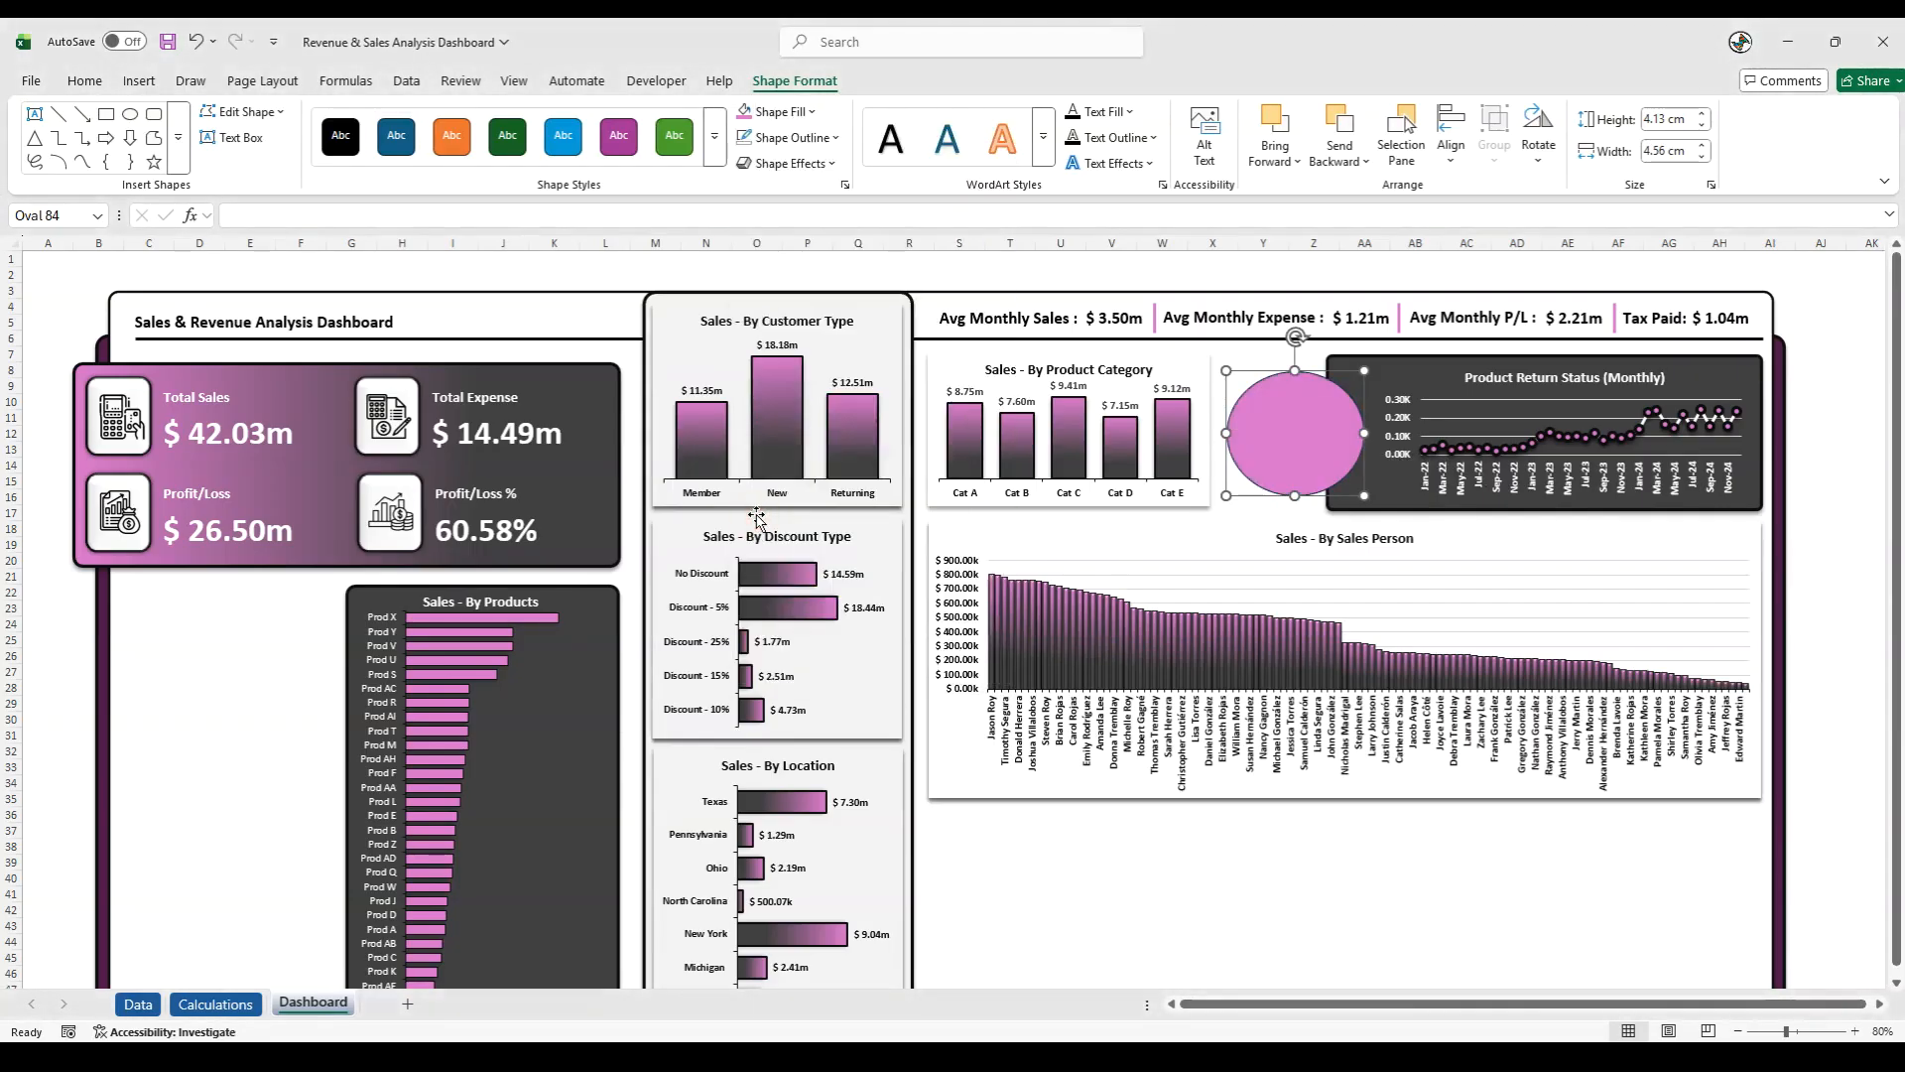
left_click(787, 162)
left_click(799, 162)
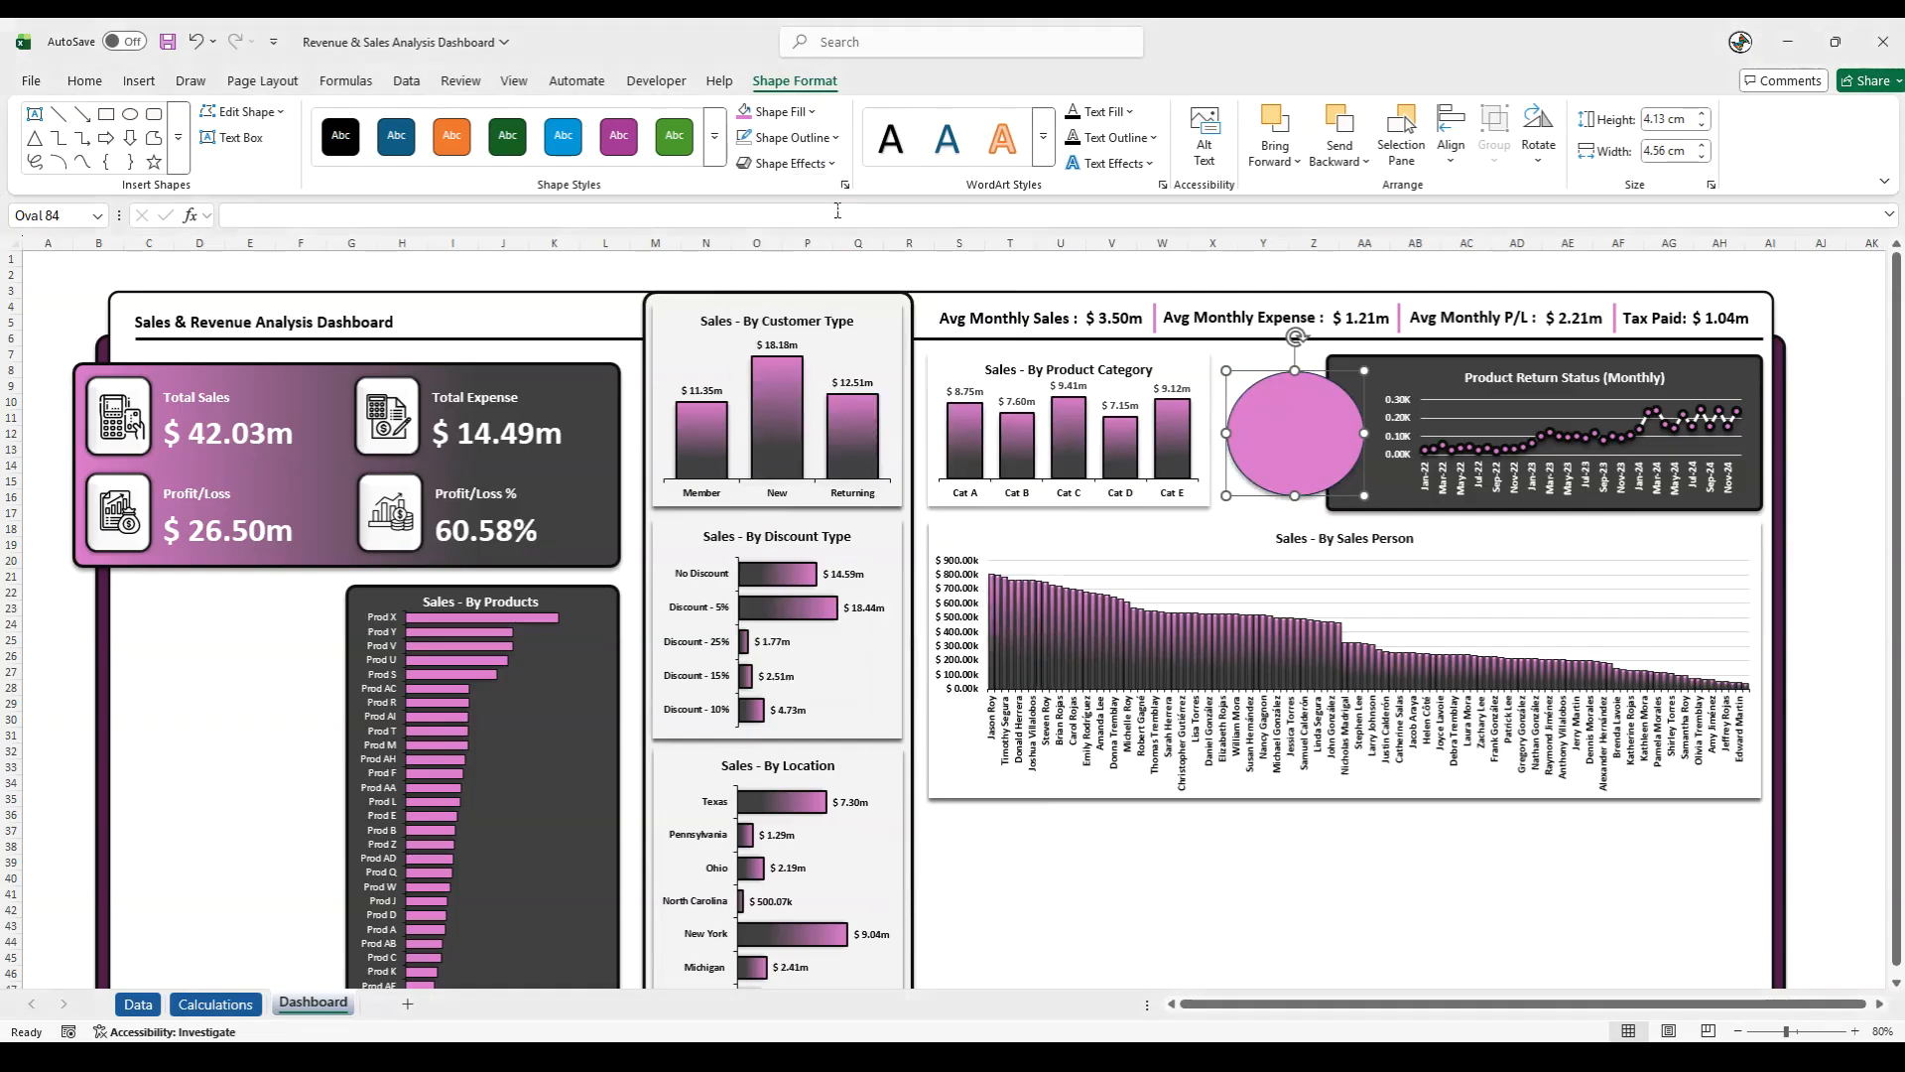
- Give the oval a near-black outline with a weight of 4½ pt
left_click(815, 144)
left_click(775, 399)
left_click(803, 139)
mouse_move(816, 633)
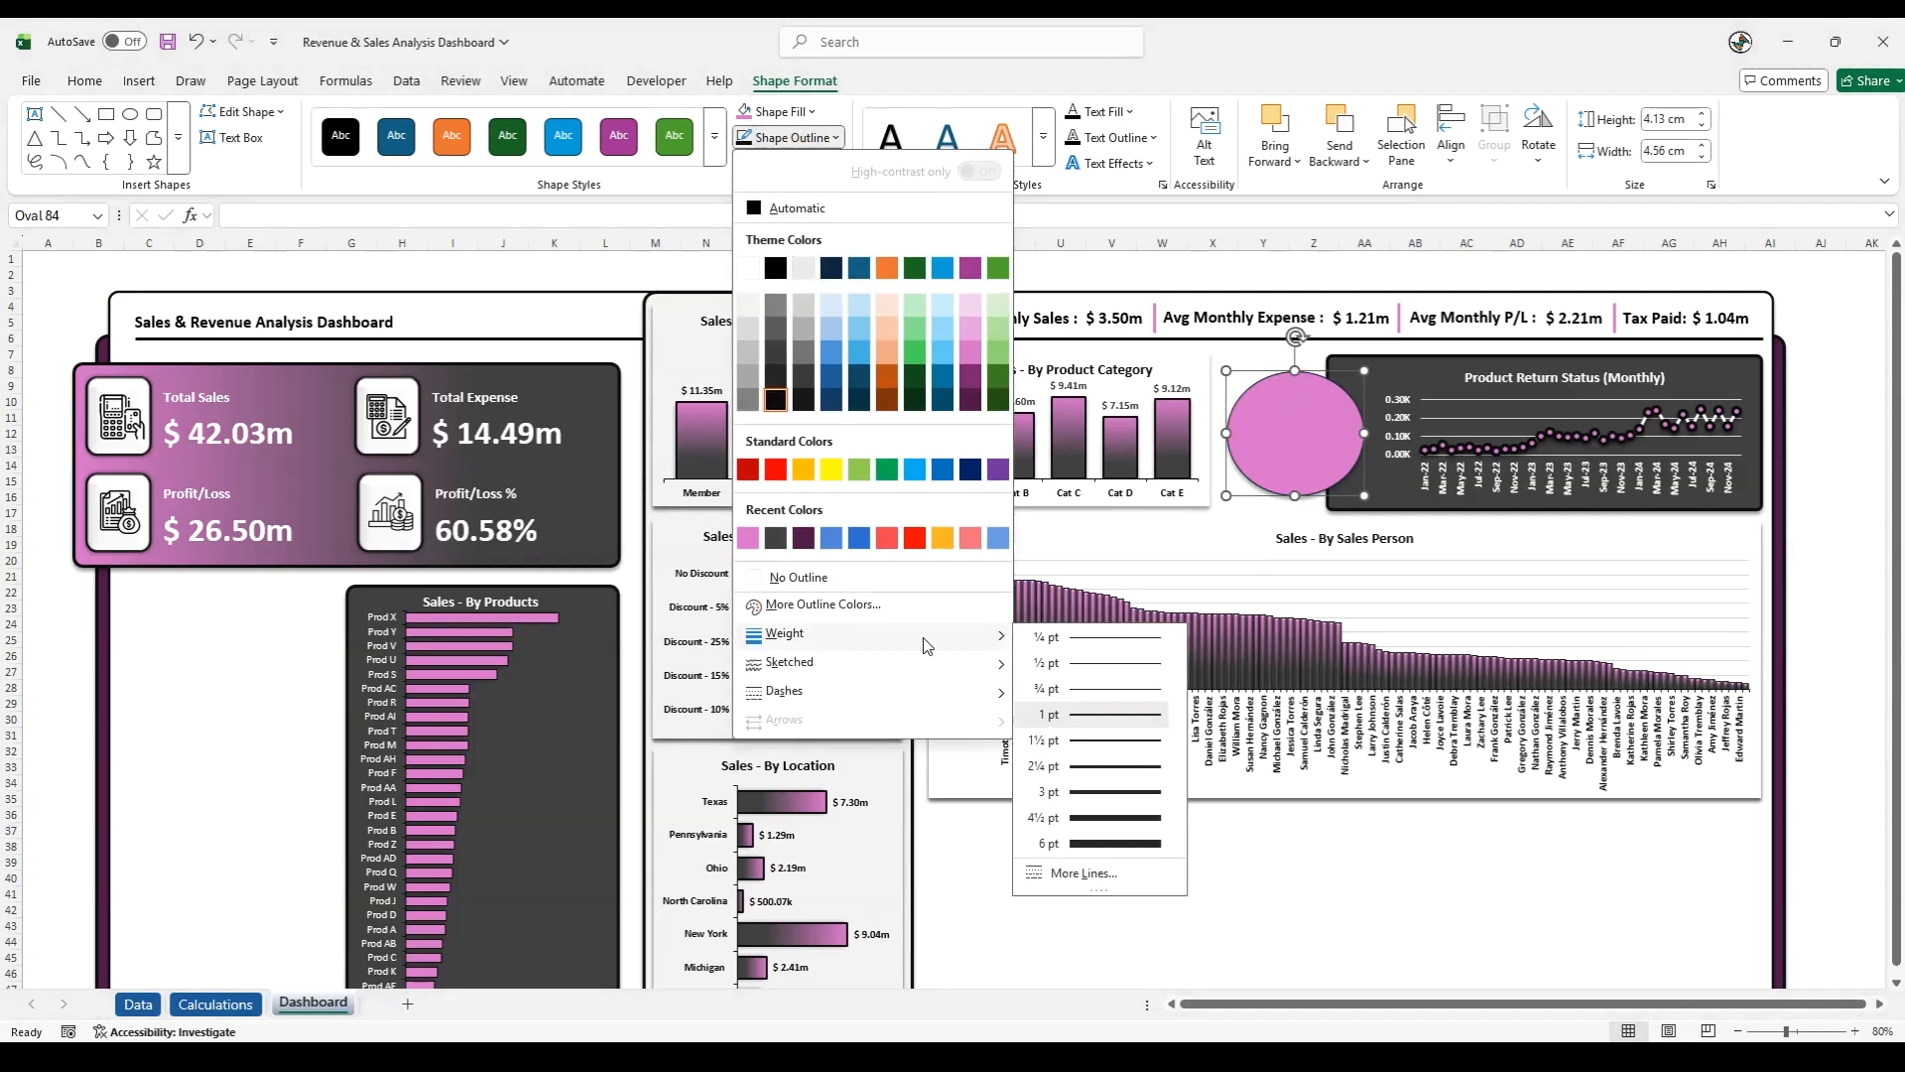
left_click(1108, 819)
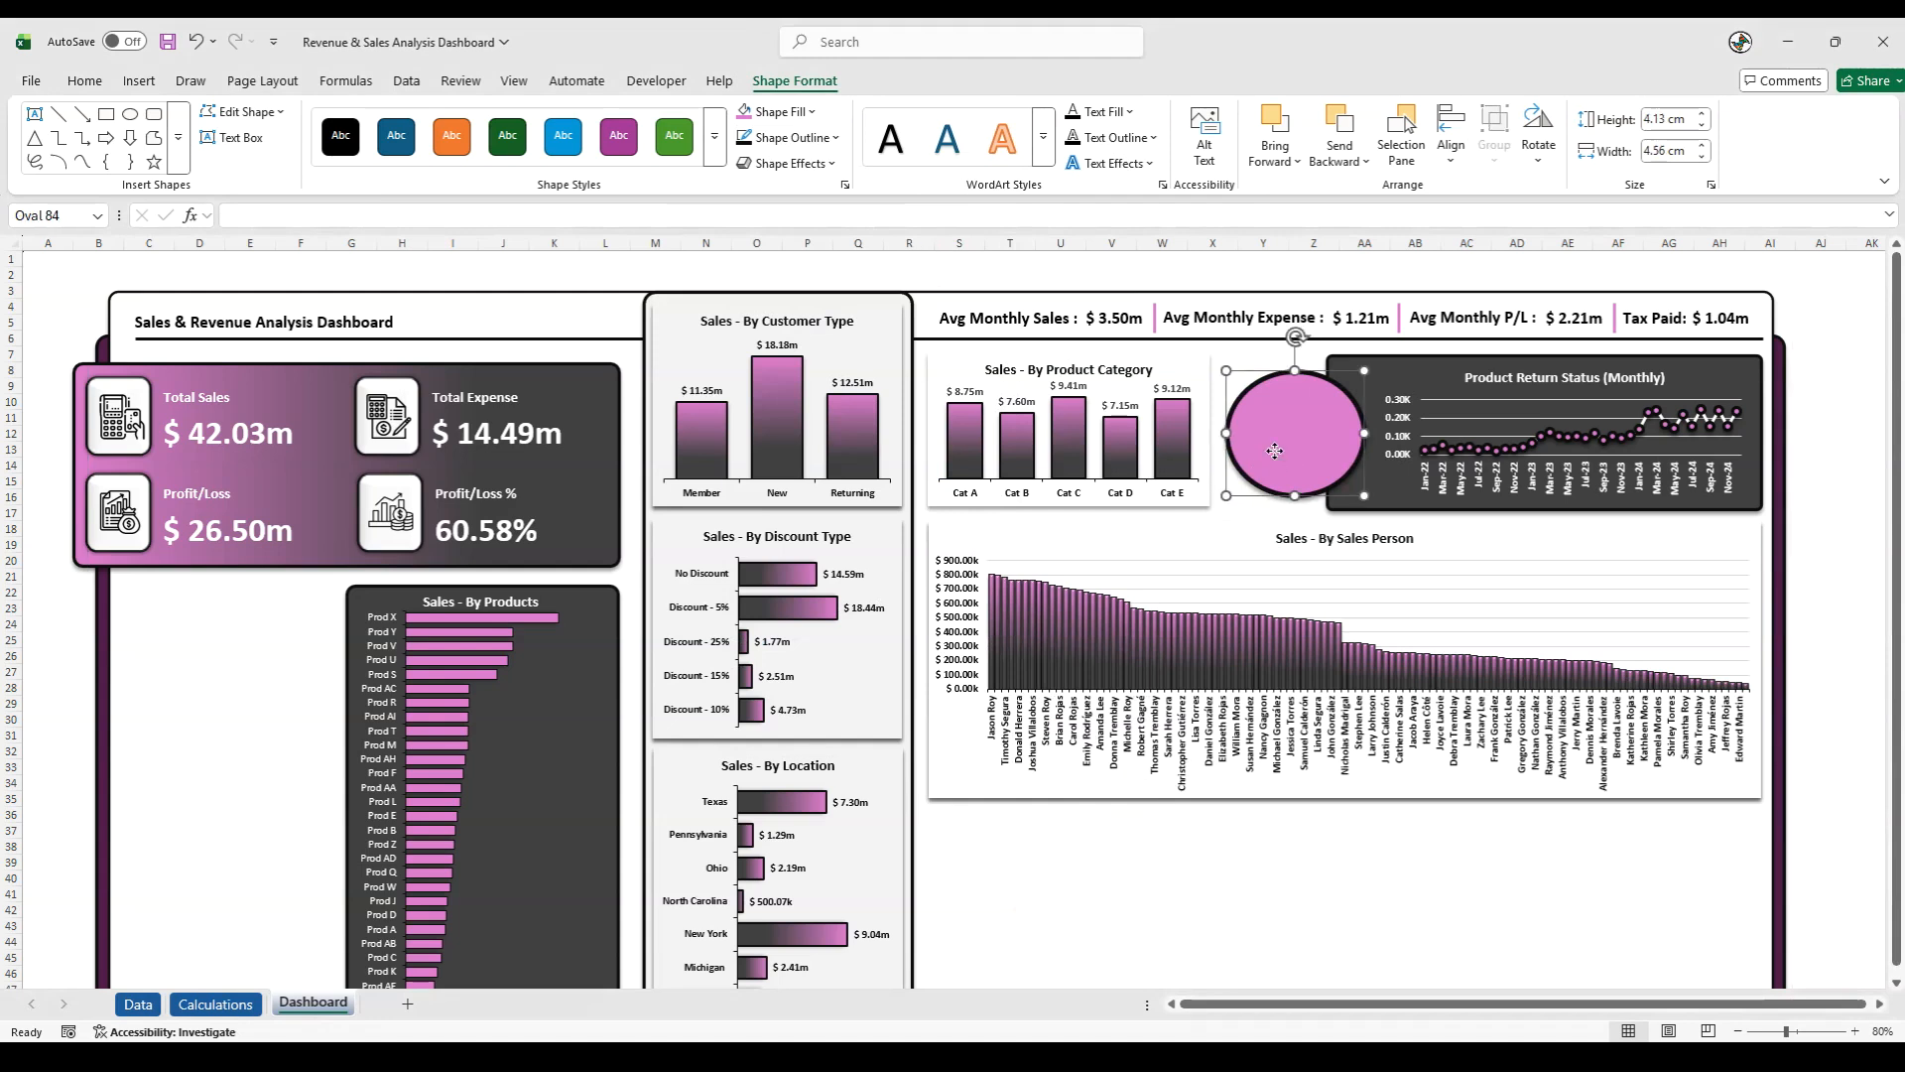
left_click(1861, 533)
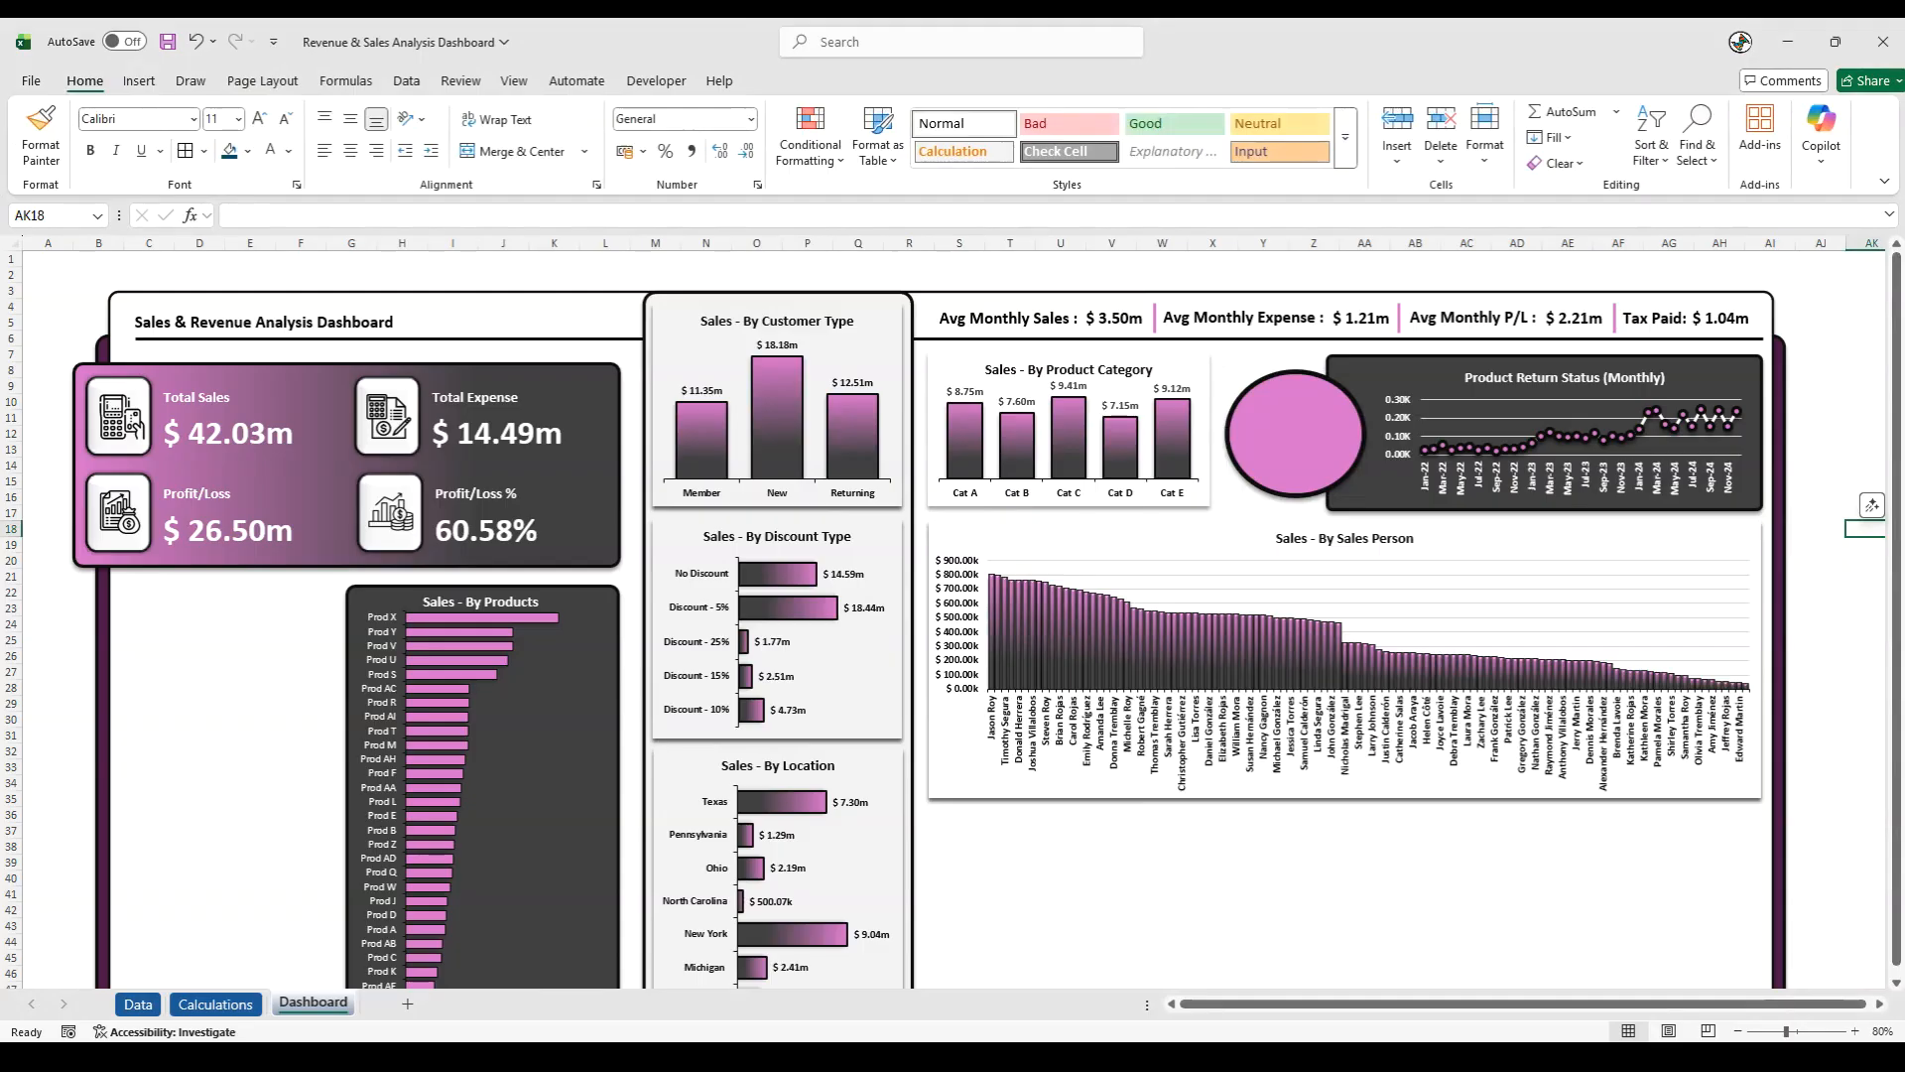
- Insert the product return box icon from this device as a picture placed over the cells
key("alt+Tab")
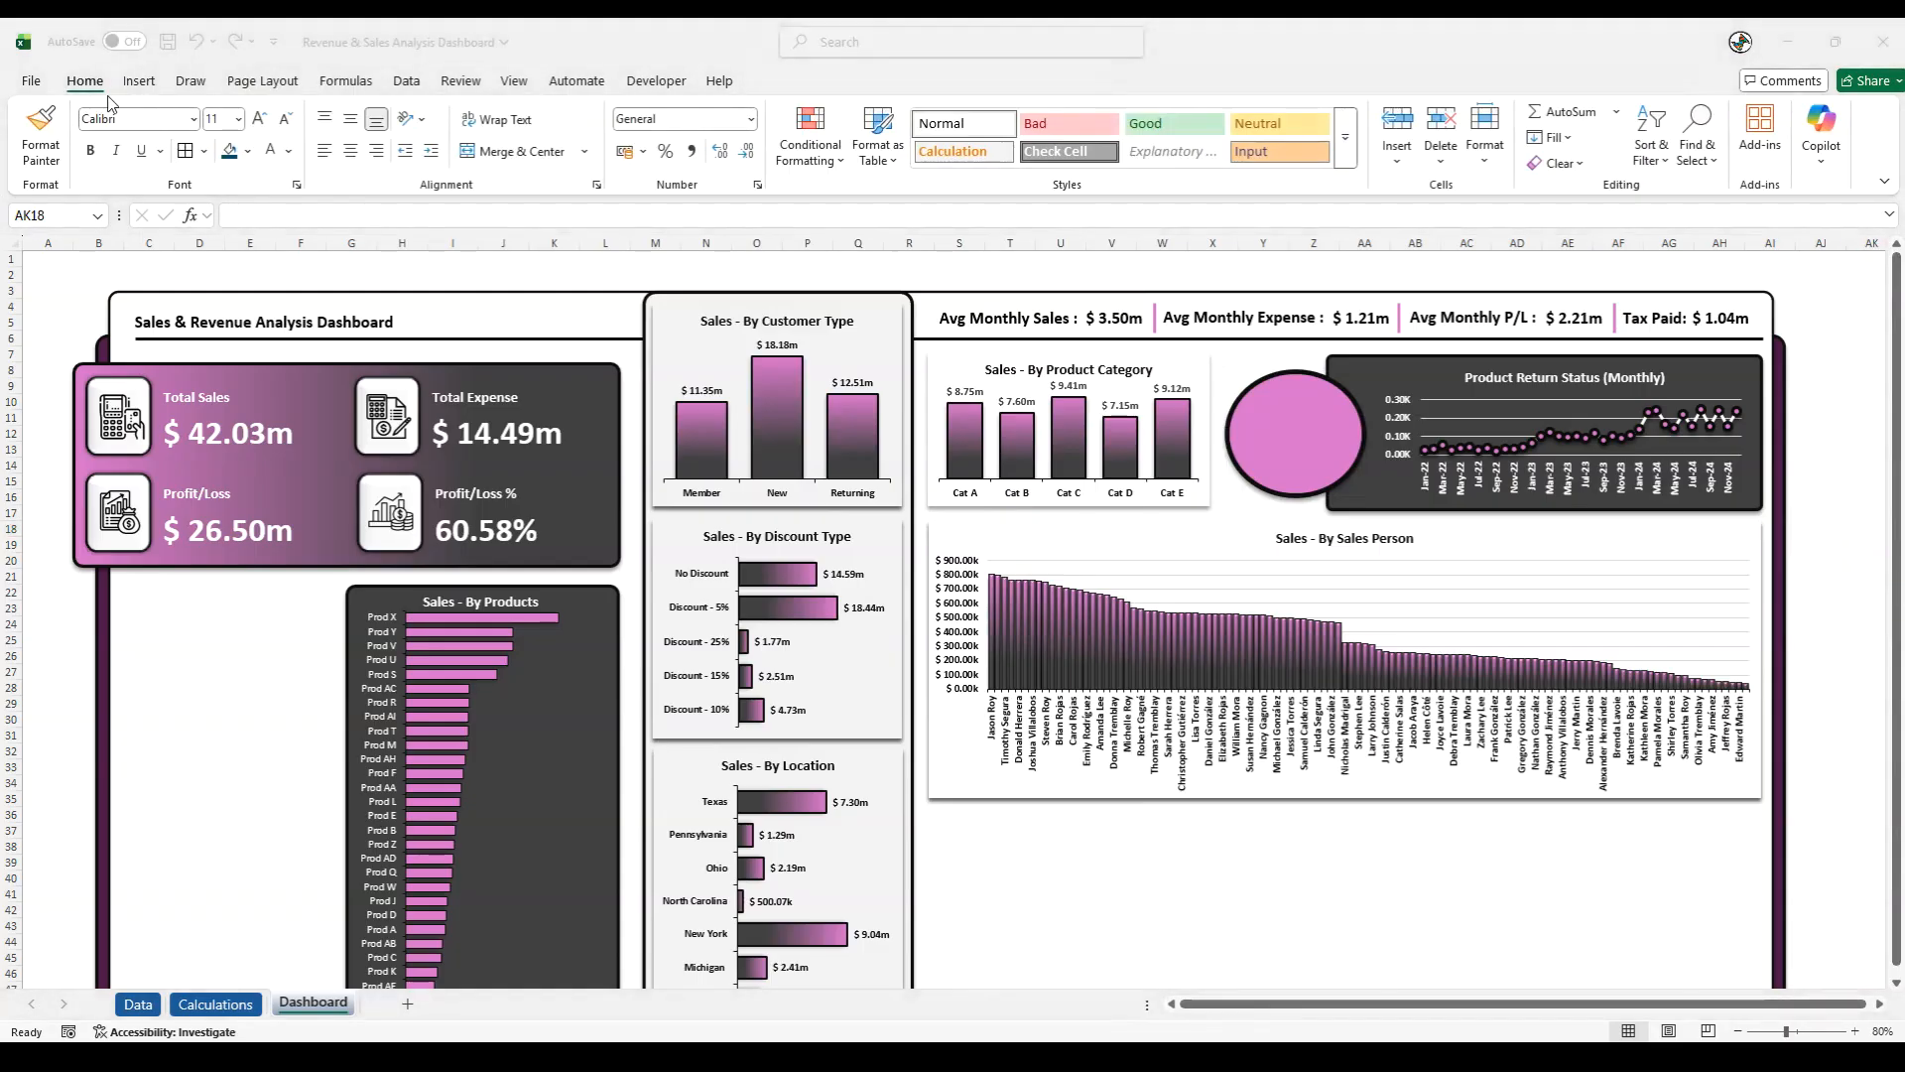
left_click(139, 81)
left_click(292, 161)
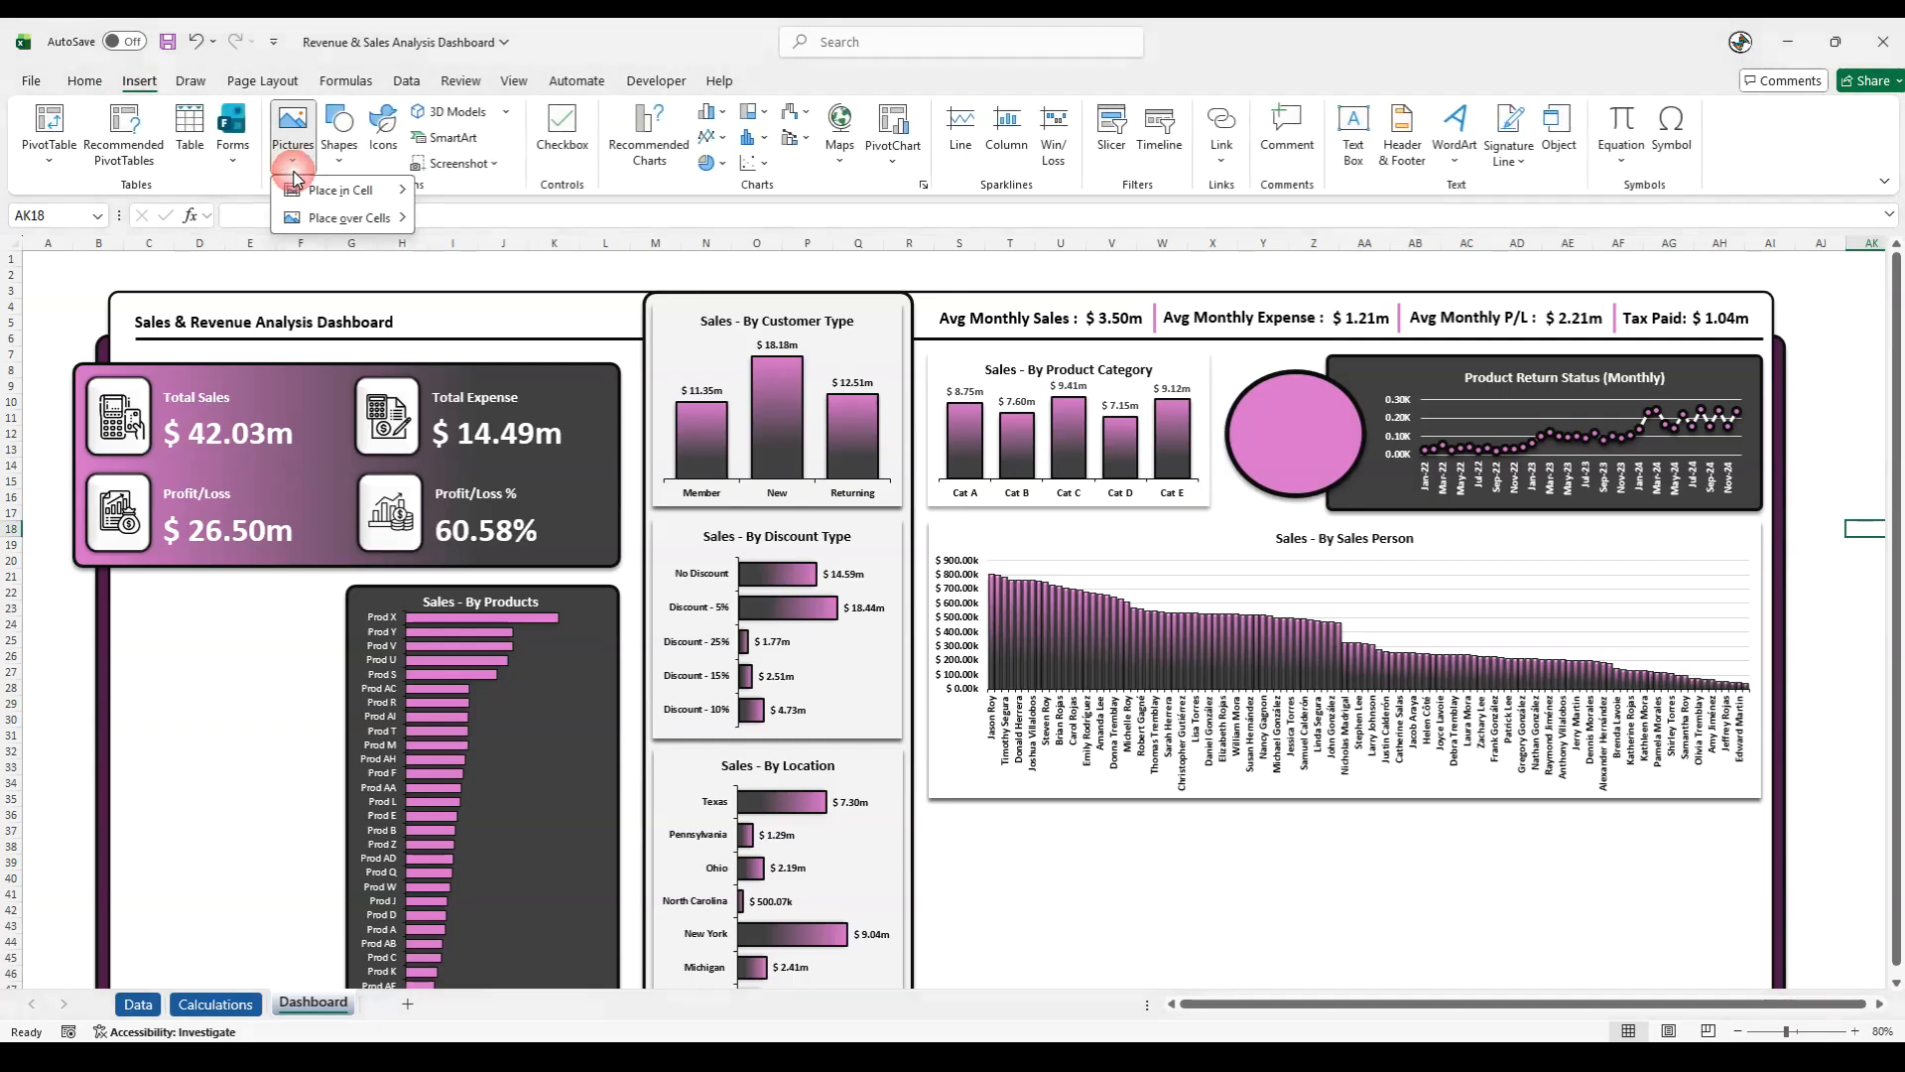
mouse_move(327, 217)
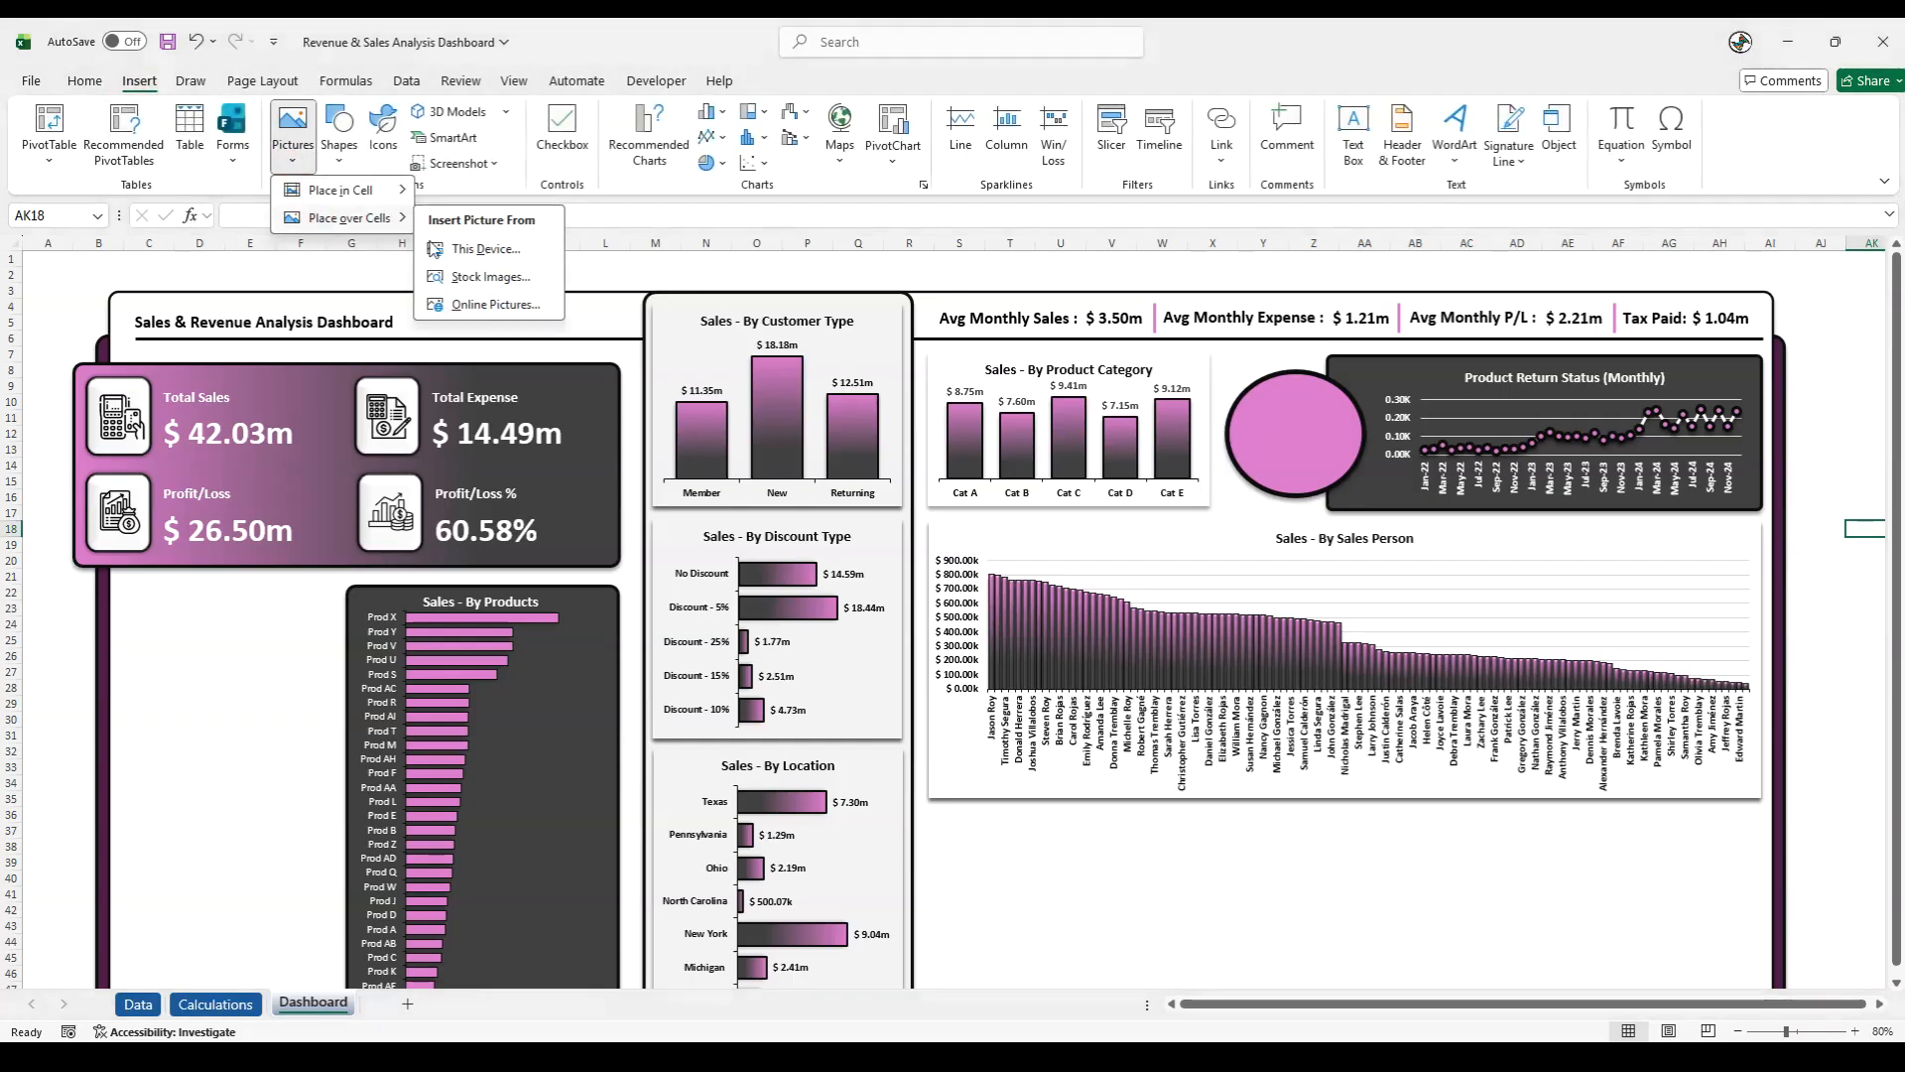
left_click(486, 249)
left_click(446, 226)
left_click(777, 515)
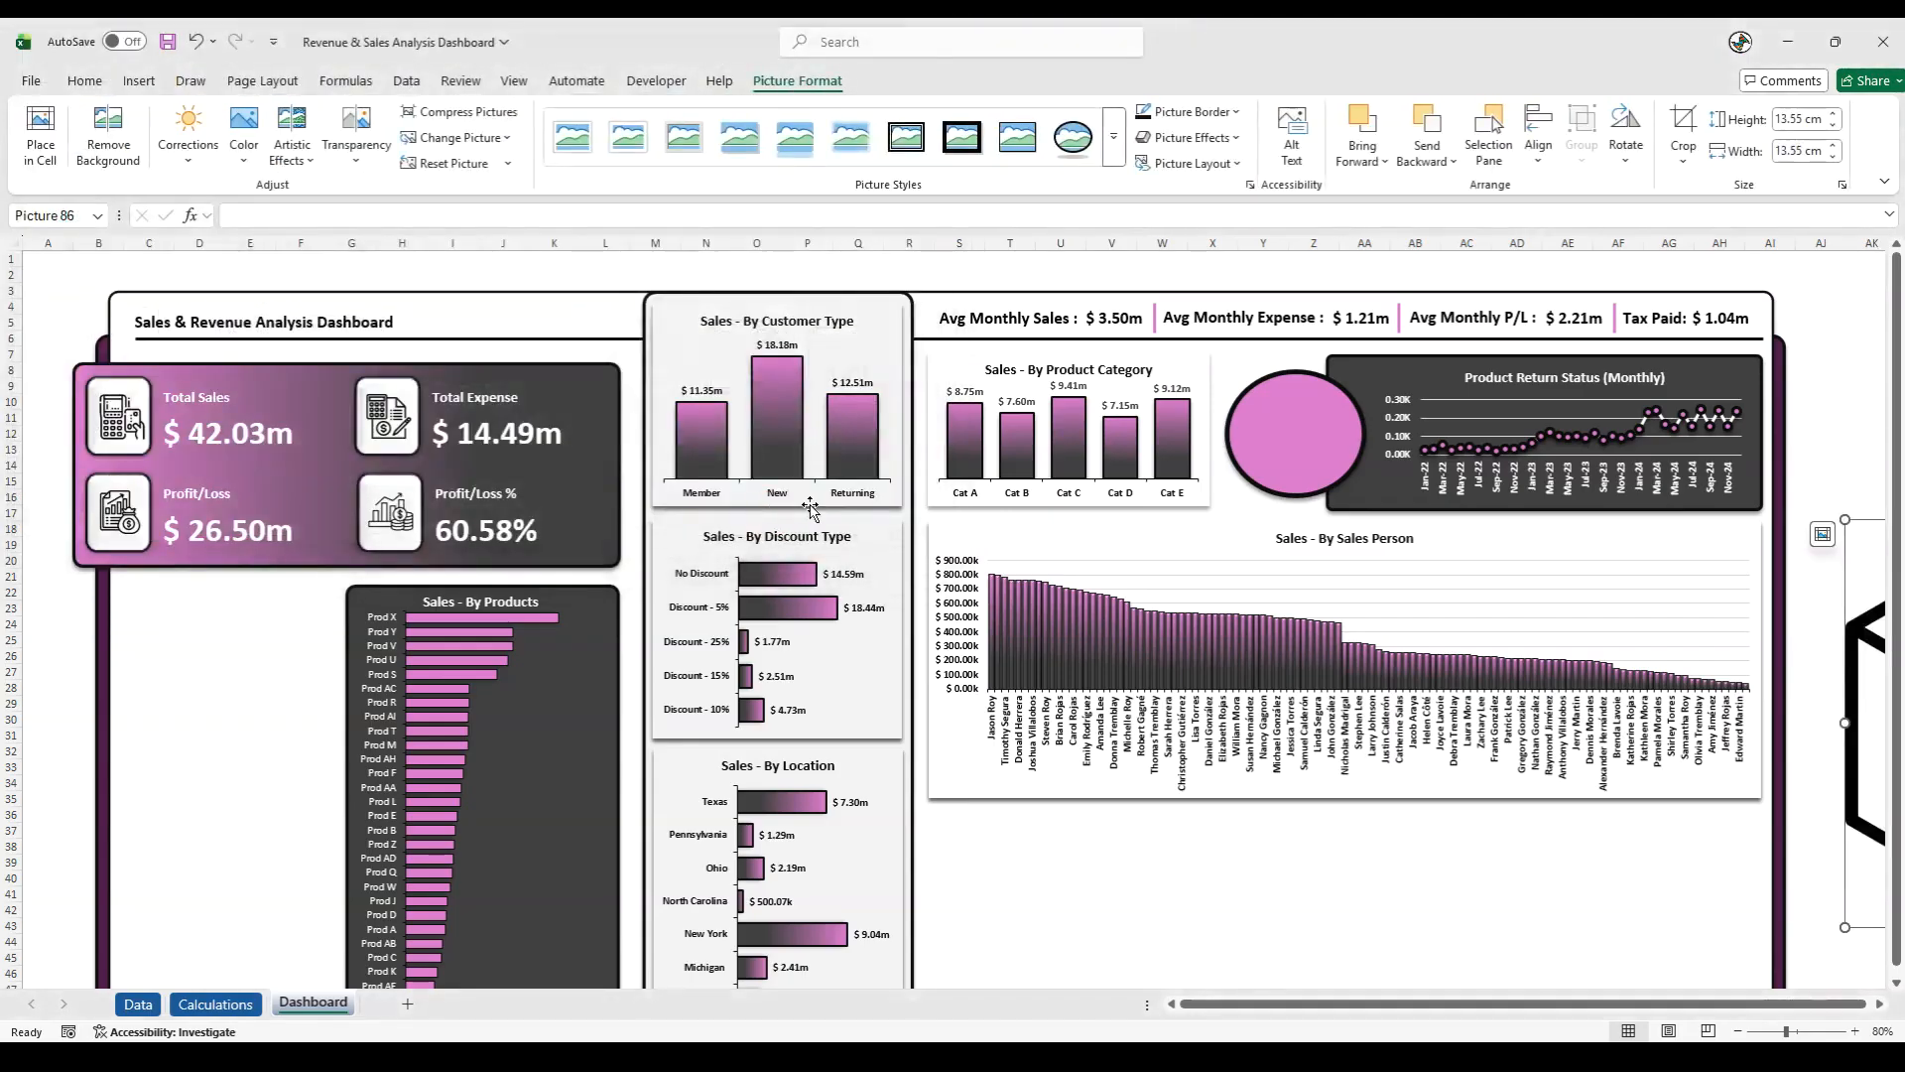
- Shrink the return icon to about 2.15 cm square and place it in the upper part of the pink oval
left_click_drag(1810, 665, 1176, 643)
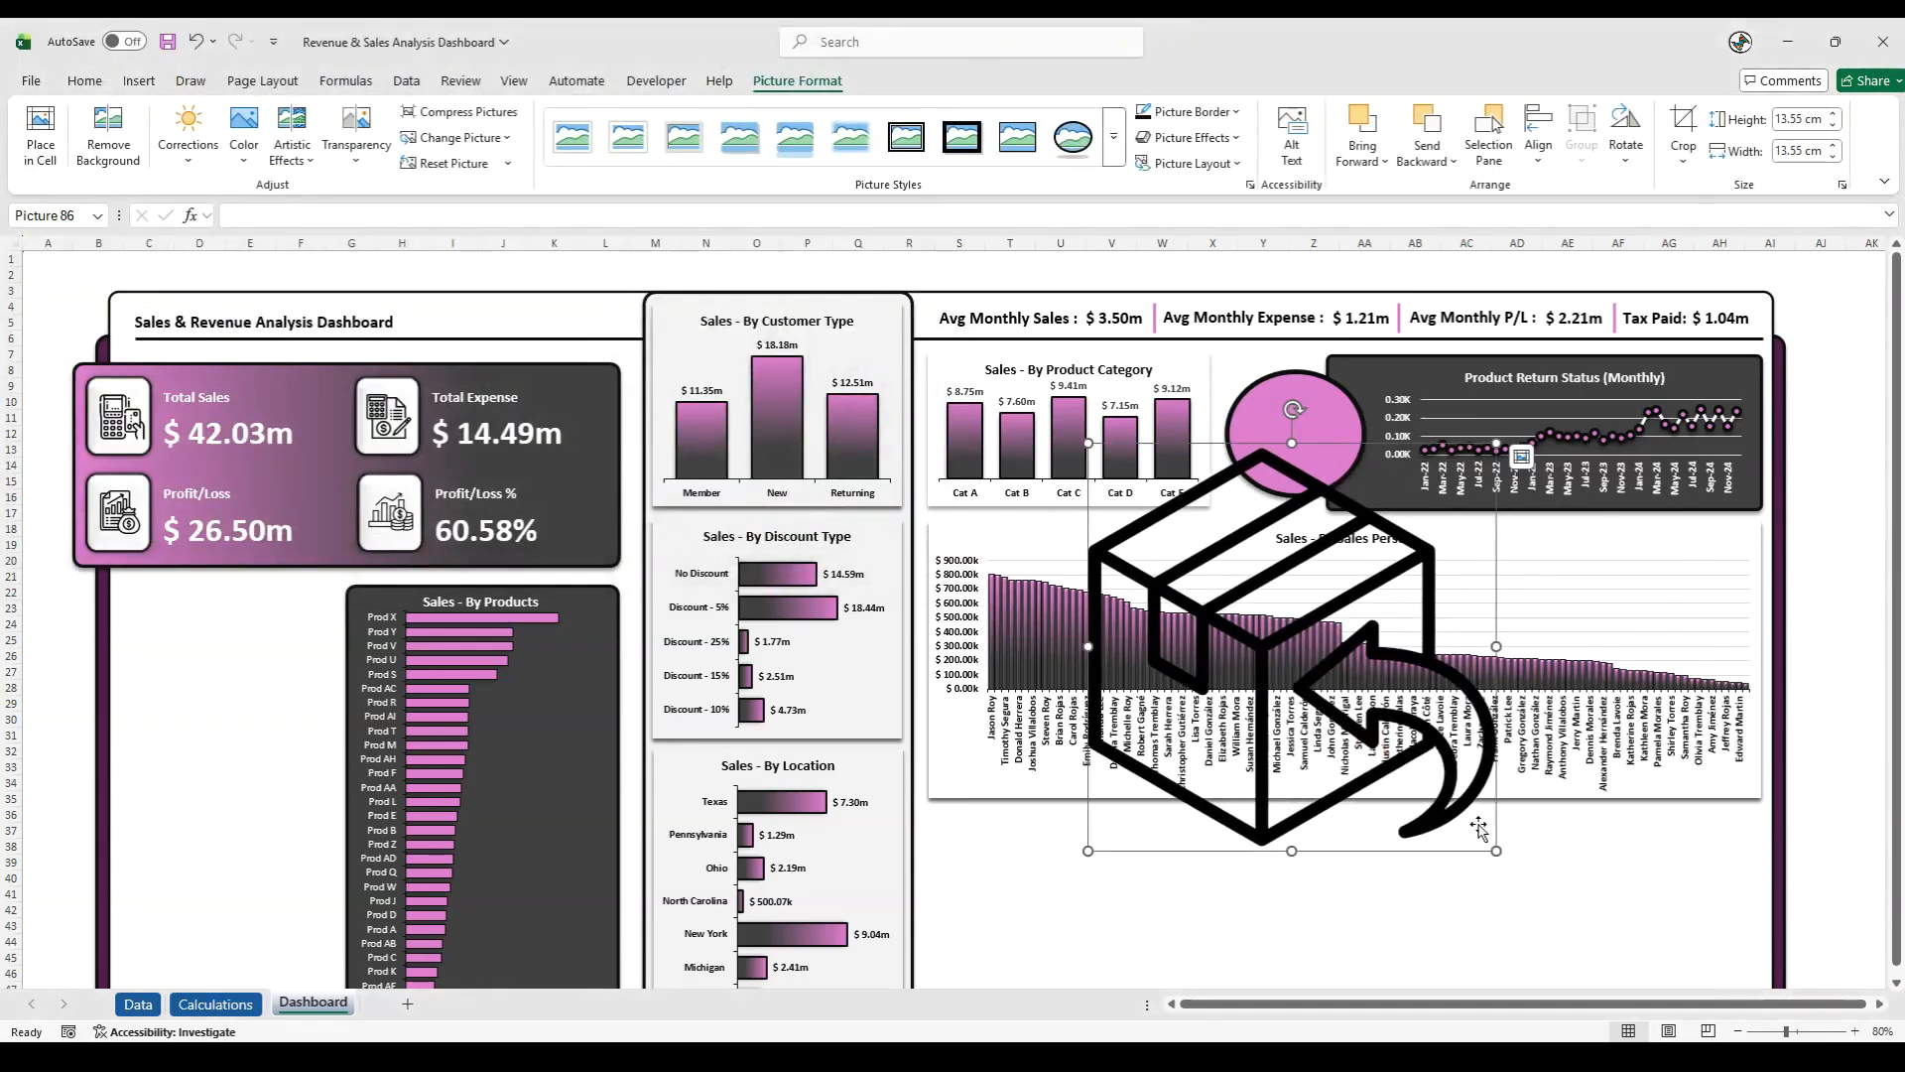
left_click_drag(1497, 854, 1305, 437)
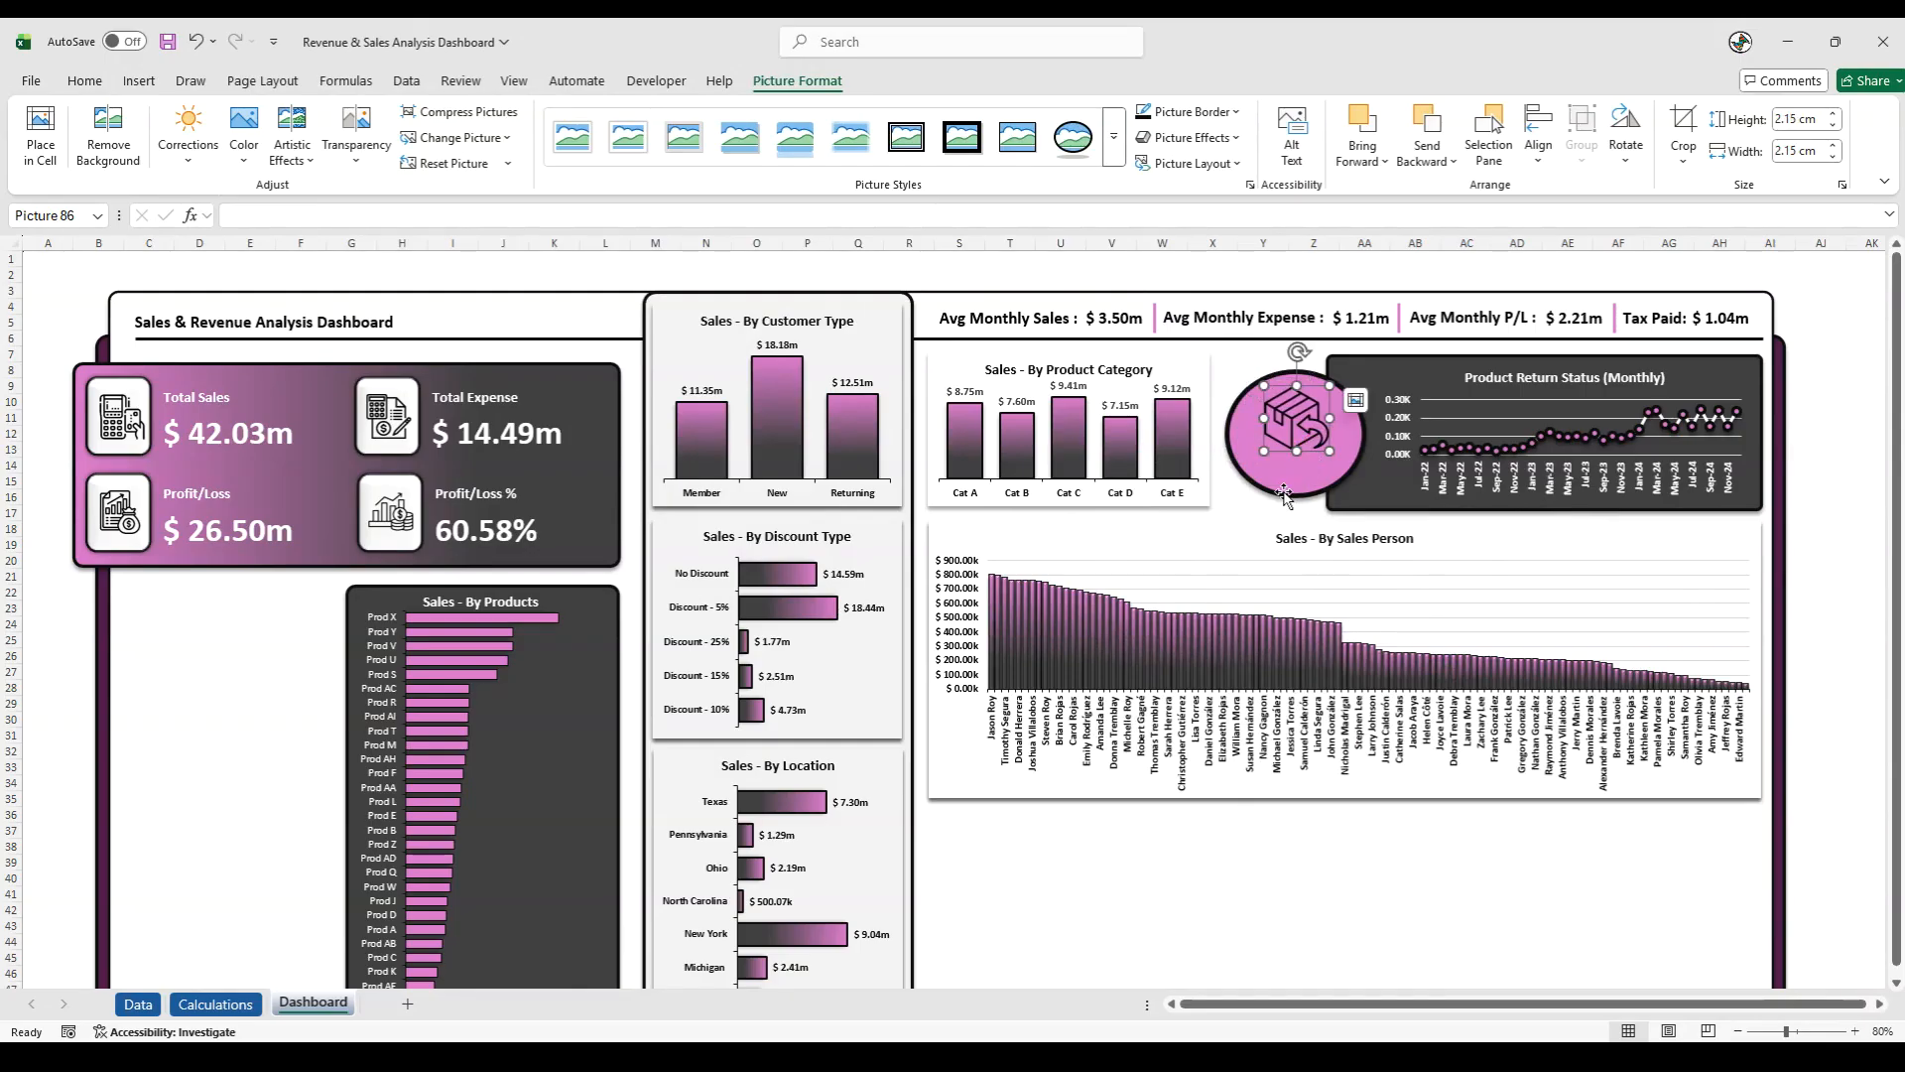
left_click(1837, 578)
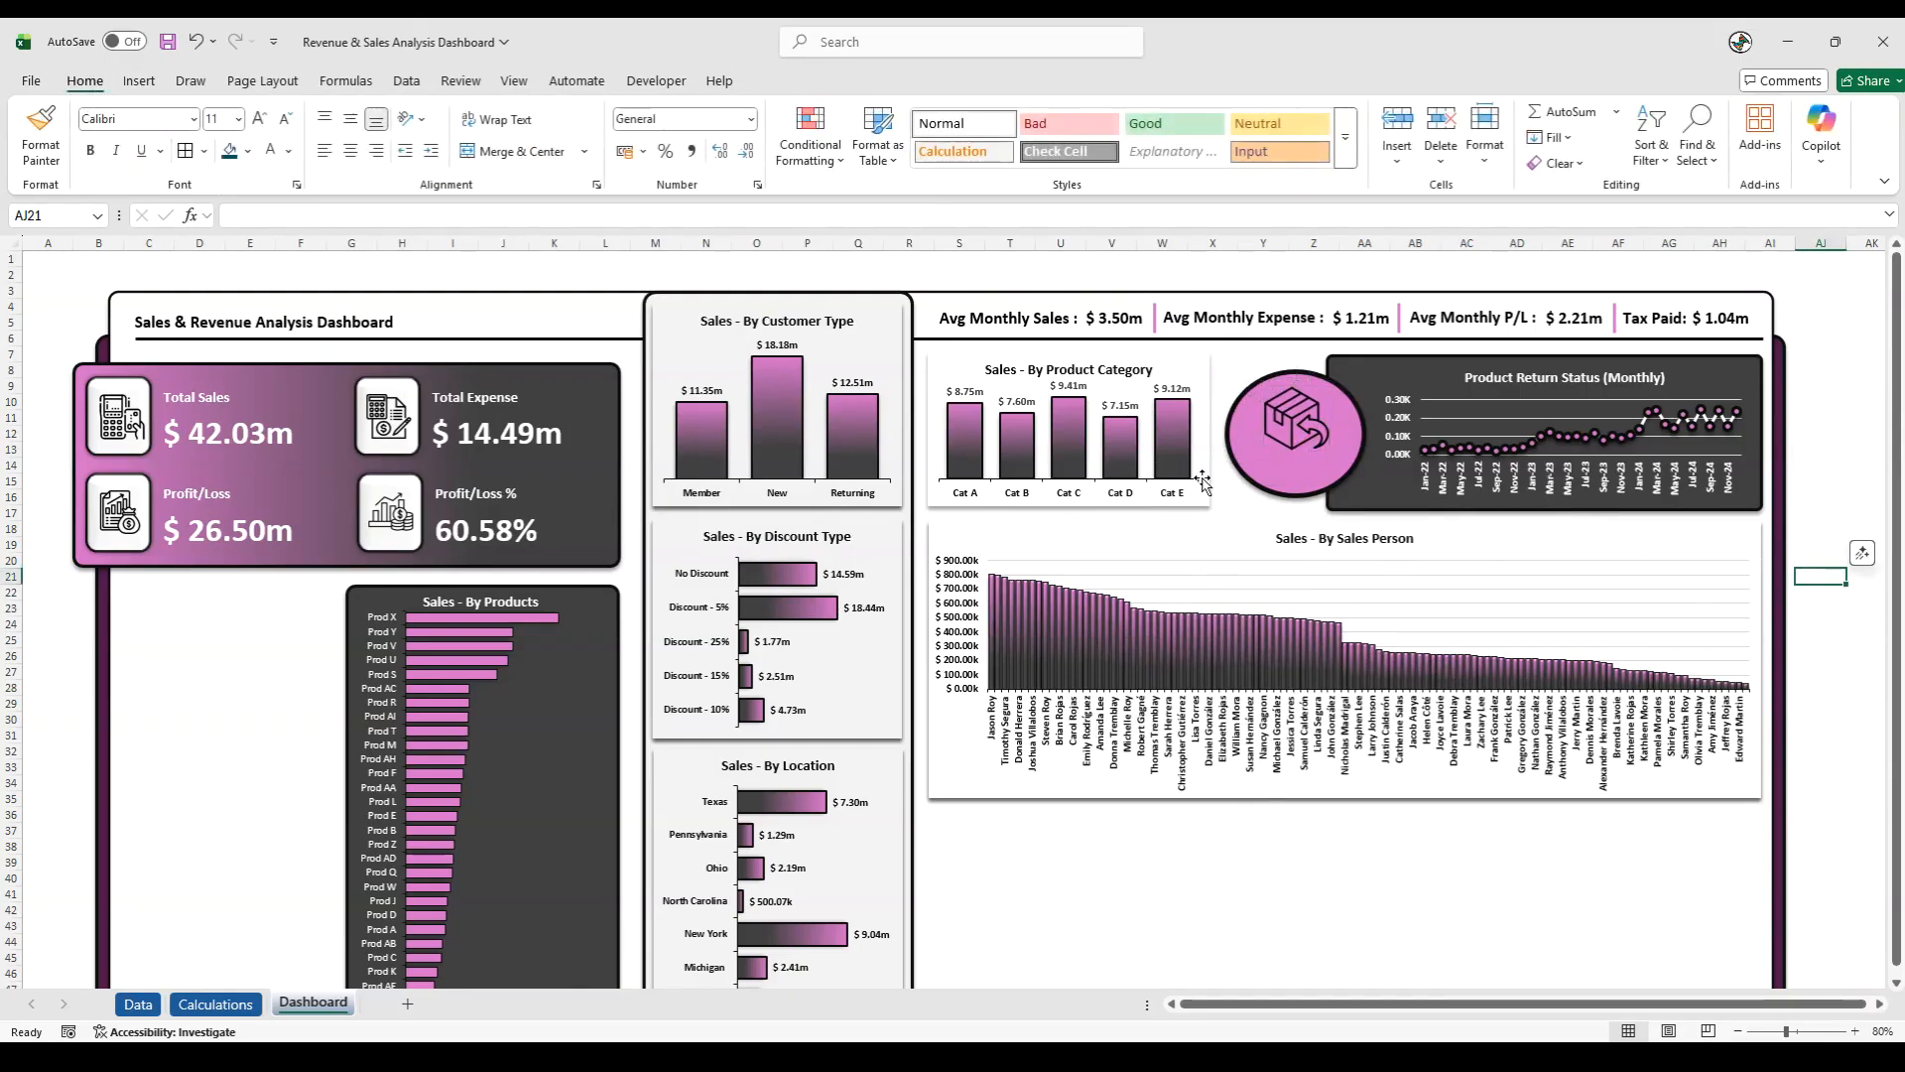
- Add a small text box in the empty area beside the dashboard
left_click(139, 81)
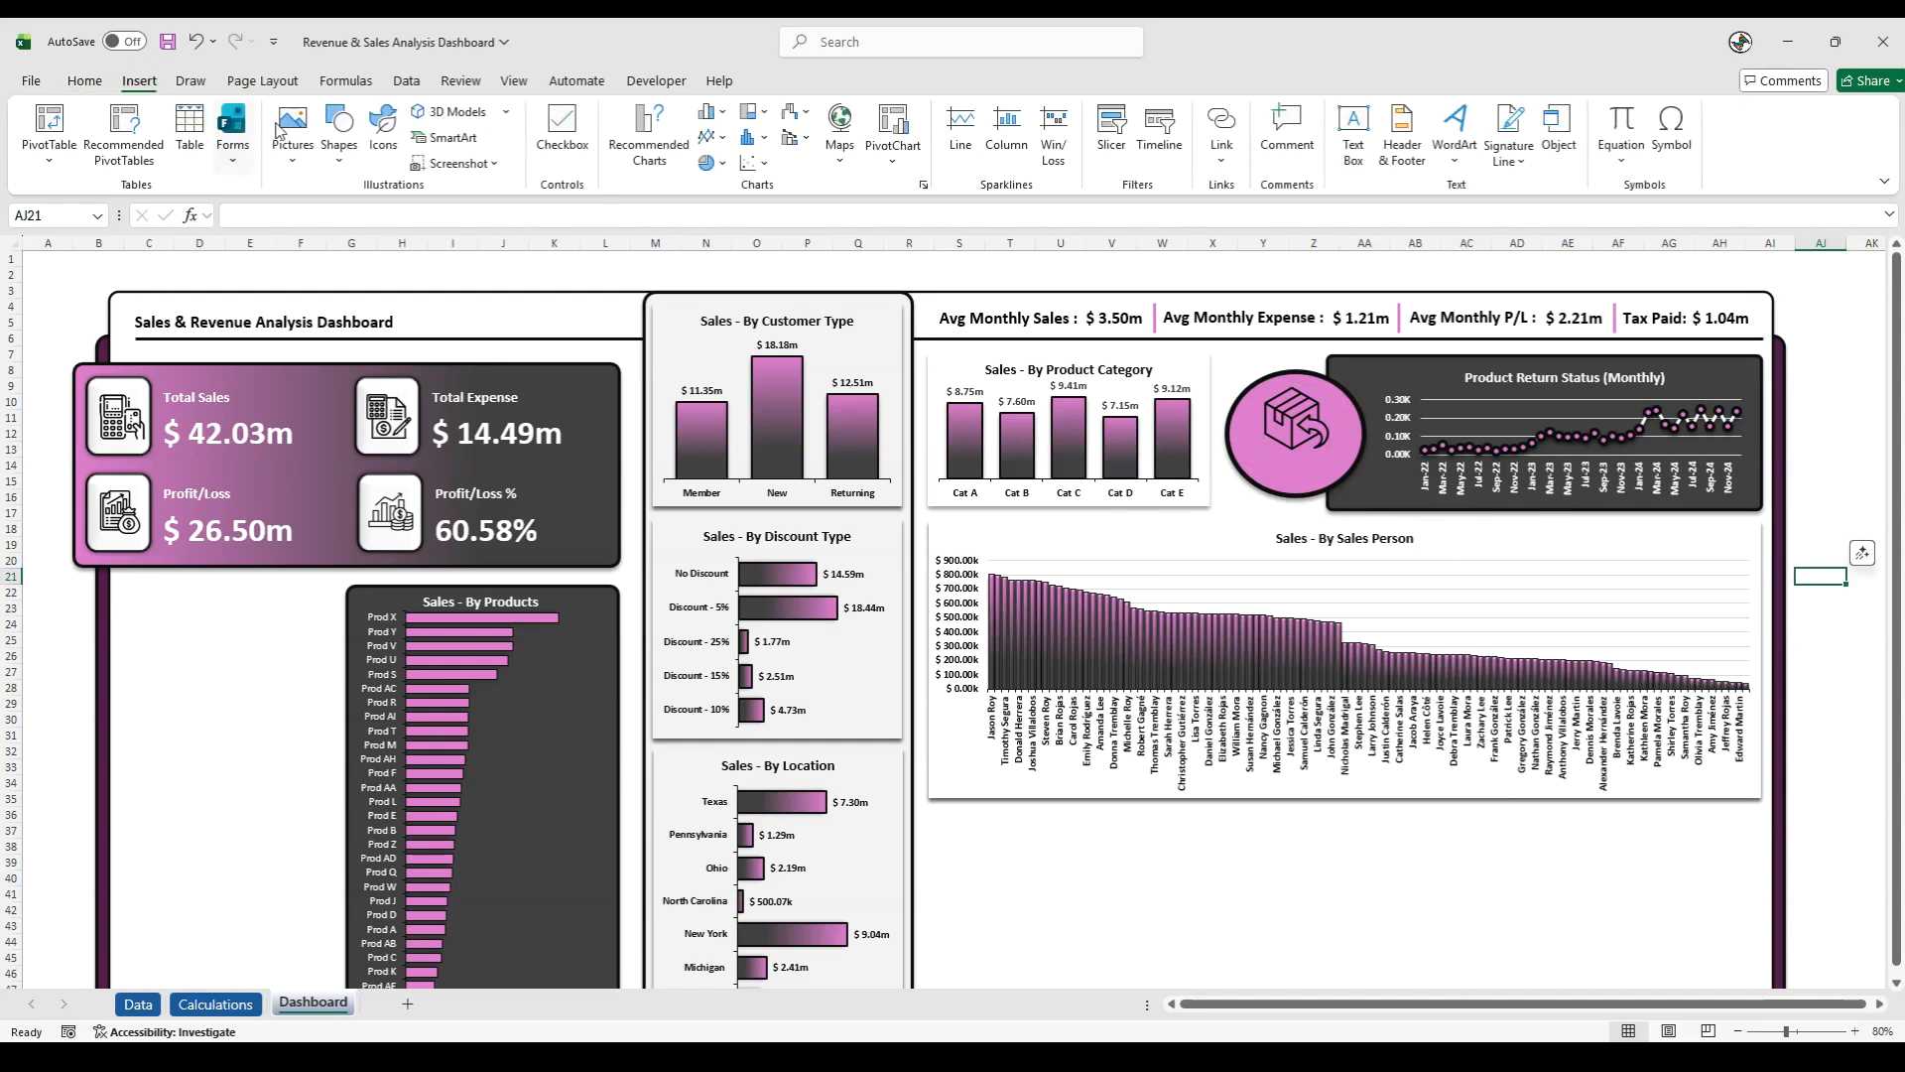
left_click(1352, 129)
left_click(1841, 444)
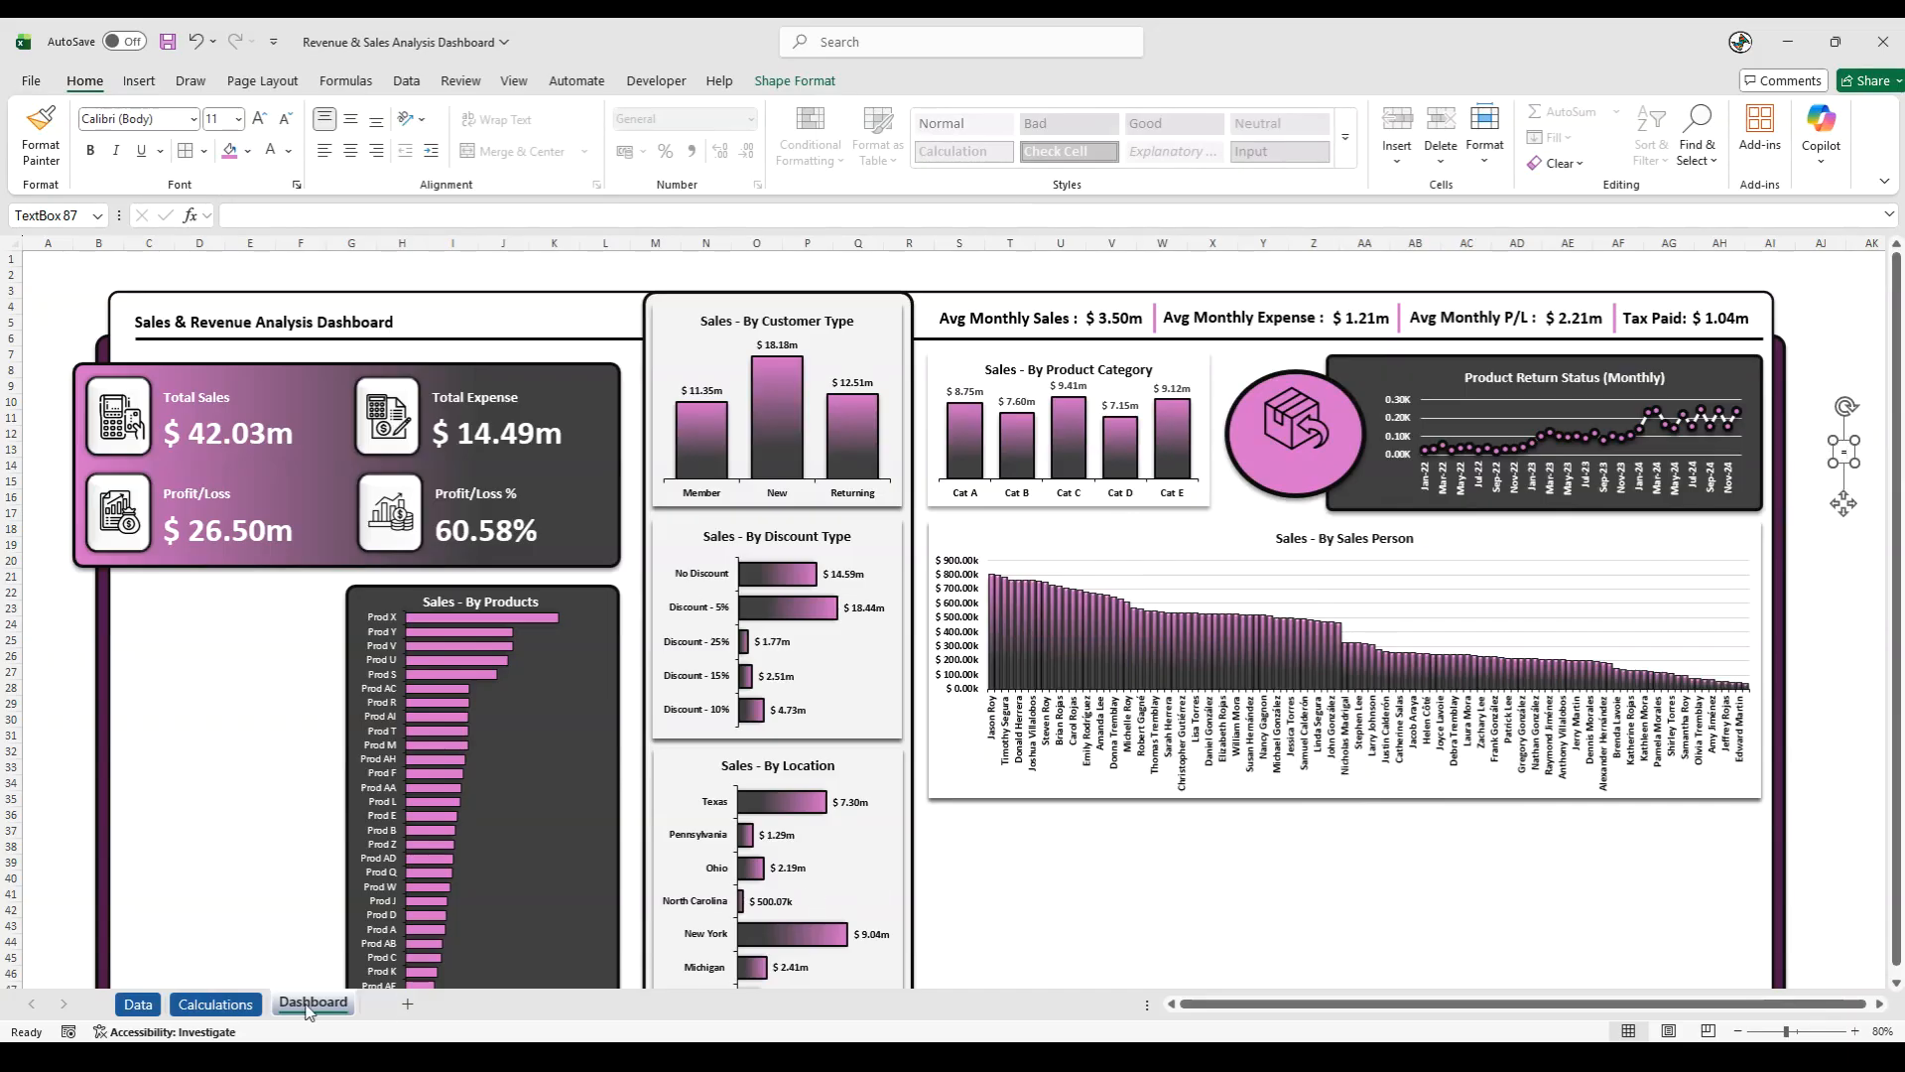
- Link the new text box to the Yes percentage of product returns, cell AR16 on the Calculations sheet
left_click(215, 1003)
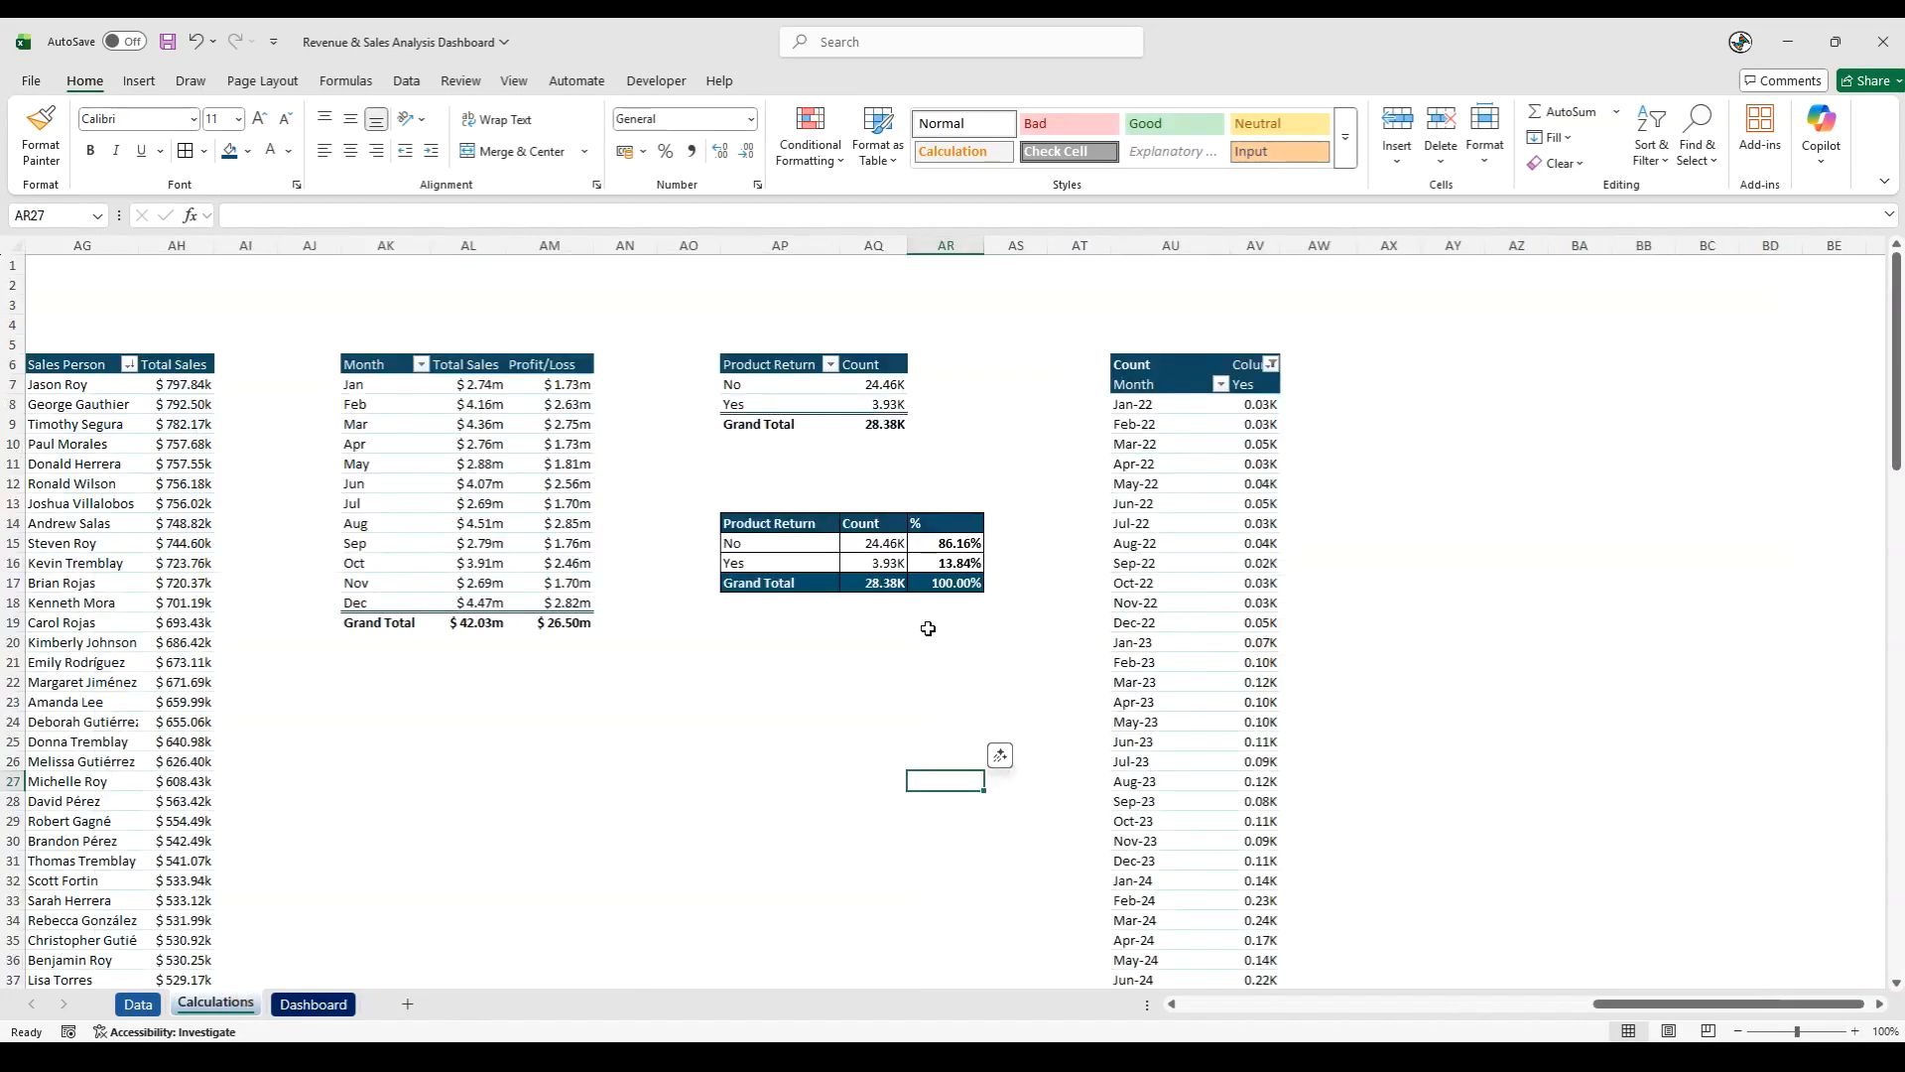
left_click(962, 564)
key("Down")
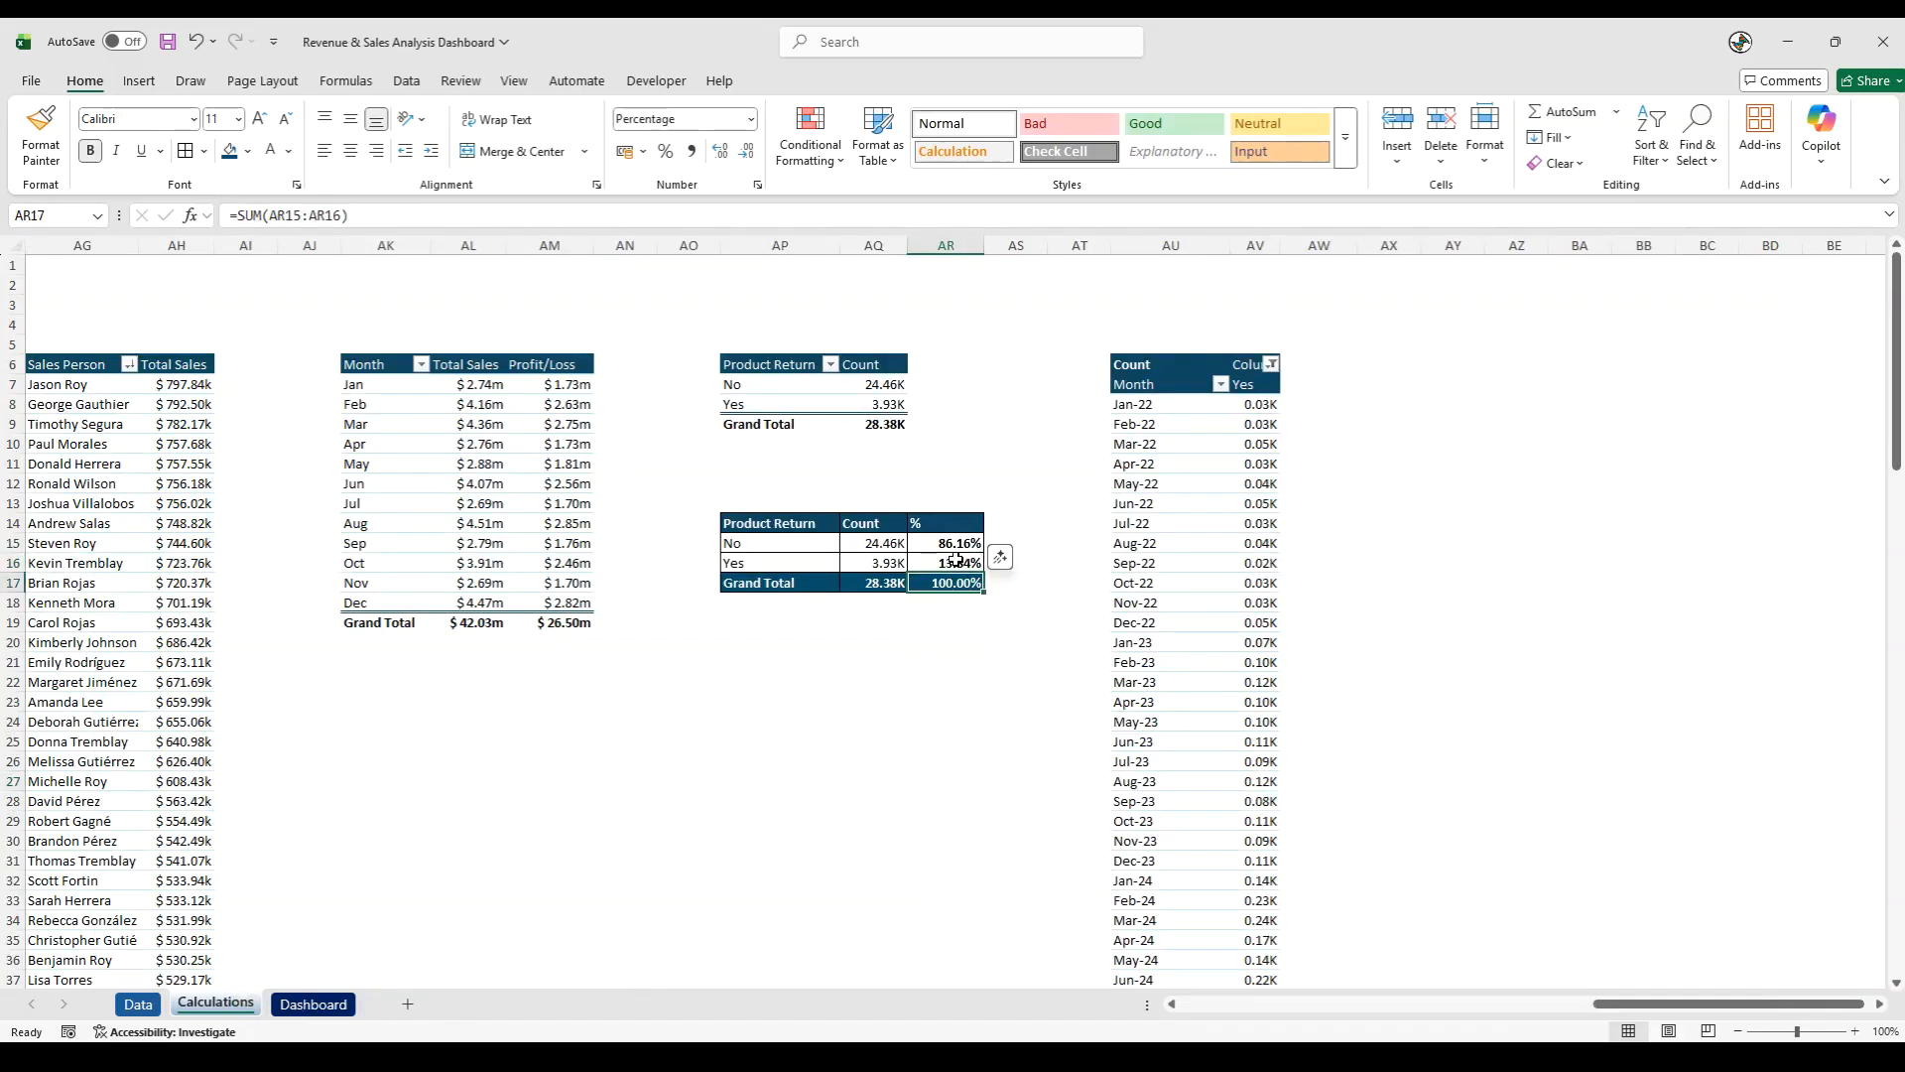
left_click(953, 545)
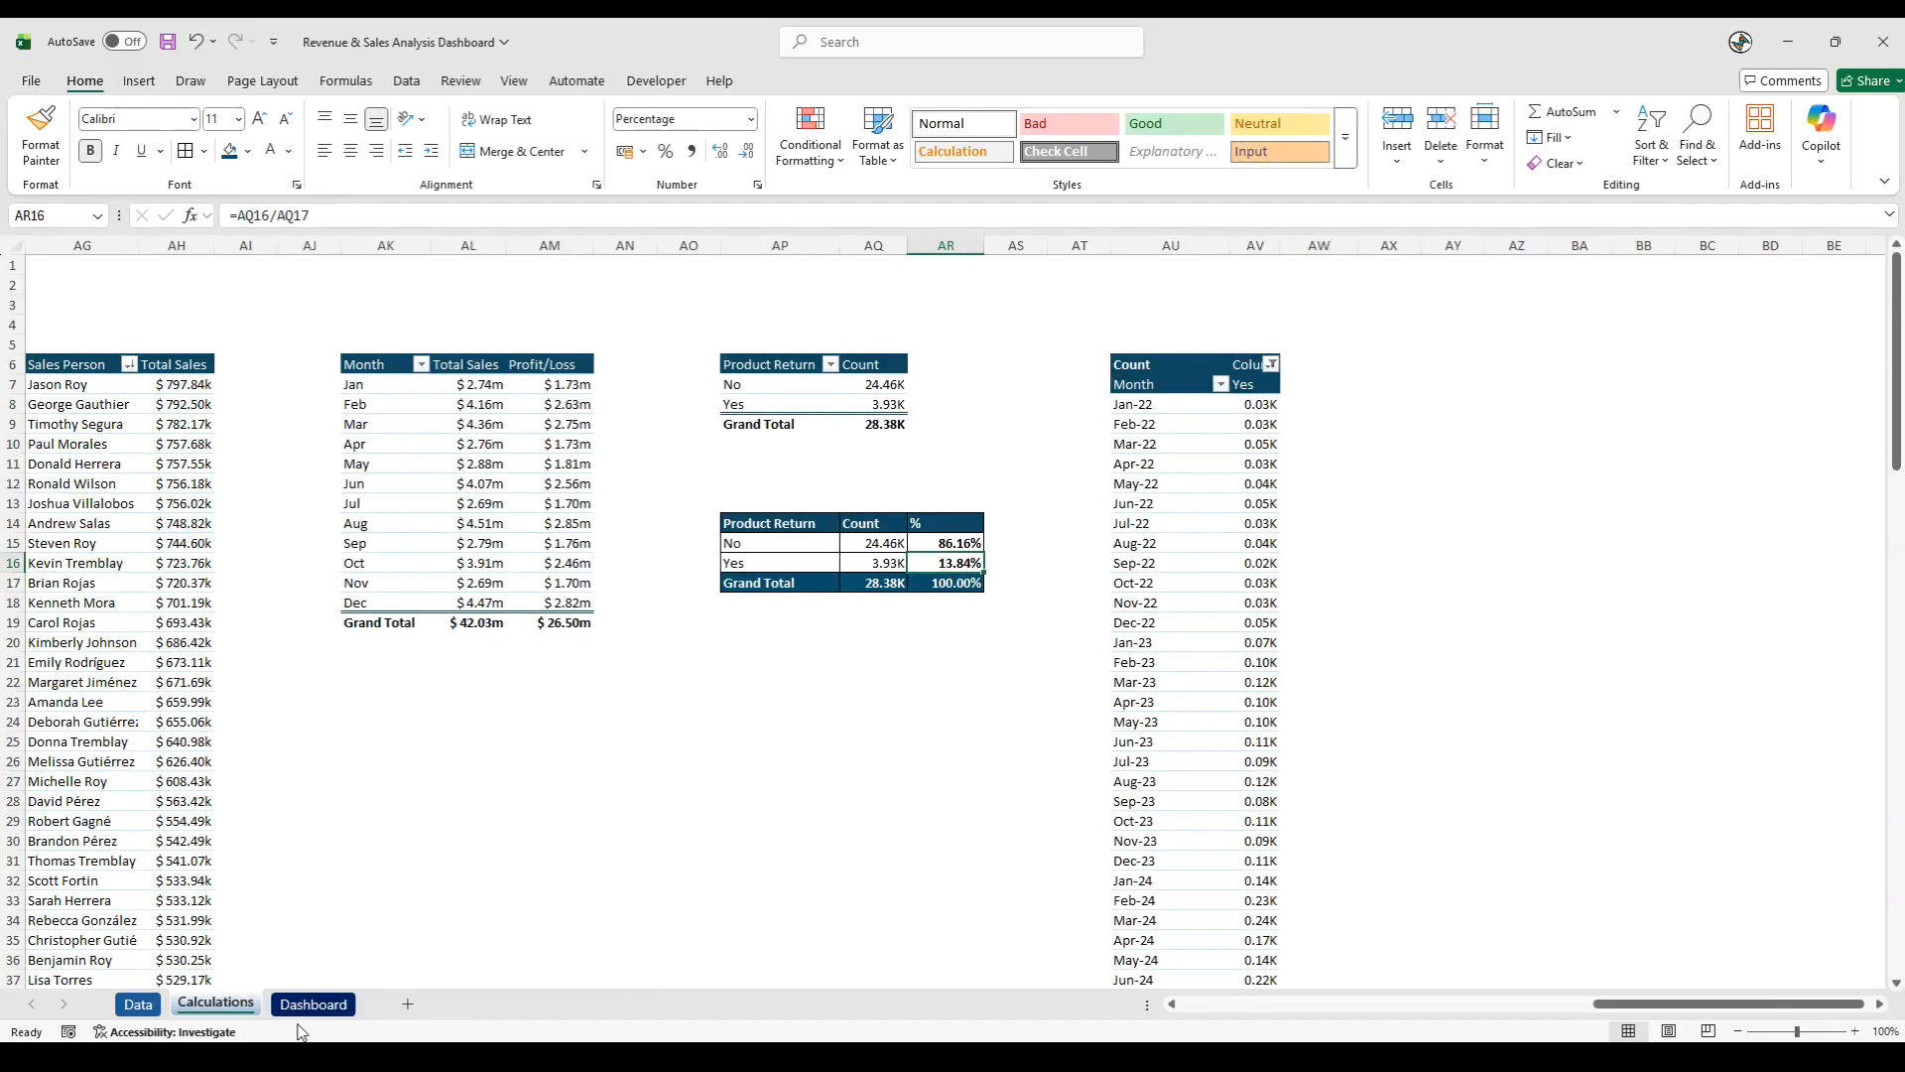
left_click(355, 999)
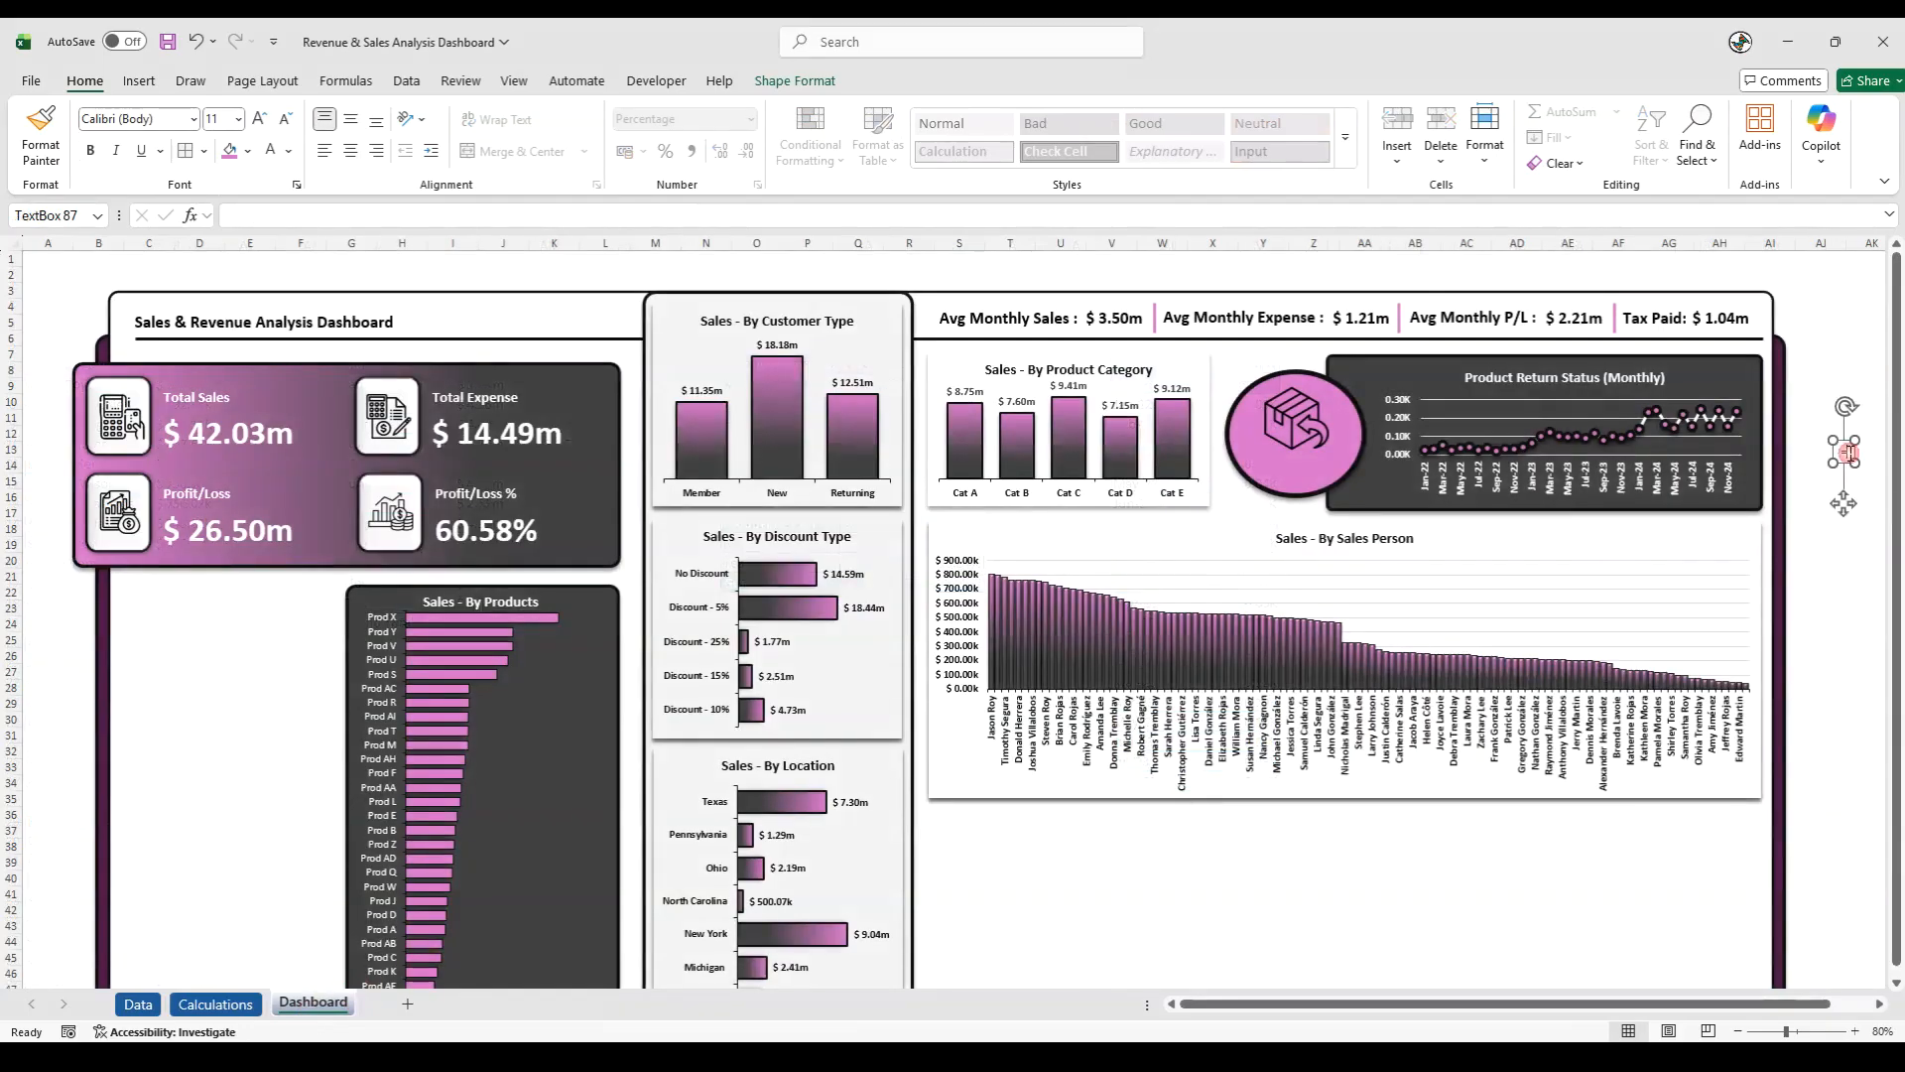
key("BackSpace")
left_click(452, 214)
type("=")
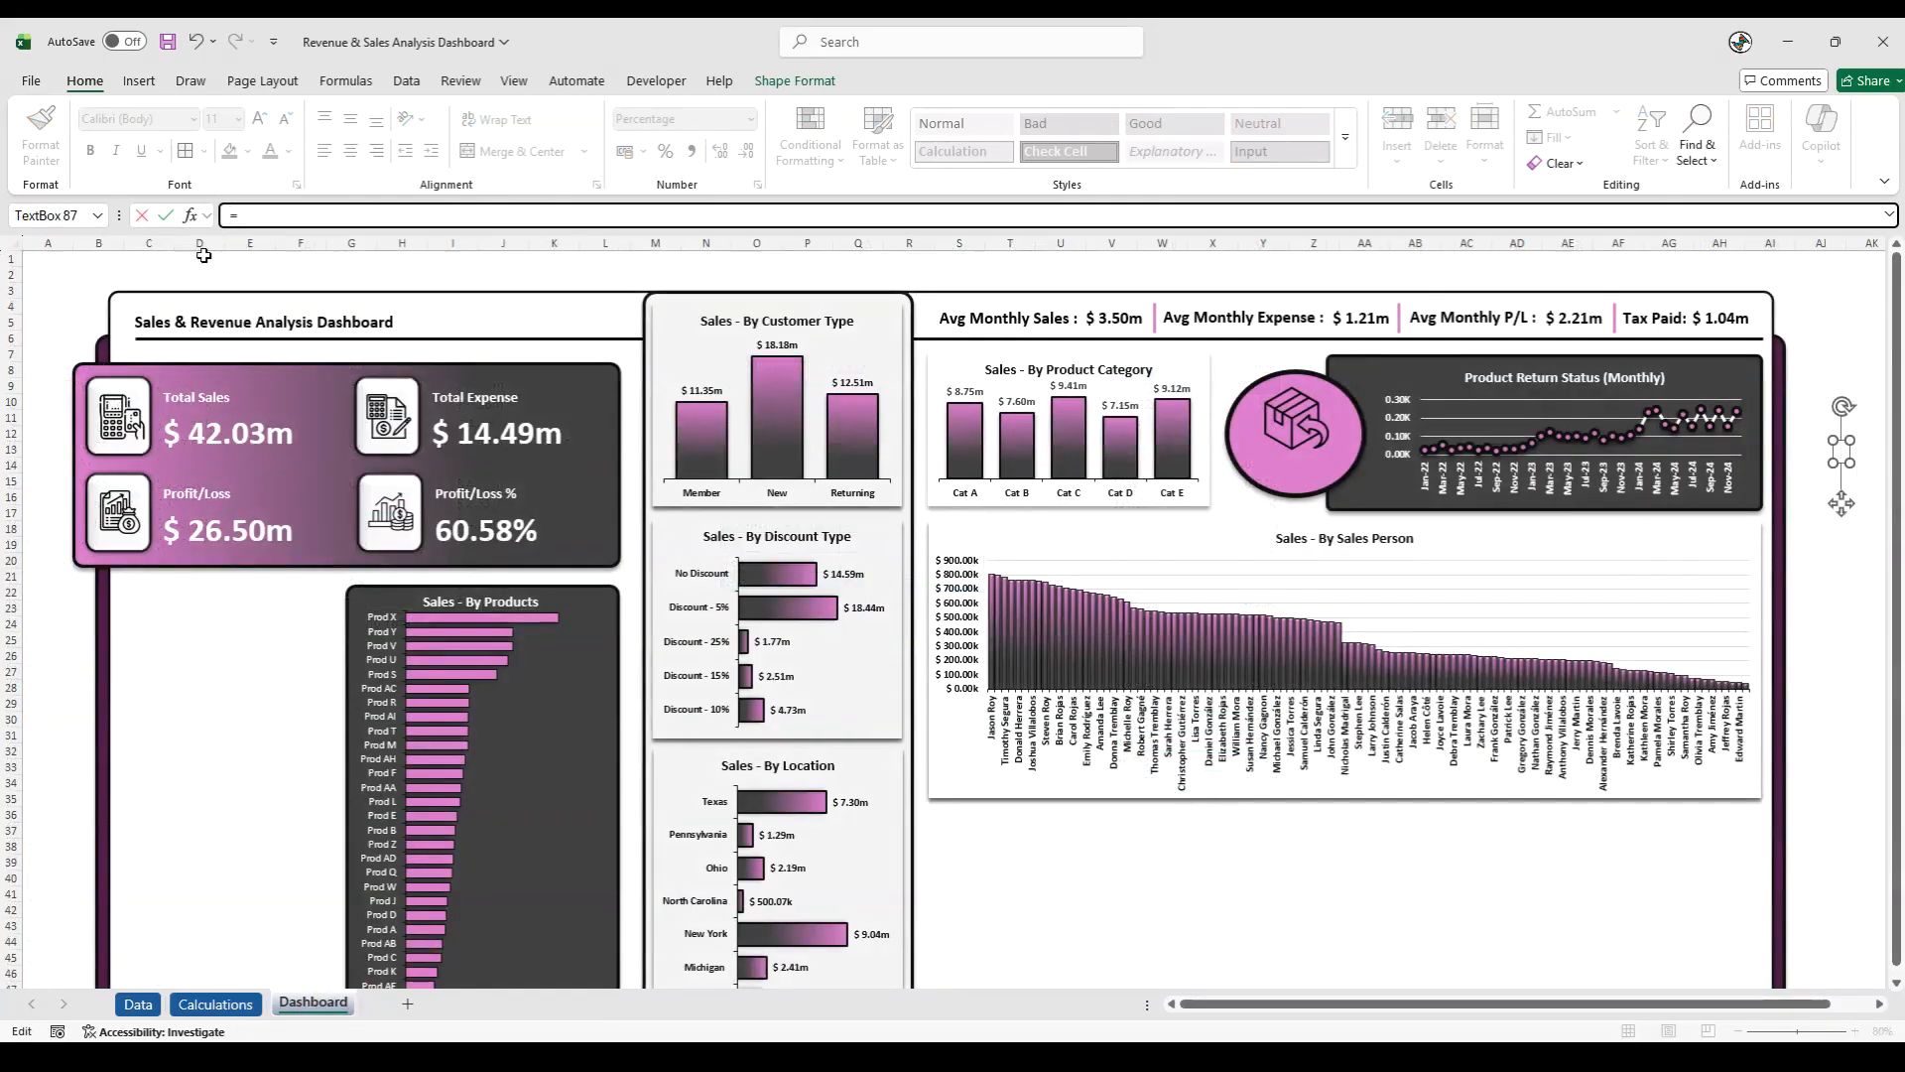
left_click(215, 1005)
left_click(952, 573)
key("Return")
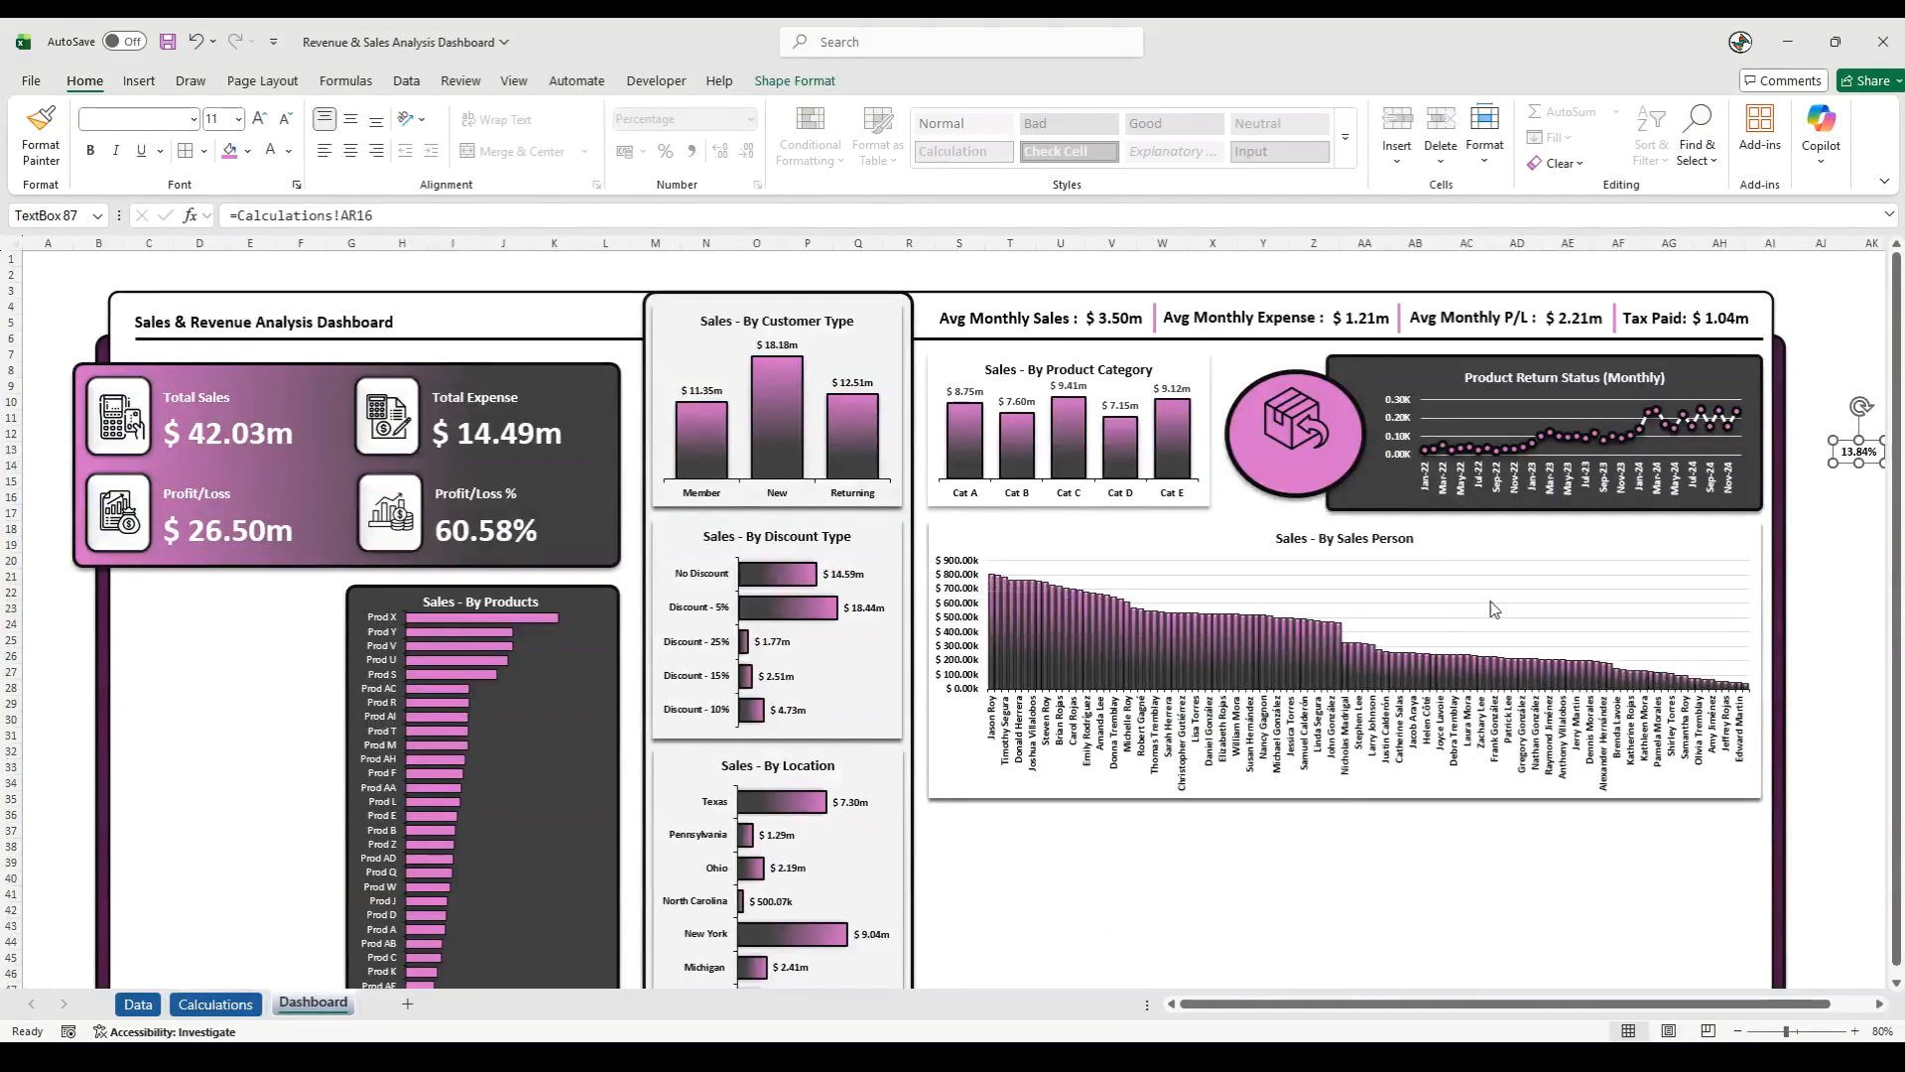
- Enlarge the linked percentage text to size 24 and place it inside the pink oval below the return icon
left_click_drag(1850, 471, 1288, 481)
left_click(264, 119)
left_click(264, 119)
left_click(264, 119)
left_click(264, 119)
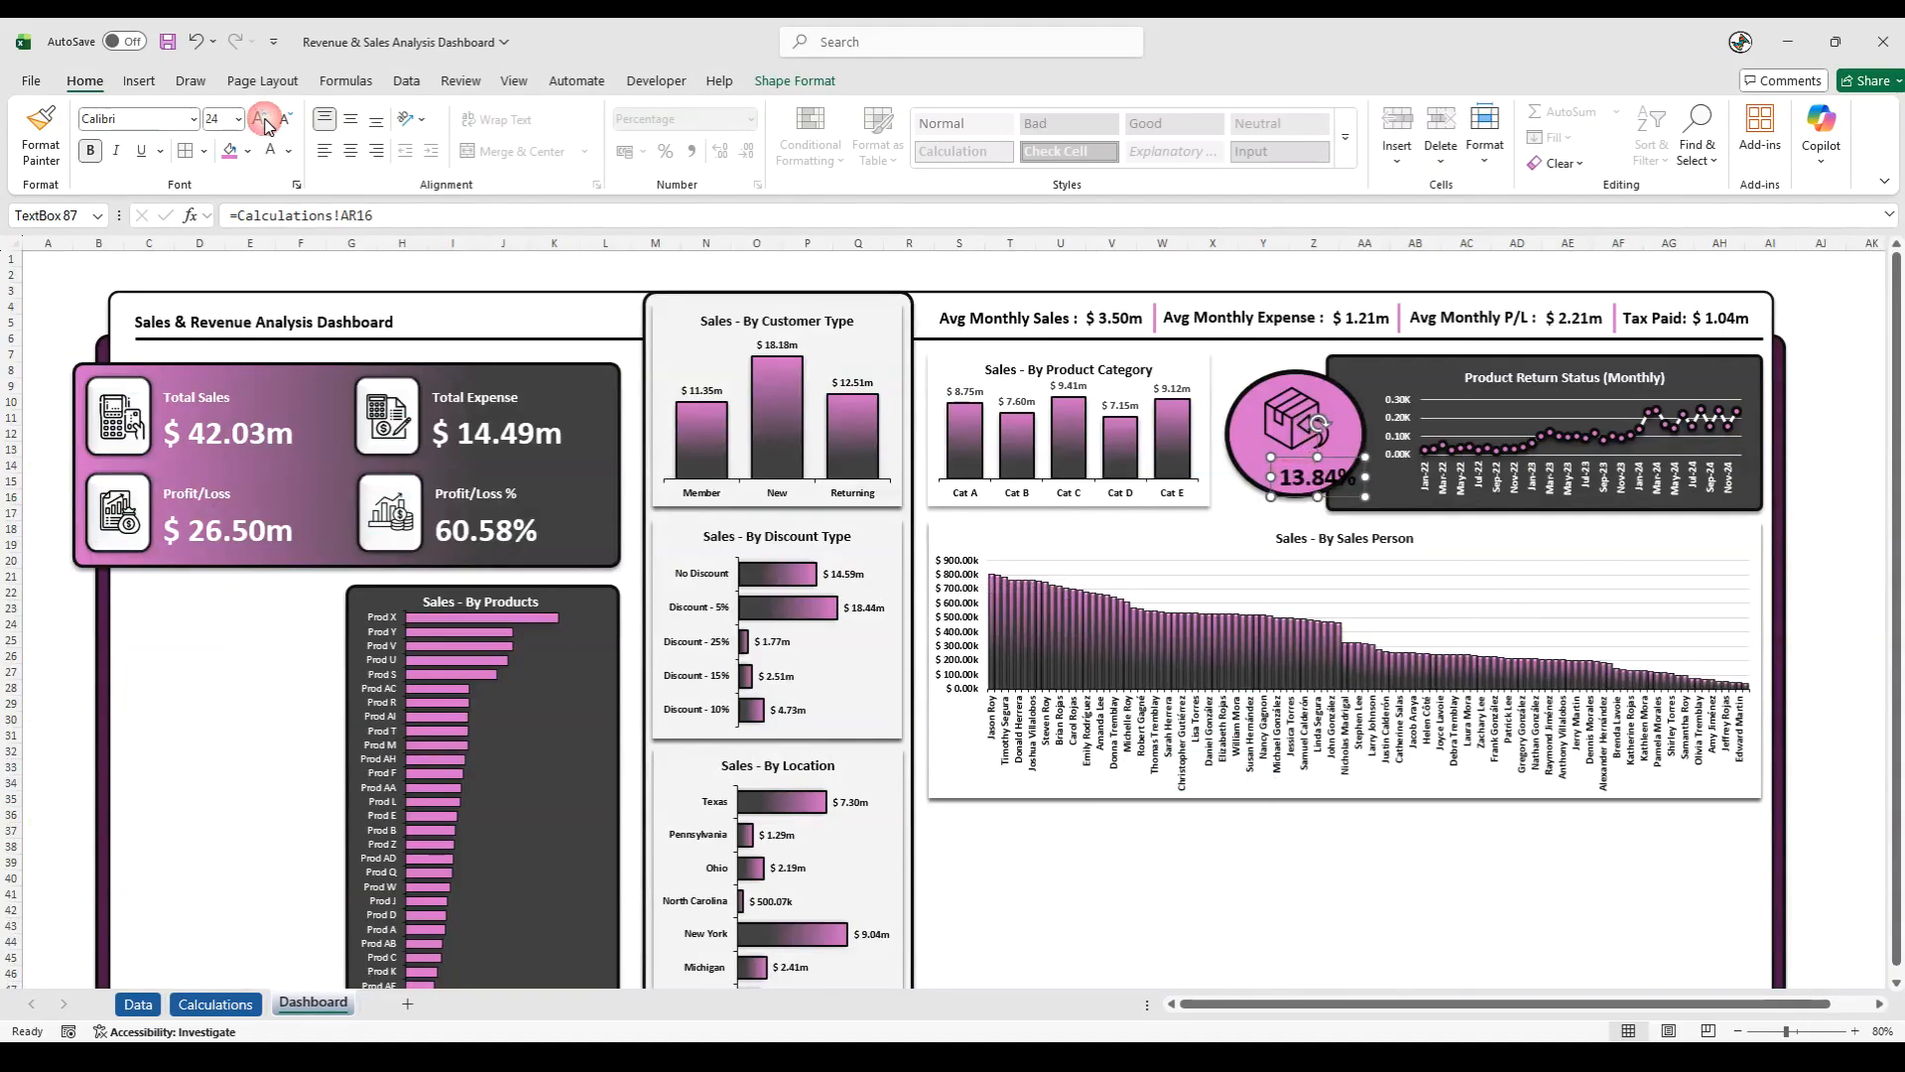
left_click_drag(1302, 456, 1282, 443)
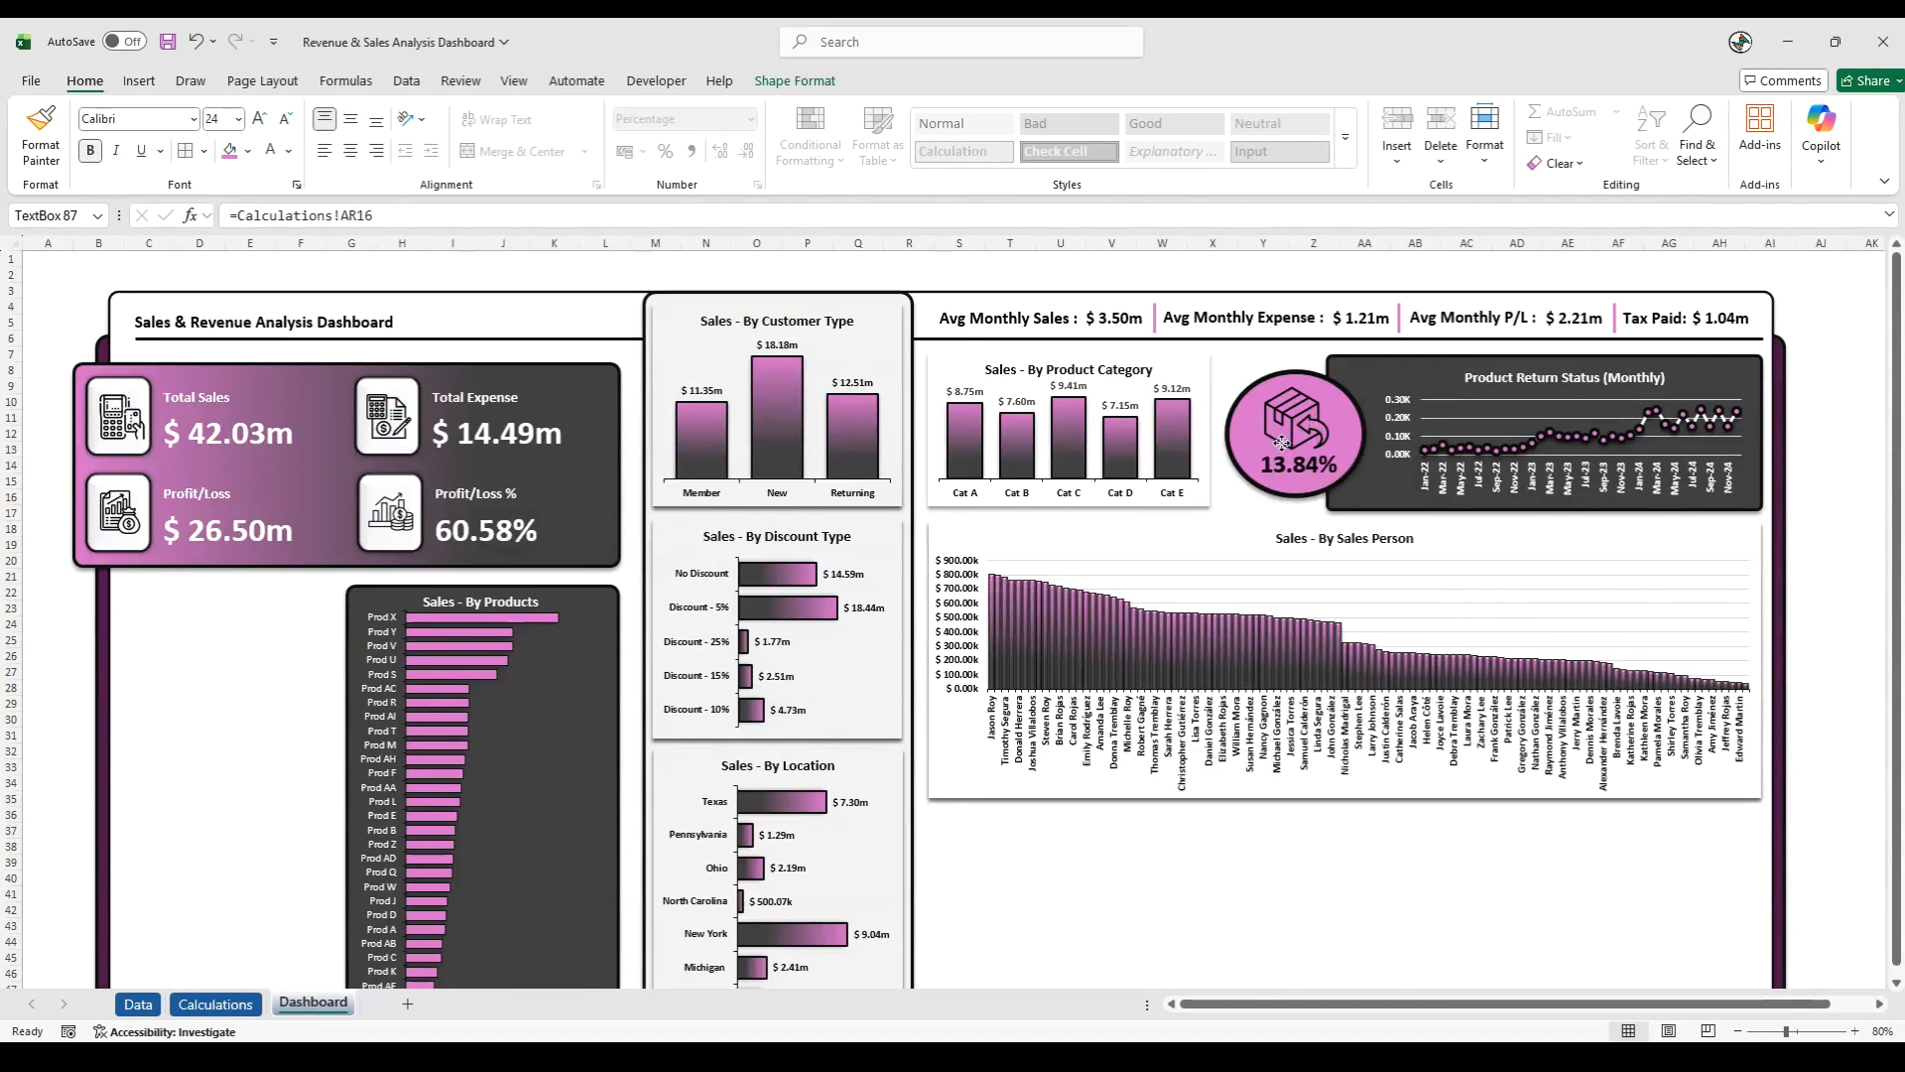
- Try to shrink the pink oval behind the return icon, and undo the resize
left_click(1288, 412)
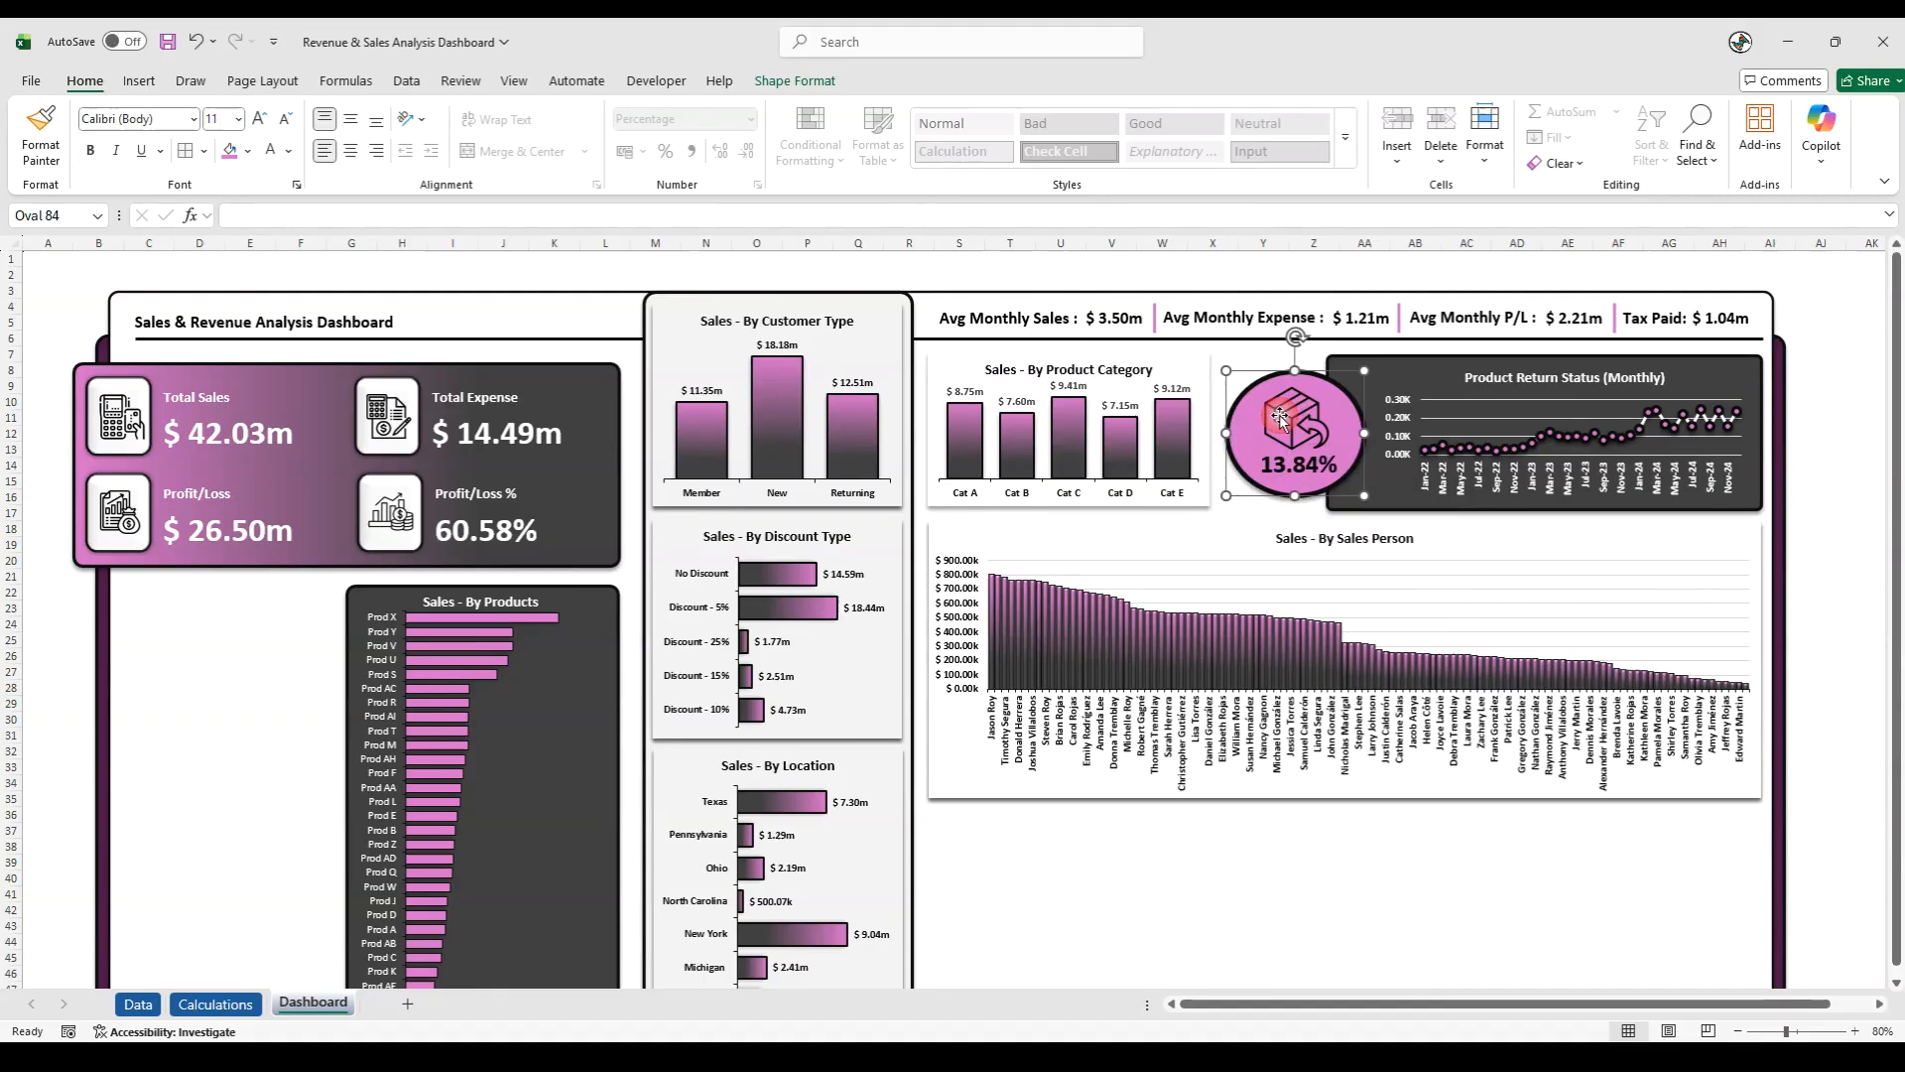
left_click_drag(1364, 494, 1288, 478)
key("ctrl+z")
- Fine-tune the size and position of the return icon and nudge the percentage text so both sit neatly inside the pink oval
left_click(1284, 431)
left_click(1309, 459)
left_click(1286, 420)
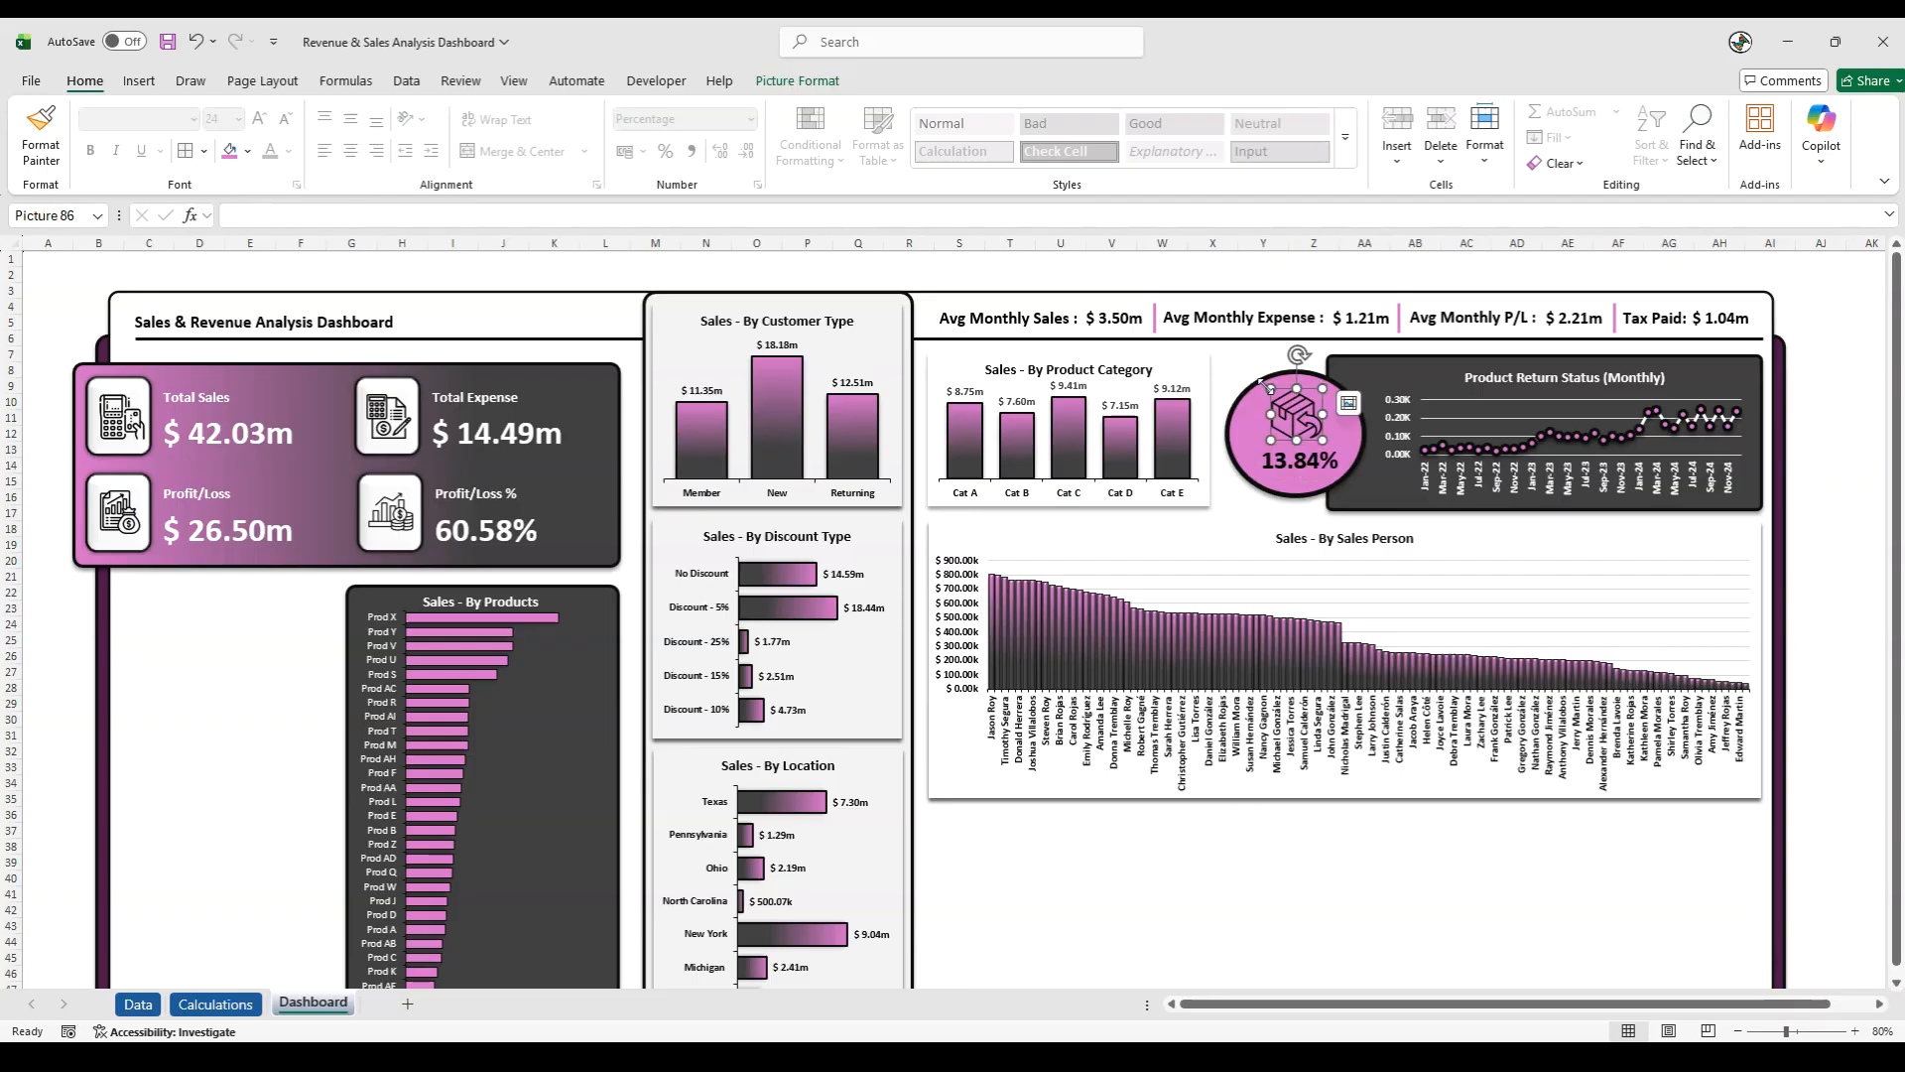
left_click_drag(1262, 385, 1295, 410)
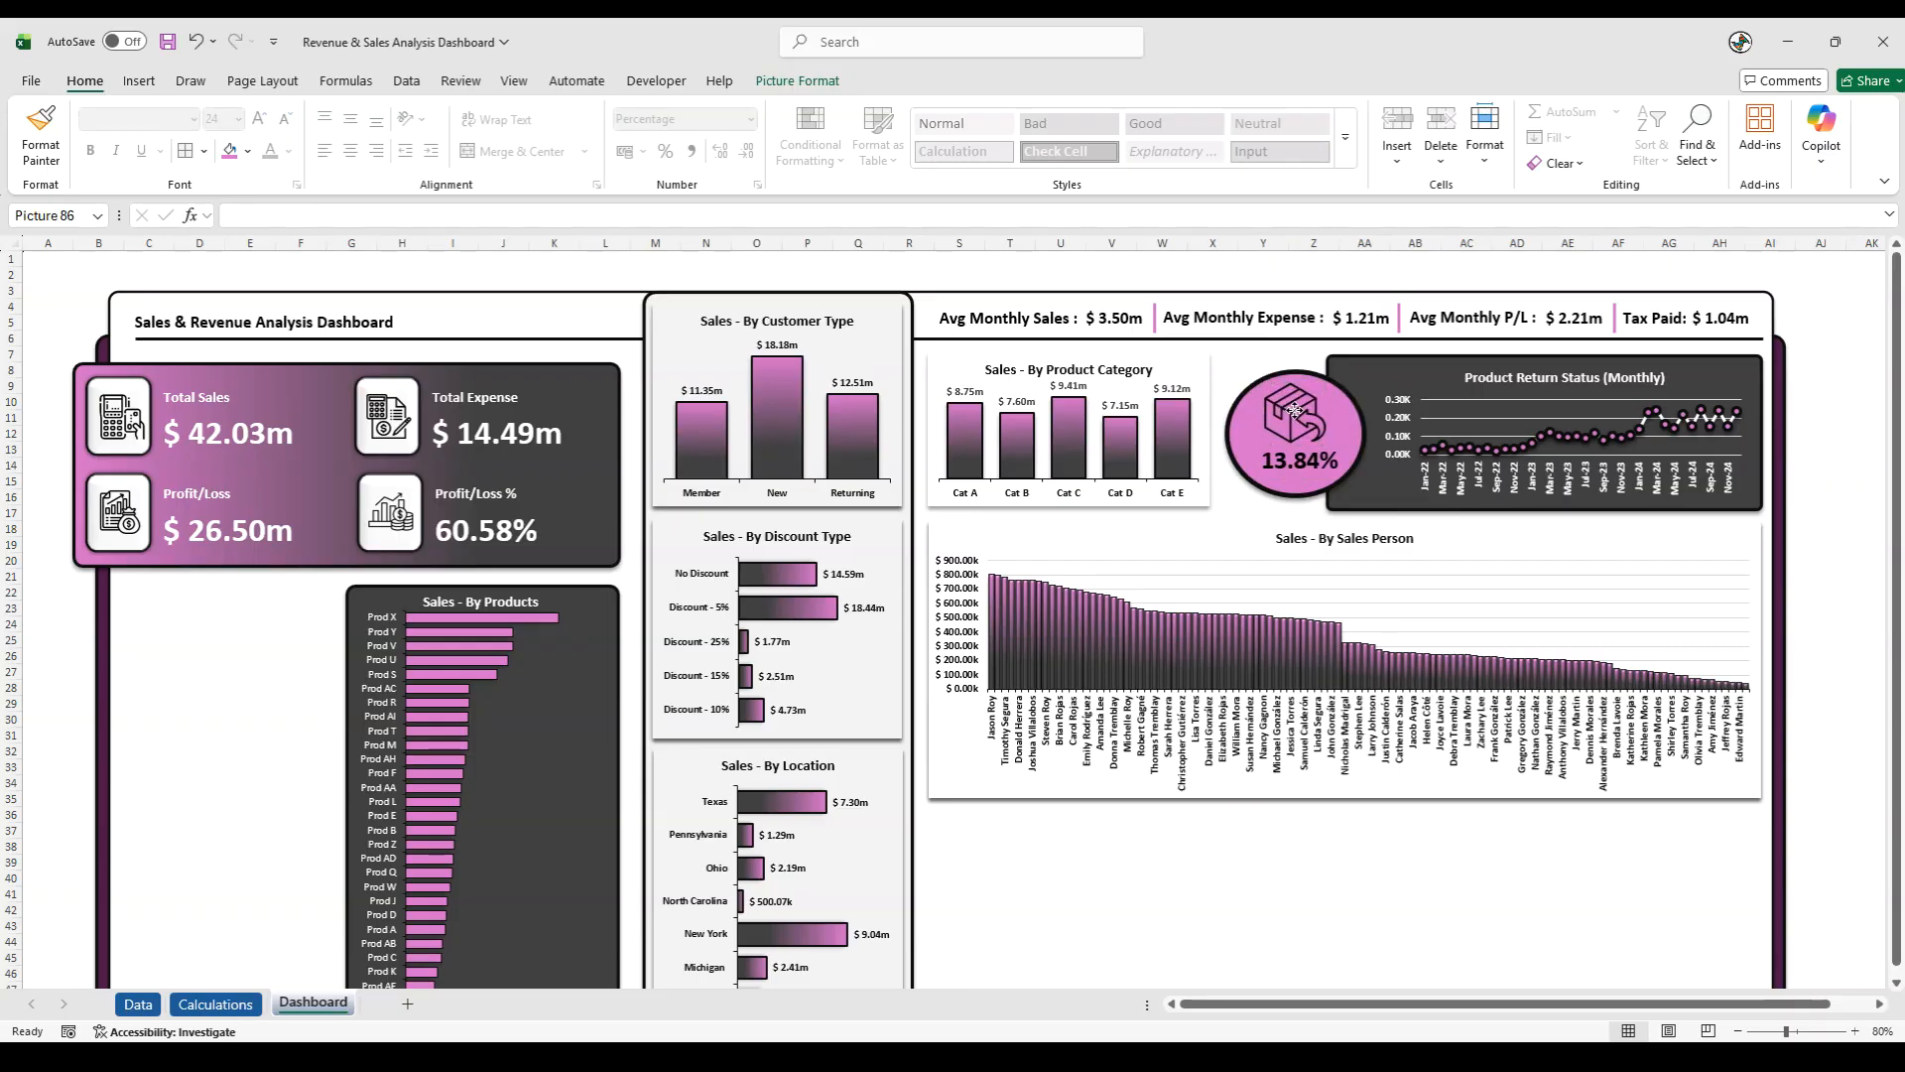
left_click(1296, 477)
left_click_drag(1289, 480, 1289, 484)
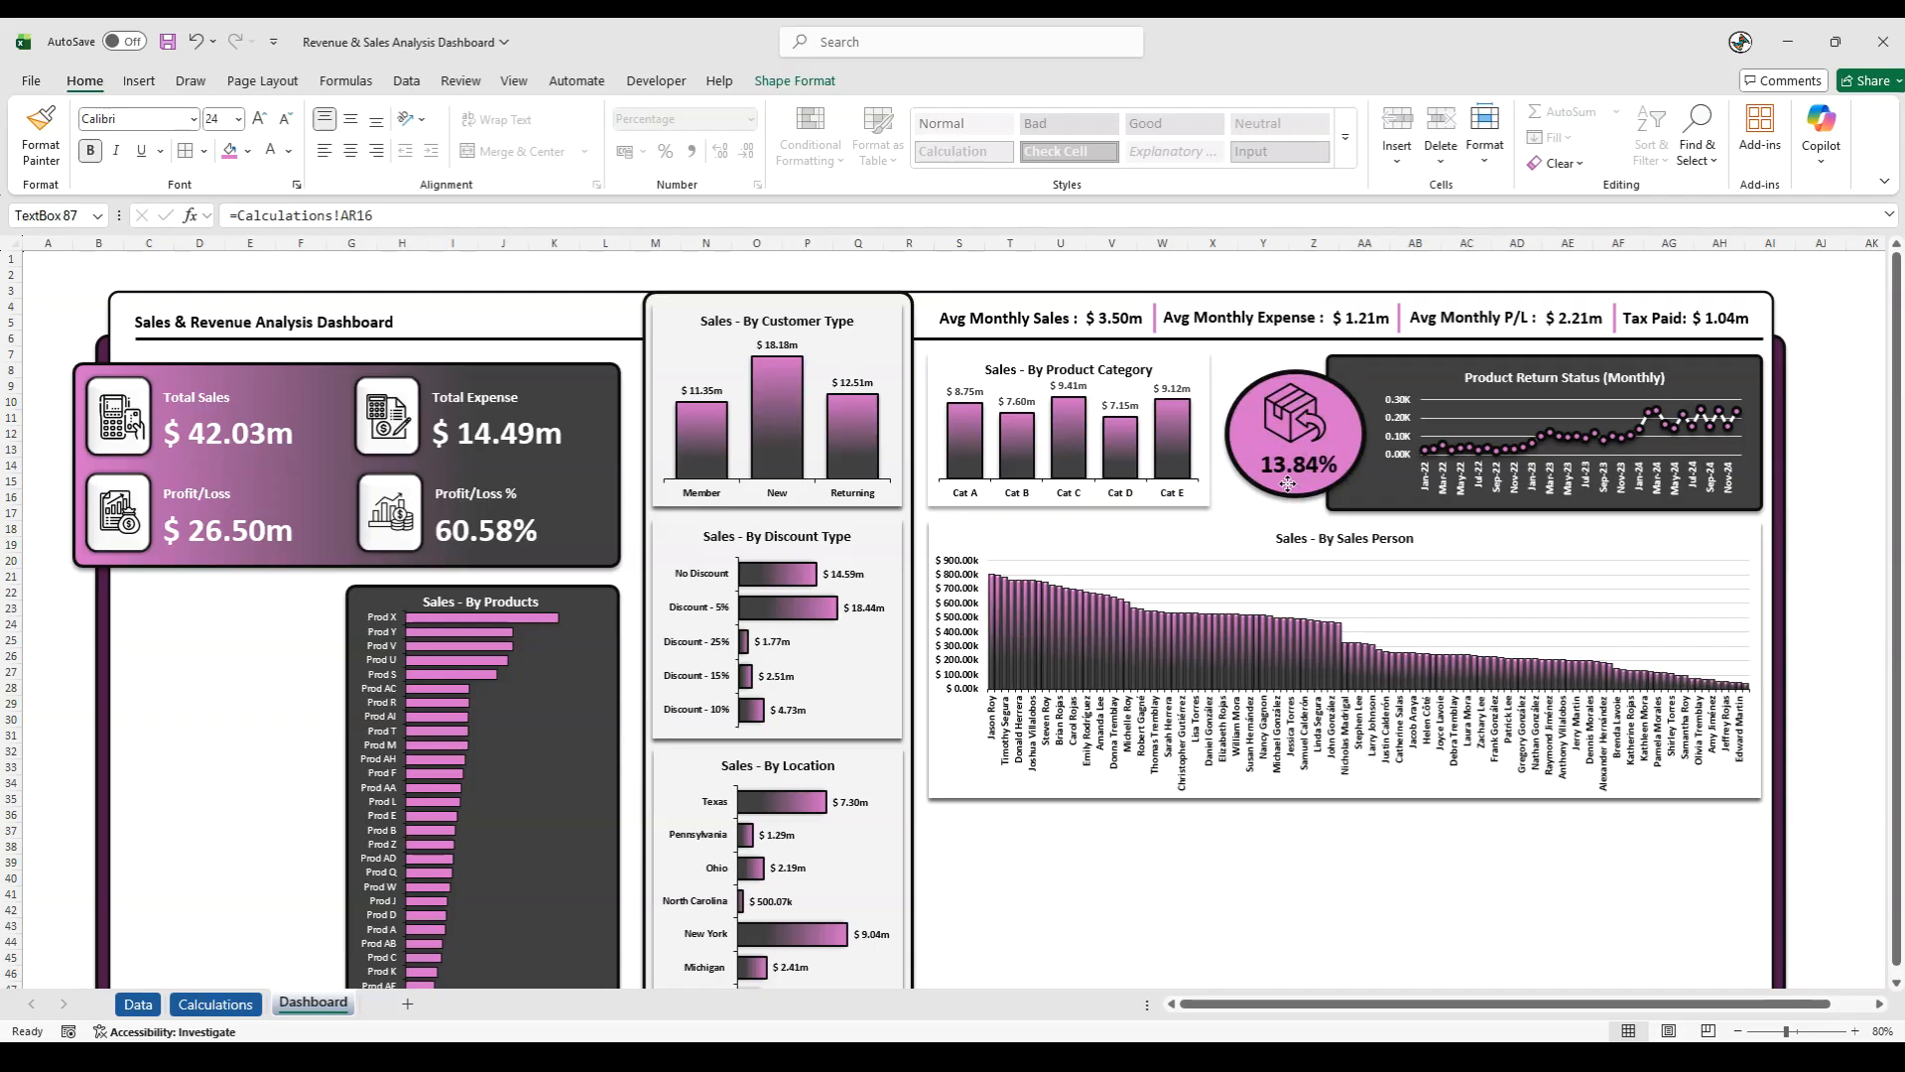
left_click(1282, 415)
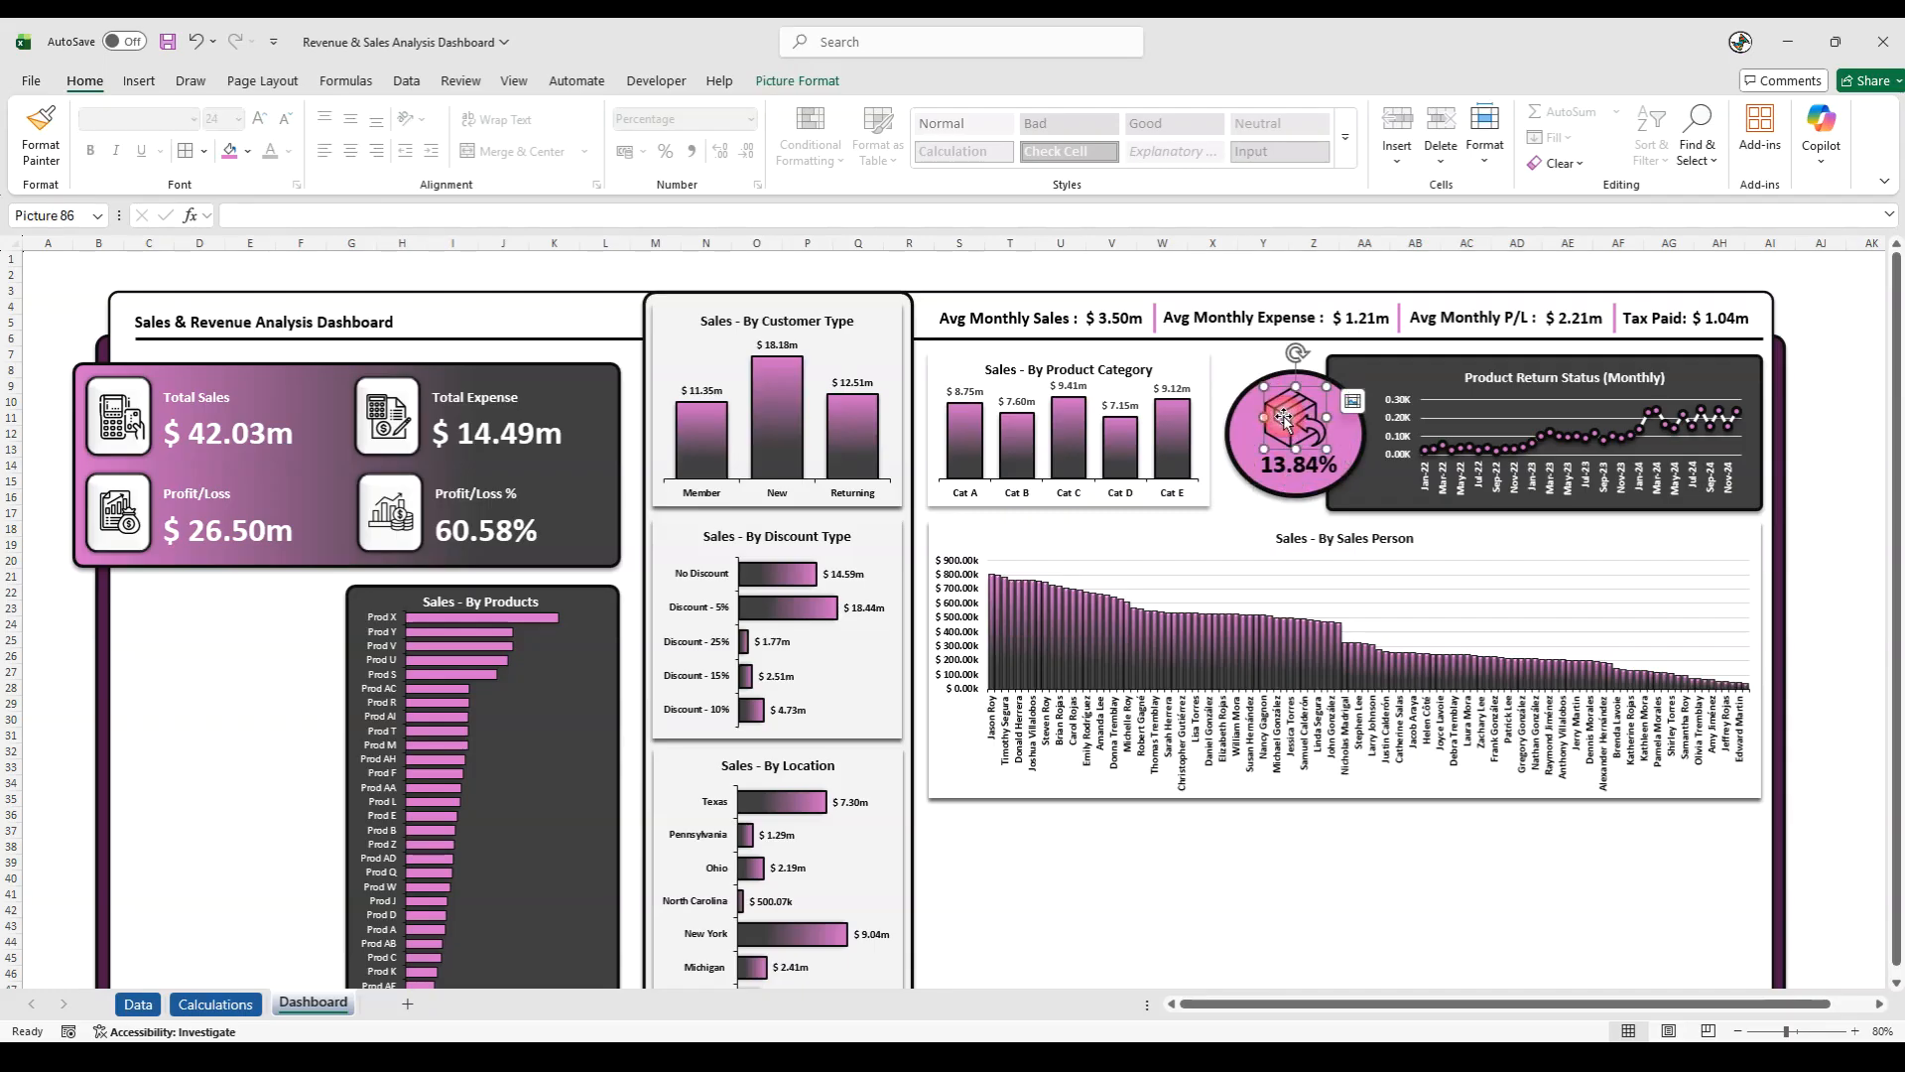
left_click_drag(1287, 419, 1289, 420)
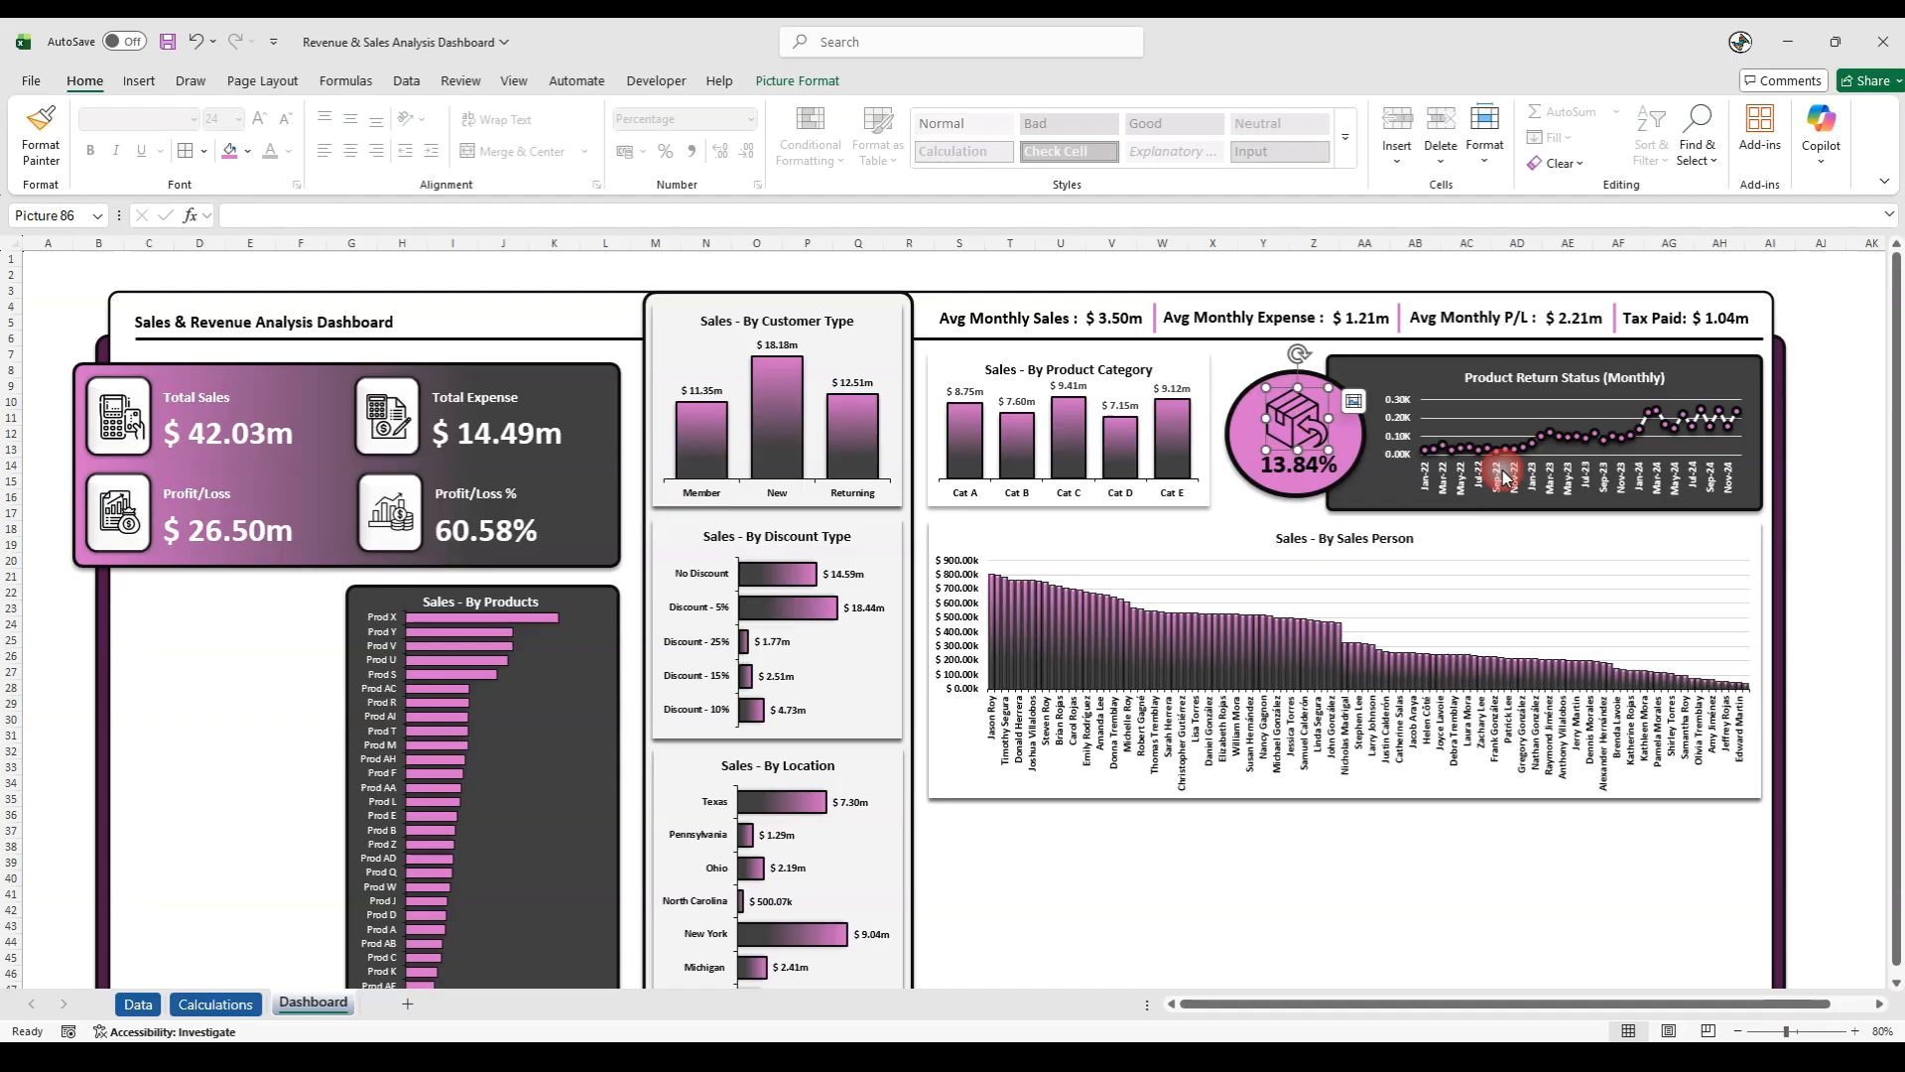
- Group the return icon, the linked percentage text box and the pink oval into one object
left_click(1283, 477, "shift")
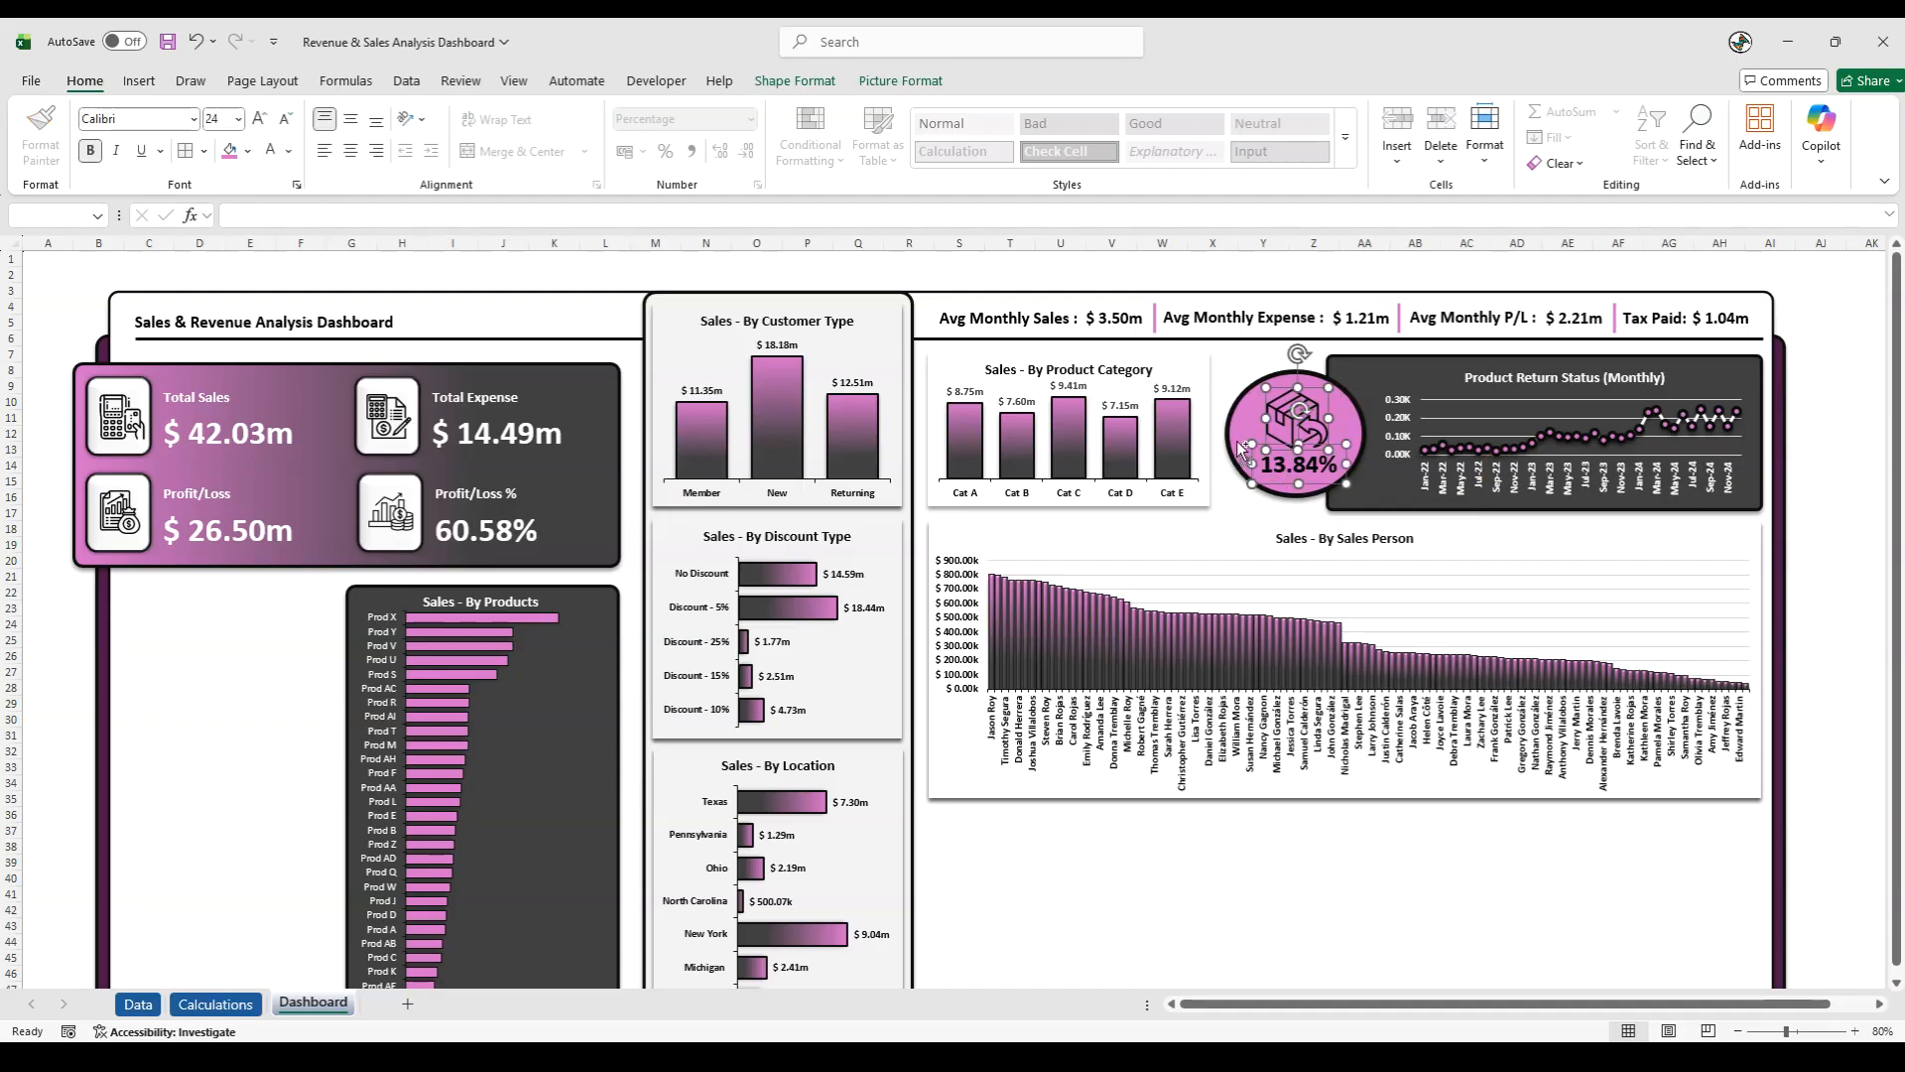
right_click(1239, 438)
mouse_move(1350, 603)
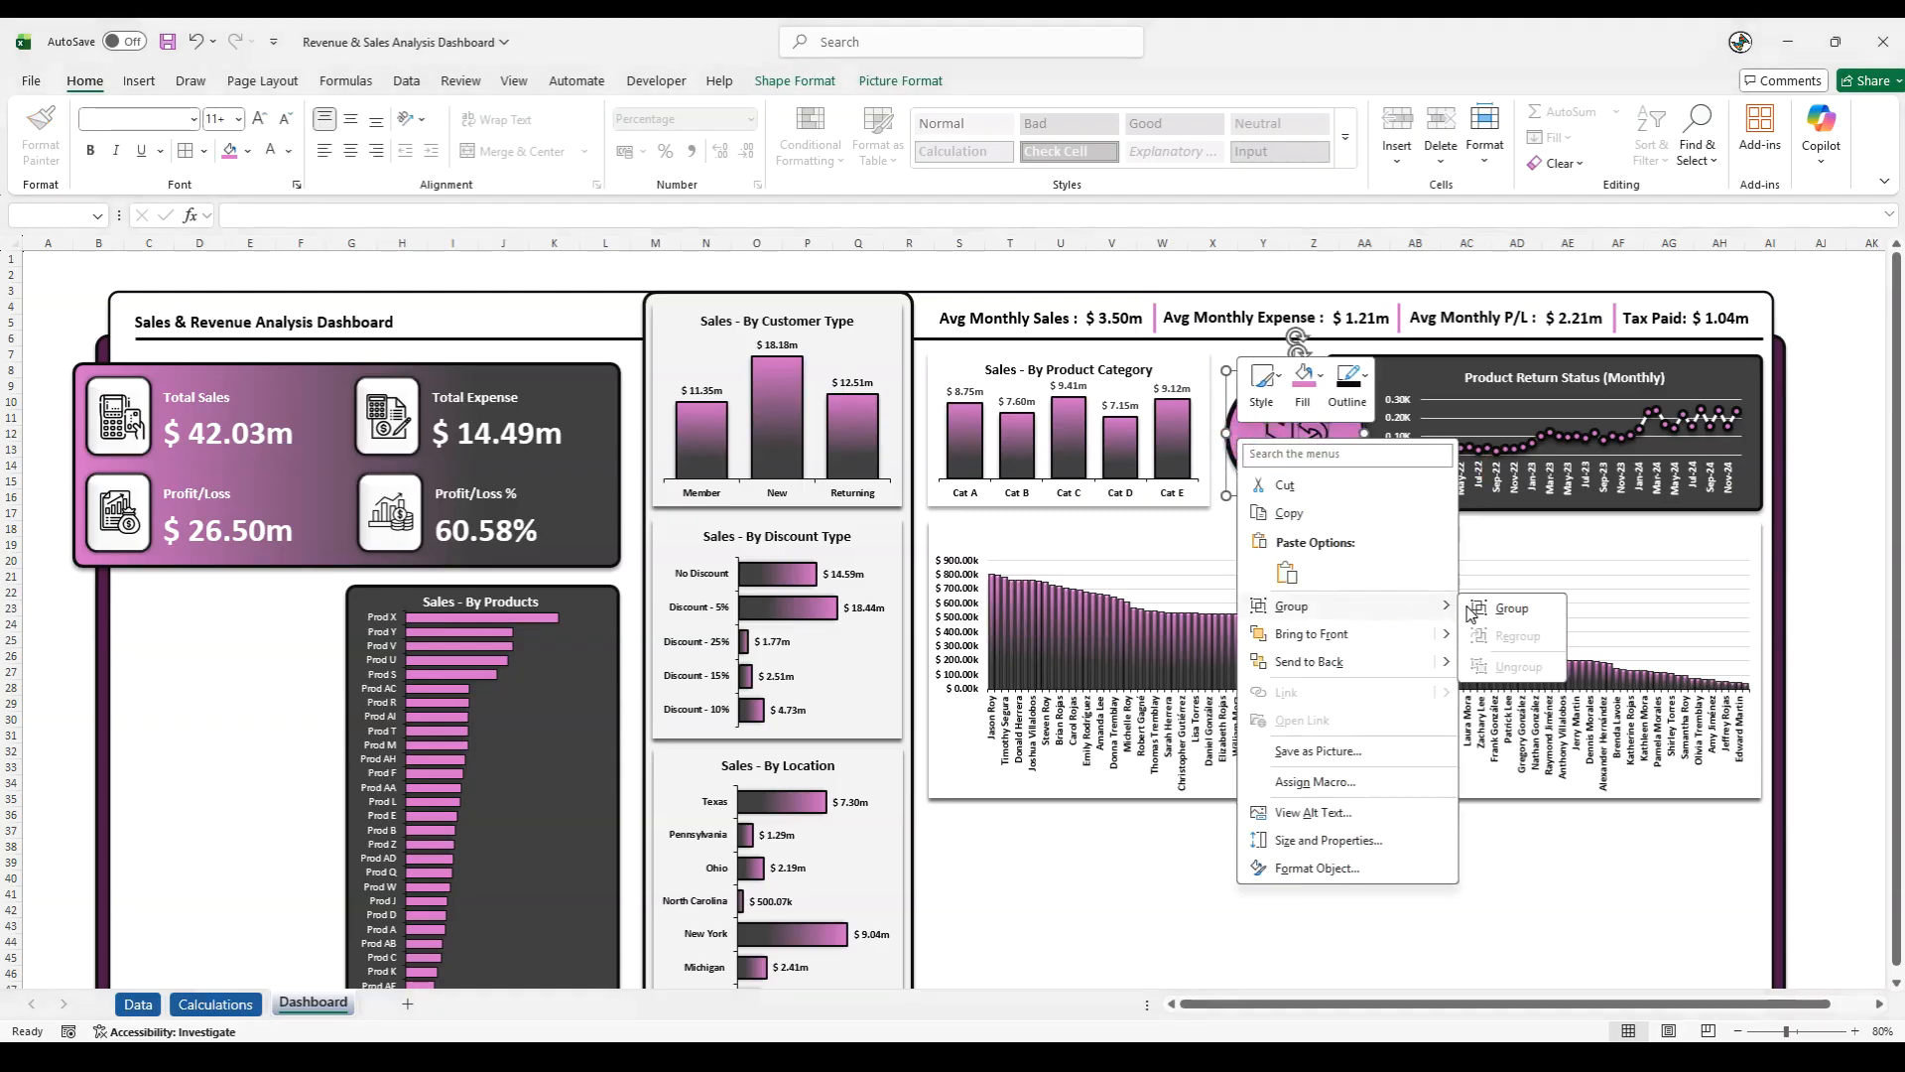
left_click(1481, 605)
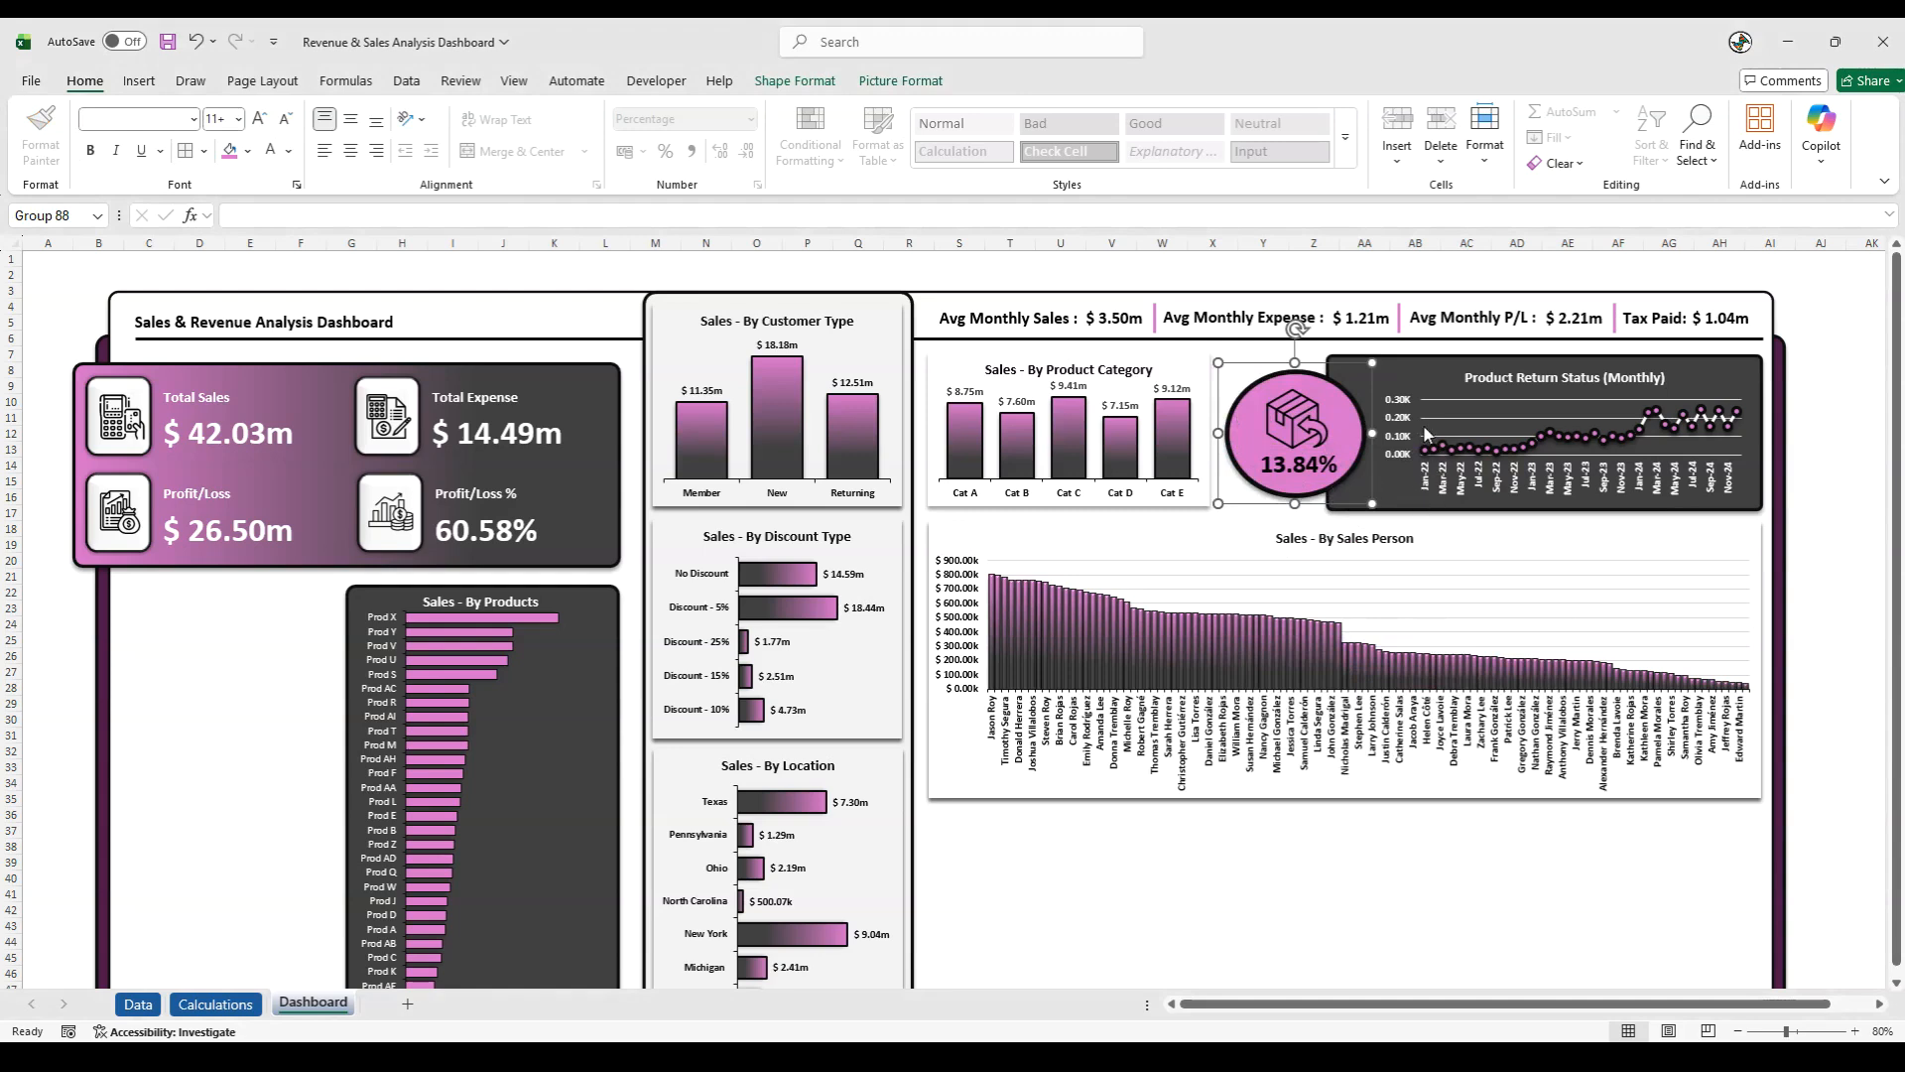
- Group the pink oval group with the Product Return Status (Monthly) chart and its dark background panel
left_click(1424, 437)
left_click(1363, 379)
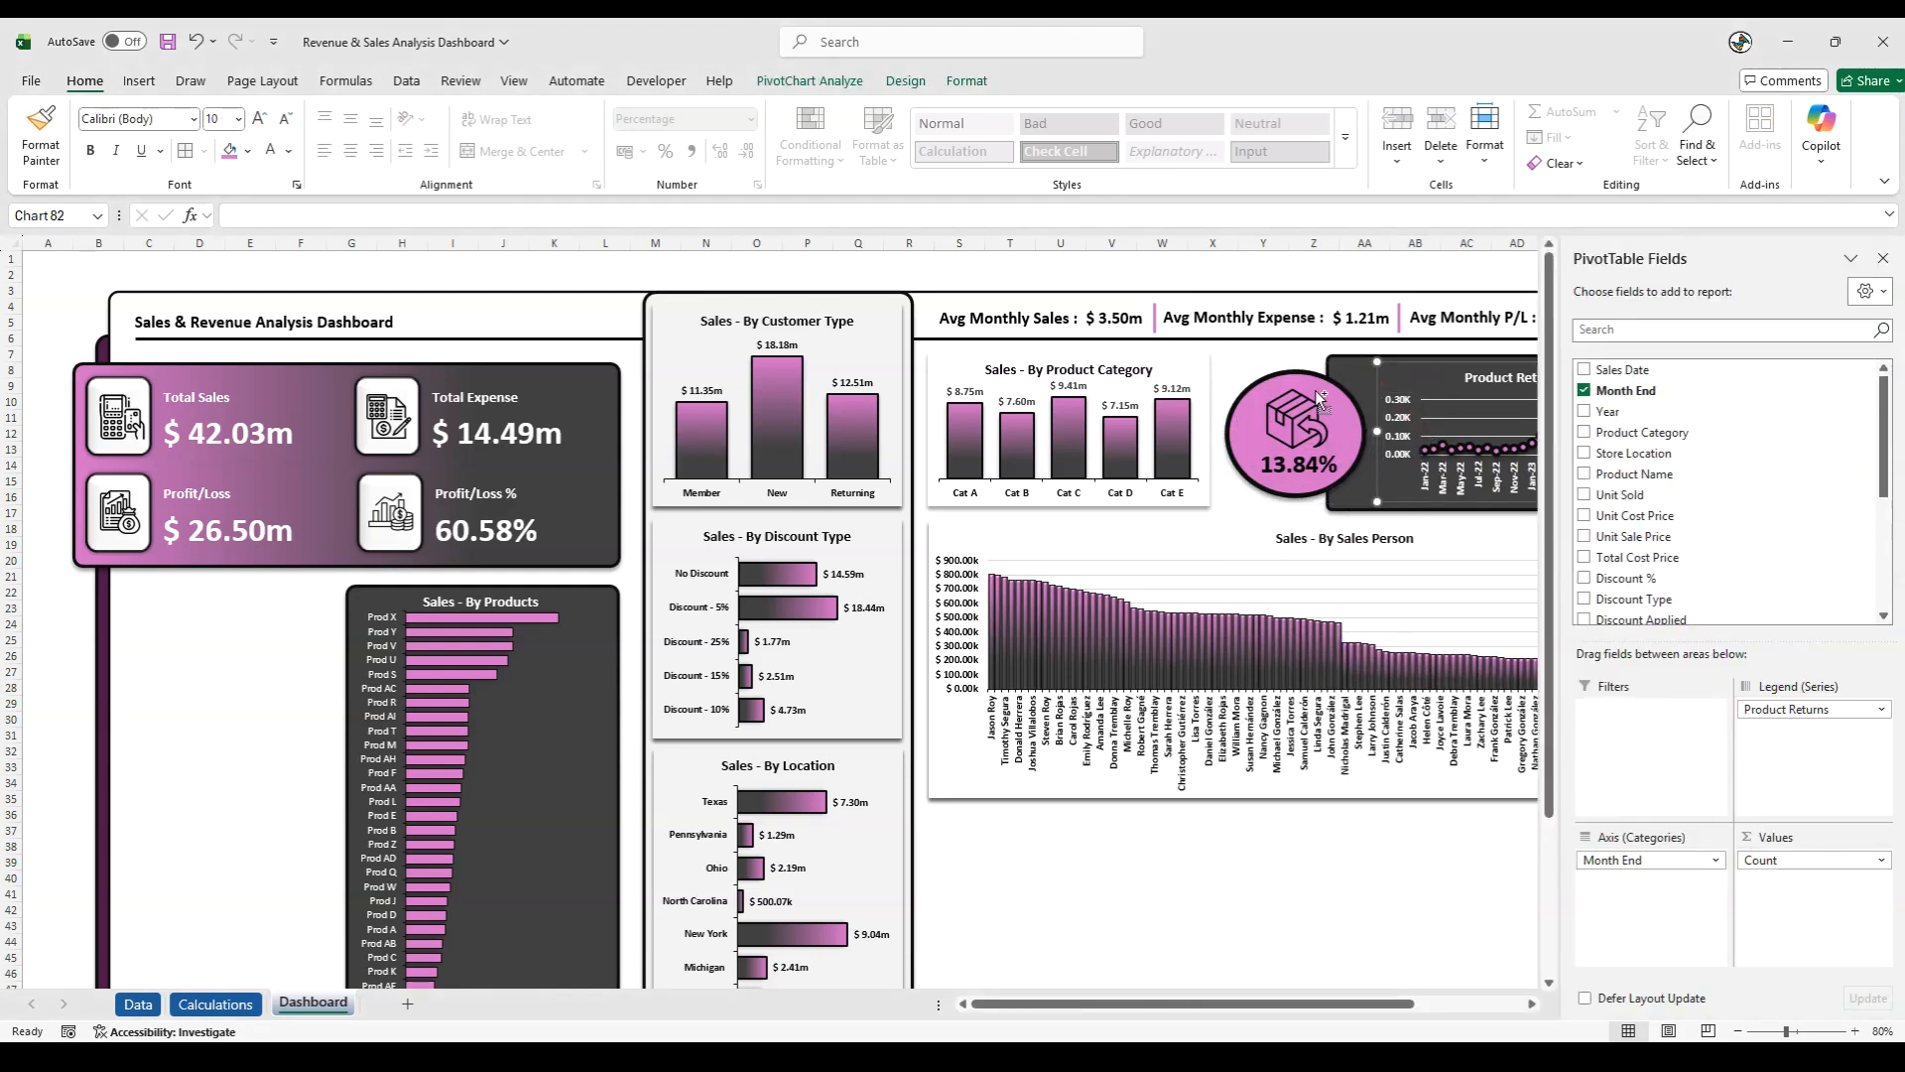
left_click(1313, 390, "shift")
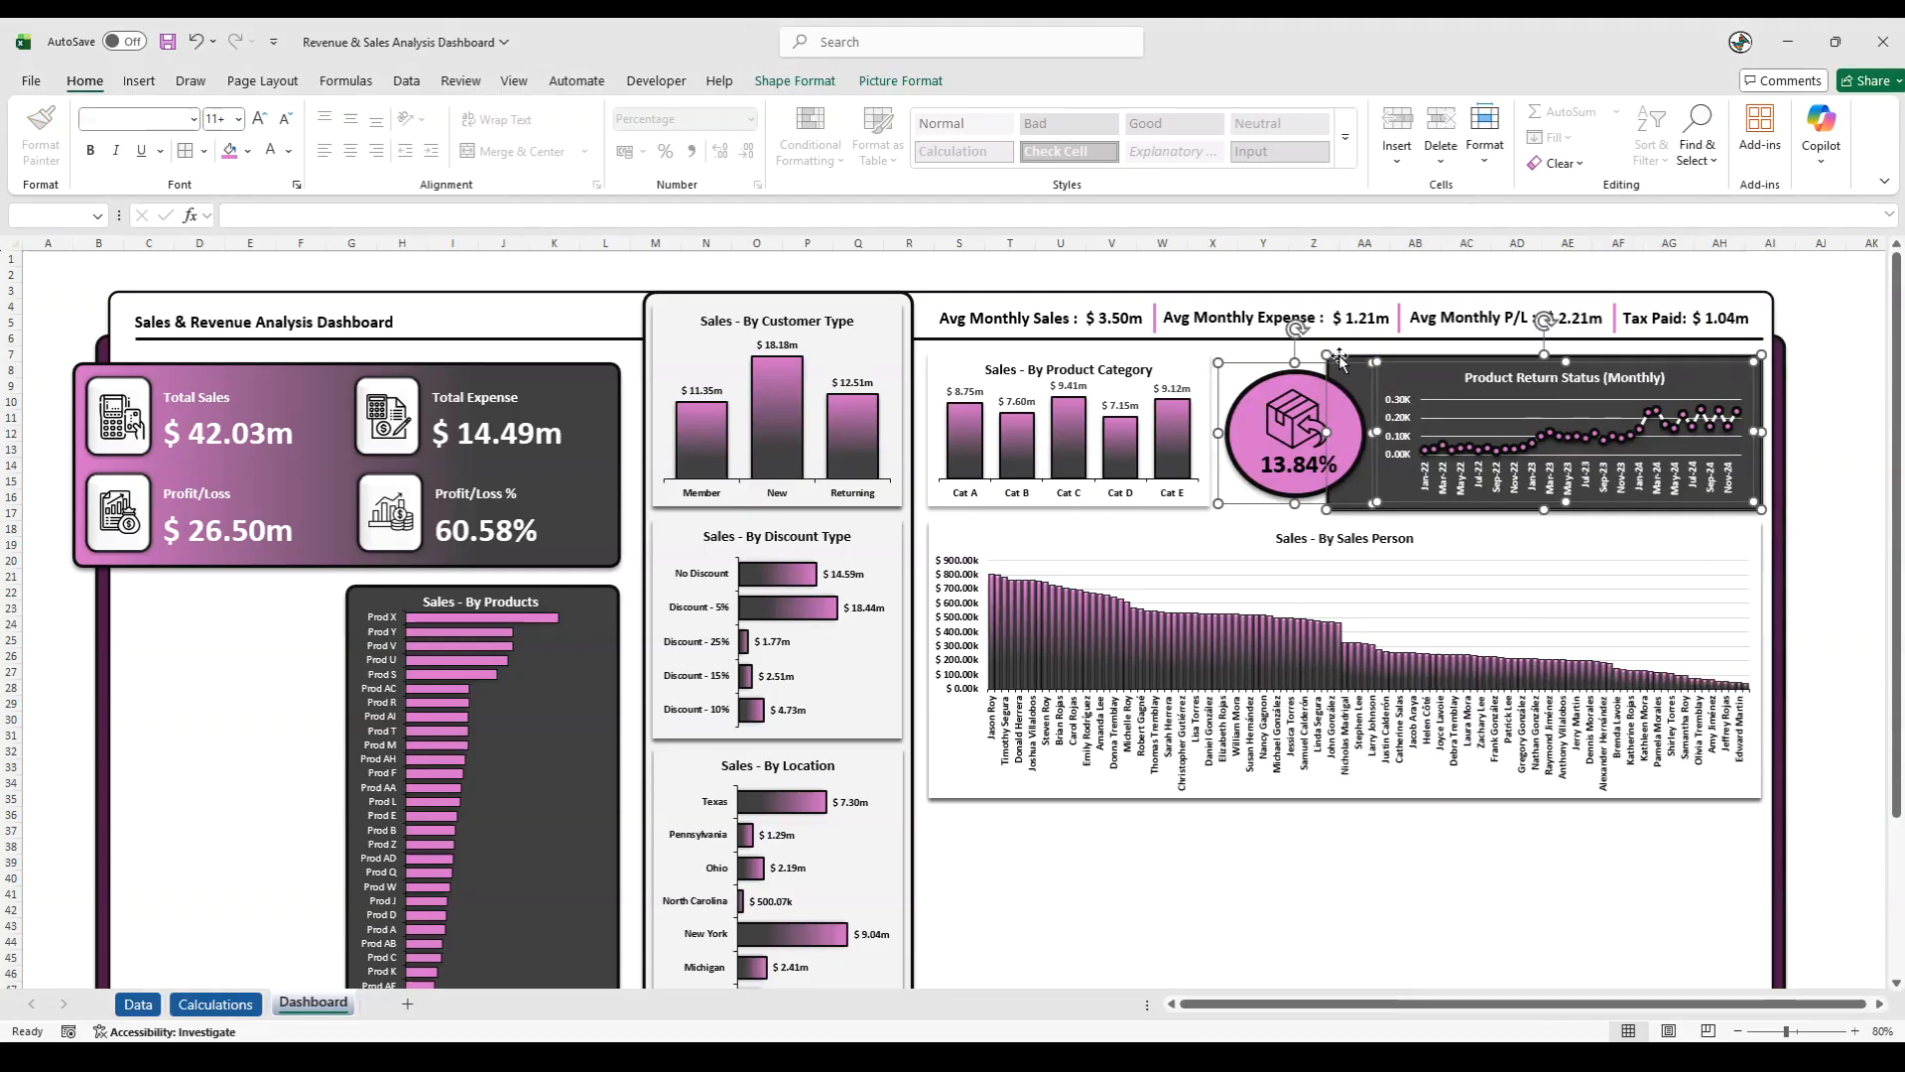
right_click(1339, 359)
mouse_move(1488, 526)
left_click(1600, 524)
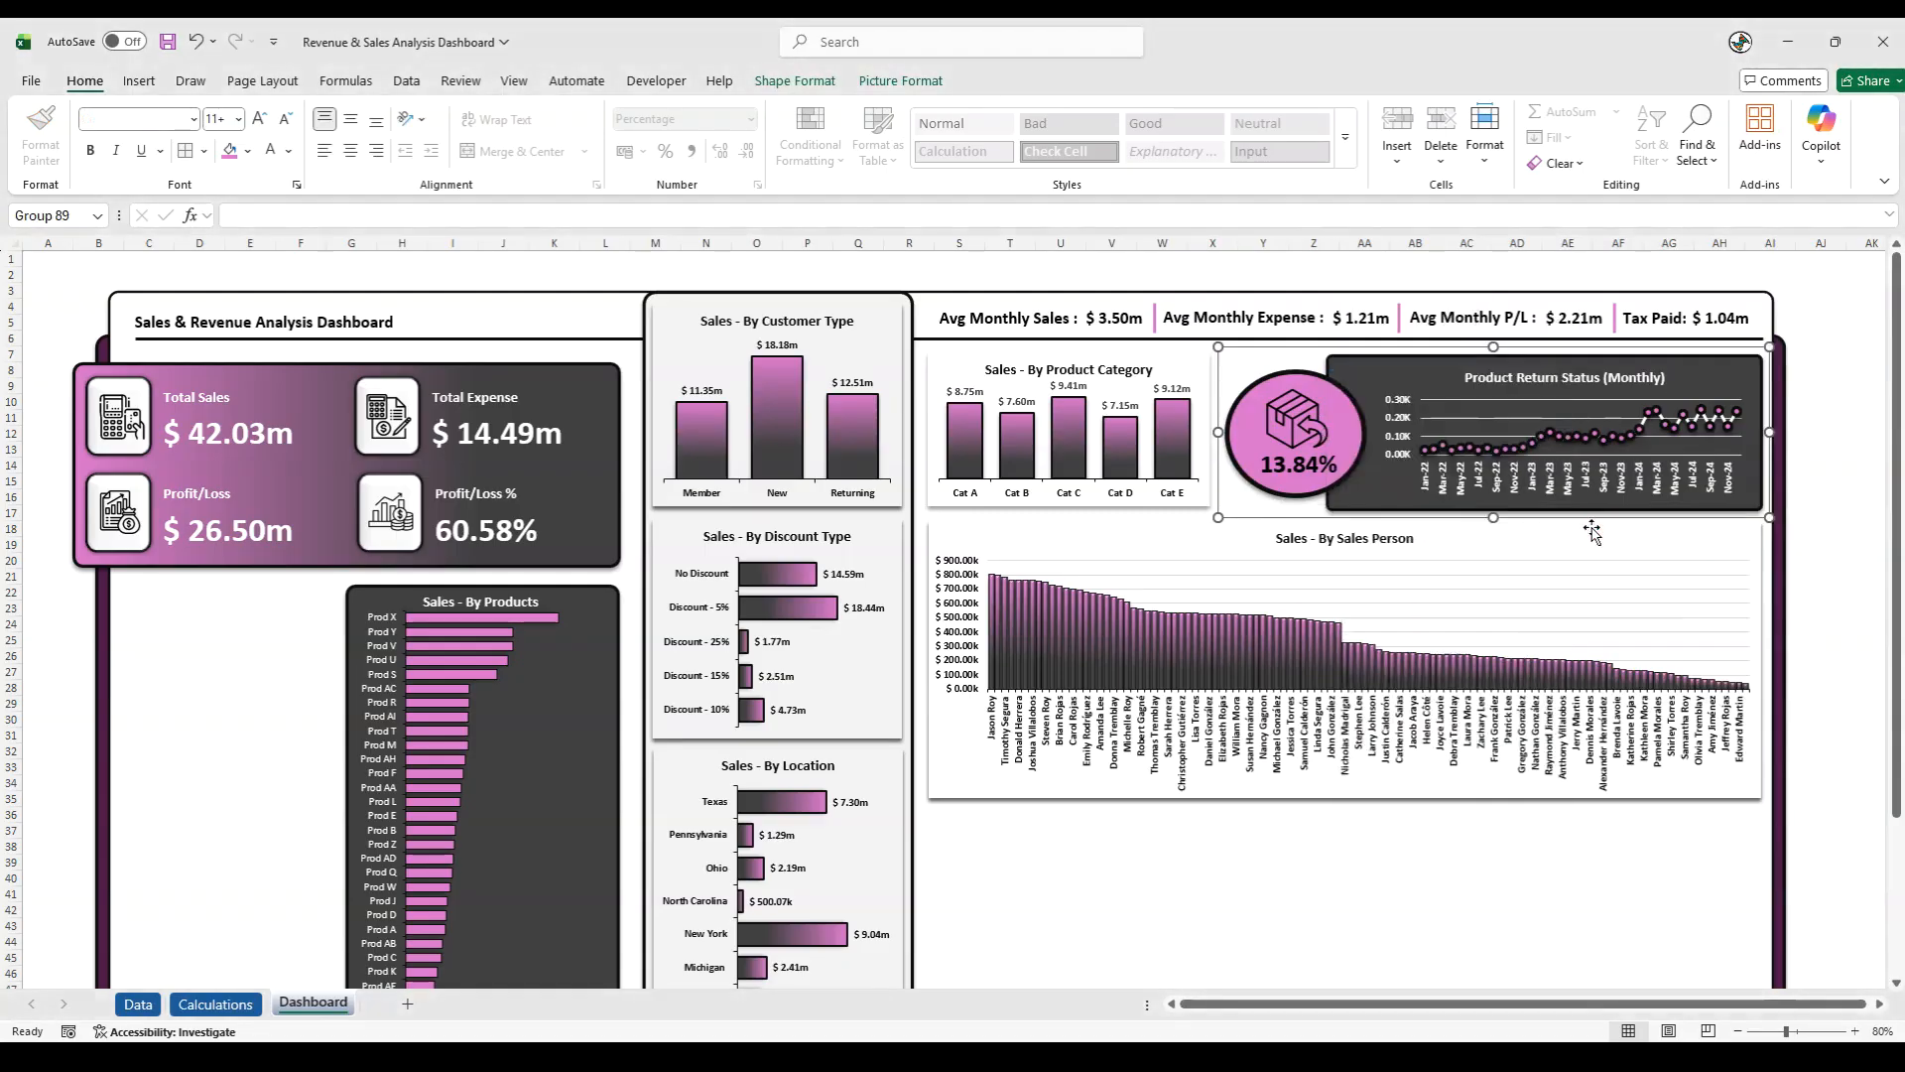
left_click(1808, 548)
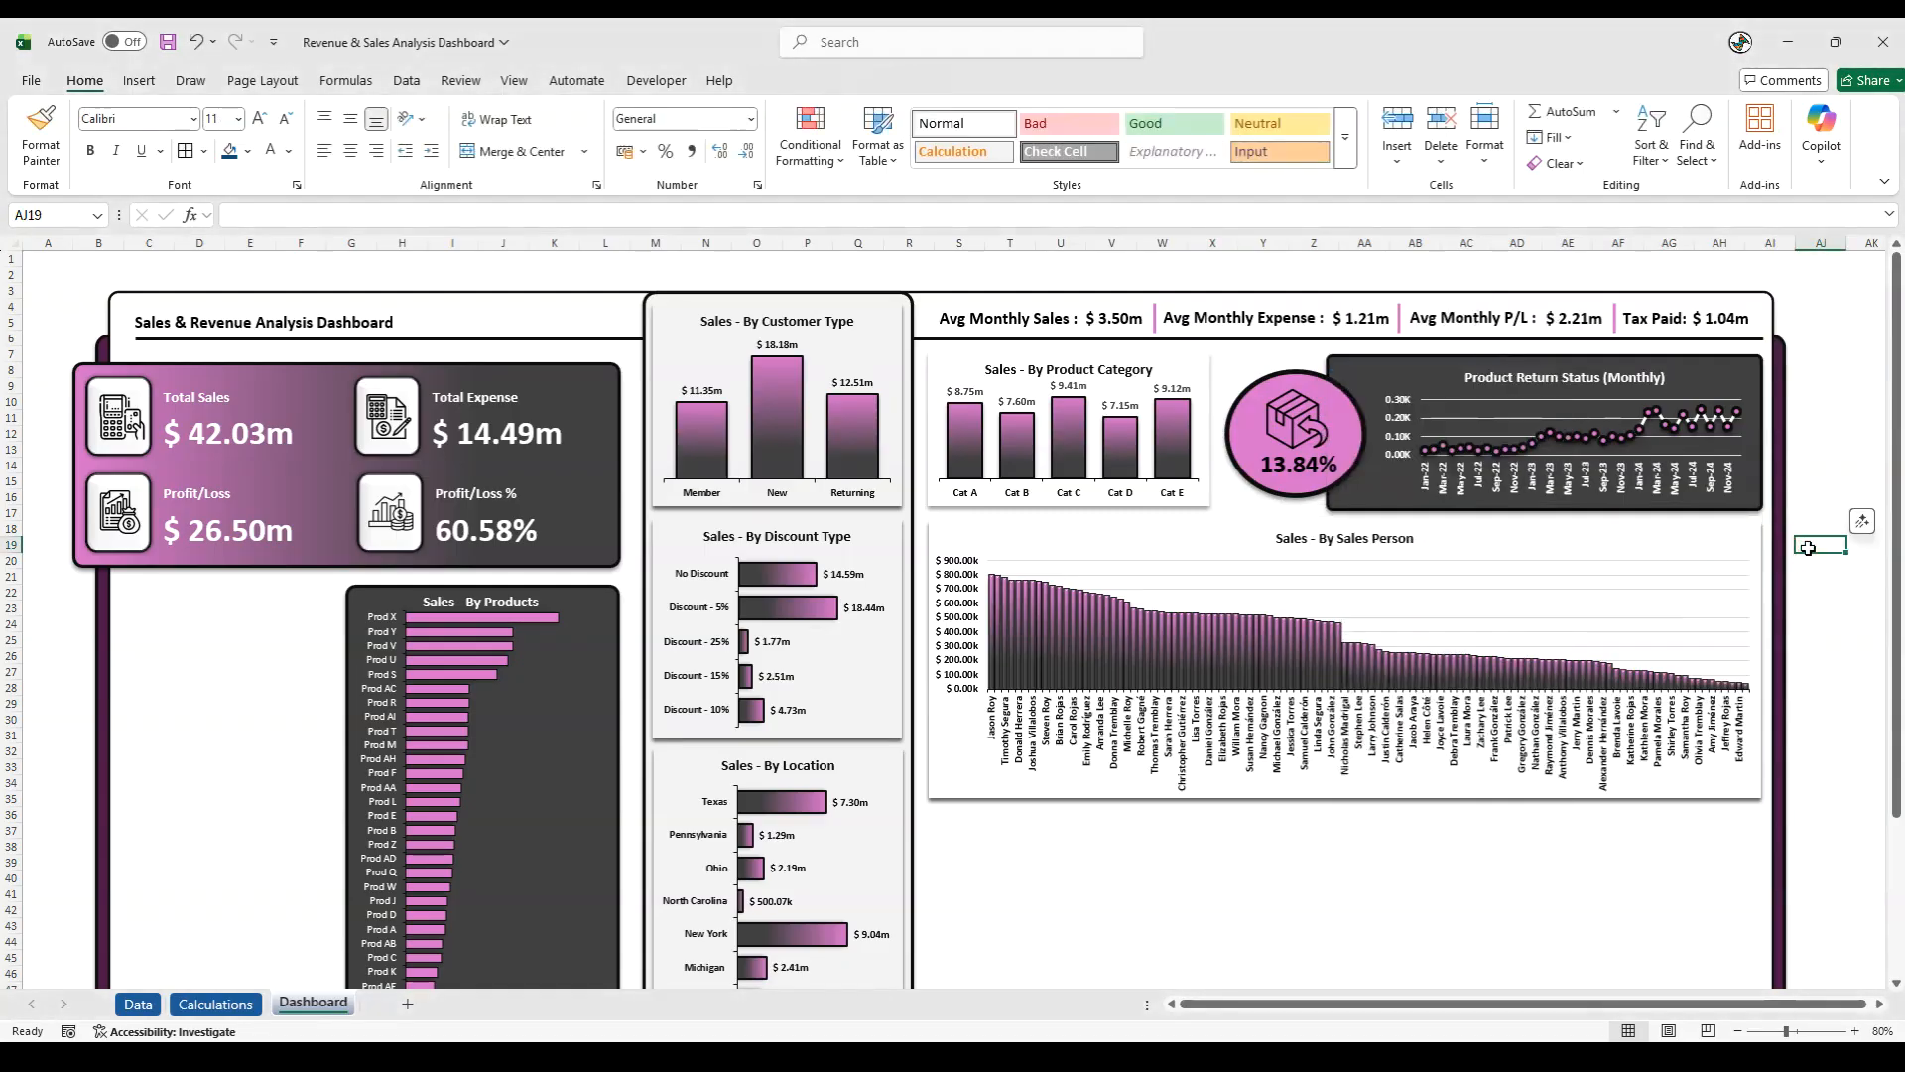
- Move the Sales - By Sales Person chart slightly down and extend the Sales - By Product Category chart's lower edge to align with the return panel
left_click(1207, 796)
left_click_drag(1210, 802, 1210, 809)
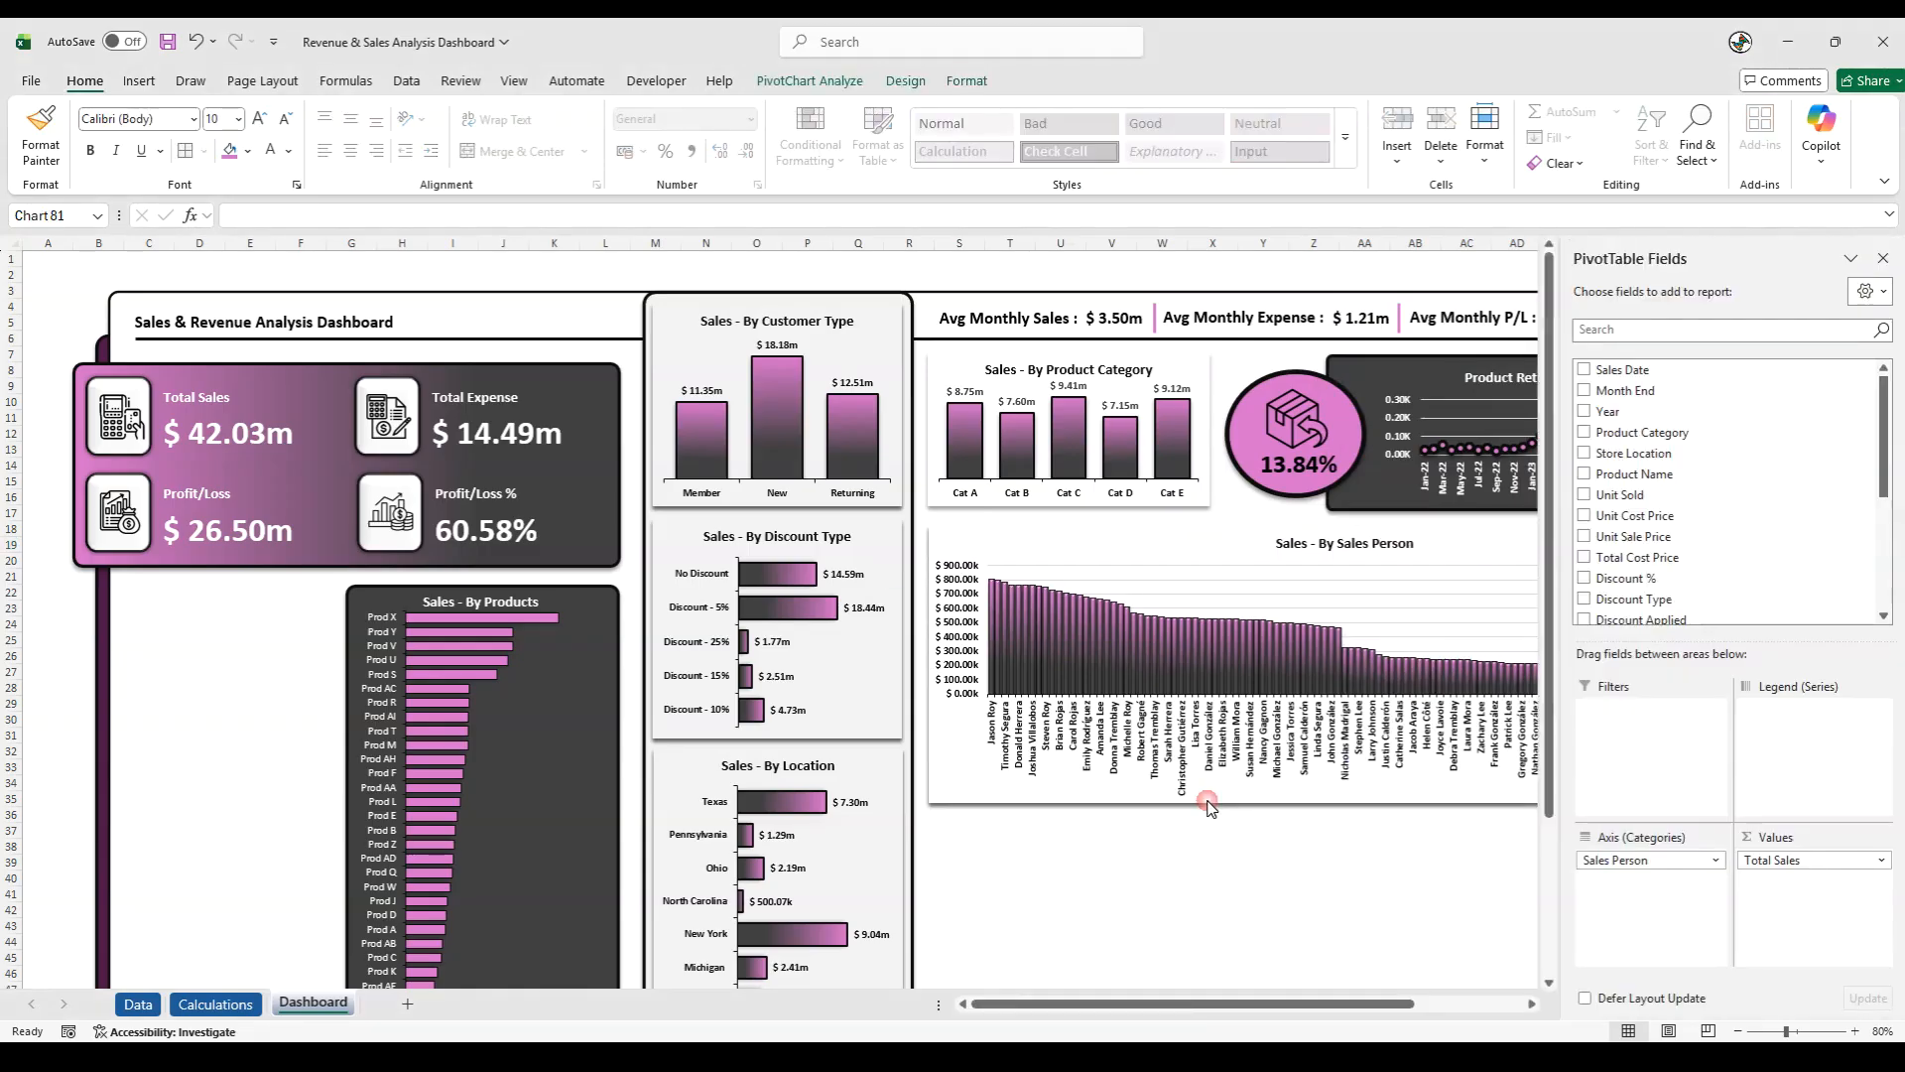
left_click(1068, 502)
left_click_drag(1070, 507, 1070, 513)
left_click(1882, 259)
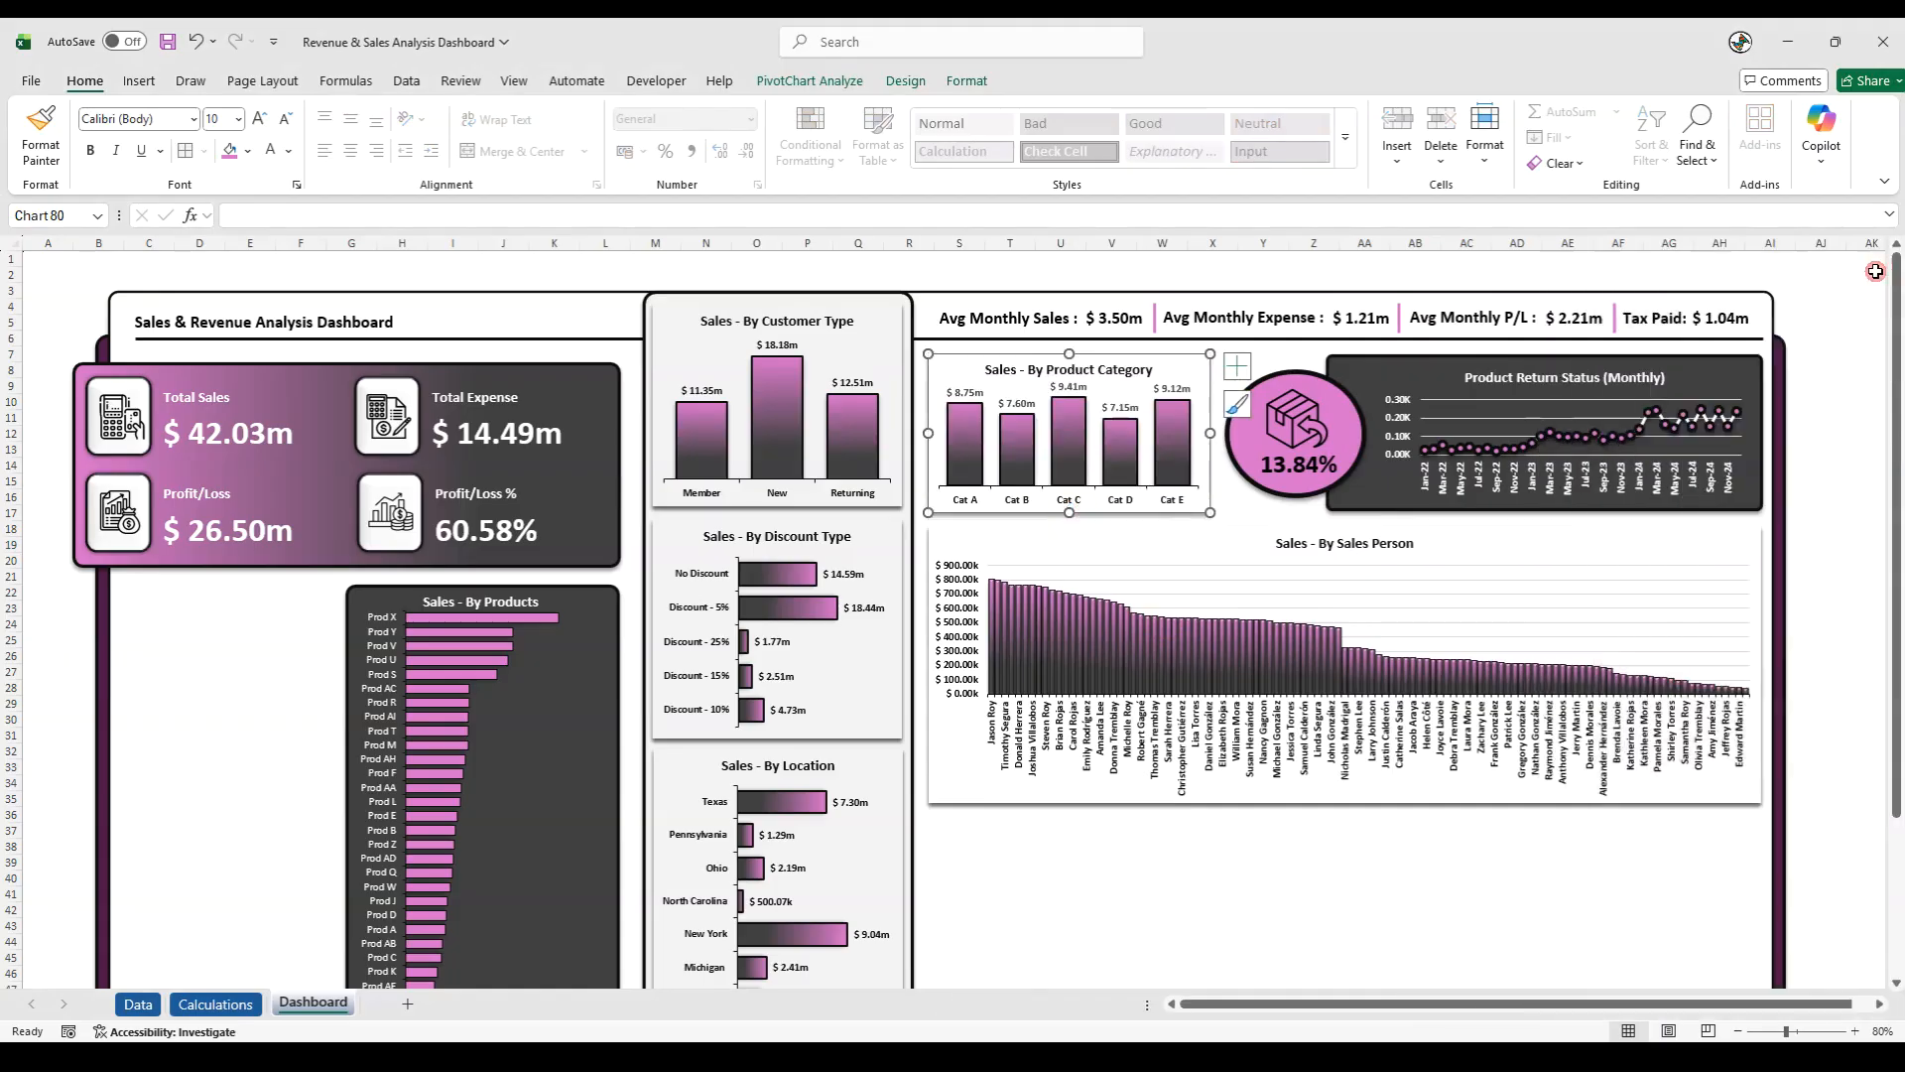
left_click(1831, 497)
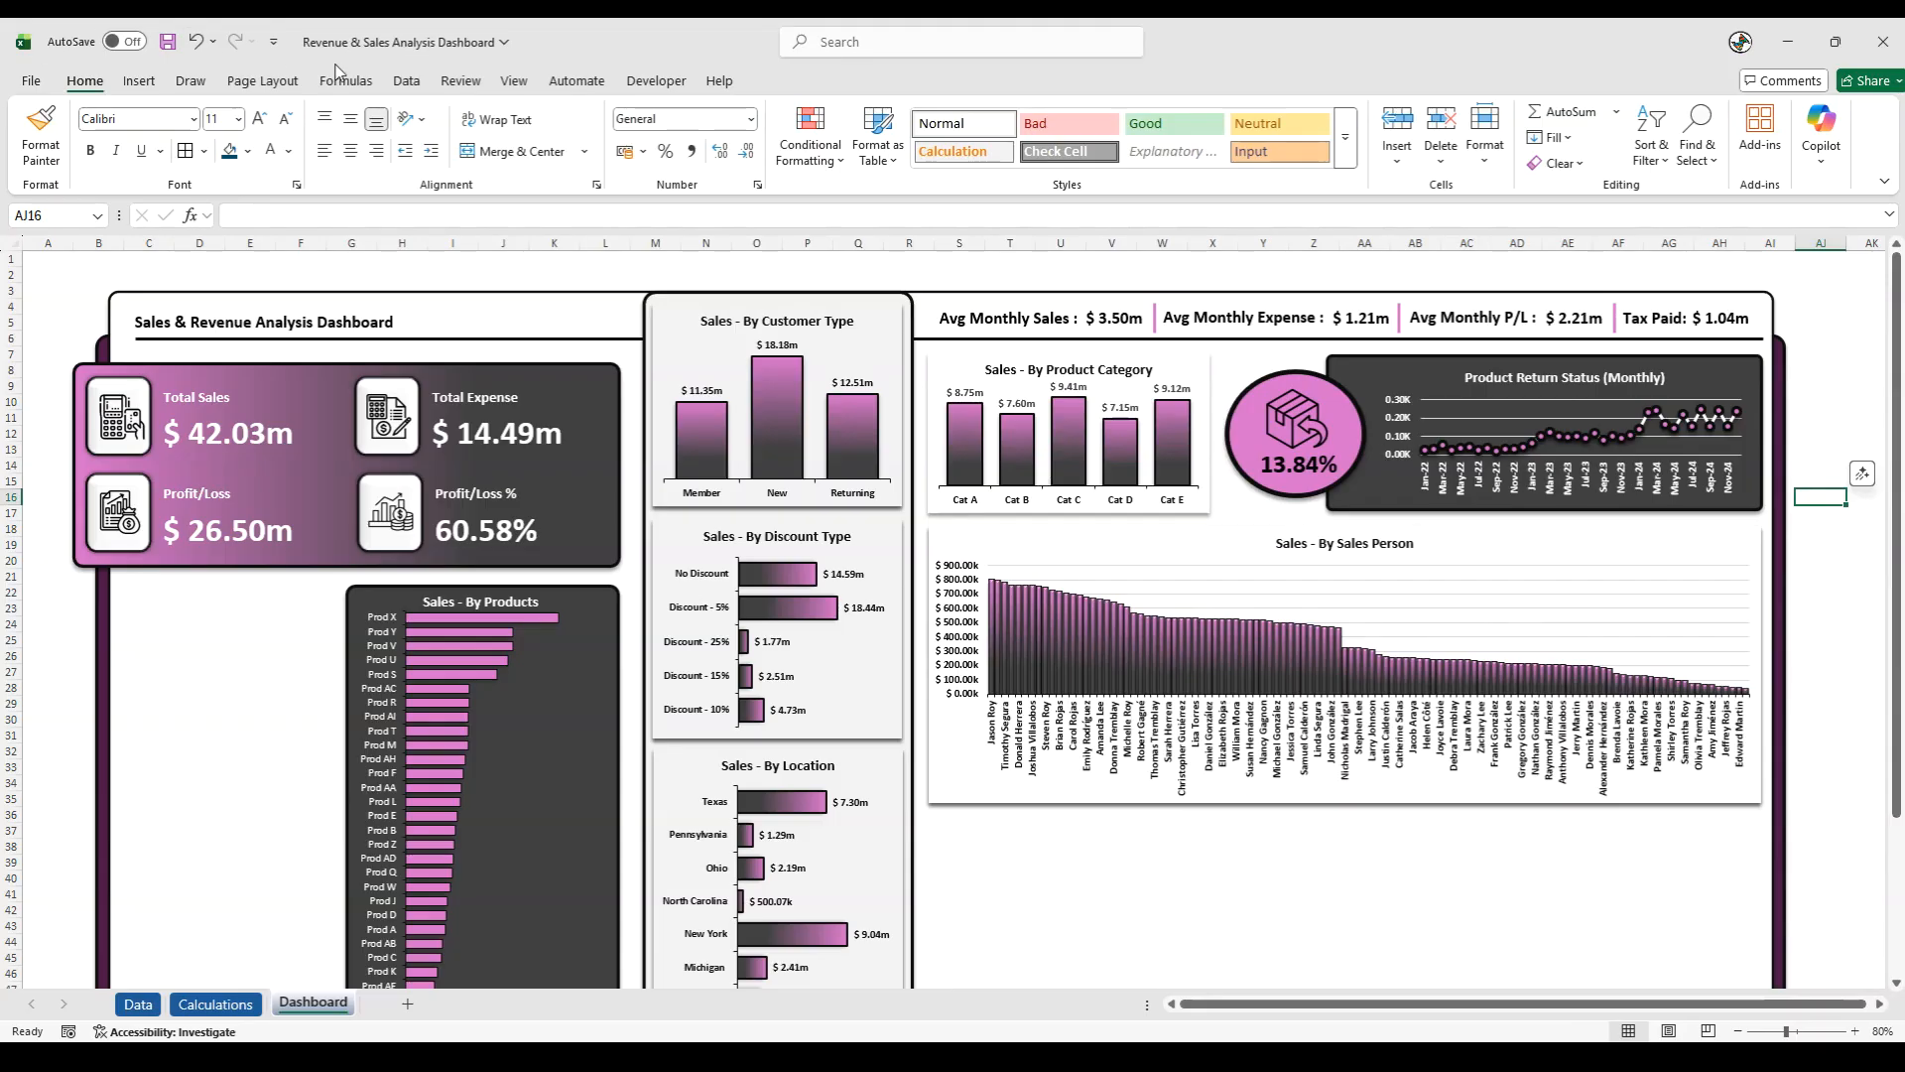
- Refresh all of the workbook's data and pivot tables, and save the workbook
left_click(407, 80)
left_click(370, 161)
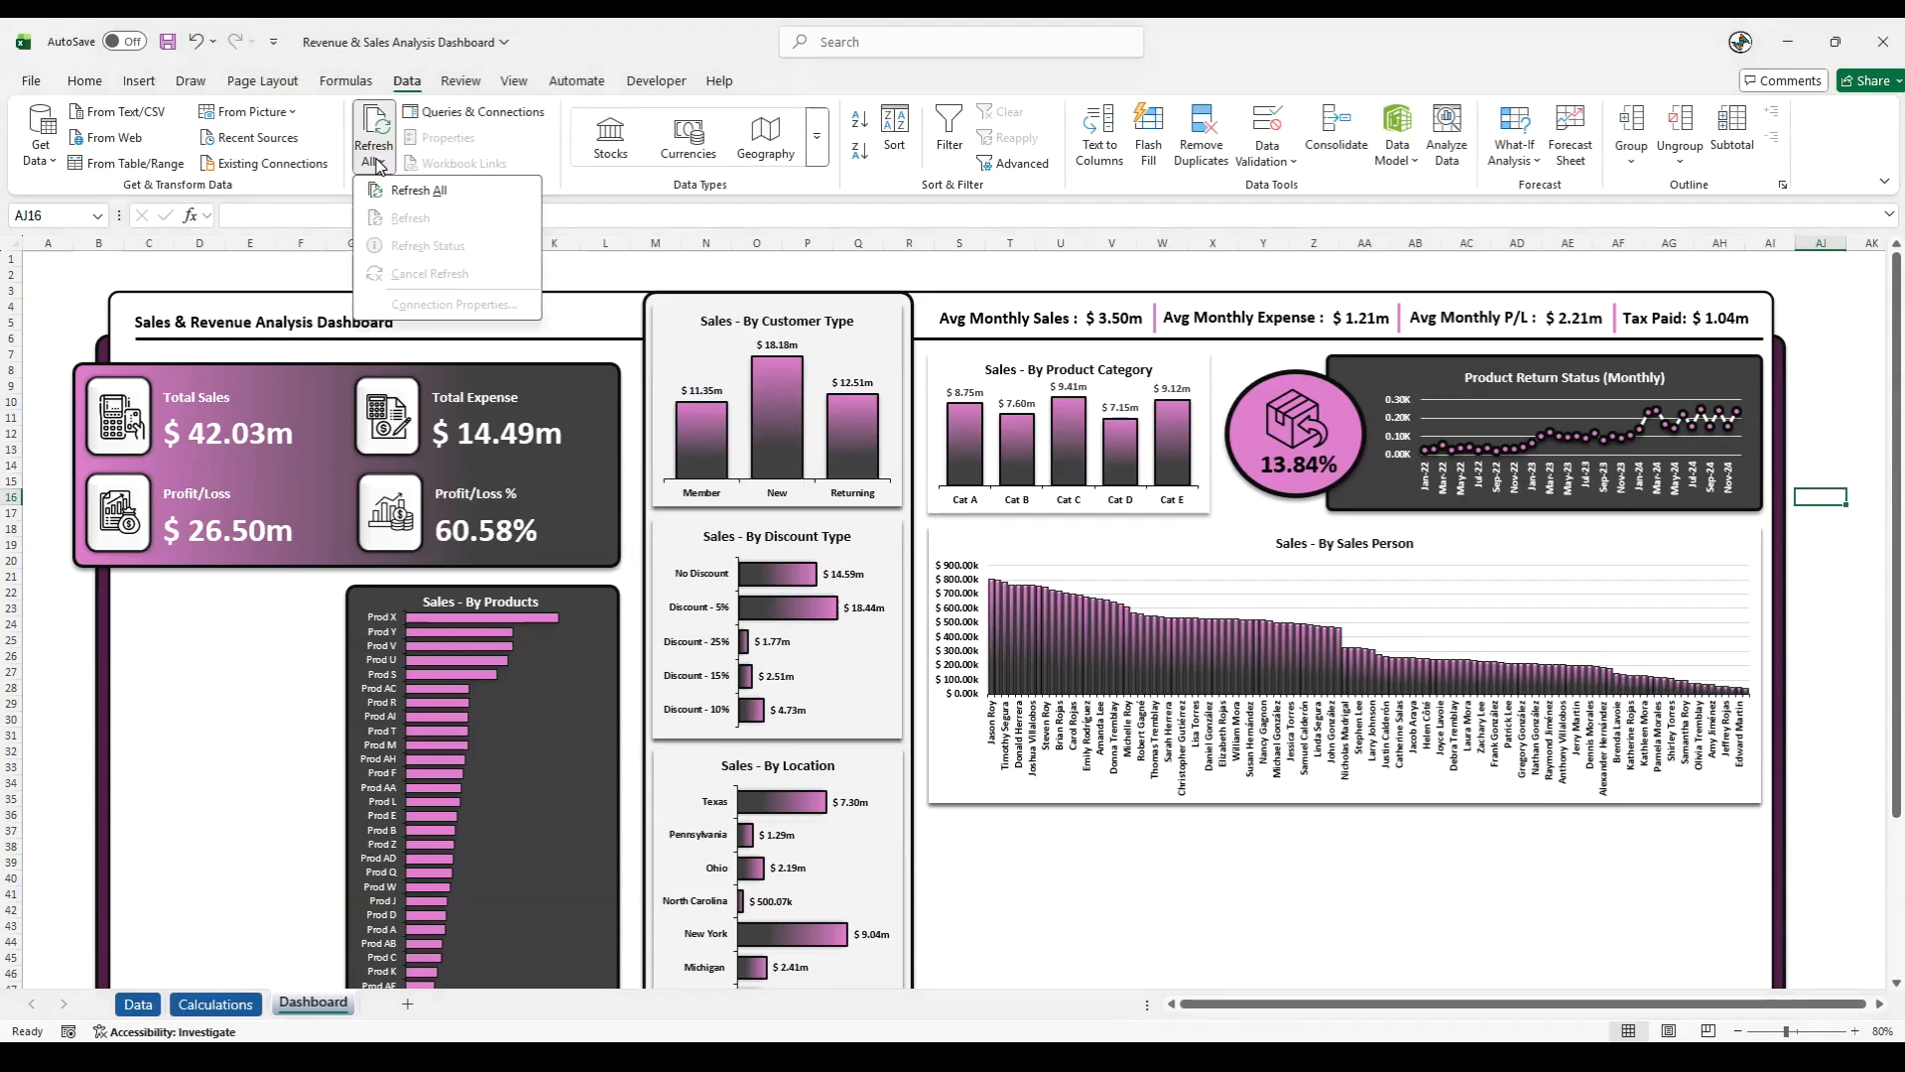
left_click(395, 189)
left_click(167, 41)
left_click(1828, 593)
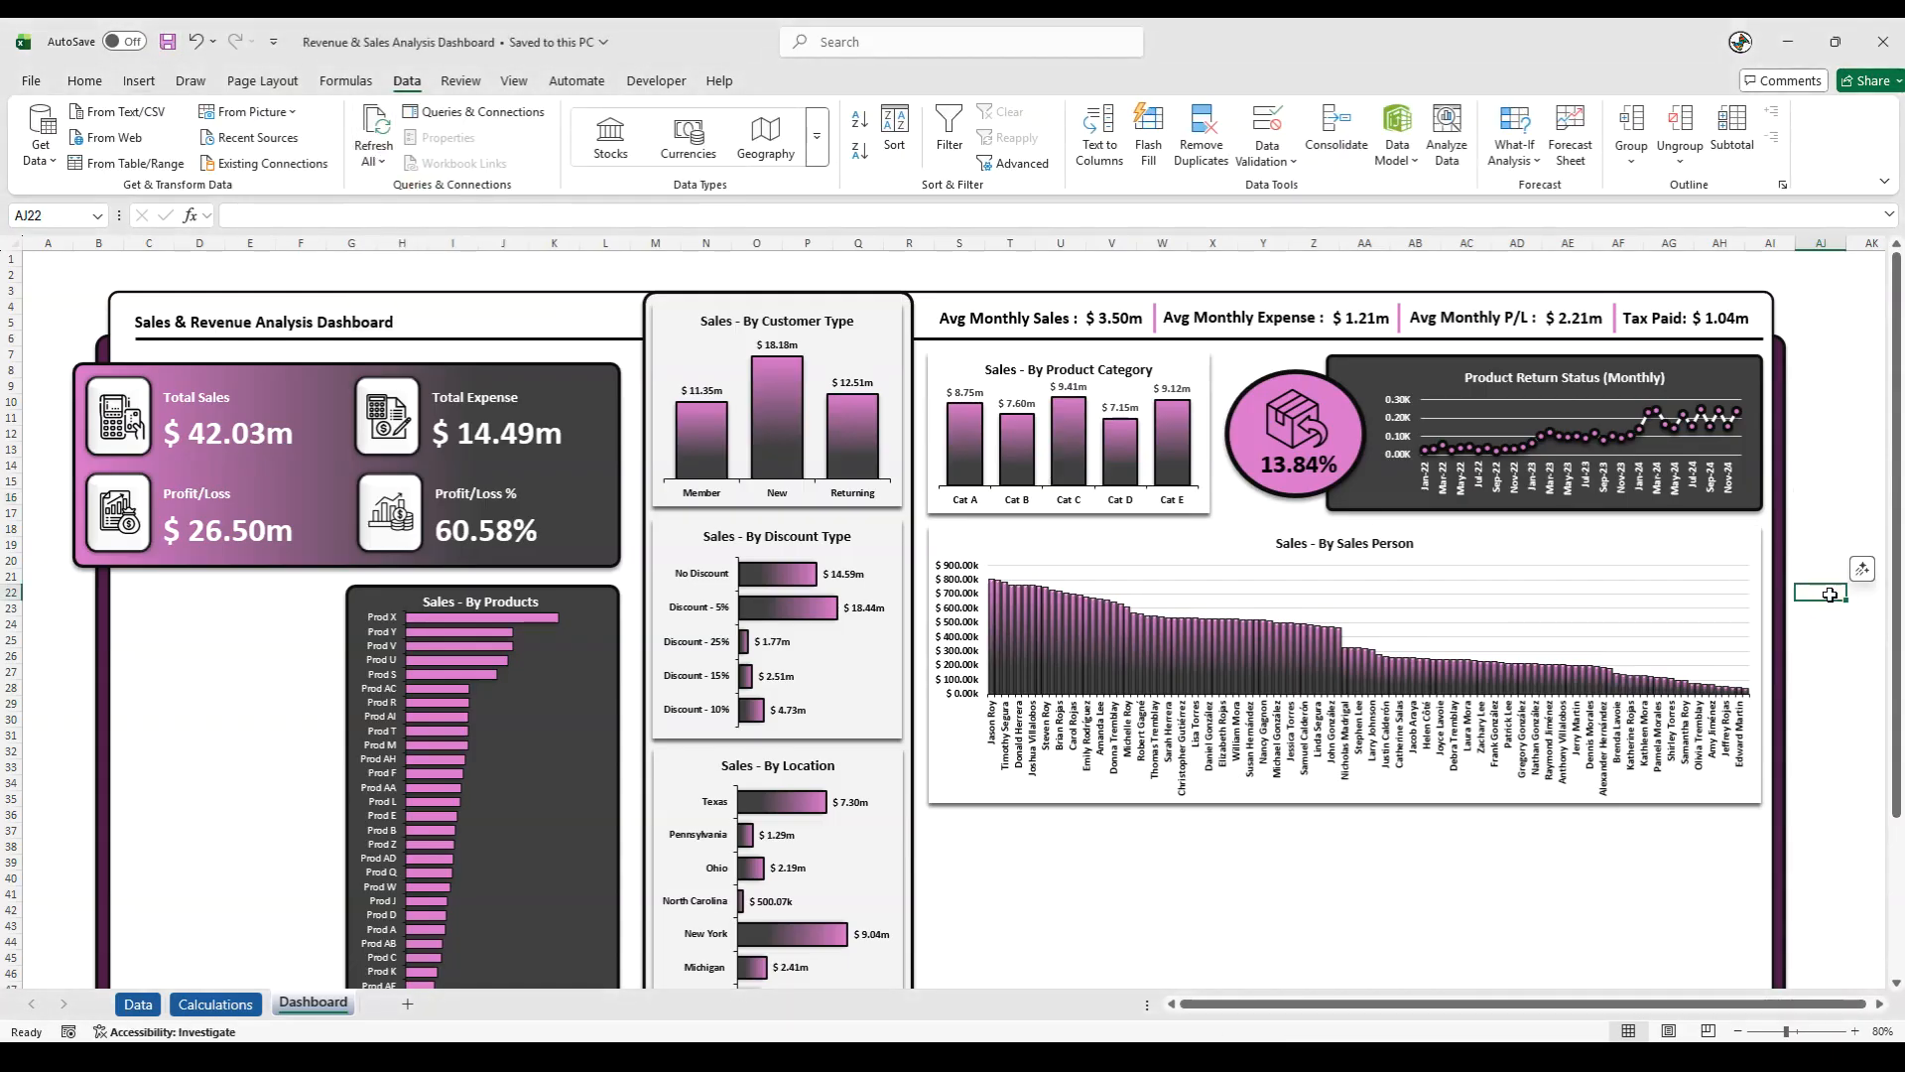
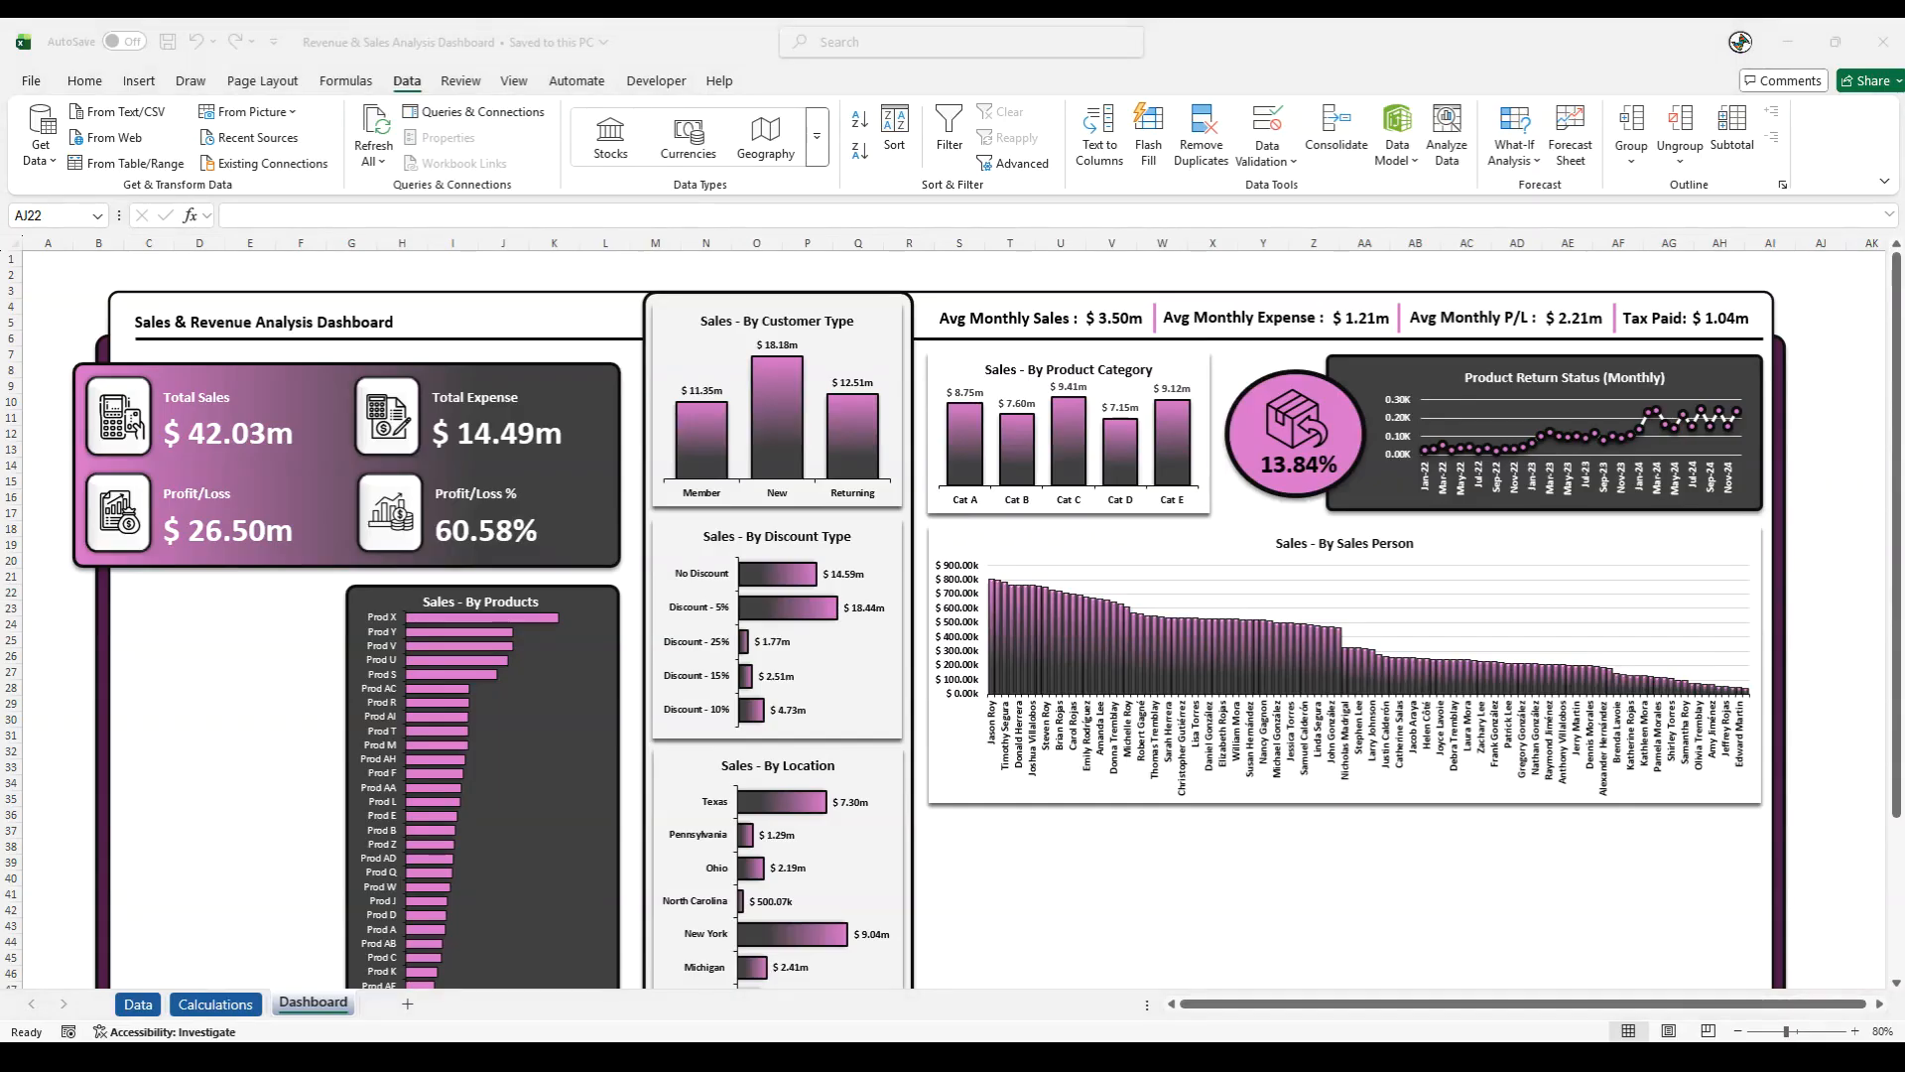
- Insert a combo chart from the Calculations sheet's monthly pivot table, with Total Sales as Clustered Column and Profit/Loss as Line with Markers
left_click(209, 1005)
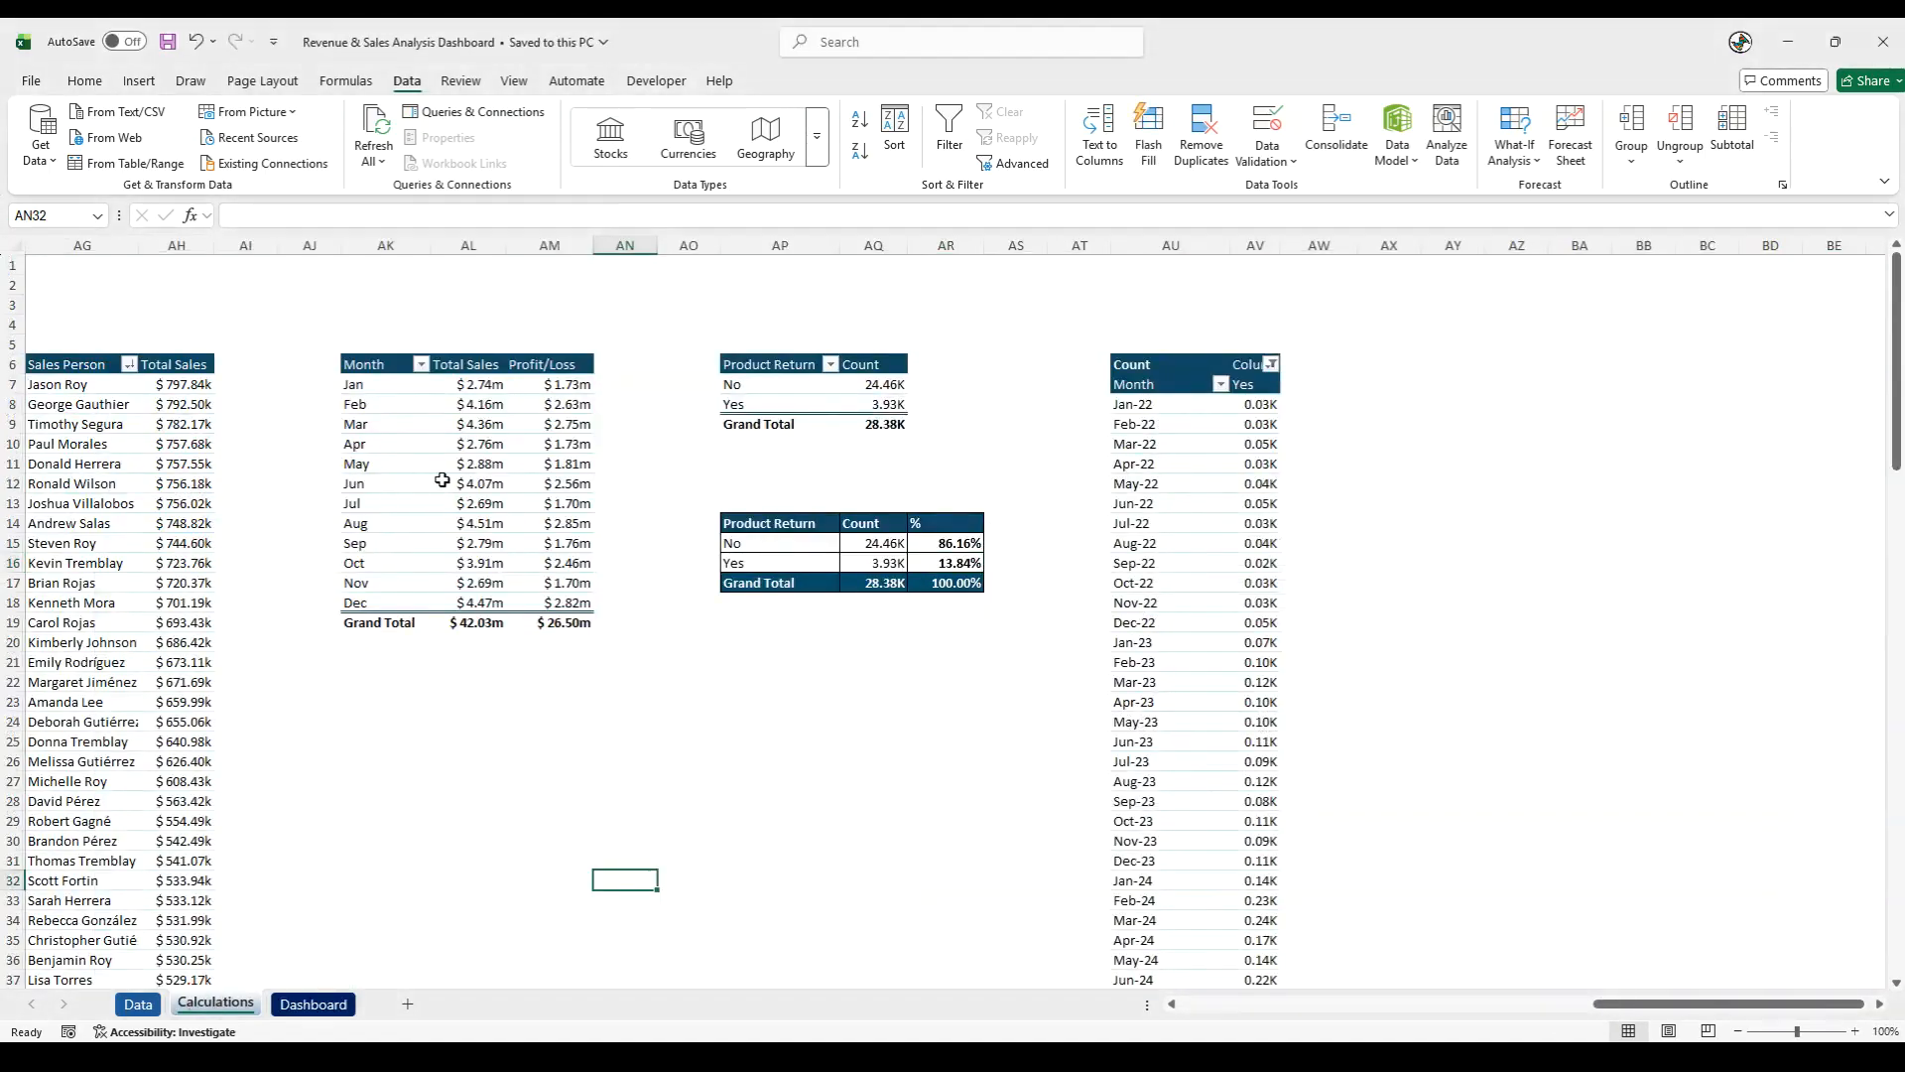
left_click(394, 446)
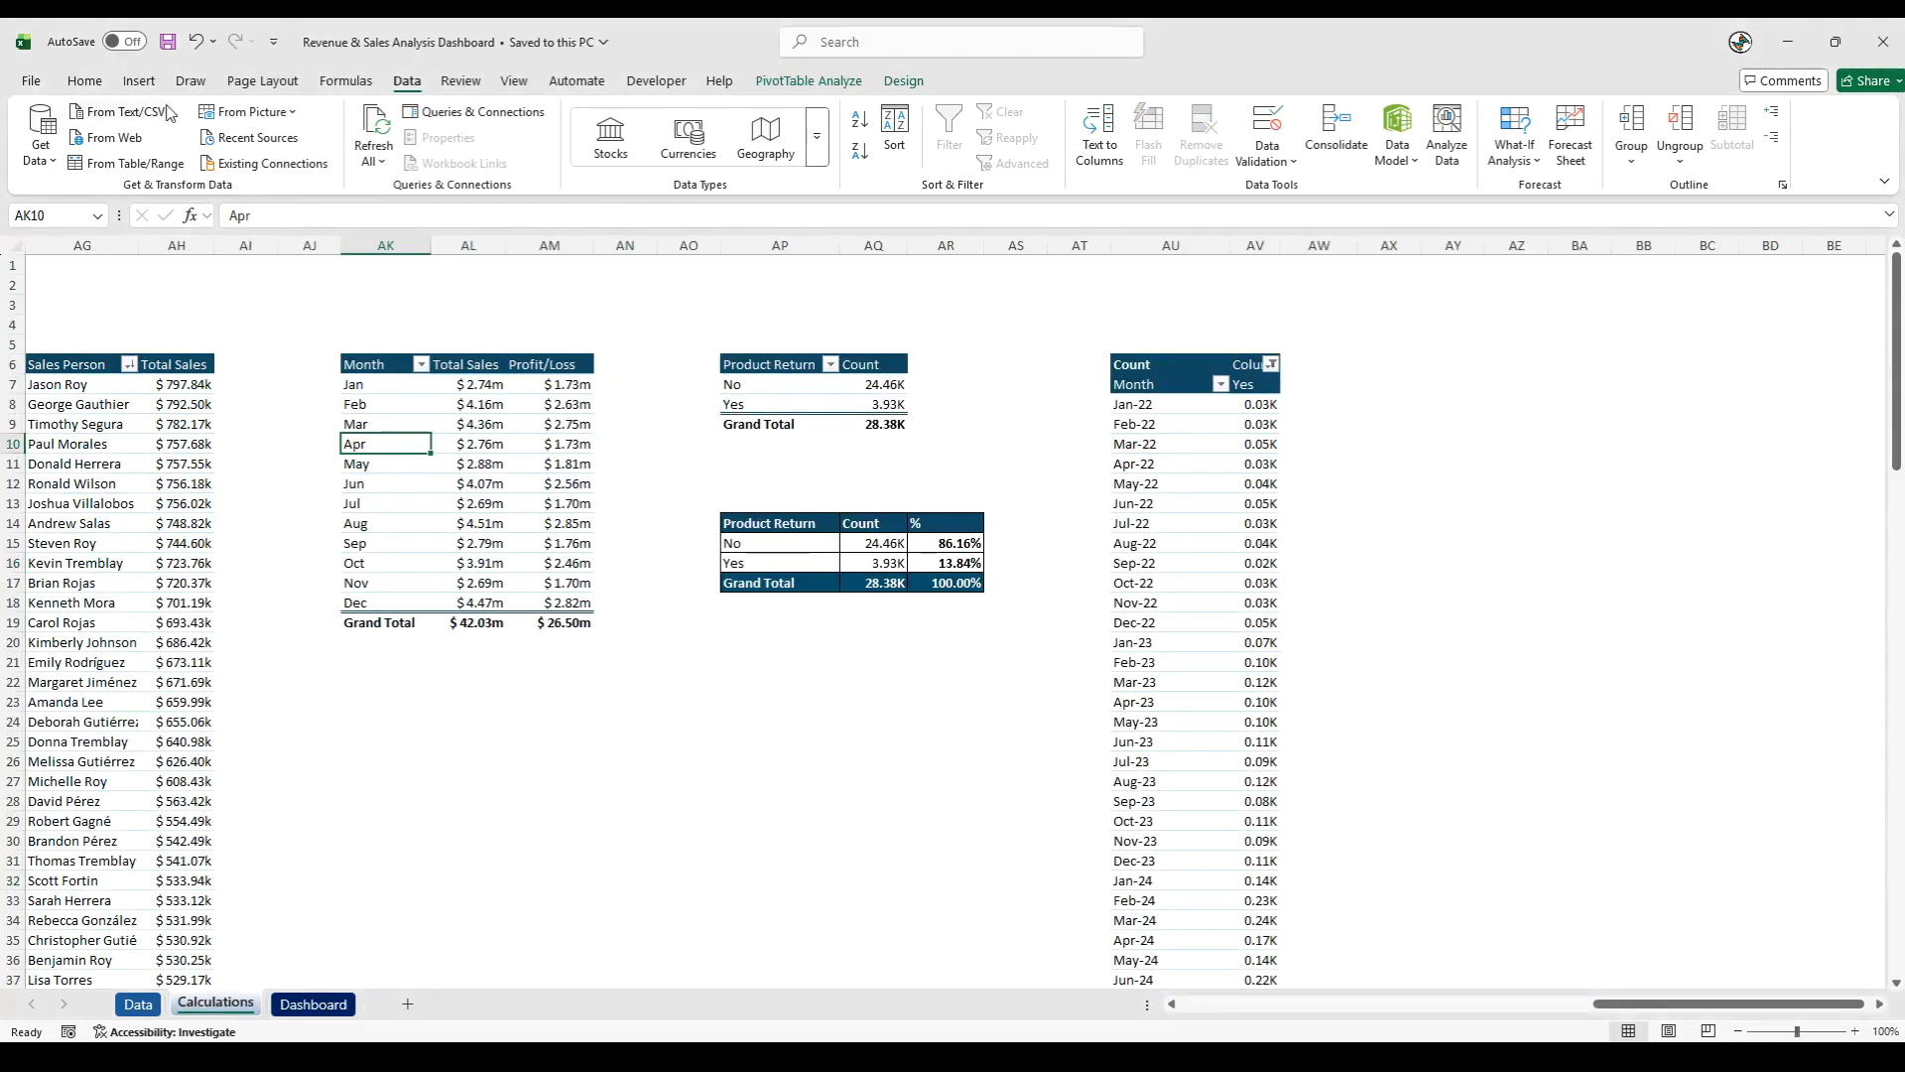
left_click(138, 81)
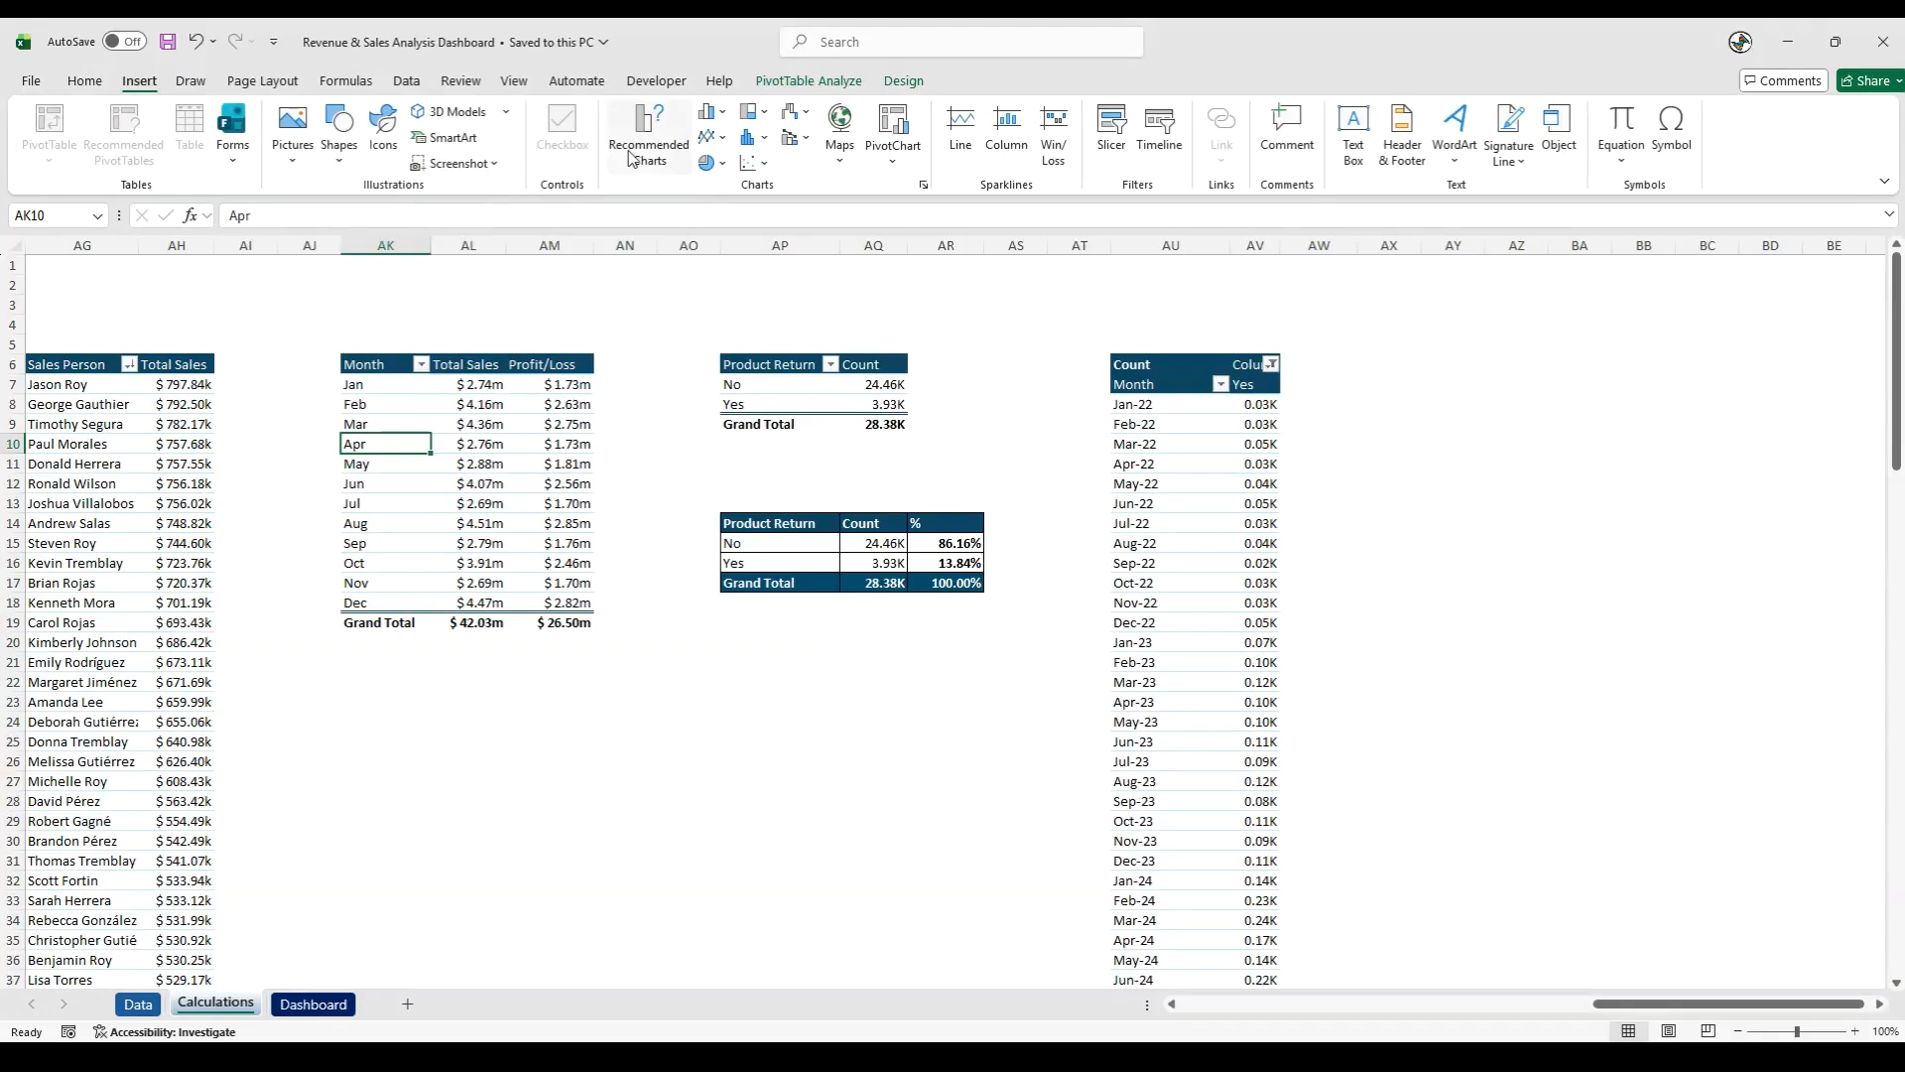
left_click(612, 161)
left_click(715, 750)
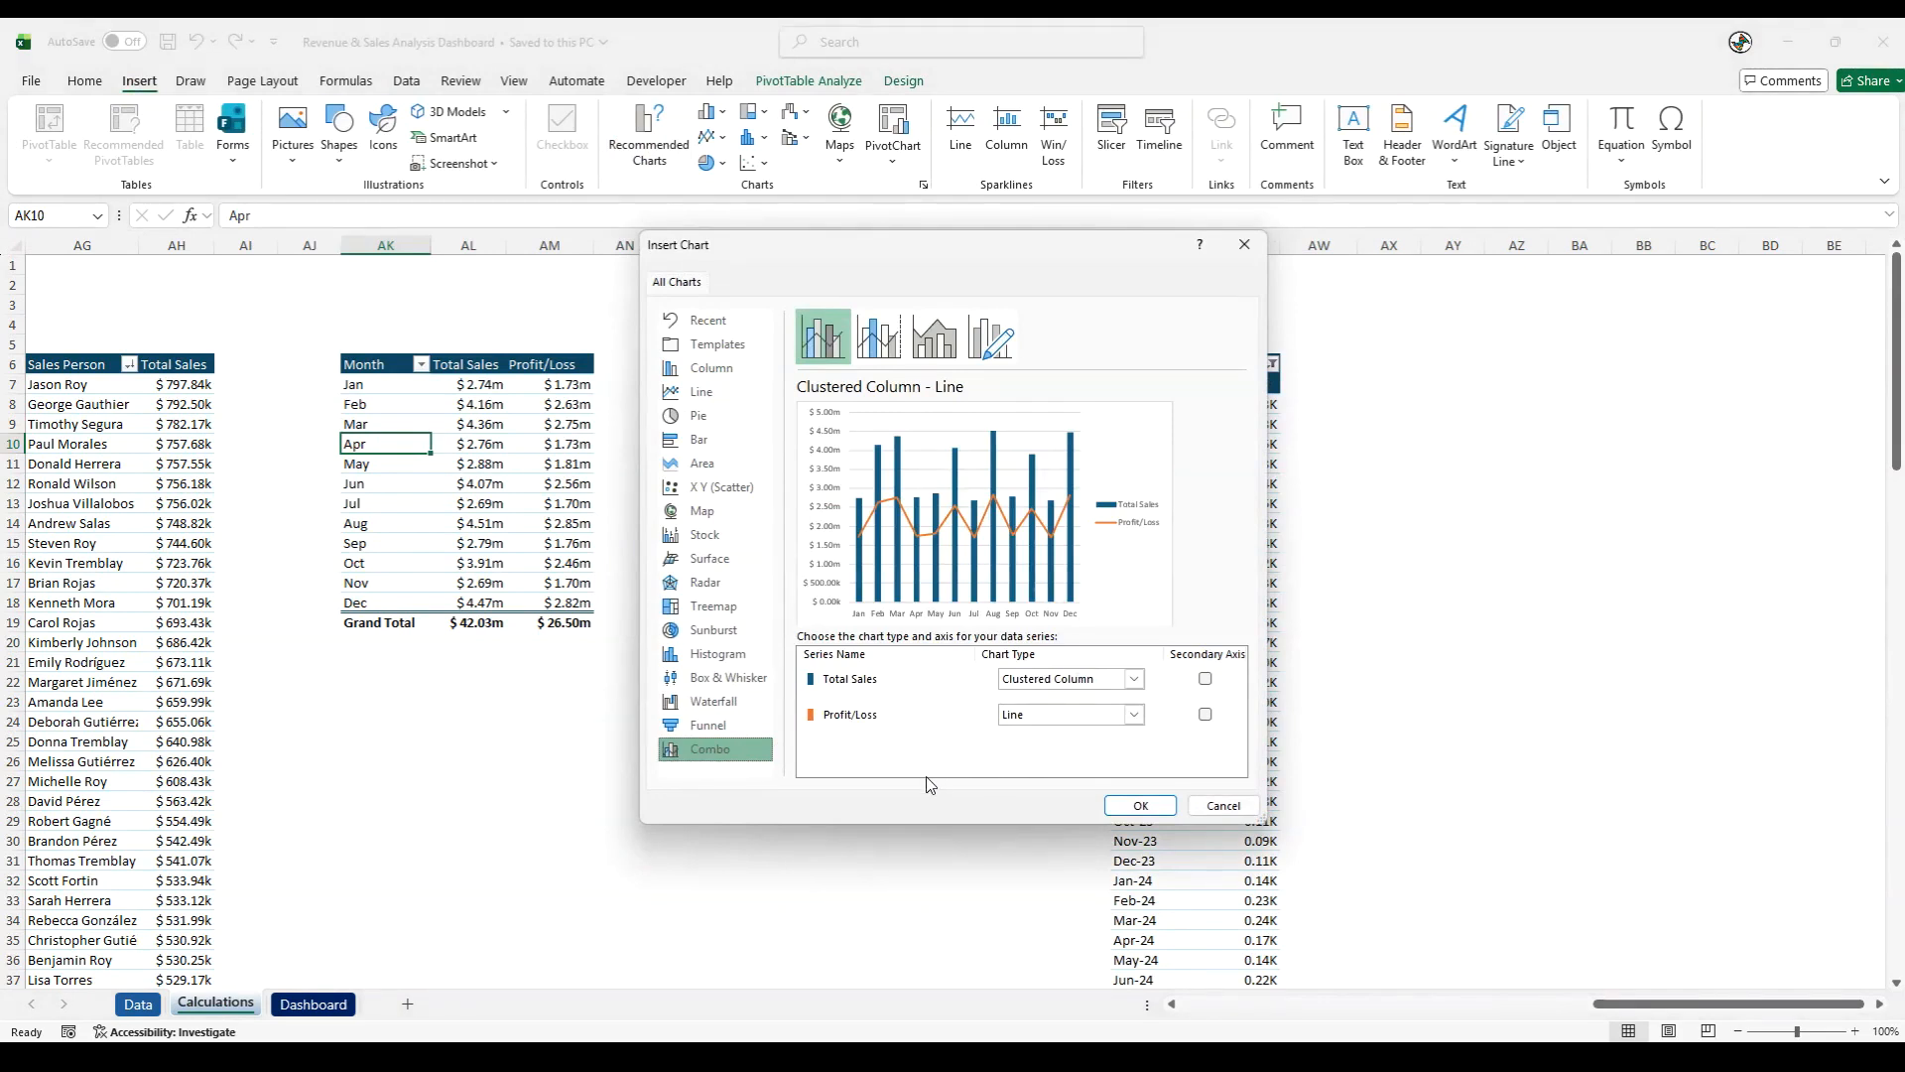
left_click(1070, 726)
left_click(1193, 516)
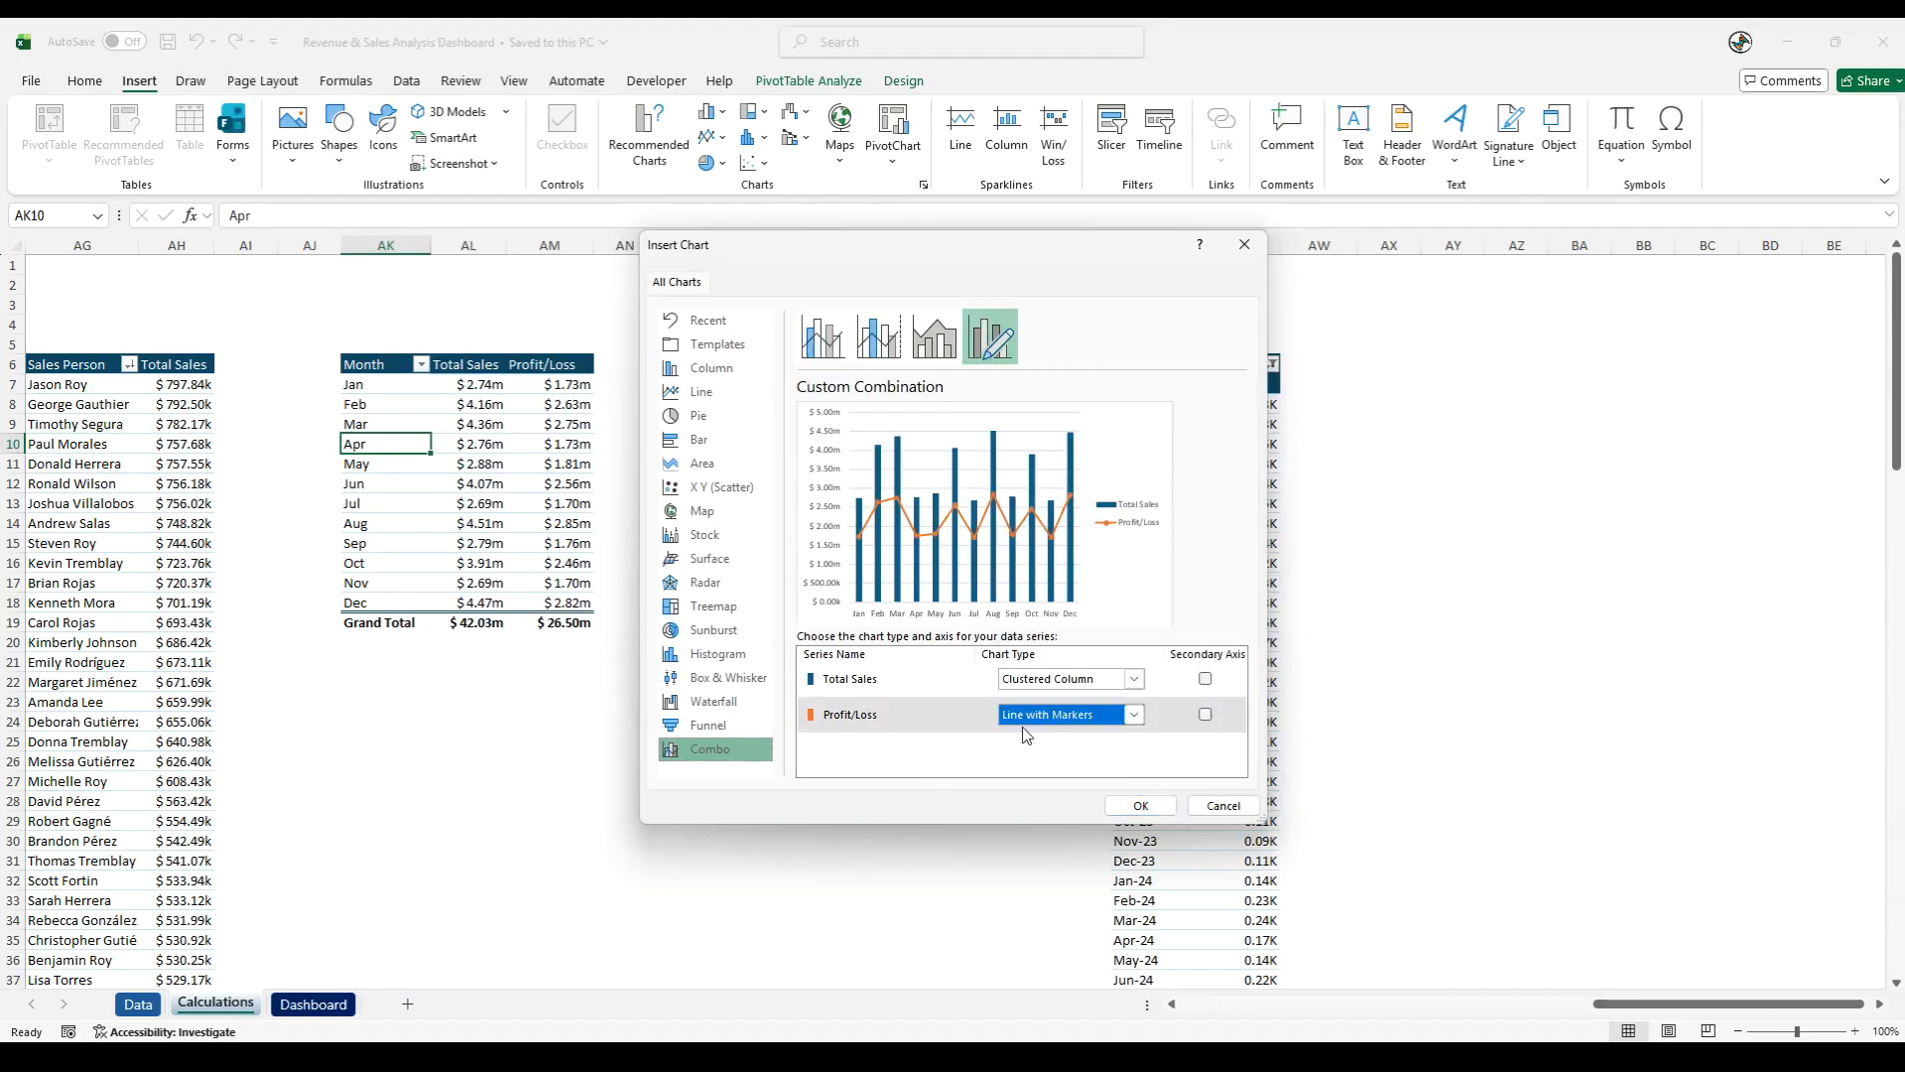
left_click(1141, 805)
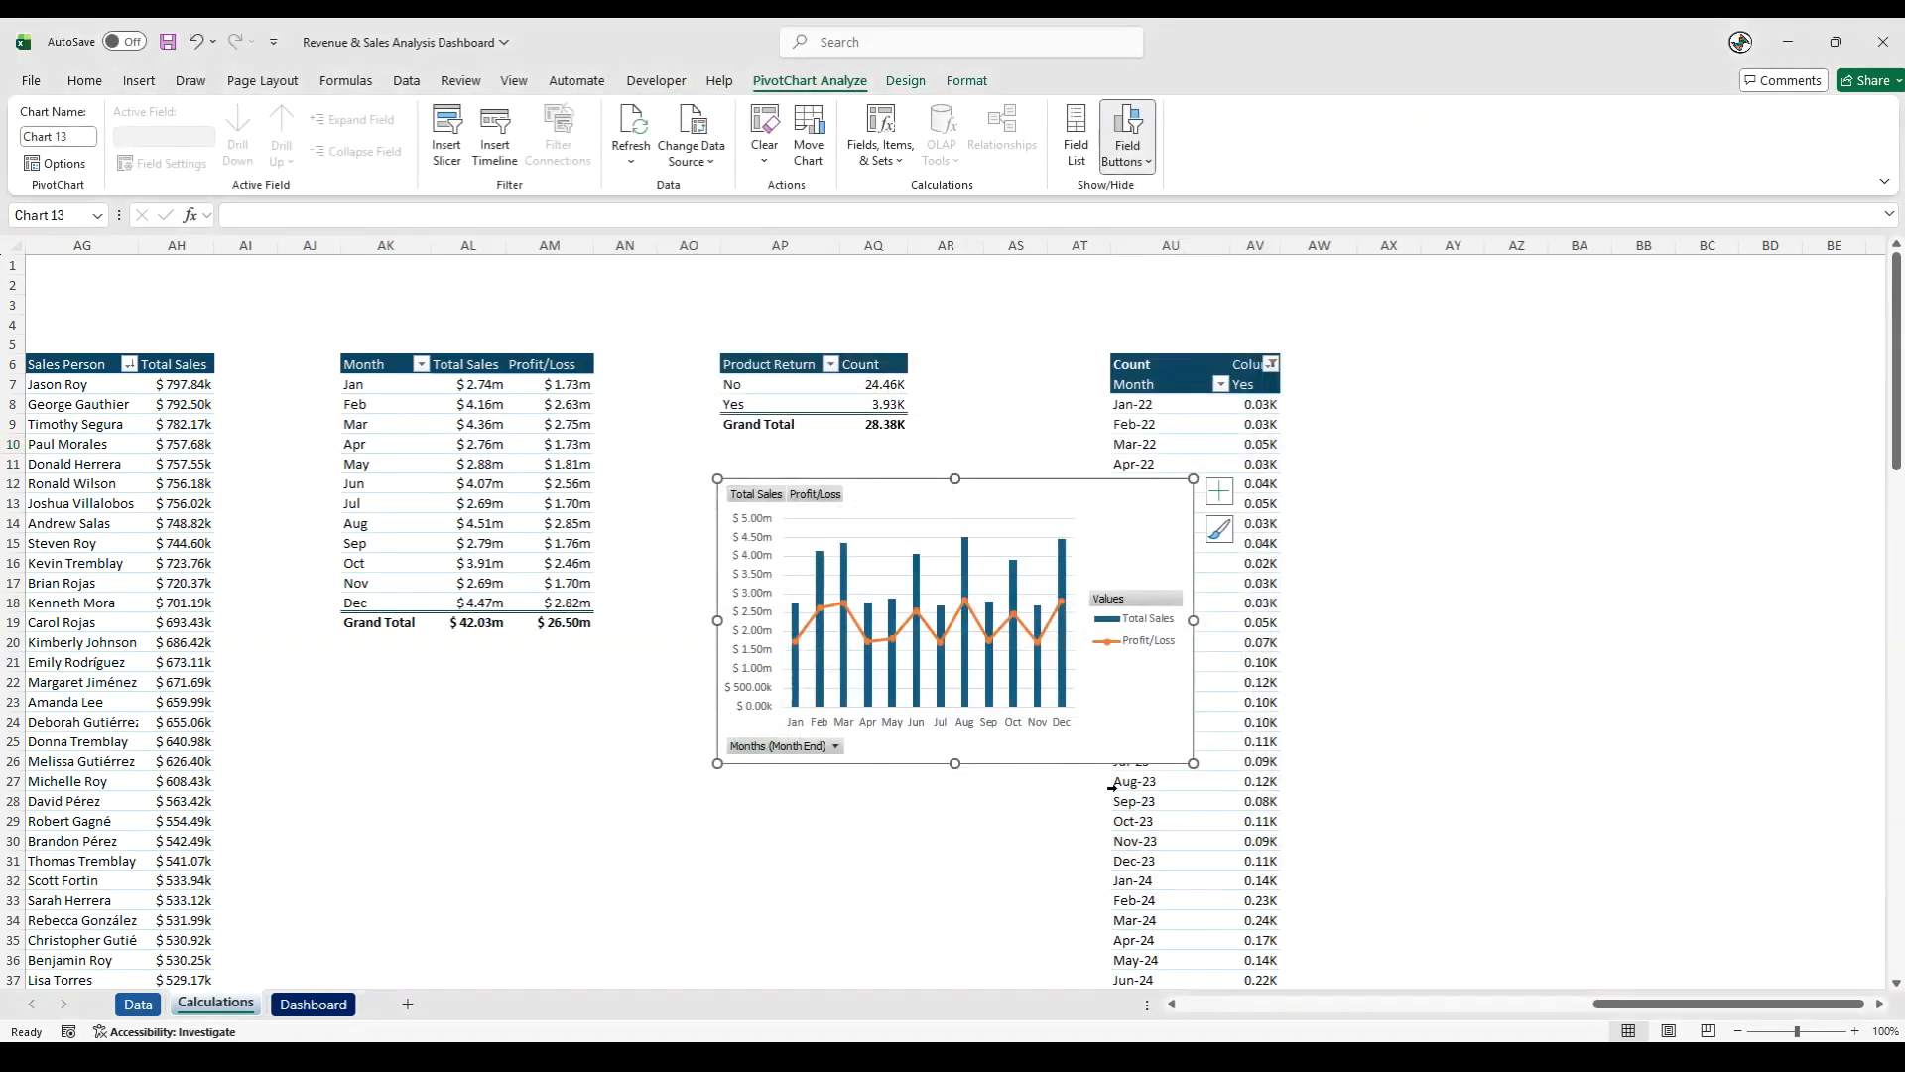
- Move the new combo chart below the monthly pivot table and hide all its field buttons
left_click_drag(915, 486, 712, 647)
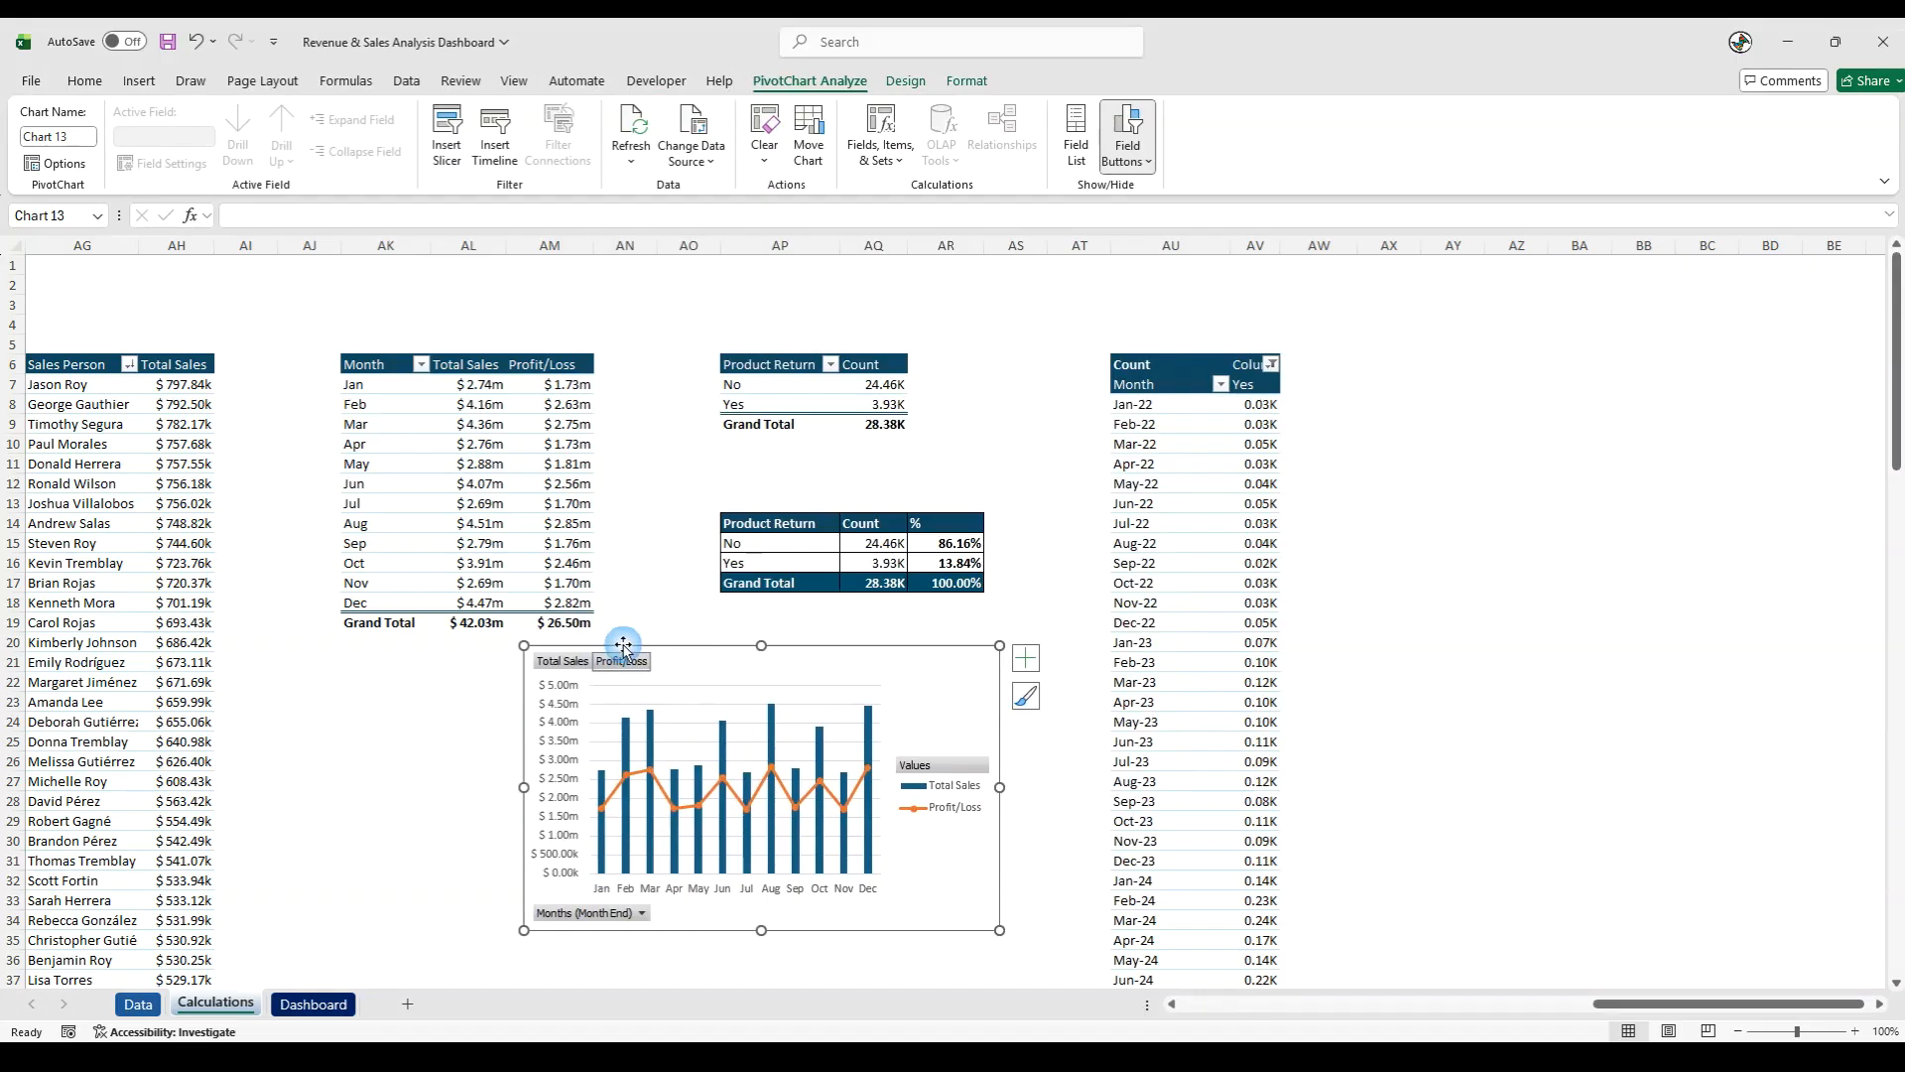
left_click(668, 596)
left_click(636, 663)
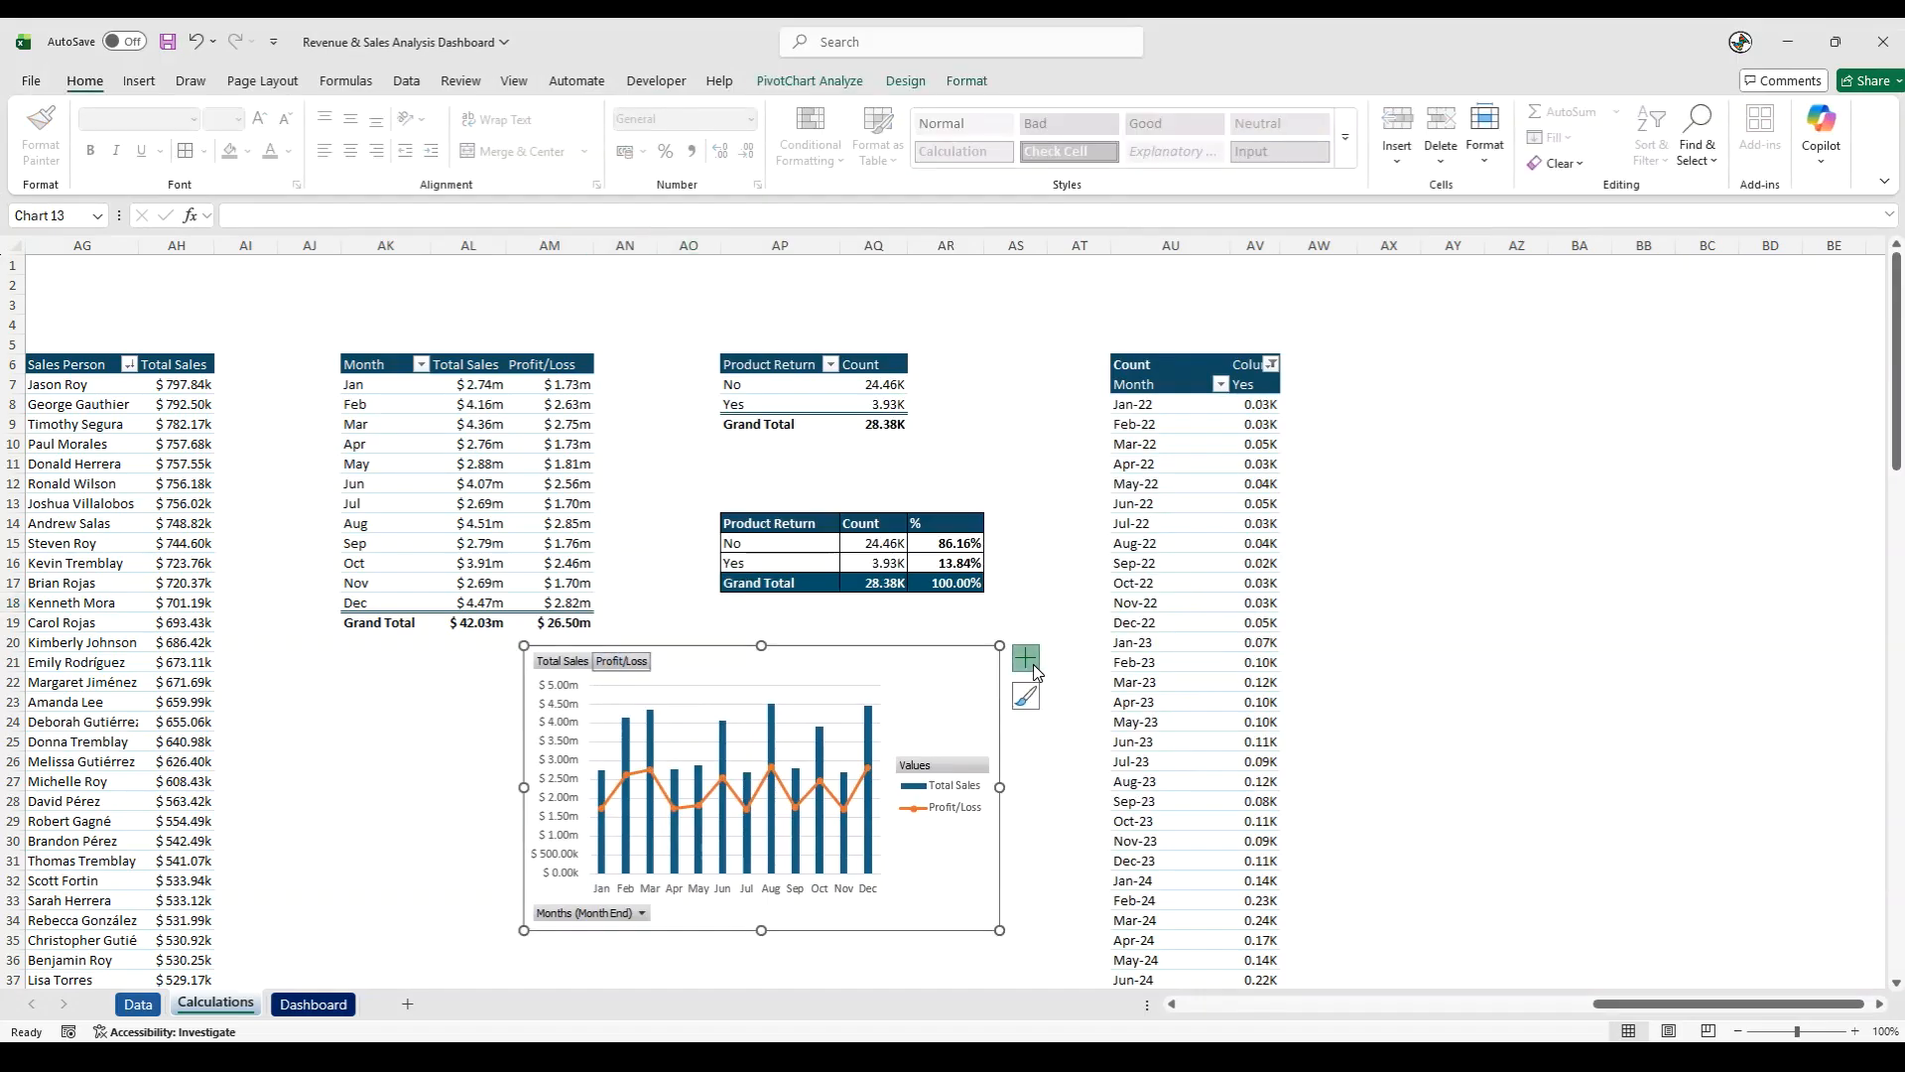
left_click(1032, 667)
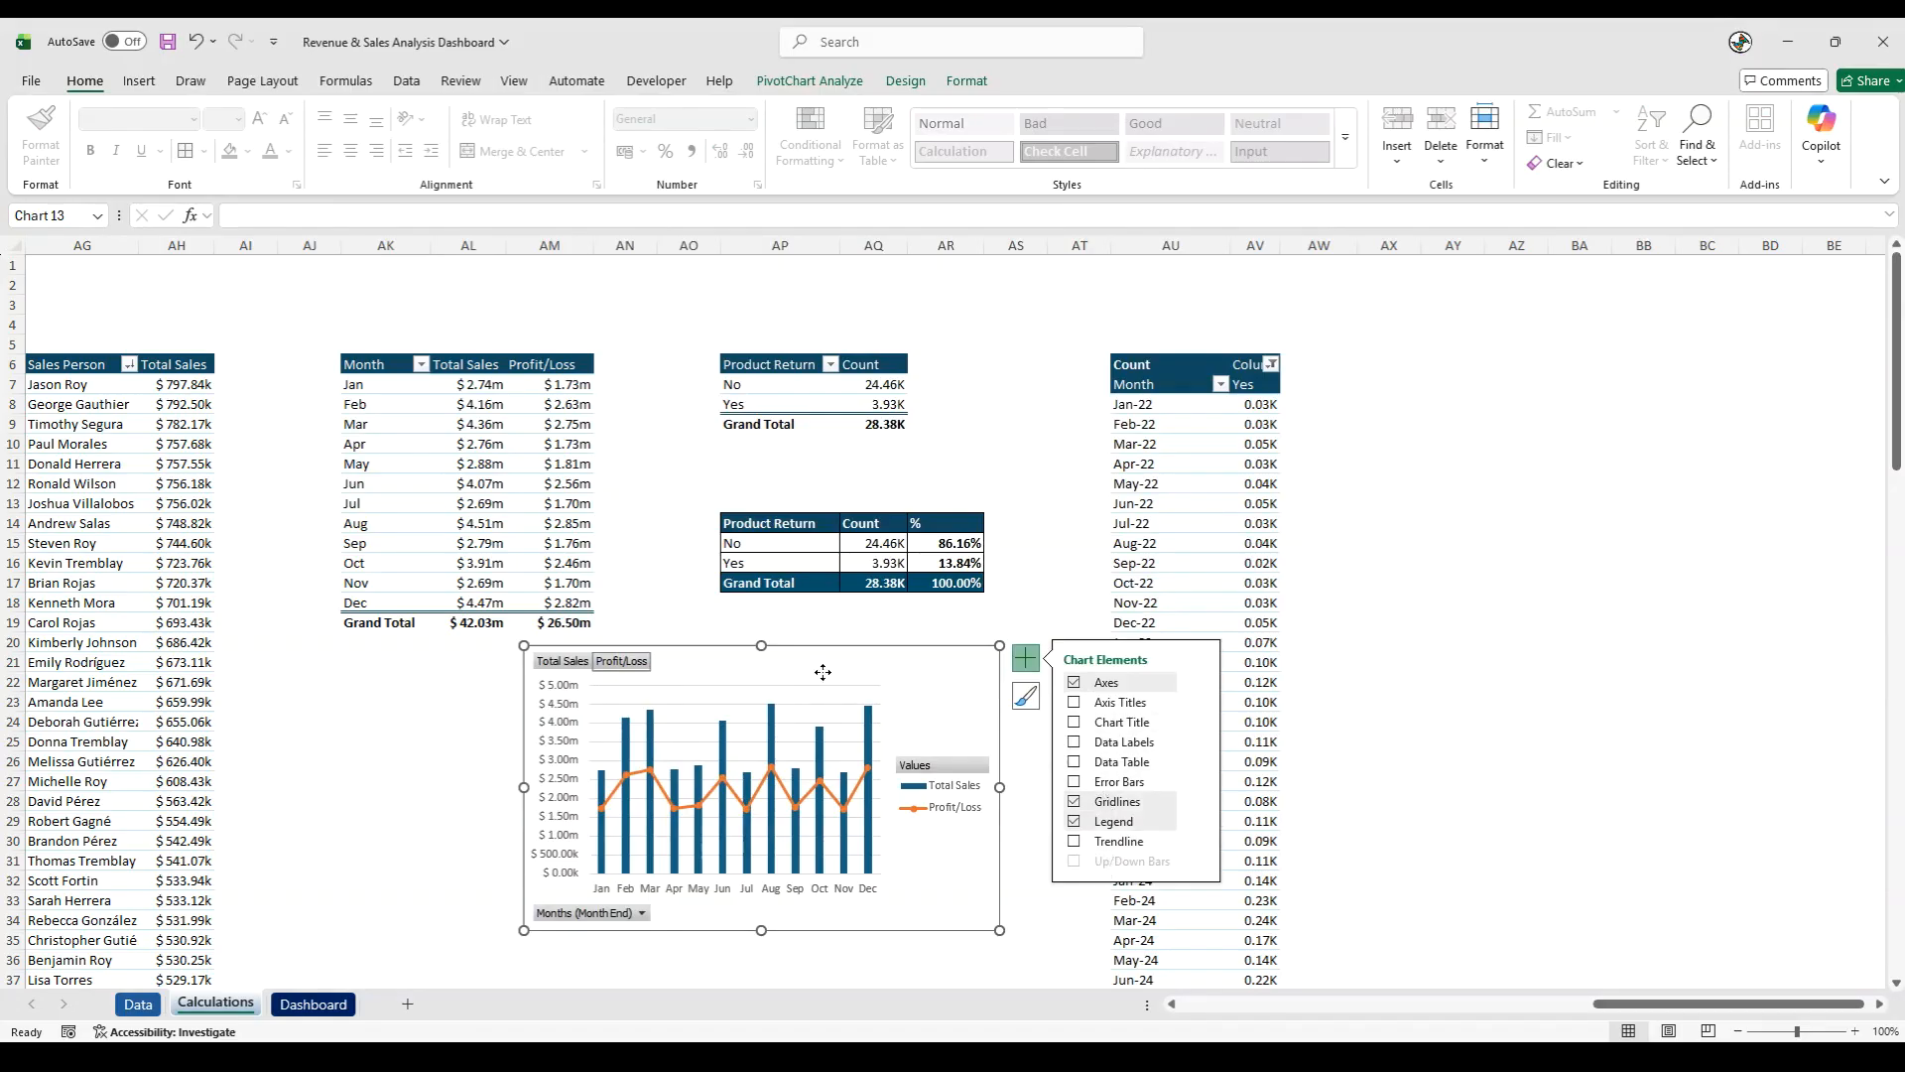
right_click(563, 663)
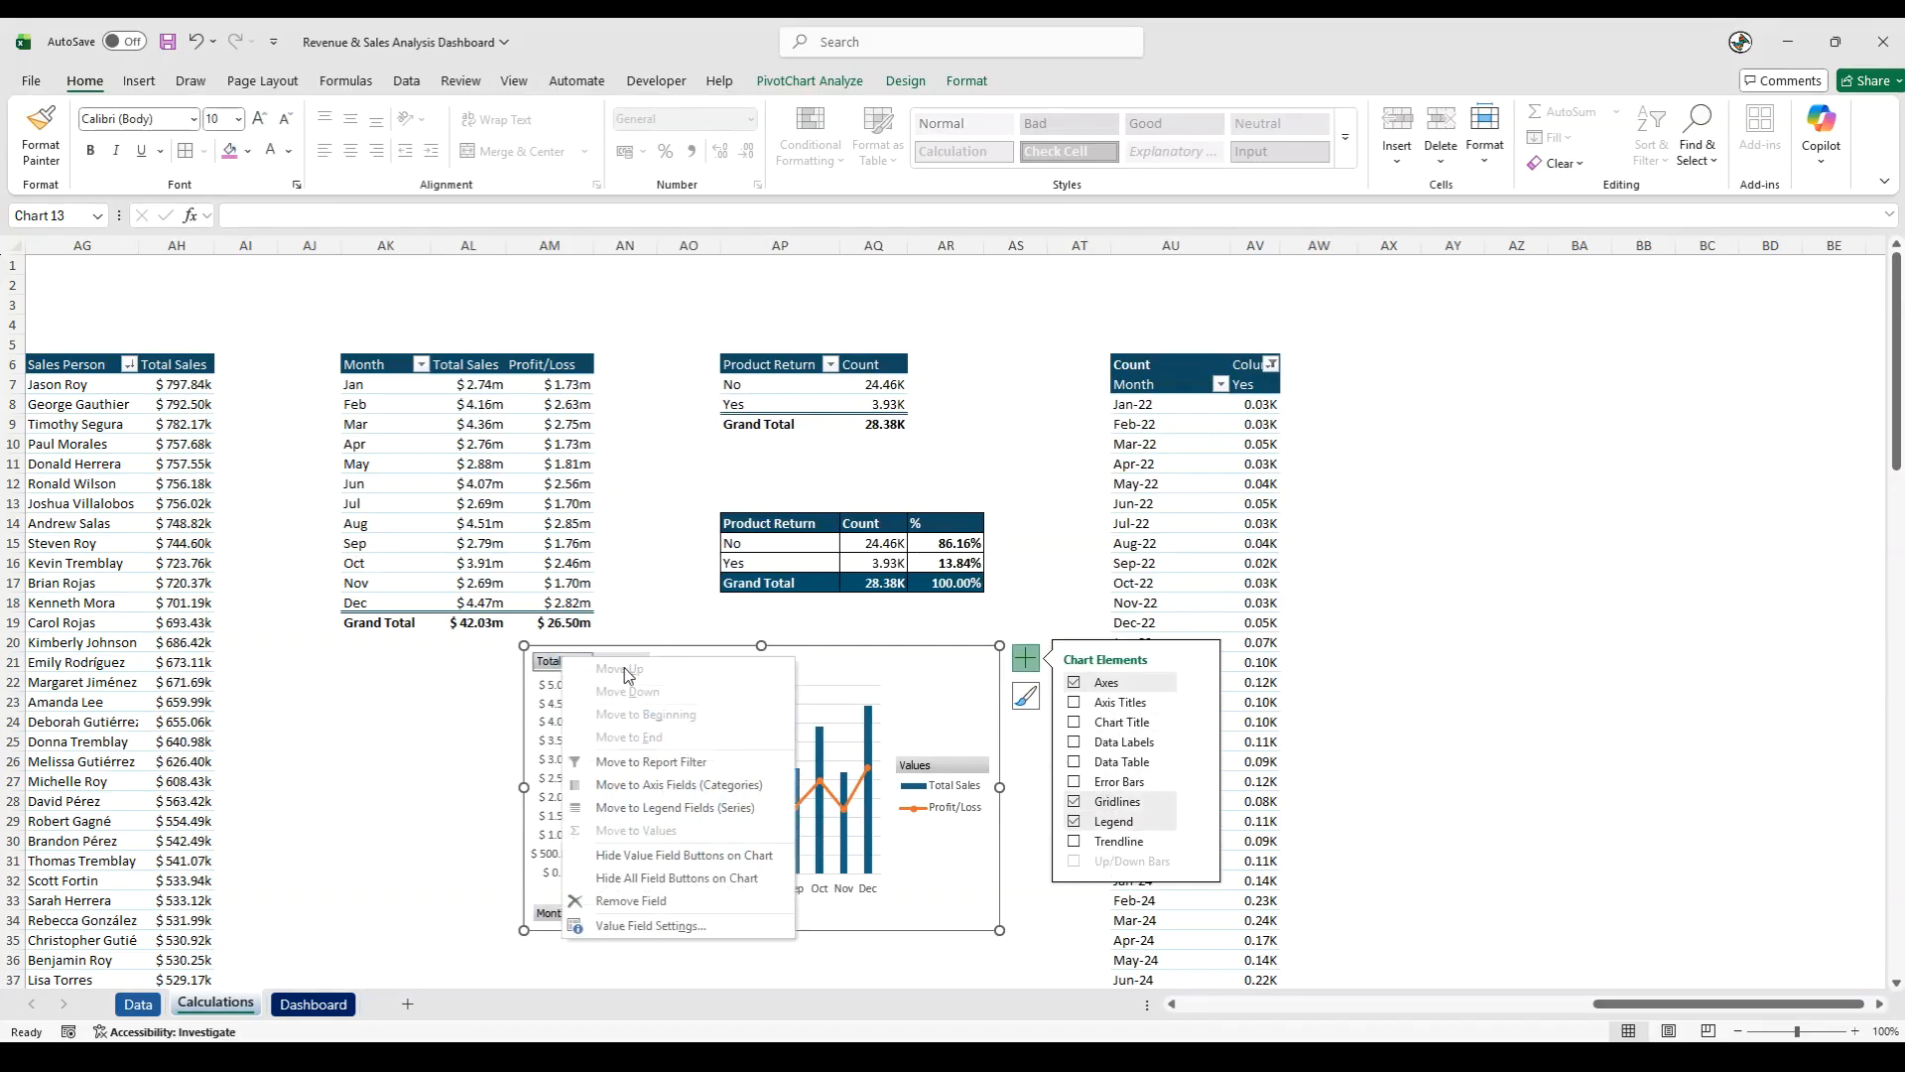
left_click(675, 880)
left_click(698, 602)
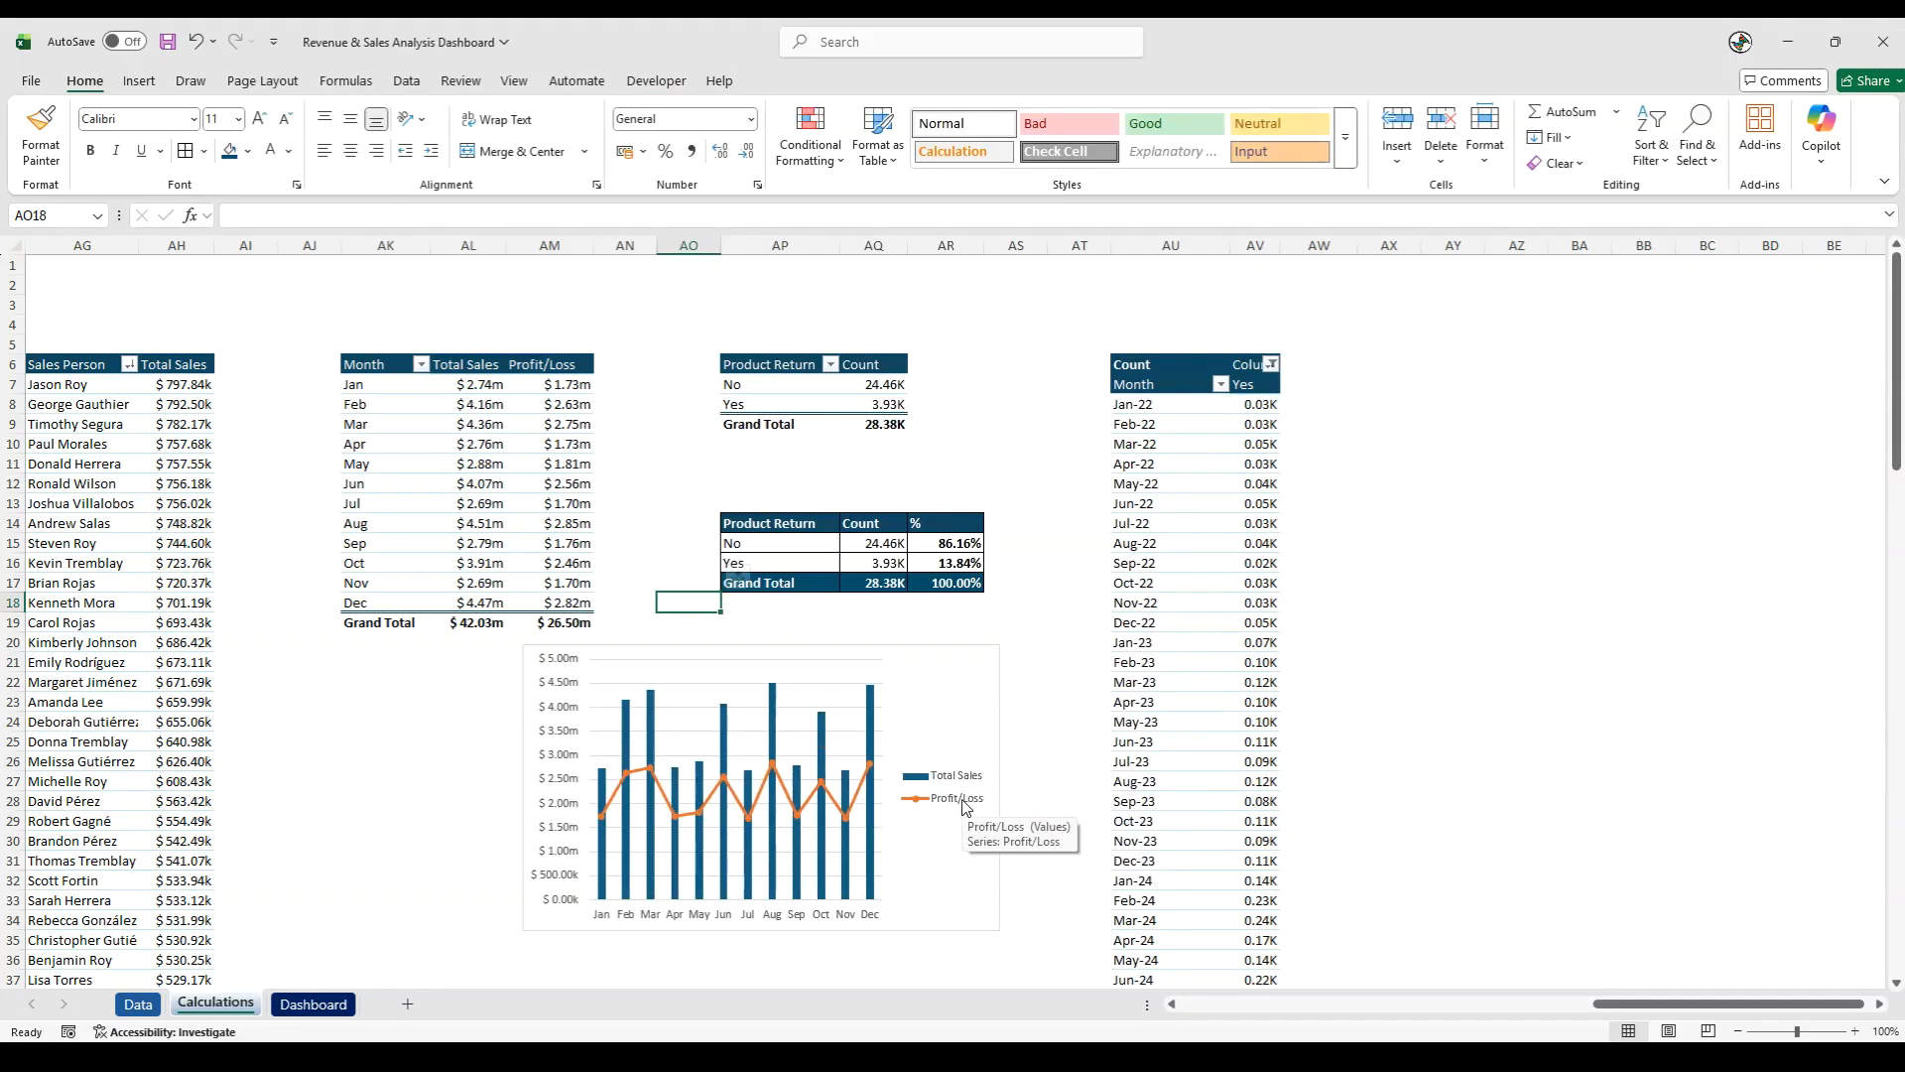
- Set the combo chart's legend position to Top
right_click(968, 807)
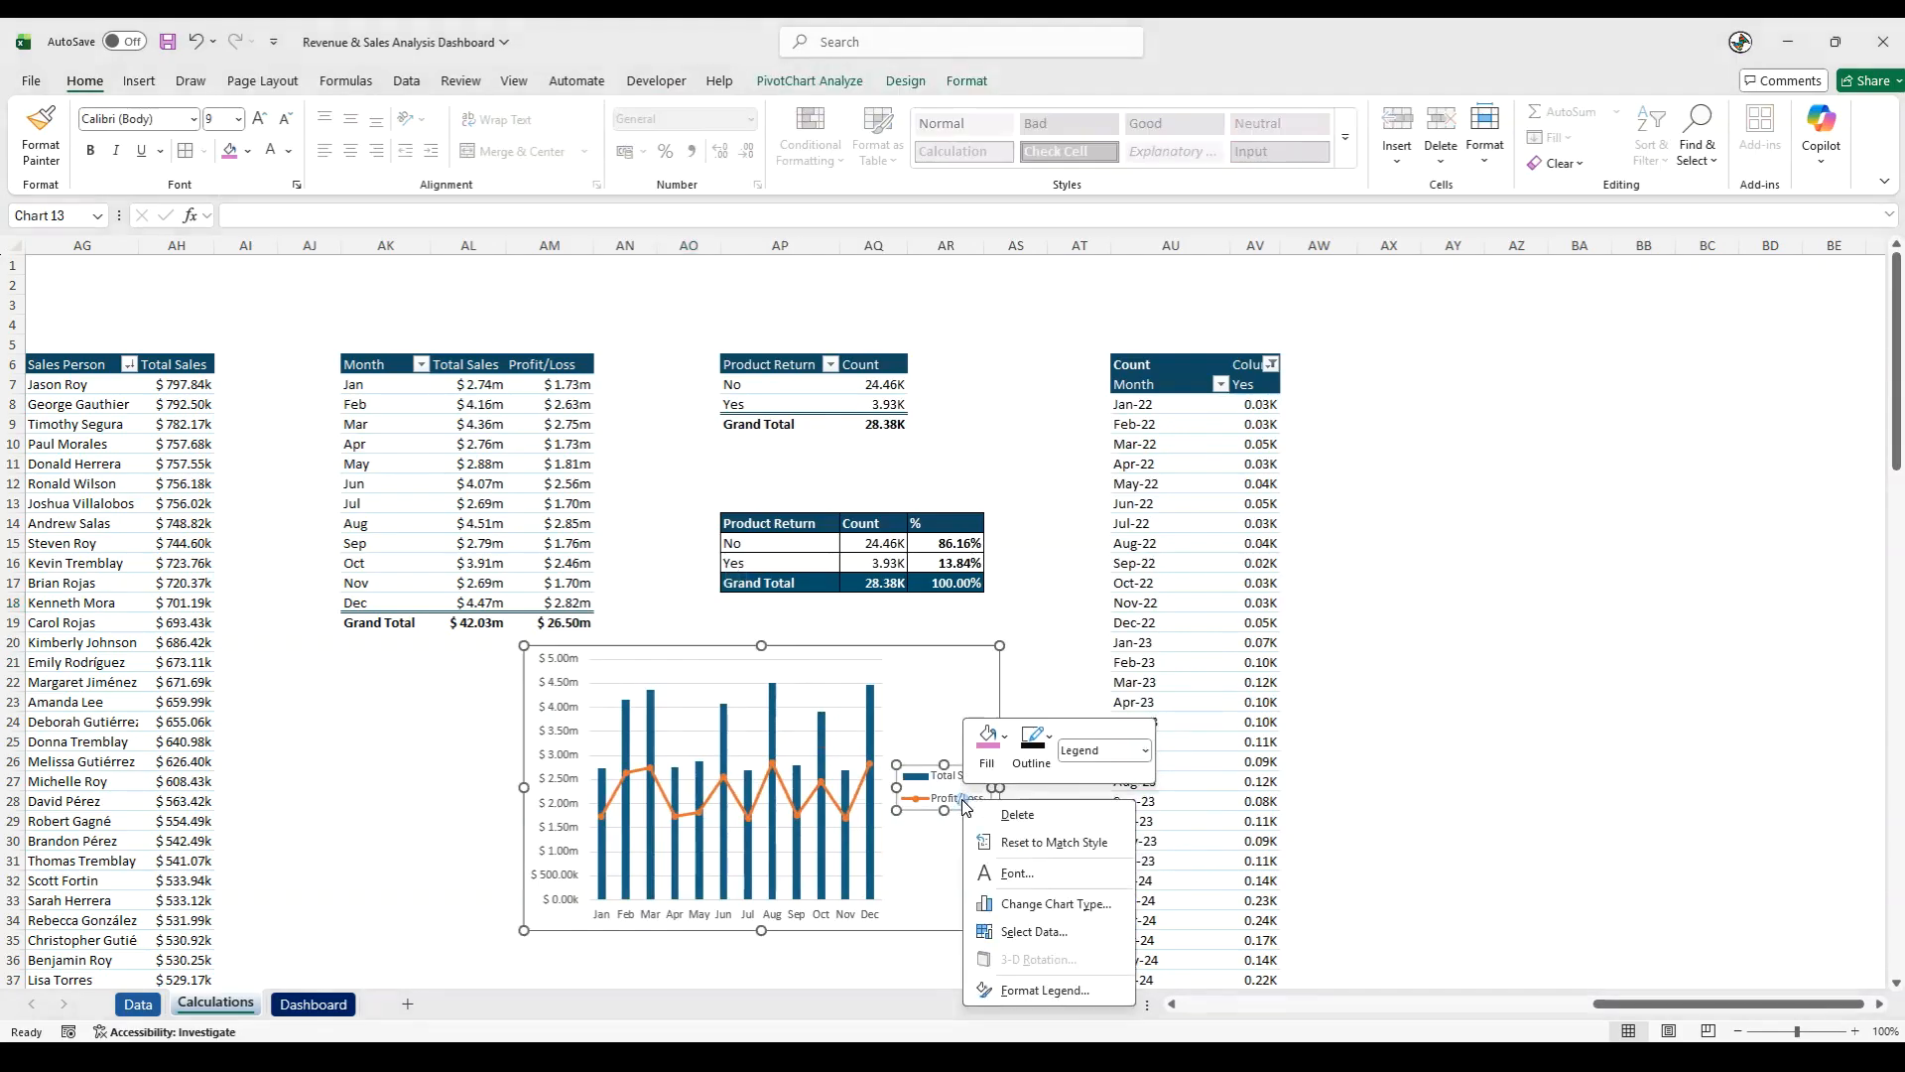
left_click(1041, 976)
left_click(1677, 439)
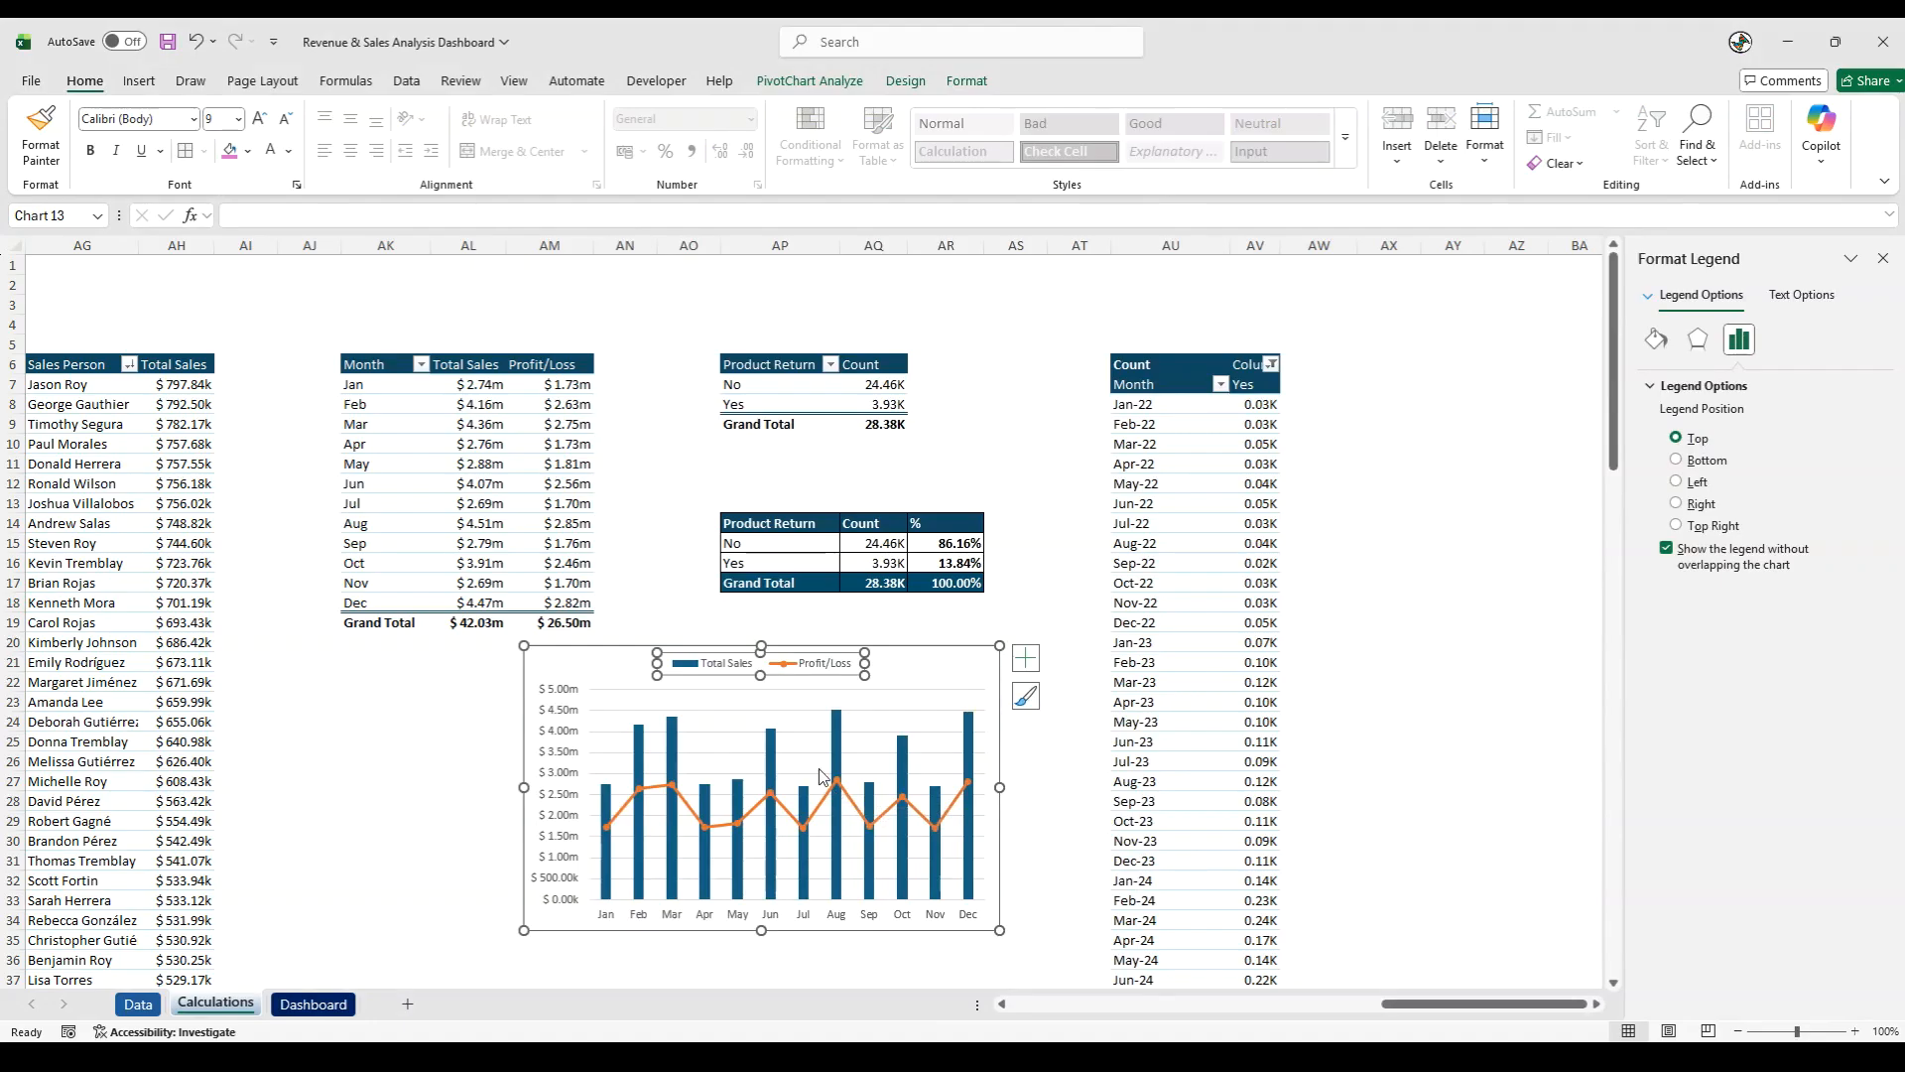
- Add a chart title to the combo chart reading "Monthly Sales vs Monthly Profit"
left_click(1026, 657)
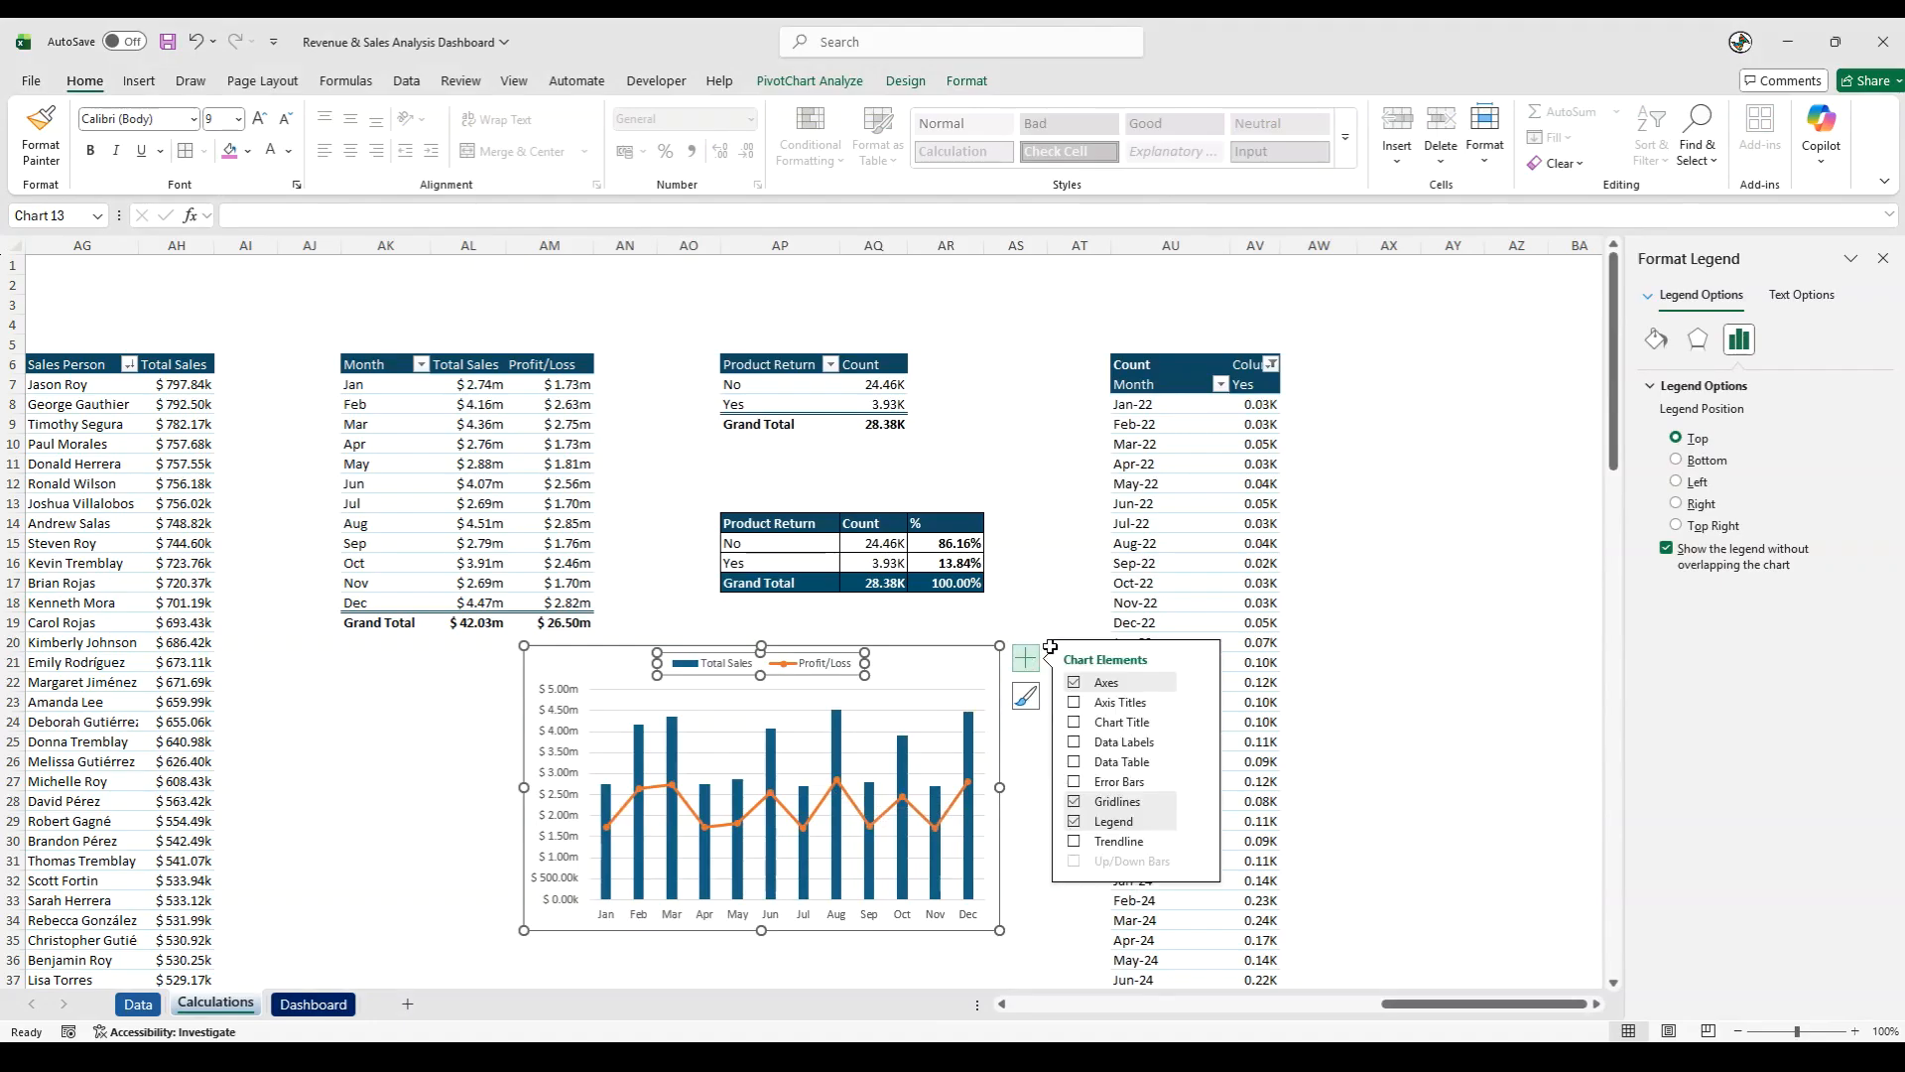
left_click(1098, 721)
left_click(761, 667)
type("Monthly Sales vs M")
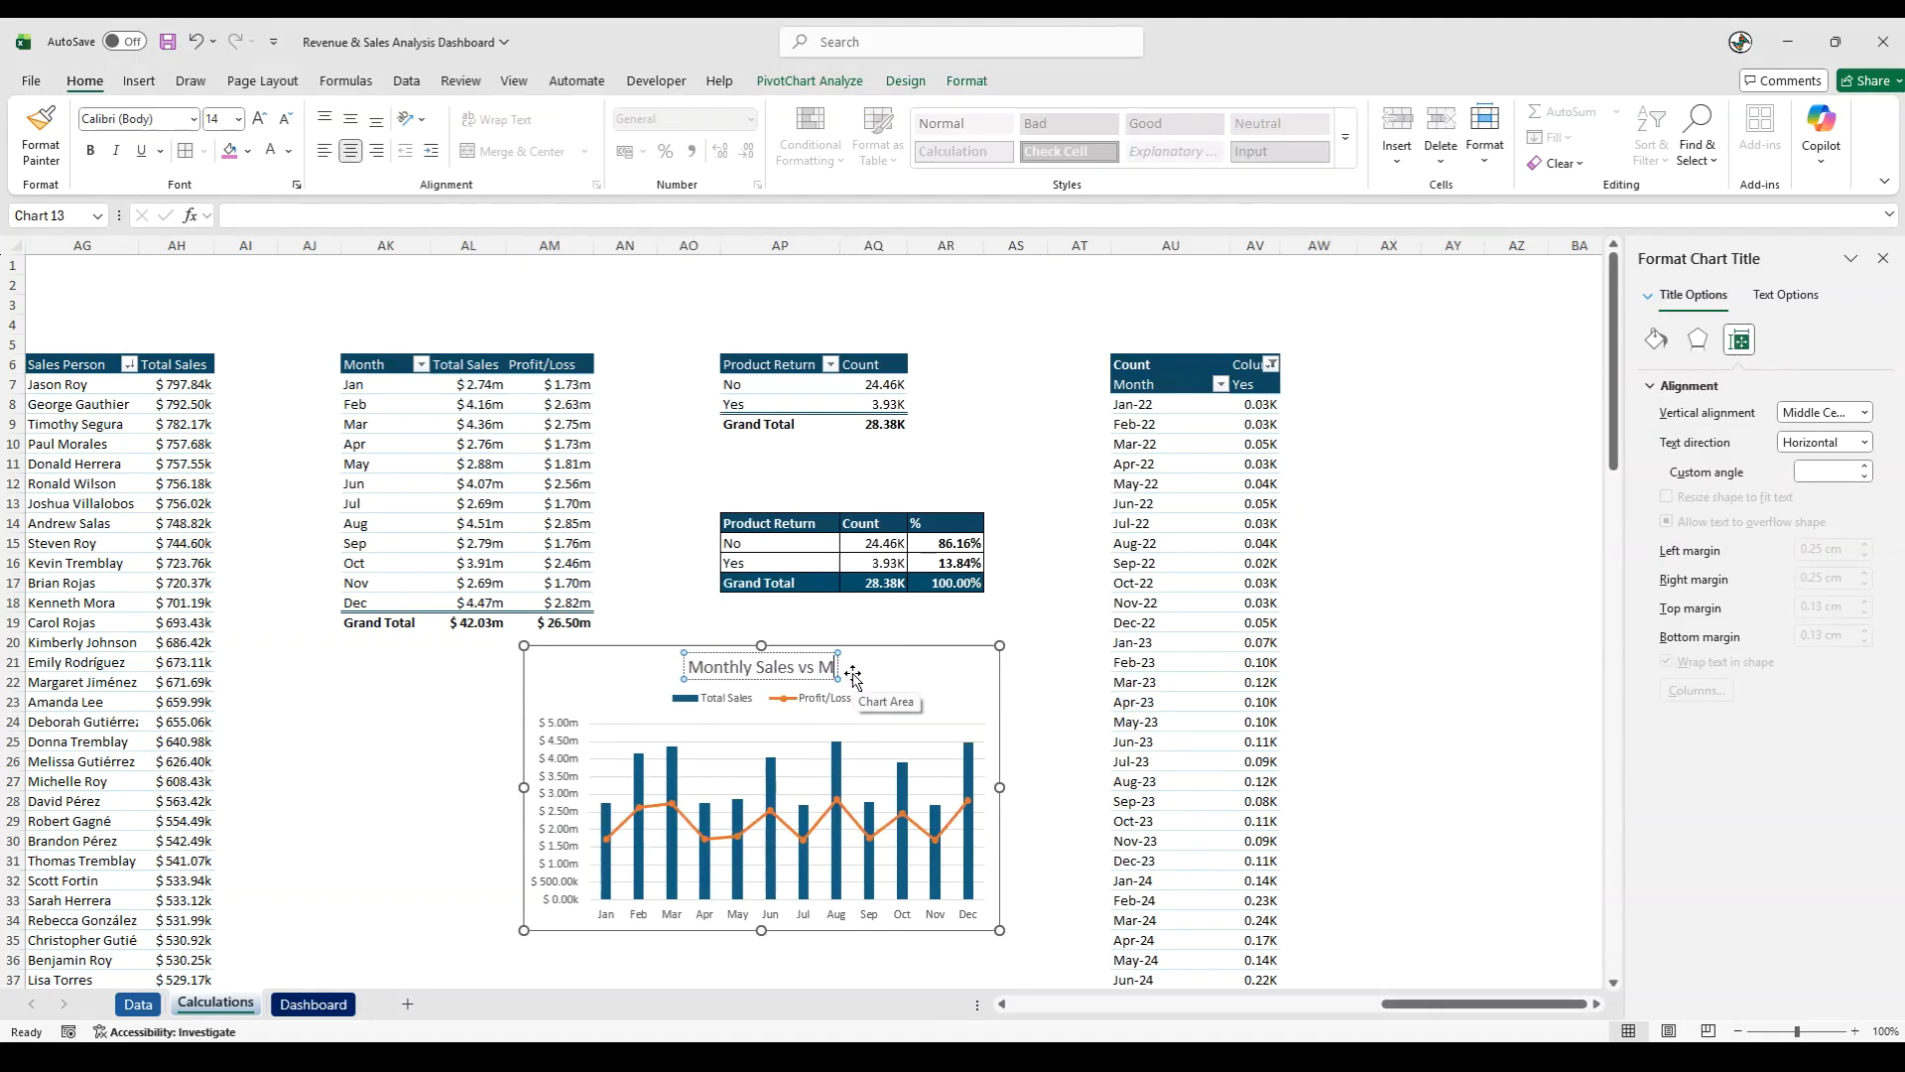
type("onthly Profit")
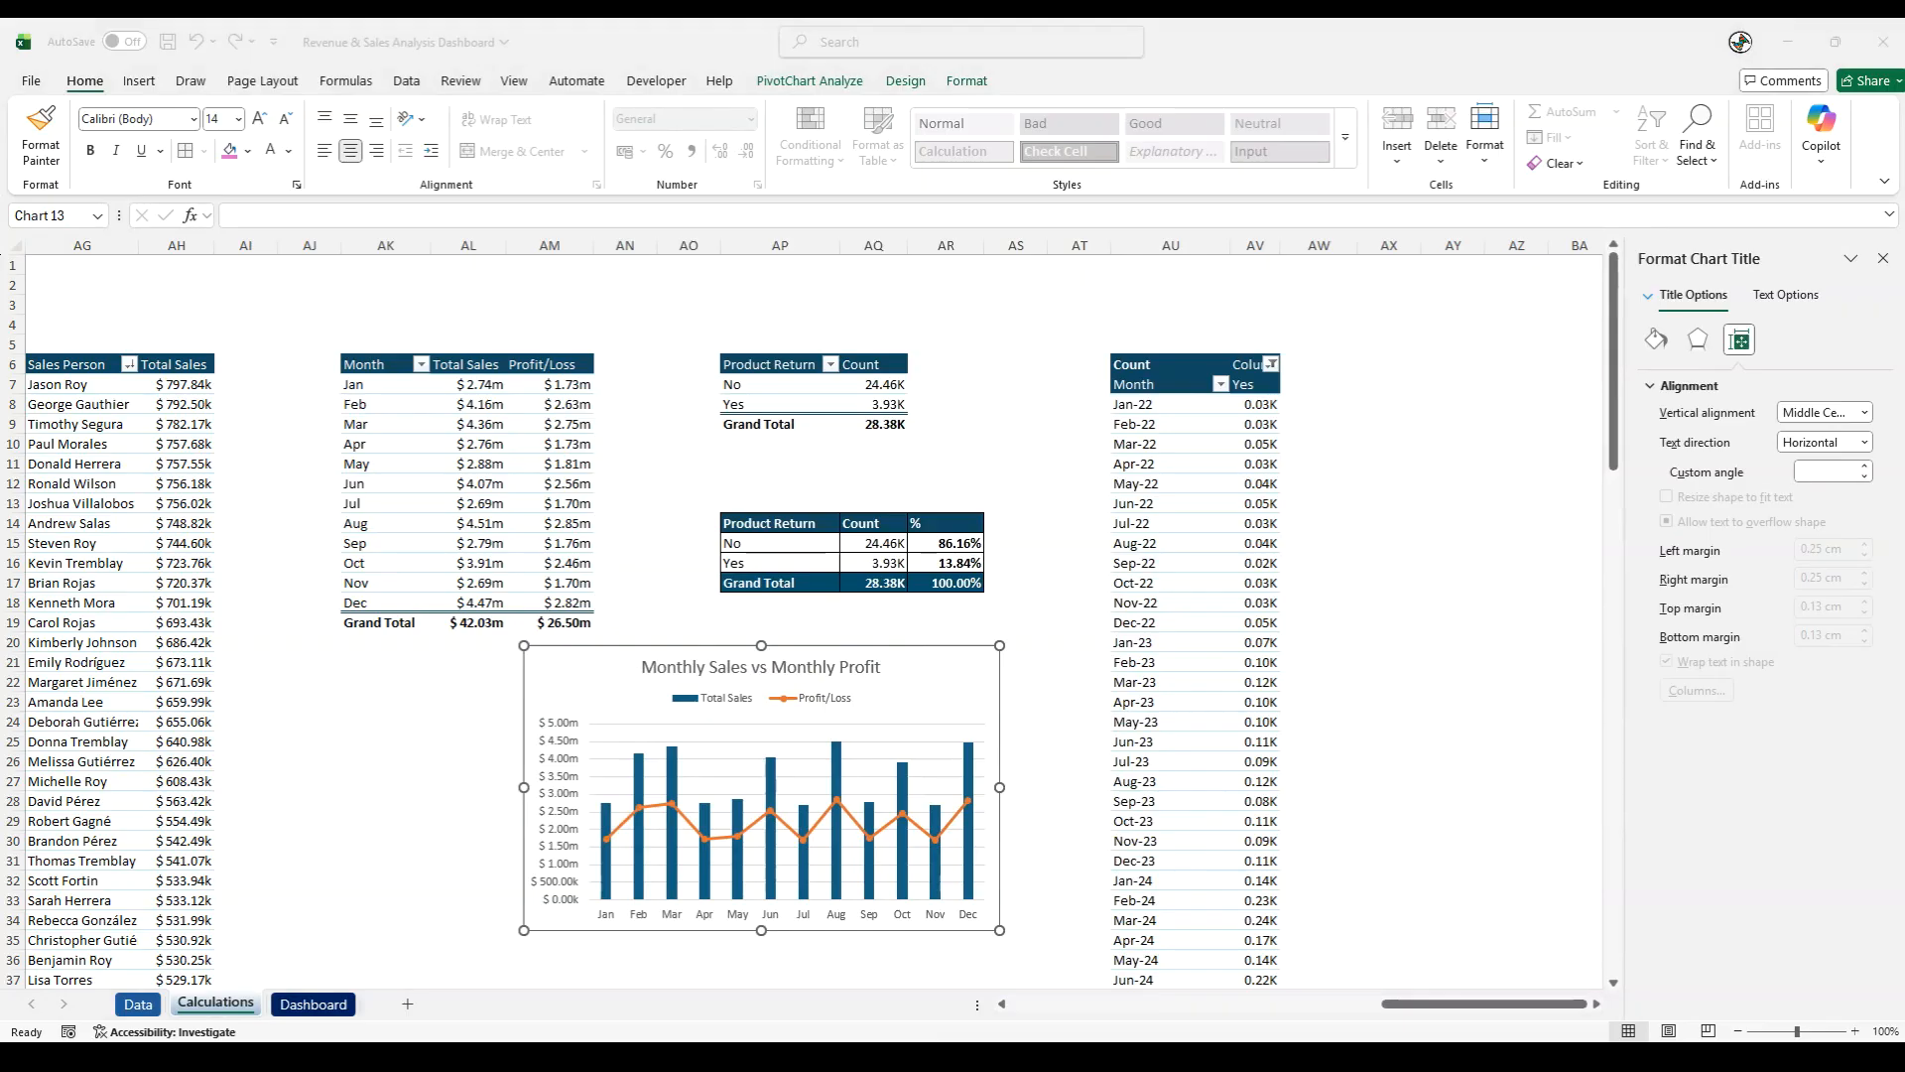
- Move the Monthly Sales vs Monthly Profit chart to the Dashboard sheet beneath the Sales - By Sales Person chart, and extend its lower edge
left_click(561, 650)
key("Delete")
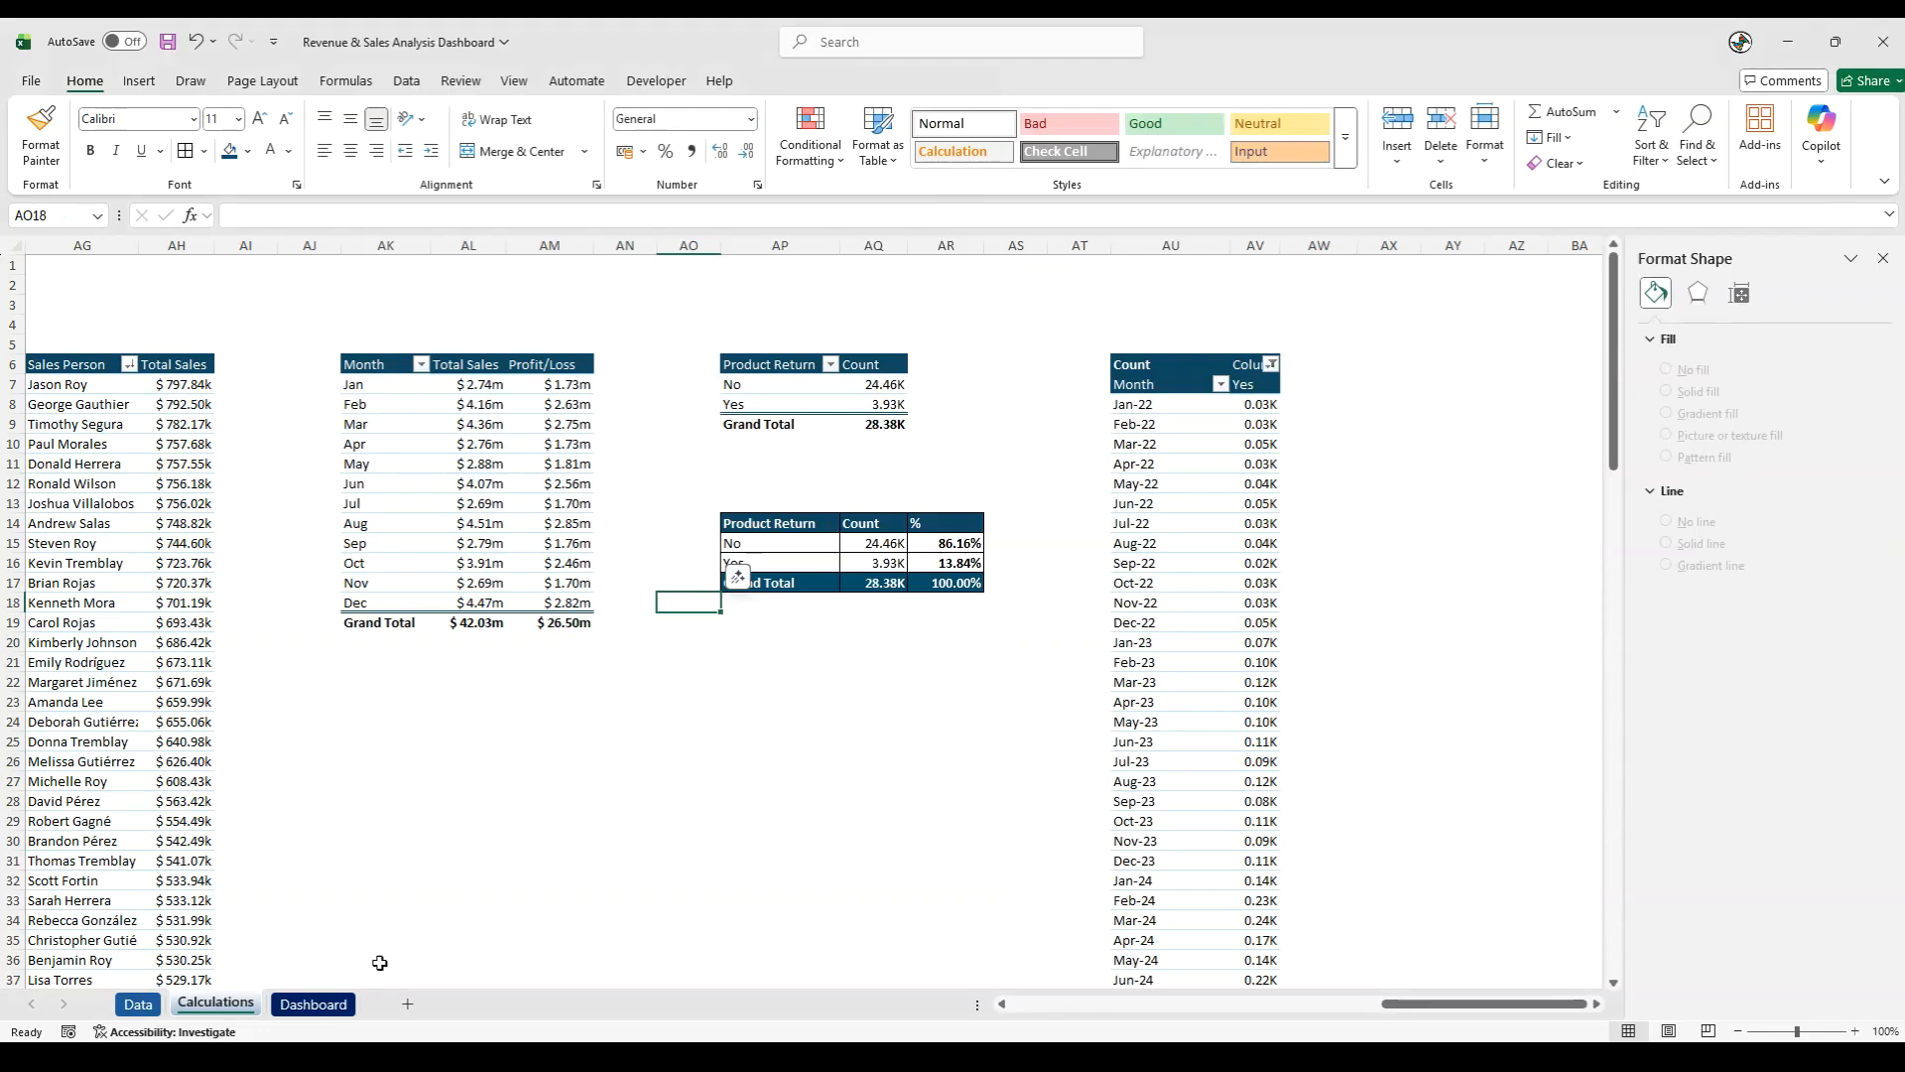
left_click(313, 1005)
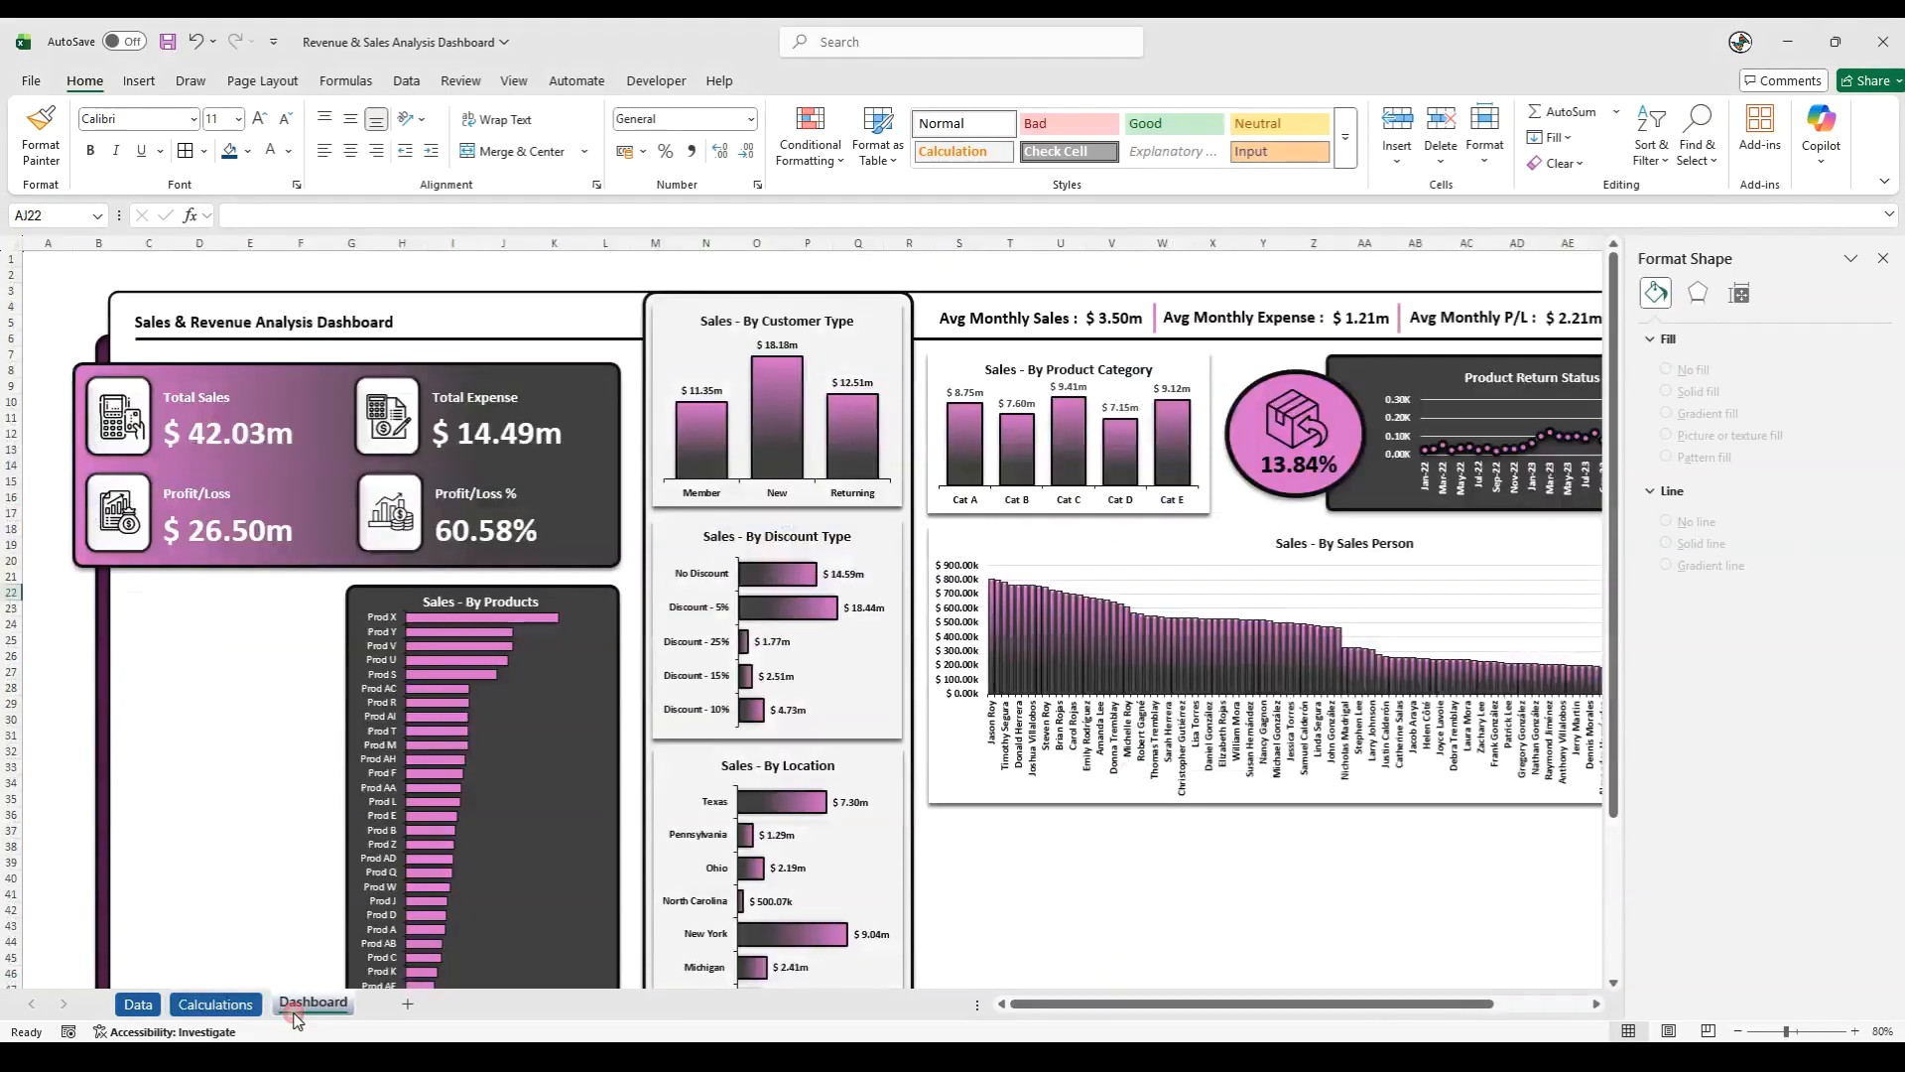
left_click(1882, 260)
left_click(1848, 650)
scroll(1848, 623, "down", 1)
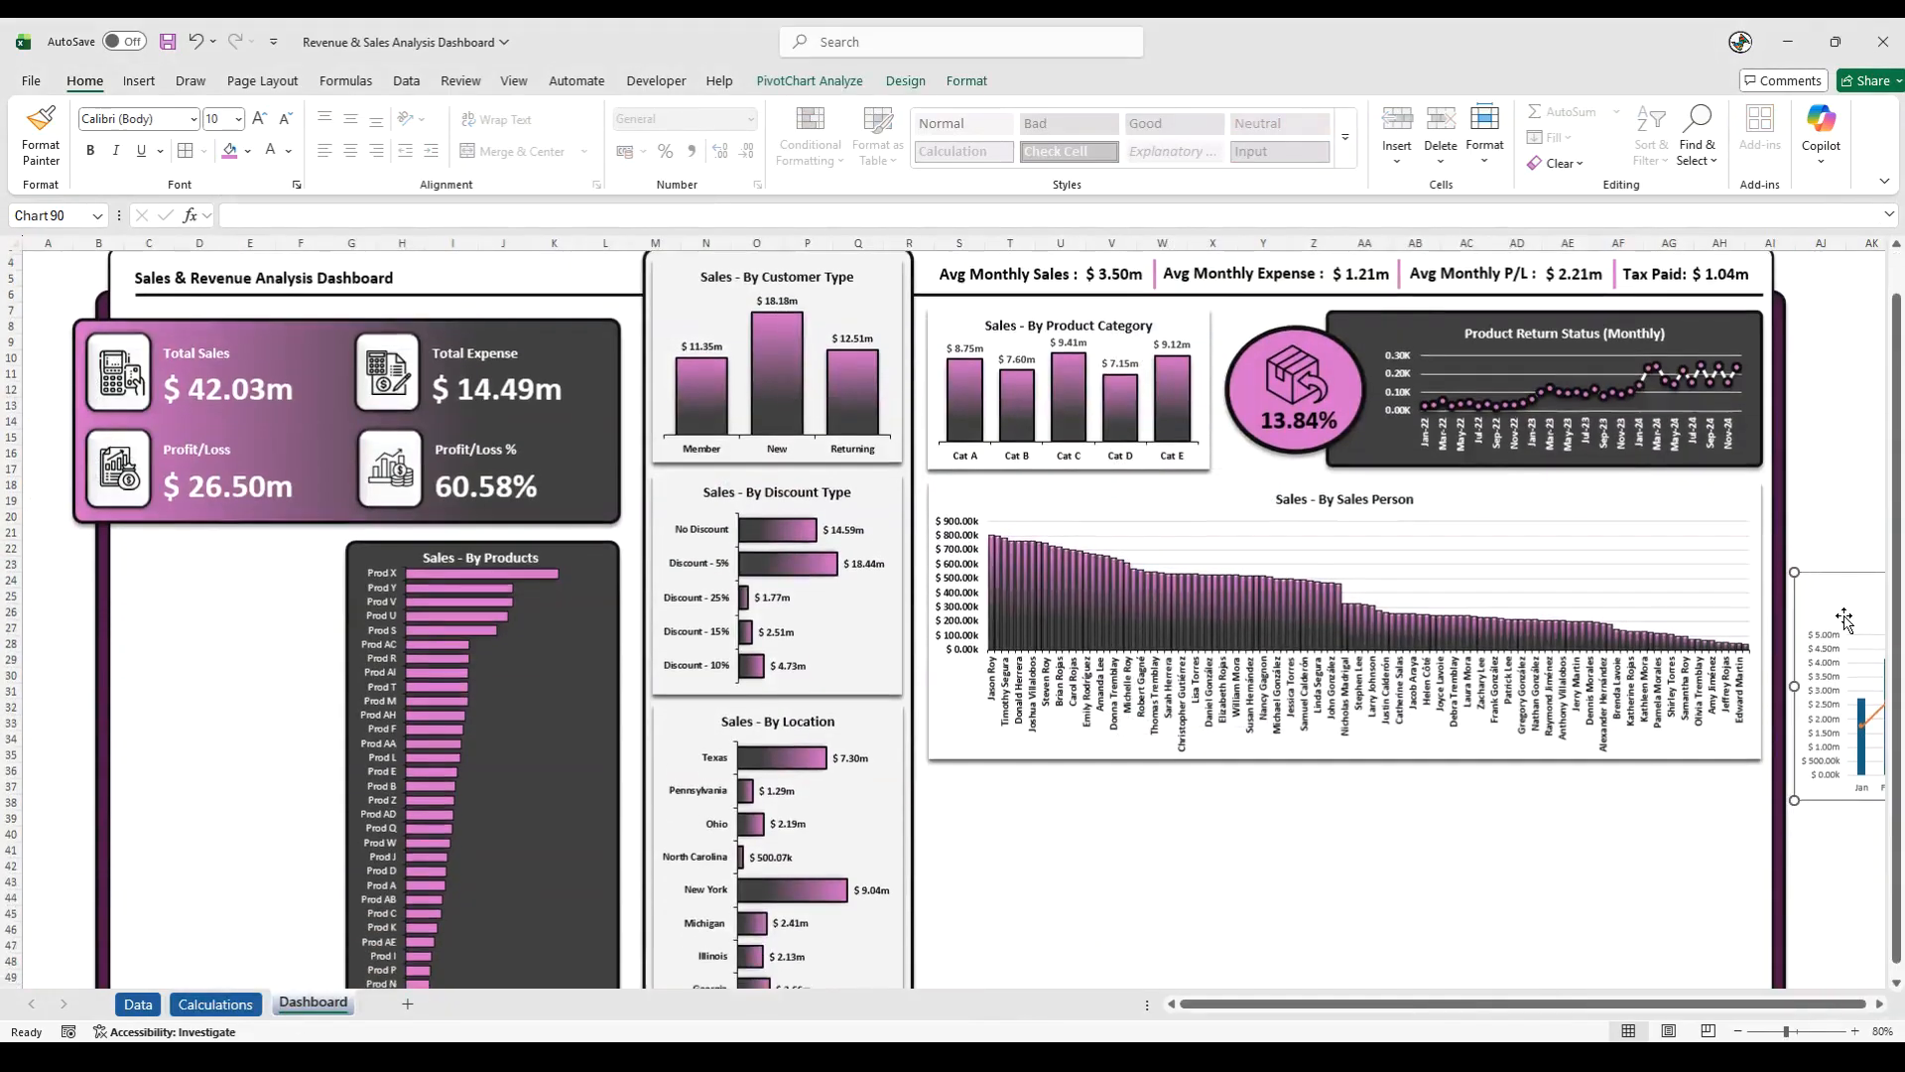
scroll(1848, 623, "down", 4)
left_click_drag(1836, 387, 957, 579)
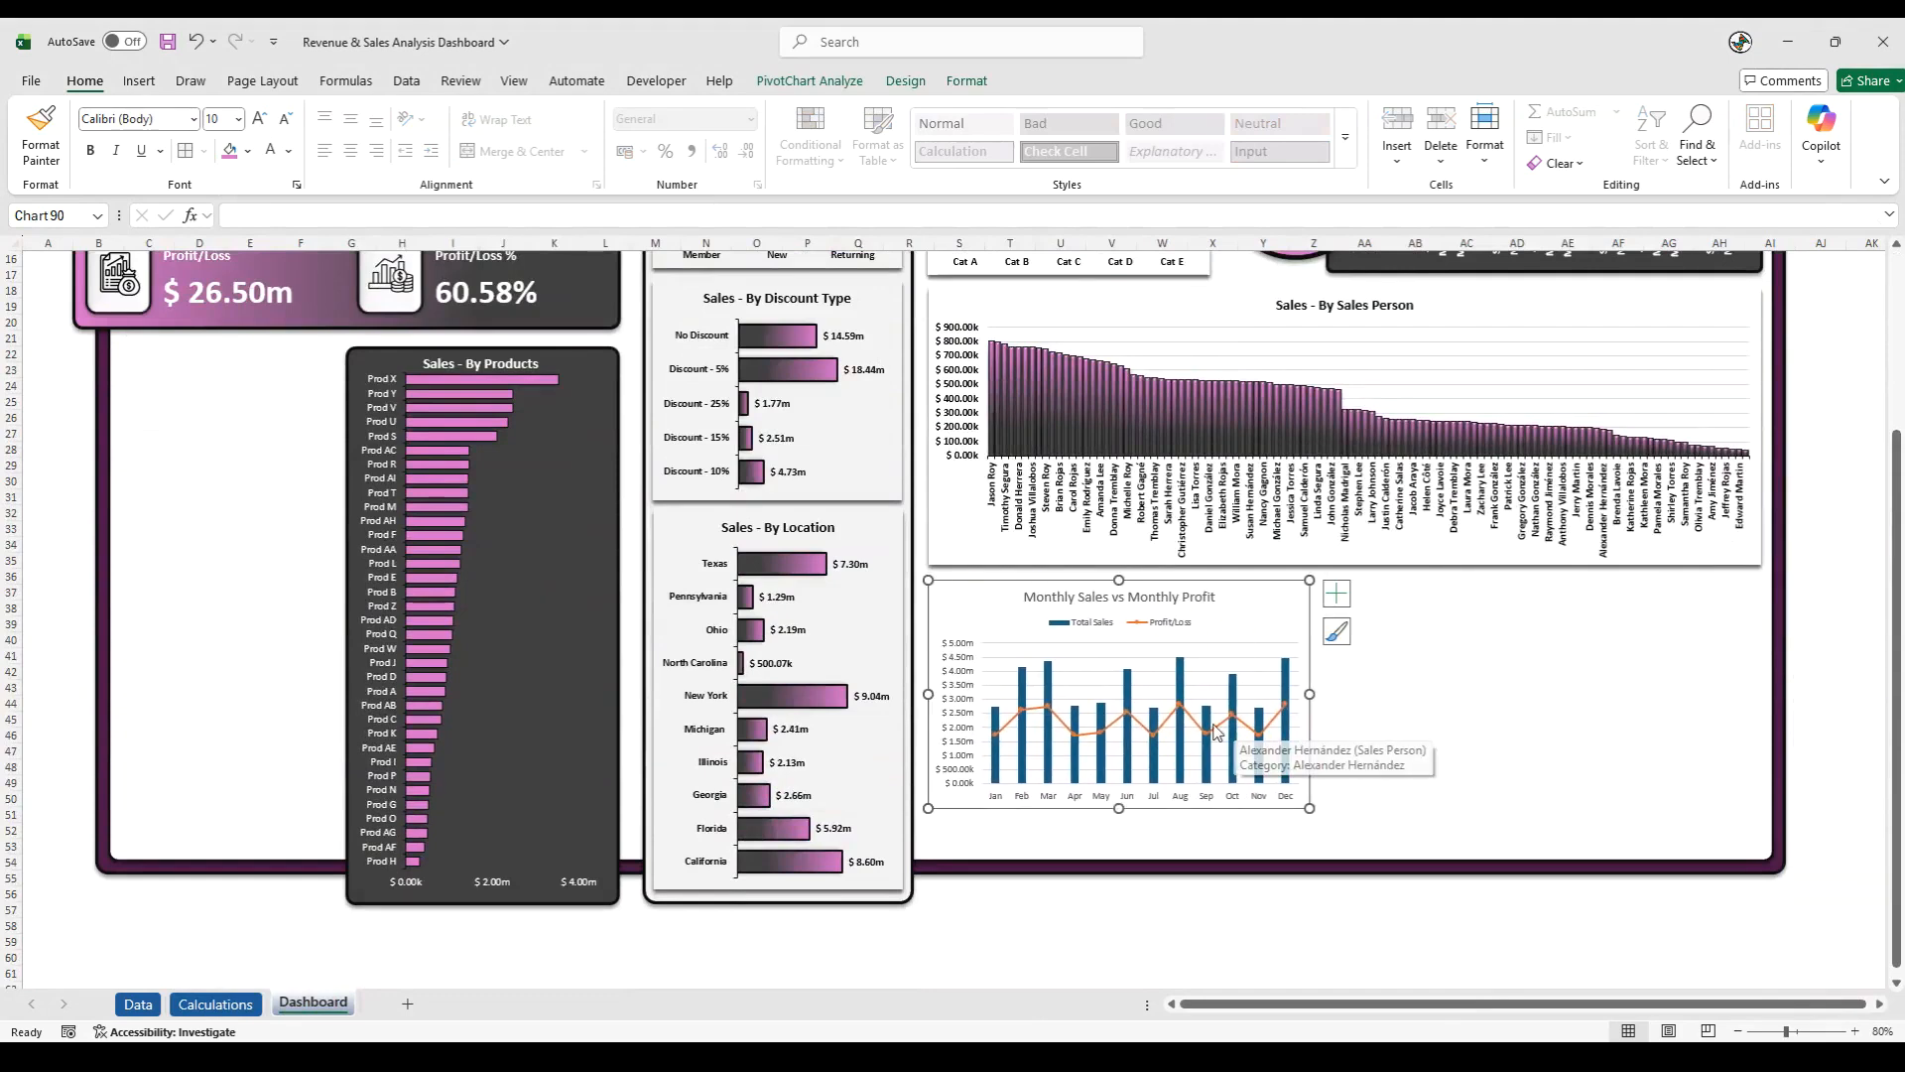
left_click_drag(1120, 809, 1117, 852)
left_click(1087, 932)
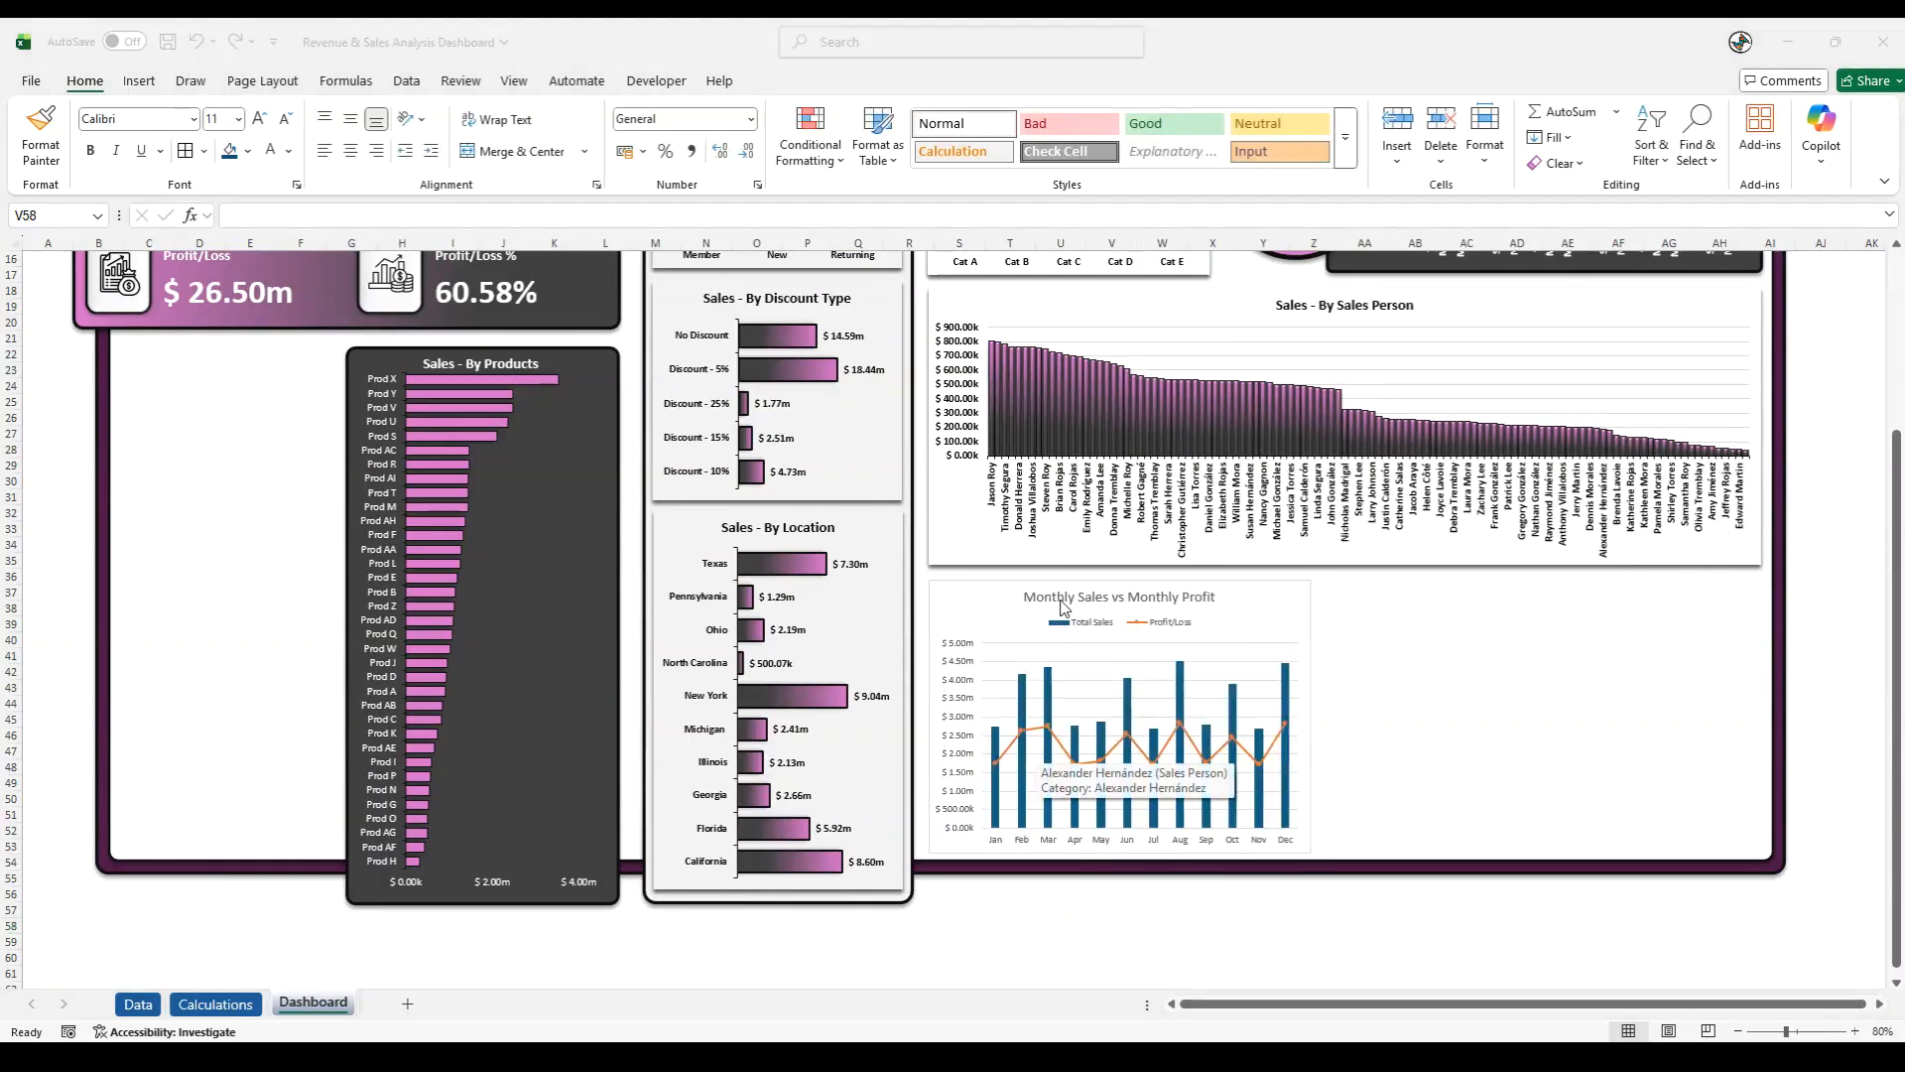
- Format the Monthly Sales vs Monthly Profit chart area with no fill, no outline and a shadow effect
left_click(1005, 594)
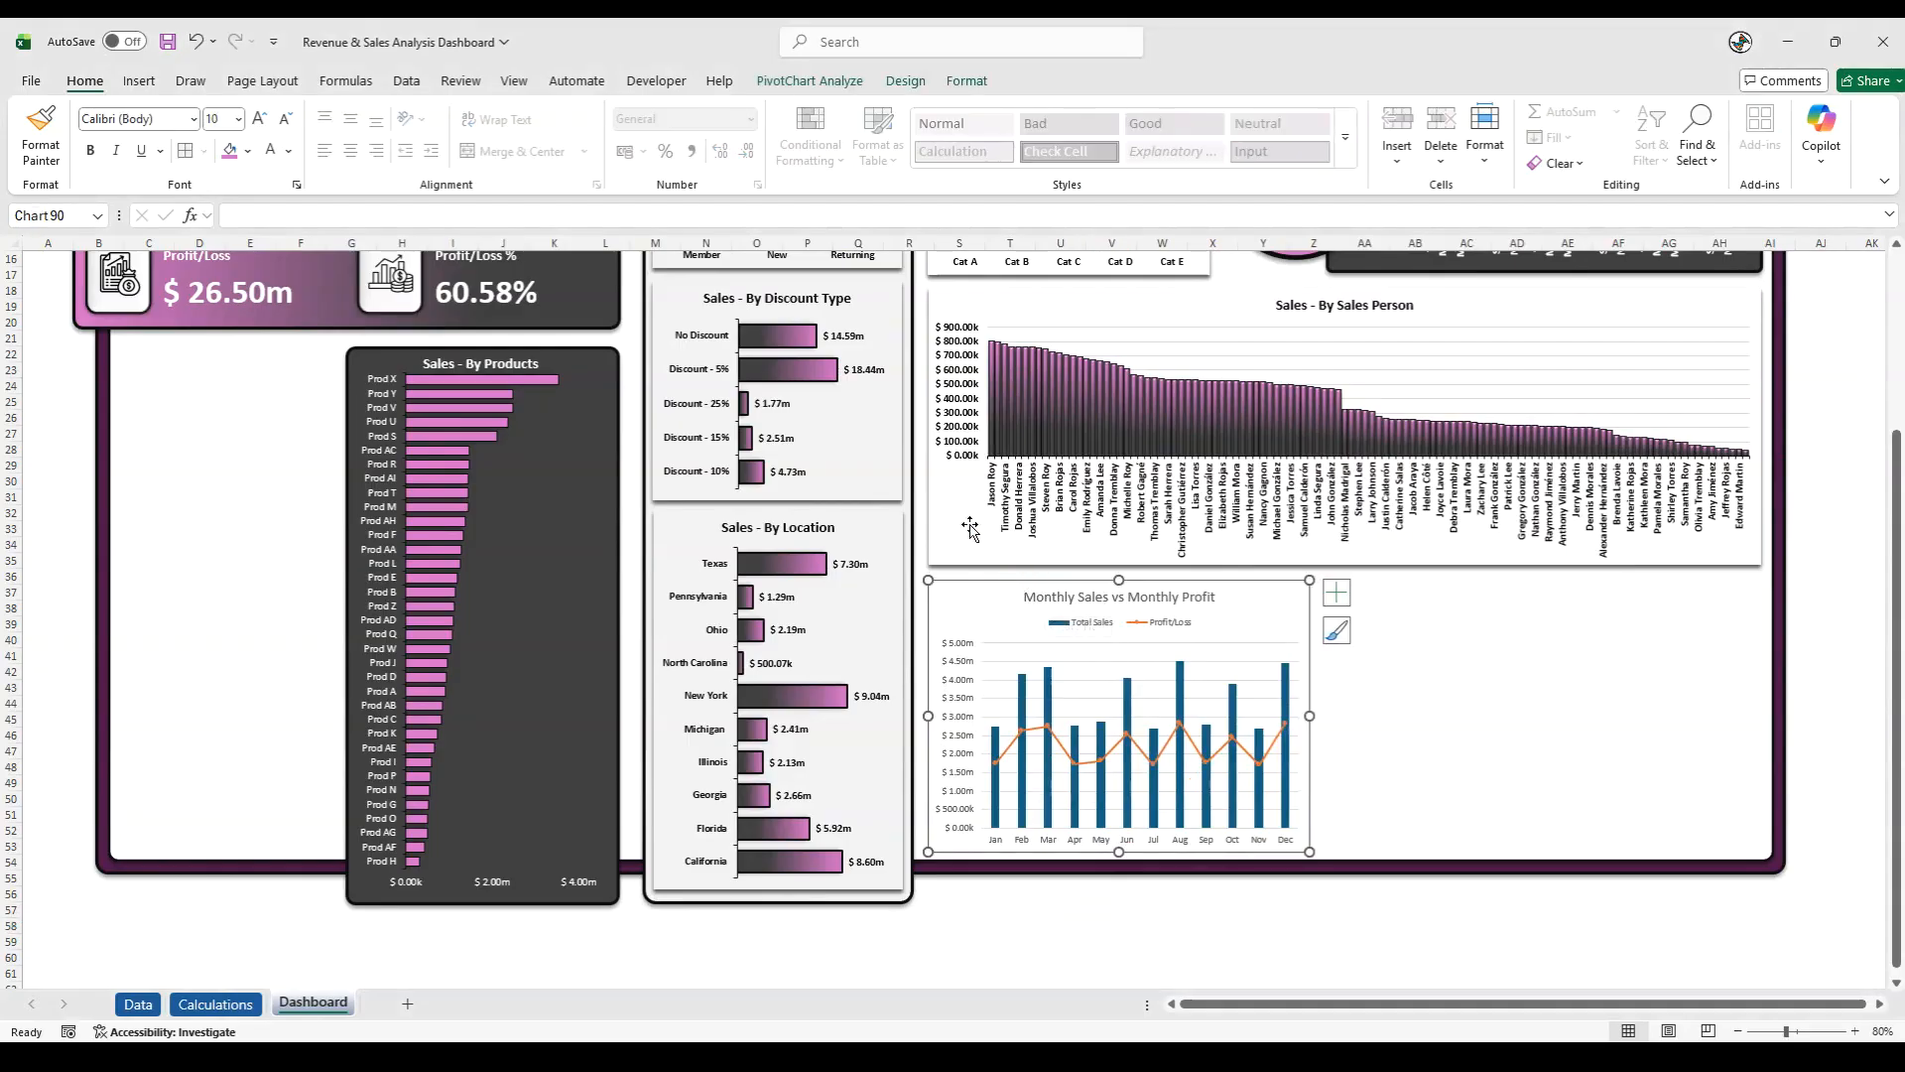
left_click(966, 80)
left_click(856, 119)
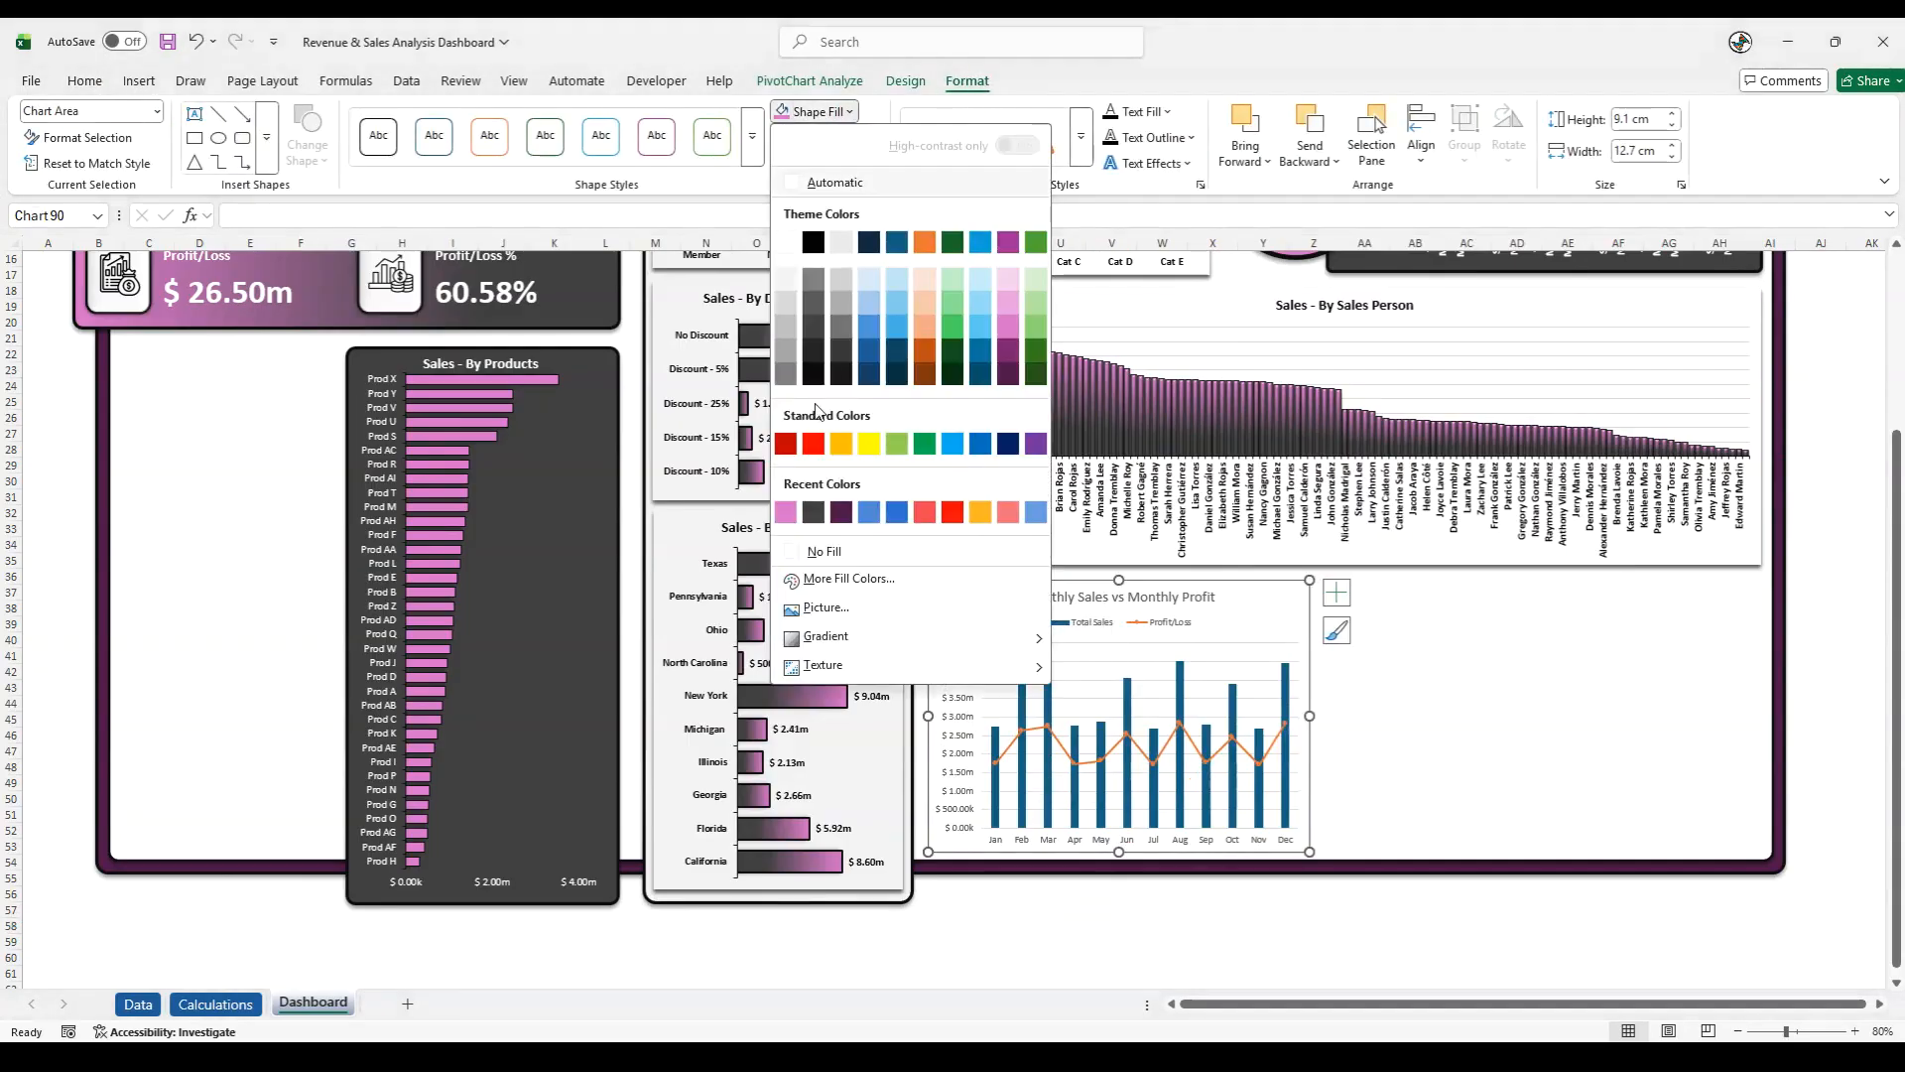
left_click(824, 547)
left_click(843, 137)
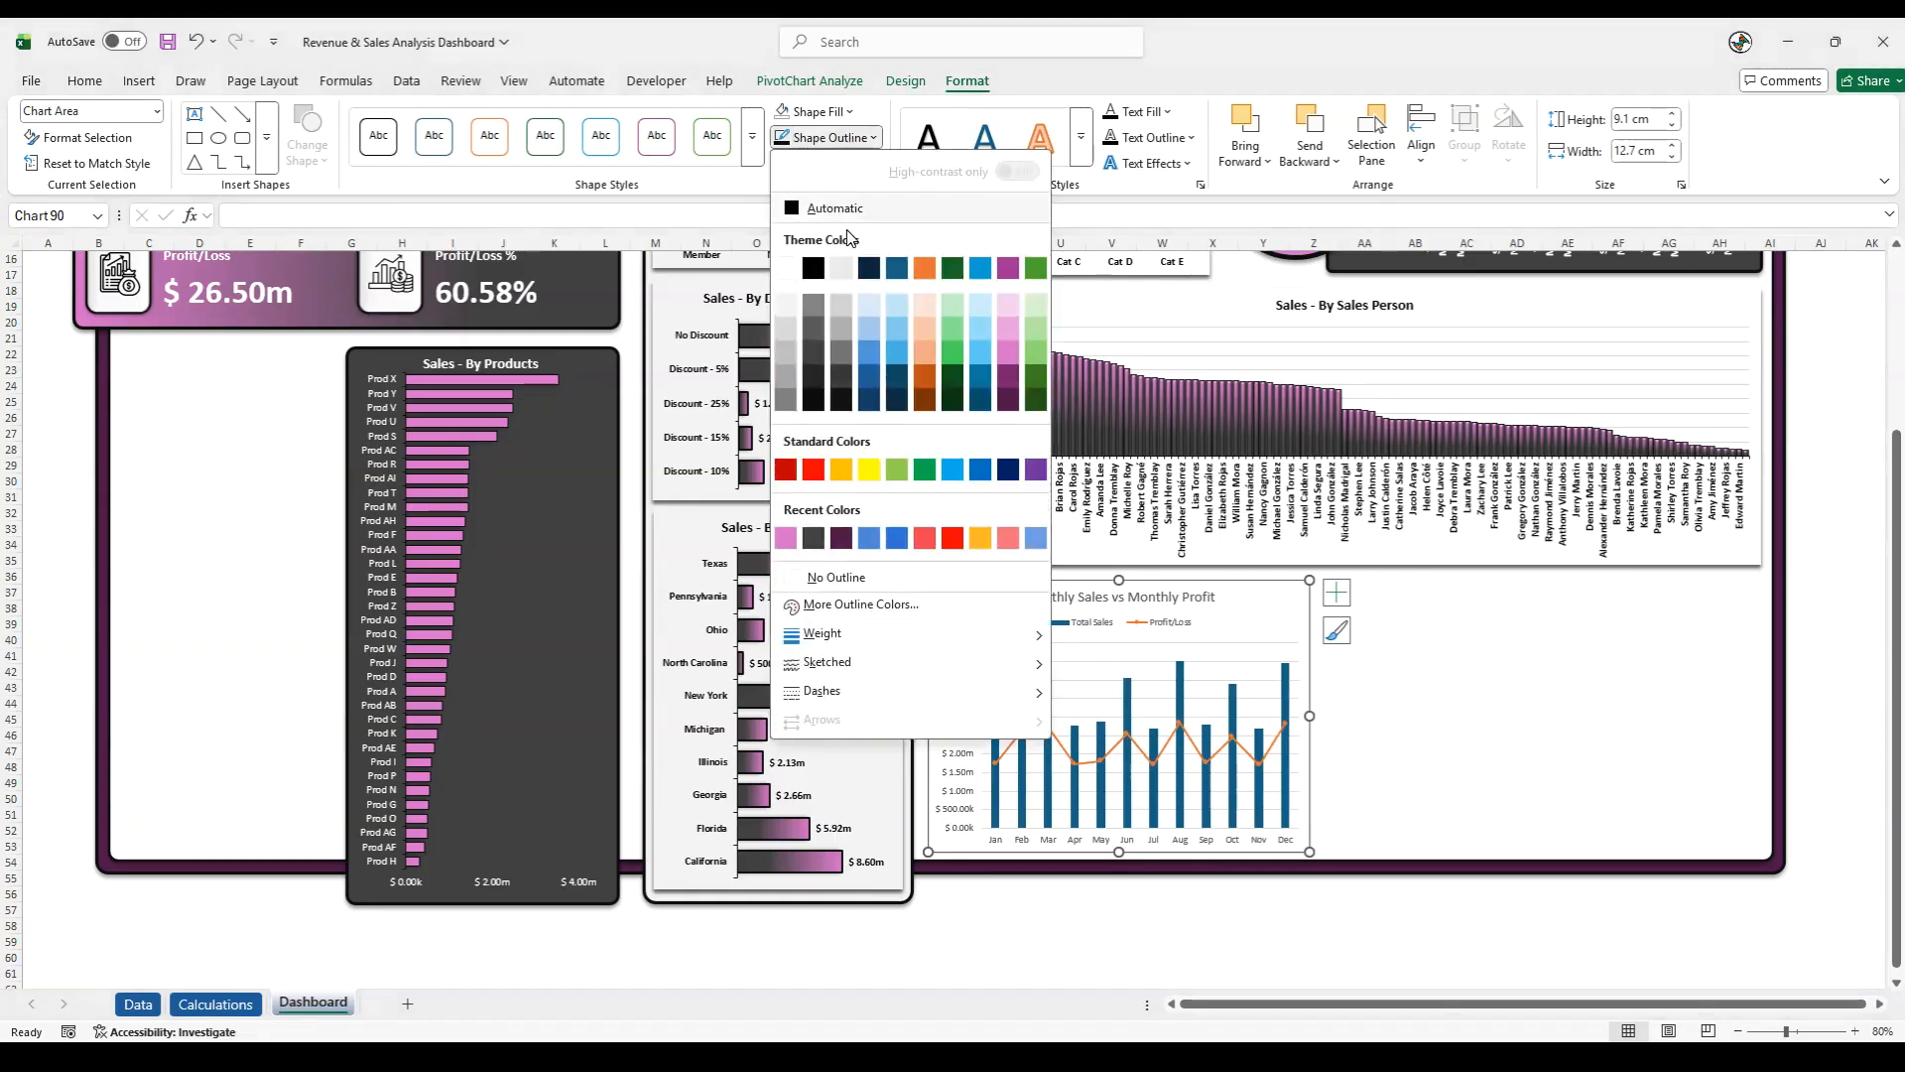
left_click(824, 549)
left_click(824, 163)
mouse_move(844, 250)
left_click(1000, 373)
left_click(1056, 925)
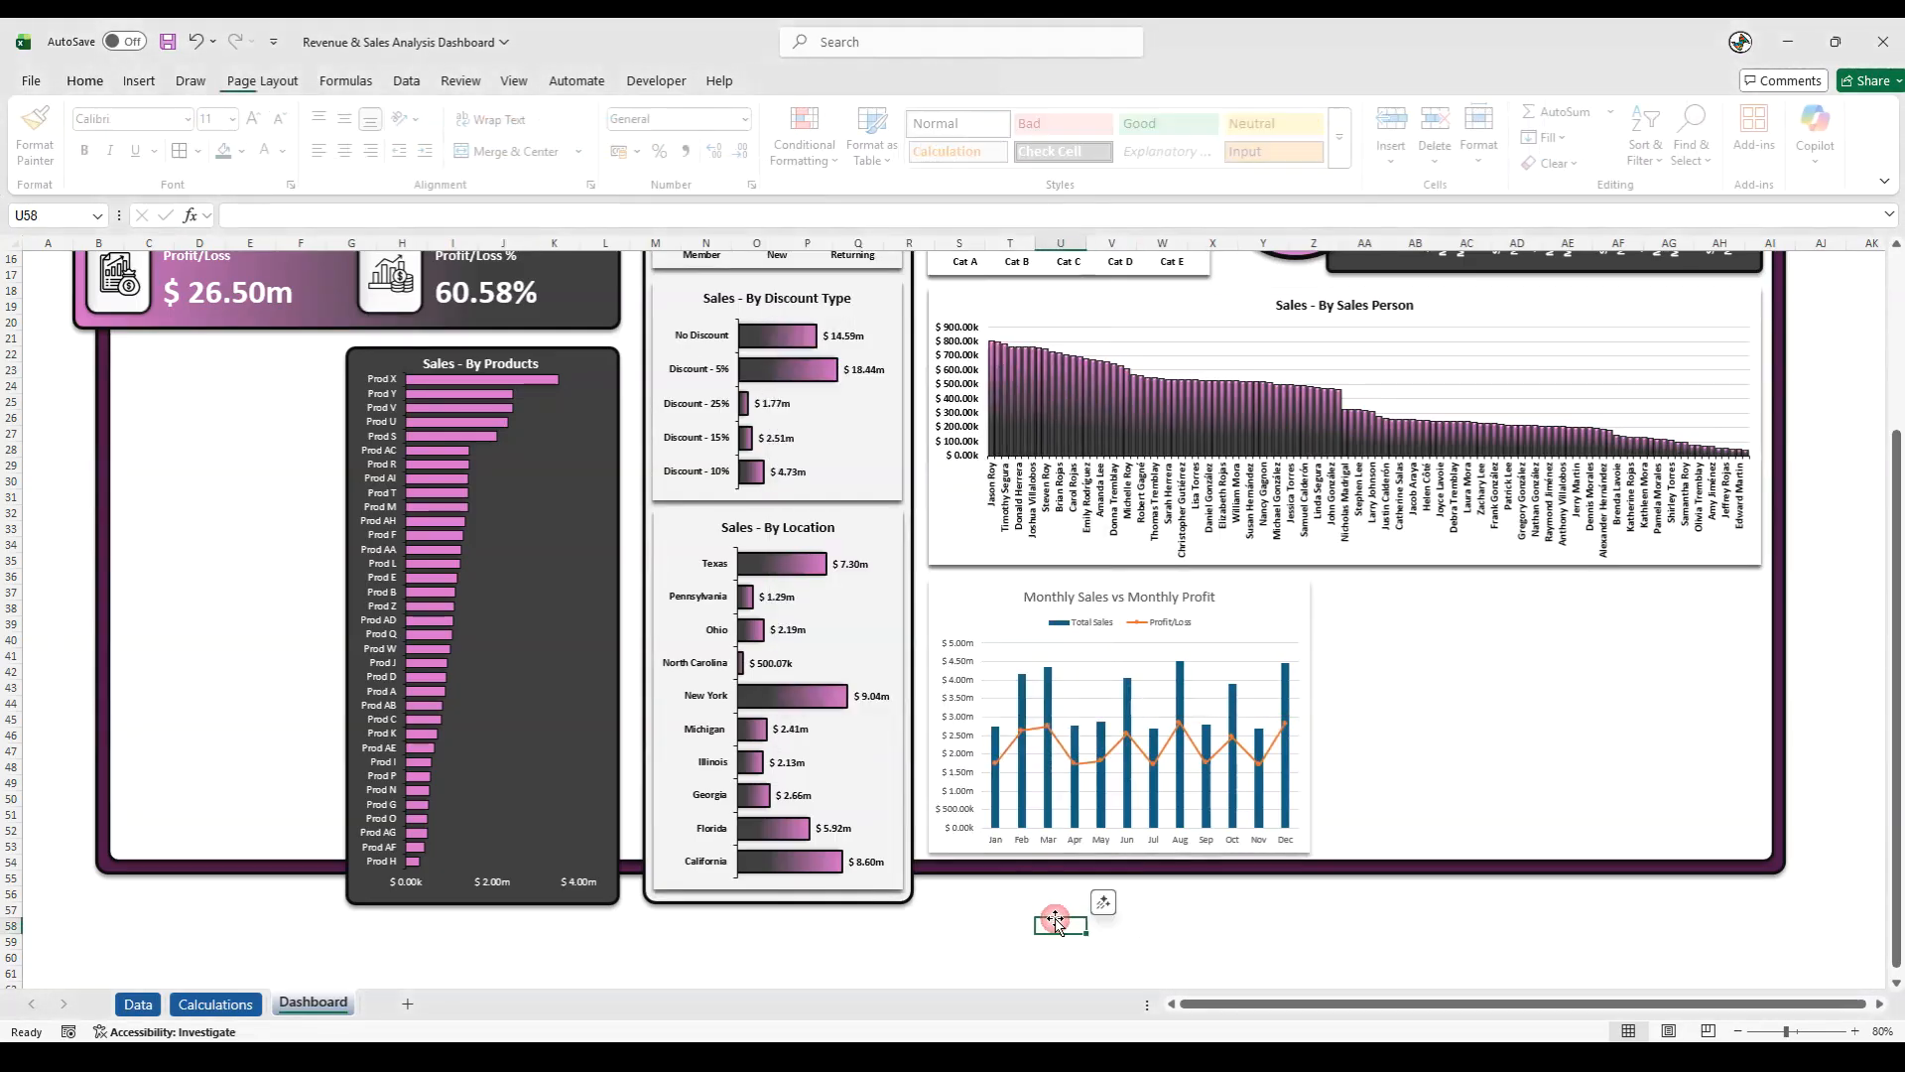
- Raise the Monthly Sales vs Monthly Profit chart's lower edge slightly, leaving a gap above the dashboard frame
left_click(1035, 859)
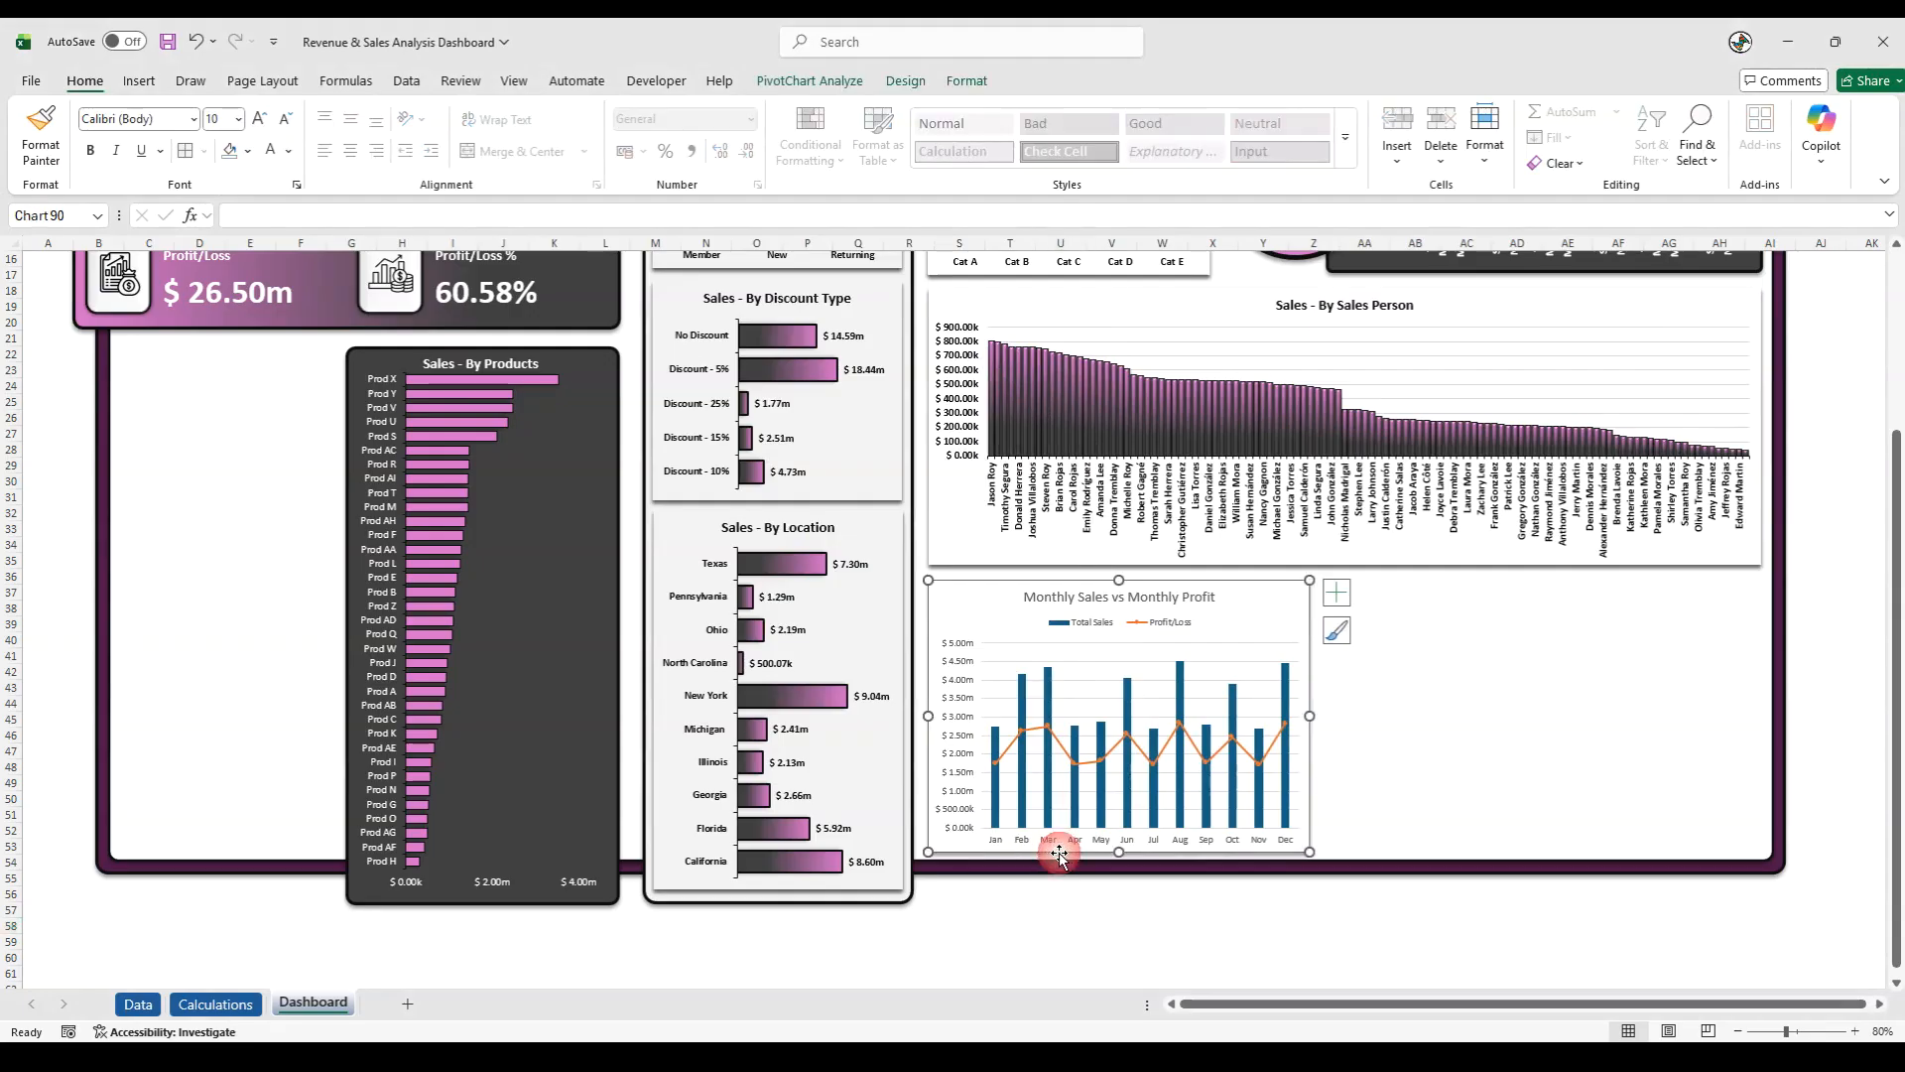
left_click_drag(1118, 853, 1118, 845)
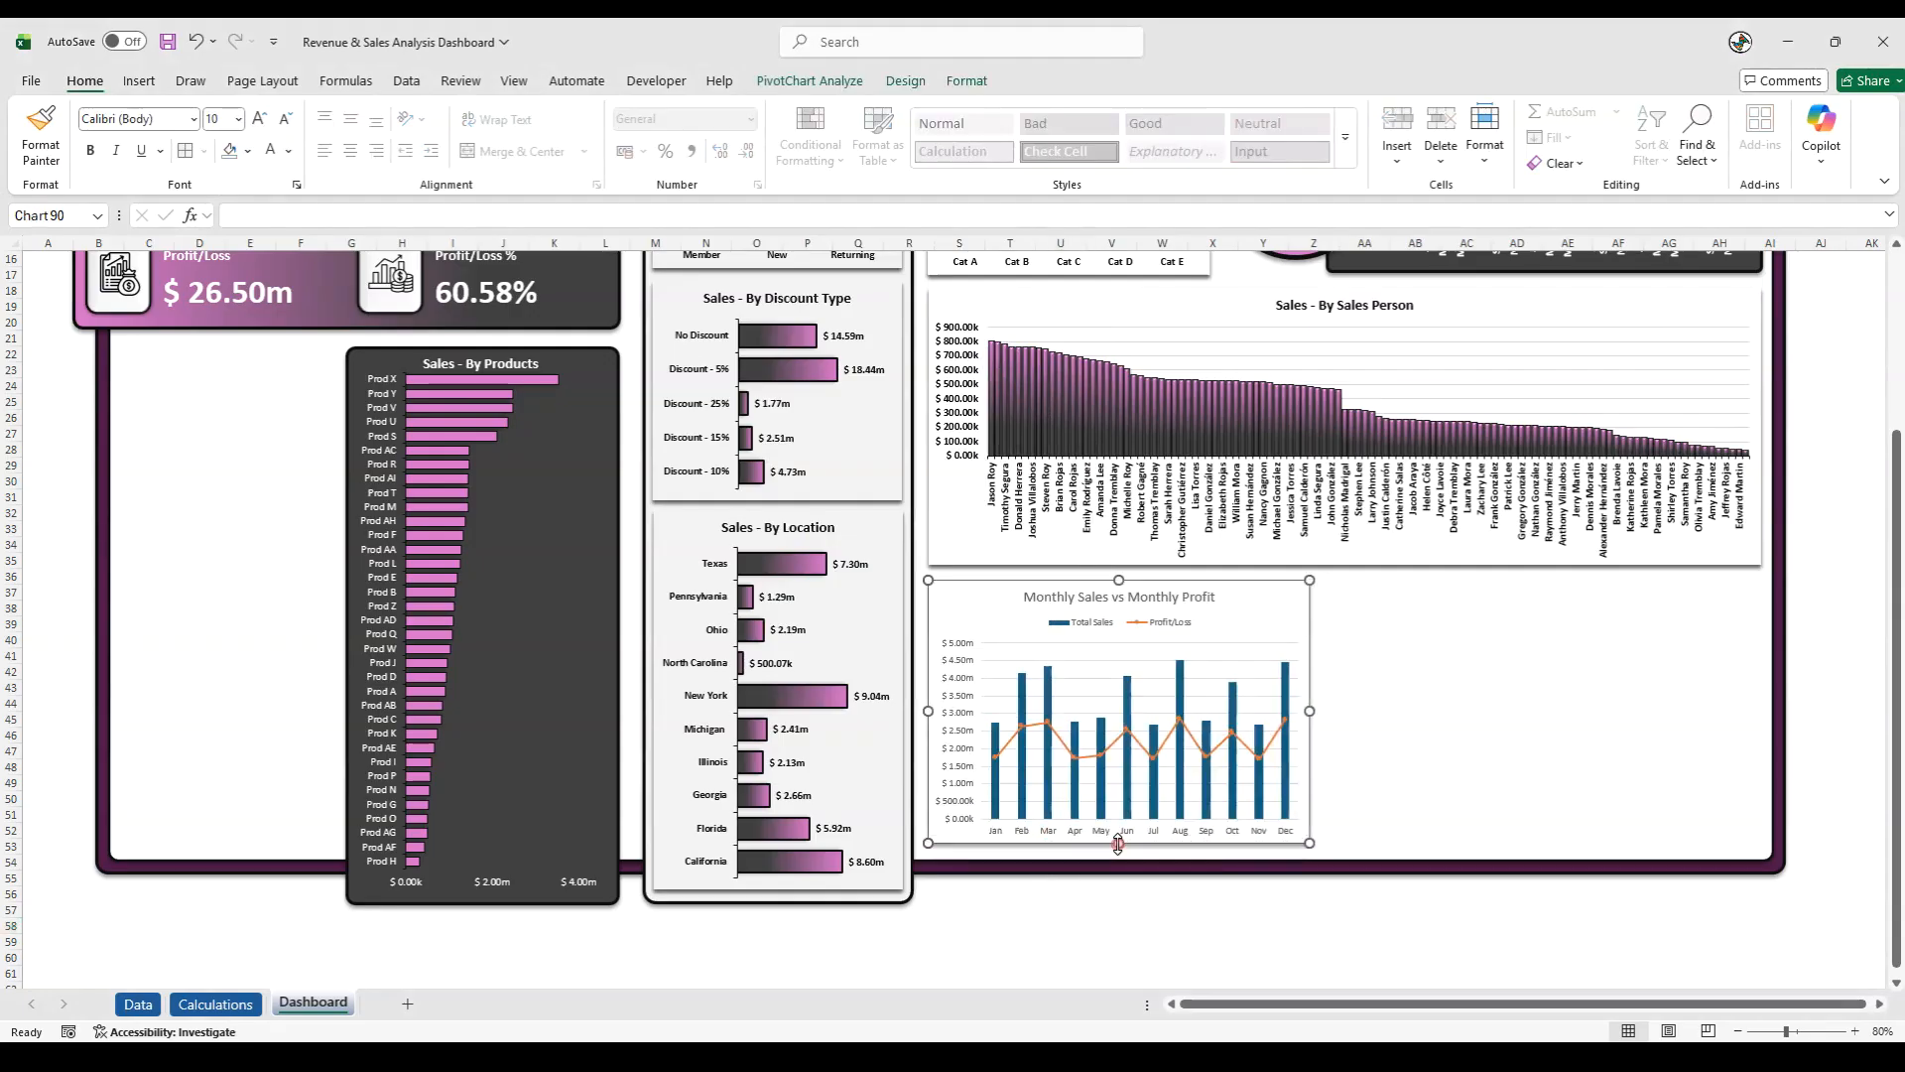
left_click(1090, 909)
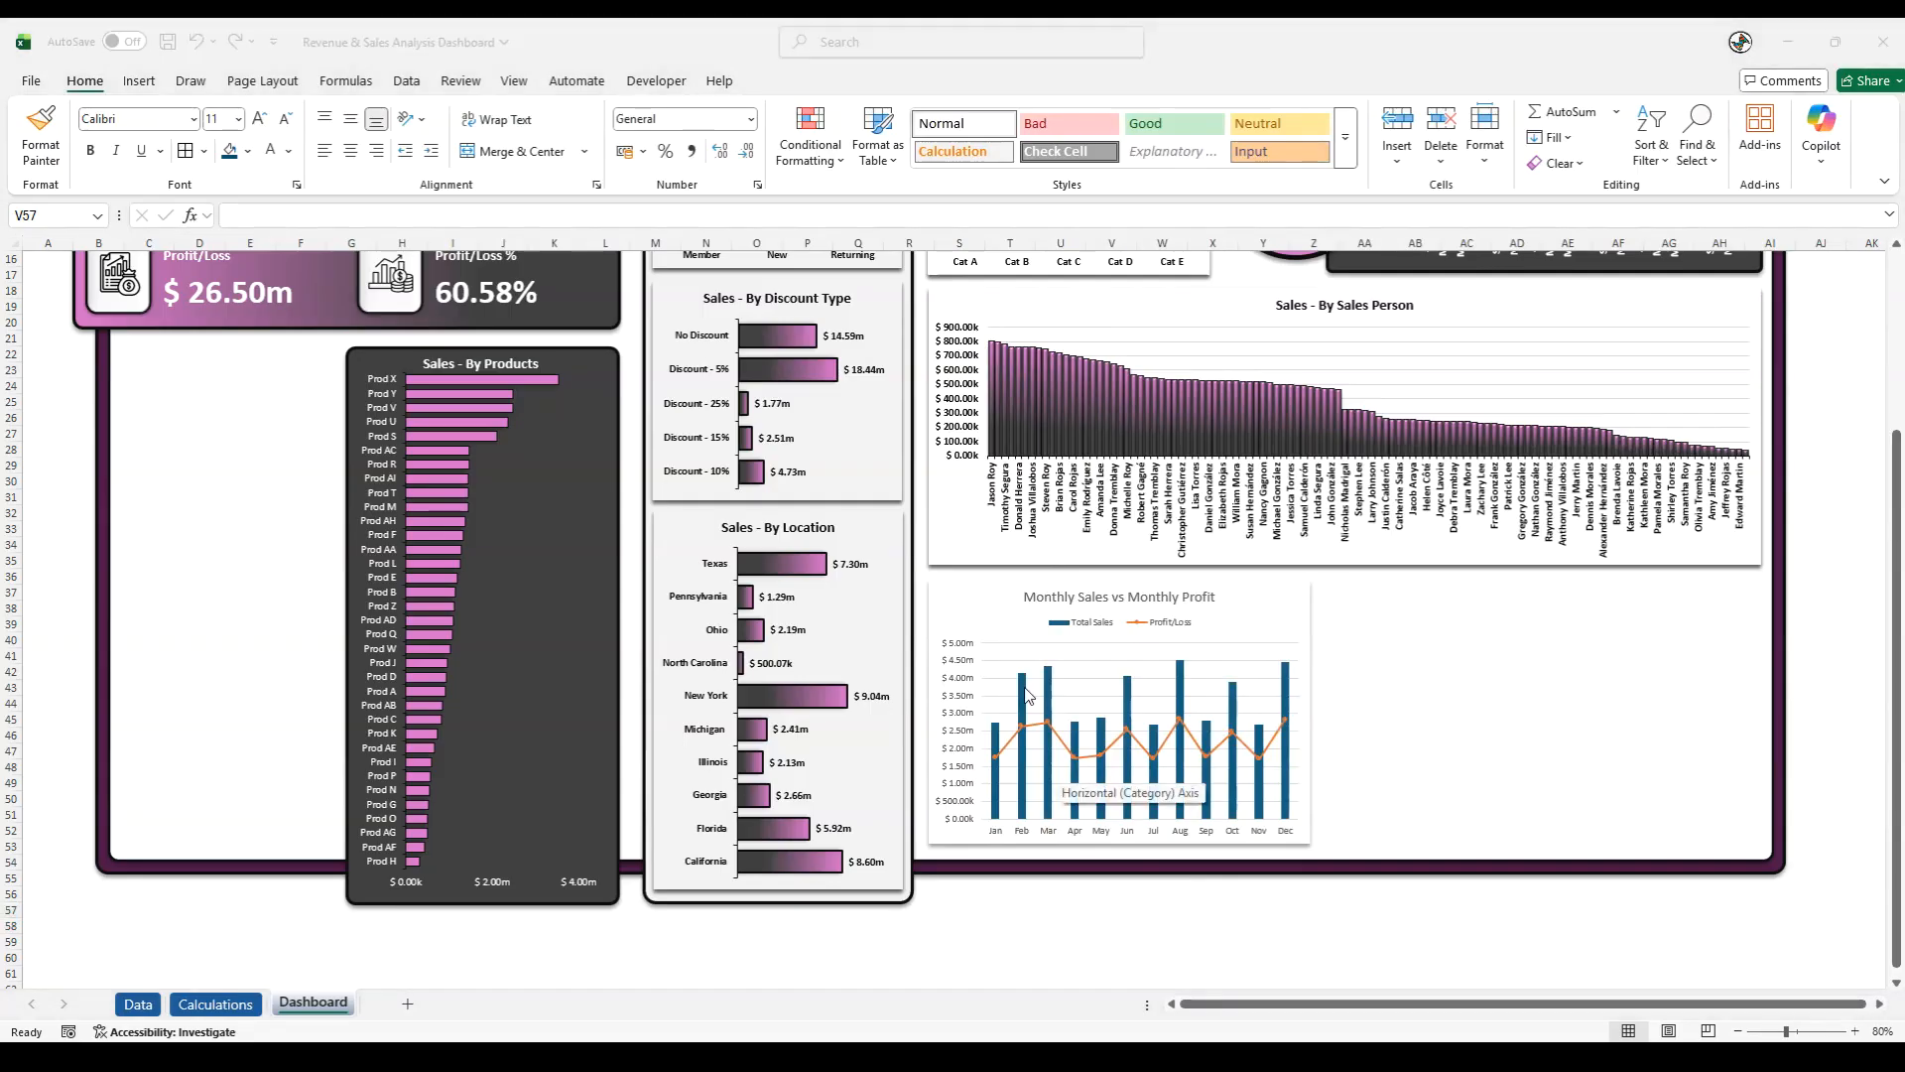
- Set the gap width of the Total Sales columns in the Monthly Sales vs Monthly Profit chart to 50%
left_click(1023, 690)
right_click(1024, 687)
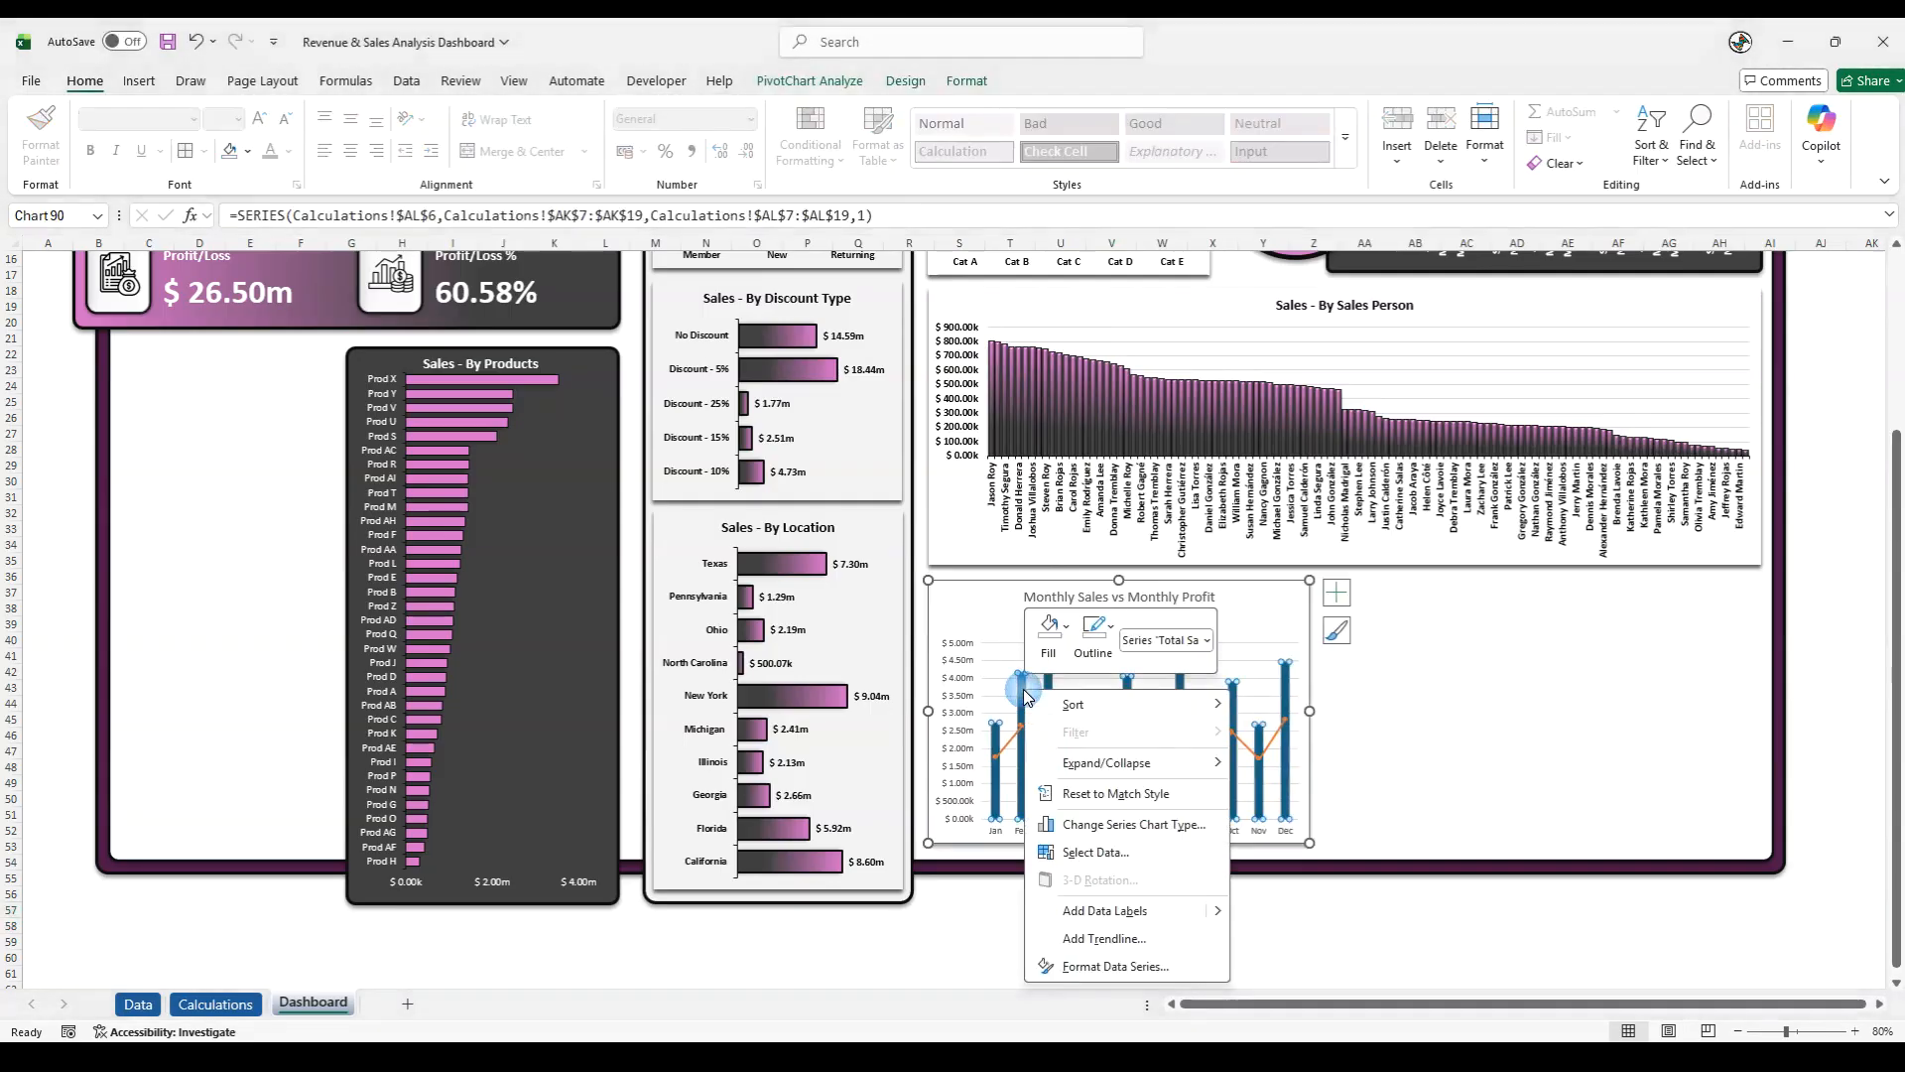
left_click(1101, 967)
left_click(1700, 508)
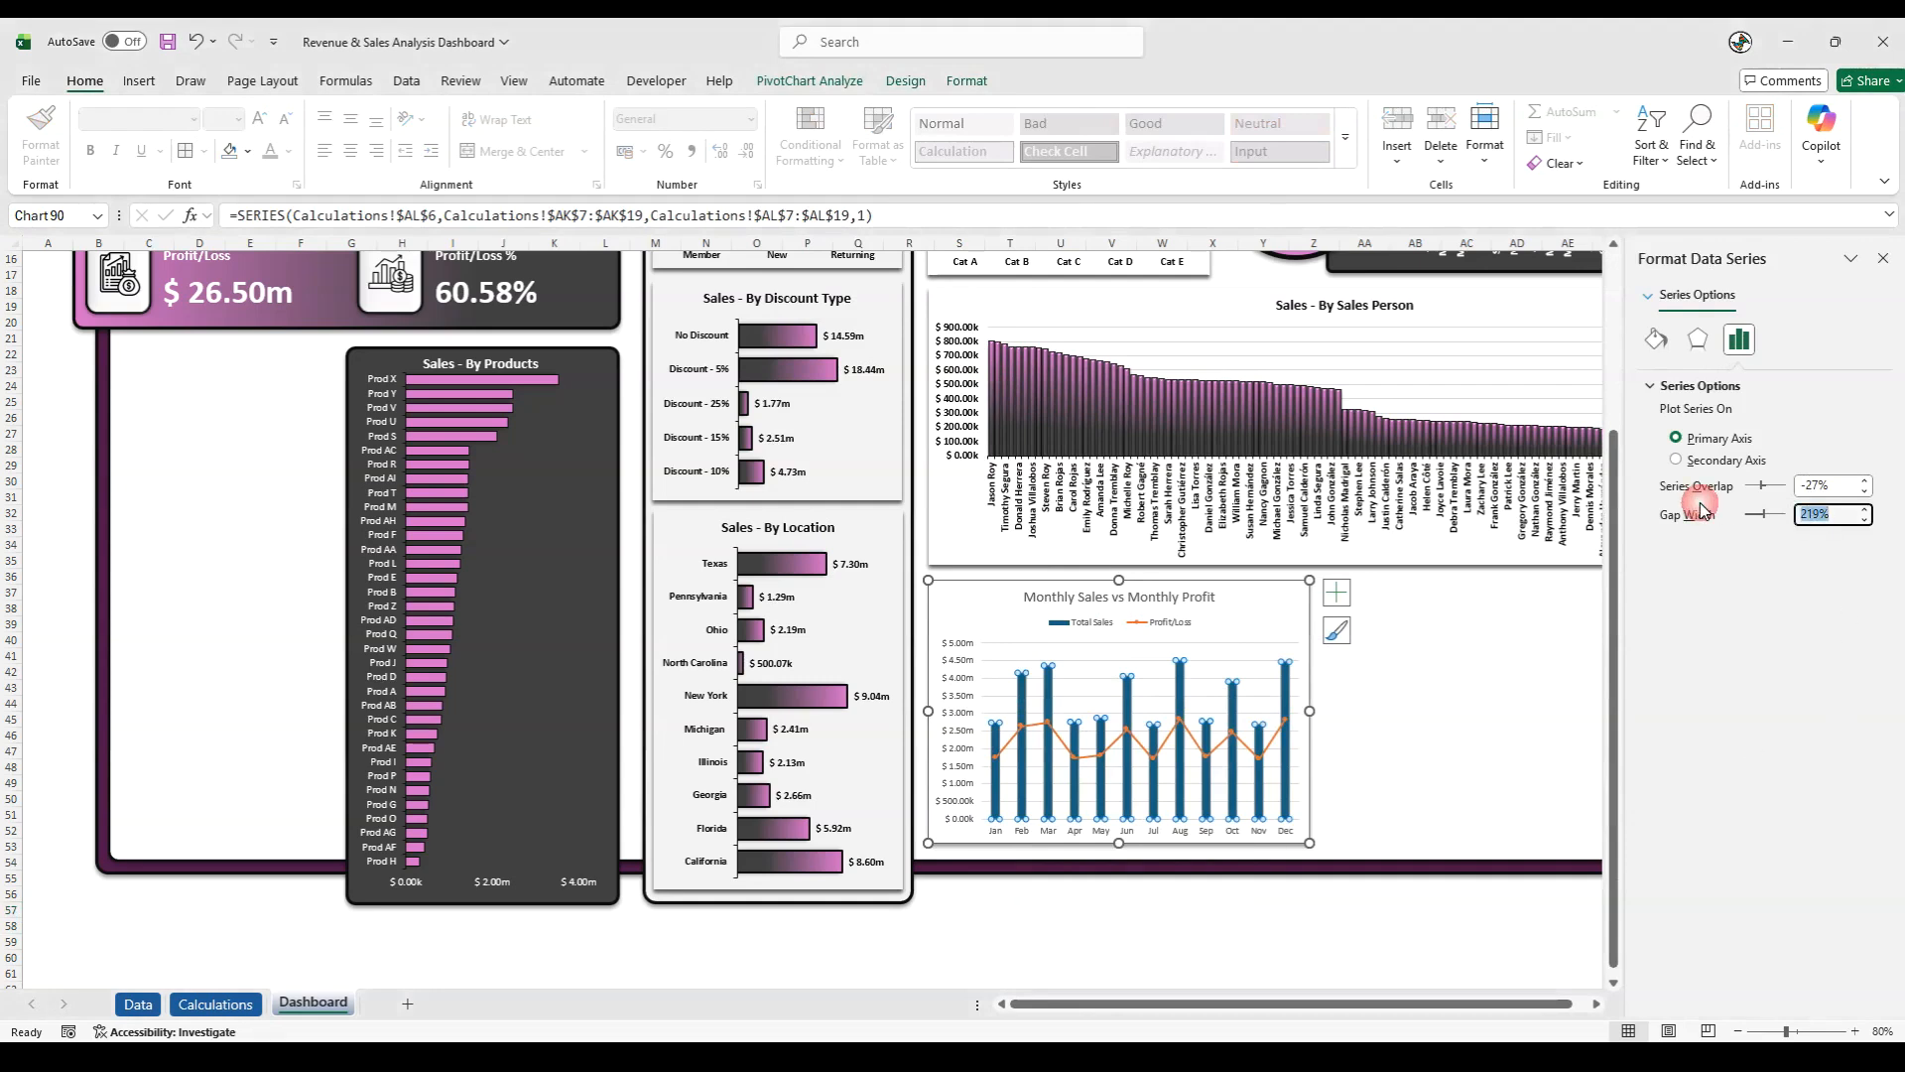
type("50")
key("Return")
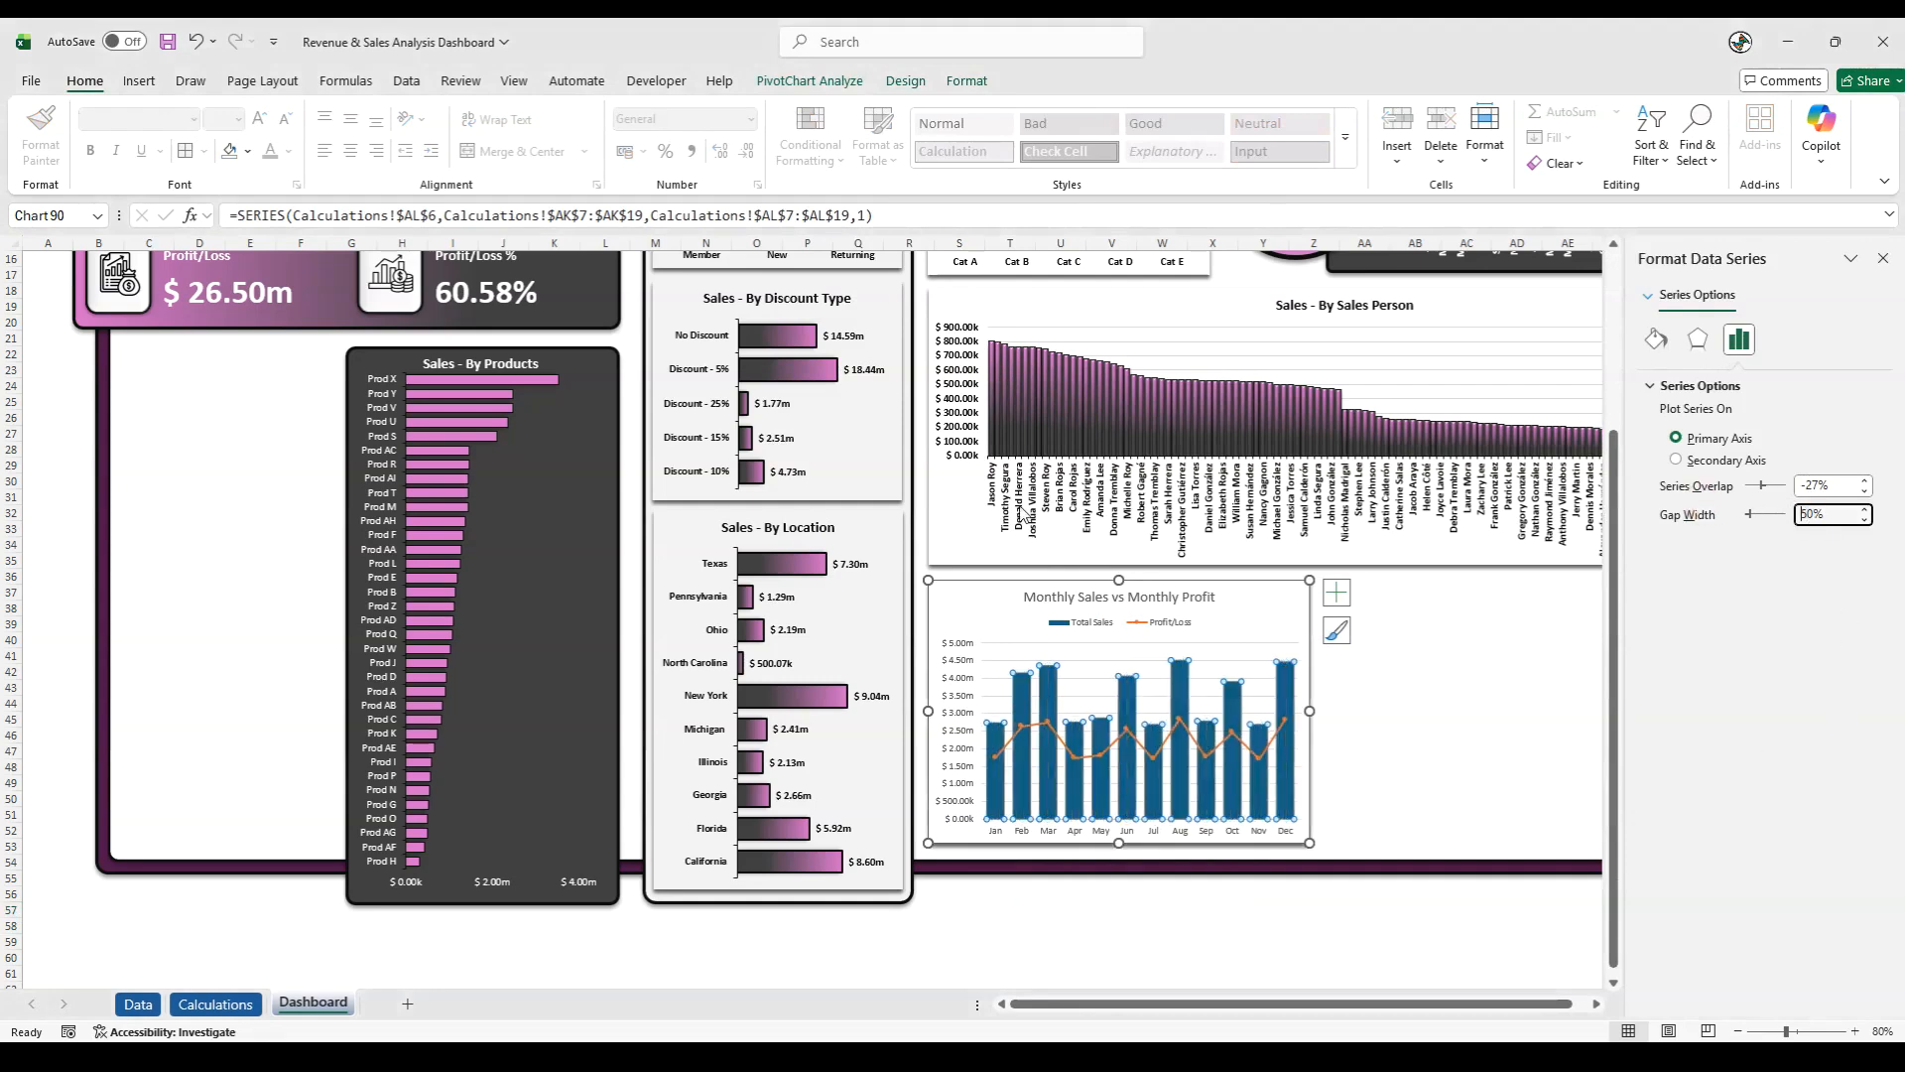
- Give the Total Sales columns the pink-to-dark-grey linear gradient fill at 90° and a solid dark outline
left_click(965, 81)
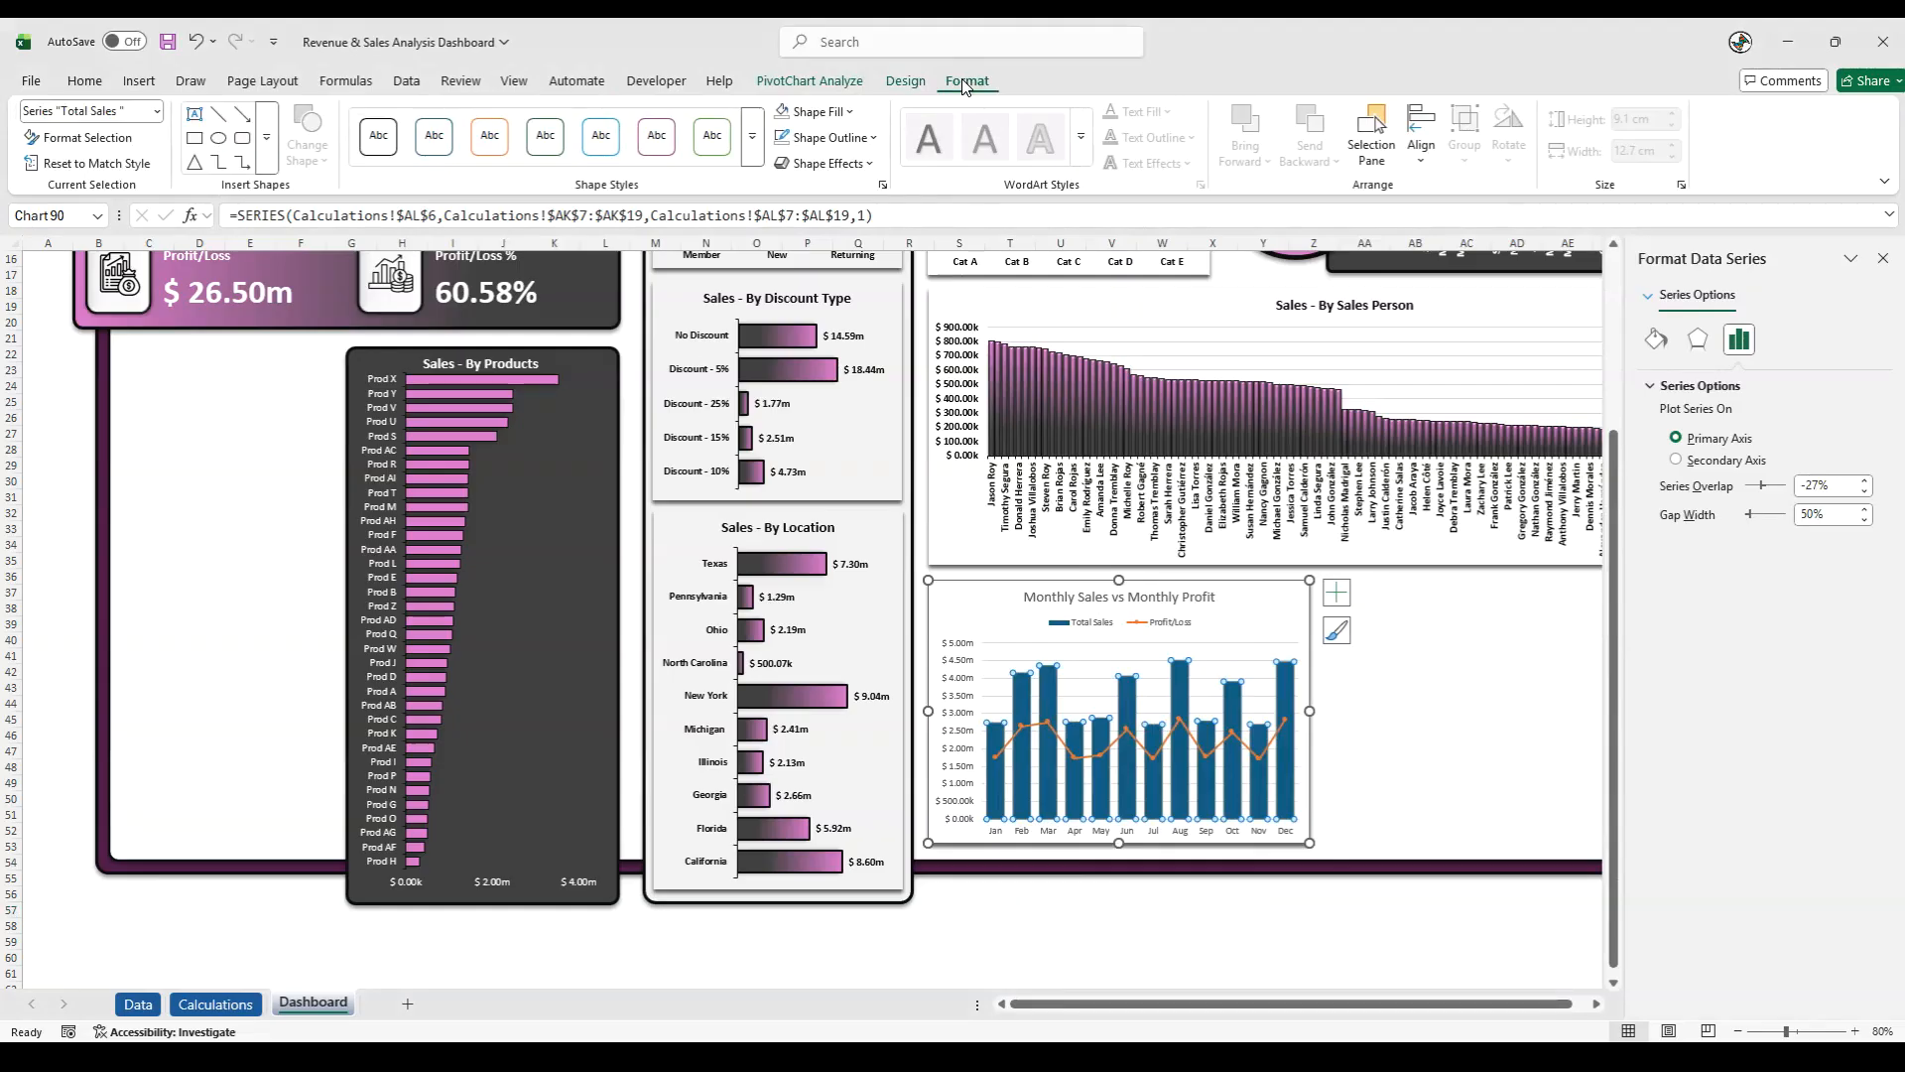
left_click(1655, 340)
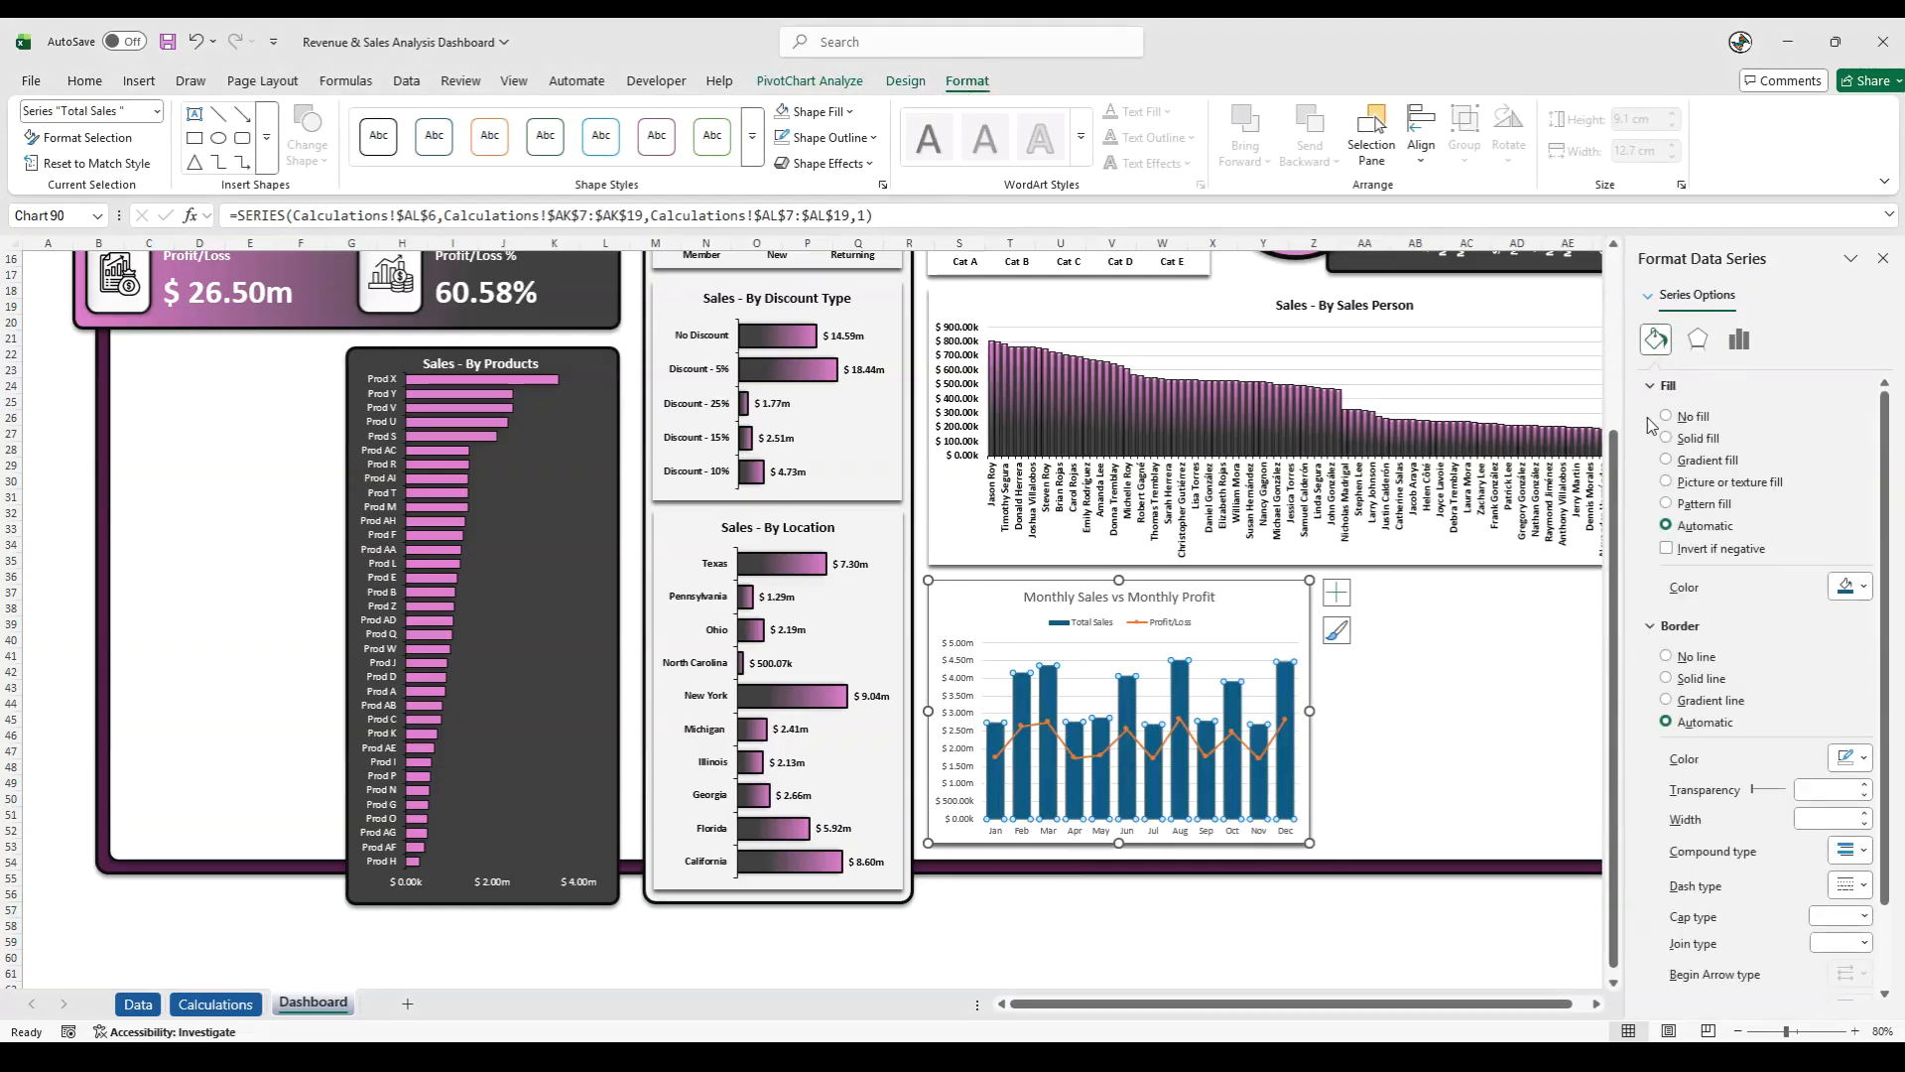
left_click(1667, 460)
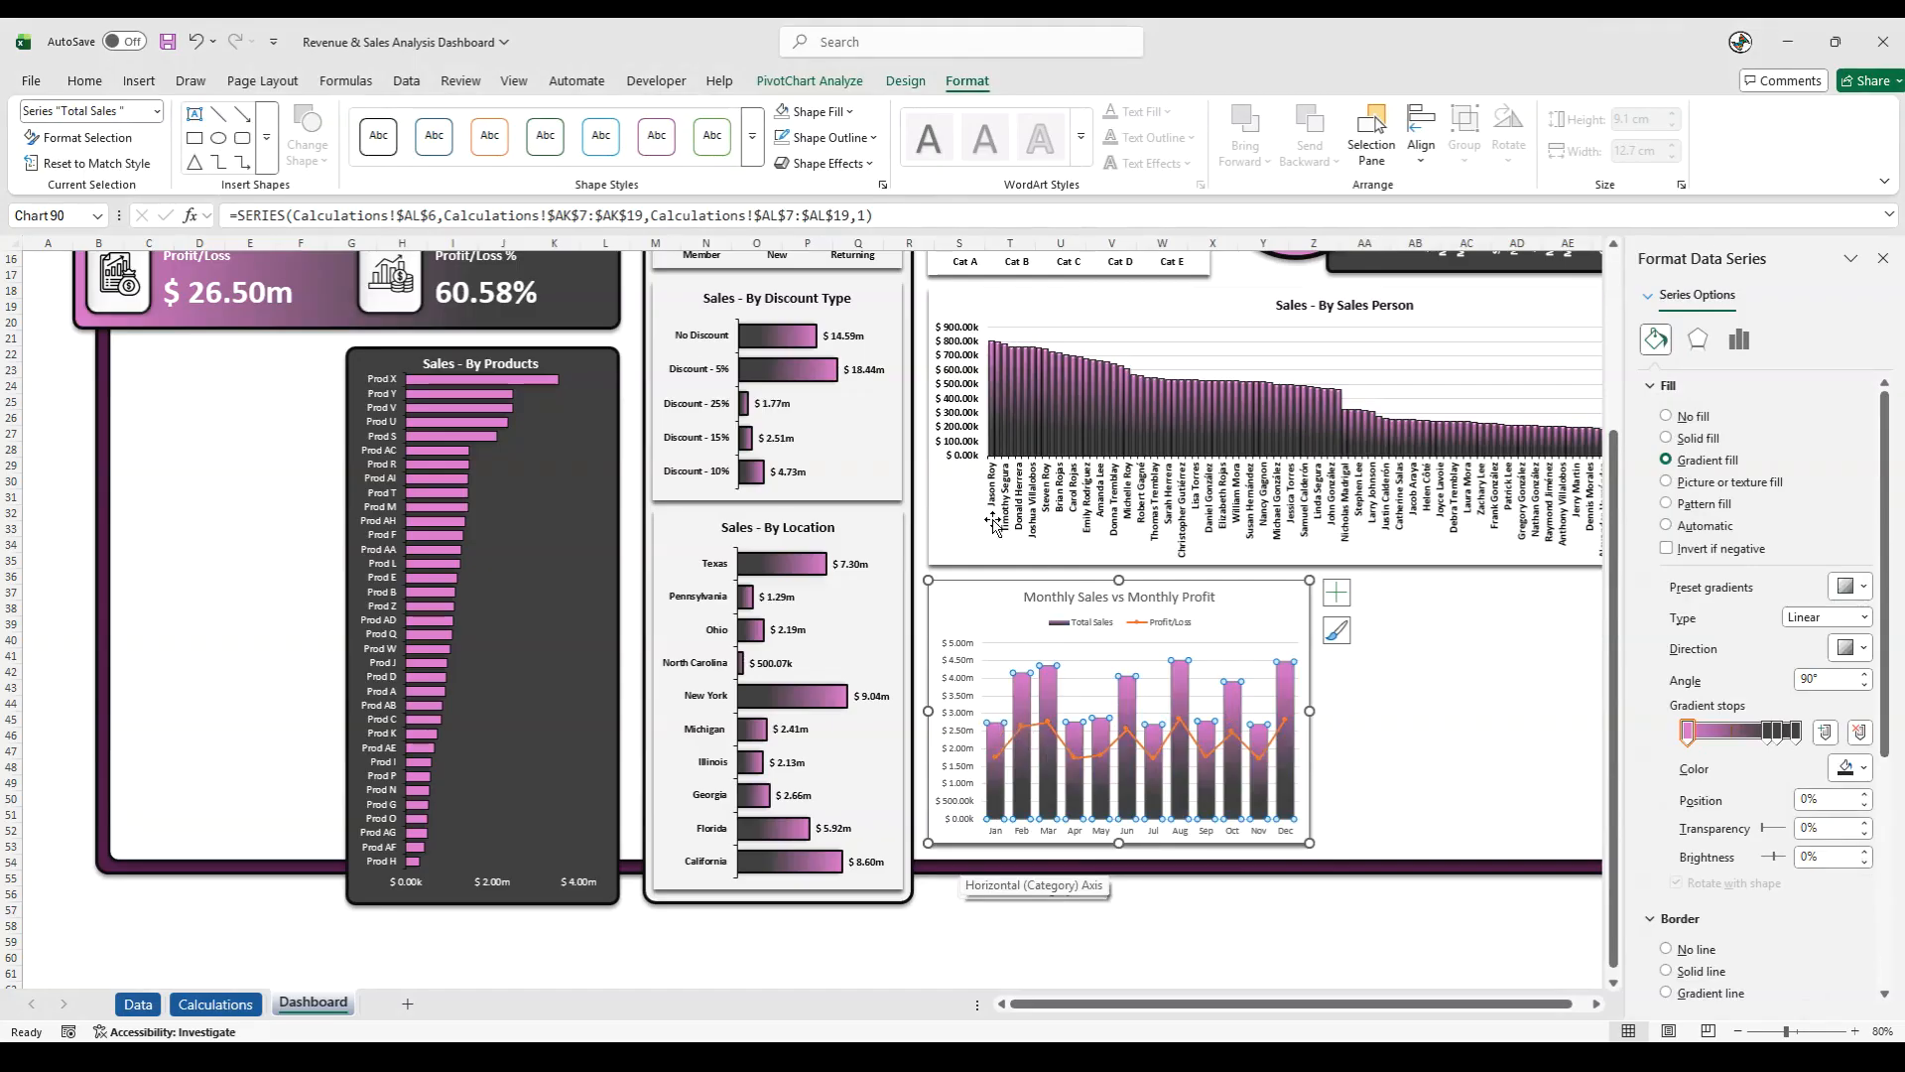
left_click(831, 137)
left_click(819, 405)
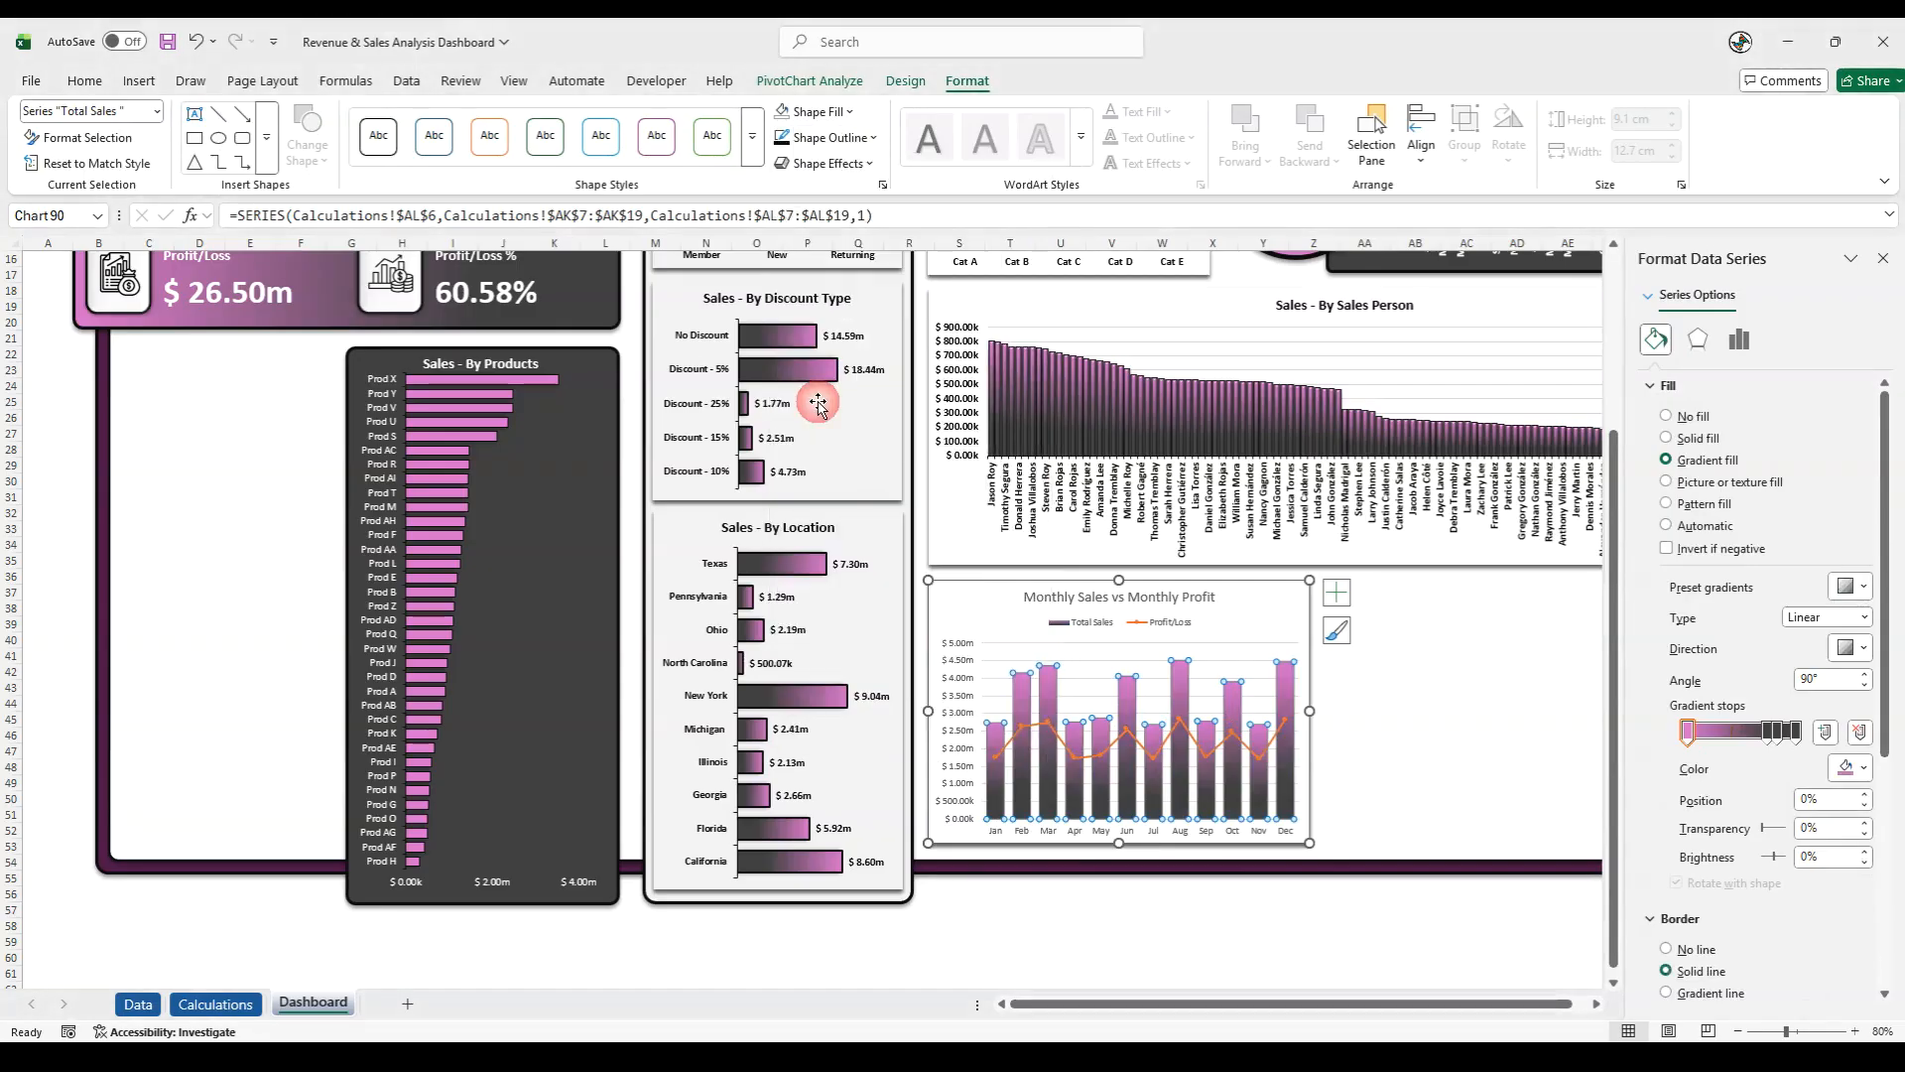
- Set the outline weight of the Total Sales columns to 1 pt and apply an outer shadow effect
left_click(826, 137)
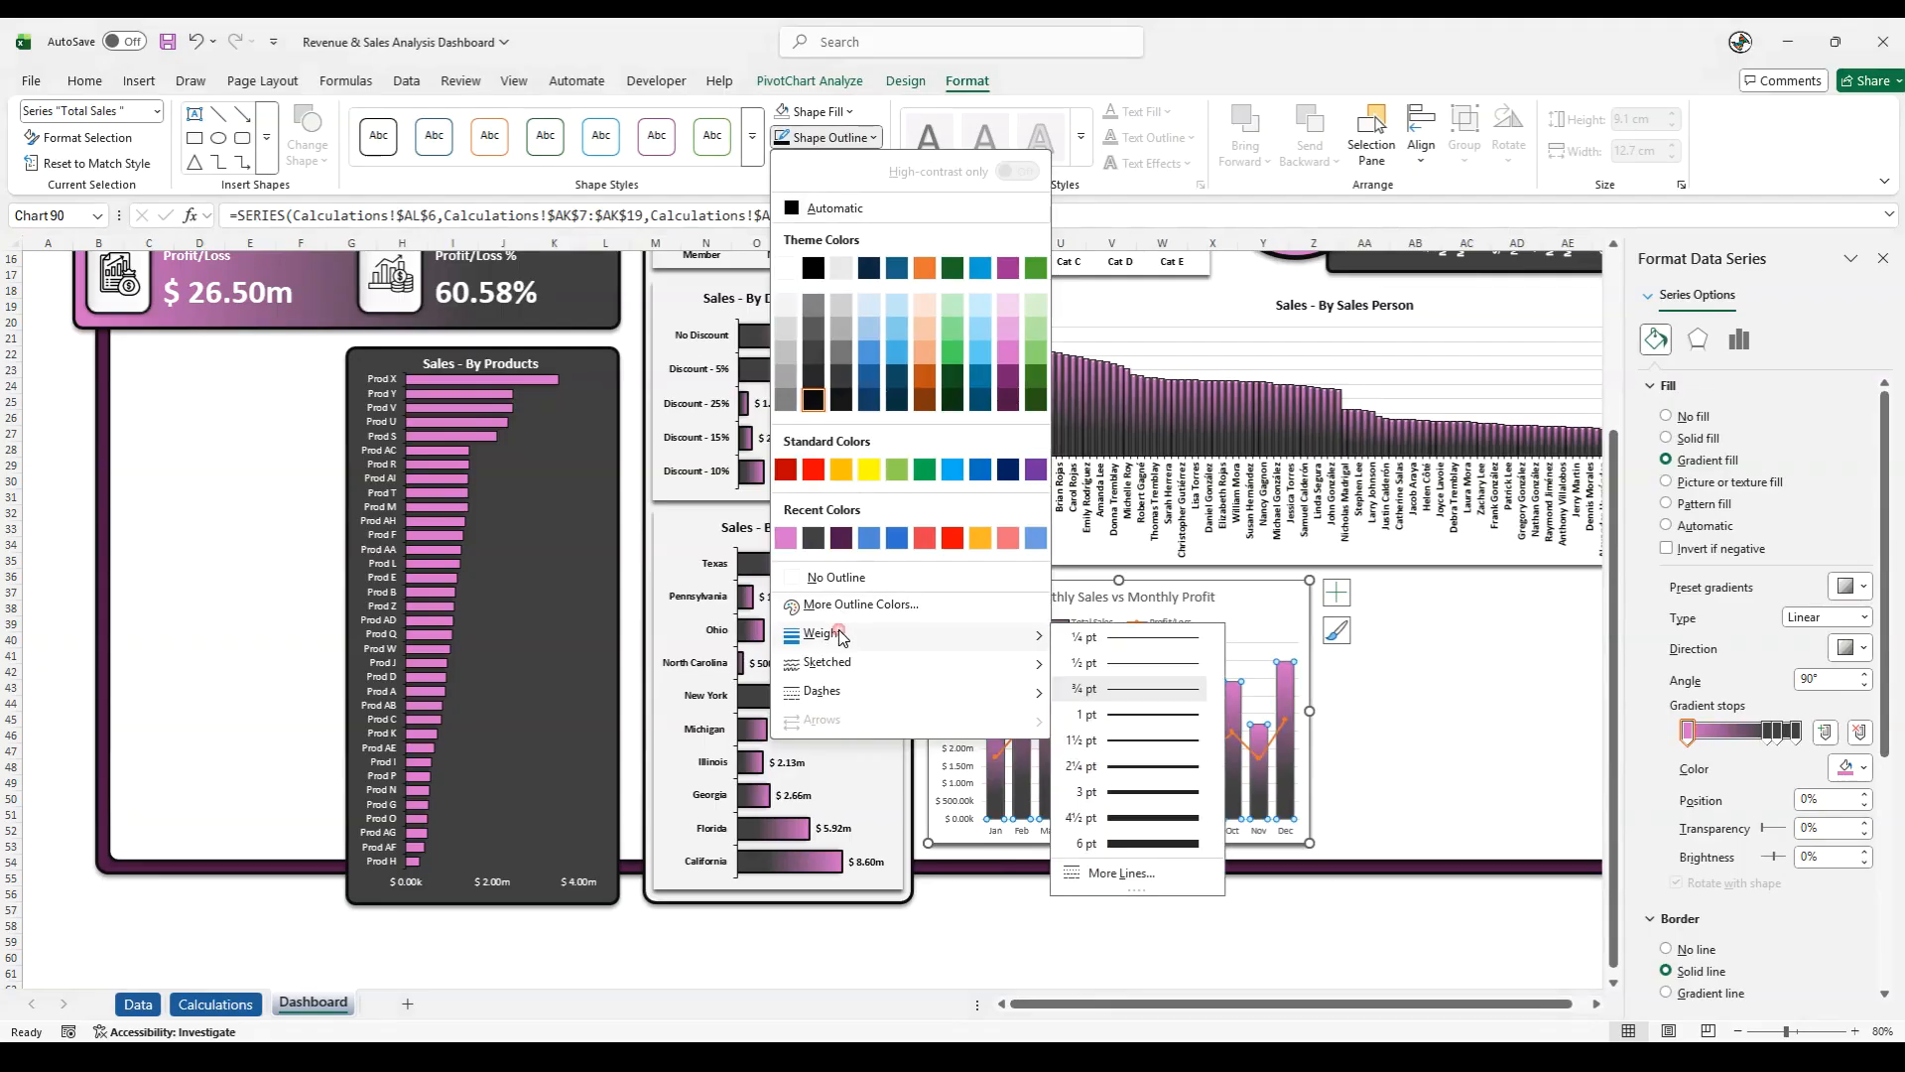
left_click(1121, 709)
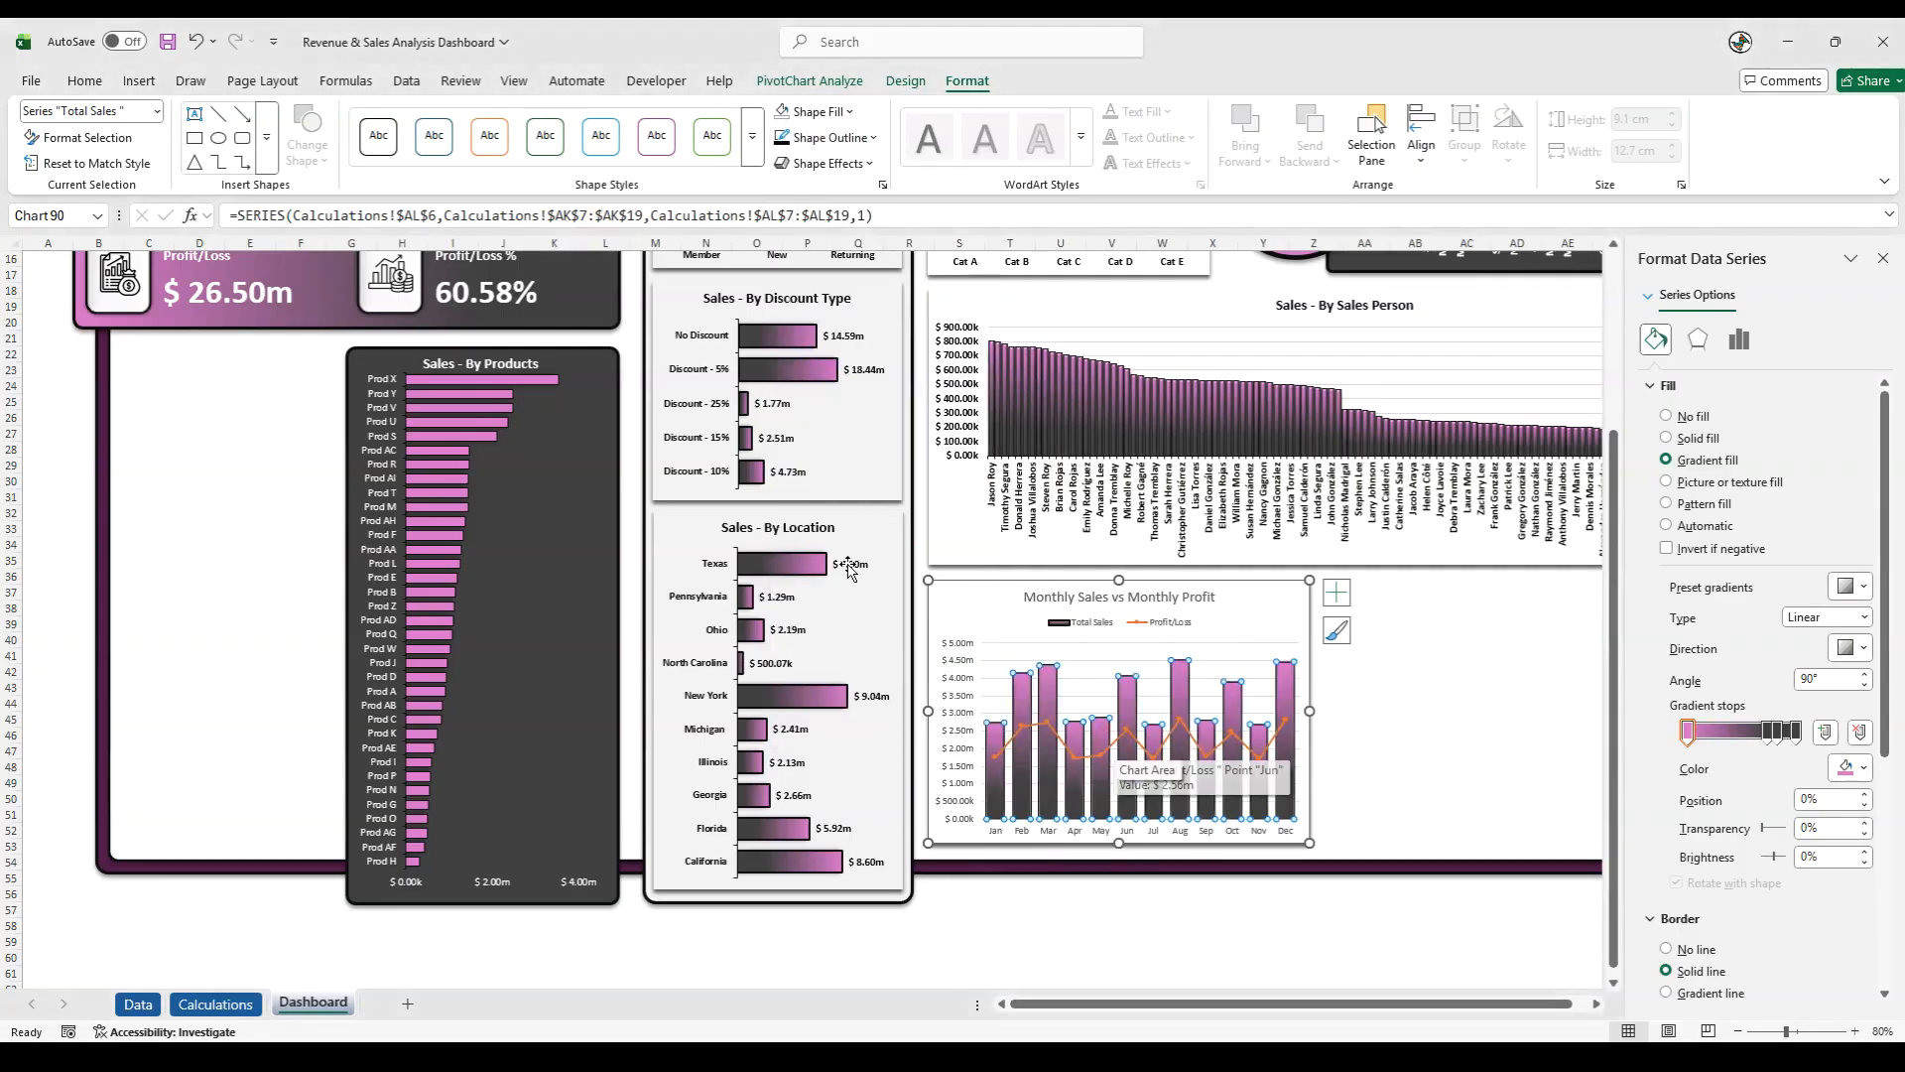
left_click(826, 163)
mouse_move(833, 244)
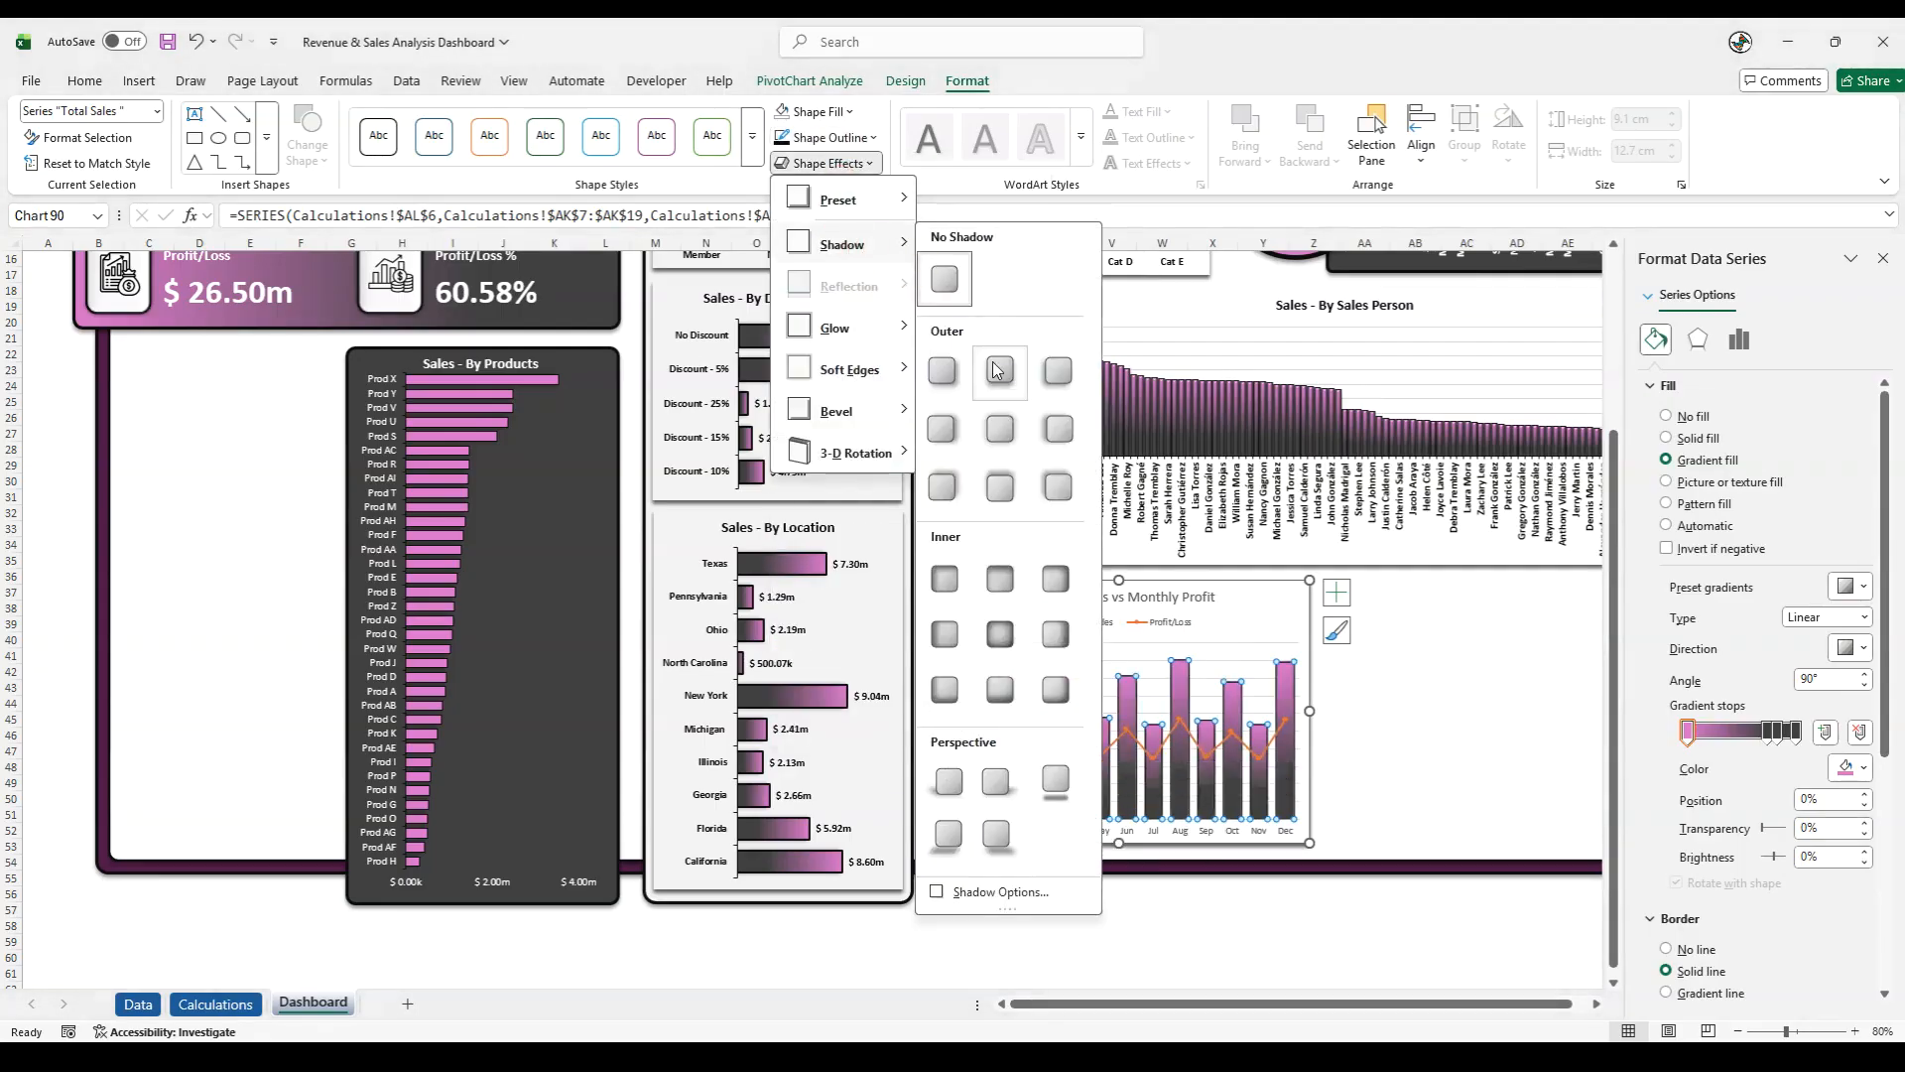
left_click(999, 367)
left_click(1004, 865)
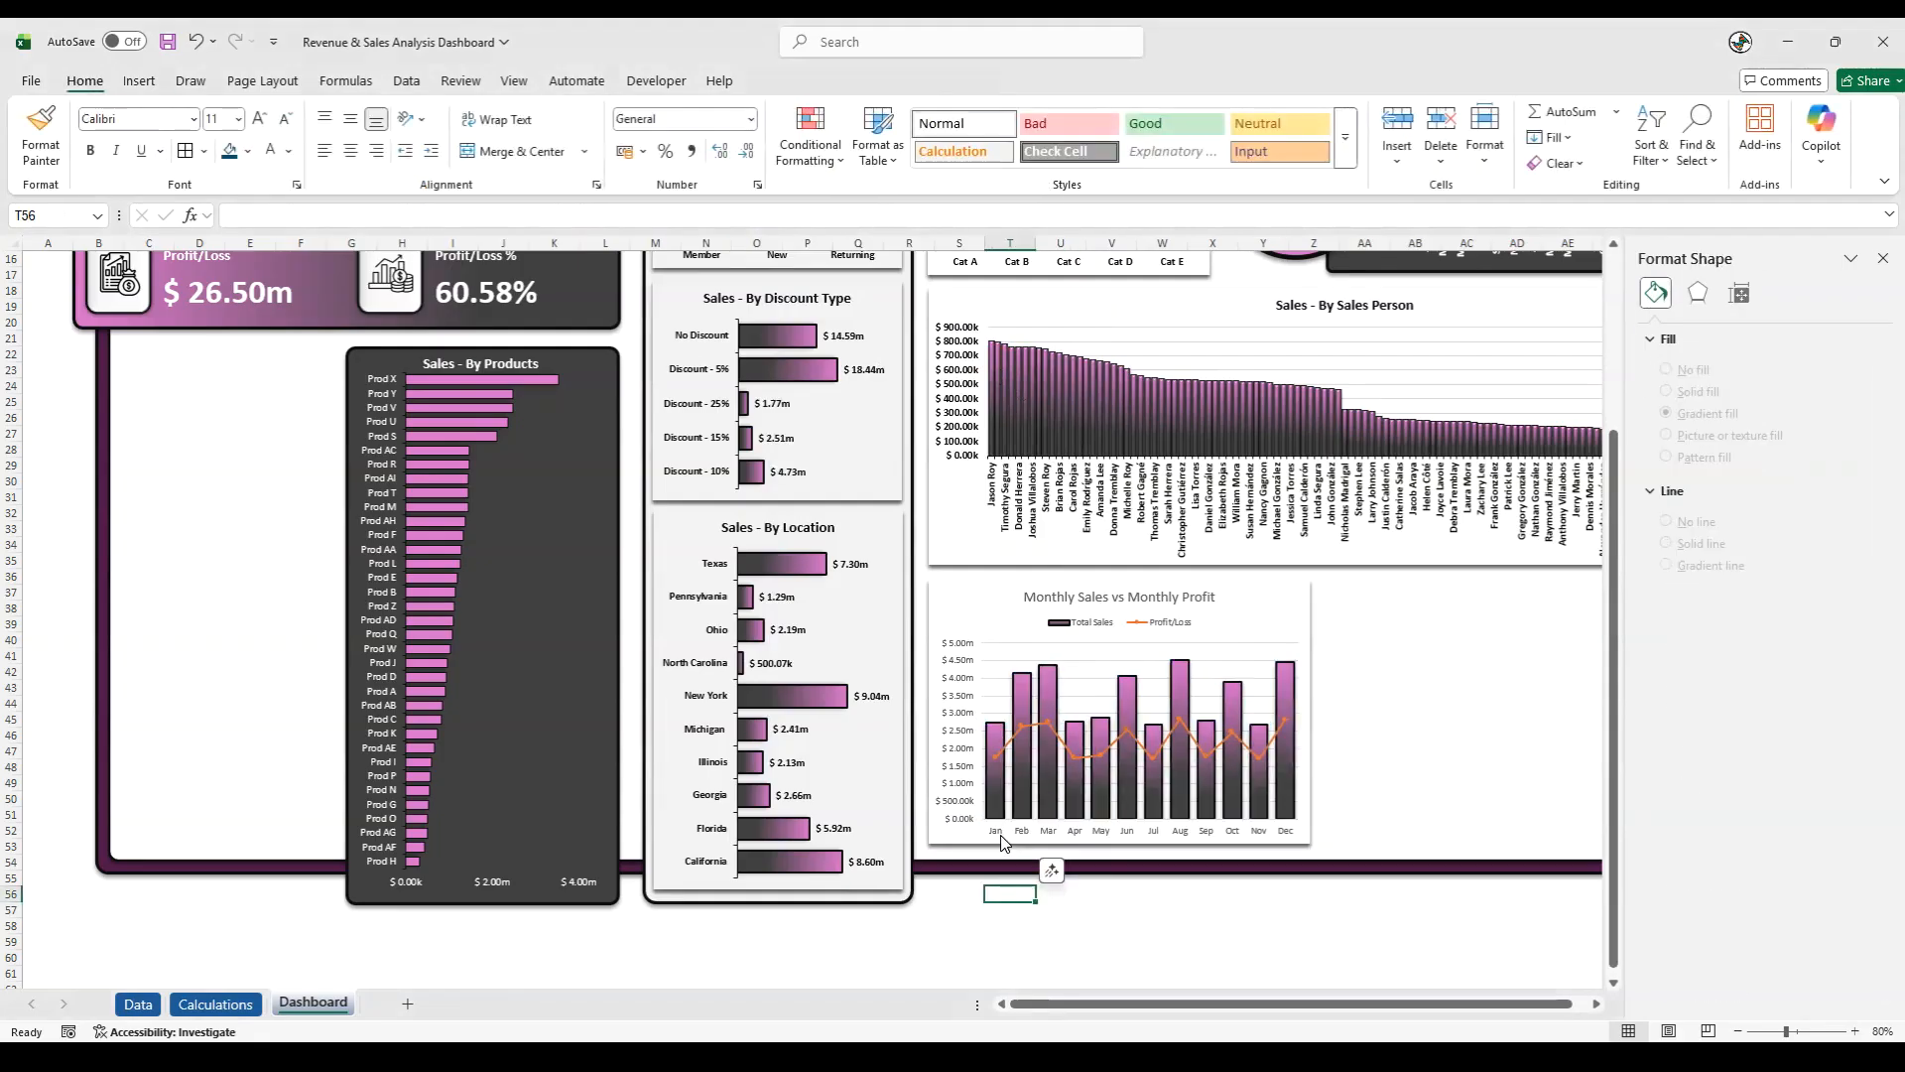
- Set the major tick marks of the month axis in the Monthly Sales vs Monthly Profit chart to Outside
right_click(1011, 834)
left_click(1060, 822)
left_click(1690, 715)
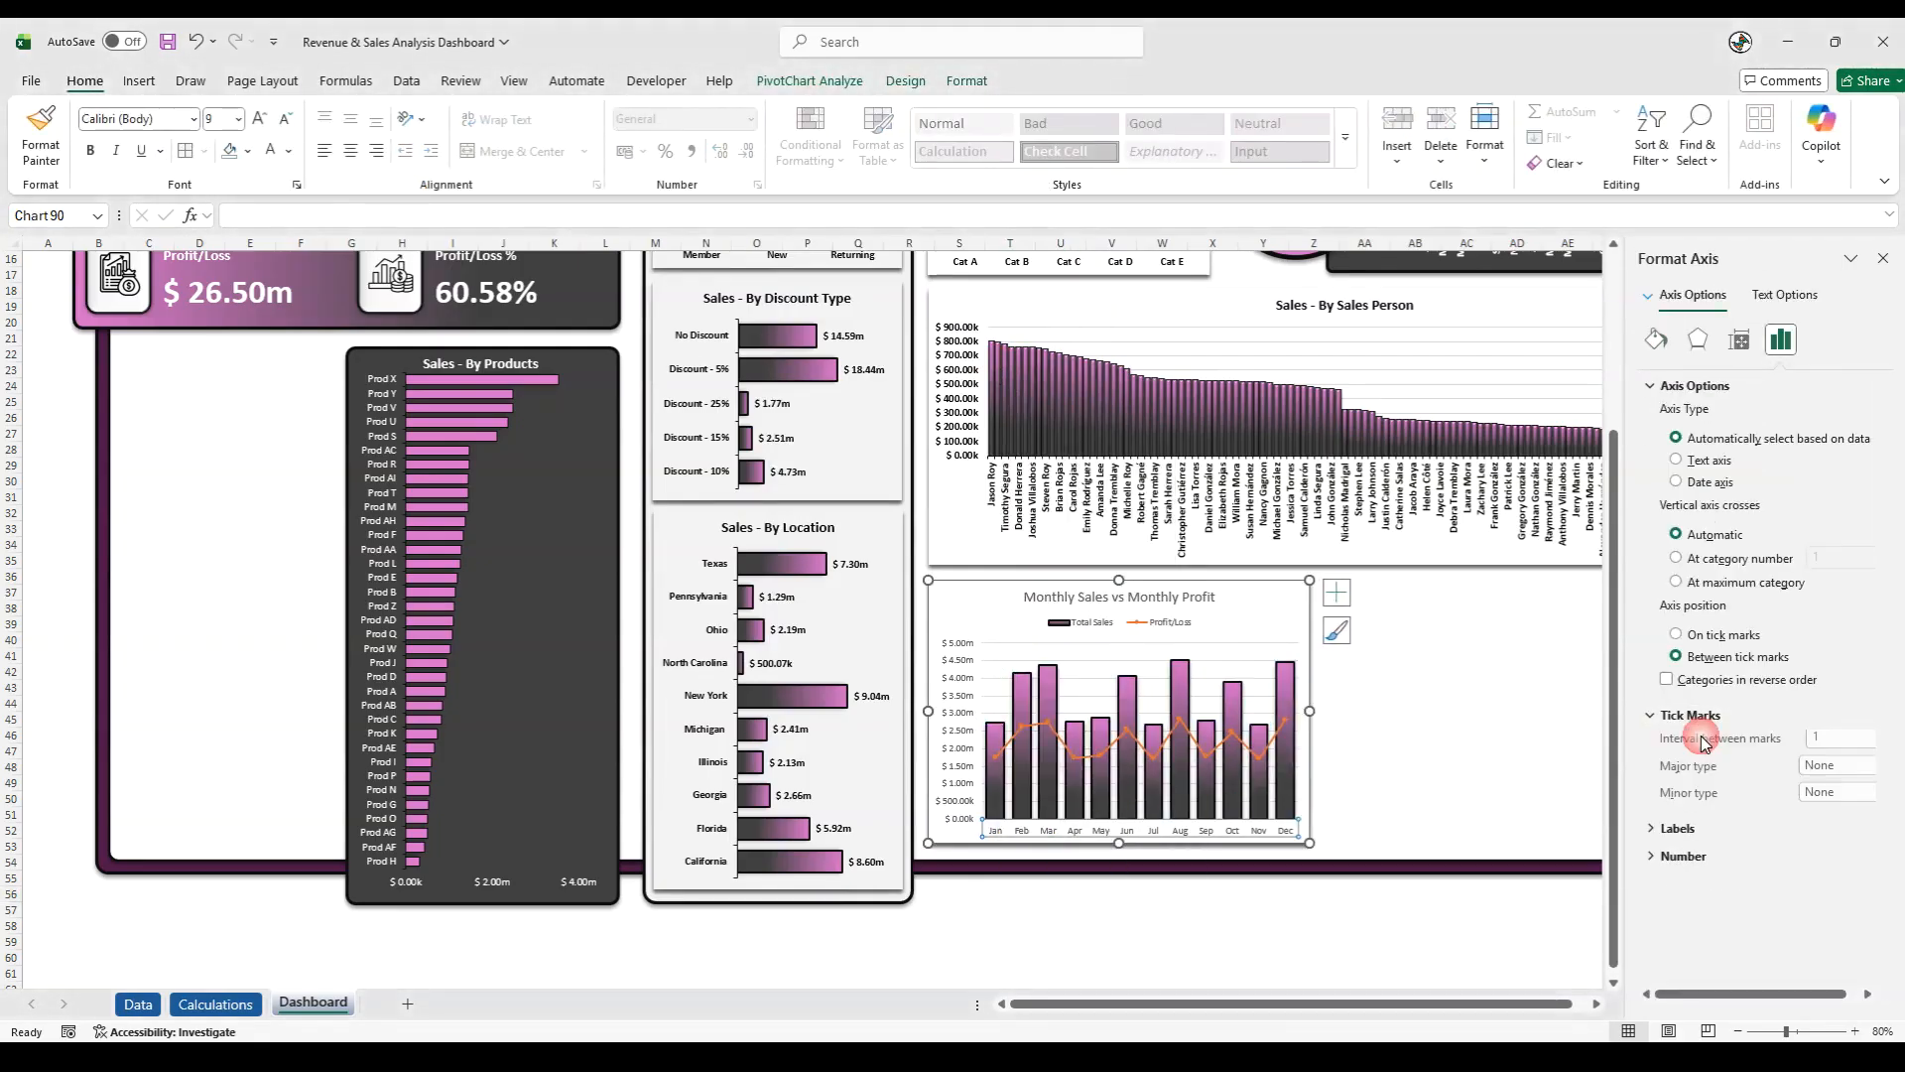
left_click(1822, 770)
left_click(1819, 822)
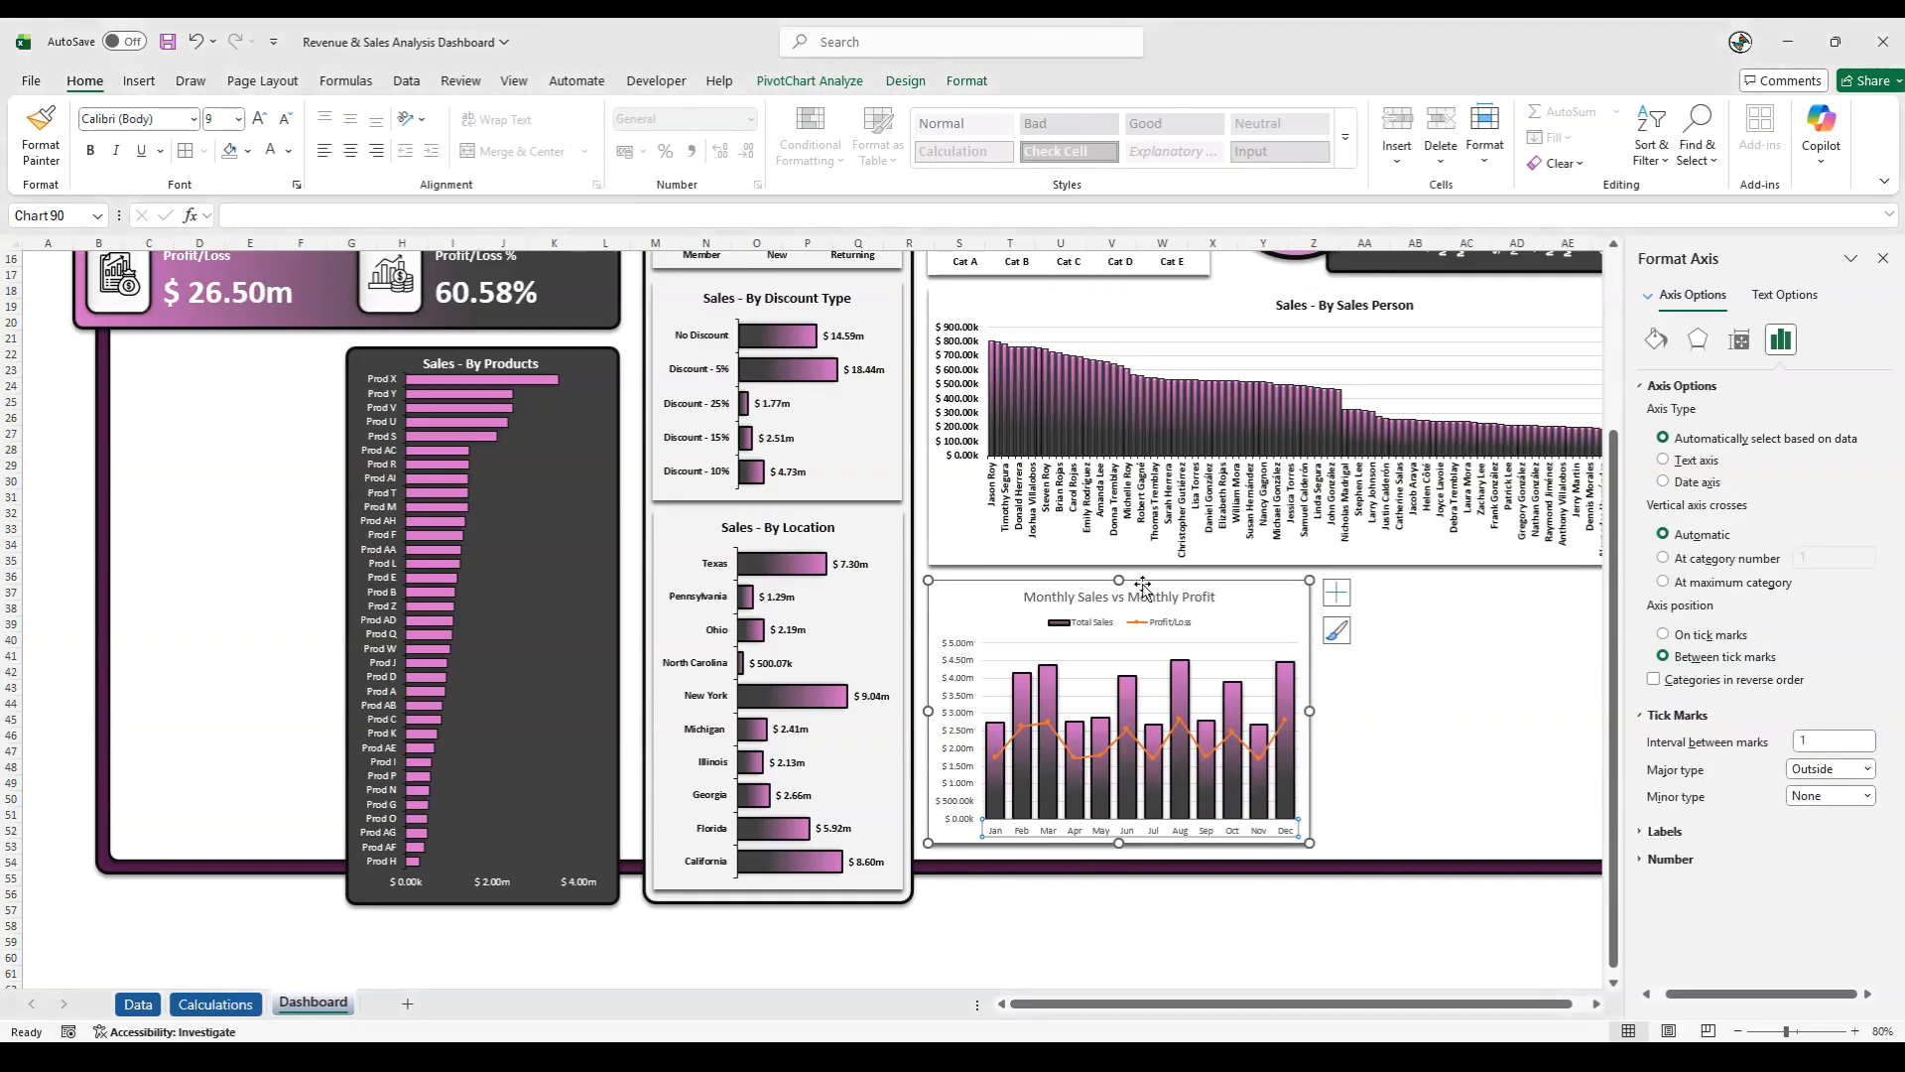
left_click(965, 82)
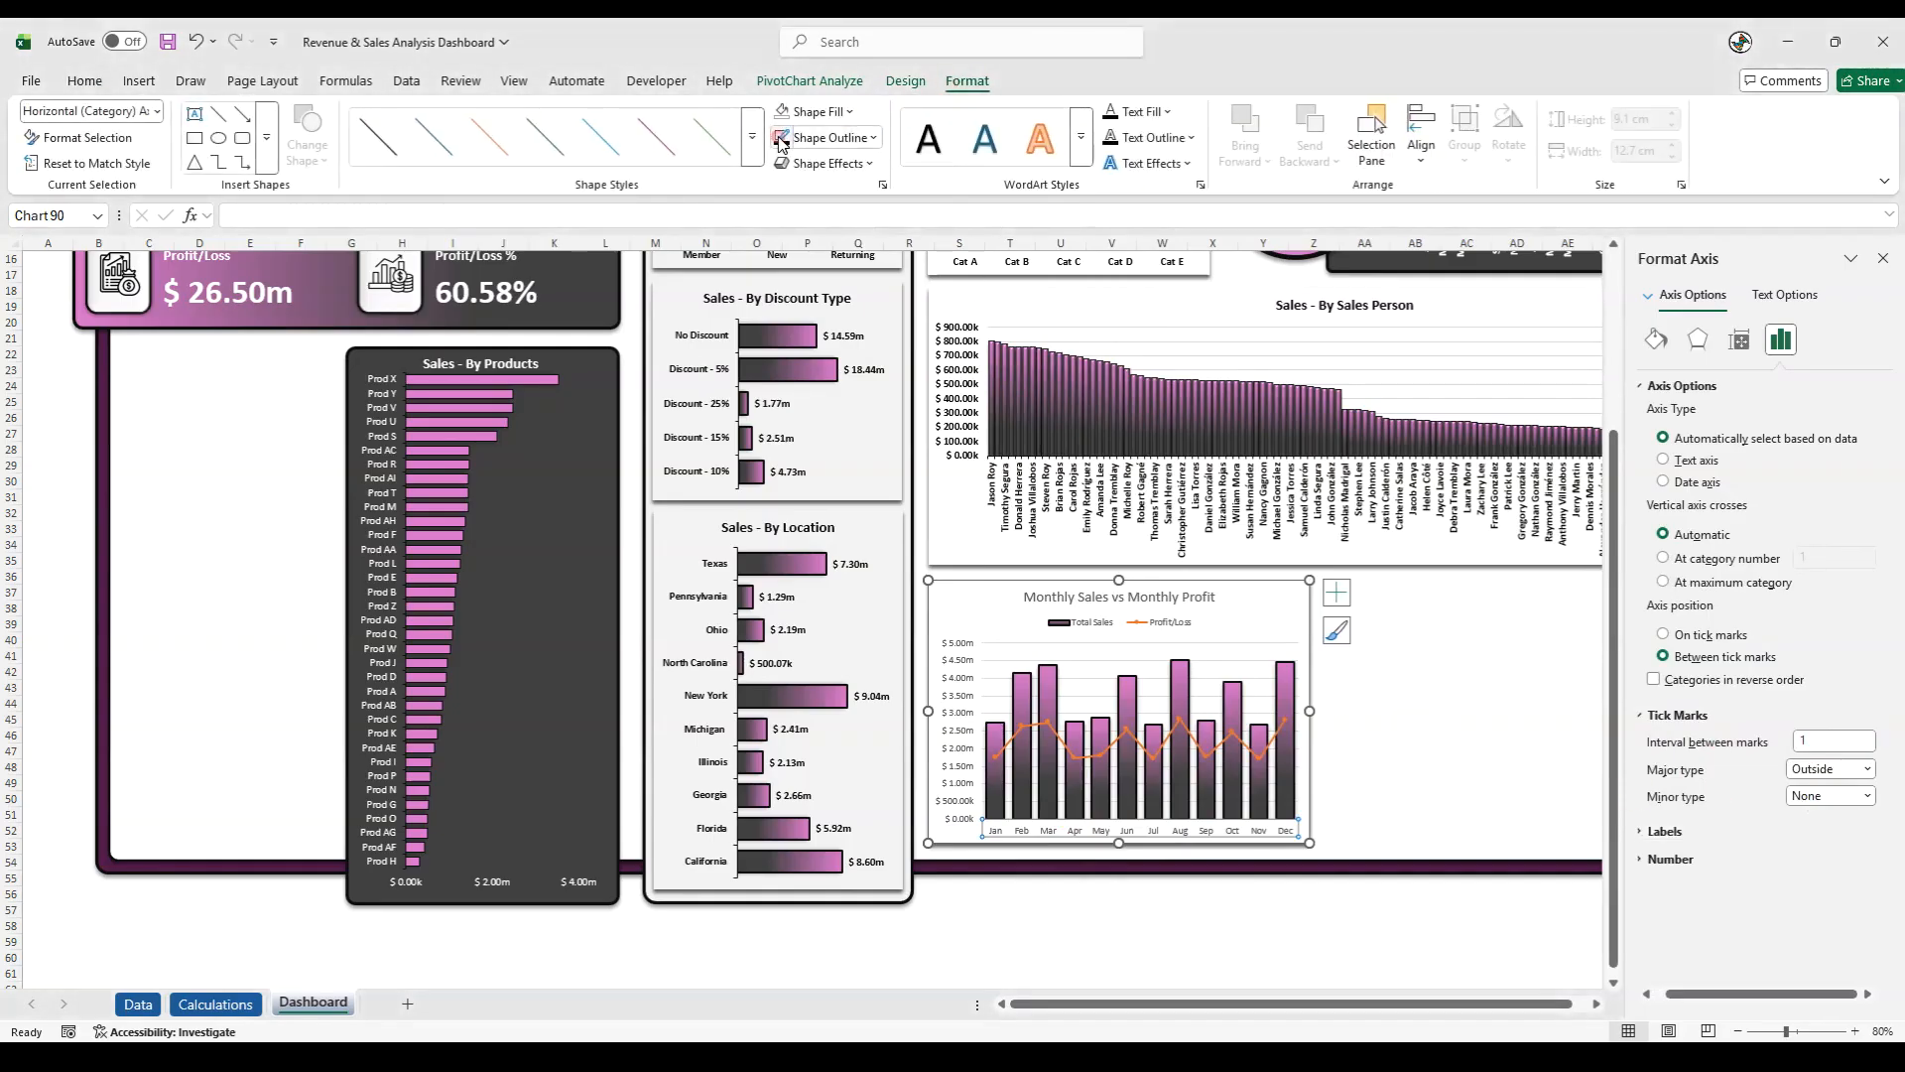
left_click(1027, 890)
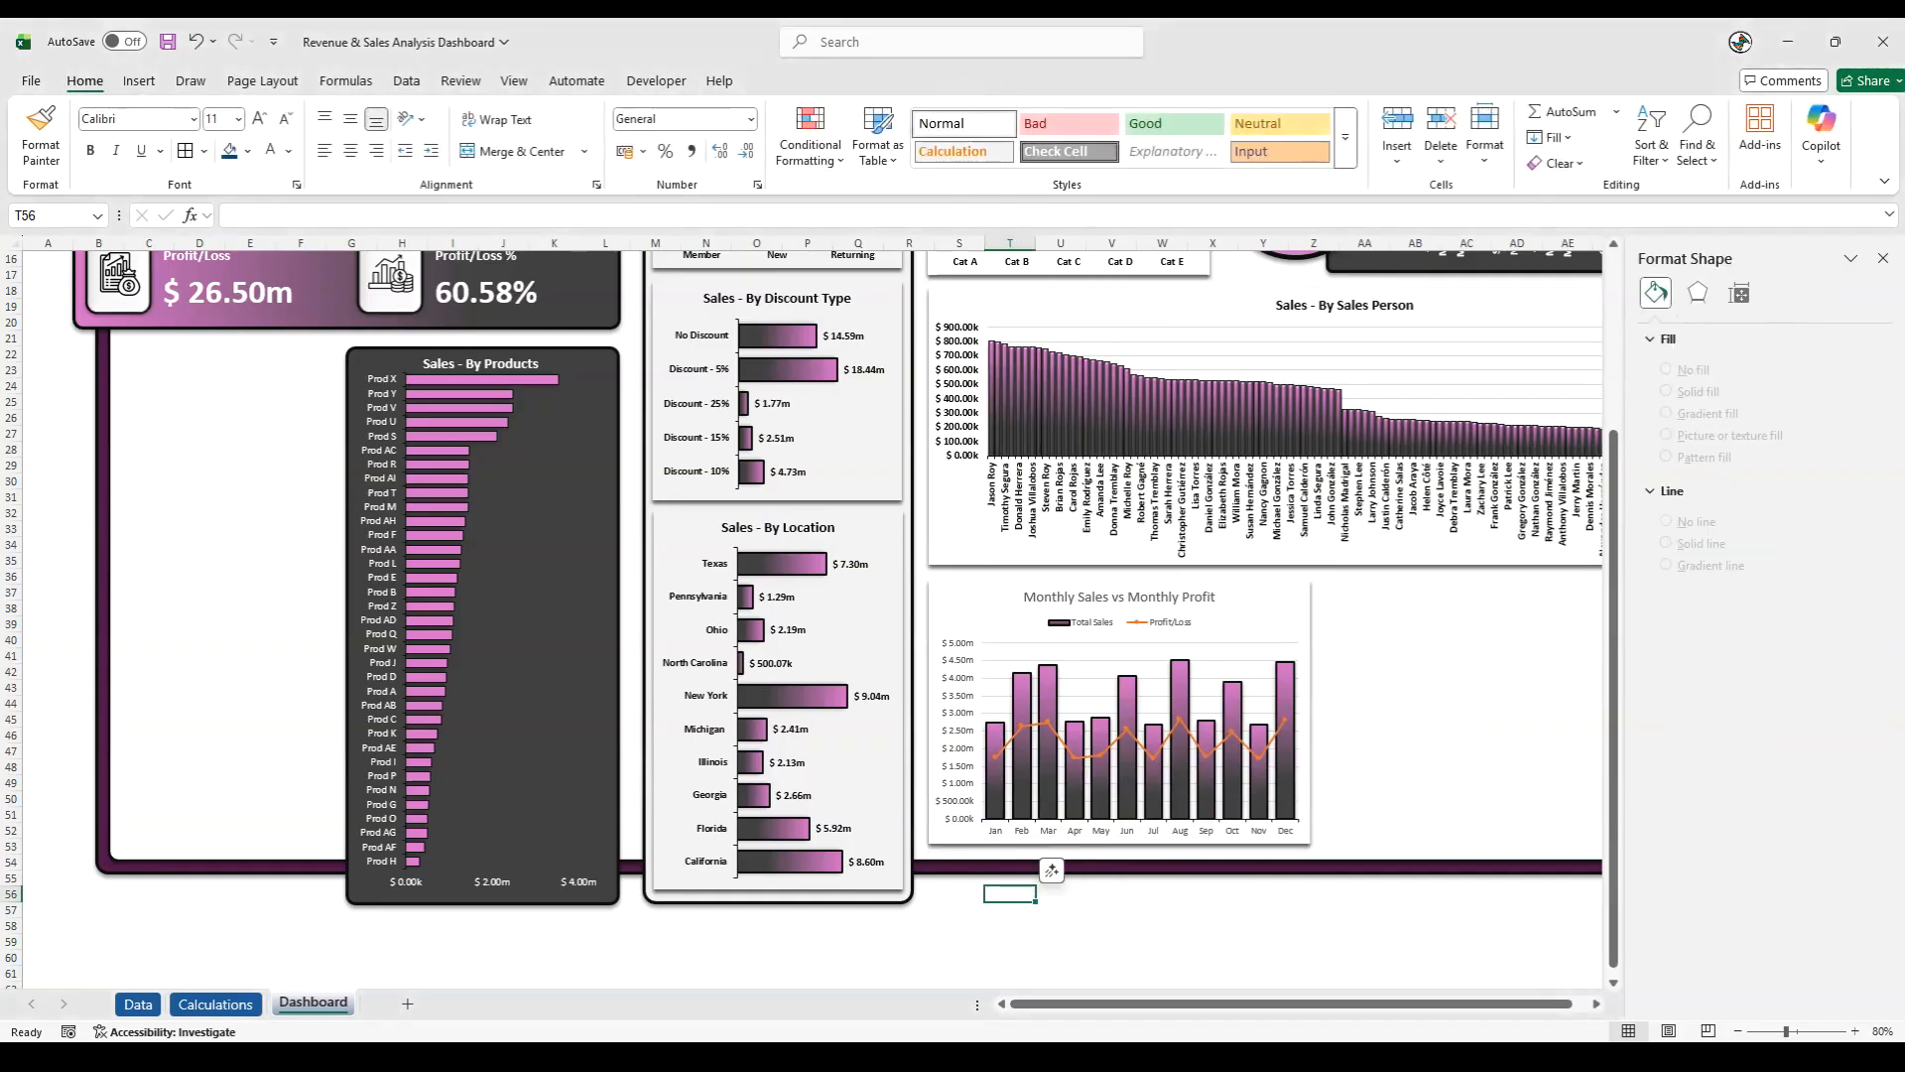
- Reapply the outer shadow effect to the Total Sales columns in the monthly chart
left_click(1045, 698)
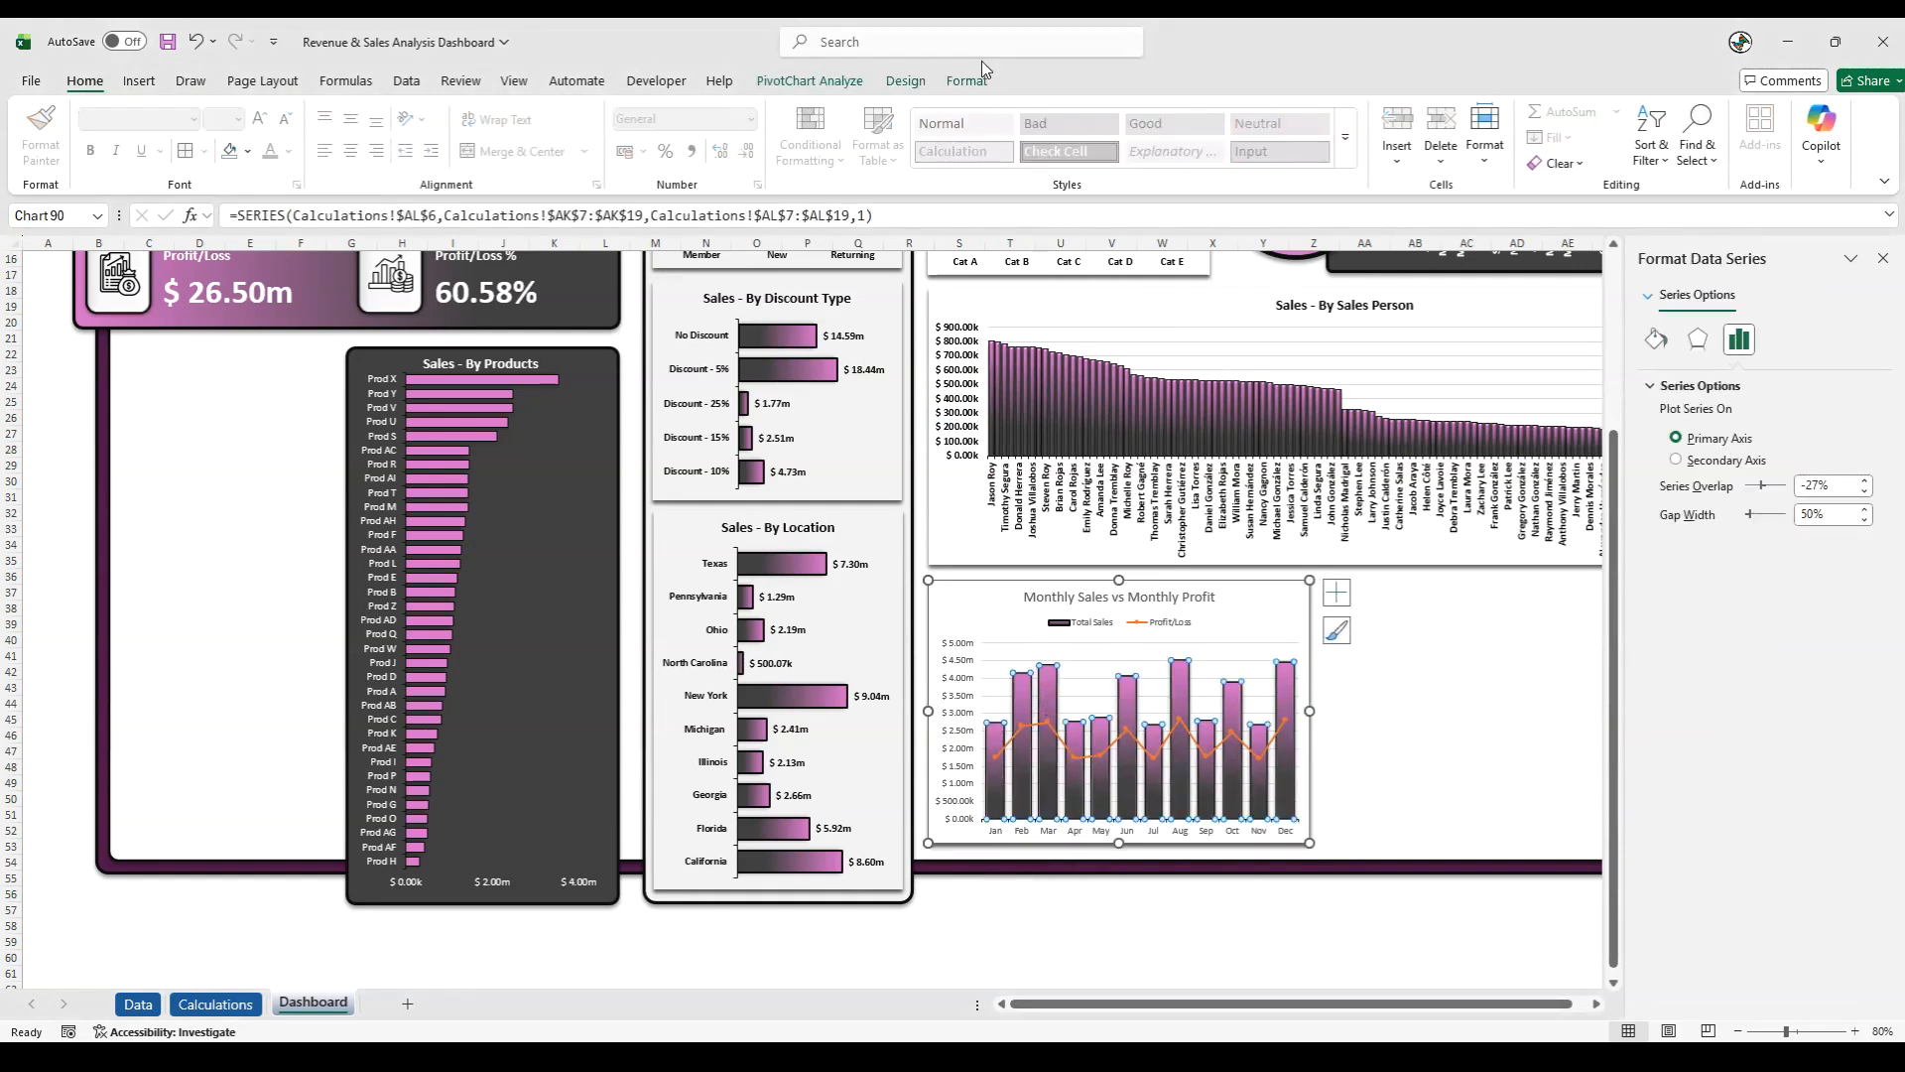
left_click(968, 81)
left_click(824, 163)
mouse_move(842, 244)
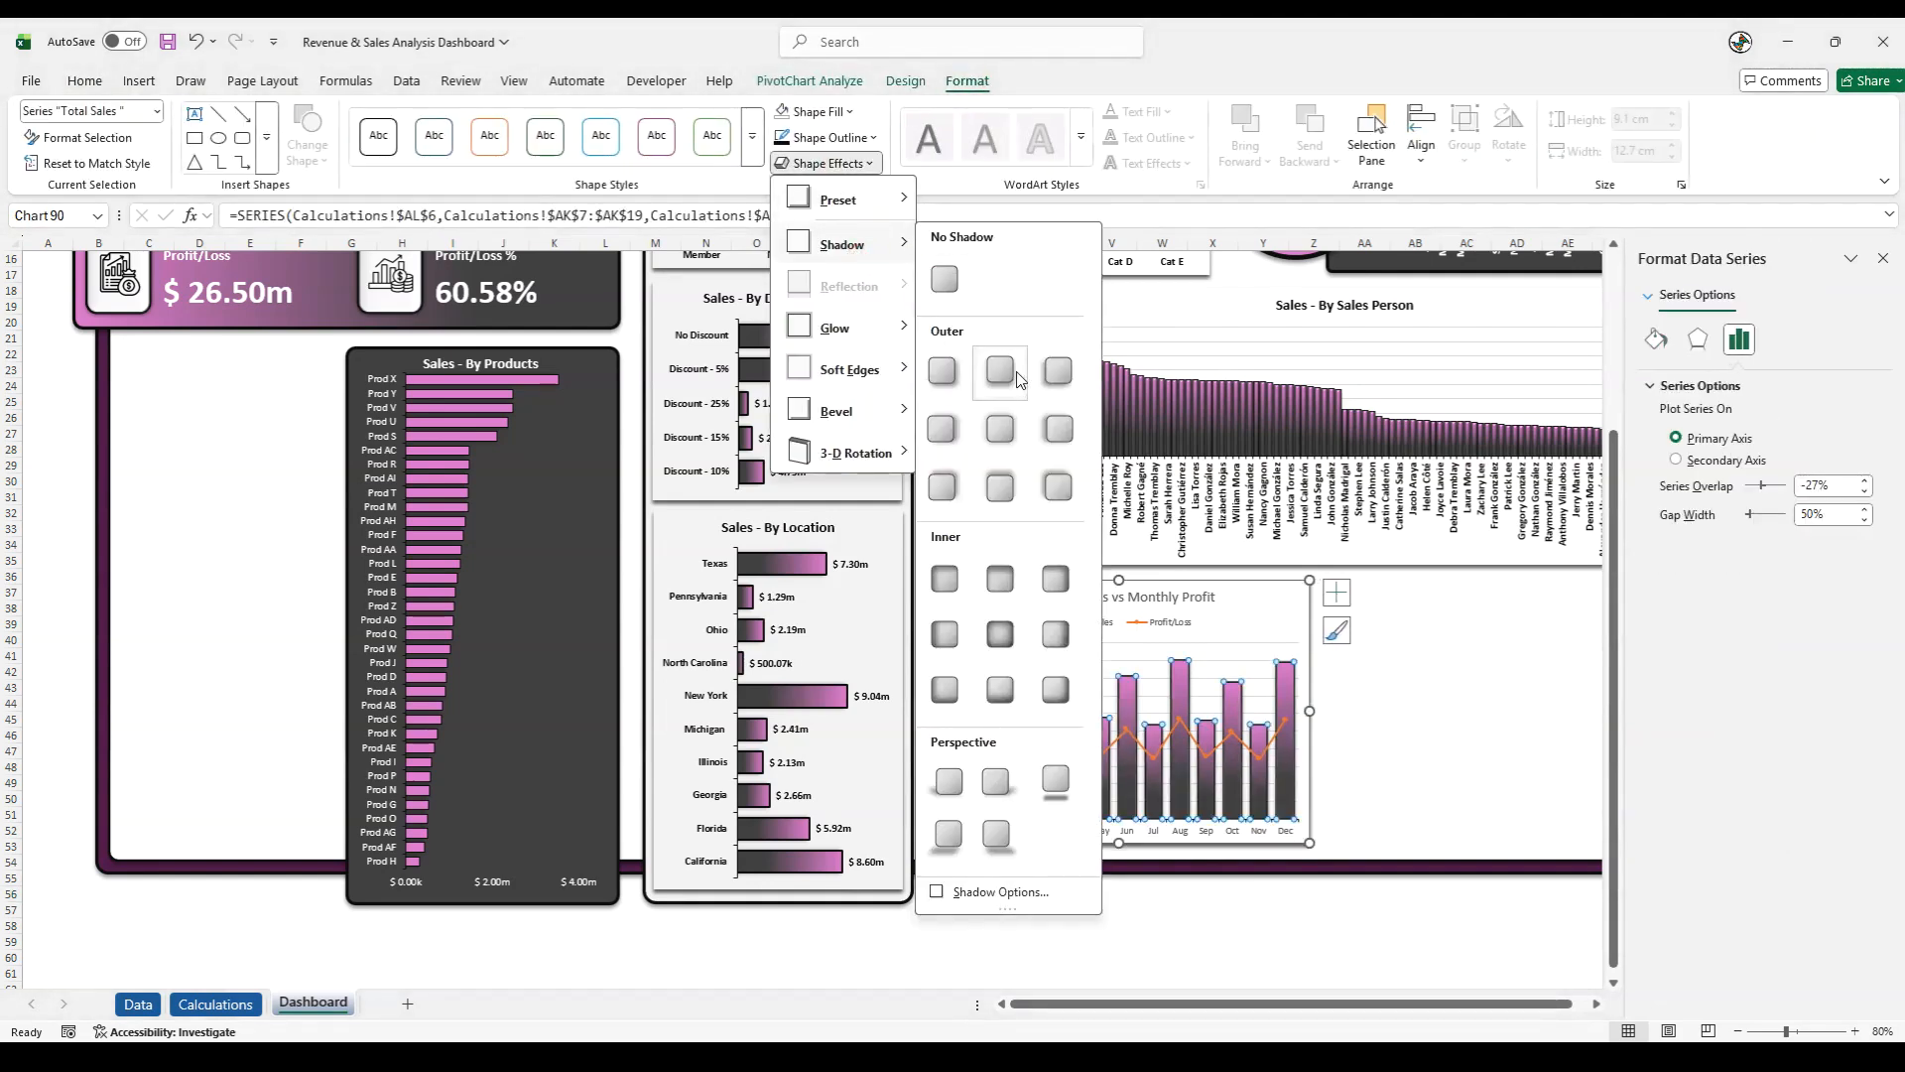
left_click(1018, 373)
right_click(1049, 740)
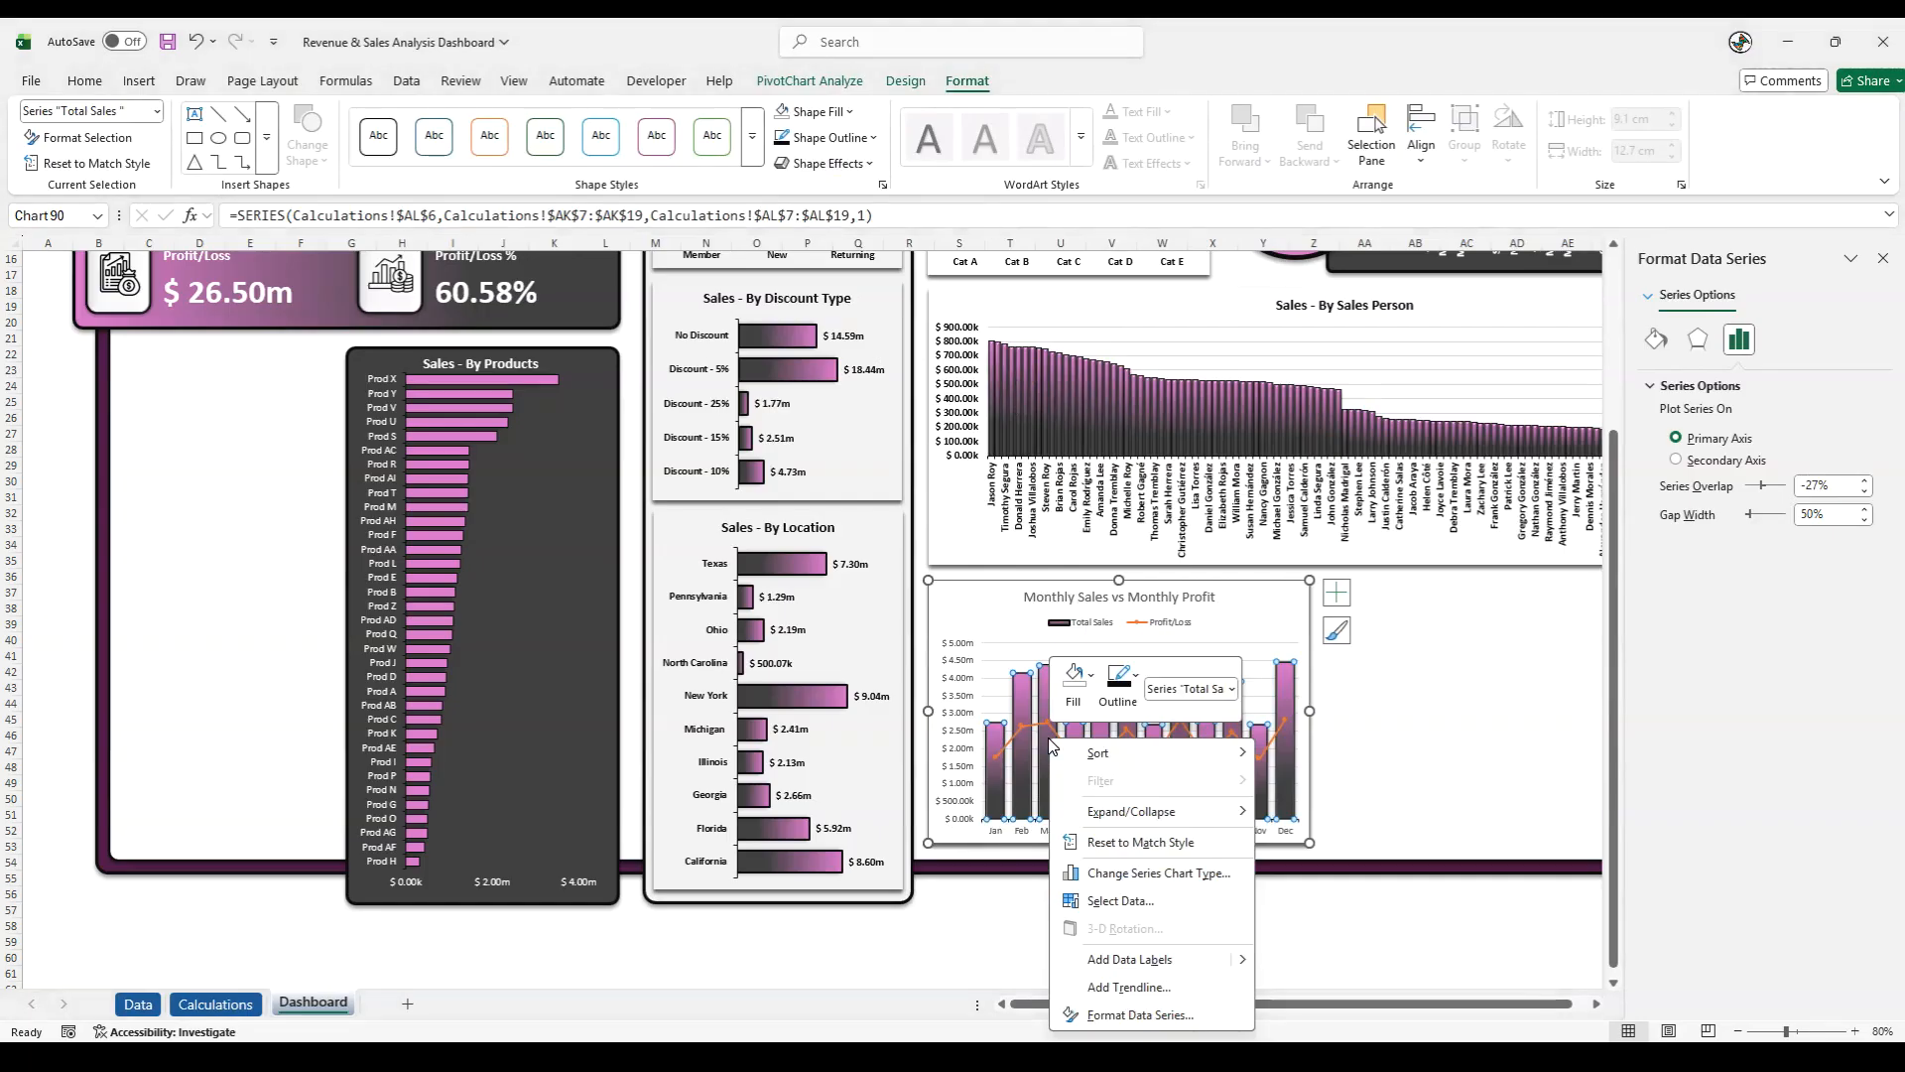
- Format the monthly chart's vertical axis labels as bold, size 10, with a near-black font colour
left_click(958, 801)
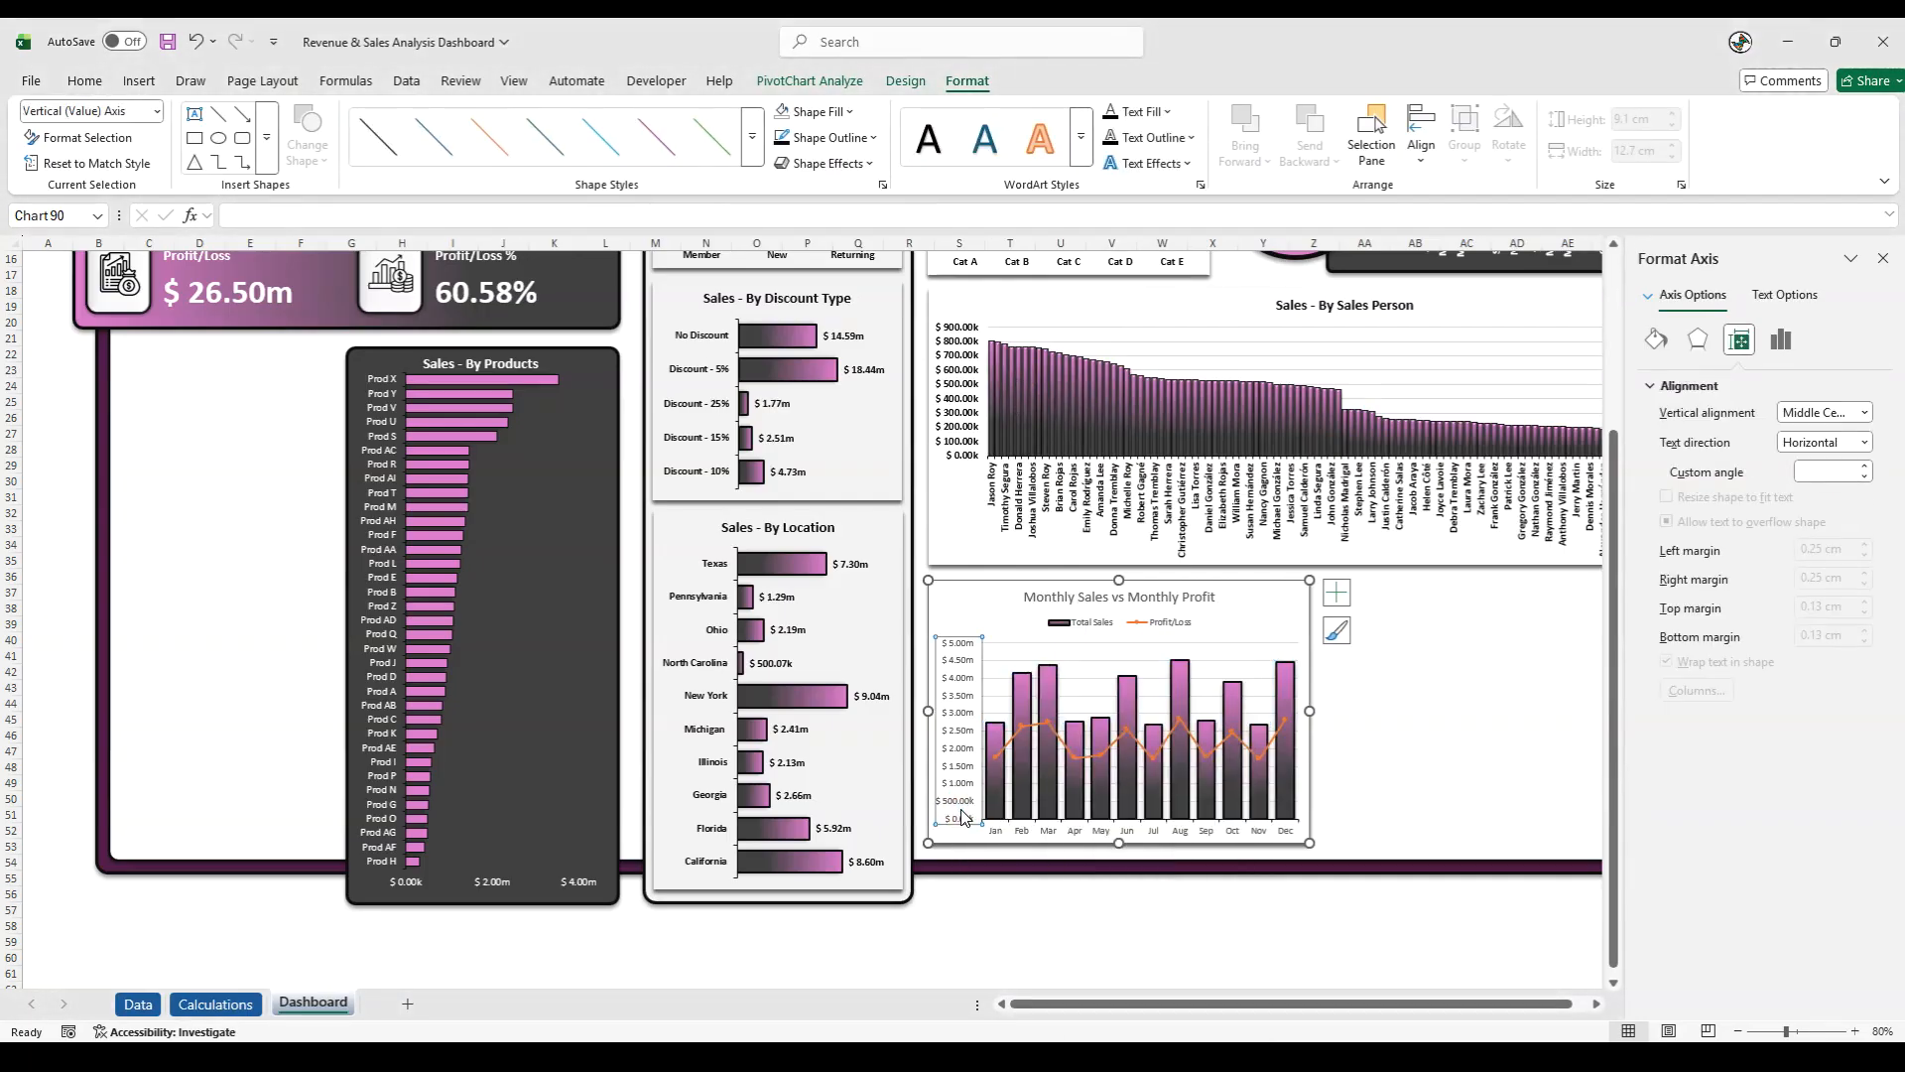
left_click(84, 80)
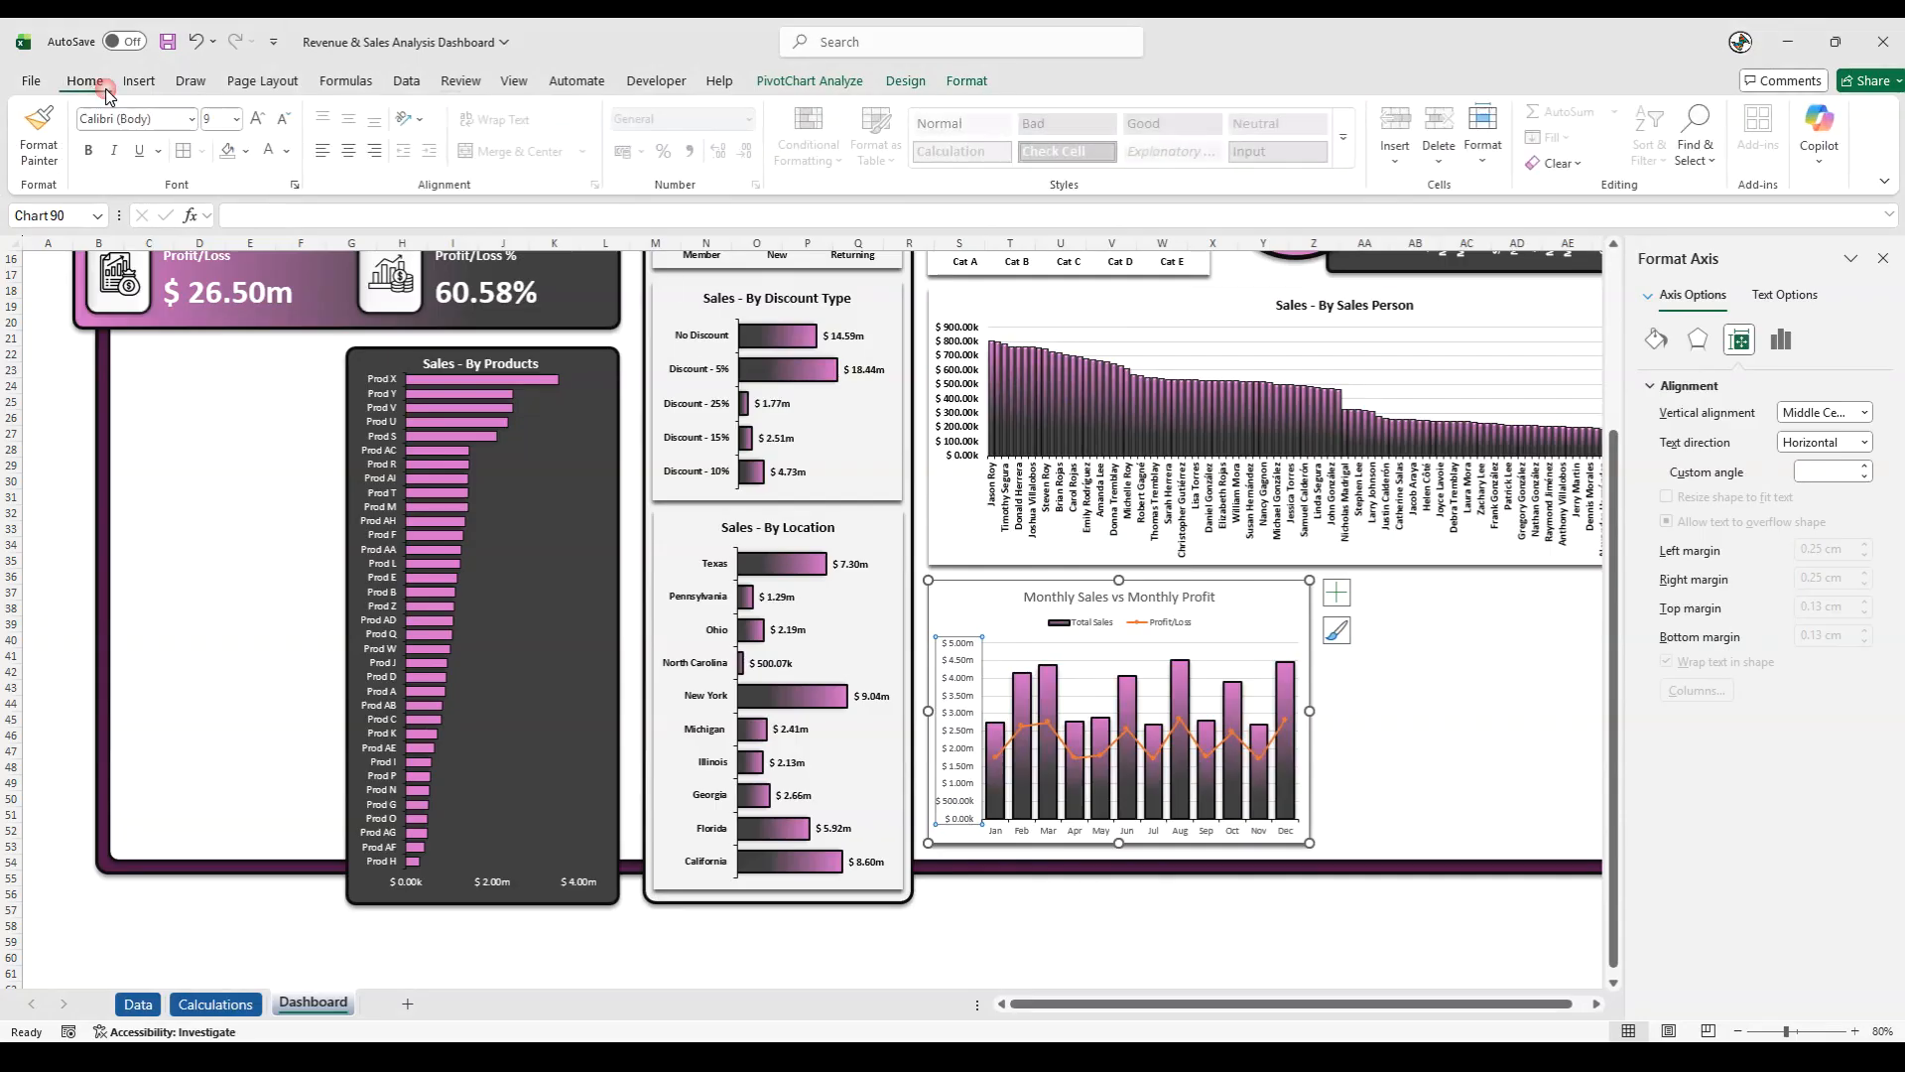
left_click(255, 127)
left_click(90, 150)
left_click(292, 151)
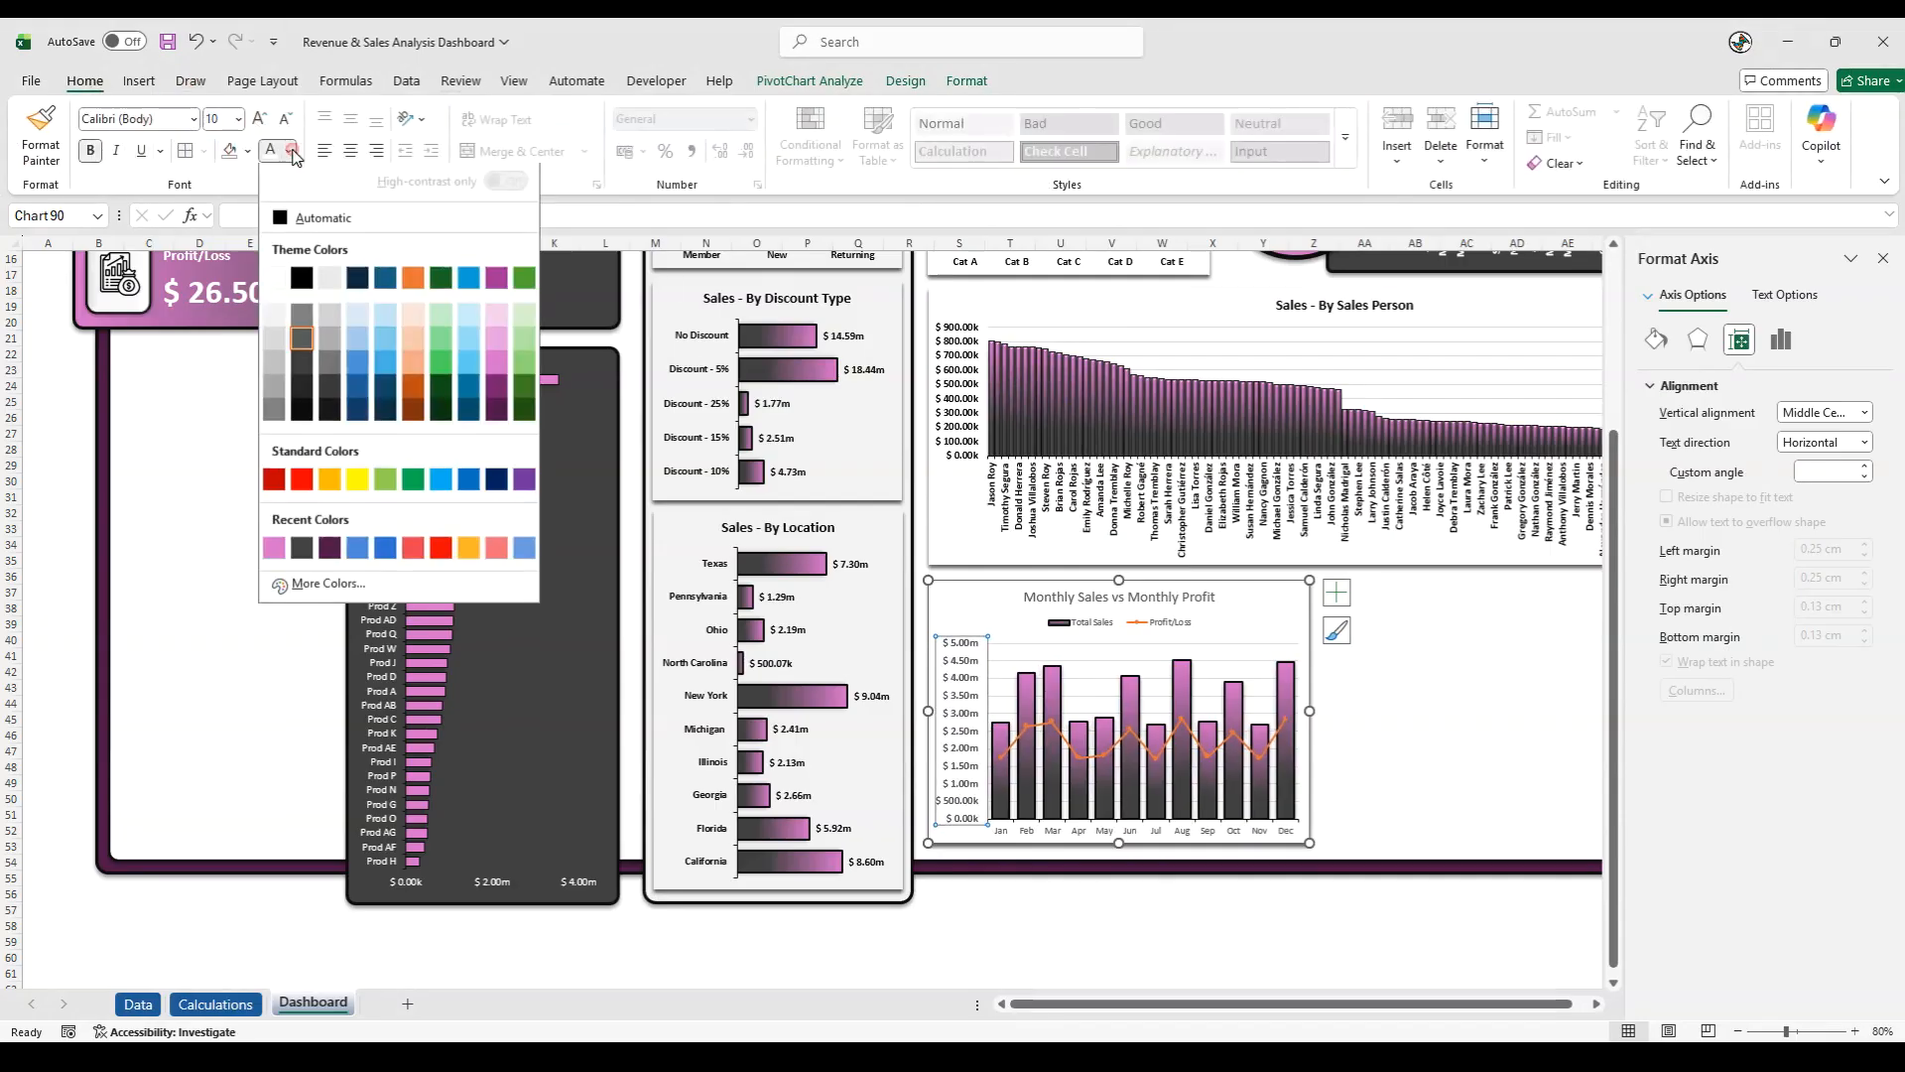
left_click(302, 407)
- Make the monthly chart's legend text bold at size 10 and its title bold, both in the dark font colour
left_click(1099, 627)
left_click(259, 120)
left_click(98, 151)
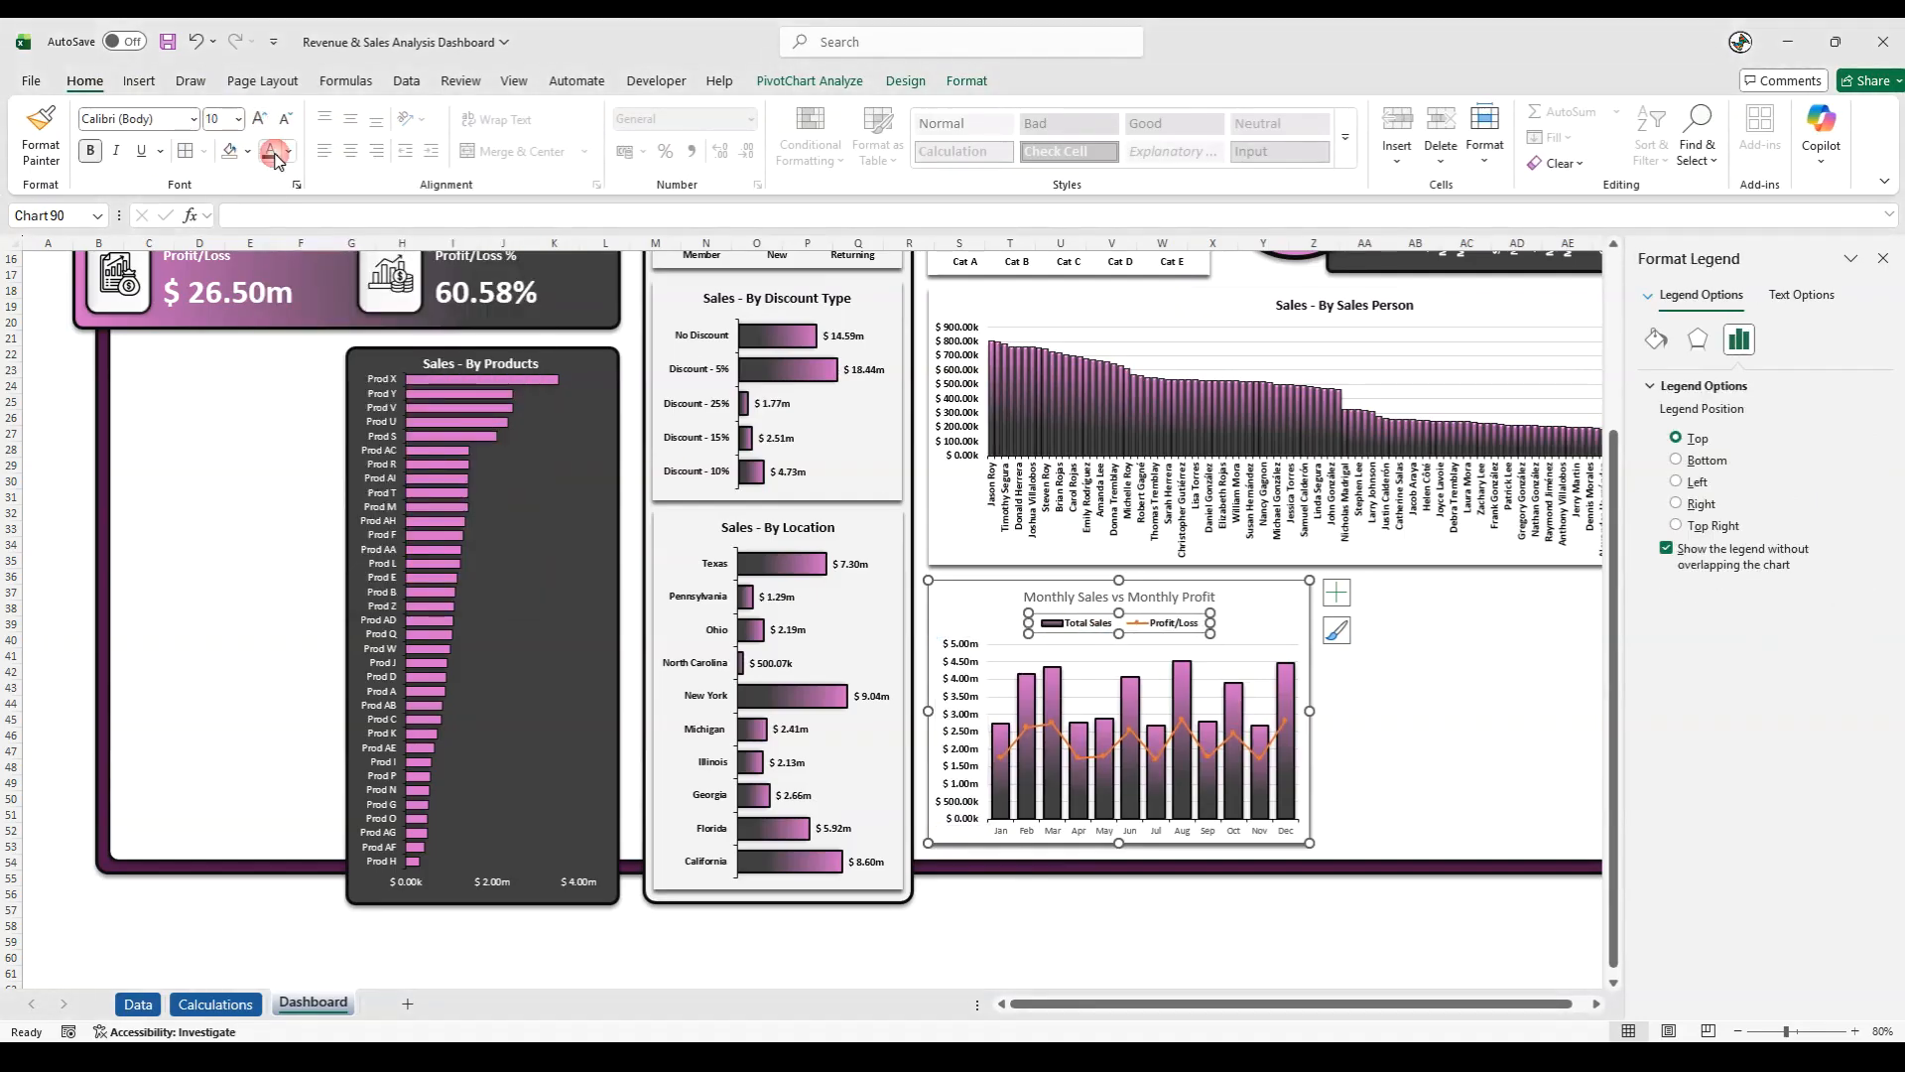
left_click(1056, 595)
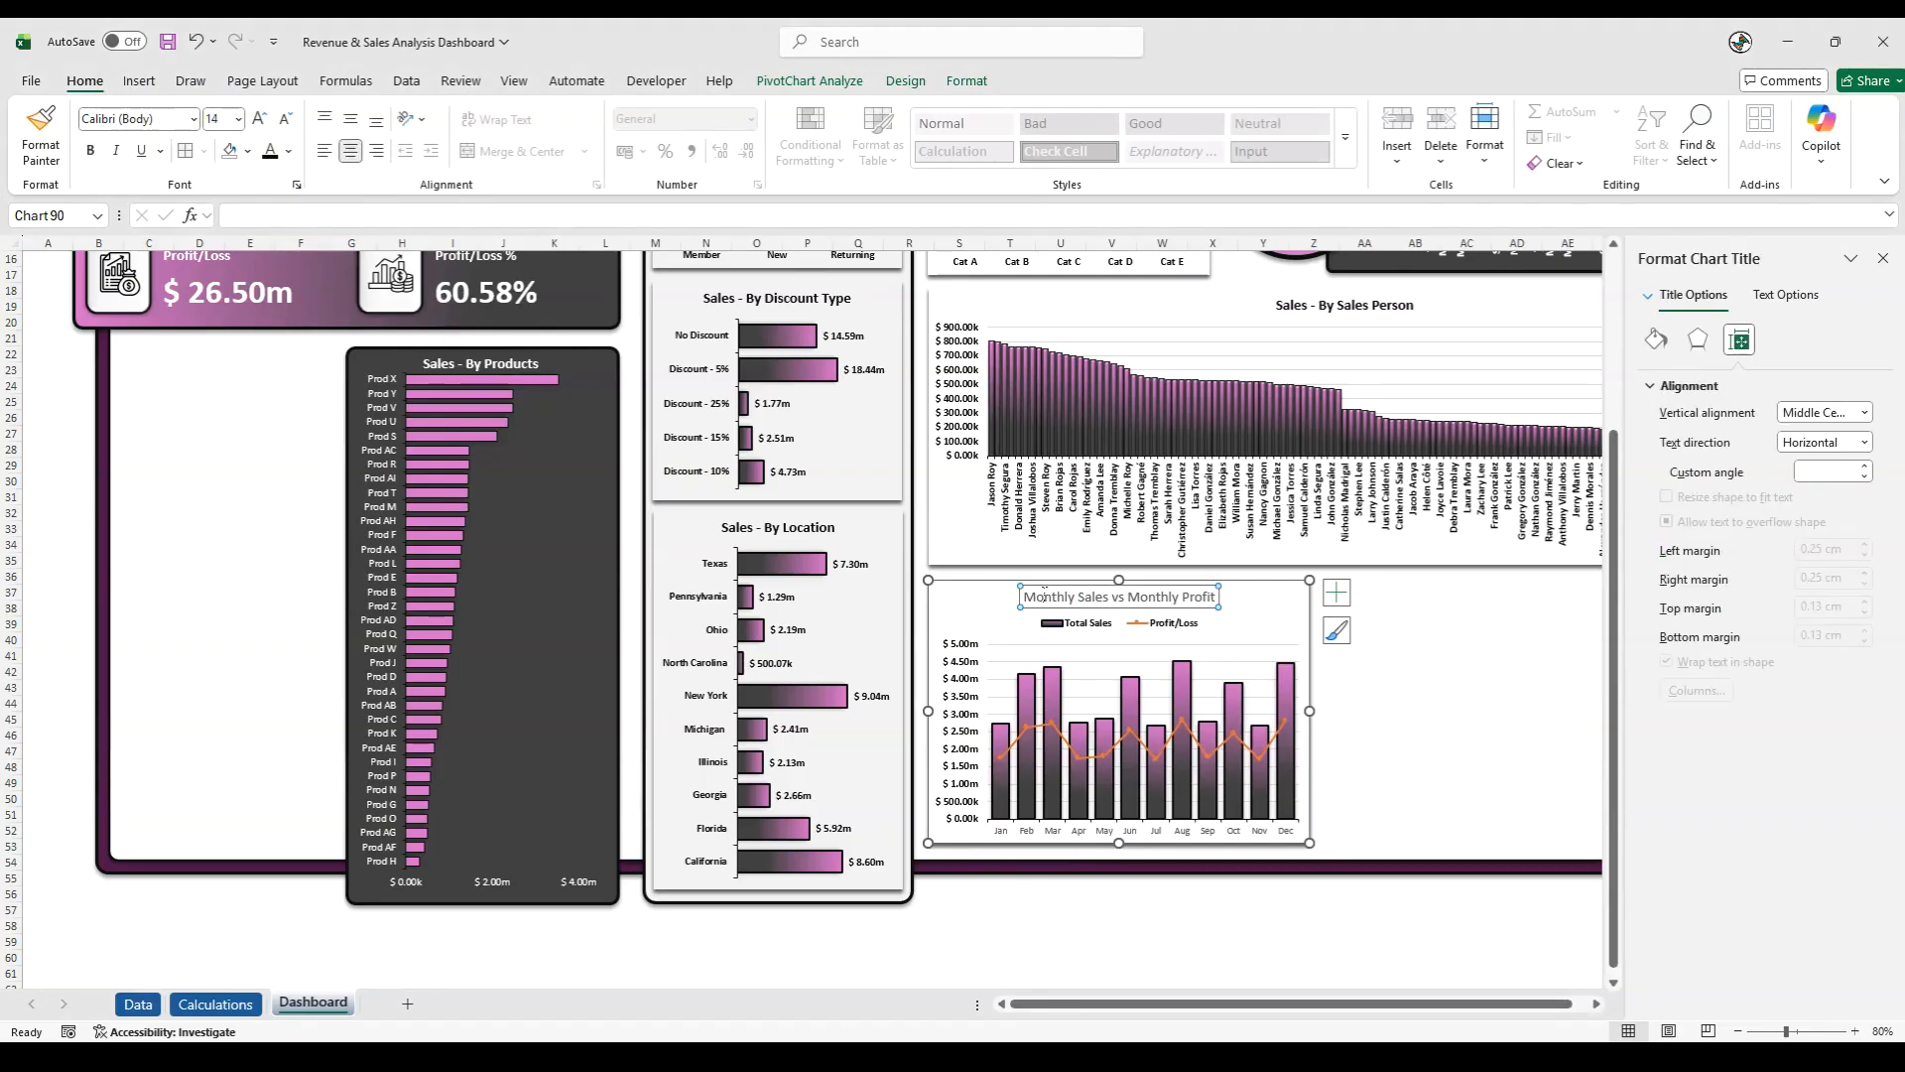
left_click_drag(1023, 597, 1268, 594)
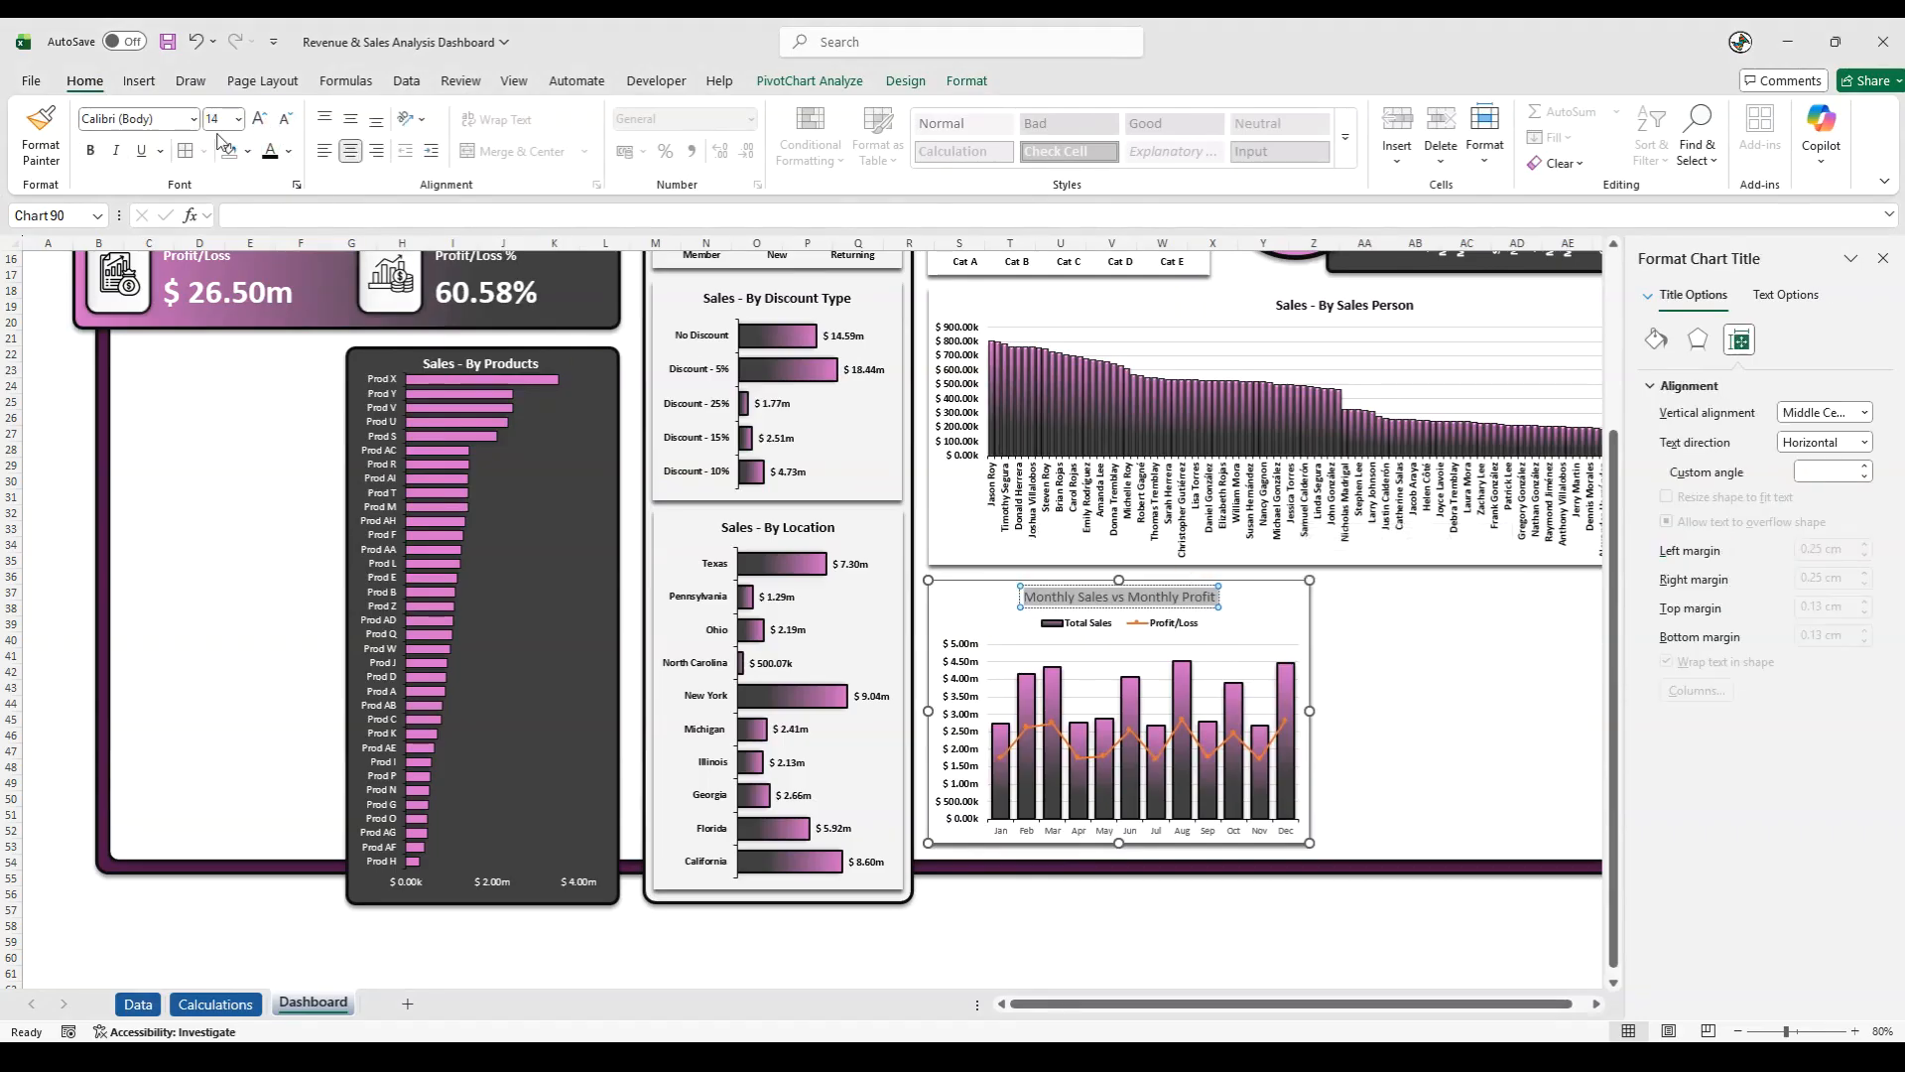
left_click(96, 152)
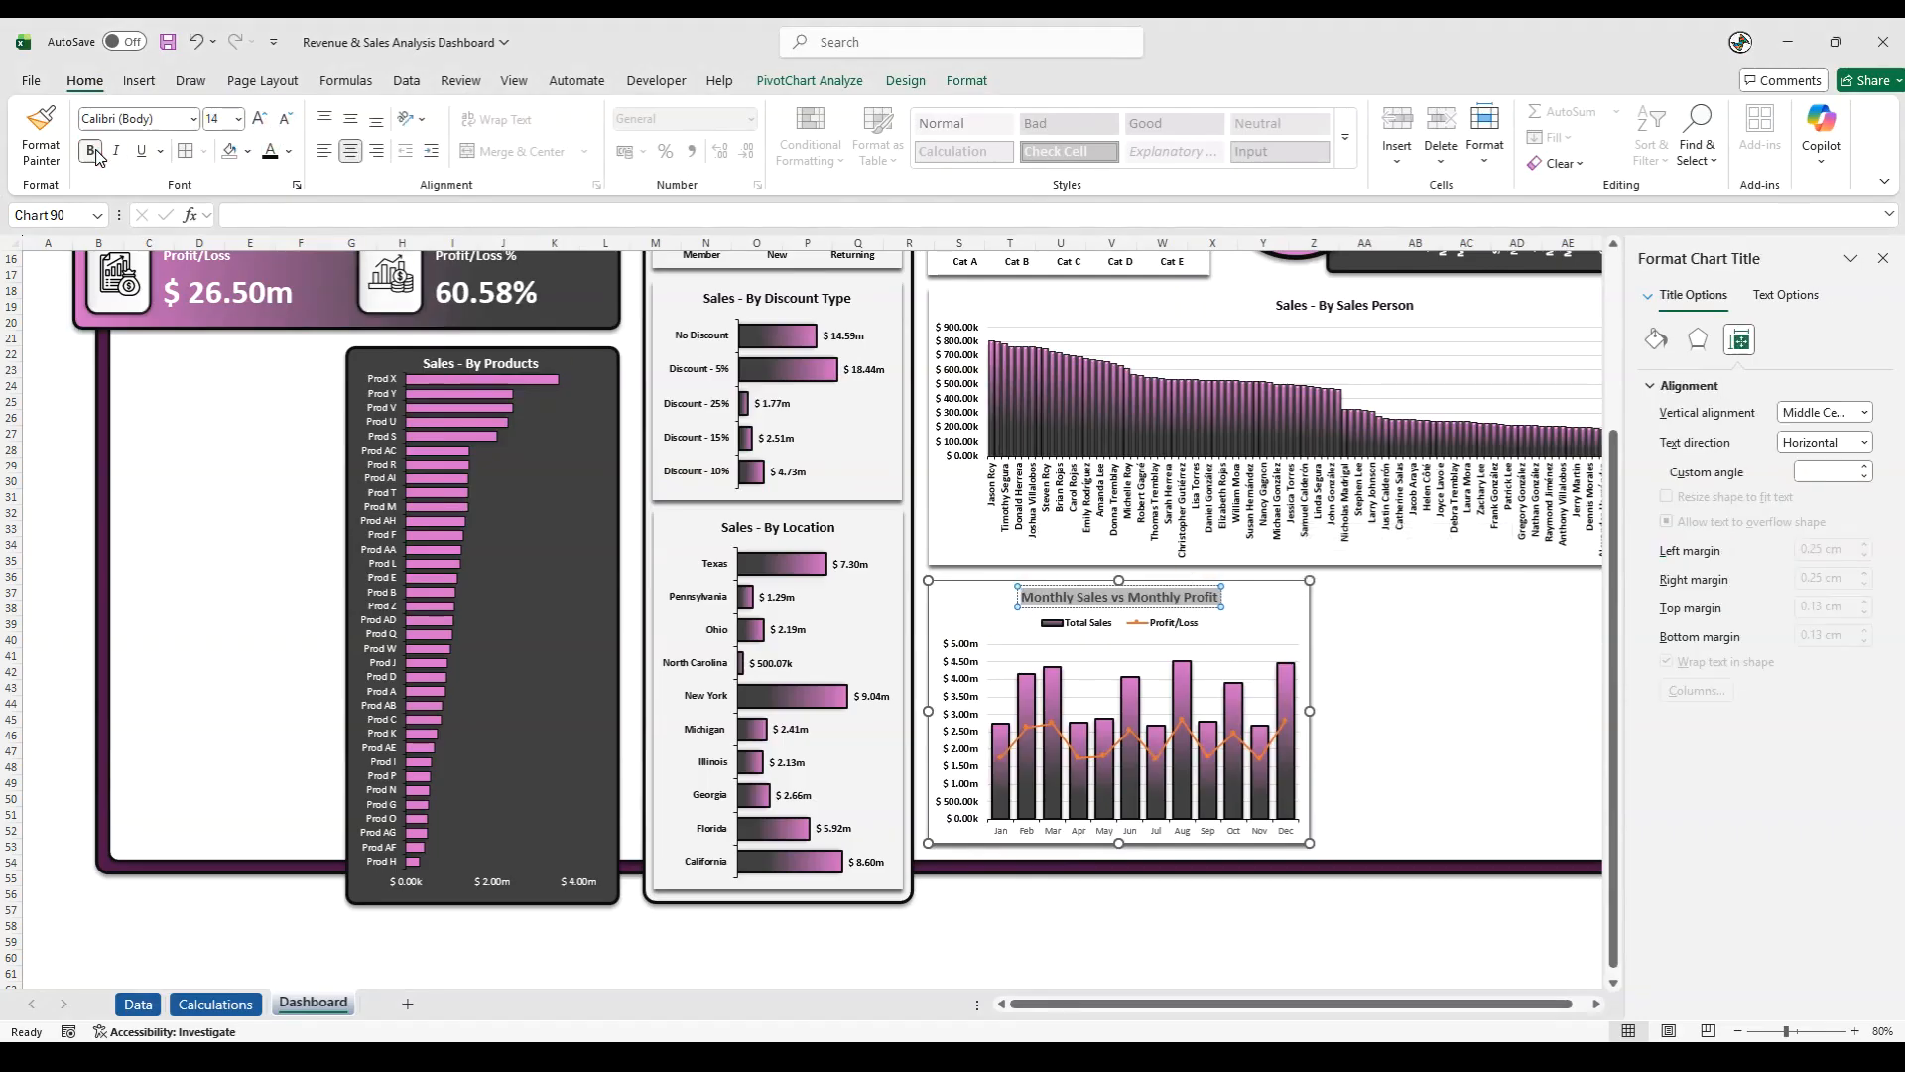
- Format the month labels on the horizontal axis as bold, size 10, in the dark font colour
left_click(998, 829)
left_click(262, 119)
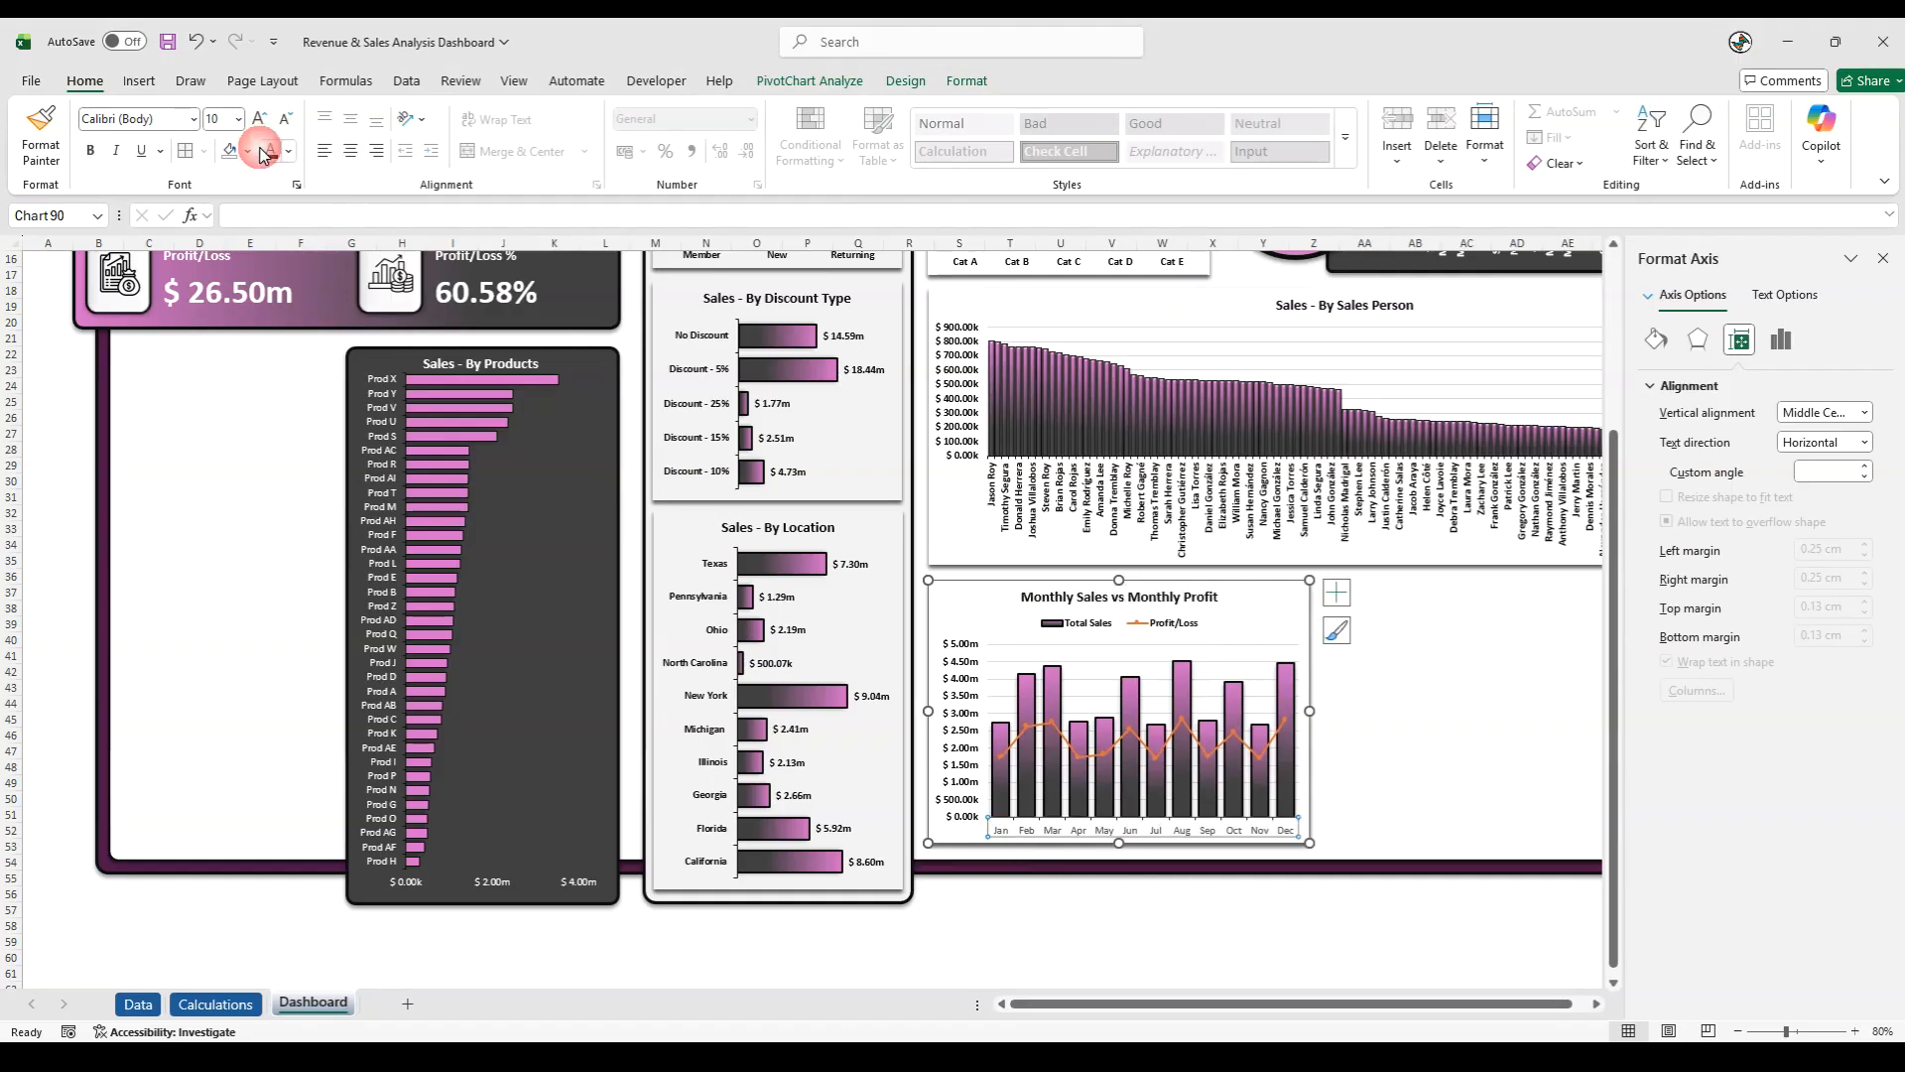
left_click(92, 162)
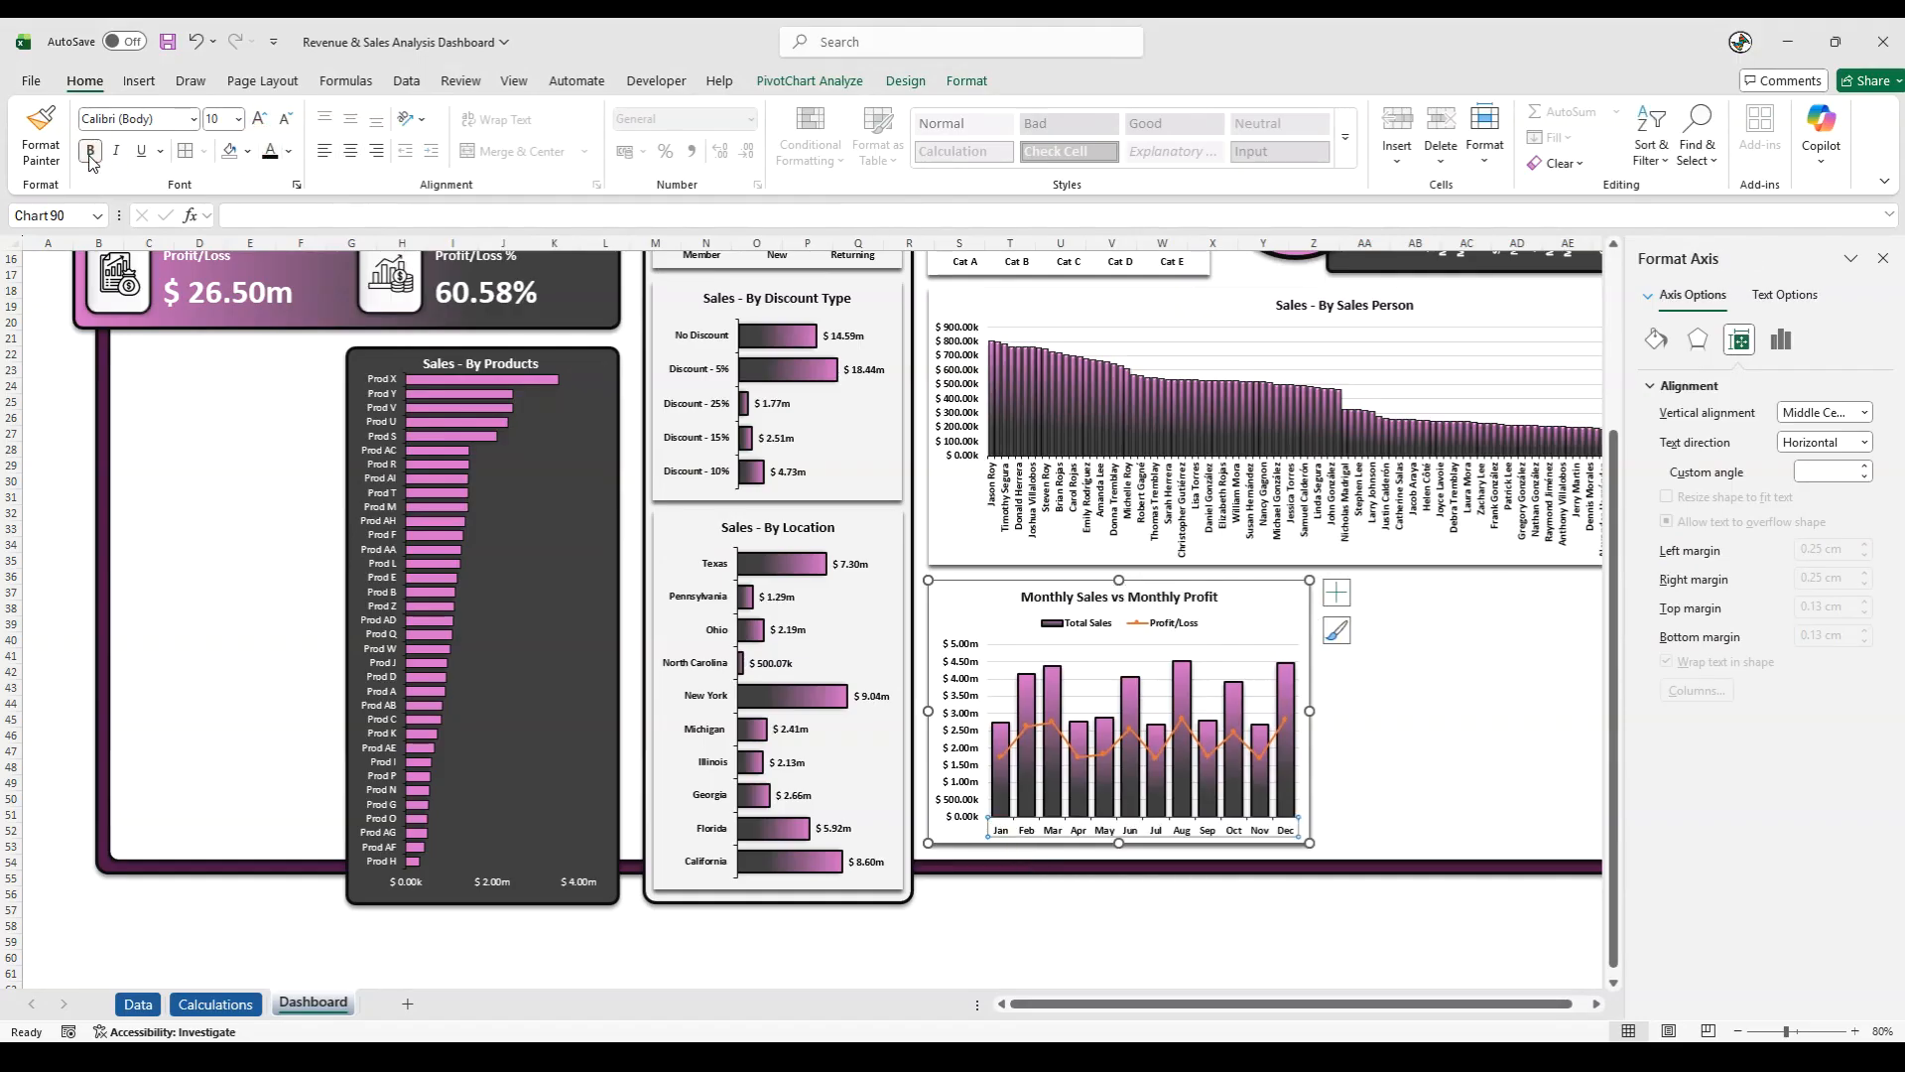
left_click(525, 954)
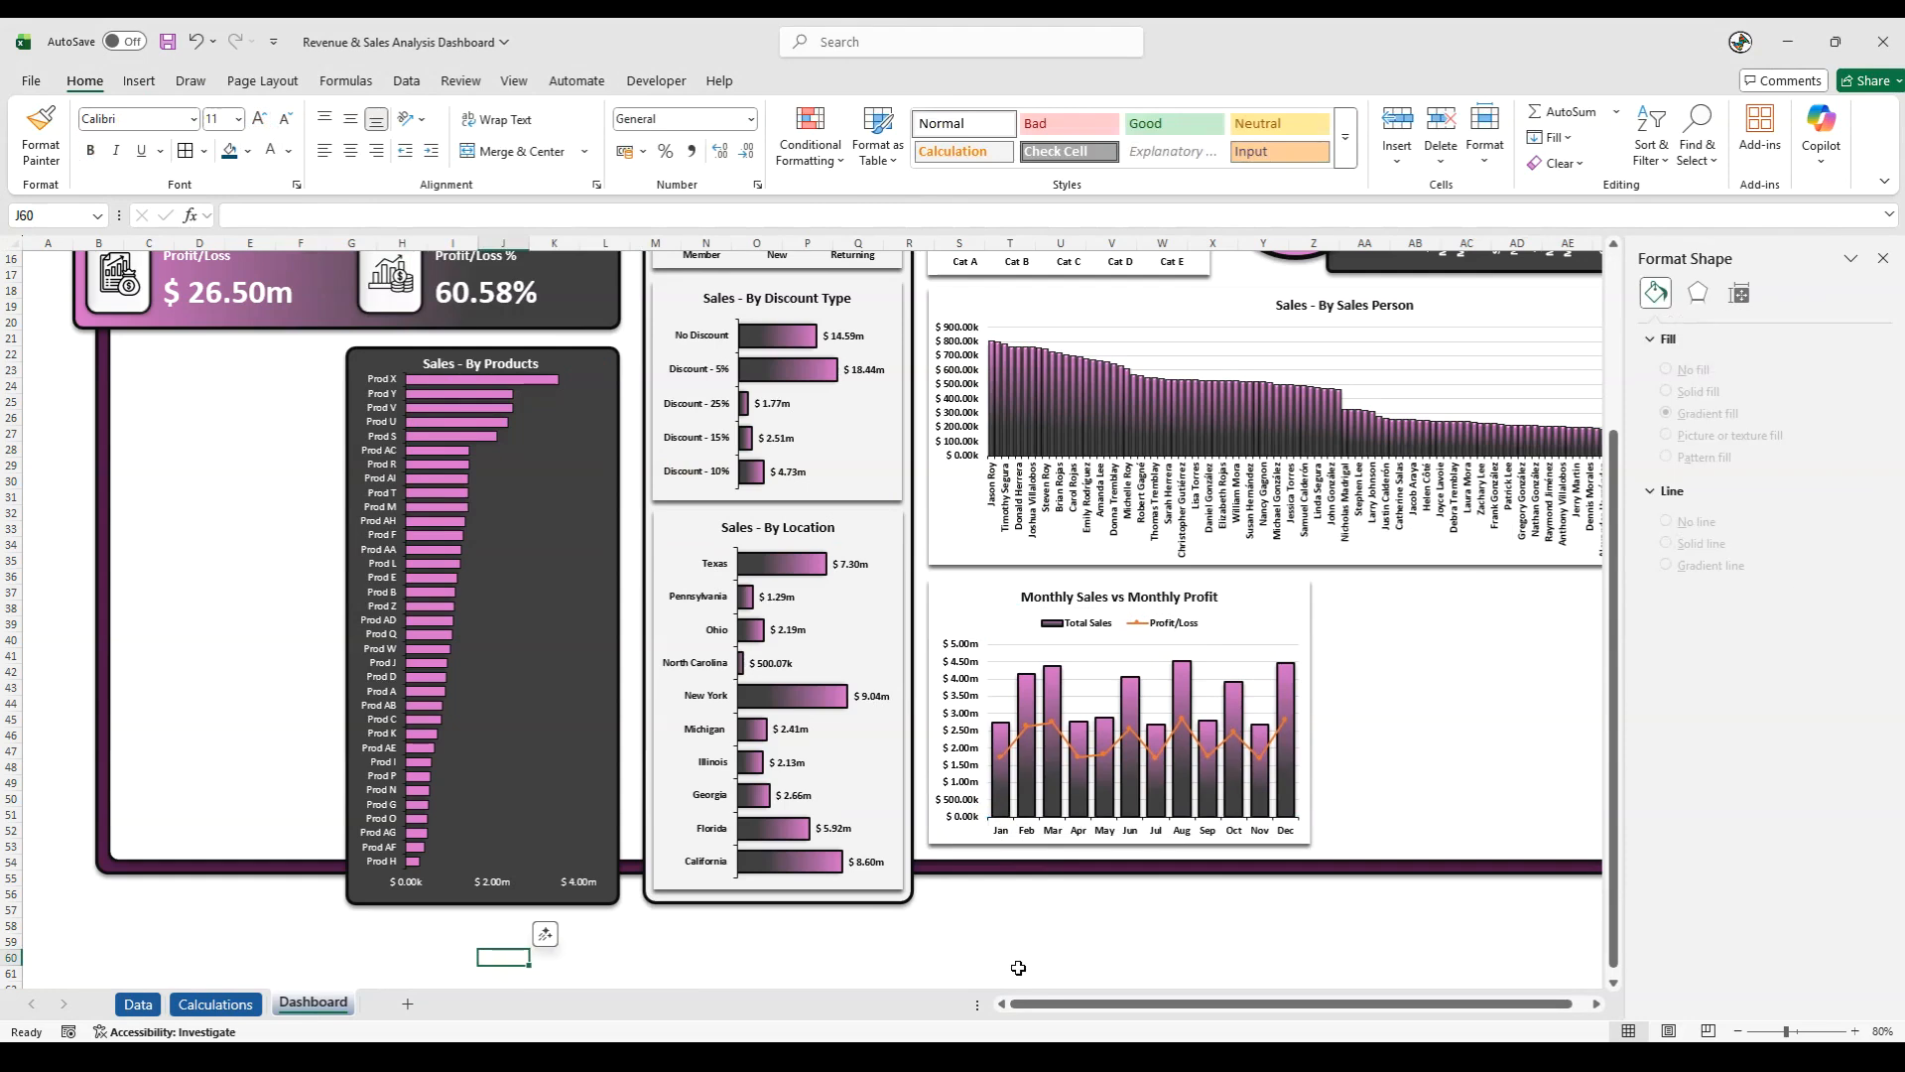
- On the Calculations sheet, copy the pivot table with Month, Total Sales and Profit/Loss and paste it at AY6
key("alt+Tab")
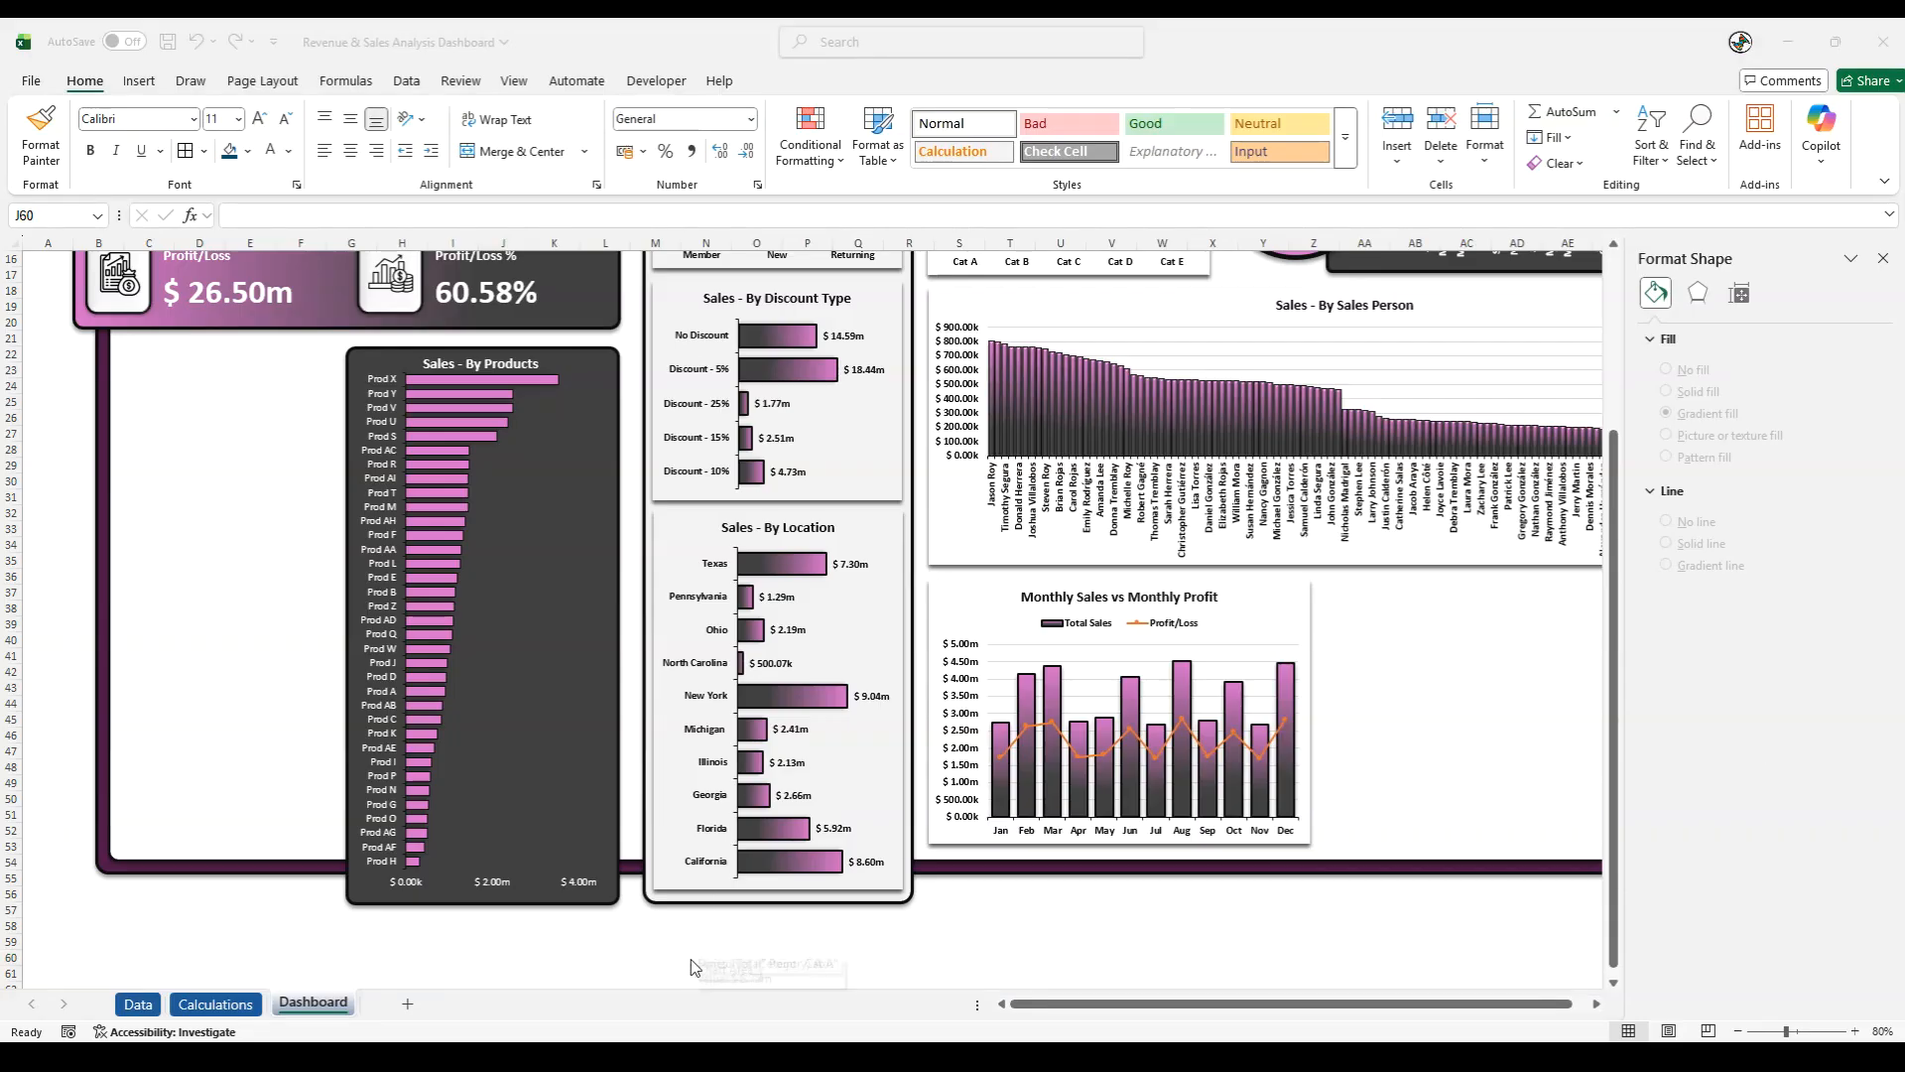
left_click(215, 1005)
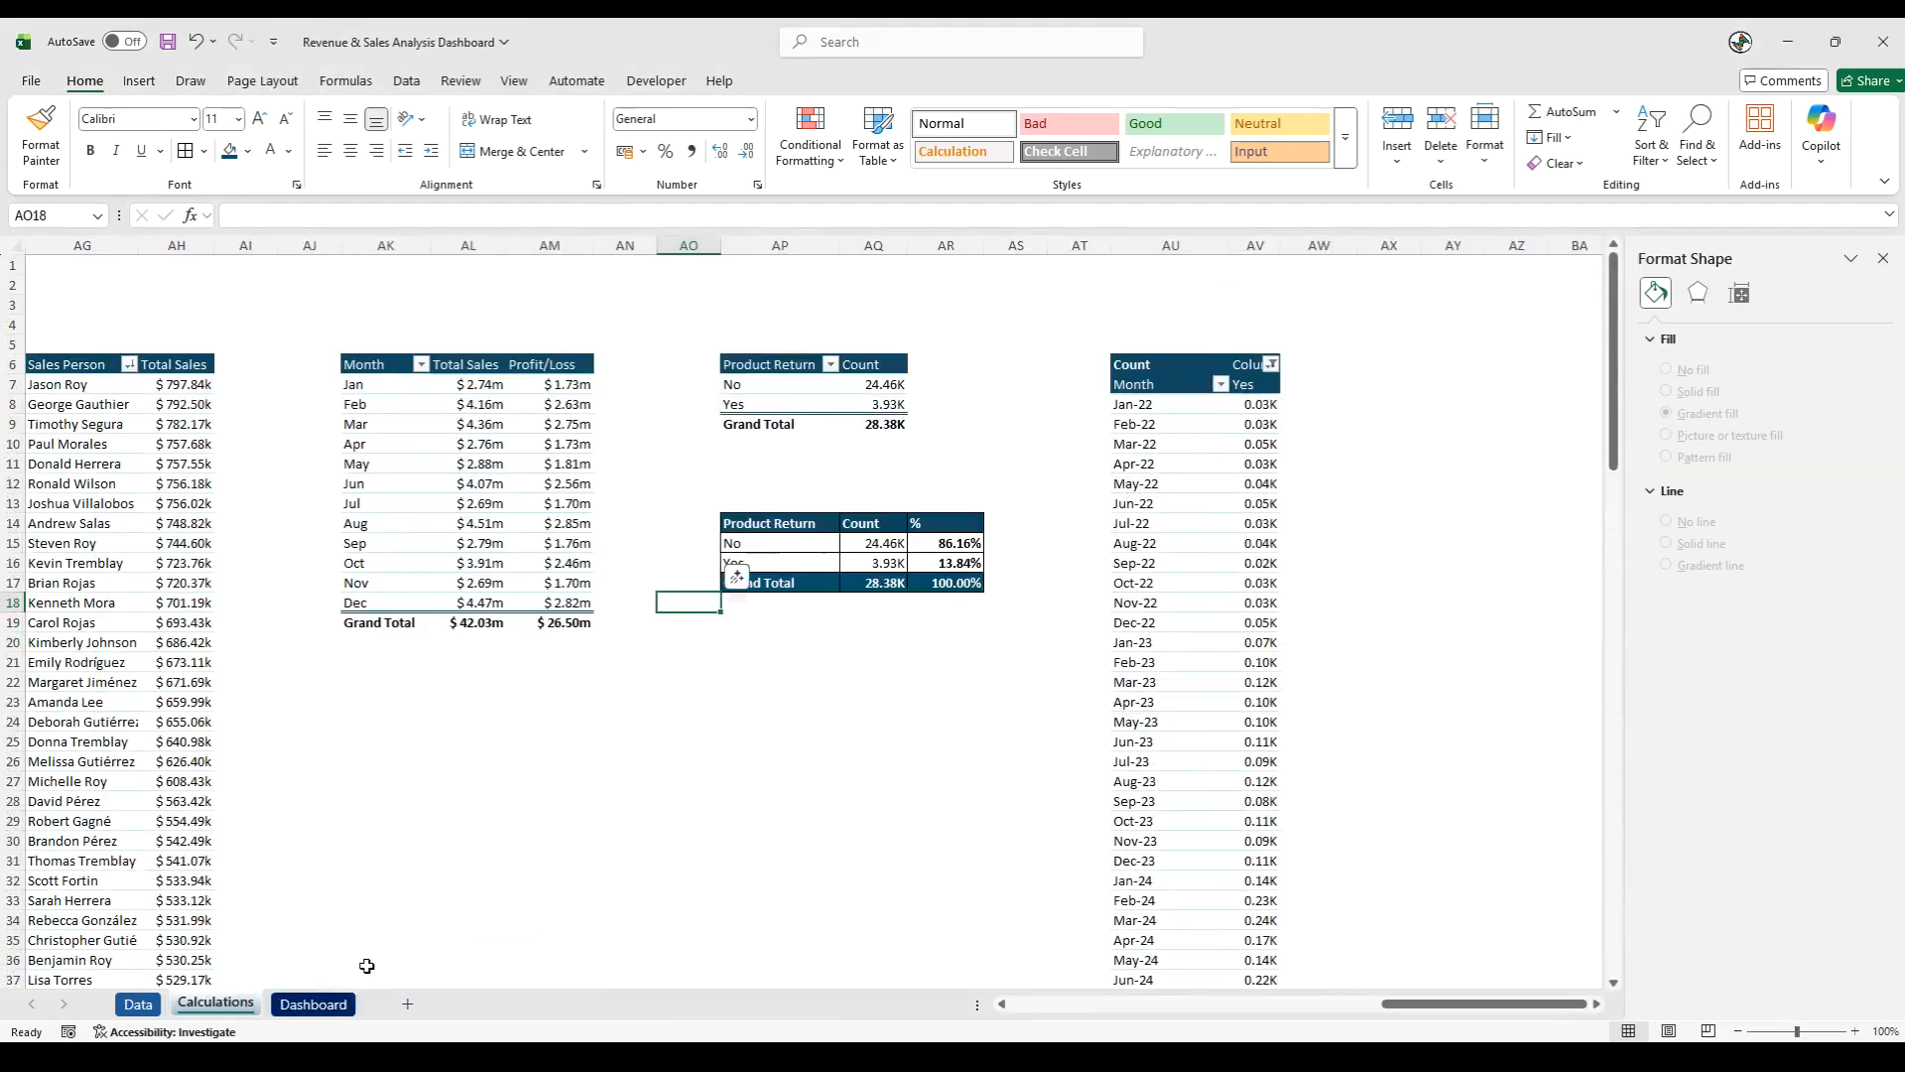
left_click(763, 919)
left_click(734, 363)
left_click(458, 367)
left_click_drag(381, 363, 570, 622)
key("ctrl+c")
left_click(1426, 366)
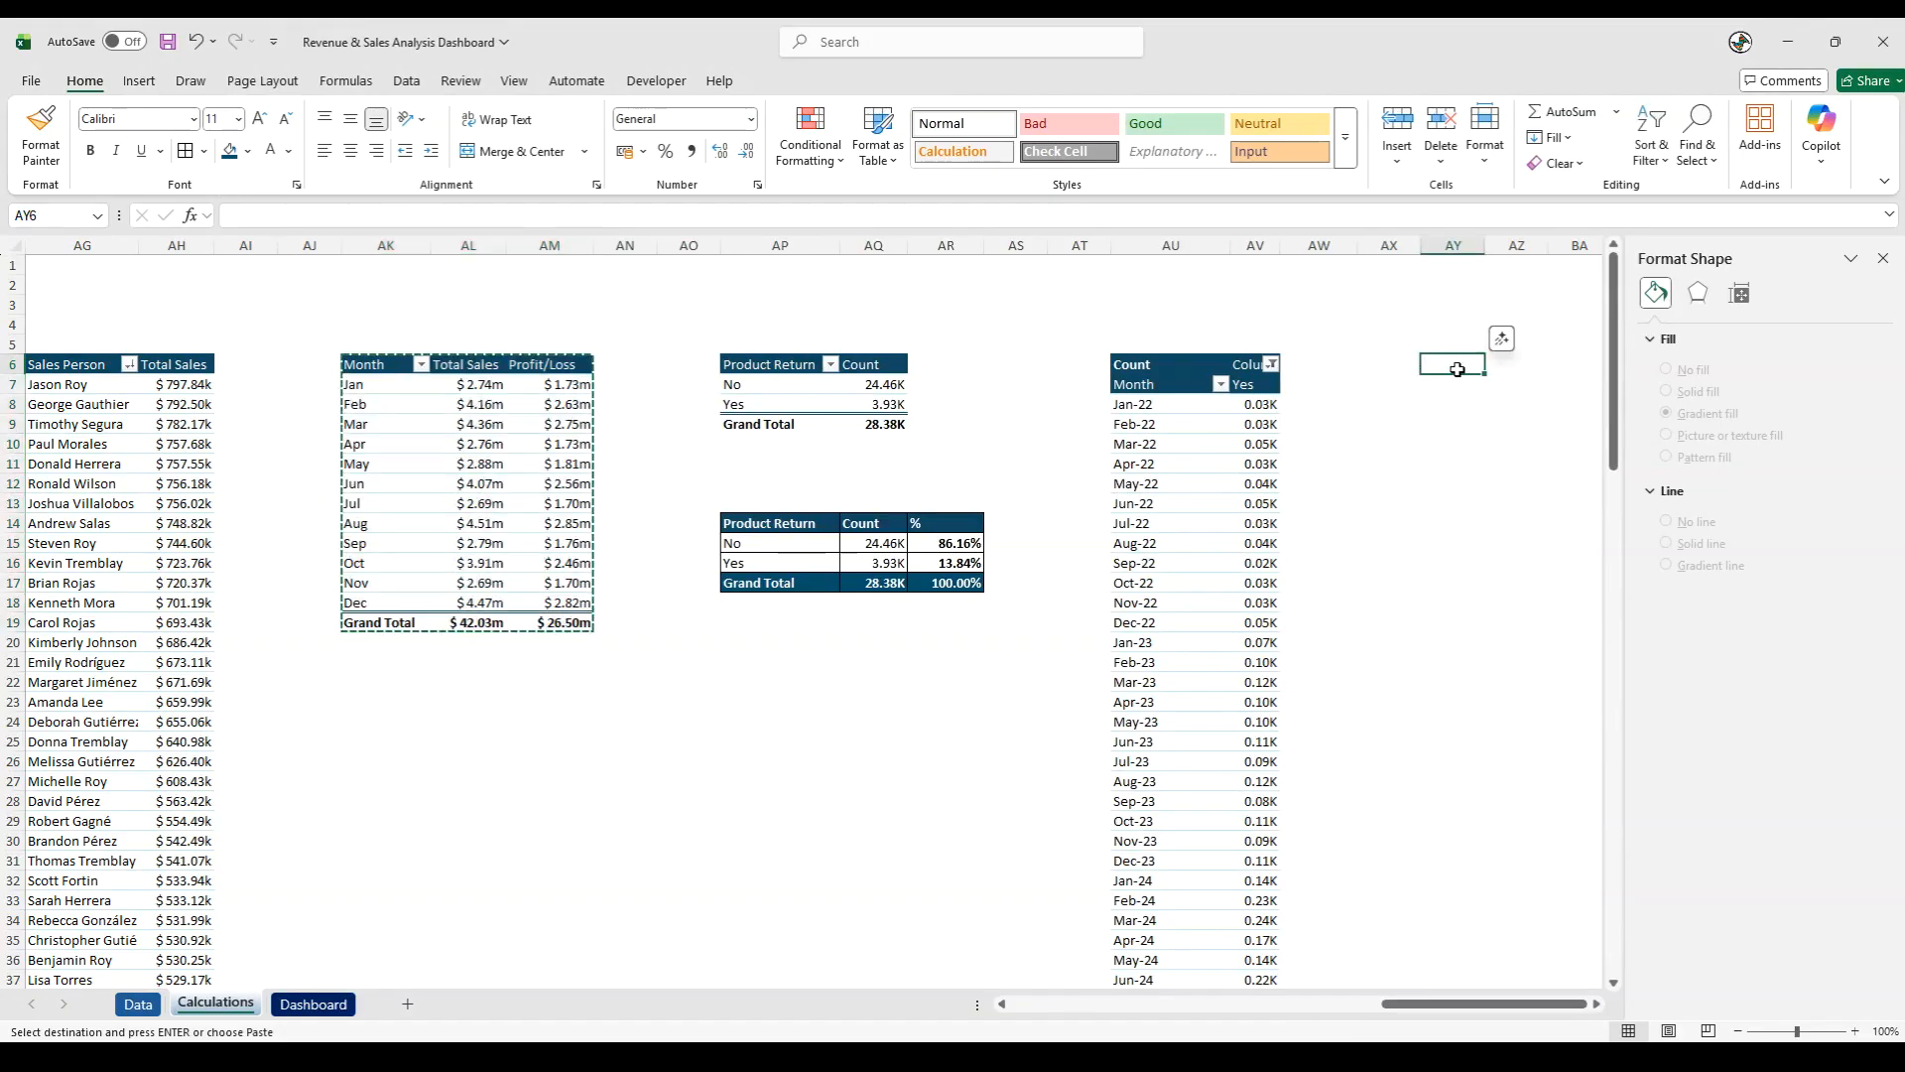
key("ctrl+v")
- Autofit columns AY to BA to the contents of the pasted pivot table
left_click(1458, 716)
key("Right")
key("Right")
key("Right")
key("Right")
key("Right")
key("Right")
key("Right")
key("Right")
key("Right")
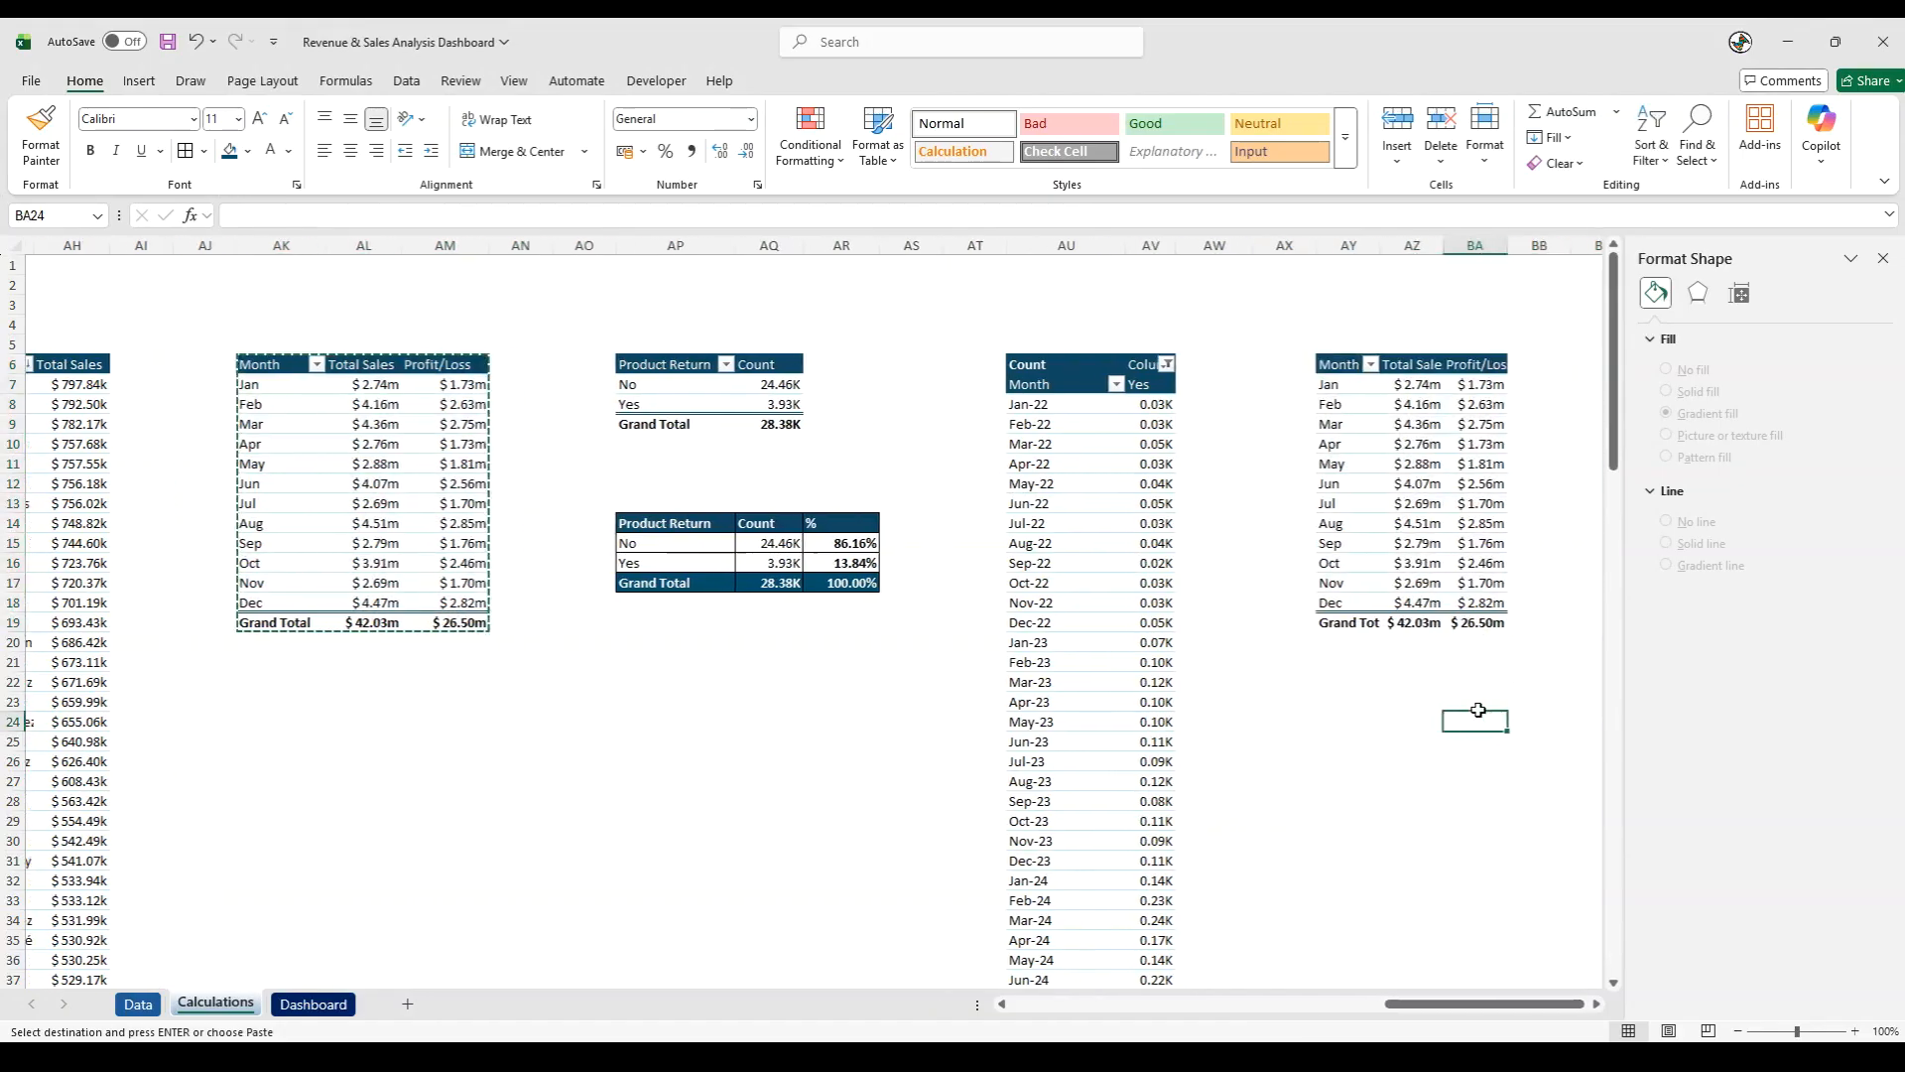
left_click_drag(985, 248, 1099, 245)
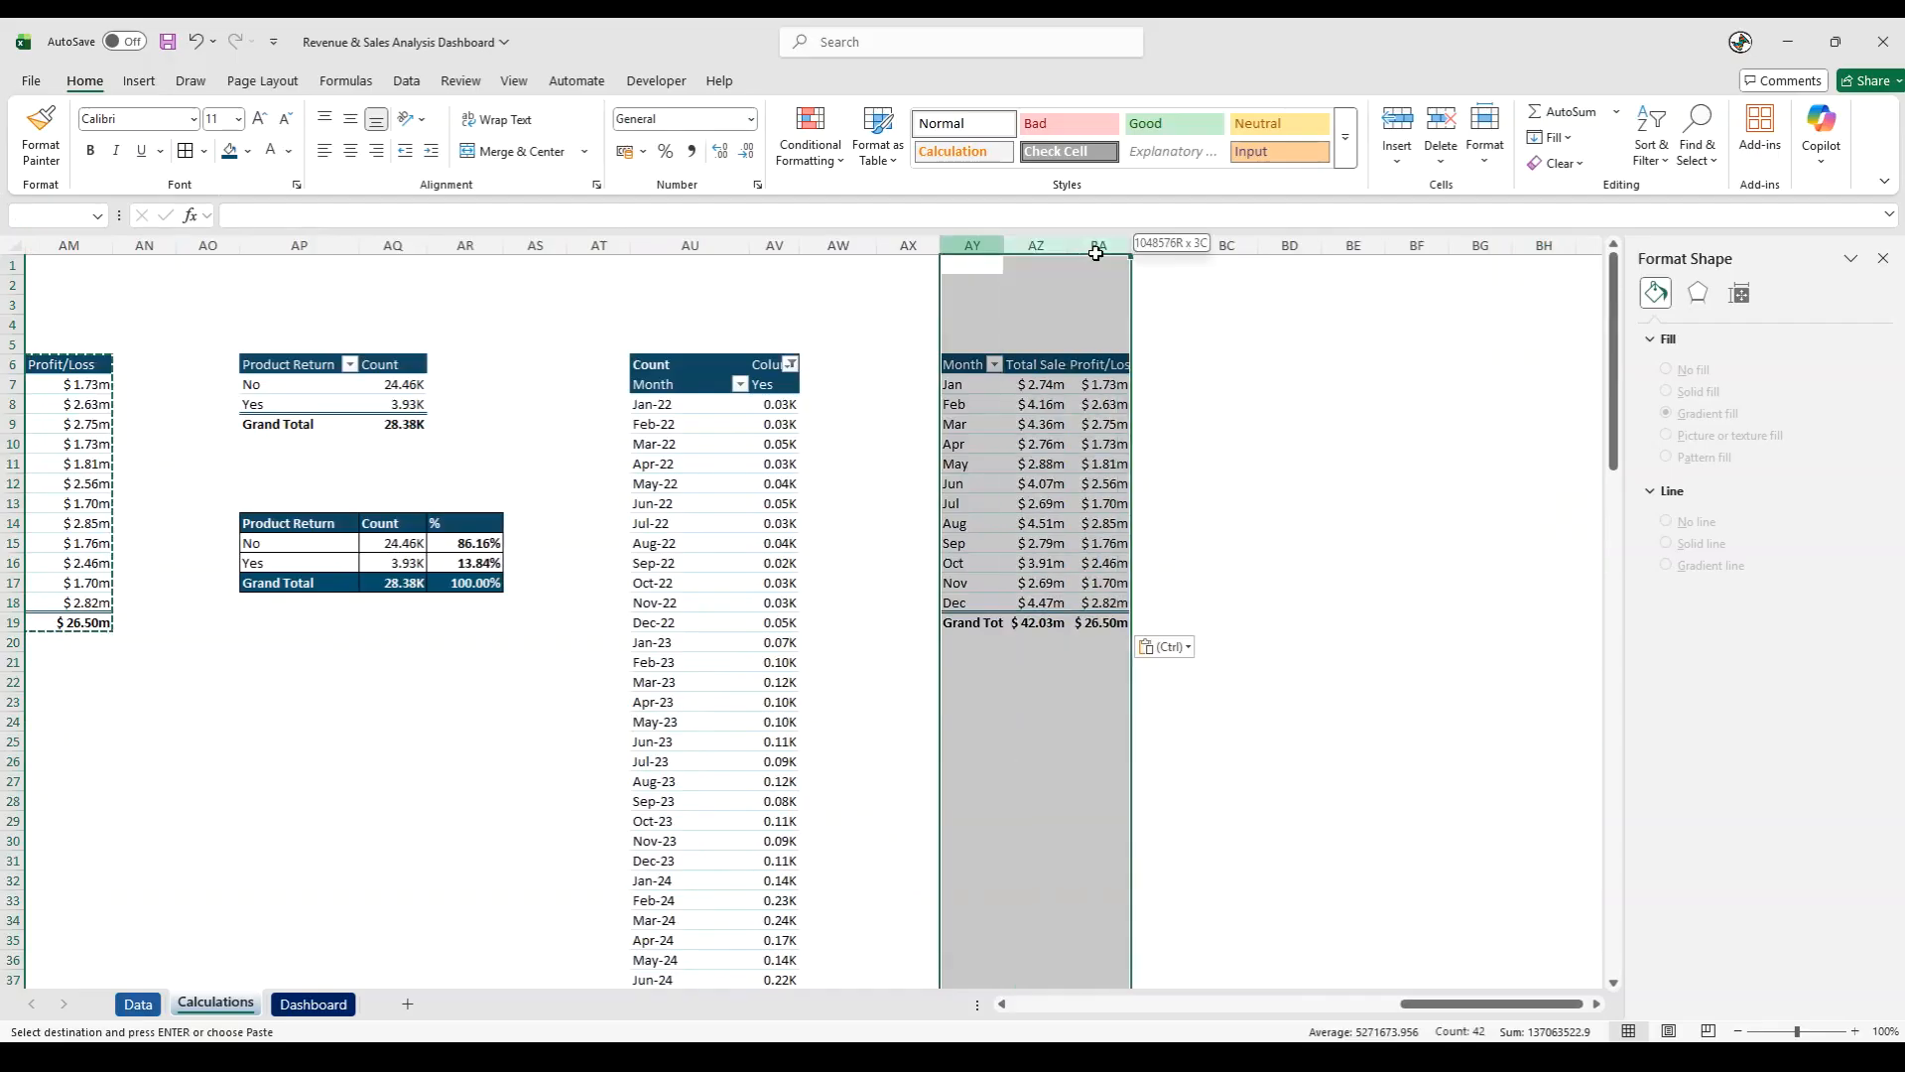
double_click(1131, 245)
left_click(1272, 410)
- Show the field list for the pasted pivot table and remove all its row and value fields
left_click(1136, 485)
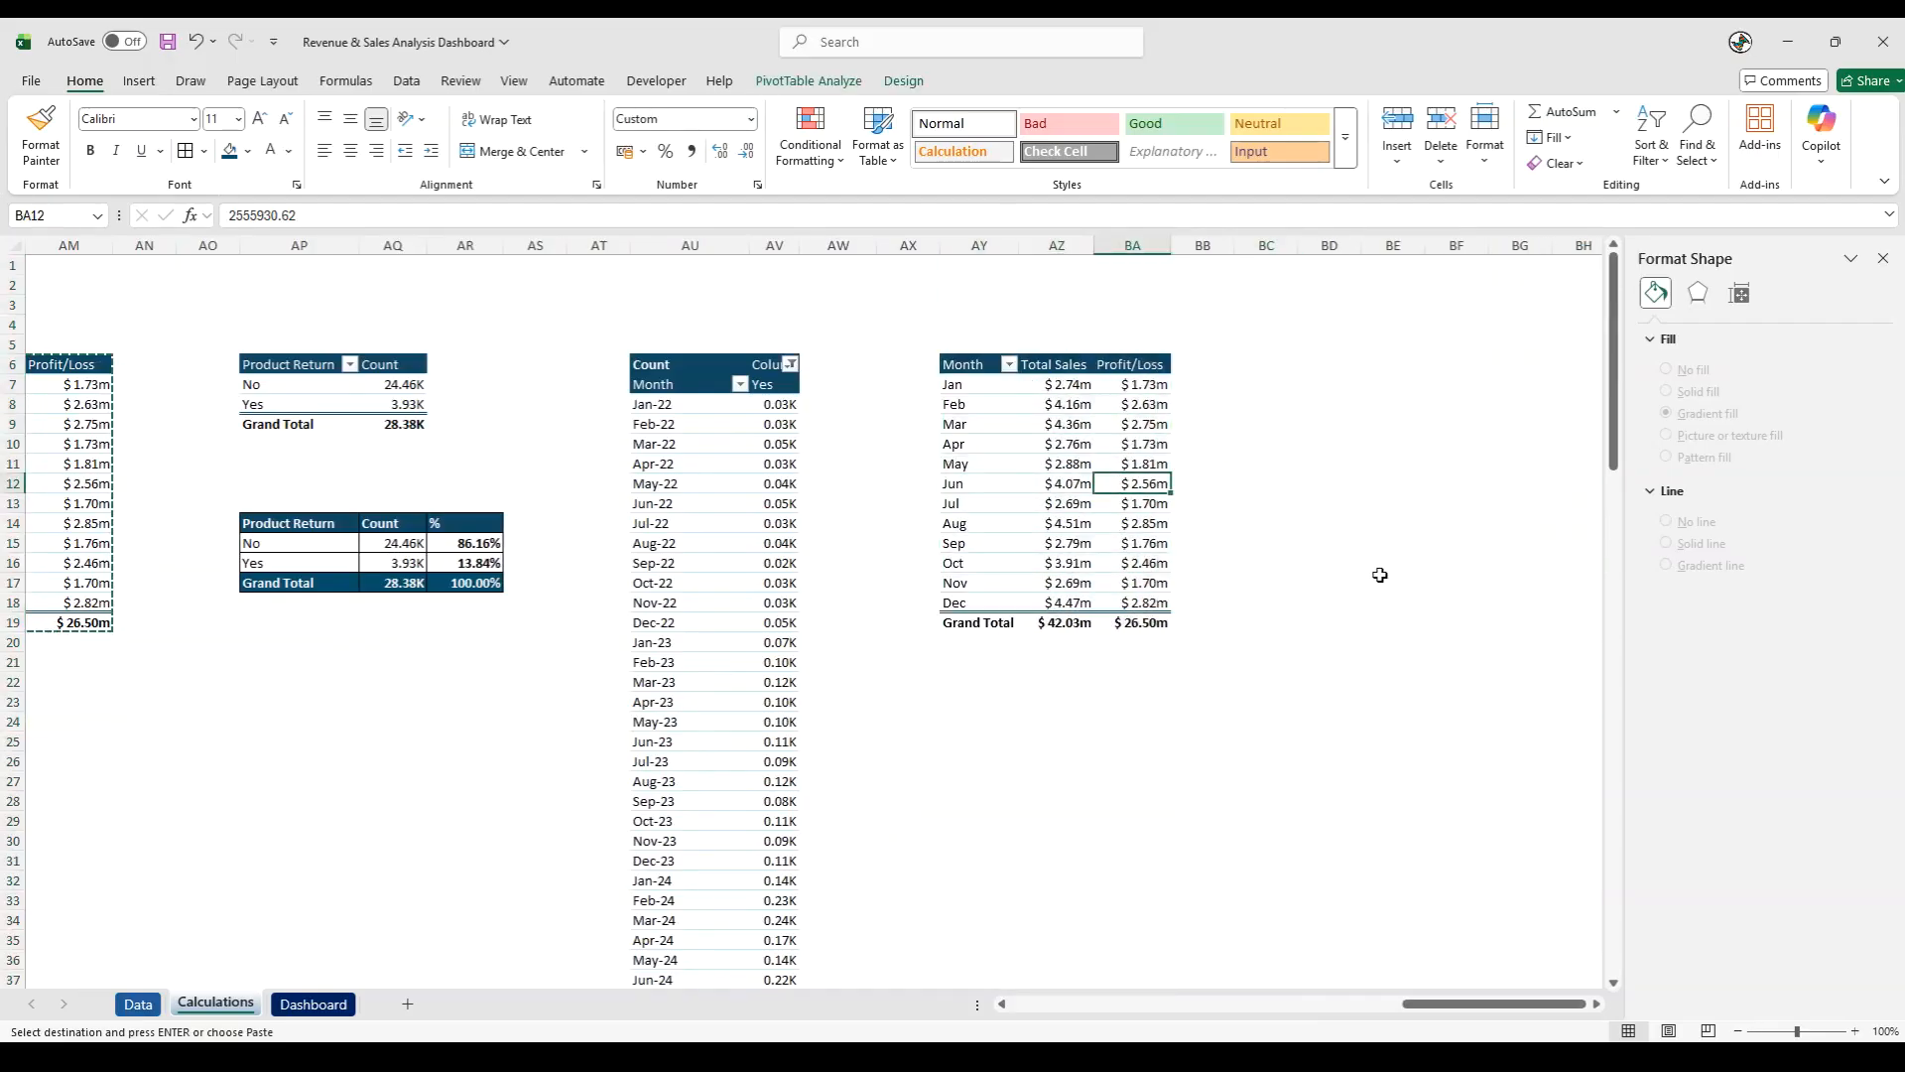
left_click(1080, 466)
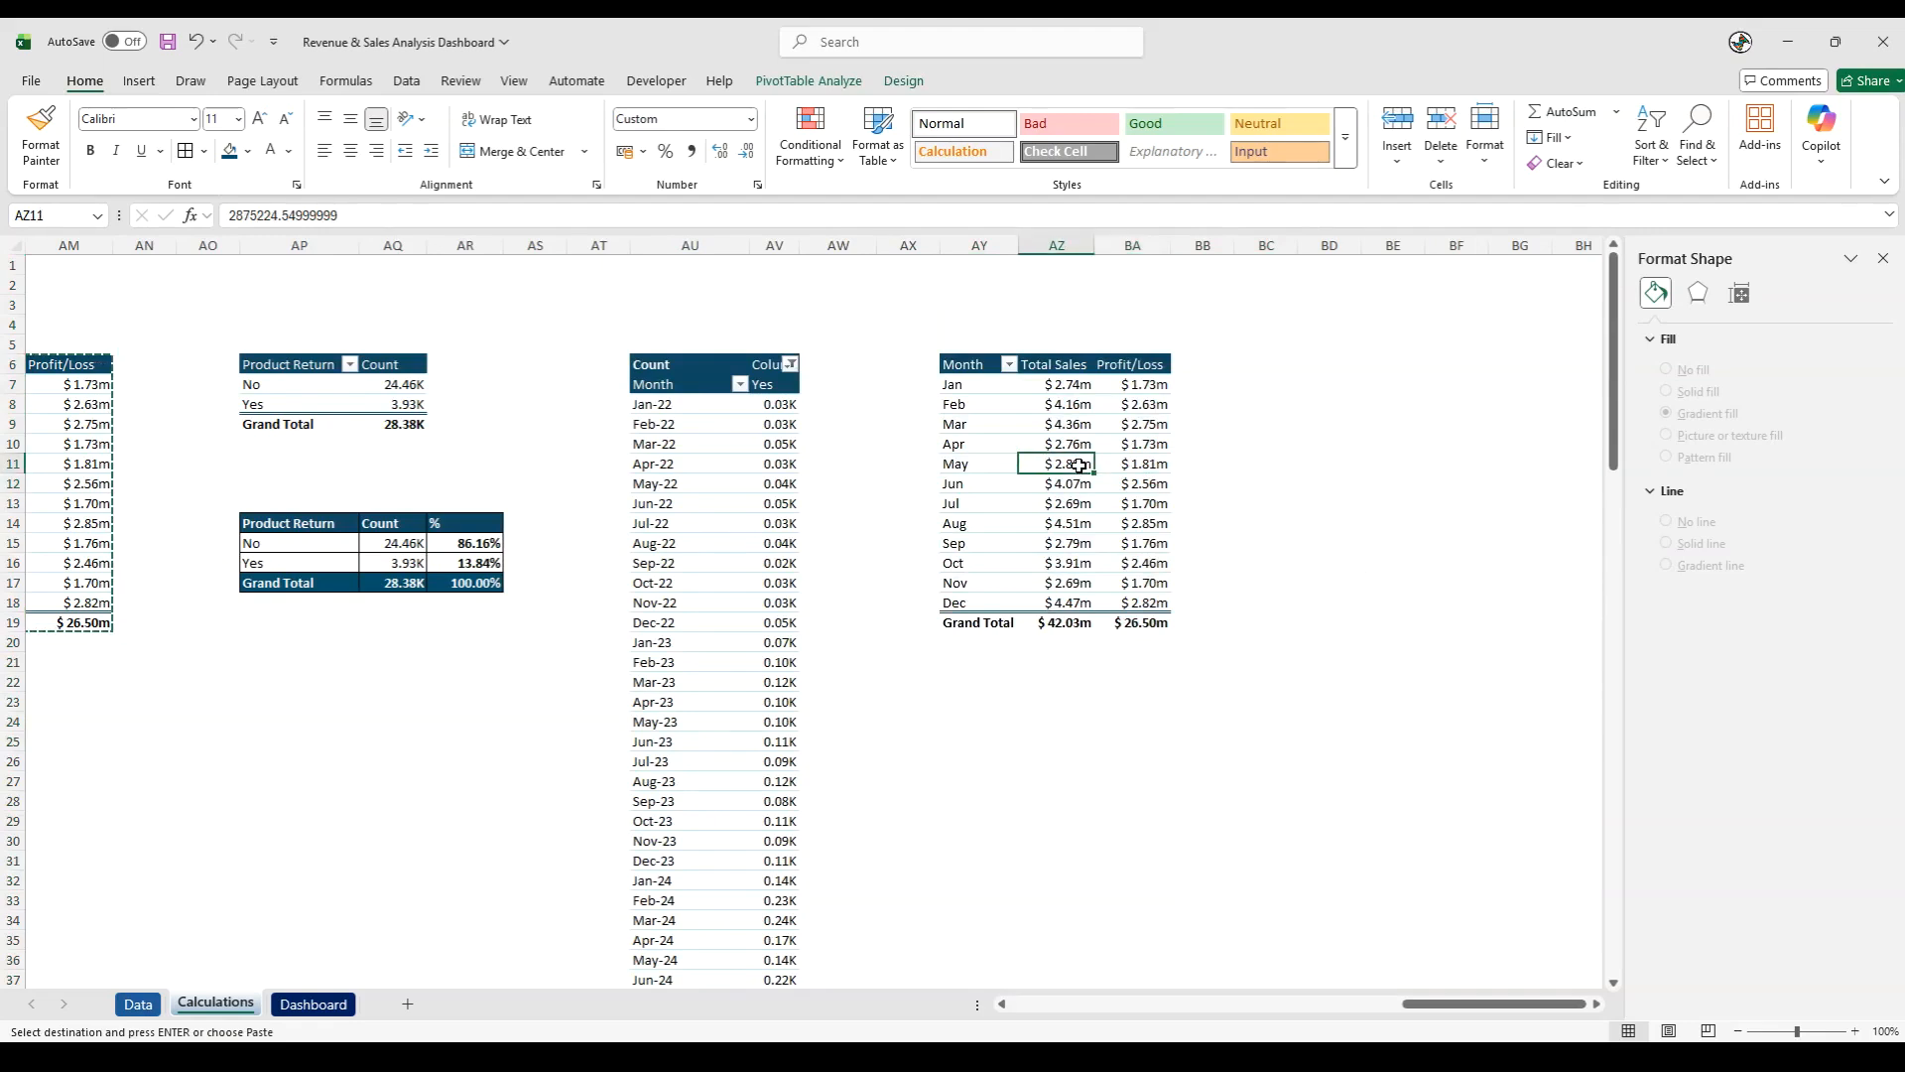
right_click(1082, 468)
left_click(1156, 866)
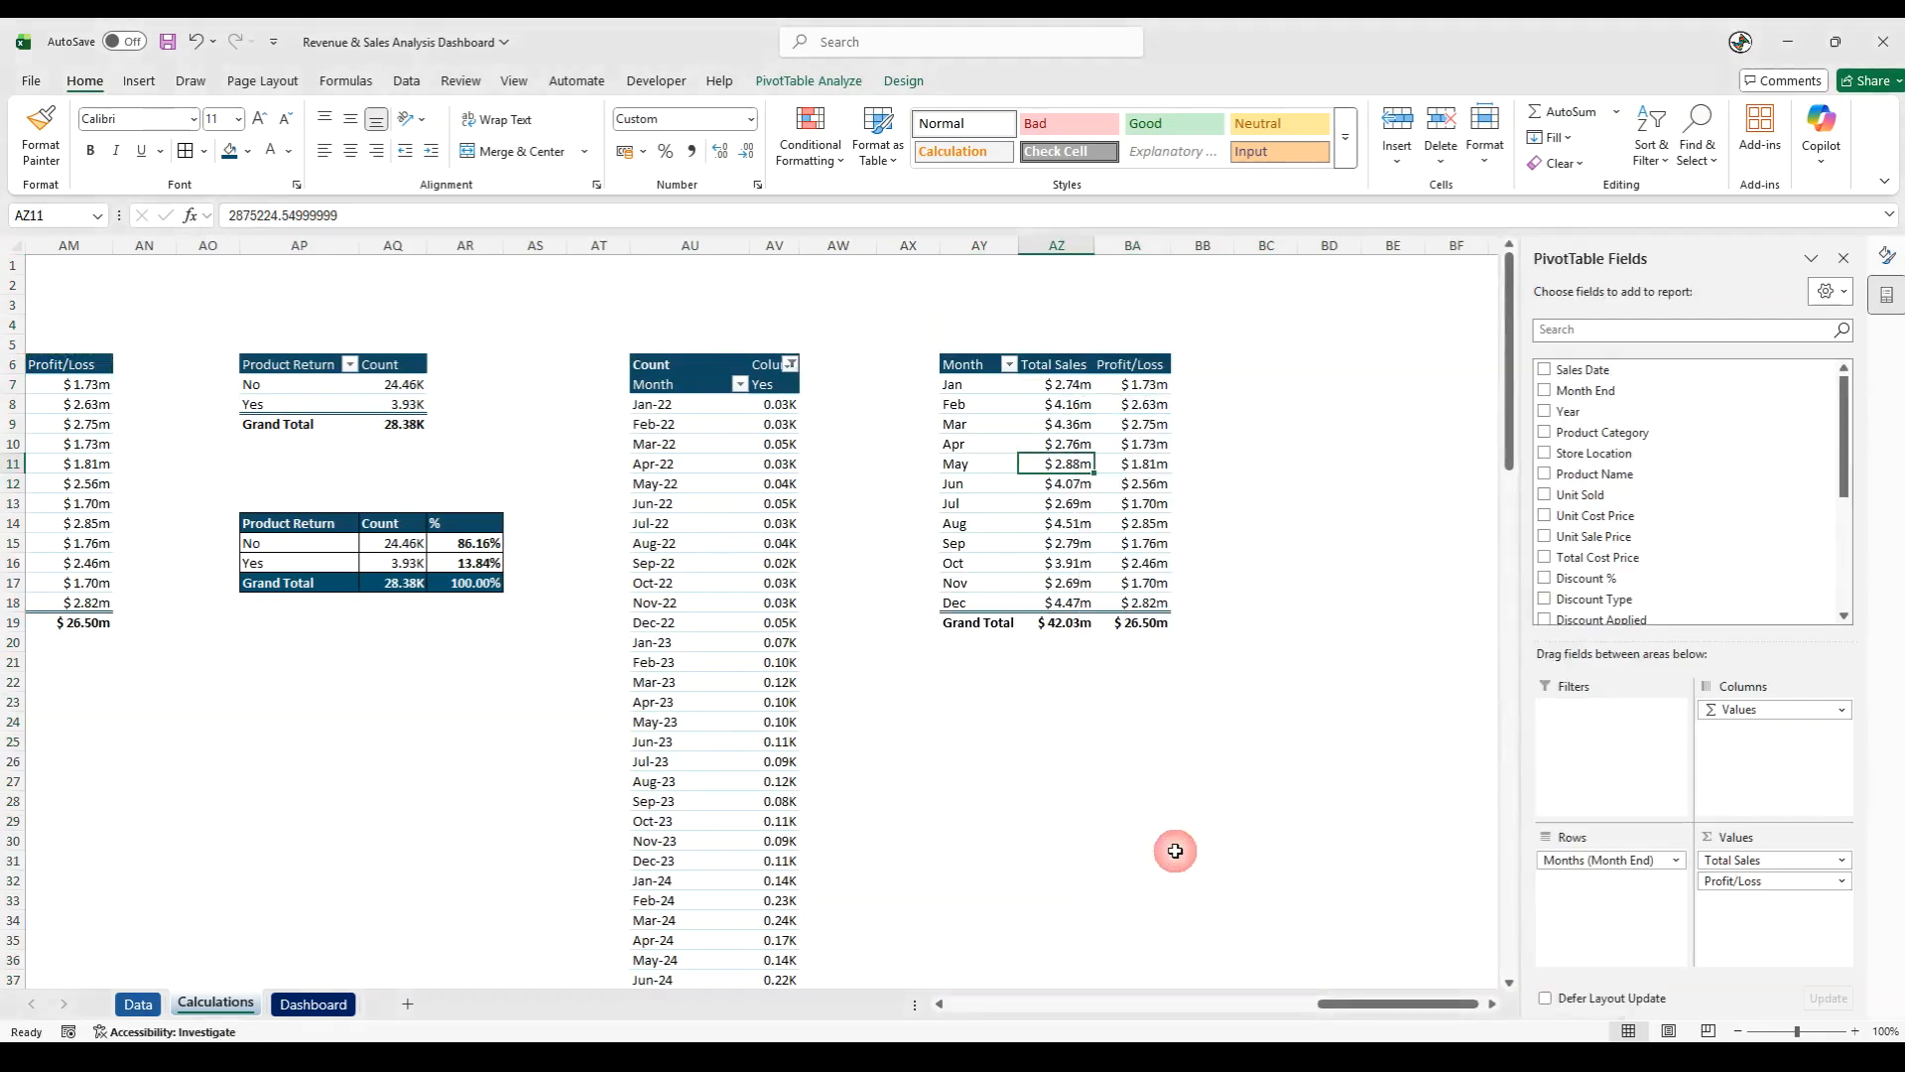
left_click_drag(1767, 865, 1209, 828)
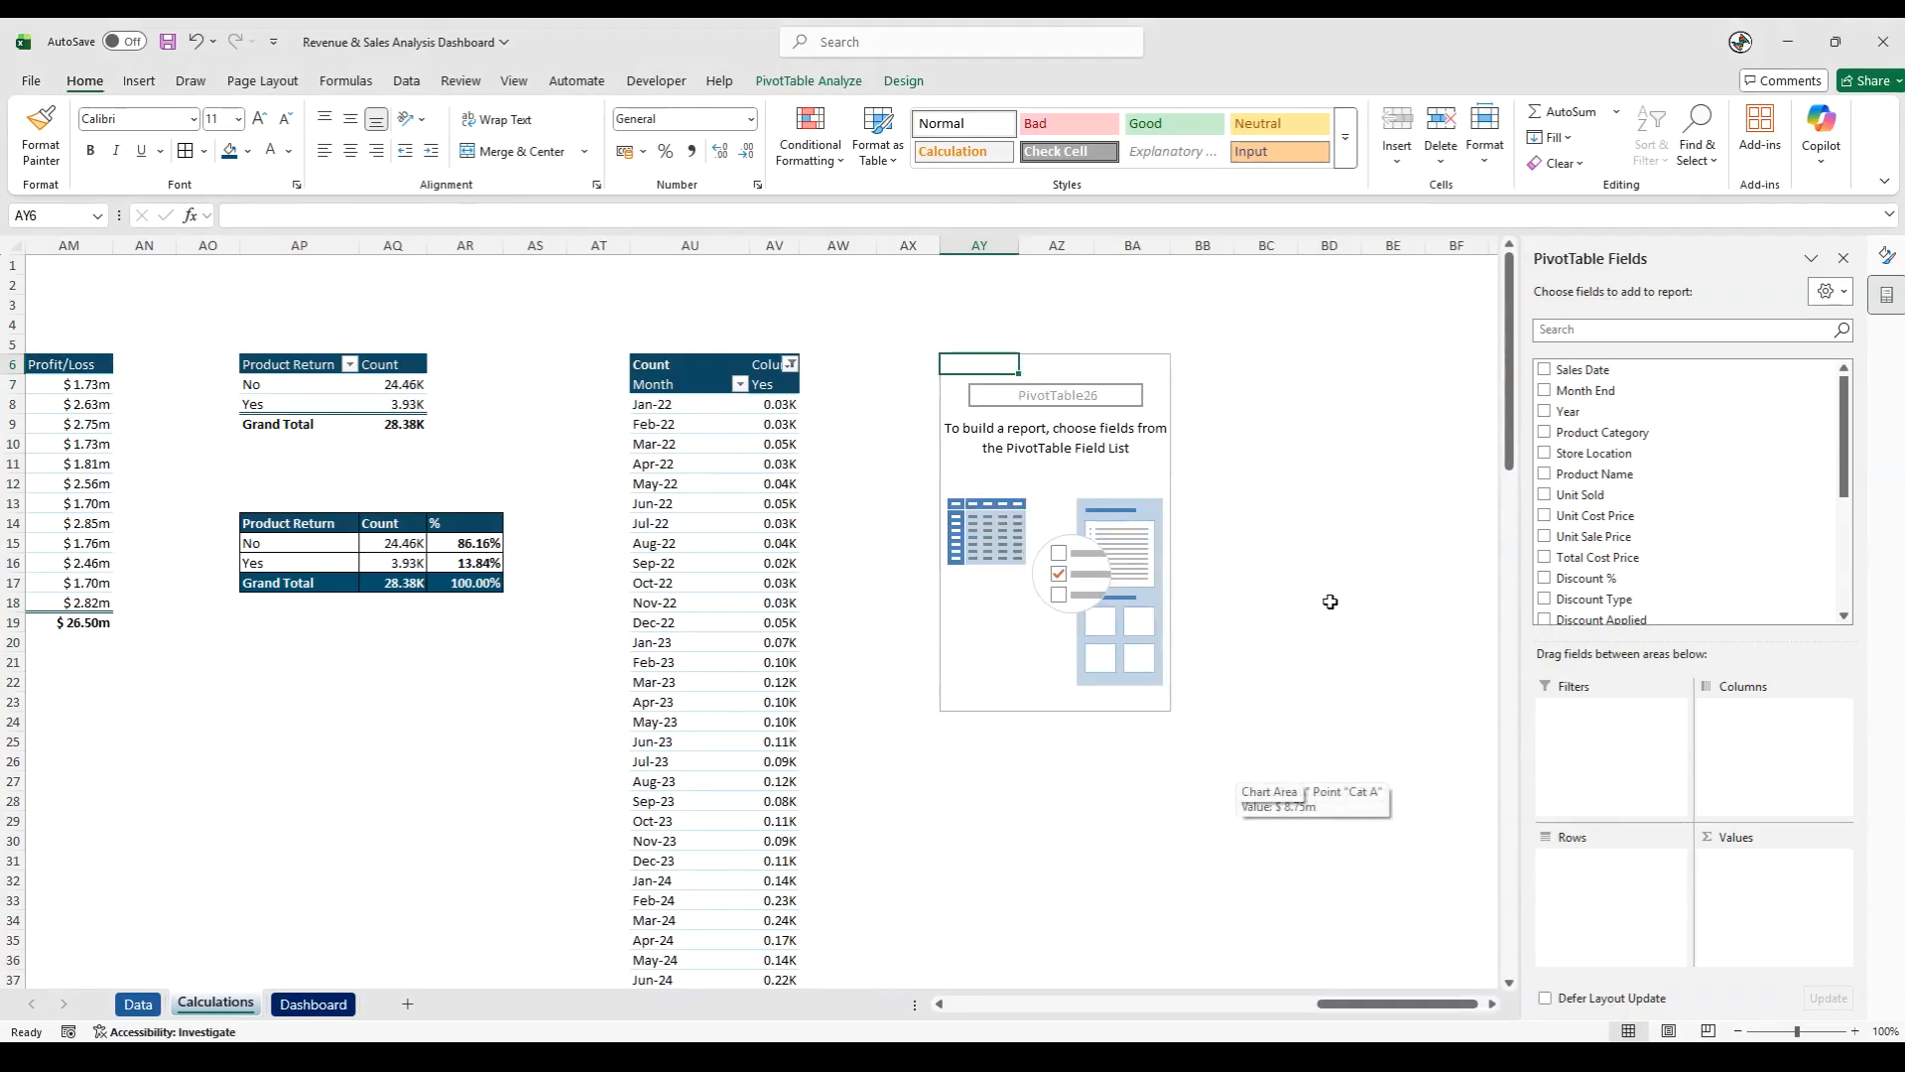
- Add Month End to the new pivot table's rows, keeping only the Months (Month End) grouping
left_click_drag(1650, 392, 1629, 925)
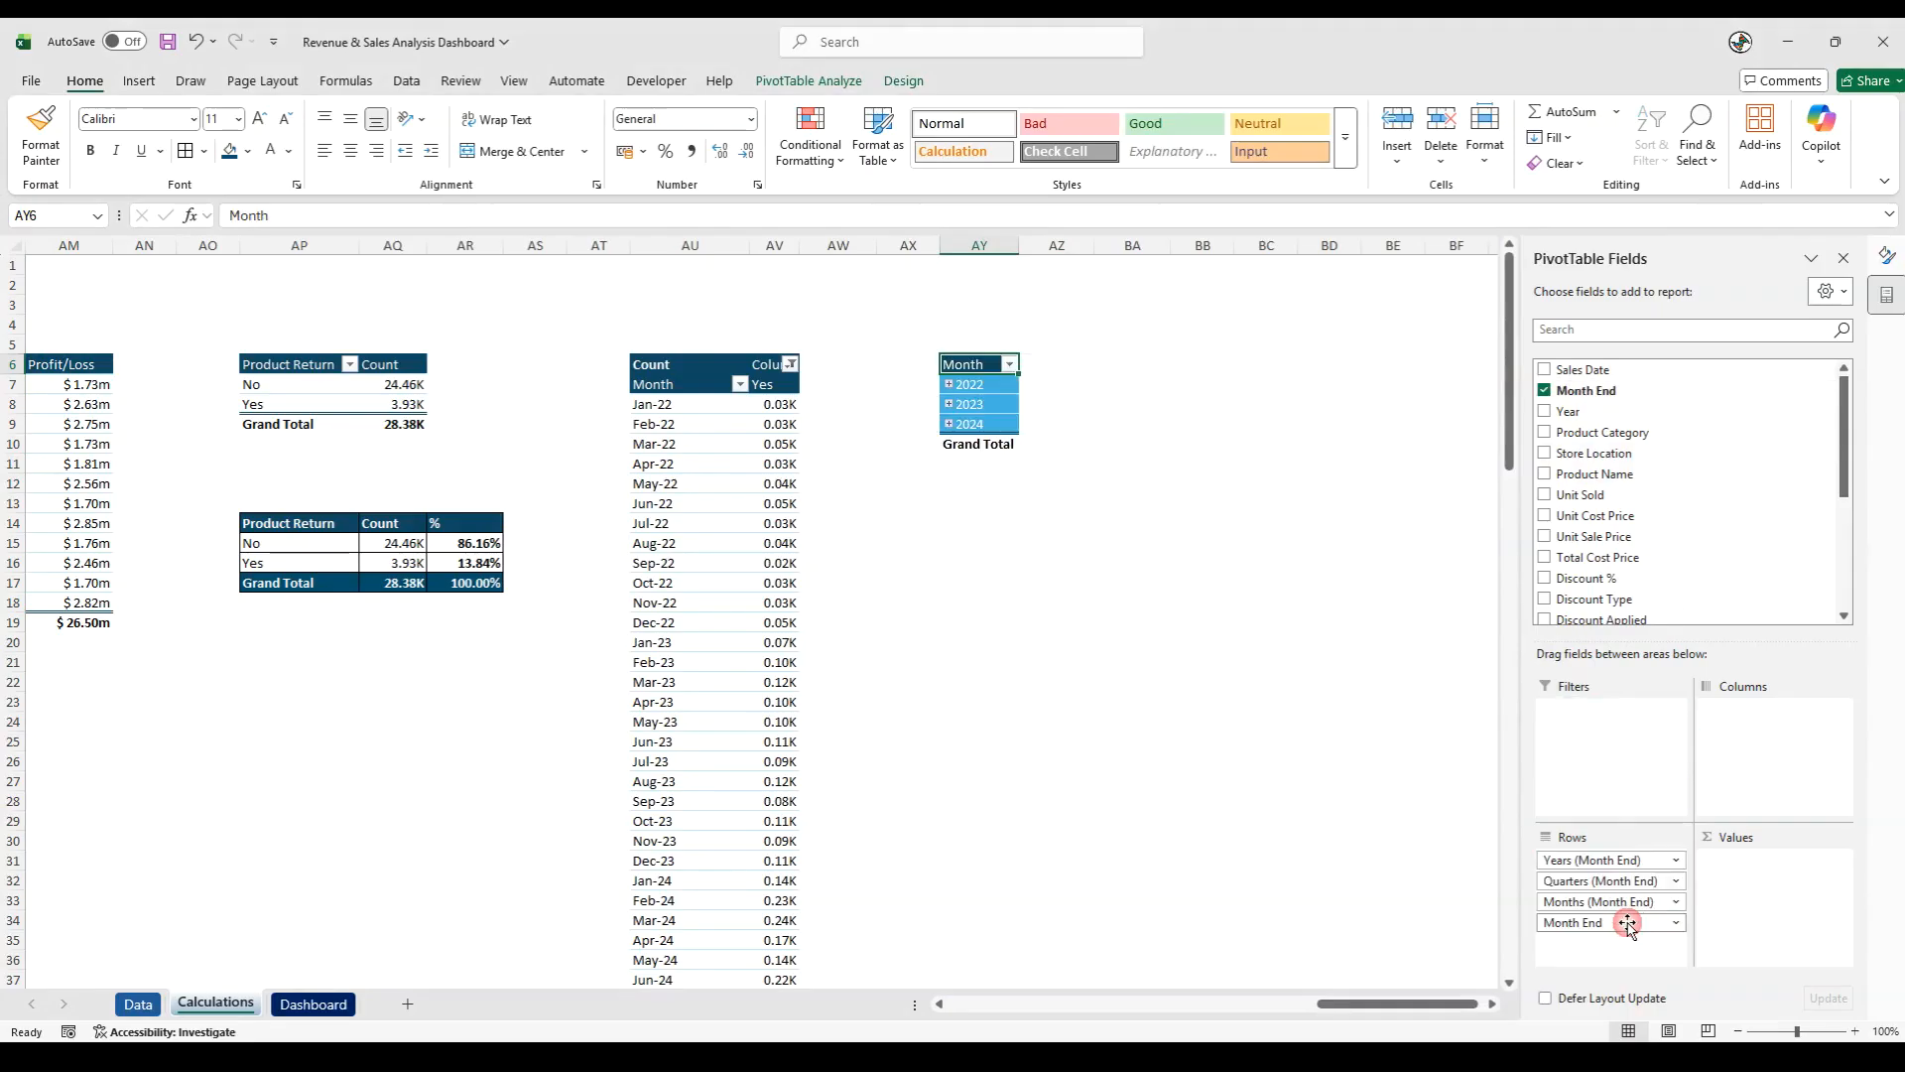
left_click_drag(1588, 860, 1364, 848)
left_click_drag(1571, 862, 1317, 872)
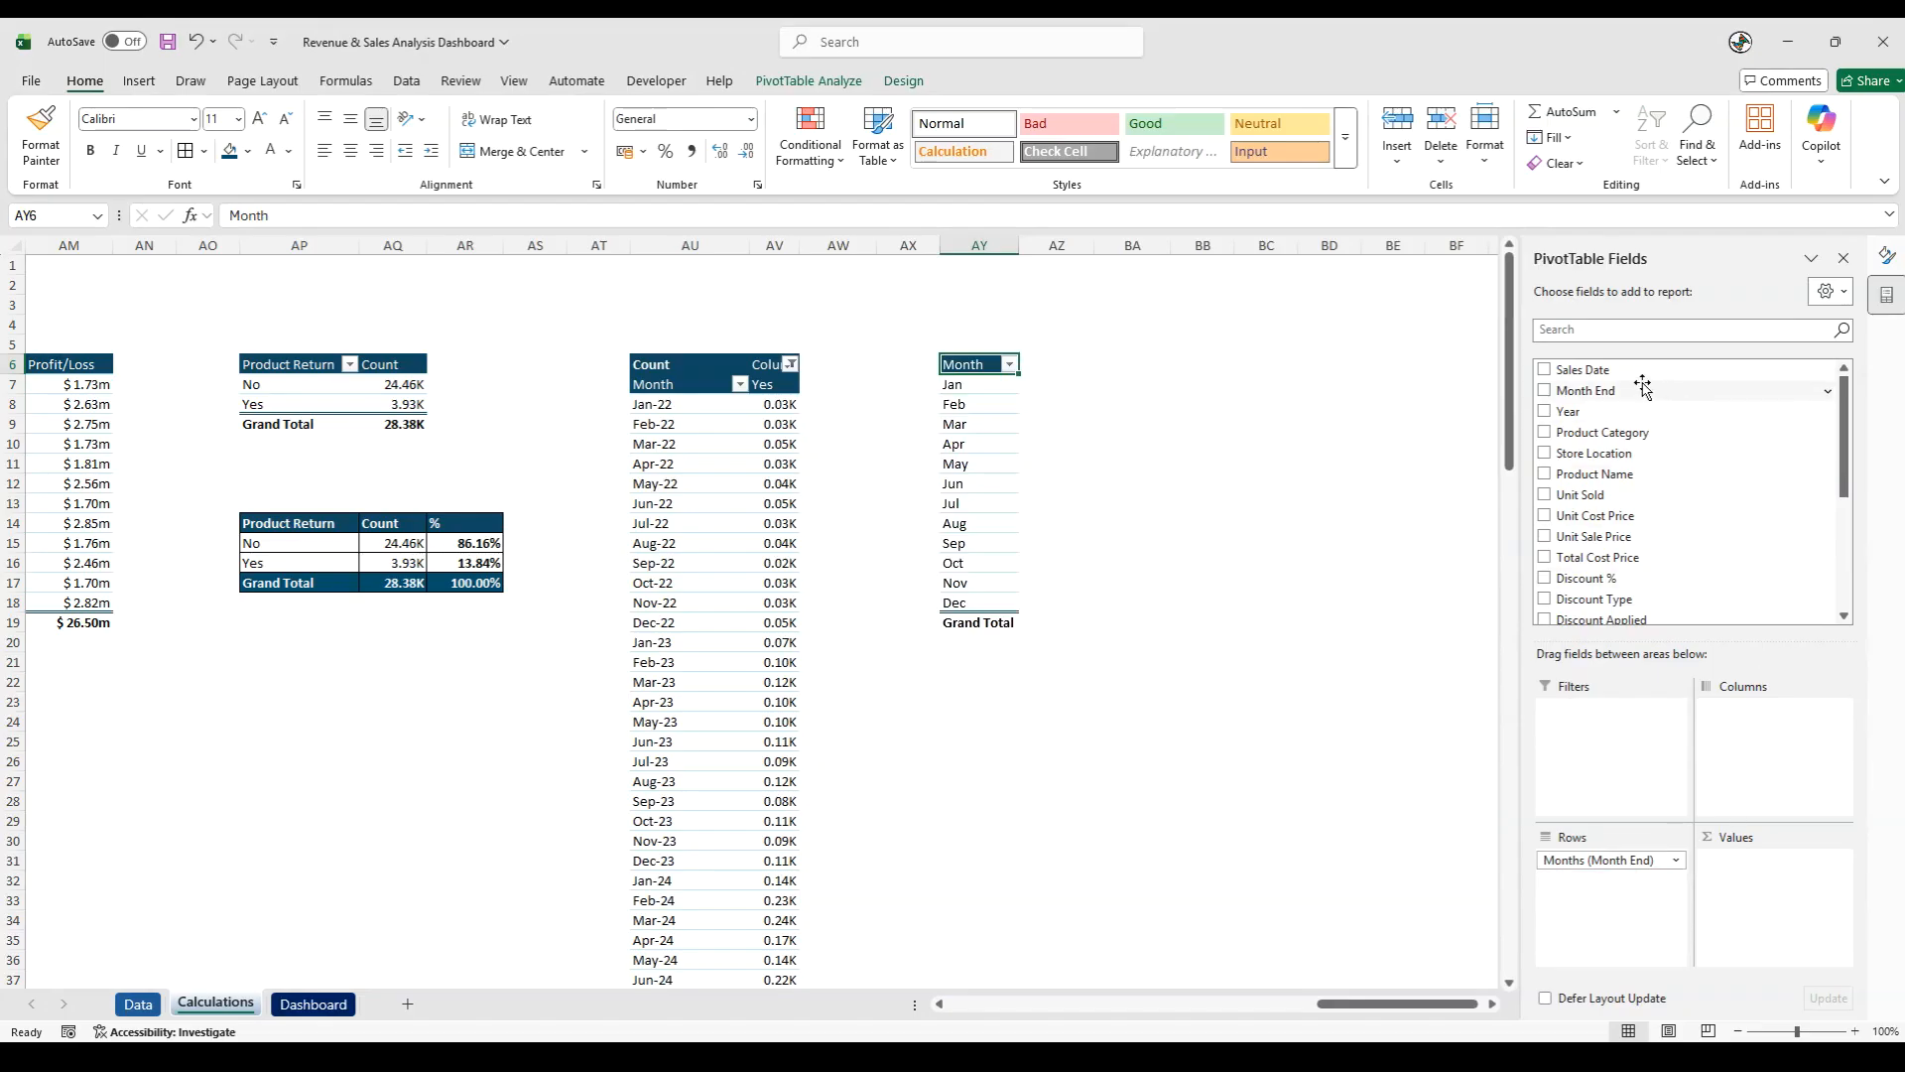
- Add Customer Gender to the columns of the new pivot table
scroll(1624, 566, "down", 3)
scroll(1628, 578, "down", 1)
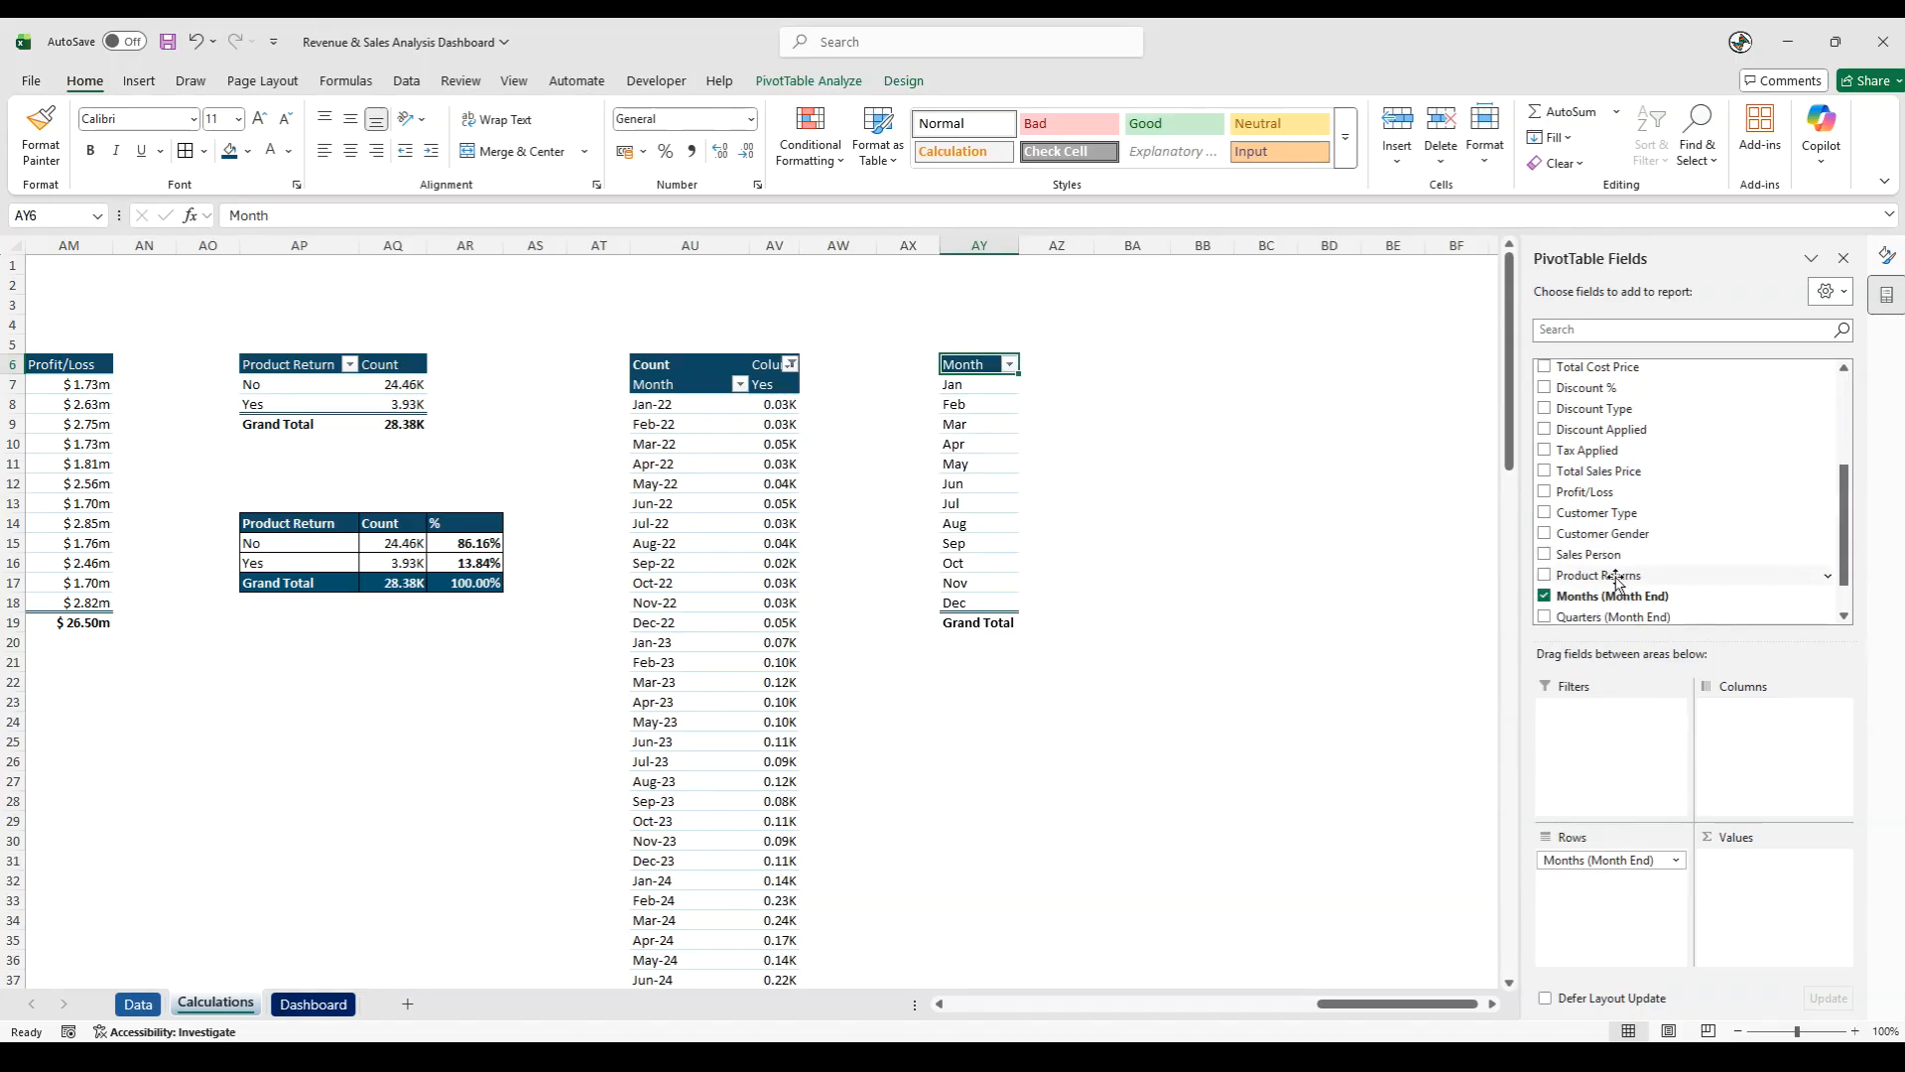
left_click_drag(1627, 533, 1746, 729)
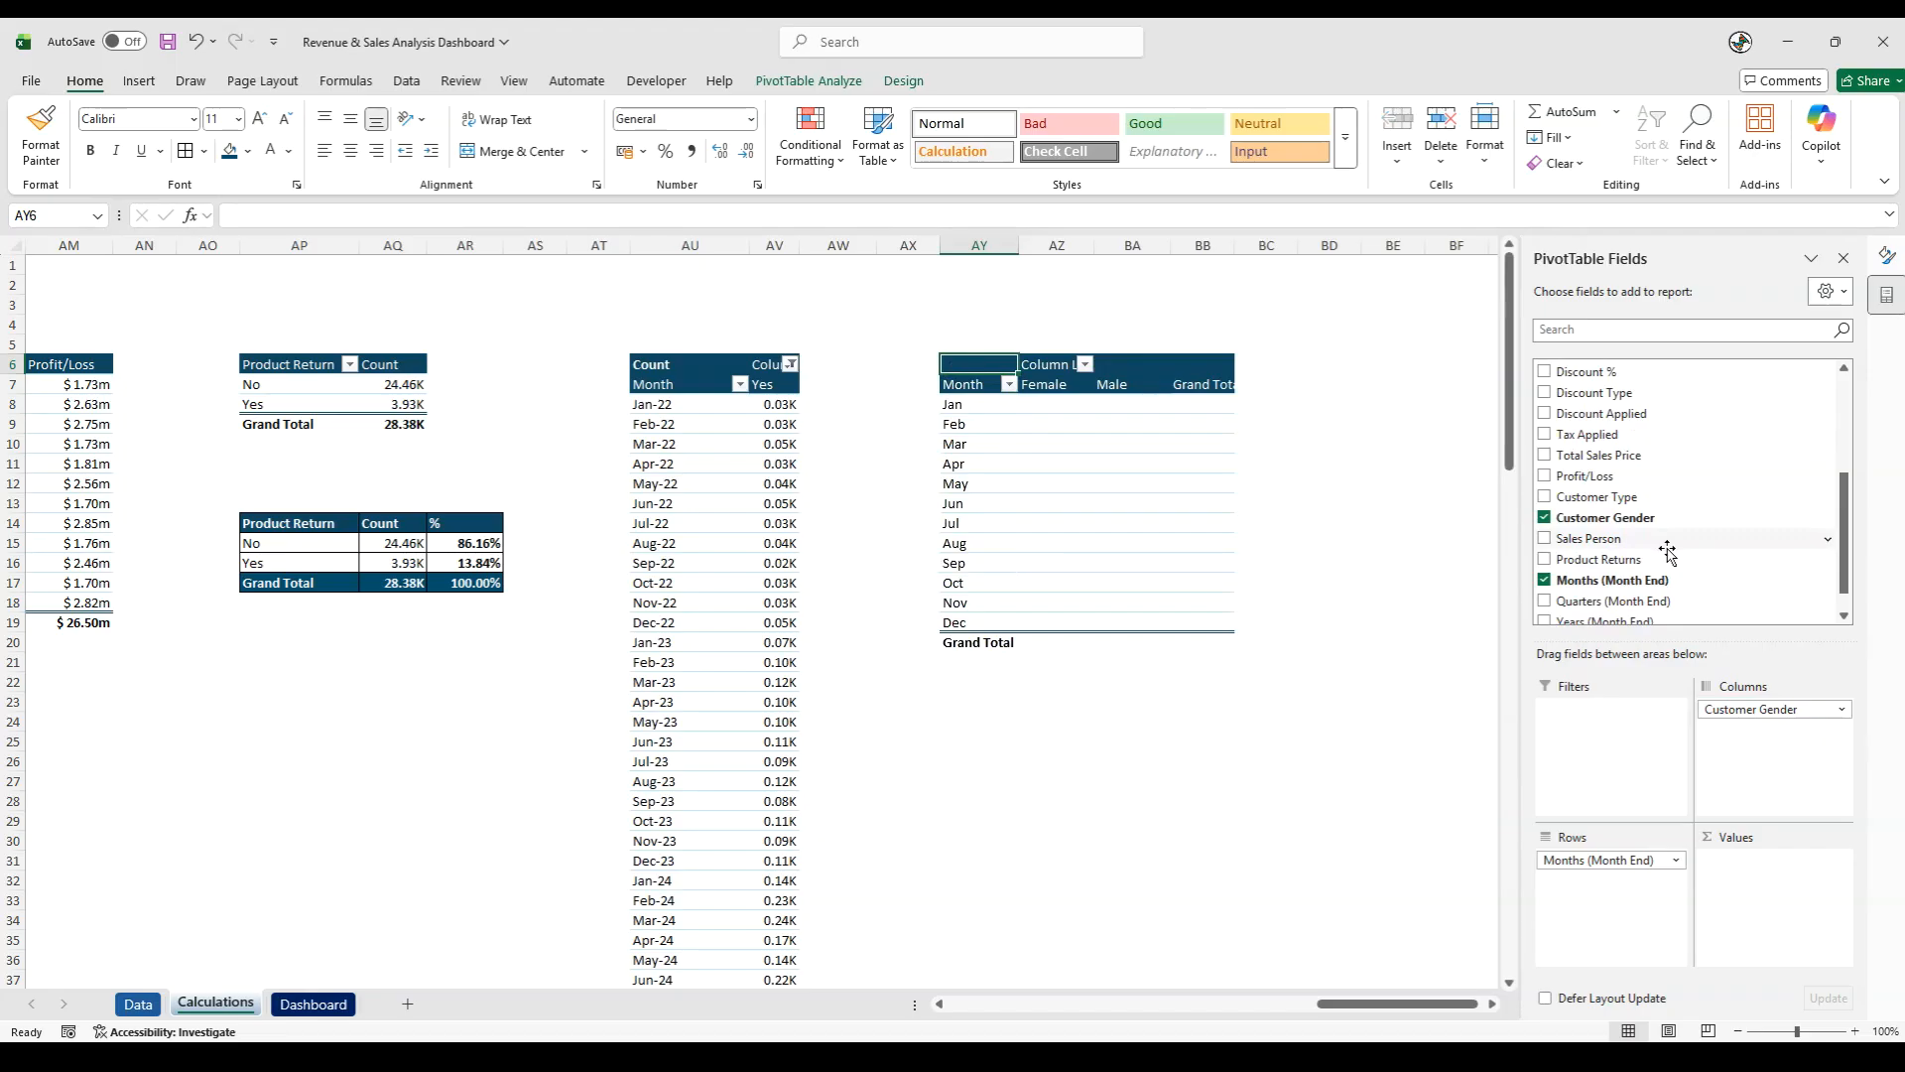
scroll(1669, 553, "down", 1)
scroll(1669, 556, "up", 2)
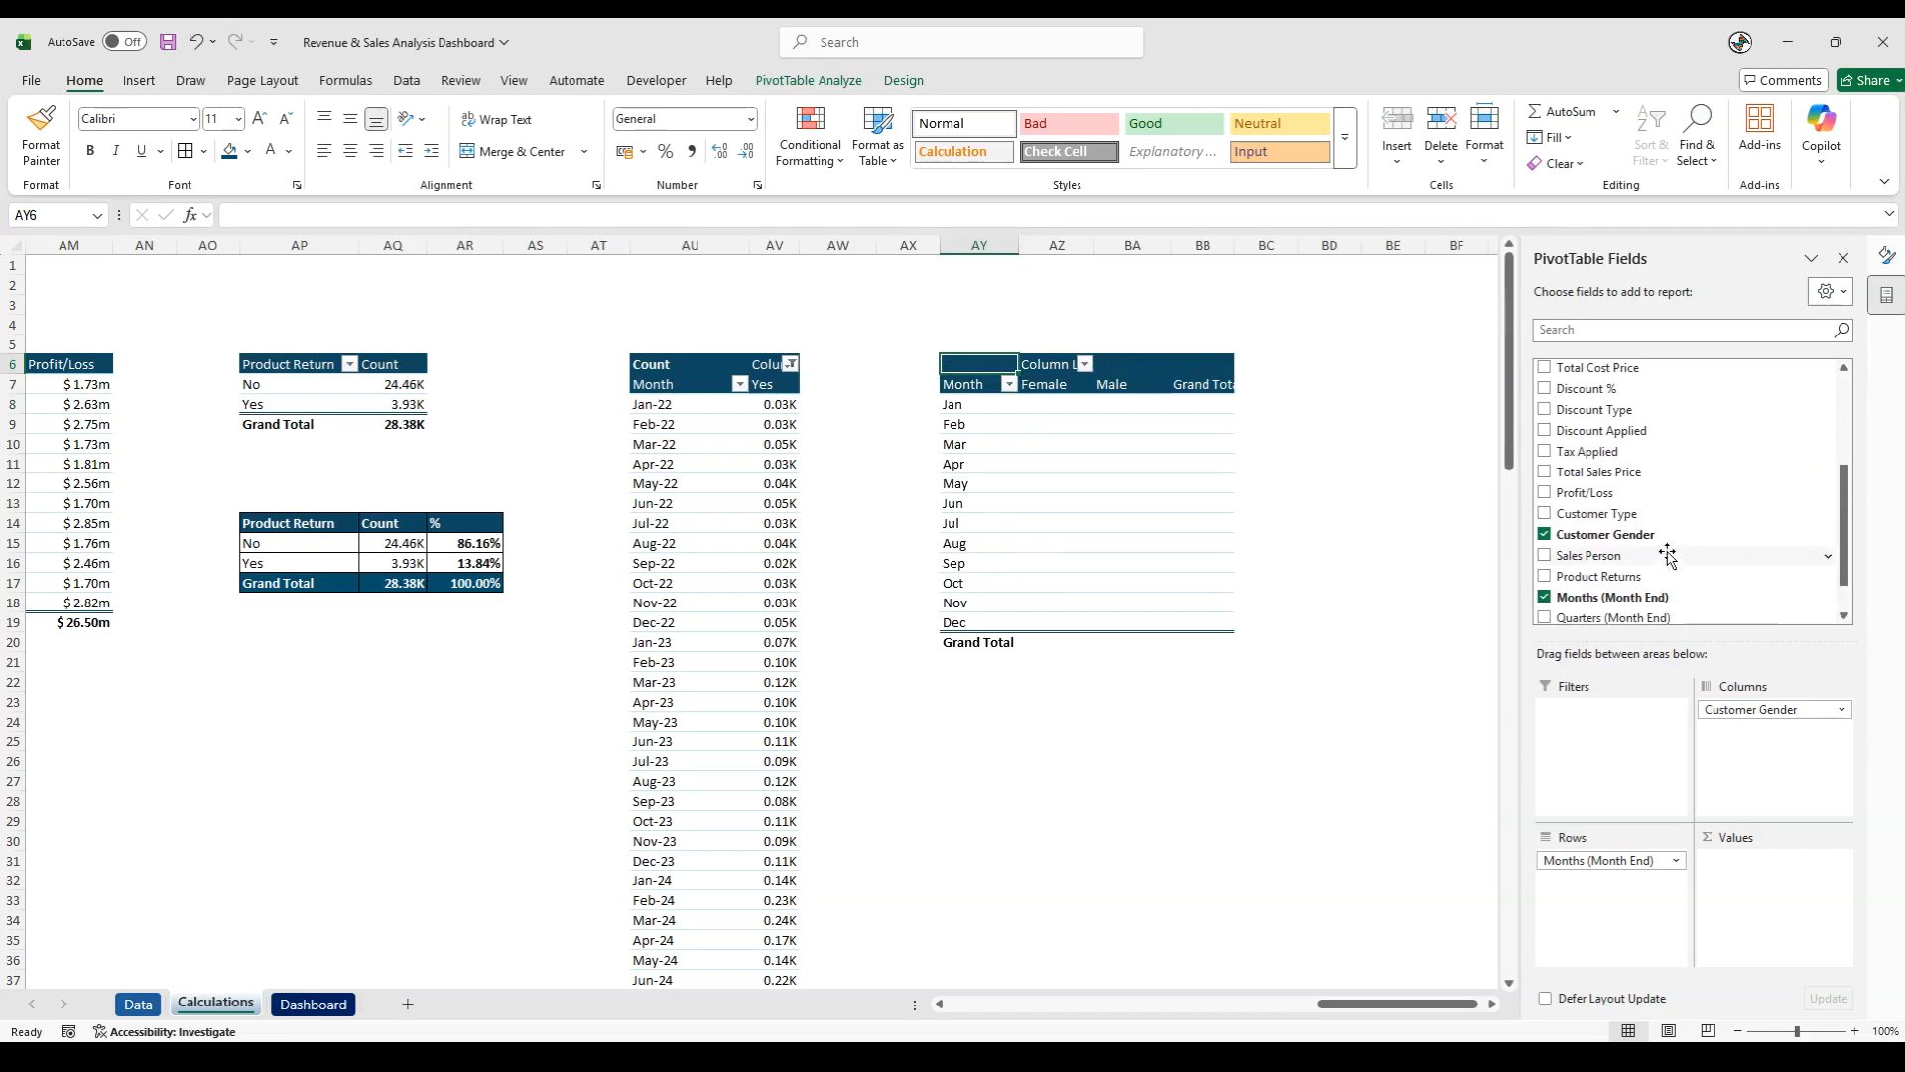
- Add Total Sales Price to the values of the customer gender pivot table and turn off its grand totals for rows and columns
left_click_drag(1677, 473, 1766, 884)
left_click(1139, 763)
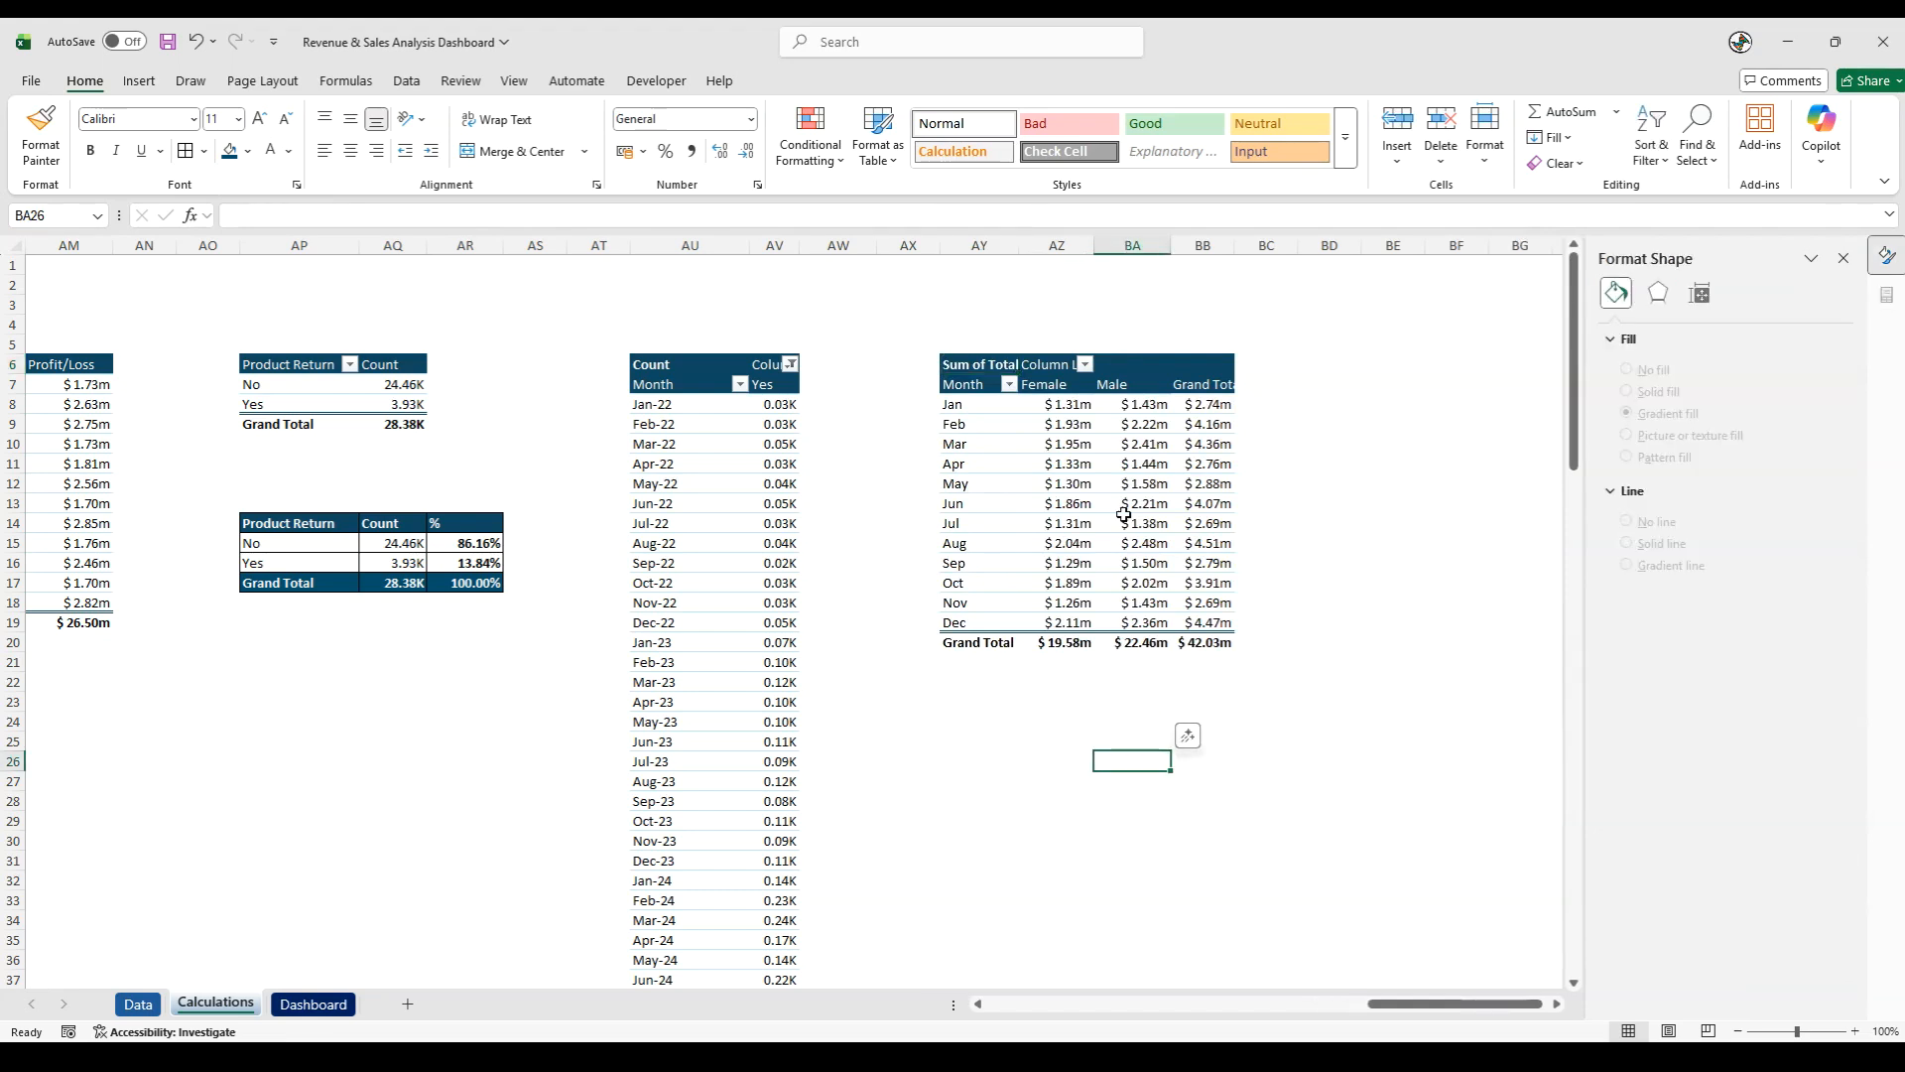
left_click(998, 437)
left_click(1060, 438)
key("Right")
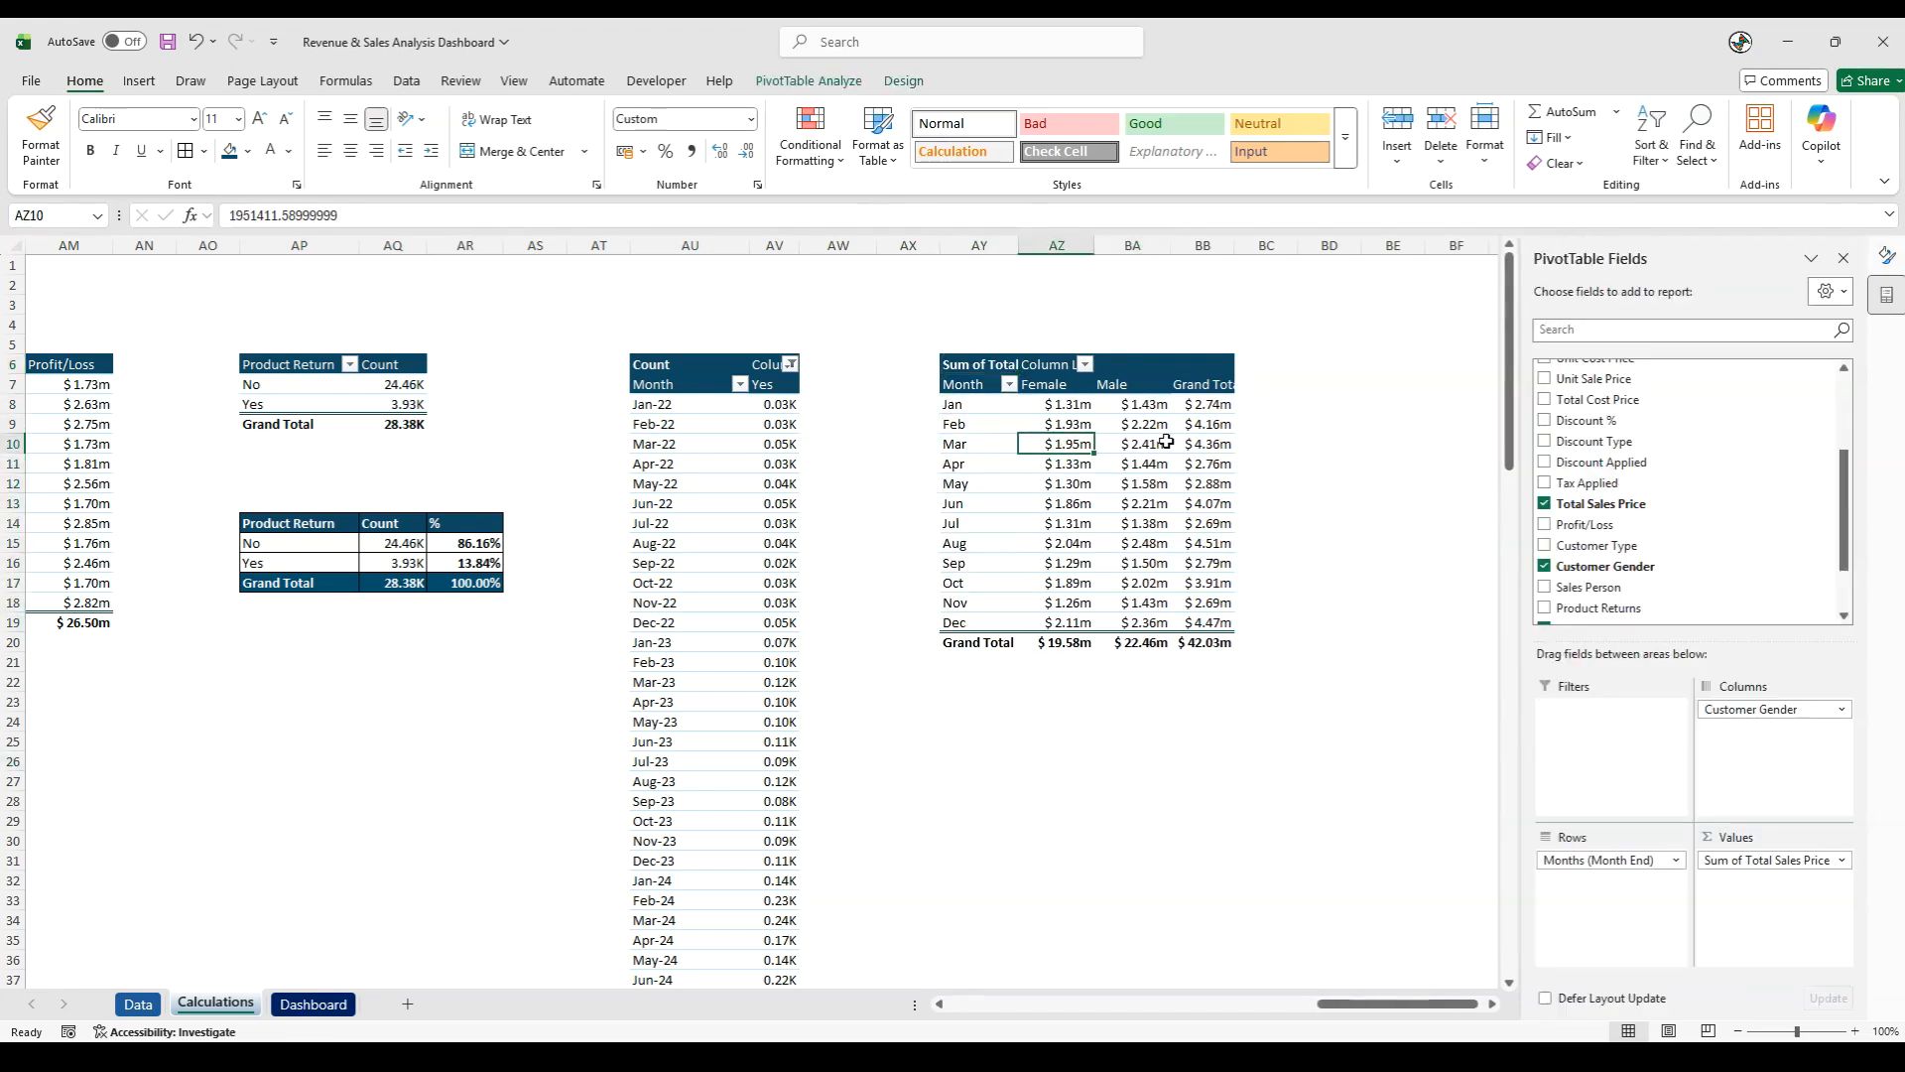
left_click(900, 81)
left_click(98, 147)
left_click(119, 199)
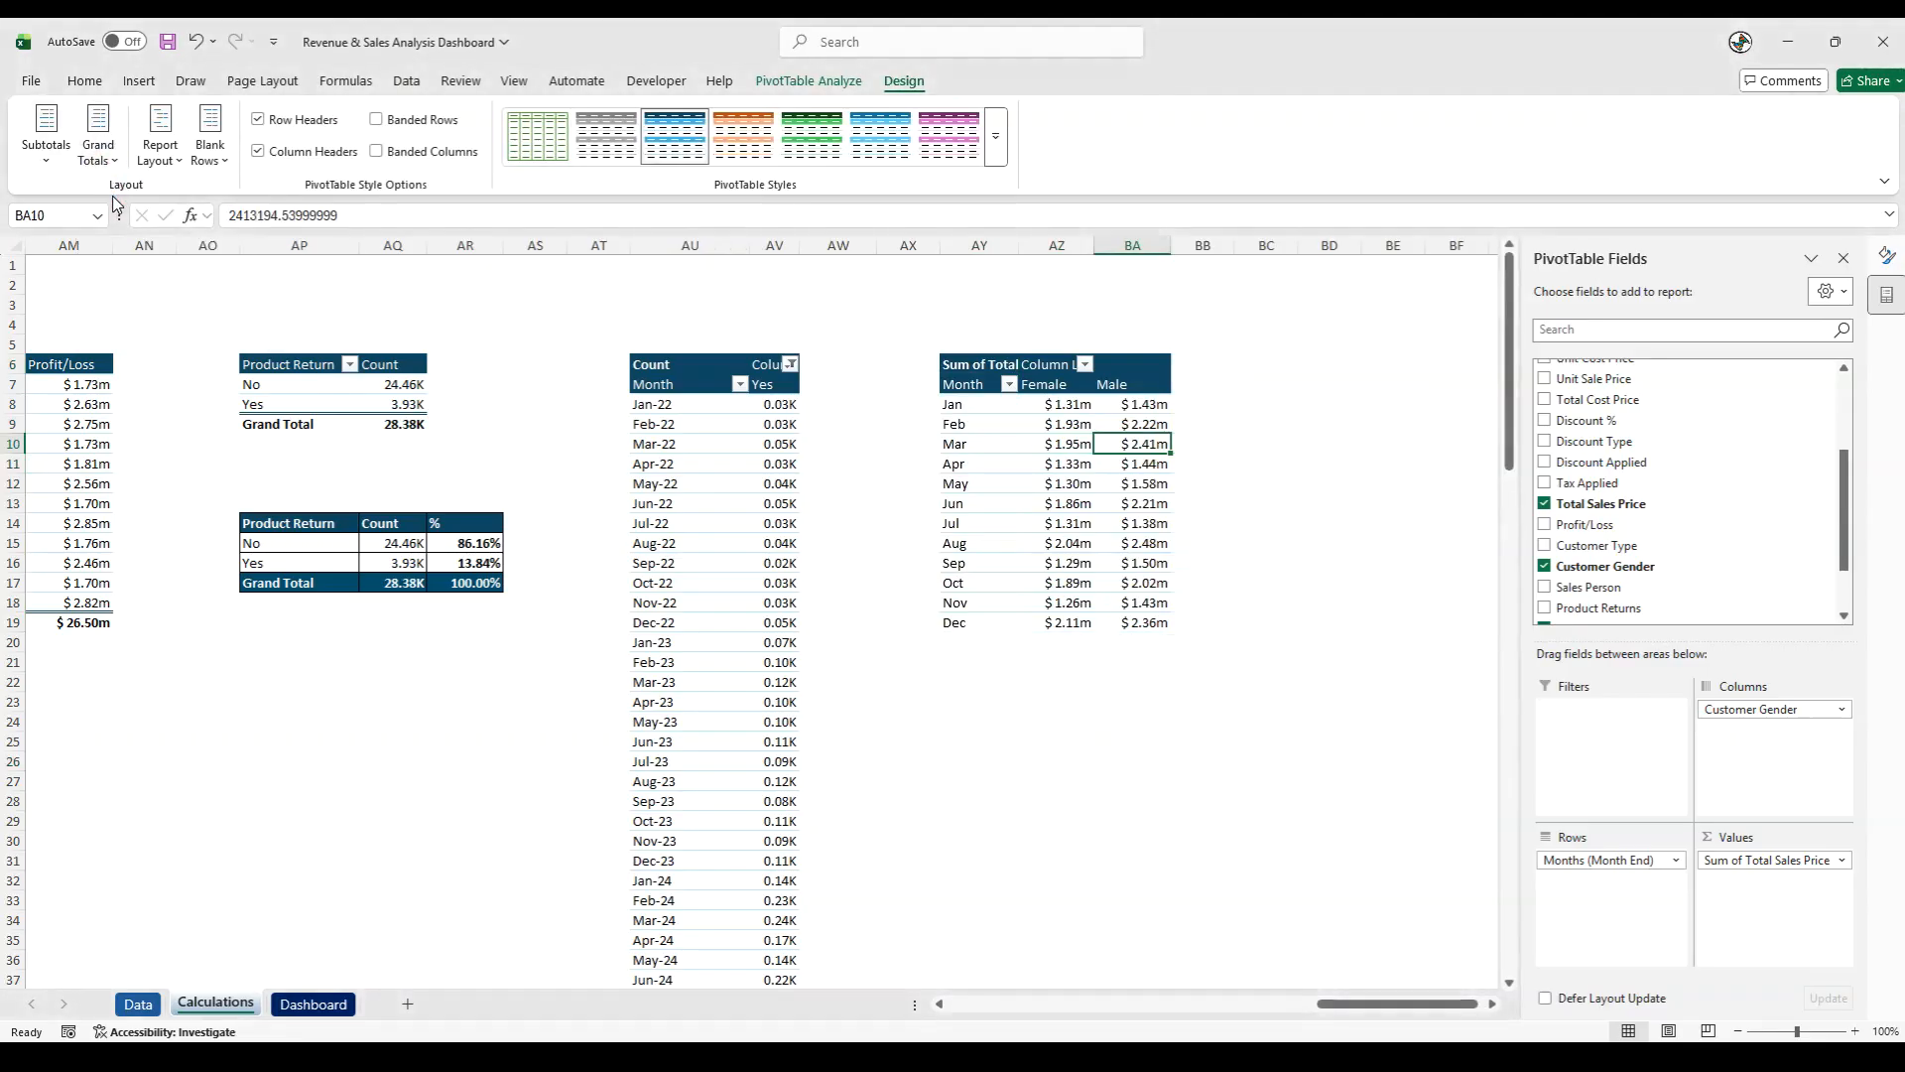
left_click(1036, 724)
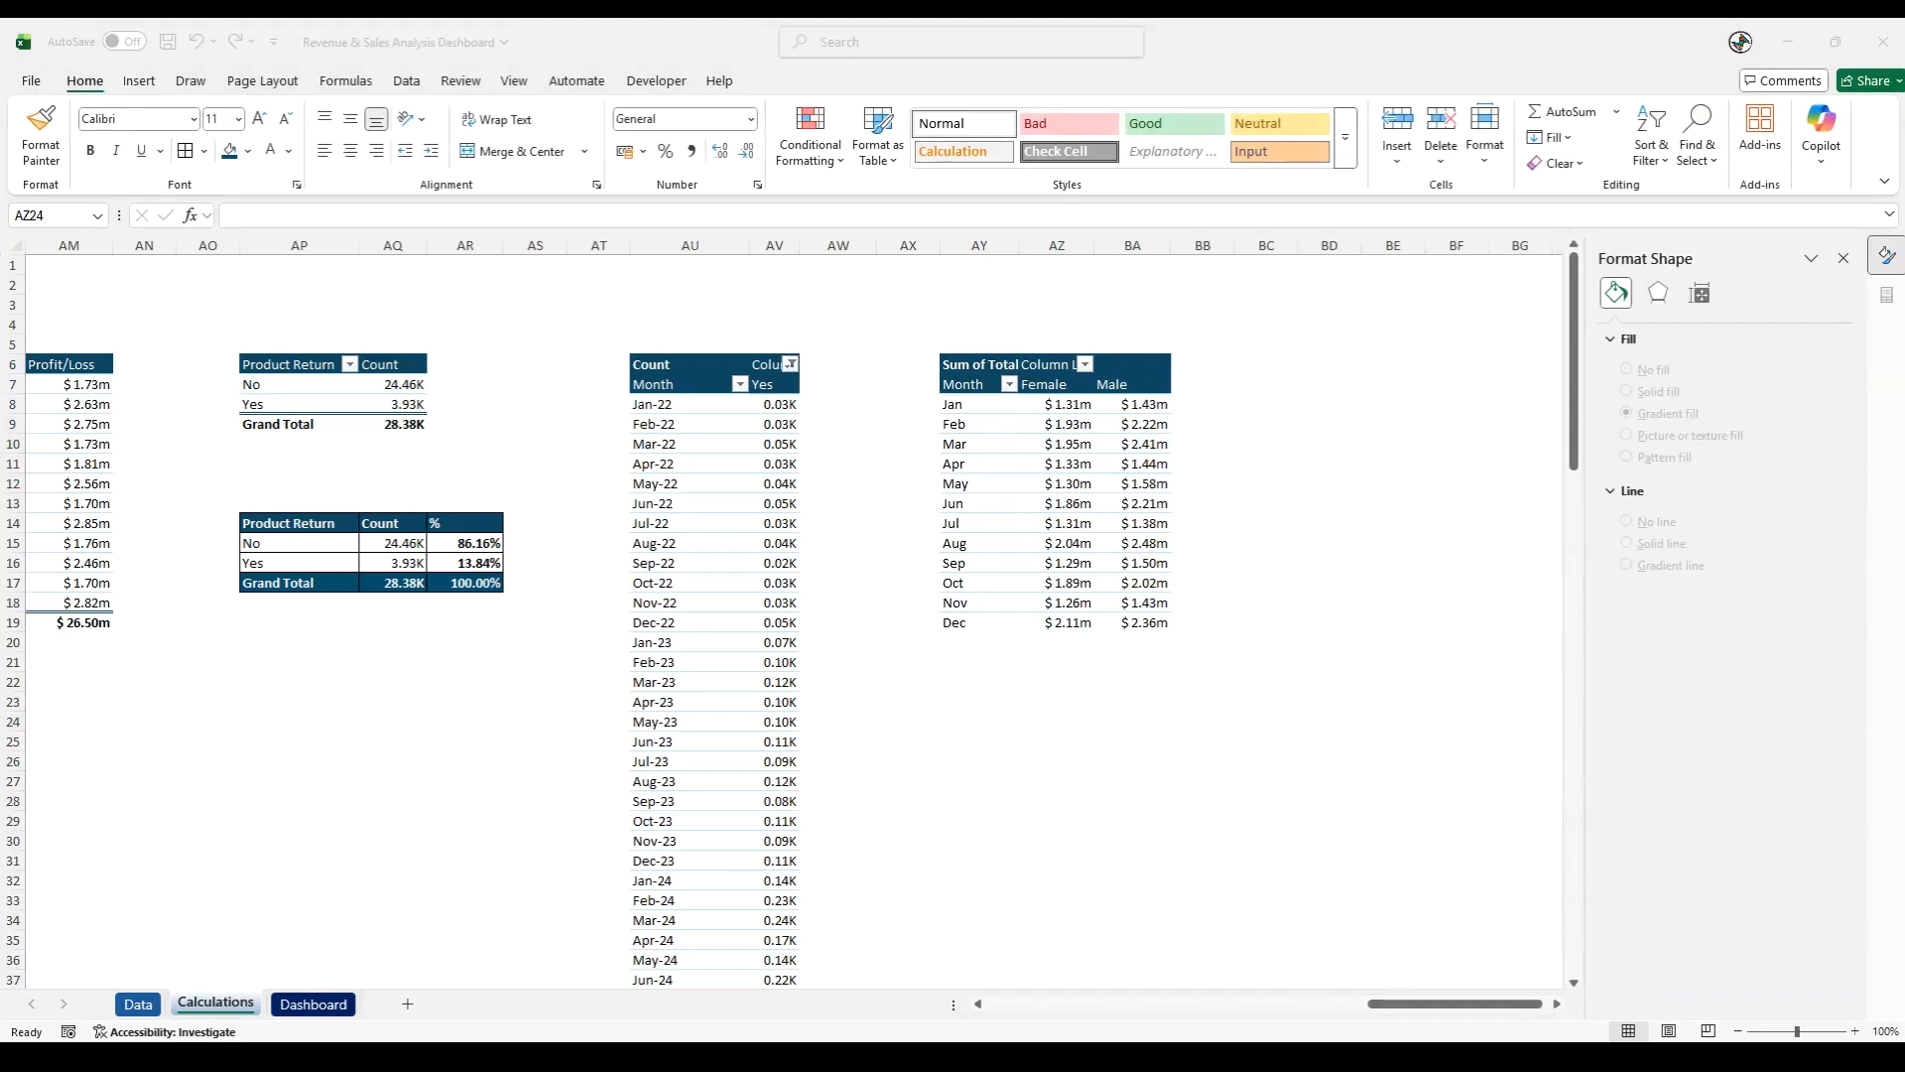
- Insert a clustered column PivotChart from the customer gender pivot table and place it just below that table
left_click(1052, 531)
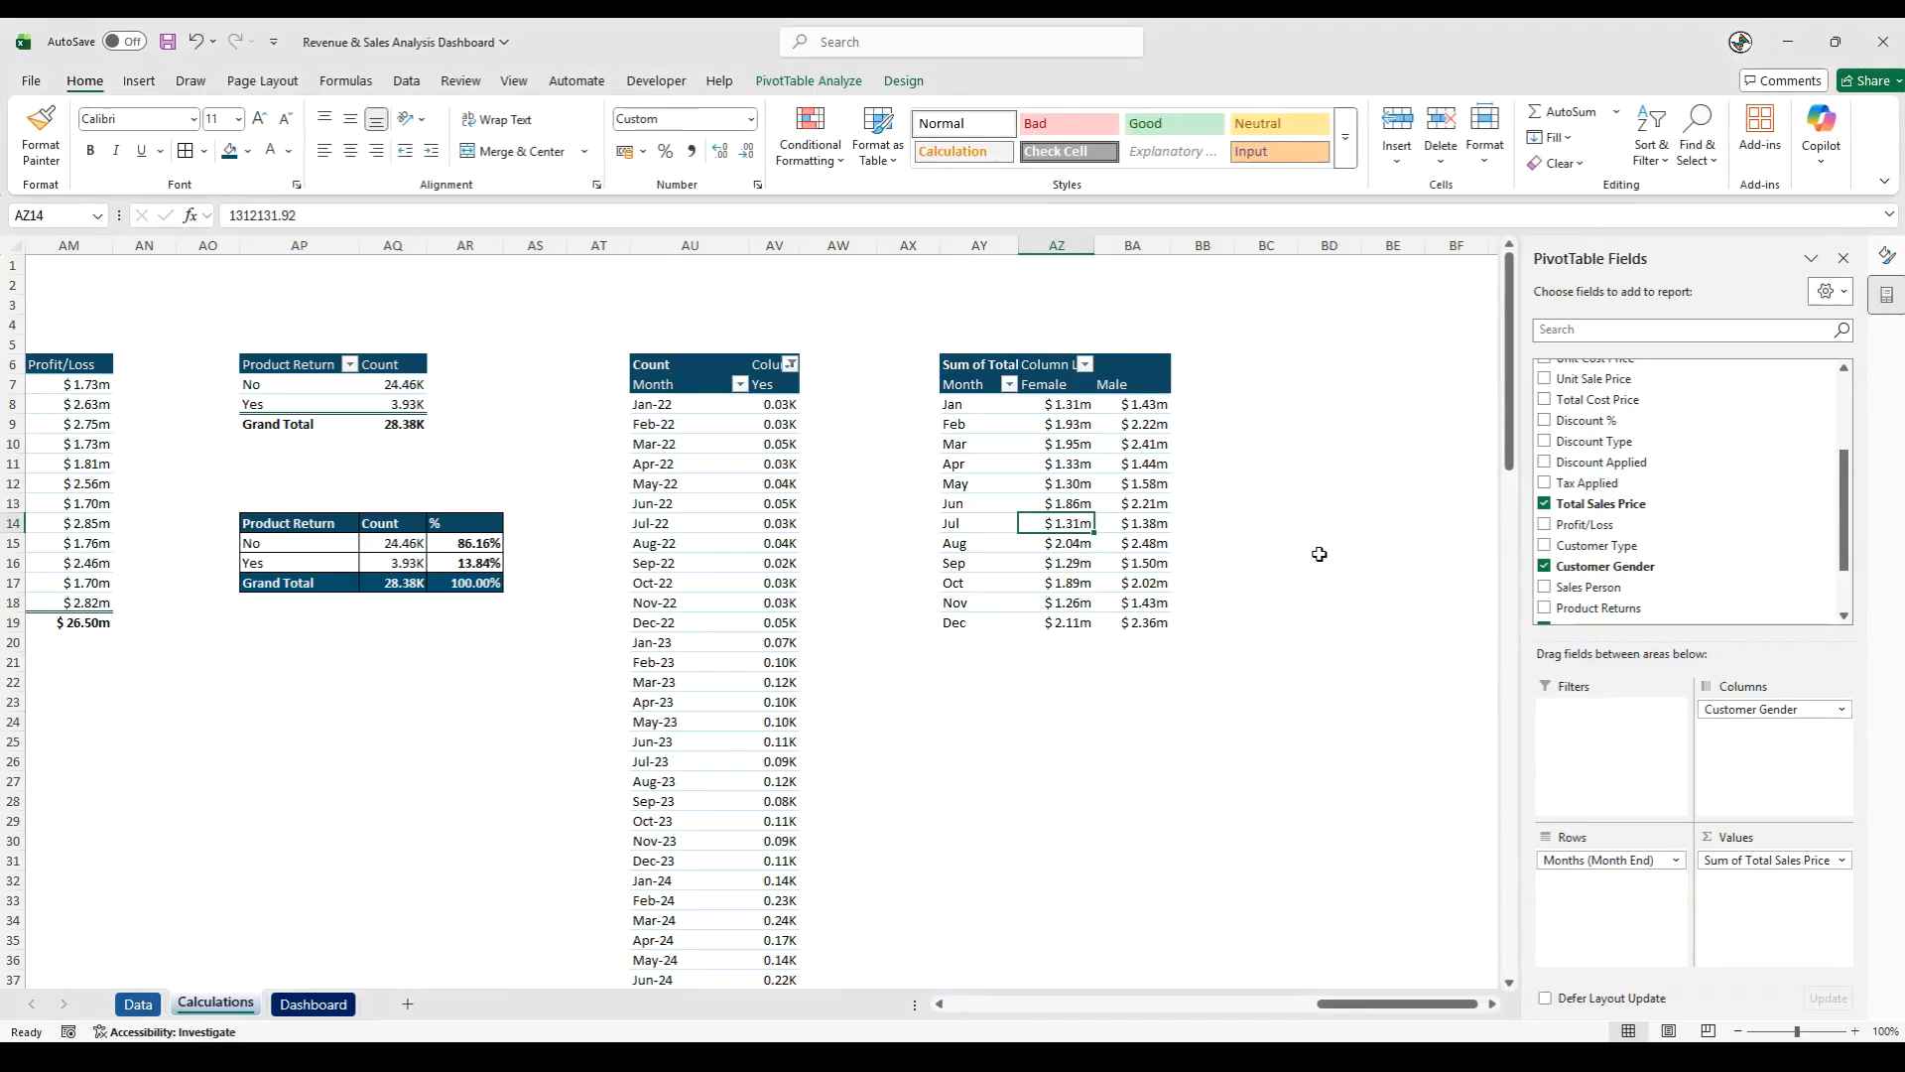
left_click(138, 81)
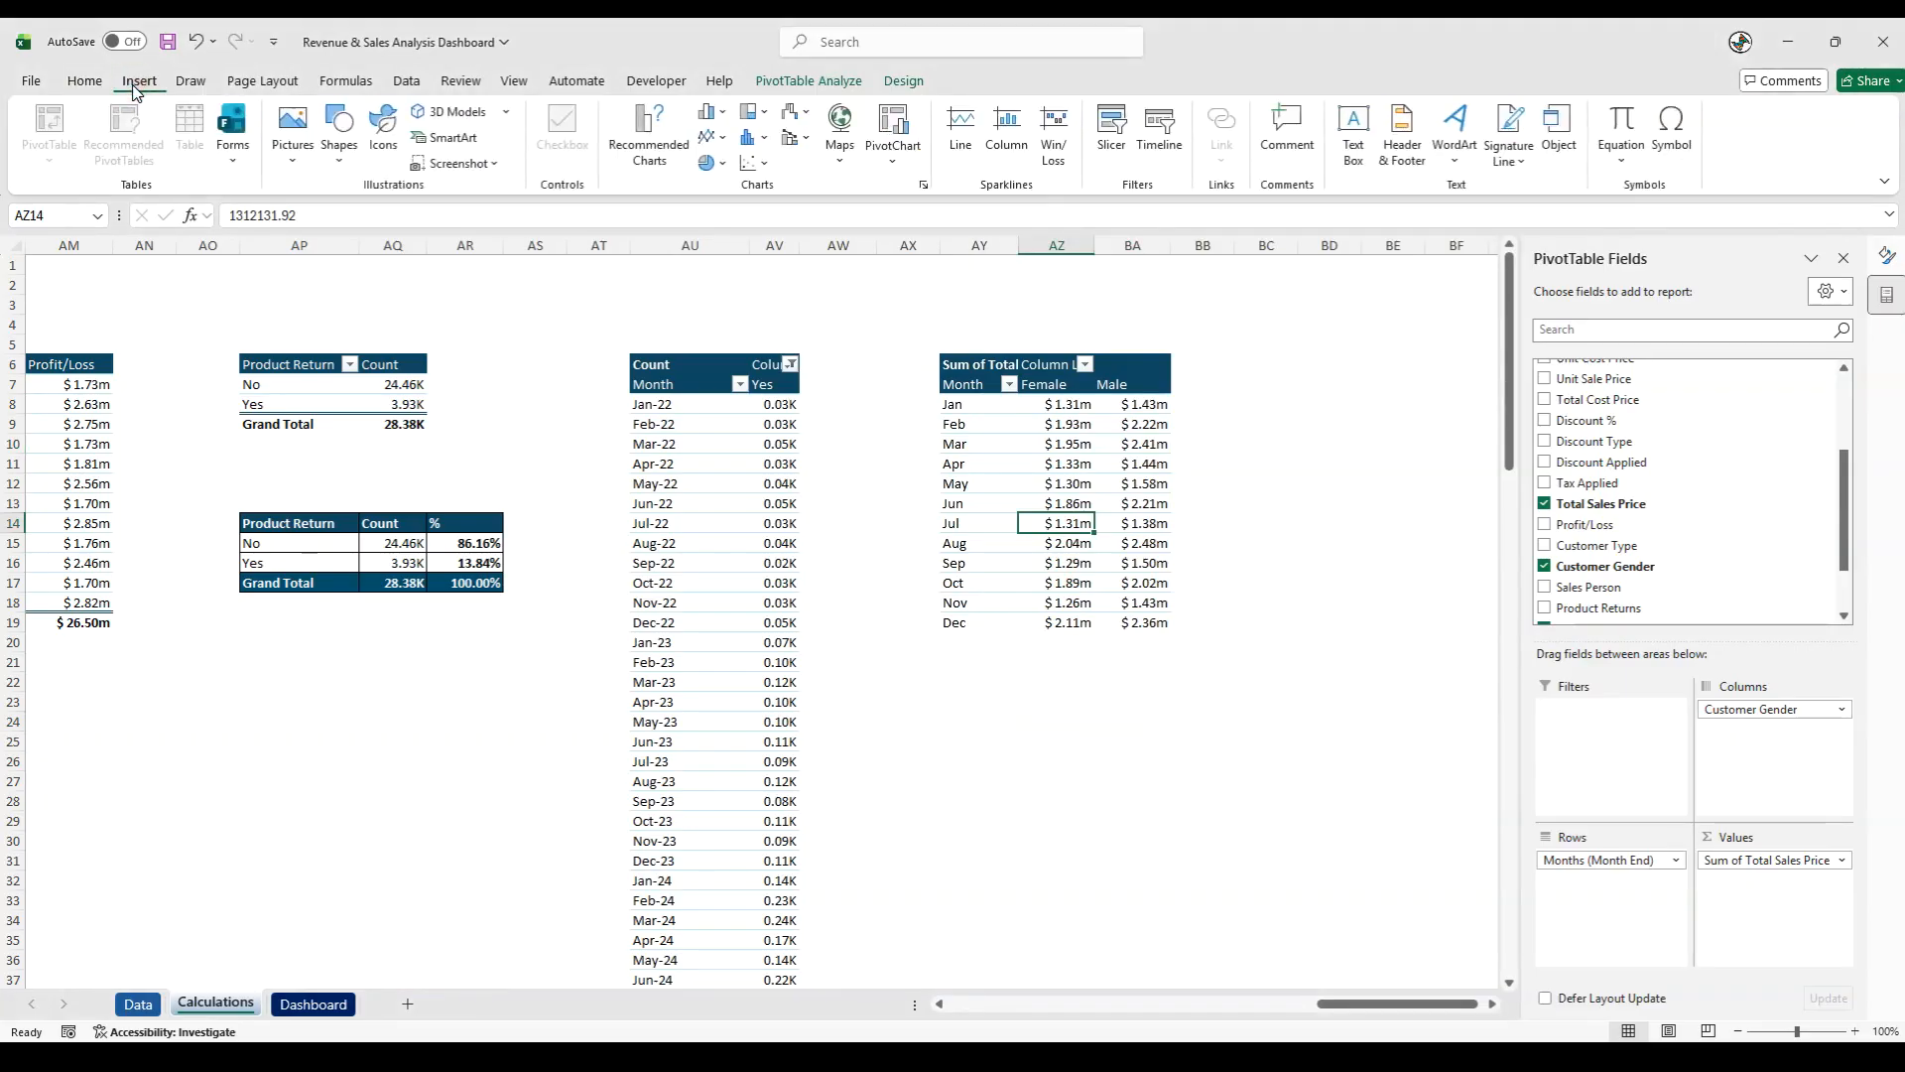
left_click(649, 162)
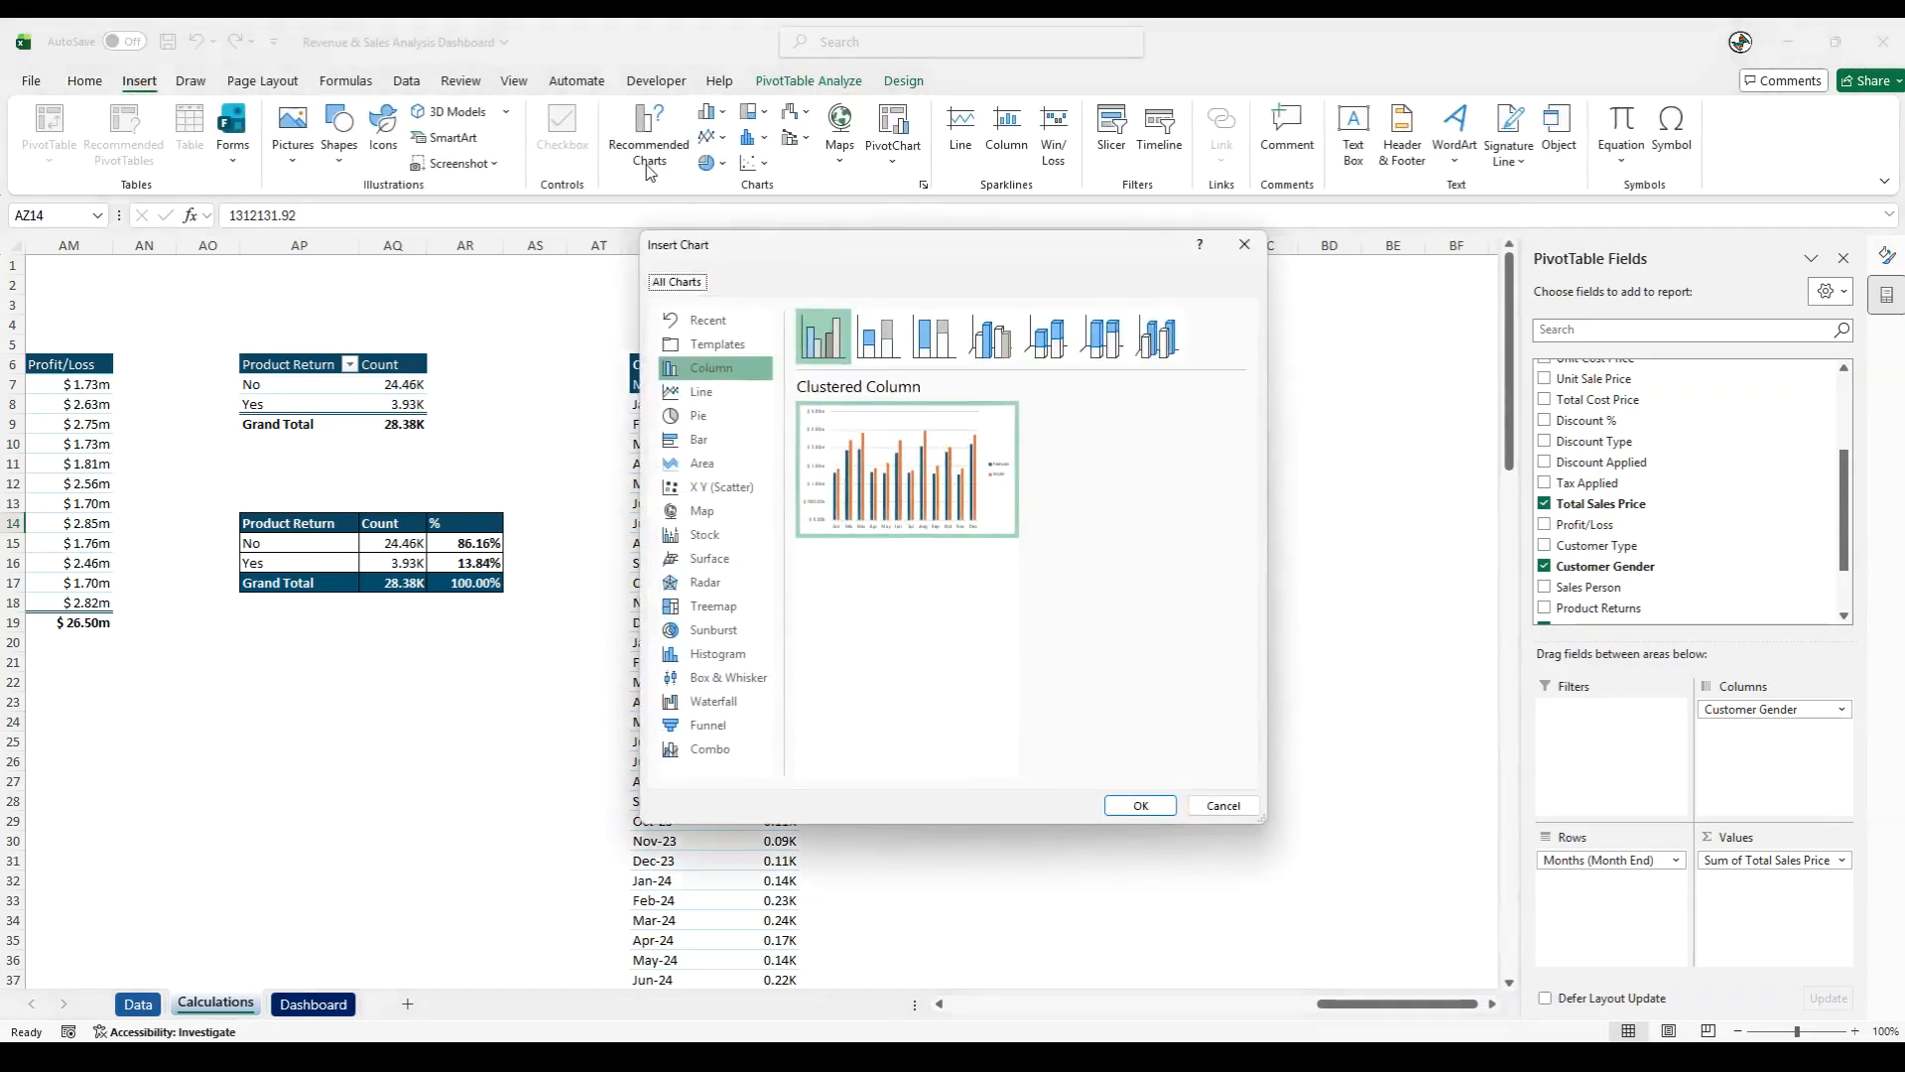
left_click(1139, 806)
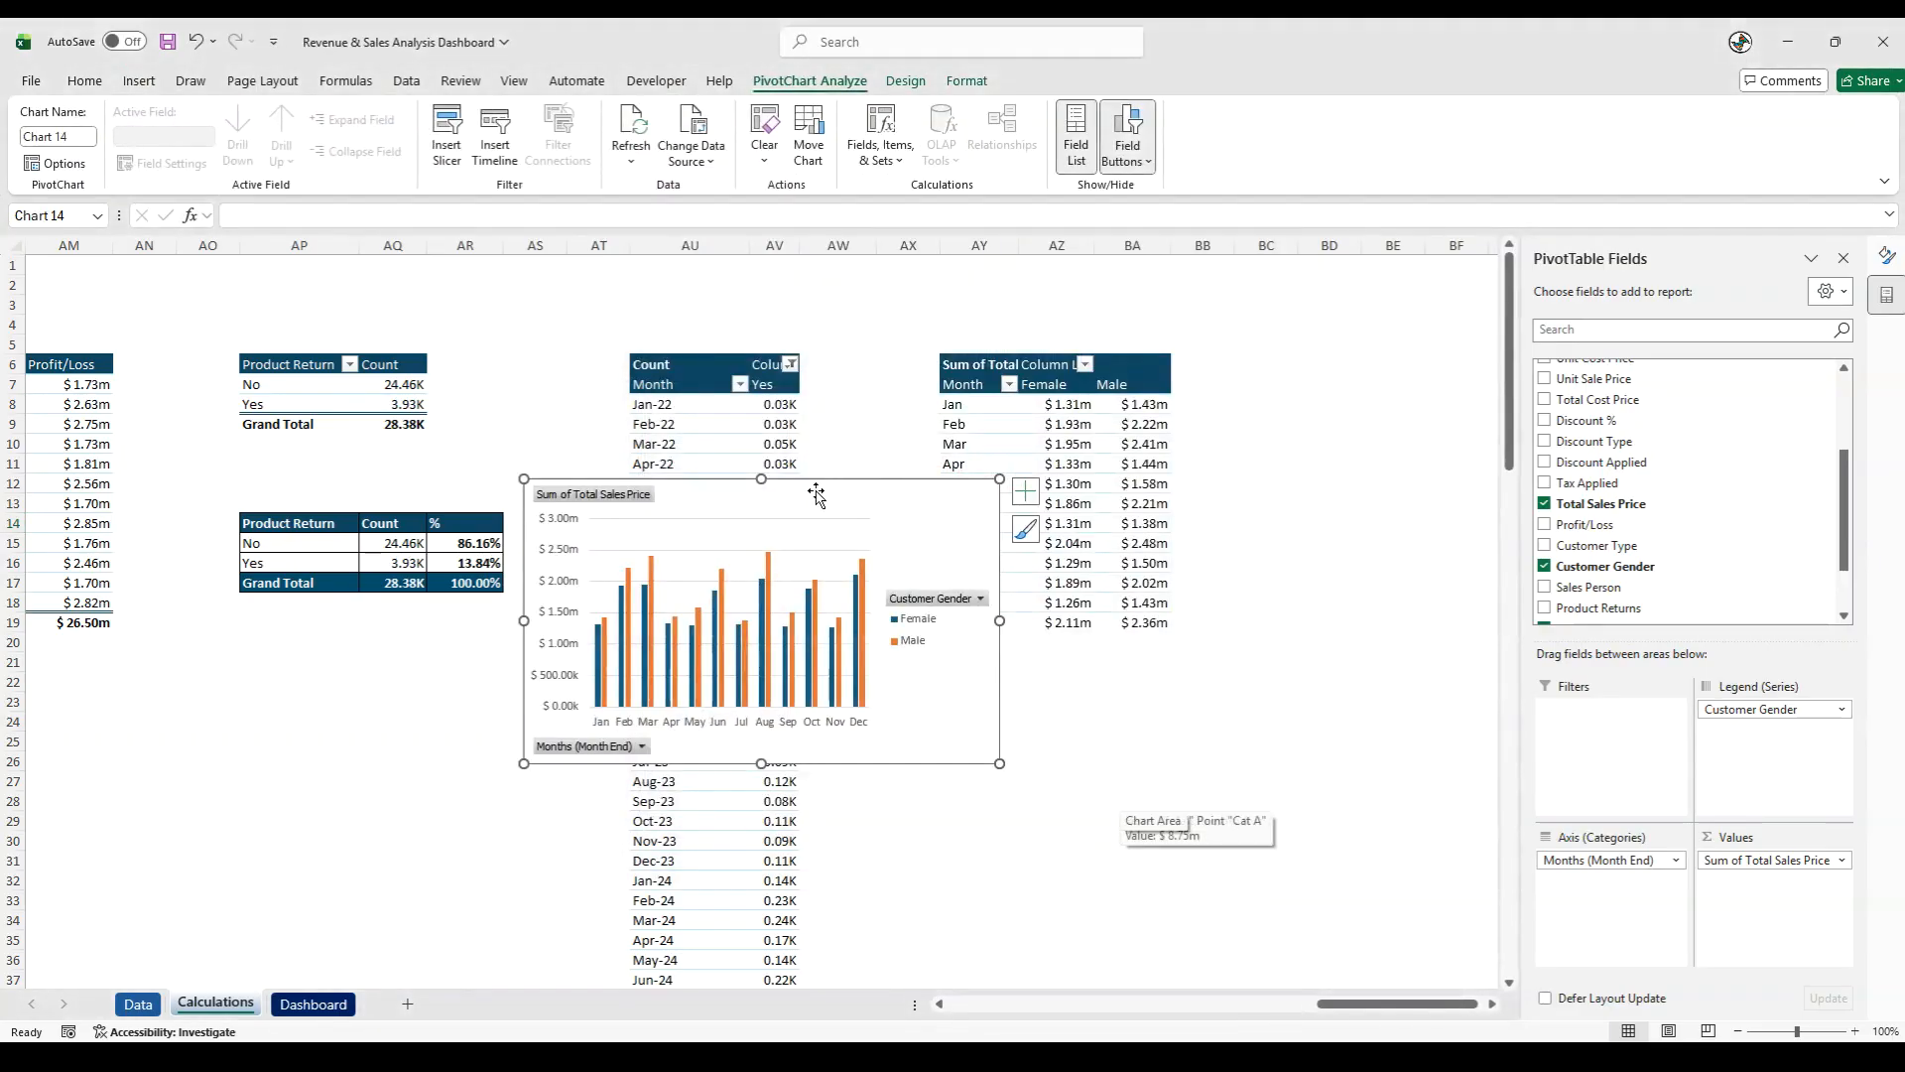
left_click_drag(729, 483, 1181, 685)
- Hide all field buttons on the new chart and add the chart title "Sales - By Customer Gender"
right_click(1049, 695)
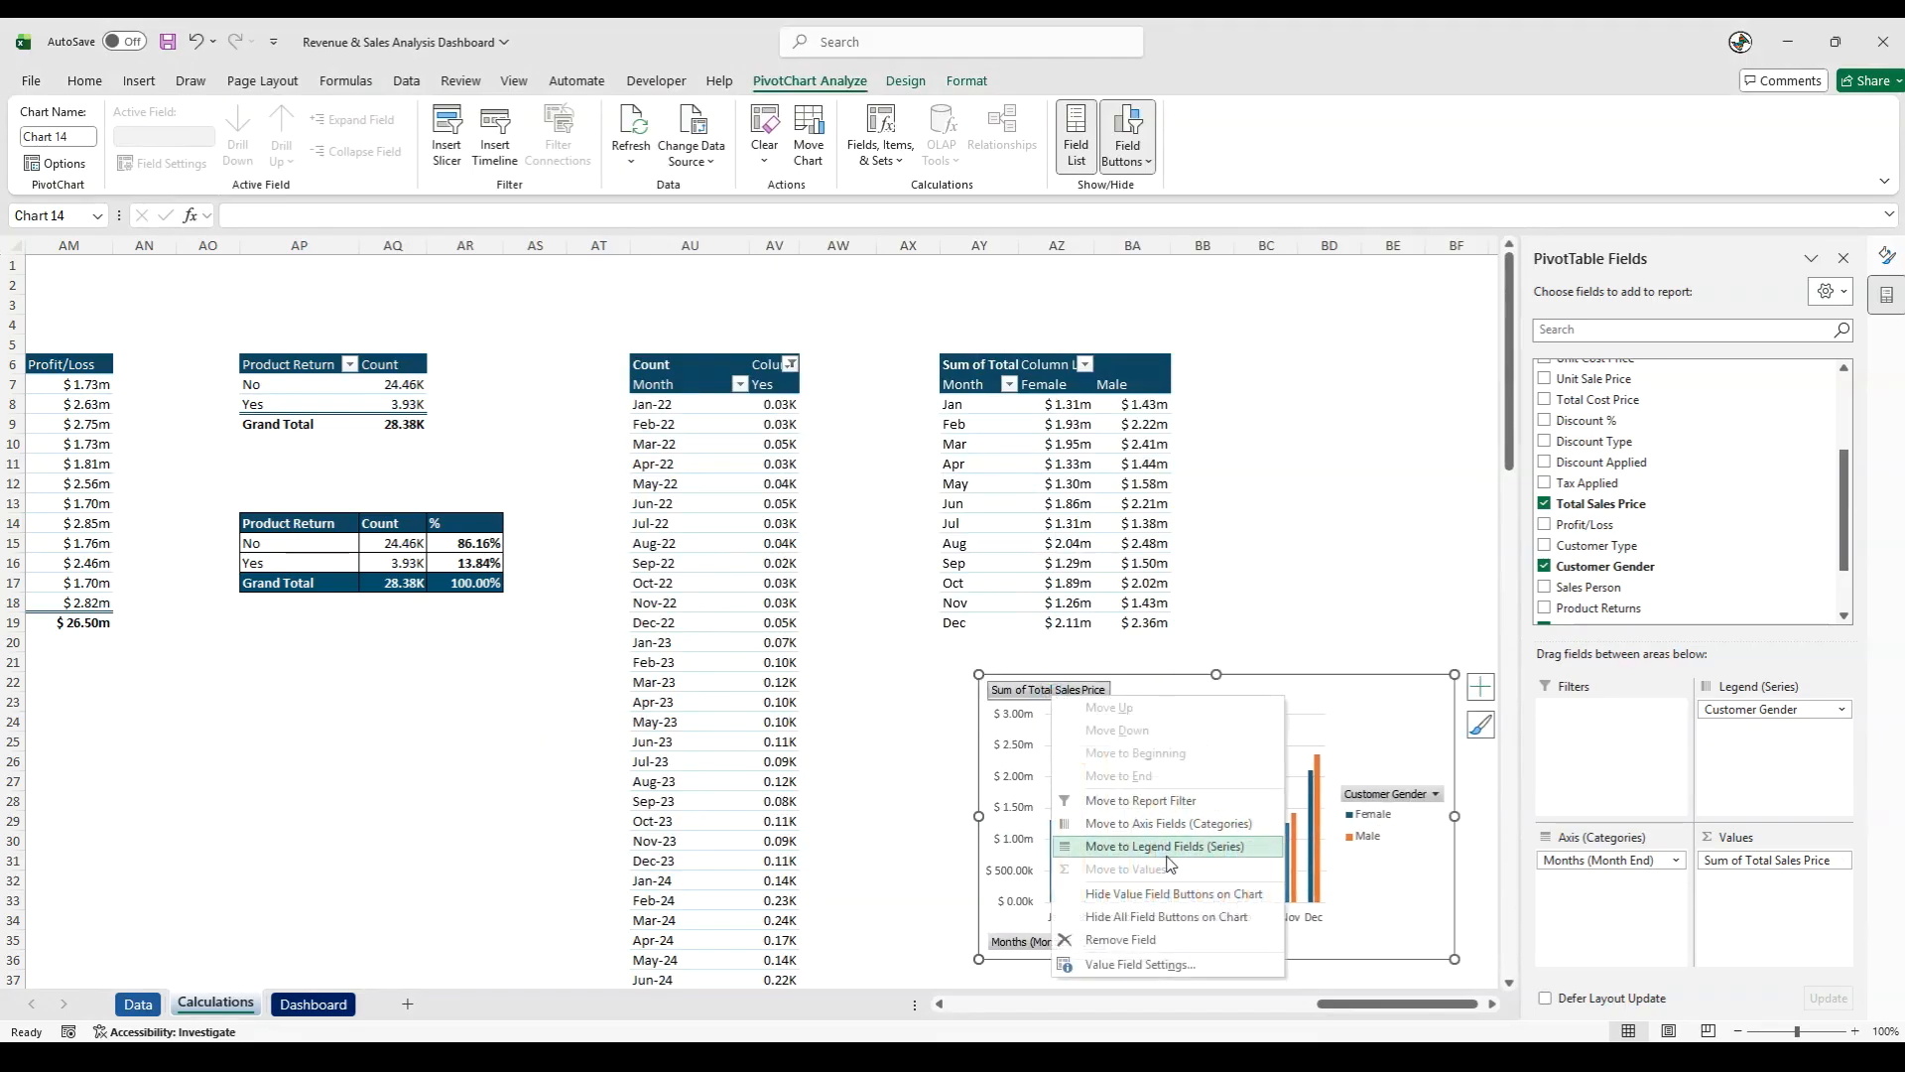
left_click(1167, 916)
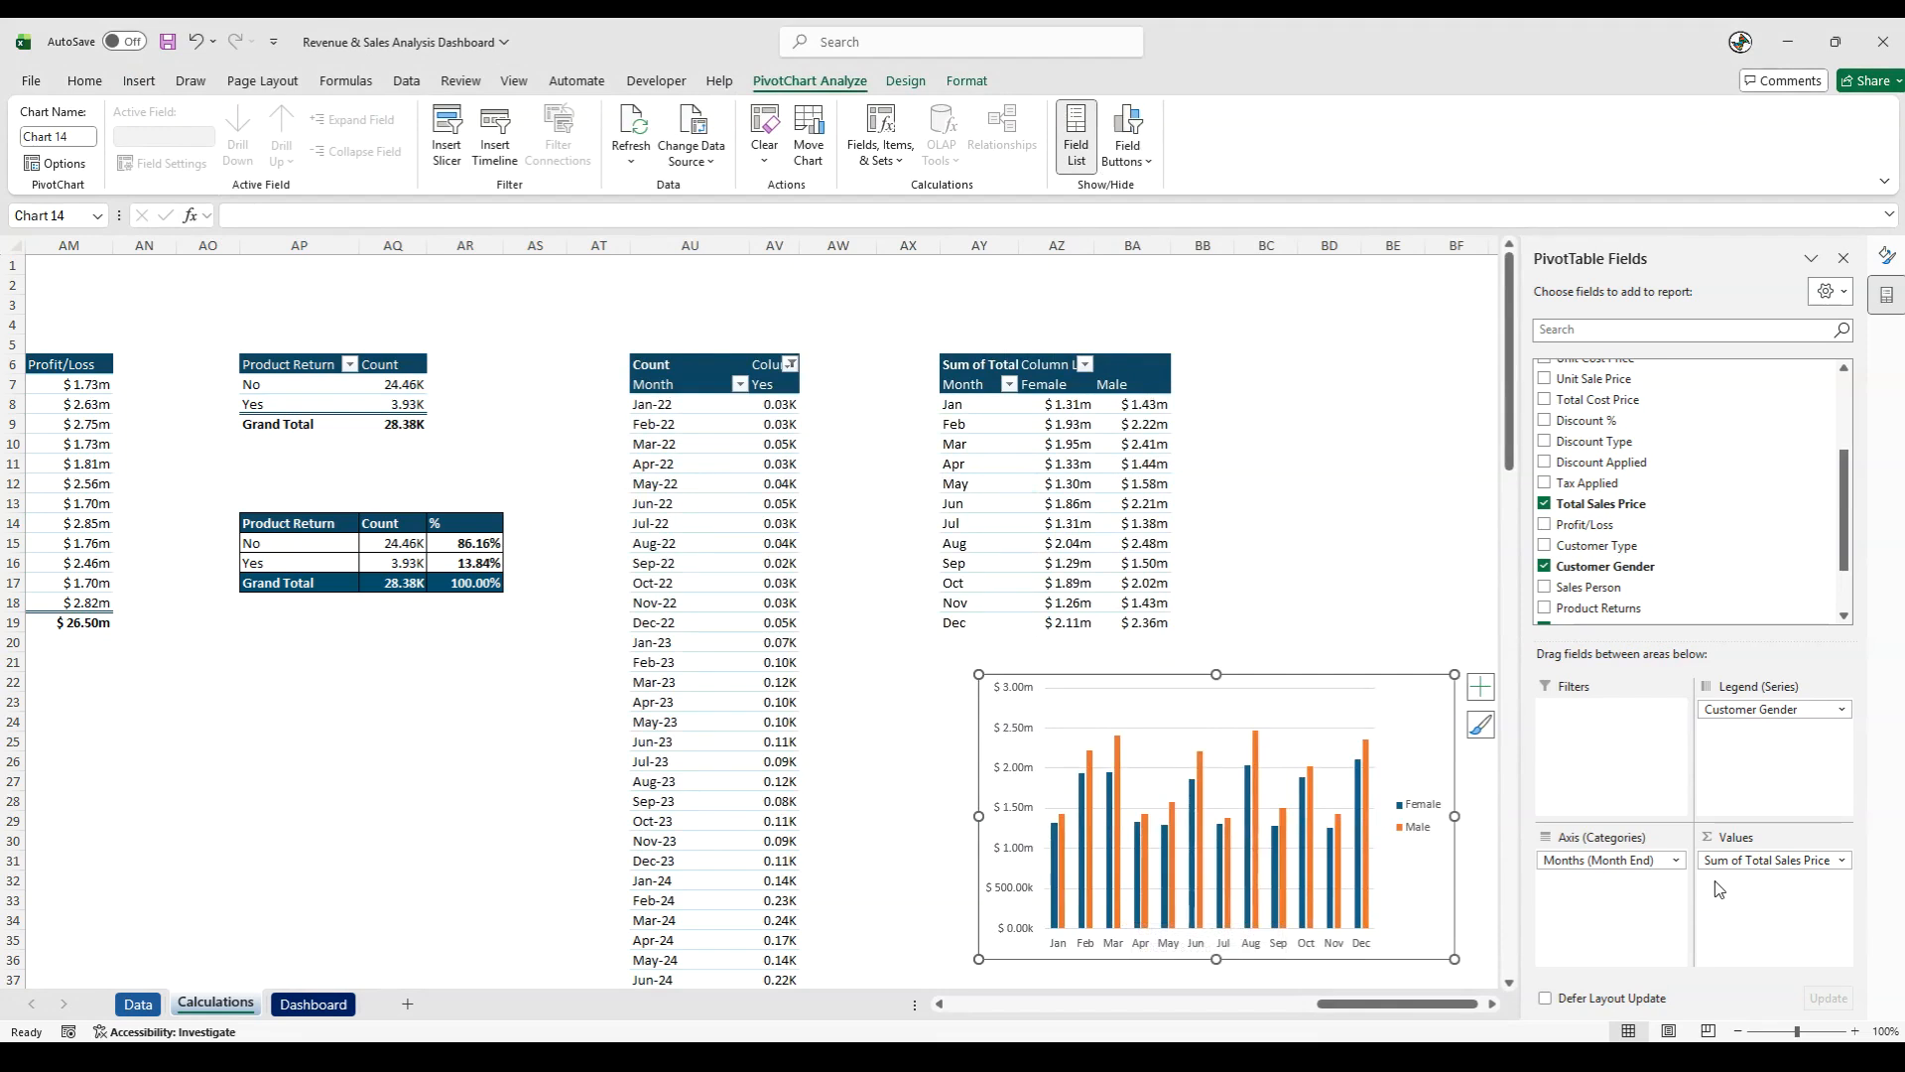
left_click(1481, 686)
left_click(1529, 752)
left_click_drag(1176, 698, 1284, 701)
type("Sales")
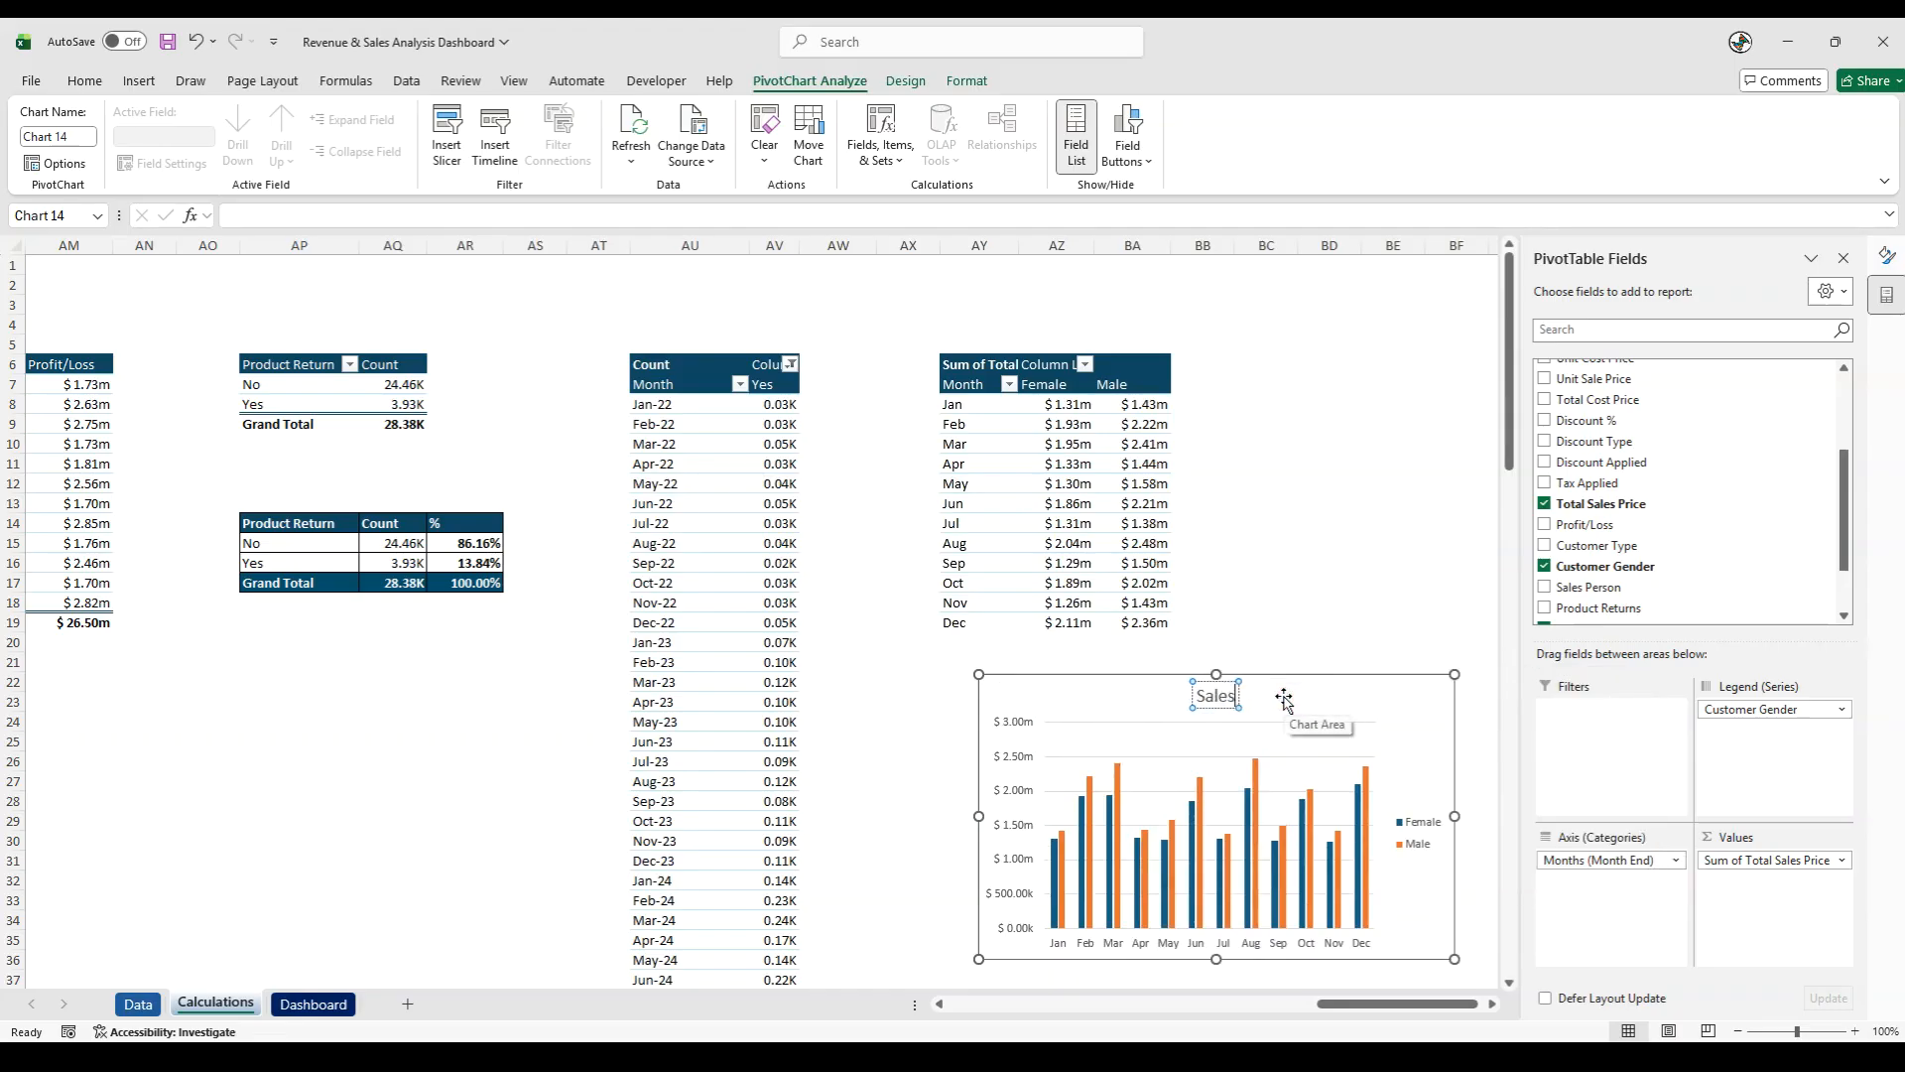
type(" - By Customer Ge")
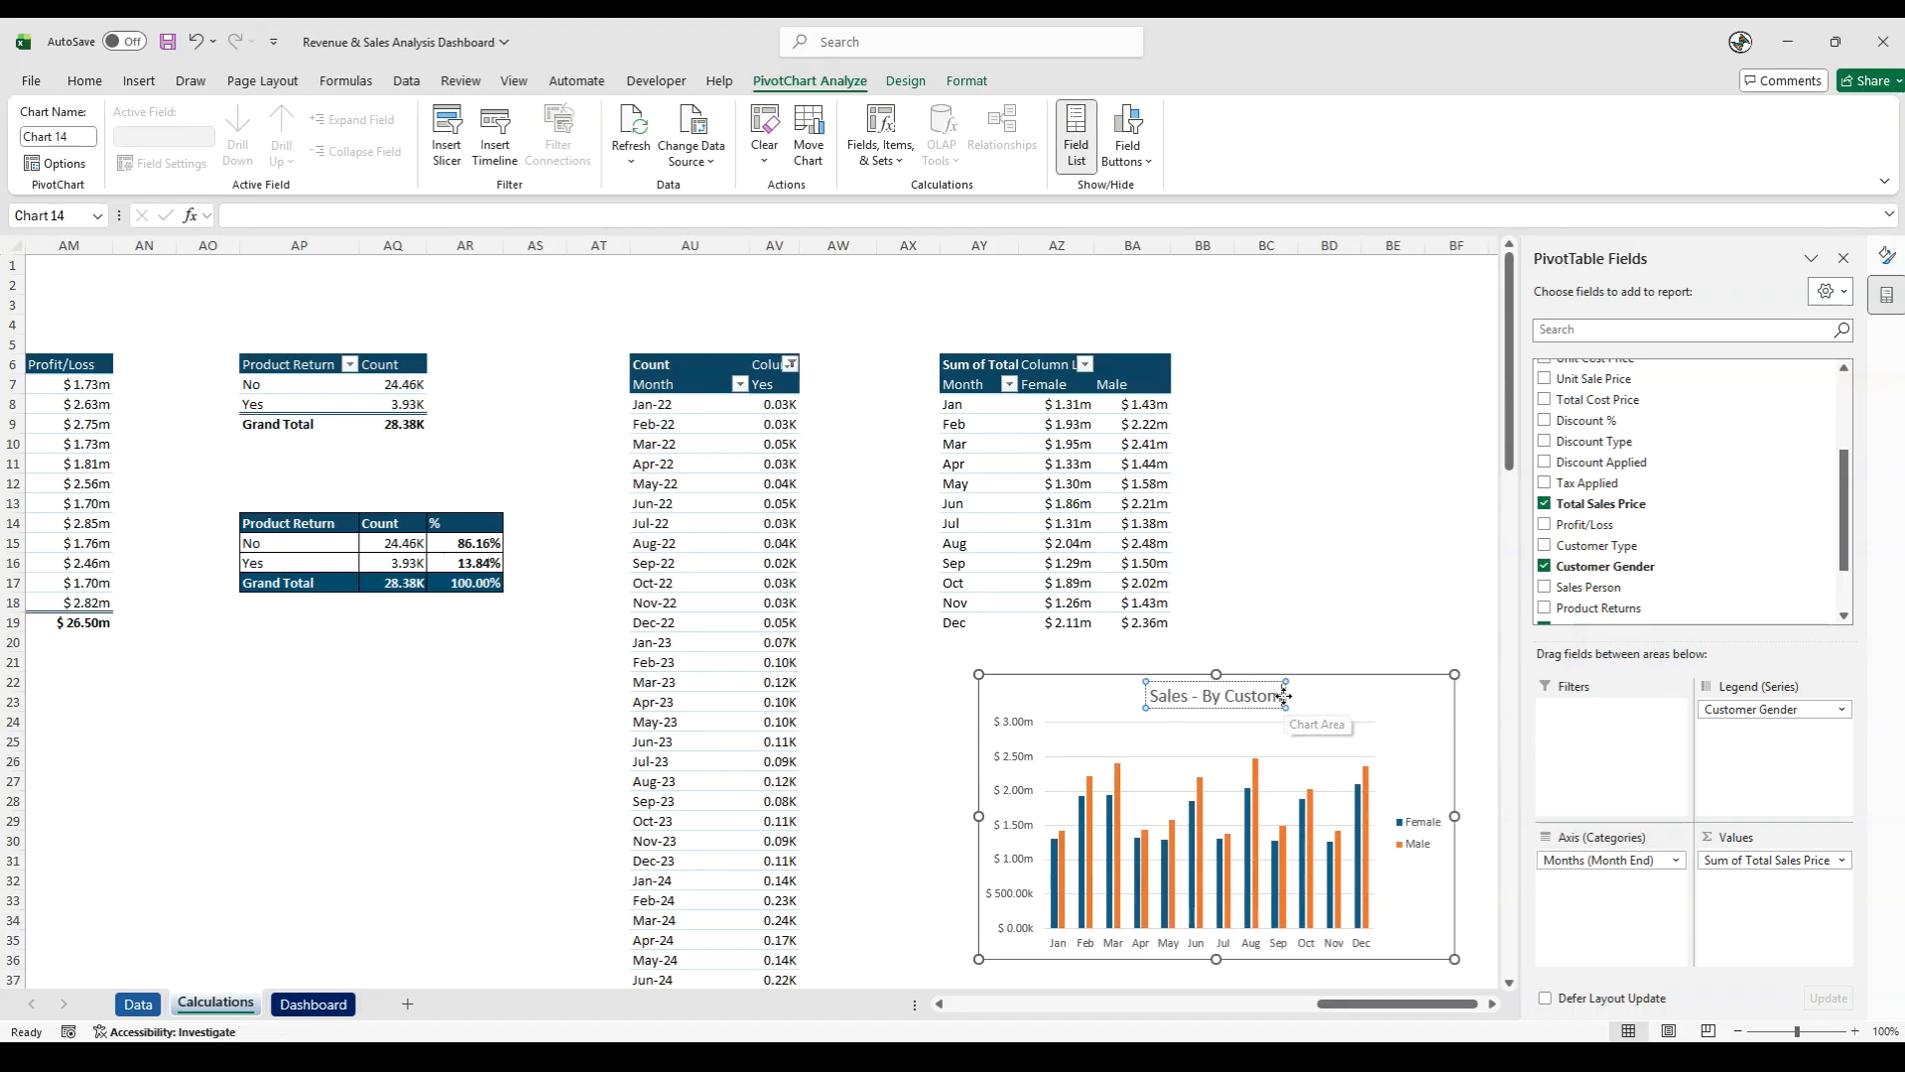
type("r Gender")
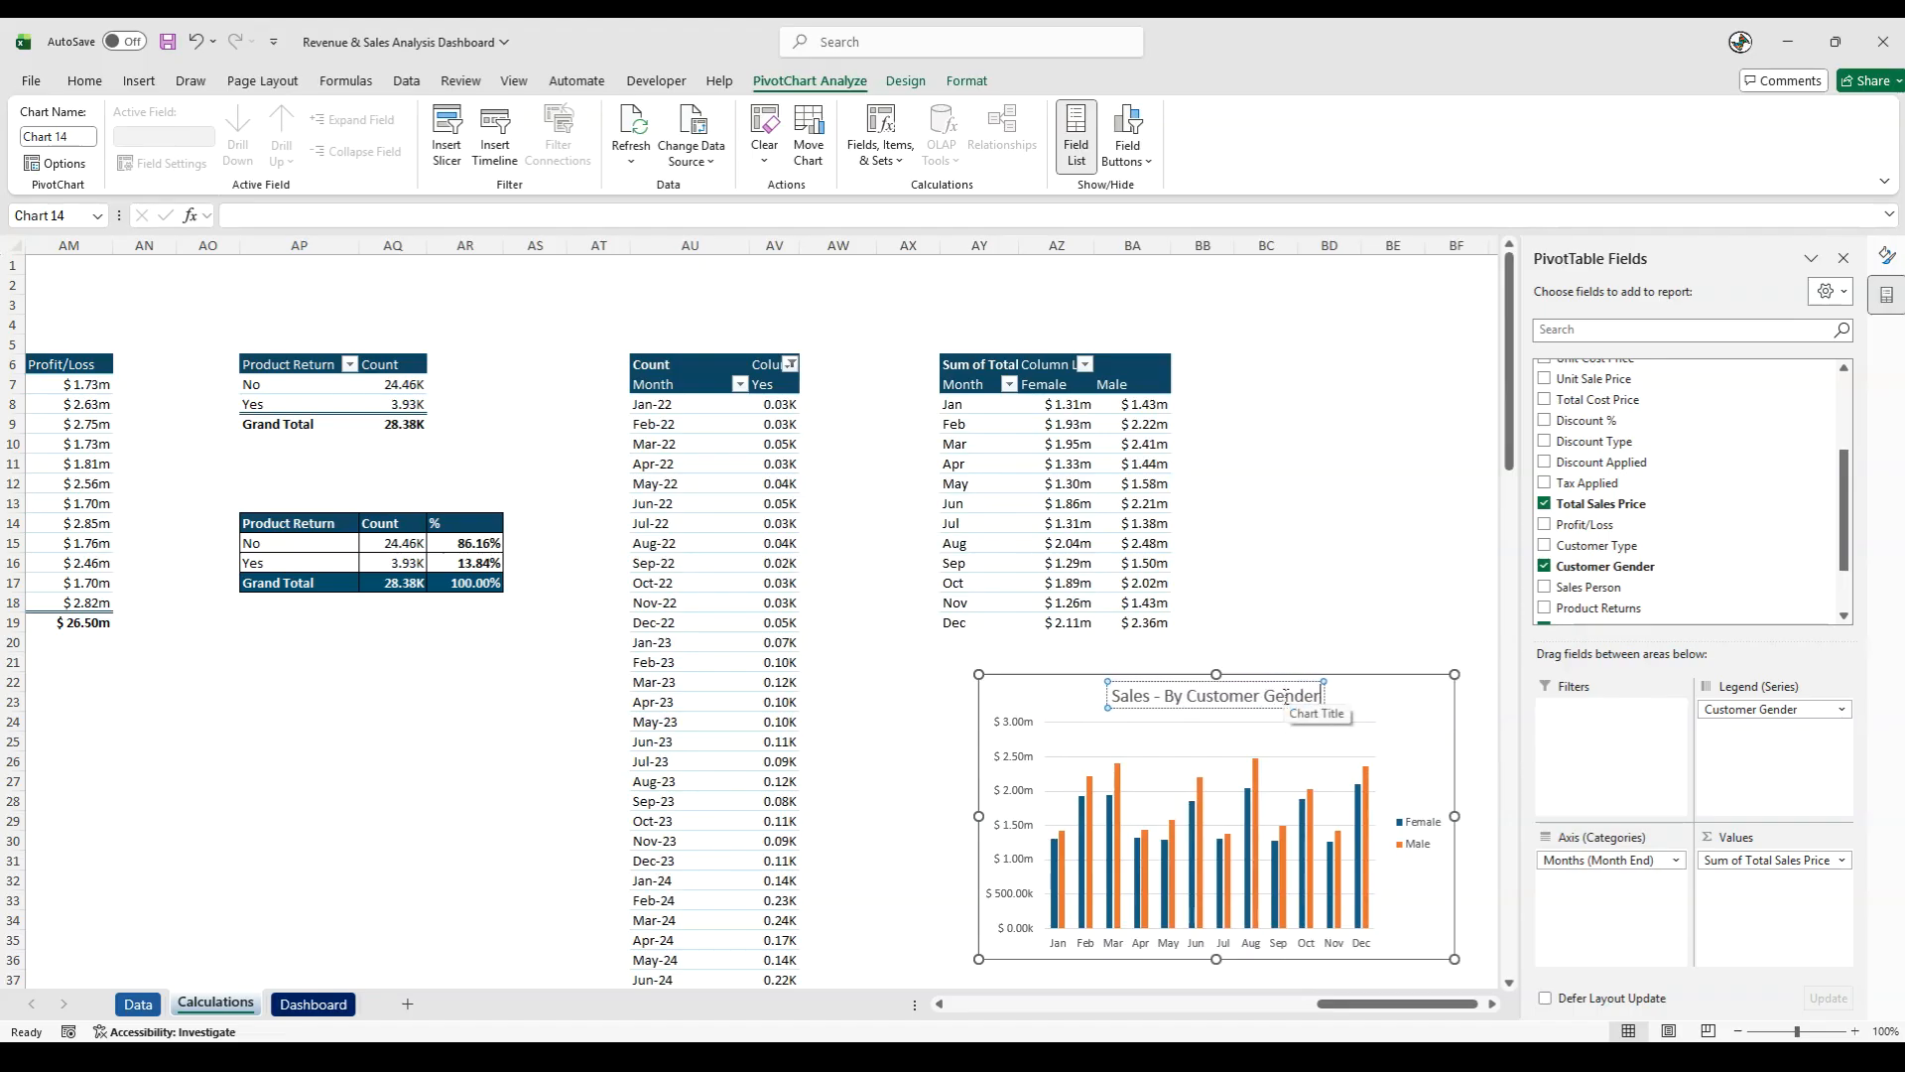
- Set the legend position of the Sales - By Customer Gender chart to Top
right_click(1404, 825)
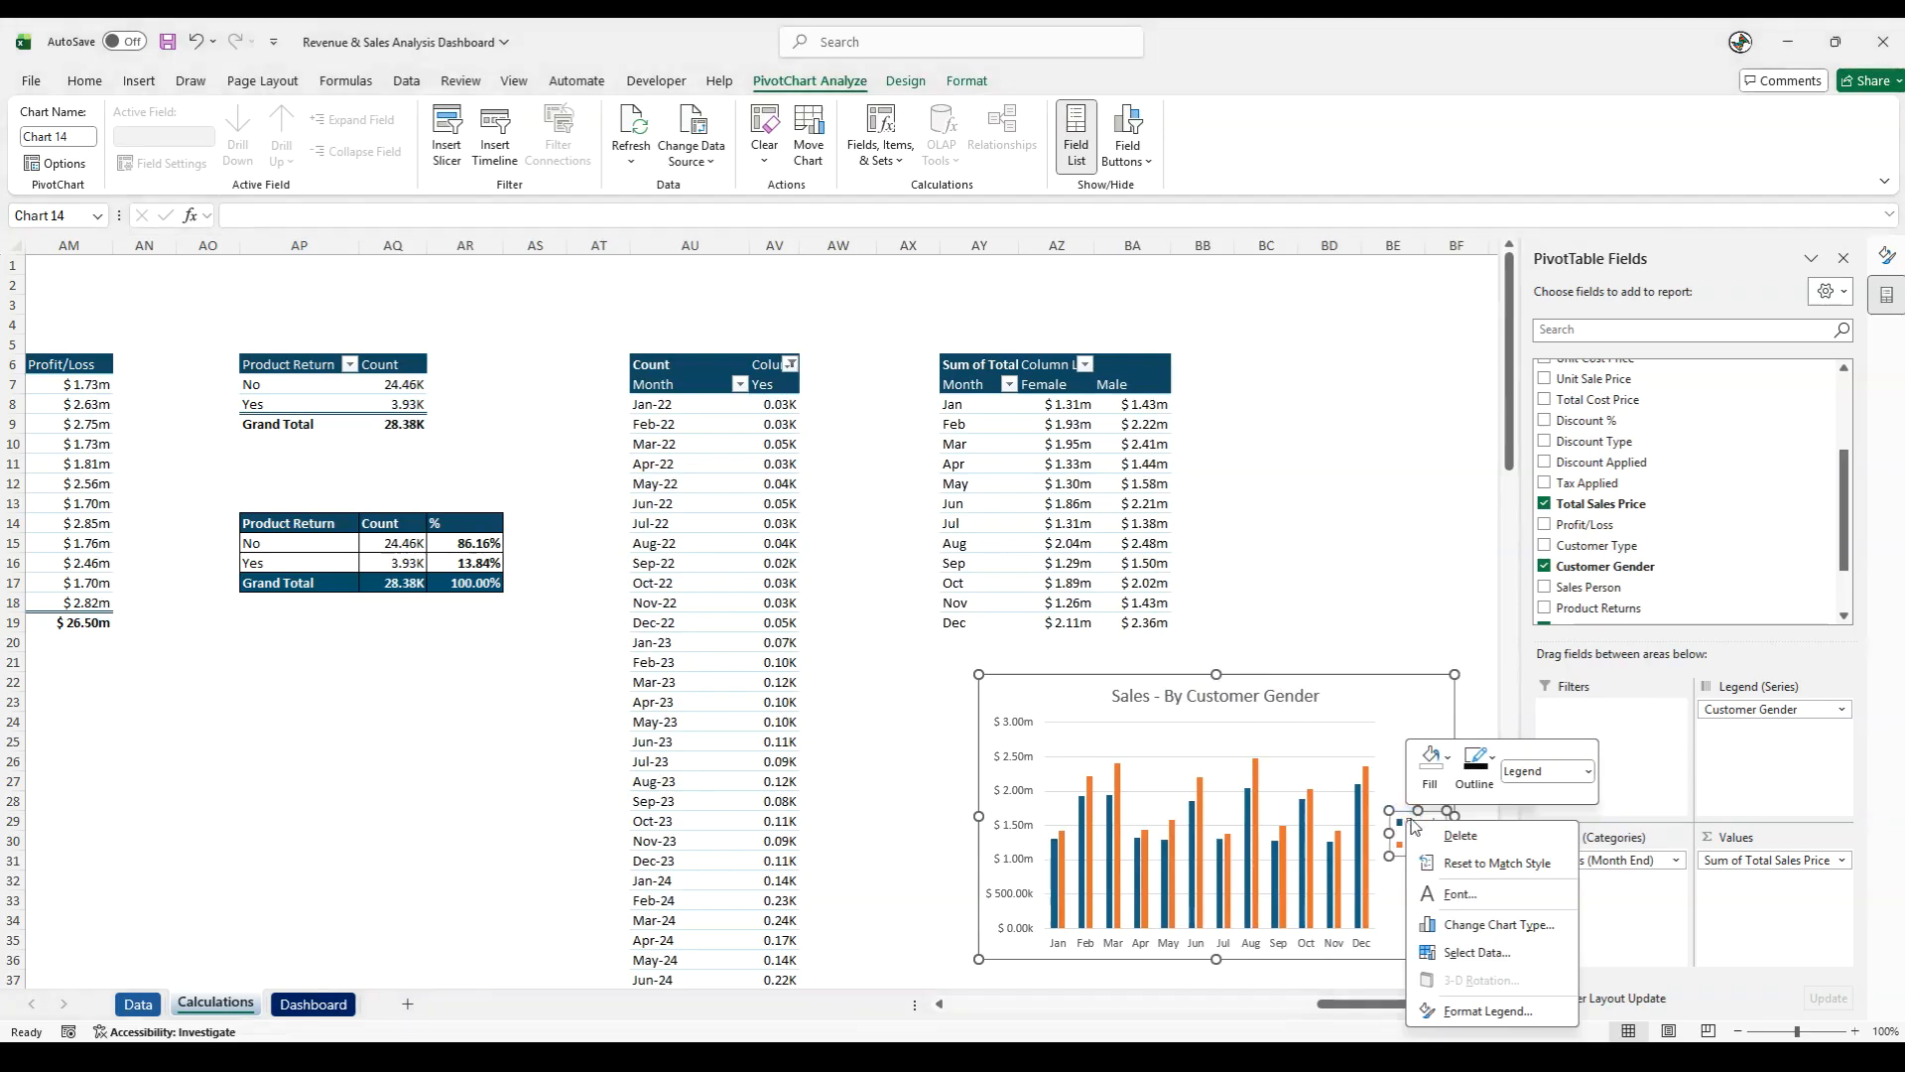
left_click(1487, 1010)
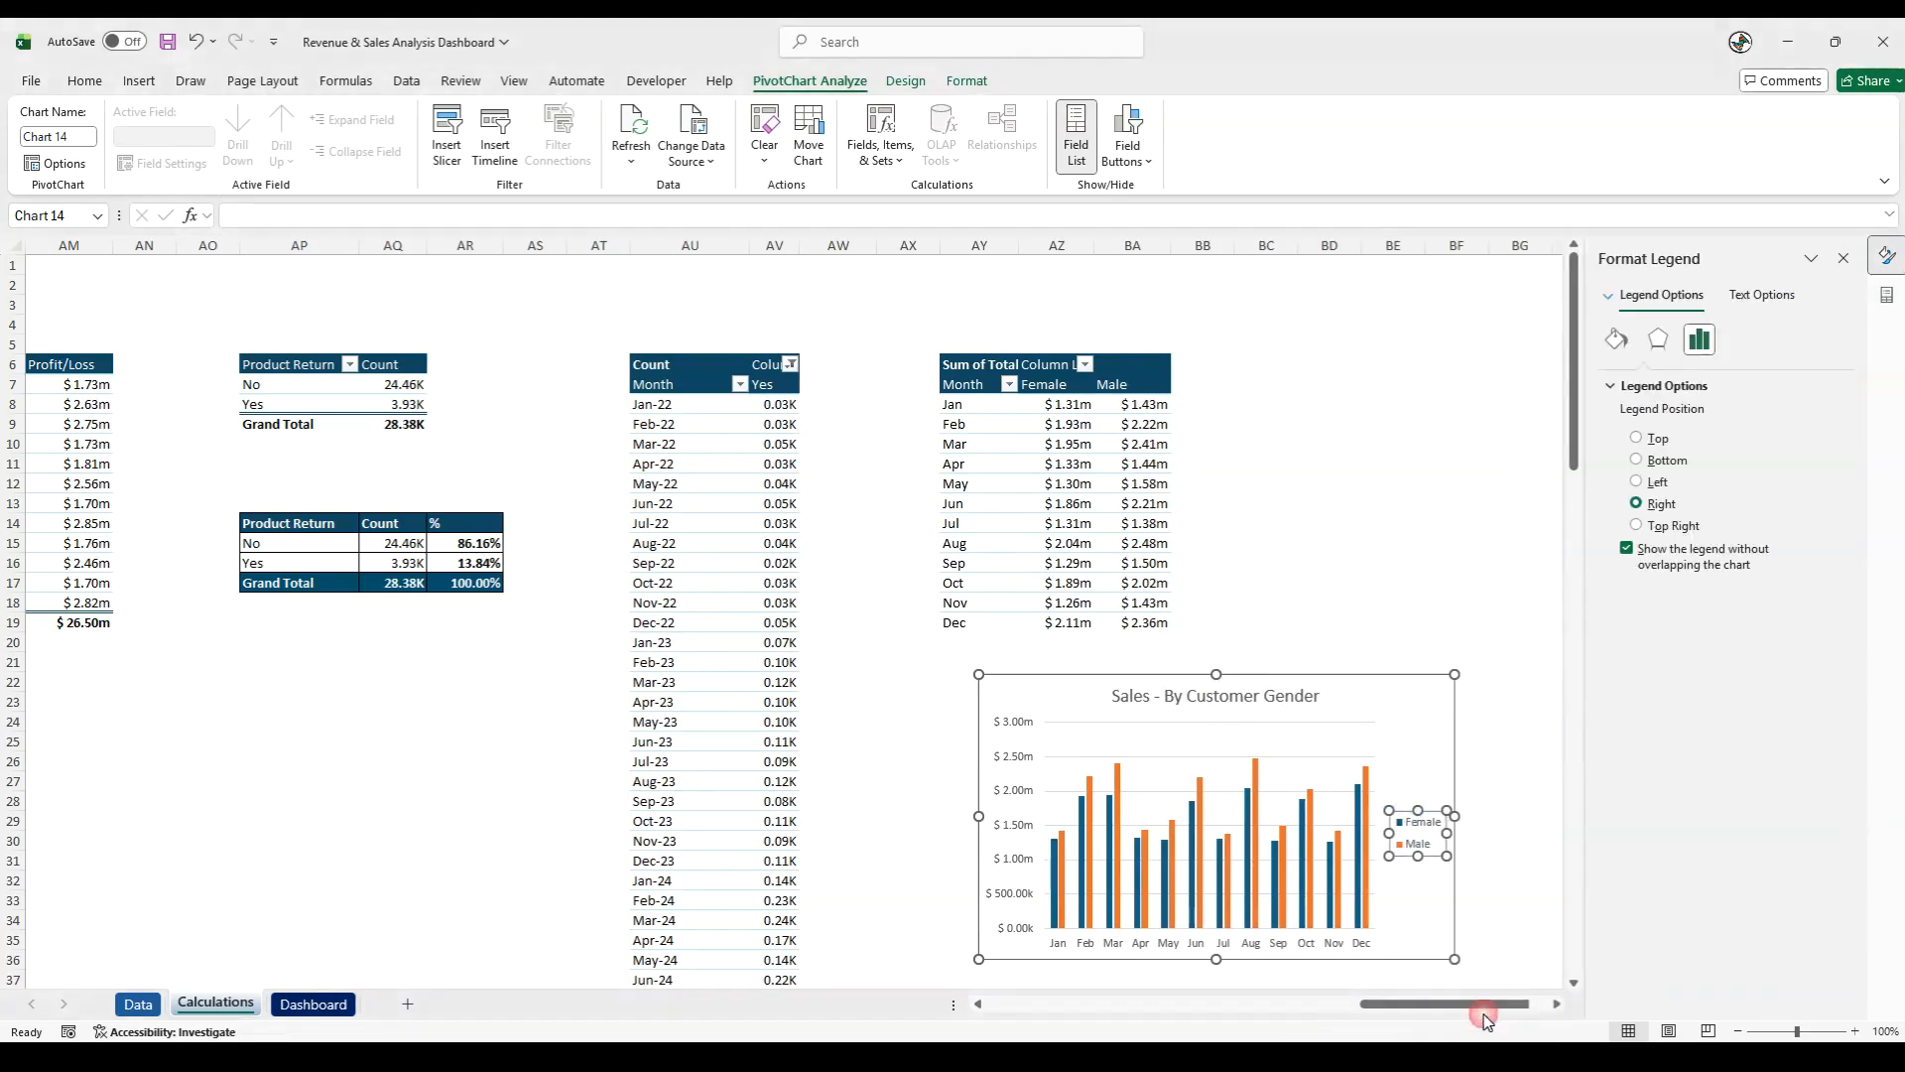
left_click(1637, 439)
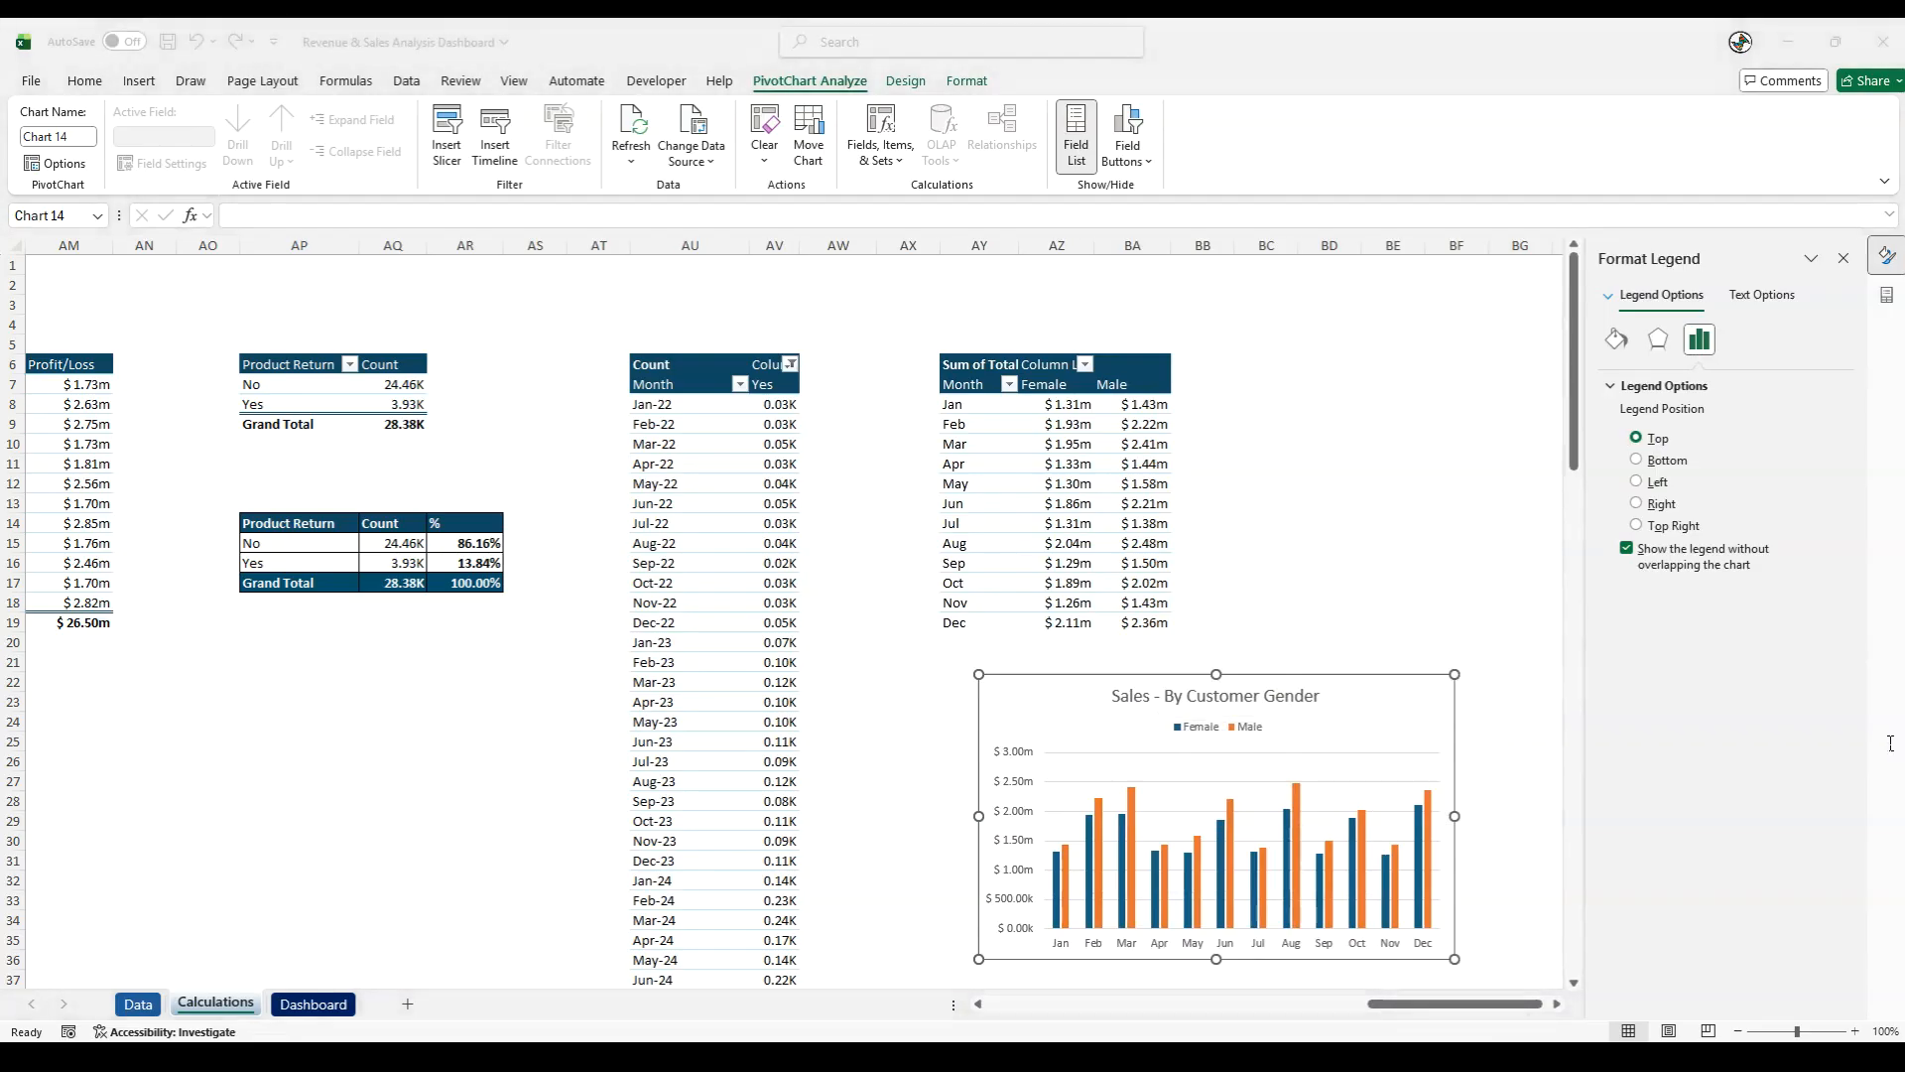
- Cut the Sales - By Customer Gender chart and paste it on the Dashboard sheet, below the dashboard frame
left_click(1070, 691)
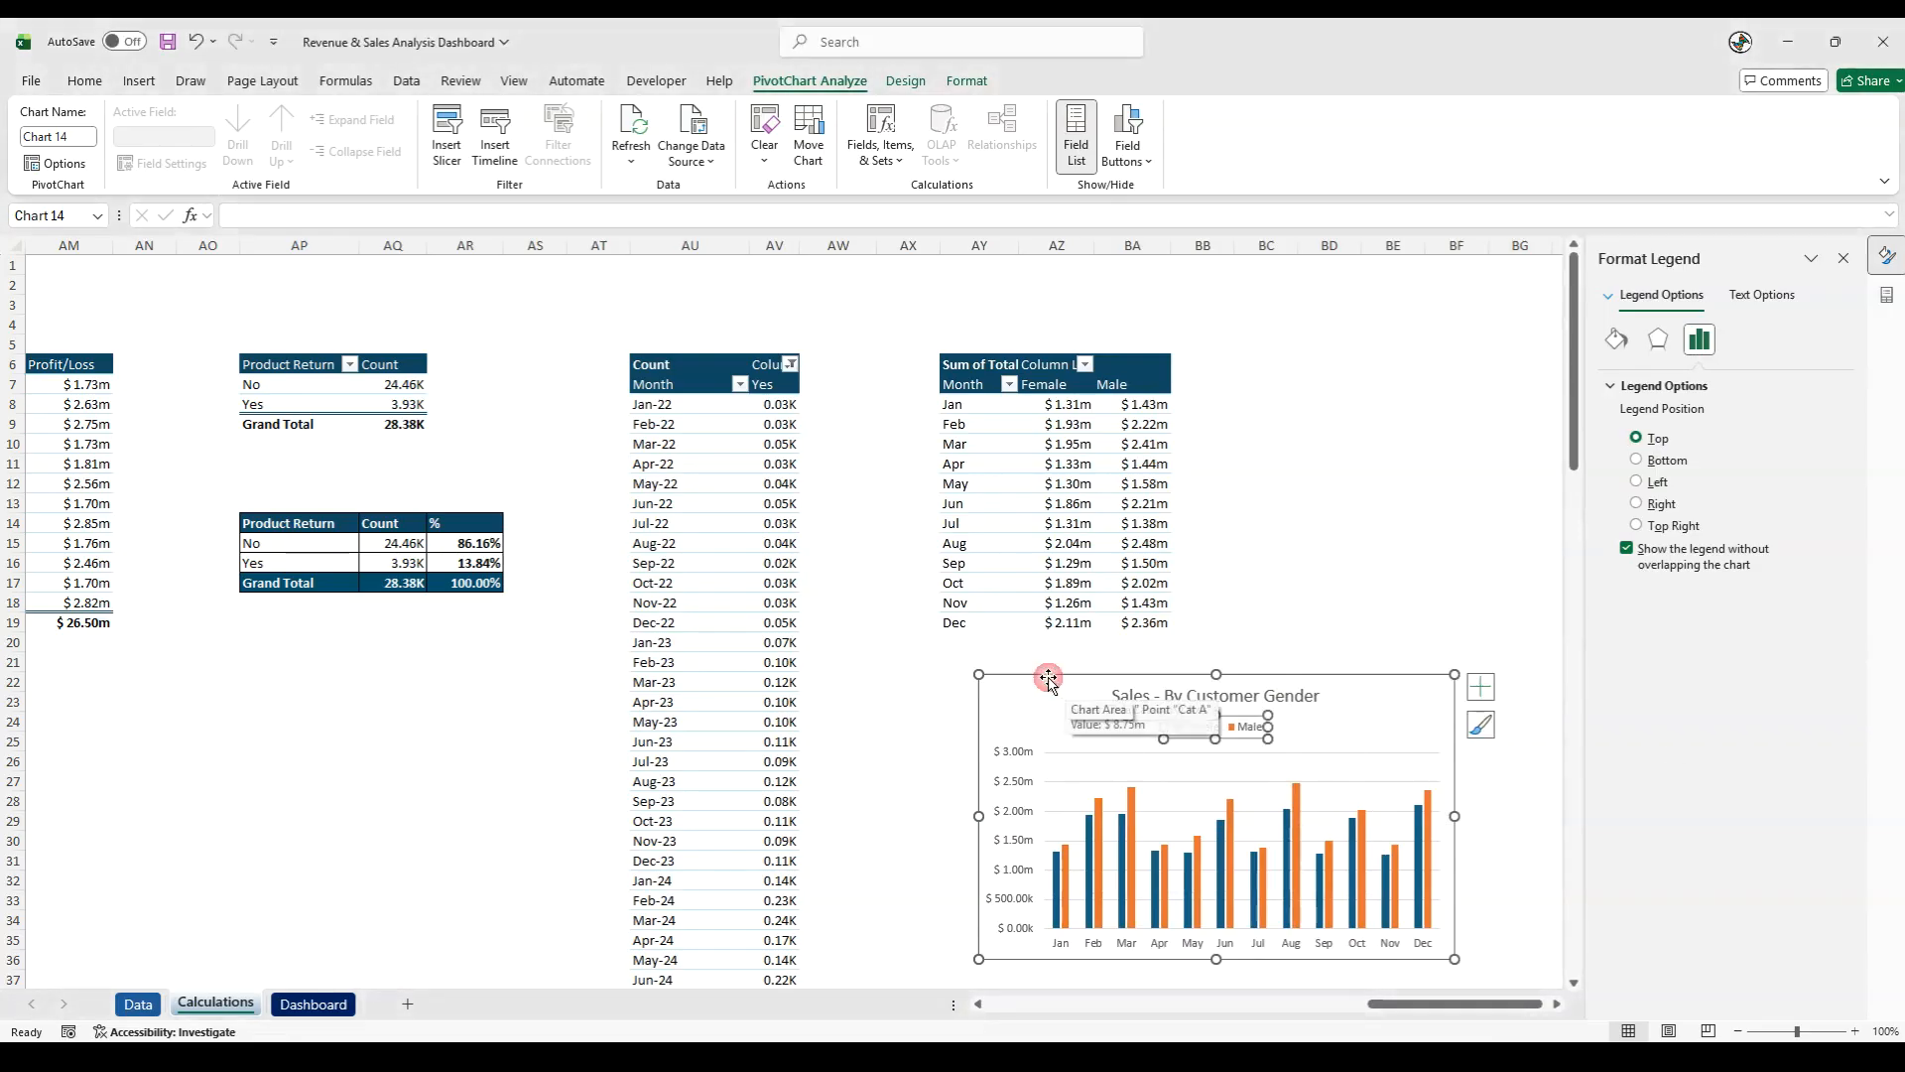
key("Delete")
left_click(306, 1004)
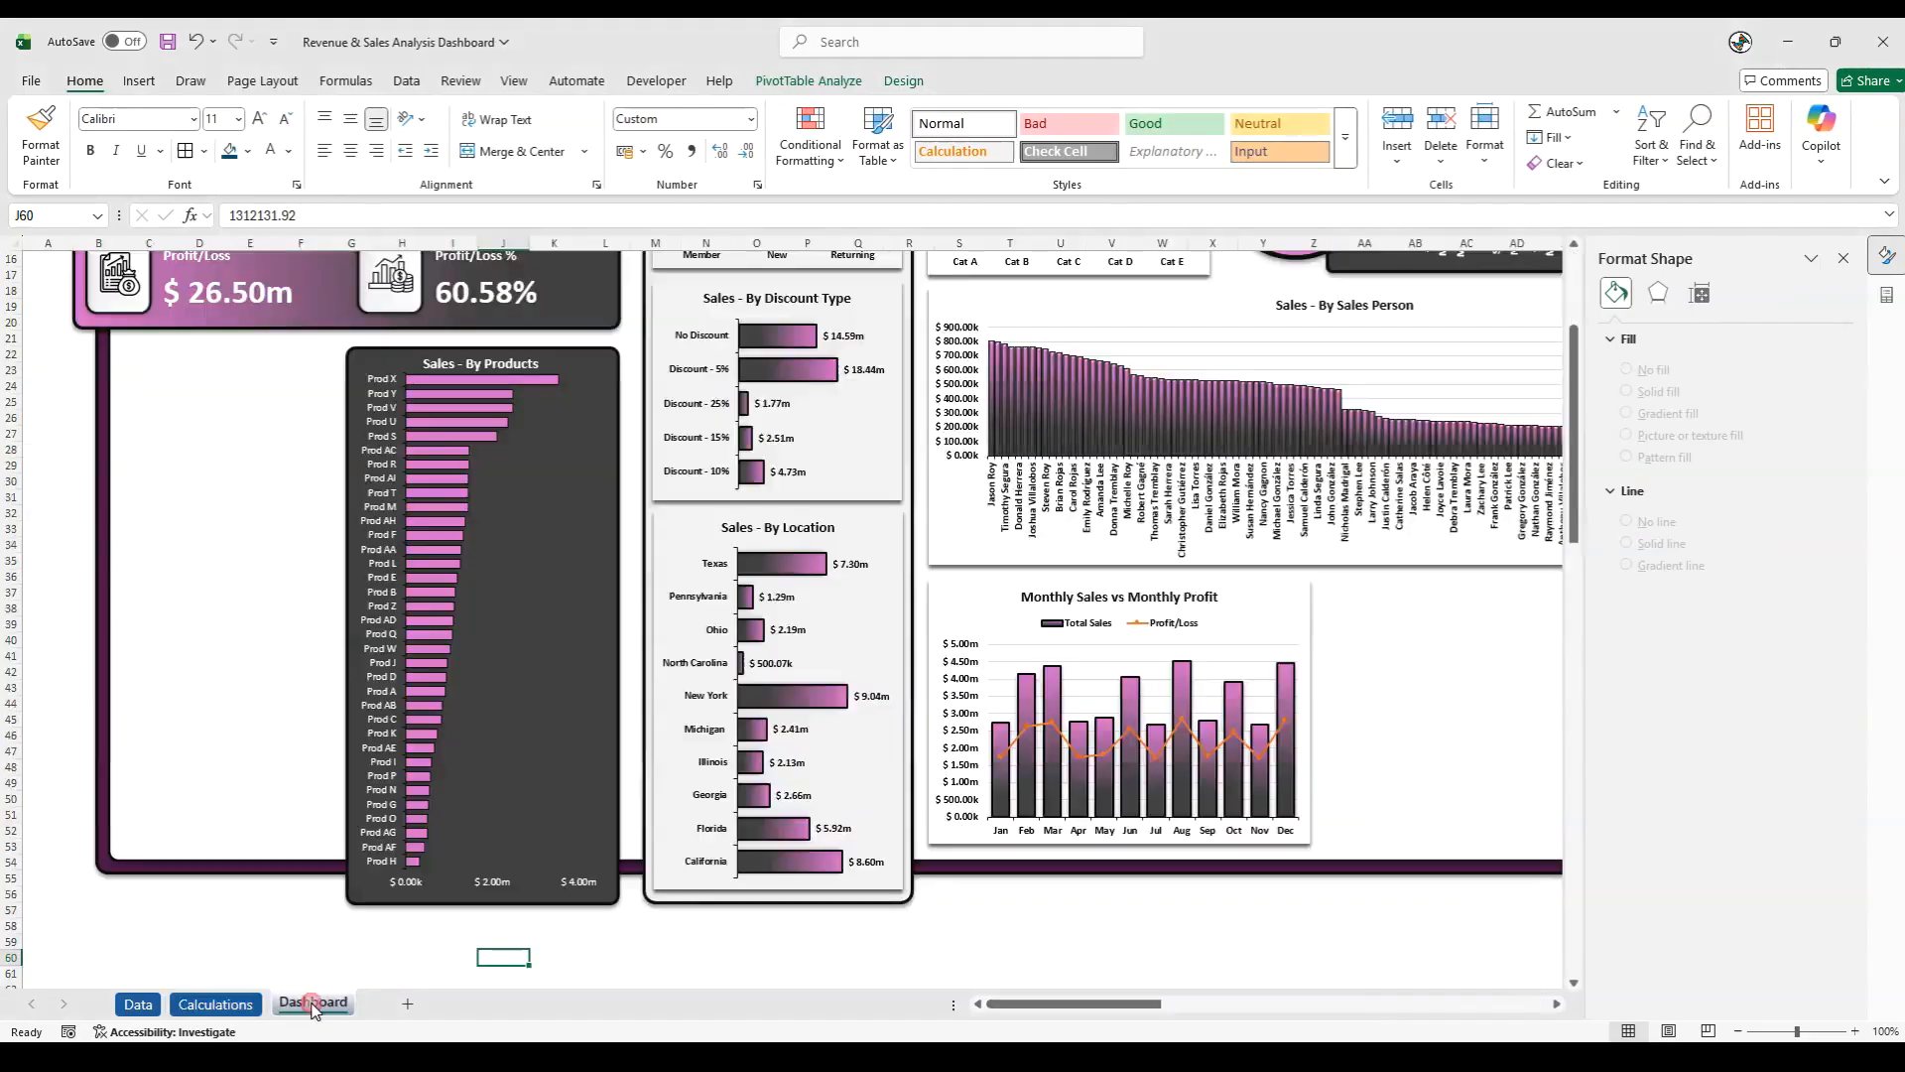
left_click(1167, 906)
key("ctrl+v")
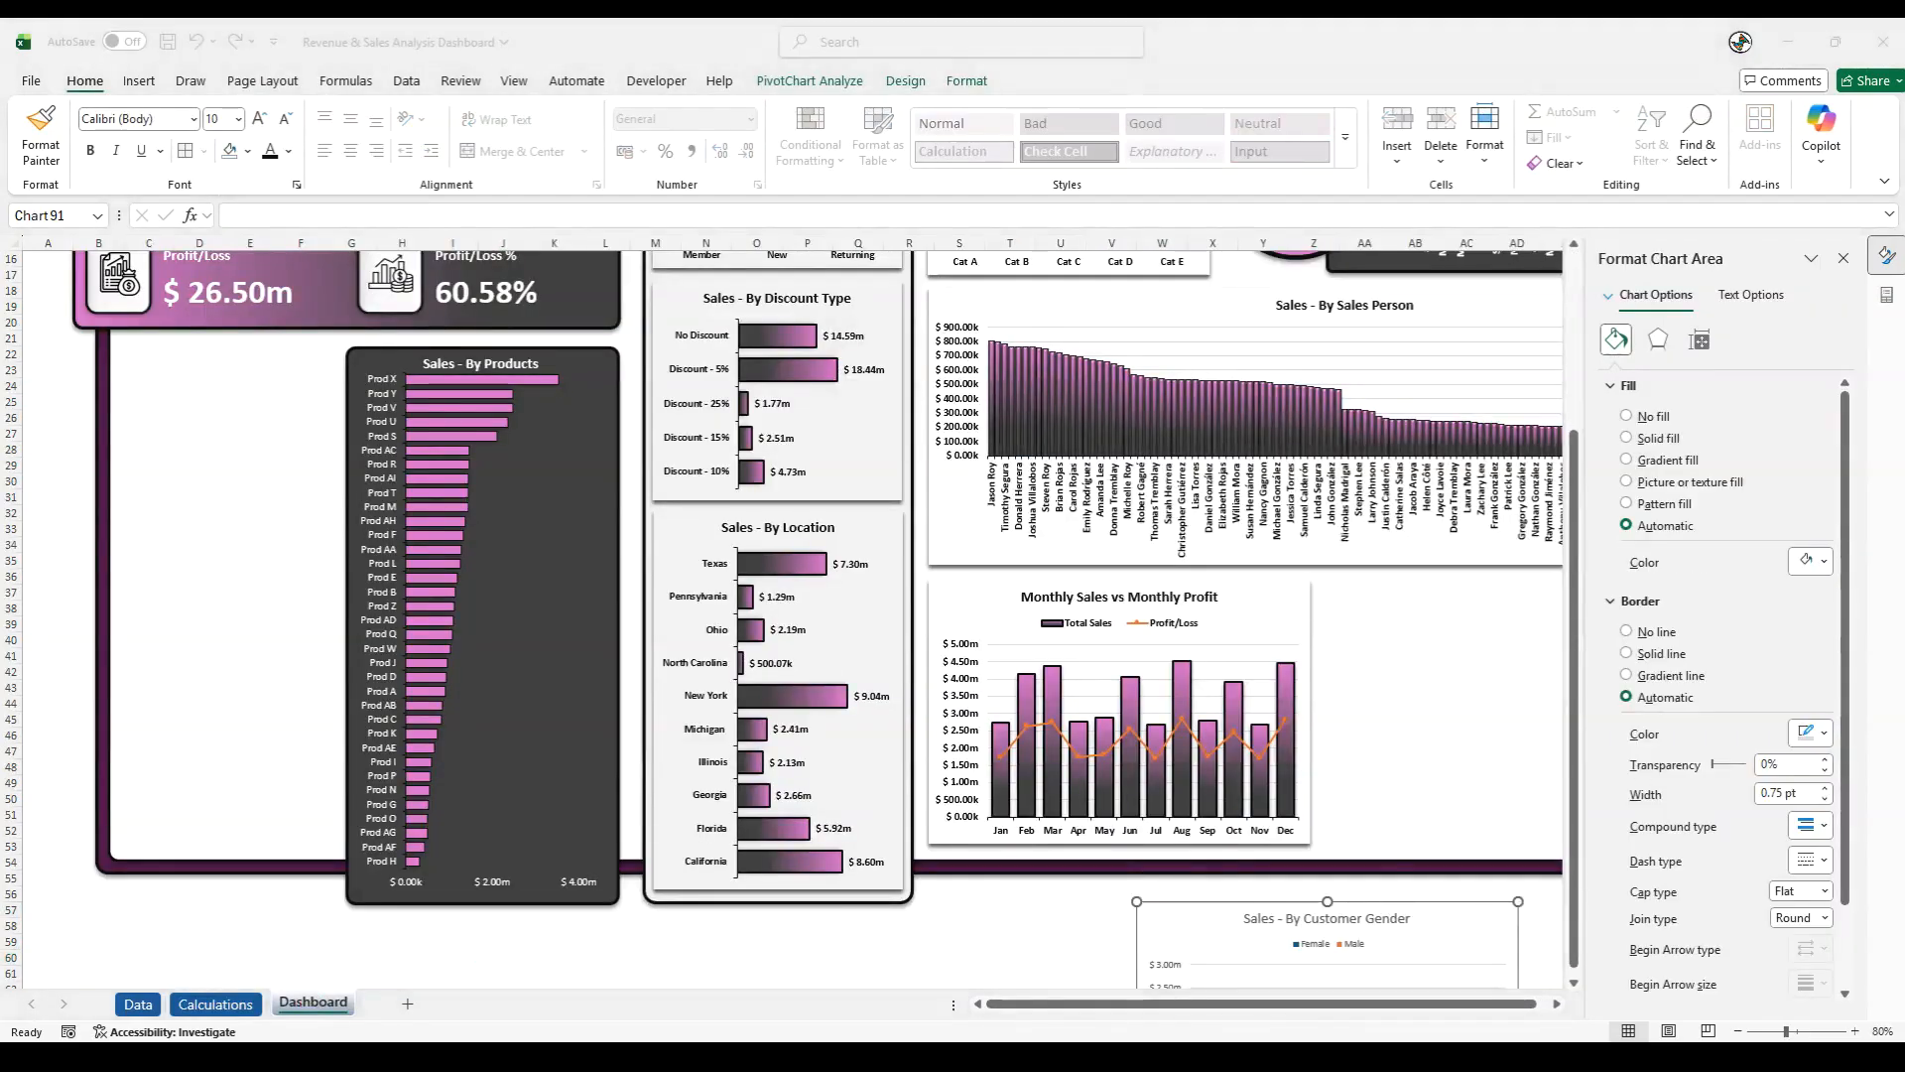
- Remove the outline and fill from the chart area of the pasted Sales - By Customer Gender chart
scroll(1268, 756, "down", 5)
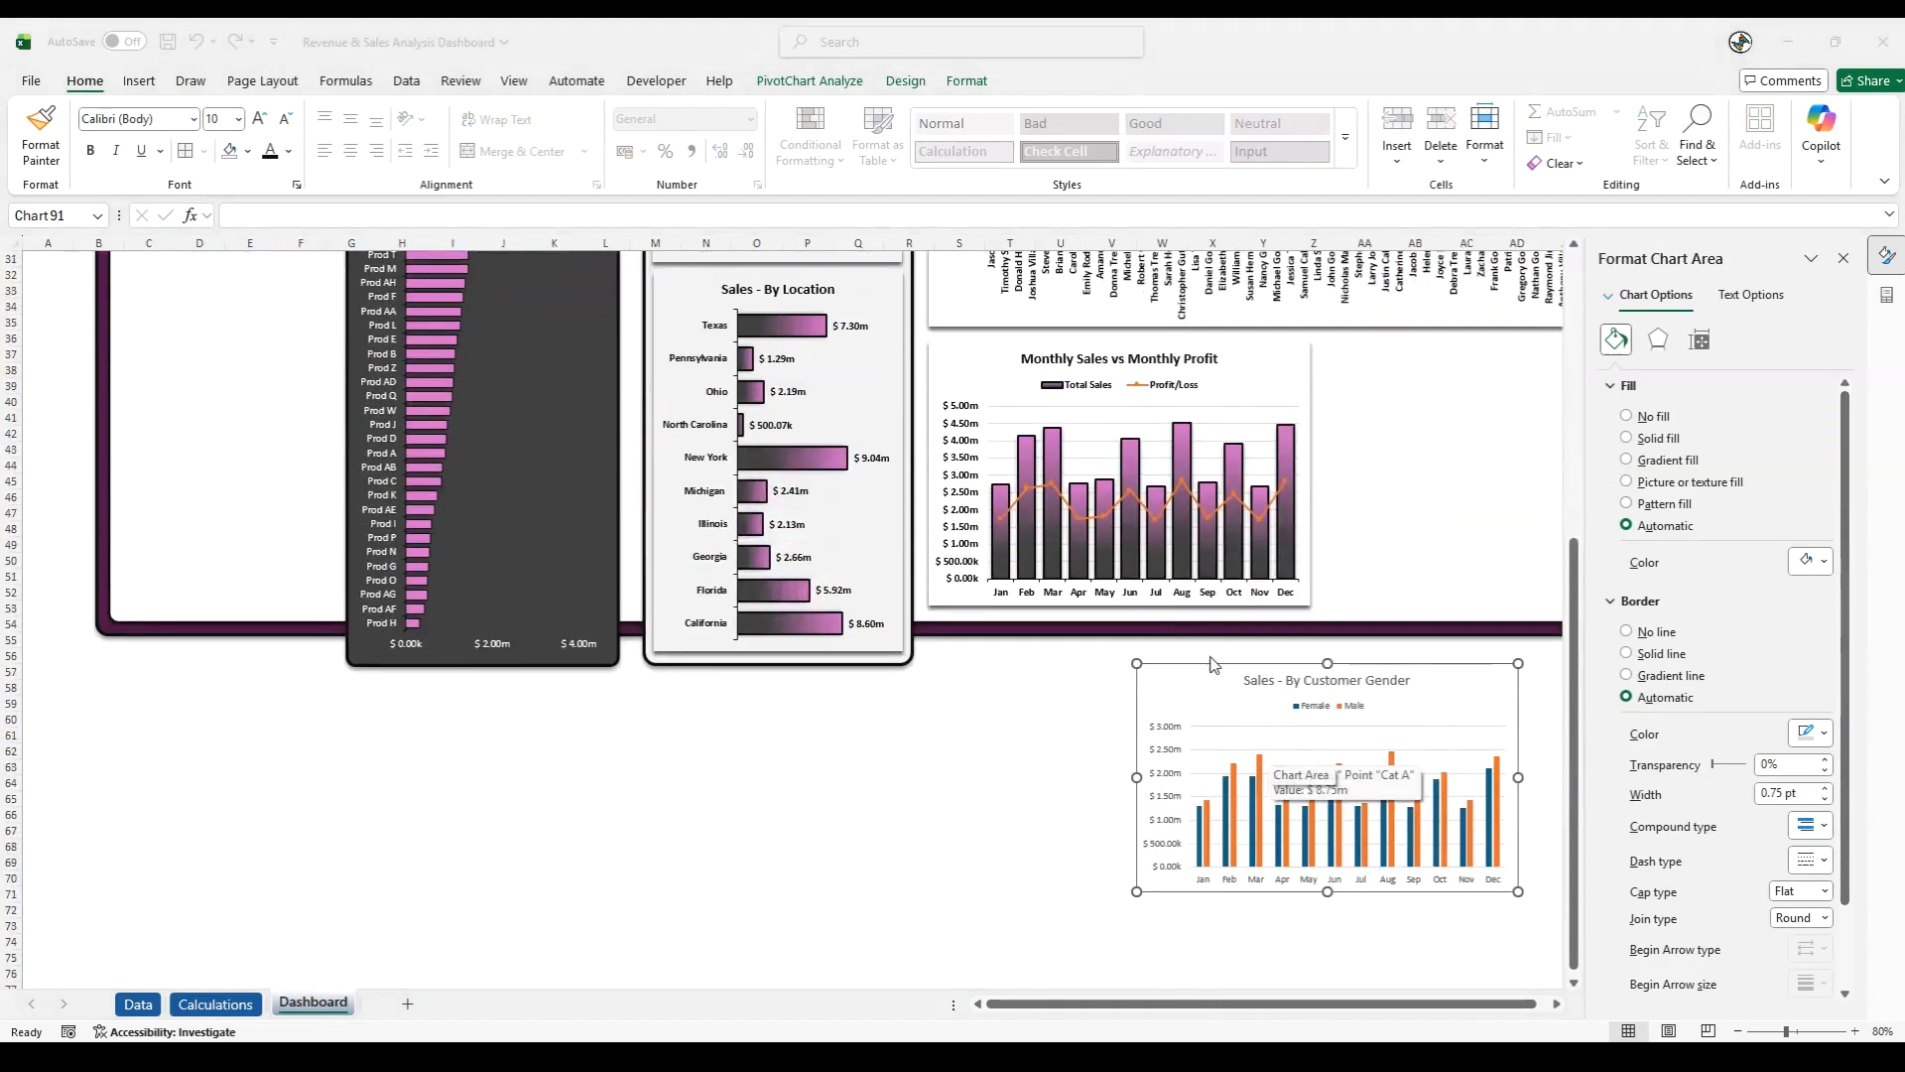
left_click(1194, 669)
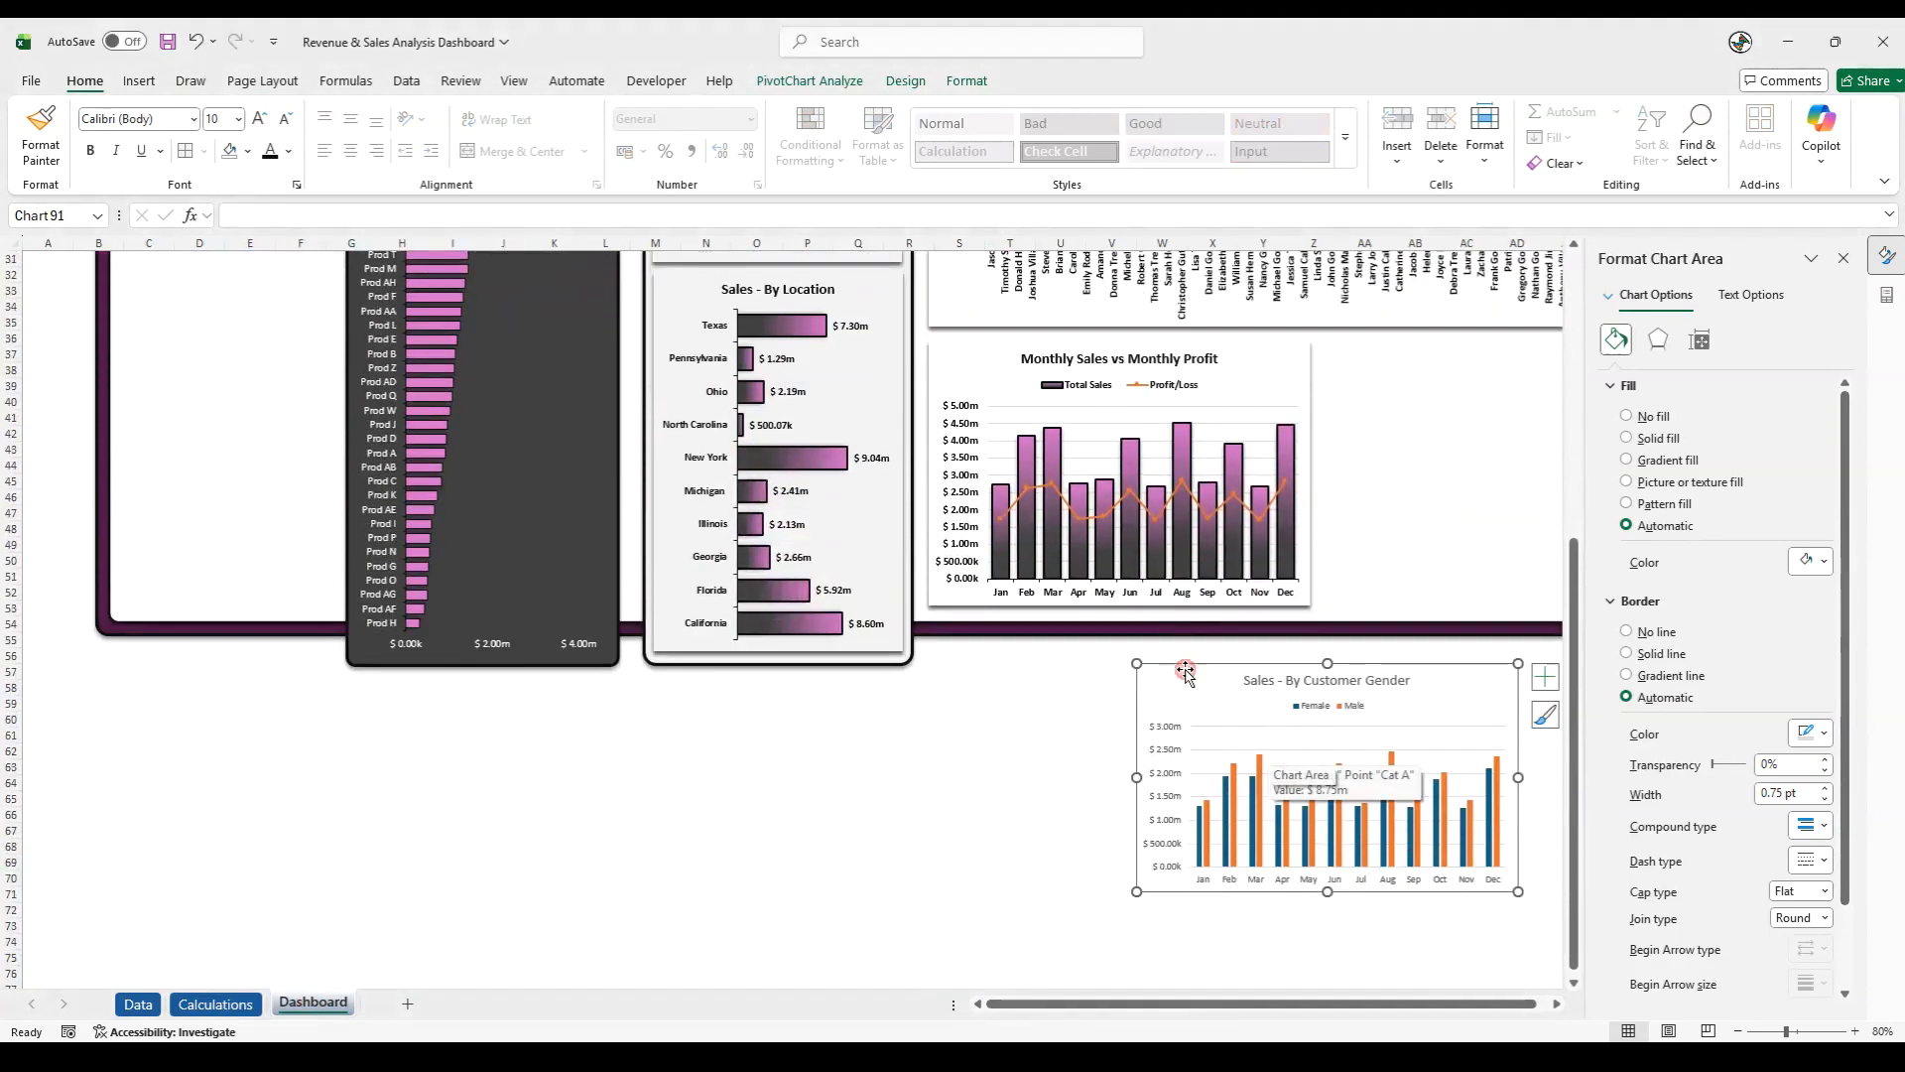
left_click(968, 81)
left_click(869, 138)
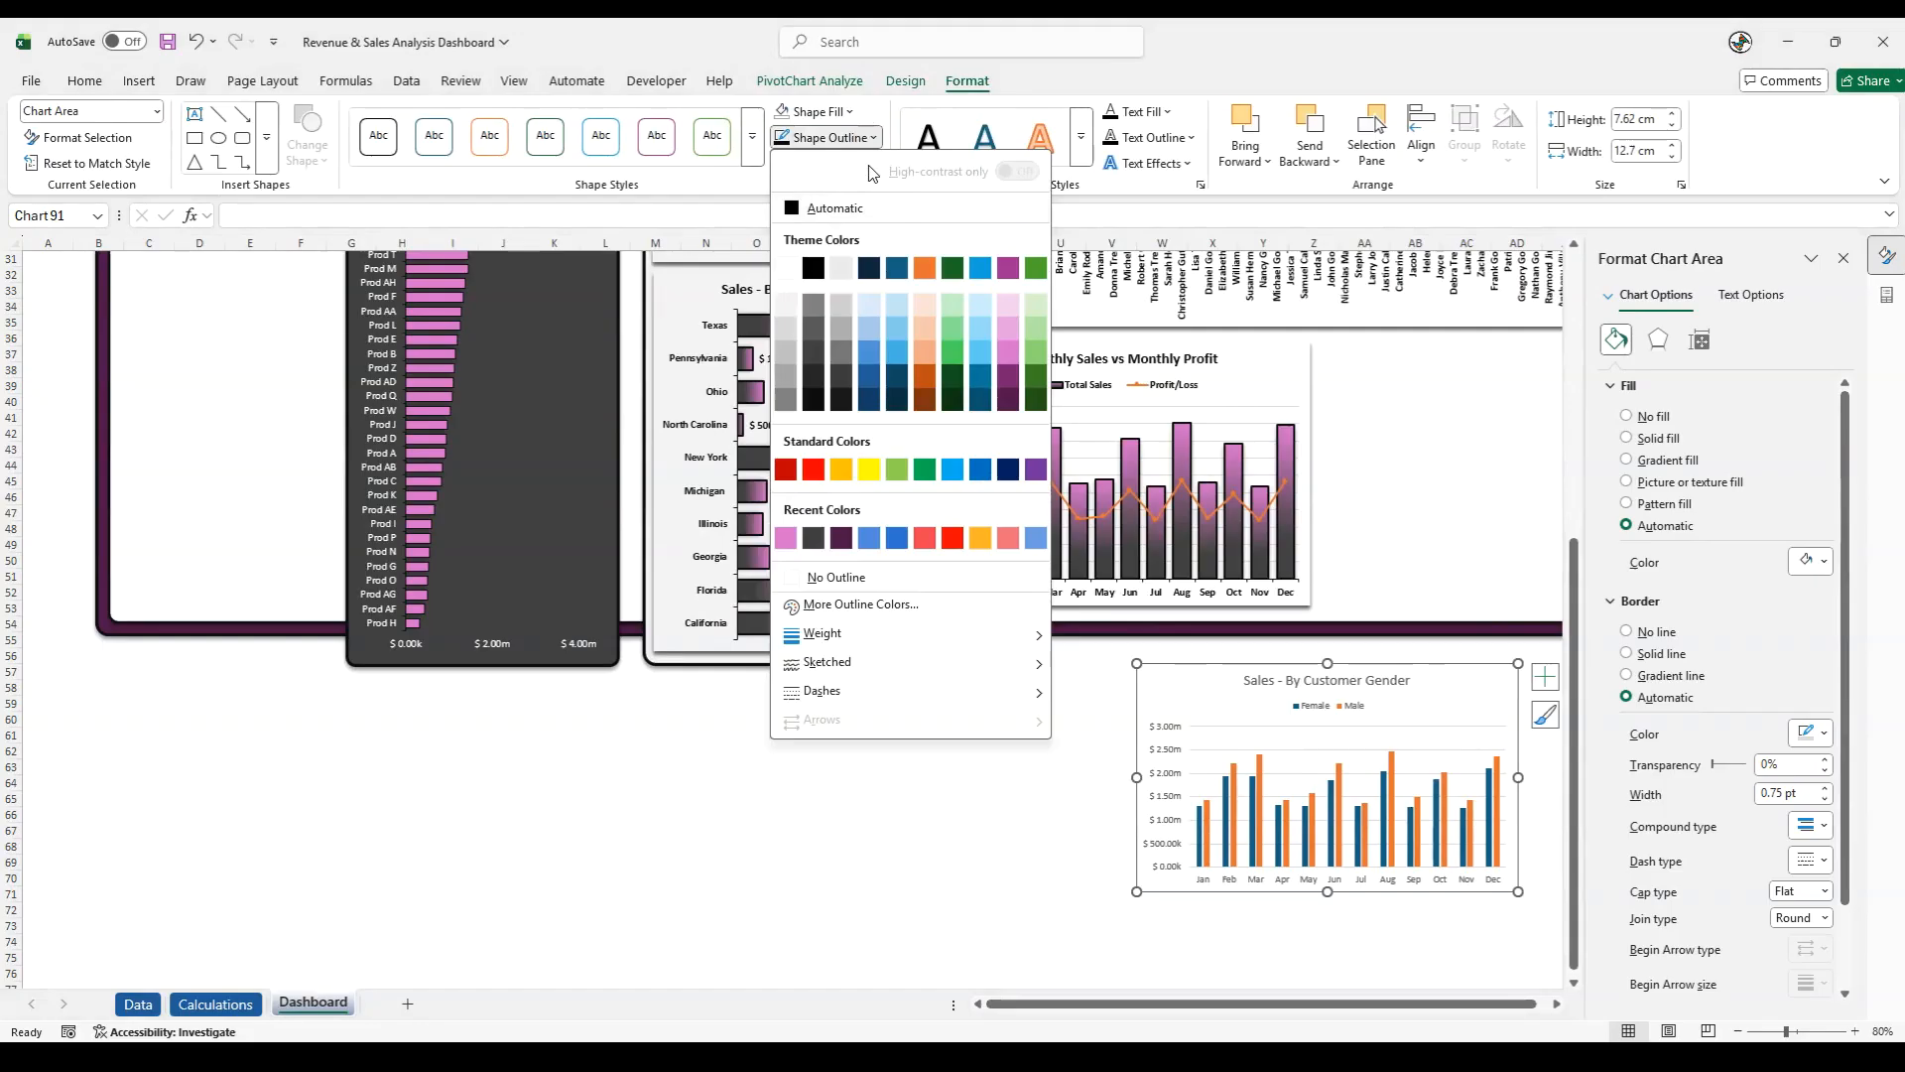
left_click(802, 131)
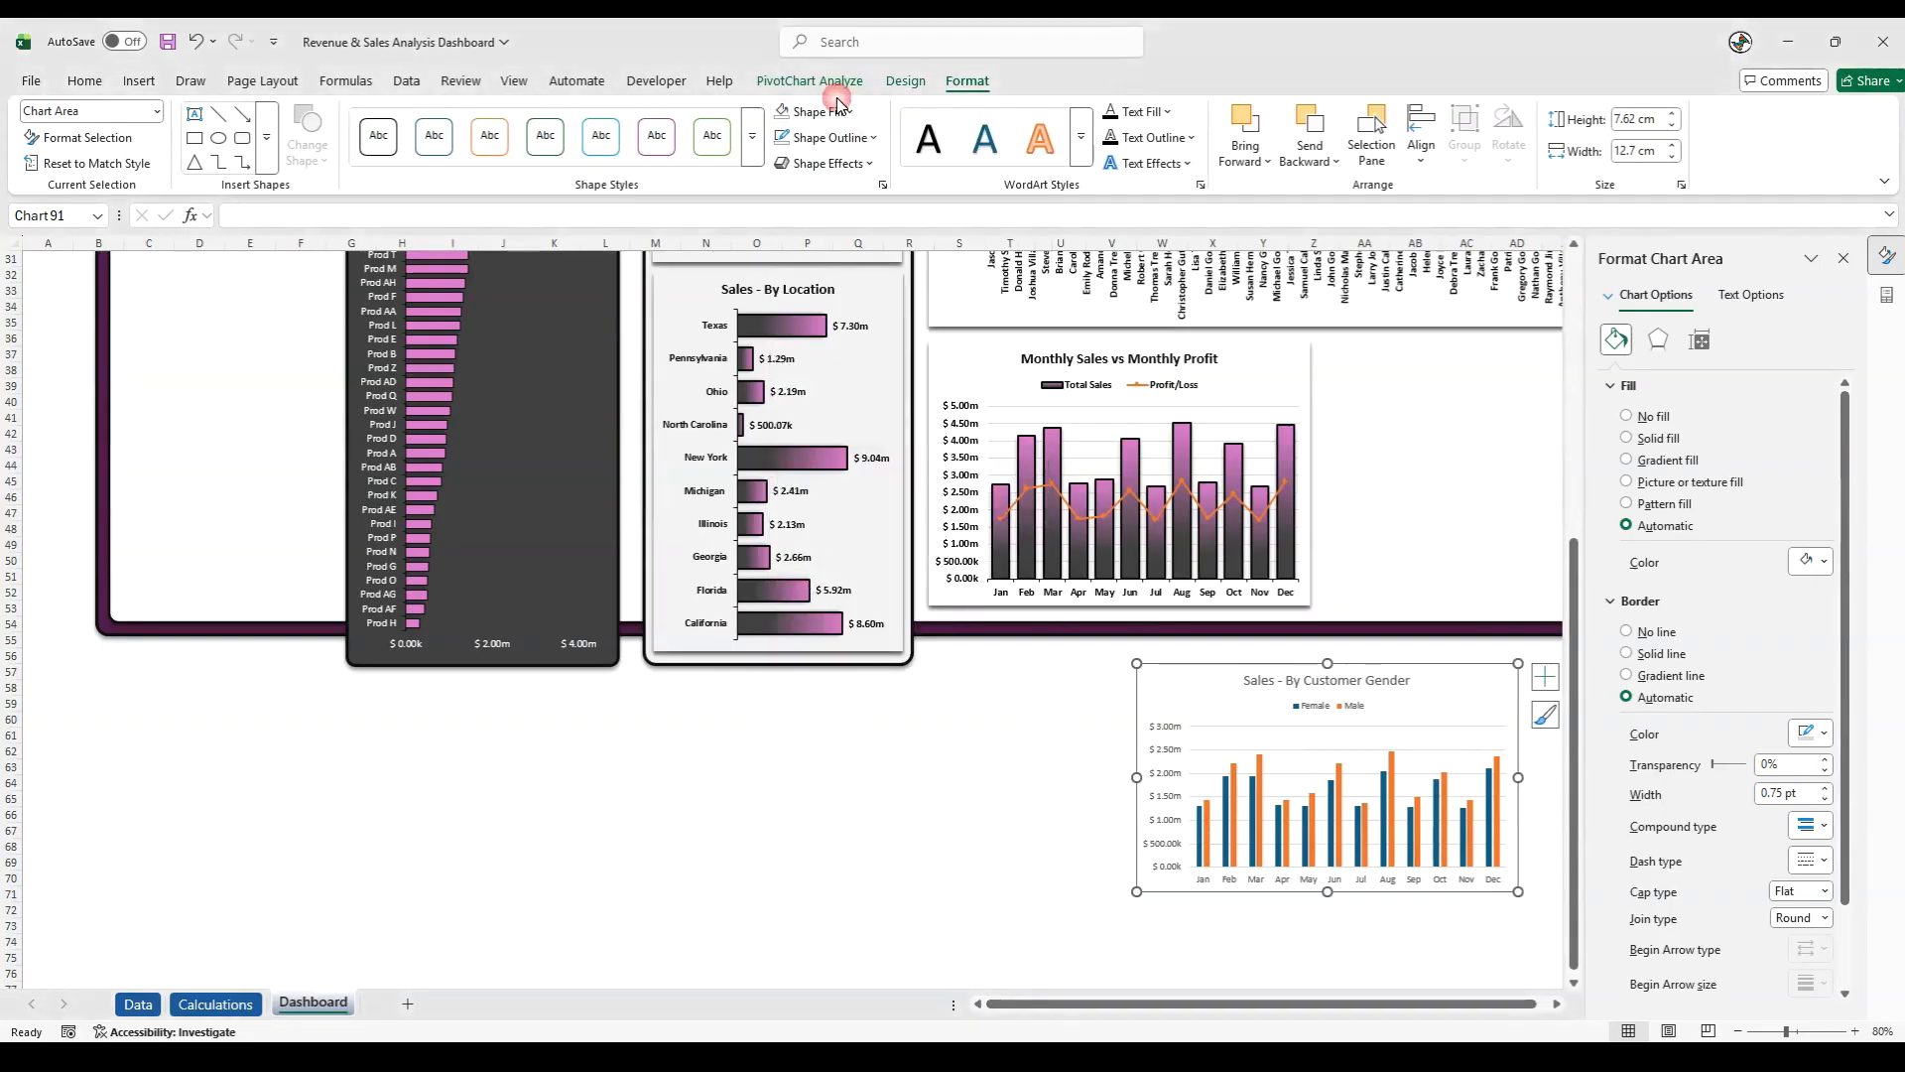
left_click(839, 107)
left_click(816, 545)
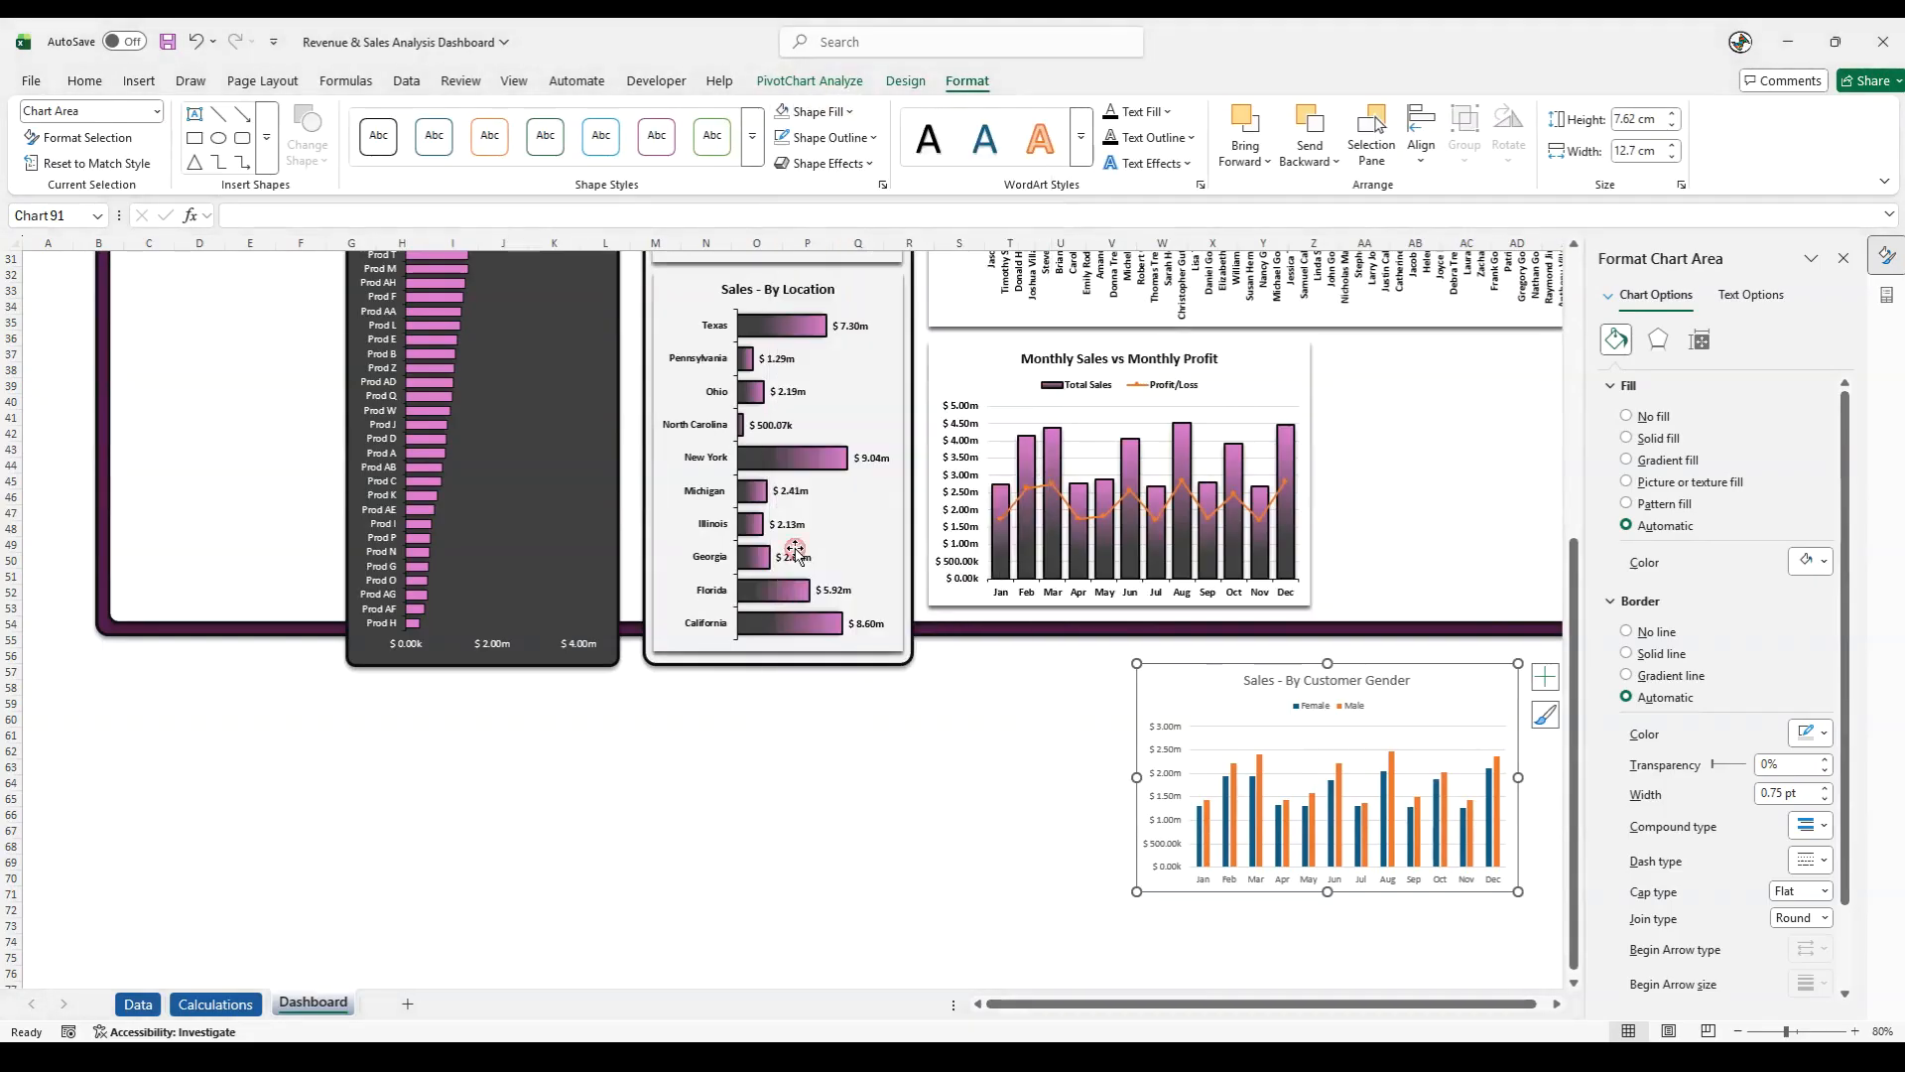
- Apply a shadow effect to the Sales - By Customer Gender chart and move it nearer beneath the Monthly Sales vs Monthly Profit chart
left_click(828, 163)
mouse_move(834, 242)
left_click(989, 377)
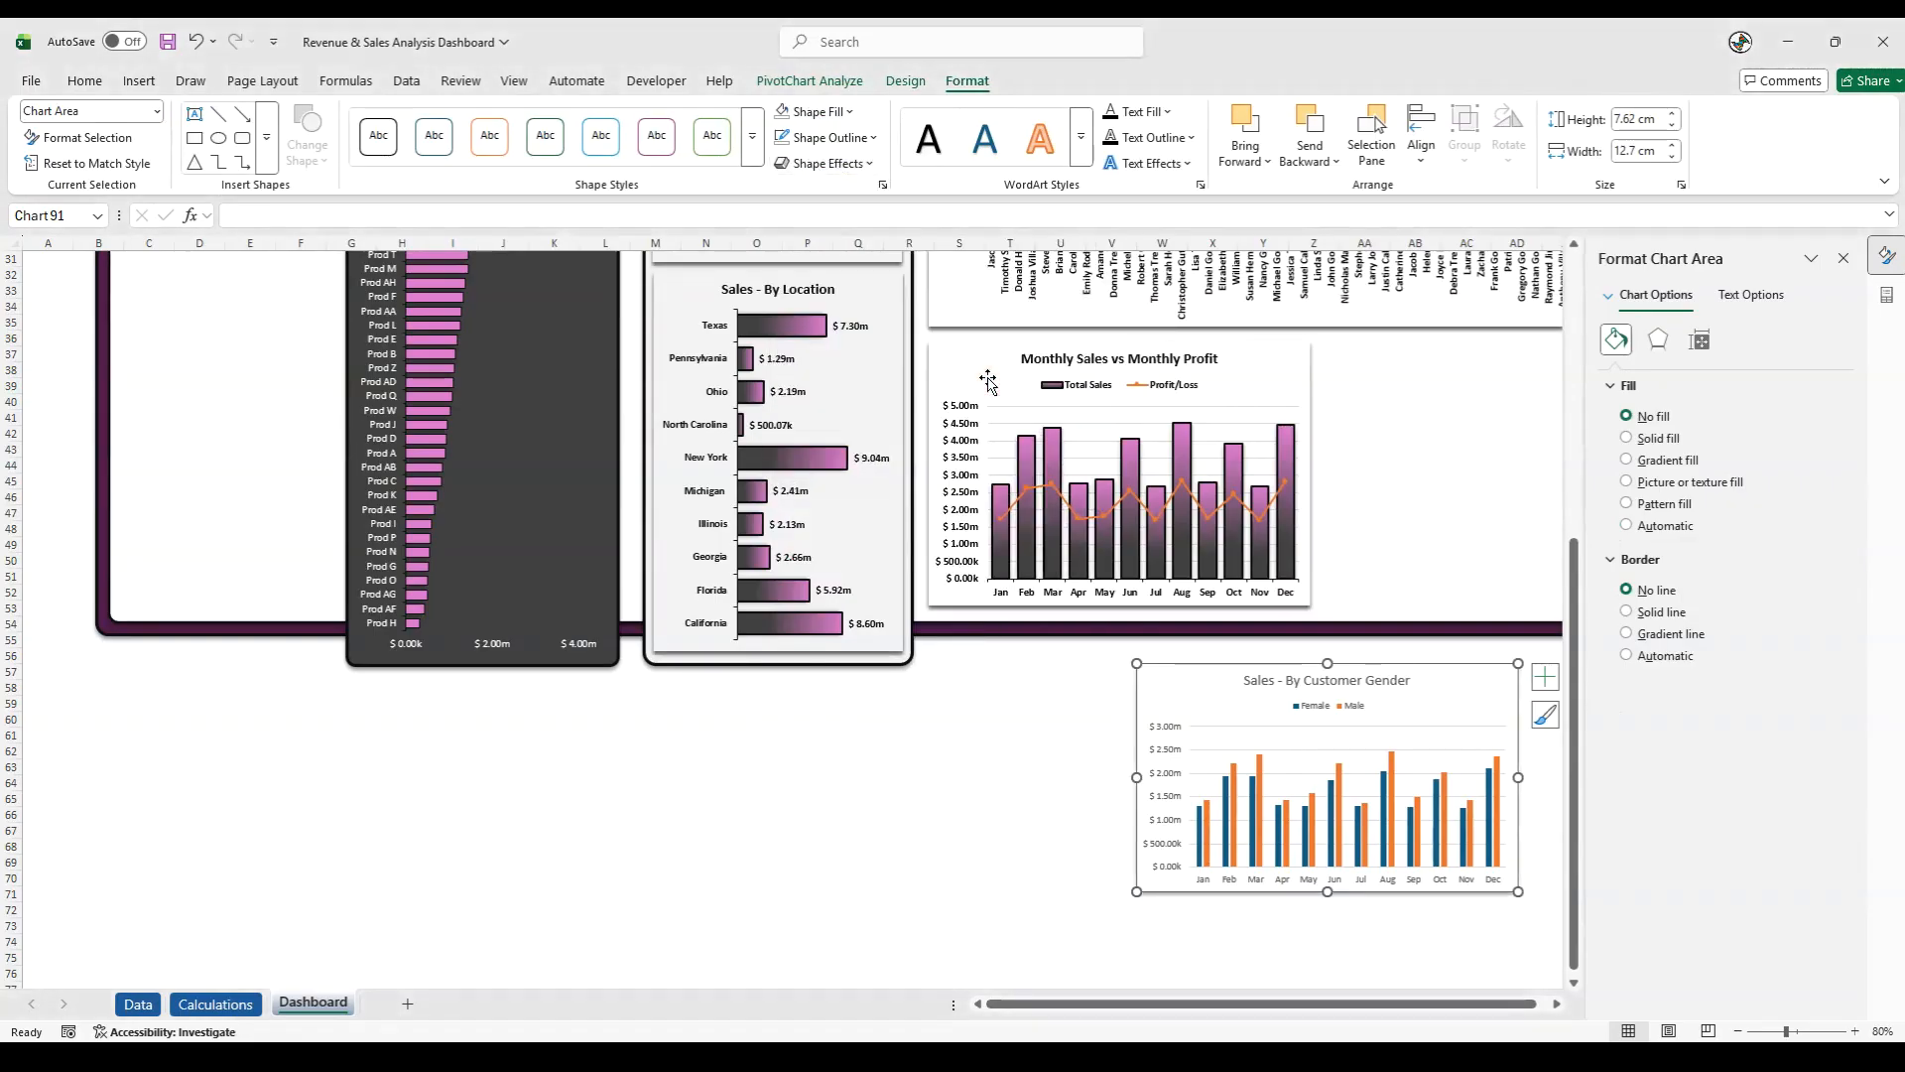
left_click_drag(1207, 666, 1075, 679)
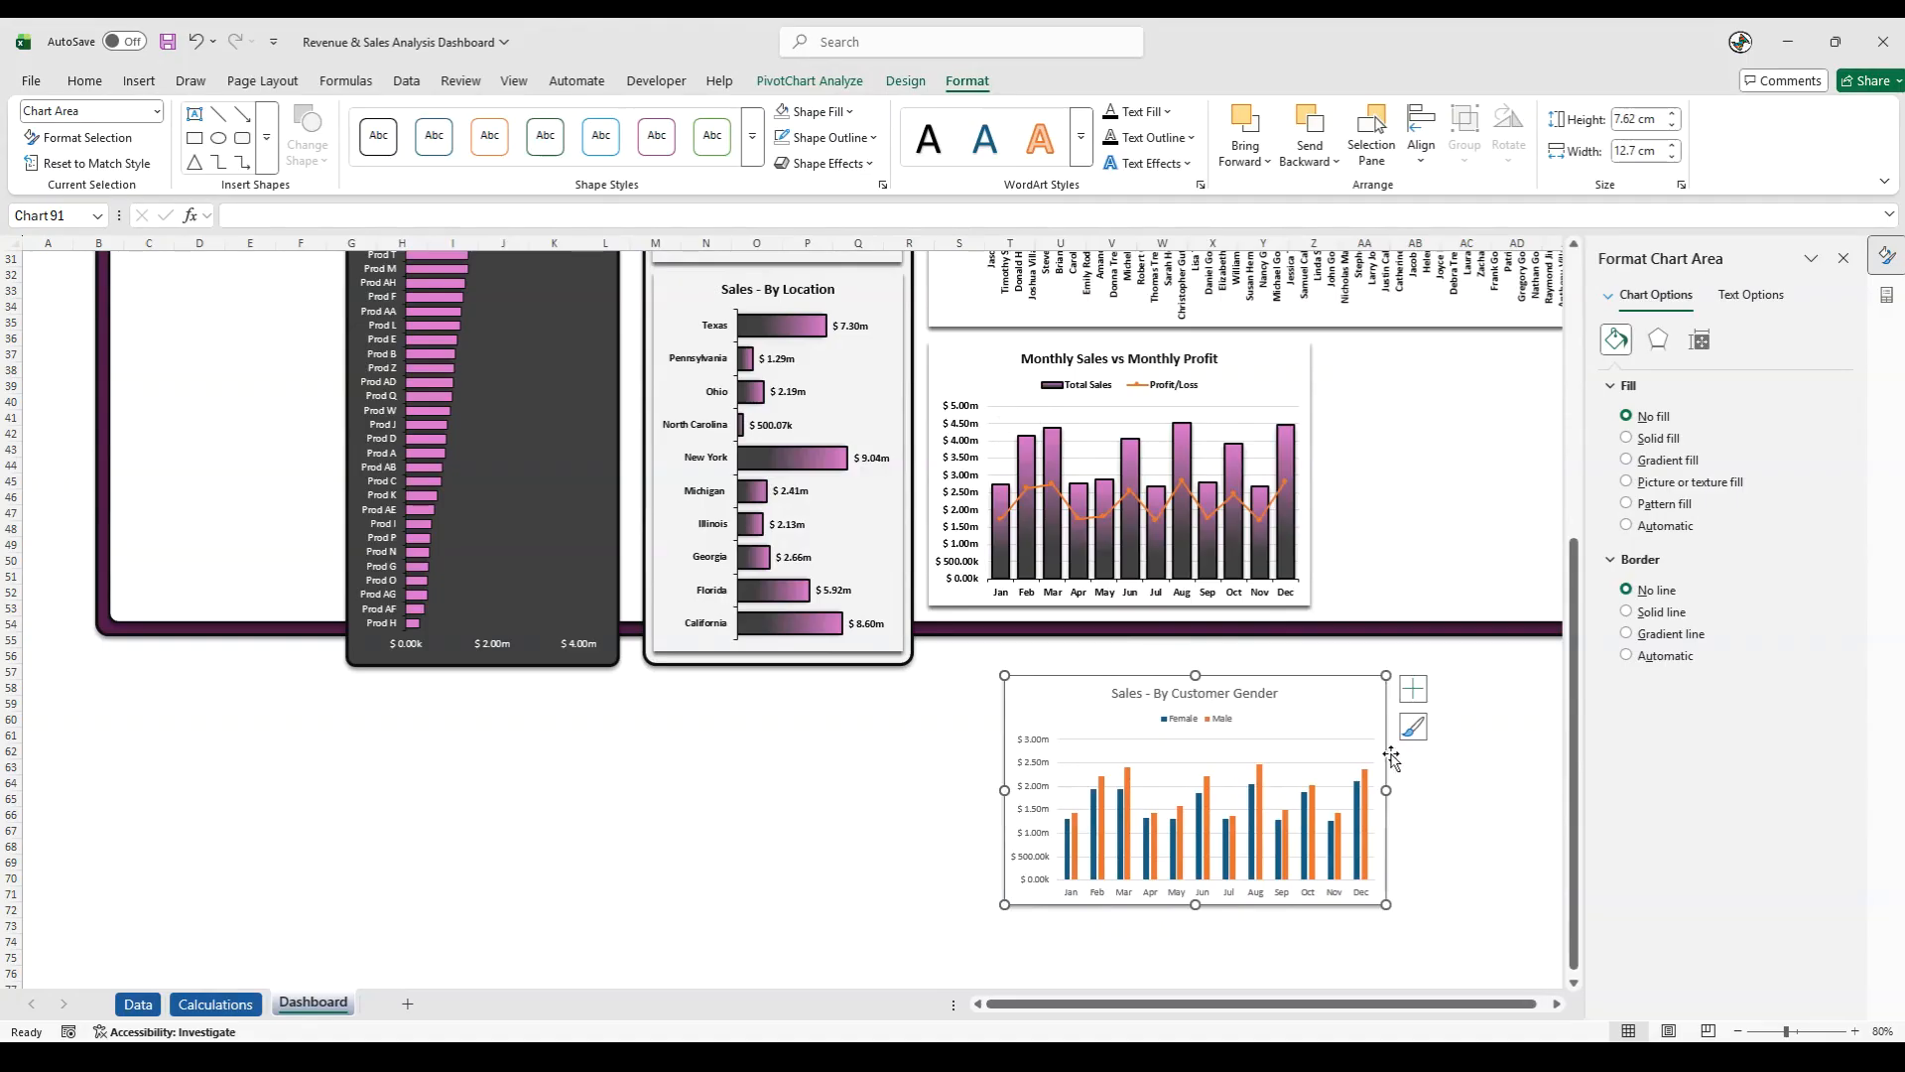
- Fill the Female series columns with the recent pink color and the Male series columns with white
left_click(1071, 846)
left_click(847, 113)
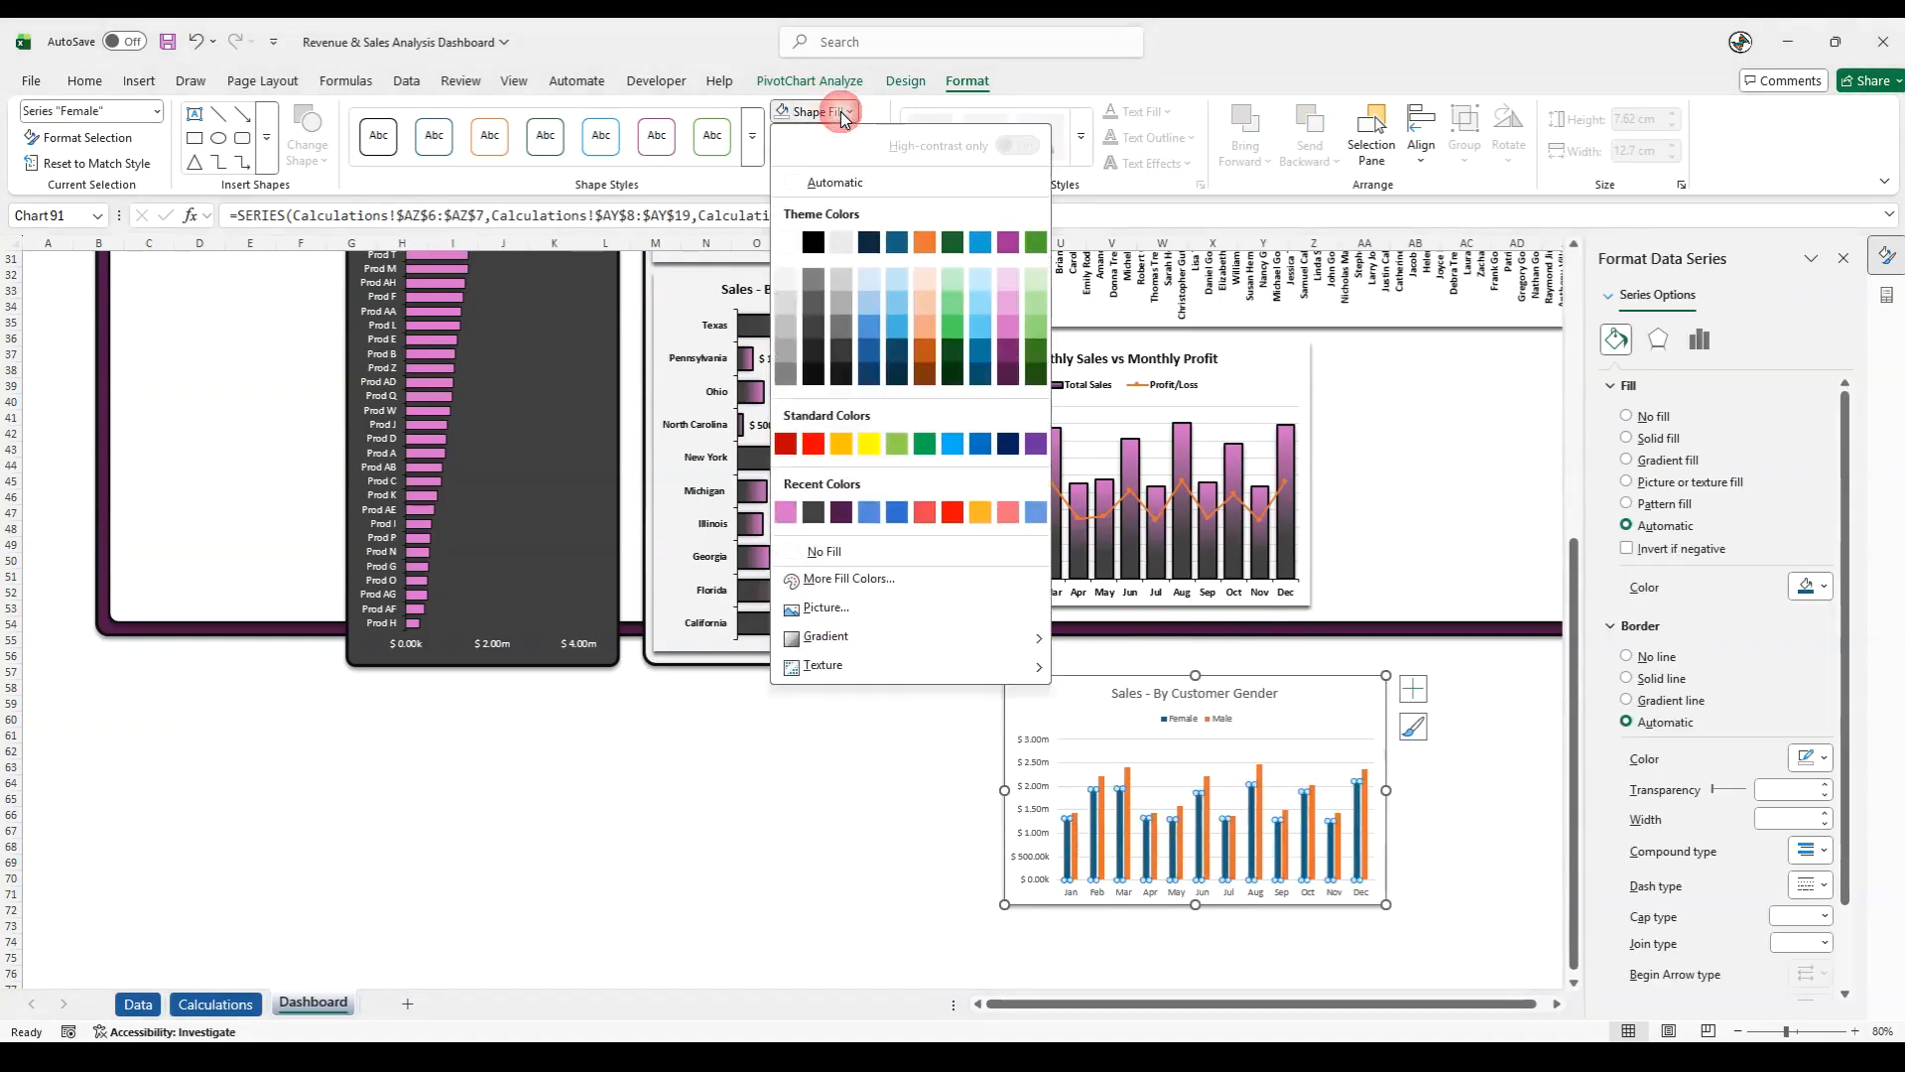
left_click(786, 512)
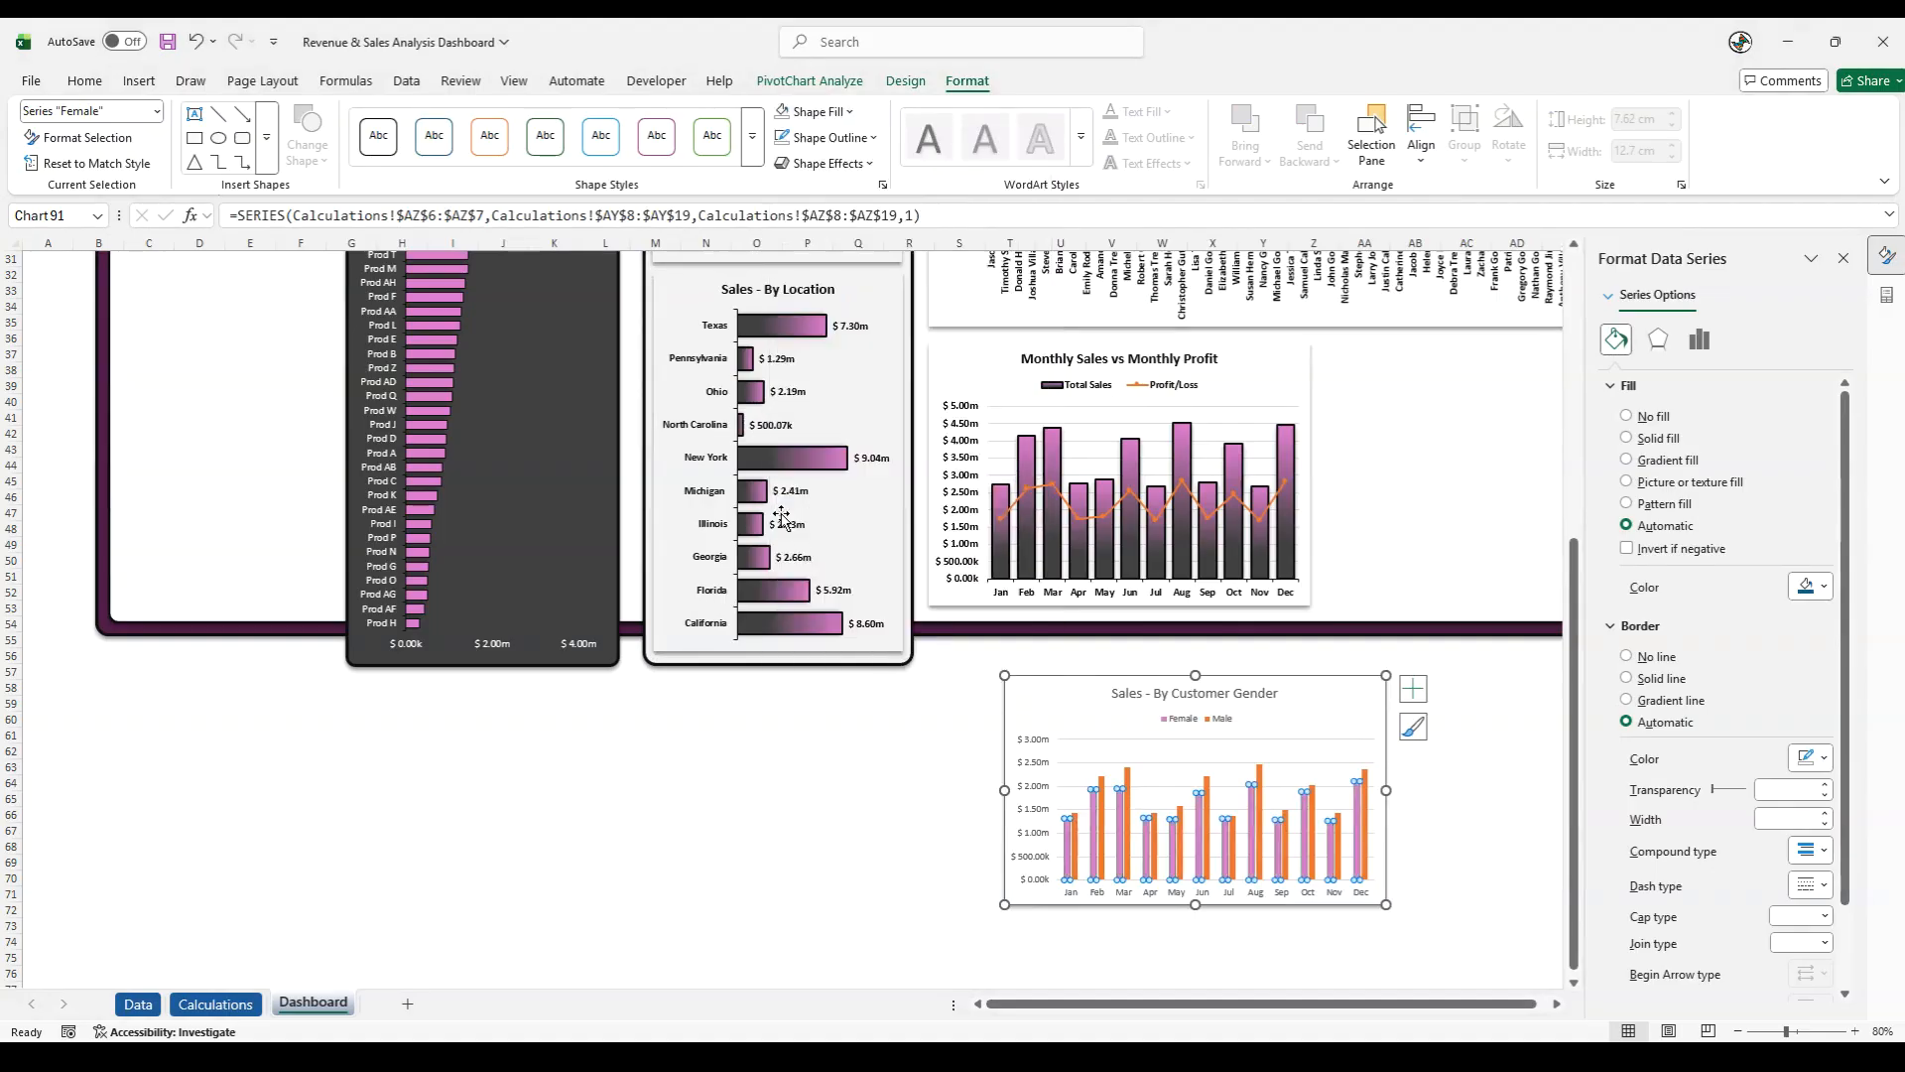
left_click(1077, 849)
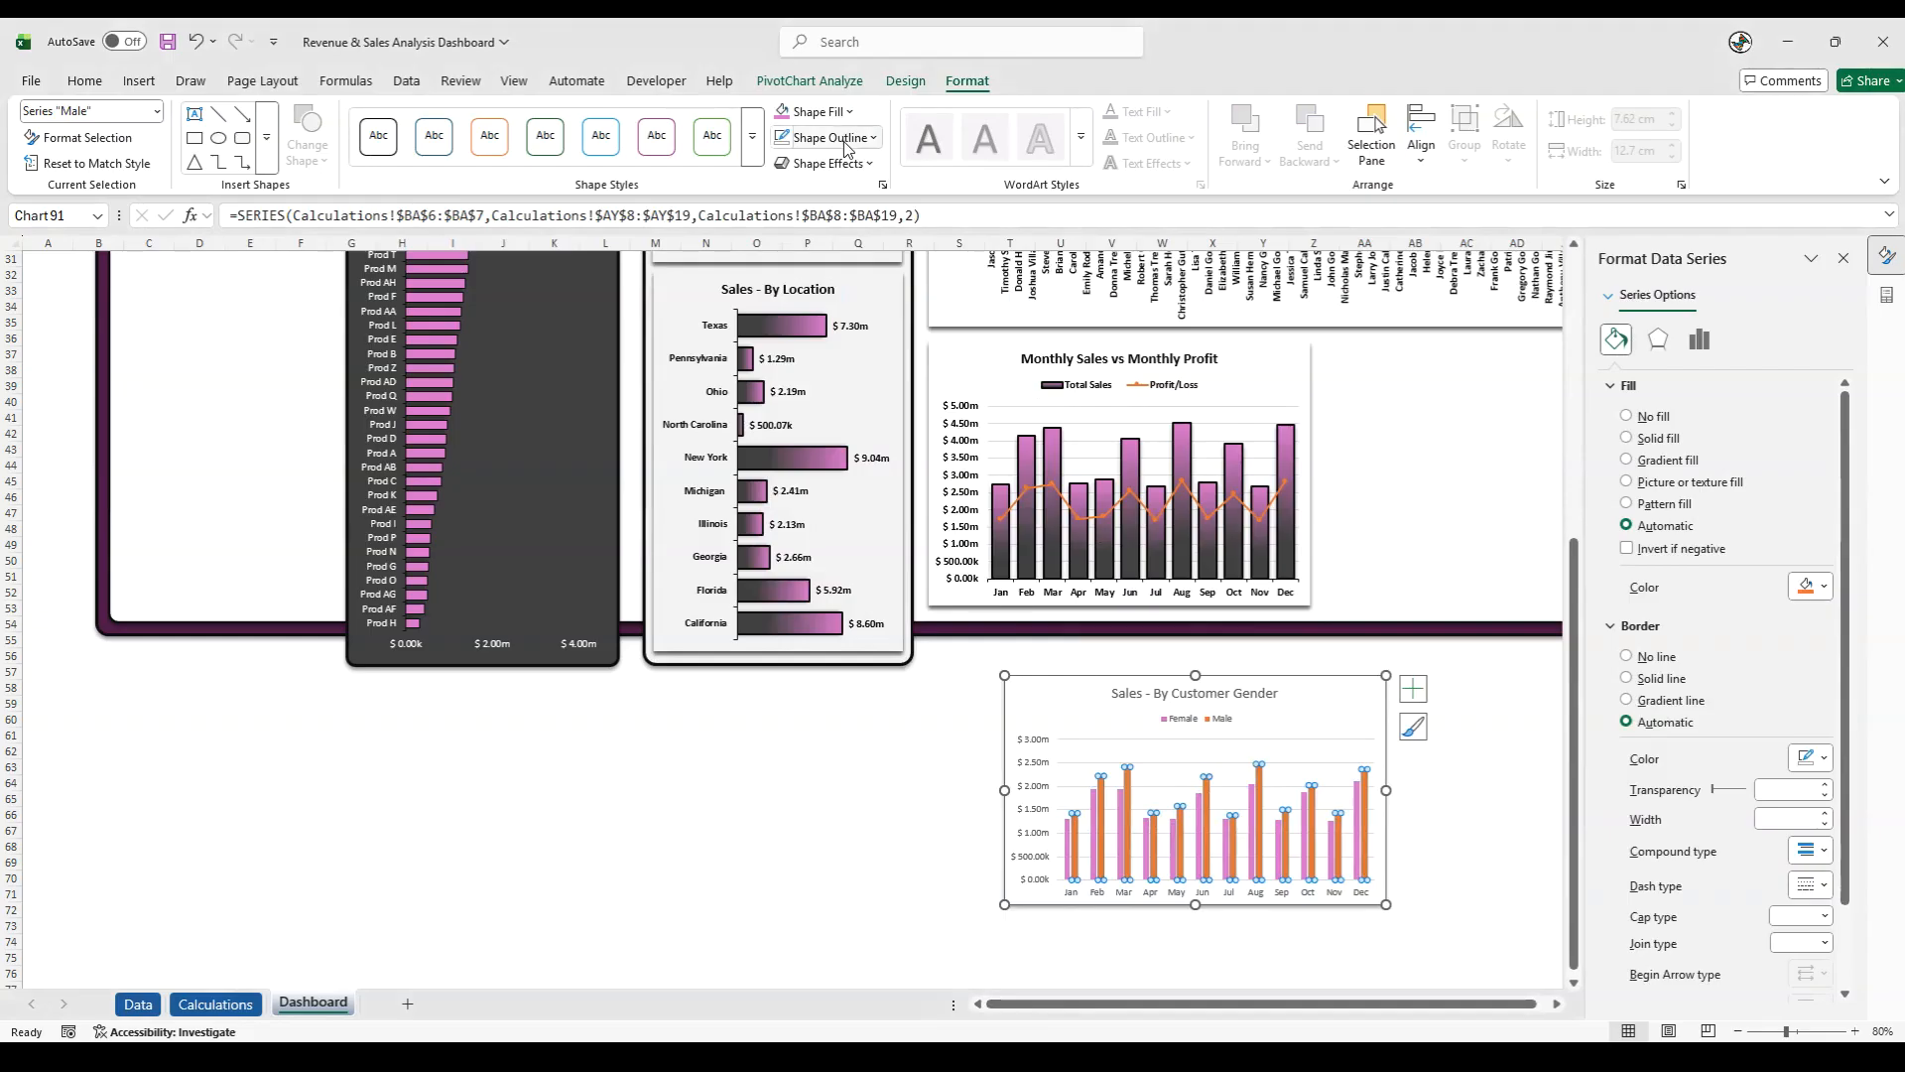
left_click(839, 111)
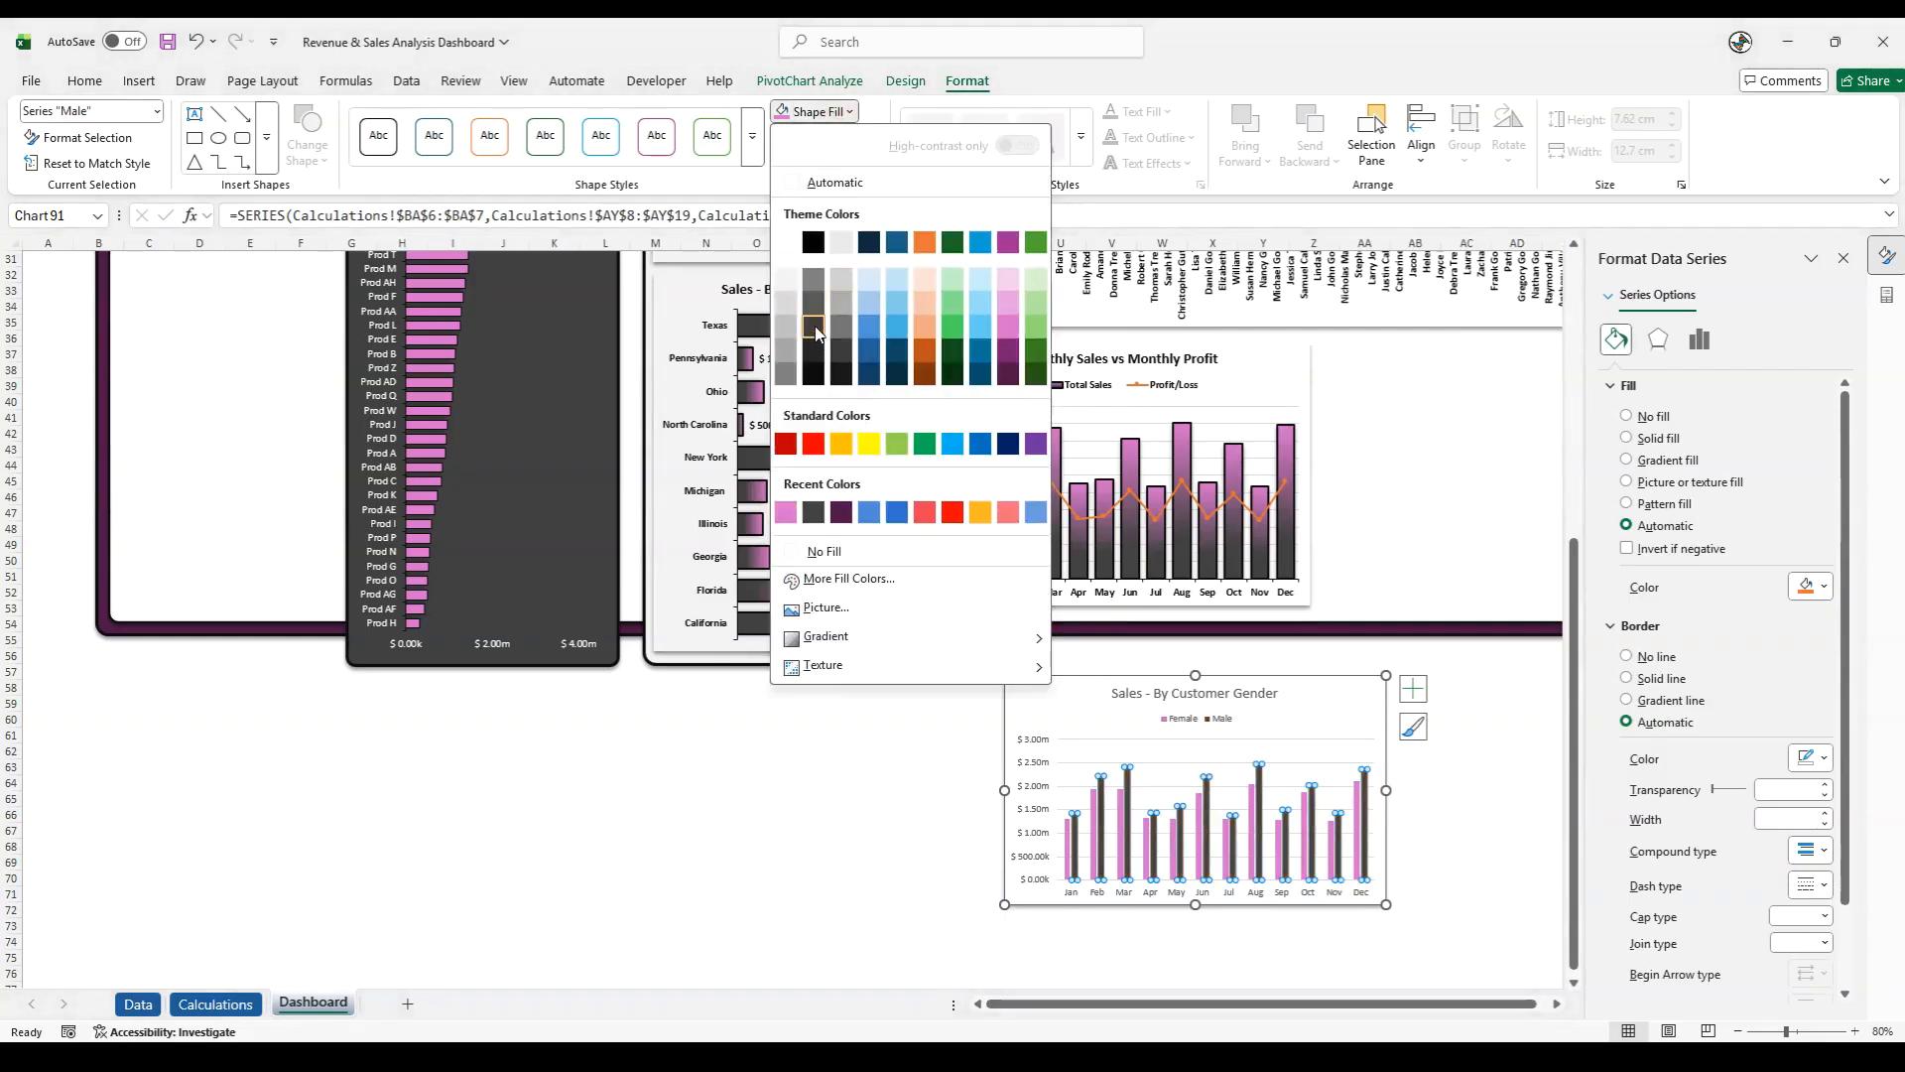
left_click(786, 242)
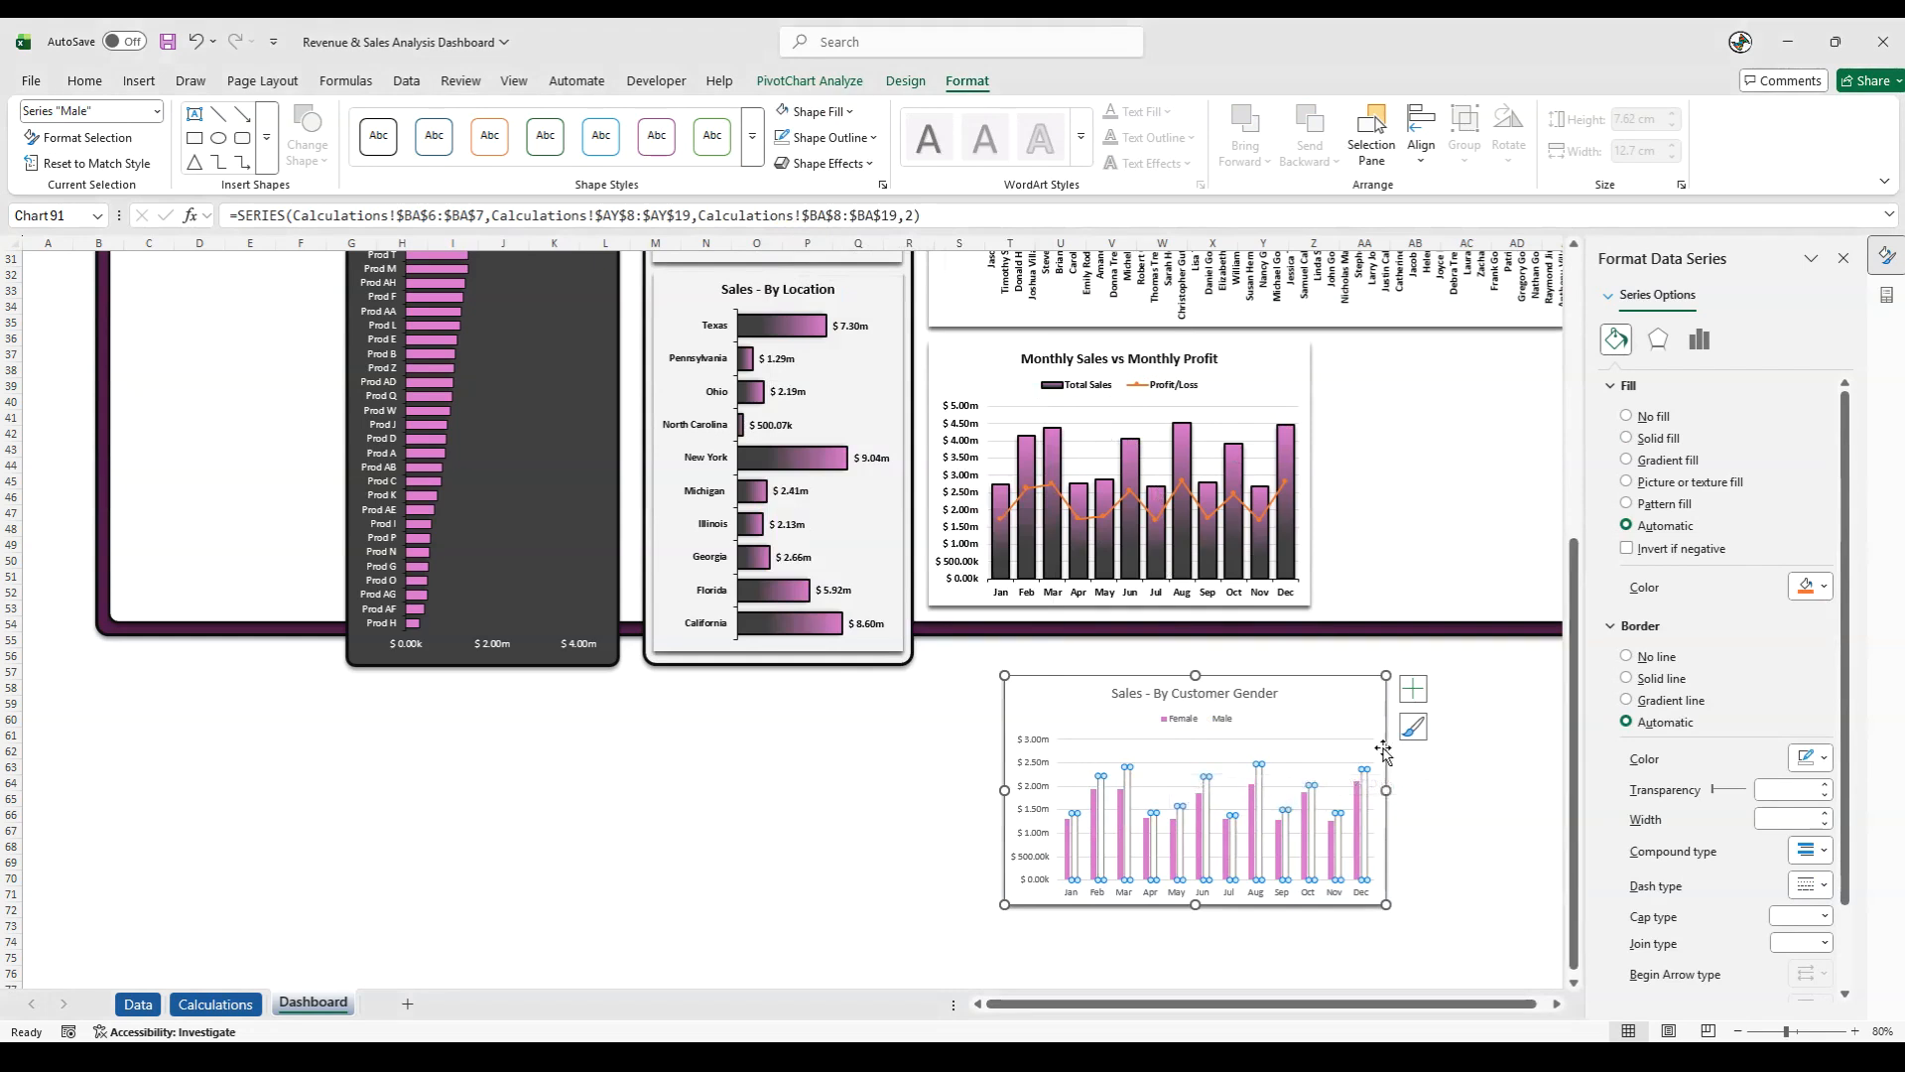
- Set the gap width of the columns in the Sales - By Customer Gender chart to 50%
right_click(1131, 798)
left_click(1203, 777)
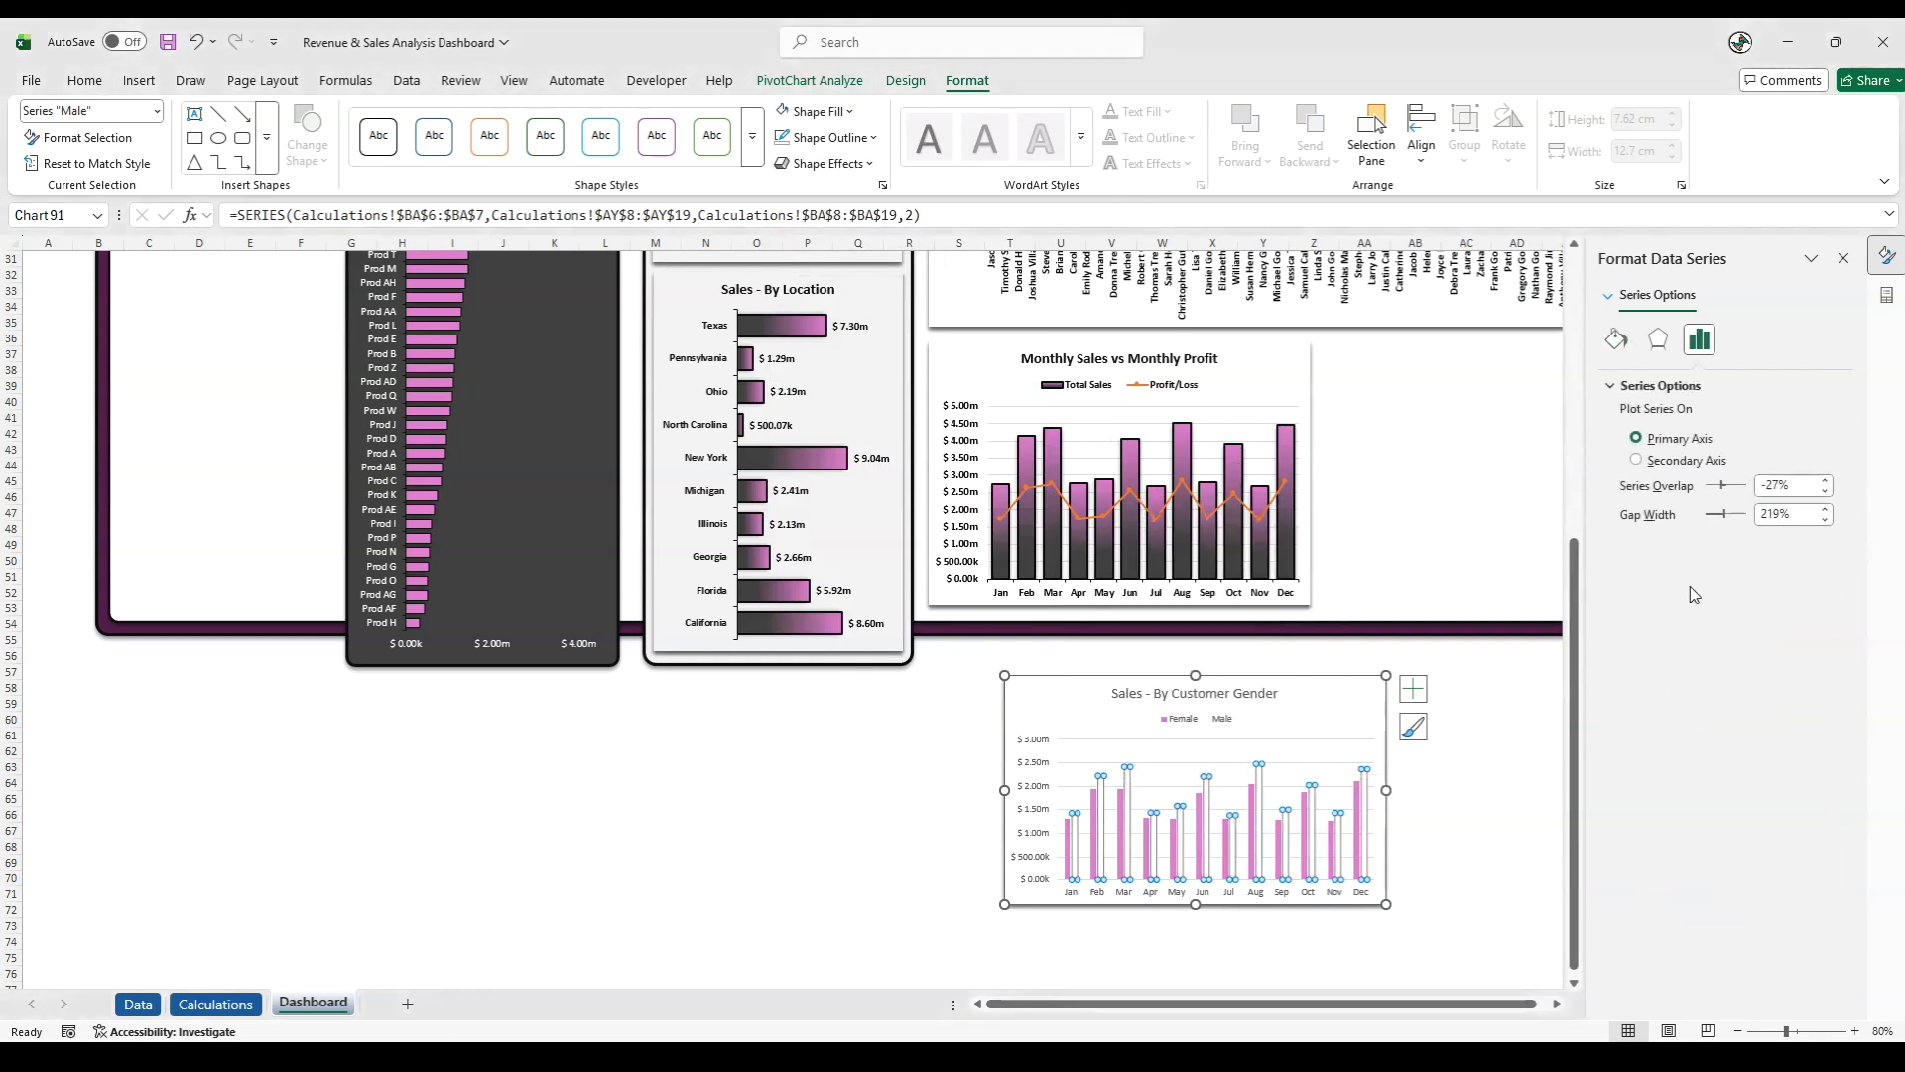
left_click(1668, 505)
type("50")
key("Return")
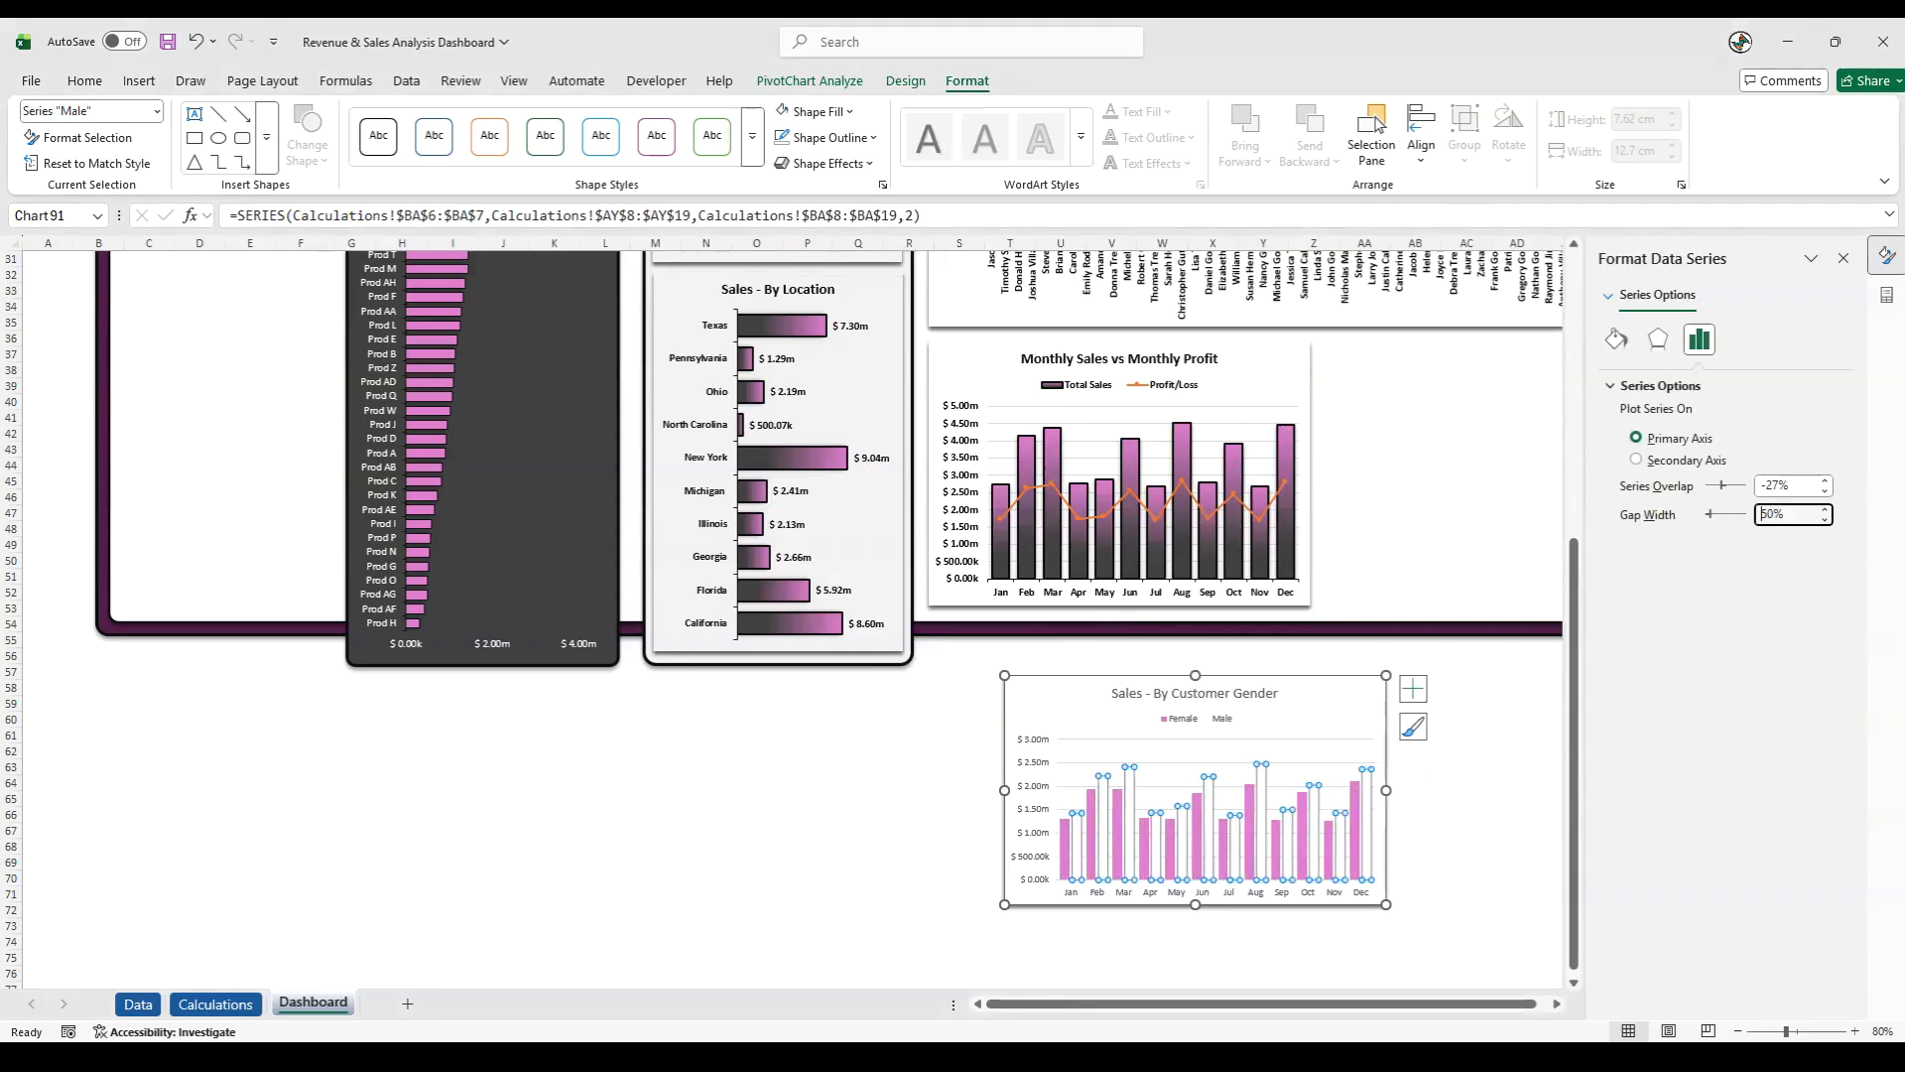
left_click(863, 846)
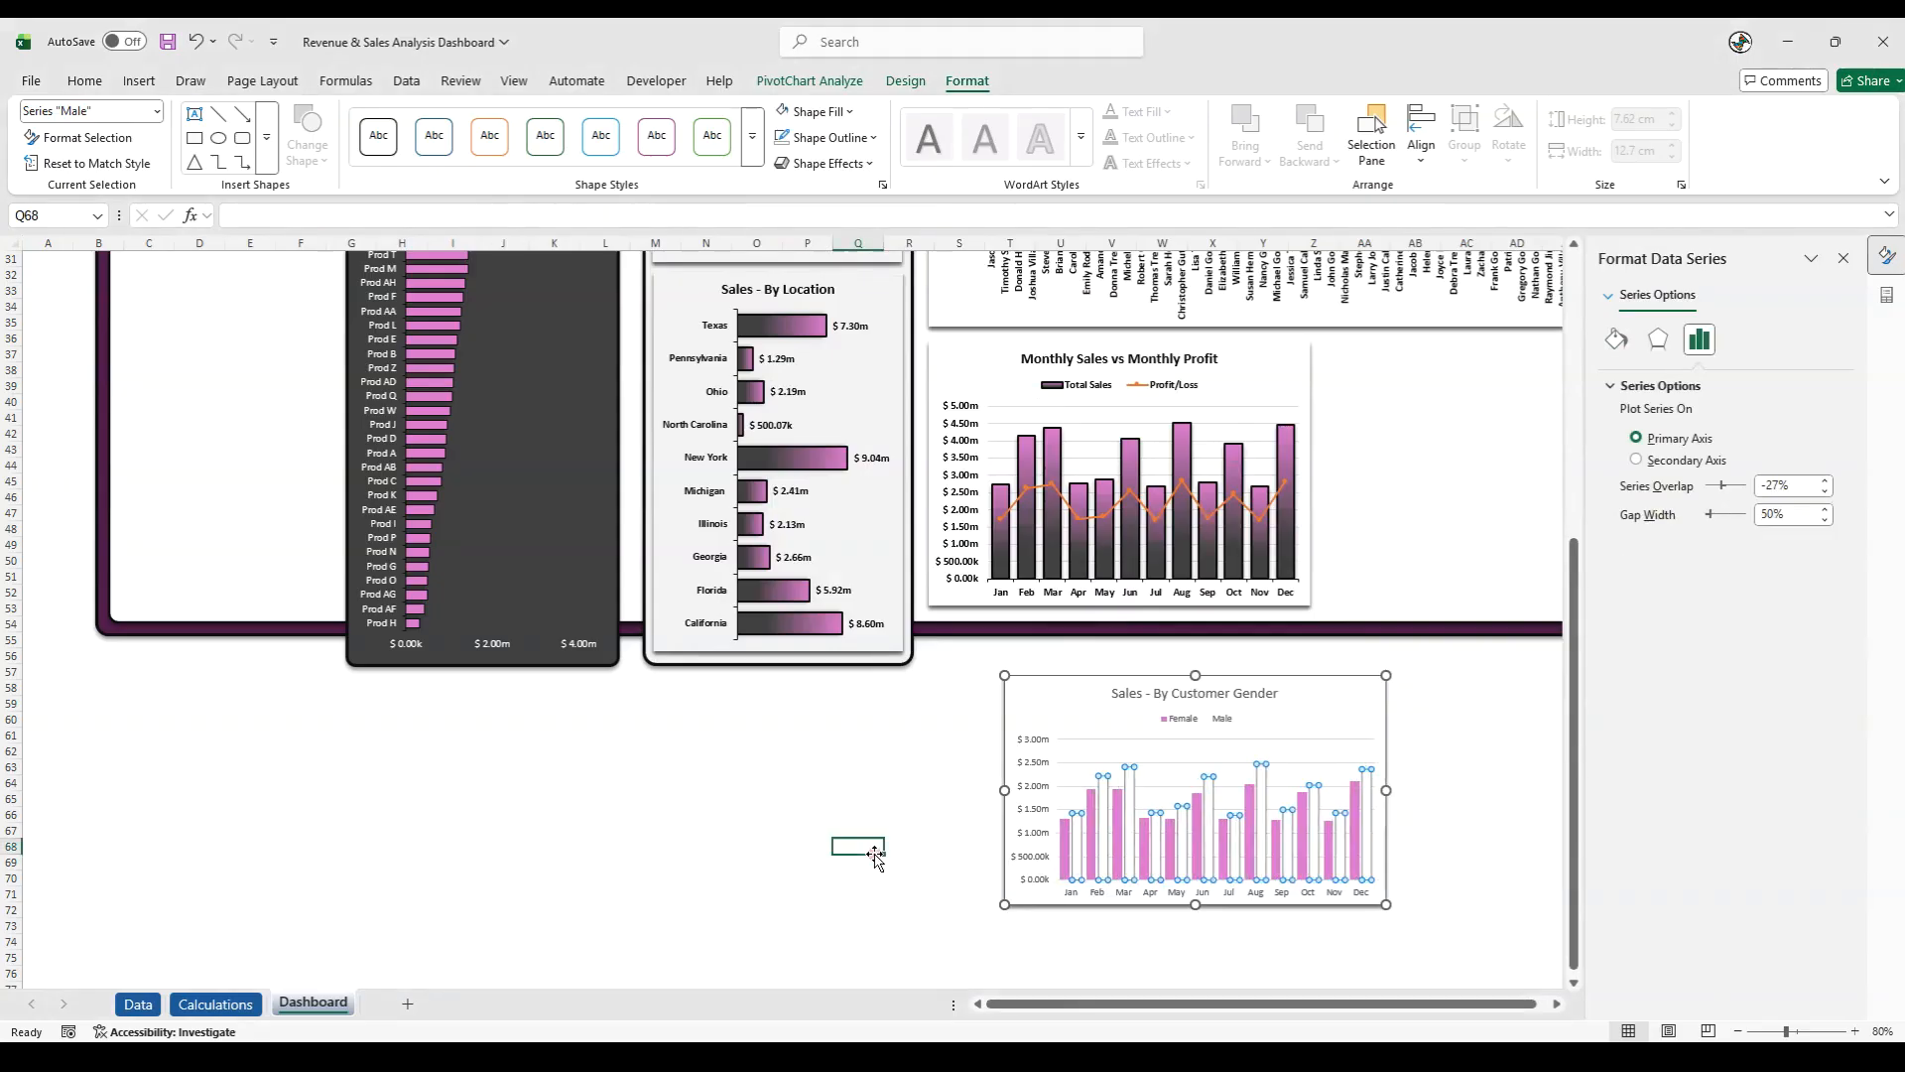
- Give the Male series columns in the Sales - By Customer Gender chart a black outline and an outer shadow
left_click(1072, 856)
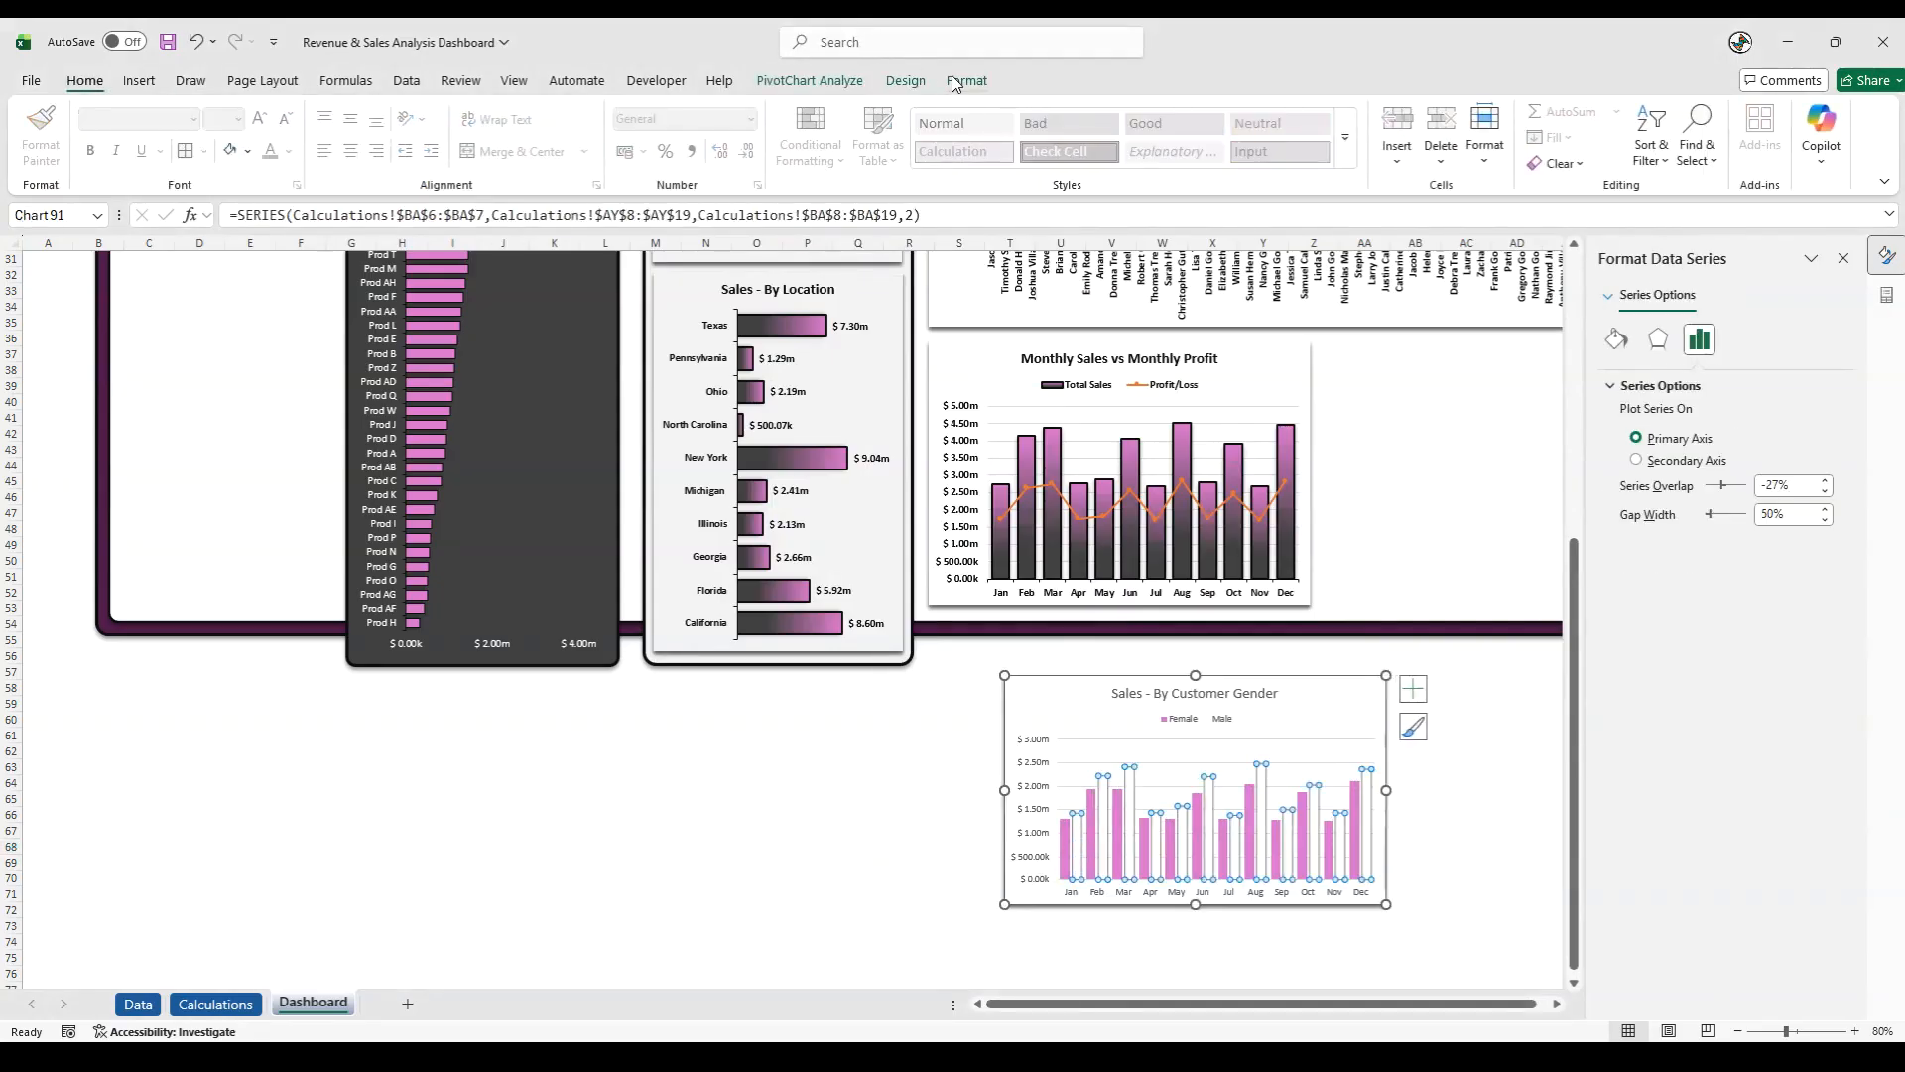
left_click(961, 83)
left_click(873, 139)
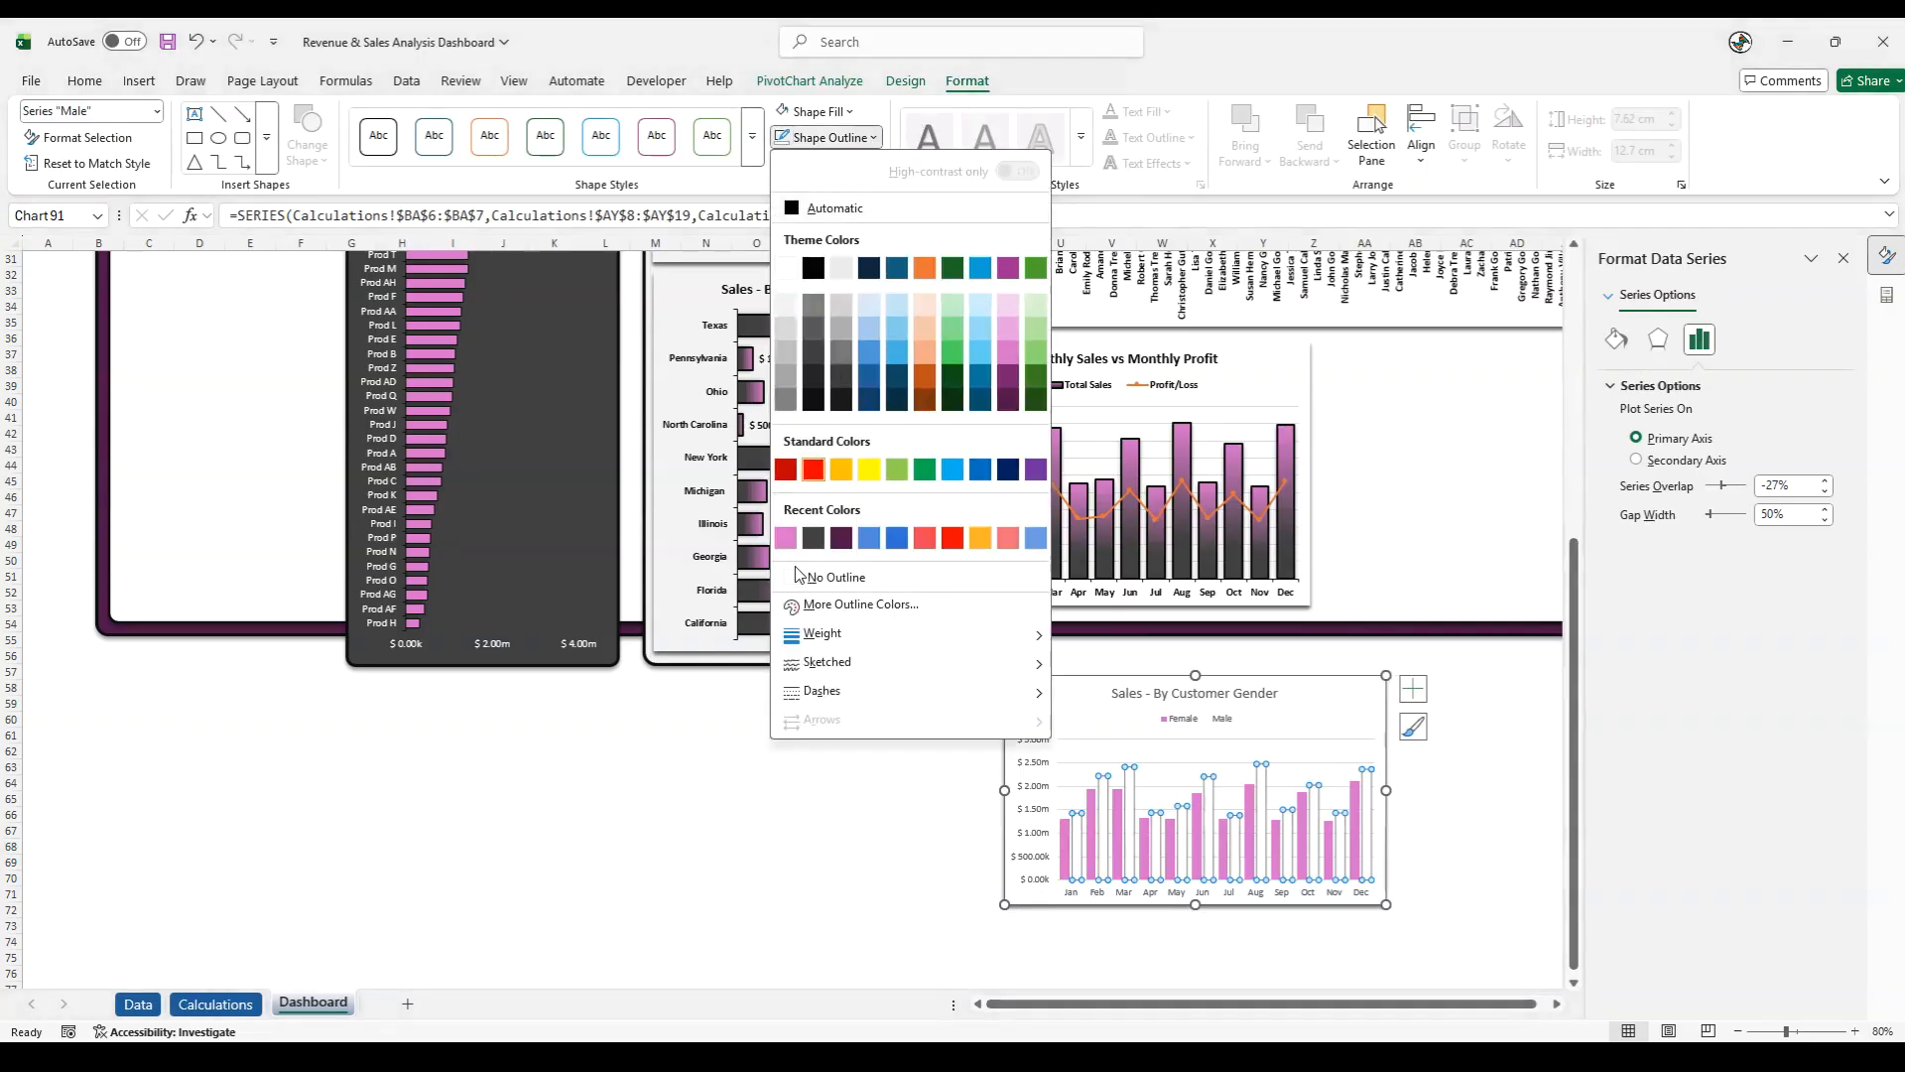
left_click(813, 400)
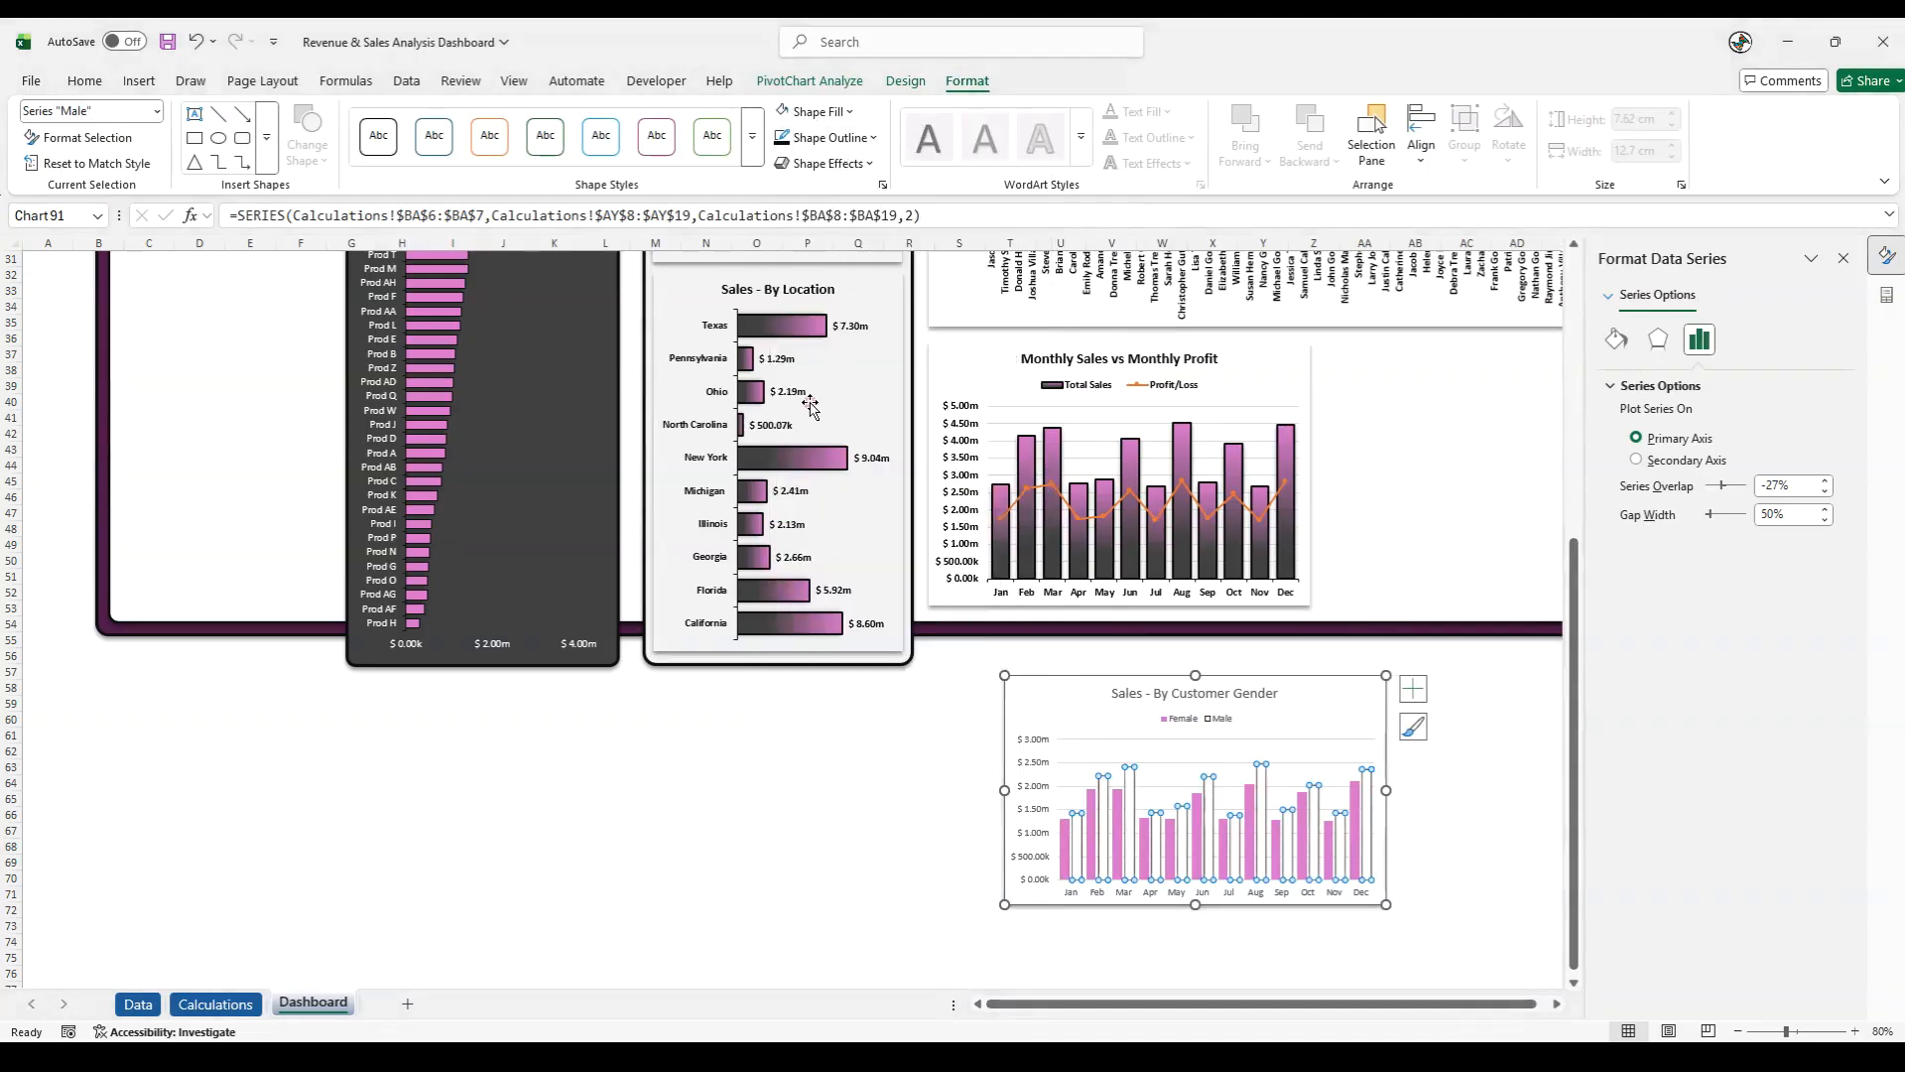
left_click(861, 166)
mouse_move(855, 243)
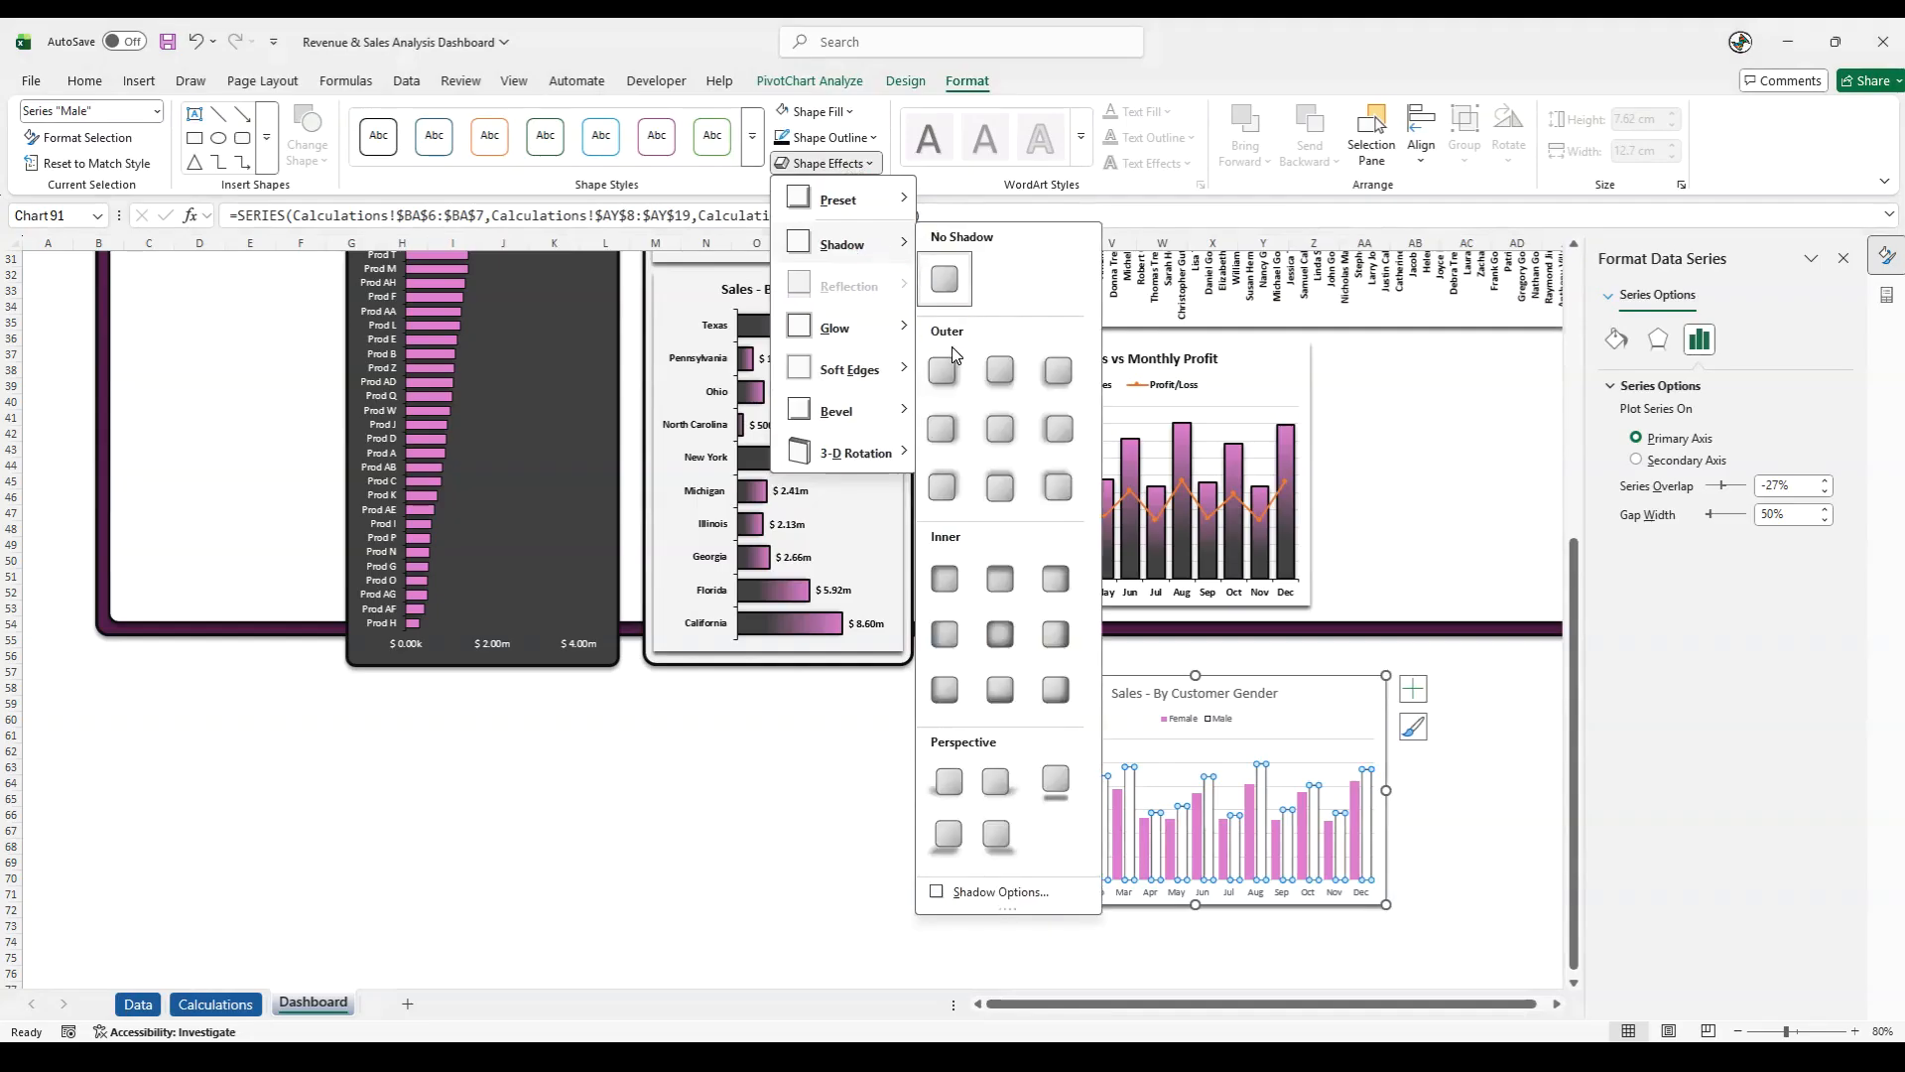
left_click(995, 369)
- Apply the black outline and an outer shadow to the Female series columns in the Sales - By Customer Gender chart
left_click(1065, 844)
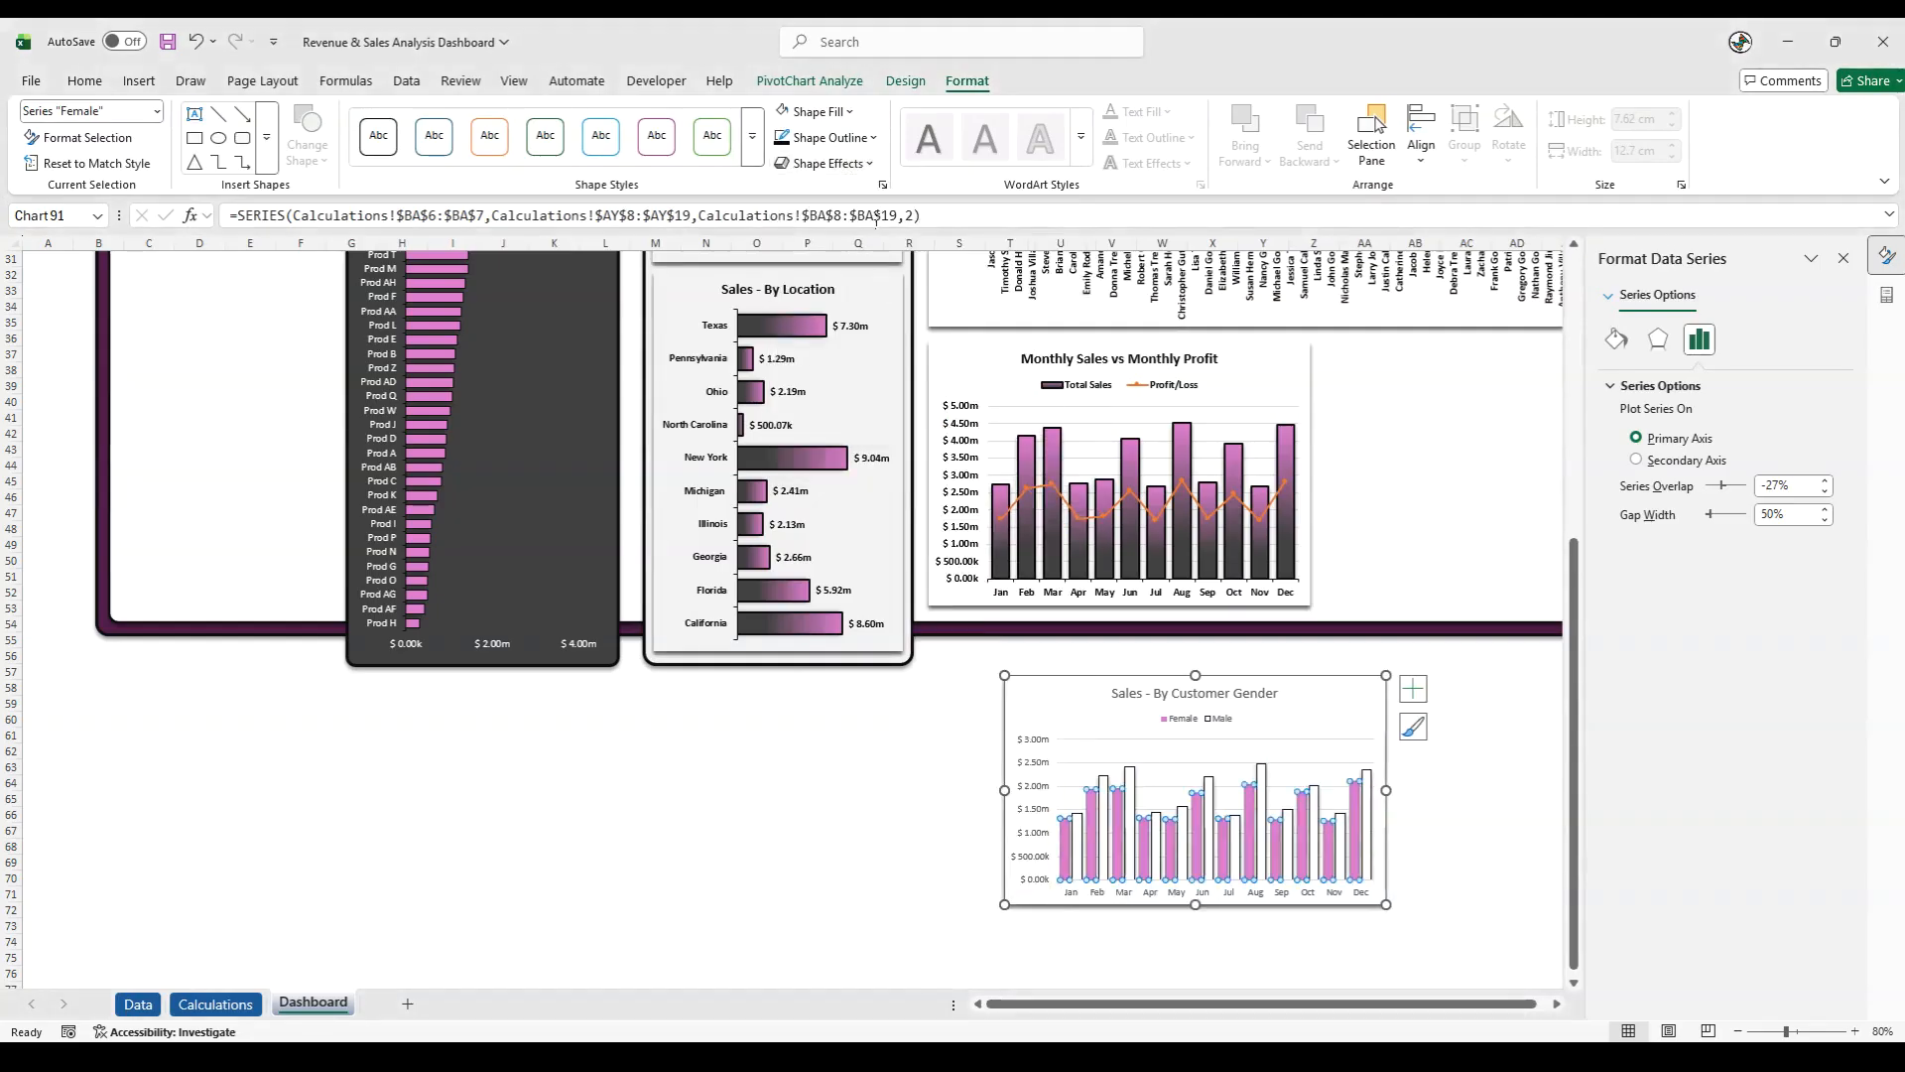
left_click(828, 163)
mouse_move(855, 243)
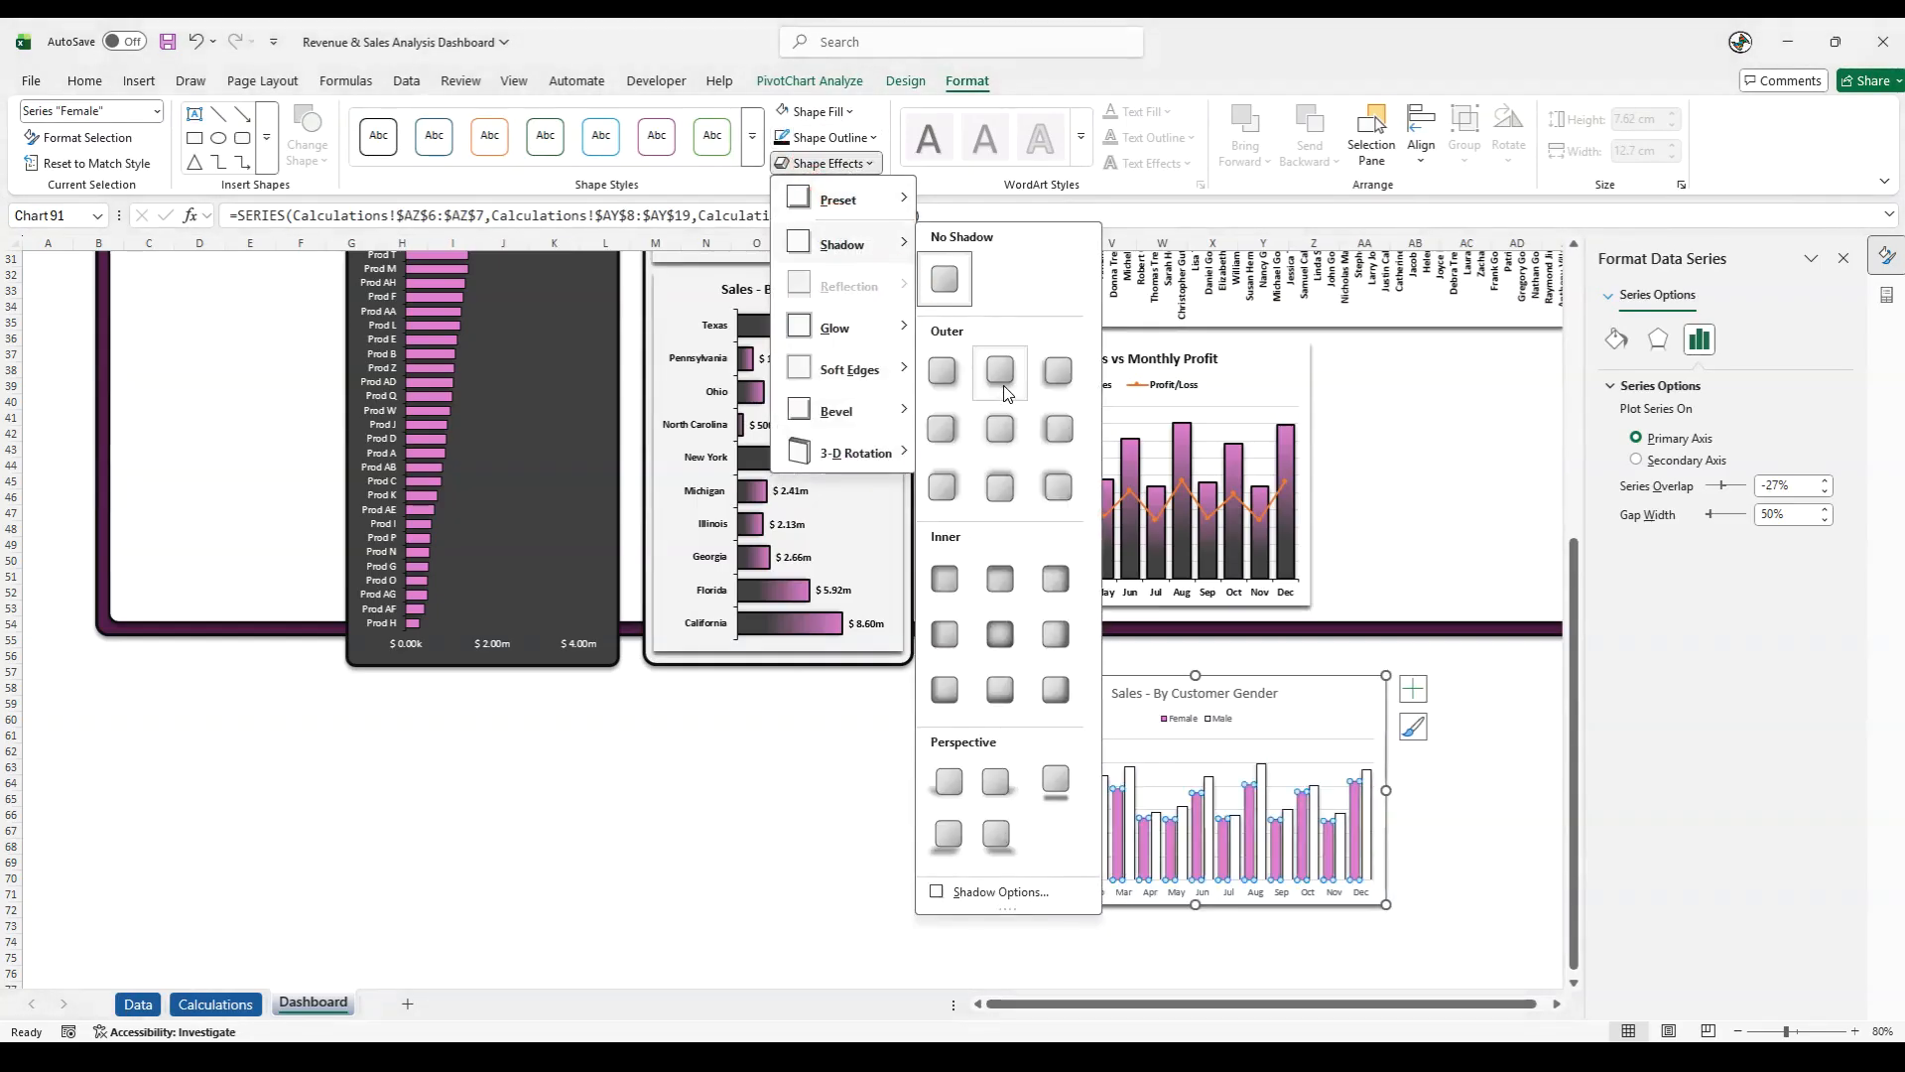
left_click(988, 449)
left_click(812, 891)
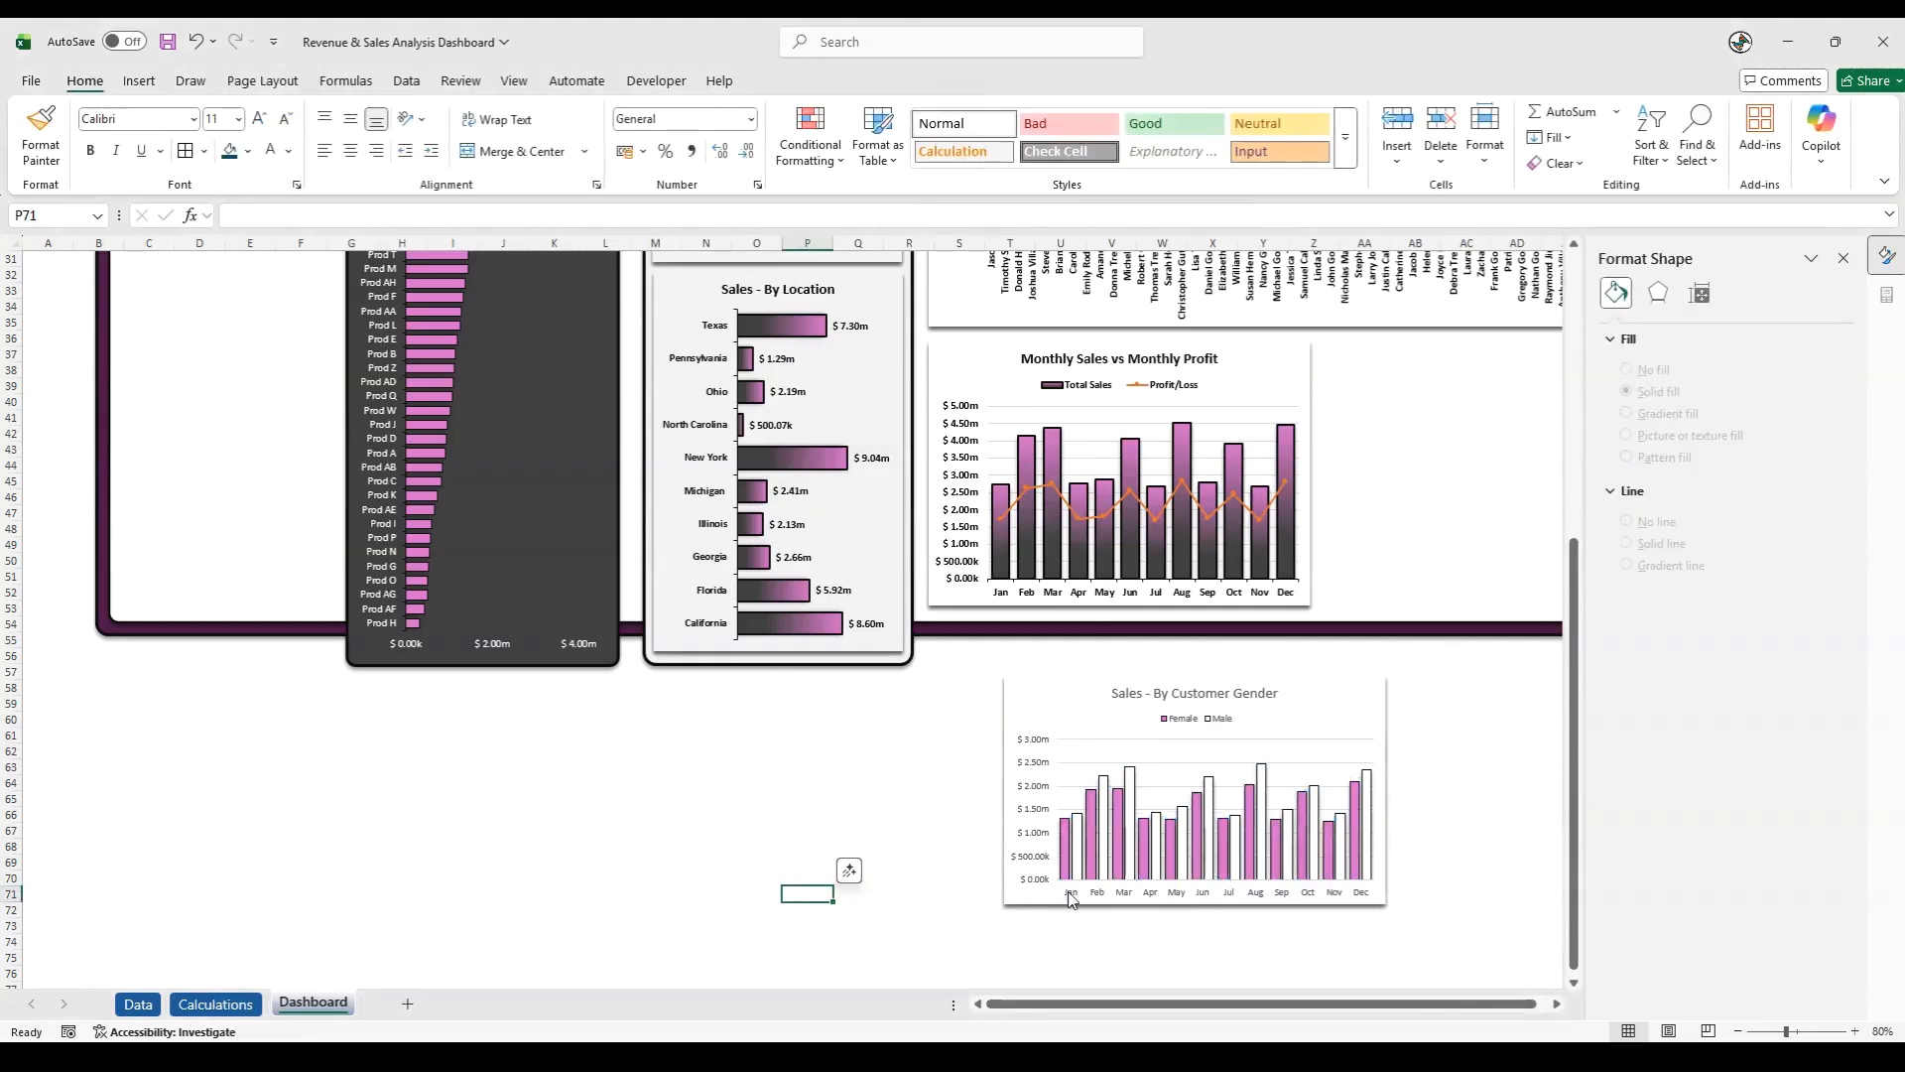
- Set the major tick marks of the gender chart's horizontal axis to Outside
right_click(1042, 893)
left_click(1227, 875)
left_click(1683, 716)
left_click(1791, 769)
left_click(1786, 823)
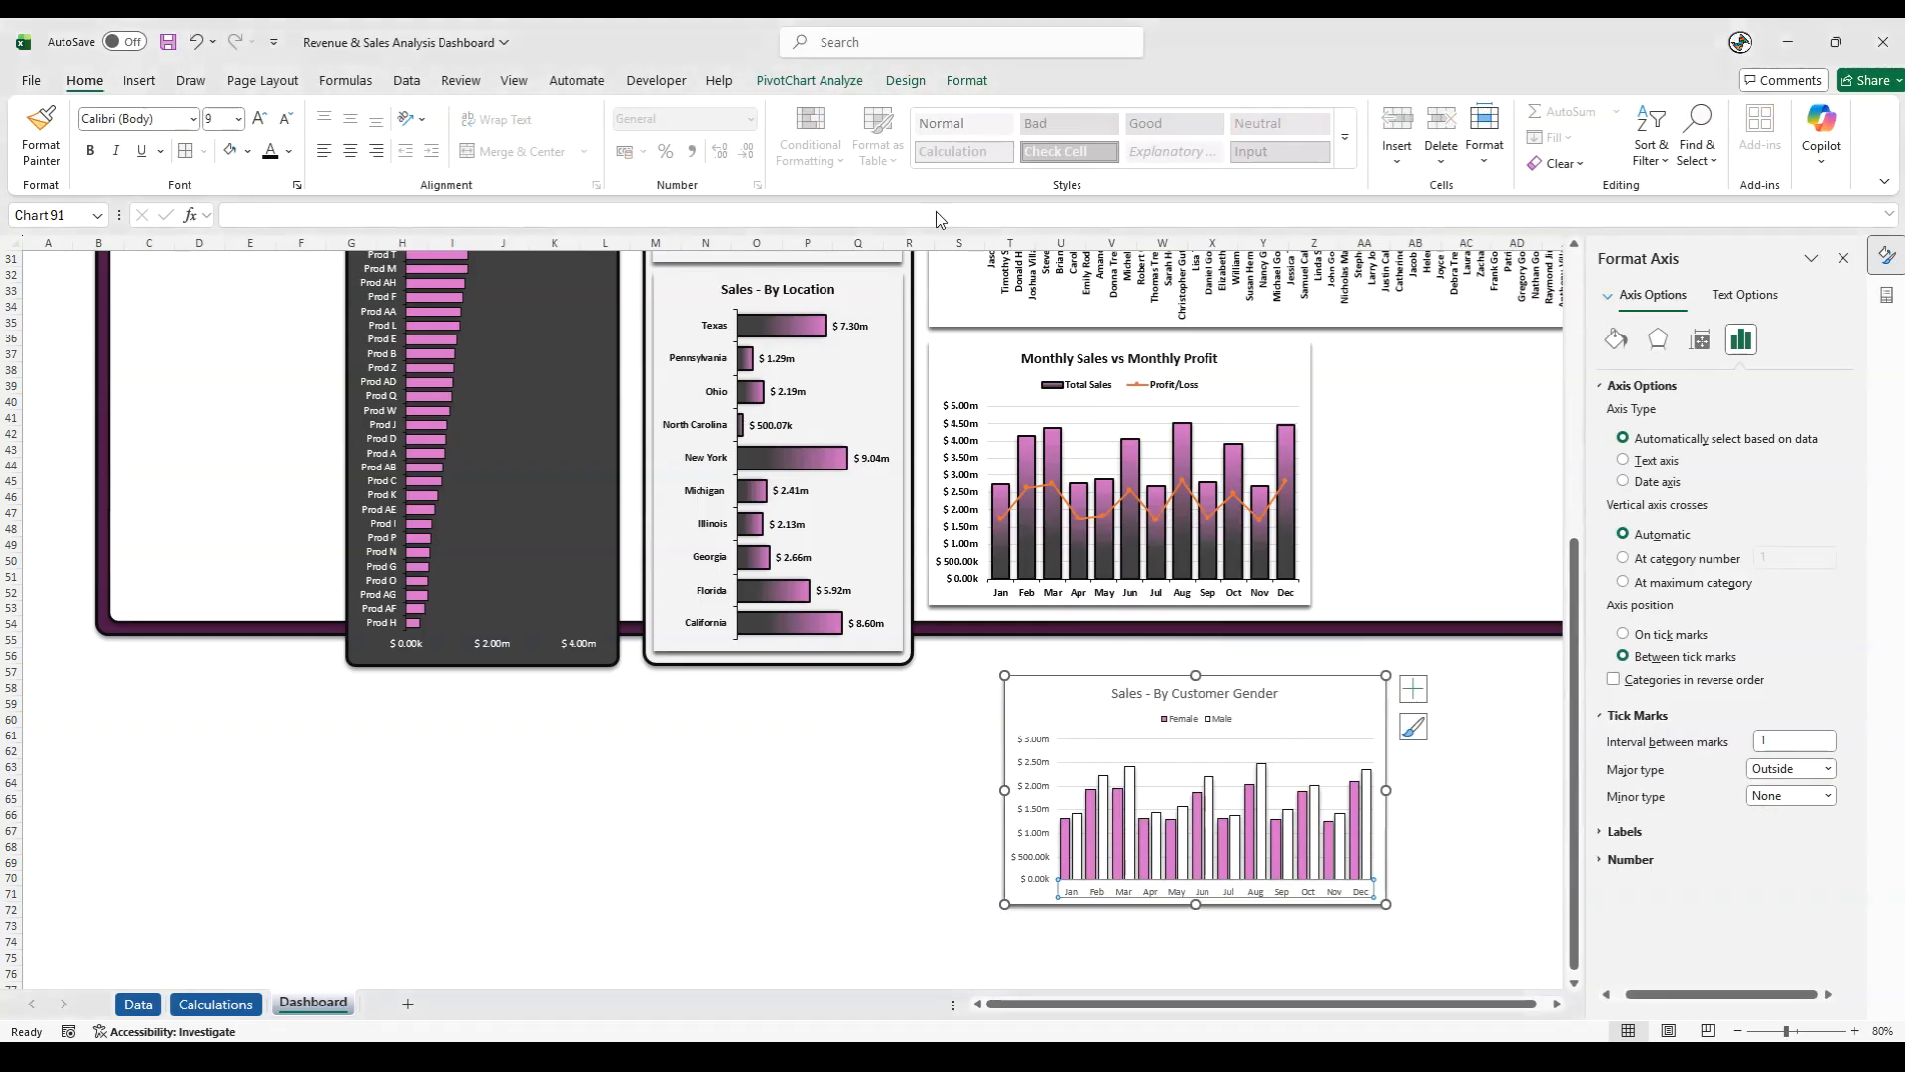
left_click(974, 84)
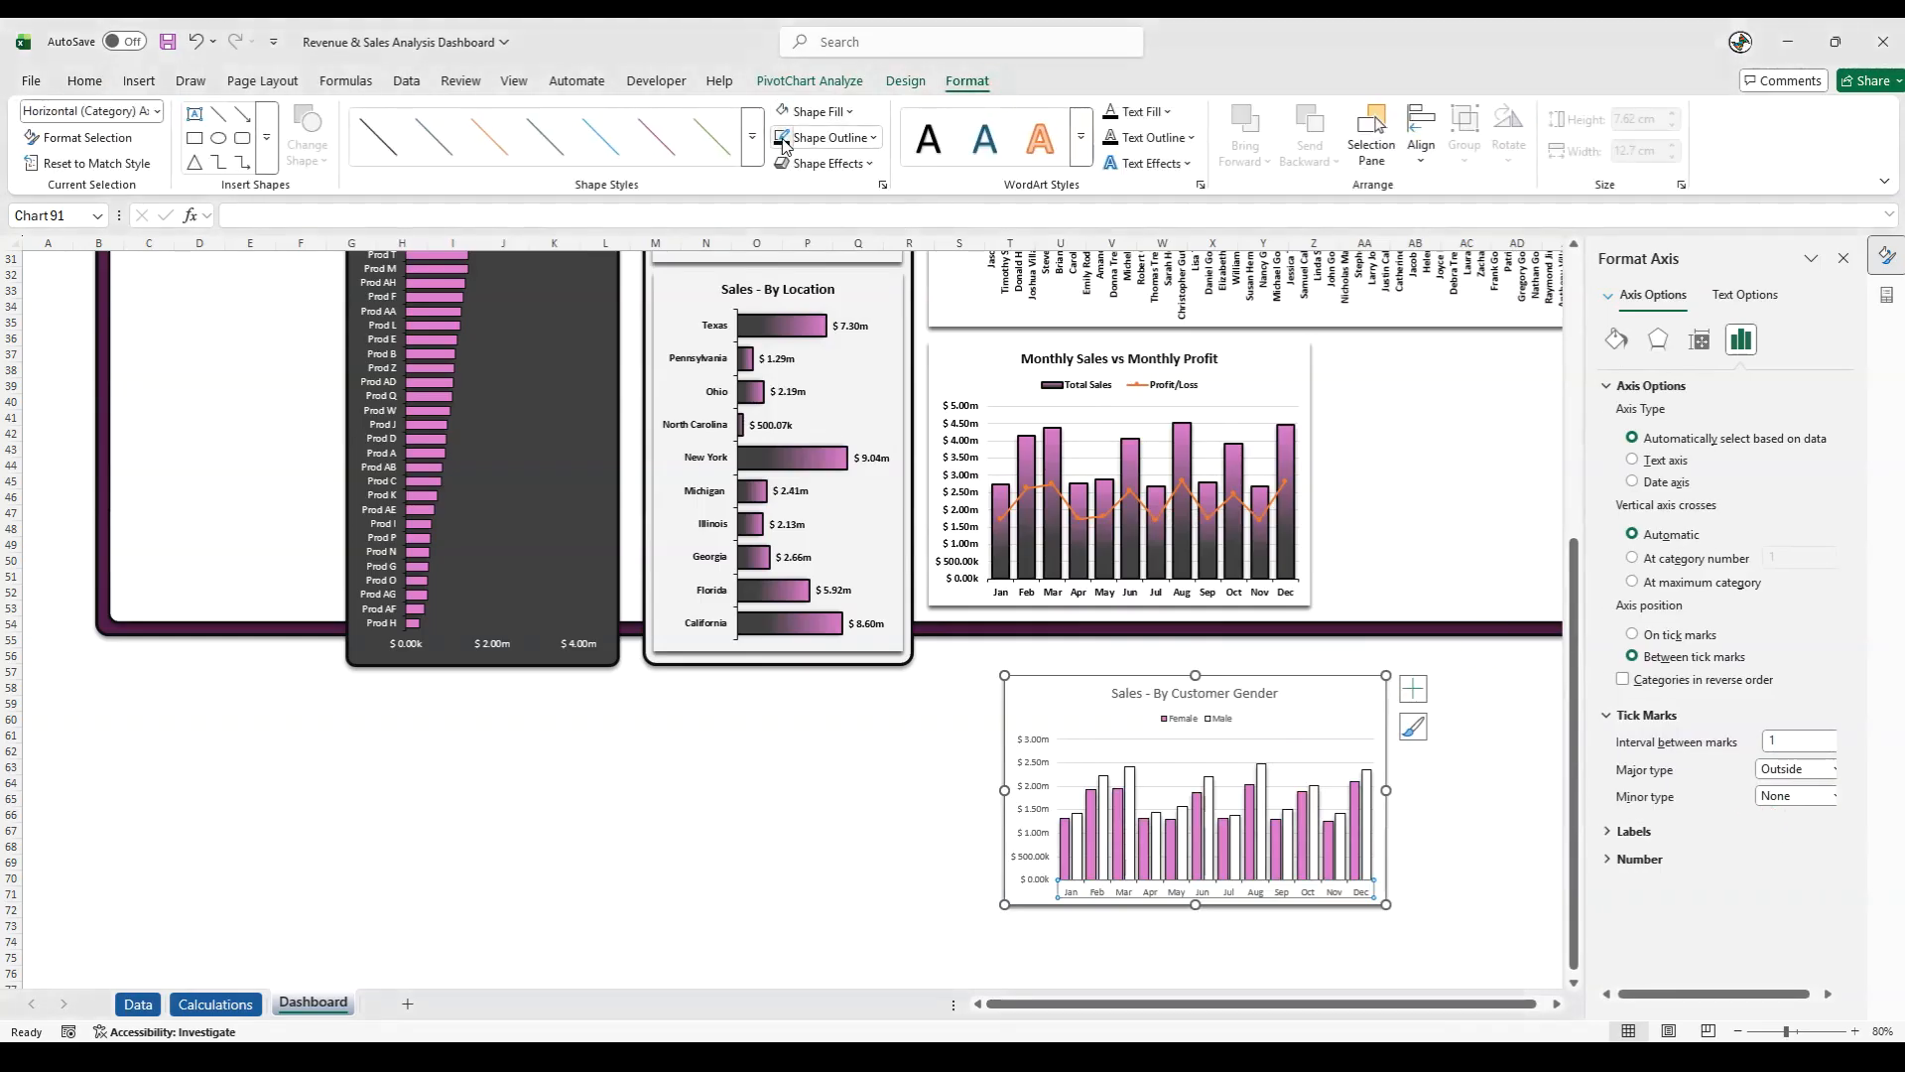
left_click(873, 850)
- Format the month and sales axis labels of the gender chart as bold black text at size 10
left_click(1042, 873)
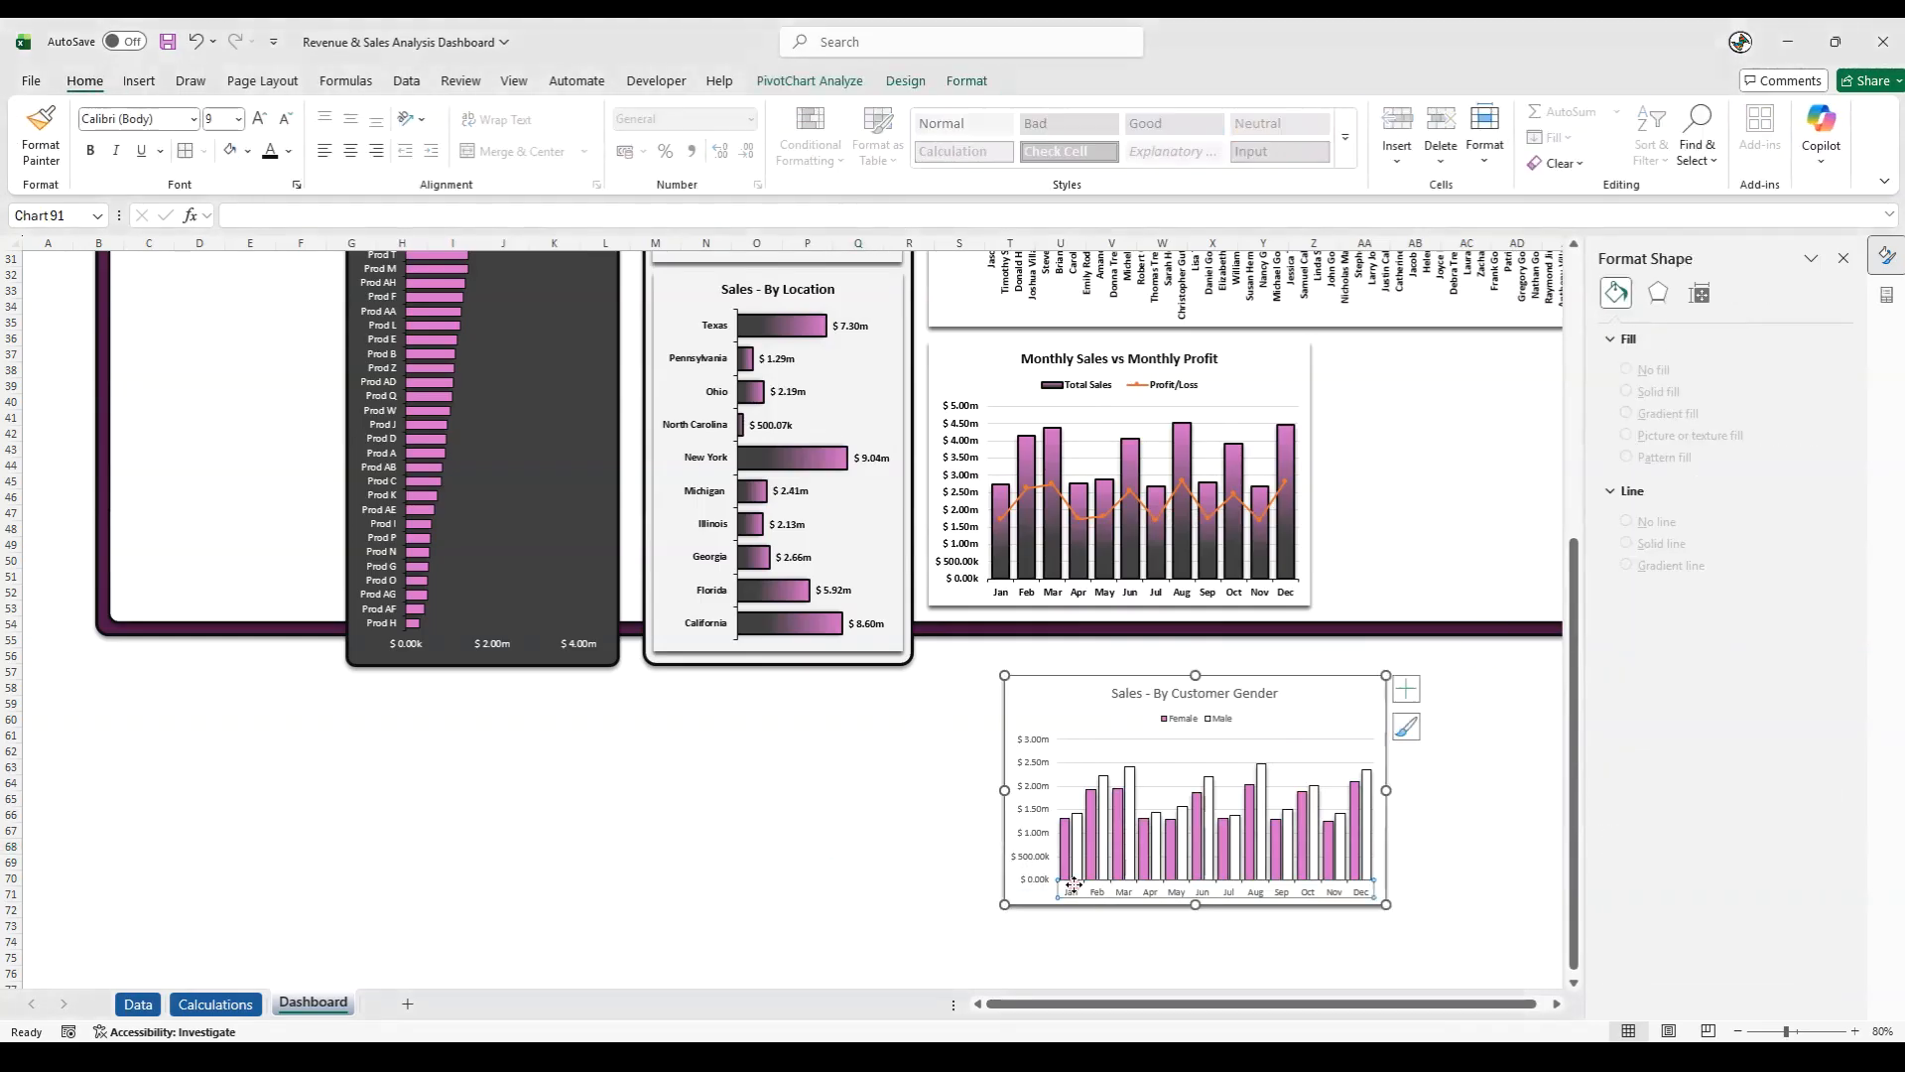
left_click(258, 119)
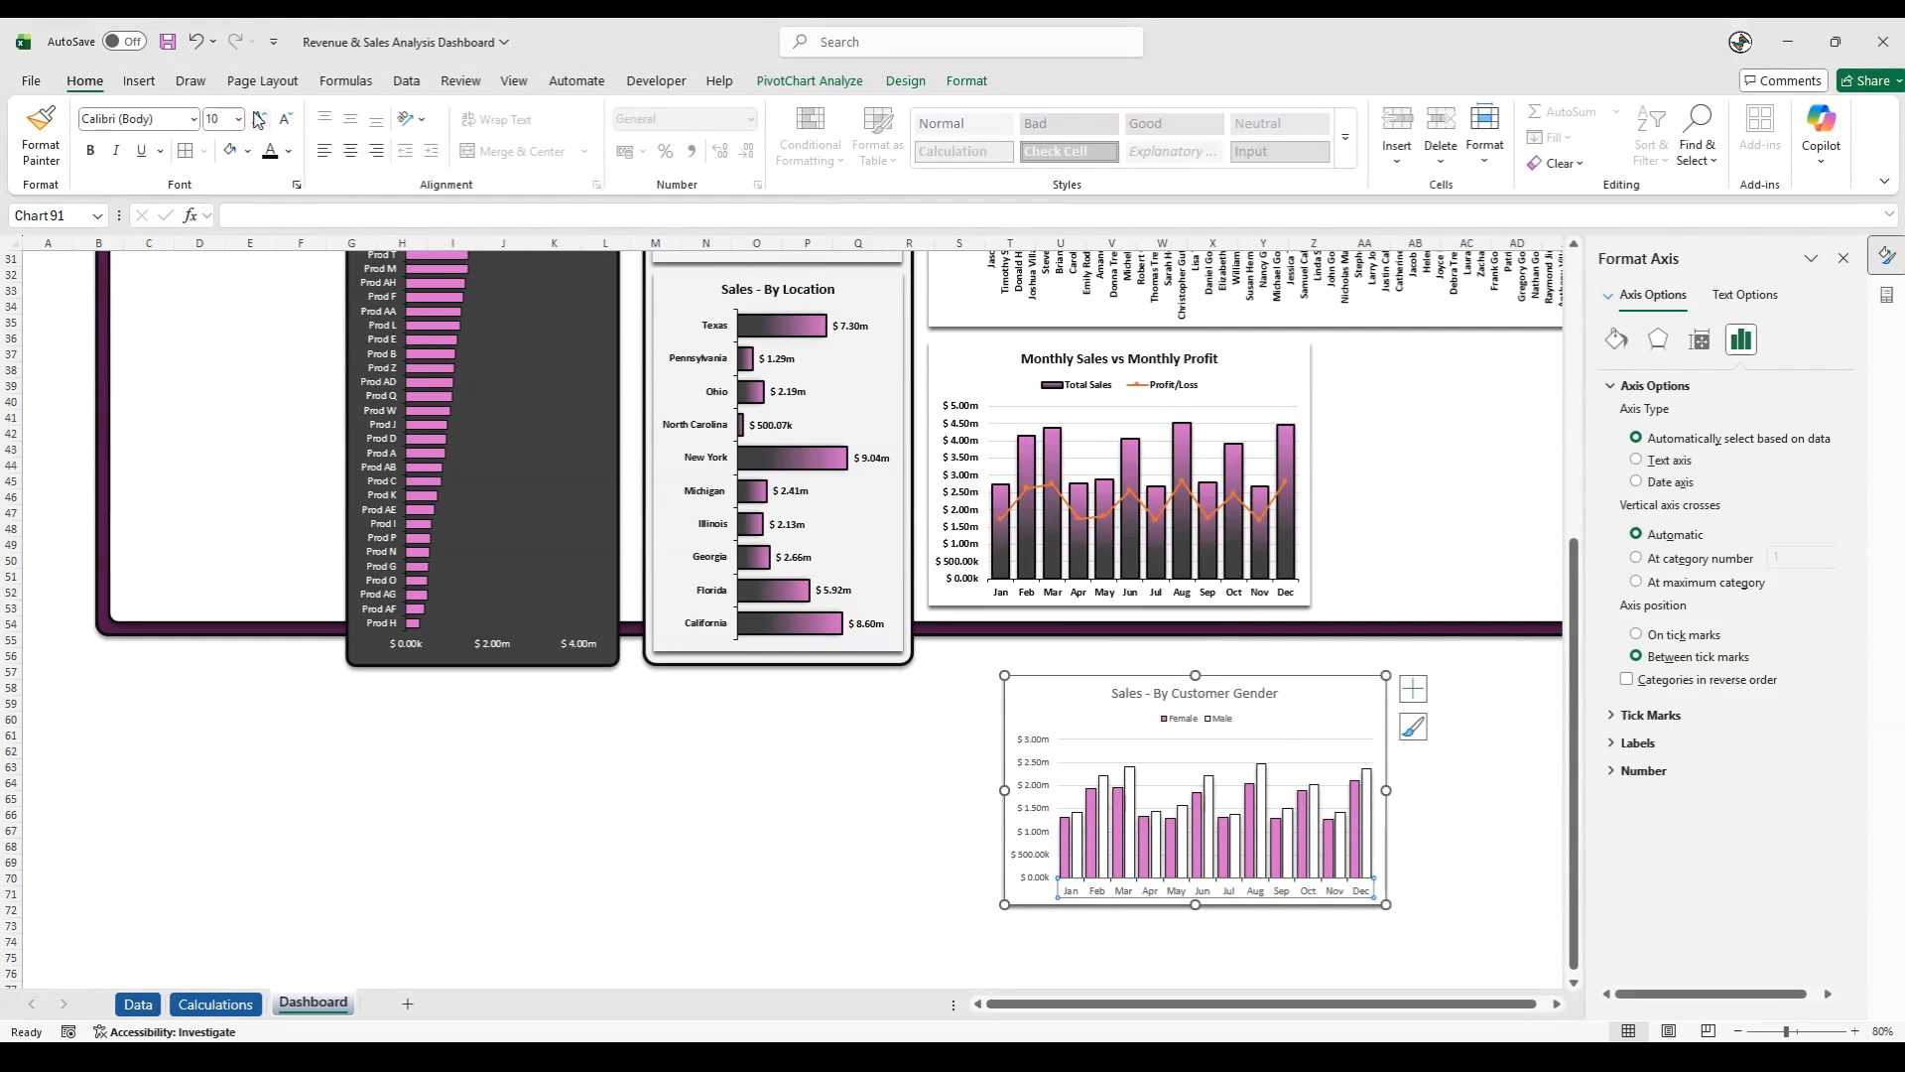
left_click(288, 151)
left_click(301, 425)
left_click(1035, 784)
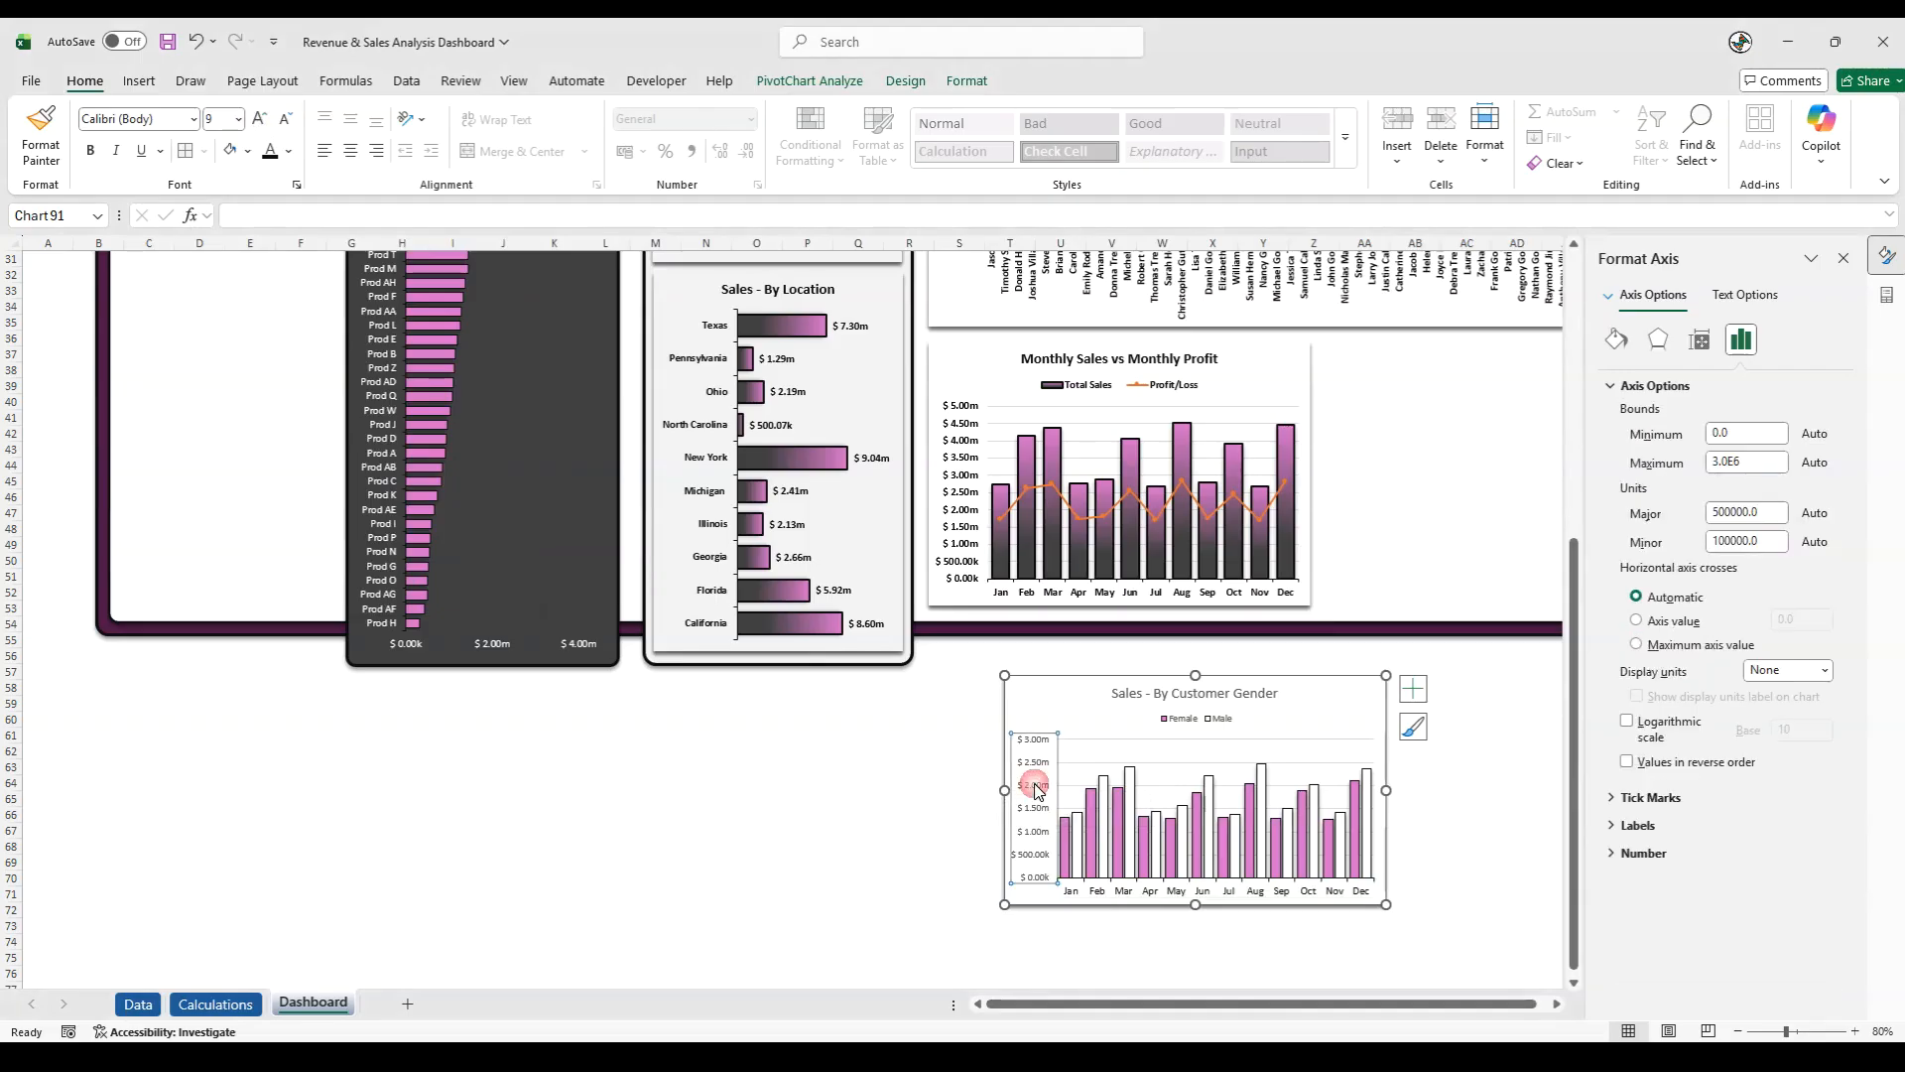
left_click(261, 119)
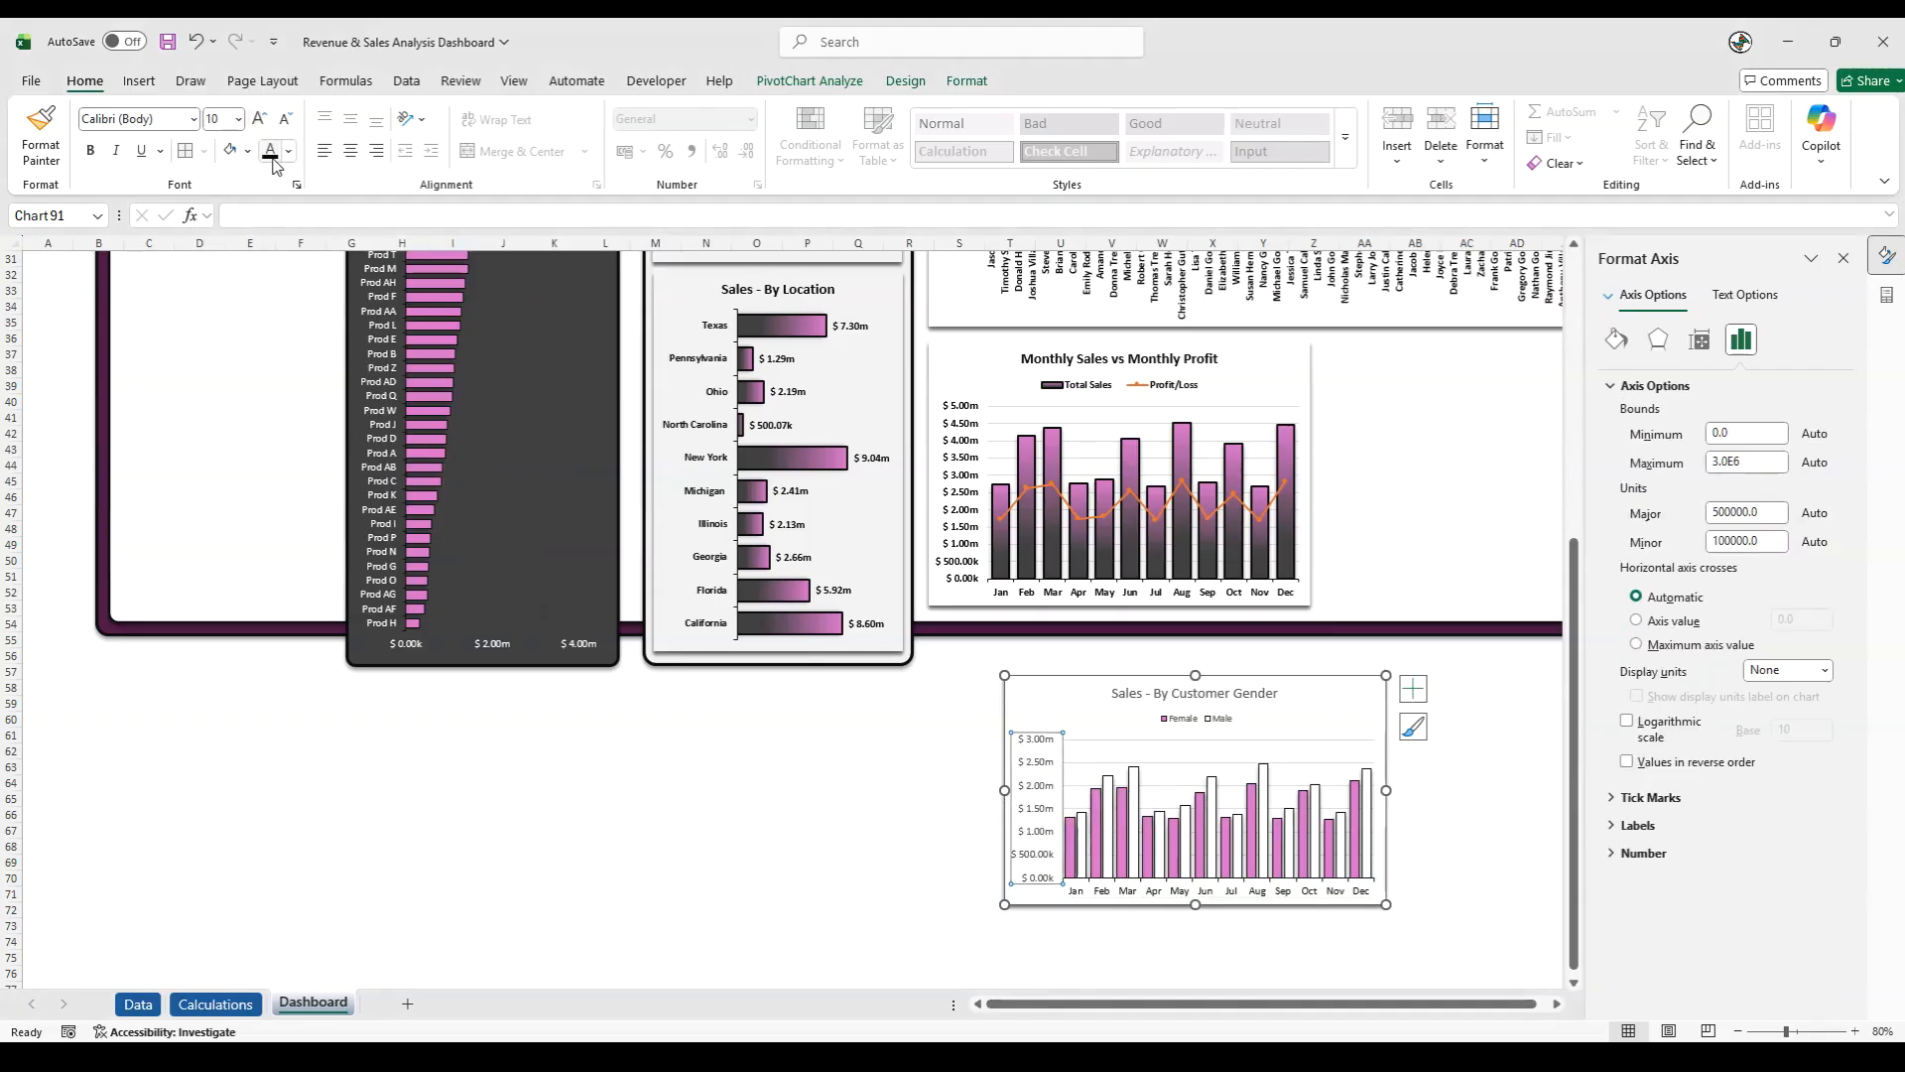
left_click(99, 156)
left_click(1141, 890)
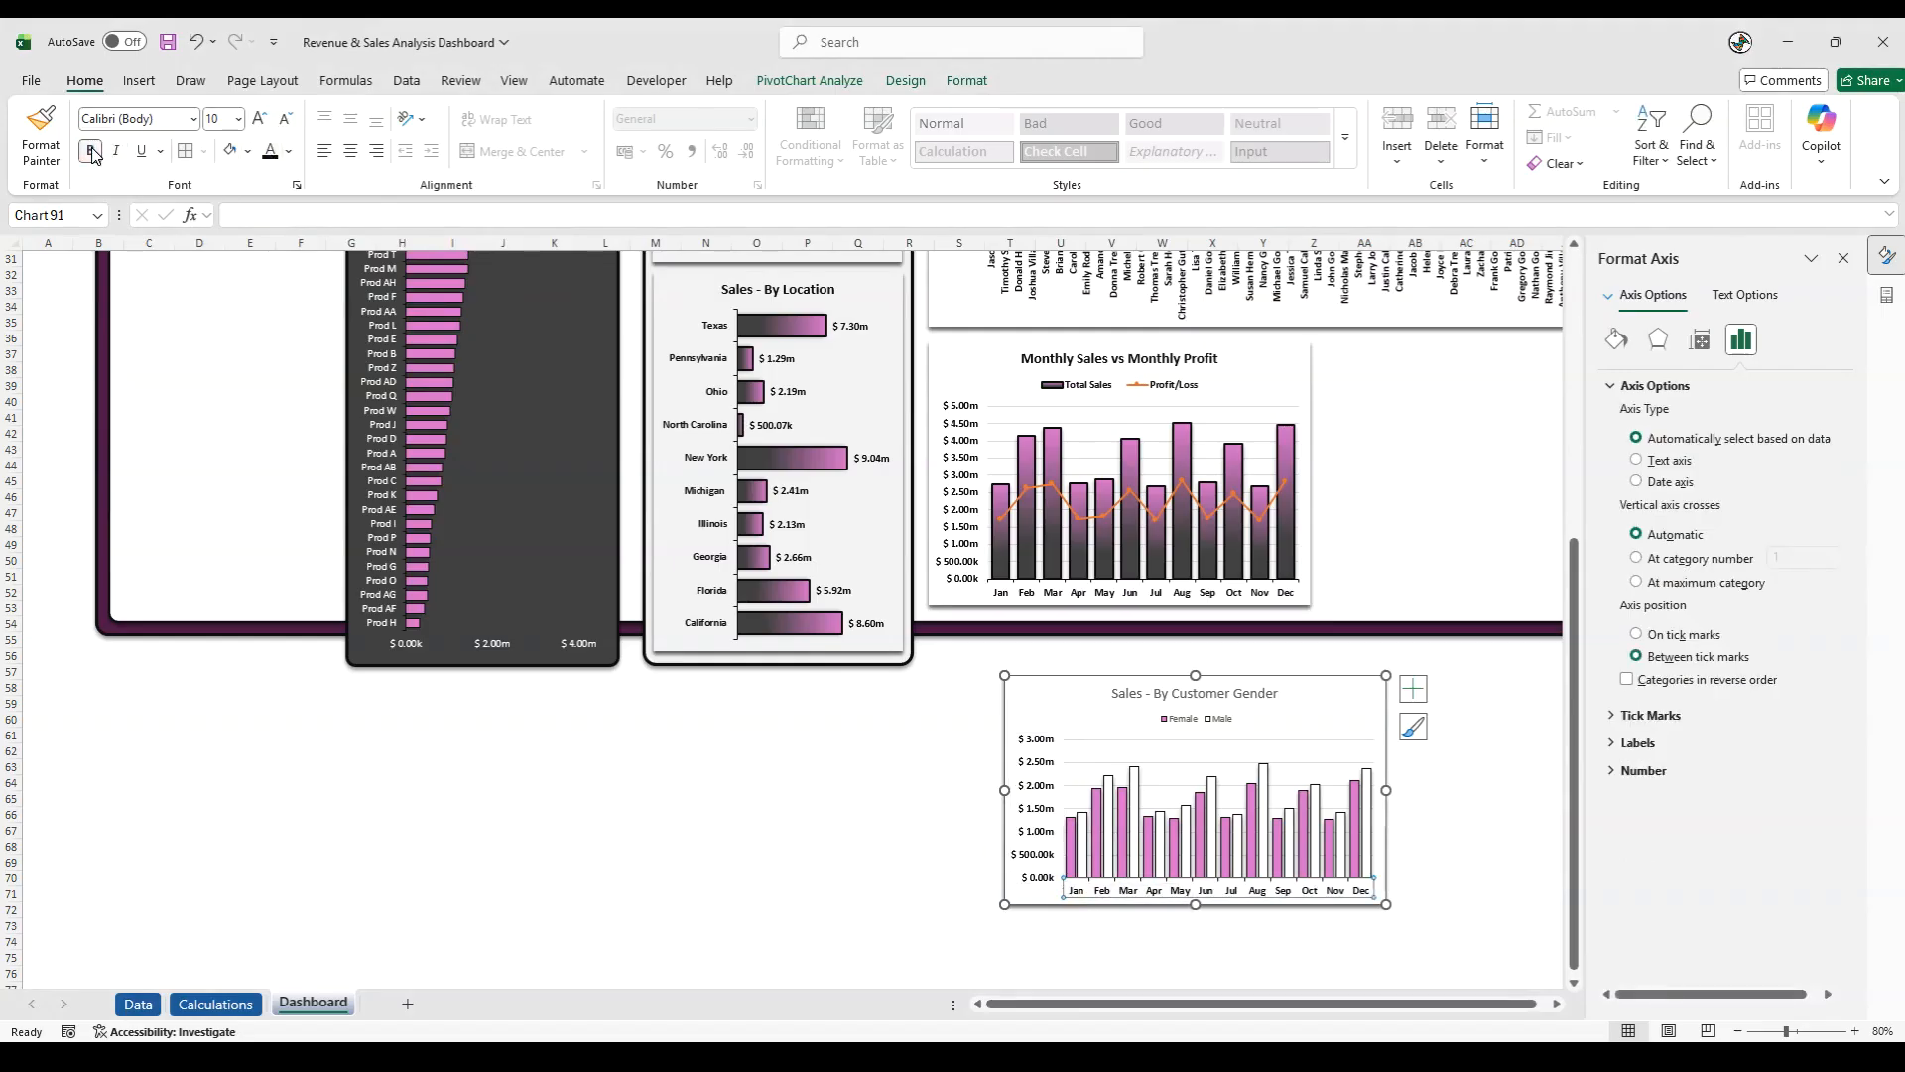
- Make the gender chart's legend bold black at size 10.5 and its title bold black
left_click(1177, 731)
left_click(260, 118)
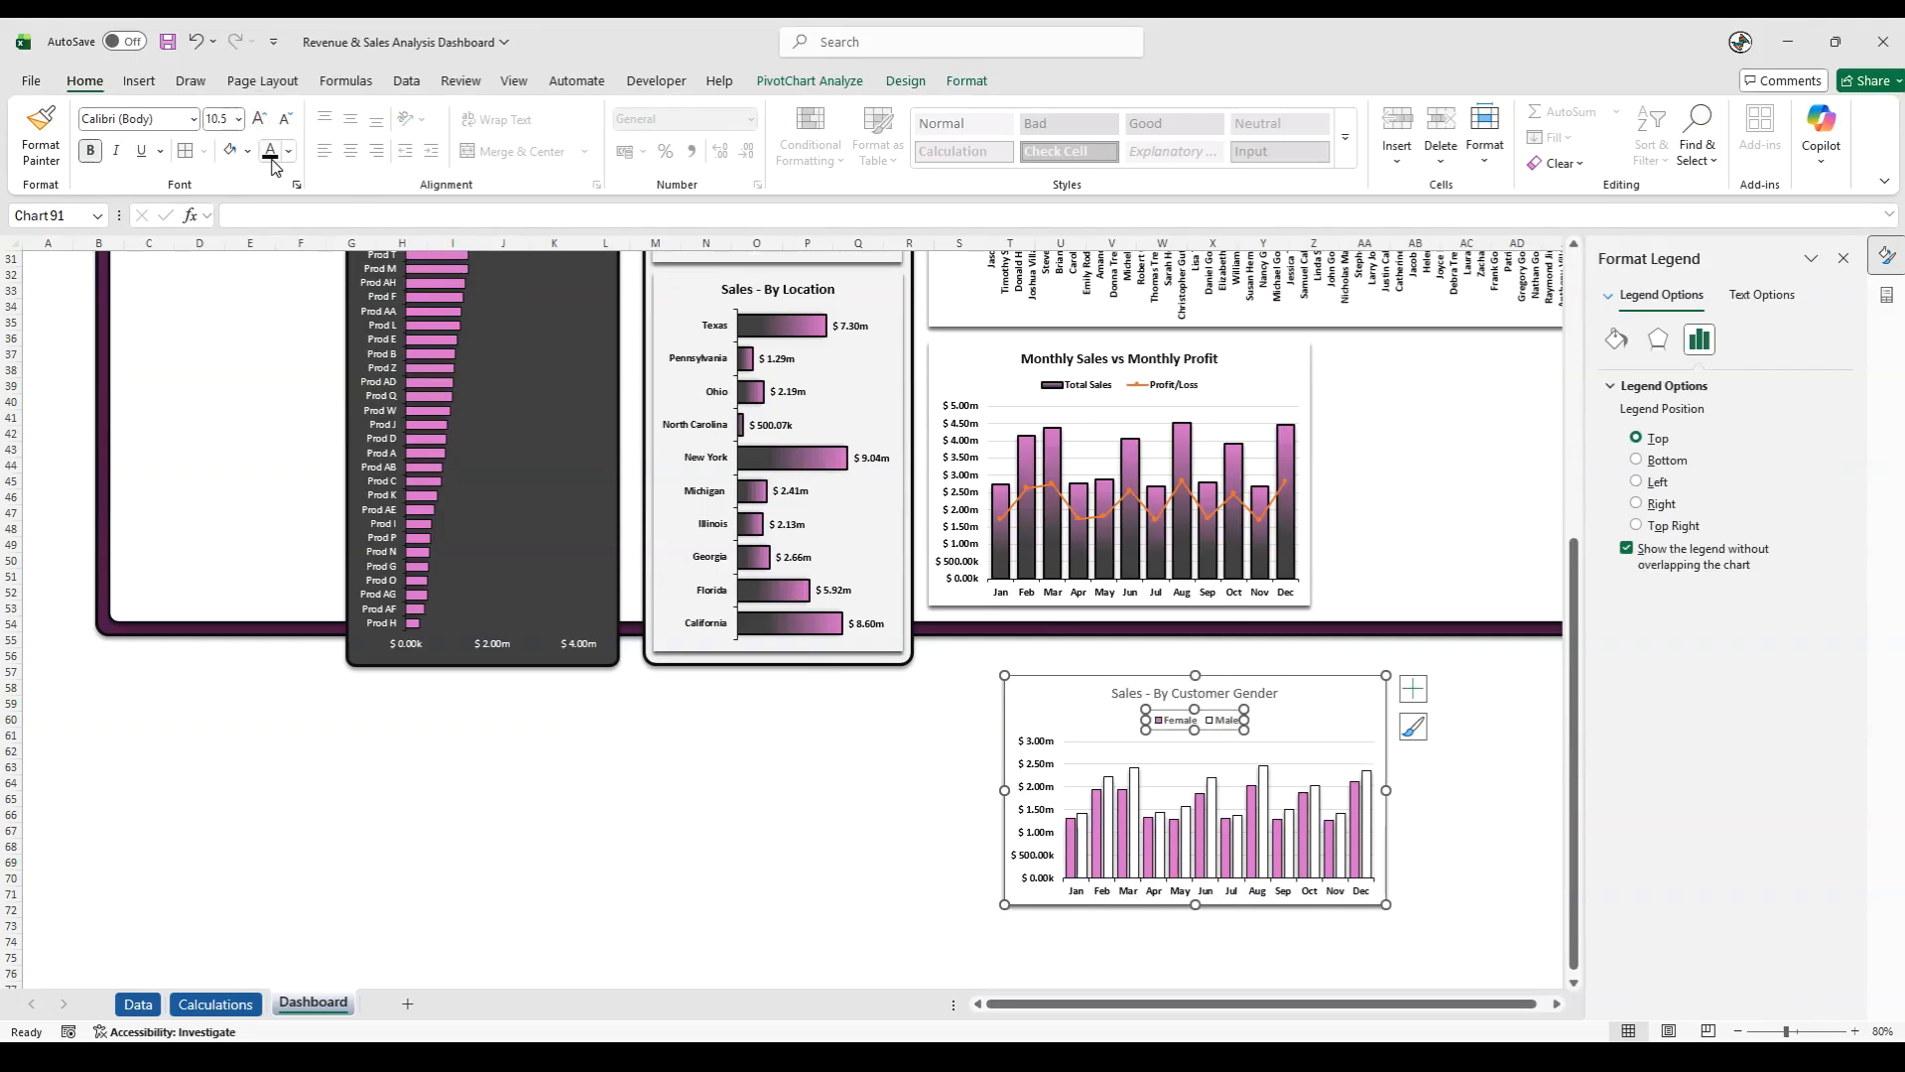
left_click(1122, 705)
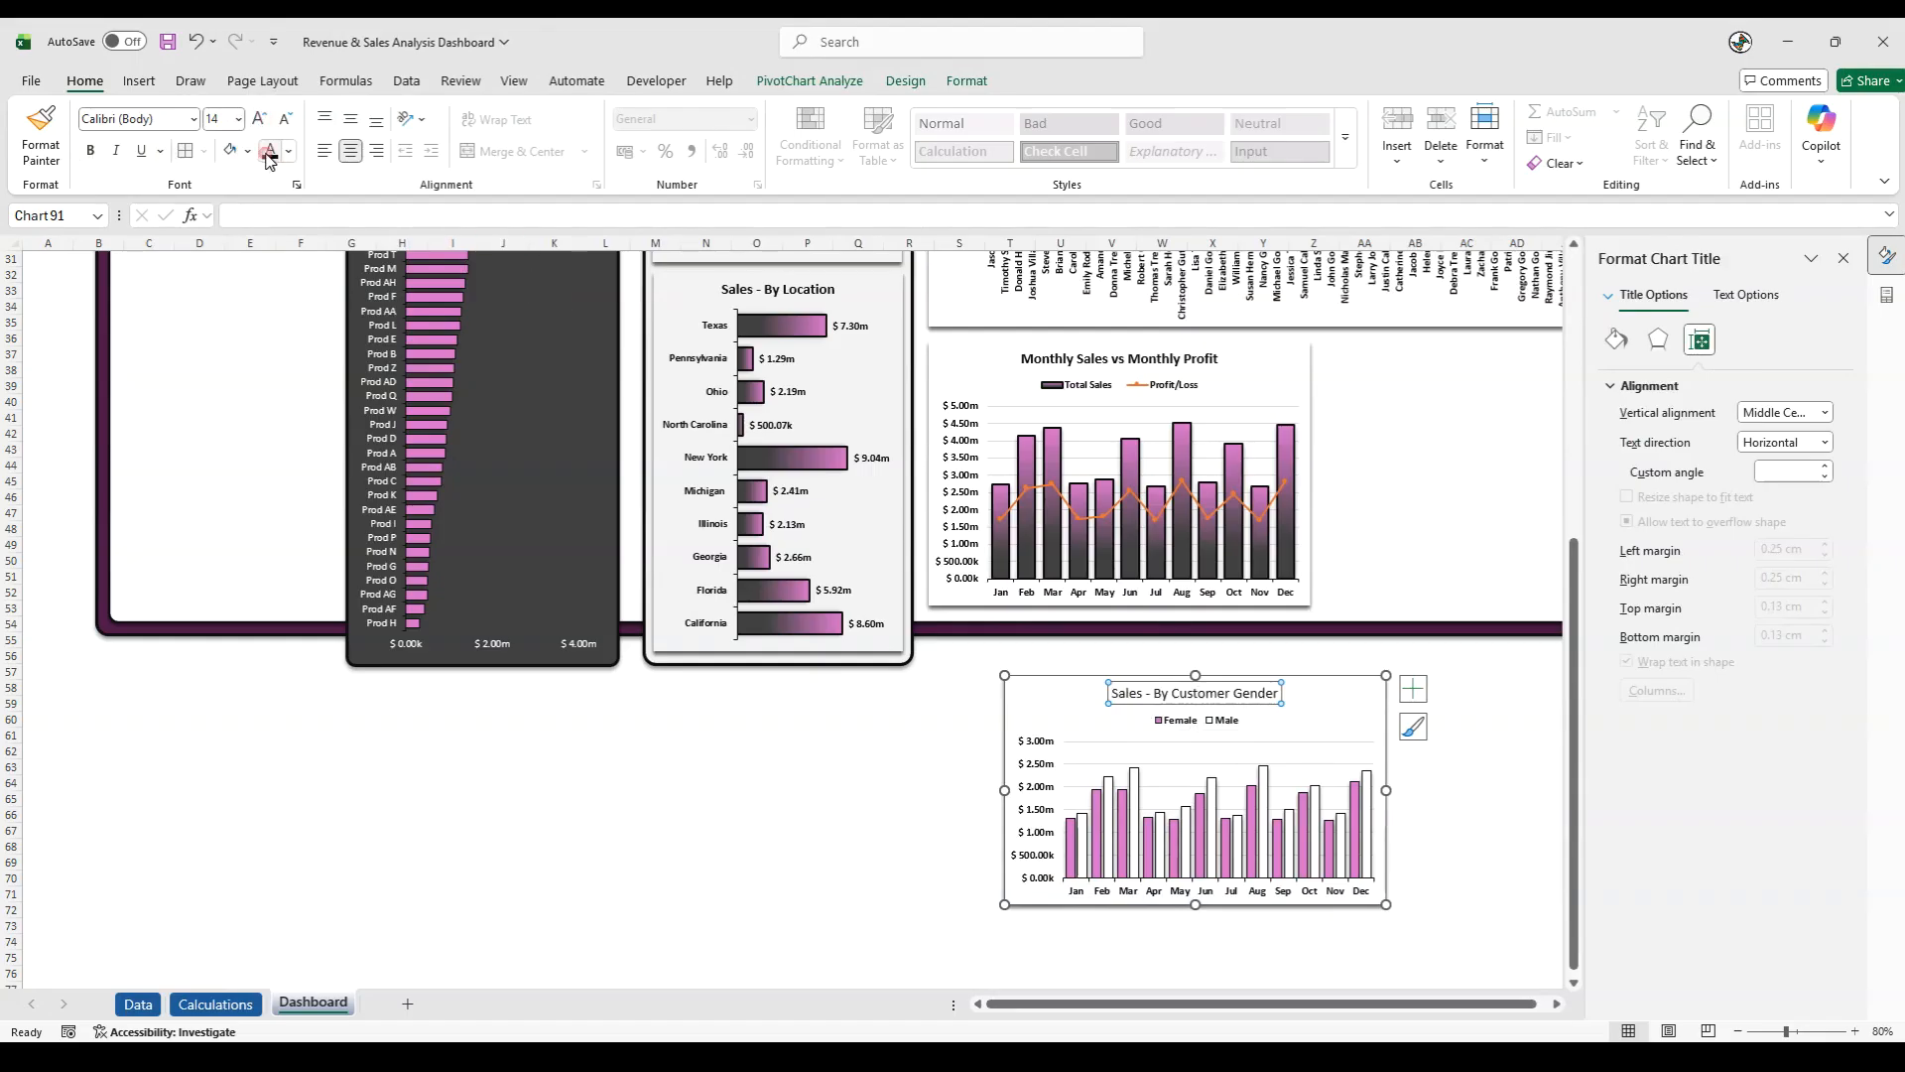
left_click(93, 154)
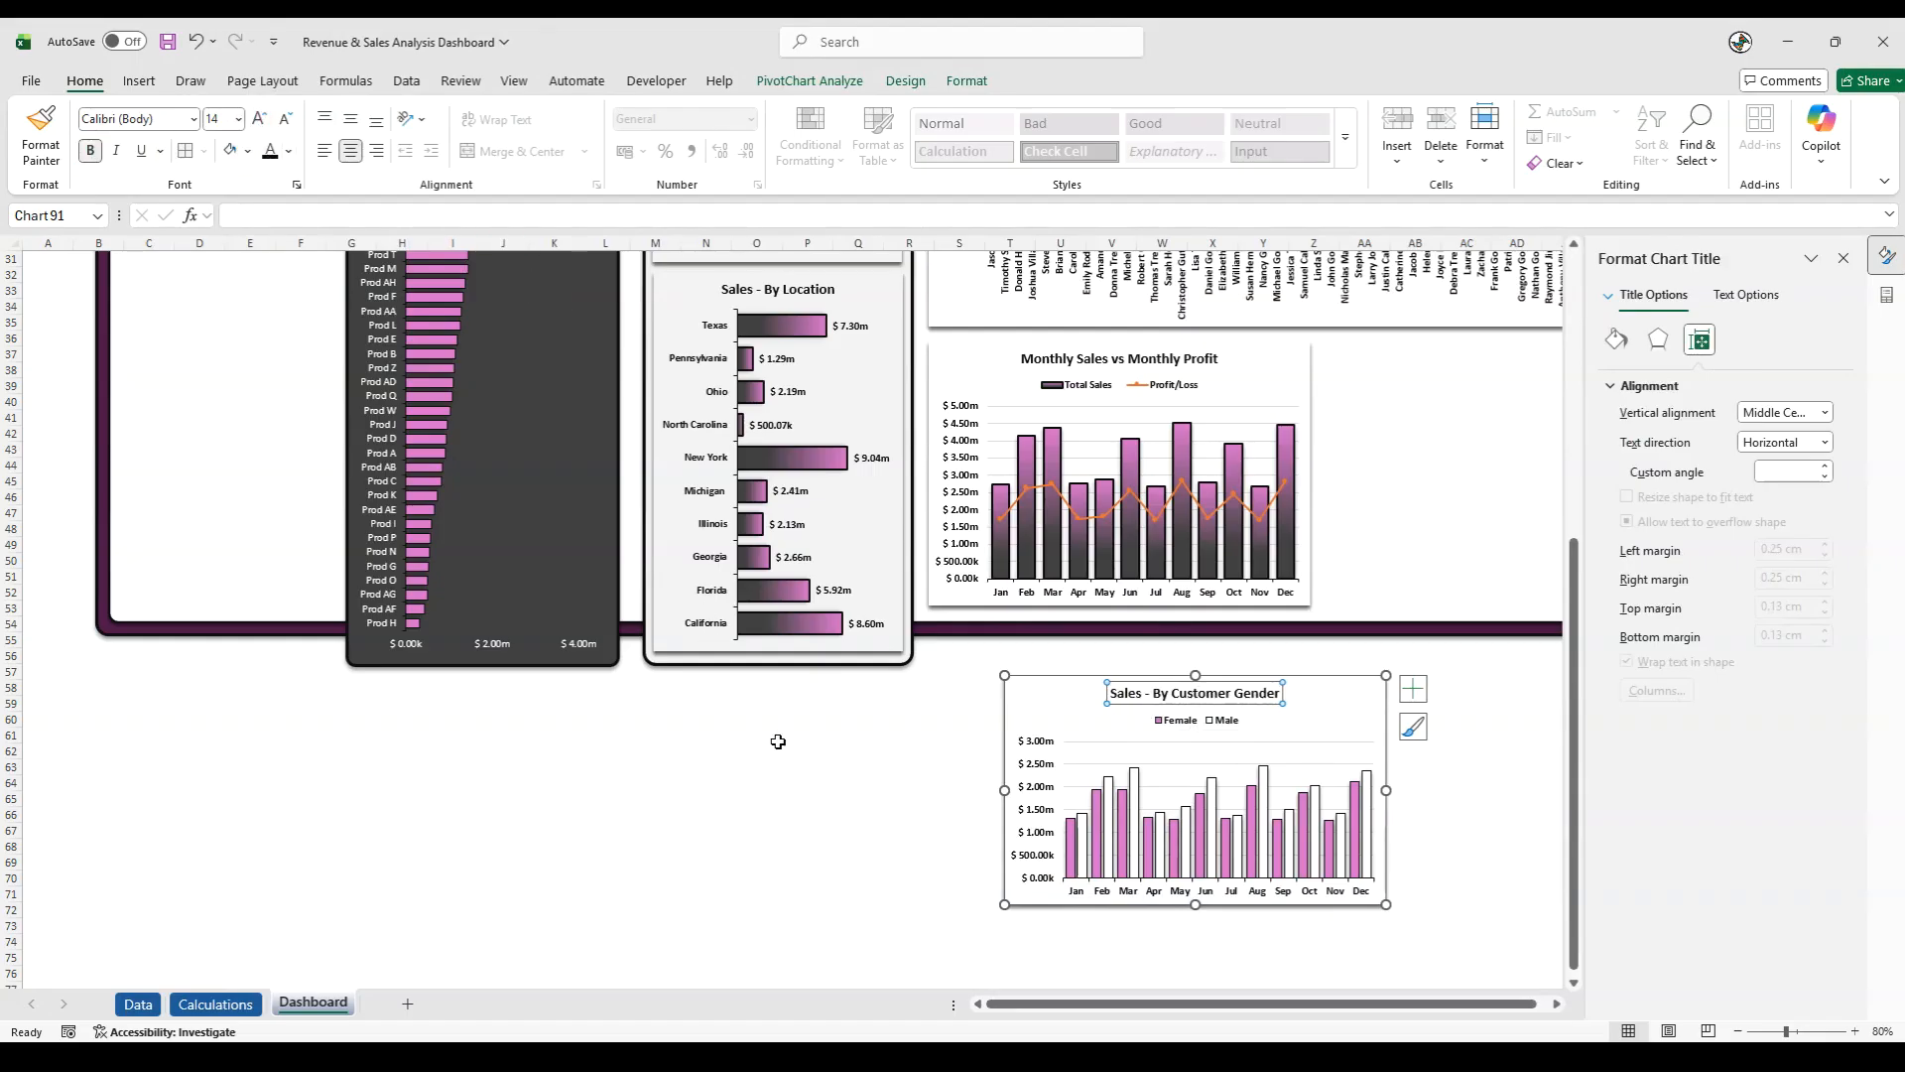
left_click(776, 732)
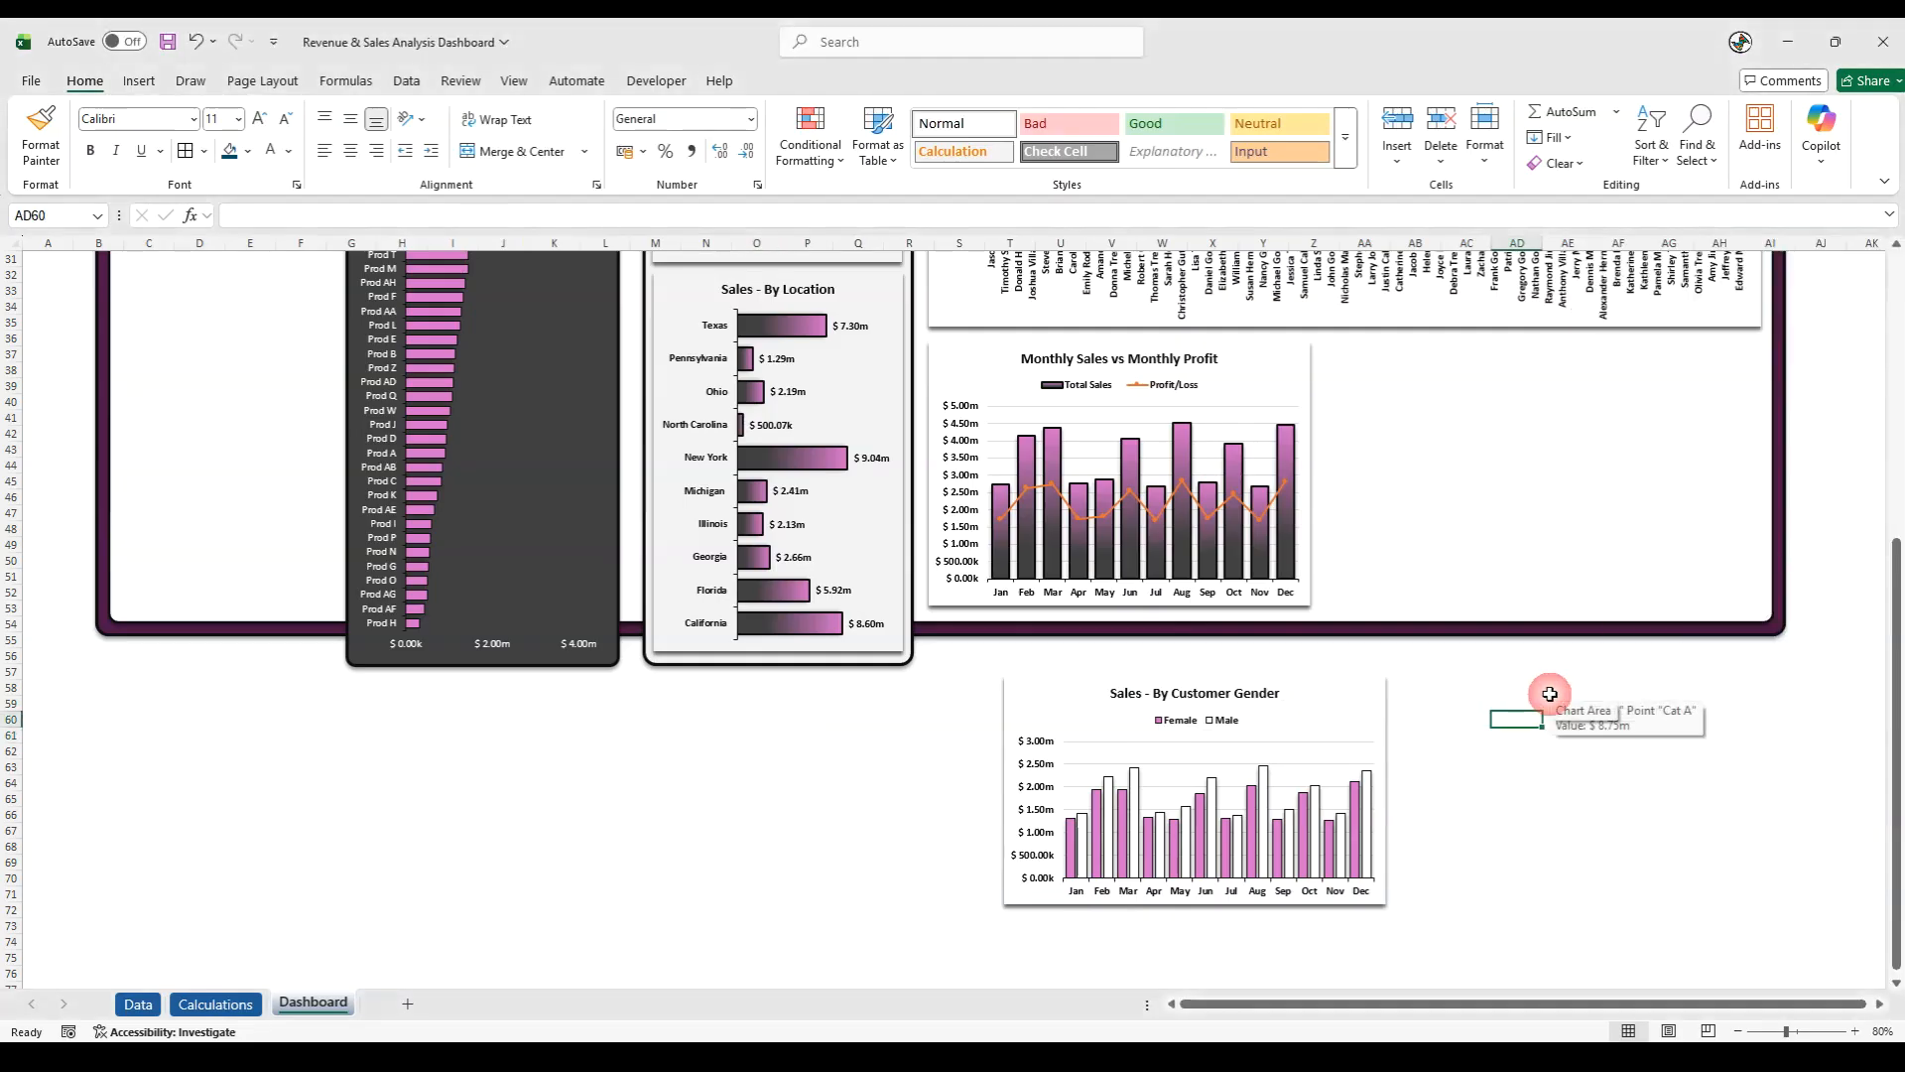
- Place a copy of the dark rounded rectangle behind Product Return Status beside the Monthly Sales vs Monthly Profit chart and increase its height
scroll(1554, 690, "up", 10)
left_click(1367, 366)
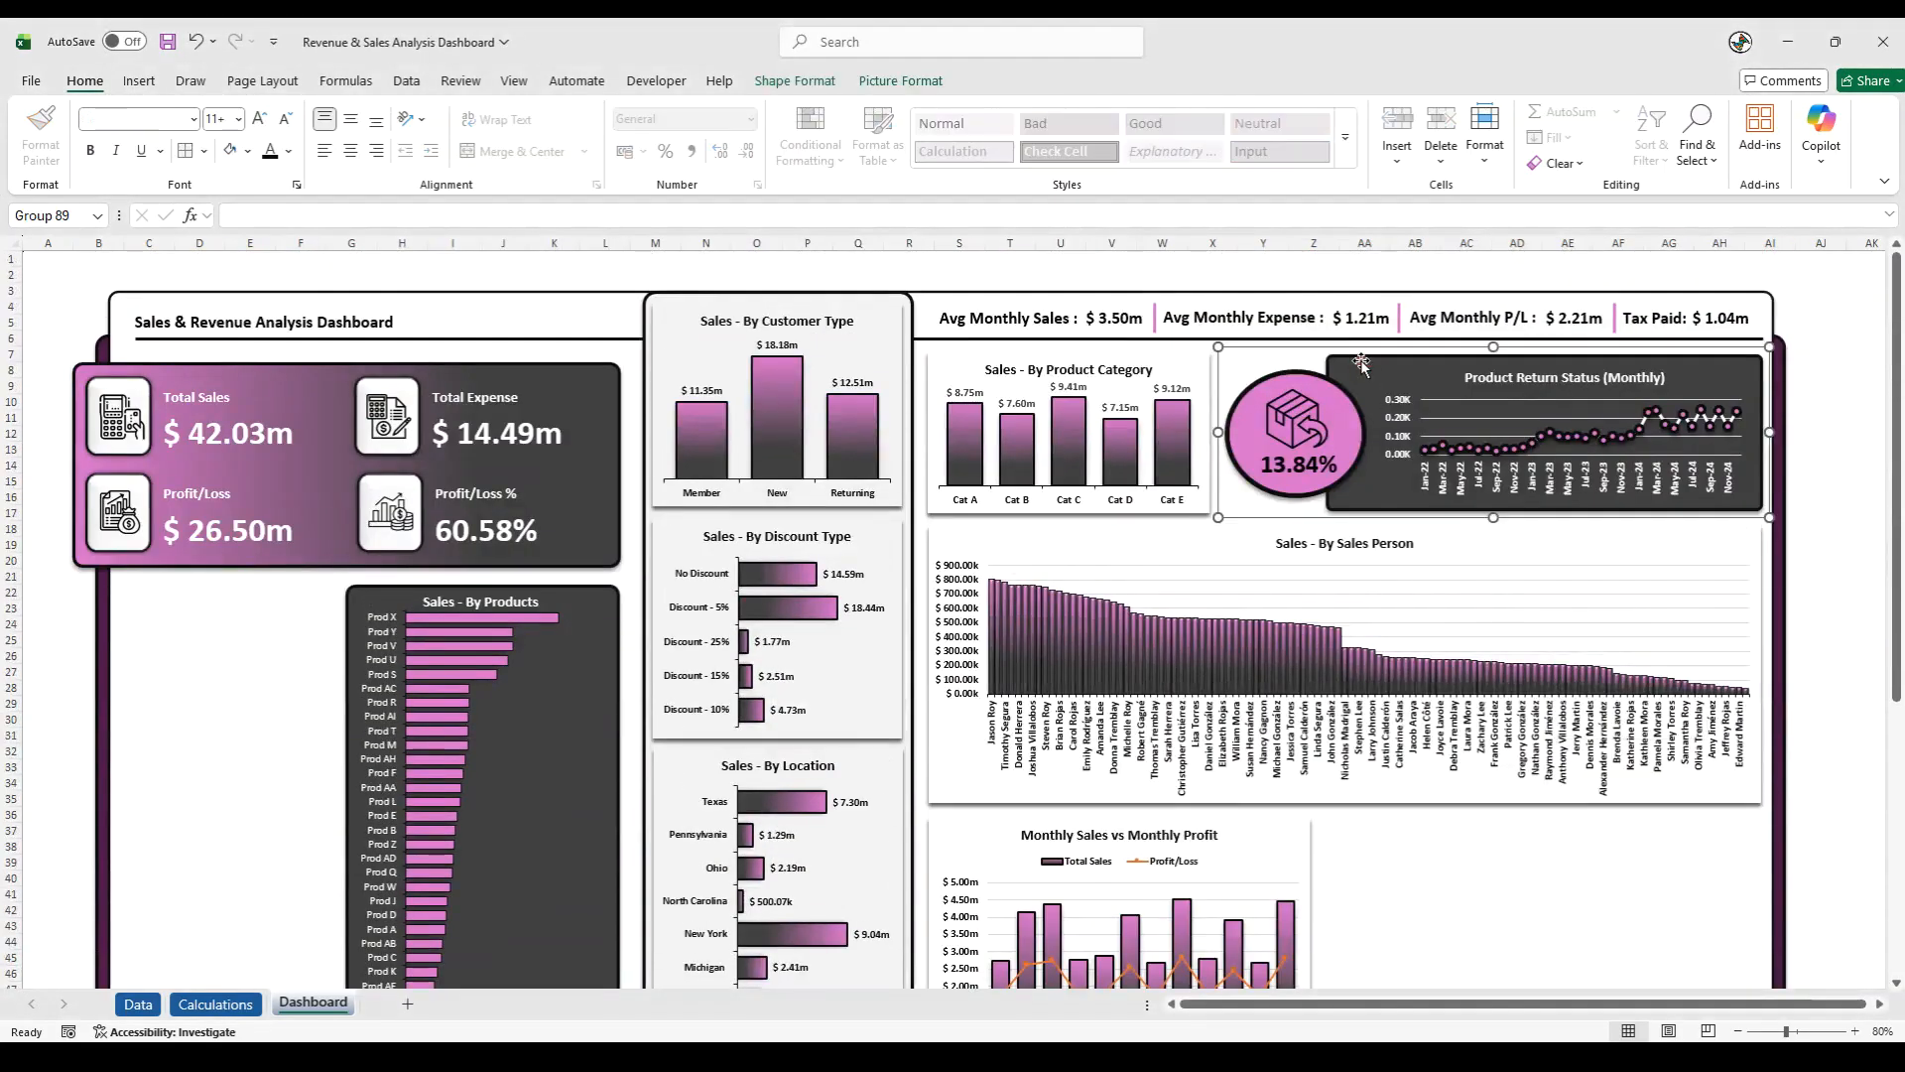
left_click(1360, 359)
scroll(1446, 546, "down", 6)
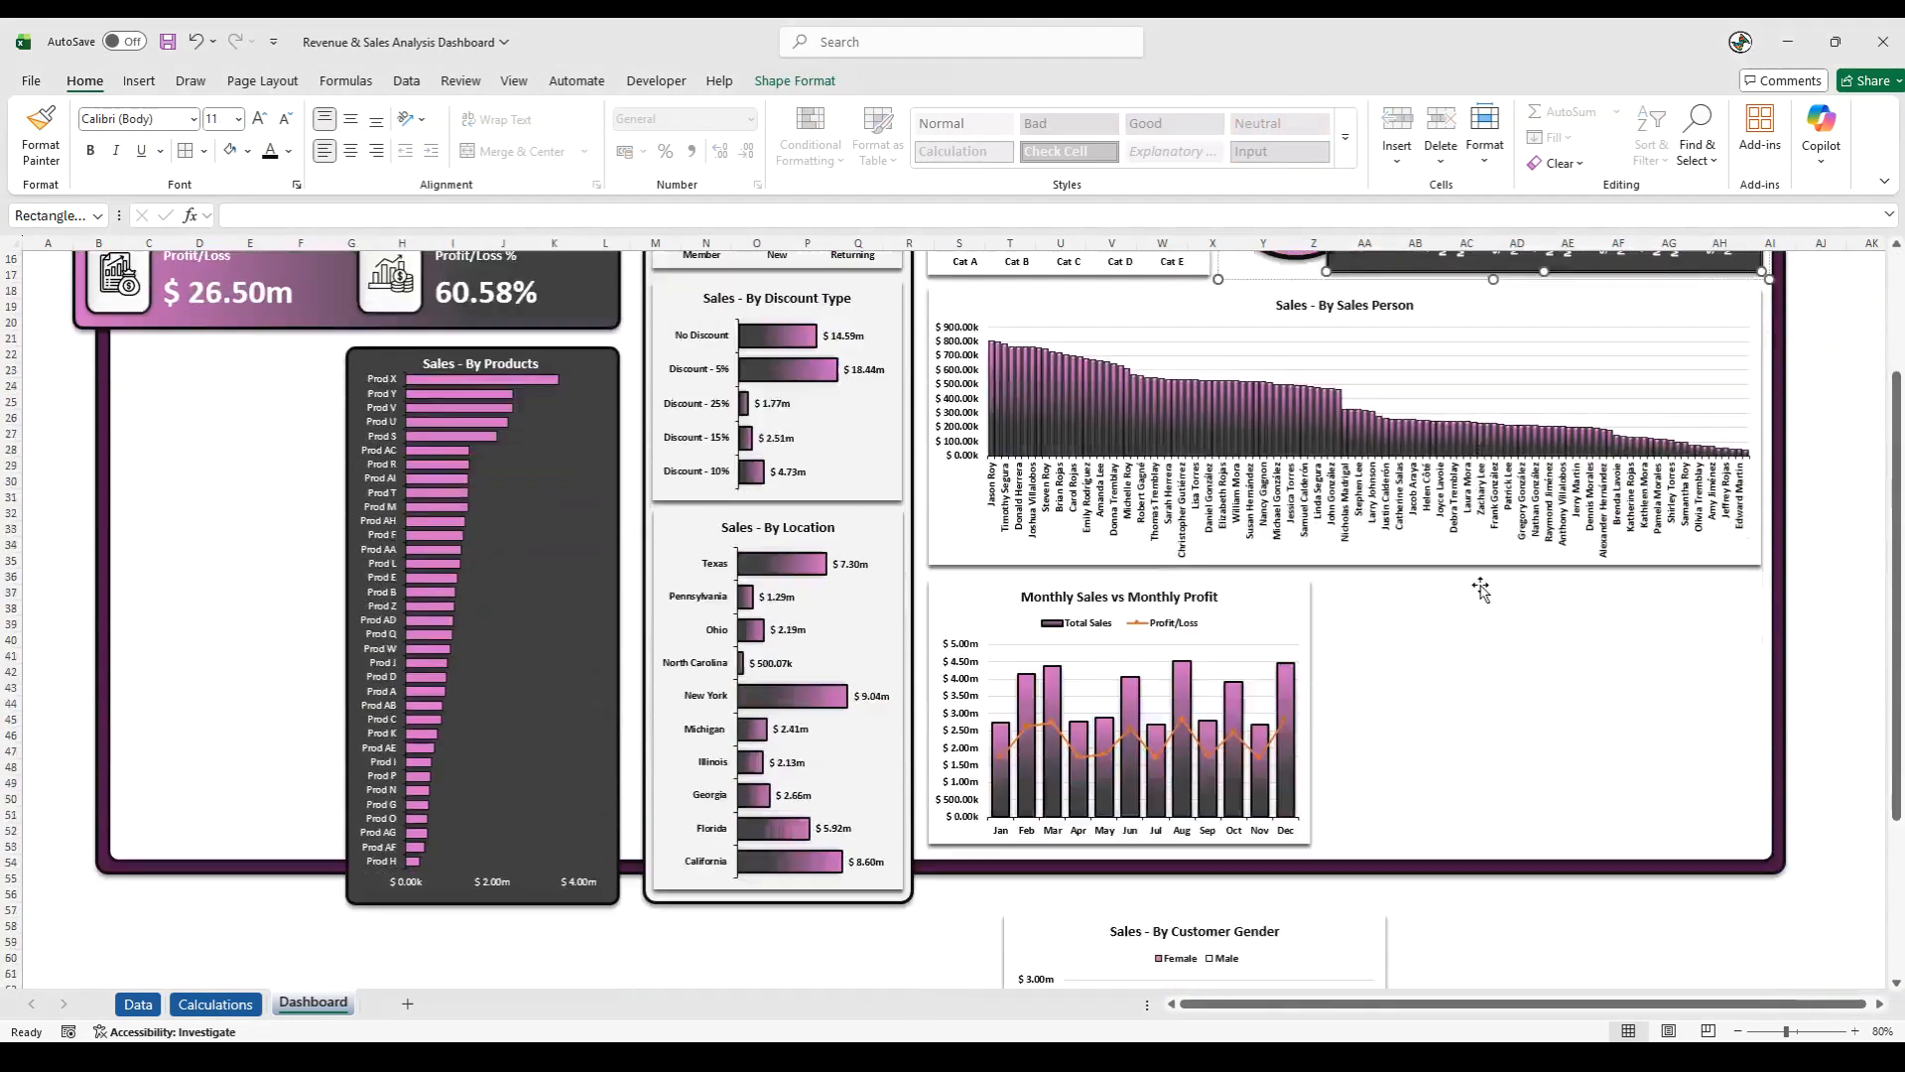
scroll(1493, 586, "up", 5)
left_click_drag(1454, 446, 1507, 841)
scroll(1513, 840, "down", 5)
left_click_drag(1449, 640, 1455, 639)
left_click_drag(1544, 688, 1541, 849)
left_click(1620, 911)
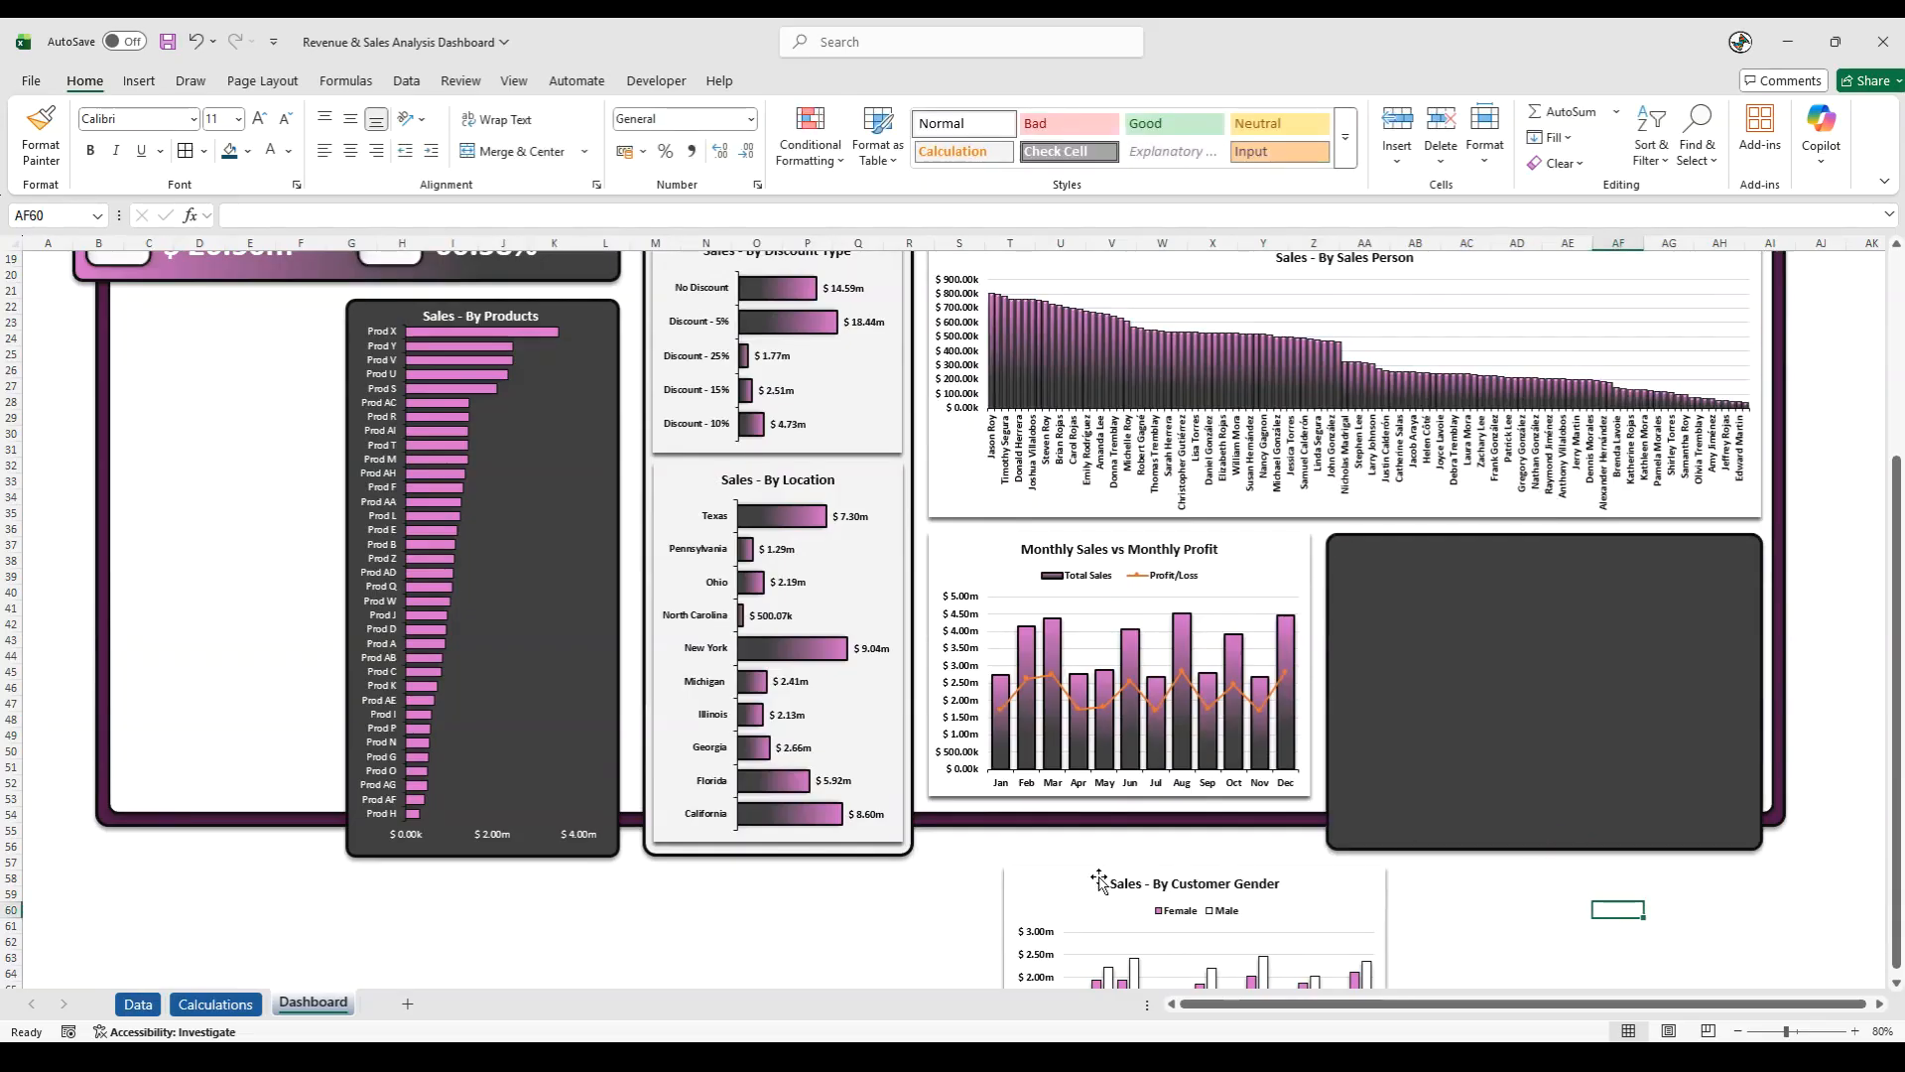
- Bring the Sales - By Customer Gender chart to the front and move it onto the new dark rectangle
left_click(1120, 881)
left_click_drag(1028, 869, 1085, 841)
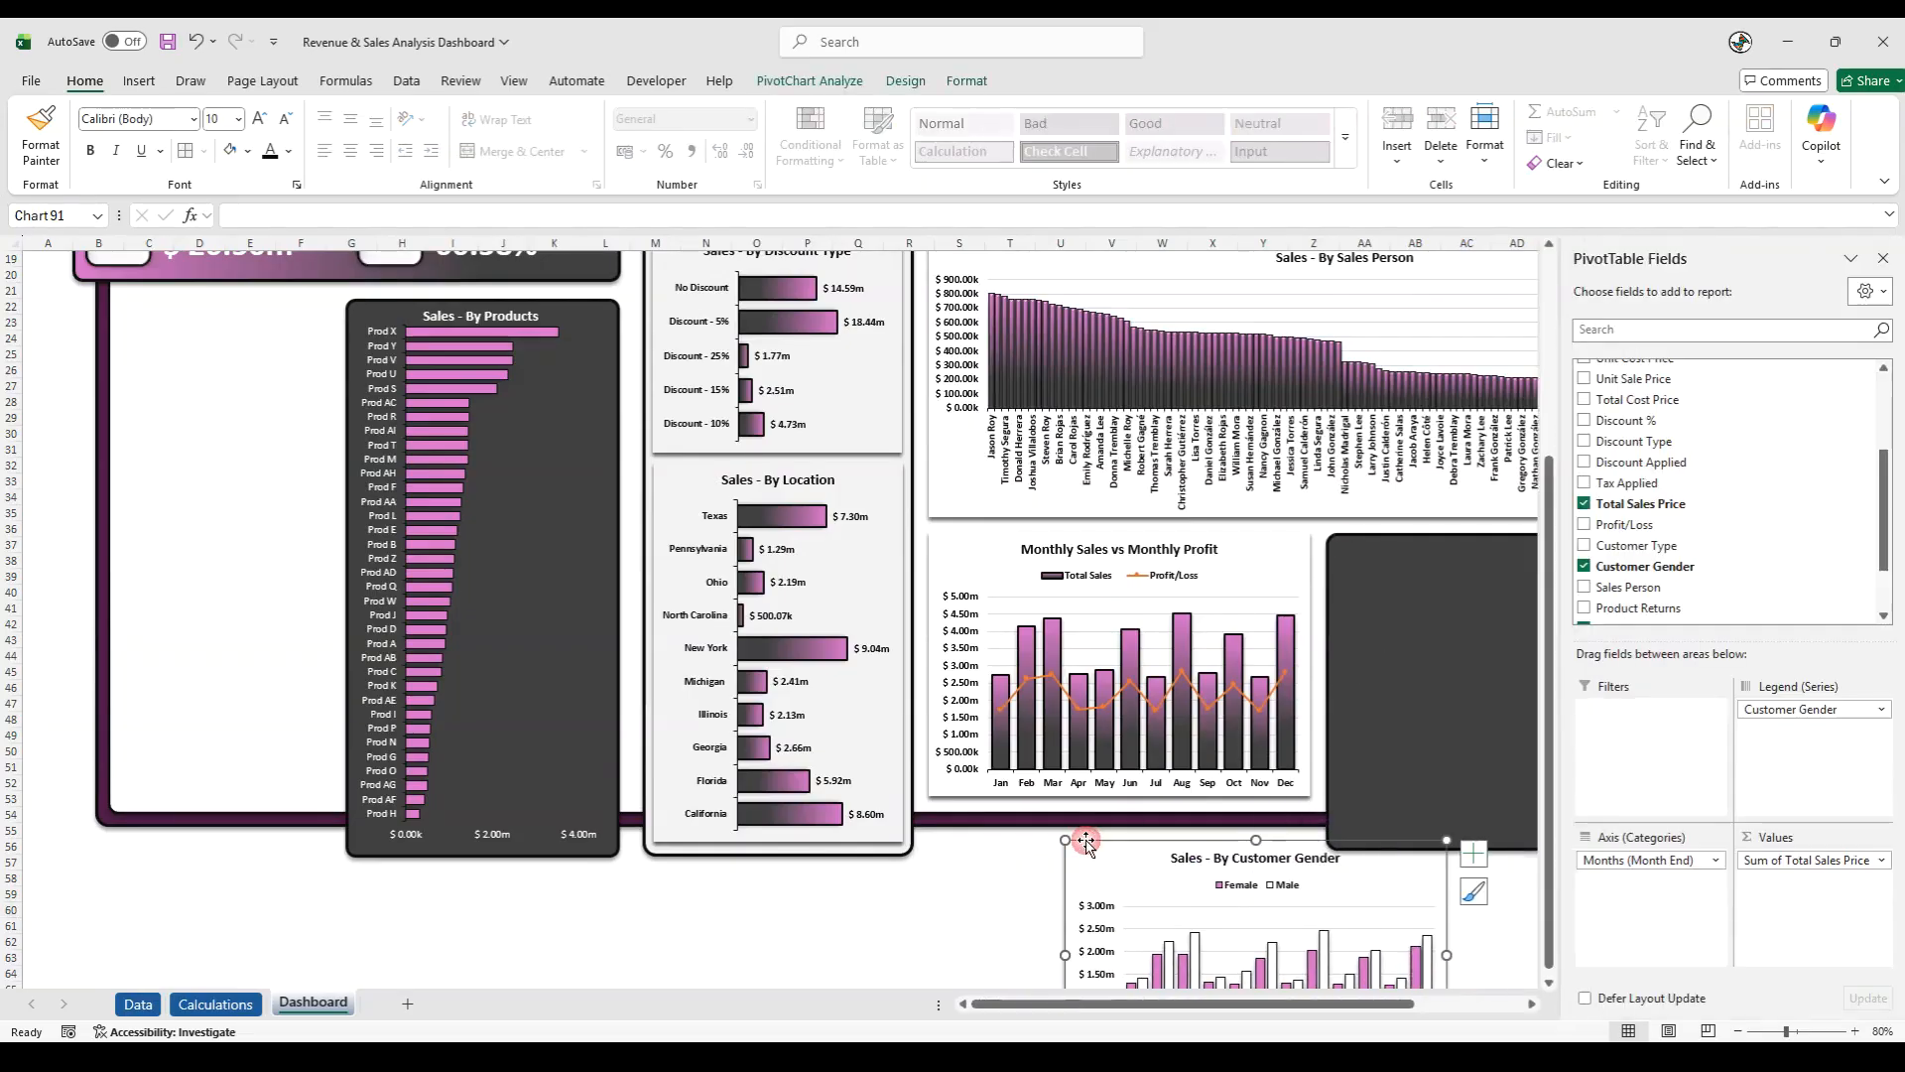
right_click(1091, 842)
left_click(1146, 618)
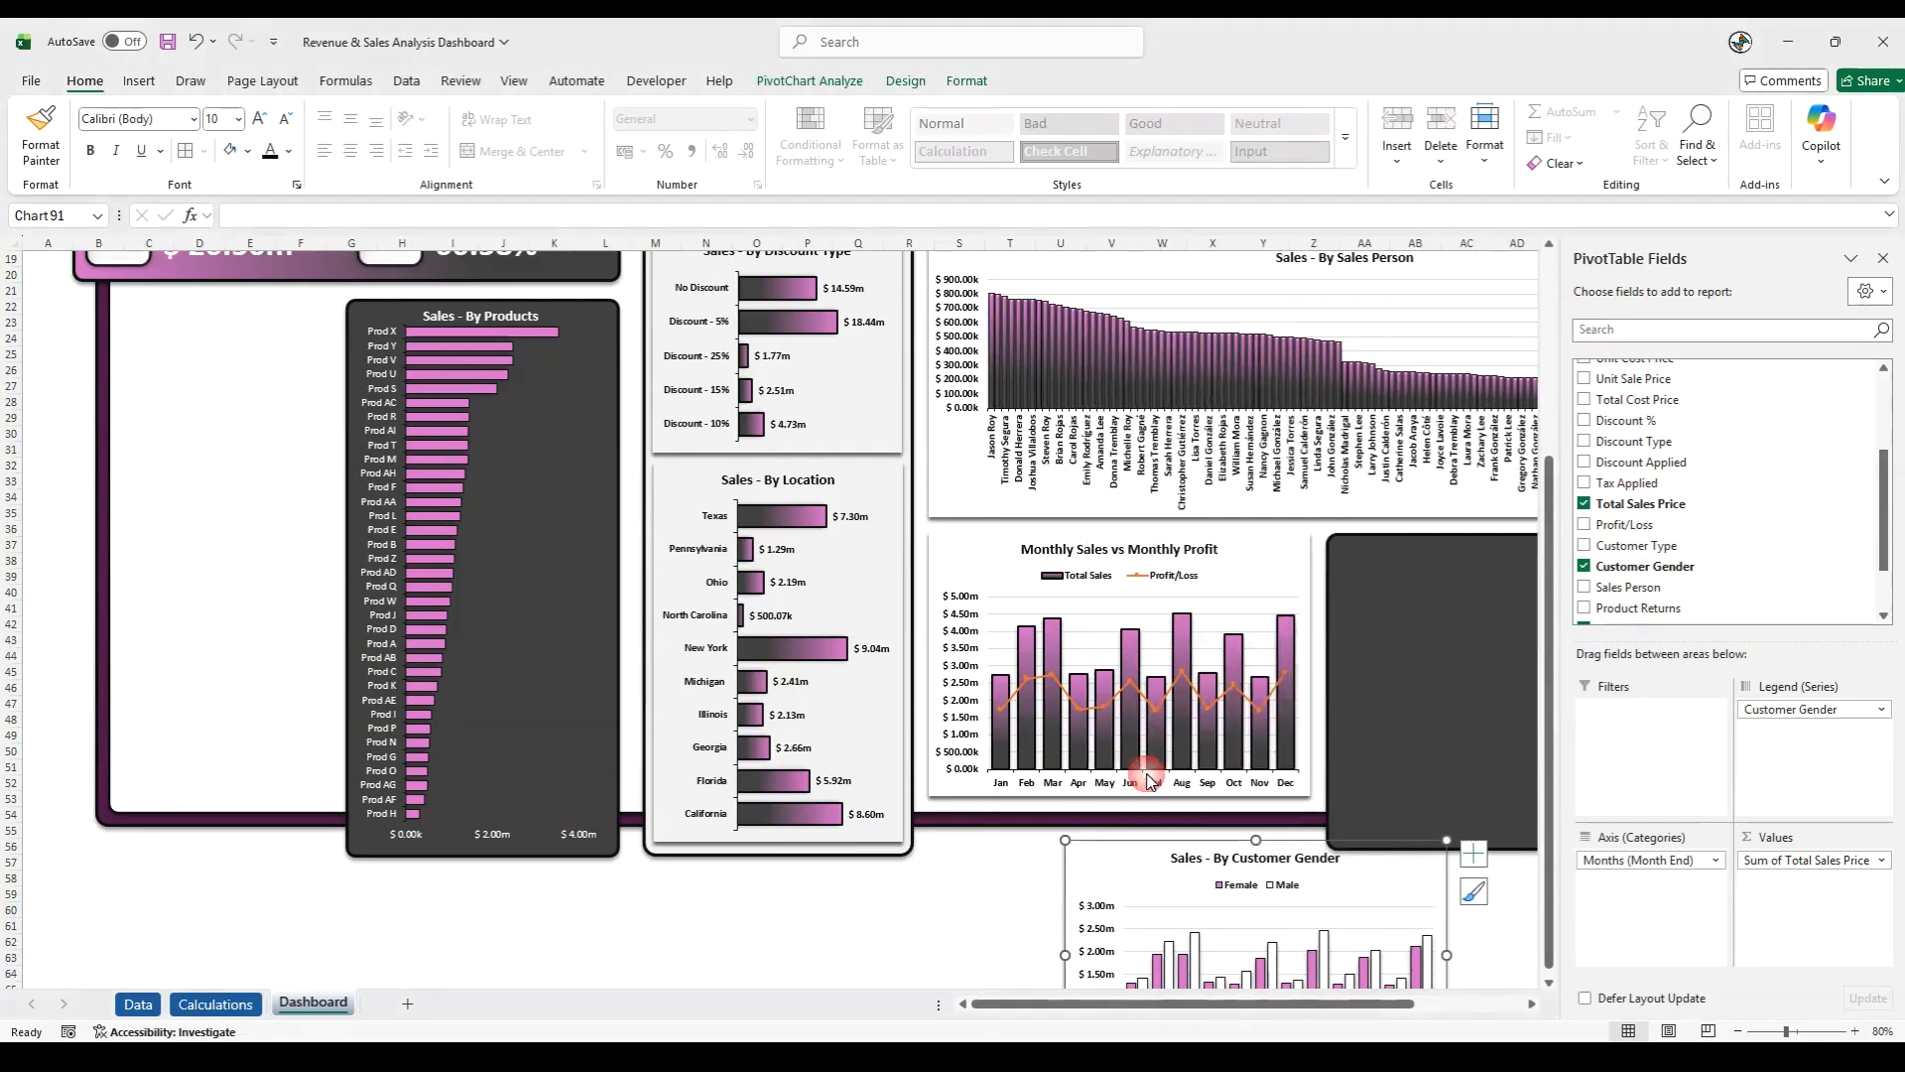
left_click_drag(1106, 840, 1373, 541)
left_click(1882, 258)
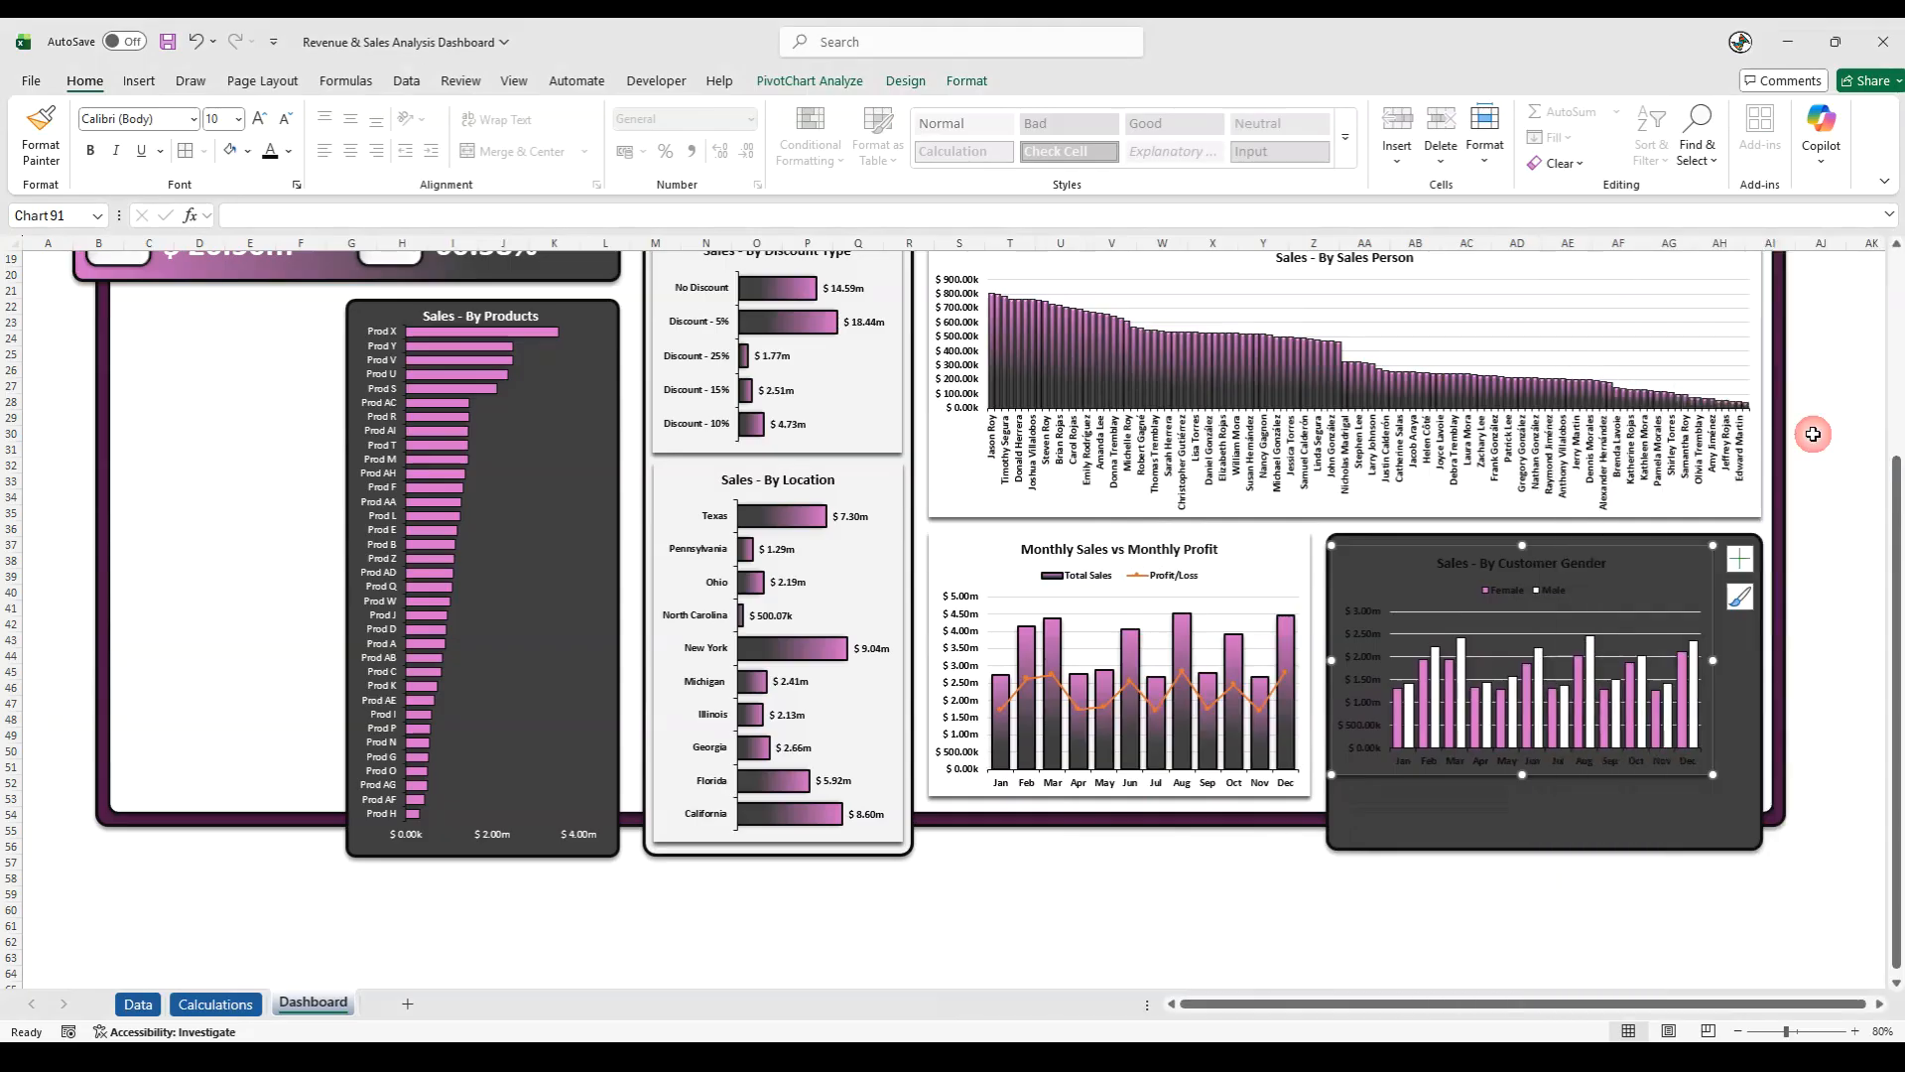
- Enlarge the gender chart to fill the dark rectangle and widen both slightly past the dashboard frame
left_click_drag(1716, 777, 1752, 838)
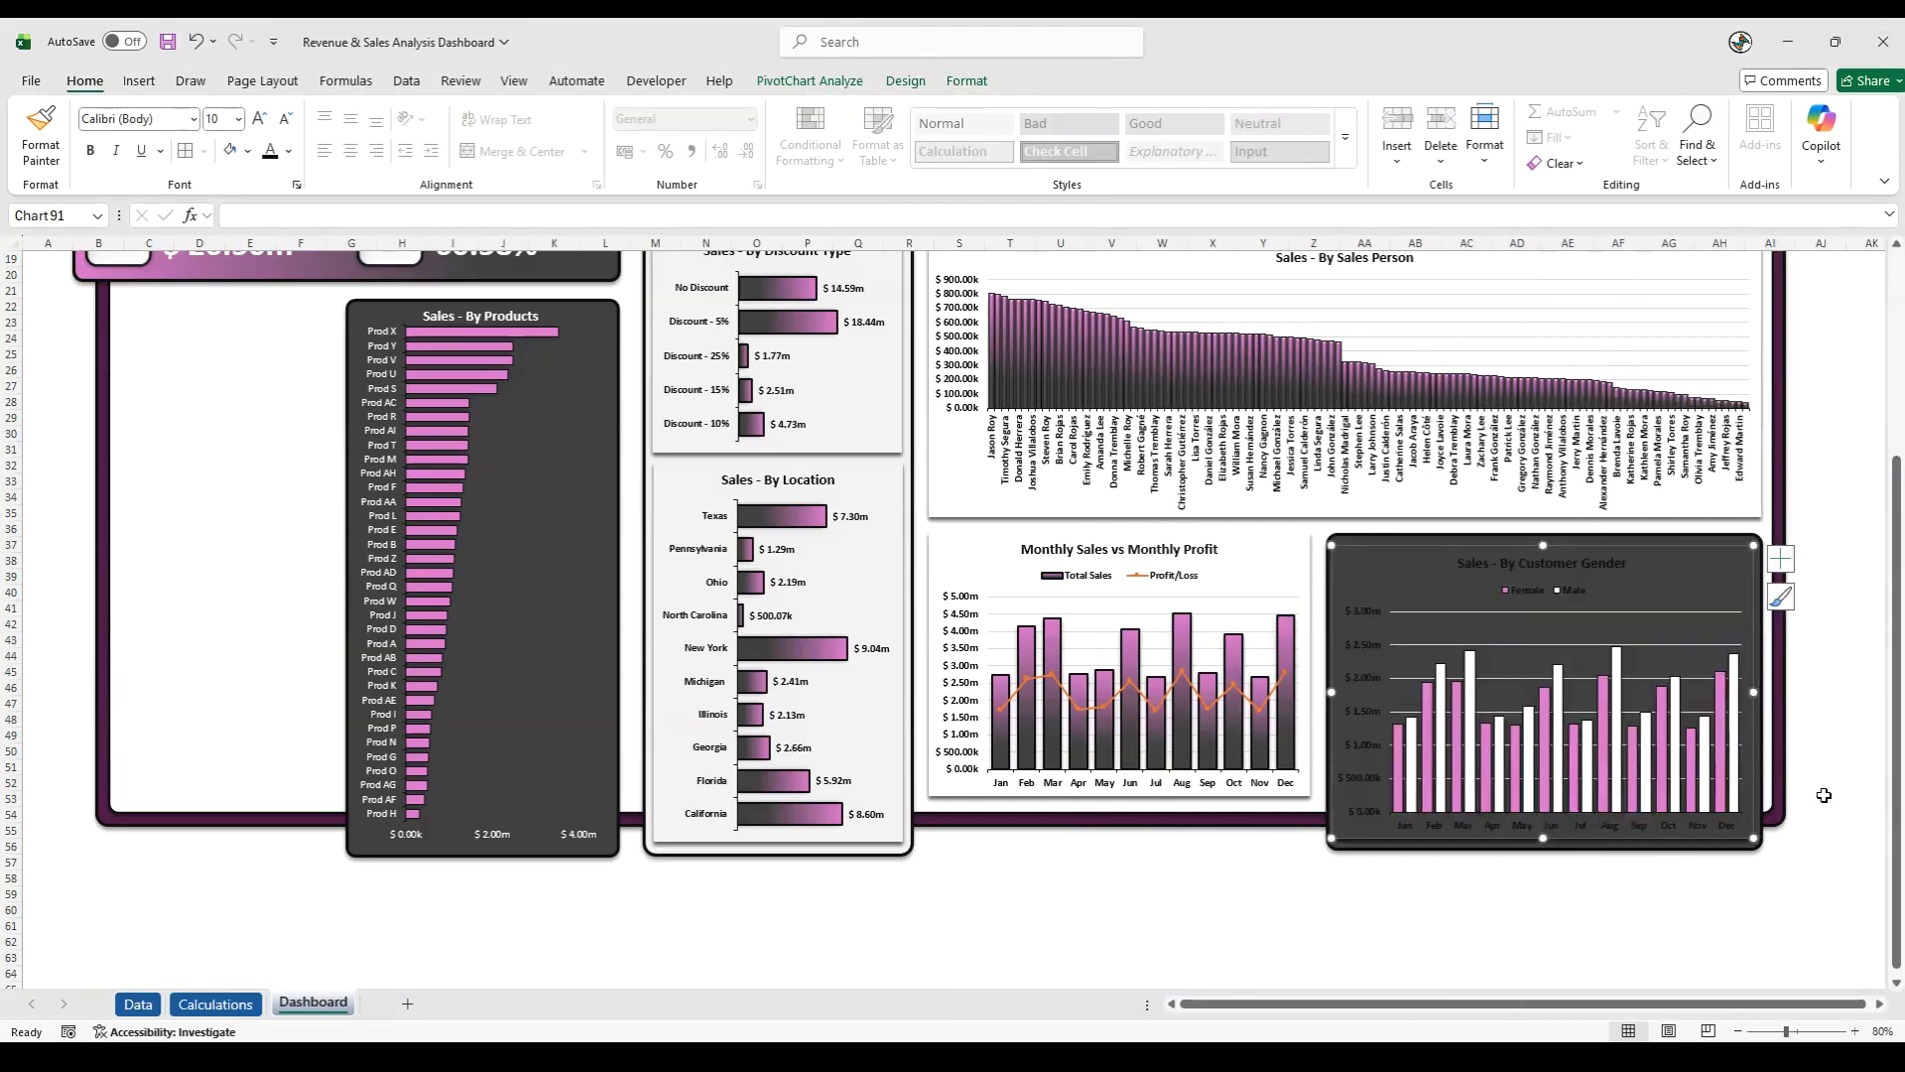
left_click(1761, 766)
left_click_drag(1763, 692, 1795, 692)
left_click(1753, 685)
left_click_drag(1562, 540, 1563, 534)
- Change the font color of the gender chart's title and legend to white
left_click(1510, 561)
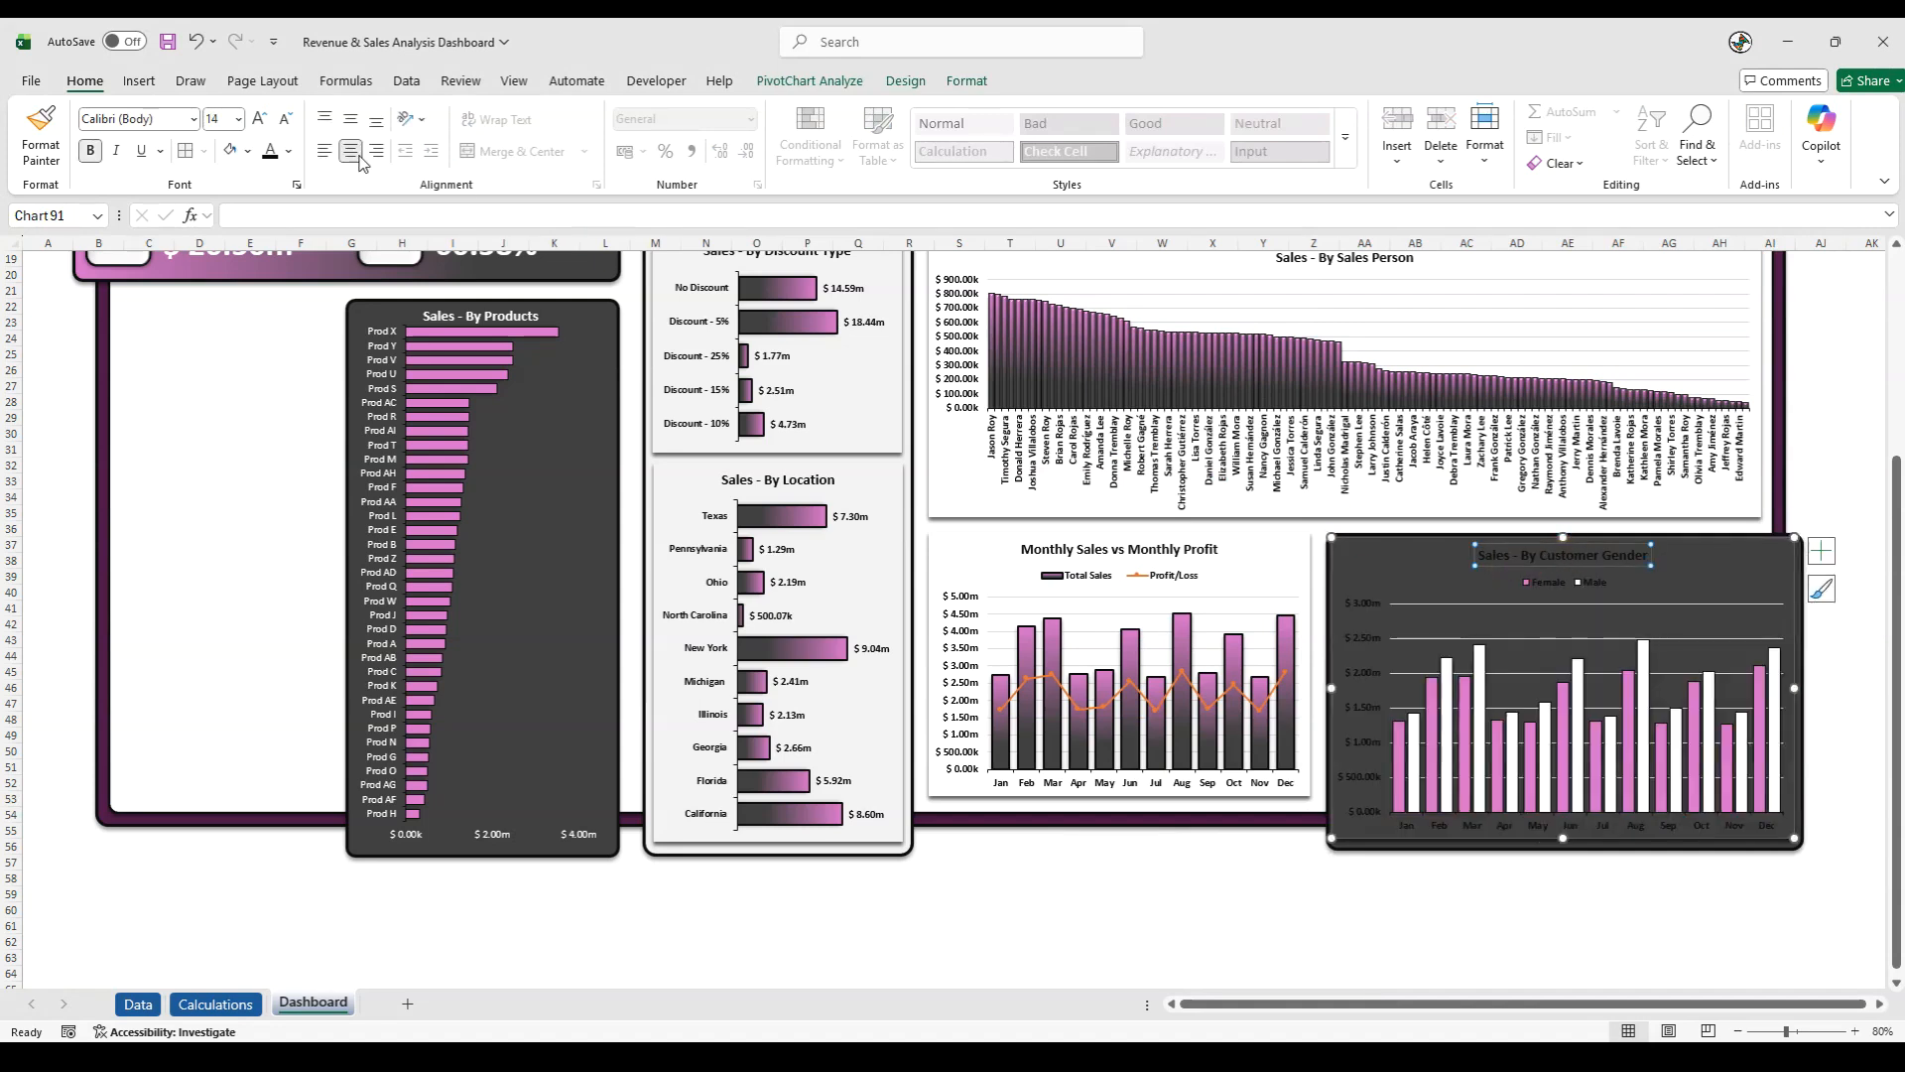
left_click(289, 151)
left_click(274, 281)
left_click(1562, 583)
left_click(270, 151)
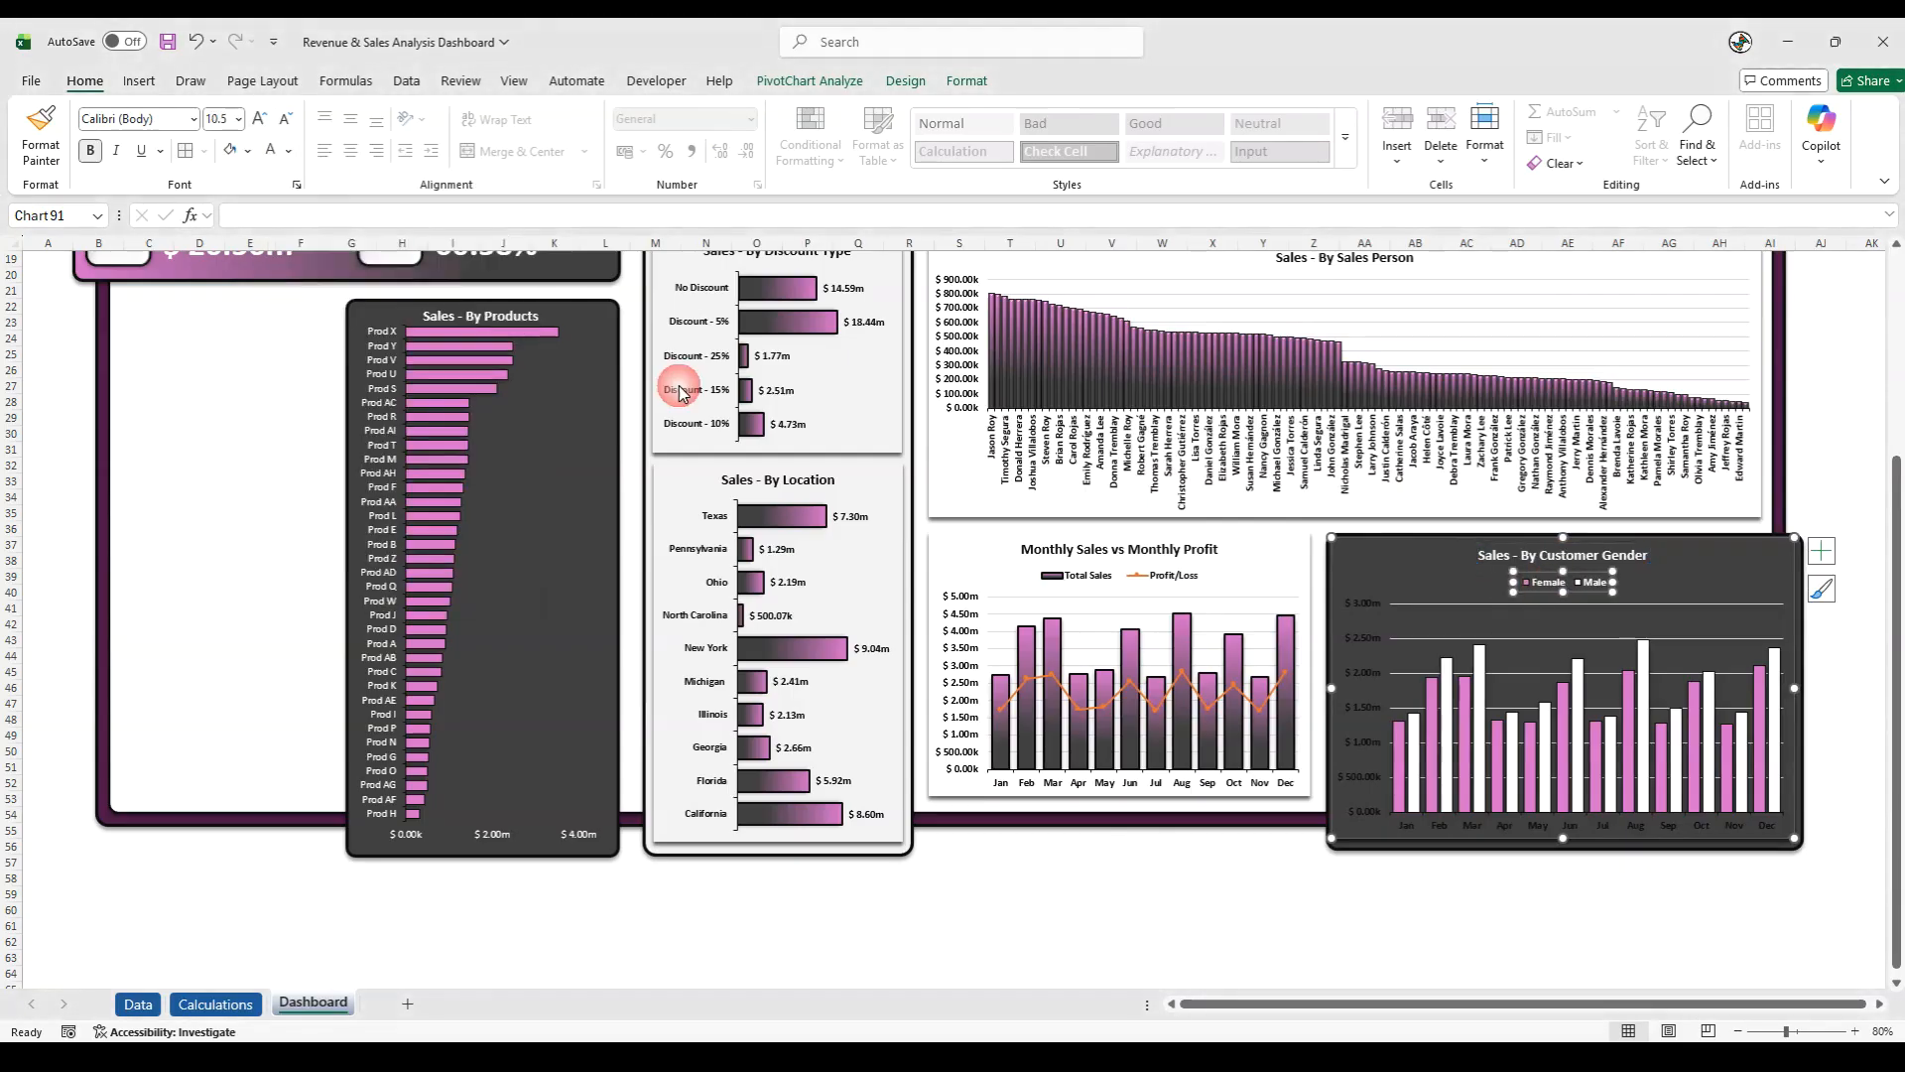
- Make the labels on both axes of the gender chart white and set the month labels to size 10.5
left_click(1363, 712)
left_click(271, 150)
left_click(1415, 830)
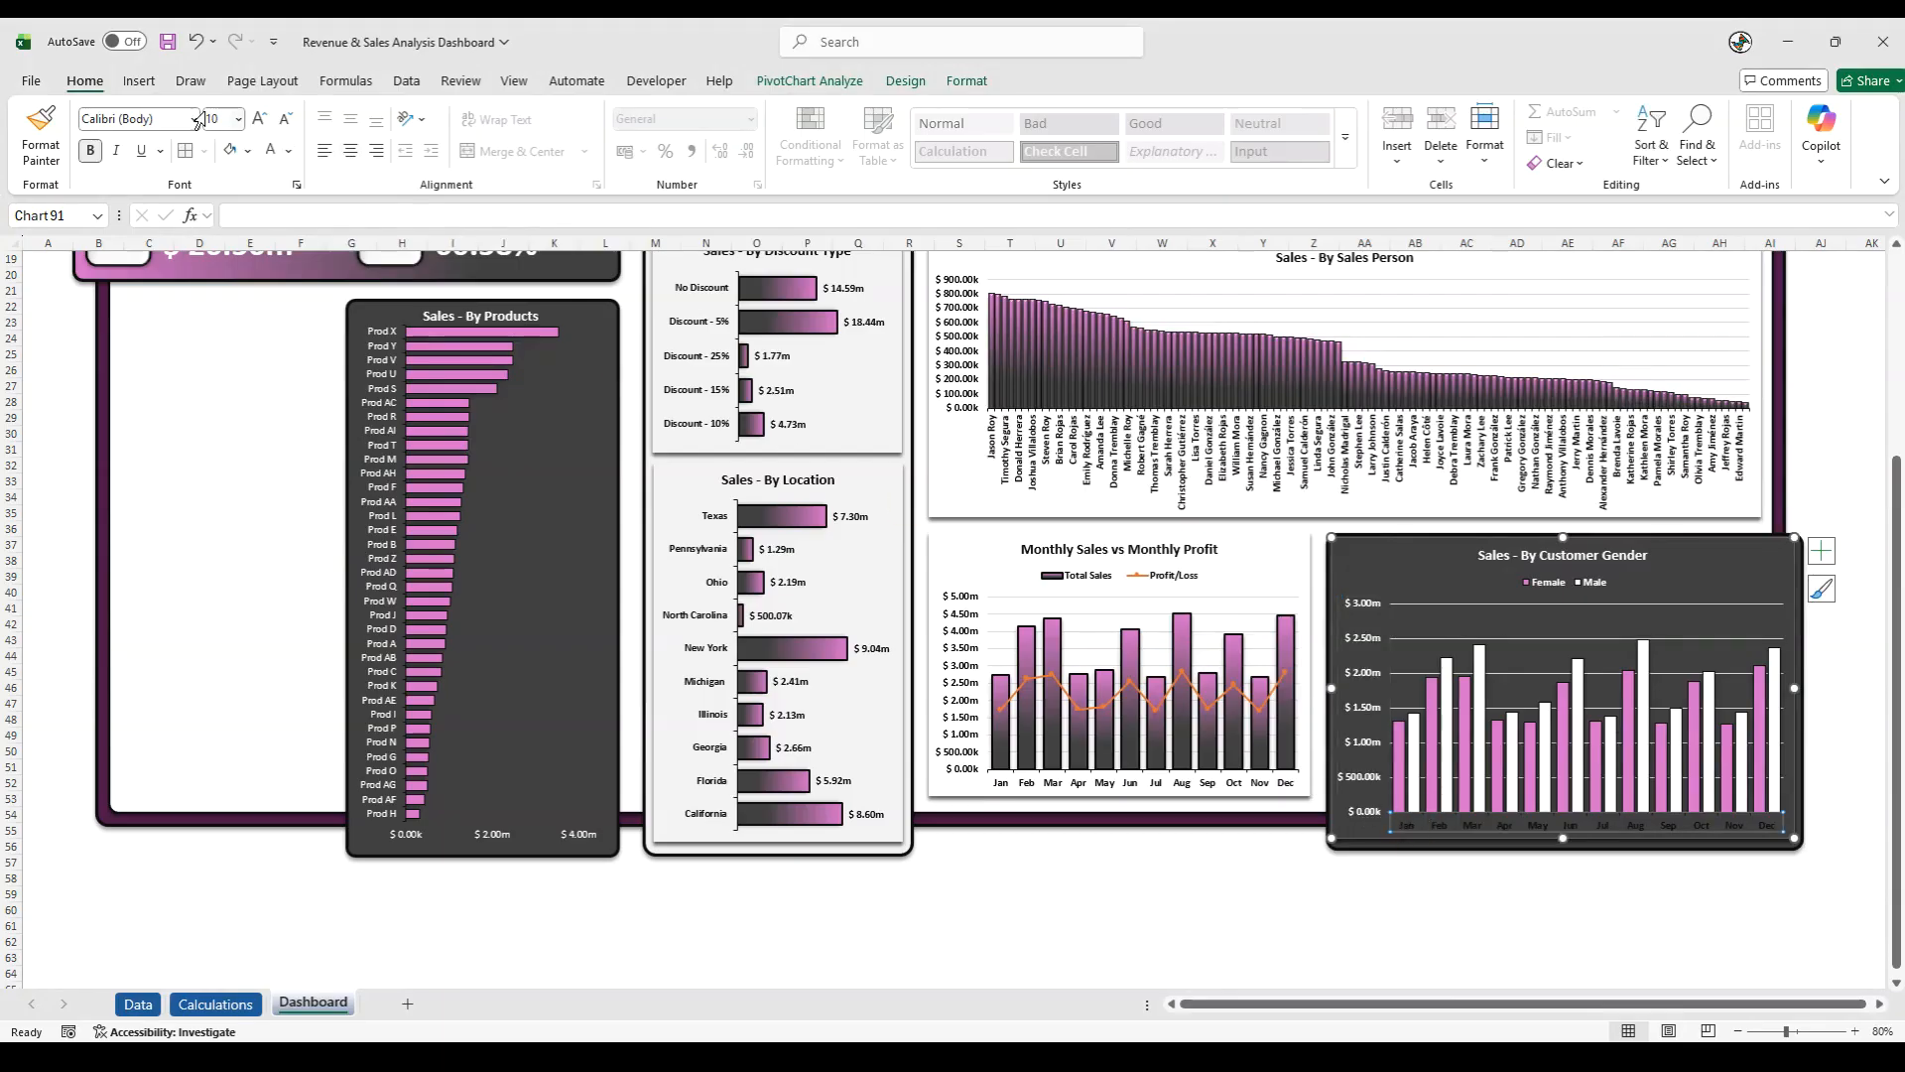
left_click(258, 120)
left_click(271, 151)
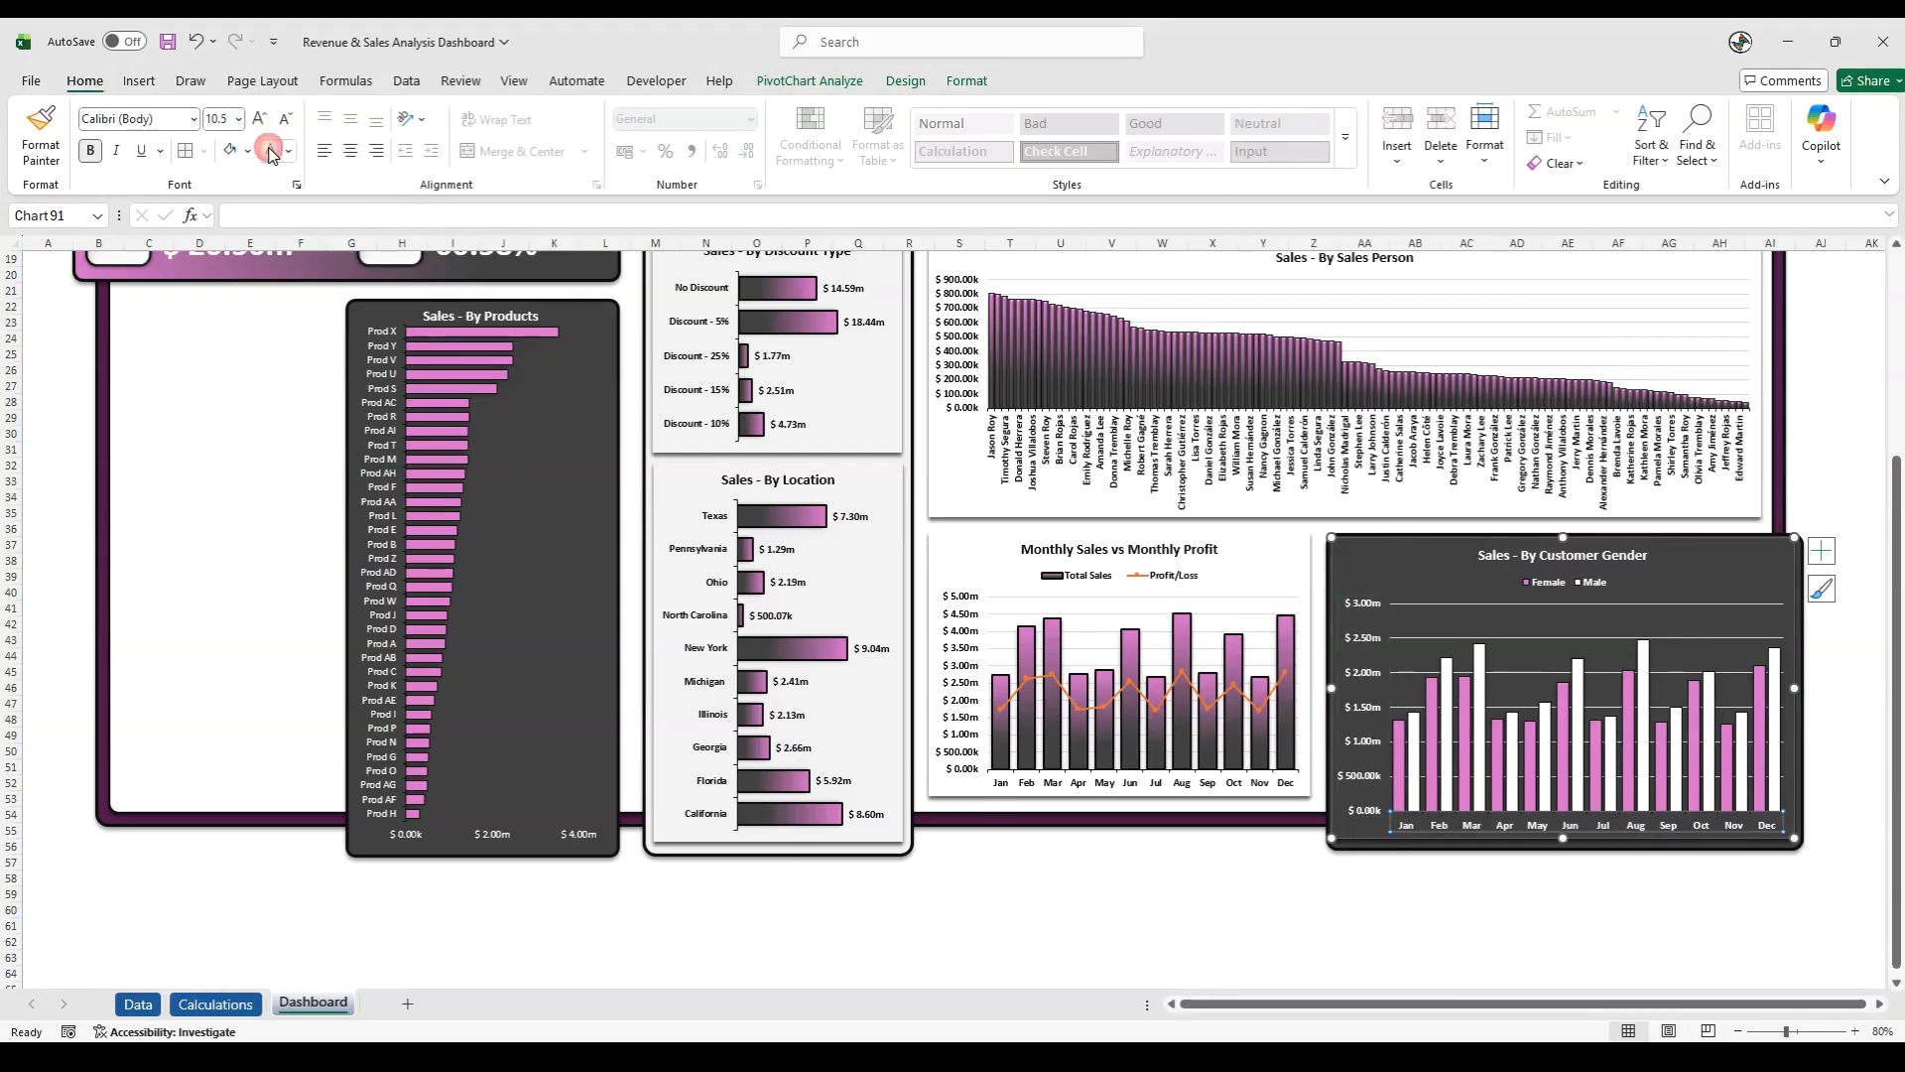
- Remove the shadow from the gender chart's chart area and delete its horizontal gridlines
left_click(1352, 840)
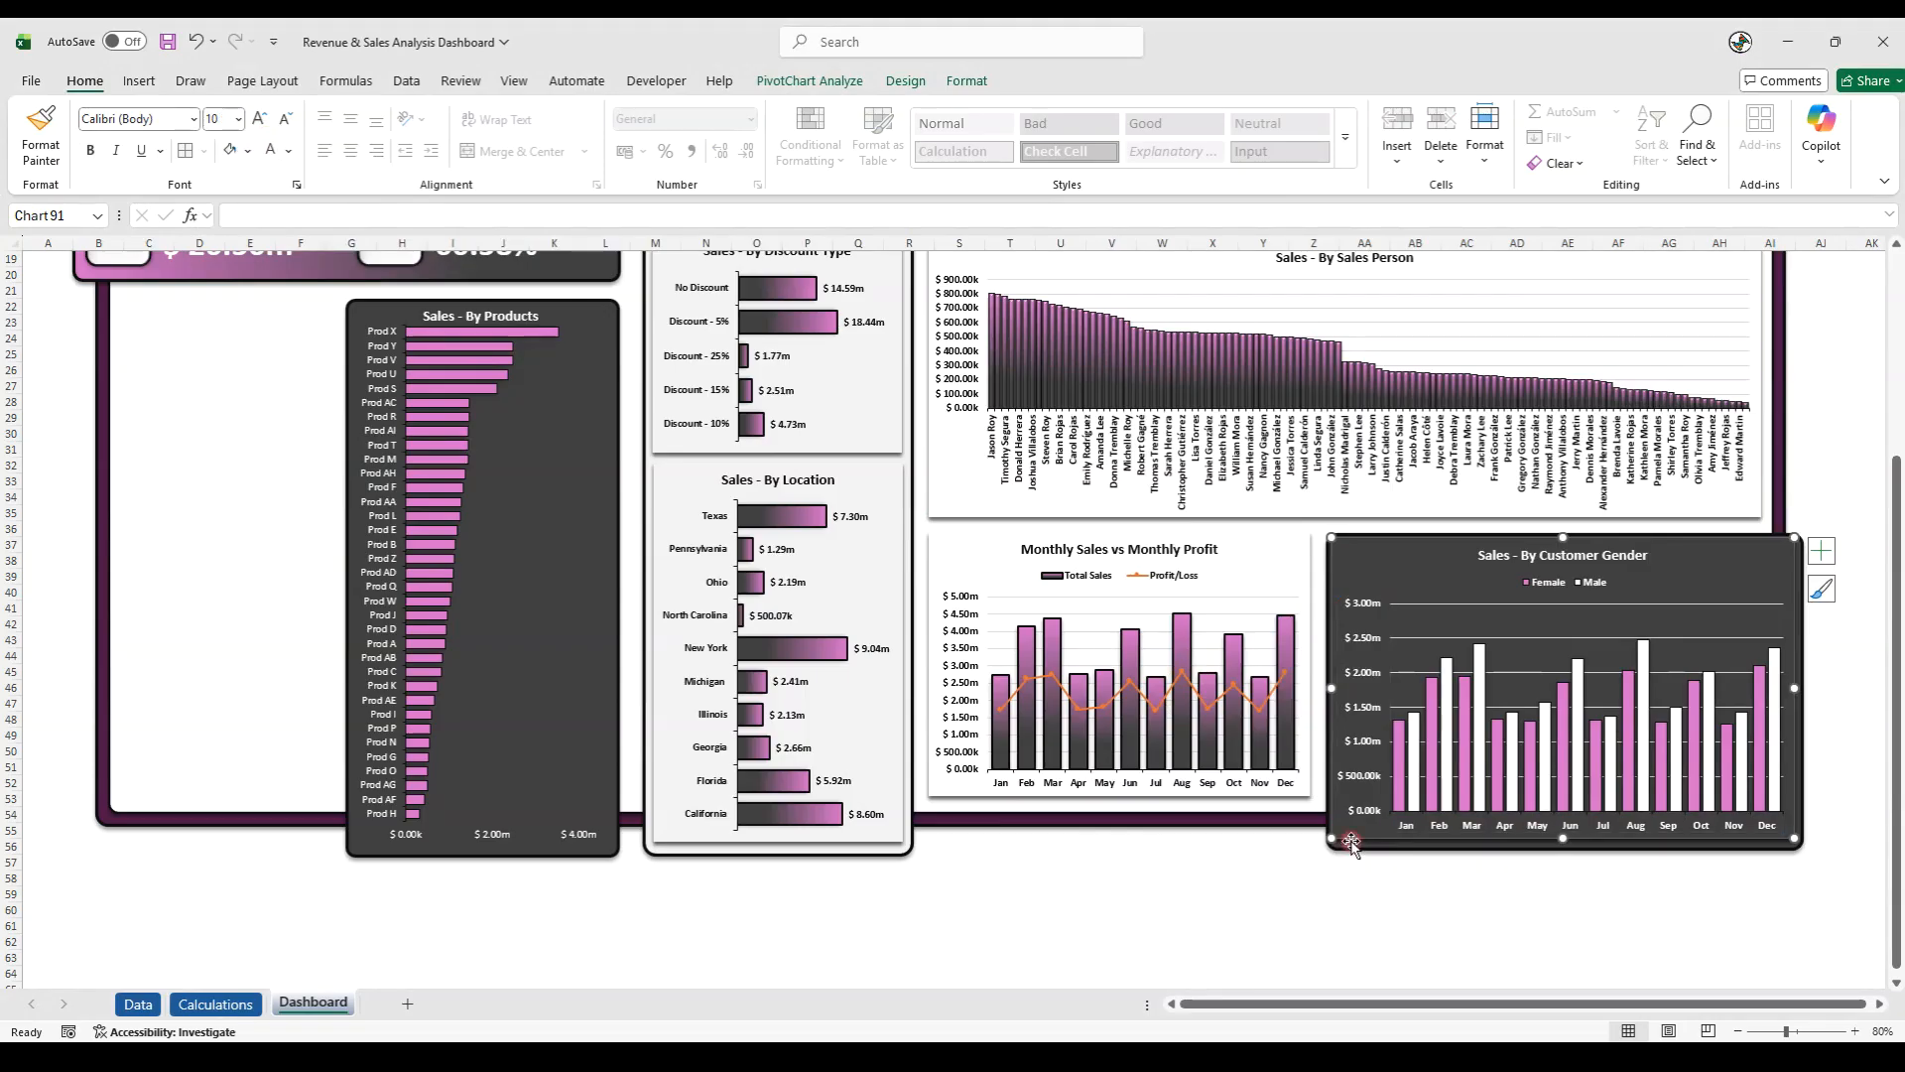
key("Escape")
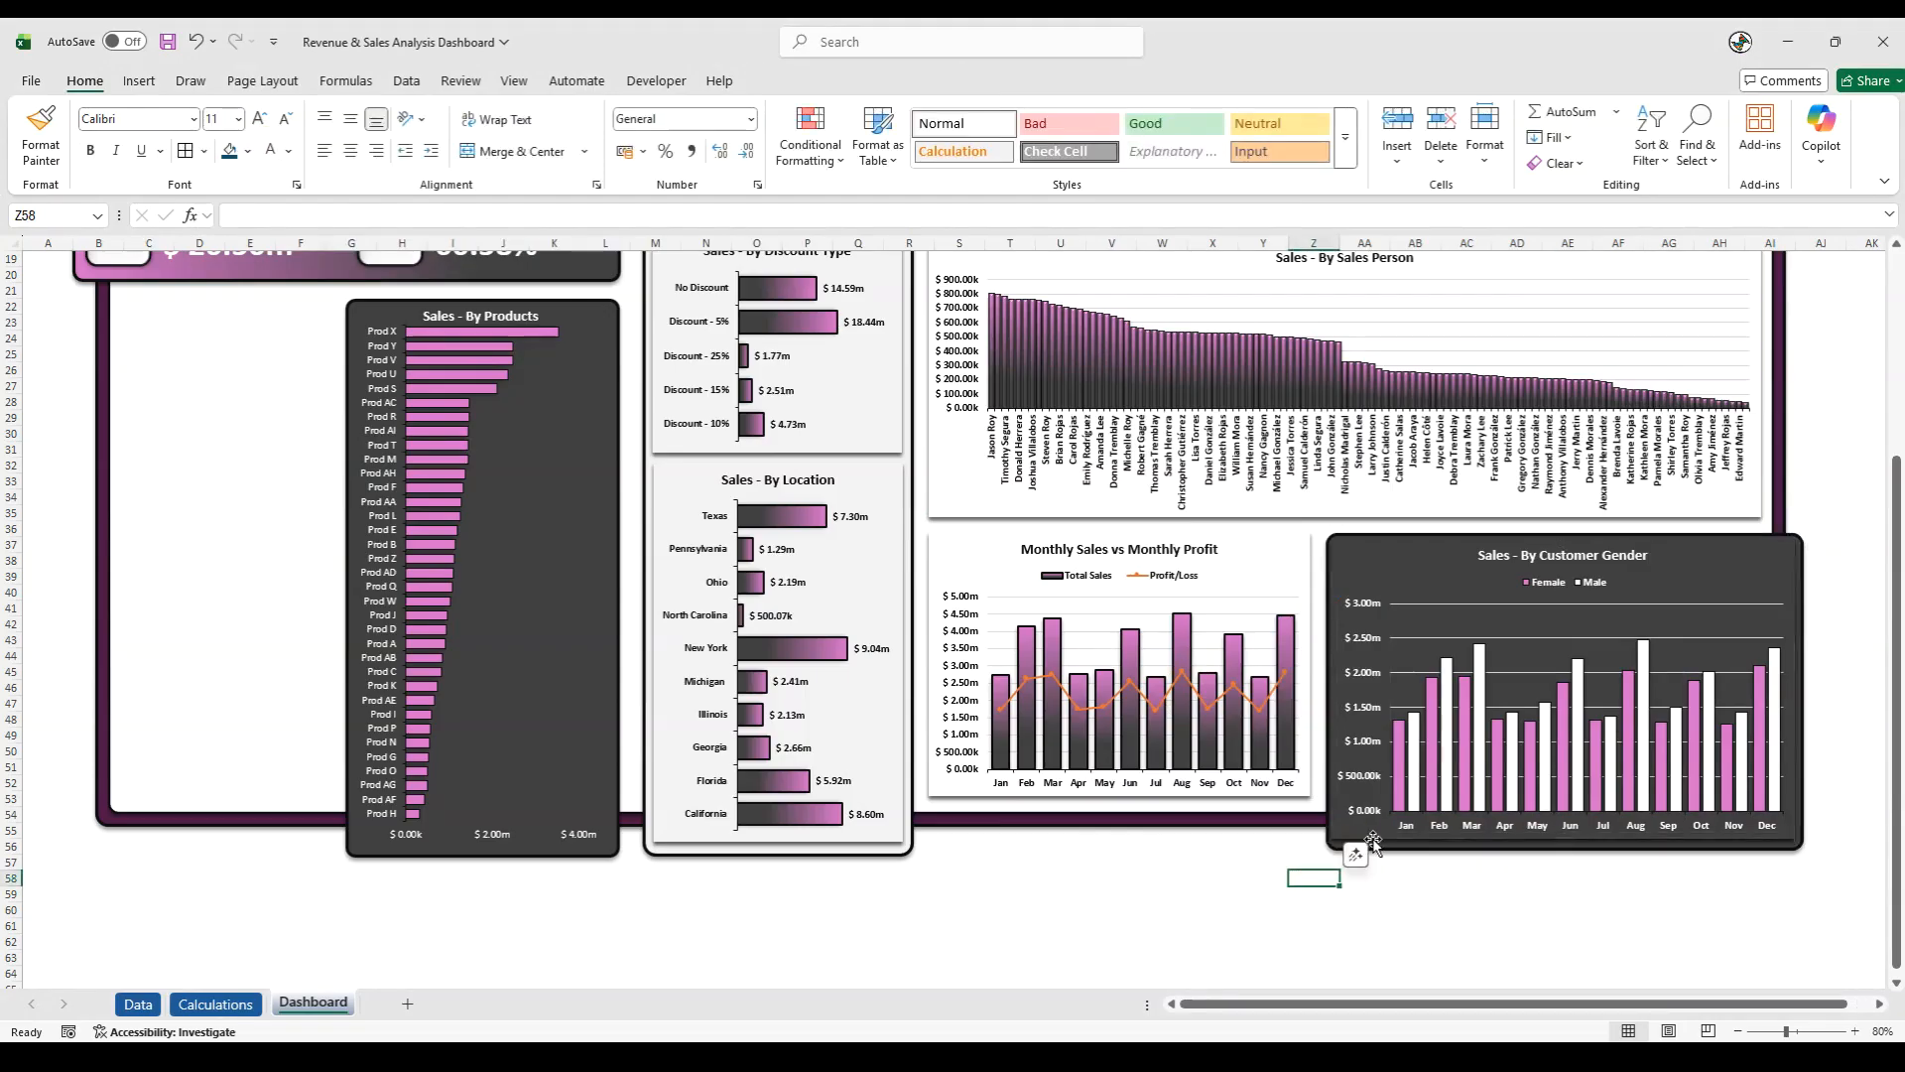
left_click(1374, 844)
left_click(967, 80)
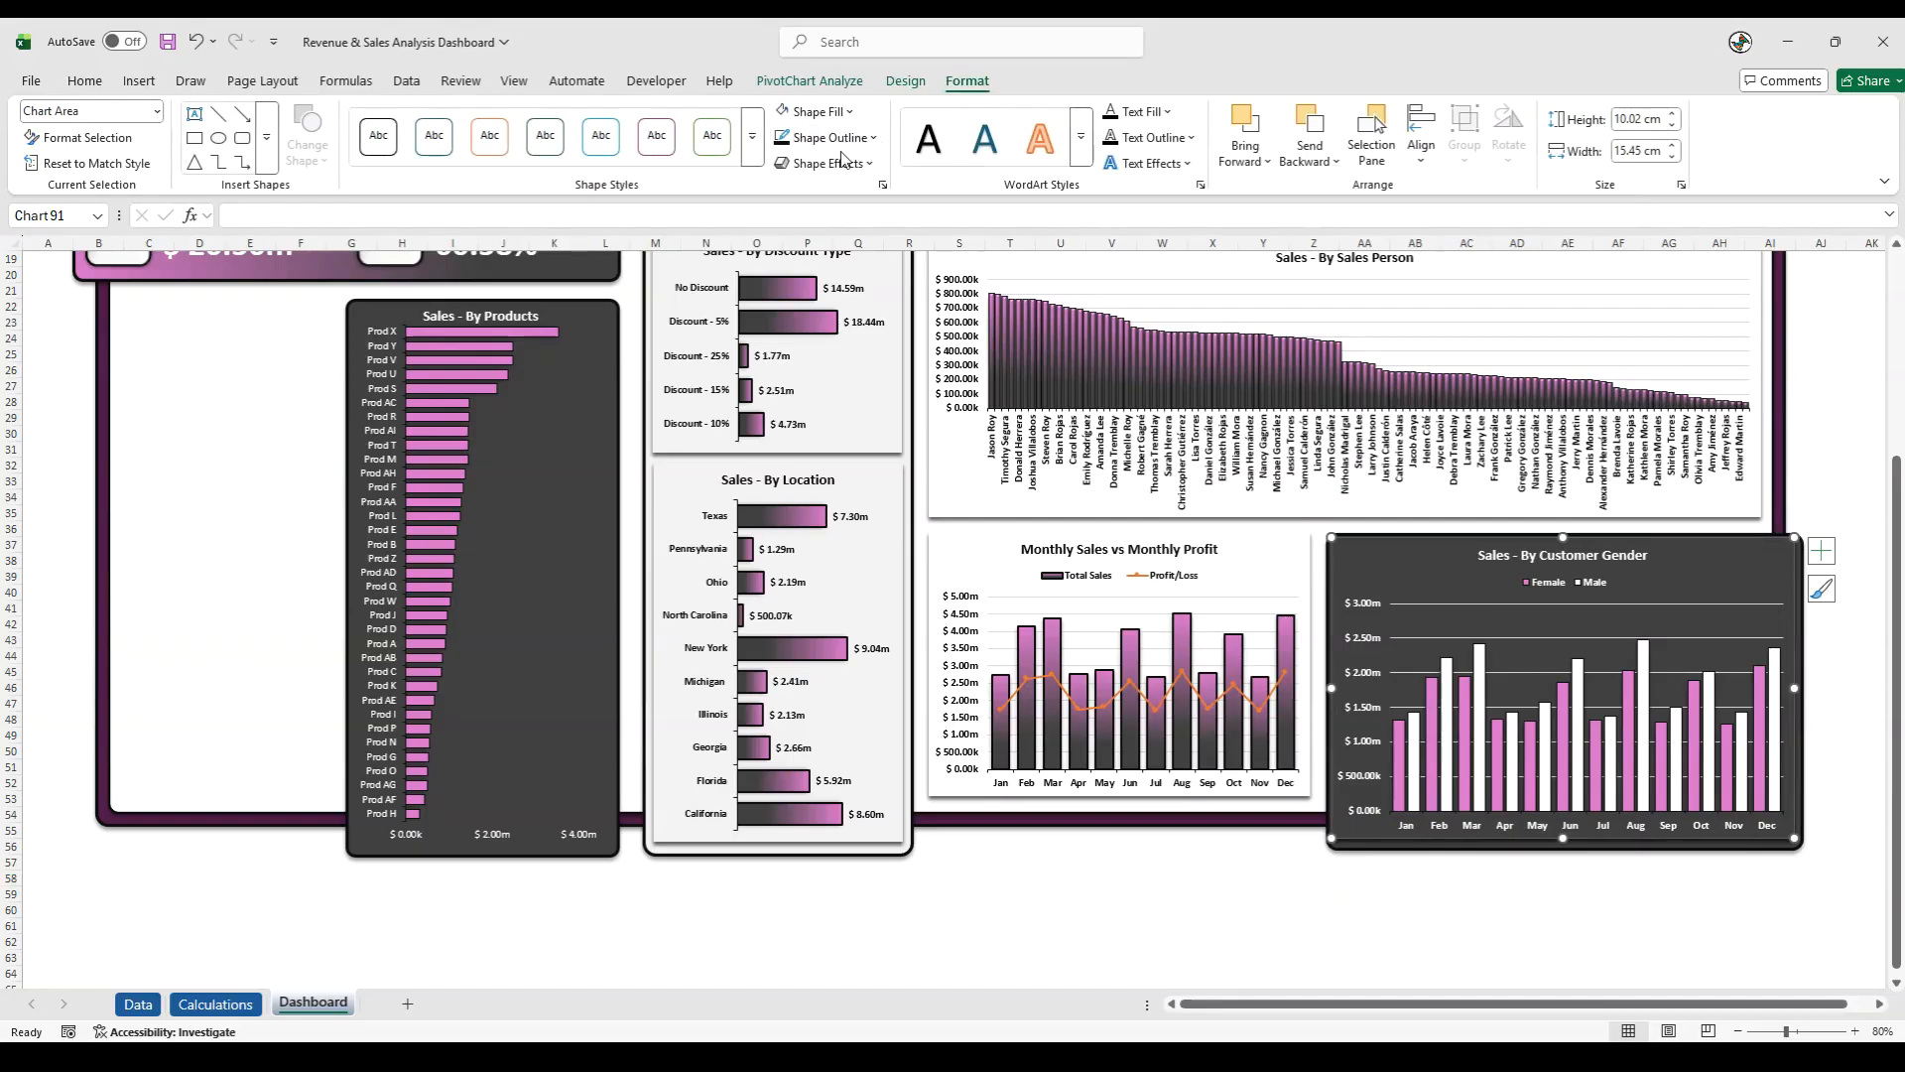
left_click(825, 162)
mouse_move(853, 244)
left_click(945, 281)
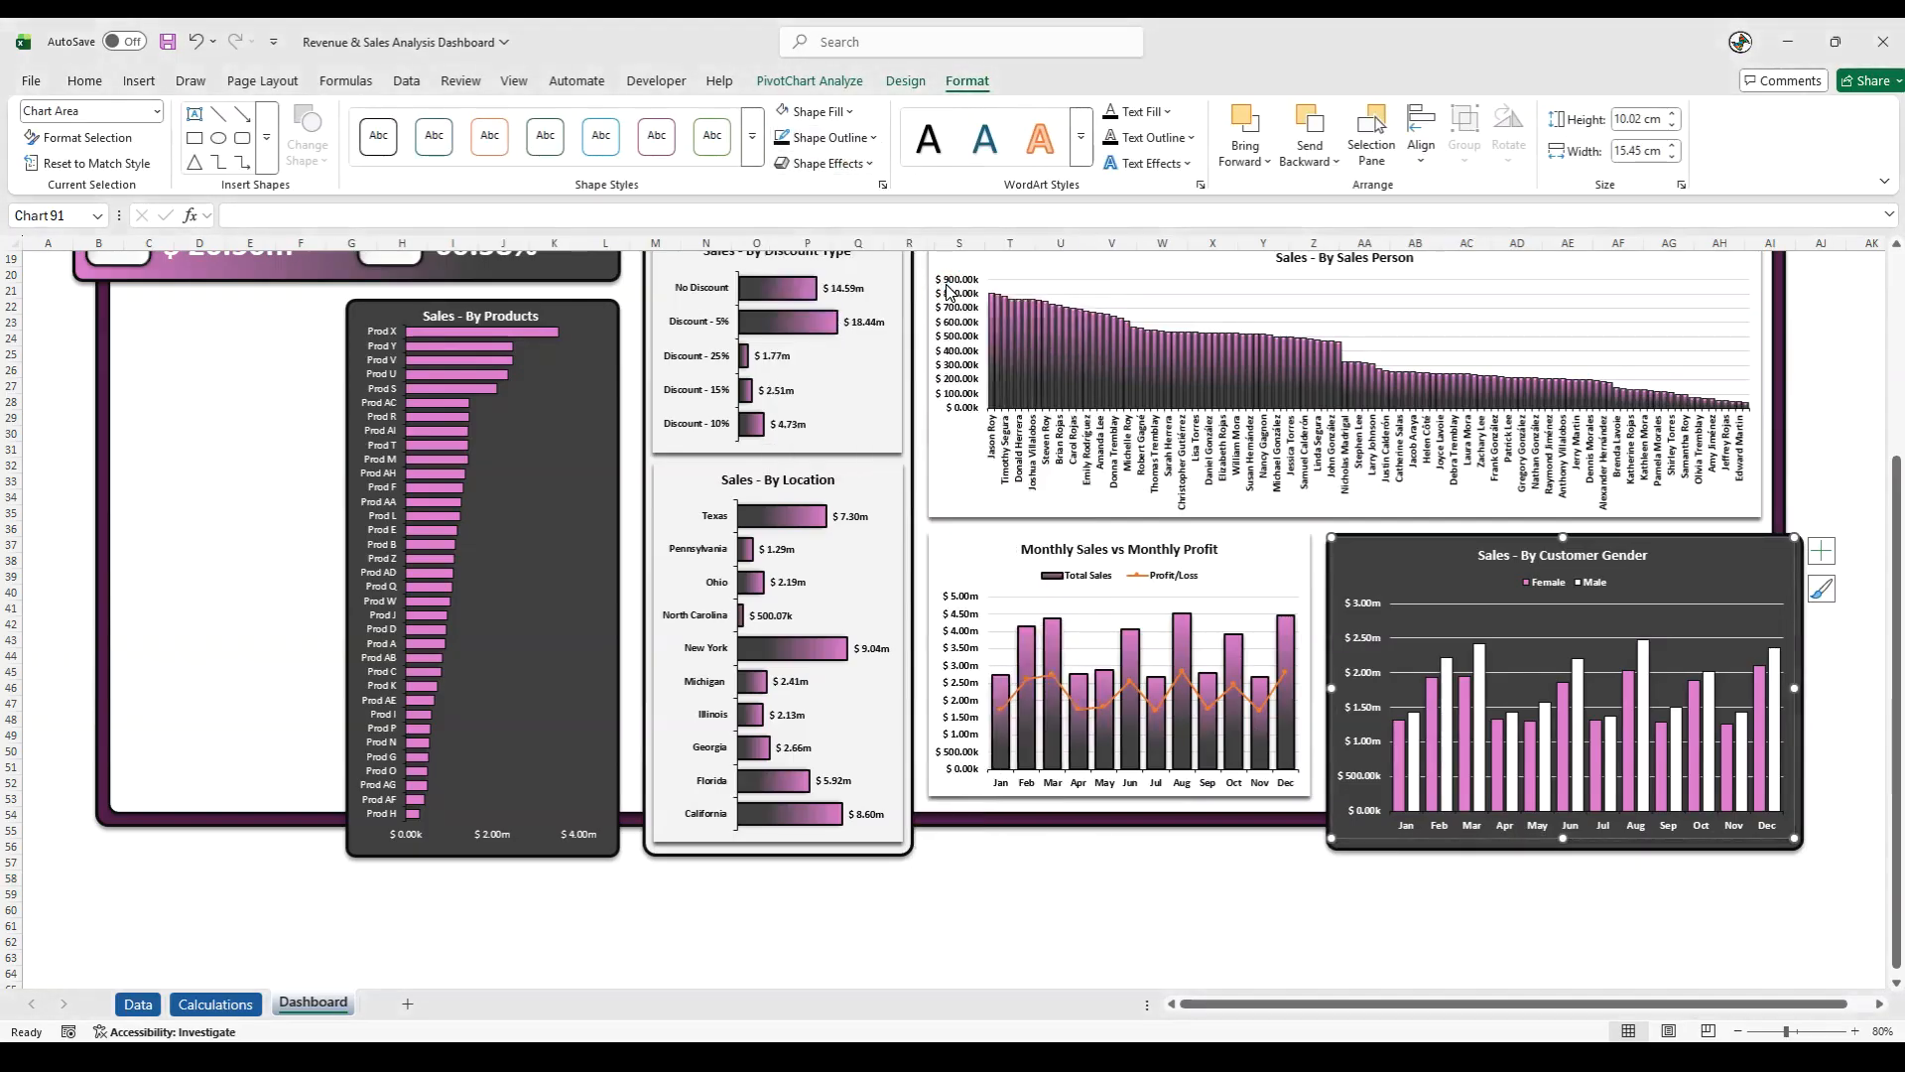
left_click(1235, 896)
left_click(1516, 673)
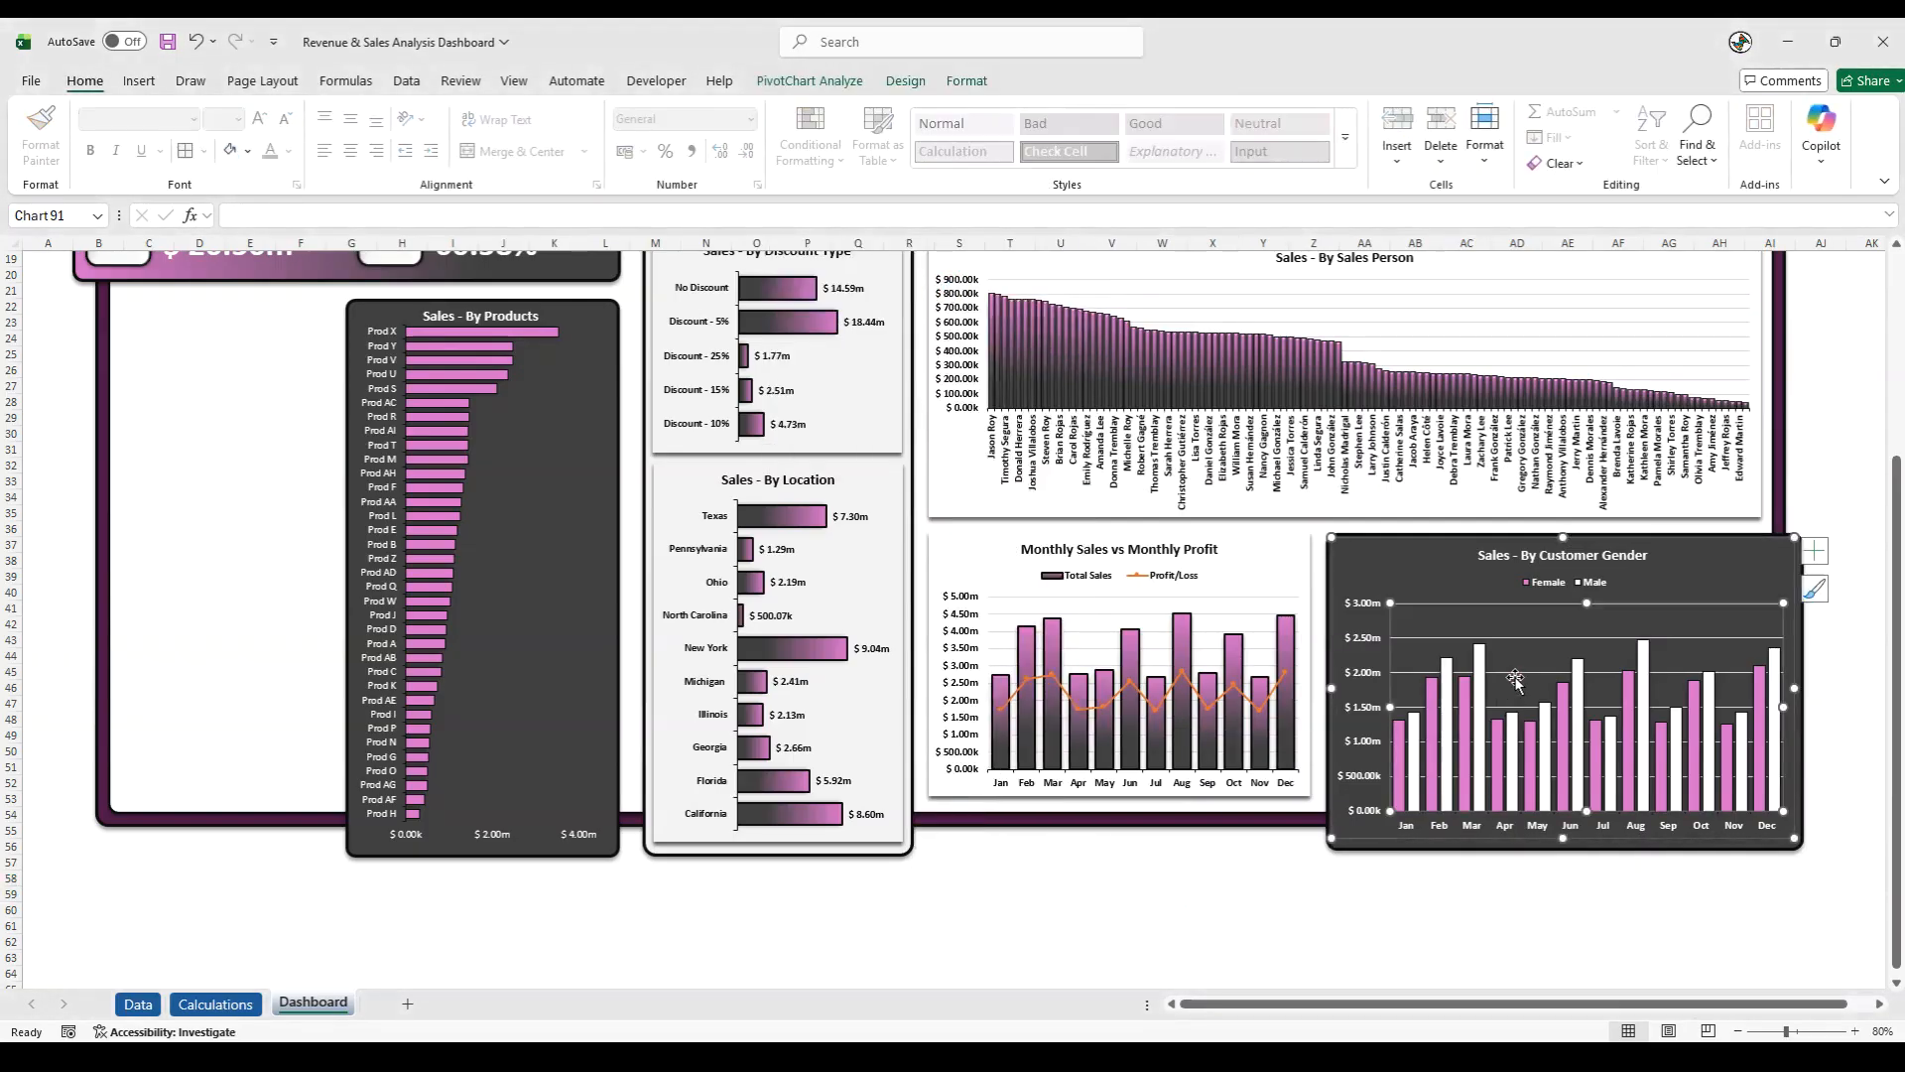
key("Delete")
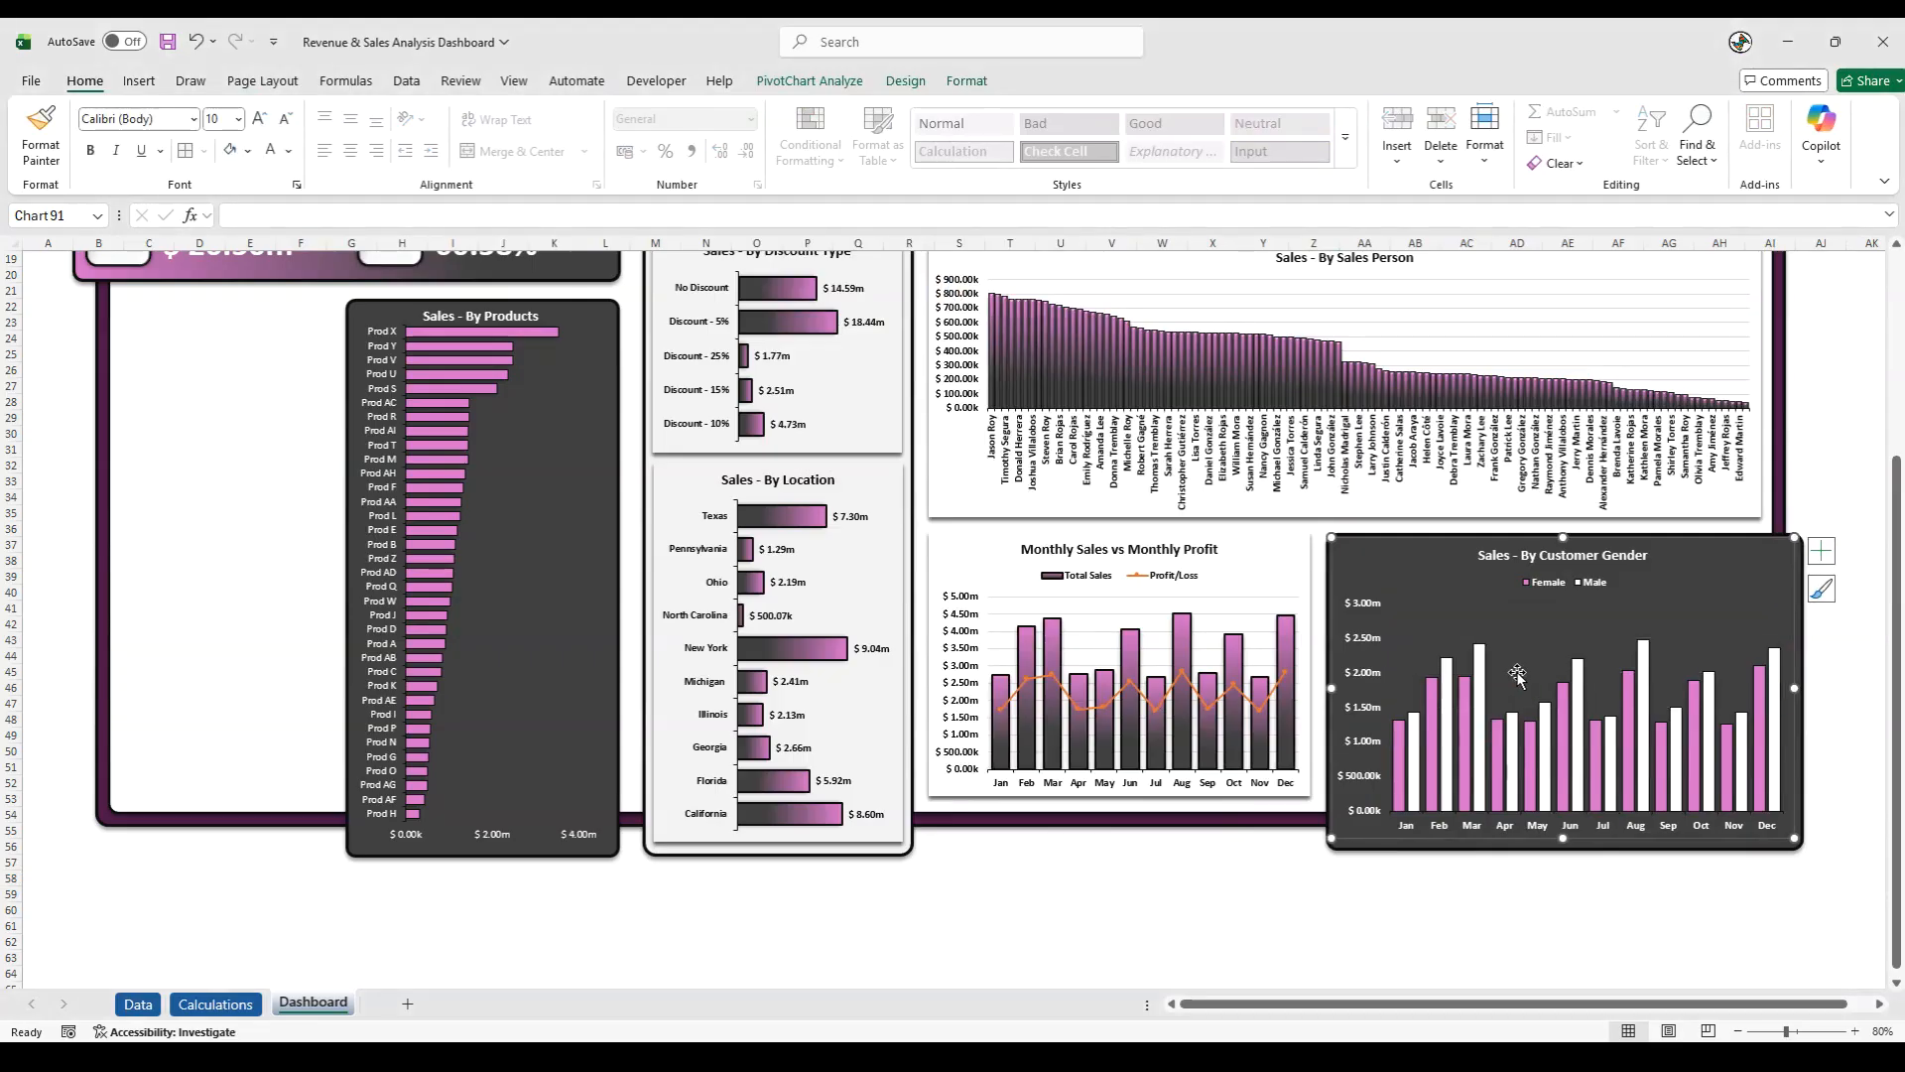
- Set the line color of the gender chart's horizontal axis to white and close the formatting pane
left_click(1335, 920)
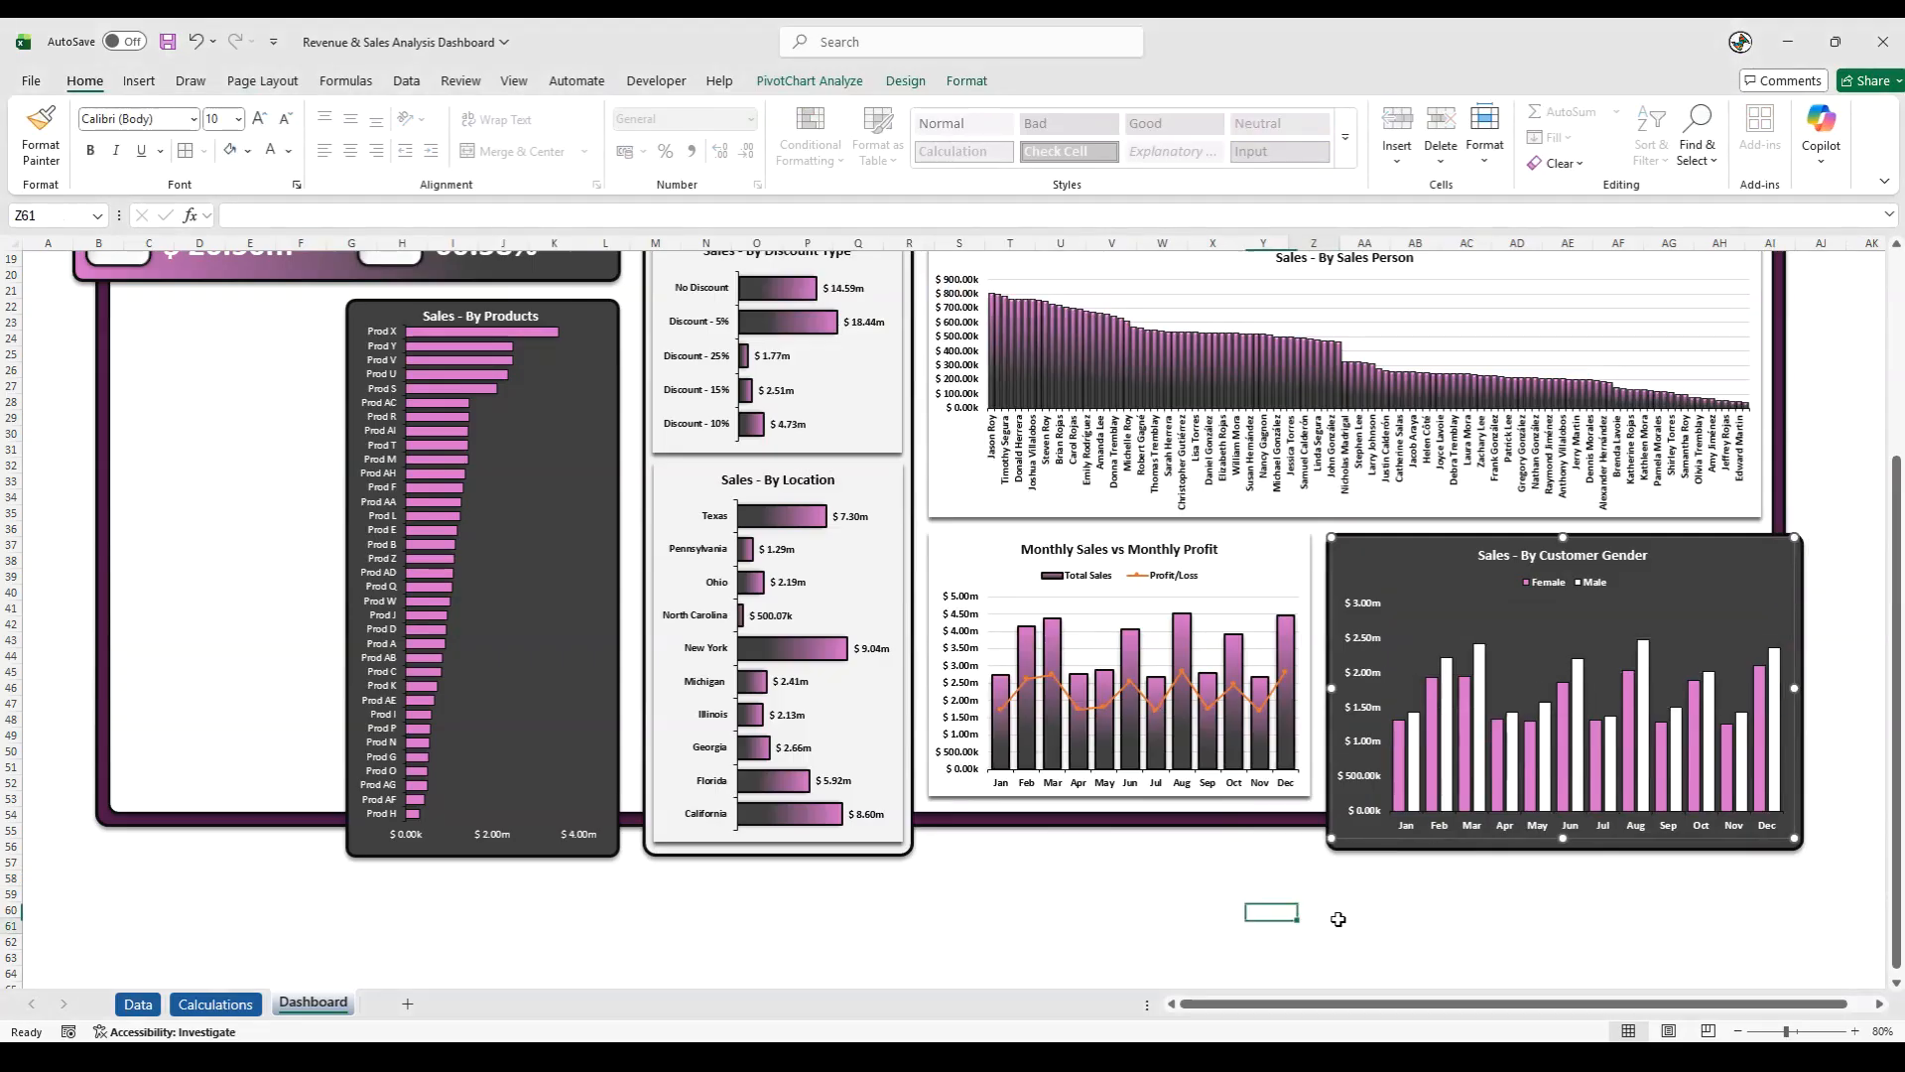
left_click(1441, 839)
right_click(1470, 831)
left_click(1494, 815)
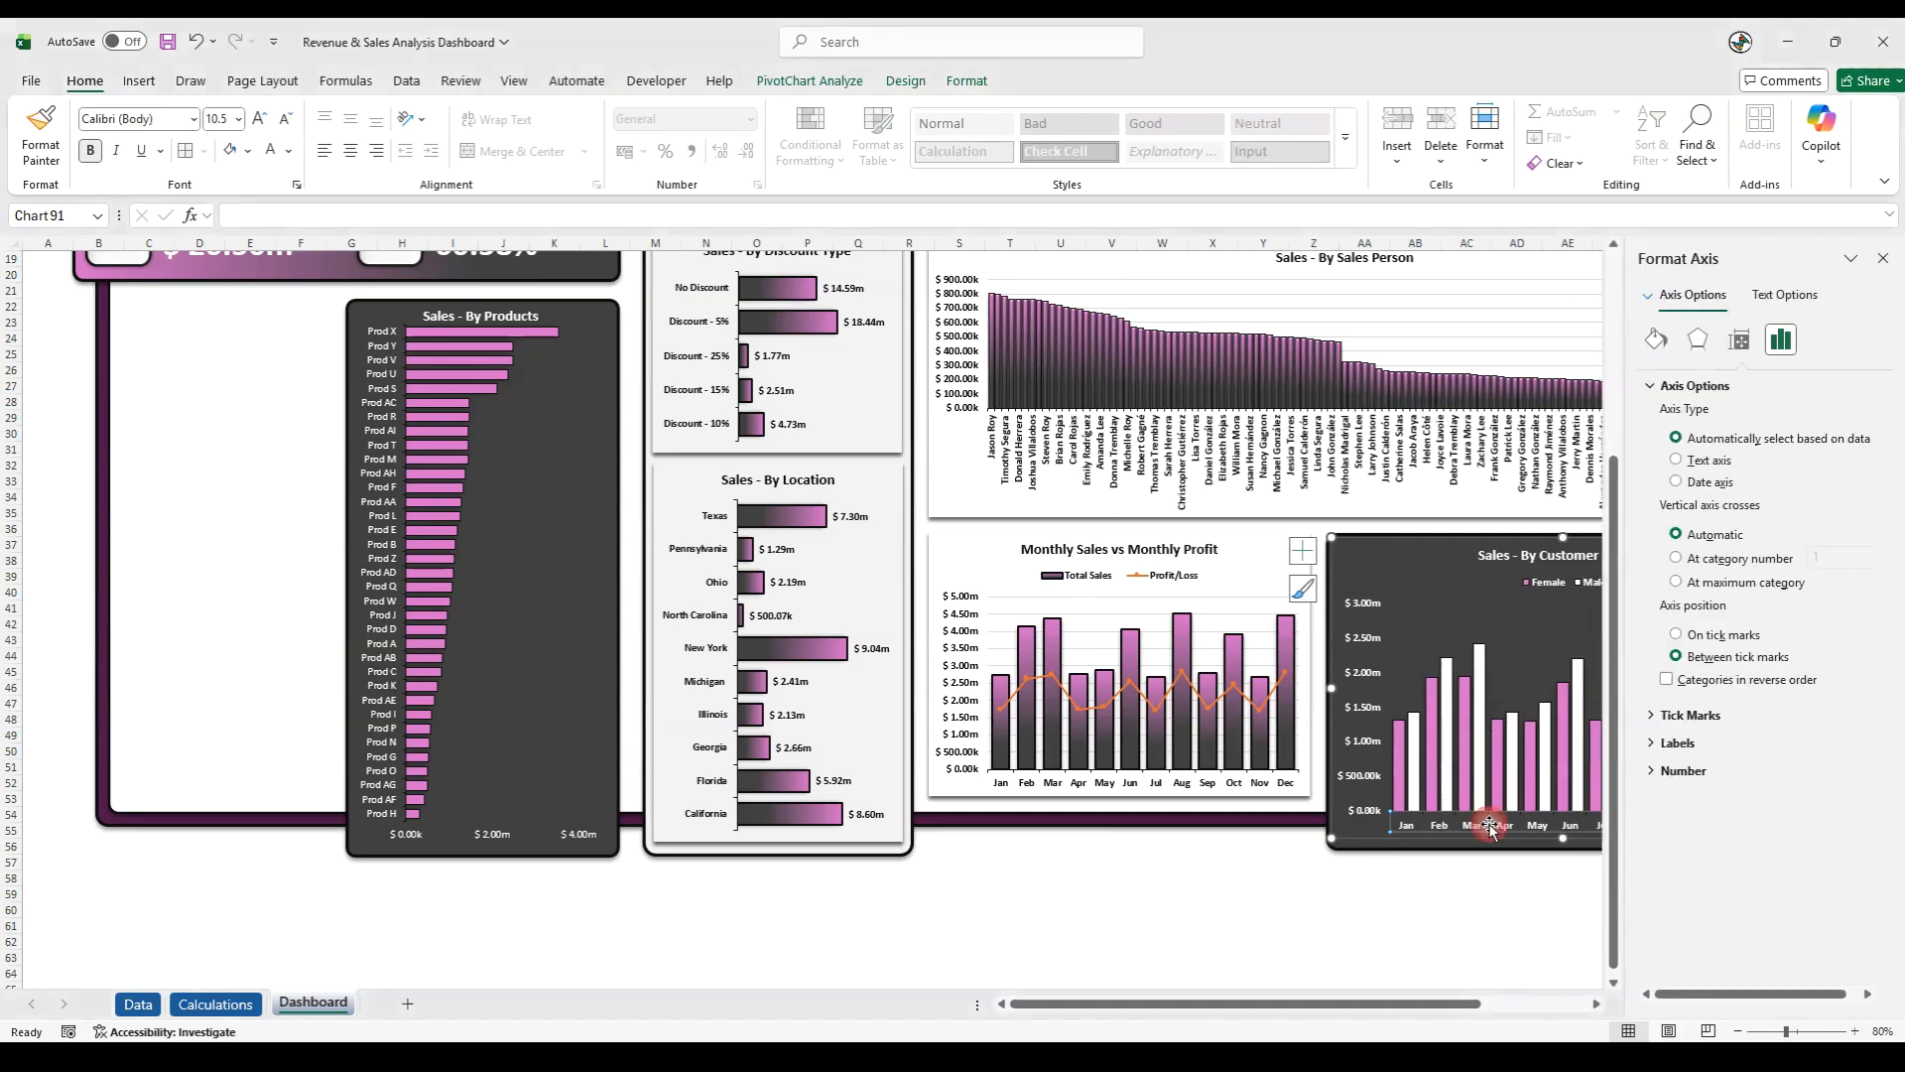
left_click(969, 83)
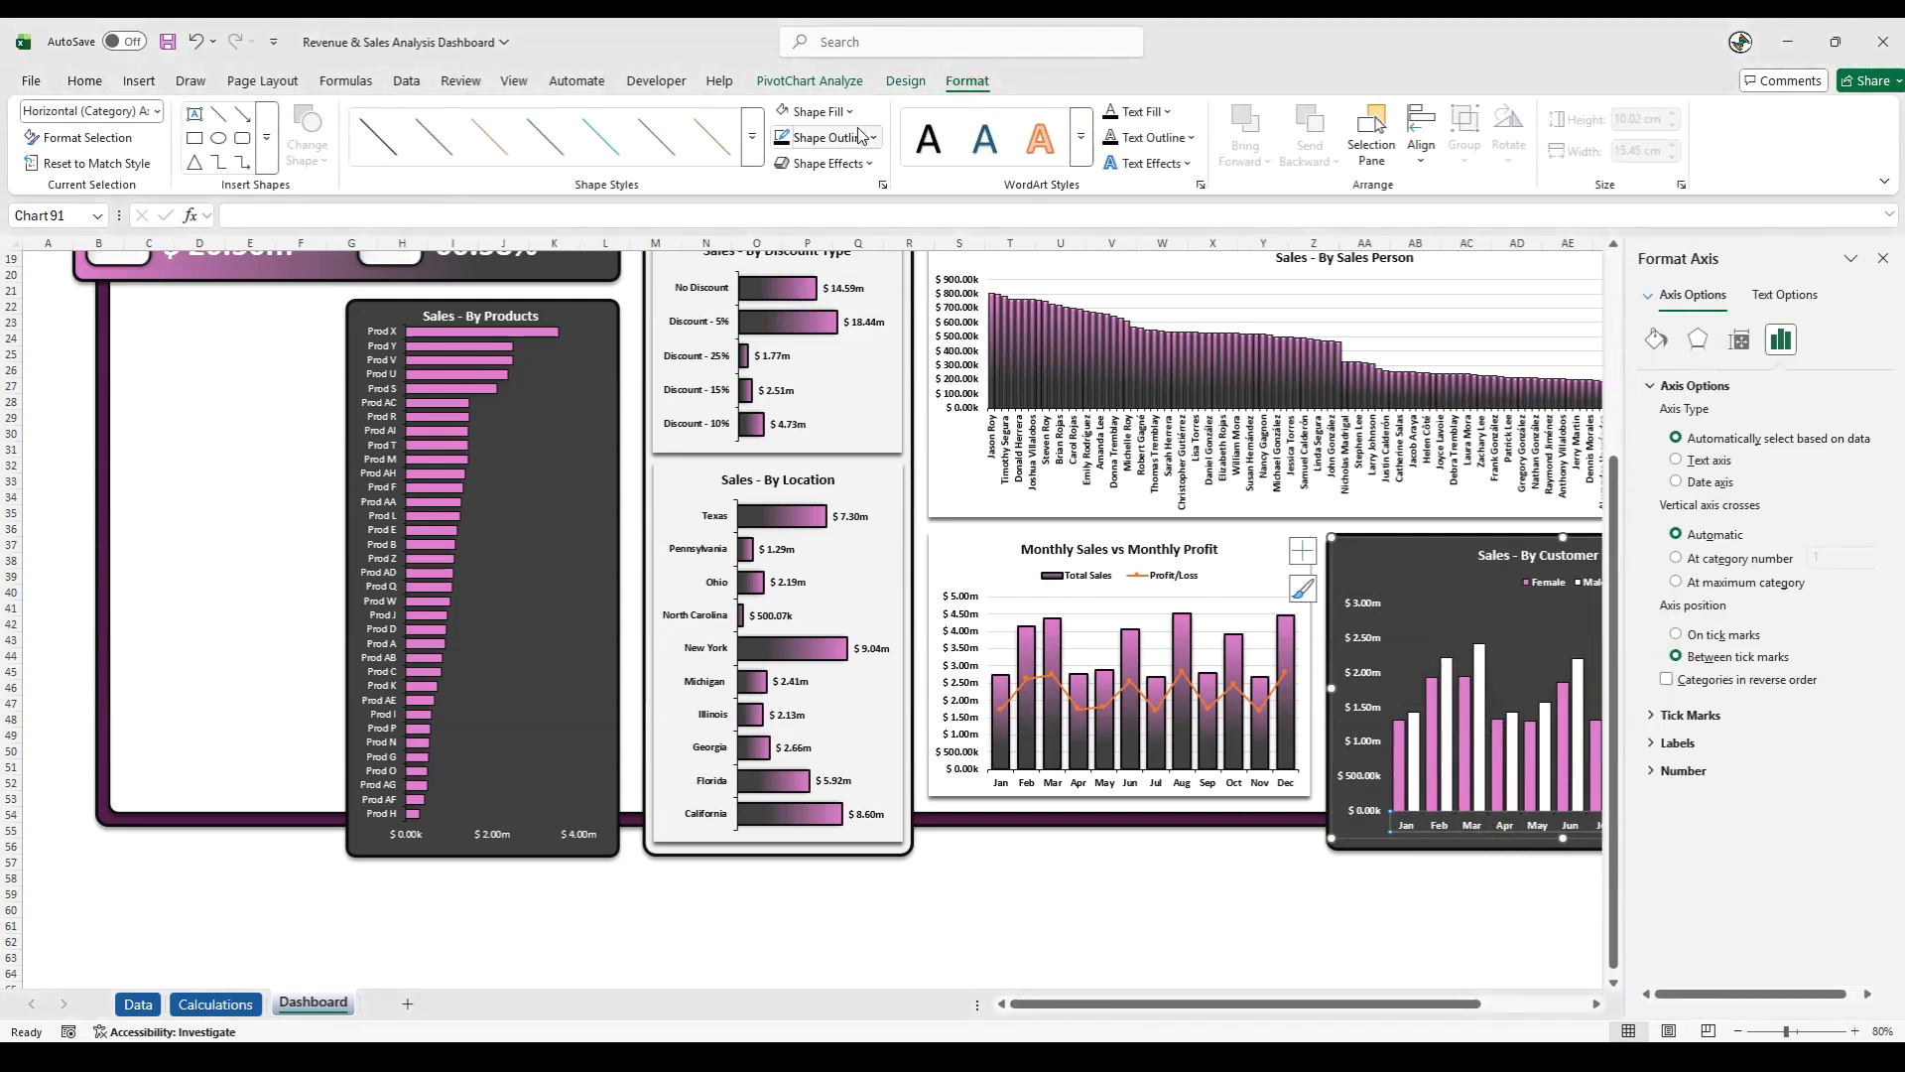
left_click(865, 138)
left_click(784, 269)
left_click(1200, 910)
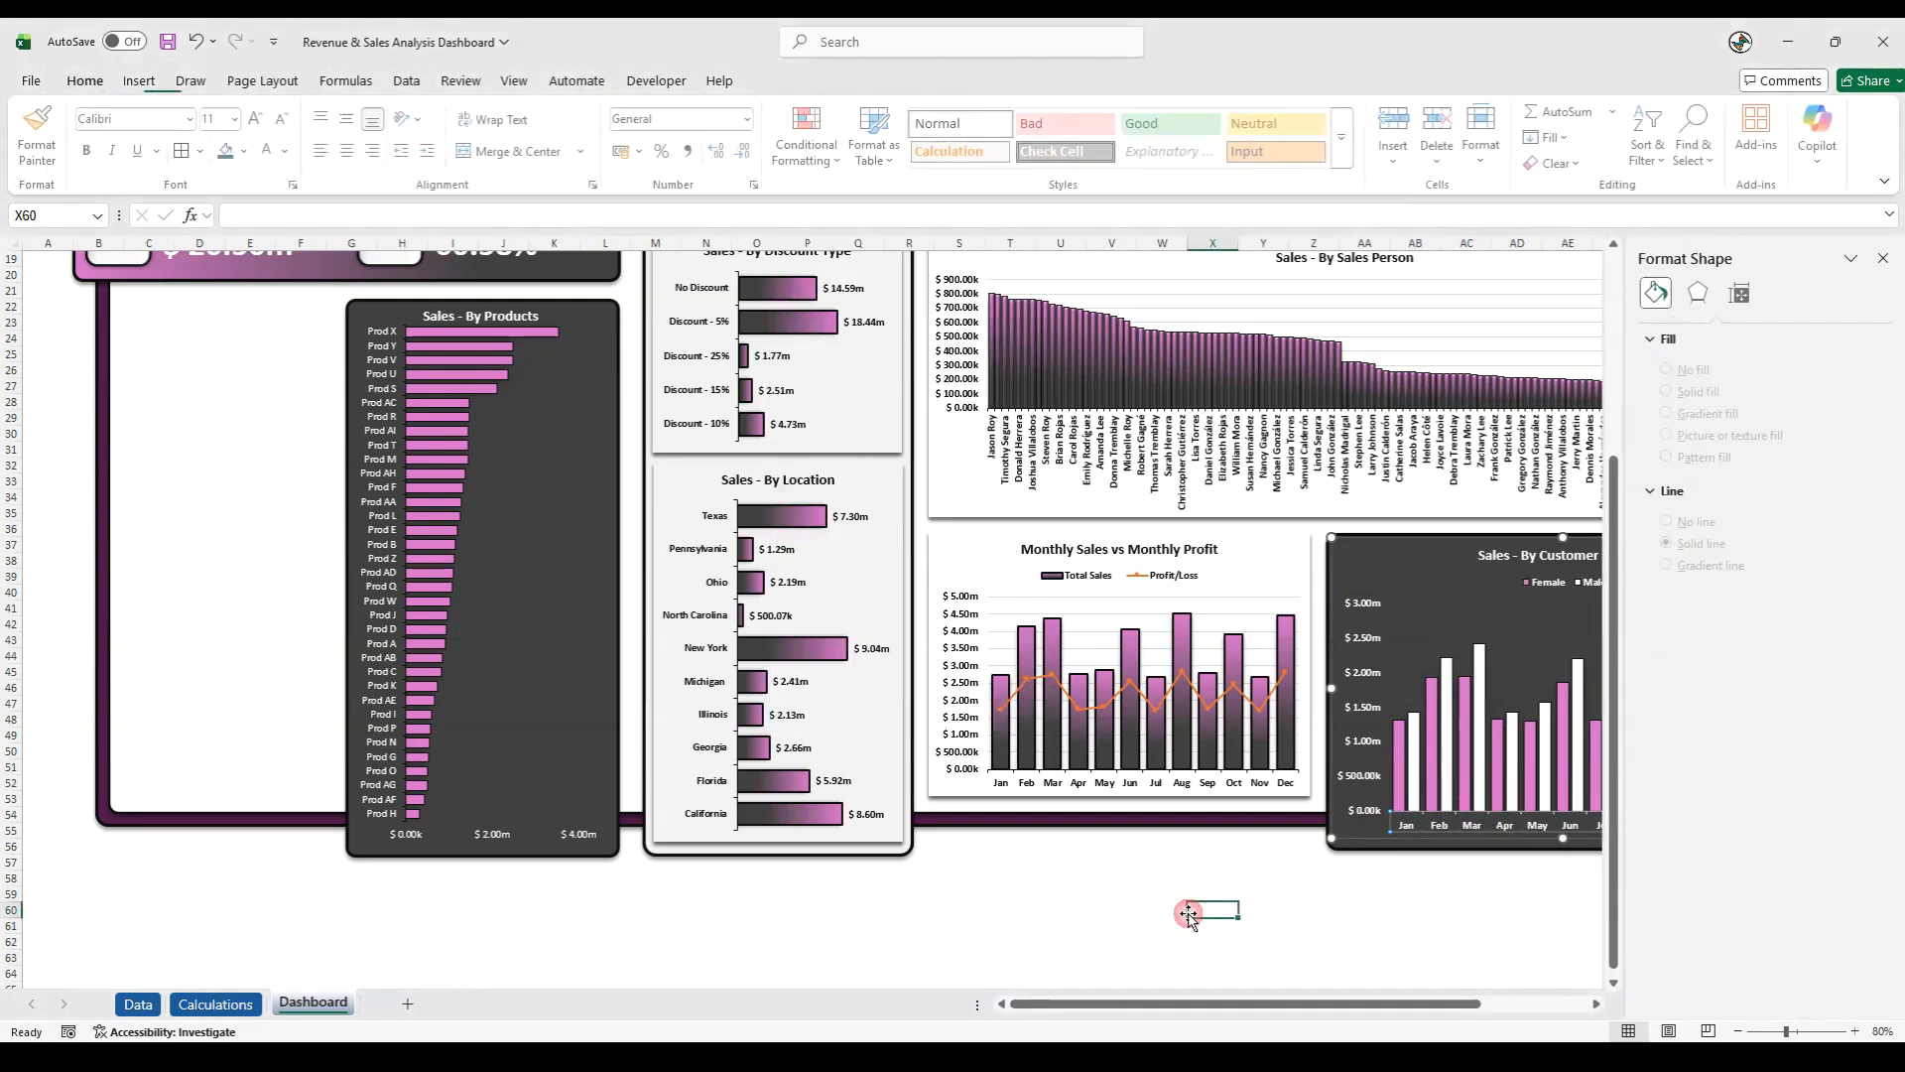
left_click(1882, 260)
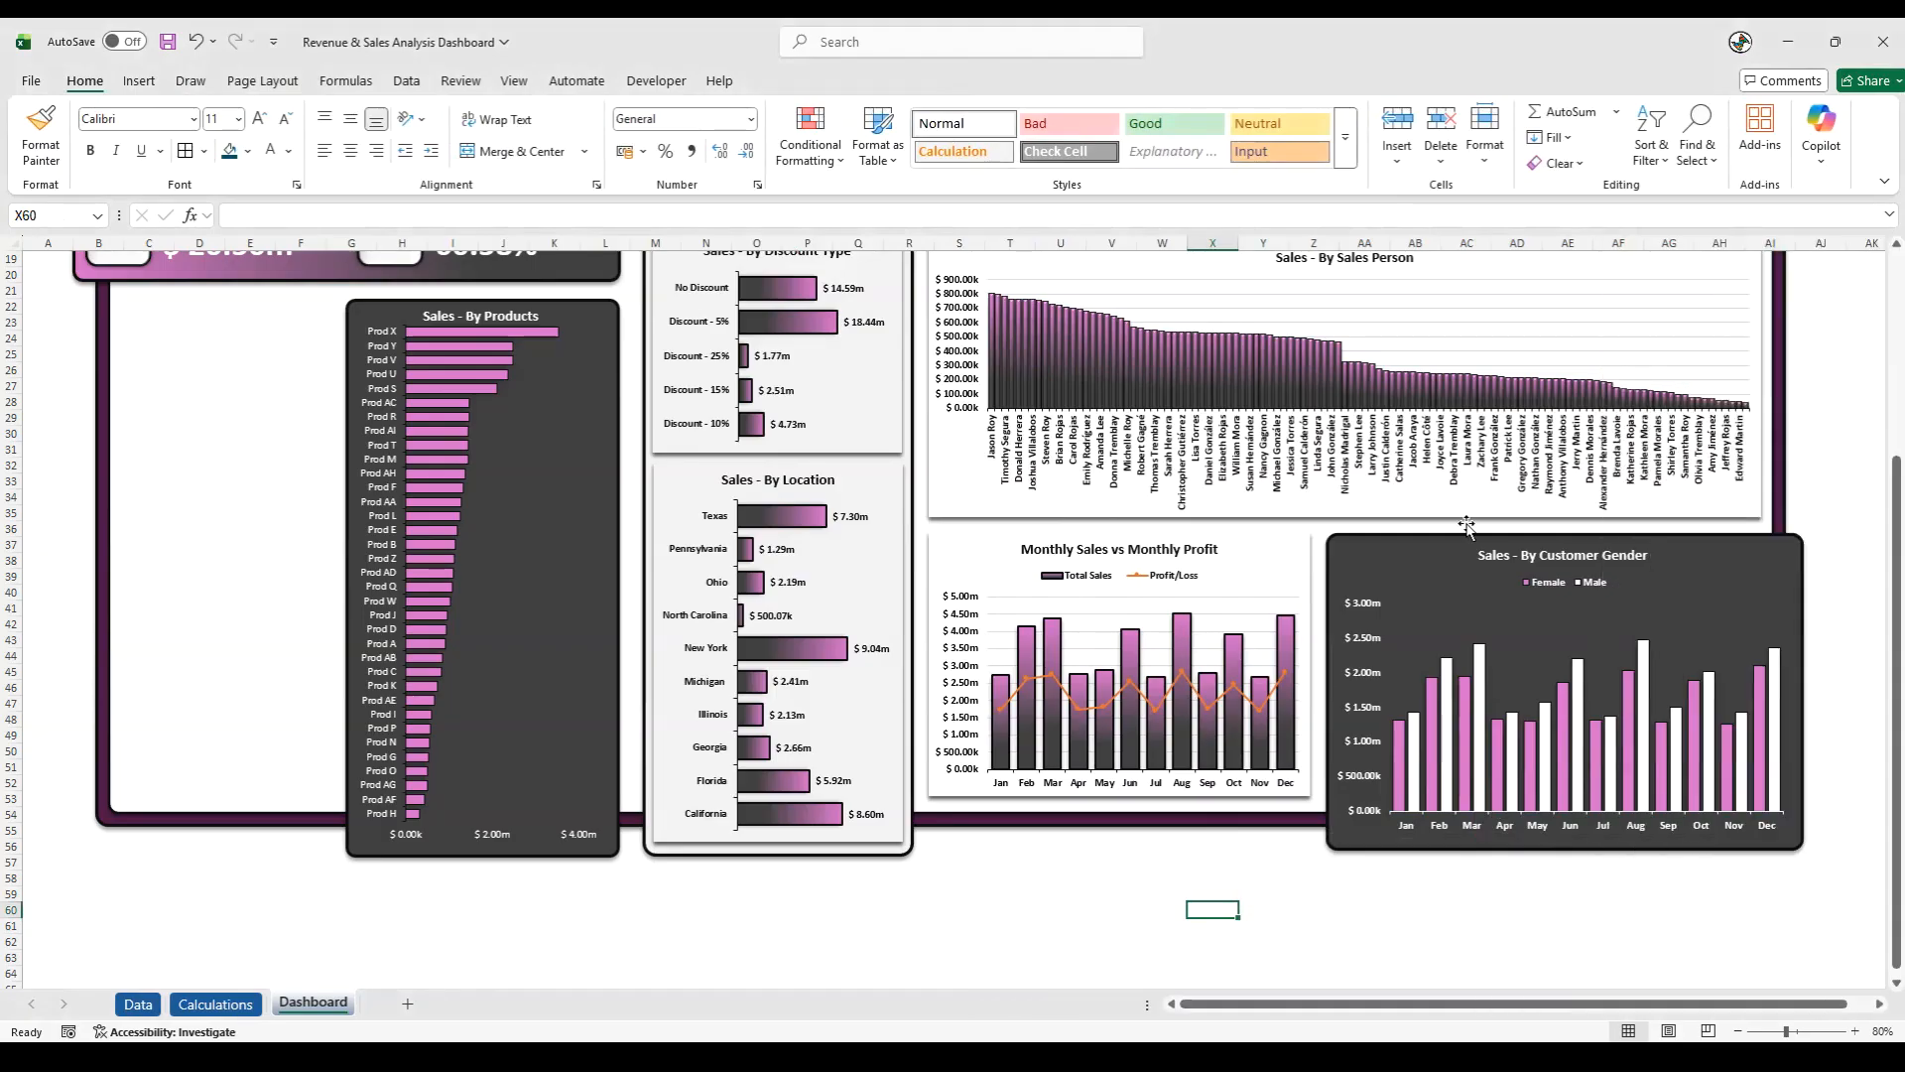
- Group the Sales - By Customer Gender chart with the dark rectangle behind it
left_click(1368, 573)
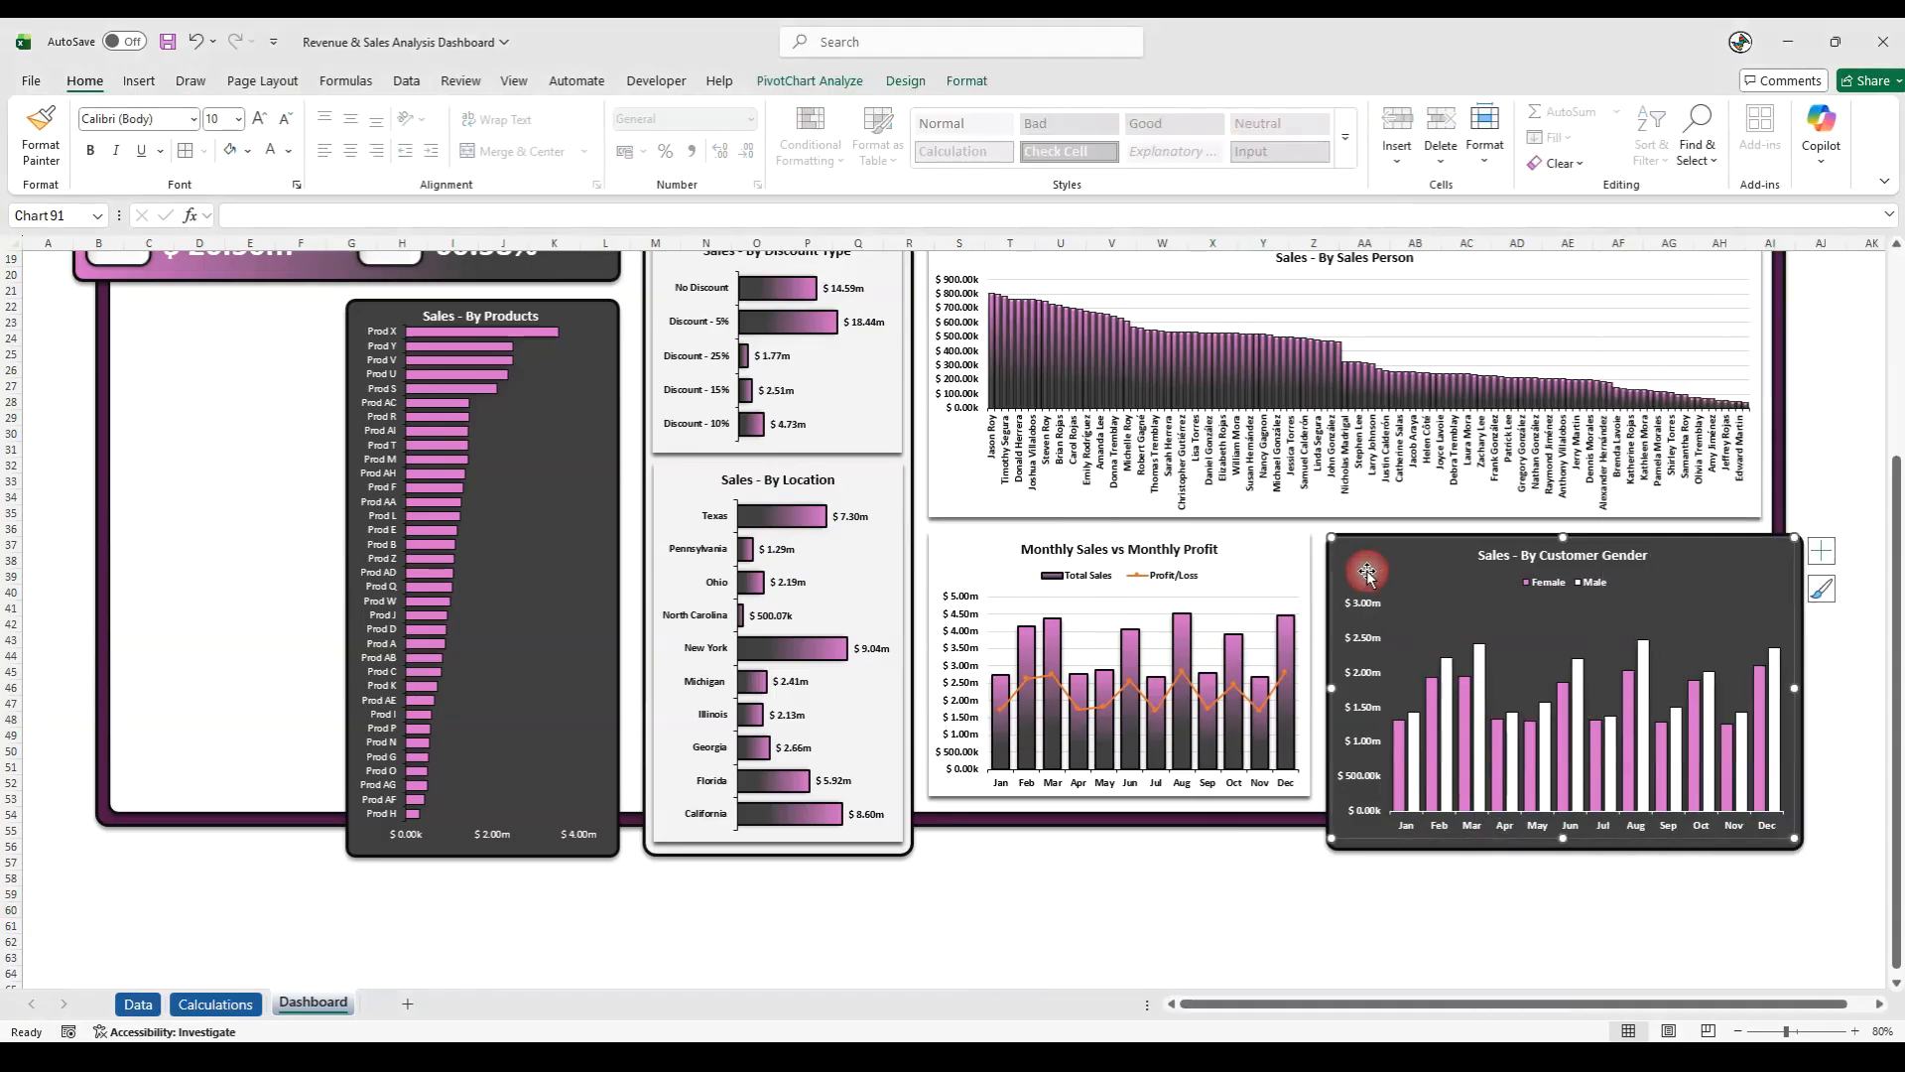
left_click(1369, 855, "ctrl")
right_click(1369, 856)
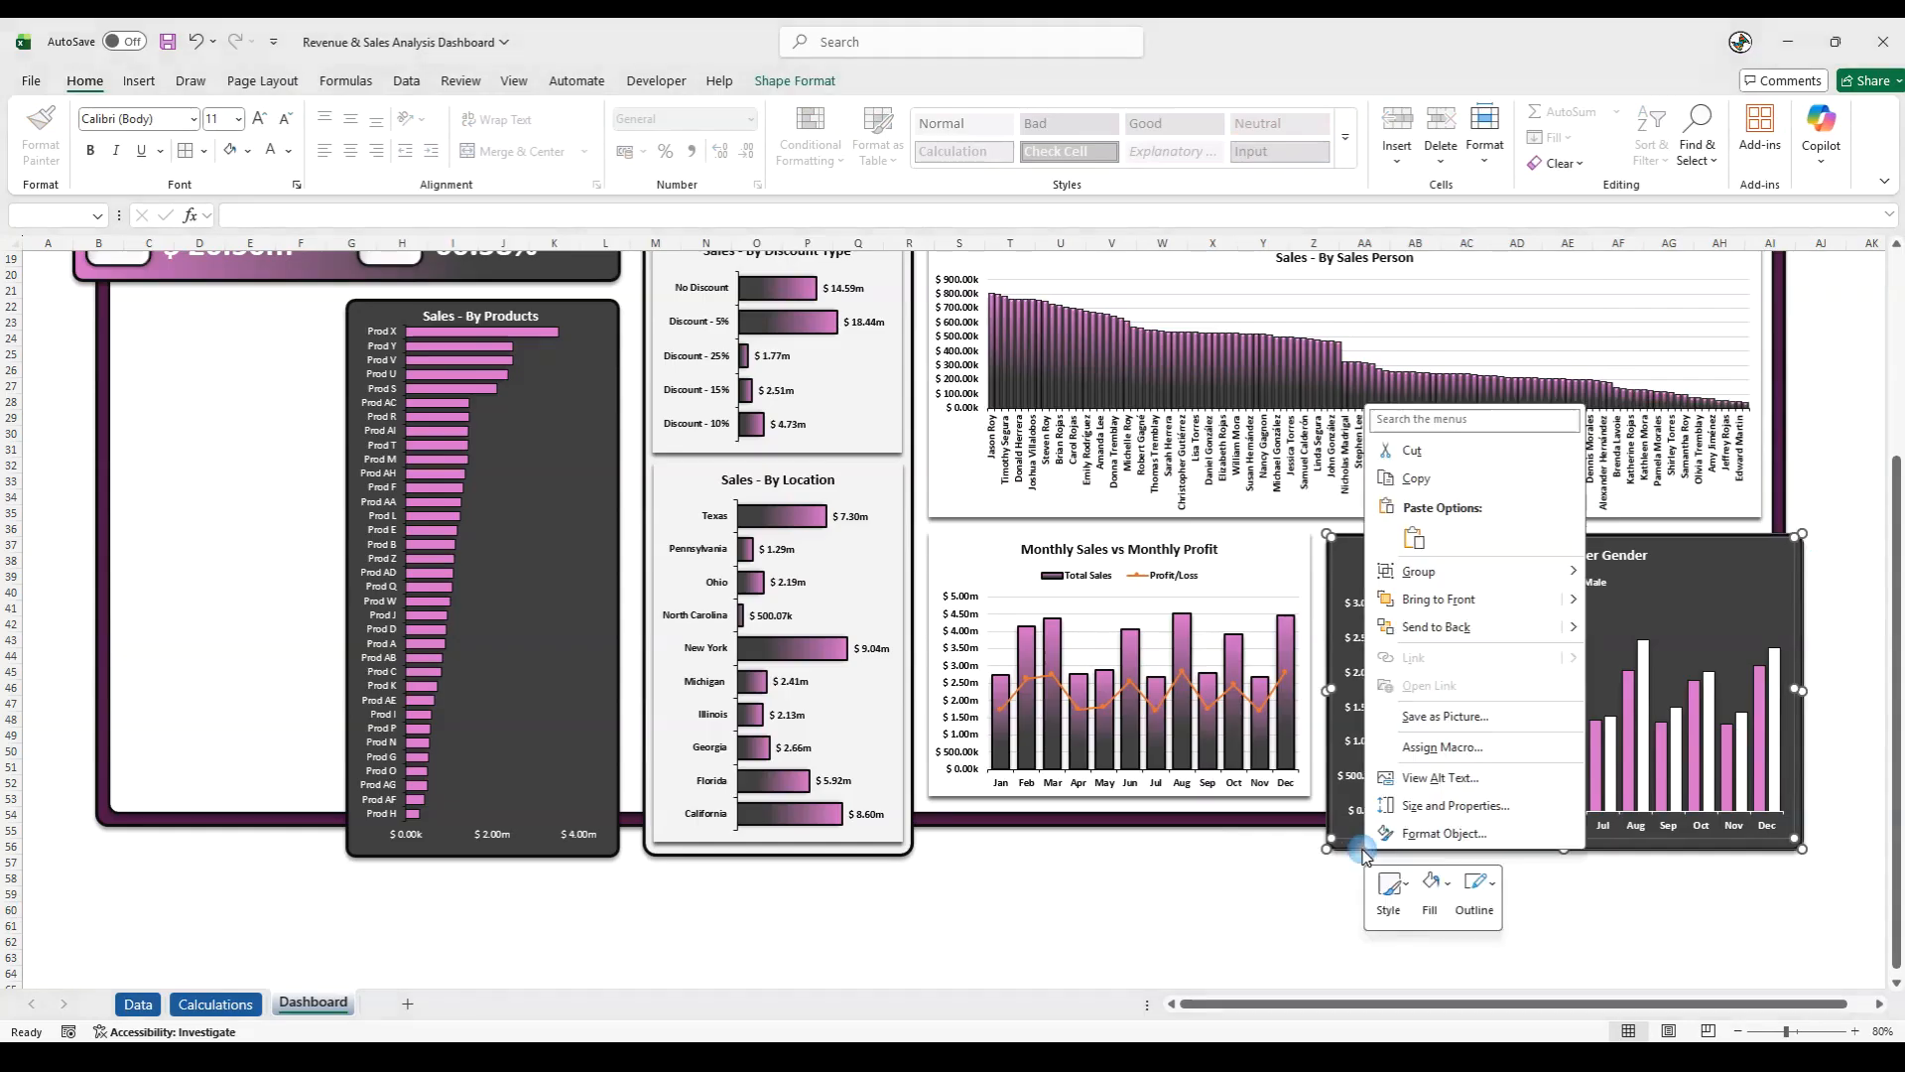
left_click(1591, 576)
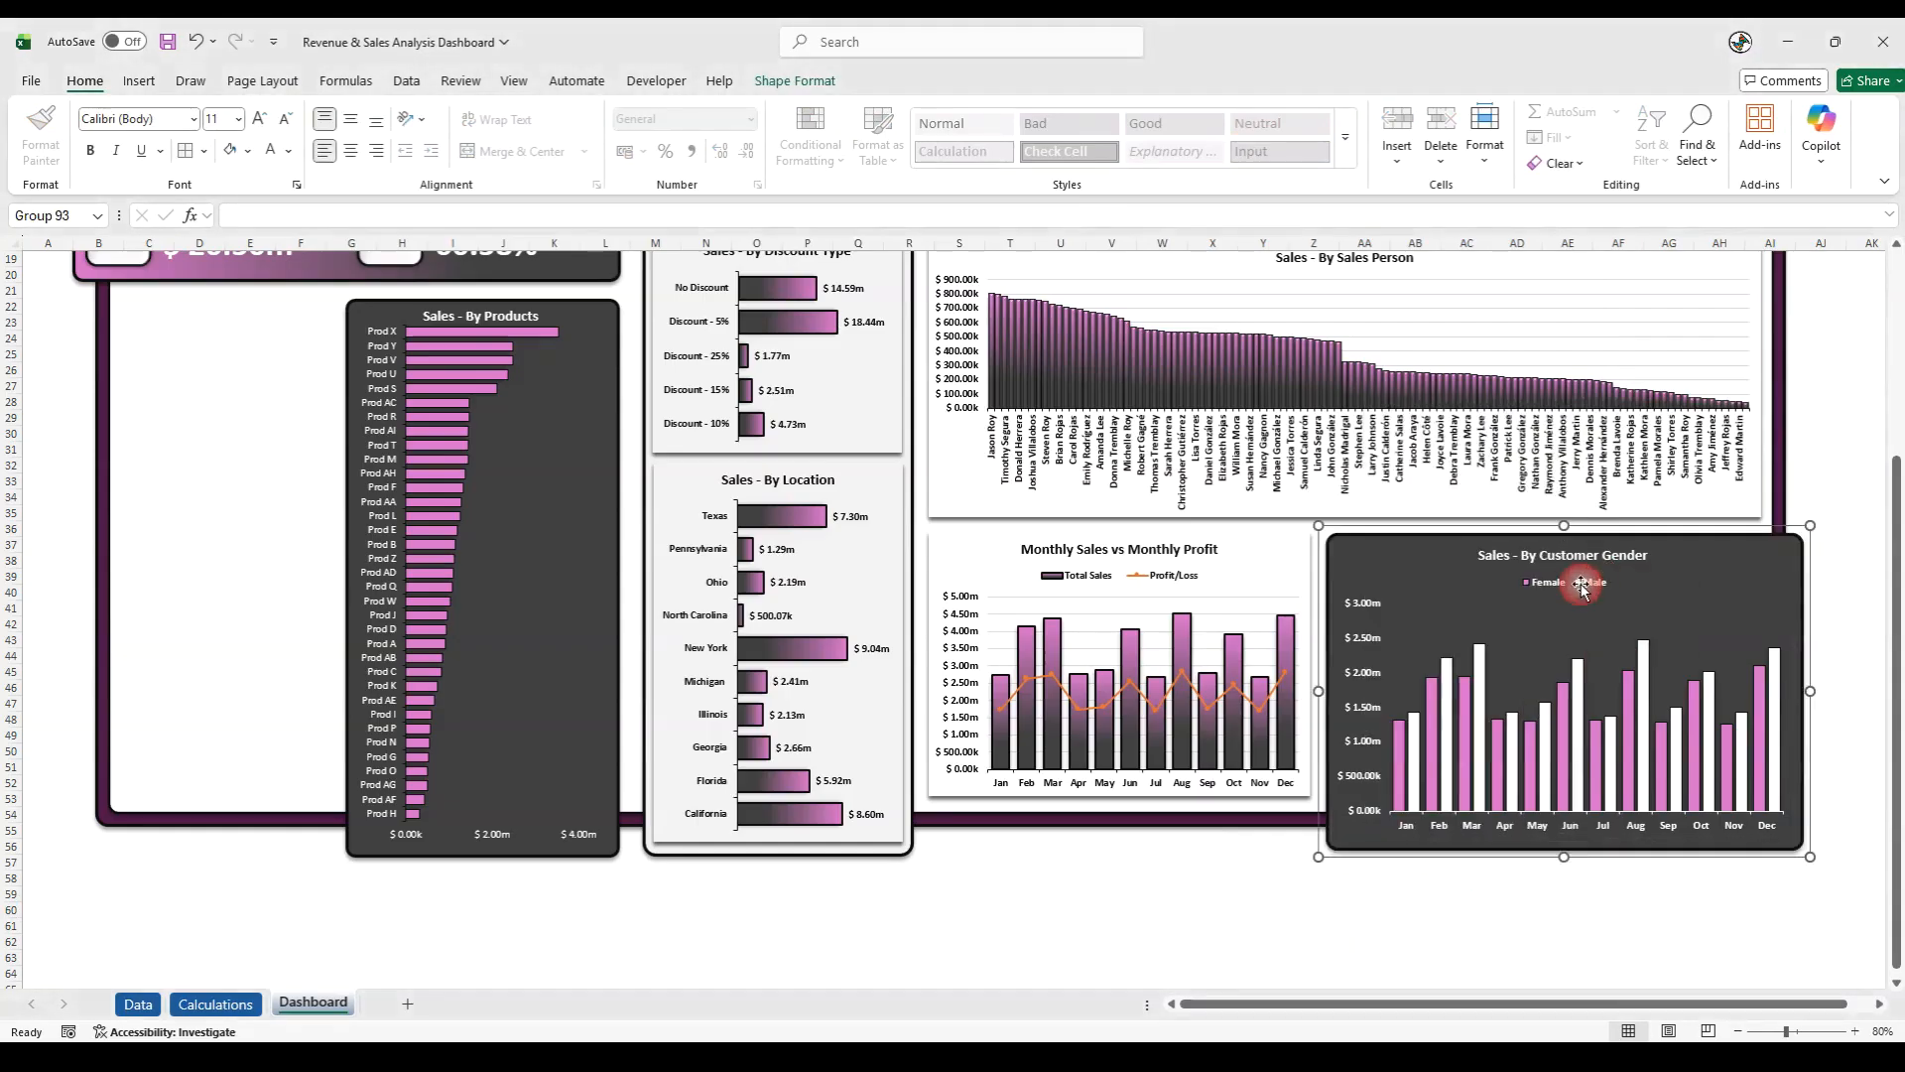
left_click(1226, 927)
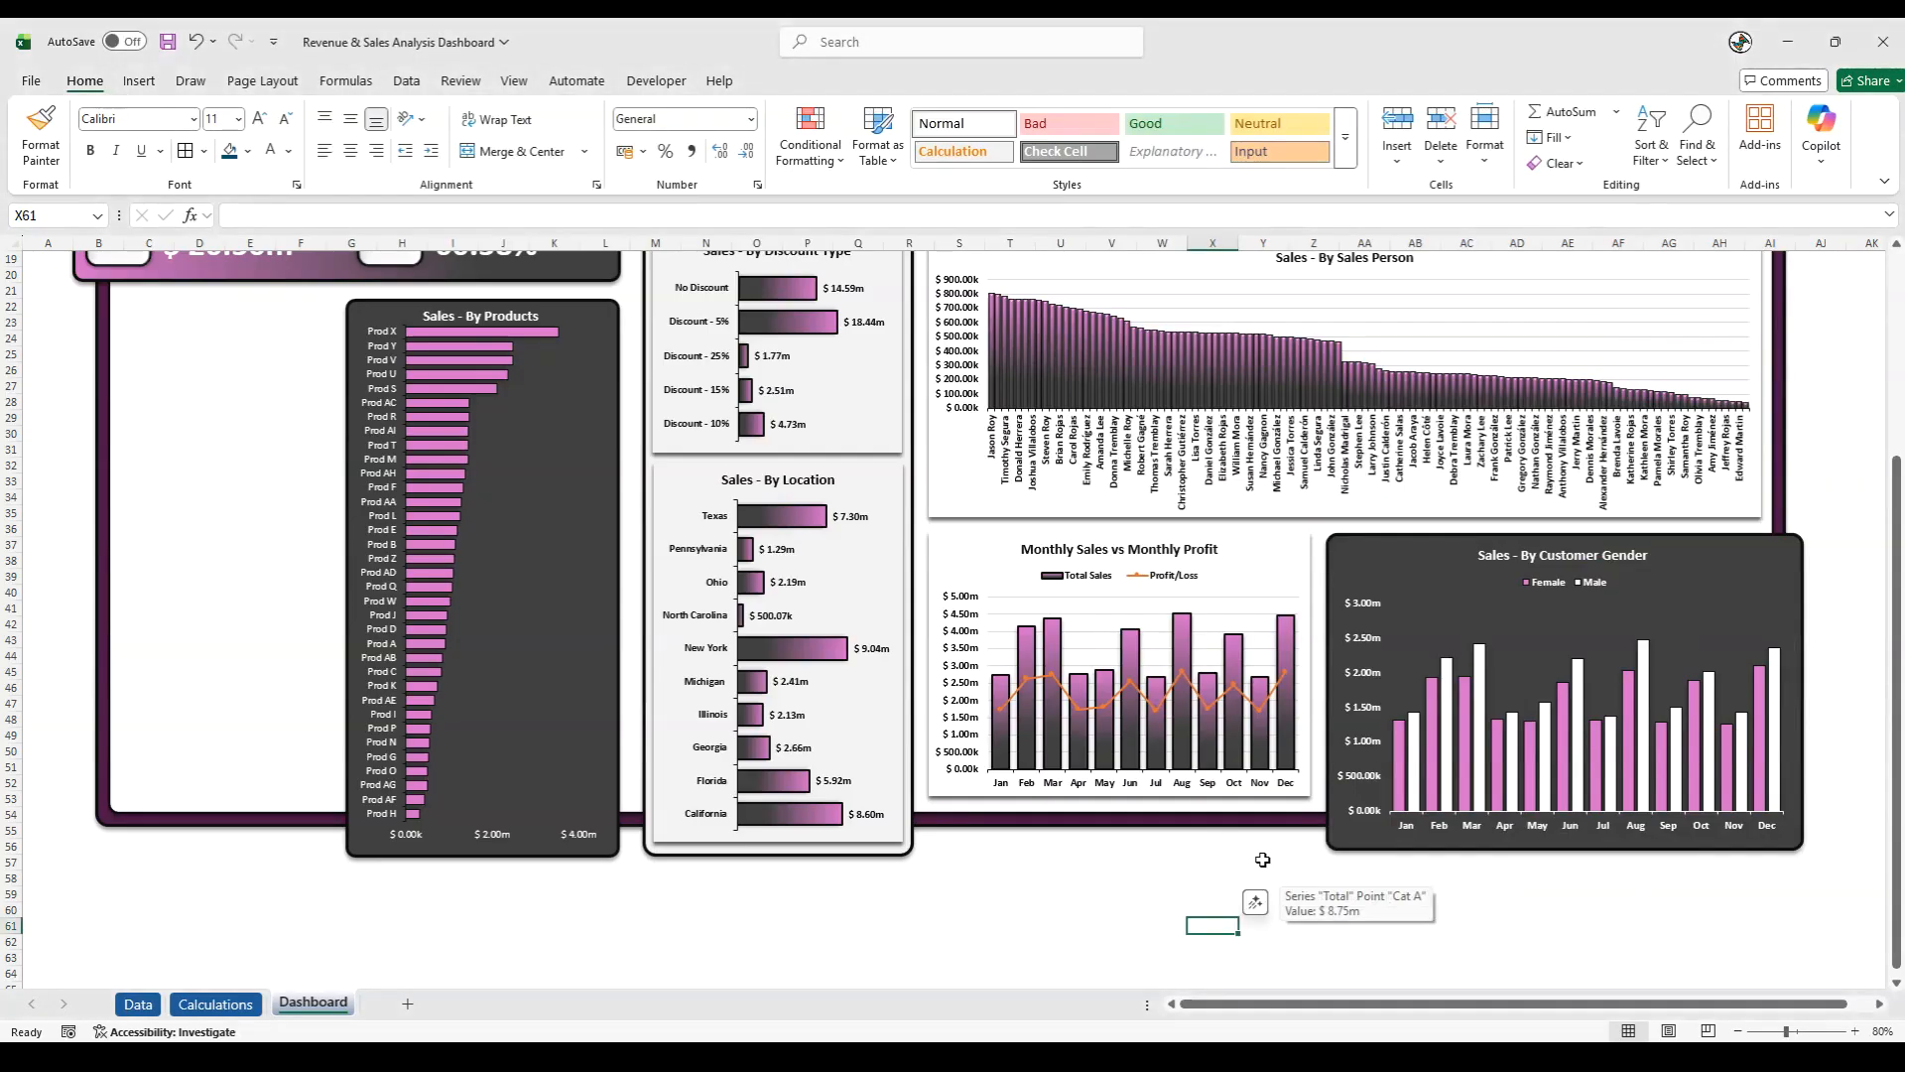
- Review the dashboard layout and compare the fill colors of the dark Products, Product Return Status and Customer Gender panels
scroll(1262, 860, "up", 5)
scroll(1262, 863, "down", 6)
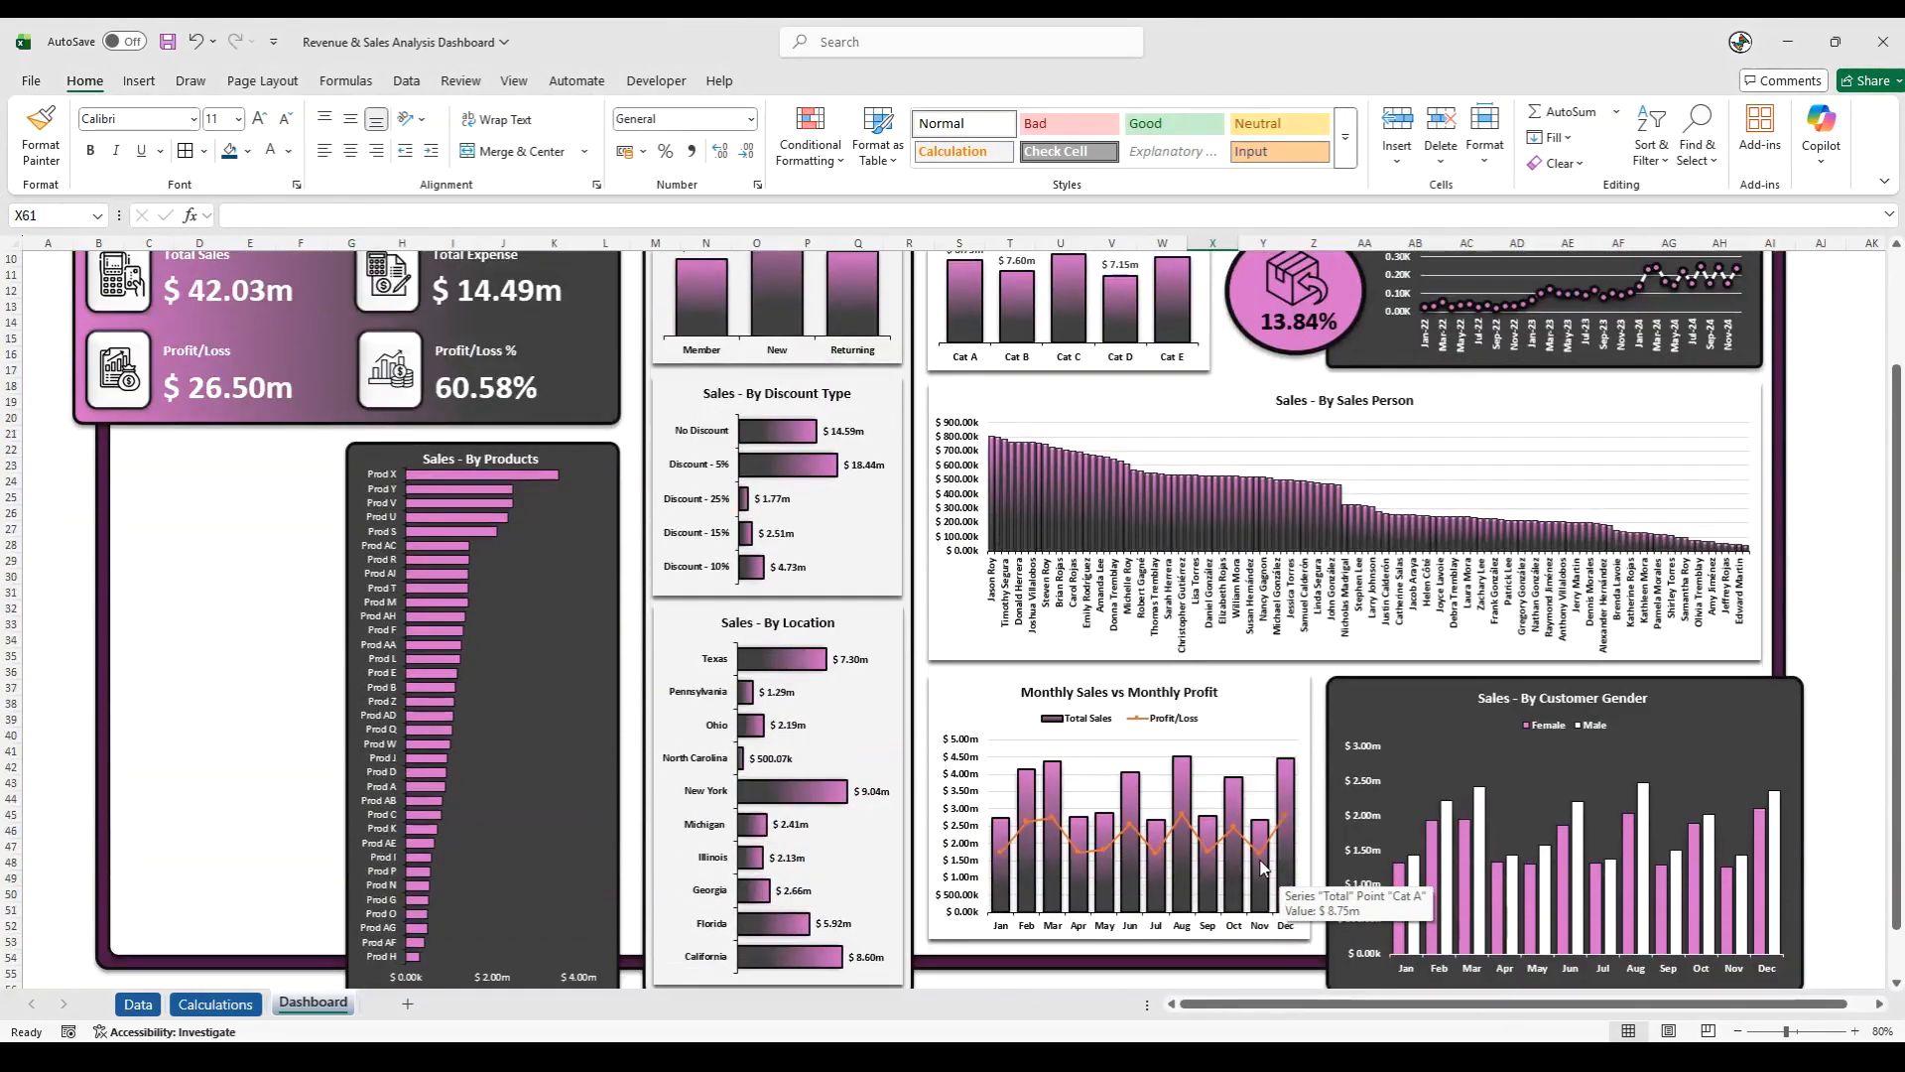
scroll(1230, 841, "up", 7)
left_click(596, 612)
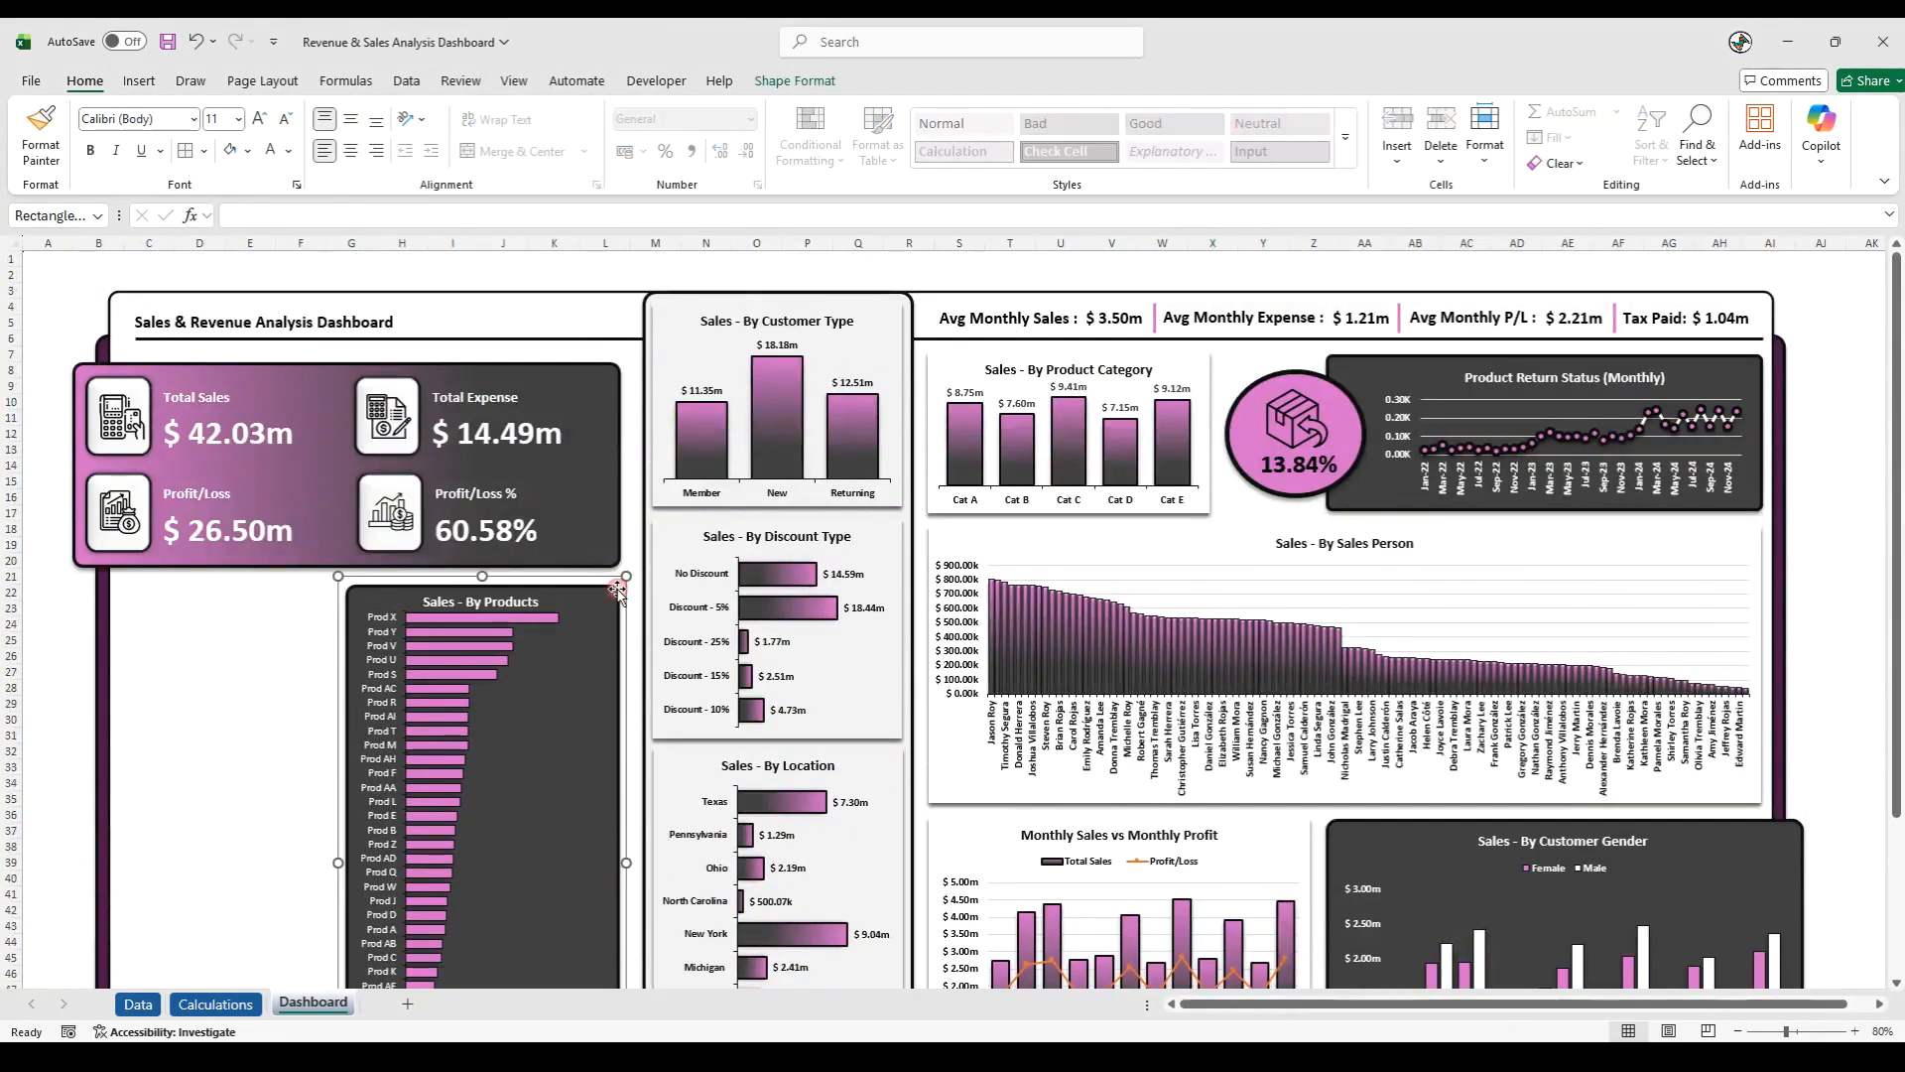
left_click(247, 152)
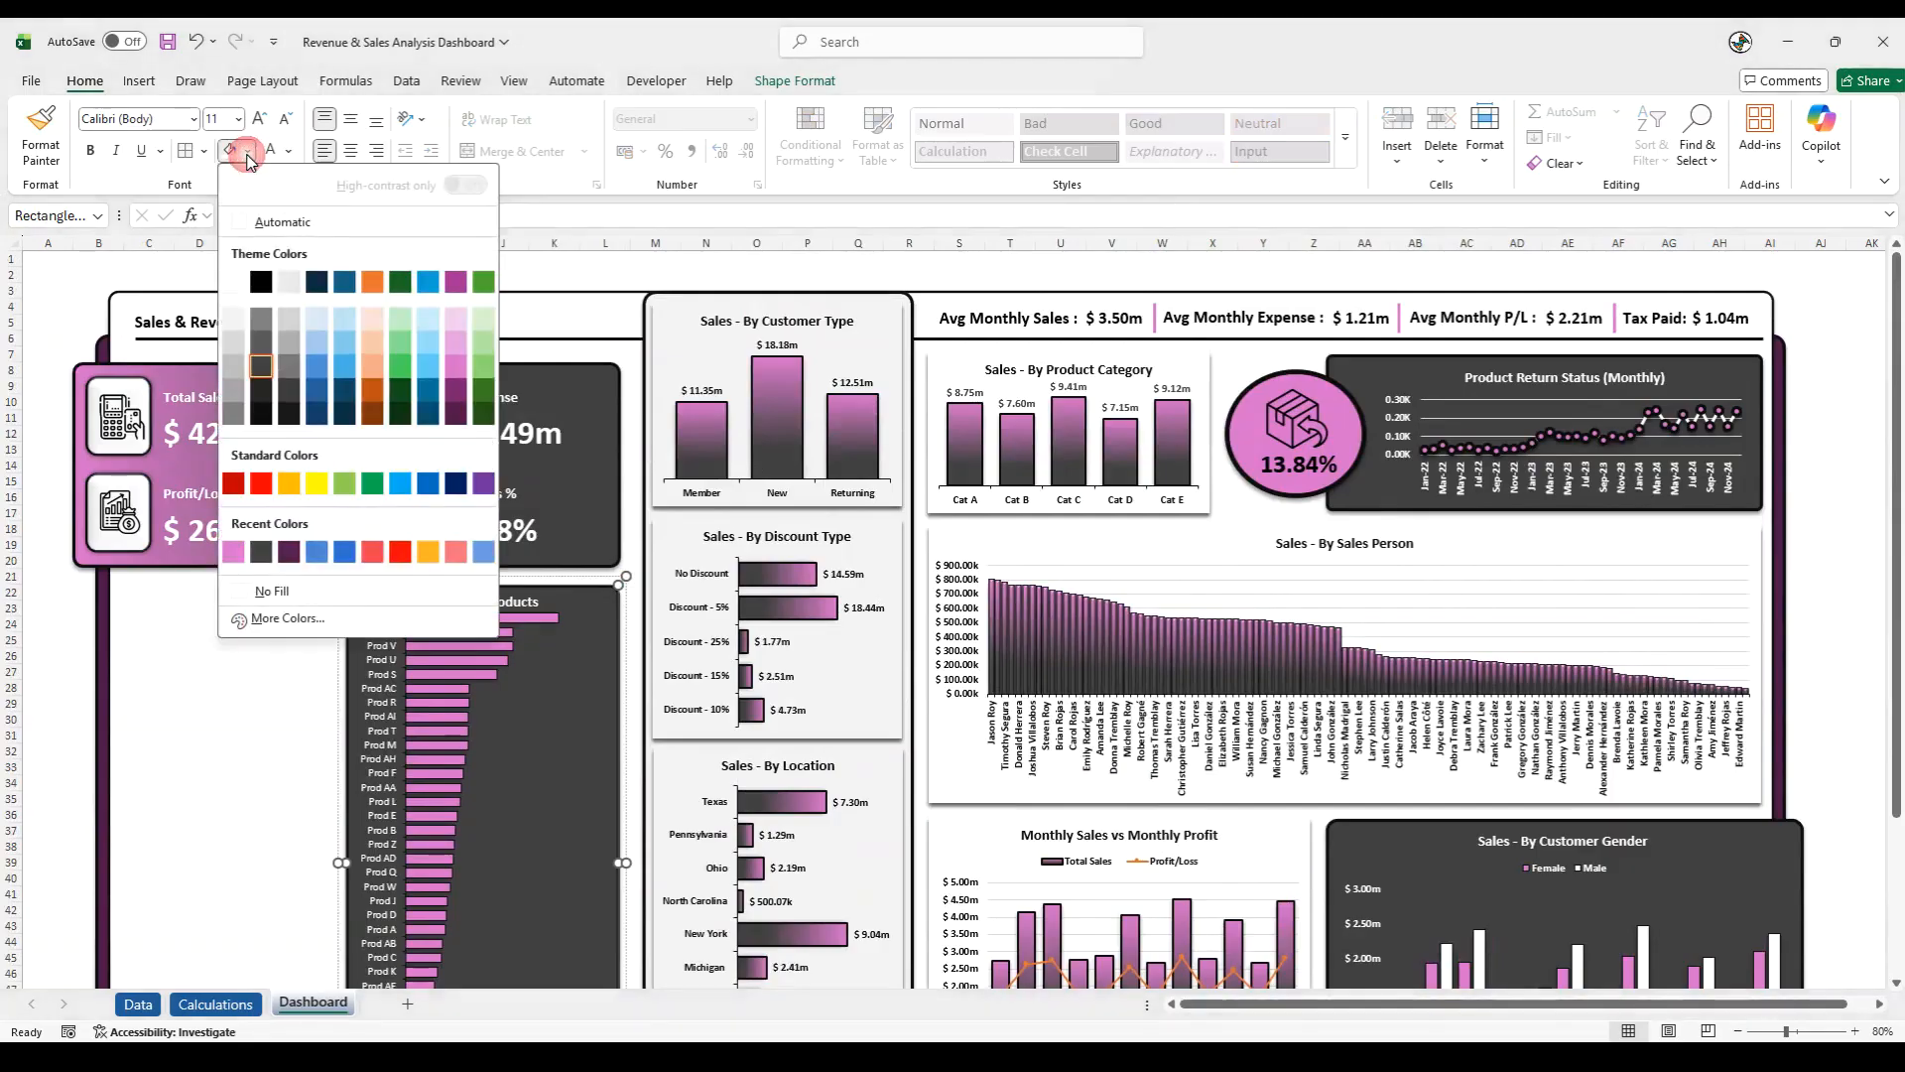
left_click(247, 152)
left_click(1350, 508)
left_click(247, 152)
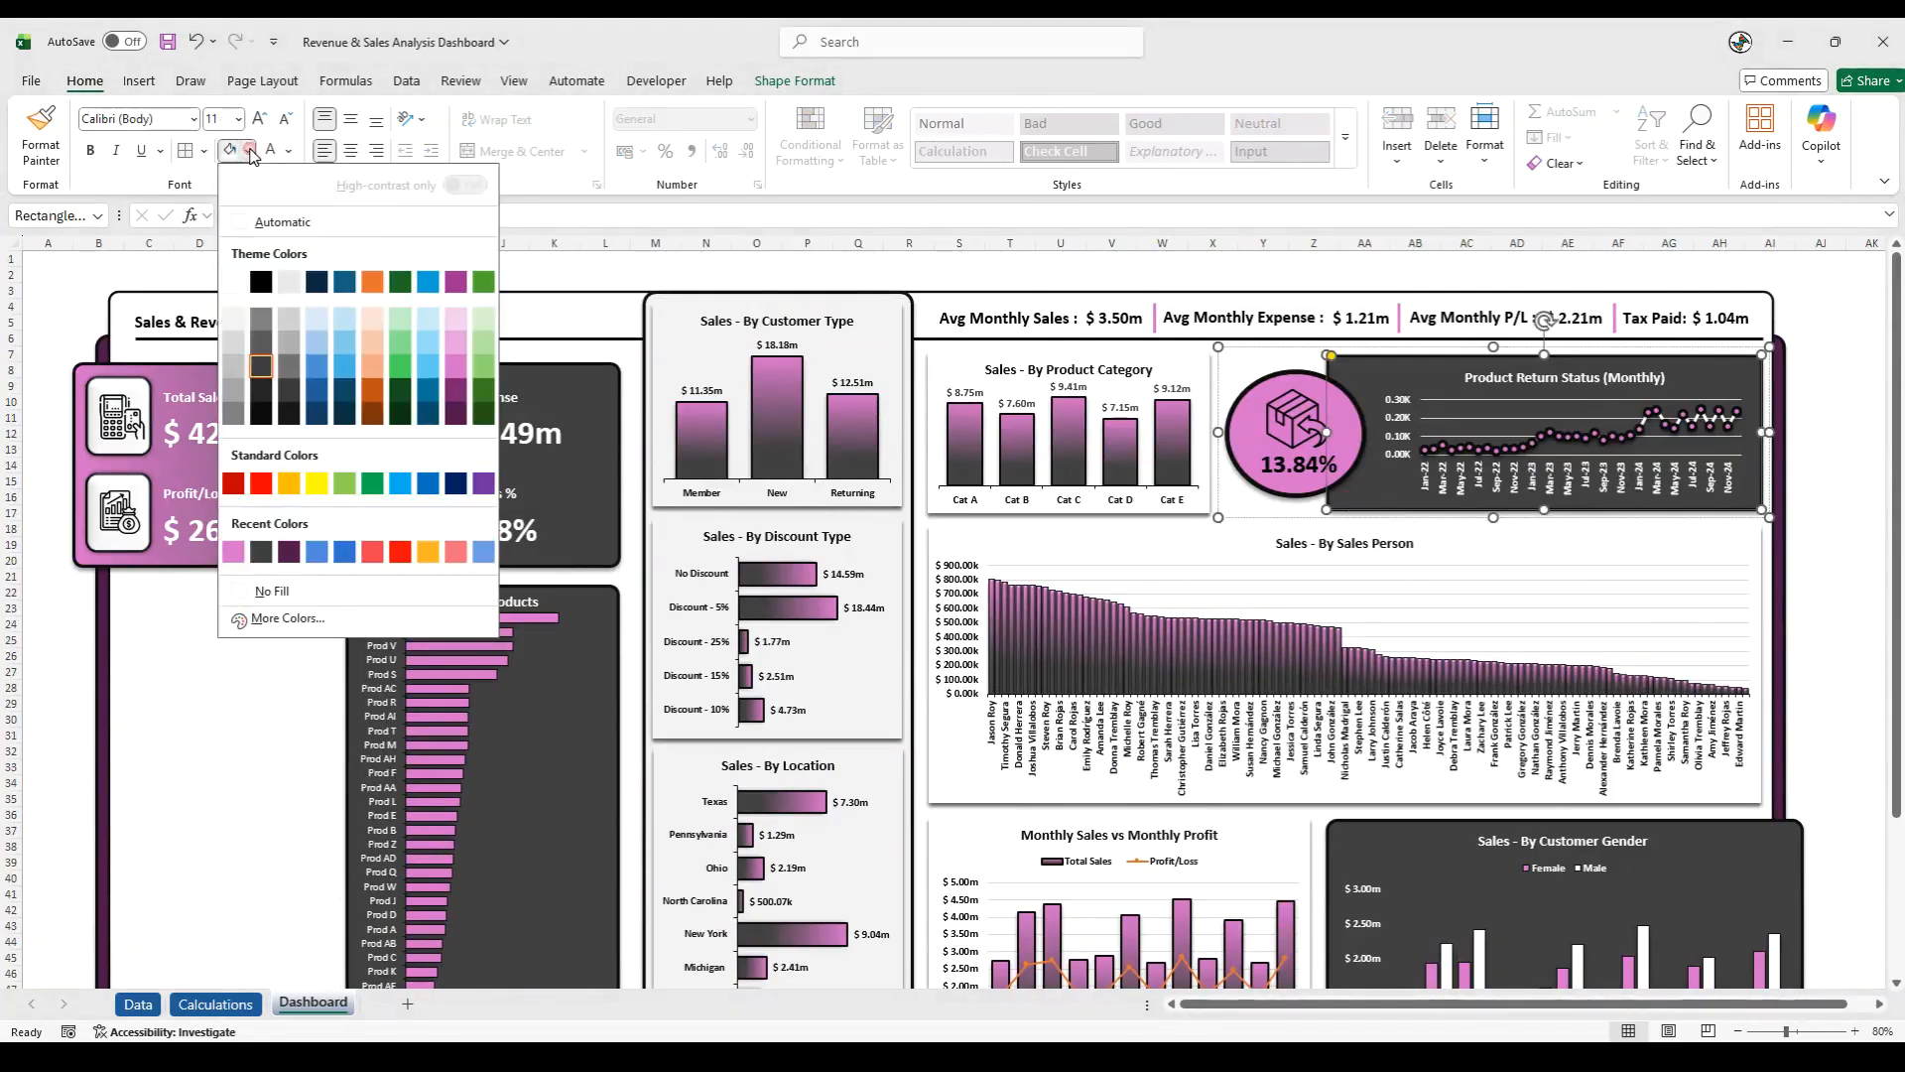
left_click(247, 152)
left_click(1378, 820)
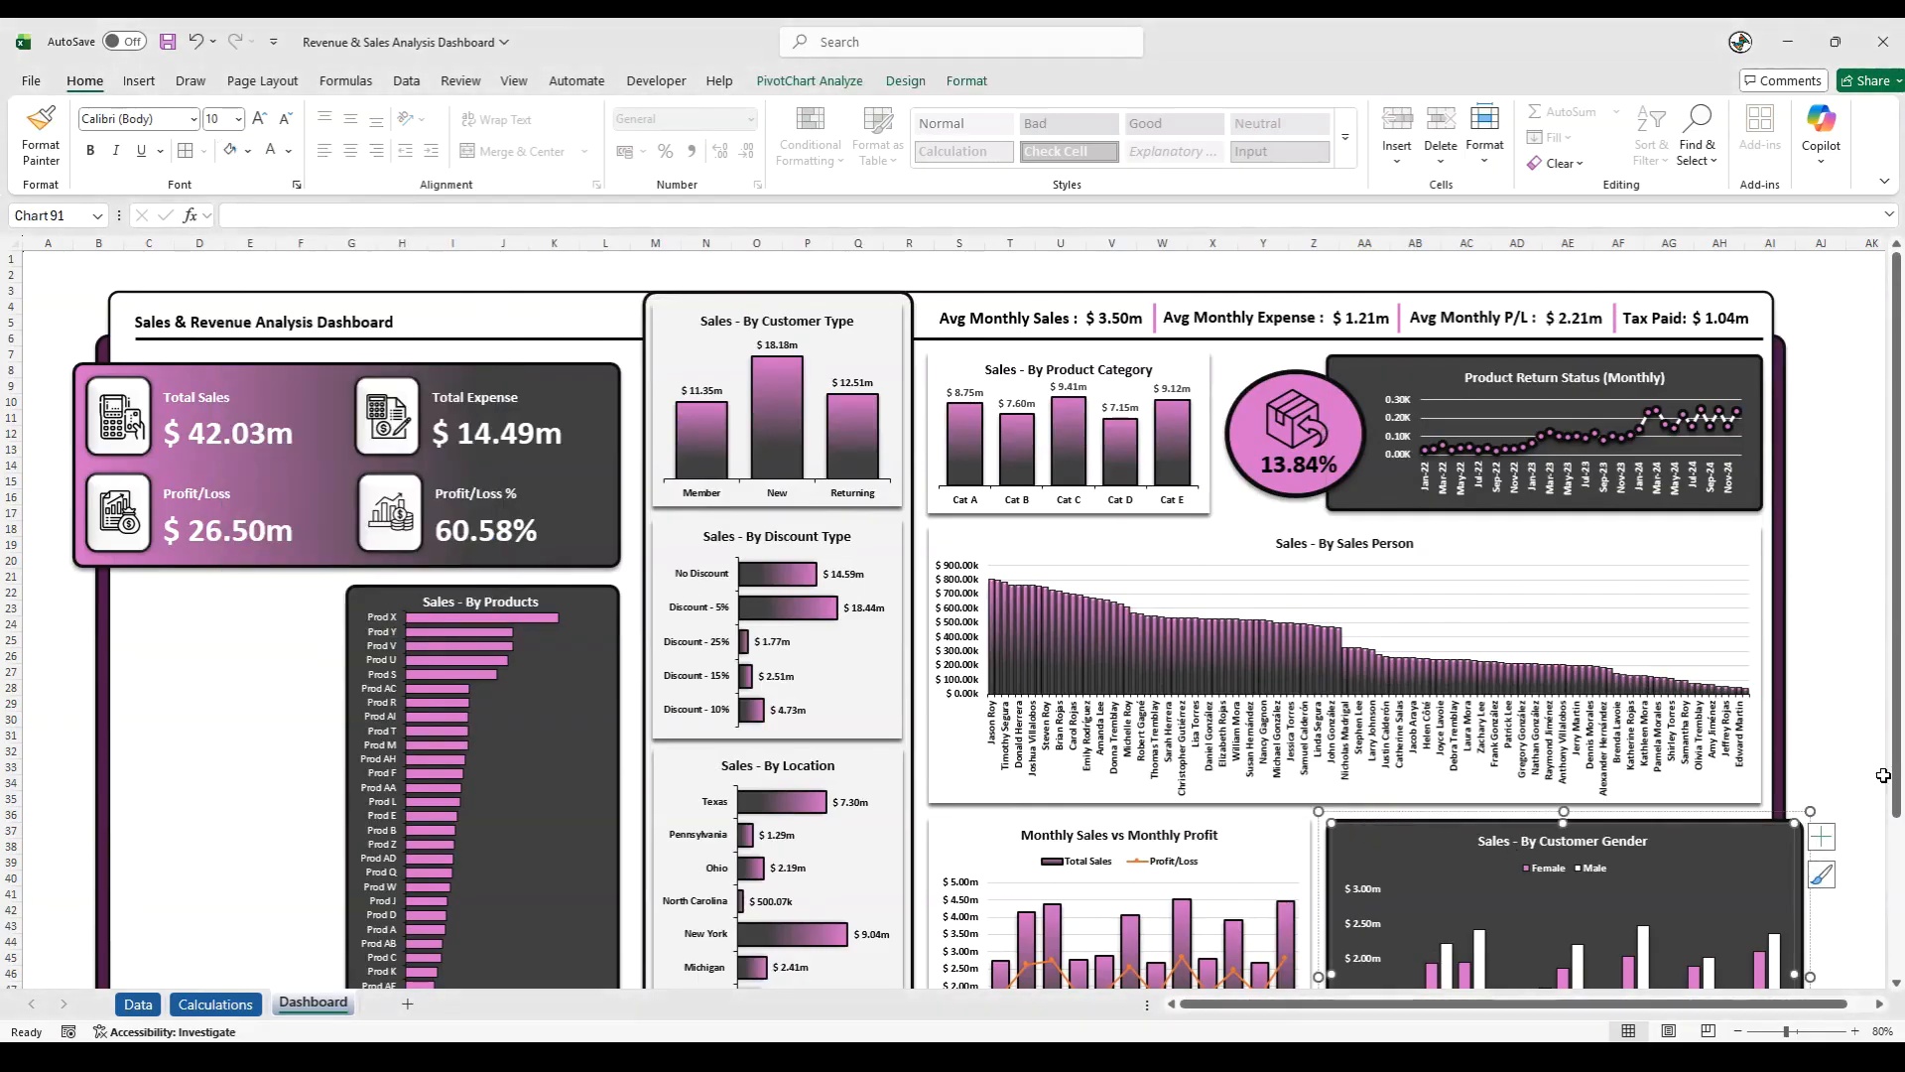
left_click(1835, 766)
scroll(1848, 762, "down", 6)
scroll(1848, 762, "up", 6)
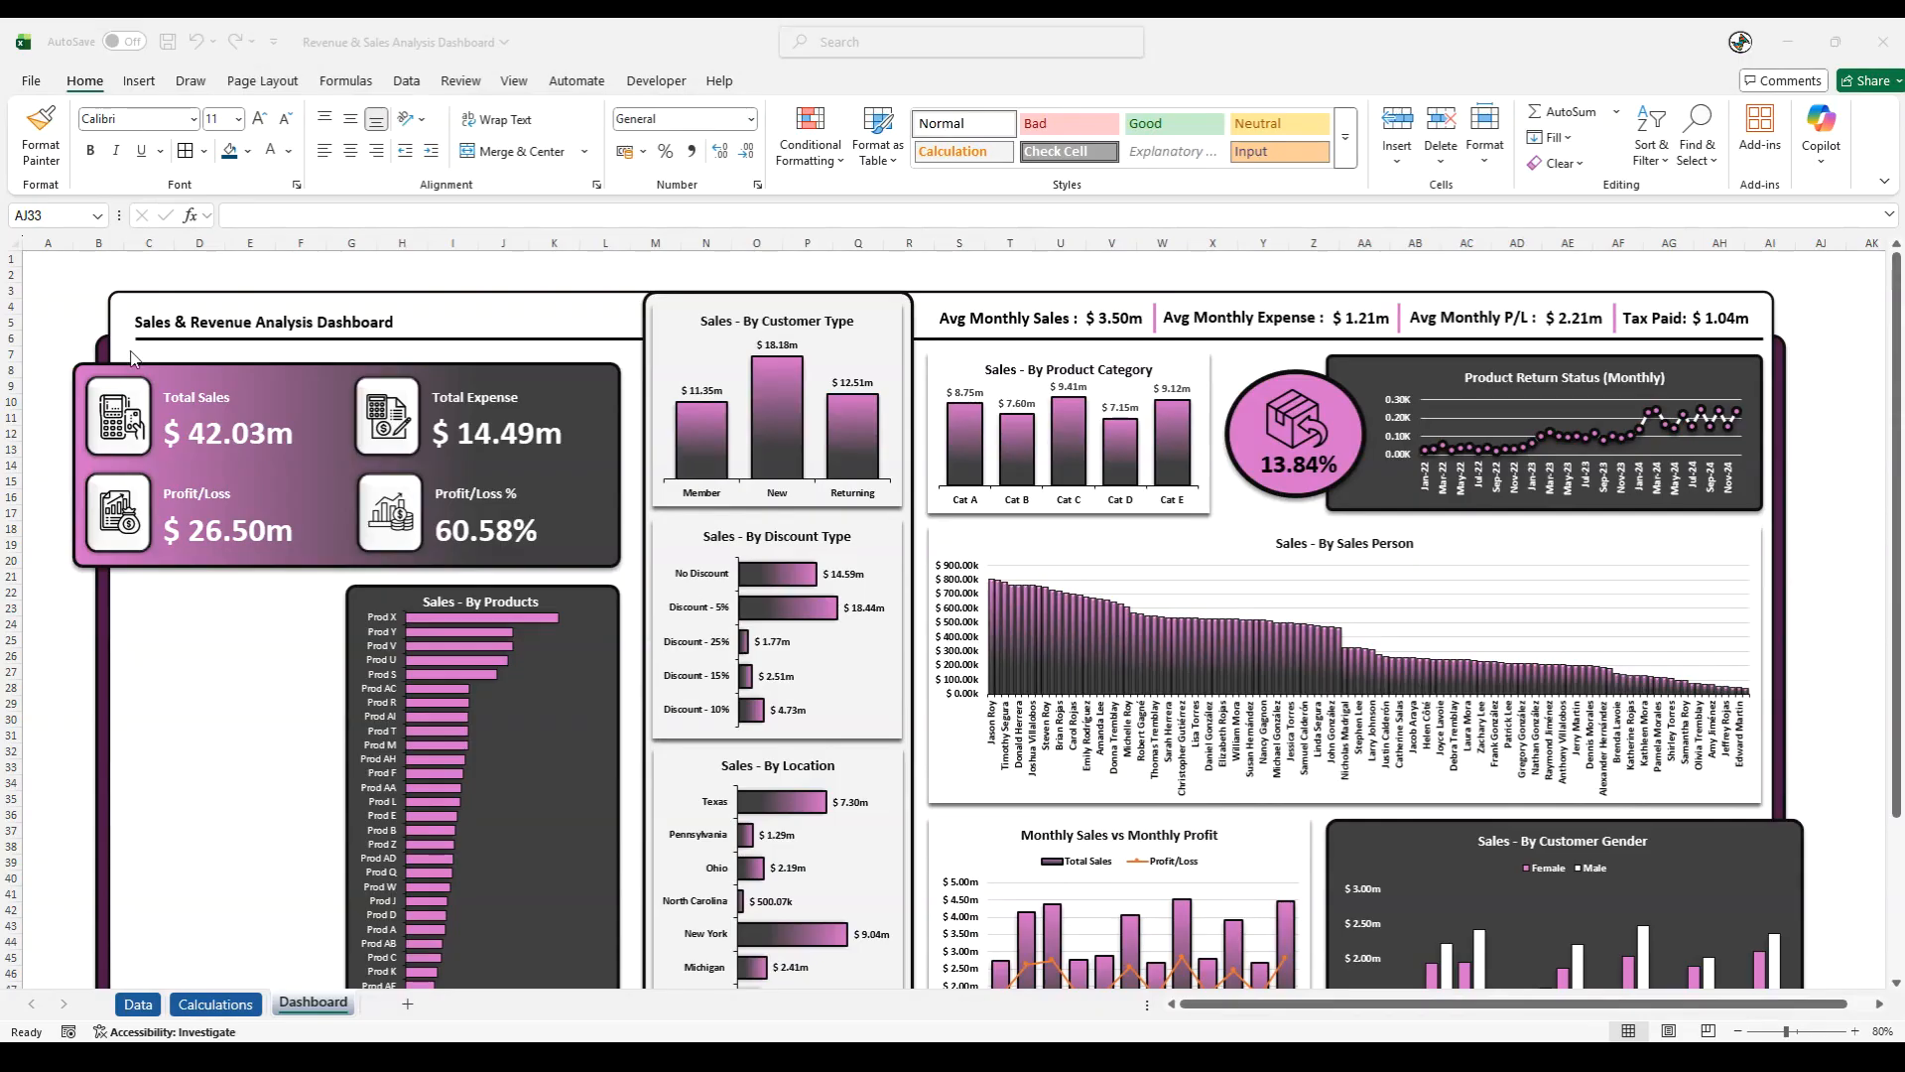
- Insert the filter icon from the Icons Used folder over the cells and shrink it to 1.29 cm beneath the KPI card, beside the Products chart
left_click(139, 81)
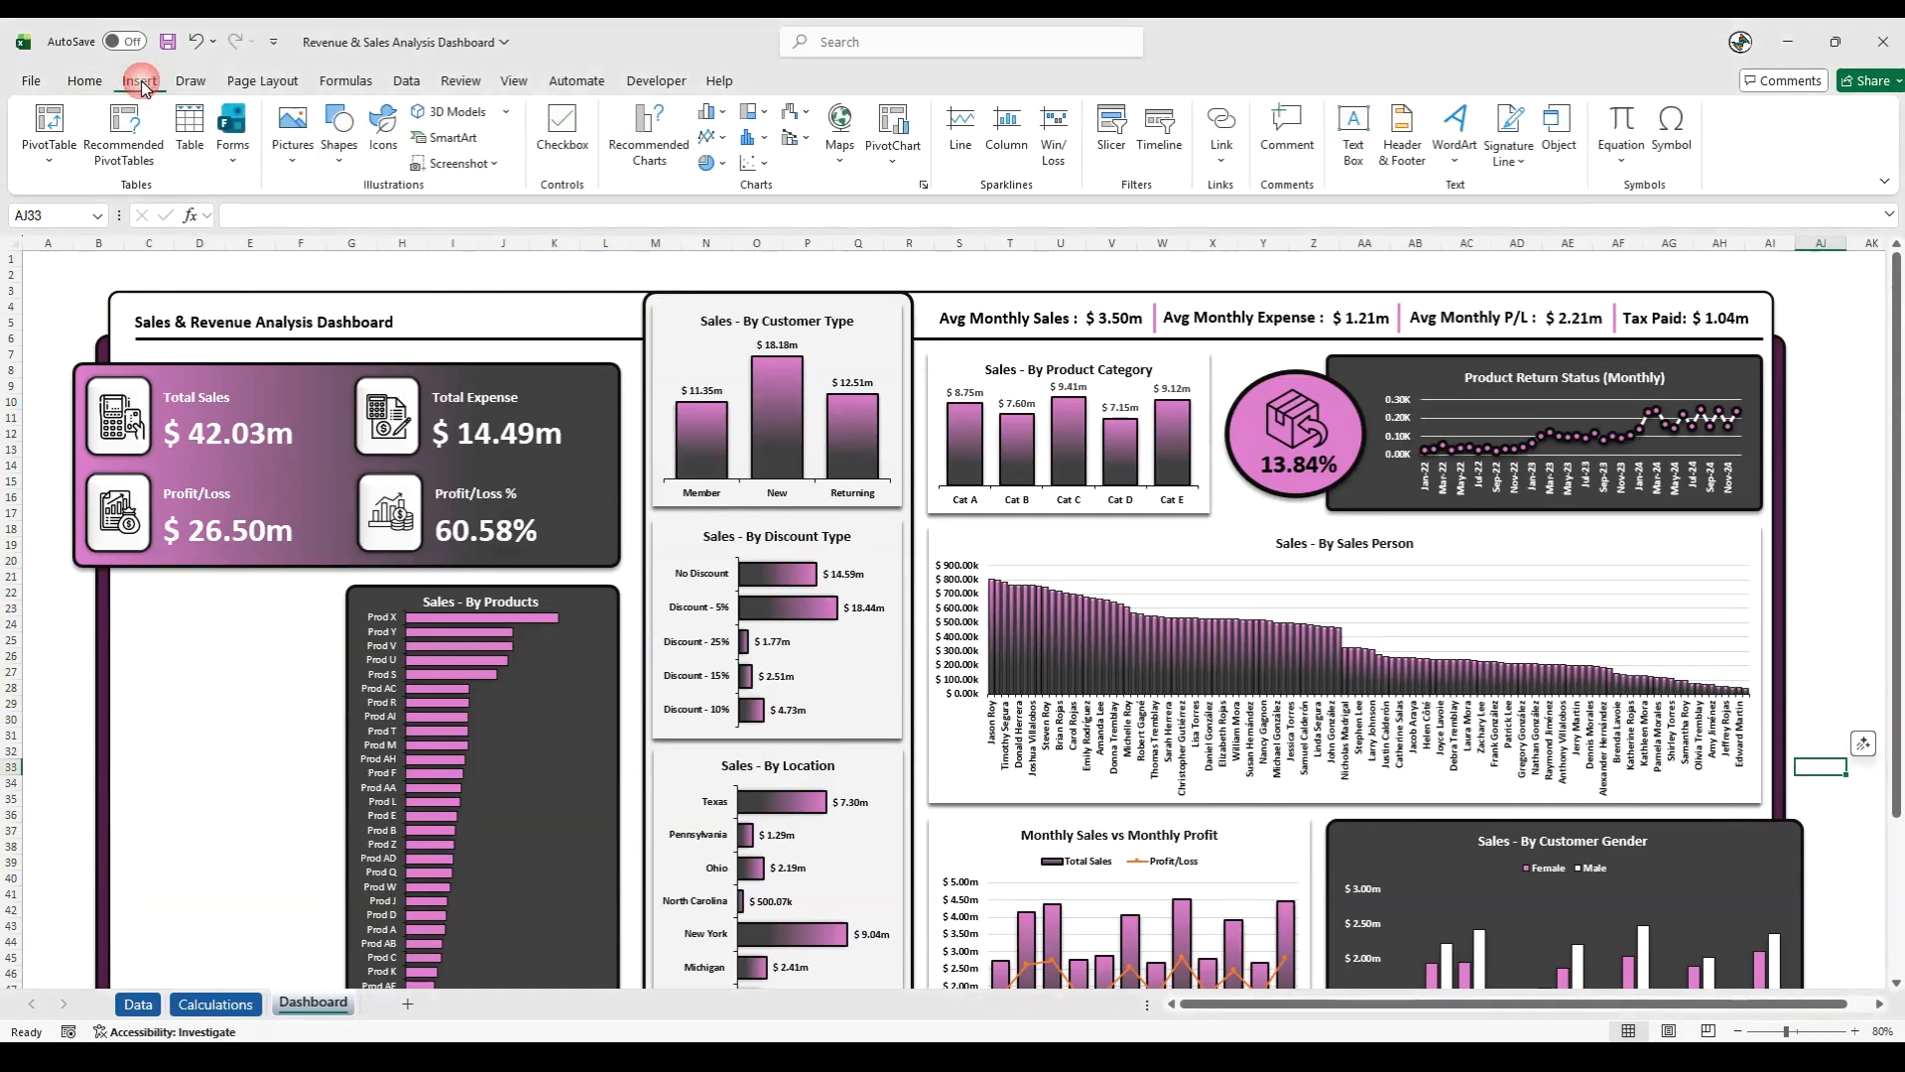
left_click(290, 164)
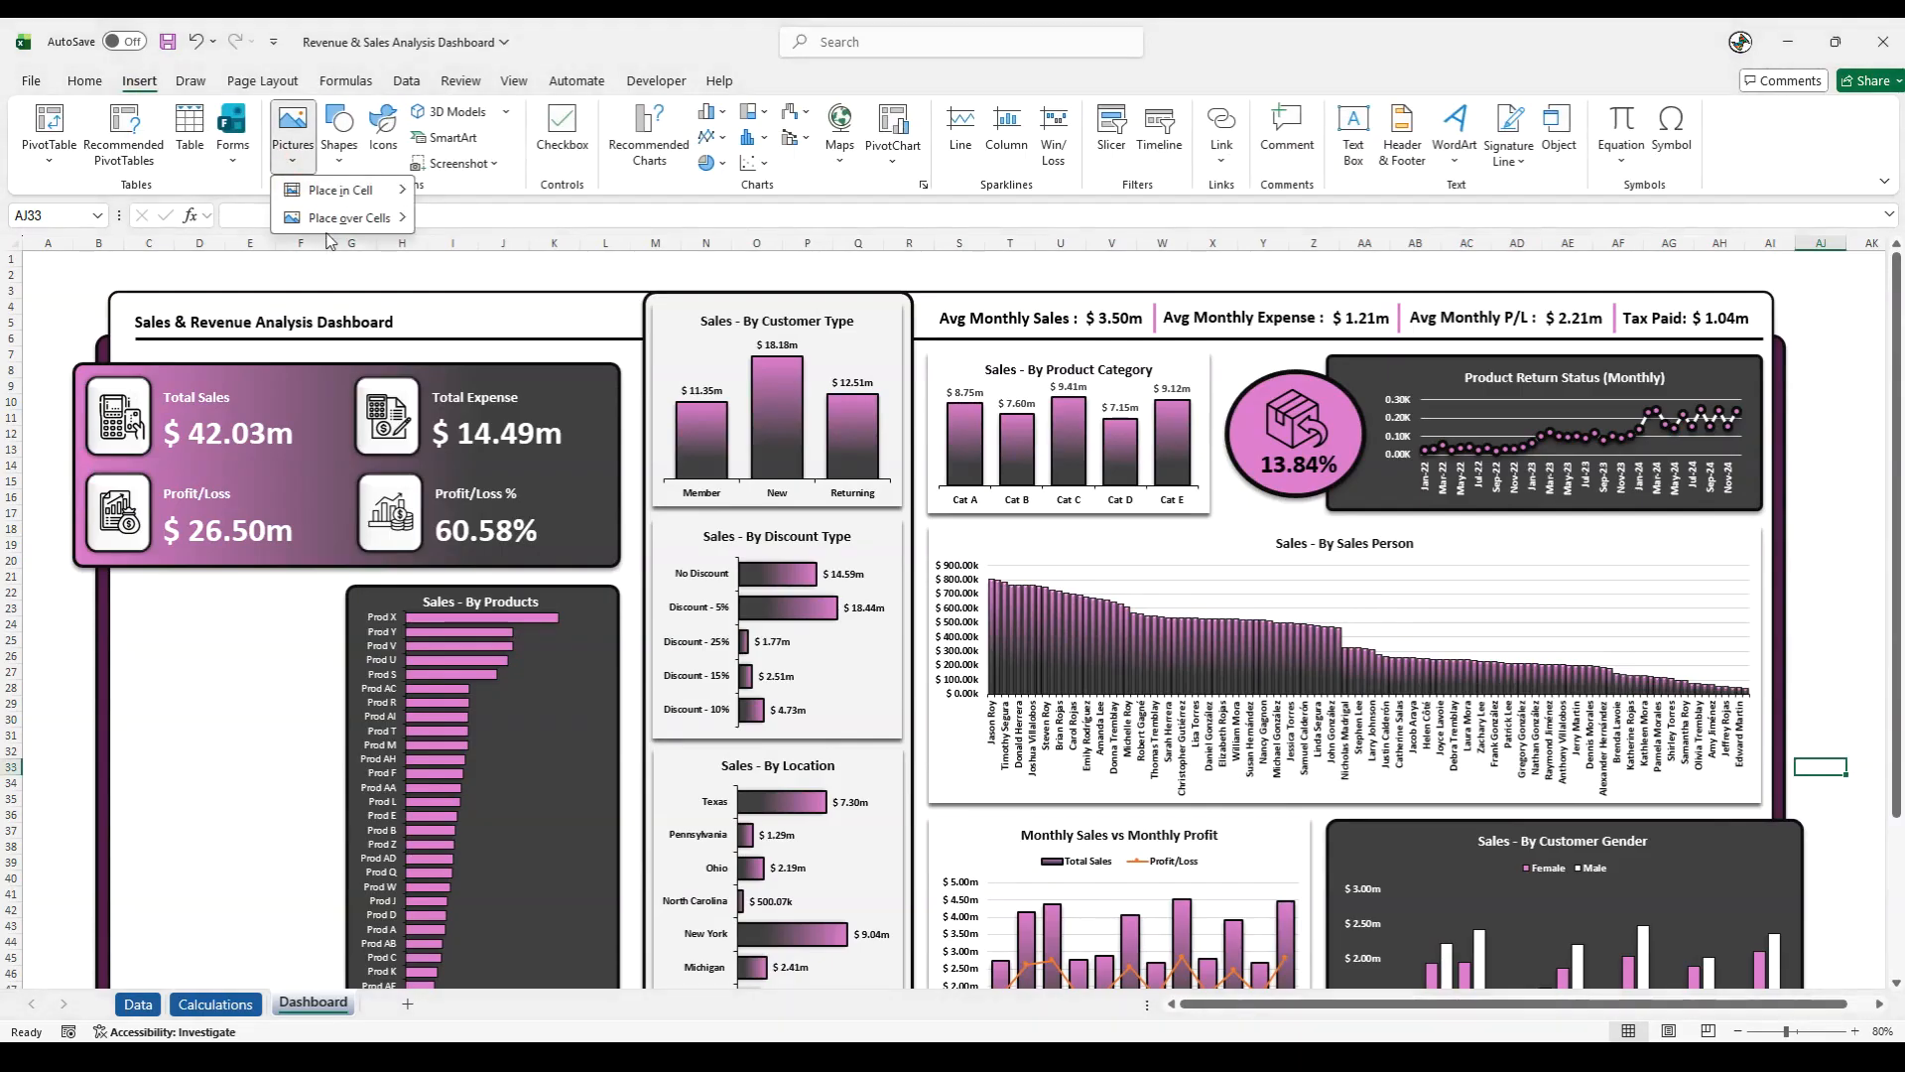
mouse_move(337, 217)
left_click(509, 255)
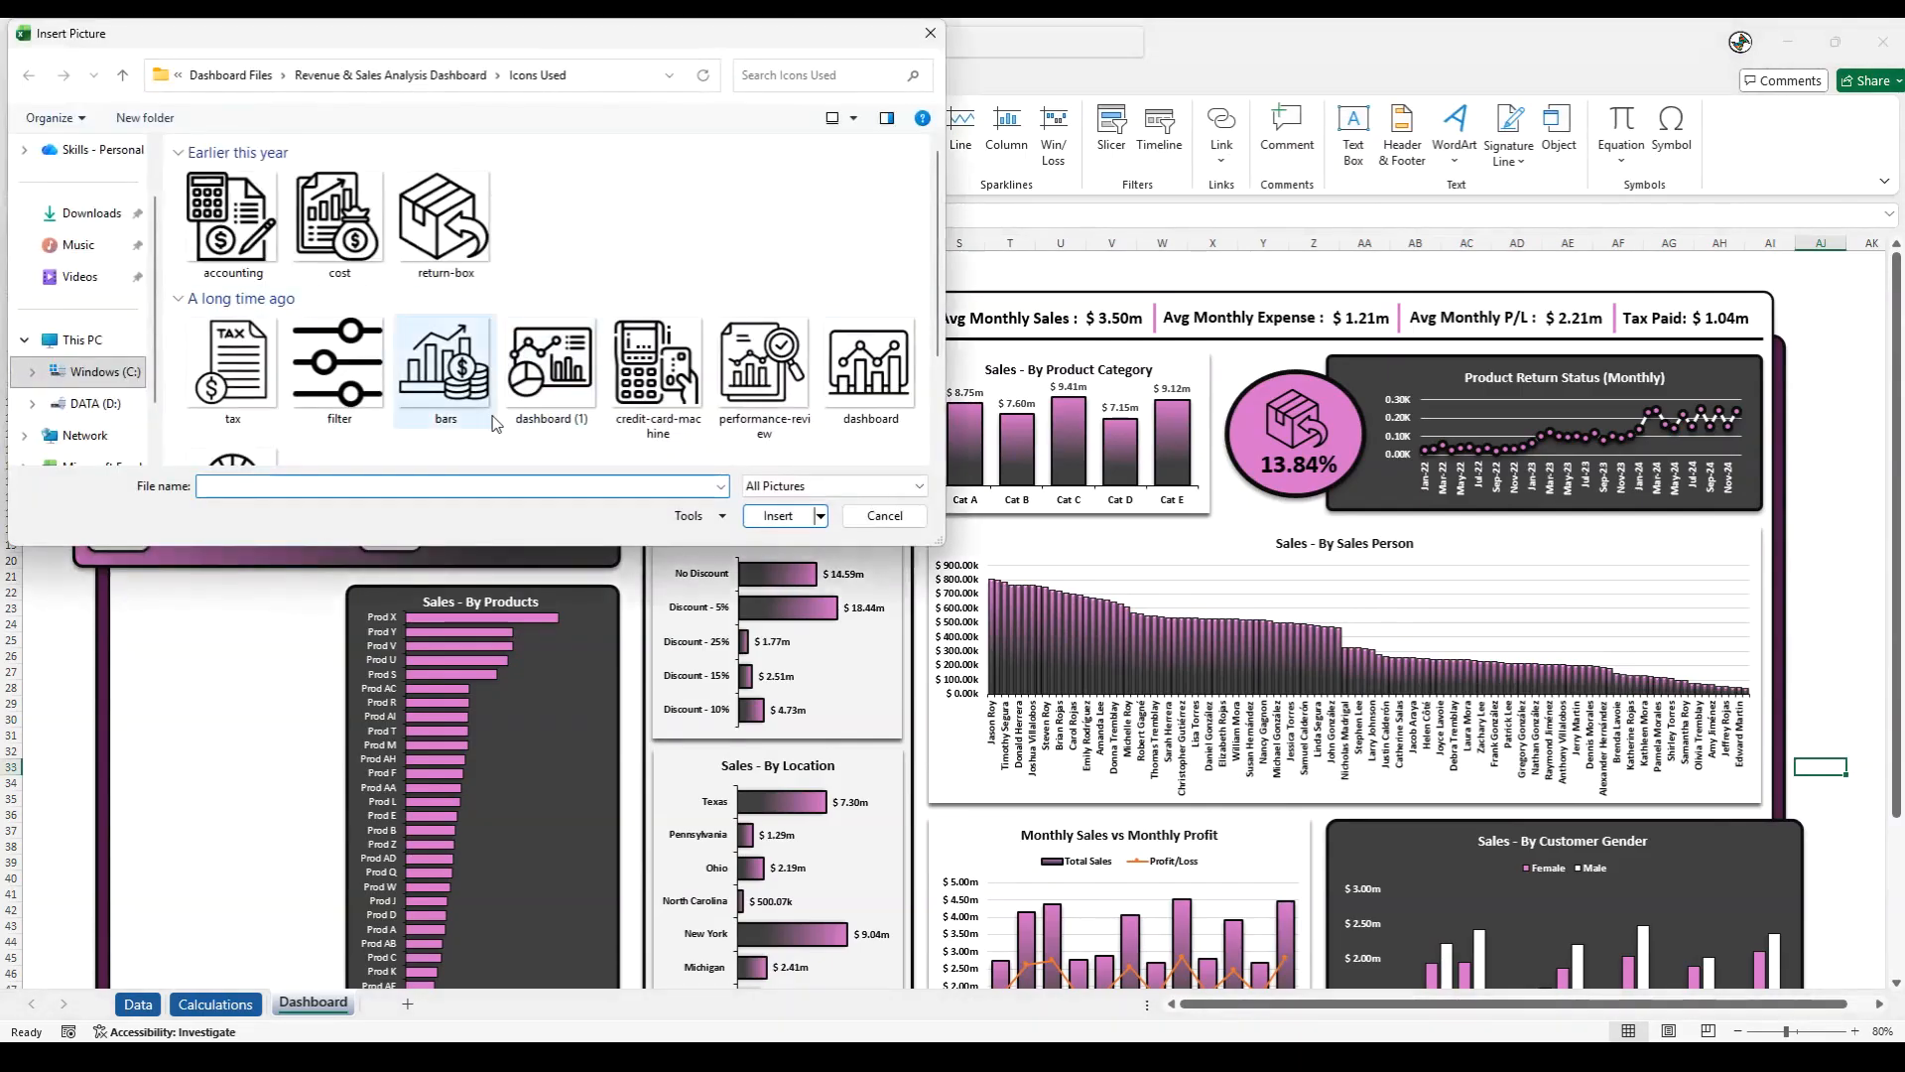
scroll(488, 405, "down", 1)
left_click(338, 266)
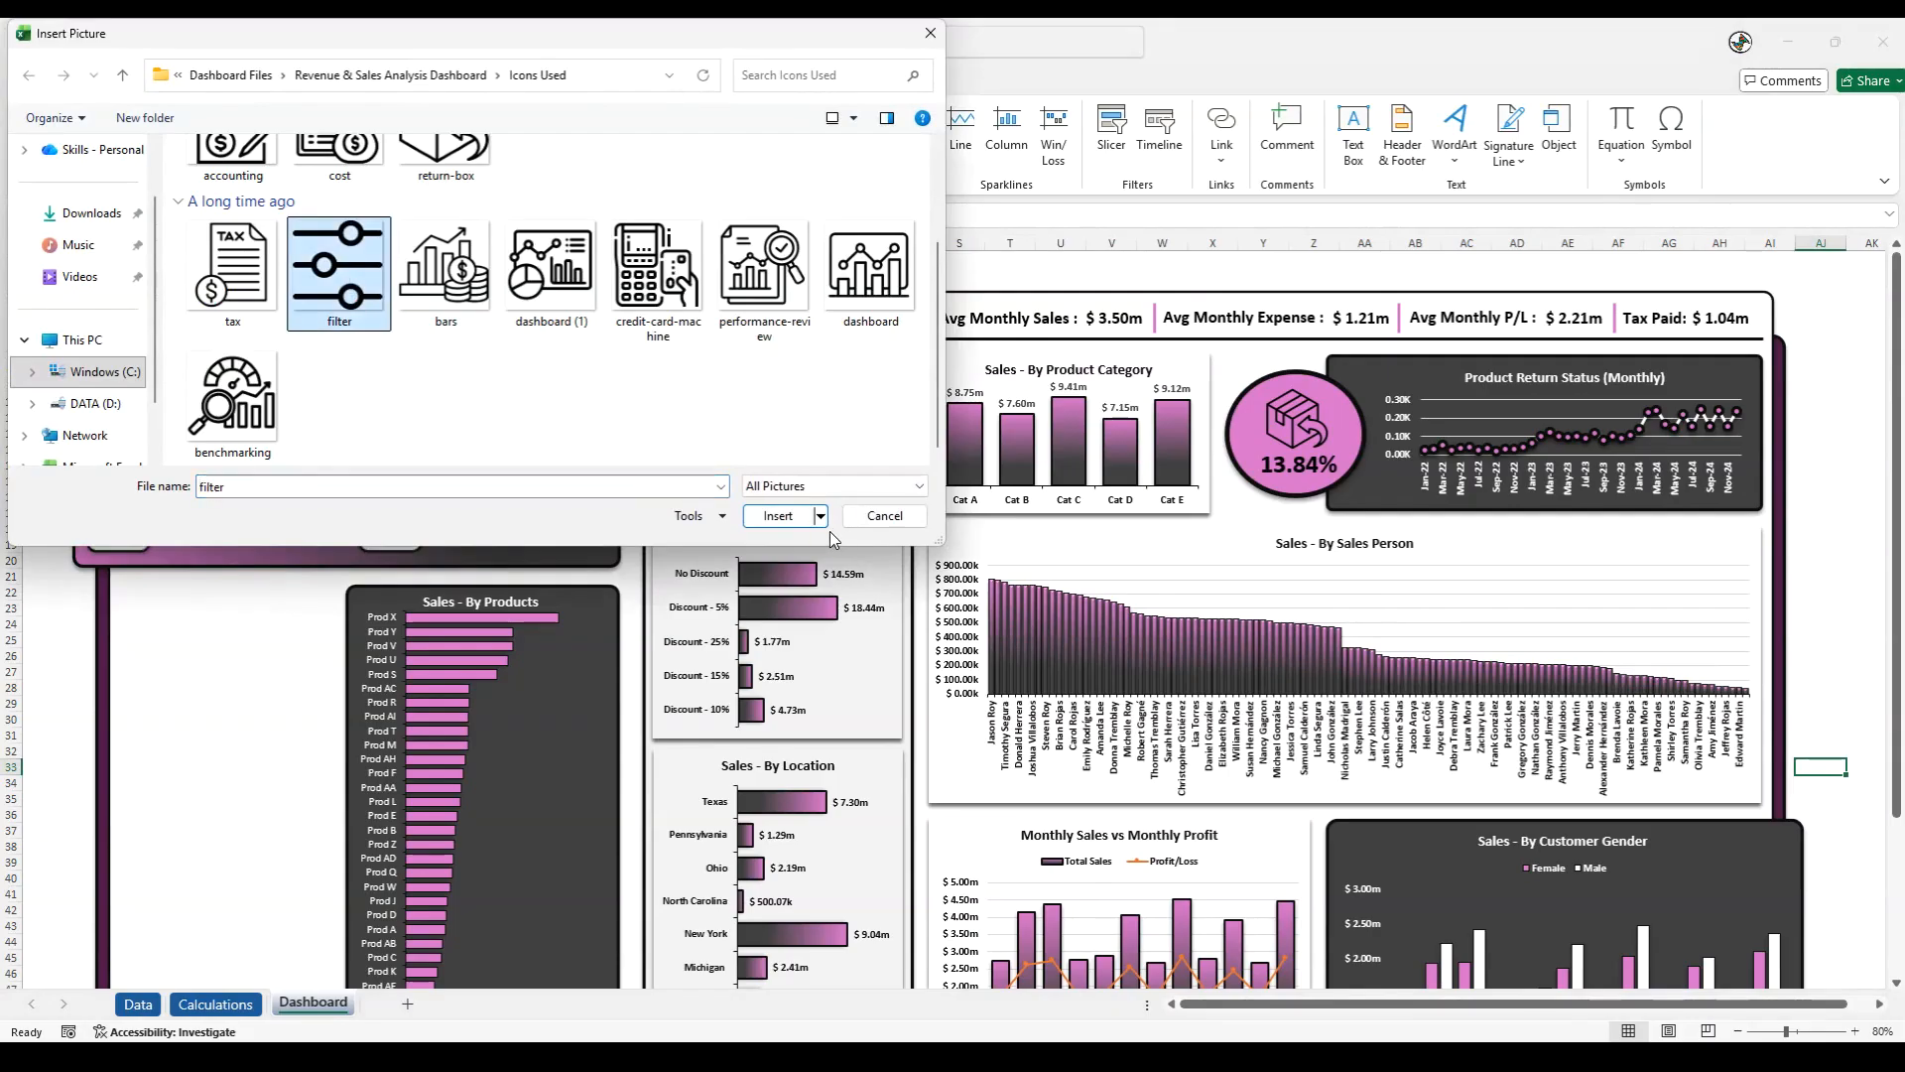
left_click(778, 515)
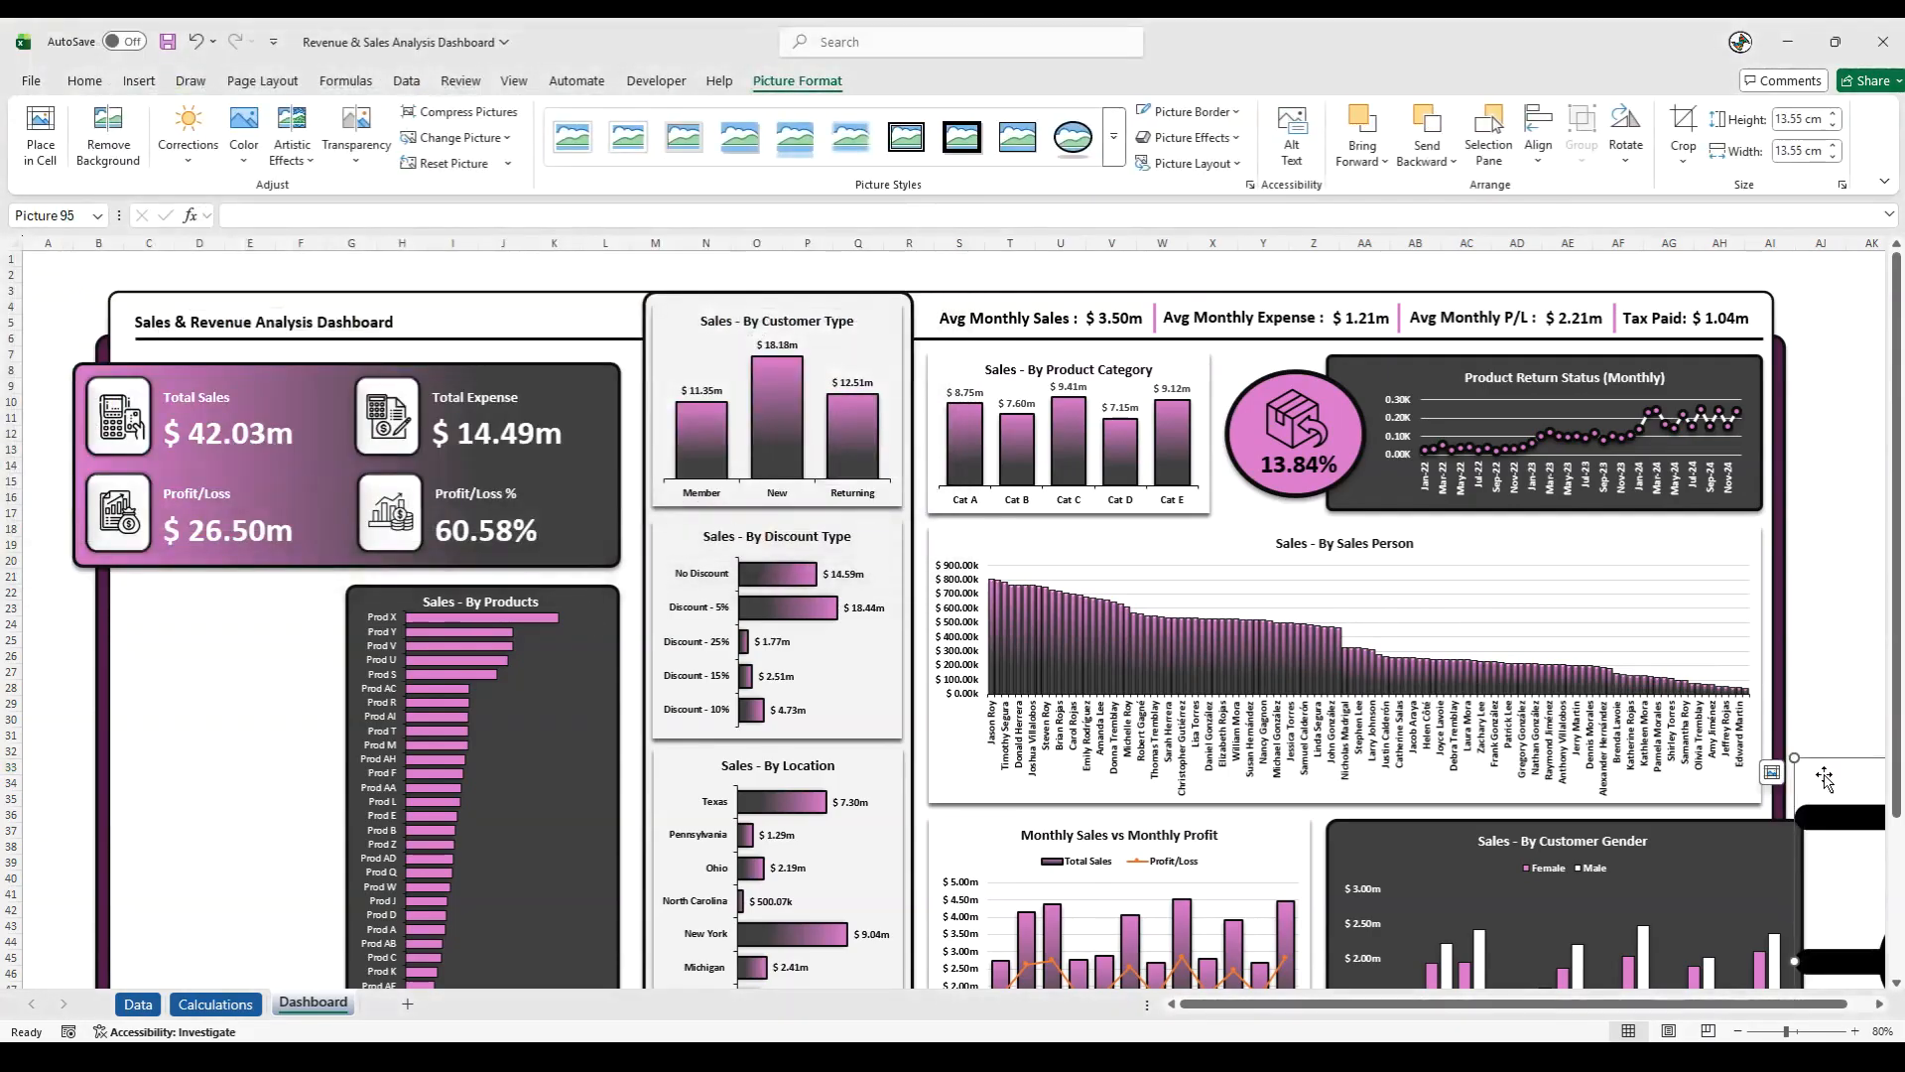
left_click_drag(1829, 757, 213, 604)
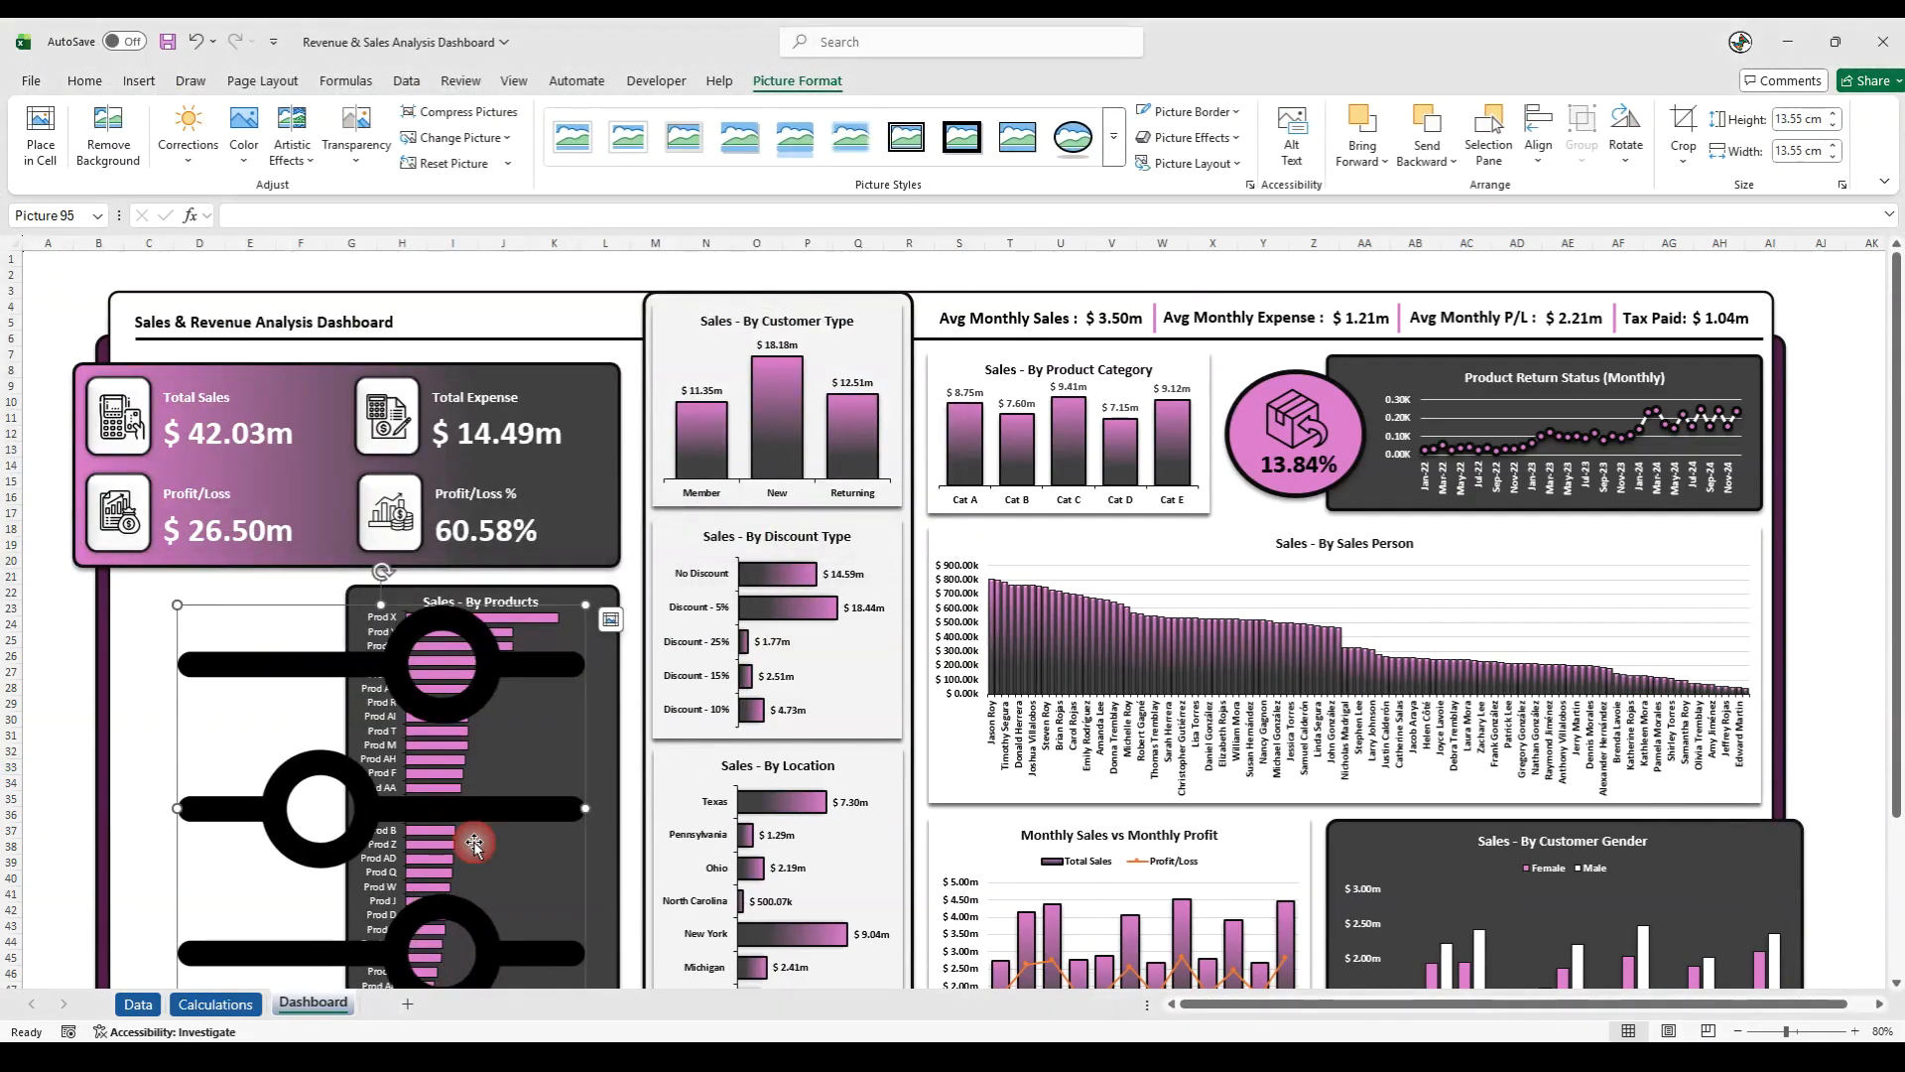
left_click_drag(585, 604, 169, 628)
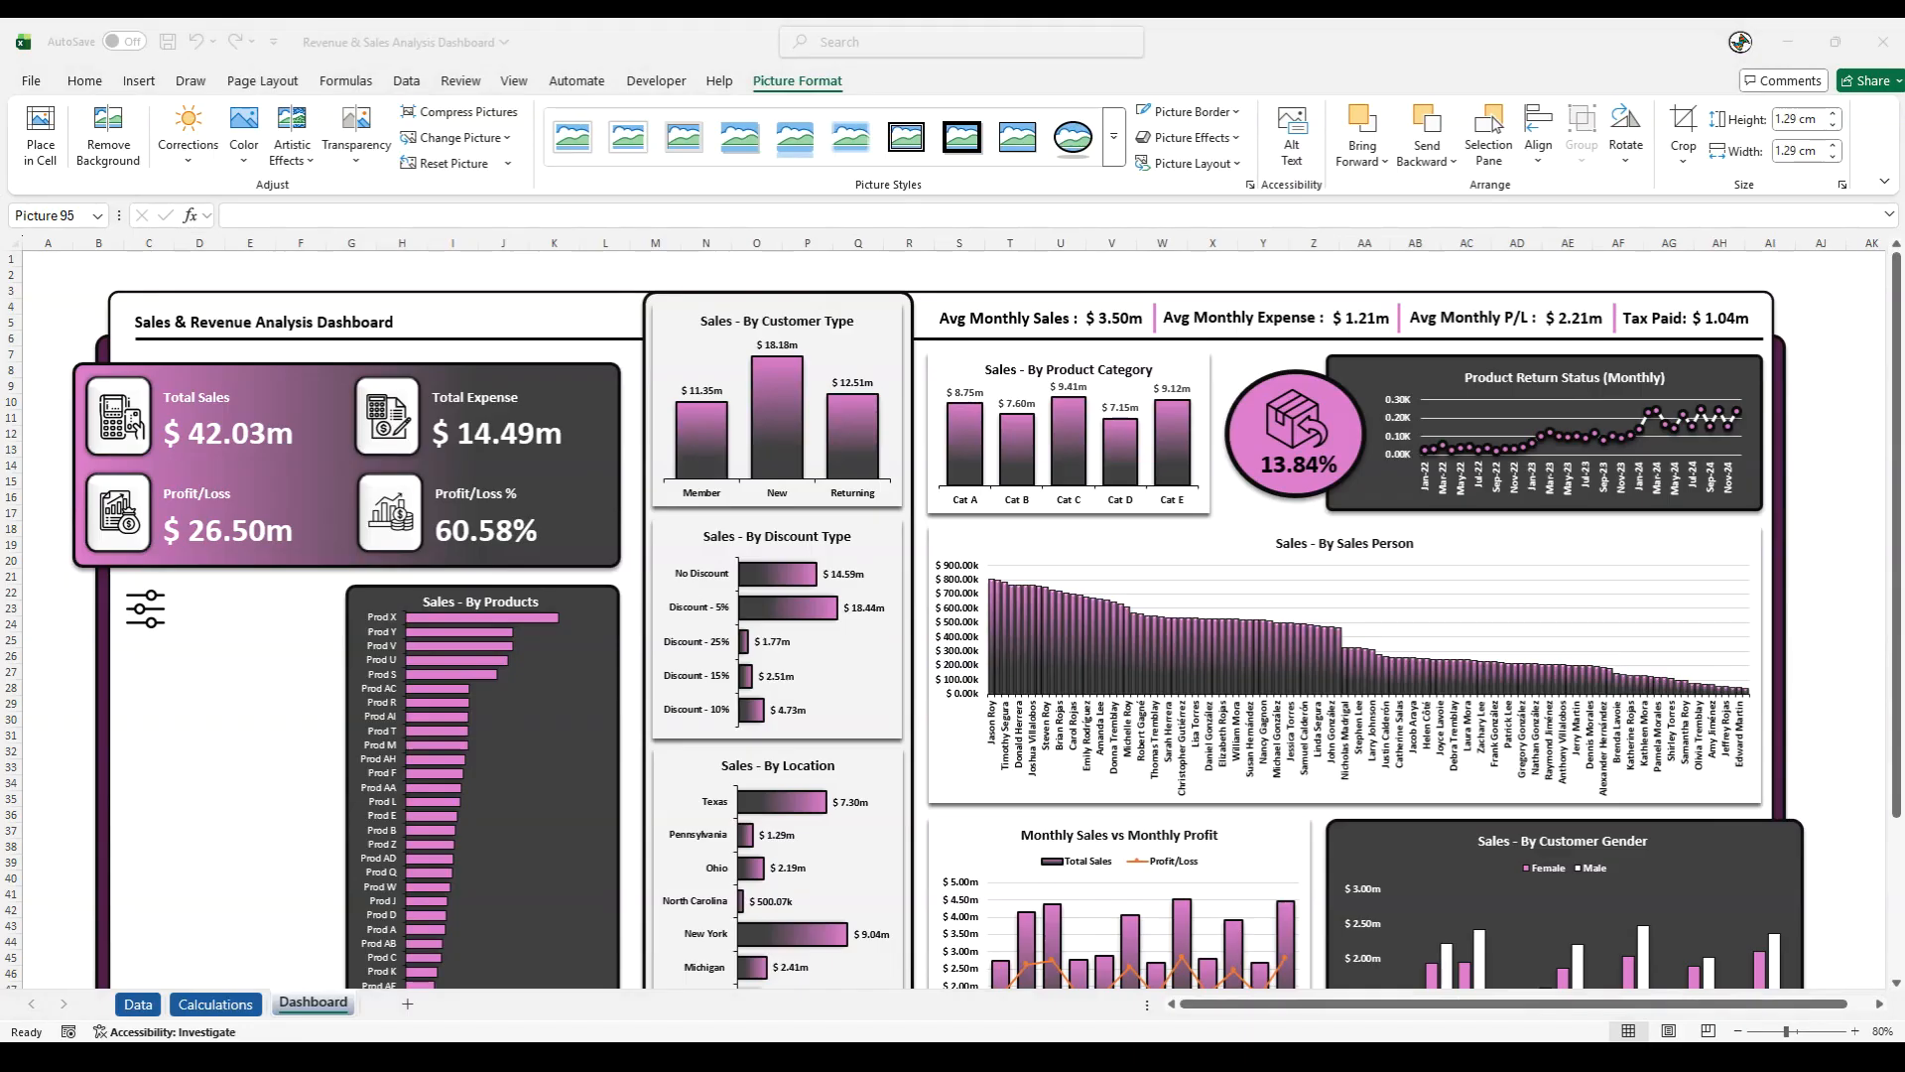
- Add a text box reading "Slicer Selection" and place it beside the filter icon
left_click(139, 80)
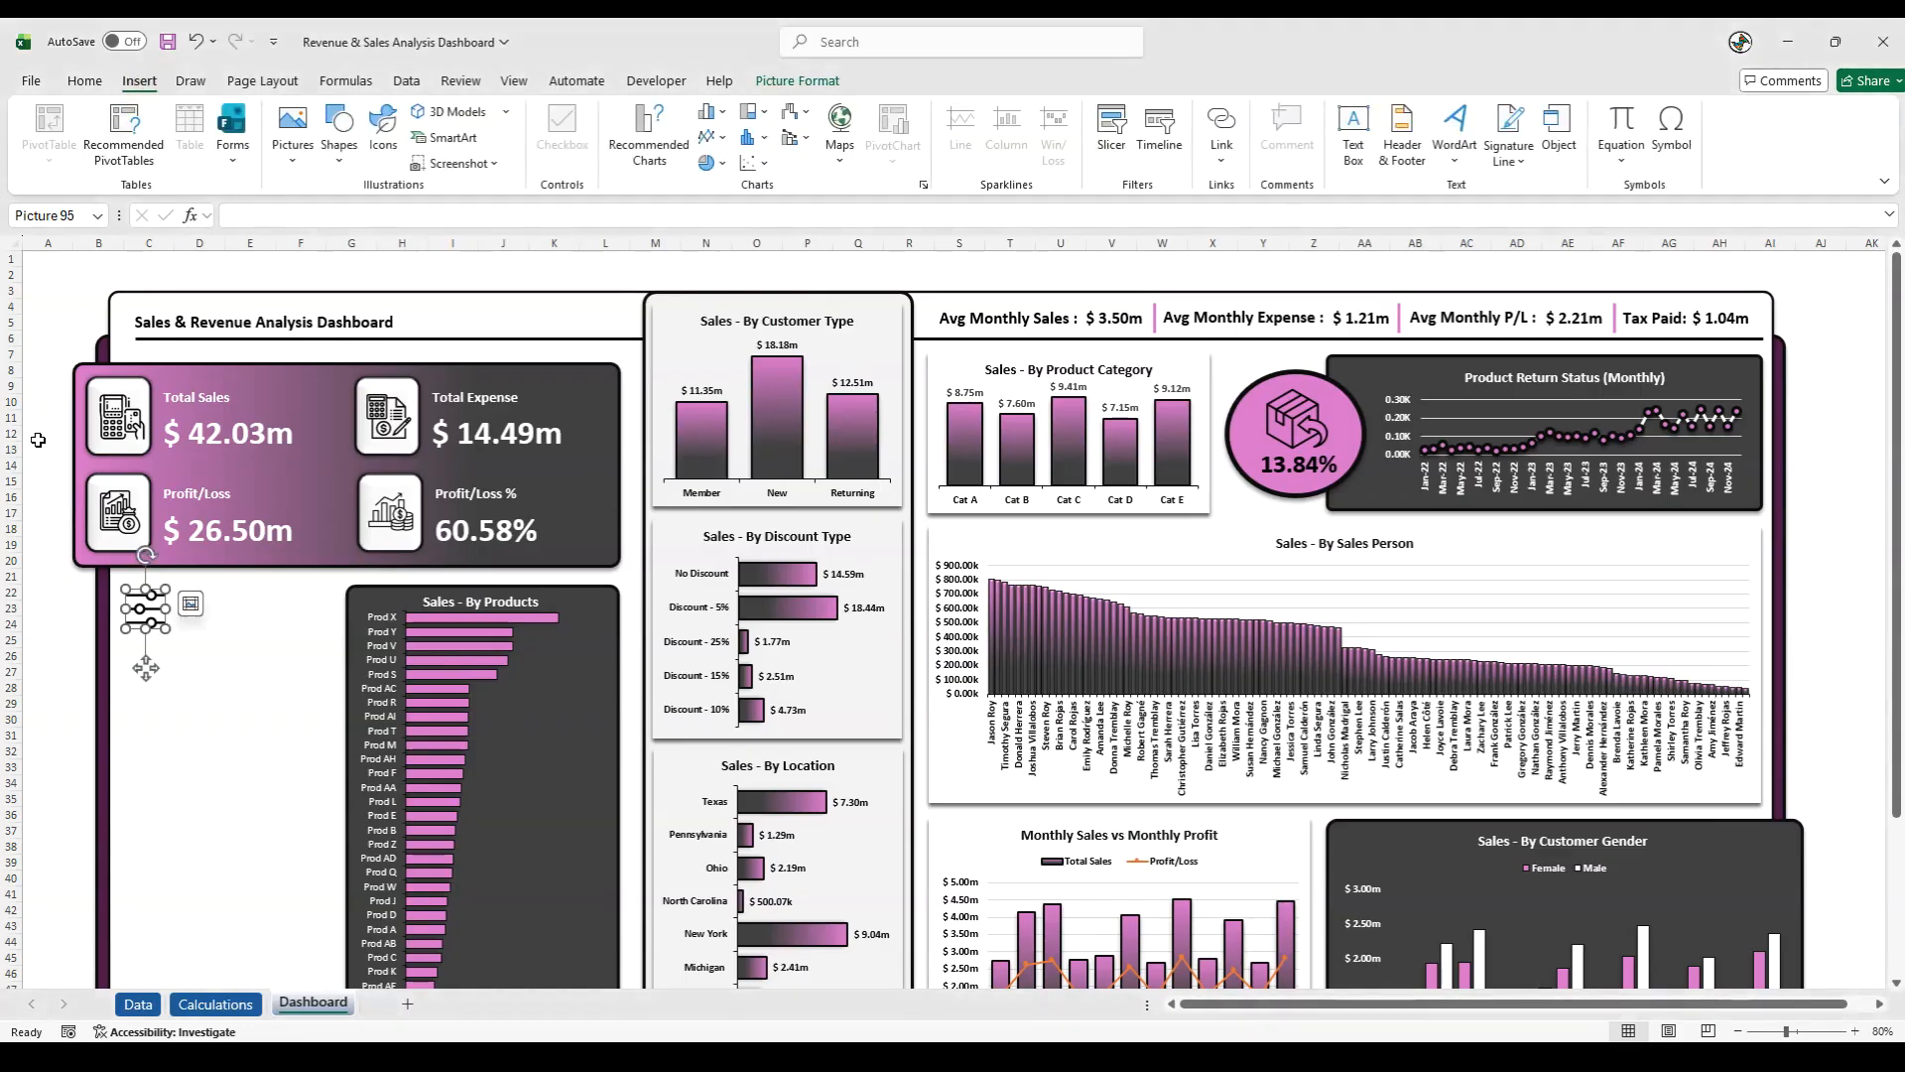
left_click(48, 574)
left_click(137, 80)
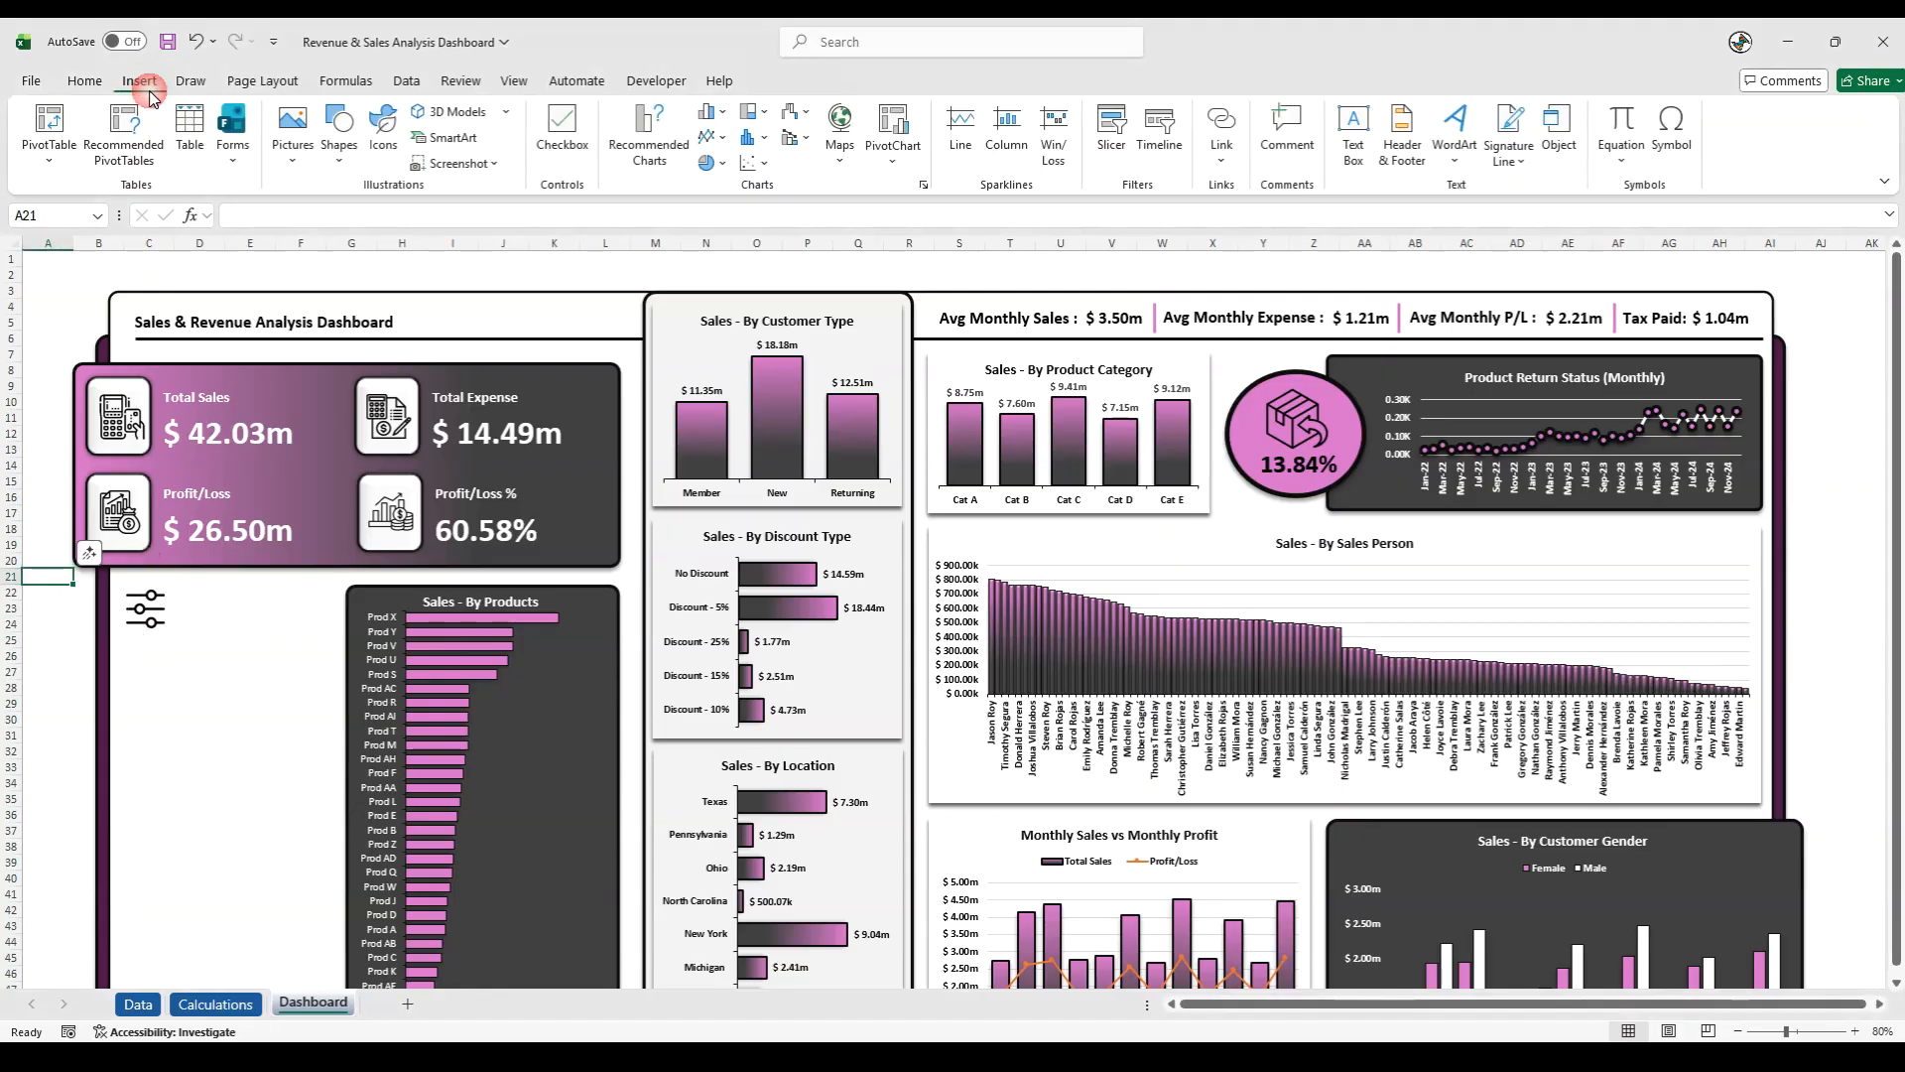
left_click(1352, 129)
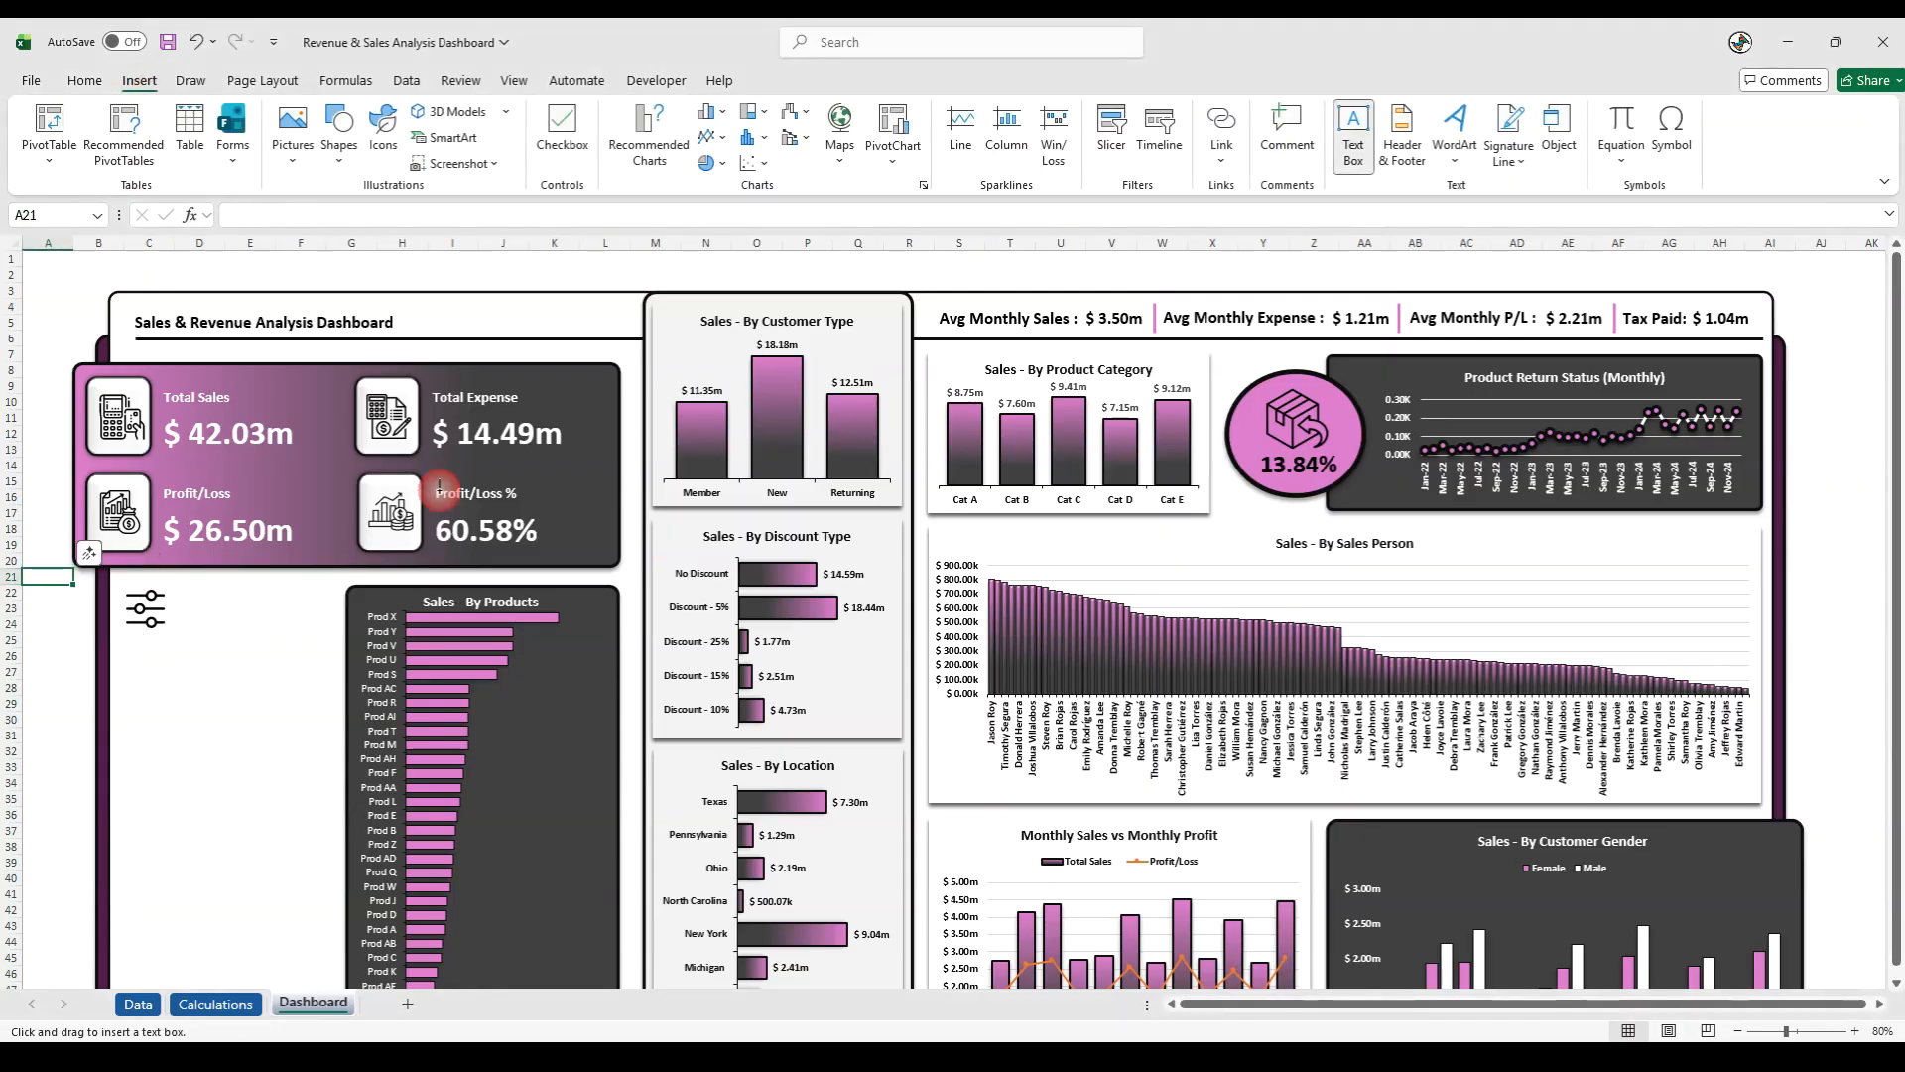
left_click(59, 655)
type("Slicer")
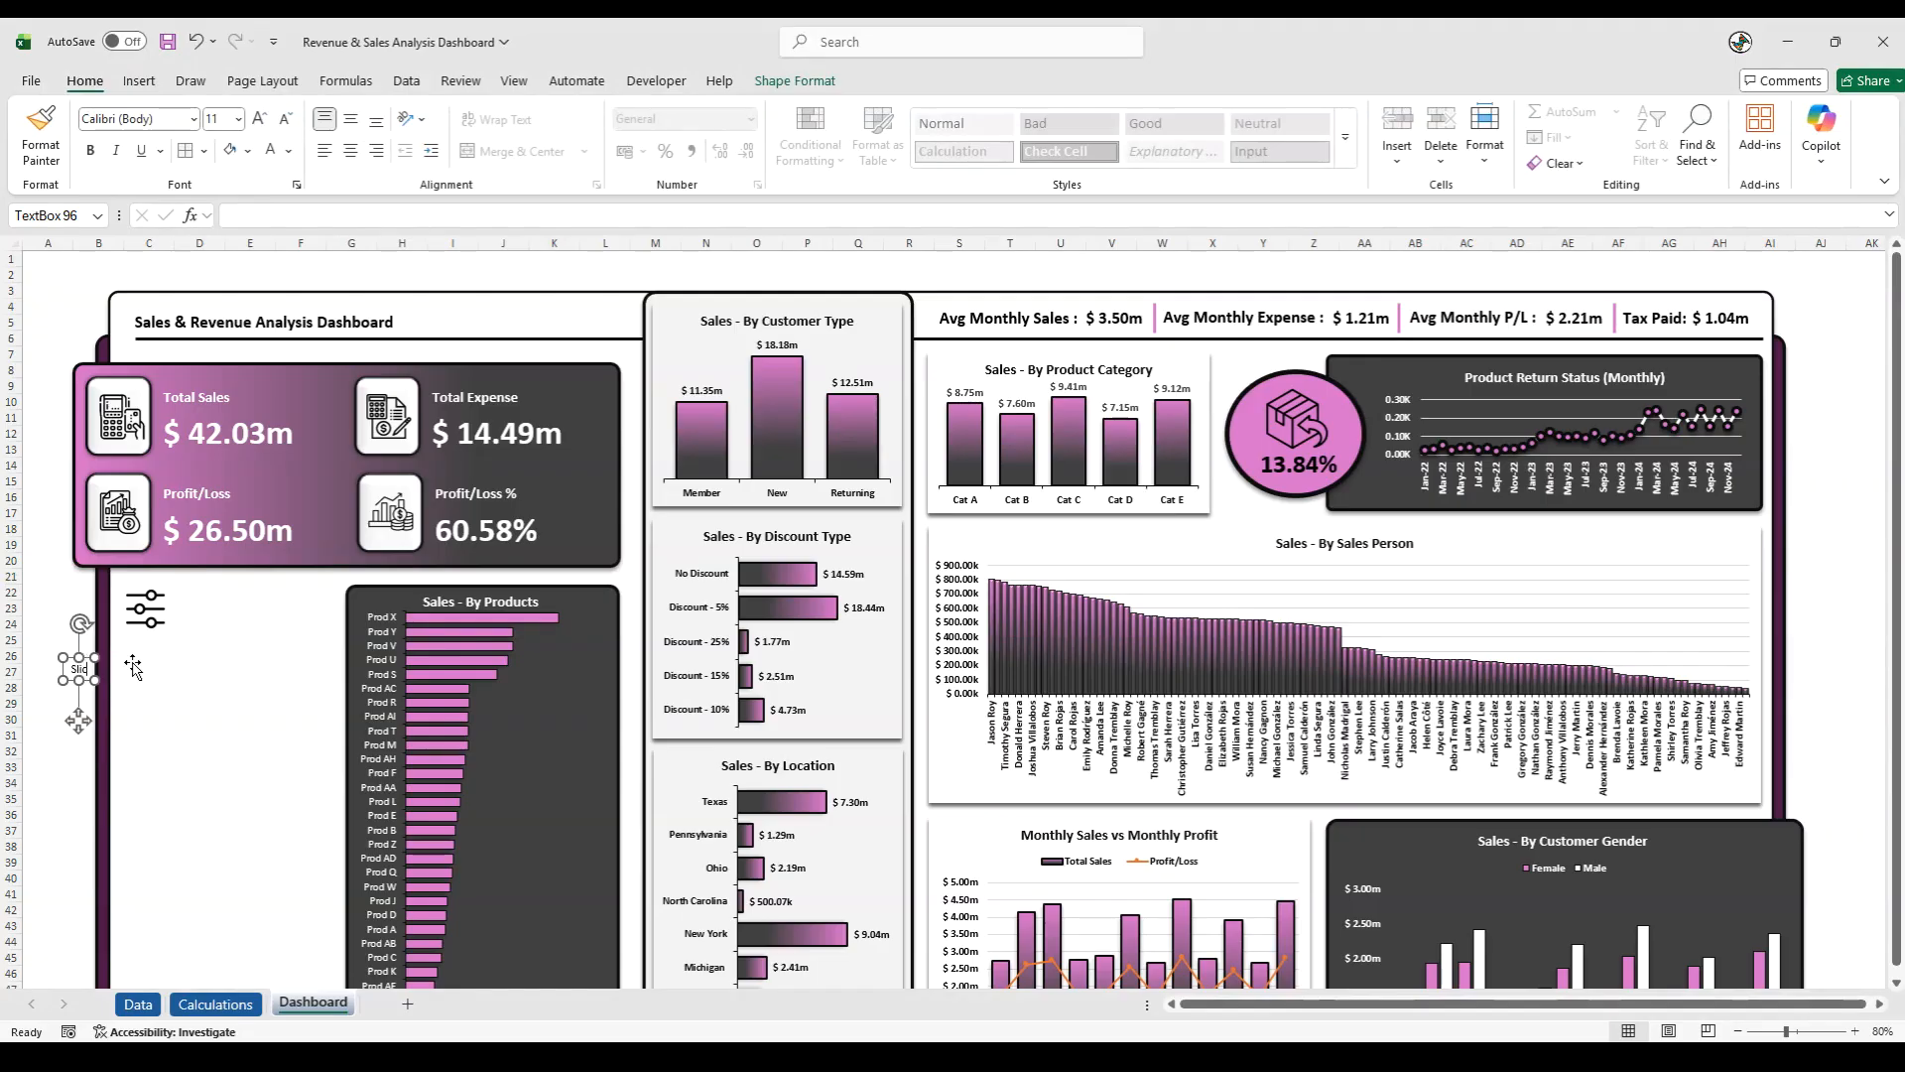
type(" Select")
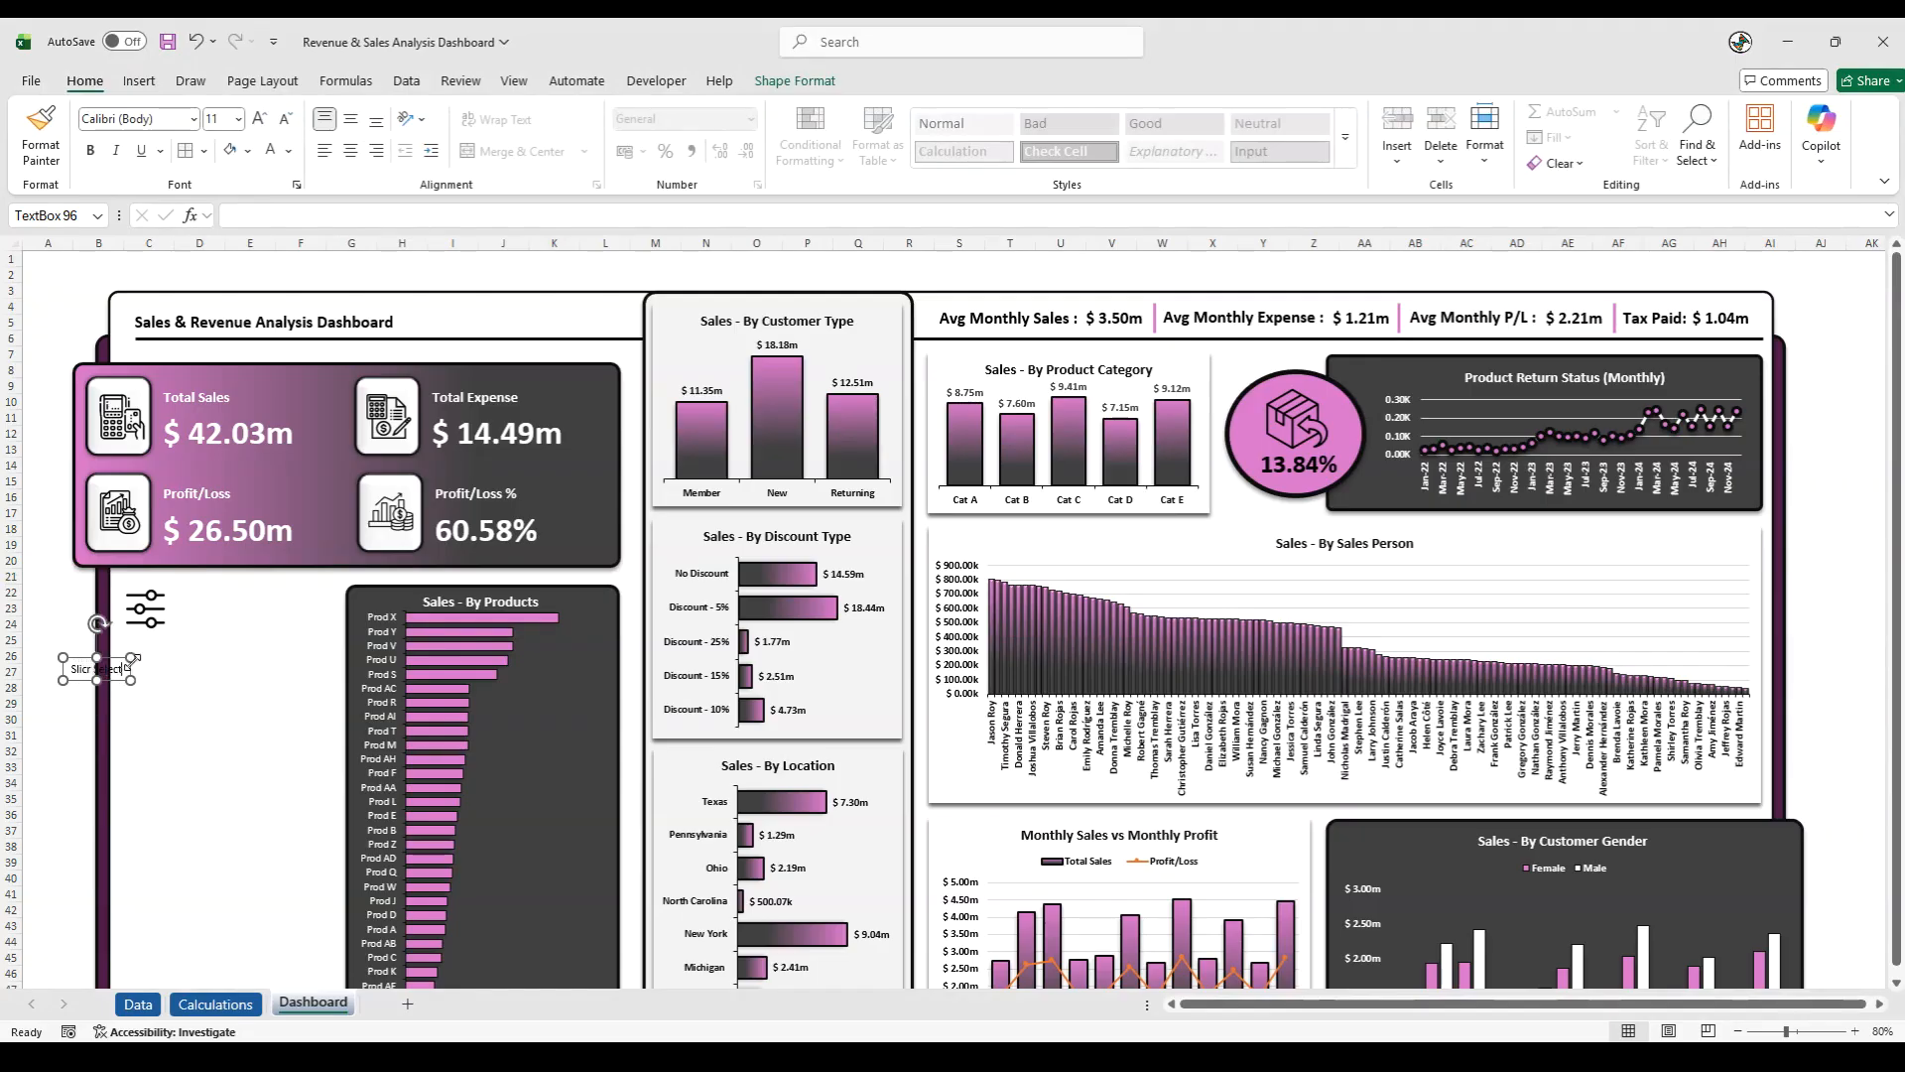
type("ion")
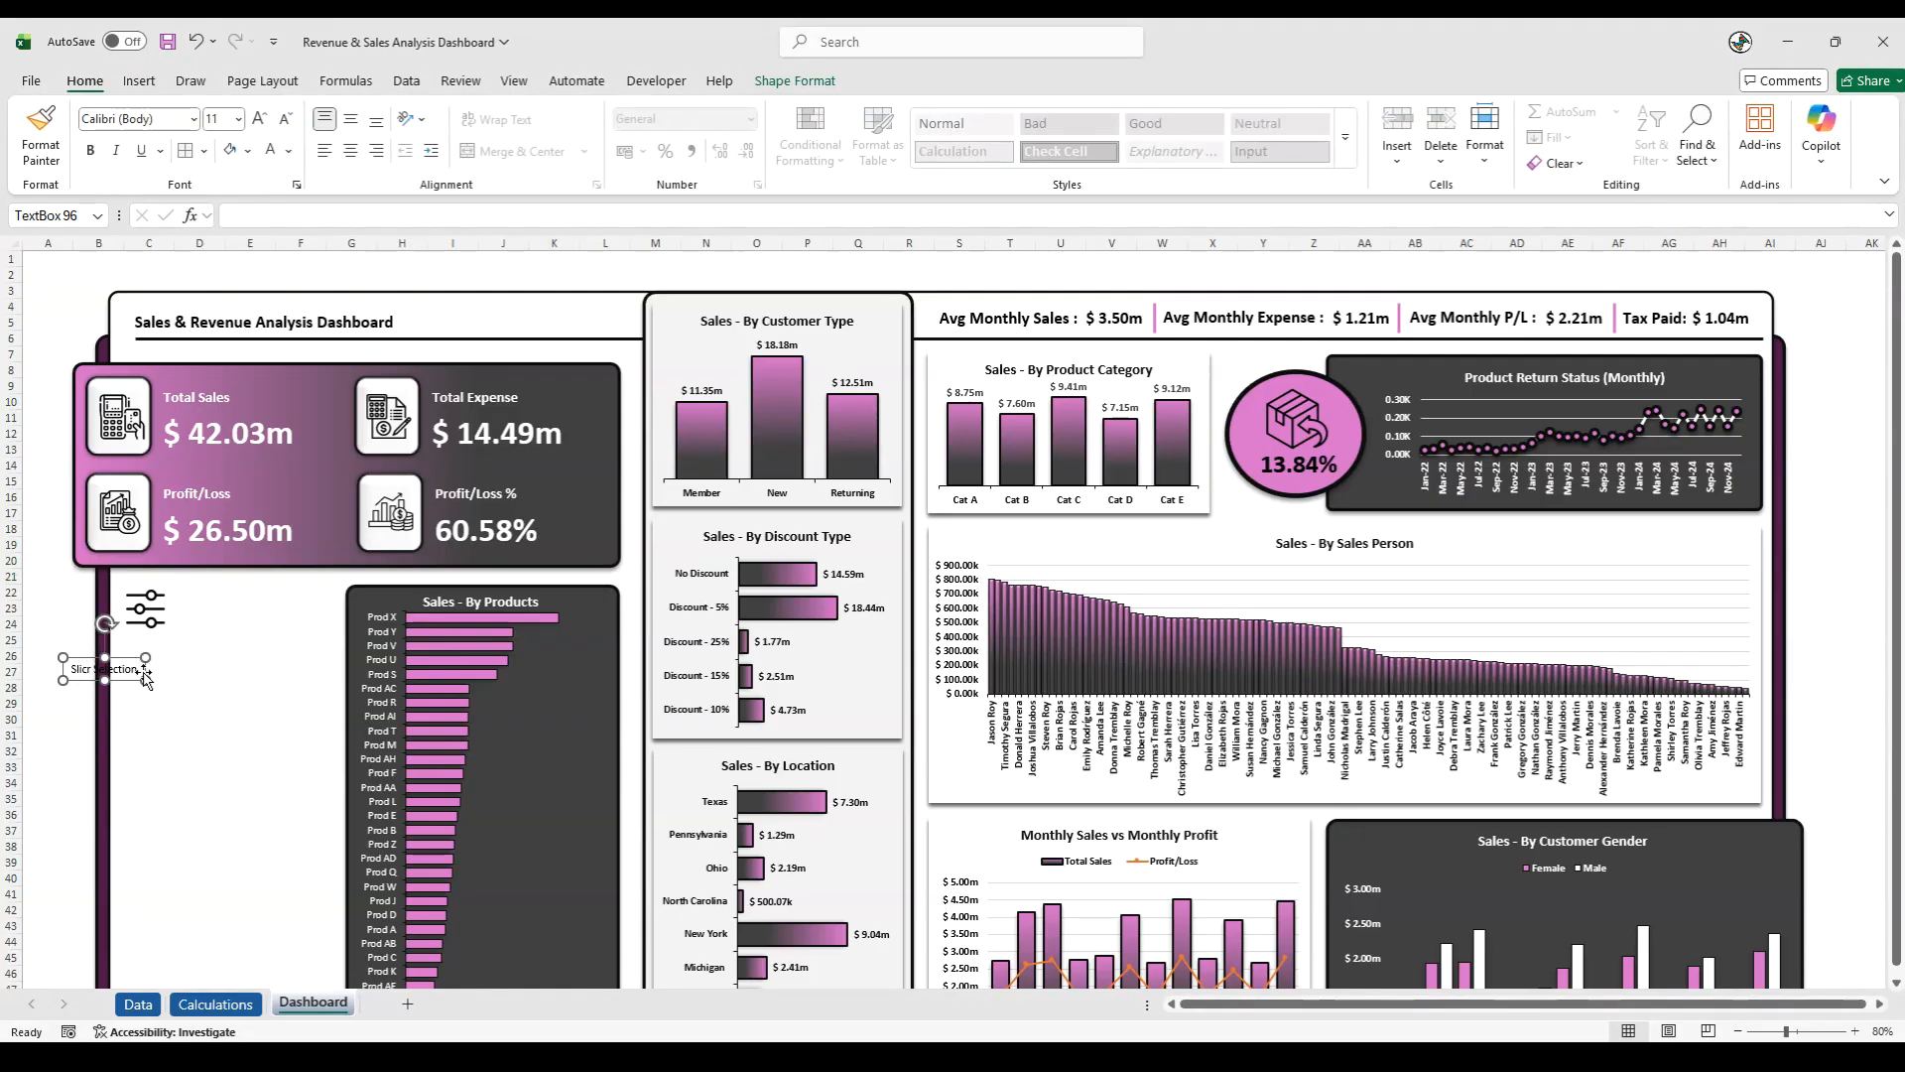
left_click_drag(124, 681, 237, 626)
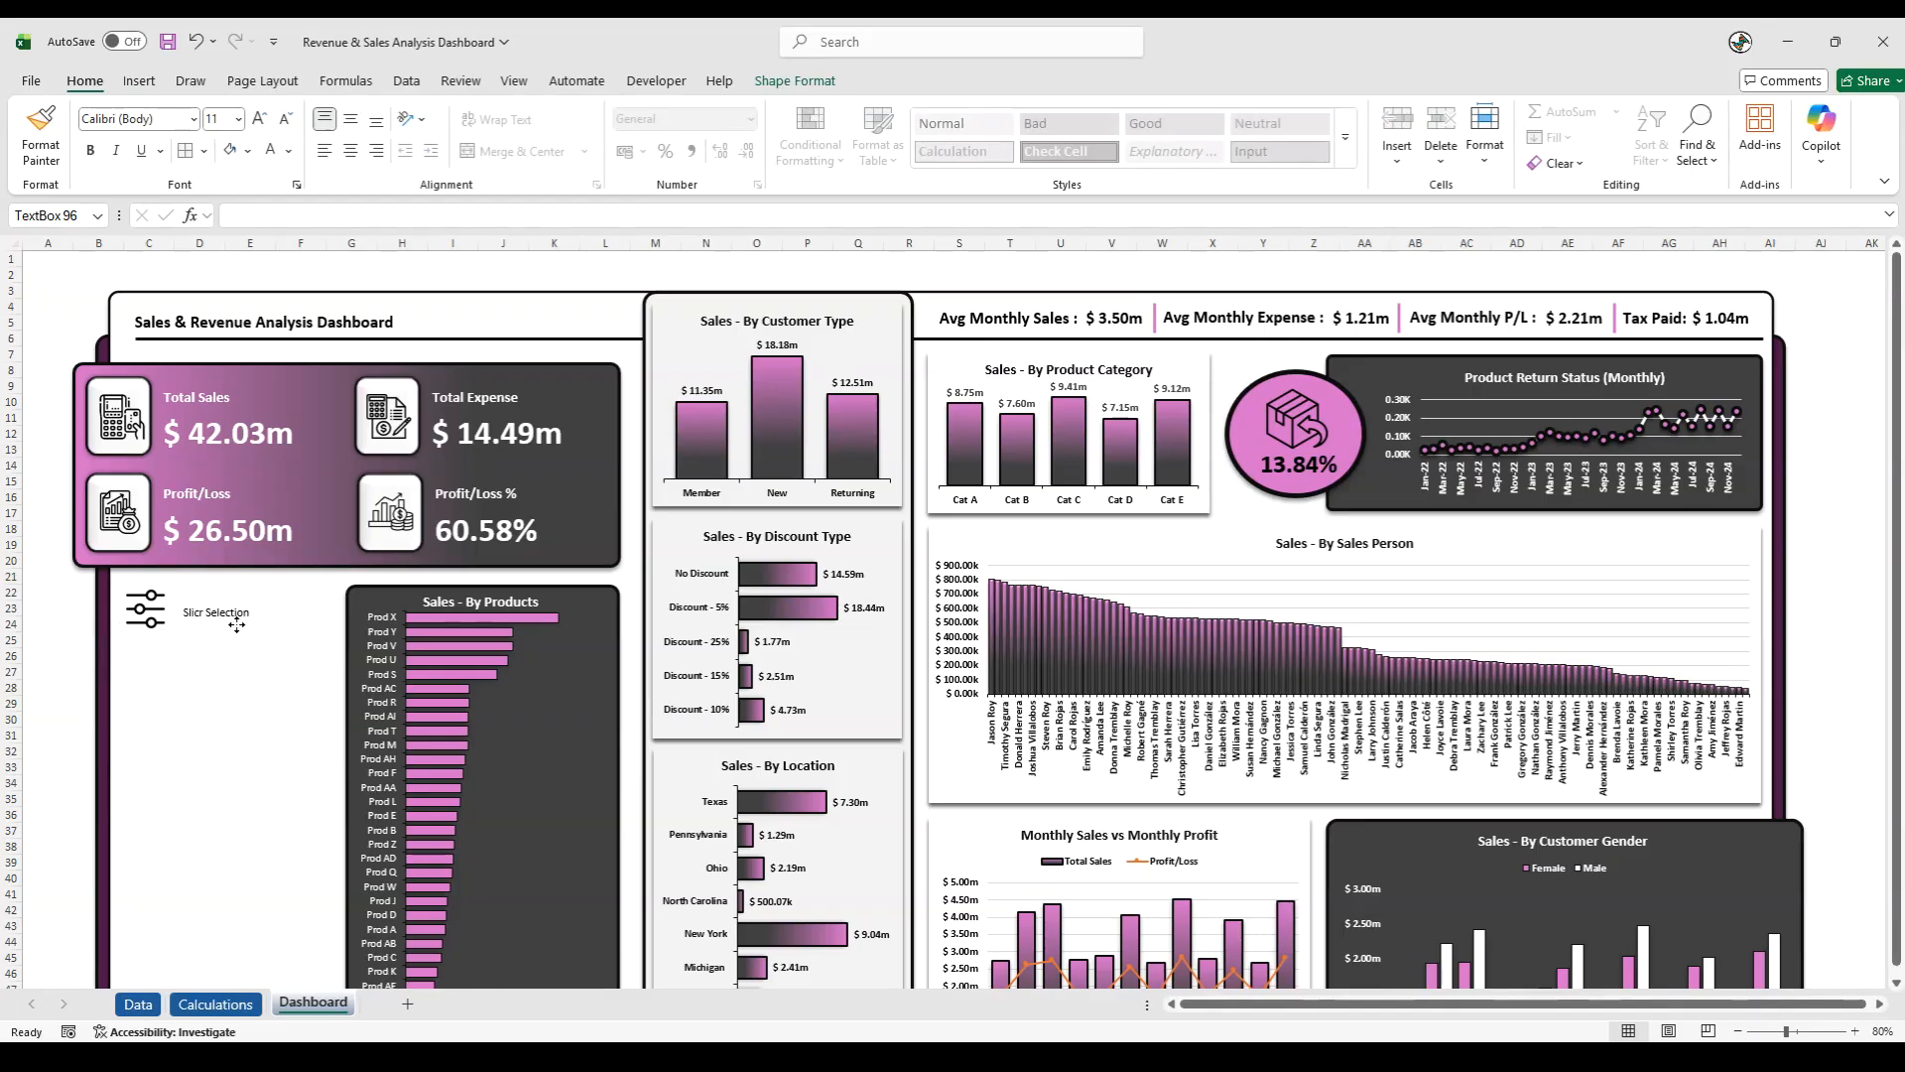
left_click(199, 612)
type("e")
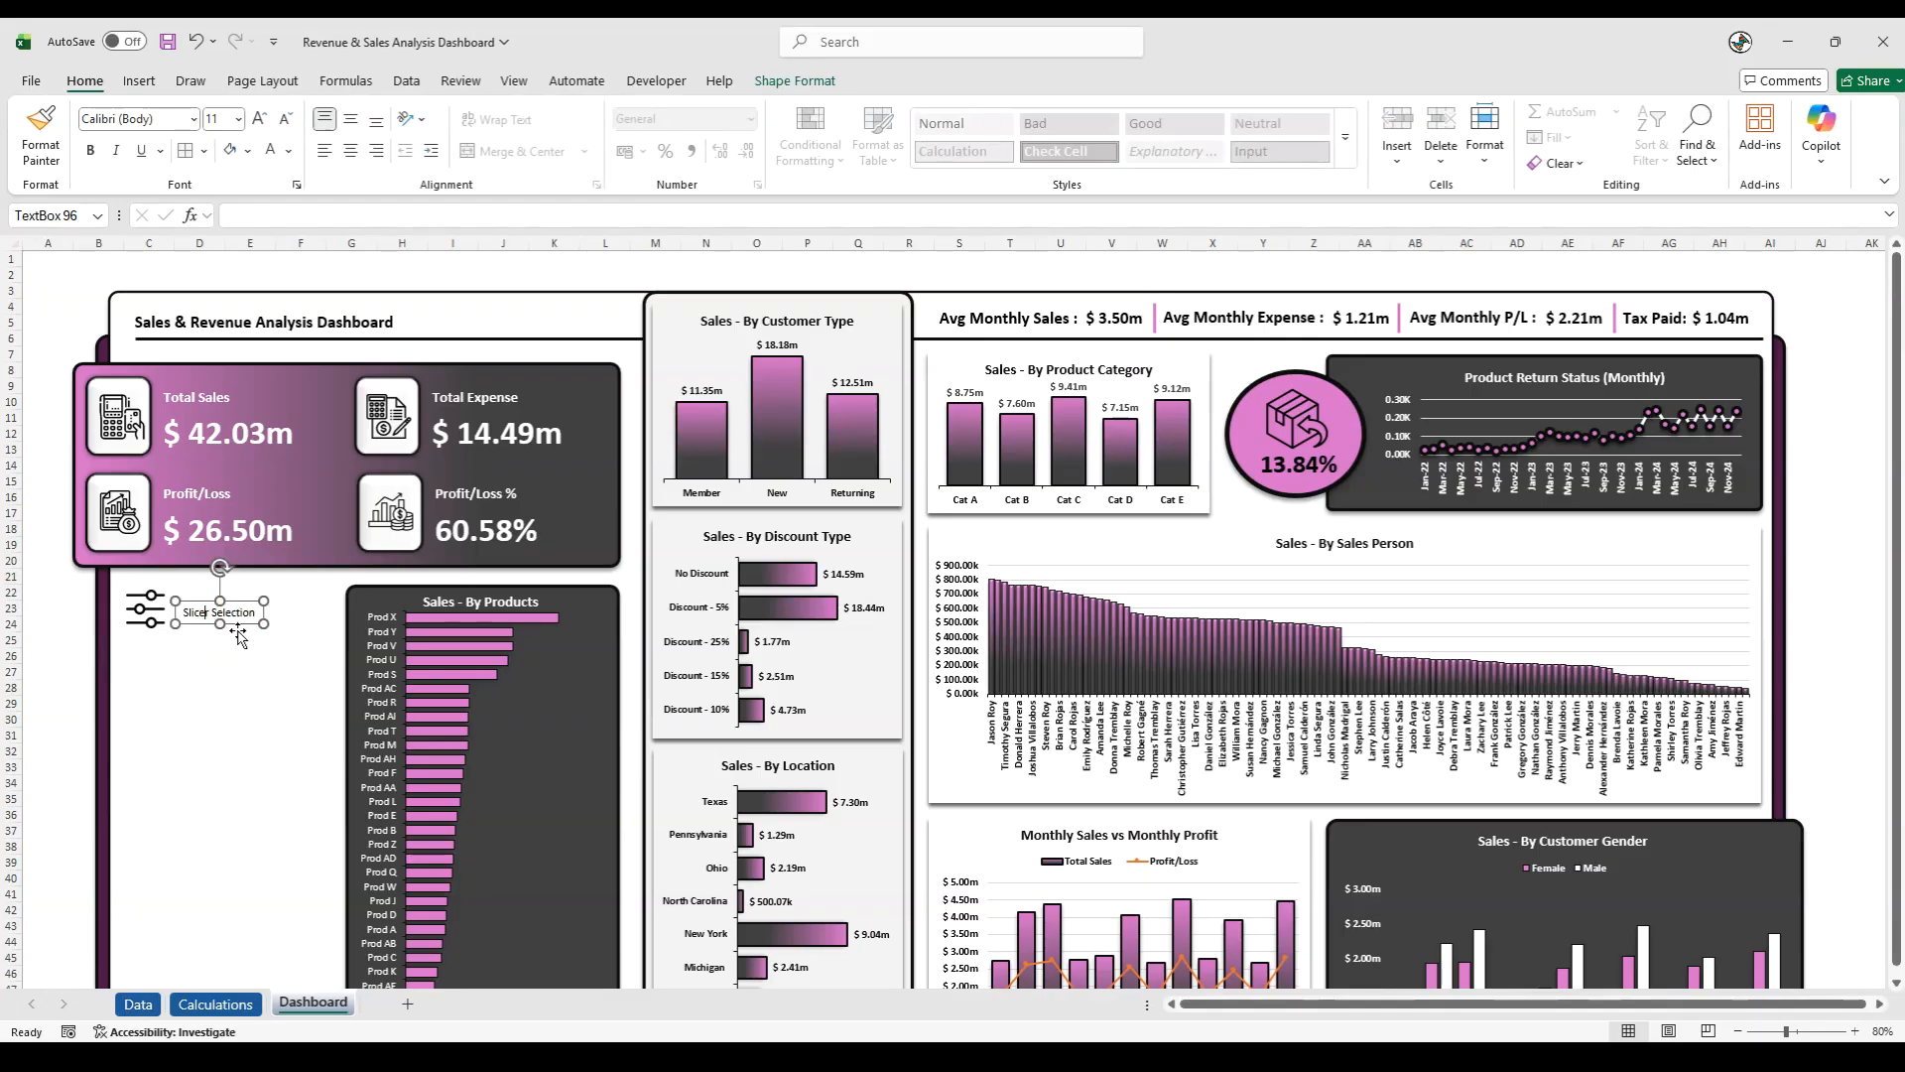
- Make the Slicer Selection label bold at font size 20 and align it vertically with the filter icon
left_click_drag(185, 612, 311, 610)
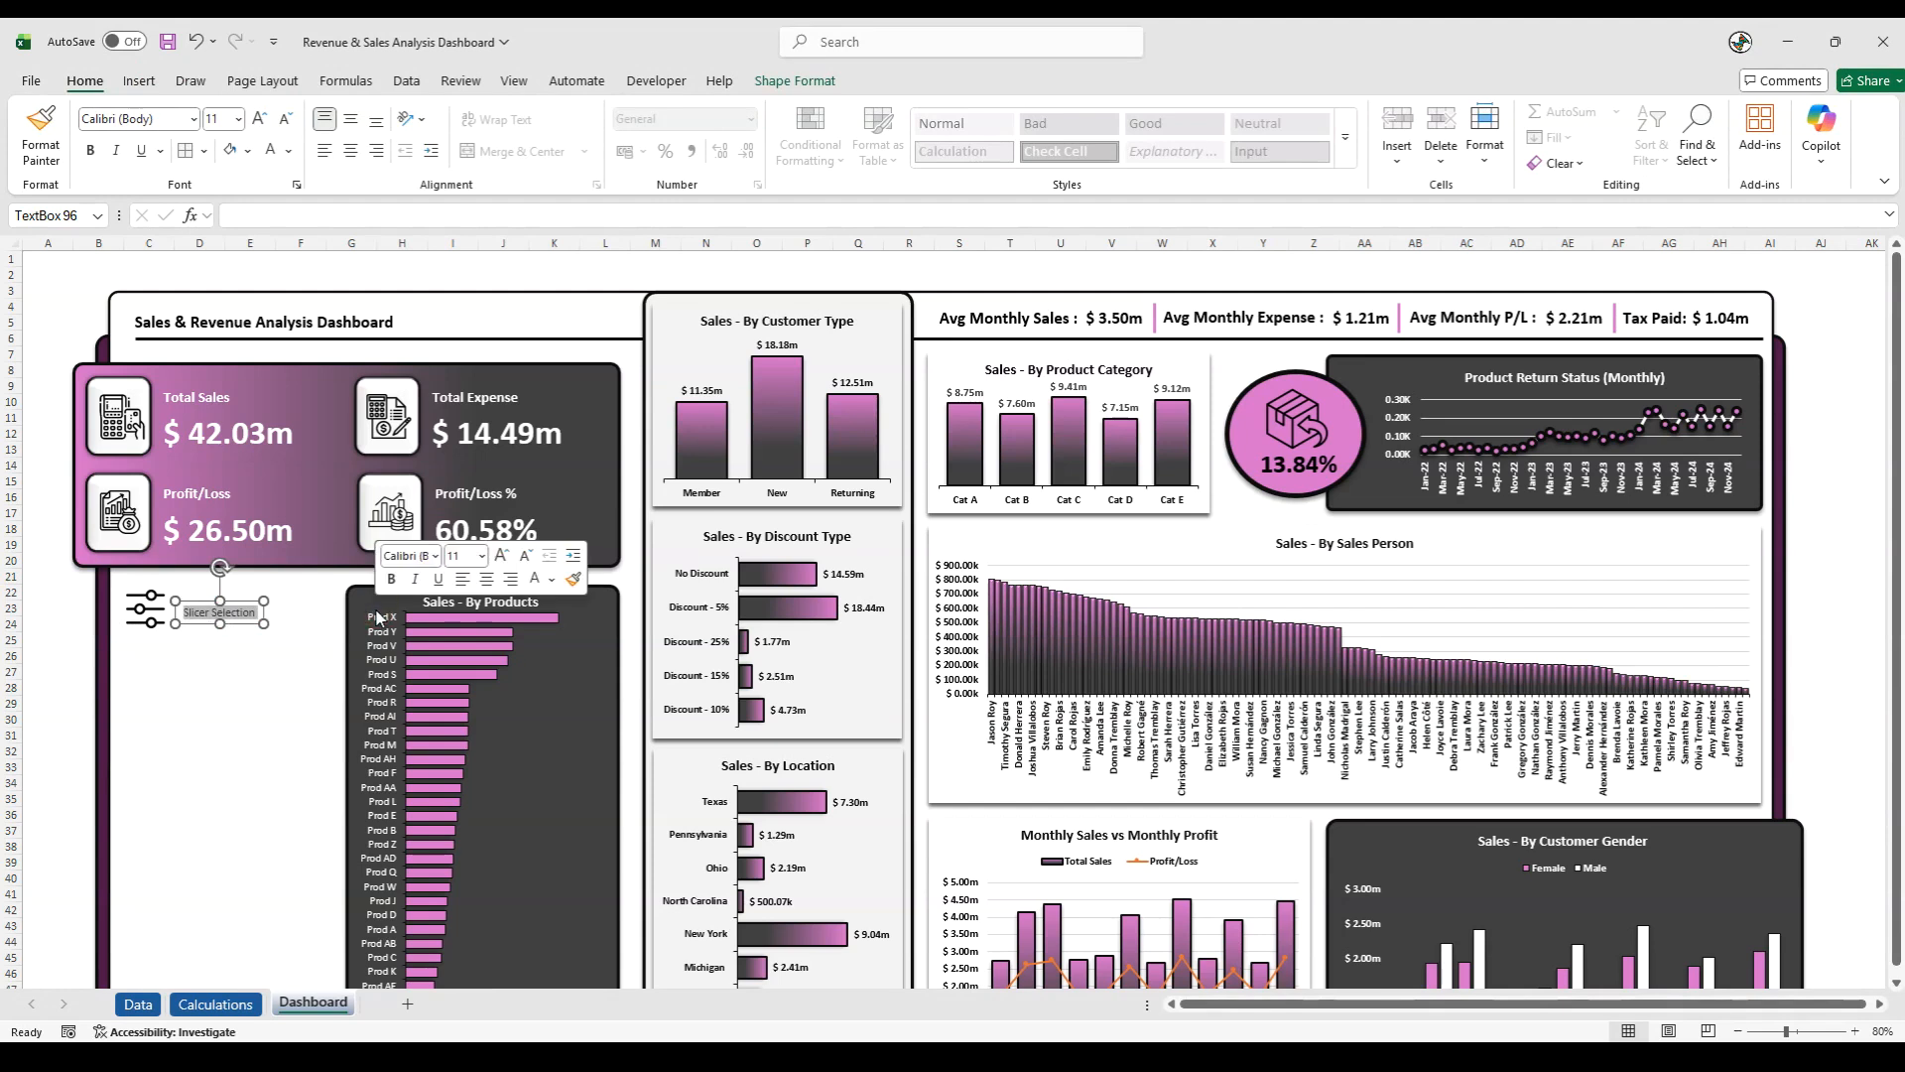
left_click(221, 118)
key("Return")
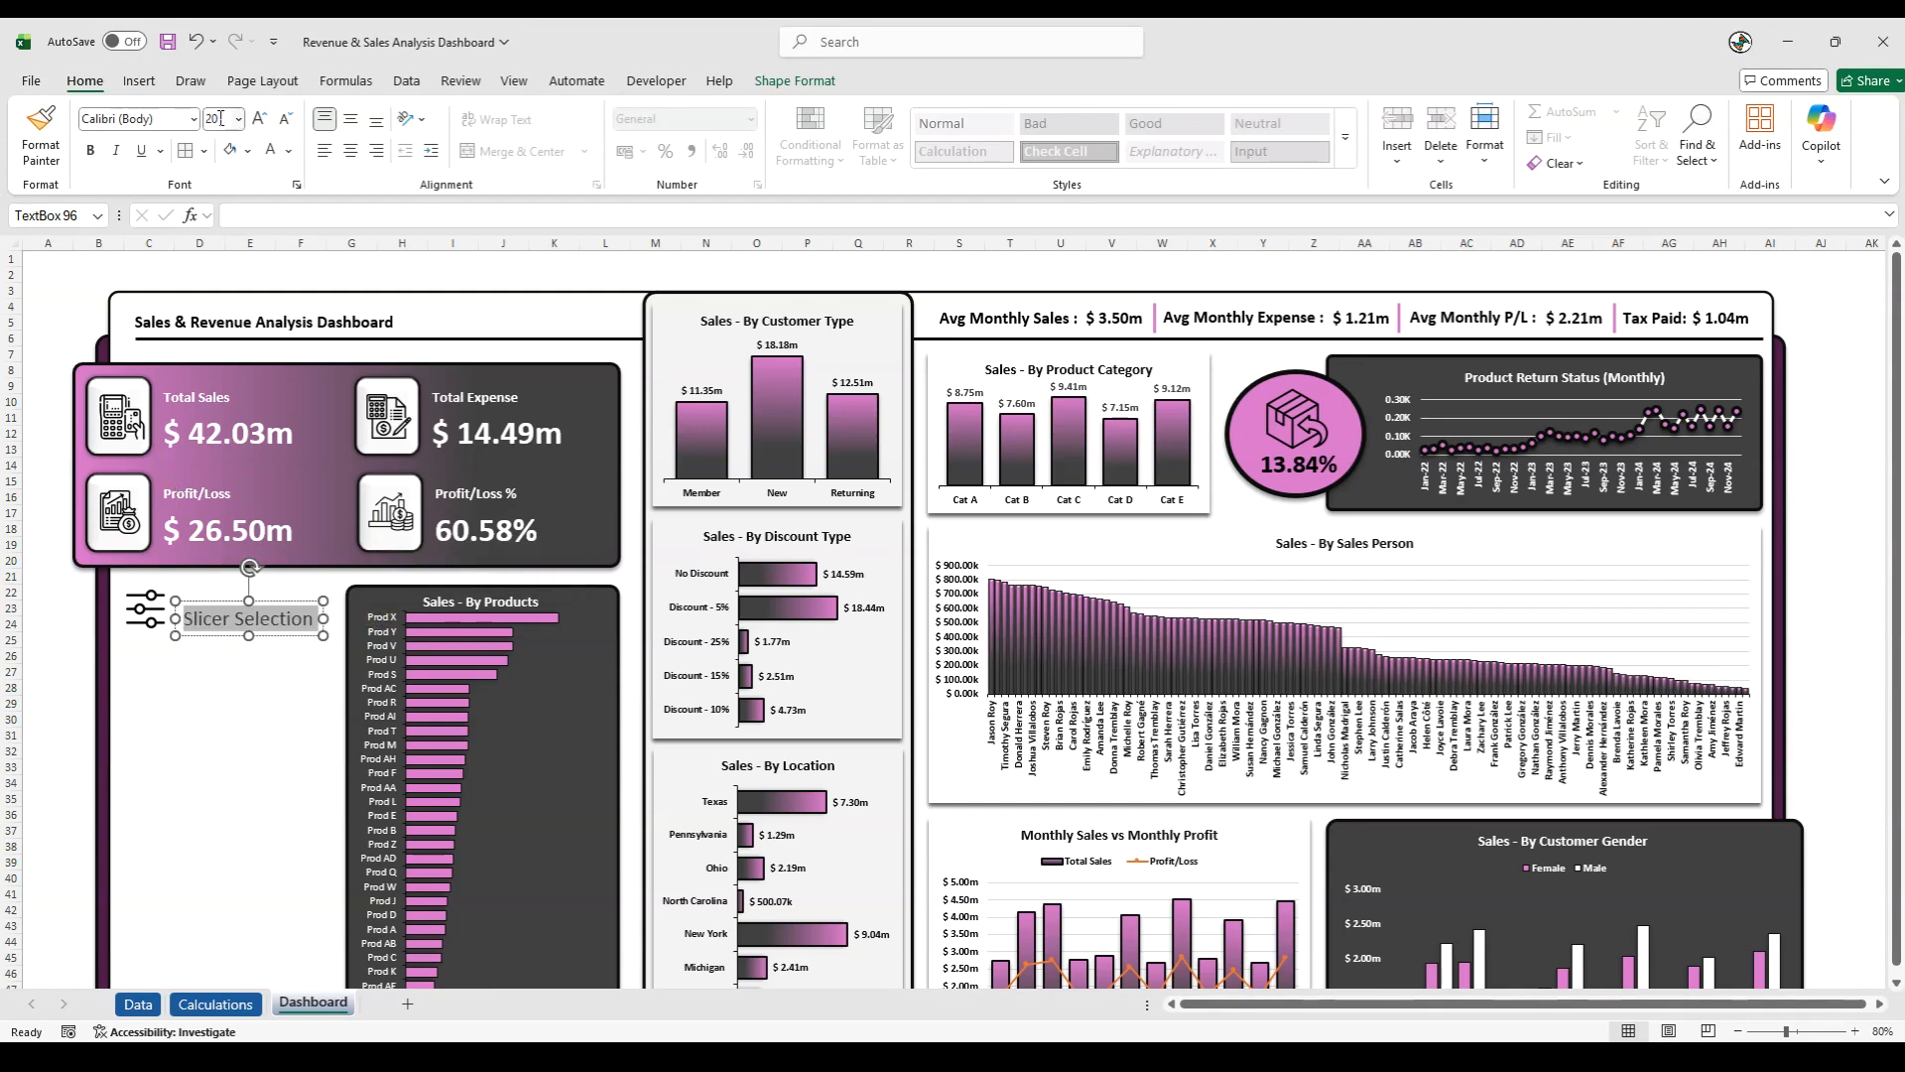
left_click(91, 149)
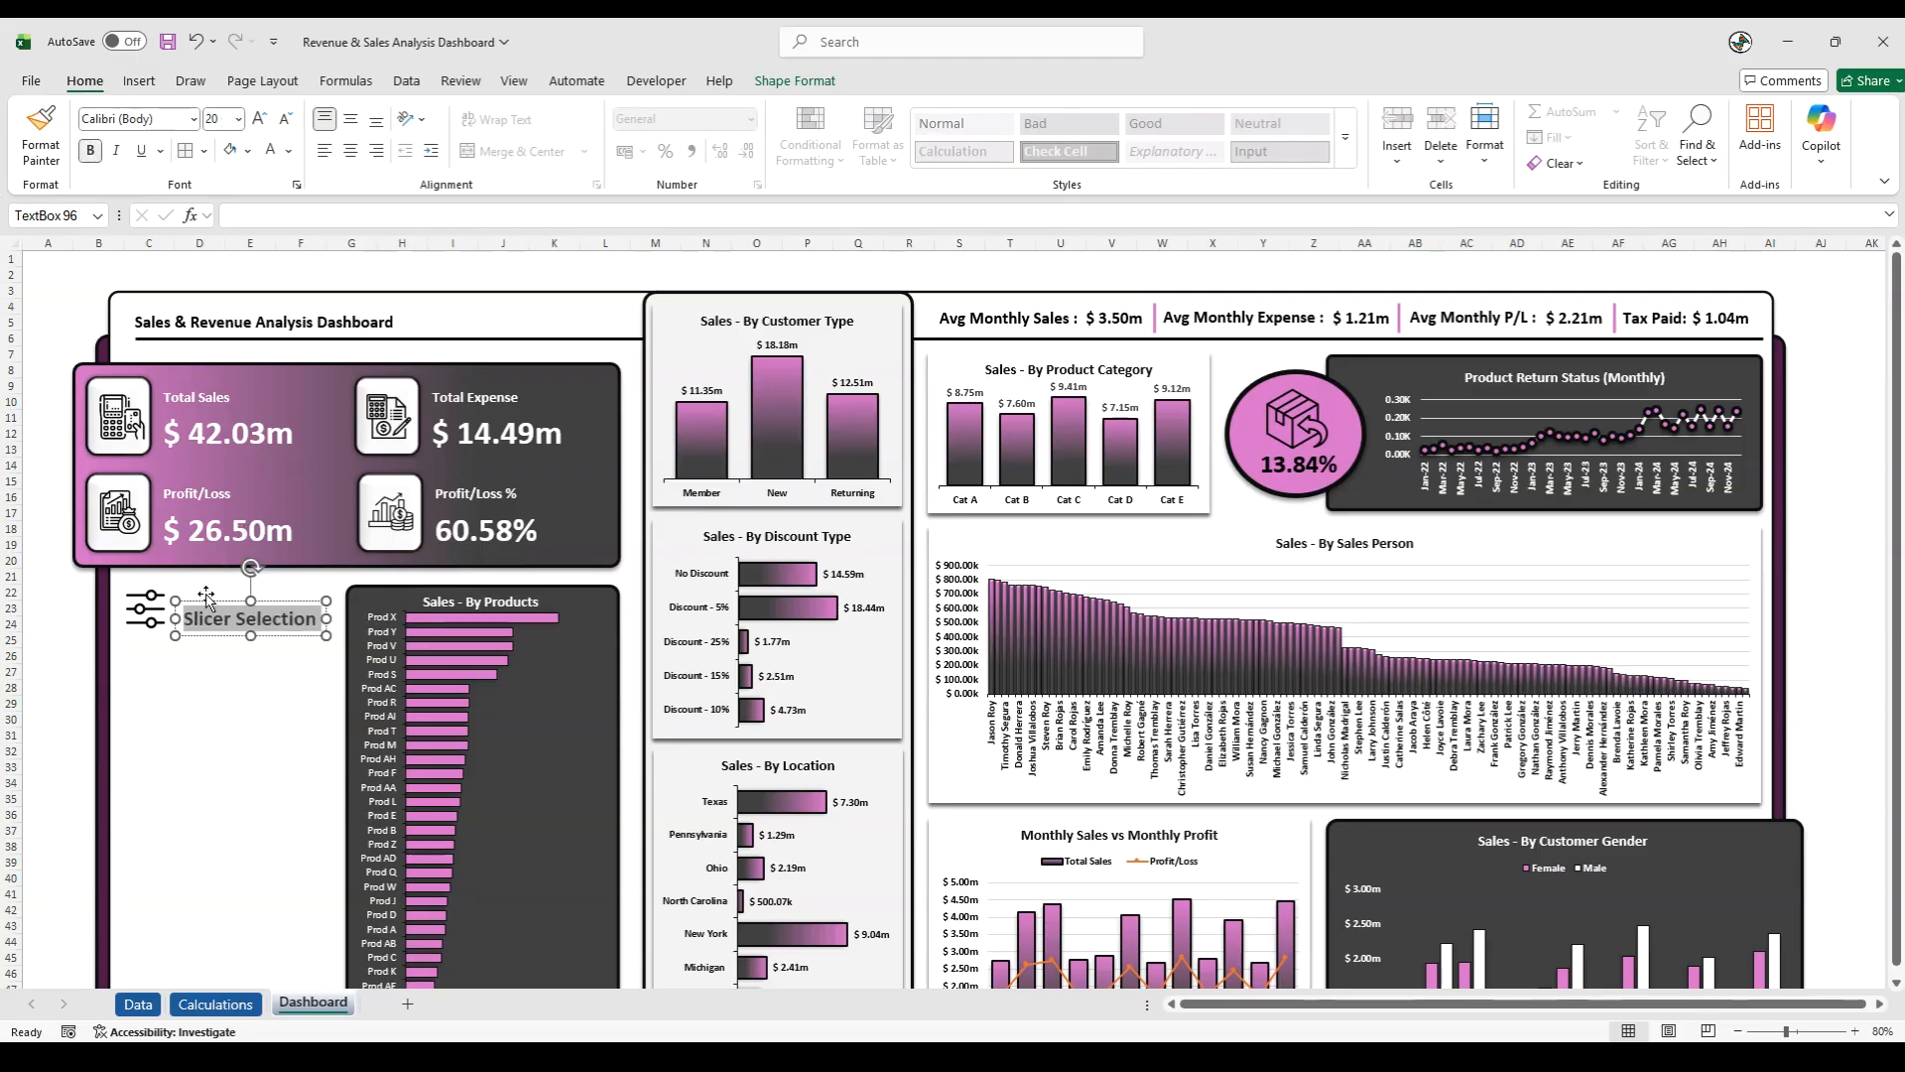
left_click_drag(206, 603, 203, 593)
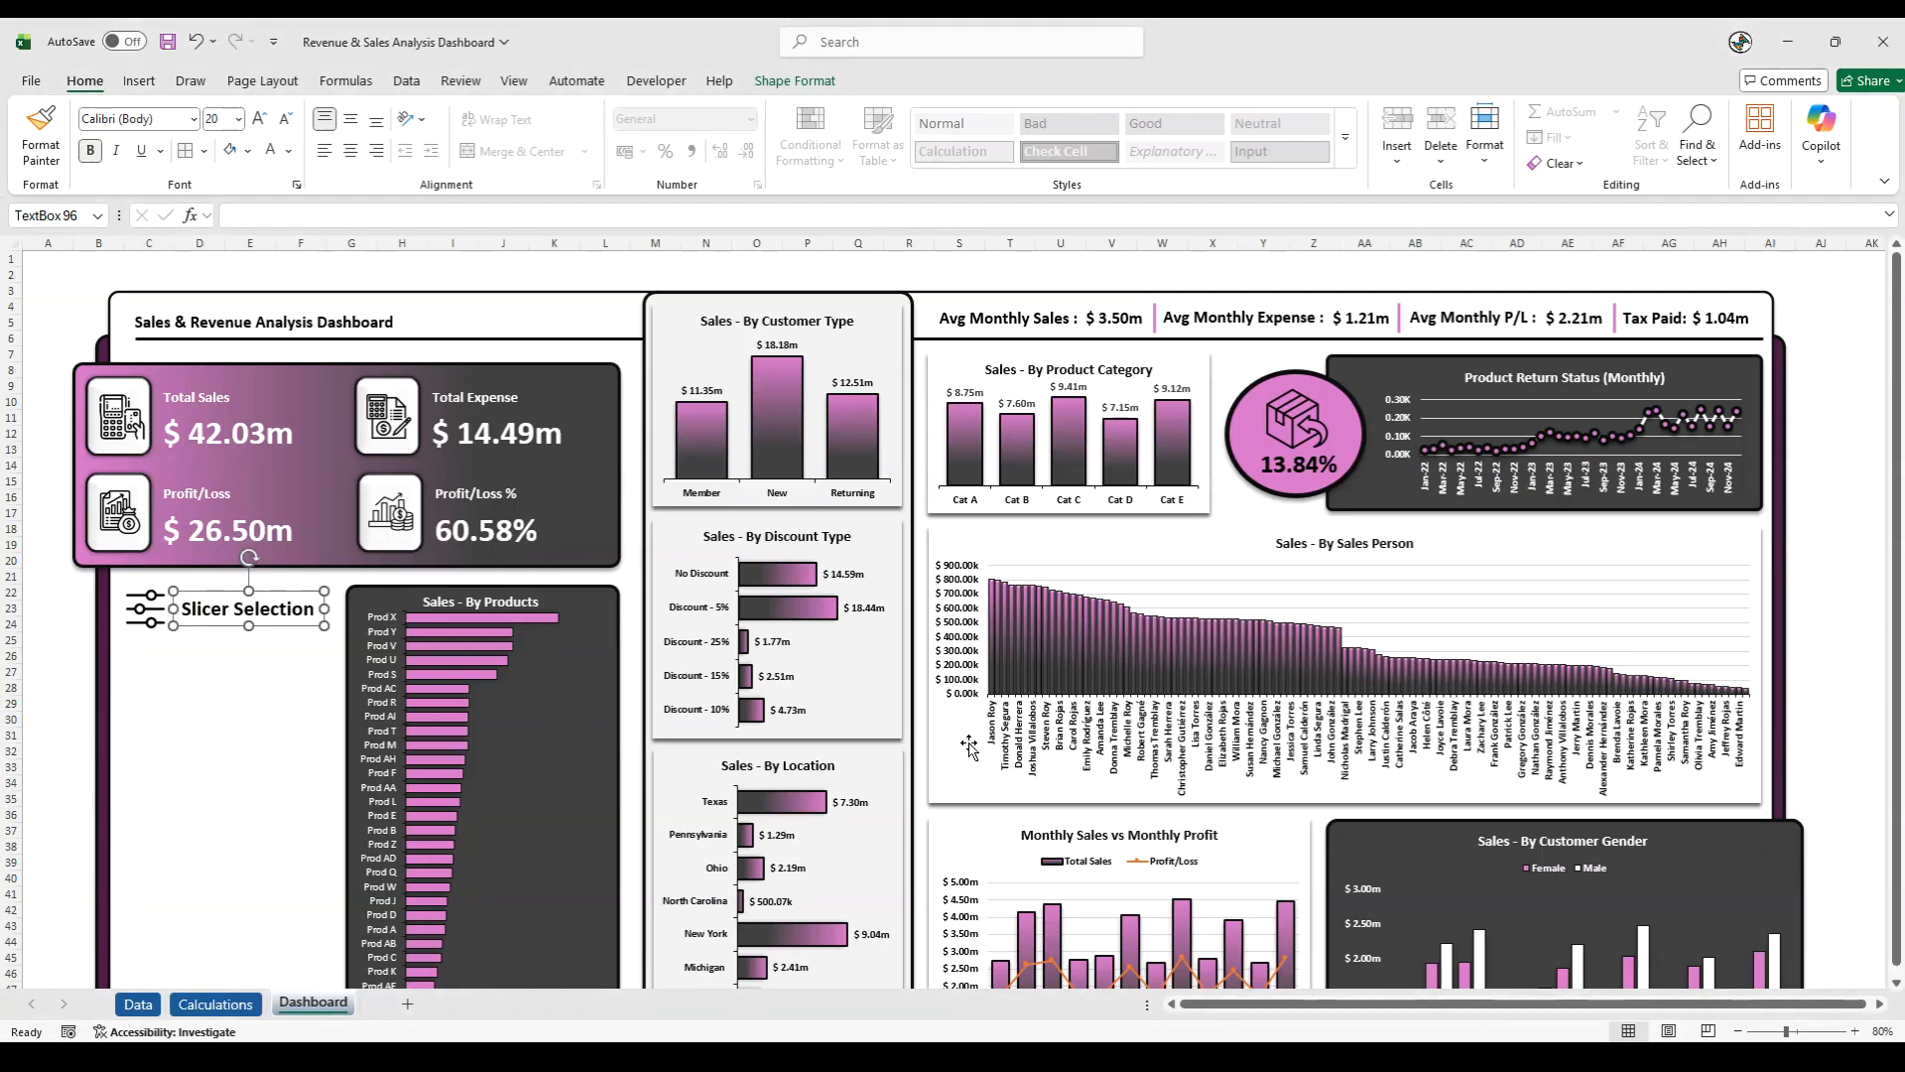
- Start inserting slicers for the month-by-gender pivot table on the Calculations sheet, choosing the Year and Months (Month End) fields
left_click(215, 1004)
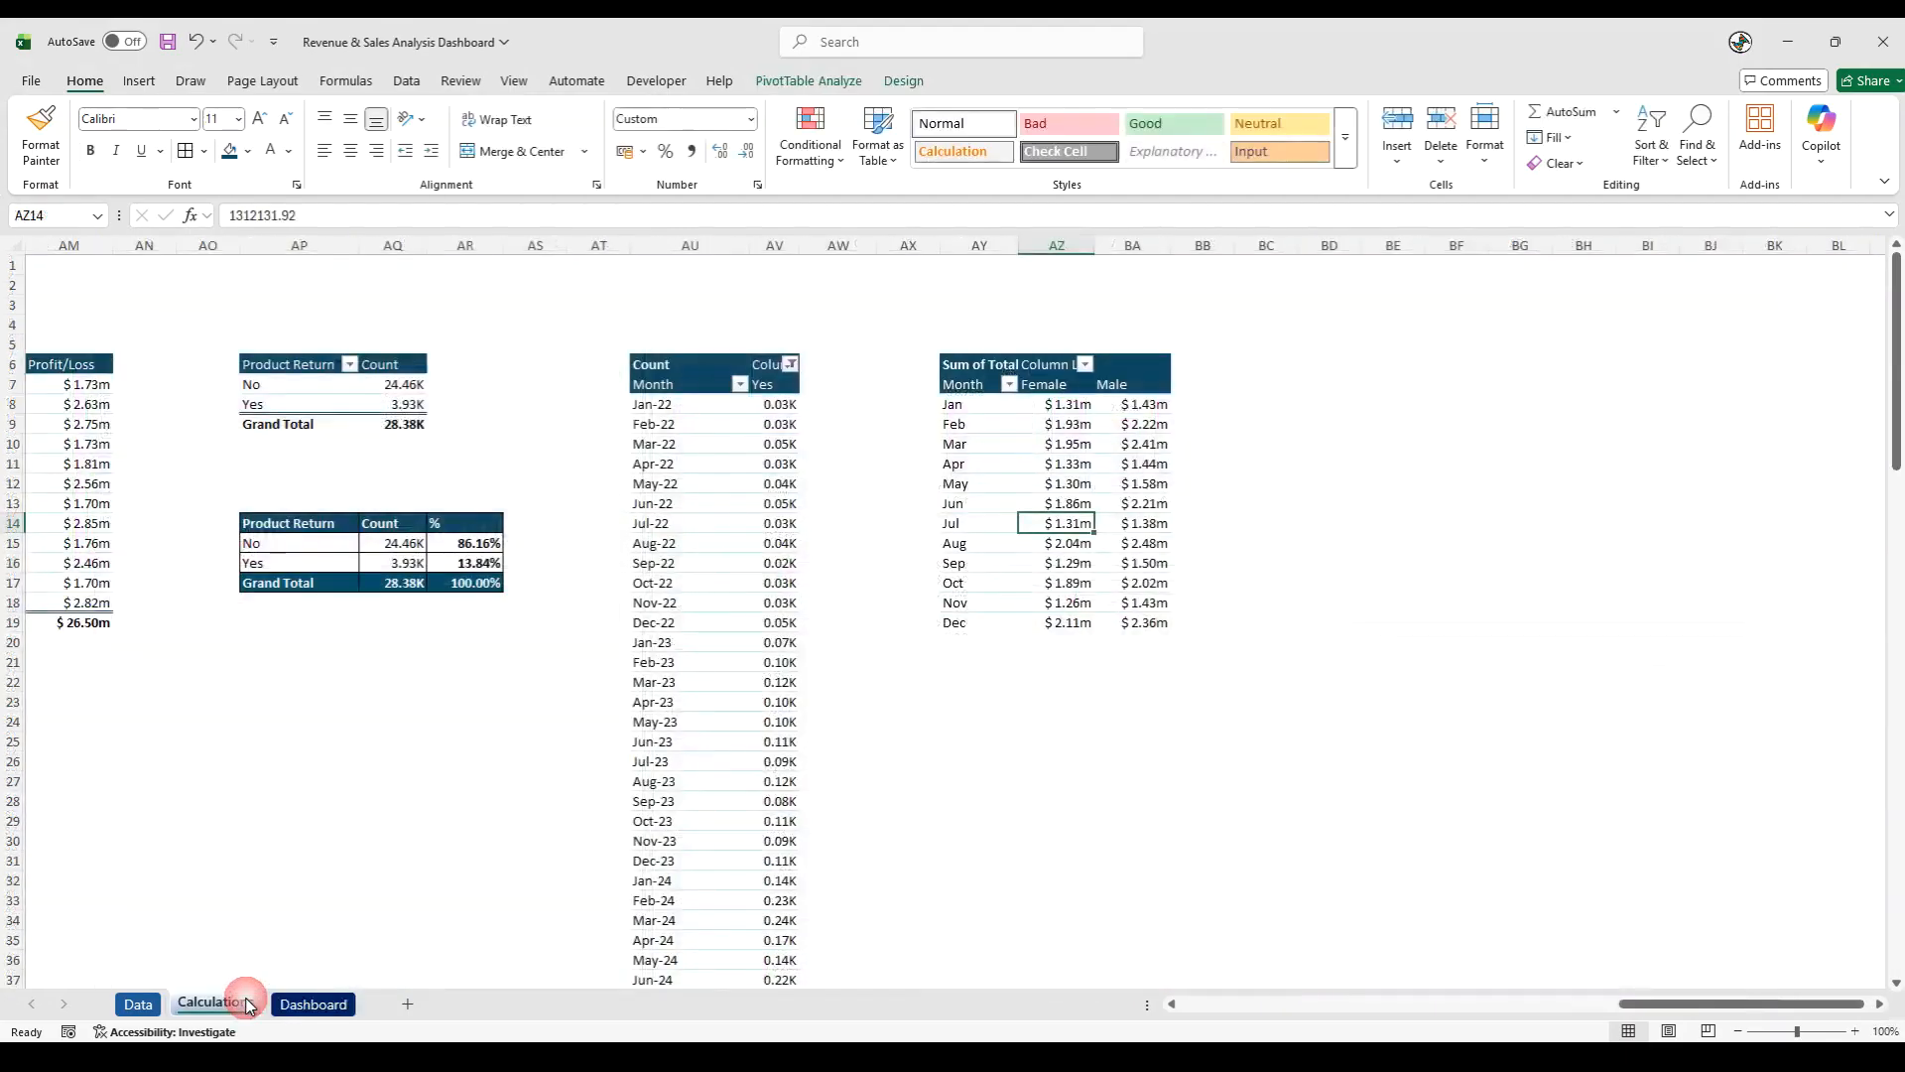
left_click(1005, 447)
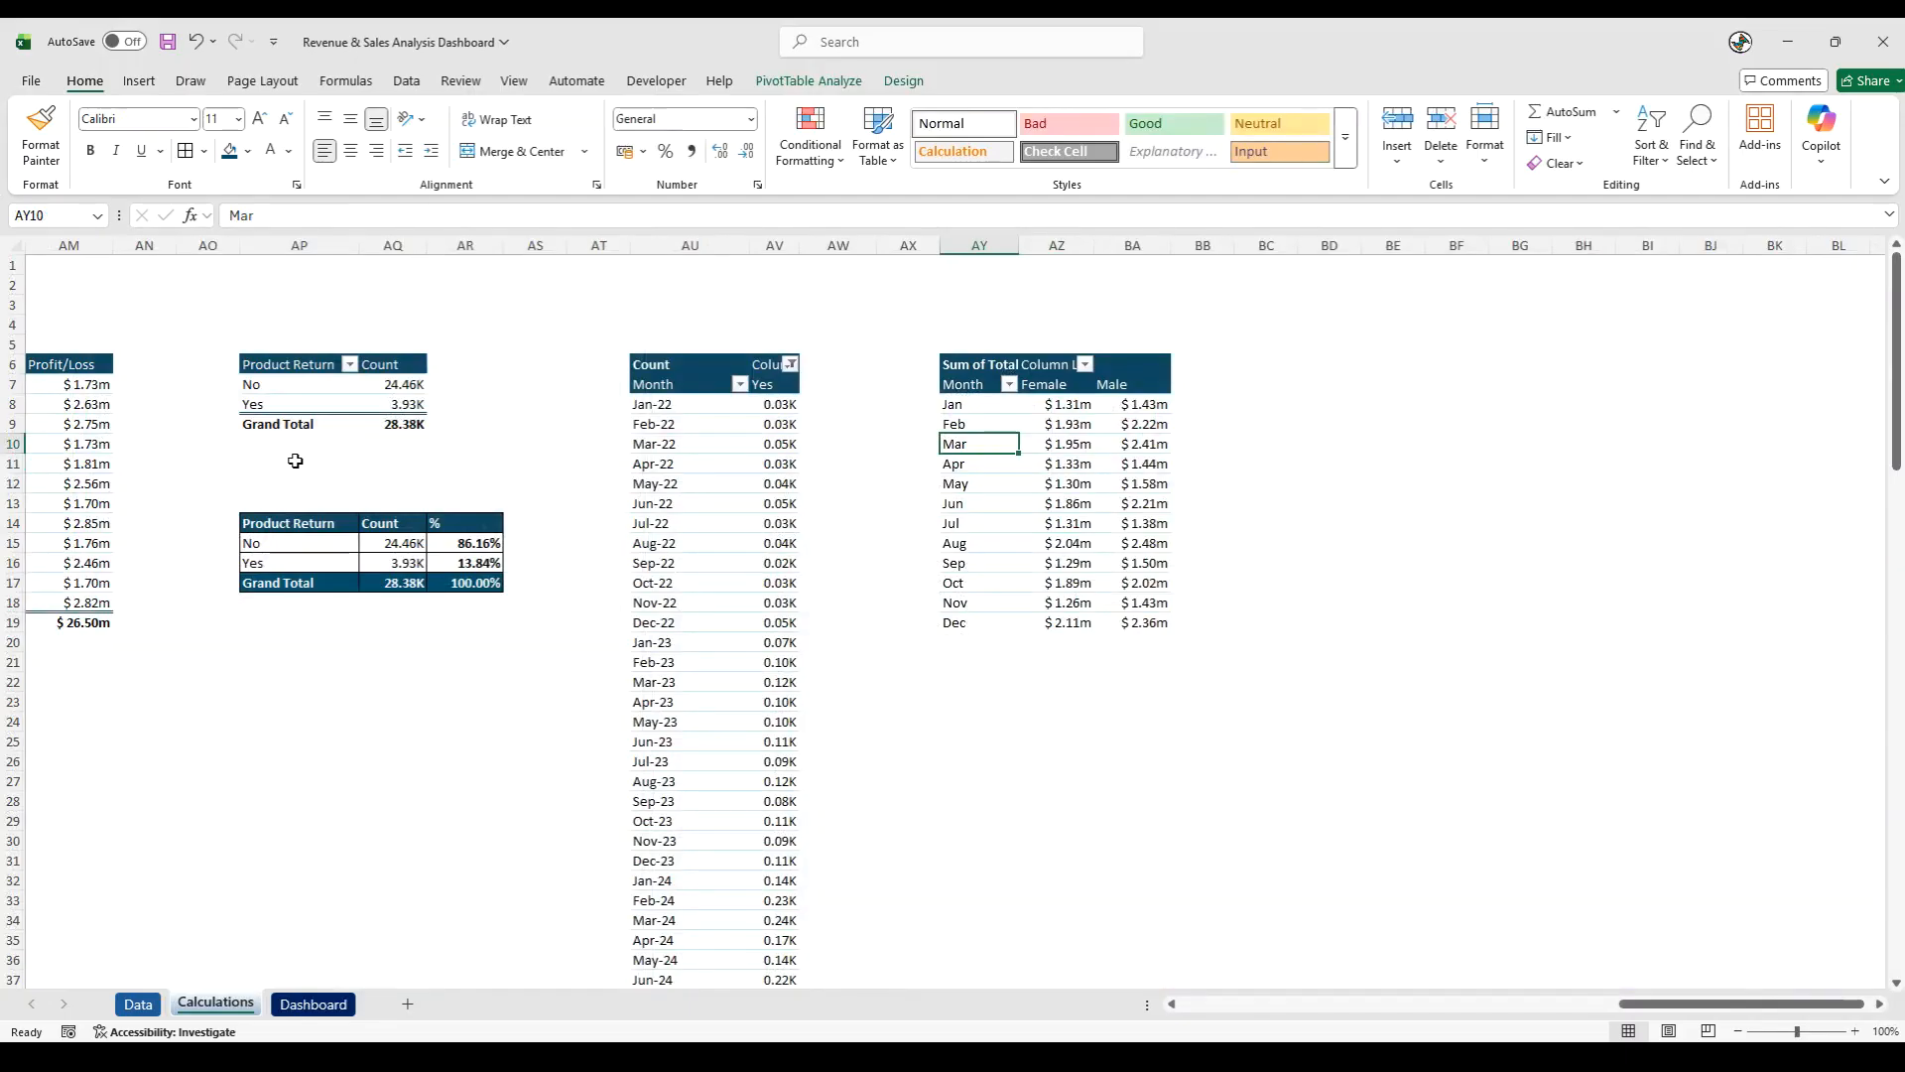
left_click(138, 82)
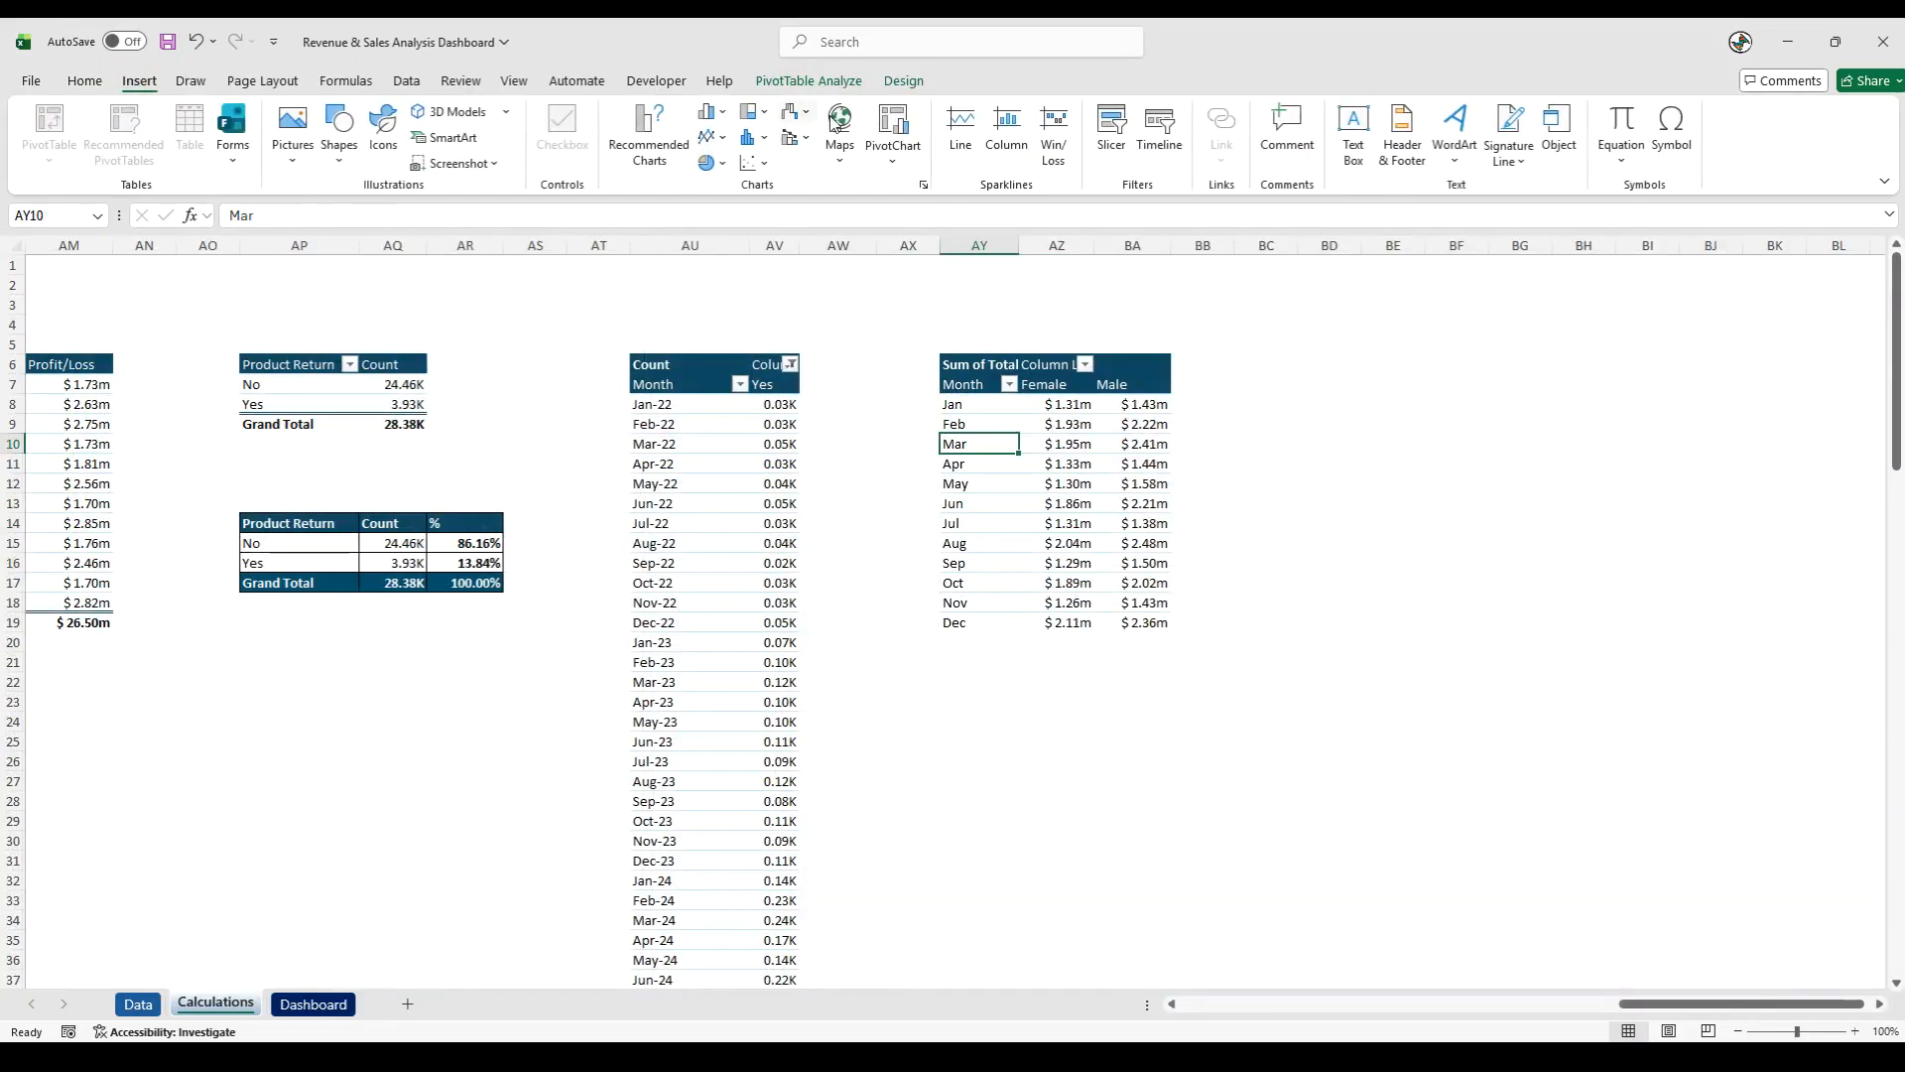
left_click(1111, 129)
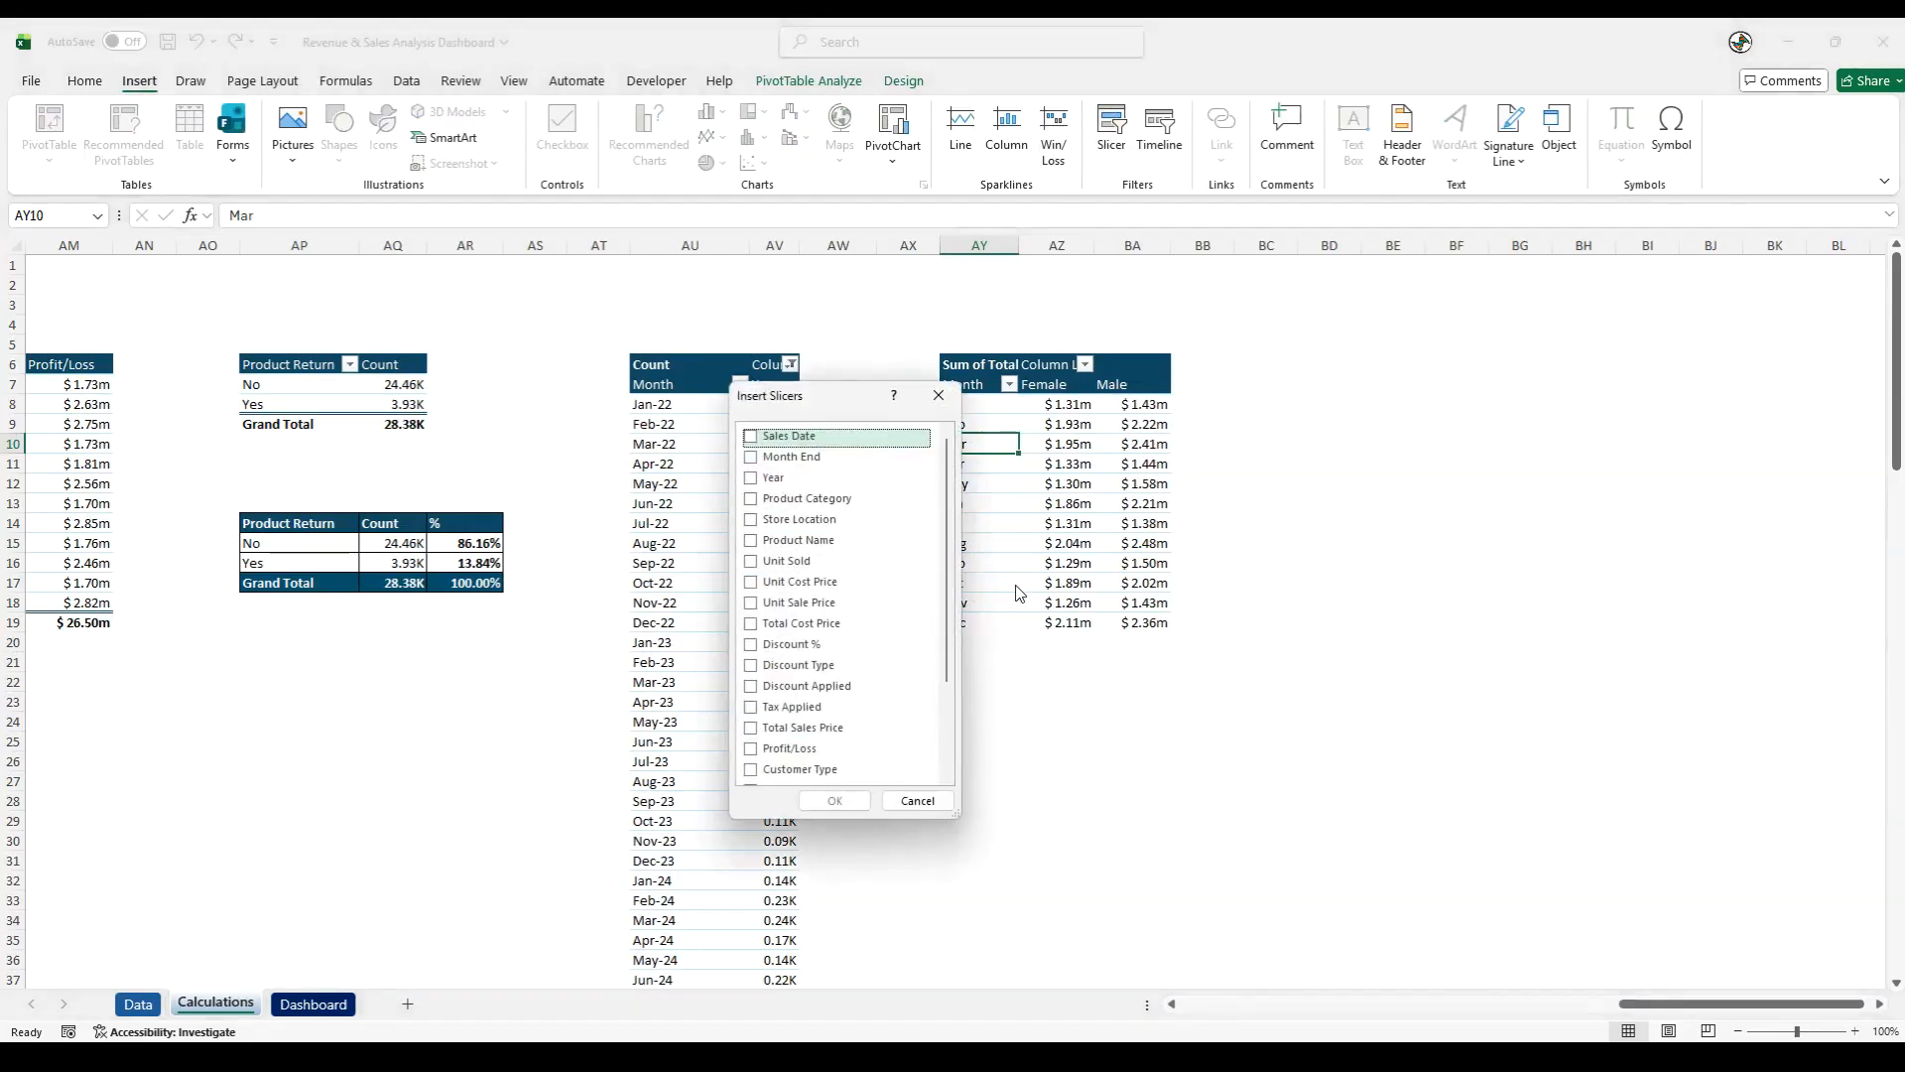
left_click(751, 480)
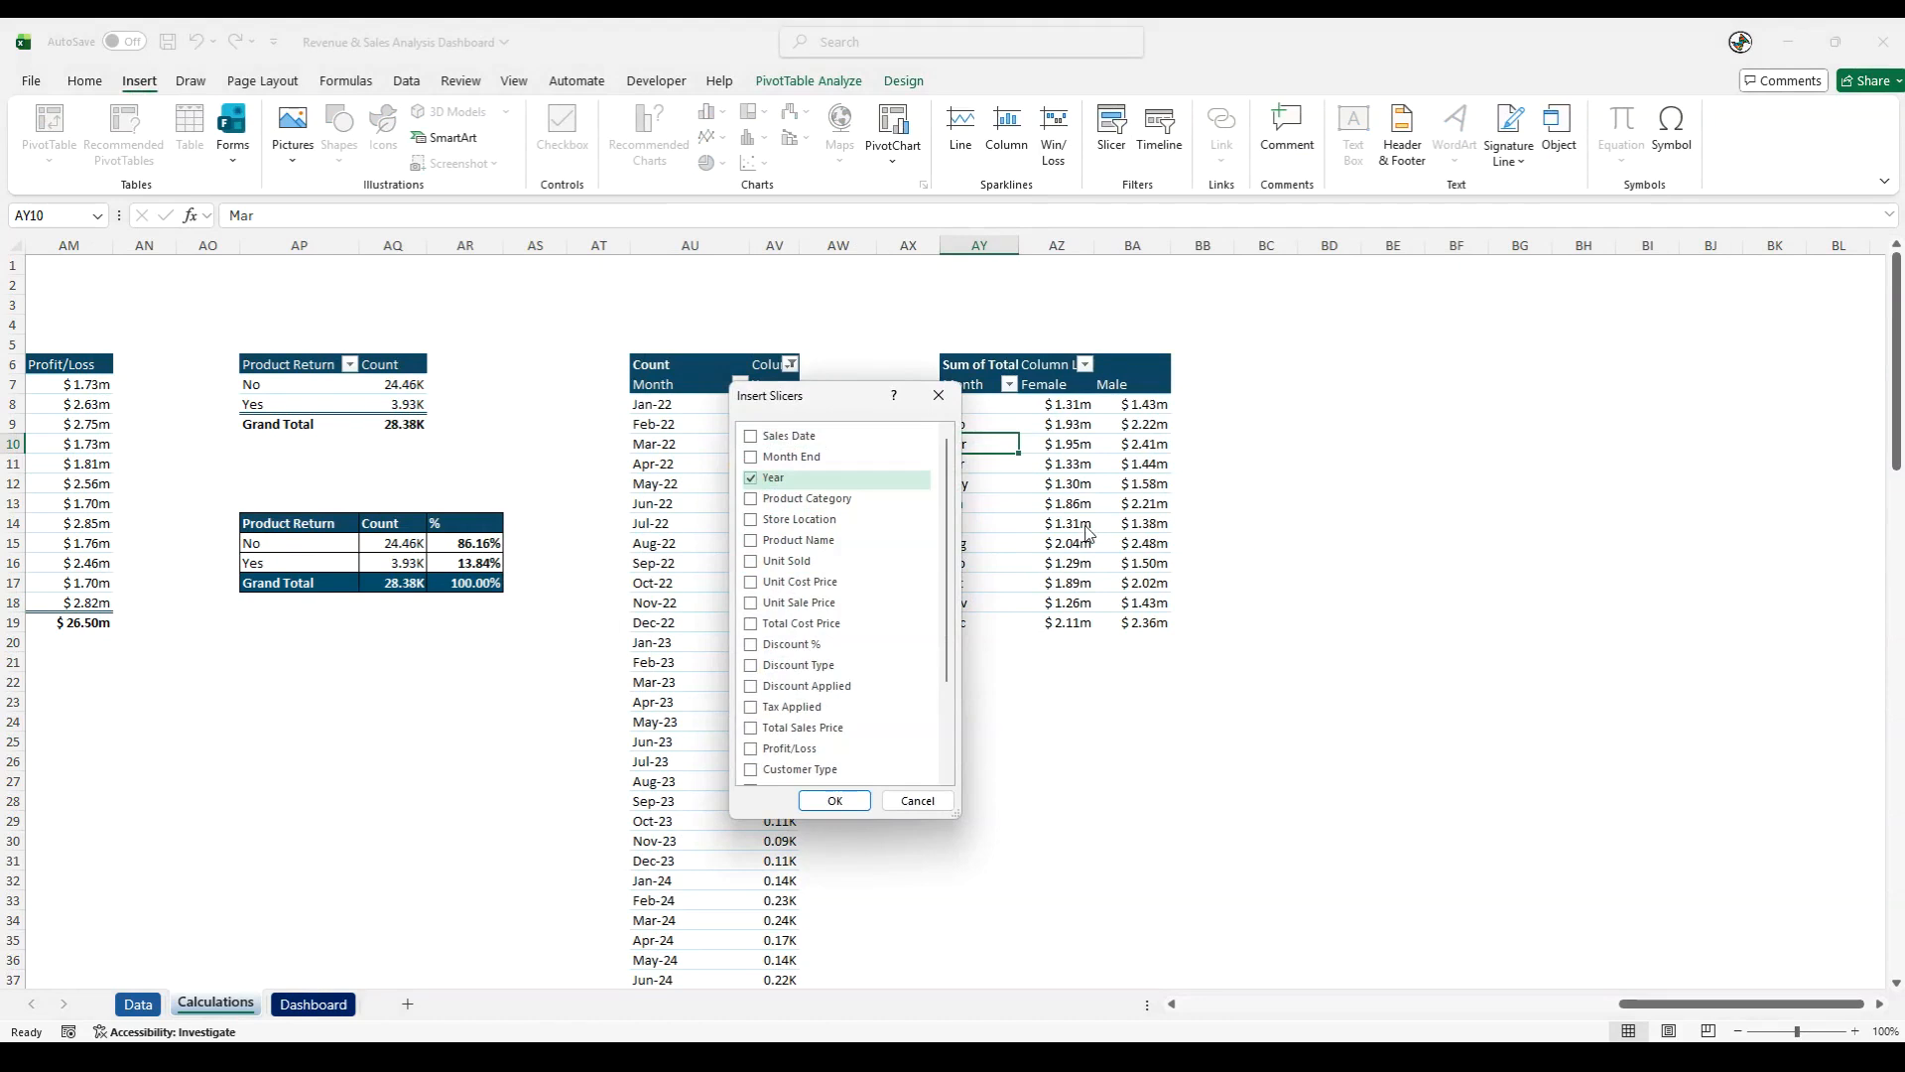
scroll(873, 580, "down", 2)
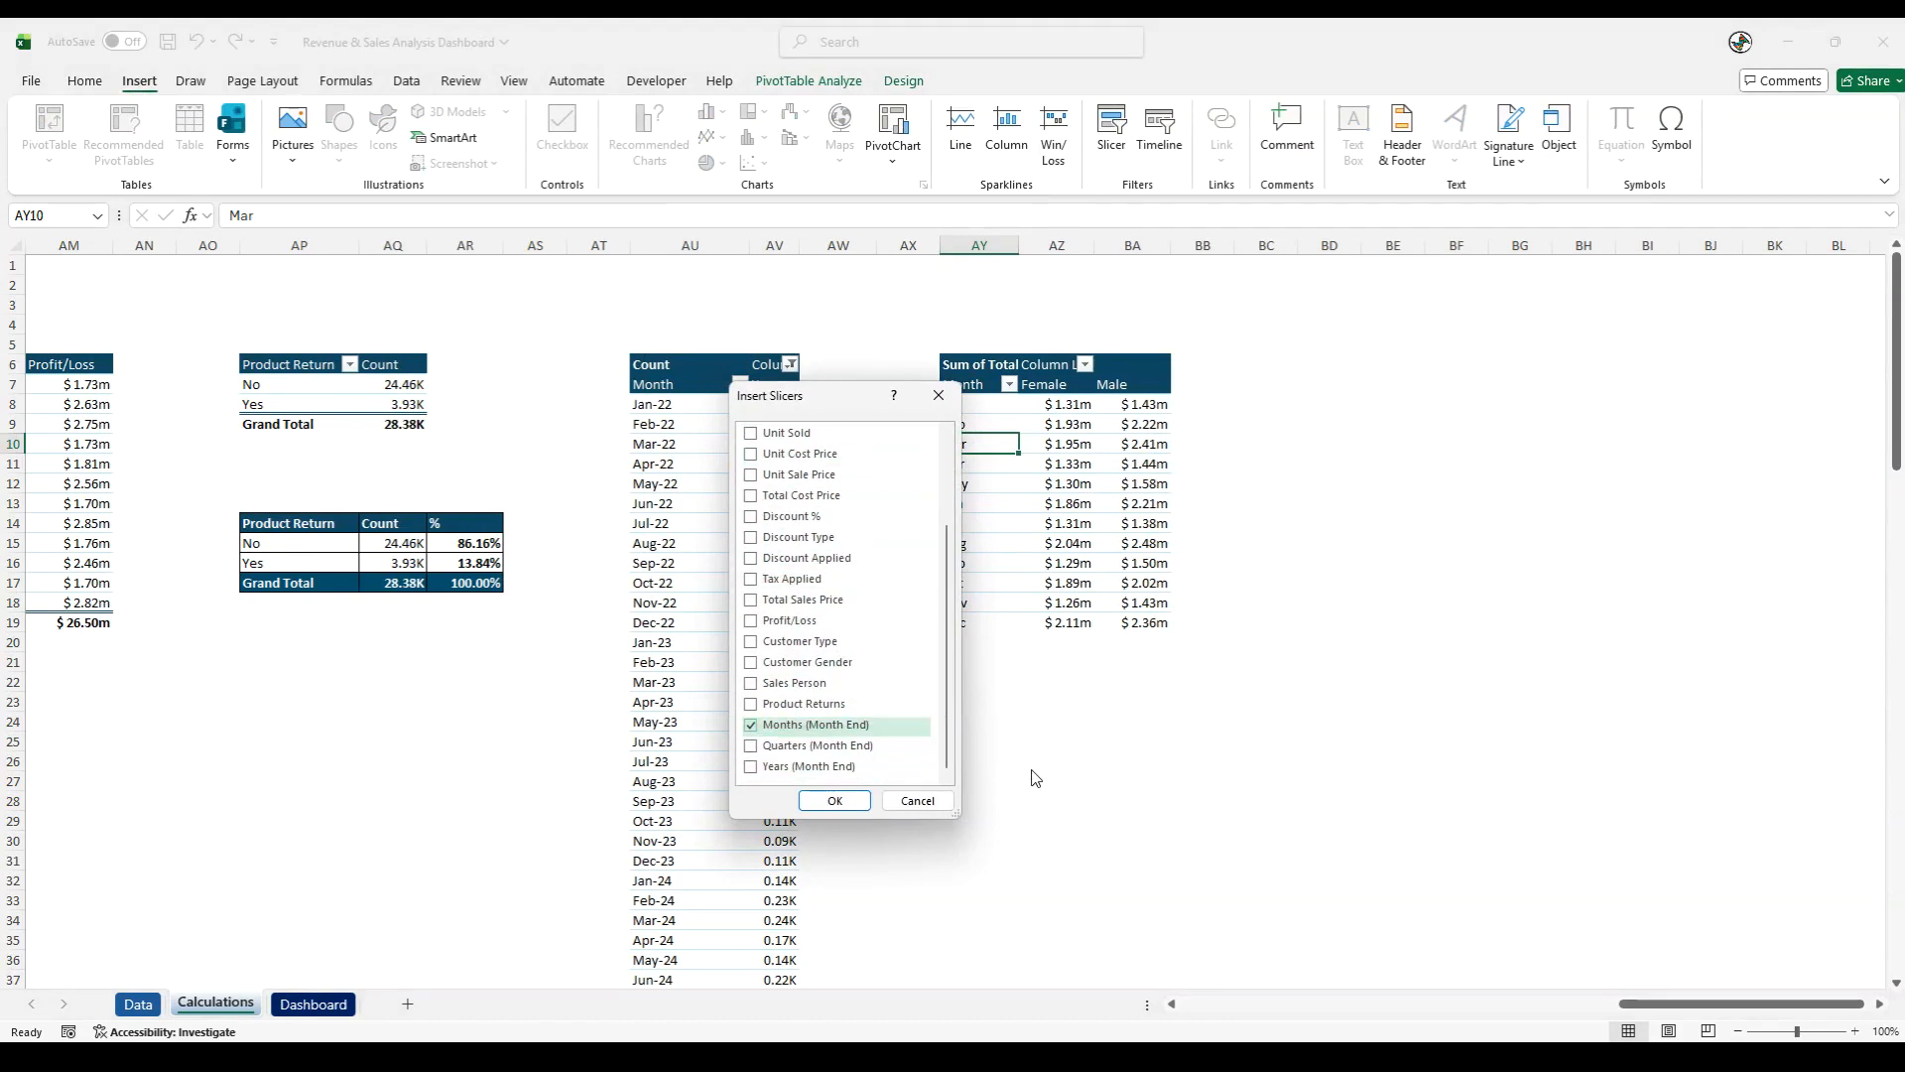
scroll(794, 650, "up", 3)
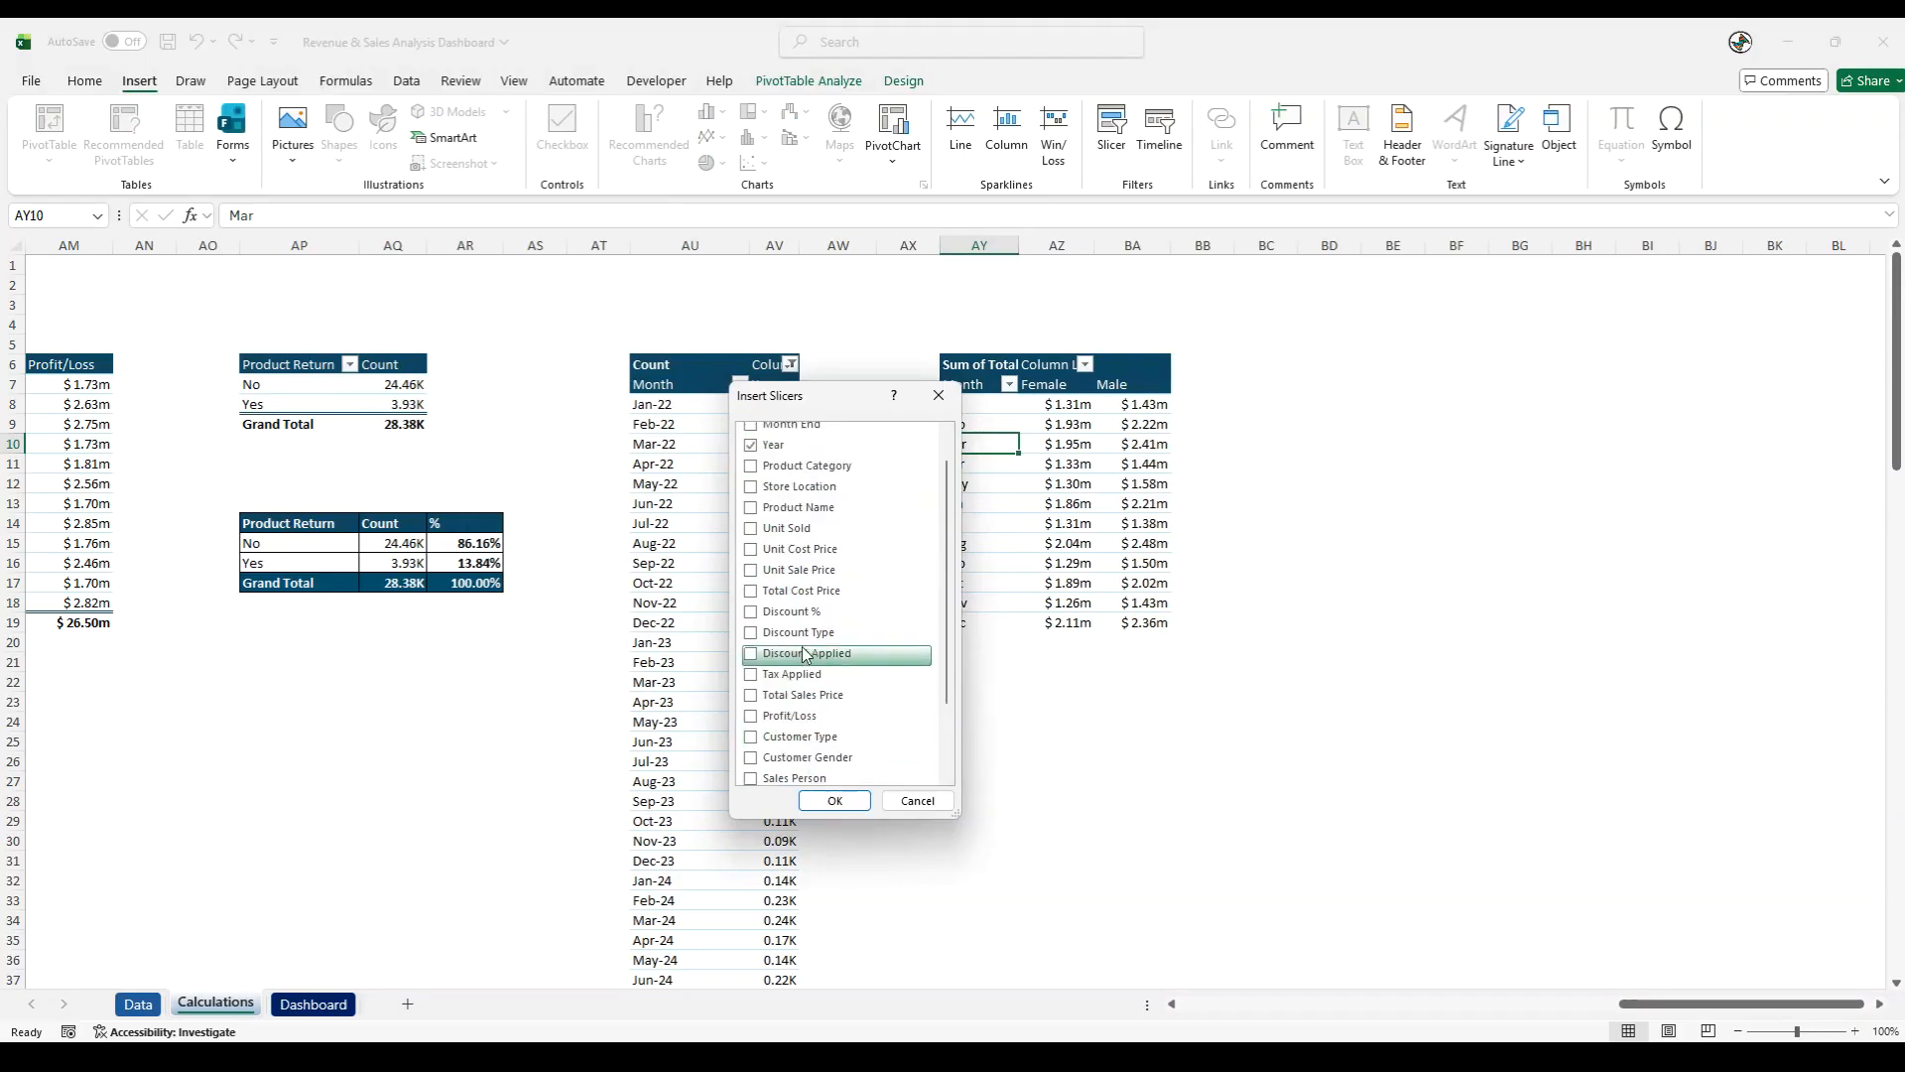
- Add Product Category, Store Location, Customer Type and Customer Gender to the slicer fields and insert the slicers
left_click(752, 503)
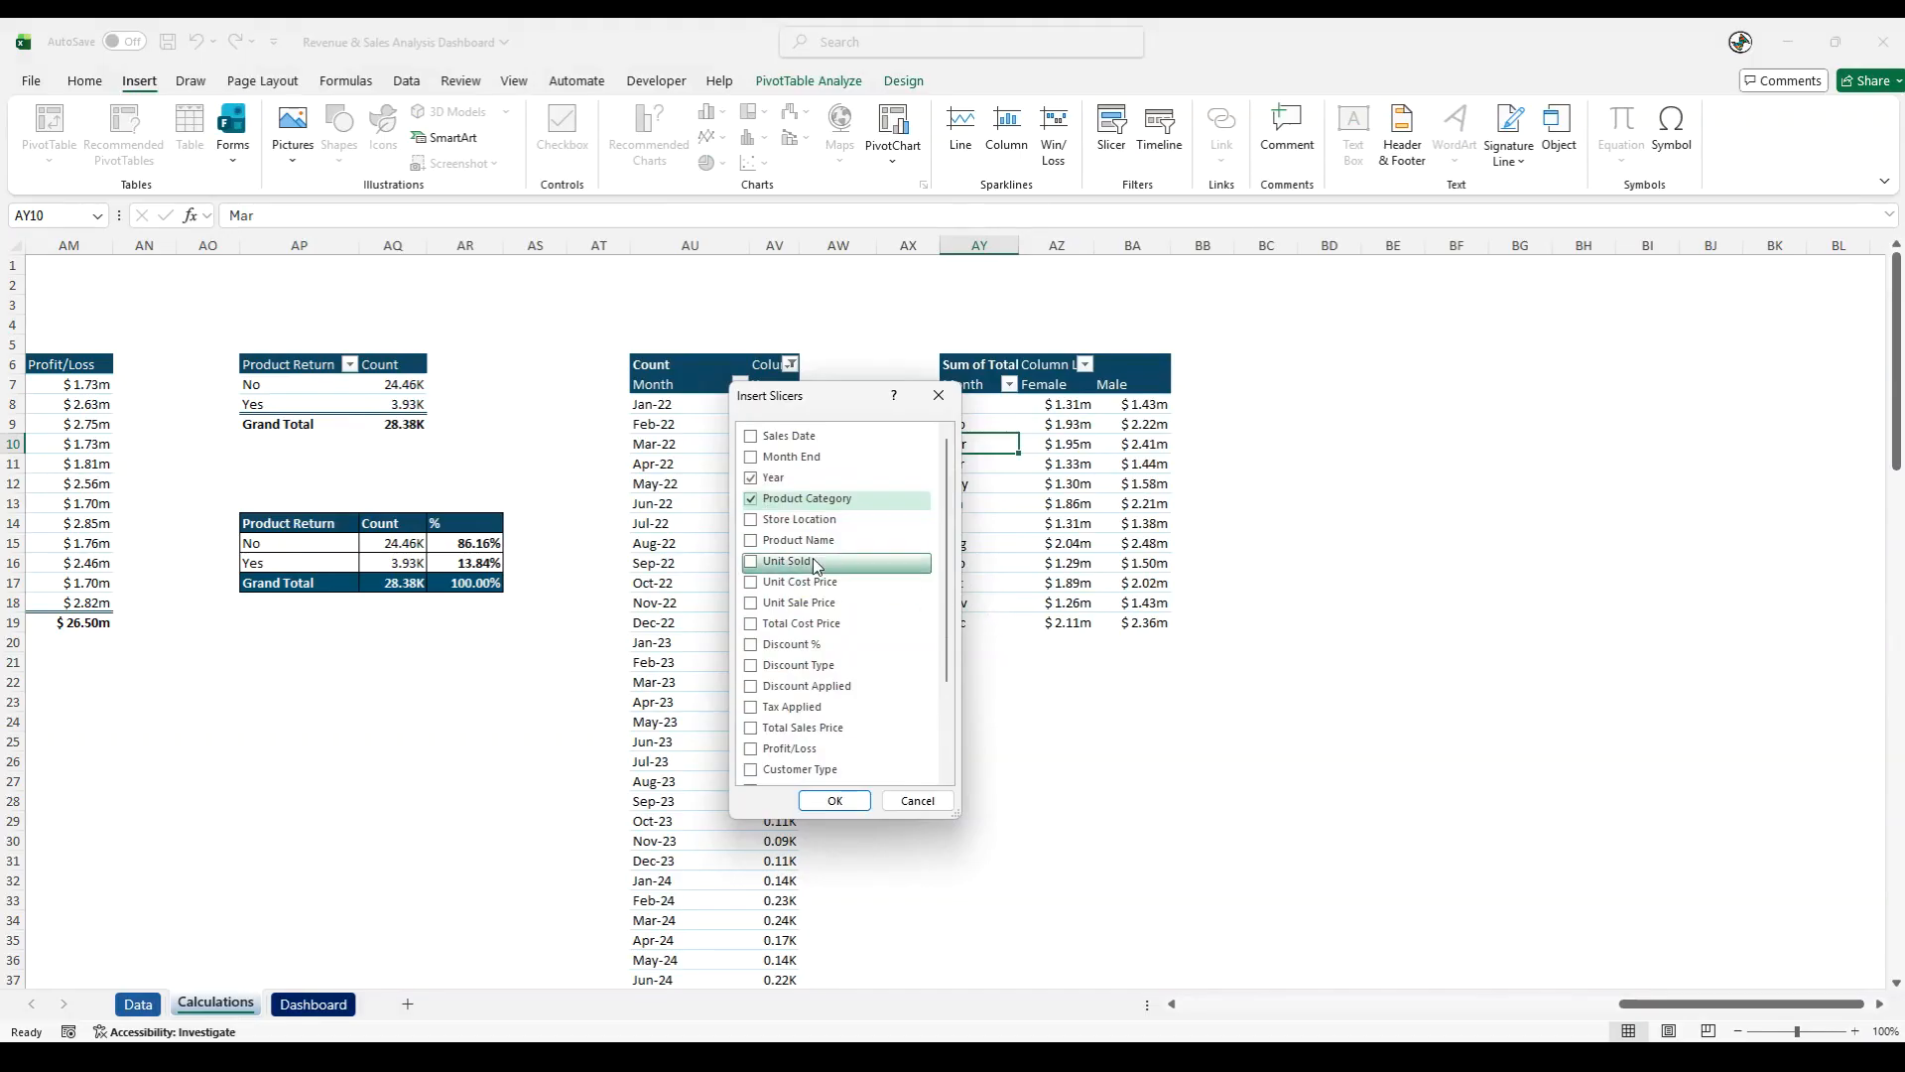
left_click(751, 520)
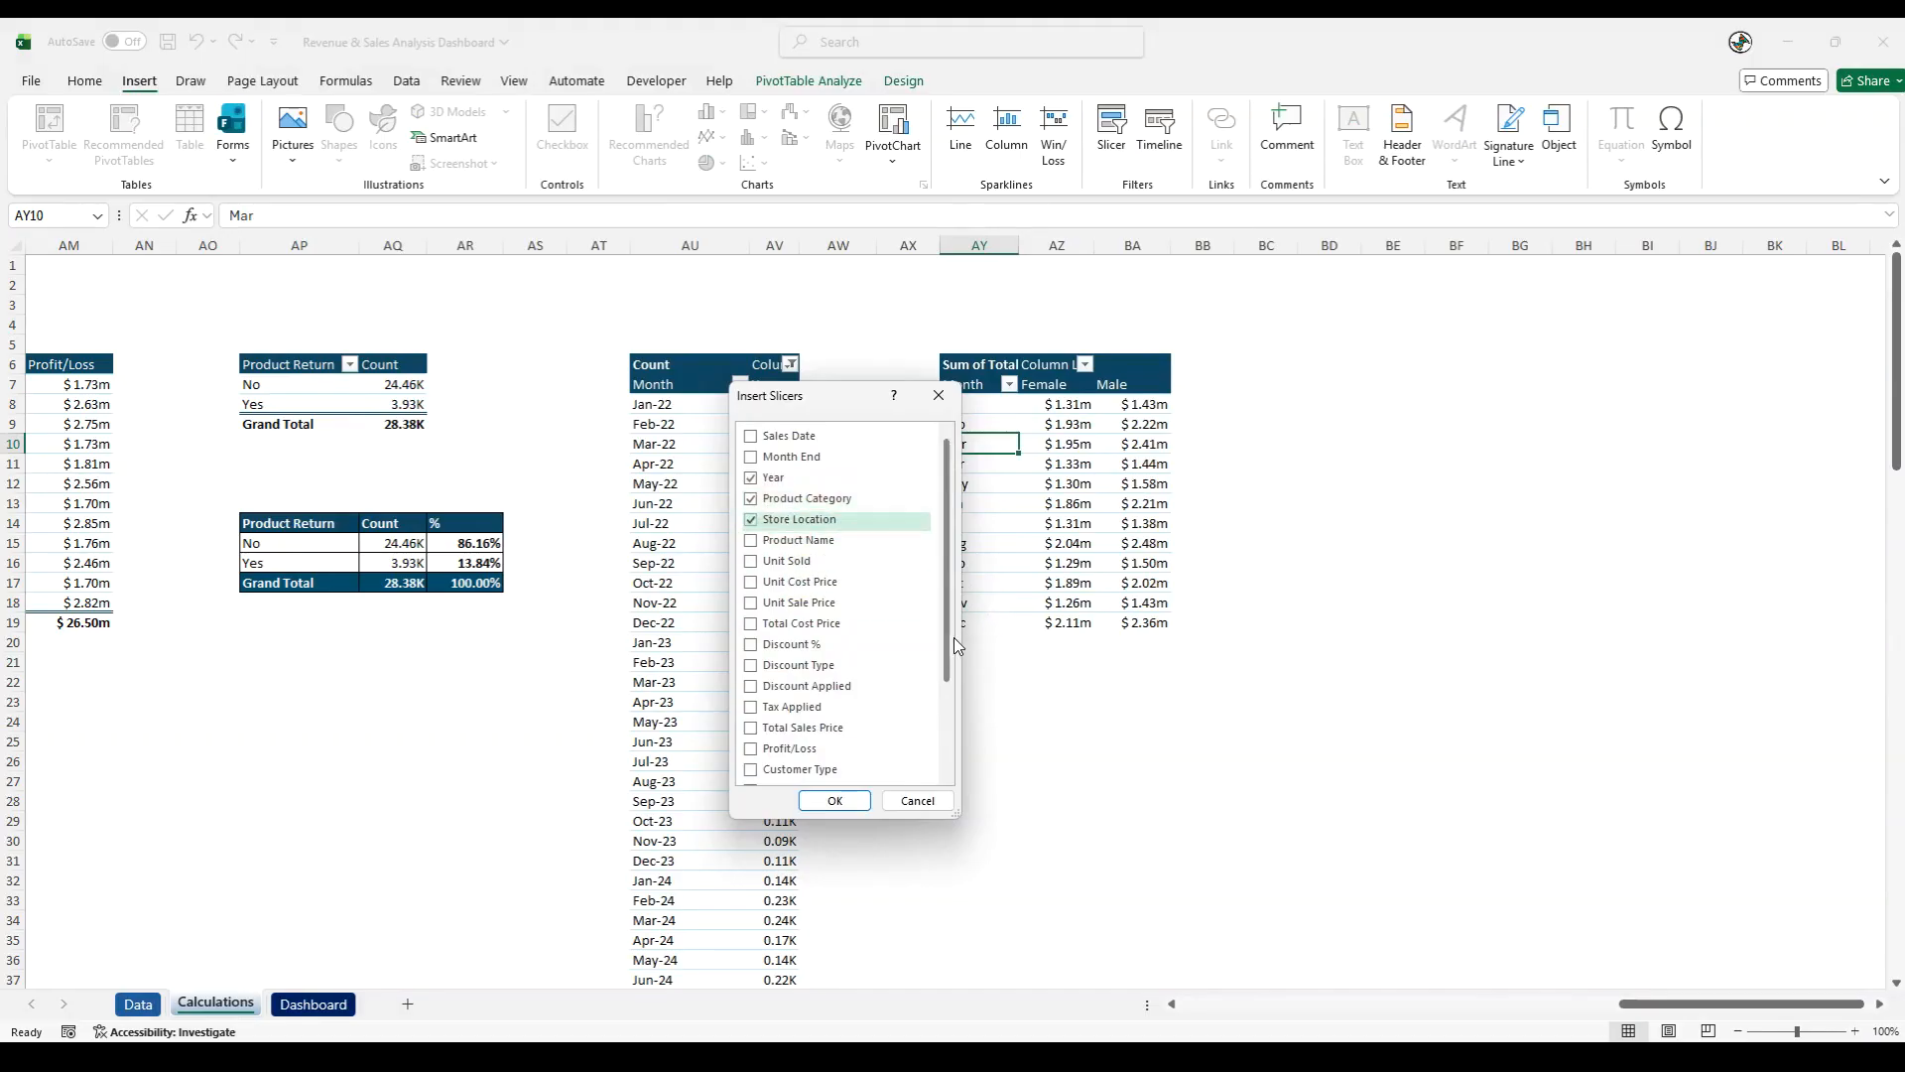
scroll(913, 633, "down", 2)
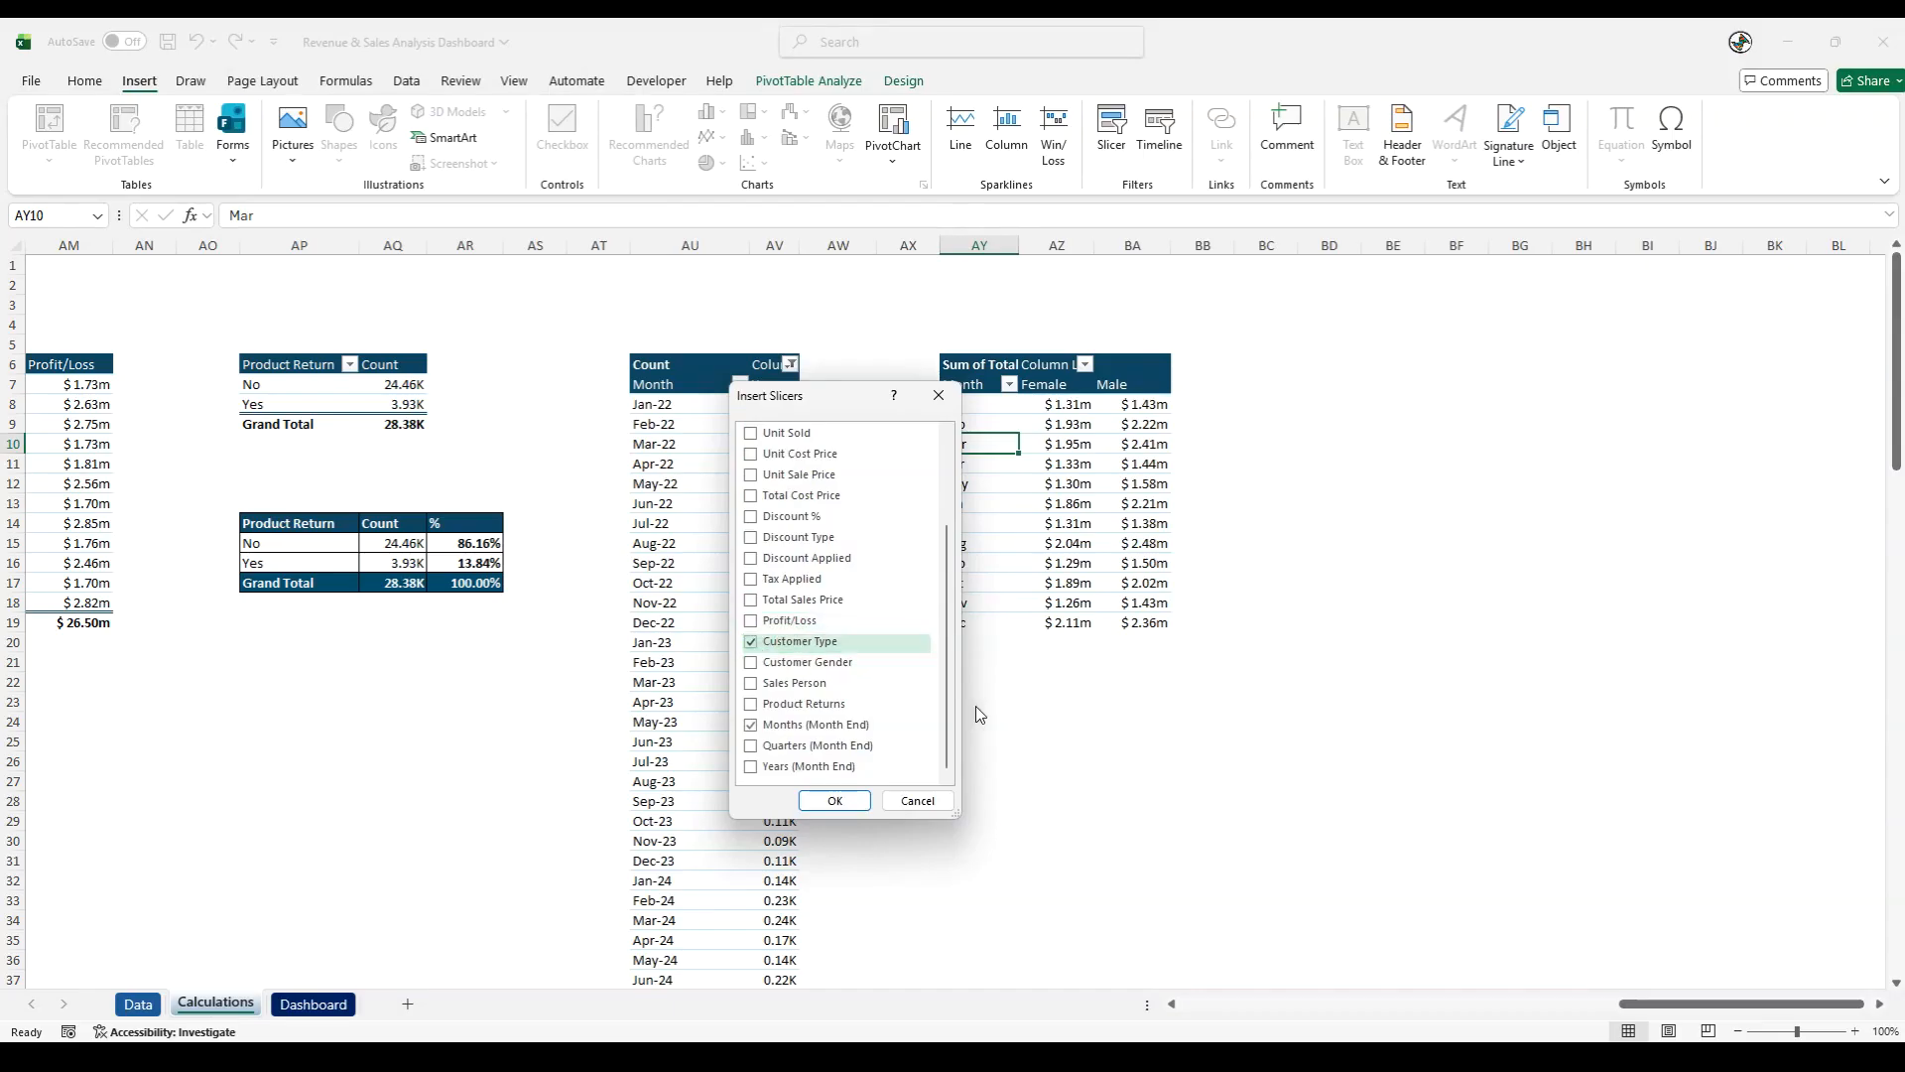
scroll(903, 652, "up", 2)
scroll(903, 652, "up", 1)
scroll(883, 640, "down", 3)
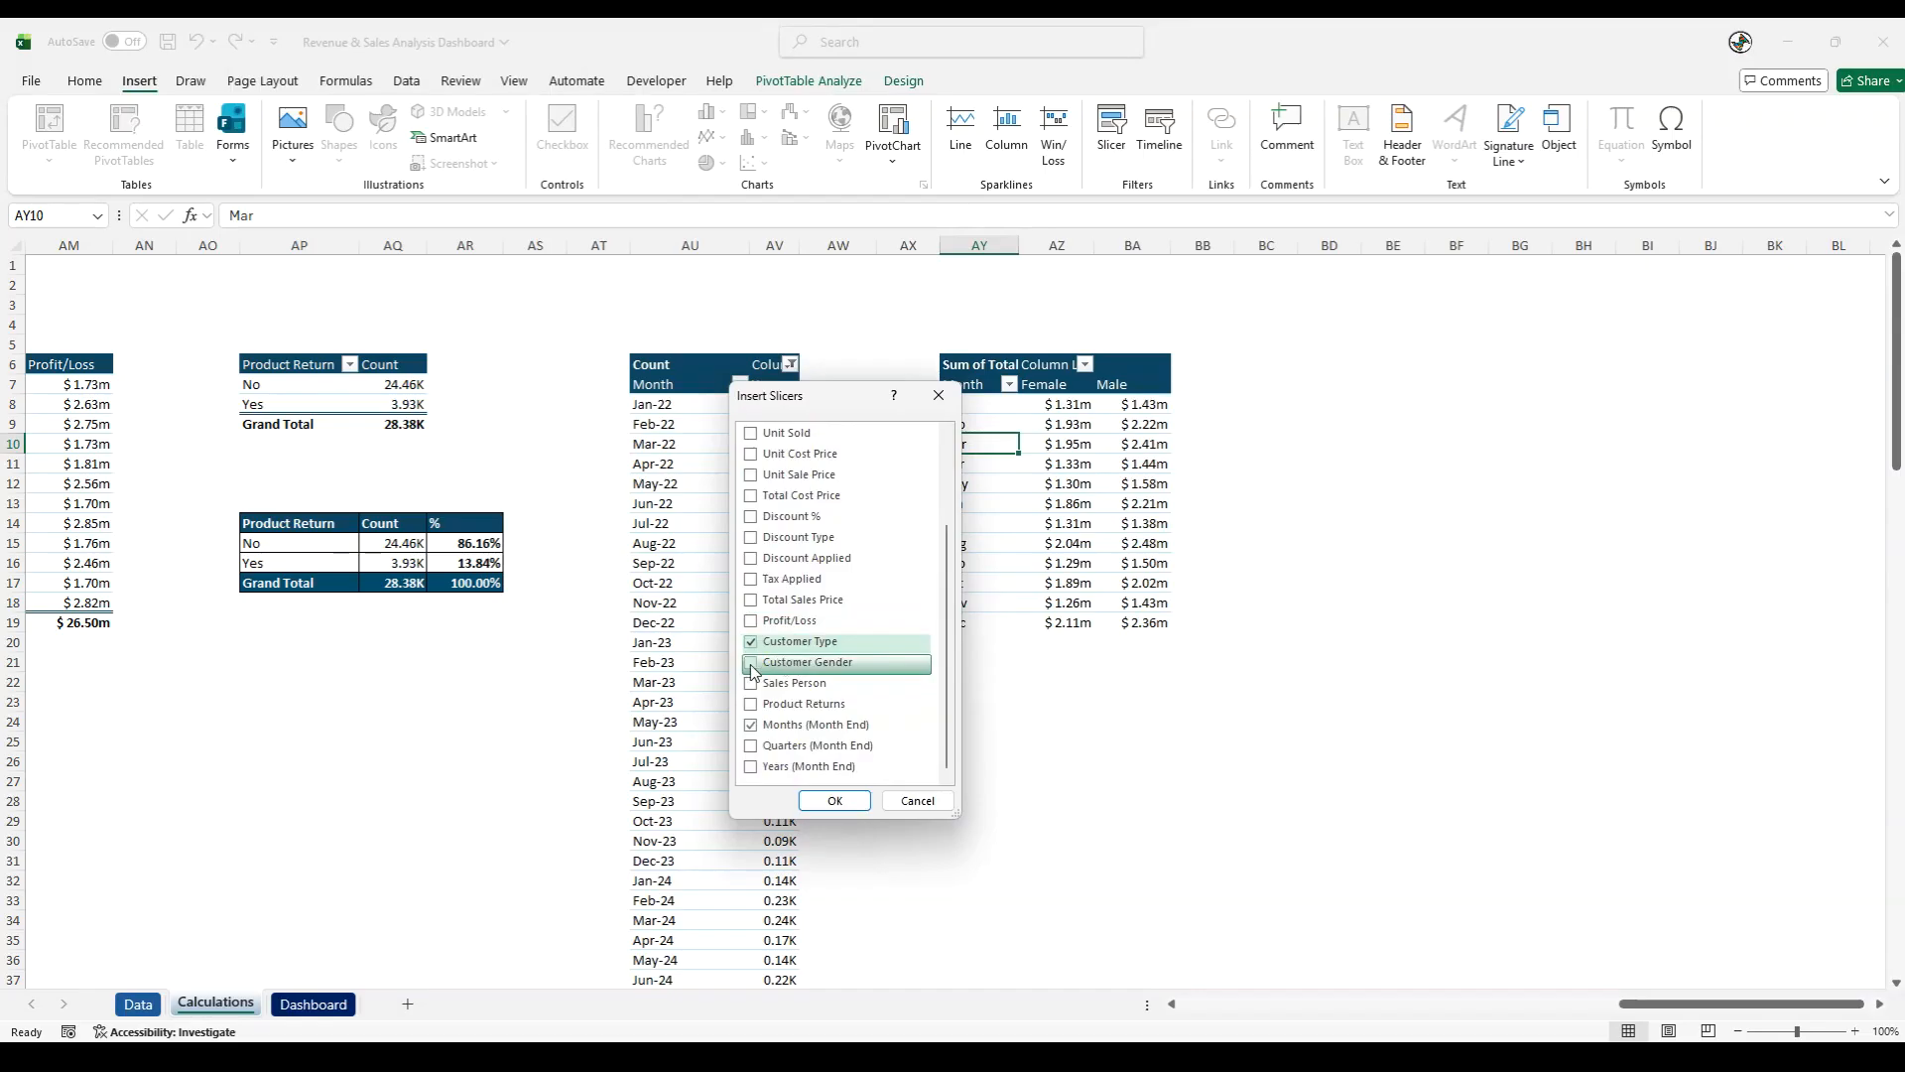
left_click(752, 665)
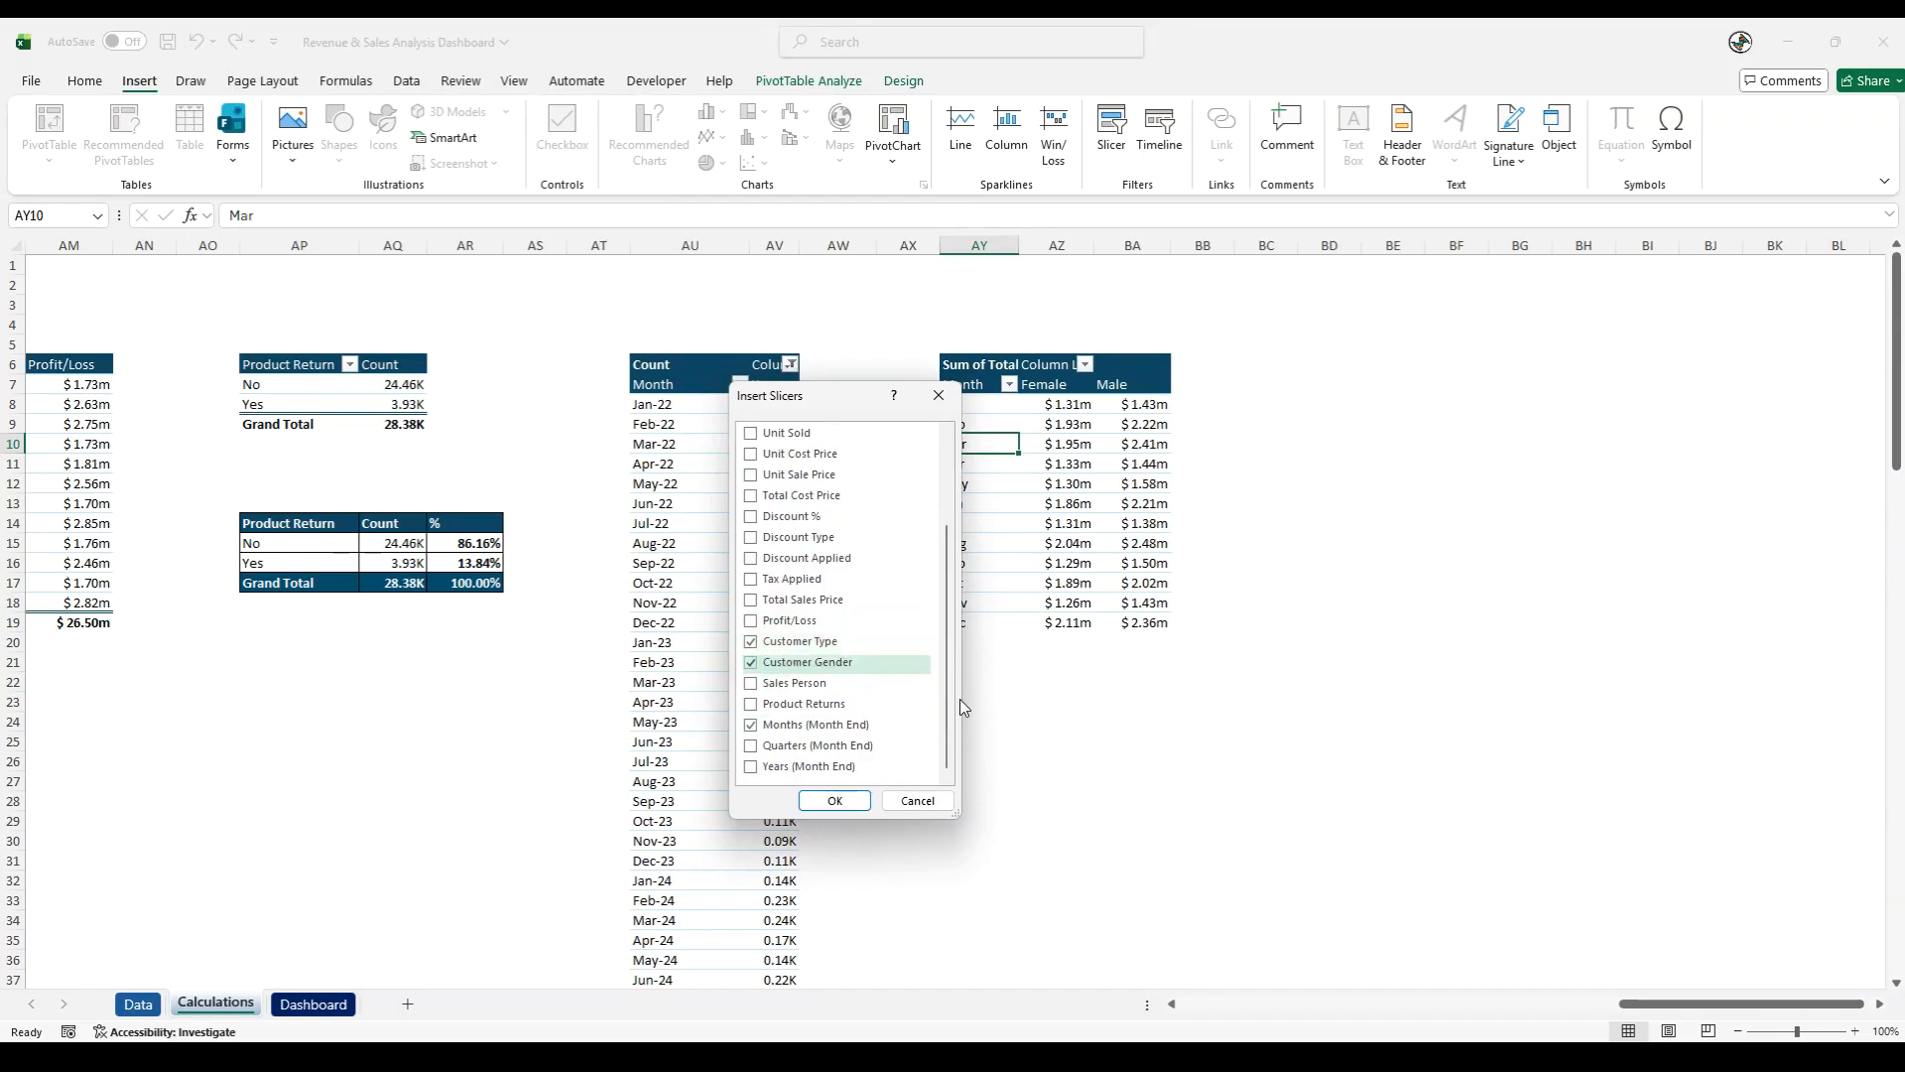
left_click(835, 800)
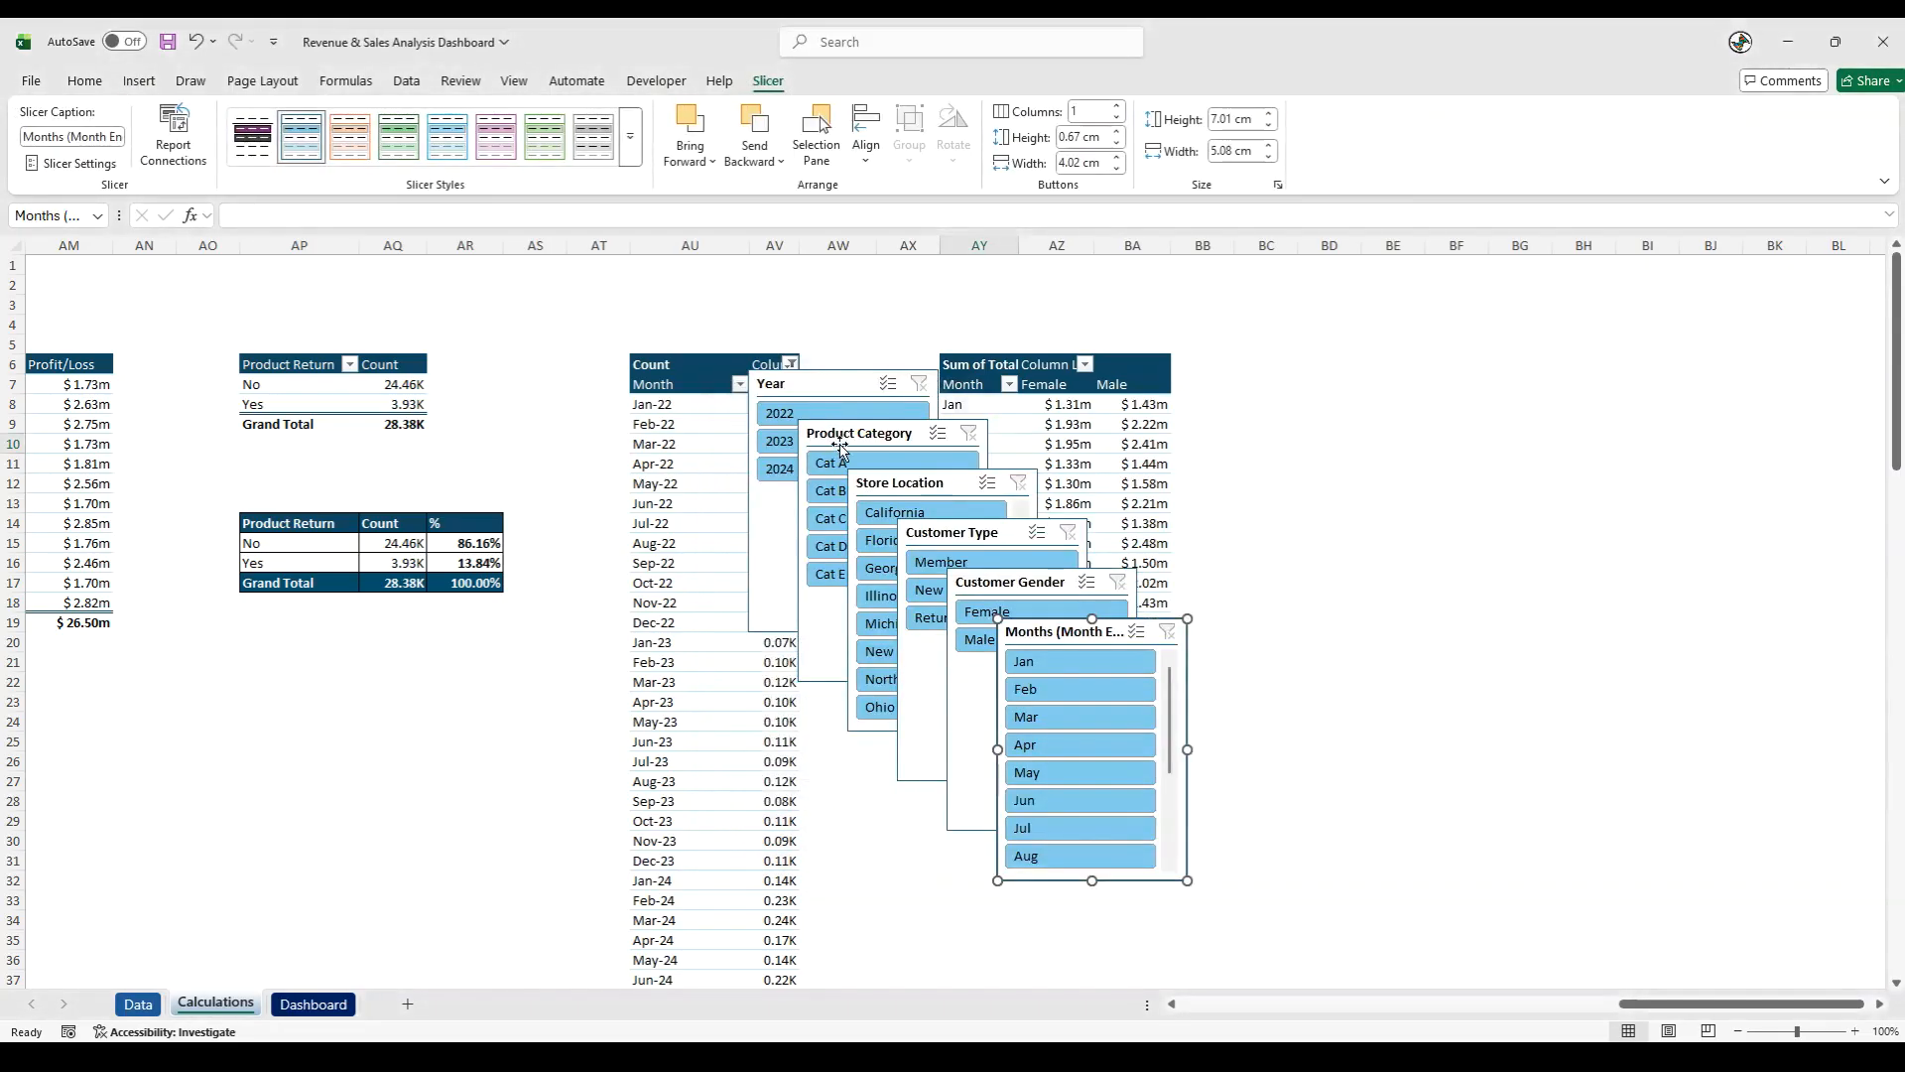
- Move all six slicers from the Calculations sheet to the Dashboard sheet, placing them temporarily over the middle charts
left_click(812, 387)
left_click(818, 431, "ctrl")
left_click(868, 482, "ctrl")
left_click(938, 536, "ctrl")
left_click(993, 593, "ctrl")
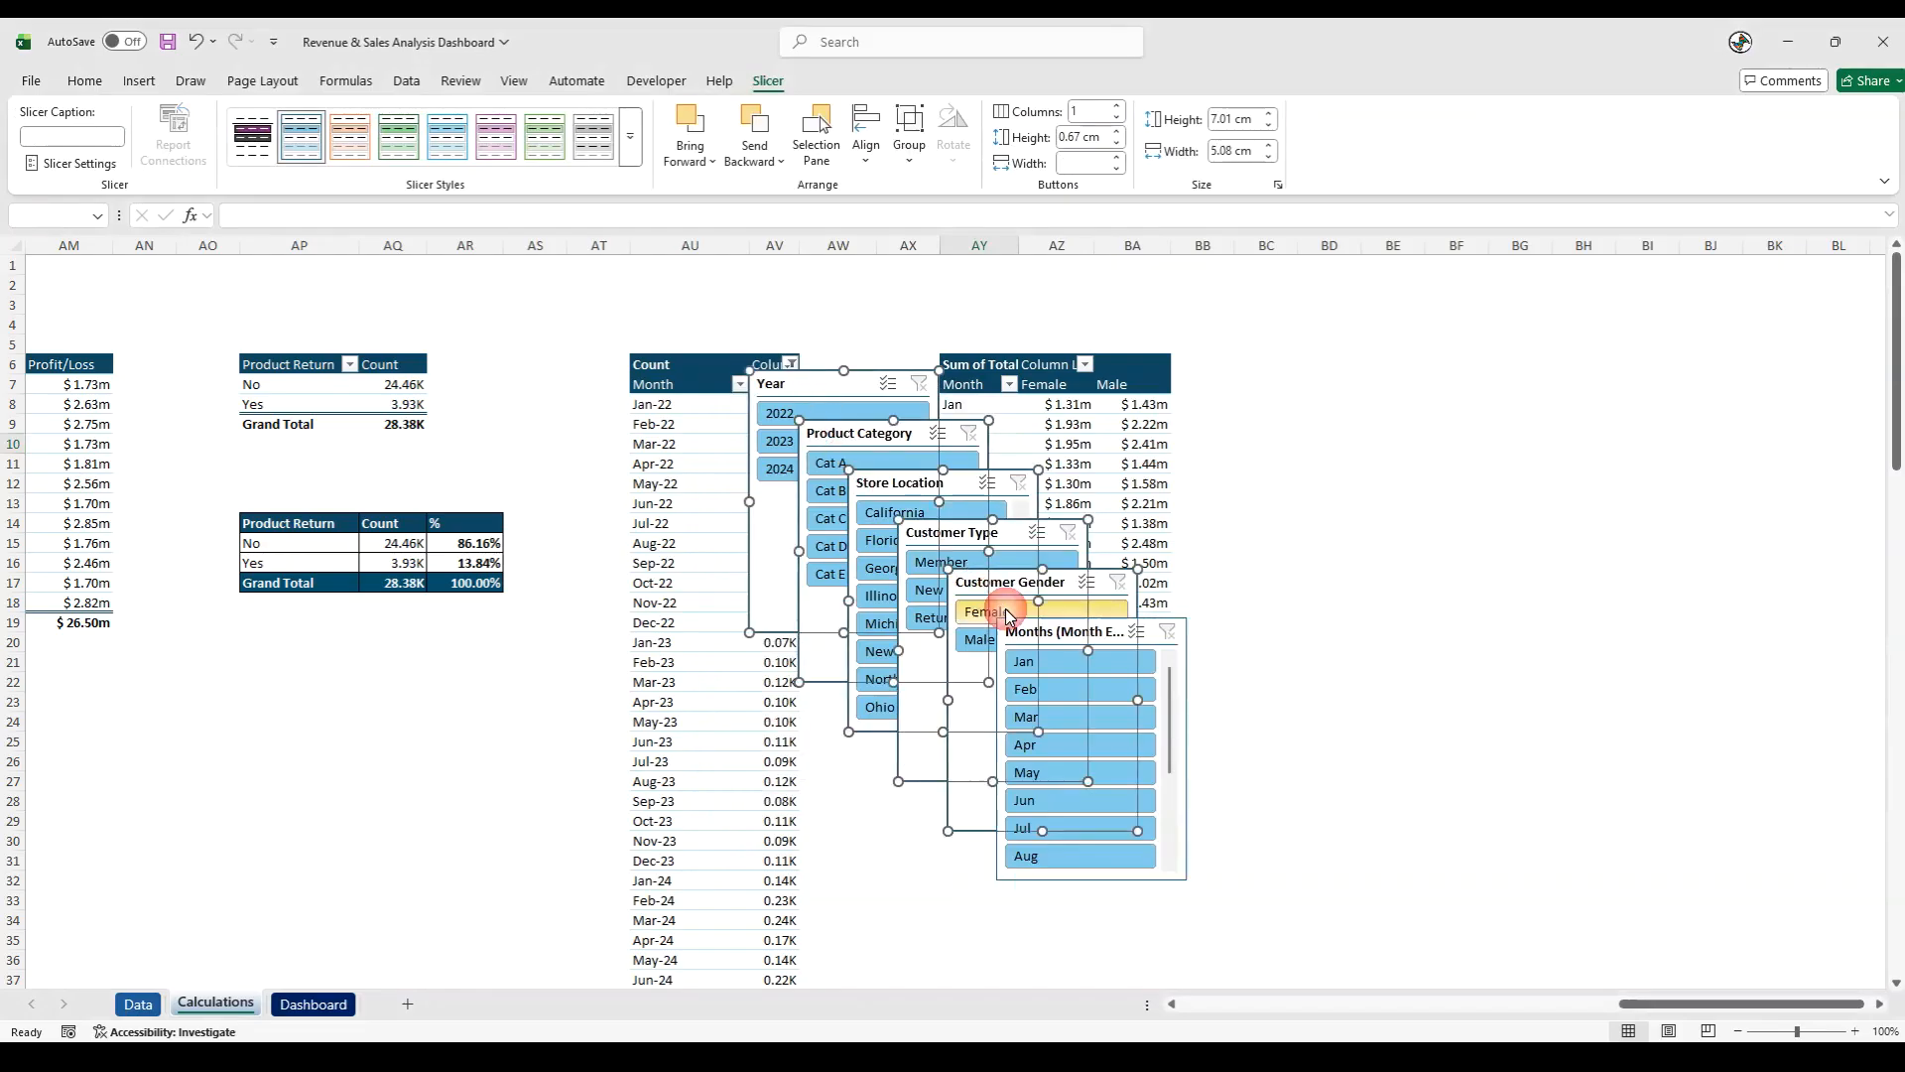
left_click(1059, 638, "ctrl")
key("ctrl+x")
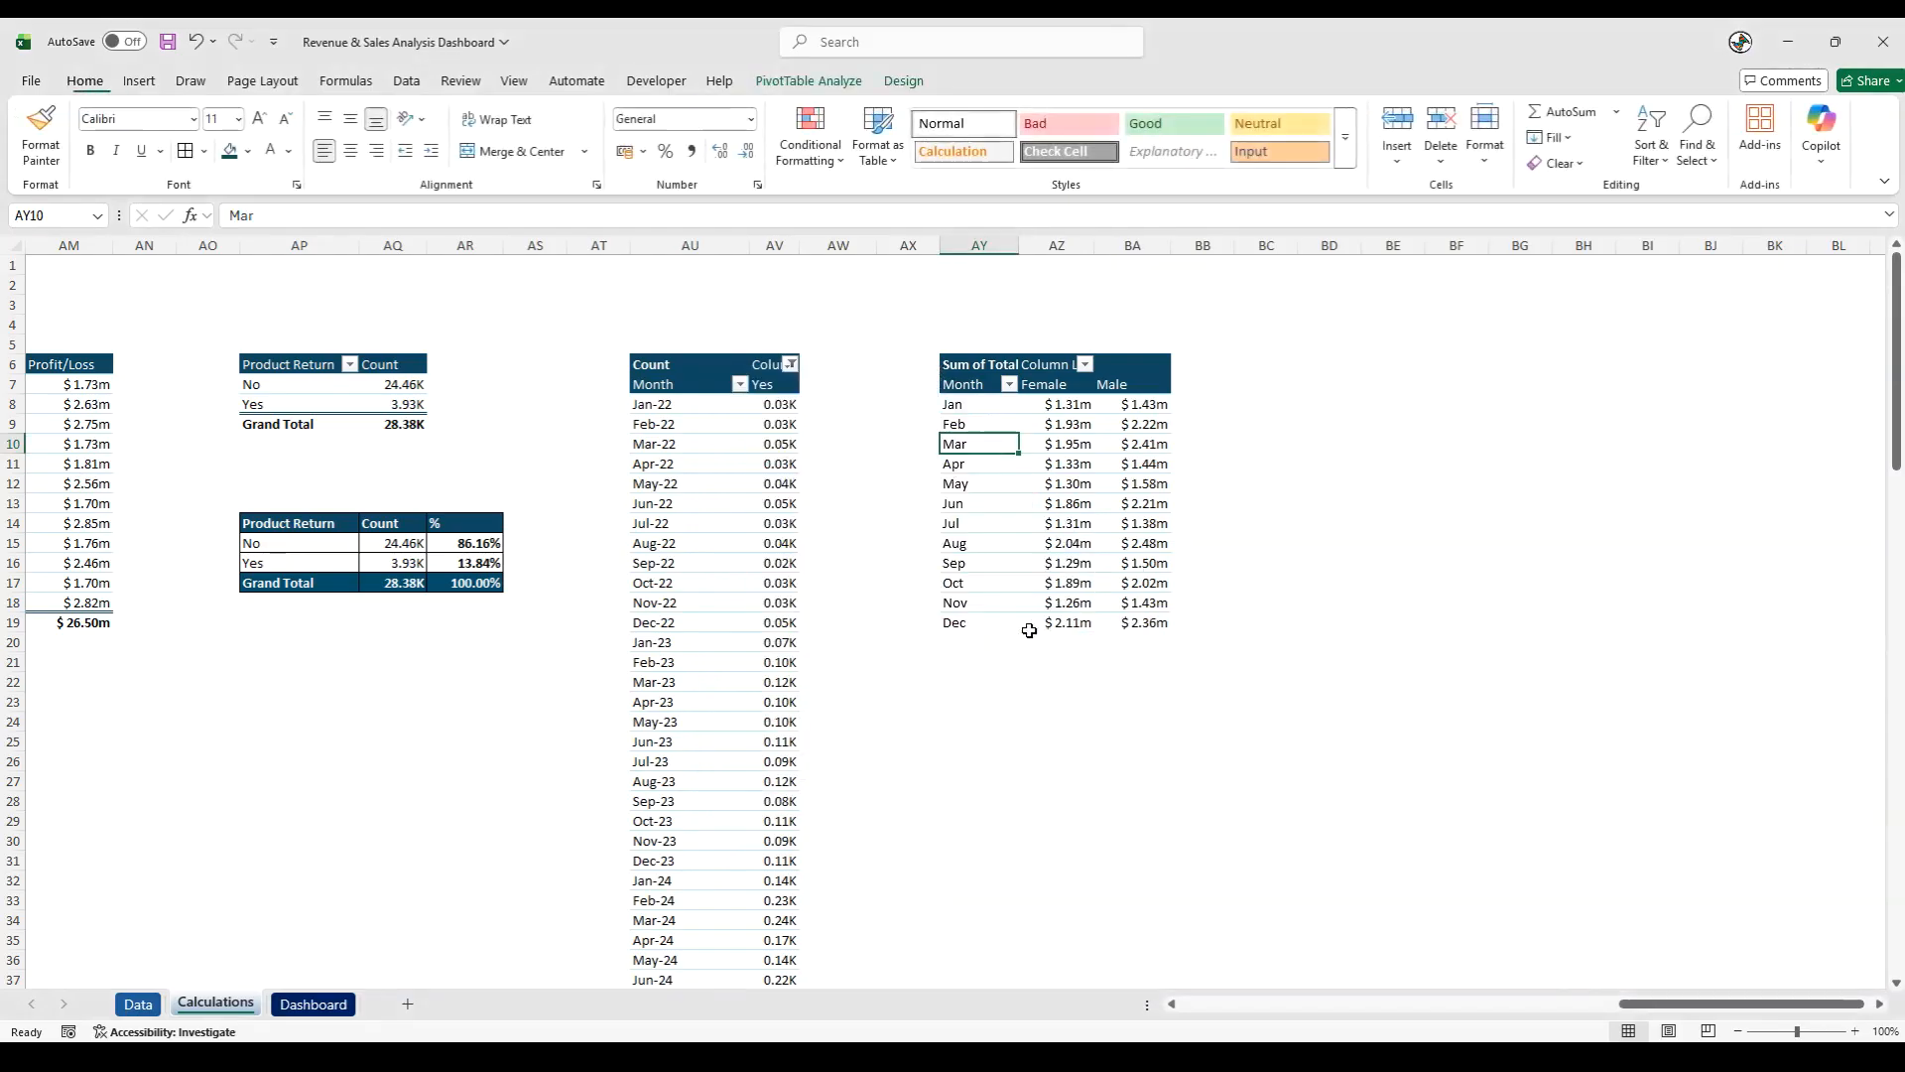
left_click(314, 1003)
left_click(69, 762)
key("ctrl+v")
left_click_drag(76, 769, 722, 557)
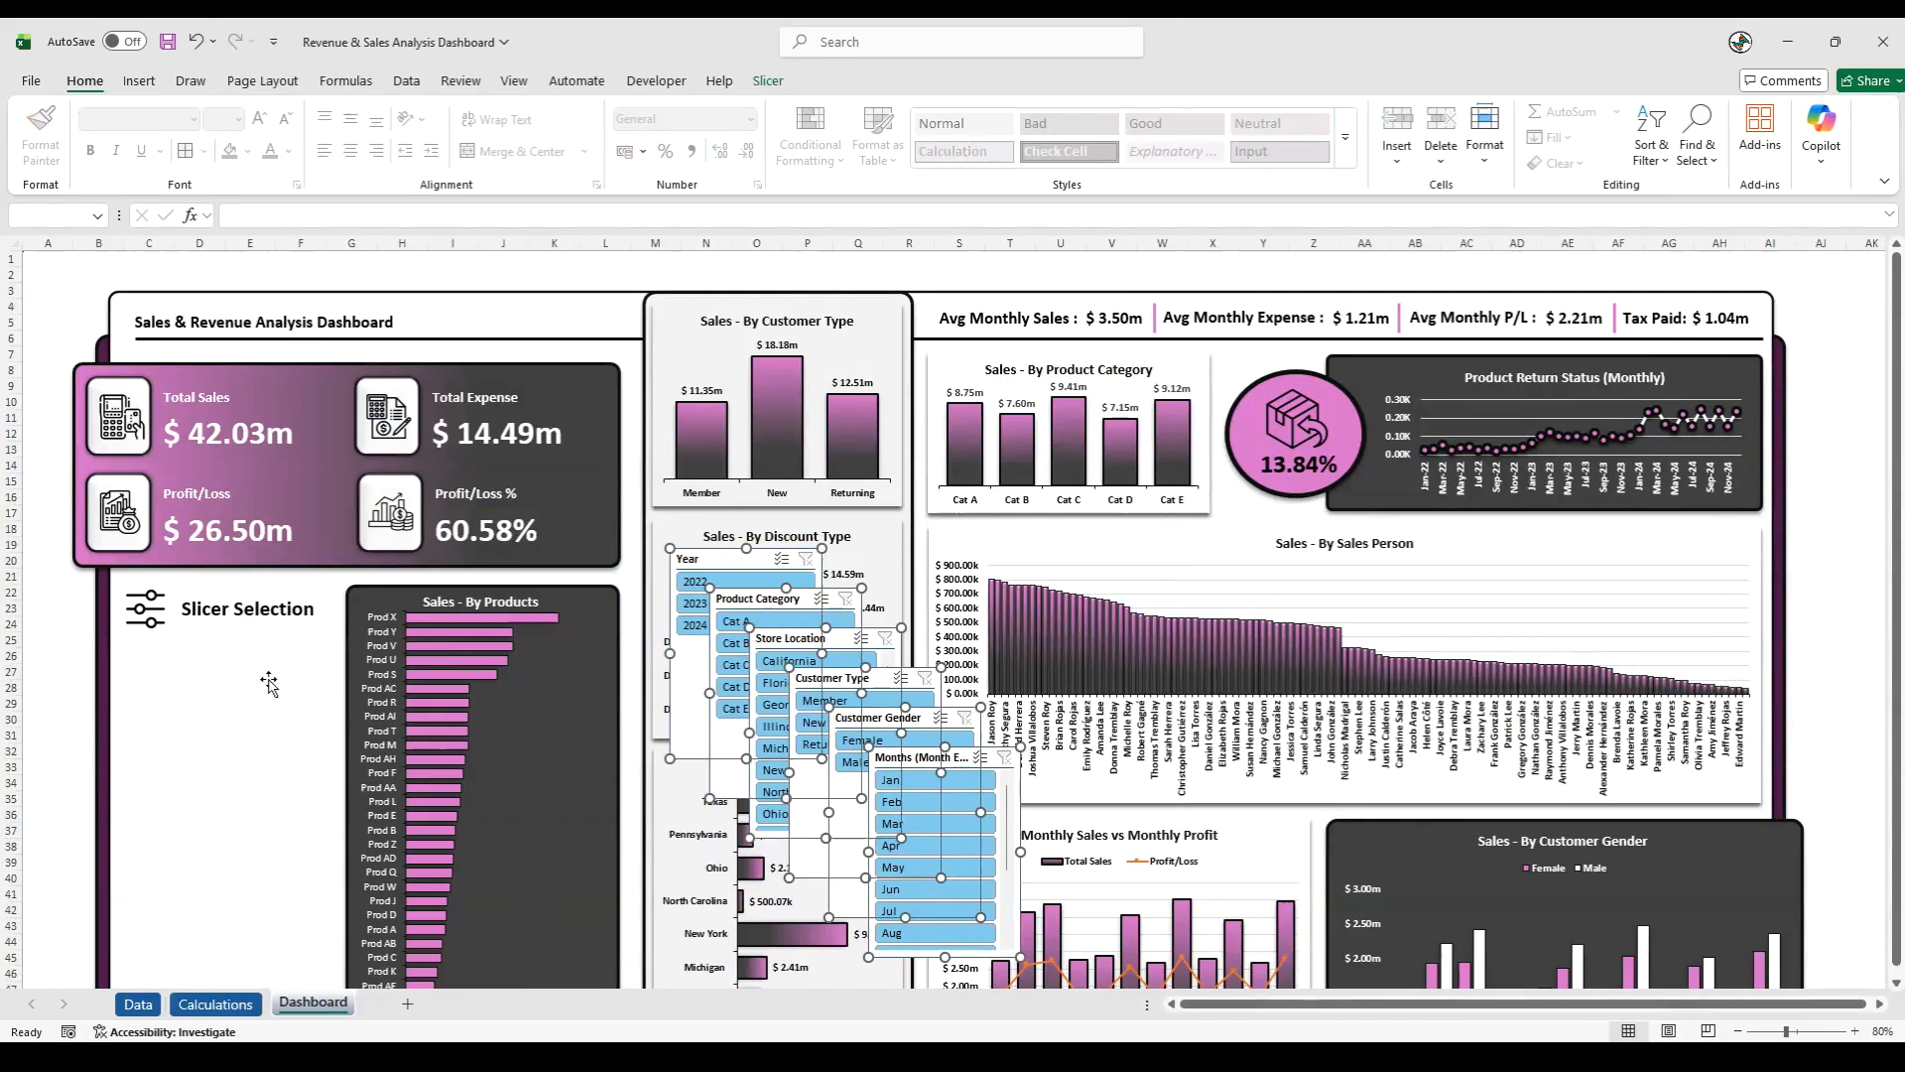
- Place the Year slicer beneath the Slicer Selection label with three columns, sized about 6.81 cm wide and 1.85 cm high
left_click(76, 705)
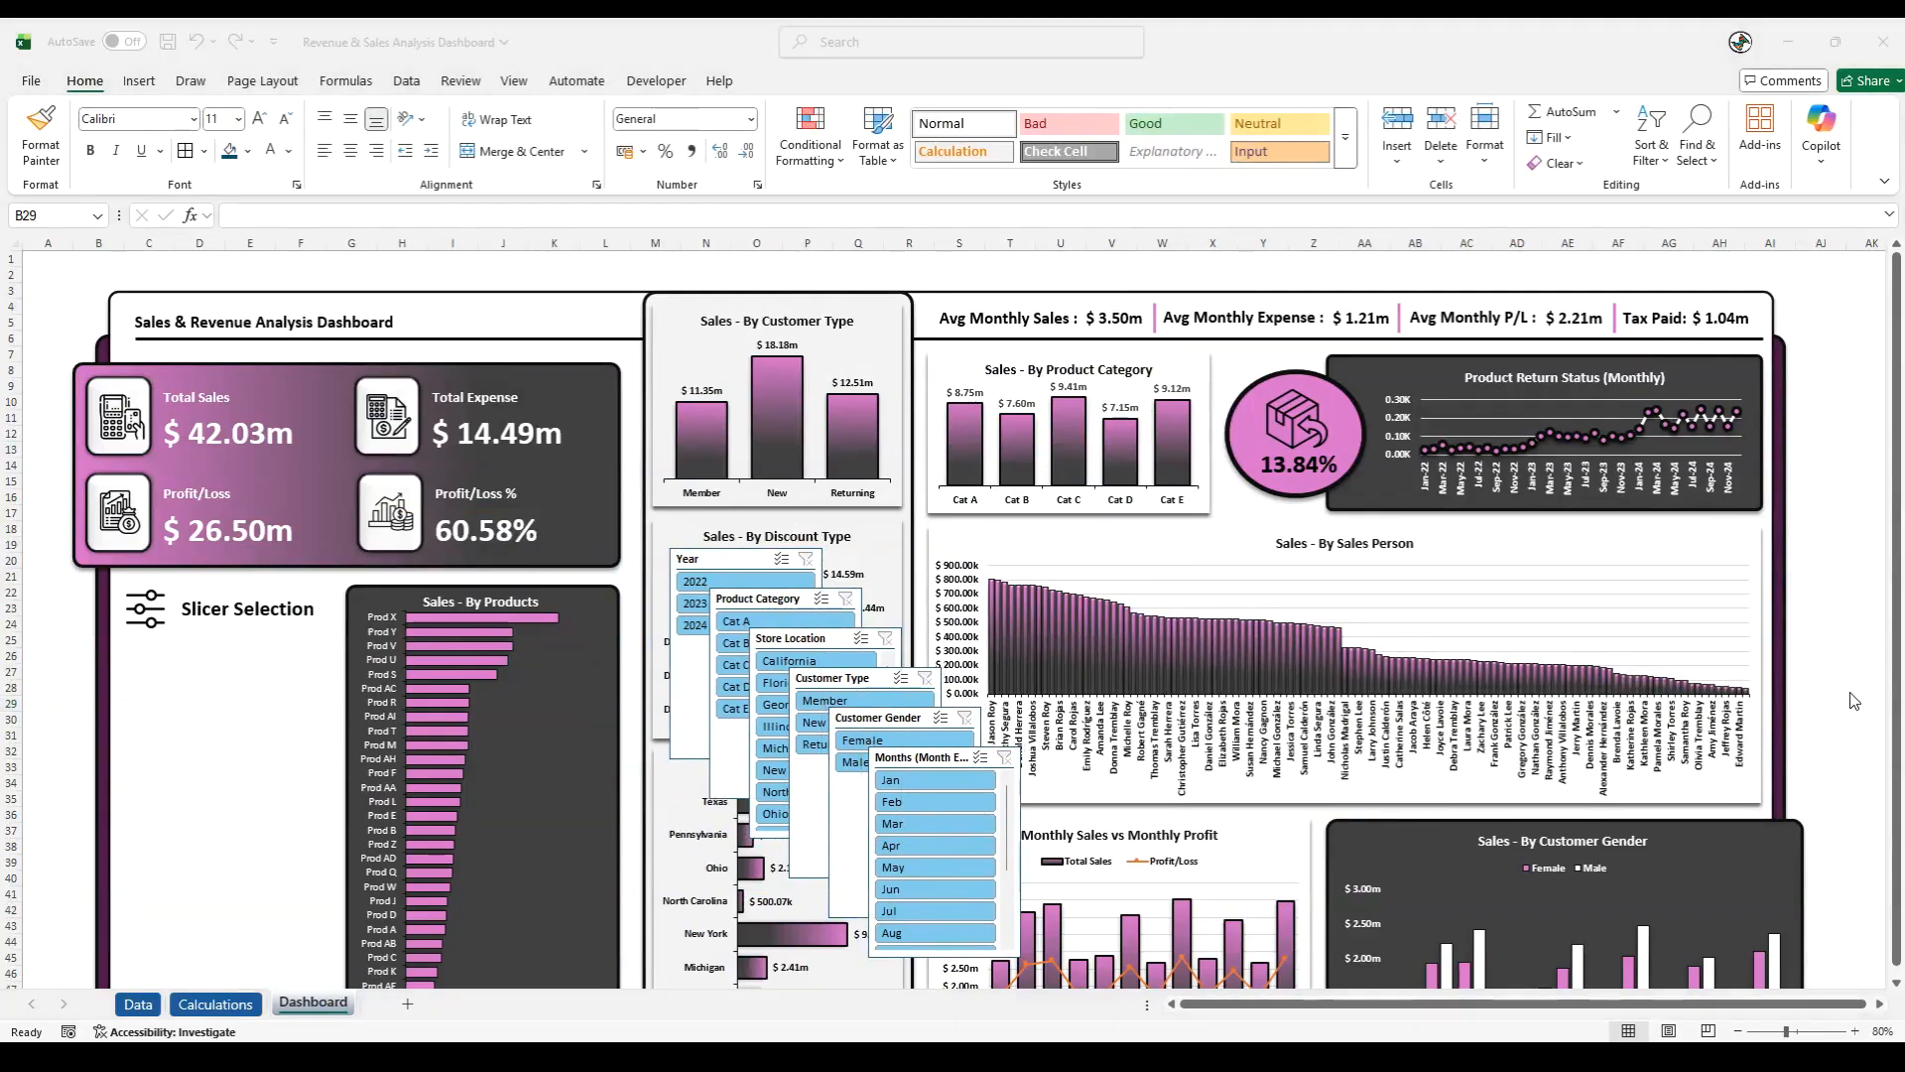
left_click_drag(721, 558, 176, 647)
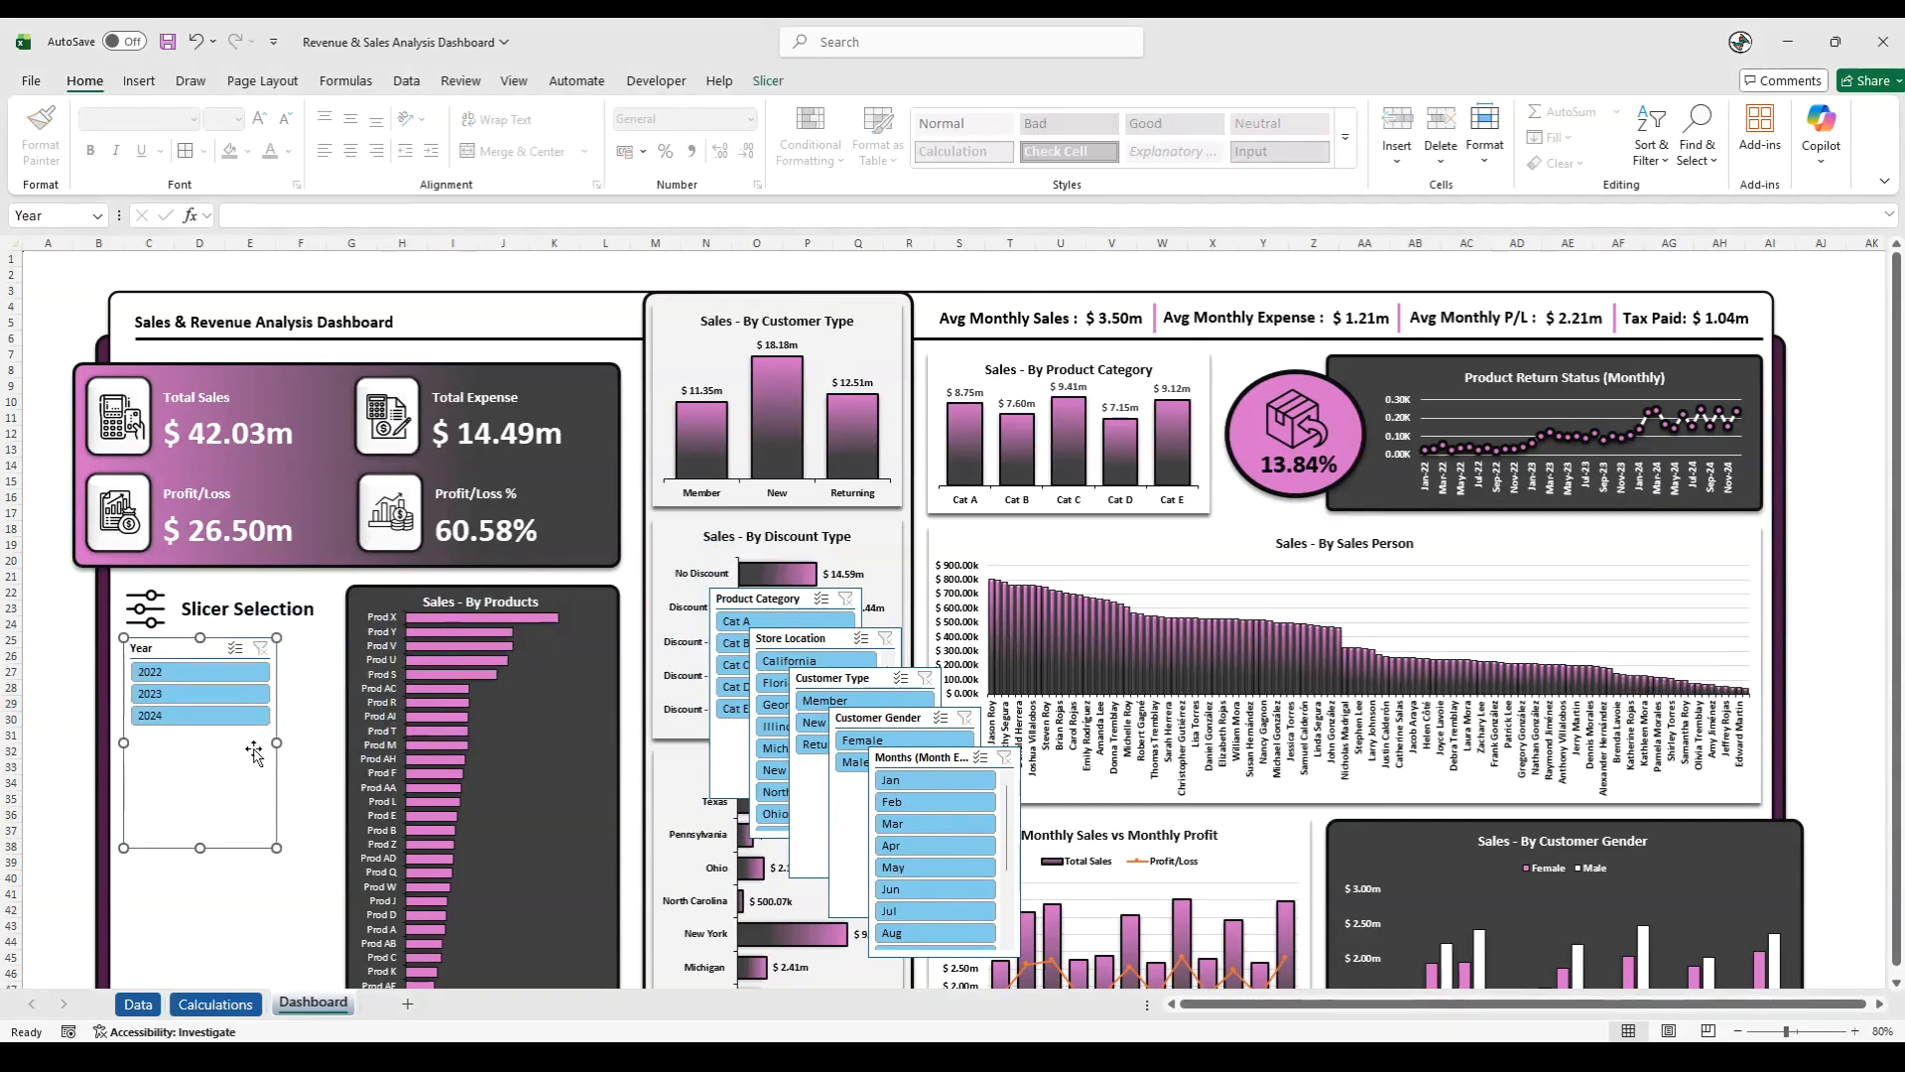
left_click_drag(279, 744, 328, 743)
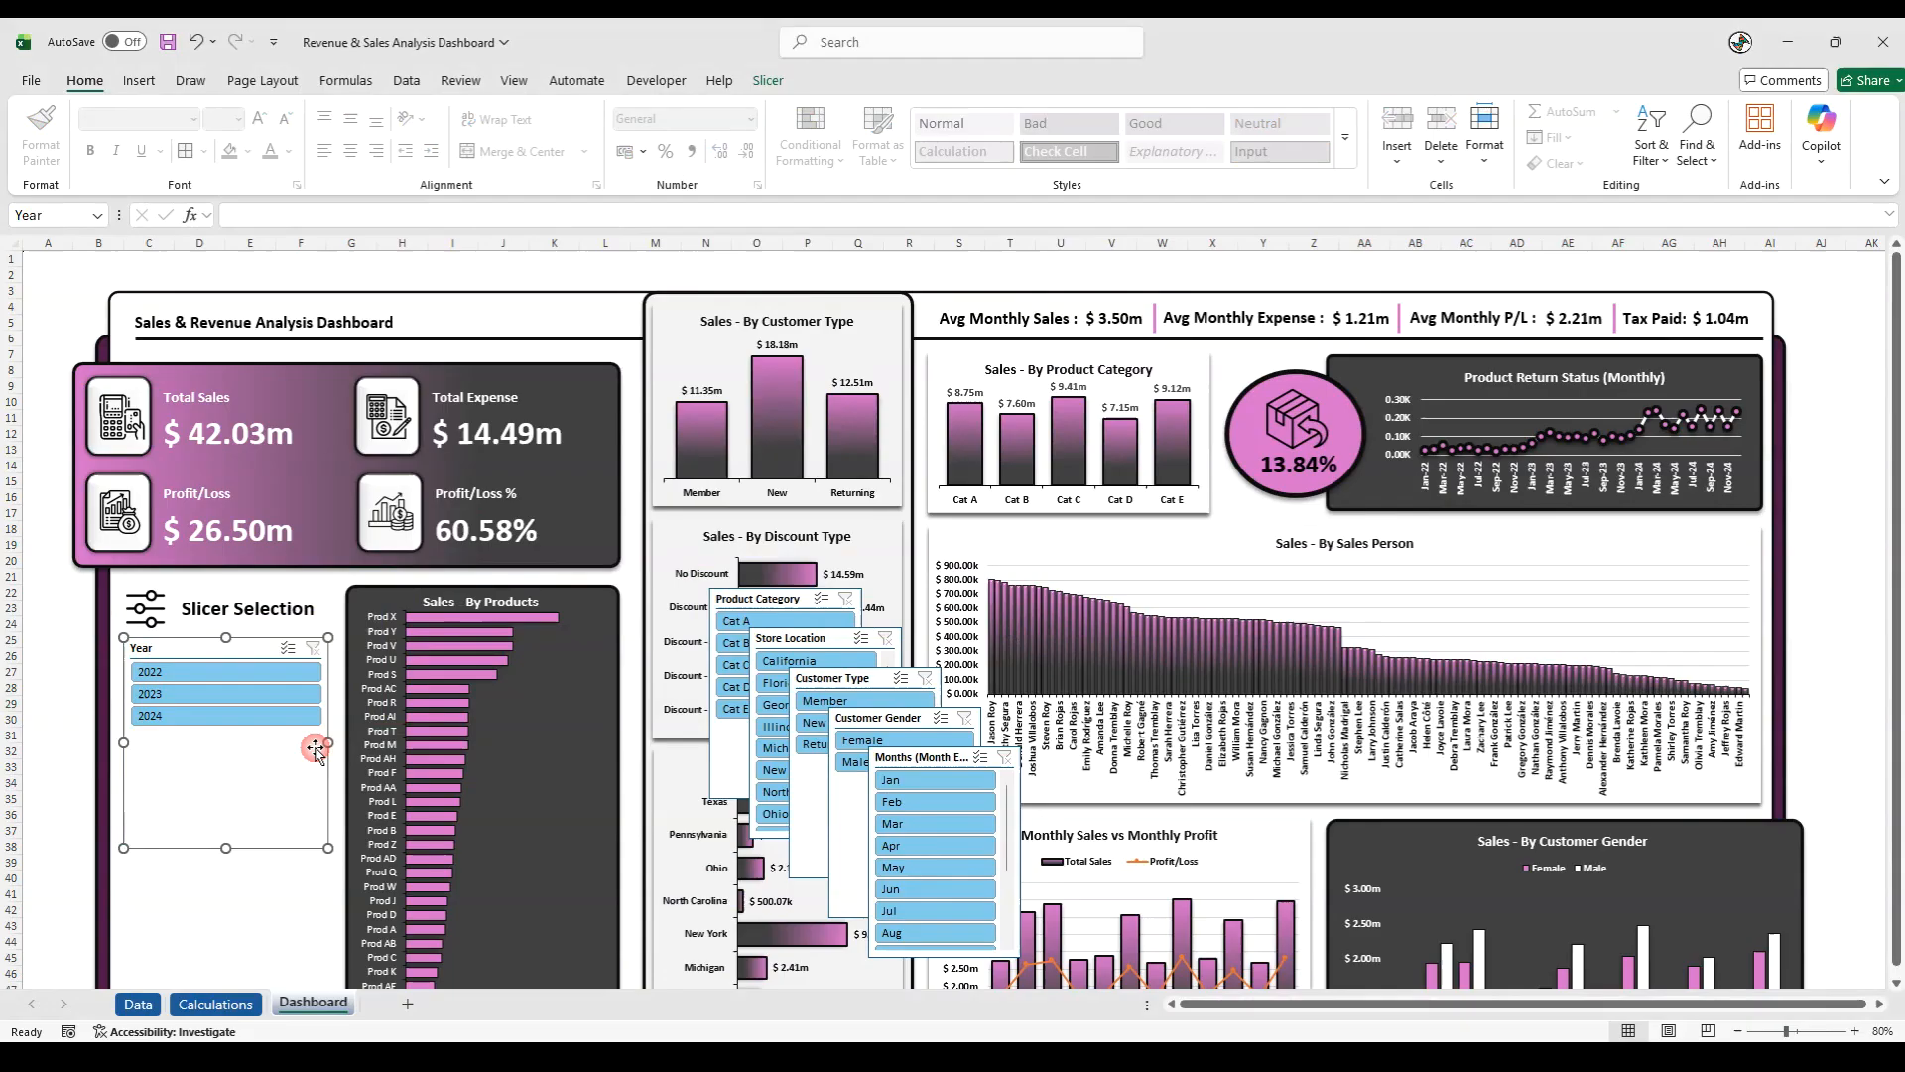
left_click_drag(223, 846, 223, 748)
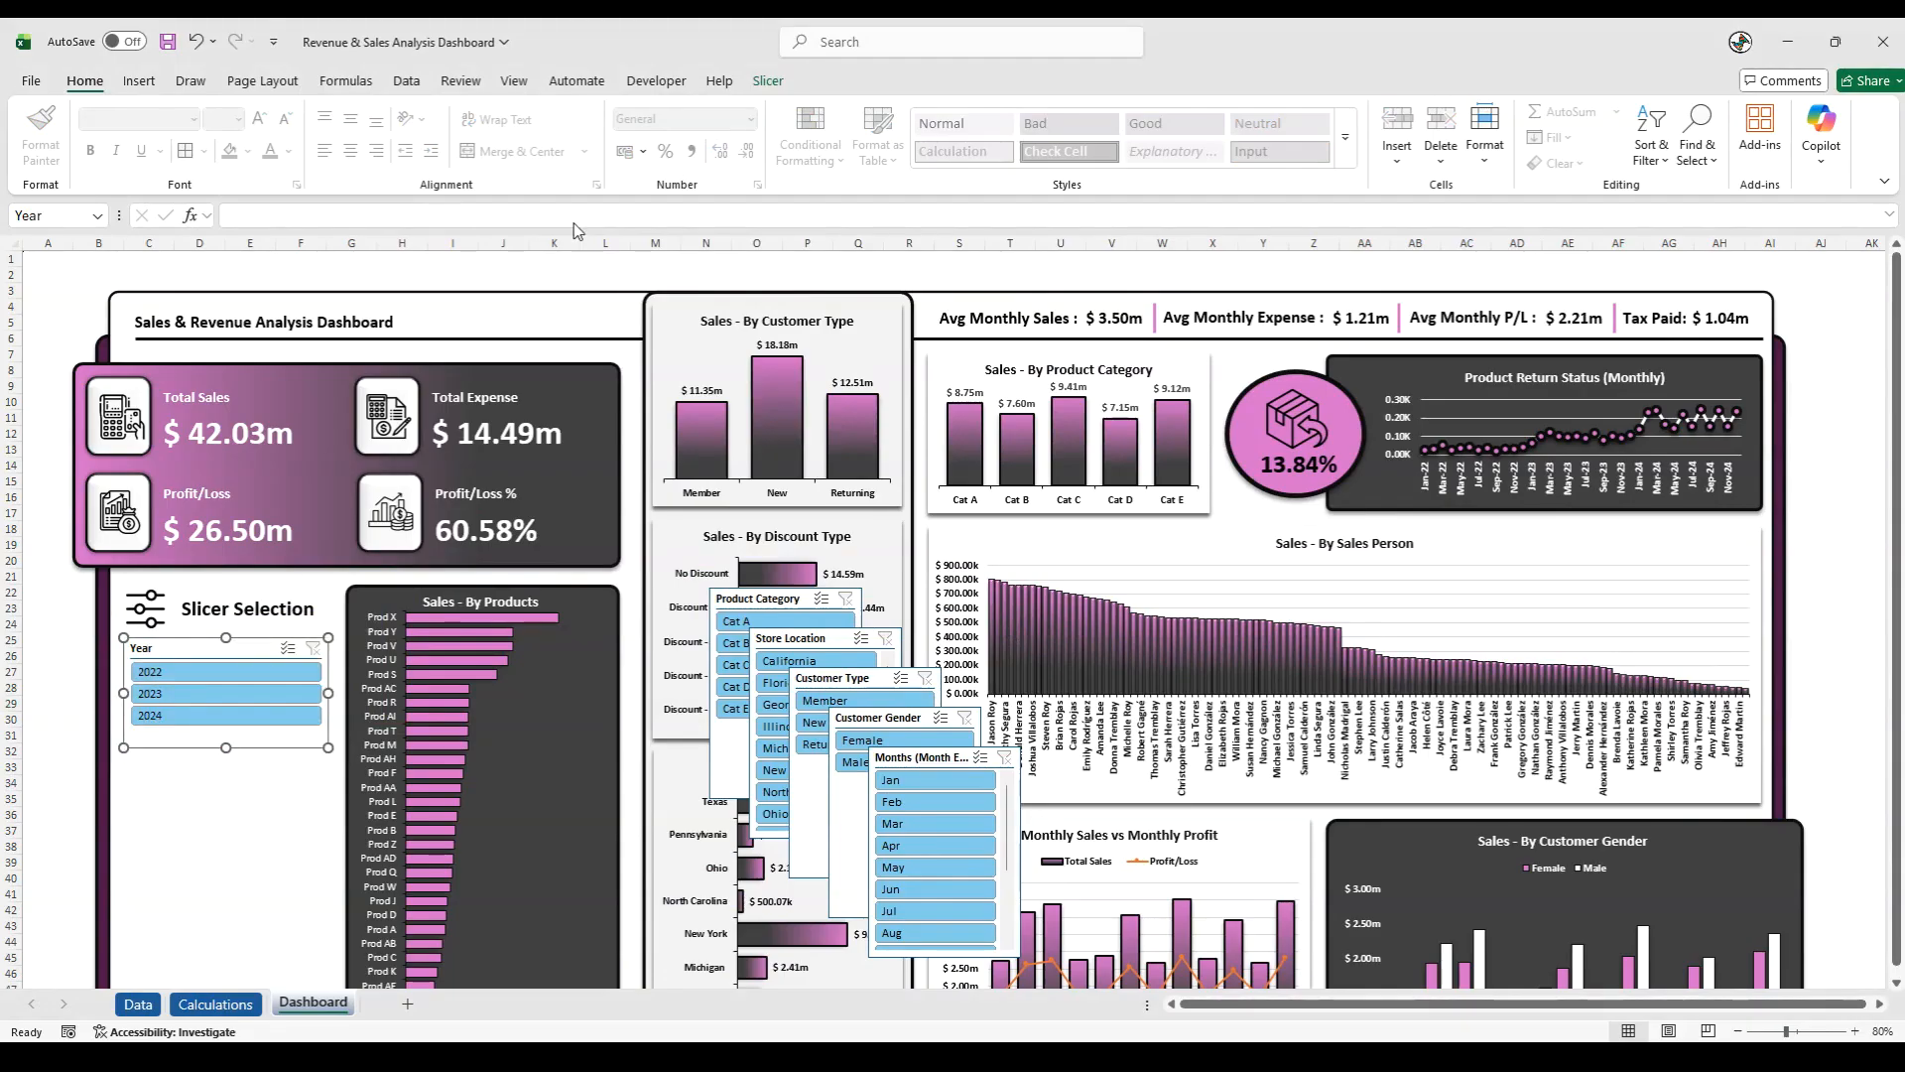
left_click(766, 81)
left_click(1119, 106)
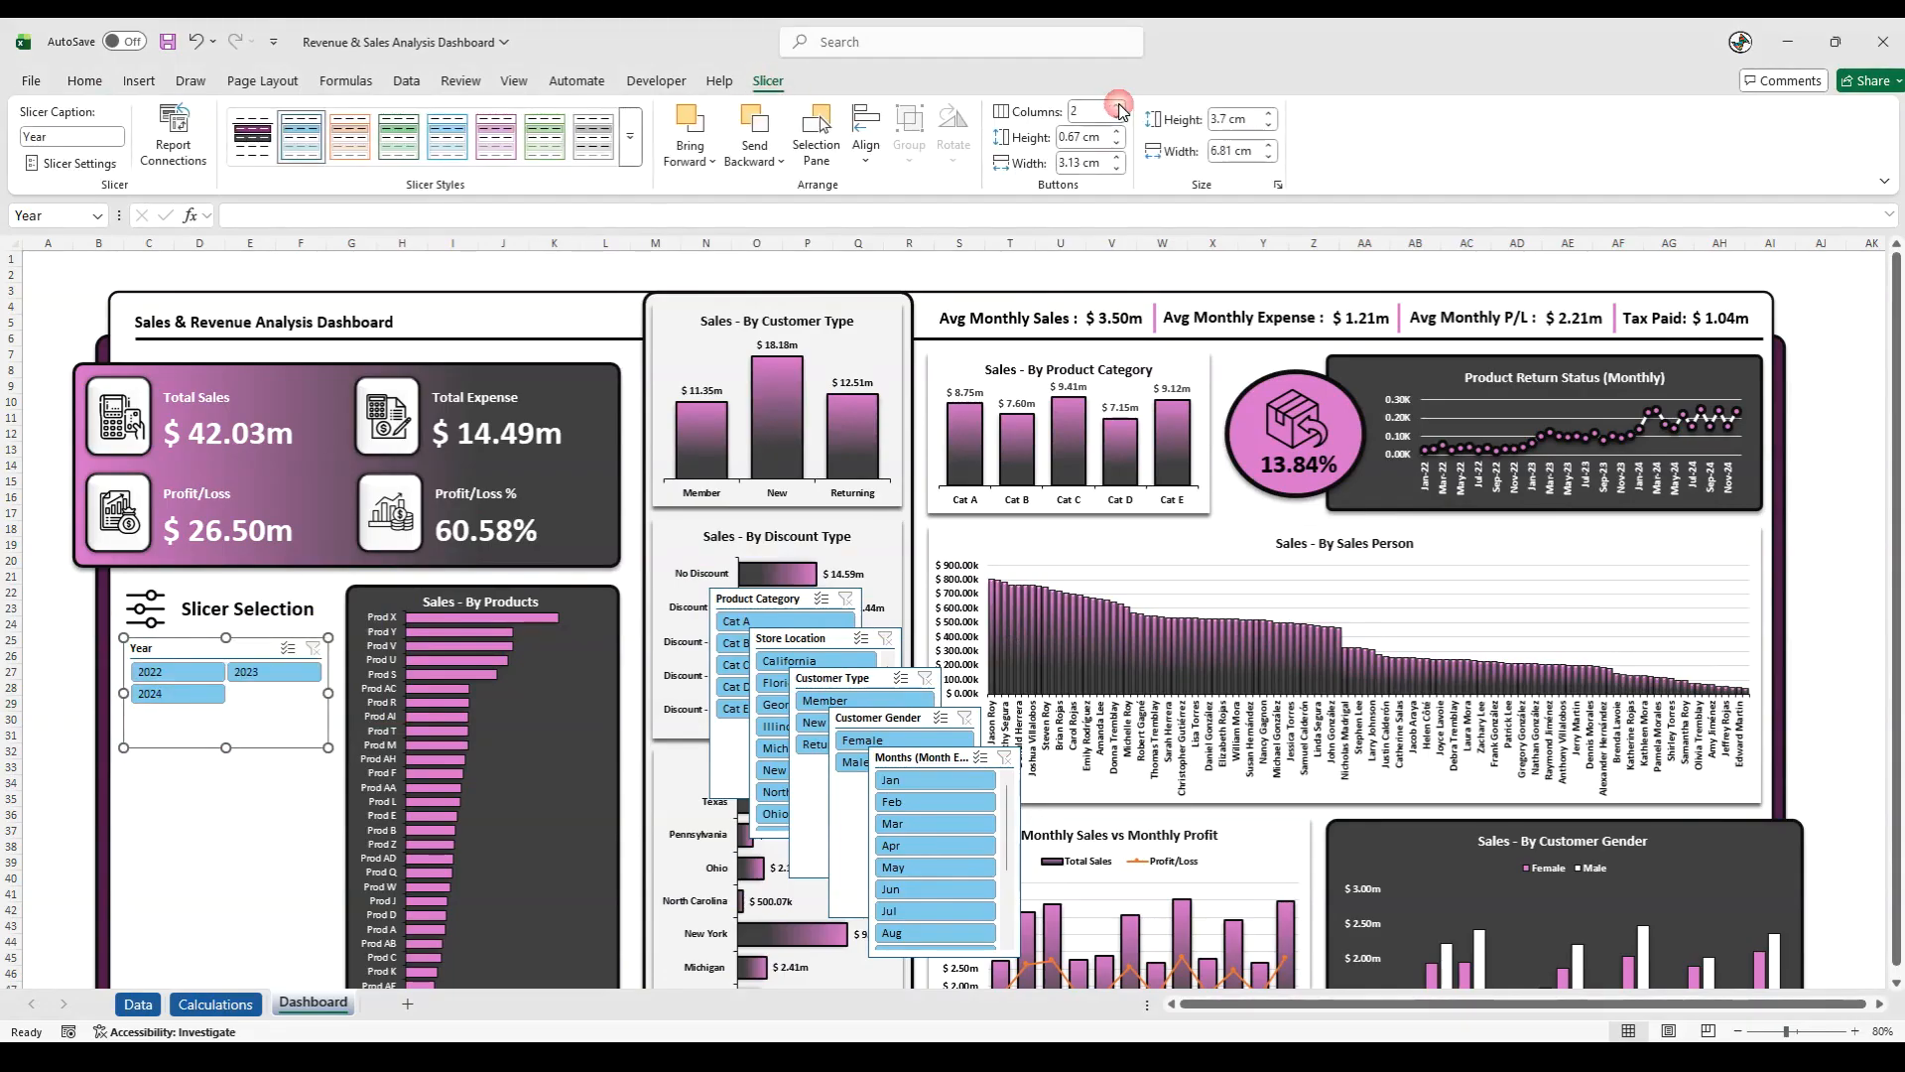
left_click(1119, 105)
left_click_drag(227, 747, 236, 692)
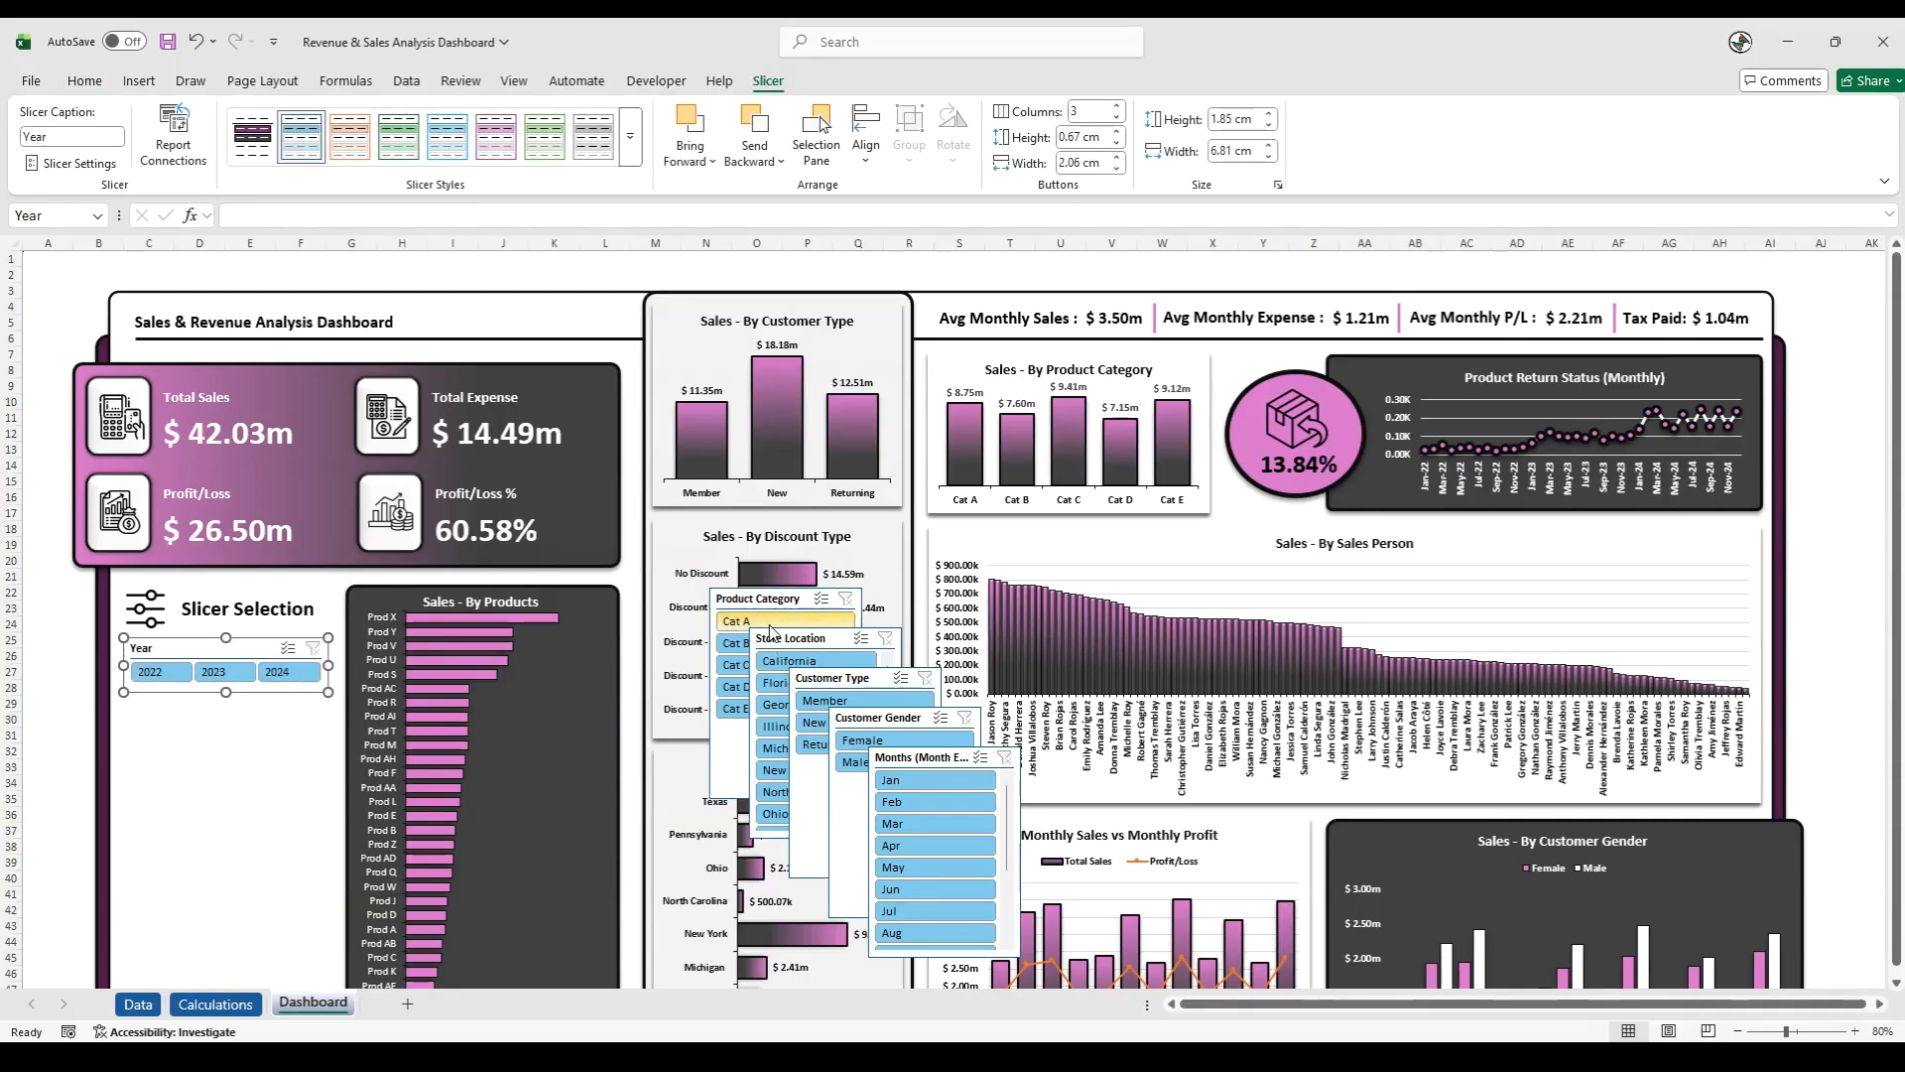
- Place the Months (Month End) slicer beneath the Year slicer, widen it to 6.81 cm and give it four columns
left_click_drag(898, 751, 152, 706)
left_click_drag(275, 807, 328, 800)
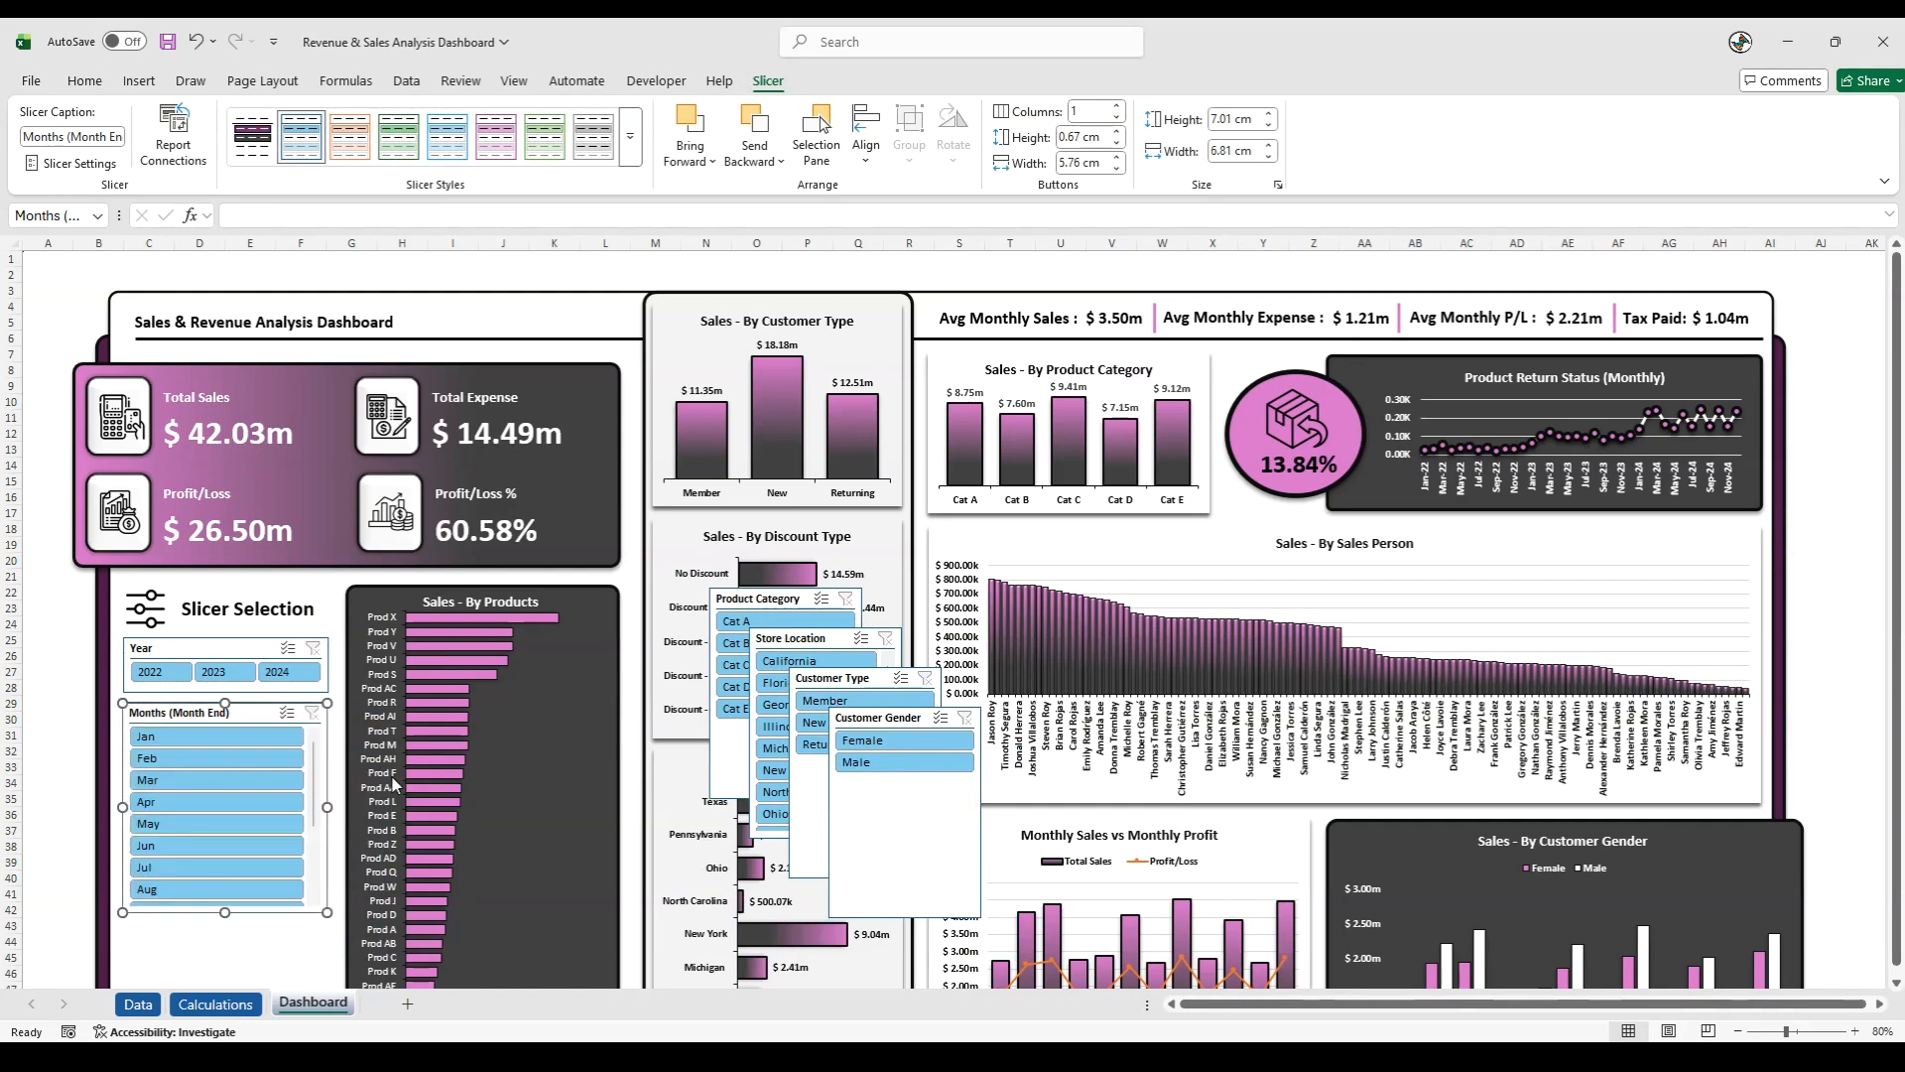
left_click(1116, 107)
left_click(1116, 107)
left_click(1117, 107)
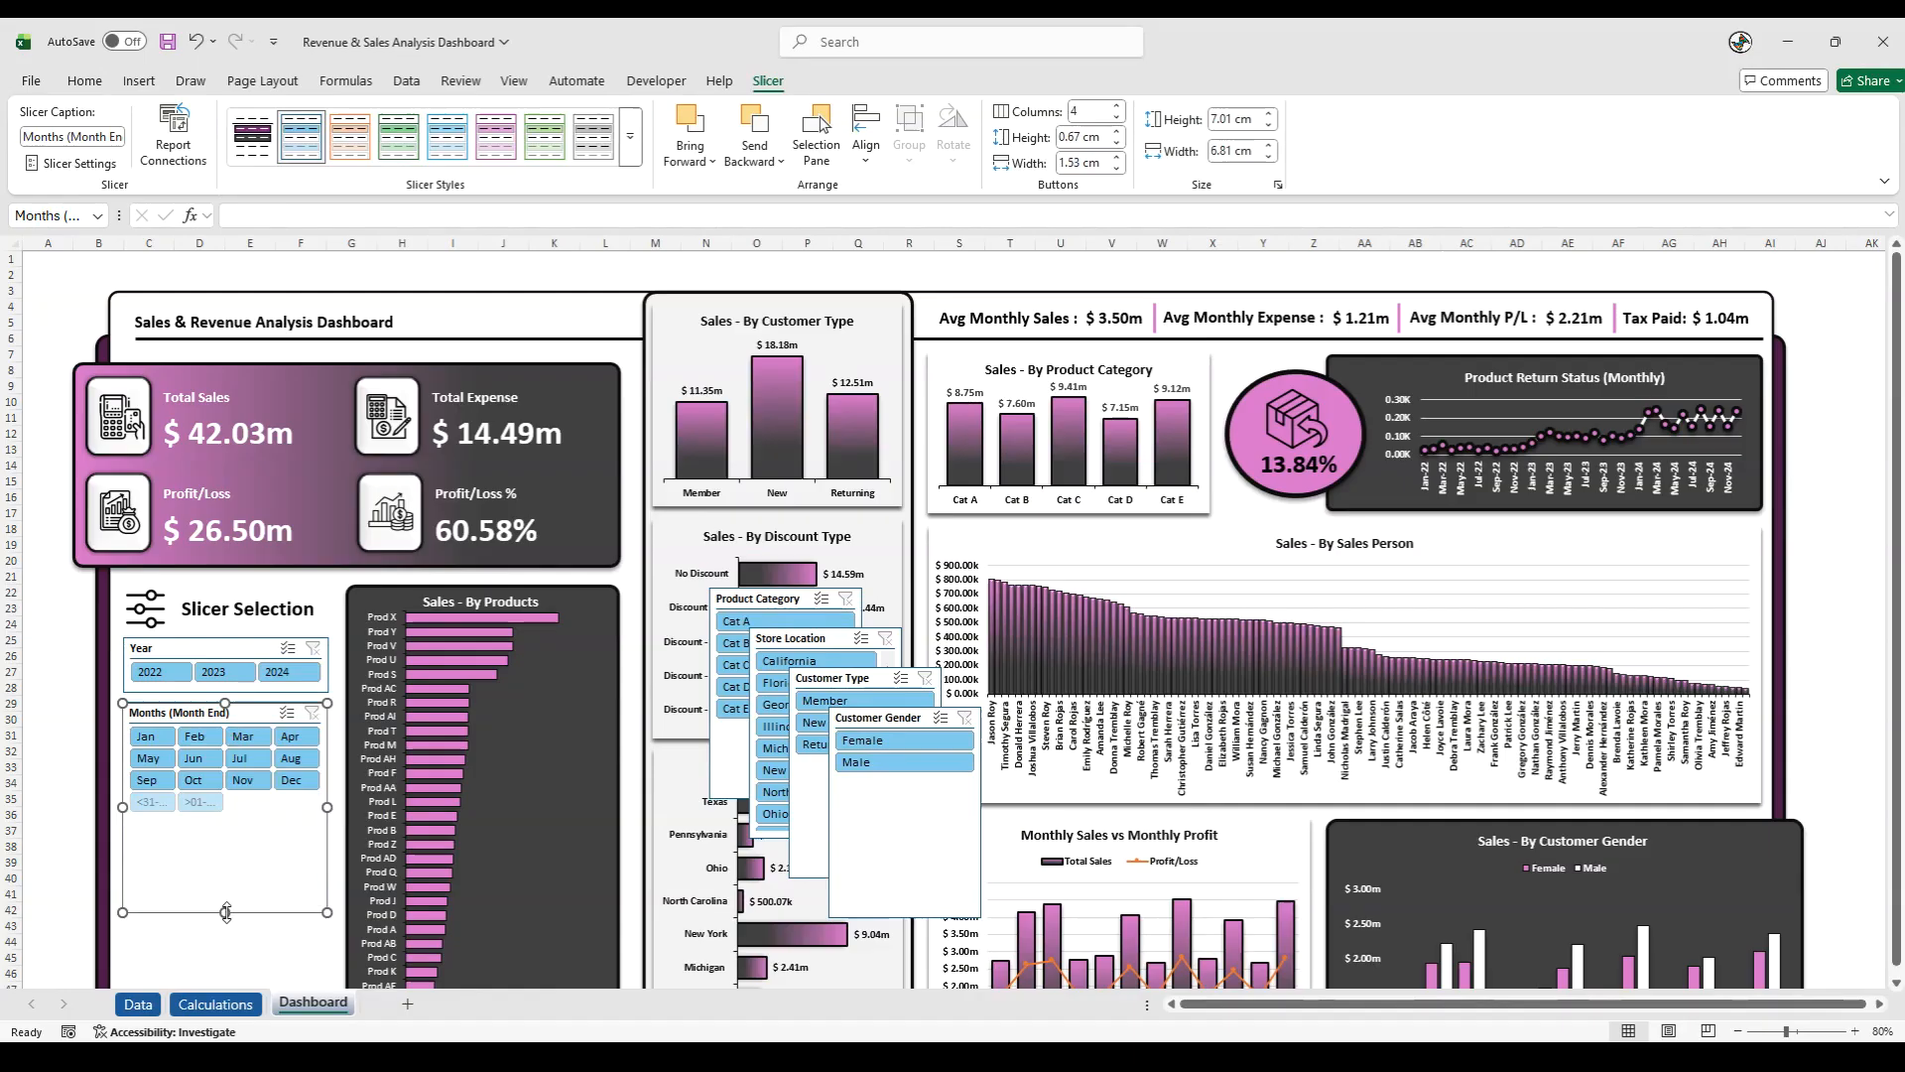
- Hide items with no data in the Year slicer's settings
right_click(207, 646)
left_click(270, 623)
left_click(272, 681)
left_click(394, 764)
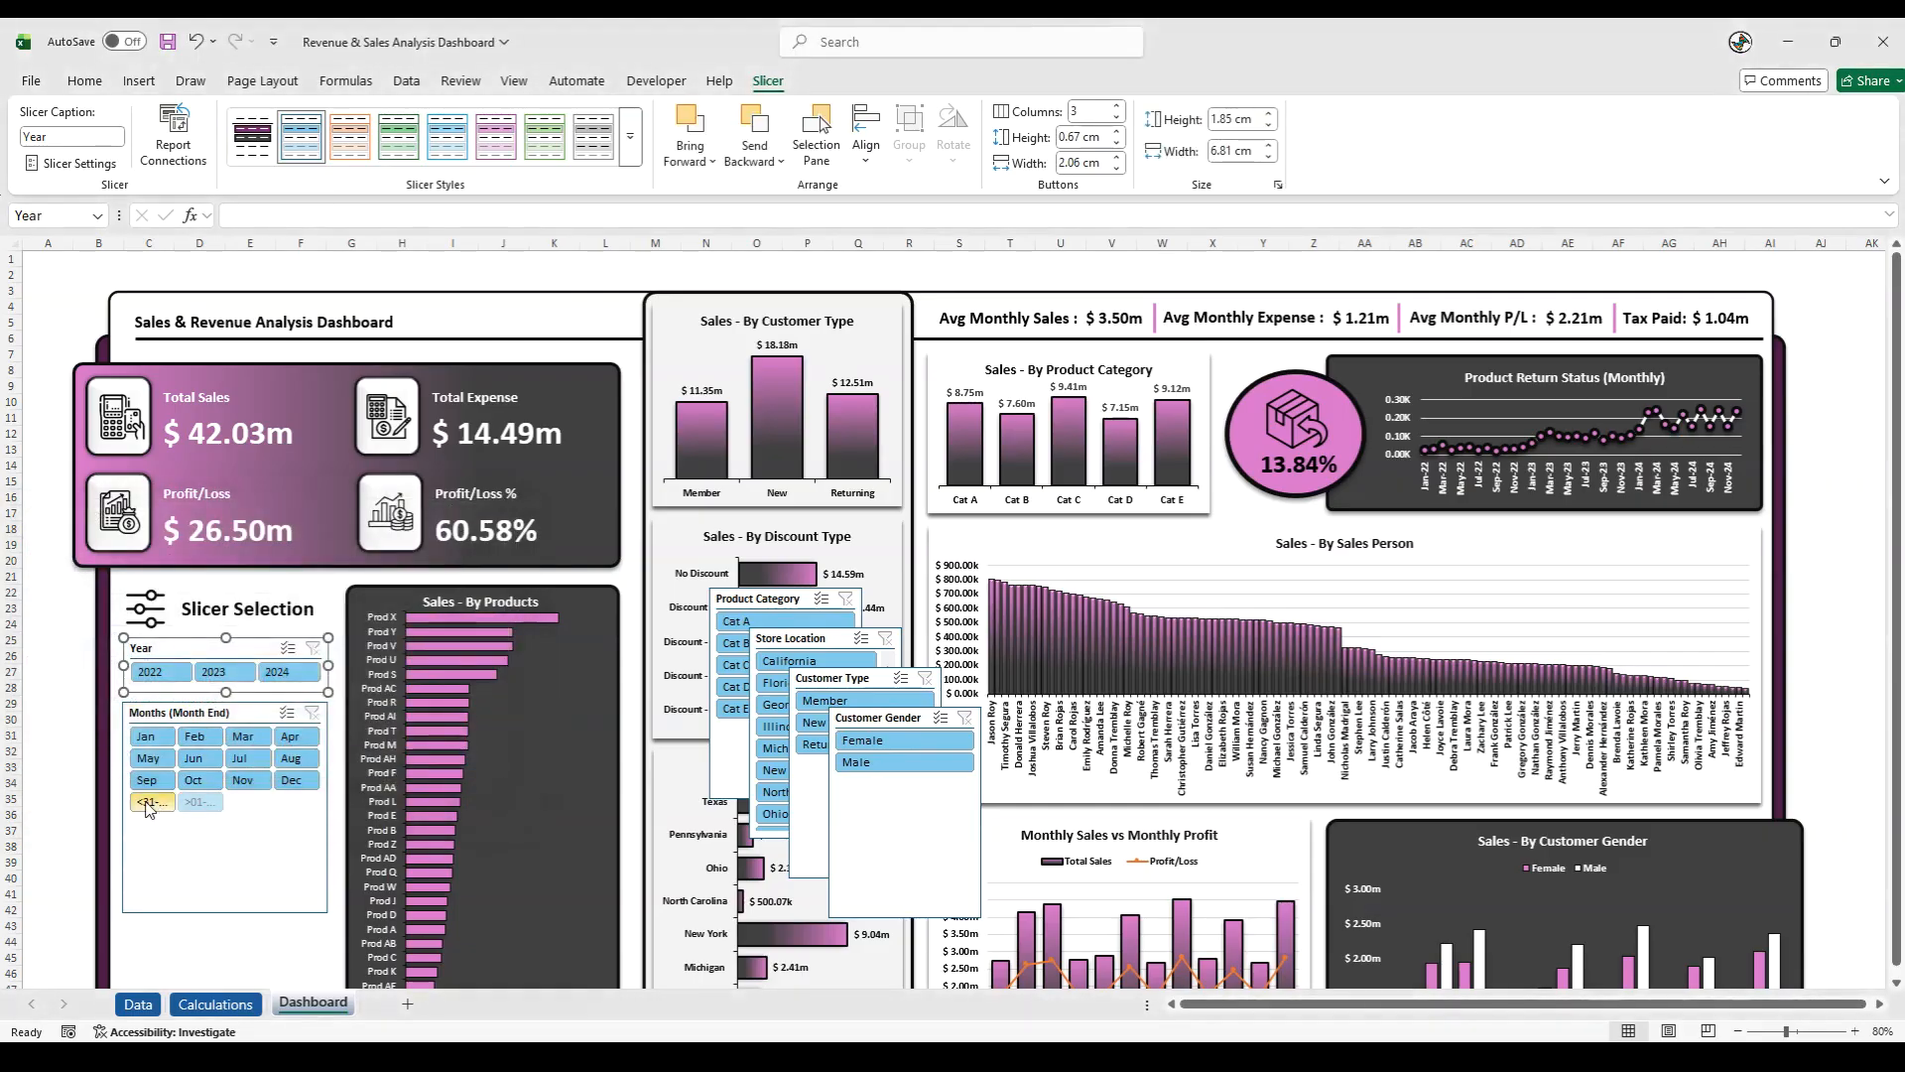
- Hide items with no data in the Months (Month End) slicer and shorten it to about 3.27 cm
right_click(219, 709)
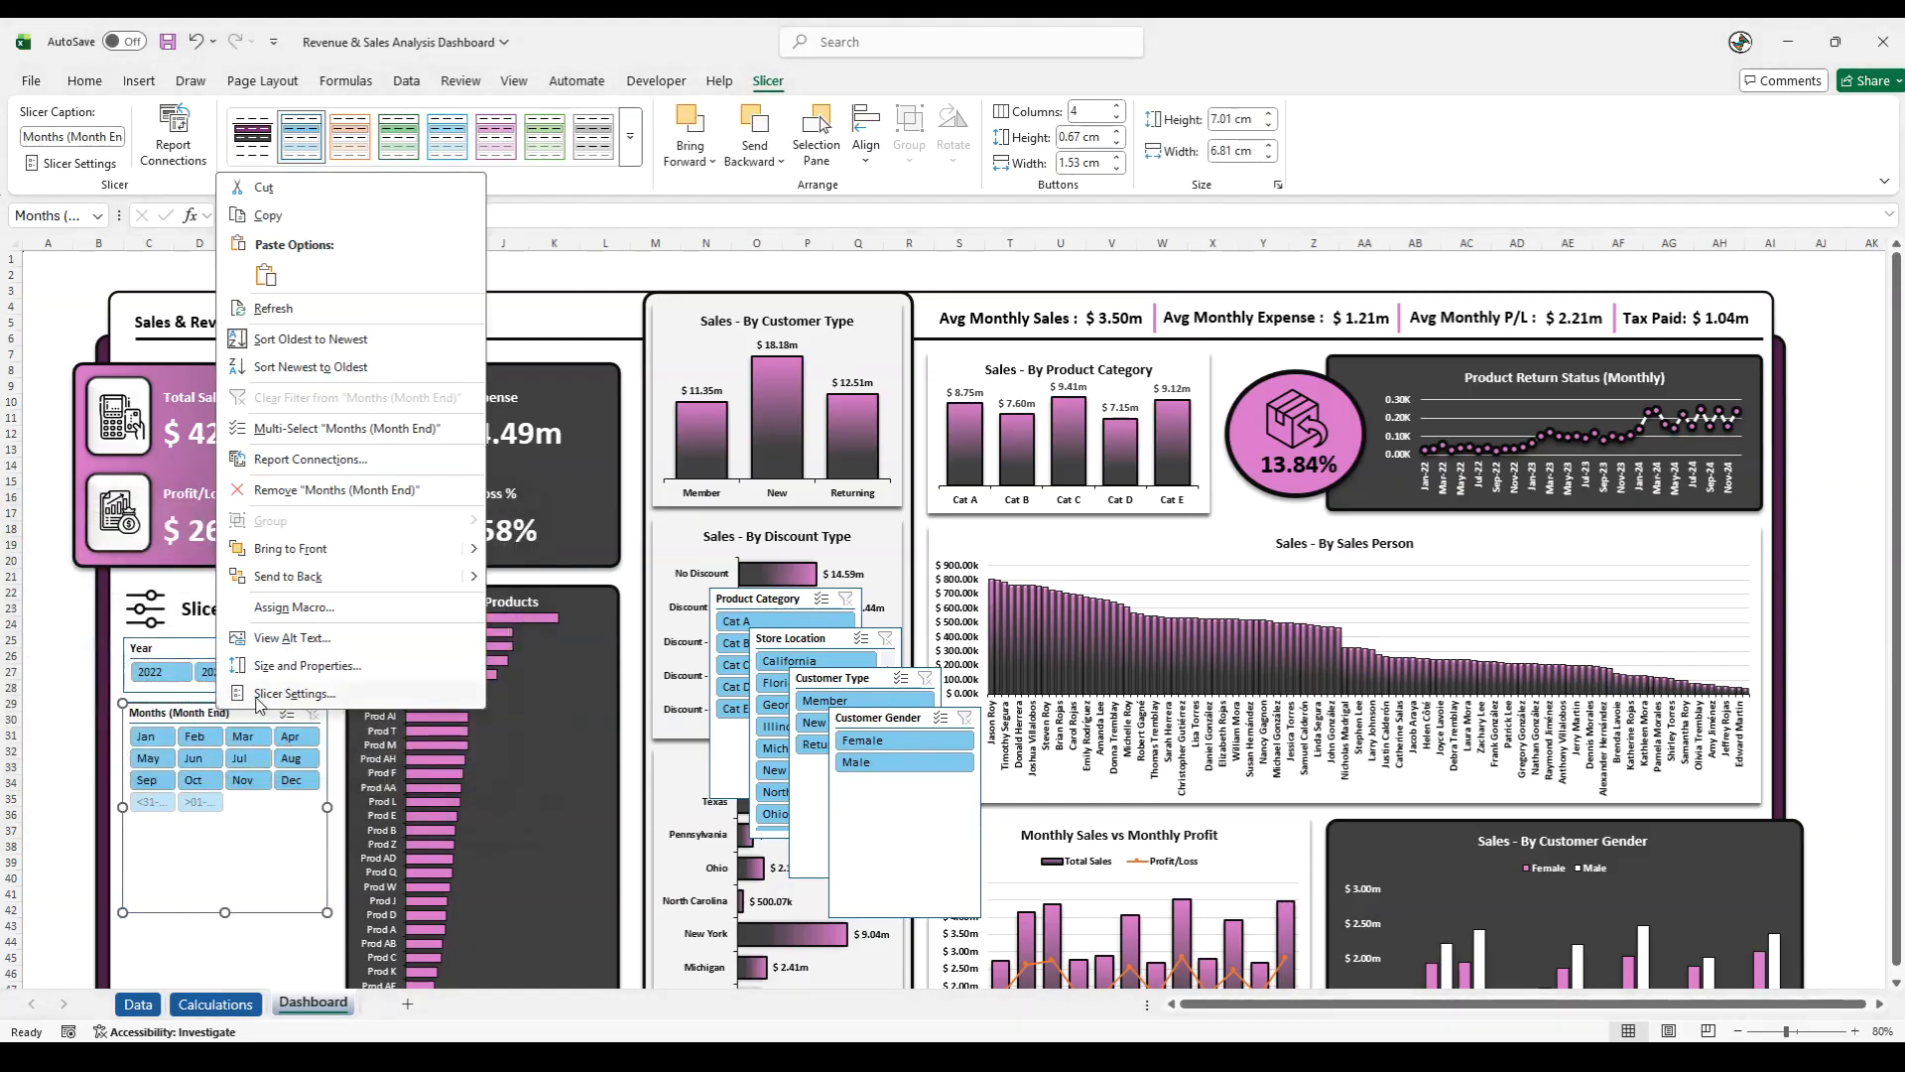
left_click(295, 692)
left_click(279, 756)
left_click(386, 839)
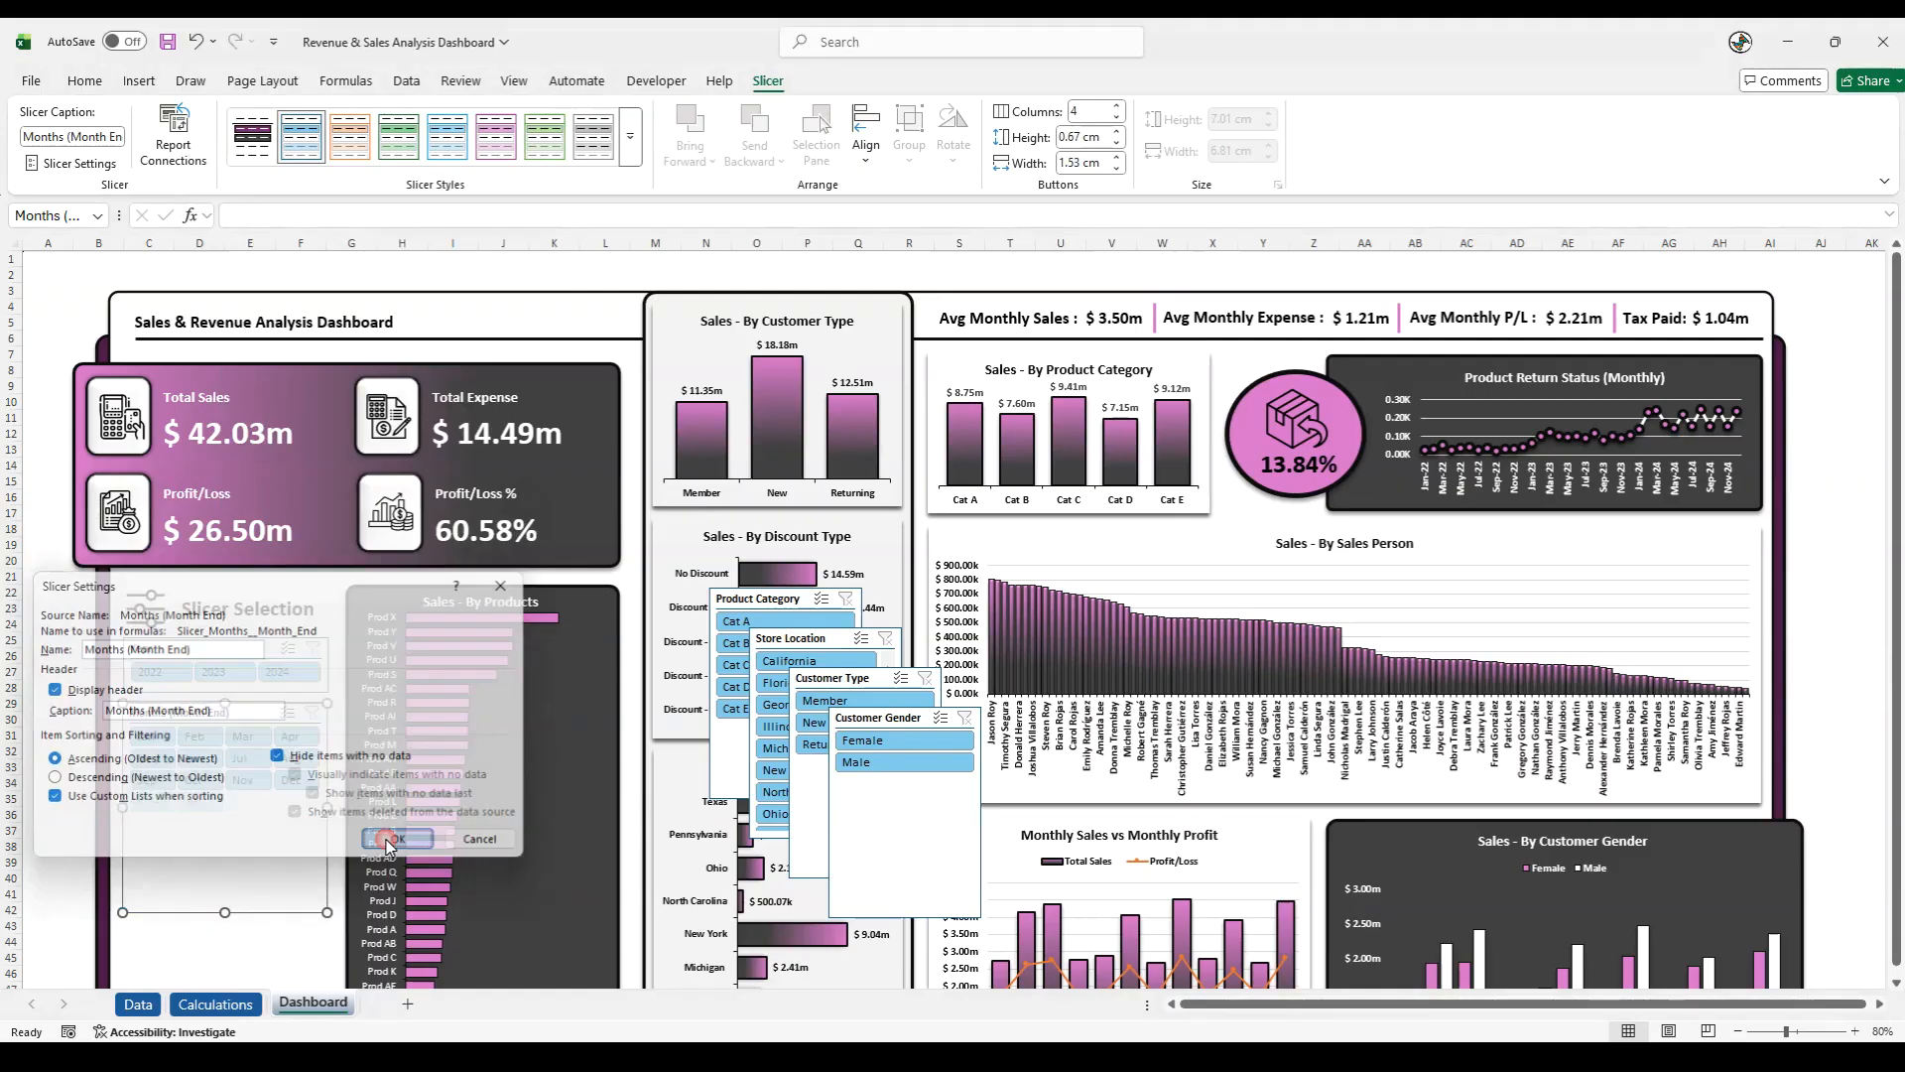
left_click_drag(225, 910, 236, 802)
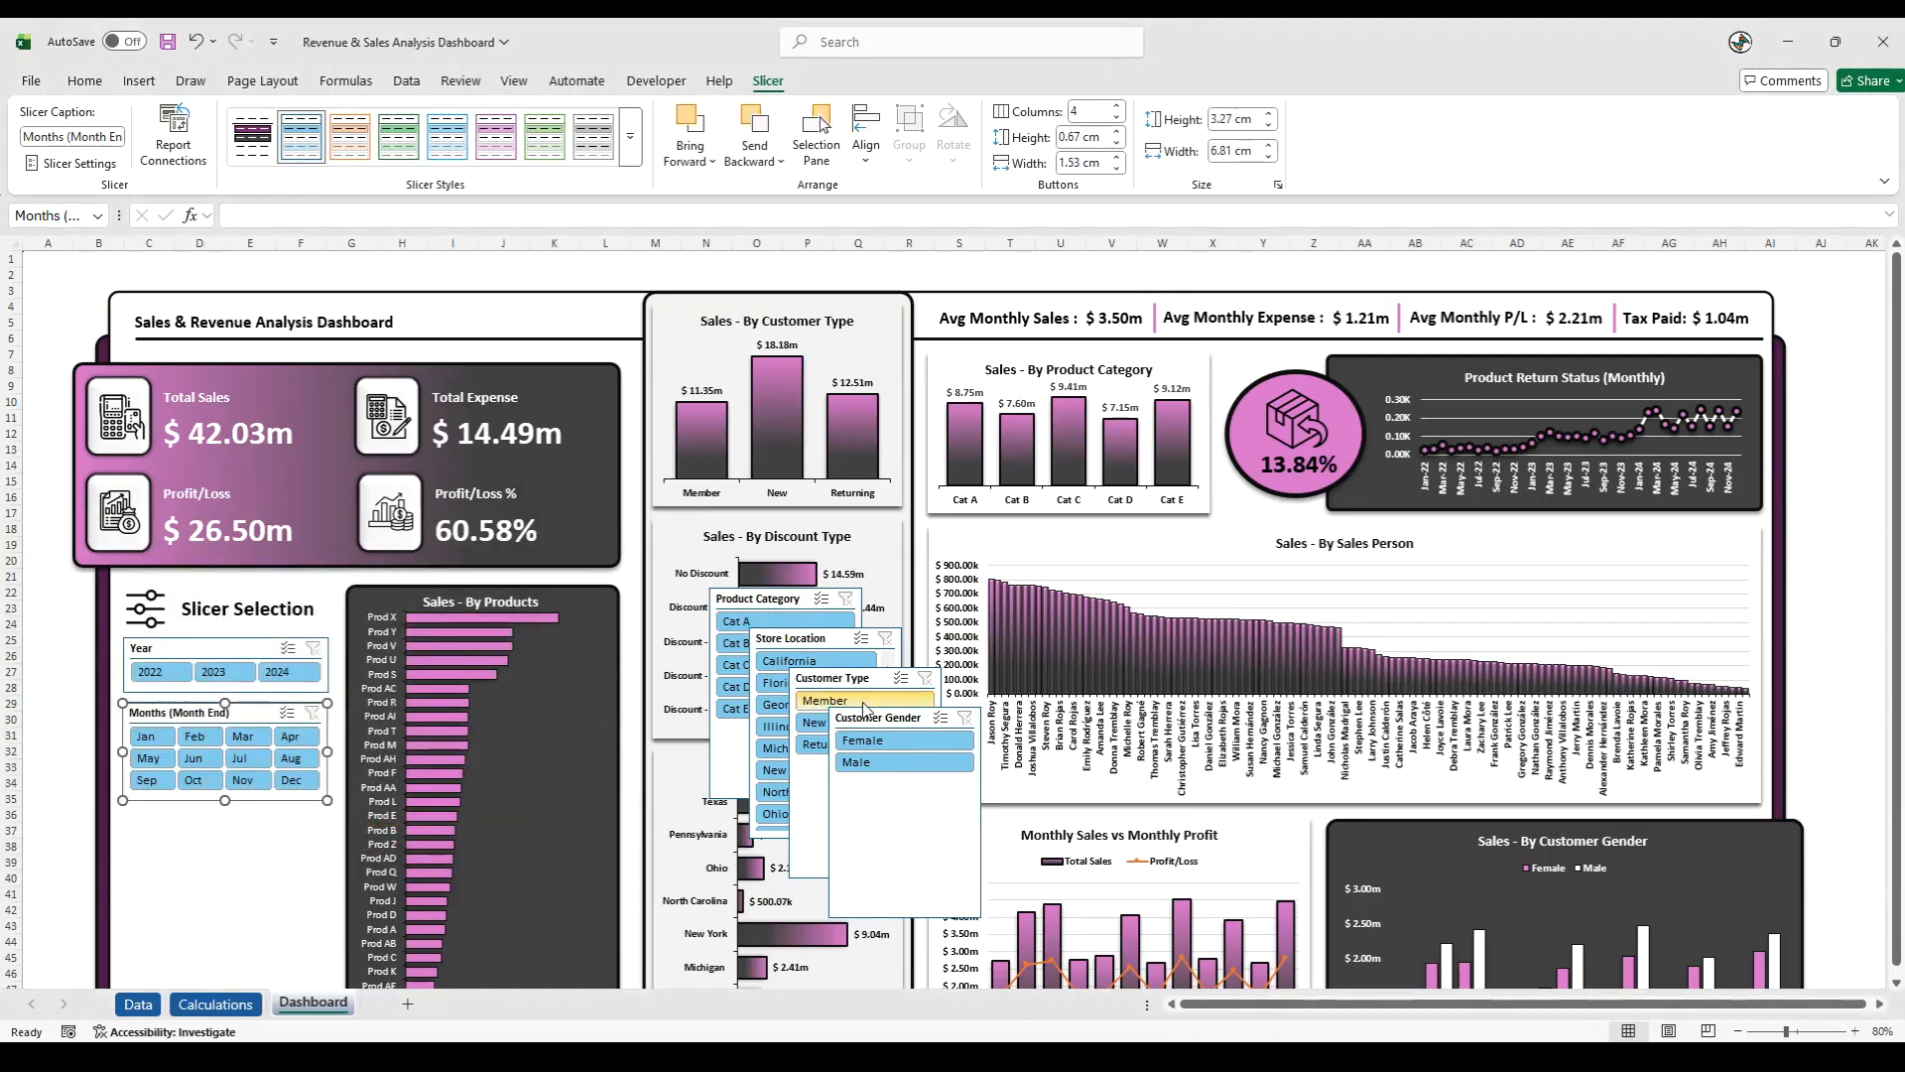
- Place the Customer Gender slicer beneath the Months slicer with two columns, sized about 6.78 cm wide and 1.79 cm high
left_click_drag(866, 719, 160, 820)
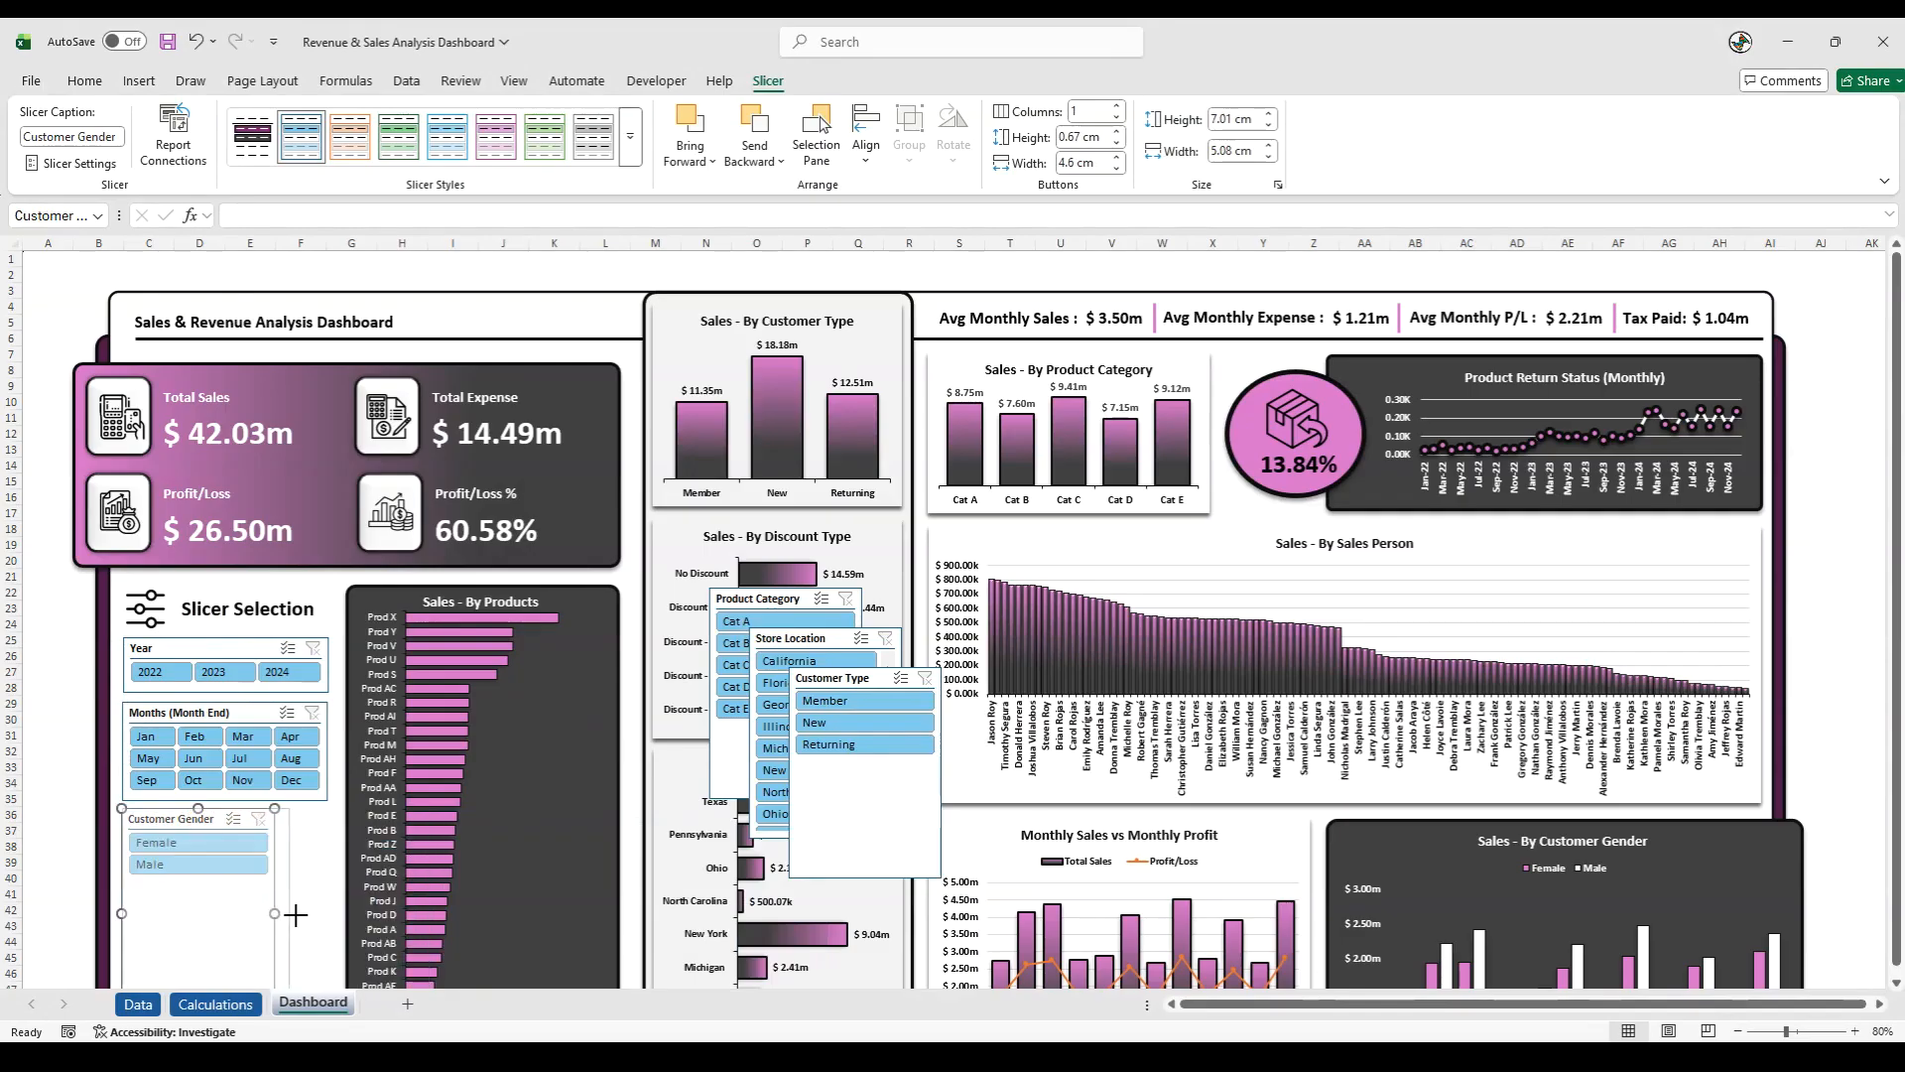
left_click_drag(319, 914, 326, 913)
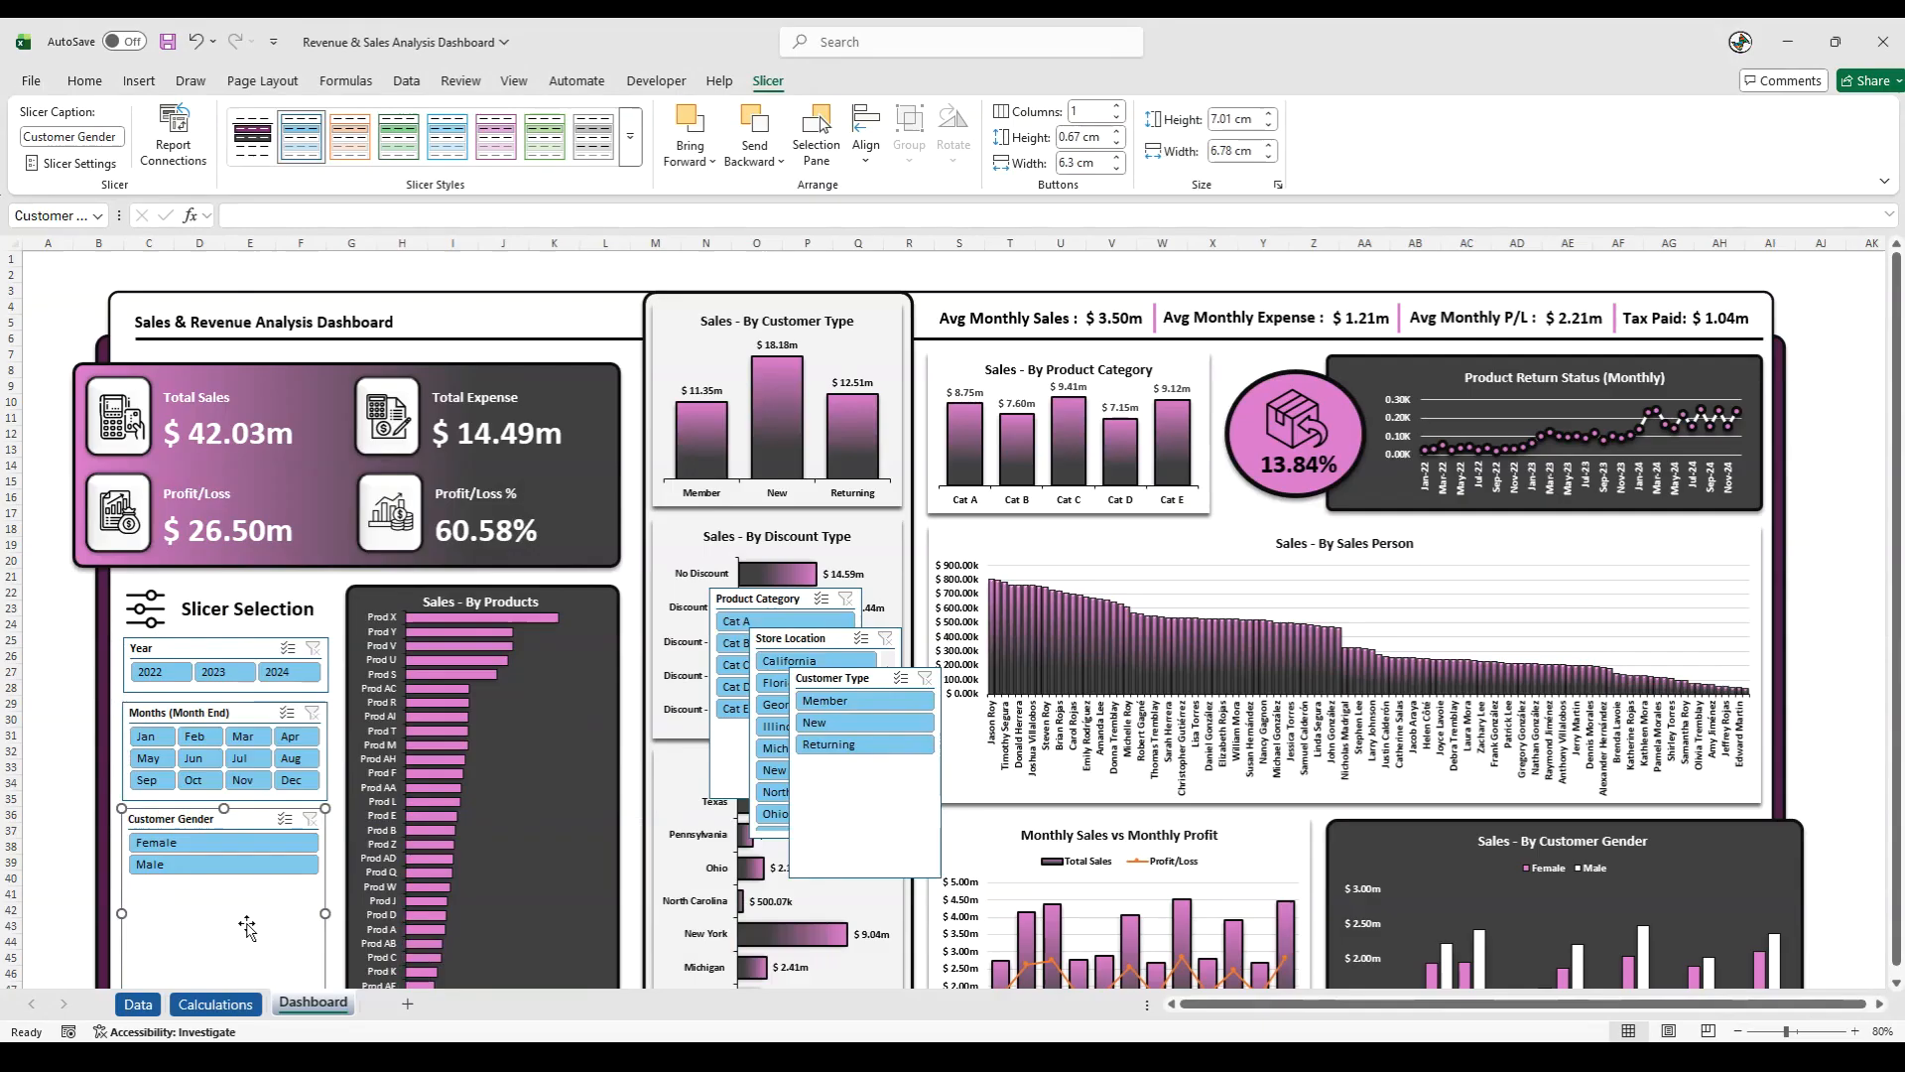
scroll(223, 876, "down", 3)
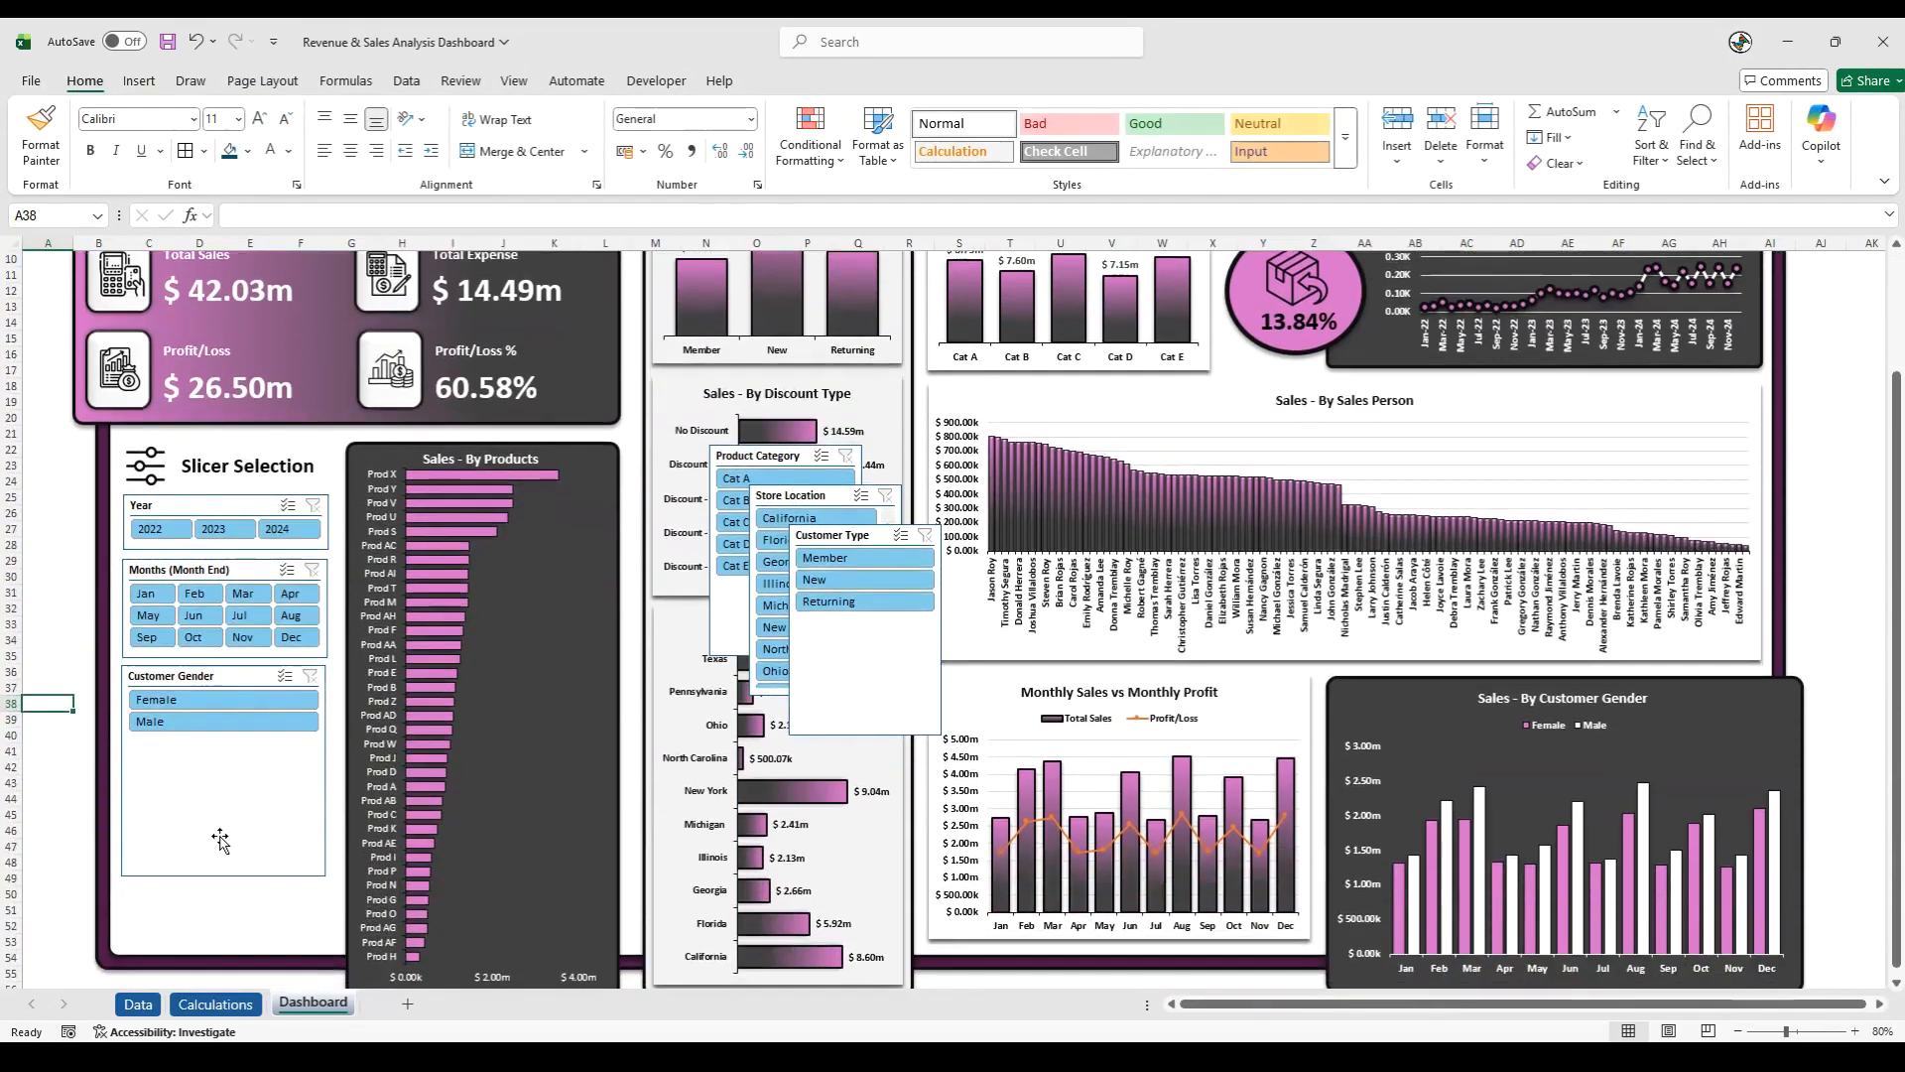
left_click_drag(222, 875, 224, 745)
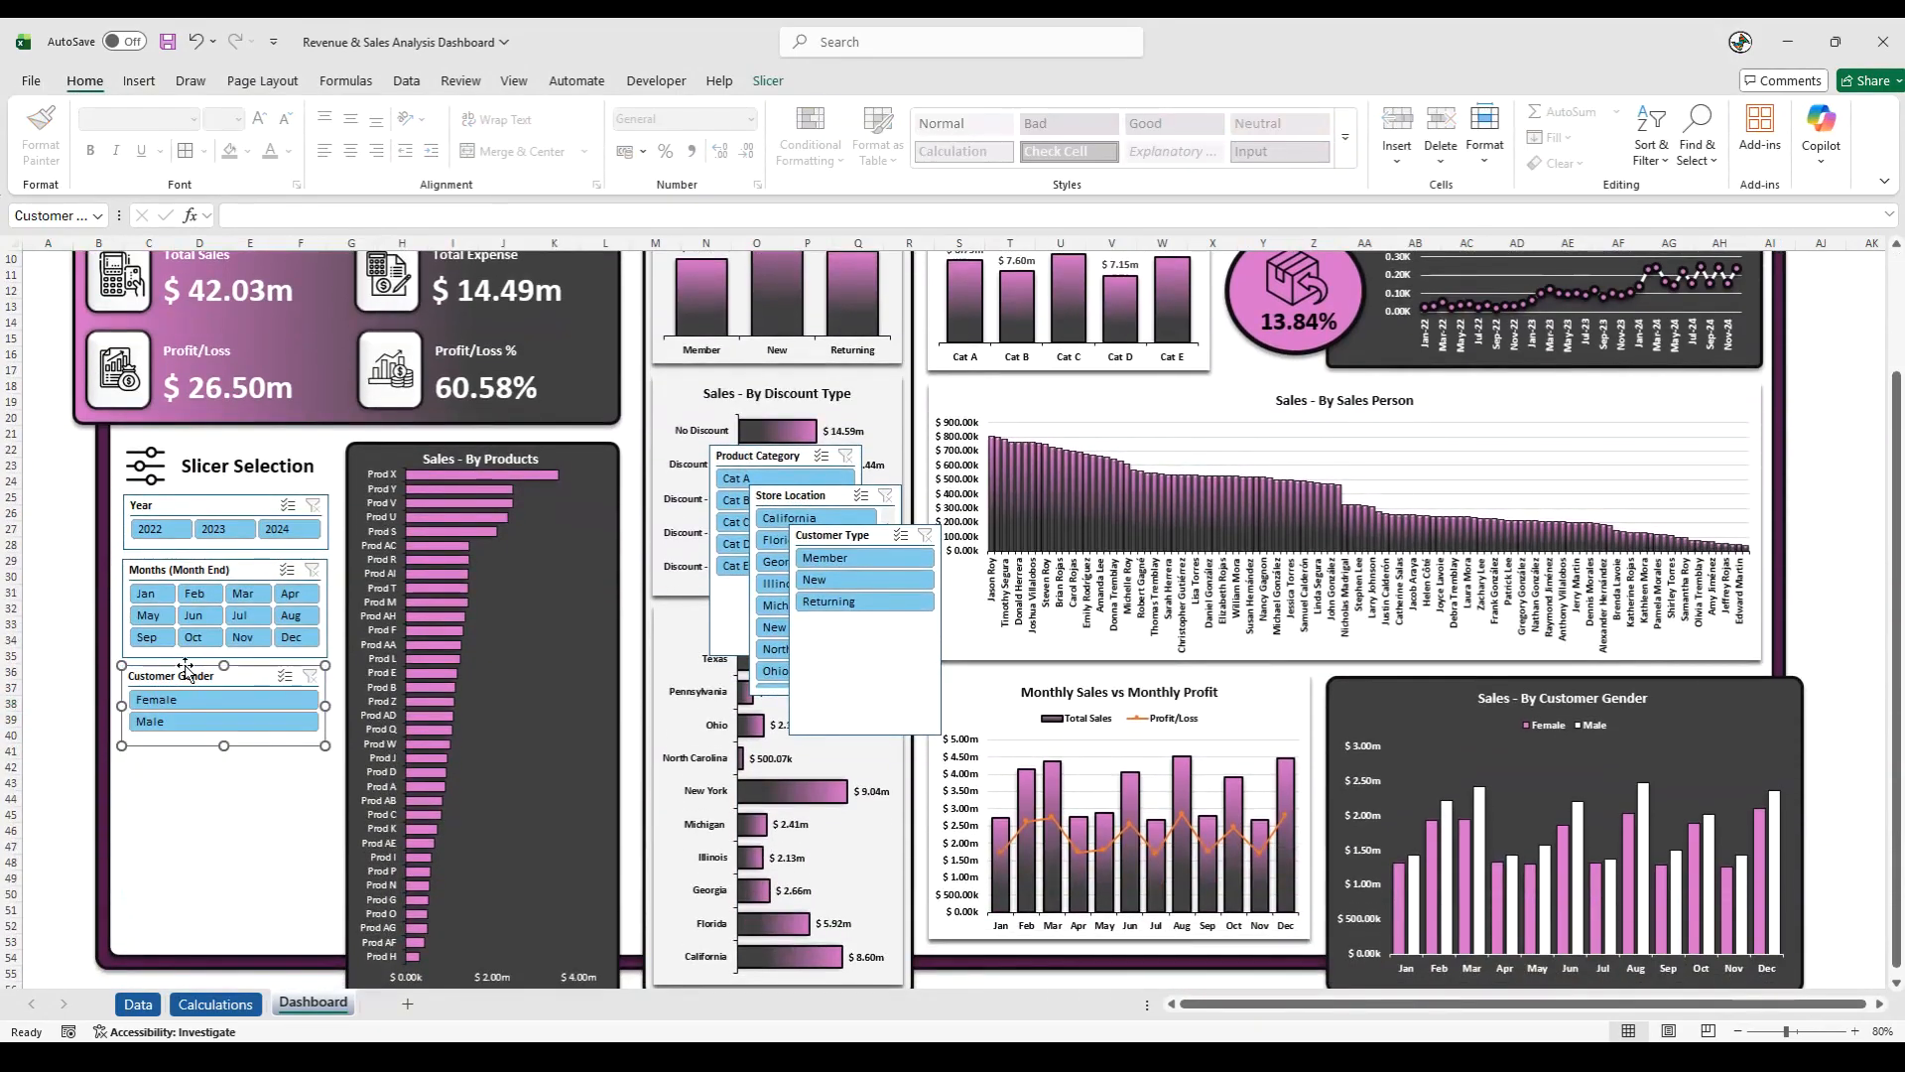
left_click(782, 83)
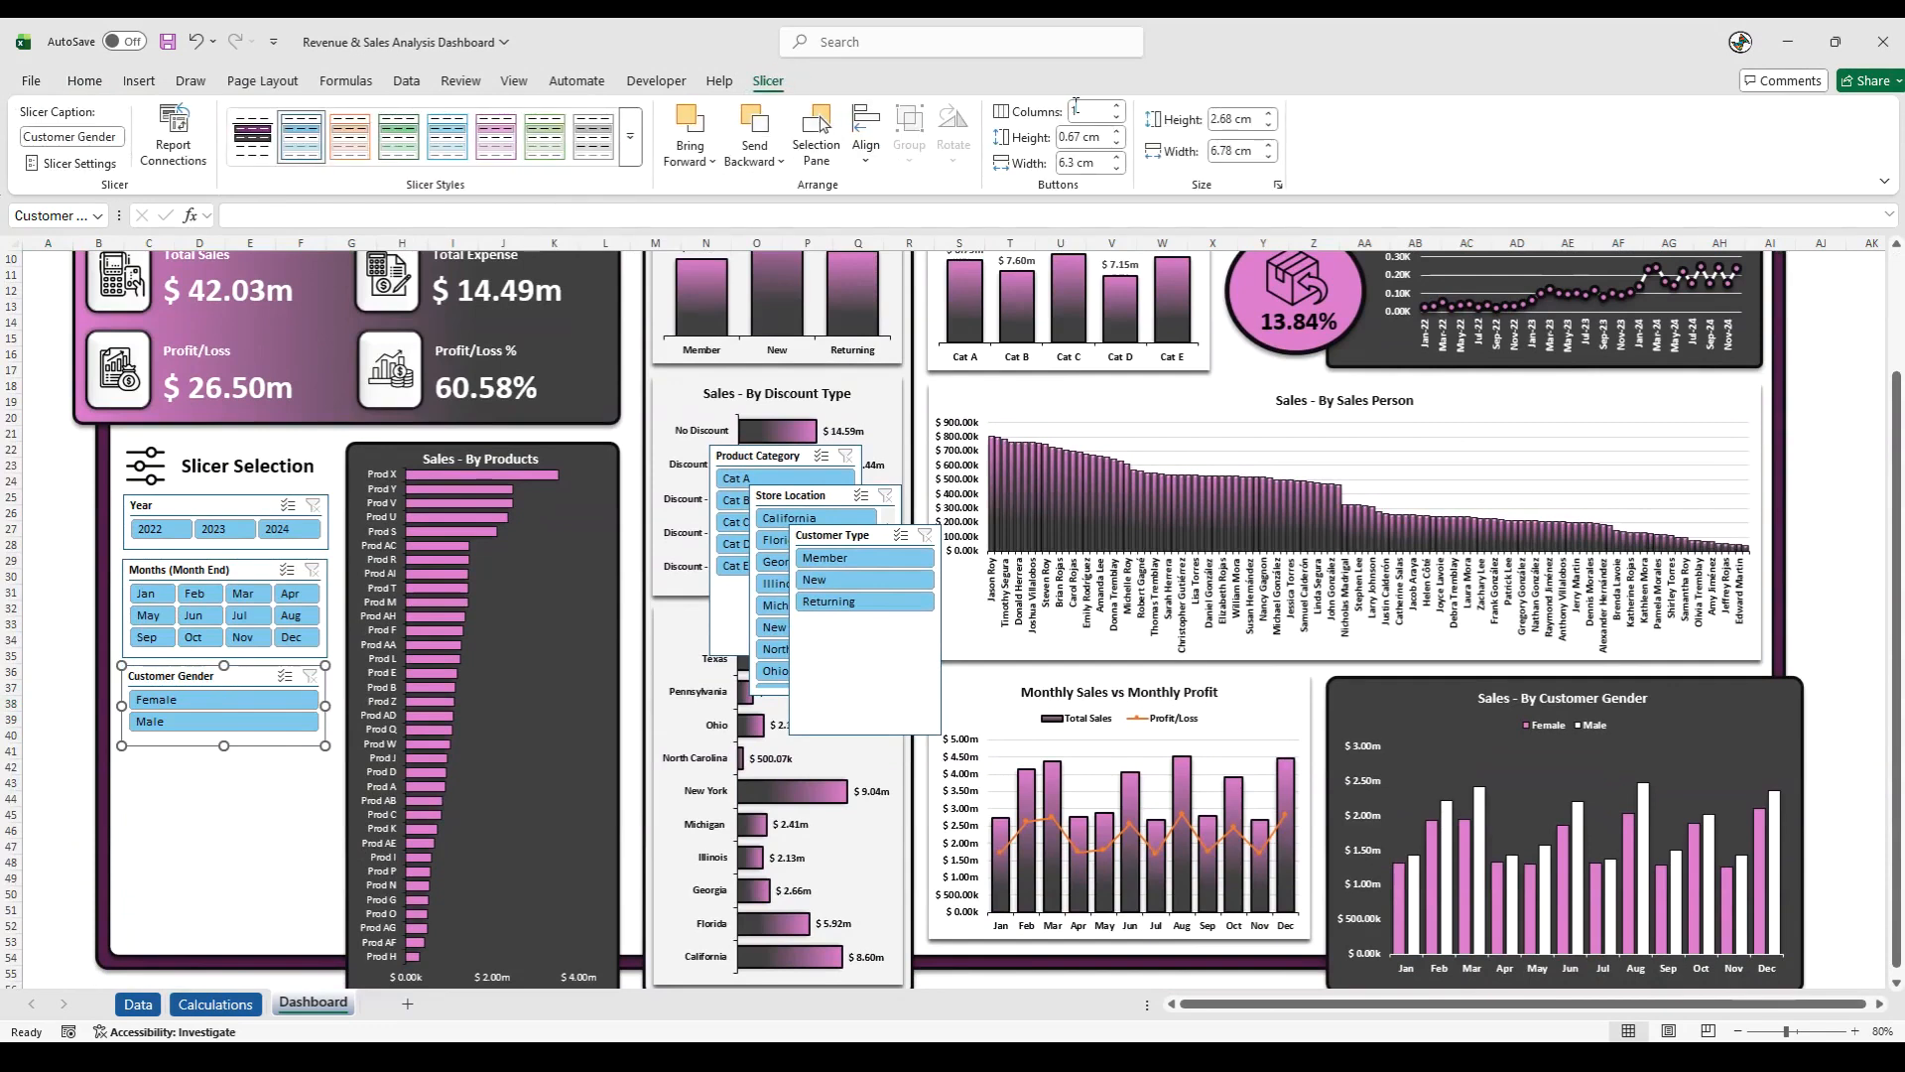
left_click(1117, 105)
left_click_drag(224, 745, 224, 718)
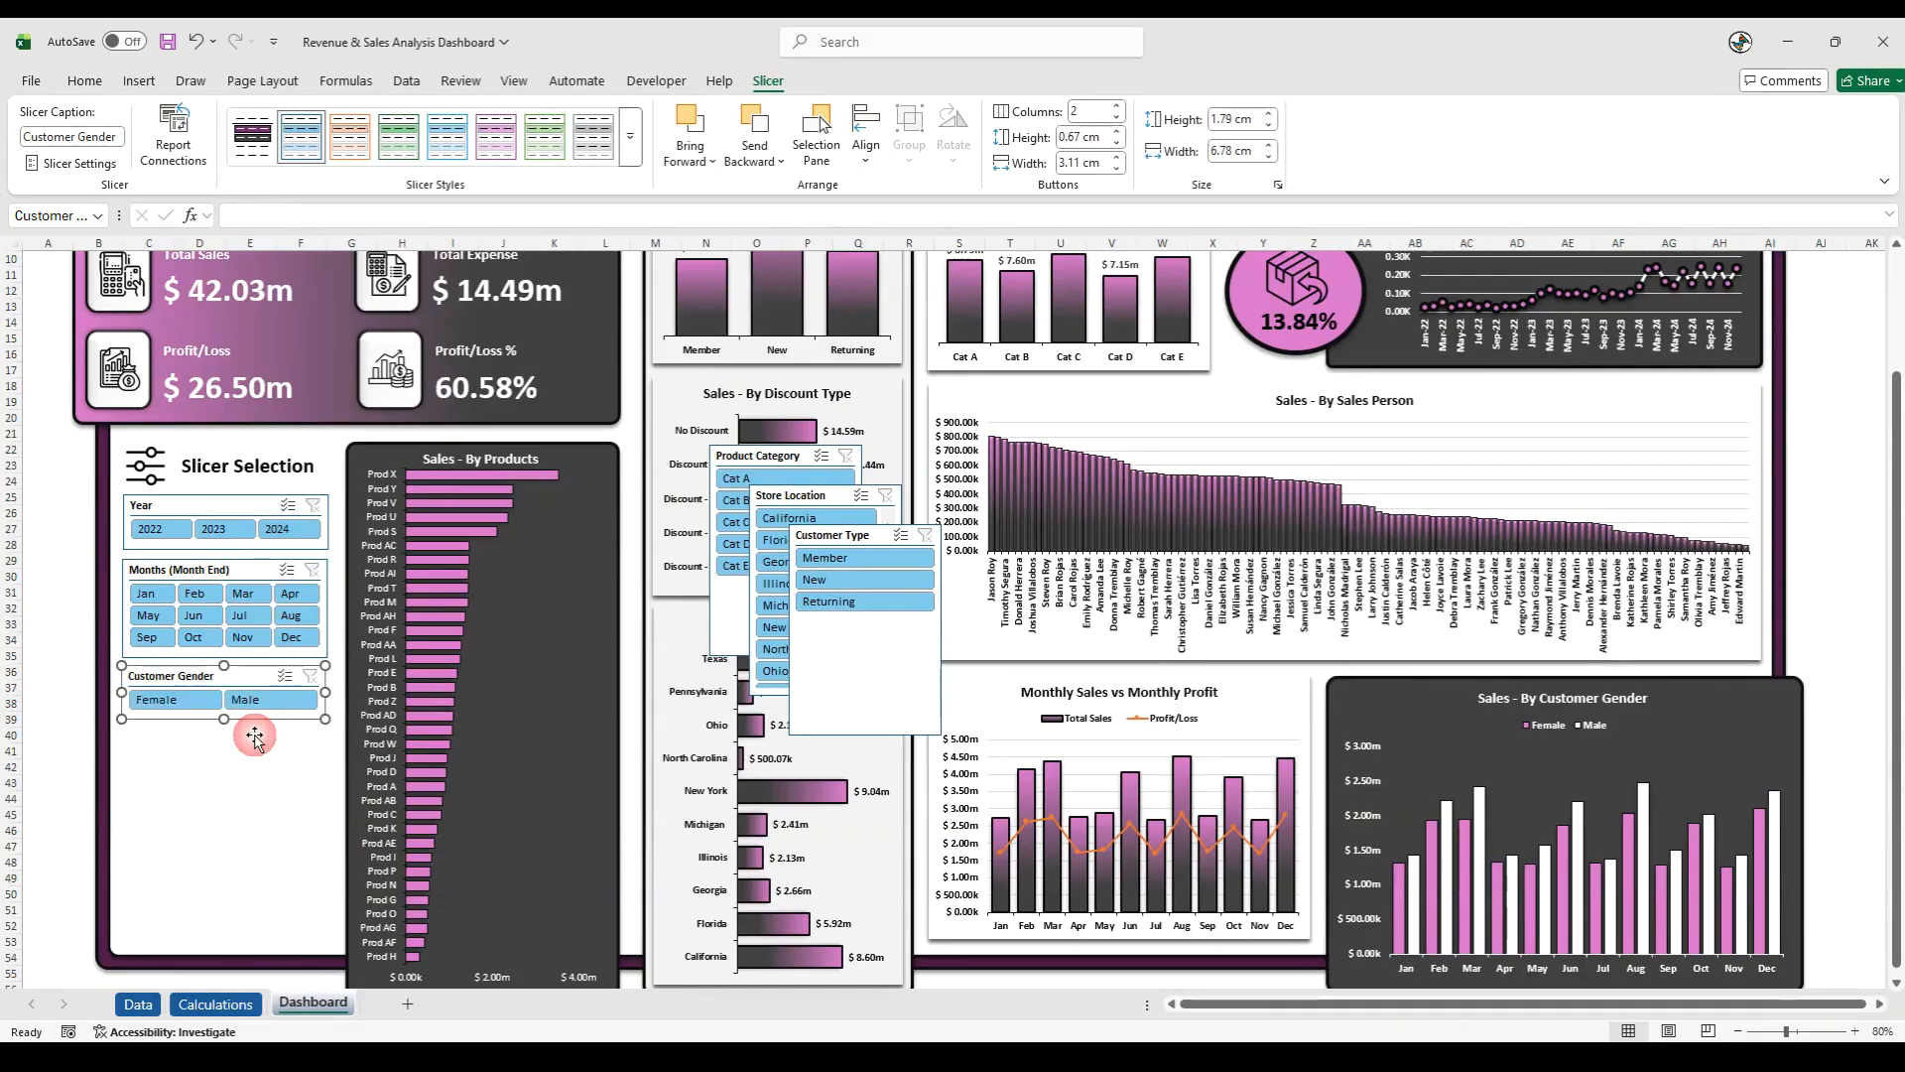
- Place the Customer Type slicer beneath Customer Gender with three columns, sized about 6.81 cm wide and 1.69 cm high
left_click(54, 748)
left_click_drag(791, 573, 107, 774)
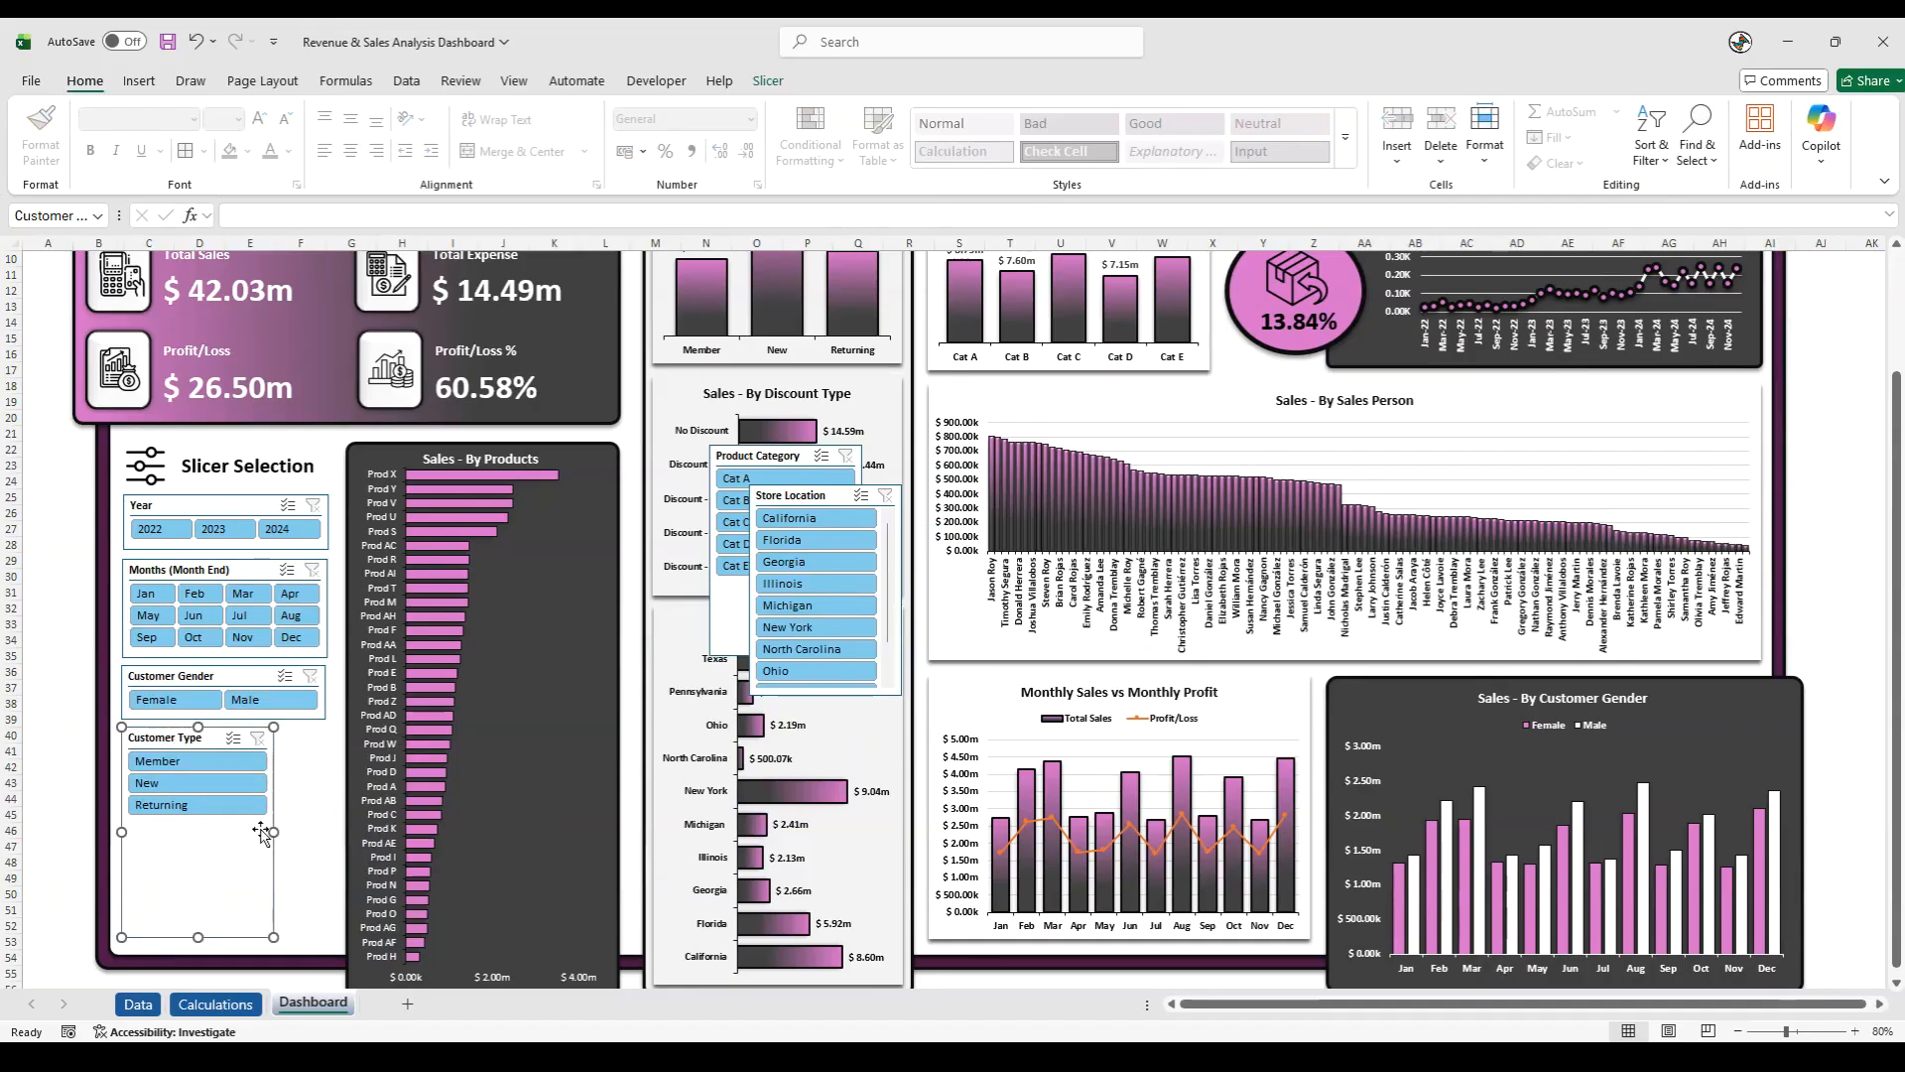
left_click_drag(274, 832, 326, 820)
left_click(771, 82)
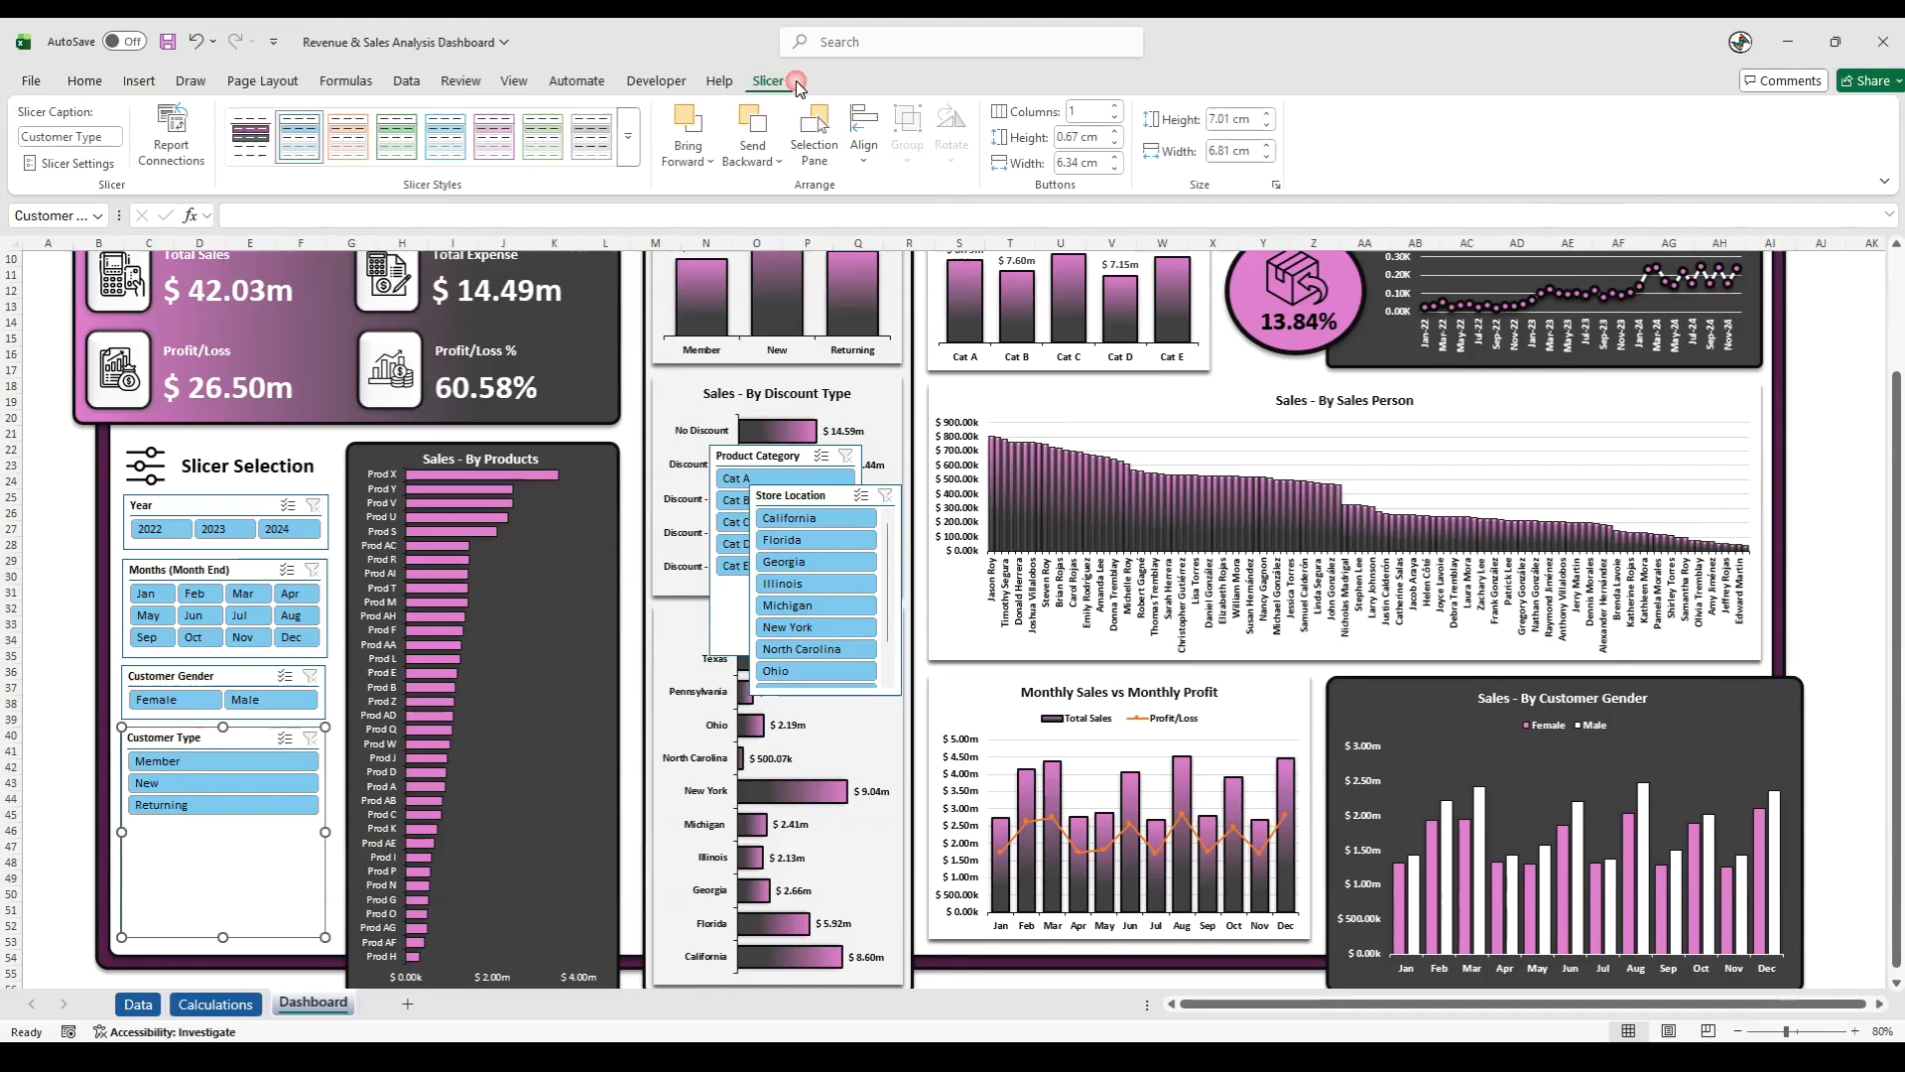
left_click(1117, 106)
left_click(1118, 106)
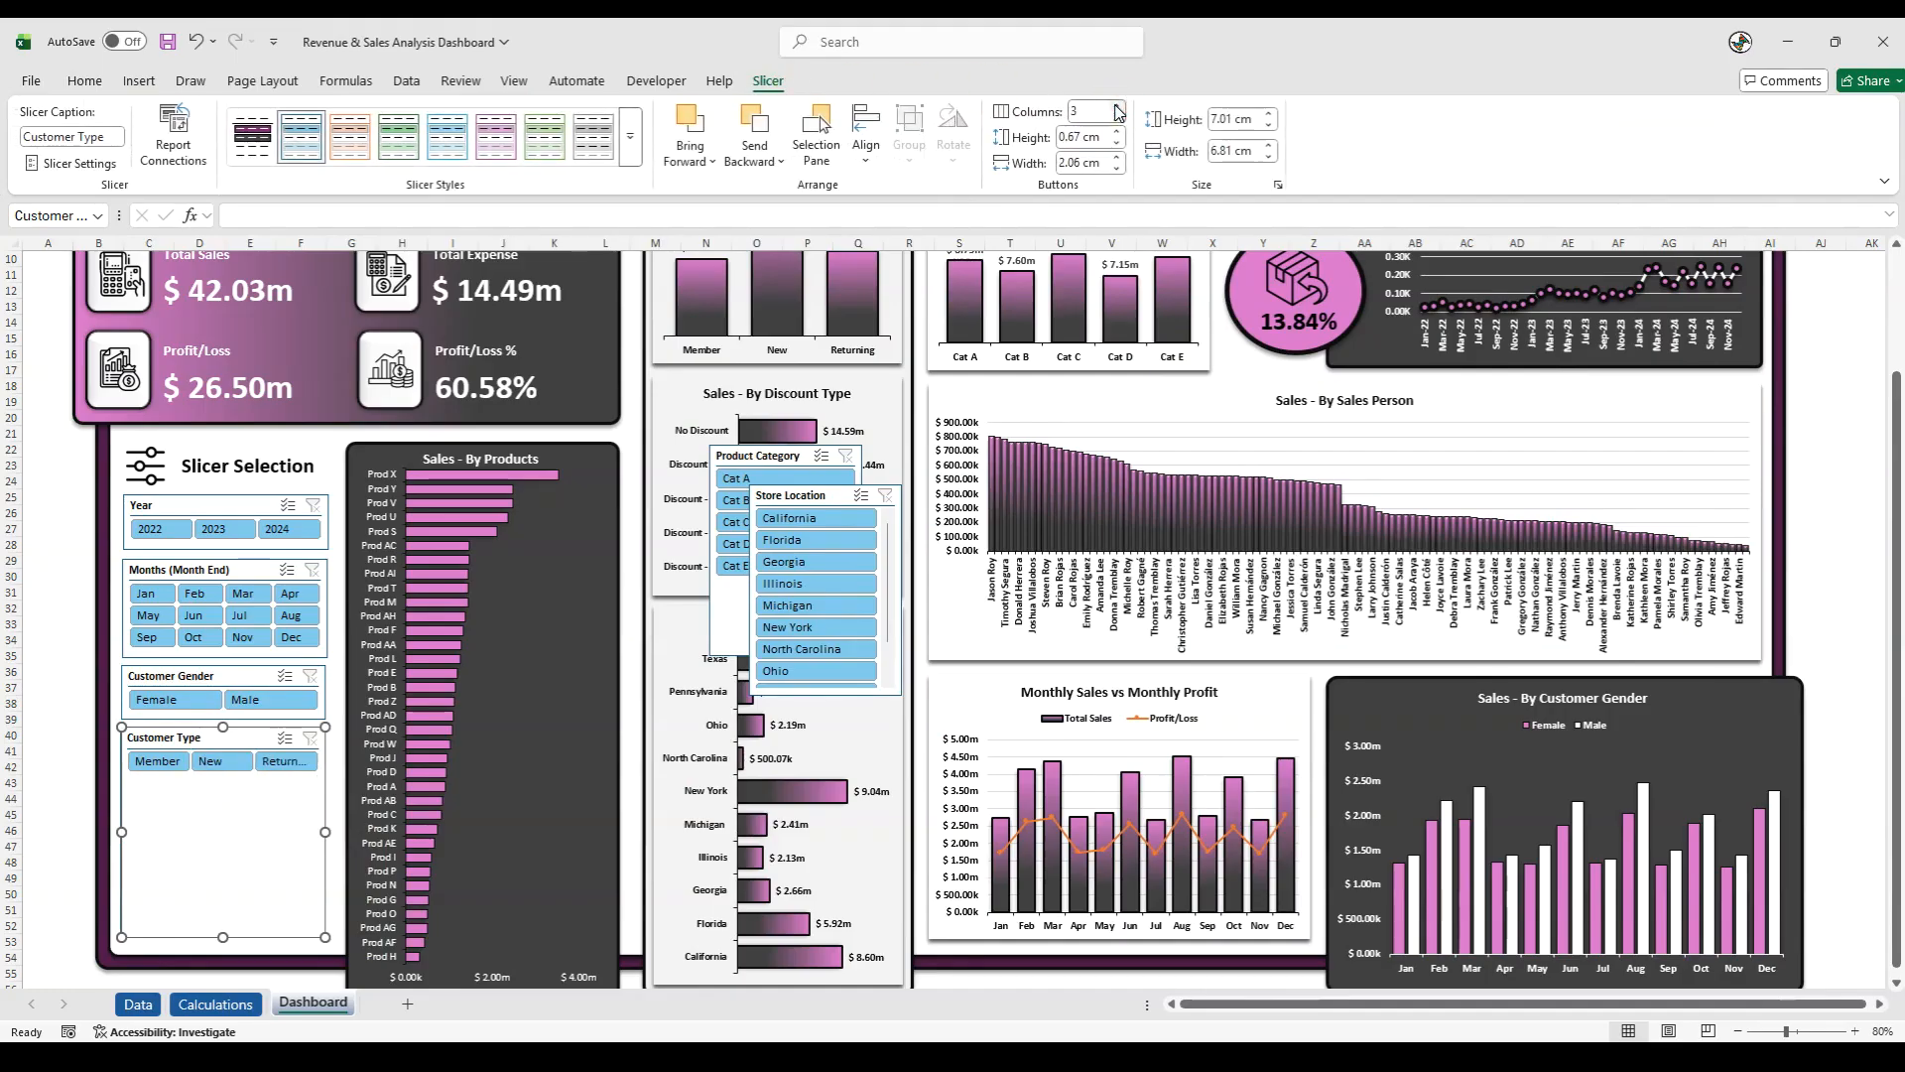
left_click_drag(224, 935, 251, 780)
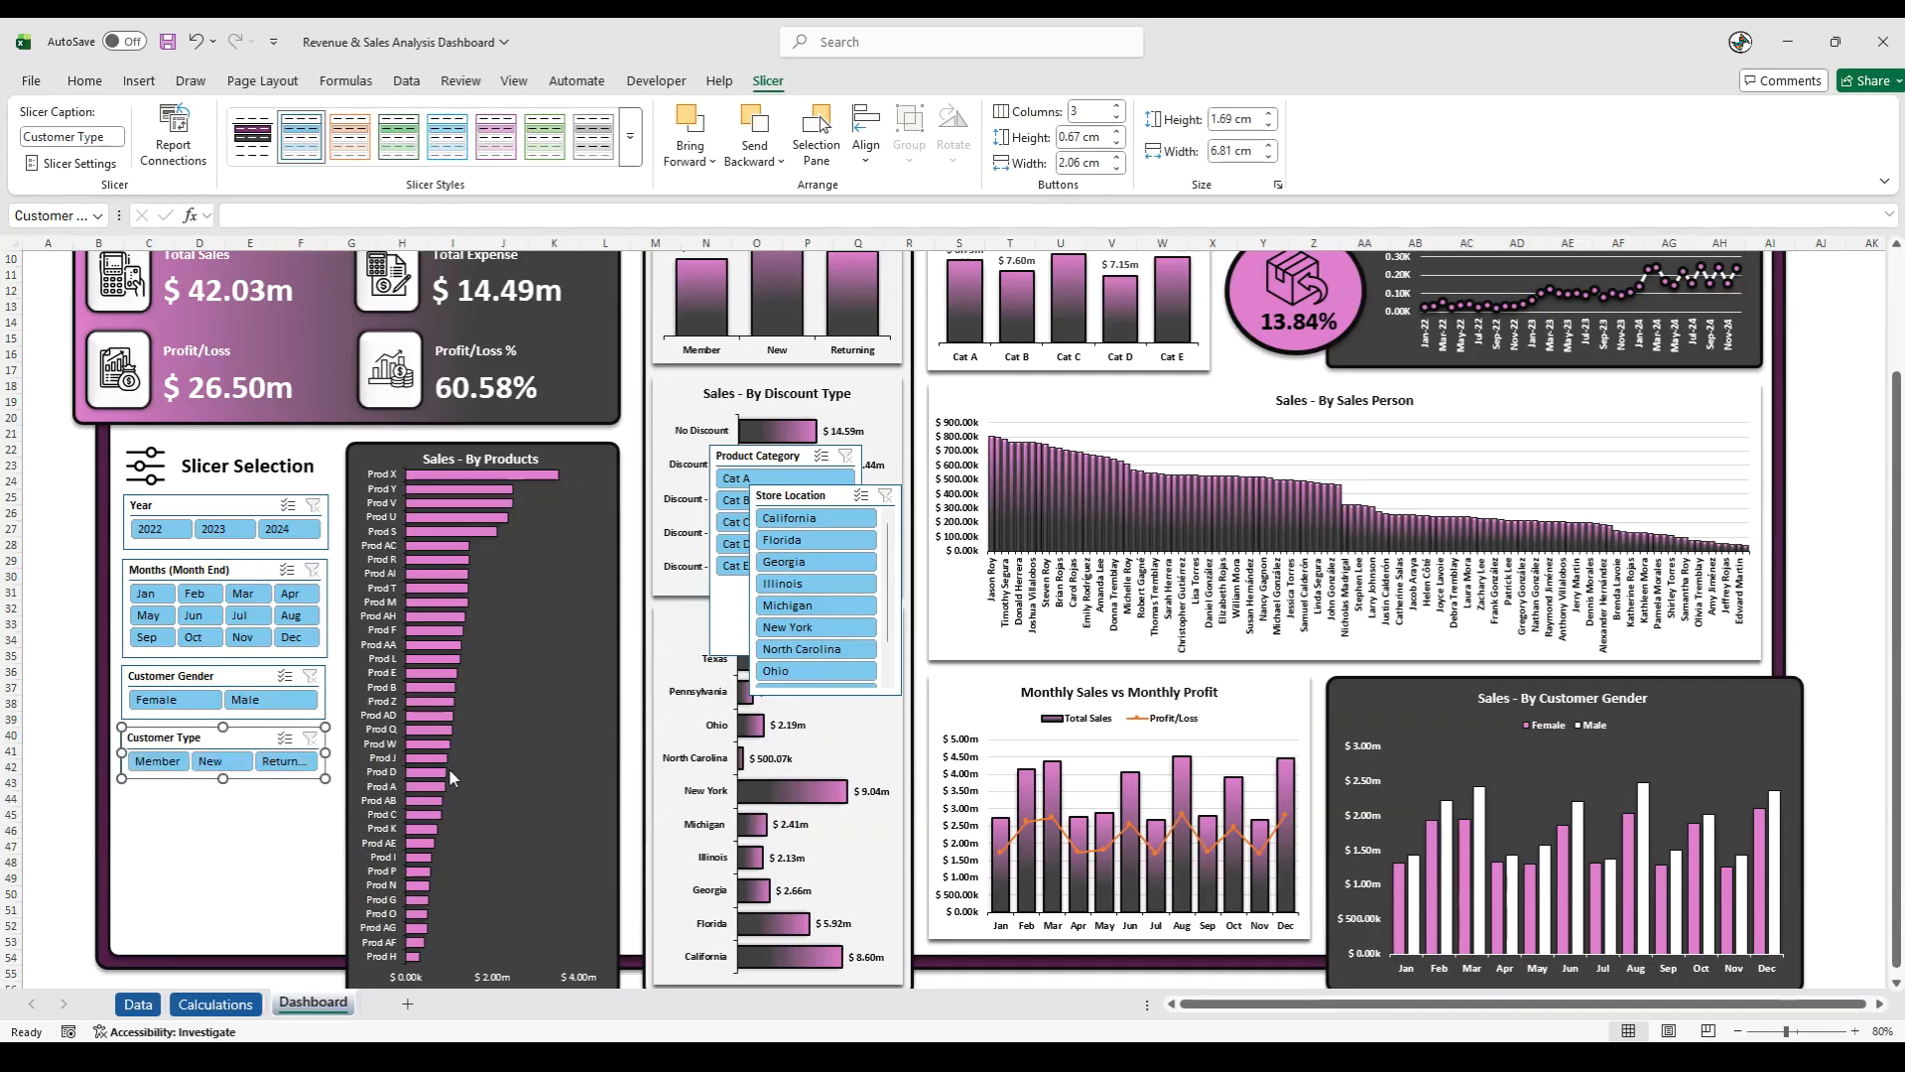
- Place the Product Category slicer beneath Customer Type with four columns, sized about 6.78 cm wide and 2.75 cm high
left_click_drag(751, 458, 167, 794)
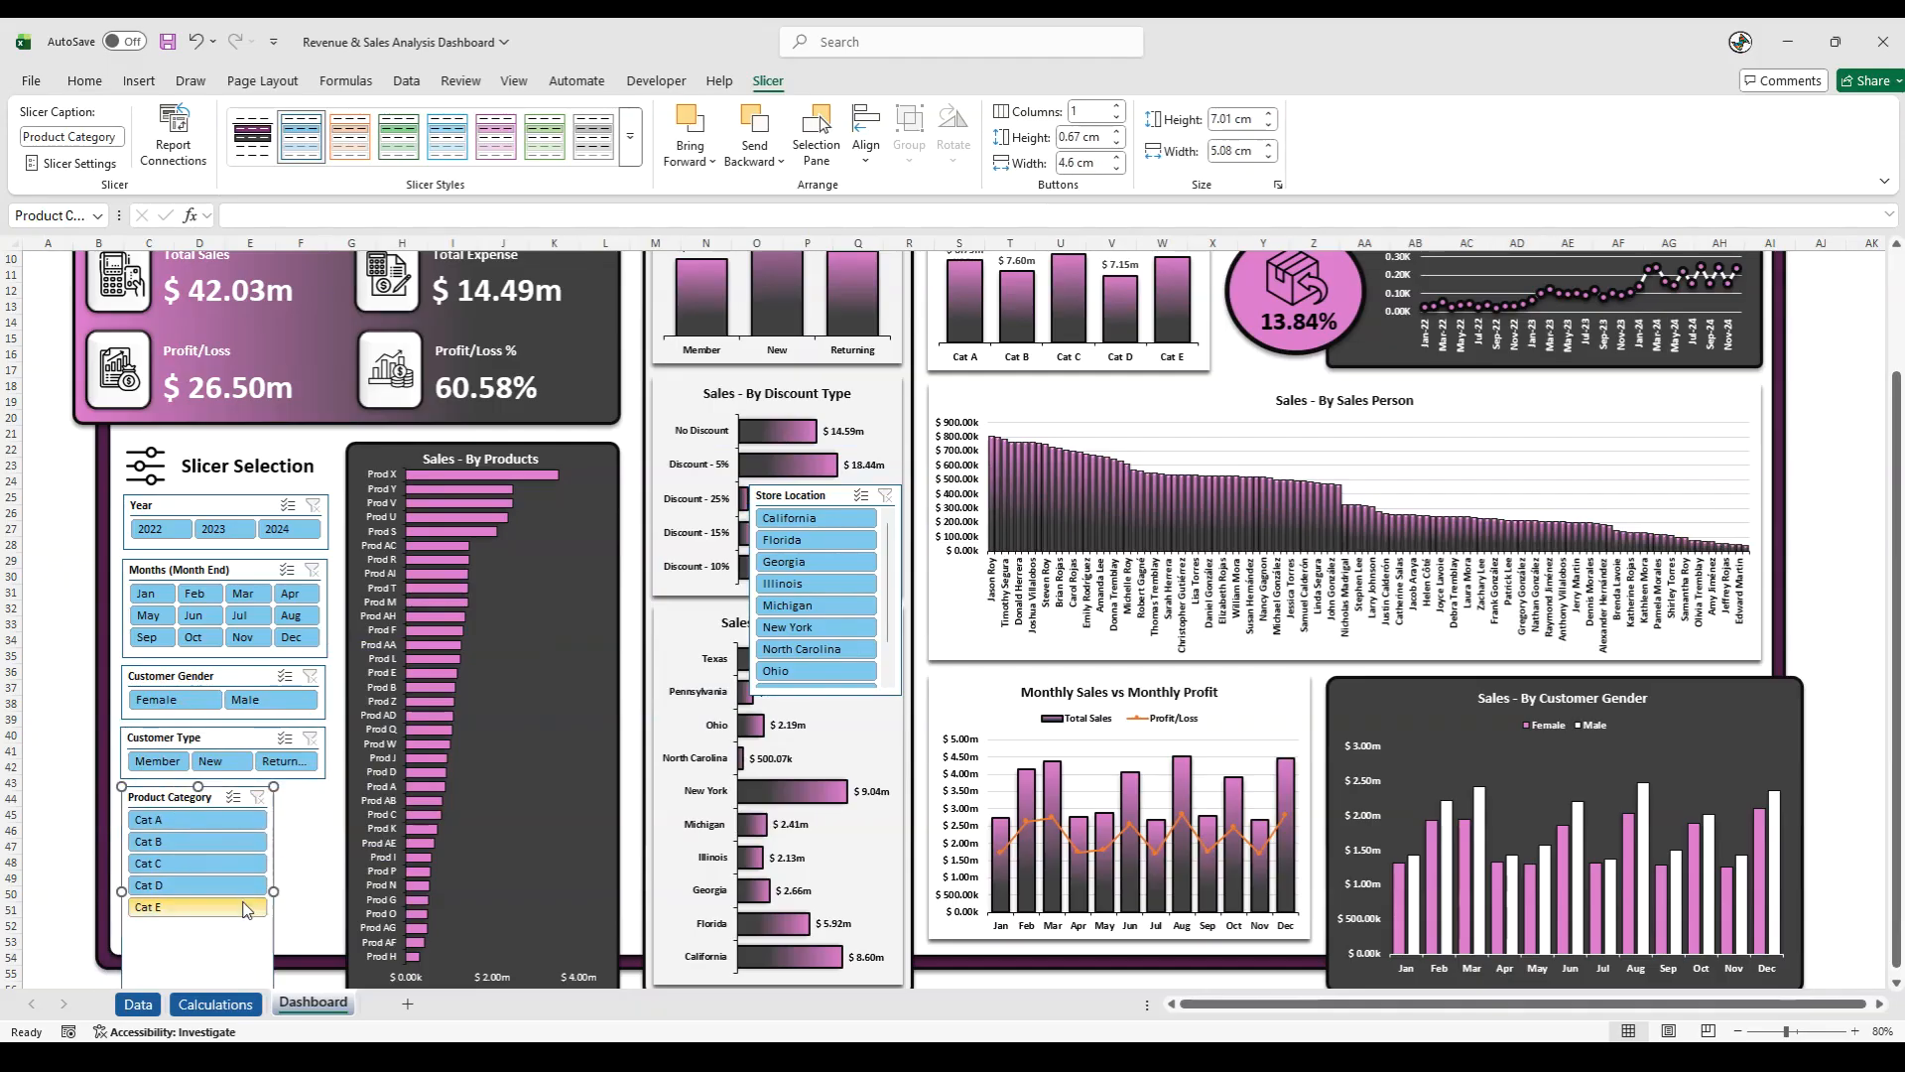
left_click_drag(271, 889, 324, 883)
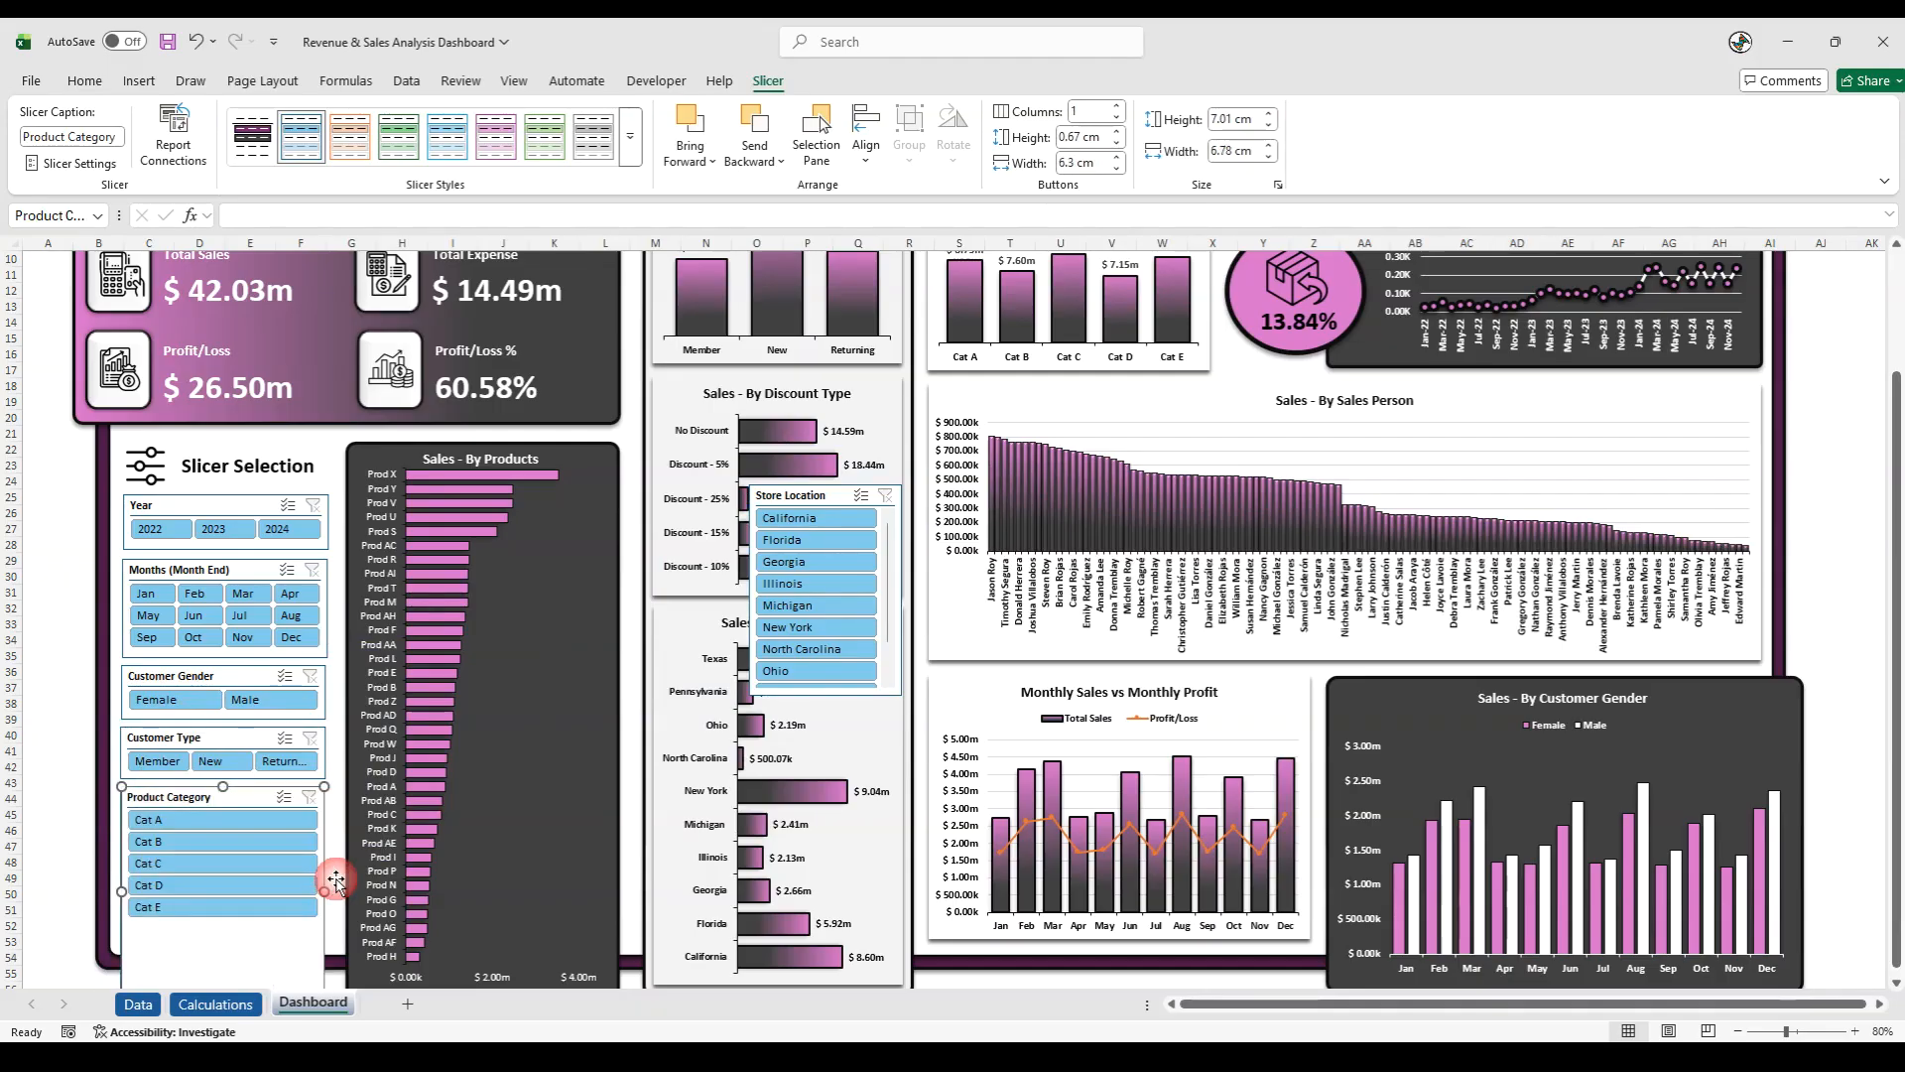
left_click(1119, 107)
left_click(1118, 107)
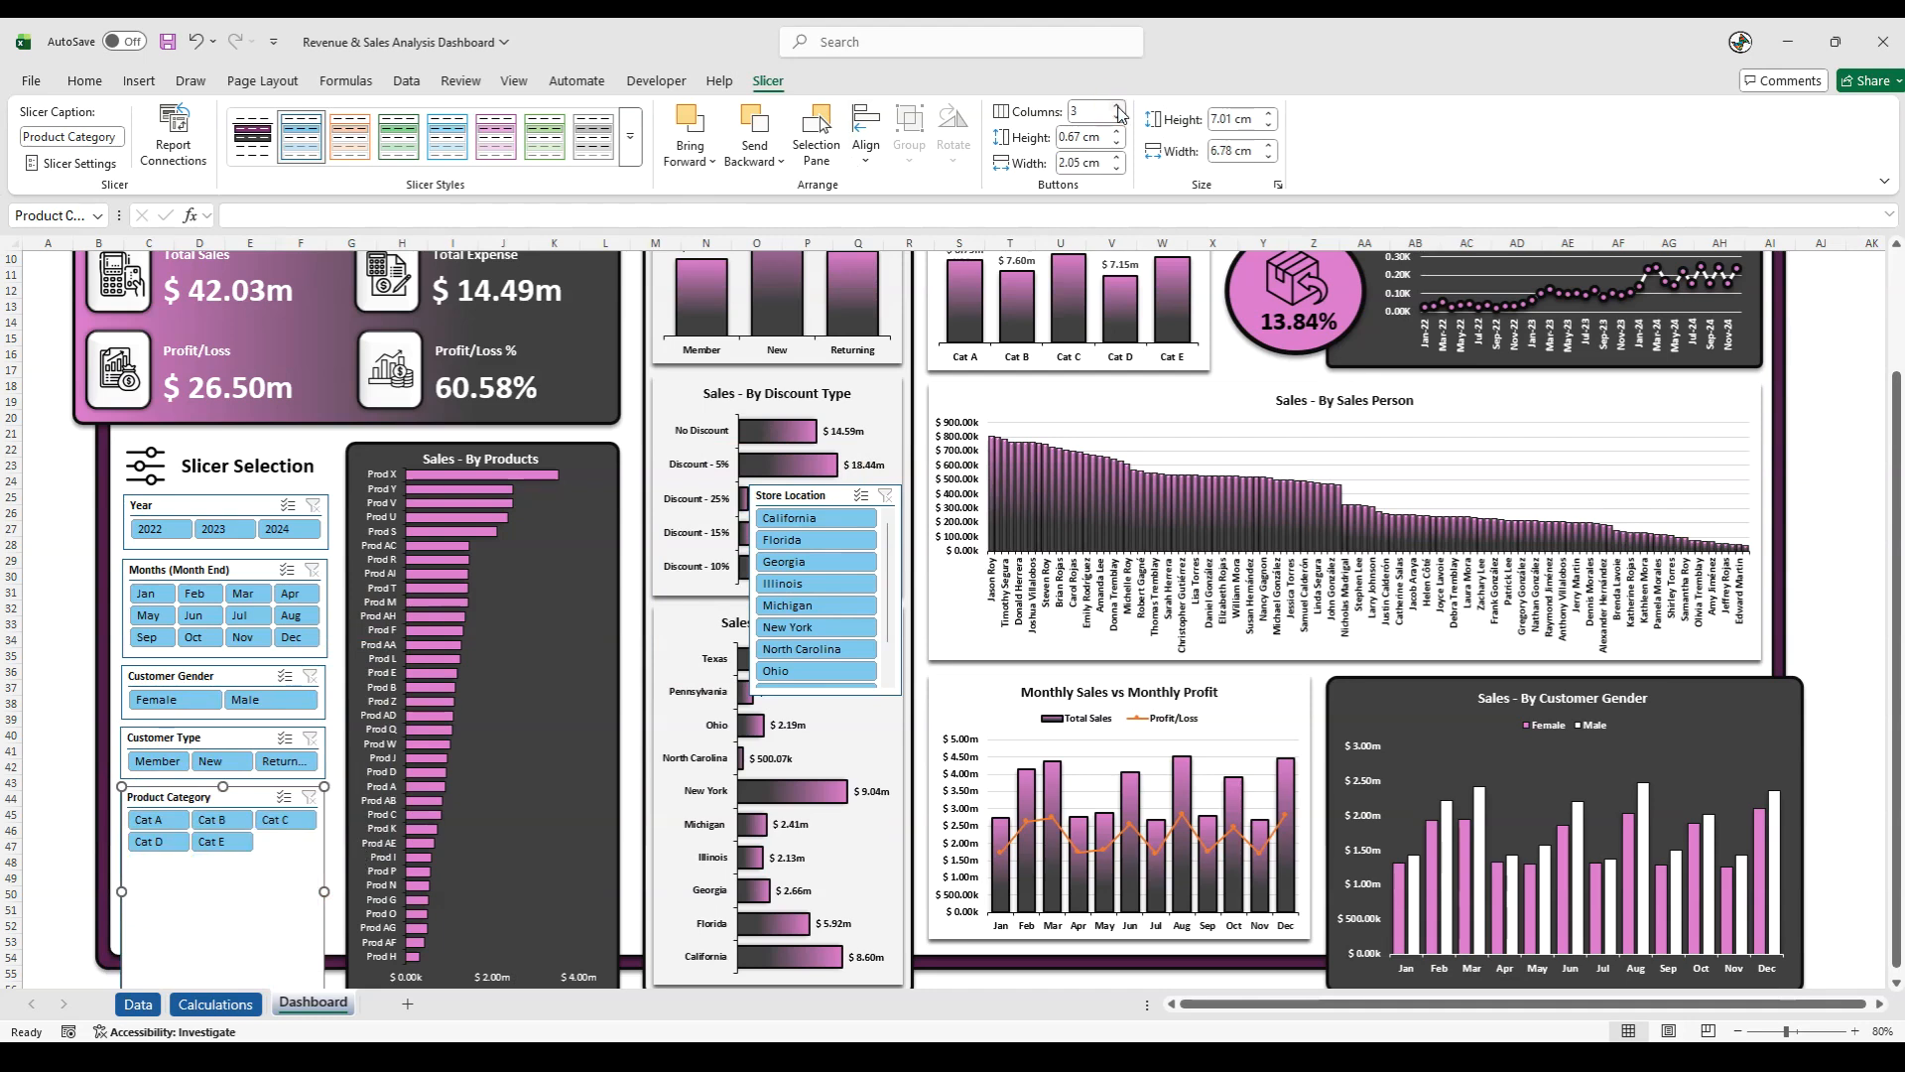
left_click(1119, 107)
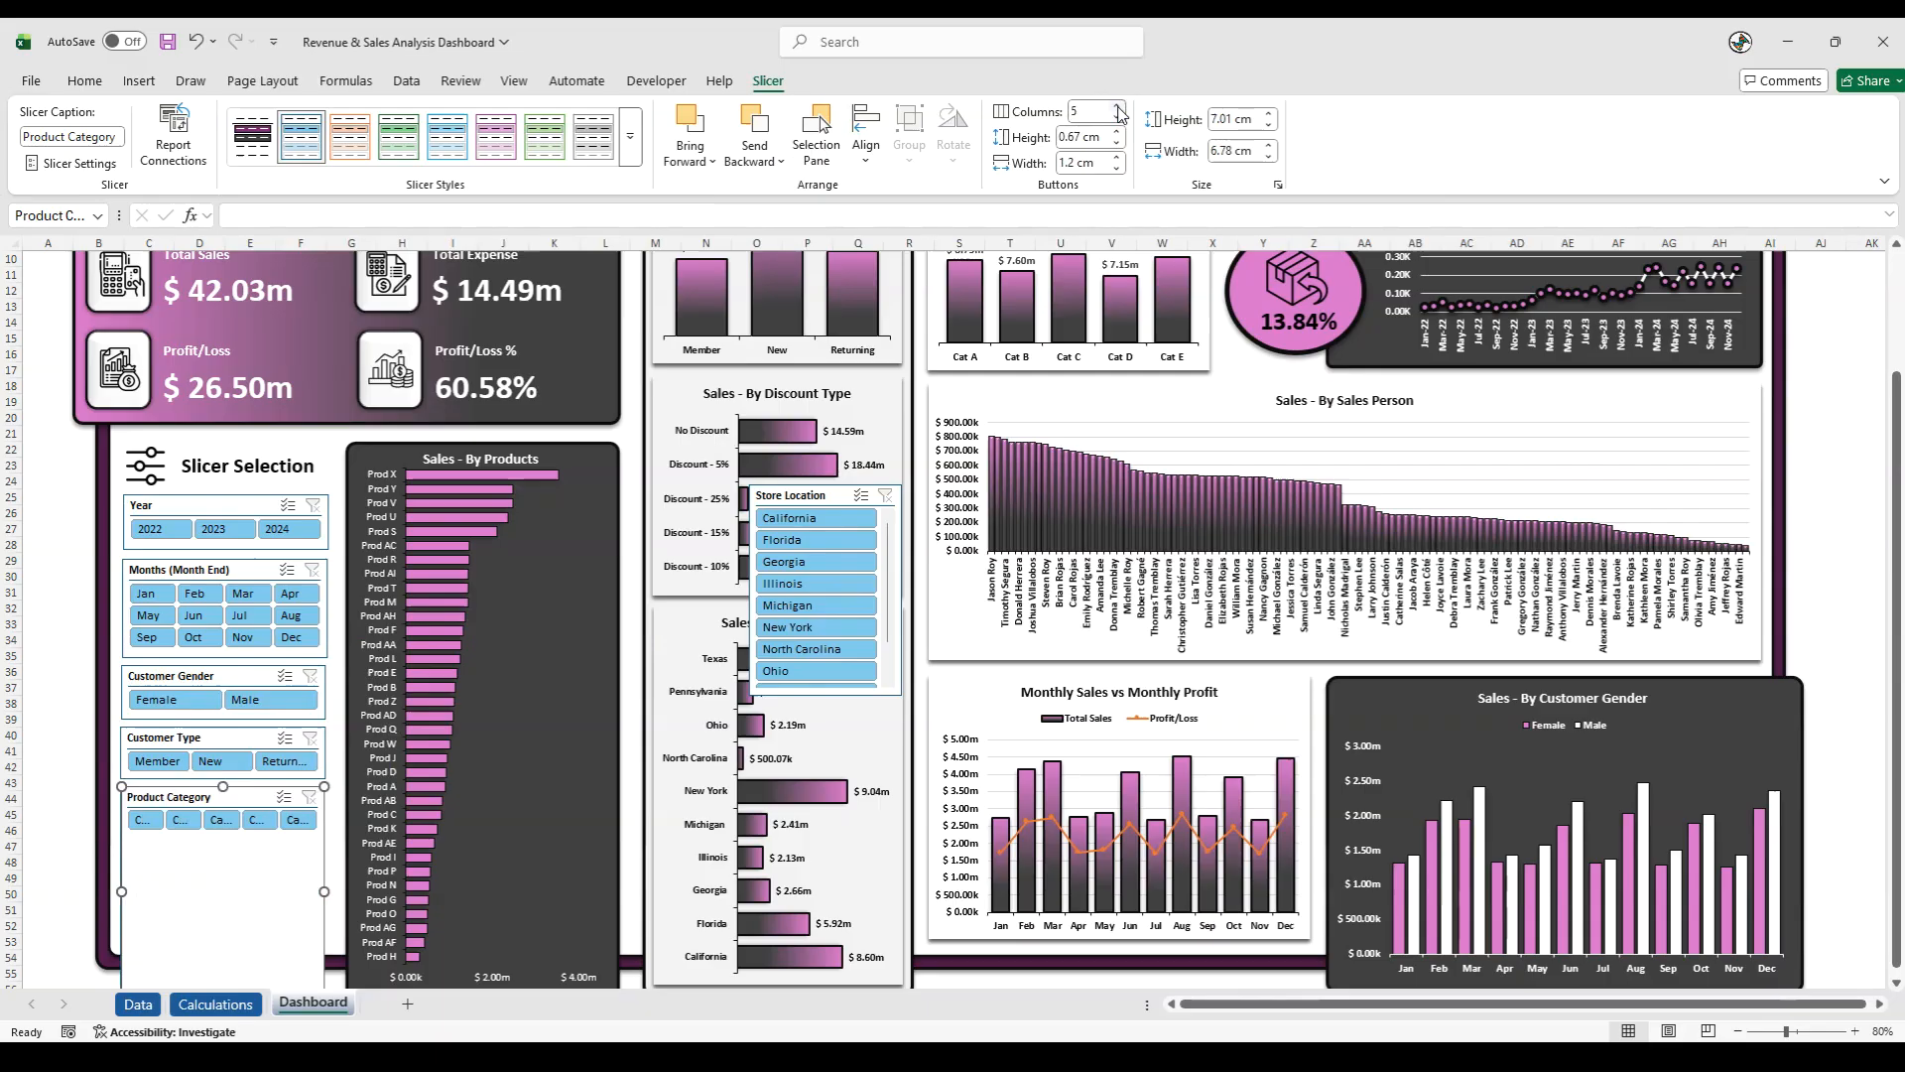
left_click(1119, 116)
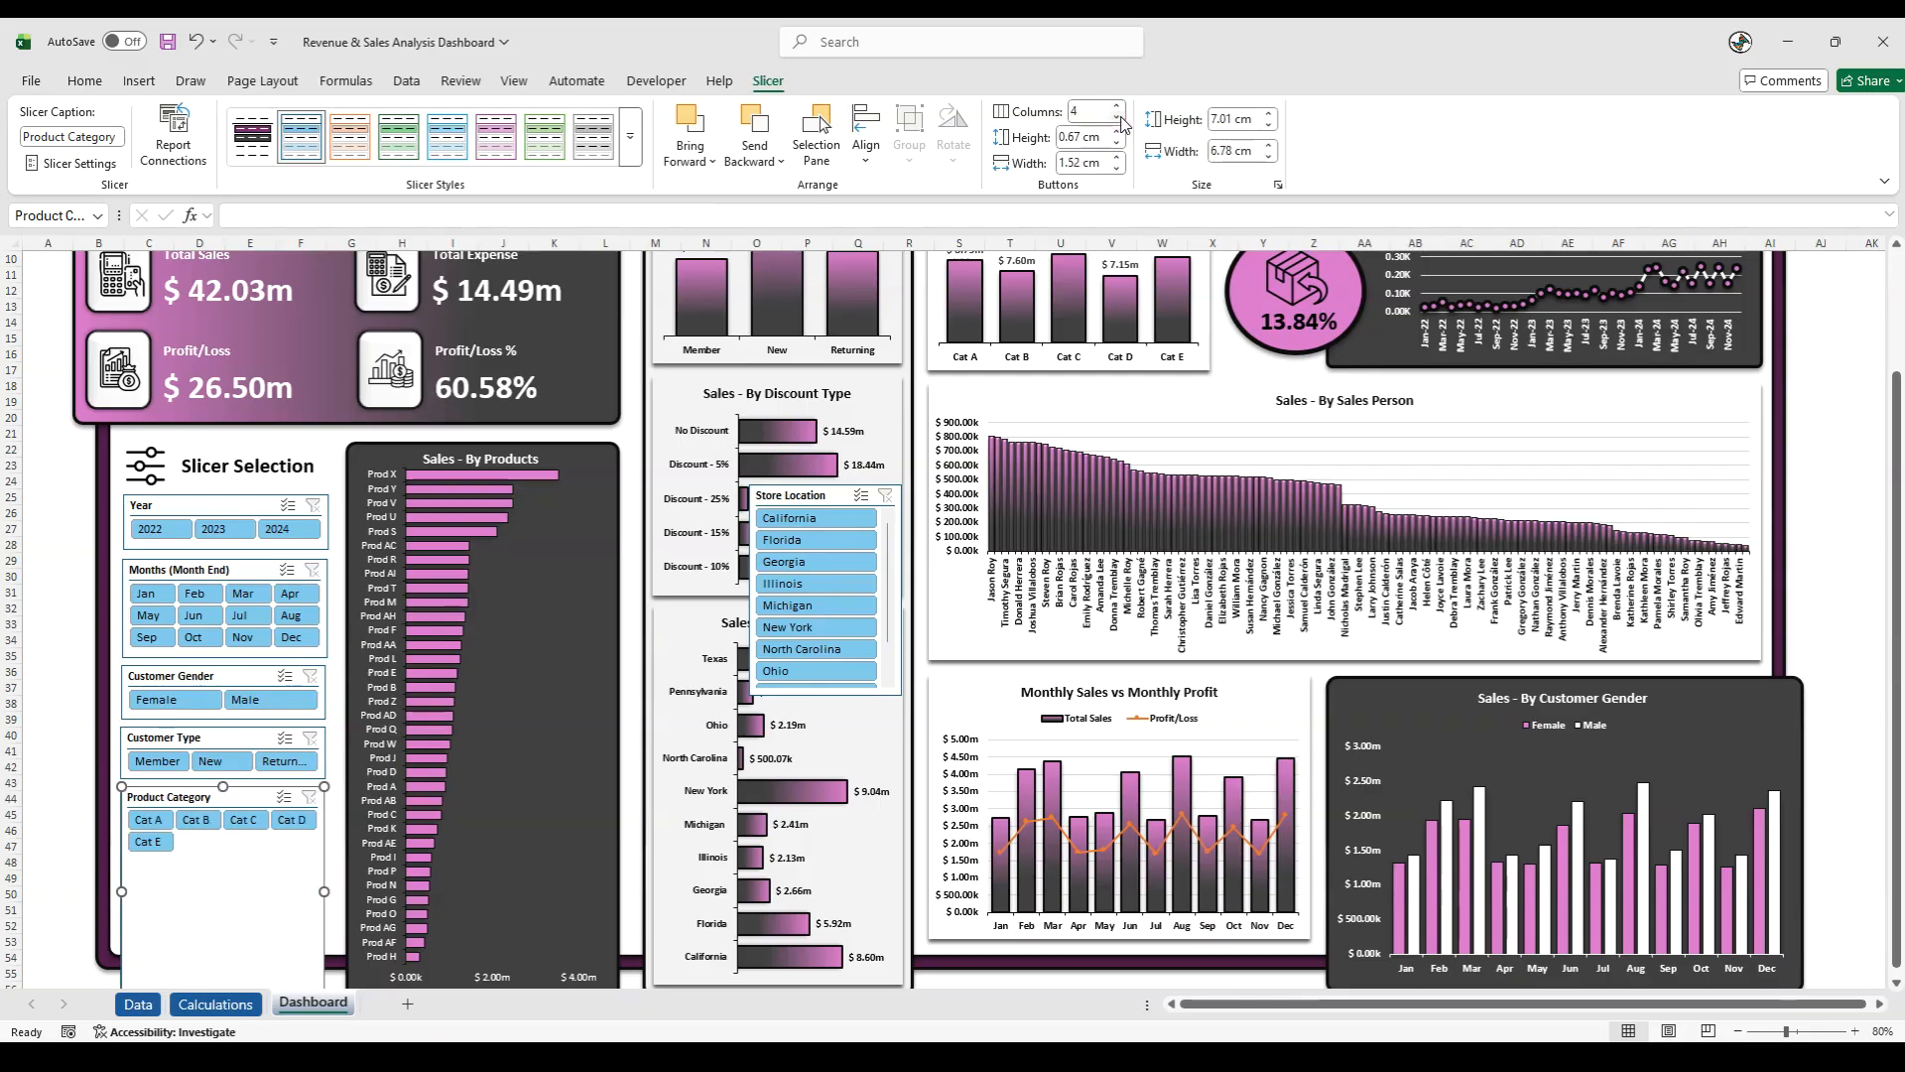
left_click(76, 924)
scroll(99, 913, "down", 2)
left_click(227, 893)
left_click_drag(226, 903, 223, 773)
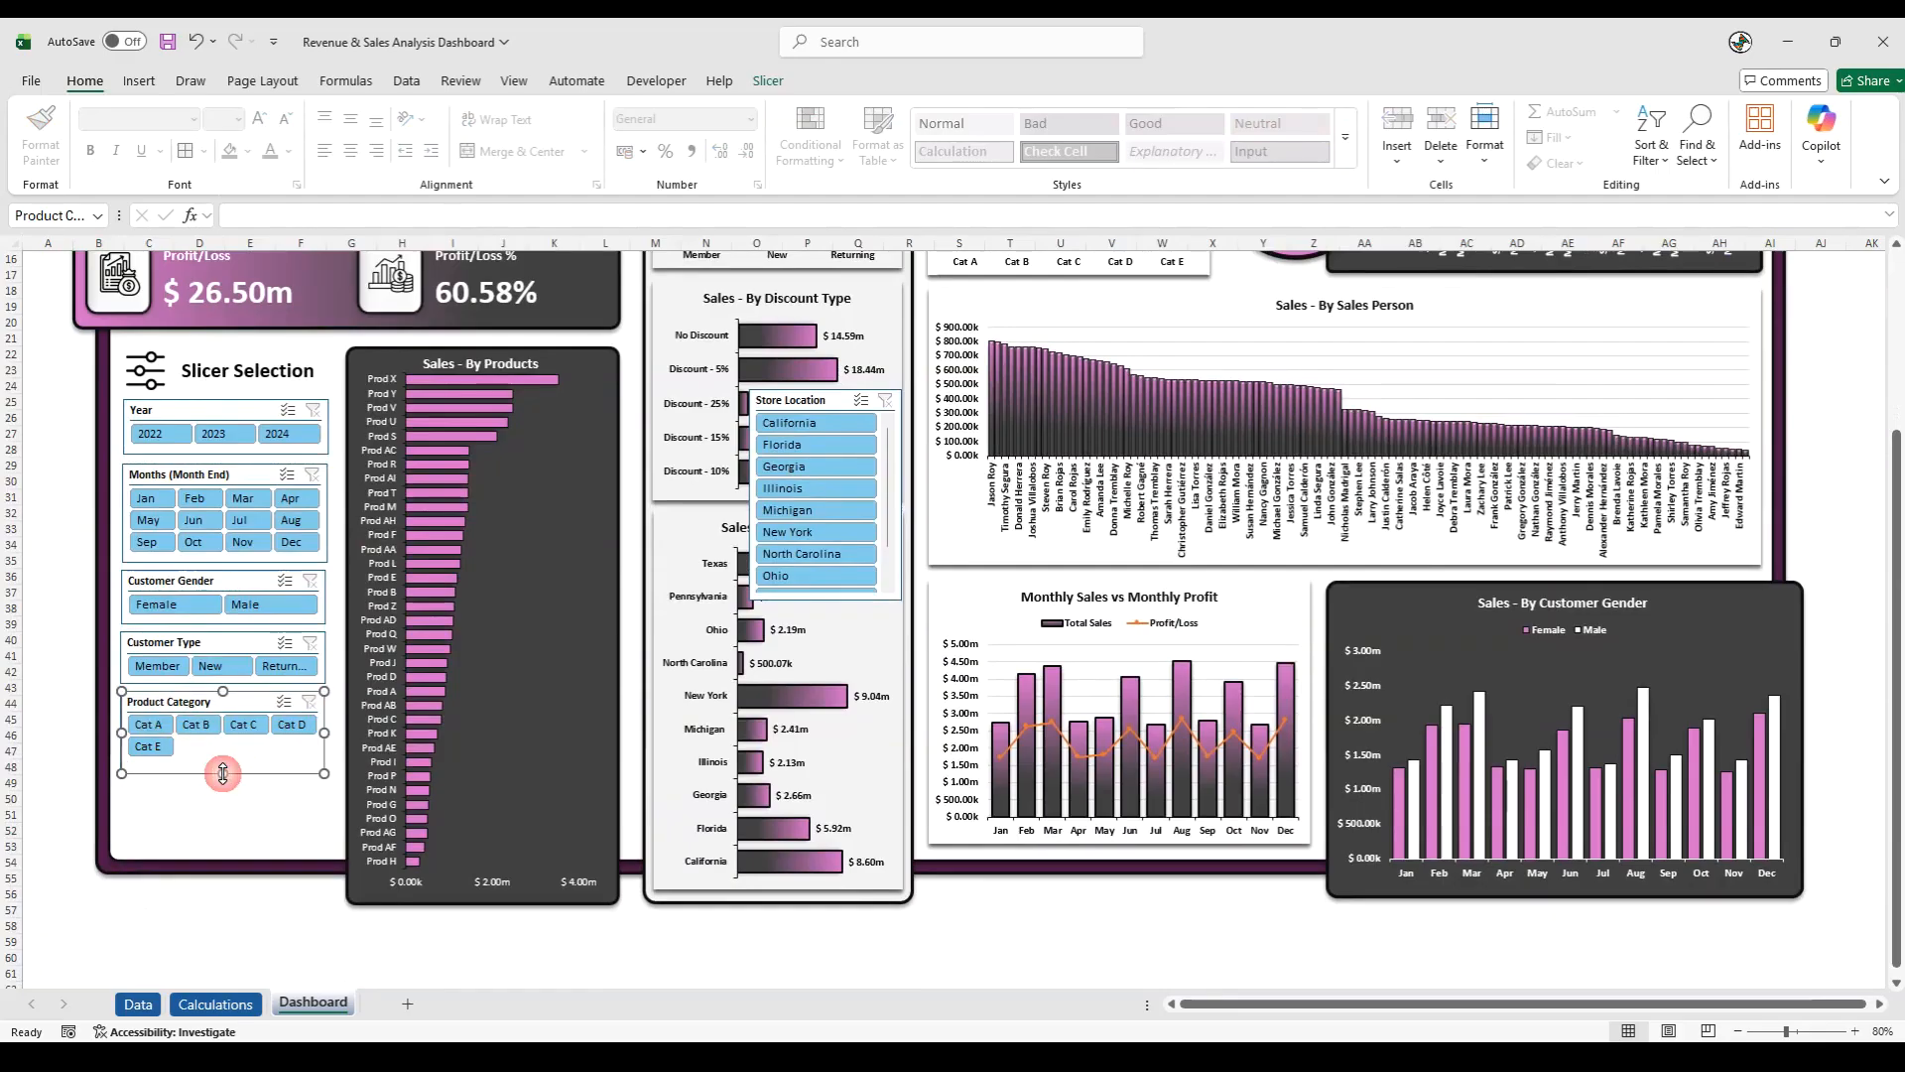
- Place the Store Location slicer beneath Product Category, about 6.75 cm wide with two columns, and shorten it to end inside the dashboard frame
left_click_drag(794, 400, 165, 791)
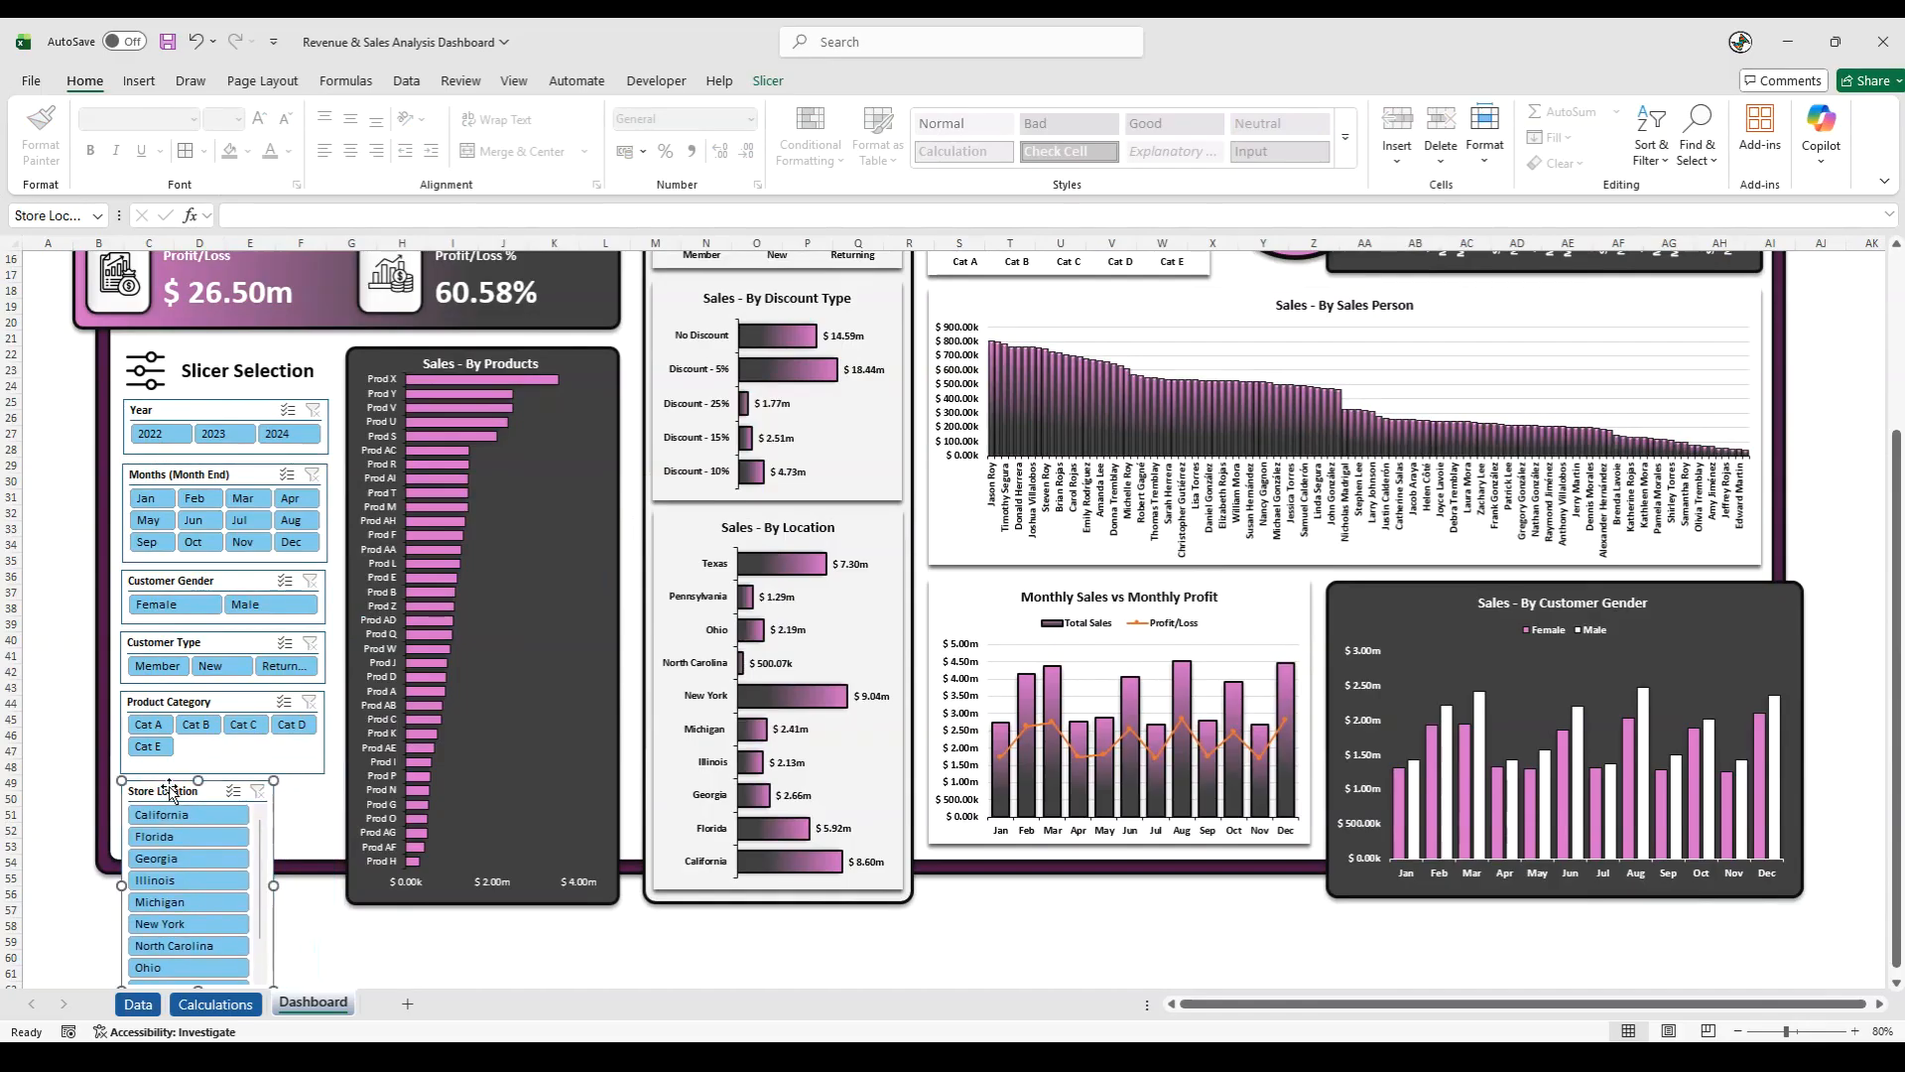
left_click_drag(268, 886, 324, 878)
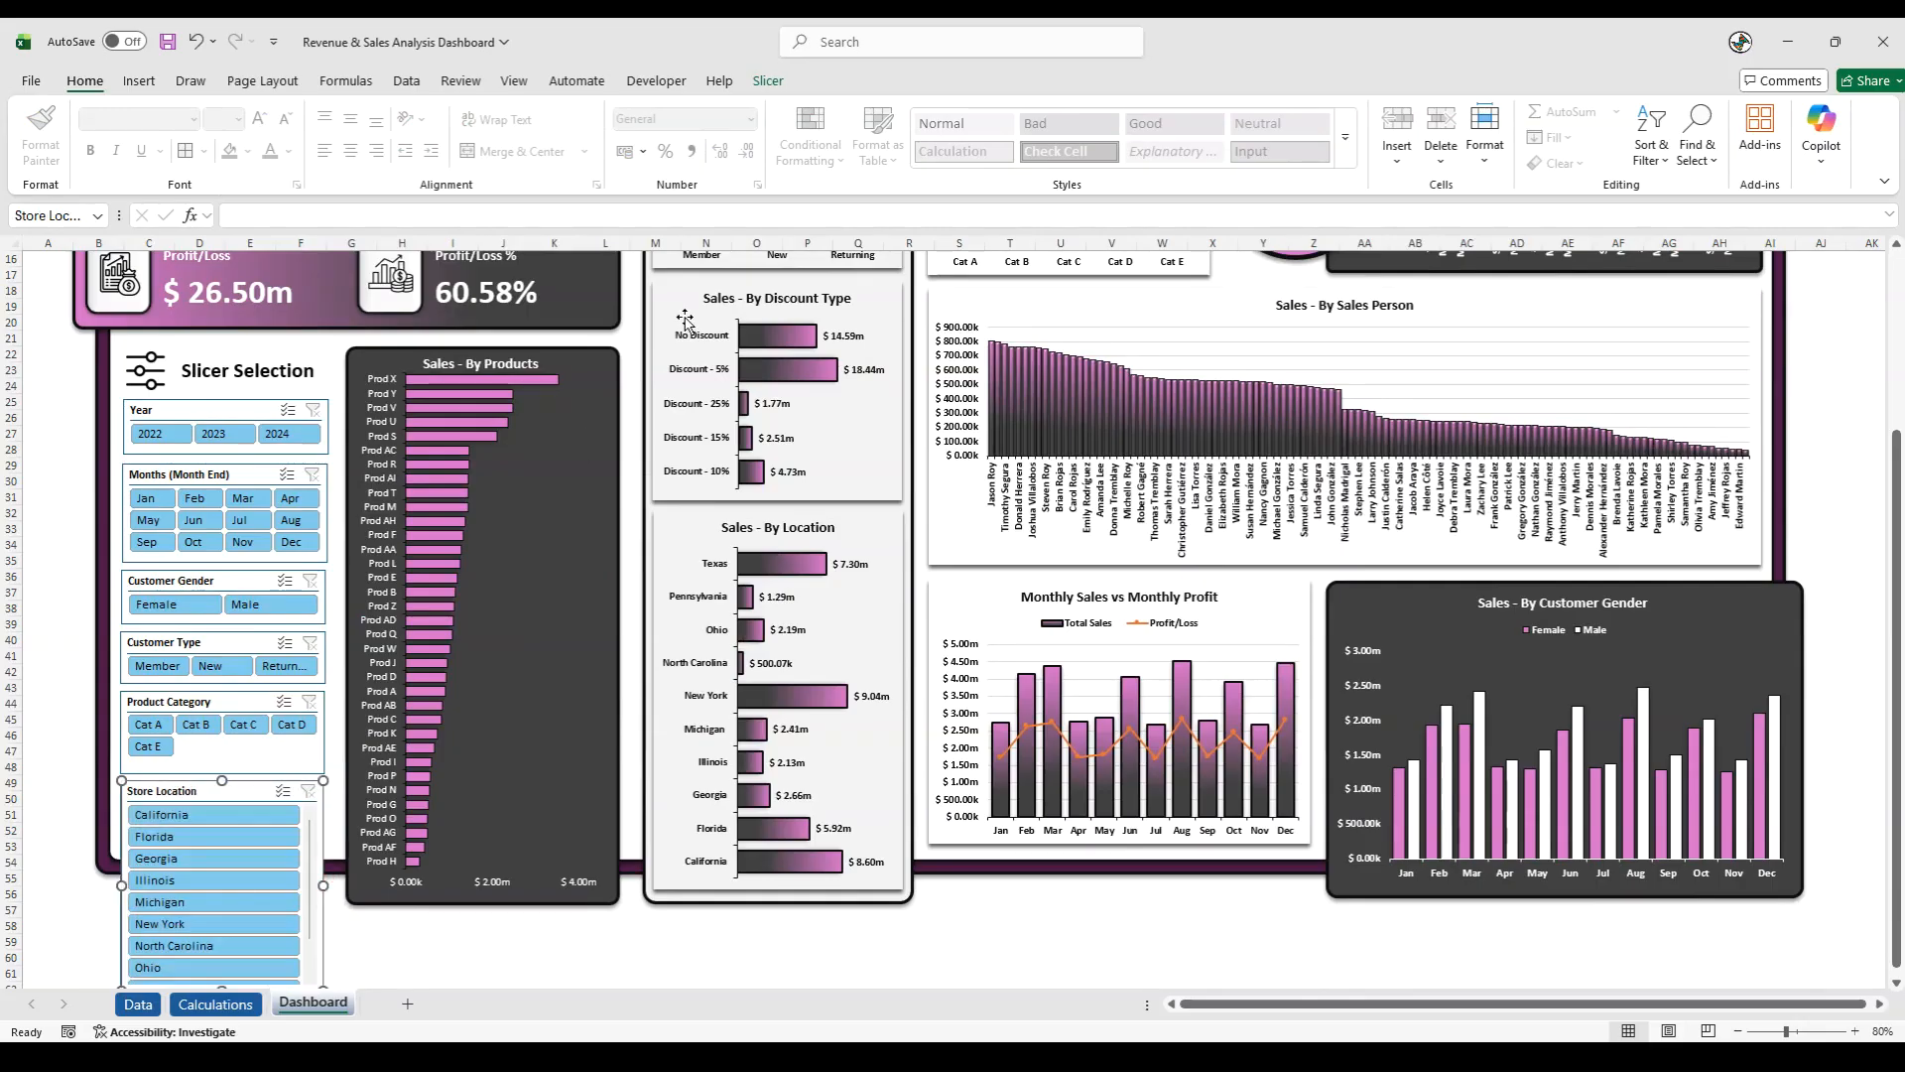
left_click(769, 82)
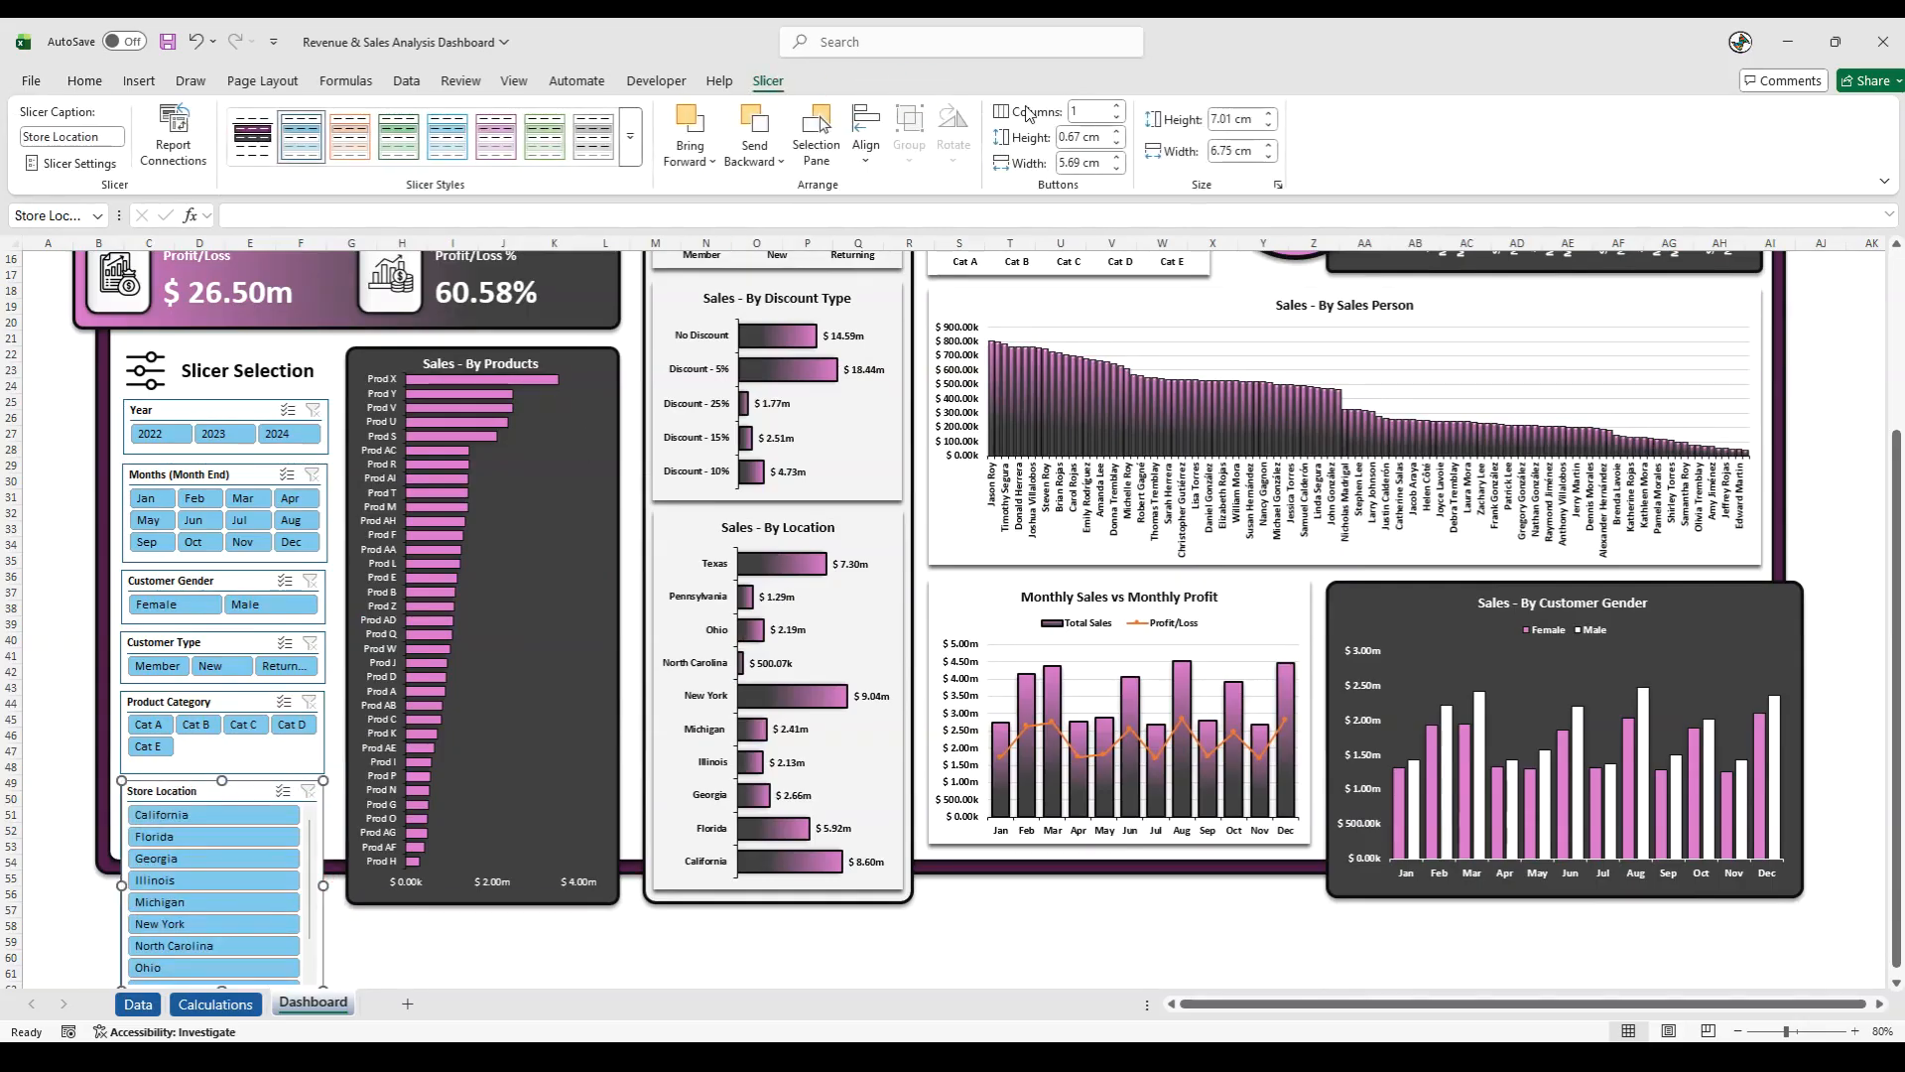
left_click(1116, 107)
left_click(70, 848)
scroll(69, 849, "down", 2)
left_click(229, 884)
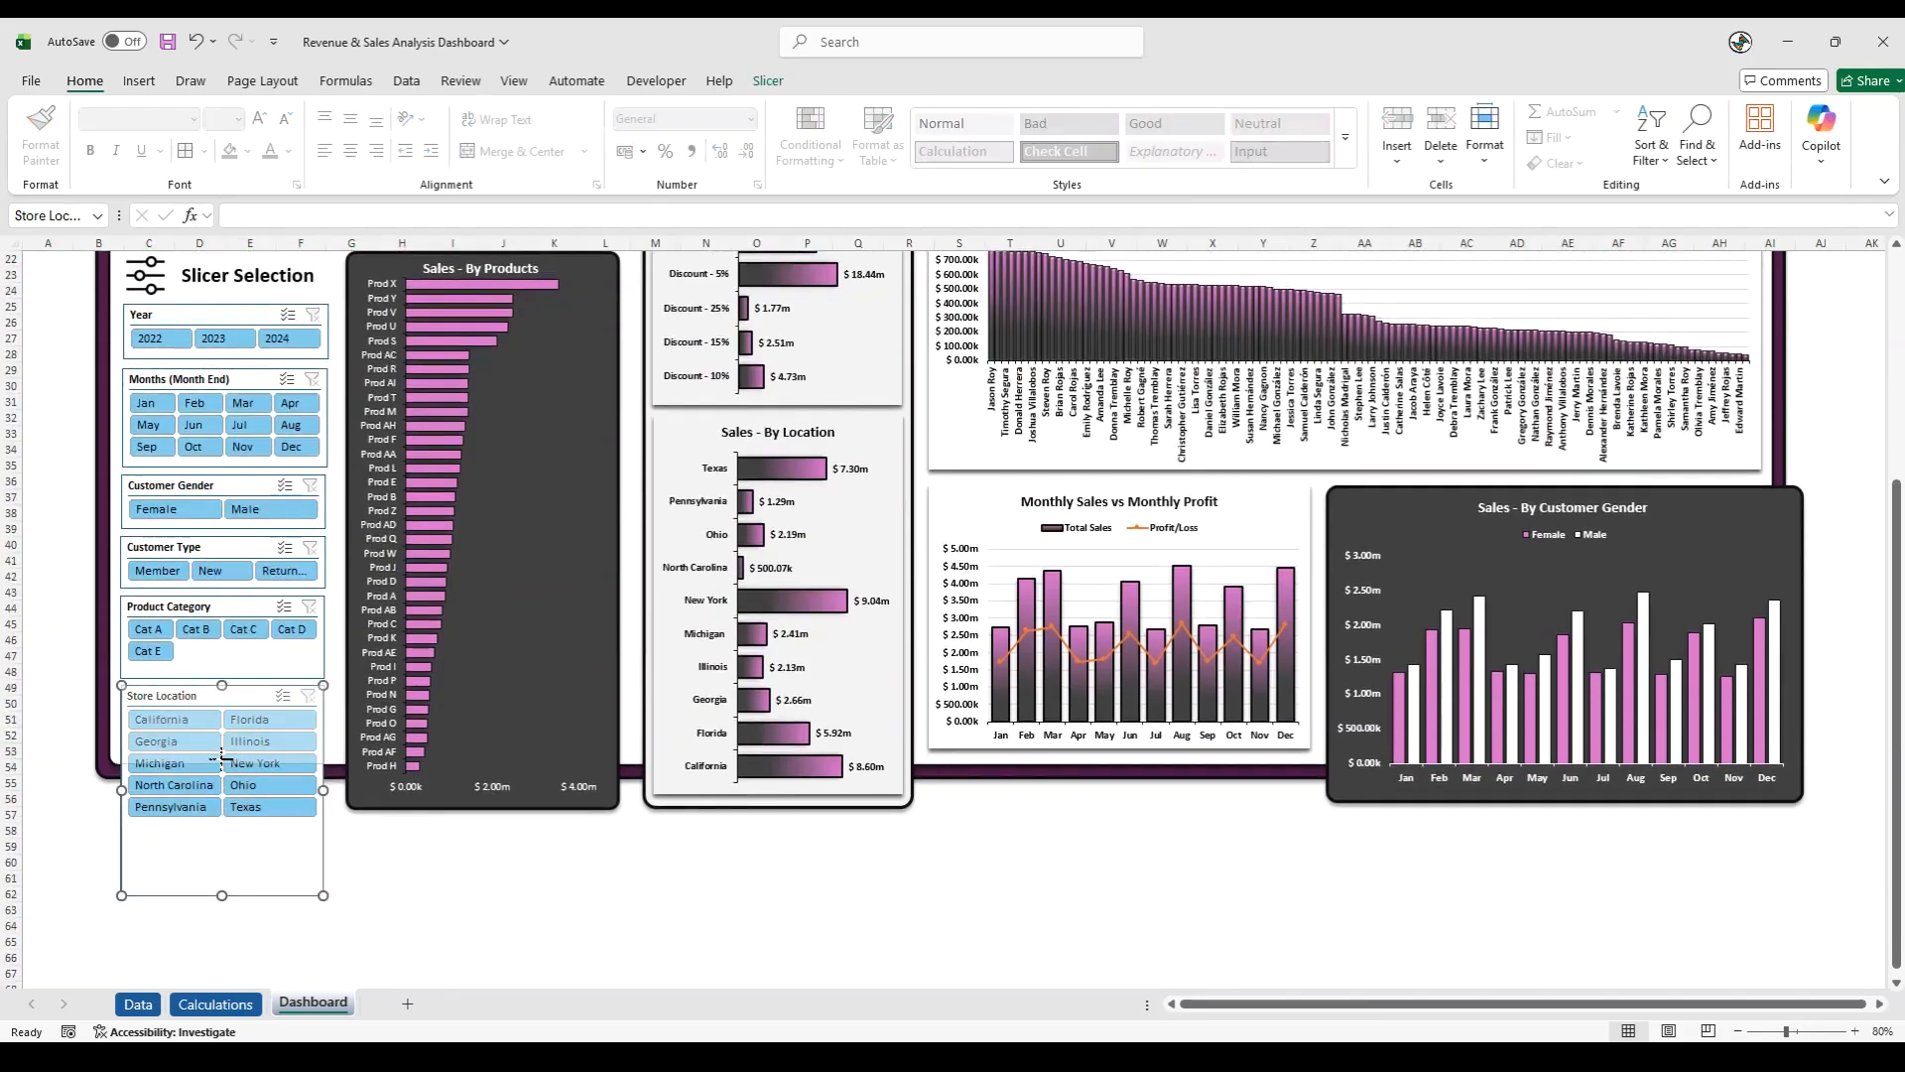
left_click_drag(221, 756, 221, 755)
left_click(213, 844)
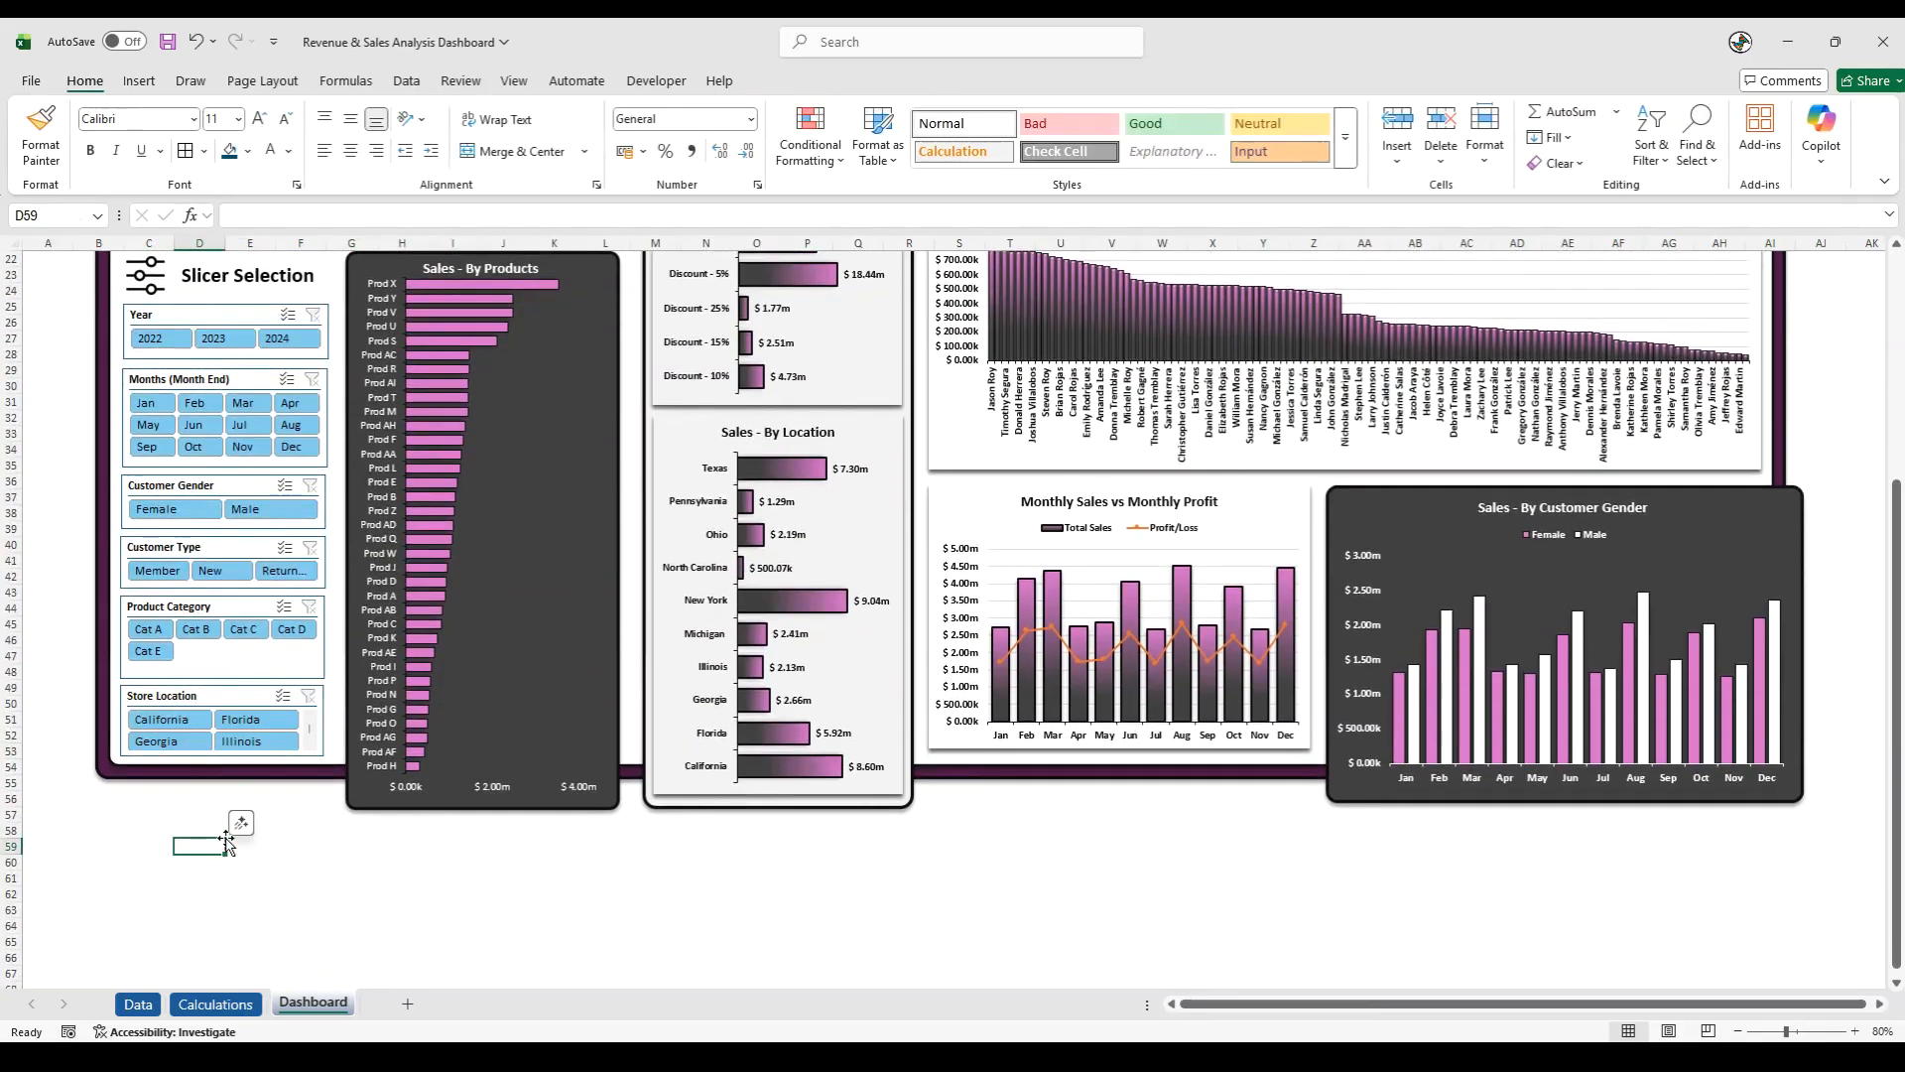
scroll(225, 841, "up", 4)
left_click(49, 691)
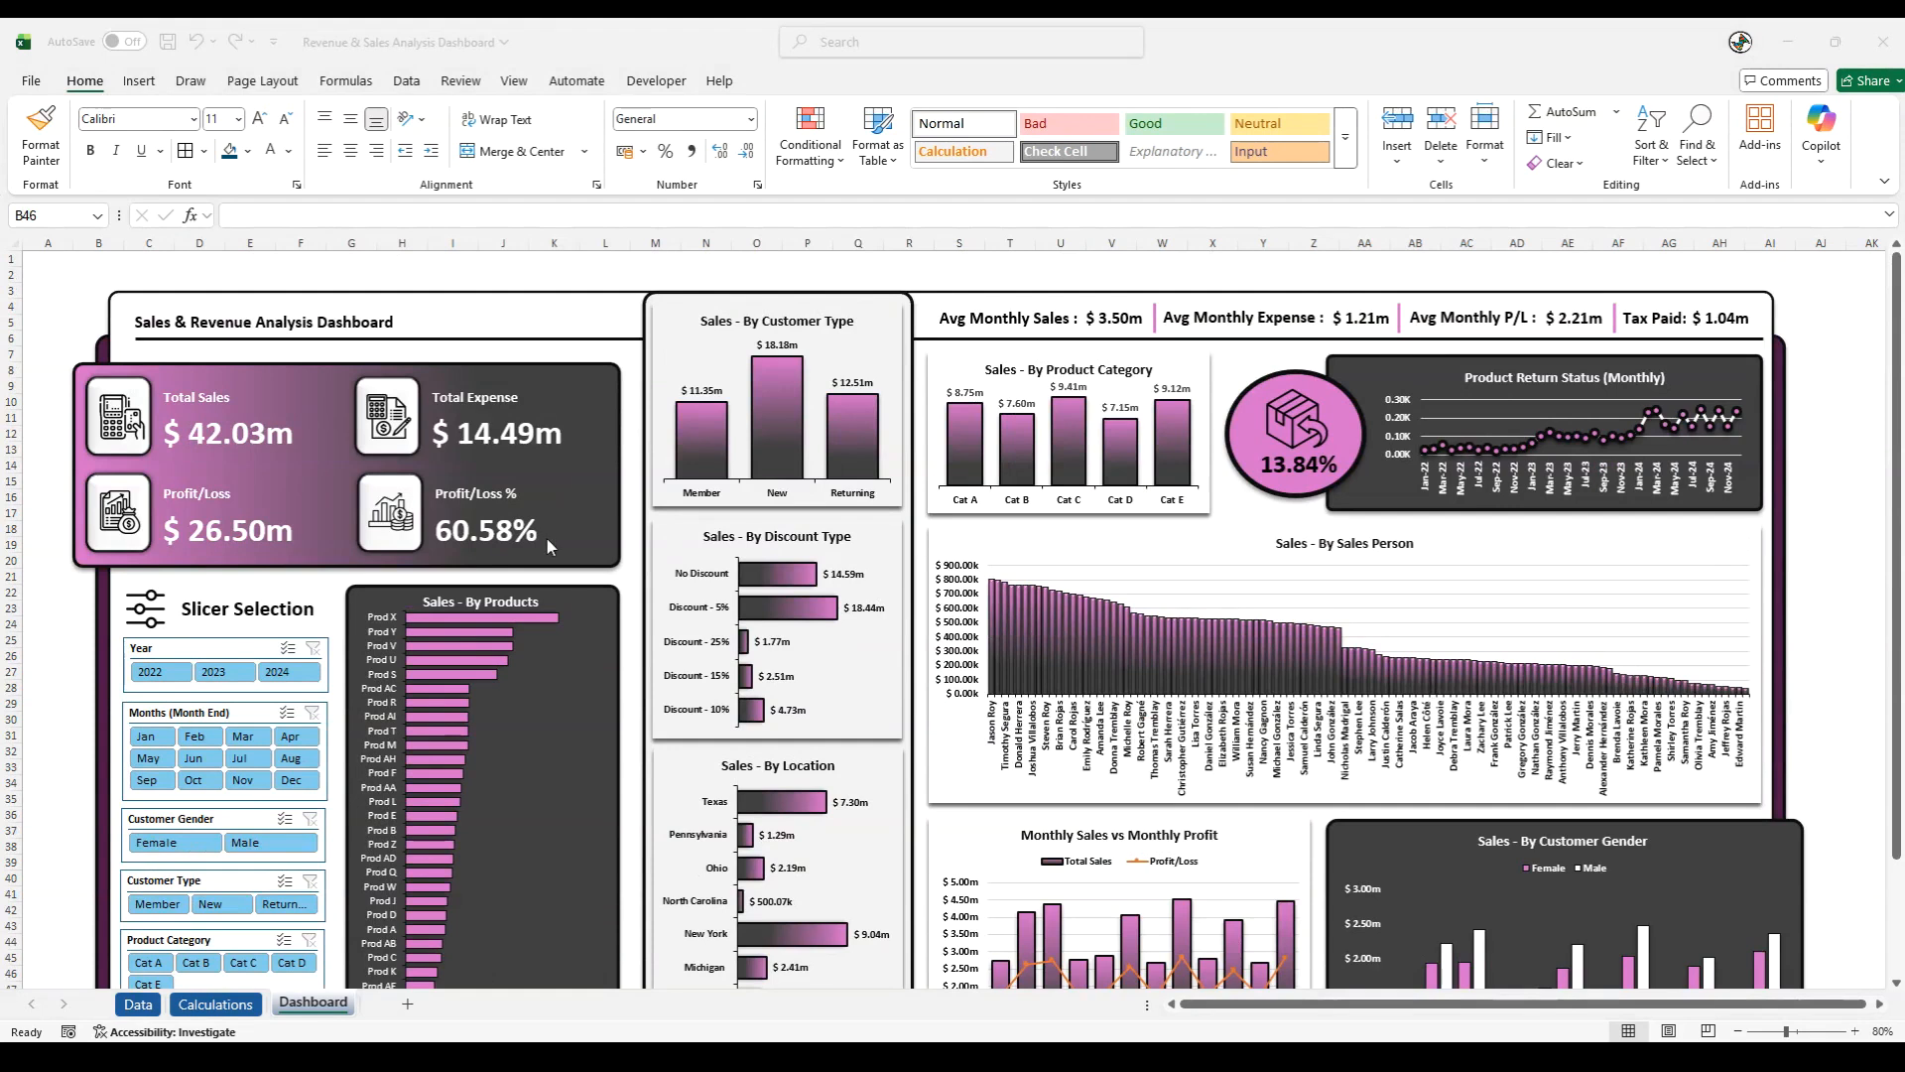
- Try the built-in light orange and light green slicer styles on the Year slicer
left_click(193, 652)
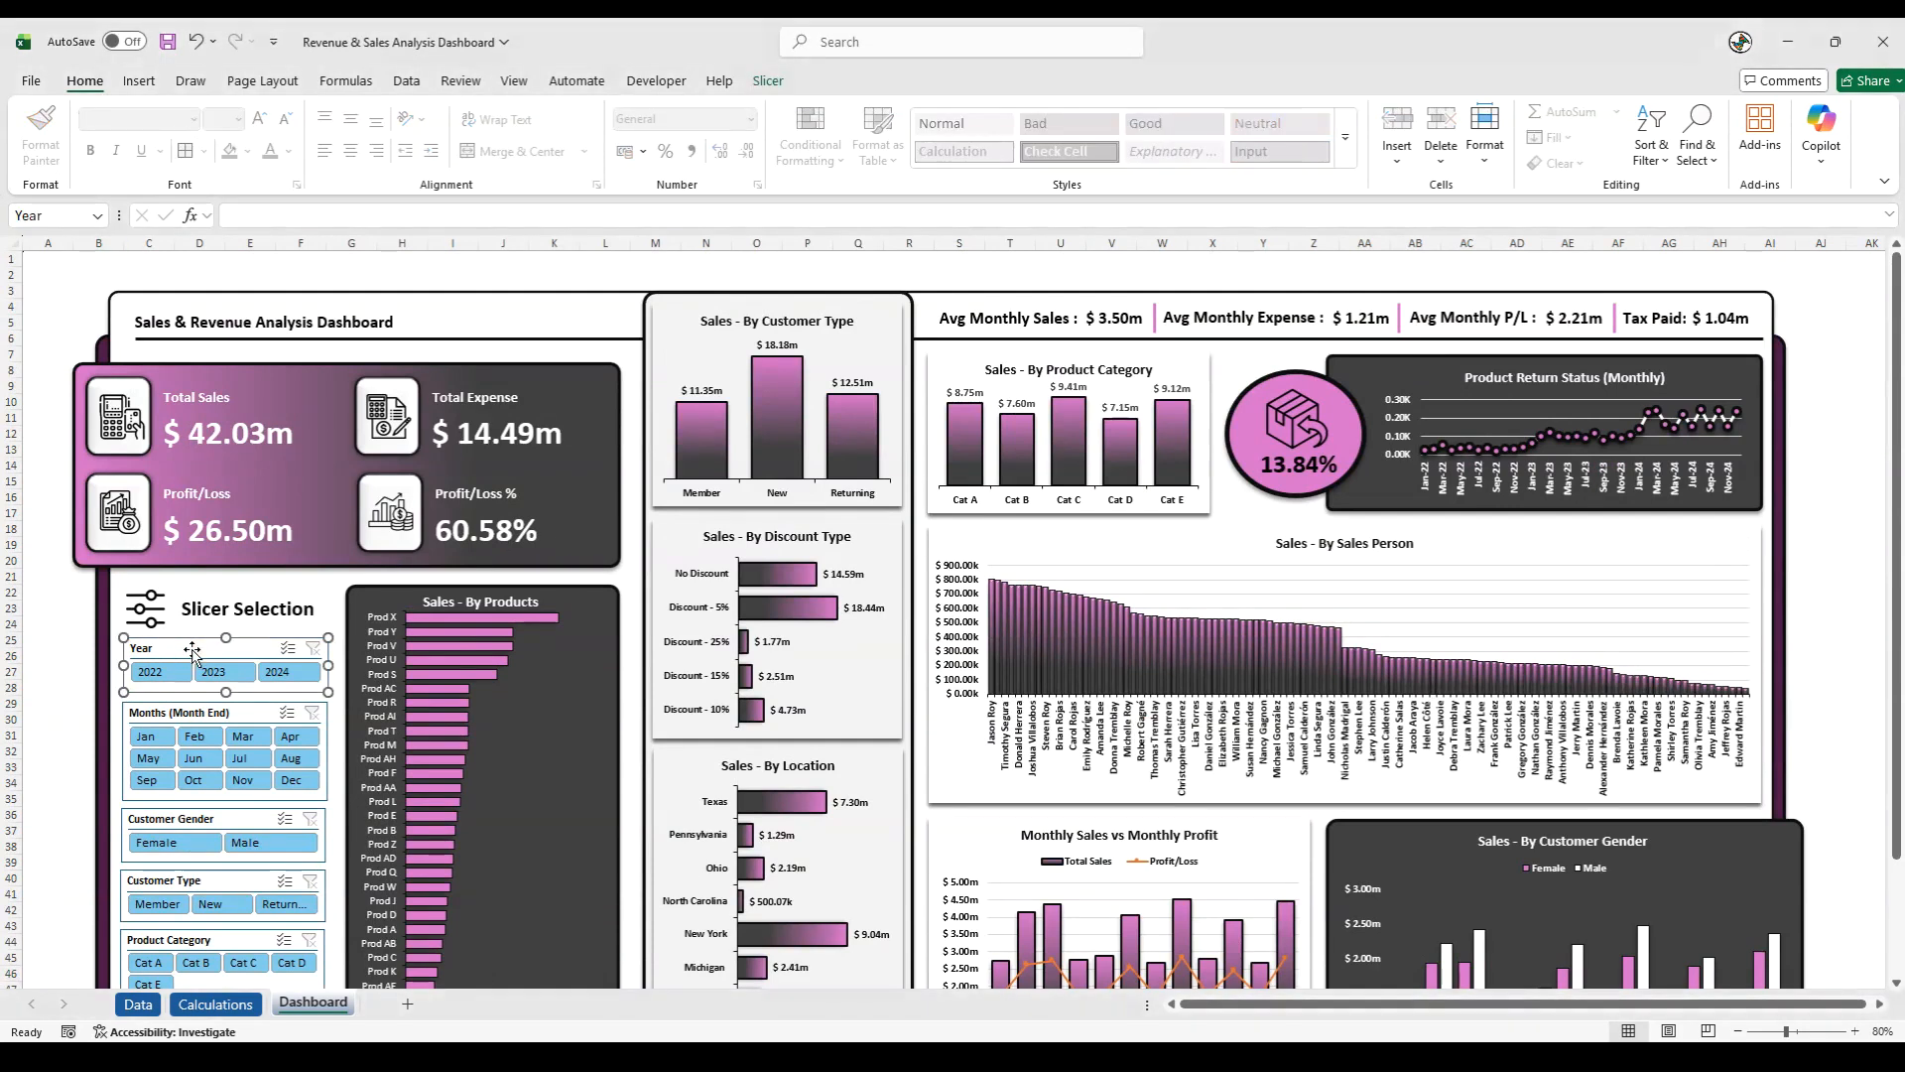
left_click(47, 671)
scroll(188, 541, "down", 3)
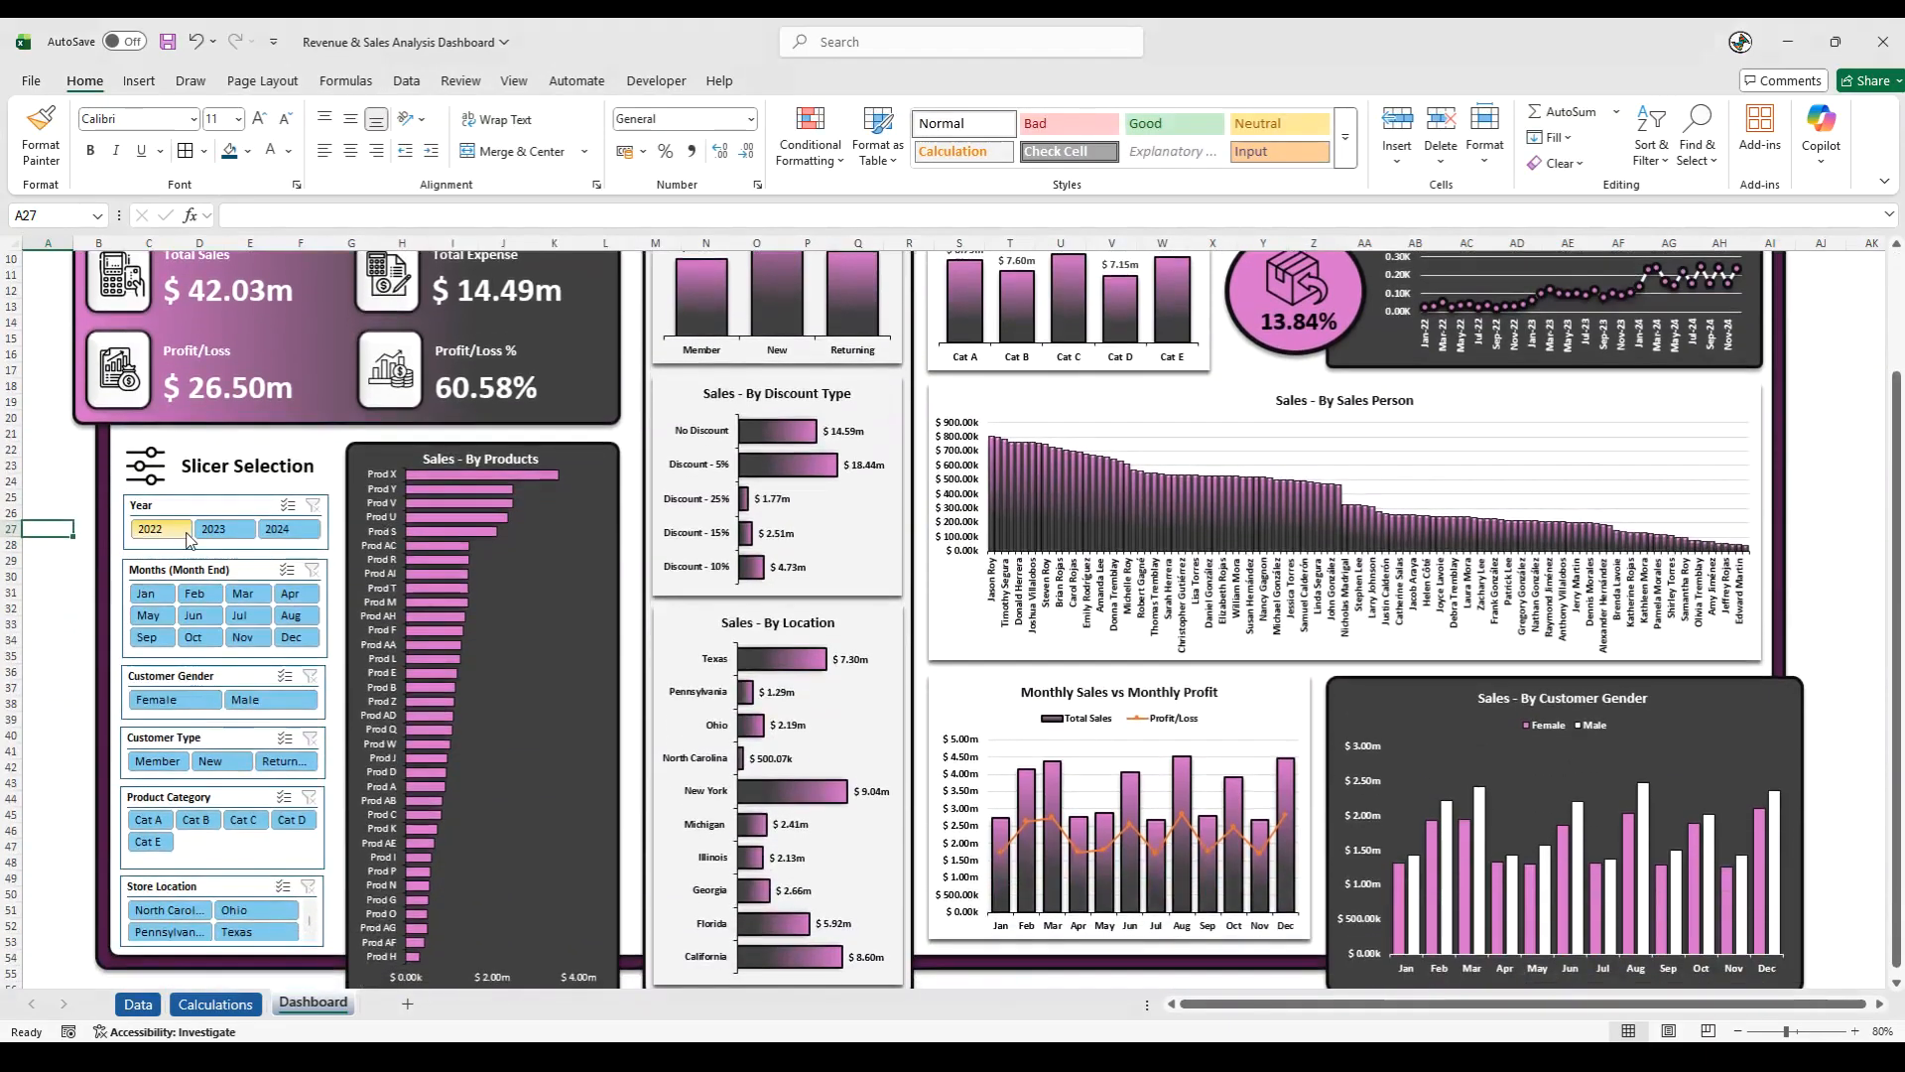
left_click(184, 506)
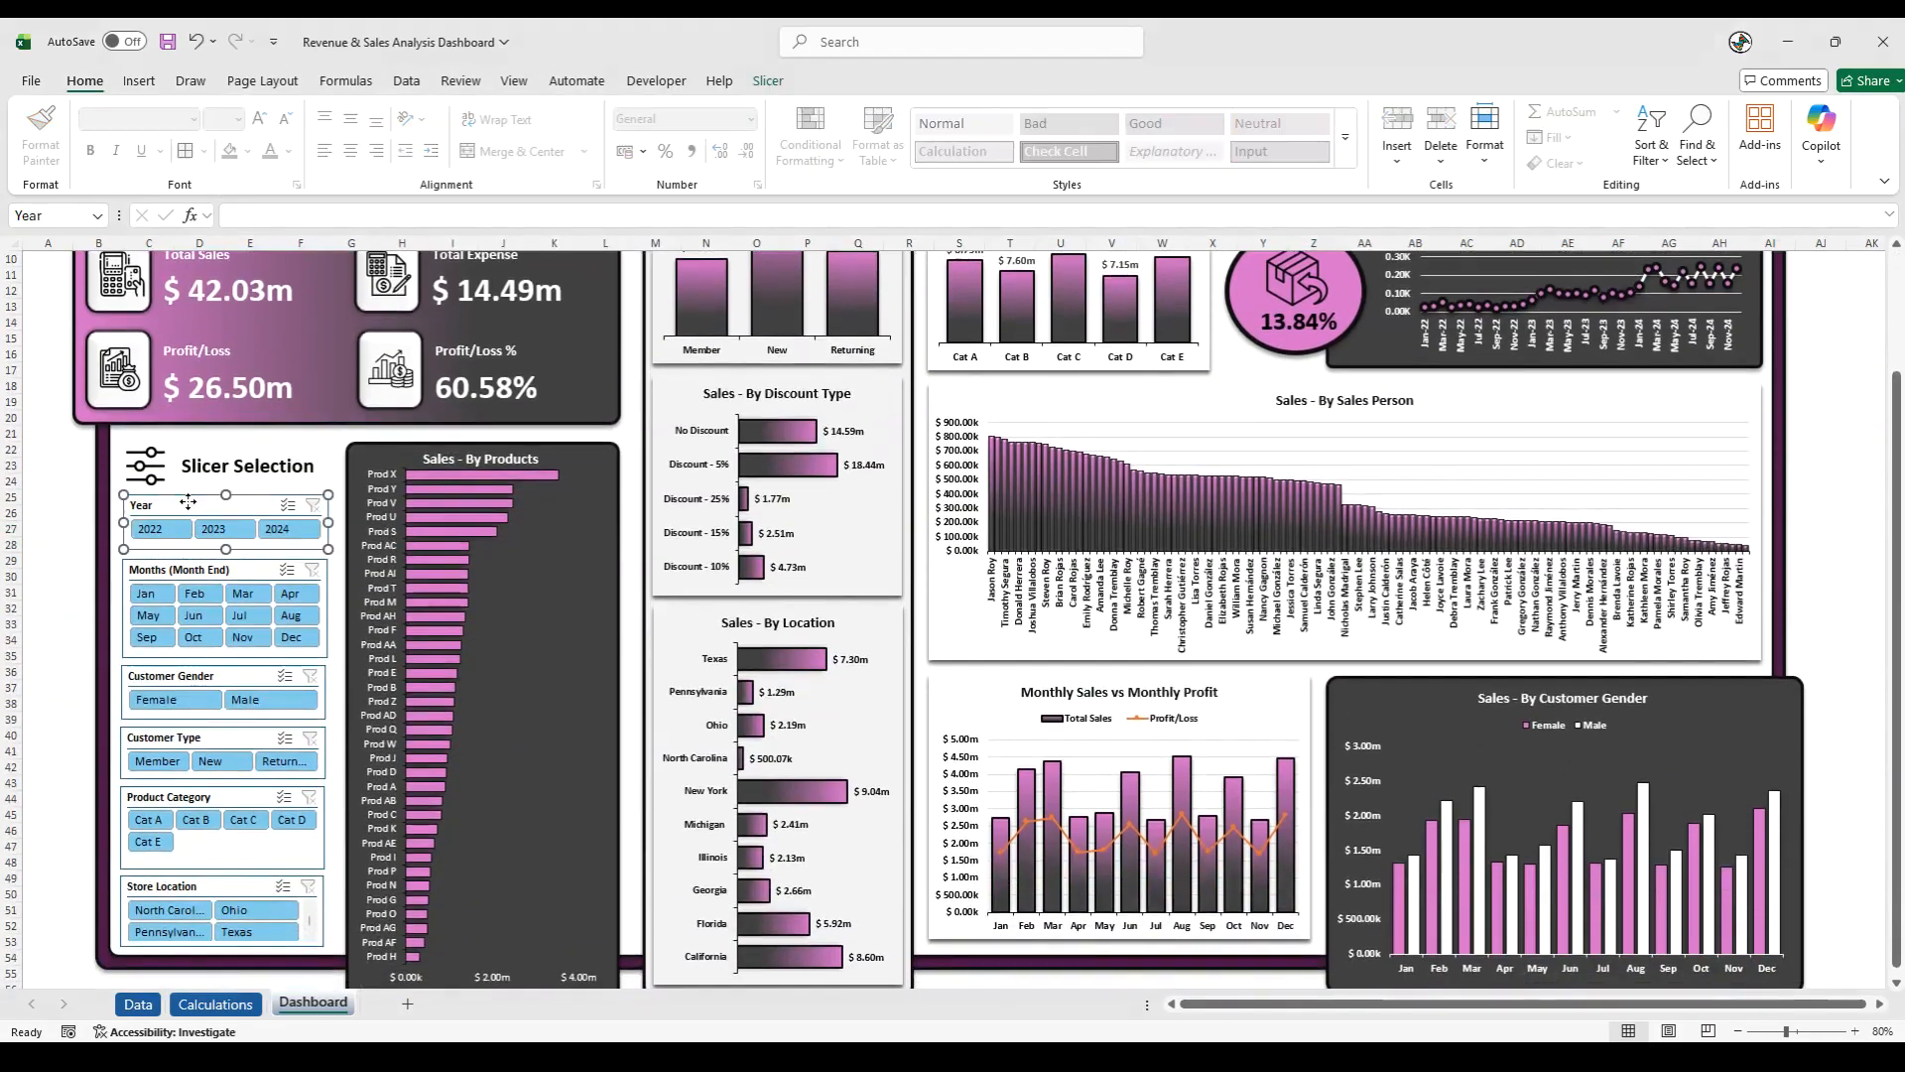
left_click(778, 81)
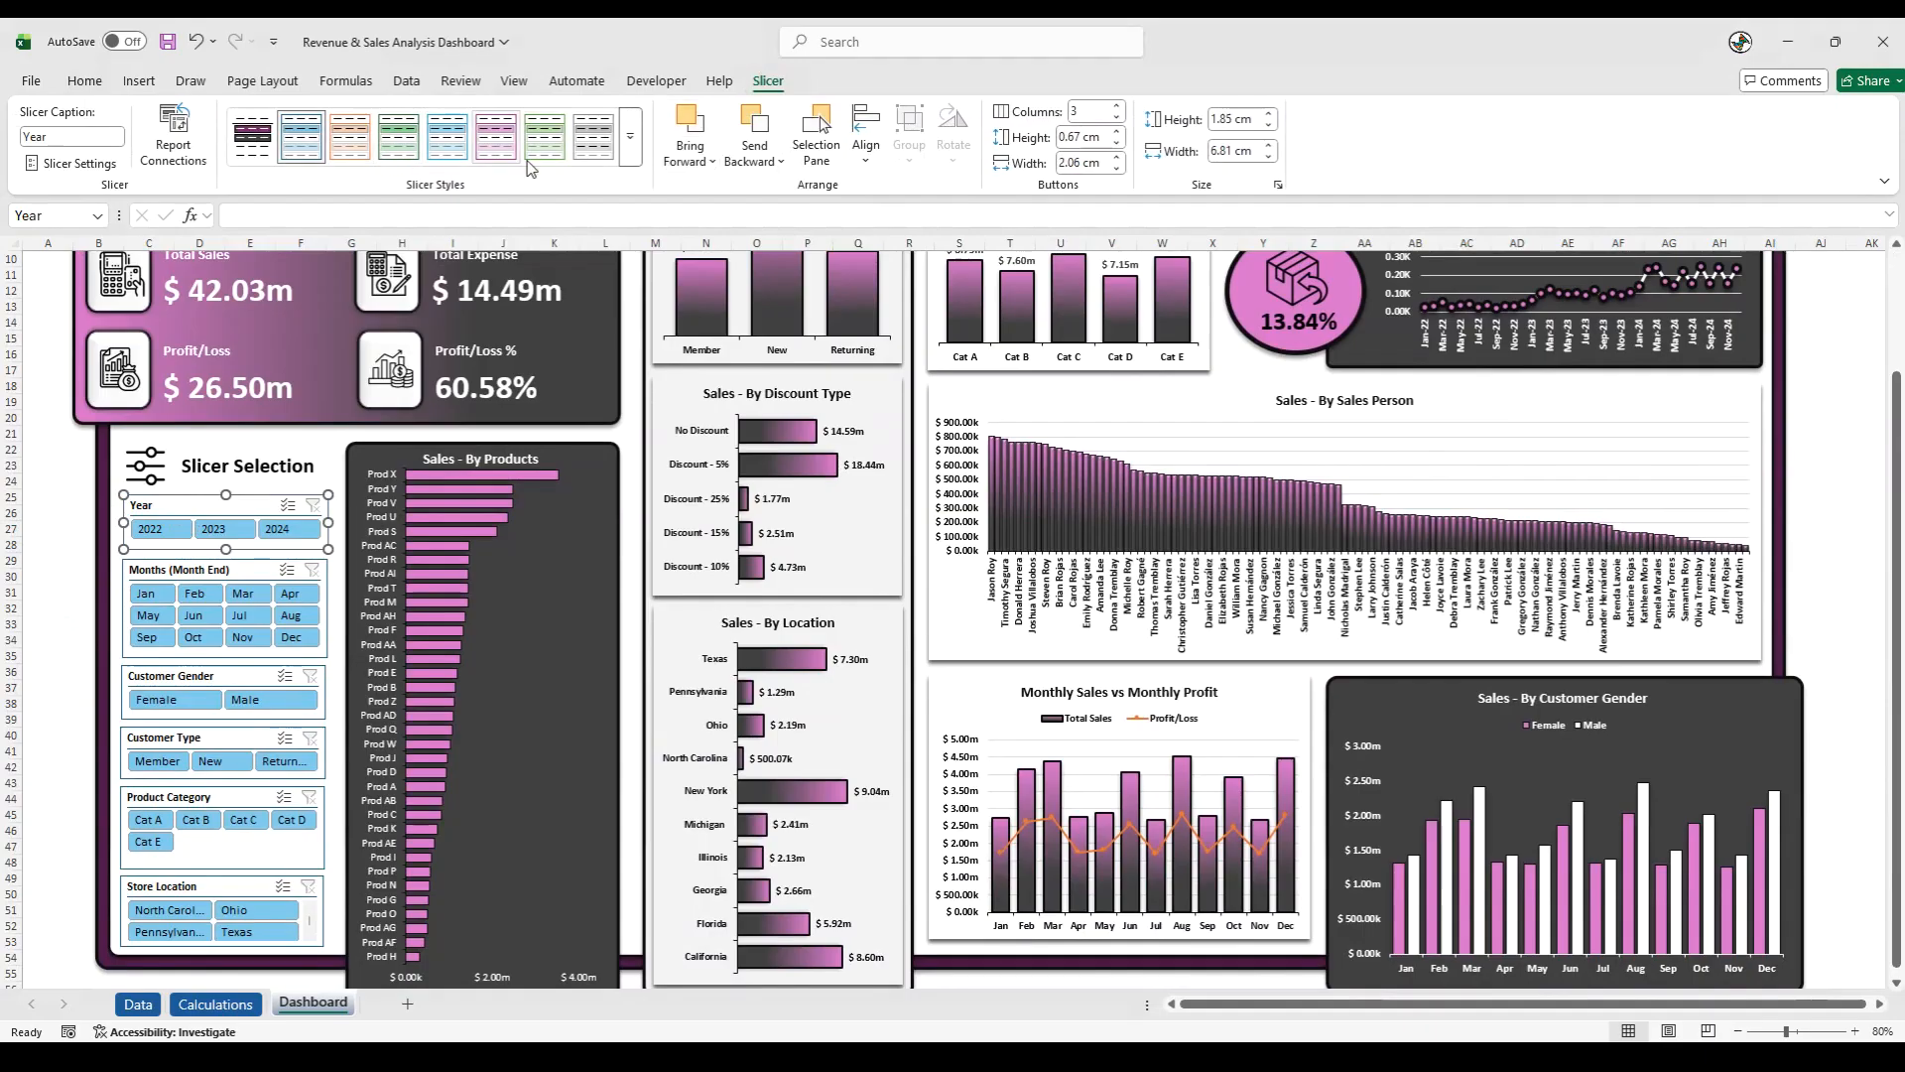
left_click(629, 136)
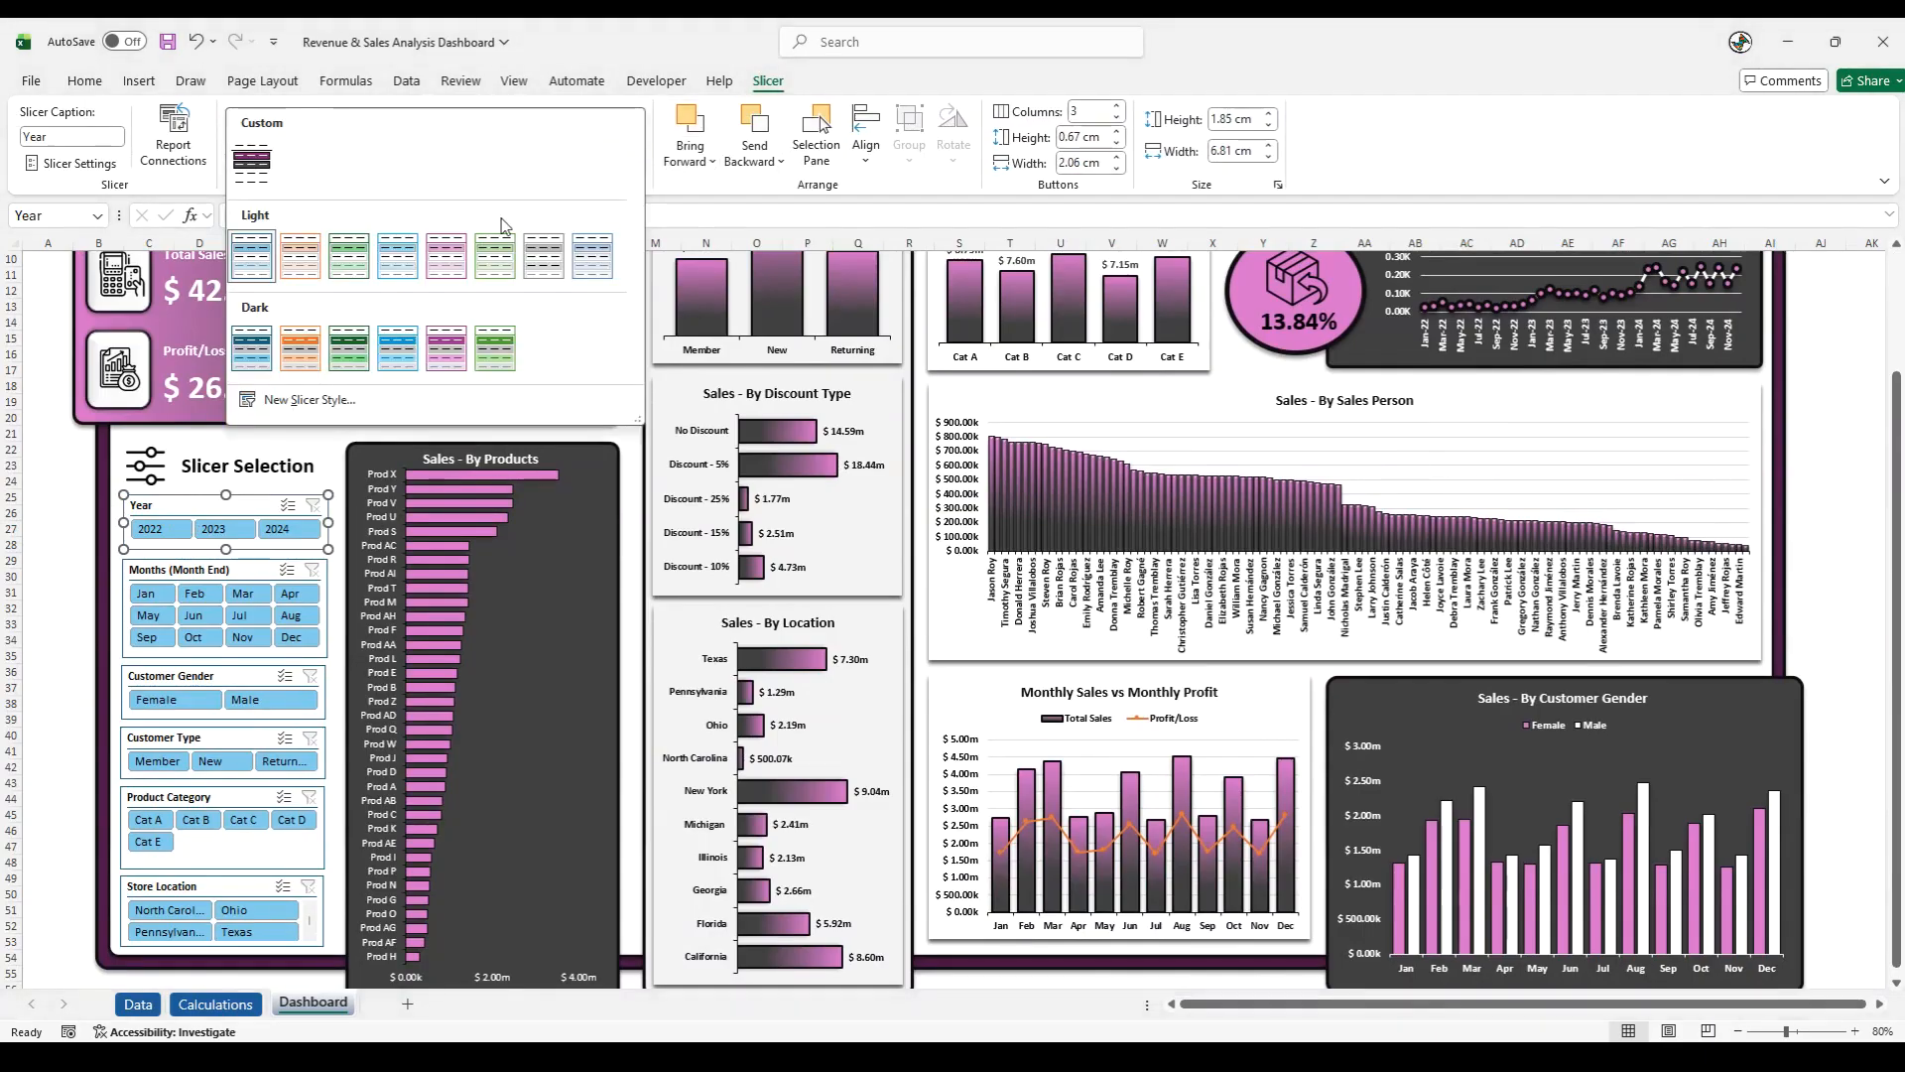
left_click(262, 254)
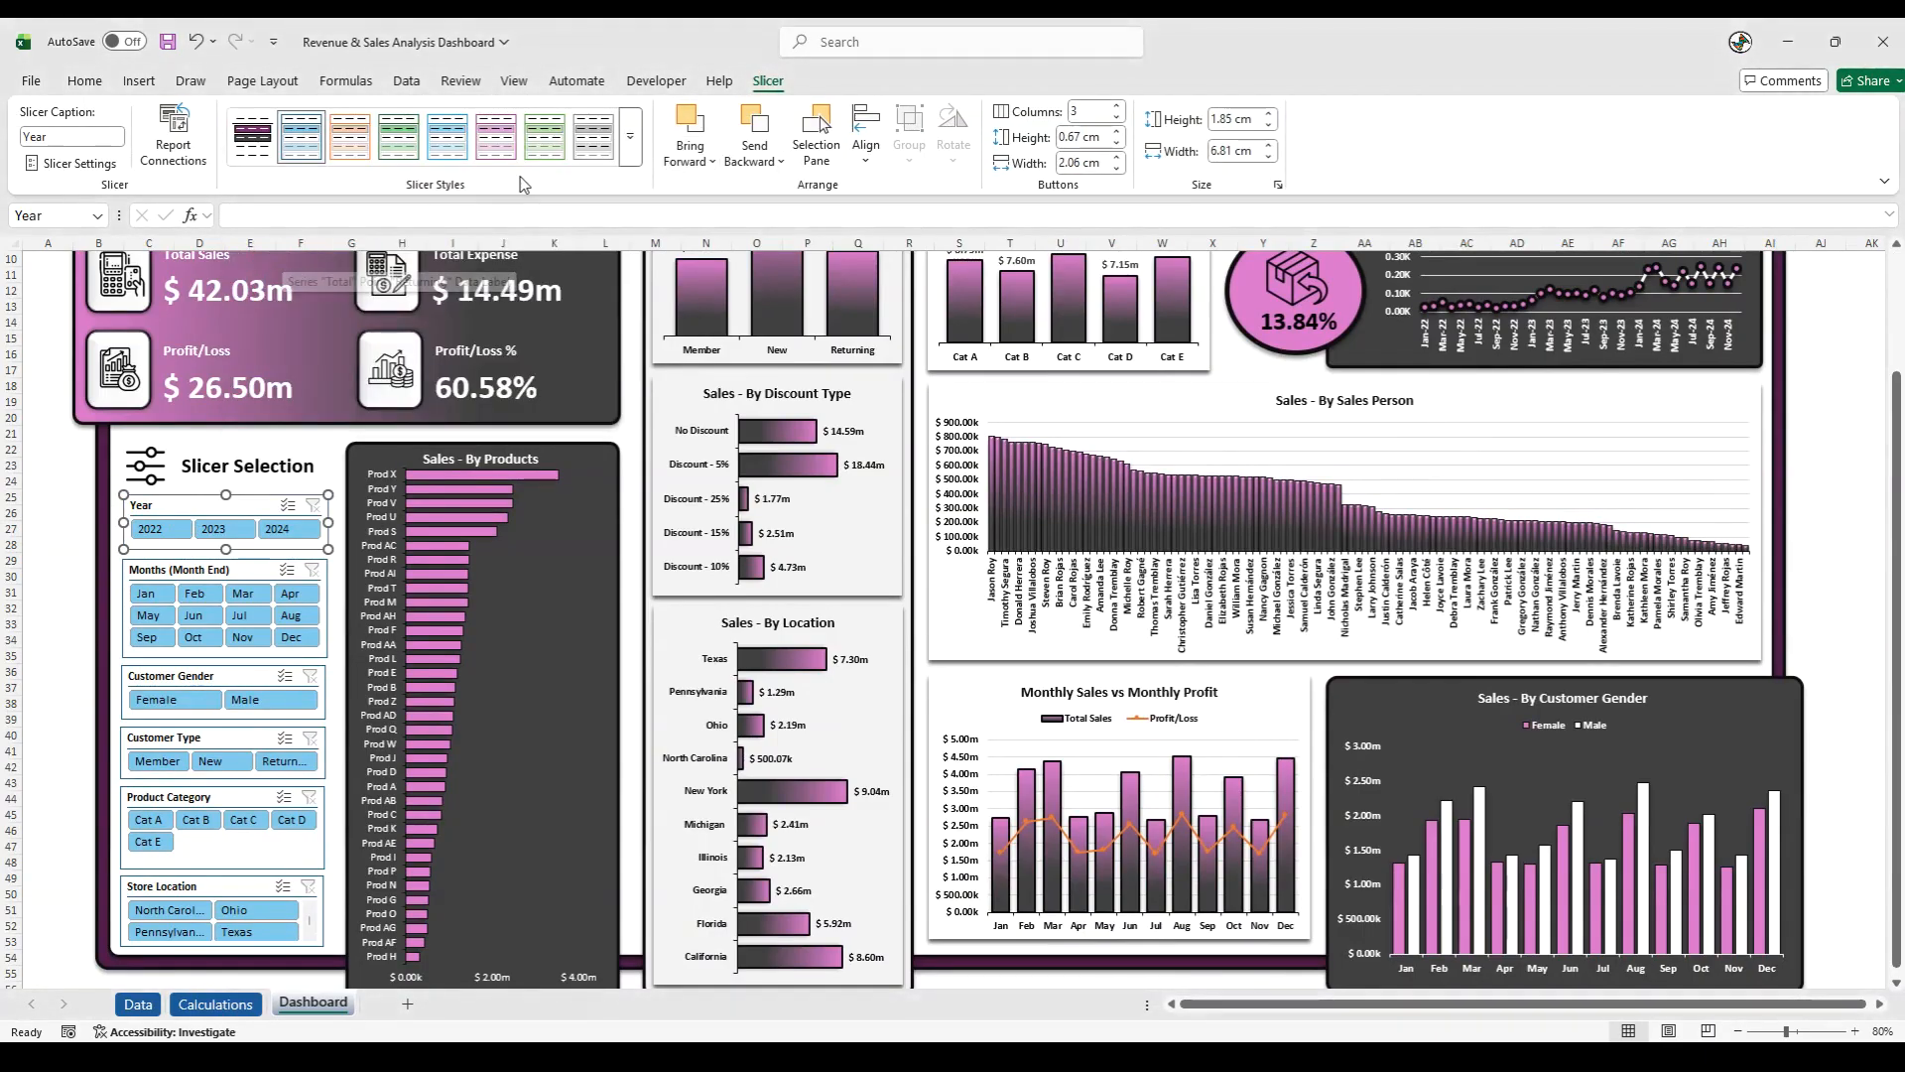
left_click(350, 136)
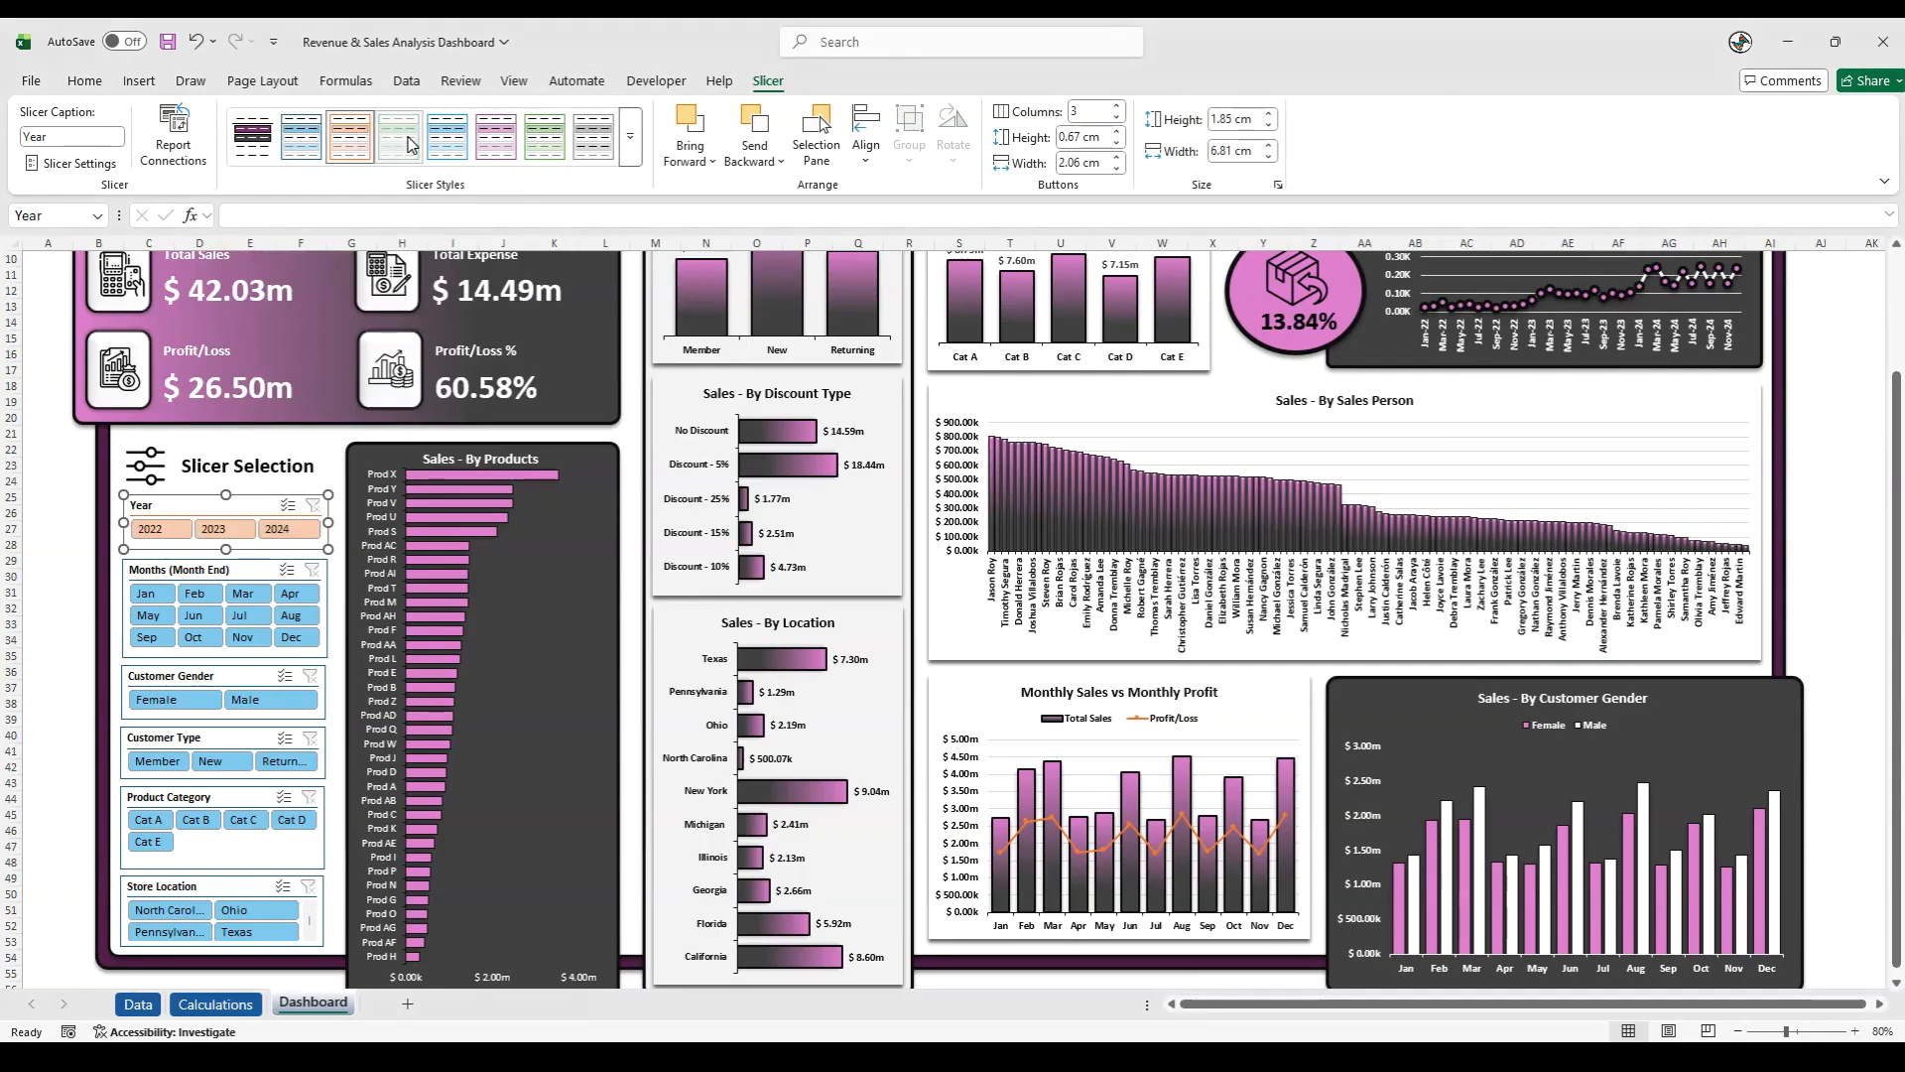
left_click(536, 146)
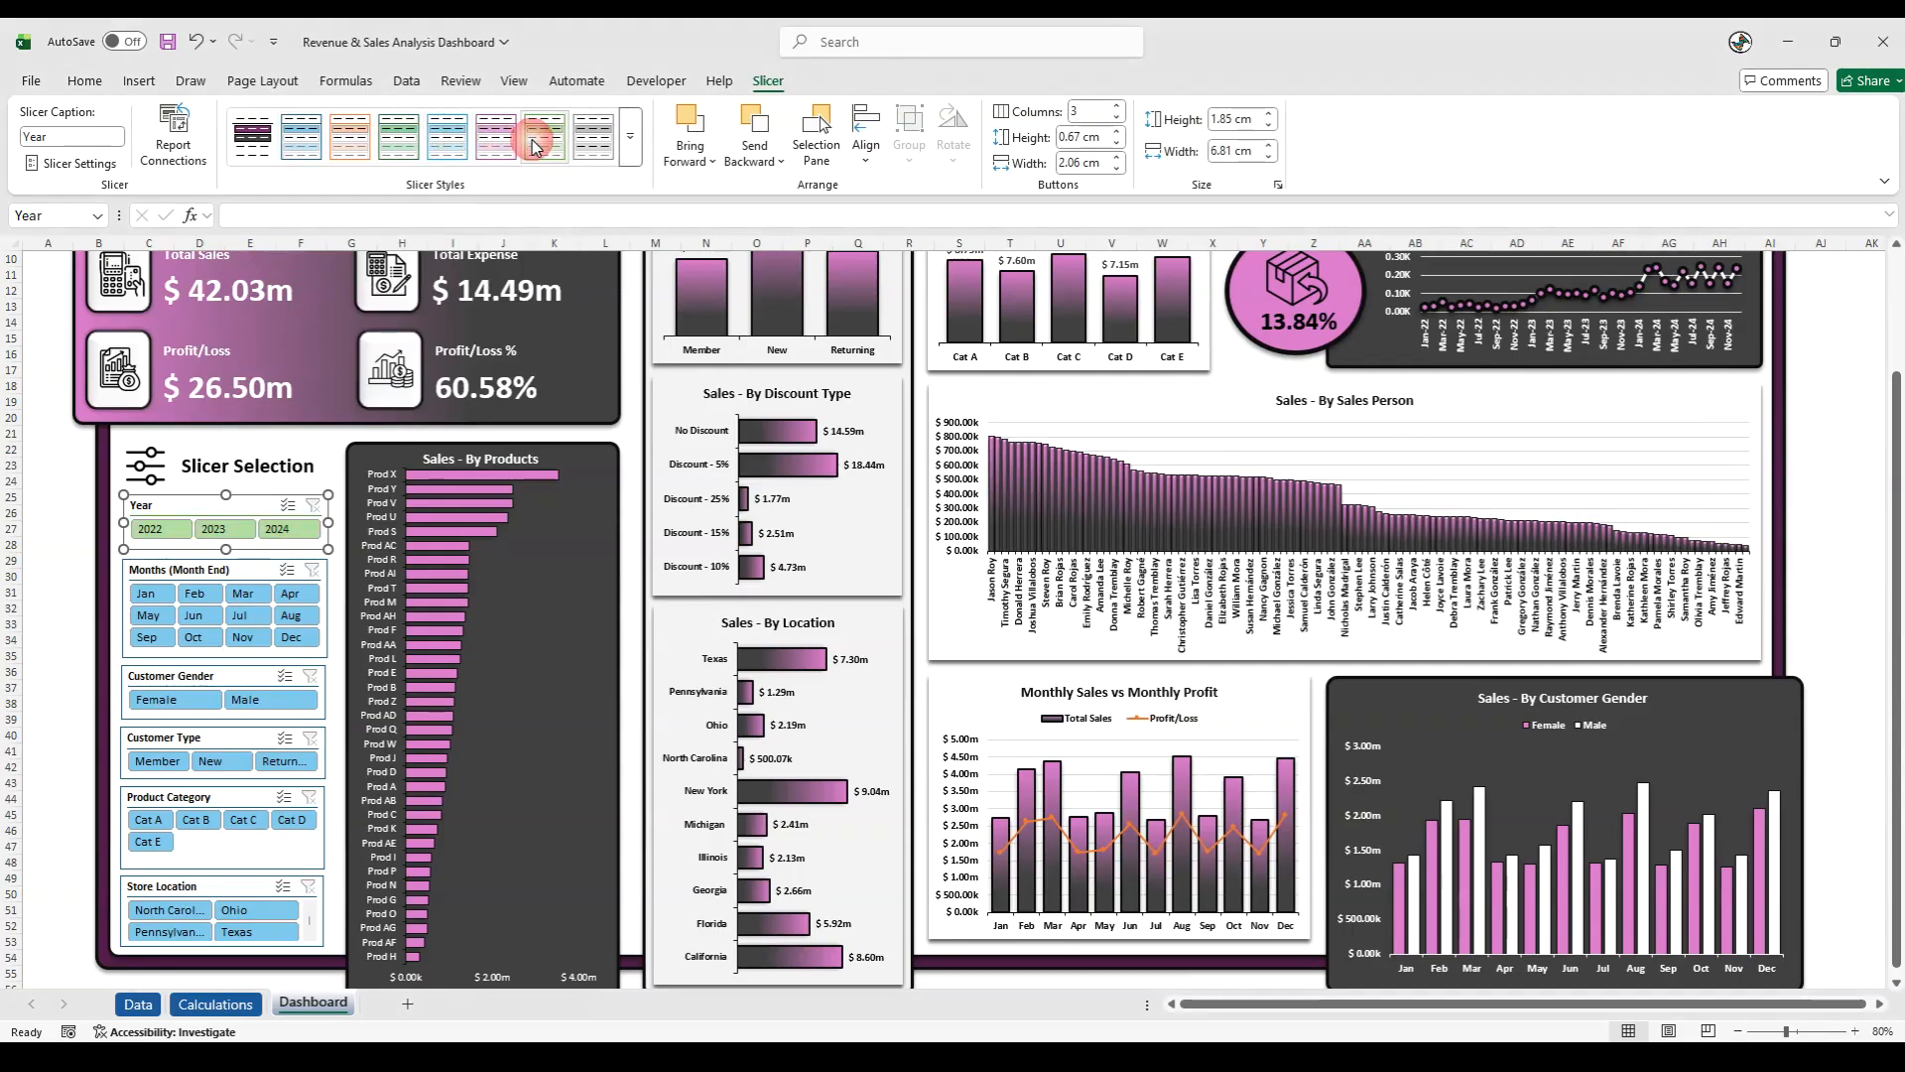
left_click(627, 157)
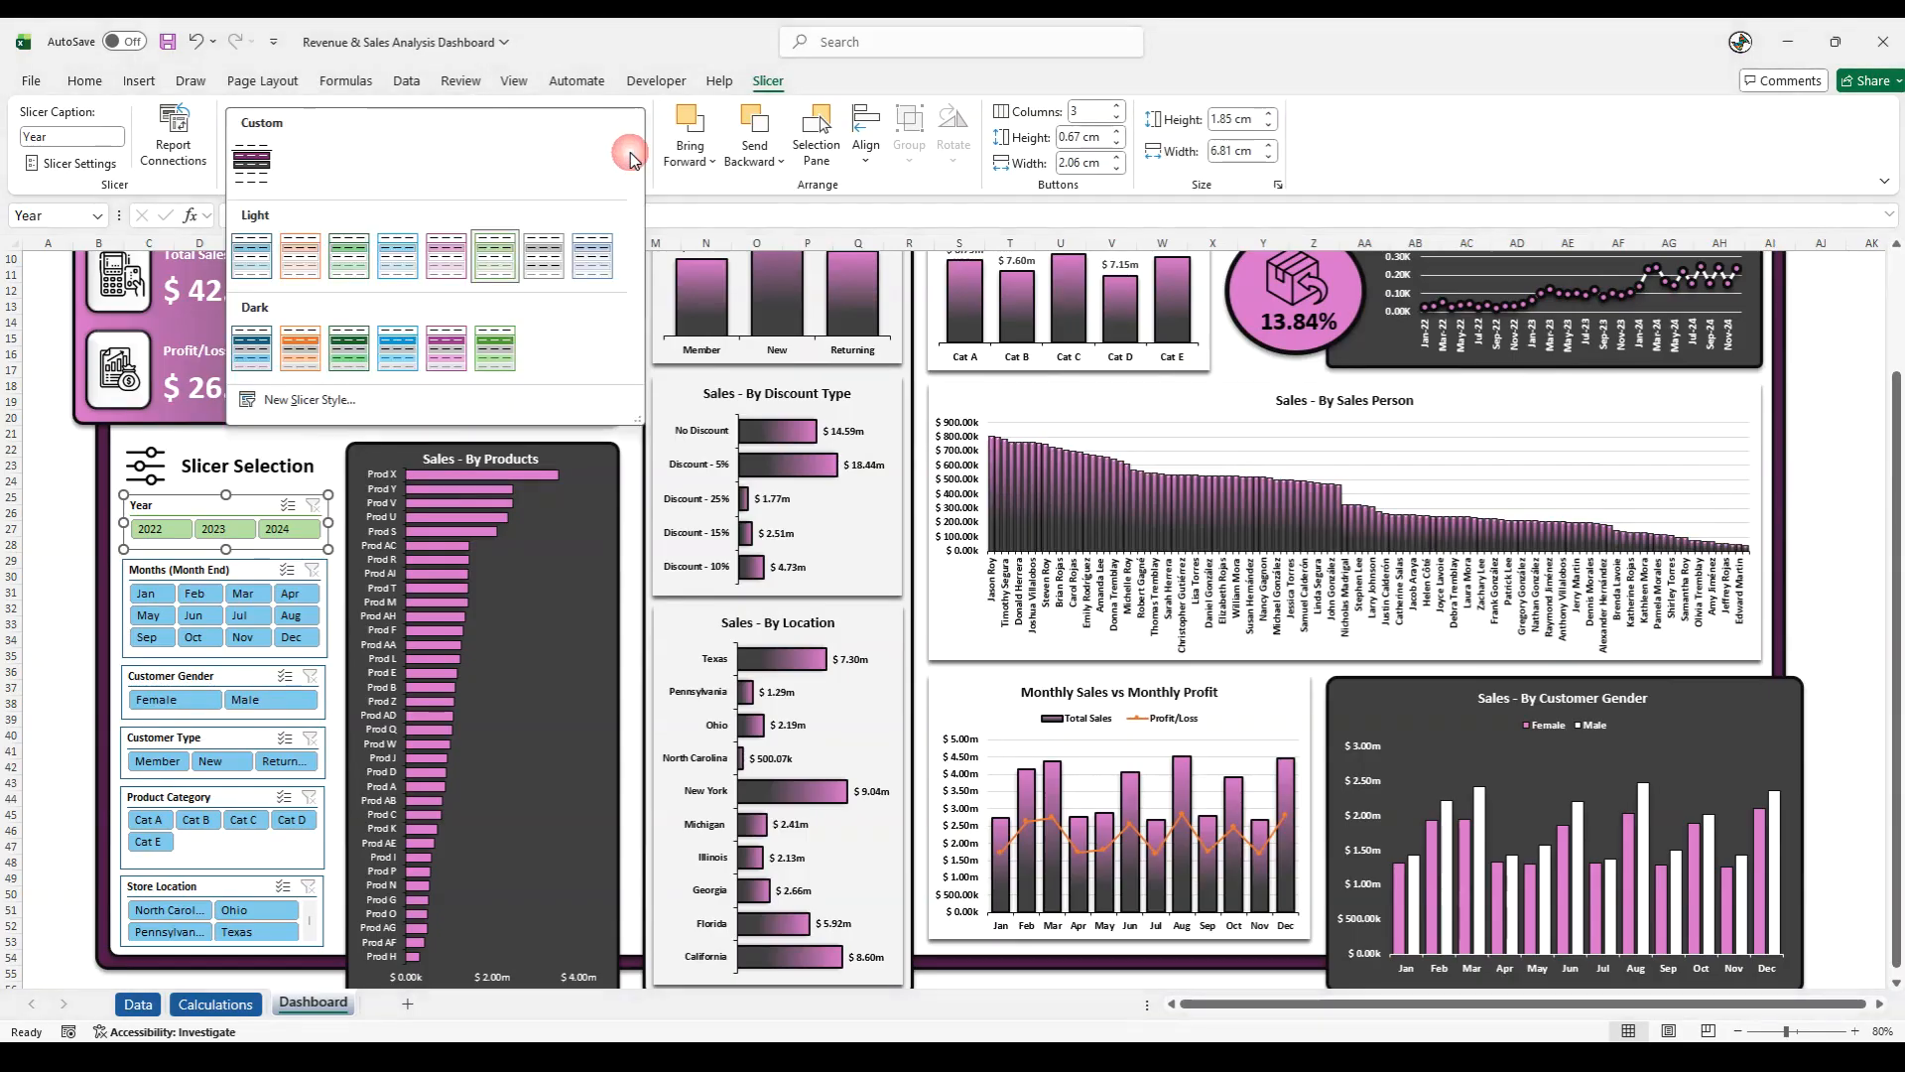
left_click(282, 401)
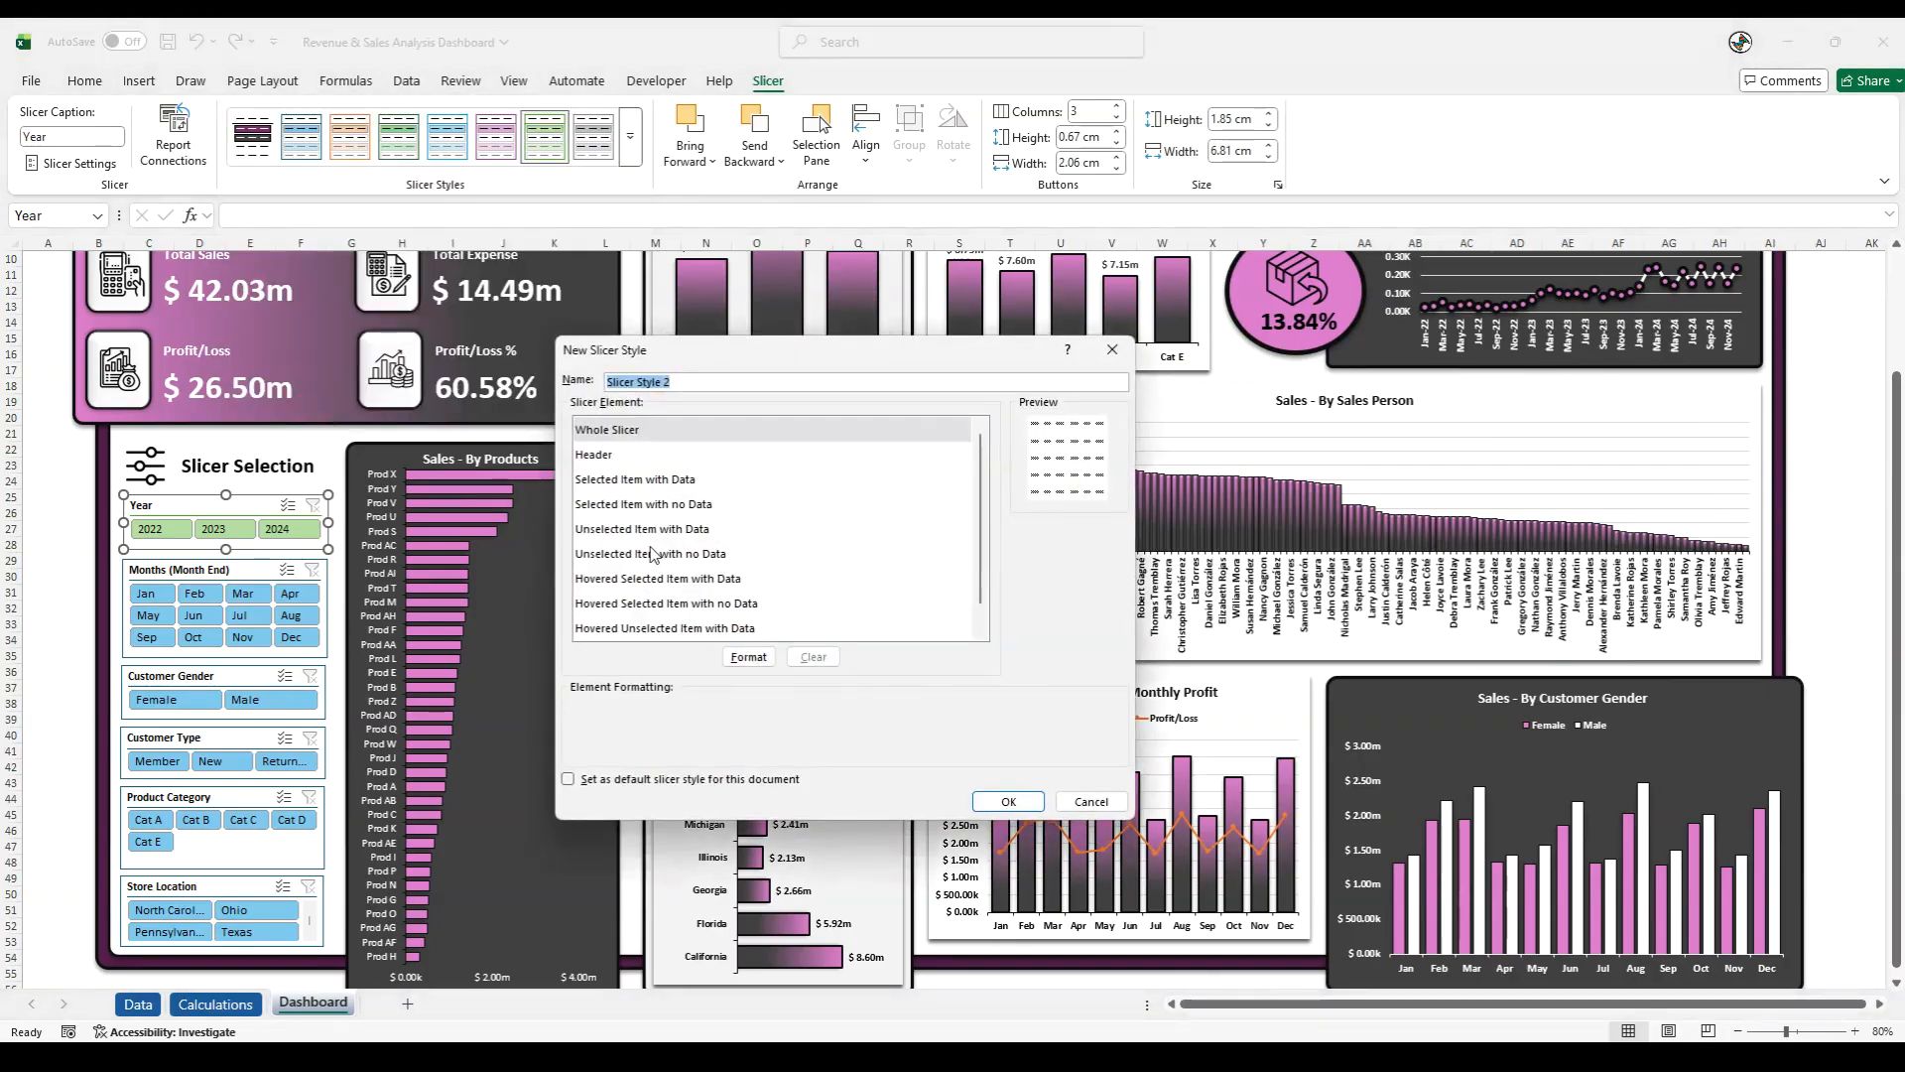
left_click(1112, 350)
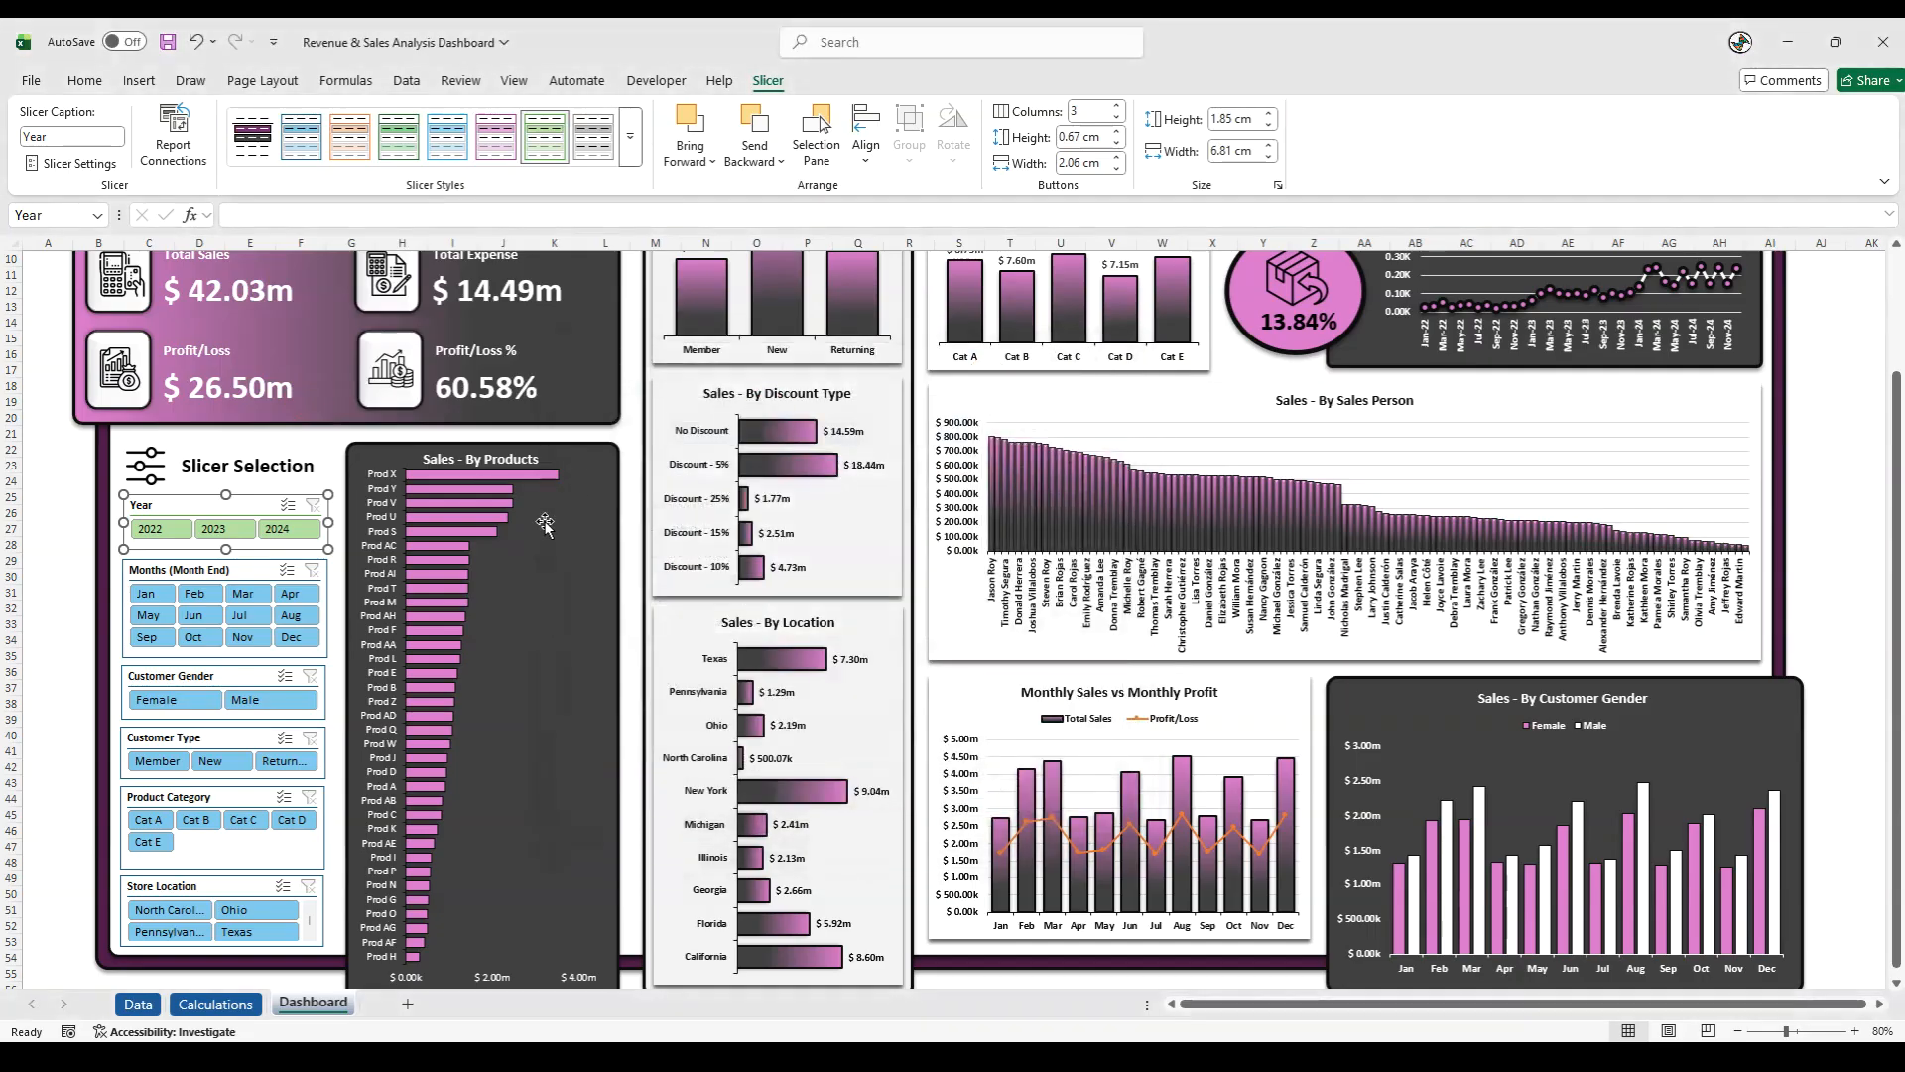
- Apply the custom dark purple slicer style to the Year, Months (Month End) and Customer Gender slicers
left_click(630, 159)
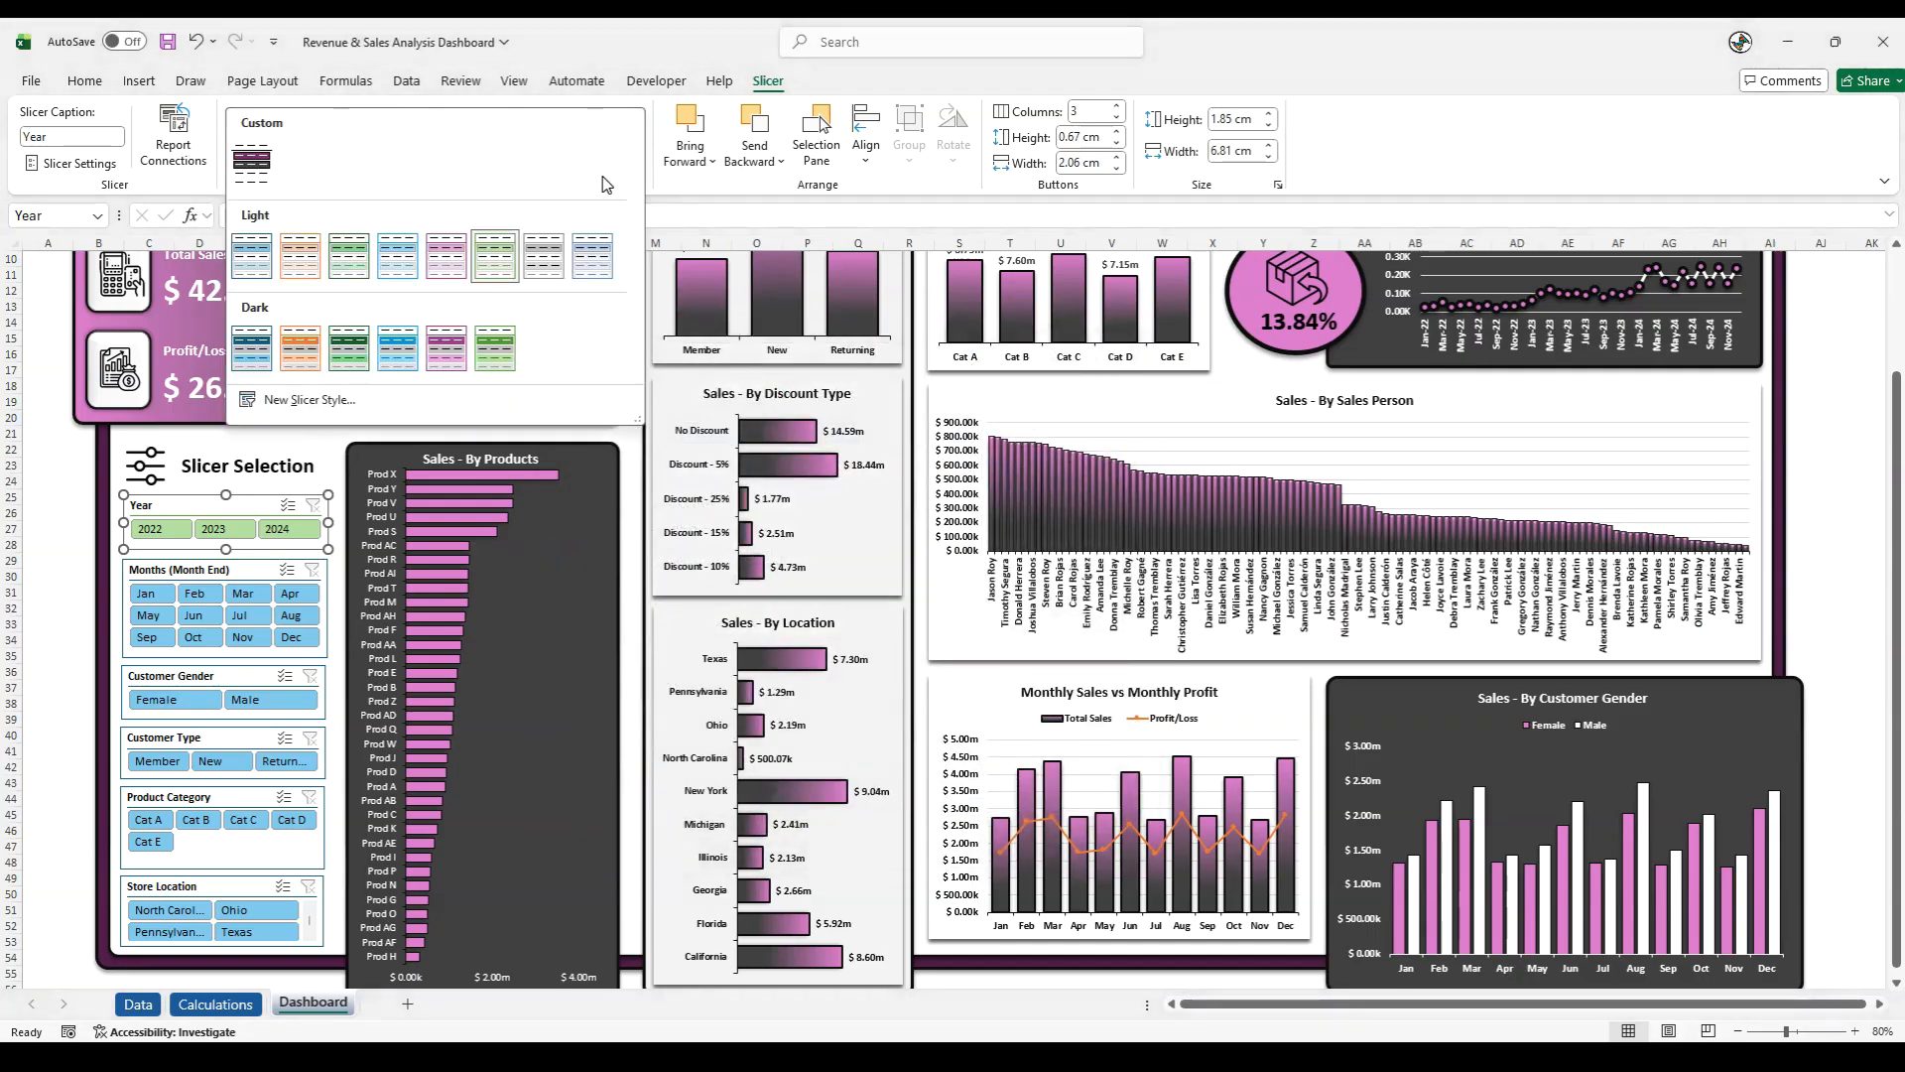
left_click(253, 171)
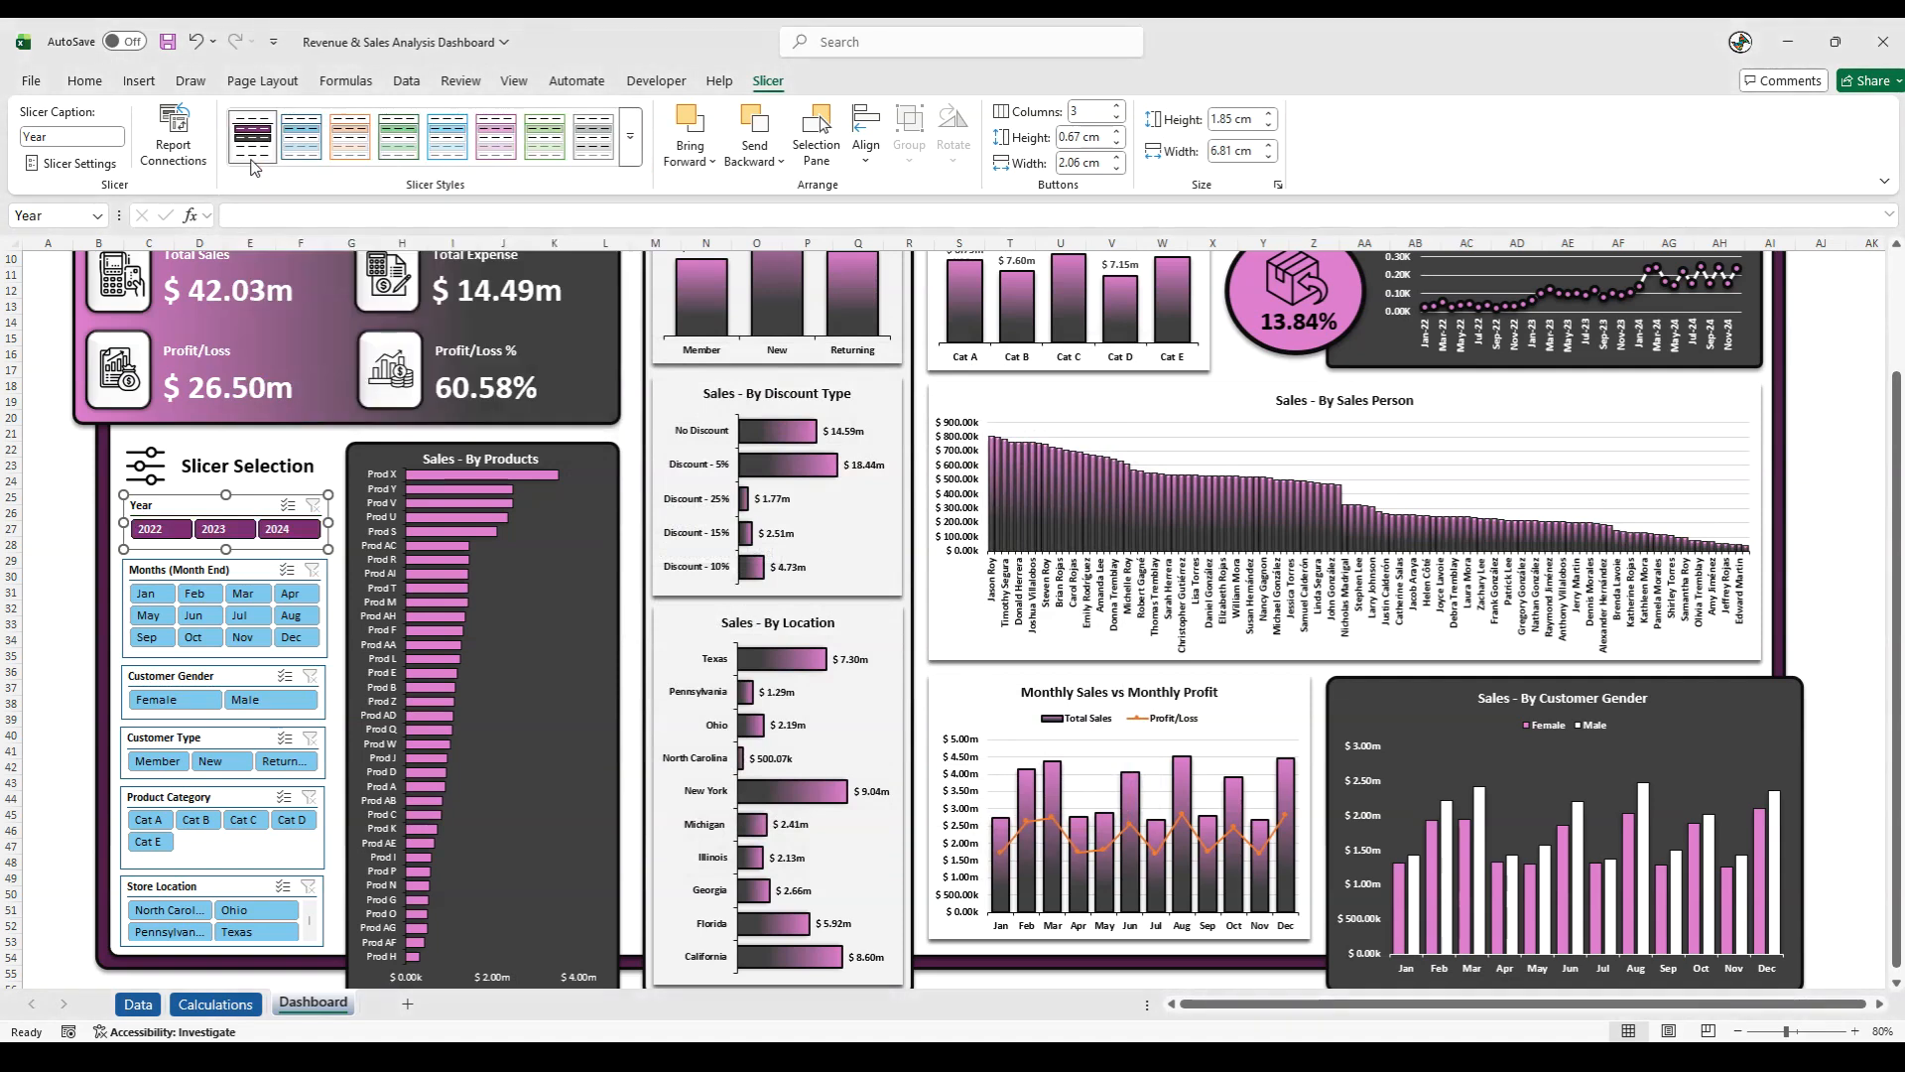
left_click(159, 578)
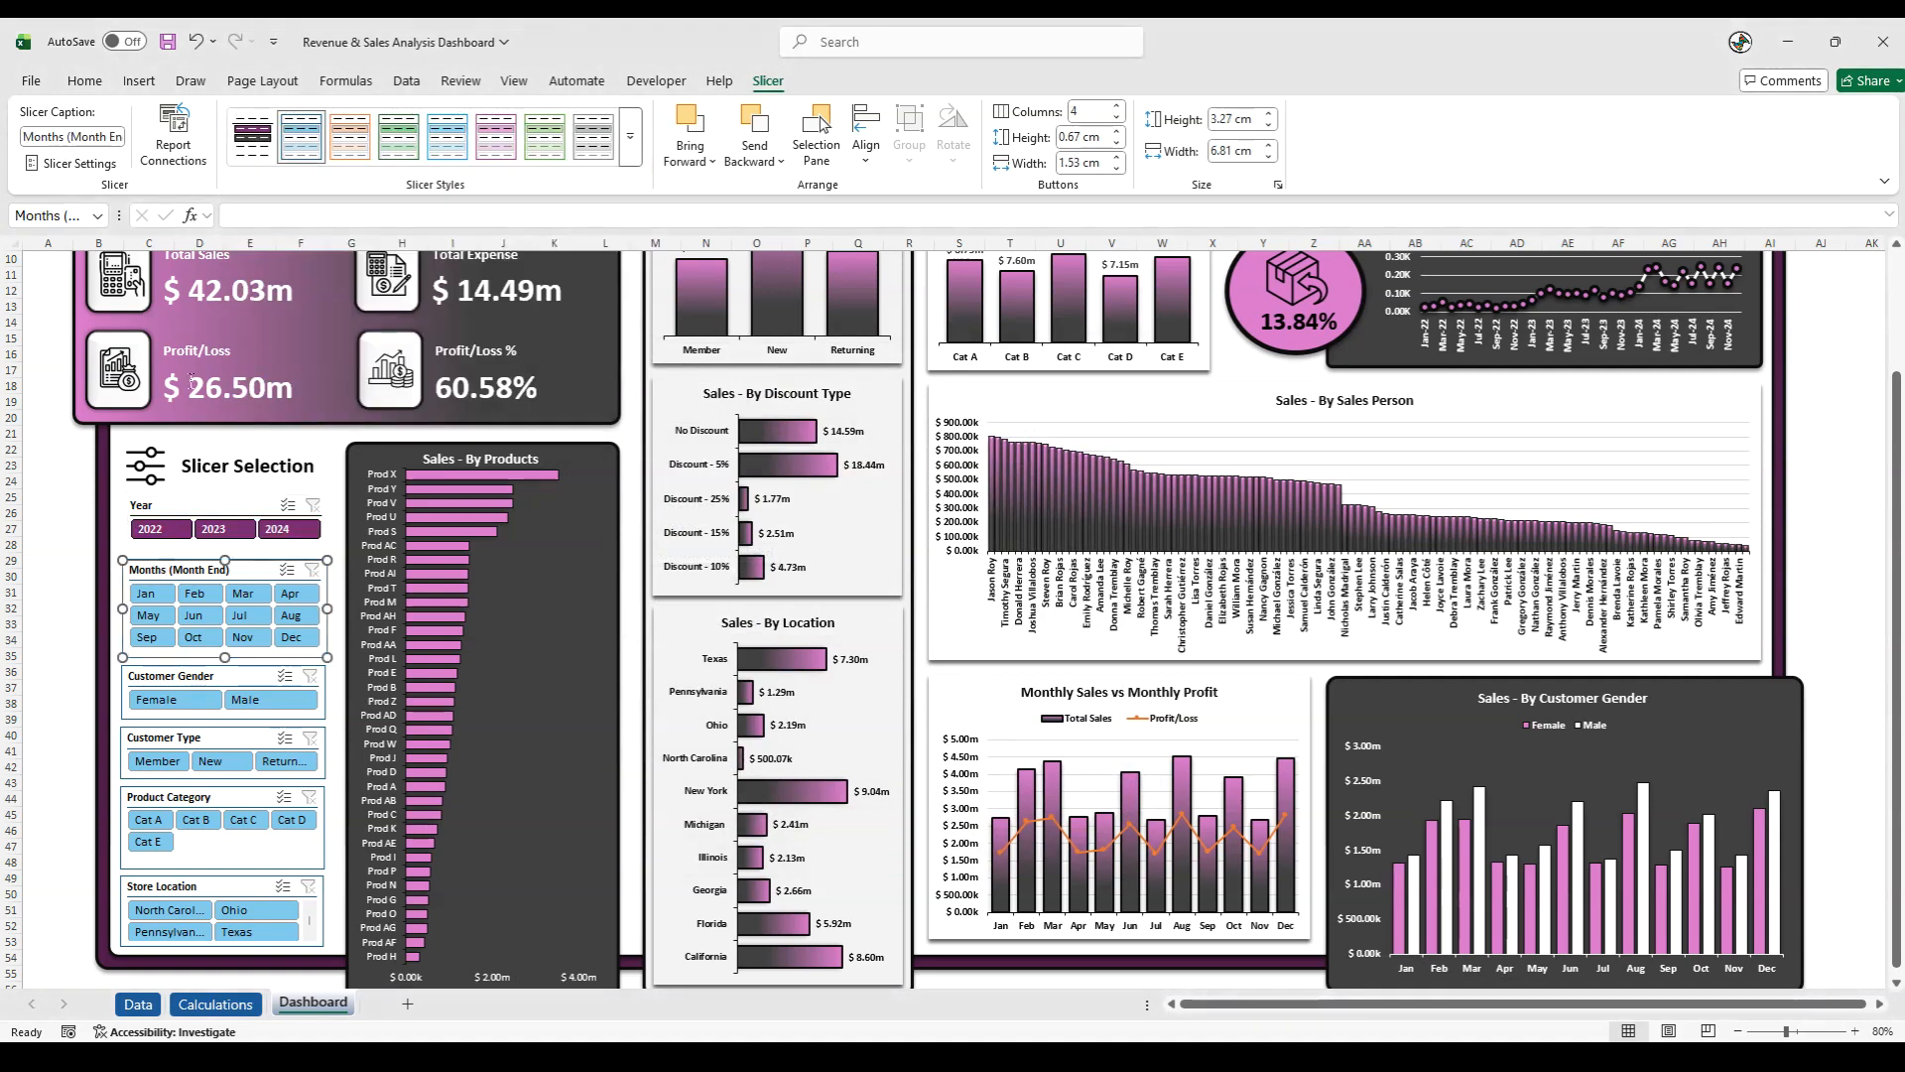
left_click(252, 159)
left_click(179, 670)
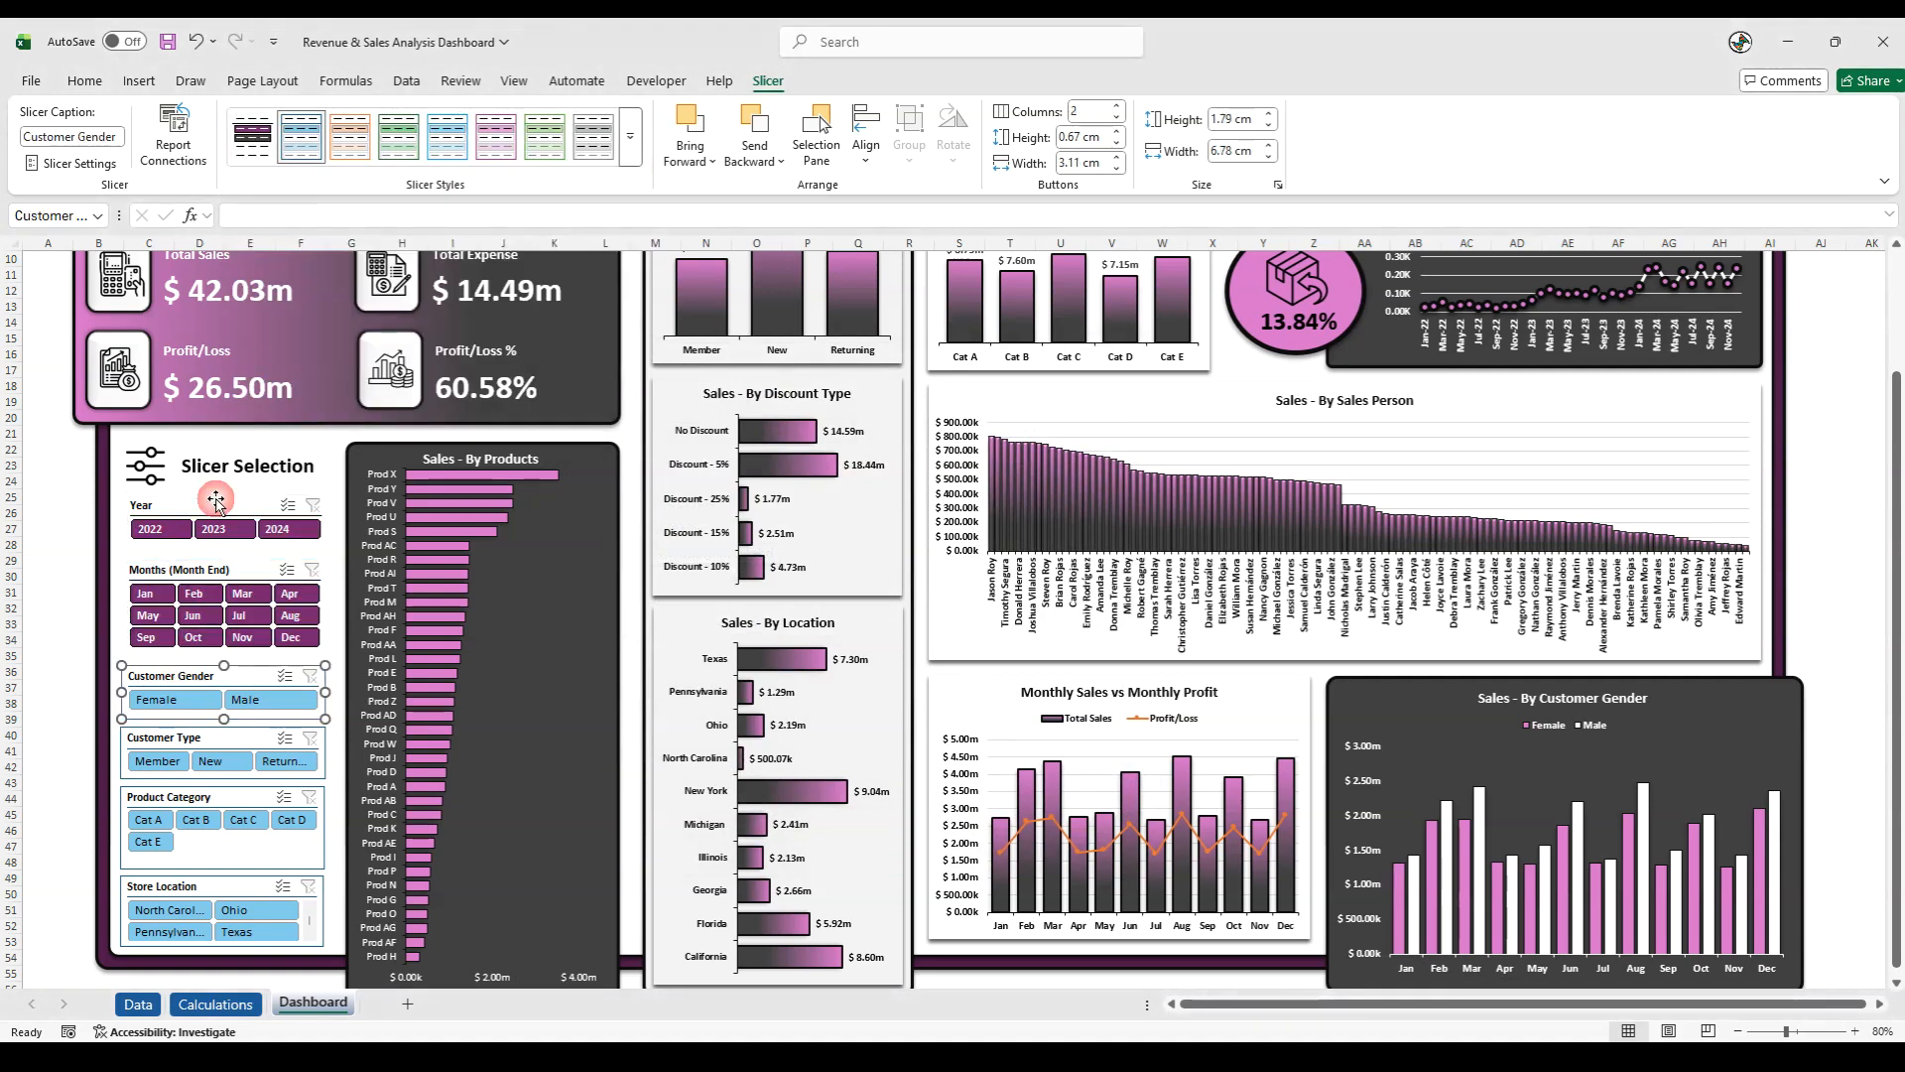
left_click(252, 149)
- Apply the custom dark purple slicer style to the Customer Type, Product Category and Store Location slicers
left_click(172, 740)
left_click(252, 144)
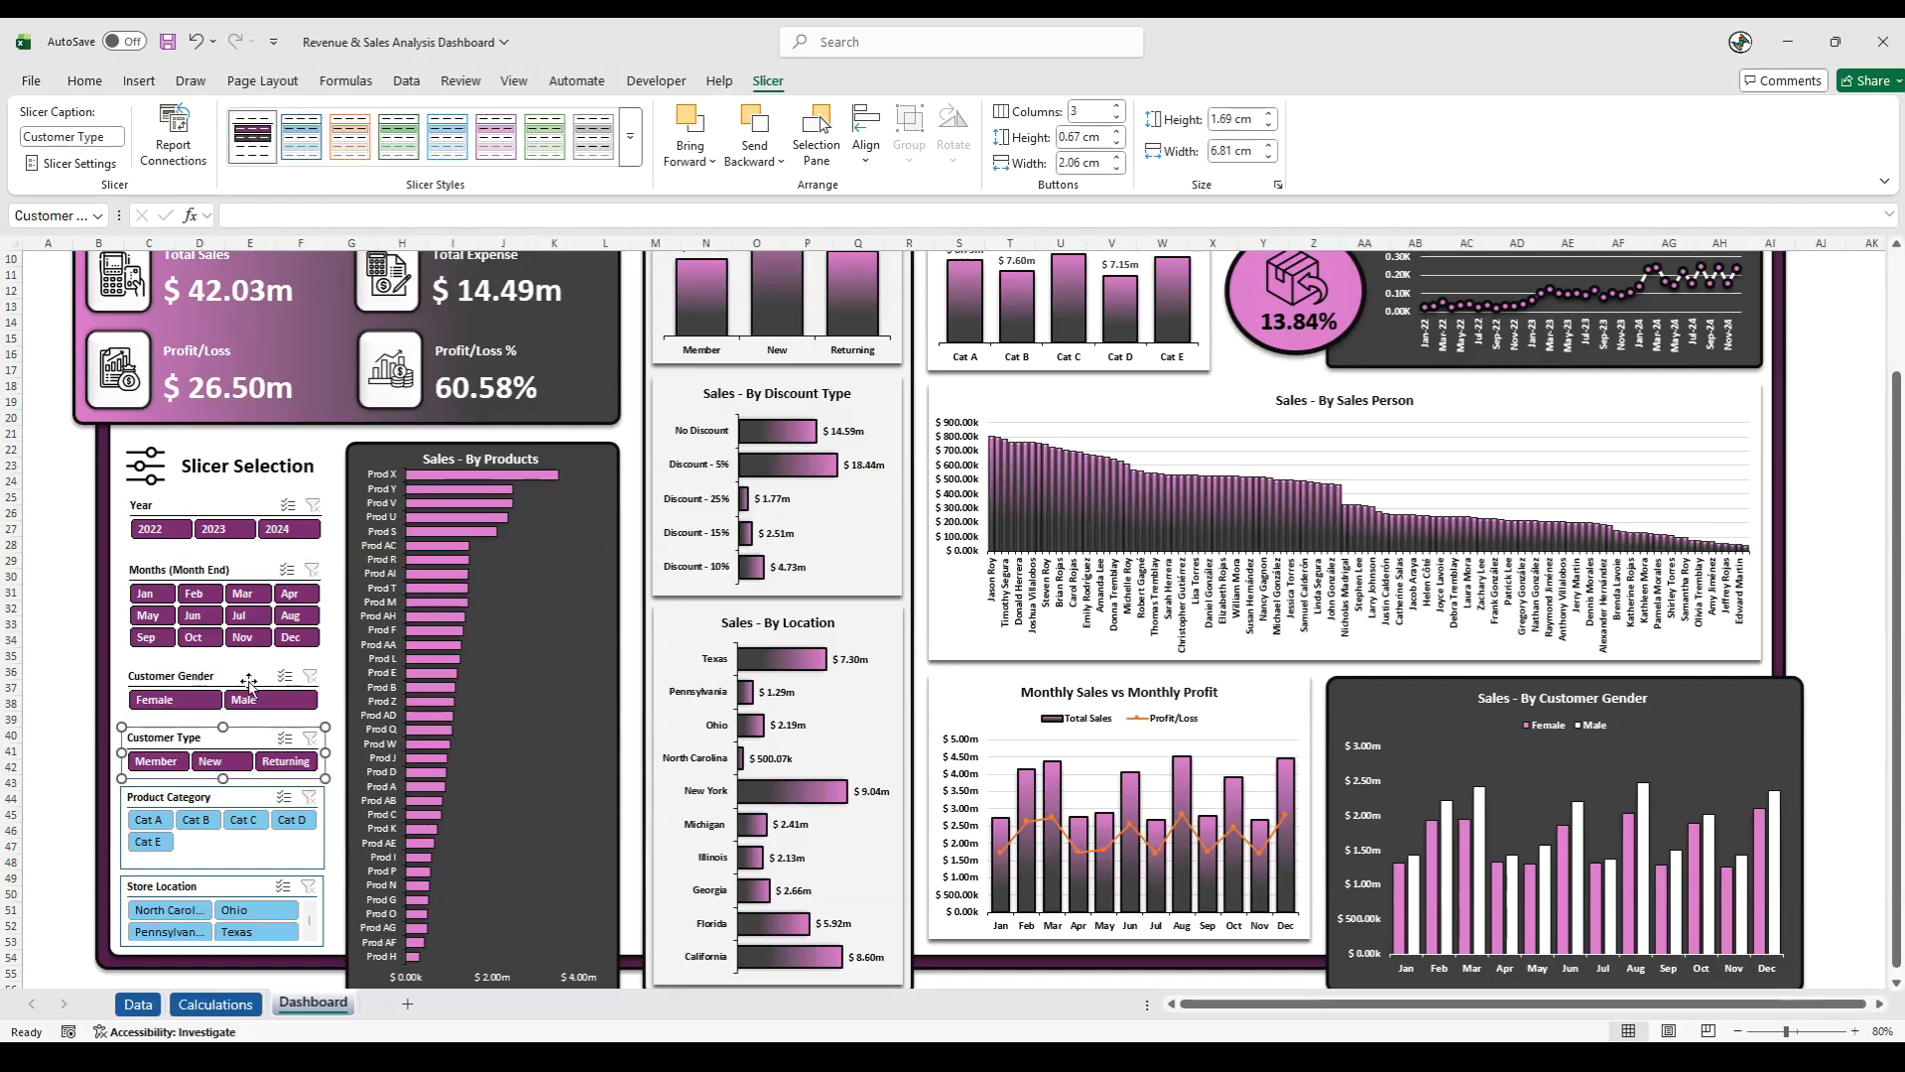
left_click(176, 799)
left_click(252, 144)
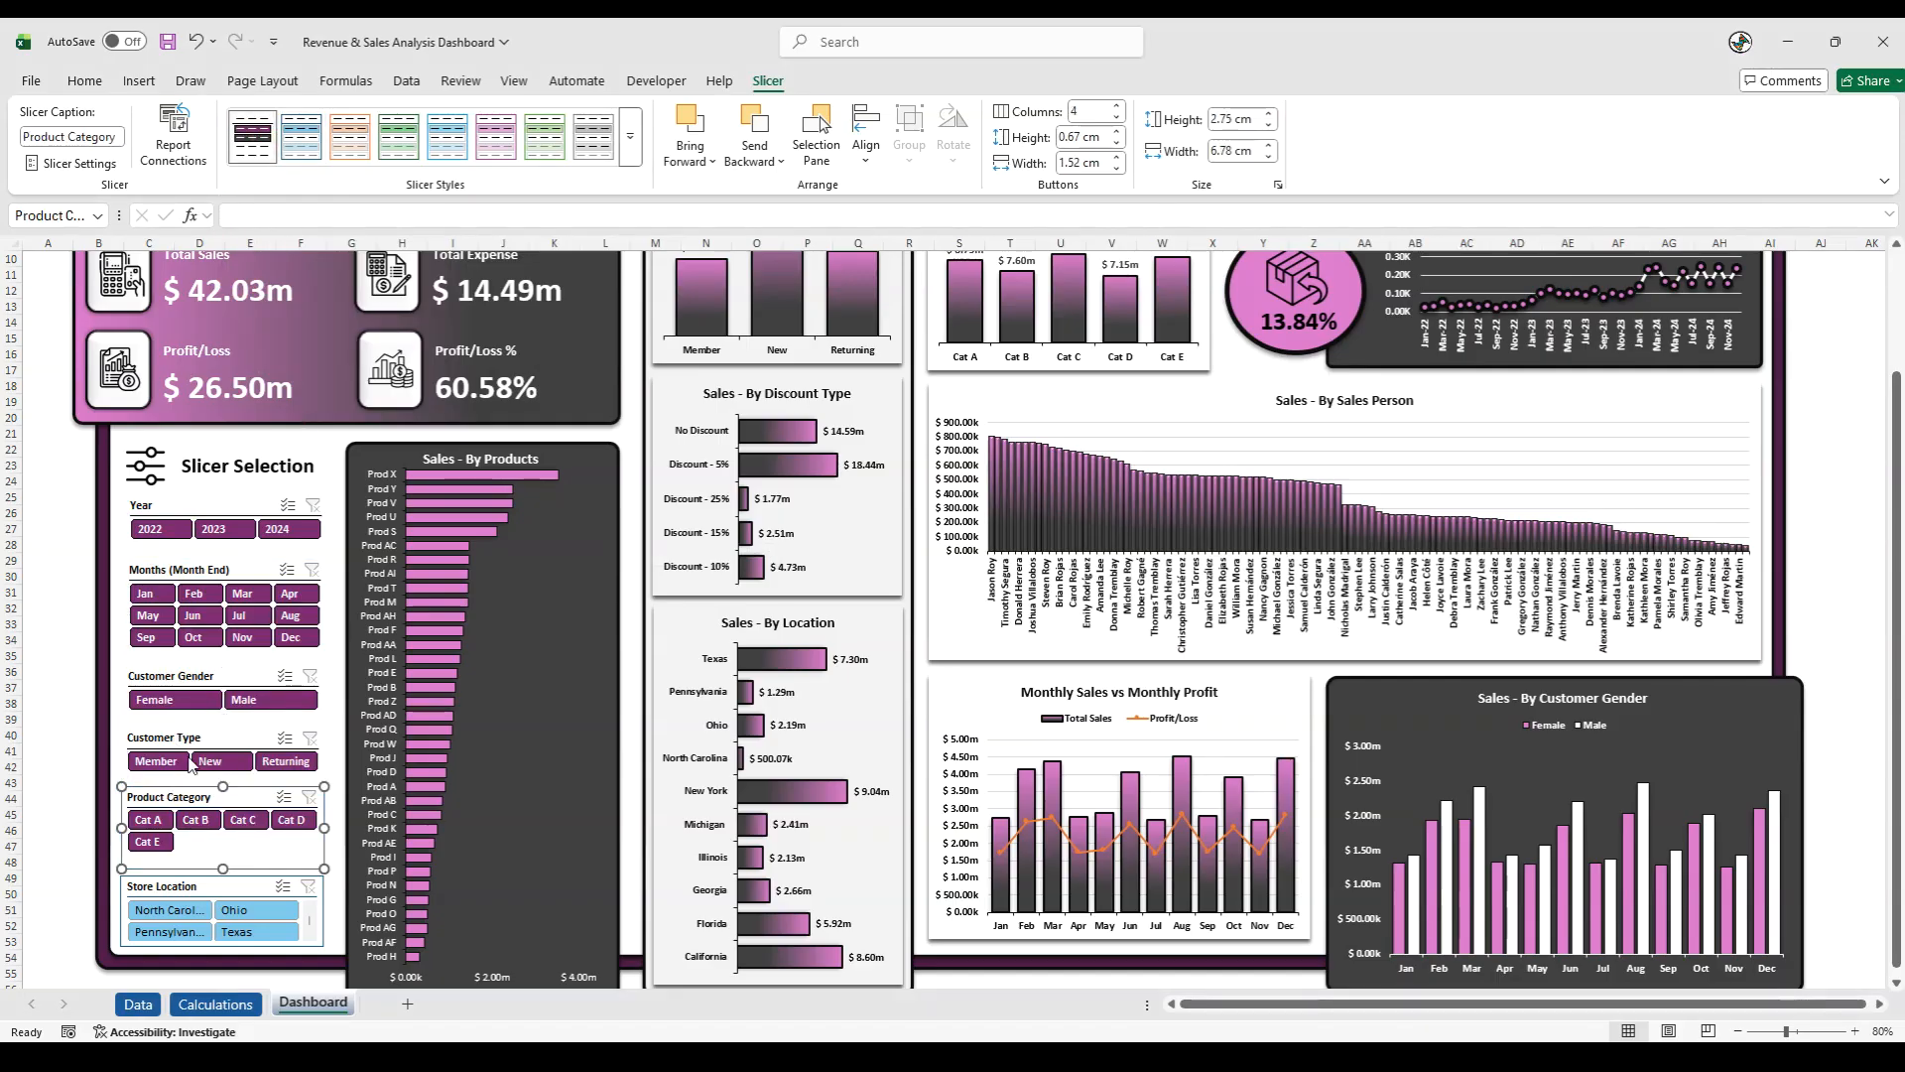
left_click(161, 886)
left_click(252, 144)
left_click(64, 716)
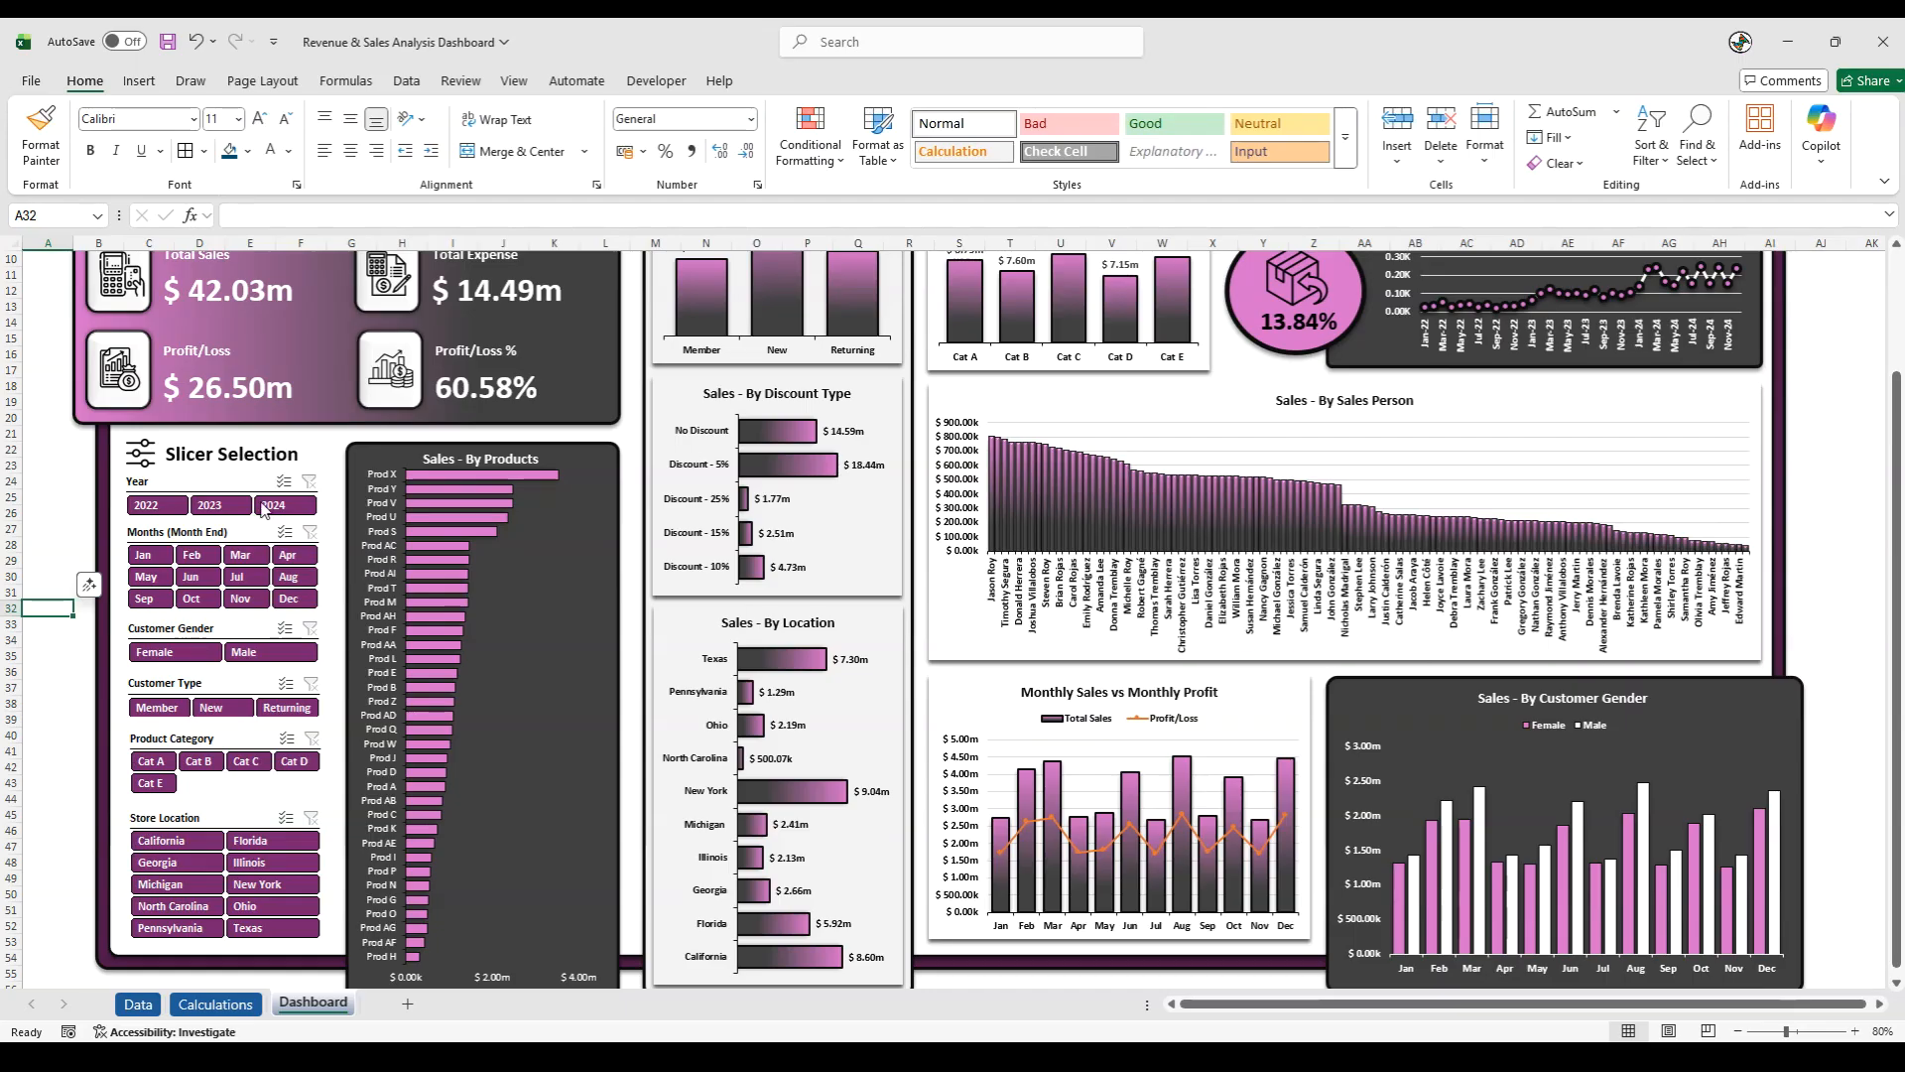
- Check that items with no data are hidden in the settings of the Year and Months (Month End) slicers
right_click(200, 482)
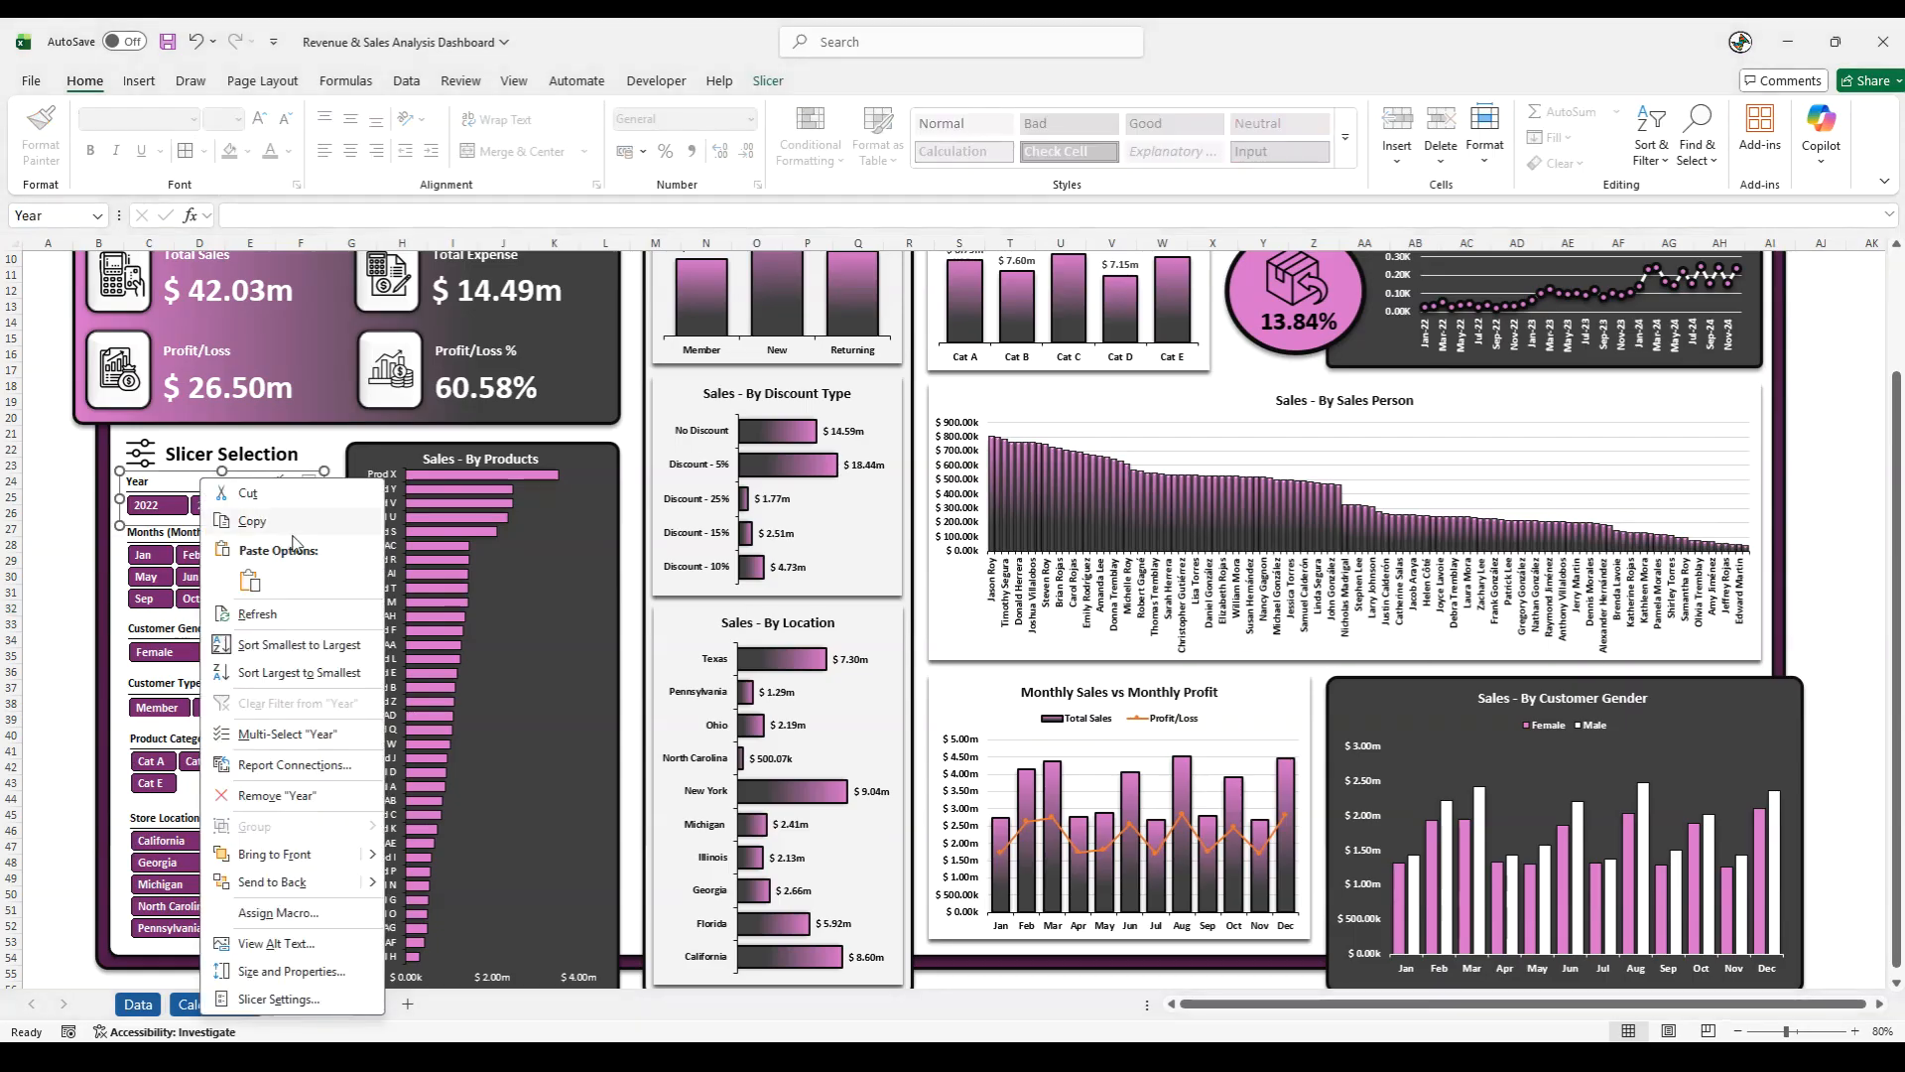
left_click(301, 999)
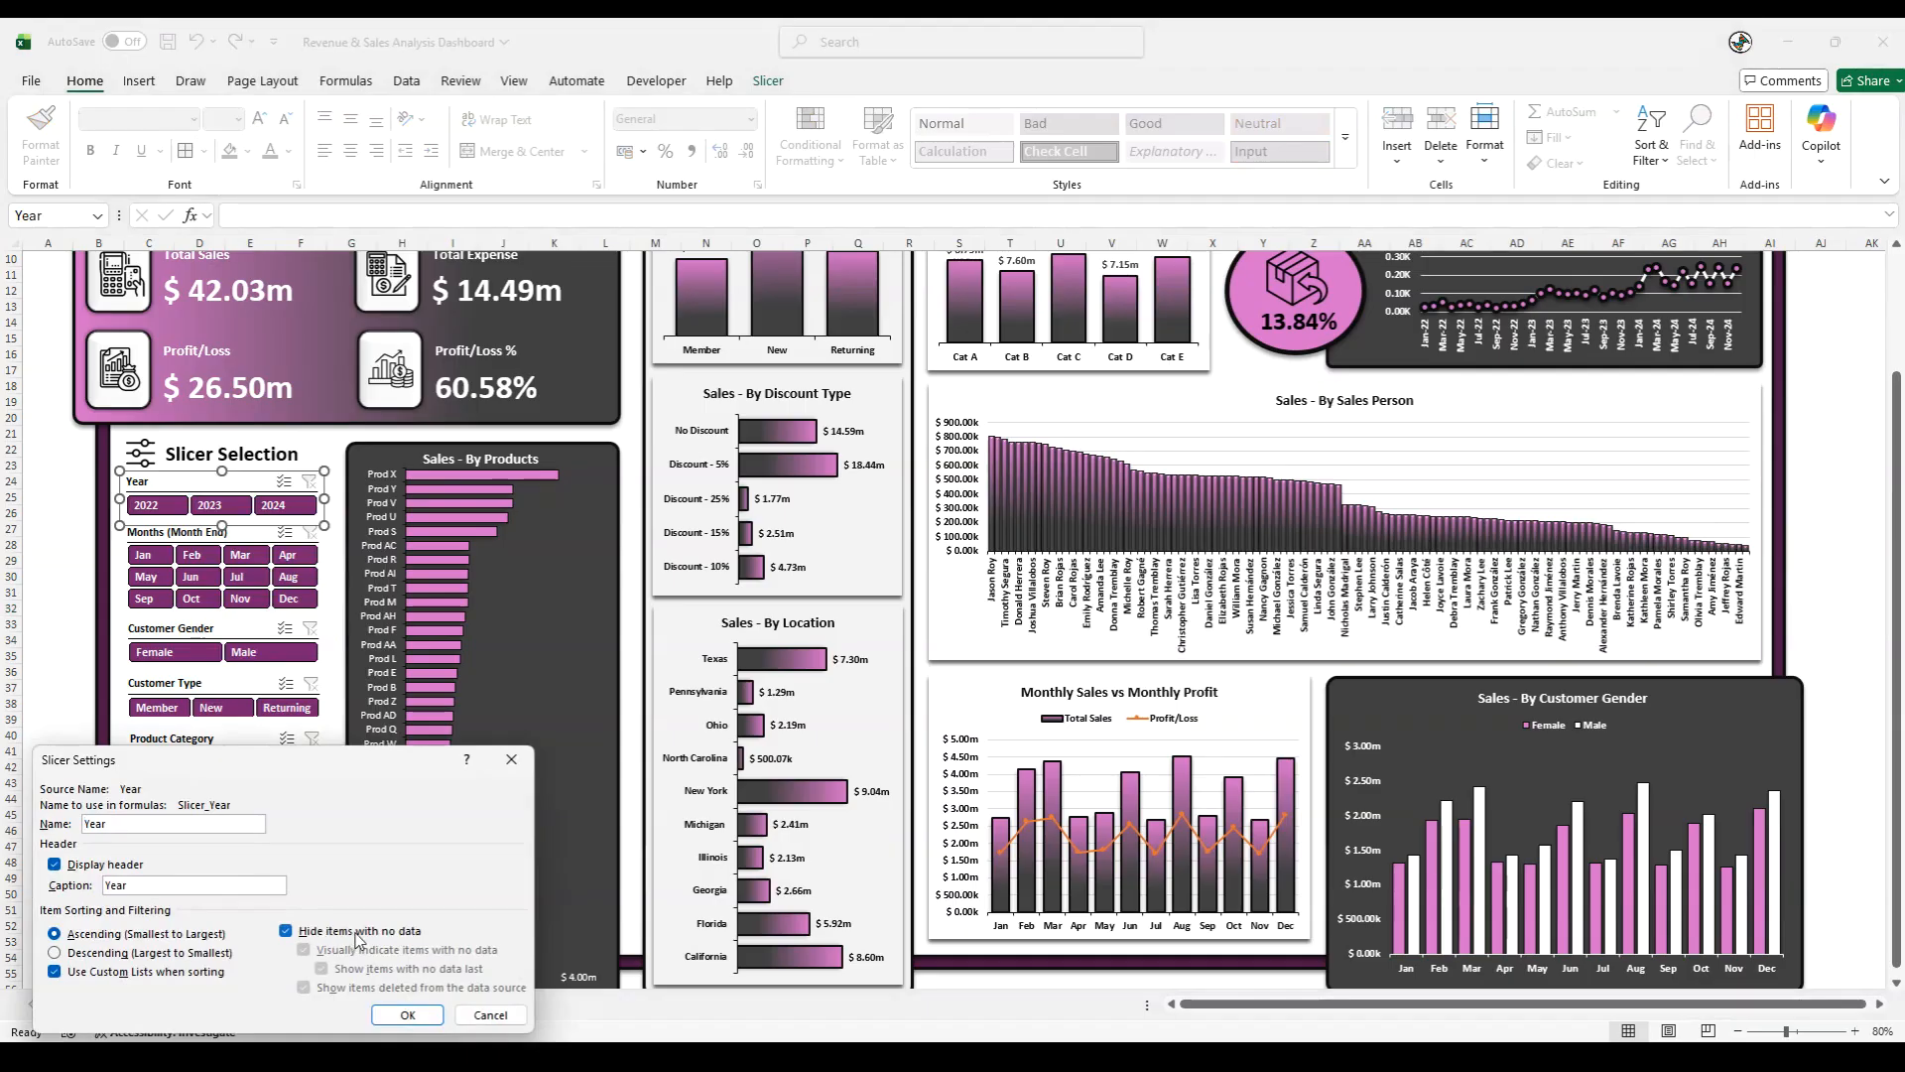
left_click(409, 1011)
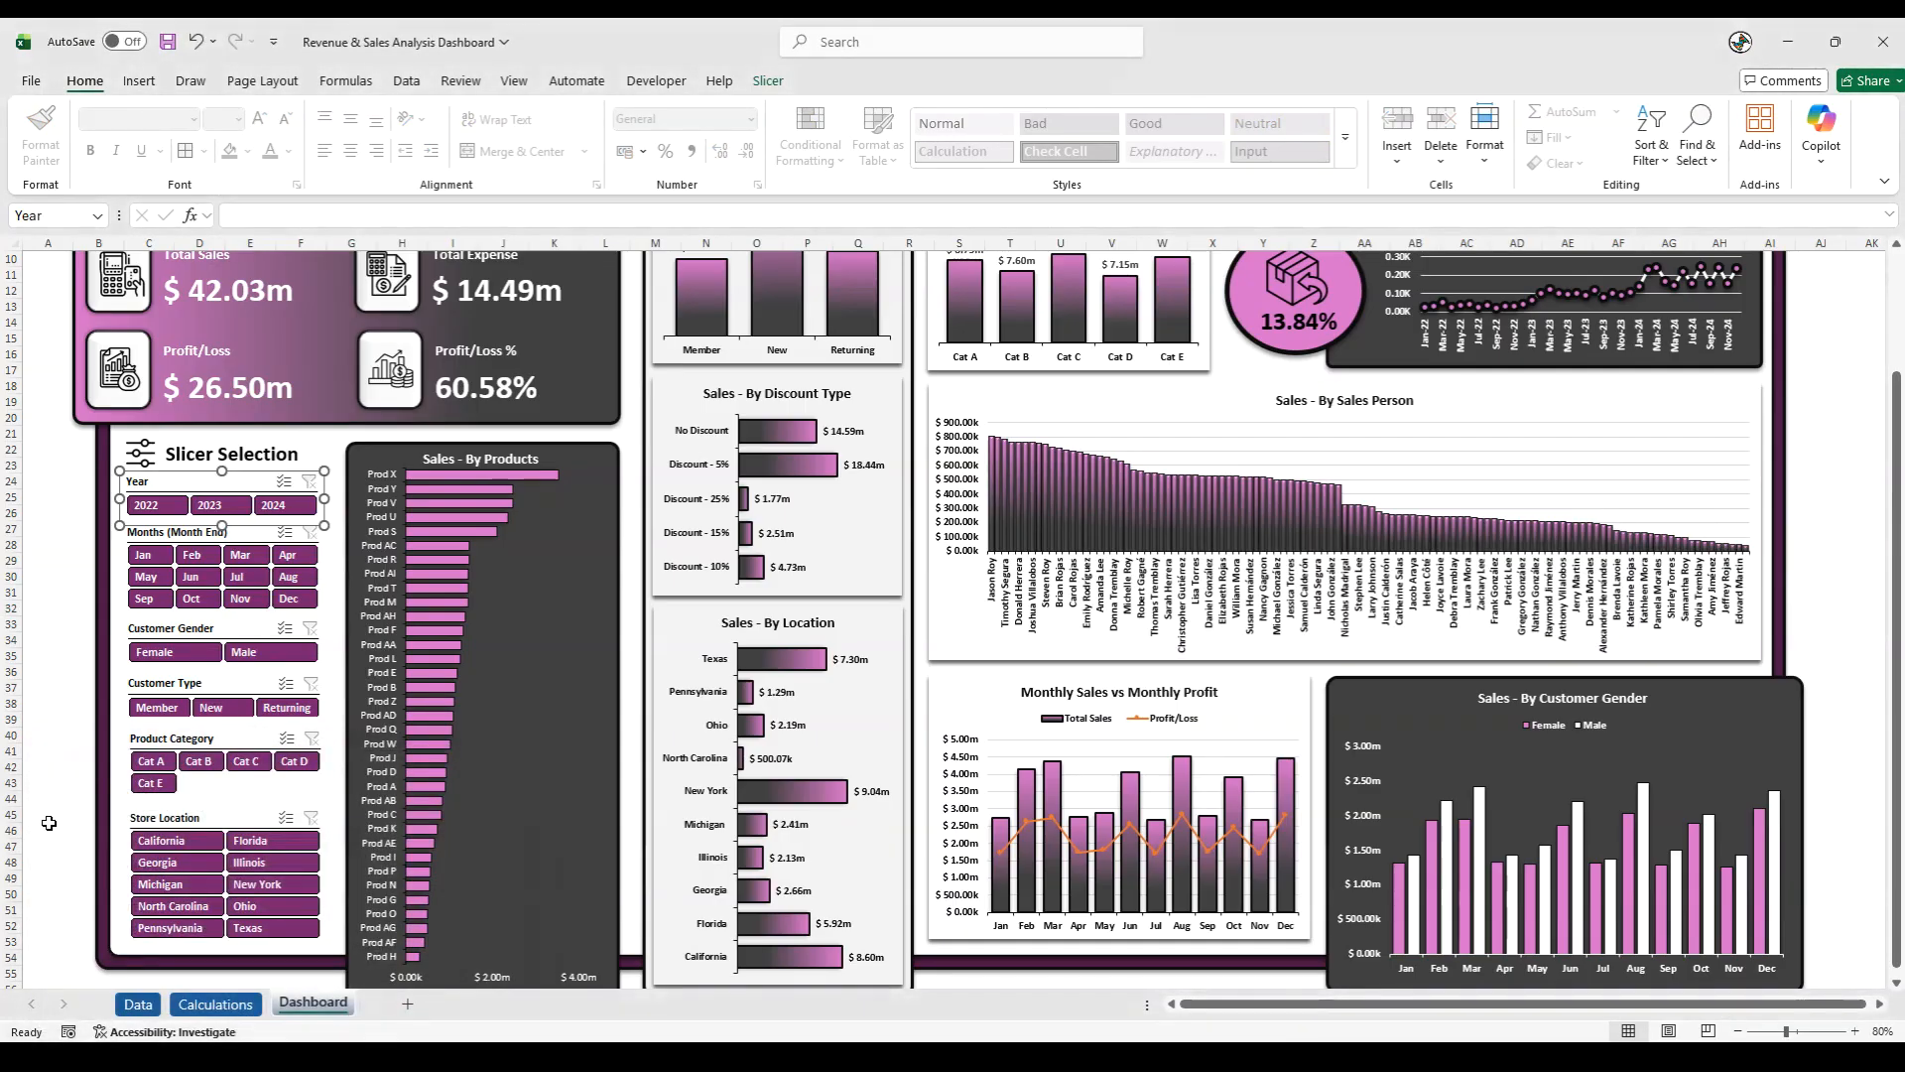
left_click(174, 534)
right_click(173, 534)
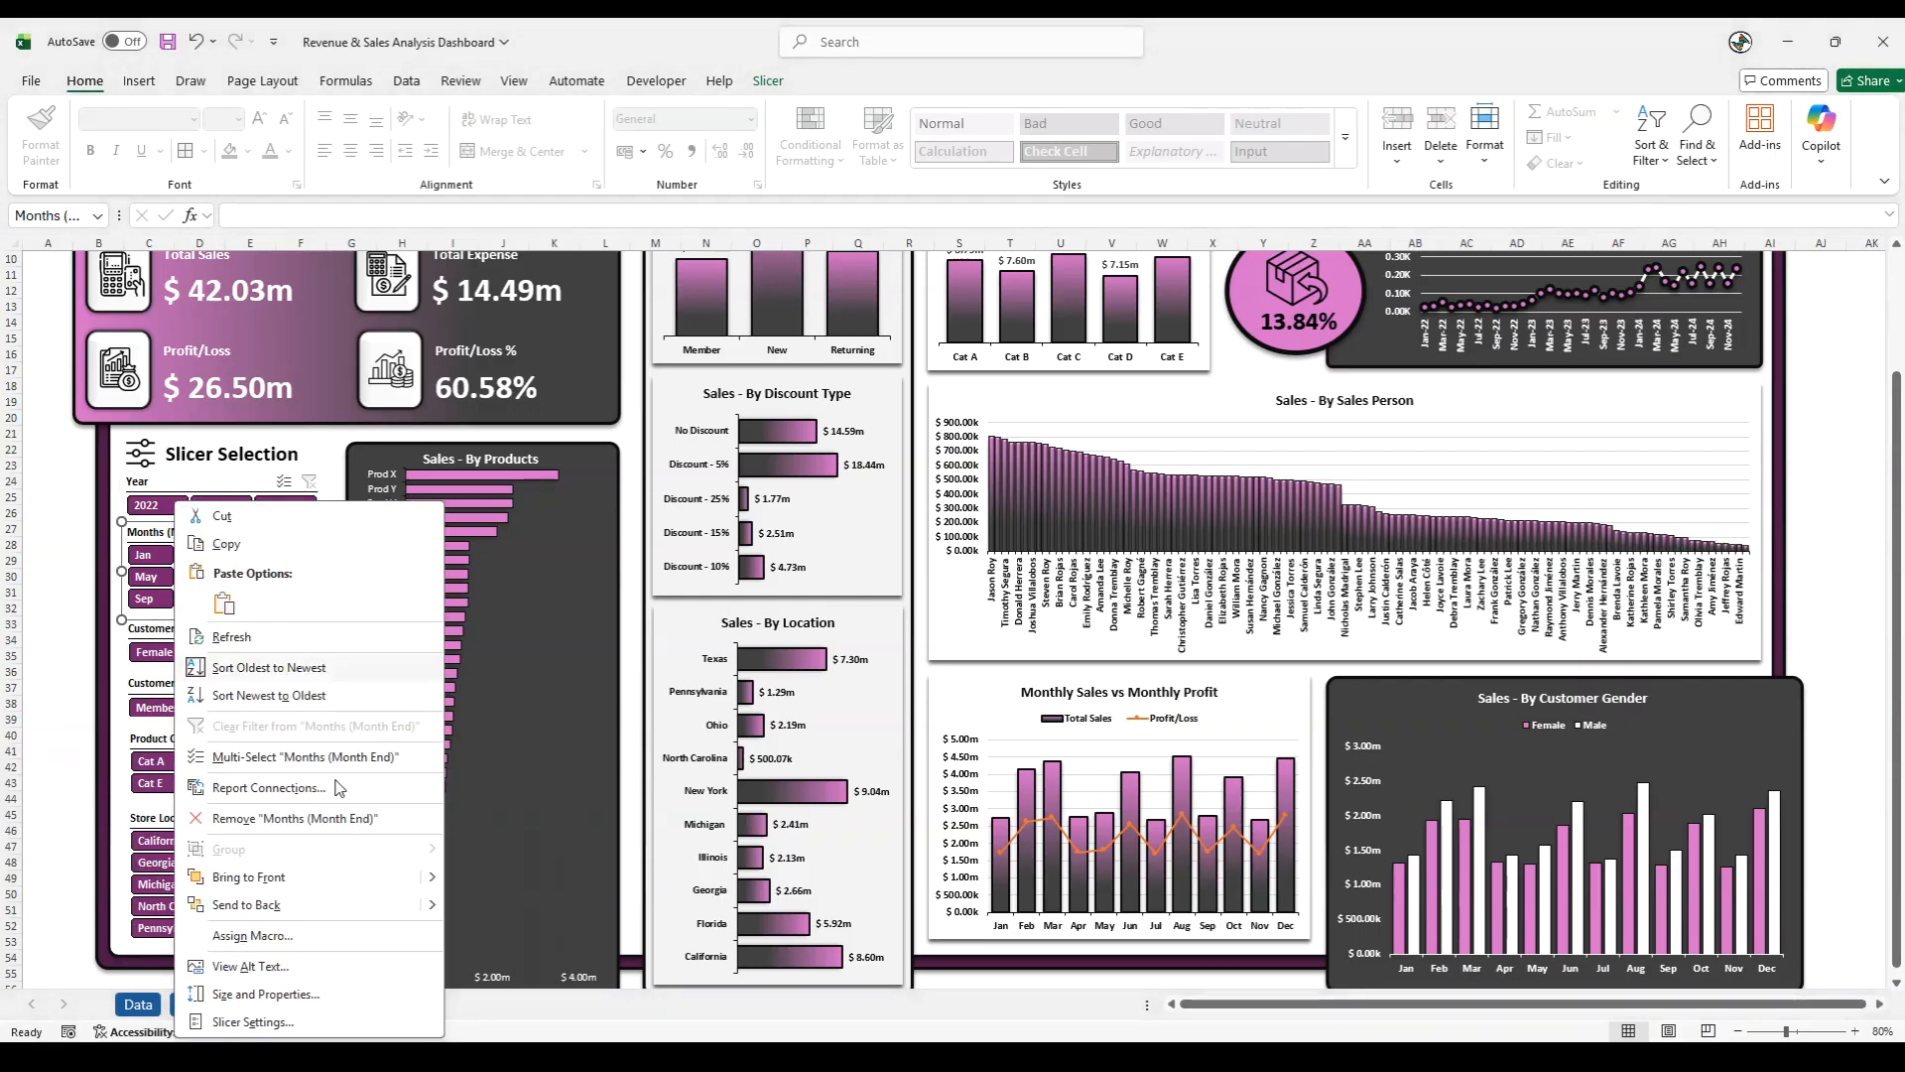
left_click(260, 1019)
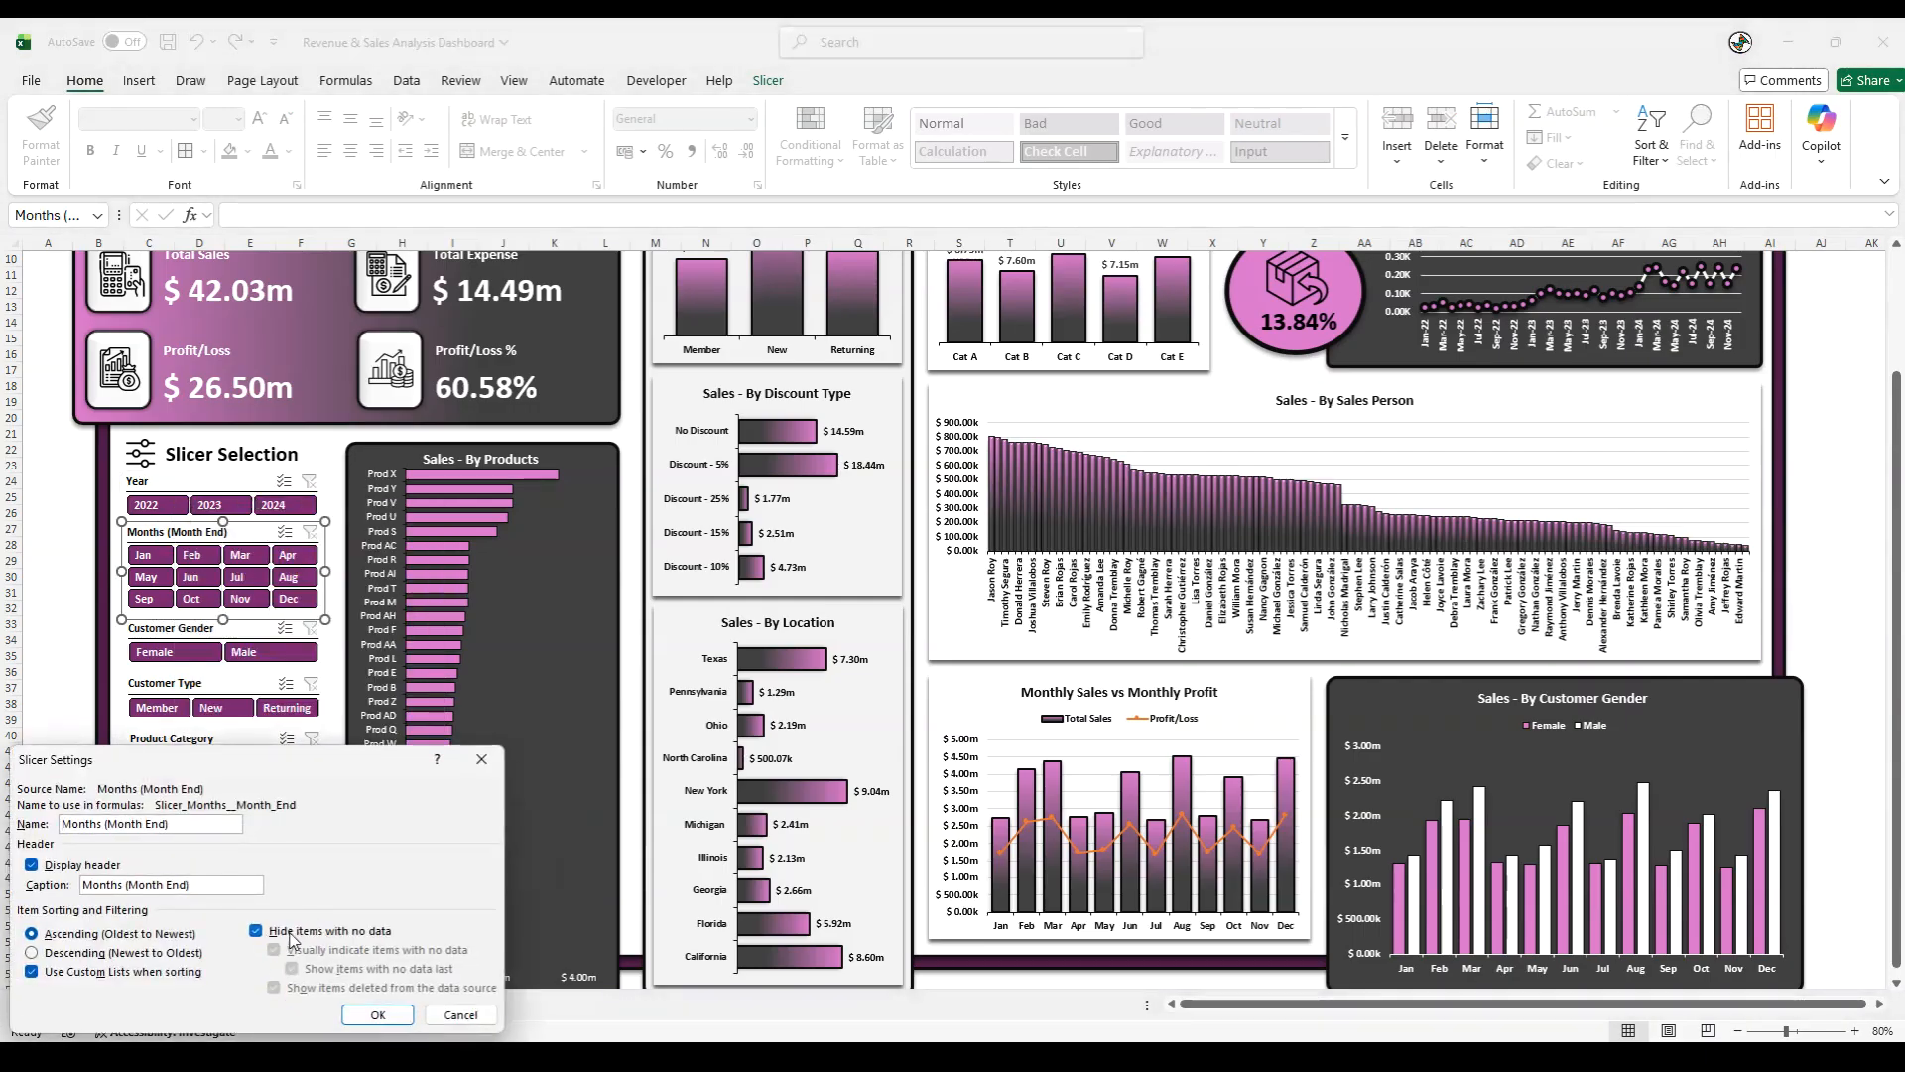
left_click(378, 1014)
- Enable Hide items with no data in the settings of the Customer Gender and Customer Type slicers
left_click(193, 632)
right_click(193, 631)
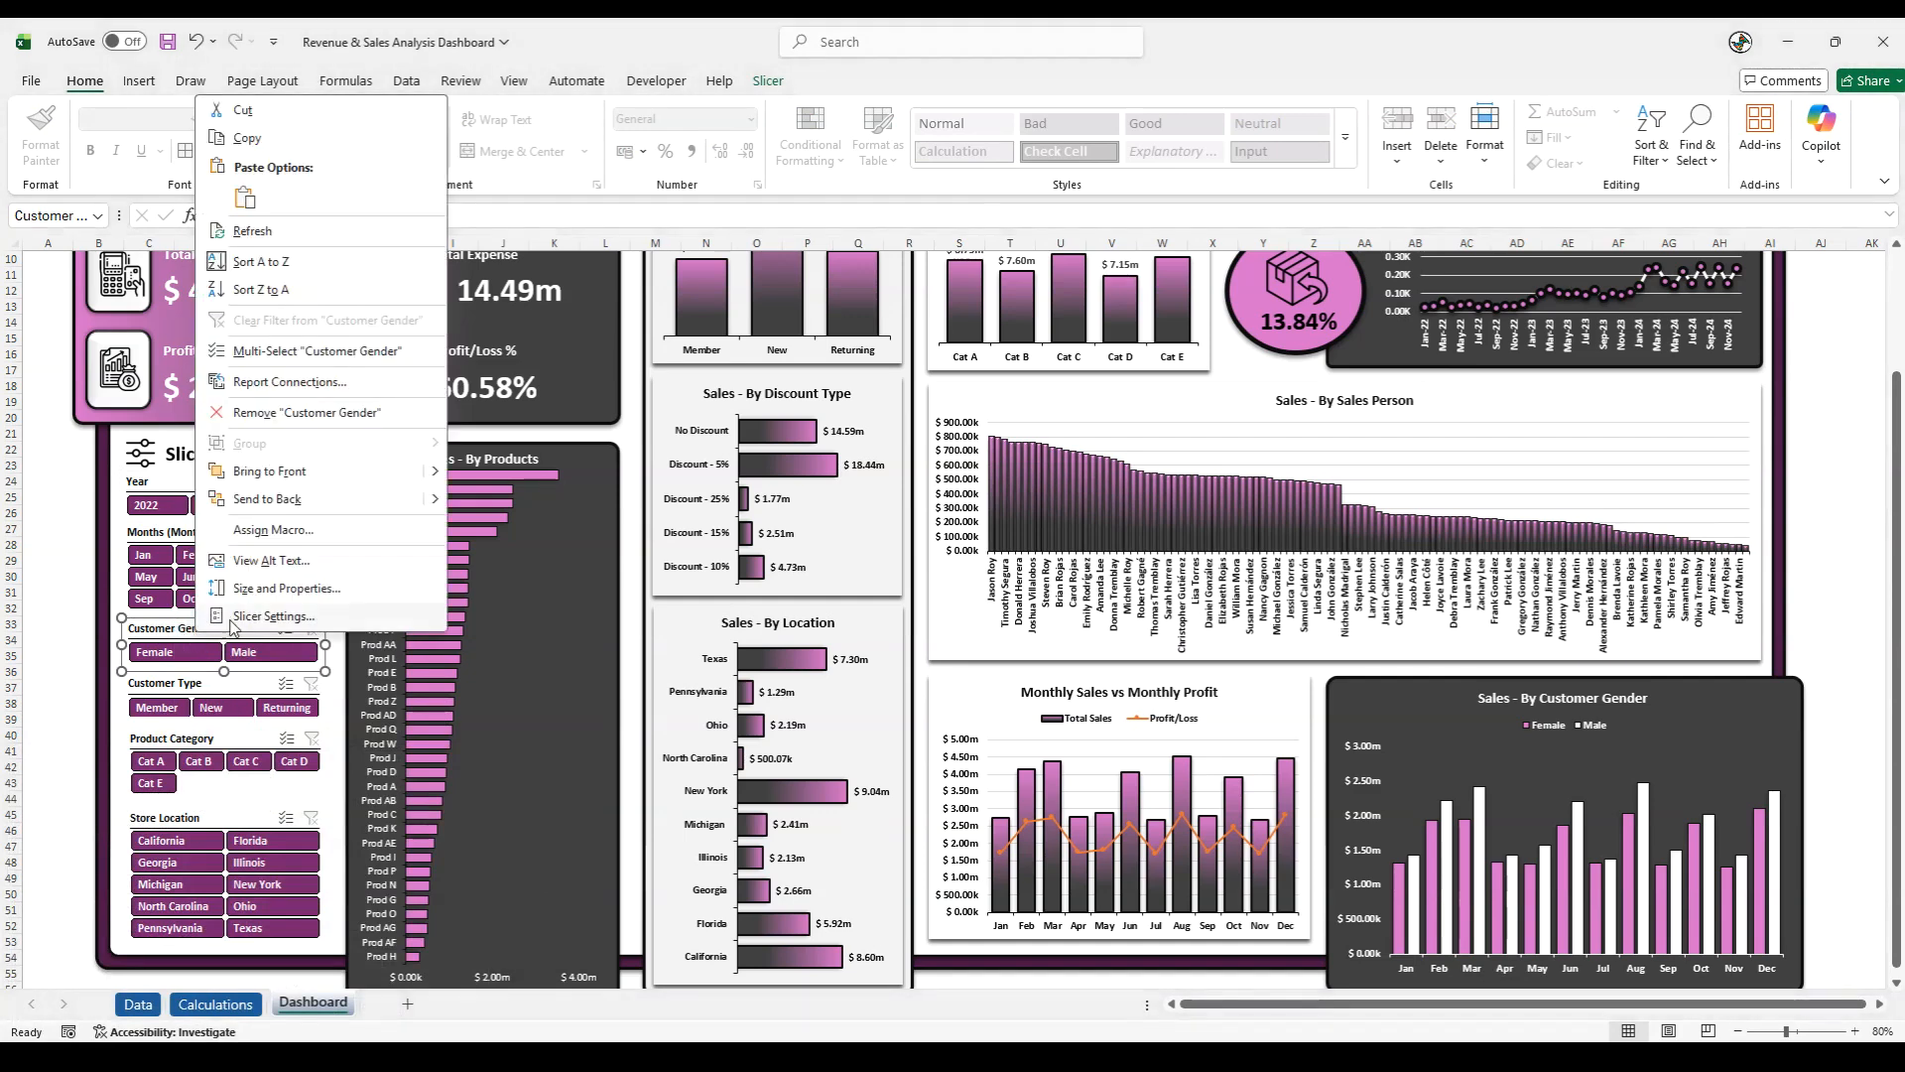
left_click(250, 616)
left_click(290, 683)
left_click(367, 764)
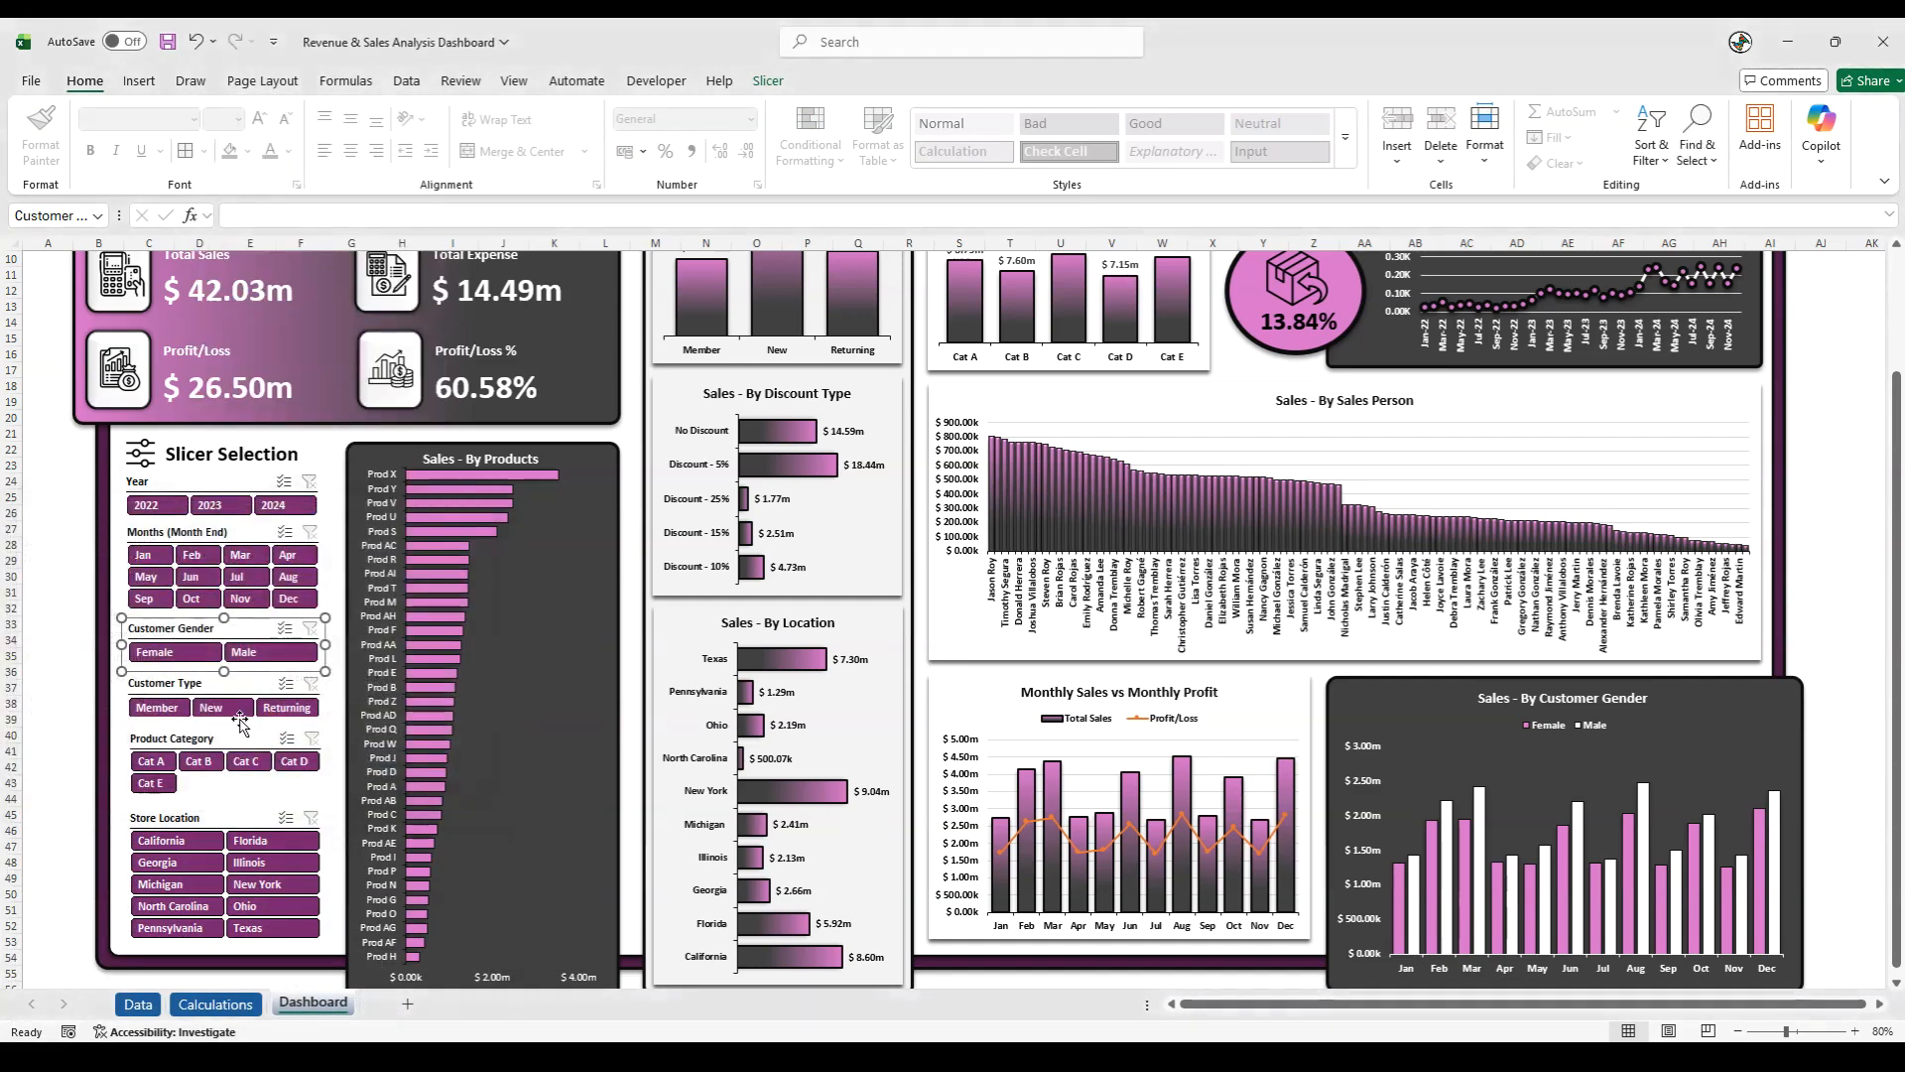
left_click(156, 687)
right_click(157, 687)
left_click(232, 670)
left_click(252, 736)
left_click(375, 815)
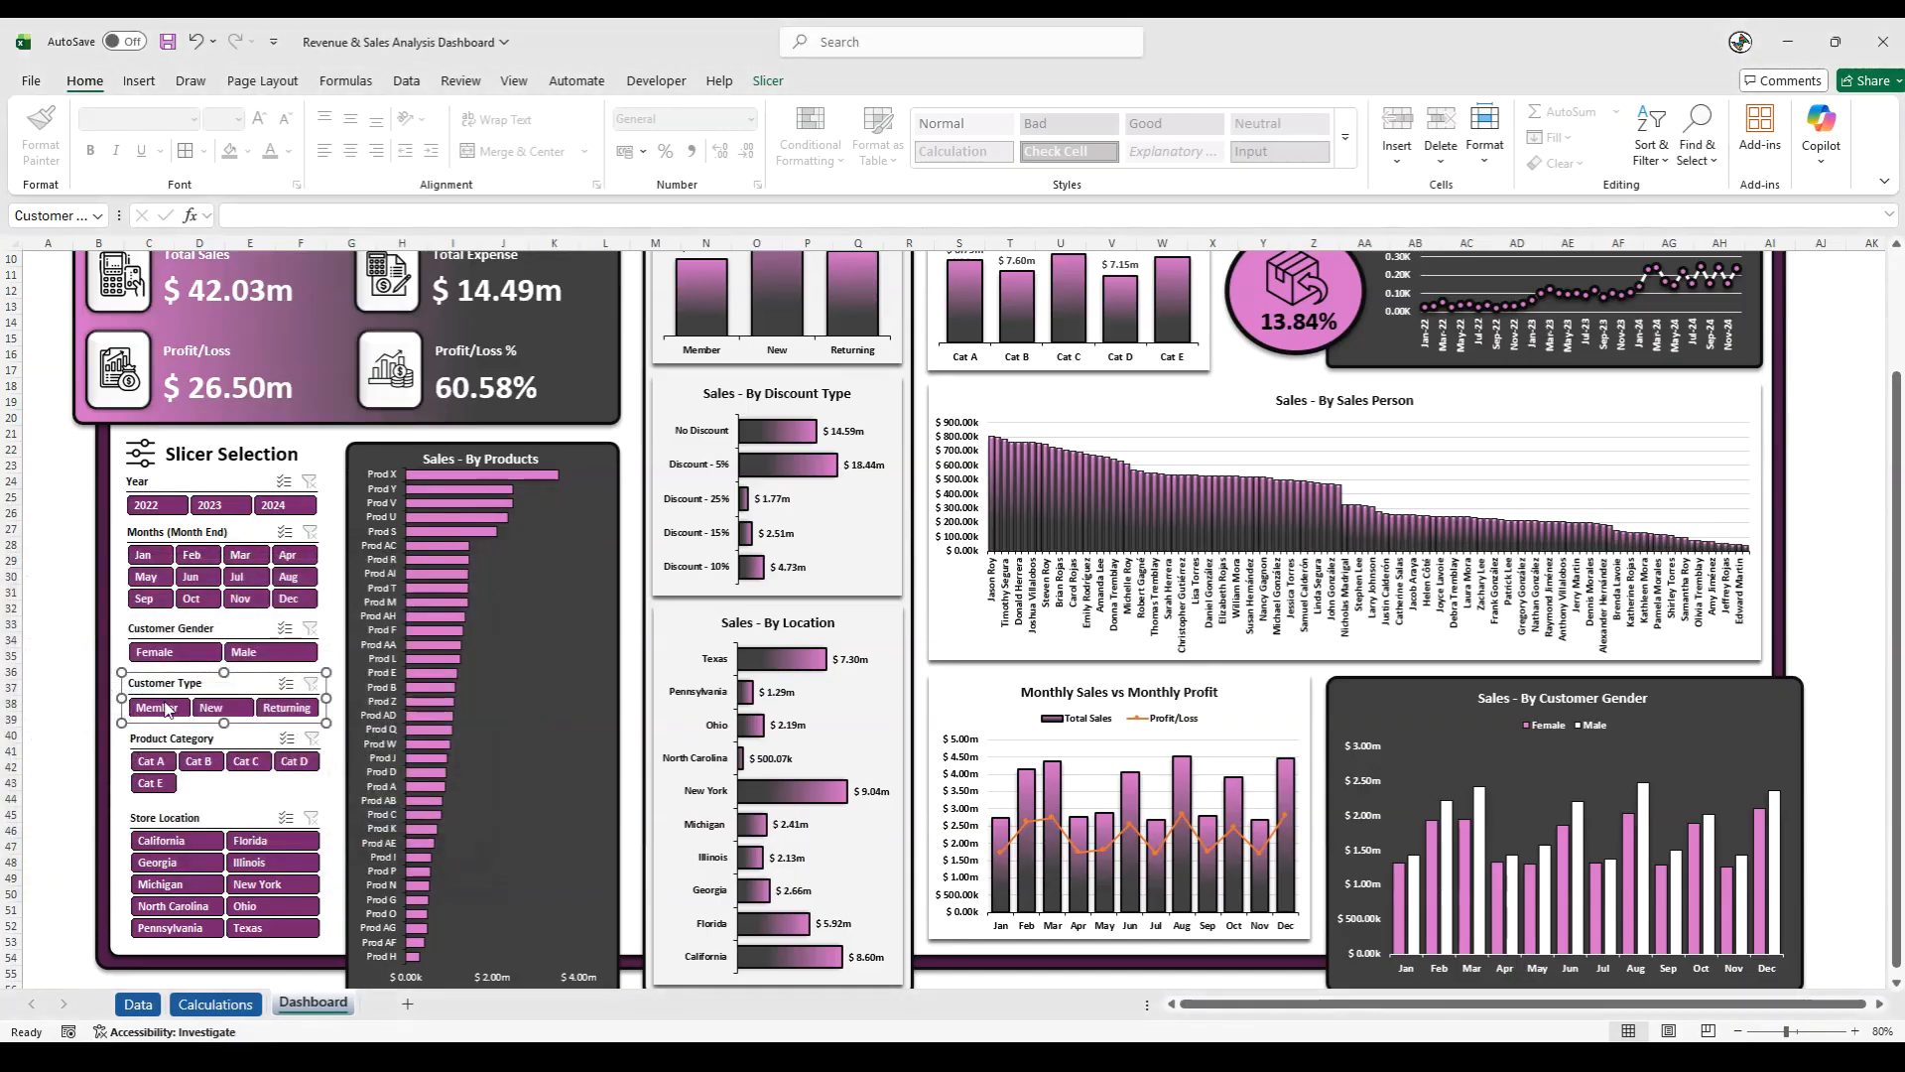
- Enable Hide items with no data in the settings of the Product Category and Store Location slicers
left_click(161, 733)
right_click(161, 732)
left_click(199, 722)
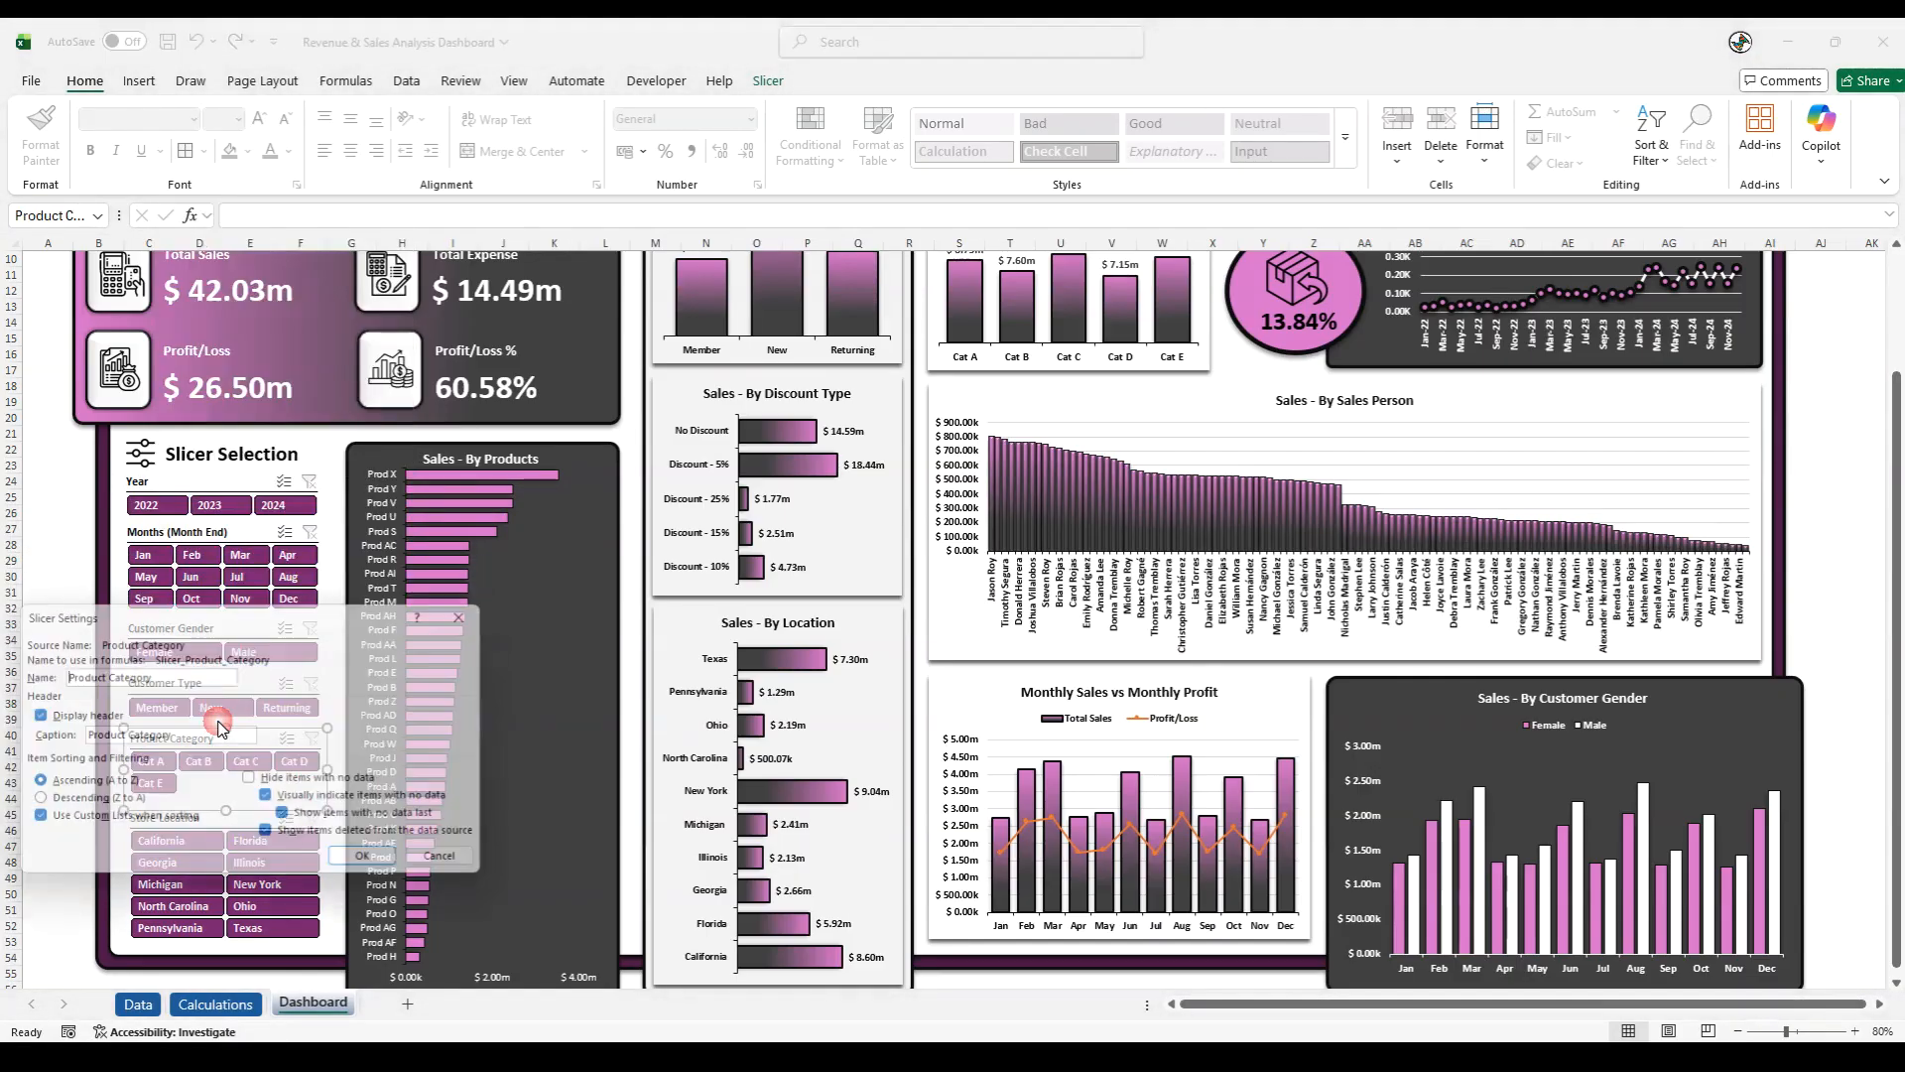
left_click(298, 784)
left_click(375, 865)
left_click(144, 824)
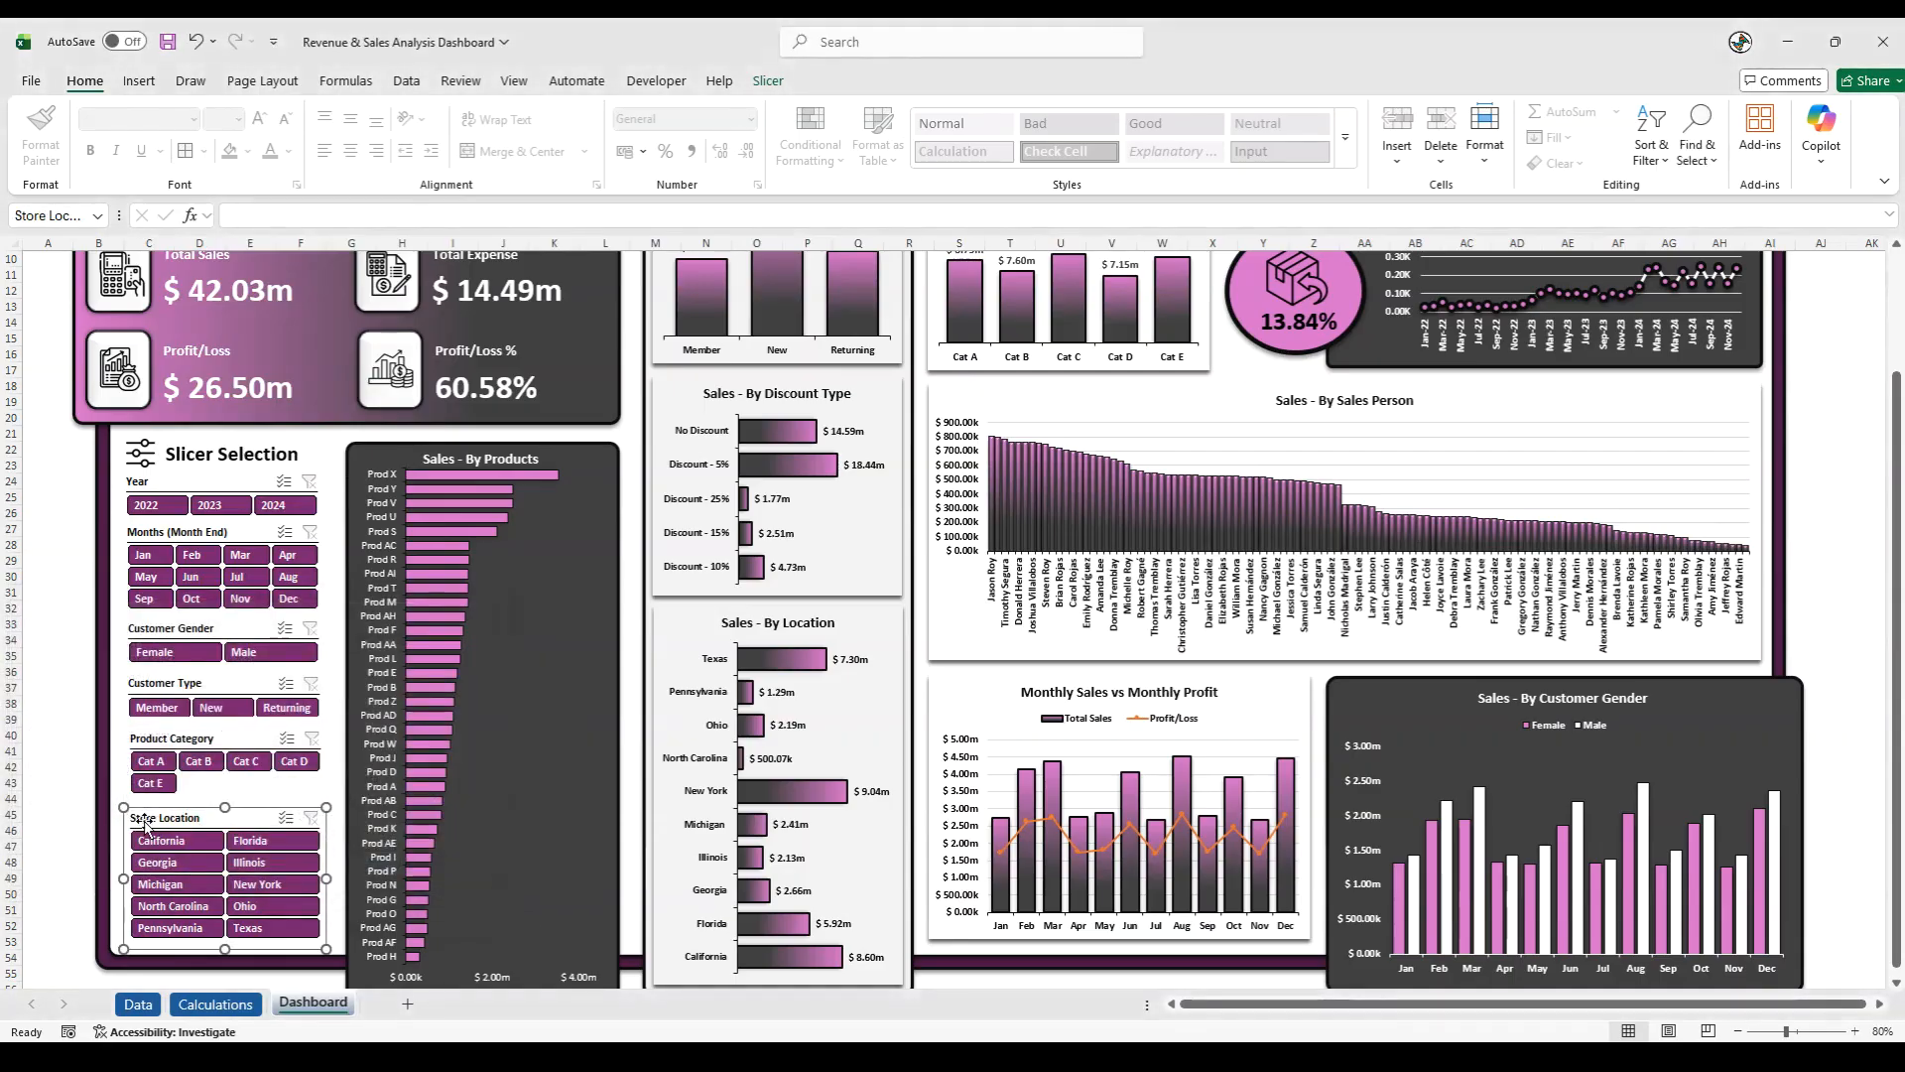
right_click(144, 824)
left_click(246, 805)
left_click(298, 864)
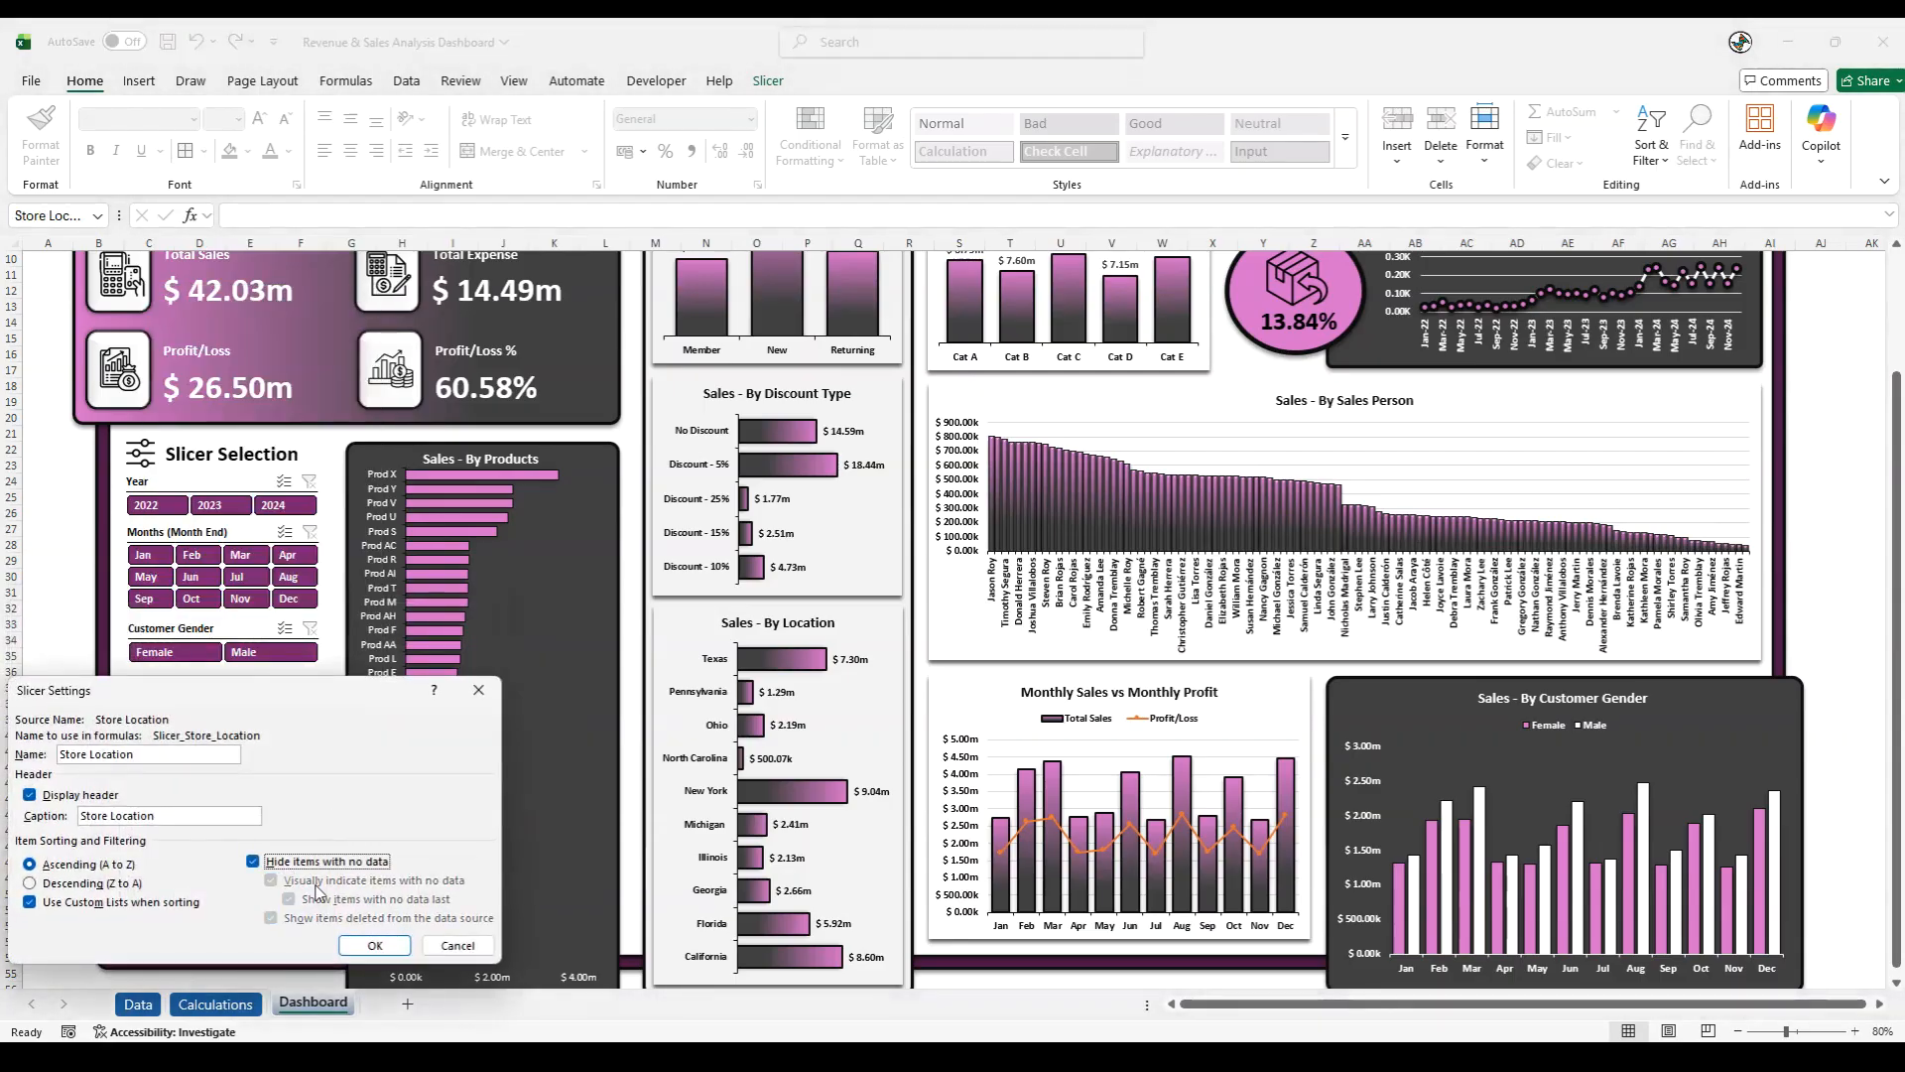
left_click(375, 946)
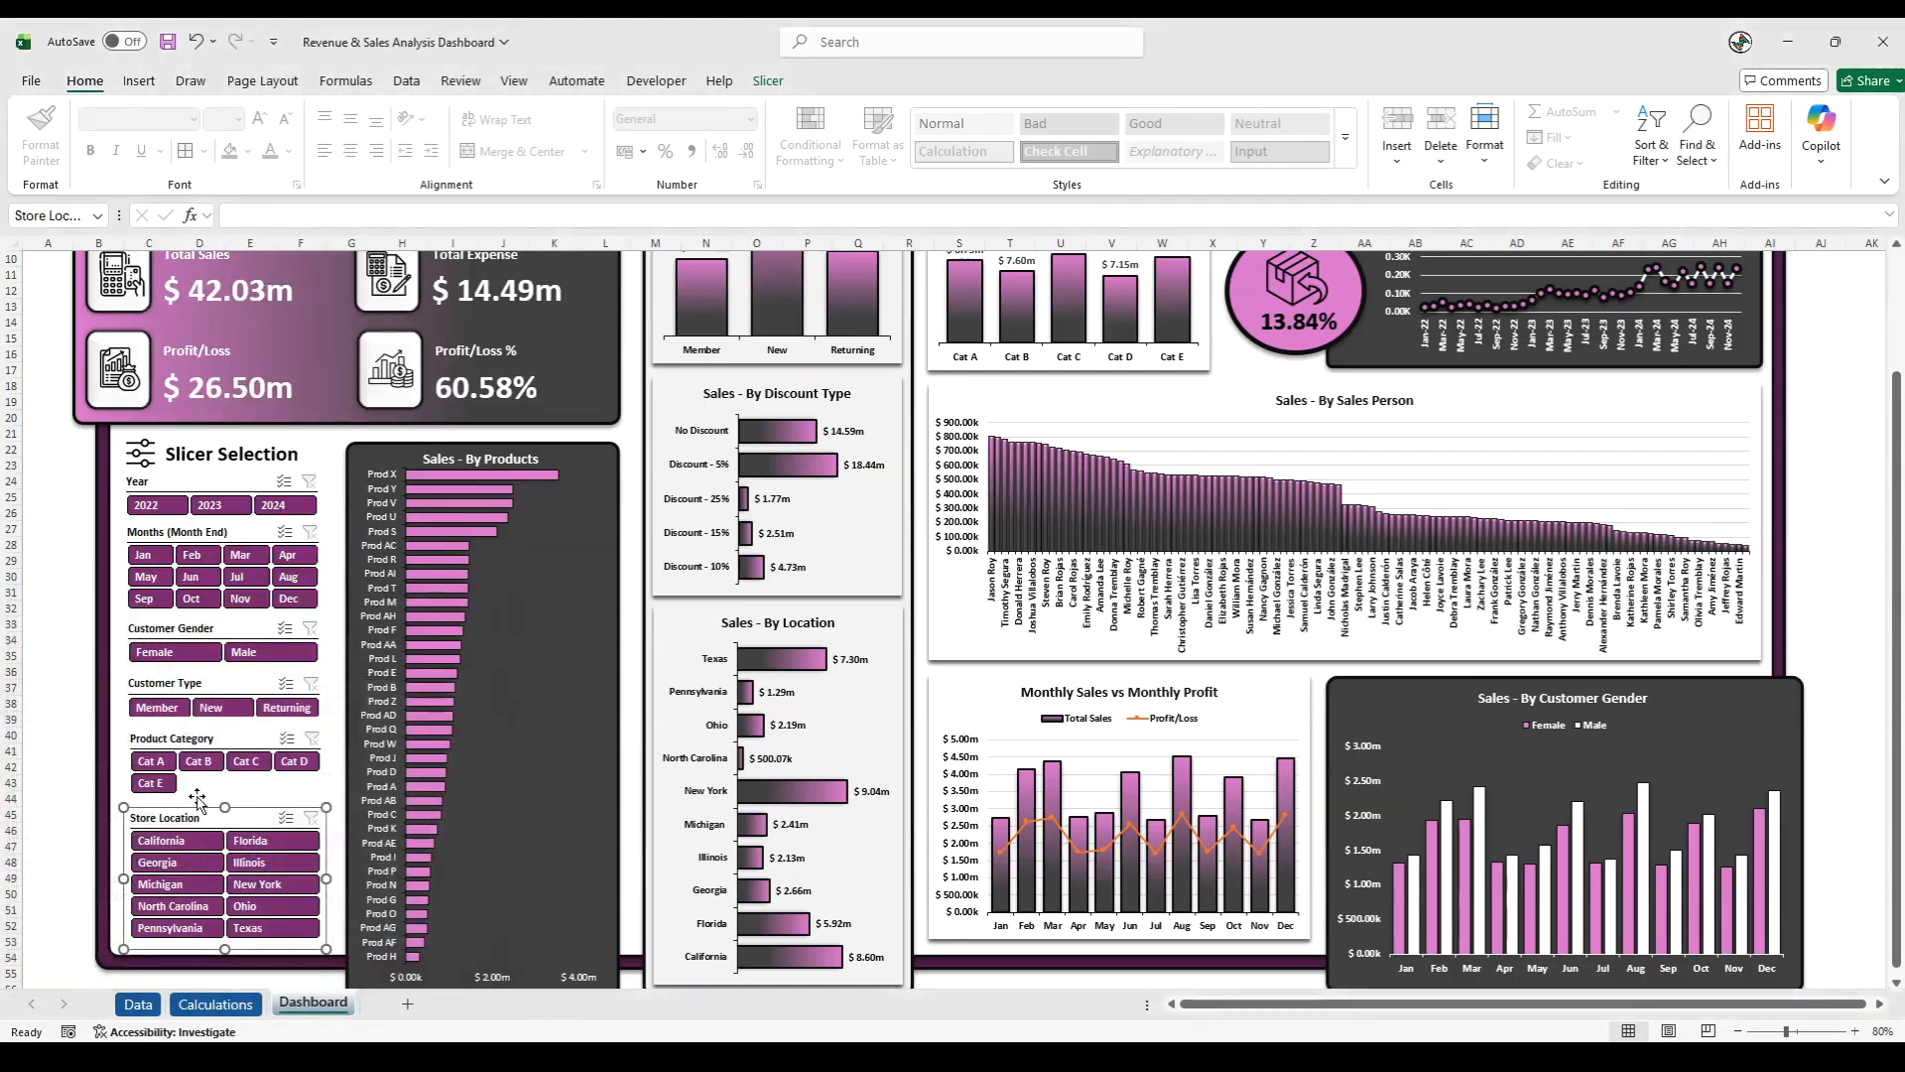
- Shorten the Product Category slicer slightly so it ends just above the Store Location slicer
left_click(196, 745)
left_click_drag(226, 807, 229, 803)
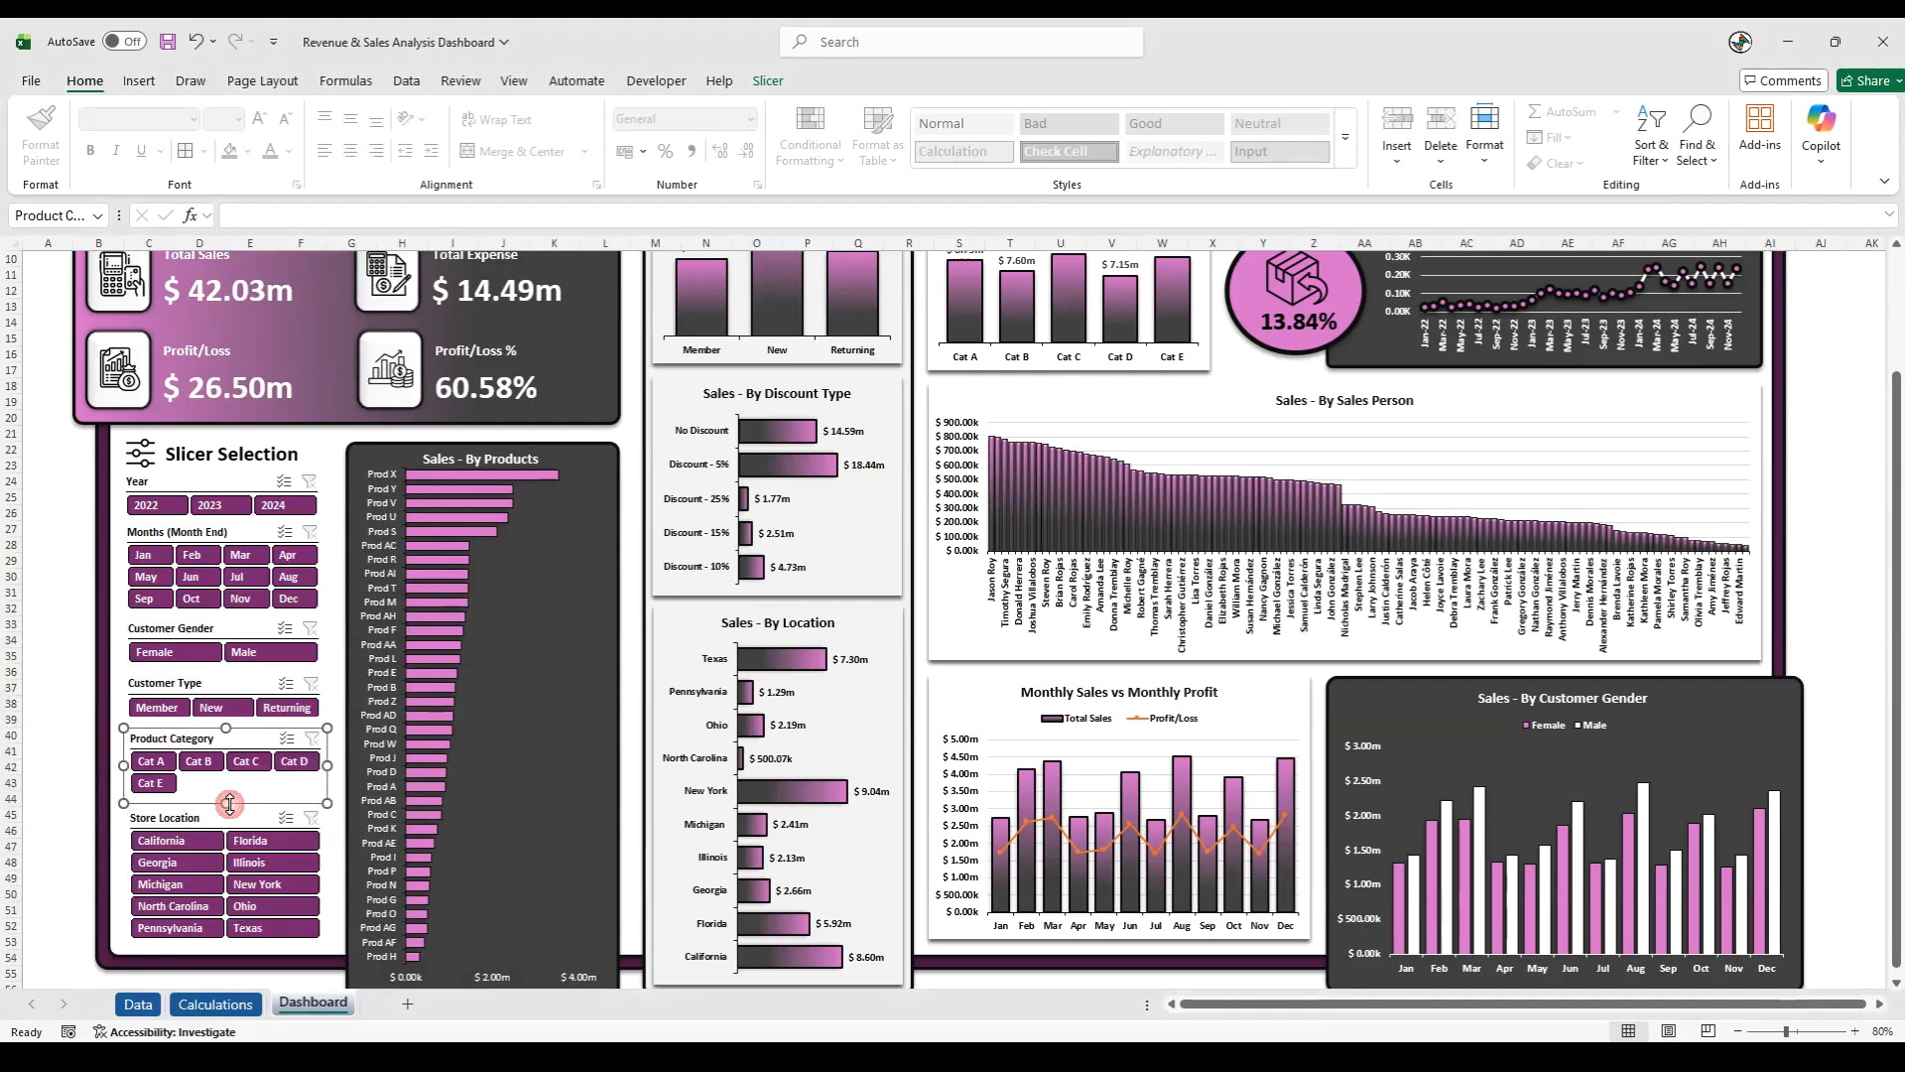
left_click(55, 815)
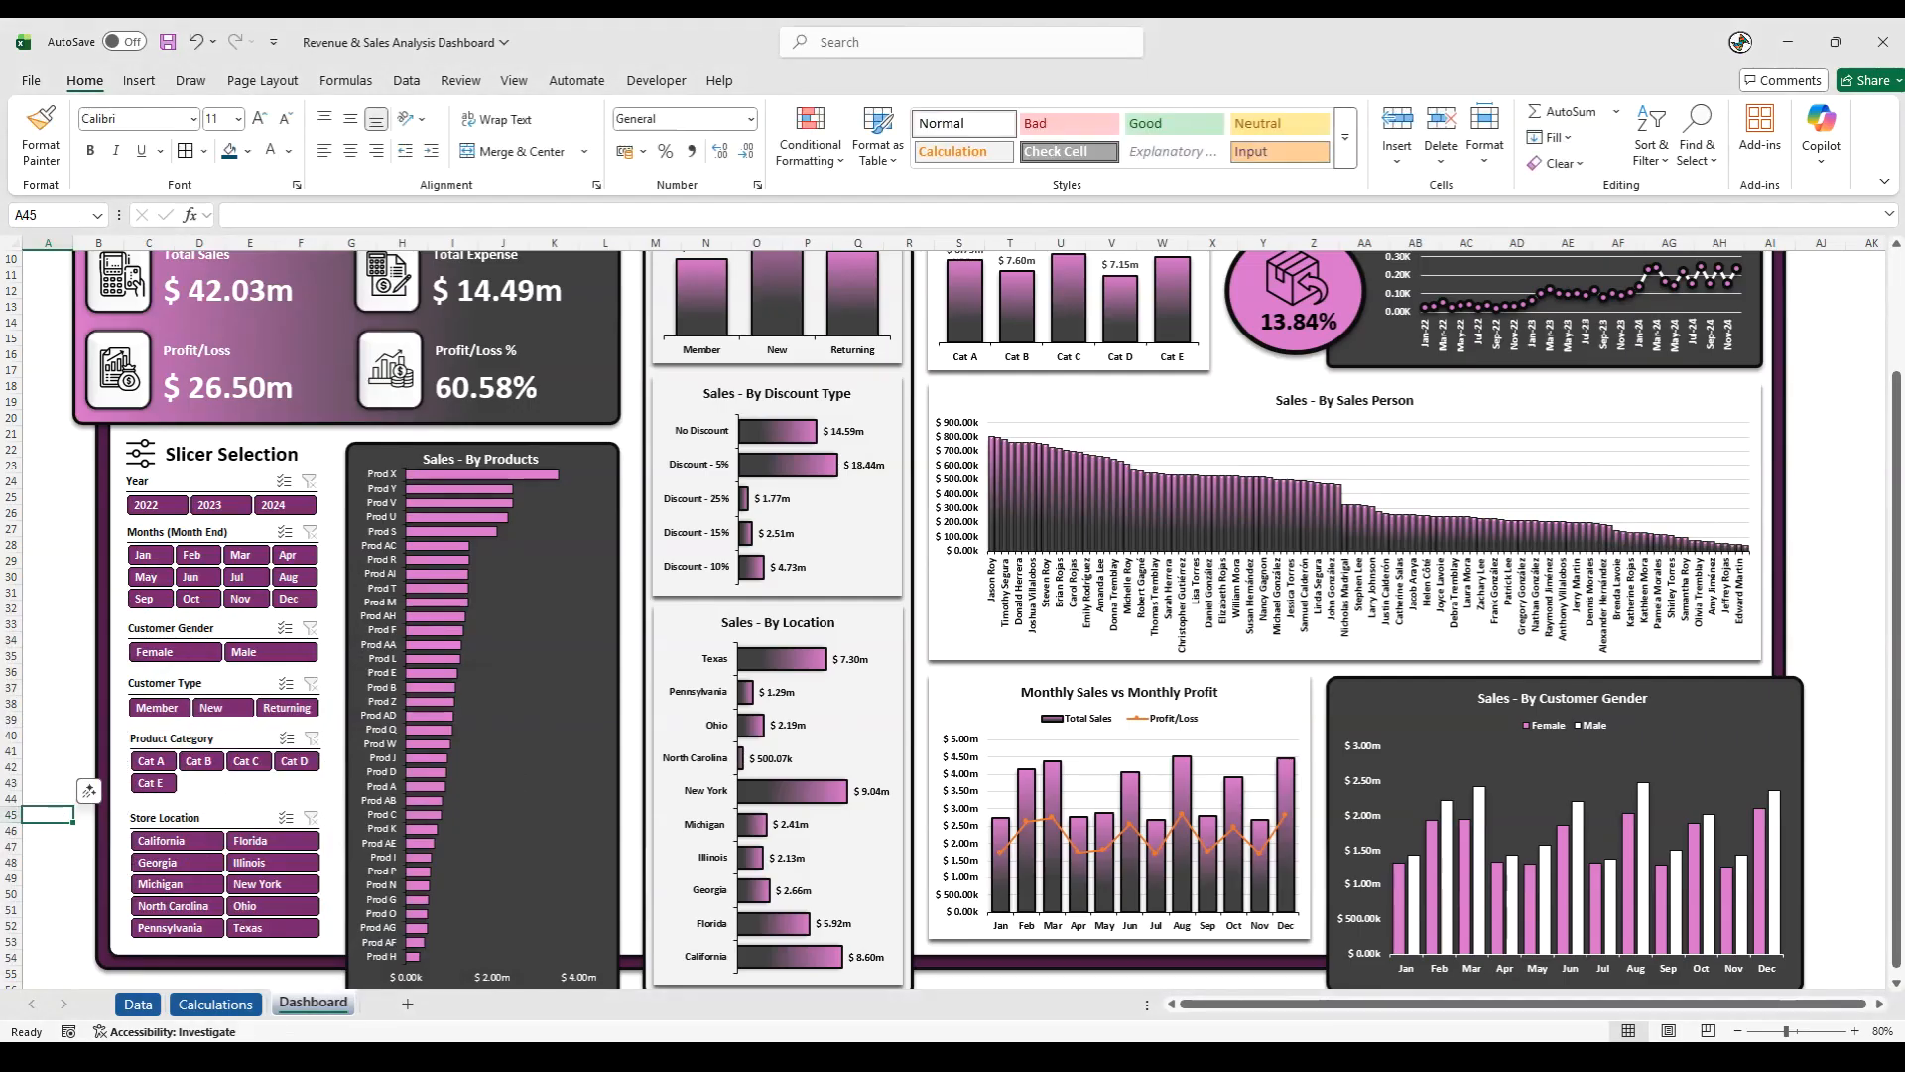
key("alt+Tab")
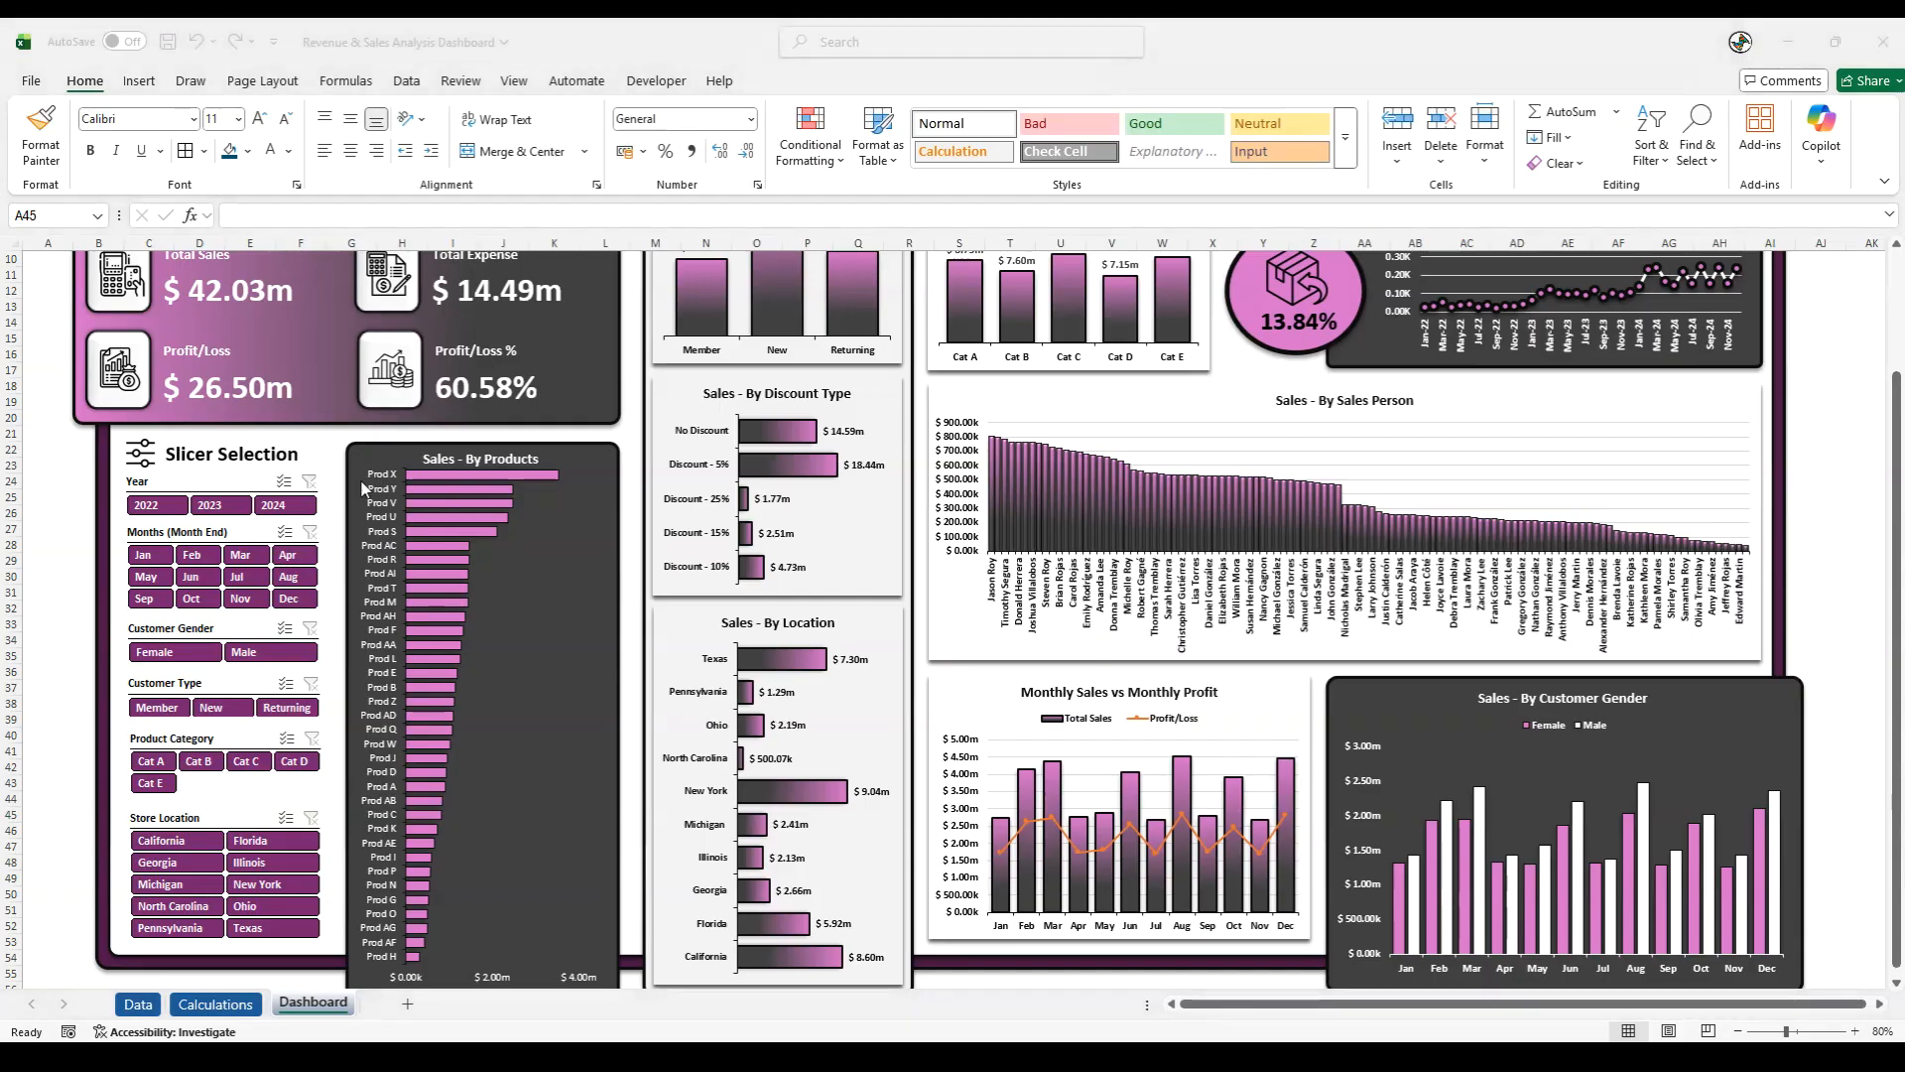
- Align the left edges of all six slicers, from Year down to Store Location
left_click(139, 481)
left_click(149, 533, "ctrl")
left_click(144, 631, "ctrl")
left_click(154, 683, "ctrl")
left_click(147, 735, "ctrl")
left_click(152, 809, "ctrl")
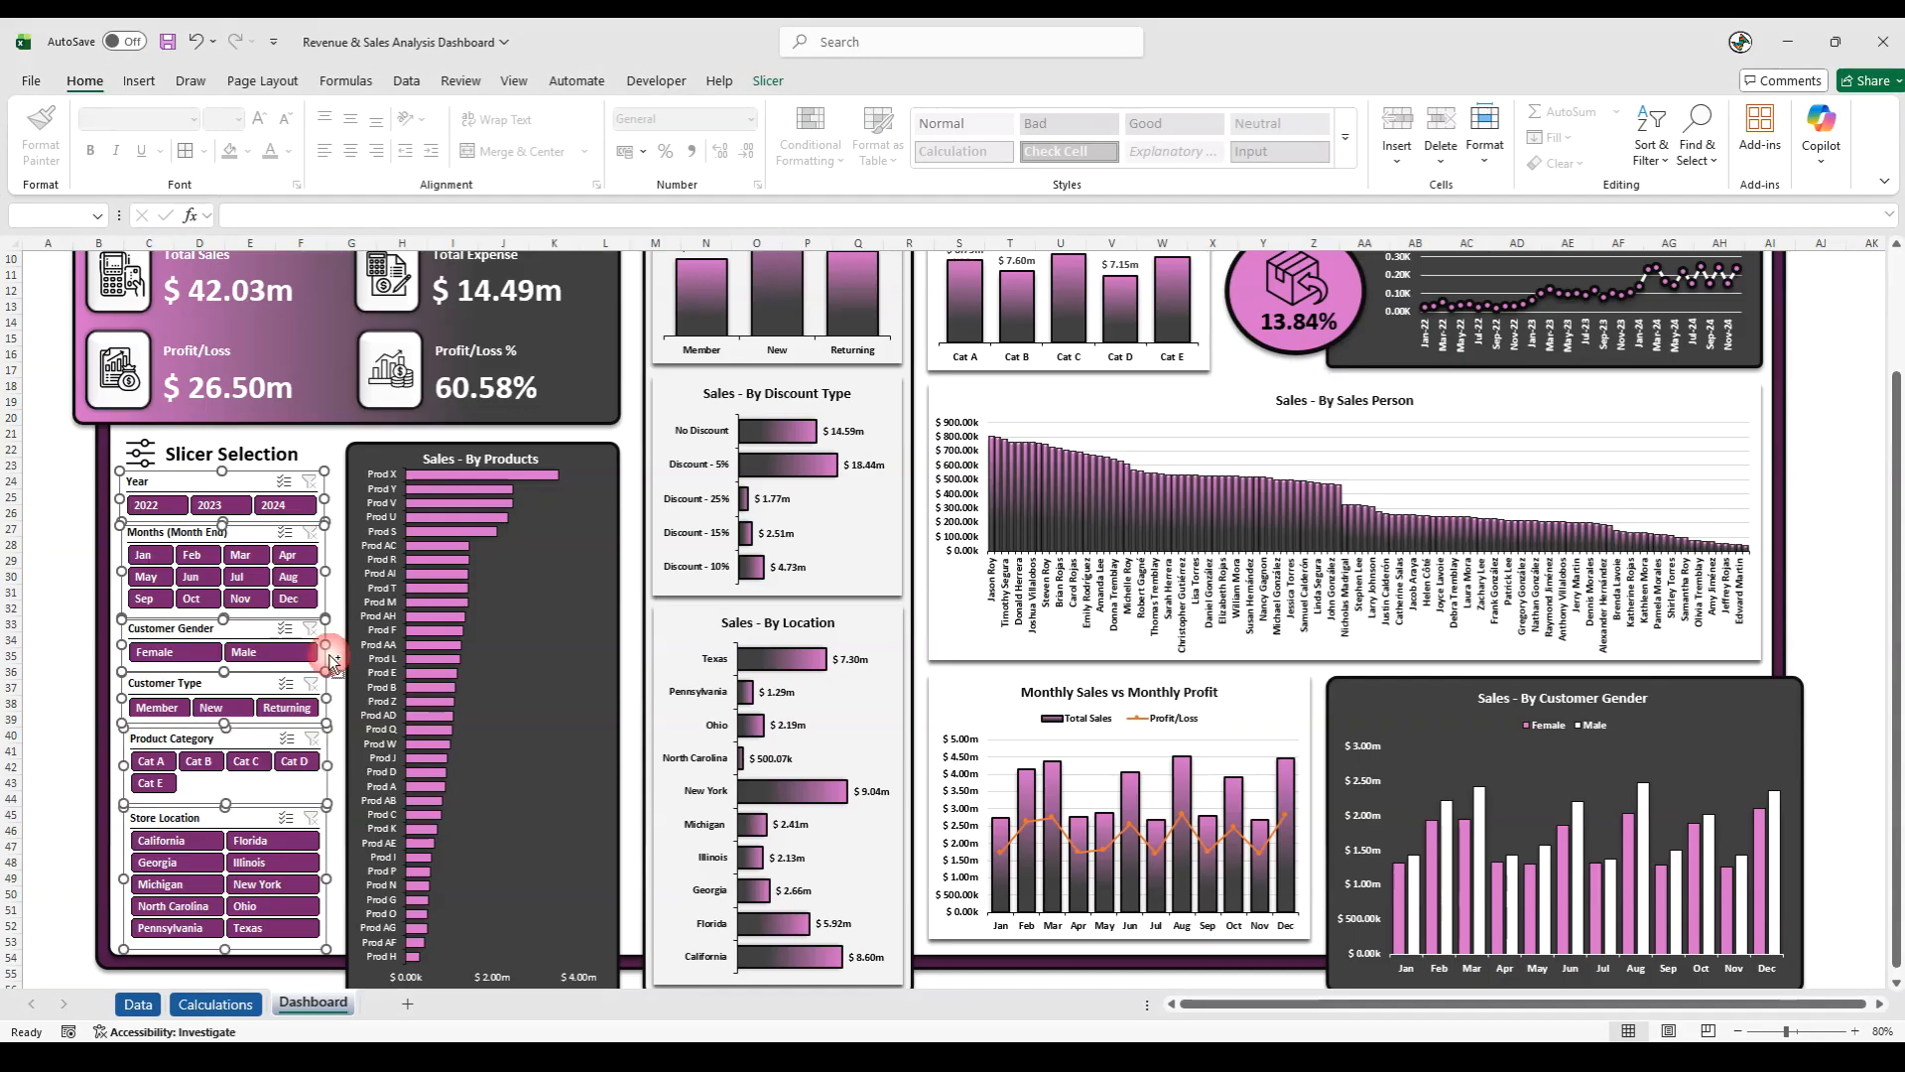
left_click(768, 80)
left_click(872, 169)
left_click(884, 178)
- Distribute the six selected slicers vertically so the gaps between them are even
left_click(882, 170)
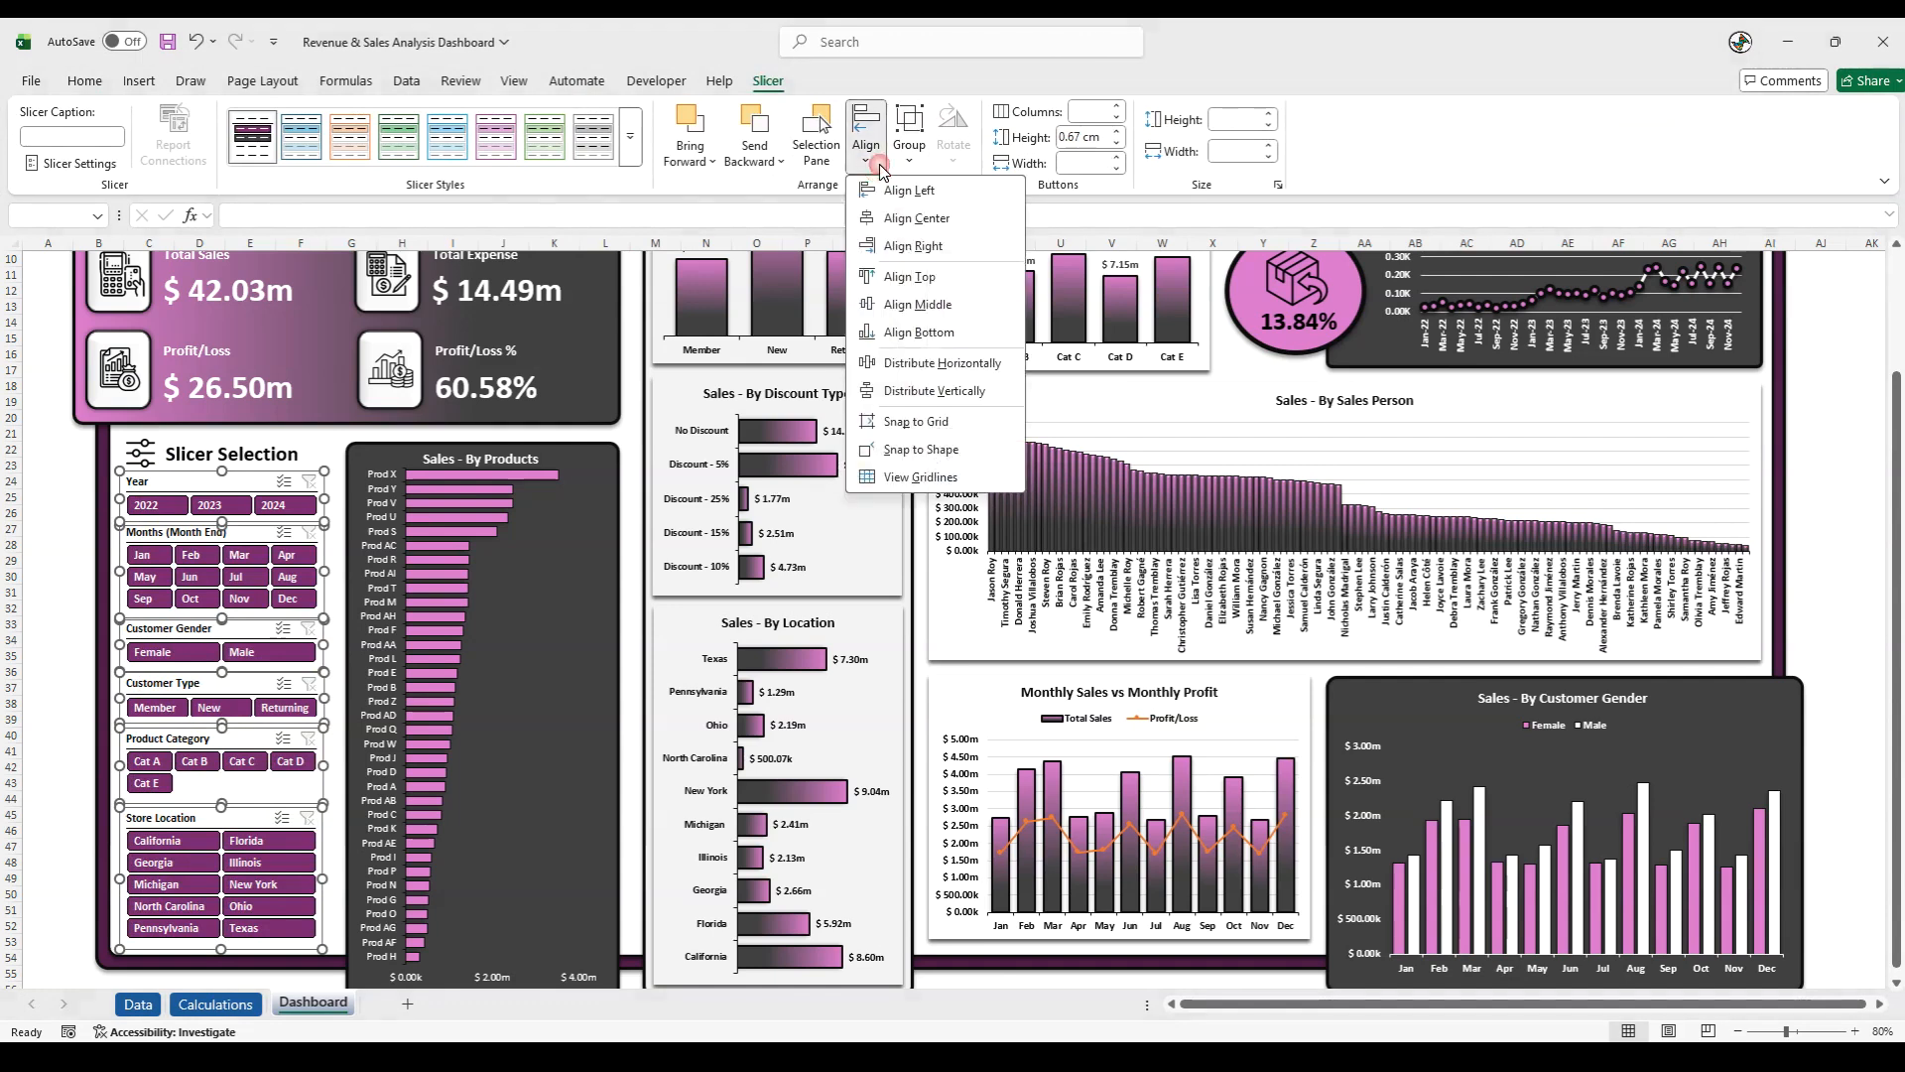
left_click(933, 391)
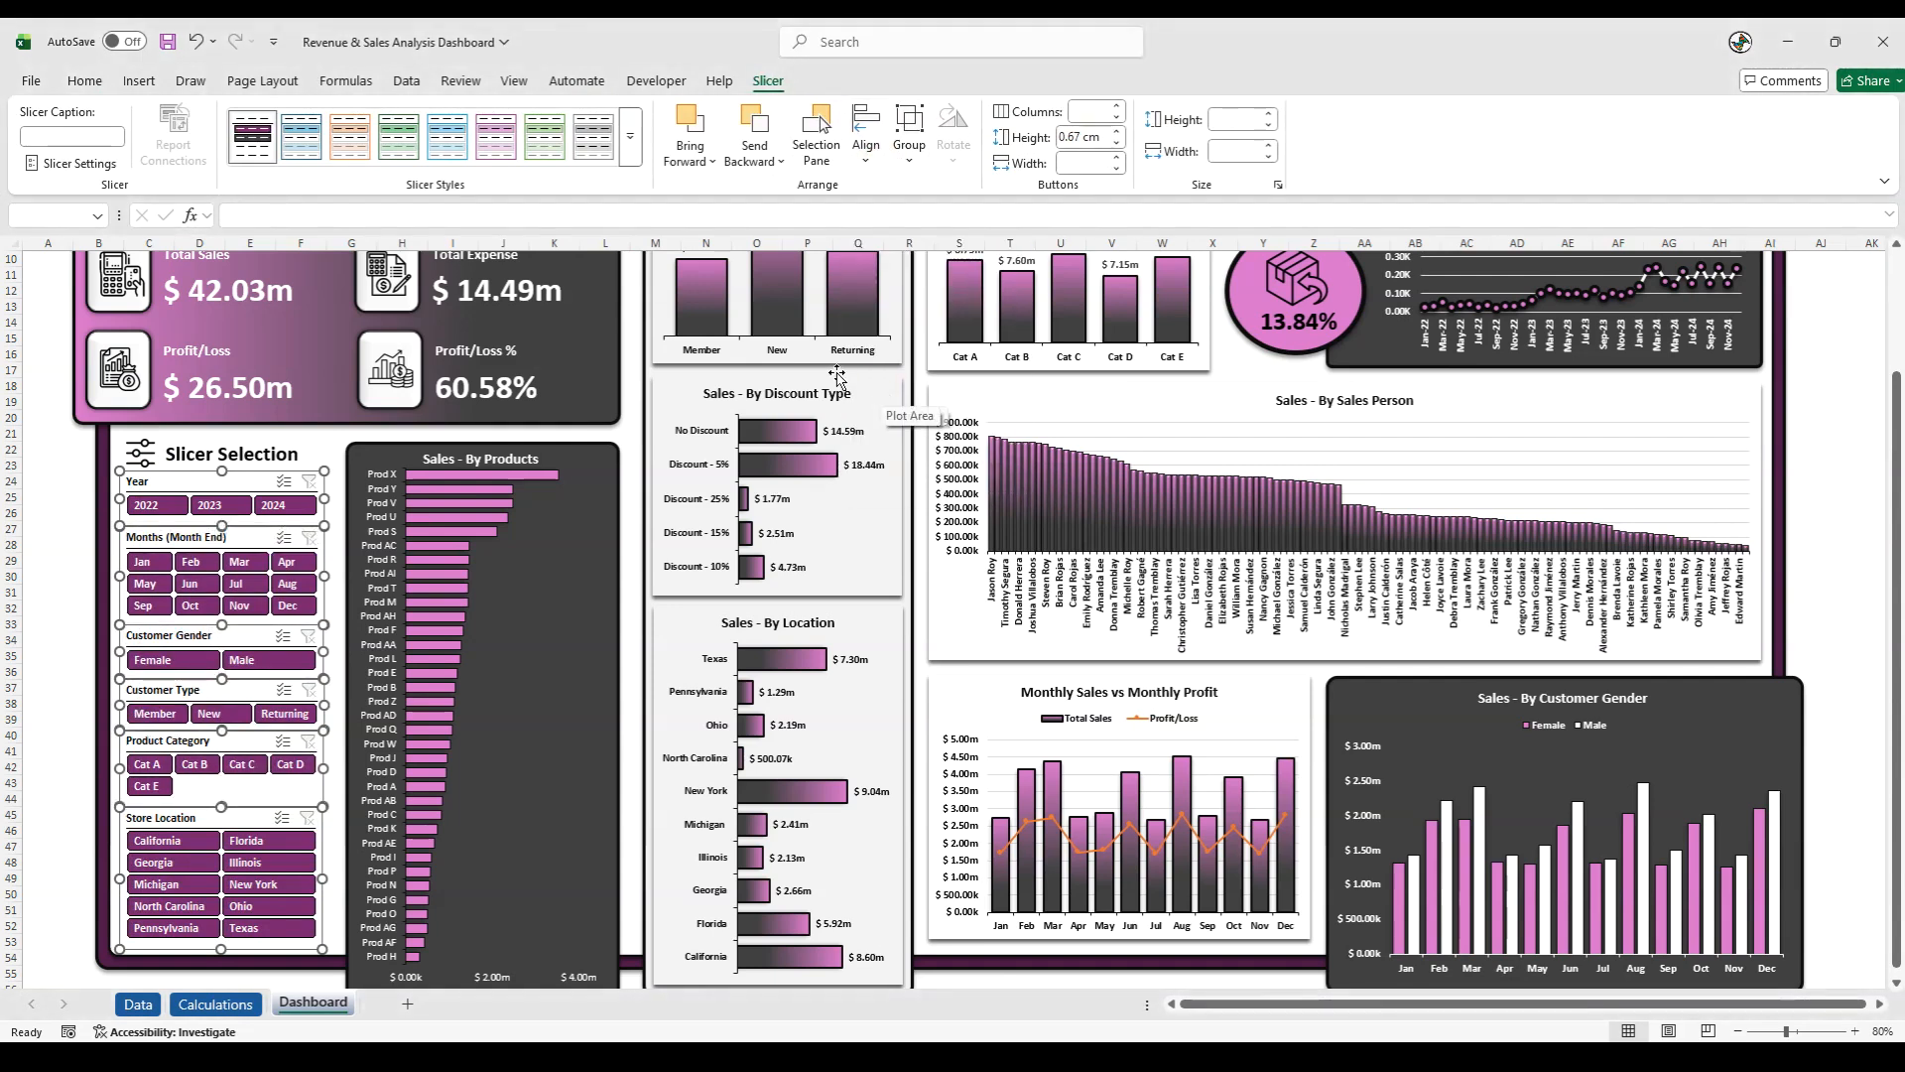
left_click(64, 677)
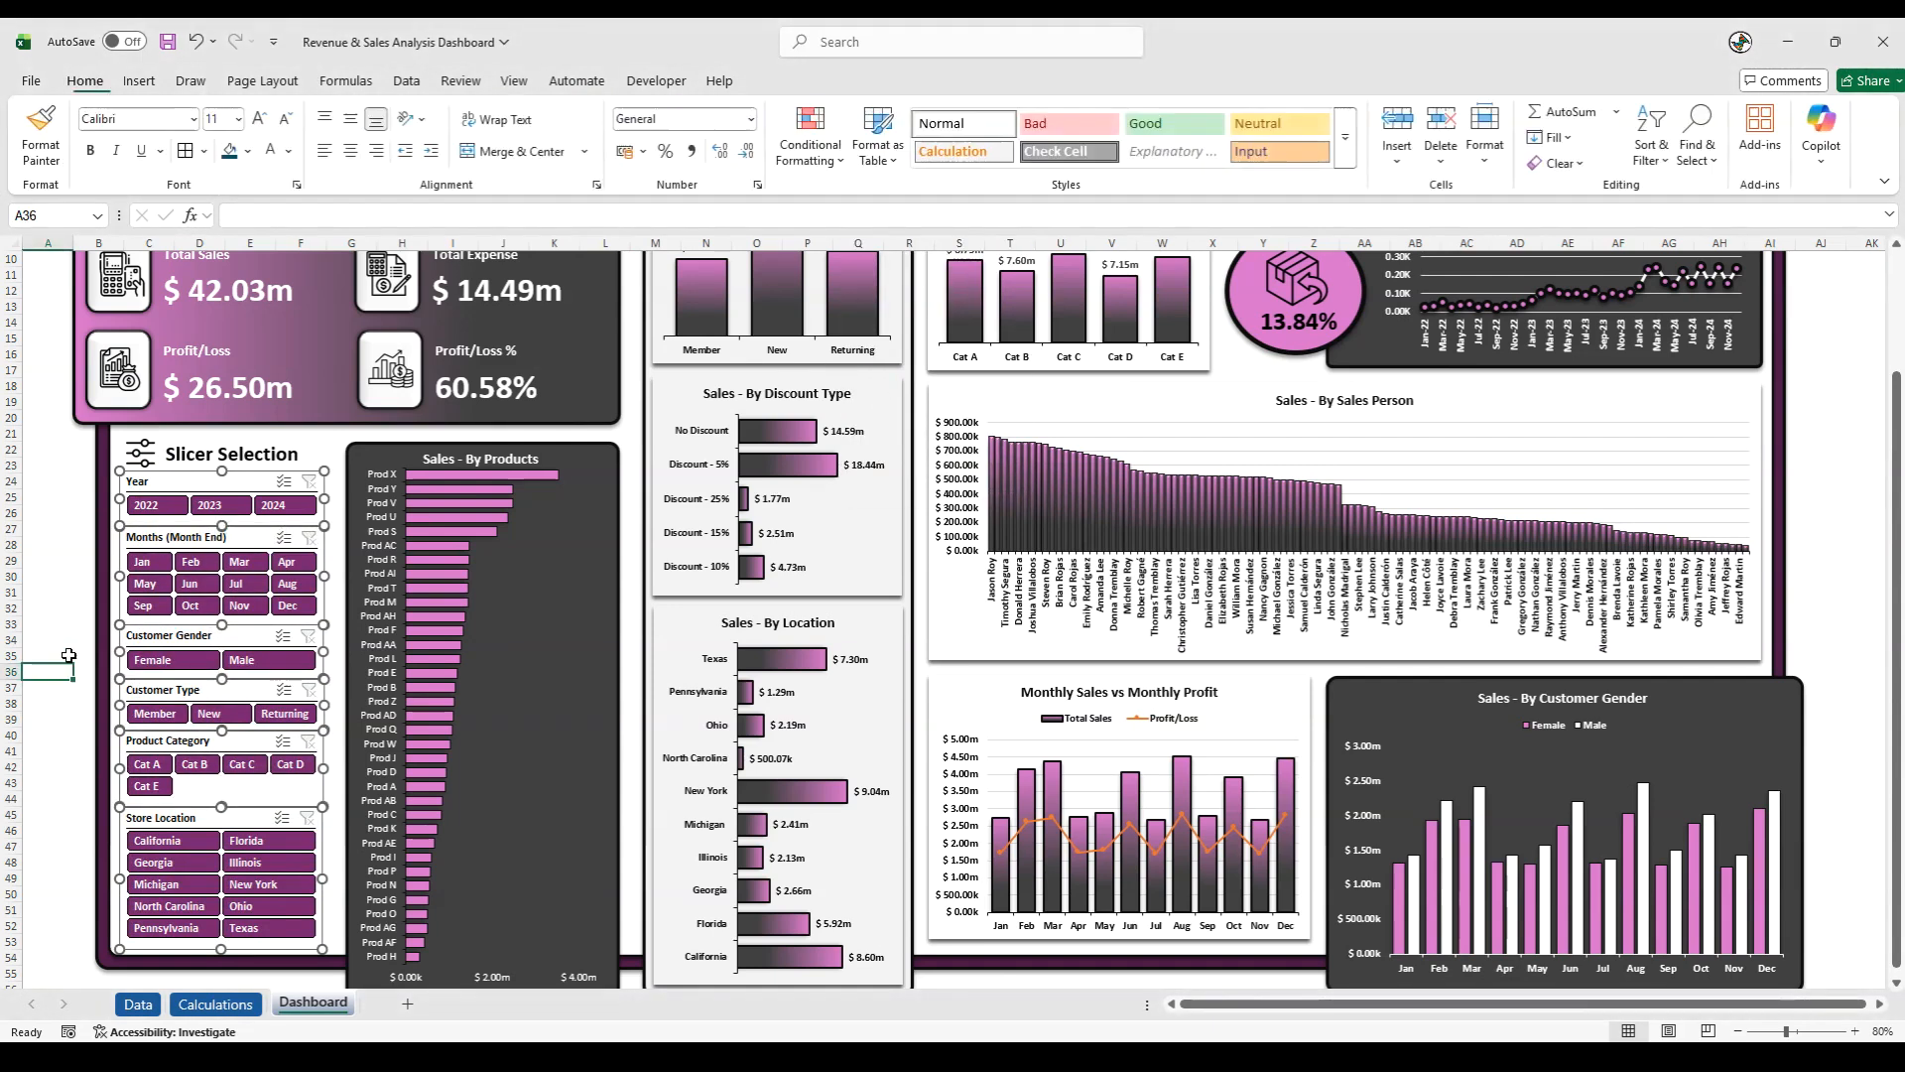
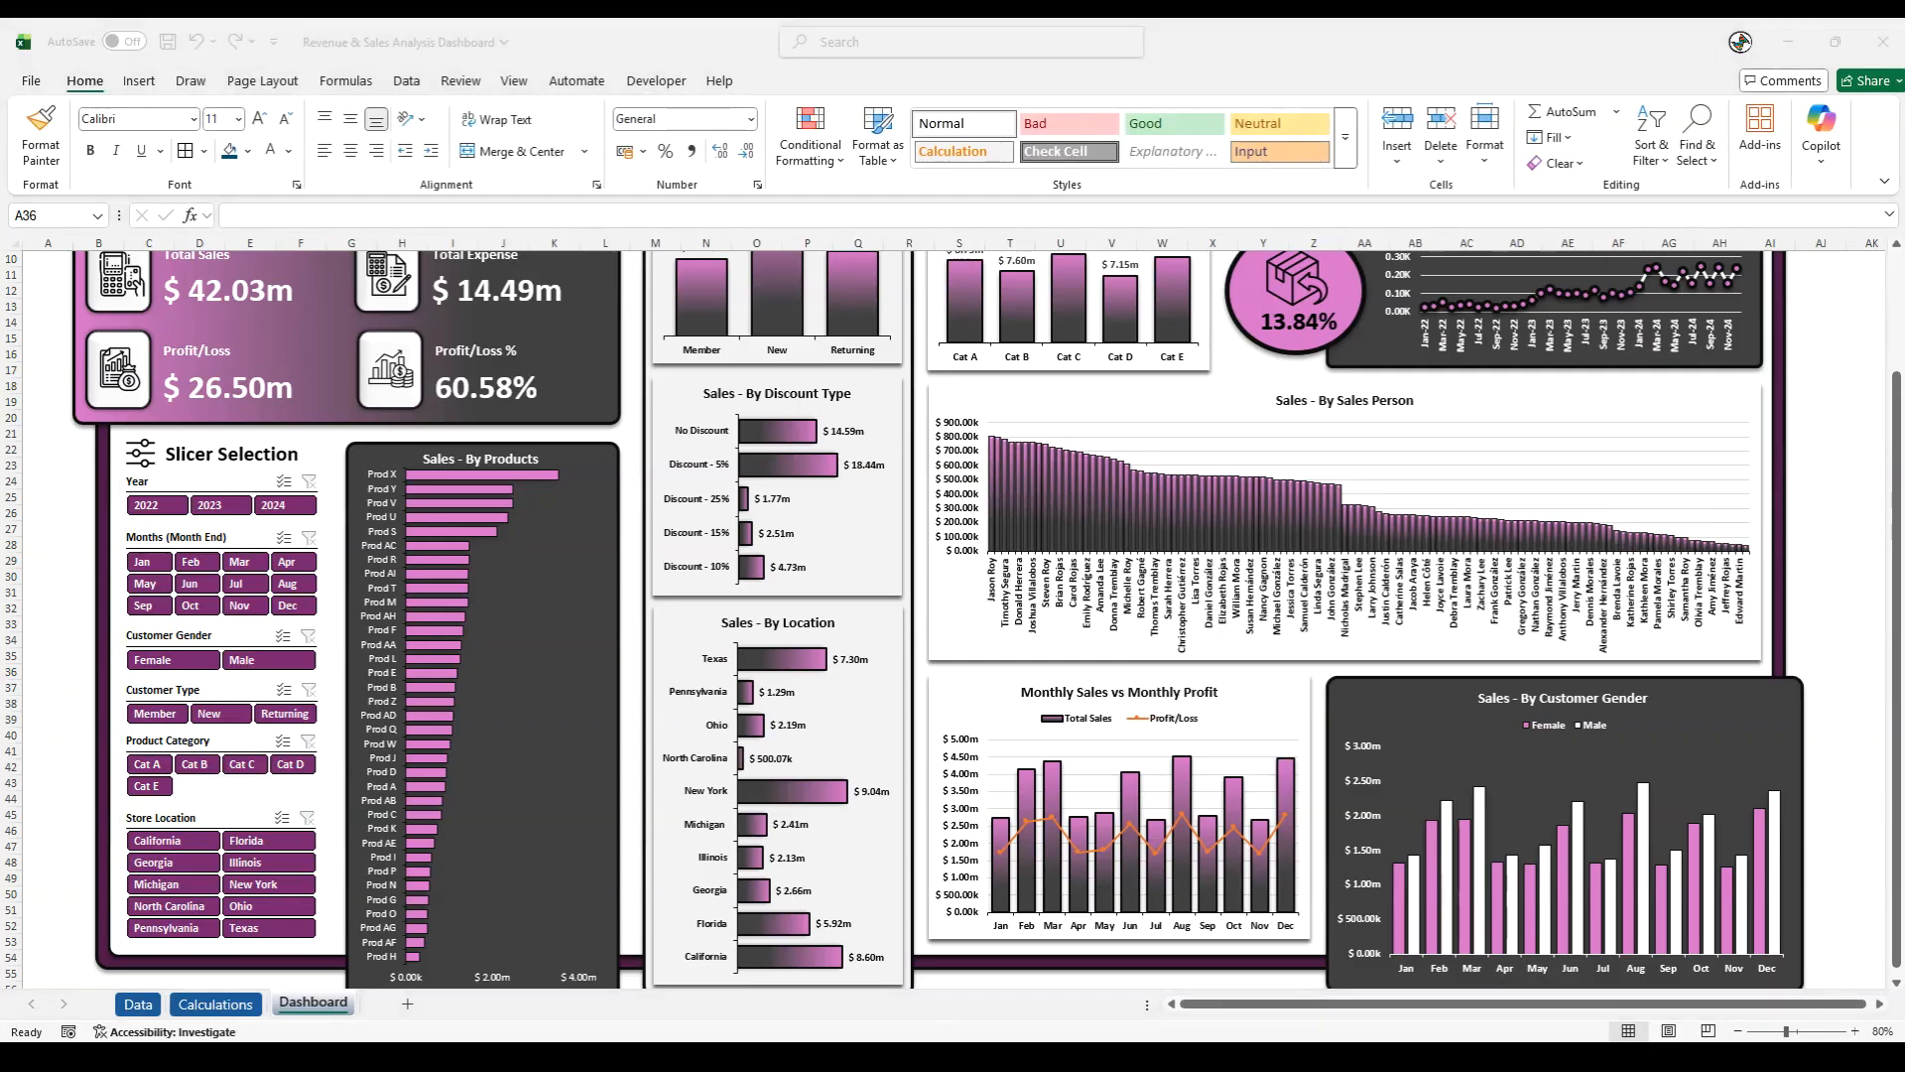
- Connect the Year slicer to all PivotTables on the Calculations sheet through its report connections
left_click(165, 484)
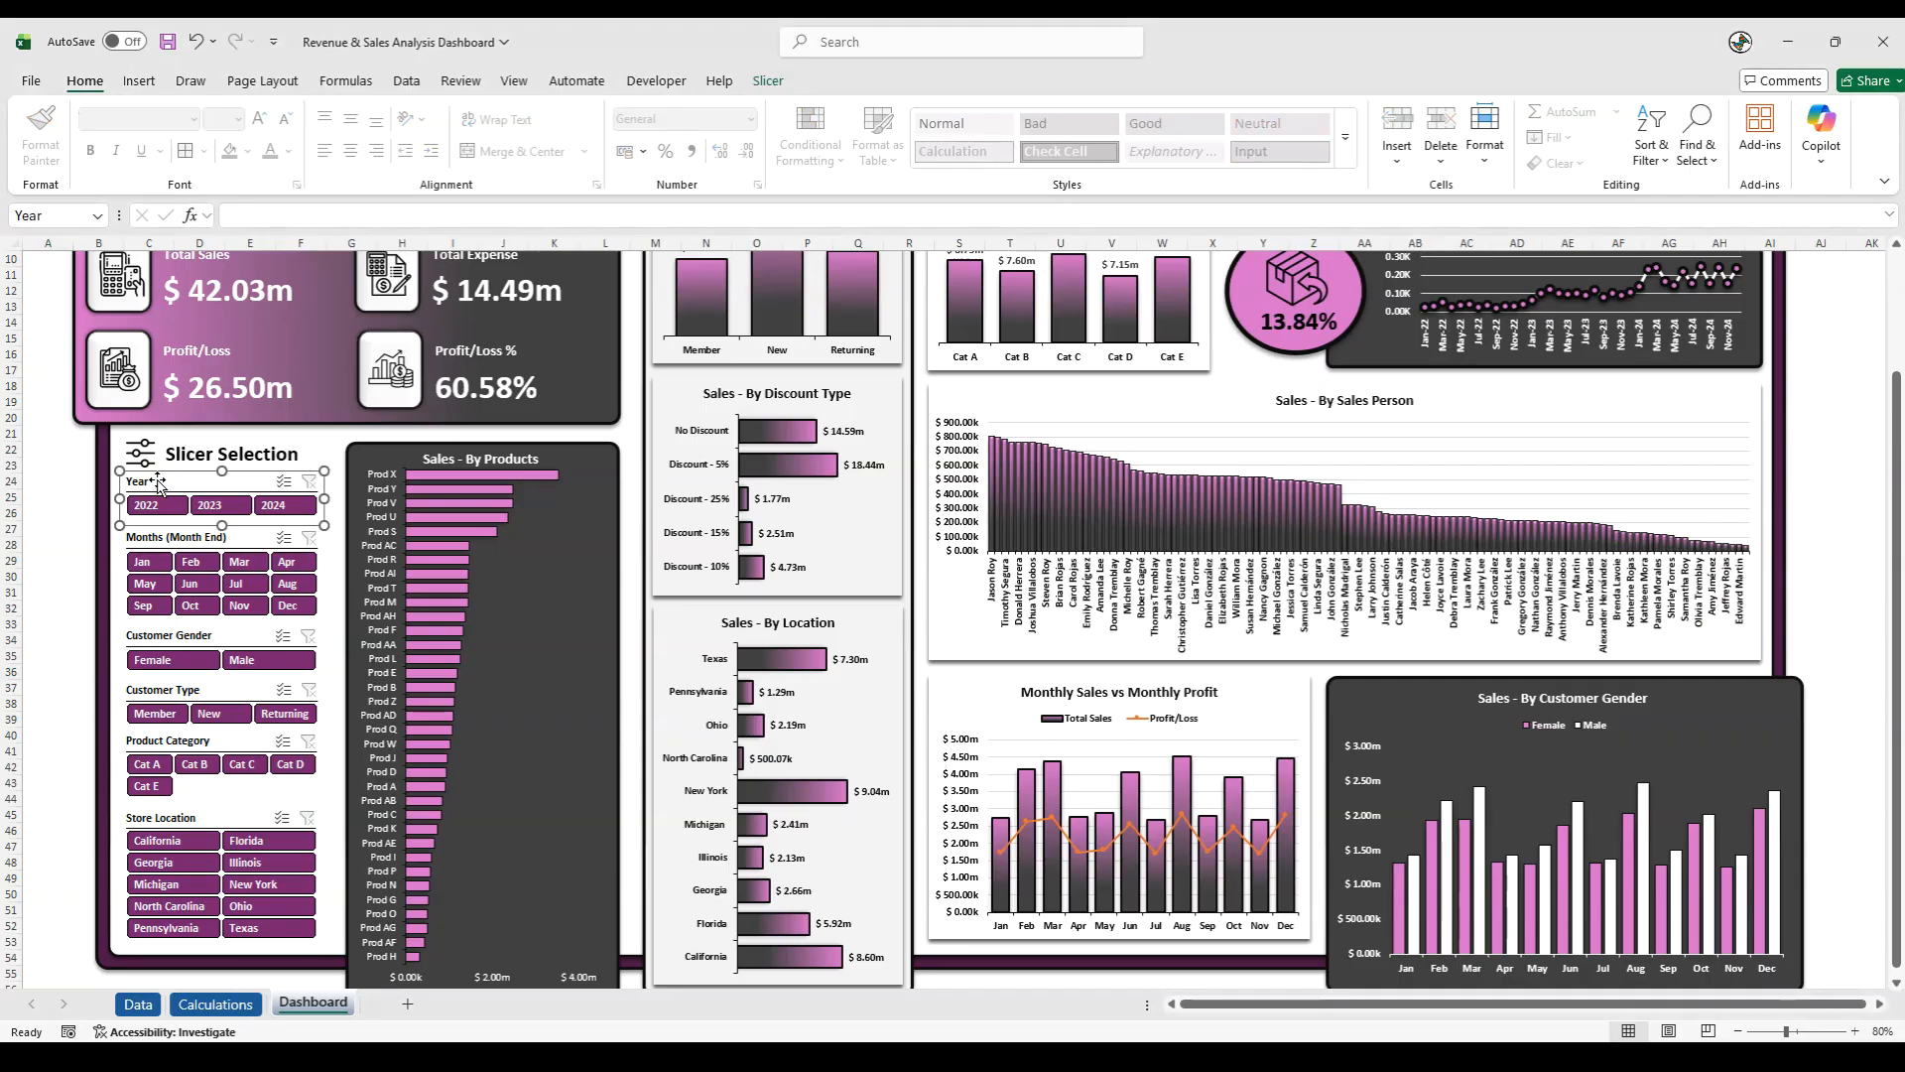
left_click(766, 80)
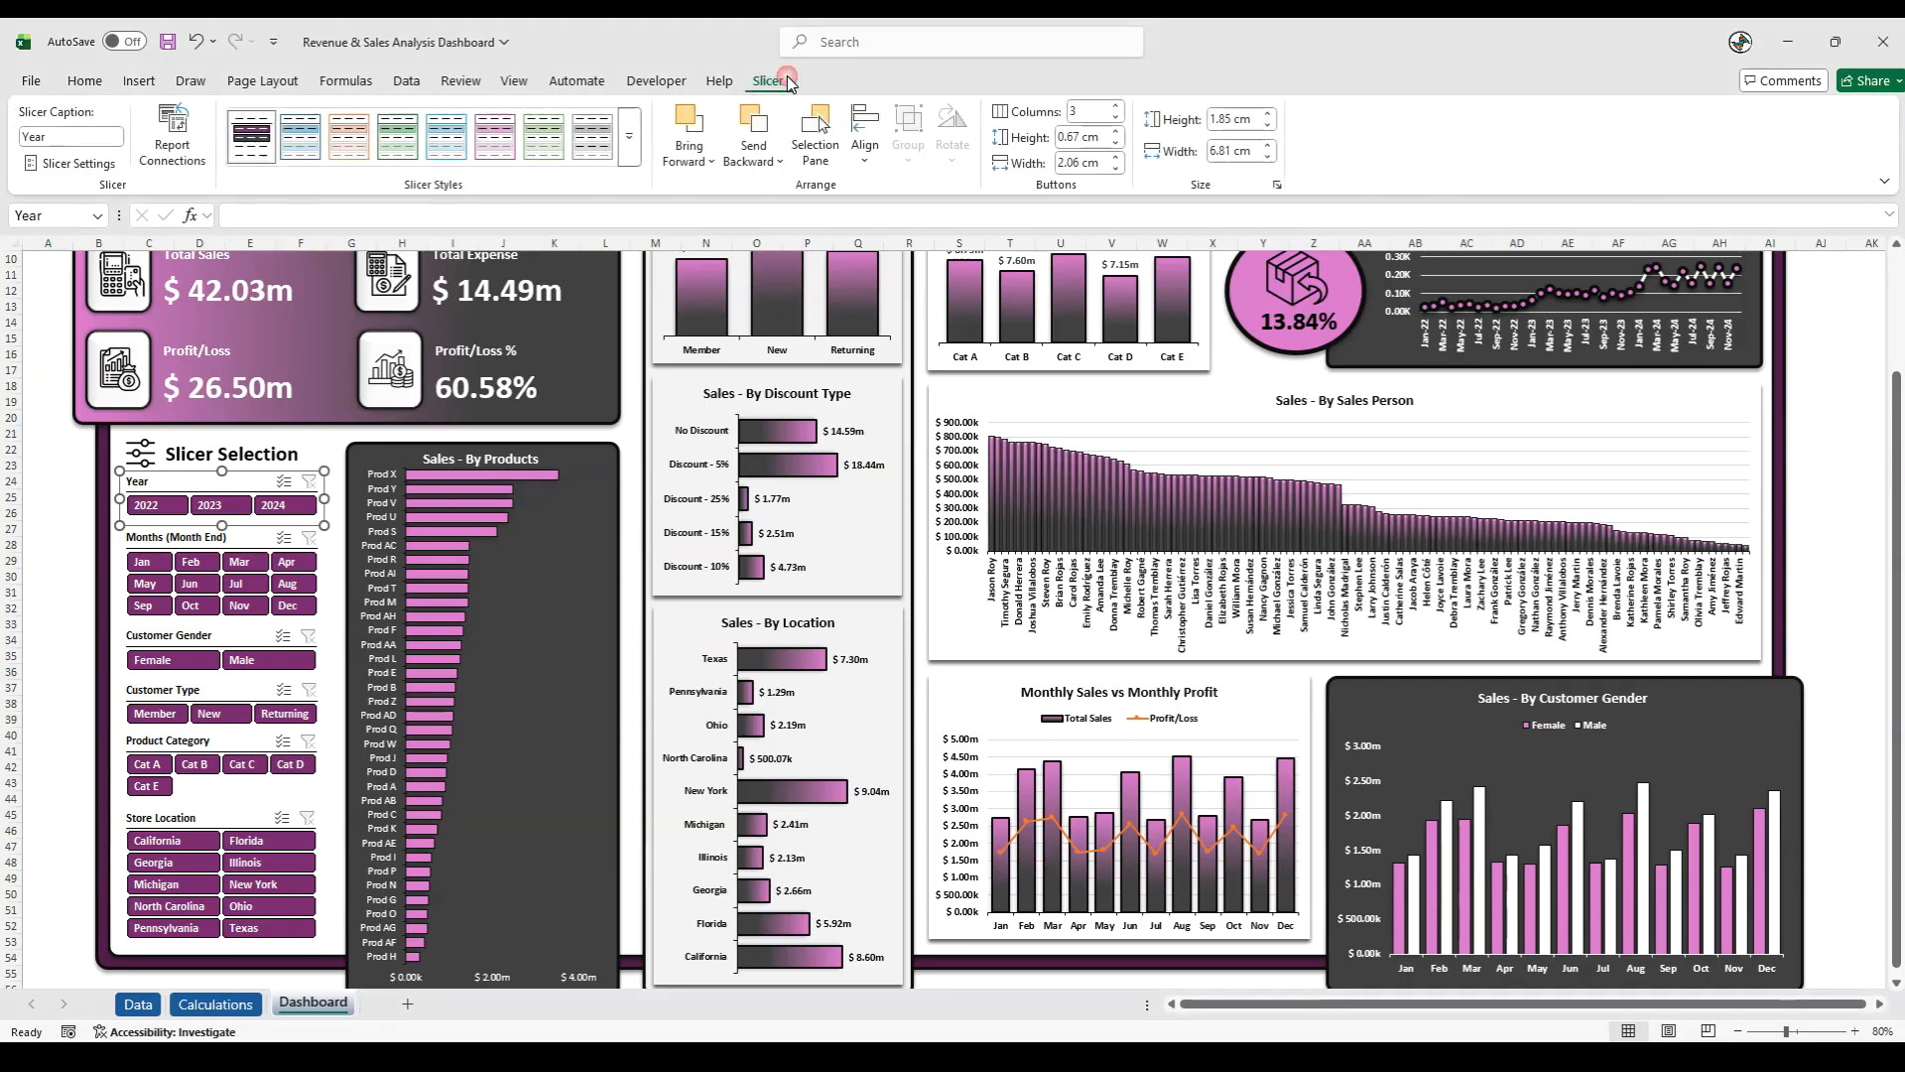
left_click(175, 129)
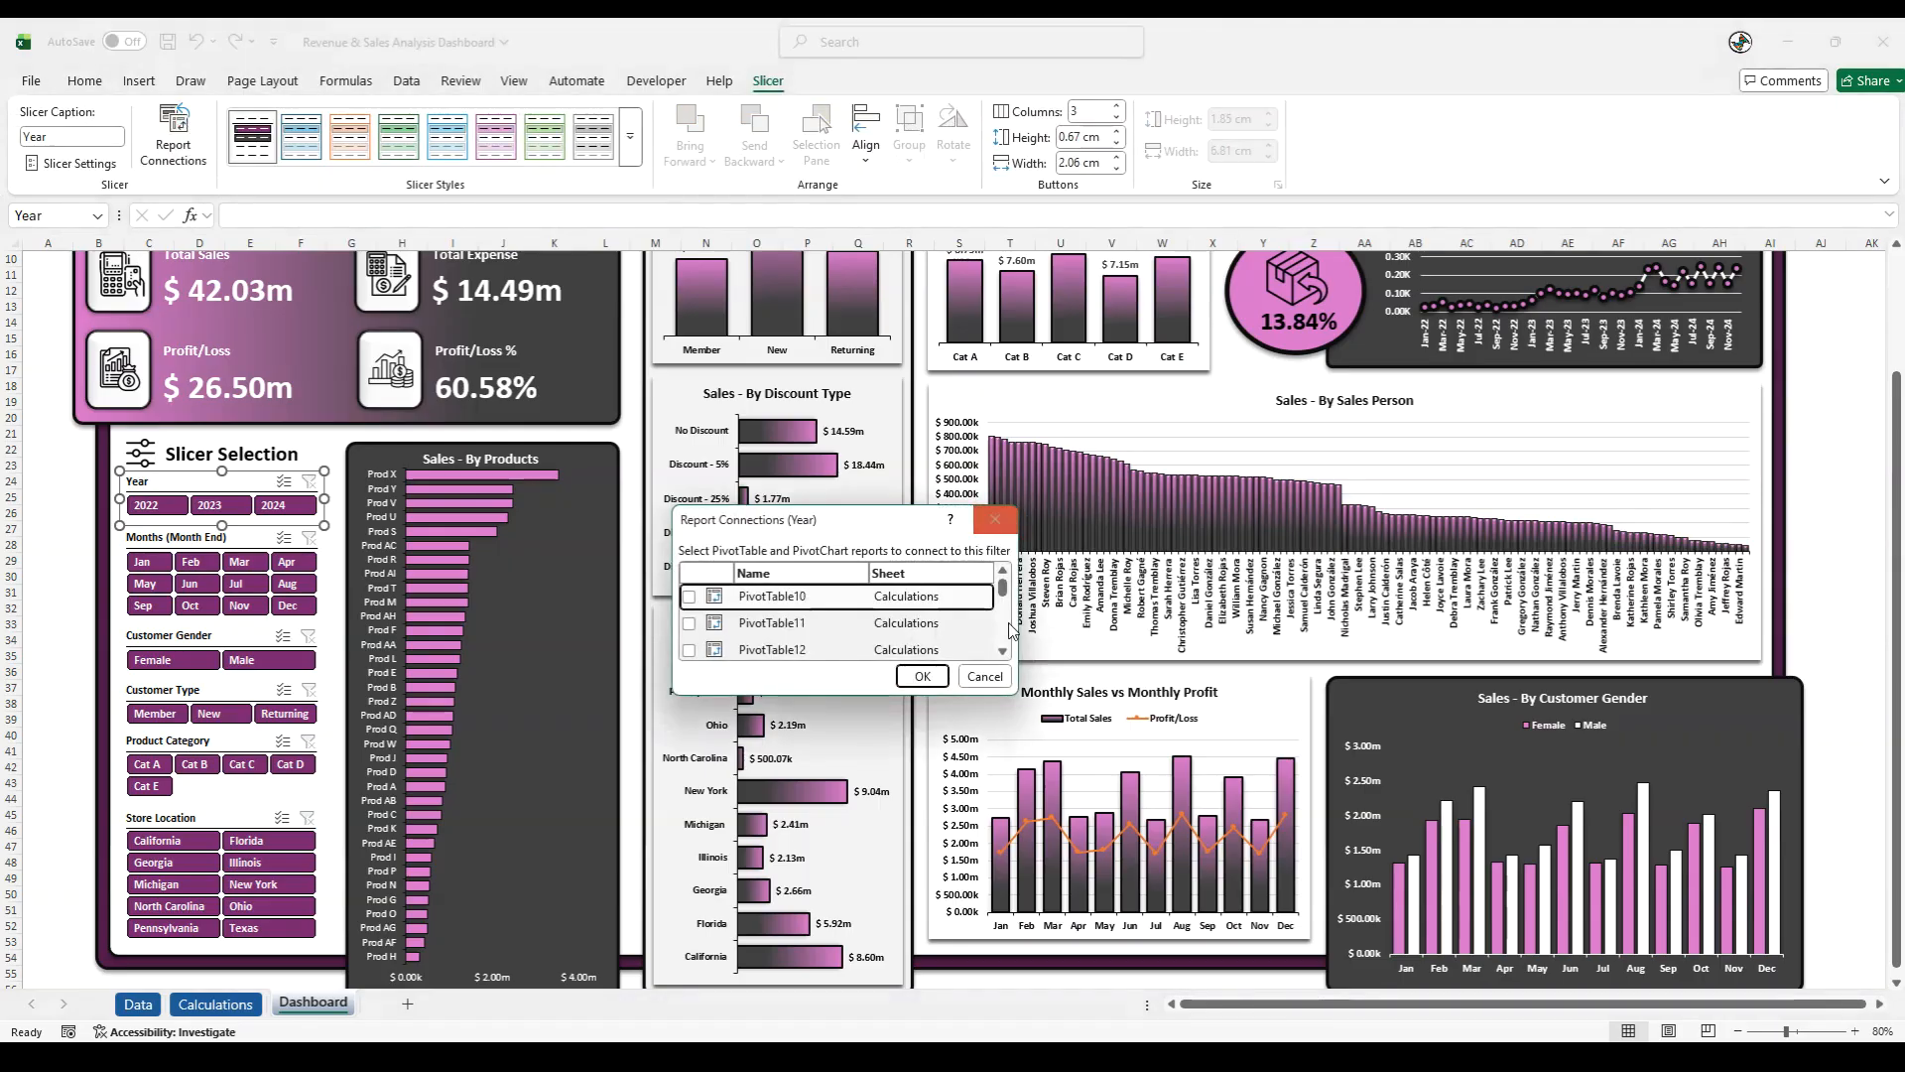
left_click_drag(1016, 692, 1169, 947)
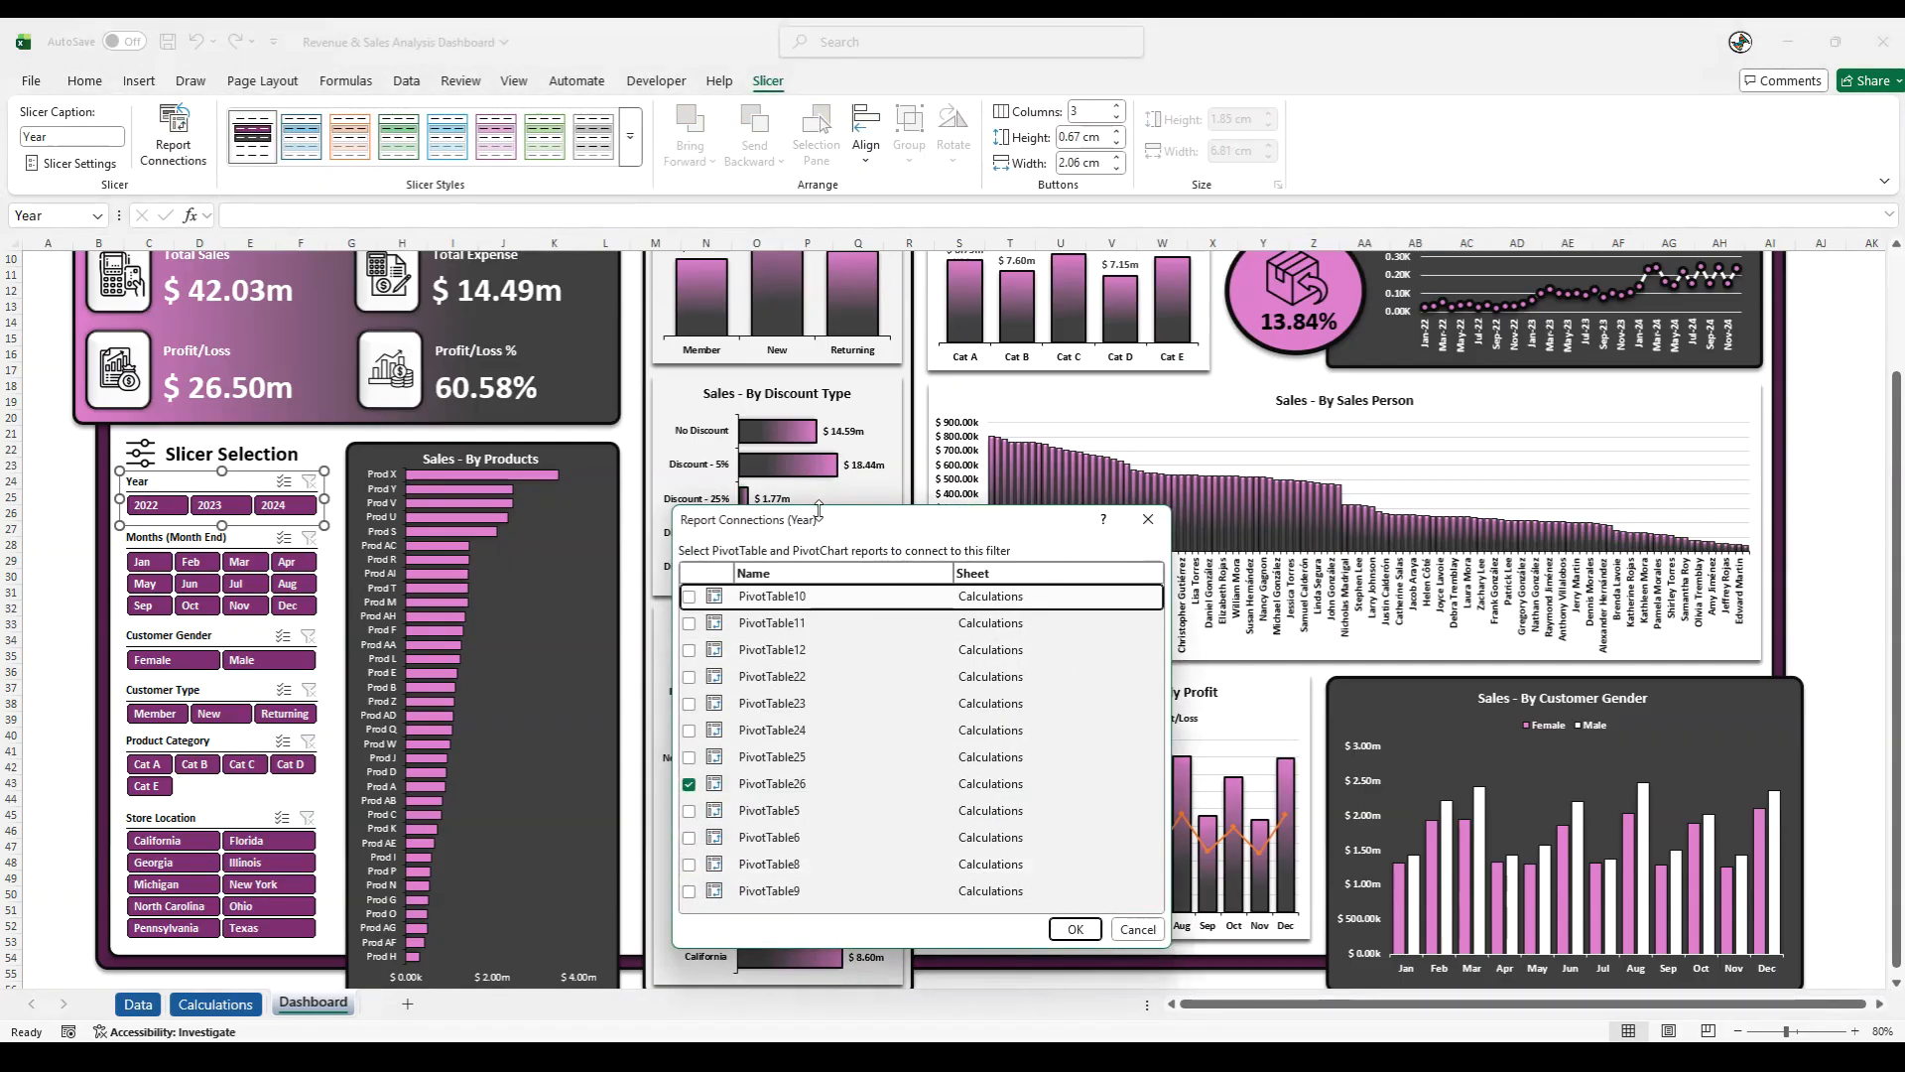
left_click_drag(820, 508, 821, 221)
left_click(688, 309)
left_click(688, 335)
left_click(689, 362)
left_click(688, 389)
left_click(689, 416)
left_click(689, 443)
left_click(689, 469)
left_click(689, 523)
left_click(688, 550)
left_click(689, 576)
left_click(688, 603)
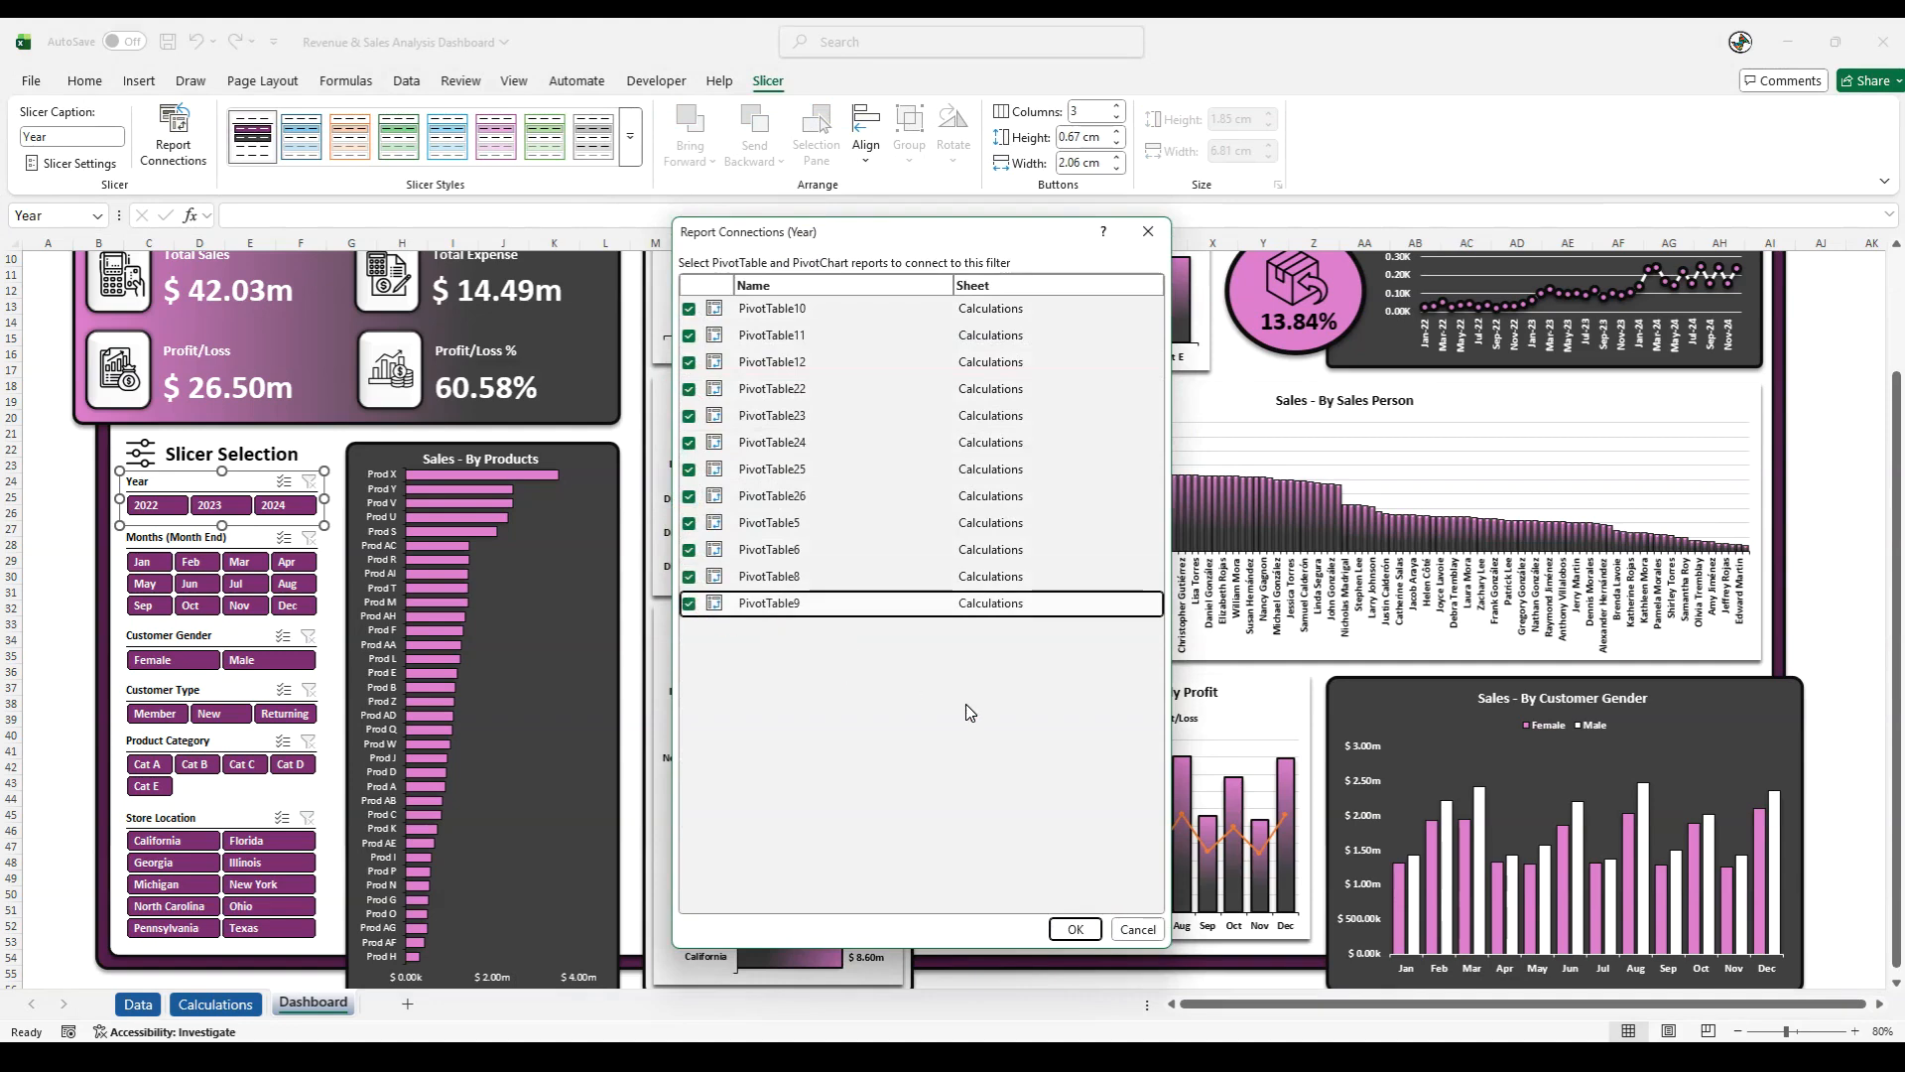
left_click(1065, 933)
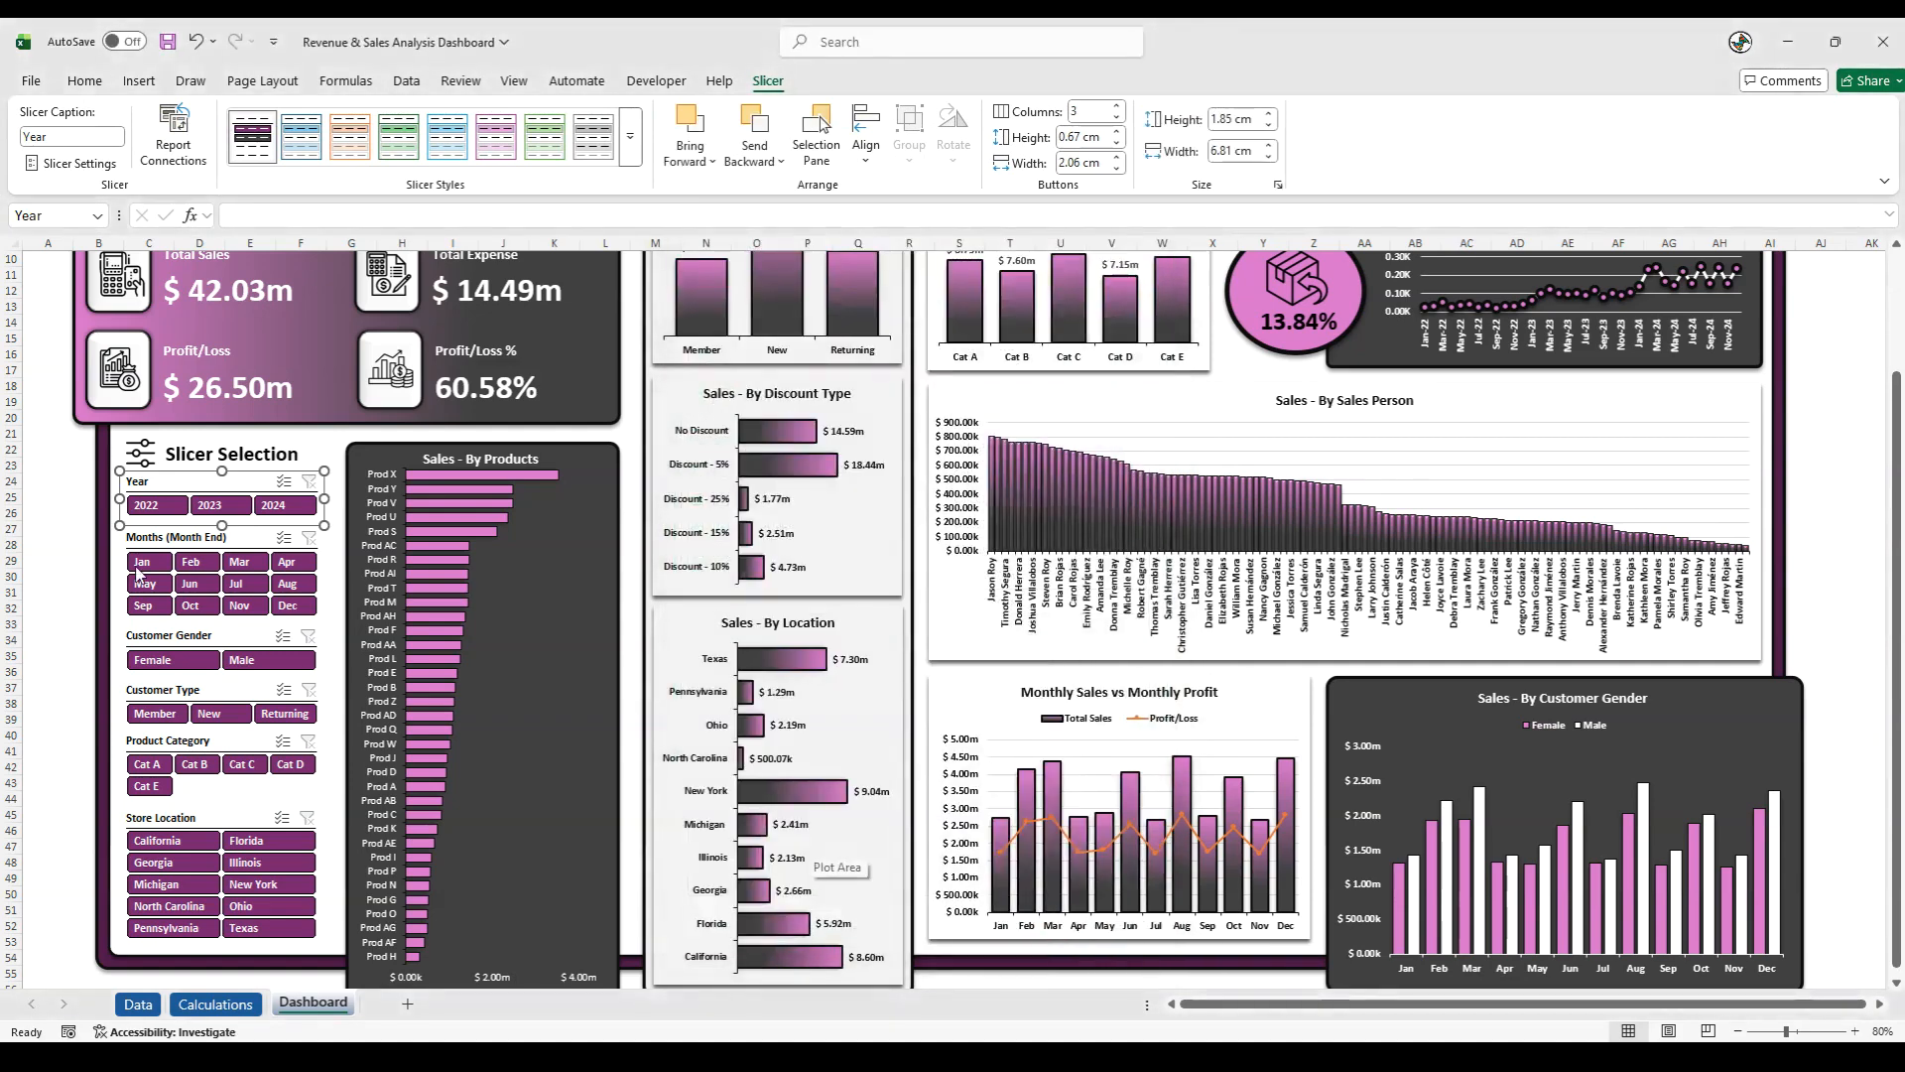
- Connect the Months (Month End) slicer to all PivotTables on the Calculations sheet
left_click(145, 537)
left_click(174, 134)
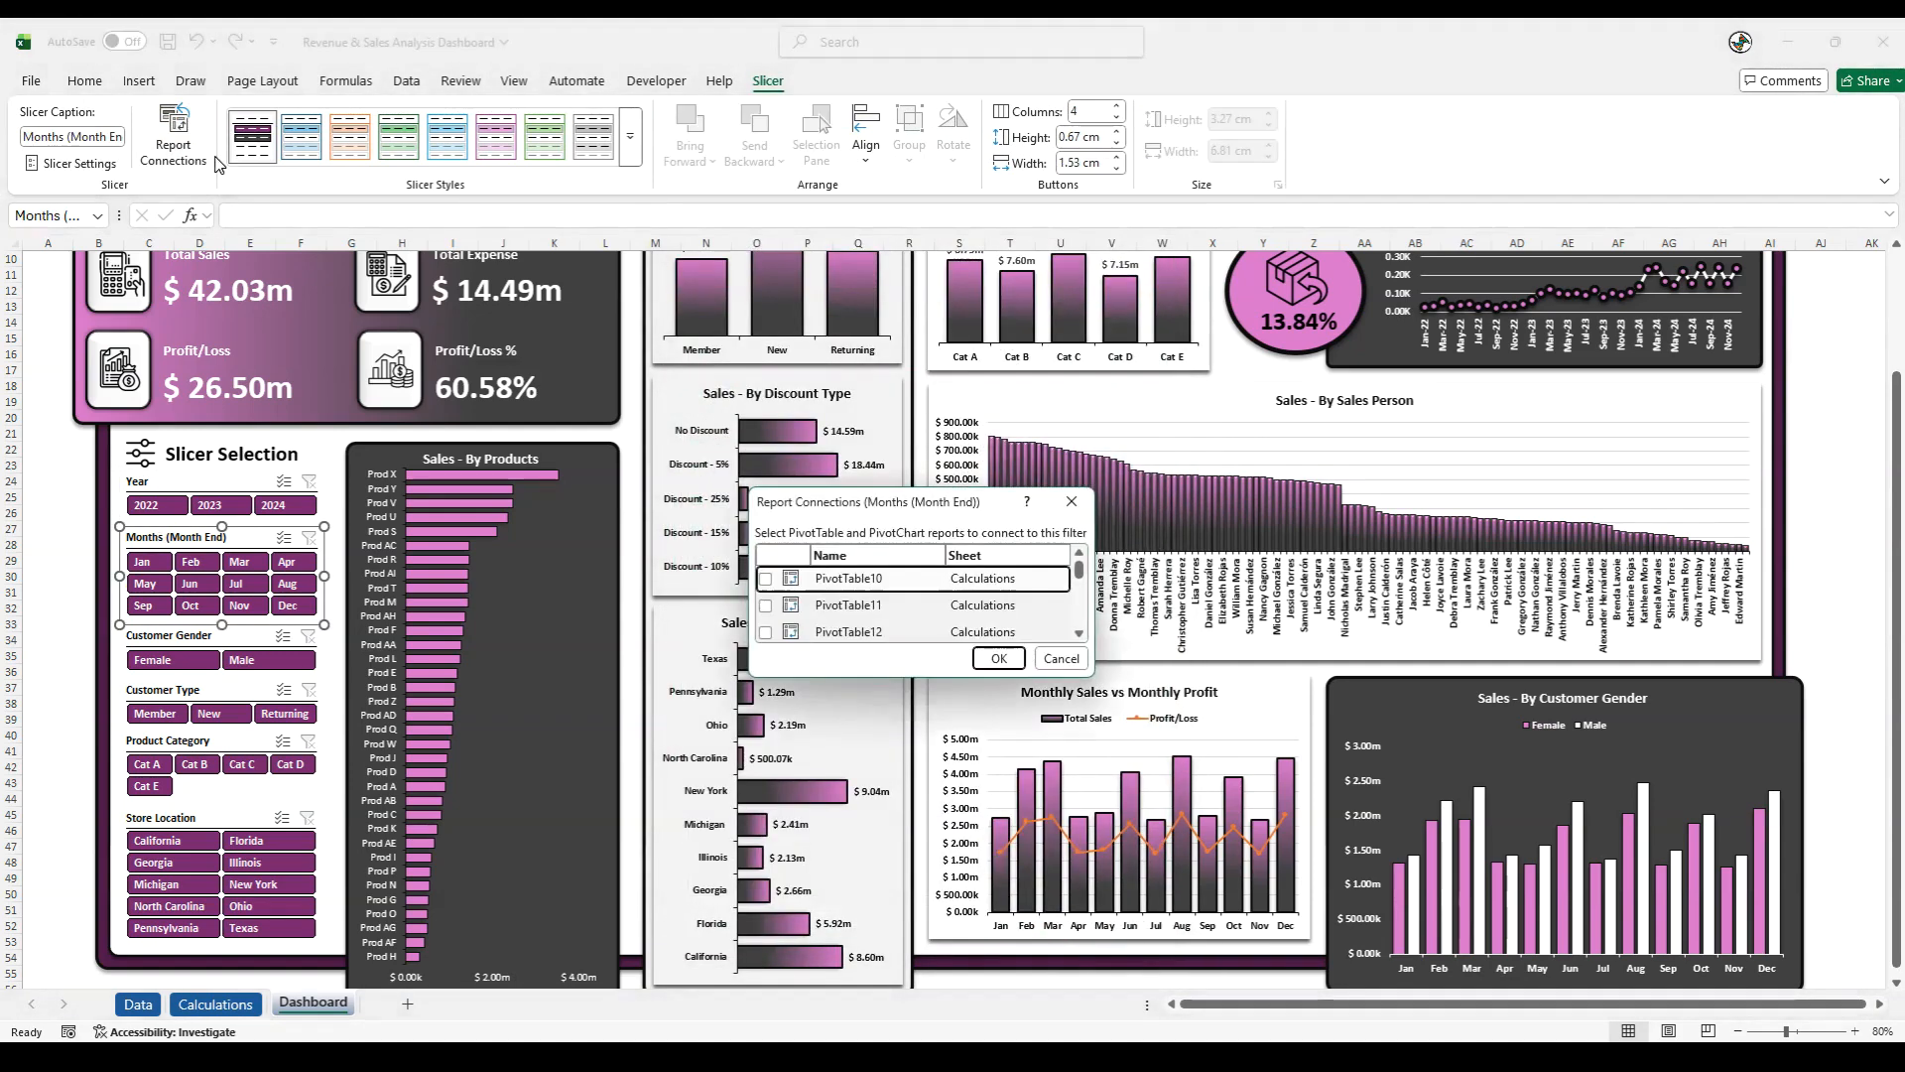
left_click_drag(834, 486, 834, 230)
left_click(765, 318)
left_click(765, 345)
left_click(765, 372)
left_click(765, 399)
left_click(765, 426)
left_click(765, 452)
left_click(766, 479)
left_click(765, 533)
left_click(765, 560)
left_click(766, 586)
left_click(765, 613)
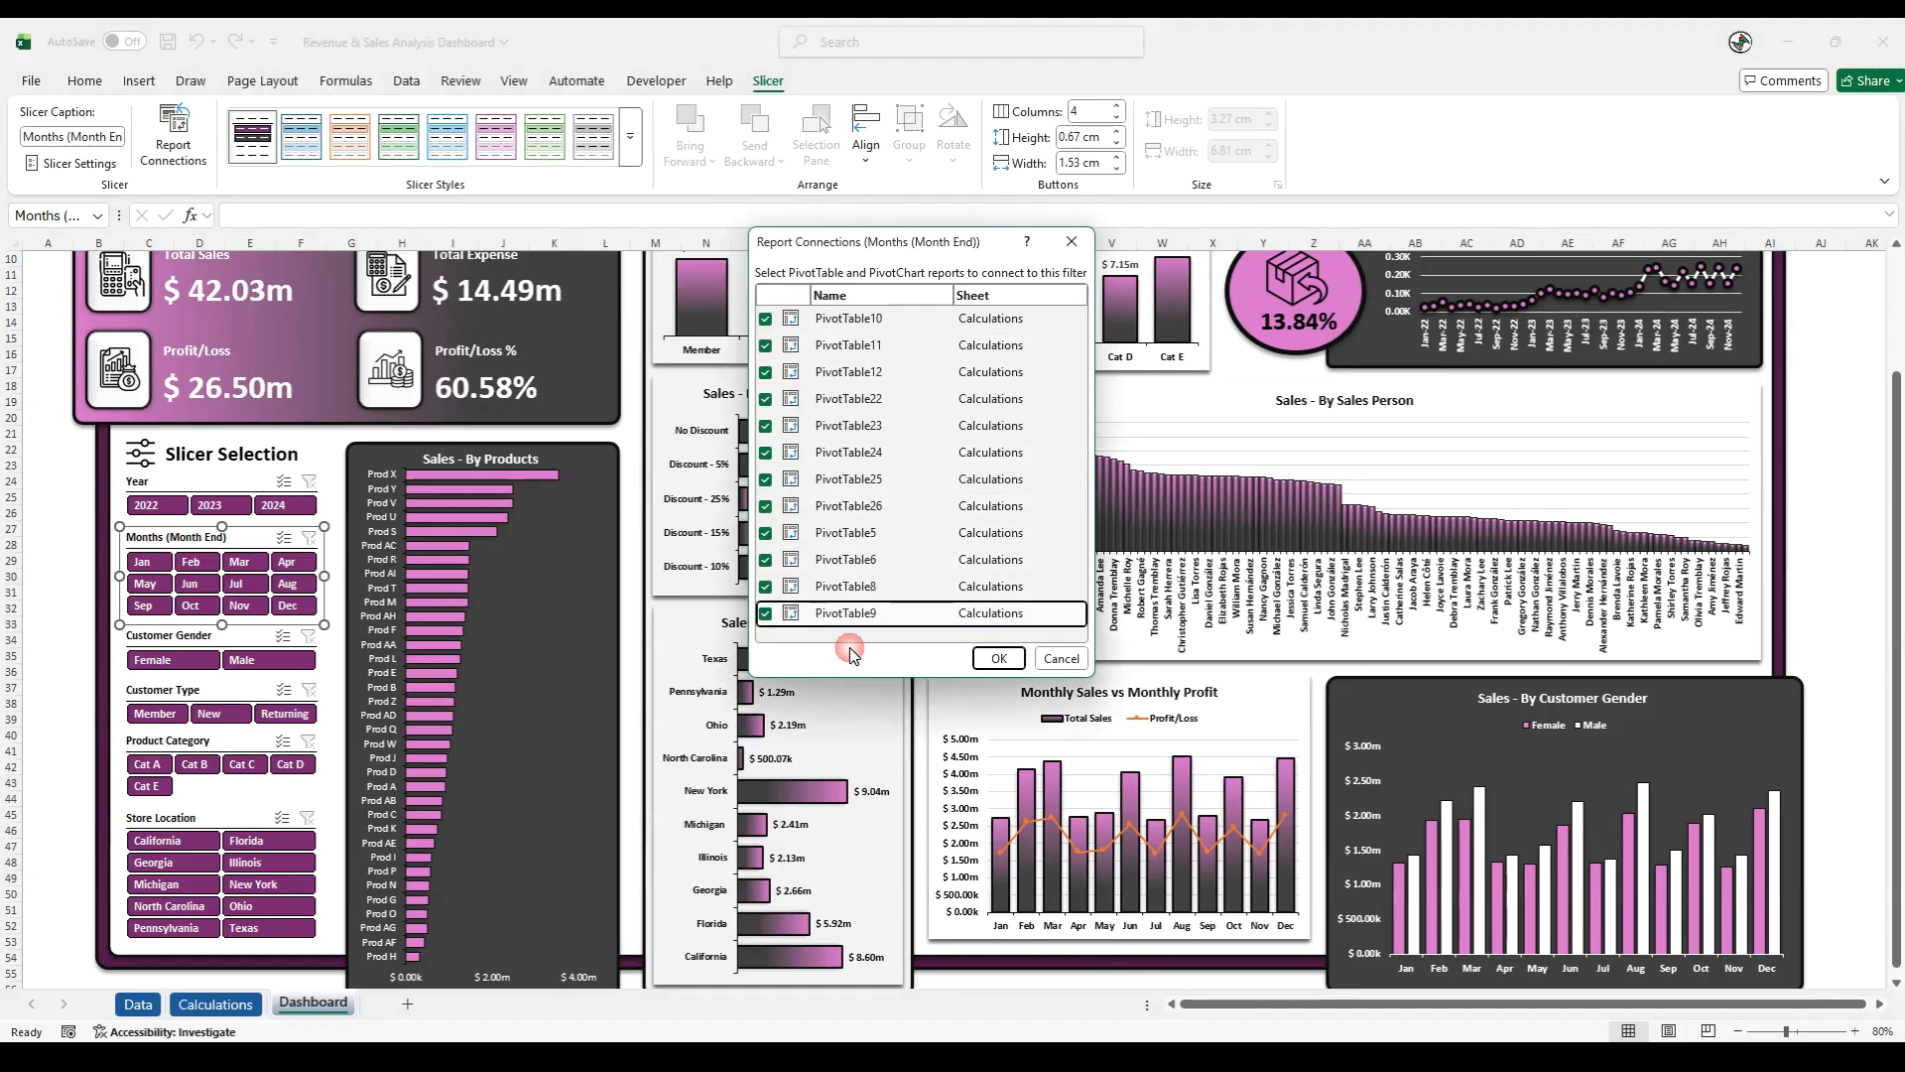
left_click(997, 660)
- Connect the Customer Gender slicer to all PivotTables on the Calculations sheet
left_click(170, 636)
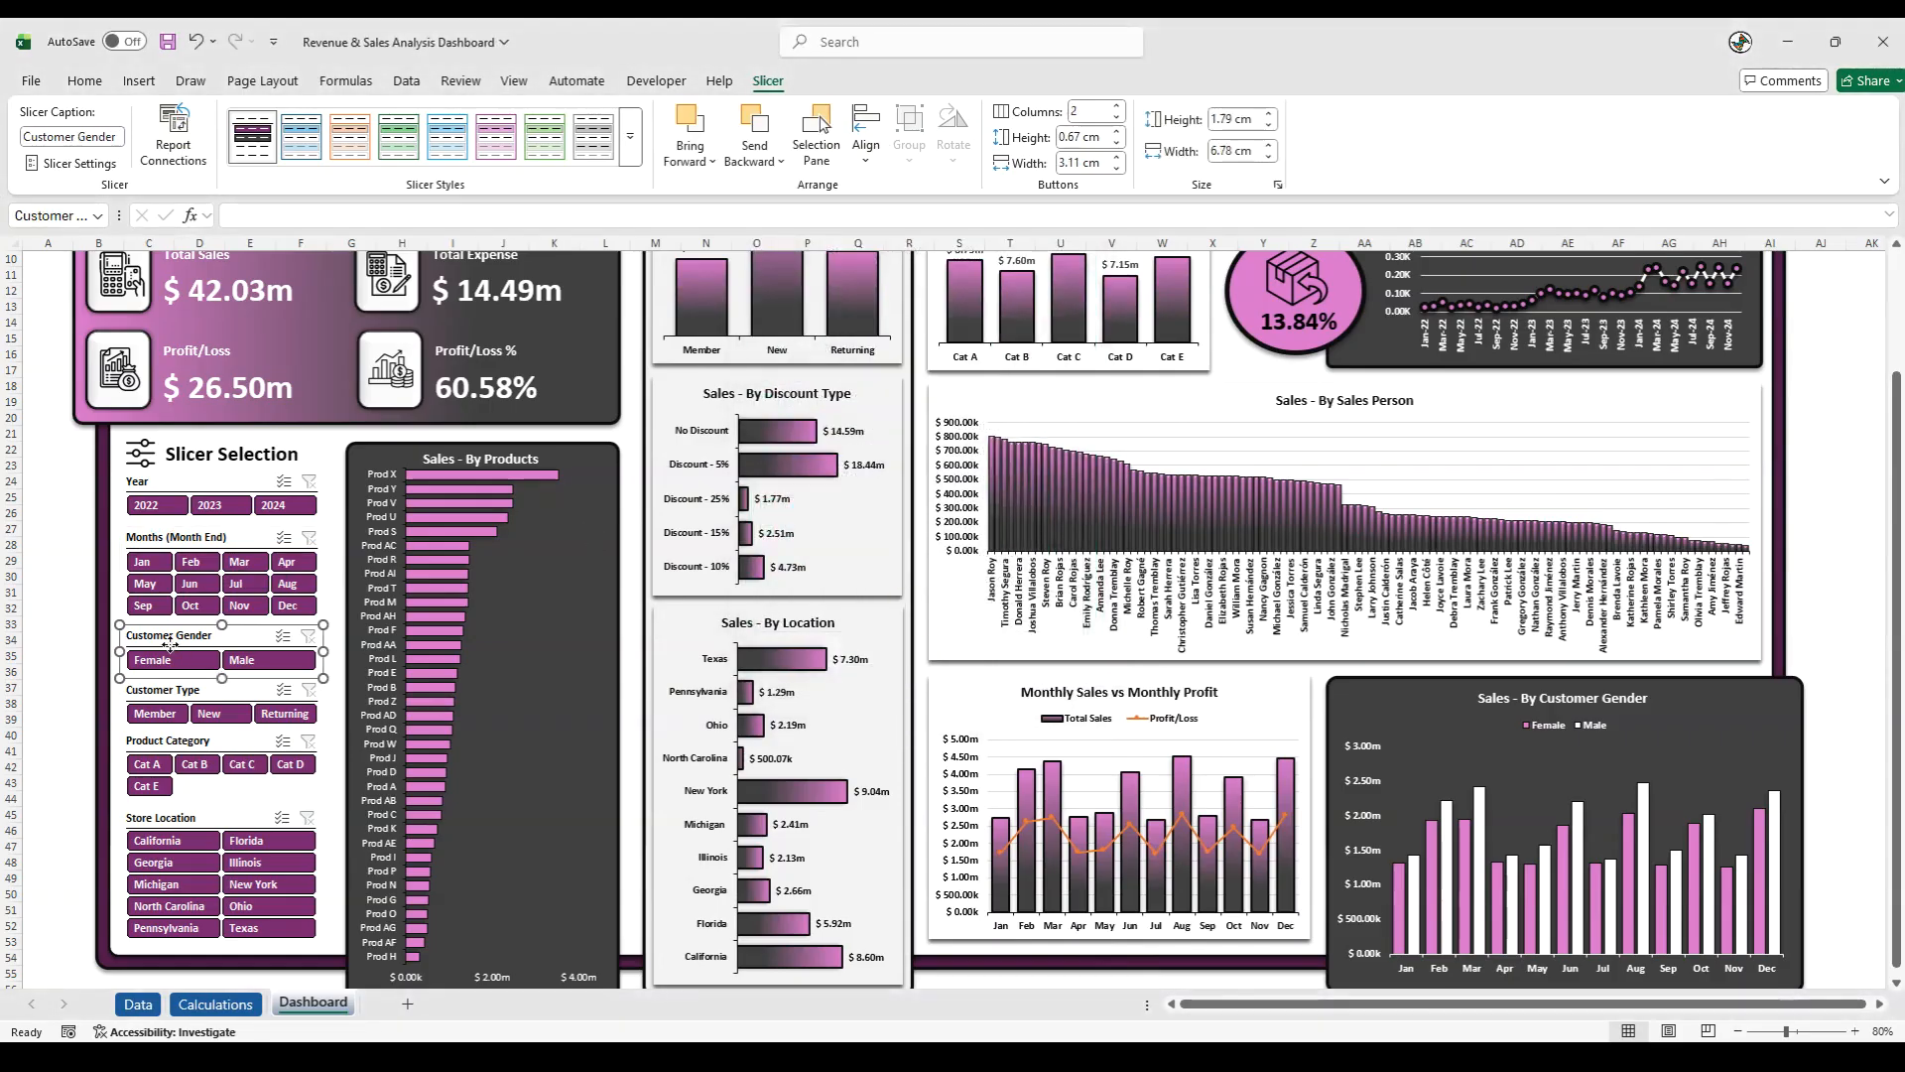
left_click(173, 139)
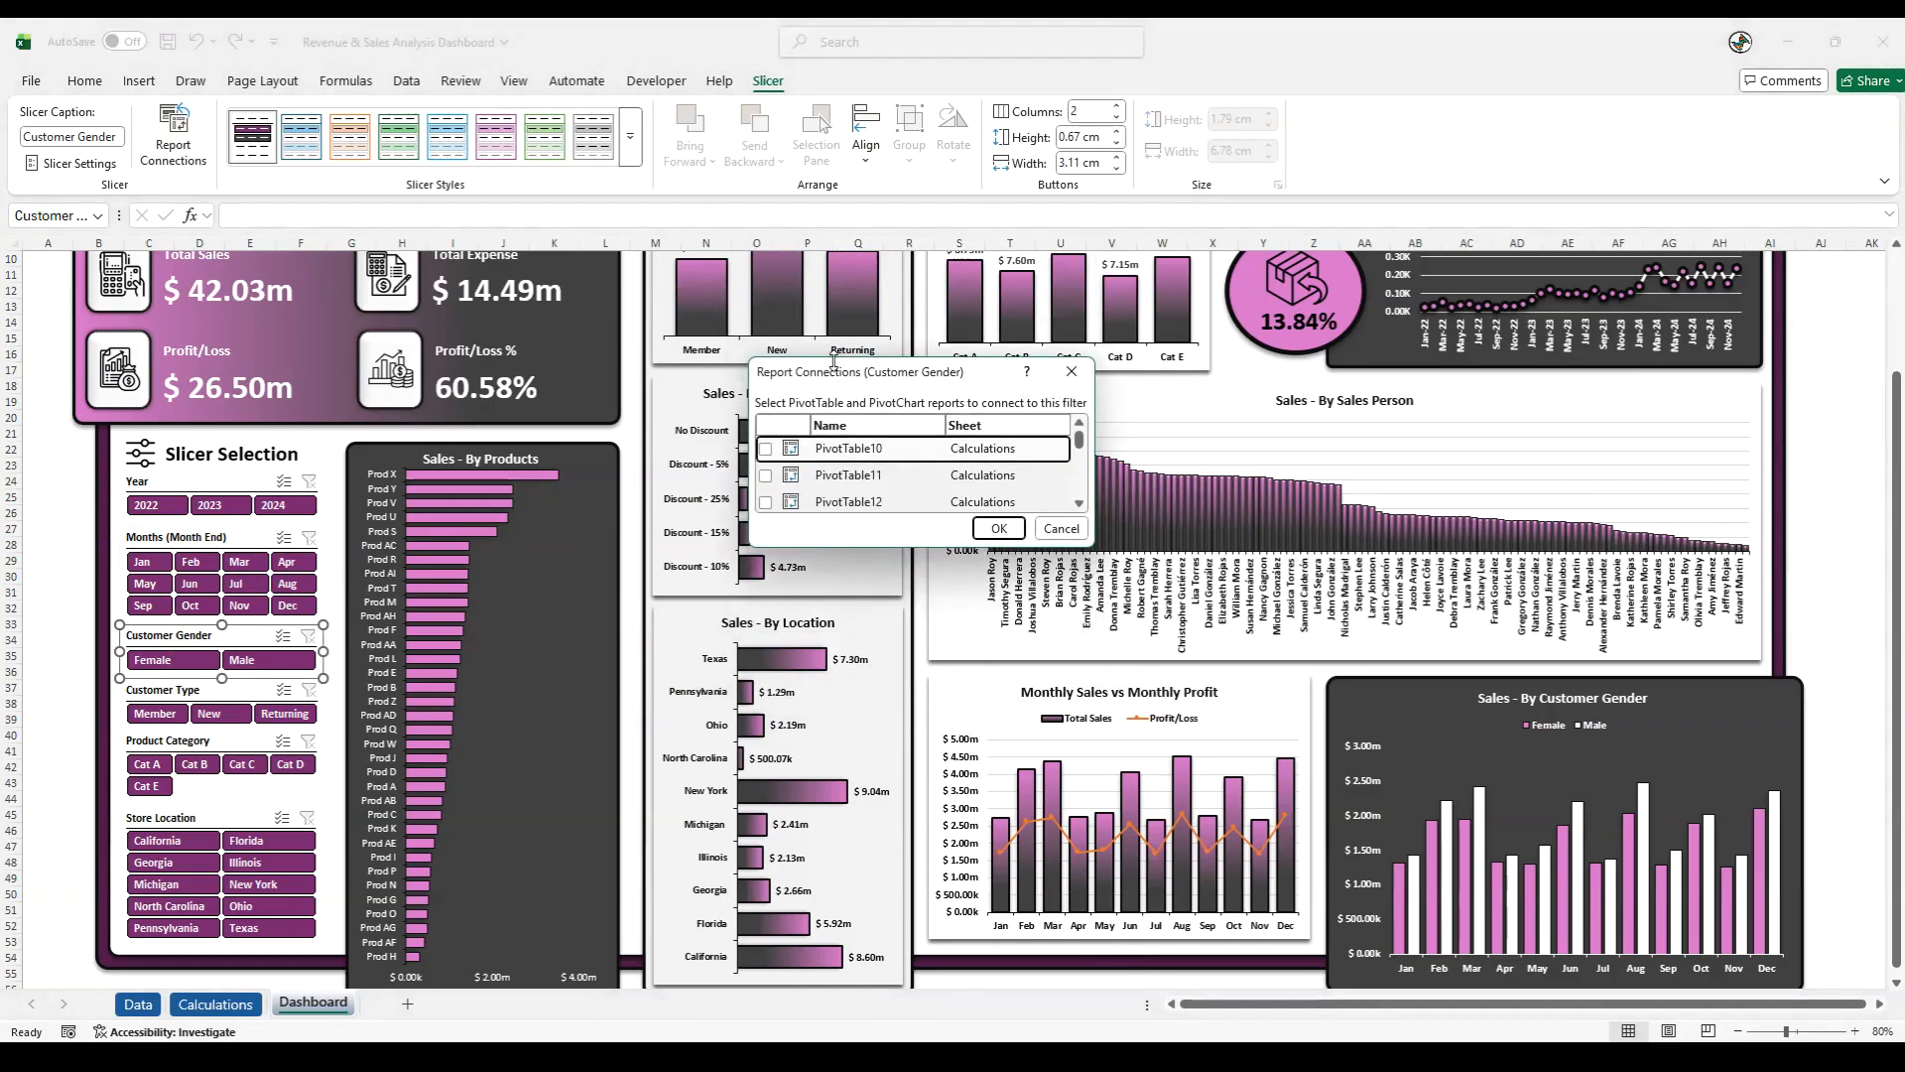
left_click_drag(833, 360, 833, 60)
left_click(765, 175)
left_click(765, 202)
left_click(765, 229)
left_click(765, 255)
left_click(765, 282)
left_click(765, 309)
left_click(765, 363)
left_click(765, 389)
left_click(765, 416)
left_click(765, 442)
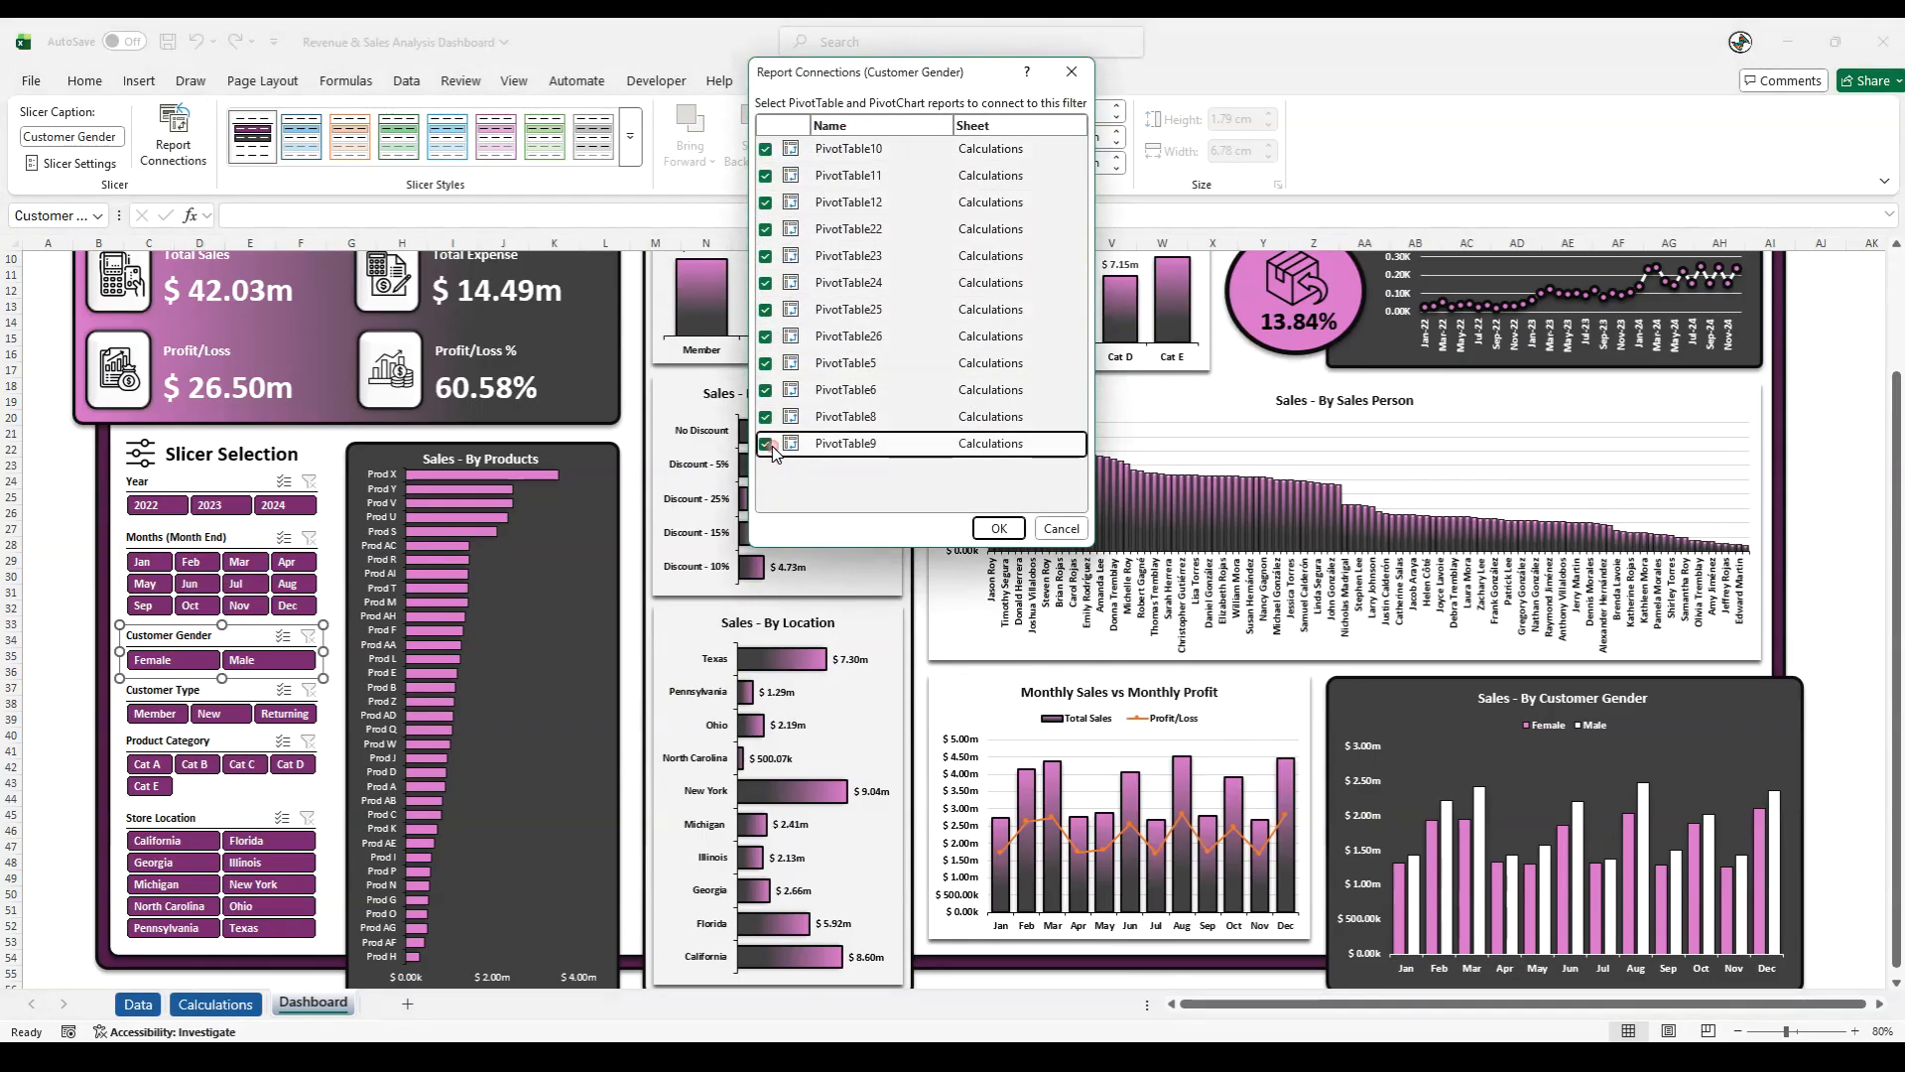
left_click(999, 532)
- Connect the Customer Type slicer to all PivotTables on the Calculations sheet
left_click(170, 689)
left_click(175, 134)
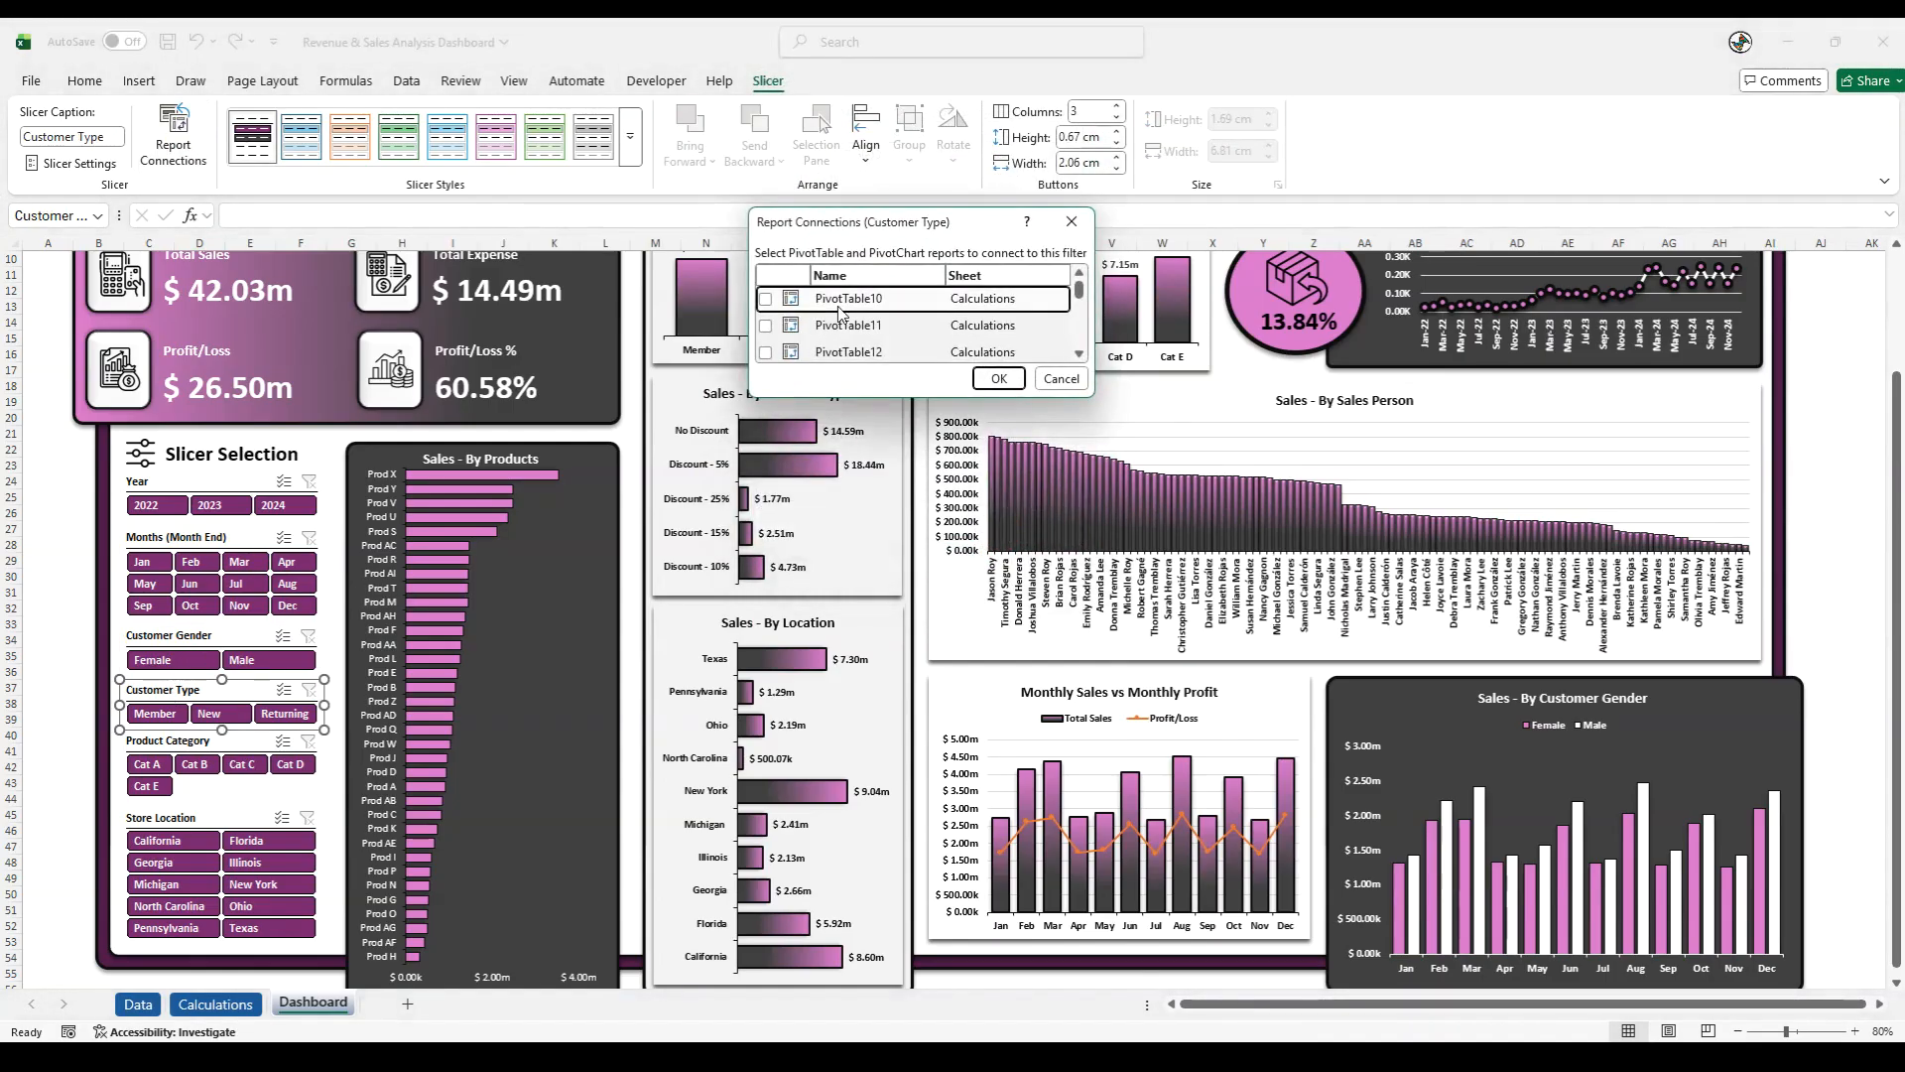
left_click_drag(1088, 398, 1157, 726)
left_click(765, 298)
left_click(765, 325)
left_click(766, 405)
left_click(766, 433)
left_click(766, 459)
left_click(766, 513)
left_click(766, 540)
left_click(766, 567)
left_click(768, 593)
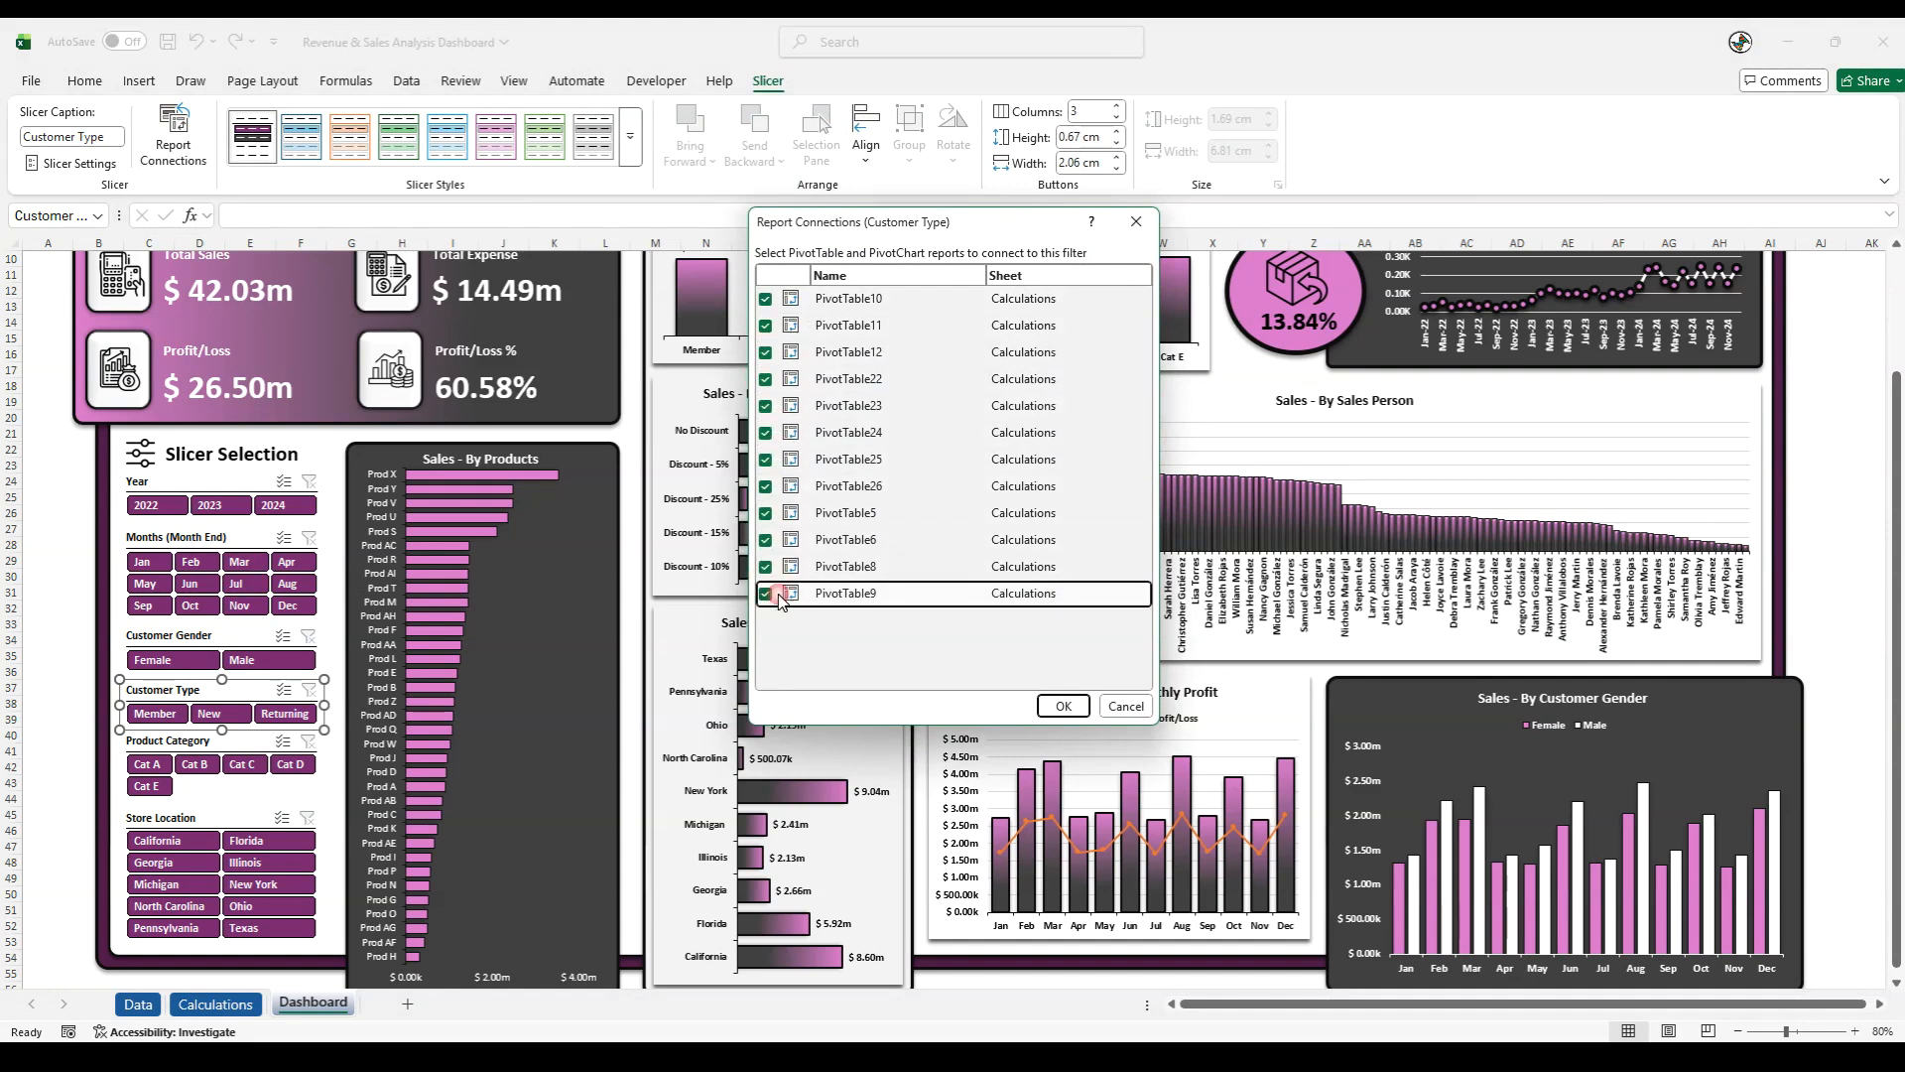
left_click(1064, 707)
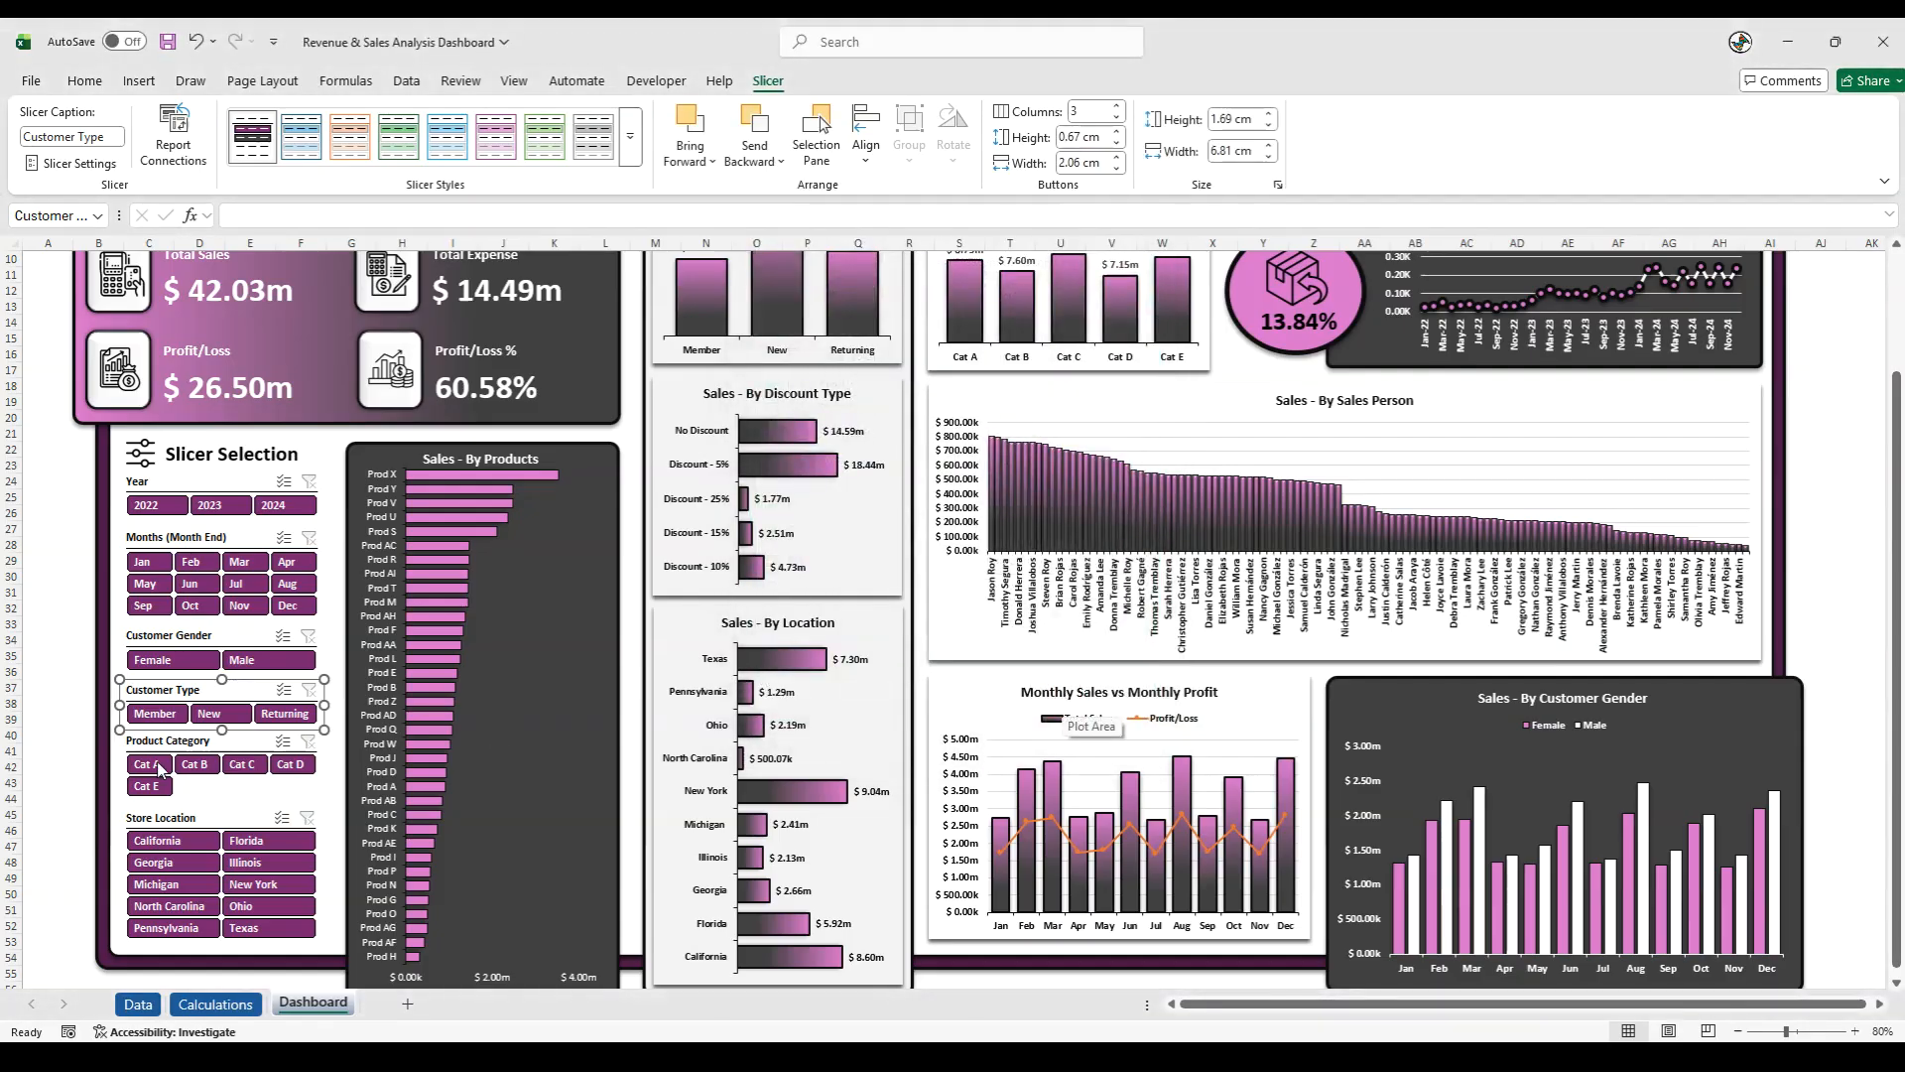
- Connect the Product Category slicer to all PivotTables on the Calculations sheet
left_click(159, 749)
left_click(173, 134)
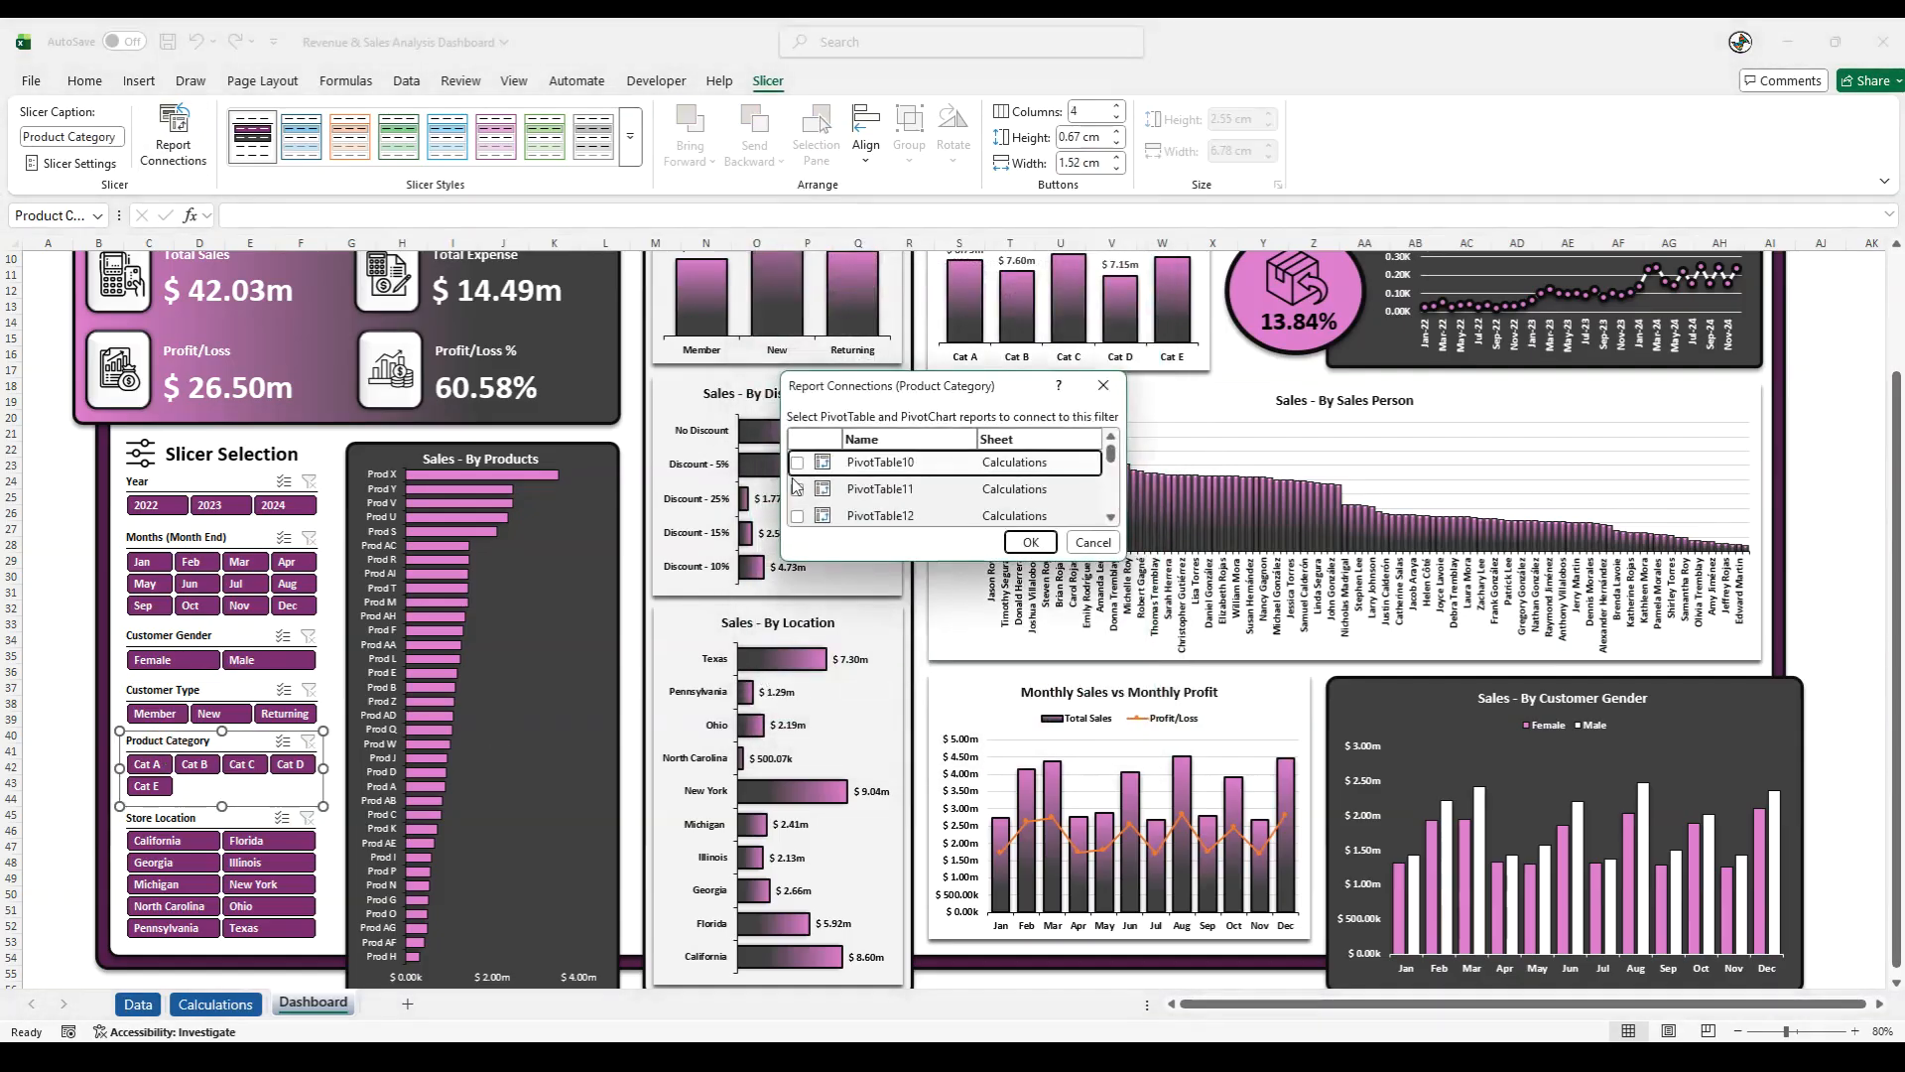
left_click_drag(848, 564, 846, 859)
left_click(797, 463)
left_click(797, 489)
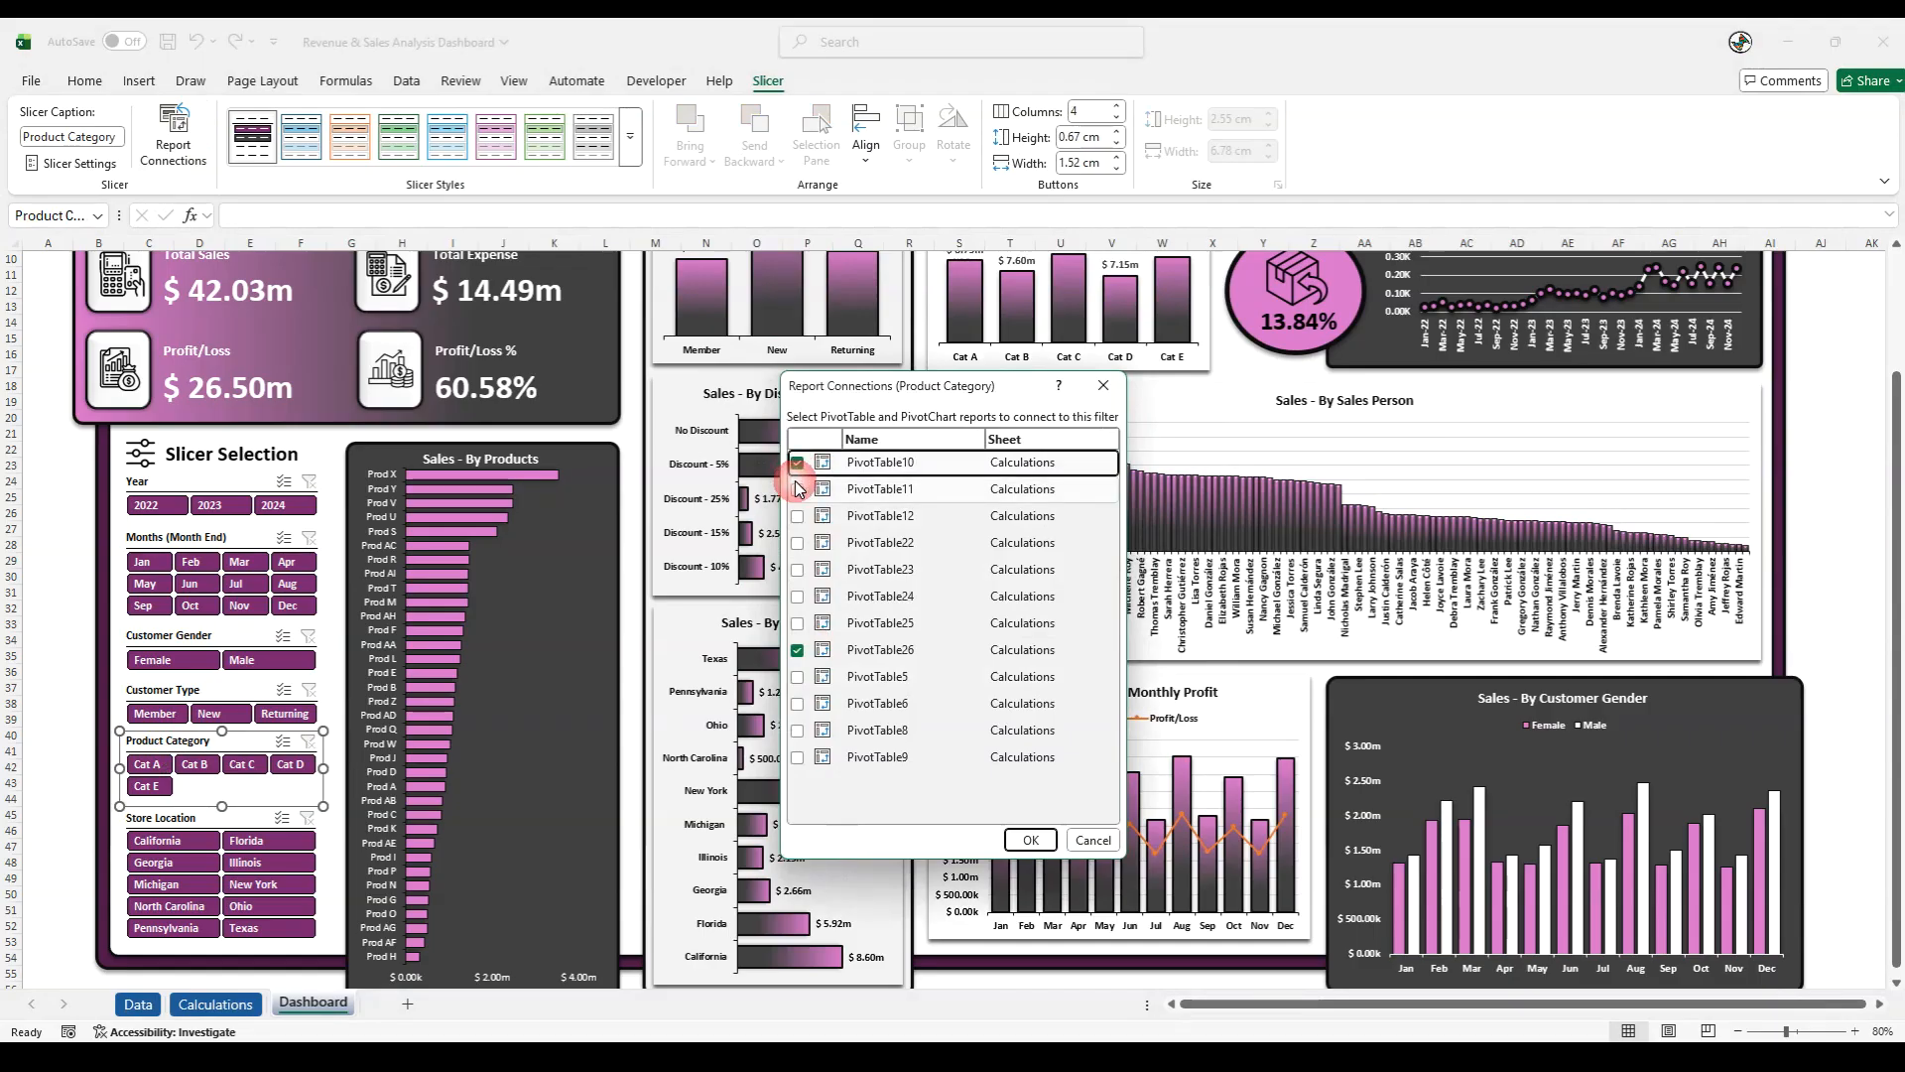
left_click(800, 516)
left_click(797, 543)
left_click(797, 570)
left_click(797, 596)
left_click(796, 623)
left_click(797, 677)
left_click(797, 704)
left_click(797, 730)
left_click(797, 757)
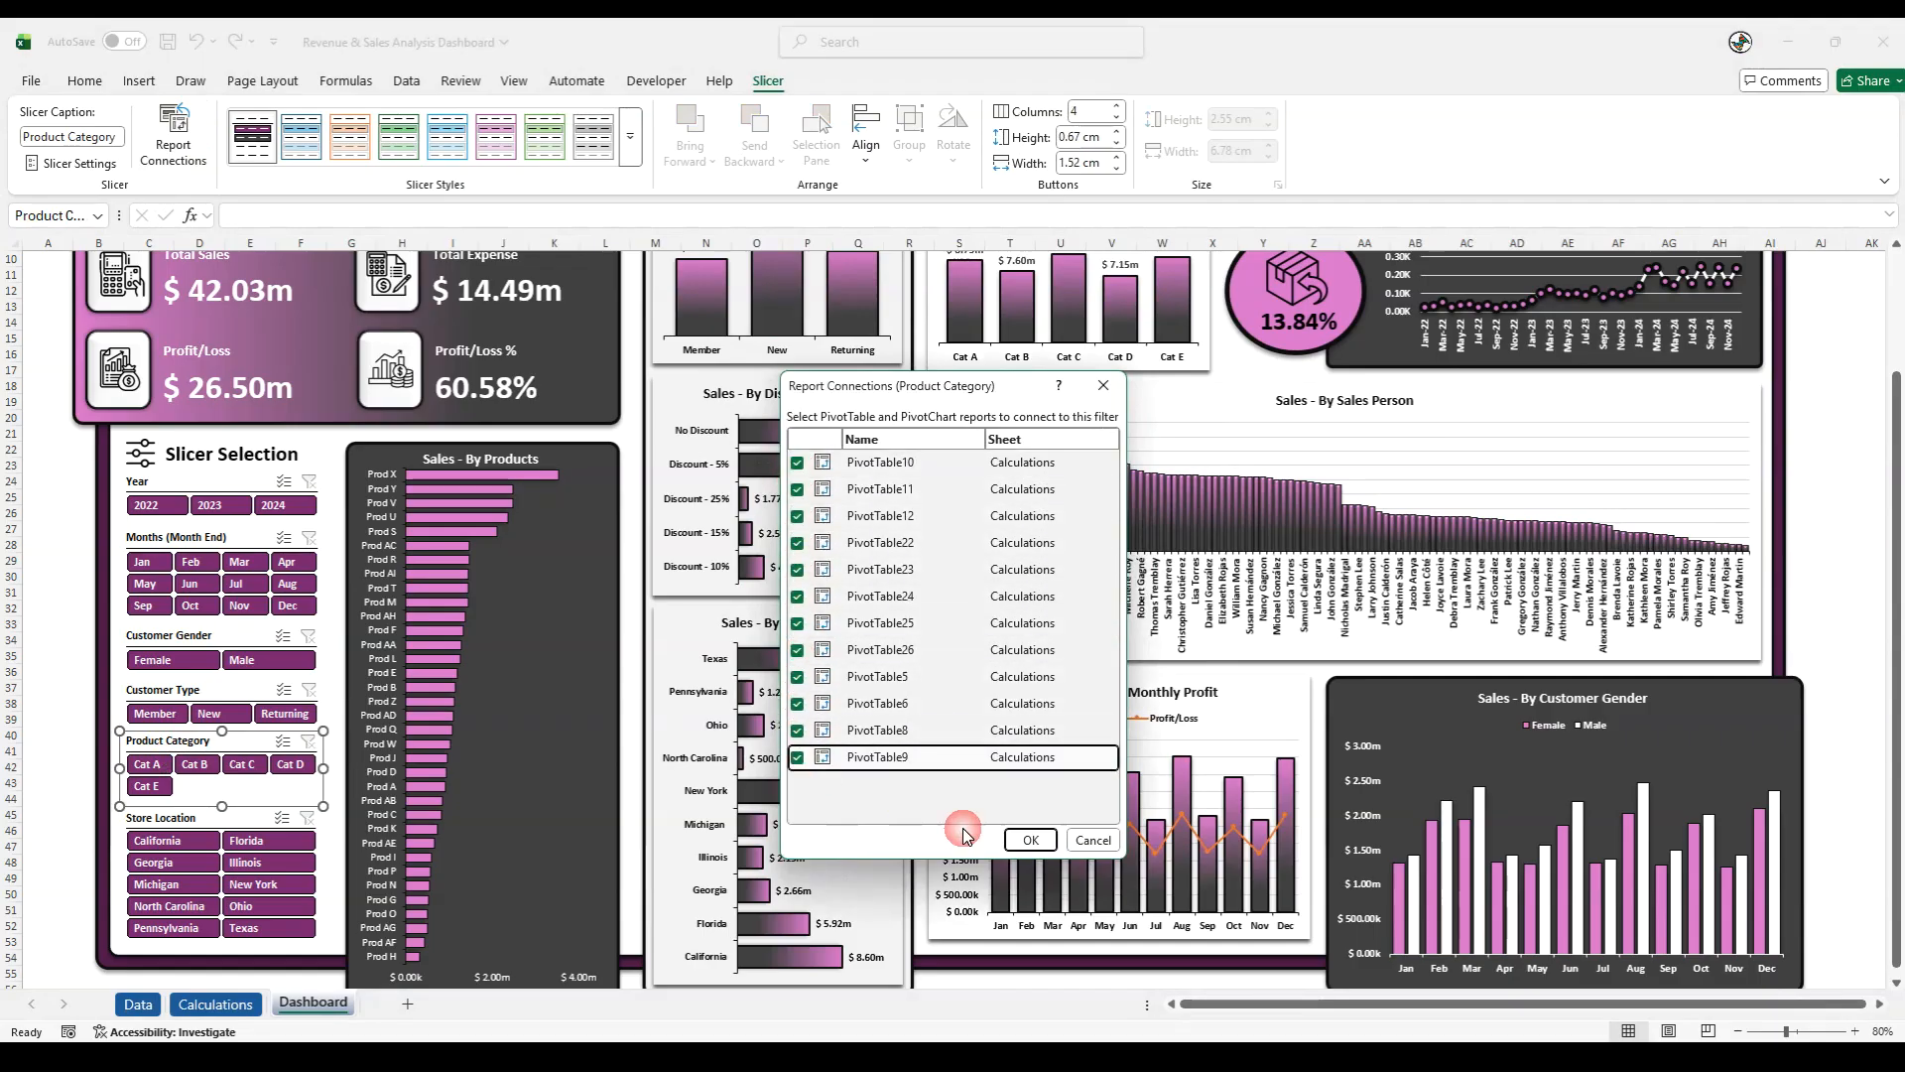
left_click(1031, 841)
- Connect the Store Location slicer to all PivotTables on the Calculations sheet
left_click(161, 817)
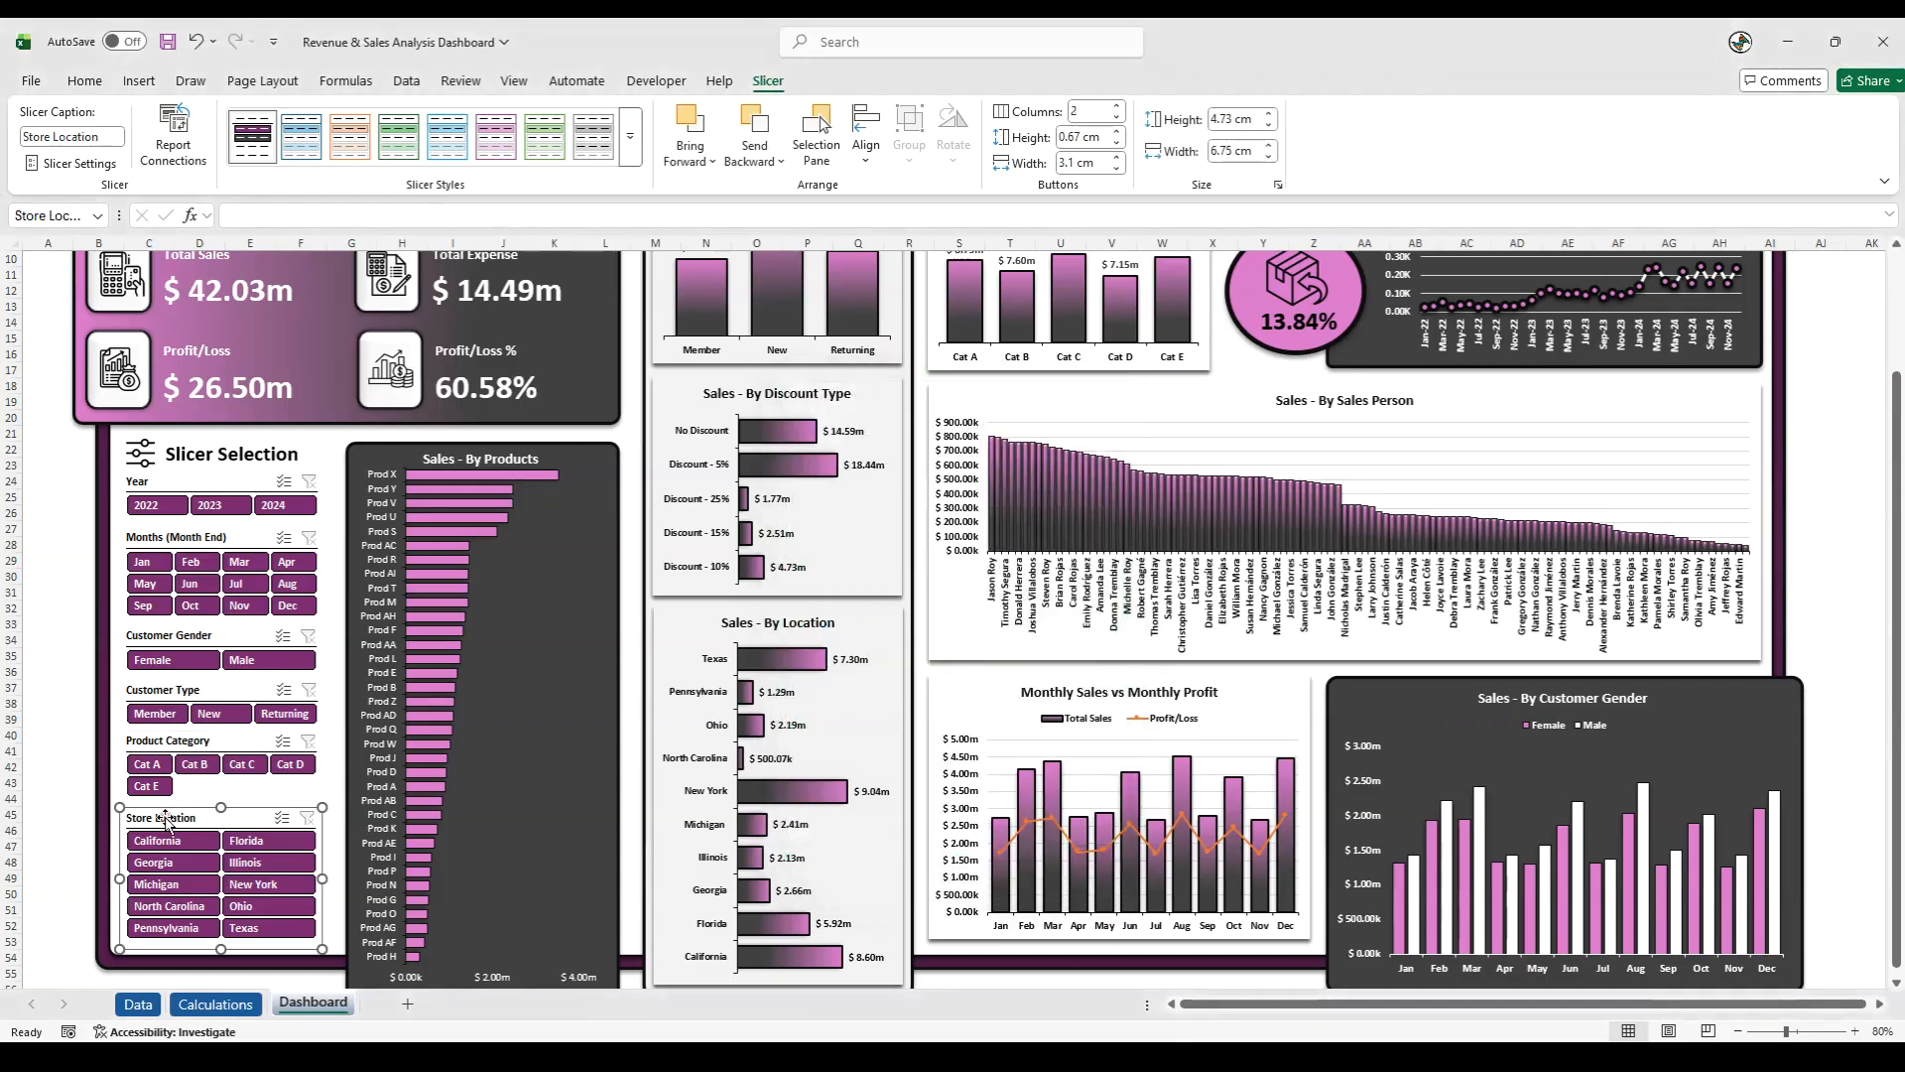
left_click(174, 137)
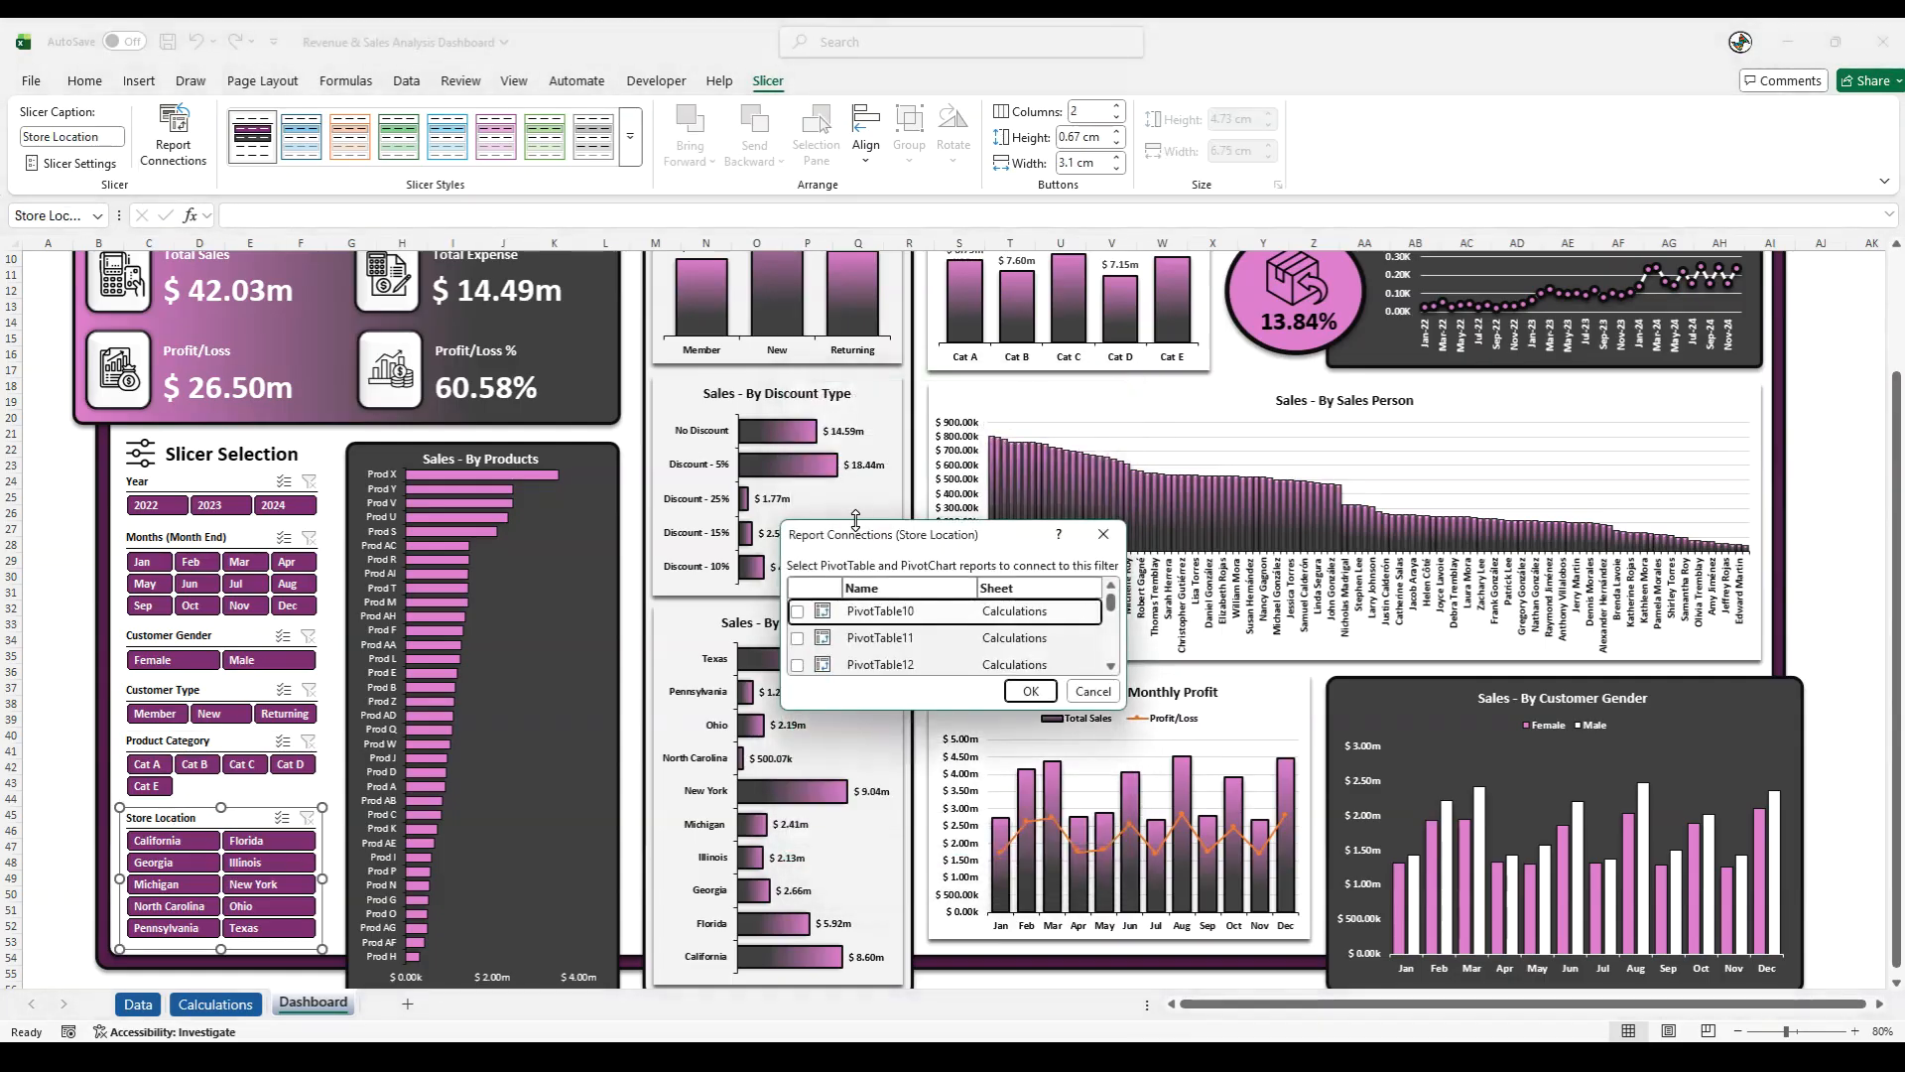
left_click_drag(855, 520, 860, 80)
left_click(797, 169)
left_click(797, 195)
left_click(797, 223)
left_click(796, 249)
left_click(797, 276)
left_click(797, 303)
left_click(797, 329)
left_click(796, 383)
left_click(797, 410)
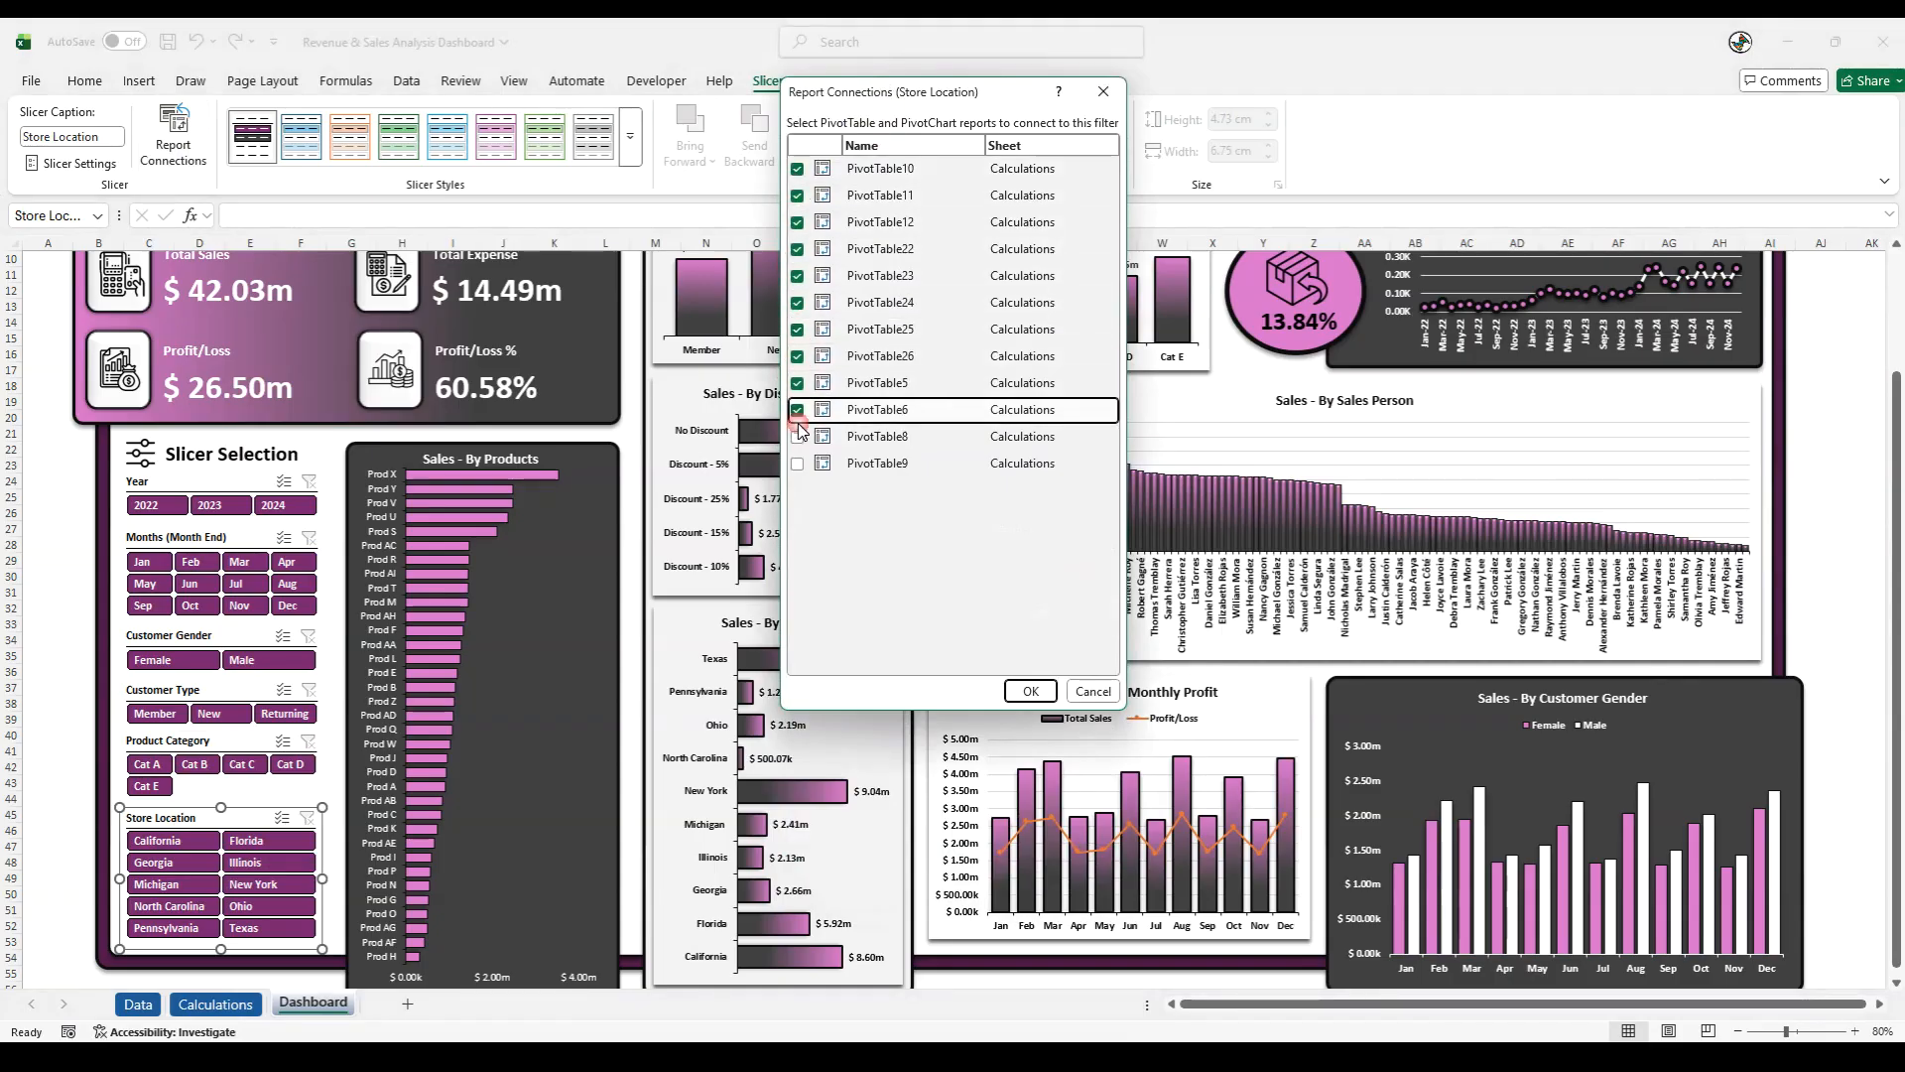
left_click(796, 437)
left_click(796, 464)
left_click(1026, 692)
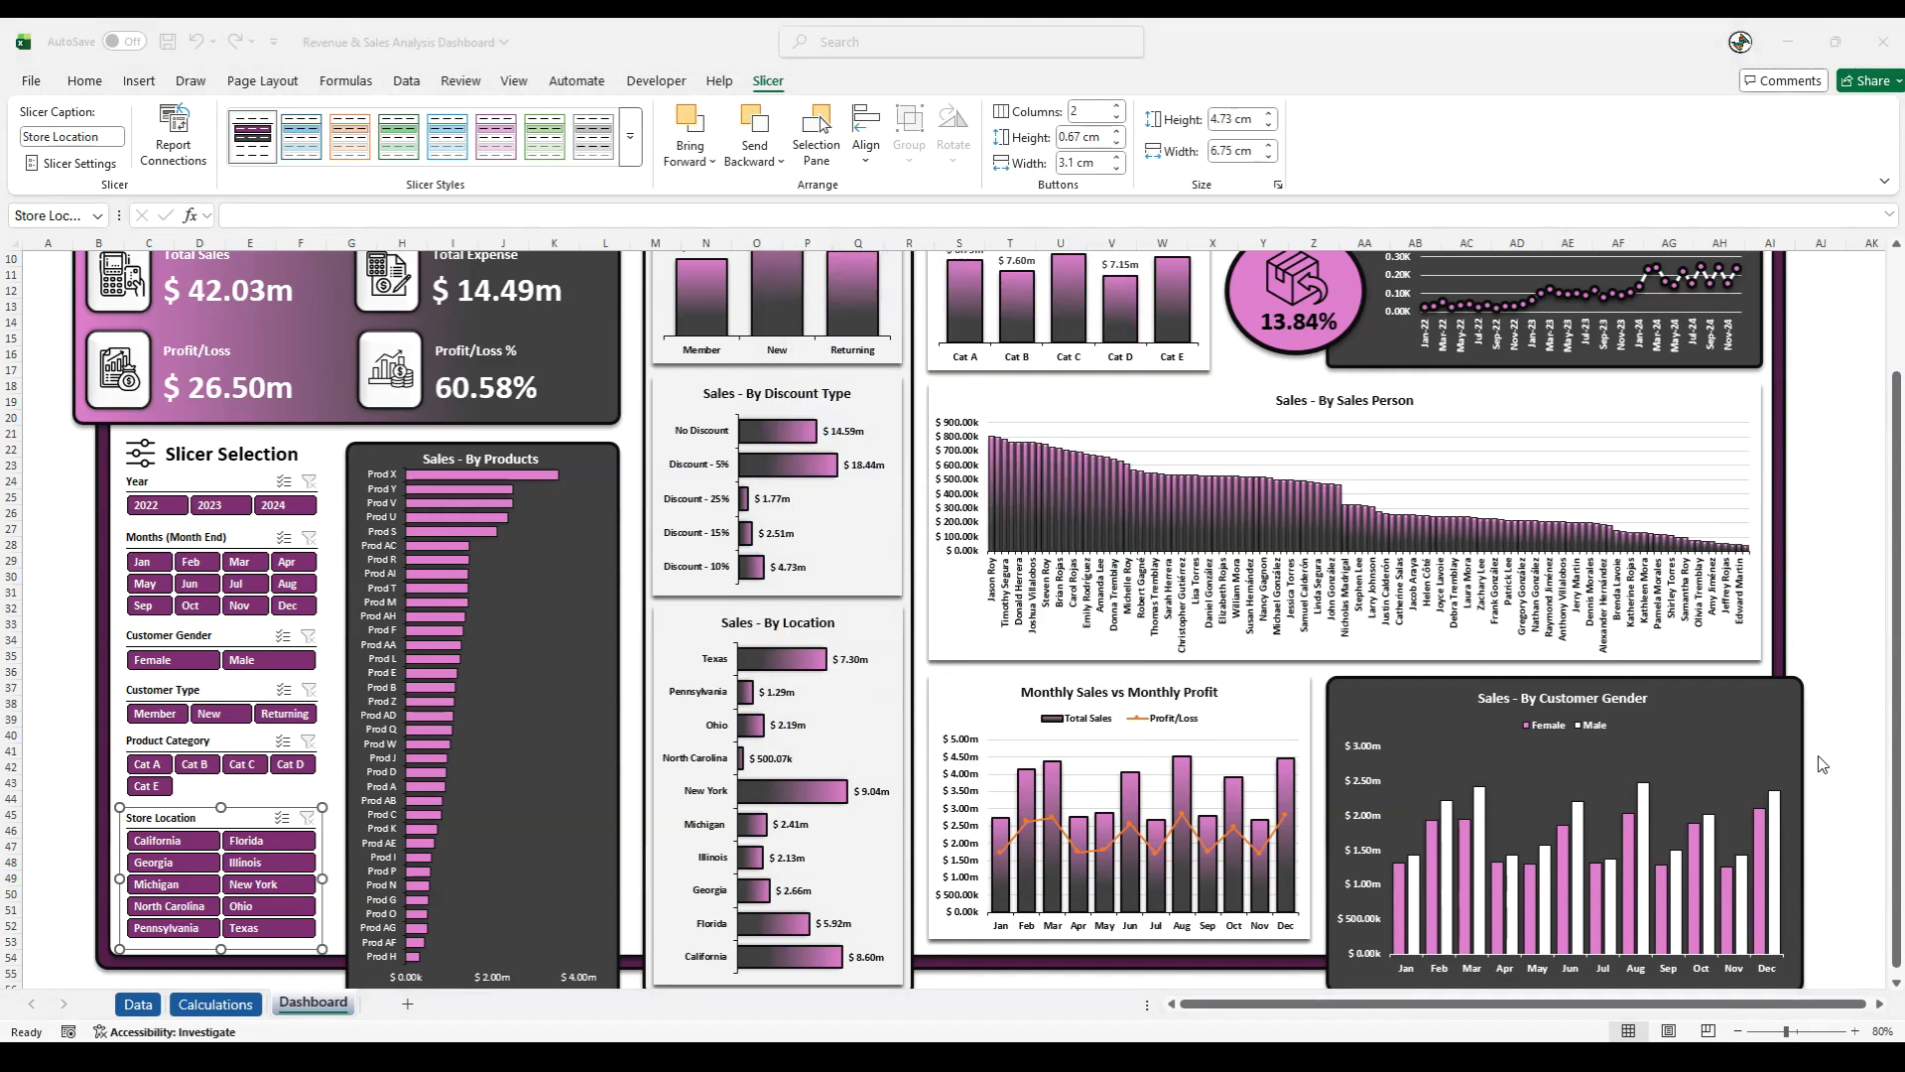
- Group all six slicers, from Year down to Store Location, into one object
left_click(137, 744, "ctrl")
left_click(151, 684, "ctrl")
left_click(154, 636, "ctrl")
left_click(149, 538, "ctrl")
left_click(139, 483, "ctrl")
right_click(140, 485)
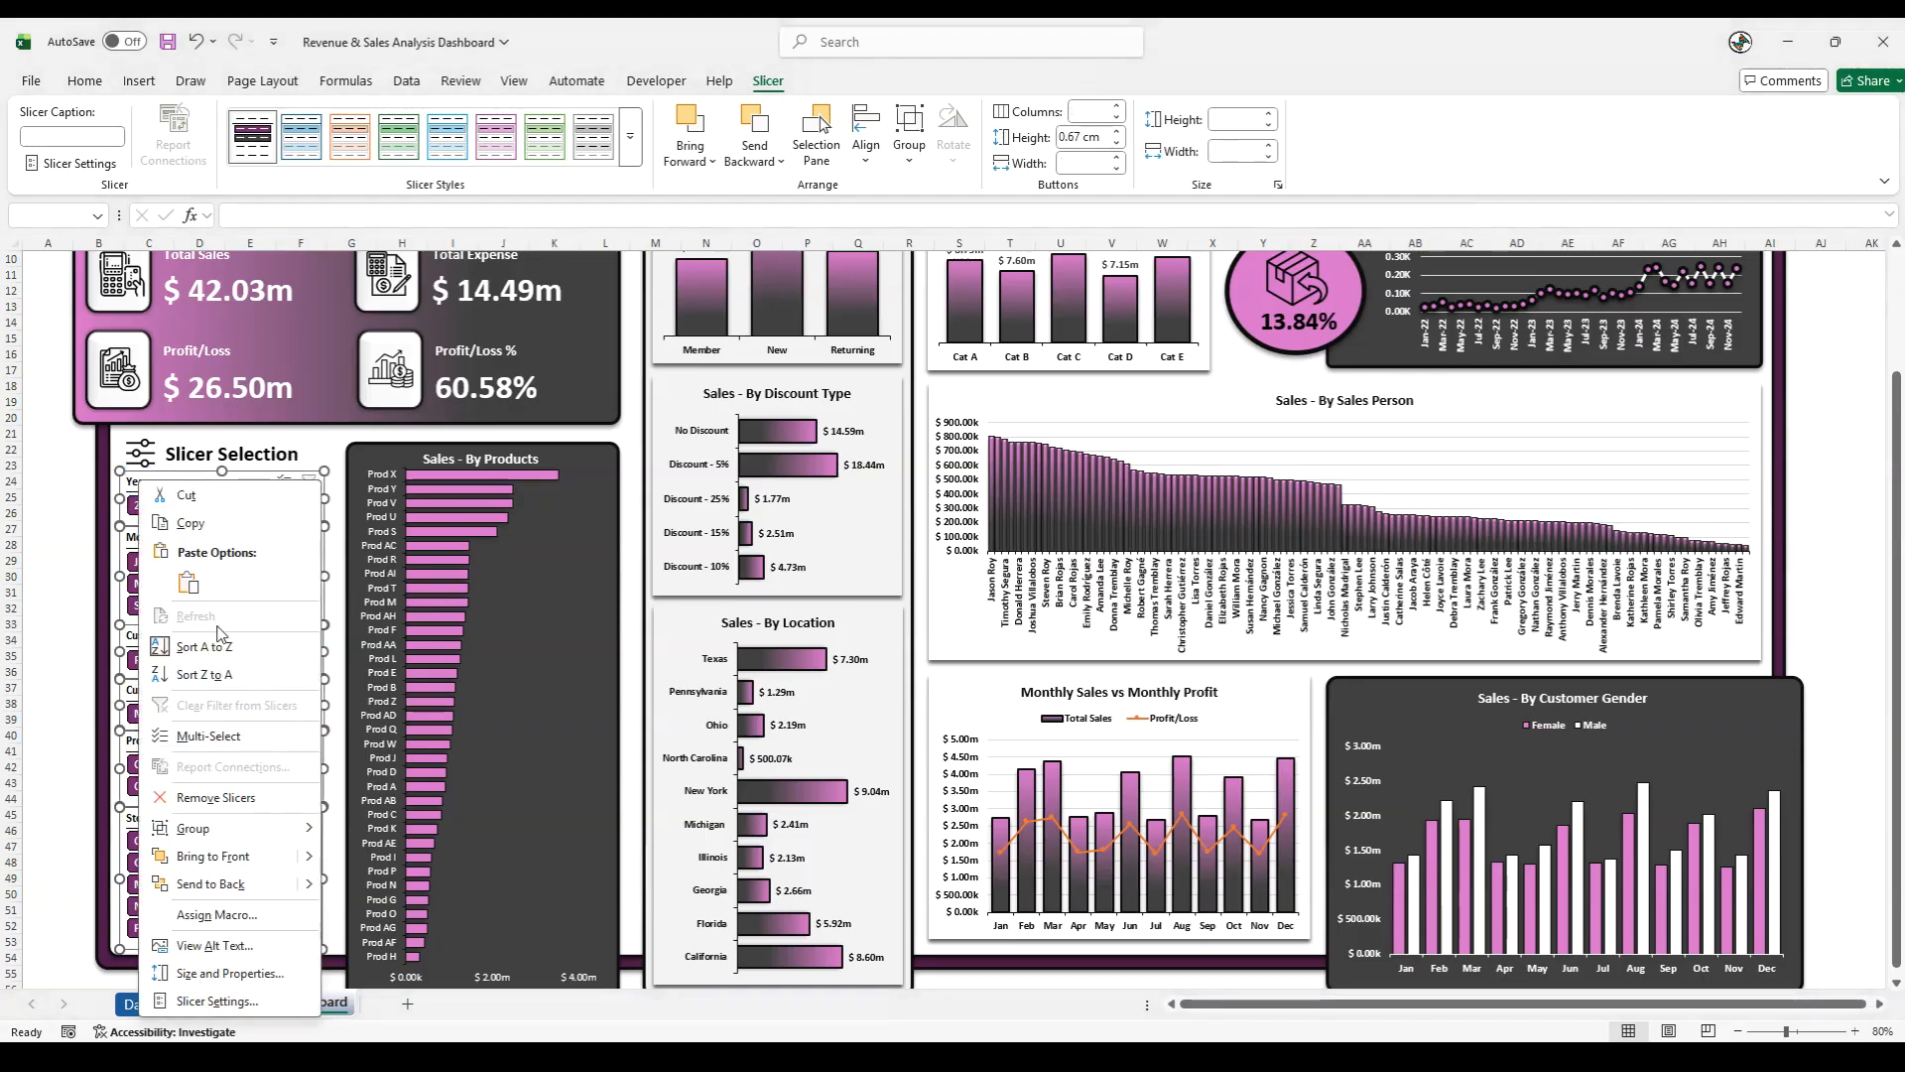
mouse_move(254, 829)
left_click(356, 839)
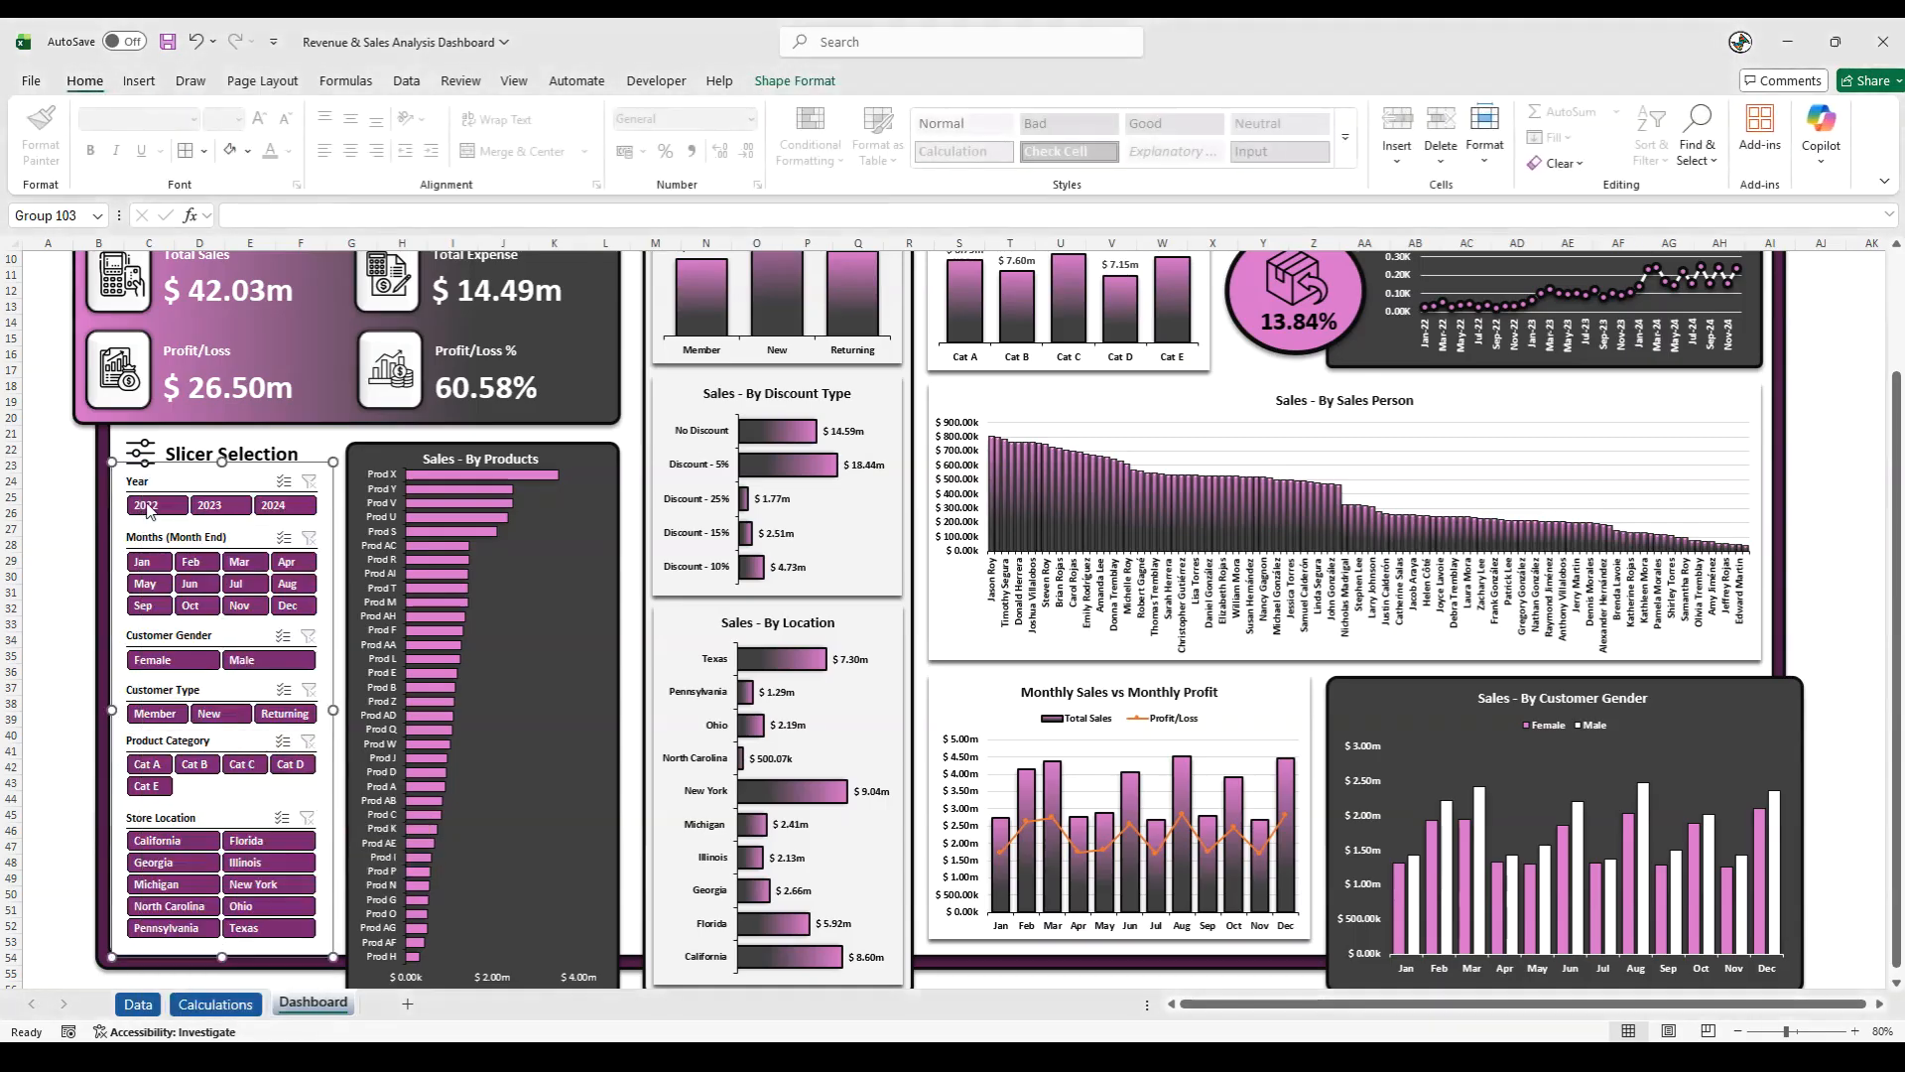
- Group the slider icon with the Slicer Selection heading and nudge the group slightly up, away from the Year slicer
left_click(140, 452)
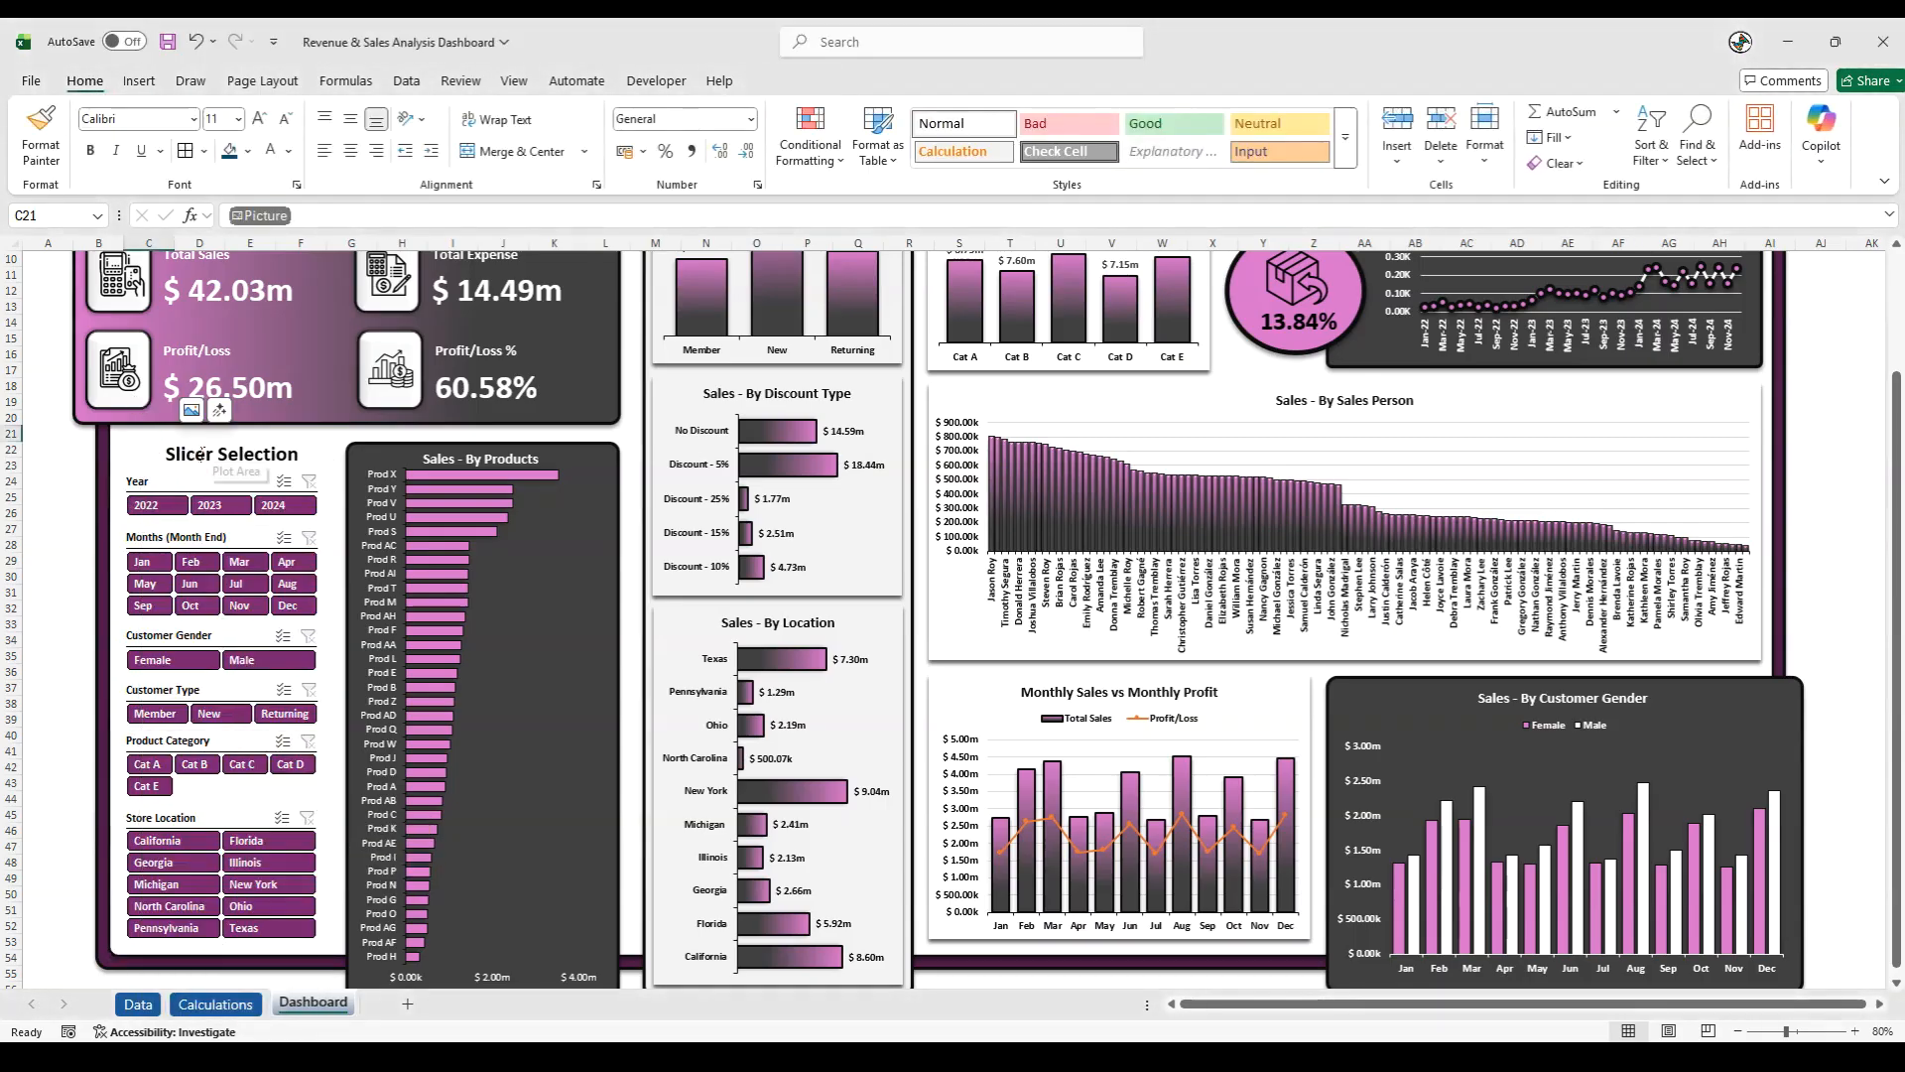
left_click(175, 457)
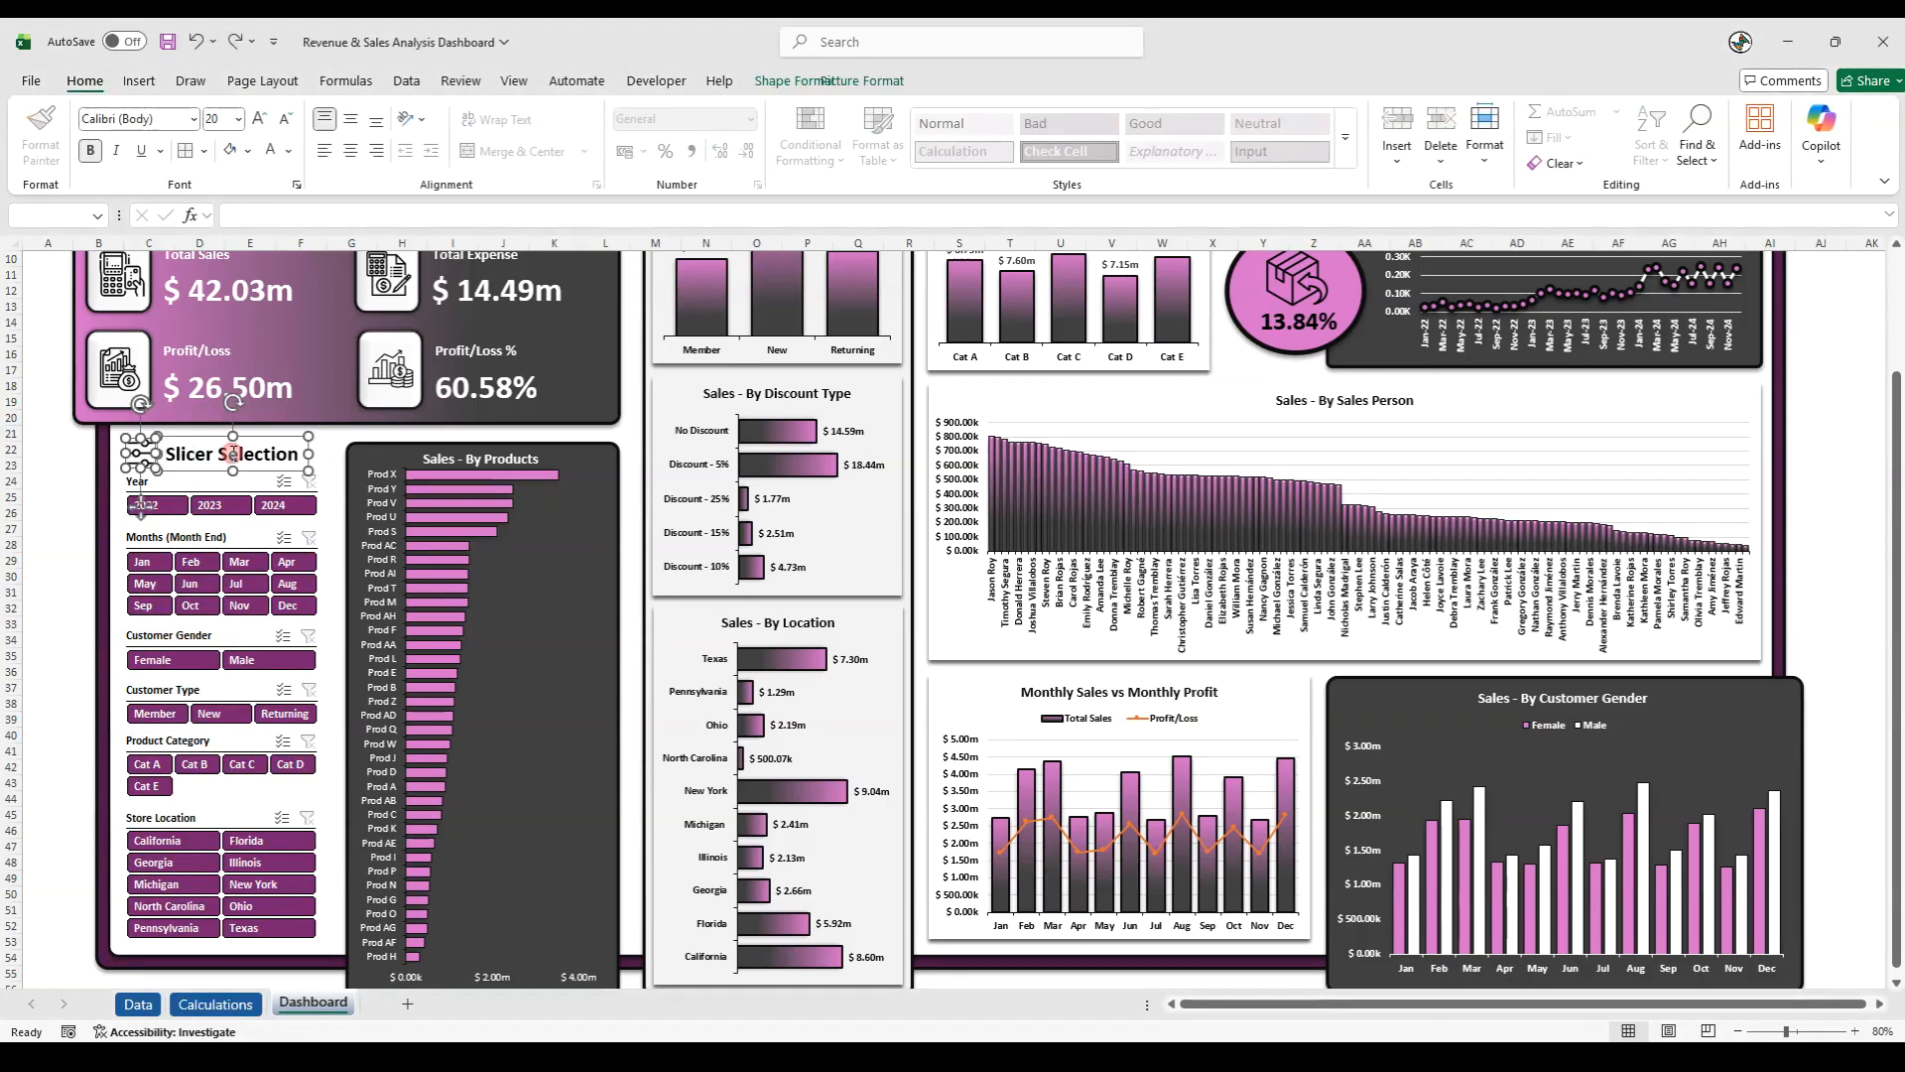
right_click(202, 466)
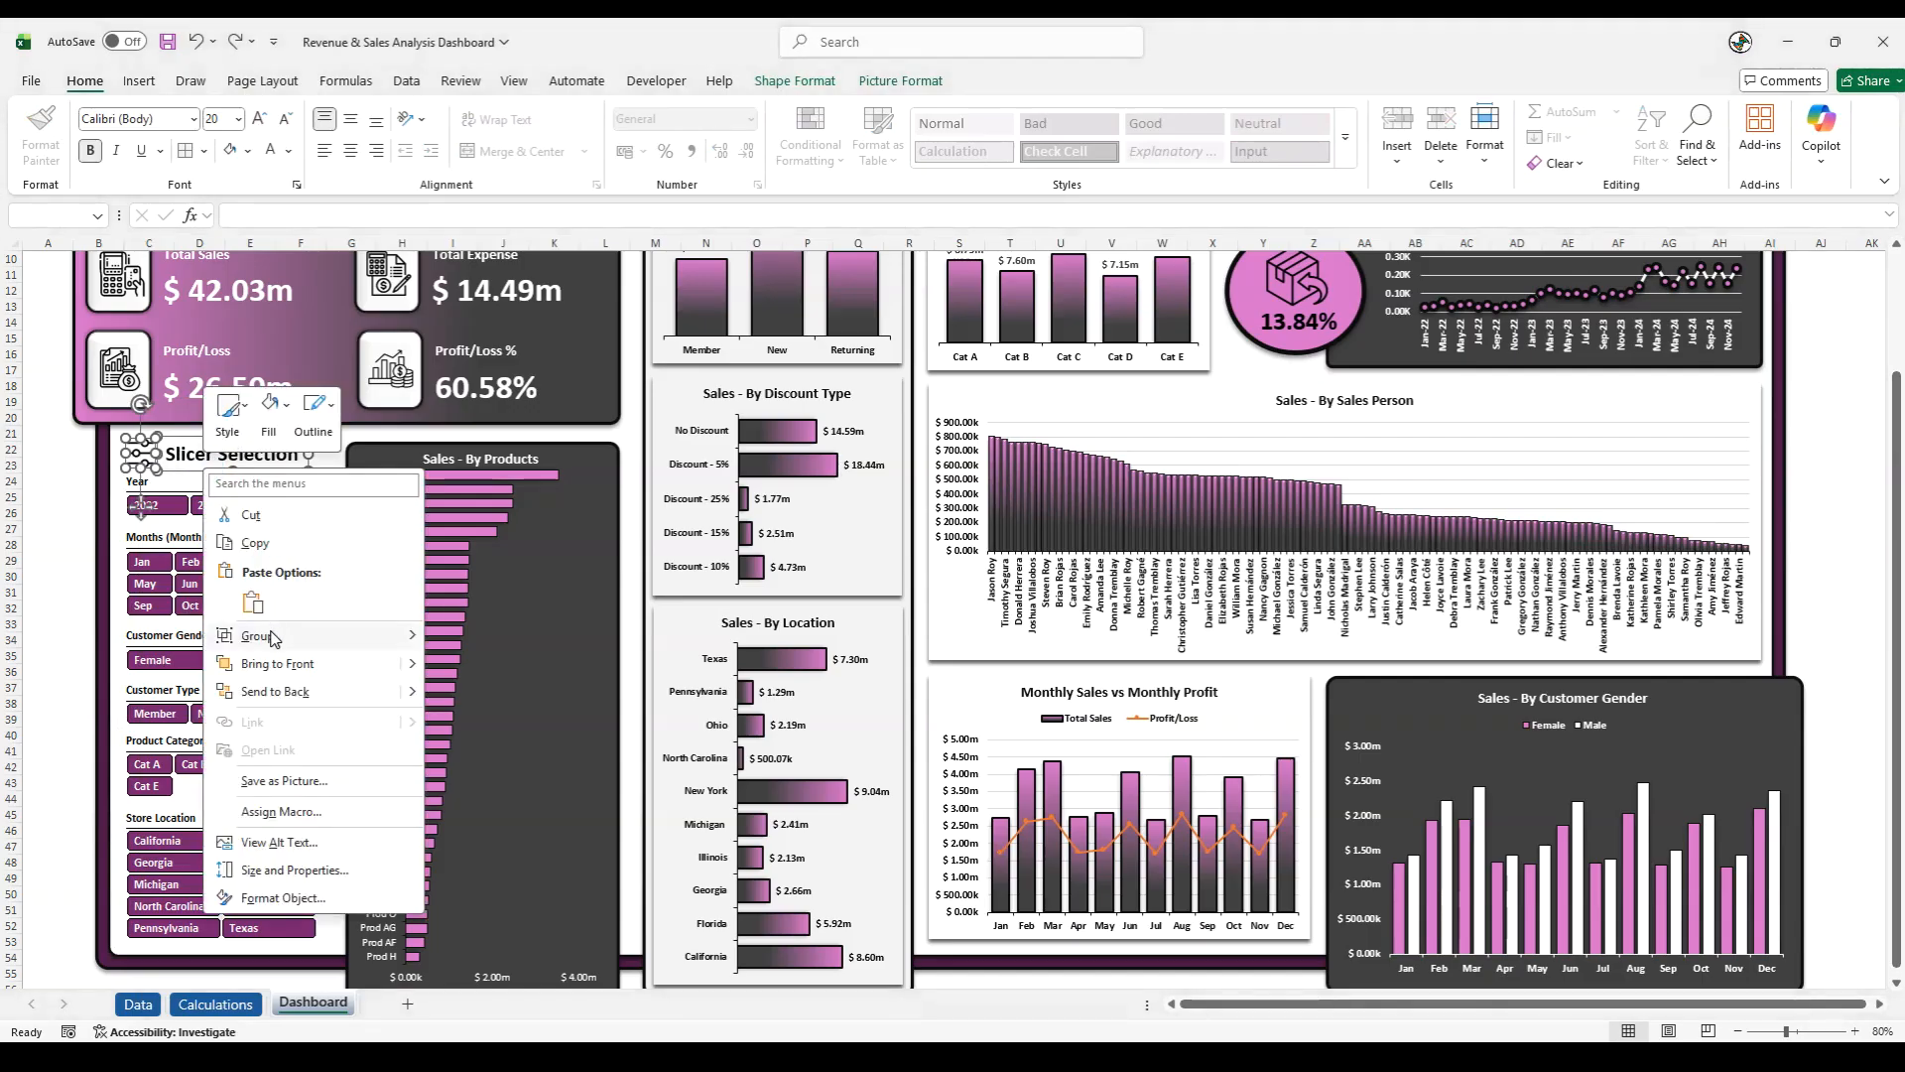
left_click(452, 635)
left_click(75, 608)
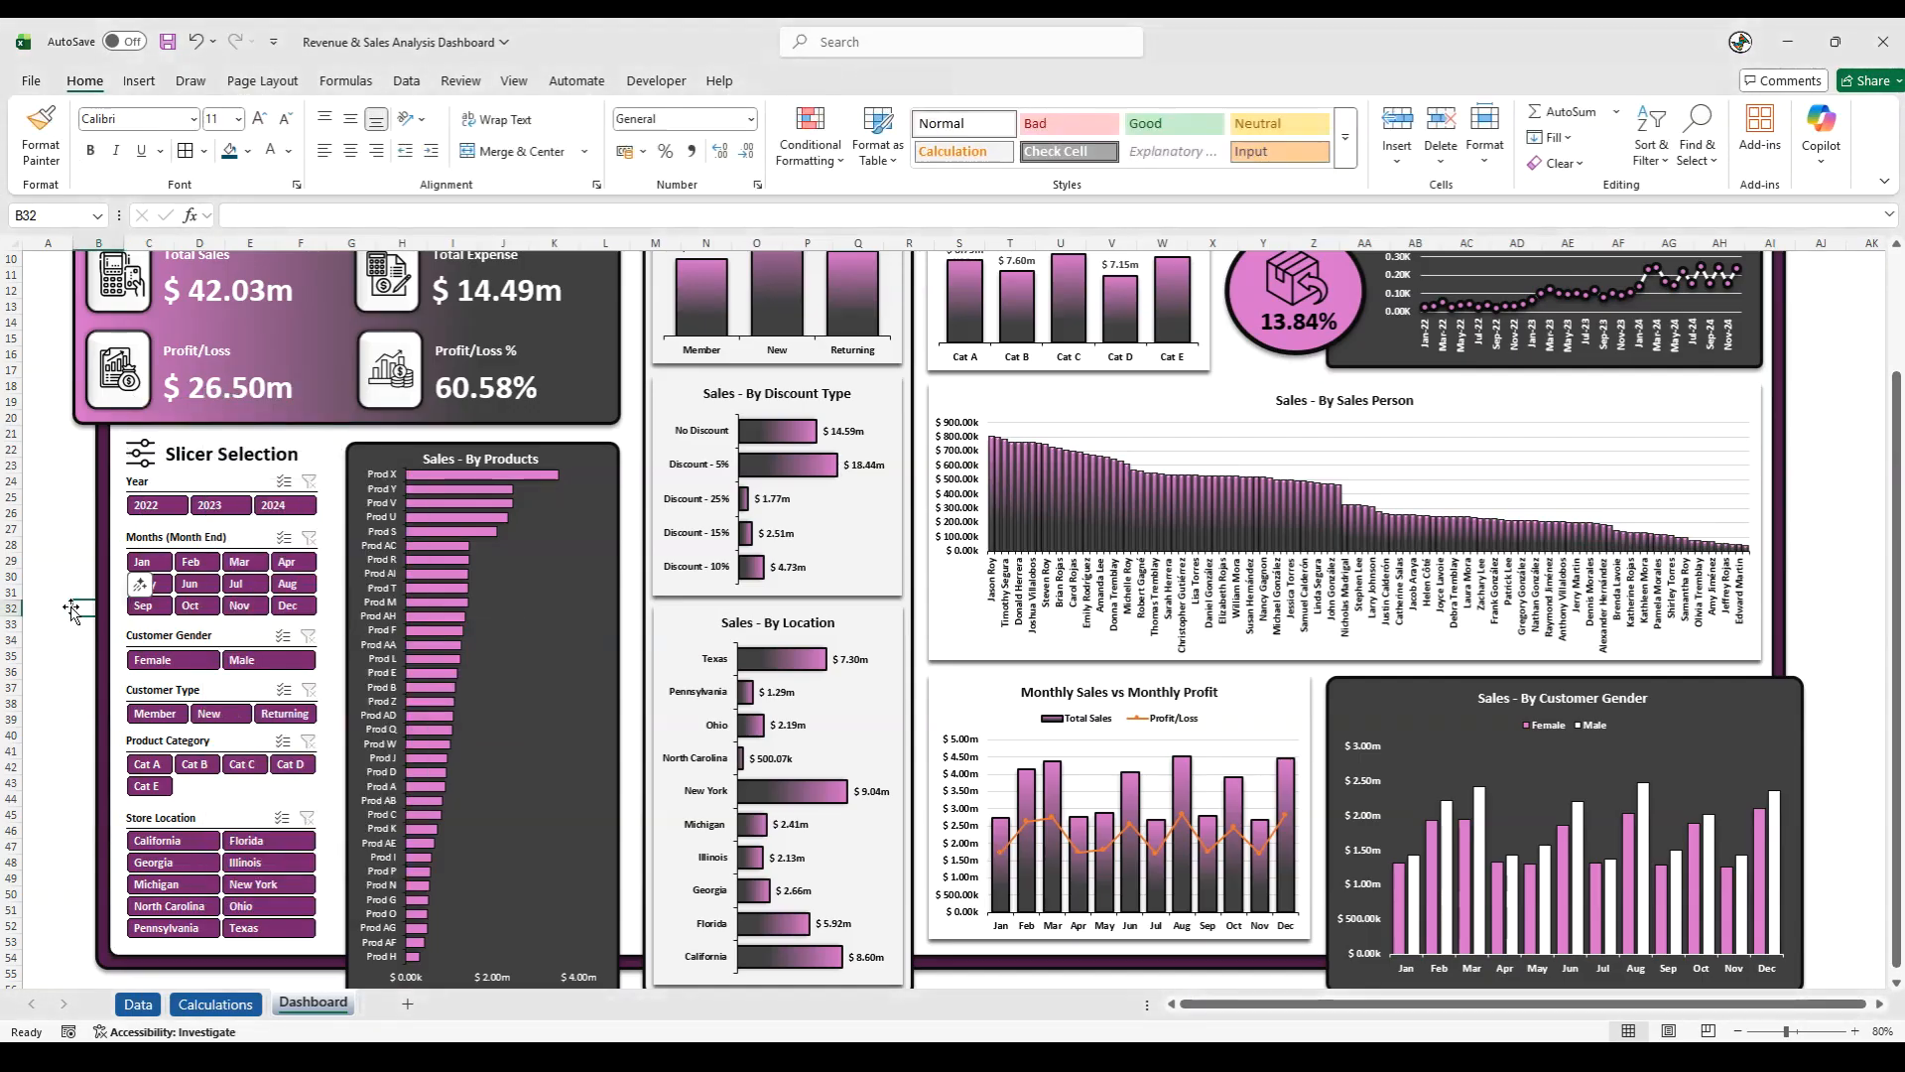
left_click(137, 457)
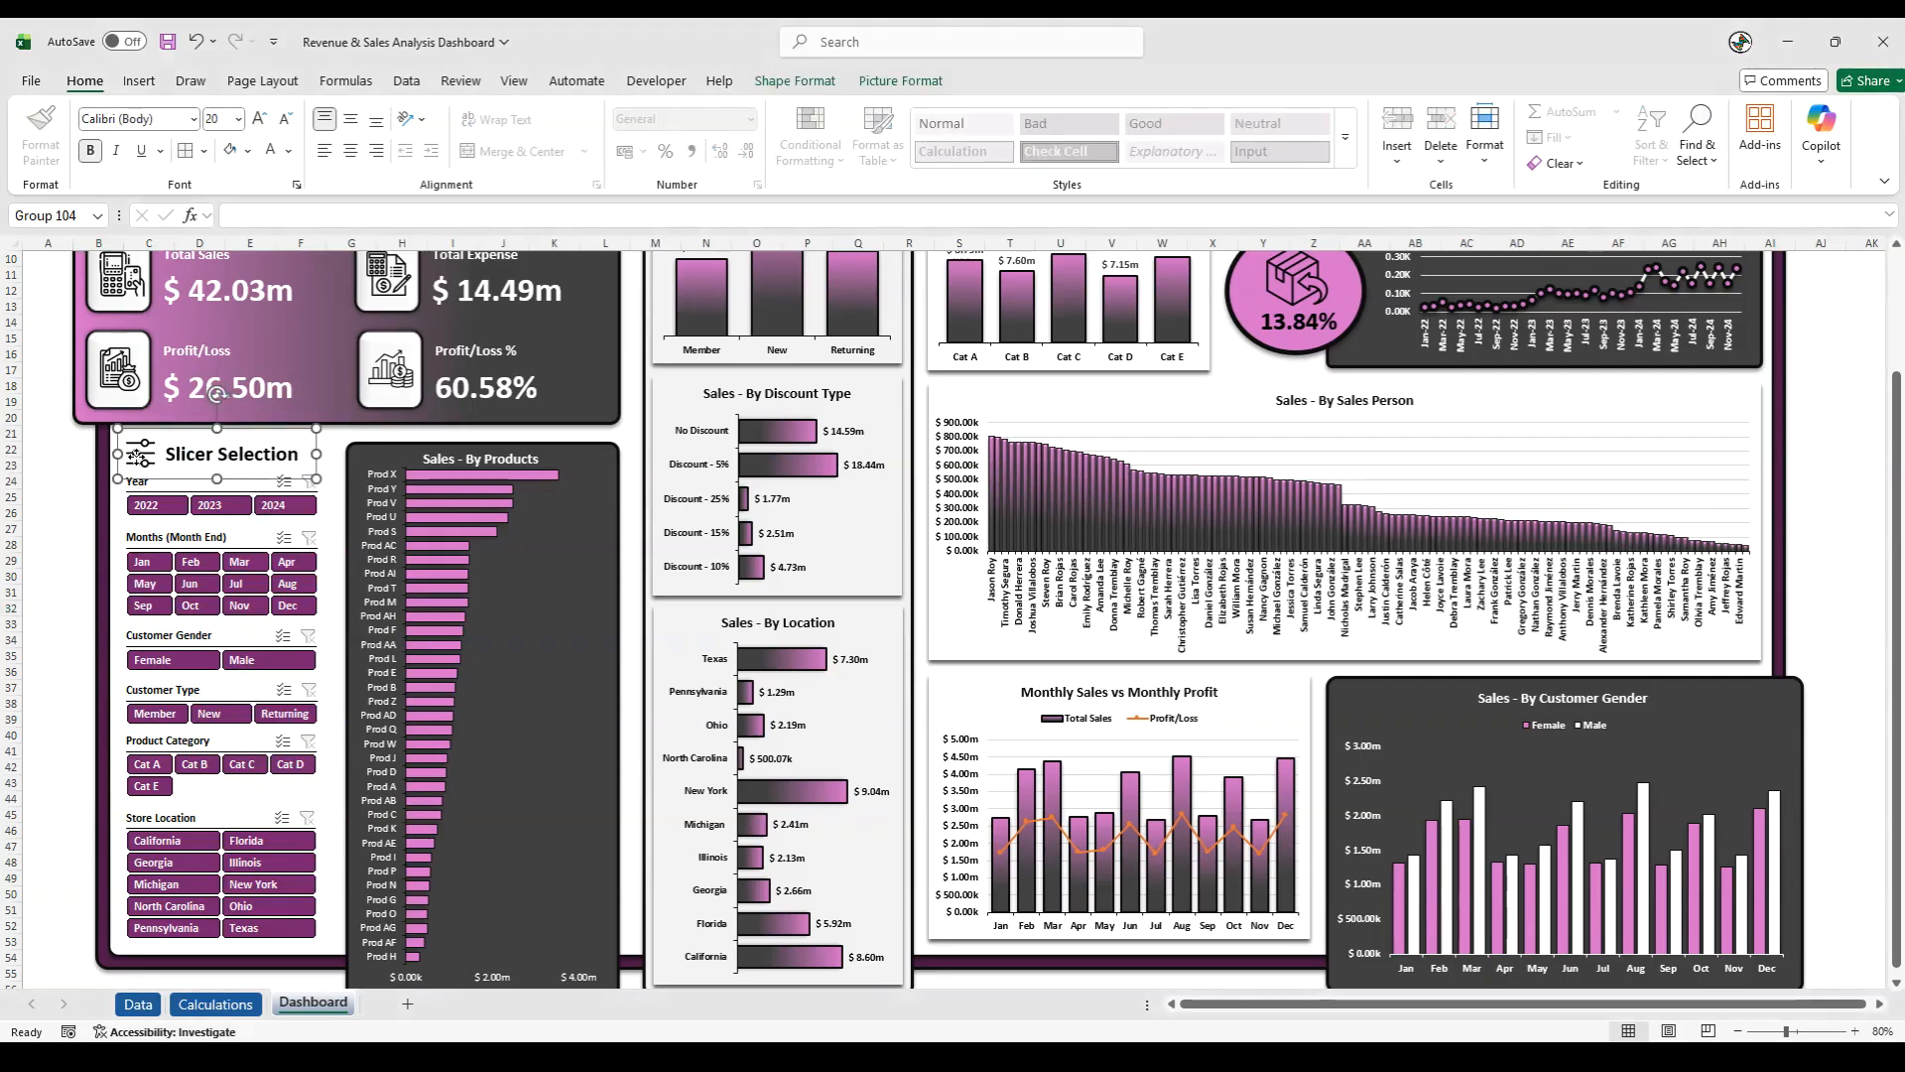
left_click(83, 499)
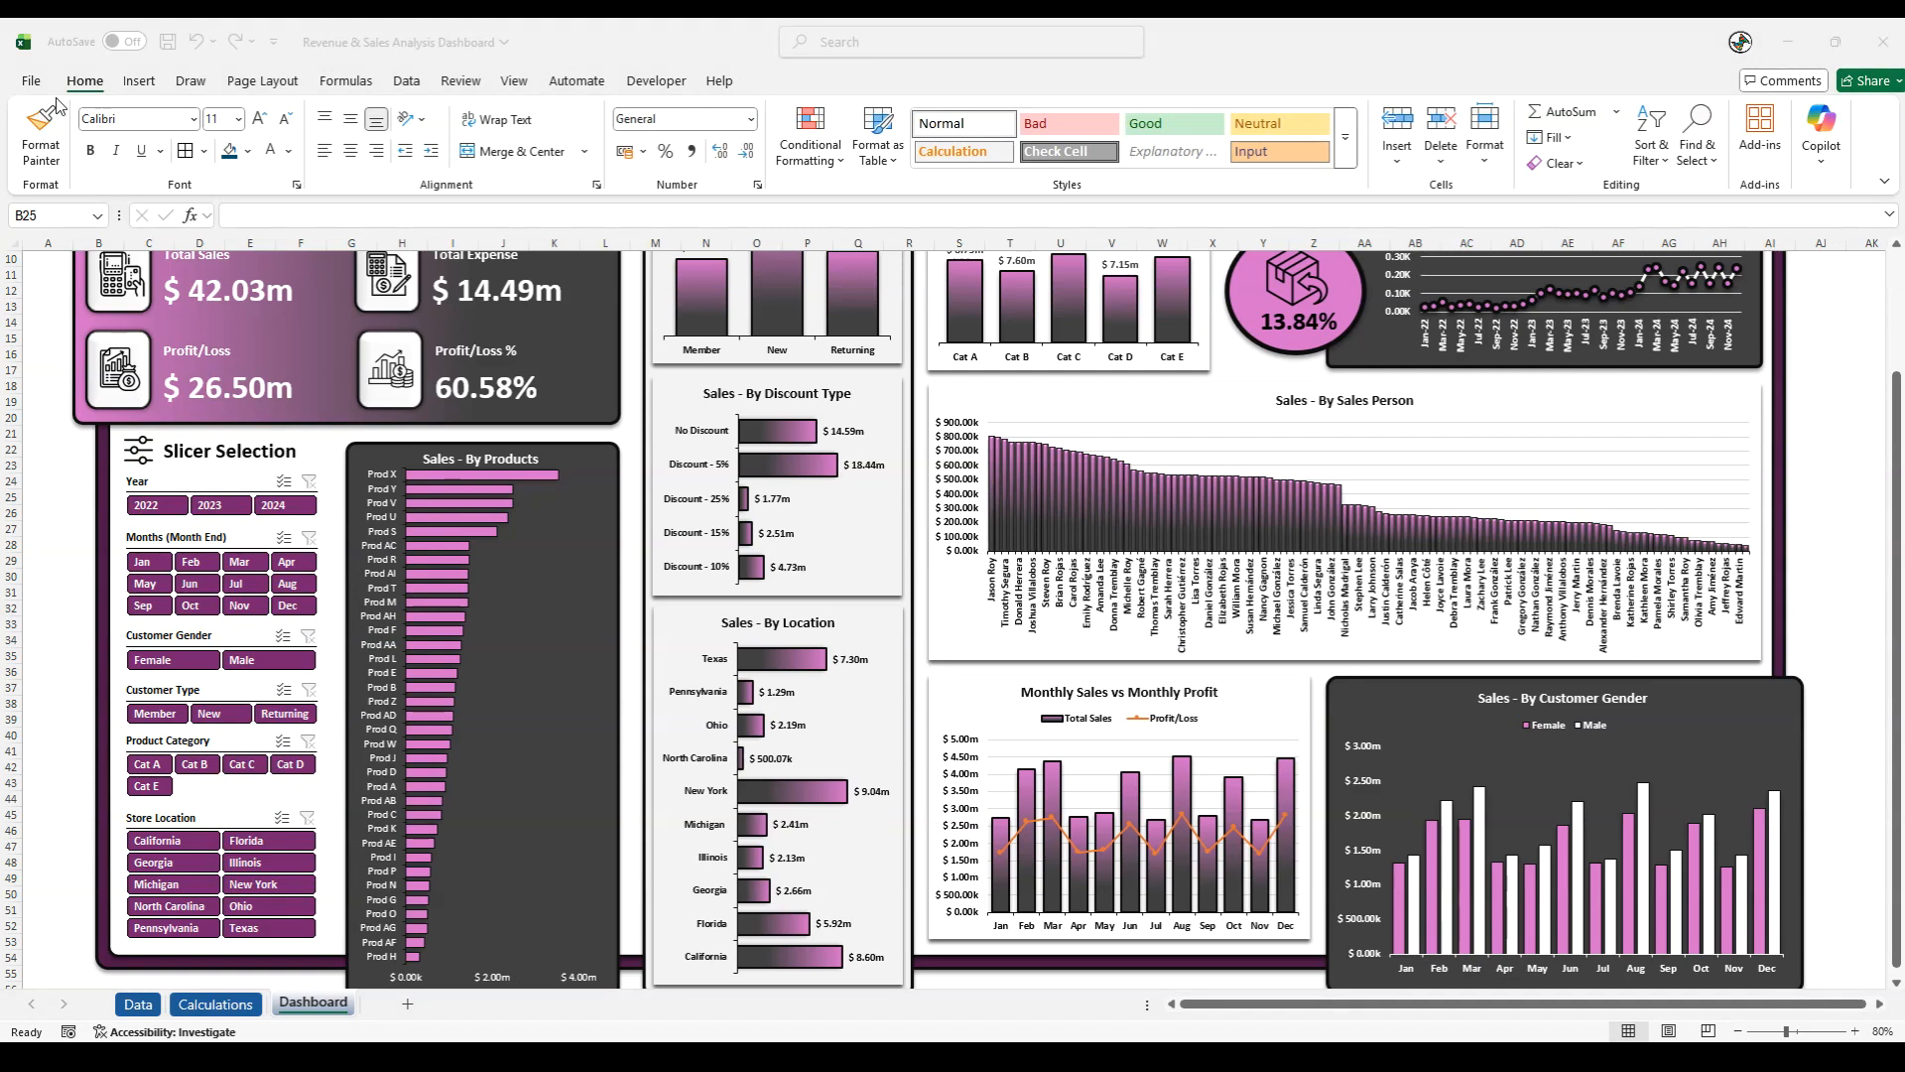
- Refresh all data in the workbook and save it
left_click(407, 80)
left_click(387, 165)
left_click(417, 190)
left_click(167, 43)
- Hide the ribbon by switching the display to full-screen mode
left_click(1884, 181)
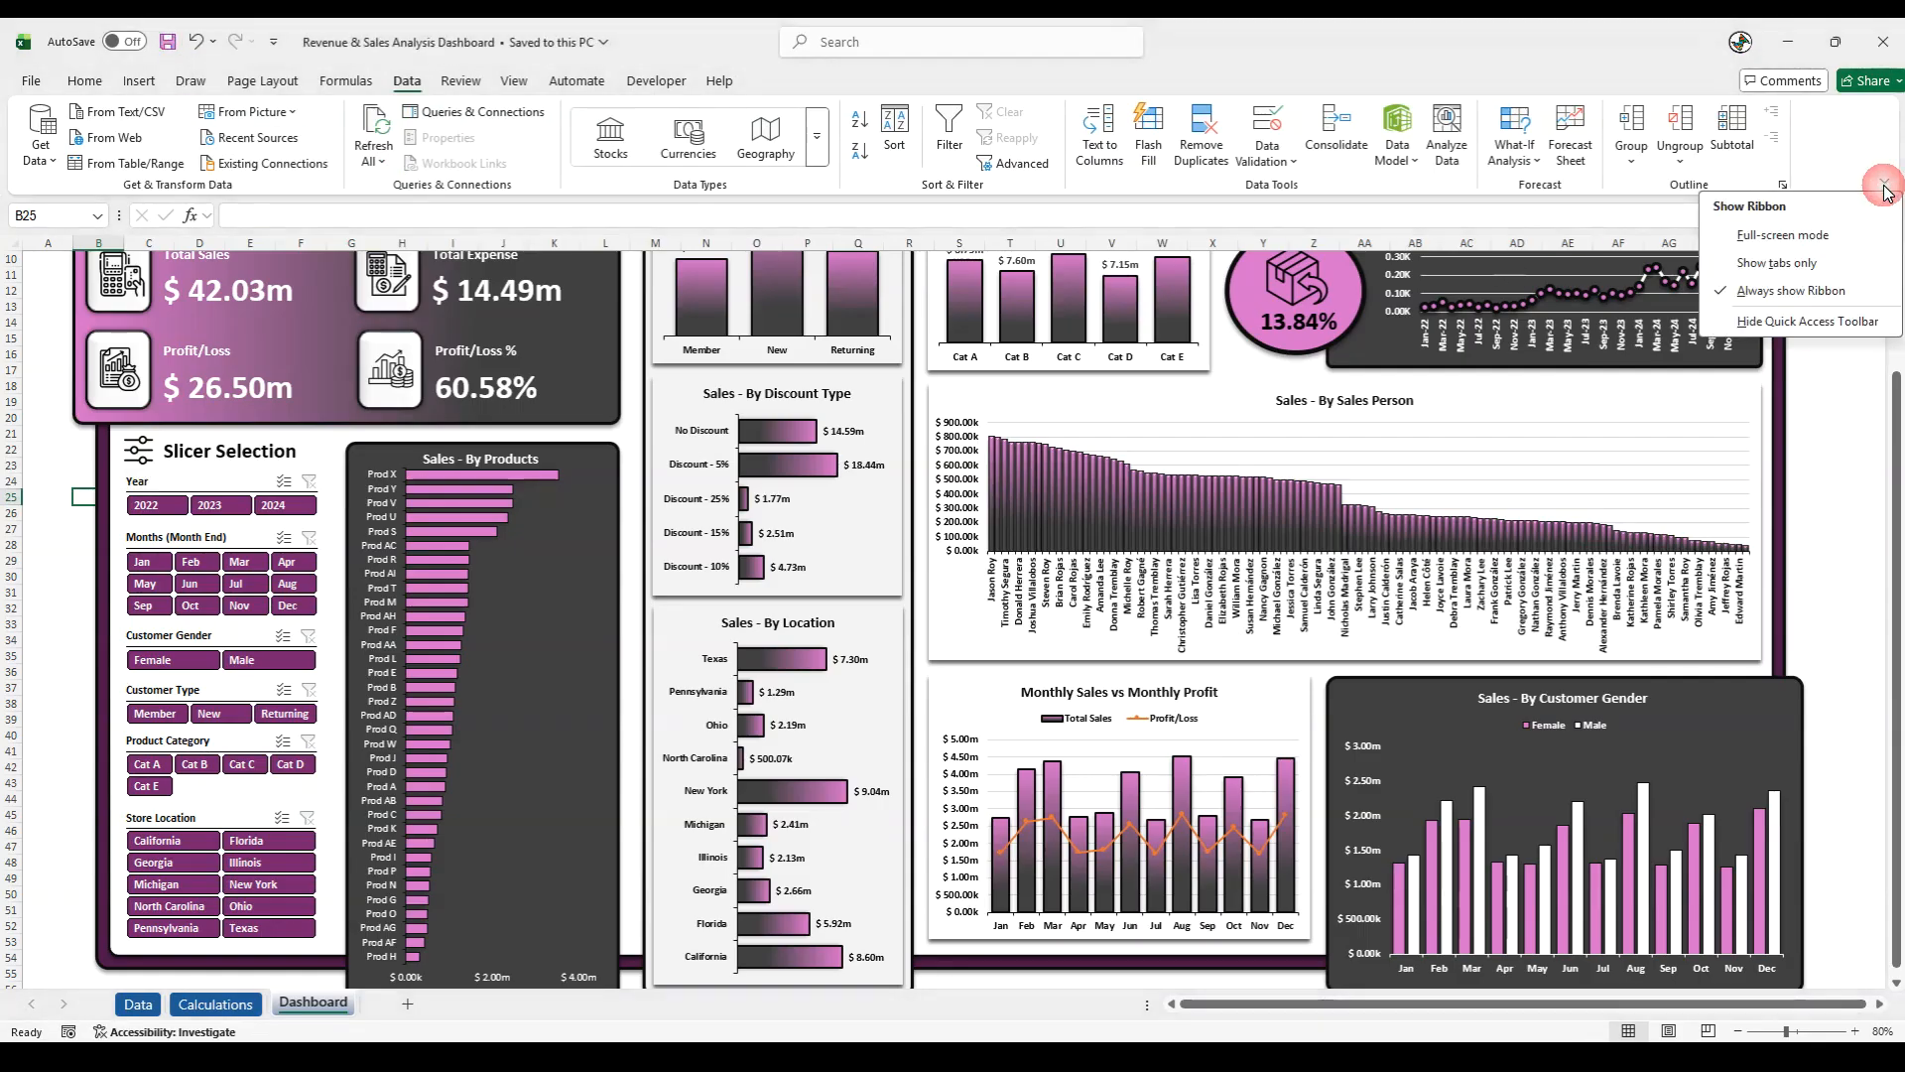
left_click(1783, 234)
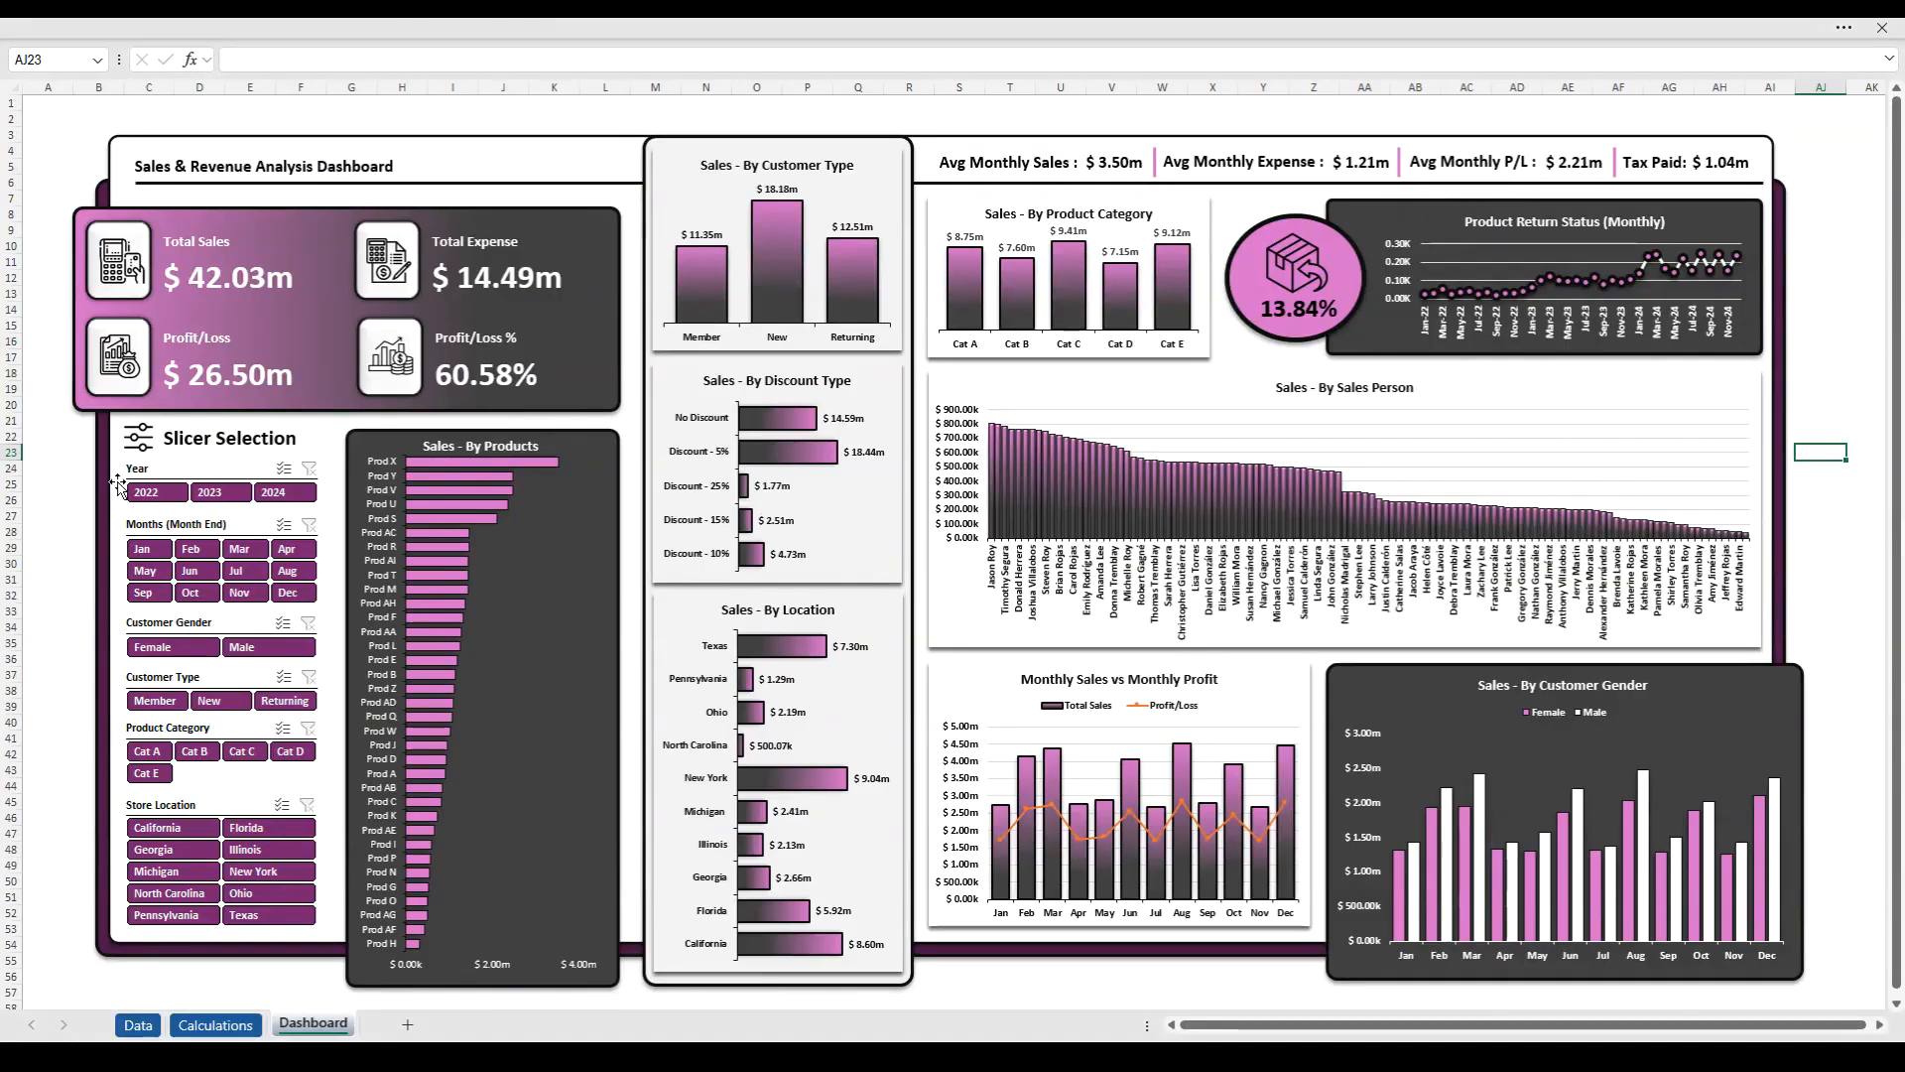
- Test the Year slicer by filtering the dashboard to 2022, 2023 and 2024 one at a time
left_click(149, 492)
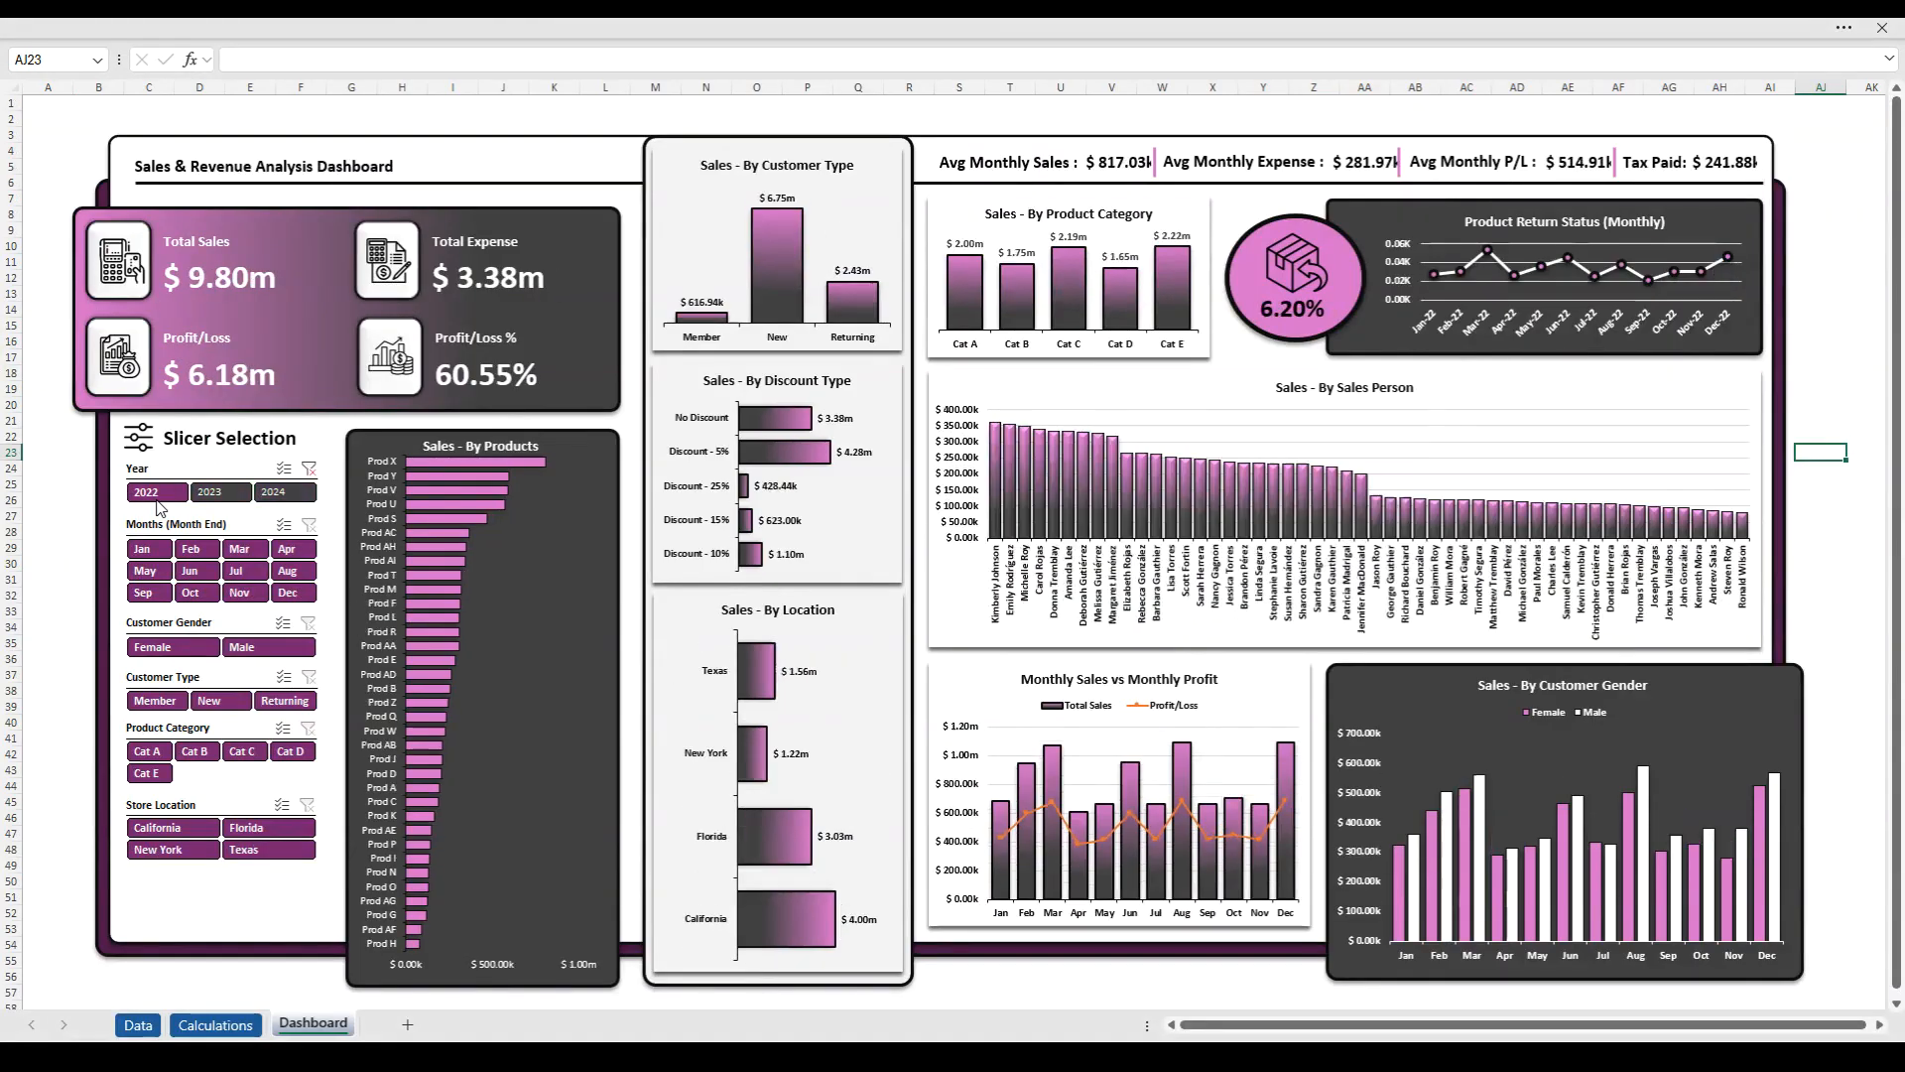
left_click(215, 493)
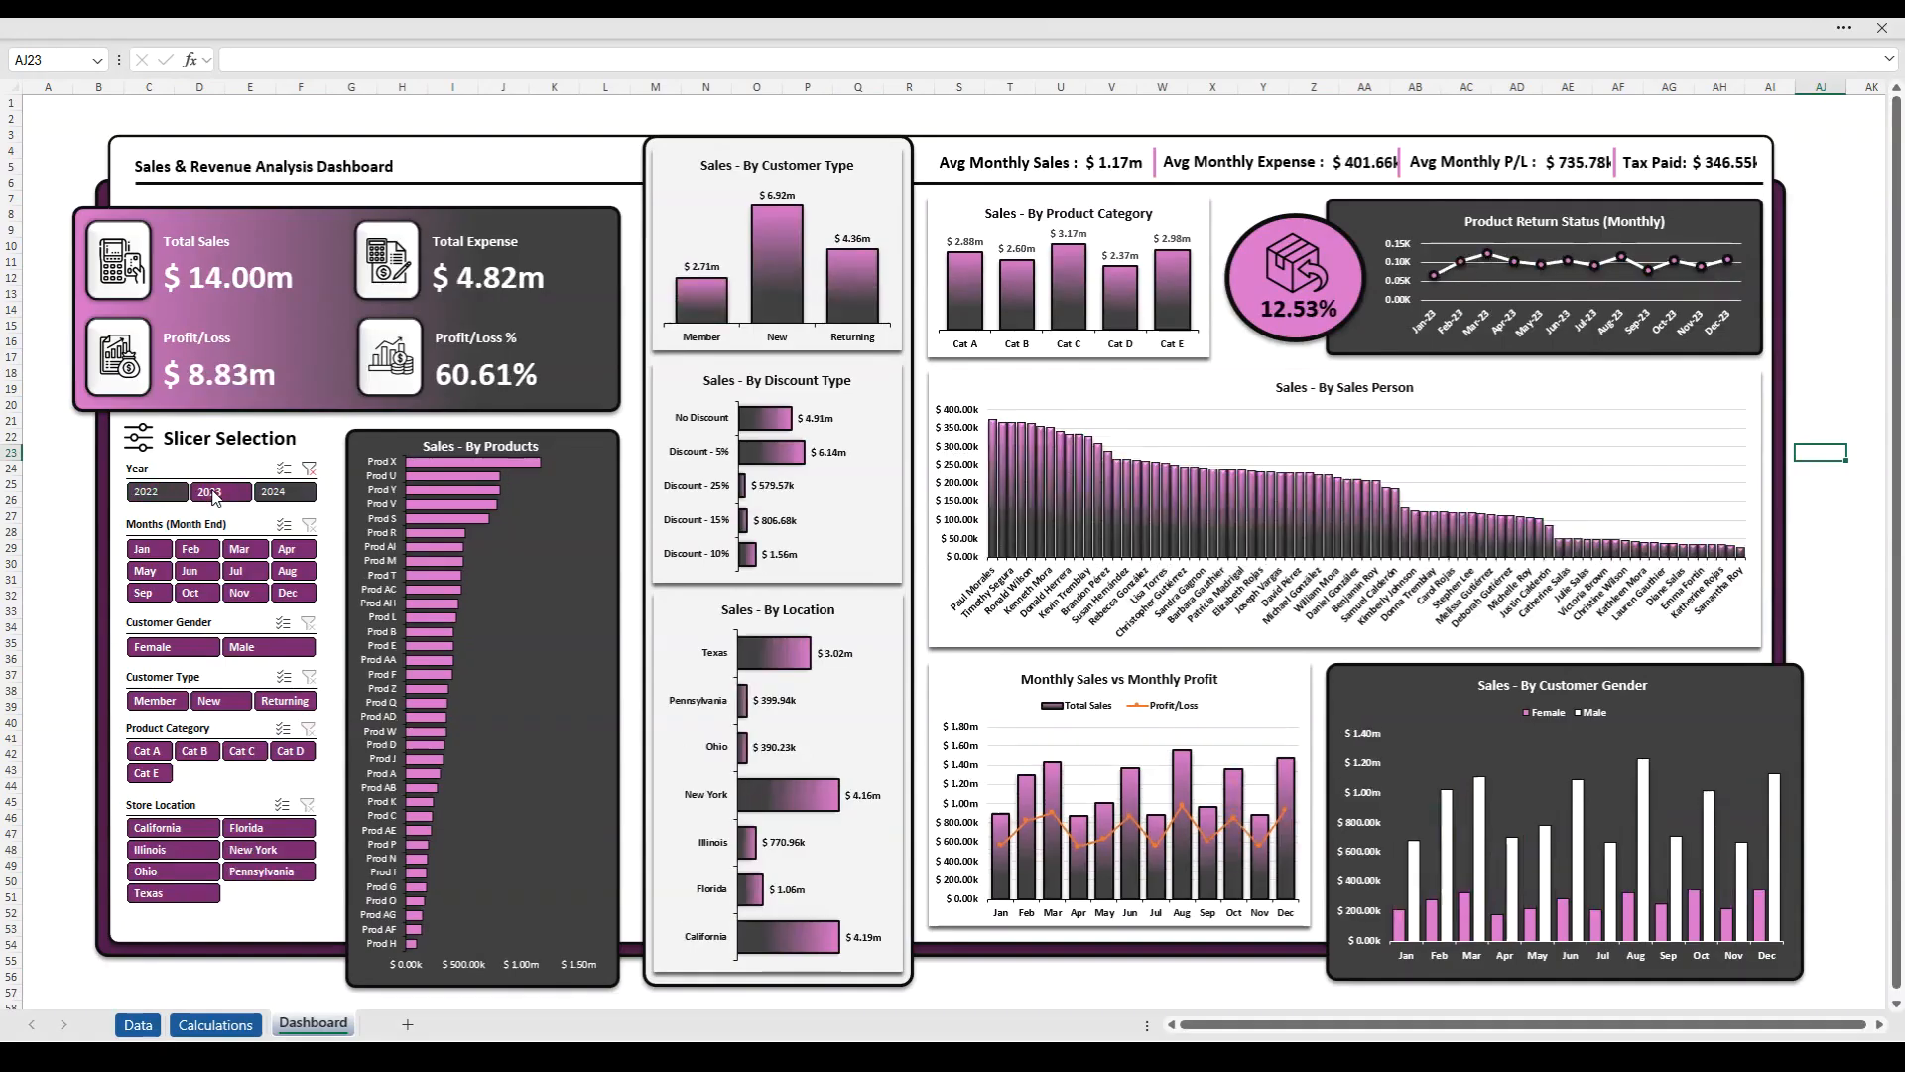
left_click(283, 493)
- Test the Months slicer by filtering the dashboard to single months from Jan through Jun in turn
left_click(159, 554)
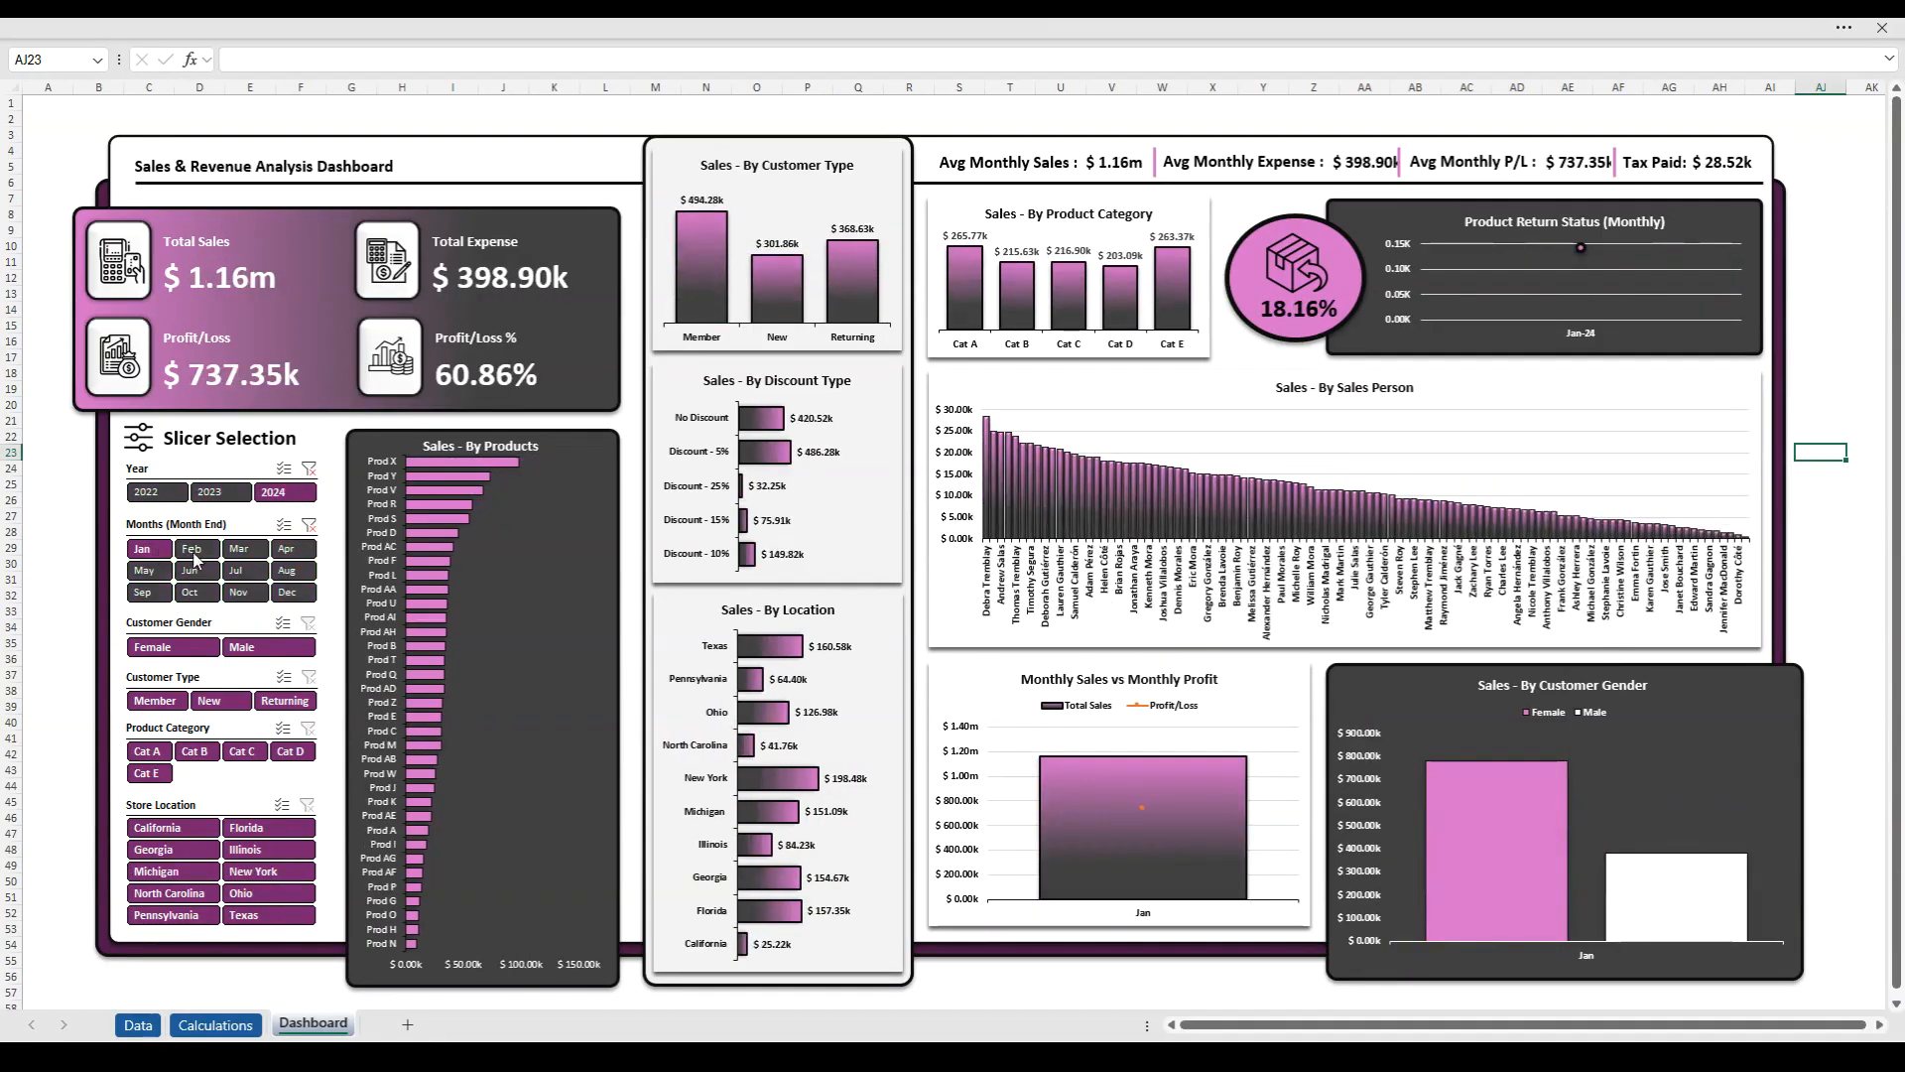
left_click(192, 552)
left_click(240, 552)
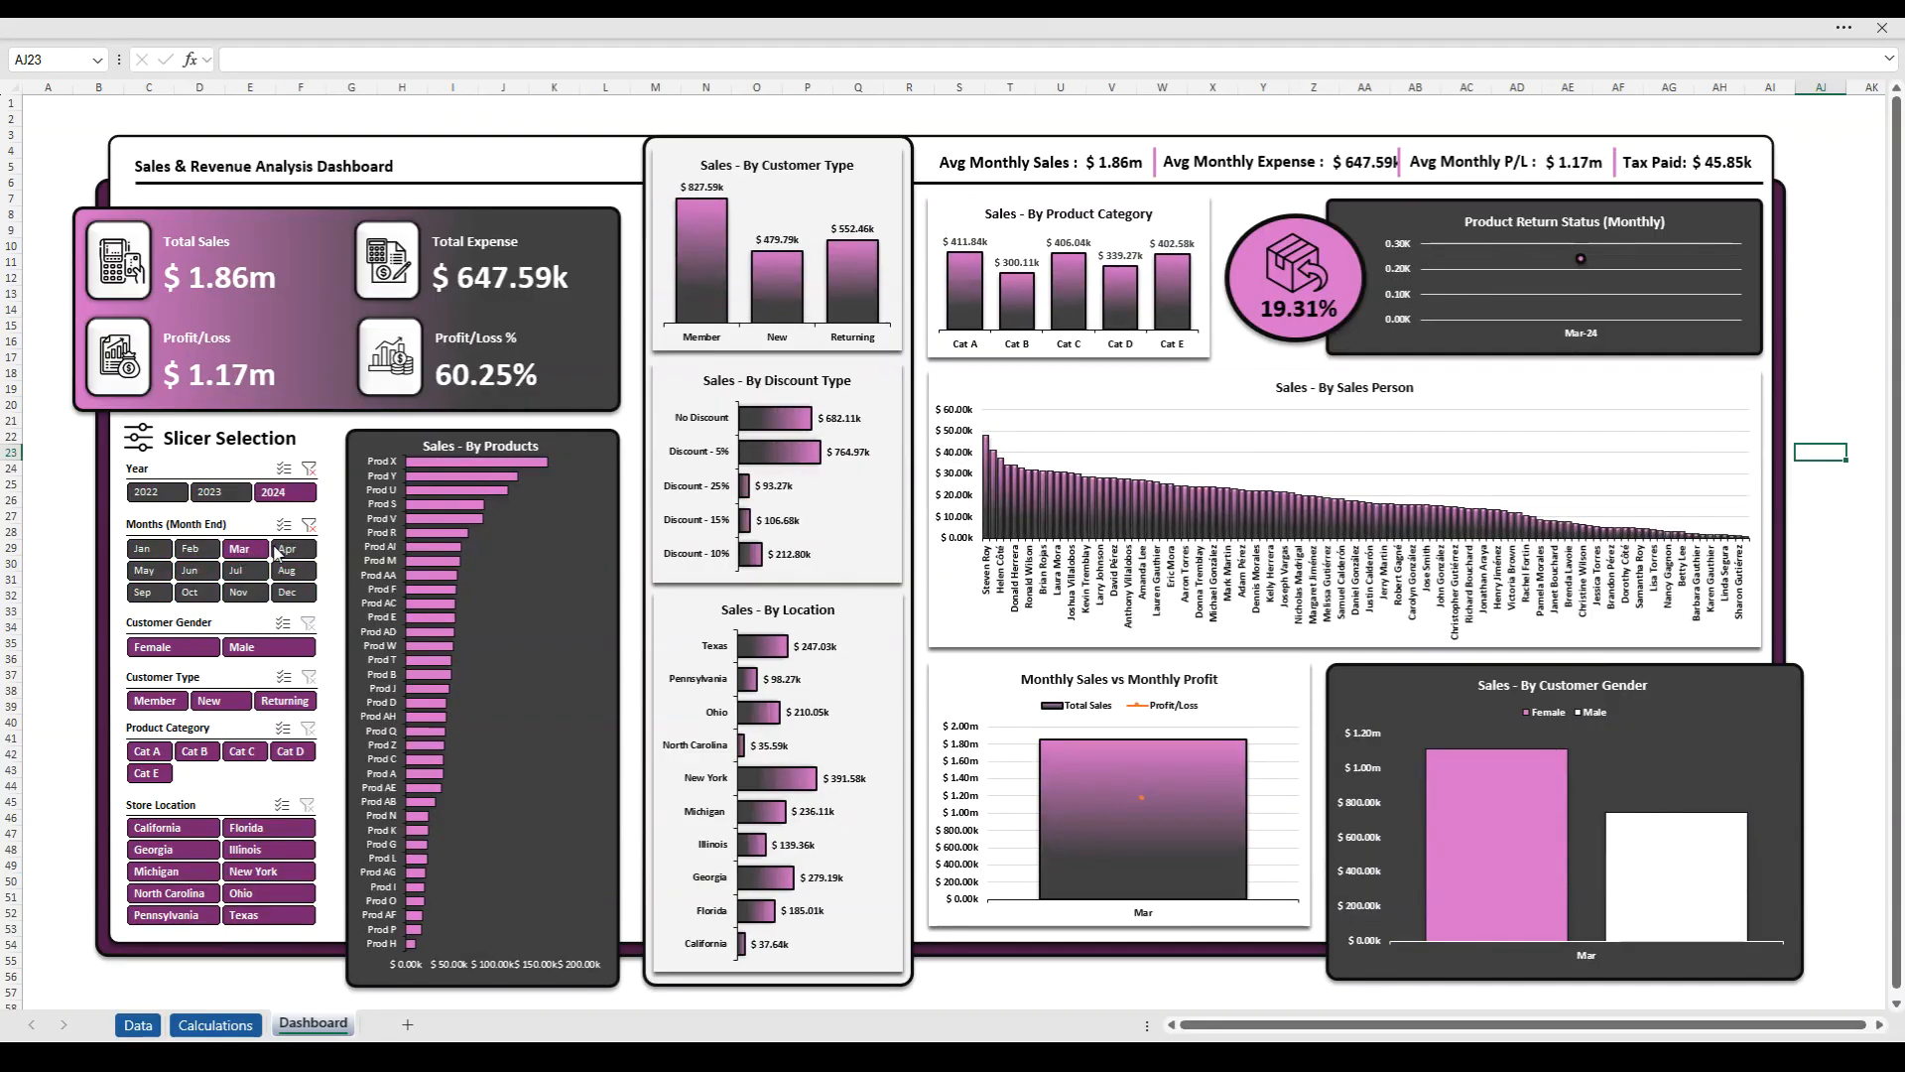
left_click(285, 550)
left_click(135, 571)
left_click(190, 572)
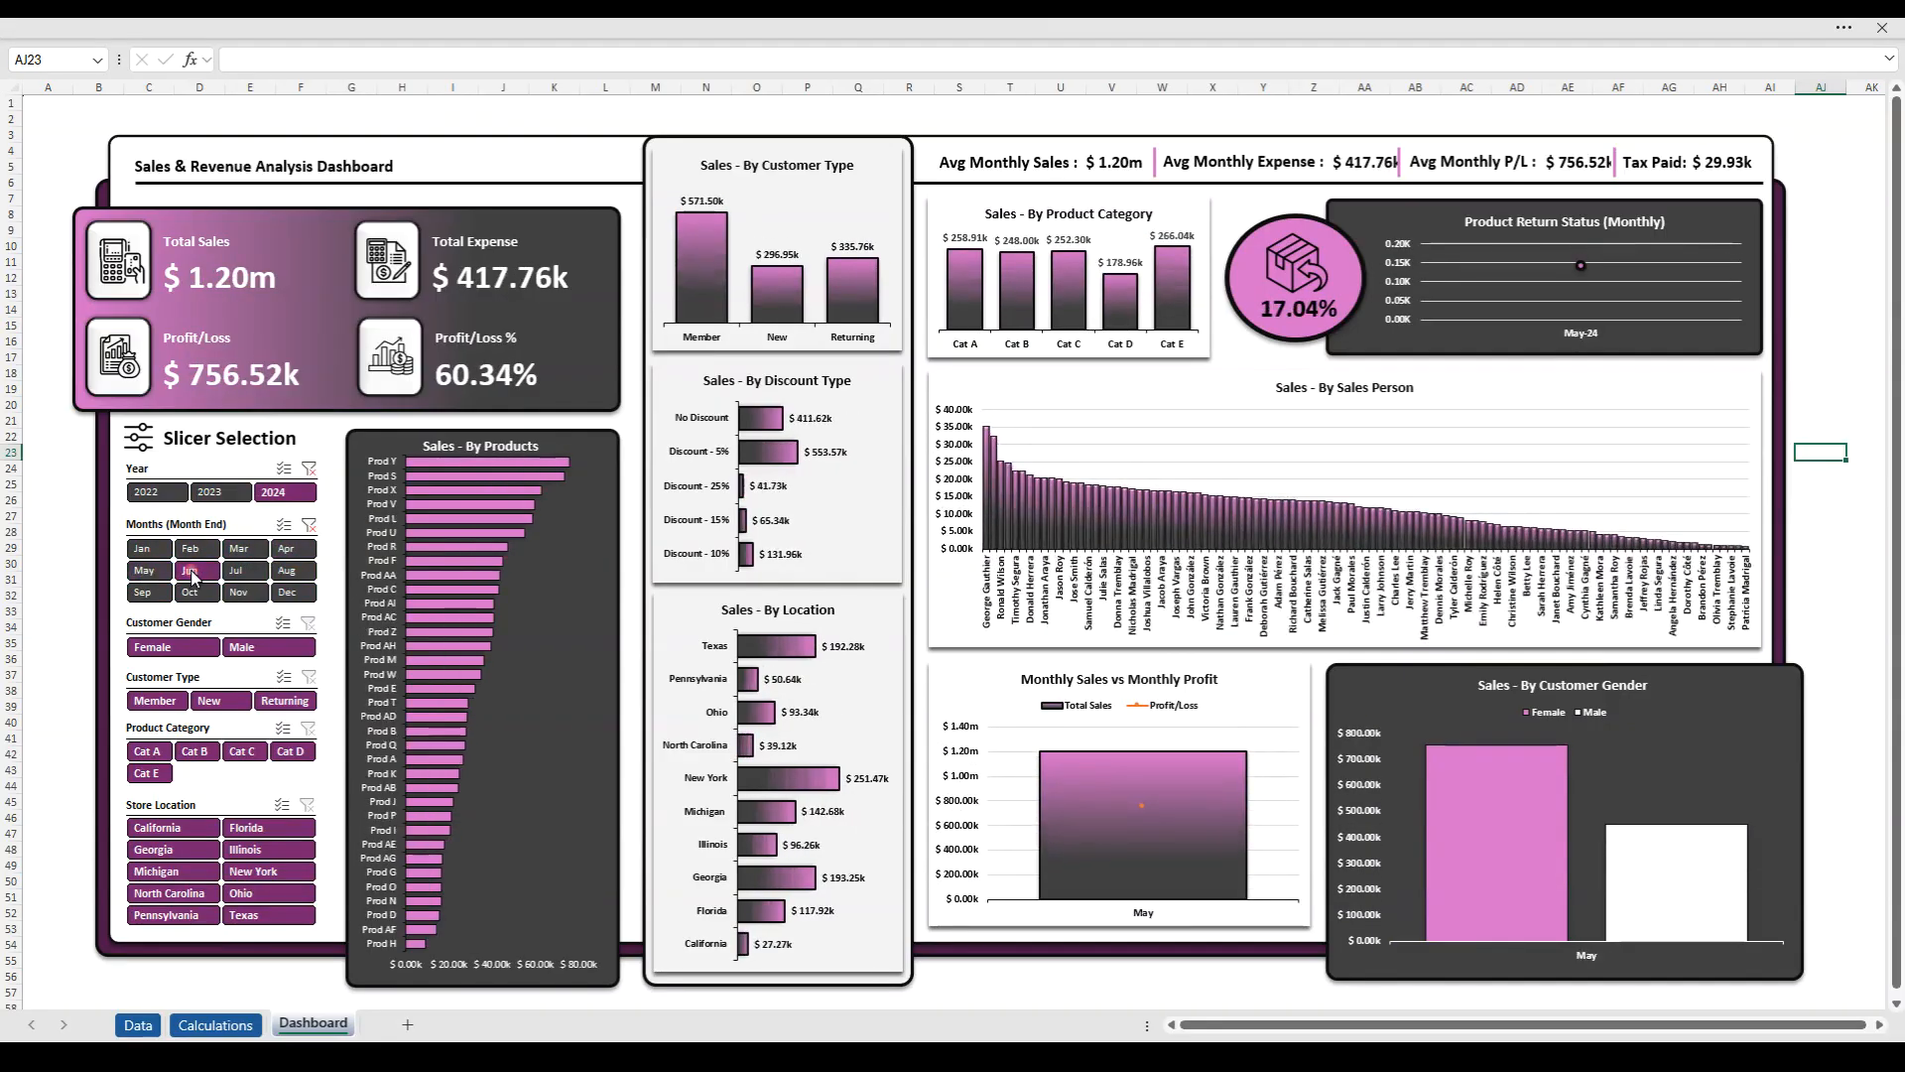
- Filter the dashboard to Mar, Apr, Jun, Jul and Aug together, and clear the month filter
left_click(288, 555, "ctrl")
left_click(251, 552, "ctrl")
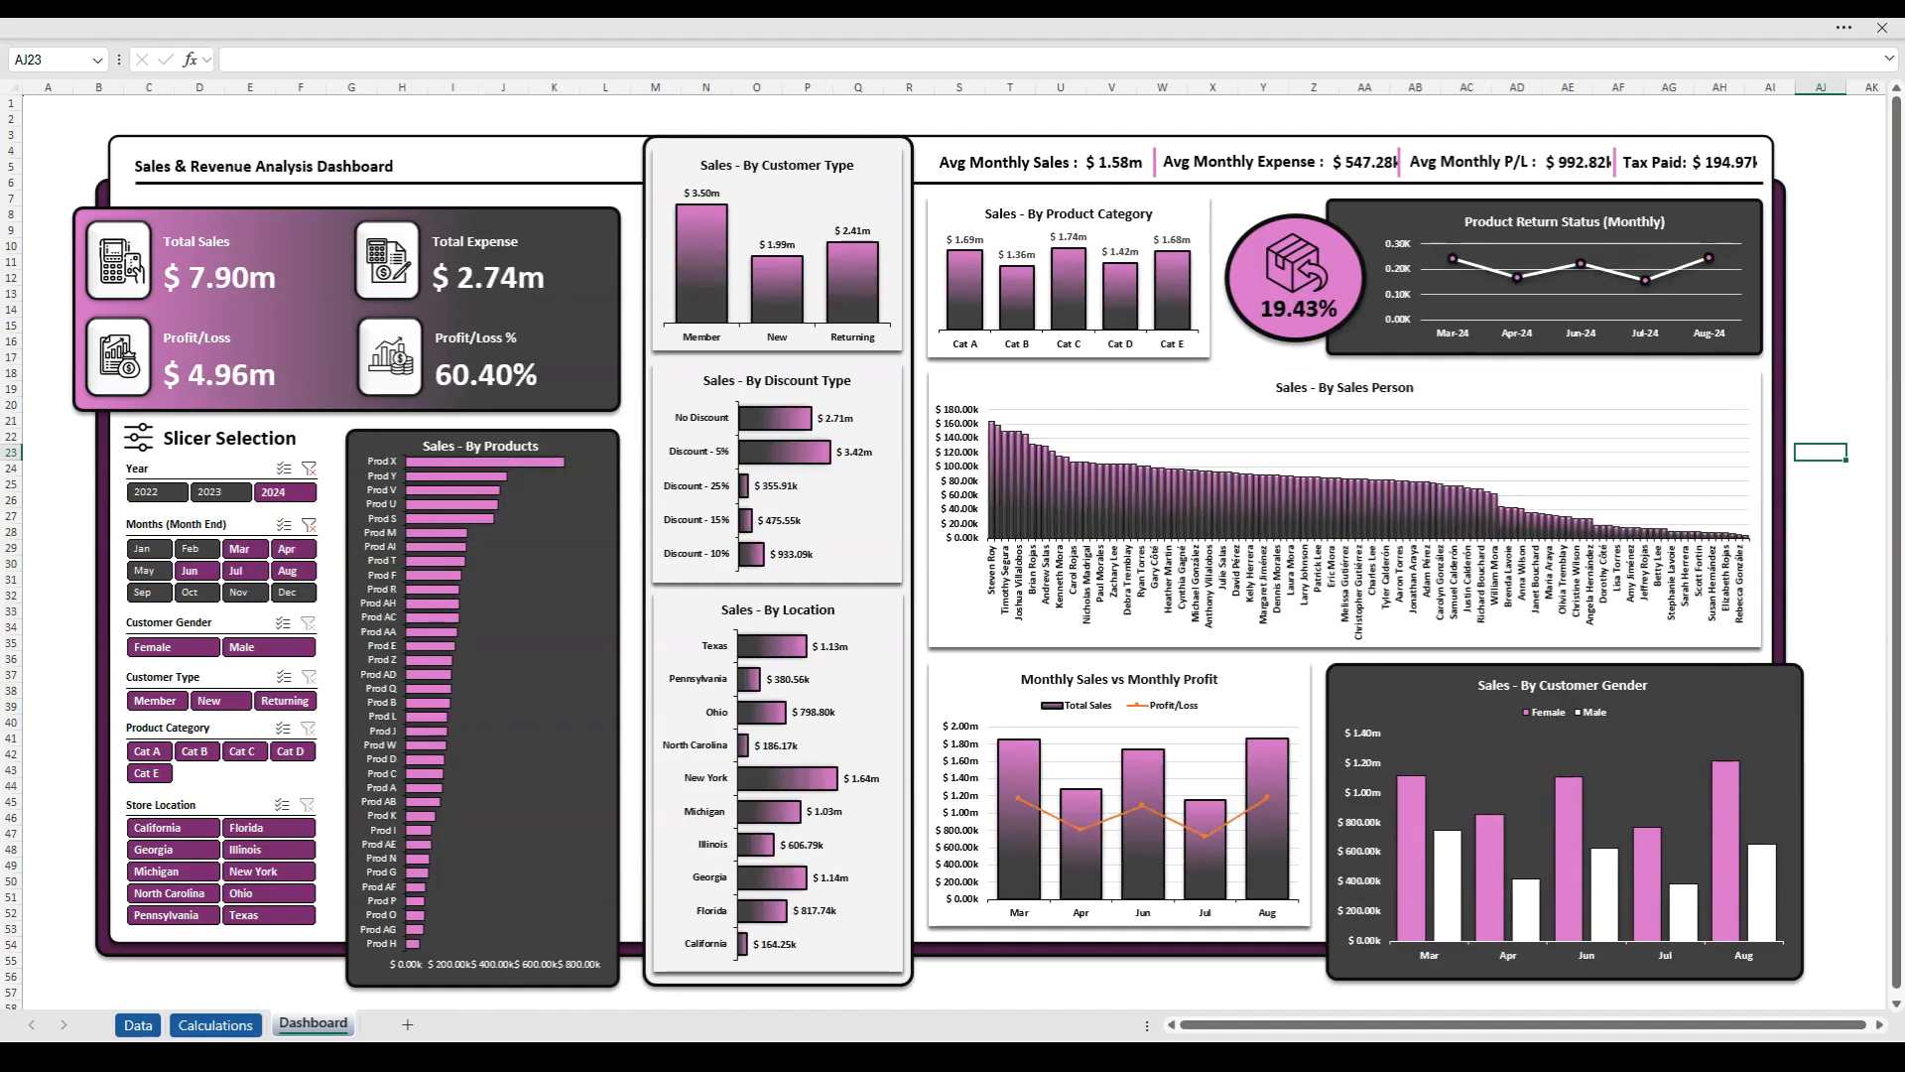
left_click(309, 524)
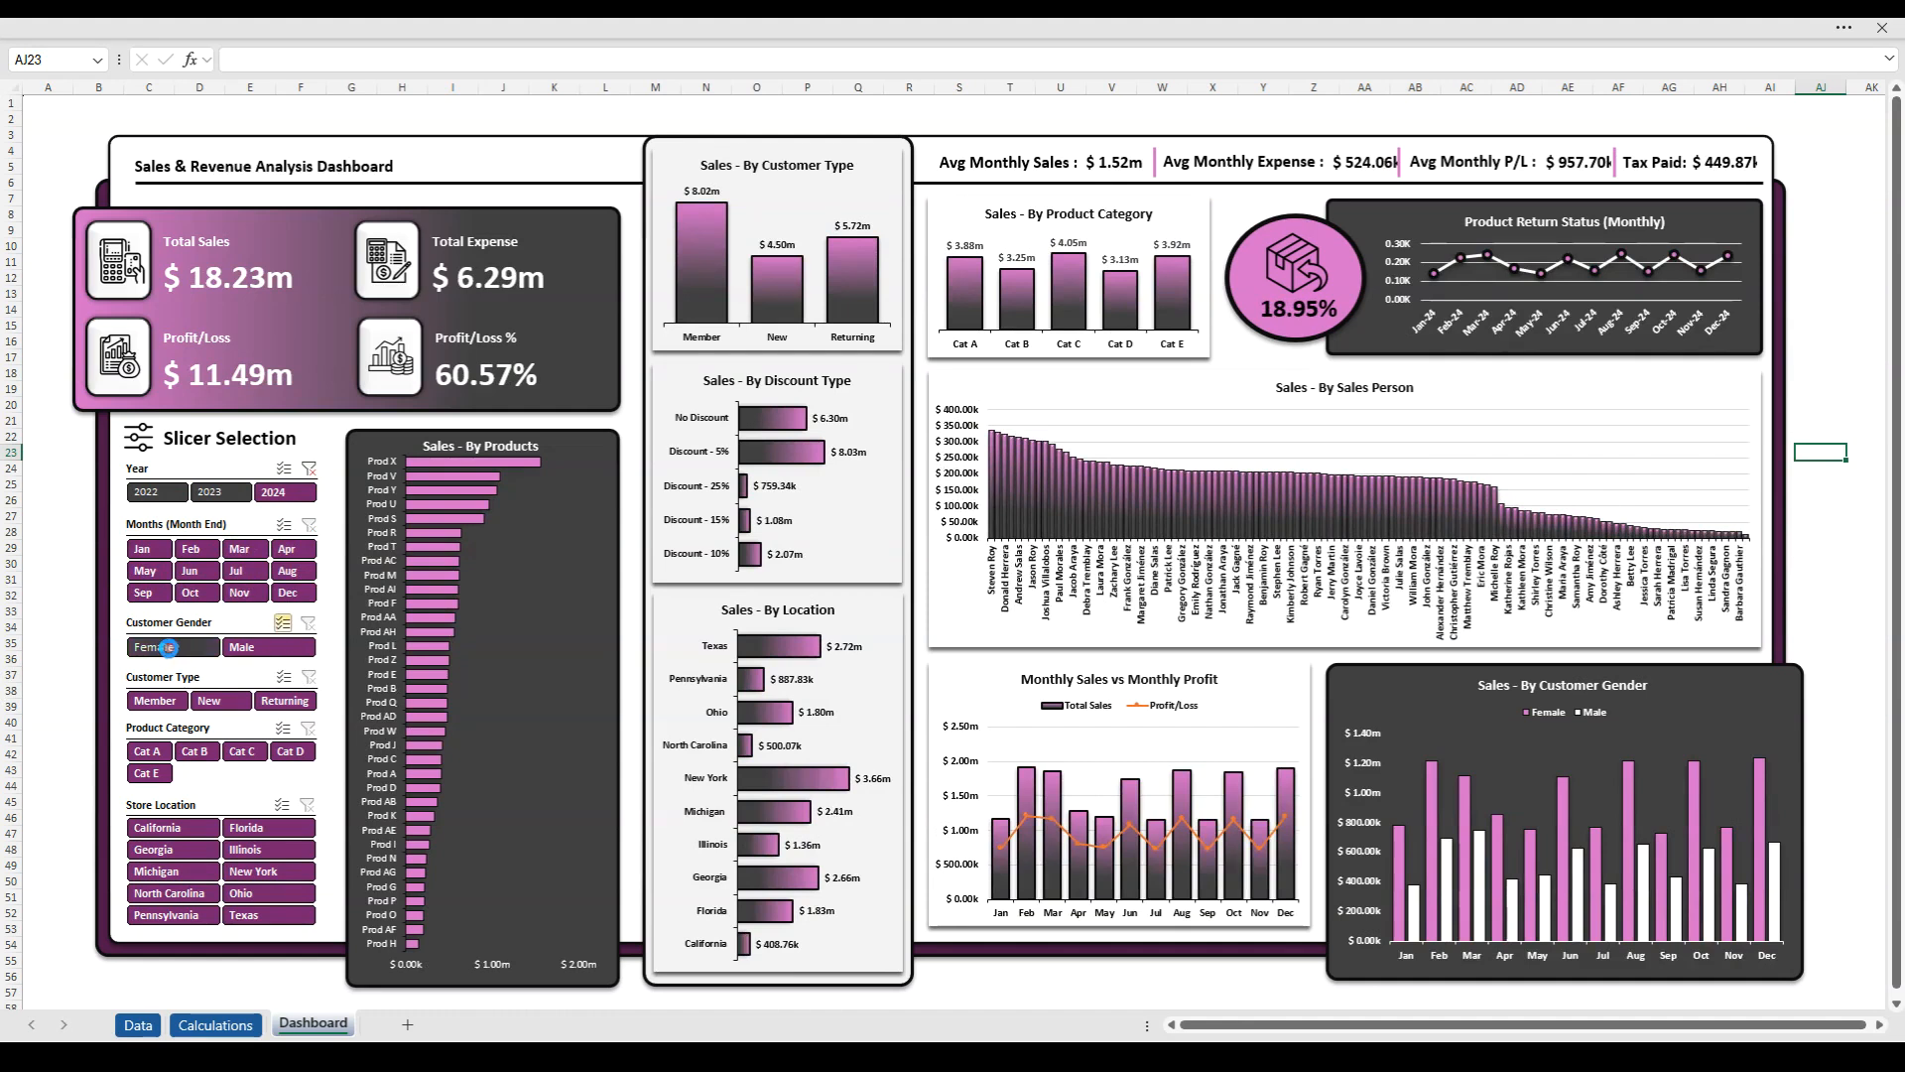
- Test the Customer Gender and Customer Type slicers with multi-select on, and clear the Customer Type and Year filters
left_click(163, 646)
left_click(283, 651)
left_click(162, 702, "ctrl")
left_click(209, 701, "ctrl")
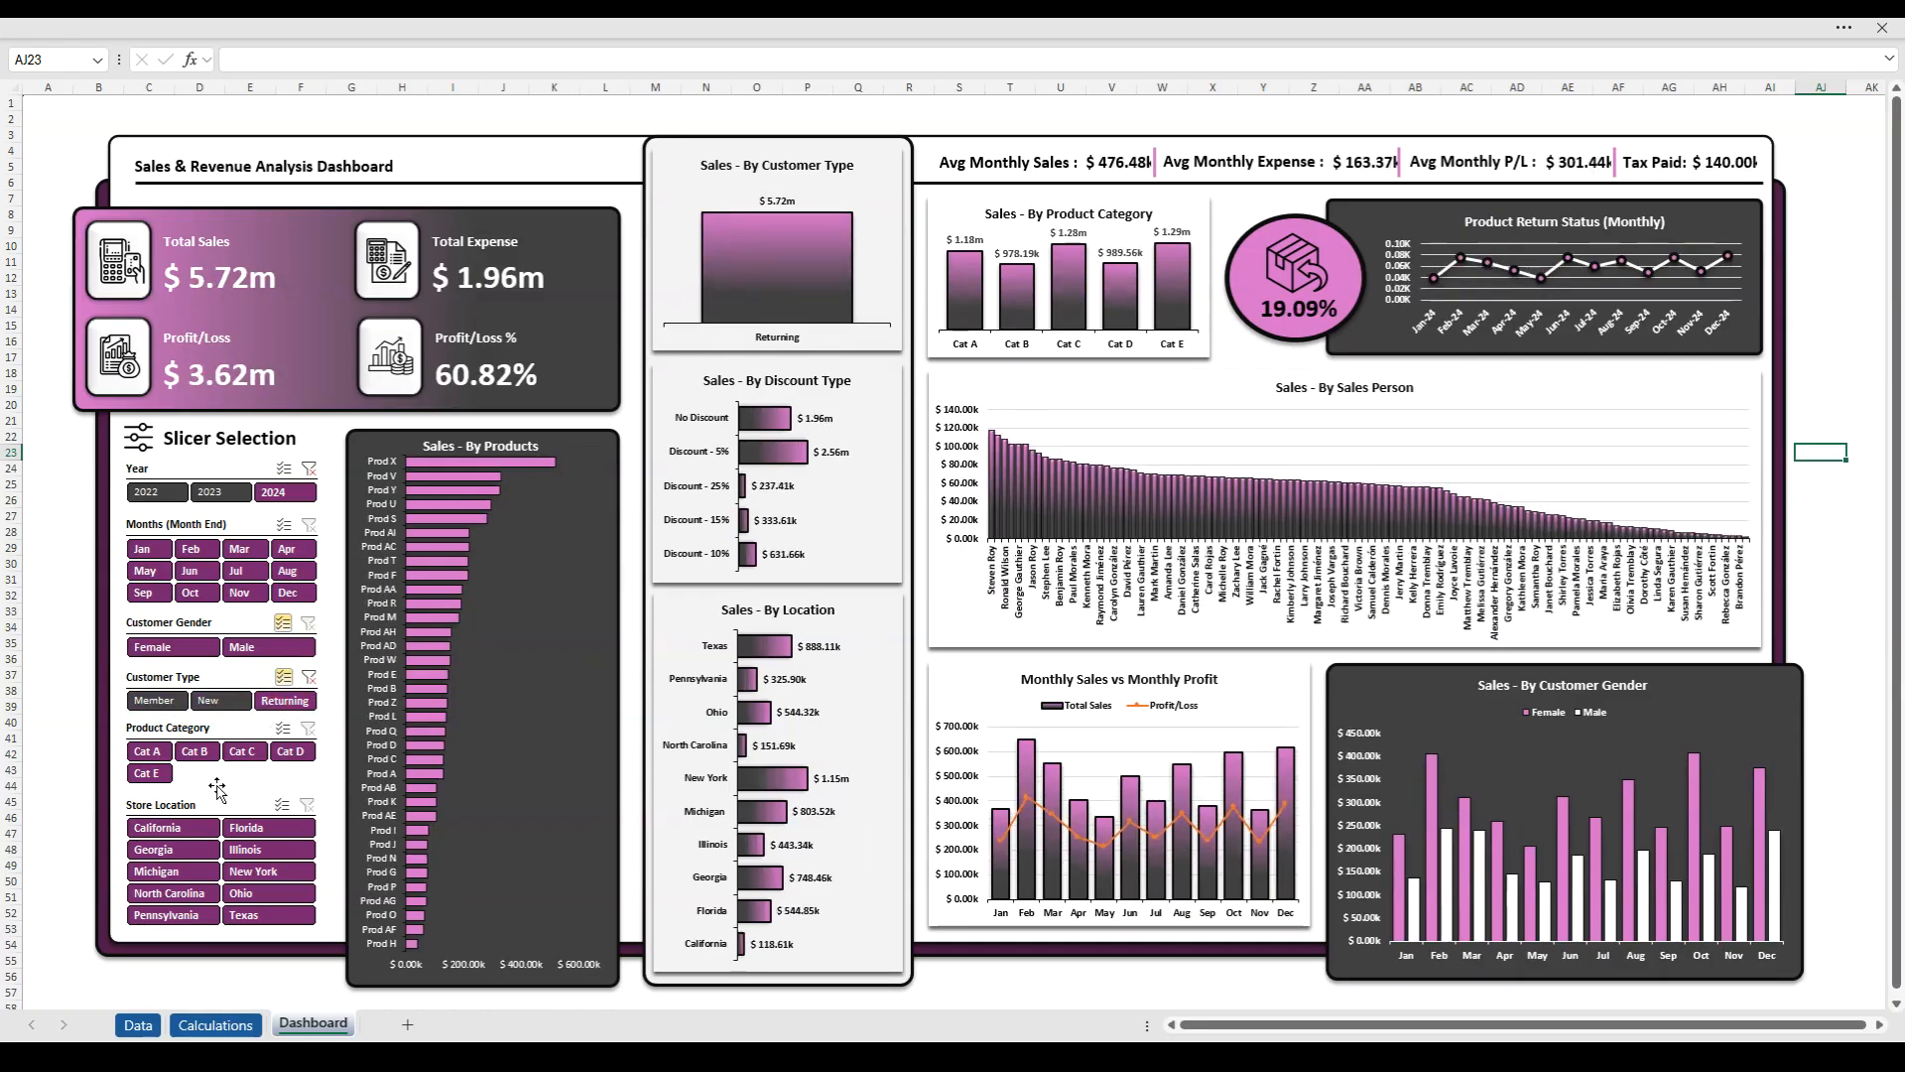
left_click(223, 702, "ctrl")
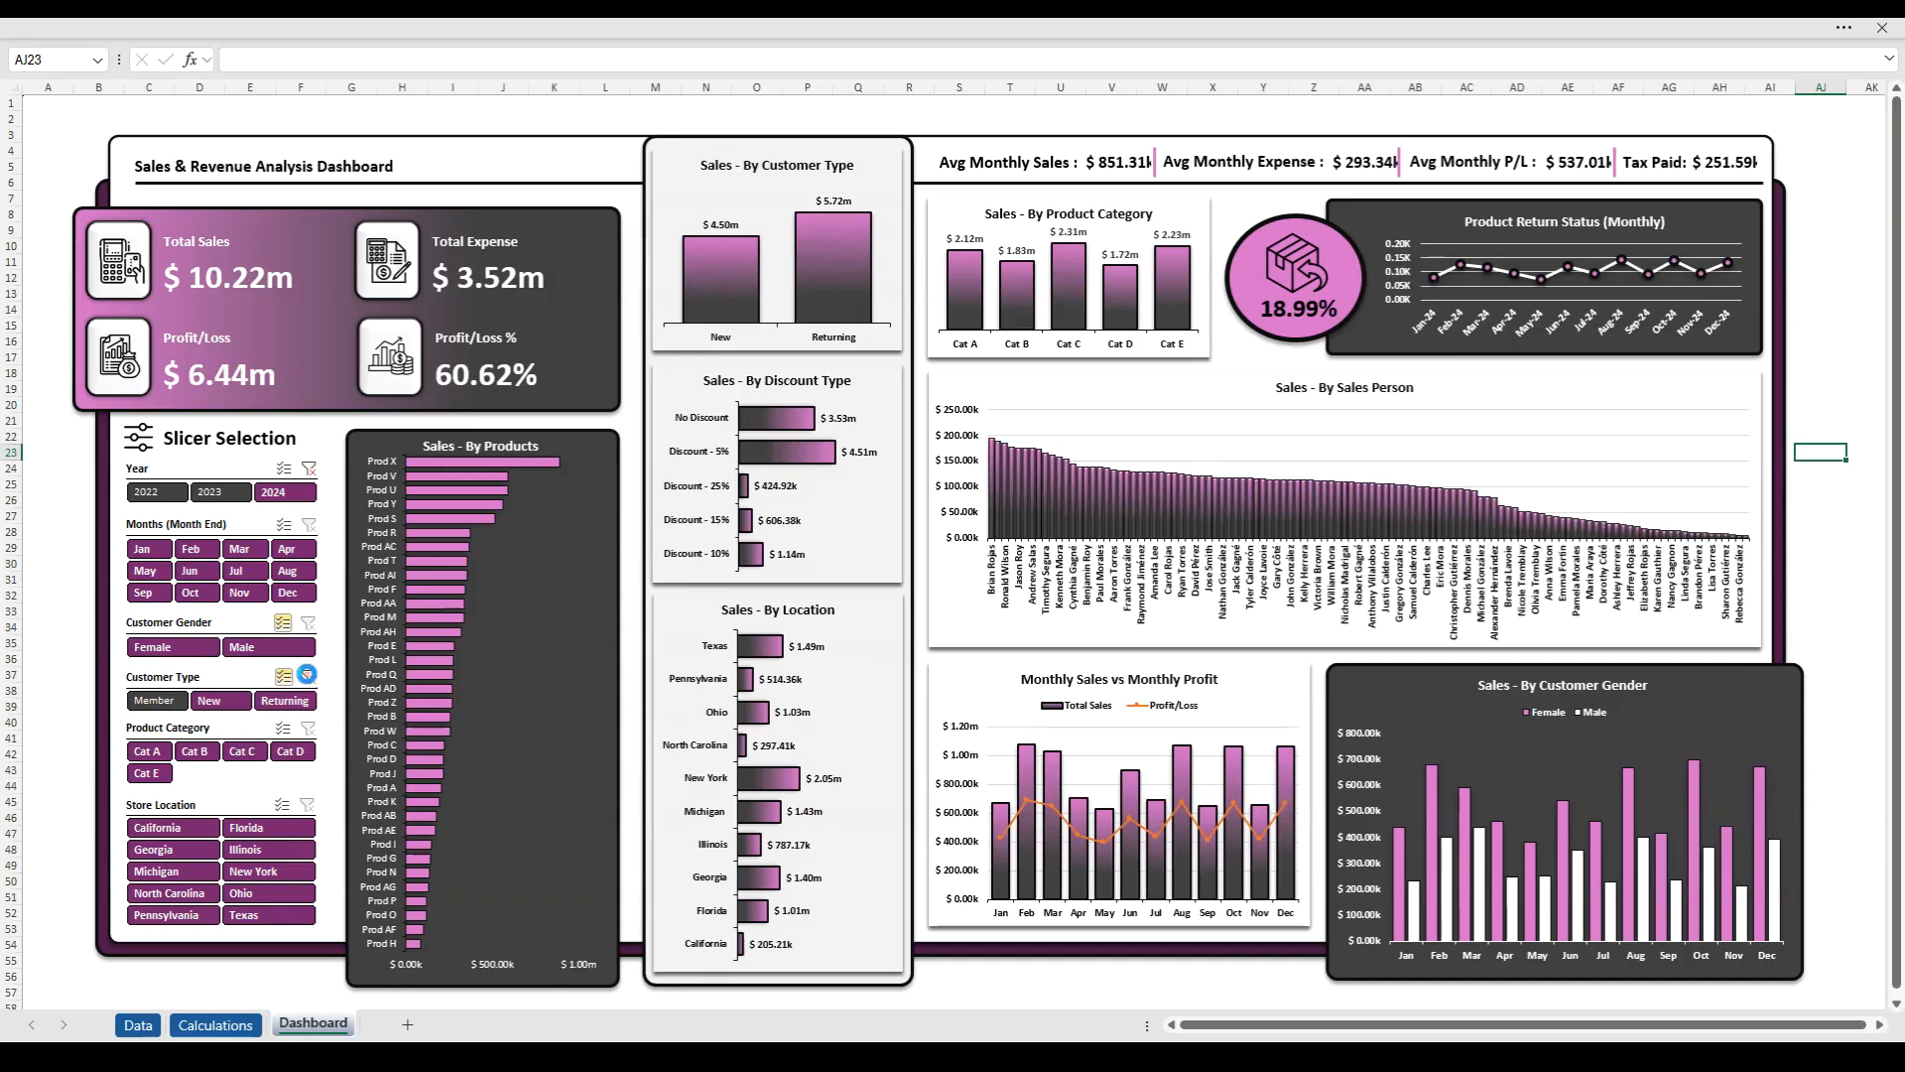
left_click(307, 674)
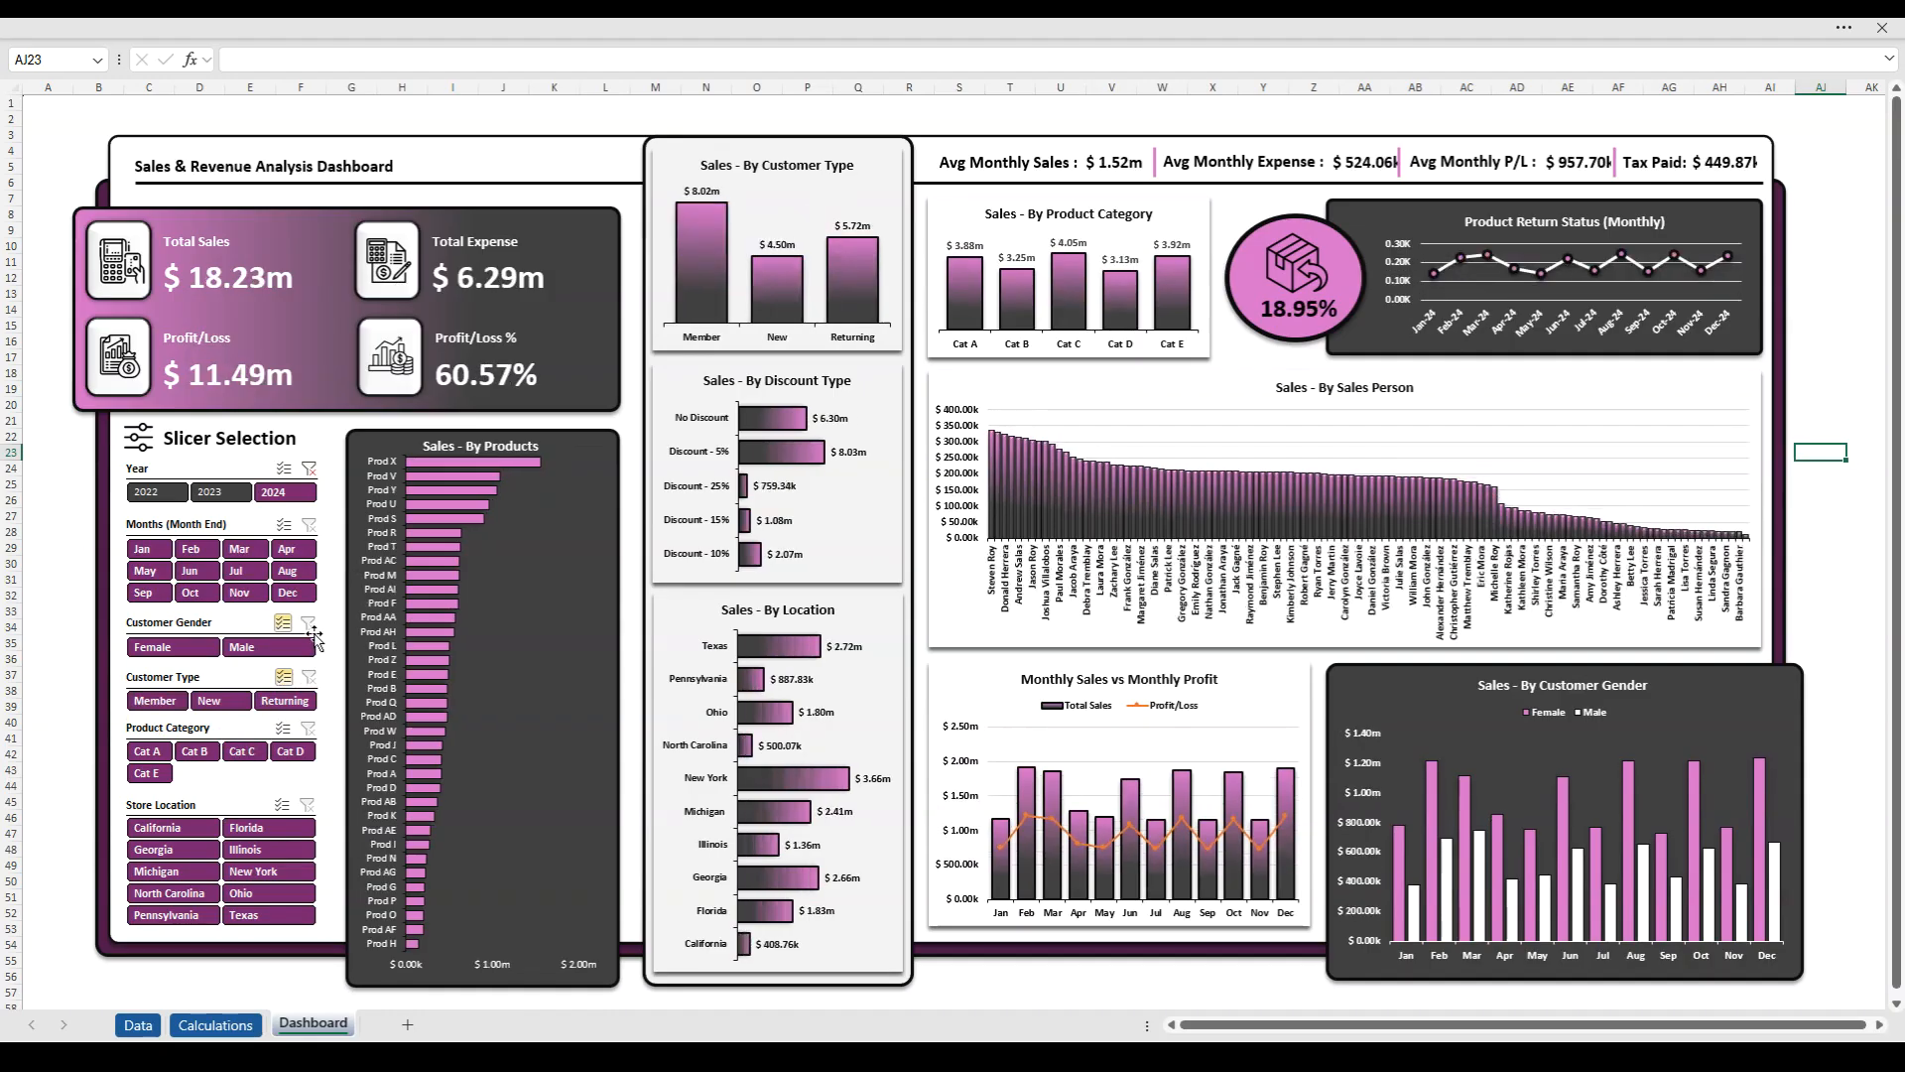
left_click(309, 471)
- Test the Product Category slicer with Cat A to Cat D singly and Cat B to Cat D together, and clear that filter
left_click(147, 751)
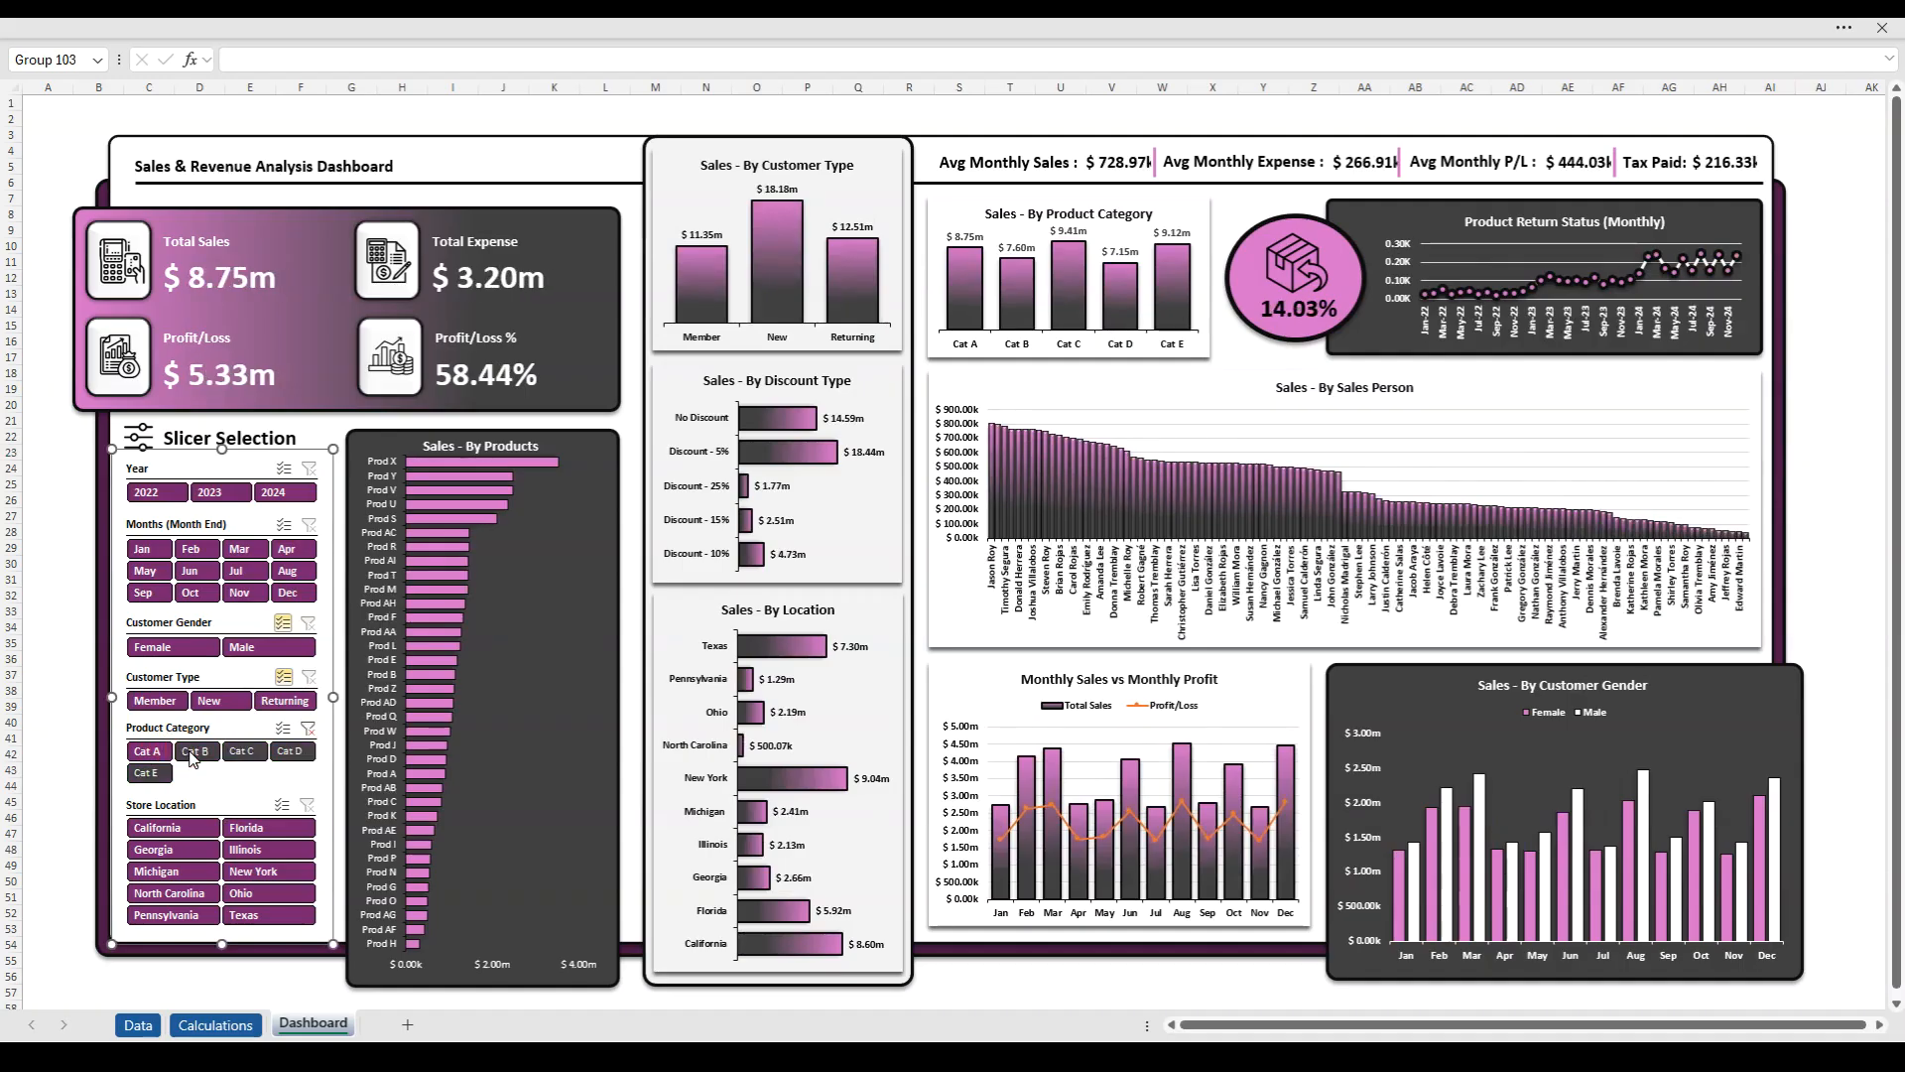
left_click(202, 756)
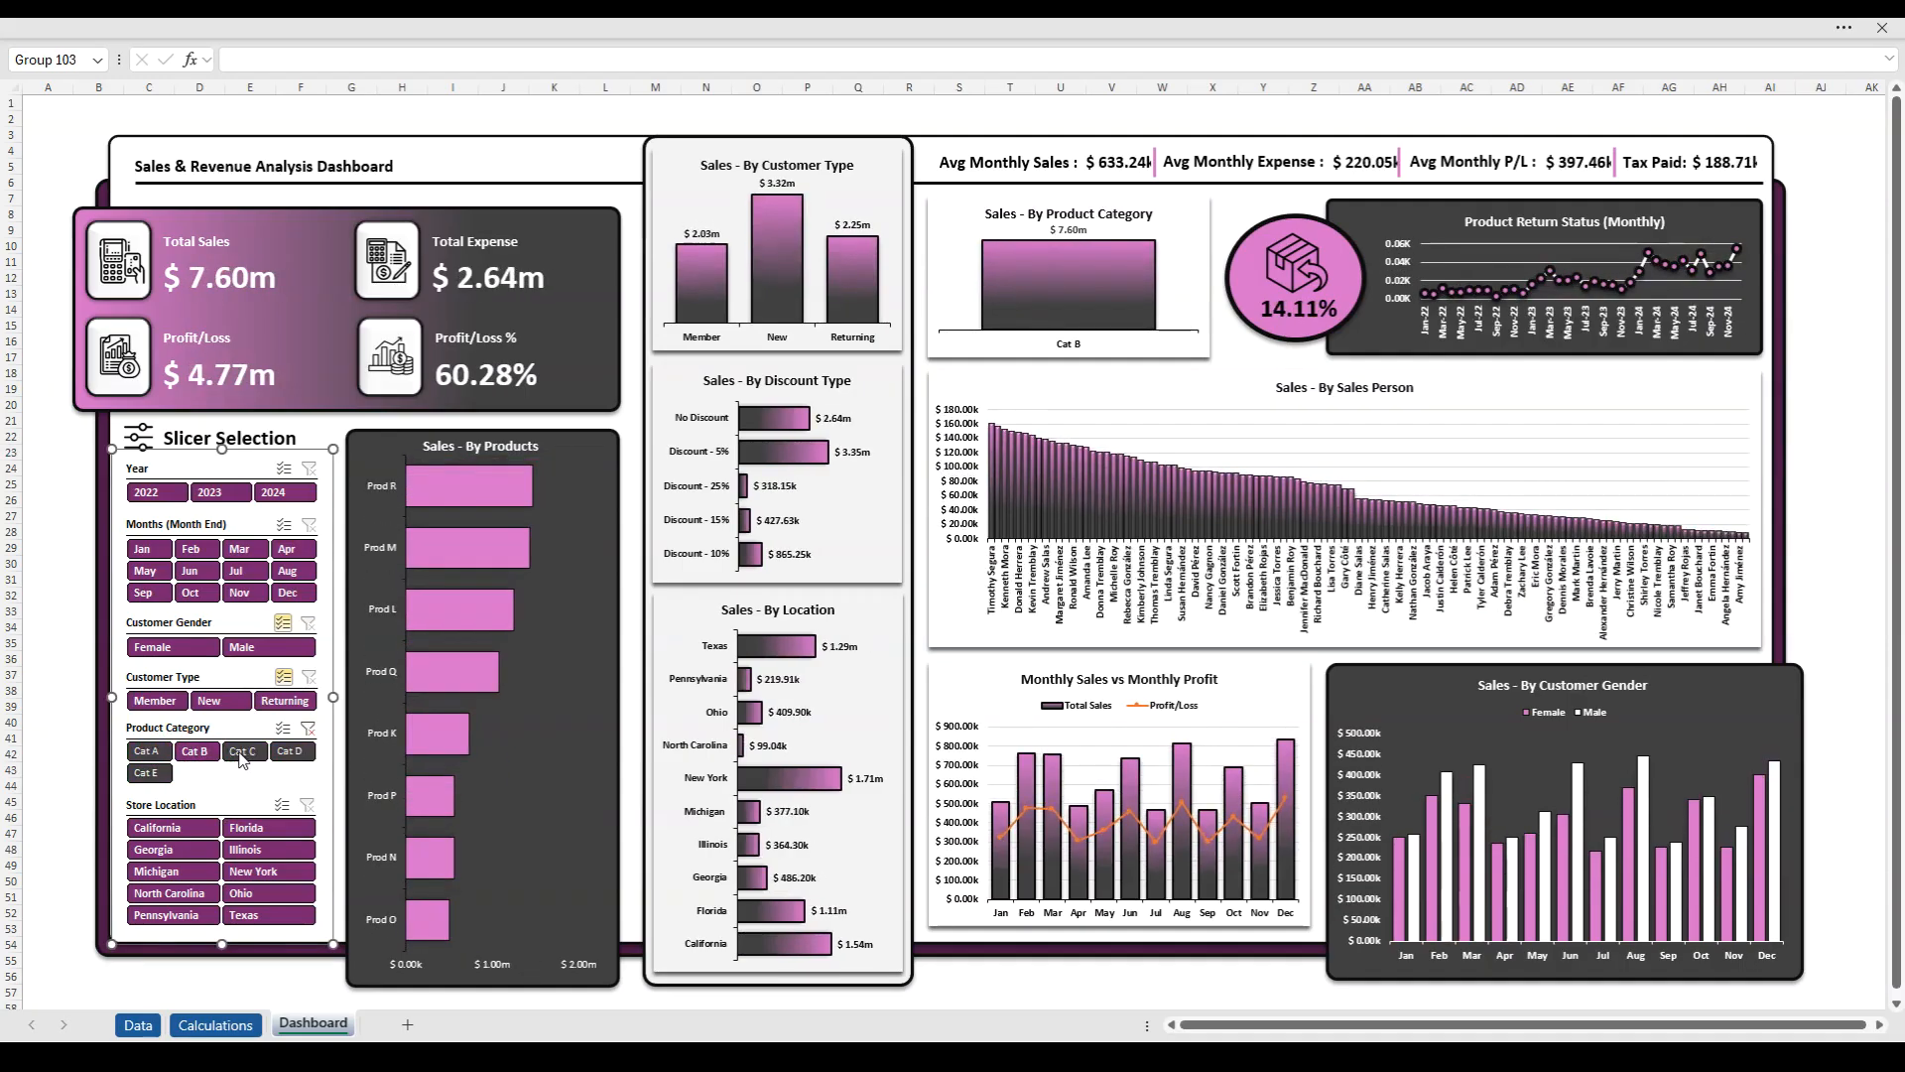
left_click(242, 754)
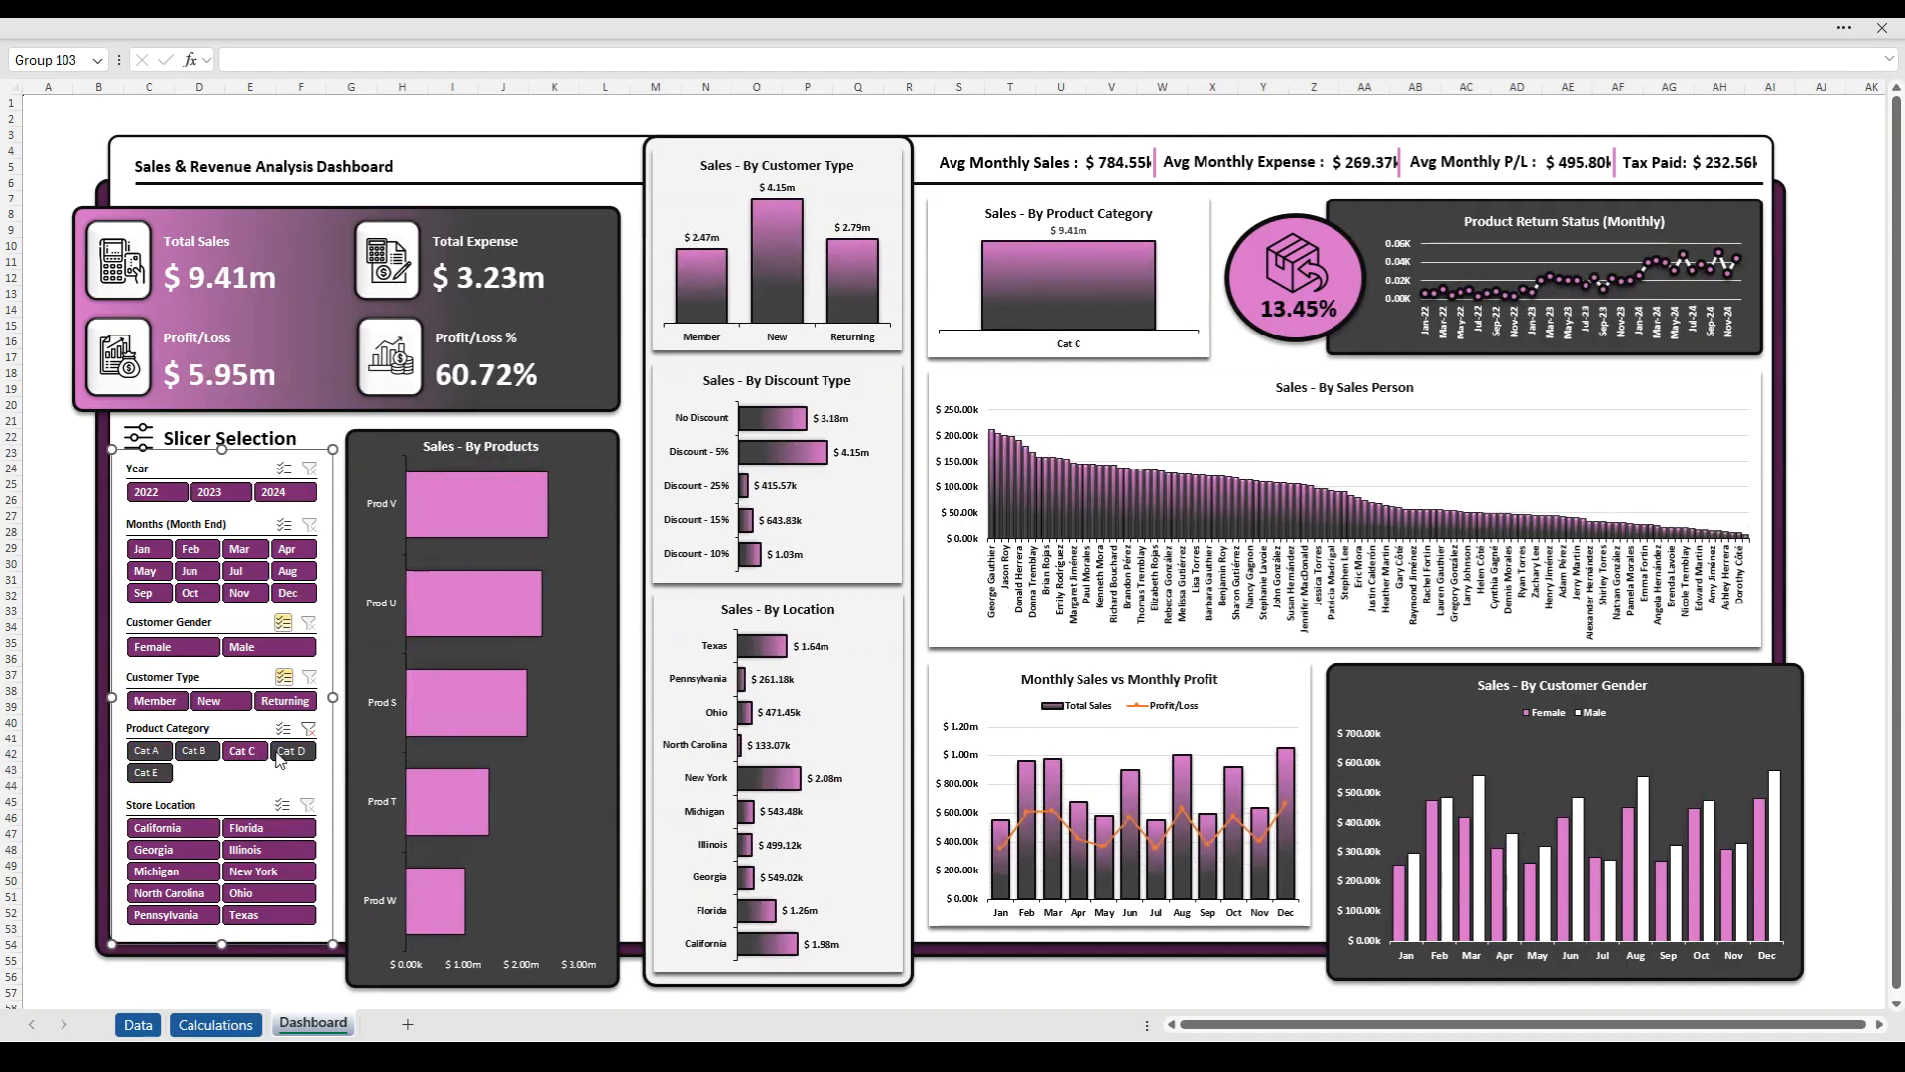
left_click(290, 752)
left_click_drag(283, 749, 195, 751)
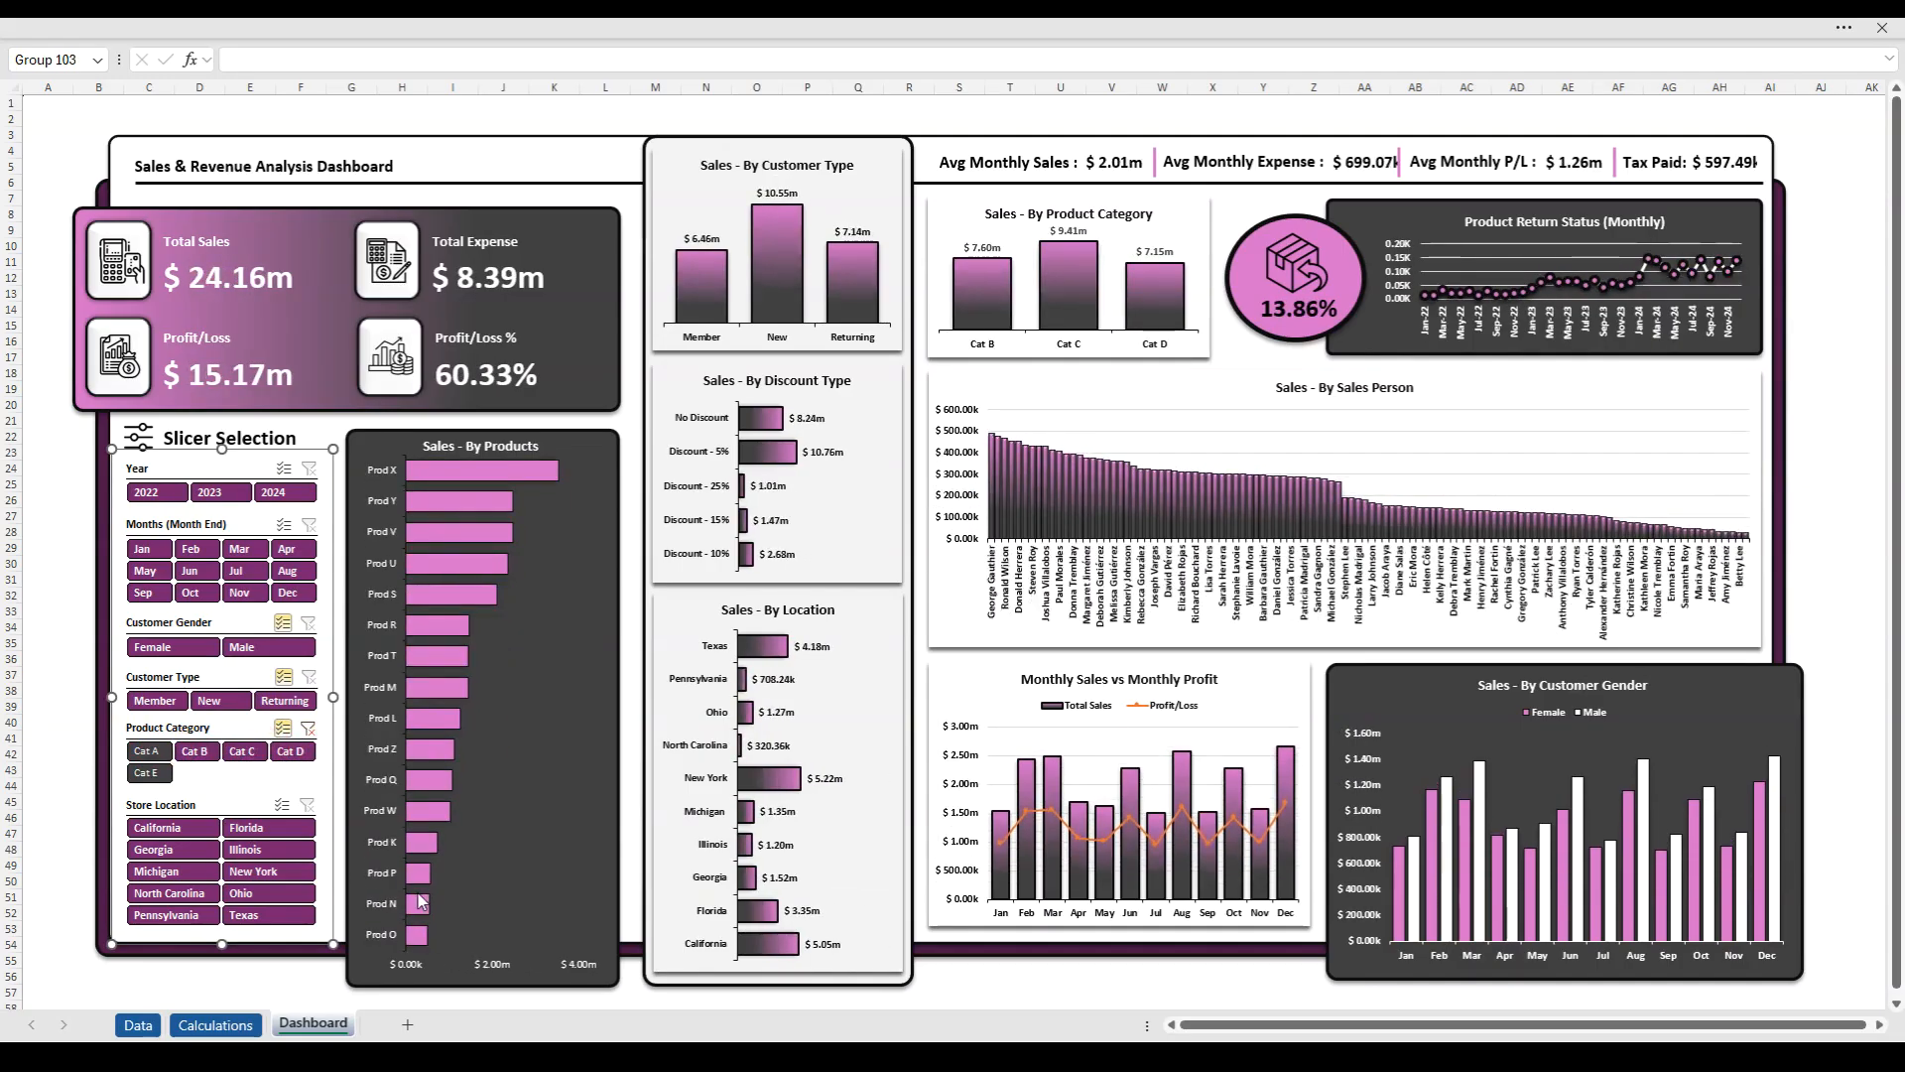
left_click(235, 776)
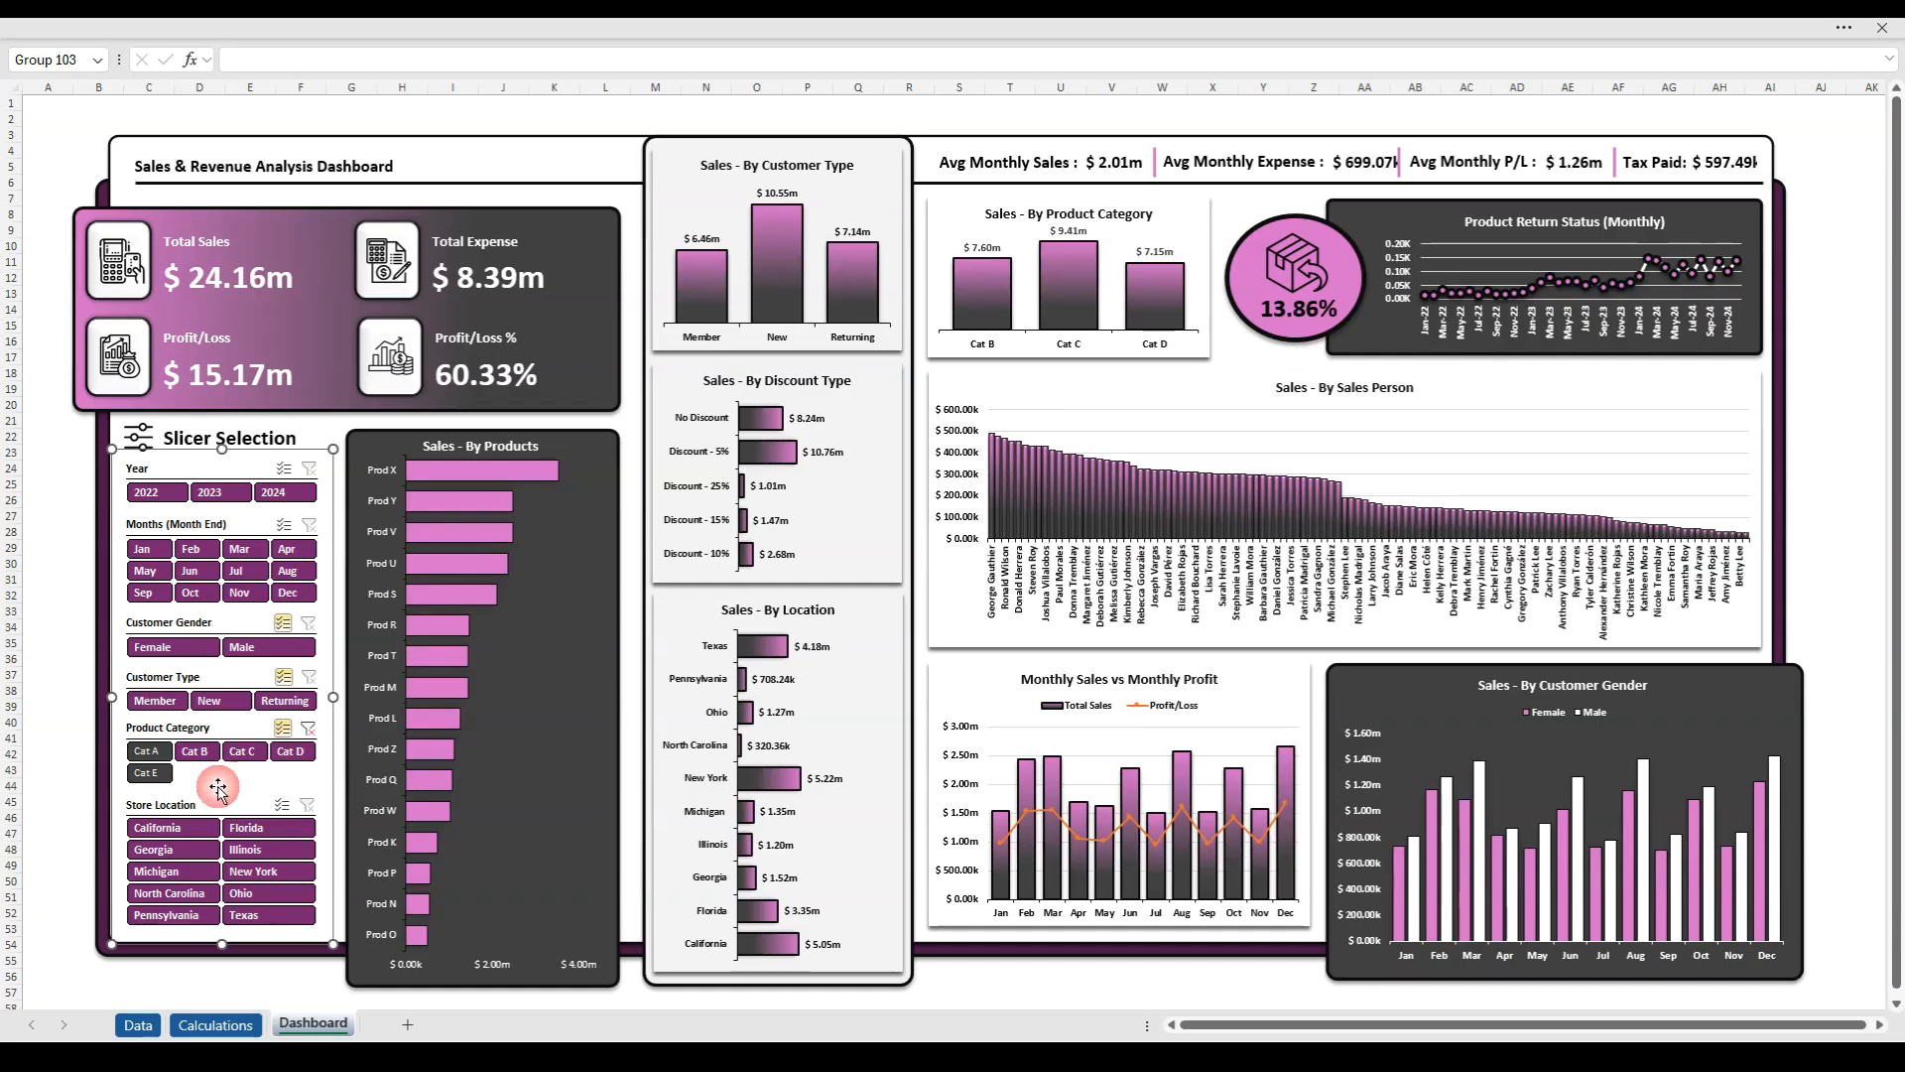
- Test the Store Location slicer with several states, including Florida, Georgia, Illinois and New York, clear the filter and deselect the slicer group
left_click(173, 827)
left_click(268, 828)
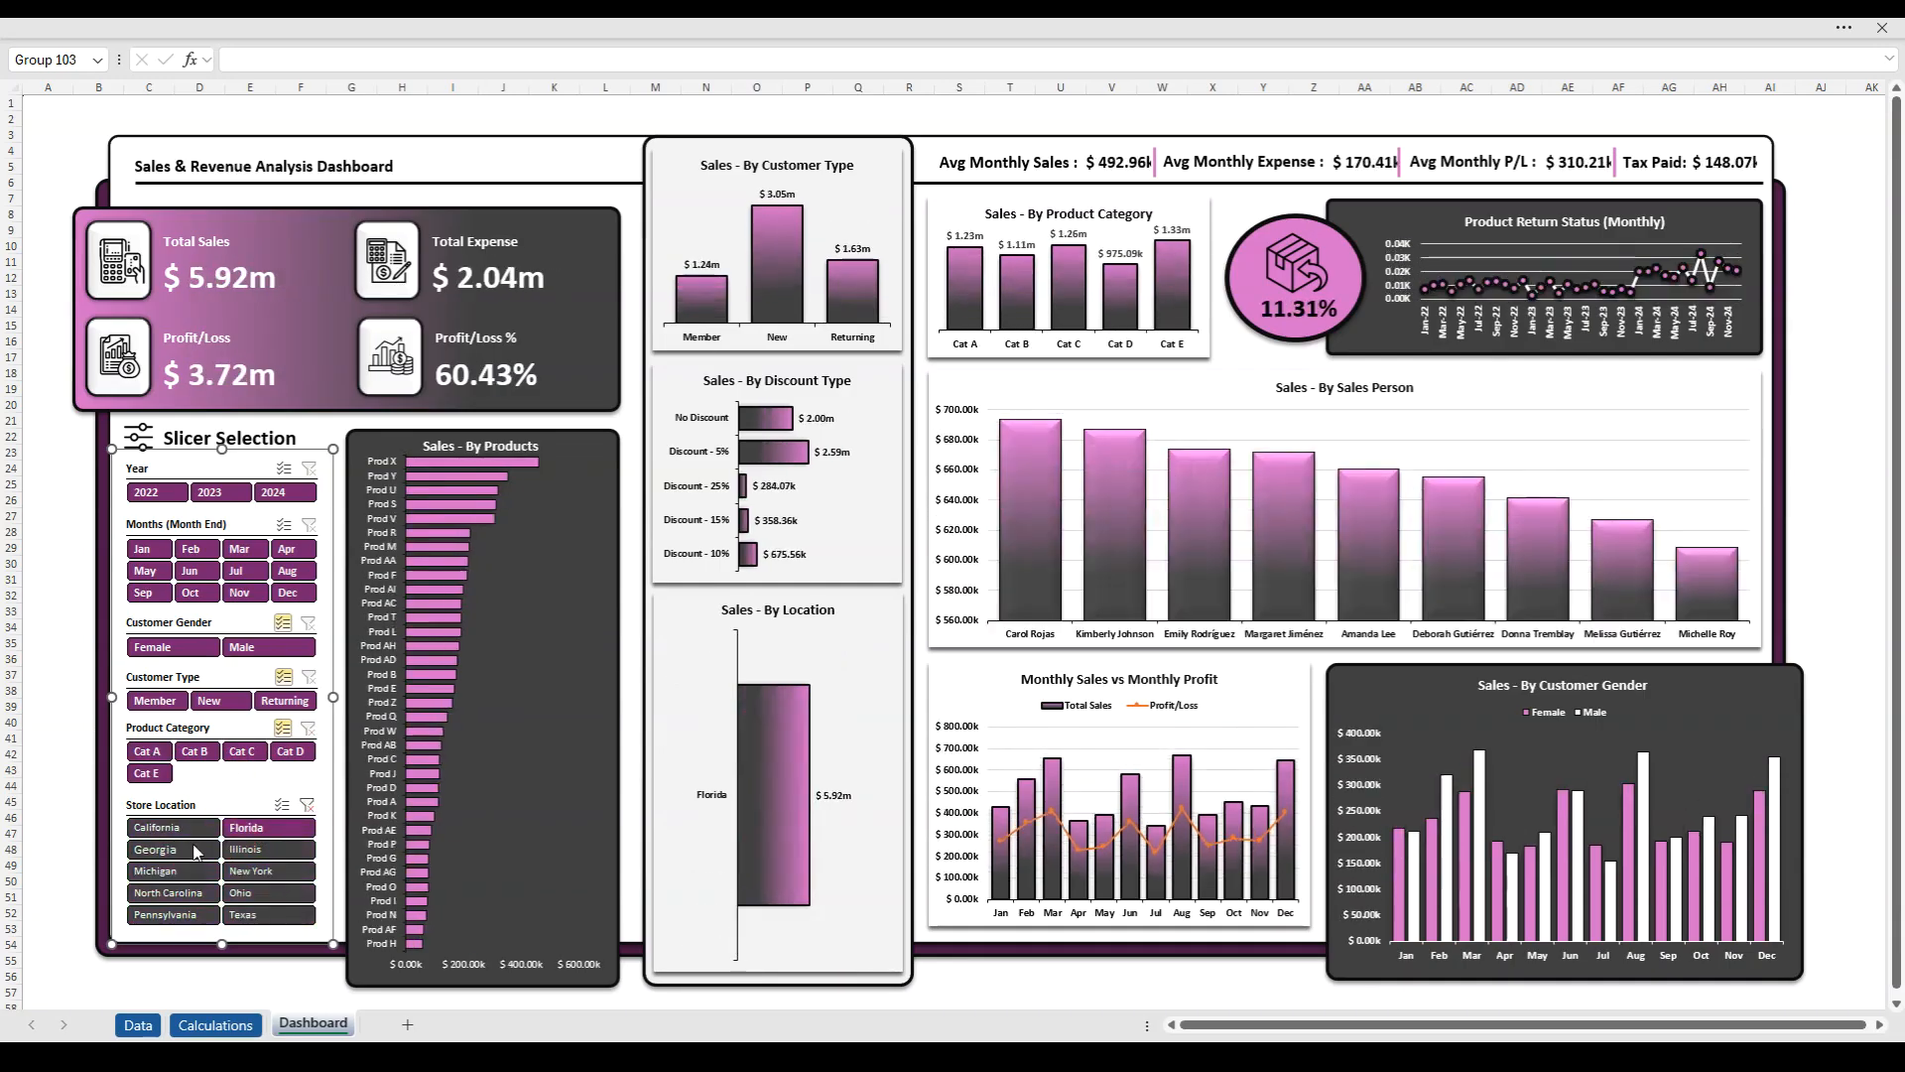
left_click(195, 852)
left_click(250, 852, "ctrl")
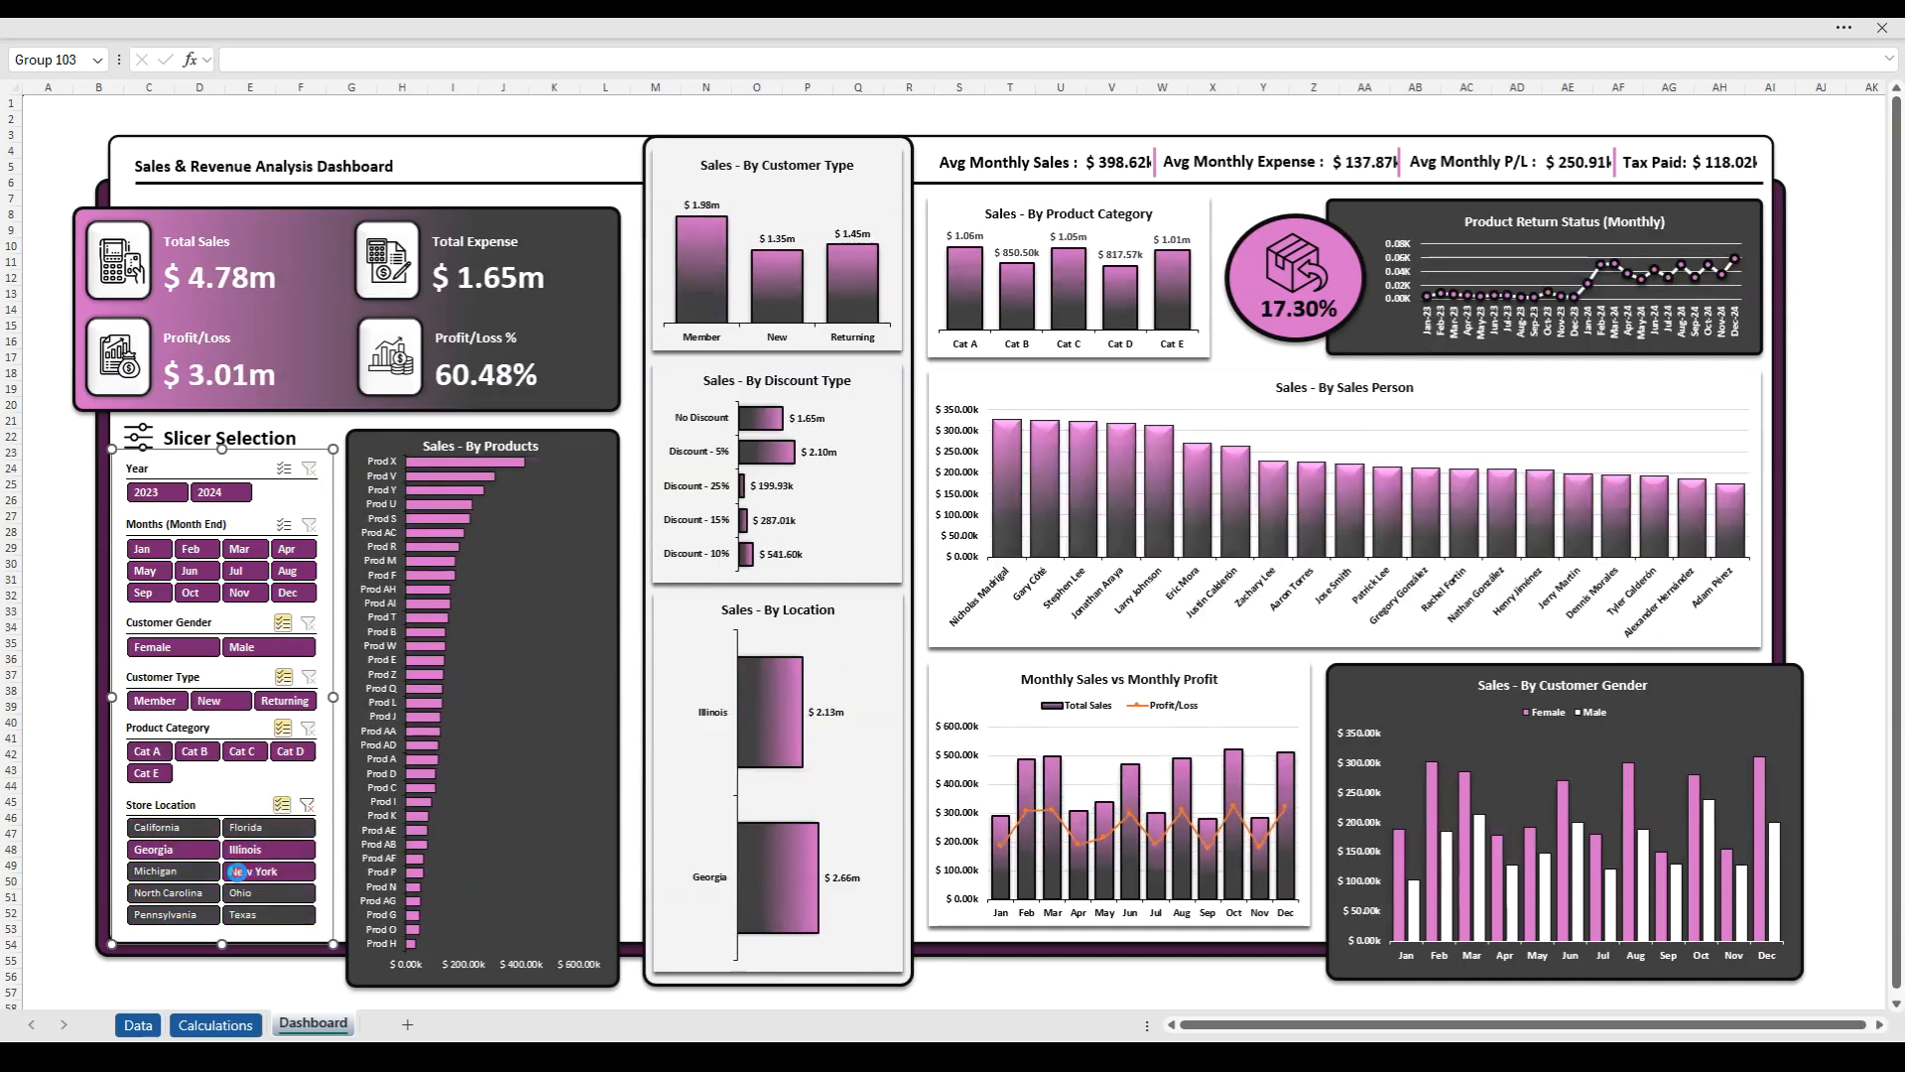
left_click(248, 869, "ctrl")
left_click(174, 871, "ctrl")
left_click(174, 893, "ctrl")
left_click(307, 805)
left_click(53, 734)
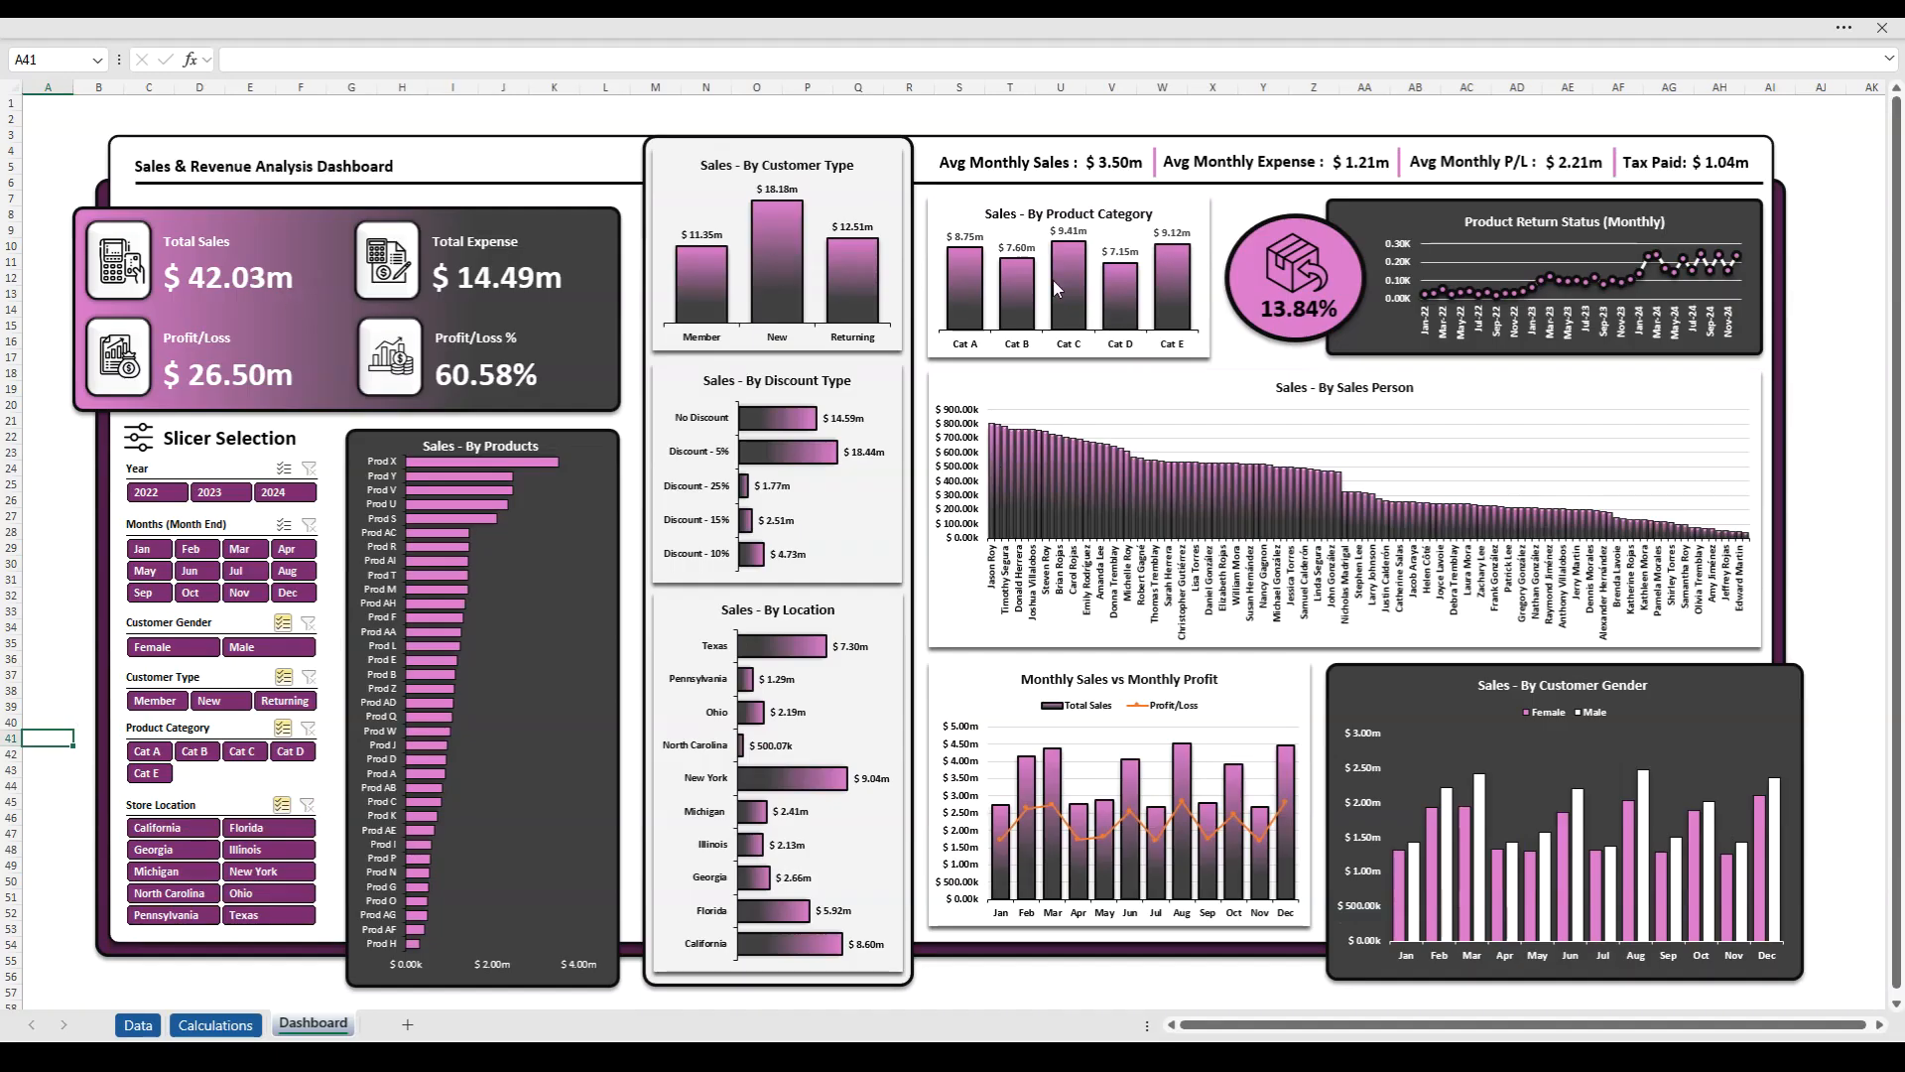
- Leave full-screen mode by setting the ribbon to always show
left_click(1829, 40)
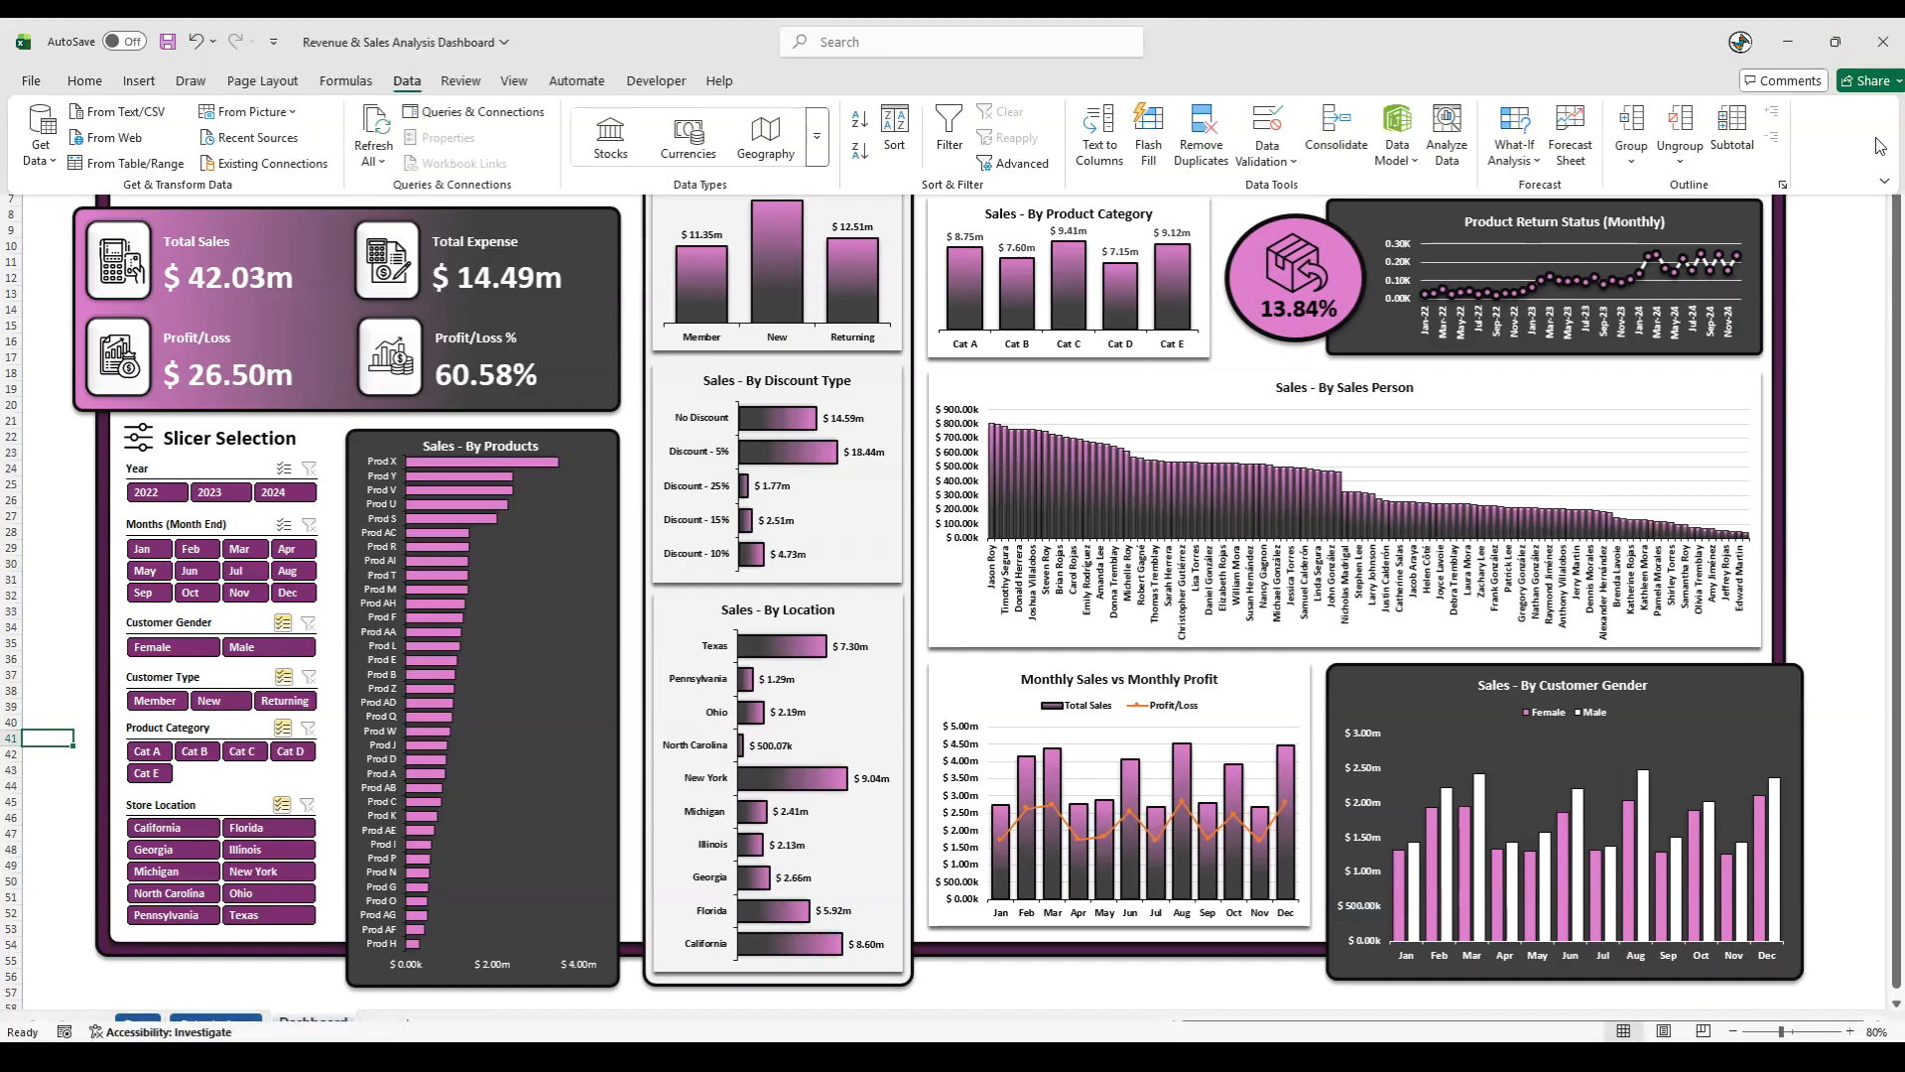
left_click(1889, 184)
left_click(1806, 290)
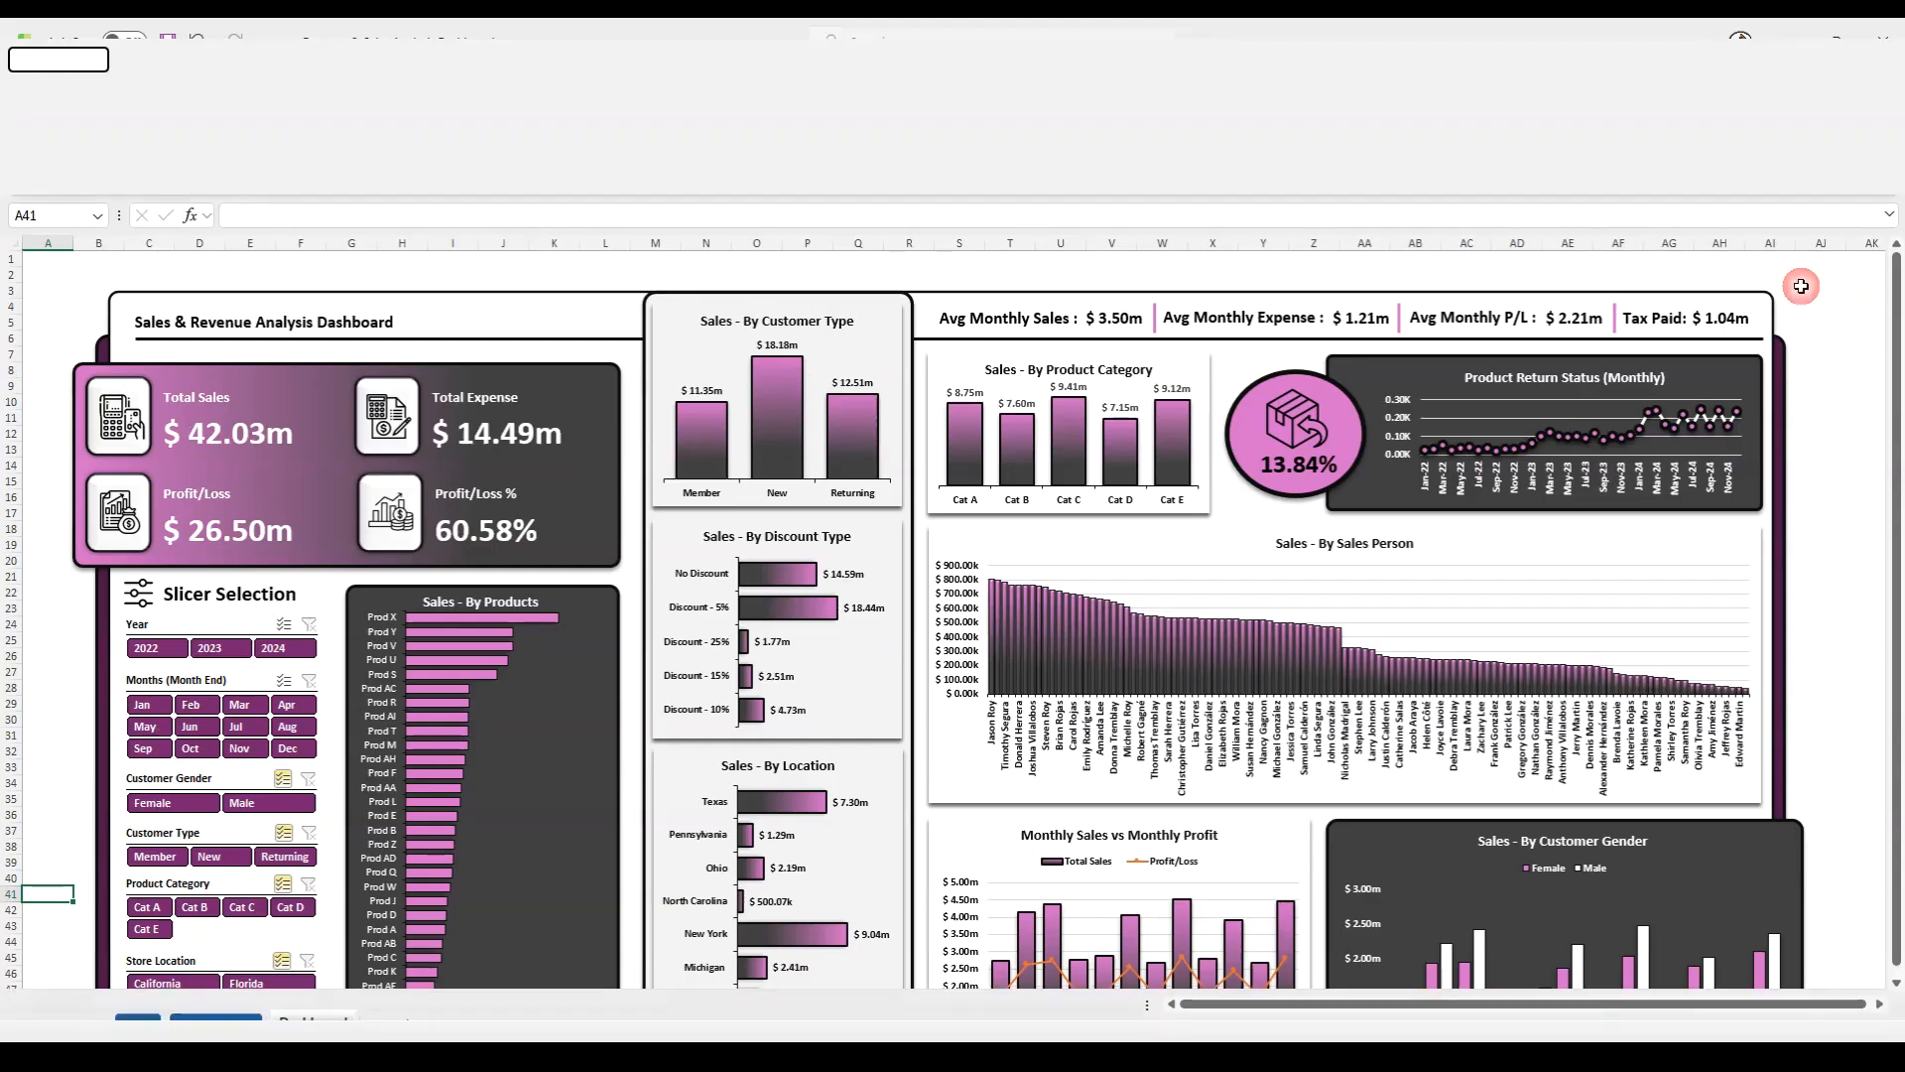
- Refresh all data in the workbook once more and save the finished dashboard
left_click(379, 162)
left_click(382, 192)
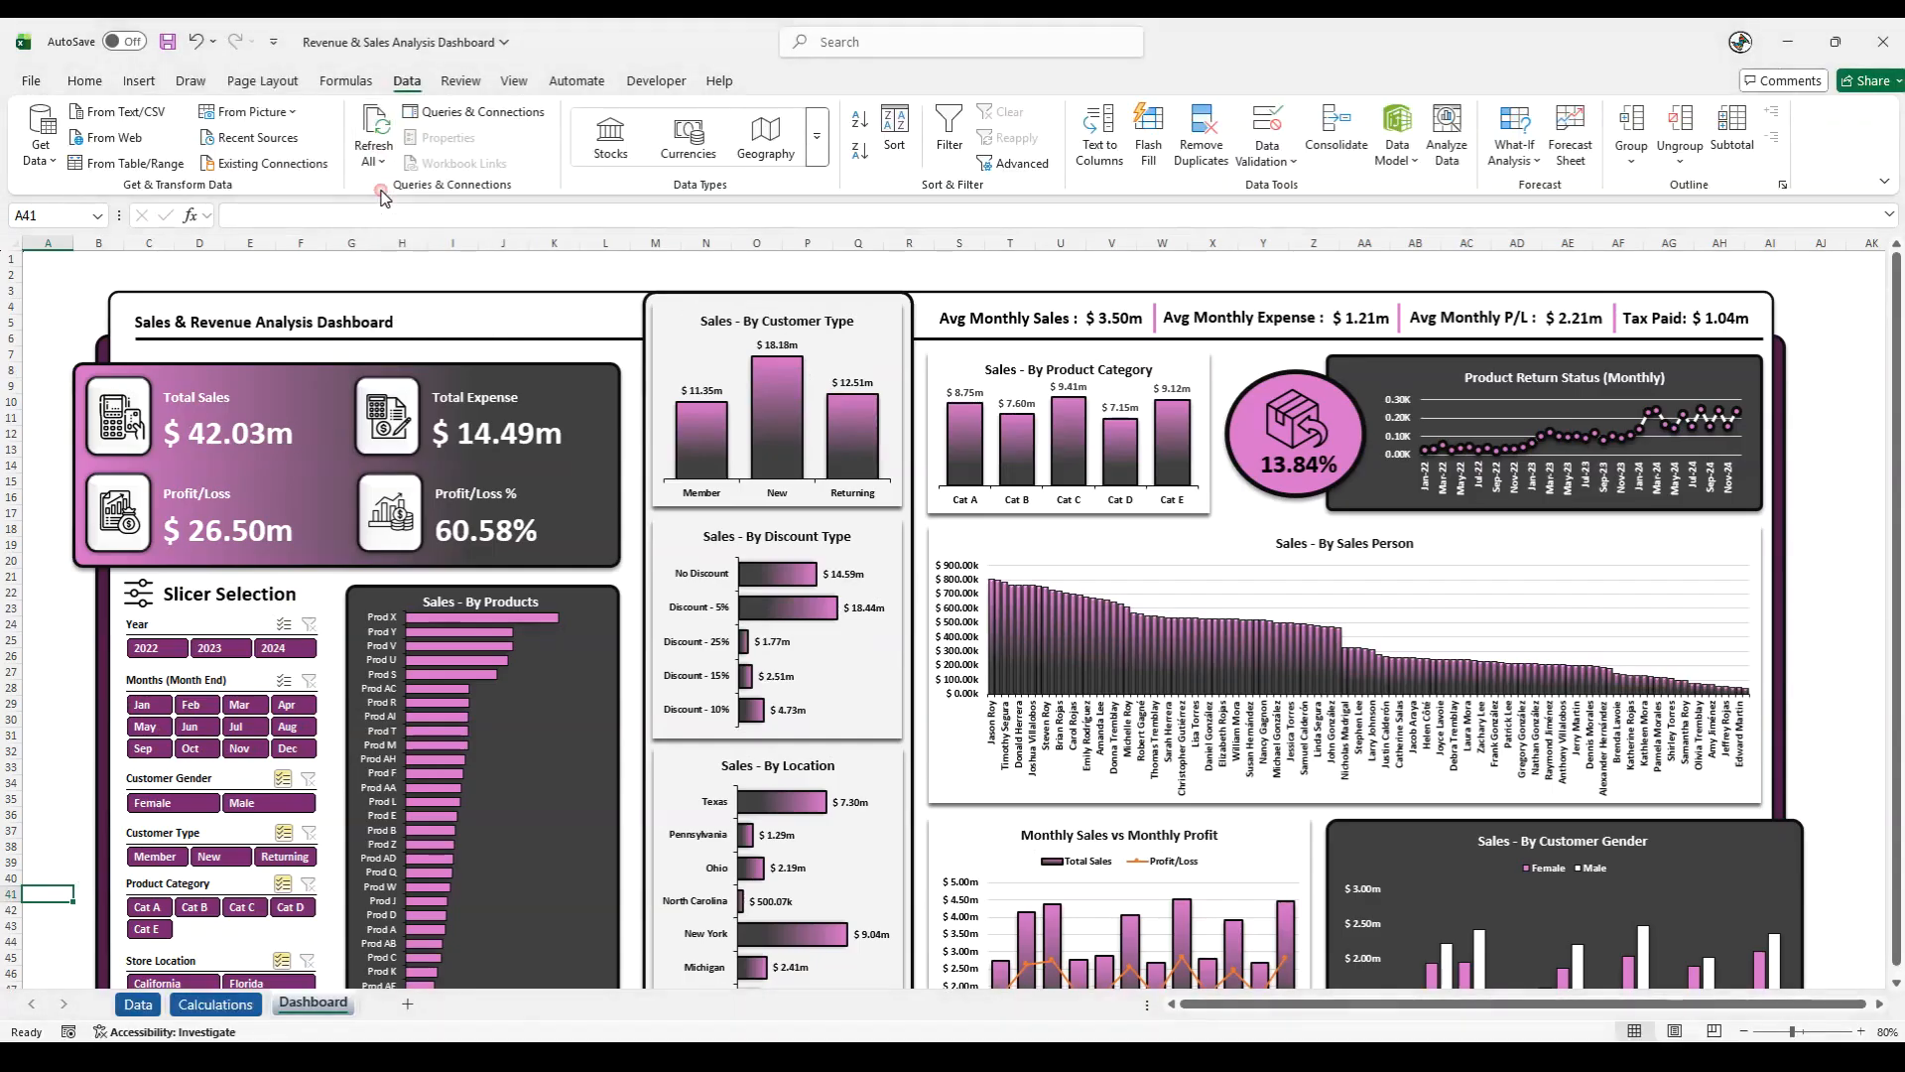
left_click(167, 44)
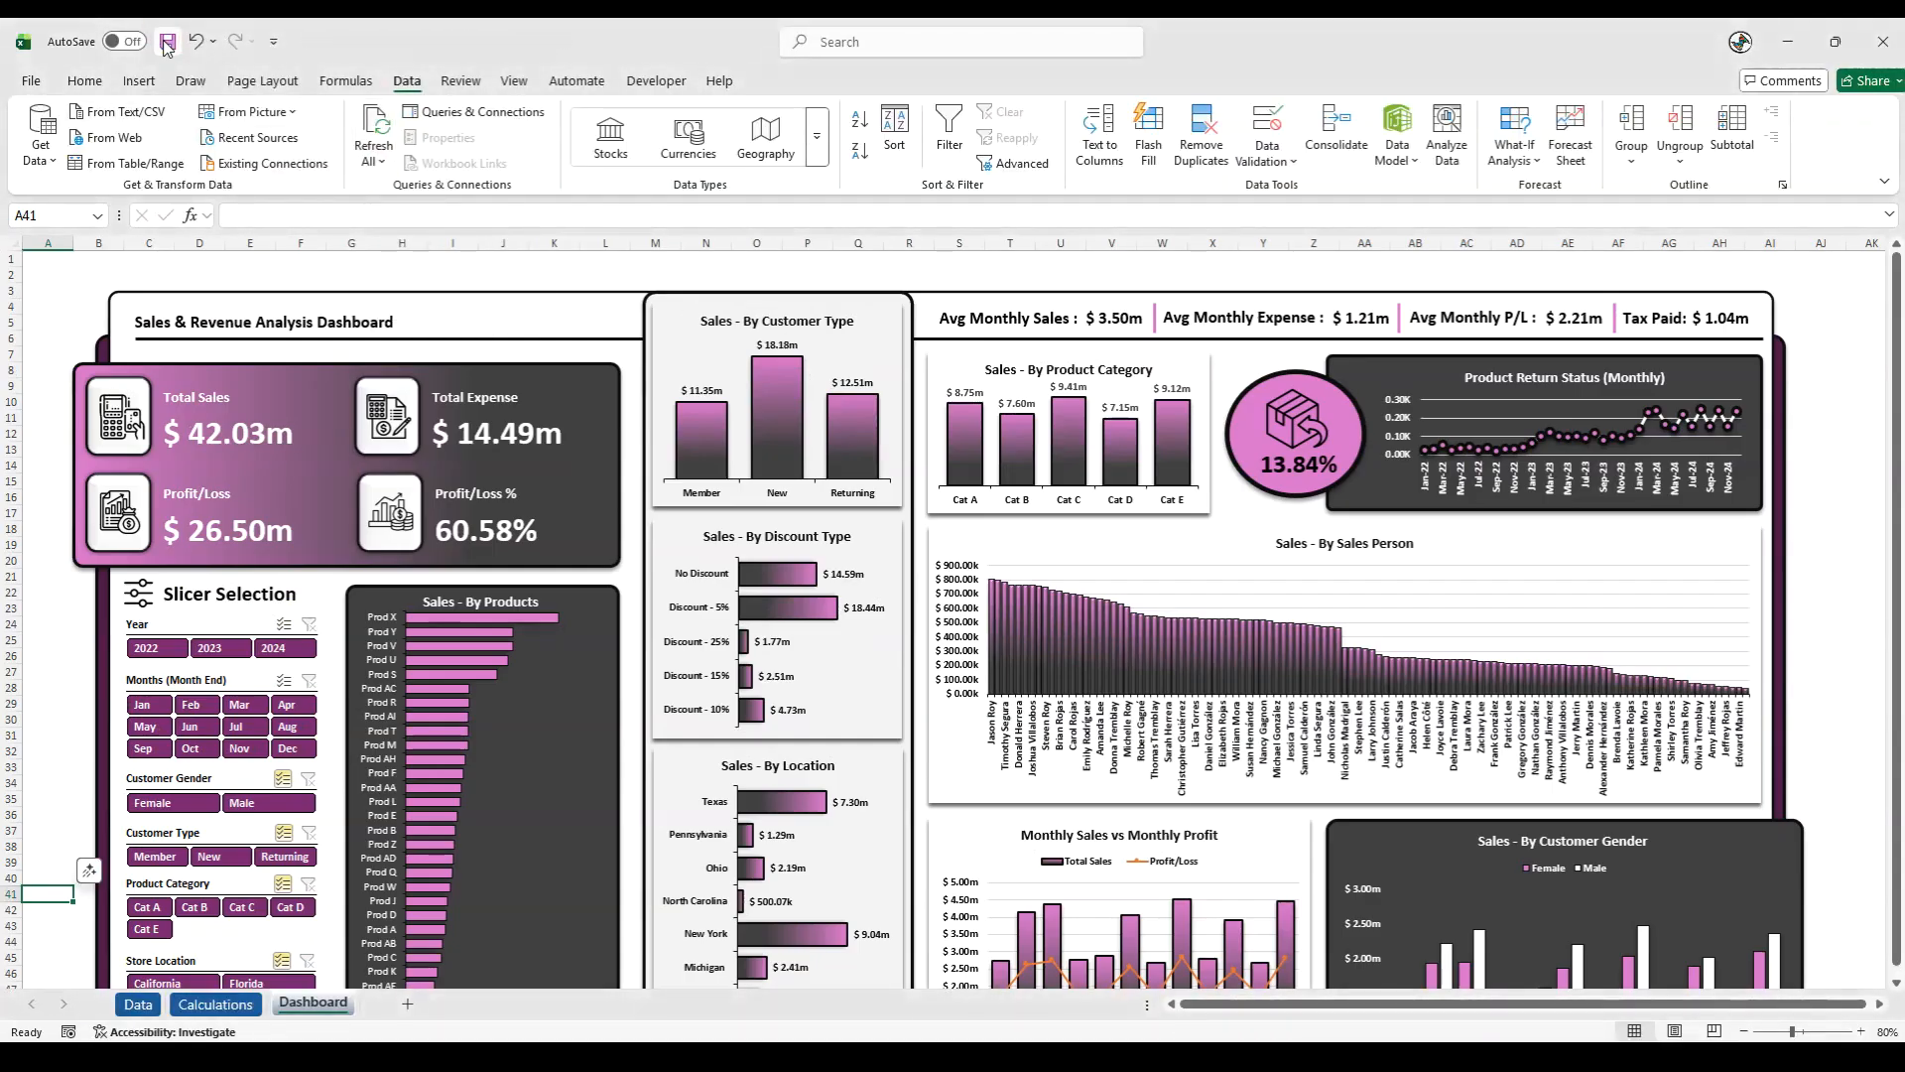